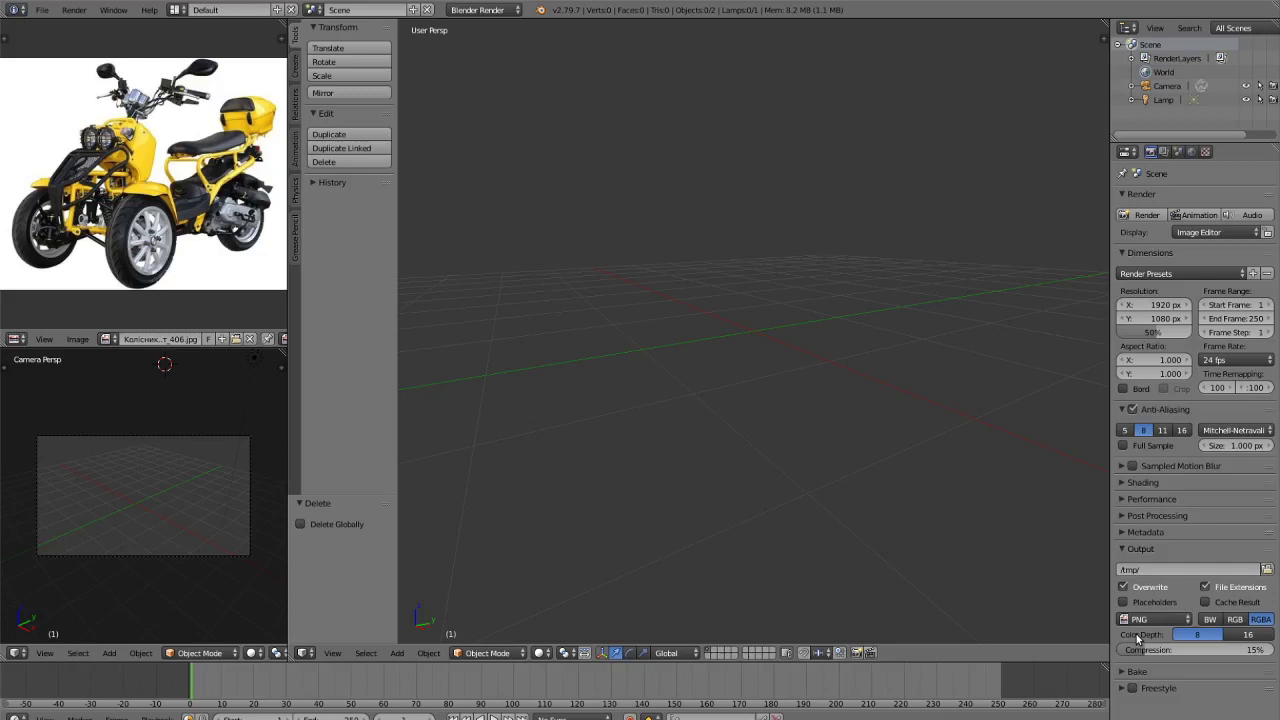
Add a cylinder mesh at the world origin in the orthographic view.
scroll(168, 223, "up", 2)
scroll(168, 223, "down", 2)
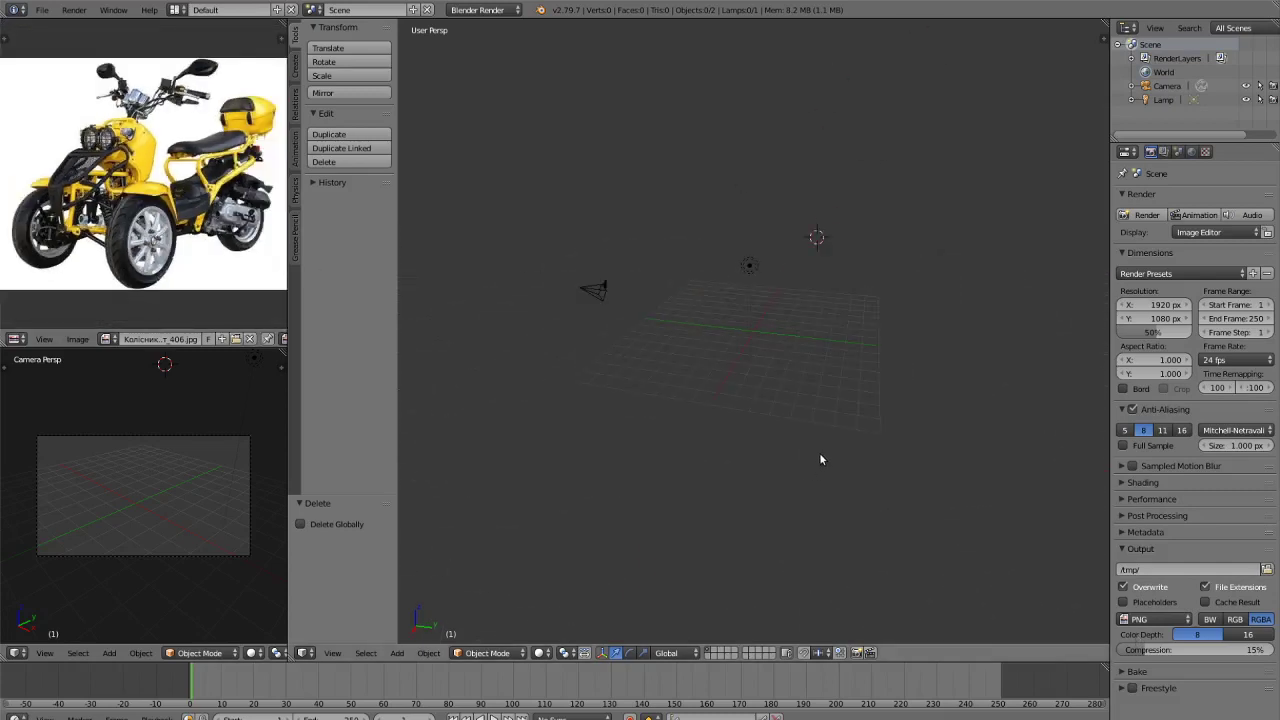
key("KP_5")
key("KP_5")
key("KP_3")
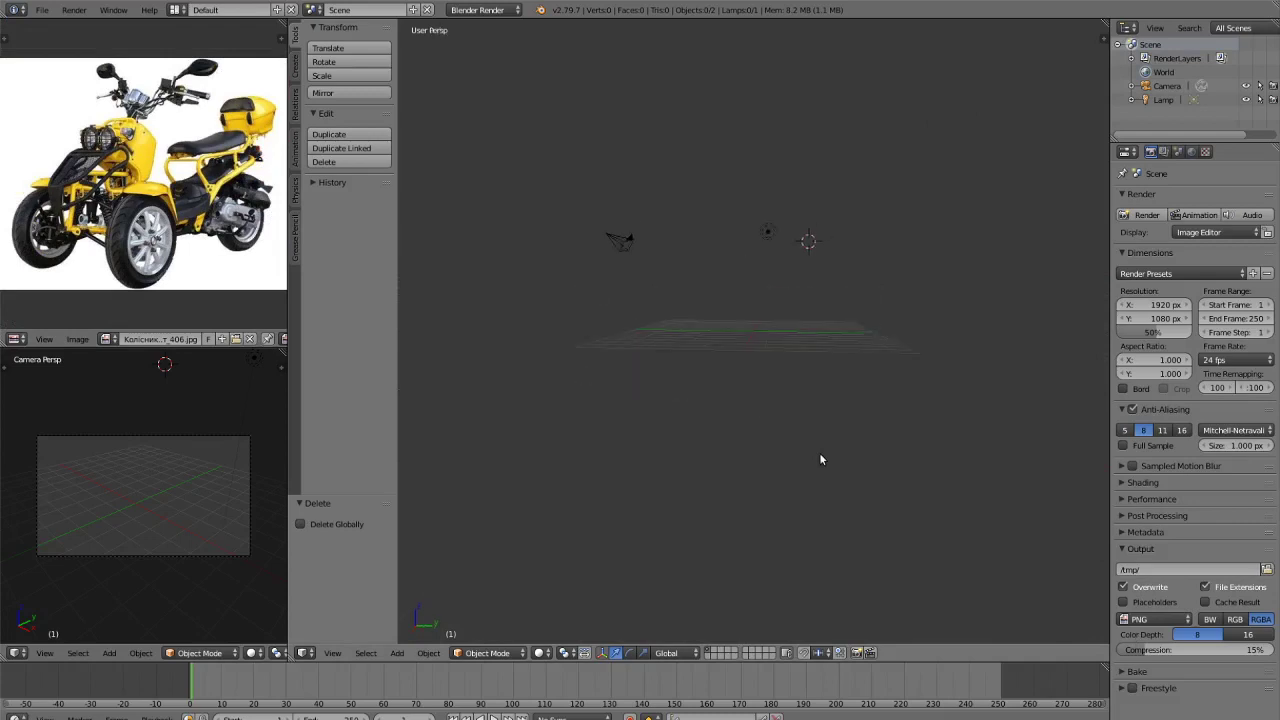
scroll(777, 247, "up", 4)
middle_click_drag(785, 300, 540, 341)
scroll(887, 355, "up", 4)
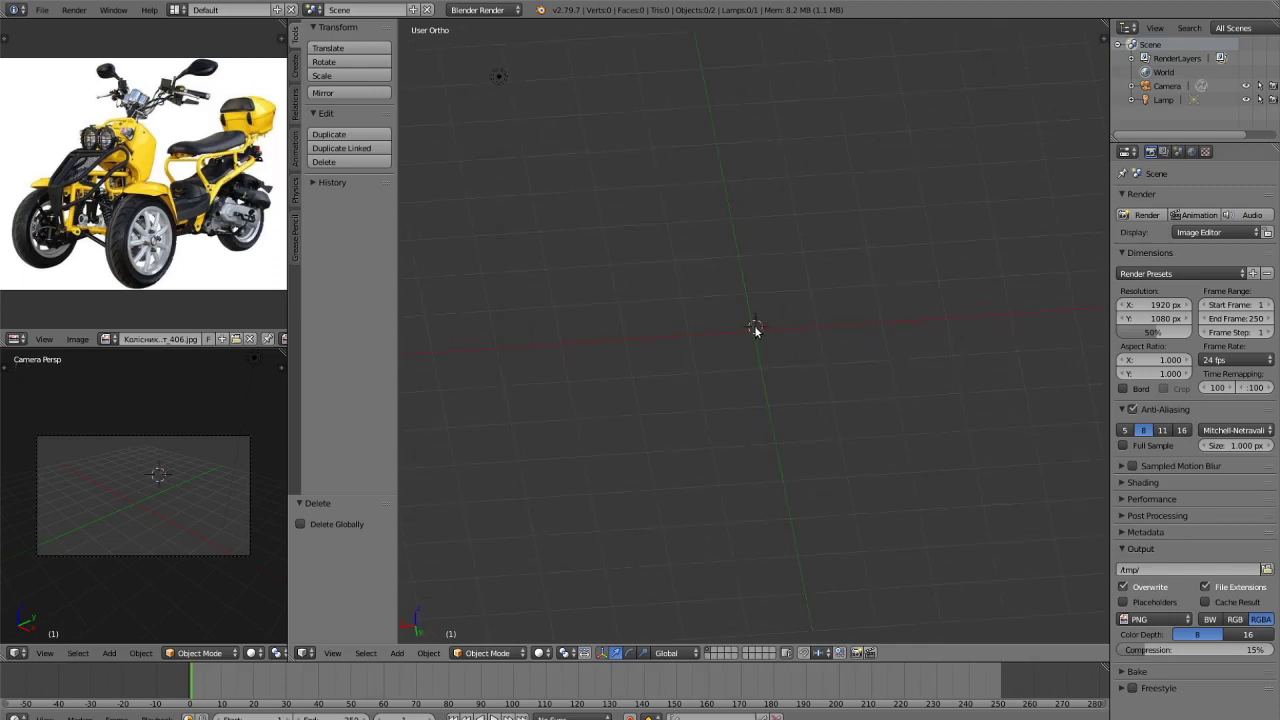
key("shift+a")
mouse_move(770, 324)
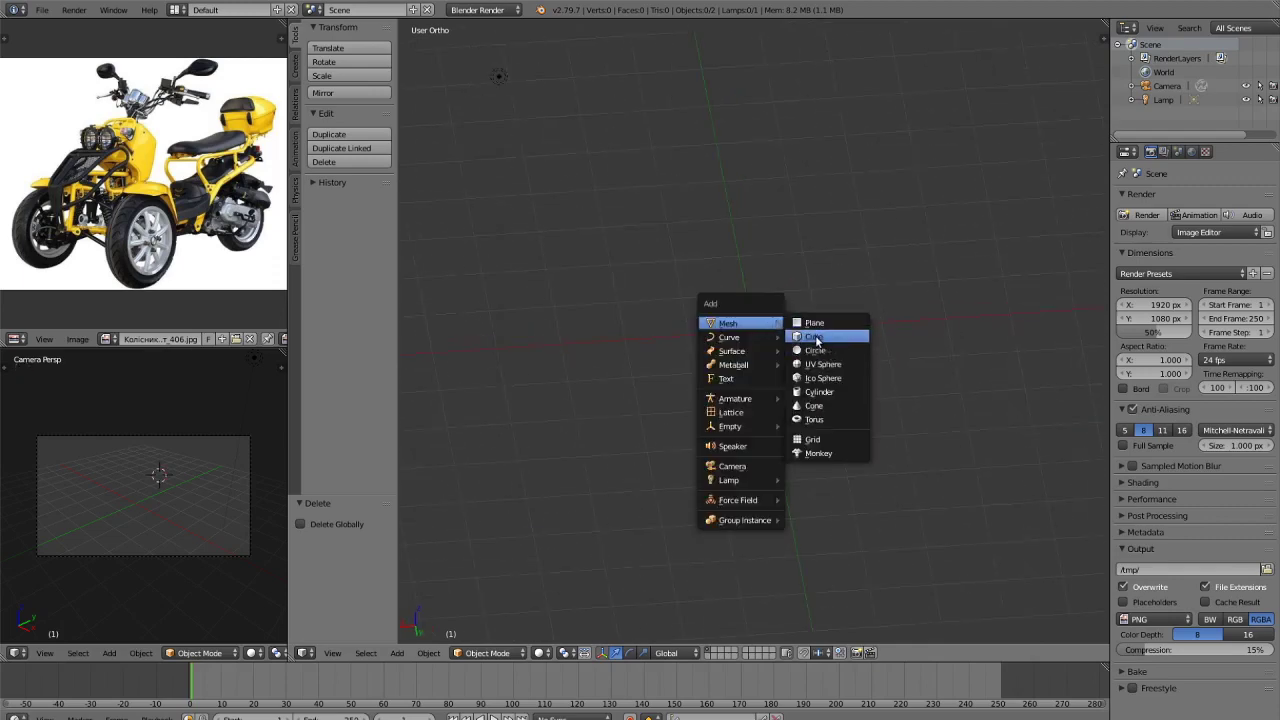
key("Escape")
key("shift+a")
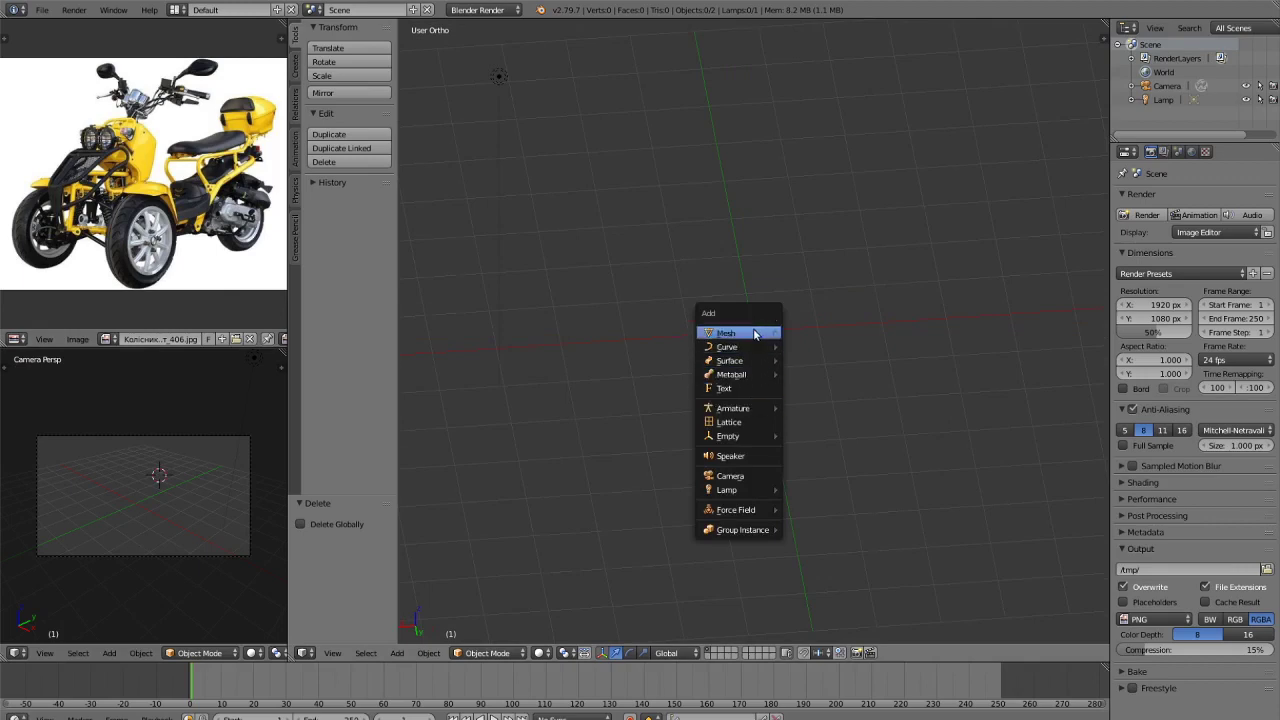
left_click(818, 400)
scroll(820, 400, "down", 1)
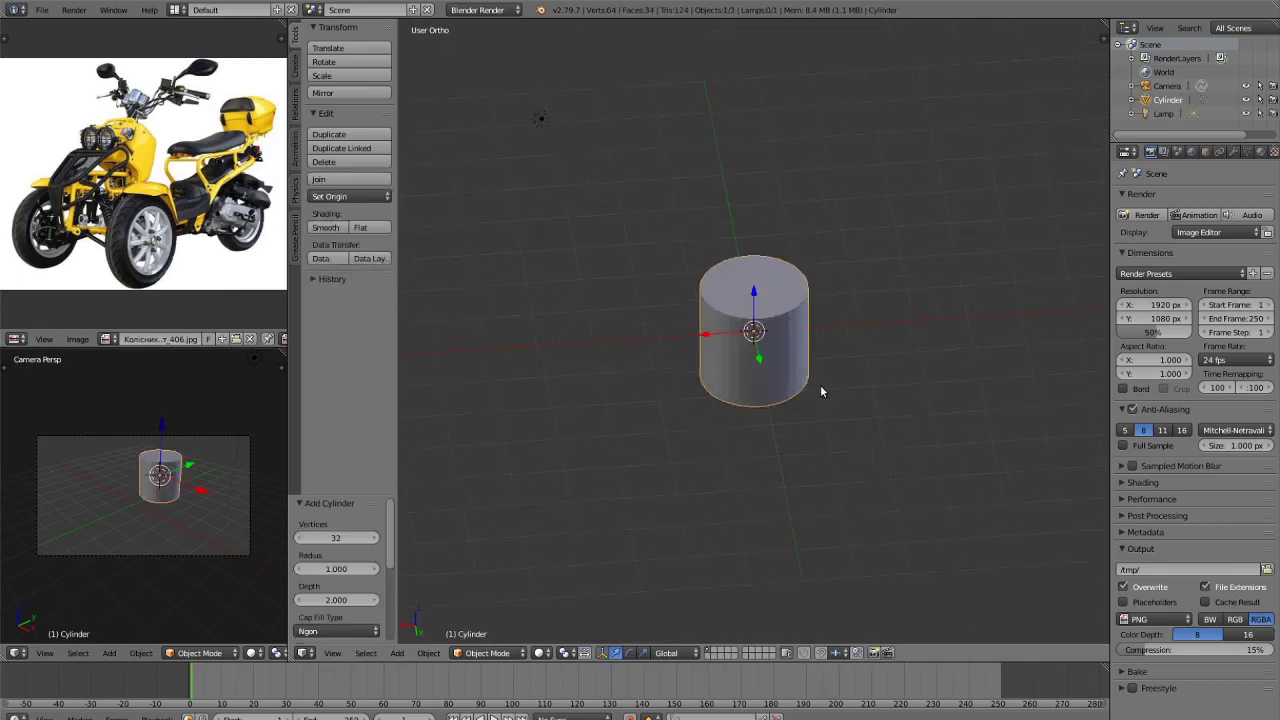
Rotate the cylinder 90° about the global Y axis so it lies on its side.
key("r")
key("x")
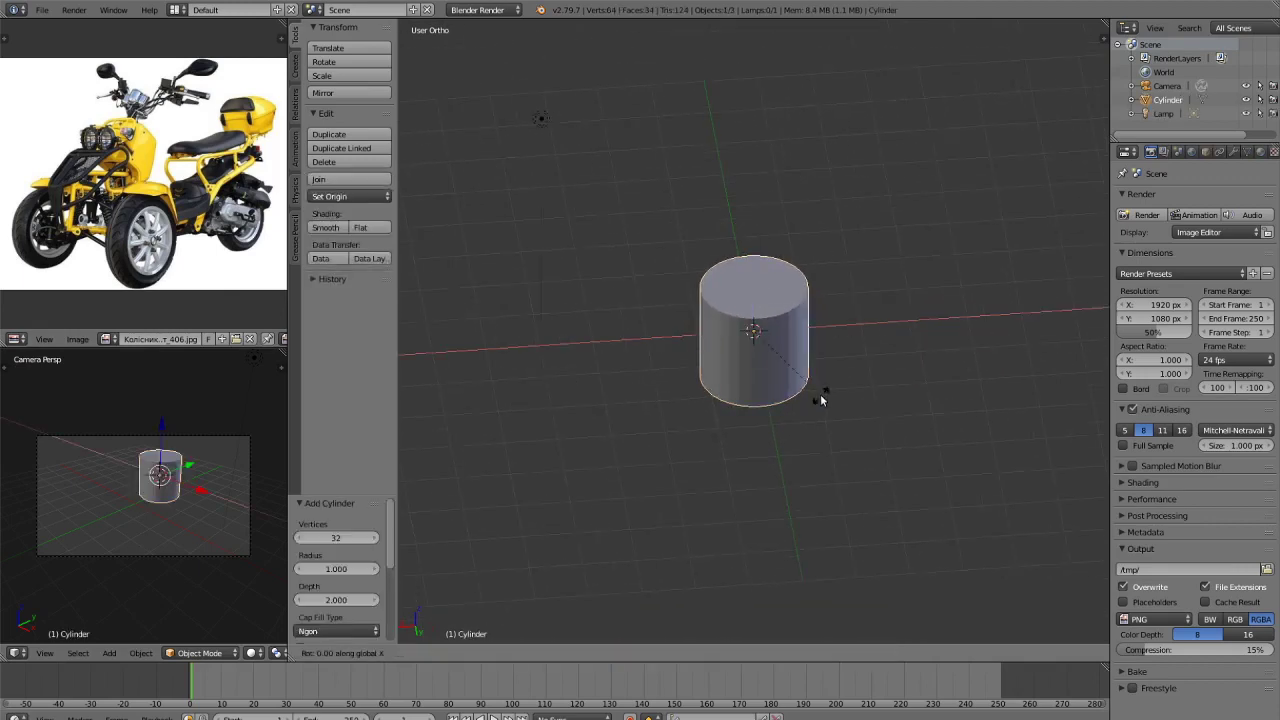
left_click(820, 400)
type("ry90")
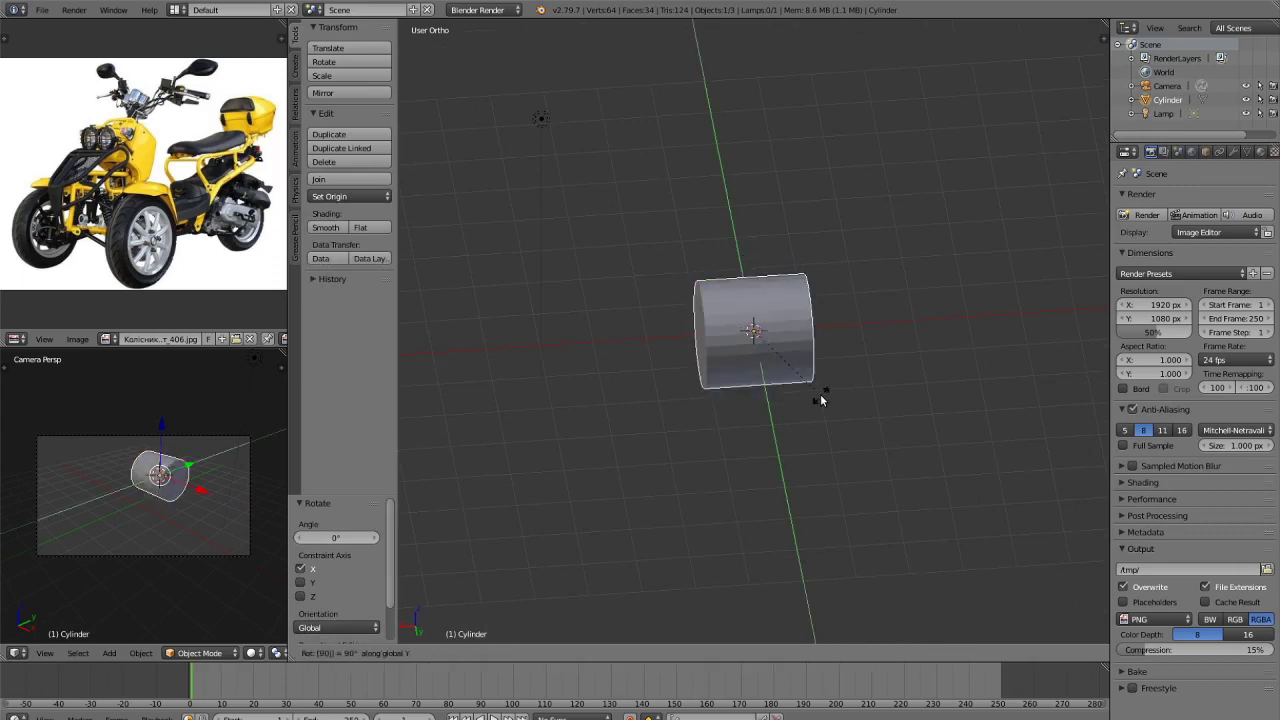
key("Return")
Scale the cylinder to 0.3 along X and move it about -0.077 along X.
scroll(880, 405, "up", 3)
key("s")
key("x")
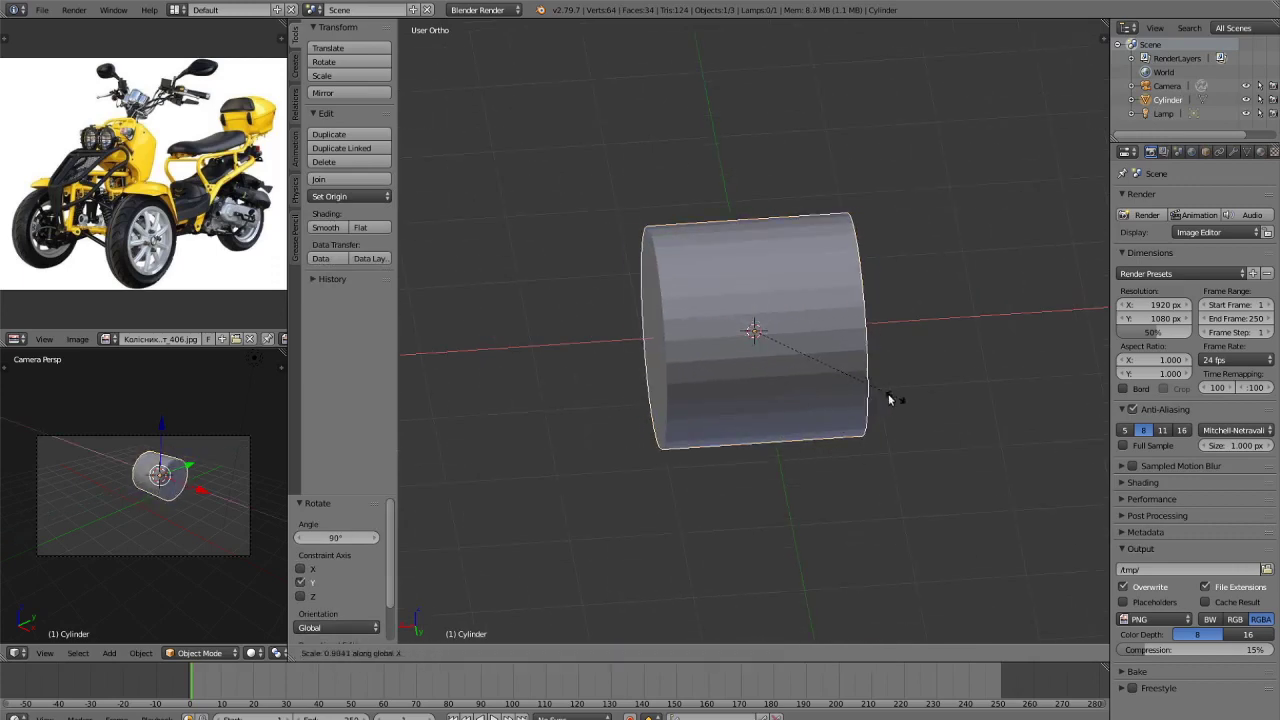
left_click(802, 350)
key("g")
key("x")
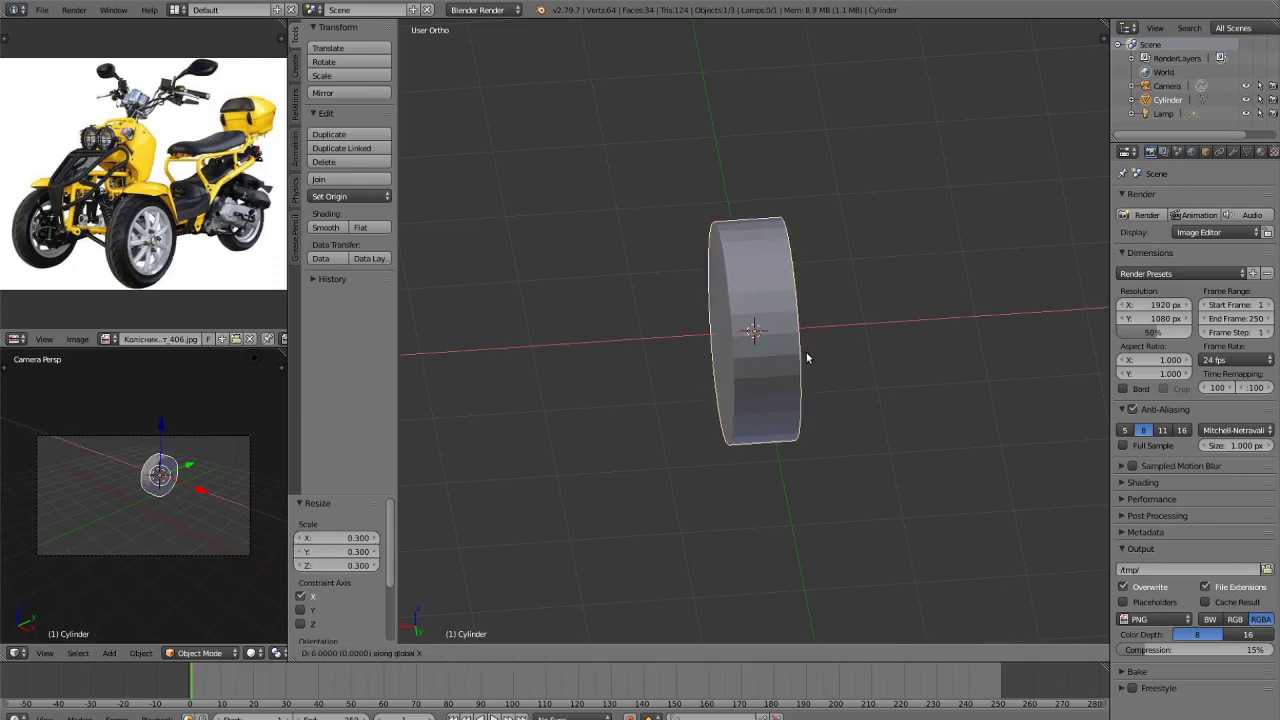
left_click(868, 378)
Thin the disc further by scaling it to about 0.546 along X.
key("s")
key("x")
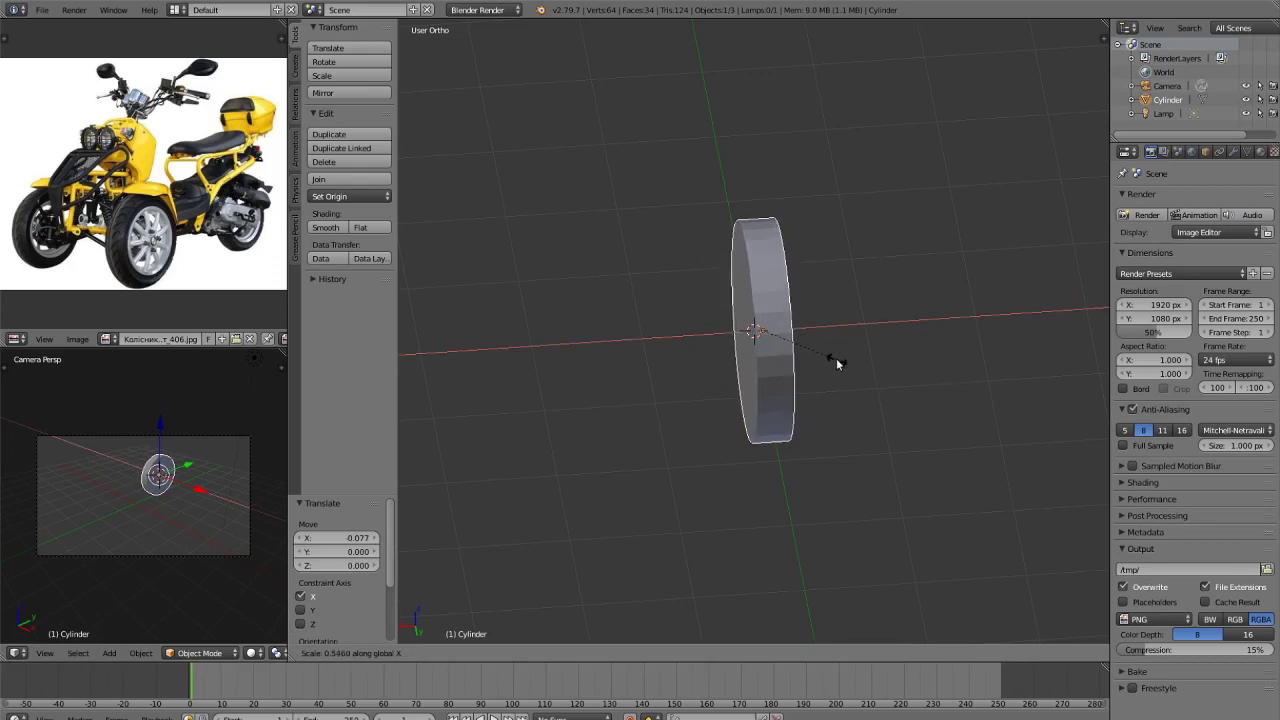
left_click(836, 358)
Move the disc about -0.991 along Z and about -1.177 along Y.
scroll(870, 398, "up", 3)
middle_click_drag(955, 420, 867, 401)
scroll(880, 412, "down", 2)
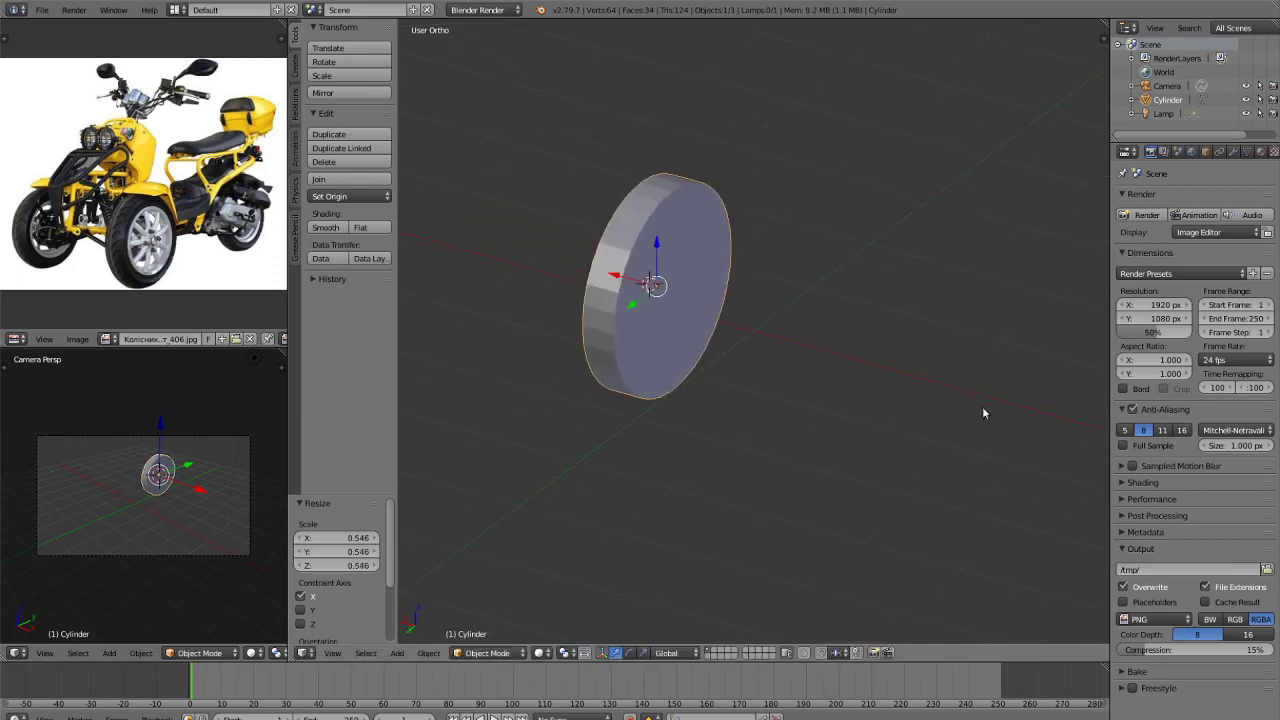
scroll(950, 407, "down", 1)
key("g")
key("z")
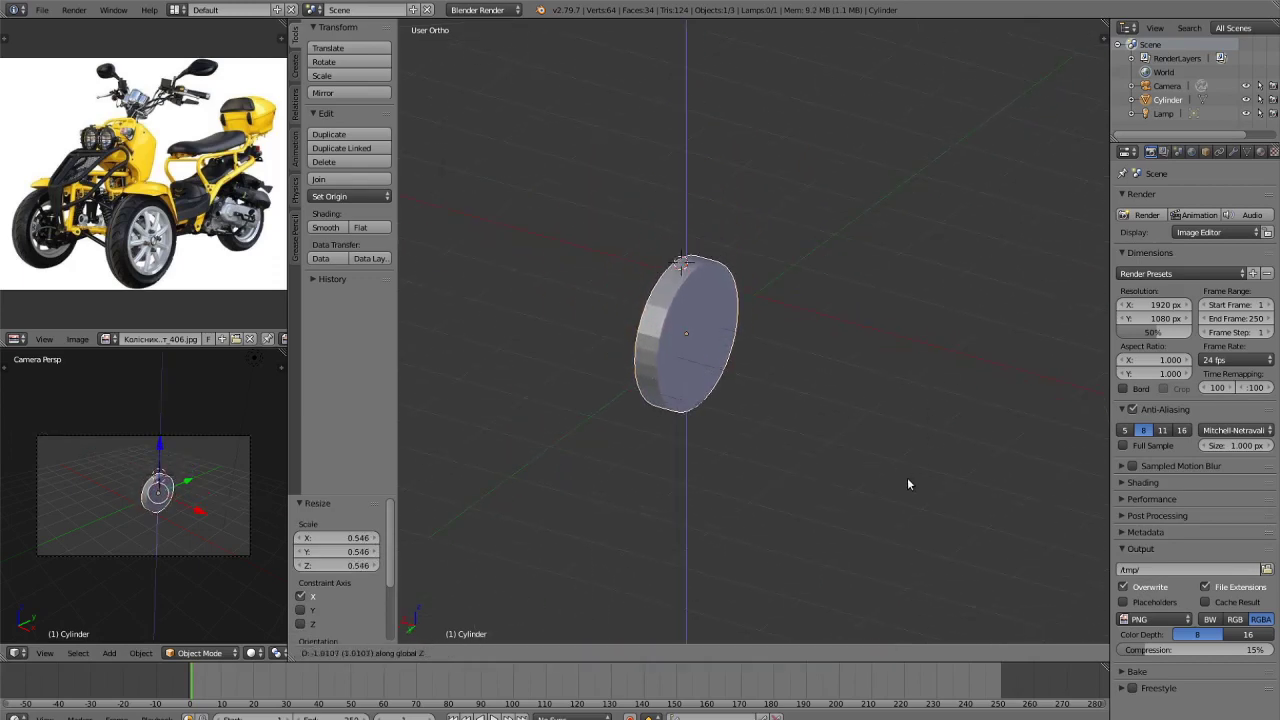
left_click(907, 477)
key("g")
key("x")
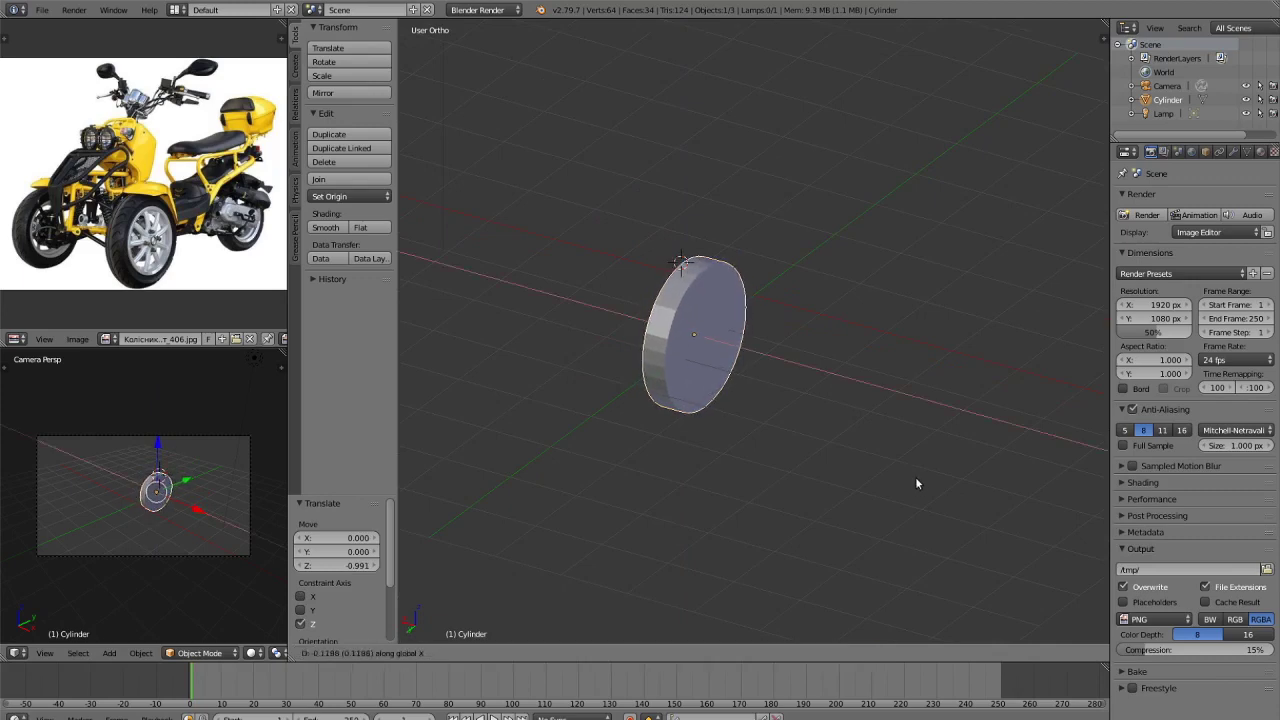
key("y")
left_click(953, 429)
Enter Edit Mode with edge selection and select the edge loop around the disc's flat front face.
scroll(870, 352, "up", 2)
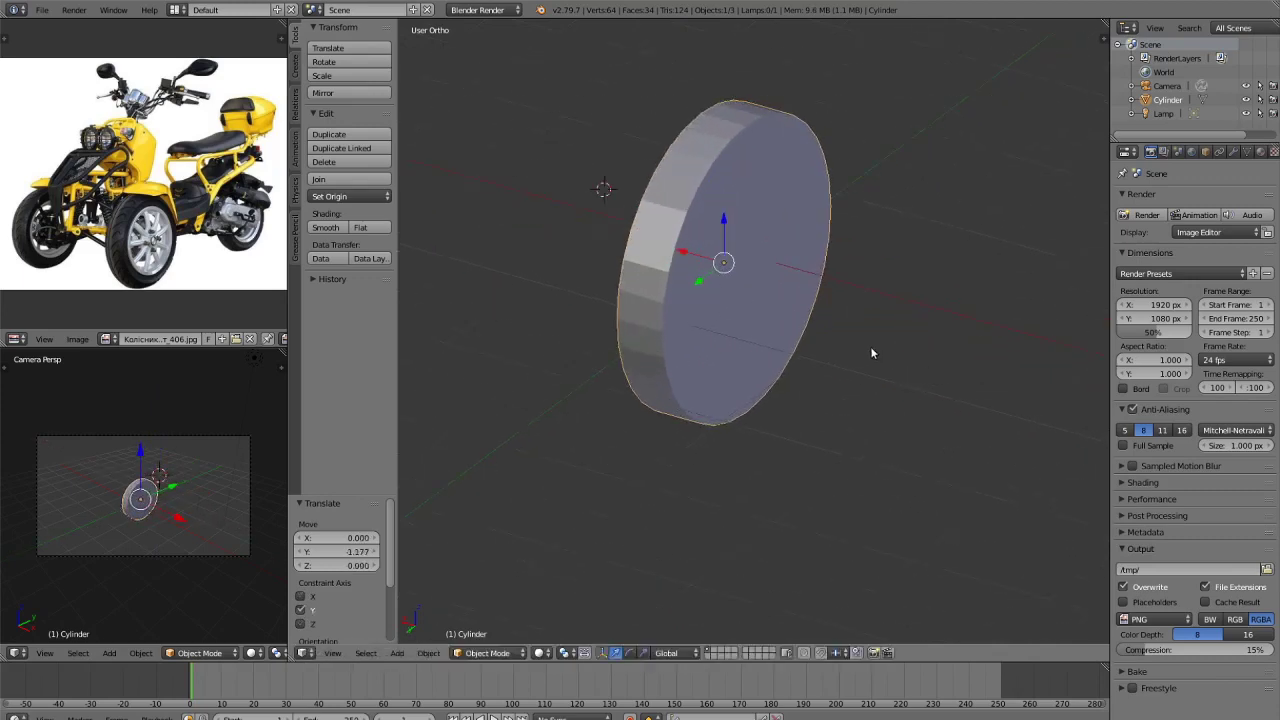
scroll(871, 352, "up", 1)
scroll(886, 370, "down", 1)
key("Tab")
scroll(869, 355, "up", 1)
middle_click_drag(890, 363, 937, 388)
key("ctrl+Tab")
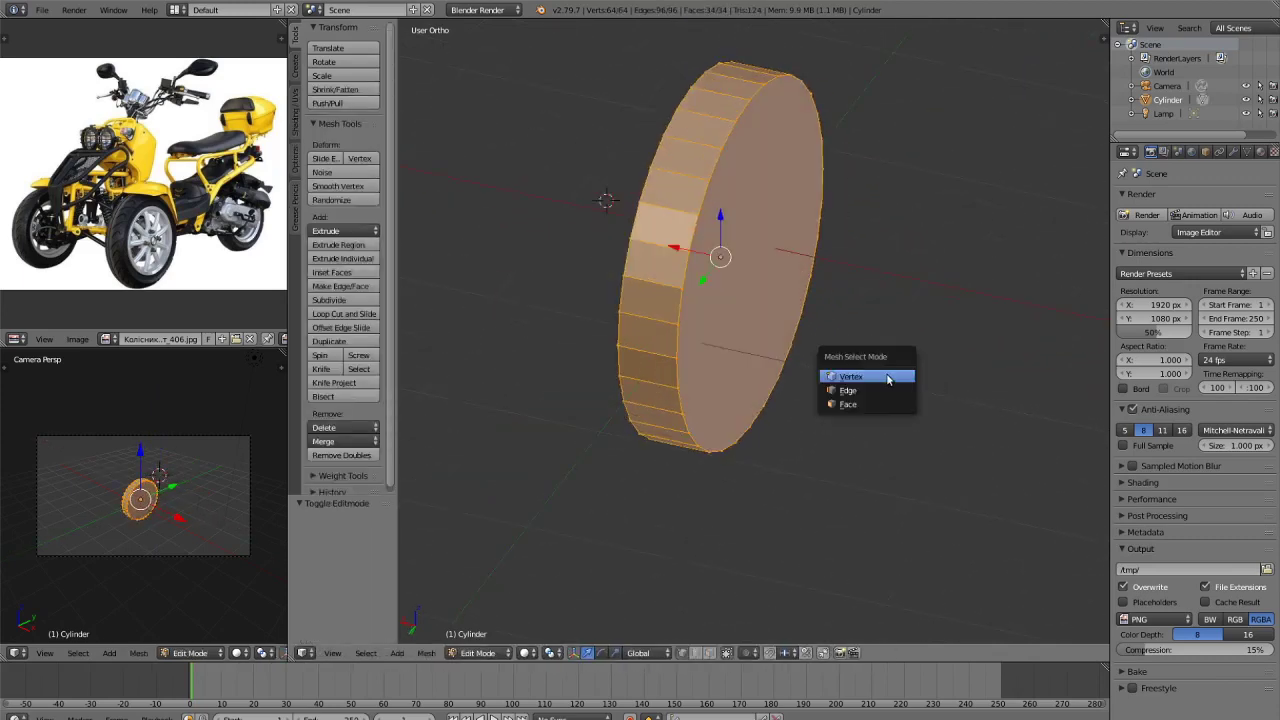
left_click(866, 391)
key("a")
left_click(678, 304, "alt")
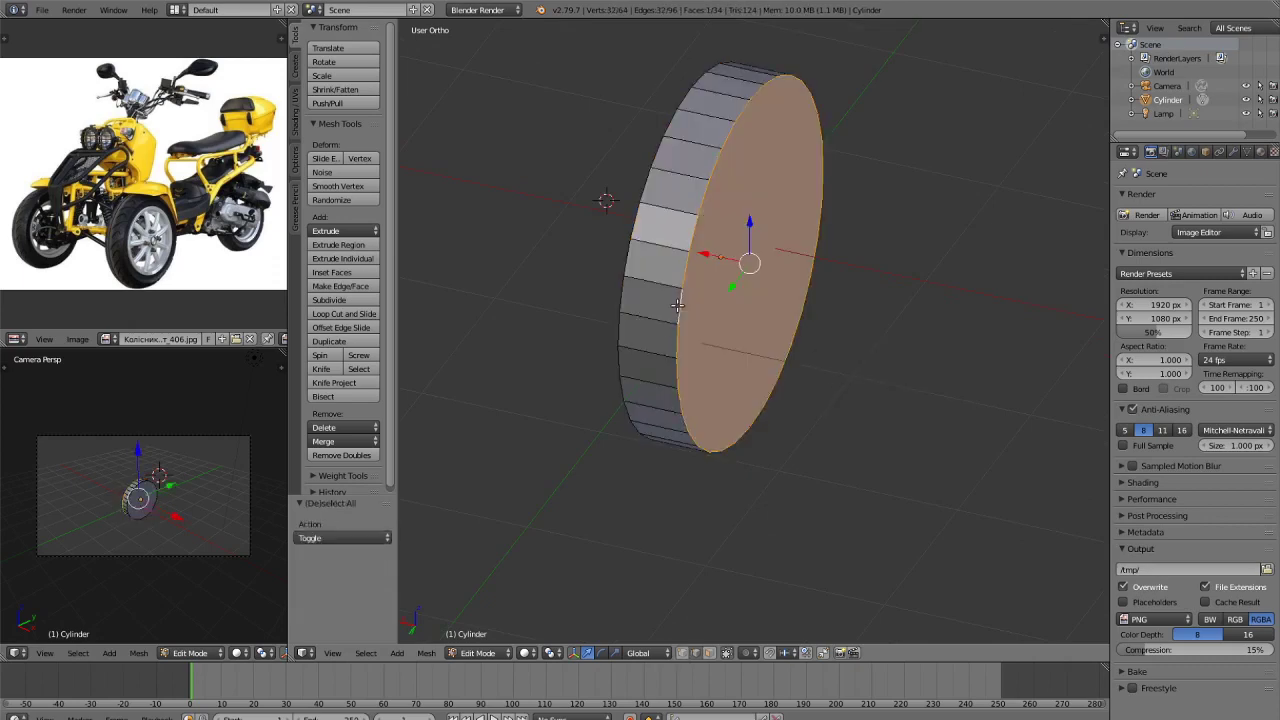
key("g")
key("x")
left_click(851, 368)
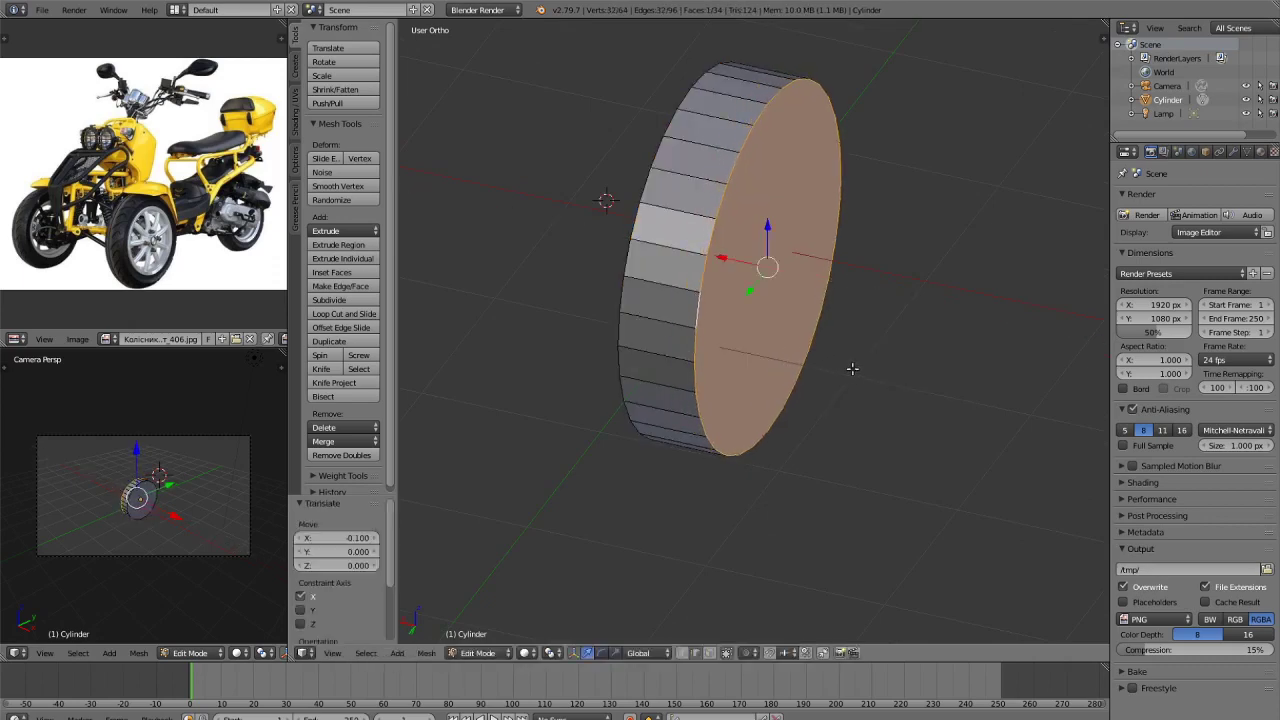
key("ctrl+z")
Move the selected front face about 0.22 along X to reduce the disc's thickness.
key("g")
key("x")
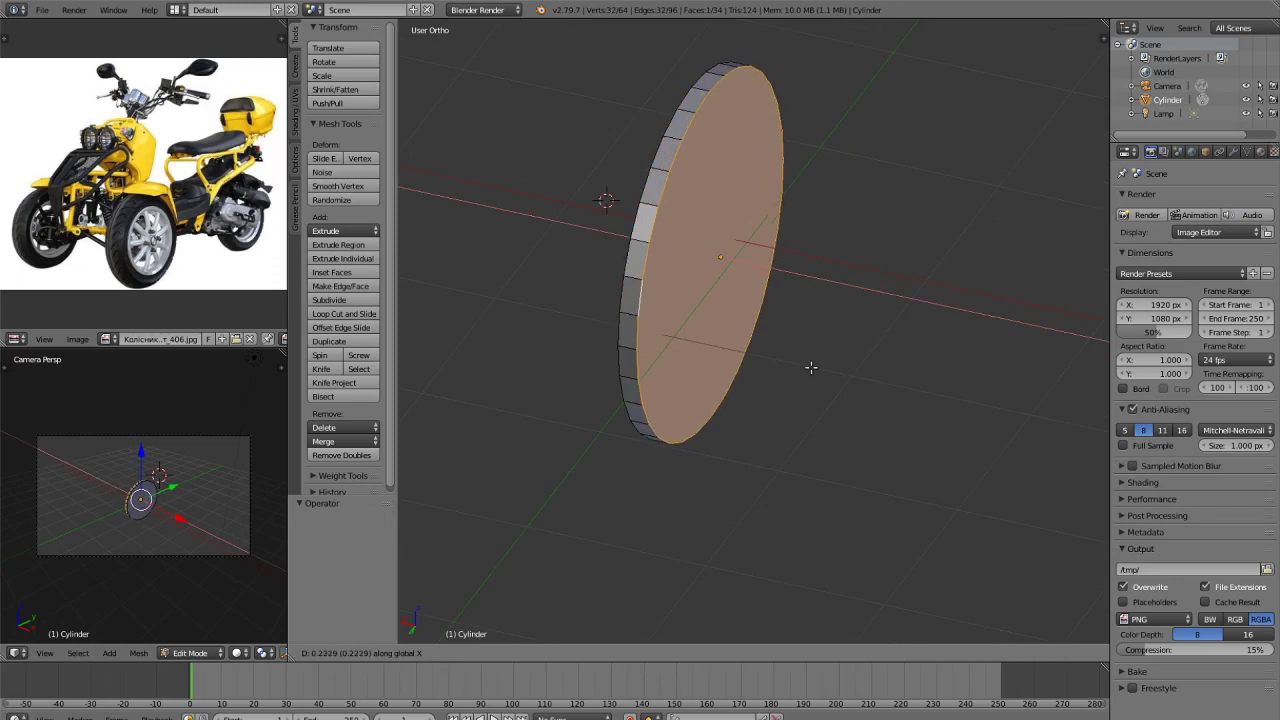
left_click(810, 368)
key("g")
key("Escape")
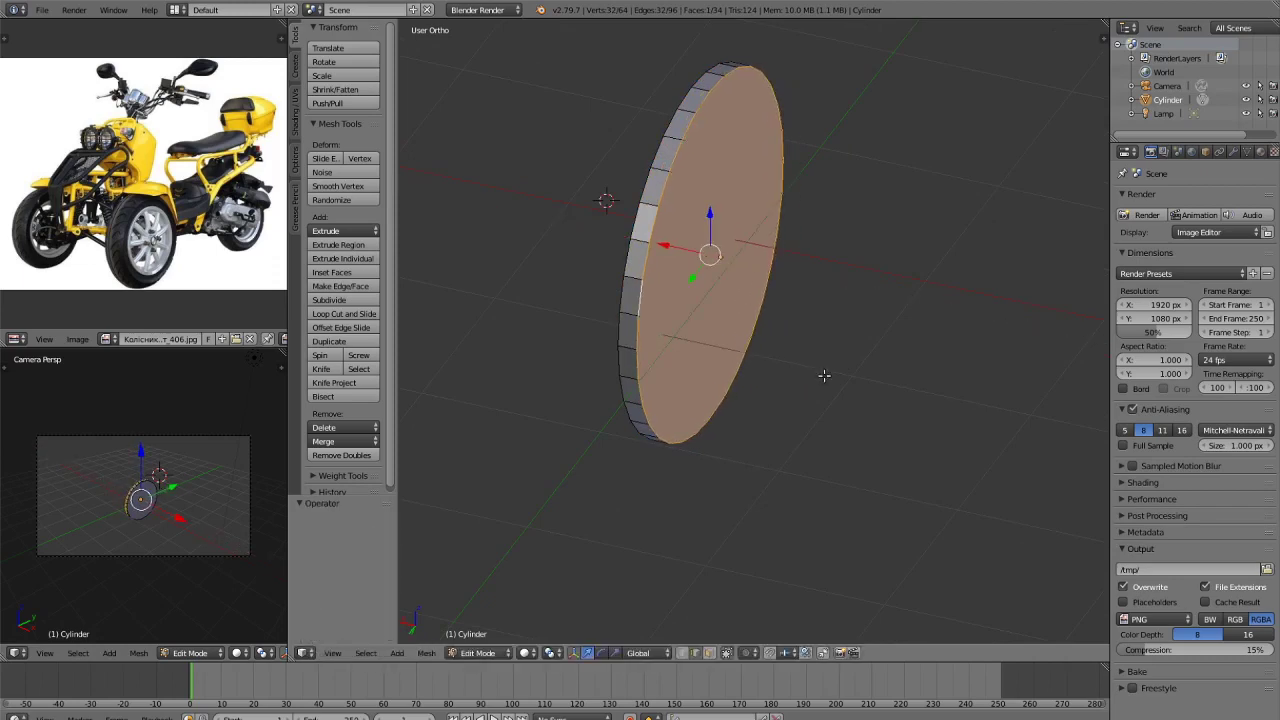
Extrude the front face about -0.116 along X and scale it to about 0.955.
key("e")
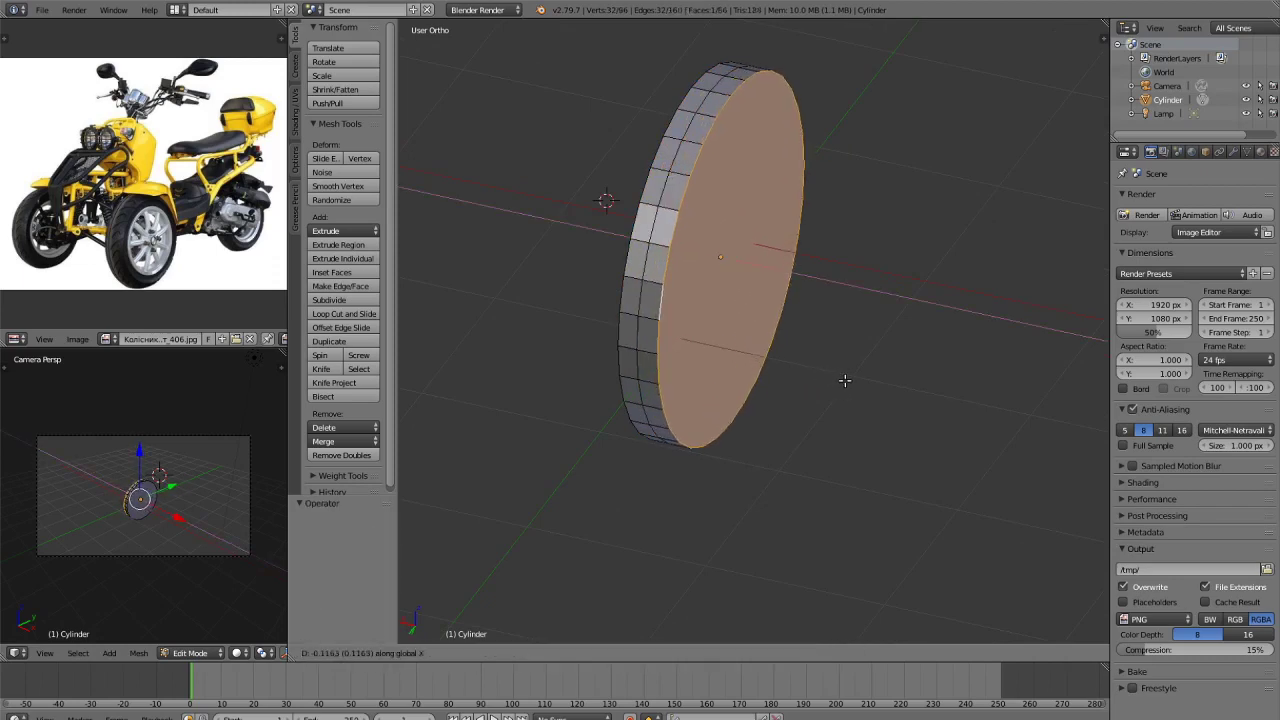
left_click(843, 378)
key("s")
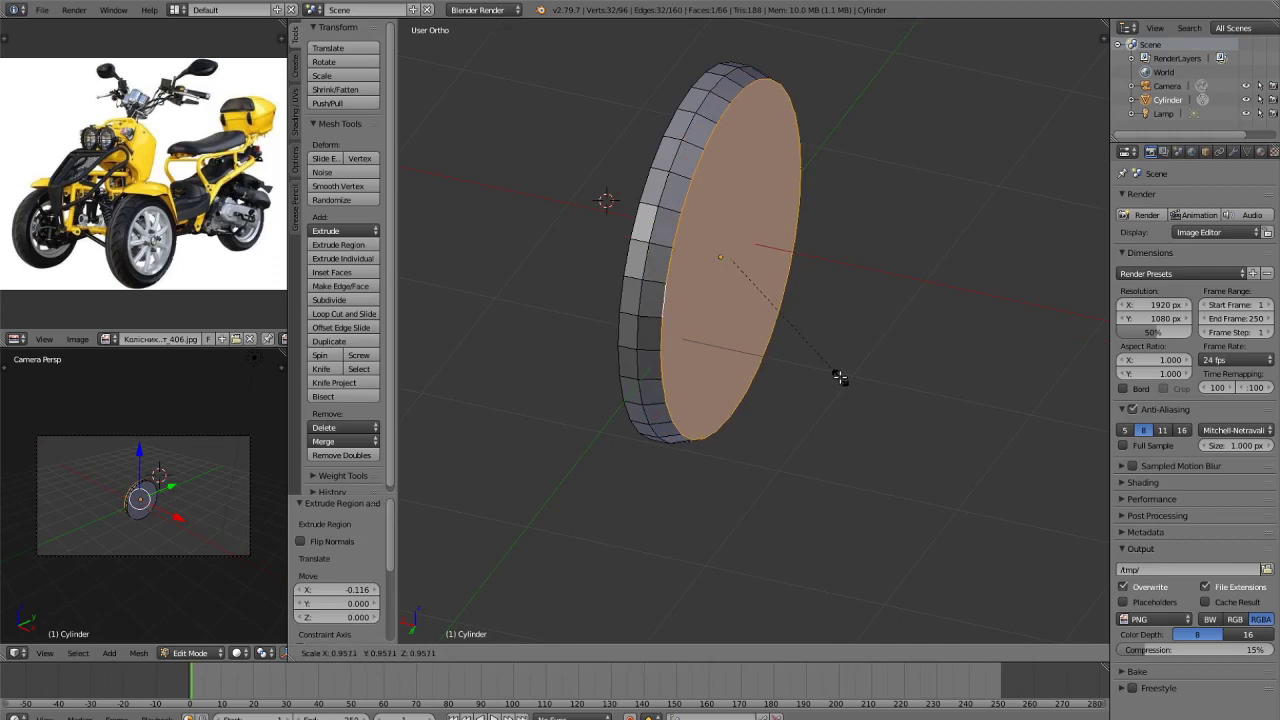
left_click(839, 378)
Extrude the front face another -0.1 along X and scale it to about 0.865 to round the tire.
key("e")
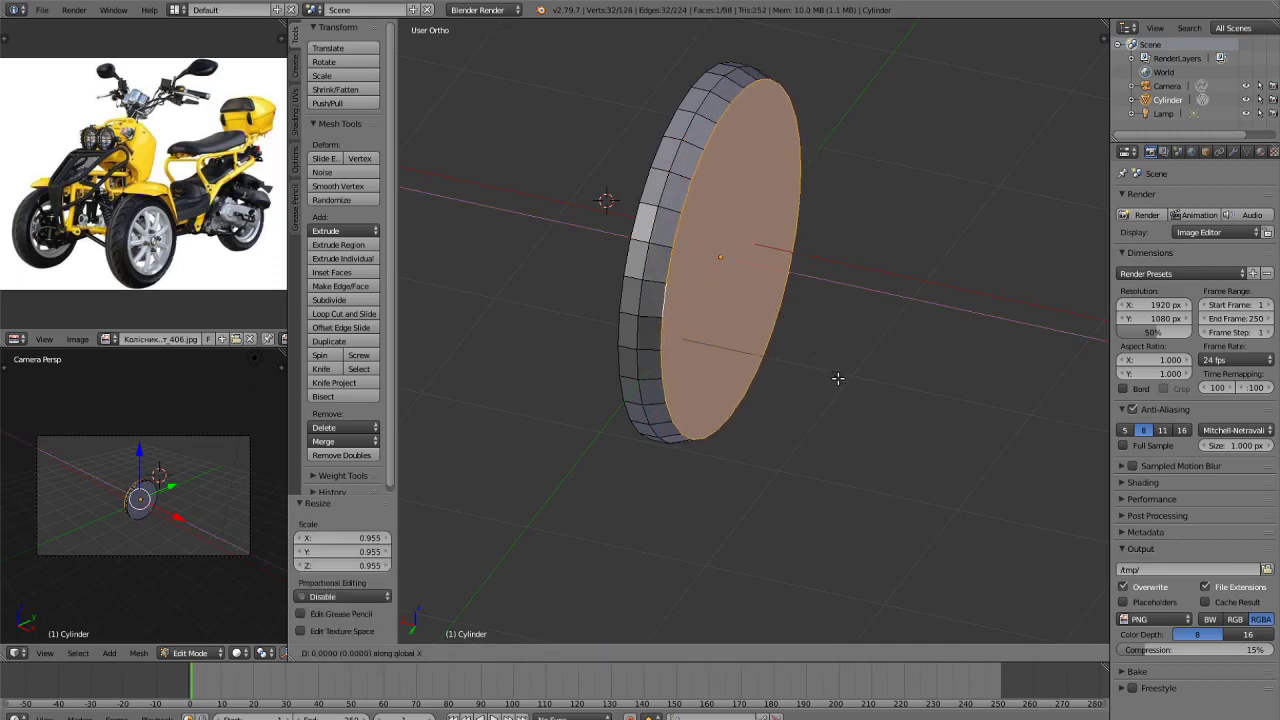
left_click(852, 379)
key("s")
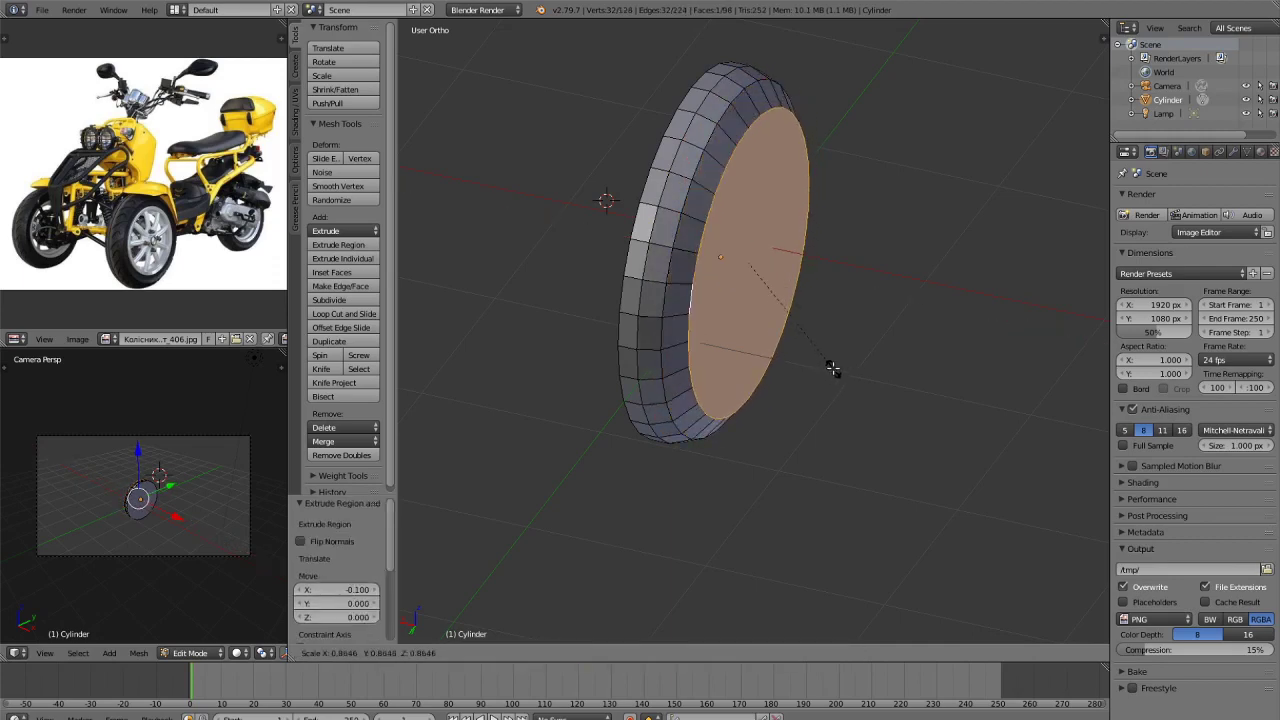
left_click(833, 369)
Extrude the front face about -0.07 along X and scale it to about 0.868.
key("e")
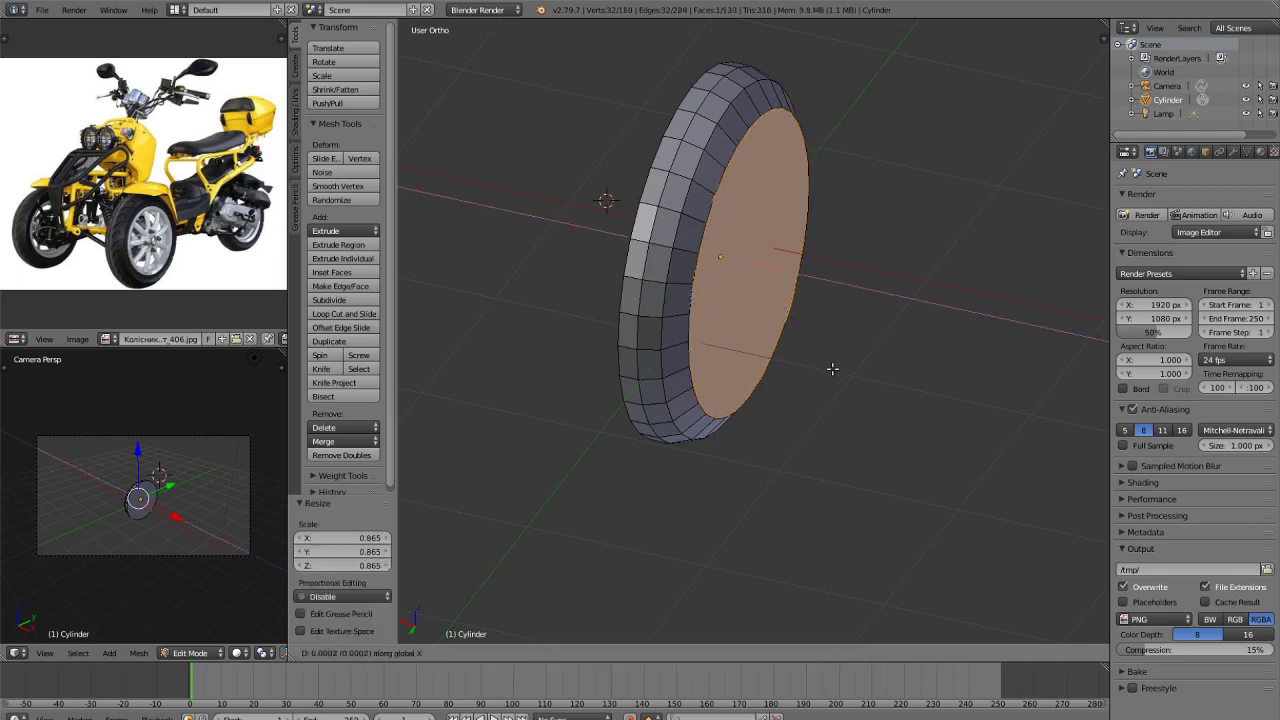
left_click(843, 378)
key("s")
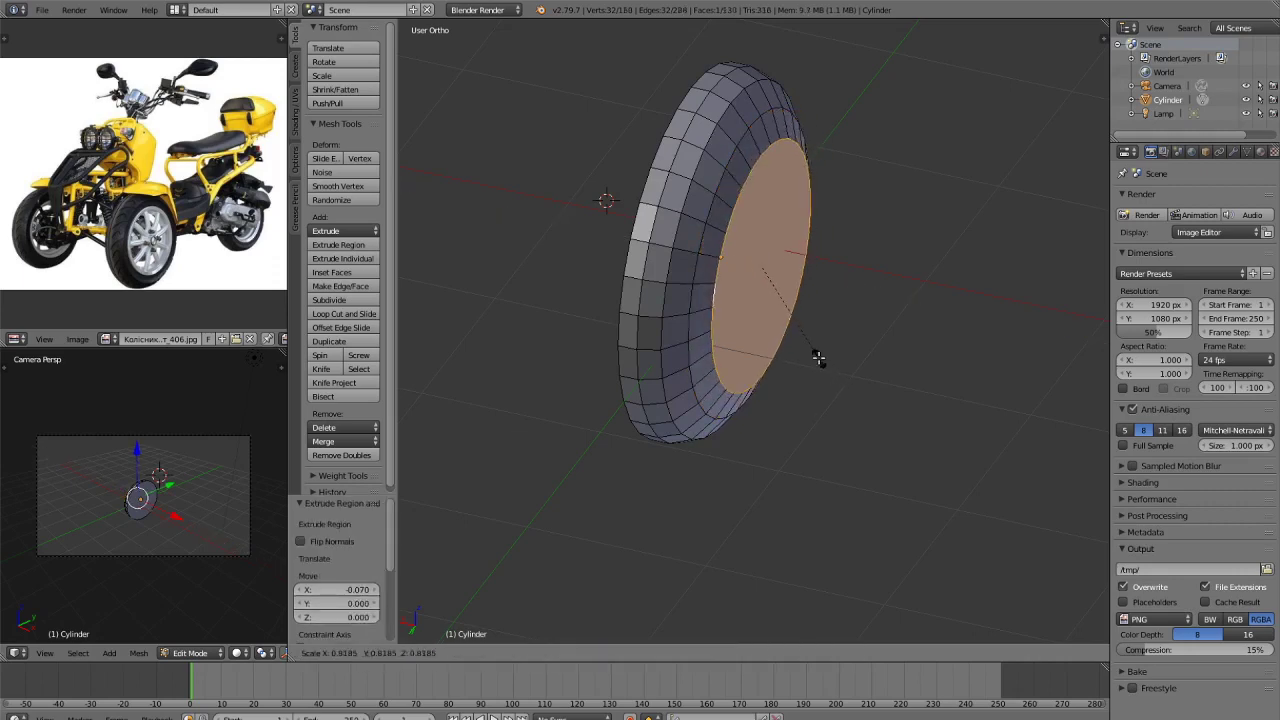
left_click(822, 363)
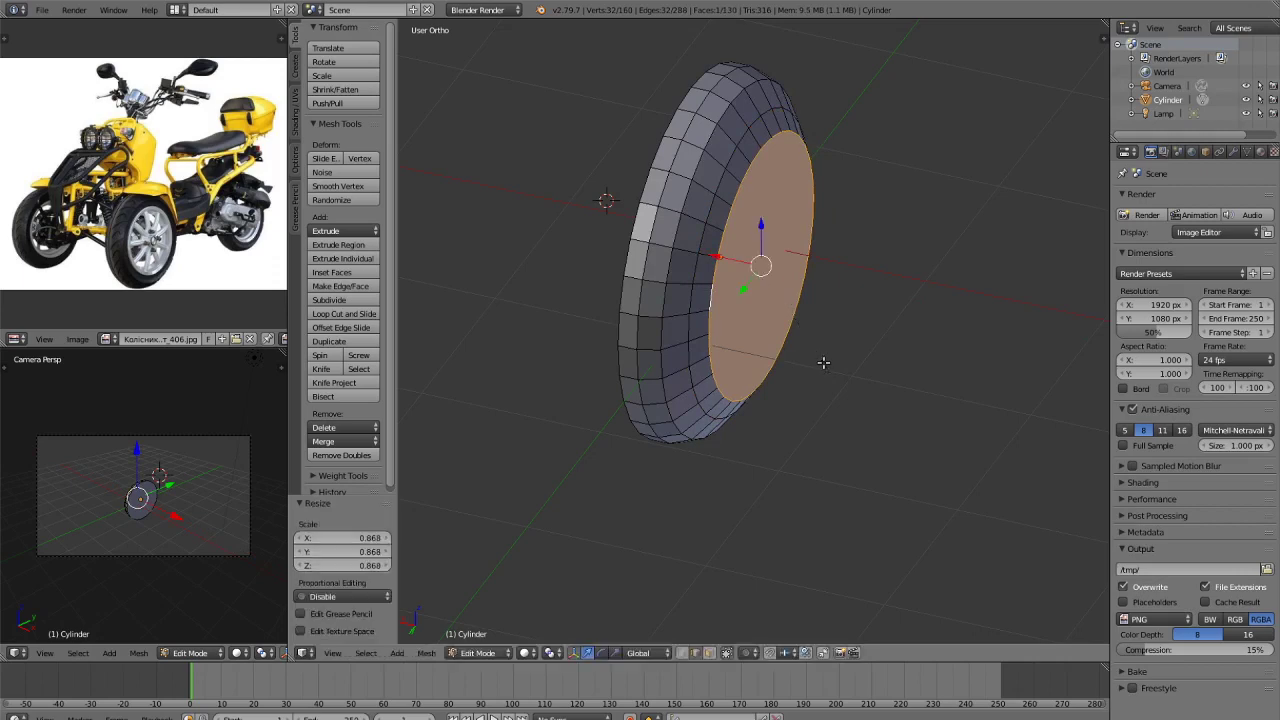
Add the neighbouring edge loop to the selection, scale both to about 1.04 and move them about 0.005 along X.
middle_click_drag(822, 363, 693, 363)
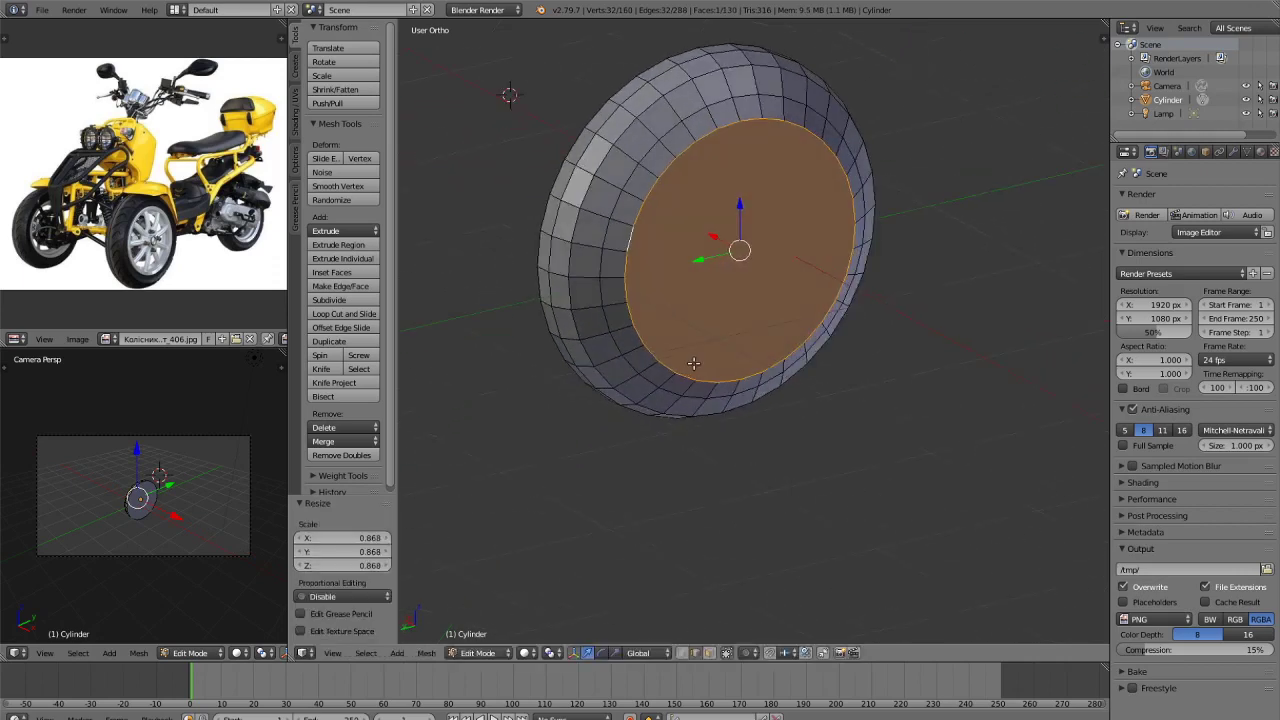
left_click(611, 350, "alt+shift")
key("s")
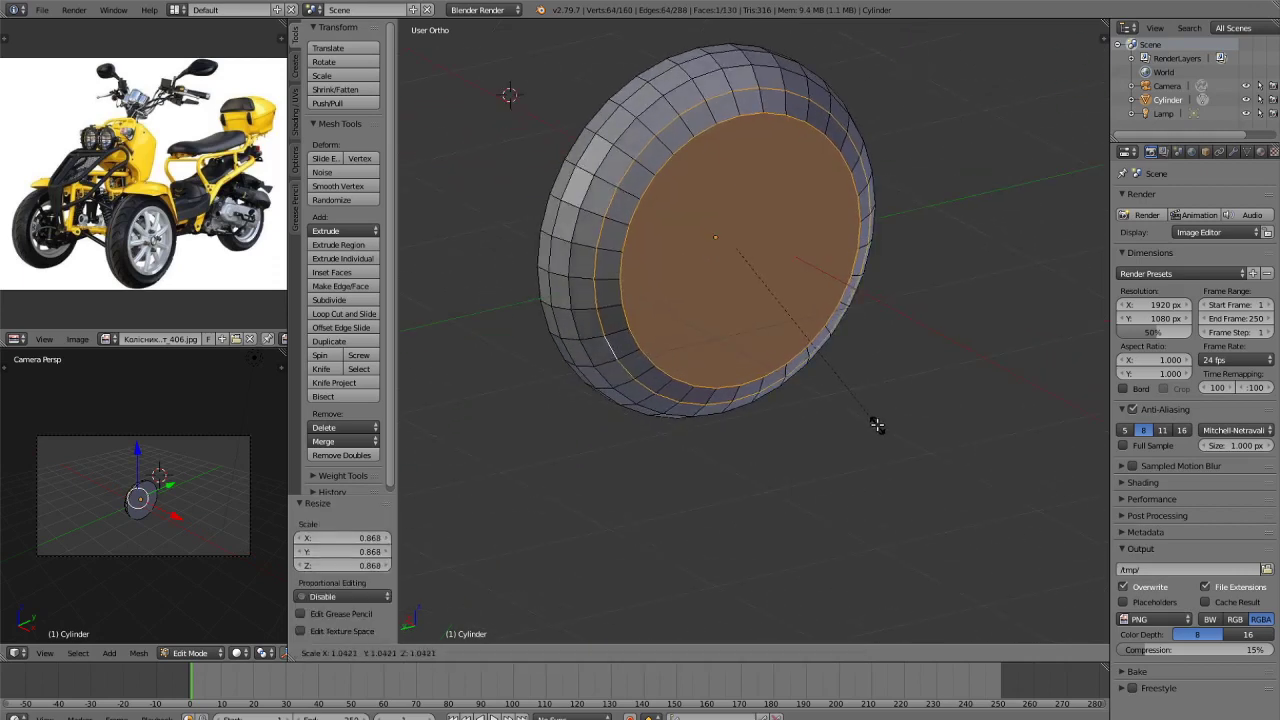
left_click(874, 424)
middle_click_drag(874, 424, 935, 478)
key("g")
key("x")
left_click(904, 477)
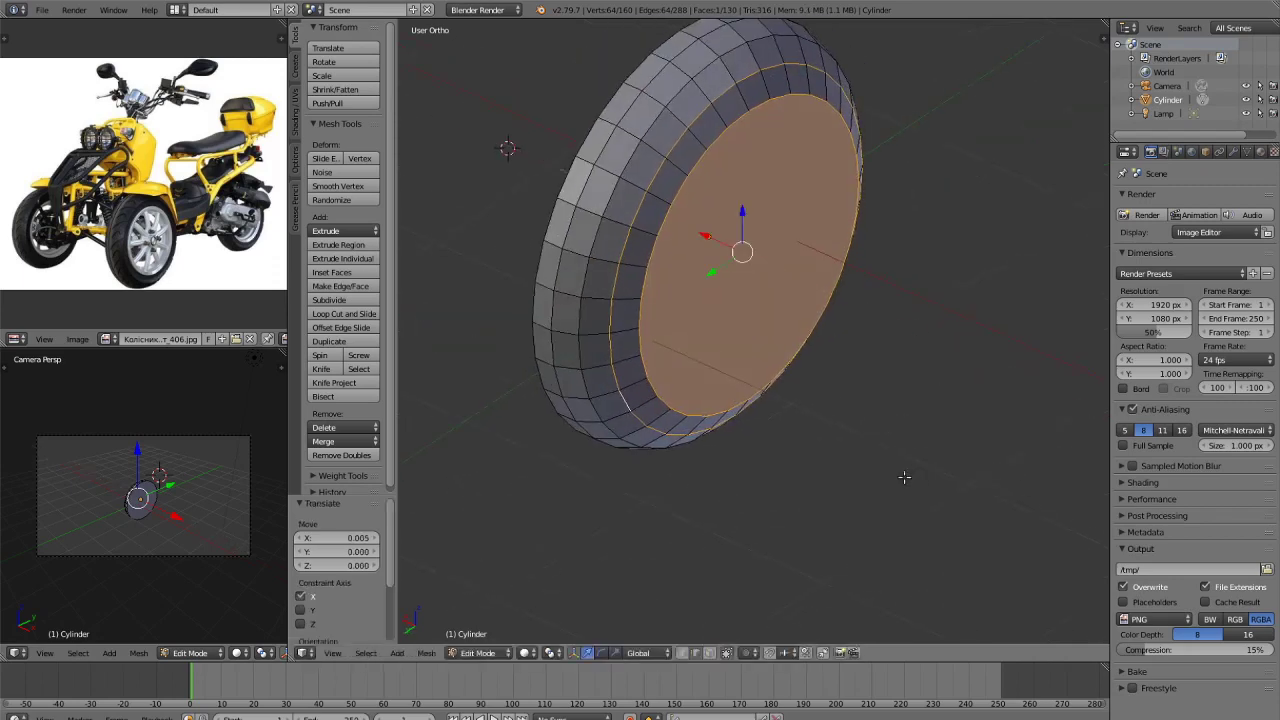
Select only the wheel's large front face in face selection mode and extrude it inward.
key("ctrl+Tab")
key("a")
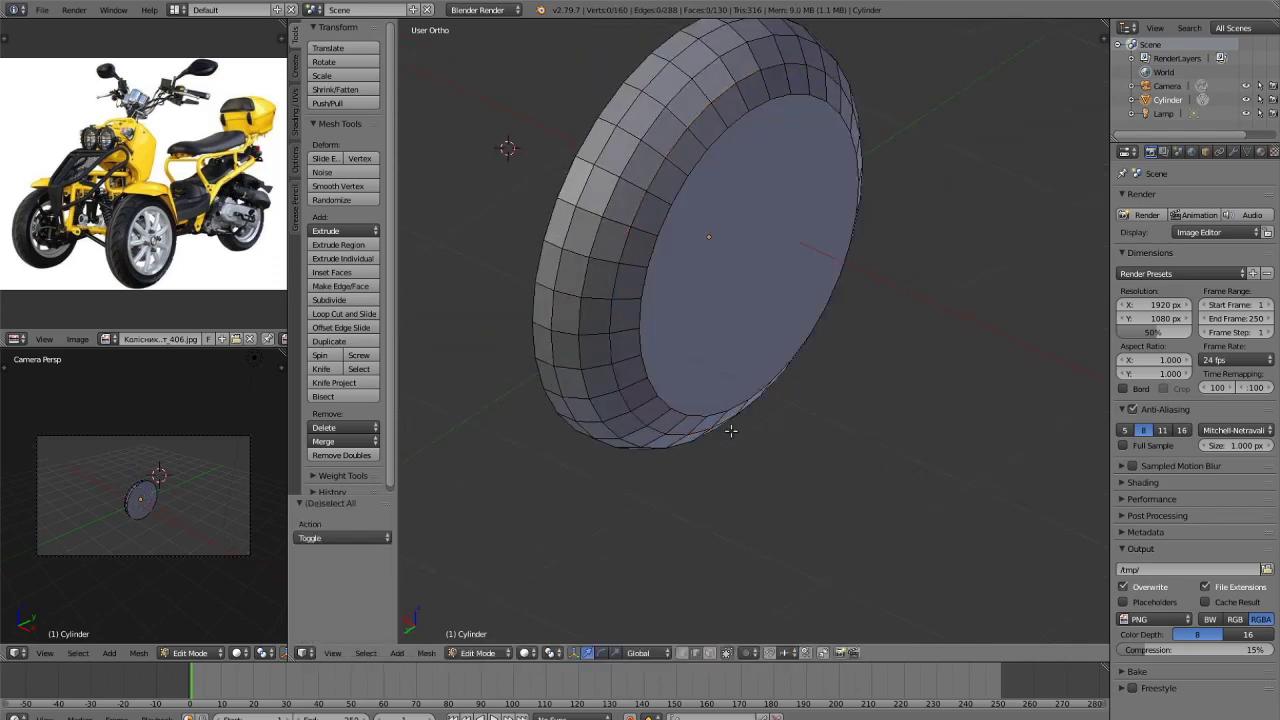
right_click(675, 405)
key("a")
right_click(664, 404)
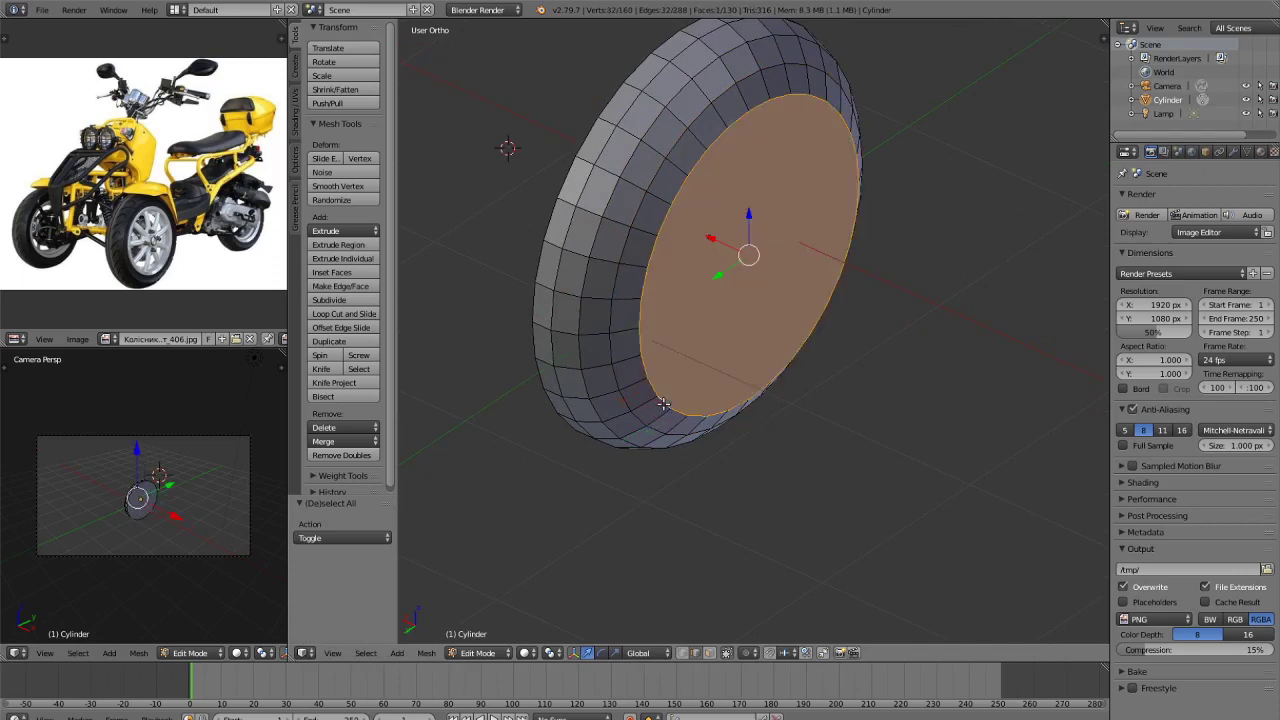
scroll(921, 441, "up", 1)
key("e")
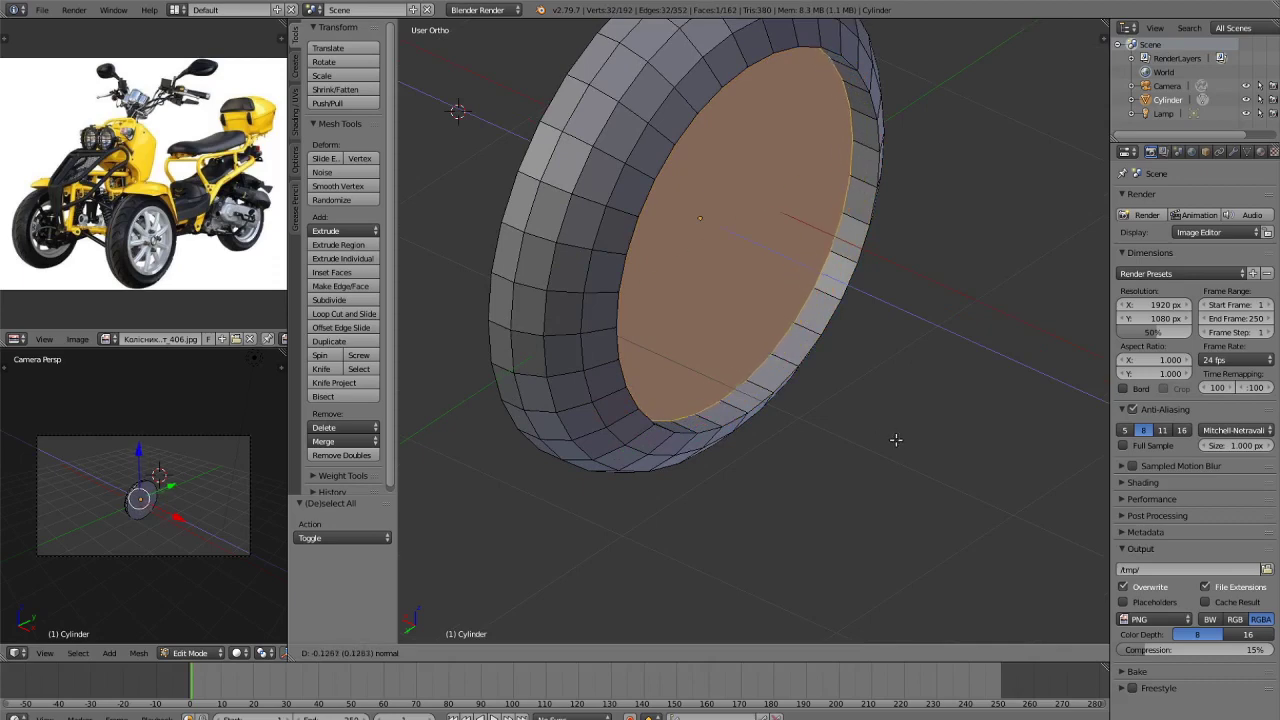
left_click(910, 444)
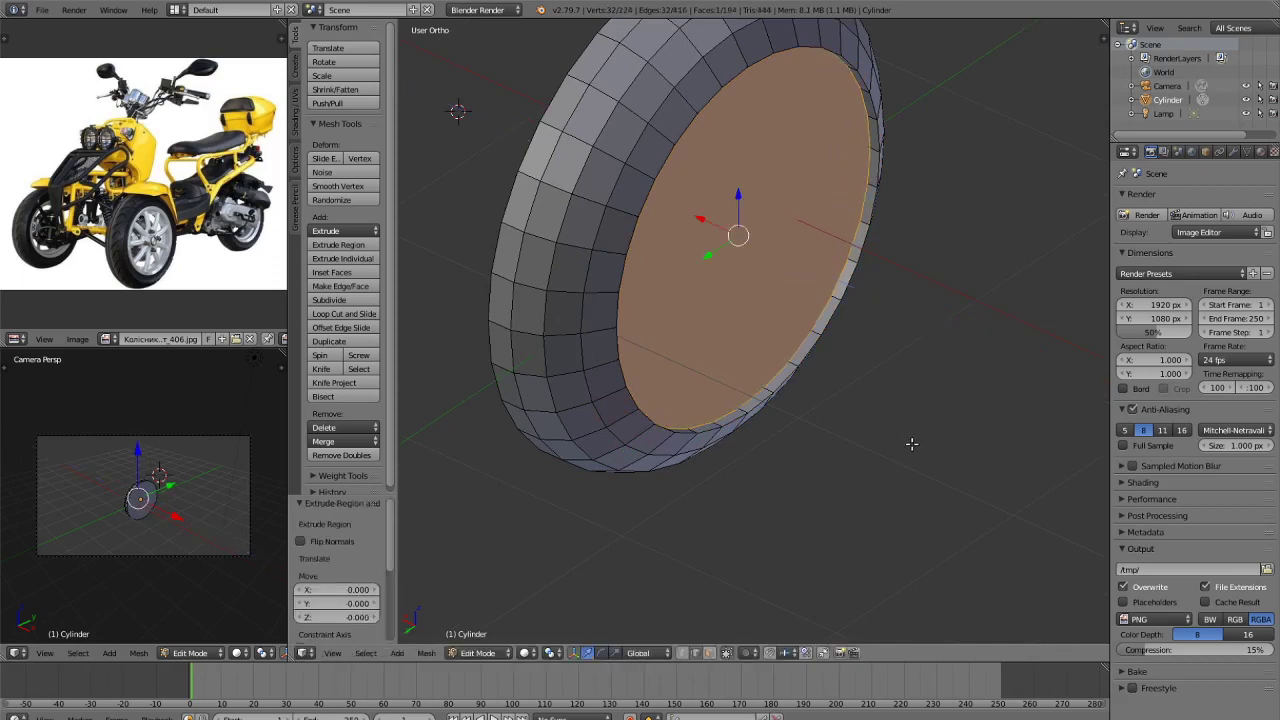
Scale the wheel's inner face to 0.95 and extrude it inward along its normal by about 0.096.
key("s")
left_click(890, 442)
key("e")
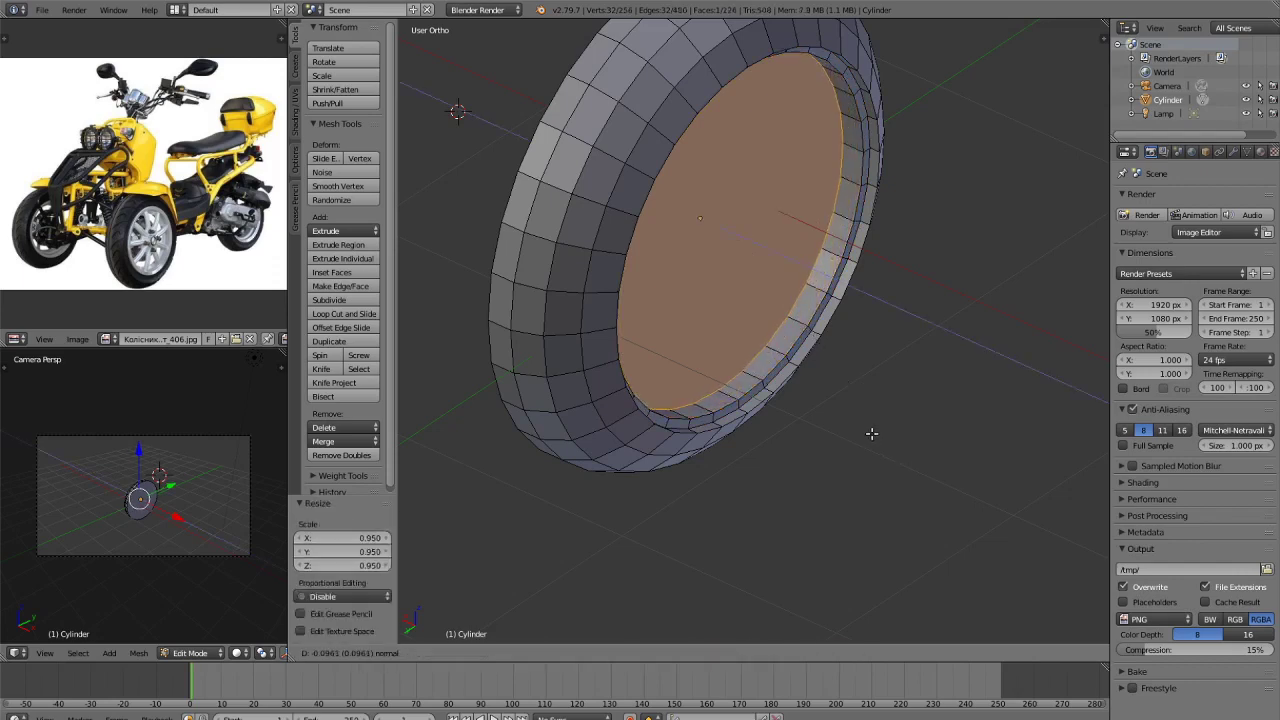
left_click(872, 434)
Rescale the newly extruded inner face and move it about 0.02 along X.
key("s")
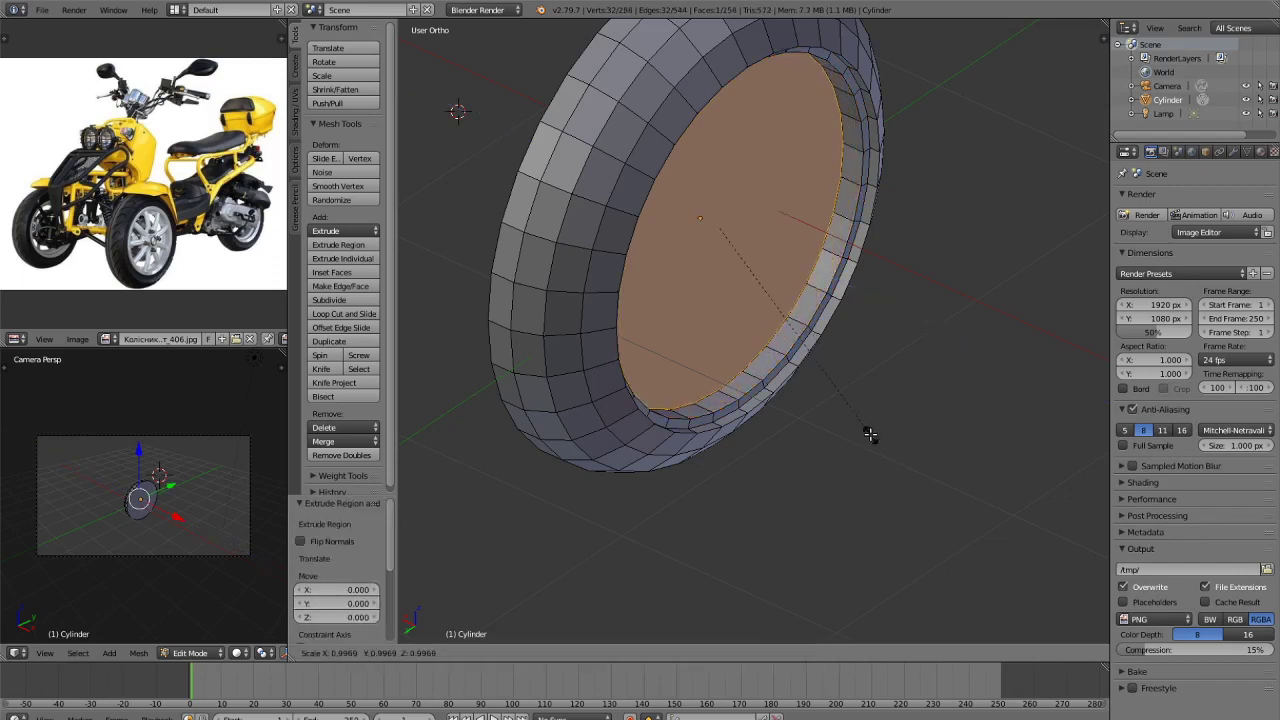
left_click(888, 434)
key("e")
key("x")
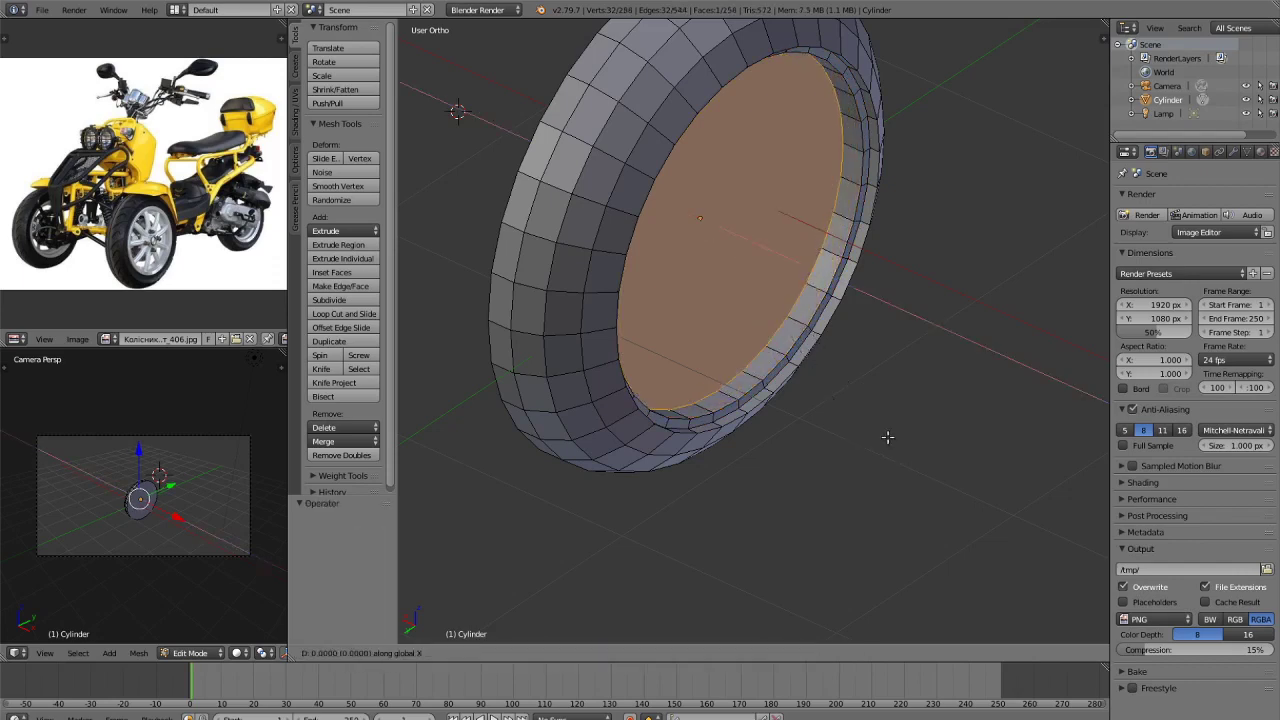
left_click(881, 443)
Scale the inner face to about 1.067 and move it about 0.053 along X.
key("s")
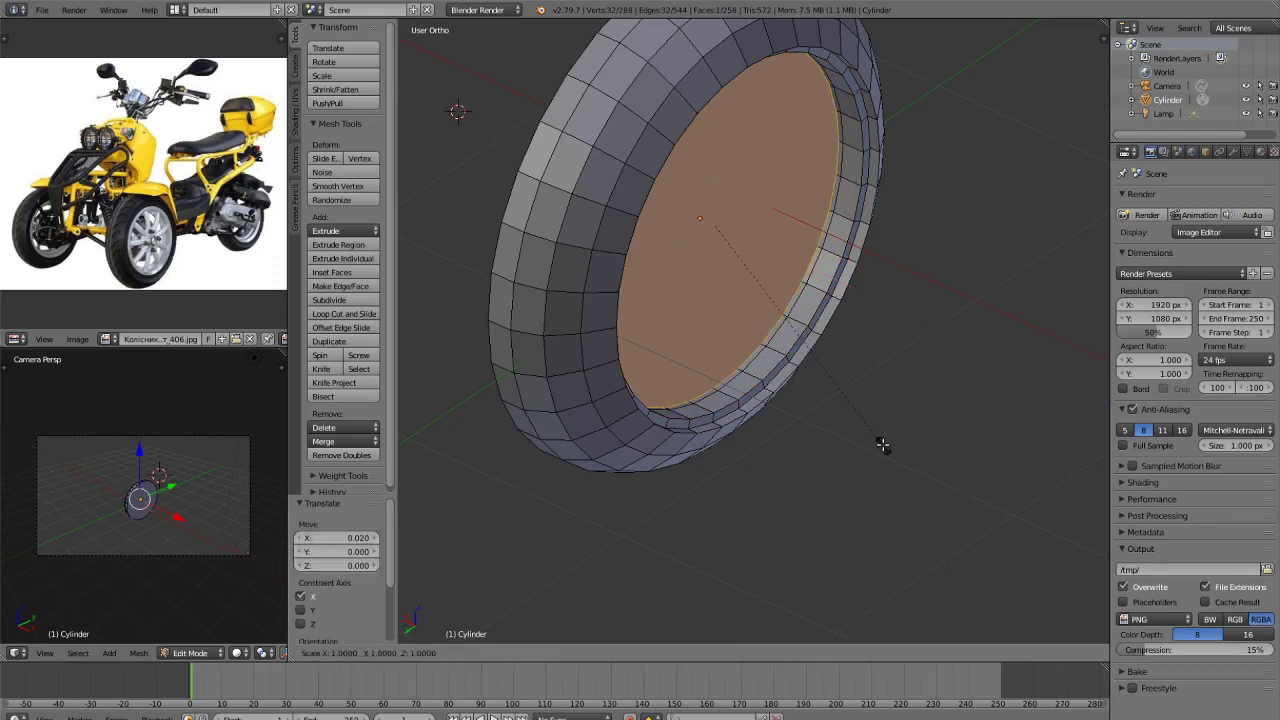
left_click(905, 450)
key("e")
key("x")
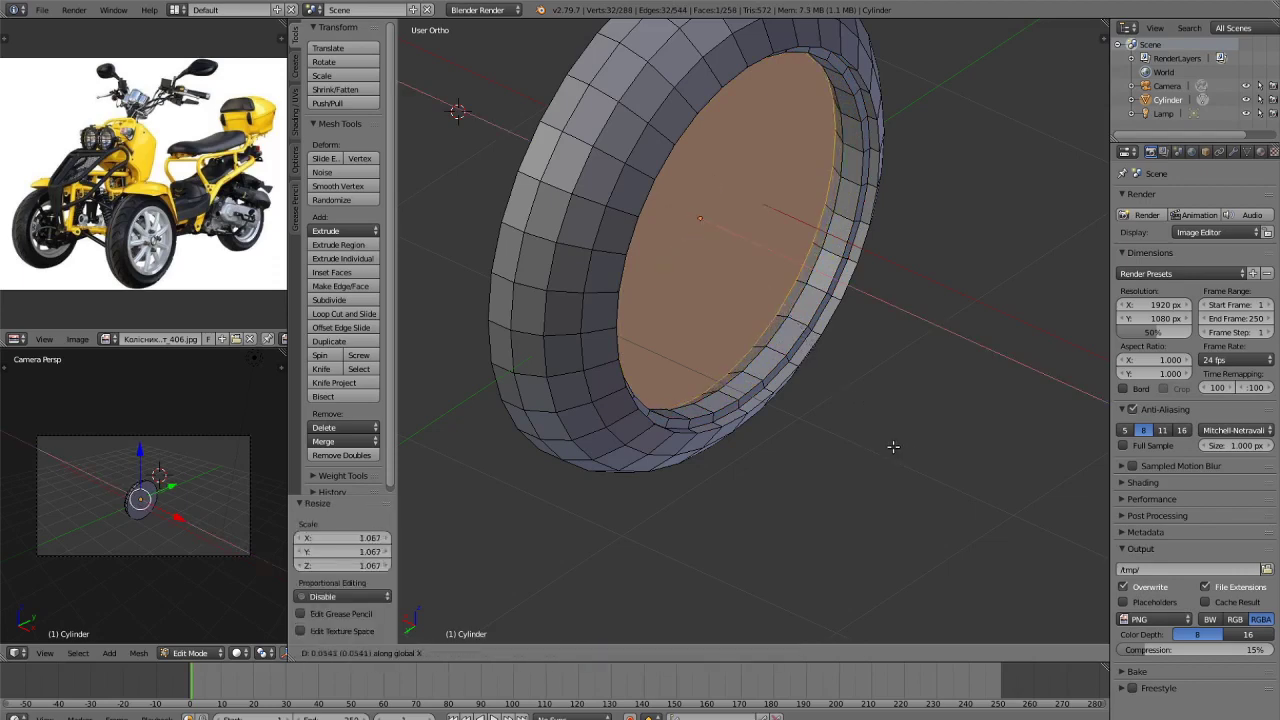
left_click(892, 449)
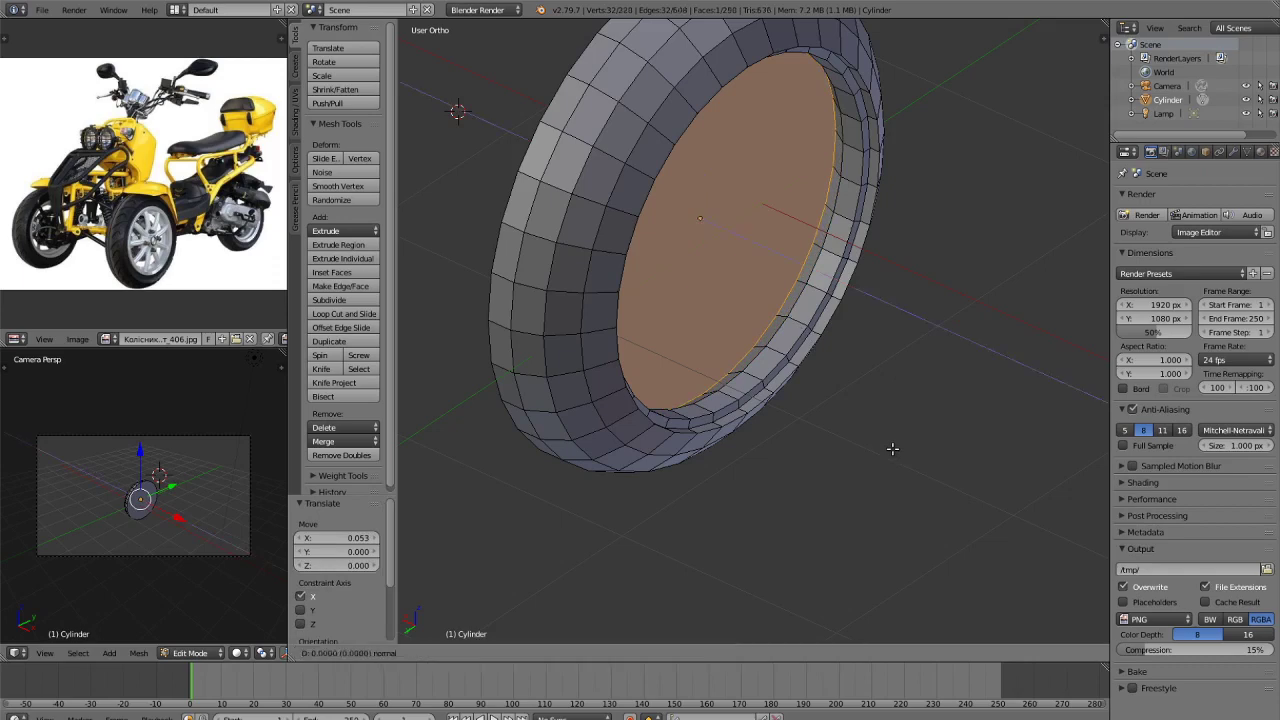
Extrude the inner face farther into the wheel along X and scale it to about 0.937.
key("e")
key("x")
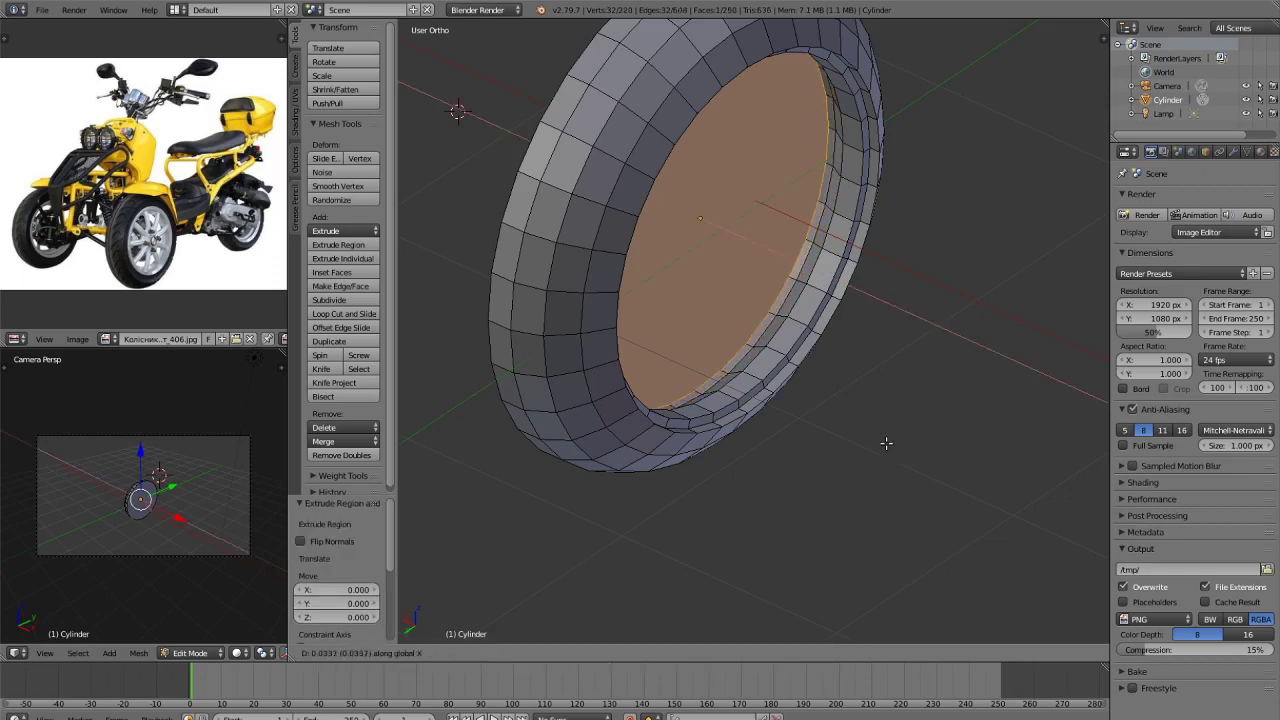
left_click(886, 447)
key("s")
left_click(876, 431)
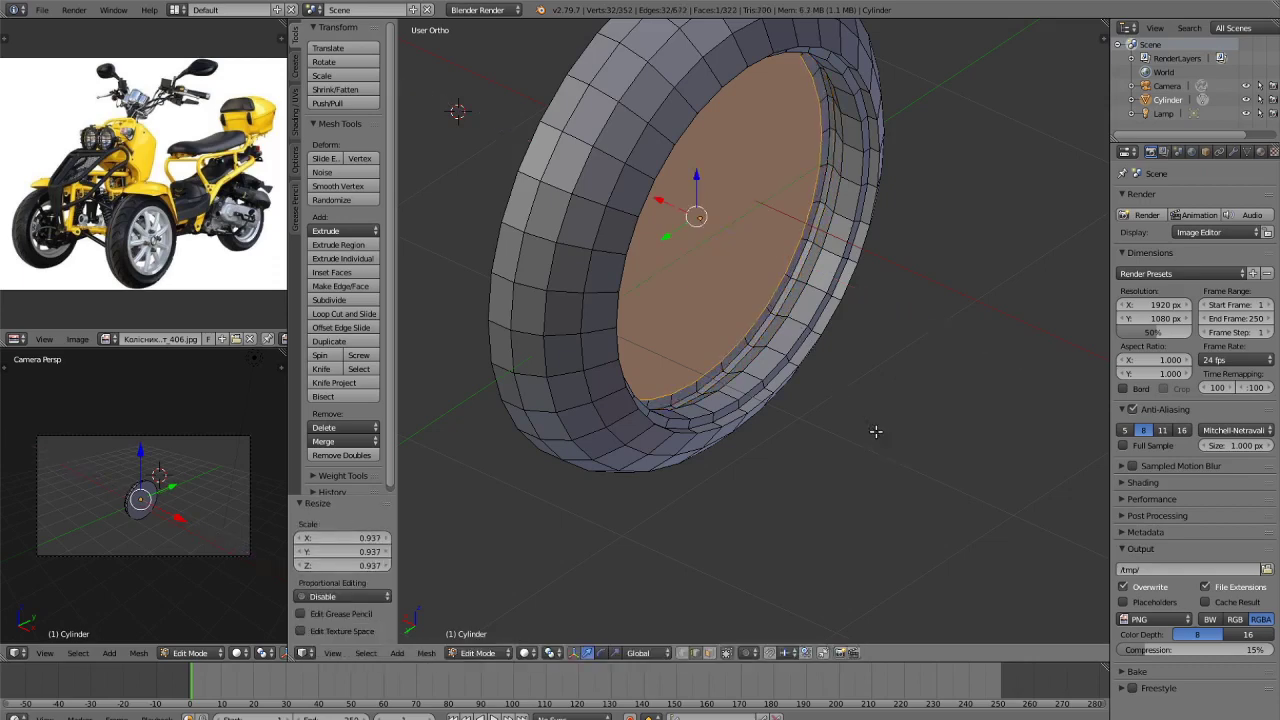
Extrude the inner face again in place and move it deeper into the wheel along X.
key("e")
right_click(870, 430)
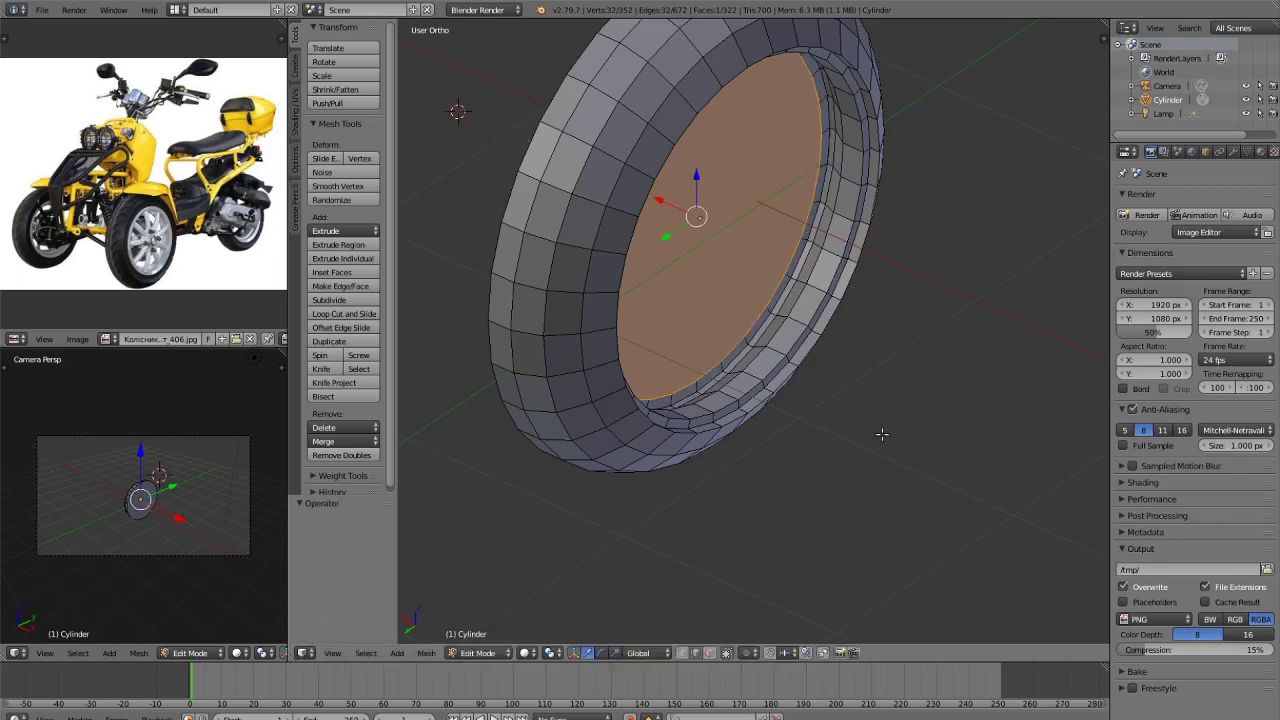
key("g")
key("x")
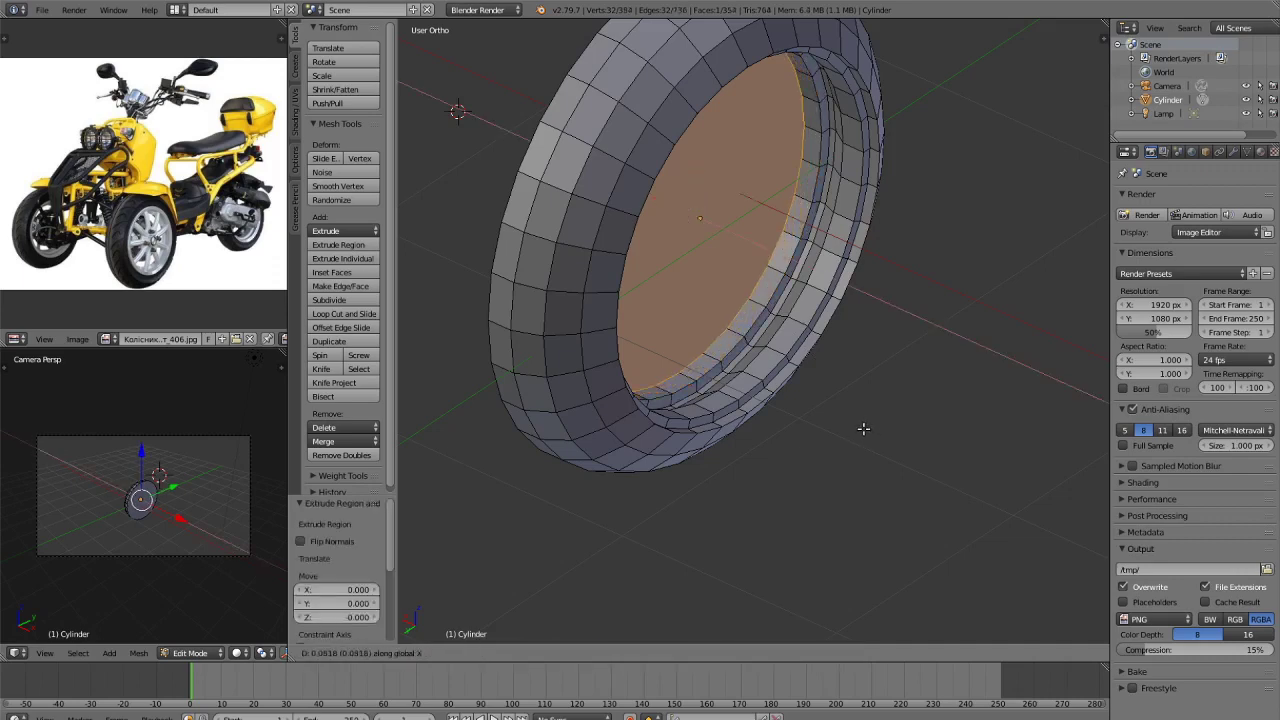
left_click(864, 429)
Extrude the inner face in place and scale it to about 1.058.
key("e")
right_click(863, 429)
key("s")
left_click(878, 436)
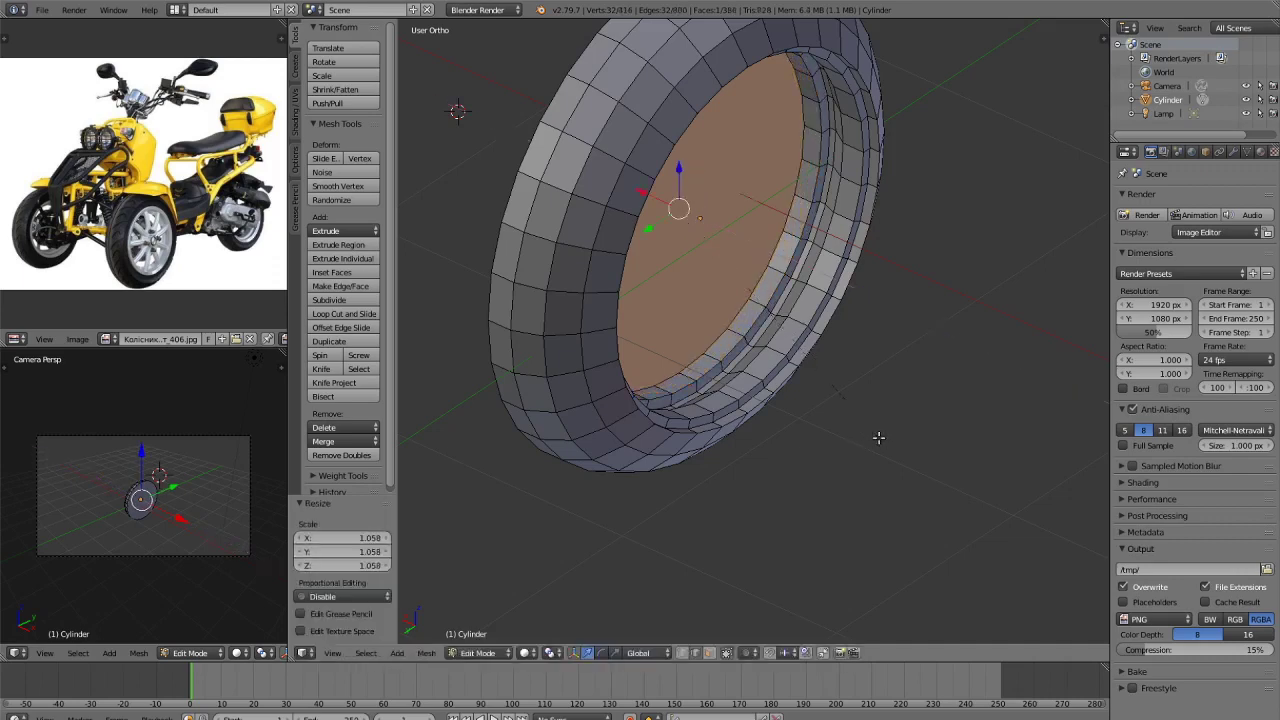
Move the inner face about 0.228 along X, through the back of the wheel, and delete it.
key("g")
key("x")
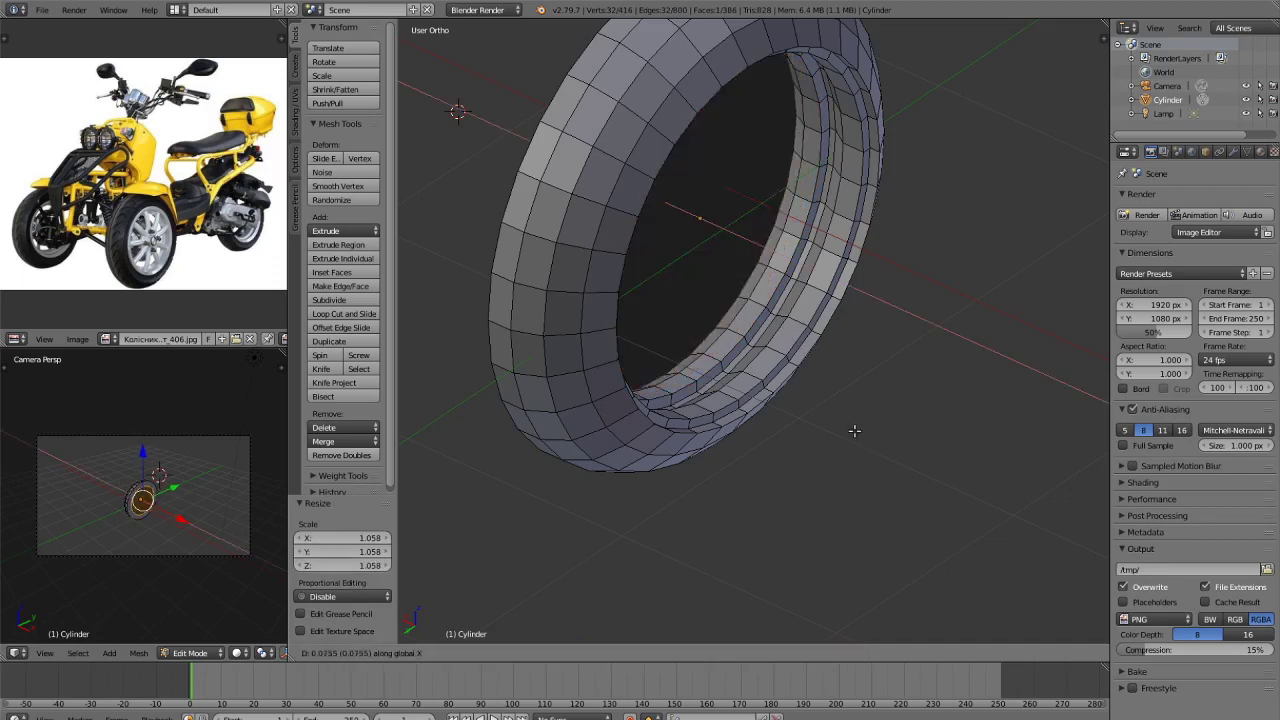
left_click(826, 423)
middle_click_drag(826, 423, 900, 383)
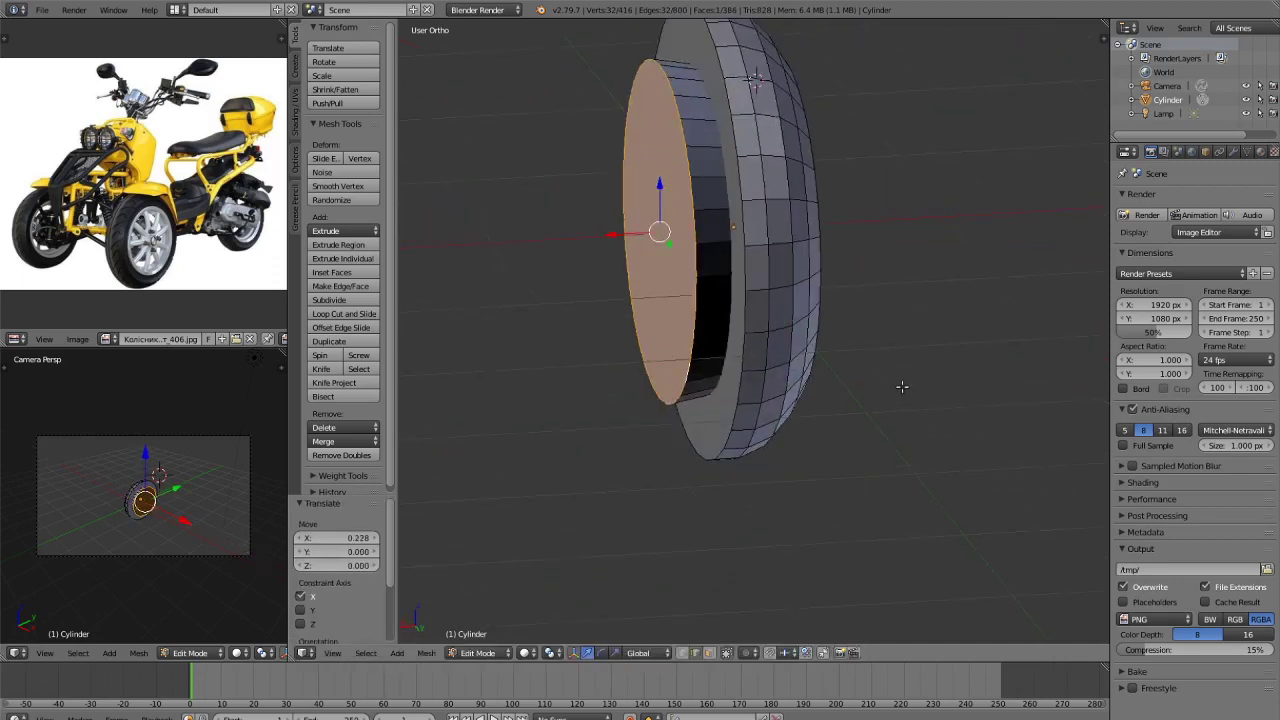
key("x")
left_click(814, 404)
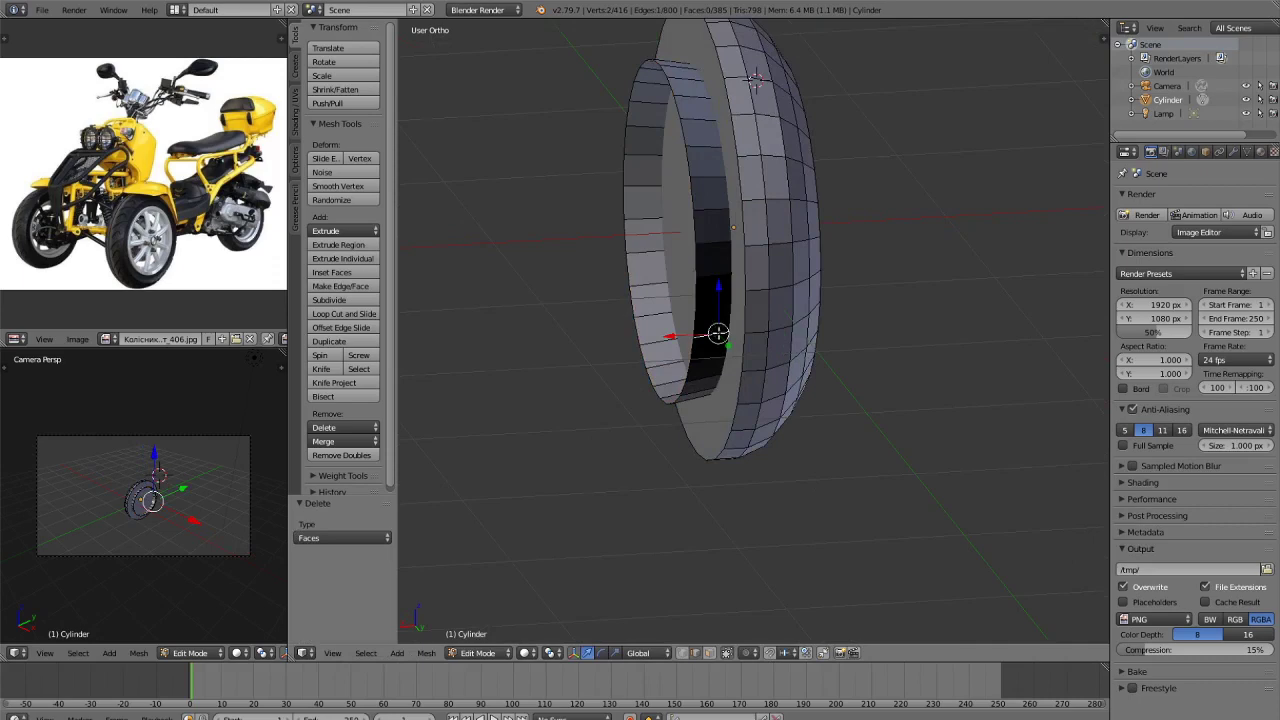
Undo the deletion and the last X move of the inner face.
key("ctrl+Tab")
key("ctrl+z")
key("ctrl+z")
key("ctrl+z")
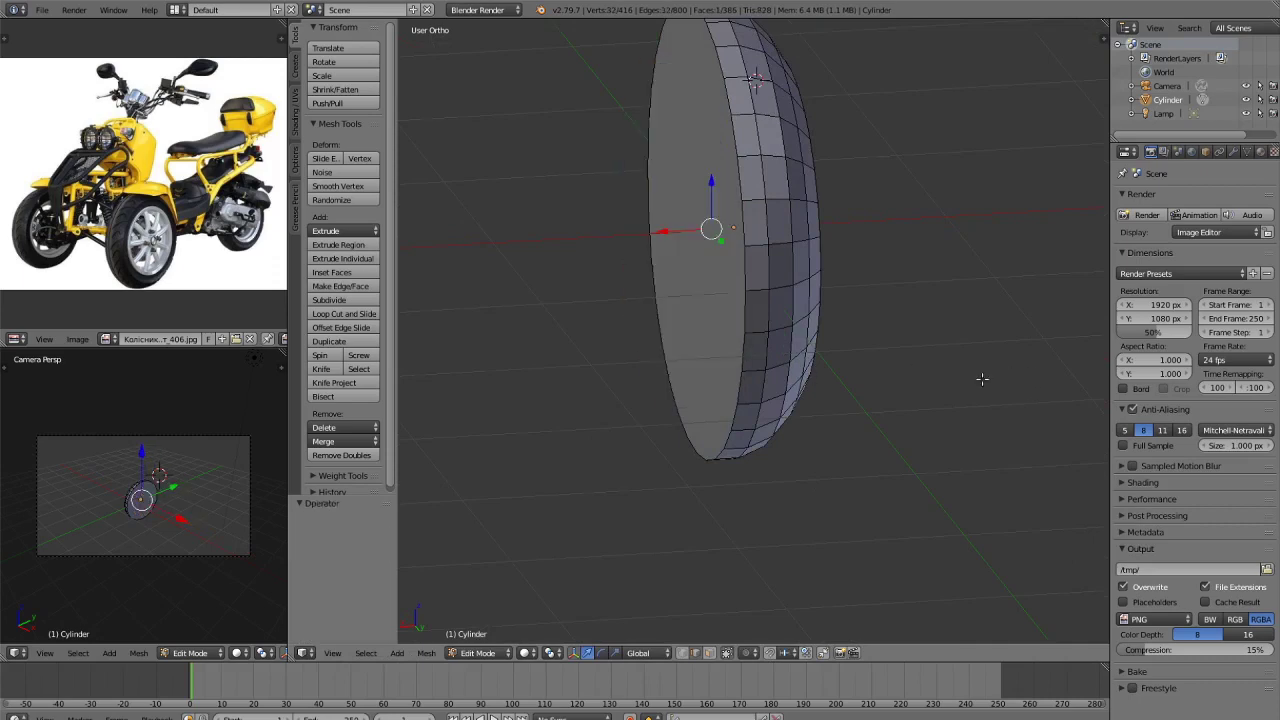
Delete the selected inner face that closes the front recess of the wheel.
middle_click_drag(999, 365, 892, 390)
key("x")
left_click(880, 398)
key("ctrl+z")
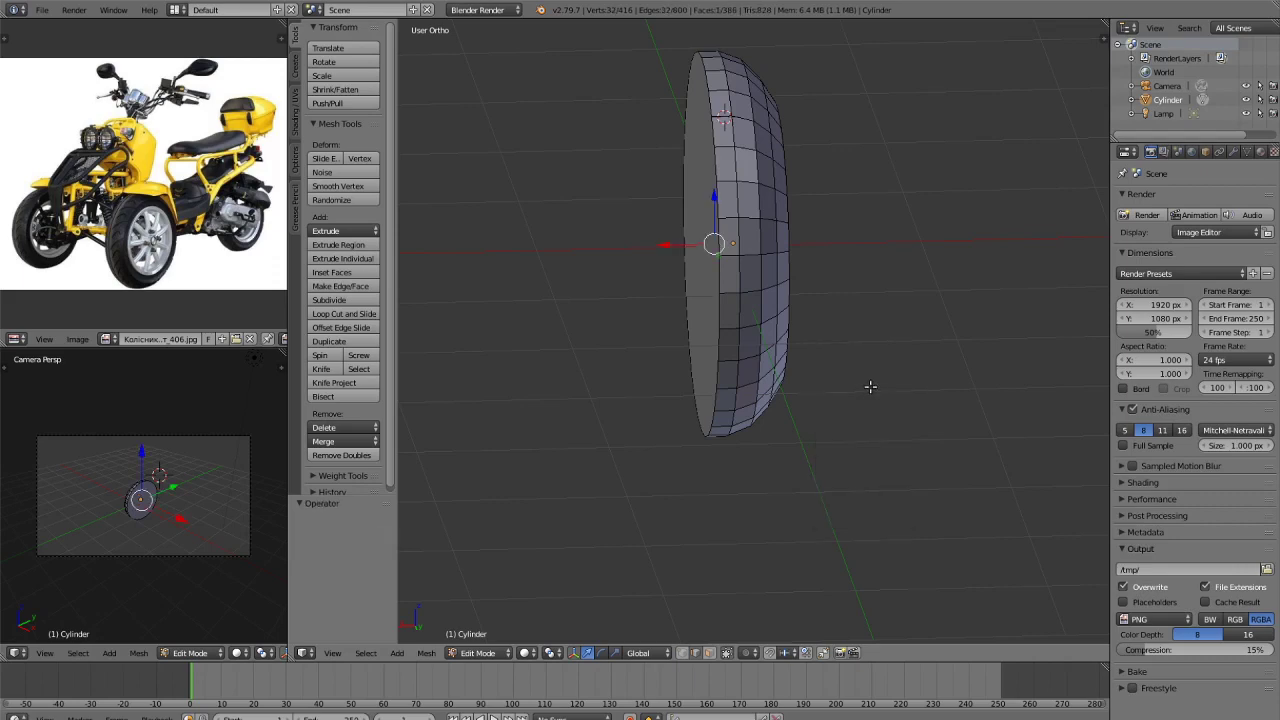
key("x")
left_click(856, 381)
Select the large flat back face in face selection mode and delete it to open the tire.
key("ctrl+Tab")
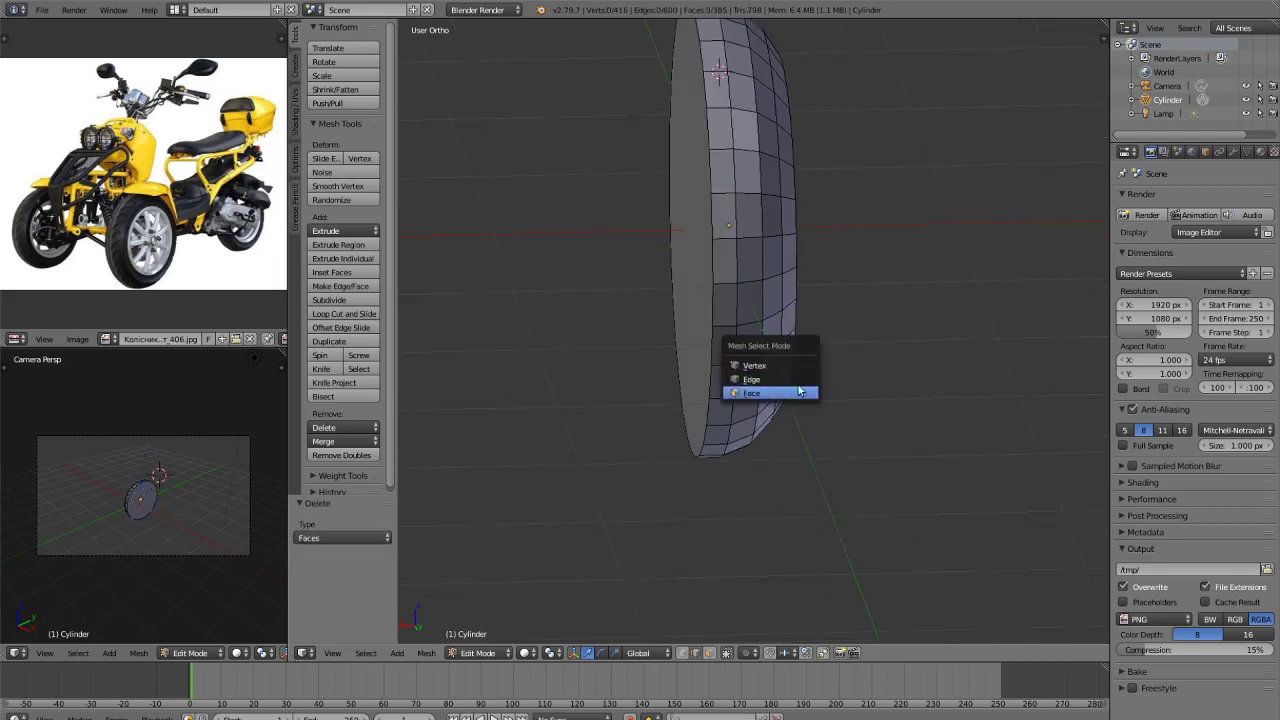
left_click(810, 389)
middle_click_drag(818, 387, 729, 390)
right_click(643, 390)
key("x")
left_click(640, 389)
Examine the open tire's inner rim in rendered and wireframe shading, and return to solid shading.
scroll(824, 437, "down", 2)
scroll(777, 452, "up", 3)
key("shift+z")
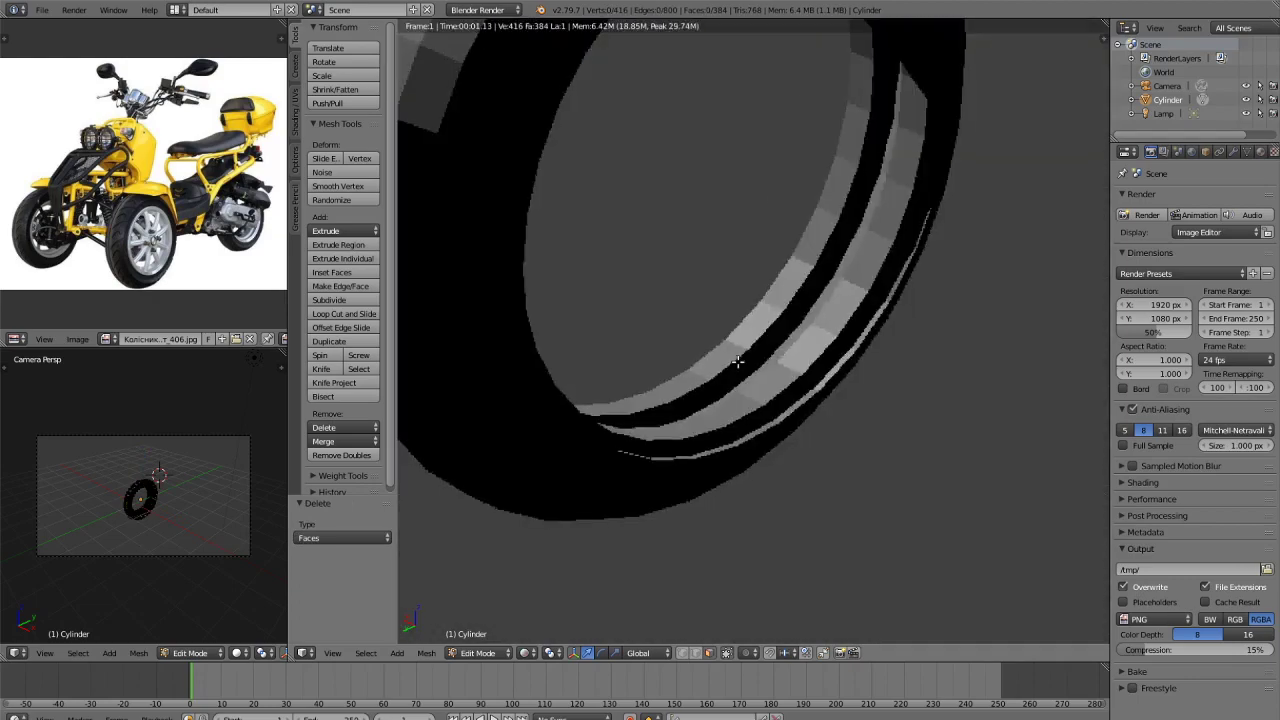
key("z")
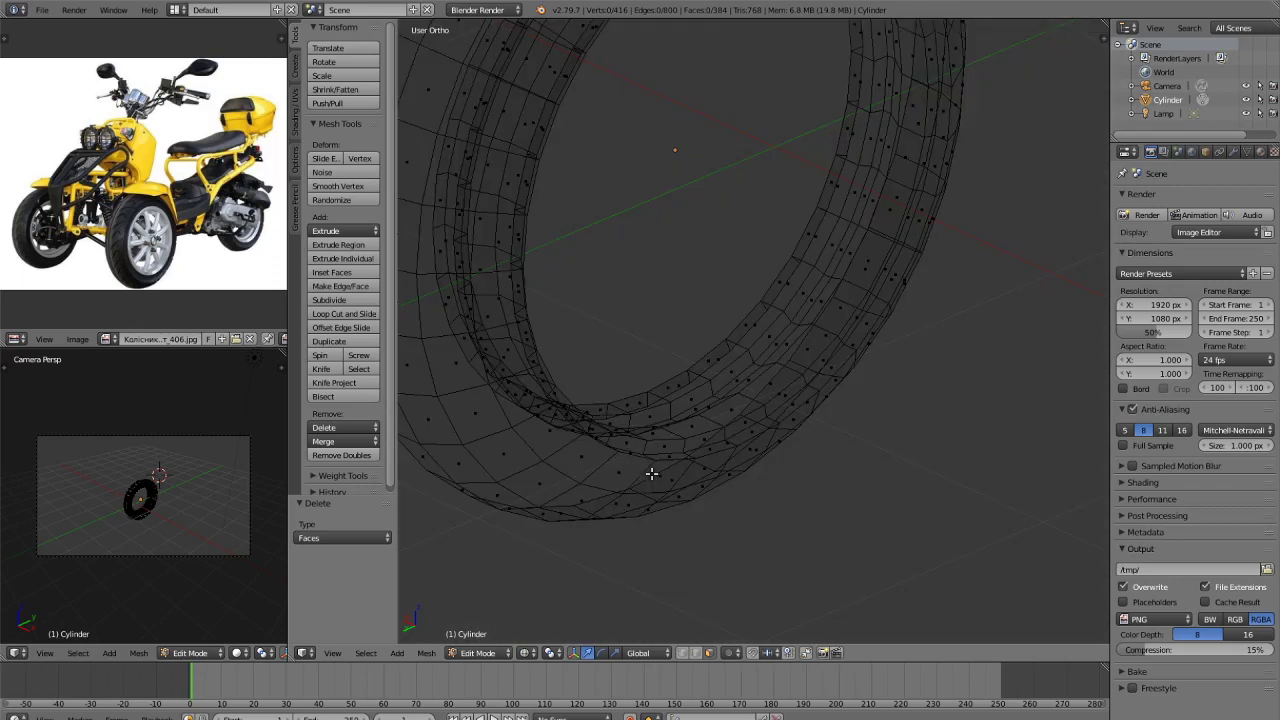
key("z")
scroll(891, 211, "down", 7)
scroll(891, 211, "up", 3)
left_click(1234, 151)
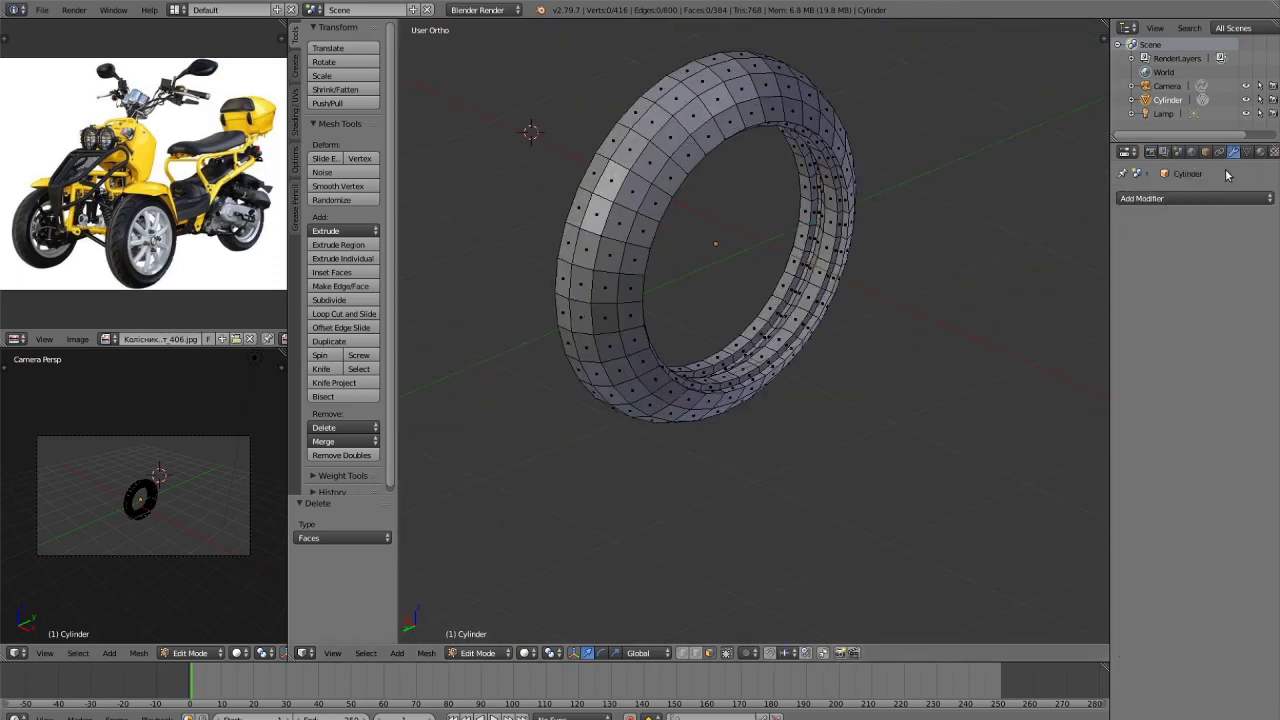
left_click(1225, 198)
left_click(1219, 198)
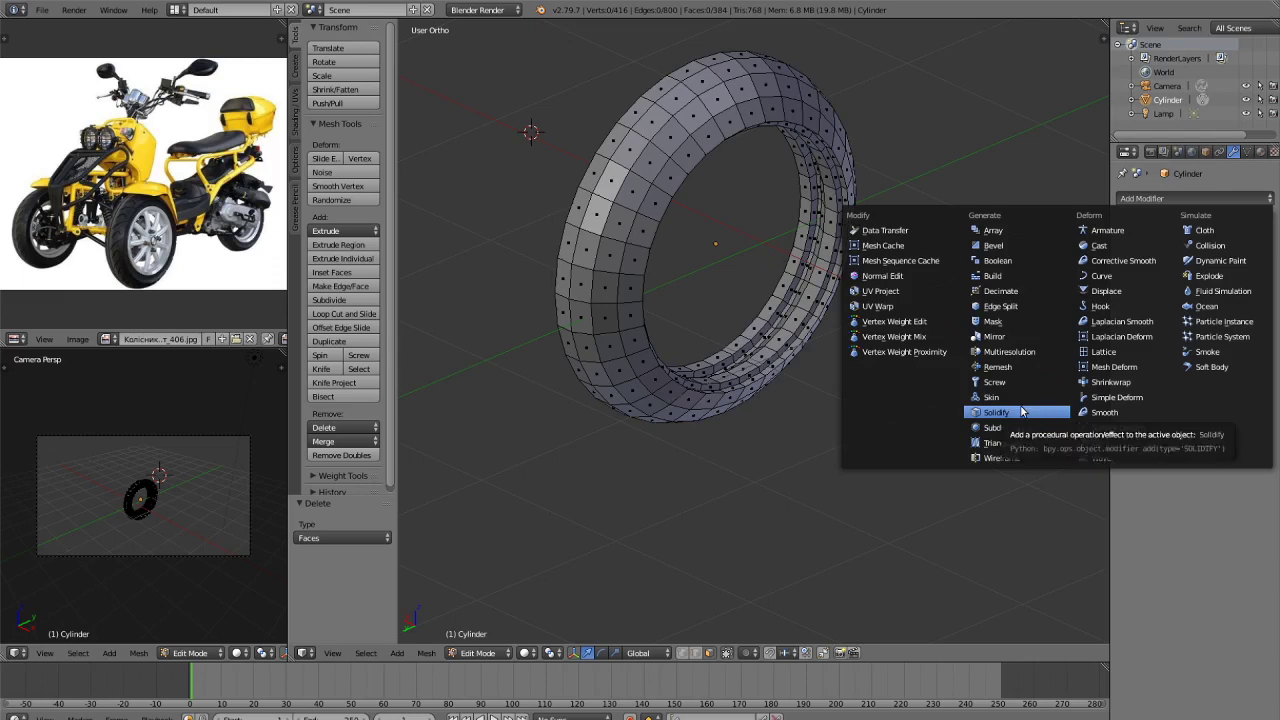
Enable white environment lighting for the world with energy 0.650 and check the tire in a rendered preview.
left_click(1260, 151)
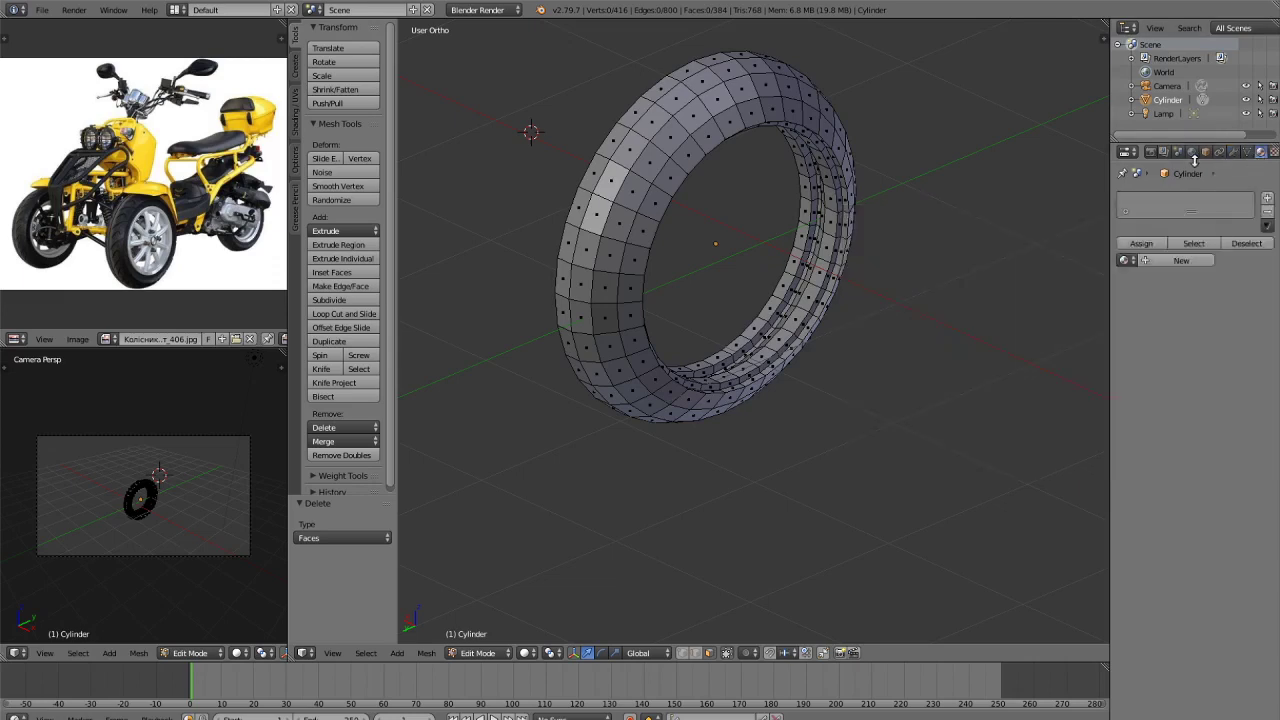
left_click(1191, 151)
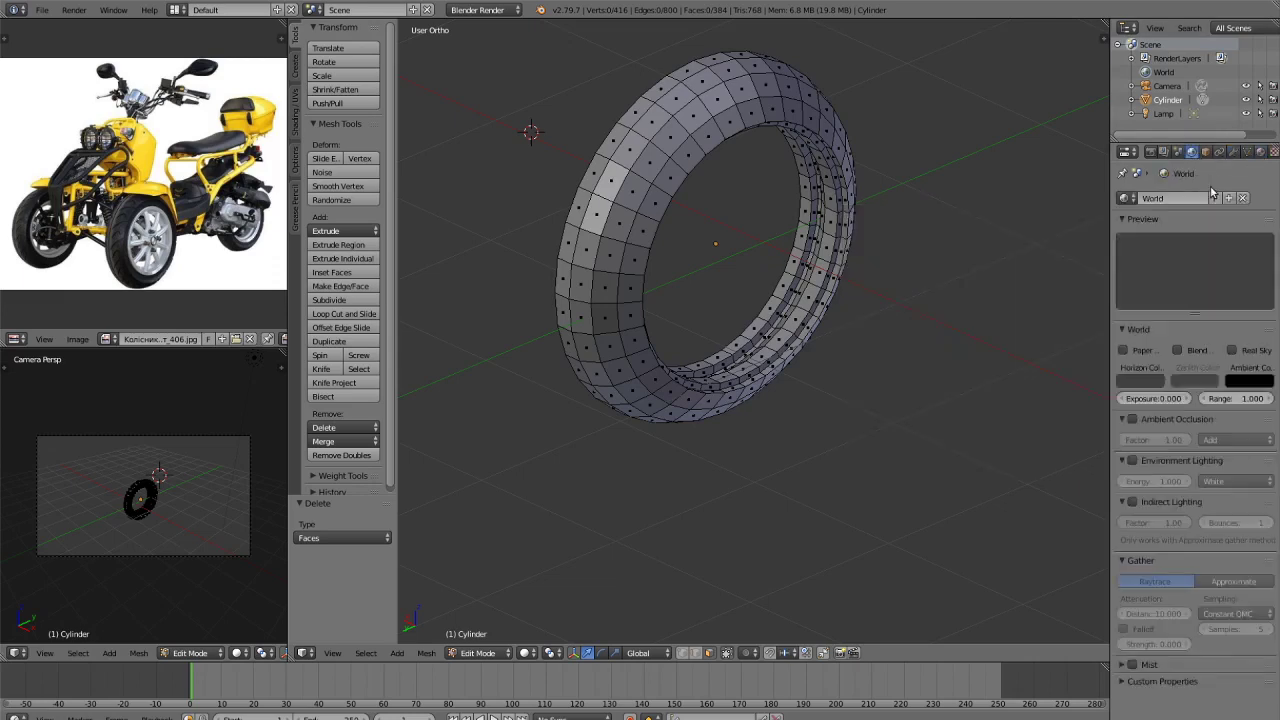
left_click(1132, 461)
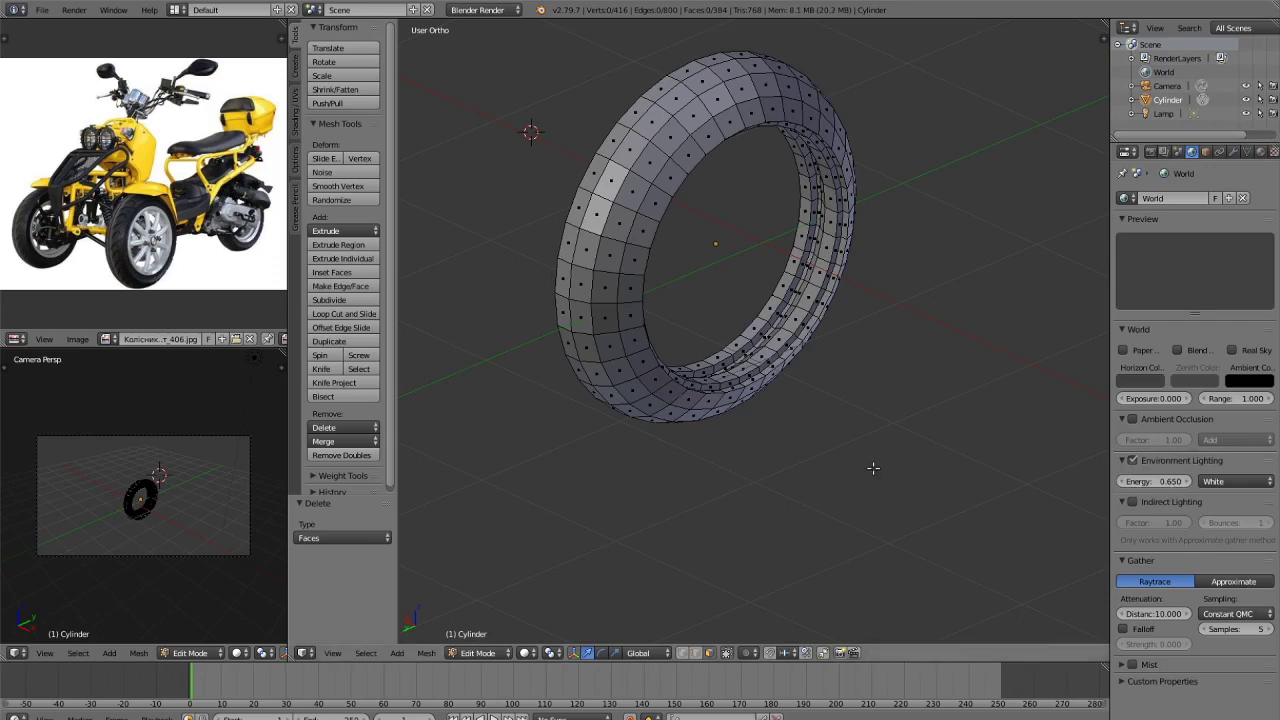
mouse_move(871, 466)
middle_mouse_down()
mouse_move(946, 477)
mouse_move(917, 397)
mouse_move(968, 510)
mouse_move(971, 440)
mouse_move(951, 443)
middle_mouse_up()
key("shift+z")
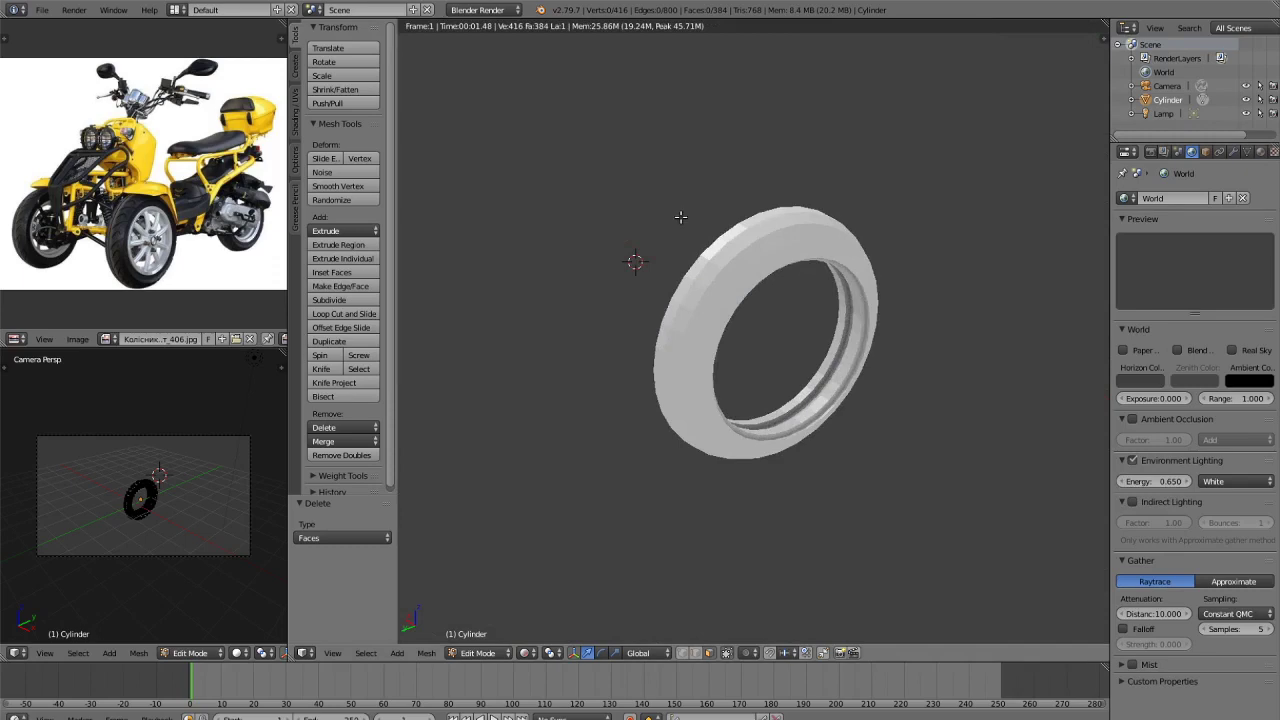
key("z")
key("z")
Apply smooth shading to the whole tire in Object Mode and check it in a rendered preview.
scroll(788, 337, "up", 3)
mouse_move(788, 337)
middle_mouse_down()
mouse_move(866, 383)
mouse_move(786, 366)
mouse_move(769, 377)
middle_mouse_up()
key("Tab")
key("a")
scroll(769, 377, "up", 1)
scroll(769, 377, "down", 5)
right_click(697, 368)
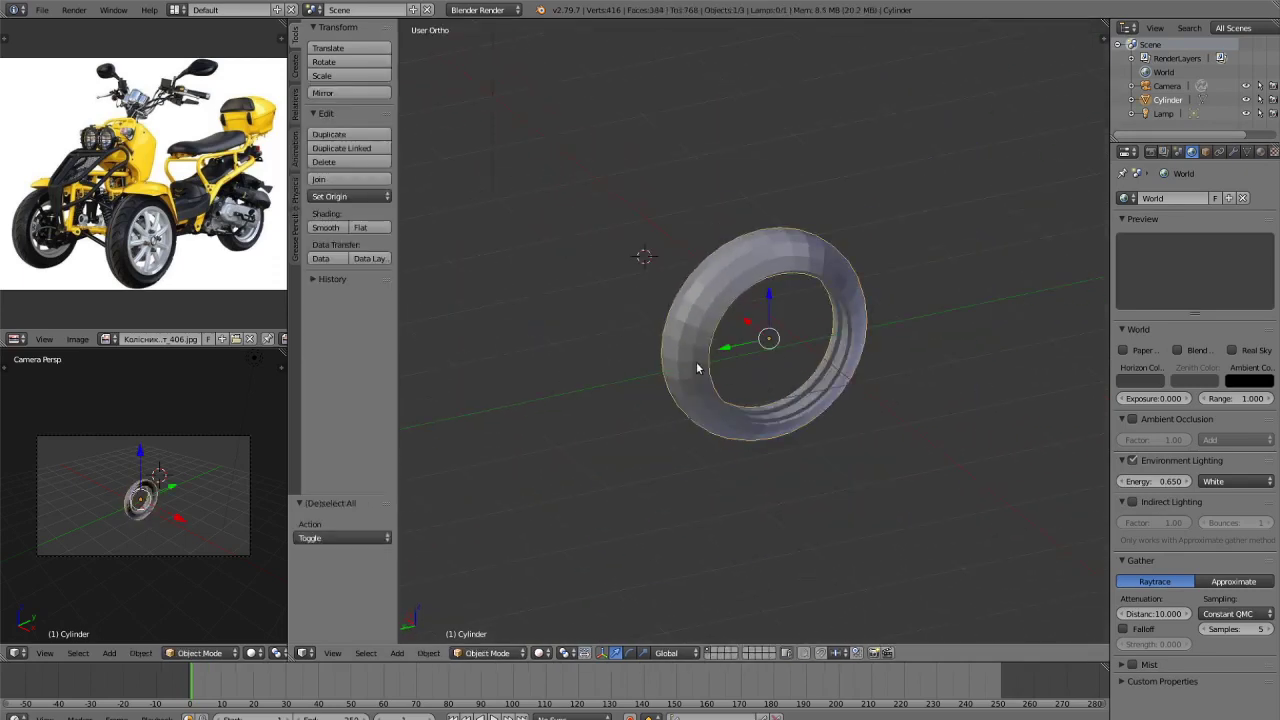
left_click(328, 227)
middle_click_drag(660, 400, 799, 474)
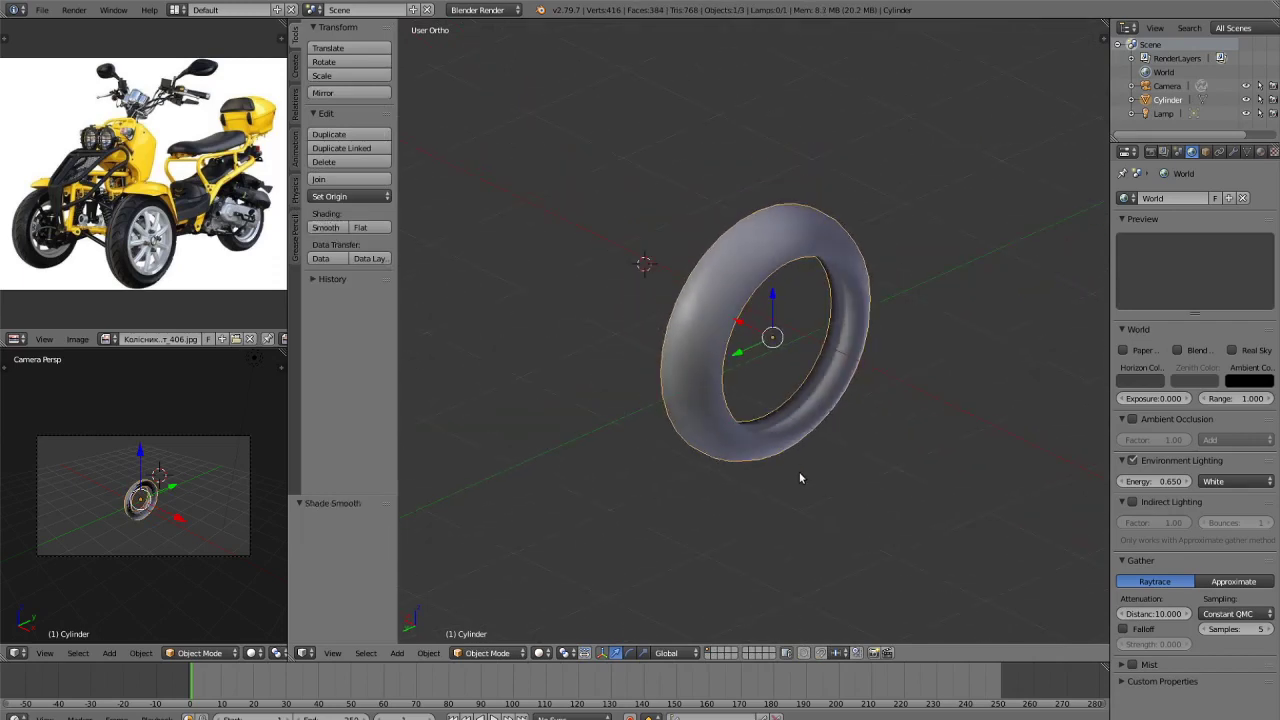
key("shift+z")
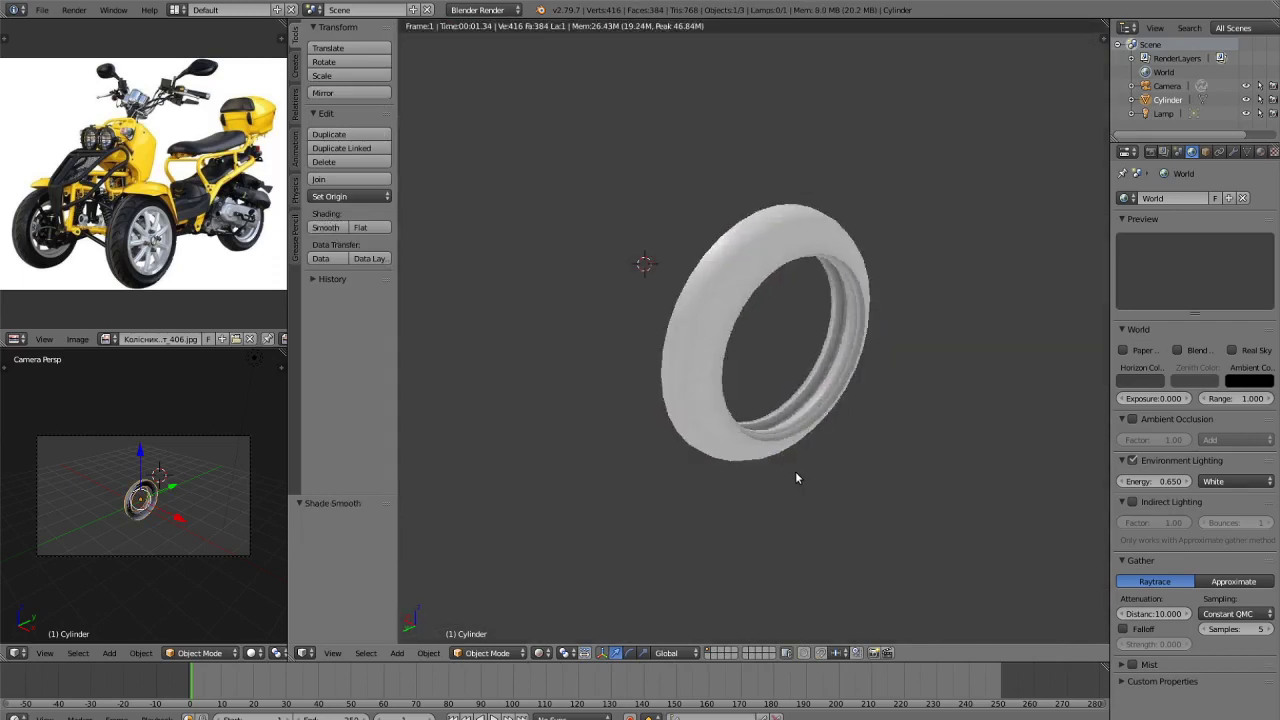
key("z")
key("z")
Add a Mirror modifier to the tire with the X and Z axes enabled.
key("KP_3")
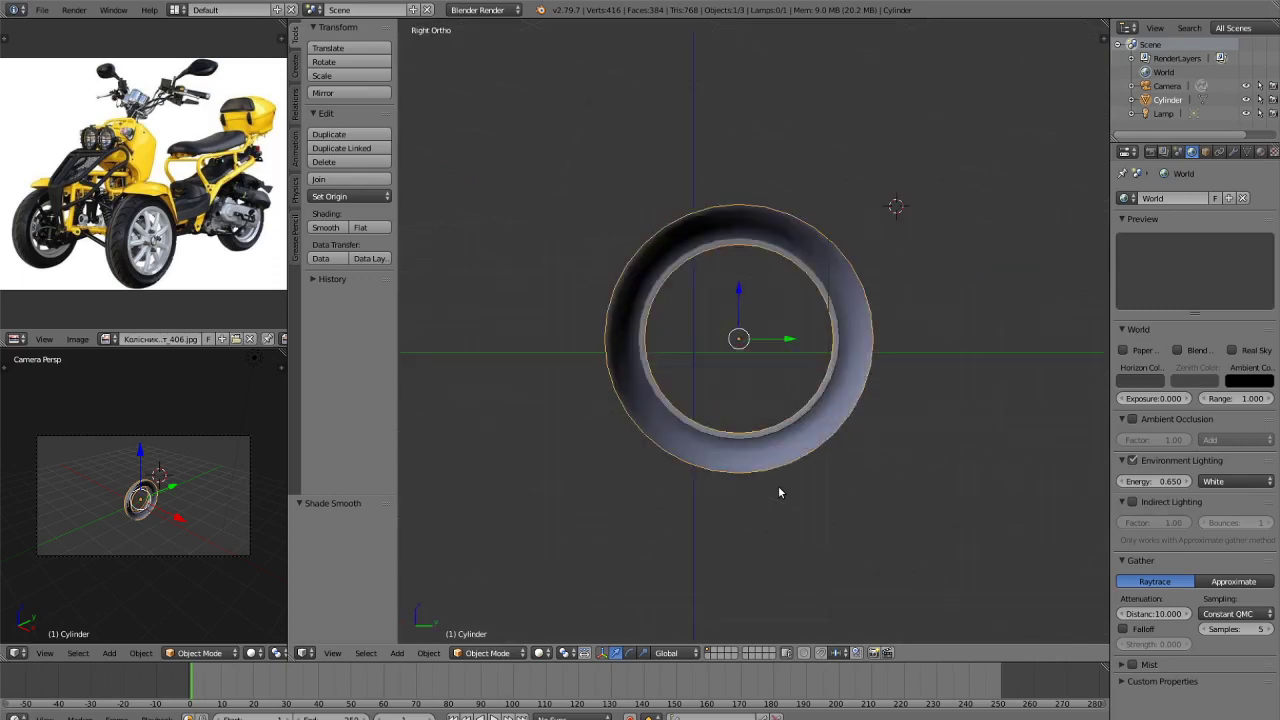
key("ctrl+KP_3")
scroll(730, 399, "up", 4)
middle_click_drag(730, 399, 933, 467)
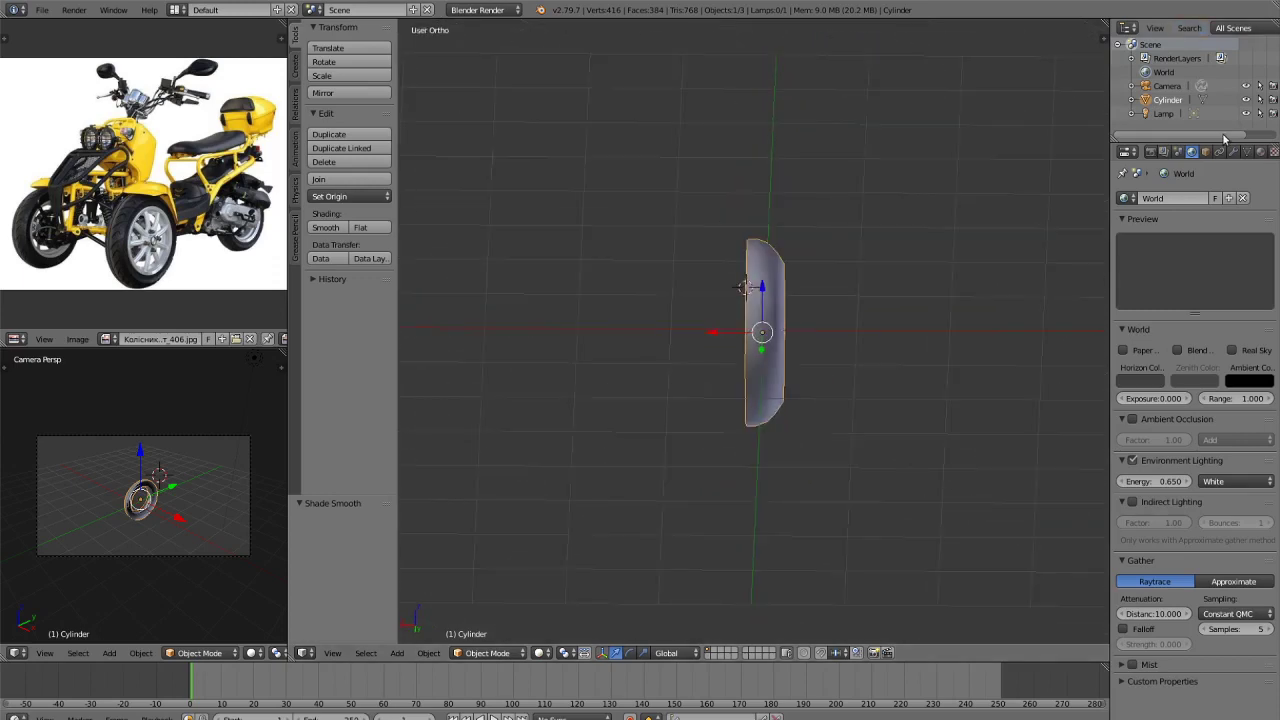
left_click(1233, 151)
left_click(1215, 198)
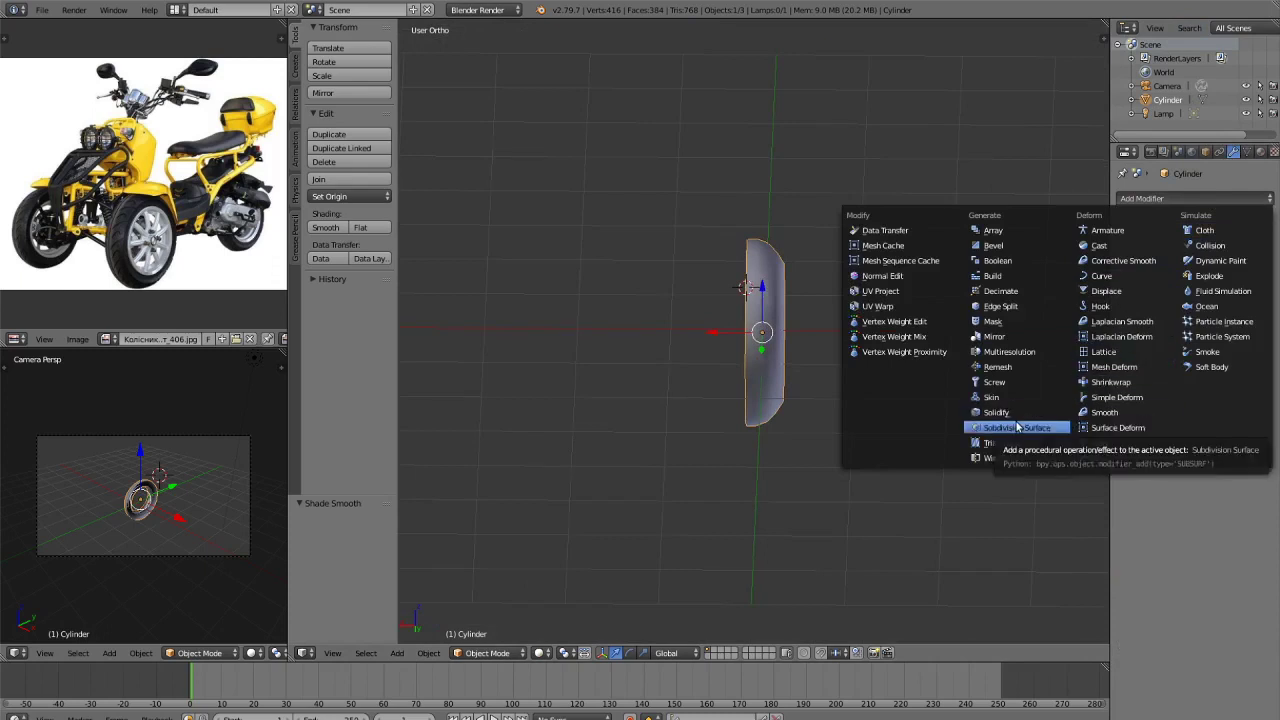
left_click(1011, 338)
left_click(1127, 304)
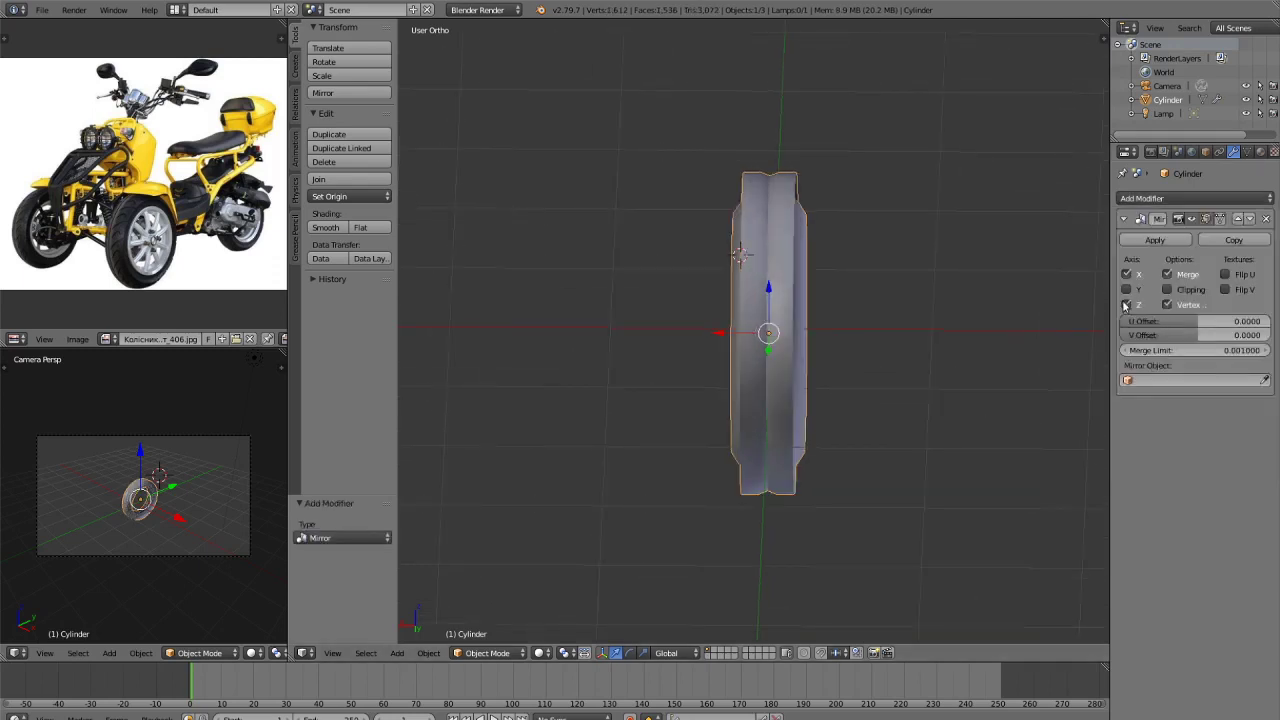
Try moving the entire tire mesh about -0.142 along X to meet its mirrored half.
key("Tab")
key("a")
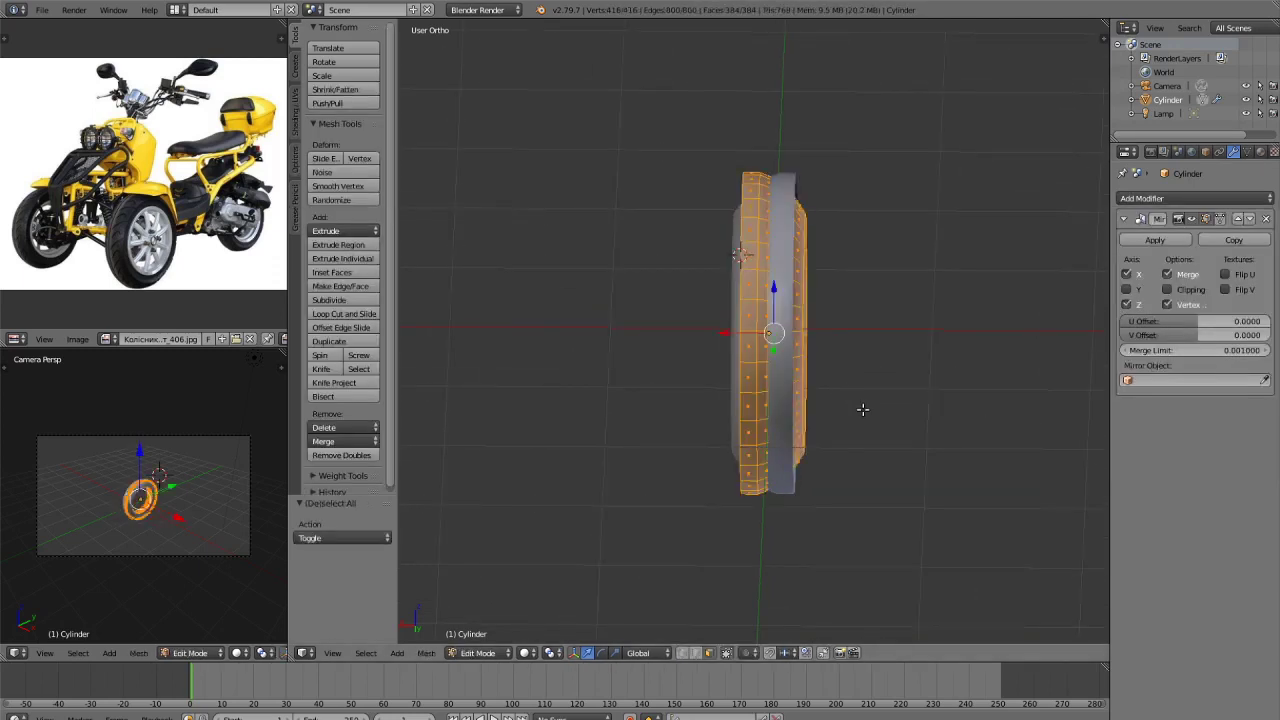
key("g")
key("x")
left_click(892, 414)
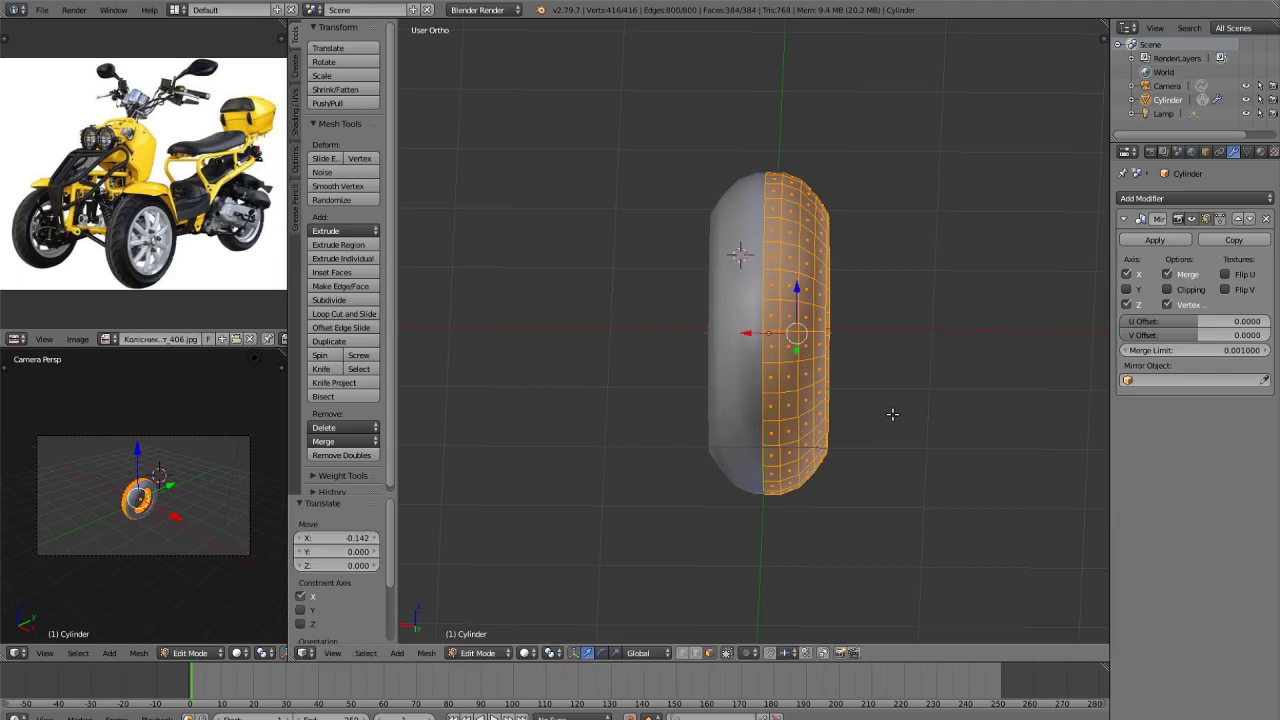
key("ctrl+z")
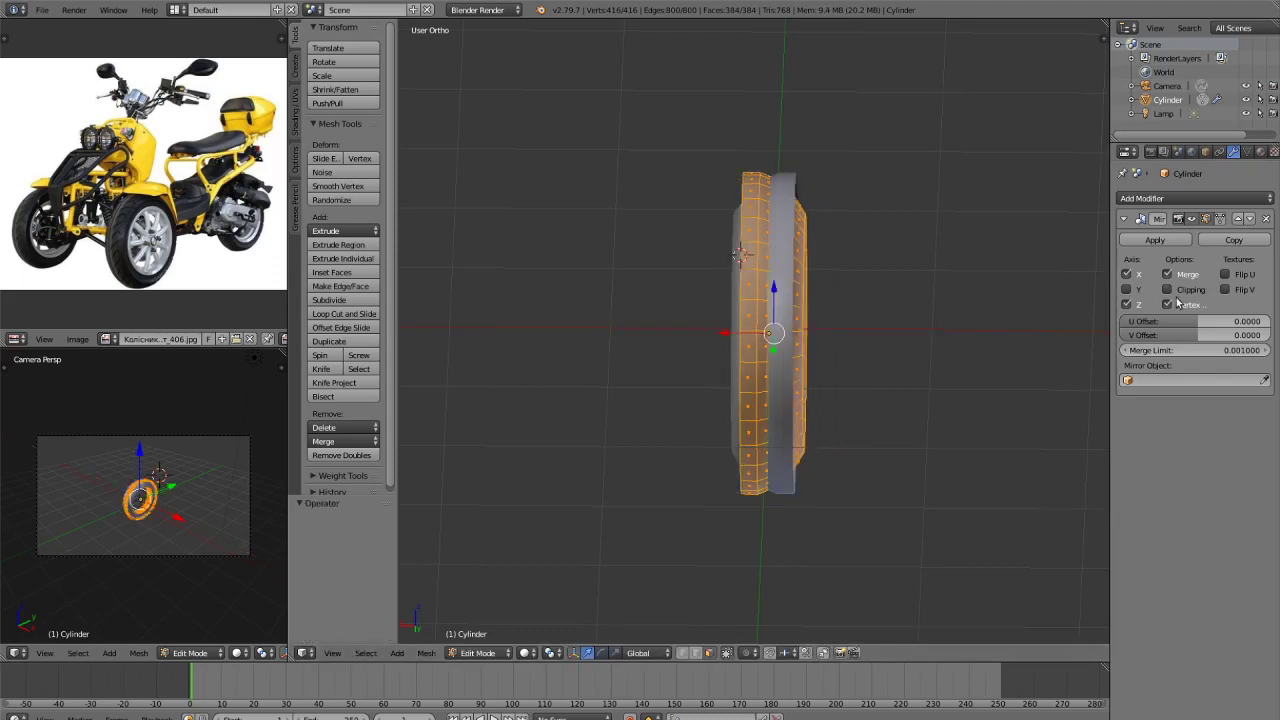
With Clipping enabled in the Mirror modifier, move the whole tire mesh about -0.172 along X to meet its mirrored half.
key("g")
key("x")
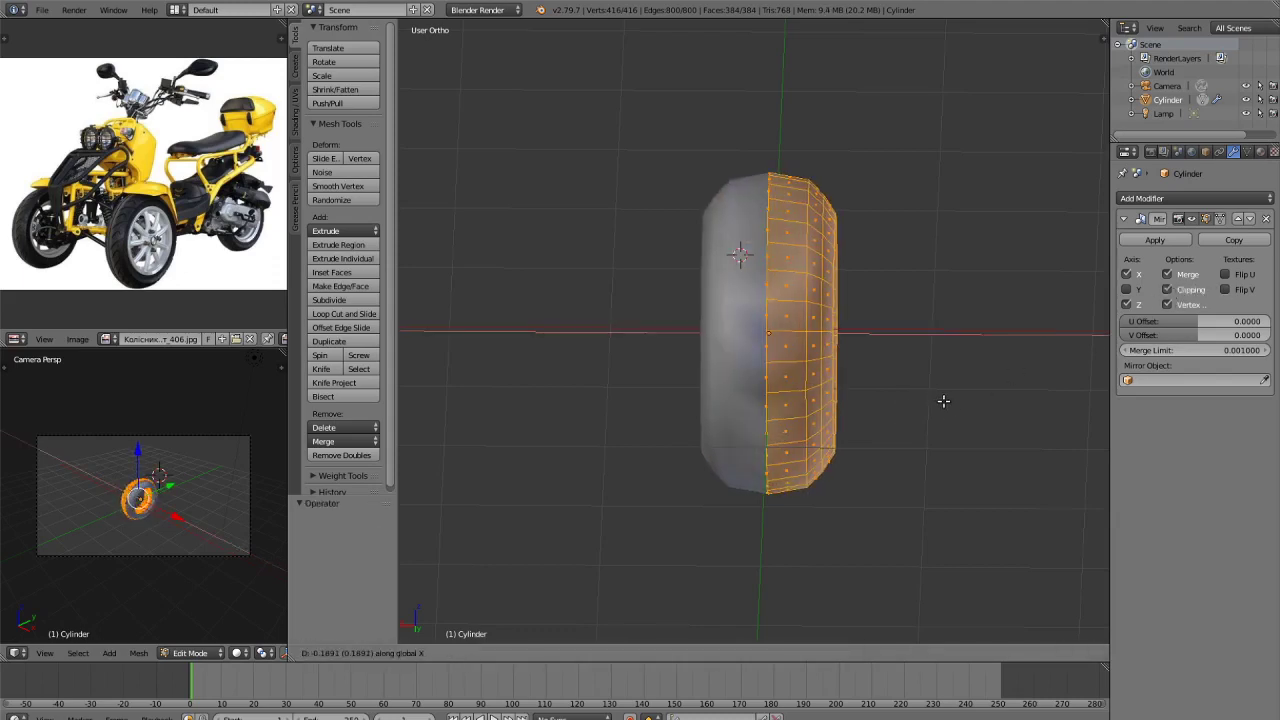
left_click(940, 399)
scroll(937, 389, "up", 2)
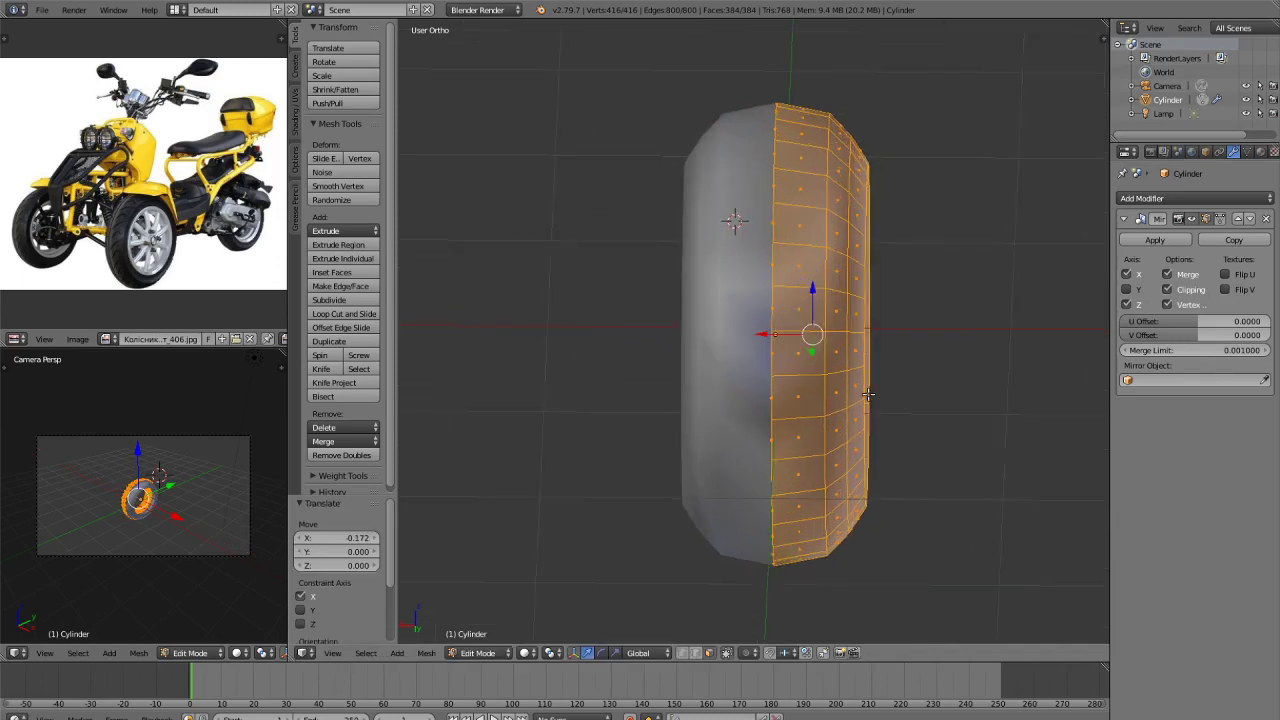
Try moving only the edge loop at the tire's central seam about -0.113 along X.
key("a")
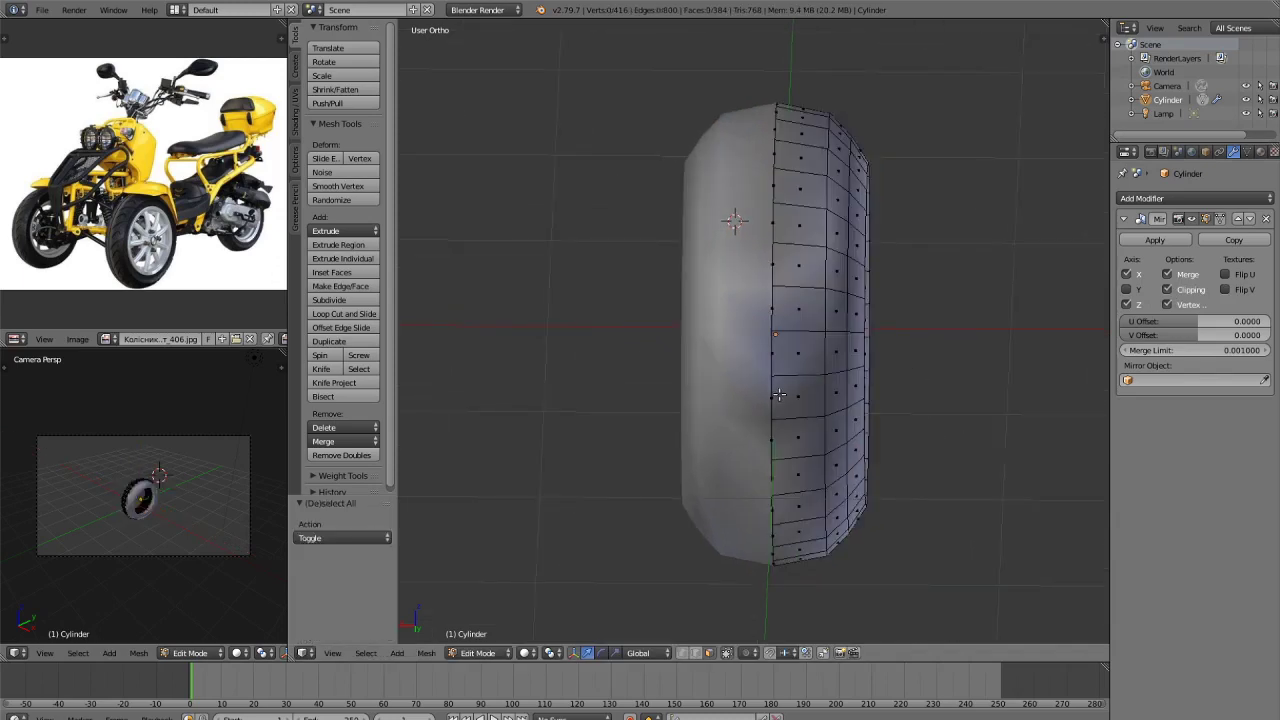
key("ctrl+Tab")
left_click(770, 376)
right_click(776, 392, "alt")
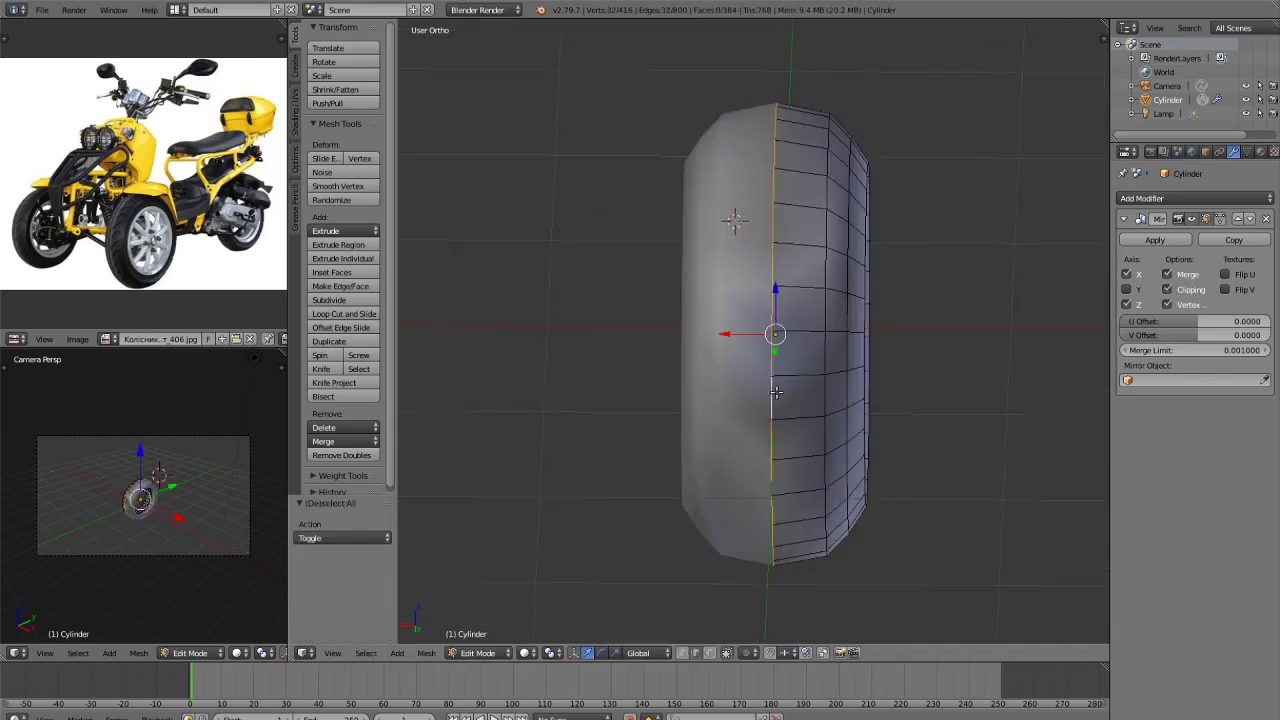
key("g")
key("x")
right_click(849, 396)
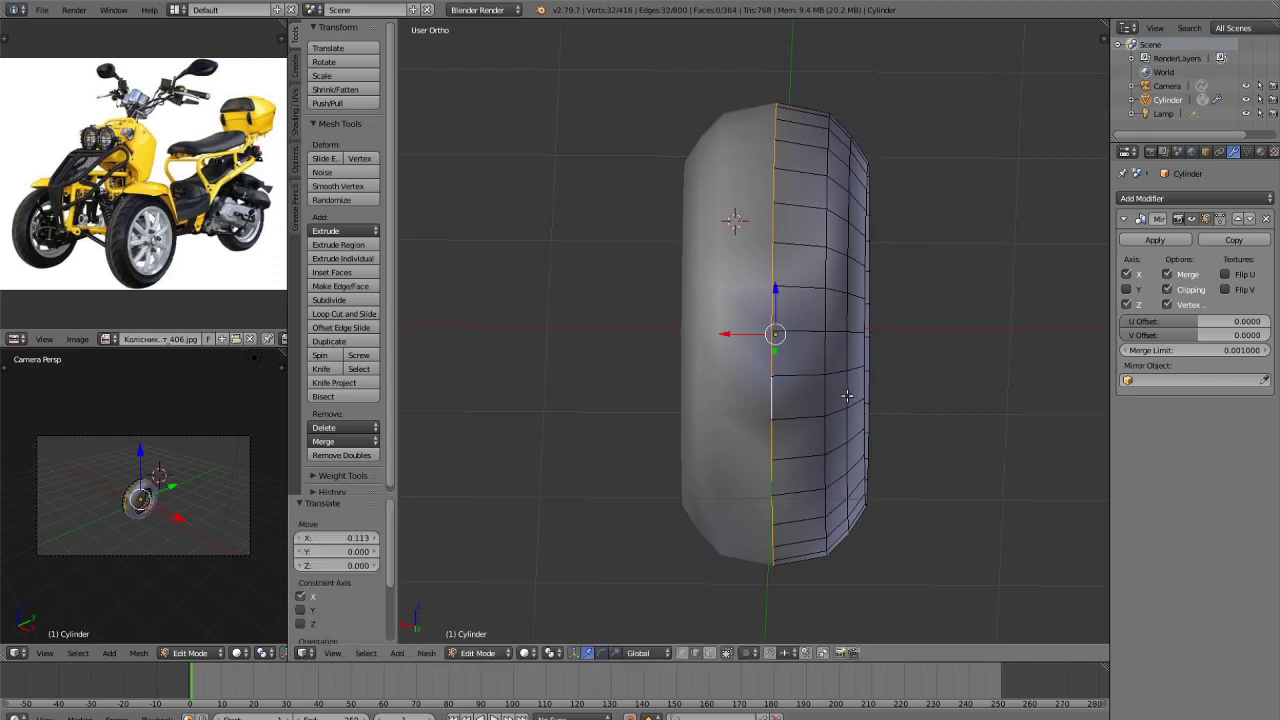
Add one centered loop cut around the tread between the central seam and its neighboring edge loop.
key("ctrl+r")
left_click(806, 371)
right_click(806, 371)
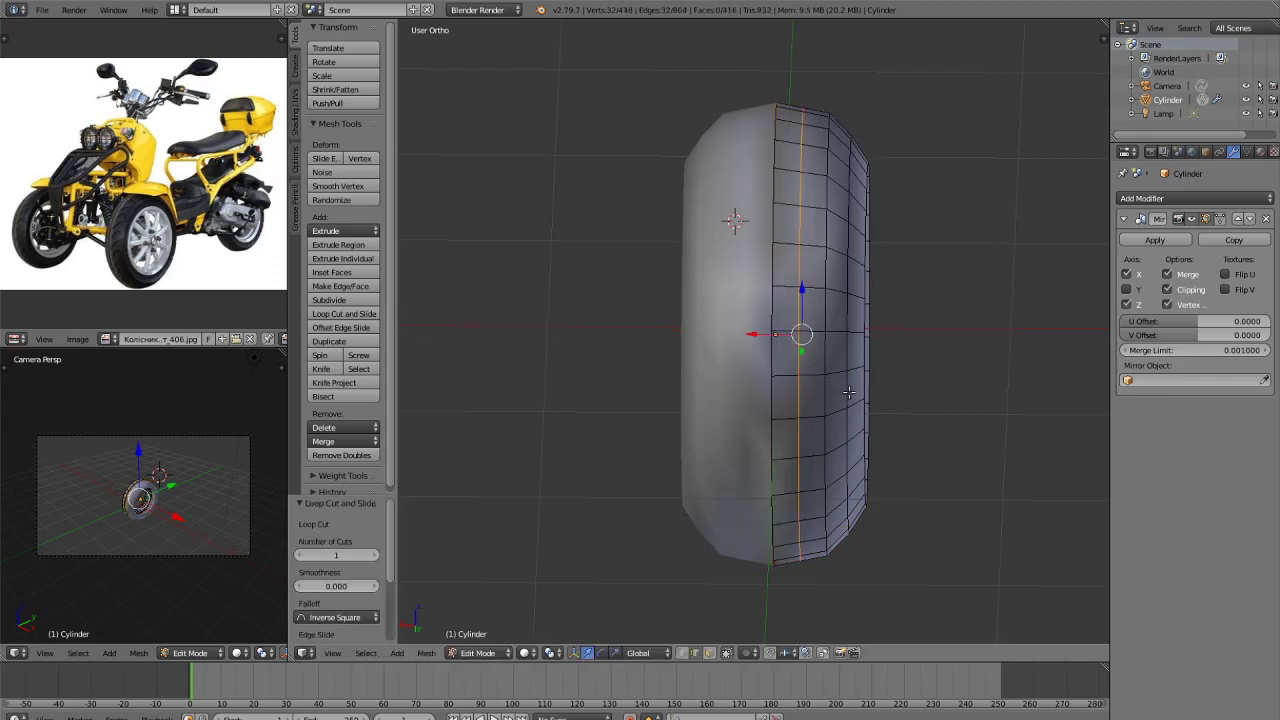
key("s")
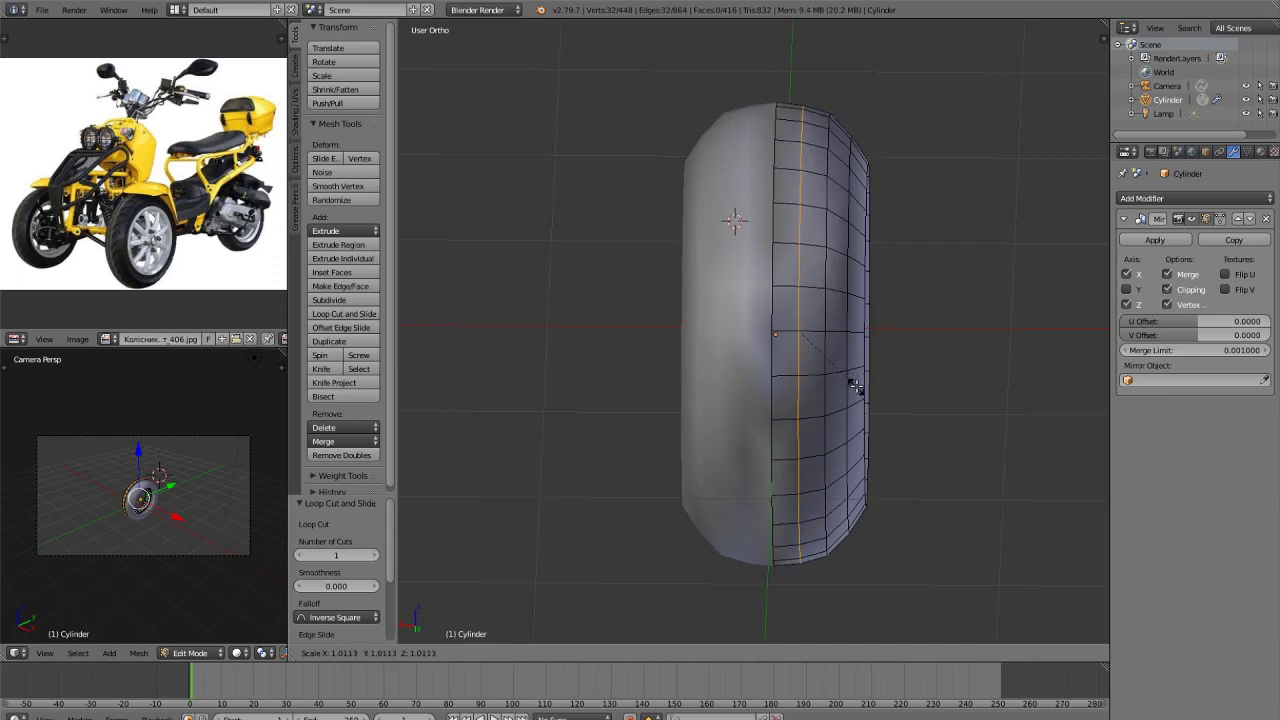
right_click(855, 388)
Try scaling the central seam edge loop and the new loop up slightly together.
right_click(770, 407, "alt+shift")
key("s")
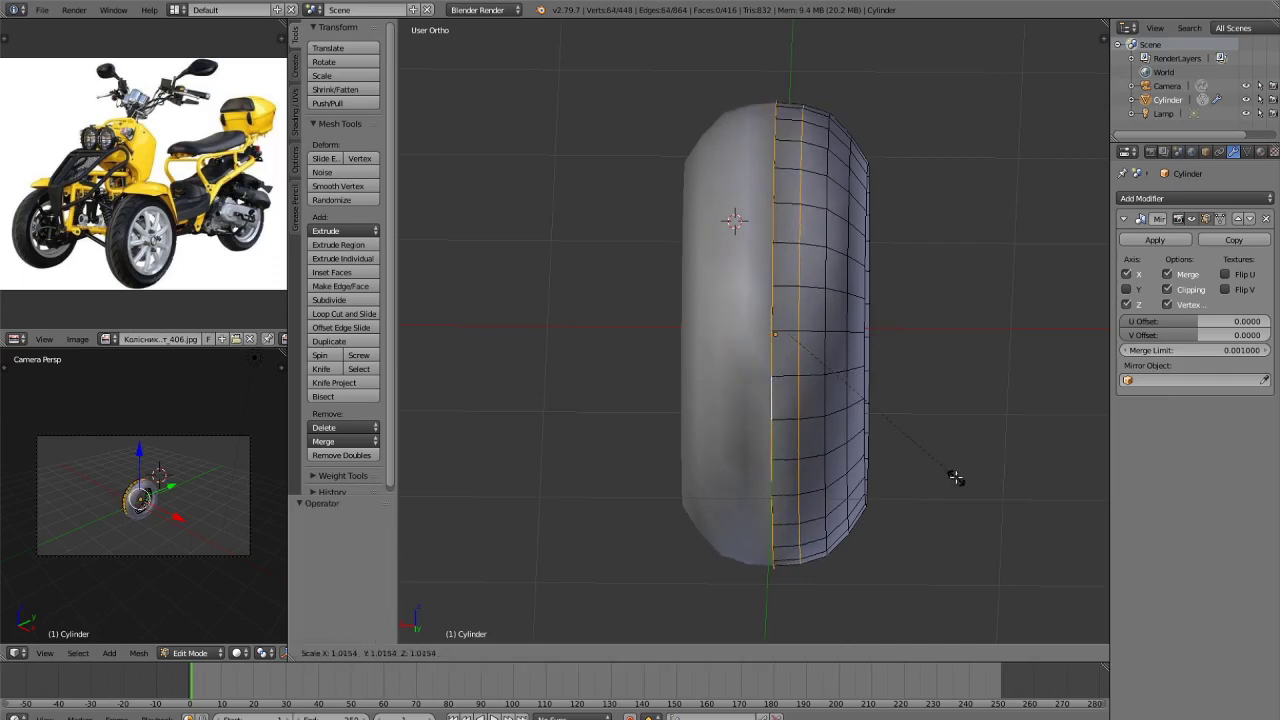
left_click(977, 472)
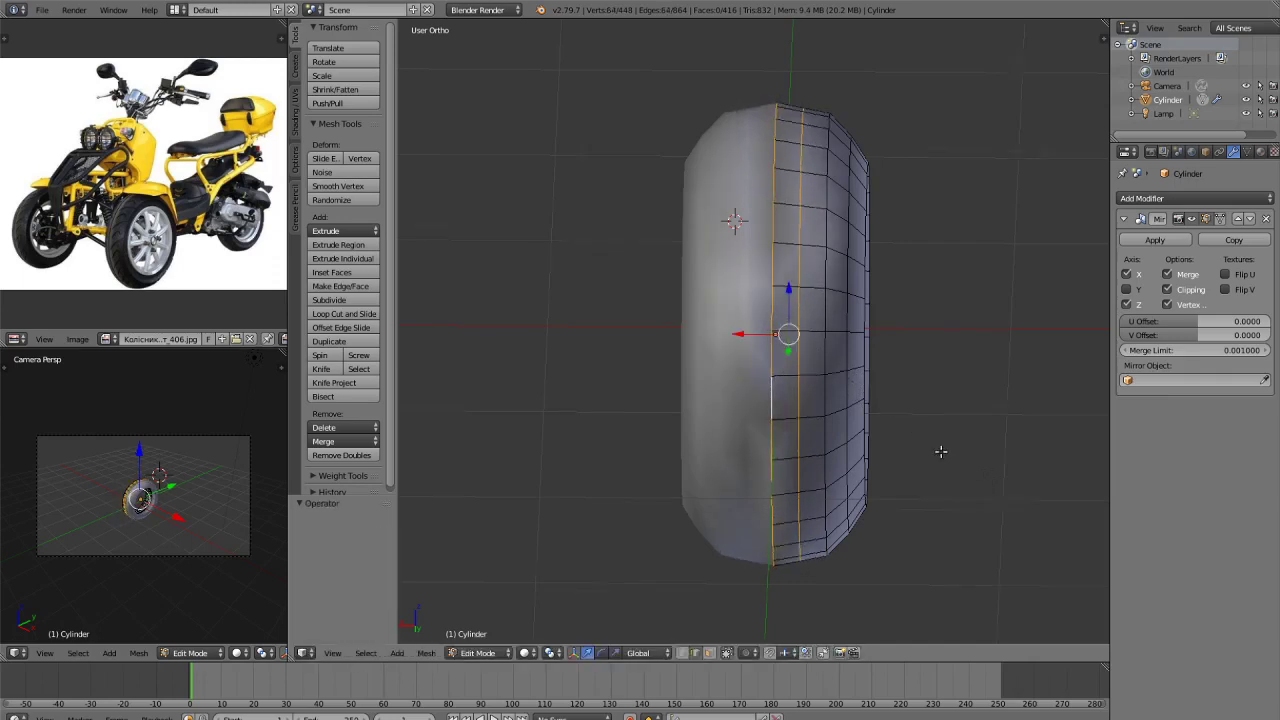
Select only the edge loop at the tire's central seam and scale it up to 1.291.
middle_click_drag(943, 449, 920, 423)
scroll(893, 420, "up", 4)
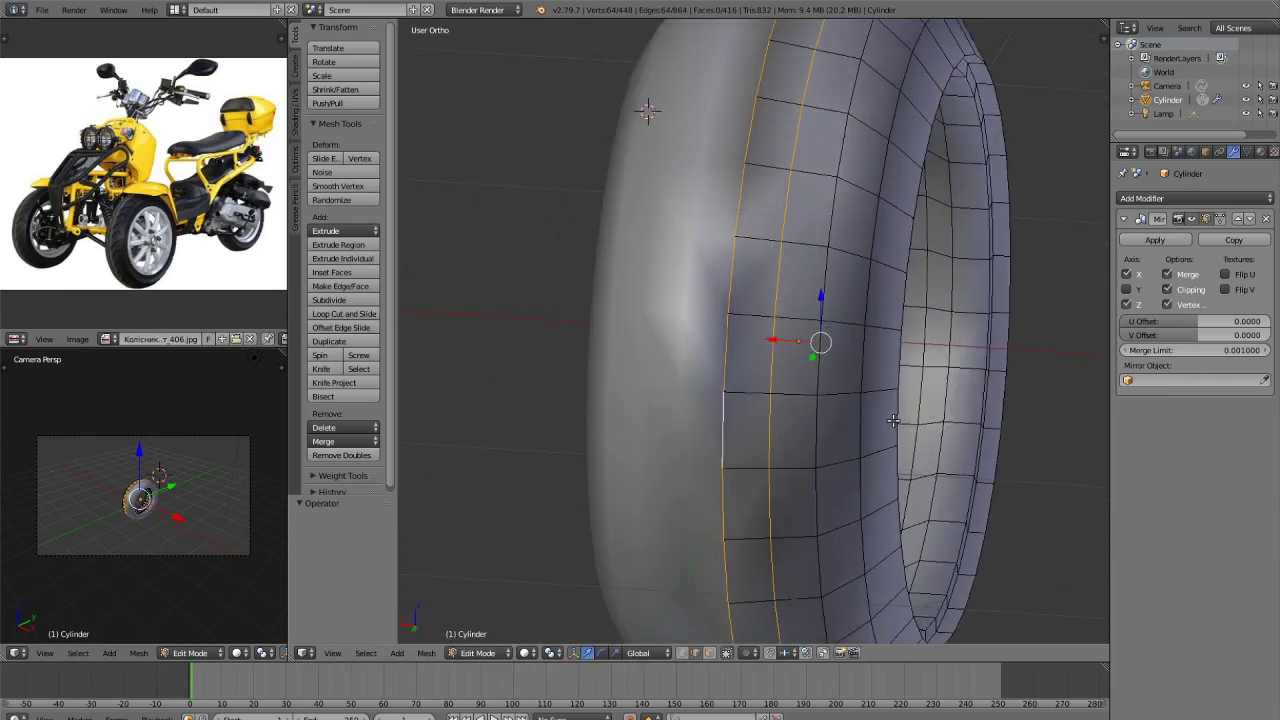
key("ctrl+Tab")
key("ctrl+Tab")
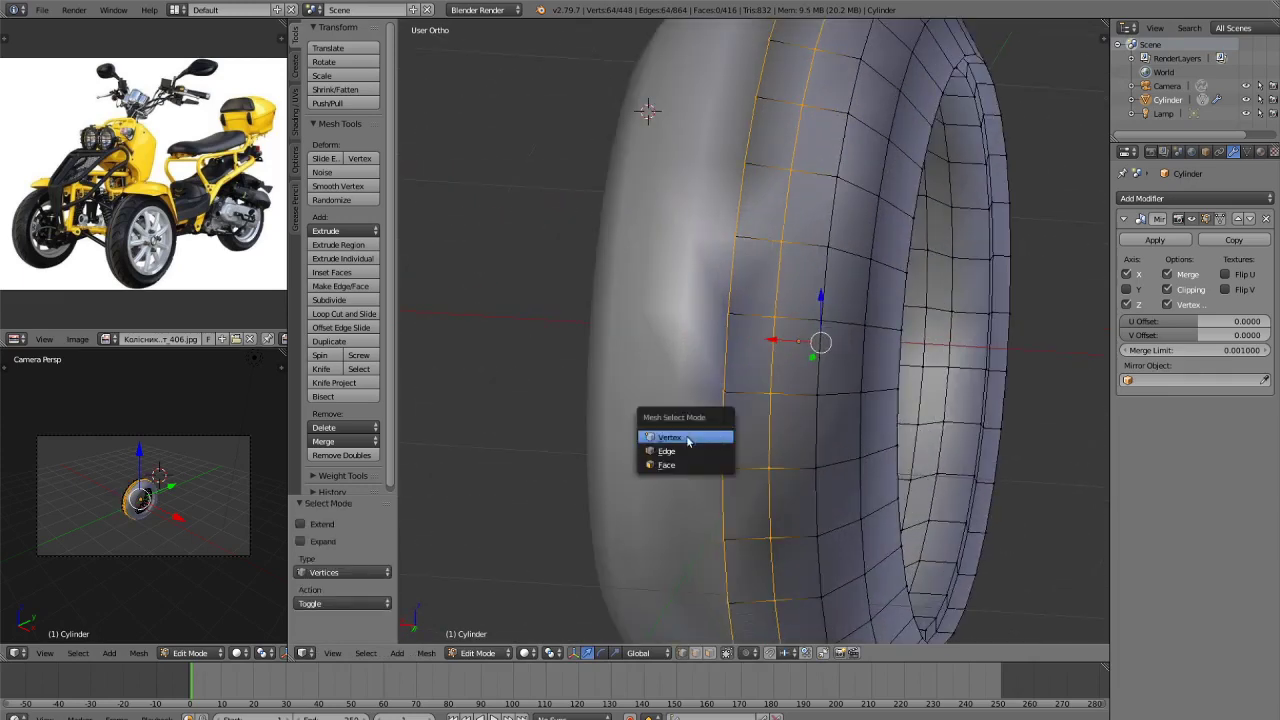
left_click(692, 451)
key("a")
left_click(723, 435, "alt")
scroll(723, 435, "down", 4)
key("s")
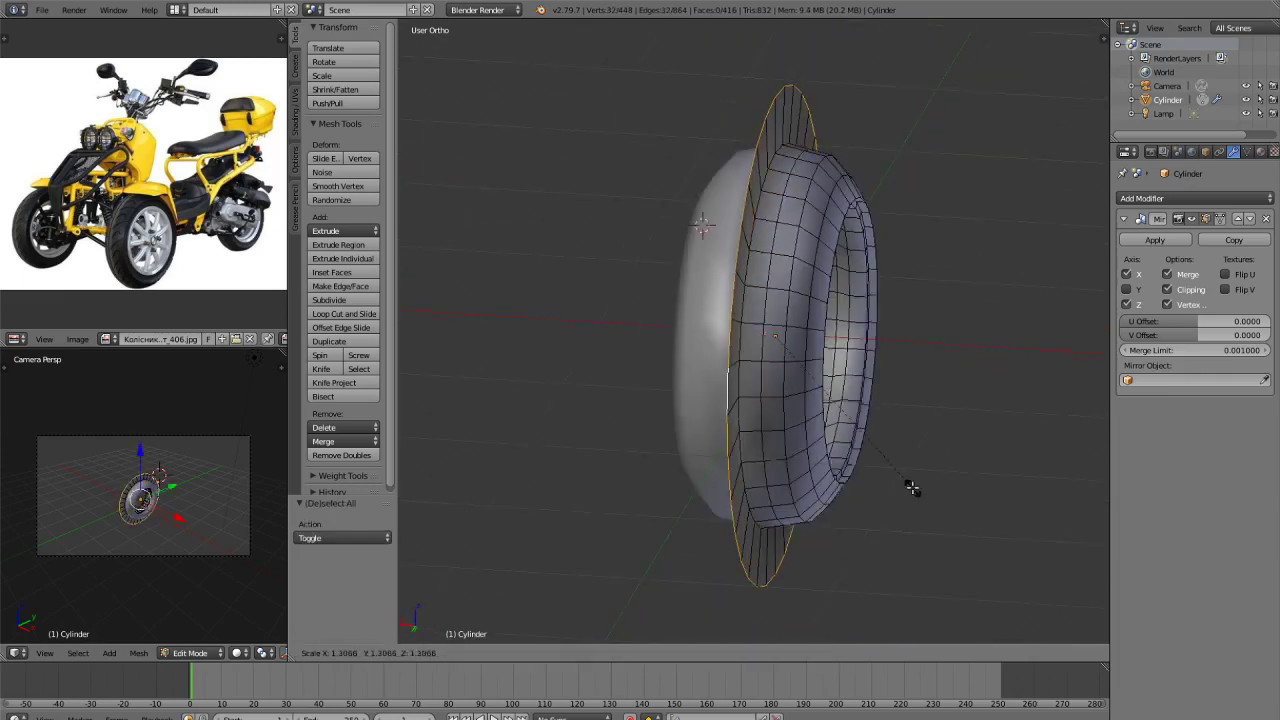
left_click(908, 486)
key("x")
Delete the ring of faces protruding from the tire's central seam.
key("ctrl+Tab")
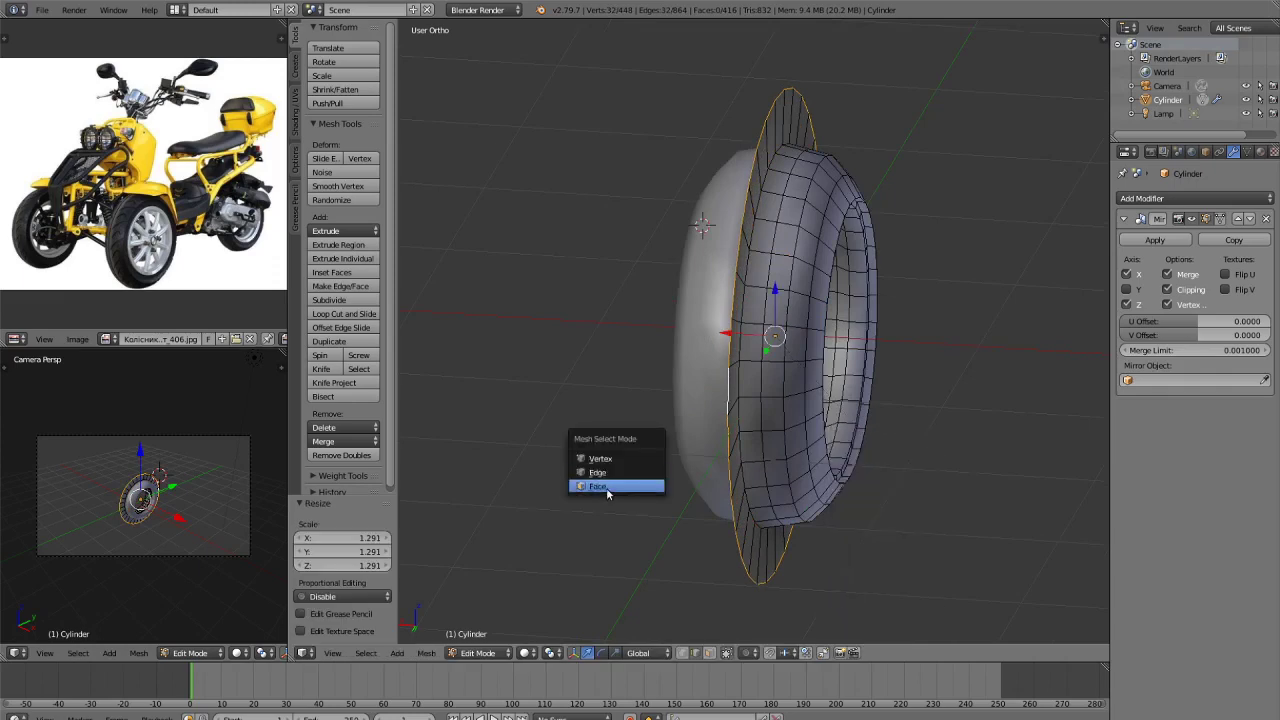
left_click(606, 490)
key("a")
key("a")
left_click(776, 555, "alt")
key("x")
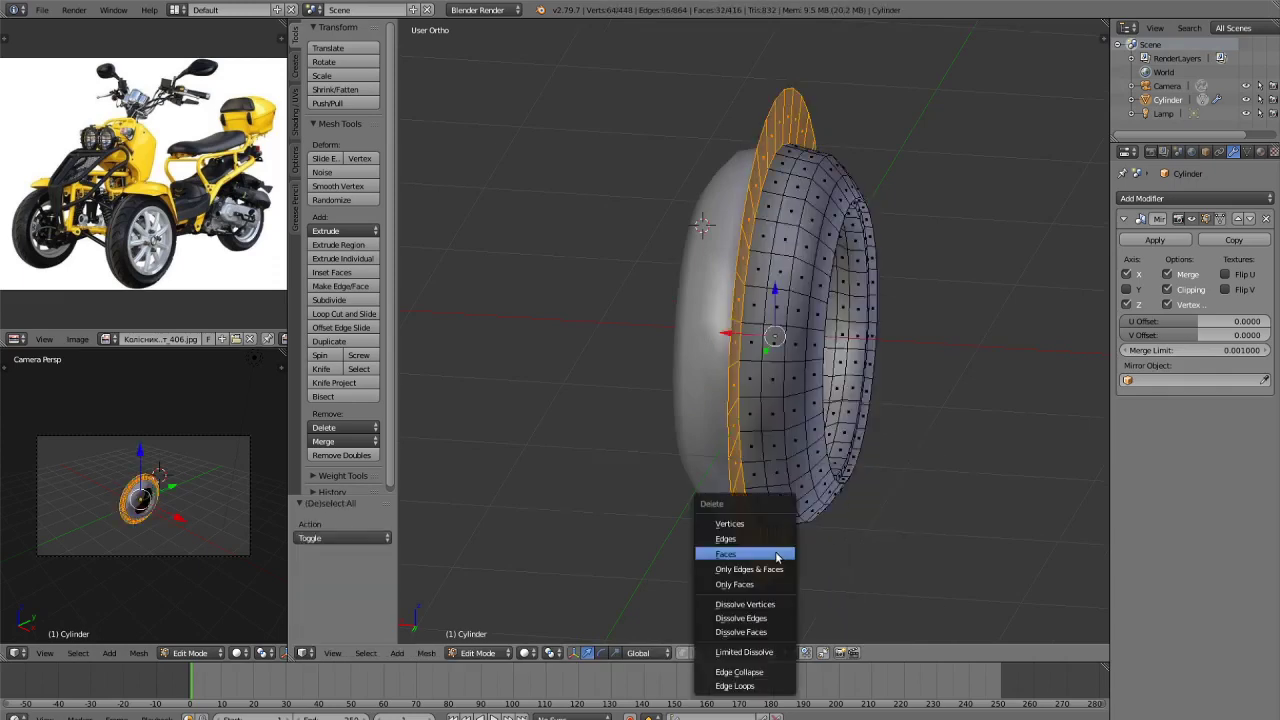
left_click(775, 556)
Select the edge loop at the tire's central seam in edge selection mode.
key("ctrl+Tab")
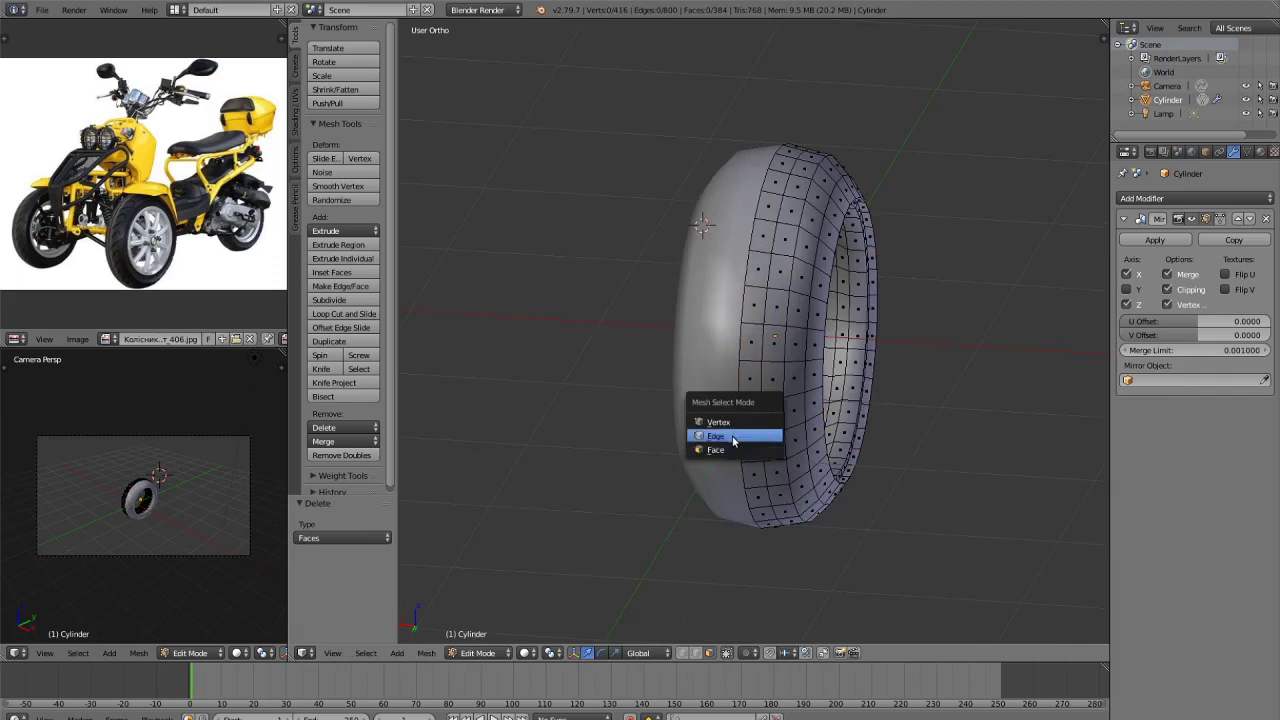
left_click(737, 433)
left_click(742, 413, "alt")
Try scaling the selected central seam edge loop up slightly.
key("s")
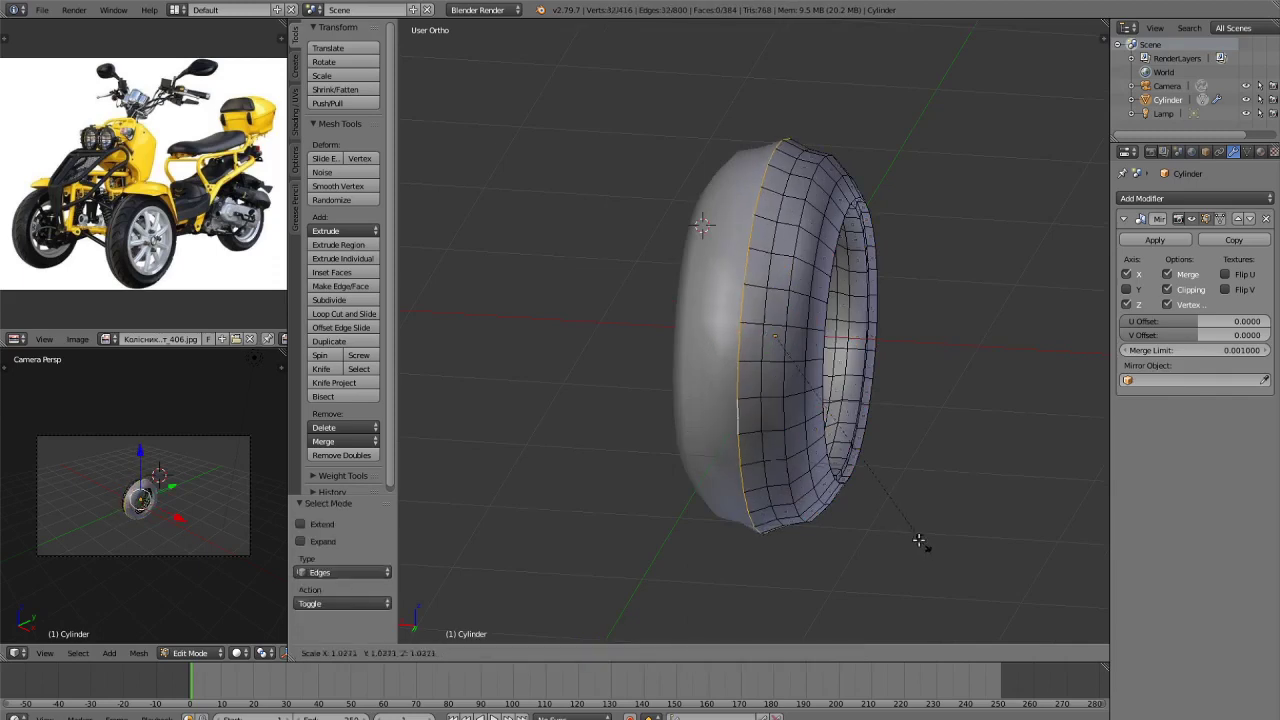
left_click(899, 537)
key("ctrl+z")
Add the neighboring edge loop to the seam selection and scale both loops to 0.997.
left_click(775, 423, "alt+shift")
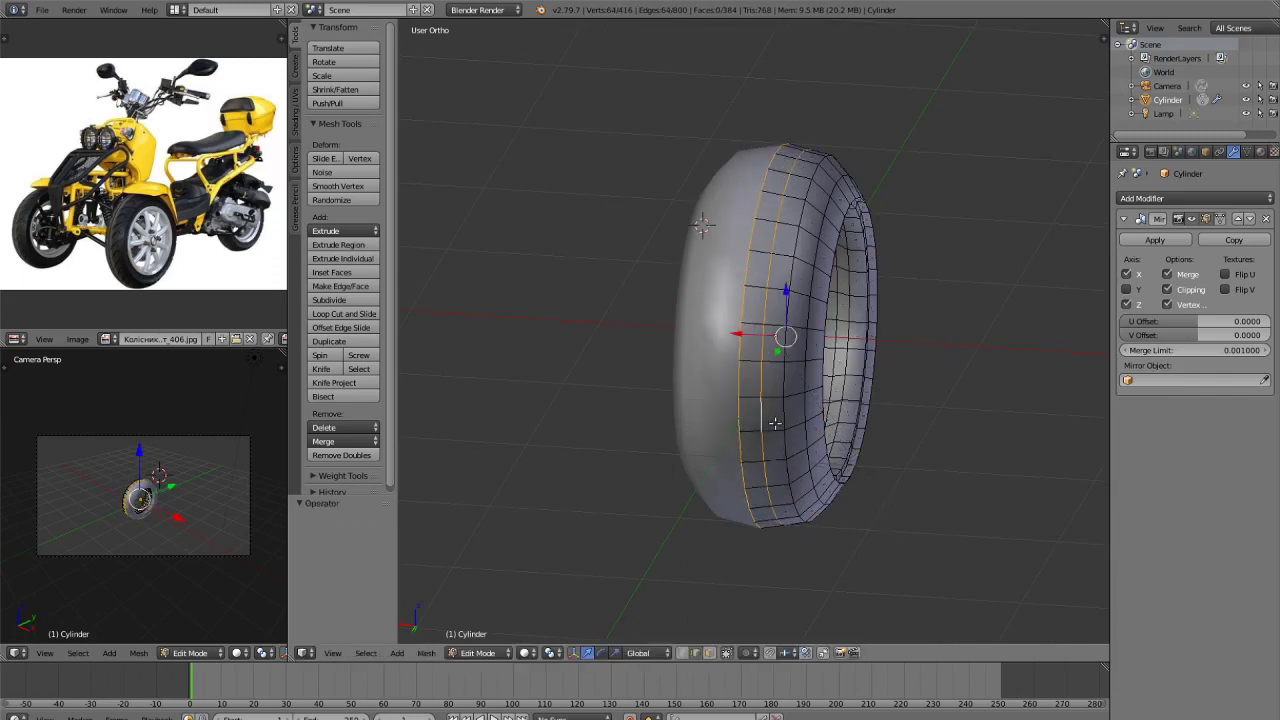
key("s")
left_click(863, 506)
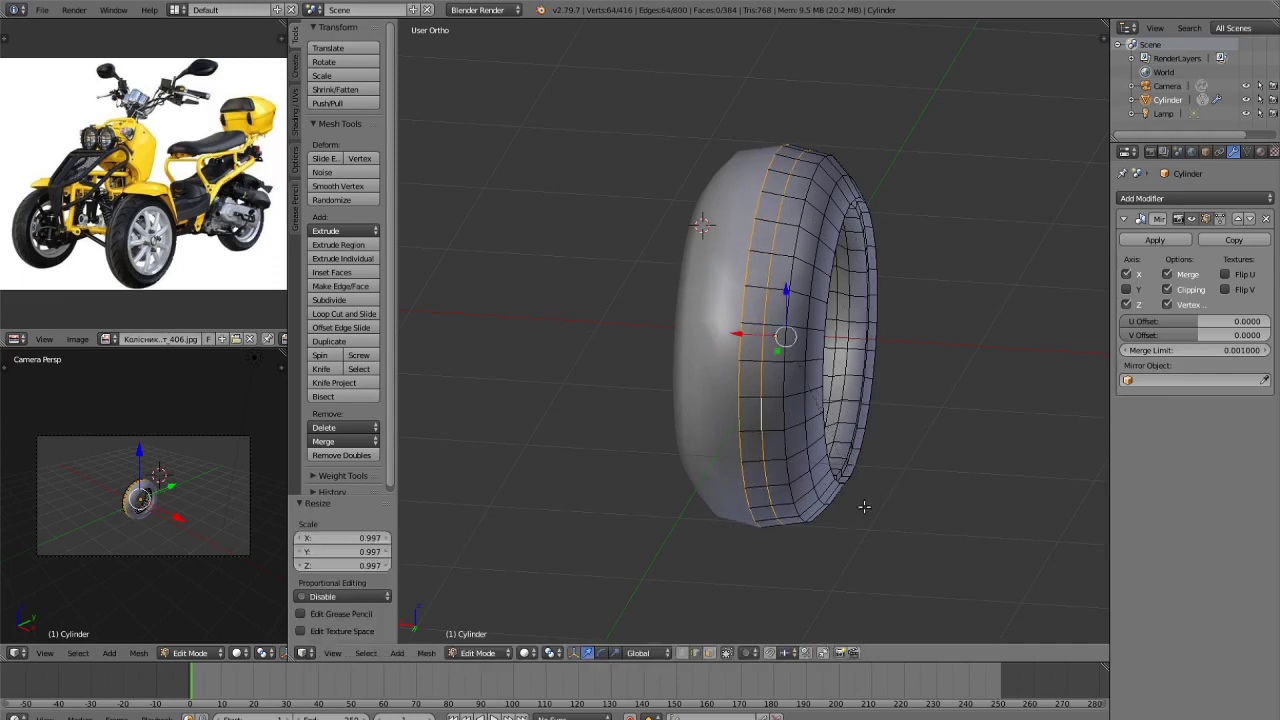
Return to Object Mode and check the deselected tire in a rendered preview.
key("Tab")
scroll(889, 507, "down", 3)
key("a")
middle_click_drag(917, 523, 909, 469)
key("shift+z")
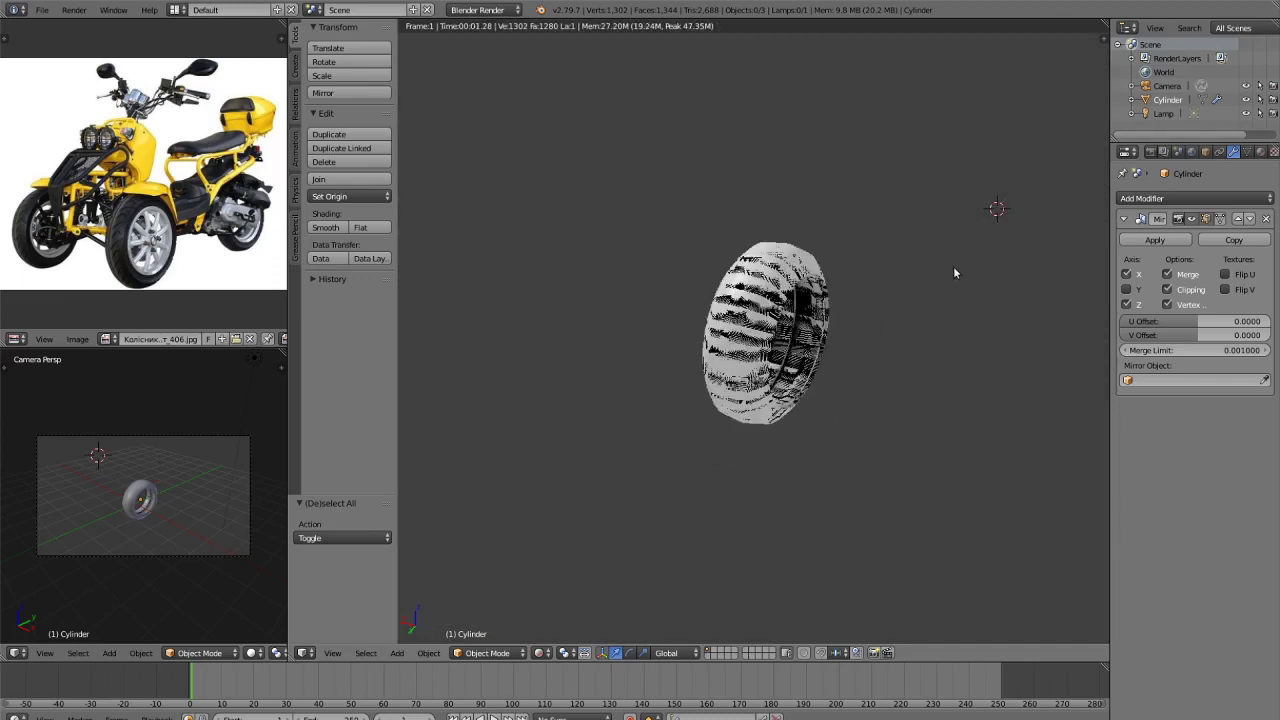
key("z")
key("z")
Disable the Mirror modifier's X axis, keeping Z enabled, and check the tire in a rendered preview.
left_click(1126, 304)
left_click(1126, 304)
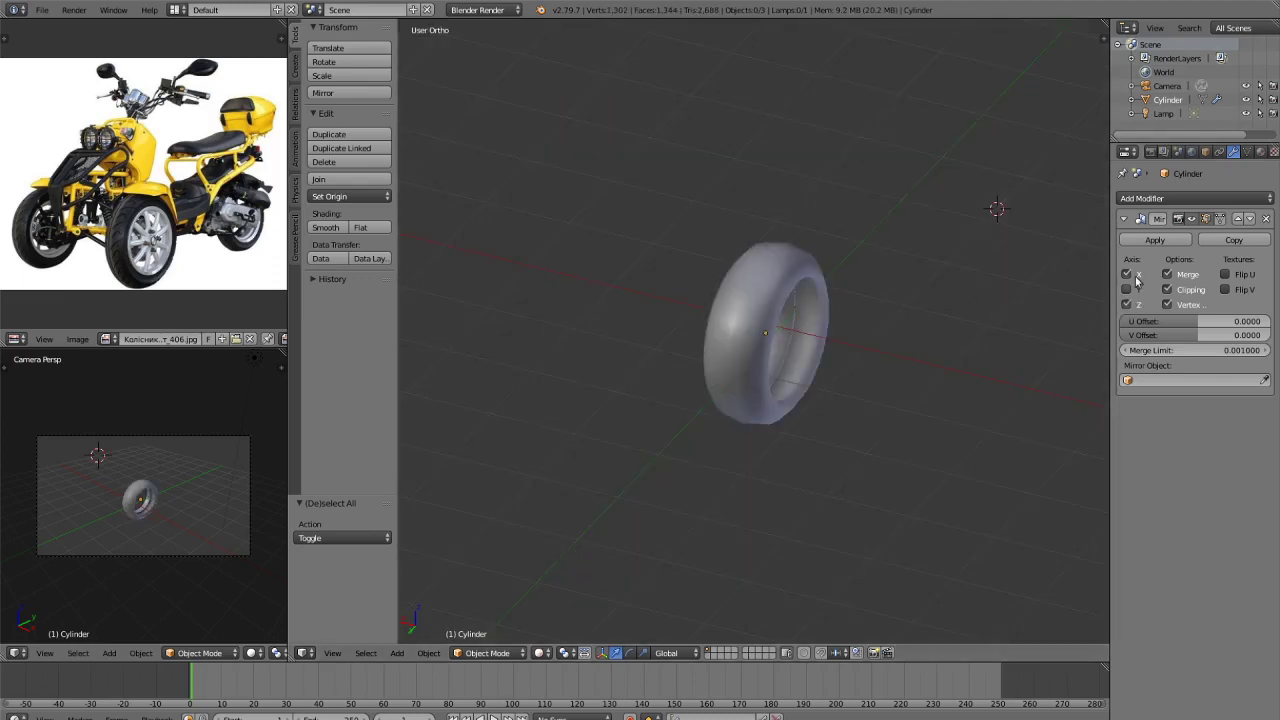
left_click(1133, 276)
key("shift+z")
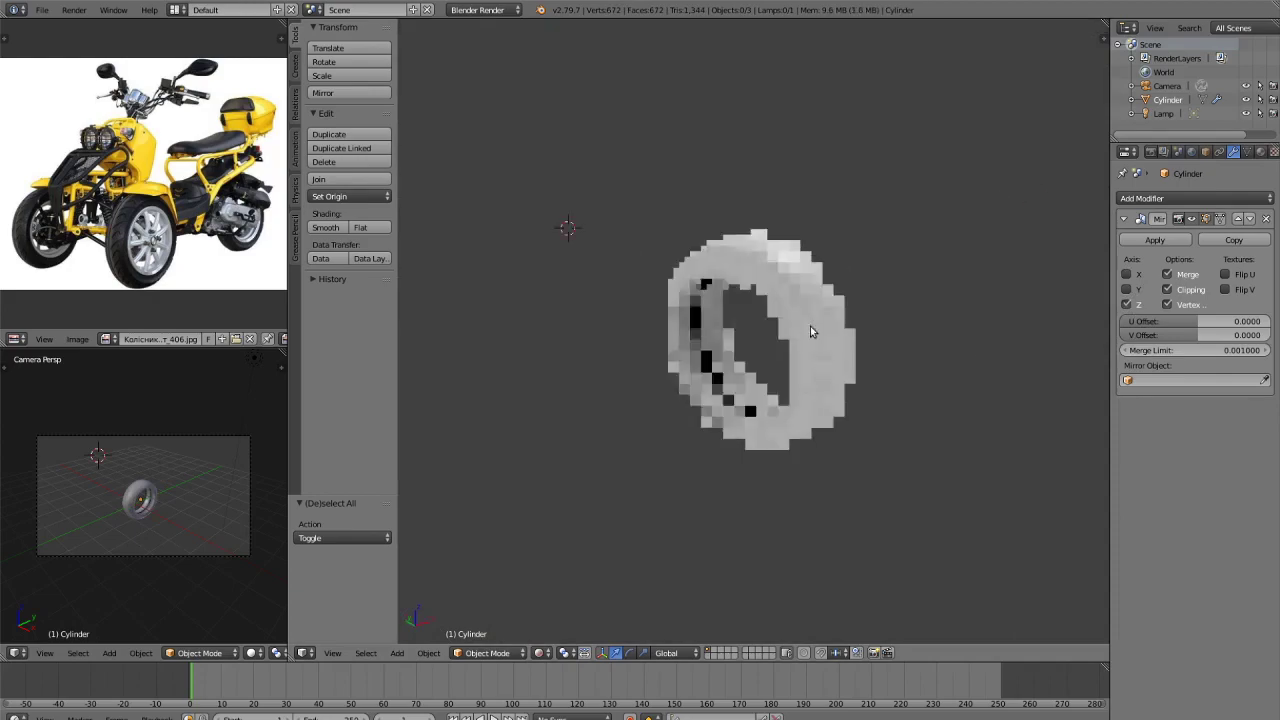
key("shift+z")
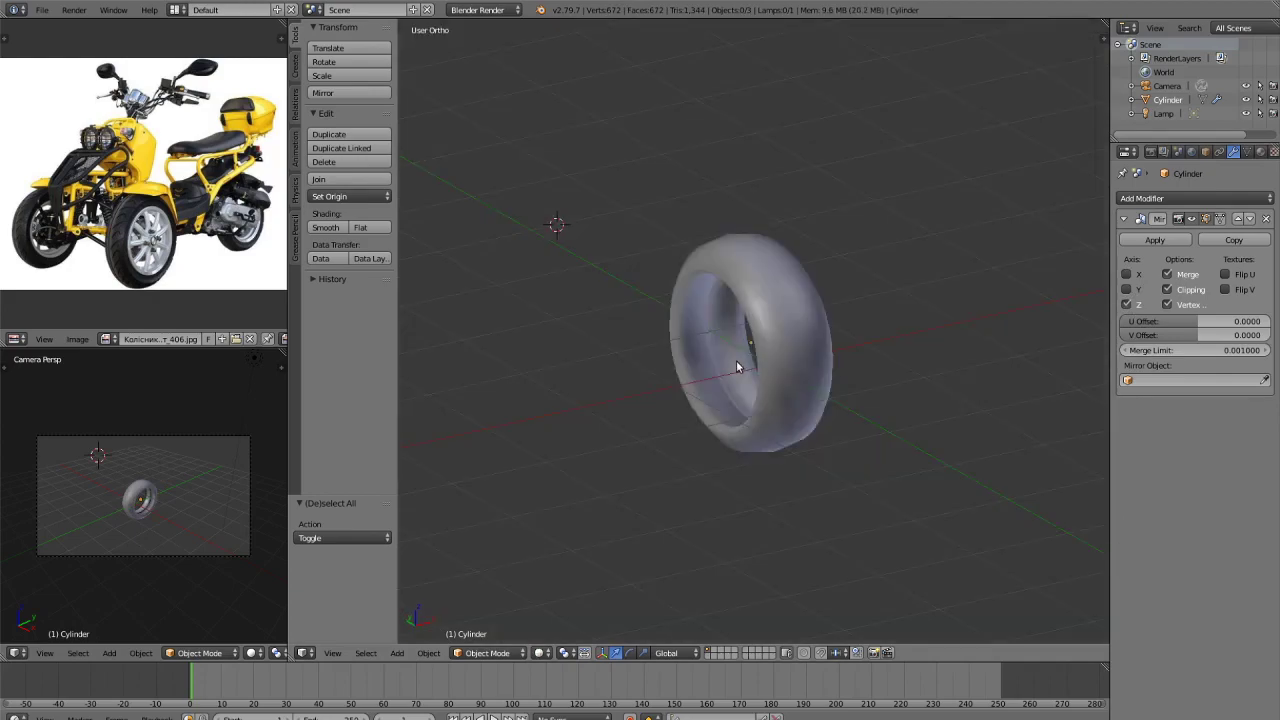
Enter Edit Mode on the tire and switch to face selection with nothing selected.
key("ctrl+space")
key("Tab")
scroll(928, 453, "up", 6)
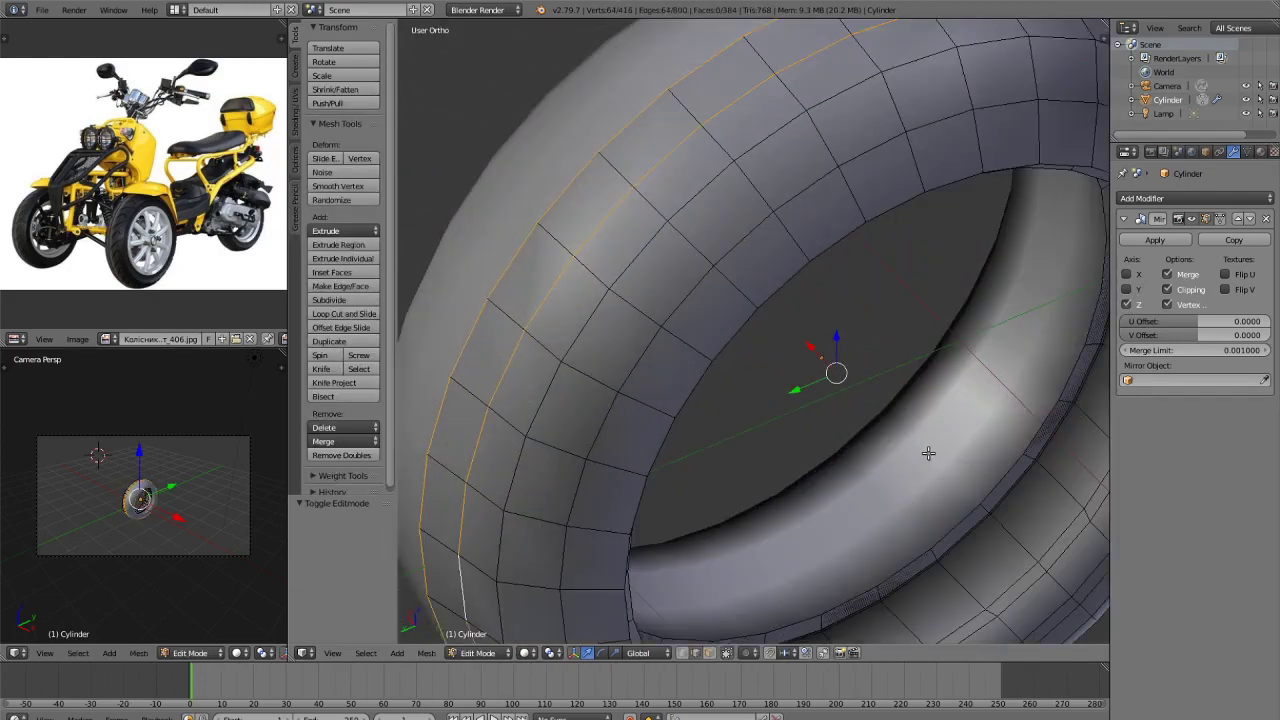
scroll(928, 453, "down", 5)
key("ctrl+Tab")
left_click(851, 459)
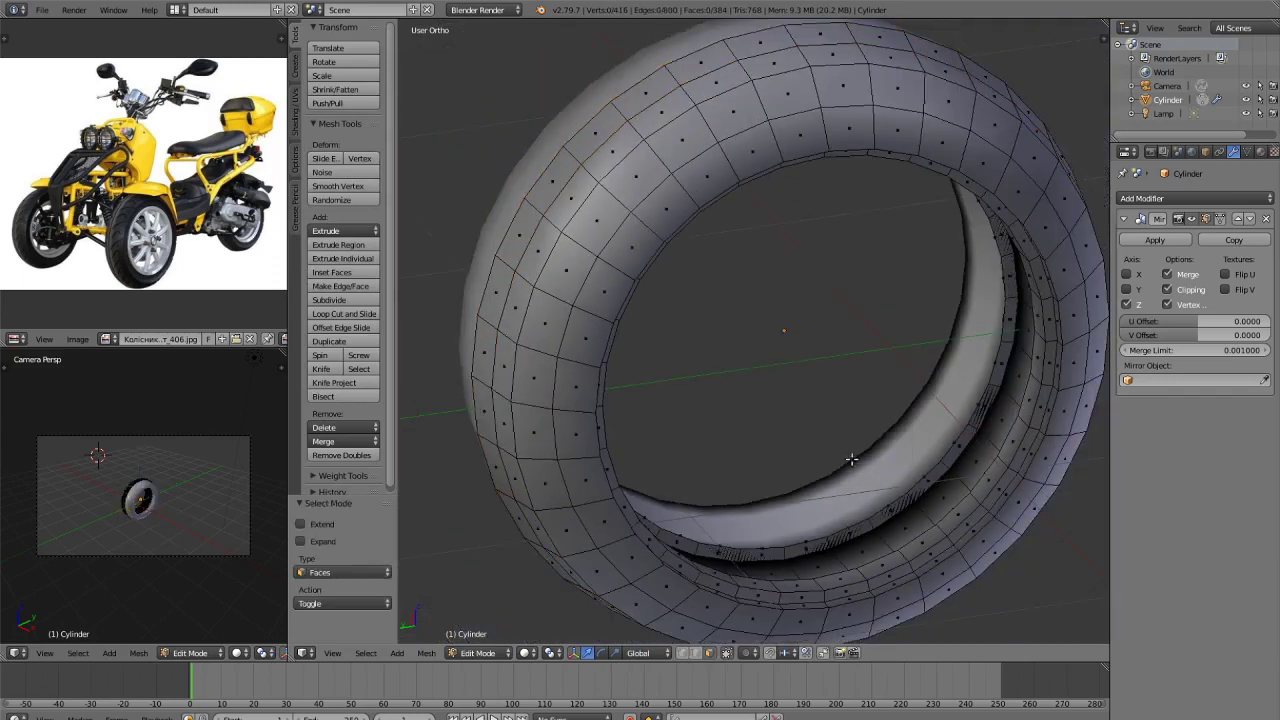
Try to select the ring of narrow faces along the tire's inner edge as a face loop.
right_click(854, 528, "alt")
right_click(897, 511)
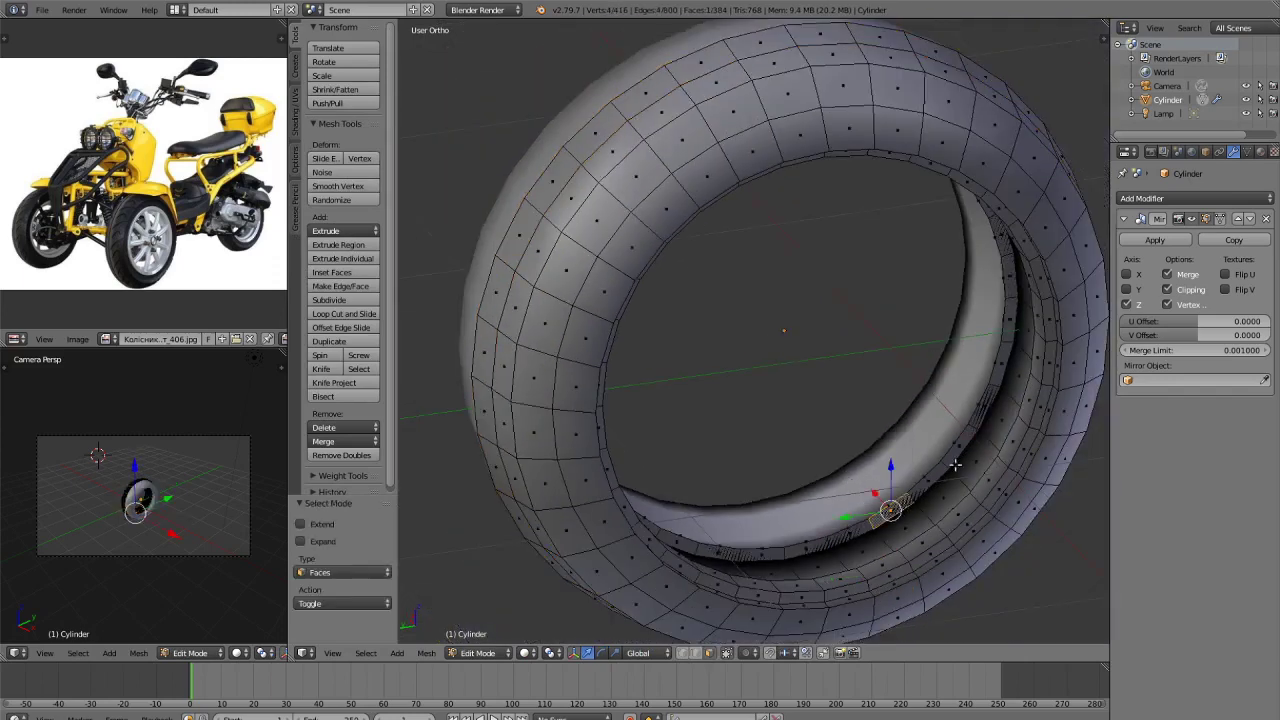
middle_click_drag(955, 465, 786, 345)
right_click(937, 199, "alt+shift")
key("a")
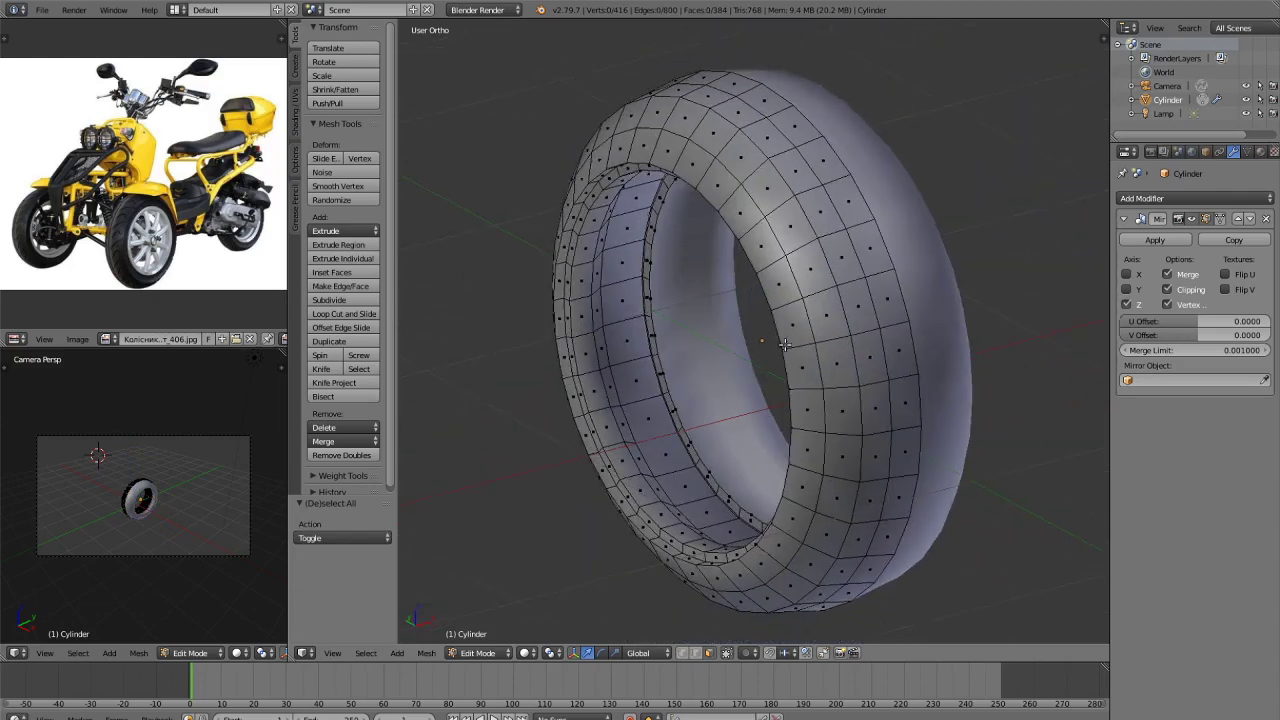
right_click(648, 292, "alt")
key("a")
middle_click_drag(654, 296, 869, 303)
right_click(856, 270, "alt")
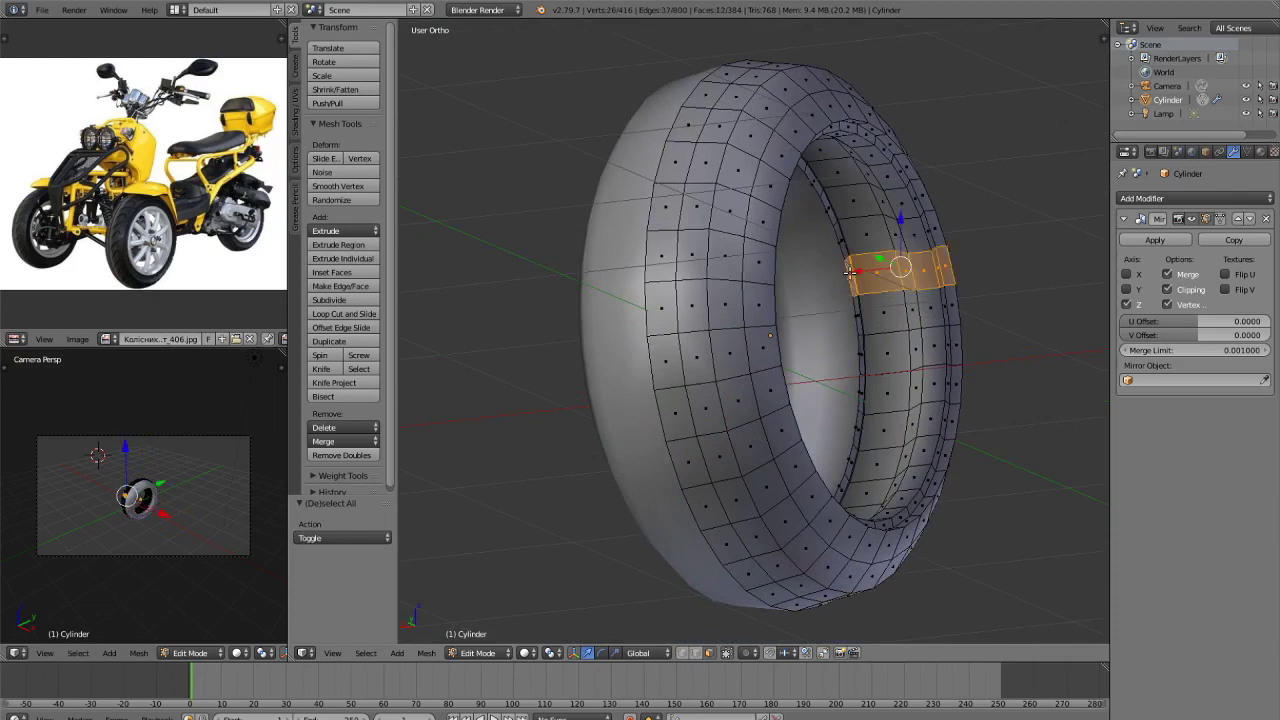
key("x")
left_click(922, 314)
Start a new selection of the narrow inner-edge faces, picking adjoining faces from the tire's bottom up one side.
middle_click_drag(1026, 354, 856, 529)
right_click(845, 525)
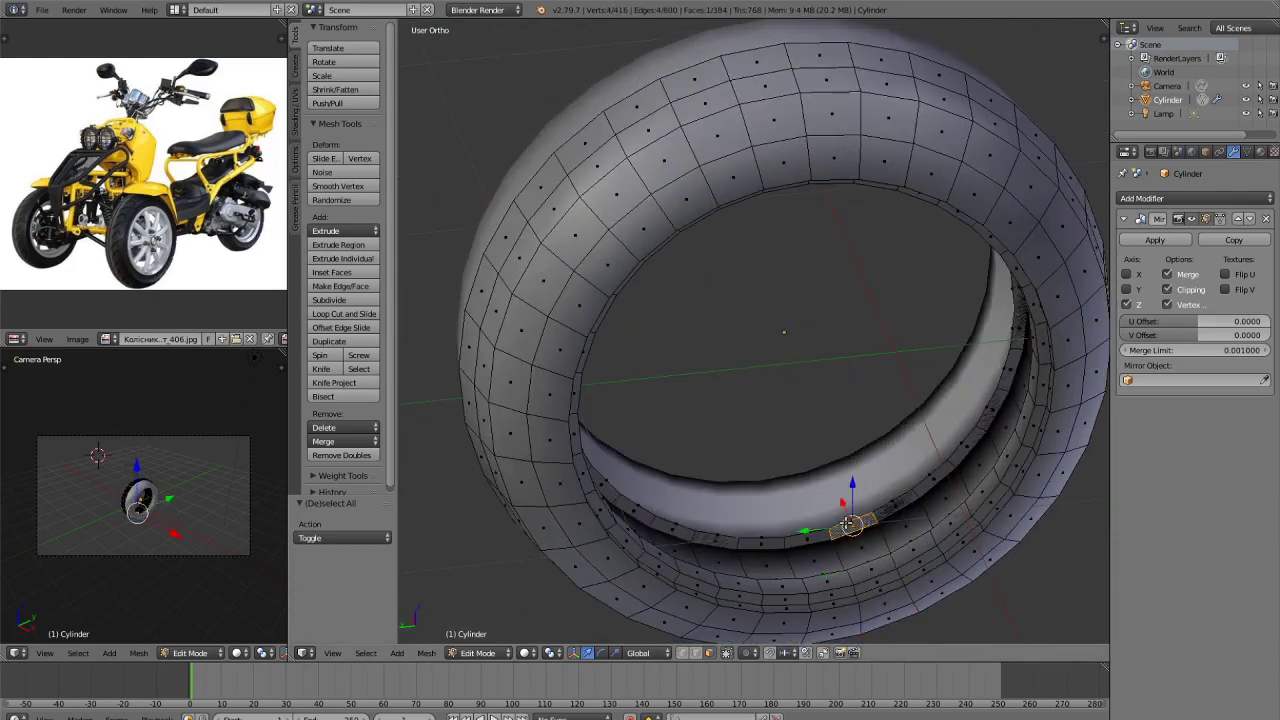
right_click(901, 500, "shift")
right_click(947, 468, "shift")
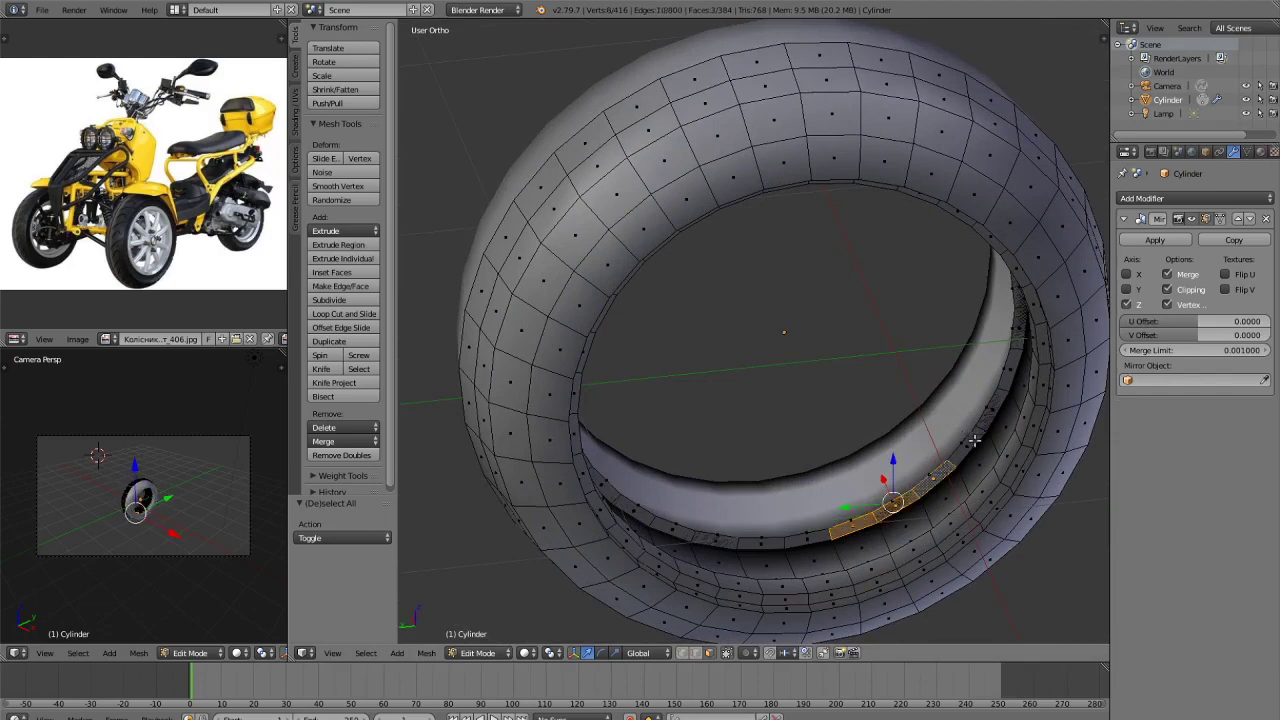
right_click(973, 440, "shift")
right_click(990, 412, "shift")
right_click(1006, 374, "shift")
mouse_move(1006, 374)
middle_mouse_down()
mouse_move(1012, 314)
mouse_move(1010, 372)
middle_mouse_up()
right_click(1010, 372, "shift")
right_click(1007, 308, "shift")
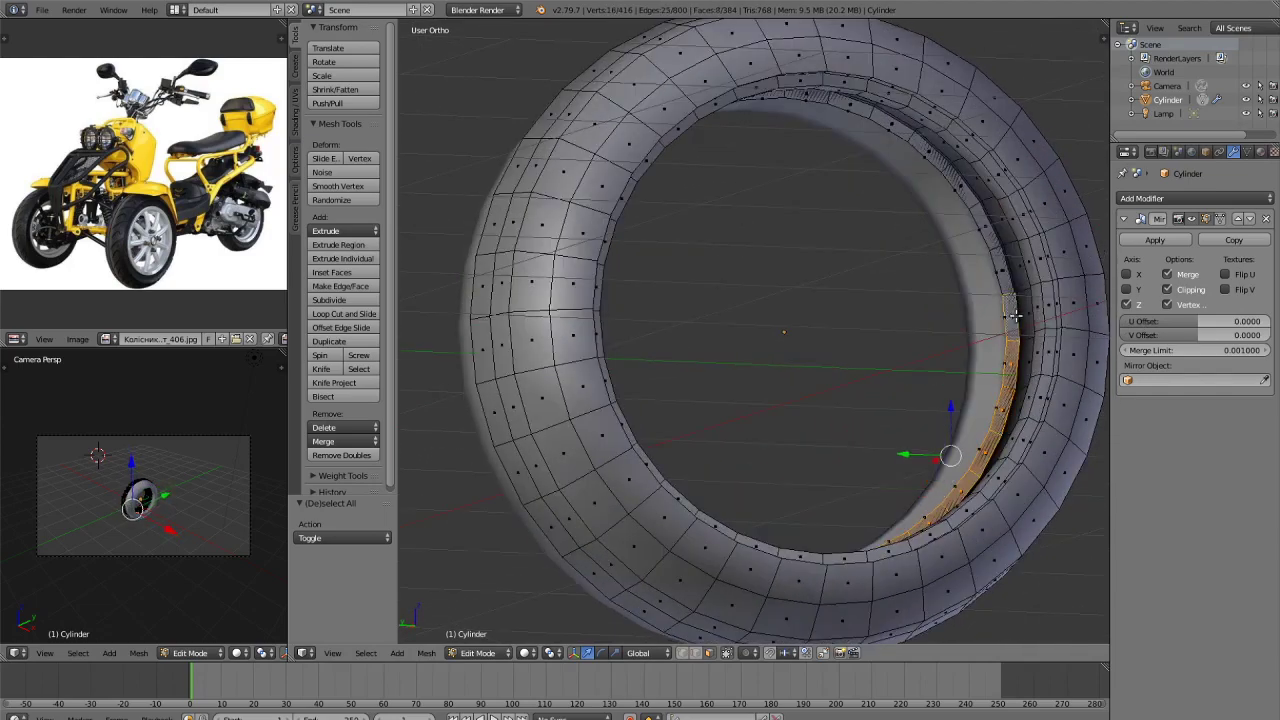
Extend the face selection up the same side of the tire's inner ring toward the upper curve.
right_click(1011, 291, "shift")
right_click(988, 220, "shift")
right_click(975, 180, "shift")
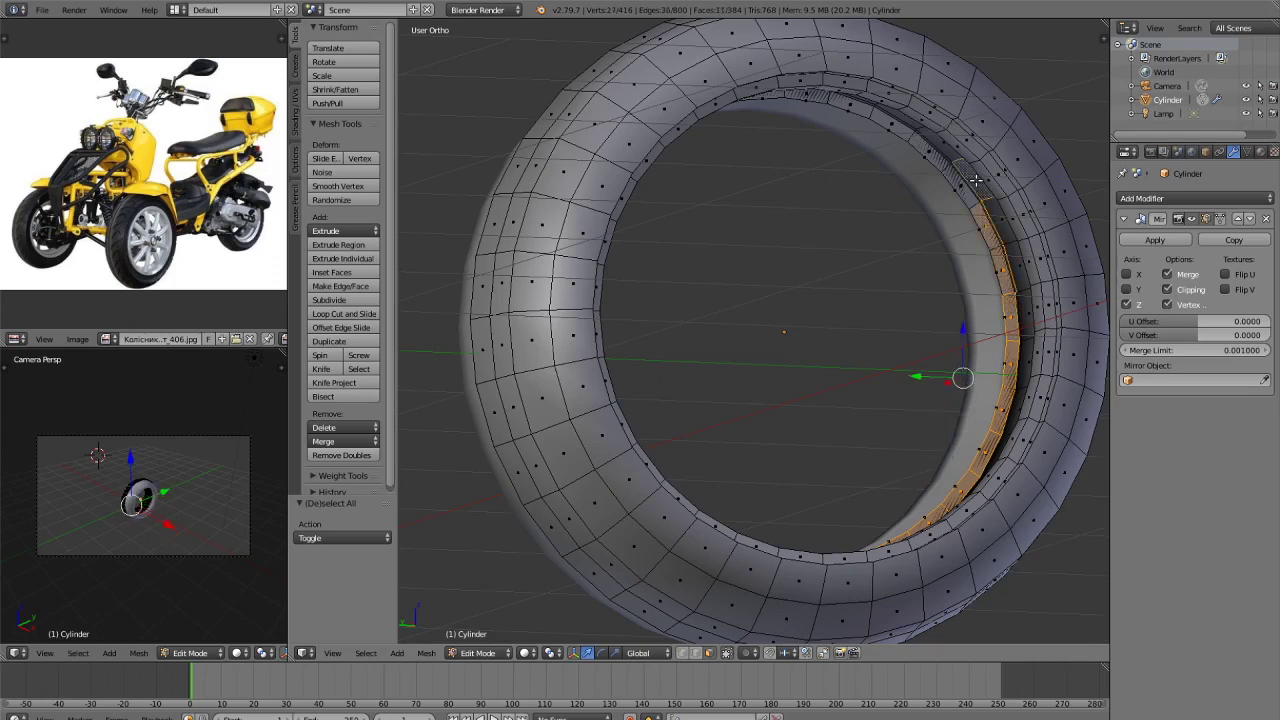
right_click(958, 180, "shift")
right_click(944, 156, "shift")
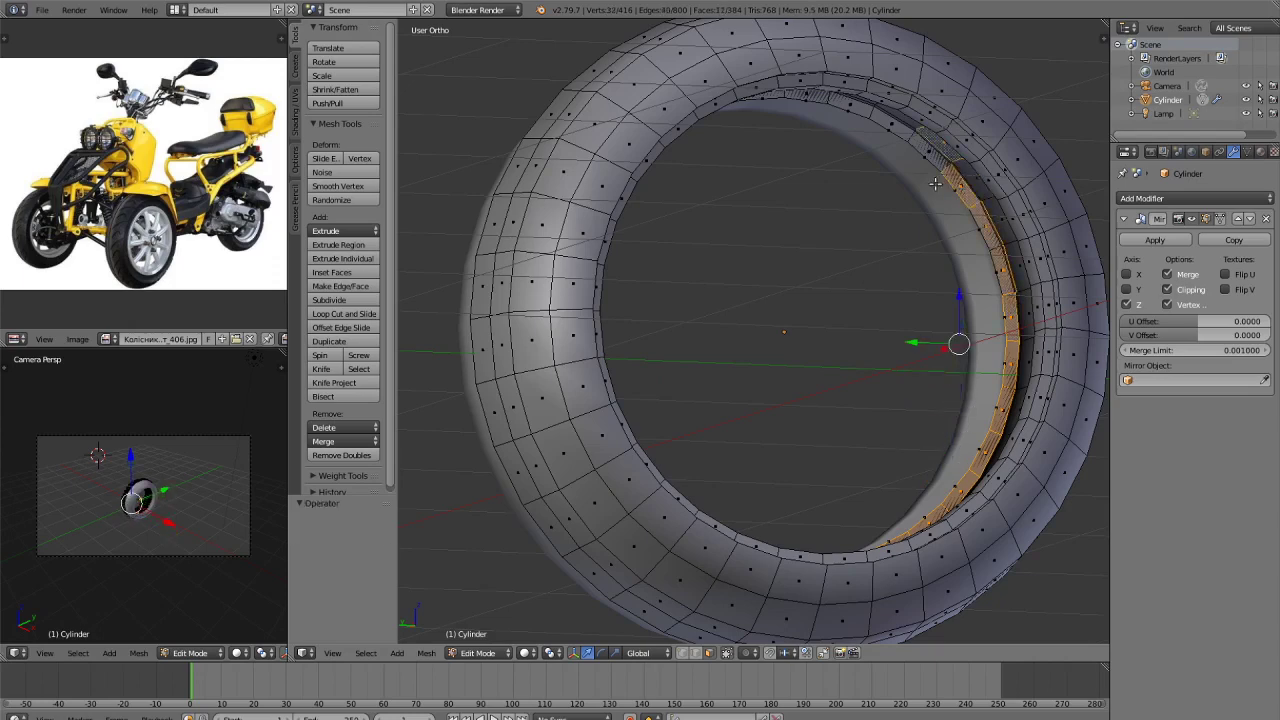
right_click(947, 150, "shift")
View the tire from its opposite side and add the next two narrow inner-edge faces to the selection.
key("ctrl+KP_3")
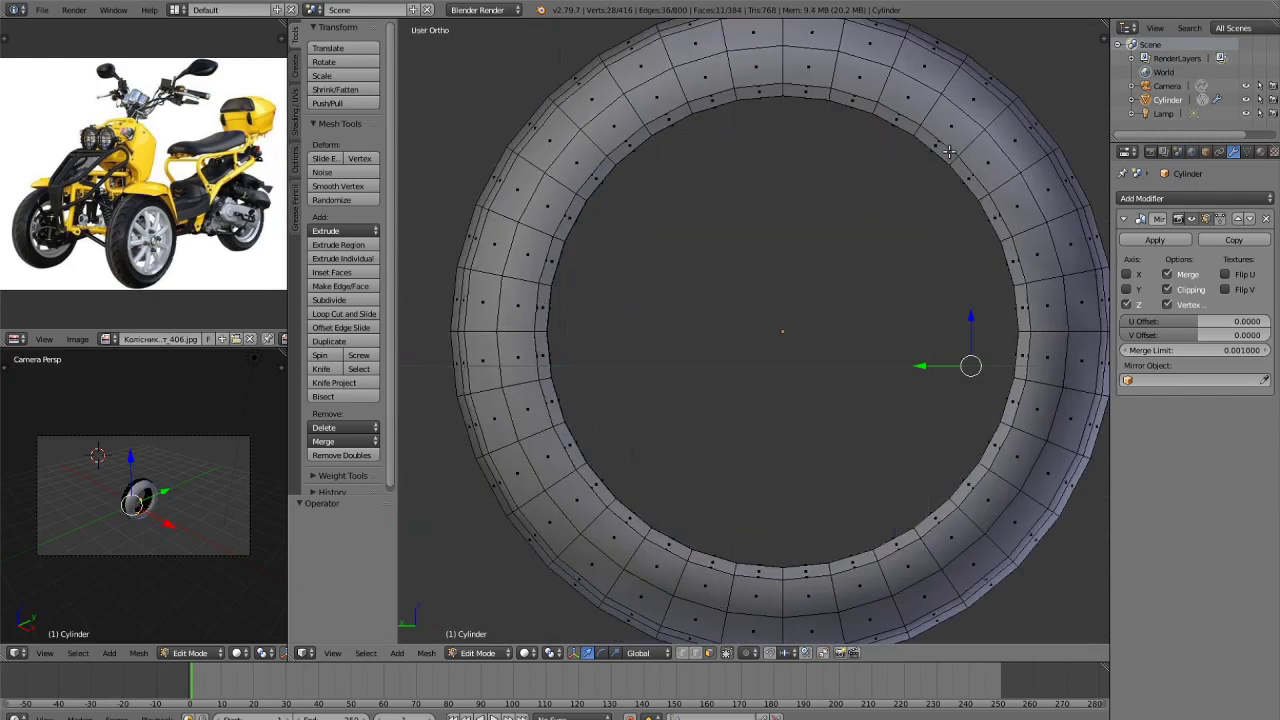
key("ctrl+KP_1")
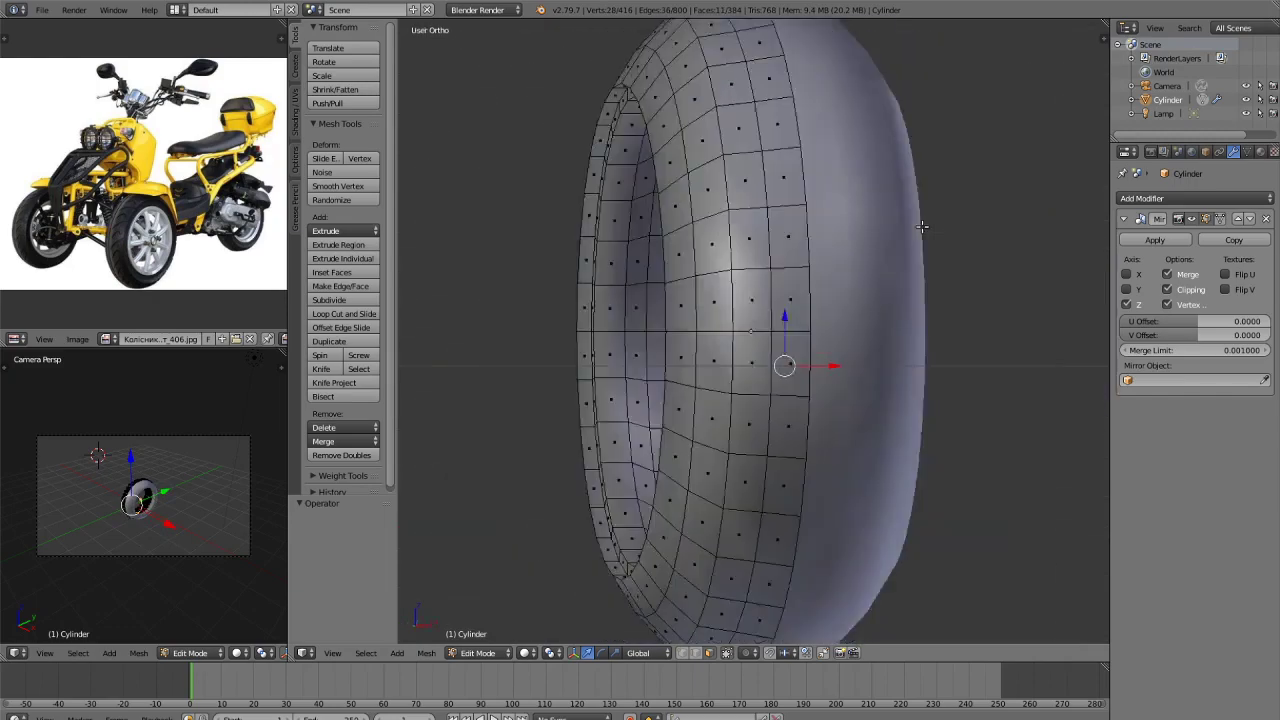
key("ctrl+KP_3")
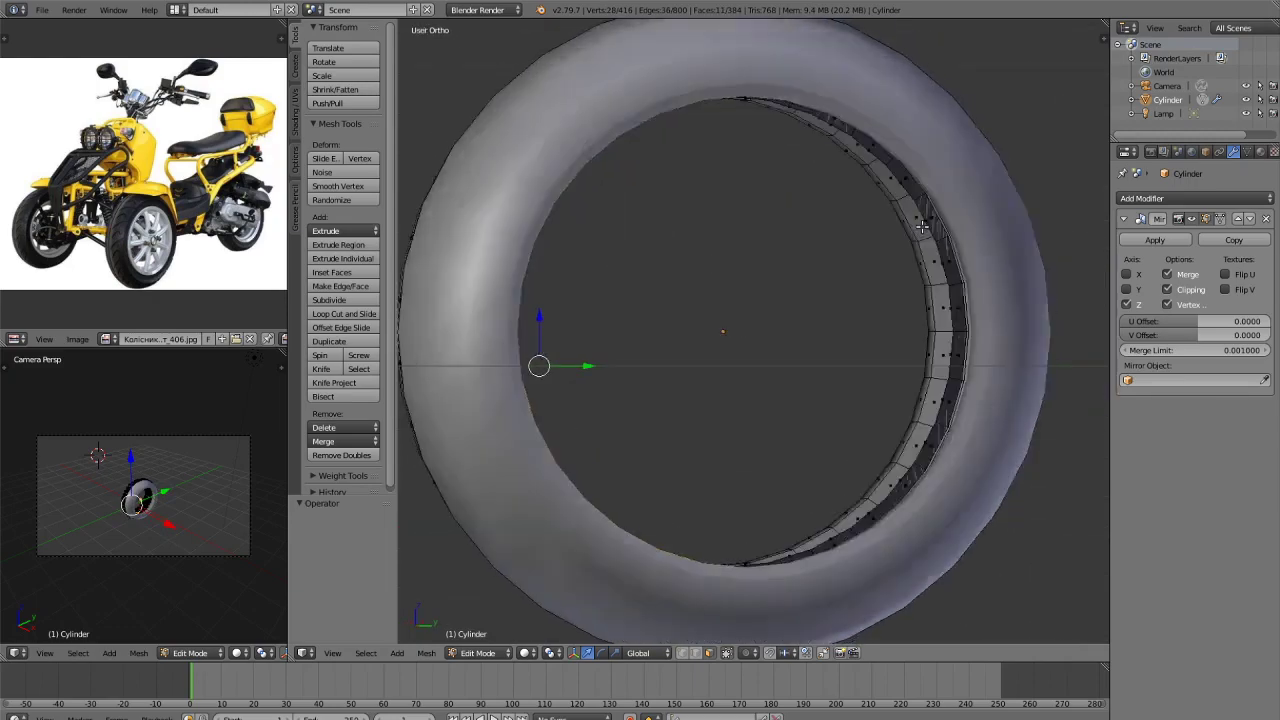
key("KP_3")
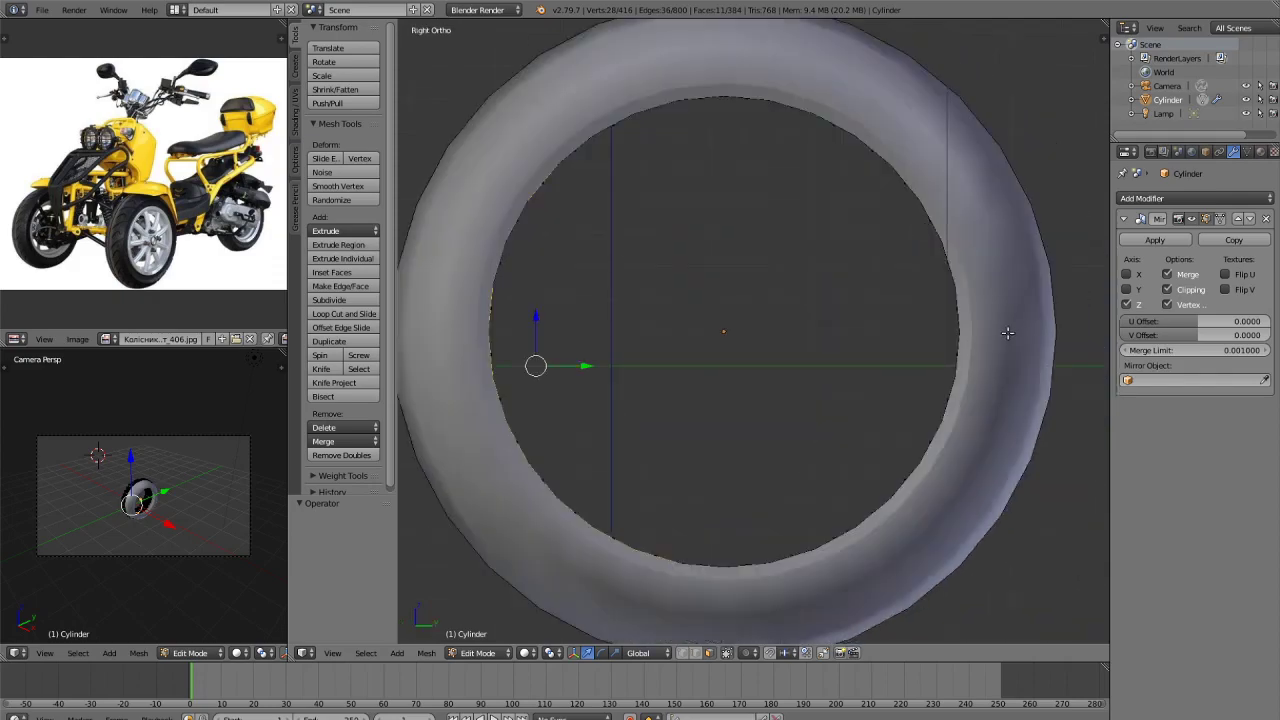
middle_click_drag(1008, 333, 912, 381)
middle_click_drag(751, 377, 769, 399, "shift")
scroll(769, 399, "up", 1)
middle_click_drag(769, 399, 788, 312)
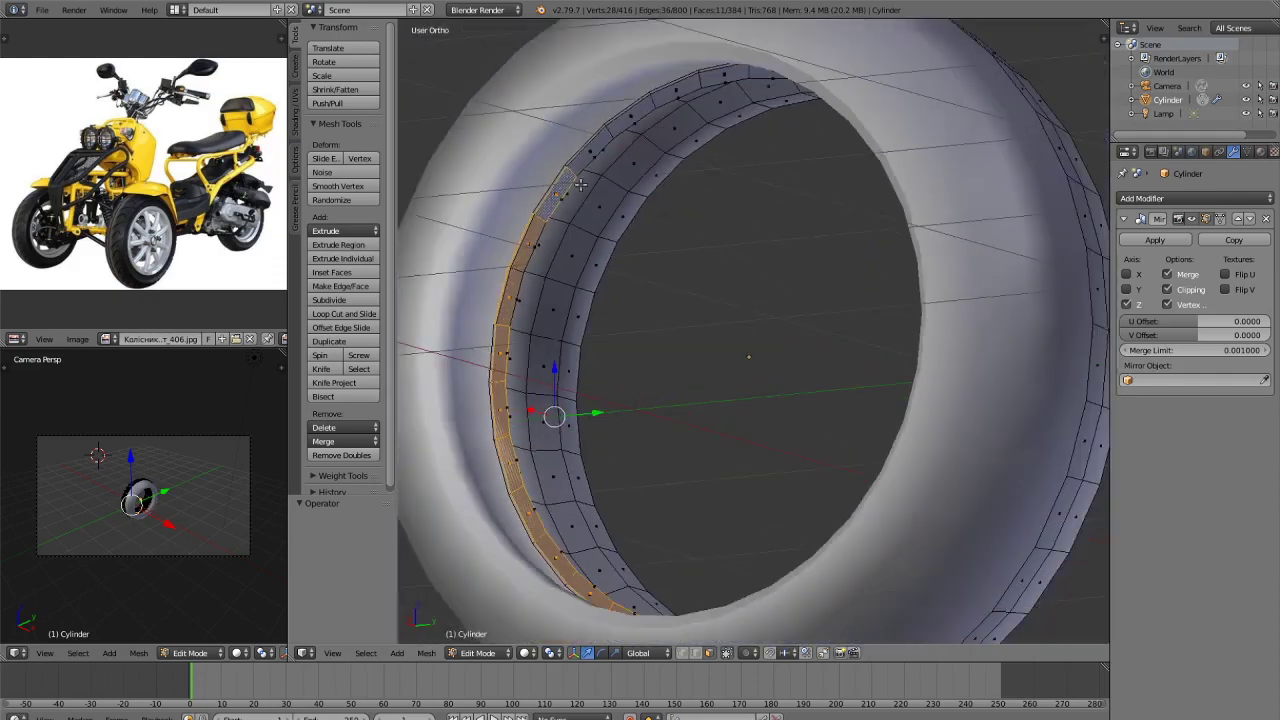
right_click(590, 145, "shift")
right_click(624, 124, "shift")
Add the narrow faces across the top arc of the inner ring to the selection.
middle_click_drag(742, 233, 860, 210)
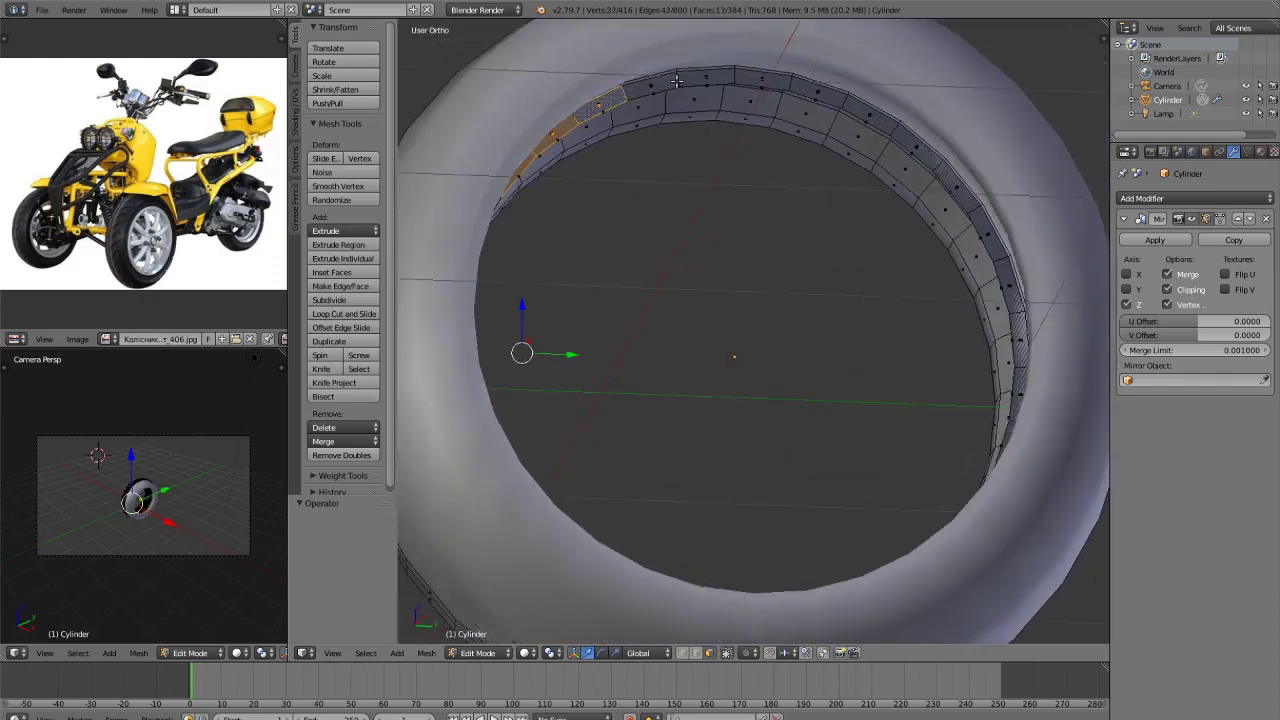
right_click(672, 79, "shift")
right_click(704, 78, "shift")
right_click(760, 80, "shift")
right_click(822, 92, "shift")
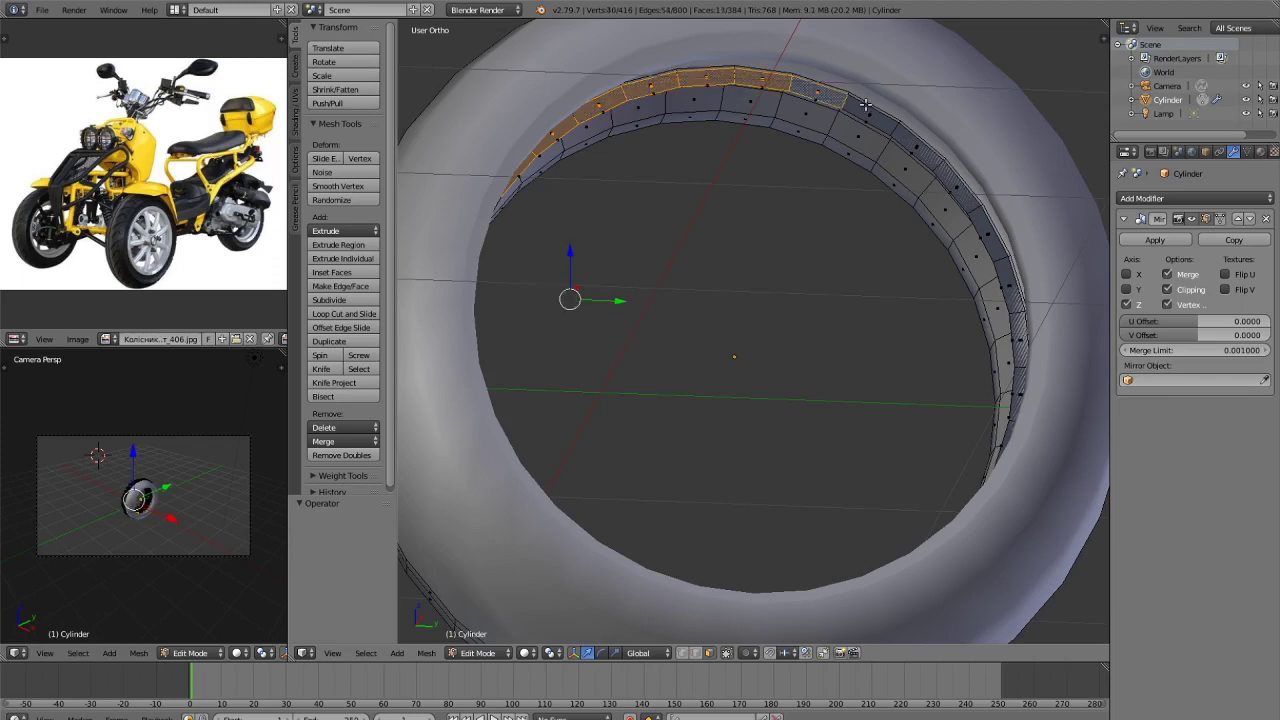
right_click(867, 106, "shift")
right_click(930, 152, "shift")
right_click(955, 180, "shift")
right_click(983, 237, "shift")
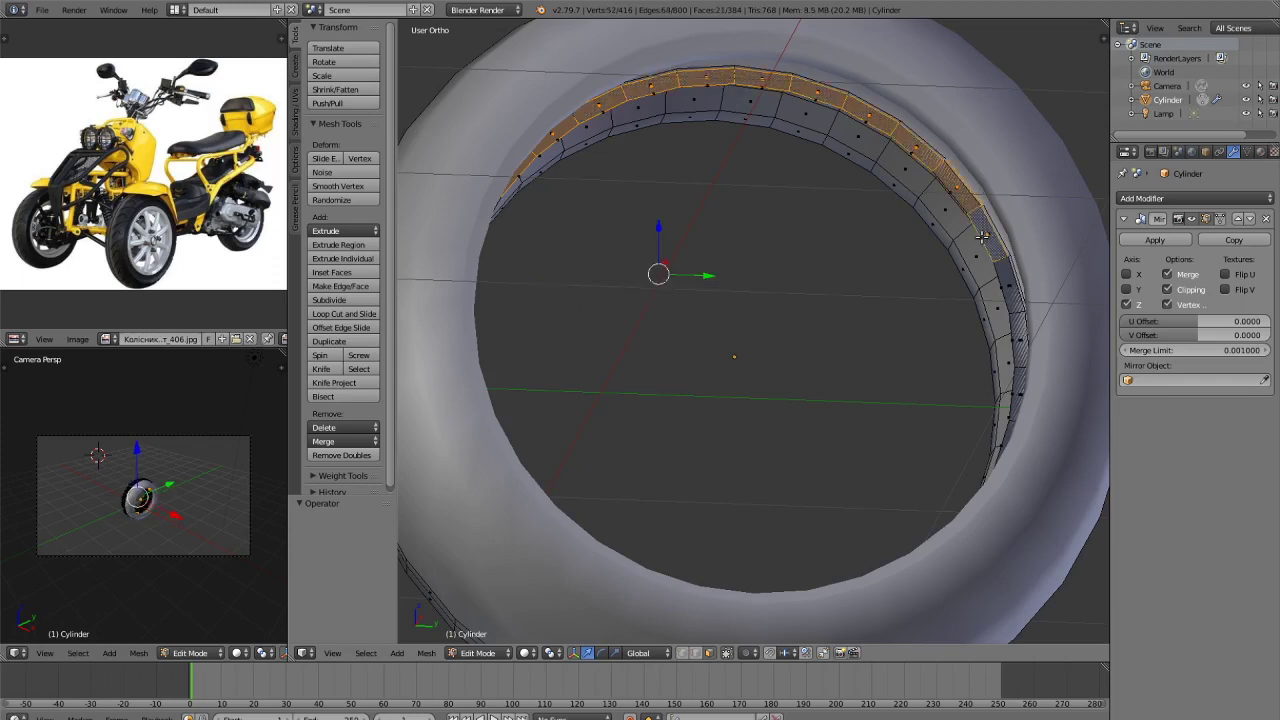
Continue the face selection down the remaining side of the inner ring into the lower curve.
right_click(1010, 305, "shift")
right_click(1015, 340, "shift")
middle_click_drag(1015, 345, 1000, 379)
right_click(1004, 394, "shift")
right_click(1004, 411, "shift")
right_click(980, 460, "shift")
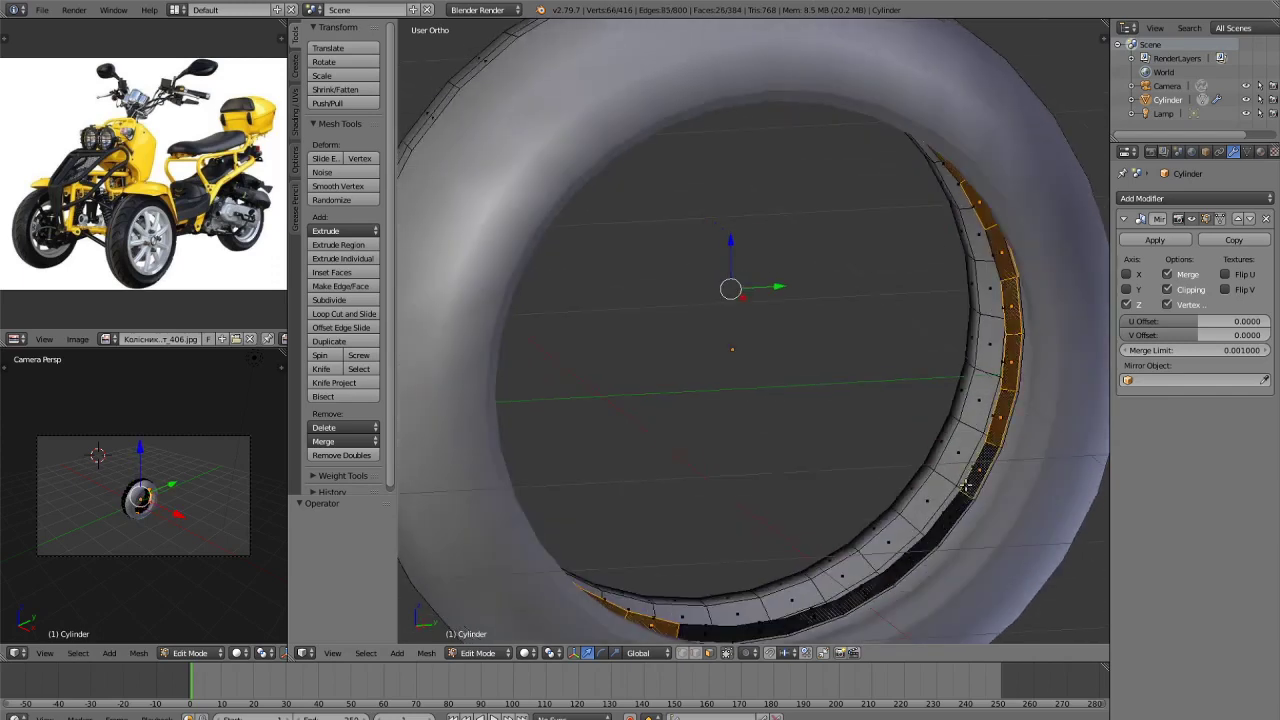
right_click(952, 505, "shift")
right_click(926, 548, "shift")
scroll(922, 549, "up", 1, "shift")
right_click(859, 611, "shift")
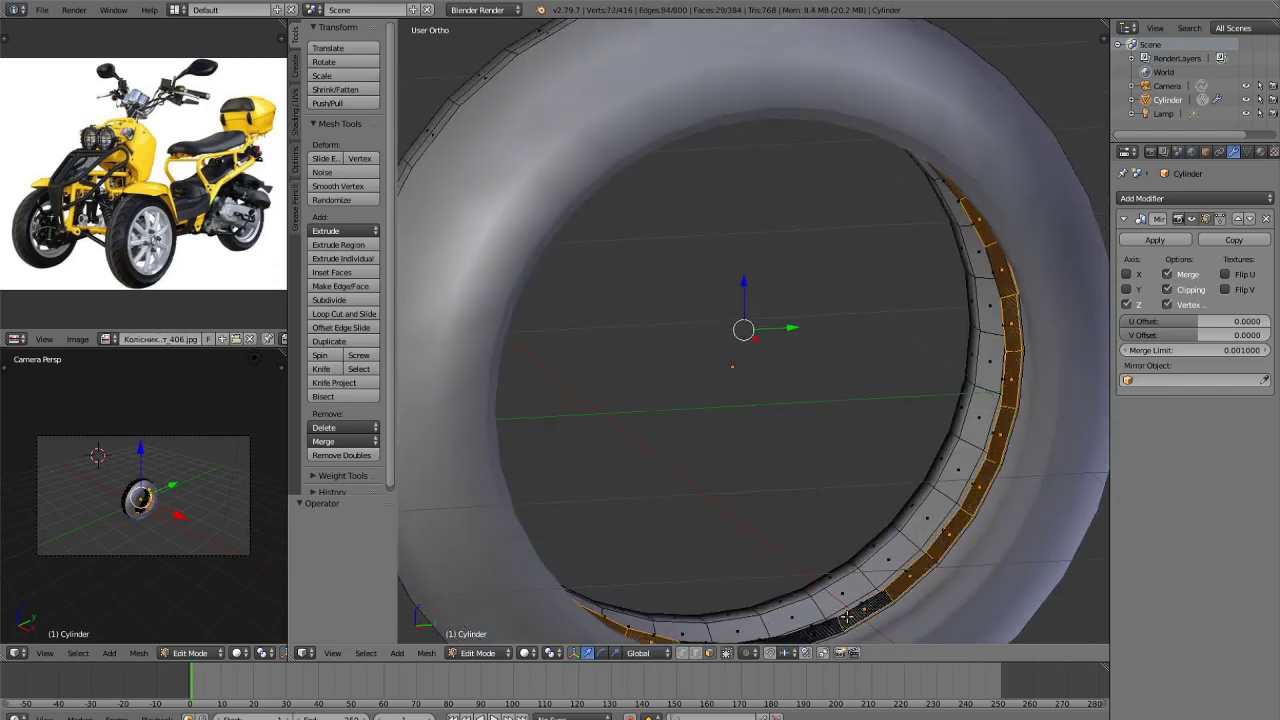
Add the last narrow faces at the bottom to close the ring selection and delete the selected faces.
right_click(856, 613, "shift")
right_click(853, 615, "shift")
right_click(829, 626, "shift")
middle_click_drag(961, 489, 1050, 363, "shift")
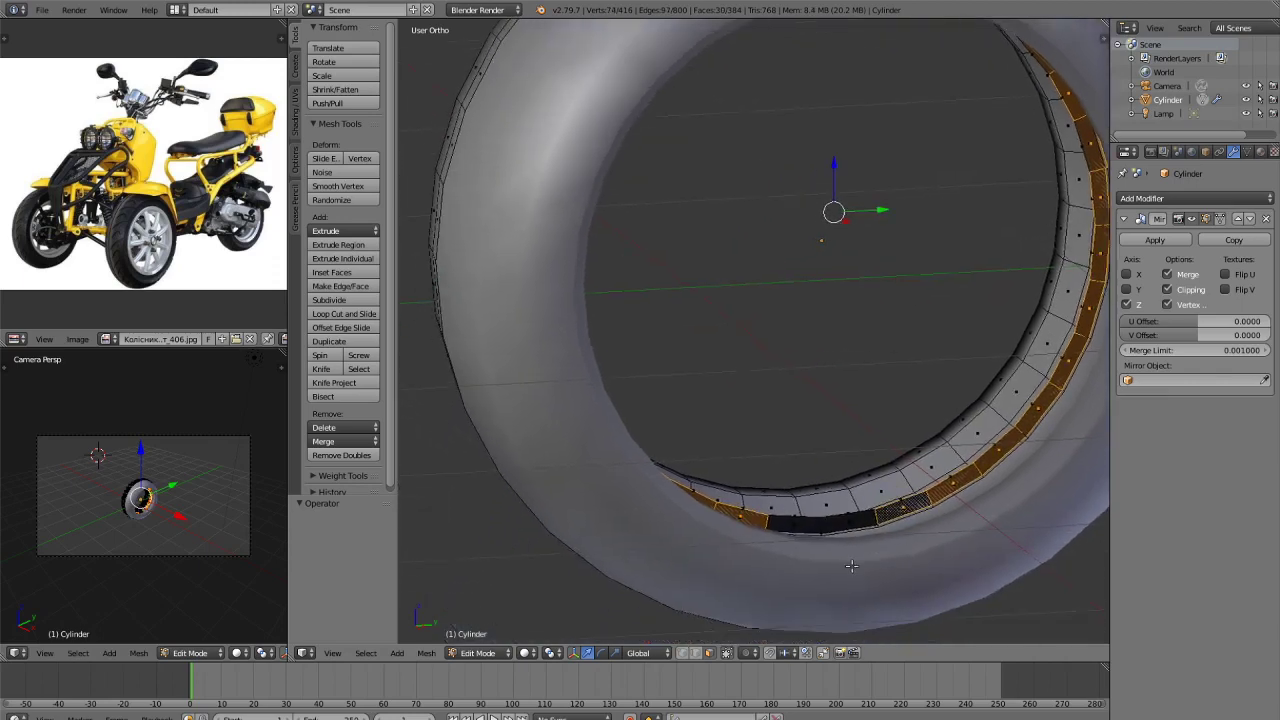
right_click(845, 520, "shift")
right_click(798, 526, "shift")
key("x")
left_click(795, 530)
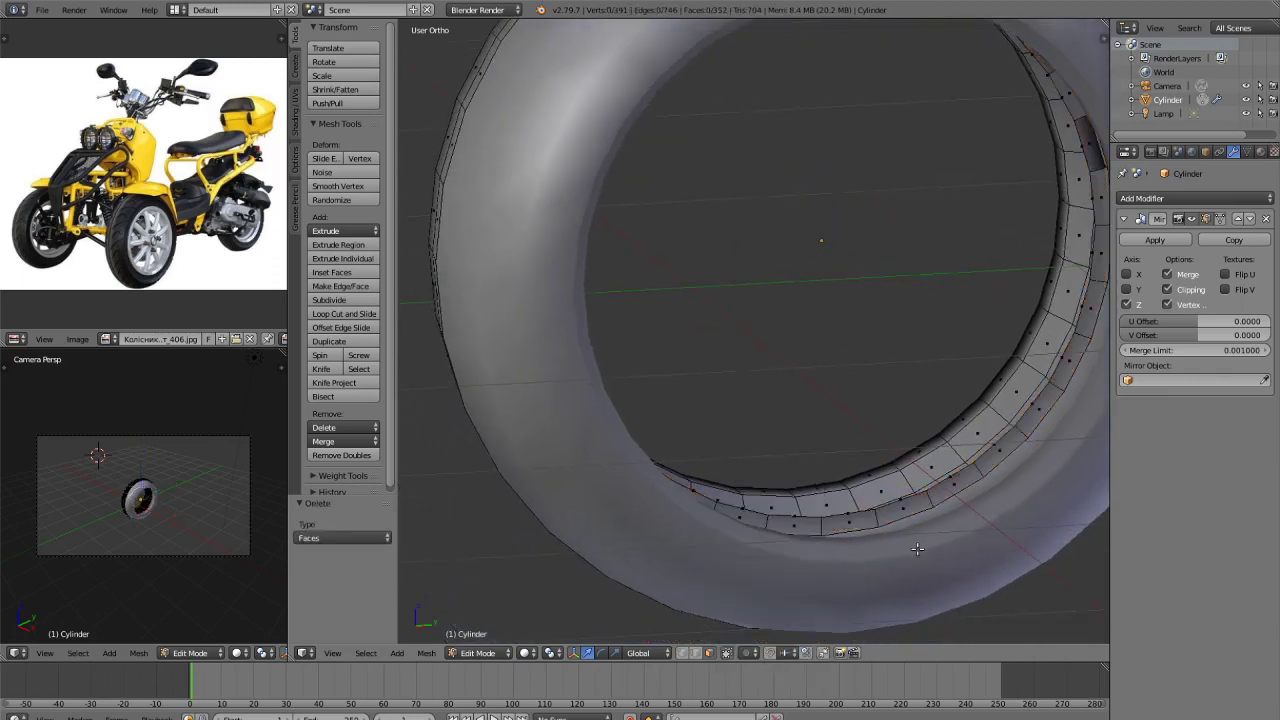
Clear the selection and select the first two adjoining faces of the remaining inner-edge ring at the tire's bottom.
middle_click_drag(795, 530, 773, 501)
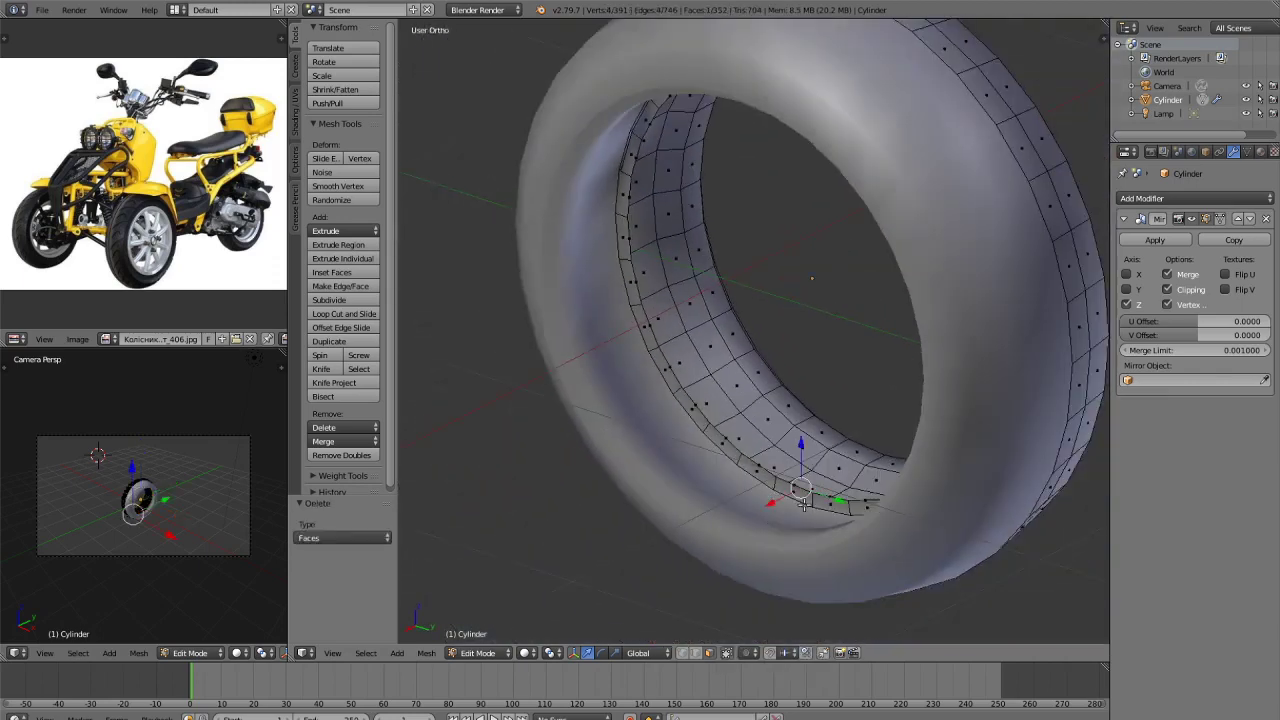
key("ctrl+Tab")
left_click(802, 504)
middle_click_drag(910, 488, 630, 452)
key("a")
scroll(720, 489, "up", 1)
middle_click_drag(720, 489, 653, 534)
right_click(654, 521)
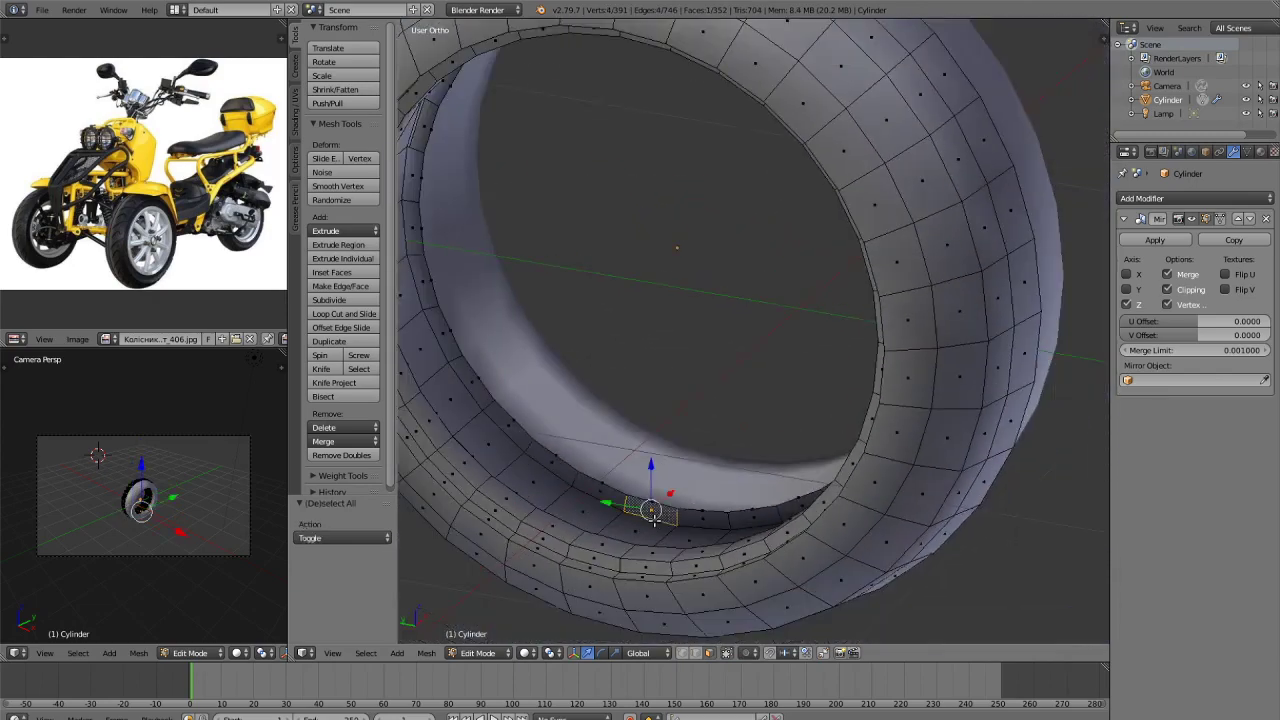
right_click(707, 529, "shift")
right_click(695, 535)
right_click(699, 519)
right_click(663, 515, "shift")
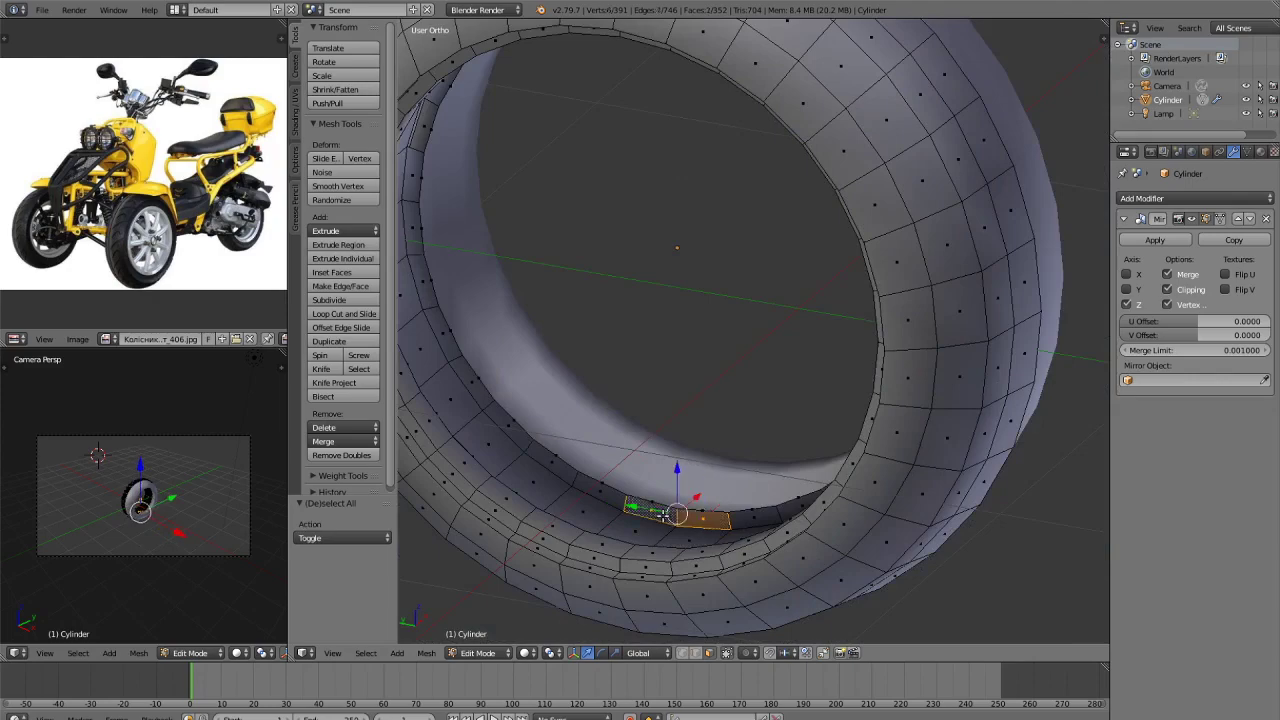
Extend the selection of remaining inner-edge faces along the lower curve and up one side of the tire.
right_click(748, 518, "shift")
middle_click_drag(748, 518, 873, 480)
right_click(820, 538, "shift")
scroll(851, 483, "down", 1)
right_click(842, 448, "shift")
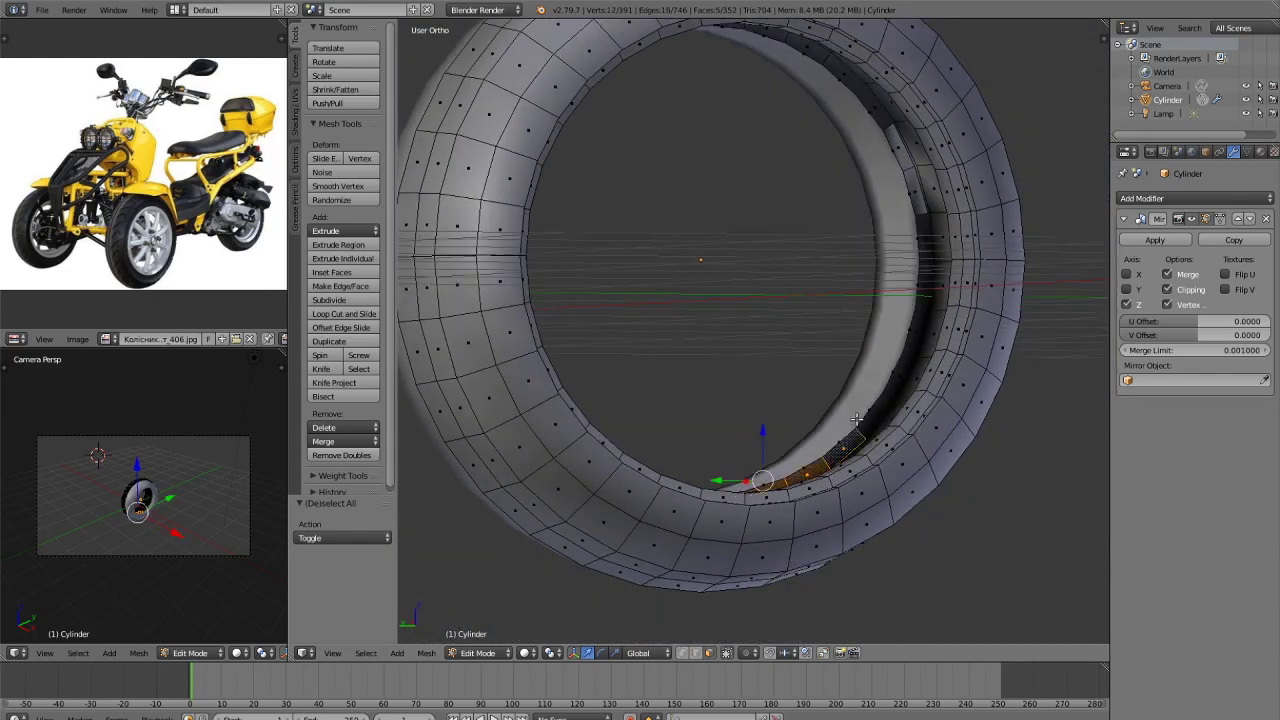
right_click(874, 414, "shift")
right_click(890, 381, "shift")
right_click(912, 330, "shift")
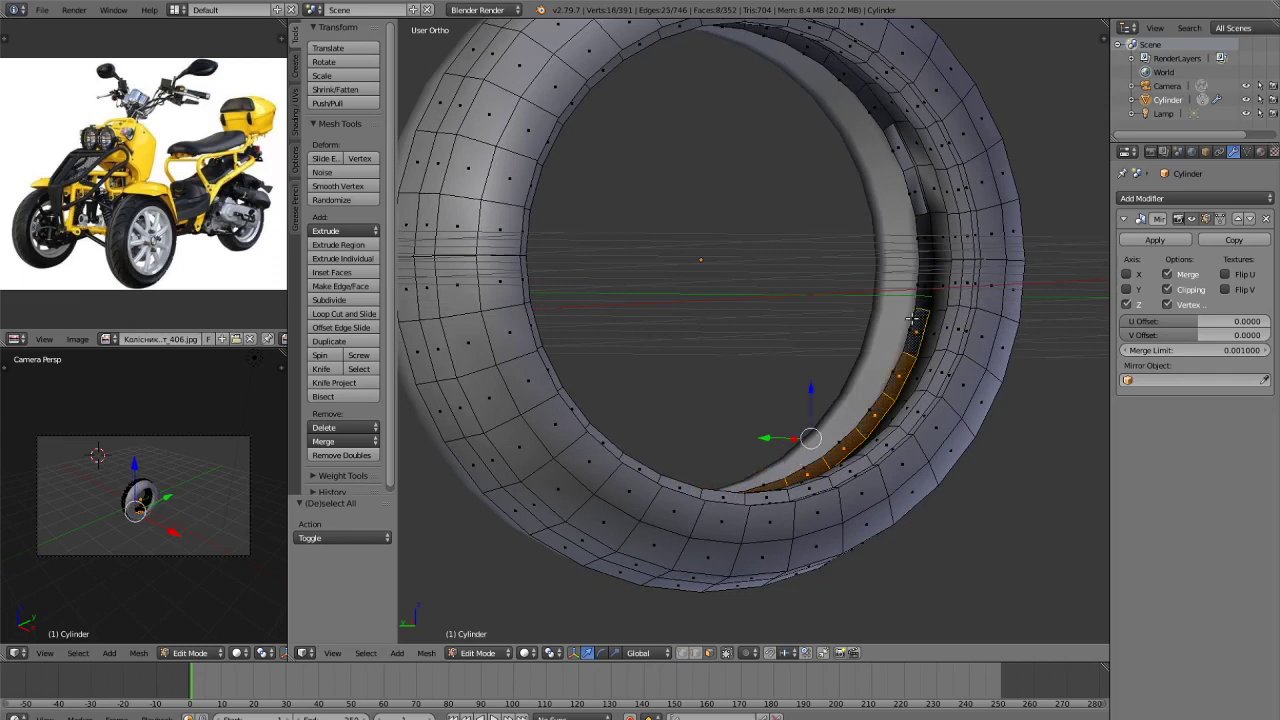
Continue the ring selection up the side to the upper curve, undoing the mispicked face along the way.
right_click(919, 287, "shift")
right_click(922, 248, "shift")
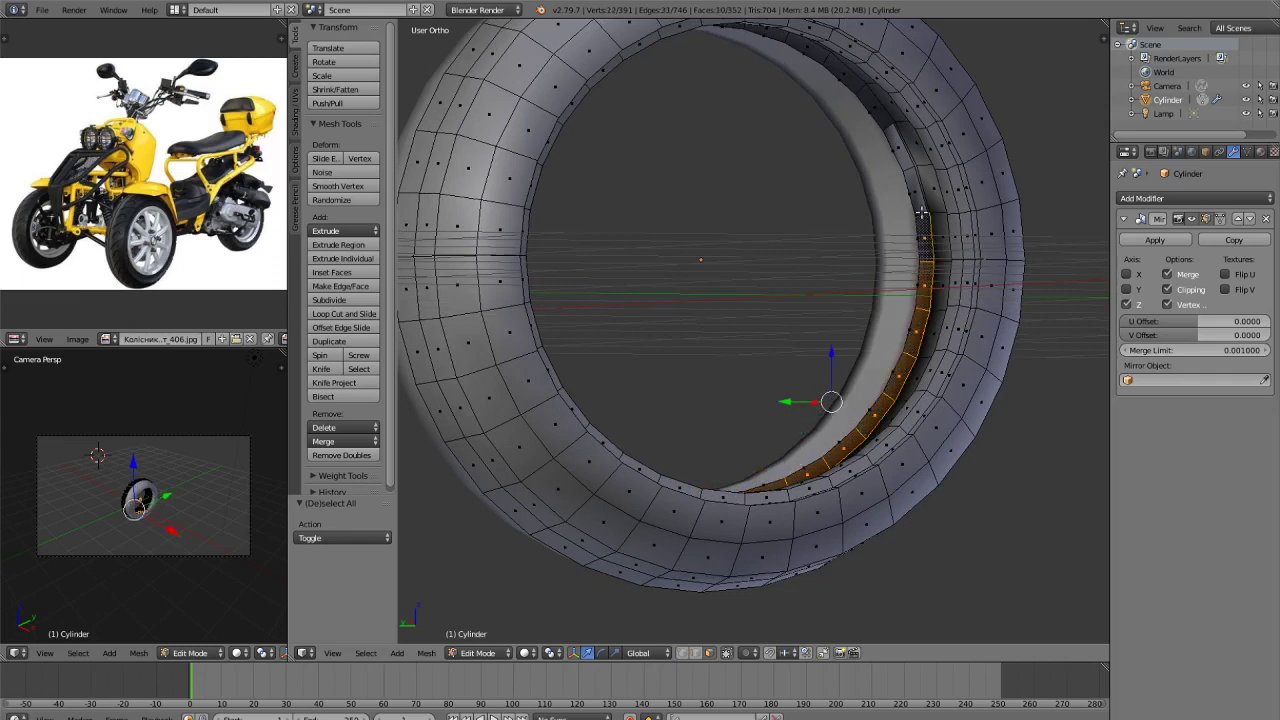
right_click(919, 188, "shift")
right_click(905, 147, "shift")
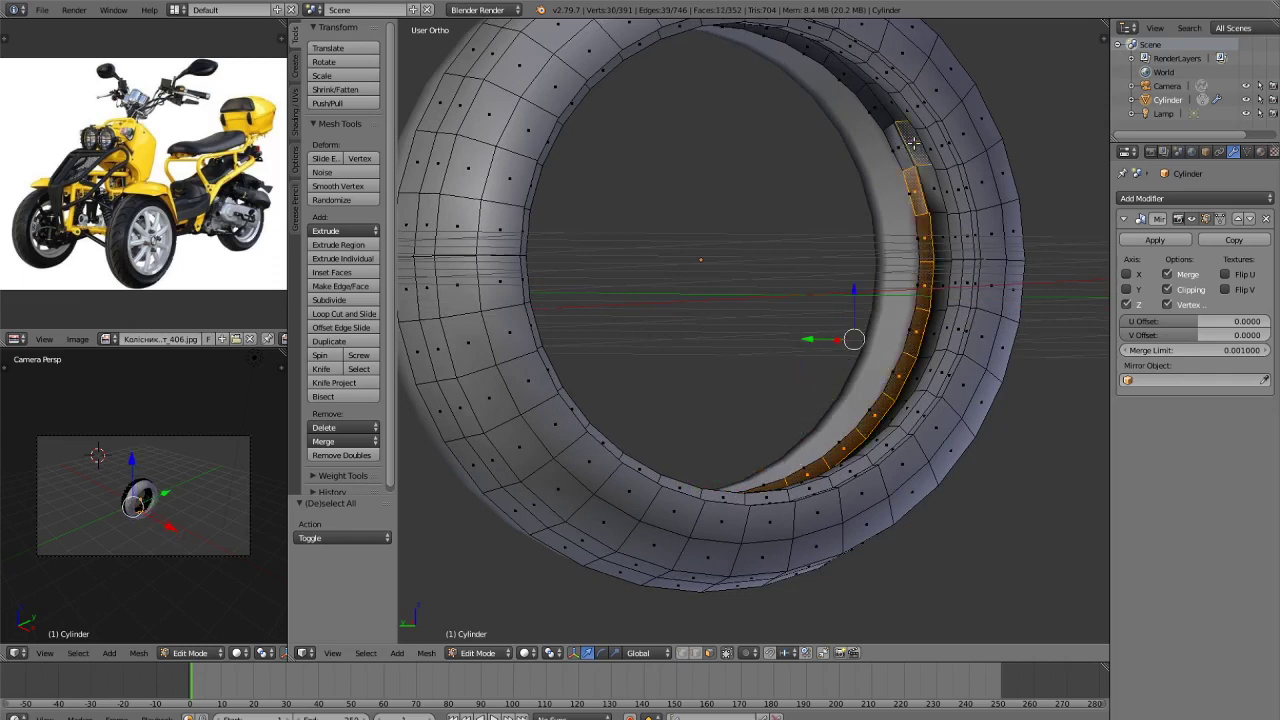
key("ctrl+z")
right_click(893, 148, "shift")
right_click(871, 111, "shift")
middle_click_drag(871, 111, 843, 113)
right_click(842, 112, "shift")
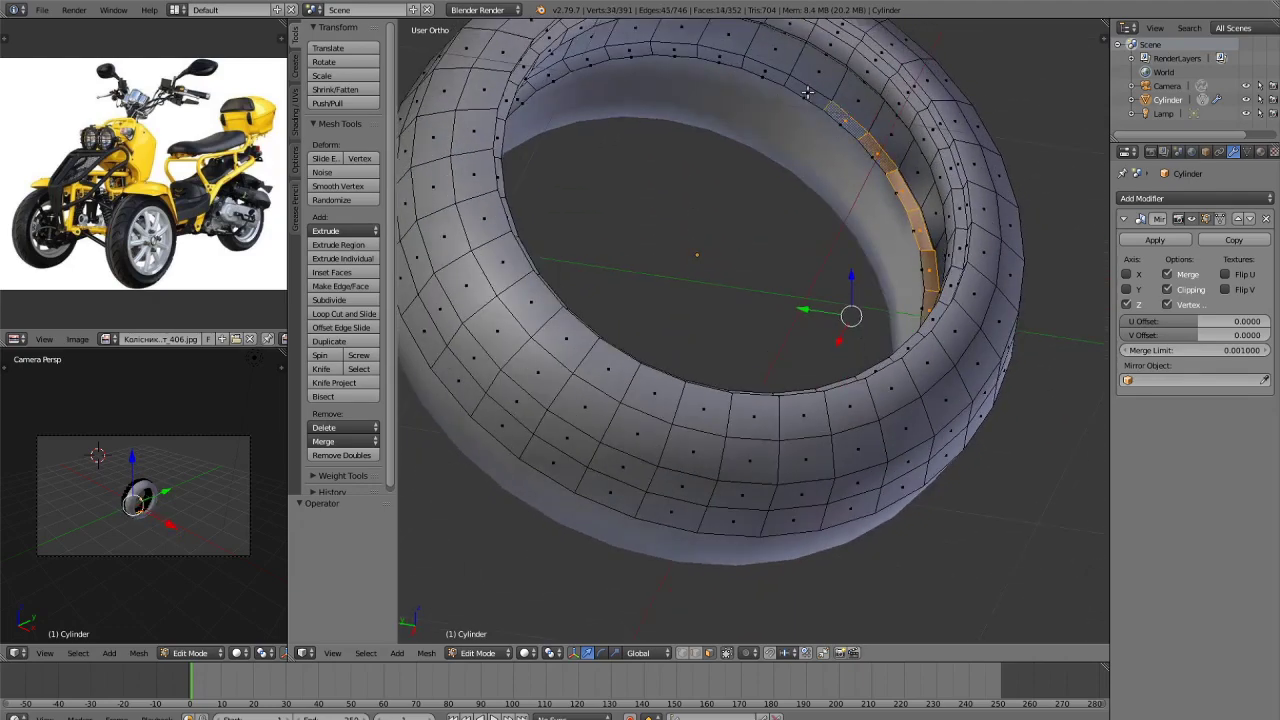
Add the faces across the top of the remaining inner-edge ring to the selection.
right_click(806, 91, "shift")
right_click(760, 73, "shift")
right_click(715, 58, "shift")
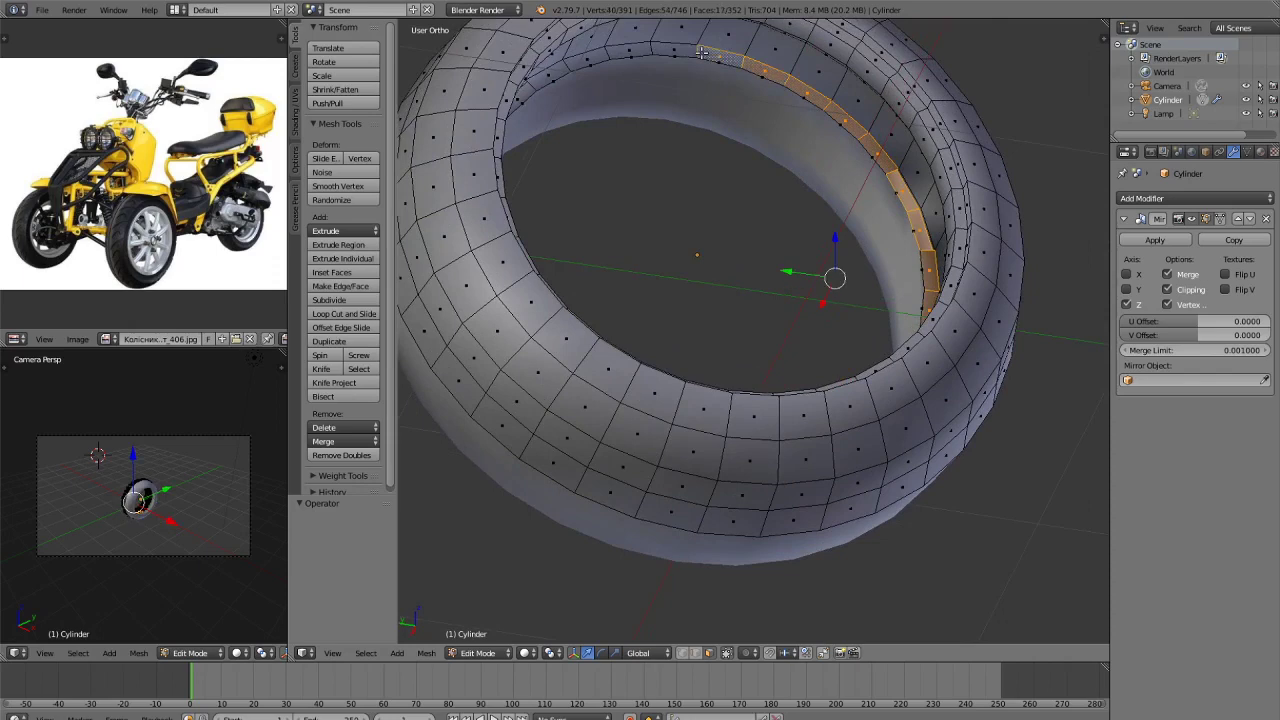
right_click(704, 55, "shift")
right_click(701, 52, "shift")
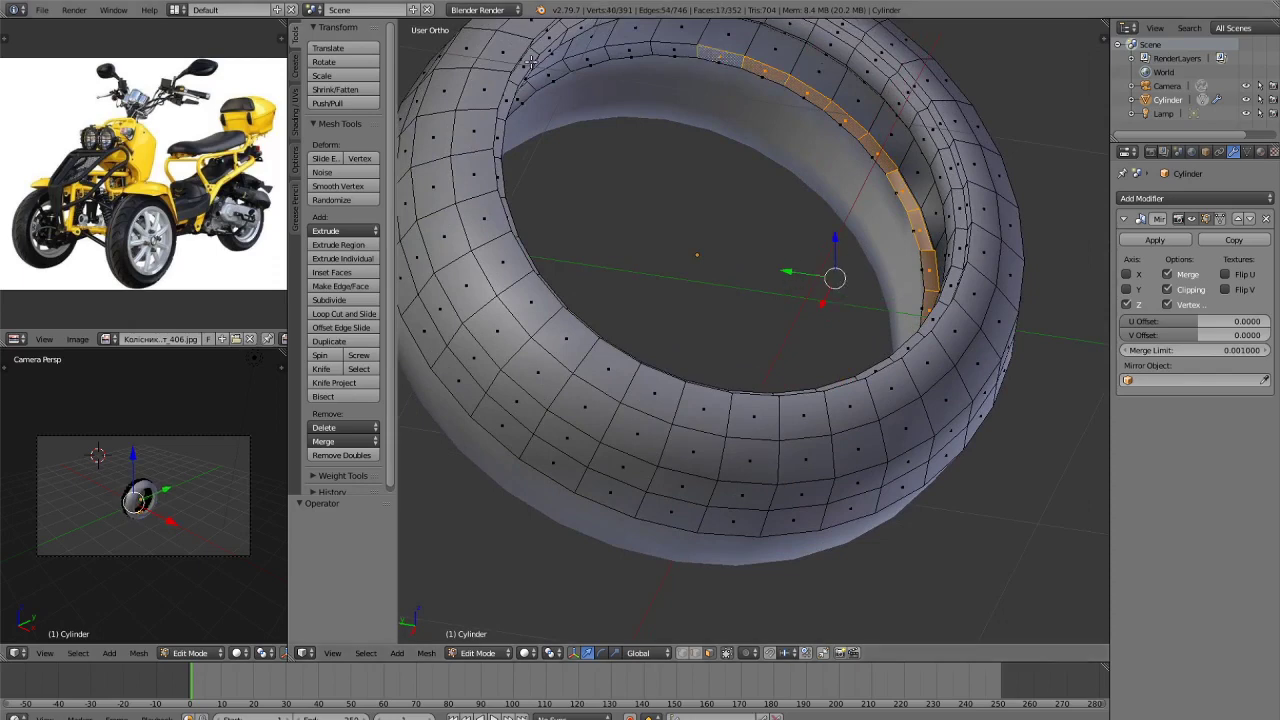
right_click(674, 50, "shift")
right_click(628, 49, "shift")
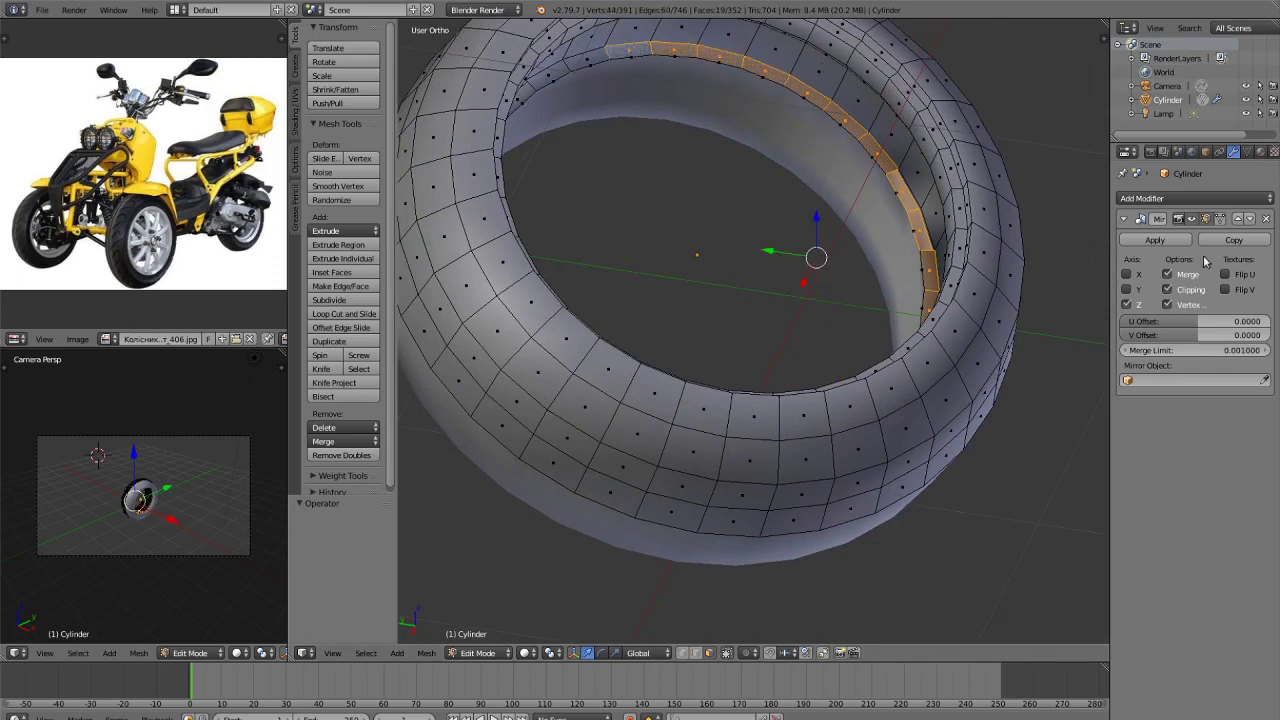
Extend the ring selection from the top down the opposite side of the tire's inner edge.
middle_click_drag(1025, 157, 904, 363)
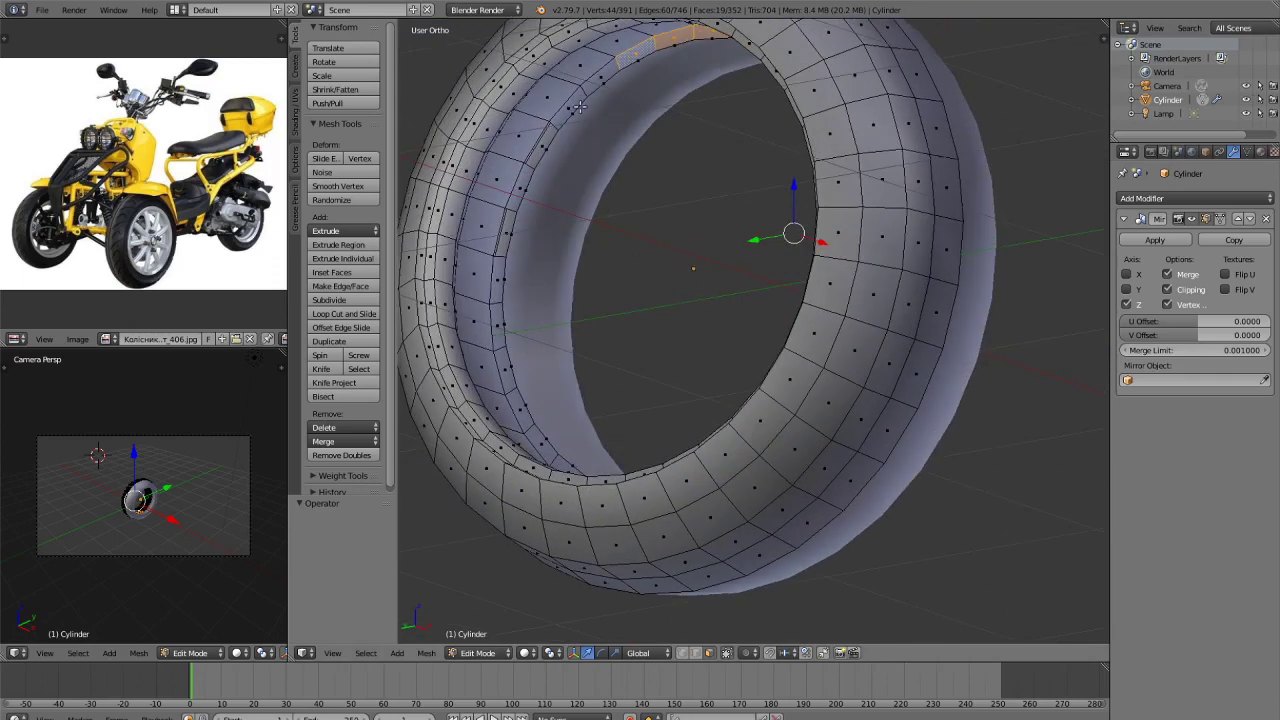
right_click(604, 77, "shift")
right_click(568, 111, "shift")
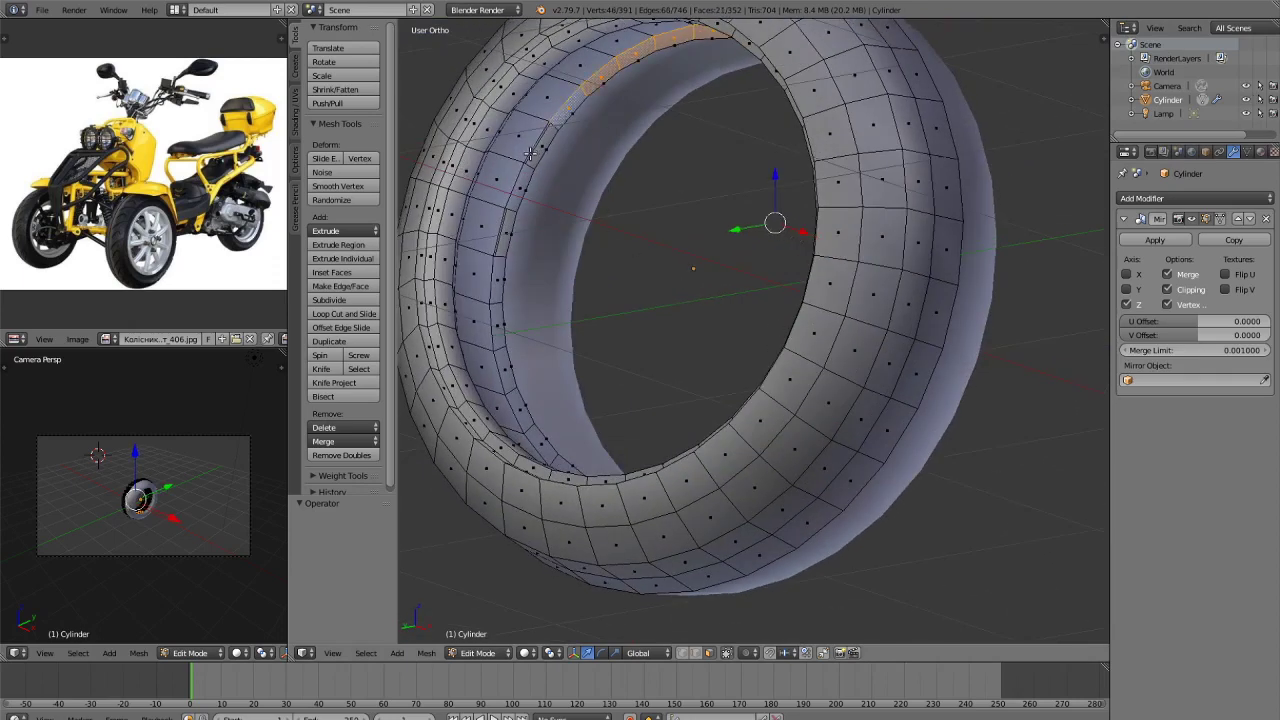
right_click(531, 153, "shift")
right_click(526, 182, "shift")
right_click(500, 239, "shift")
right_click(497, 276, "shift")
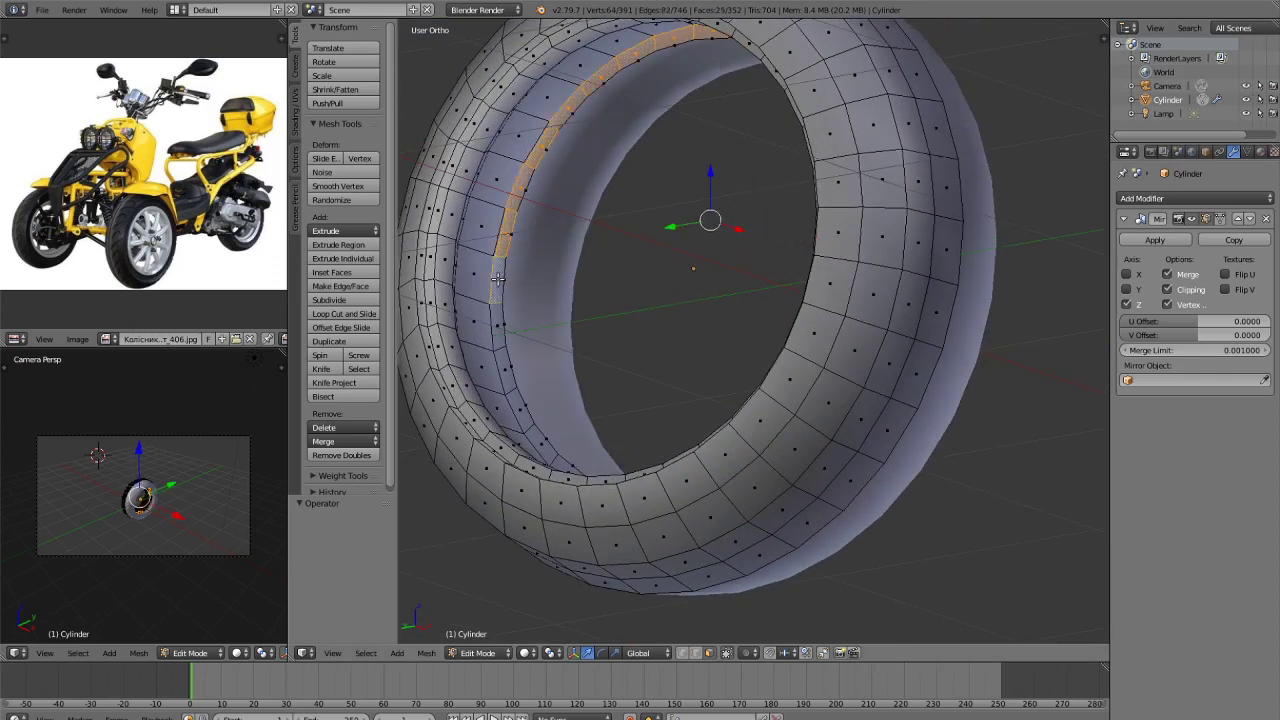
Select the remaining faces down to the bottom so the inner-edge ring is complete, and delete the faces.
middle_click_drag(496, 318, 450, 323)
right_click(456, 326, "shift")
right_click(462, 327, "shift")
right_click(462, 327, "shift")
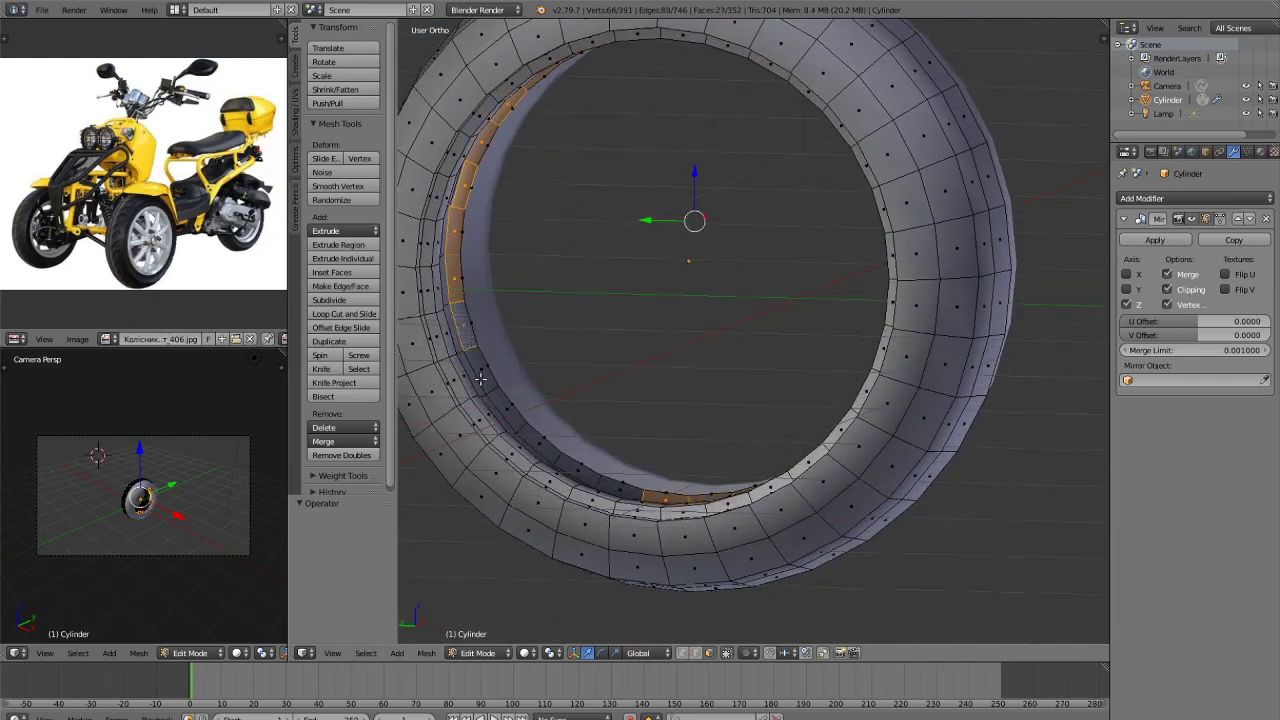
right_click(482, 372, "shift")
right_click(512, 412, "shift")
right_click(545, 445, "shift")
right_click(576, 476, "shift")
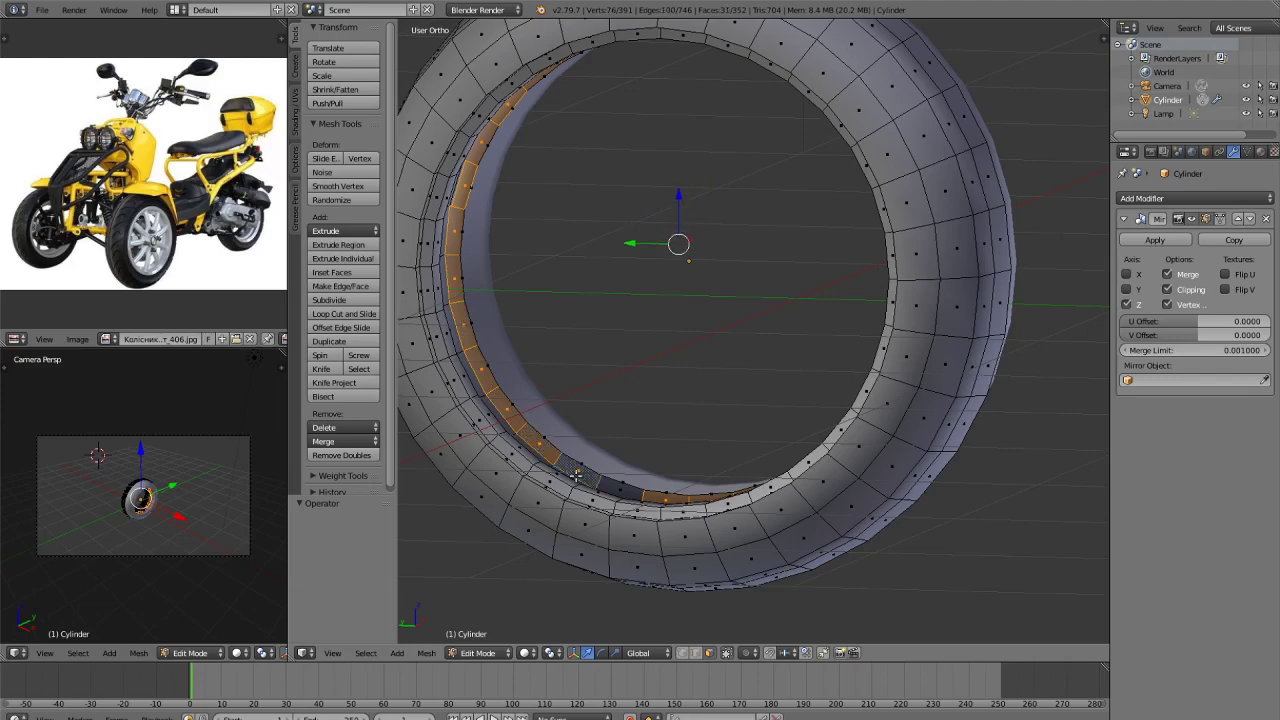
right_click(634, 494, "shift")
key("x")
left_click(634, 494)
Check the tire's inner edge in Object Mode, return to Edit Mode and switch to edge selection.
middle_click_drag(714, 442, 797, 449)
scroll(800, 449, "up", 3)
key("Tab")
key("Tab")
key("ctrl+Tab")
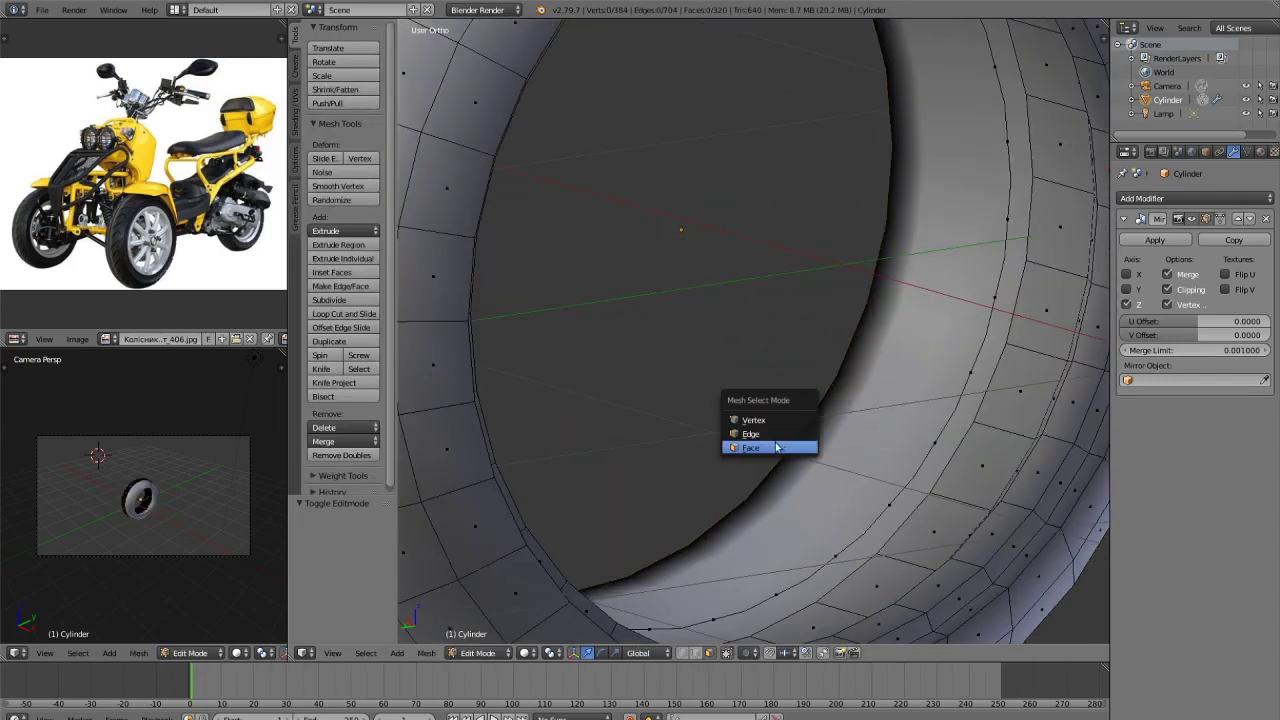
left_click(772, 434)
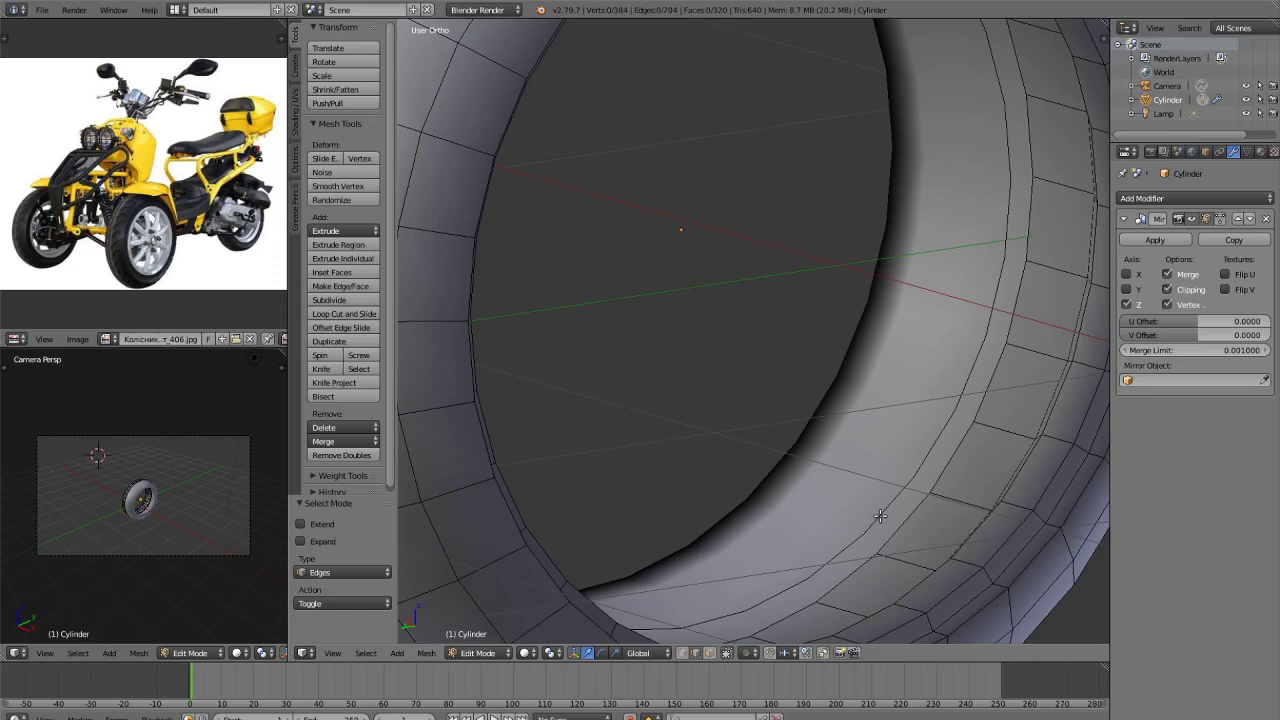
Select the edge loop along the tire's inner edge, delete it, and check the result in Object Mode.
right_click(907, 481, "alt")
key("x")
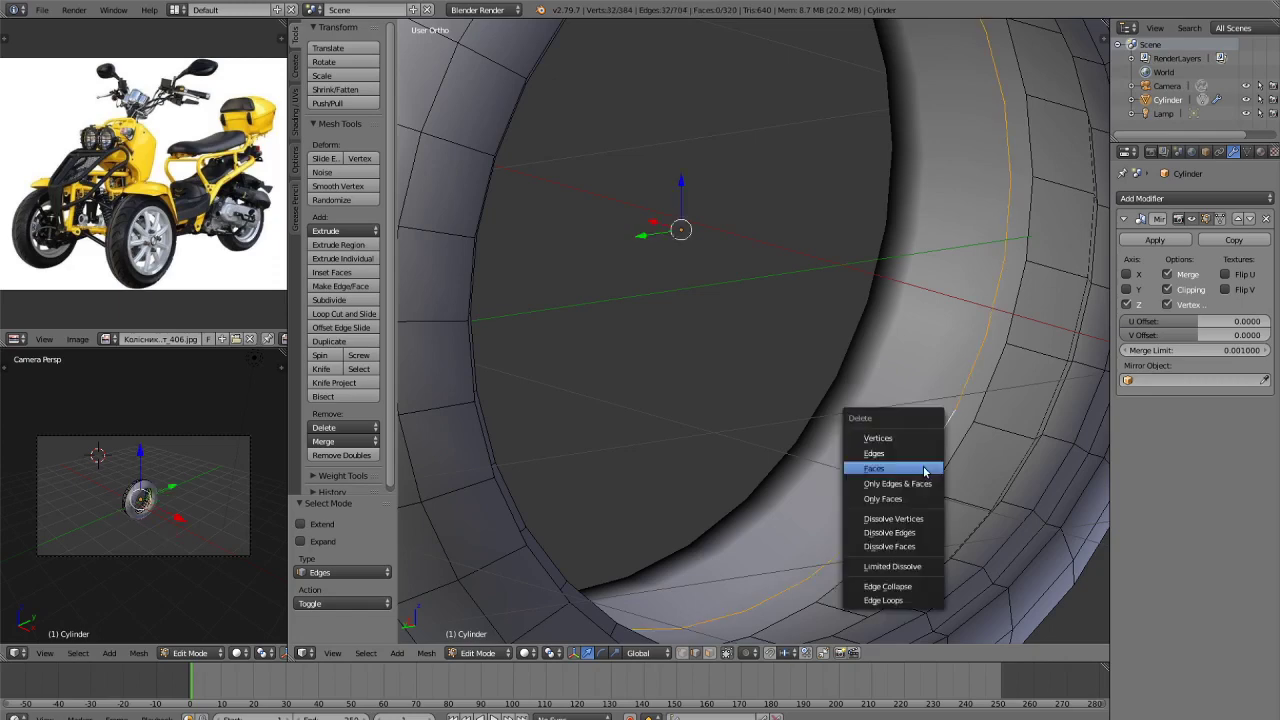
left_click(917, 469)
key("Tab")
key("Tab")
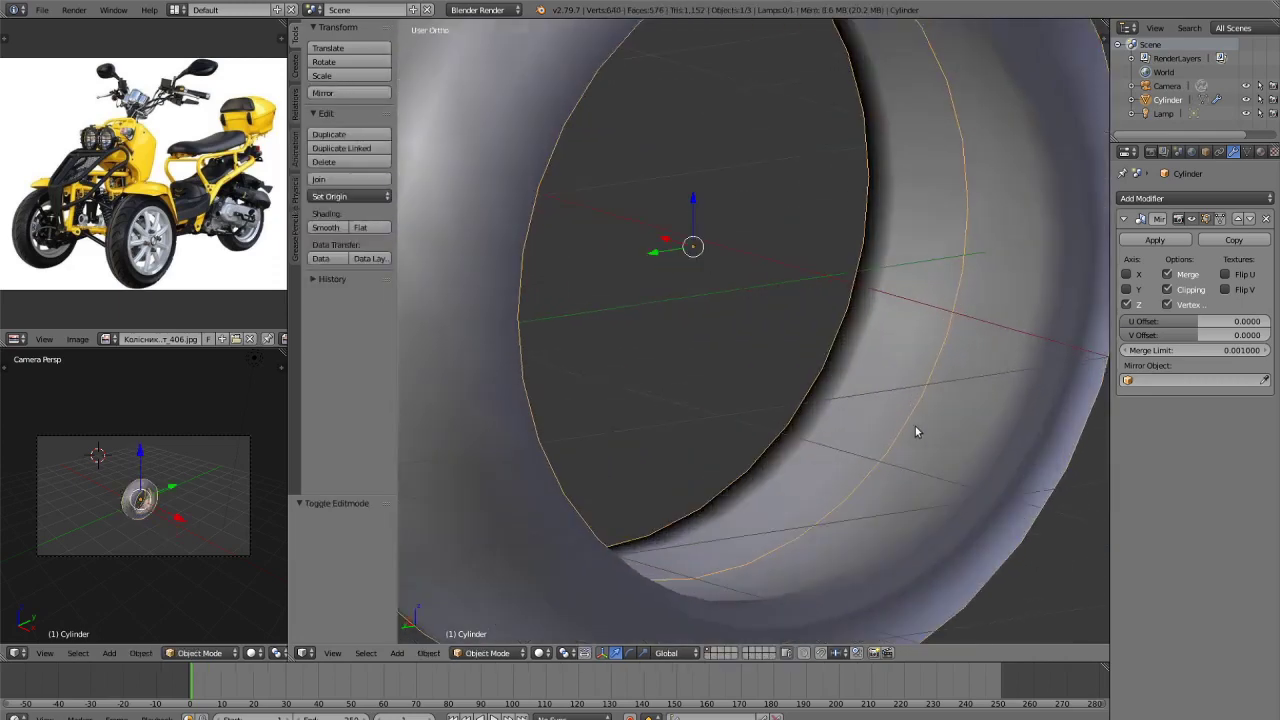
Select the leftover border edge loop along the tire's inner surface and delete its edges.
scroll(915, 430, "up", 2)
middle_click_drag(917, 442, 838, 478)
right_click(832, 499, "alt")
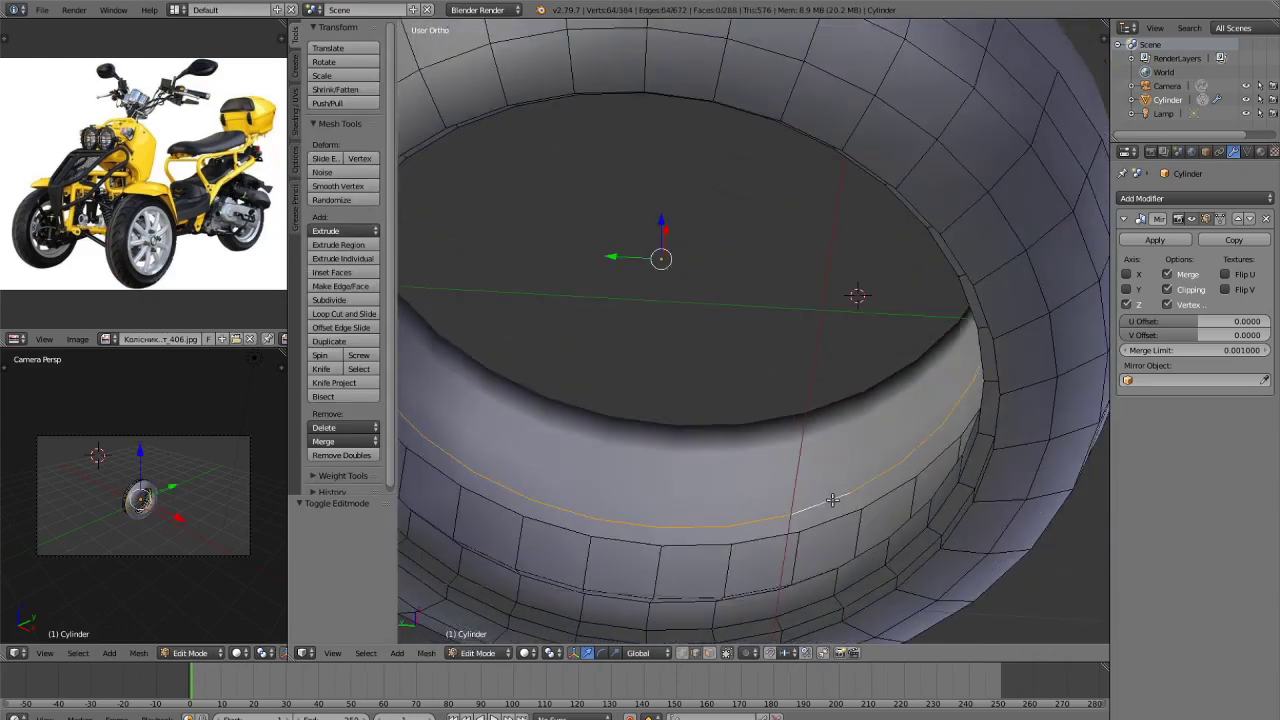
key("x")
left_click(825, 508)
scroll(830, 503, "down", 5)
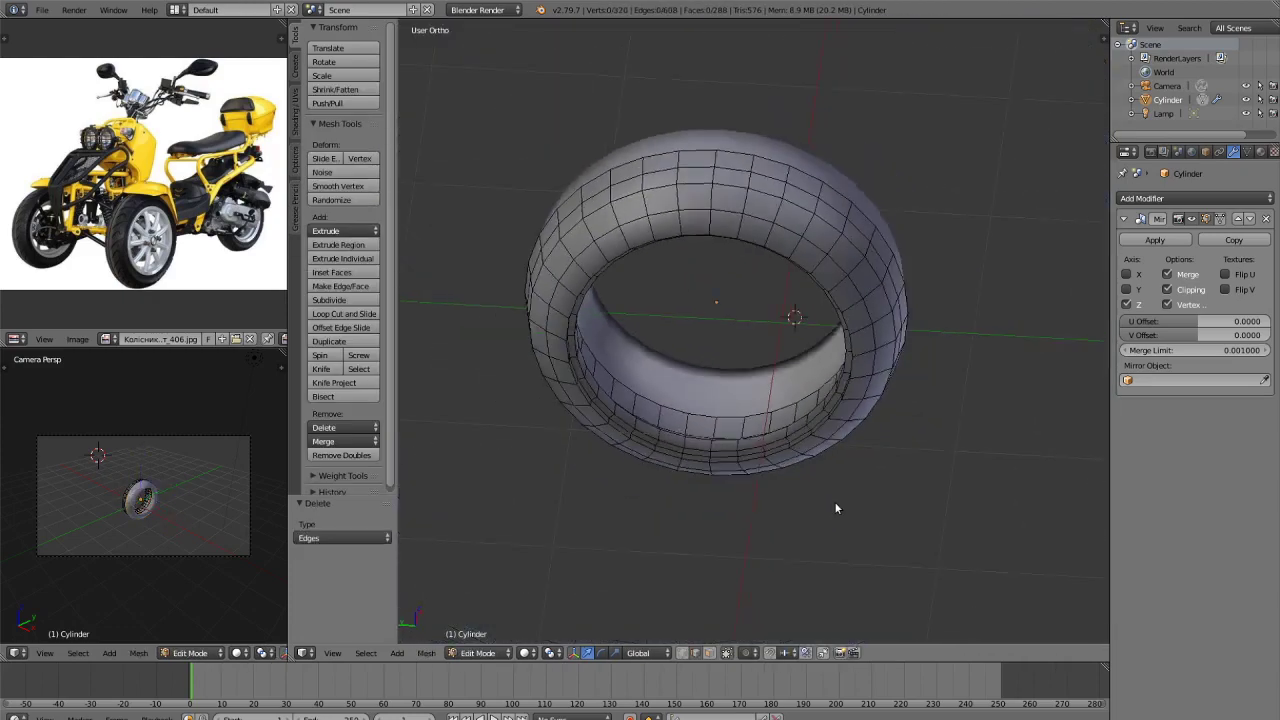
Inspect the tire's cleaned-up inner edge in Object Mode and Edit Mode from an angled view.
key("Tab")
scroll(824, 512, "up", 2)
key("Tab")
scroll(824, 512, "up", 1)
middle_click_drag(824, 512, 853, 472)
scroll(853, 472, "down", 2)
scroll(841, 476, "up", 1)
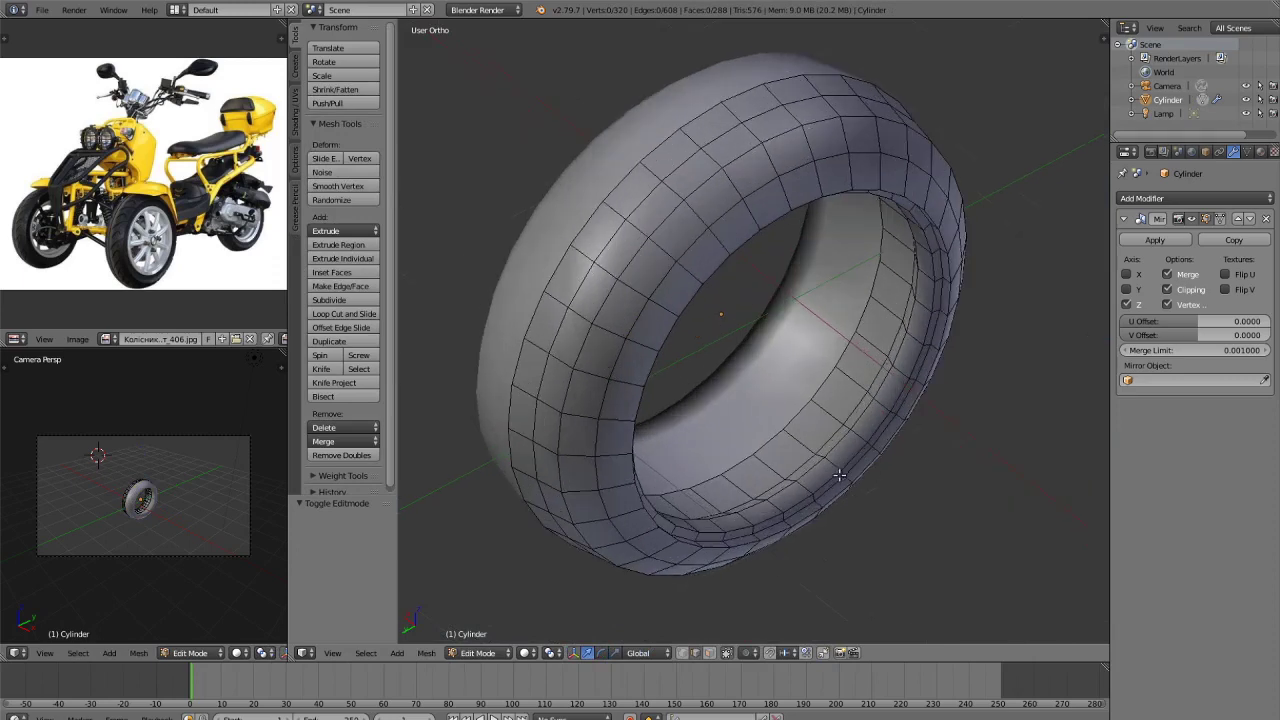
key("Tab")
key("Tab")
Add one centred loop cut around the innermost face band of the tire and set the selection mode to faces.
key("ctrl+Tab")
left_click(788, 482)
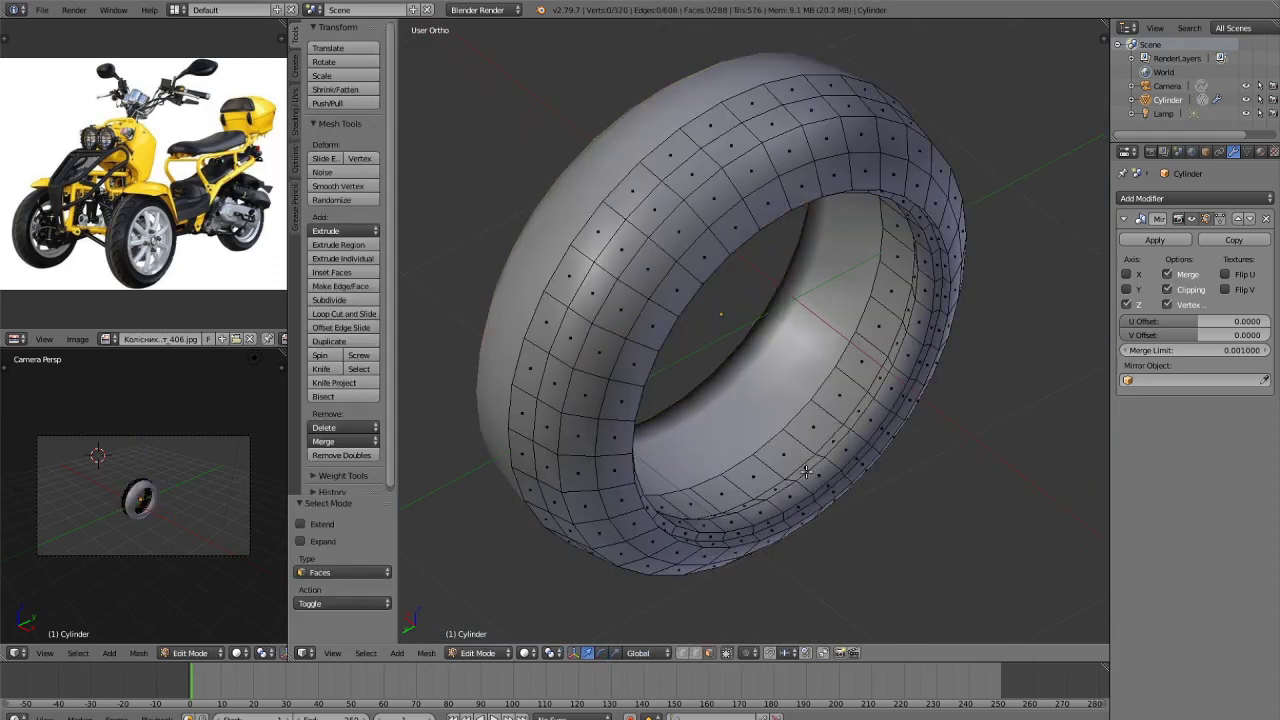
scroll(818, 470, "up", 2)
key("ctrl+r")
left_click(826, 475)
right_click(829, 474)
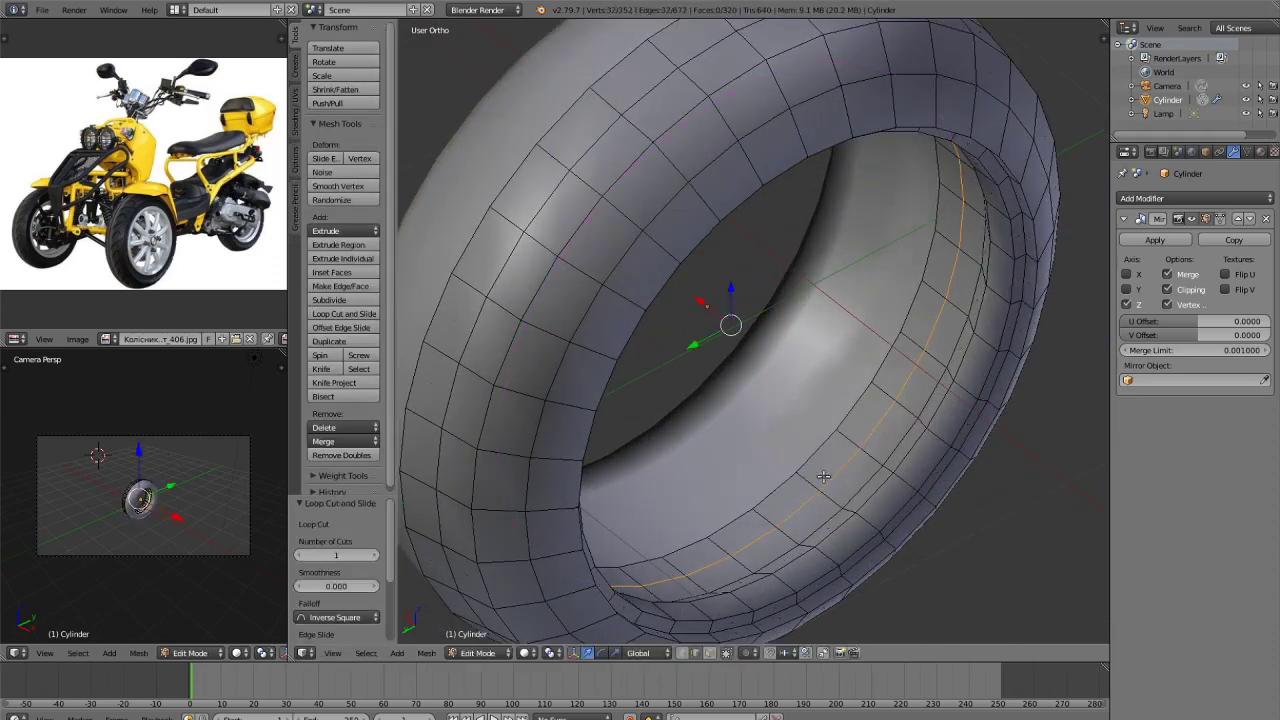
key("ctrl+Tab")
left_click(807, 483)
key("a")
key("a")
right_click(802, 491, "alt")
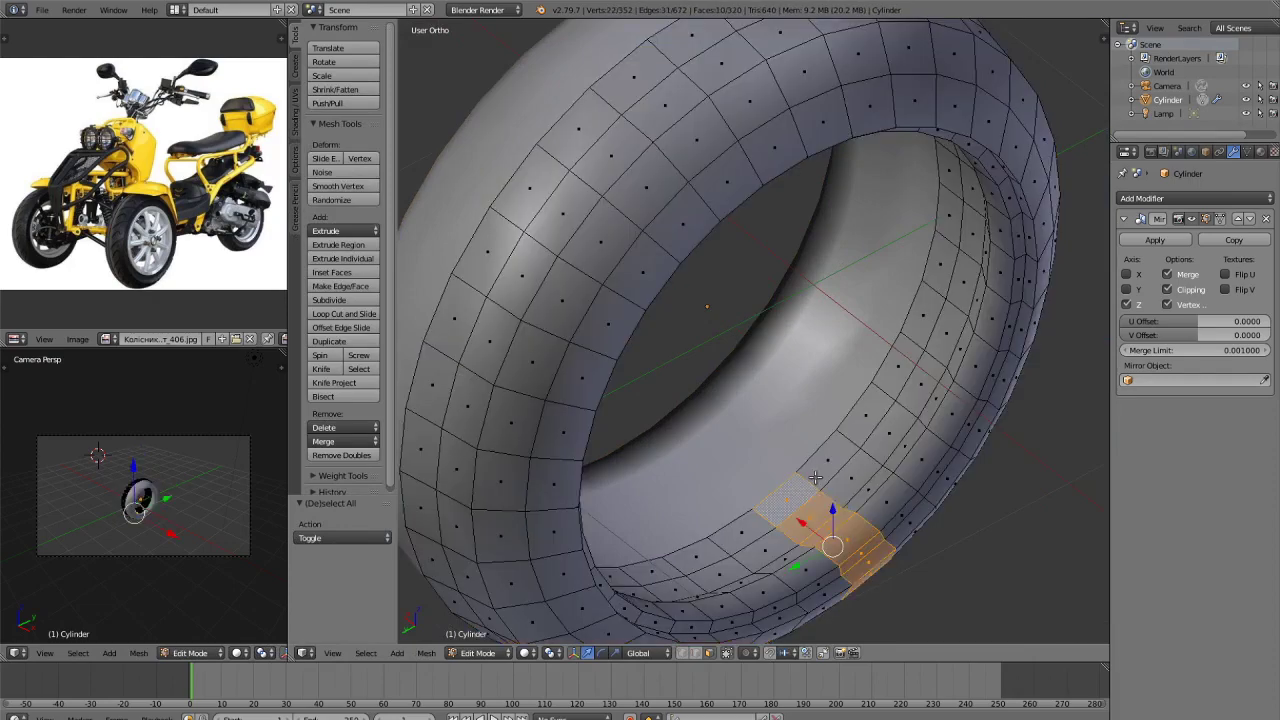
key("a")
right_click(824, 464)
middle_click_drag(826, 462, 884, 234)
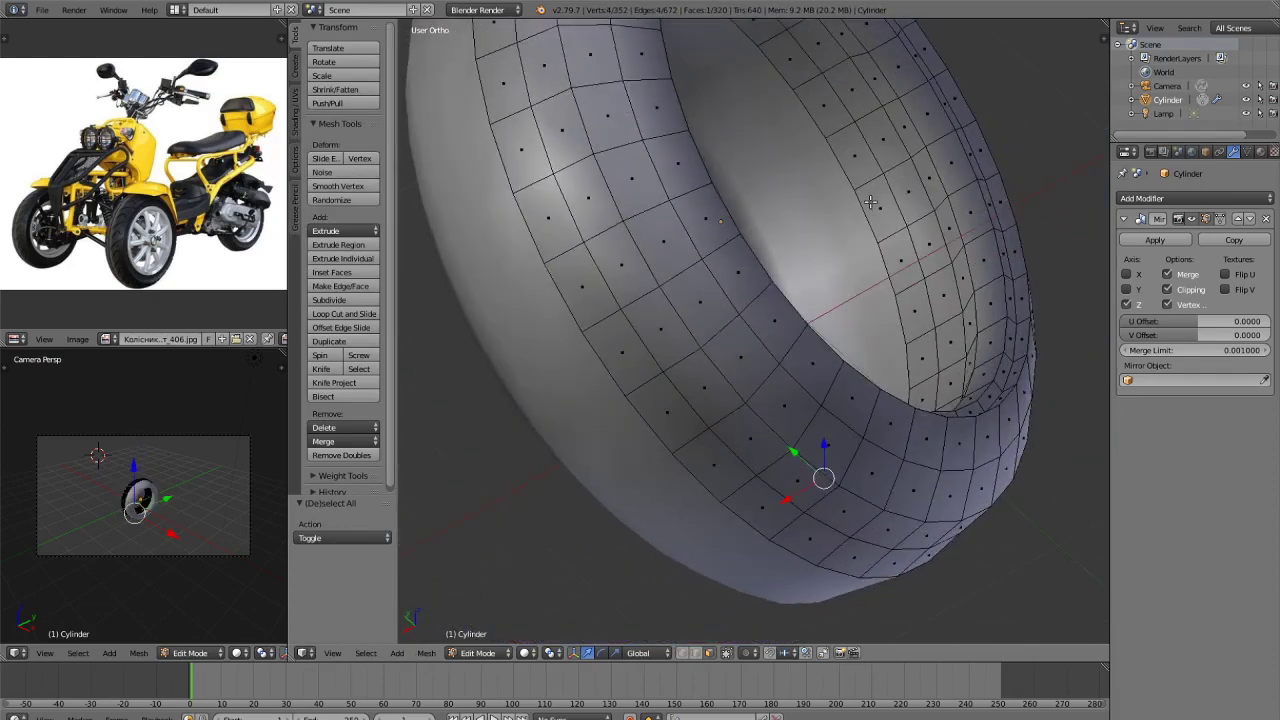
middle_click_drag(849, 162, 670, 268)
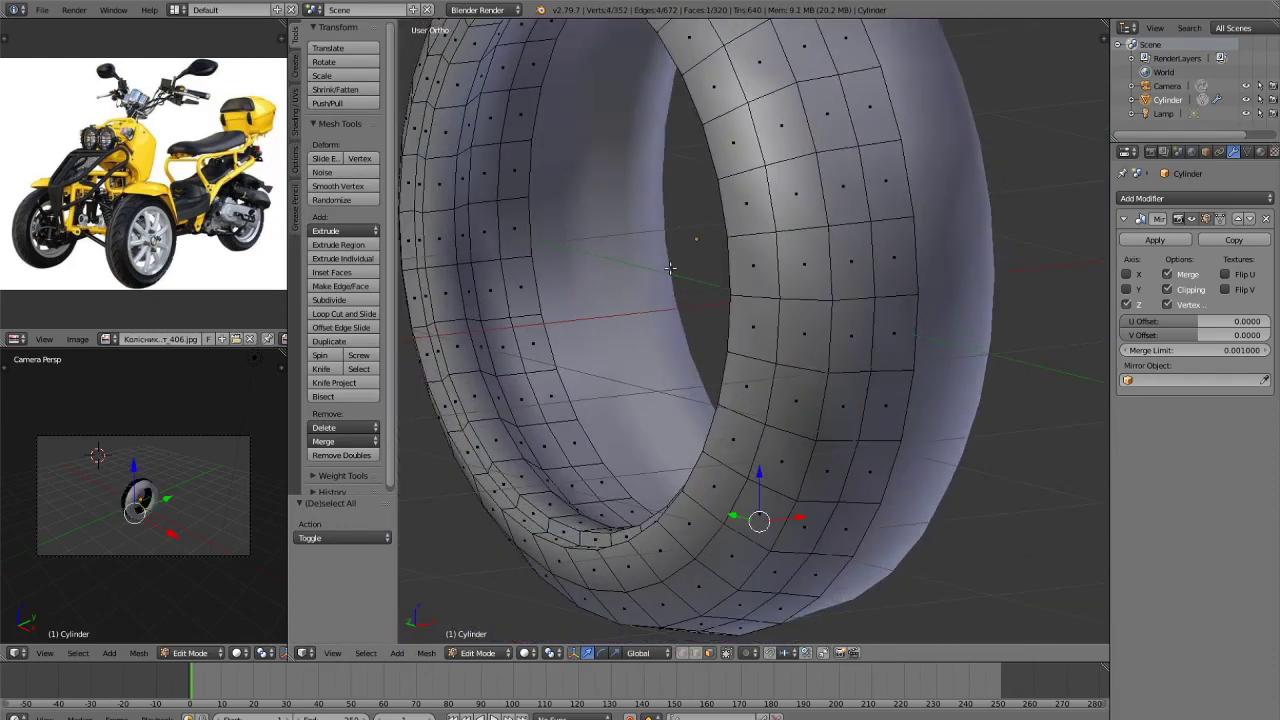
right_click(512, 174, "shift")
middle_click_drag(506, 272, 662, 418)
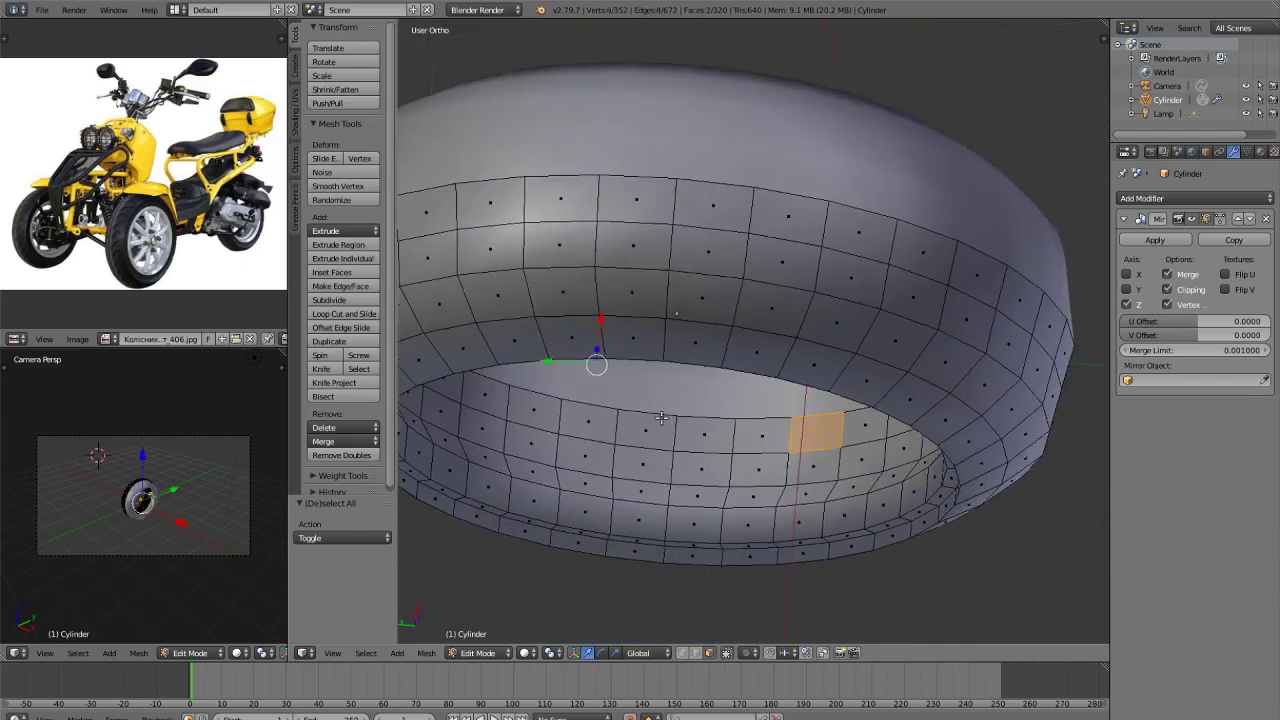
scroll(757, 505, "up", 3)
right_click(757, 505, "ctrl")
right_click(768, 505)
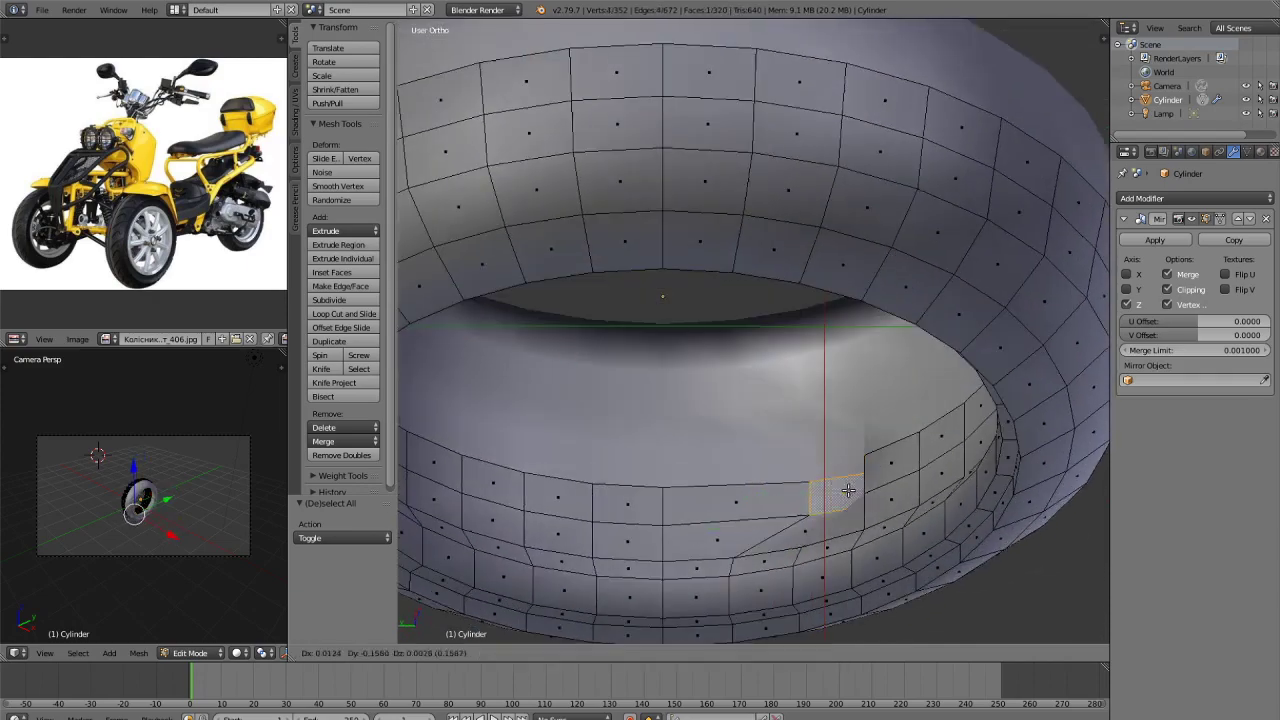
key("a")
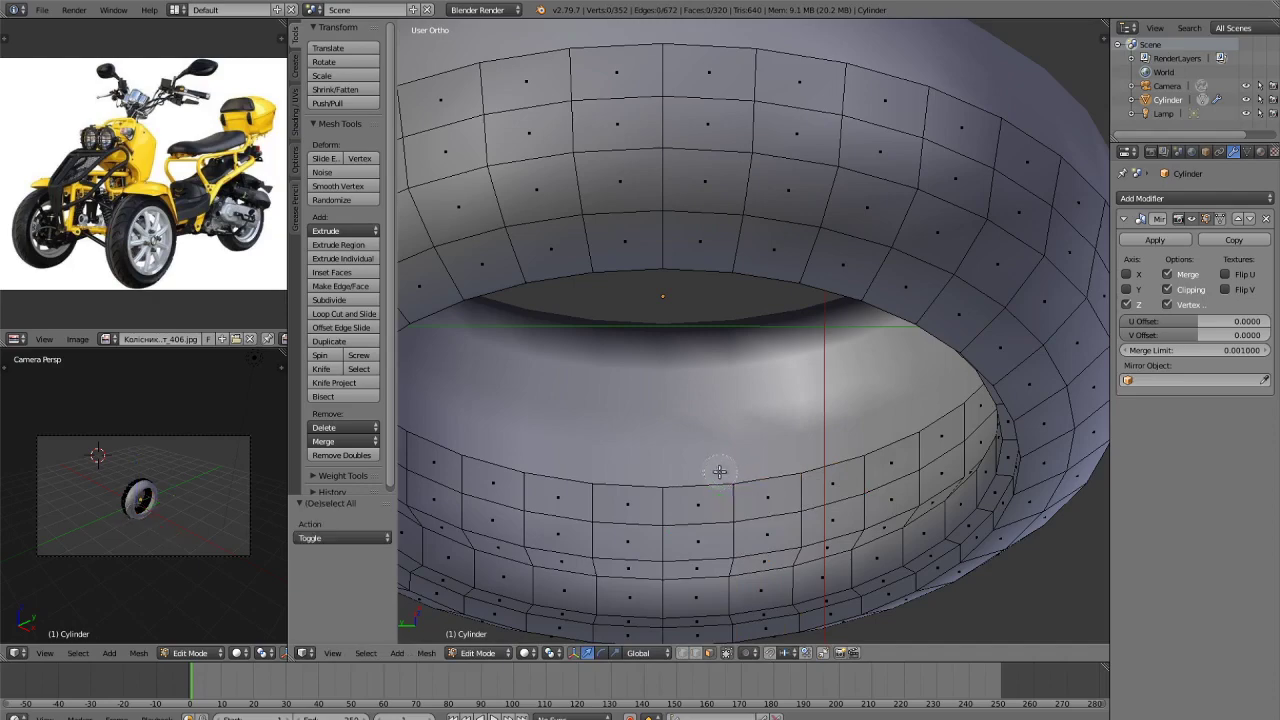
Select the innermost ring's faces from the bottom of the tire partway up one side.
right_click(697, 488)
right_click(874, 446, "ctrl")
middle_click_drag(893, 426, 946, 410)
right_click(946, 410, "ctrl")
right_click(1000, 171, "ctrl")
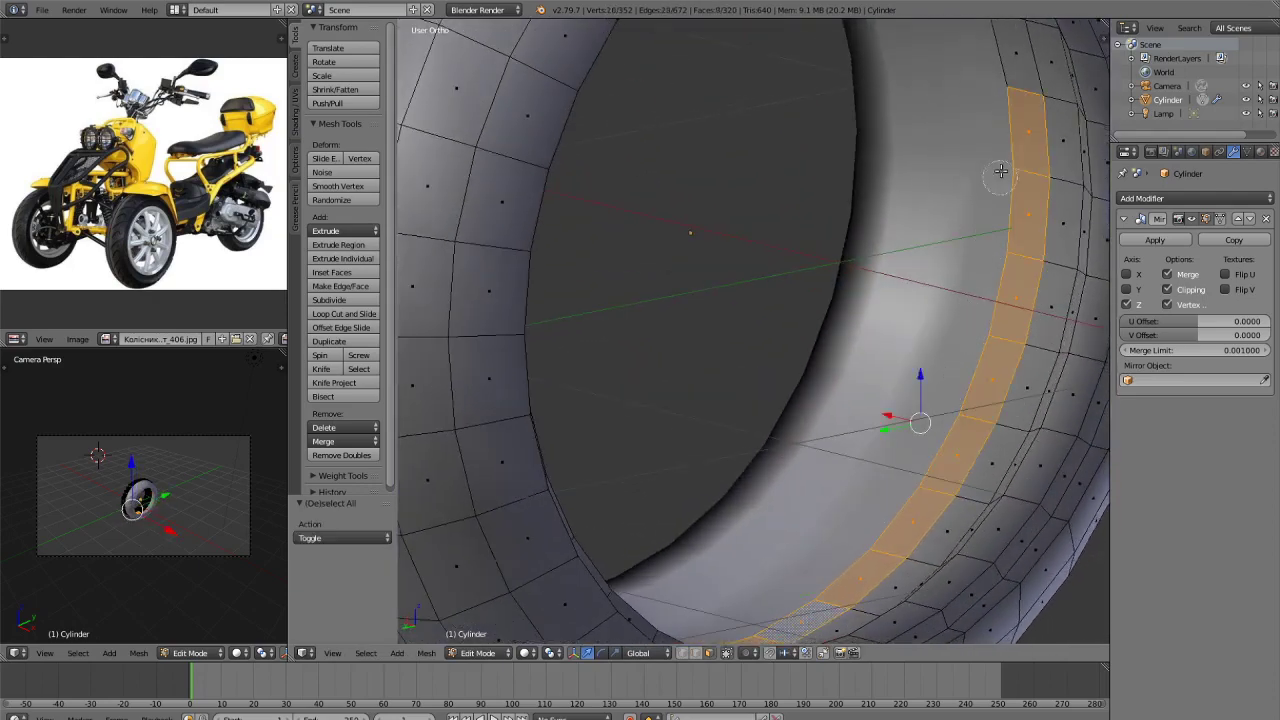
Extend the innermost ring selection up the same side towards the top of the tire.
scroll(1011, 109, "down", 4)
middle_click_drag(983, 303, 993, 245)
right_click(912, 278, "ctrl")
right_click(896, 240, "ctrl")
right_click(874, 202, "ctrl")
right_click(846, 166, "ctrl")
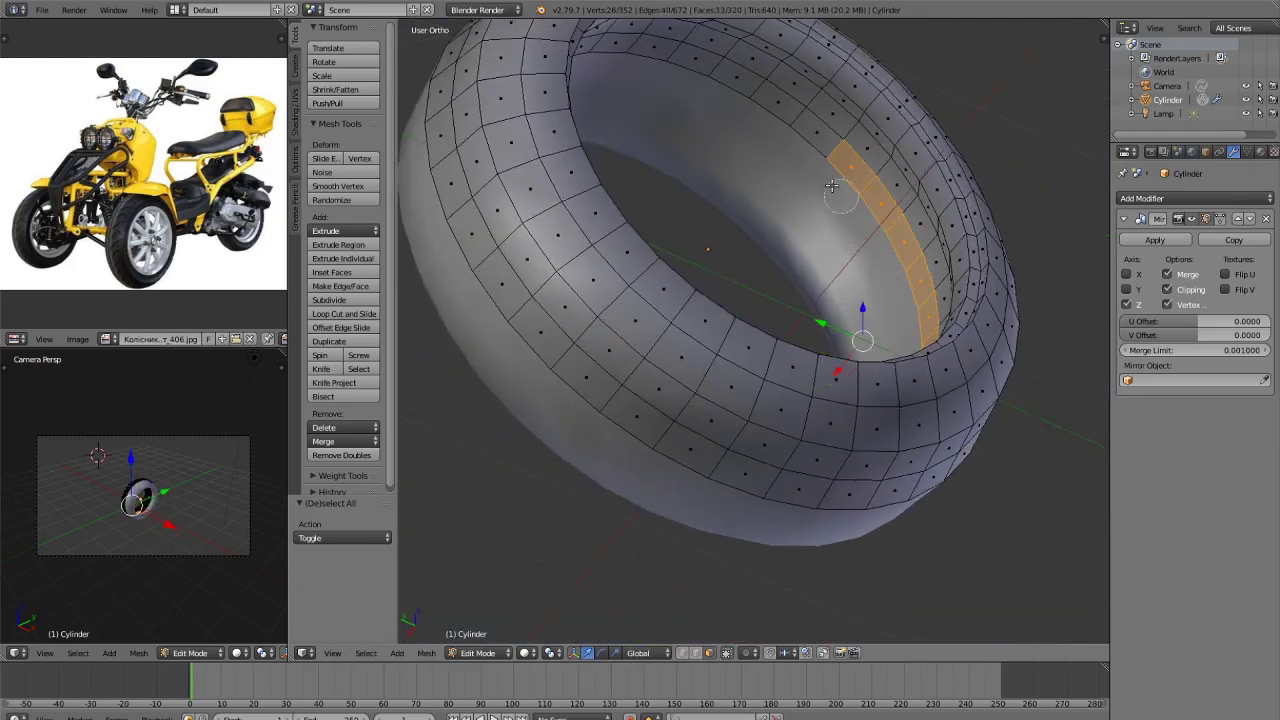
right_click(812, 136, "ctrl")
Add the innermost ring's faces across the top of the tire to the selection.
middle_click_drag(850, 262, 756, 245)
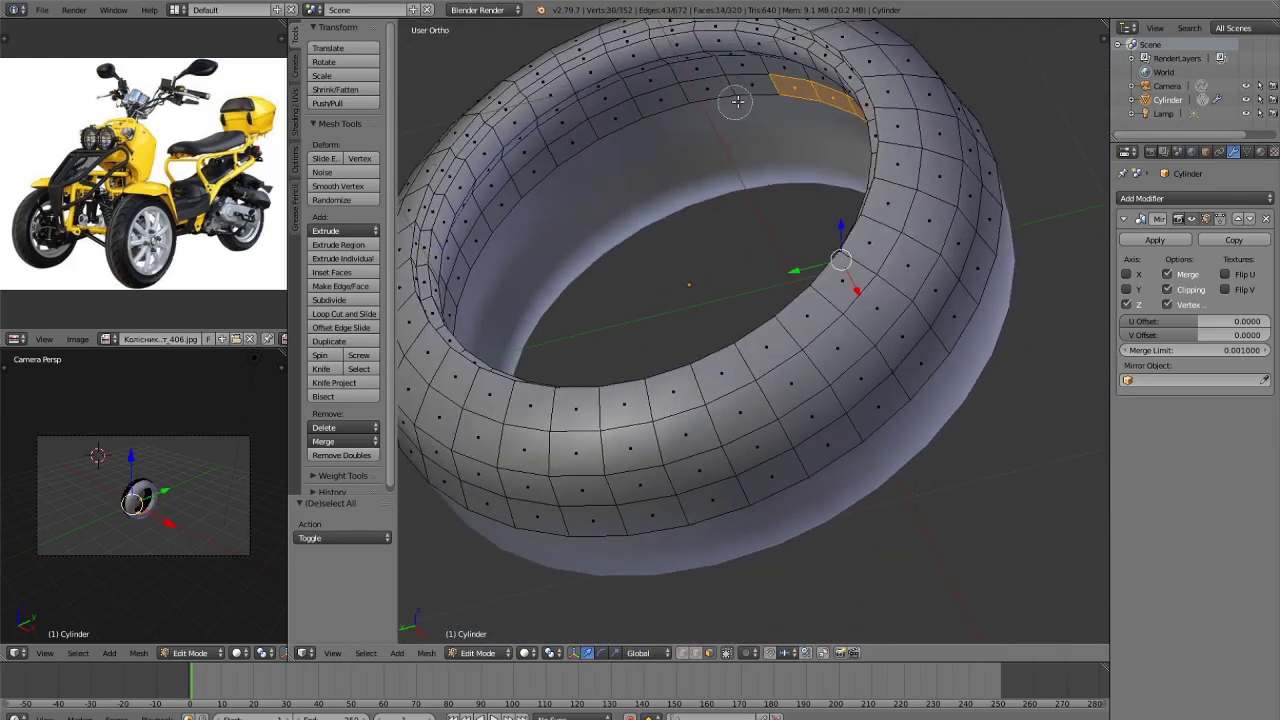
right_click(705, 92, "ctrl")
right_click(668, 105, "ctrl")
right_click(625, 120, "ctrl")
right_click(585, 142, "ctrl")
right_click(545, 180, "ctrl")
right_click(520, 220, "ctrl")
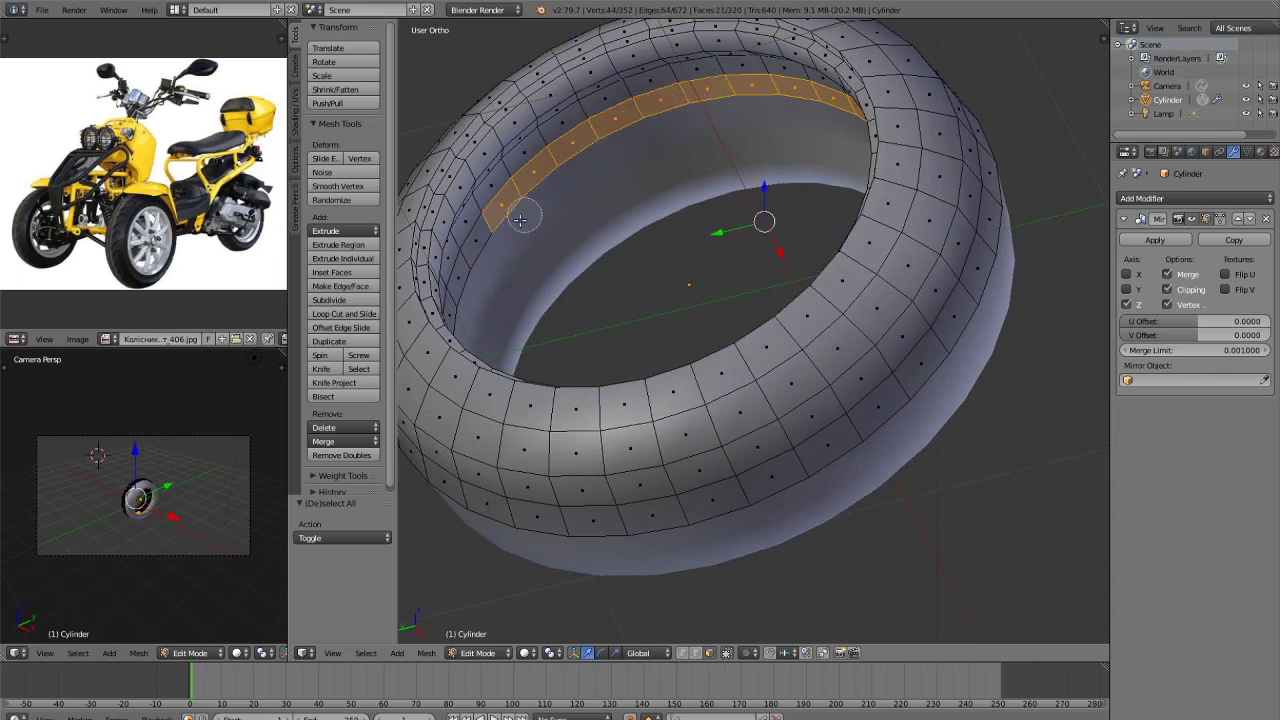
Add the faces down the opposite side and along the bottom to complete the innermost ring selection.
right_click(488, 249, "ctrl")
right_click(482, 271, "ctrl")
middle_click_drag(540, 380, 508, 280)
key("c")
left_click_drag(486, 205, 492, 270)
right_click(518, 328, "ctrl")
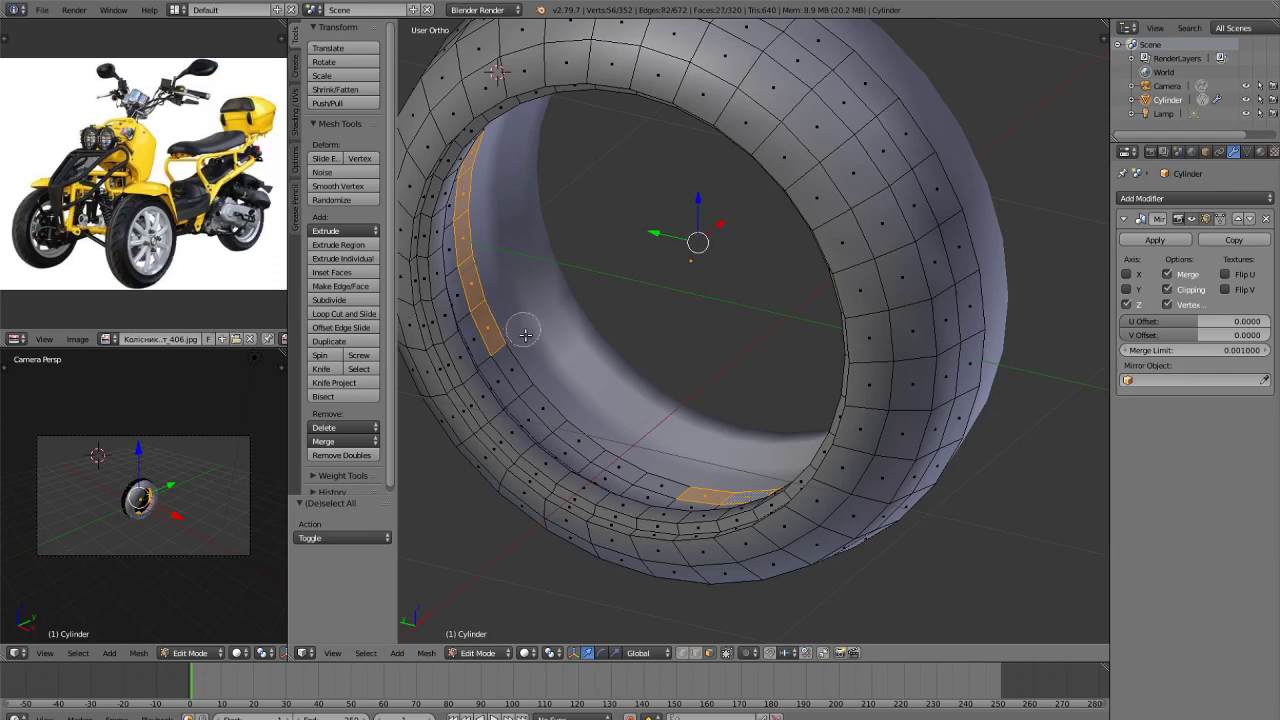
right_click(550, 405, "ctrl")
right_click(592, 440, "ctrl")
right_click(663, 472, "ctrl")
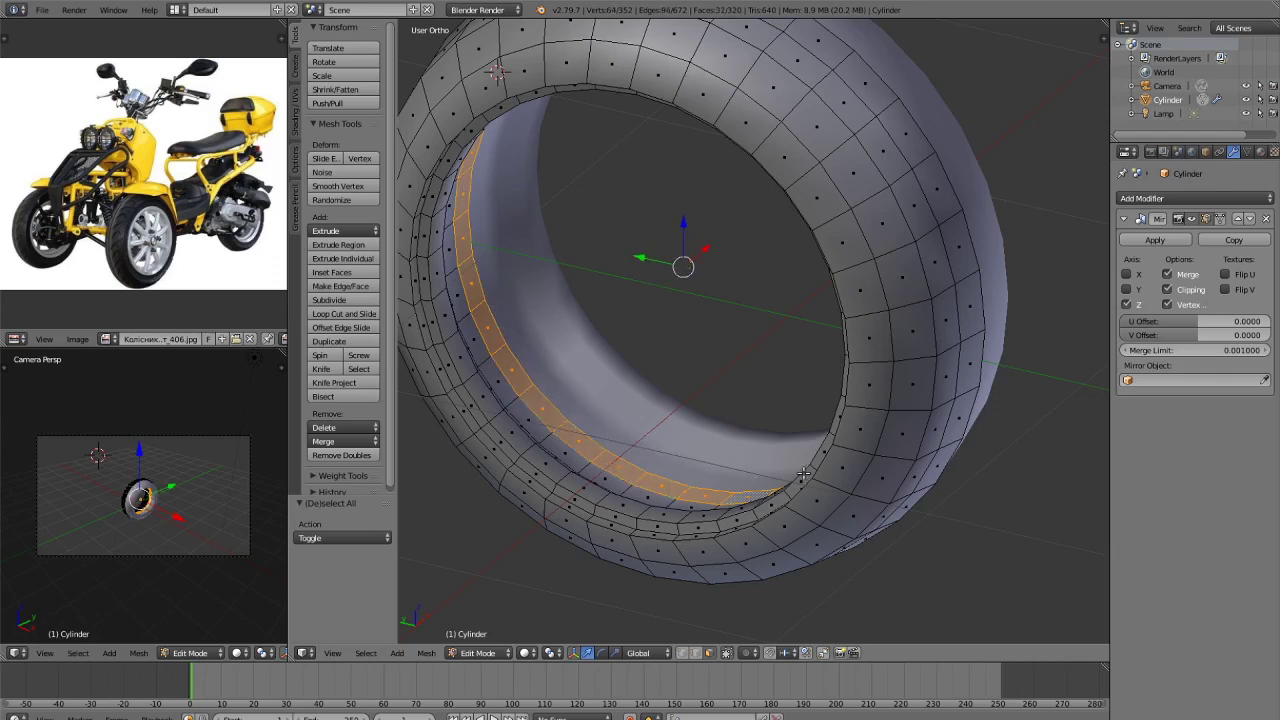
middle_click_drag(803, 474, 1023, 549)
key("s")
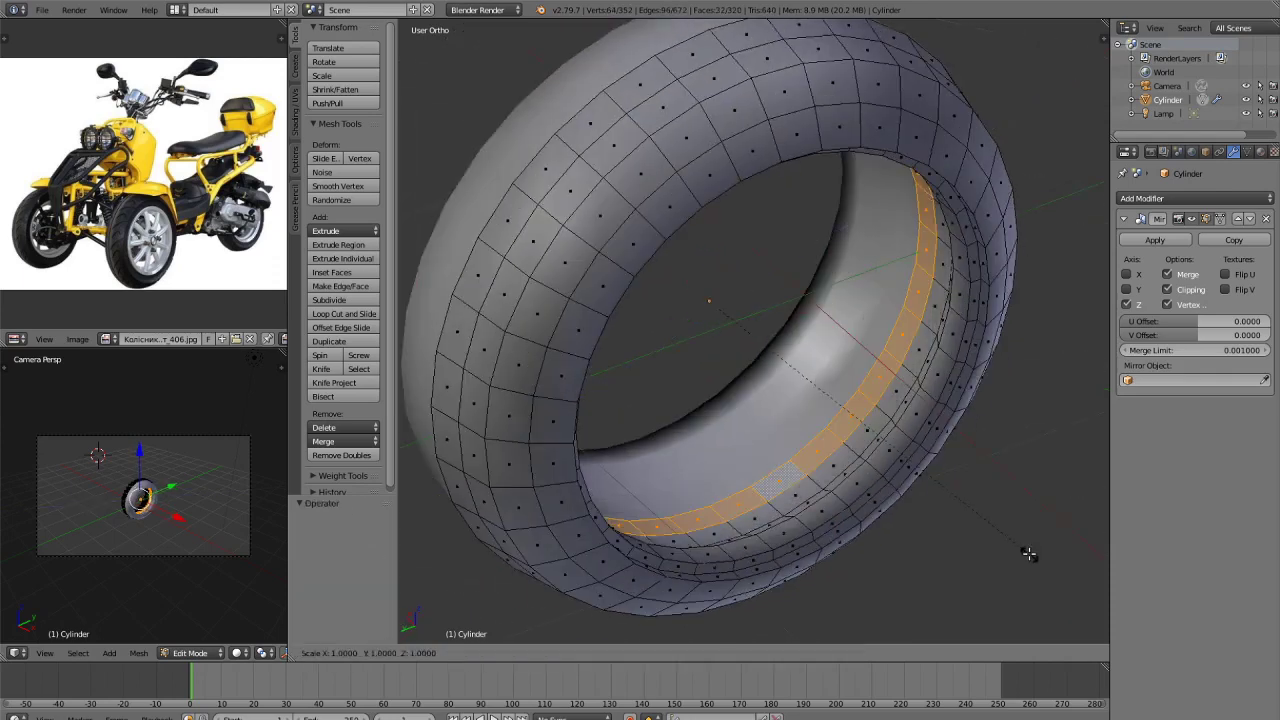
left_click(1004, 545)
key("ctrl+z")
Extrude the selected face ring in place and scale it inward to 0.905.
key("e")
right_click(1011, 546)
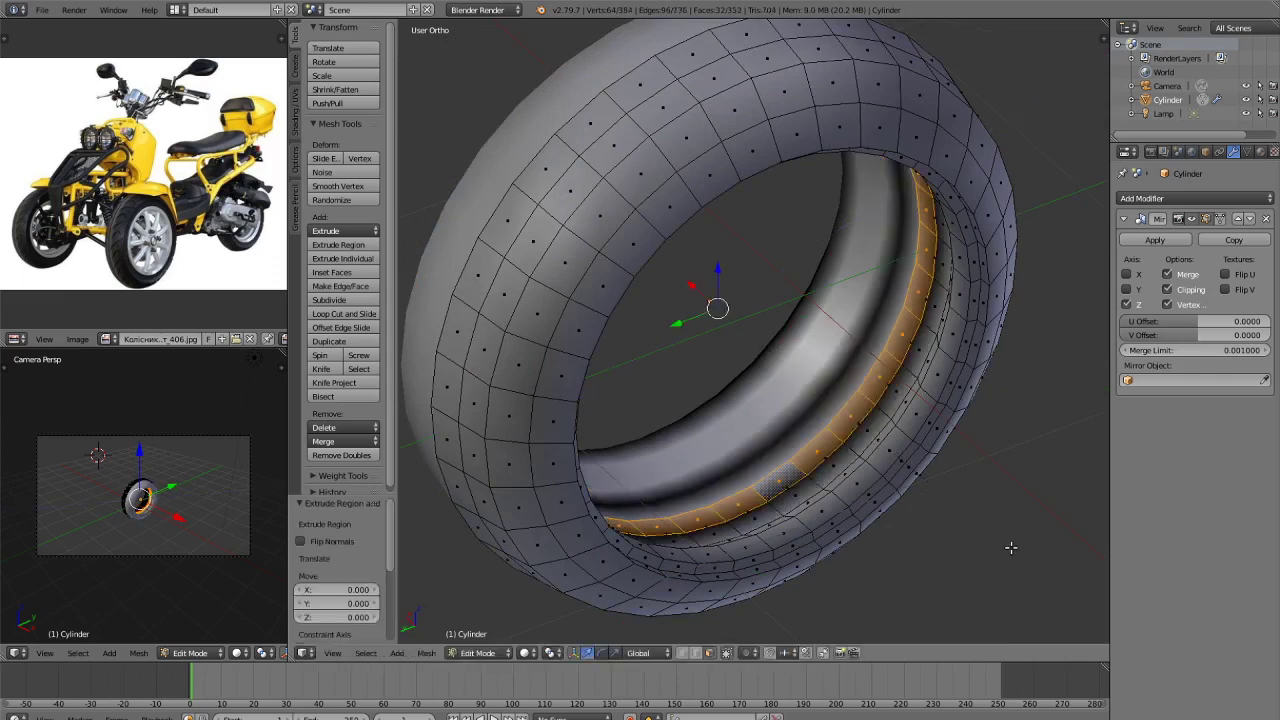
key("s")
left_click(977, 532)
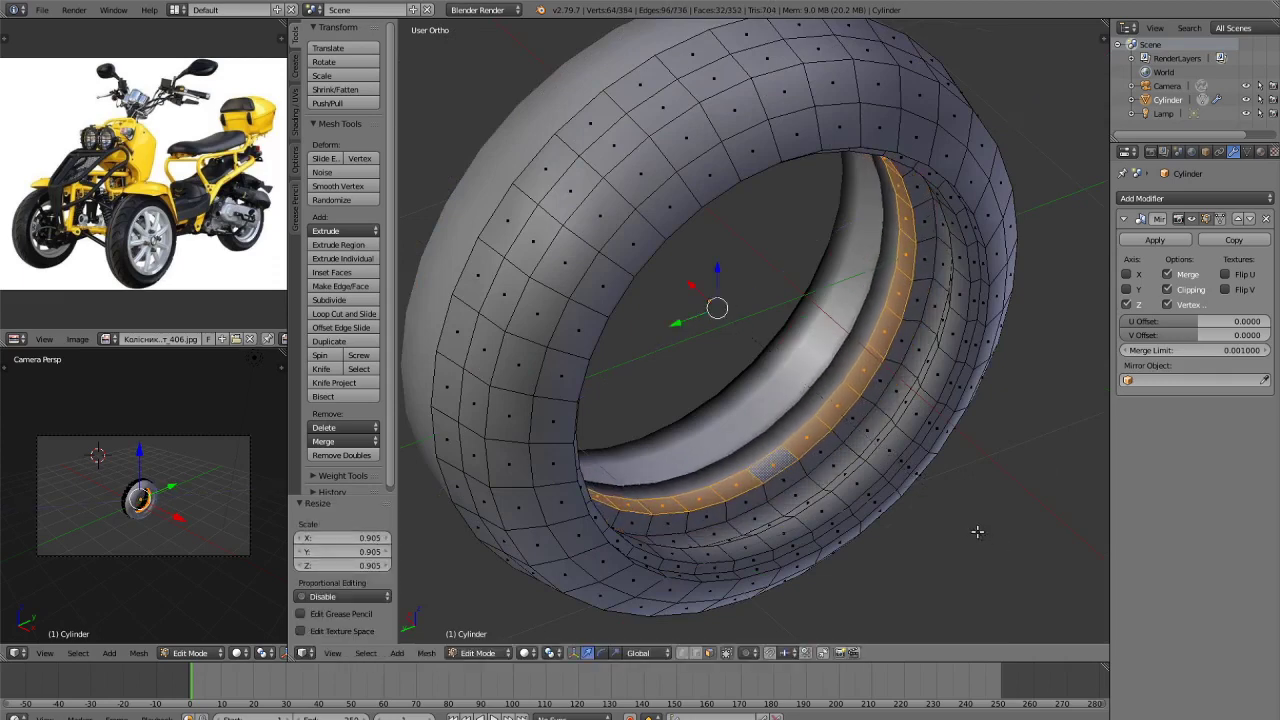
key("s")
key("x")
right_click(961, 509)
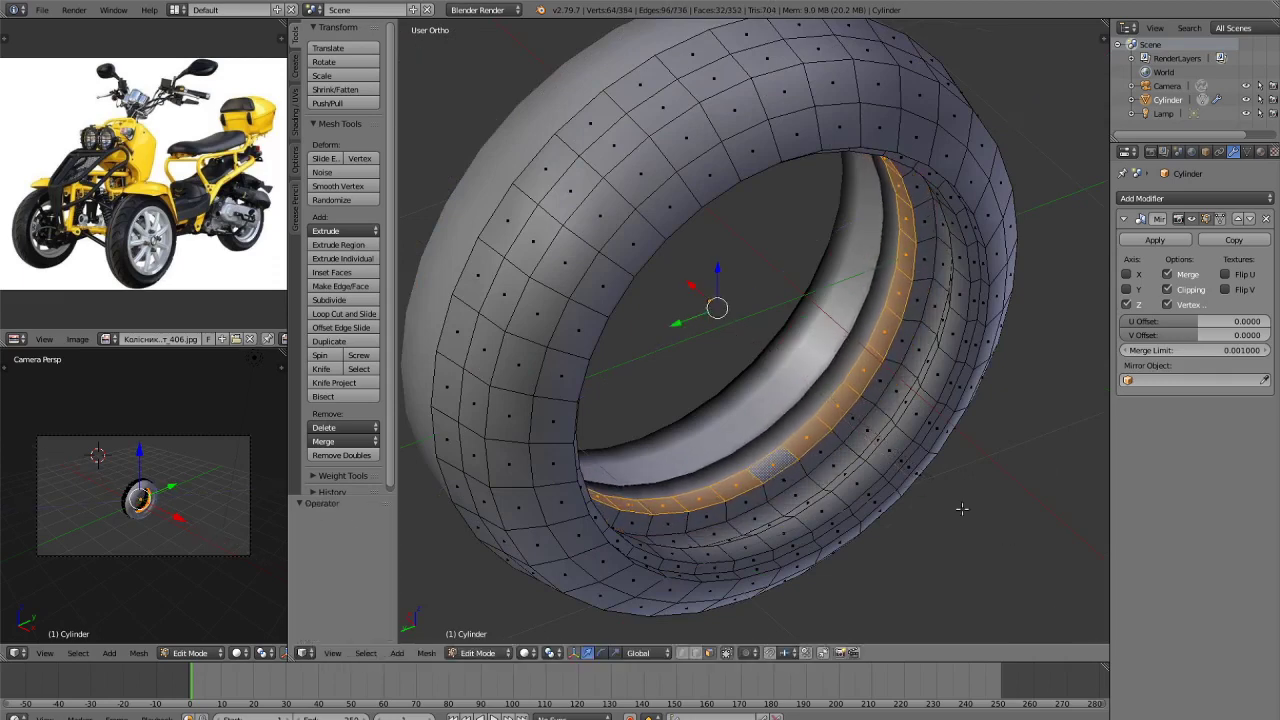
Move the extruded face ring slightly along the global X axis.
key("g")
key("x")
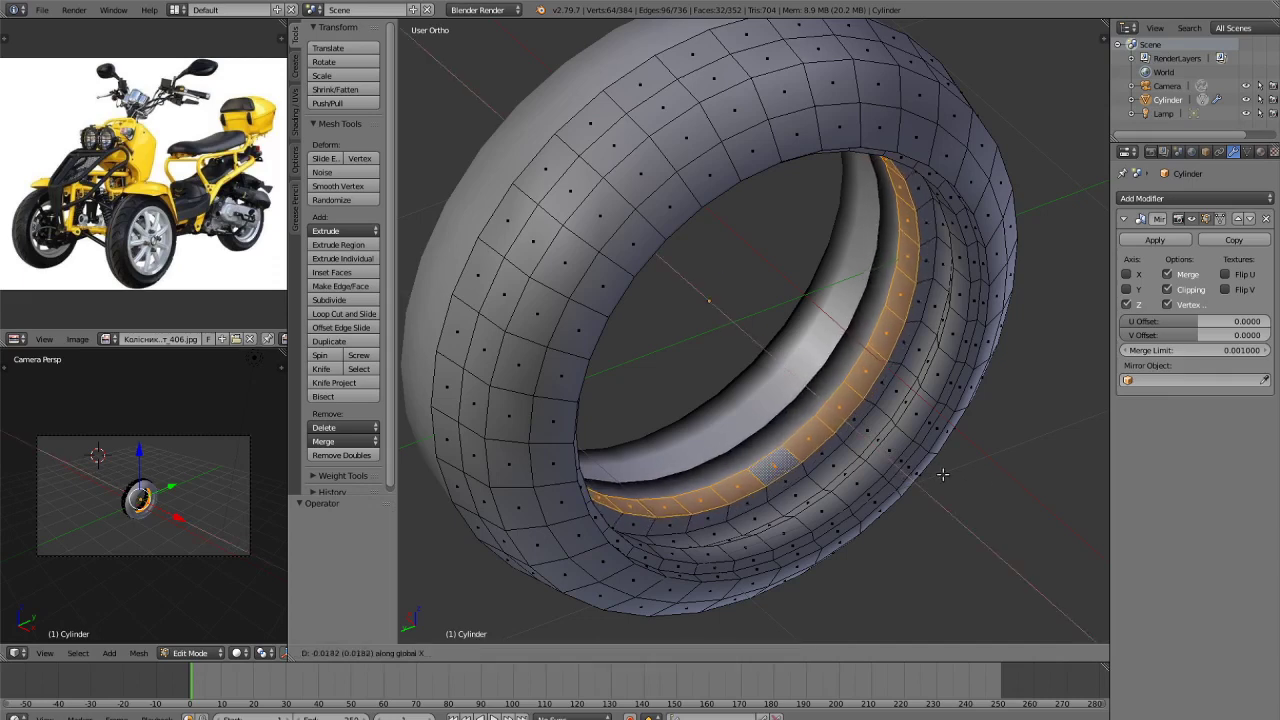
left_click(922, 473)
Preview the tire in rendered shading in Object Mode, and return to solid shading.
key("Tab")
scroll(934, 477, "down", 3)
key("a")
middle_click_drag(934, 477, 911, 440)
key("shift+z")
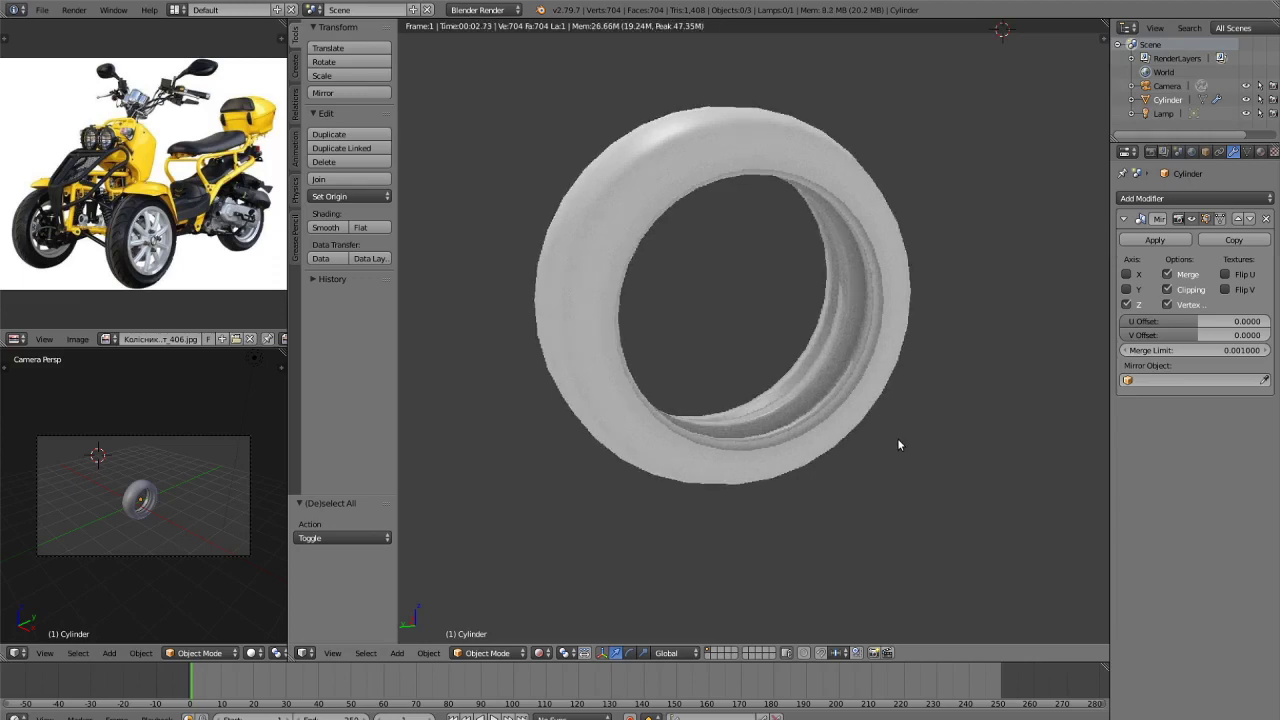
key("z")
key("z")
Select the whole tire mesh, recalculate its normals facing outside, and return to Object Mode with nothing selected.
key("Tab")
key("a")
key("a")
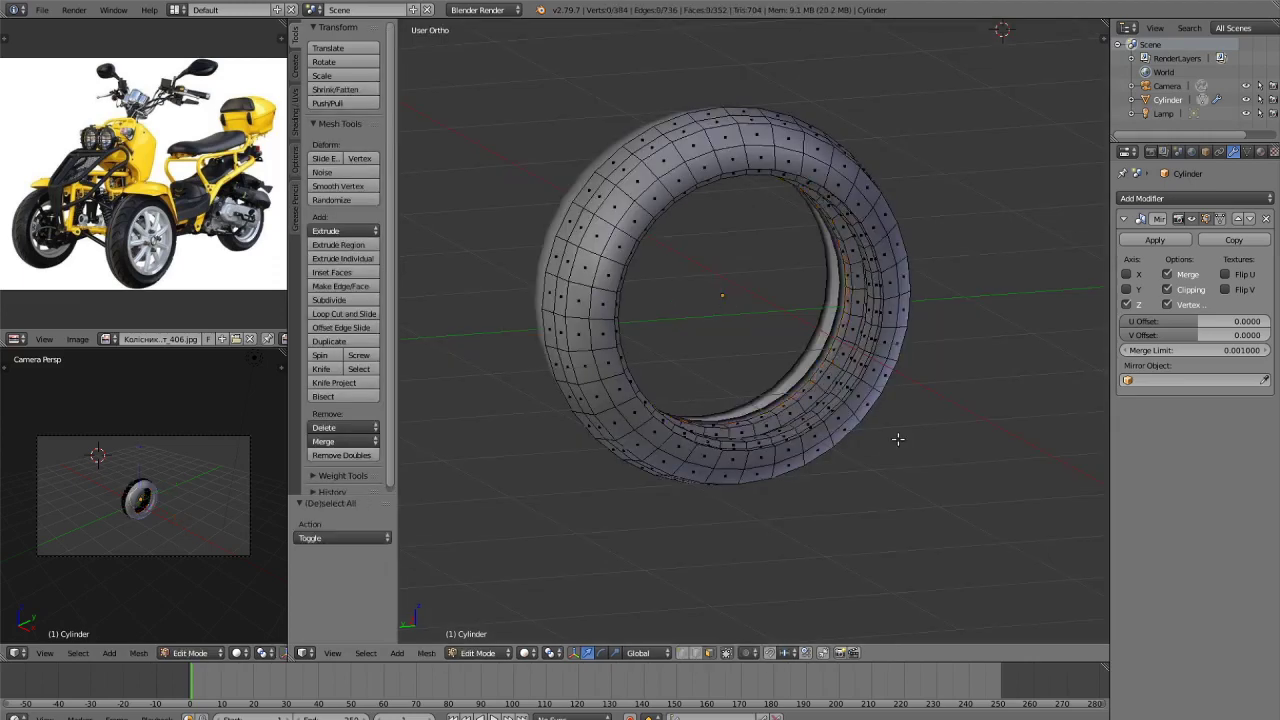
key("ctrl+n")
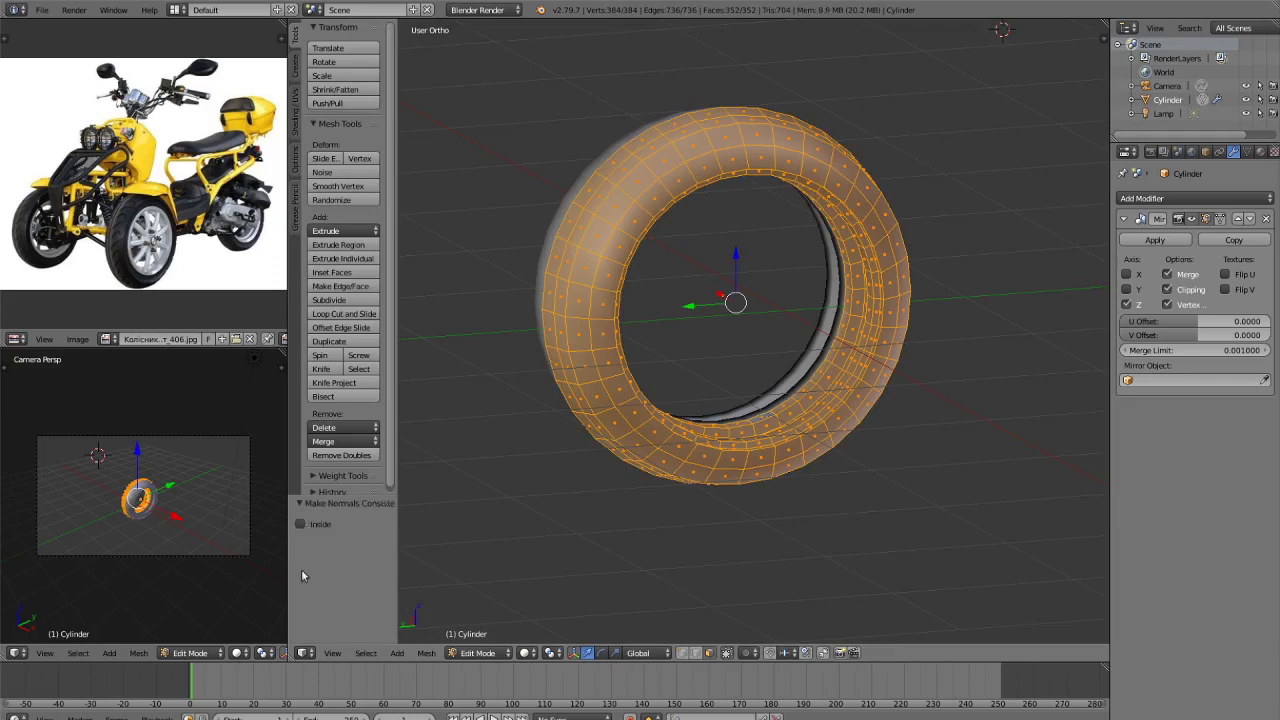
left_click(300, 524)
left_click(300, 524)
key("Tab")
key("a")
Examine the front wheel in the reference photo up close and compare it with the tire's proportions.
scroll(830, 462, "down", 4)
mouse_move(734, 468)
middle_mouse_down()
mouse_move(838, 523)
mouse_move(729, 500)
middle_mouse_up()
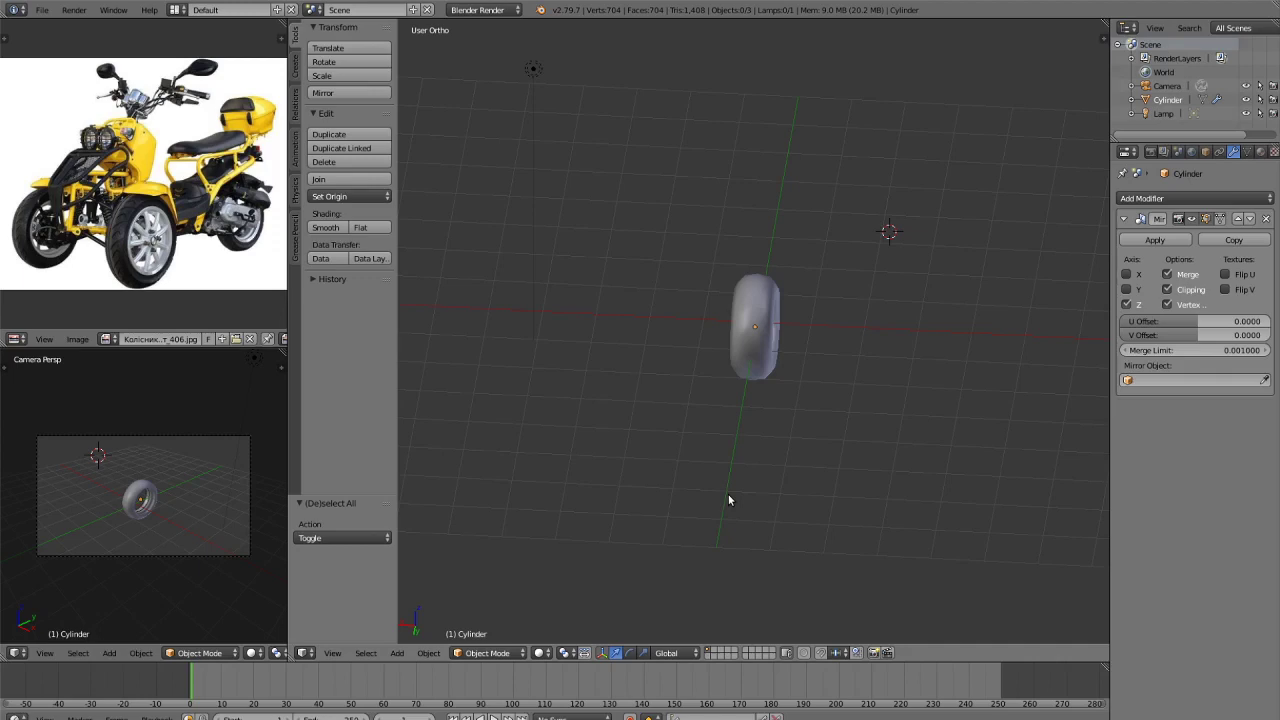
scroll(200, 242, "up", 4)
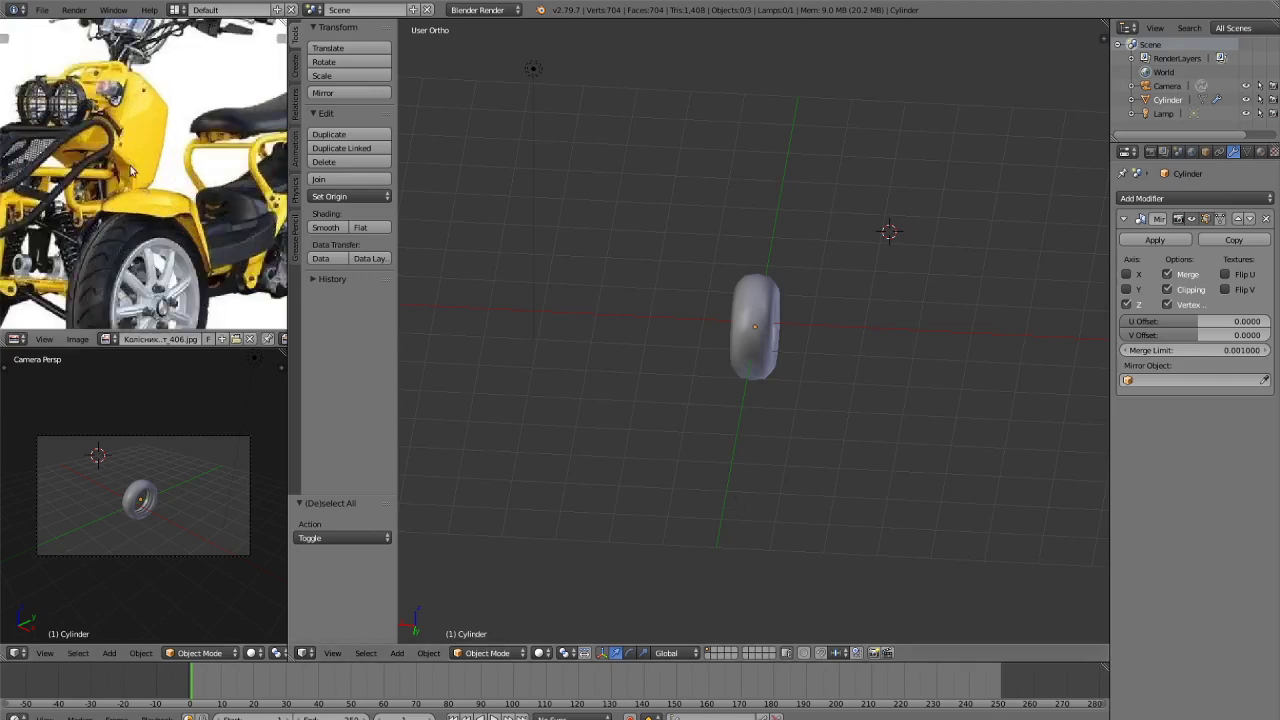
scroll(200, 242, "up", 1)
middle_click_drag(200, 242, 182, 116)
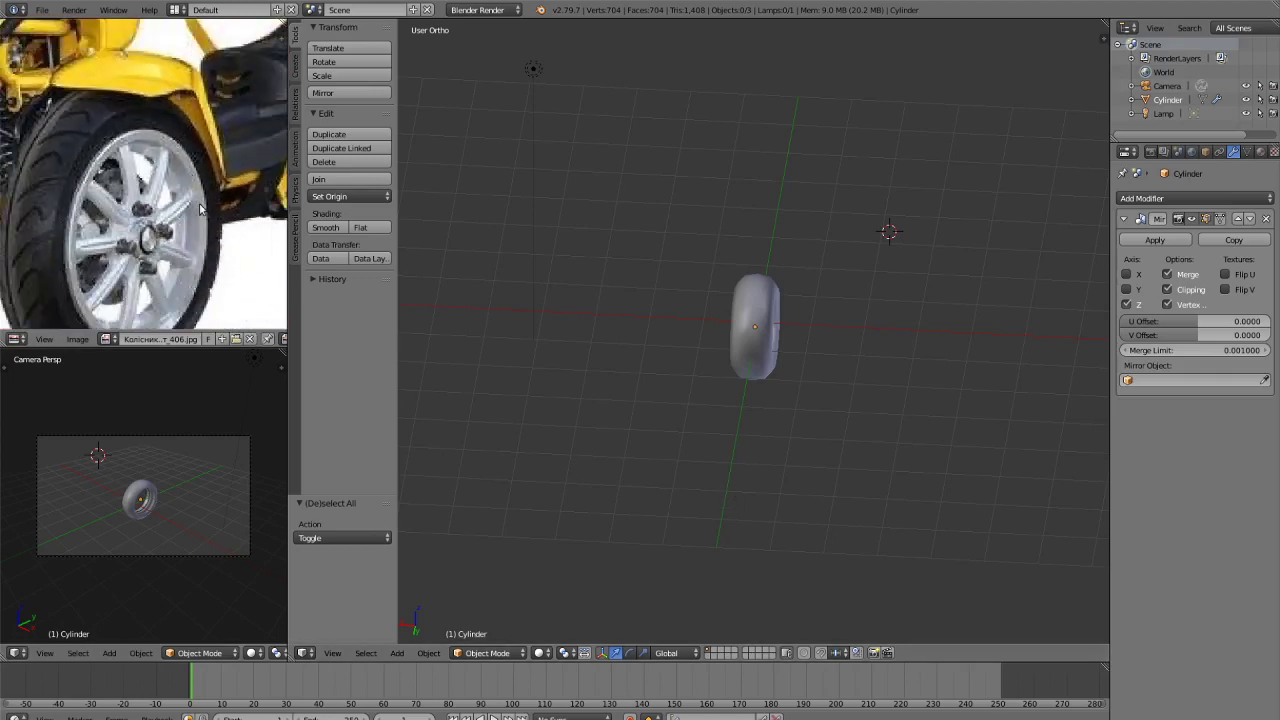
scroll(594, 266, "down", 3)
scroll(113, 180, "down", 1)
scroll(694, 297, "up", 7)
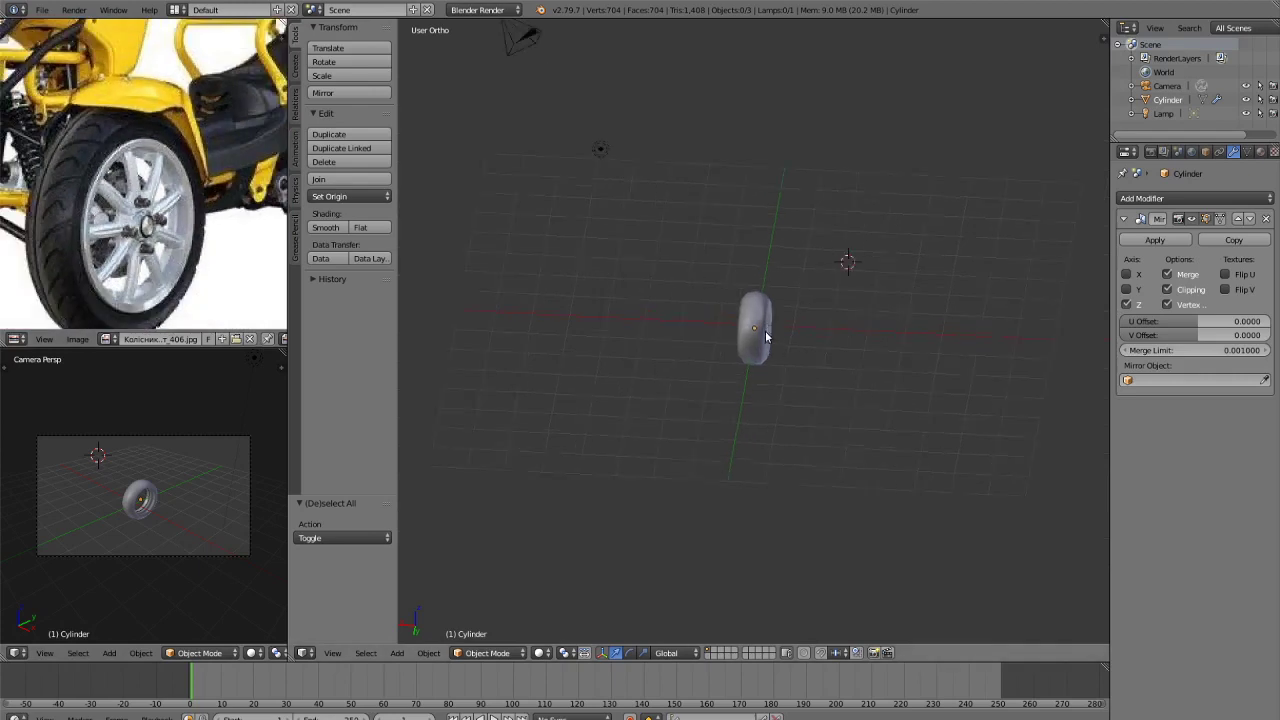
Select the tire and move it up 0.406 along the Z axis.
right_click(773, 327)
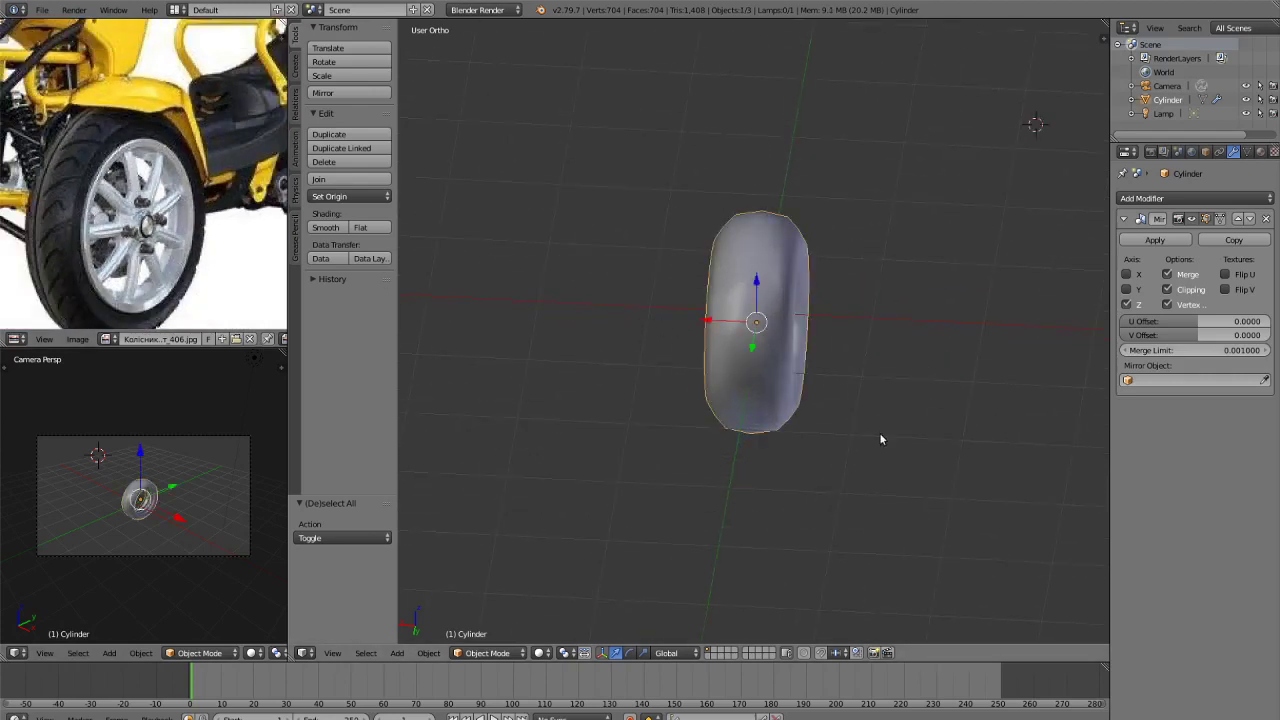
key("g")
key("z")
left_click(866, 392)
Narrow the tire along the X axis to about 0.74 and scale it uniformly by 1.024.
key("s")
key("x")
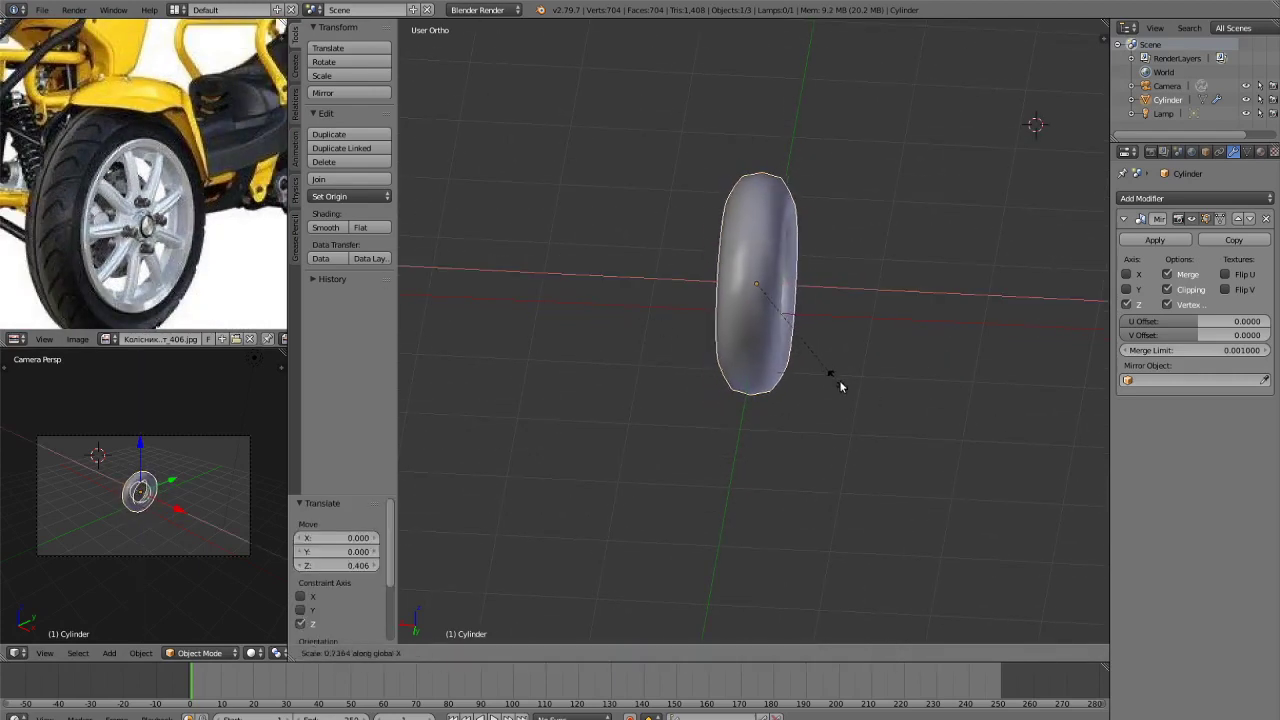
left_click(843, 382)
key("s")
left_click(848, 385)
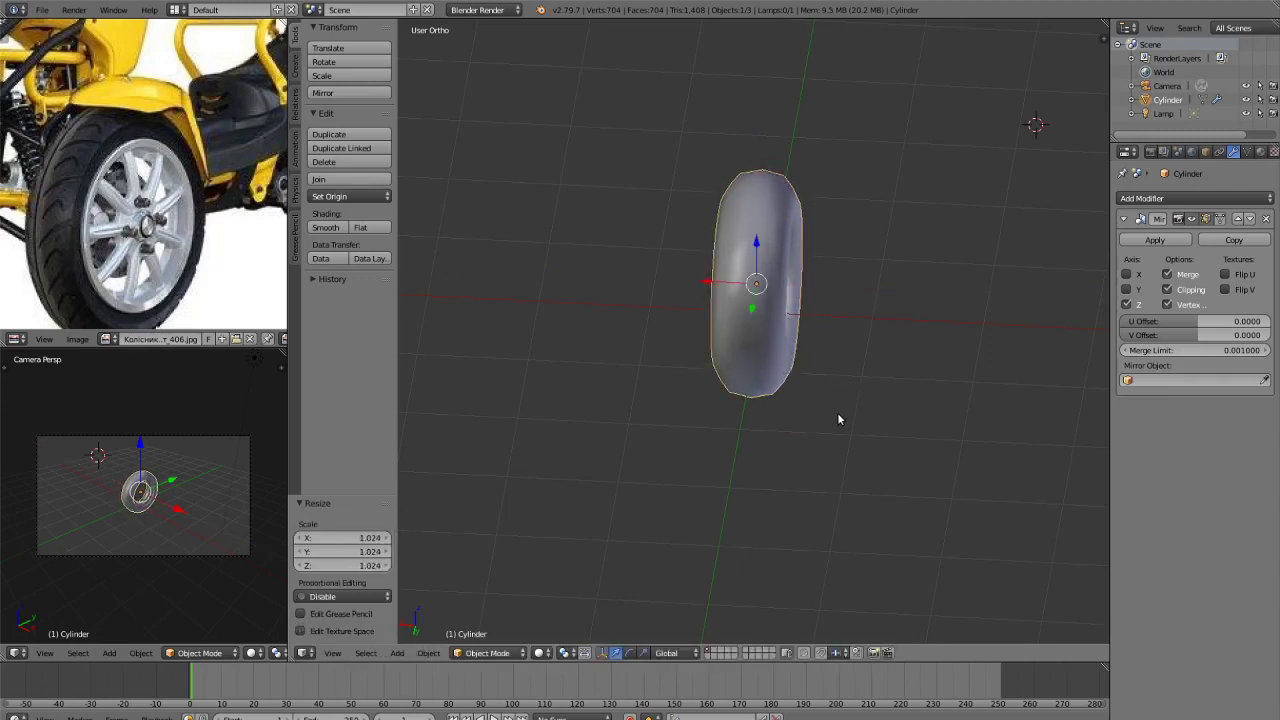
key("KP_3")
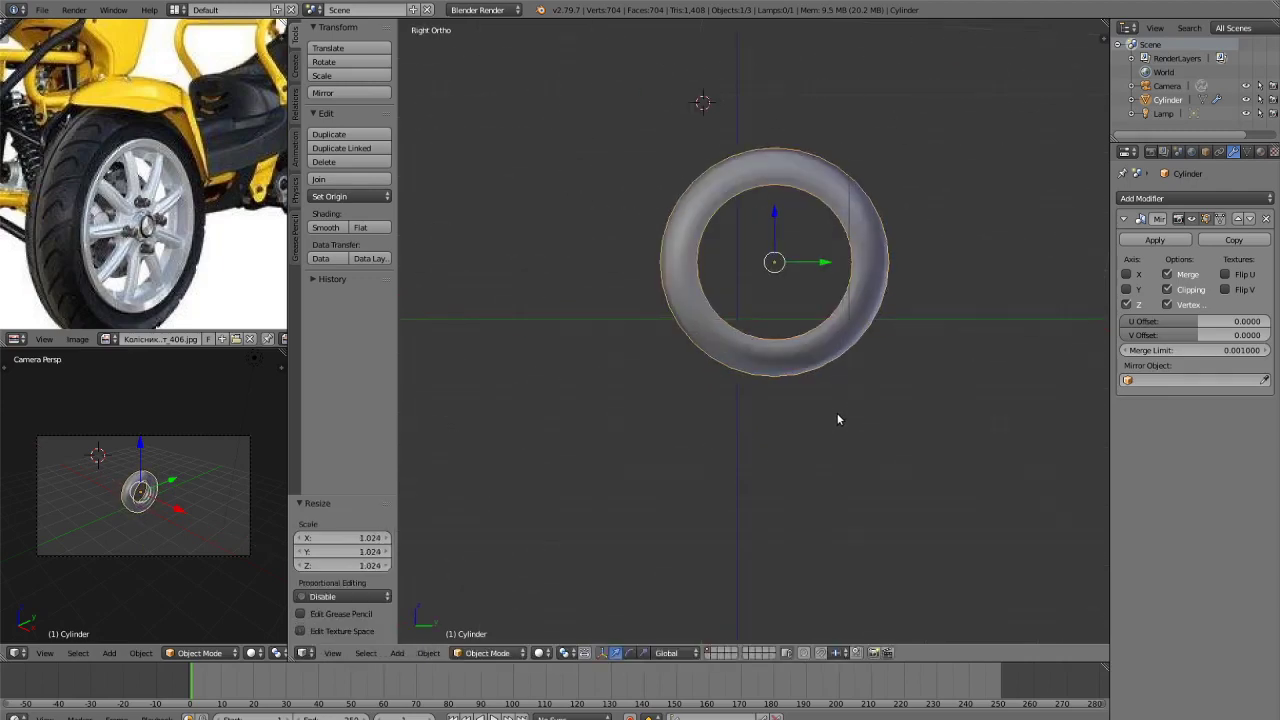
Move the tire up 0.519 along the Z axis and -0.334 along Y so it rests on the ground line, centred on the vertical axis.
key("g")
key("z")
left_click(859, 322)
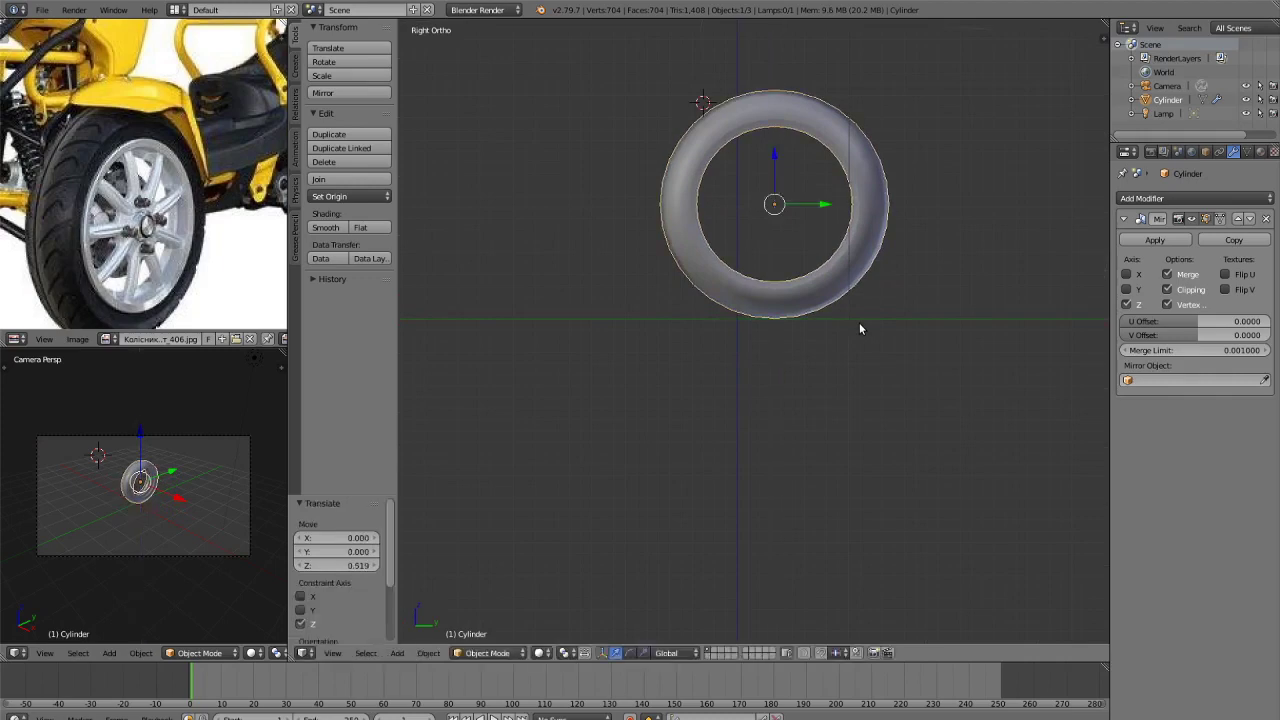
key("g")
key("y")
left_click(822, 335)
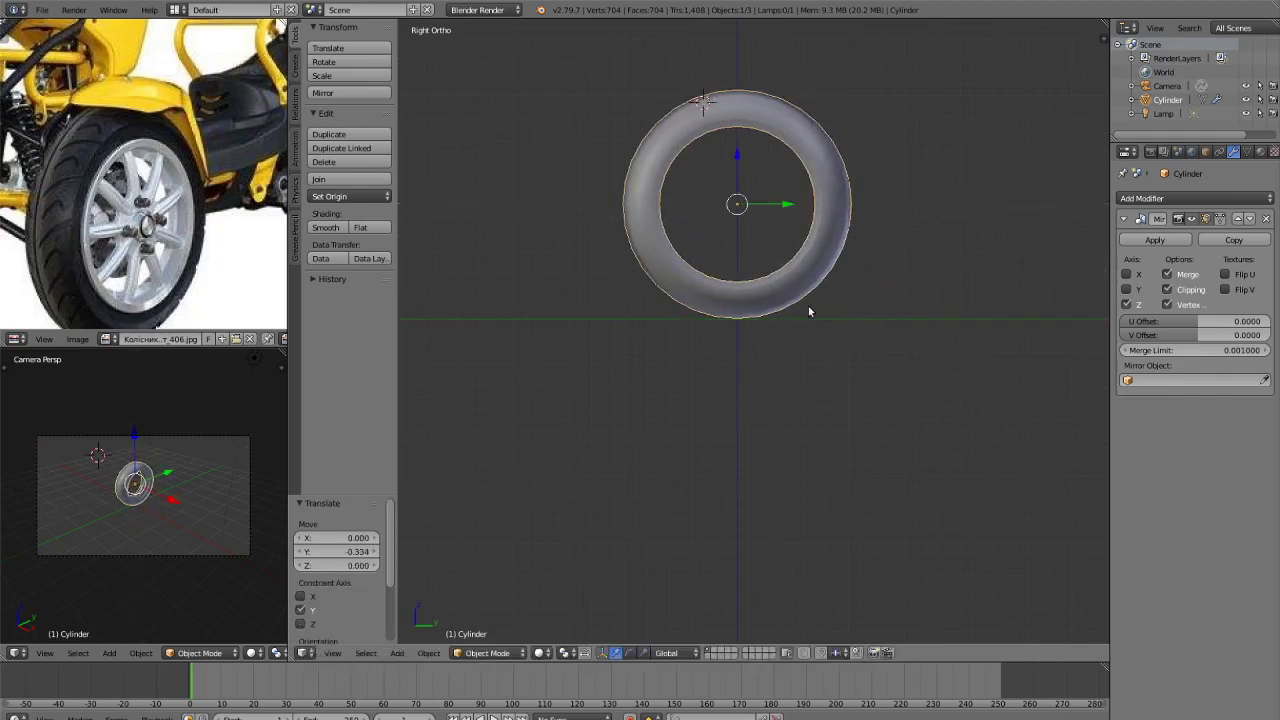
From the left view, place the 3D cursor at the tire's centre and add a 32-vertex cylinder there.
key("ctrl+KP_3")
key("a")
scroll(776, 169, "up", 3)
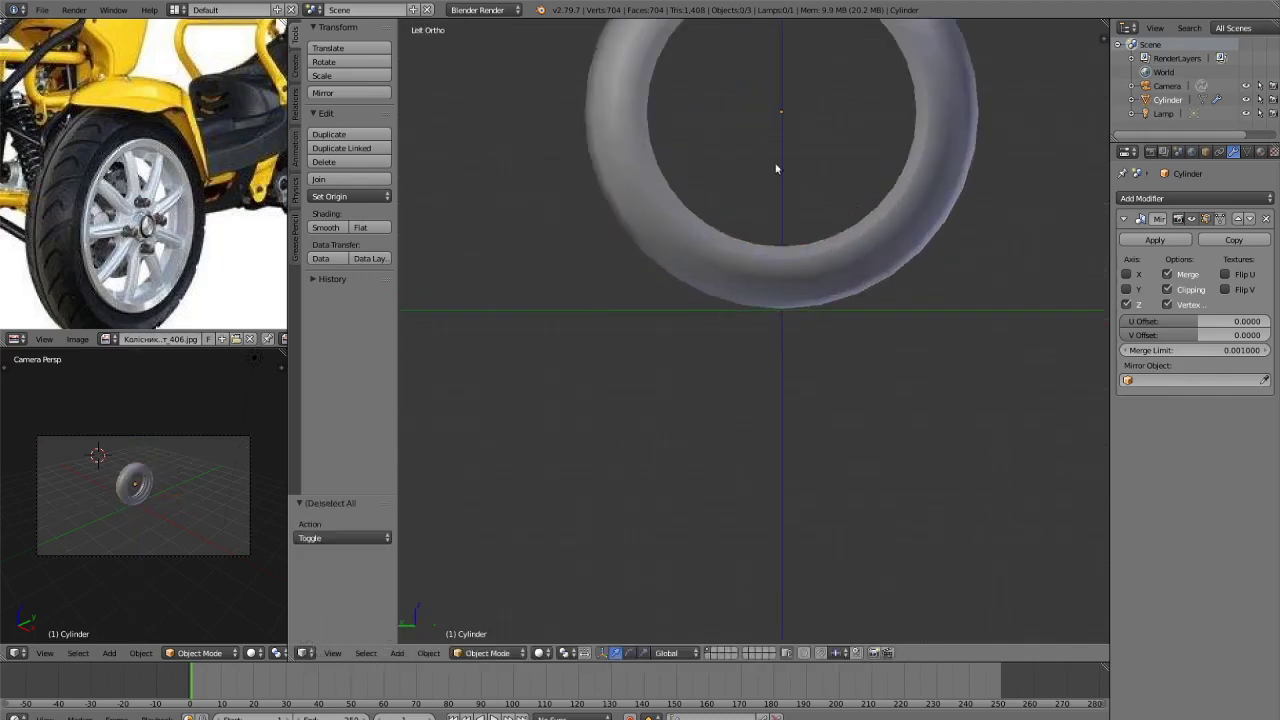
left_click(778, 110)
key("shift+a")
mouse_move(788, 121)
left_click(840, 203)
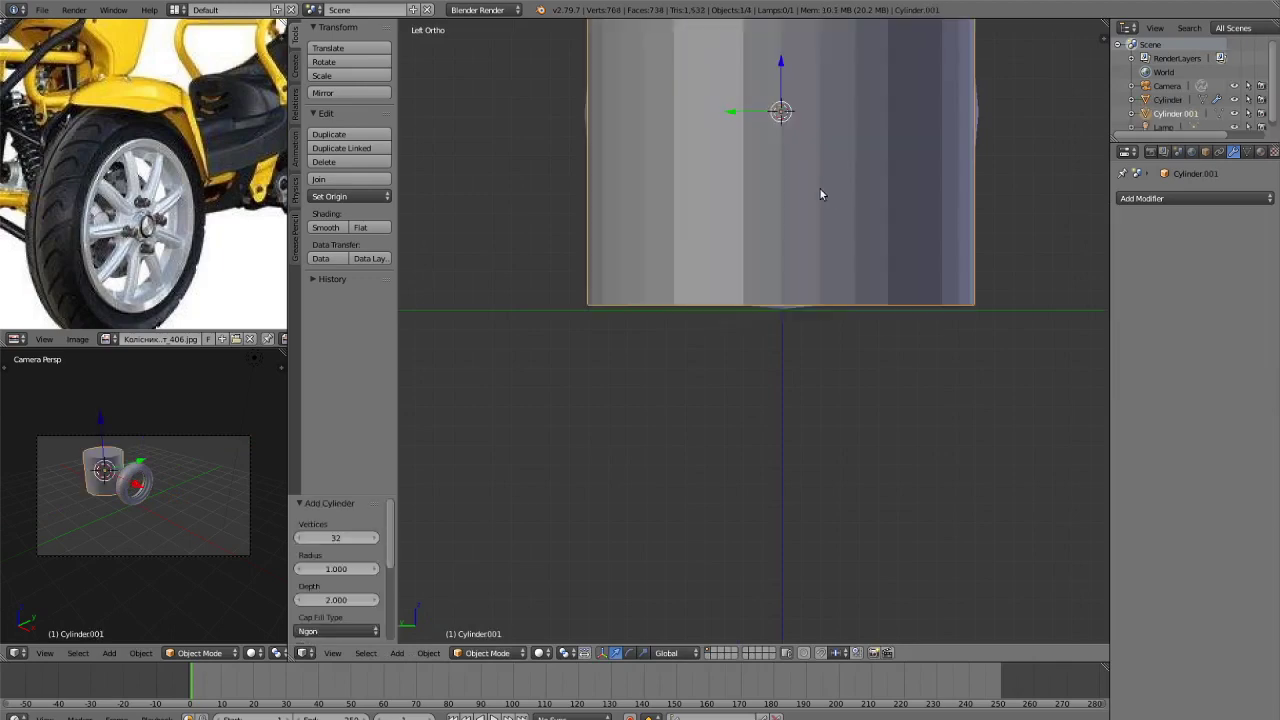
Rotate the new cylinder 90° about the Y axis and scale it uniformly to 0.126 as the wheel hub.
scroll(893, 388, "up", 3)
key("r")
key("y")
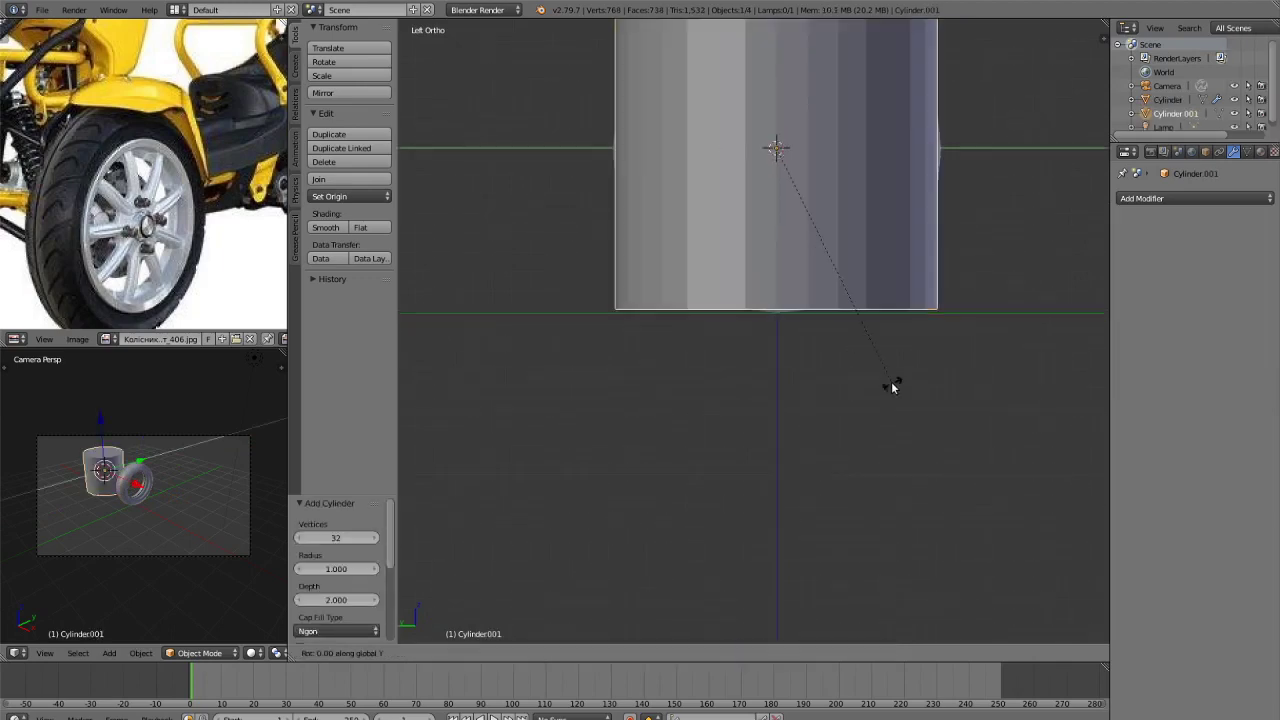
key("9")
key("0")
key("Return")
key("s")
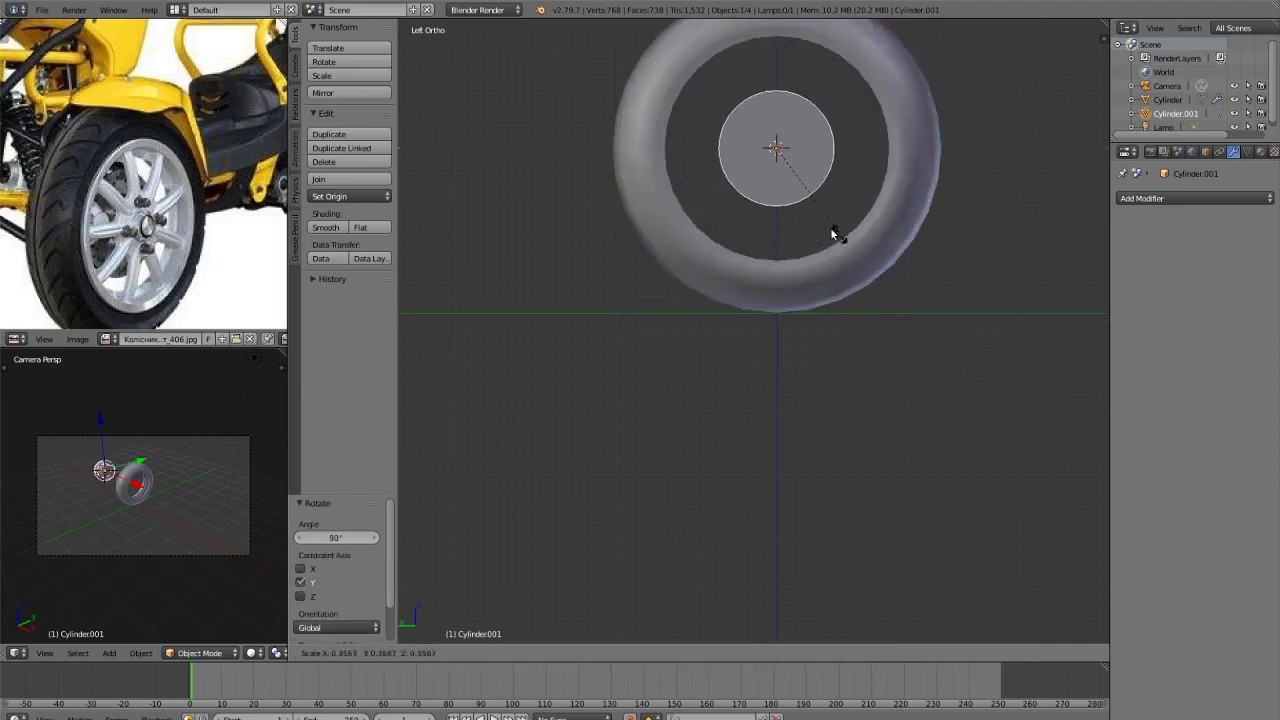
left_click(804, 179)
Move the hub cylinder 2.404 along the X axis into the middle of the tire.
middle_click_drag(804, 179, 963, 383)
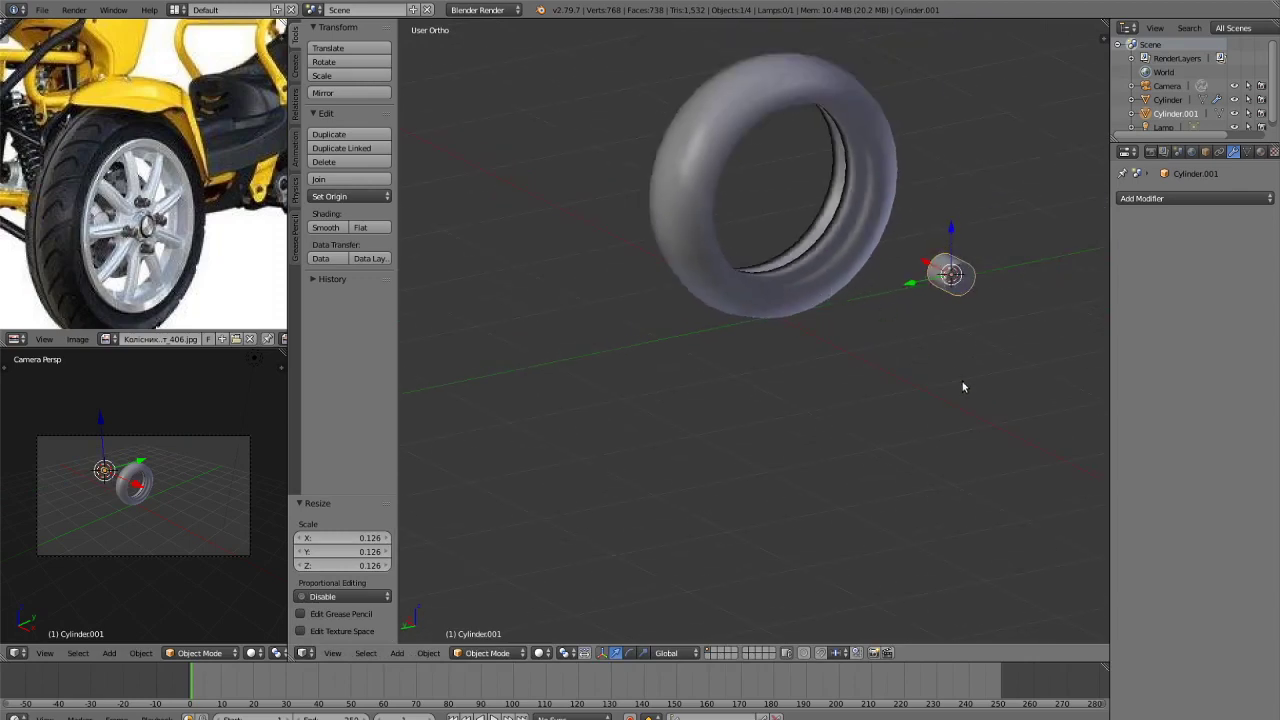
key("g")
key("x")
left_click(811, 286)
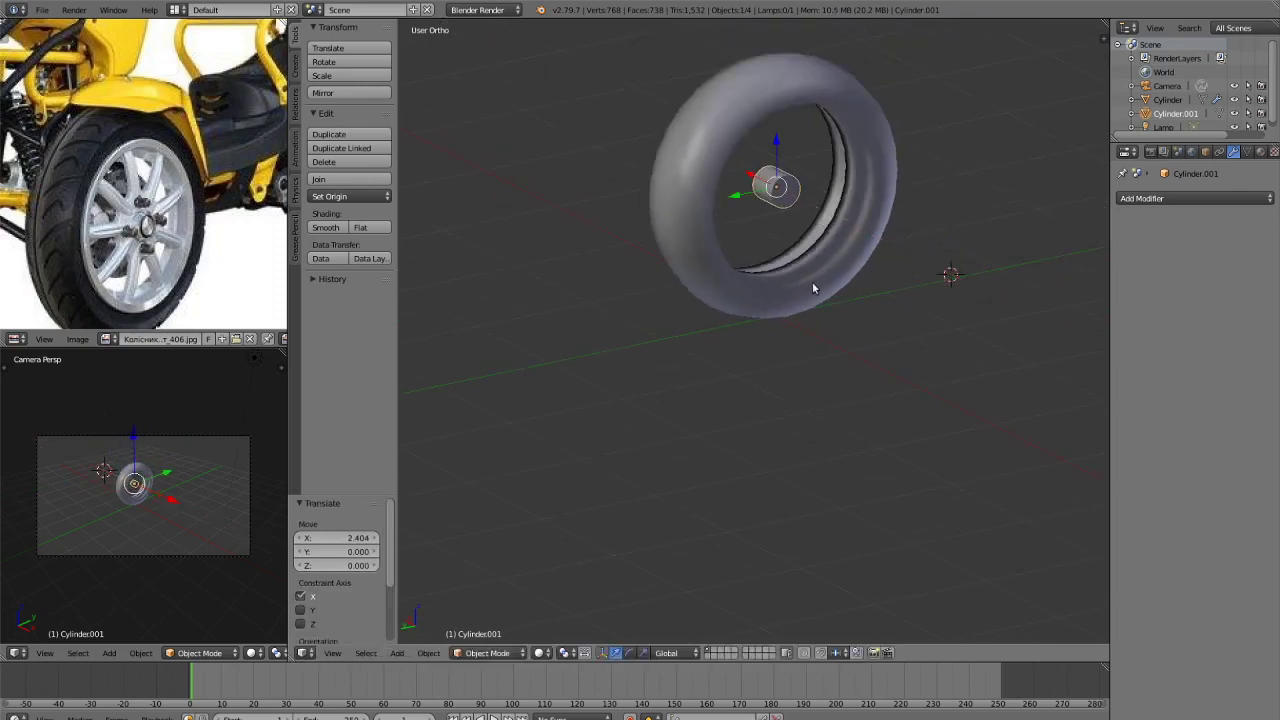
Scale the hub cylinder along the X axis to adjust its length.
scroll(729, 226, "up", 5)
middle_click_drag(829, 129, 647, 567, "shift")
middle_click_drag(711, 455, 808, 200, "shift")
key("s")
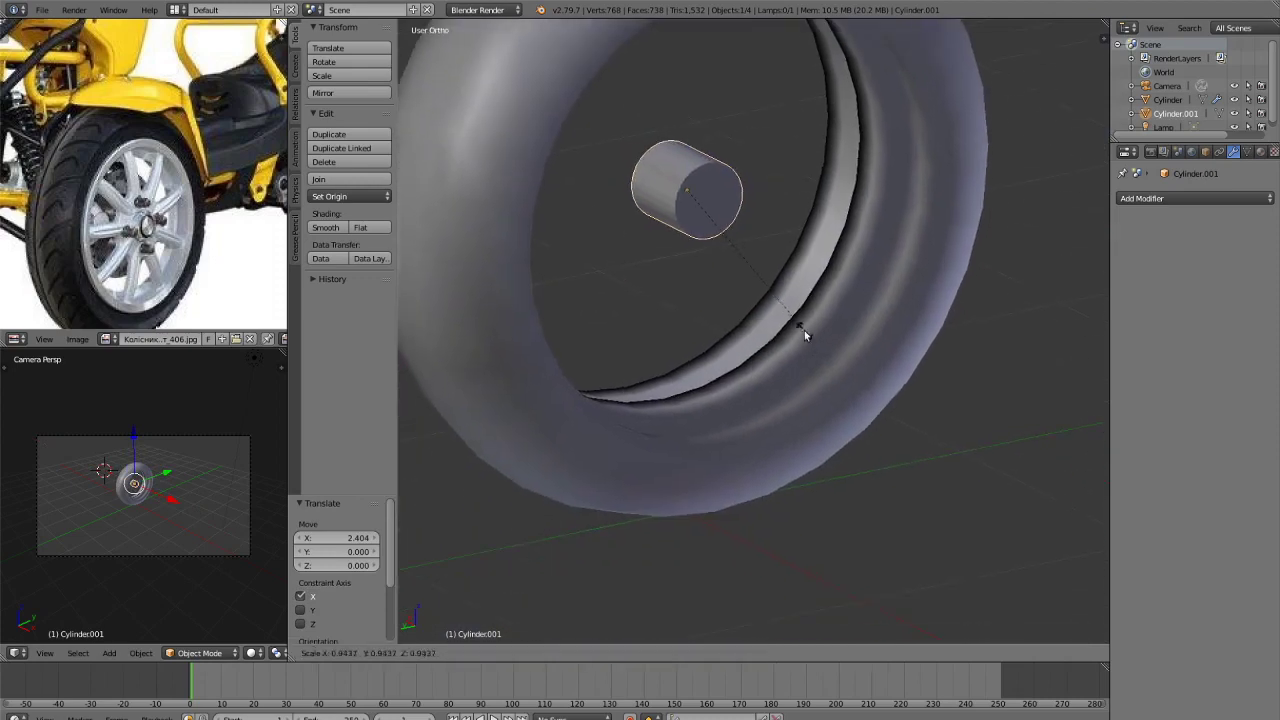
key("x")
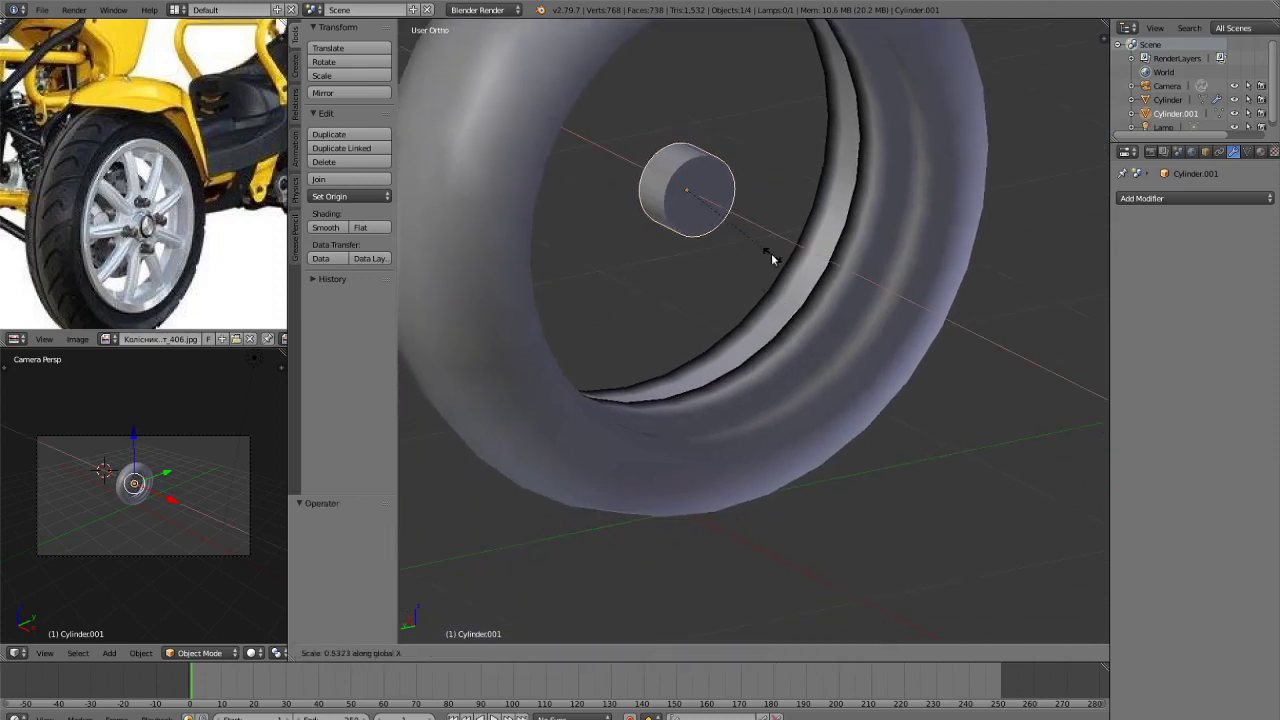
left_click(861, 325)
In Edit Mode with face selection, scale the hub cylinder's front cap to about 0.89, then return to Object Mode.
key("Tab")
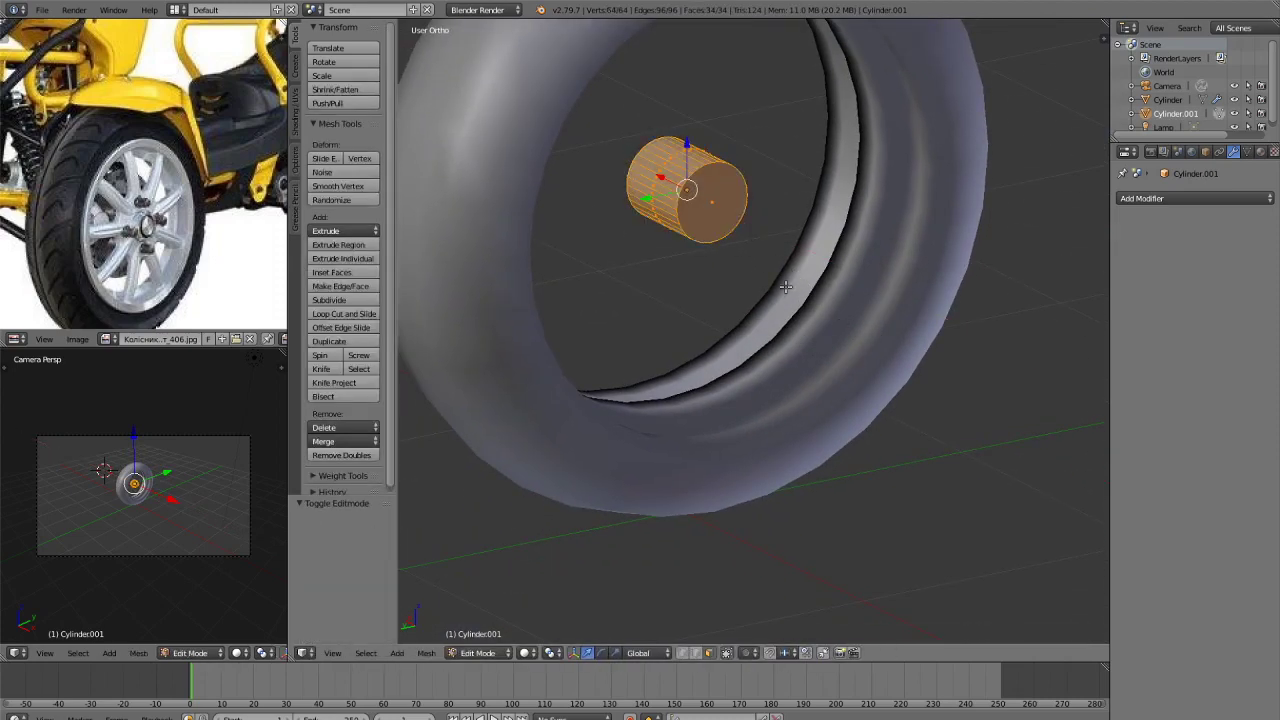
scroll(780, 285, "up", 2)
key("ctrl+Tab")
left_click(780, 285)
key("ctrl+Tab")
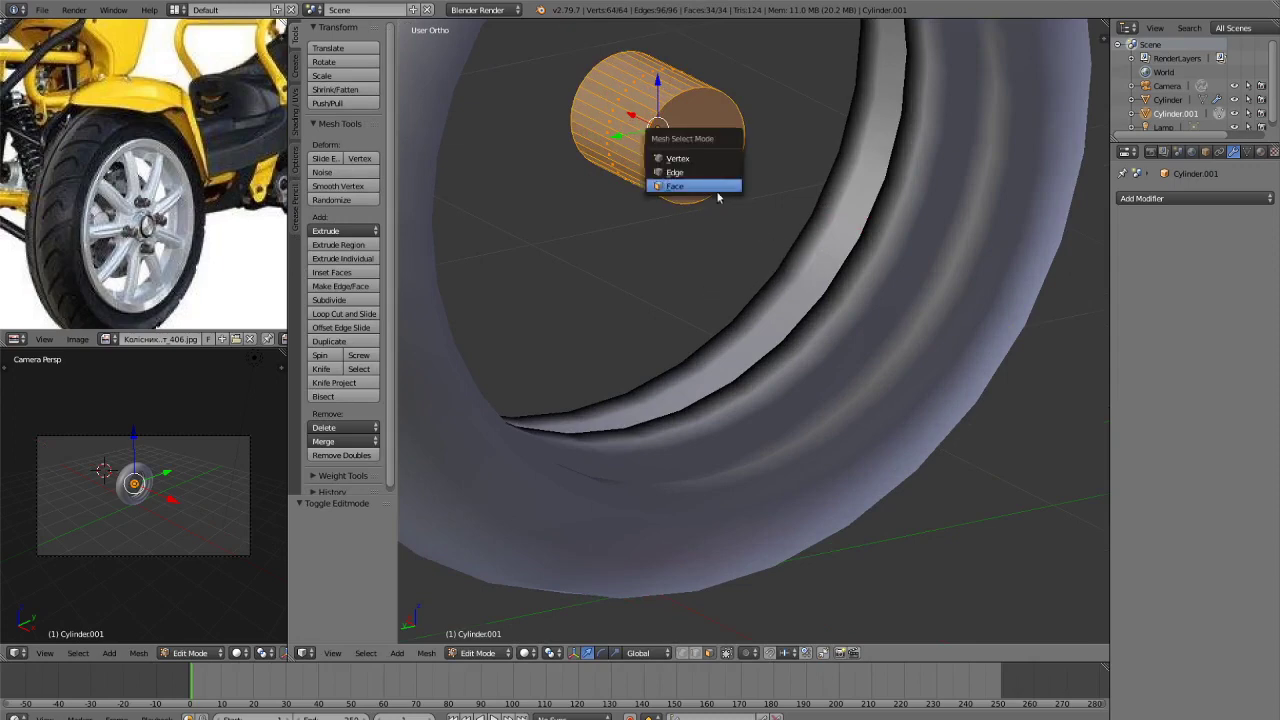
left_click(714, 188)
right_click(712, 190)
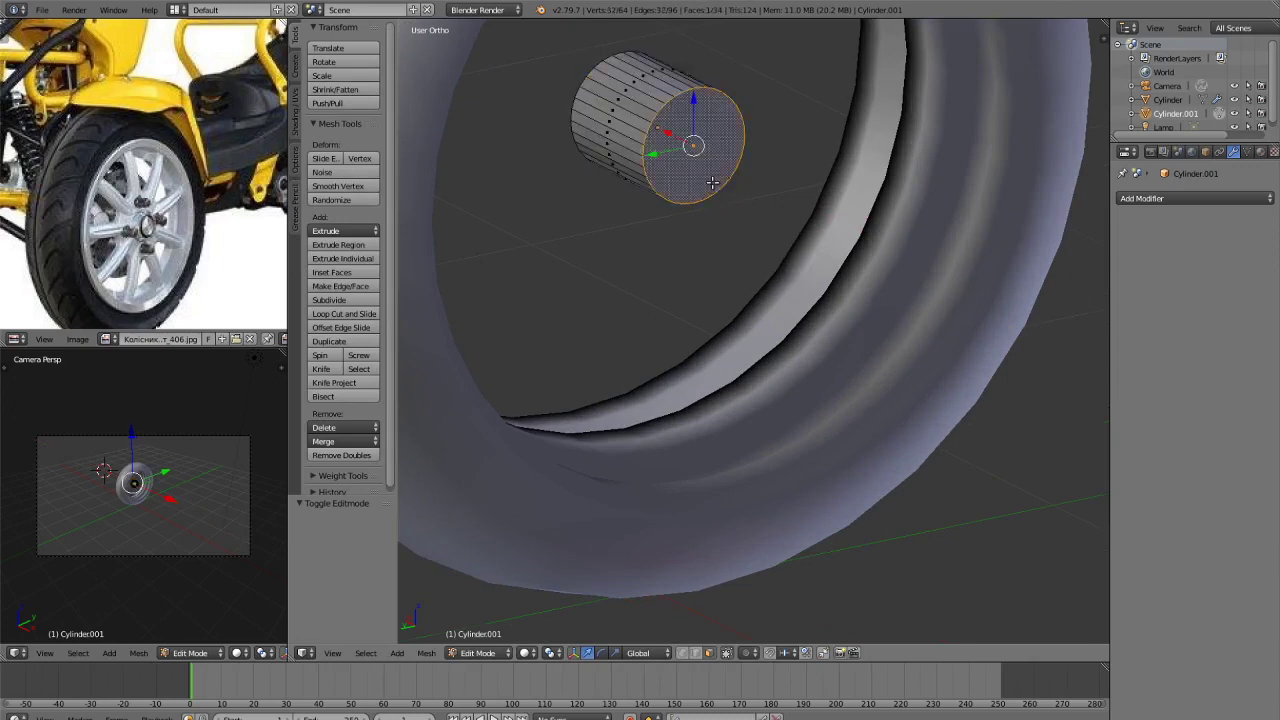
key("e")
left_click(778, 232)
key("s")
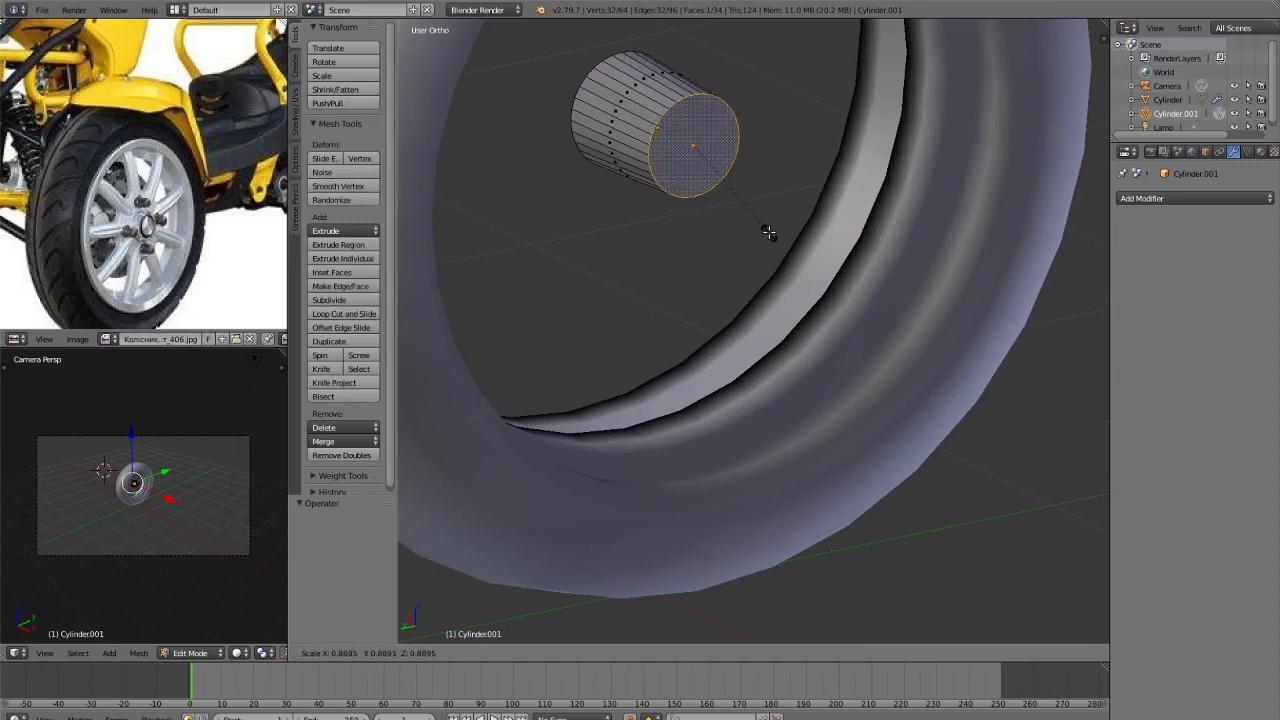
left_click(766, 229)
middle_click_drag(766, 229, 802, 312)
scroll(750, 266, "up", 2)
key("a")
key("Tab")
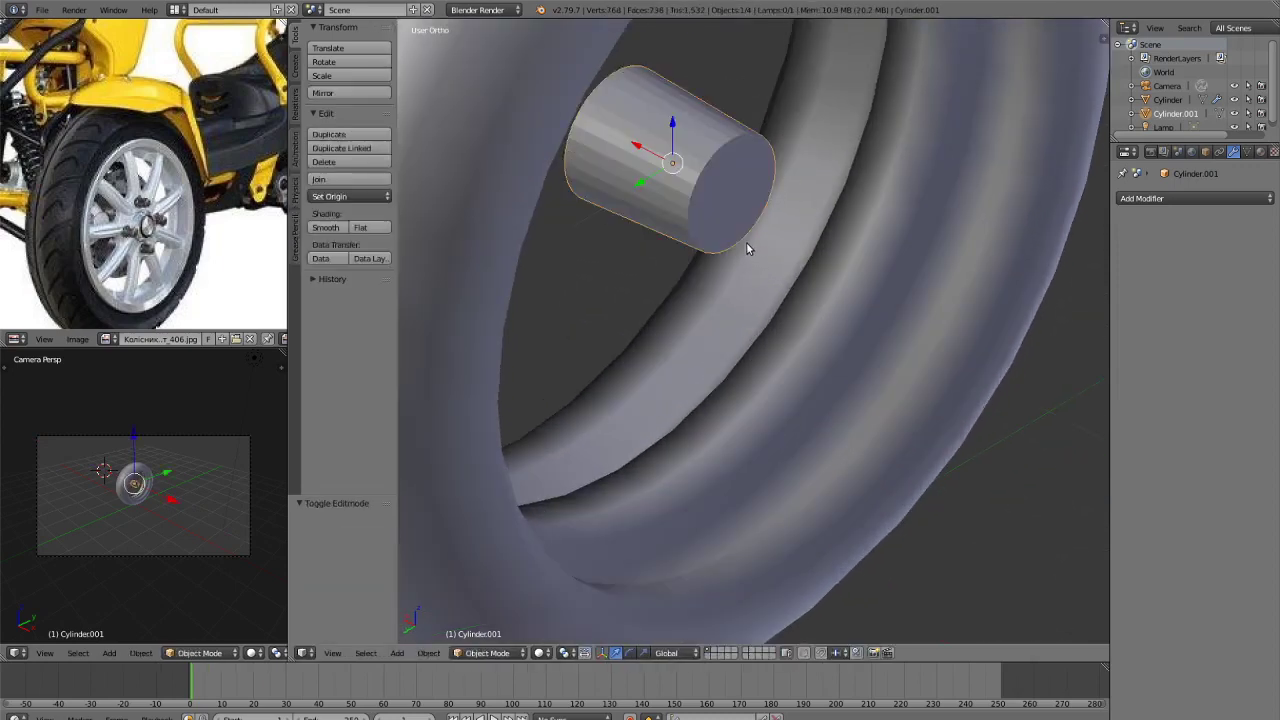
Move the hub -0.109 along the X axis, shorten it along X to 0.593, and reposition it along X.
key("g")
key("x")
left_click(806, 280)
key("s")
key("x")
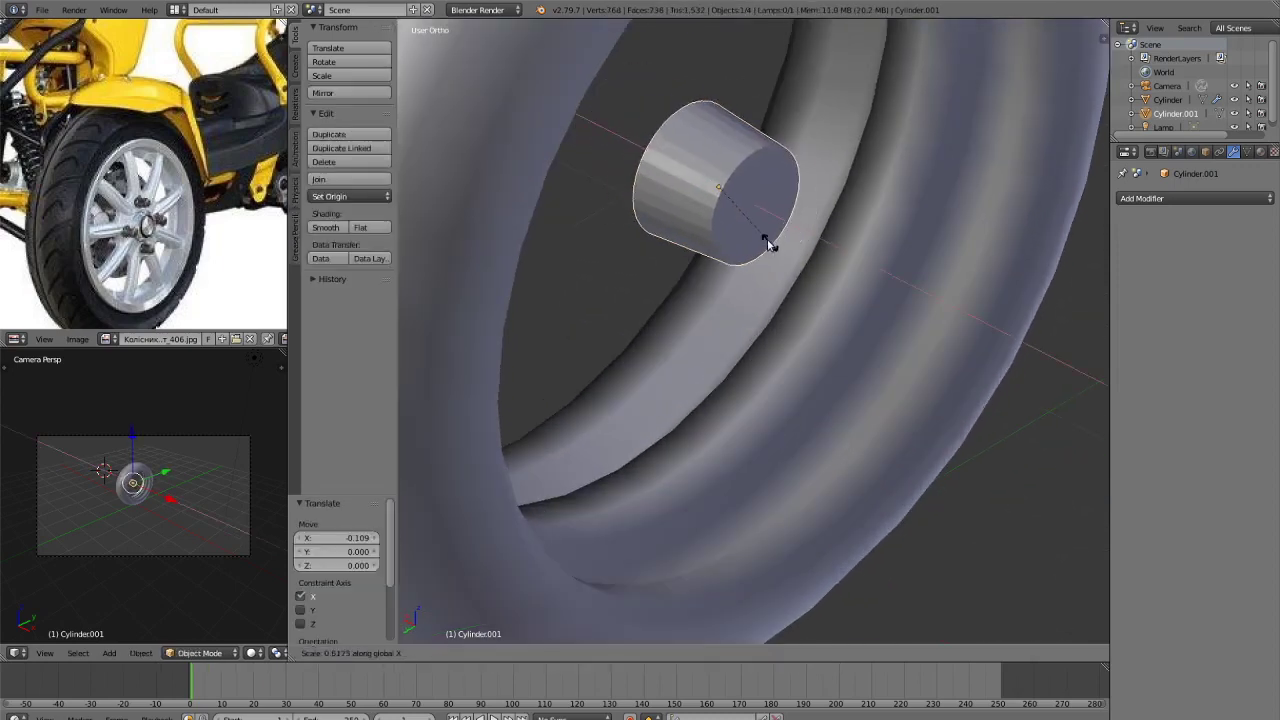
left_click(765, 242)
key("g")
key("x")
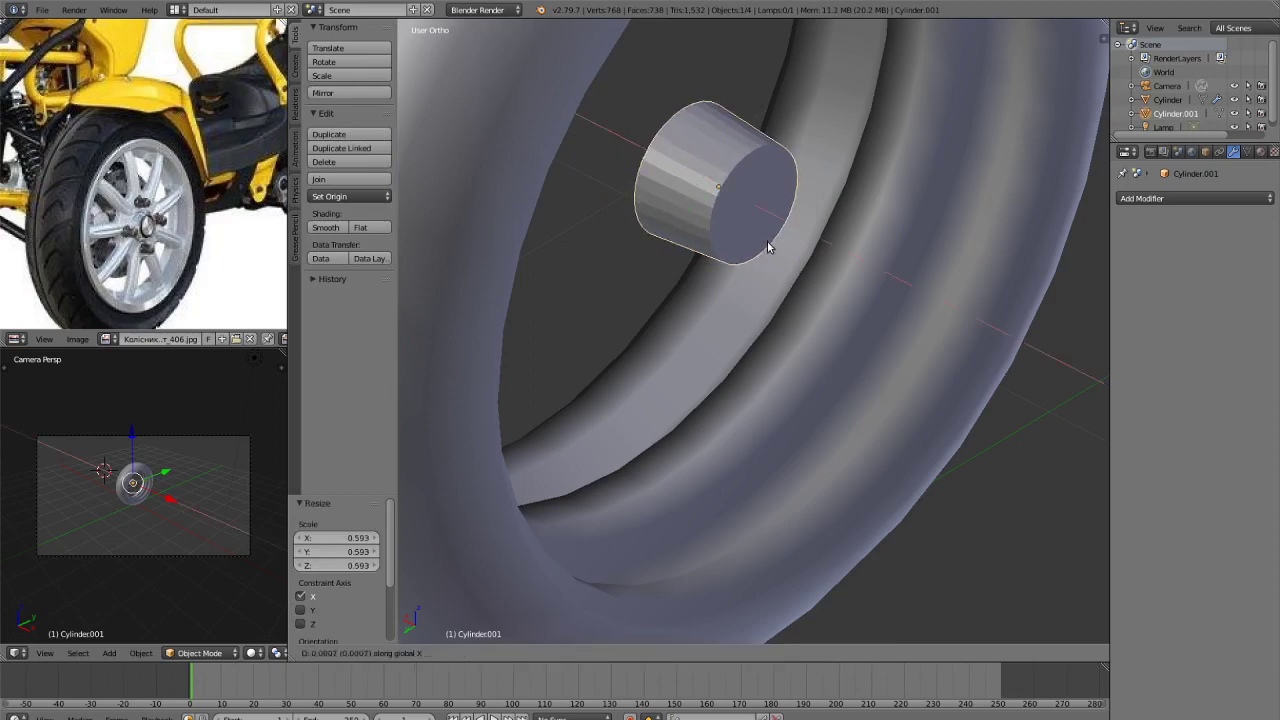
left_click(790, 266)
In Edit Mode, scale the hub's front face to 0.902 and move it 0.015 along the X axis.
key("Tab")
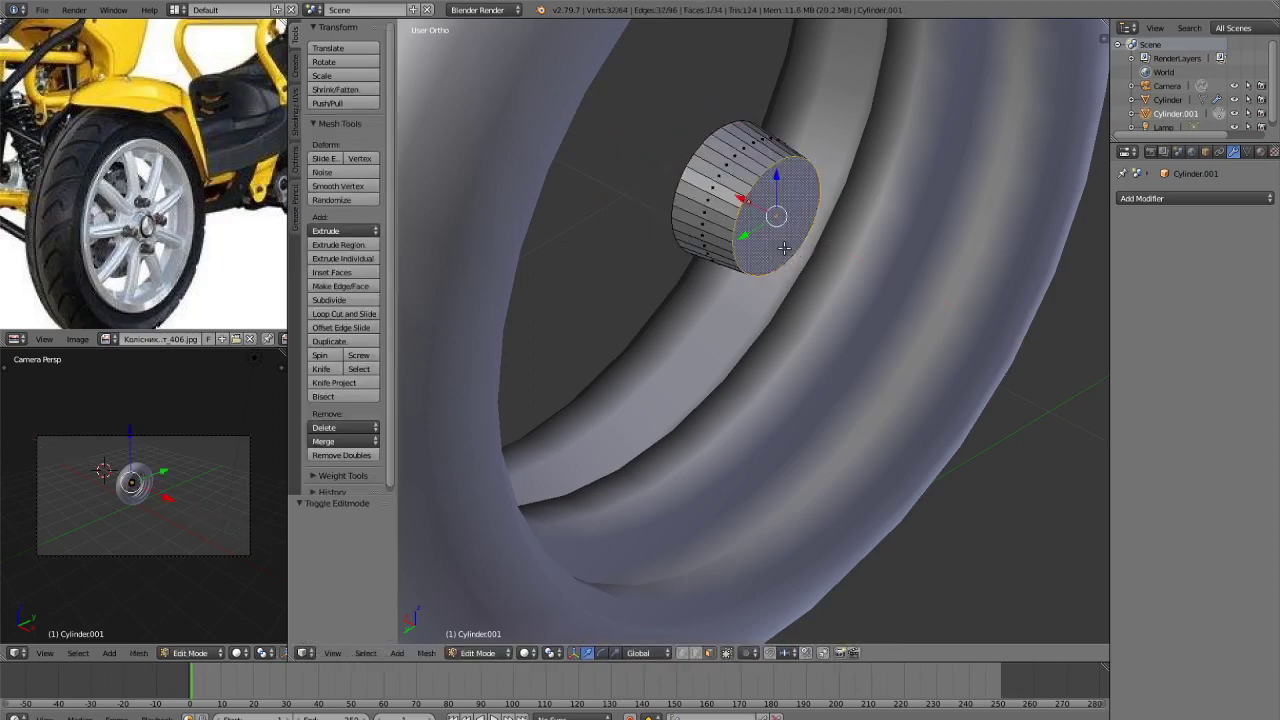
key("s")
left_click(919, 315)
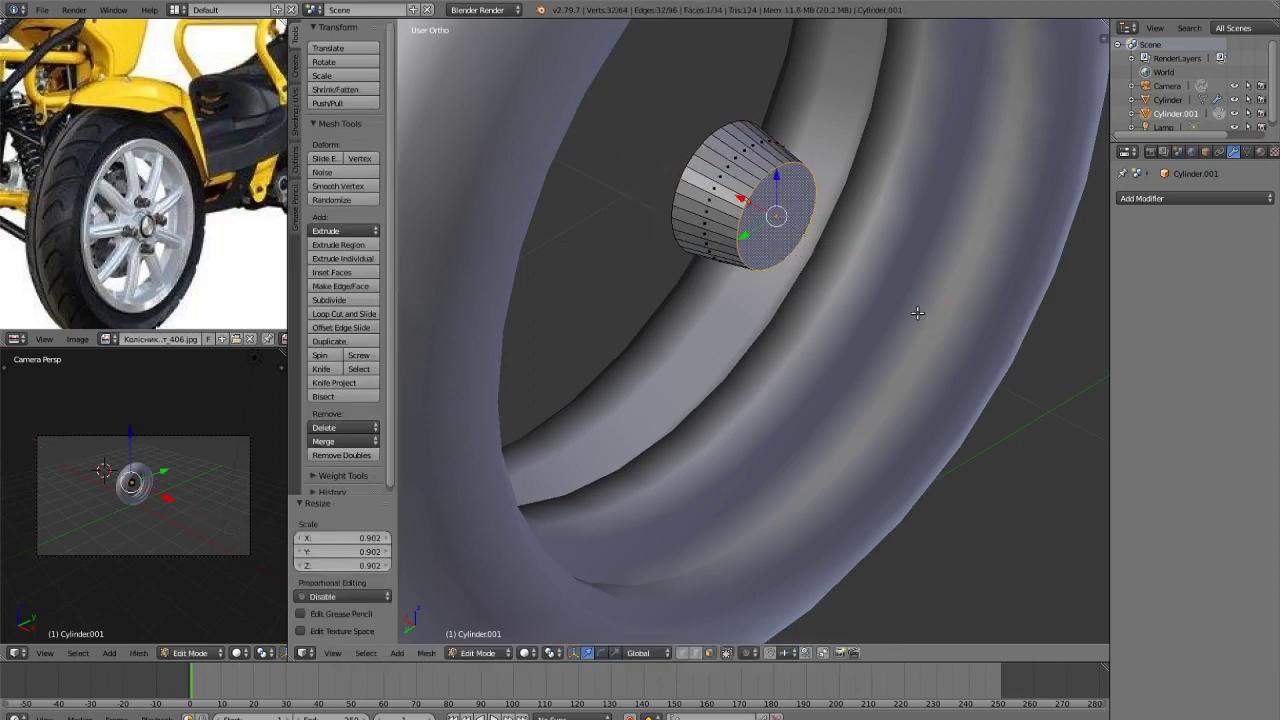
key("g")
key("x")
left_click(910, 305)
Switch to edge selection and add one loop cut around the hub's side, close to its wide rear end.
key("ctrl+Tab")
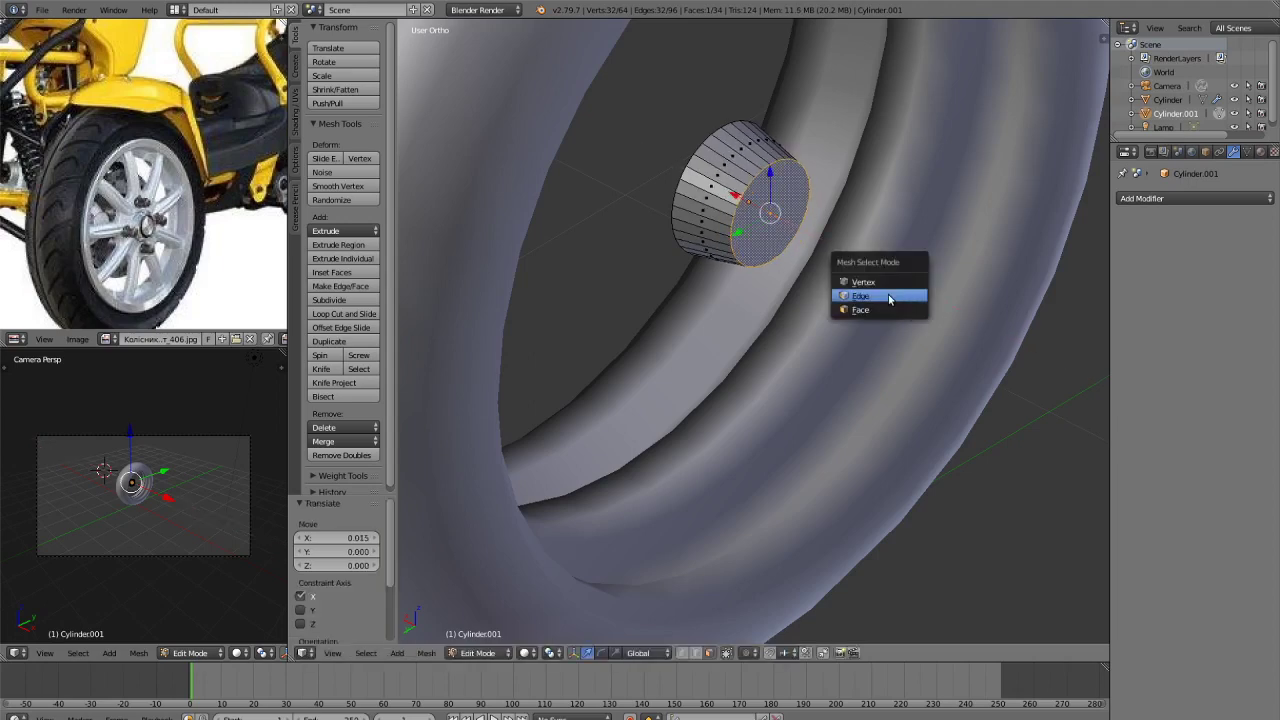
left_click(885, 296)
key("a")
scroll(772, 214, "up", 1)
key("ctrl+r")
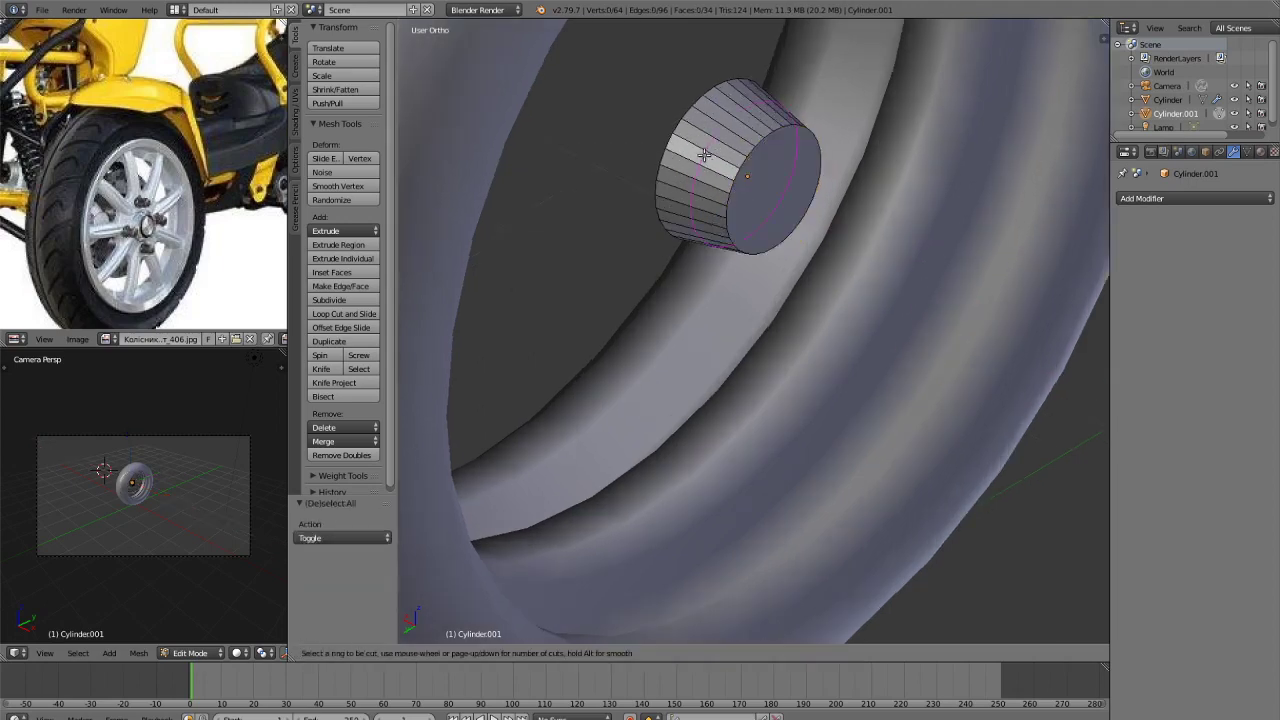
left_click(676, 162)
left_click(676, 162)
Switch to face selection and select the narrow ring of faces around the hub's wide rear end.
key("ctrl+Tab")
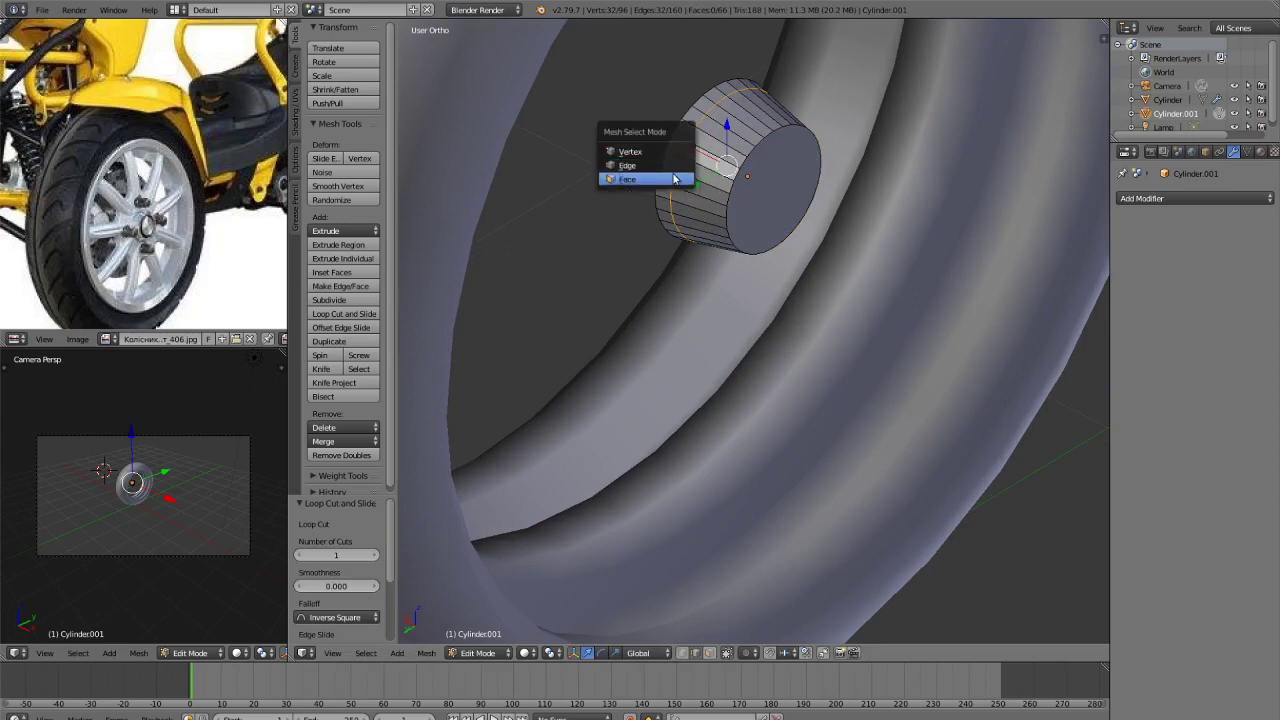
left_click(674, 178)
key("a")
key("a")
right_click(681, 147, "alt")
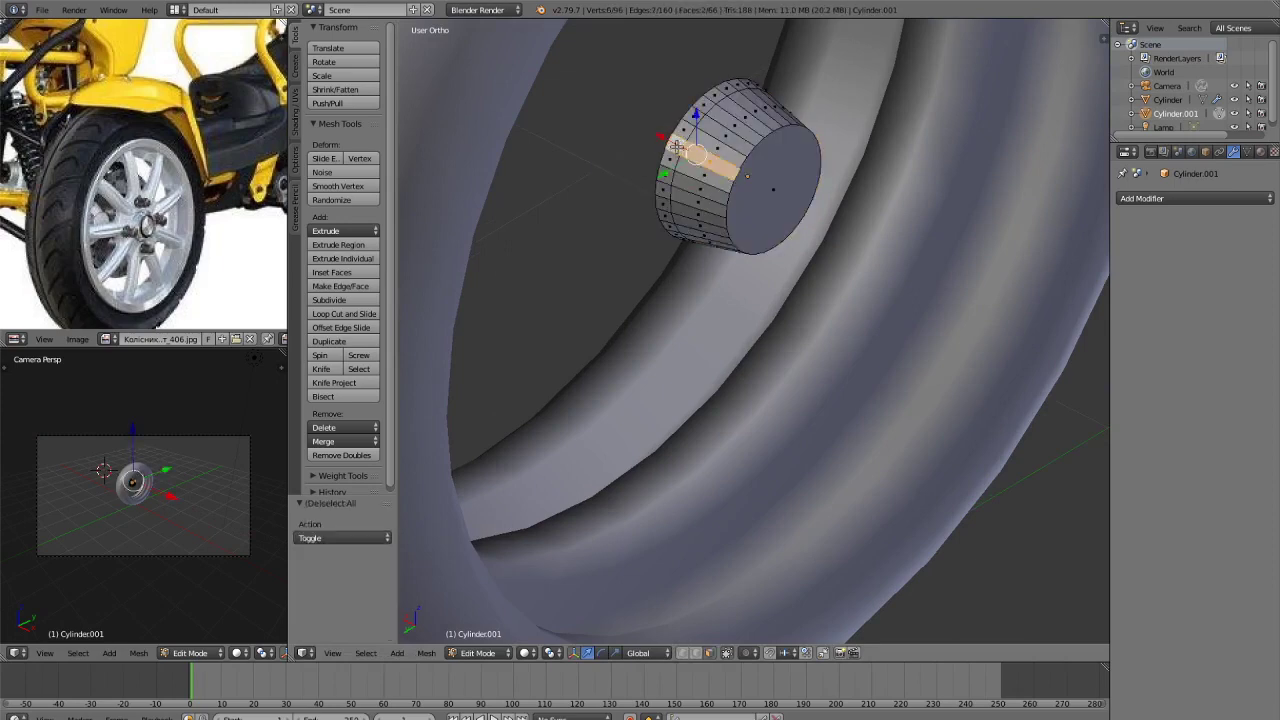
right_click(747, 79, "shift")
middle_click_drag(764, 88, 856, 449)
key("a")
scroll(726, 232, "down", 2)
scroll(800, 400, "up", 1)
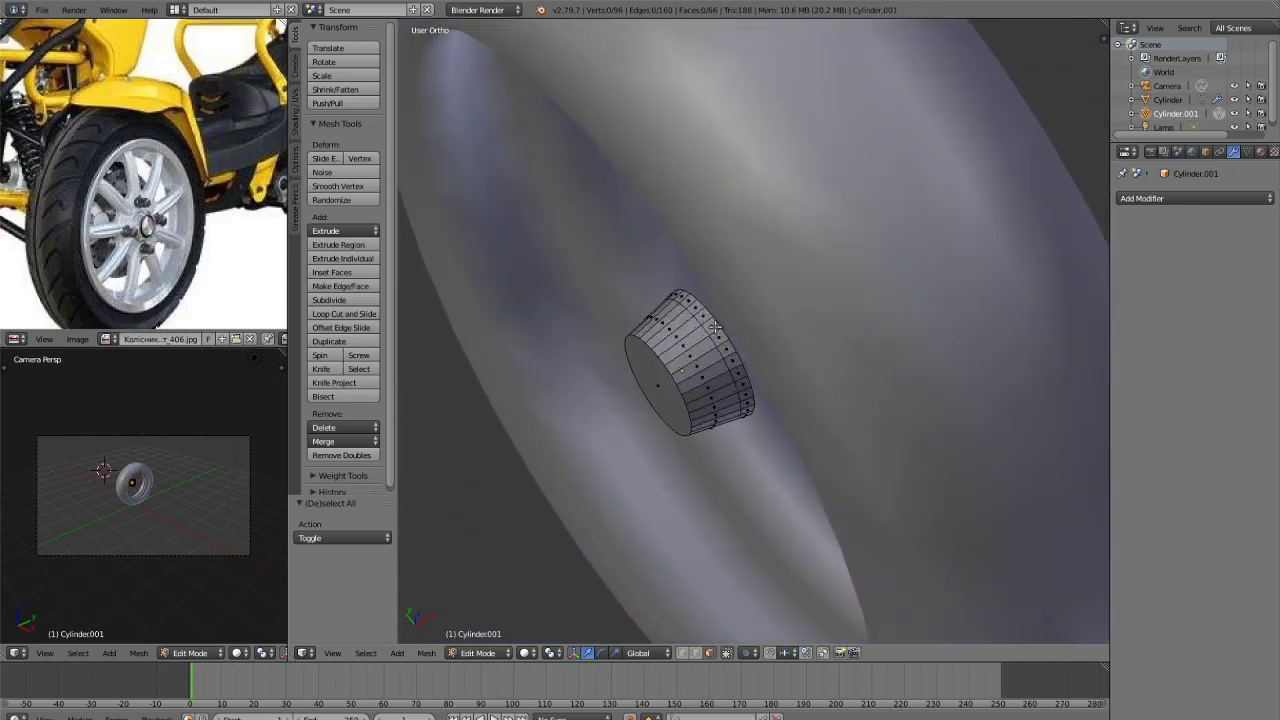
right_click(668, 295, "alt")
Extrude the selected rear ring in place, scale it to 1.477, and flatten it to 0.593 along the X axis.
scroll(761, 401, "up", 1)
middle_click_drag(761, 401, 818, 434)
scroll(818, 365, "down", 3)
key("e")
right_click(819, 436)
key("s")
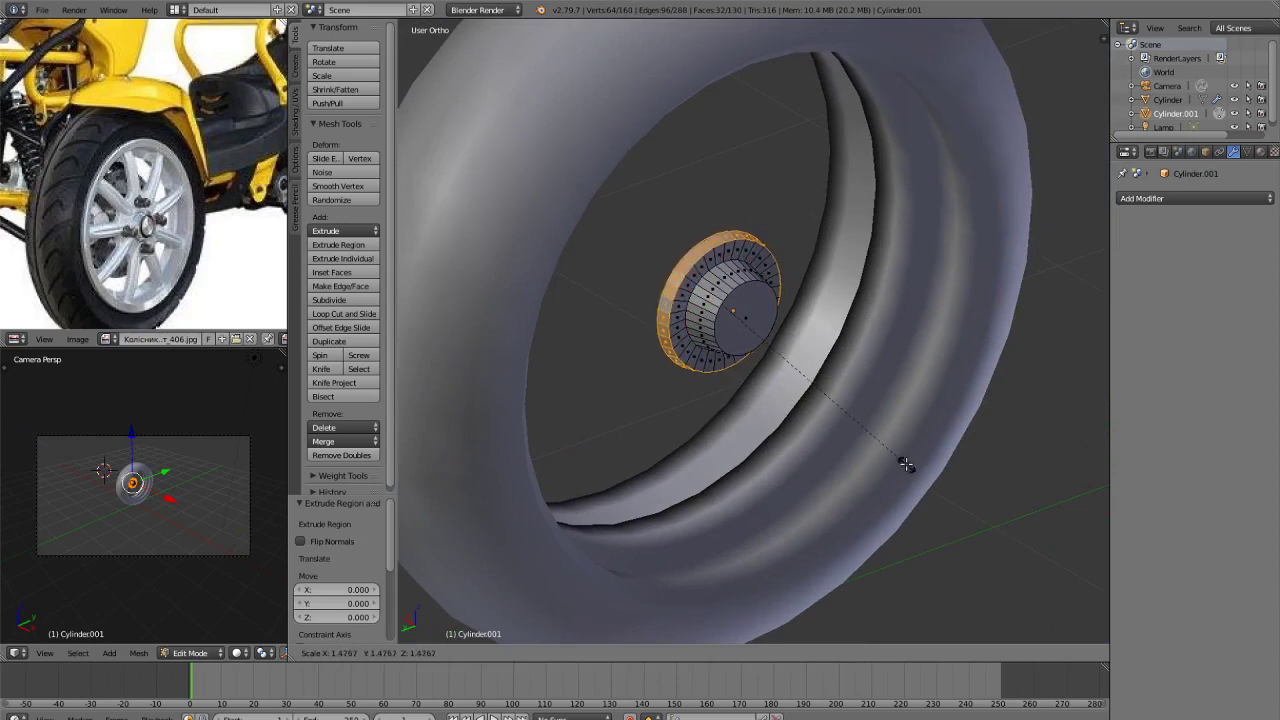
left_click(906, 464)
key("s")
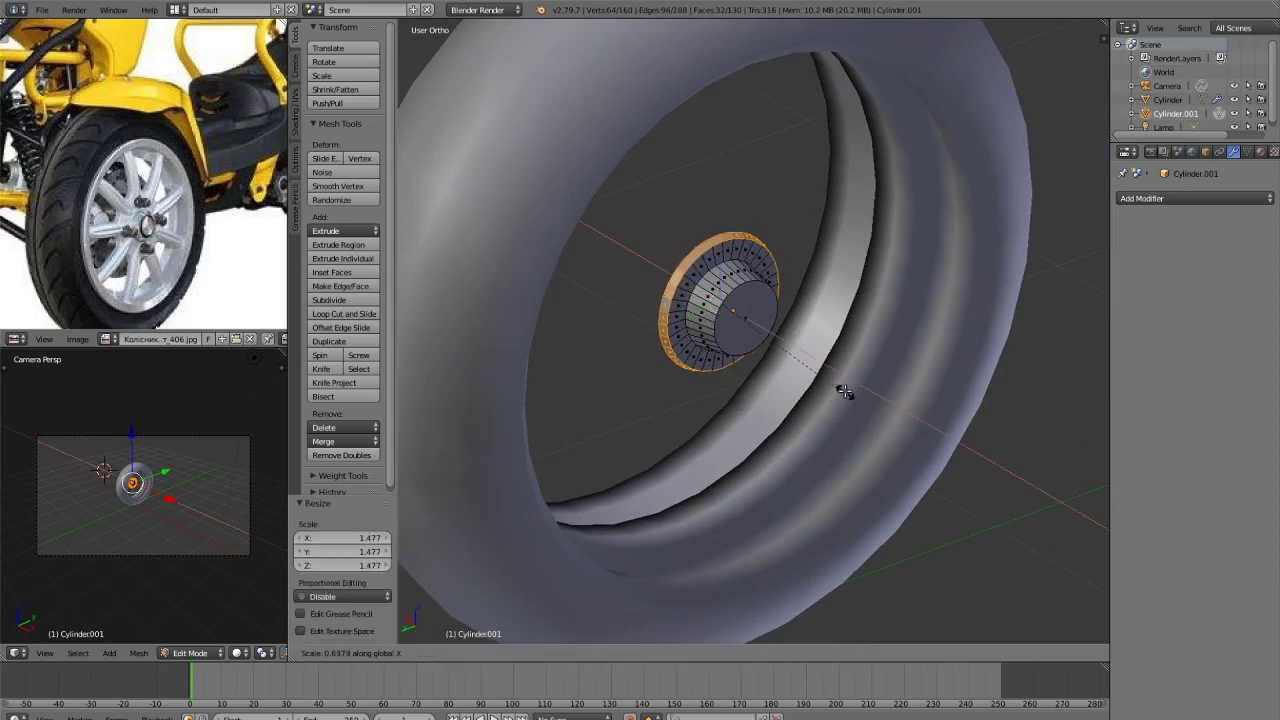
left_click(843, 382)
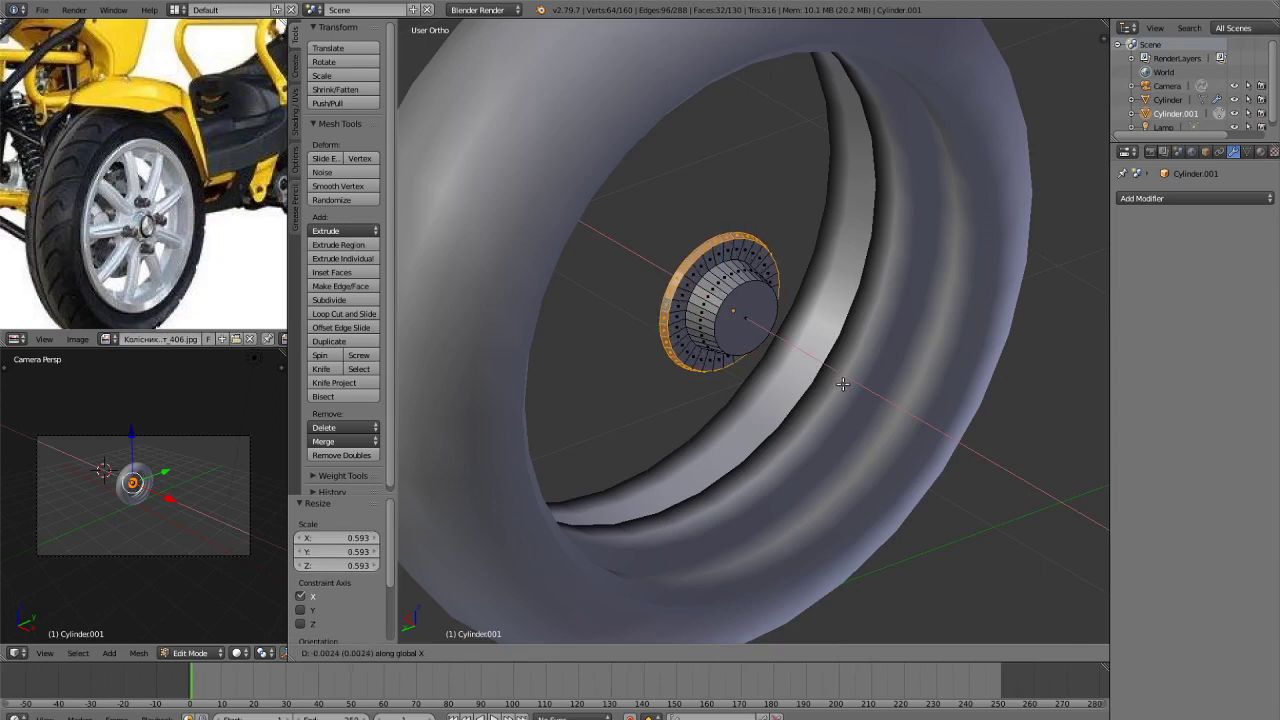
Return to Object Mode, shift the whole hub slightly along the X axis, and deselect everything.
key("Tab")
key("Tab")
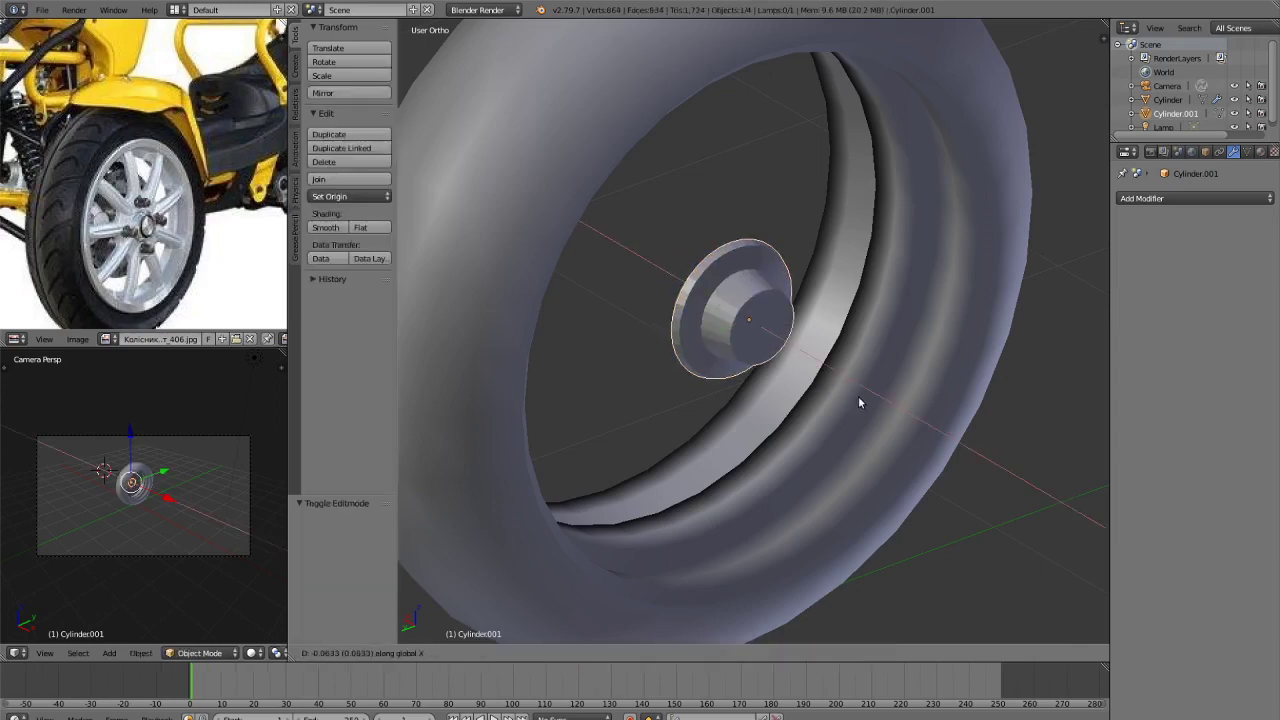
key("Tab")
key("a")
scroll(859, 433, "down", 3)
scroll(859, 433, "up", 2)
middle_click_drag(859, 433, 822, 425)
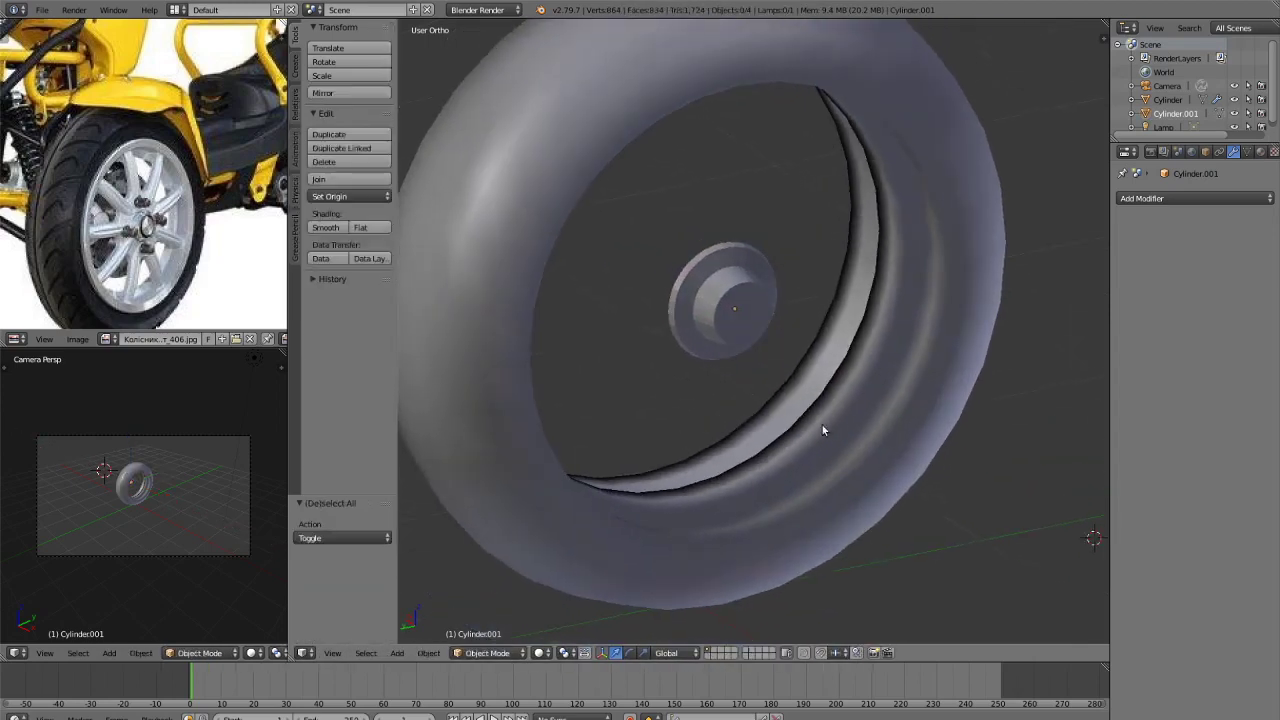
scroll(822, 425, "down", 1)
key("shift+z")
key("z")
key("z")
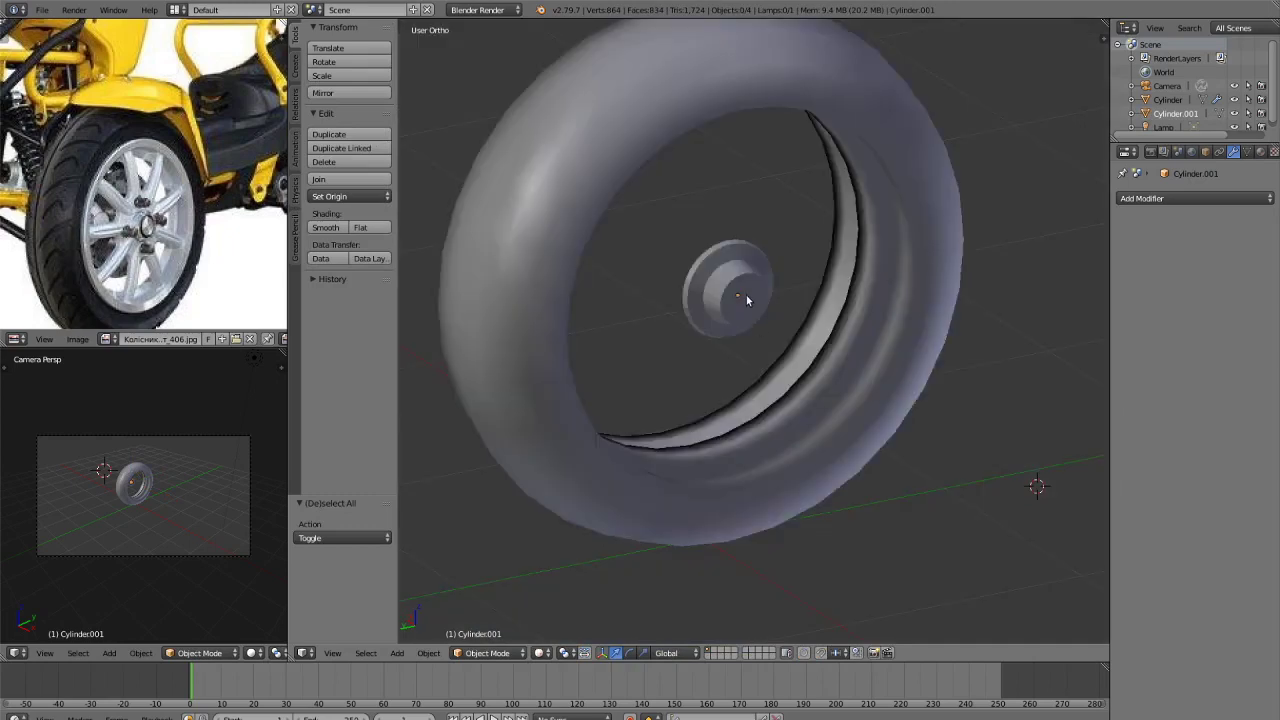
Select the hub's front face in Edit Mode, extrude it in place, and scale it to 0.867.
right_click(745, 298)
key("Tab")
scroll(755, 299, "up", 4)
key("ctrl+Tab")
left_click(749, 302)
right_click(744, 303)
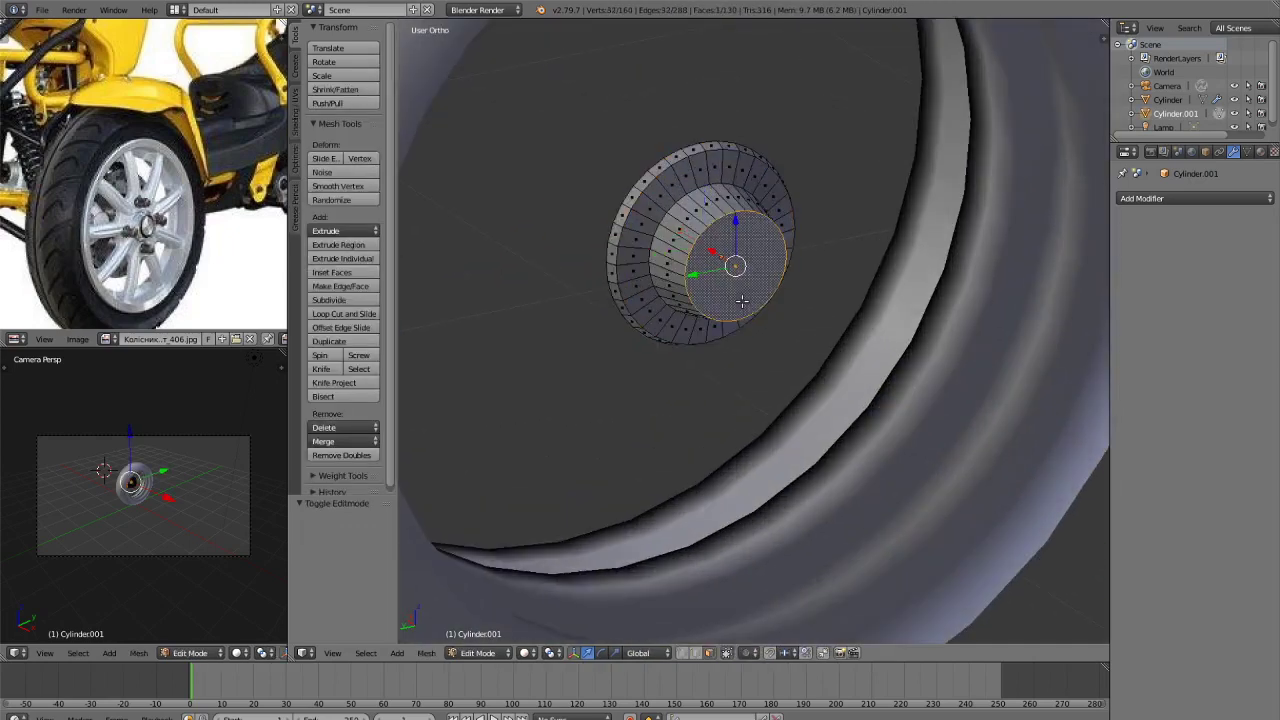
key("e")
right_click(864, 366)
key("s")
left_click(843, 357)
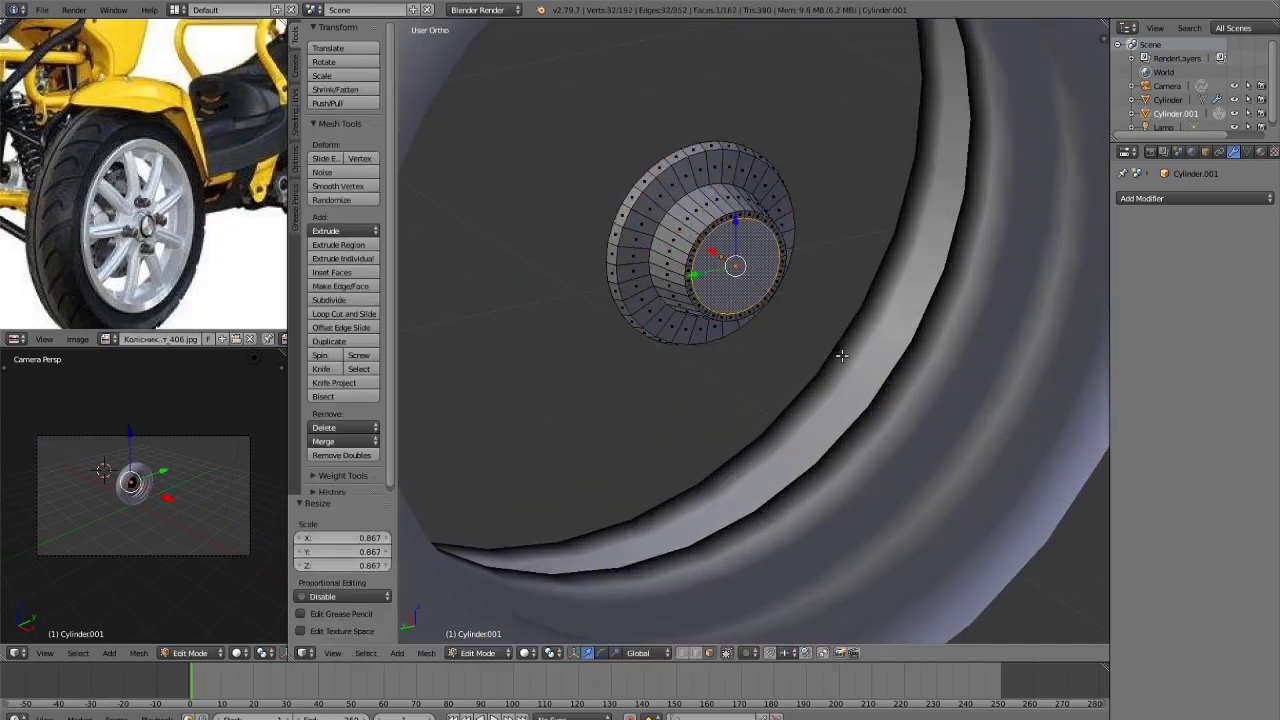
Extrude the hub's front face again, scale it to 0.850, and move it about 0.012 along the X axis.
key("e")
left_click(850, 354)
key("s")
left_click(823, 350)
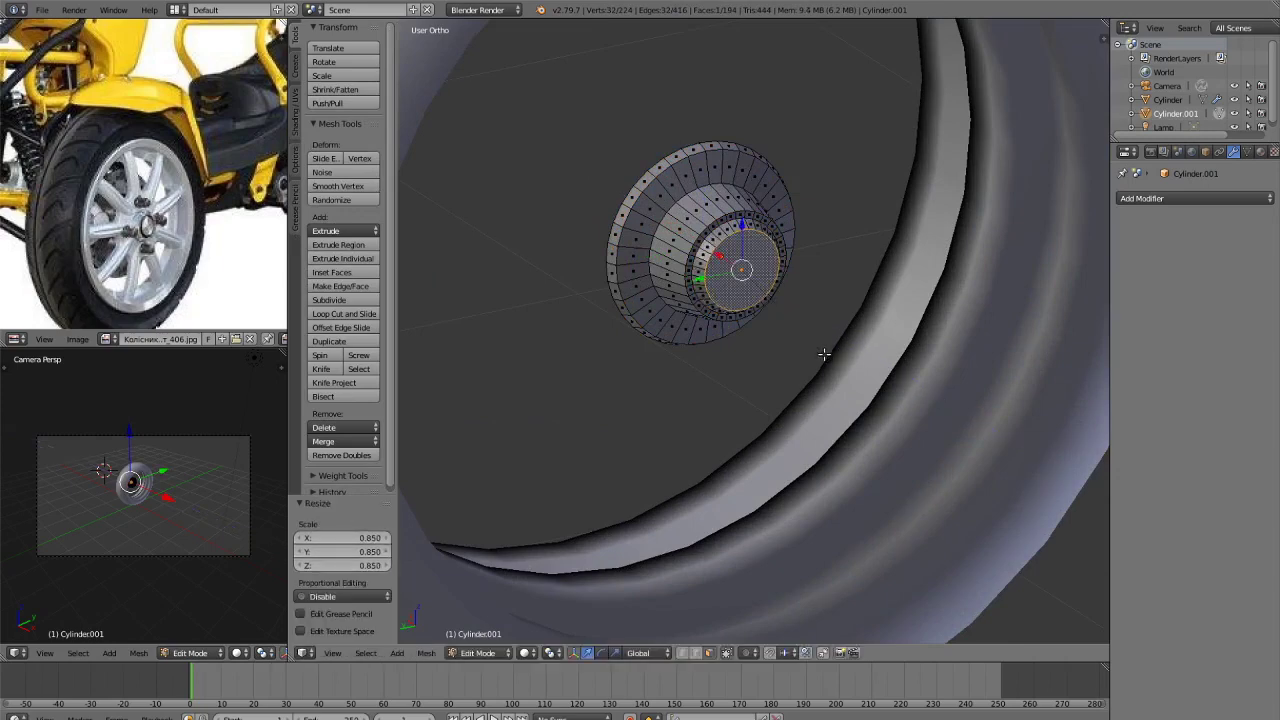
key("g")
key("x")
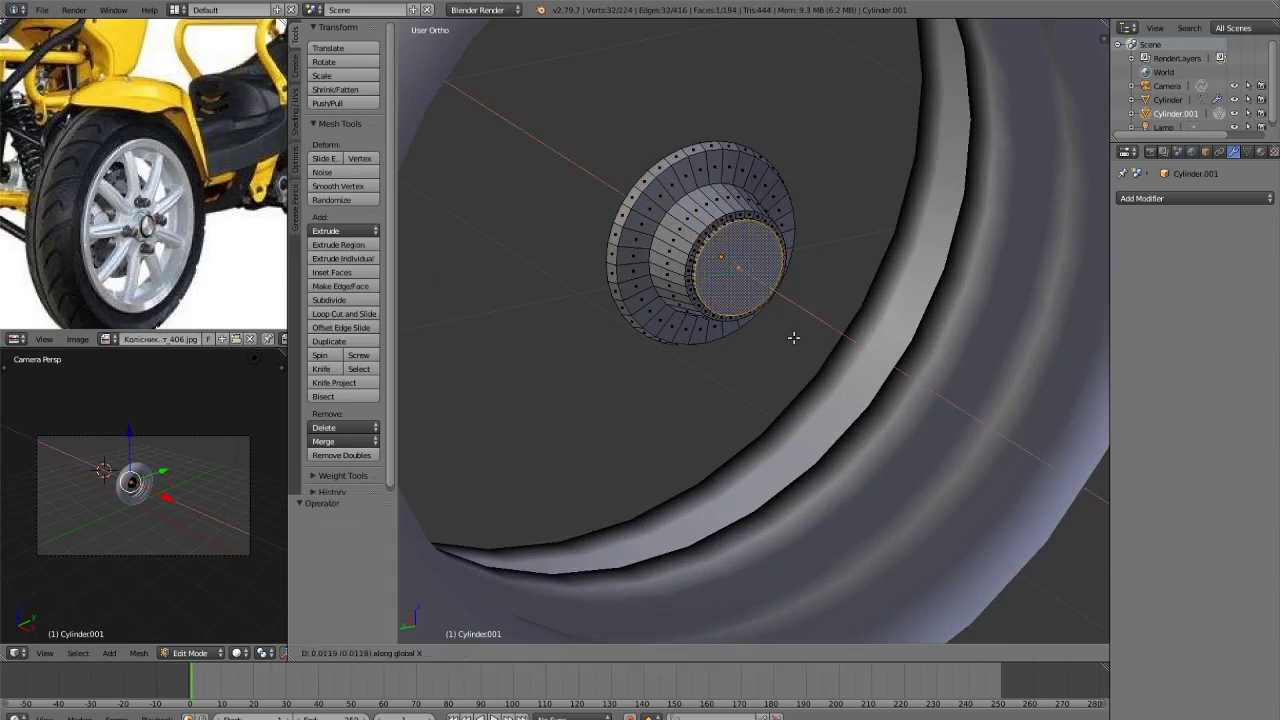
left_click(794, 336)
Shrink the hub's front face, extrude it in place, scale it to 0.881, and move it -0.010 along the X axis.
key("s")
left_click(788, 334)
key("e")
left_click(788, 334)
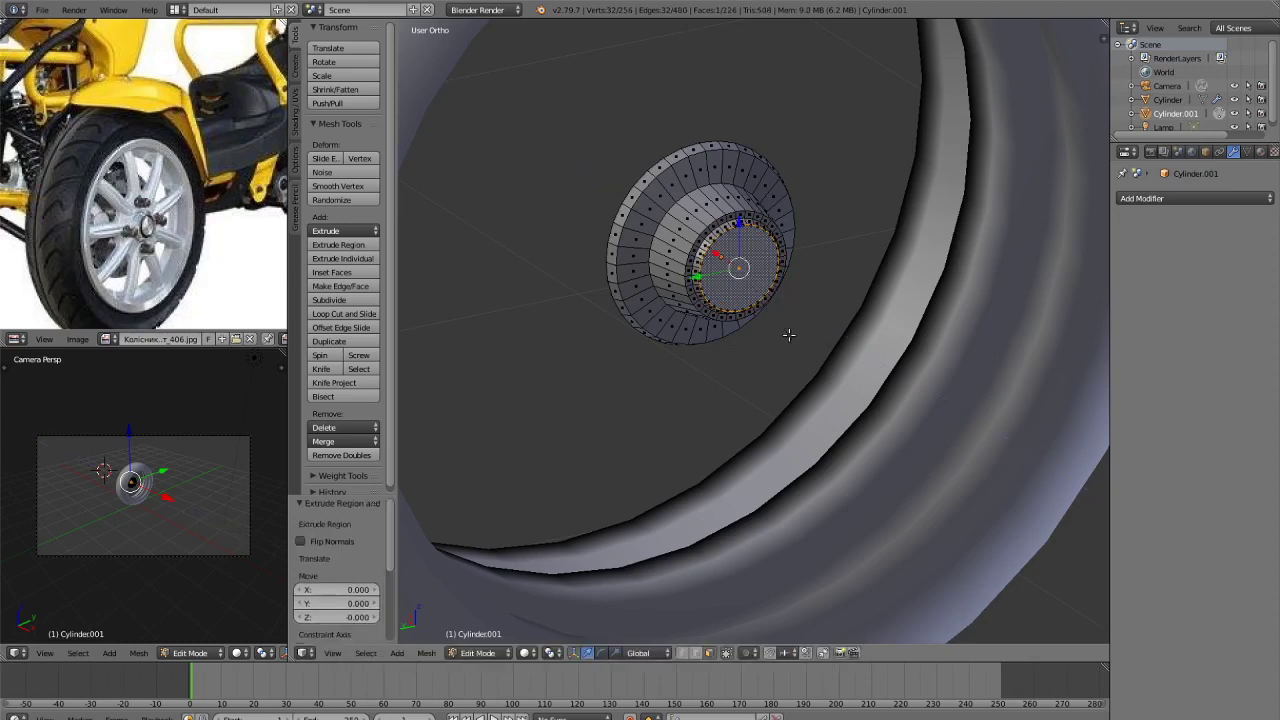
key("s")
left_click(781, 328)
key("g")
key("x")
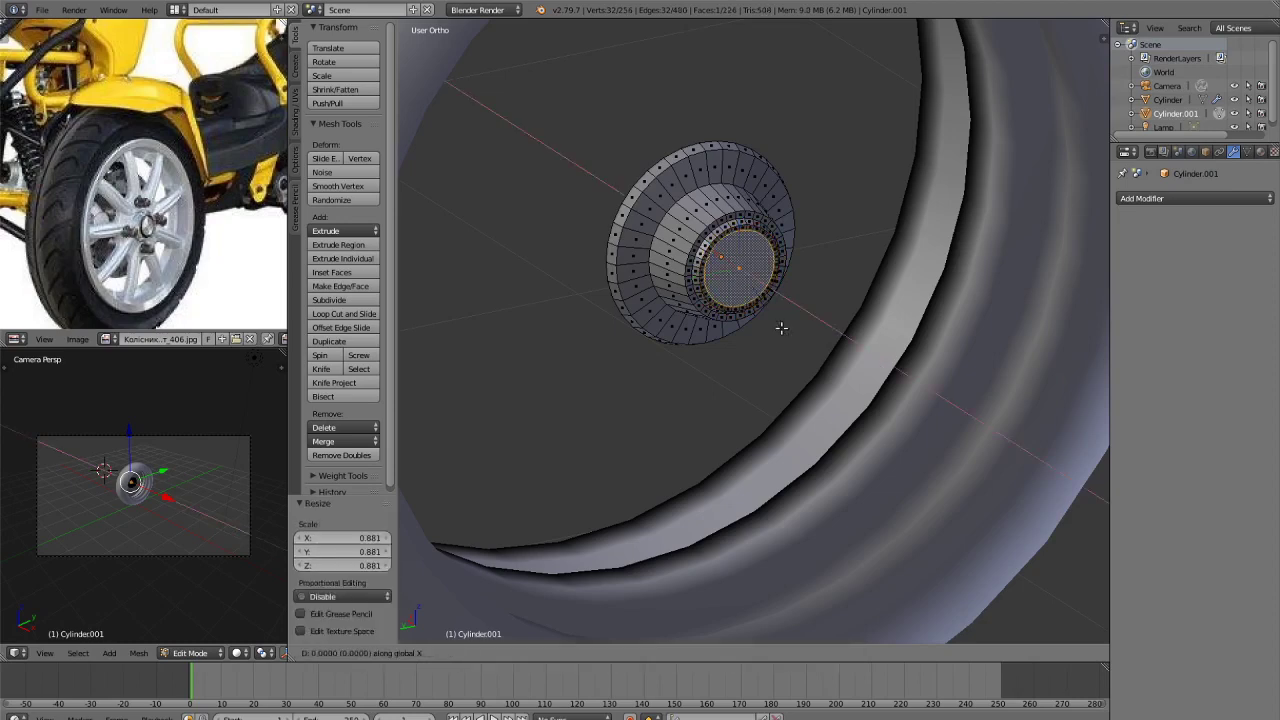
left_click(806, 351)
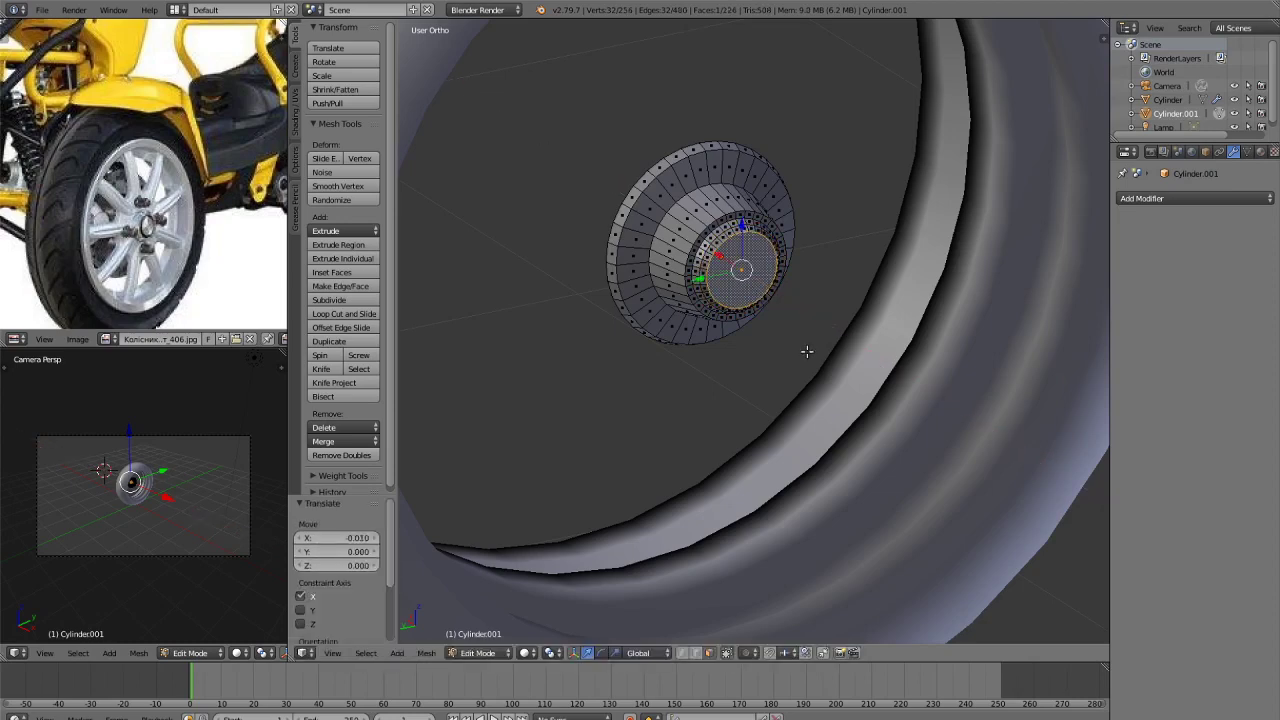
Extrude the hub's front face 0.019 outward, scale it to about 0.85, and move it 0.005 along the X axis.
key("e")
left_click(813, 354)
key("s")
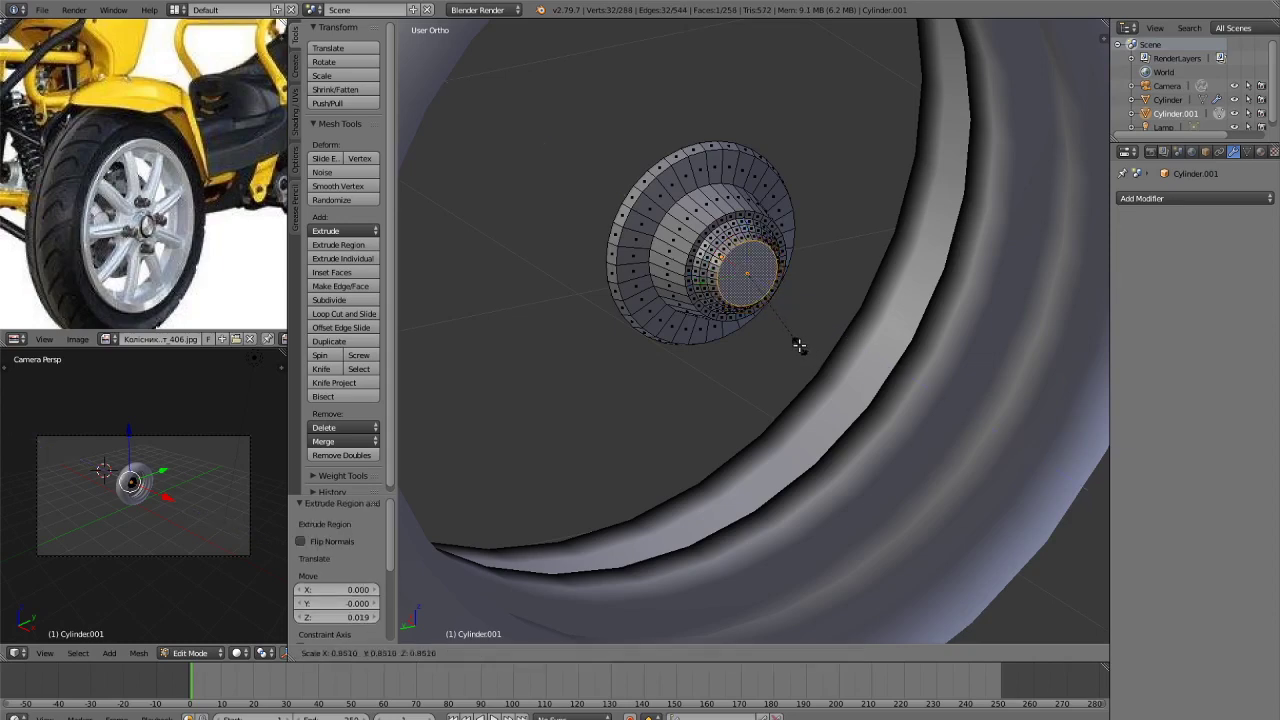
left_click(799, 345)
key("g")
key("x")
left_click(792, 334)
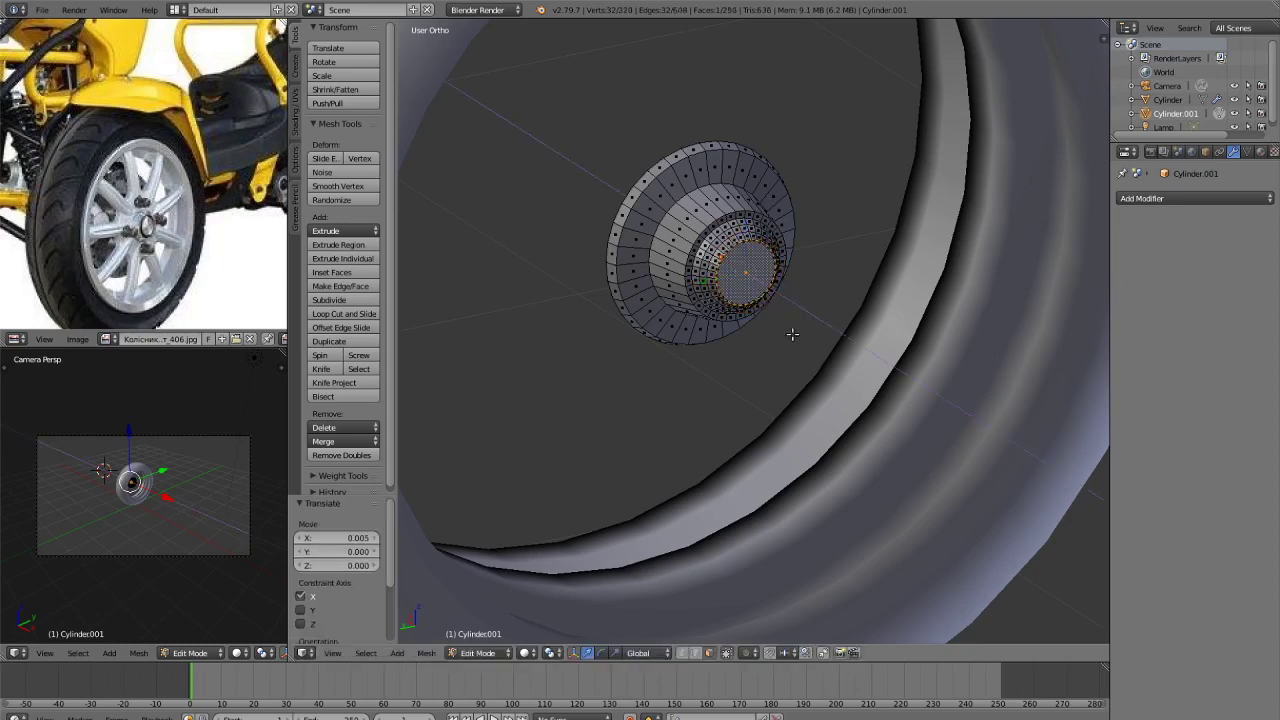
Extrude the hub's front face 0.023 outward, scale it to about 0.89, move it 0.006 along X, and shrink it to about 0.85.
key("e")
left_click(788, 333)
key("s")
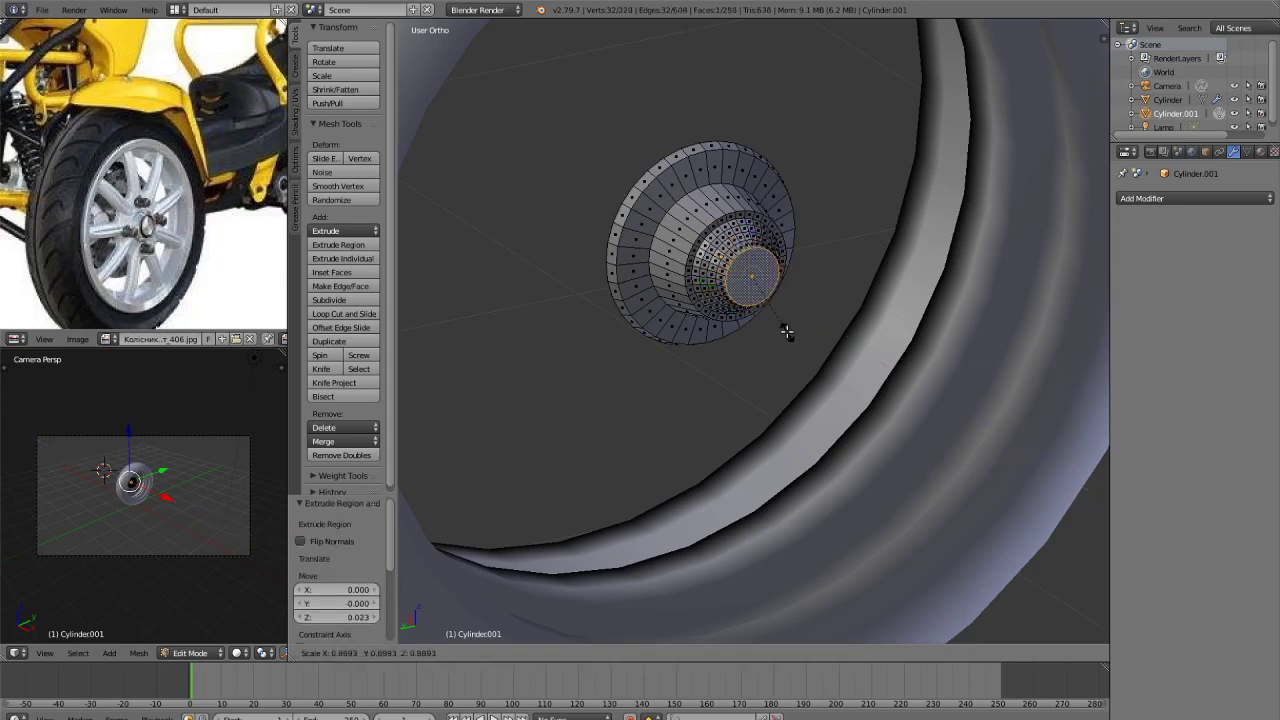
left_click(787, 333)
key("g")
key("x")
left_click(766, 320)
key("s")
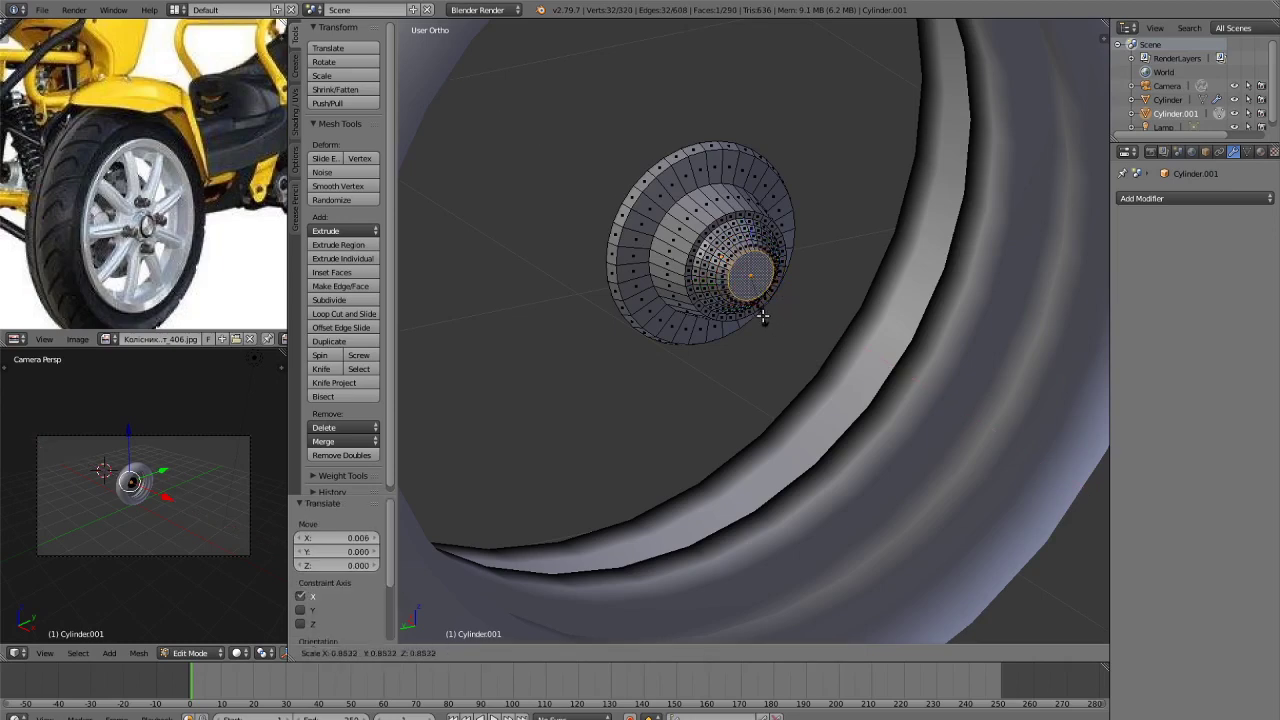
left_click(762, 316)
Return to Object Mode, deselect everything, and preview the wheel in rendered shading before going back to solid shading.
key("Tab")
scroll(794, 372, "down", 6)
key("a")
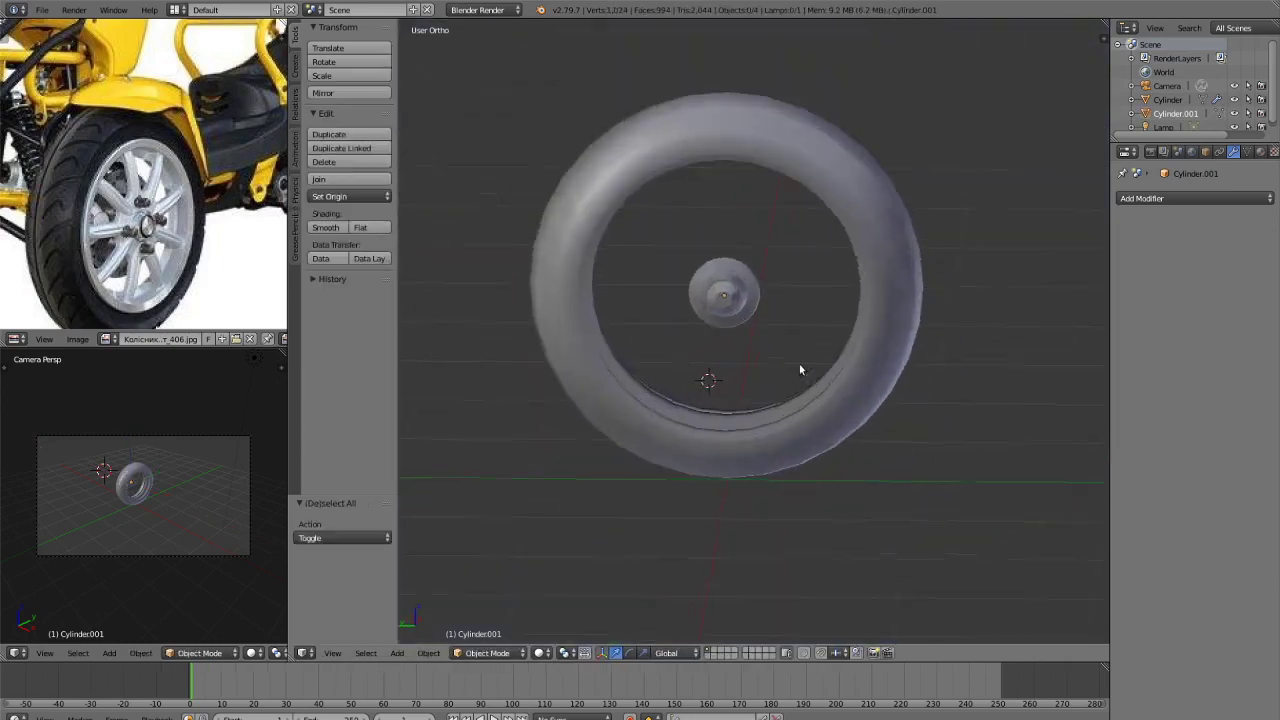
middle_click_drag(799, 370, 903, 244)
left_click(968, 192)
key("shift+z")
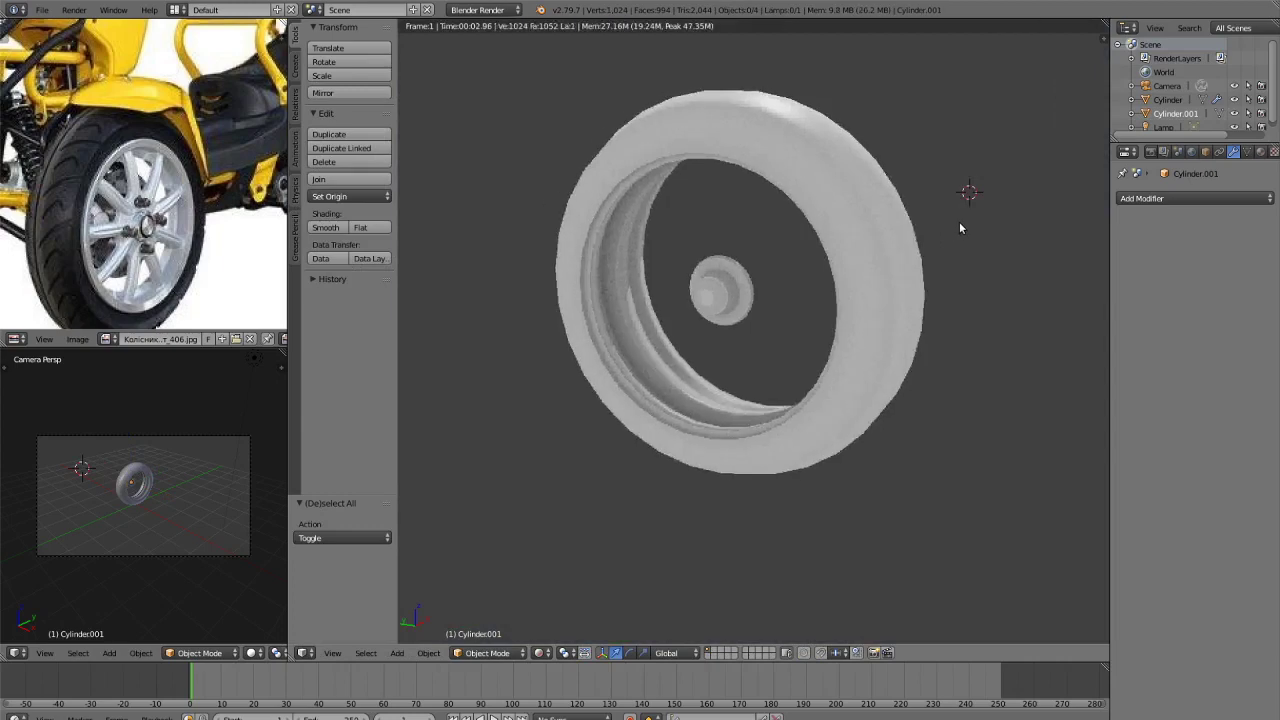
key("z")
key("z")
scroll(767, 271, "up", 4)
scroll(767, 265, "down", 4)
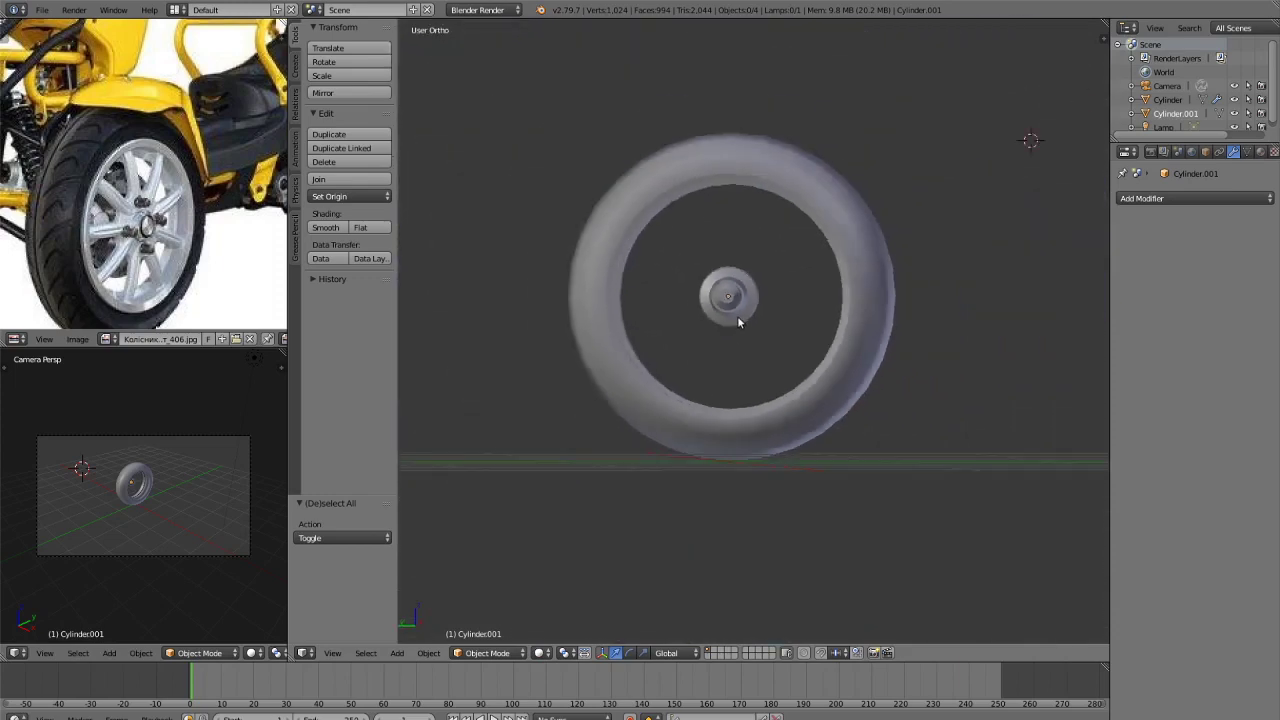
Examine the rim spokes in the reference photo and compare the modelled hub with them.
scroll(137, 175, "up", 2)
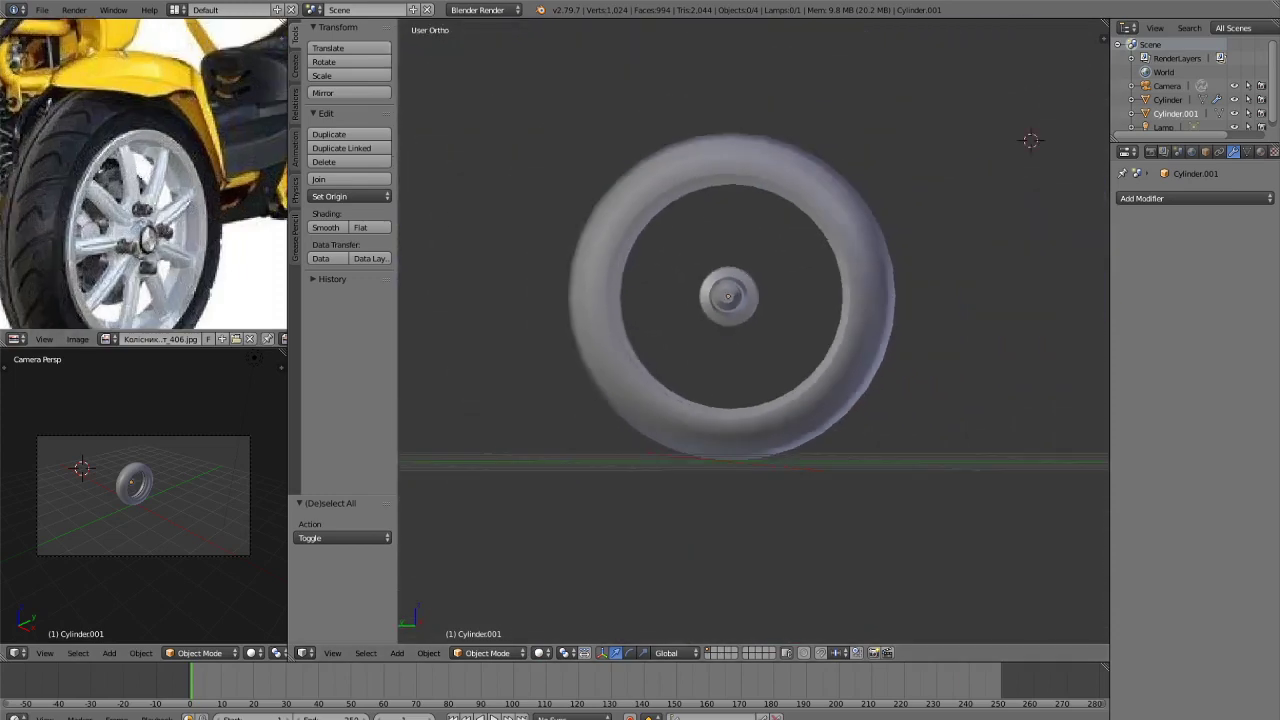
scroll(126, 170, "up", 1)
middle_click_drag(178, 162, 148, 143)
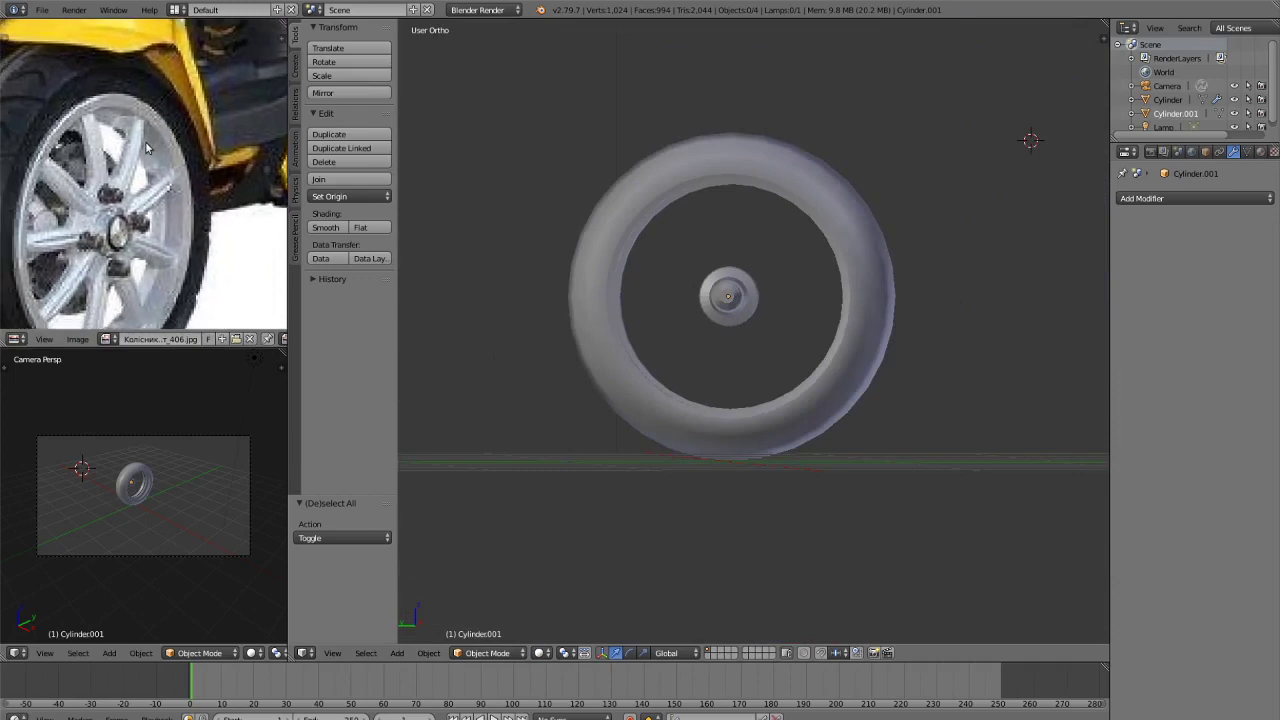
scroll(145, 141, "down", 3)
middle_click_drag(699, 325, 726, 333)
scroll(778, 278, "up", 4)
scroll(726, 333, "down", 3)
scroll(719, 300, "up", 7)
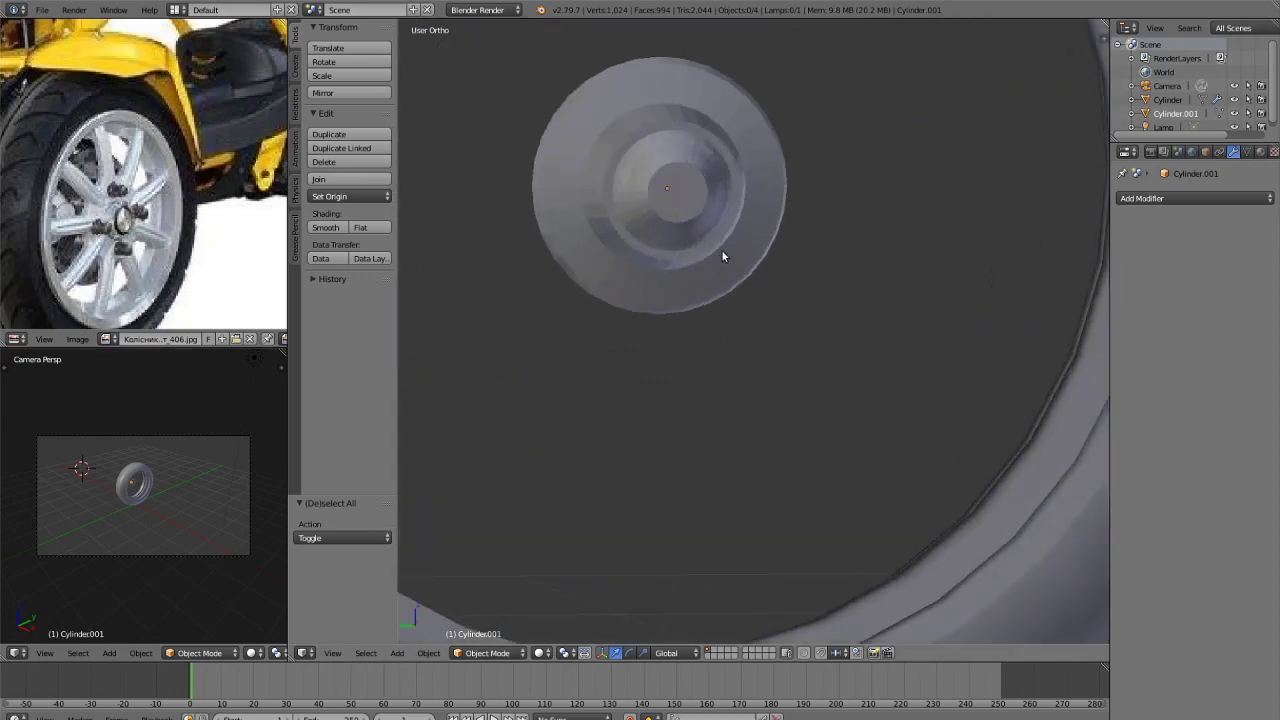
scroll(715, 261, "down", 4)
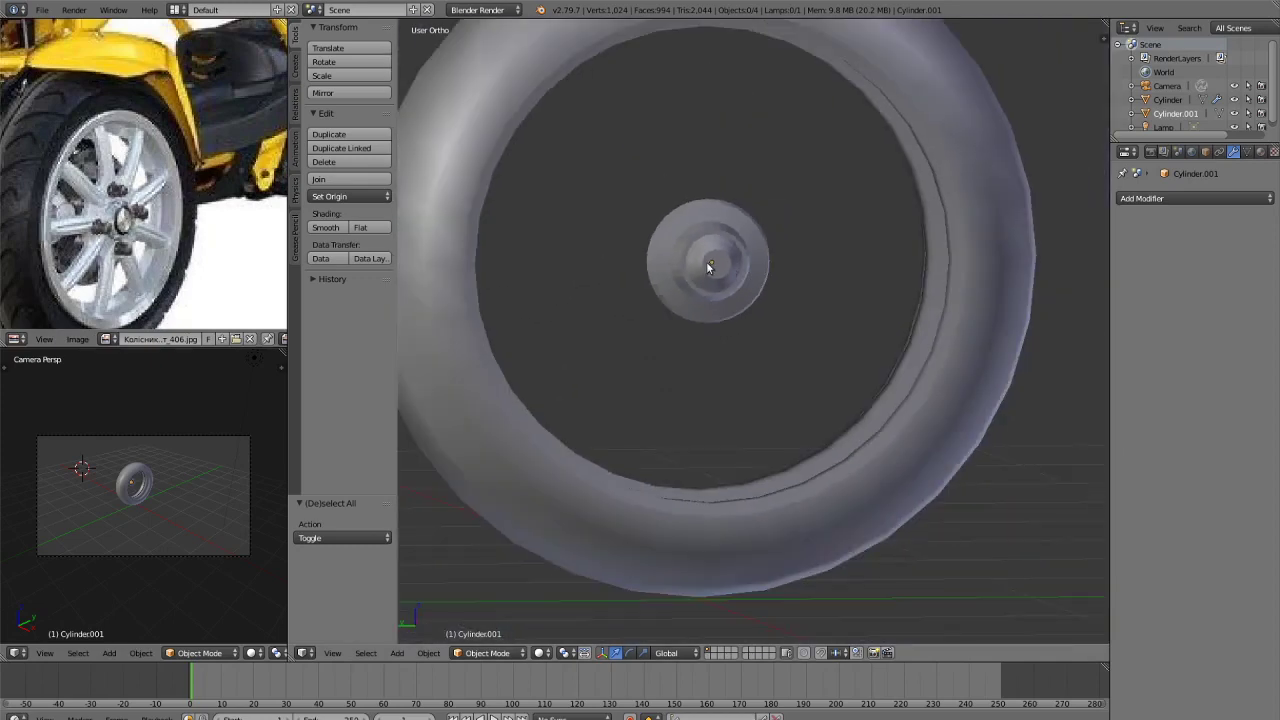
scroll(700, 250, "up", 2)
middle_click_drag(686, 289, 651, 289)
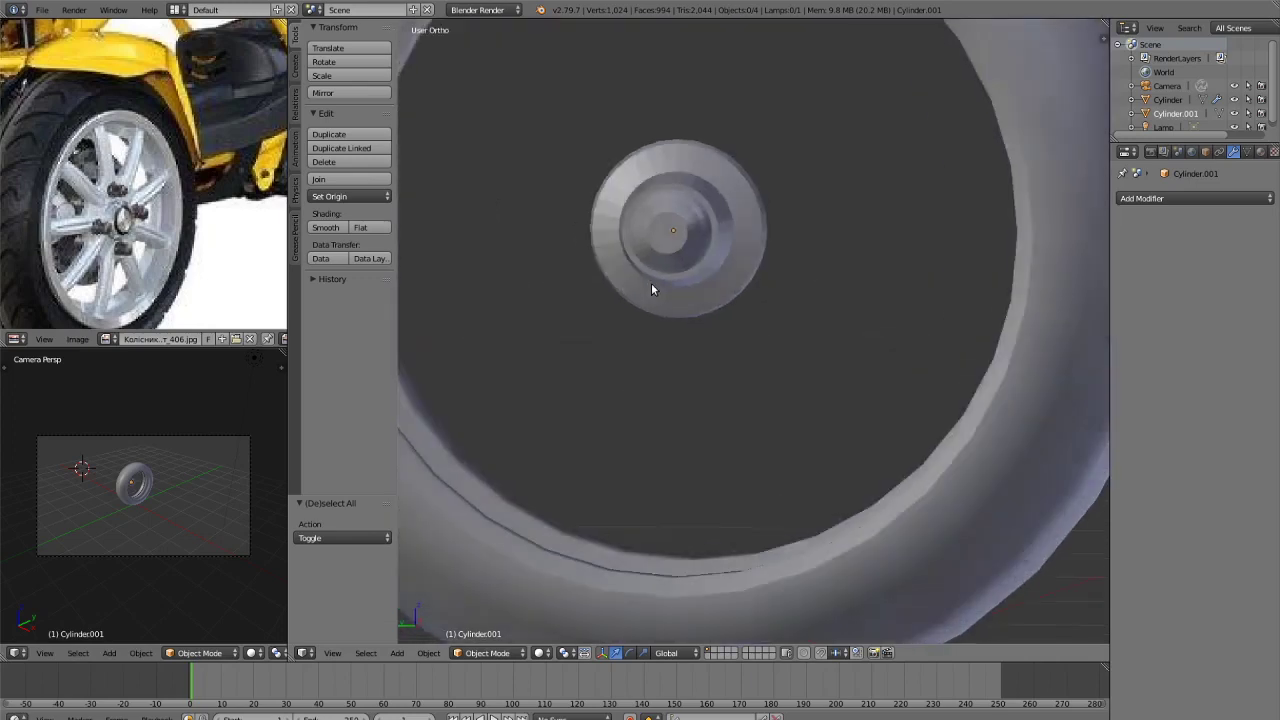
scroll(669, 293, "down", 5)
Place the 3D cursor at the hub's upper edge in the left orthographic view and add a Bezier curve there.
key("KP_3")
key("KP_1")
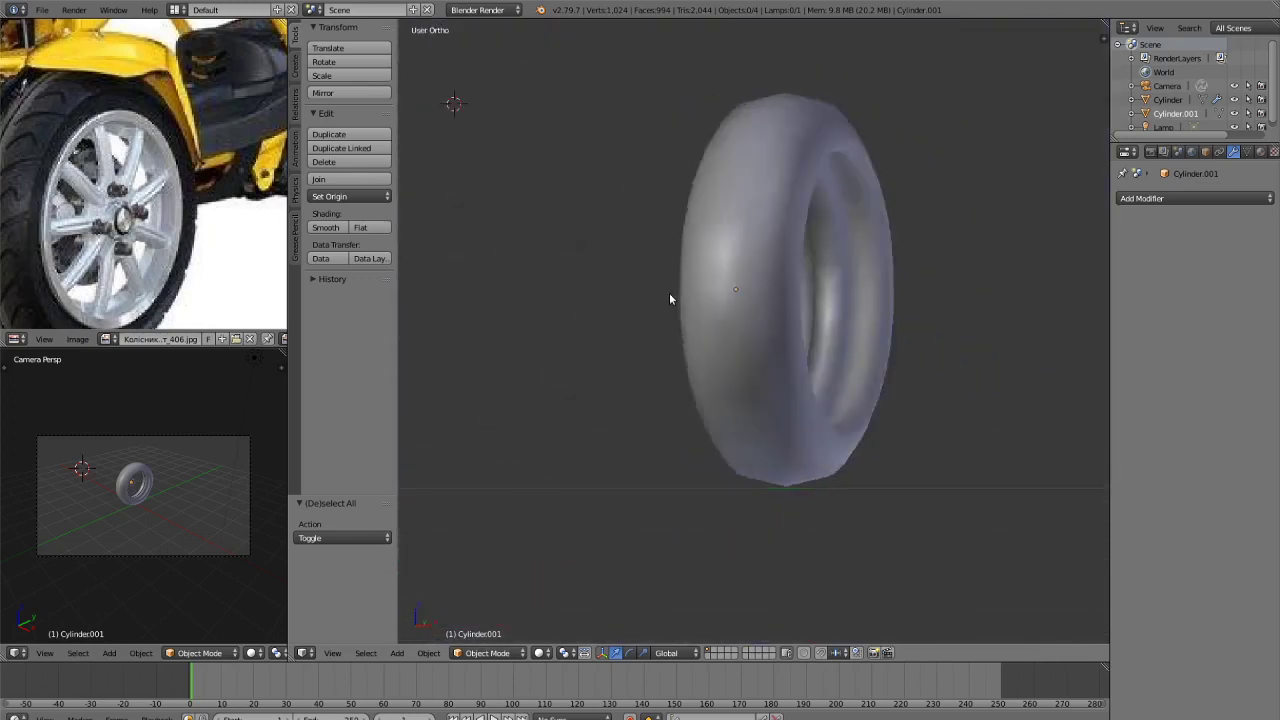
key("KP_6")
key("KP_6")
key("ctrl+KP_1")
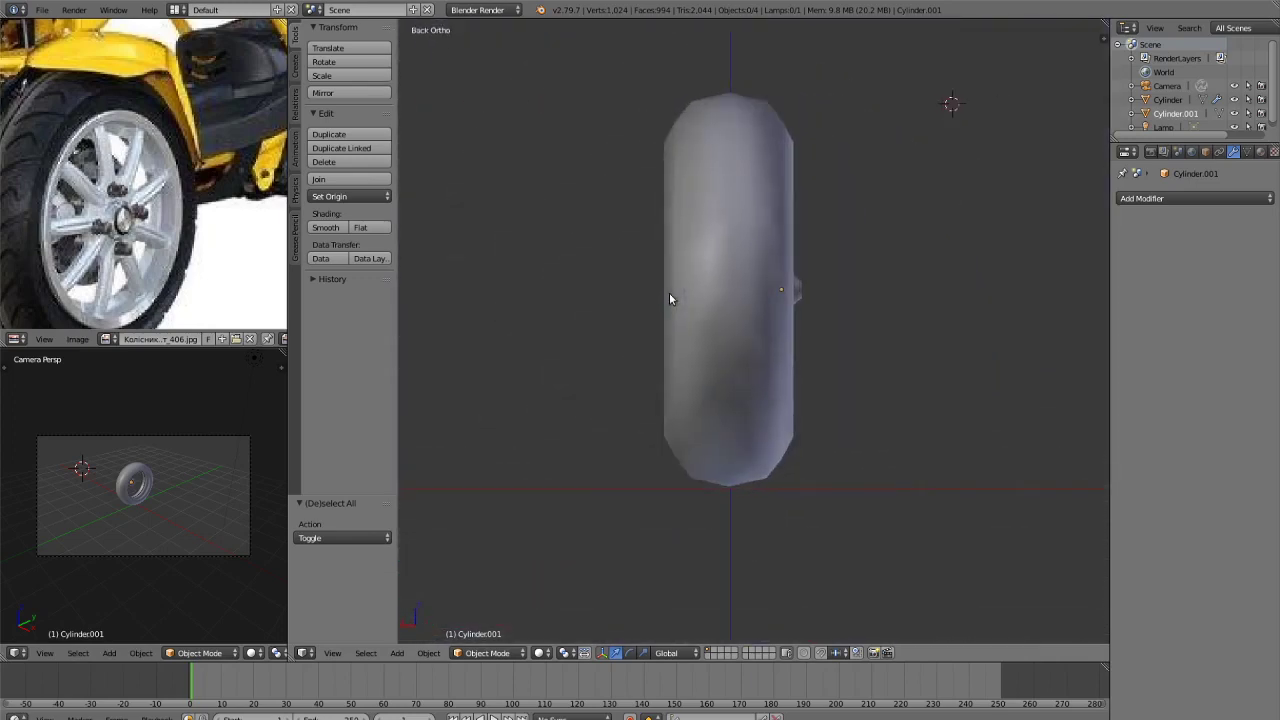
key("ctrl+KP_3")
scroll(692, 301, "up", 4)
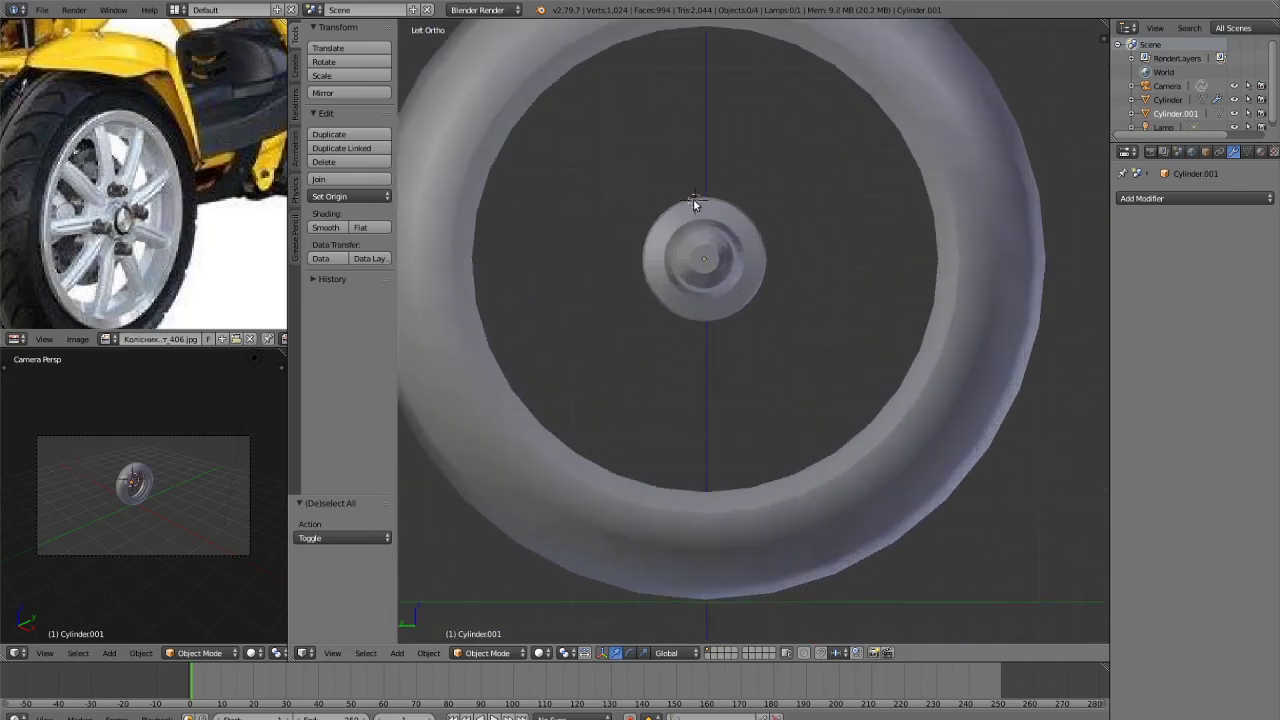
key("shift+a")
mouse_move(690, 220)
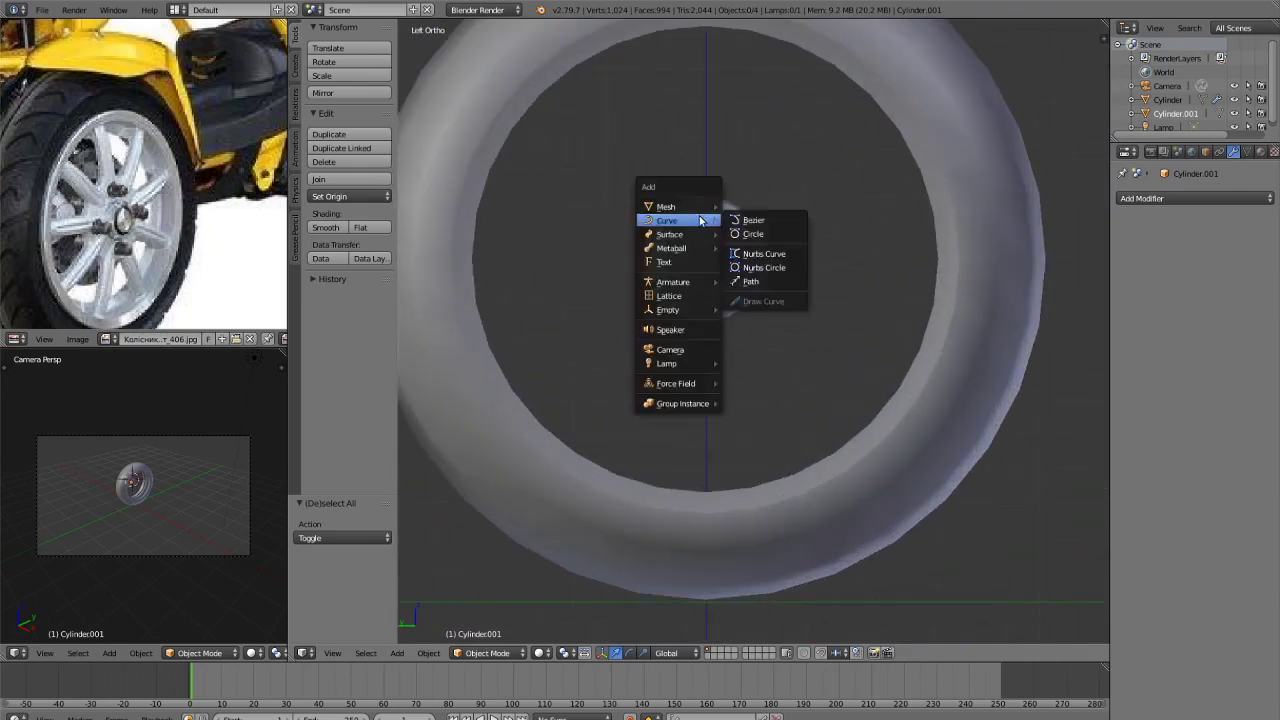
left_click(741, 224)
scroll(756, 301, "down", 3)
scroll(756, 301, "up", 3)
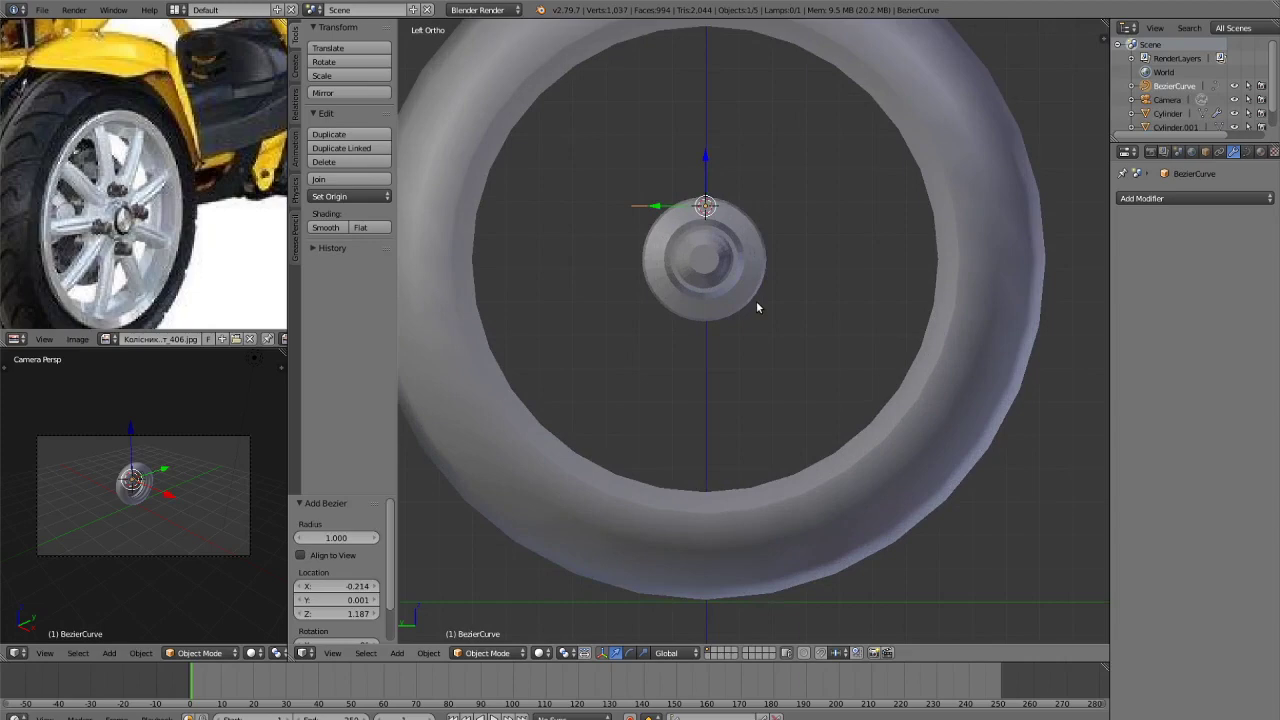
Rotate the Bezier curve 90° about the X axis and 90° about the Y axis.
type("rx90")
key("Return")
middle_click_drag(755, 299, 789, 307)
type("ry")
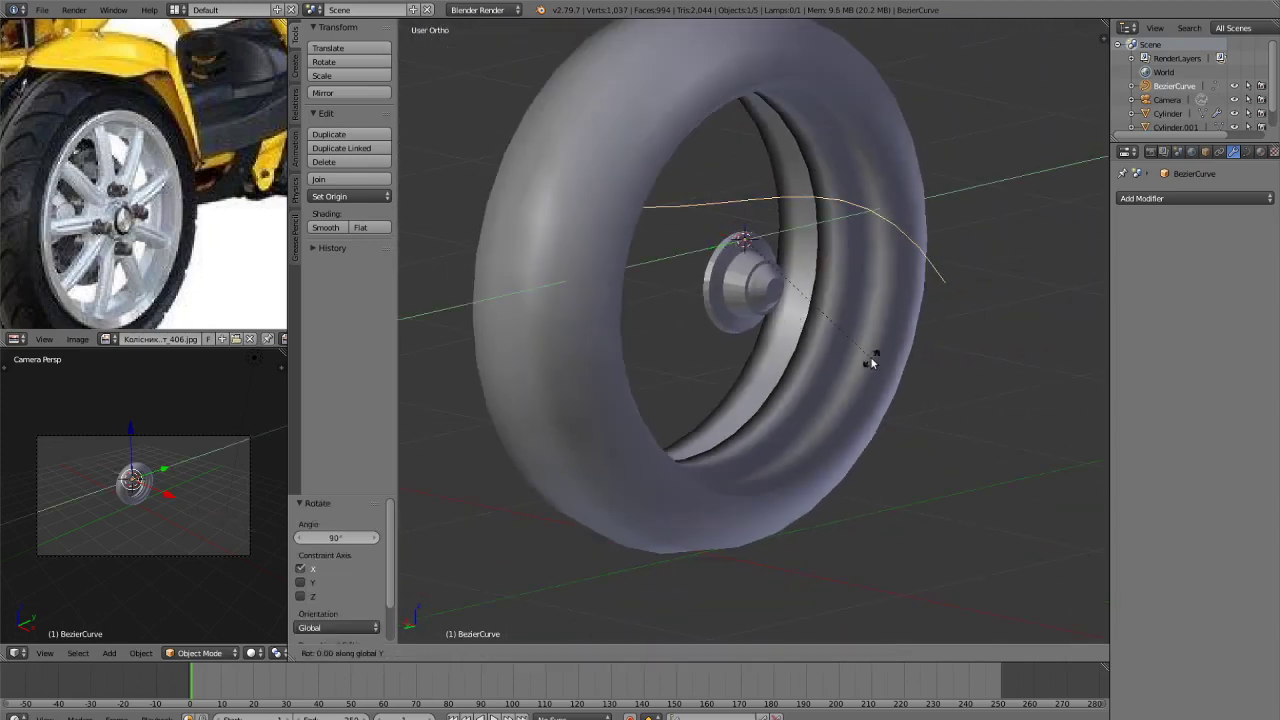
type("90")
key("Return")
Scale the Bezier curve to 0.378 and rotate it about the Z axis by 90° and by 180°.
key("s")
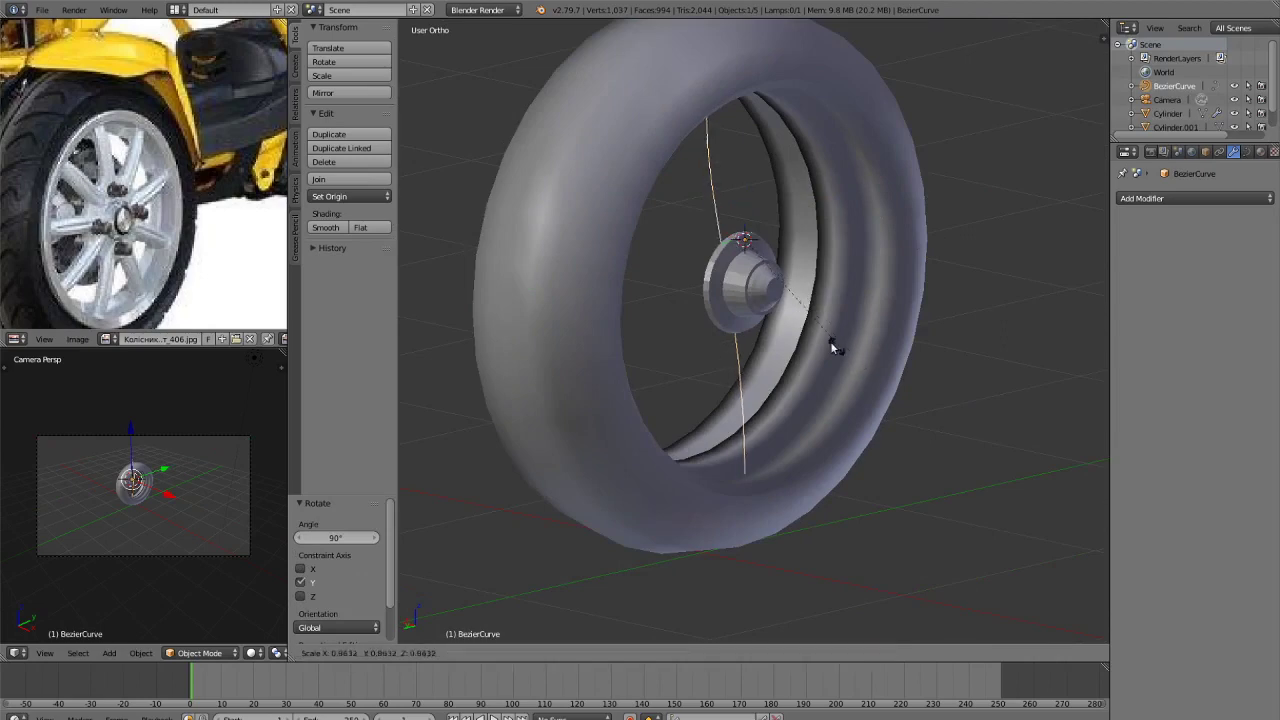
left_click(773, 294)
type("sz90")
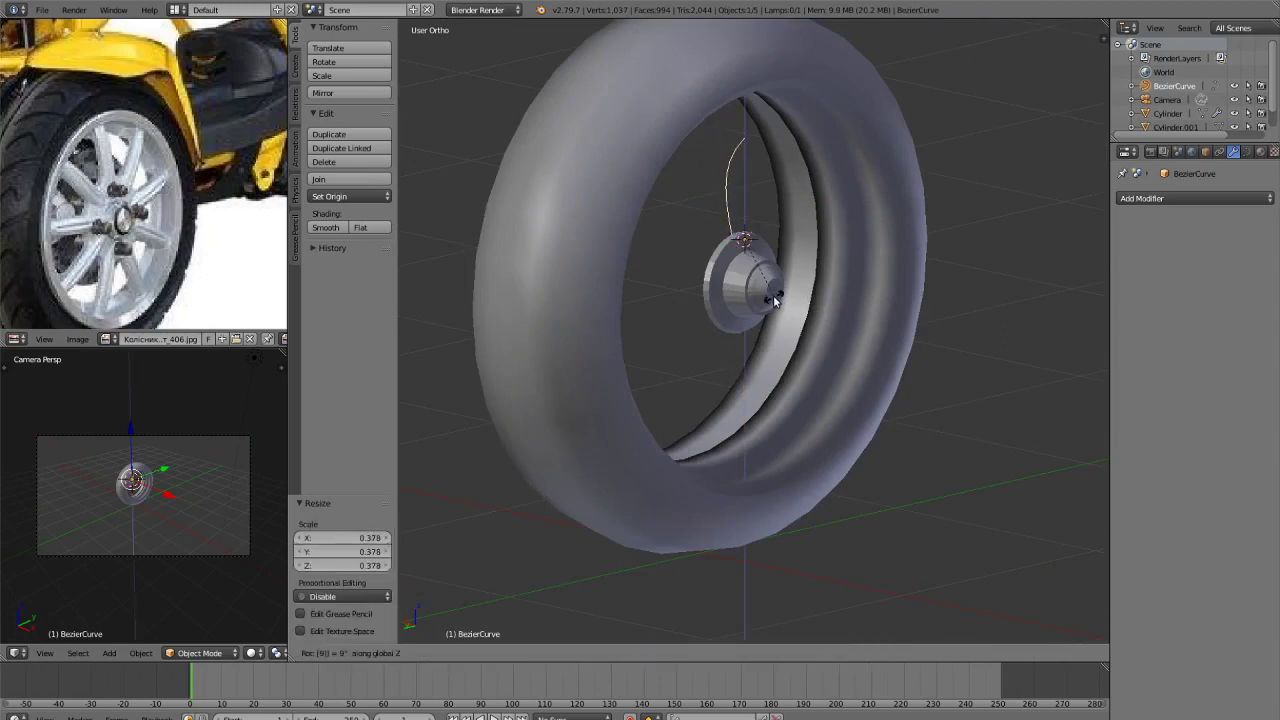
key("Return")
middle_click_drag(811, 338, 772, 380)
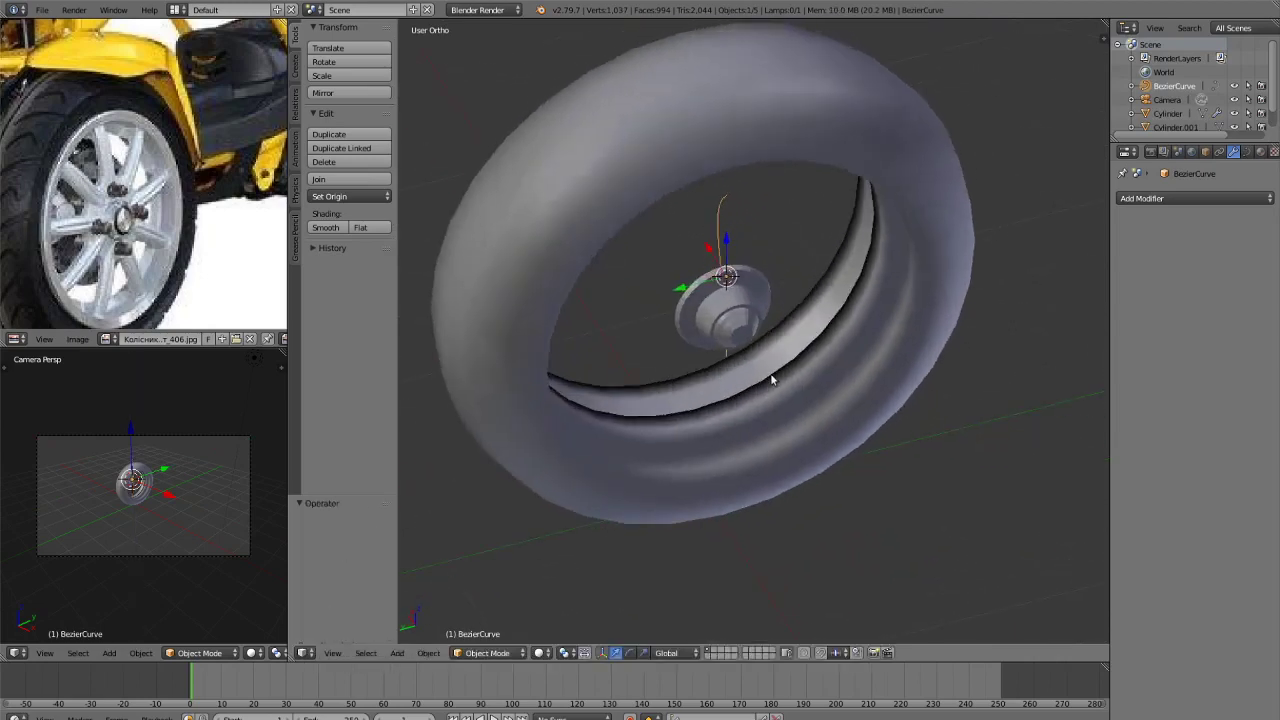
key("r")
key("z")
key("1")
key("8")
key("0")
key("Return")
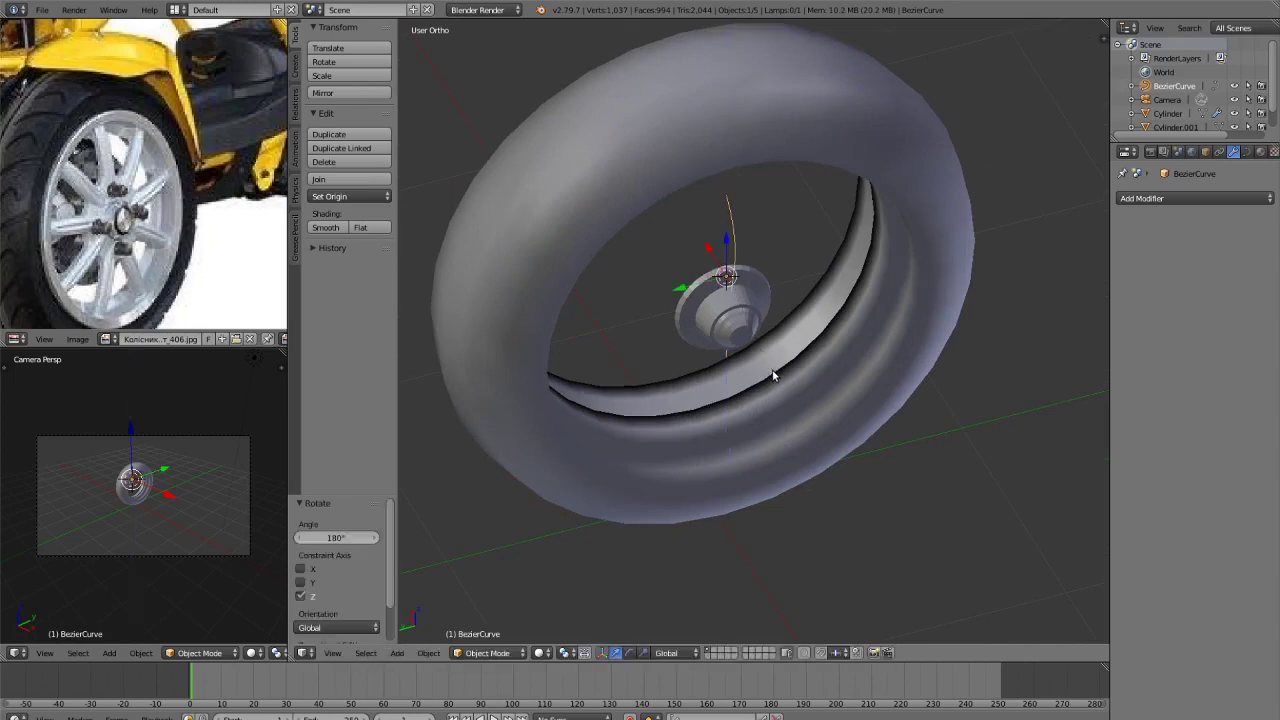
Move the Bezier curve 0.355 up along the Z axis and check it in the left orthographic view.
key("g")
key("z")
left_click(774, 271)
middle_click_drag(774, 271, 743, 253)
key("KP_1")
key("ctrl+KP_3")
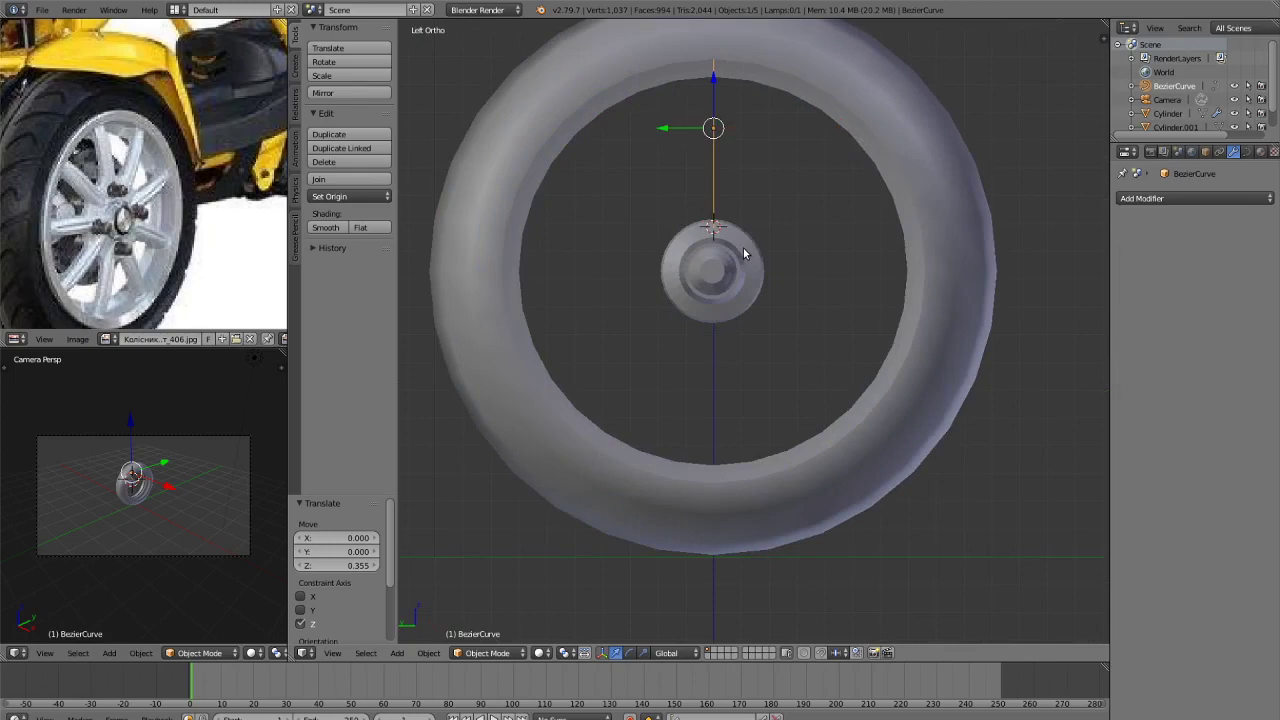
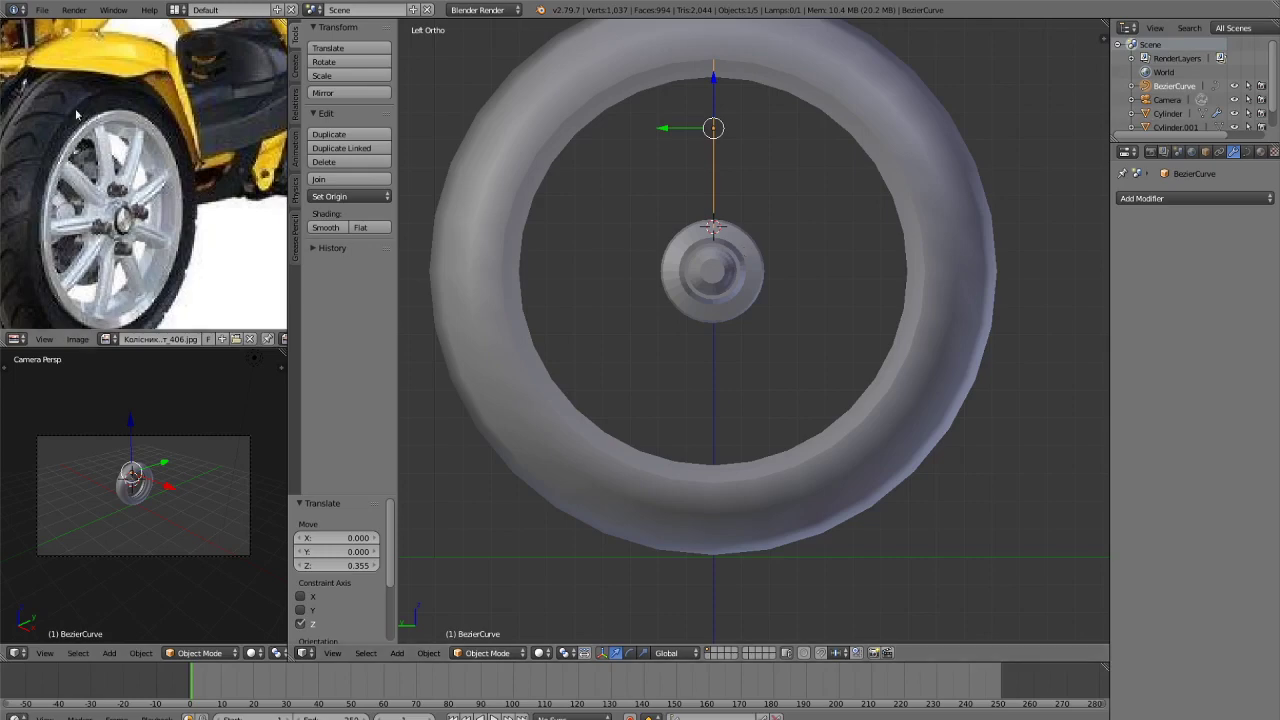
Shift the Bezier curve 0.003 along the X axis and -0.087 along the Z axis to meet the hub.
scroll(713, 300, "down", 4)
scroll(713, 300, "up", 5)
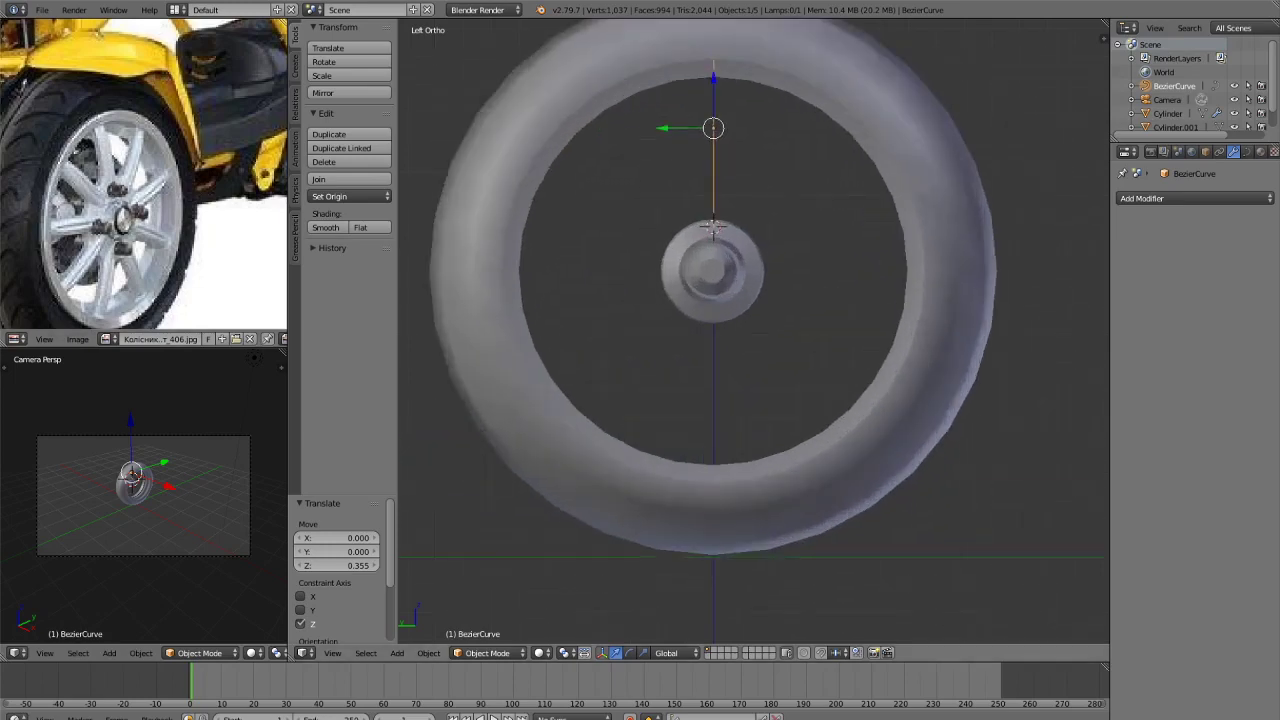
middle_click_drag(713, 300, 840, 350)
scroll(753, 331, "down", 3)
scroll(753, 331, "up", 2)
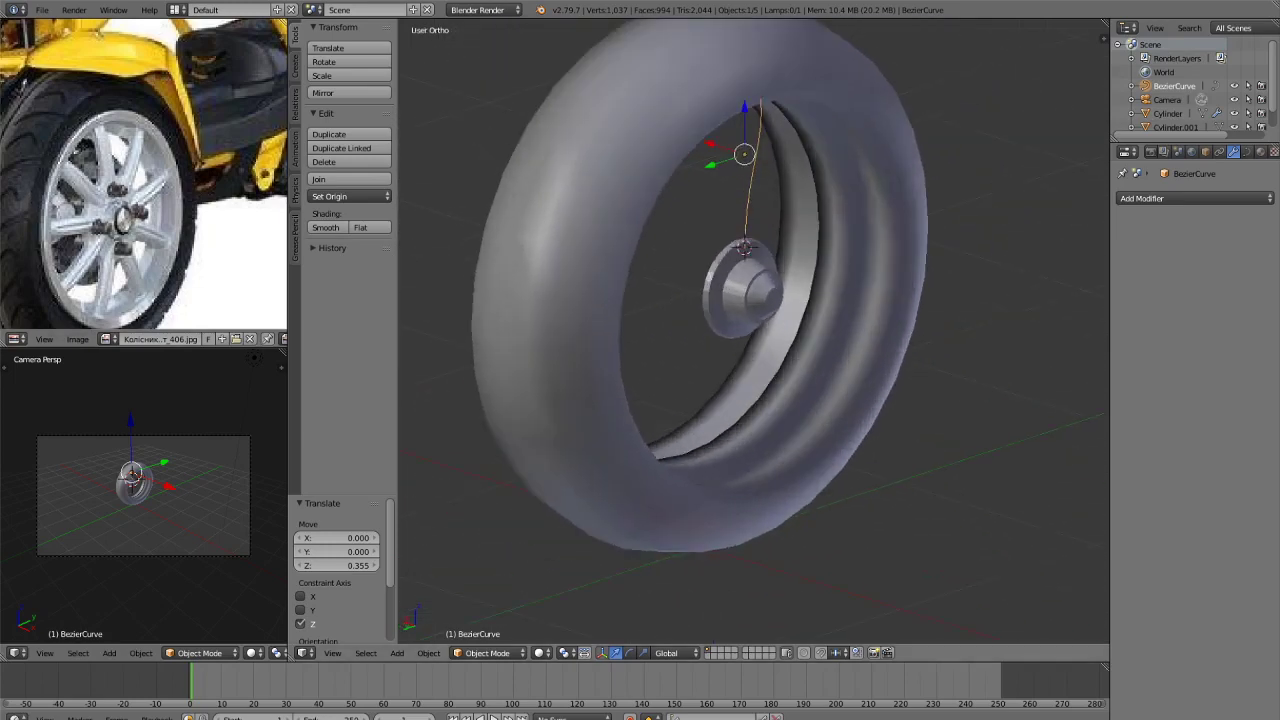
key("g")
key("x")
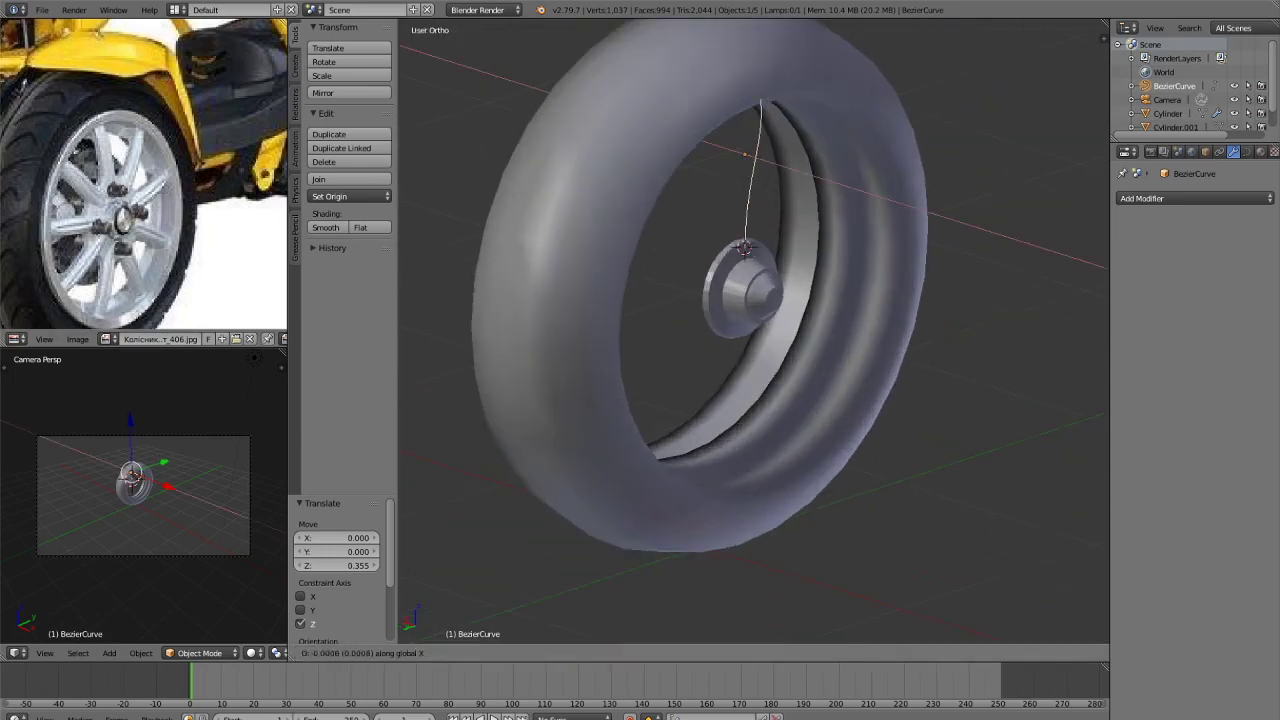
key("Return")
key("g")
key("z")
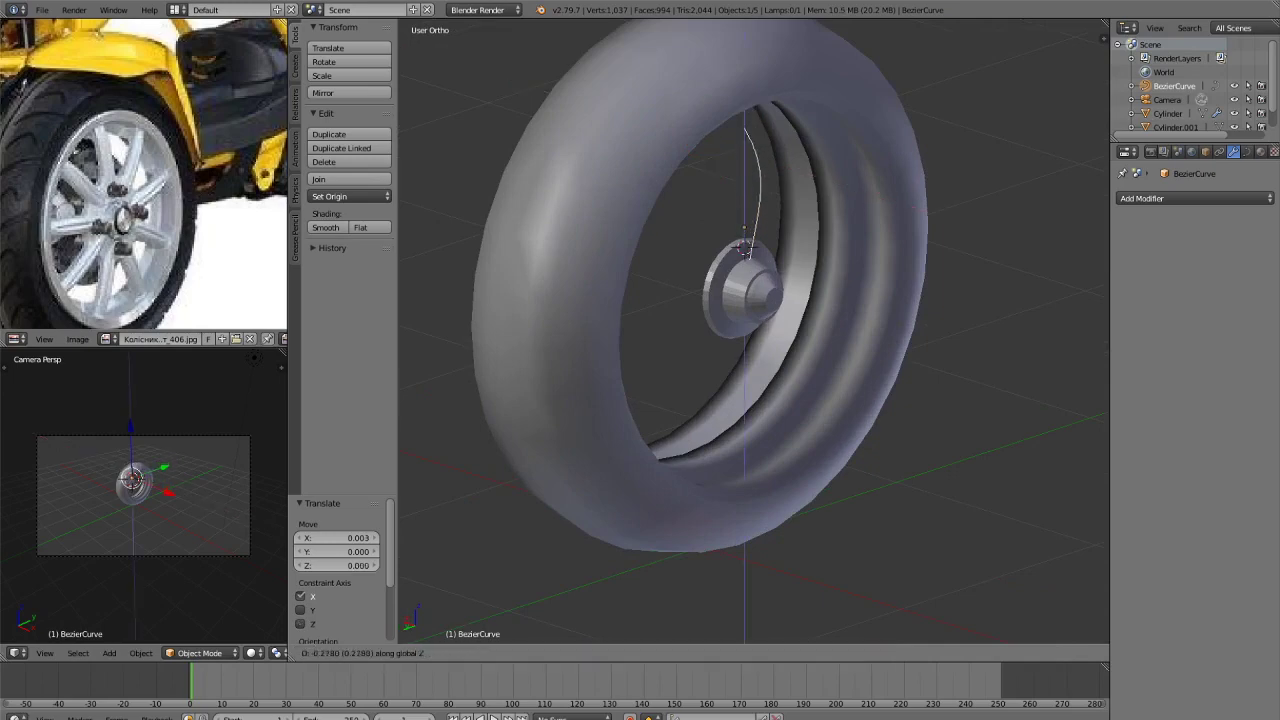
key("Return")
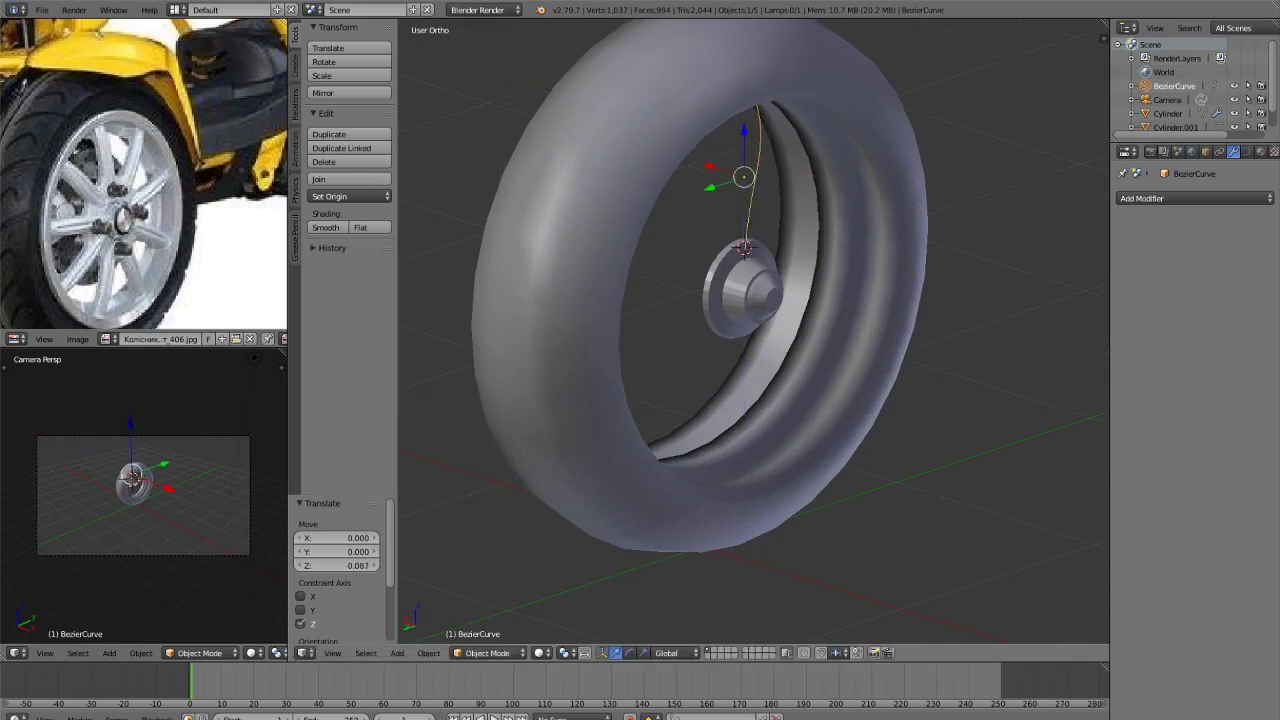
In Edit Mode, move the Bezier curve's upper handle 0.164 along the X axis to straighten the spoke, then return to Object Mode.
scroll(828, 279, "up", 2)
key("Tab")
scroll(828, 279, "down", 3)
right_click(767, 153)
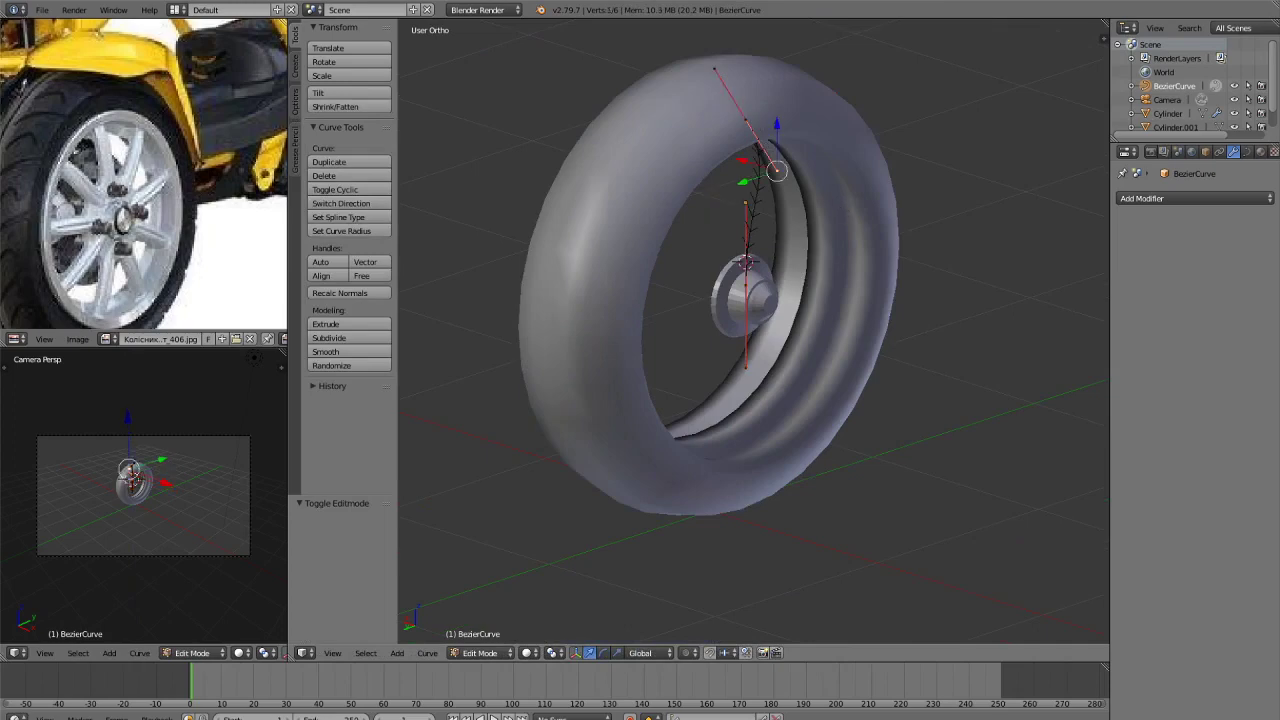
scroll(776, 170, "up", 5)
key("g")
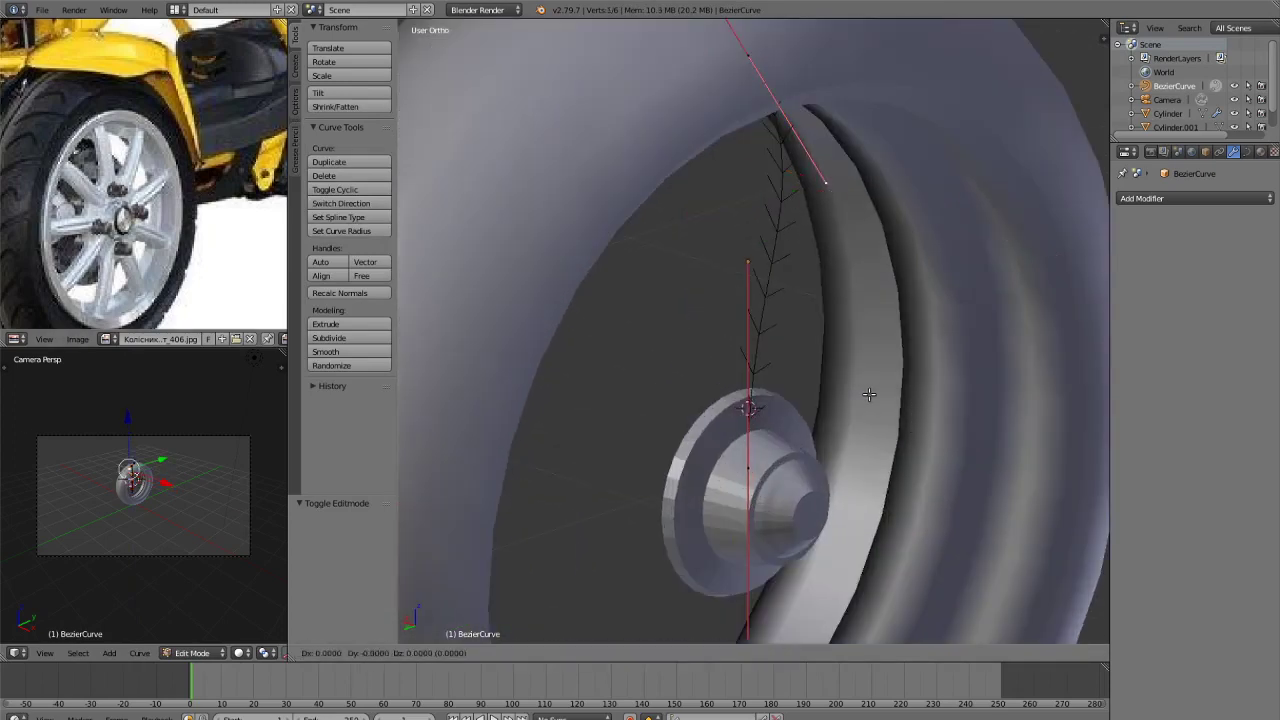
key("x")
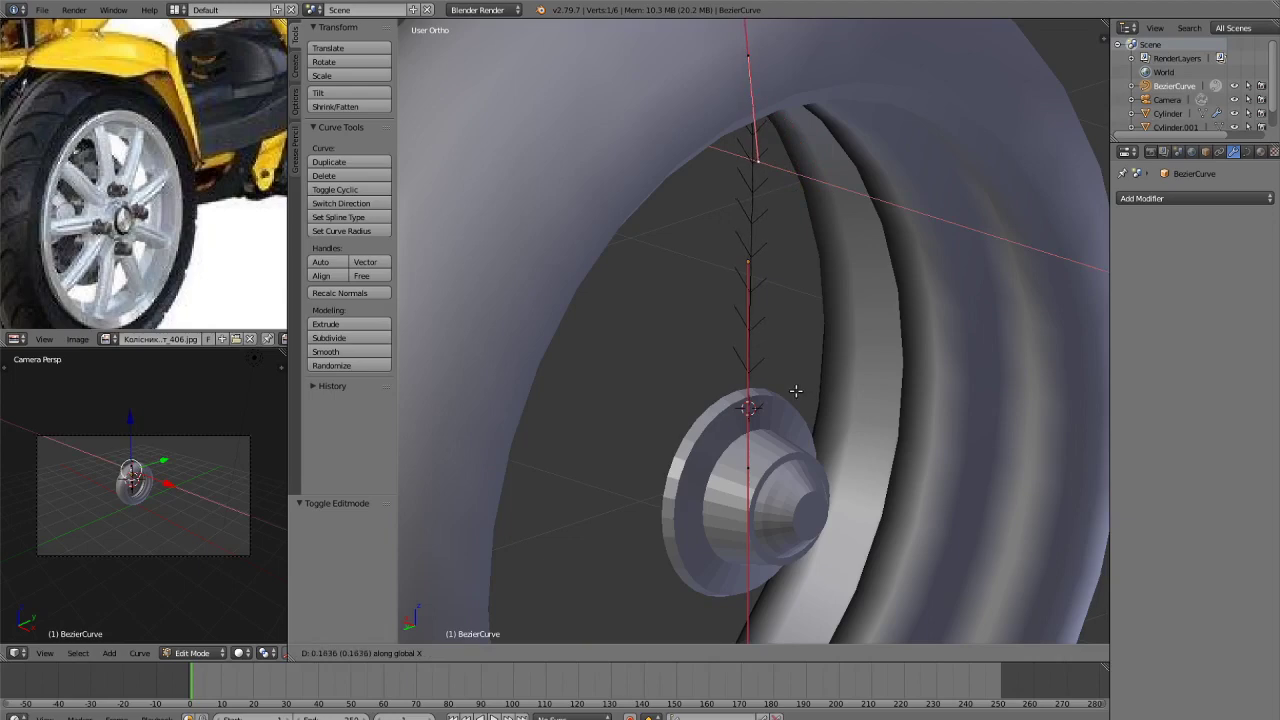
left_click(795, 390)
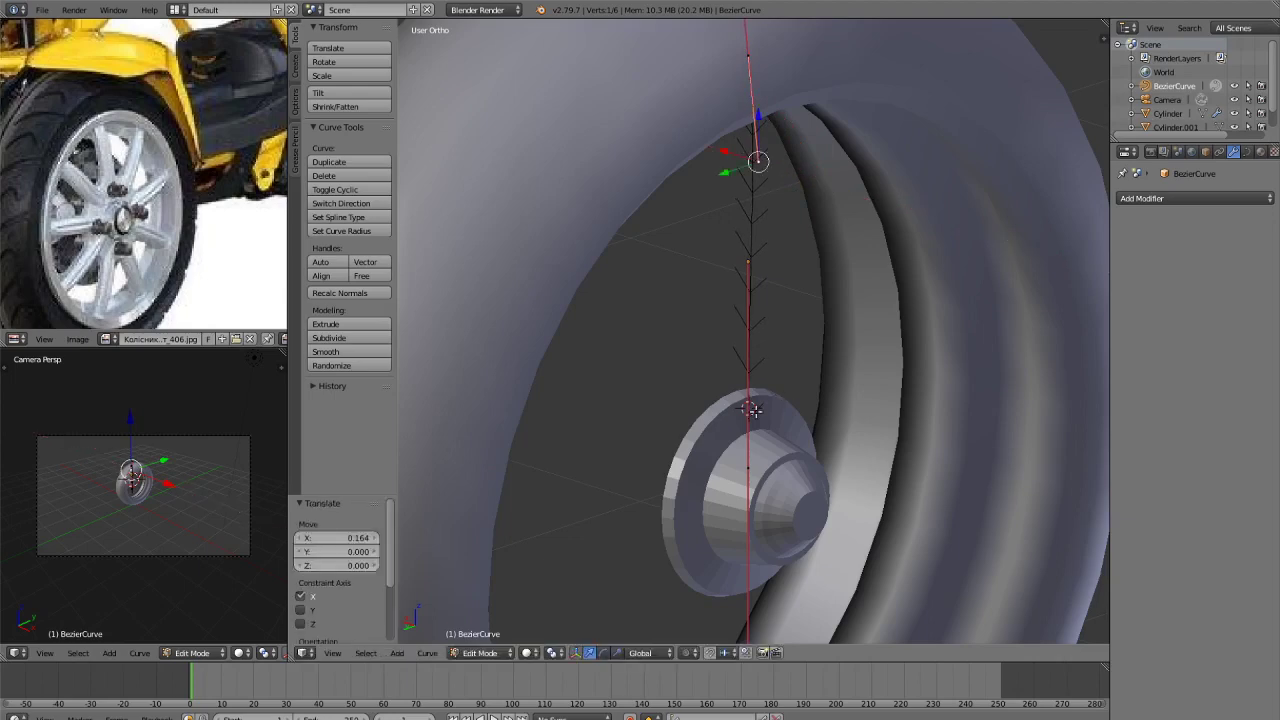
right_click(750, 464)
left_click_drag(750, 416, 750, 157, "shift")
right_click(753, 148)
key("Tab")
key("a")
scroll(869, 318, "down", 2)
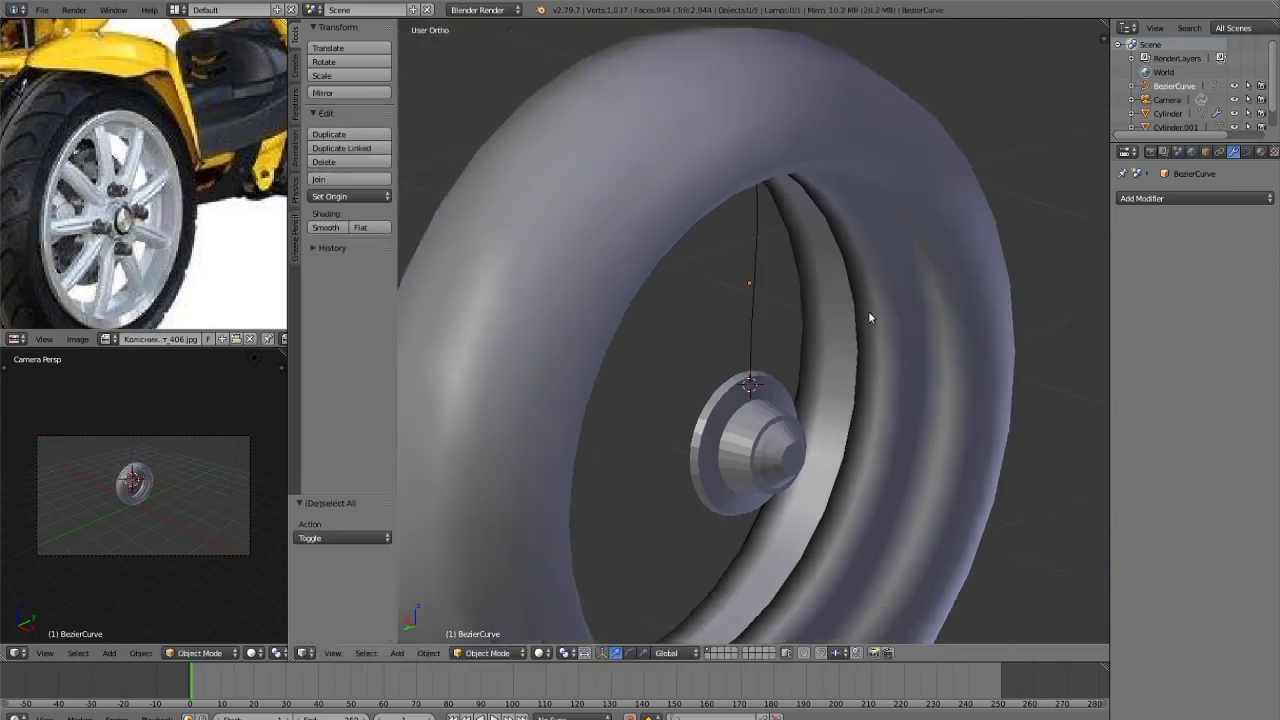
Check the hub and spoke curve from the front of the wheel in rendered shading, then restore solid shading.
middle_click_drag(869, 318, 814, 302)
left_click(793, 302)
key("shift+z")
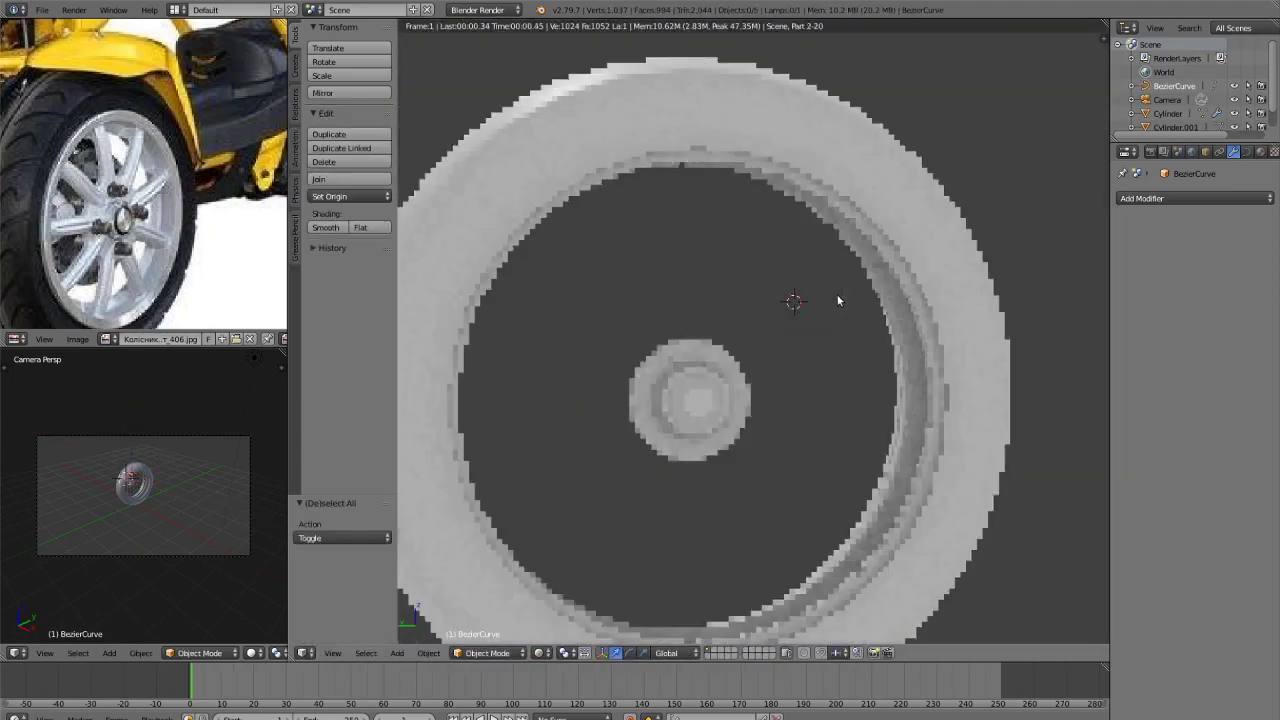
key("z")
key("z")
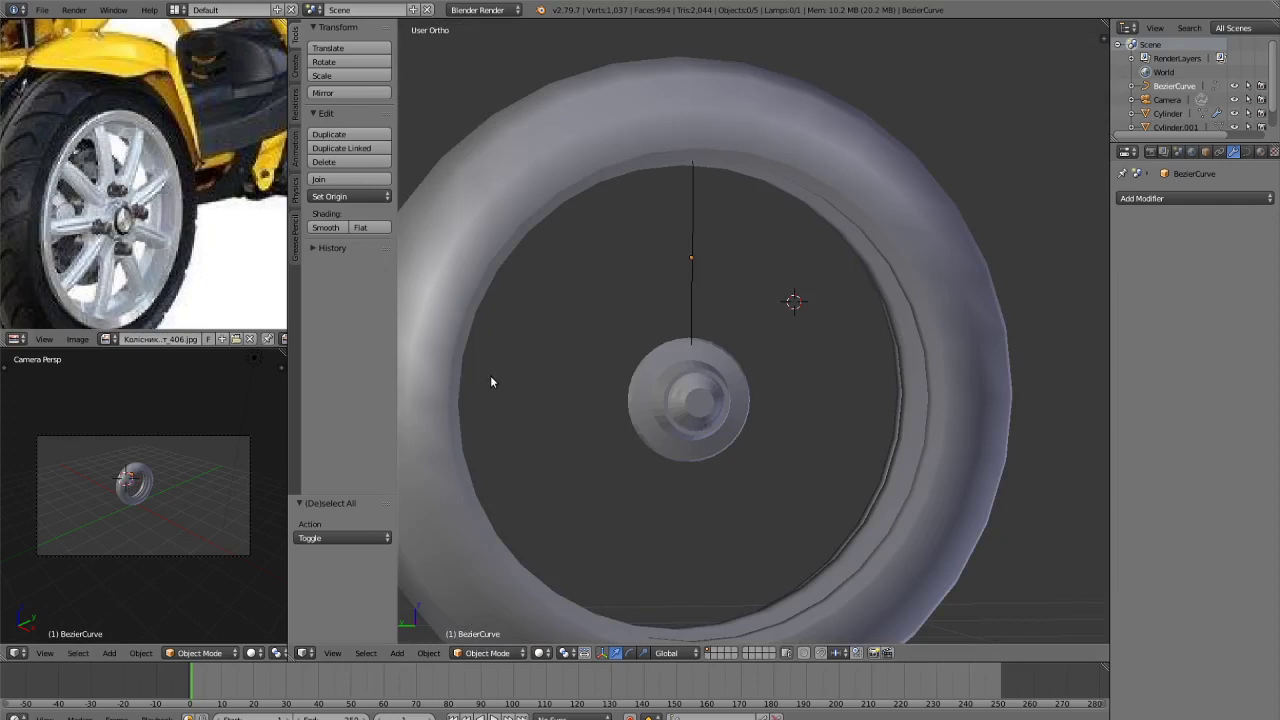
Shift the Bezier curve 0.003 along the Y axis and check its centring in the left orthographic view.
scroll(794, 314, "up", 2)
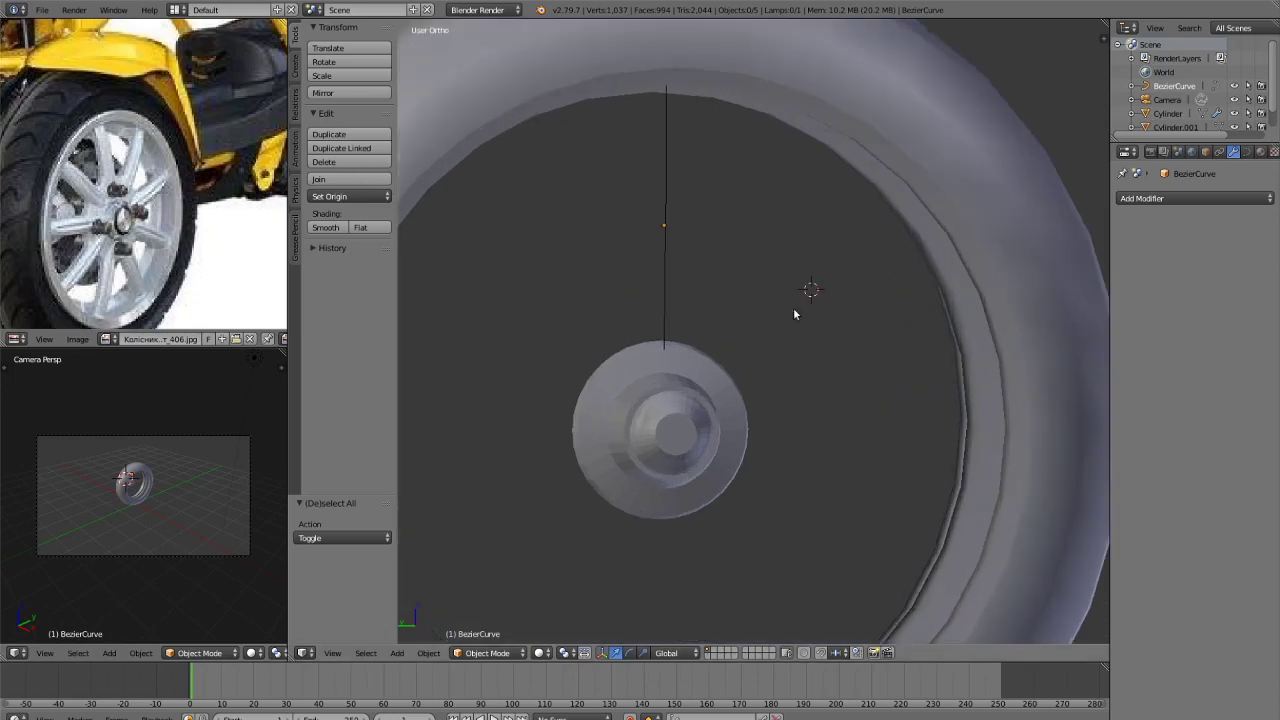
right_click(668, 274)
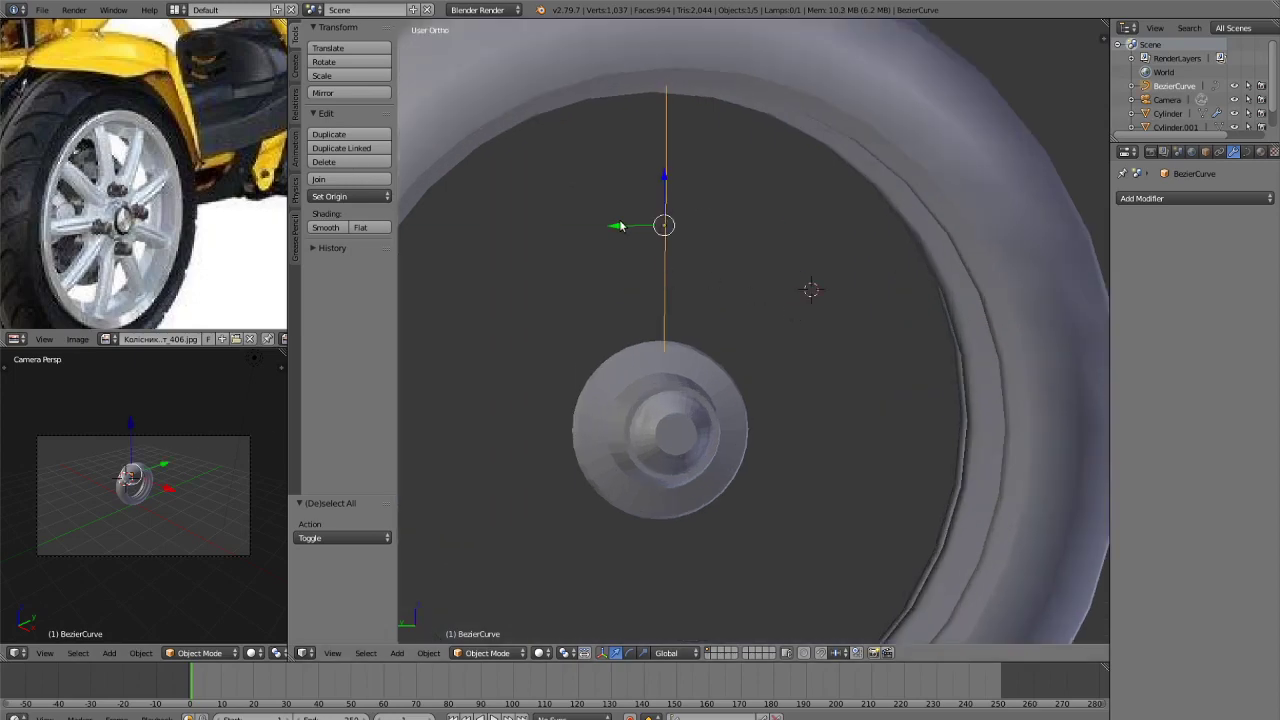
left_click_drag(620, 226, 621, 224)
key("KP_3")
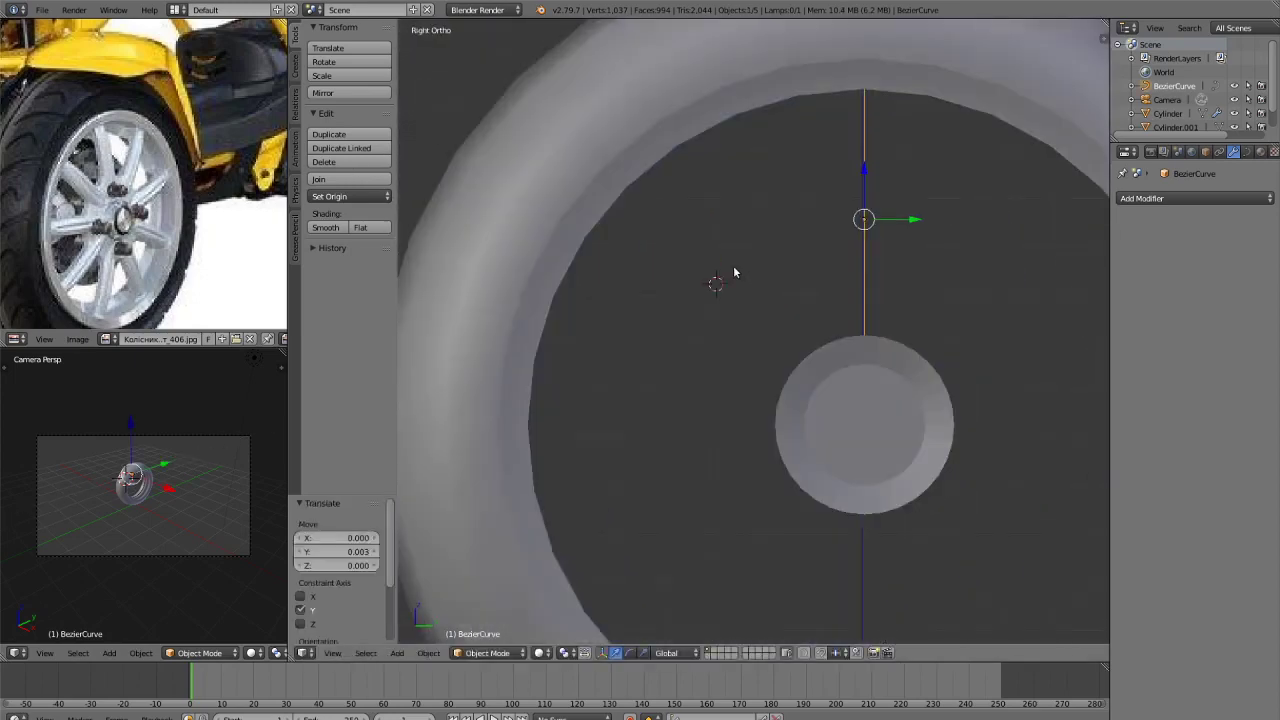
key("ctrl+KP_1")
key("KP_3")
key("ctrl+KP_3")
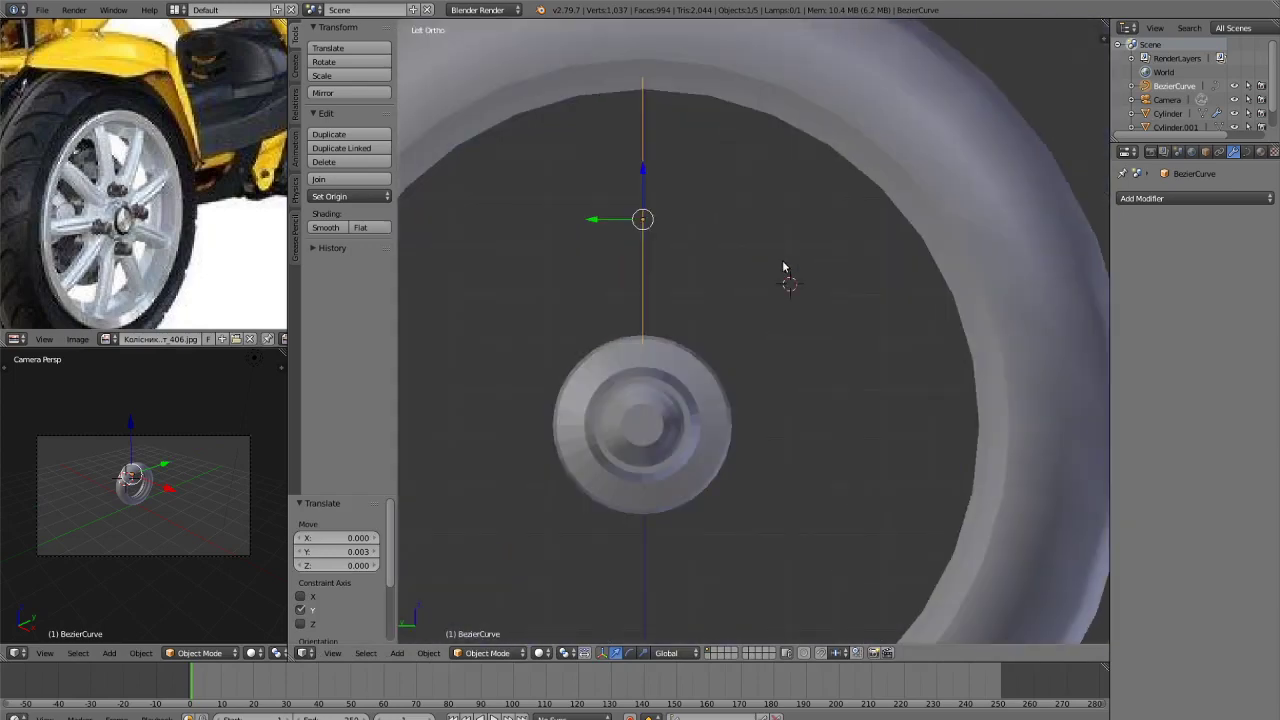
left_click(1140, 198)
scroll(117, 163, "up", 3)
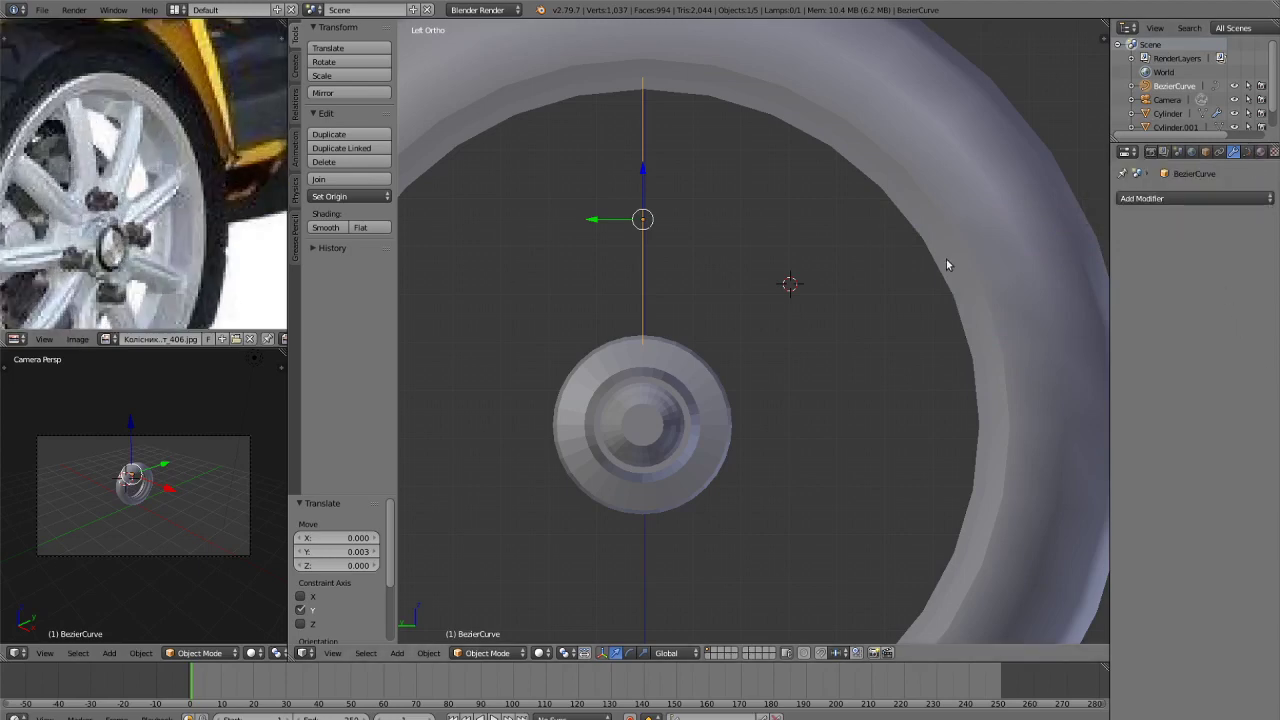
left_click(1152, 200)
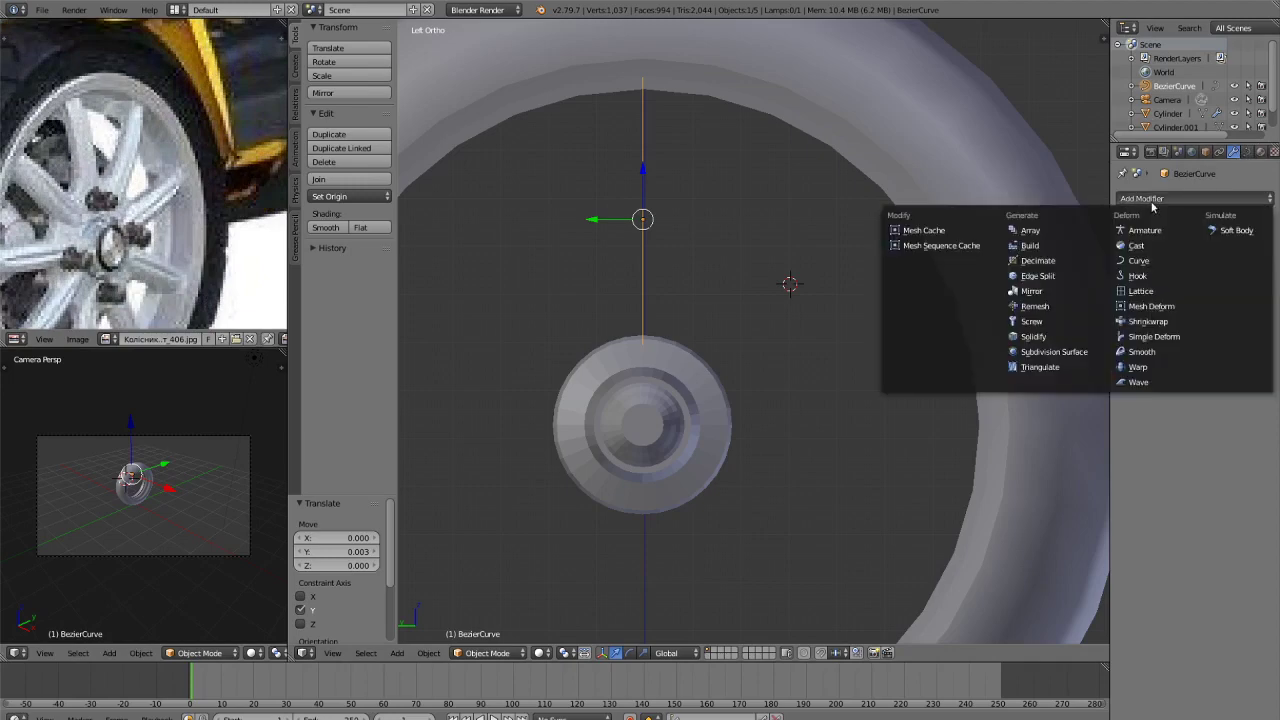
left_click(1152, 200)
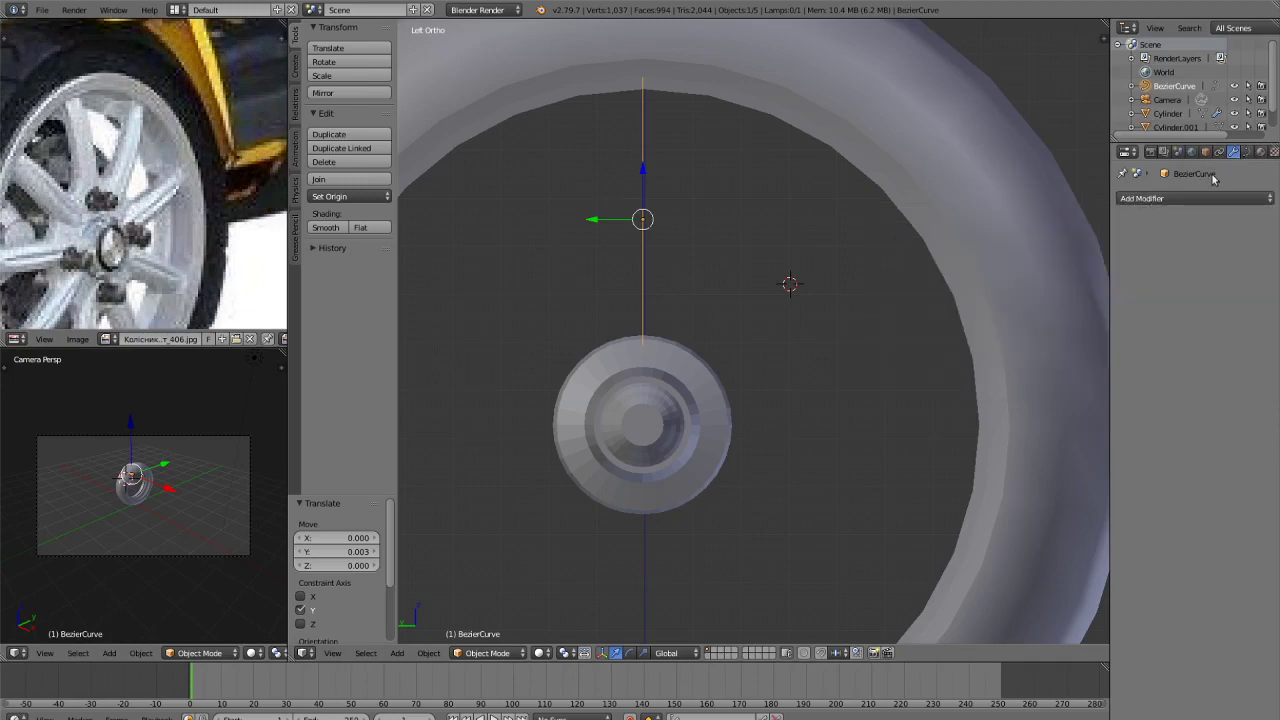
left_click(1179, 200)
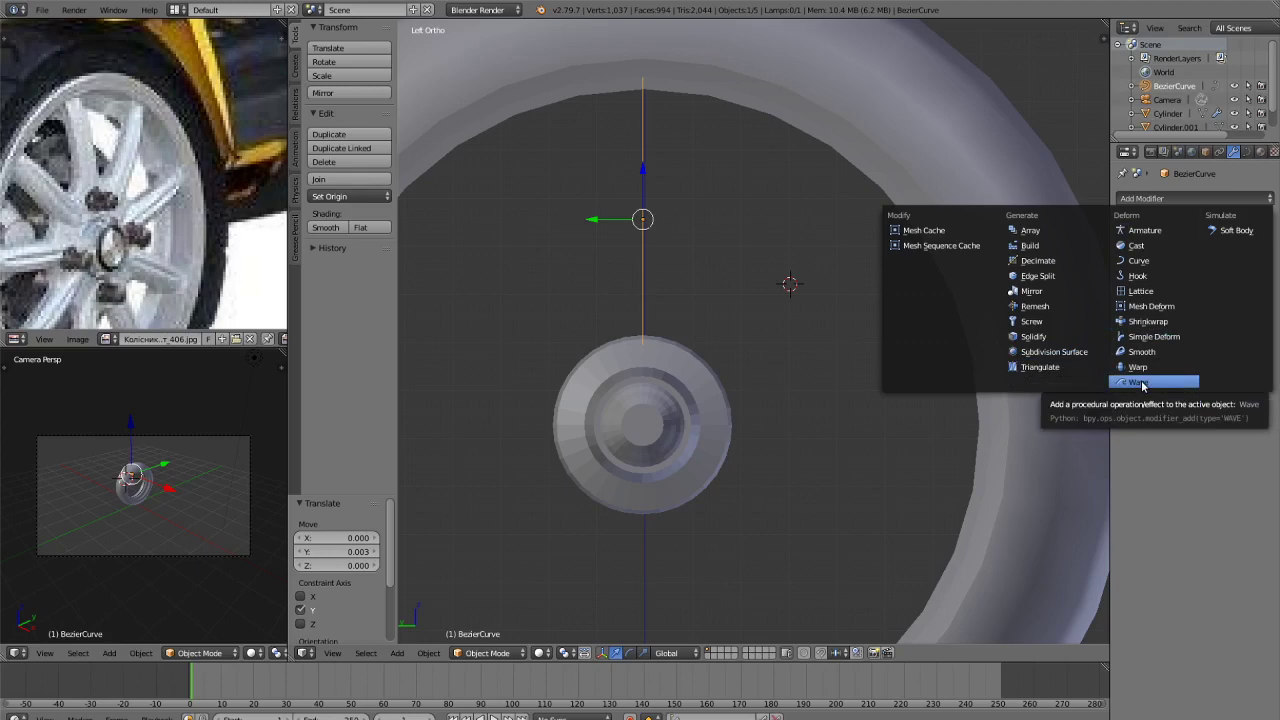
Add a Bezier circle in the empty space beside the wheel.
scroll(829, 317, "down", 4)
key("a")
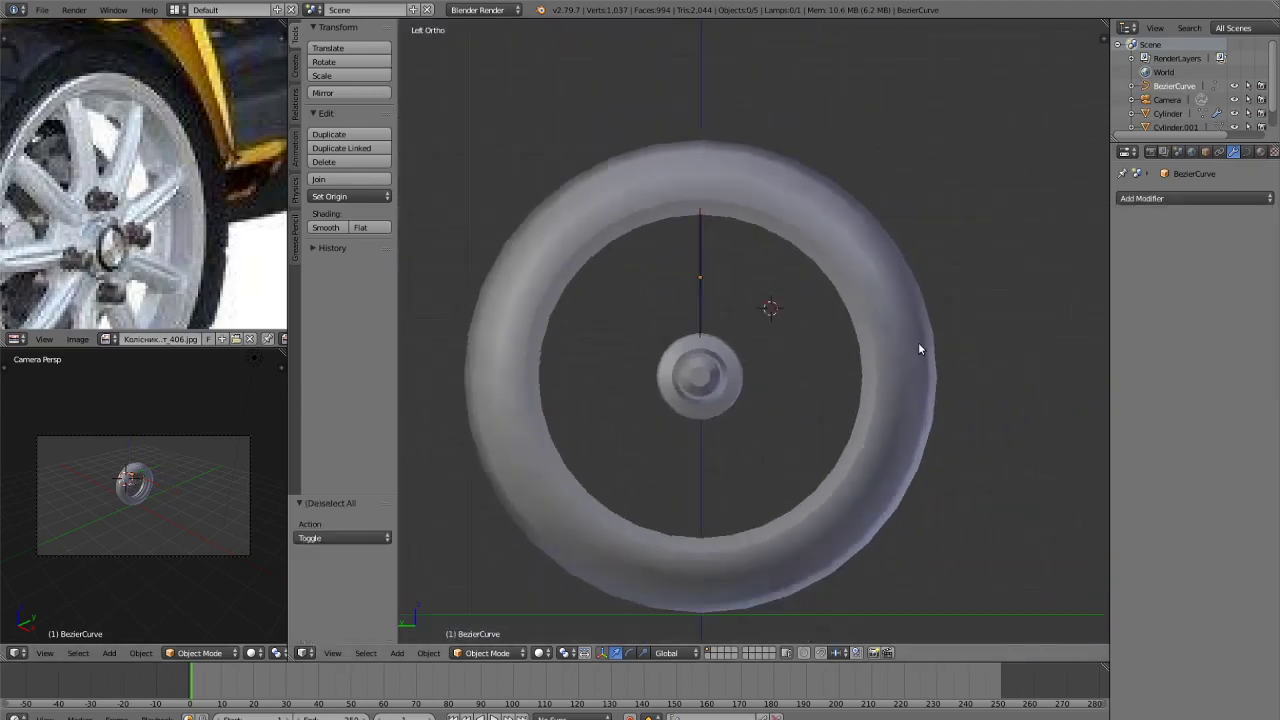
middle_click_drag(920, 349, 997, 198)
left_click(998, 194)
key("shift+a")
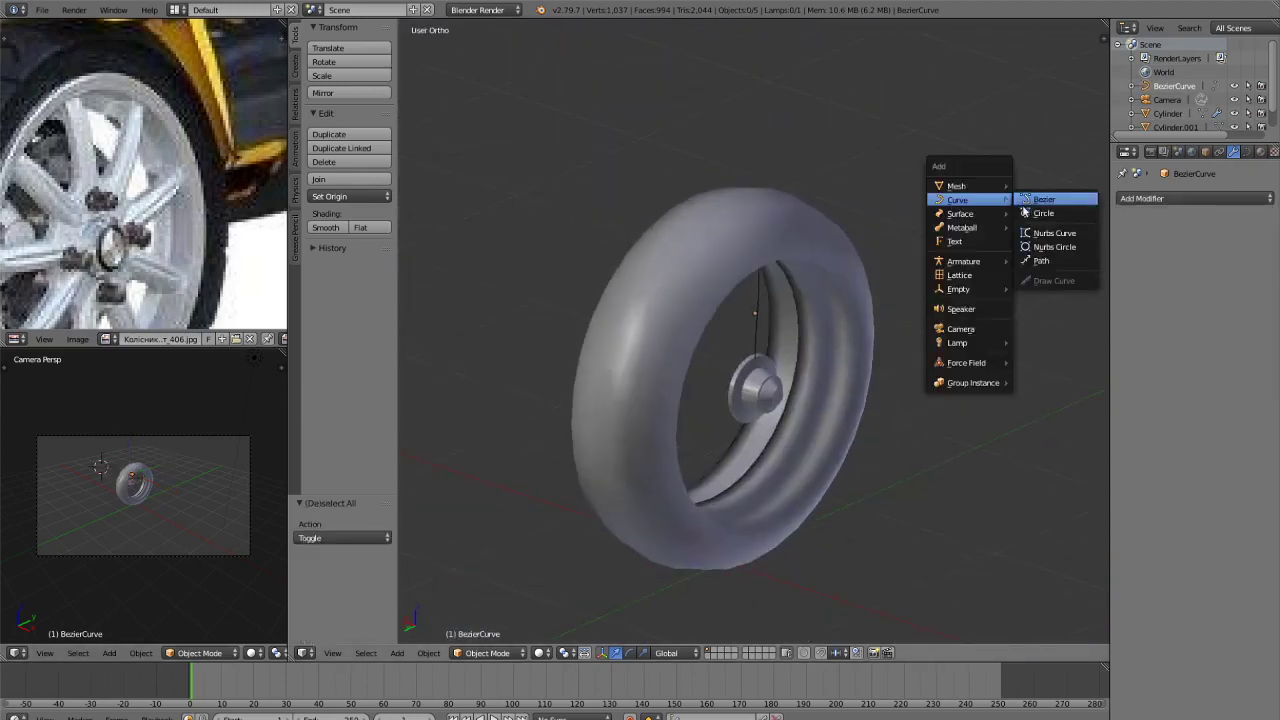
left_click(1025, 213)
Scale the Bezier circle uniformly to 0.120 and flatten it to 0.411 along the X axis.
scroll(996, 292, "down", 5)
scroll(996, 292, "up", 5)
key("s")
left_click(997, 214)
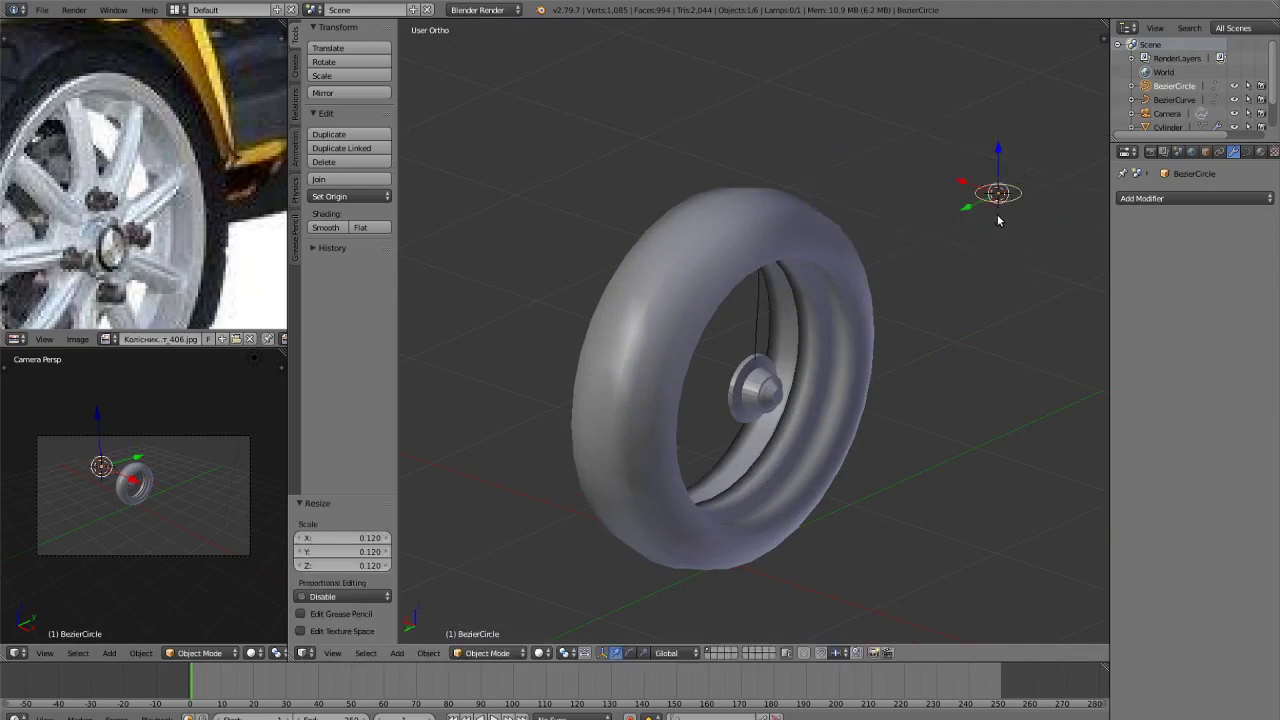
key("s")
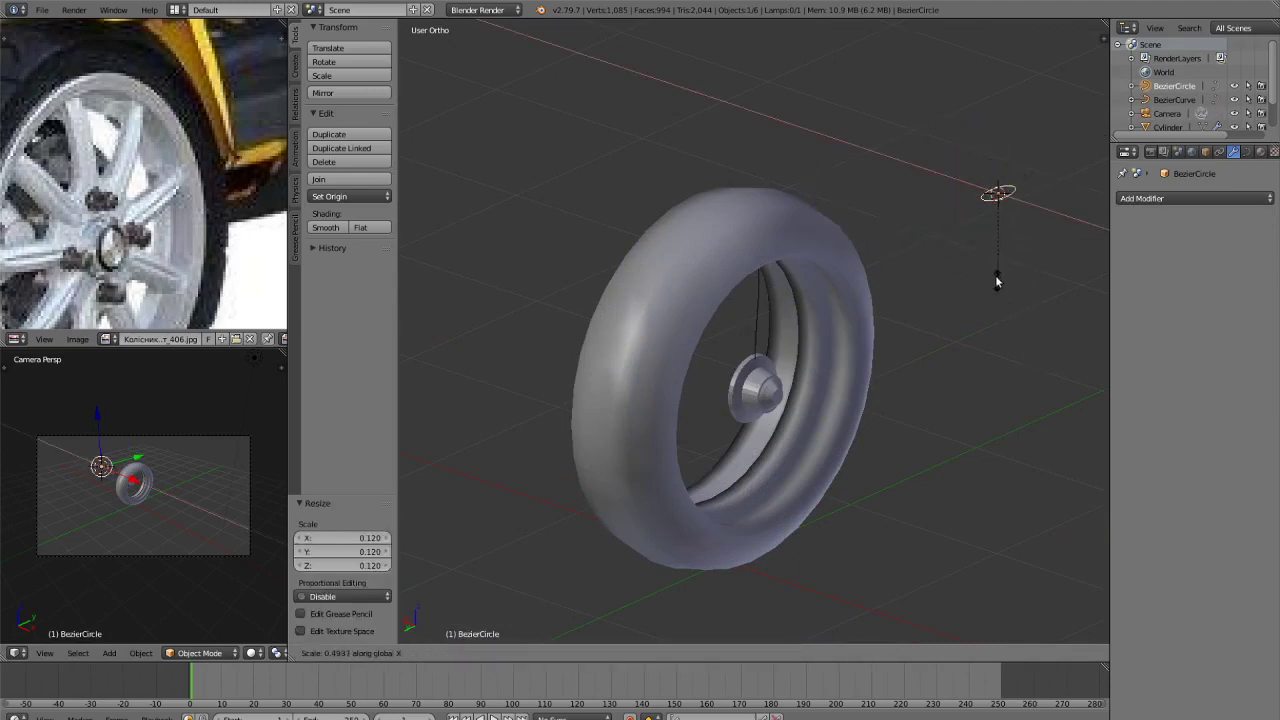
left_click(995, 276)
Set the Bezier circle as the bevel object of the spoke curve to give it thickness.
right_click(757, 339)
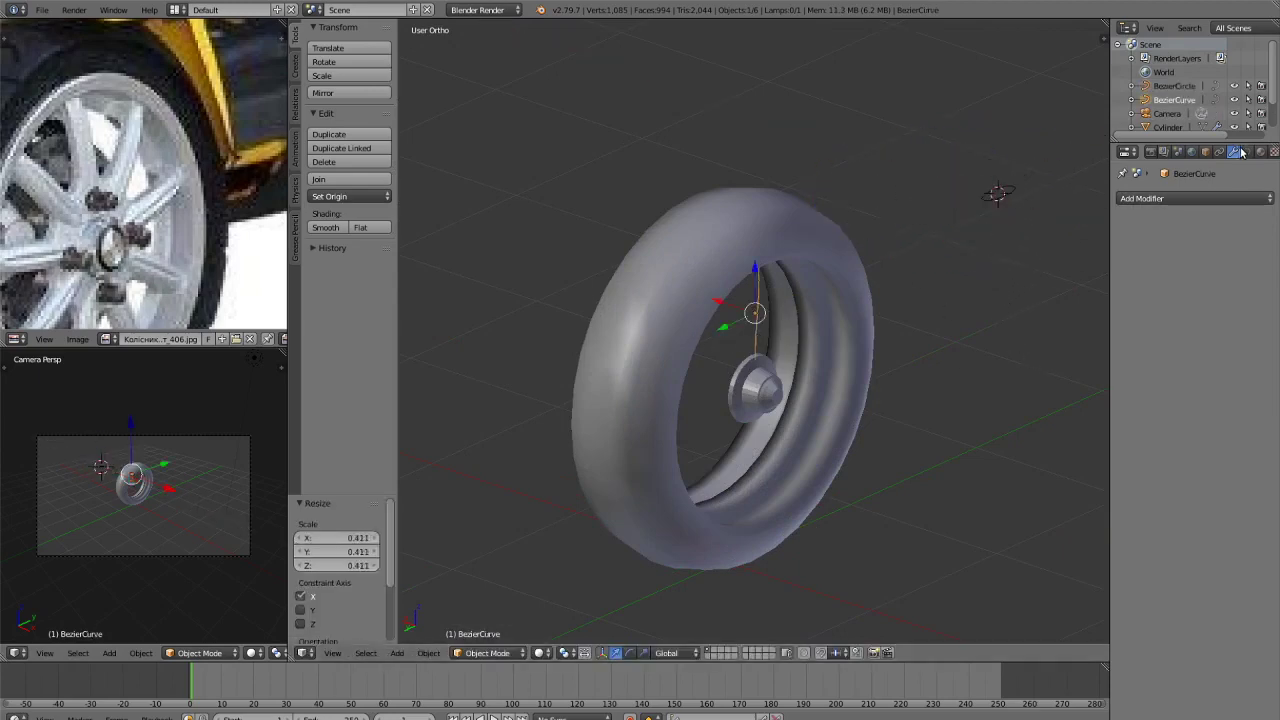
left_click(1247, 151)
left_click(1233, 454)
left_click(1179, 472)
Shift the thickened spoke slightly along the X axis and check the wheel in rendered shading.
scroll(886, 394, "up", 2)
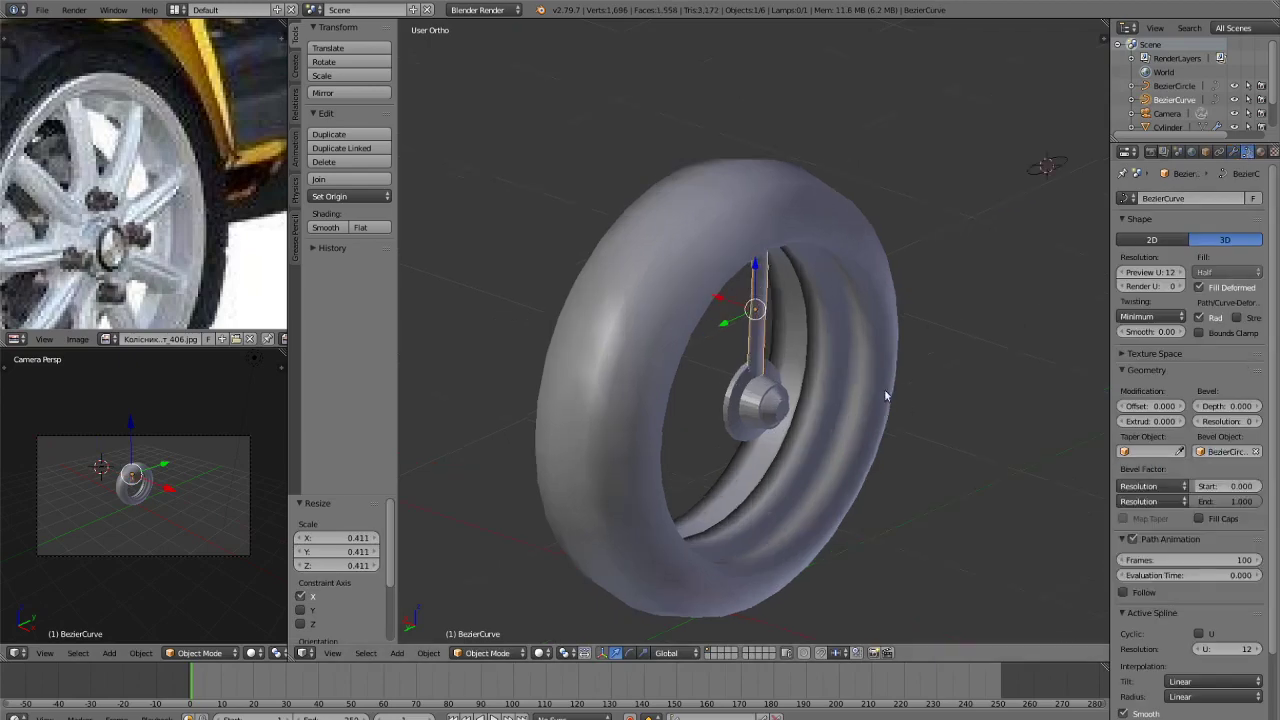
scroll(924, 368, "down", 2)
scroll(927, 370, "up", 1)
middle_click_drag(927, 370, 950, 391)
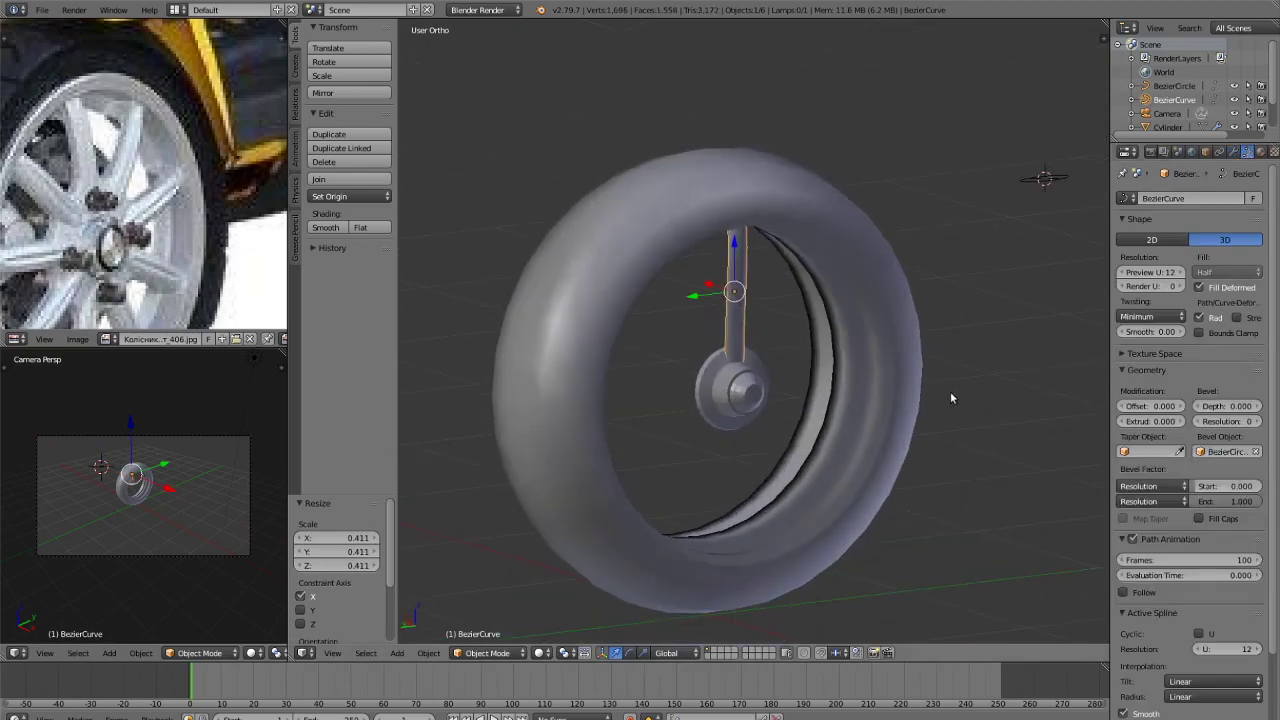
key("g")
key("x")
left_click(916, 395)
key("a")
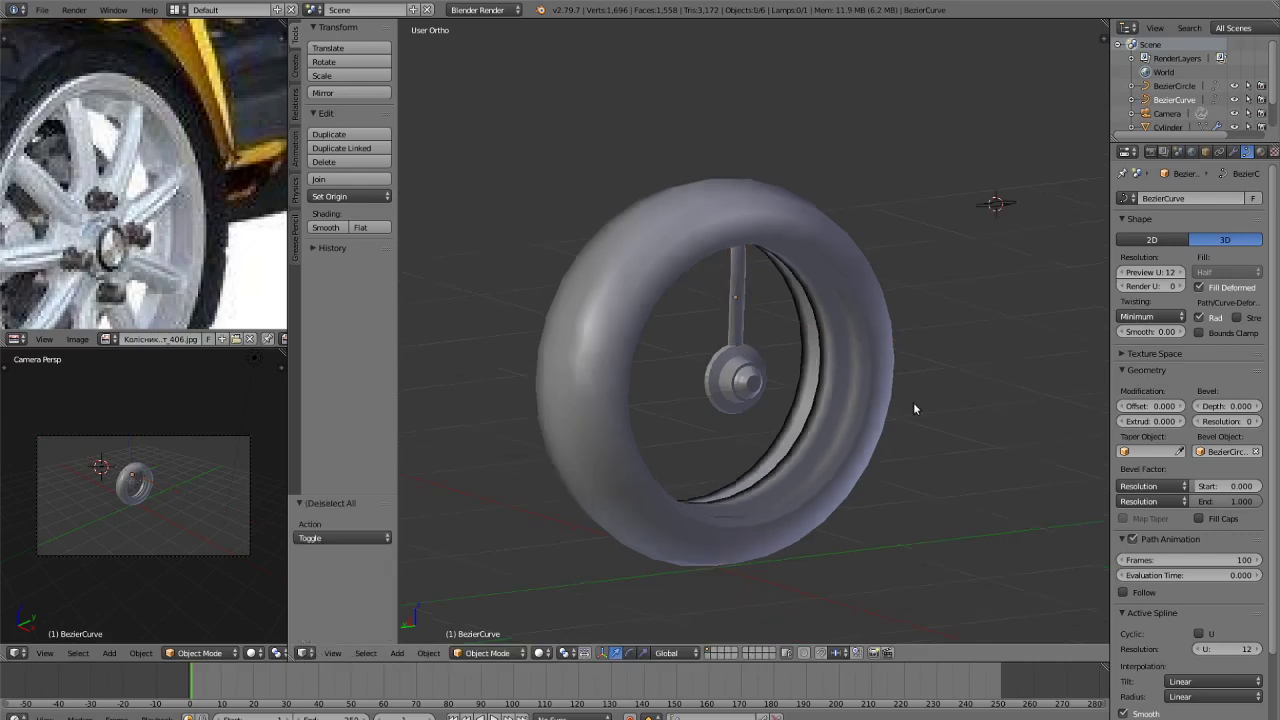
key("shift+z")
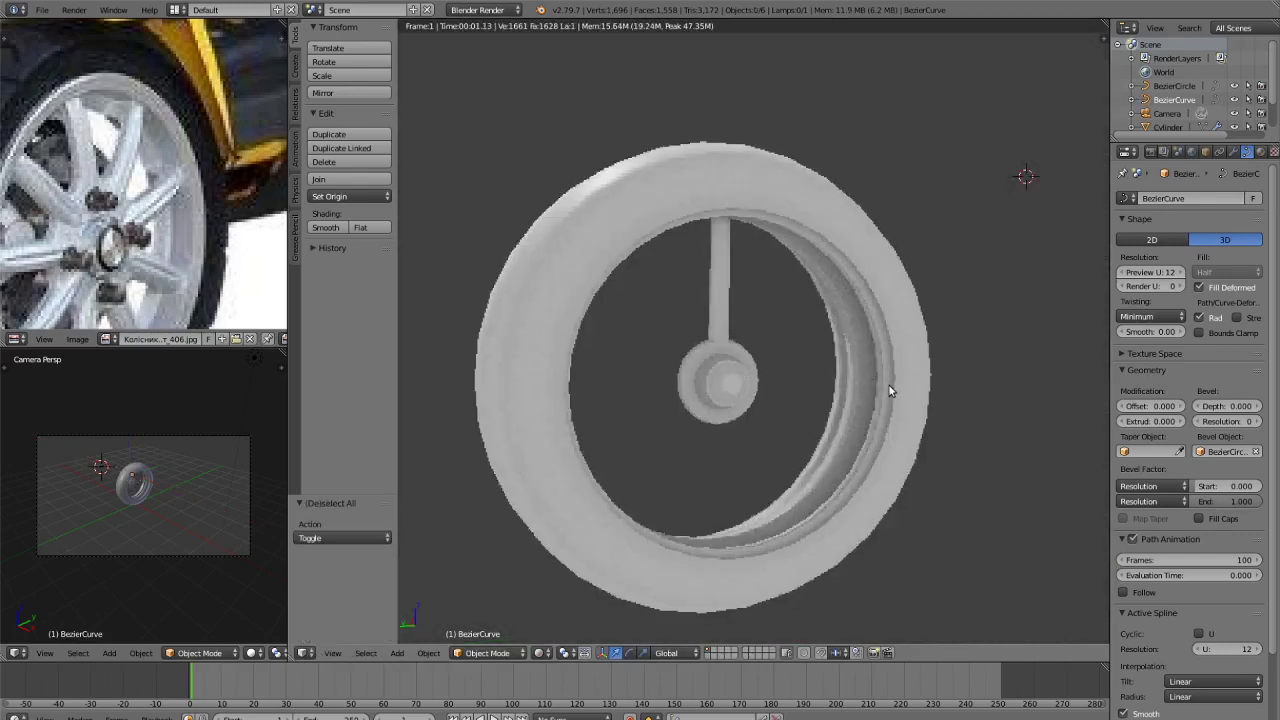
key("shift+z")
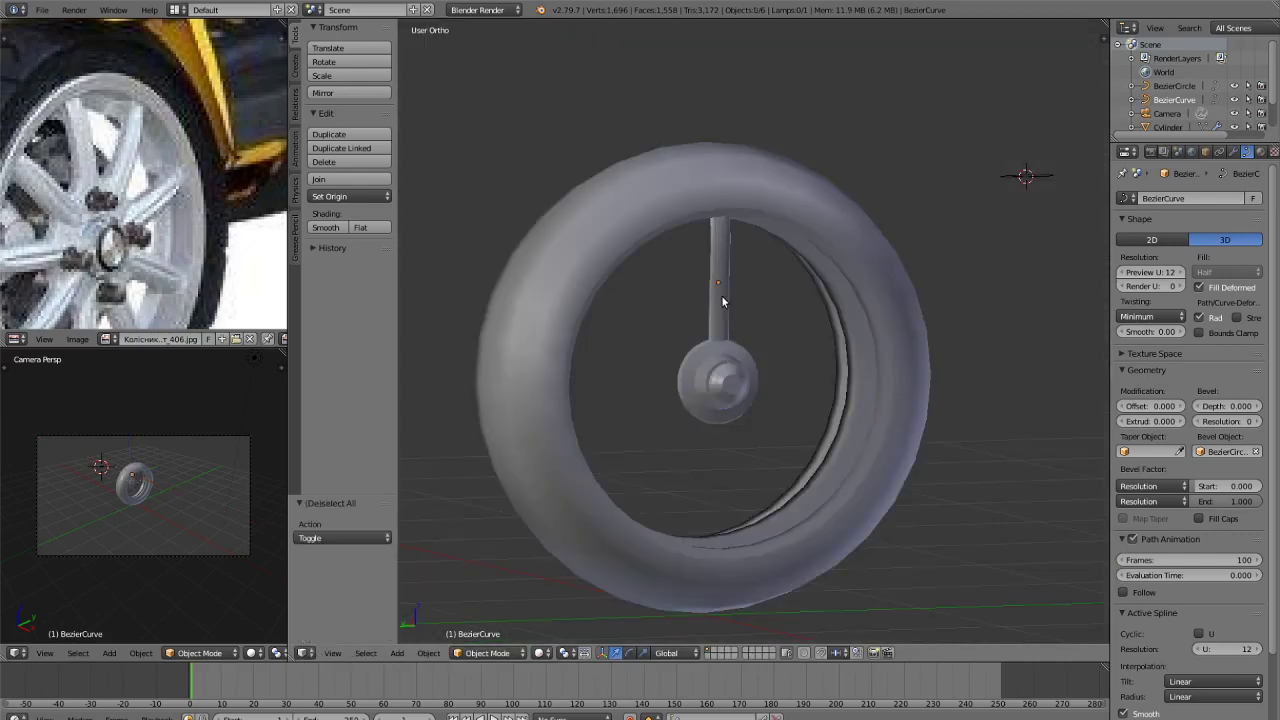
Scale the hub uniformly to 1.229.
right_click(720, 298)
right_click(750, 362)
key("s")
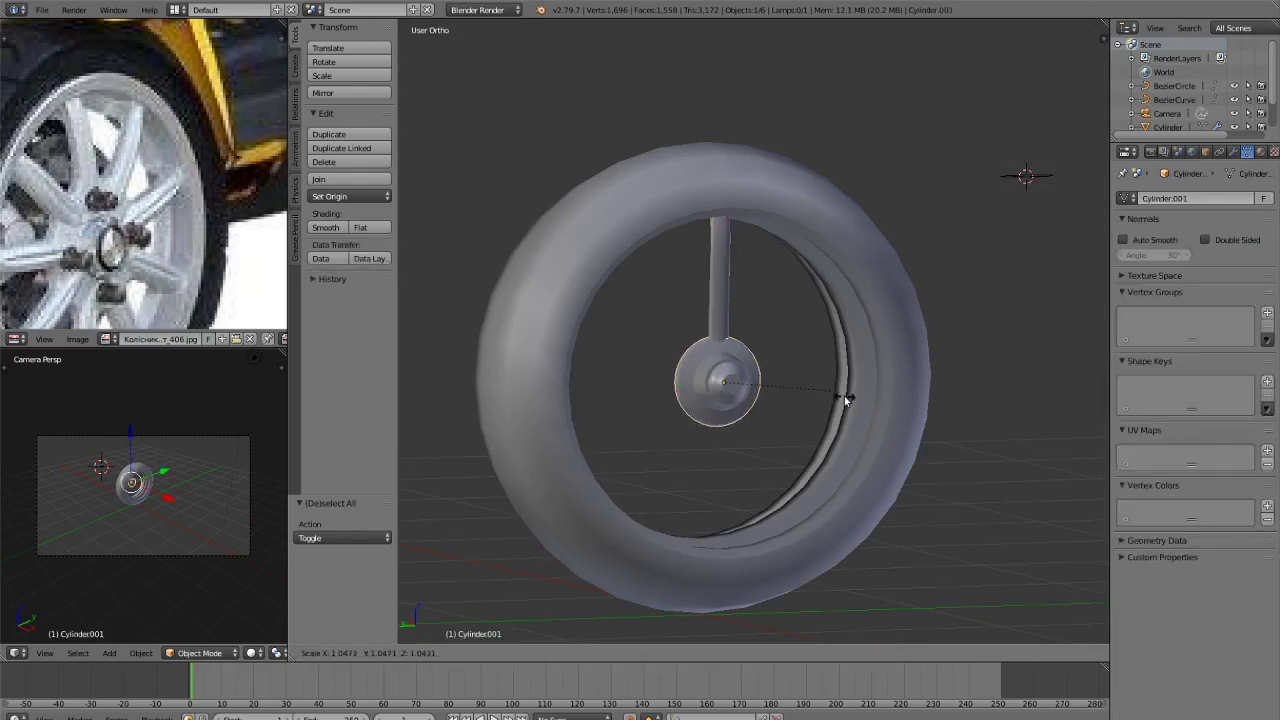
left_click(849, 403)
Move the enlarged hub -0.017 along the X axis to cover the spoke's lower end.
right_click(735, 306)
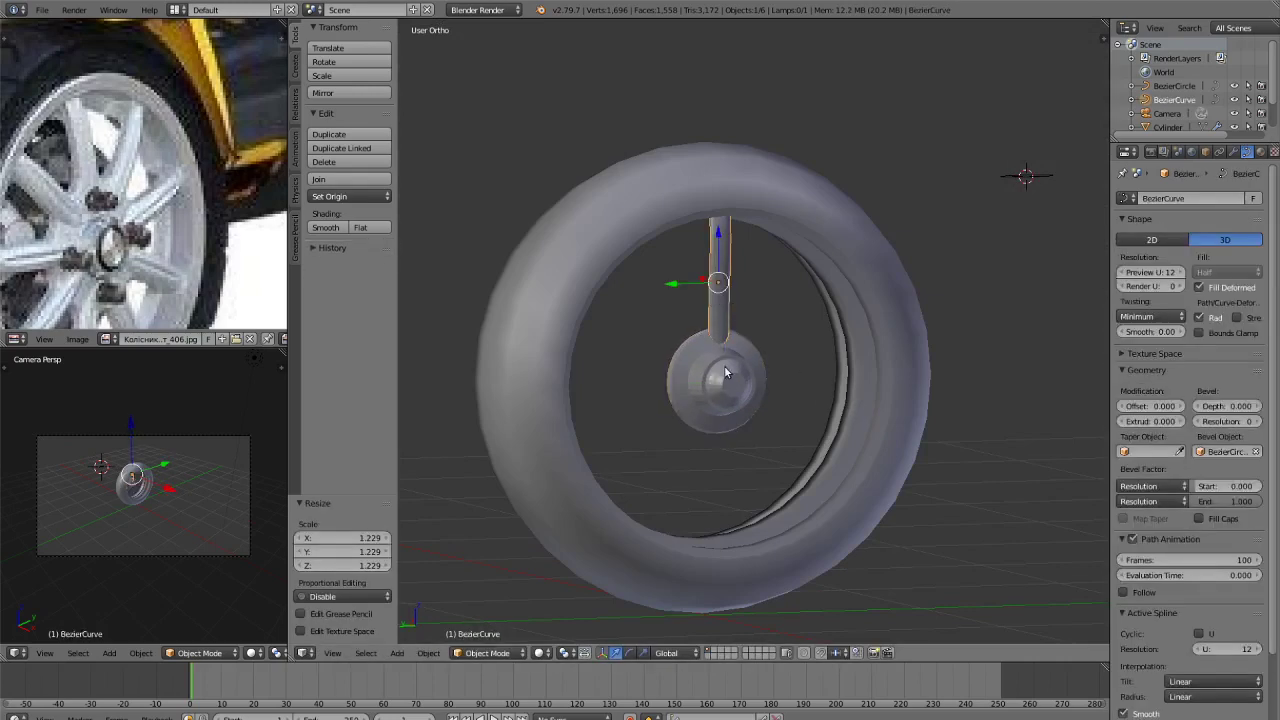
right_click(733, 369)
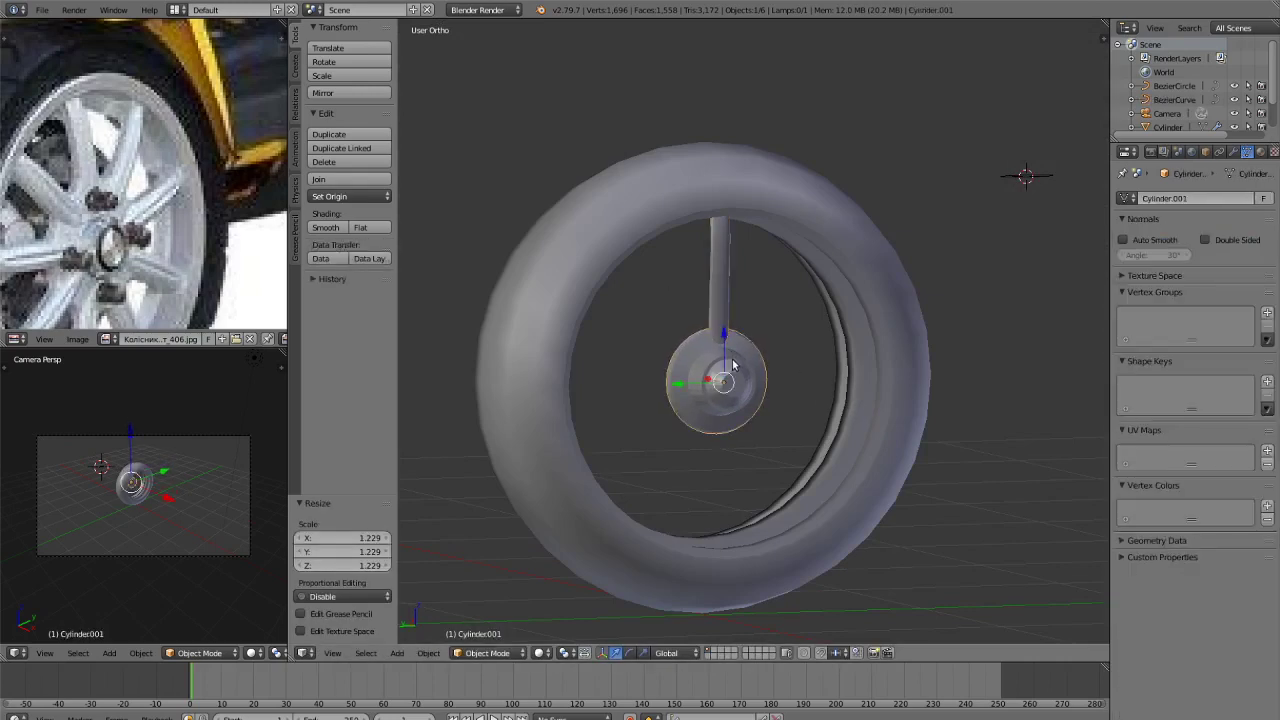
key("g")
key("x")
left_click(752, 390)
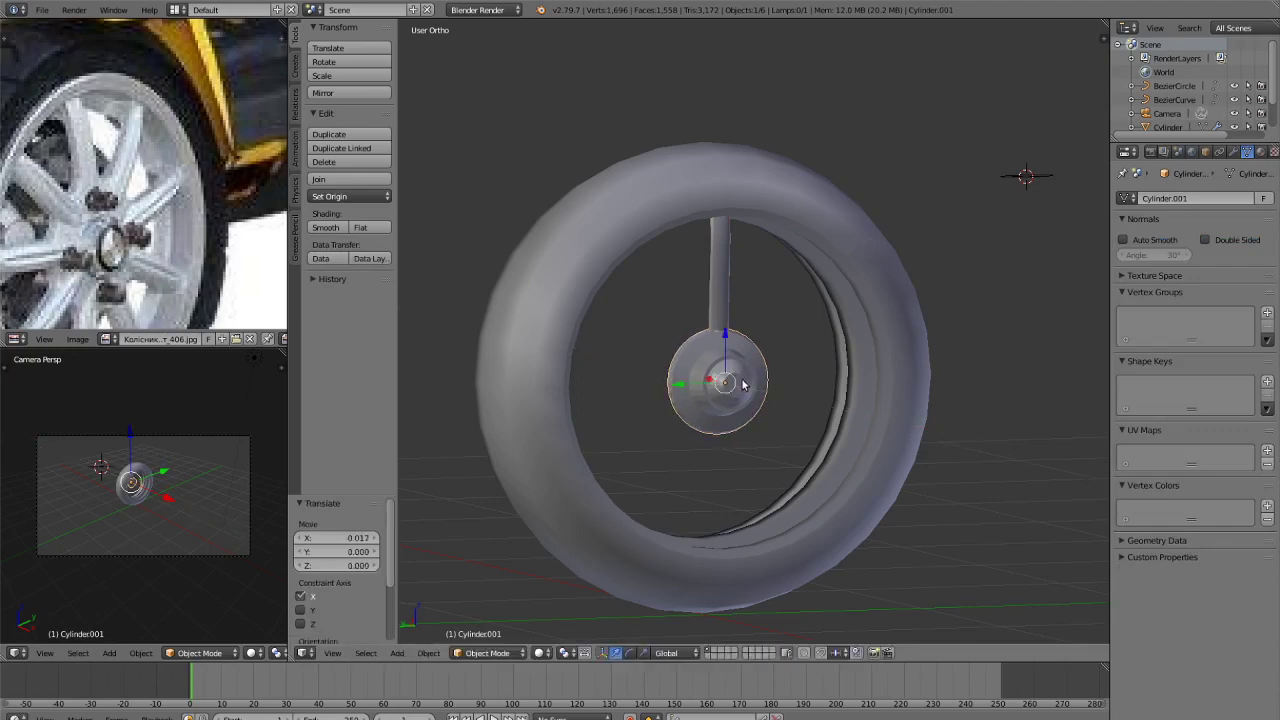
key("a")
Snap the 3D cursor to the center of the hub in the left orthographic view.
right_click(722, 298)
key("KP_3")
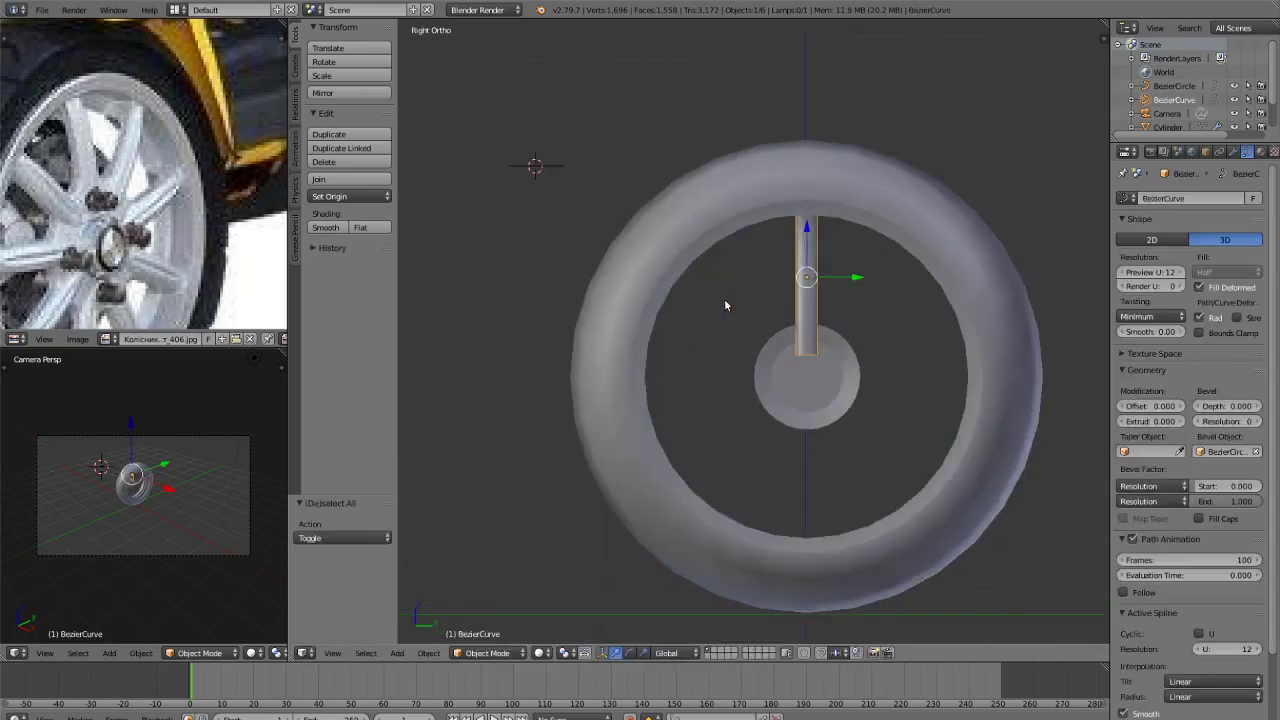
key("ctrl+KP_3")
right_click(731, 400, "shift")
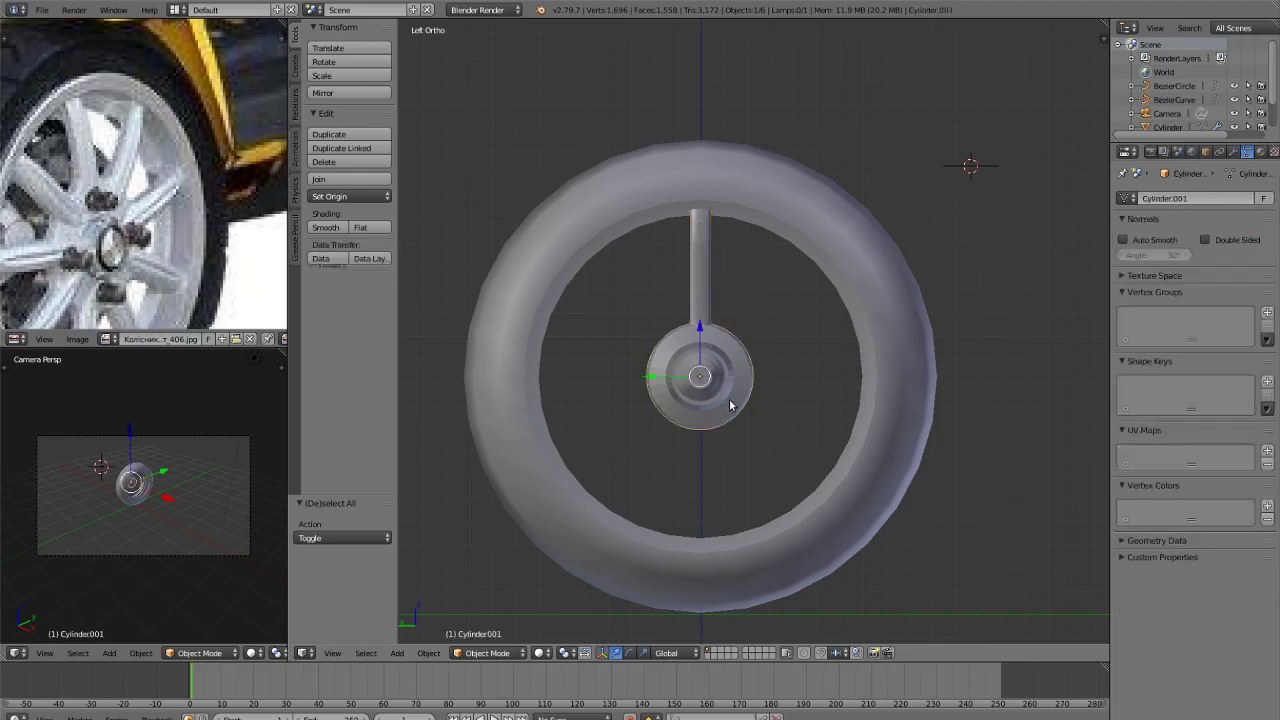
key("shift+s")
left_click(697, 463)
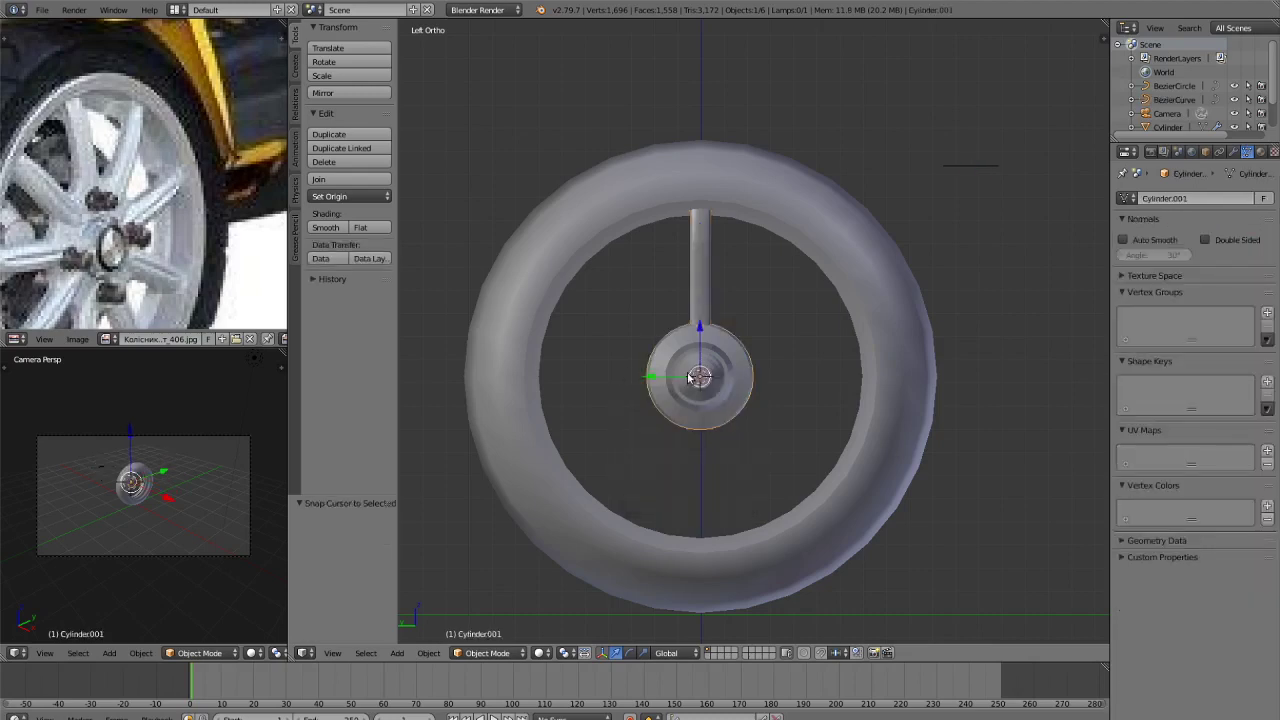
Convert the spoke's beveled Bezier curve into a mesh.
right_click(698, 309)
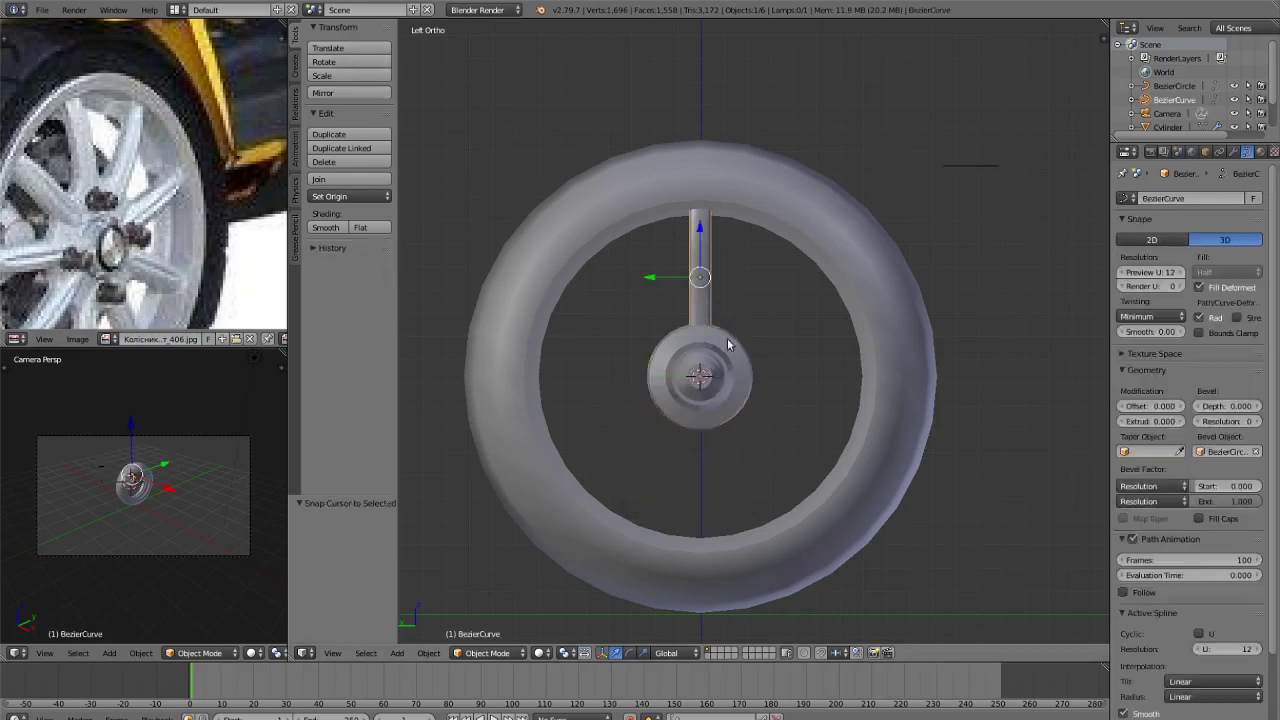
key("Tab")
key("a")
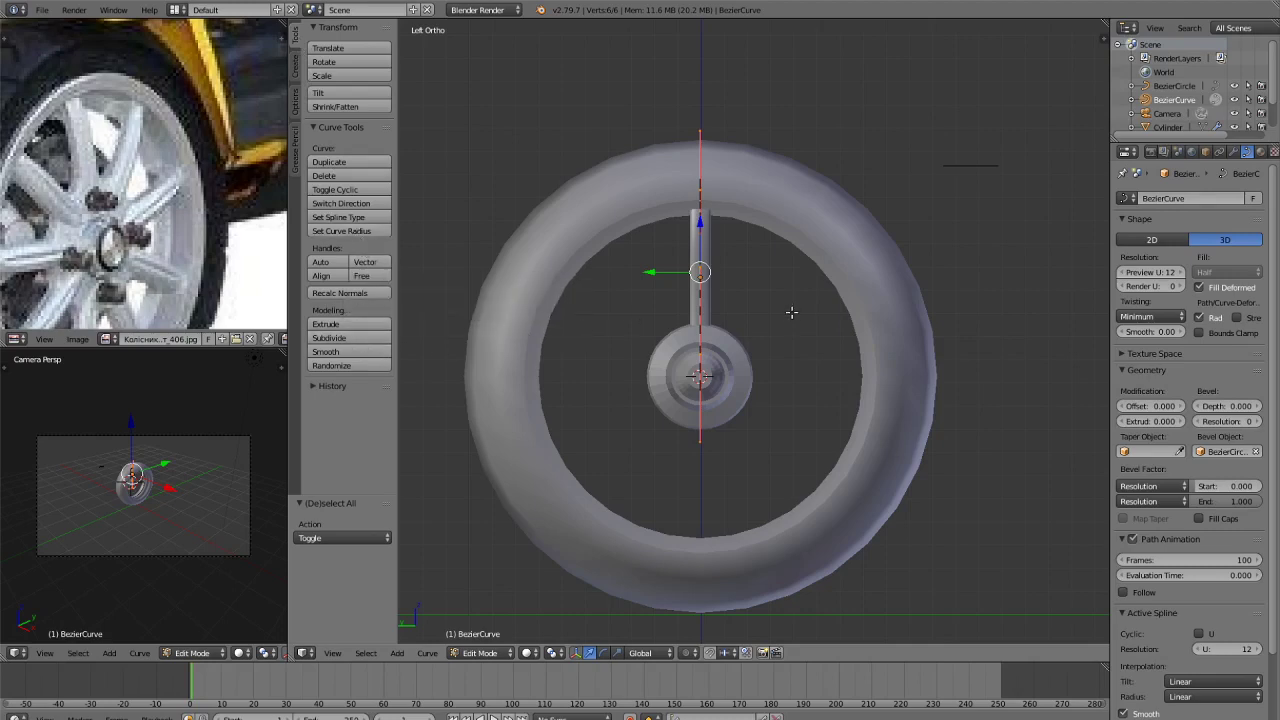
key("Tab")
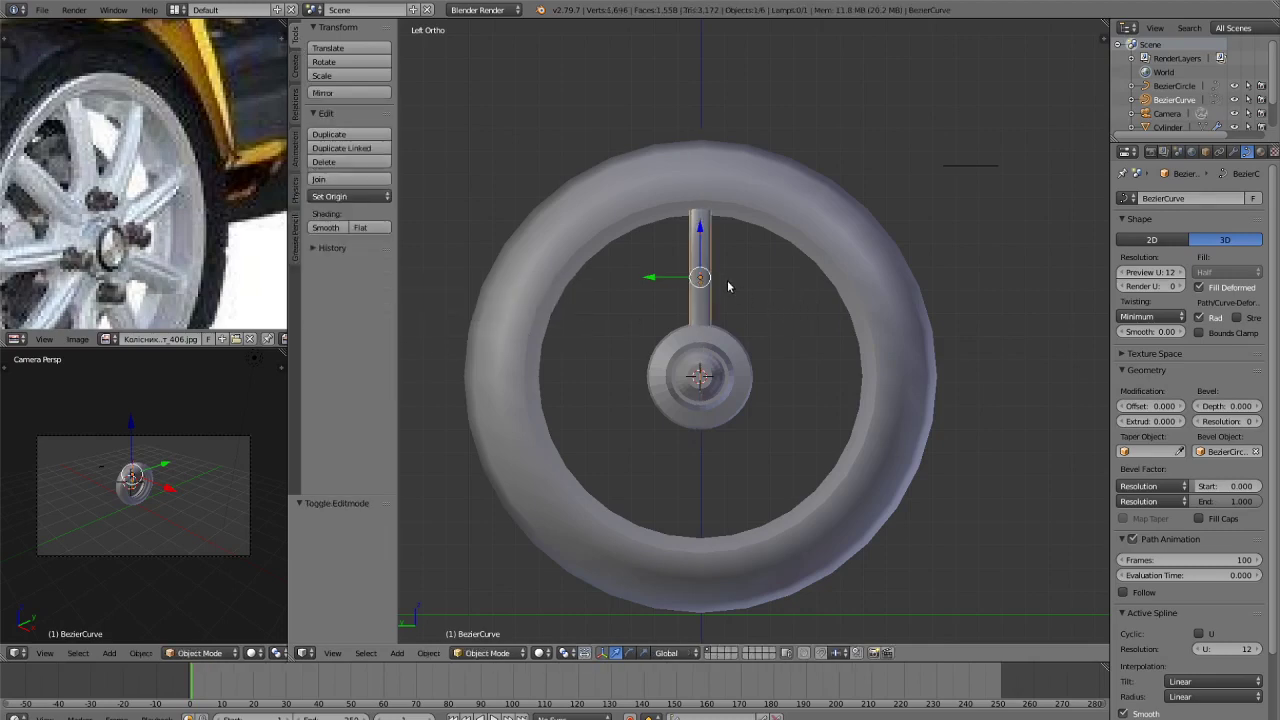
mouse_move(480, 291)
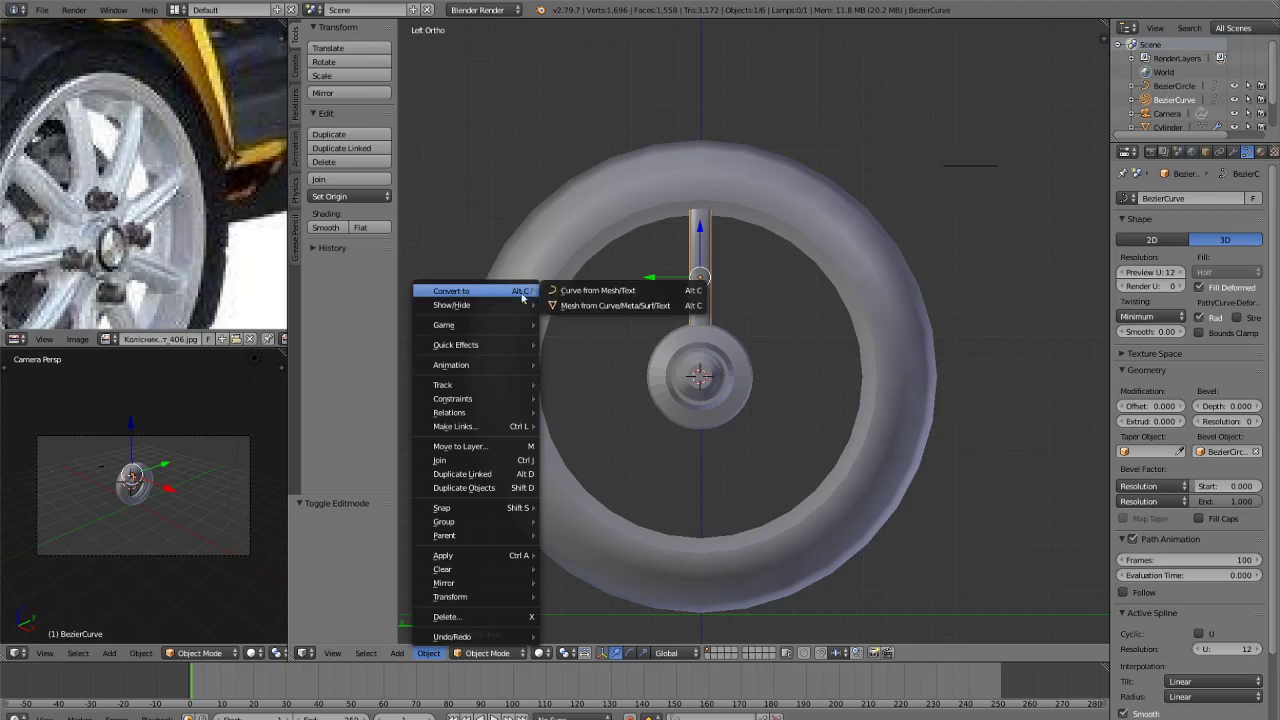
left_click(605, 306)
Spin the whole spoke mesh 360° around the hub center in 10 steps with Auto Merge off.
key("Tab")
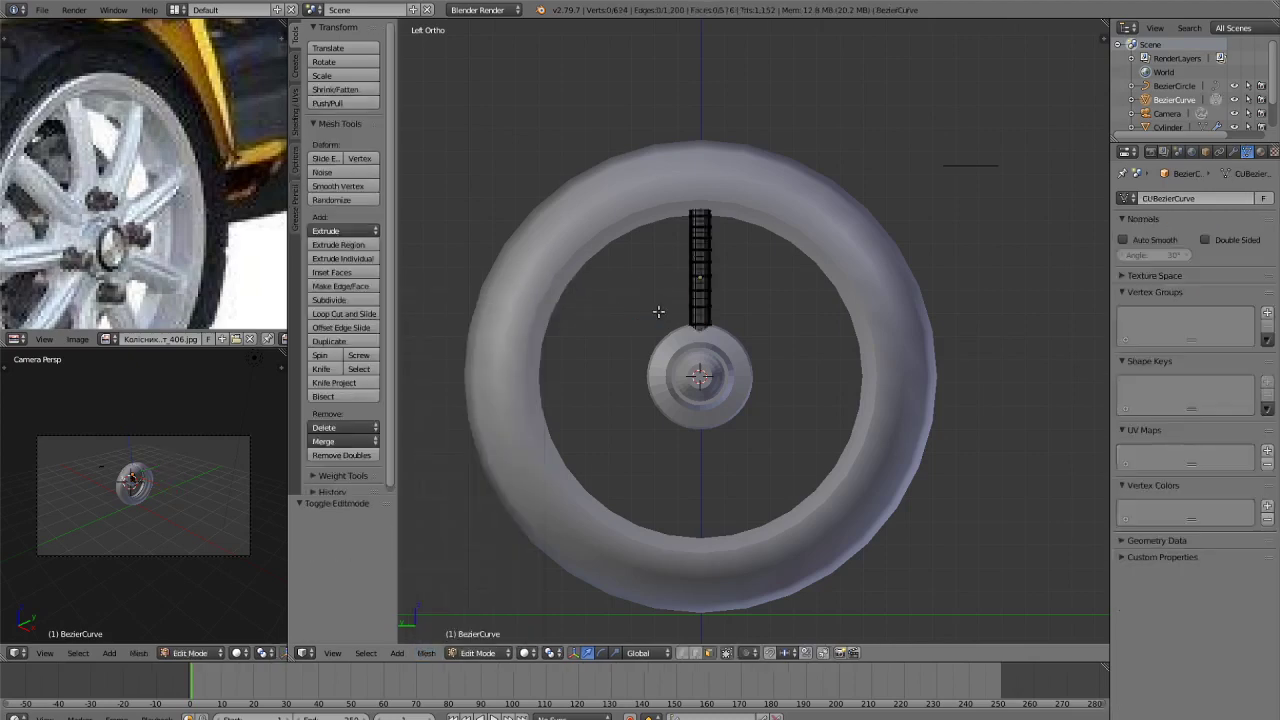
key("a")
left_click(320, 356)
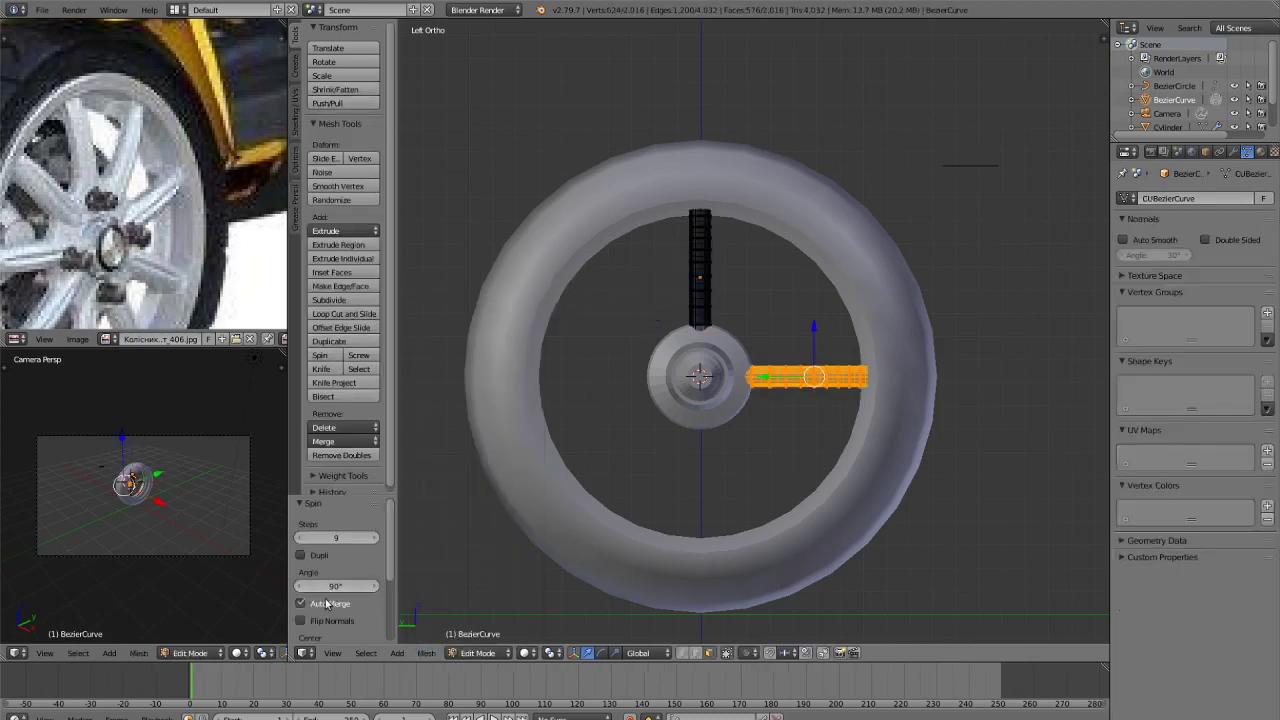
left_click_drag(336, 586, 369, 590)
left_click(354, 587)
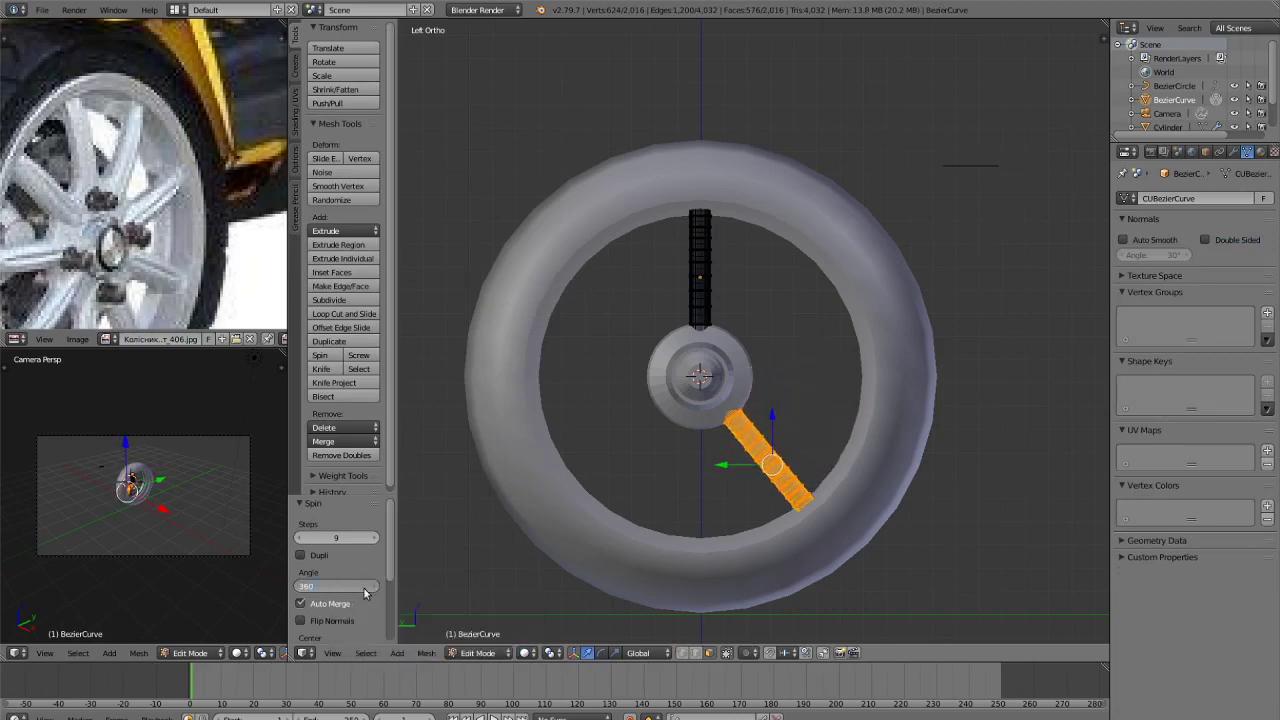
key("Return")
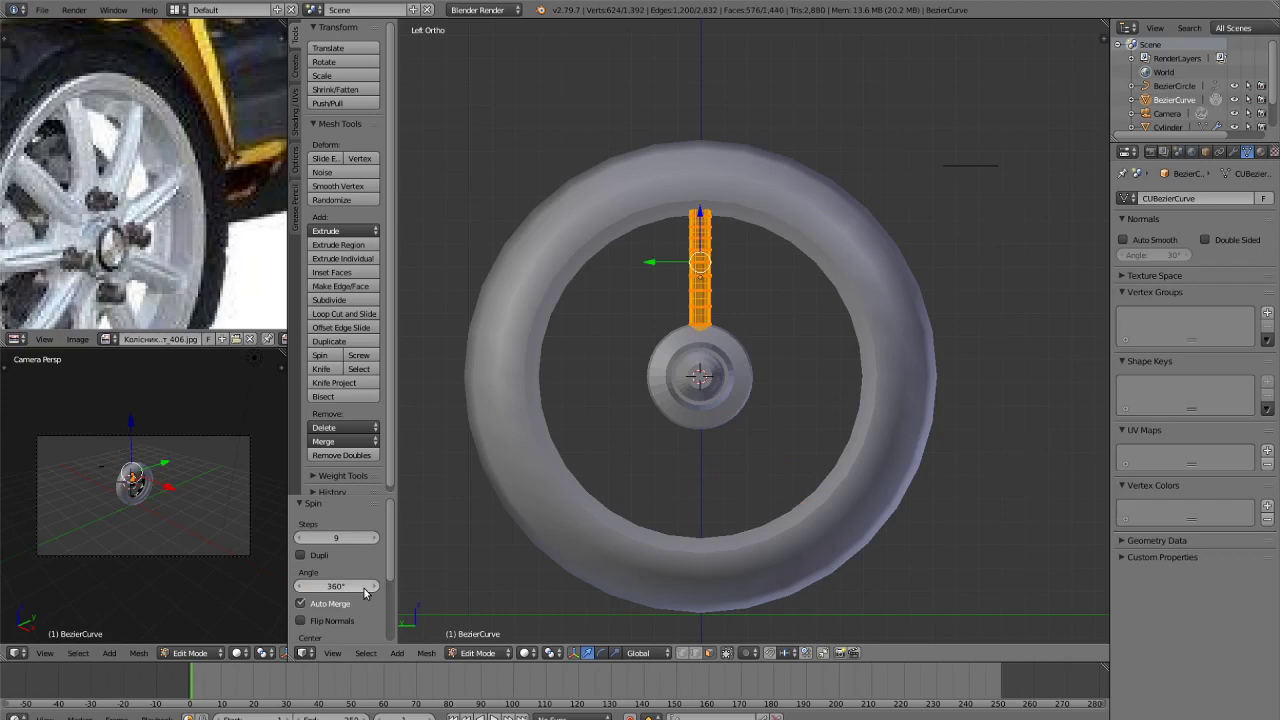
left_click(374, 538)
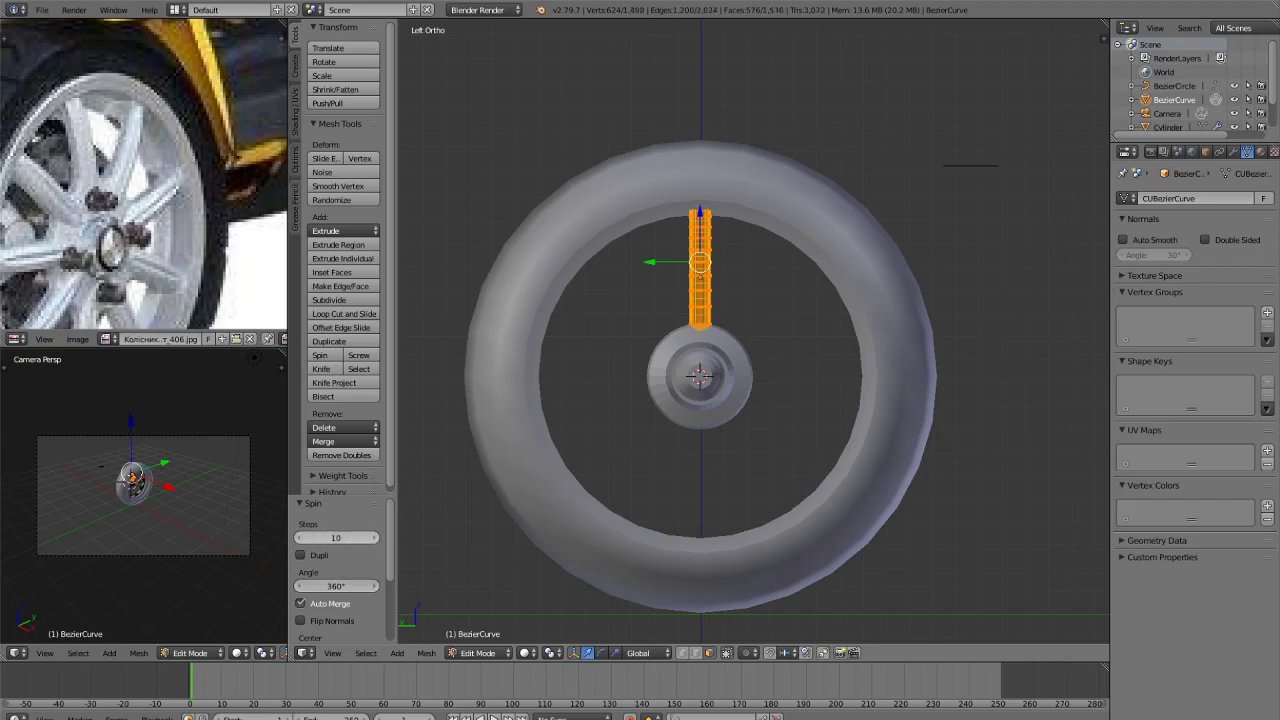
left_click(300, 538)
scroll(315, 597, "down", 1)
left_click(302, 577)
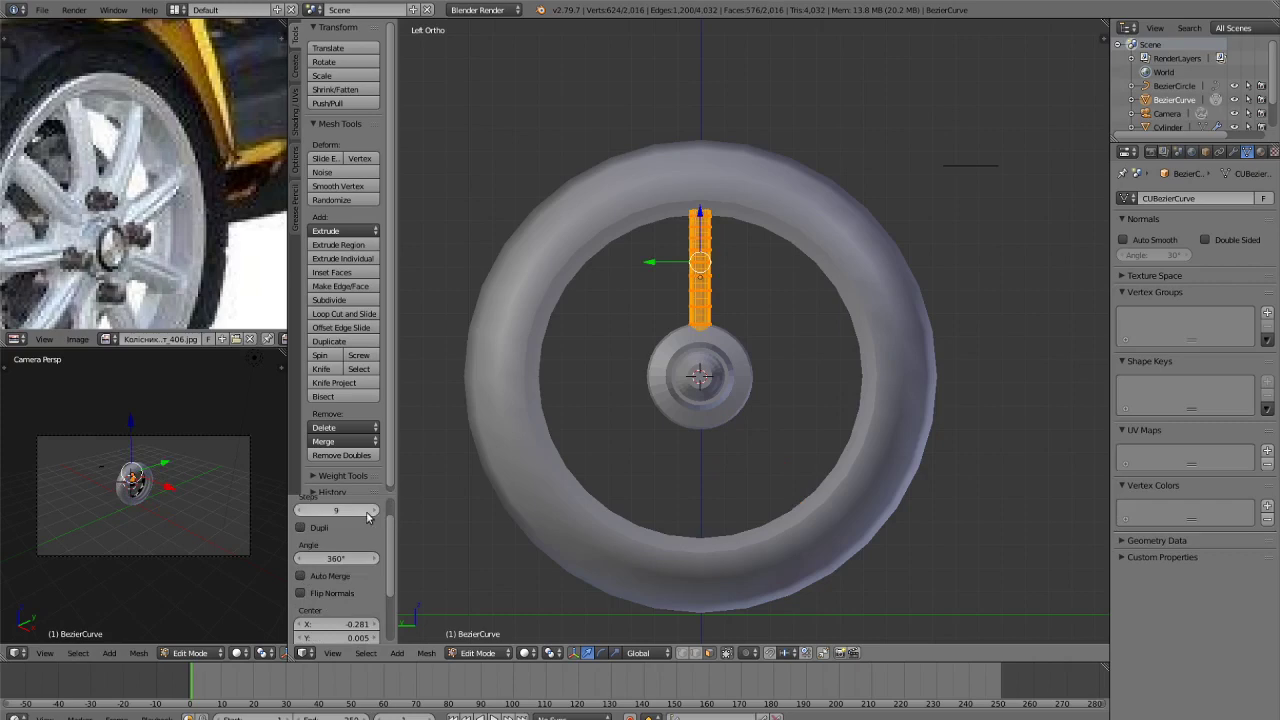
left_click(371, 514)
Move the spun spoke end -0.094 along the X axis to inspect it in rendered shading, and undo the move and the spin.
middle_click_drag(771, 391, 766, 344)
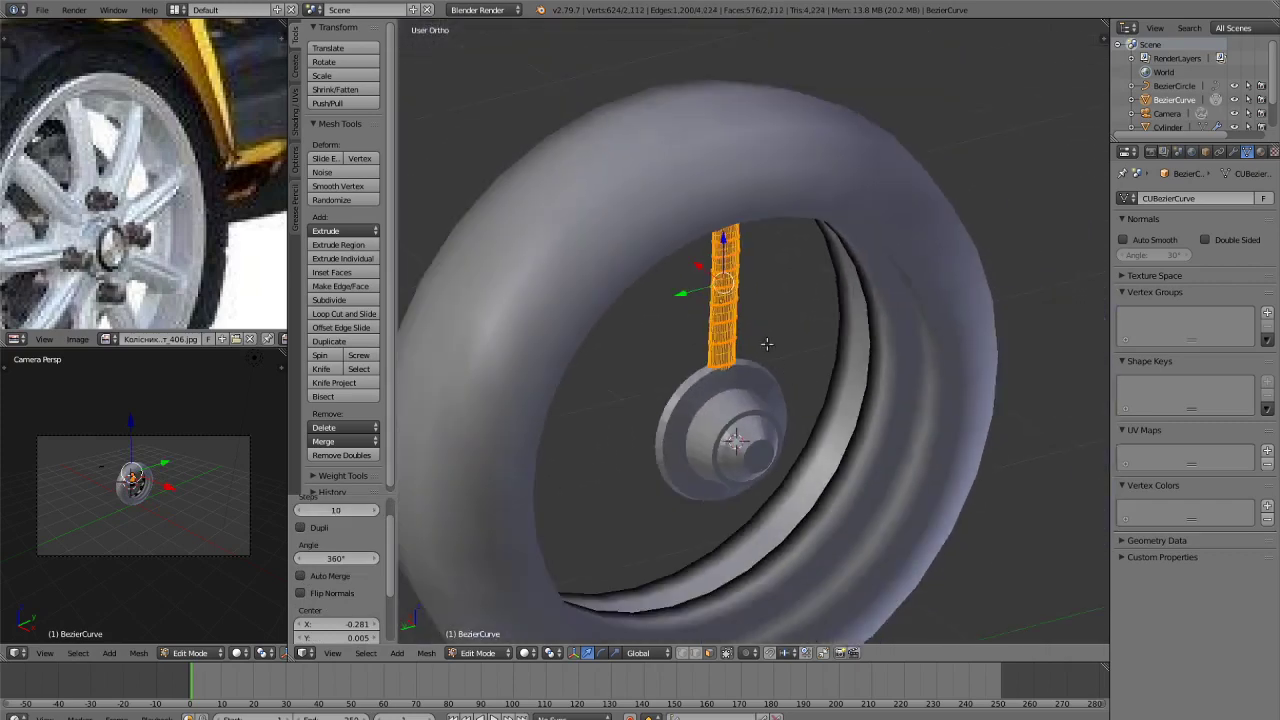
key("g")
key("x")
left_click(762, 330)
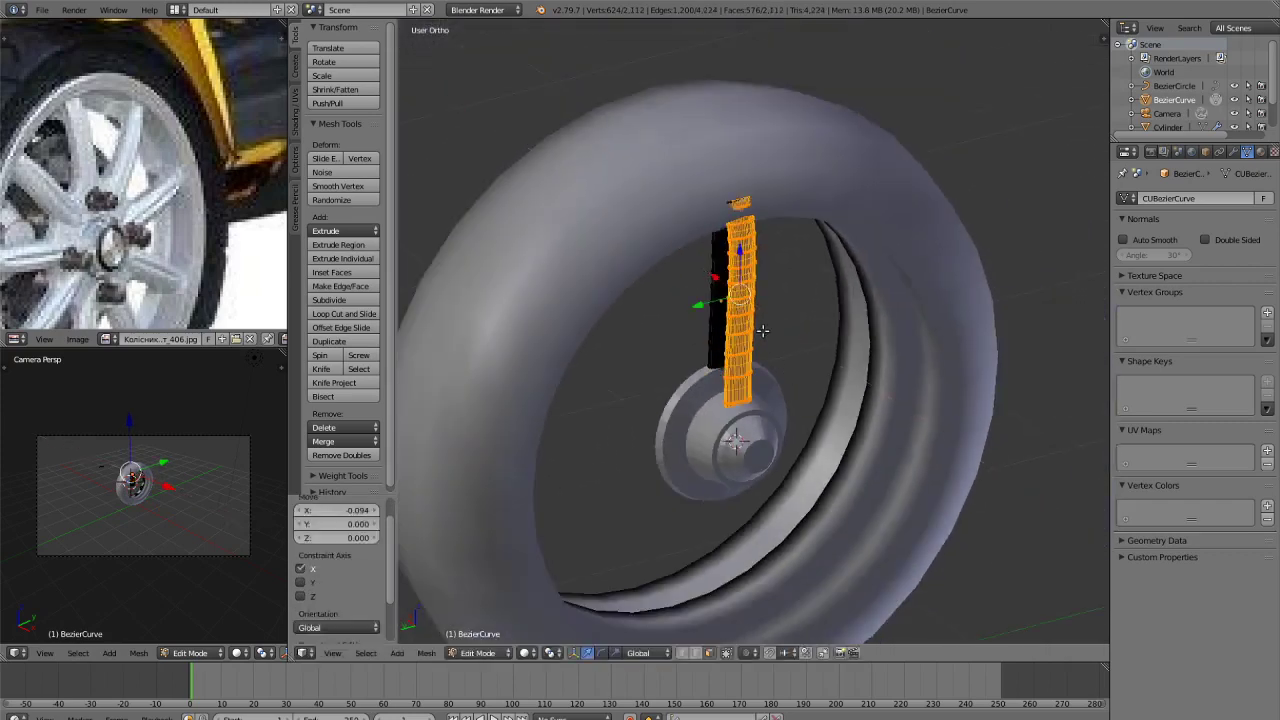
key("shift+z")
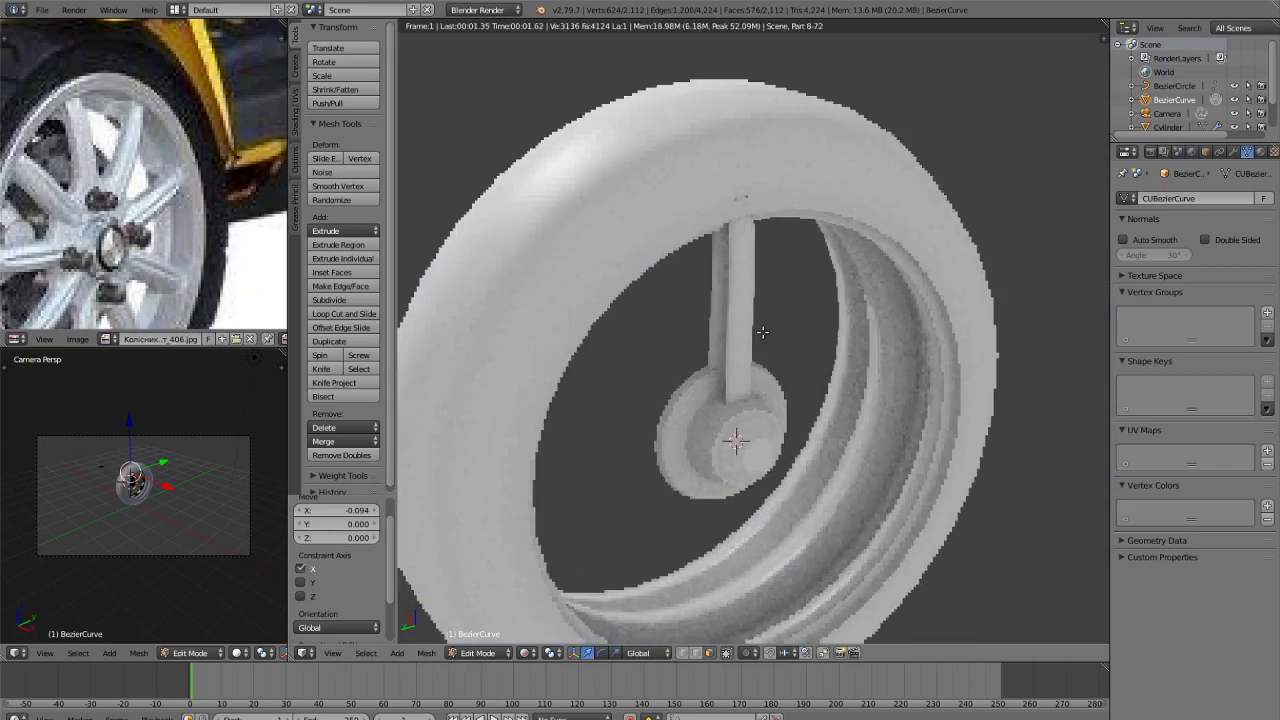
key("shift+z")
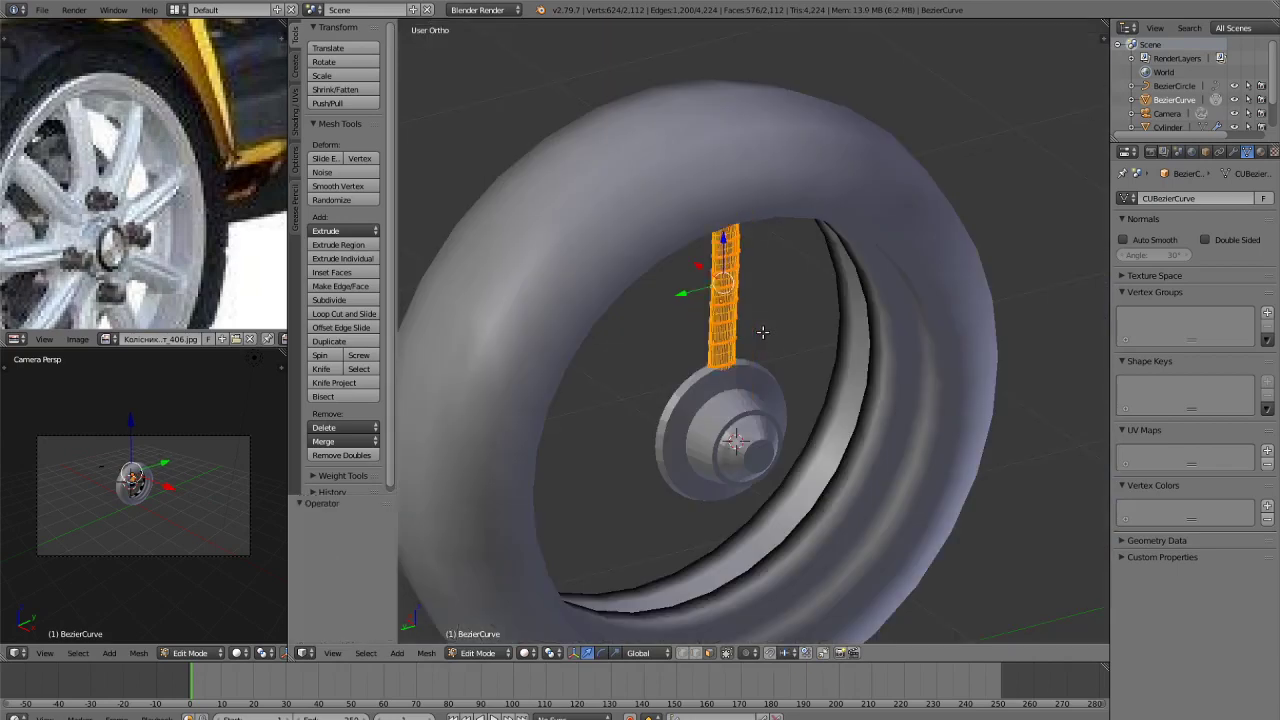
key("ctrl+z")
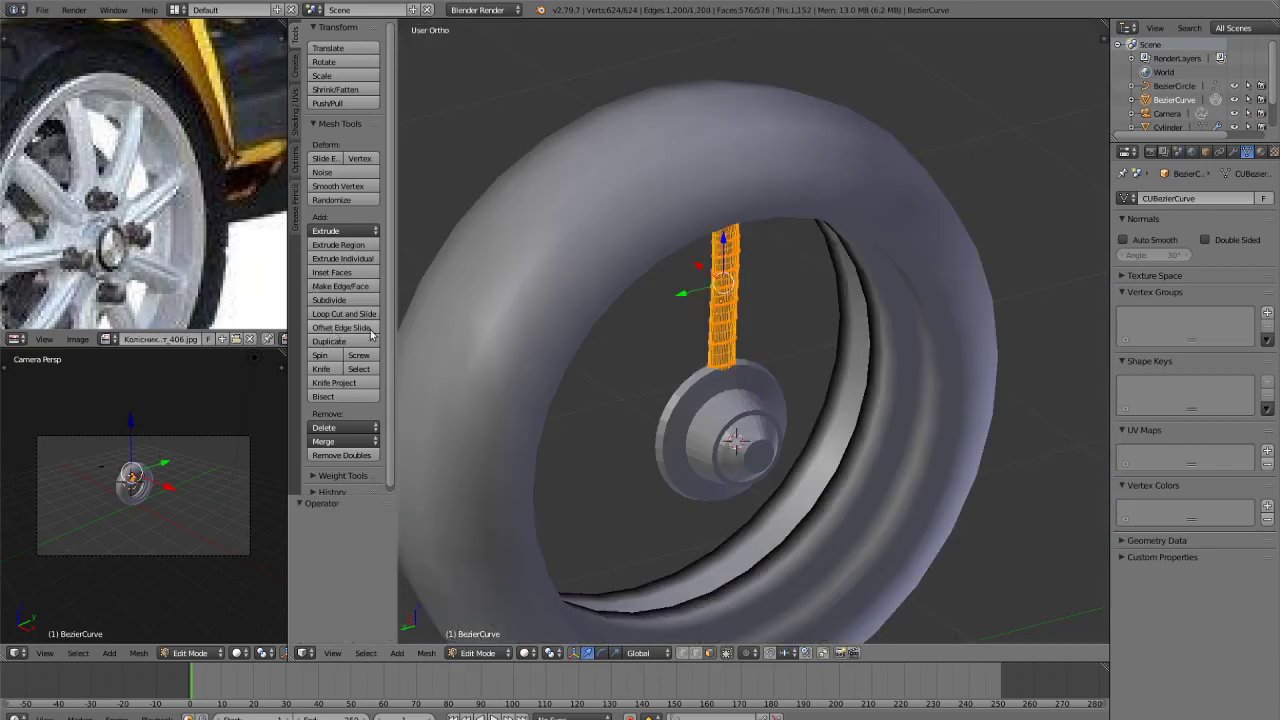
Spin the spoke 360° around the hub as duplicates in 12 steps from the left orthographic view.
key("KP_3")
key("ctrl+KP_3")
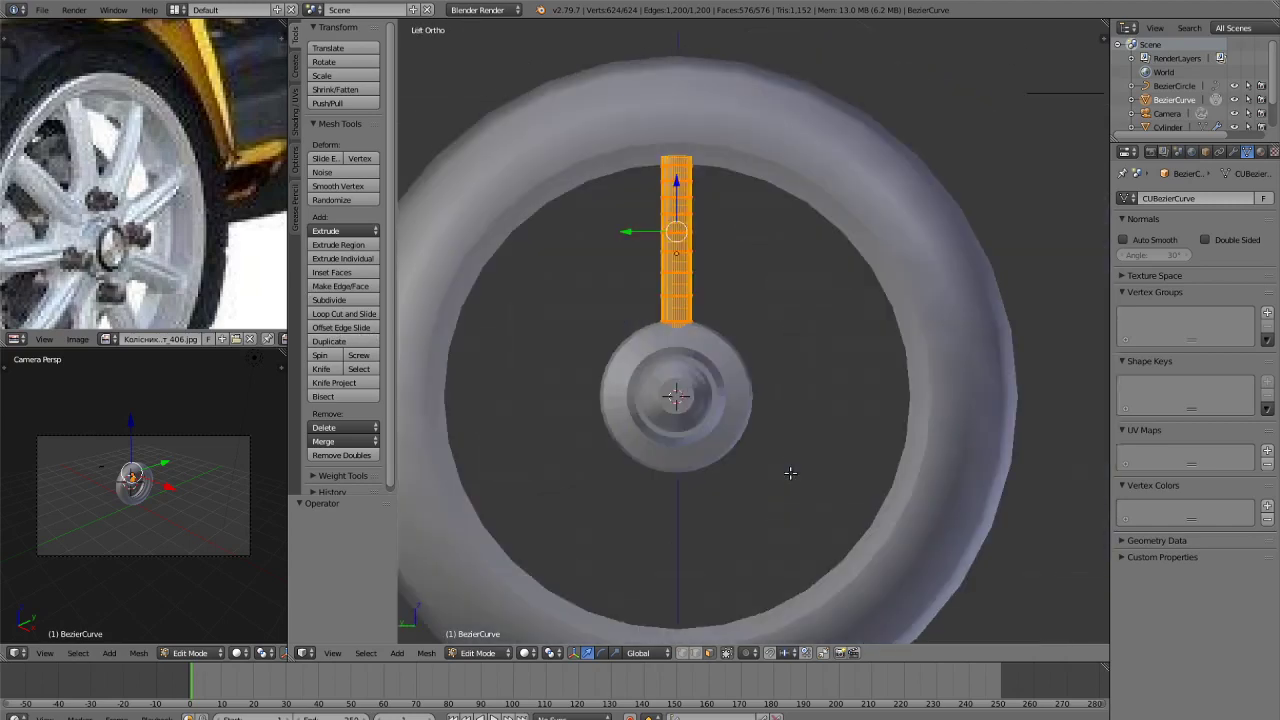
left_click(322, 355)
left_click(372, 539)
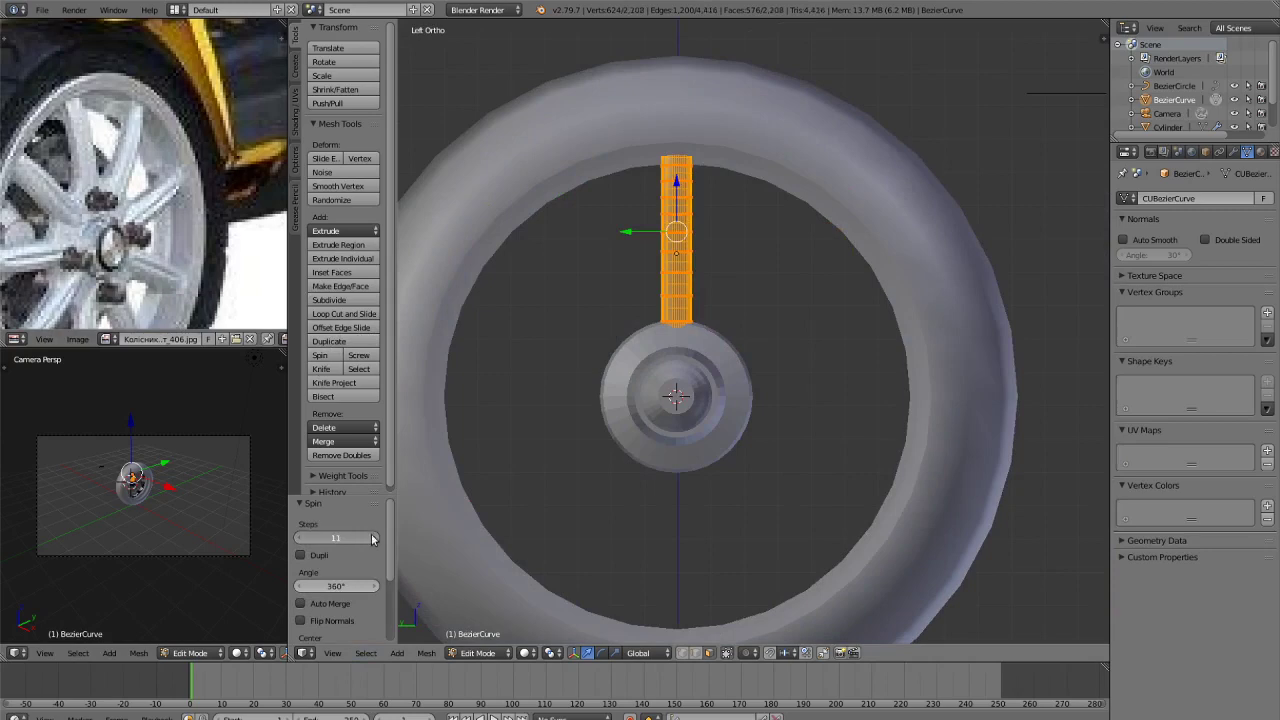
left_click(372, 539)
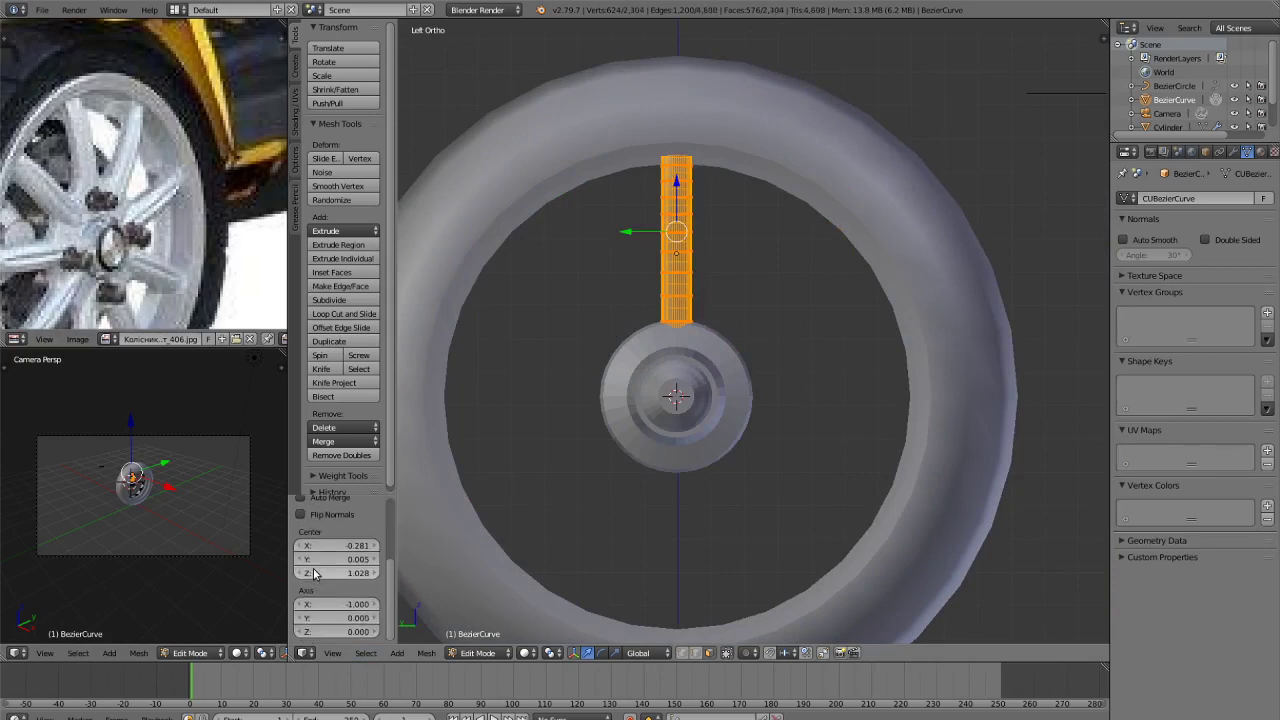
scroll(313, 570, "down", 2)
left_click(301, 532)
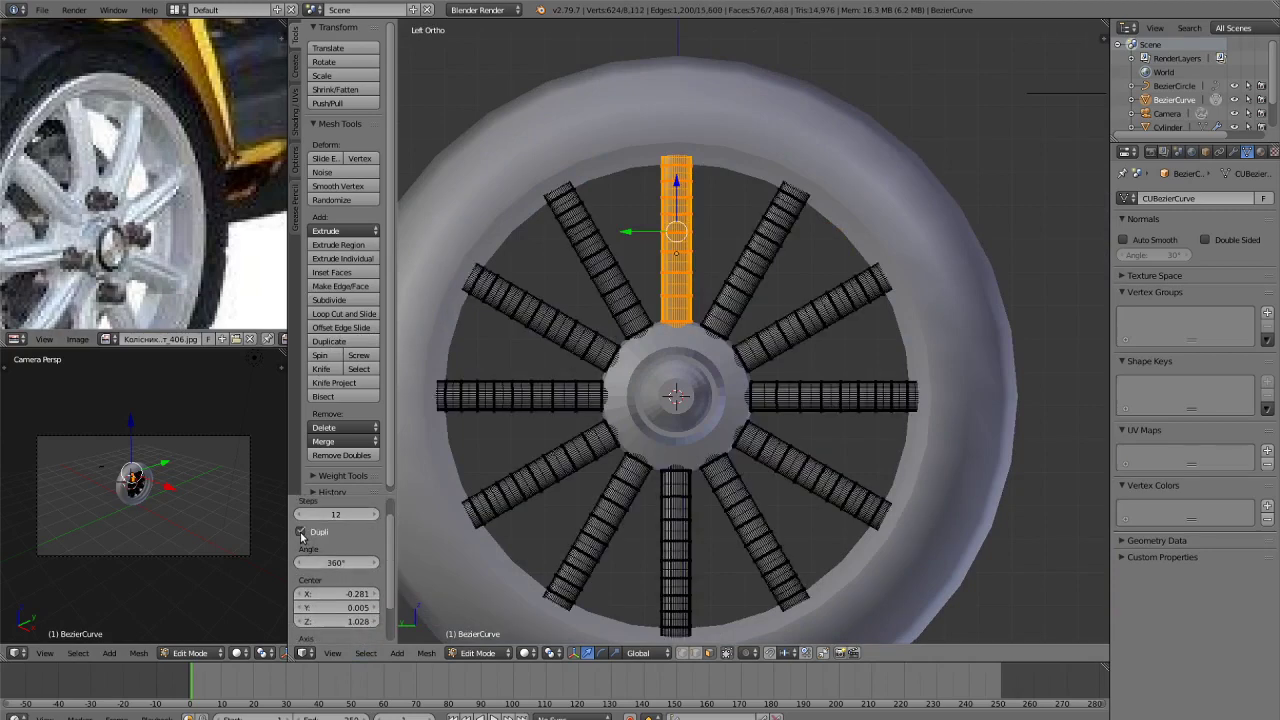
Try 13 and 14 steps for the spoke spin and settle on 9.
left_click(374, 515)
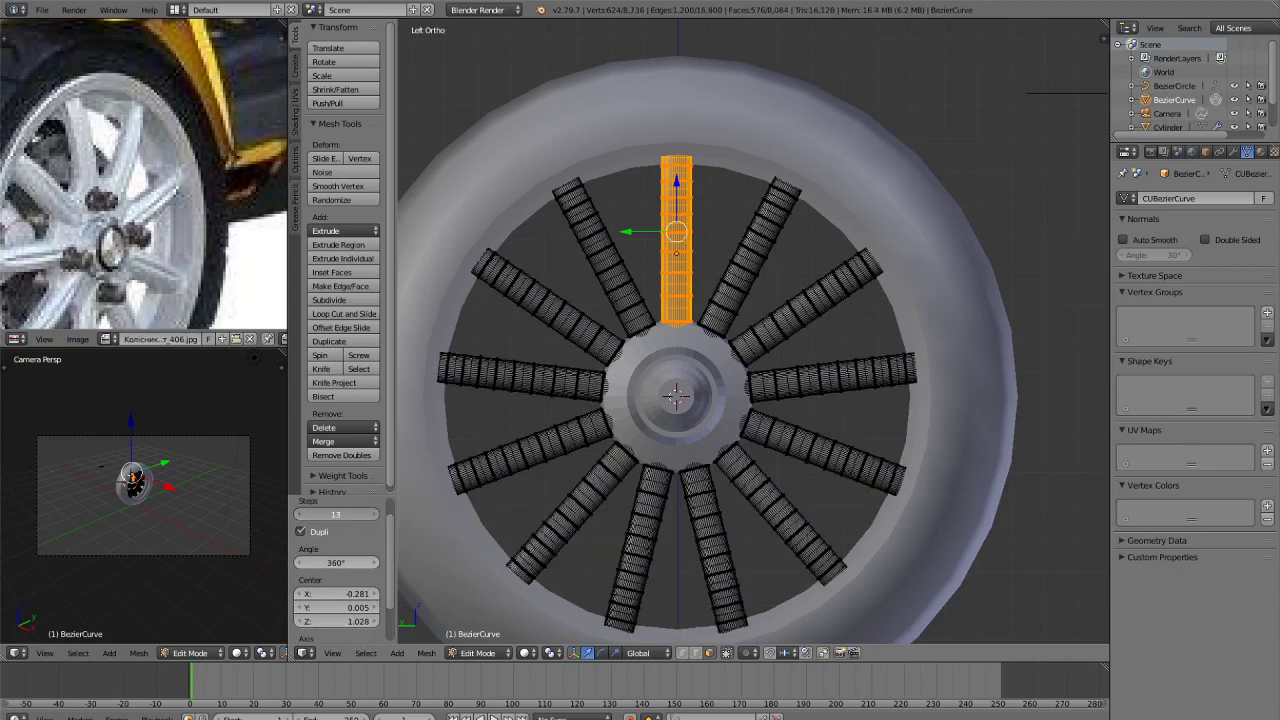
left_click(375, 515)
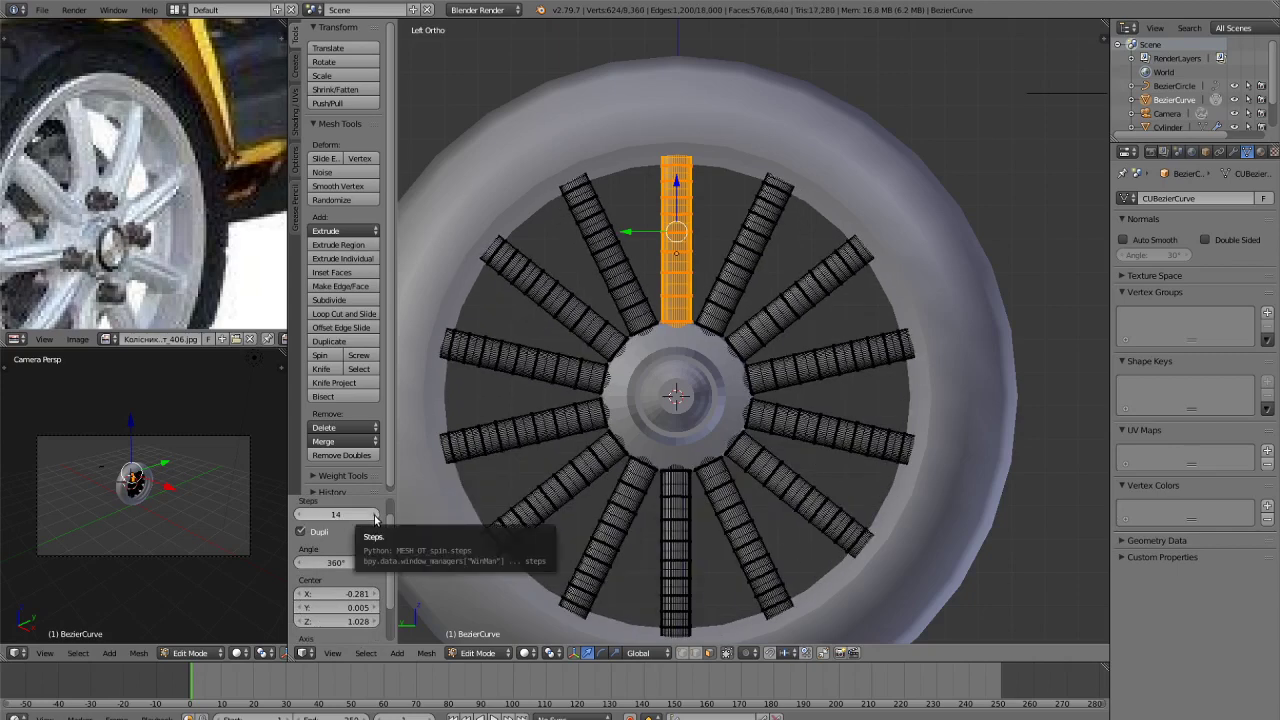
left_click(307, 515)
left_click(307, 515)
left_click(307, 515)
left_click(307, 515)
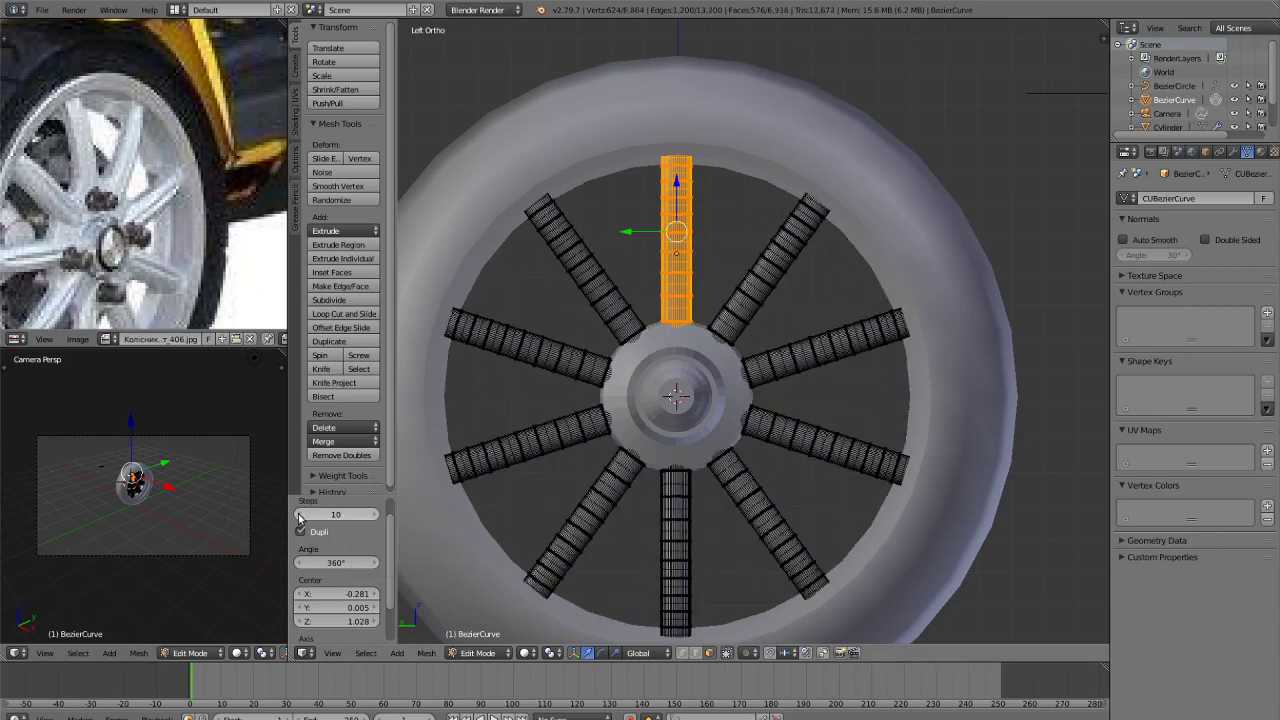
left_click(307, 515)
Examine the spoked wheel from an angle in rendered shading, with nothing selected.
key("Tab")
key("a")
middle_click_drag(740, 506, 912, 503)
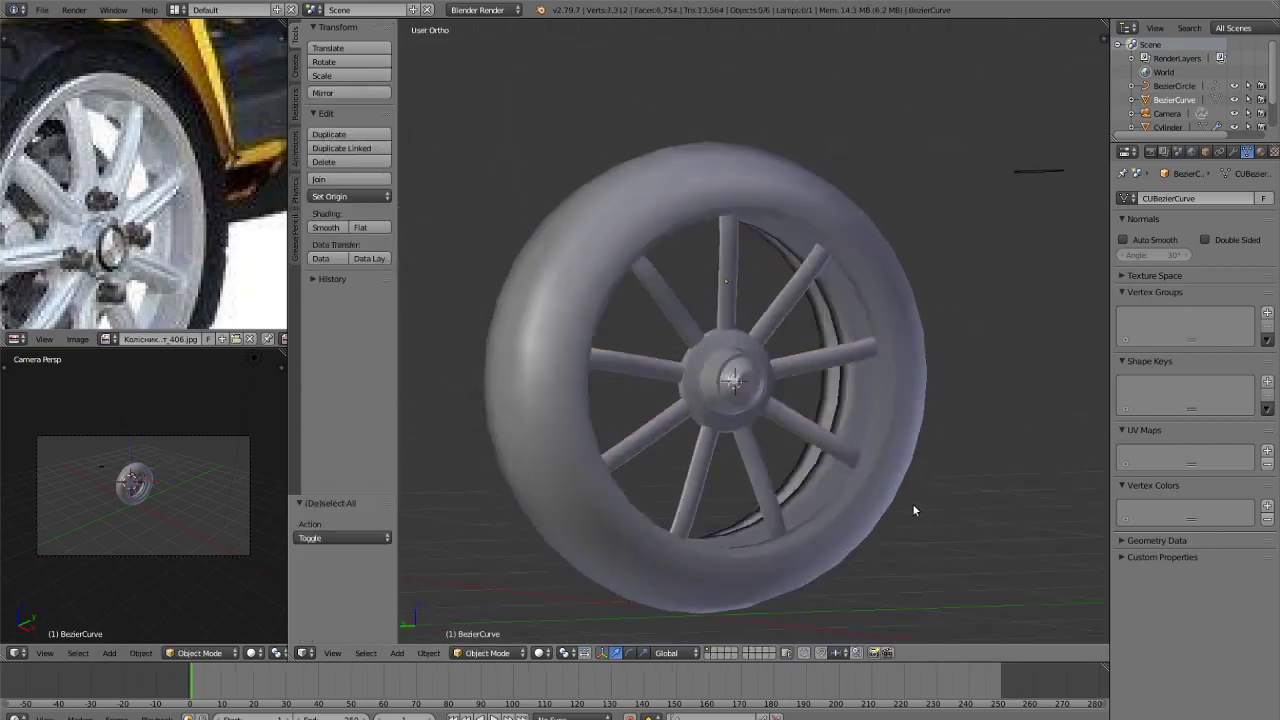
key("shift+z")
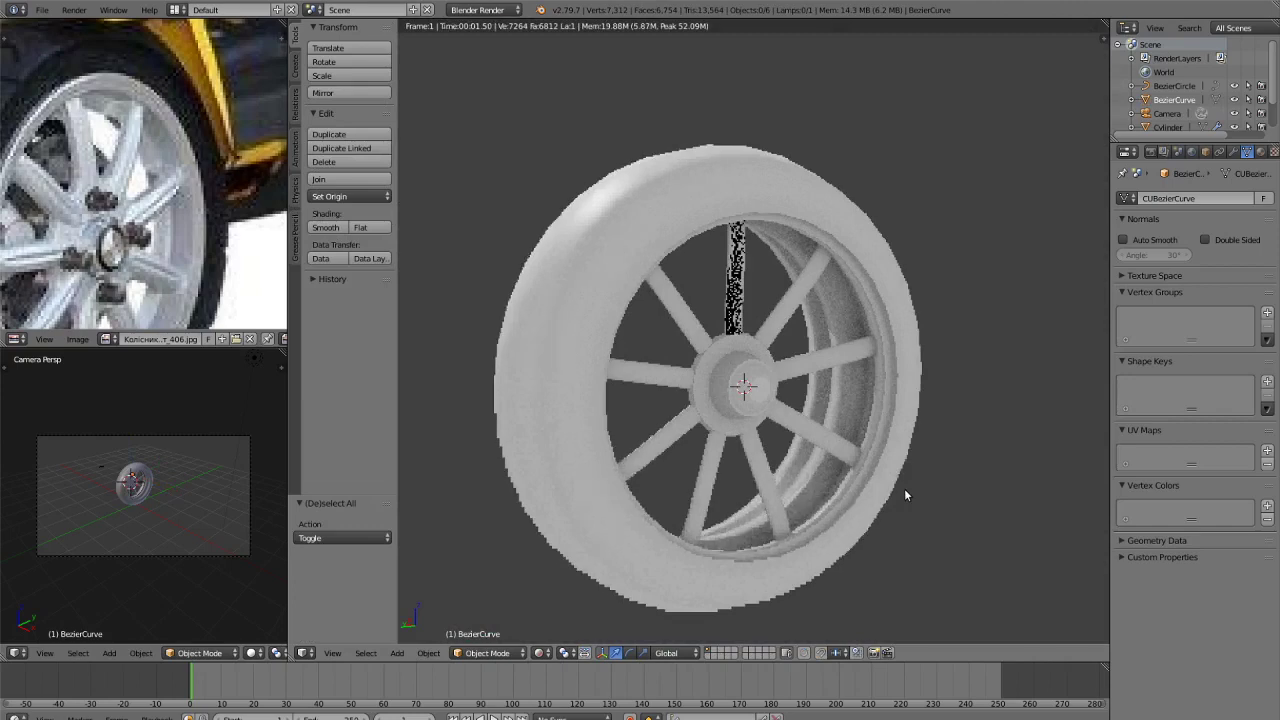
key("z")
key("z")
Move the overlapping top spoke upward along the Z axis, clear of the tire.
key("Tab")
key("g")
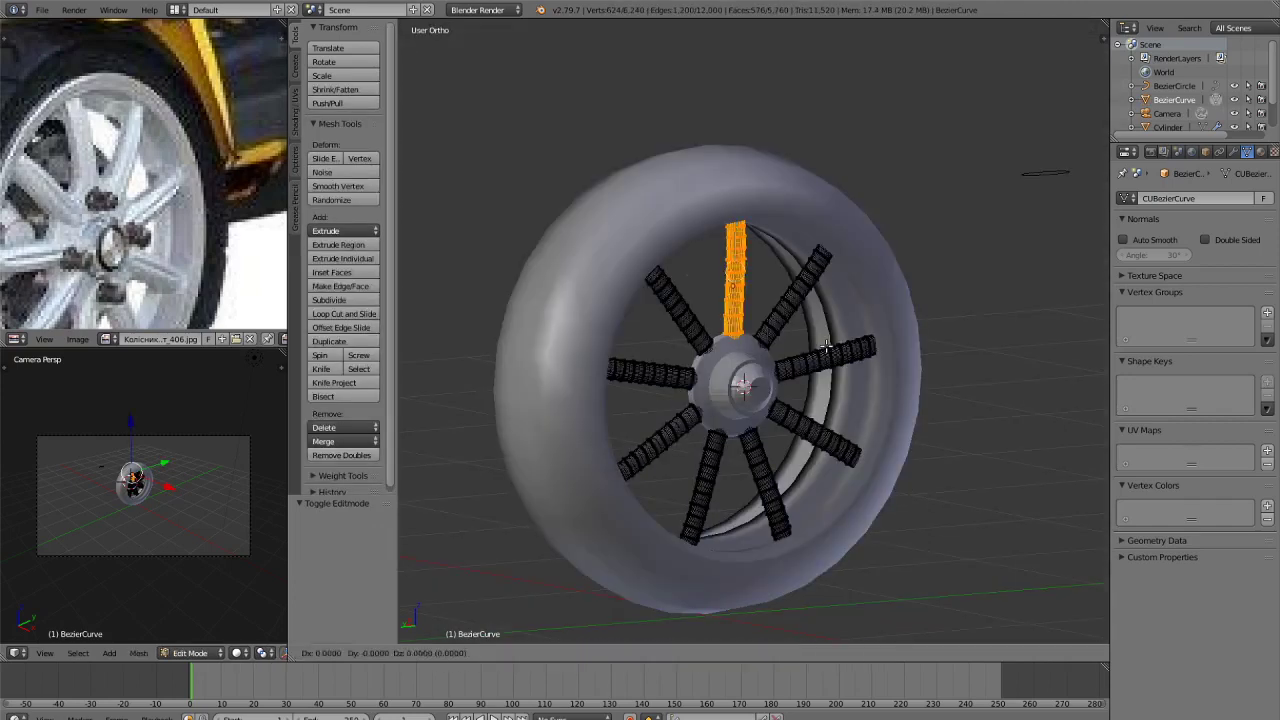
key("z")
left_click(806, 121)
key("x")
key("Tab")
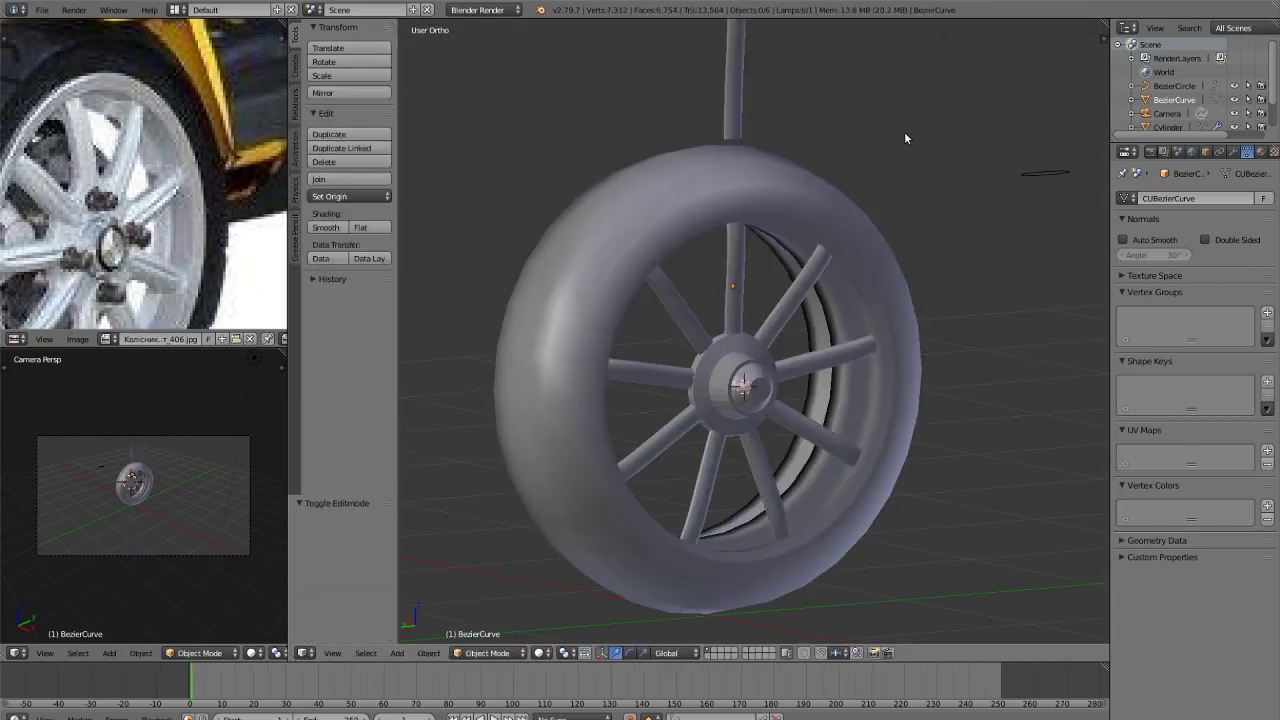
Delete the surplus spoke geometry displaced above the wheel.
key("Tab")
scroll(831, 166, "down", 2)
key("x")
left_click(818, 196)
key("Tab")
scroll(838, 318, "up", 4)
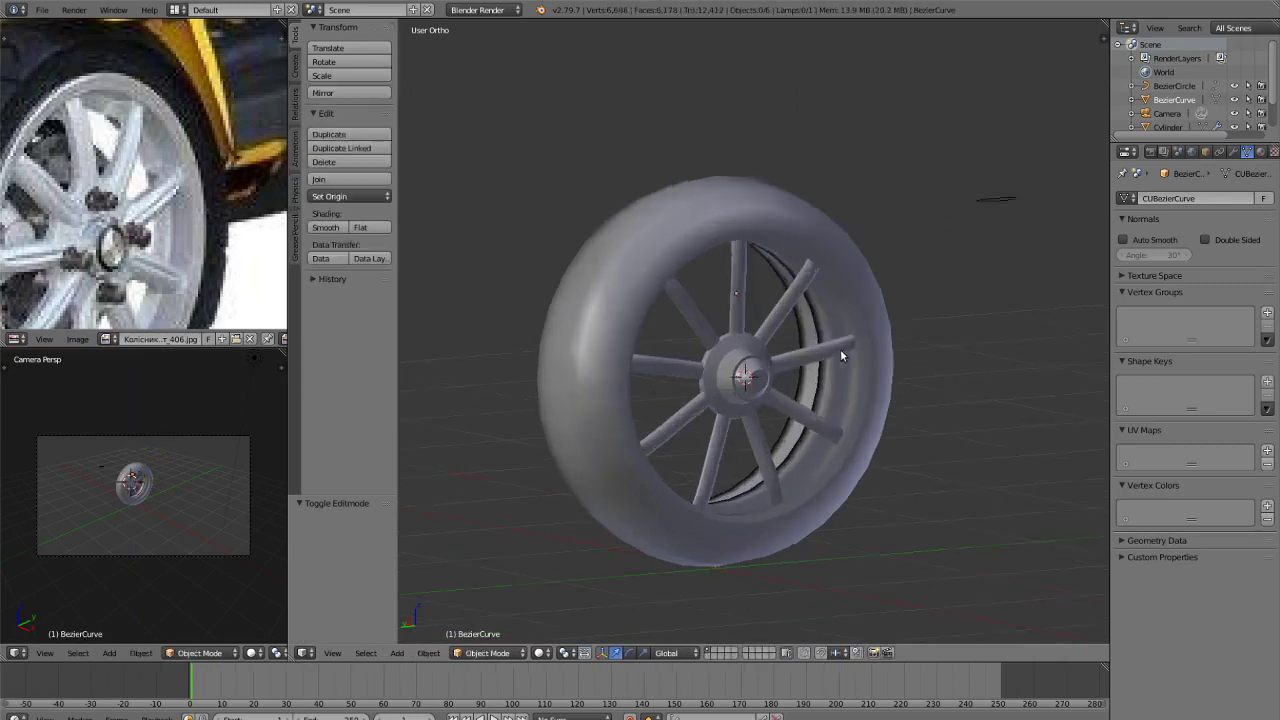
Apply smooth shading to the hub and check the wheel in rendered shading.
key("shift+z")
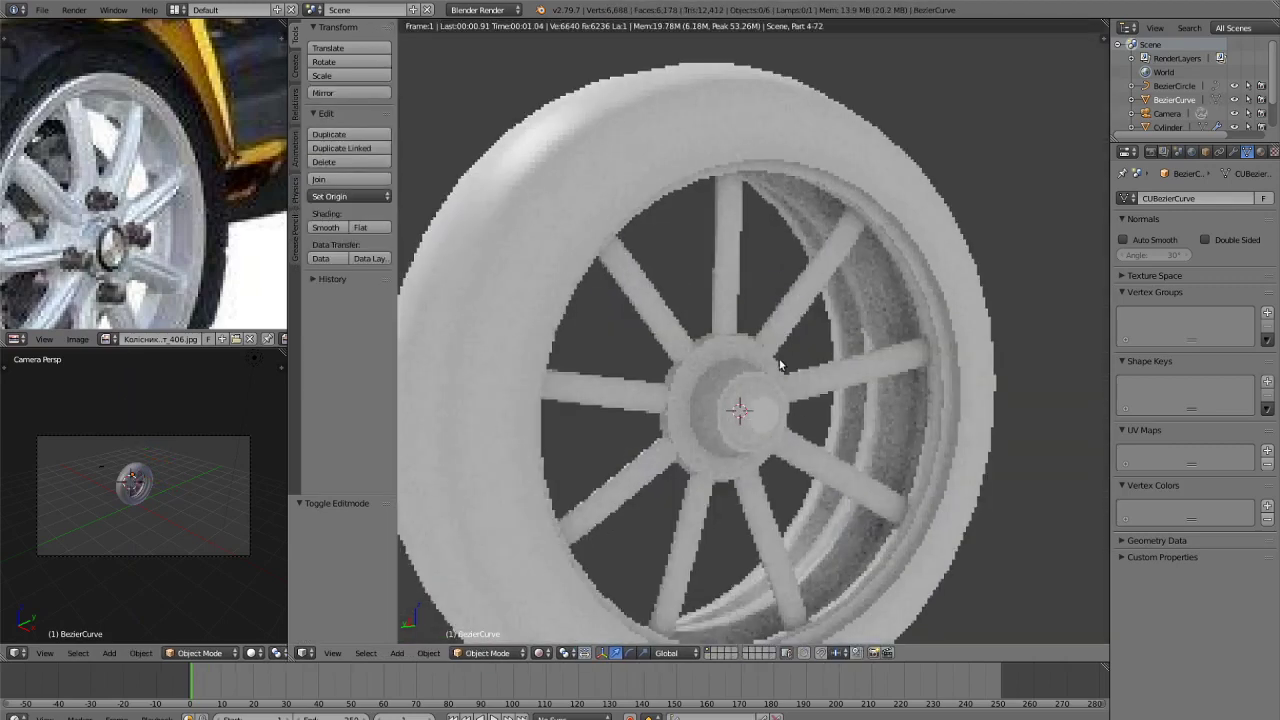
key("z")
key("z")
right_click(739, 391)
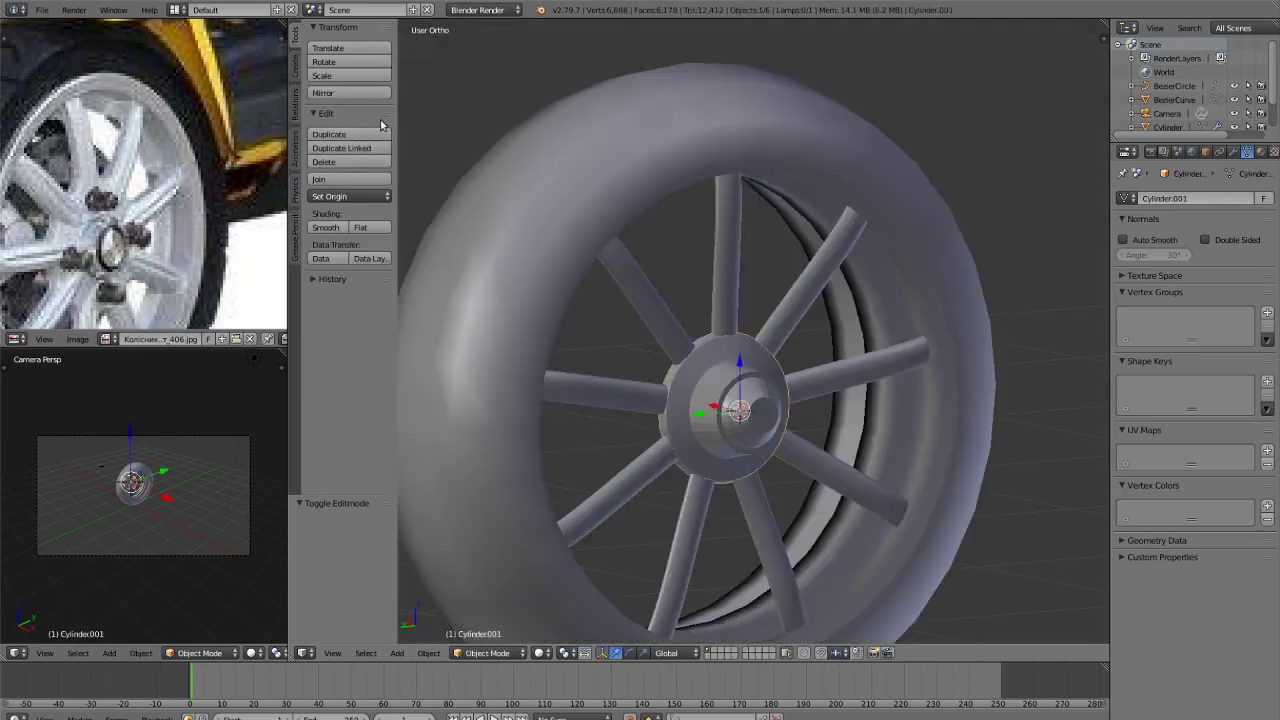
left_click(326, 226)
key("shift+z")
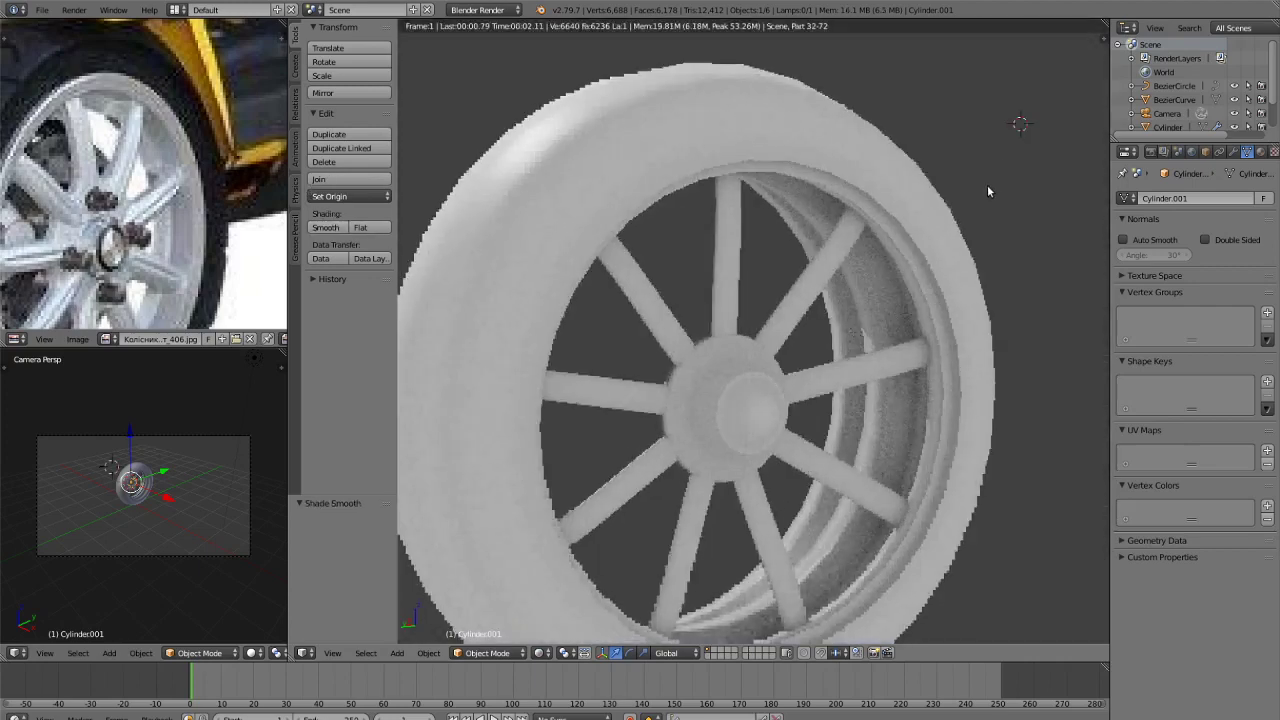
key("shift+z")
scroll(903, 315, "down", 2)
key("Tab")
key("Tab")
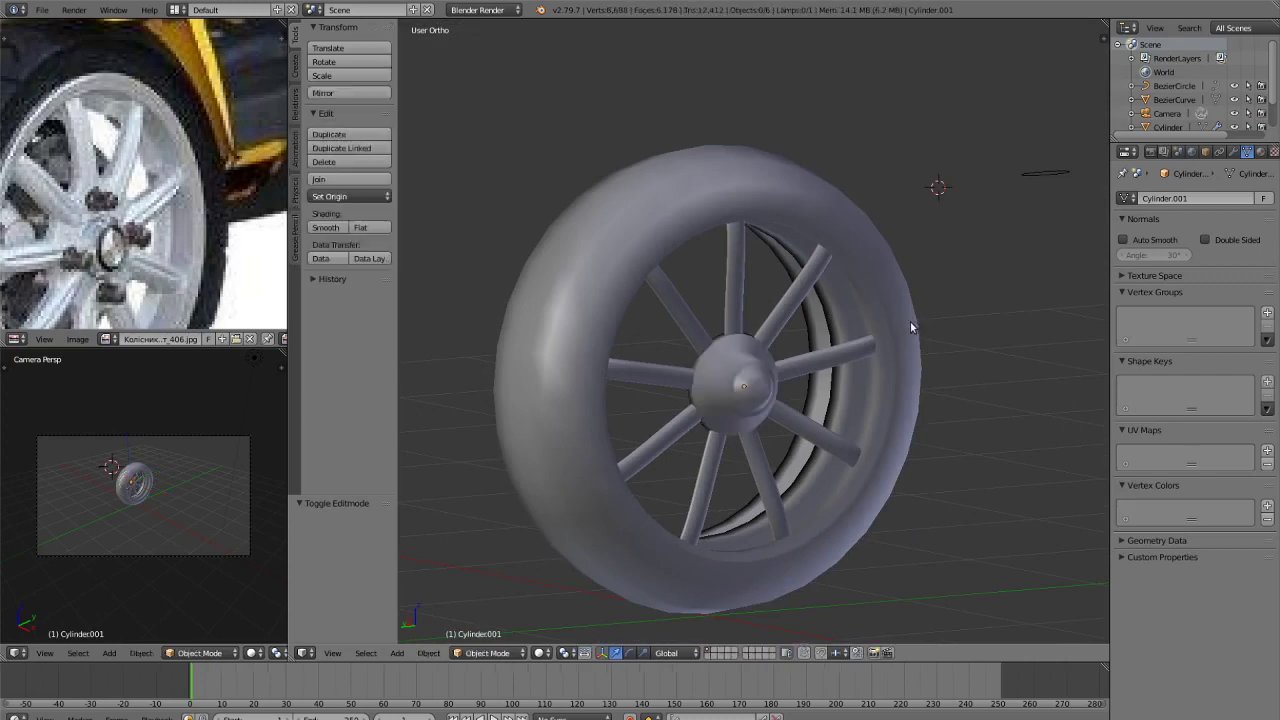
Apply smooth shading to the tire in the back orthographic view, undoing its accidental move.
scroll(910, 321, "down", 3)
key("KP_3")
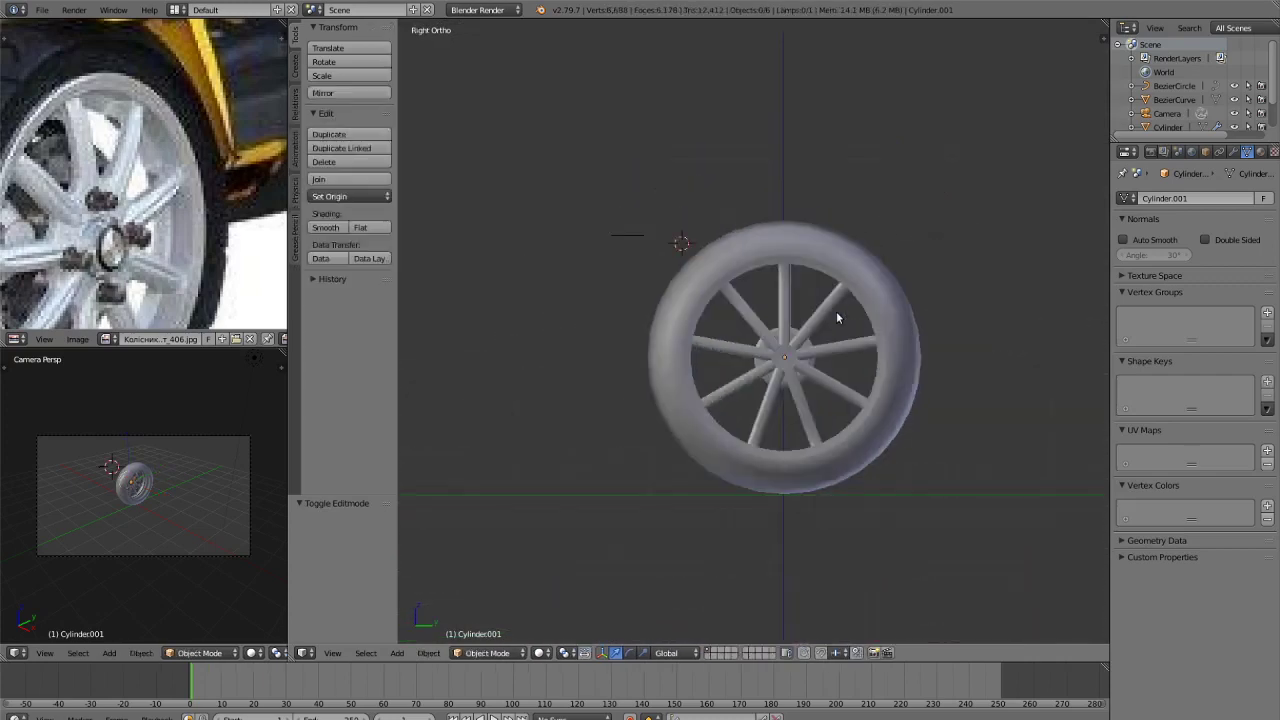
key("ctrl+KP_1")
key("KP_3")
key("ctrl+KP_1")
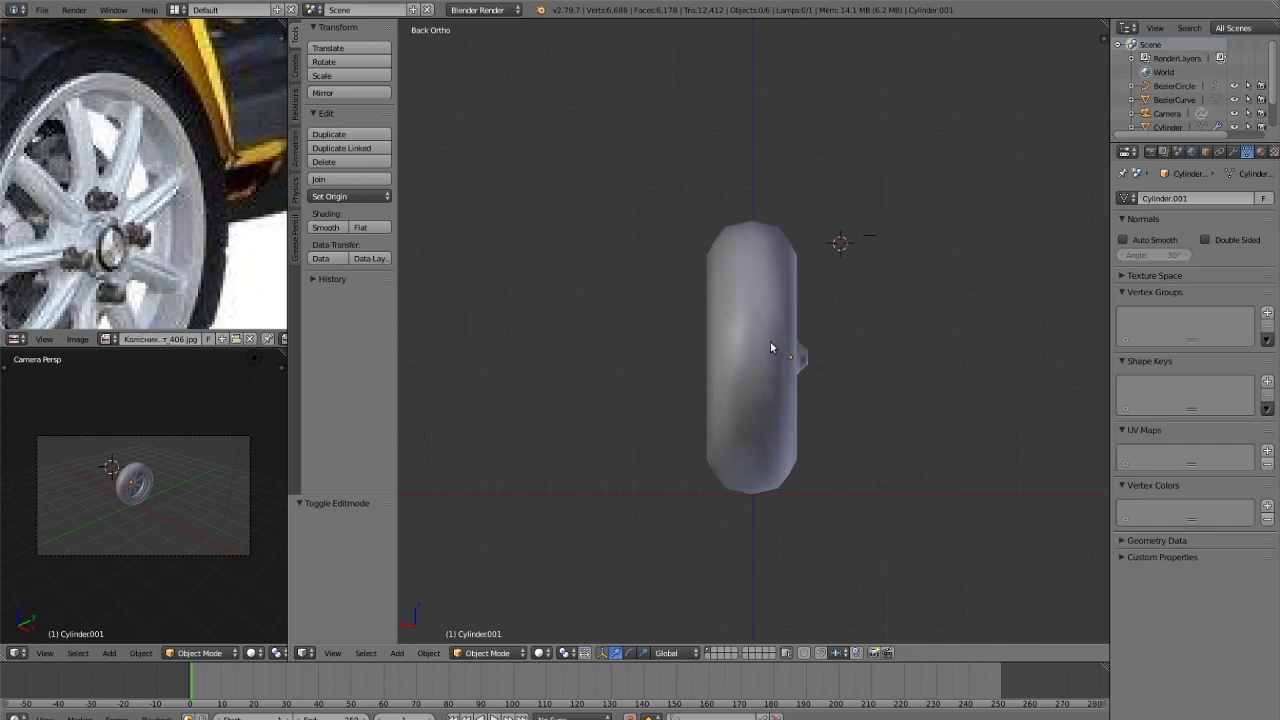
mouse_move(771, 342)
right_mouse_down()
mouse_move(683, 274)
mouse_move(770, 323)
right_mouse_up()
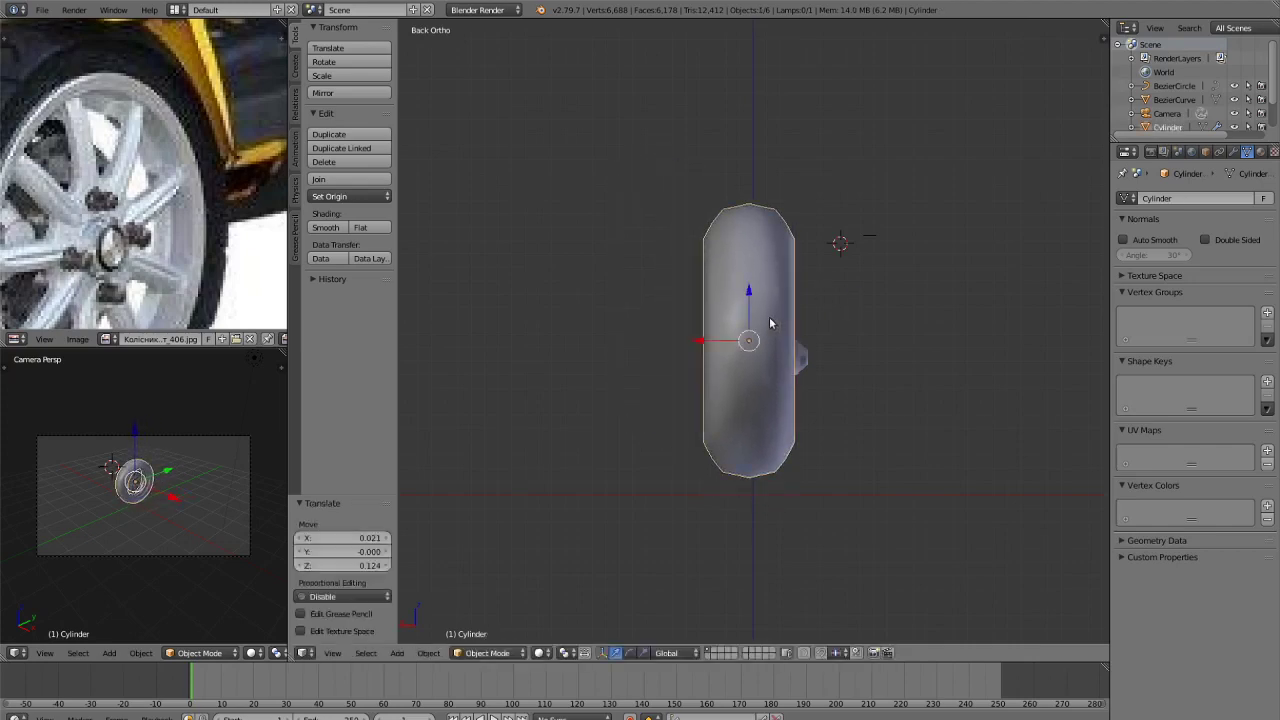
key("ctrl+z")
left_click(325, 227)
scroll(712, 371, "up", 2)
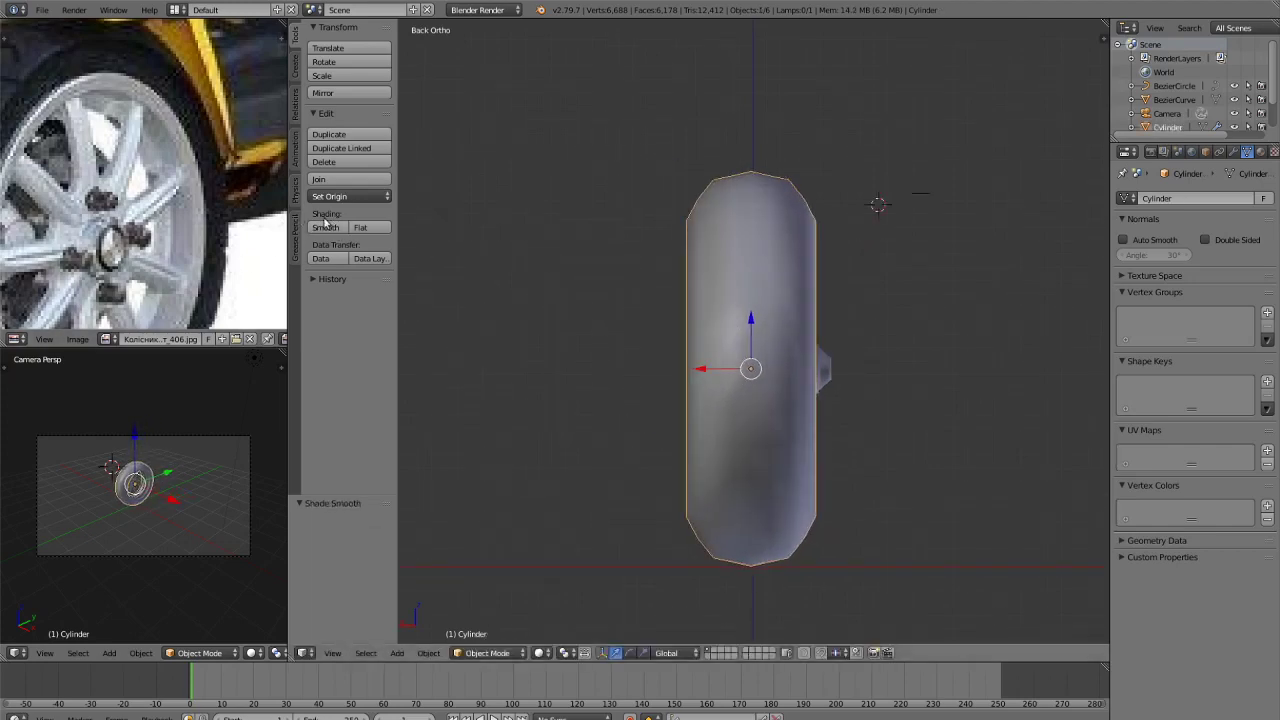
Narrow the tire slightly by scaling it along the X axis, and deselect everything.
key("s")
key("x")
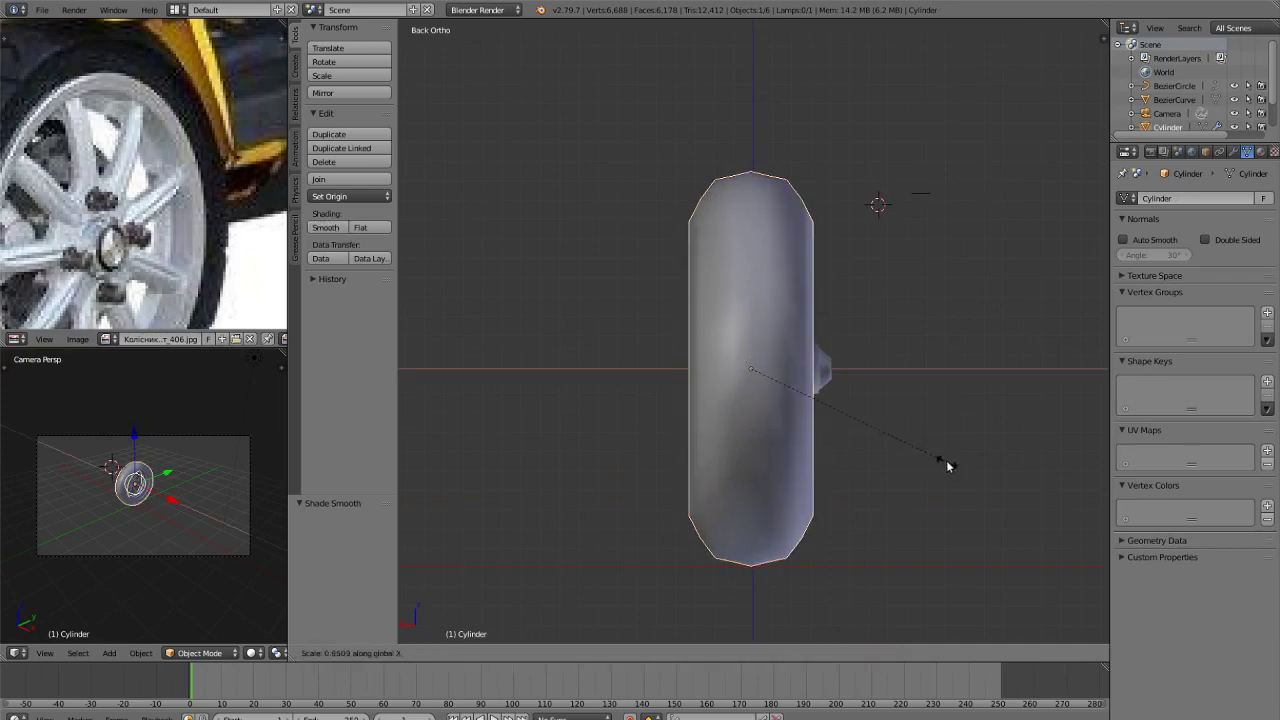
left_click(947, 467)
scroll(947, 467, "down", 6)
key("a")
middle_click_drag(946, 465, 930, 320)
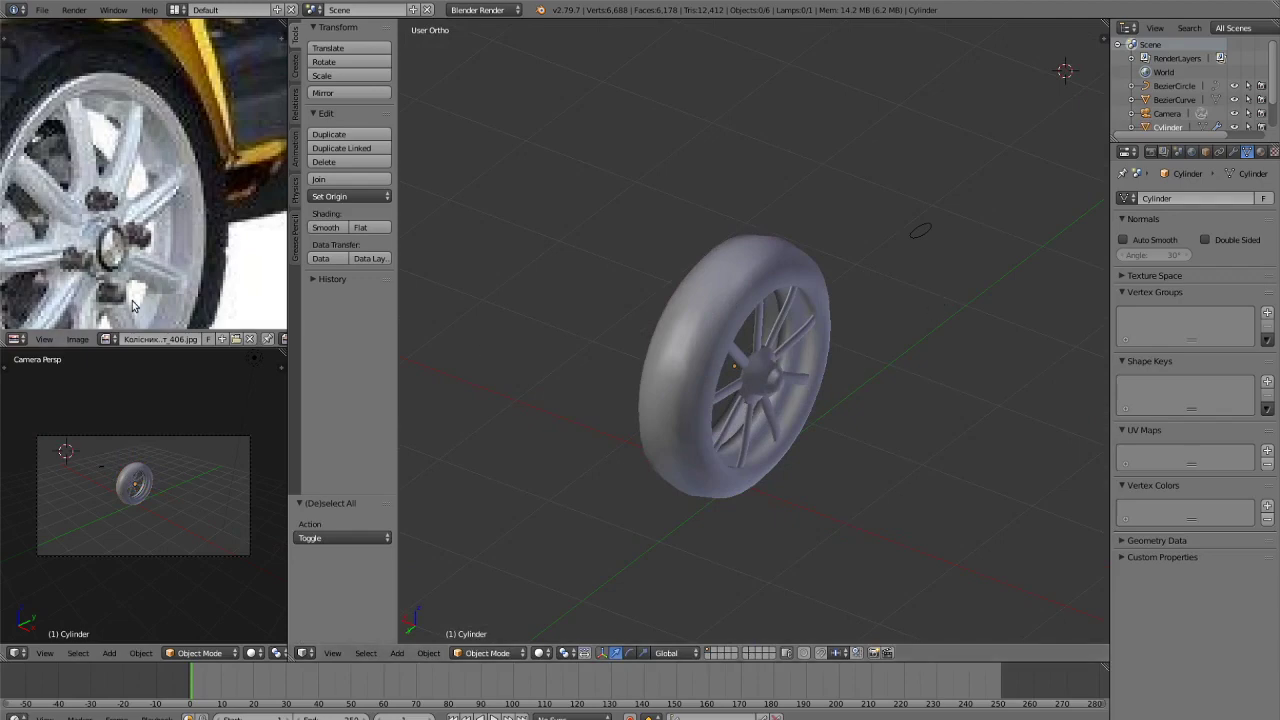
Examine the wheel's hub and spokes from several angles against the reference photo.
scroll(794, 449, "up", 3)
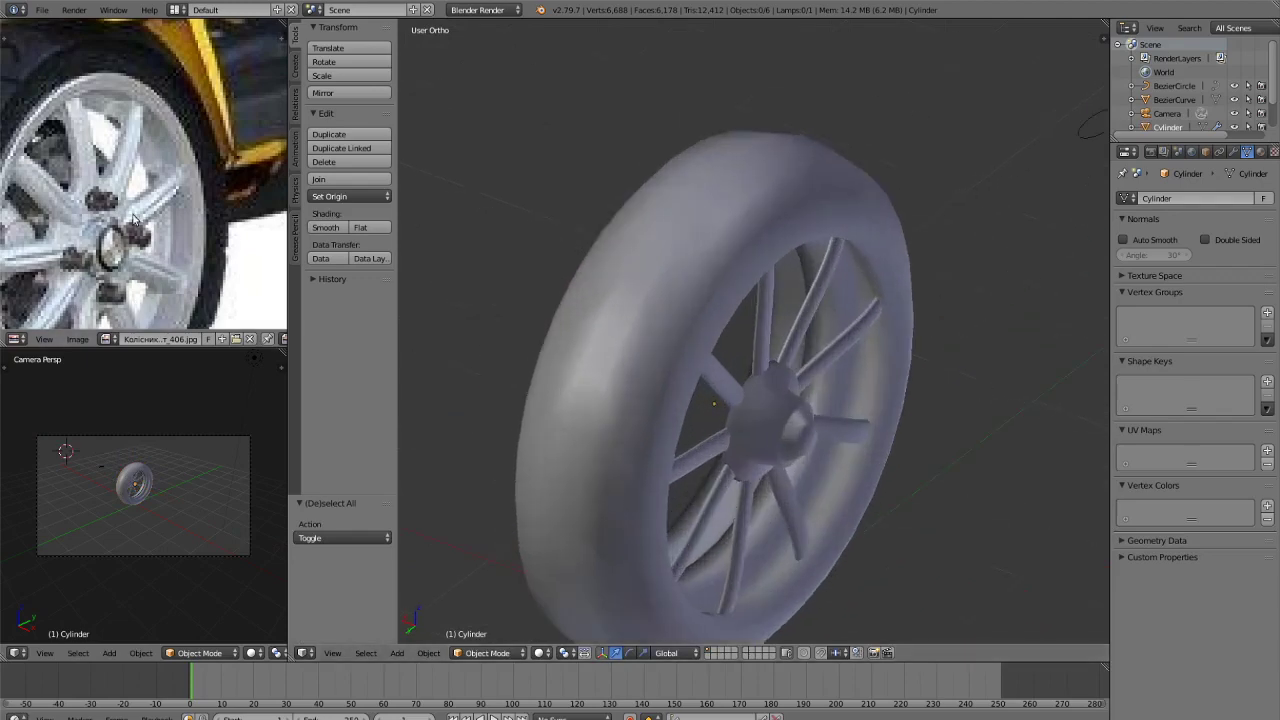
scroll(70, 247, "down", 1)
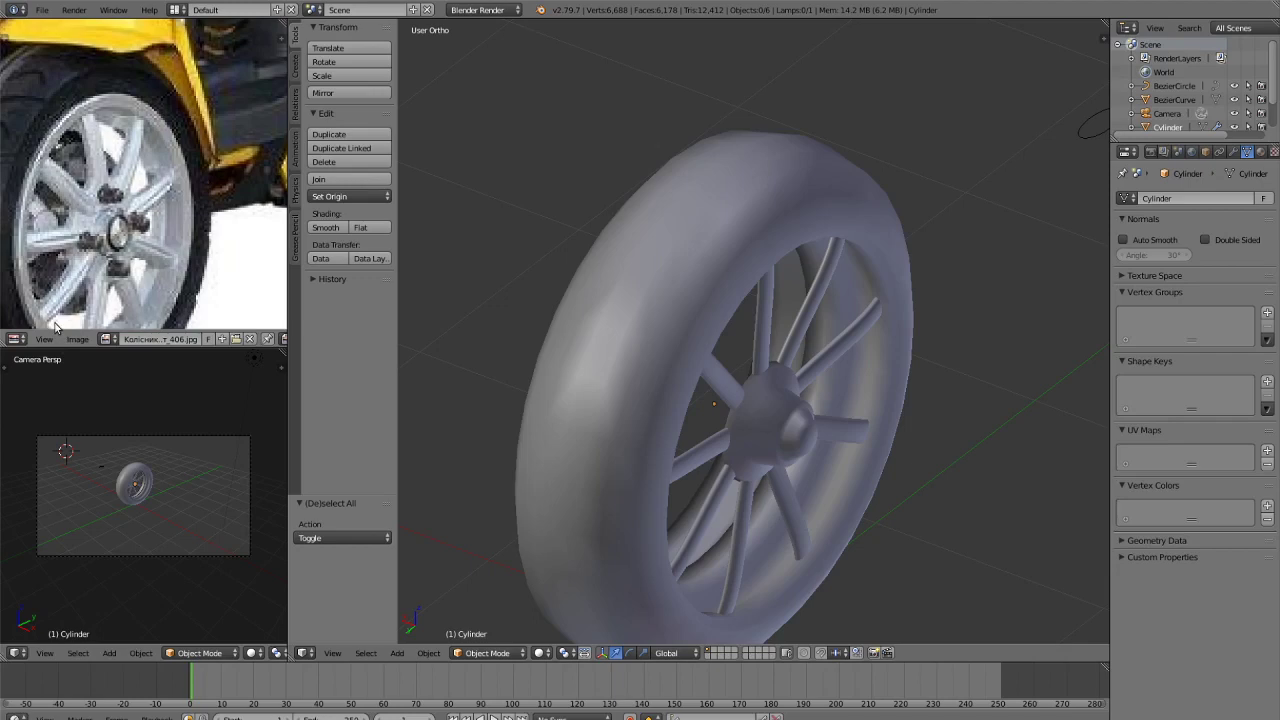
scroll(740, 332, "down", 2)
scroll(704, 336, "up", 4)
middle_click_drag(704, 336, 630, 198)
scroll(630, 198, "down", 1)
middle_click_drag(872, 230, 944, 291)
scroll(944, 291, "down", 5)
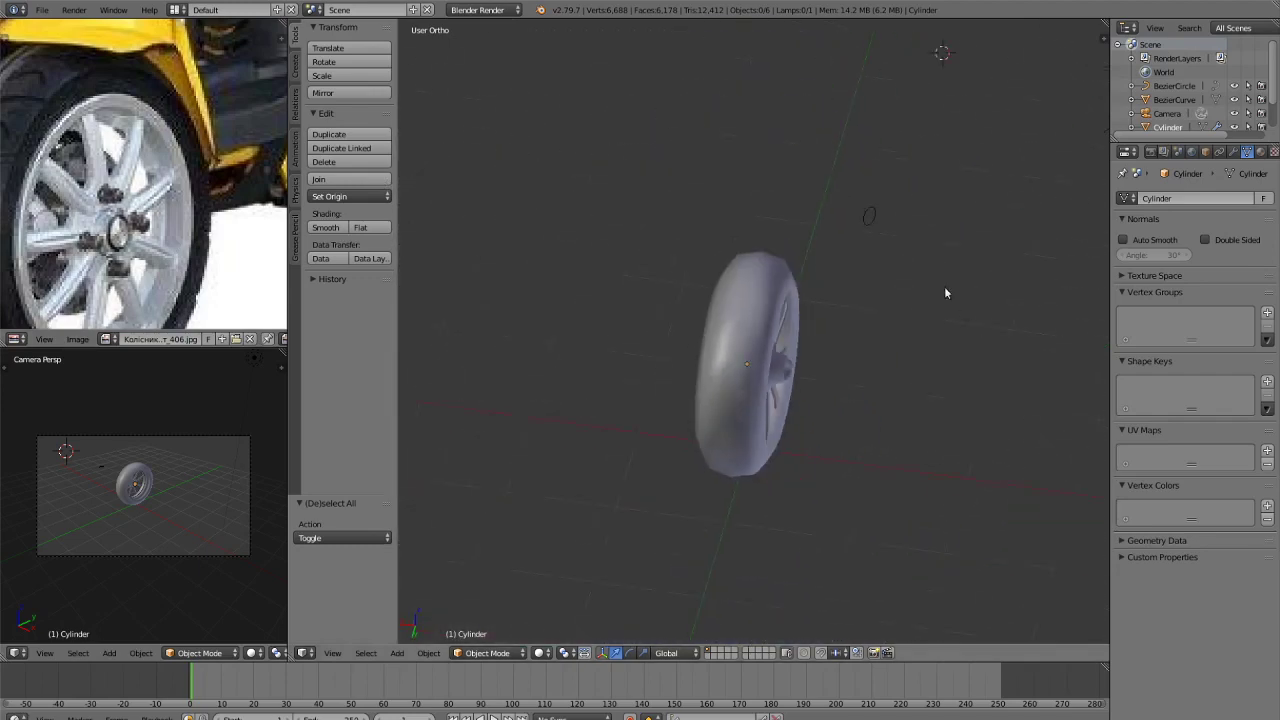
Add a mesh cylinder and move it along the Y axis toward the wheel.
key("shift+a")
mouse_move(849, 118)
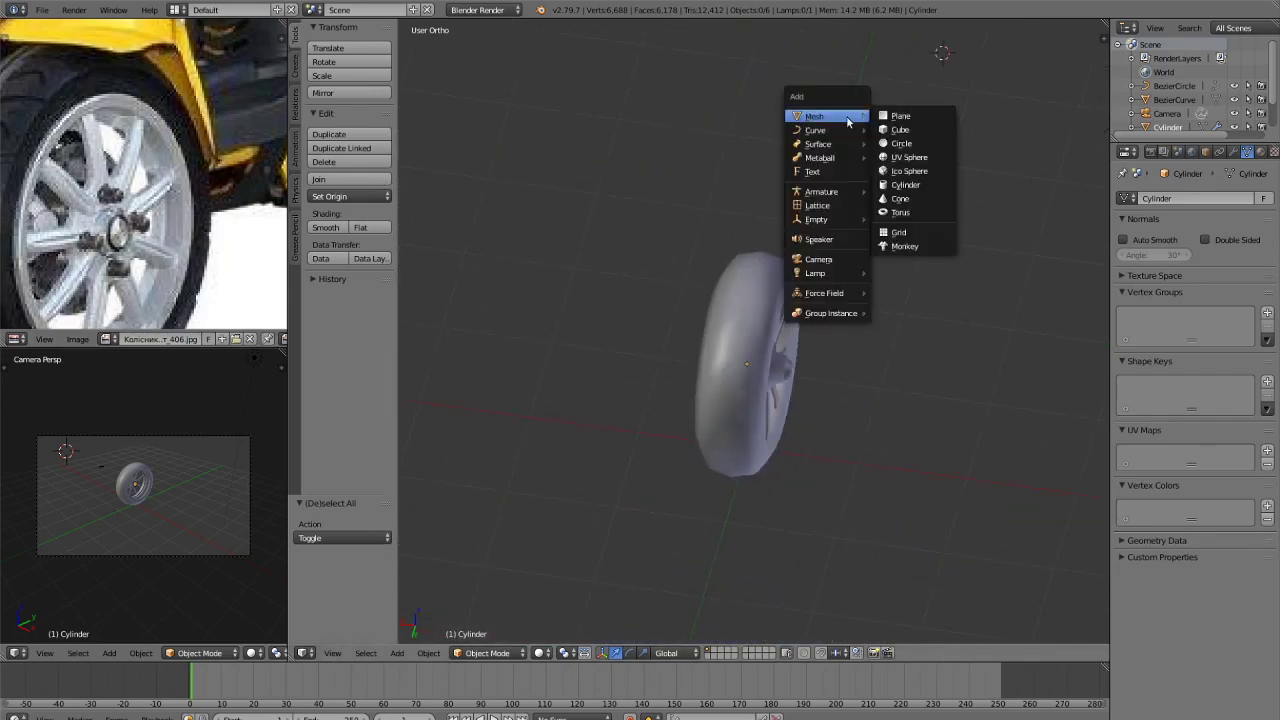
left_click(912, 184)
scroll(870, 270, "down", 1)
key("g")
key("y")
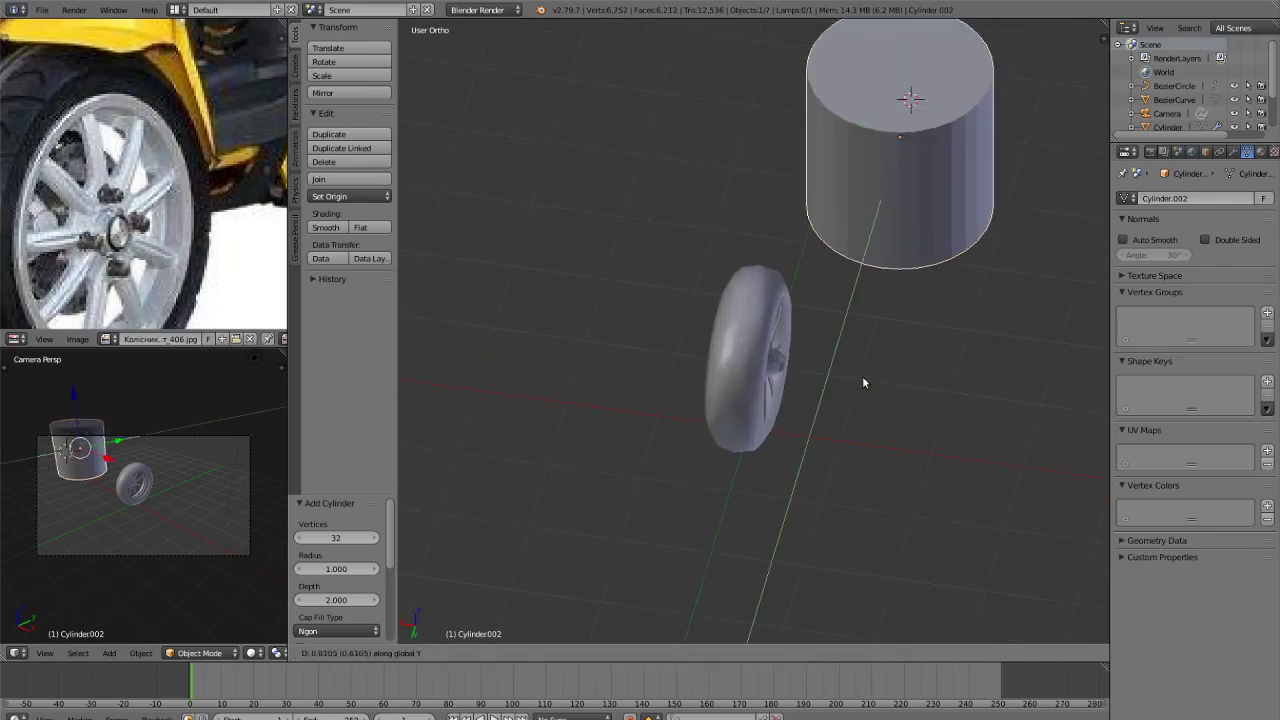
left_click(805, 511)
Rotate the new cylinder 90° about the Y axis and scale it down to a small bolt beside the wheel.
type("ry90")
key("Return")
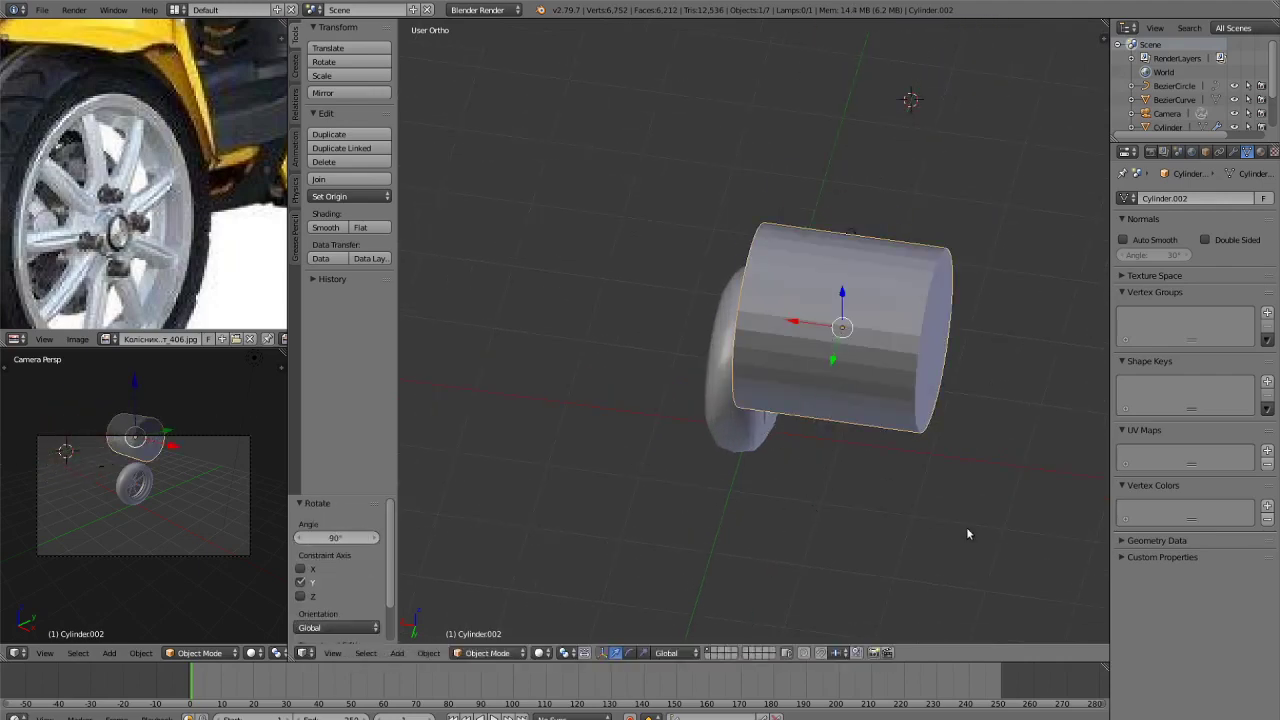
key("s")
left_click(871, 351)
scroll(934, 372, "up", 3)
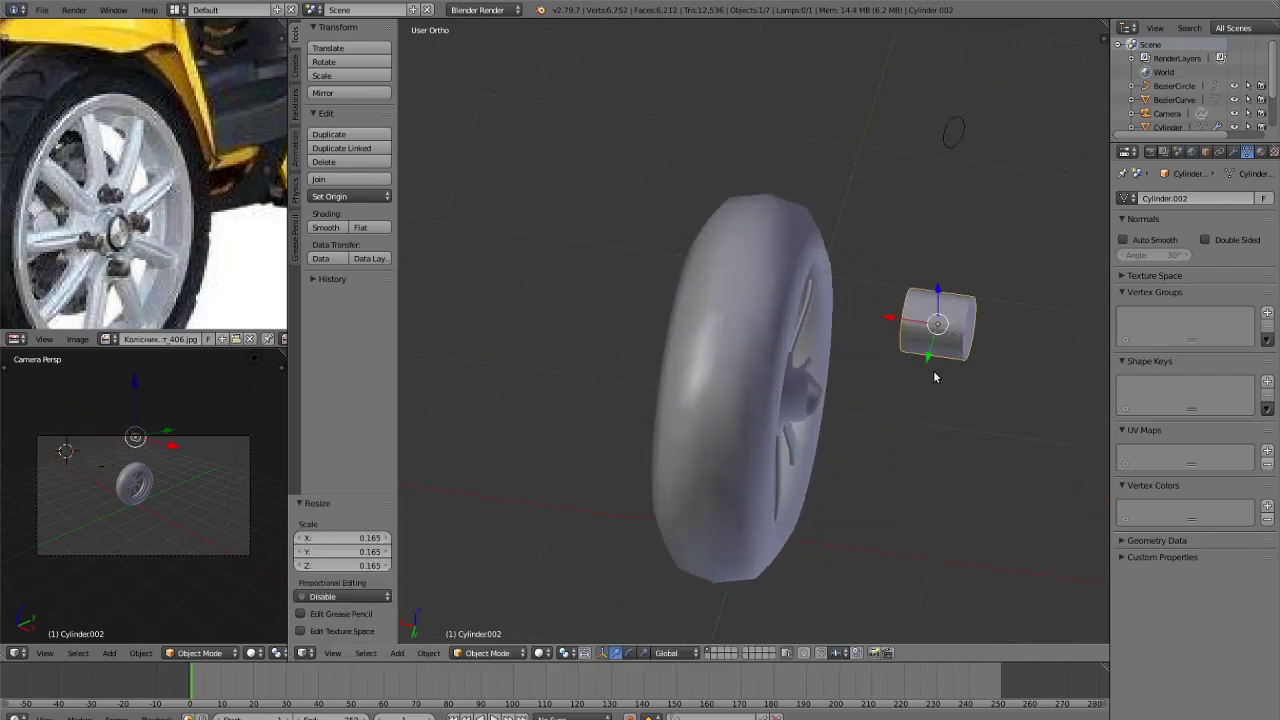
key("KP_Divide")
scroll(794, 380, "down", 3)
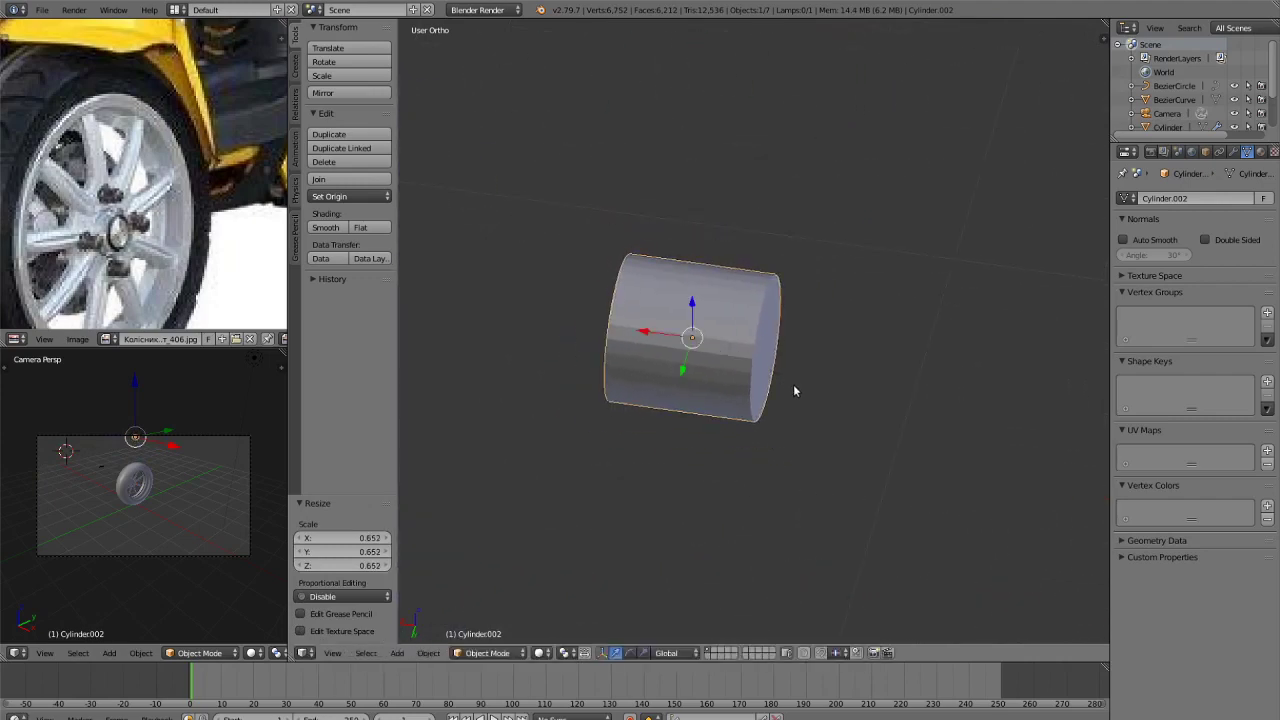
Extrude the bolt cylinder's outer end face a short distance and scale the new face inward.
key("Tab")
key("ctrl+Tab")
left_click(770, 410)
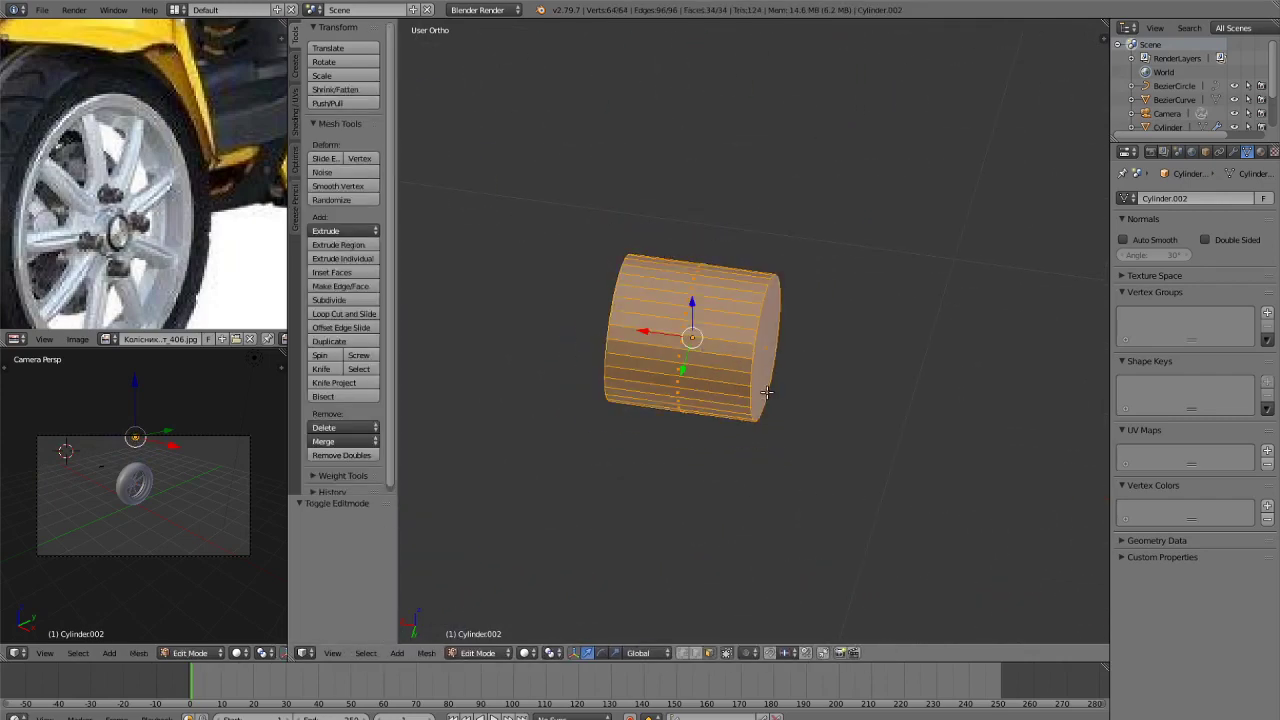
right_click(767, 371)
scroll(811, 386, "down", 2)
key("e")
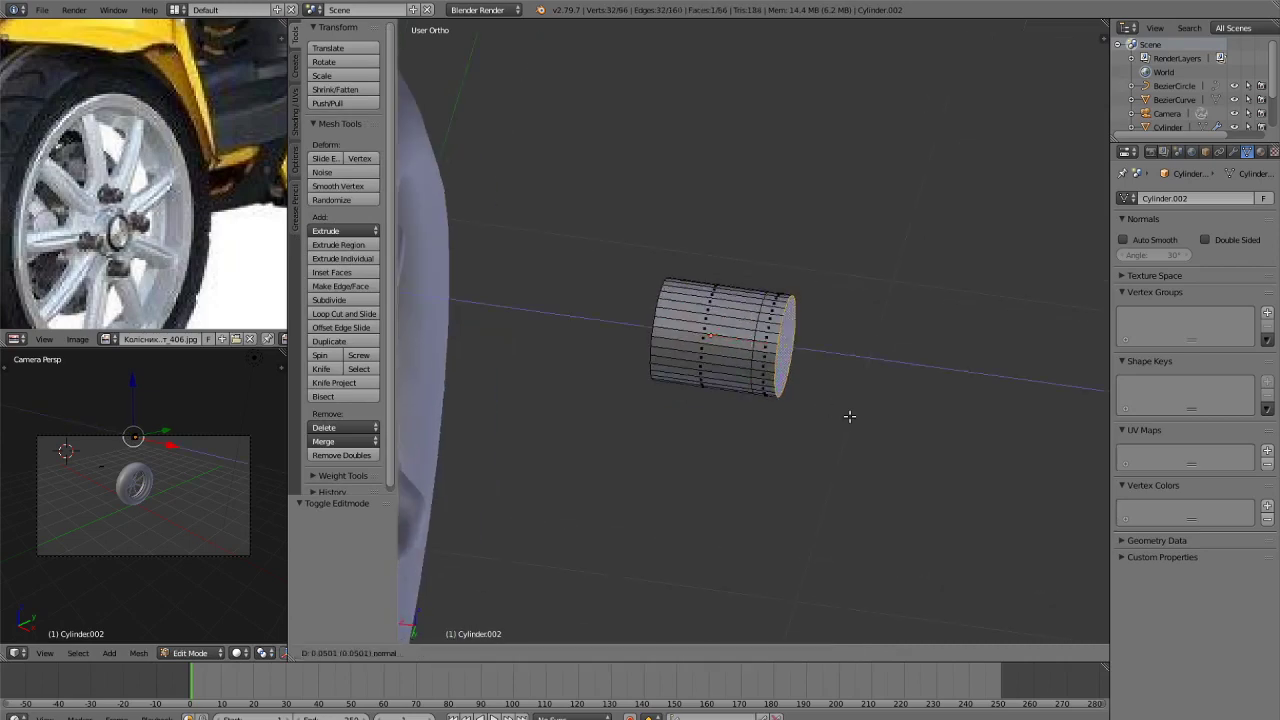
left_click(839, 412)
key("s")
left_click(817, 405)
Extrude the bolt's end face again by about 0.013 and shrink it to finish the rounded tip.
key("e")
left_click(821, 404)
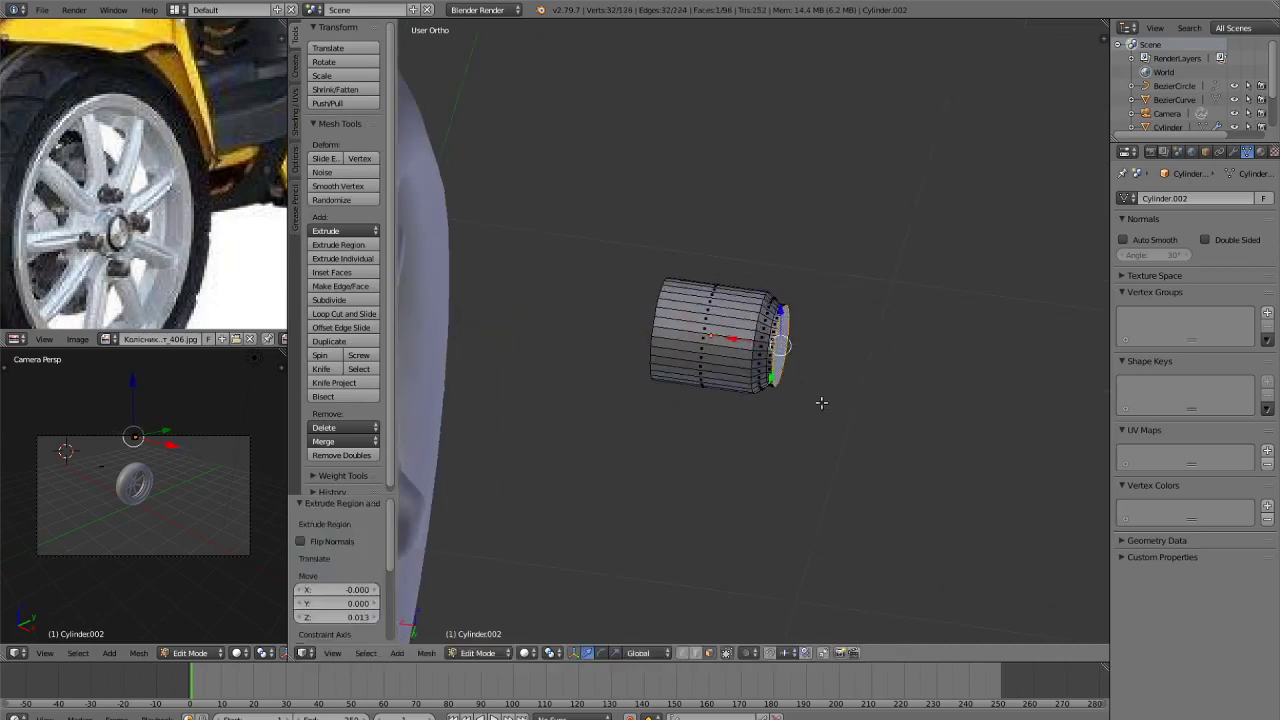
key("s")
left_click(803, 389)
key("Tab")
Shrink the whole bolt, stretch it along X by about 1.154, and scale it uniformly by about 0.752.
key("s")
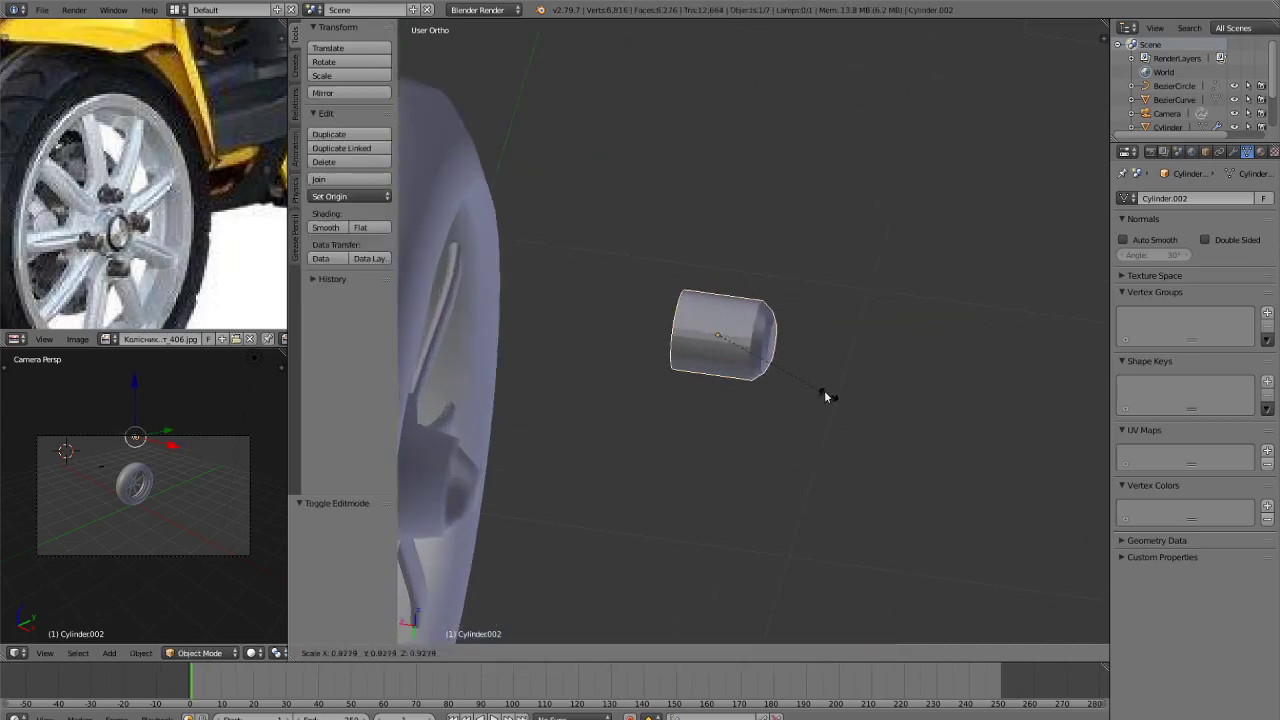
left_click(786, 378)
key("s")
left_click(797, 379)
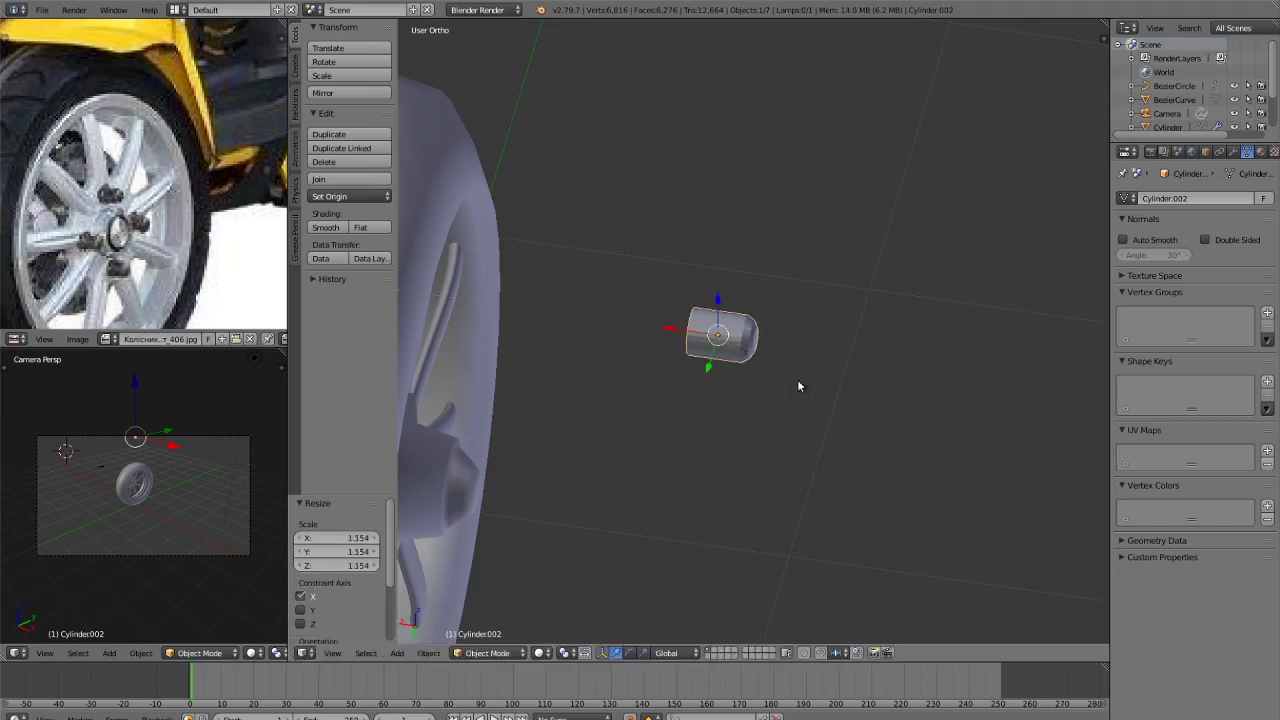
key("s")
left_click(786, 364)
In the back view, move the bolt about -1.225 along Z and about 0.993 along X toward the wheel.
key("KP_3")
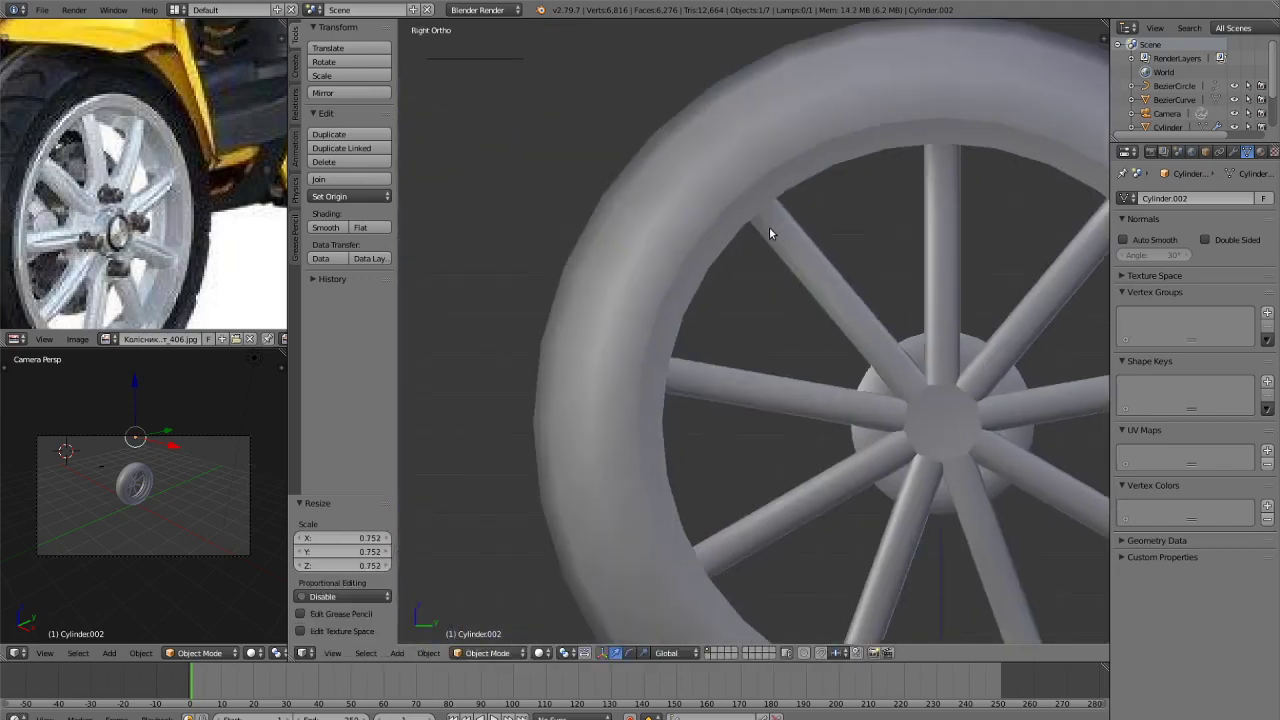
key("ctrl+KP_3")
key("KP_1")
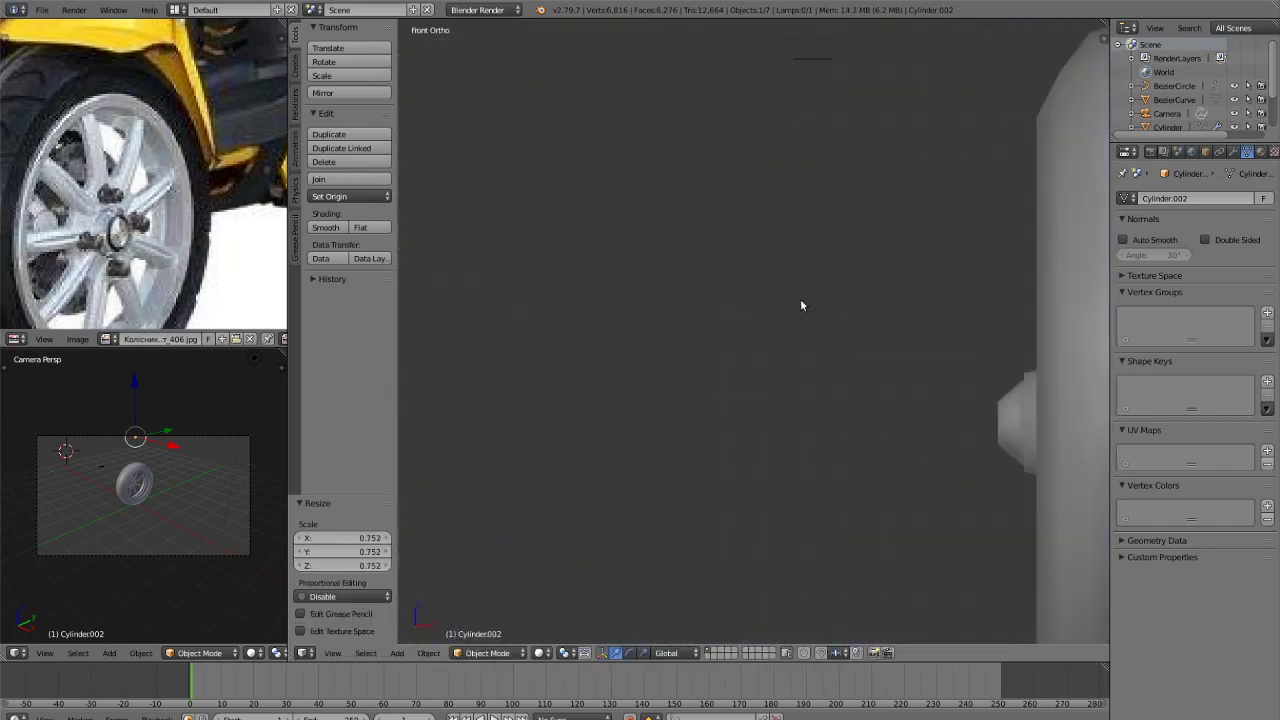
key("ctrl+KP_1")
scroll(867, 316, "down", 5)
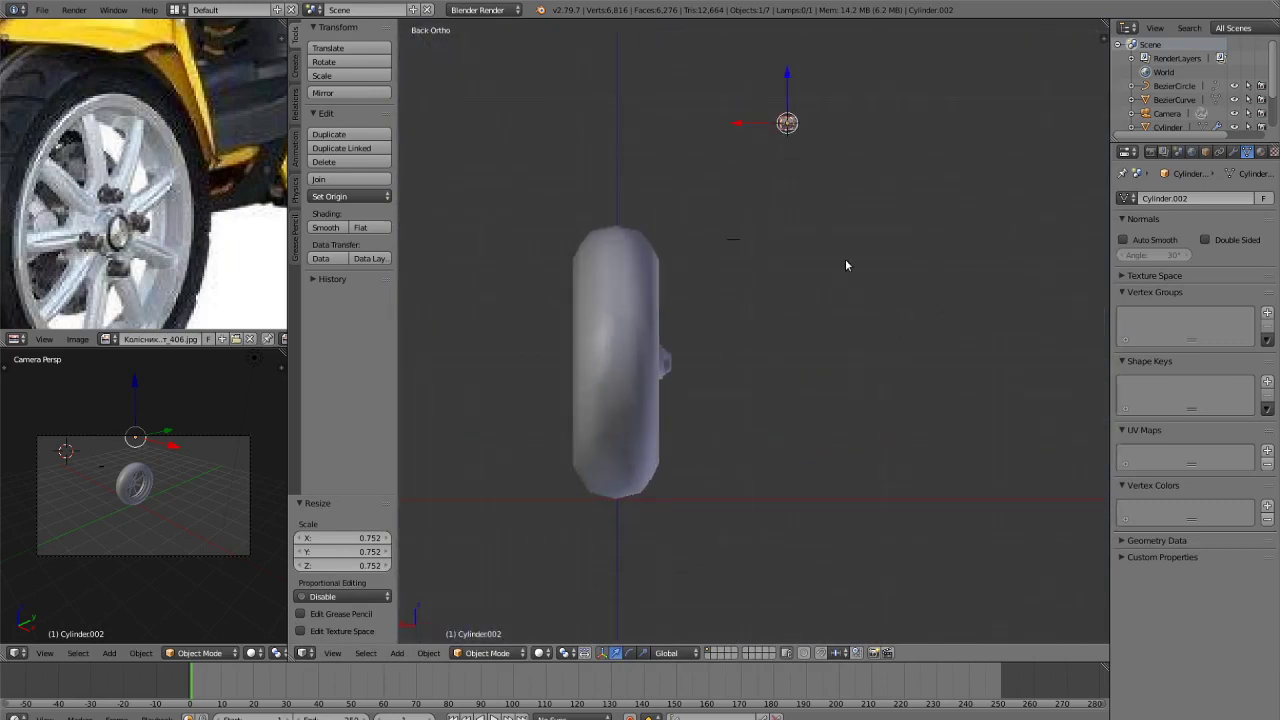
key("g")
key("z")
left_click(839, 430)
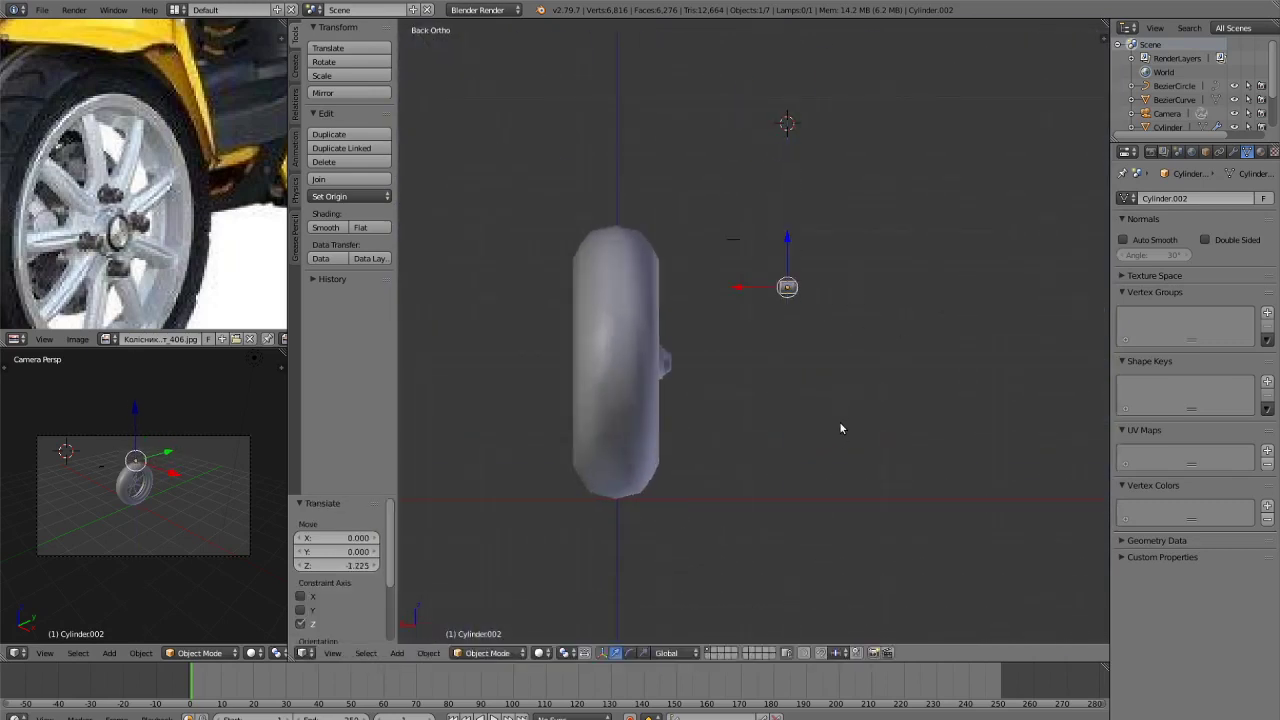
key("g")
key("x")
left_click(707, 430)
Move the bolt about -1.137 along the Y axis to line it up near the wheel's vertical centreline.
middle_click_drag(707, 430, 477, 279)
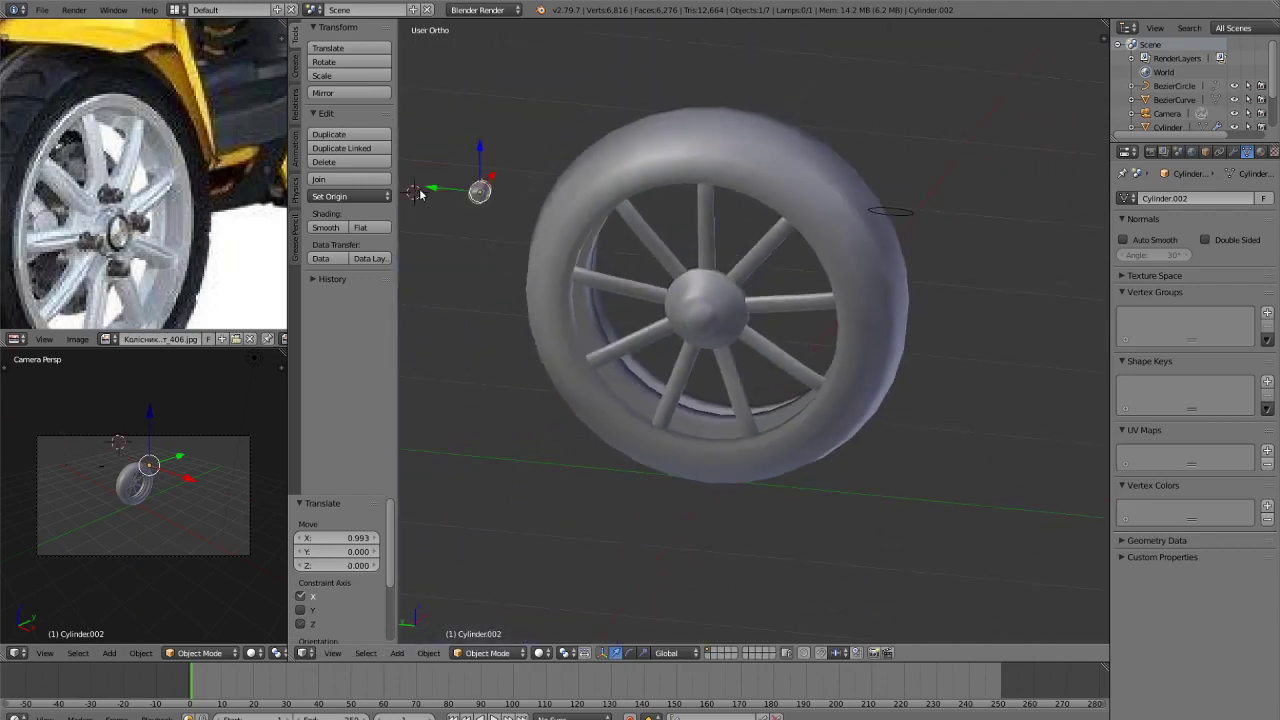
key("g")
key("y")
left_click(572, 229)
Lower the bolt about 0.347 along the Z axis to the upper part of the hub.
key("KP_3")
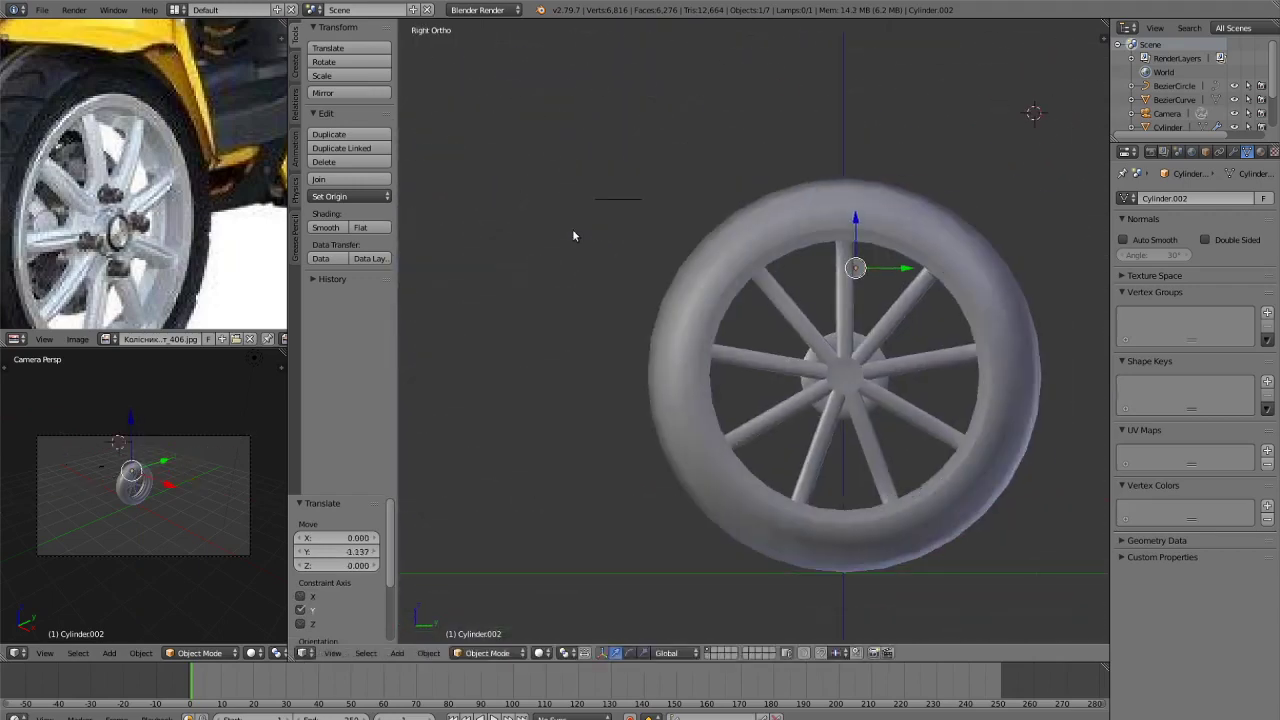
key("ctrl+KP_3")
key("KP_1")
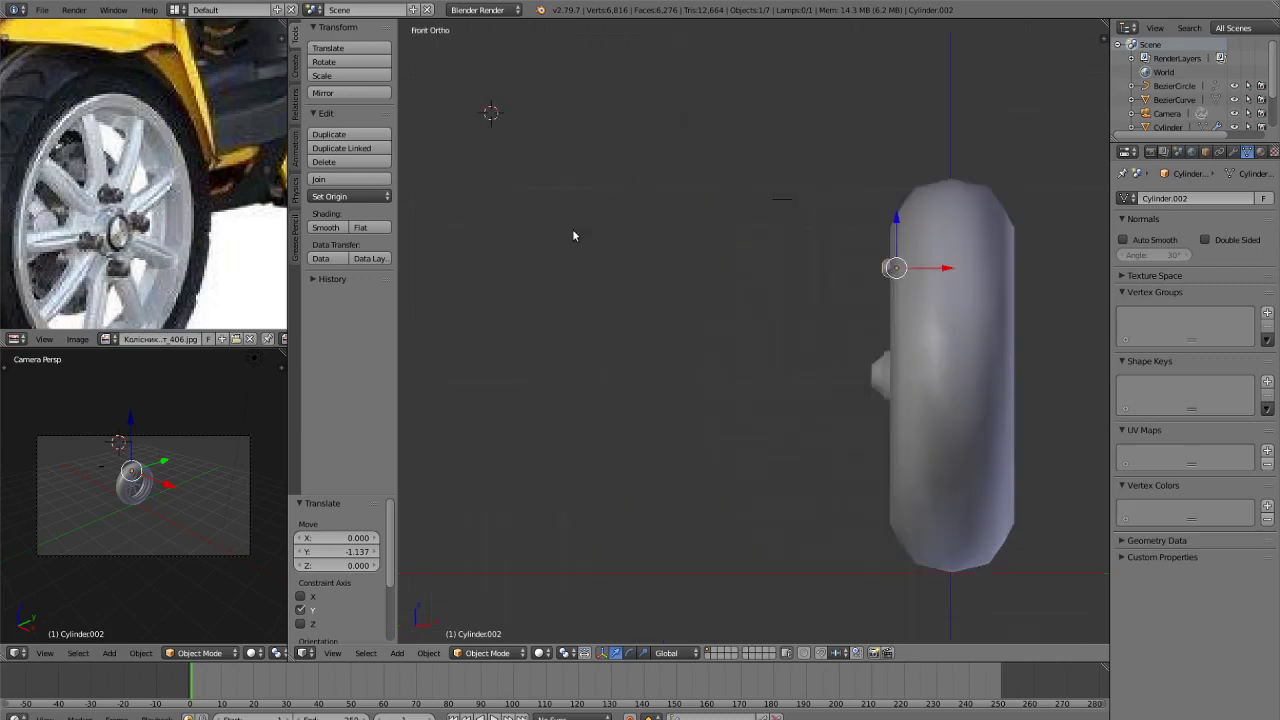
key("ctrl+KP_1")
middle_click_drag(634, 231, 877, 314)
key("g")
key("y")
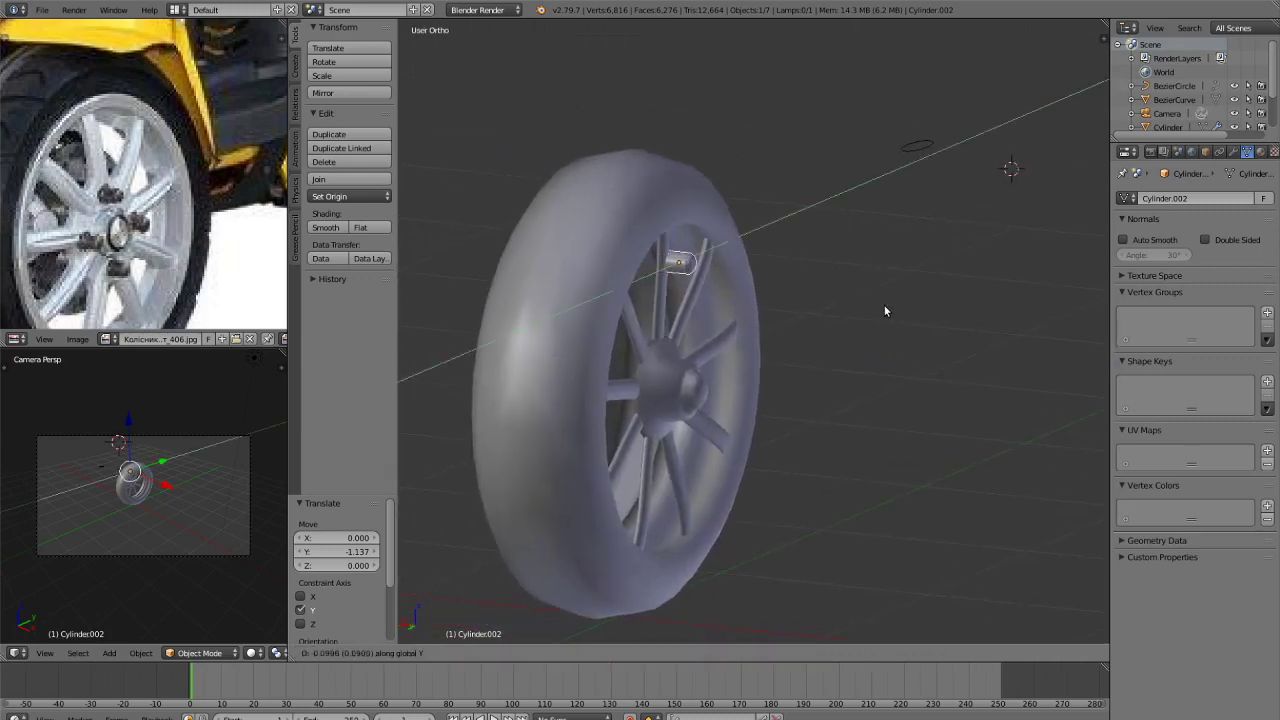
key("z")
left_click(881, 383)
Scale the bolt to about 0.621 and move it onto the hub's upper face.
scroll(868, 368, "up", 2)
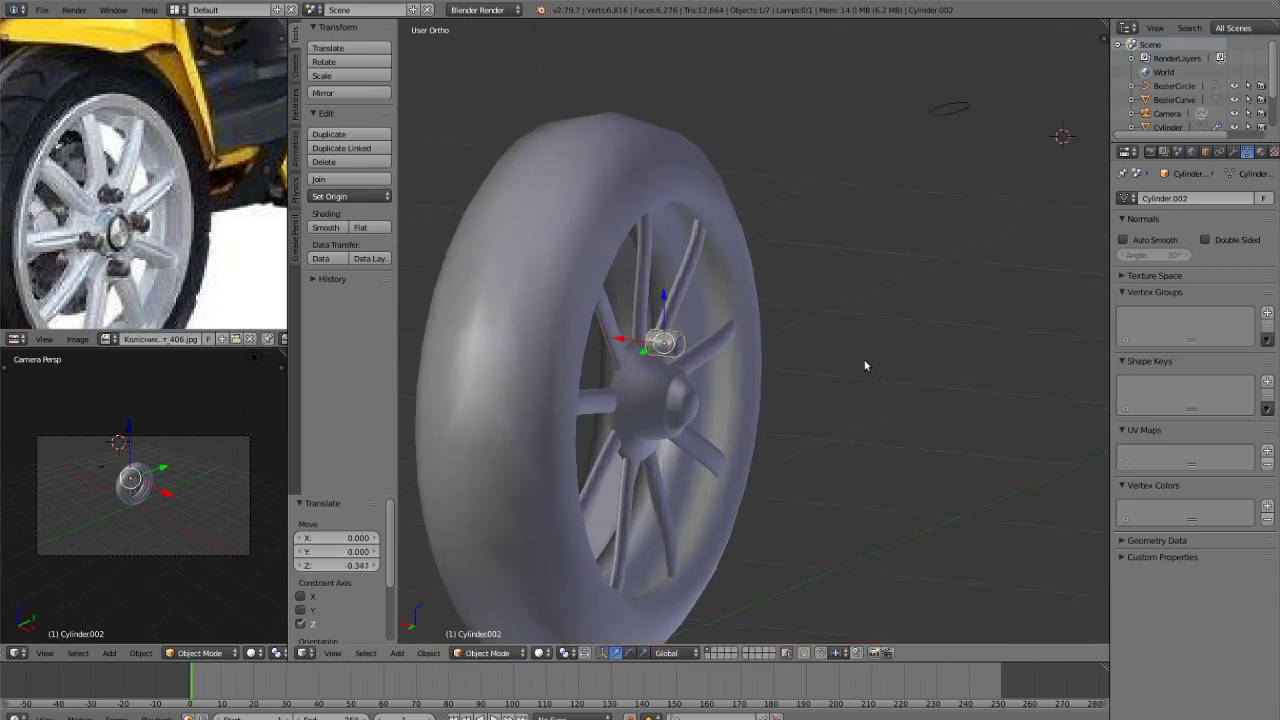
middle_click_drag(893, 292, 980, 290, "shift")
mouse_move(980, 290)
middle_mouse_down("shift")
mouse_move(1012, 237)
mouse_move(977, 294)
middle_mouse_up("shift")
scroll(983, 294, "up", 2)
key("s")
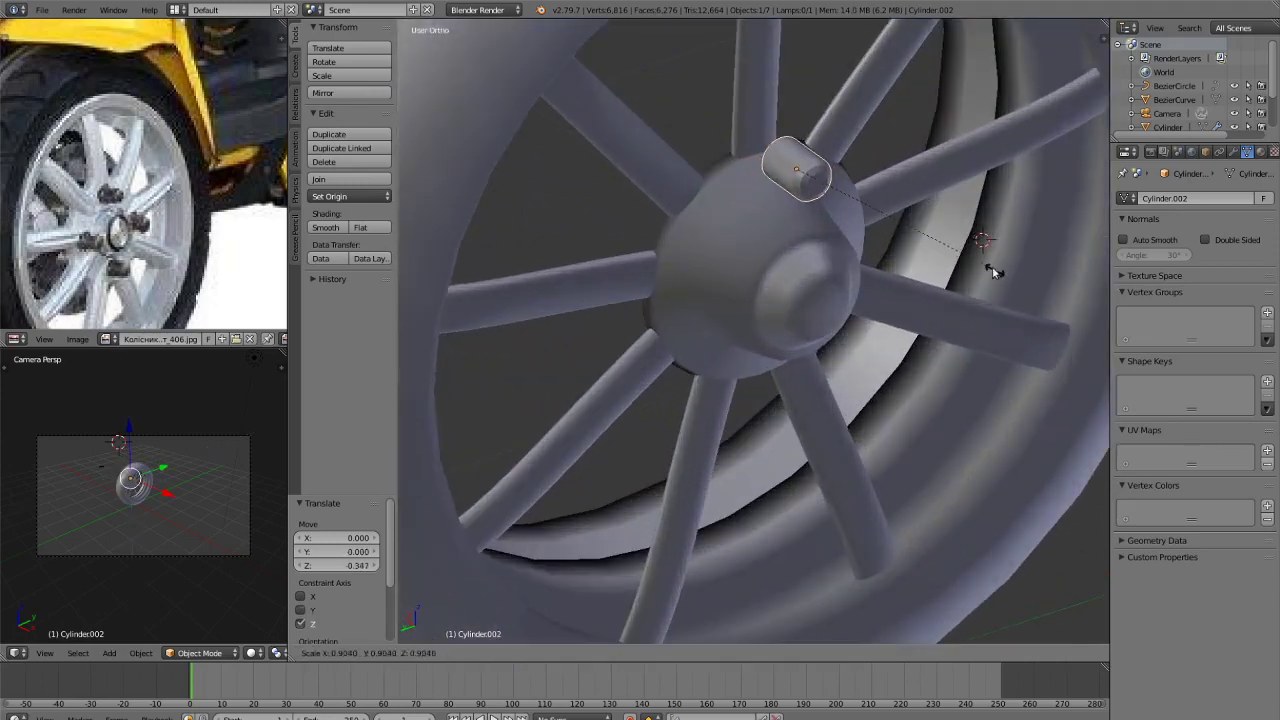
left_click(950, 208)
key("g")
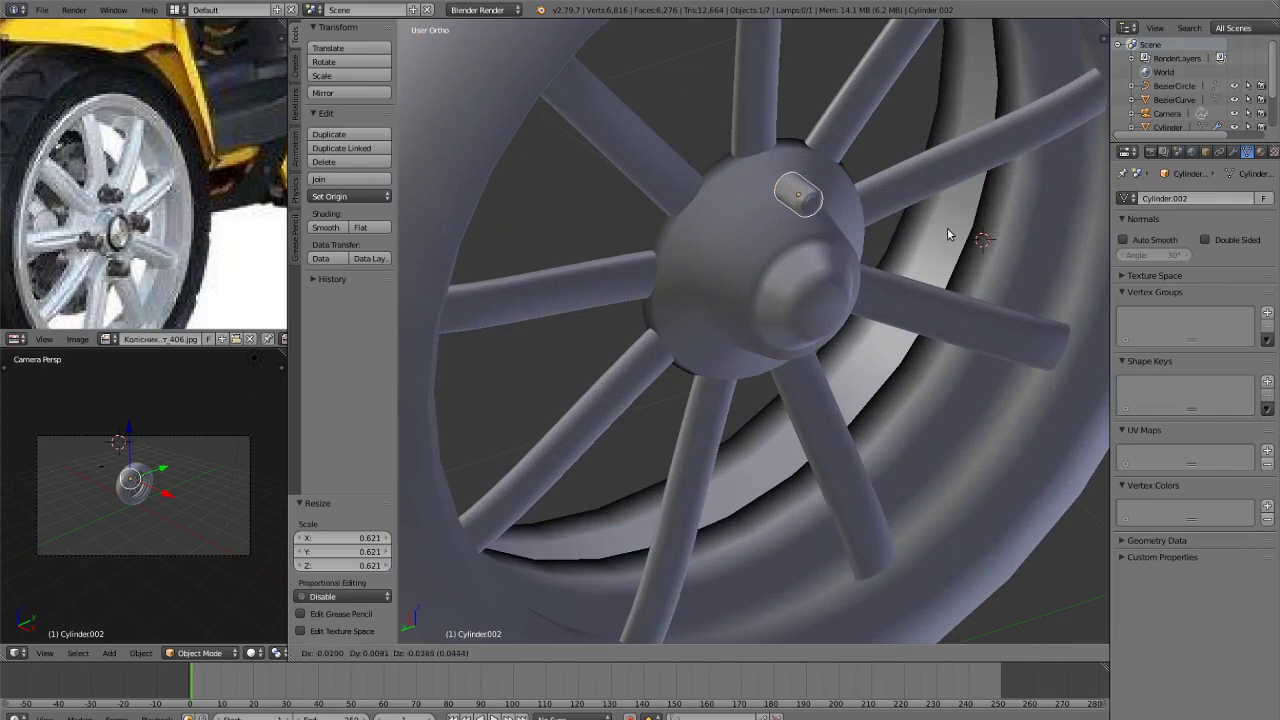
left_click(935, 222)
Adjust the bolt's depth in the hub along the X axis and scale it by about 0.864.
middle_click_drag(935, 222, 949, 260)
key("g")
key("x")
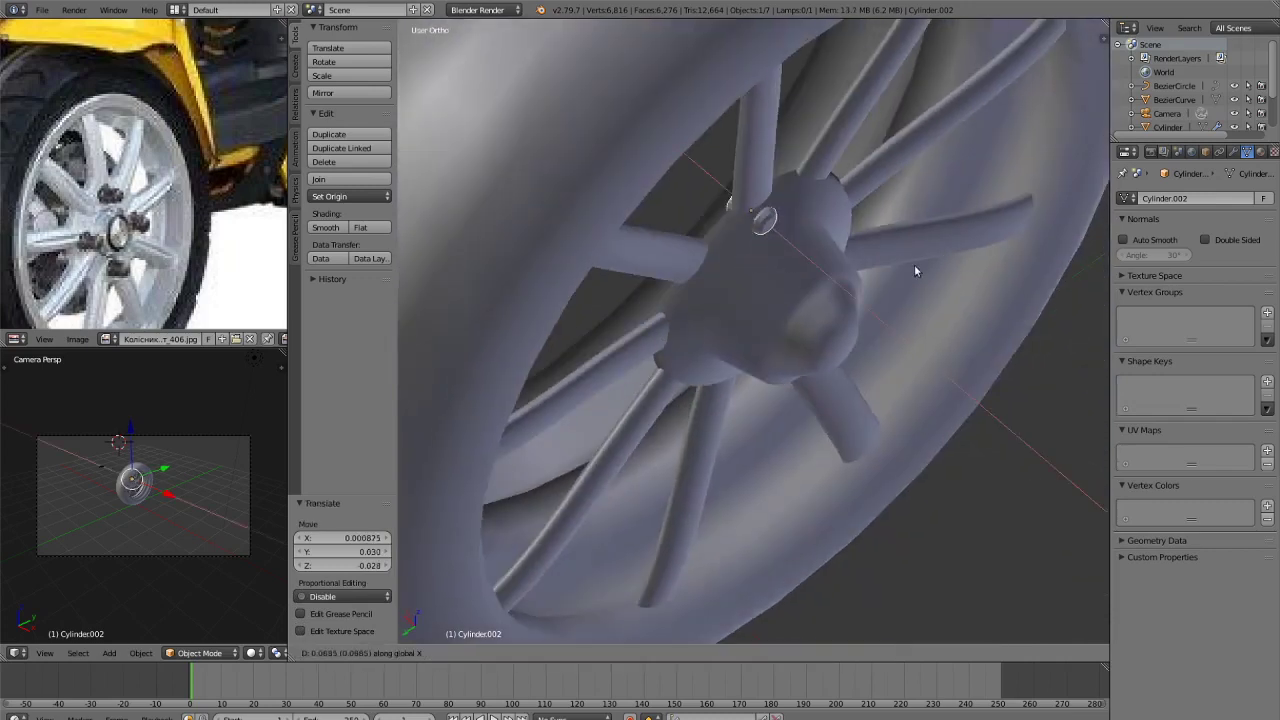
left_click(928, 290)
key("s")
left_click(927, 287)
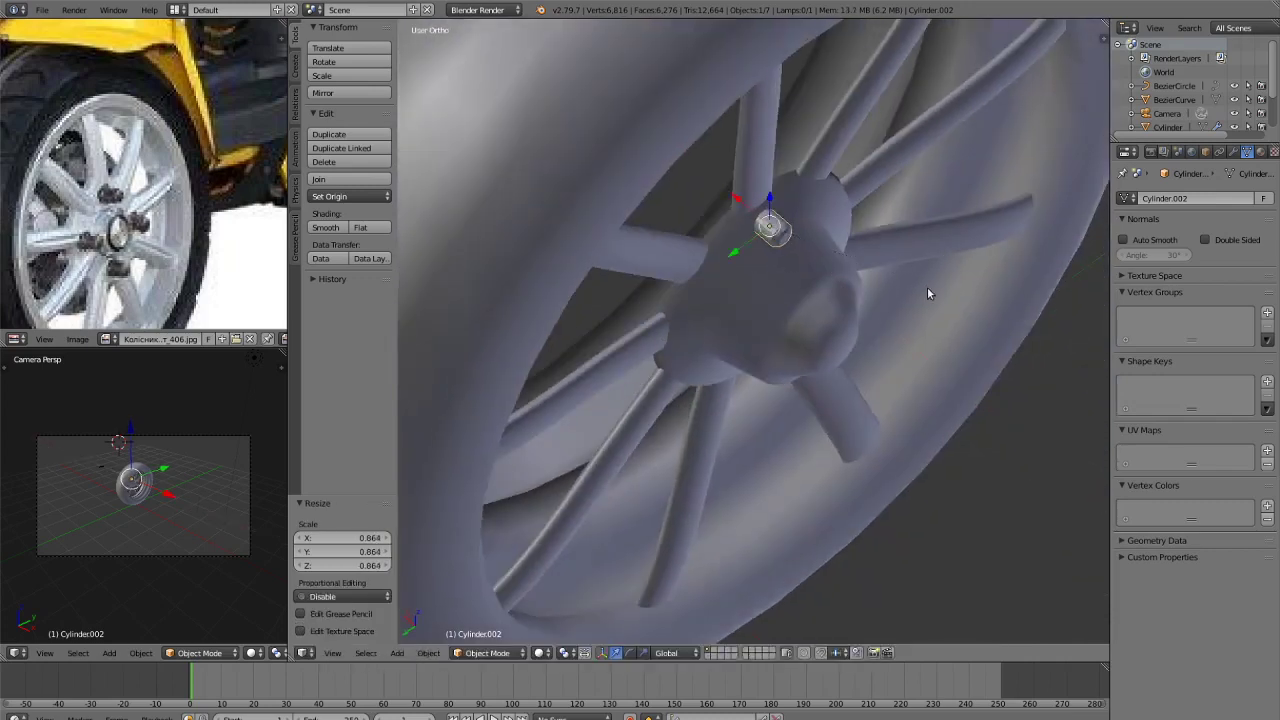
Check the bolt in the side and front views, and lengthen it along X by about 1.064.
key("Tab")
key("Tab")
middle_click_drag(930, 289, 877, 269)
key("KP_3")
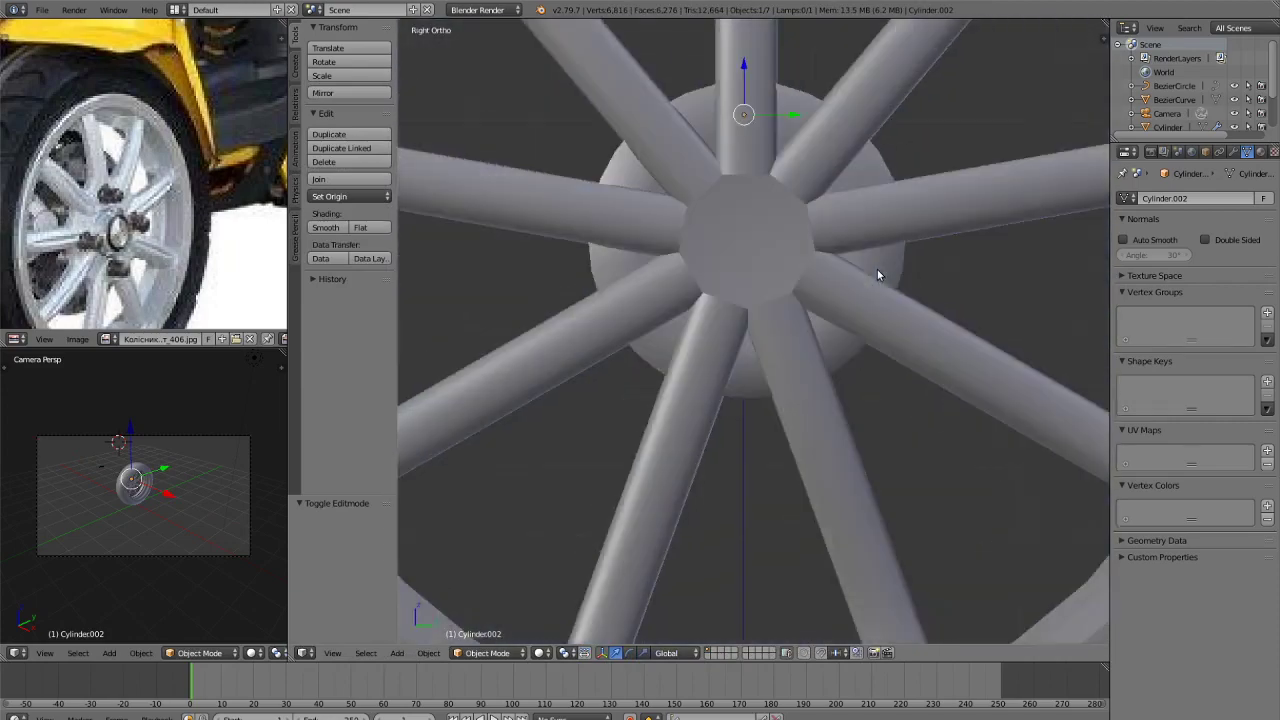
key("KP_1")
key("ctrl+KP_3")
key("ctrl+KP_1")
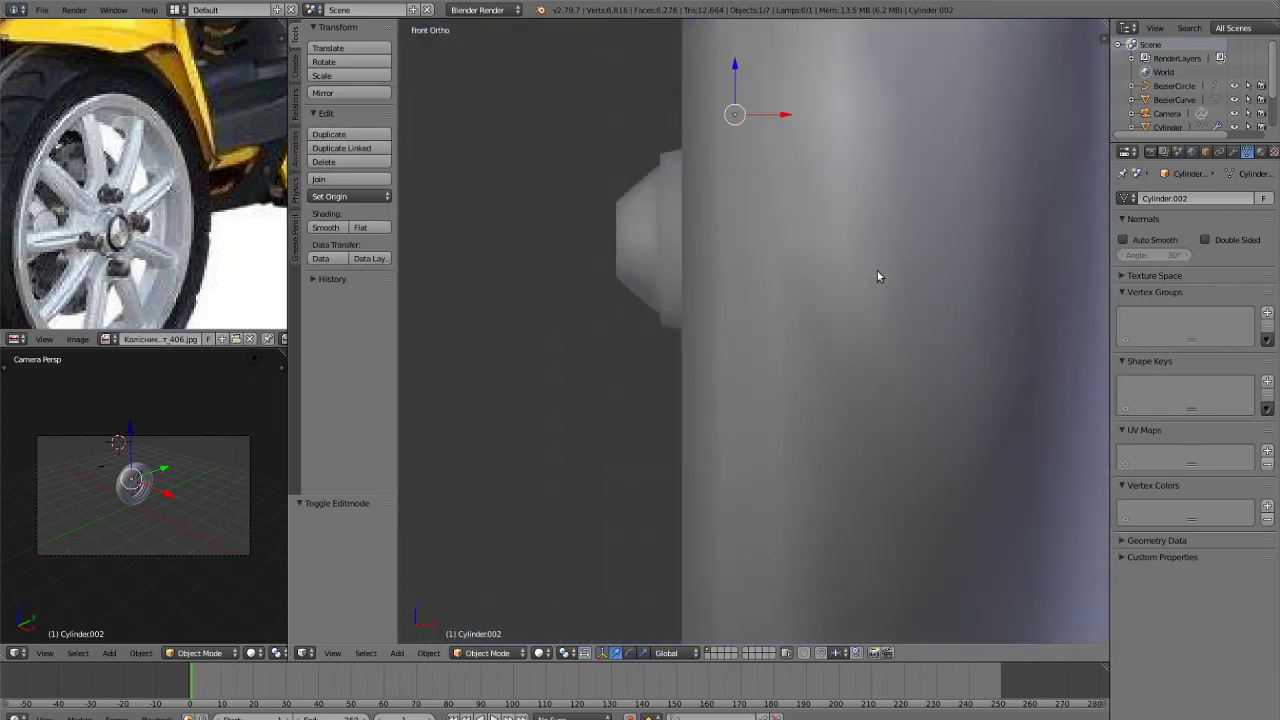
middle_click_drag(929, 236, 914, 297)
key("s")
key("x")
left_click(938, 272)
Stretch the bolt along X by about 1.309 and enlarge it uniformly by about 1.11.
scroll(932, 271, "down", 5)
scroll(927, 269, "up", 4)
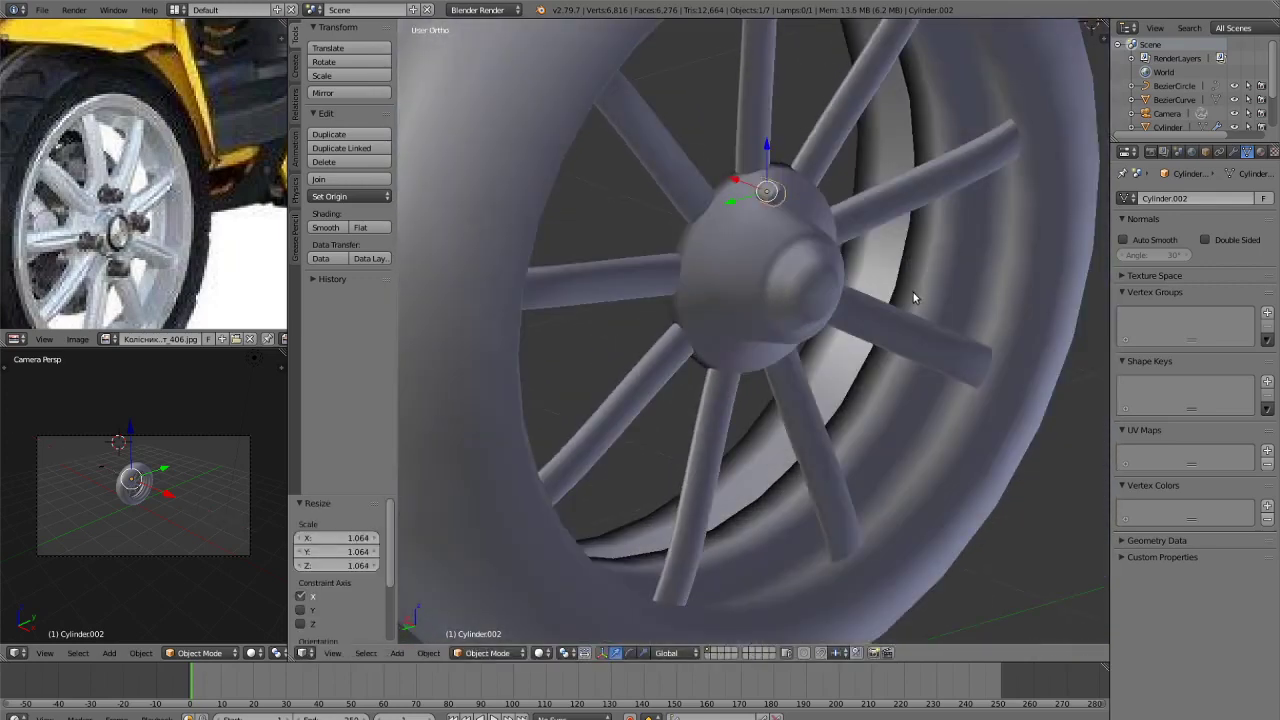
key("s")
key("x")
left_click(968, 312)
key("s")
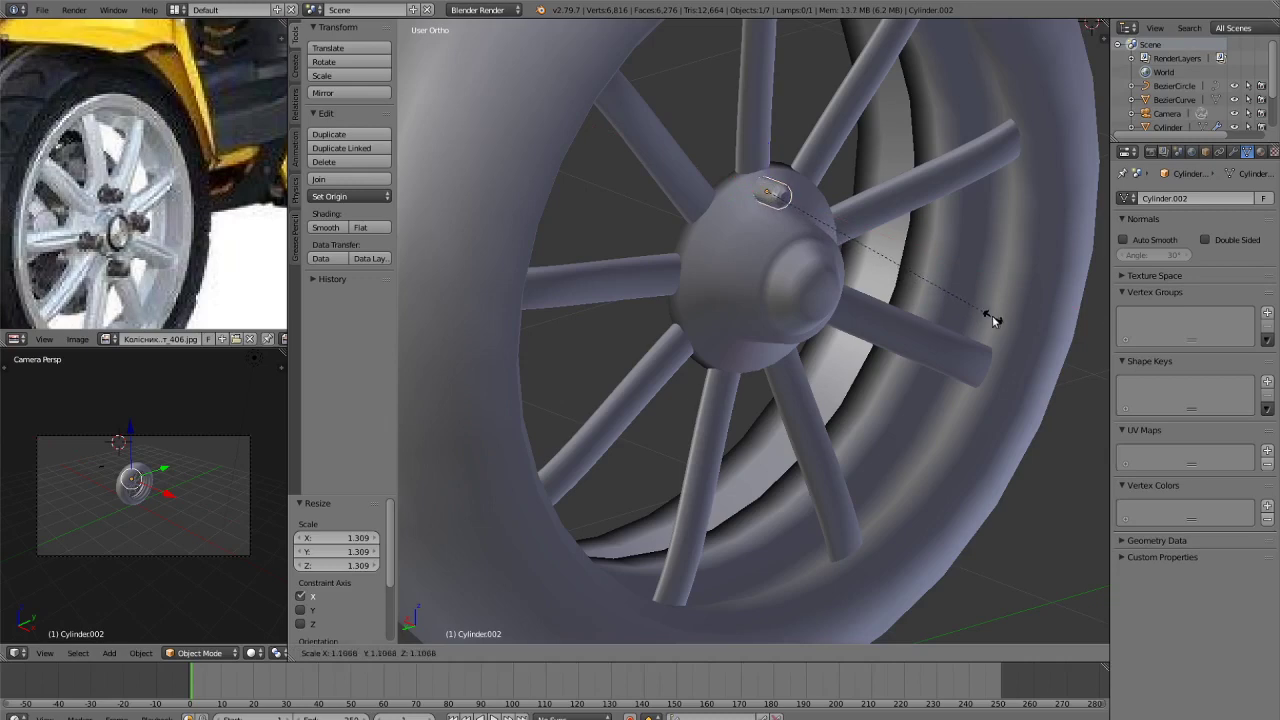
left_click(992, 315)
Duplicate the bolt and move the copy about -0.359 along Z to the lower part of the hub.
middle_click_drag(992, 315, 902, 291)
key("shift+d")
key("z")
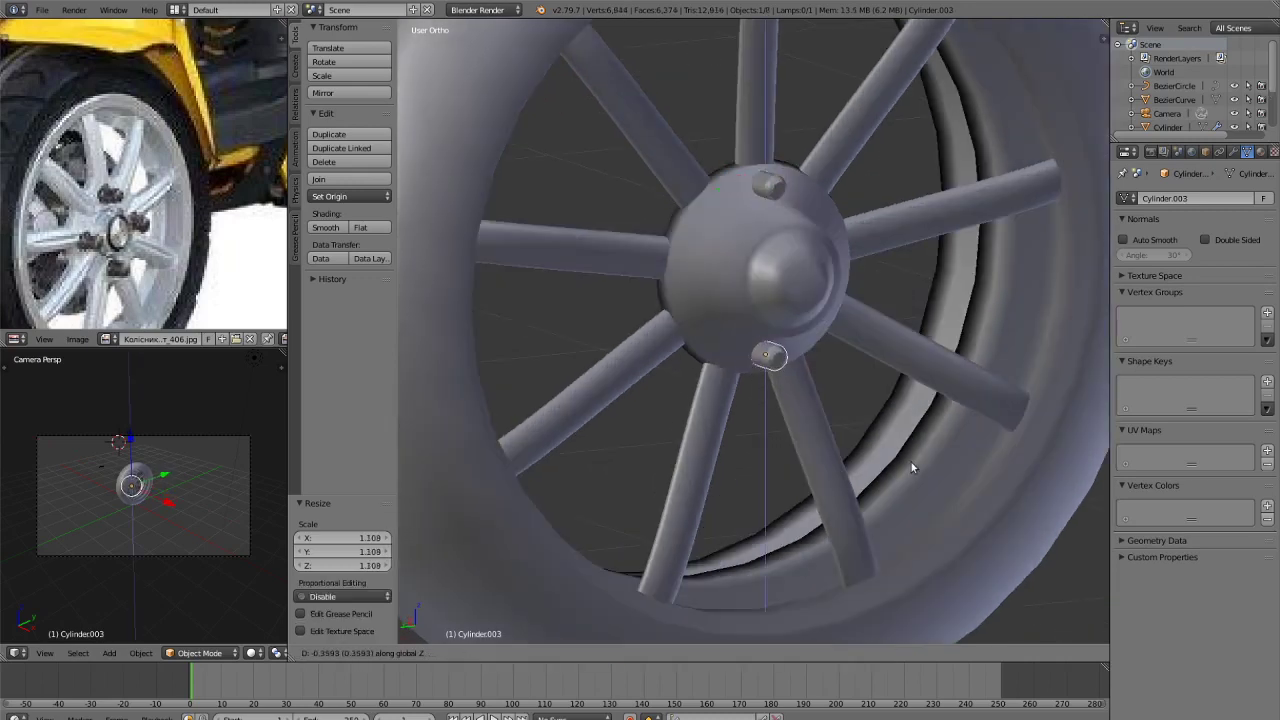
left_click(911, 462)
Duplicate the lower hub bolt, moving the copy about 0.187 along Y and 0.177 along Z to one side of the hub.
middle_click_drag(906, 434, 865, 401)
key("KP_1")
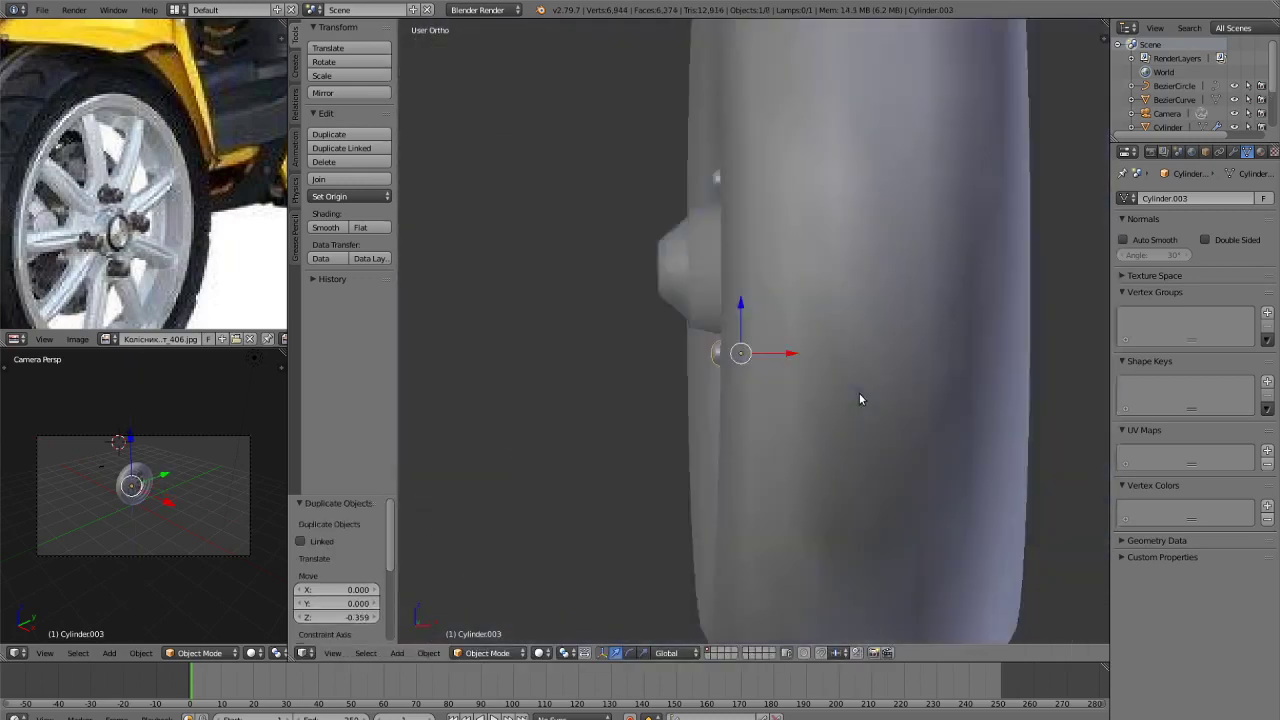
key("ctrl+KP_3")
key("shift+d")
key("y")
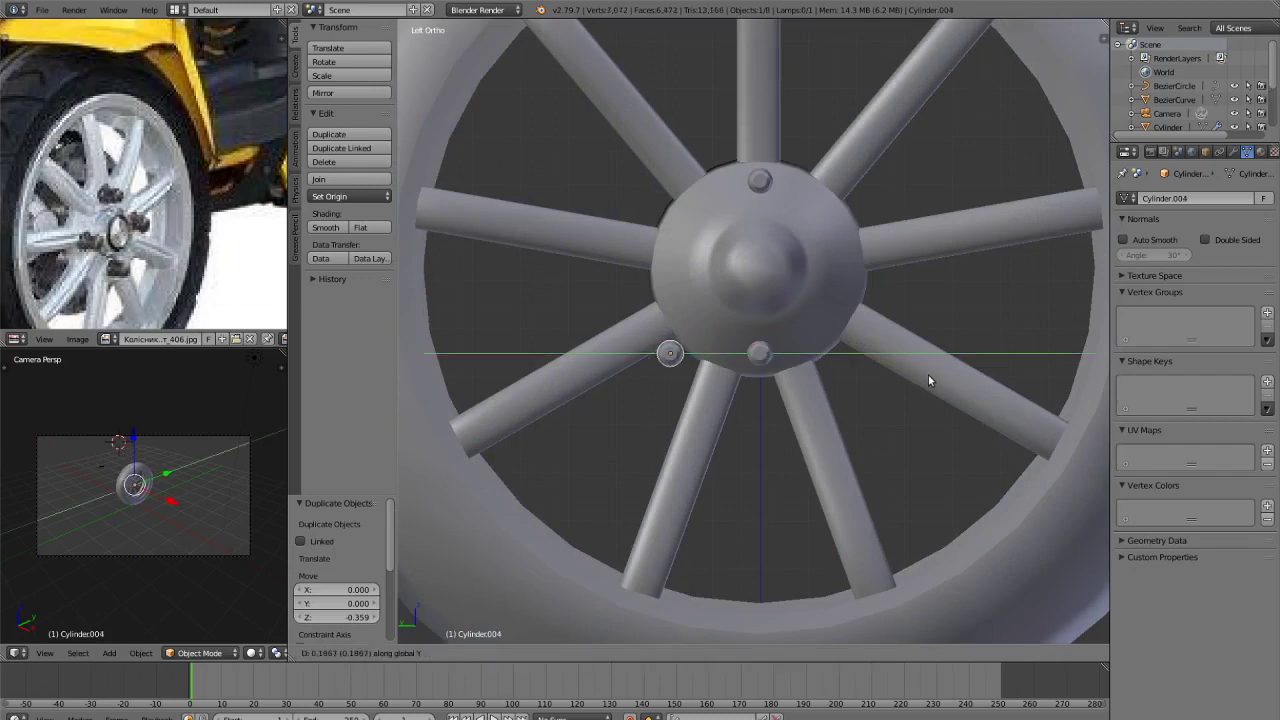
left_click(928, 373)
key("g")
key("z")
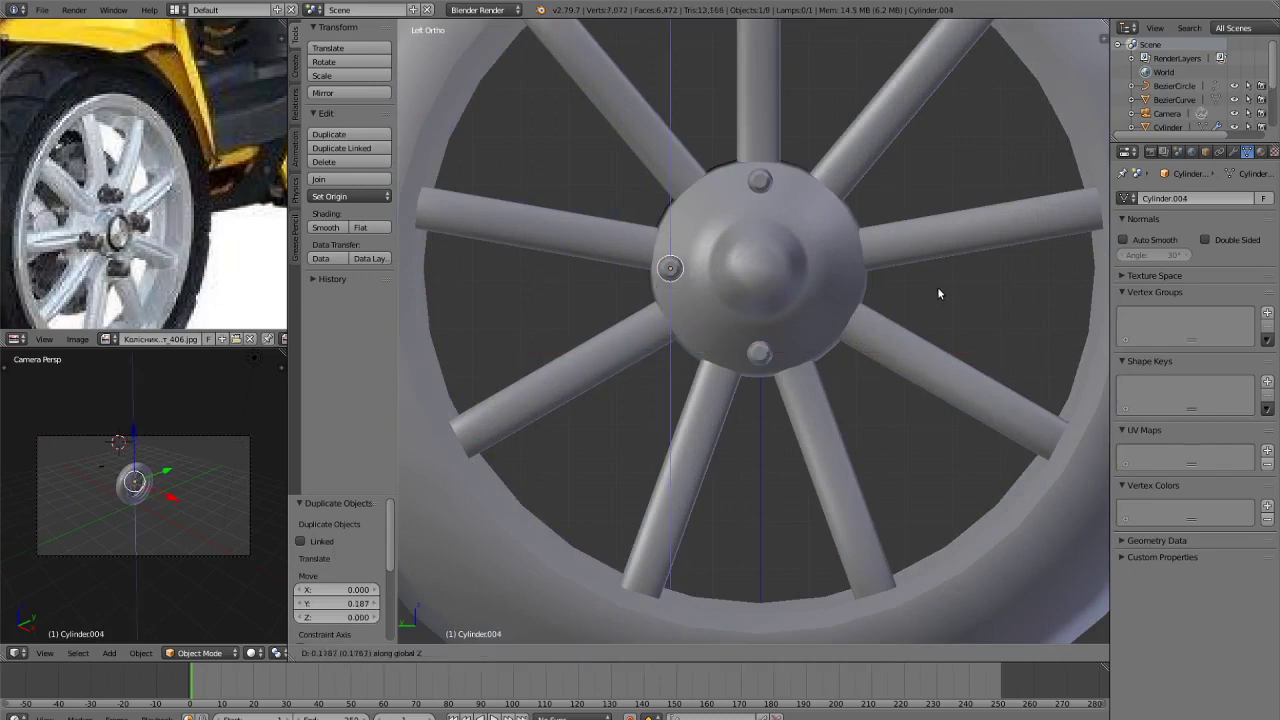
left_click(947, 300)
Duplicate the side bolt along Y to the opposite side of the hub and deselect everything.
key("shift+d")
key("y")
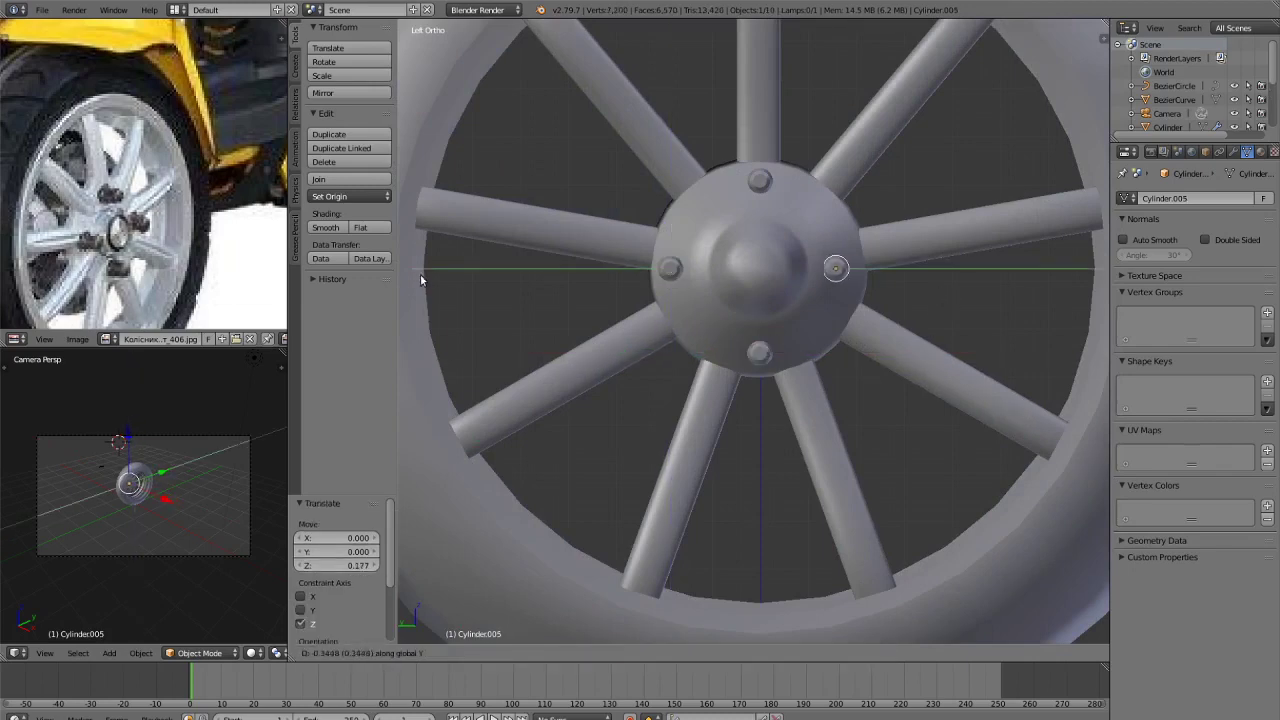
left_click(429, 270)
key("Tab")
key("Tab")
key("a")
Preview the finished wheel in rendered shading and compare it with the front wheels in the reference photo.
mouse_move(811, 280)
middle_mouse_down()
mouse_move(881, 356)
mouse_move(882, 336)
mouse_move(820, 320)
middle_mouse_up()
key("shift+z")
scroll(863, 331, "down", 4)
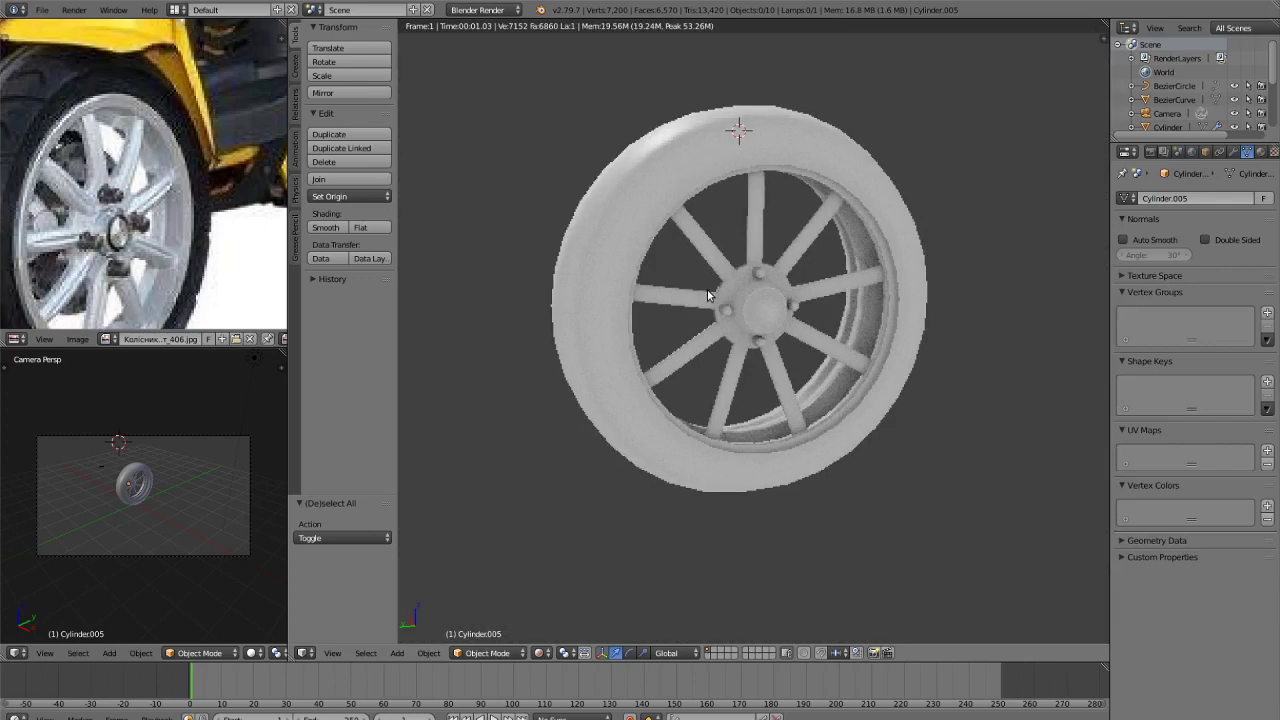
key("shift+z")
scroll(183, 157, "down", 3)
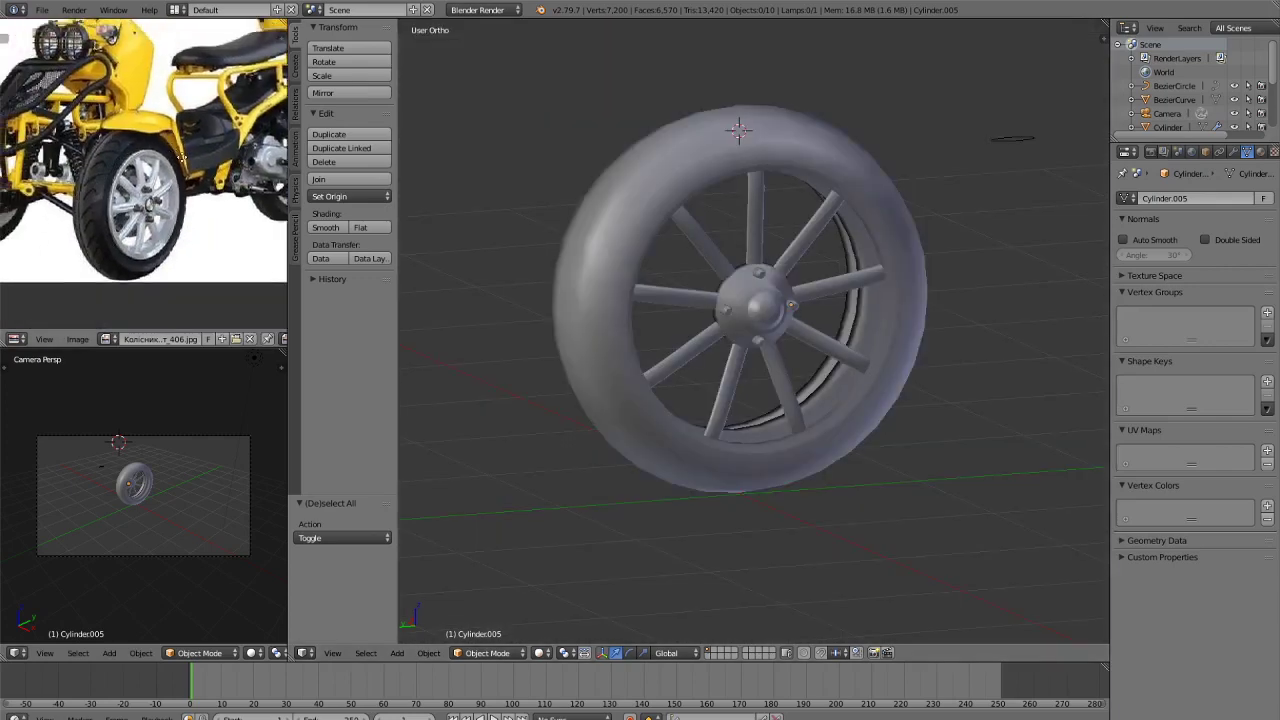
middle_click_drag(182, 157, 225, 188)
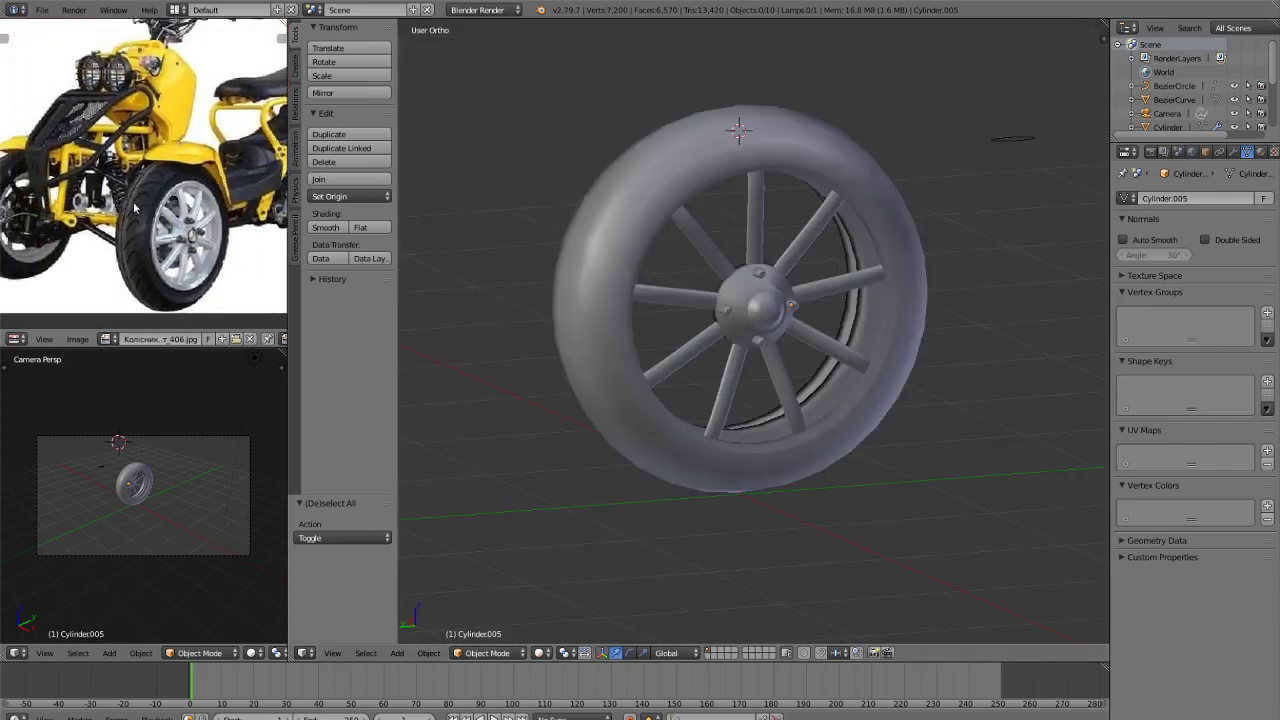
middle_click_drag(134, 207, 82, 156)
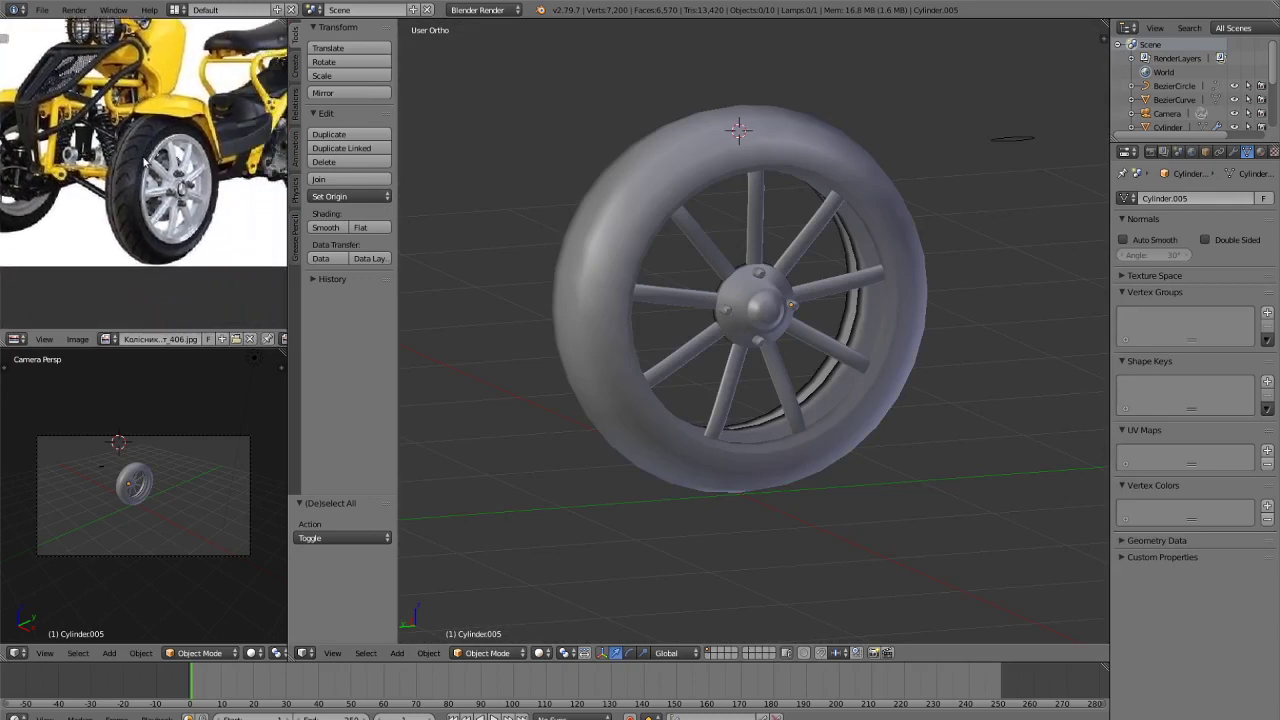
key("Home")
scroll(829, 298, "down", 3)
scroll(787, 322, "up", 1)
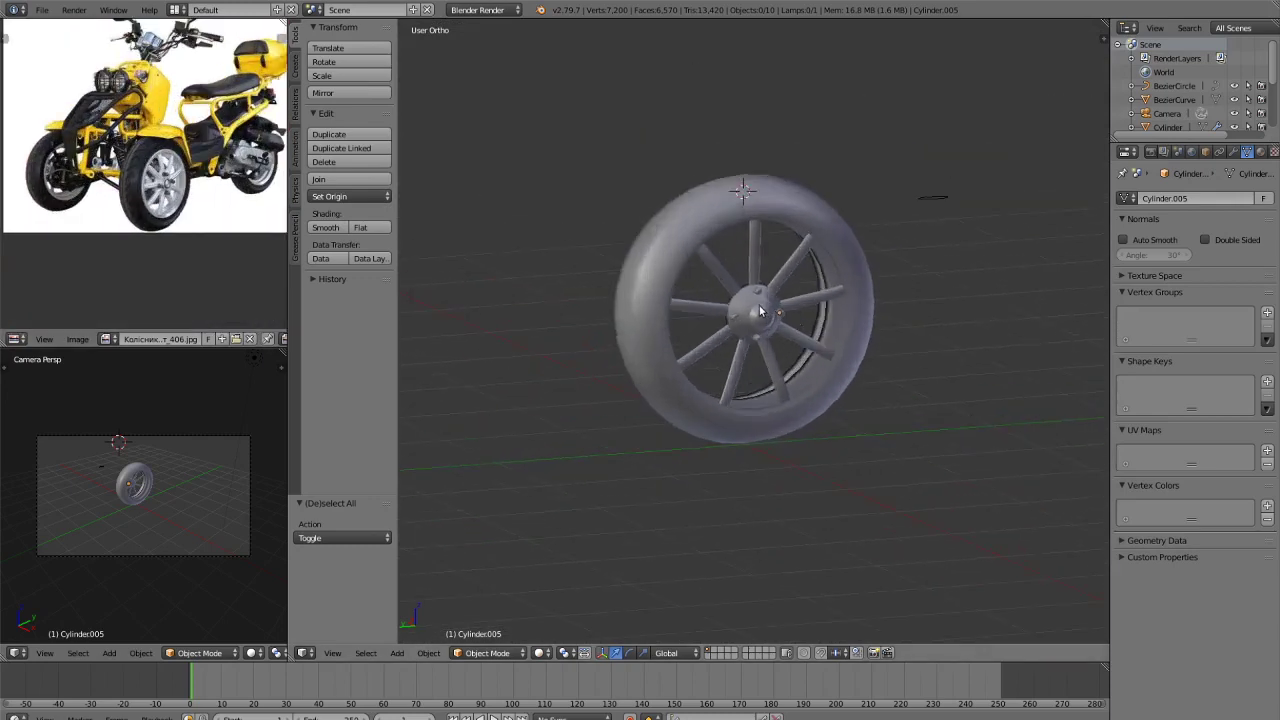
Select all parts of the wheel and duplicate them about 3.714 along X for the second front wheel.
scroll(753, 291, "down", 17)
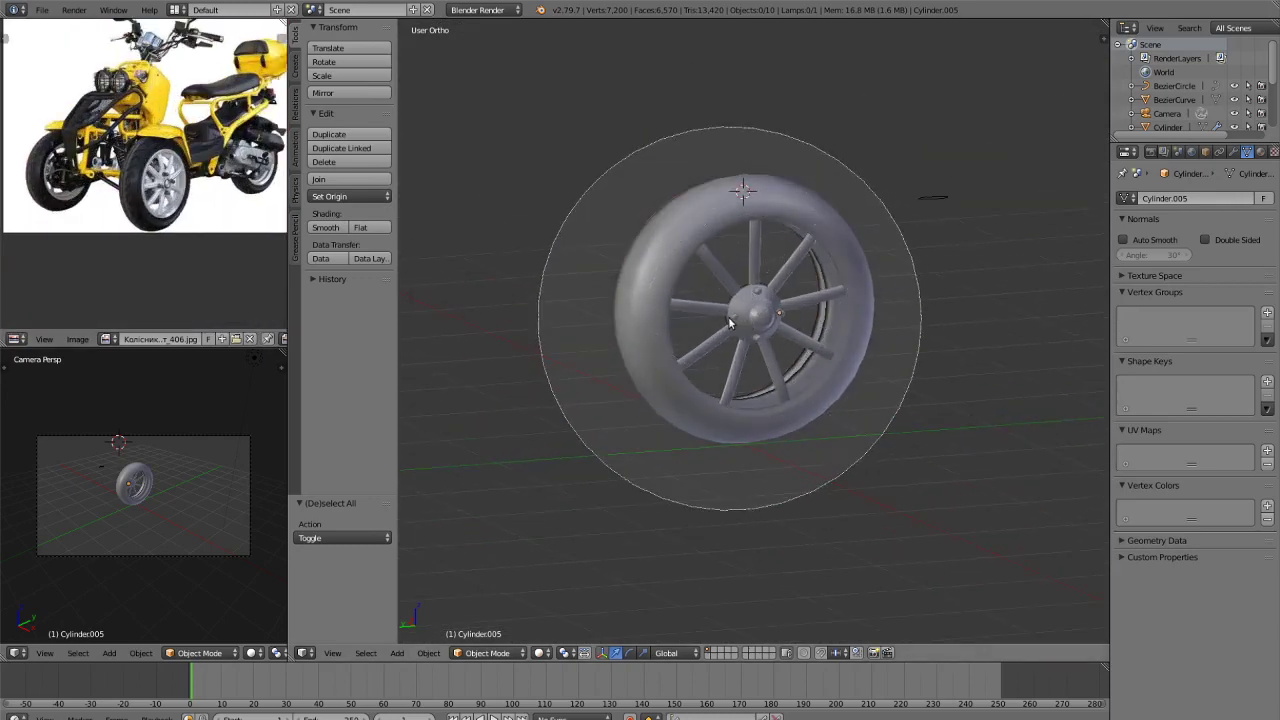
left_click(730, 319)
right_click(730, 319)
scroll(802, 420, "up", 1)
key("KP_1")
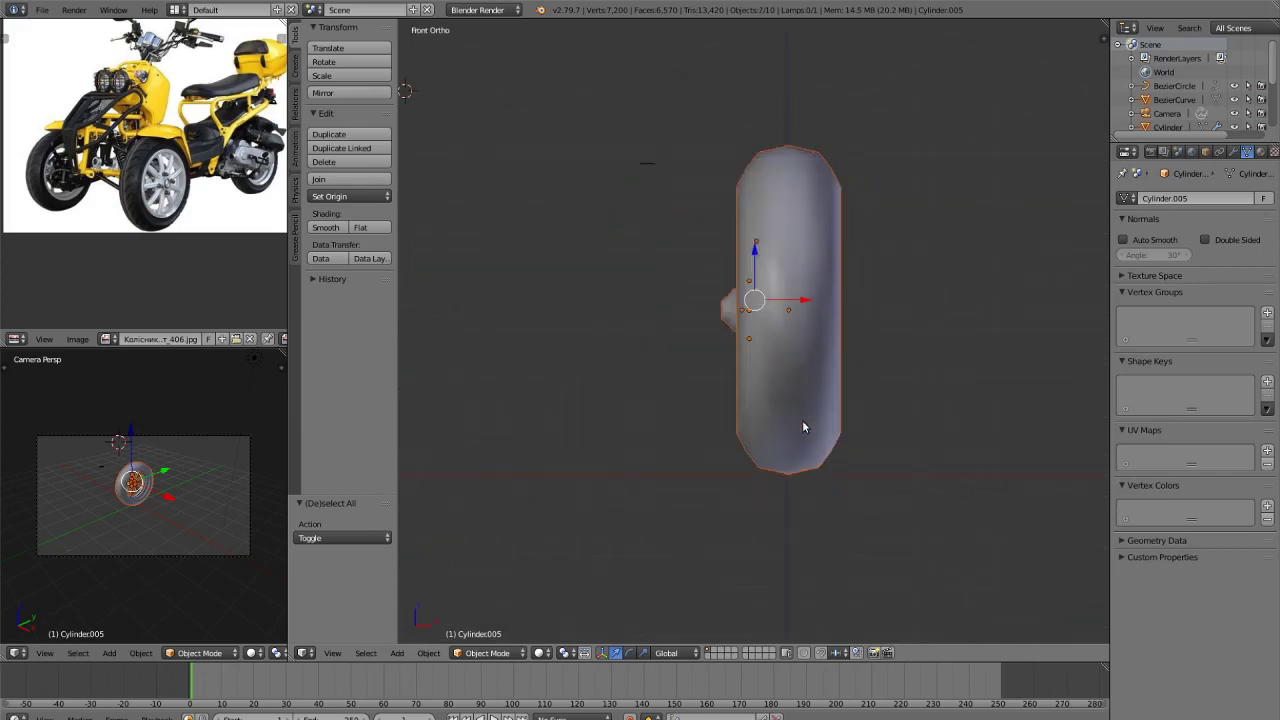
key("ctrl+KP_3")
key("ctrl+KP_1")
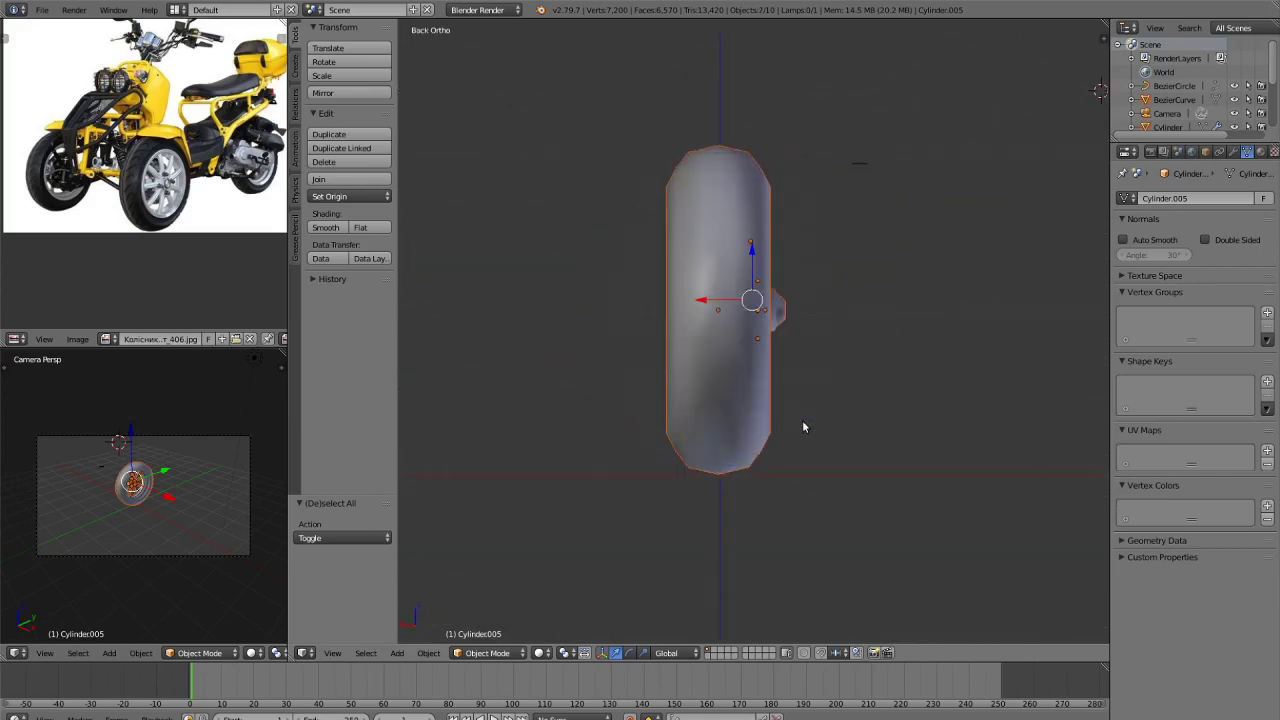
scroll(270, 300, "down", 3)
scroll(830, 402, "down", 4)
middle_click_drag(830, 402, 1000, 418, "shift")
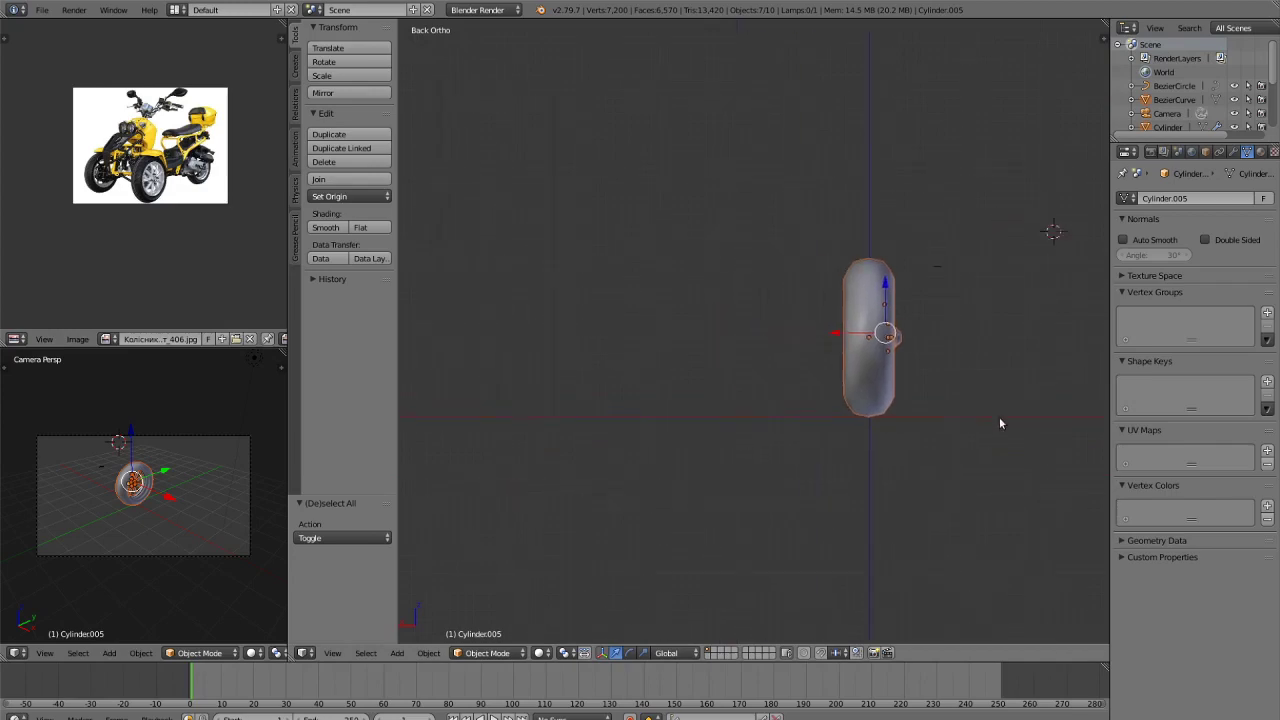
scroll(893, 410, "down", 2)
key("shift+d")
key("x")
left_click(692, 404)
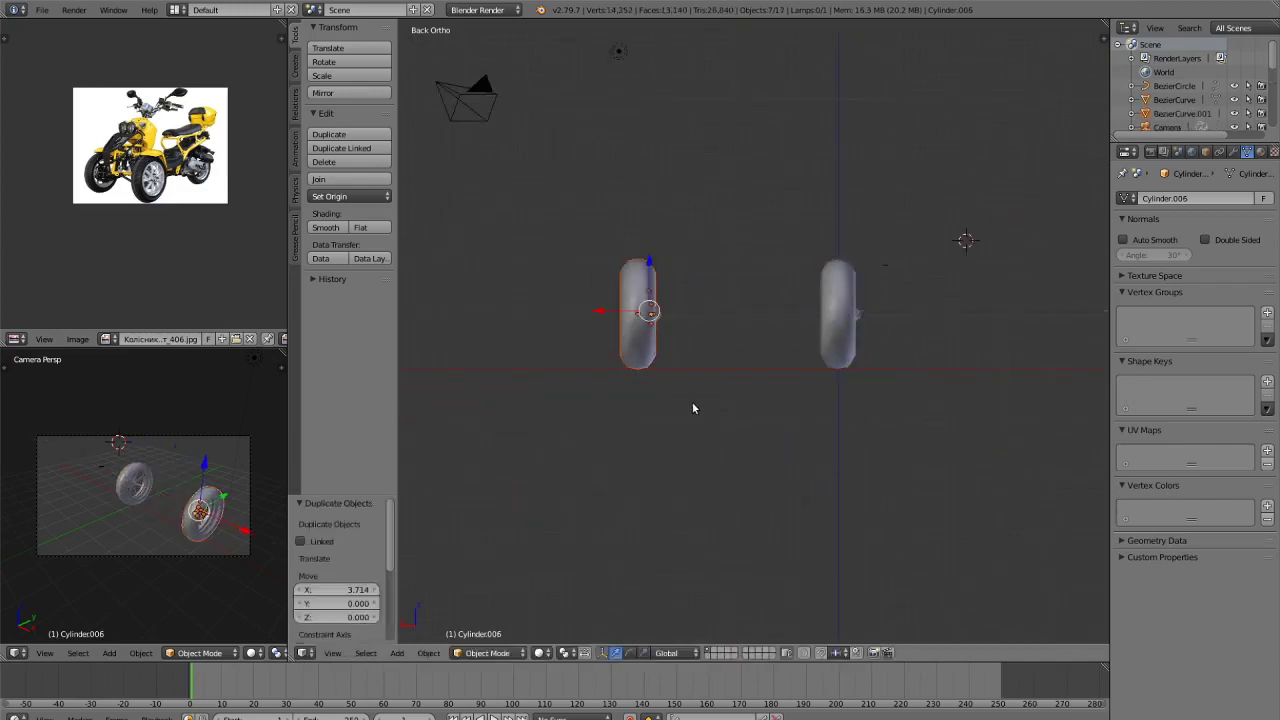
Mirror the duplicated wheel across global X so its hub faces outward, and move it about 0.243 along X.
key("ctrl+m")
key("x")
left_click(693, 405)
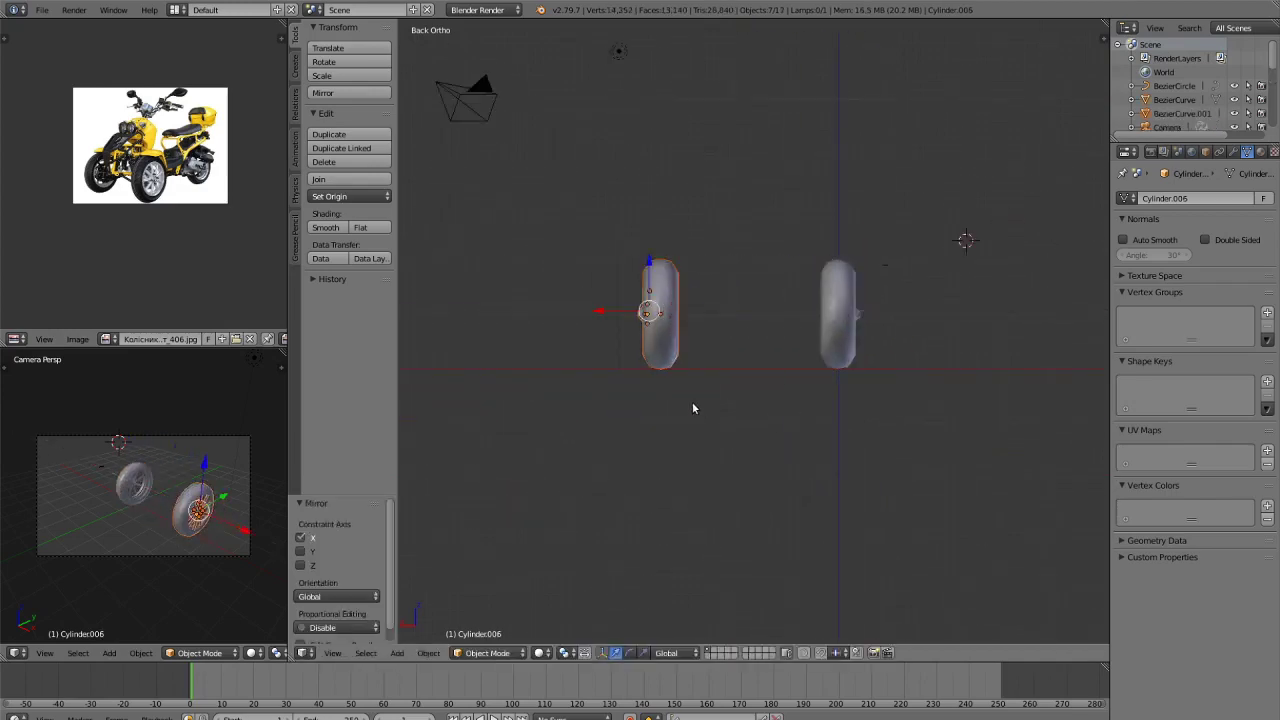
key("g")
key("x")
left_click(594, 314)
Duplicate the second front wheel about -4.765 along Y to make the rear wheel.
scroll(173, 205, "up", 4)
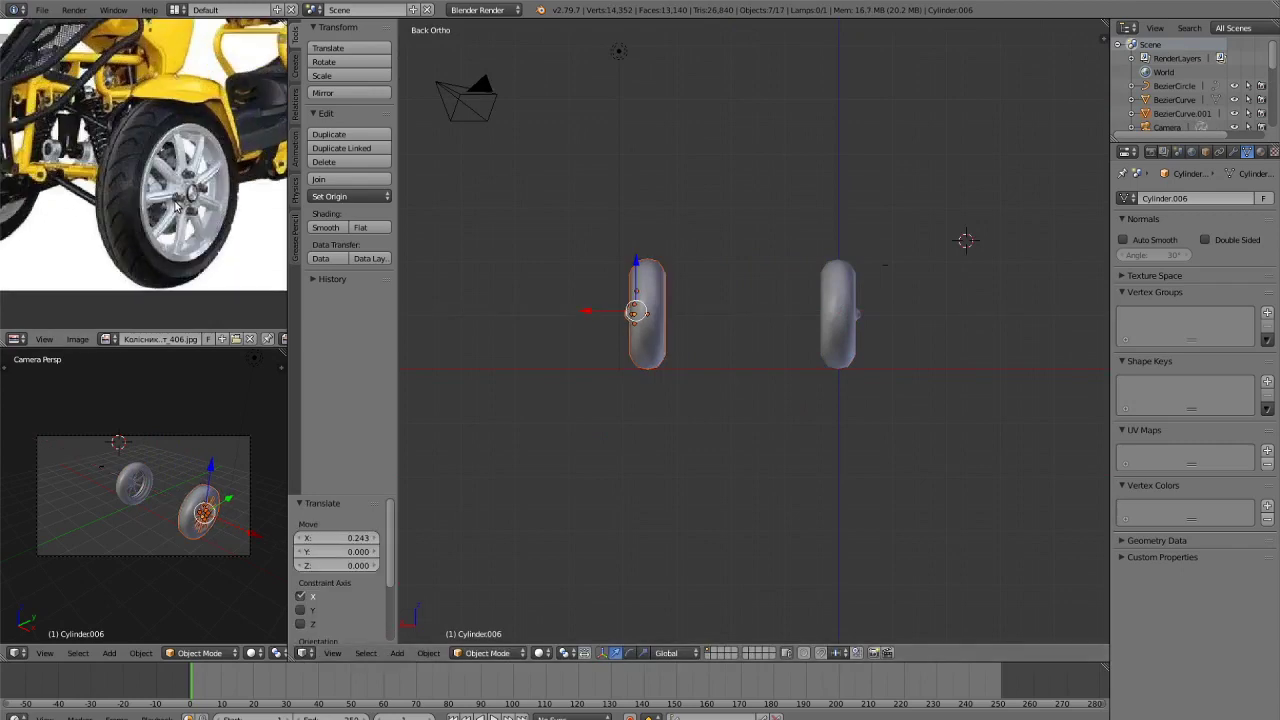
scroll(176, 207, "down", 4)
middle_click_drag(865, 333, 864, 392)
key("shift+d")
key("y")
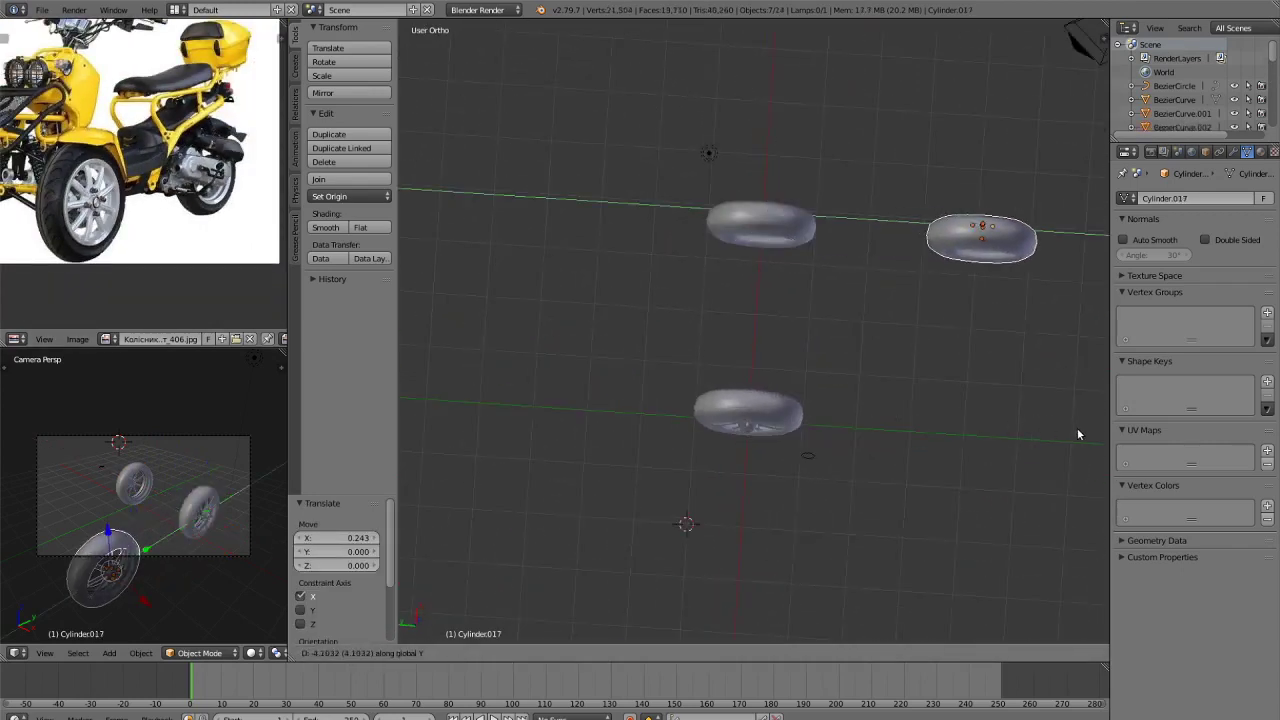
left_click(409, 433)
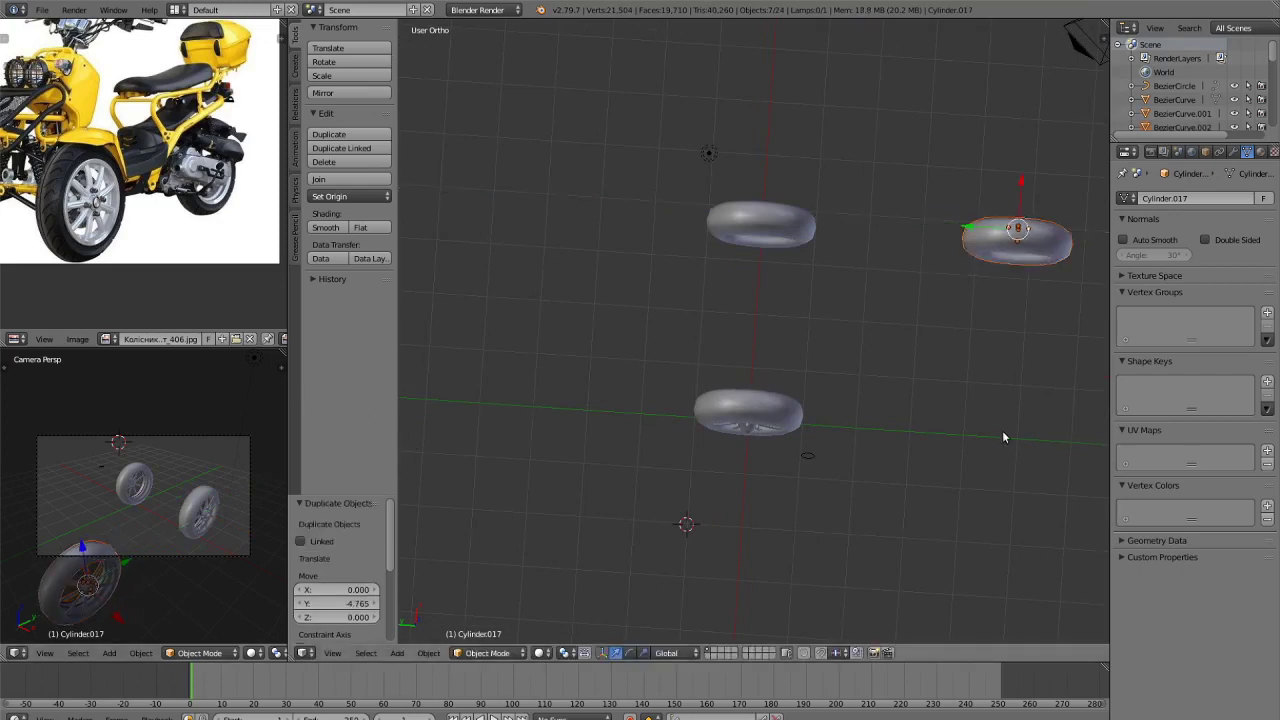
Move the rear wheel along X to midway between the front wheels, shift it about -0.517 along Y, and deselect everything.
middle_click_drag(1018, 279, 877, 288, "shift")
left_click_drag(885, 201, 847, 324)
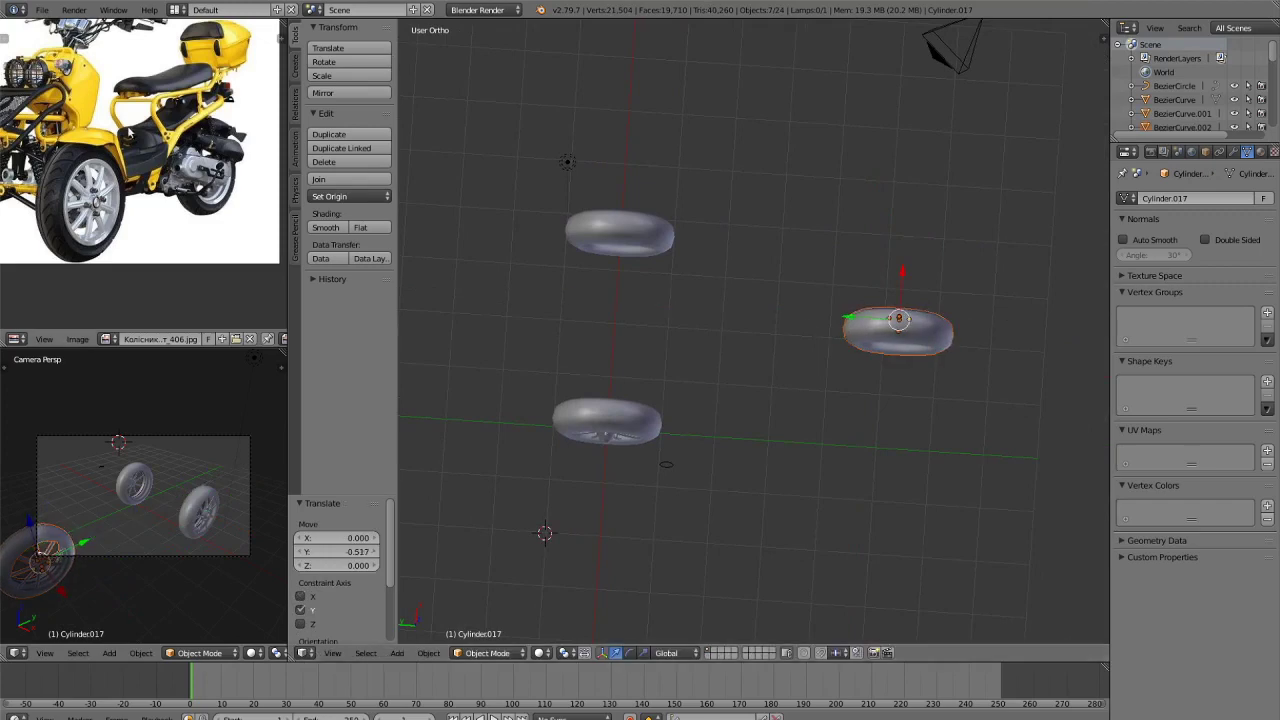
key("a")
Examine the wheel spacing in the left orthographic view and in rendered shading.
middle_click_drag(922, 387, 923, 326)
key("KP_3")
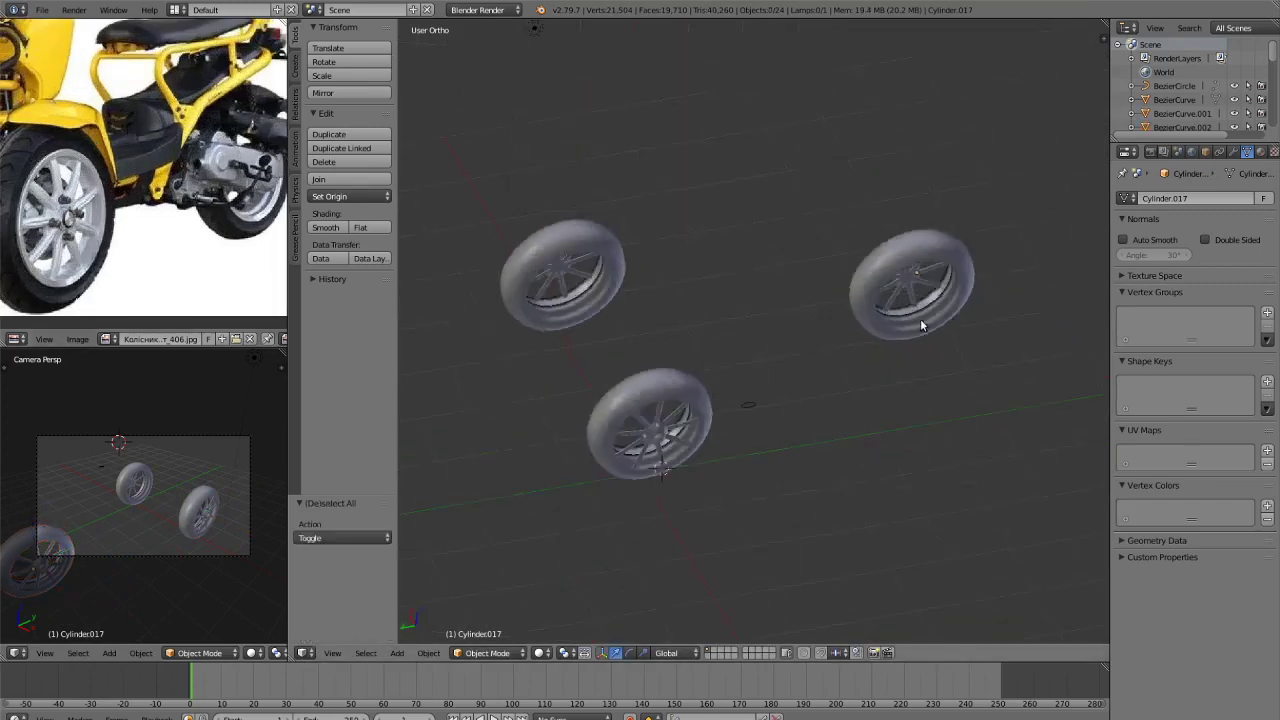
key("ctrl+KP_3")
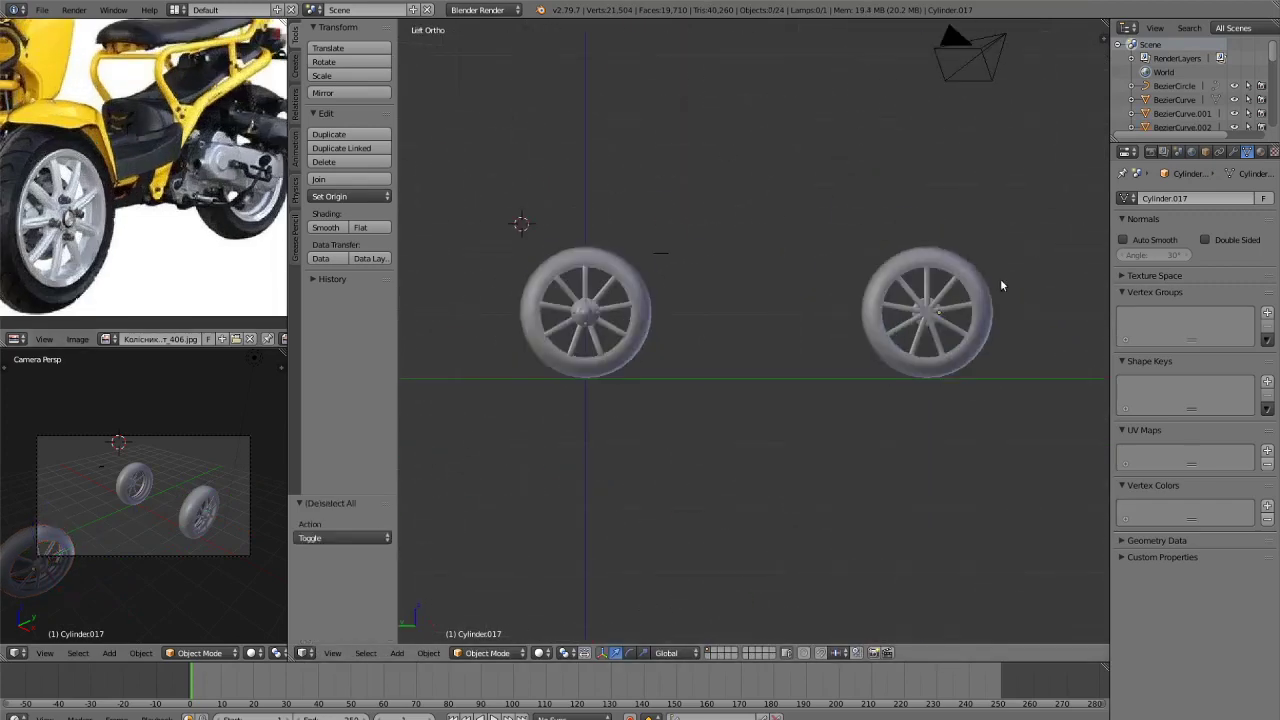
mouse_move(834, 243)
middle_mouse_down()
mouse_move(986, 371)
mouse_move(870, 405)
mouse_move(986, 377)
middle_mouse_up()
key("shift+z")
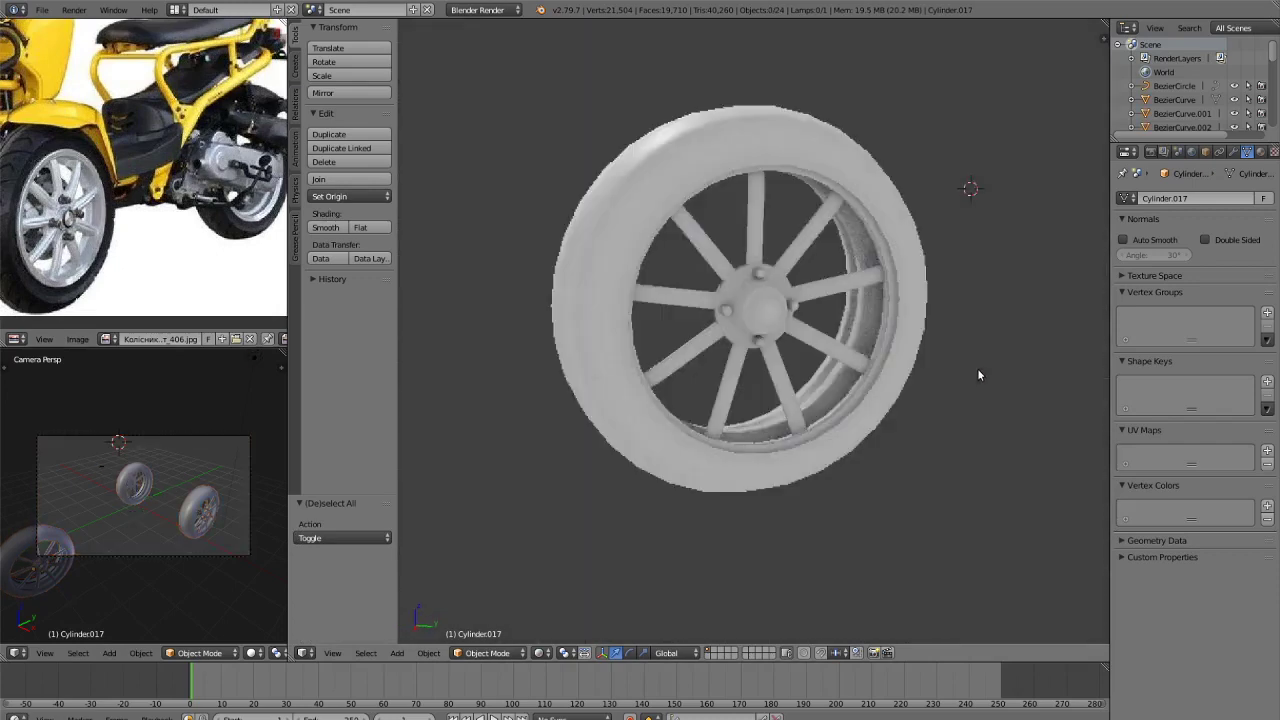
key("shift+z")
Switch the viewport to perspective and examine the three-wheel layout in a rendered preview from a raised angle.
key("KP_5")
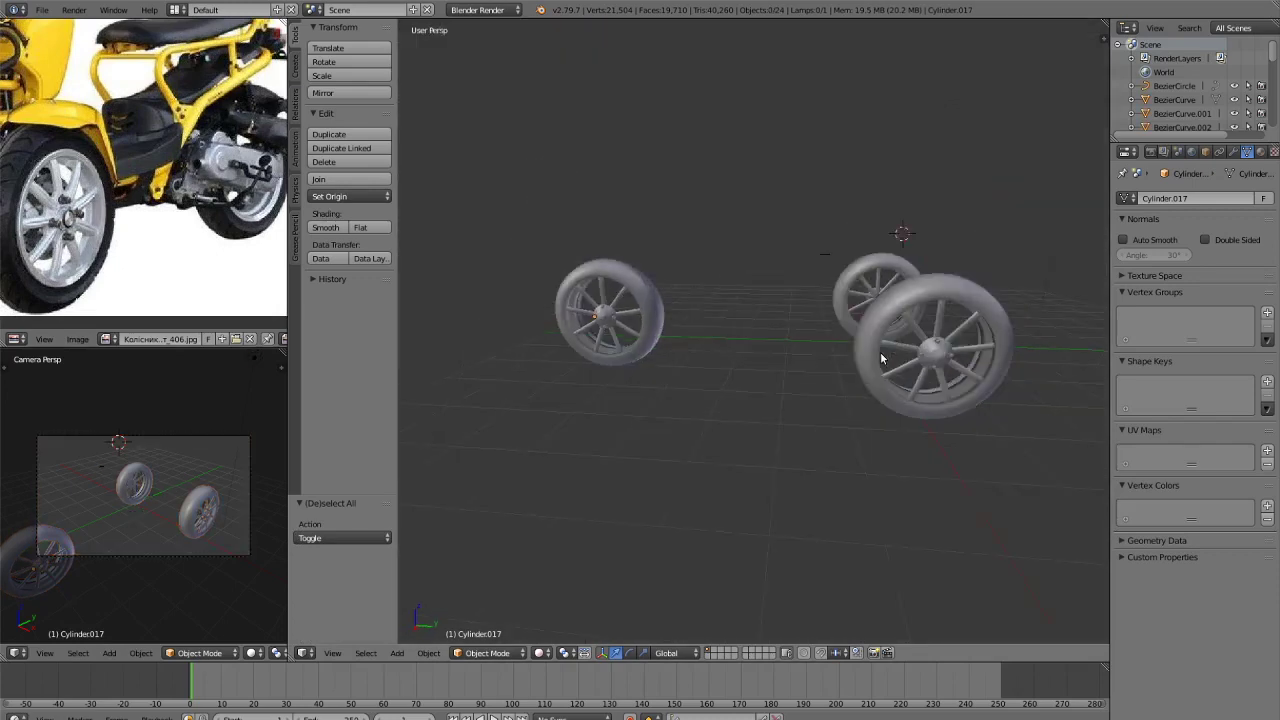
scroll(893, 490, "down", 2)
scroll(897, 491, "up", 2)
mouse_move(897, 491)
middle_mouse_down()
mouse_move(848, 491)
mouse_move(861, 491)
middle_mouse_up()
scroll(848, 491, "down", 4)
key("shift+z")
key("KP_8")
key("KP_4")
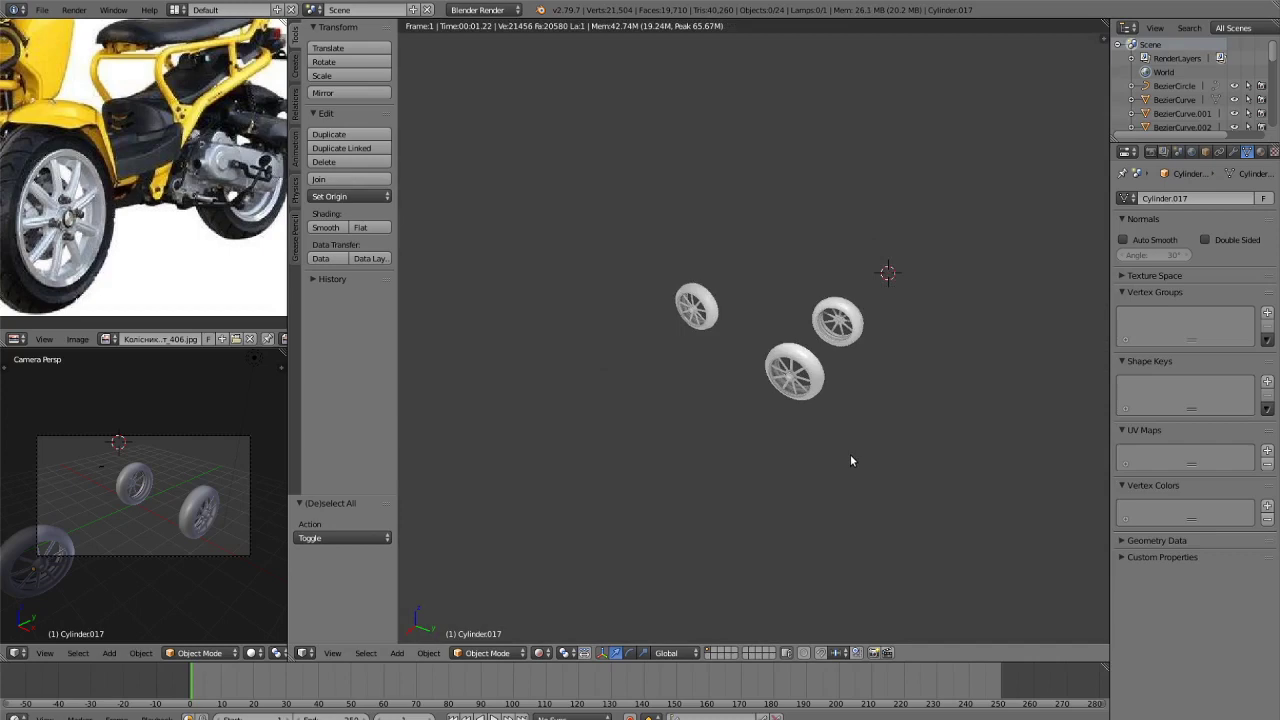
key("shift+z")
Select the small Bezier circle above the front wheels, move it up along Z well clear of them, and deselect it.
scroll(846, 287, "up", 4)
middle_click_drag(847, 281, 868, 276)
key("c")
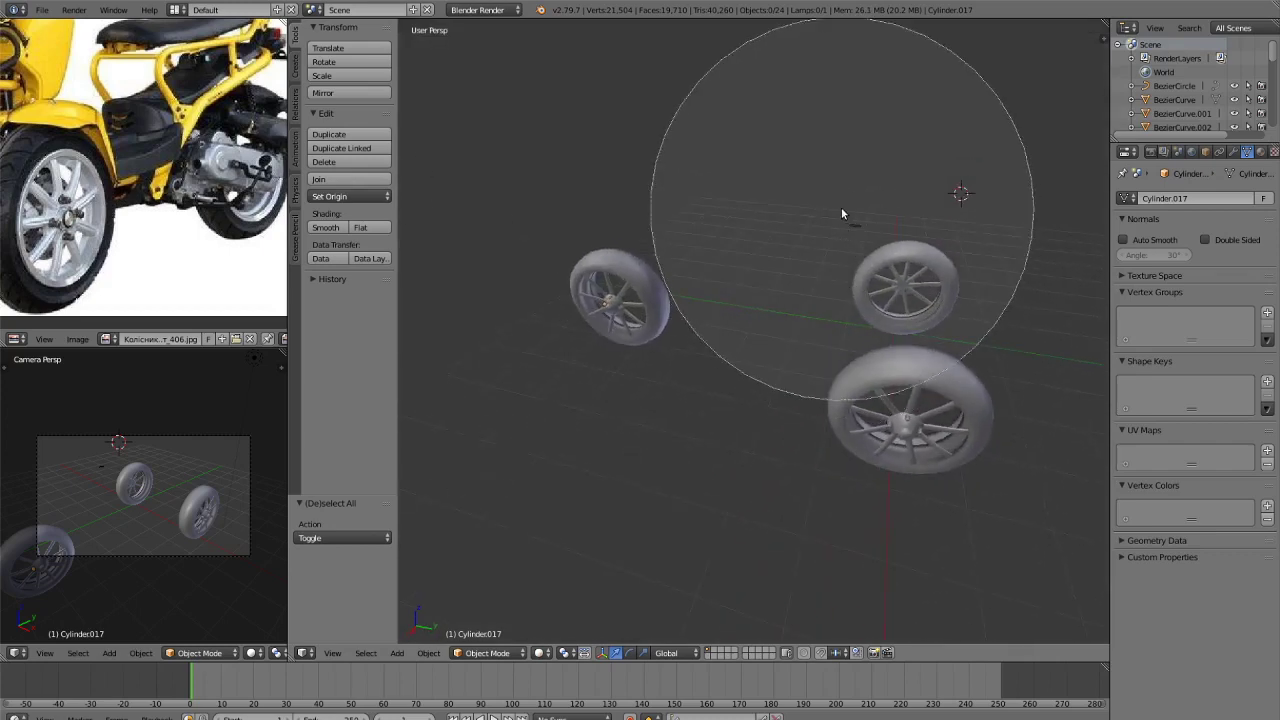
scroll(830, 198, "up", 14)
left_click(838, 204)
right_click(838, 204)
key("g")
key("z")
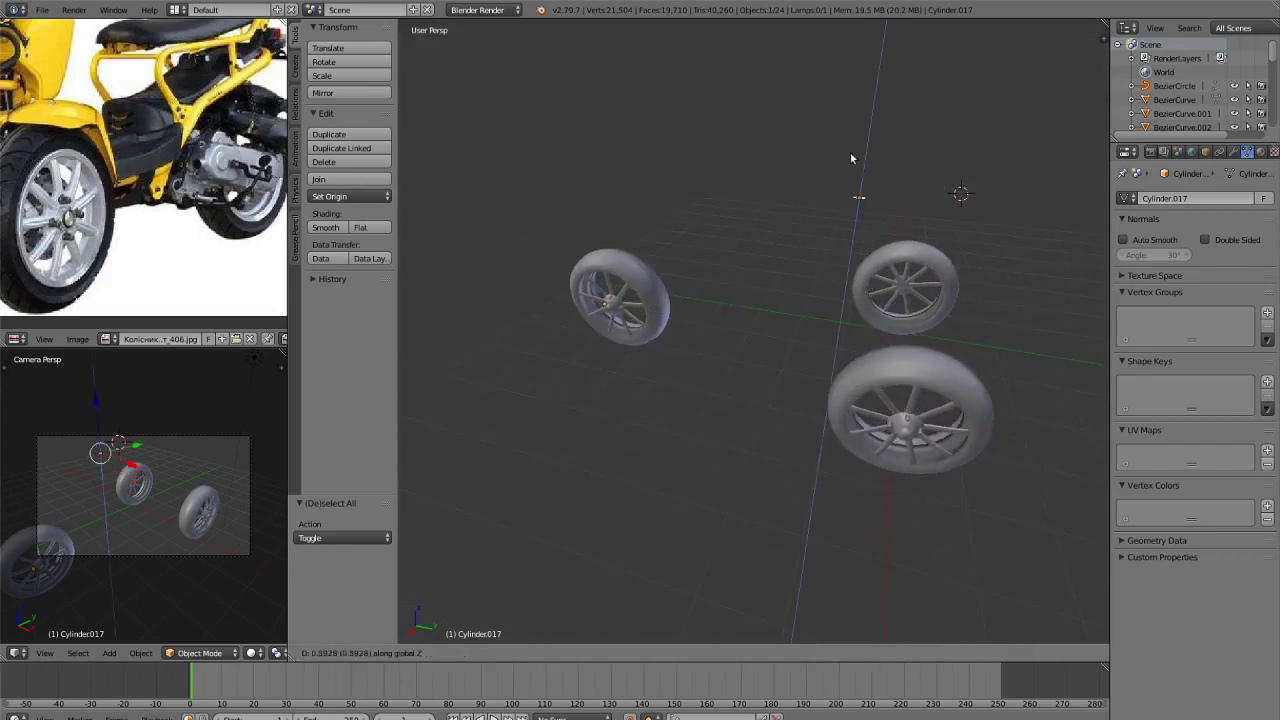
left_click(909, 522)
scroll(910, 517, "down", 6)
key("a")
middle_click_drag(910, 517, 738, 426)
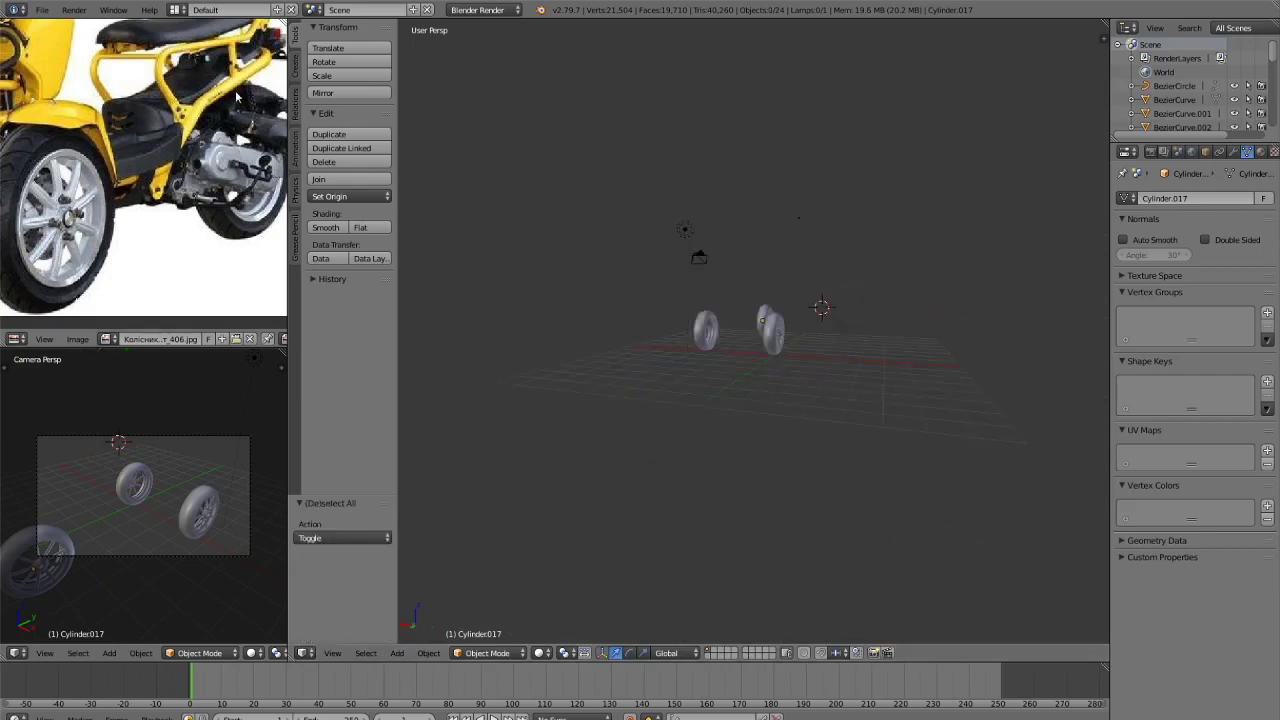
Review the scooter frame in the reference photo and set the viewport to an orthographic left side view of the wheels.
middle_click_drag(153, 76, 168, 203)
scroll(197, 117, "up", 2)
scroll(150, 137, "down", 1)
scroll(168, 203, "down", 2)
middle_click_drag(233, 251, 229, 197)
key("KP_3")
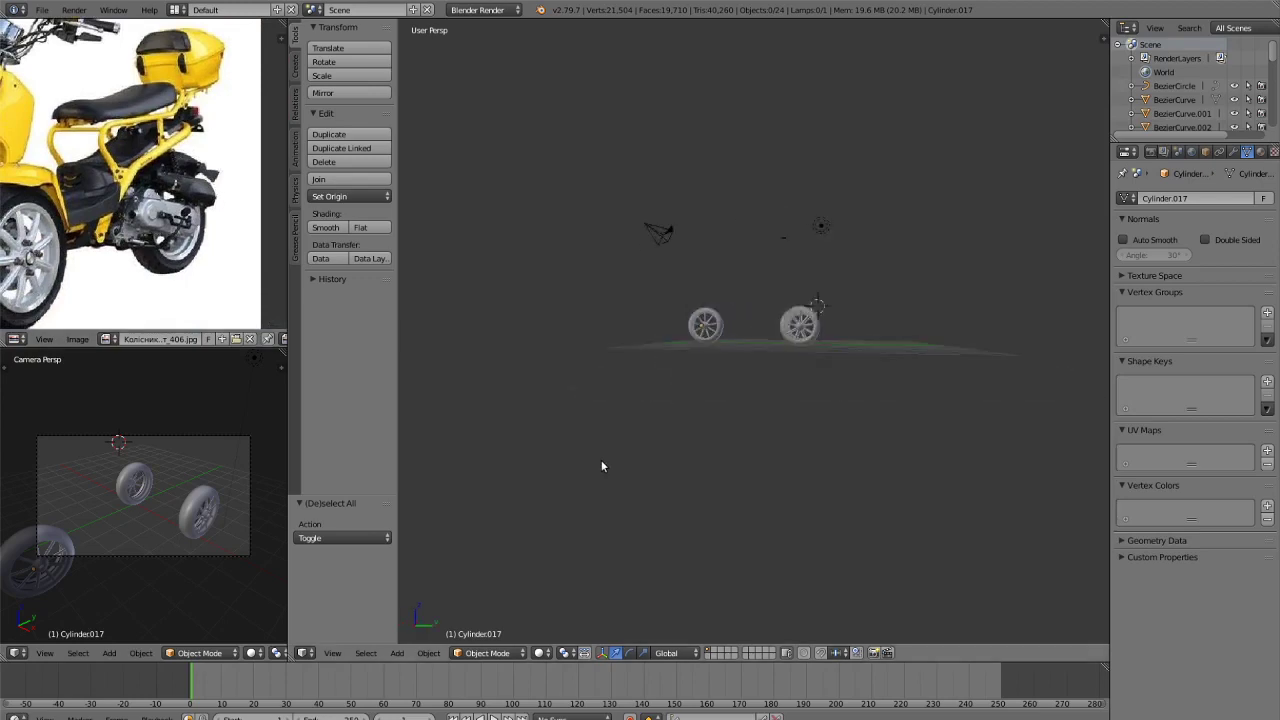
key("KP_5")
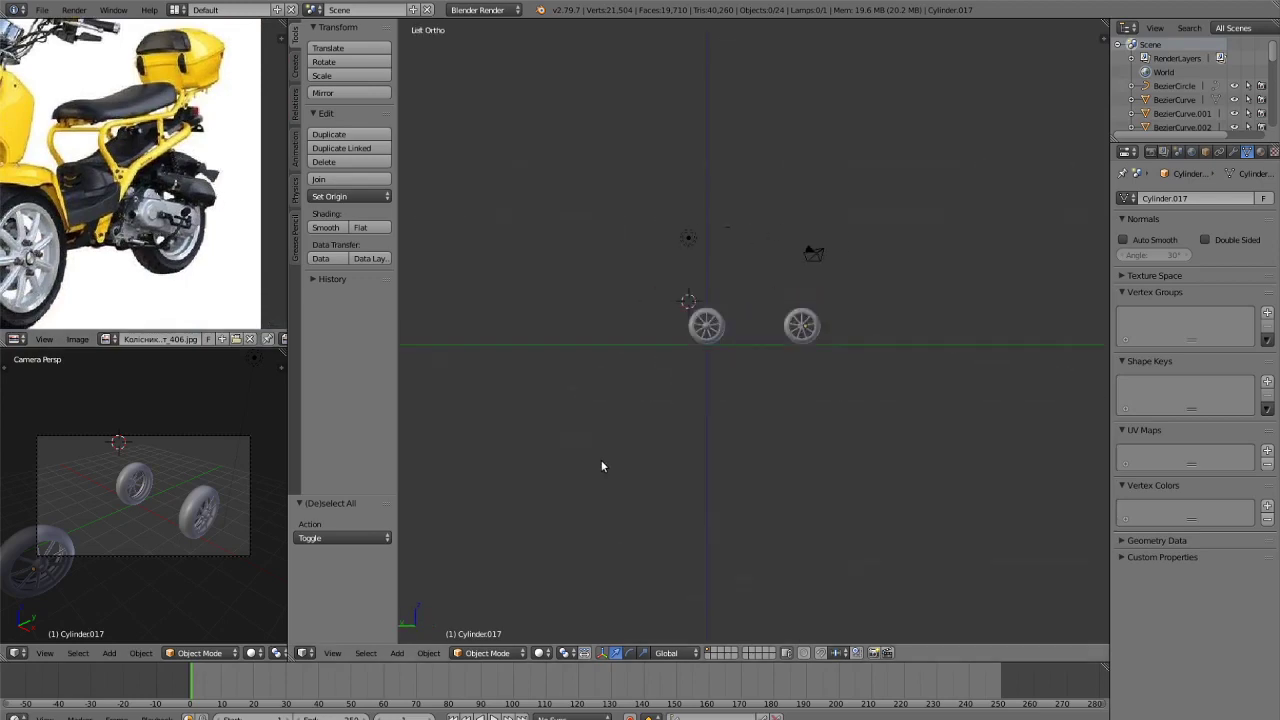
key("ctrl+KP_3")
Move the camera farther behind the rear wheel and place the 3D cursor above the gap between the wheels.
right_click(867, 163)
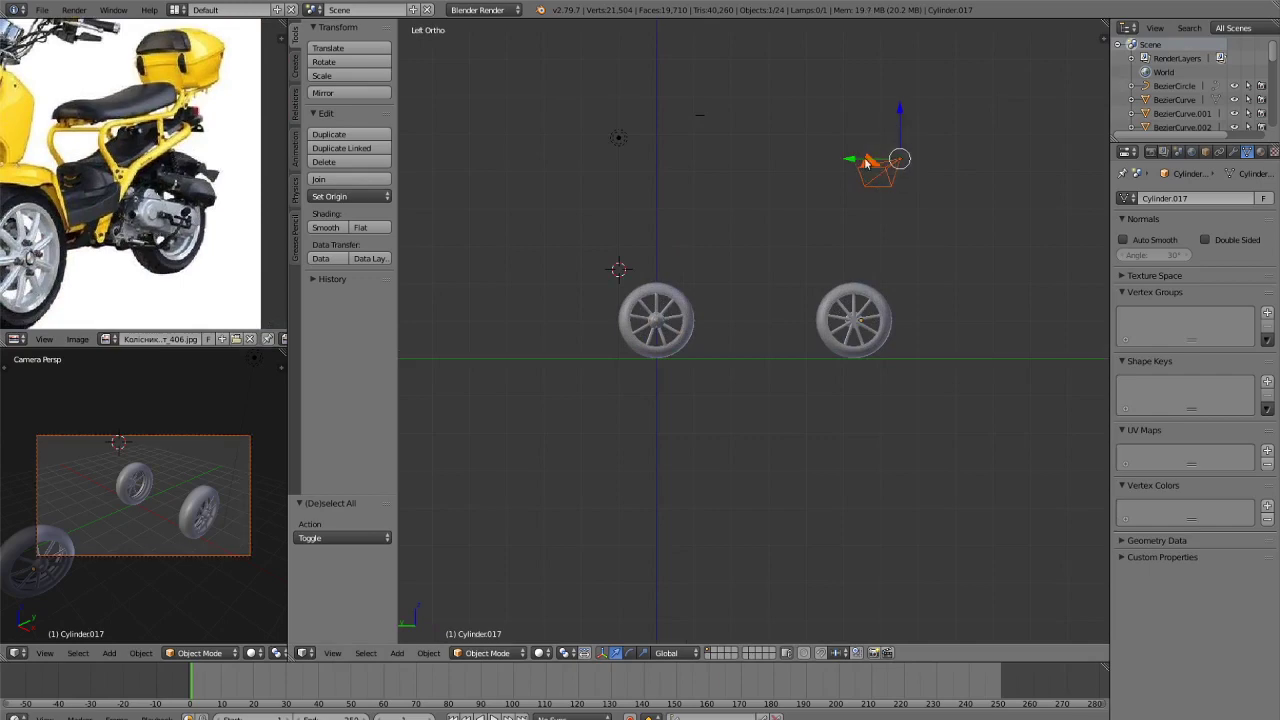
key("g")
left_click(986, 163)
key("a")
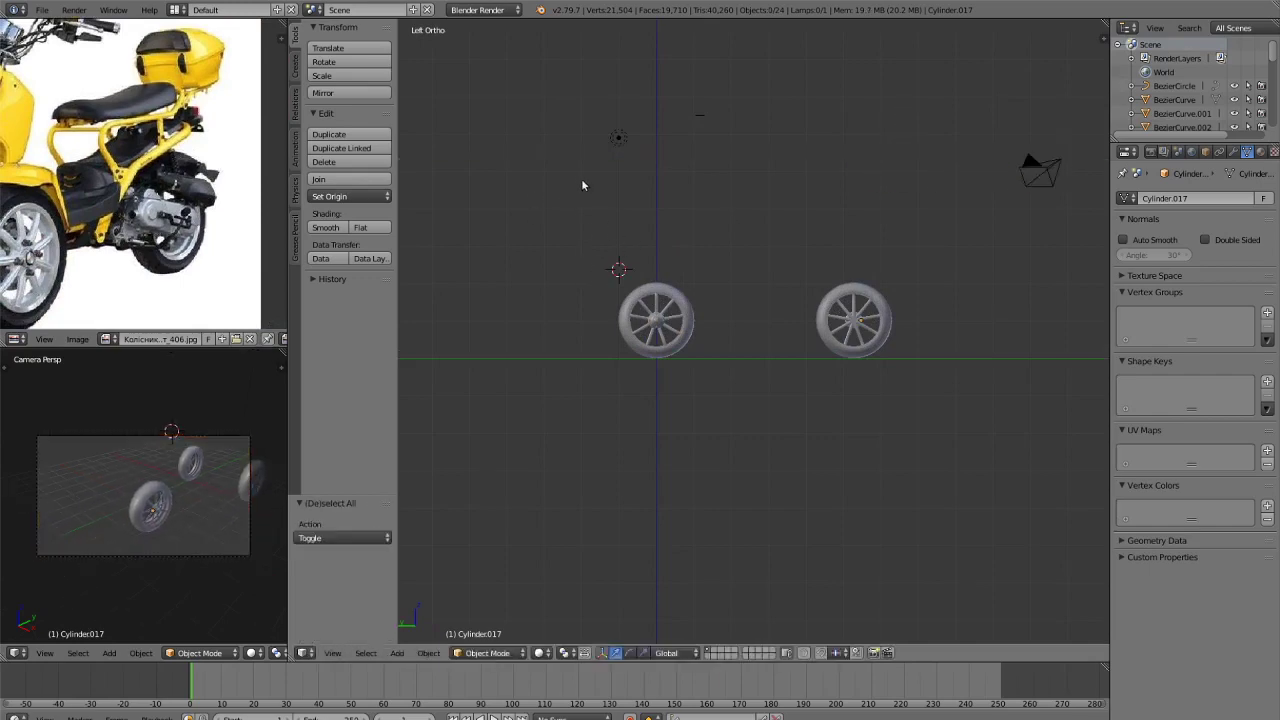
left_click(751, 108)
scroll(153, 155, "up", 1)
middle_click_drag(796, 178, 680, 234, "shift")
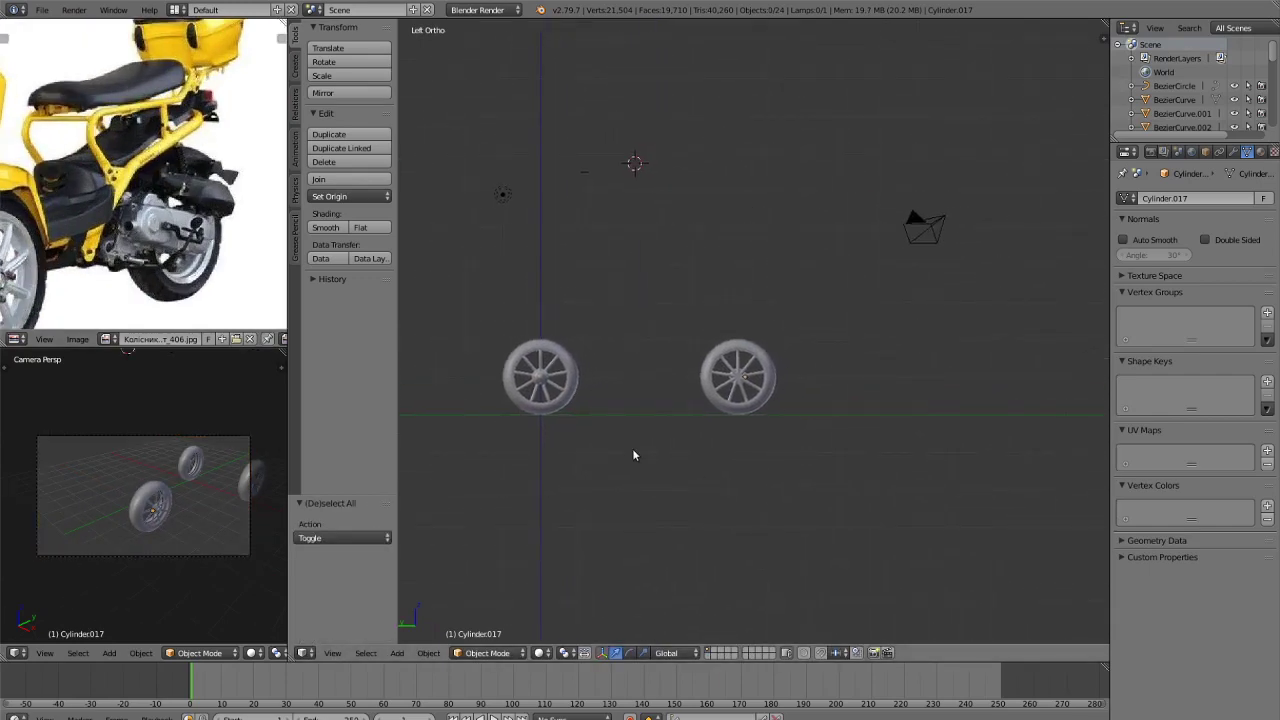
scroll(632, 455, "up", 2)
scroll(700, 390, "up", 2, "ctrl")
scroll(710, 375, "down", 1, "shift")
Draw a Grease Pencil poly line for the lower frame tube, rising from between the wheels and bending back over the rear wheel.
key("shift+a")
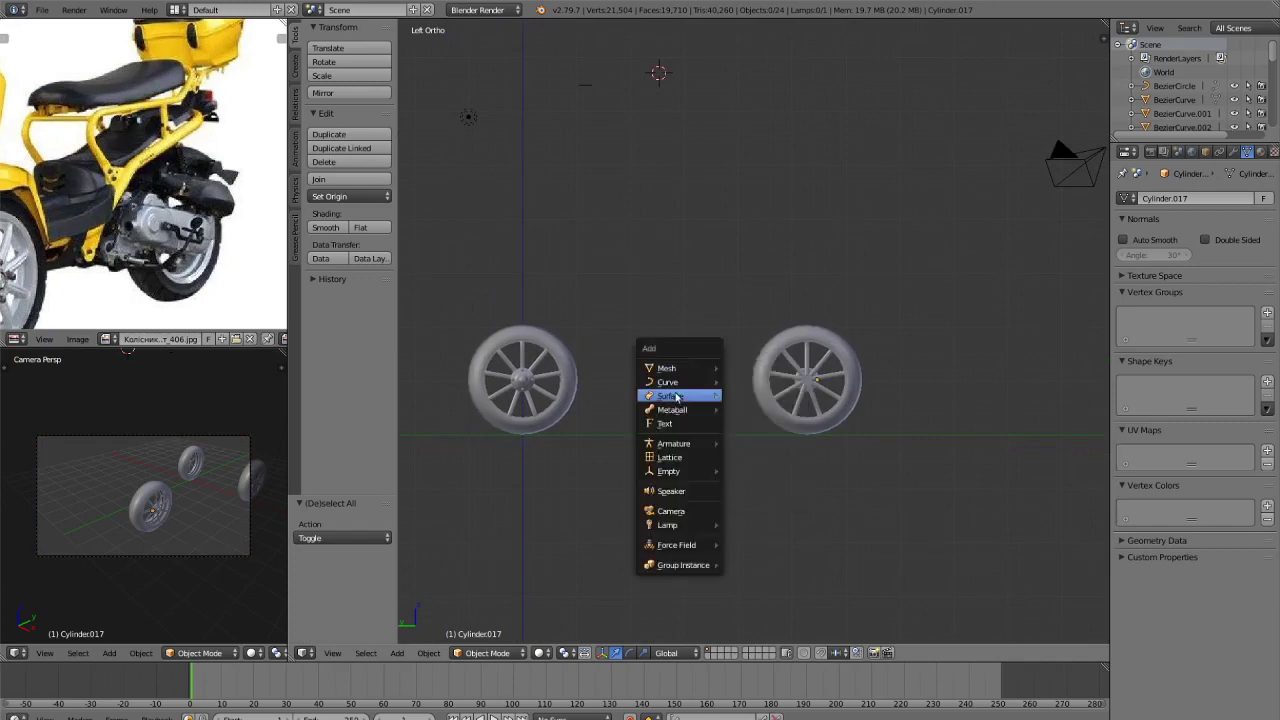
key("shift+a")
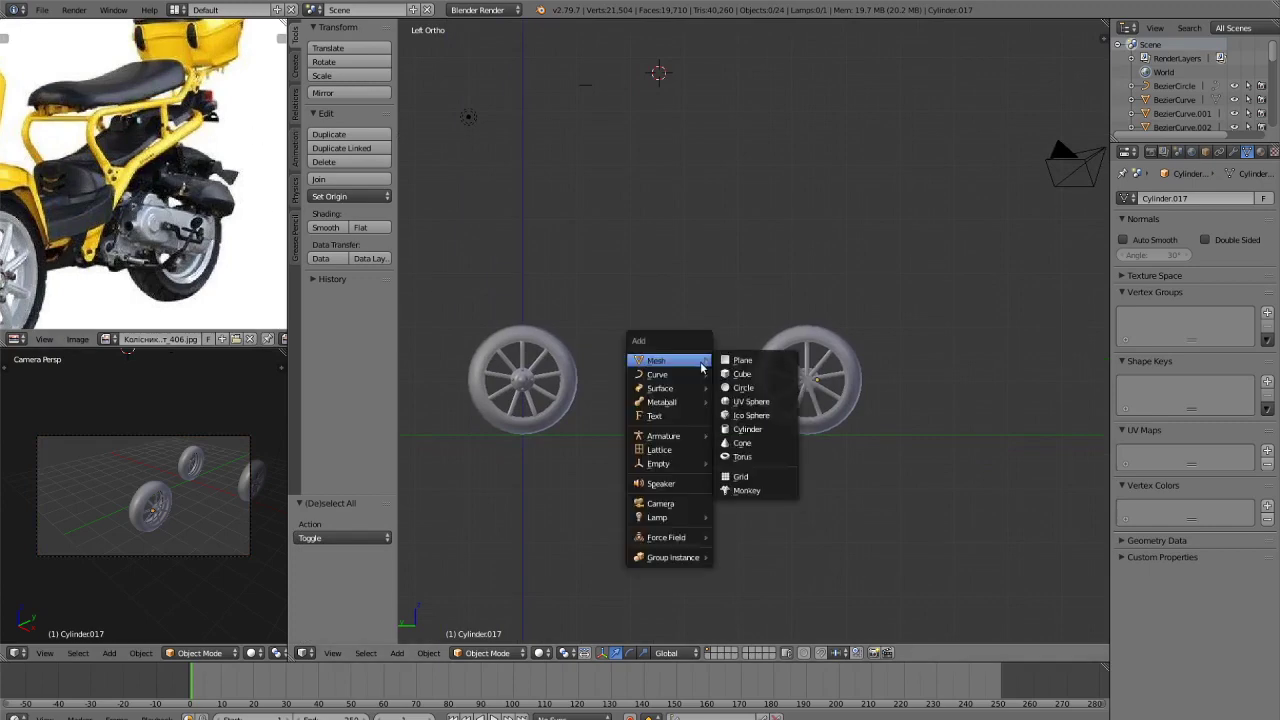
left_click(299, 247)
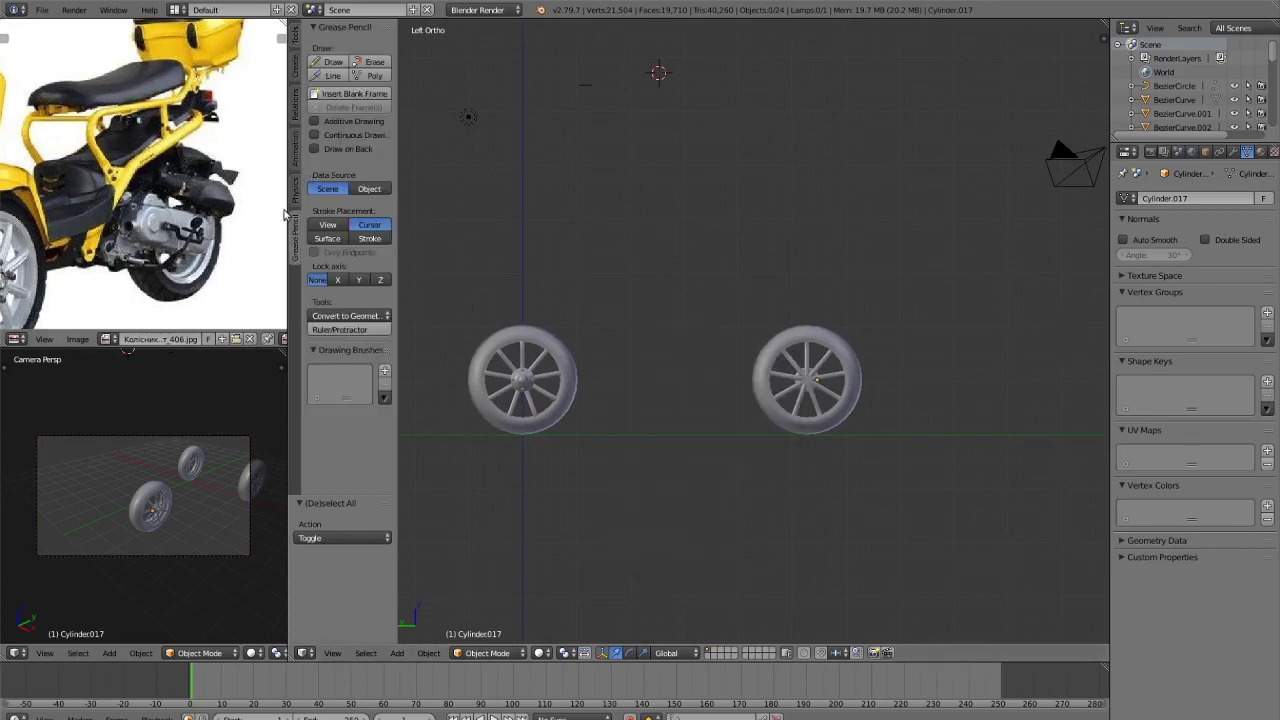
left_click(374, 75)
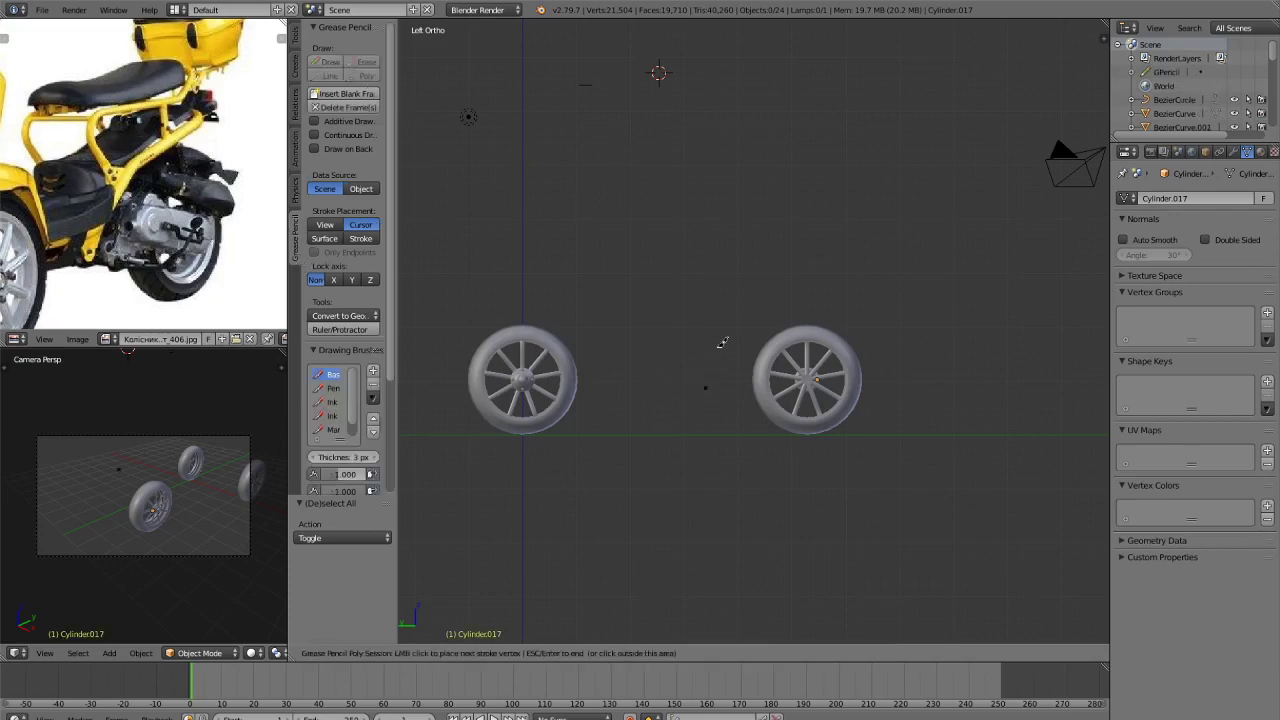
left_click(746, 315)
left_click(841, 288)
Try to continue the same poly line from its bend up into the upper frame tube.
left_click(746, 311)
key("ctrl+z")
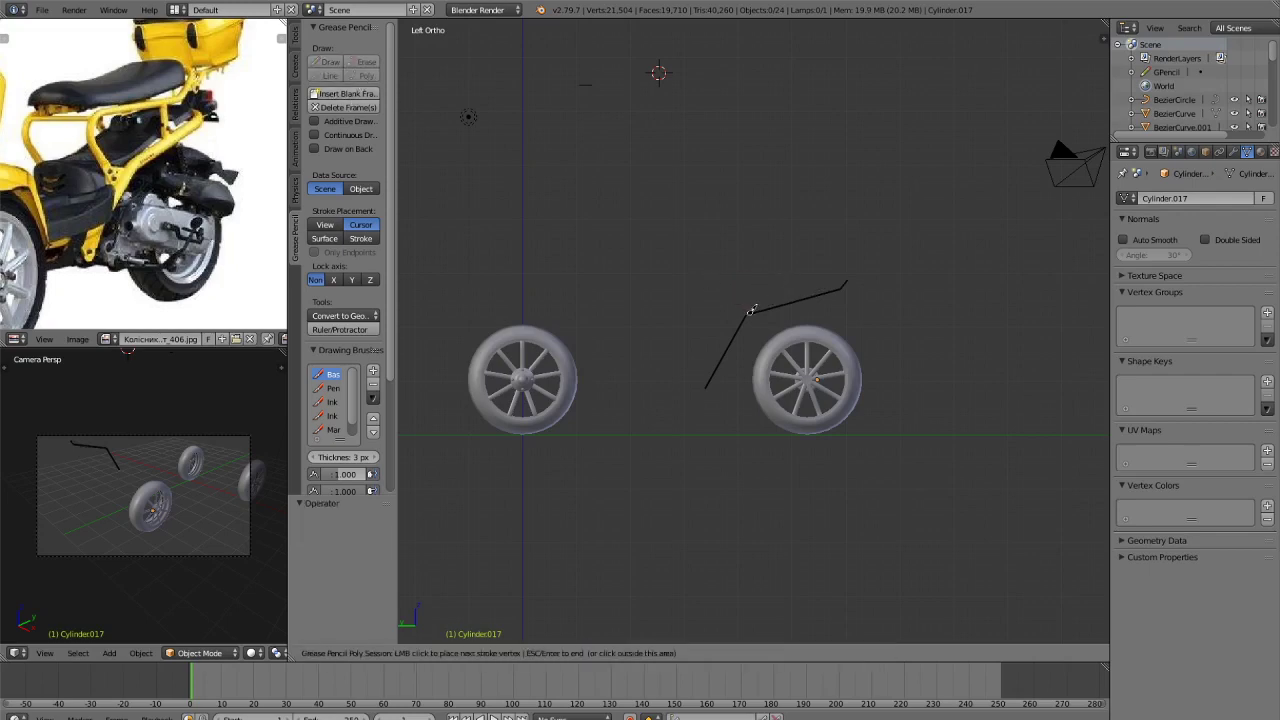
left_click(715, 259)
left_click(708, 235)
key("ctrl+z")
key("ctrl+z")
key("ctrl+z")
Draw a separate Grease Pencil poly line for the upper frame tube, from the bend up, around and back above the rear wheel.
scroll(738, 300, "up", 2)
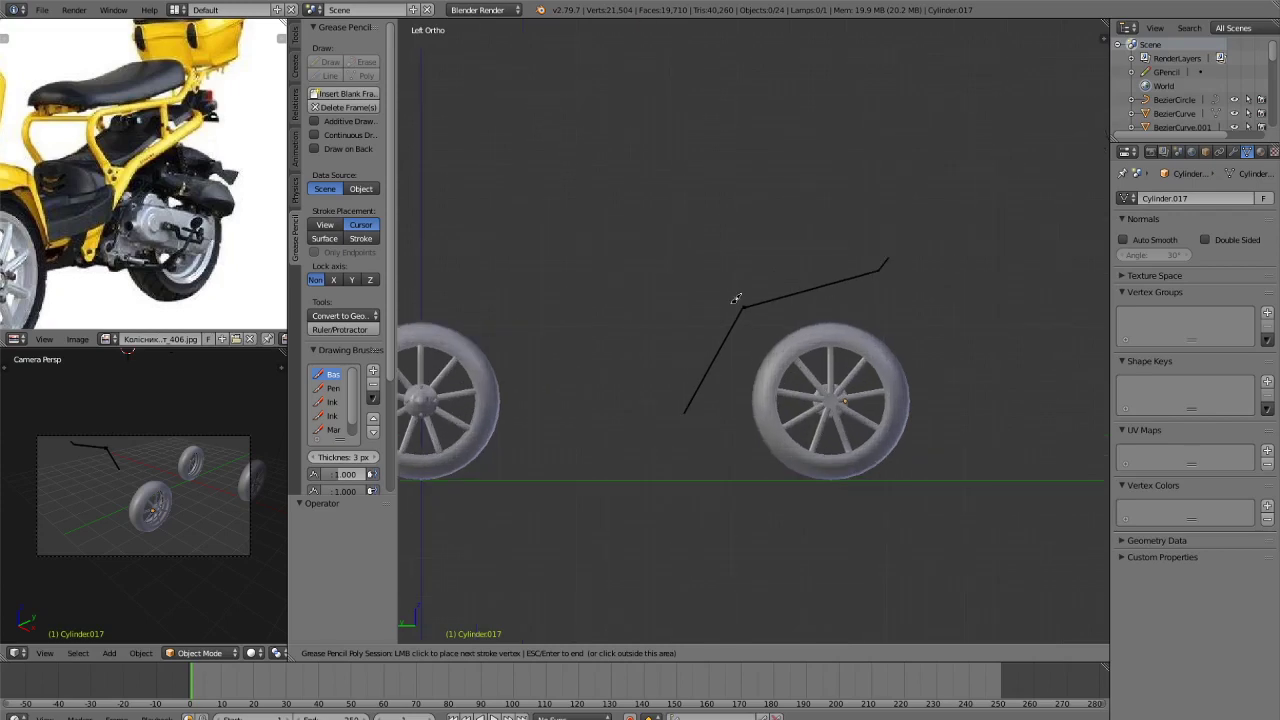
key("Escape")
left_click(366, 75)
left_click(873, 214)
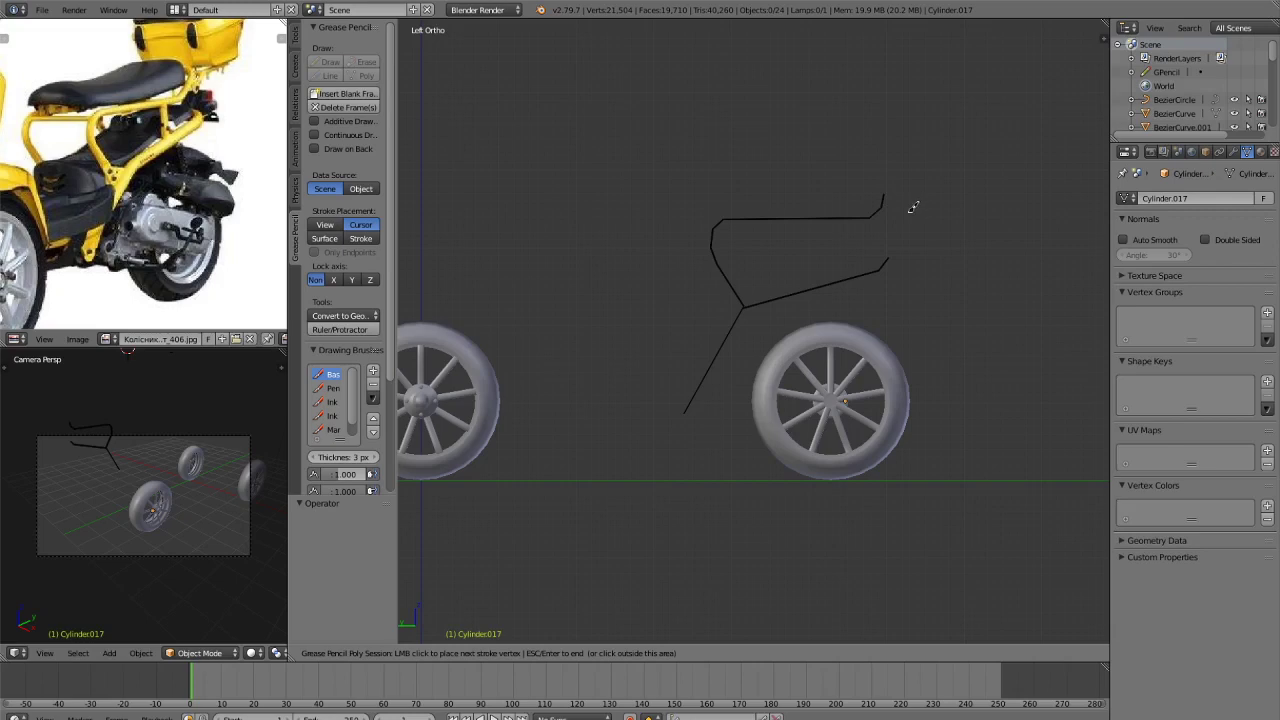
key("Escape")
scroll(877, 245, "down", 2)
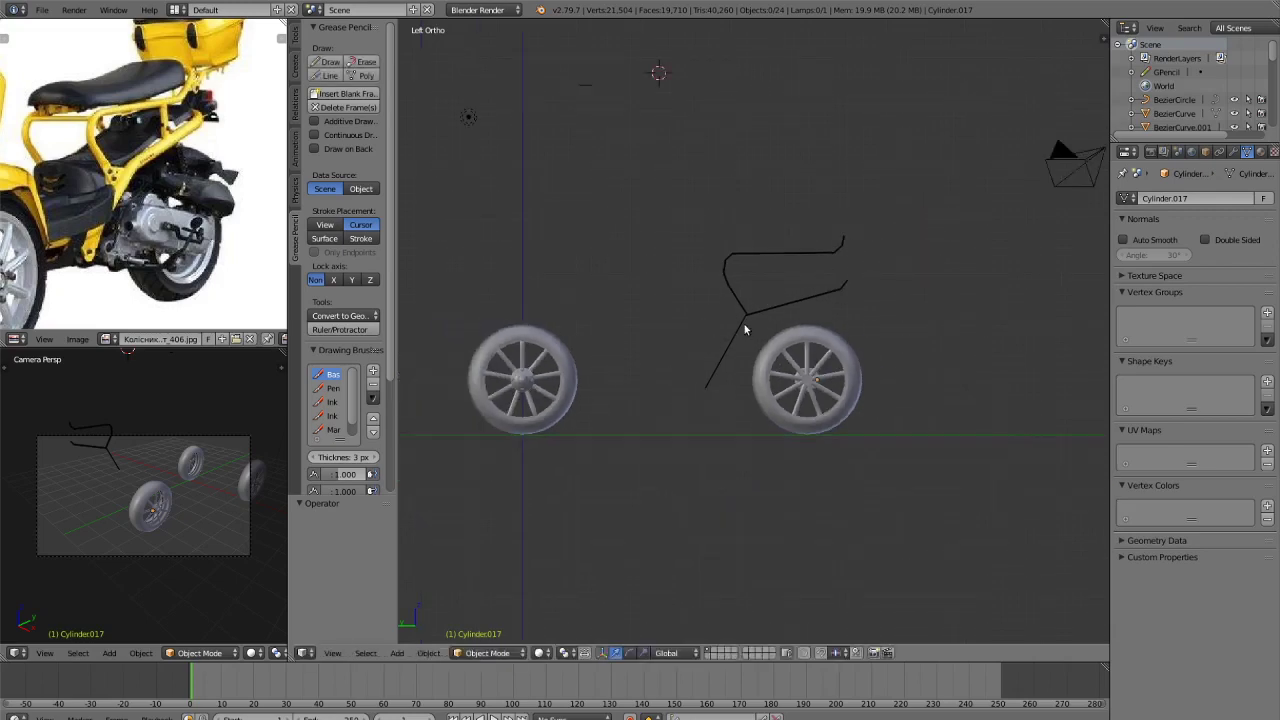
Add a Bezier curve and move it about 3.9 units down along Z.
key("shift+a")
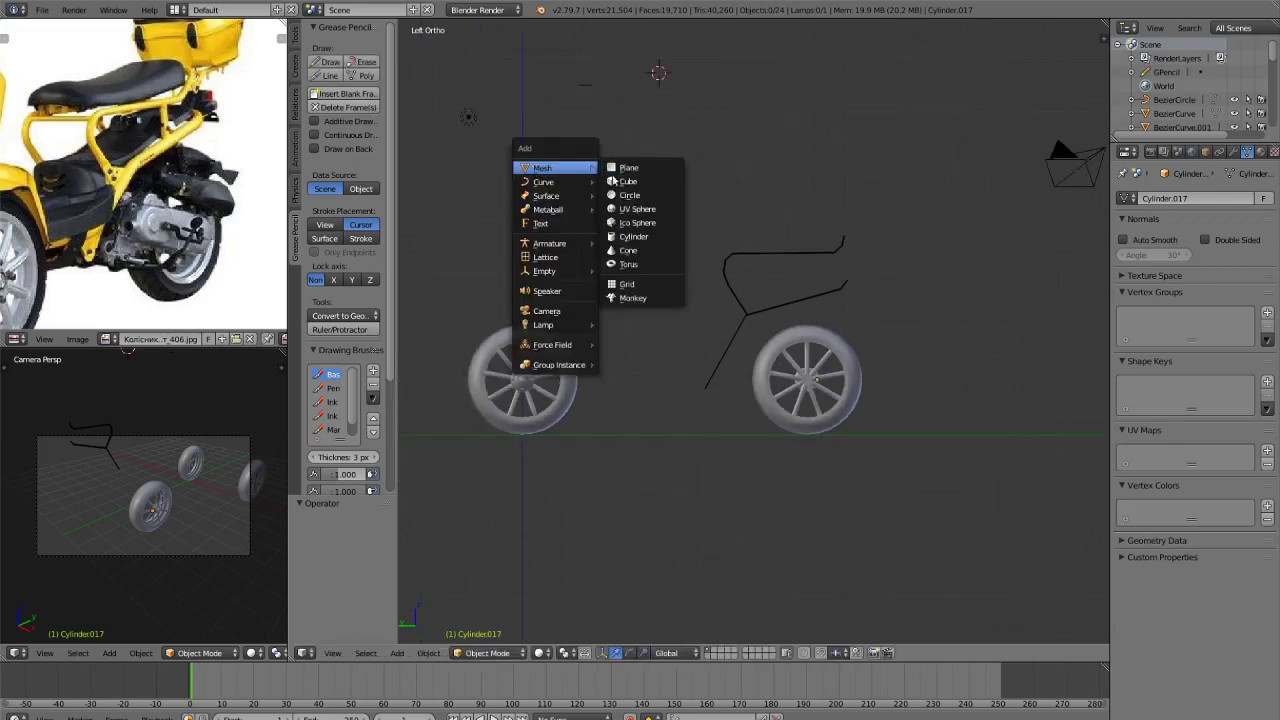
mouse_move(559, 181)
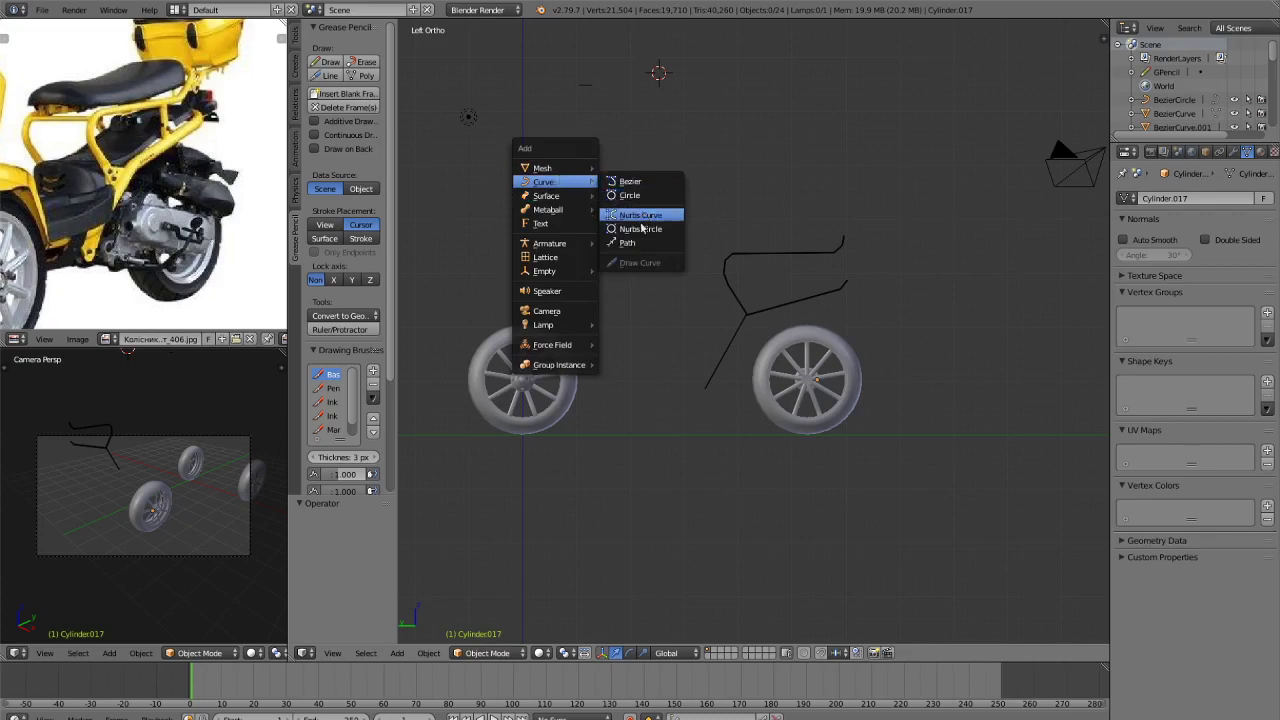
left_click(626, 181)
scroll(670, 352, "up", 2)
key("g")
key("z")
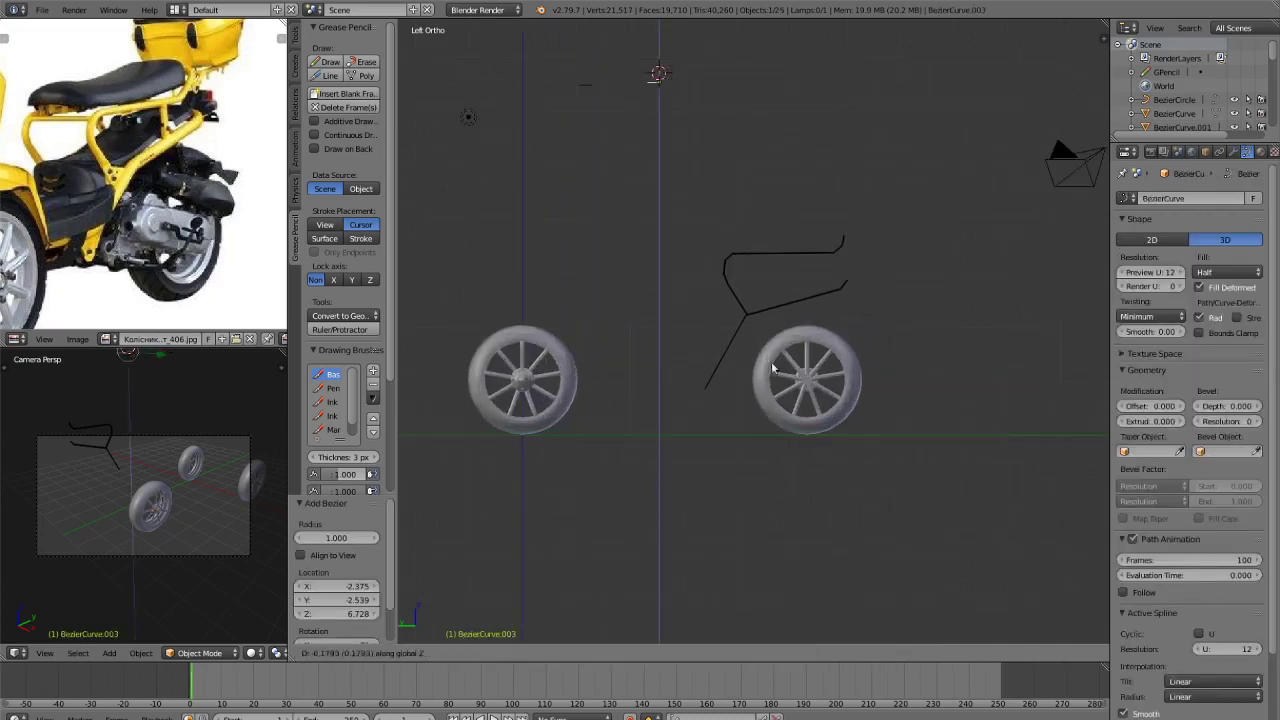
left_click(769, 515)
Rotate the Bezier curve 90° about Z and 90° about Y.
type("rz")
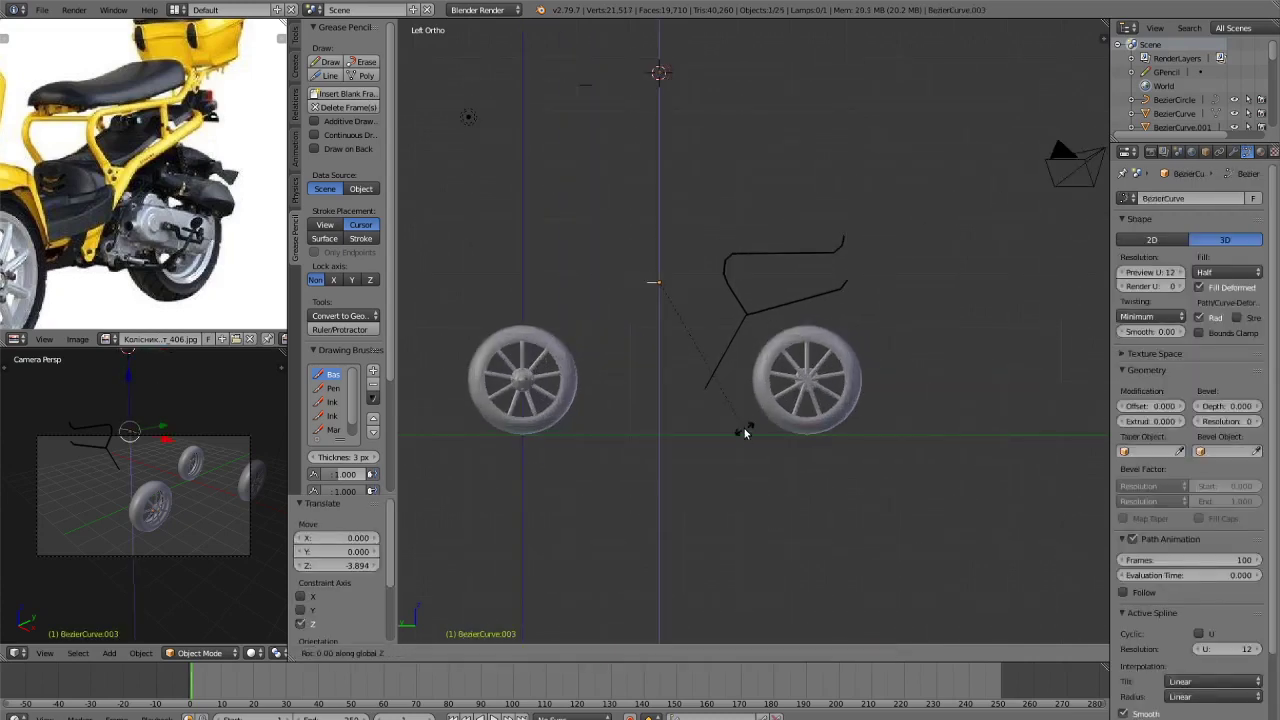
type("90")
key("Return")
type("ry")
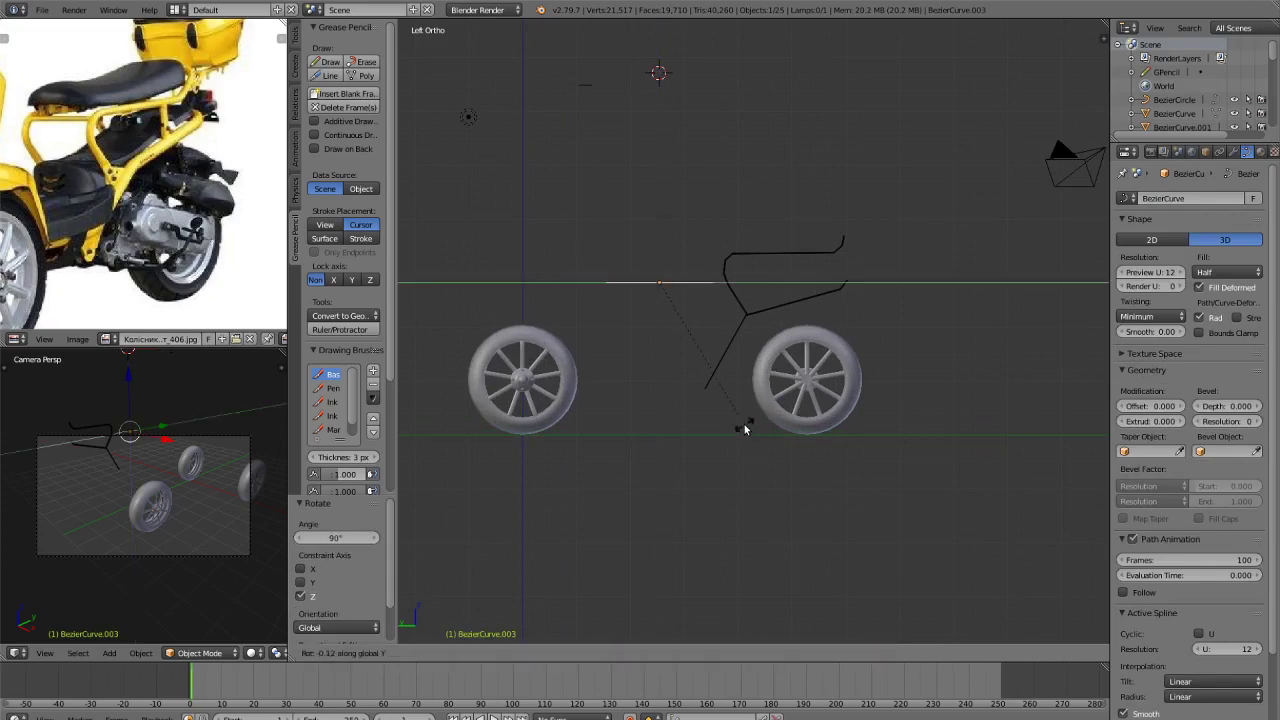
type("90")
key("Return")
Move the curve about -2.26 along Y, rotate it 180° about Z and raise it to the upper frame guide line.
scroll(718, 366, "up", 2)
key("g")
key("y")
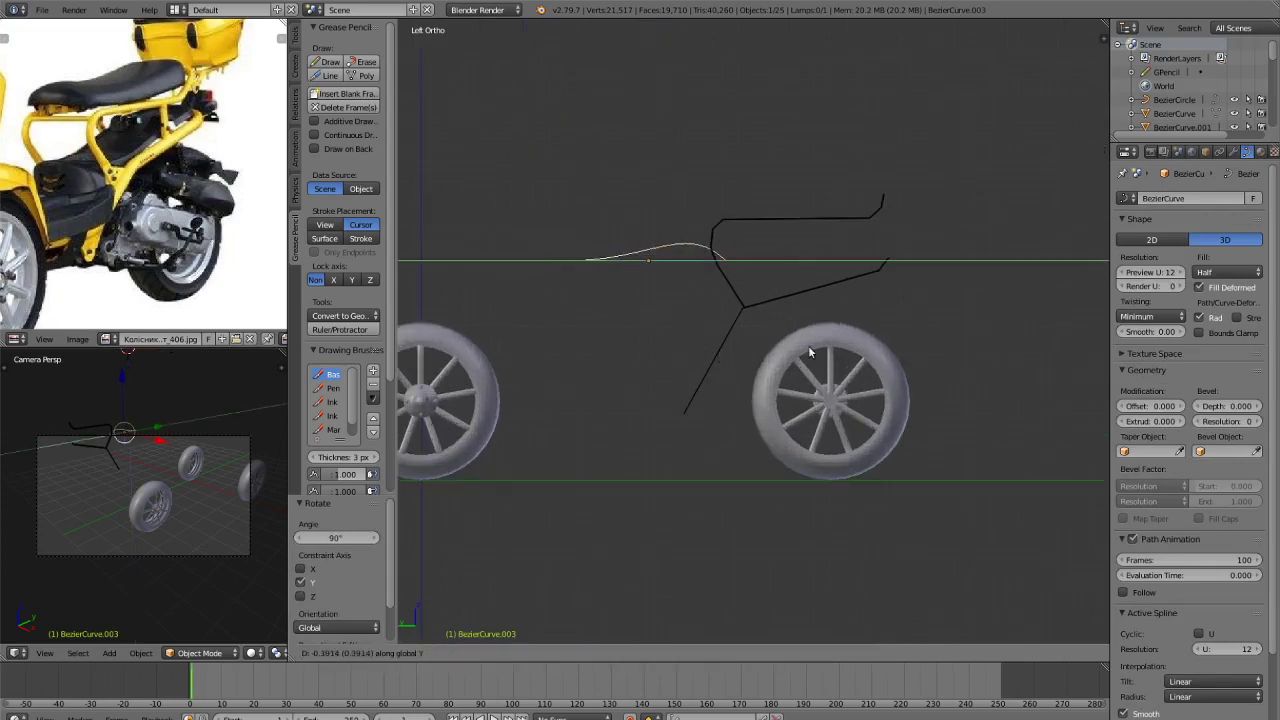
left_click(881, 324)
type("rz180")
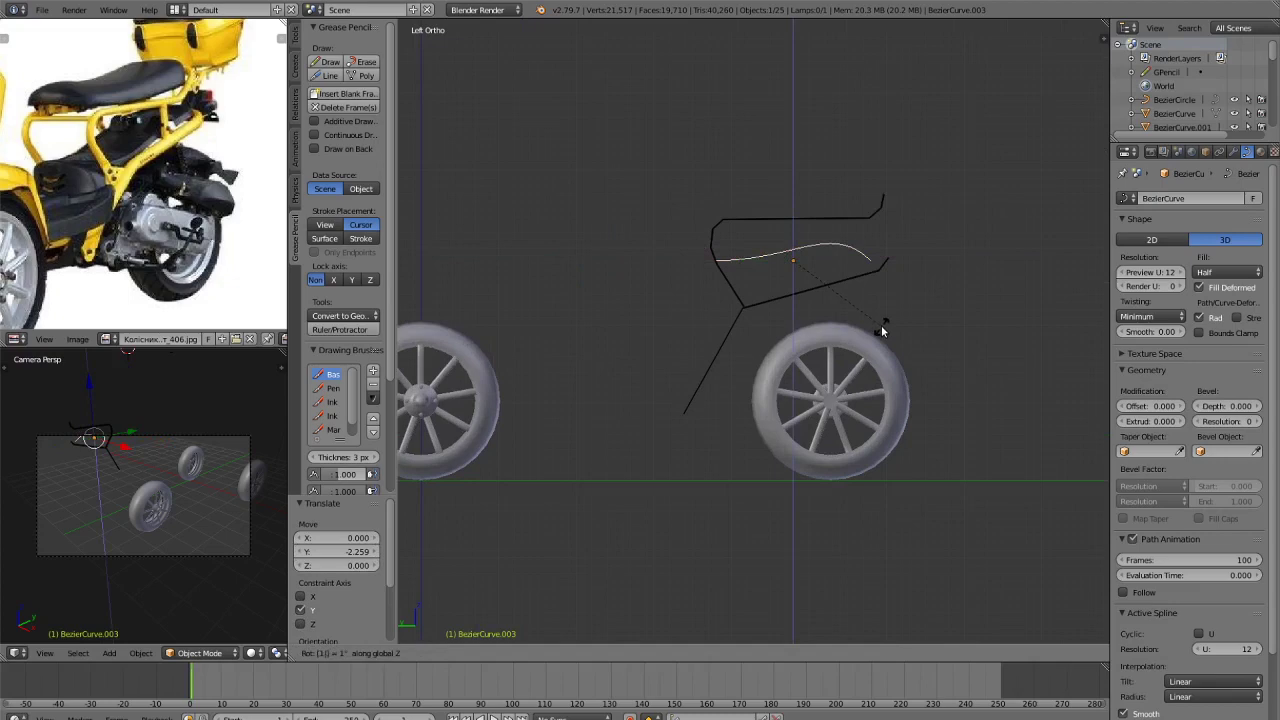
key("Return")
key("g")
key("z")
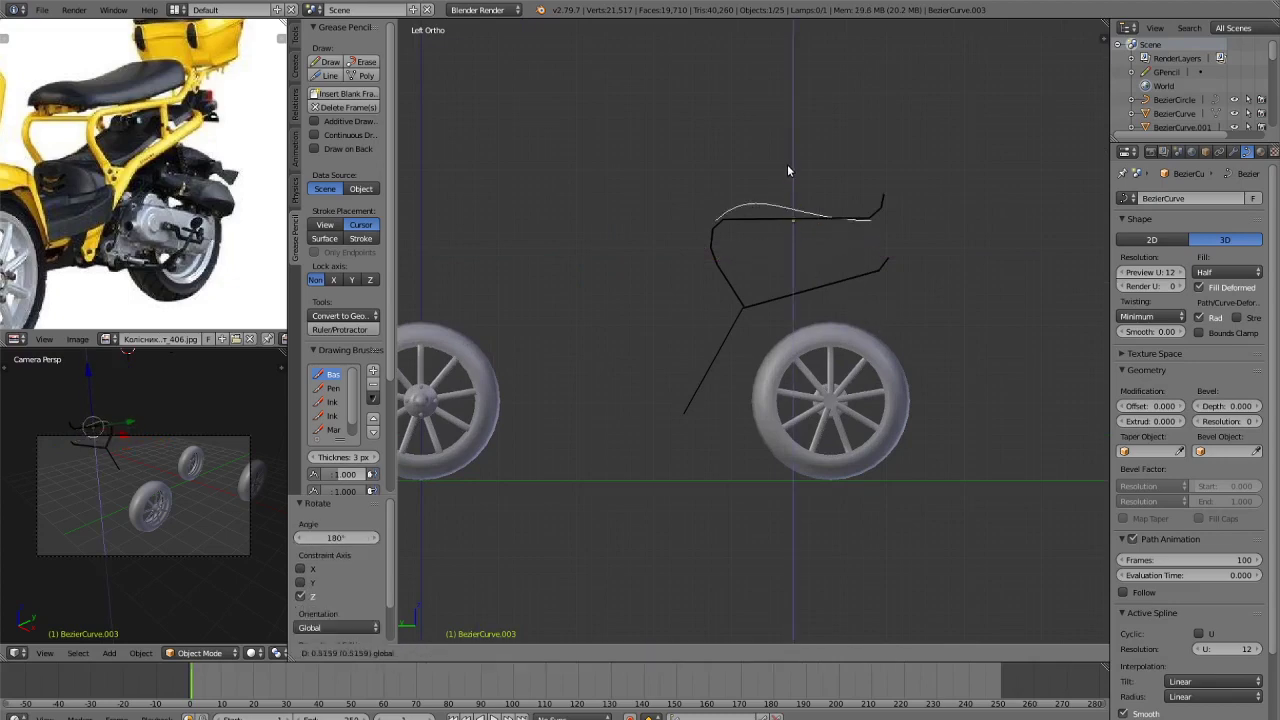
left_click(787, 164)
In Edit Mode, lower the front point's upper handle along Z to straighten the curve along the upper guide line.
scroll(785, 187, "up", 3)
key("Tab")
right_click(753, 58)
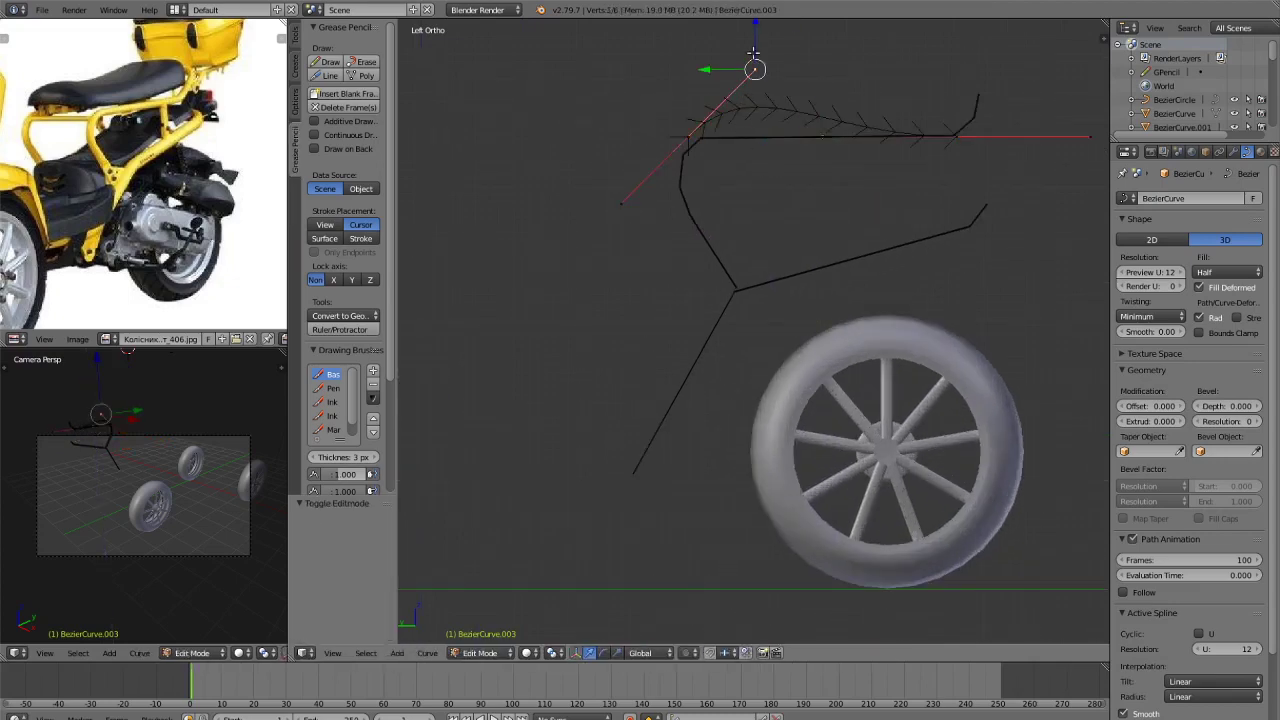
key("g")
key("z")
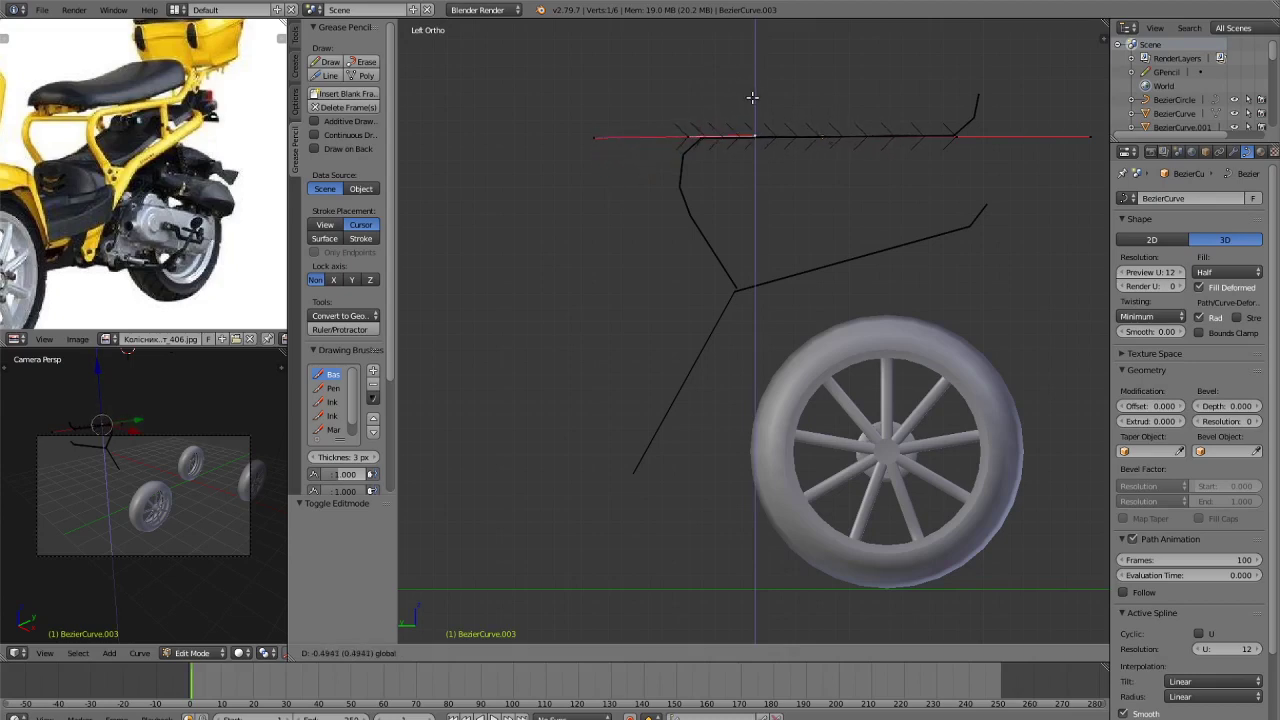
left_click(753, 107)
Move the curve's front point about -1.14 along Z and along Y onto the junction of the guide lines.
middle_click_drag(834, 242, 885, 344, "shift")
scroll(885, 344, "up", 3)
key("Tab")
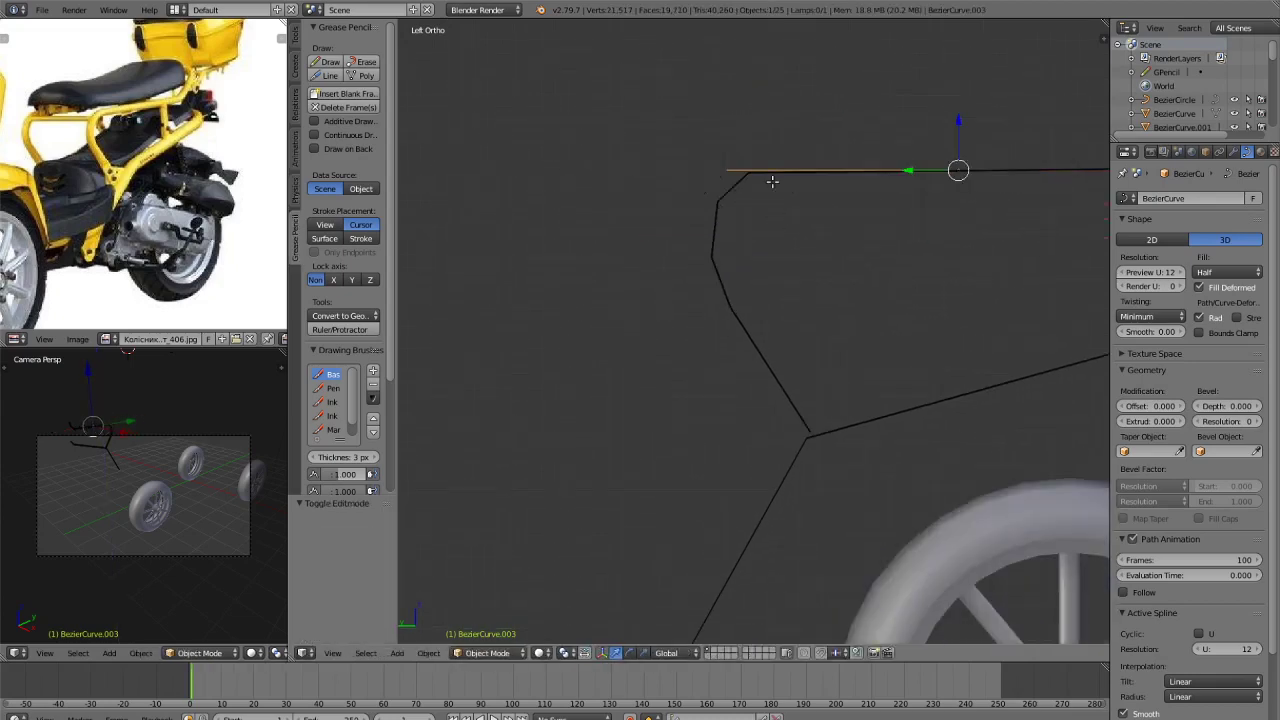
key("Tab")
right_click(716, 167)
key("g")
key("z")
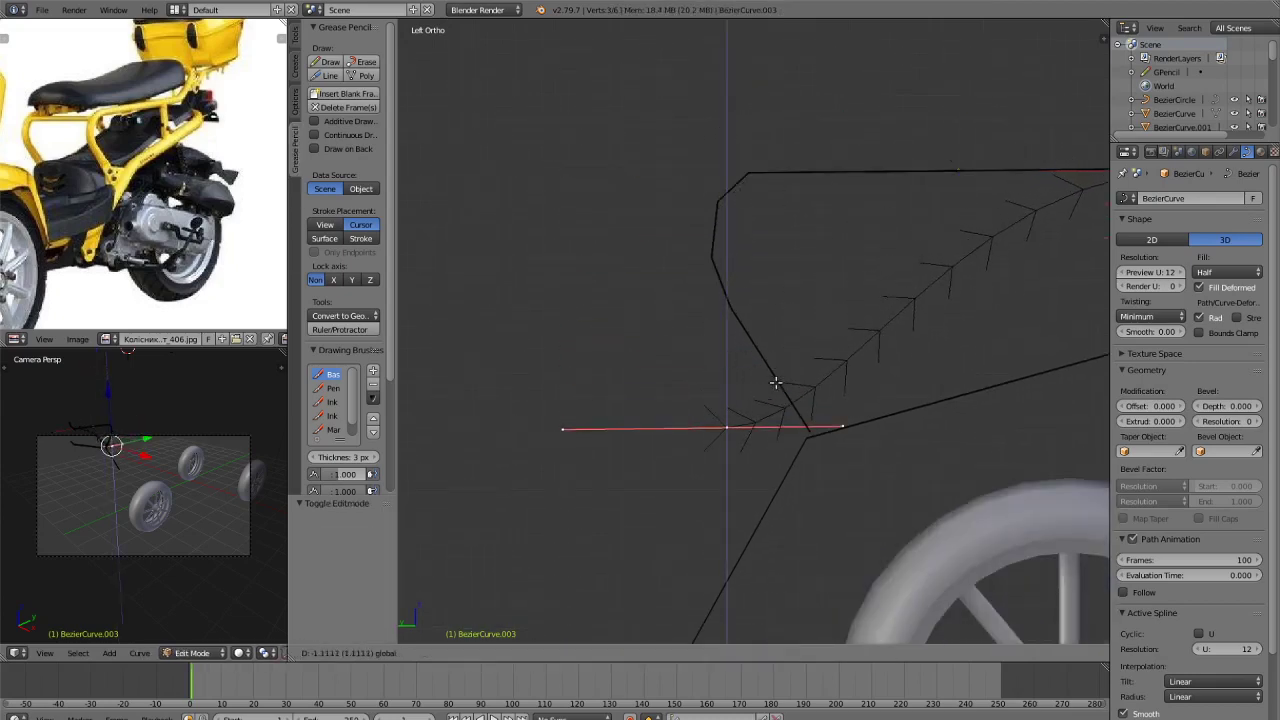
left_click(775, 395)
key("g")
key("y")
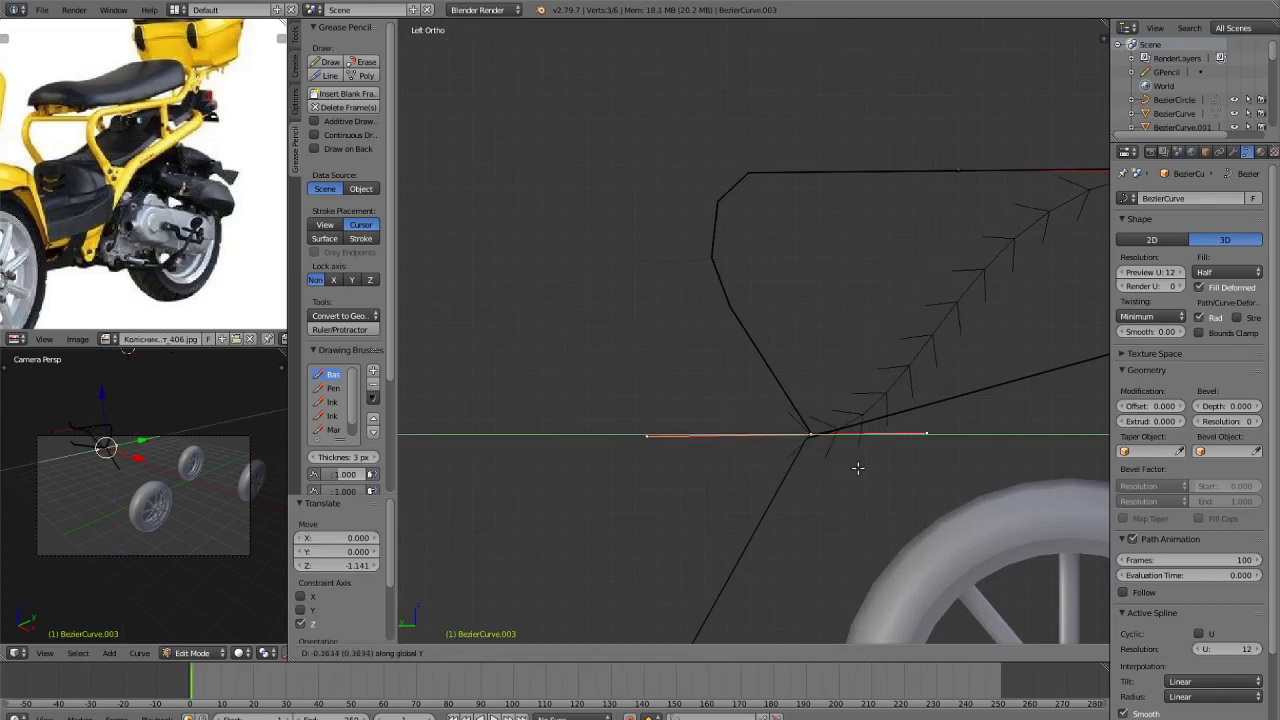
left_click(852, 465)
Subdivide the segment between the curve's two points and move the new middle point about 1.15 along Y.
right_click(1054, 208, "shift")
key("w")
left_click(1053, 229)
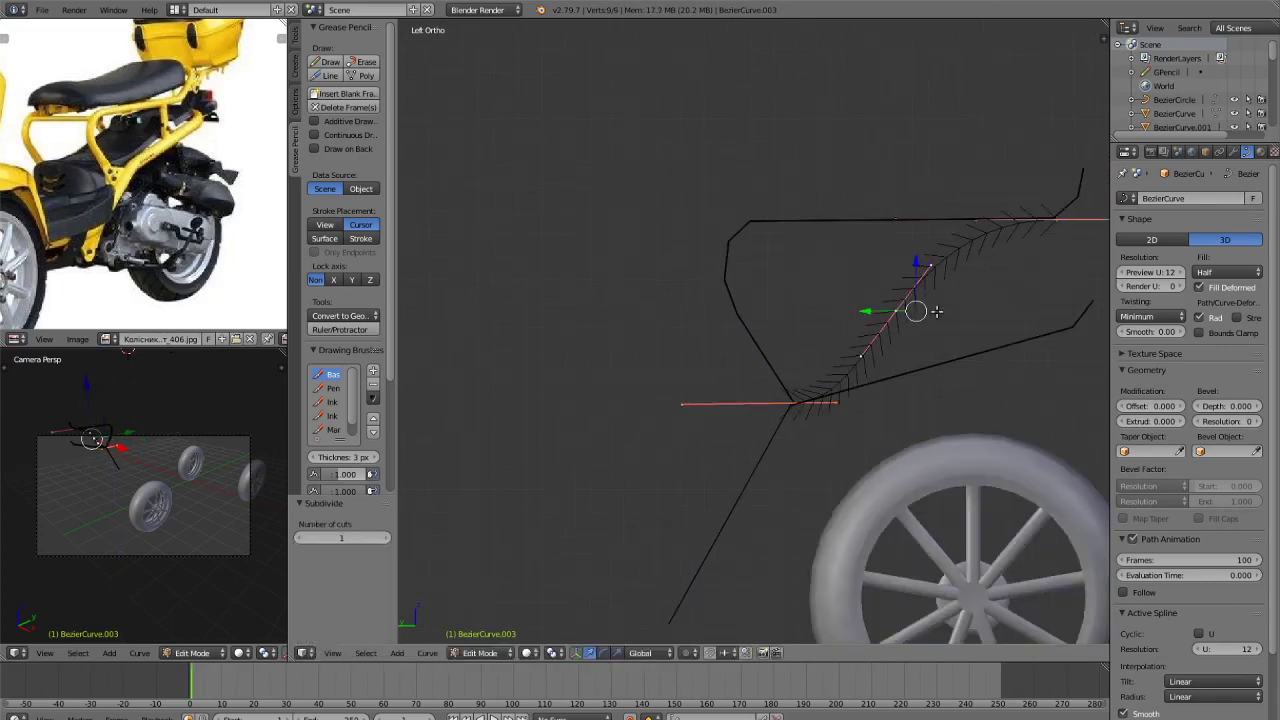
right_click(890, 310)
key("g")
key("y")
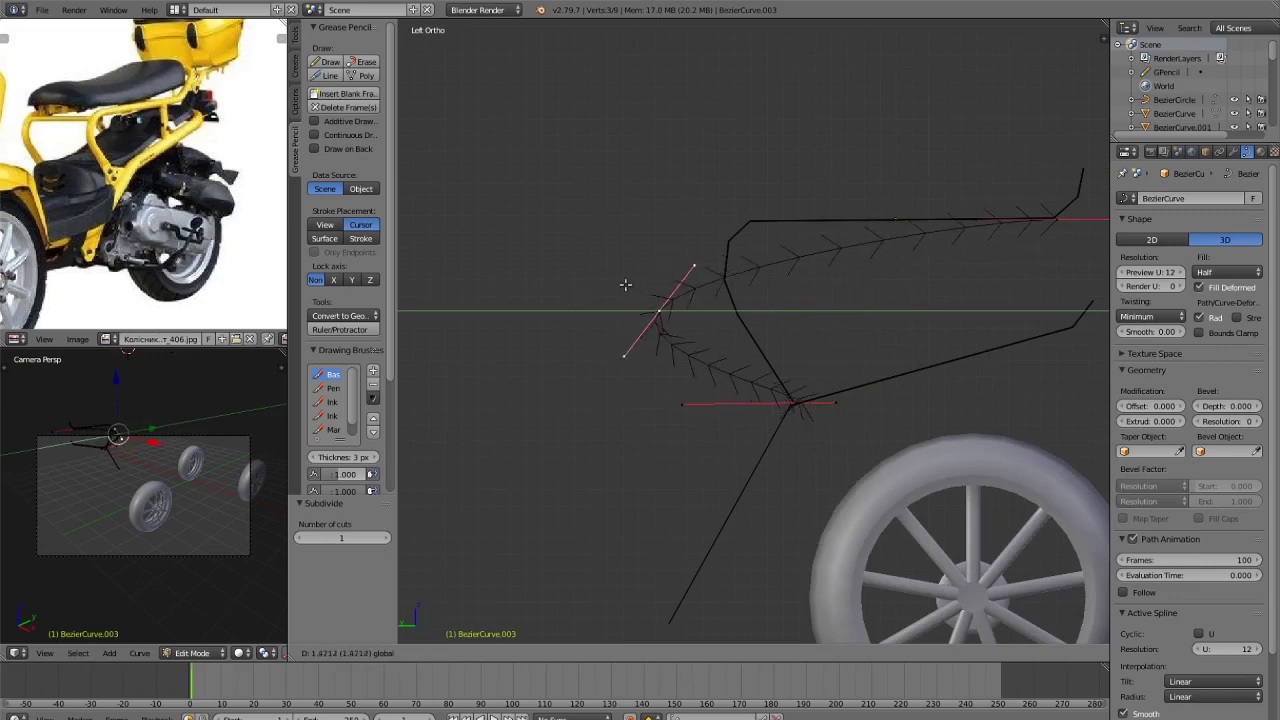
left_click(654, 283)
Try to extrude a new curve point from the end point at the guide line junction.
right_click(773, 403)
key("e")
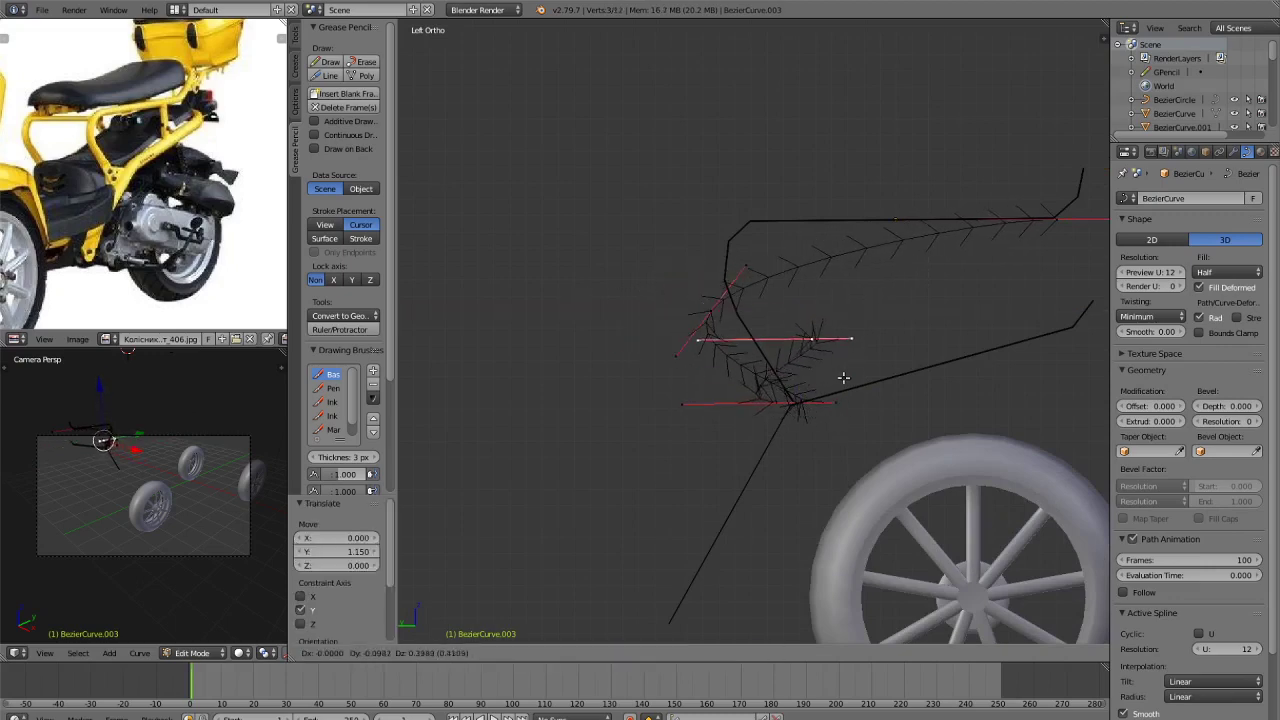
right_click(834, 432)
key("ctrl+z")
scroll(828, 443, "up", 2)
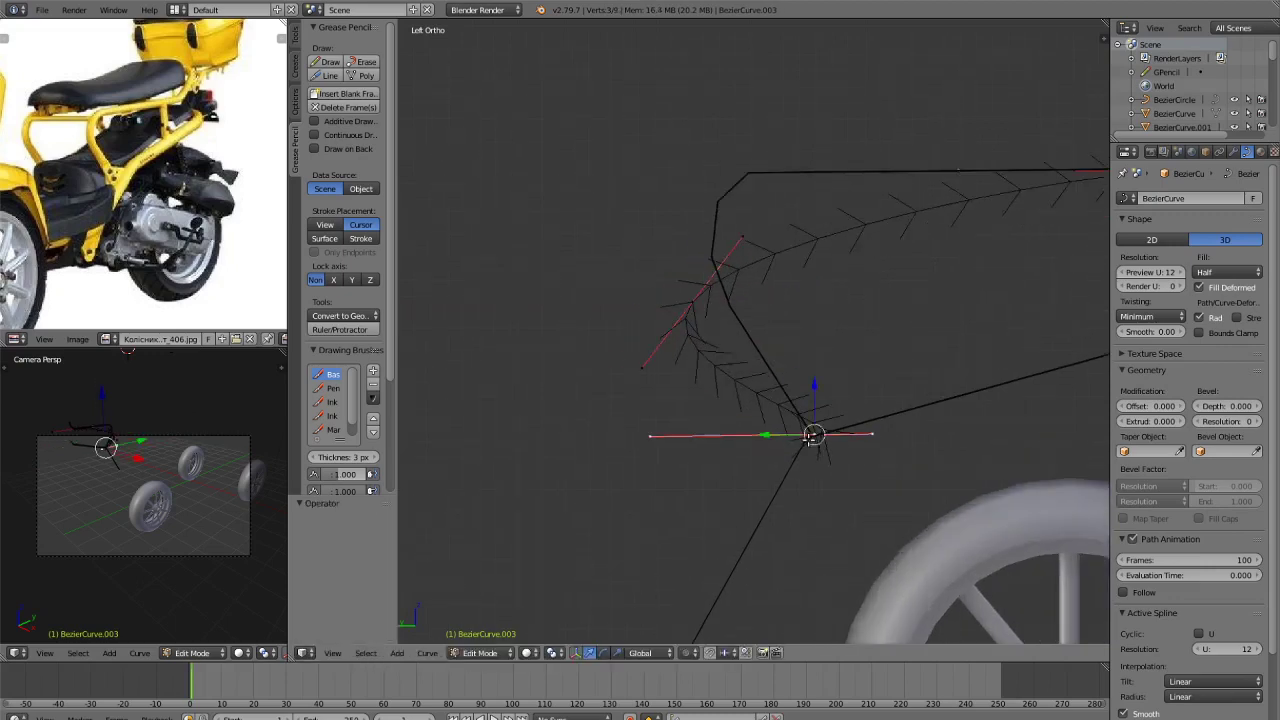
key("e")
left_click(845, 457)
key("ctrl+z")
Rotate the junction point's handles about -127° and raise the middle point about 0.52 along Z.
key("r")
left_click(831, 329)
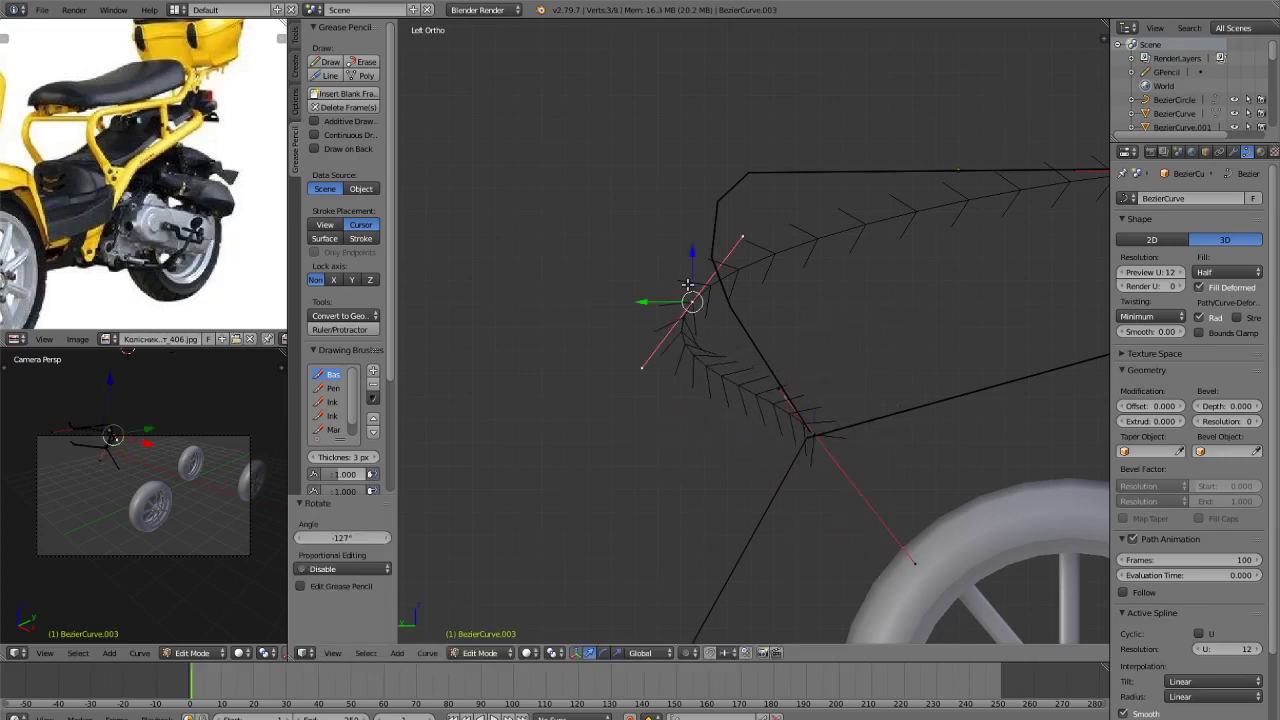
key("g")
key("z")
left_click(700, 176)
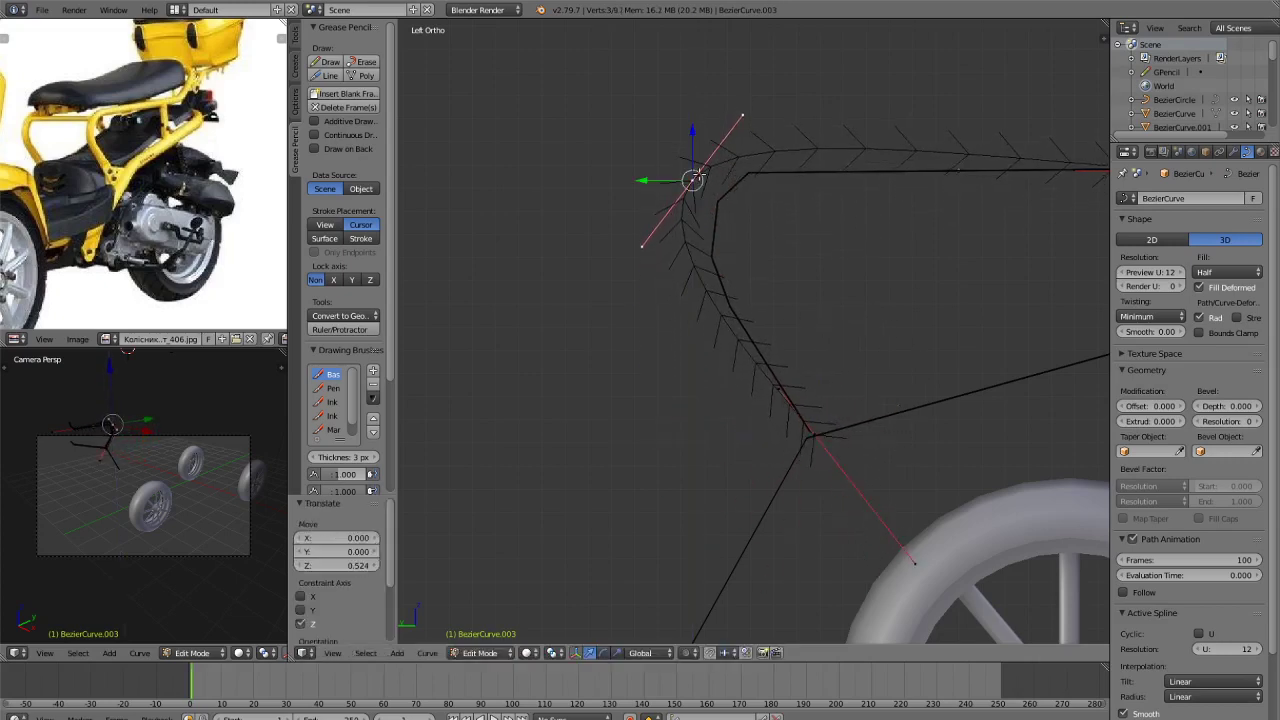
Fit the middle point to the guide's upper front corner by moving it about -0.13 along Y and -0.06 along Z.
key("g")
key("y")
left_click(700, 172)
key("g")
key("z")
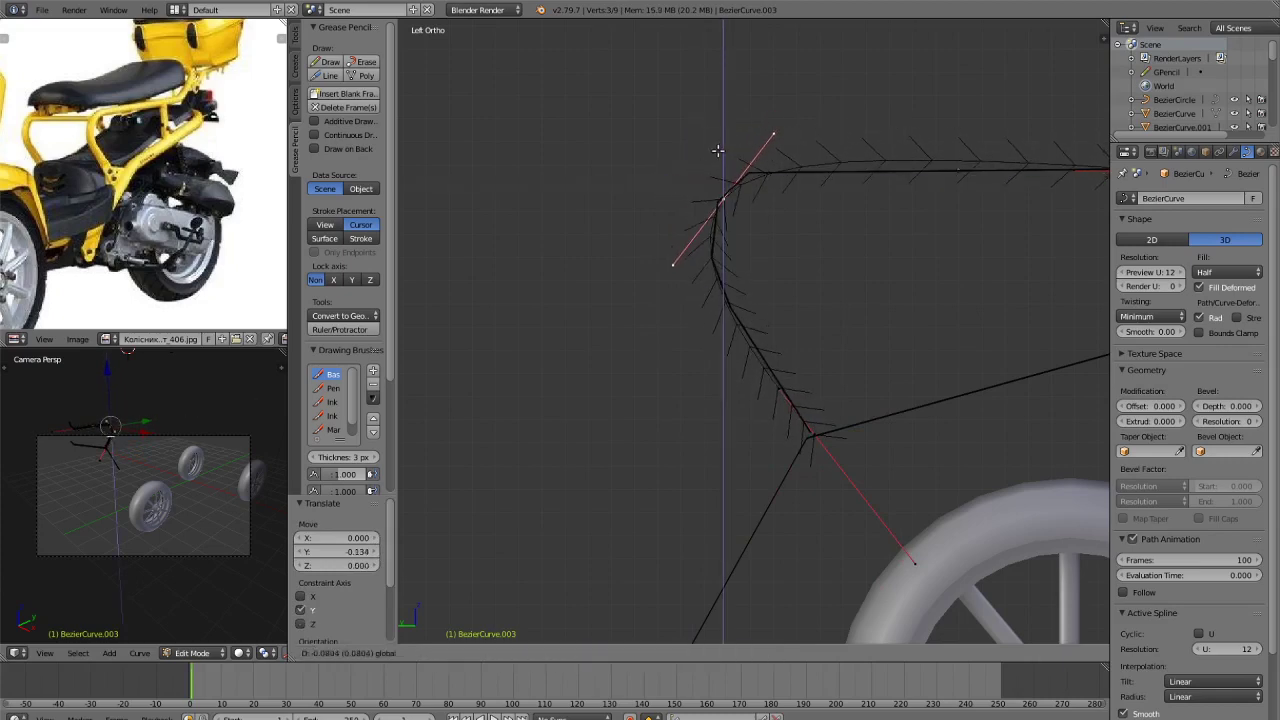
left_click(716, 148)
Subdivide the upper segment between the front corner point and the rear end point, and lower the new point along Z onto the guide.
scroll(928, 235, "down", 2)
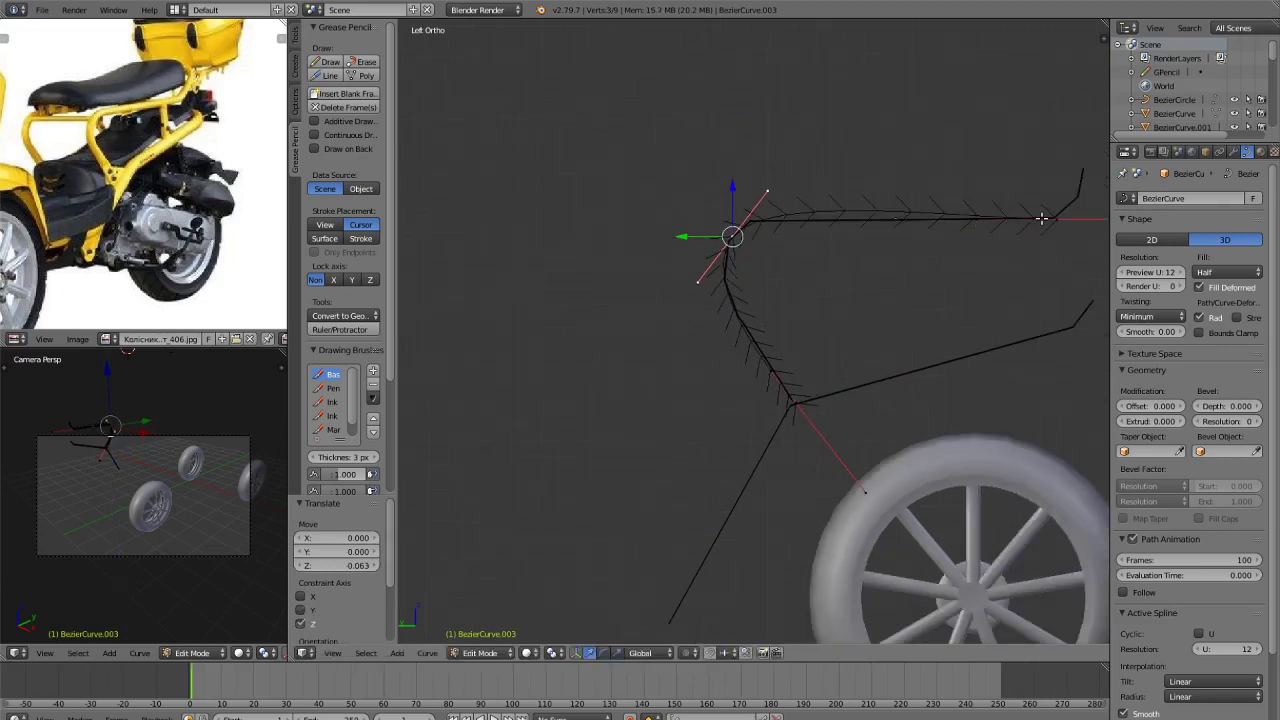
right_click(1041, 218, "shift")
key("w")
left_click(836, 221)
right_click(878, 212)
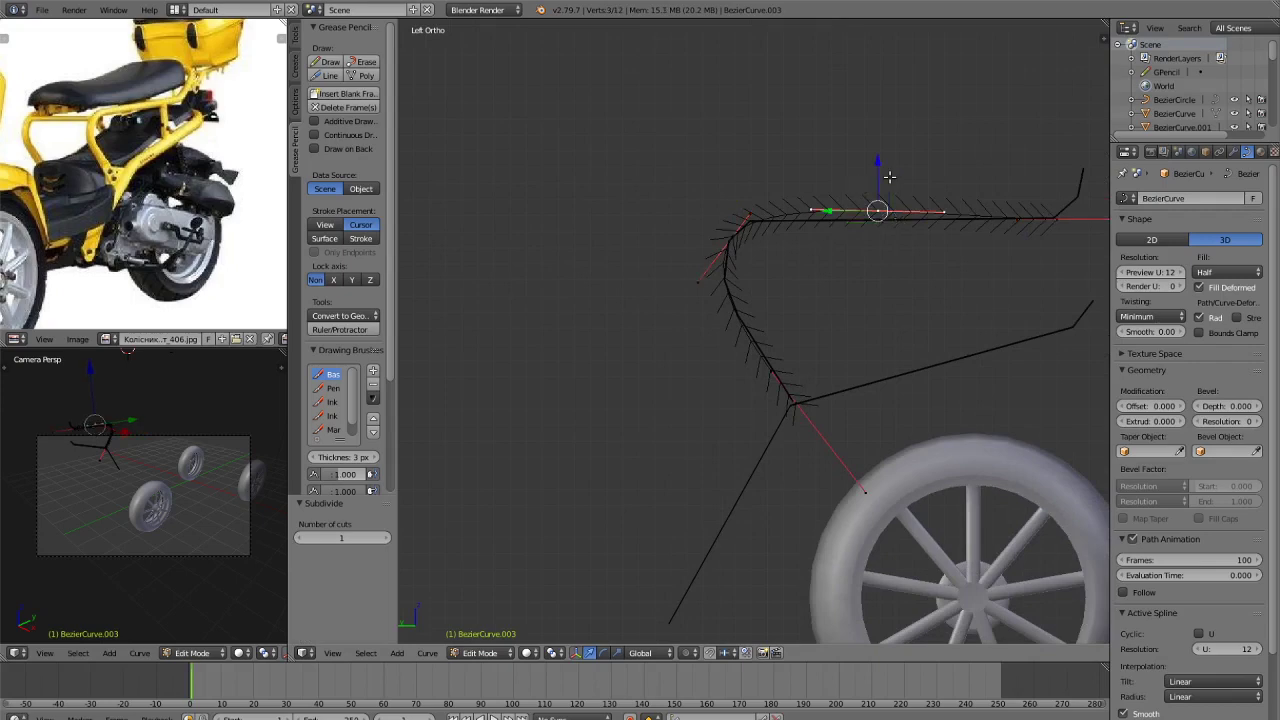
key("g")
key("z")
left_click(800, 210)
scroll(802, 212, "up", 2)
key("a")
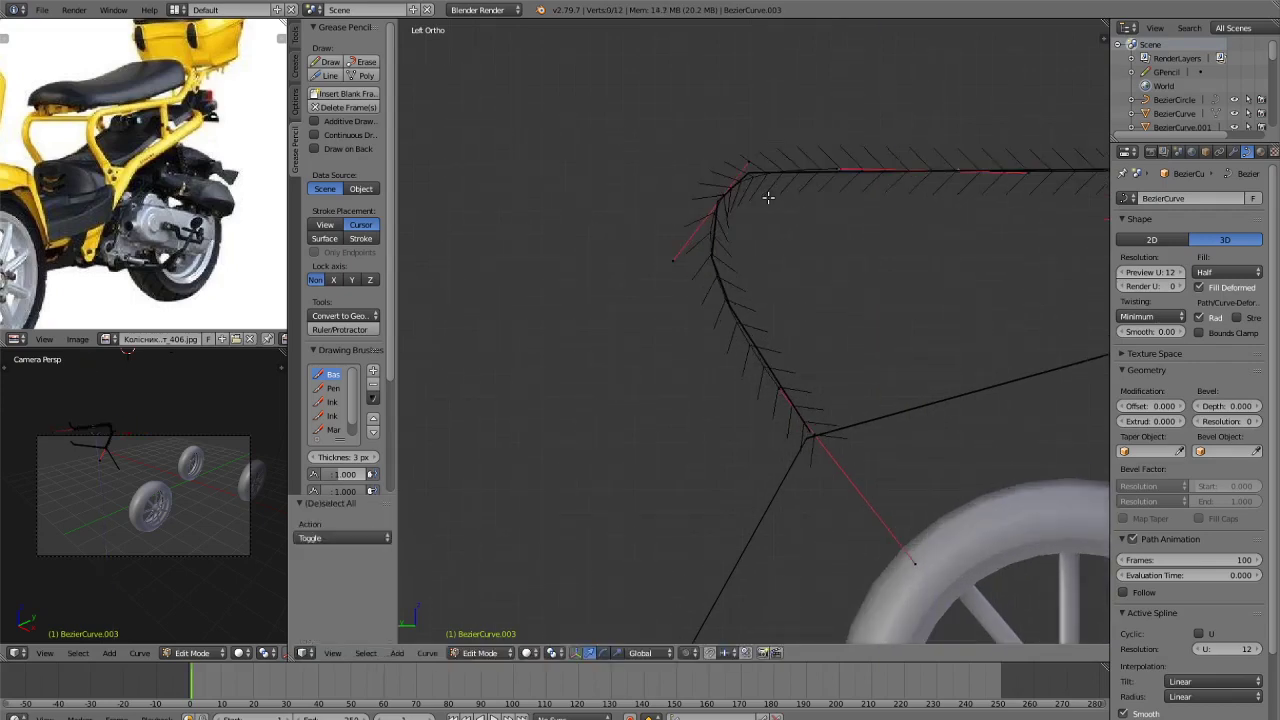
key("Tab")
scroll(794, 240, "down", 2)
scroll(794, 240, "up", 1)
Subdivide the segment between the upper corner point and the junction, and move the new point about -0.03 along Y onto the guide.
key("Tab")
scroll(780, 247, "up", 2)
right_click(709, 202)
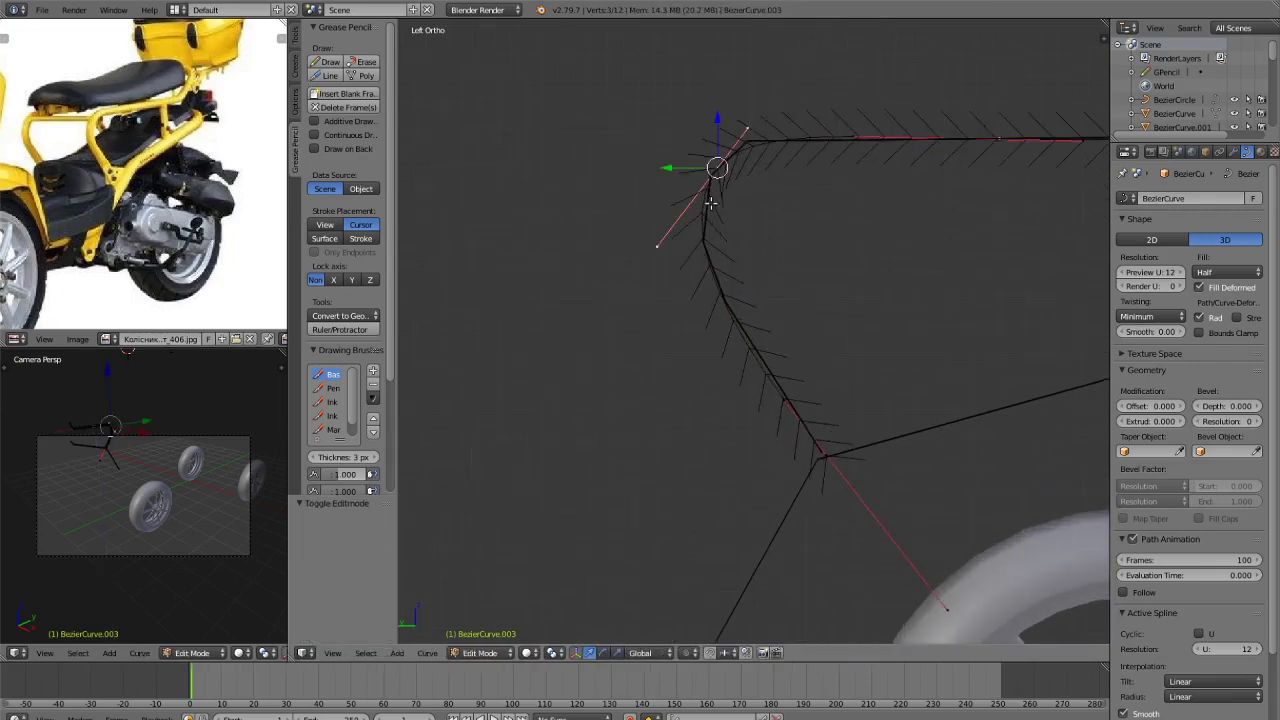
right_click(827, 455, "shift")
key("w")
left_click(826, 456)
right_click(711, 302)
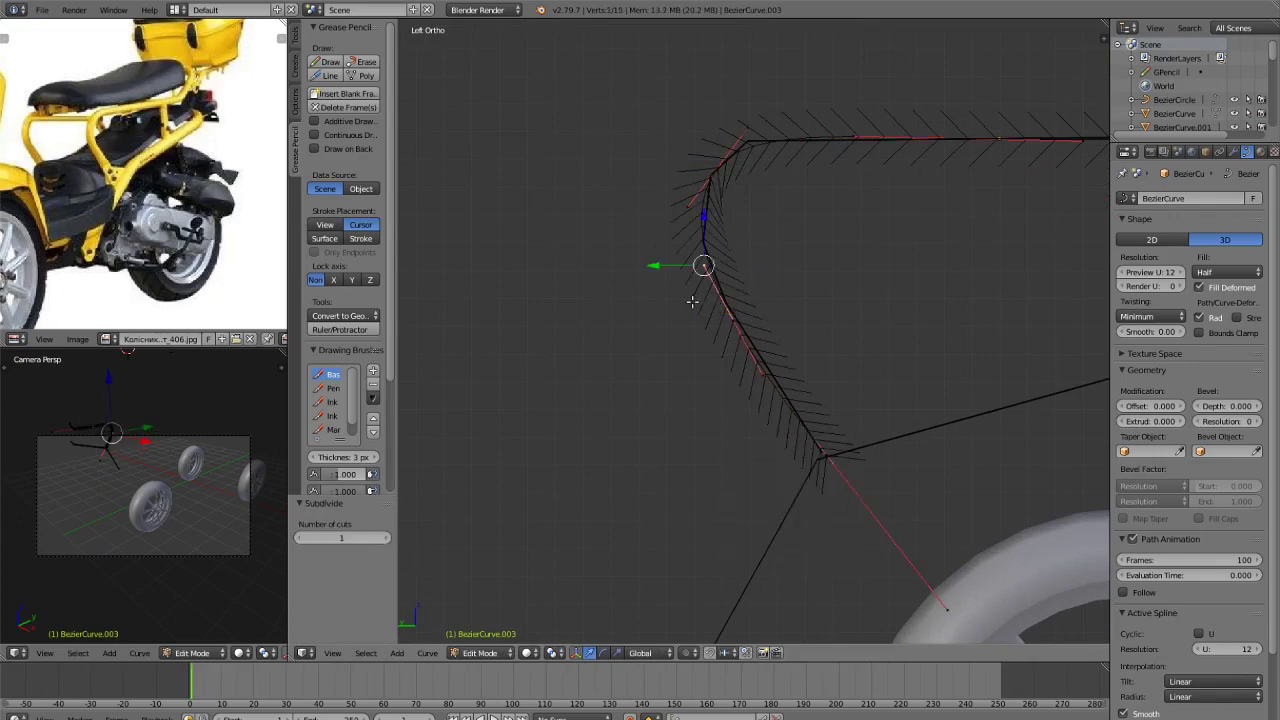
right_click(730, 315)
key("g")
key("y")
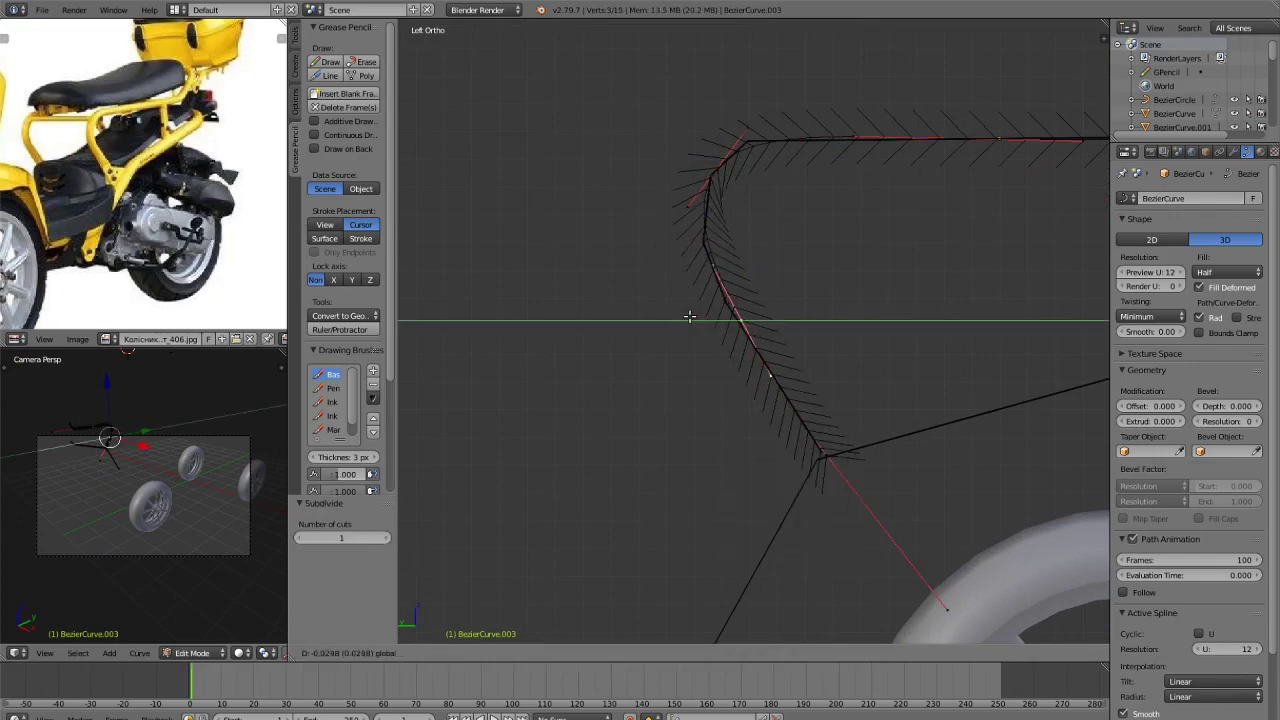
left_click(686, 316)
Leave curve editing, deselect everything, and inspect the fitted curve with the guide lines and wheels from another angle.
key("Tab")
scroll(779, 347, "down", 3)
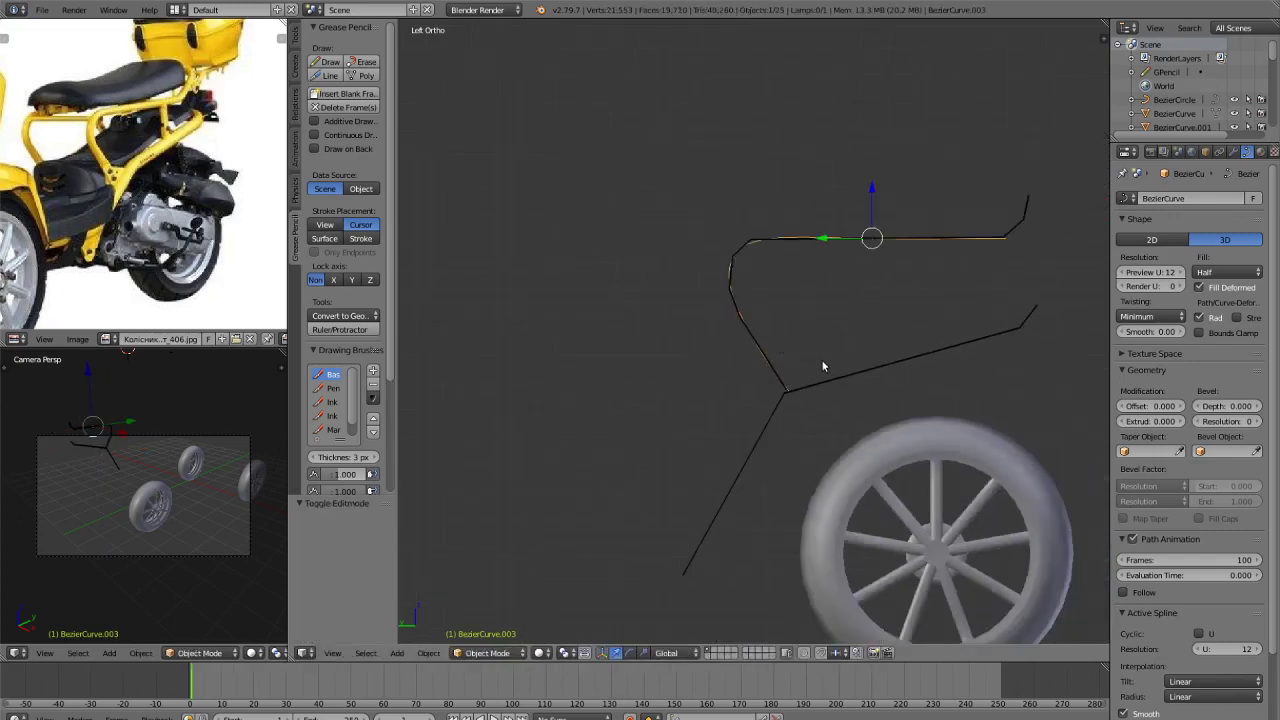
key("Tab")
key("Tab")
key("a")
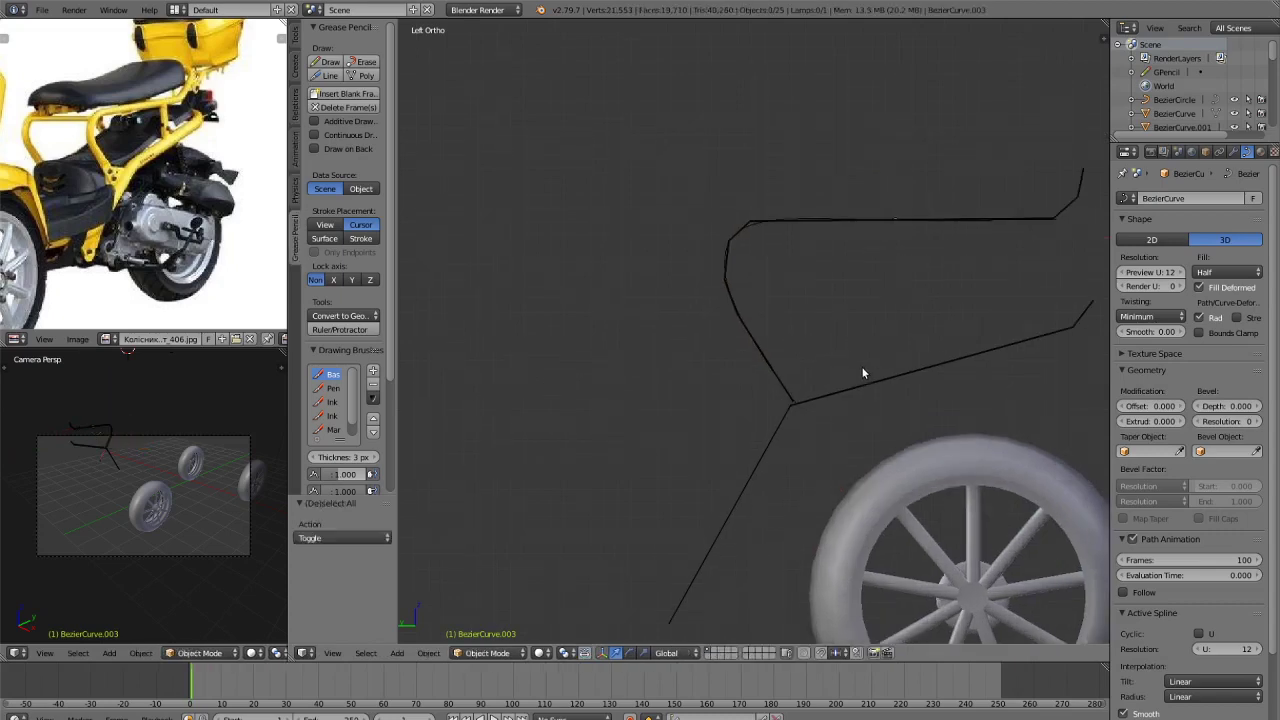
middle_click_drag(861, 366, 729, 314)
scroll(901, 420, "down", 5)
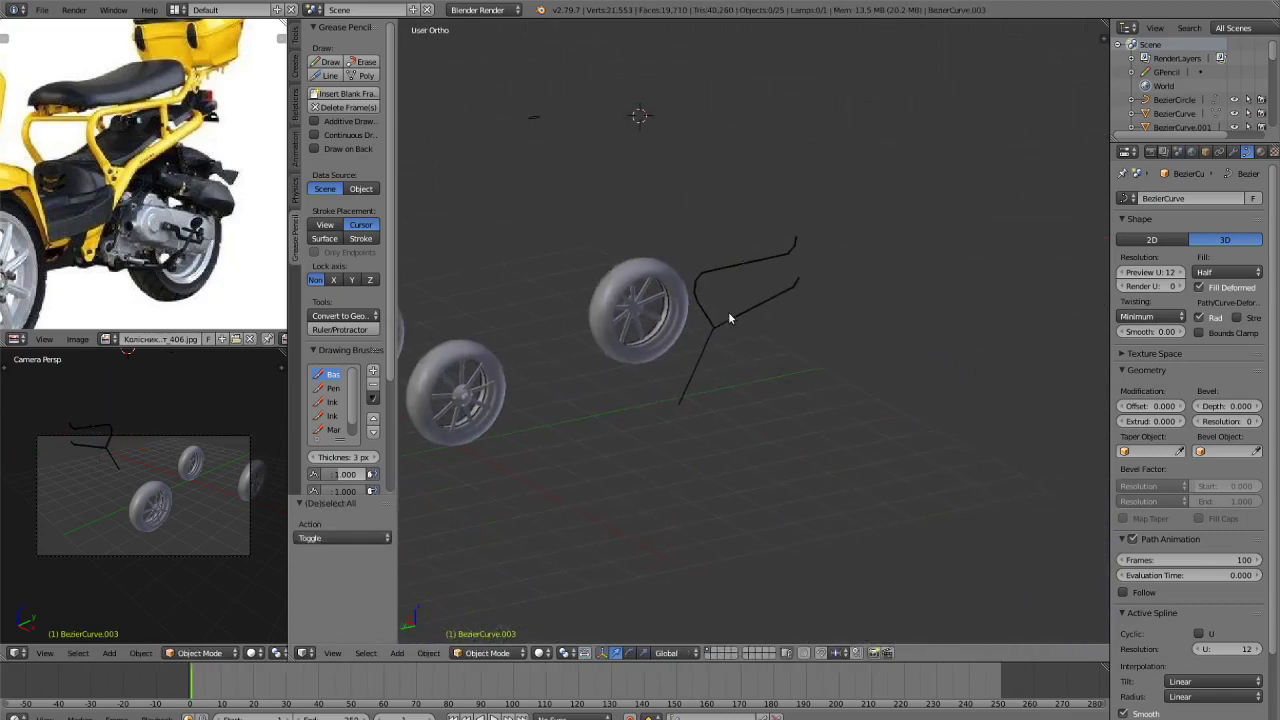
key("KP_3")
key("ctrl+KP_3")
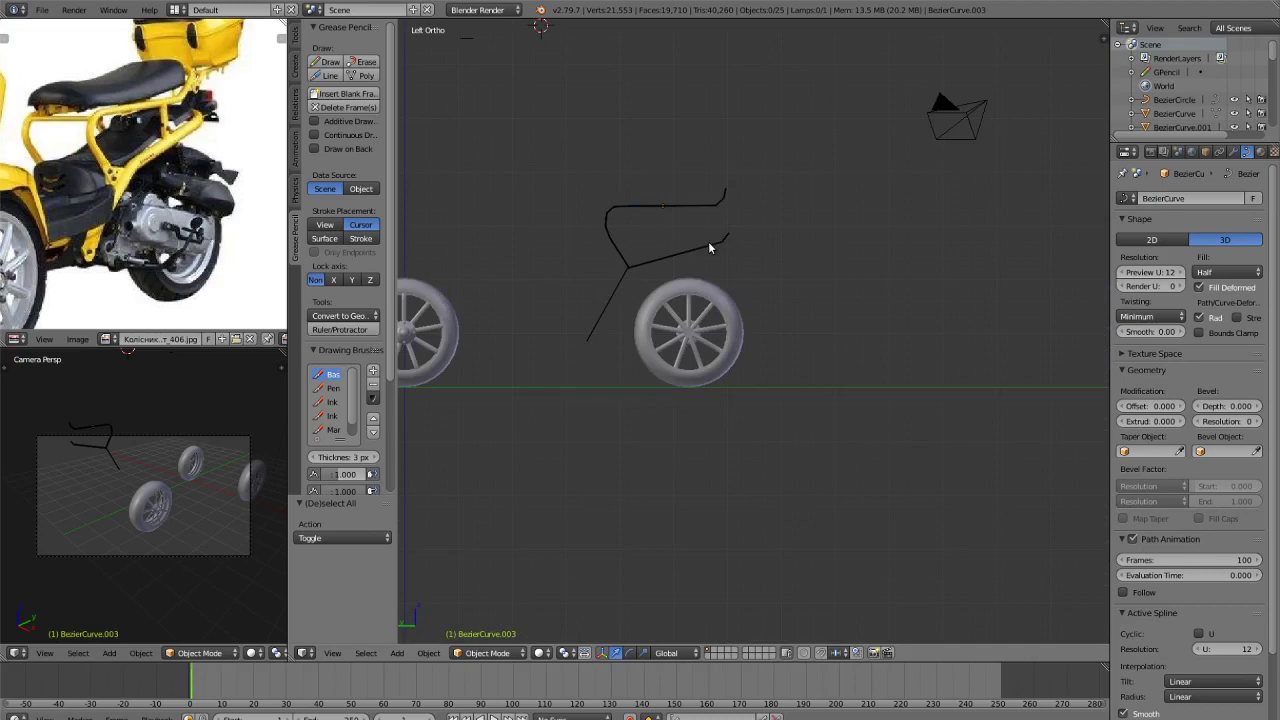
middle_click_drag(708, 243, 952, 348)
key("KP_3")
key("ctrl+KP_3")
Add a second Bezier curve at the guide line junction and rotate it 90° about the Y axis.
scroll(813, 291, "up", 3)
key("shift+a")
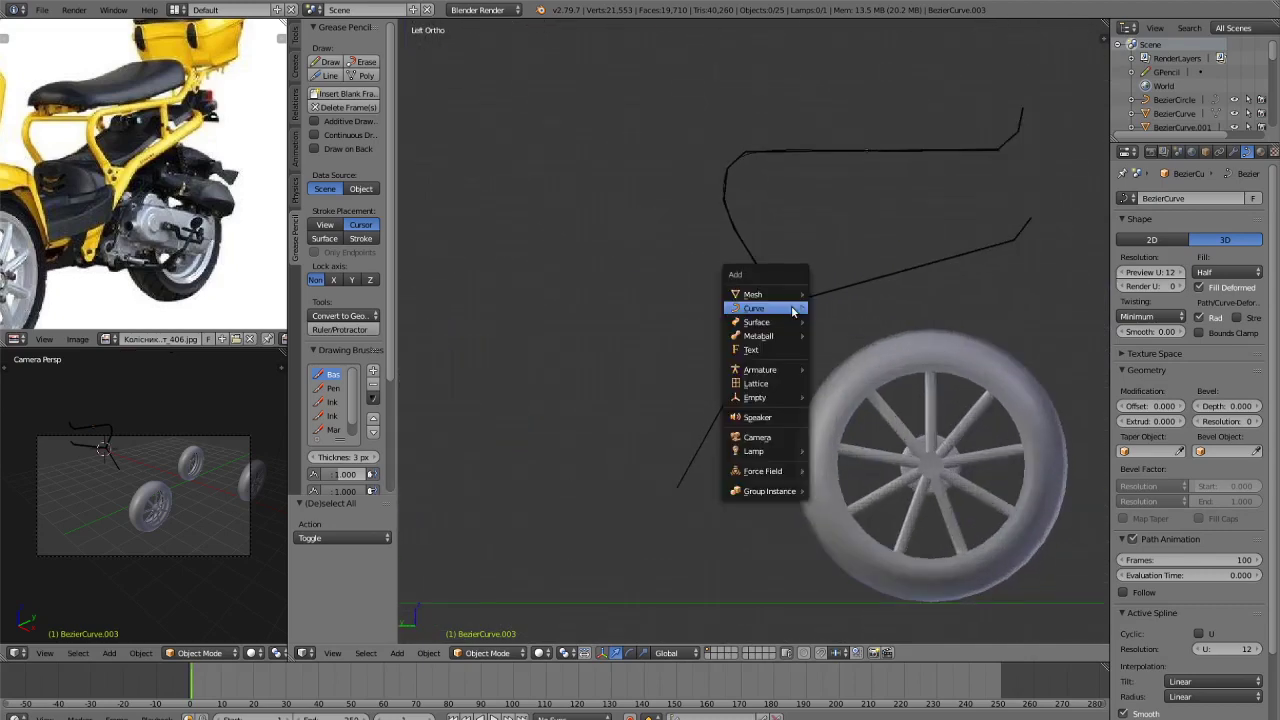
mouse_move(800, 294)
left_click(843, 306)
scroll(845, 318, "down", 4)
scroll(845, 324, "up", 3)
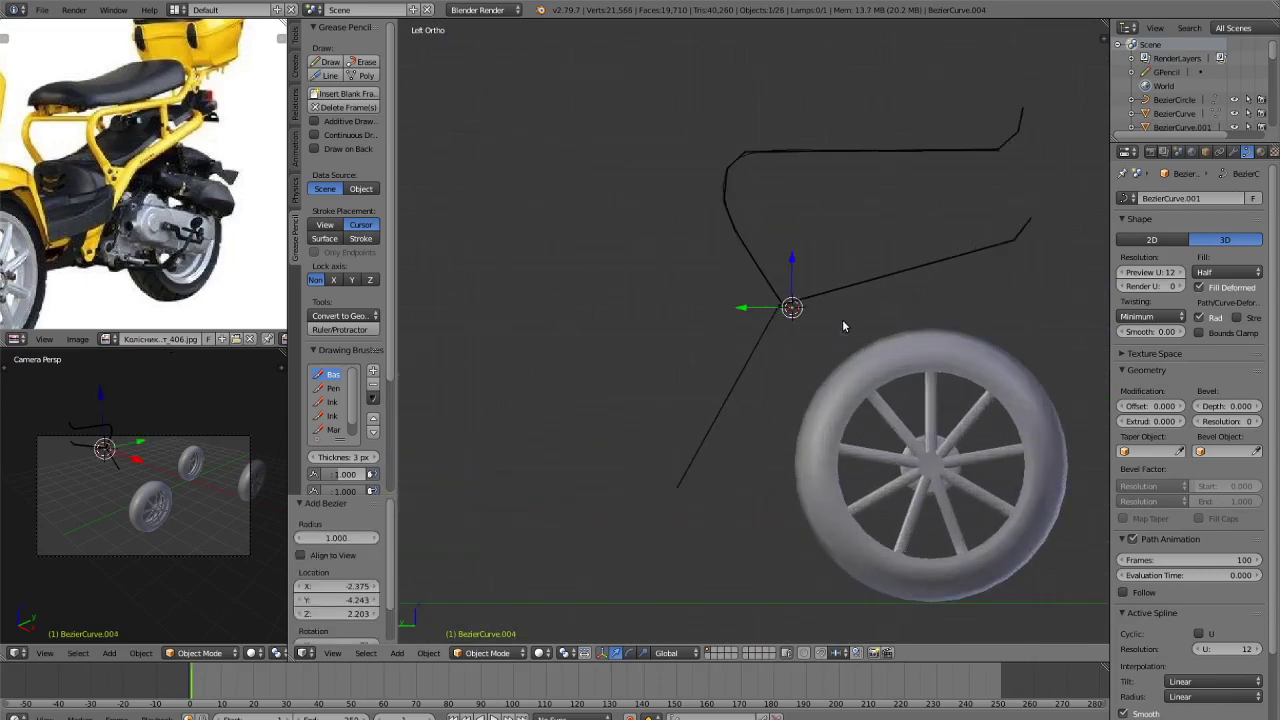
type("ry90")
key("Return")
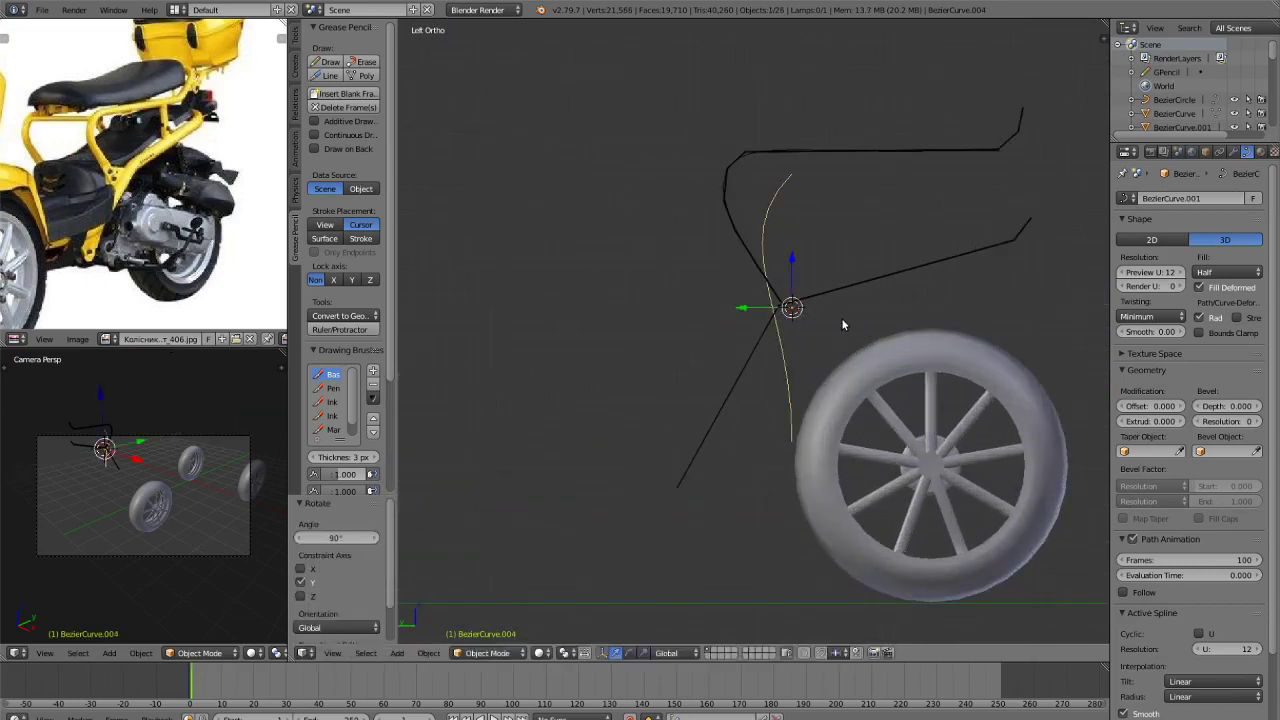
Rotate the new curve 90° about X and move it about -0.75 along Y toward the rear.
scroll(840, 320, "up", 1)
key("Tab")
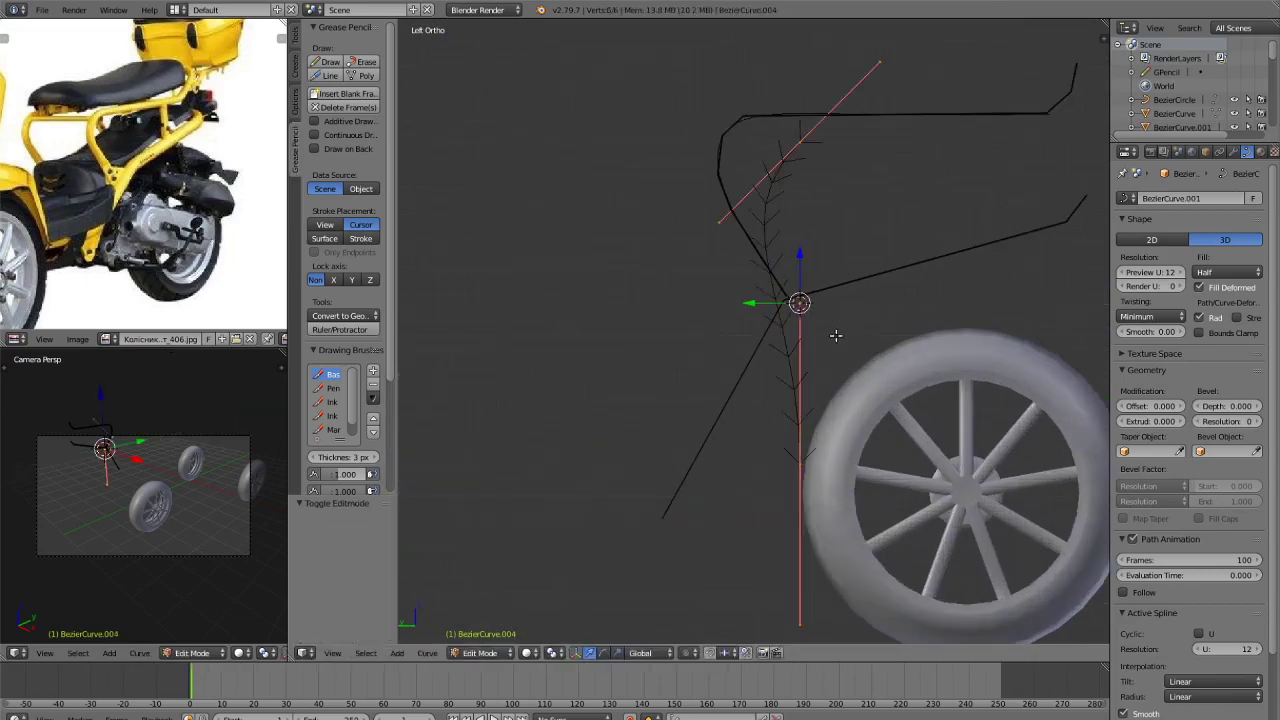
type("rx")
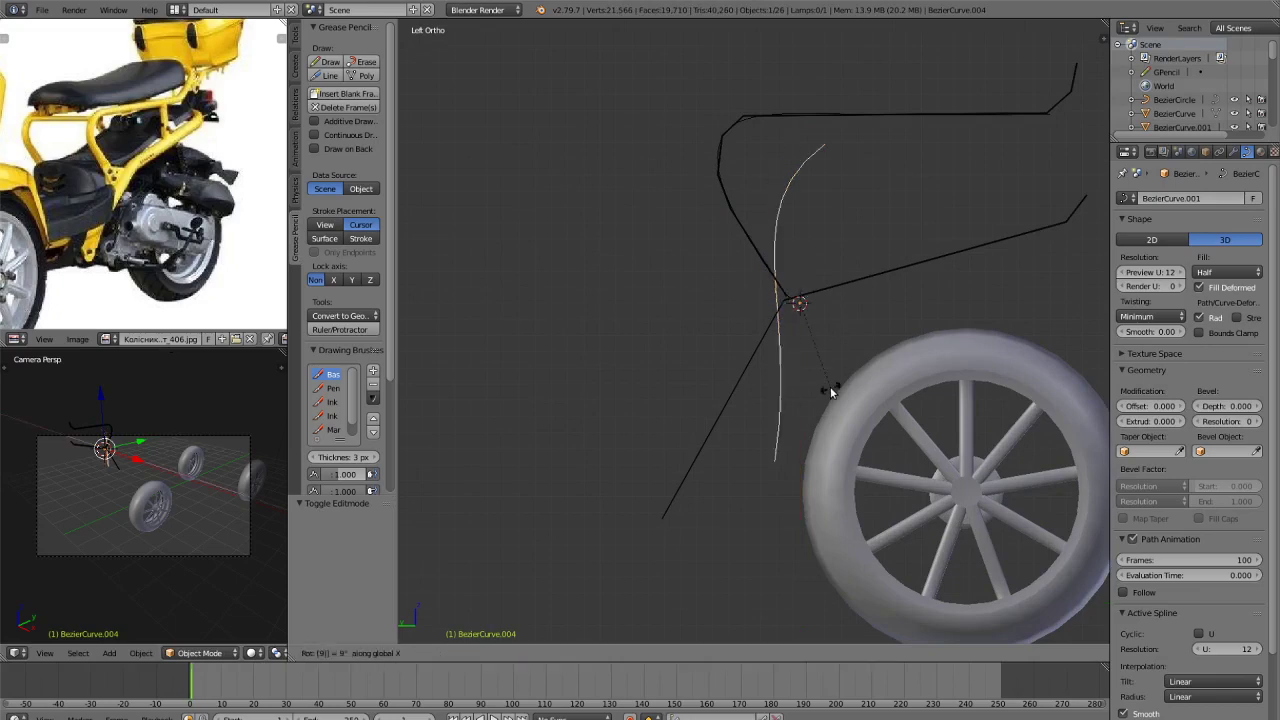
type("90")
key("Return")
key("g")
key("y")
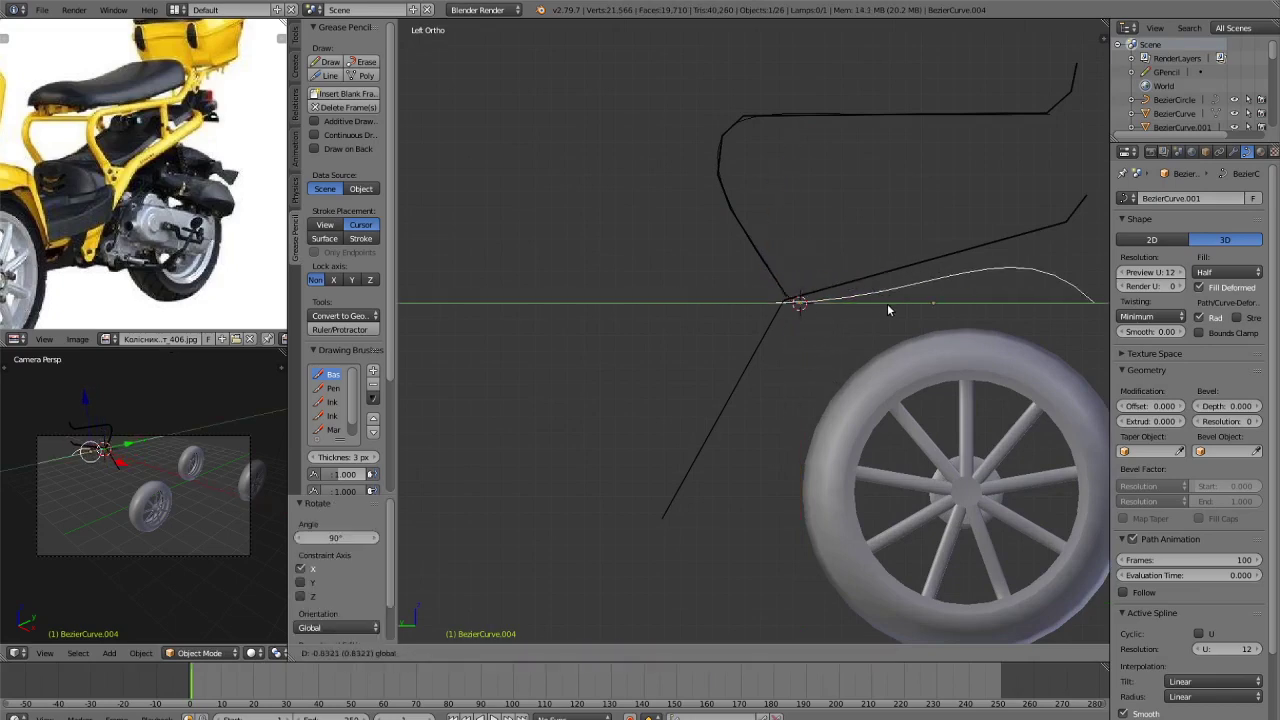
left_click(895, 305)
Rotate the curve 180° about Y and align its front end with the guide junction, moving it about -0.15 along Y.
type("r")
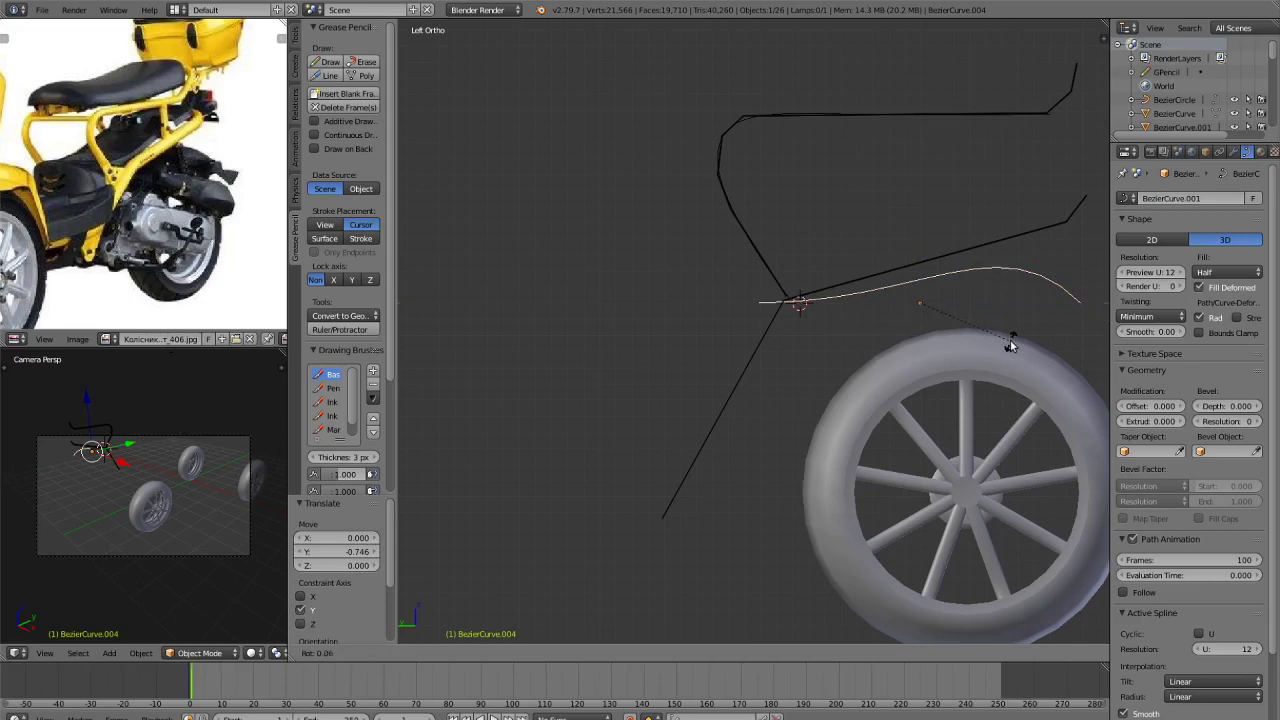
type("y180")
key("Return")
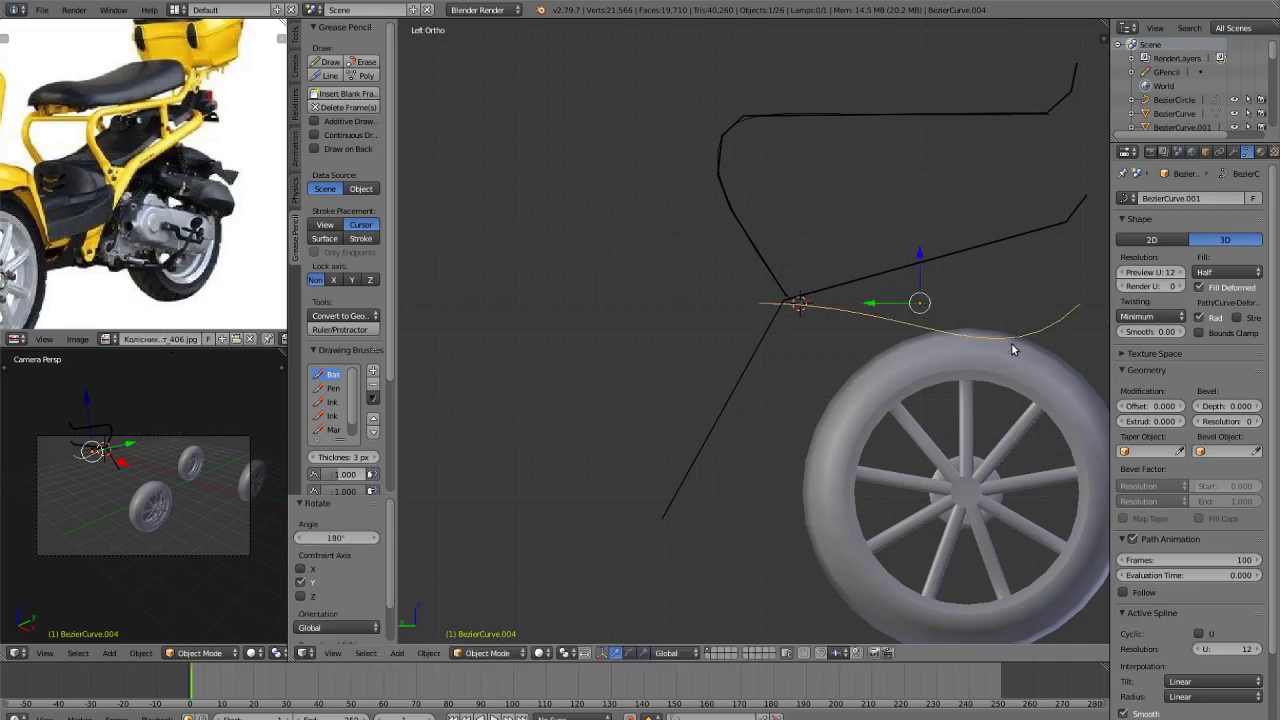
key("g")
key("z")
left_click(957, 279)
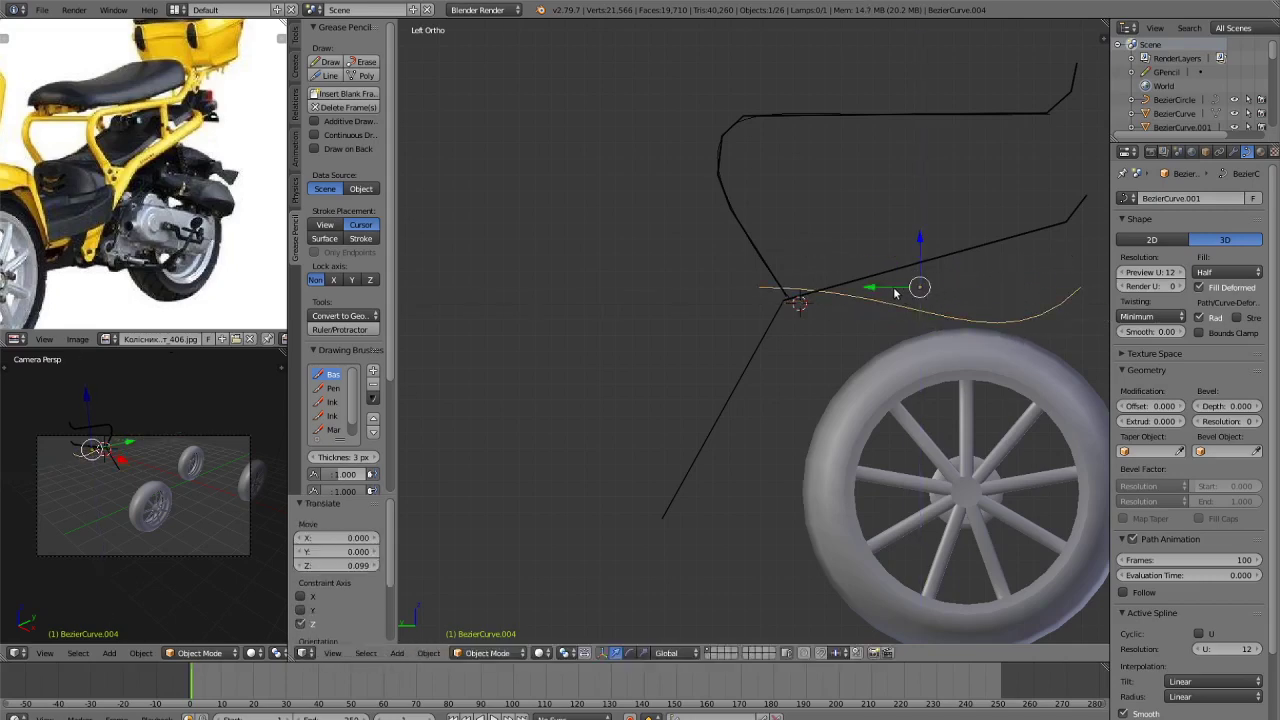
key("g")
key("y")
left_click(928, 253)
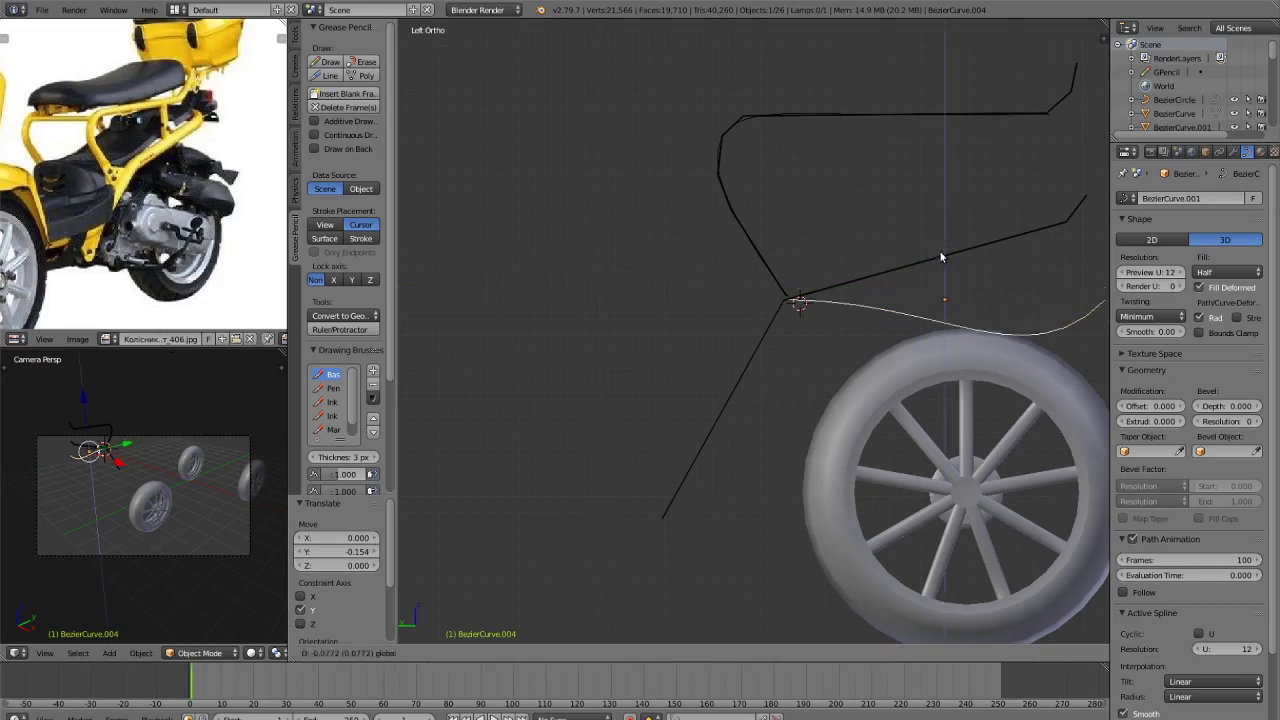
Move the second curve's rear end point along Z and Y onto the rear tip of the lower guide line.
key("Tab")
middle_click_drag(1003, 289, 792, 302, "shift")
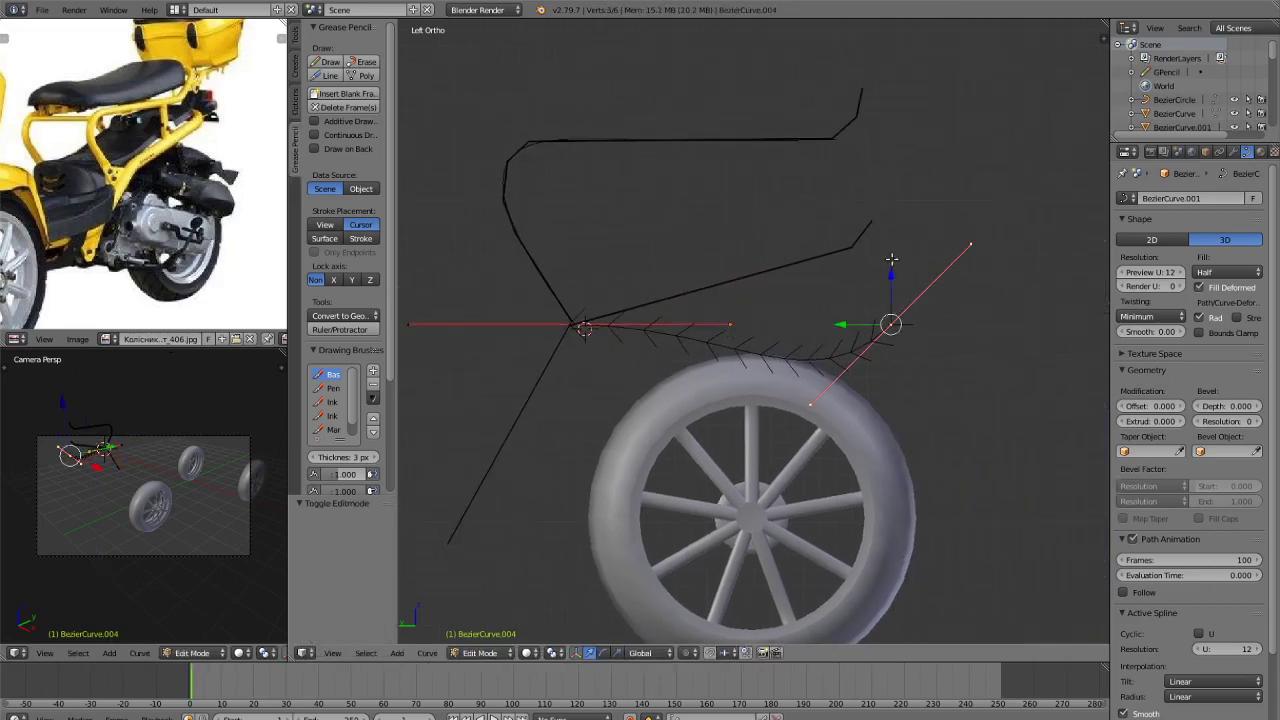
key("g")
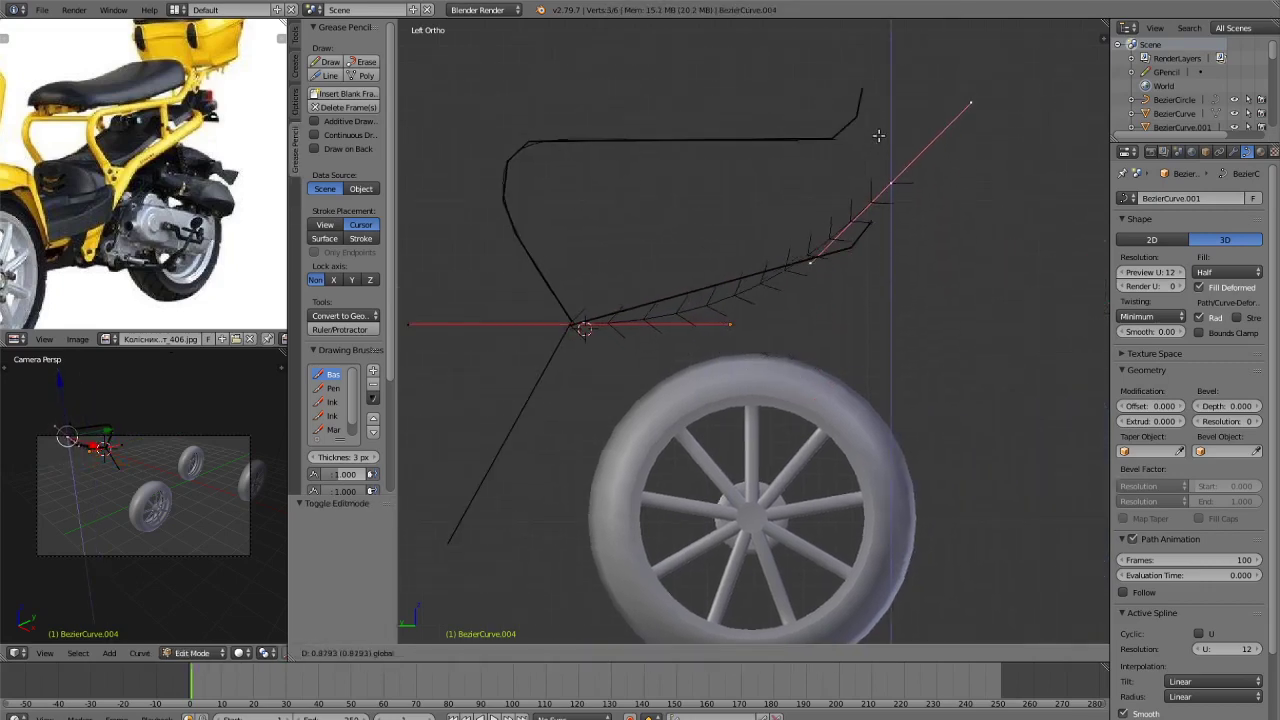
left_click_drag(879, 136, 877, 161)
left_click_drag(844, 210, 826, 211)
left_click_drag(871, 165, 871, 177)
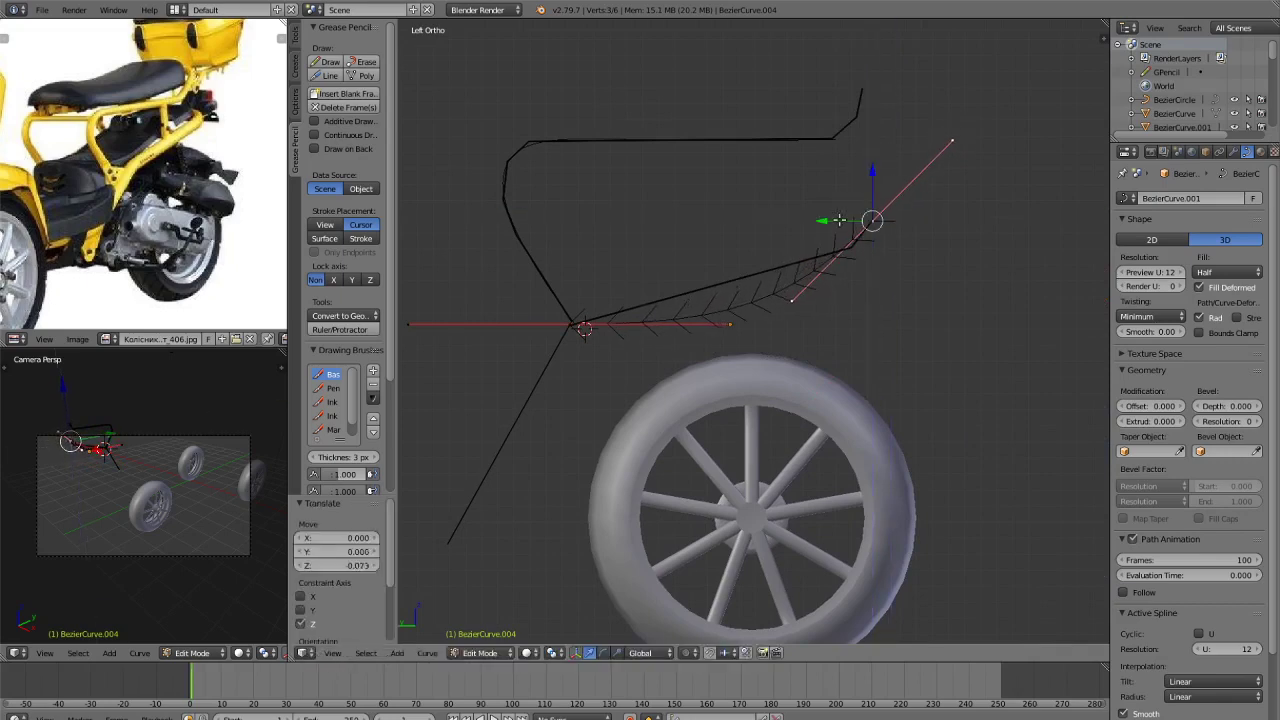
Raise the rear point's inner handle about 0.45 and the junction point's inner handle about 0.26 along Z.
right_click(792, 293)
key("g")
key("z")
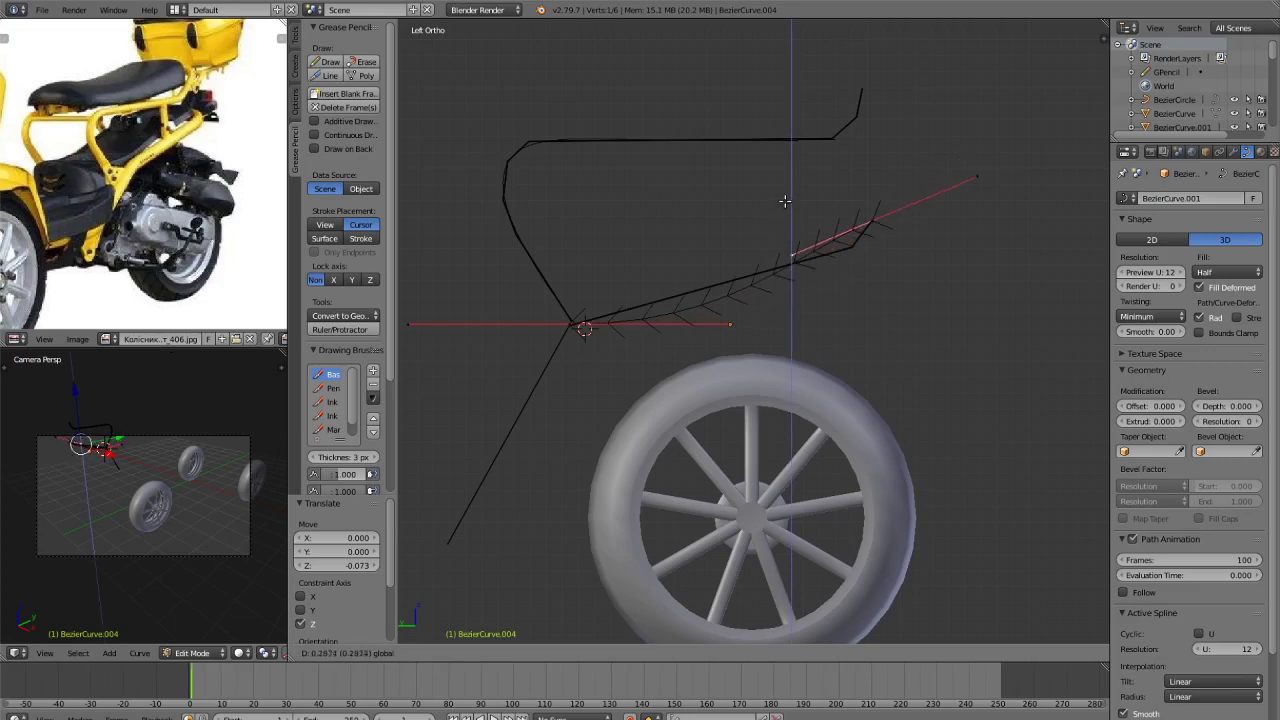
left_click(789, 178)
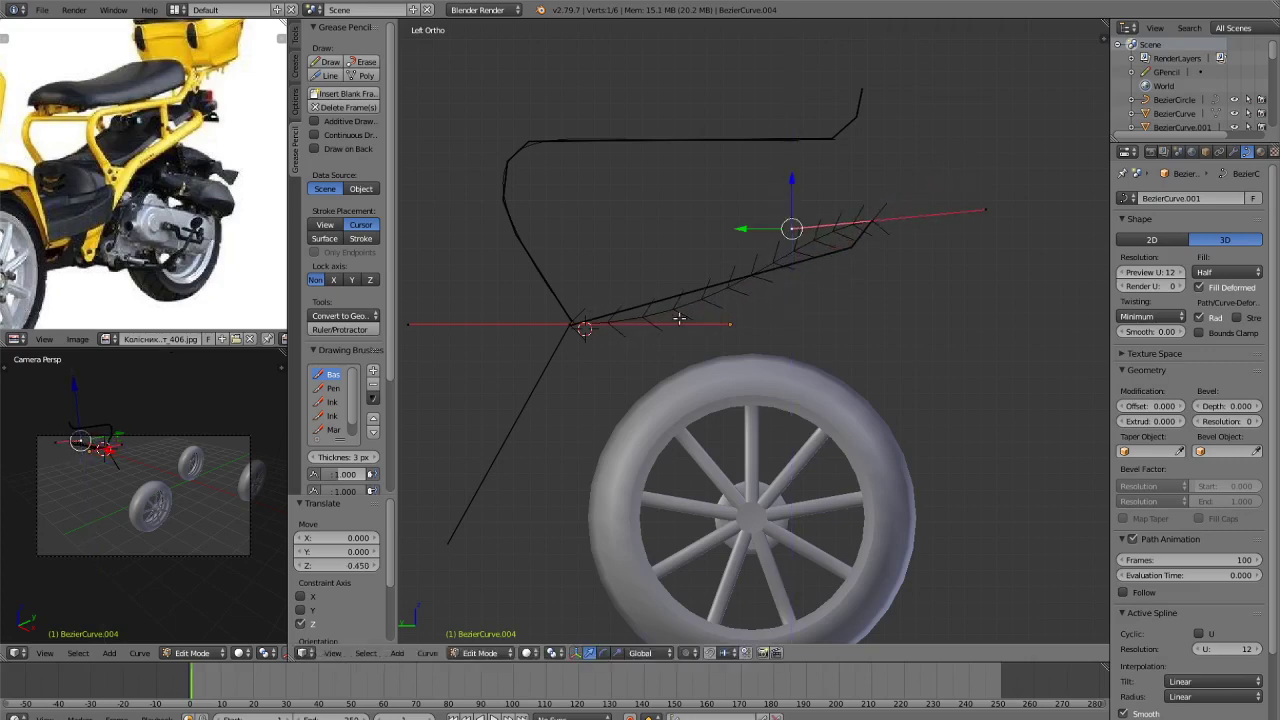
right_click(723, 318)
key("g")
key("z")
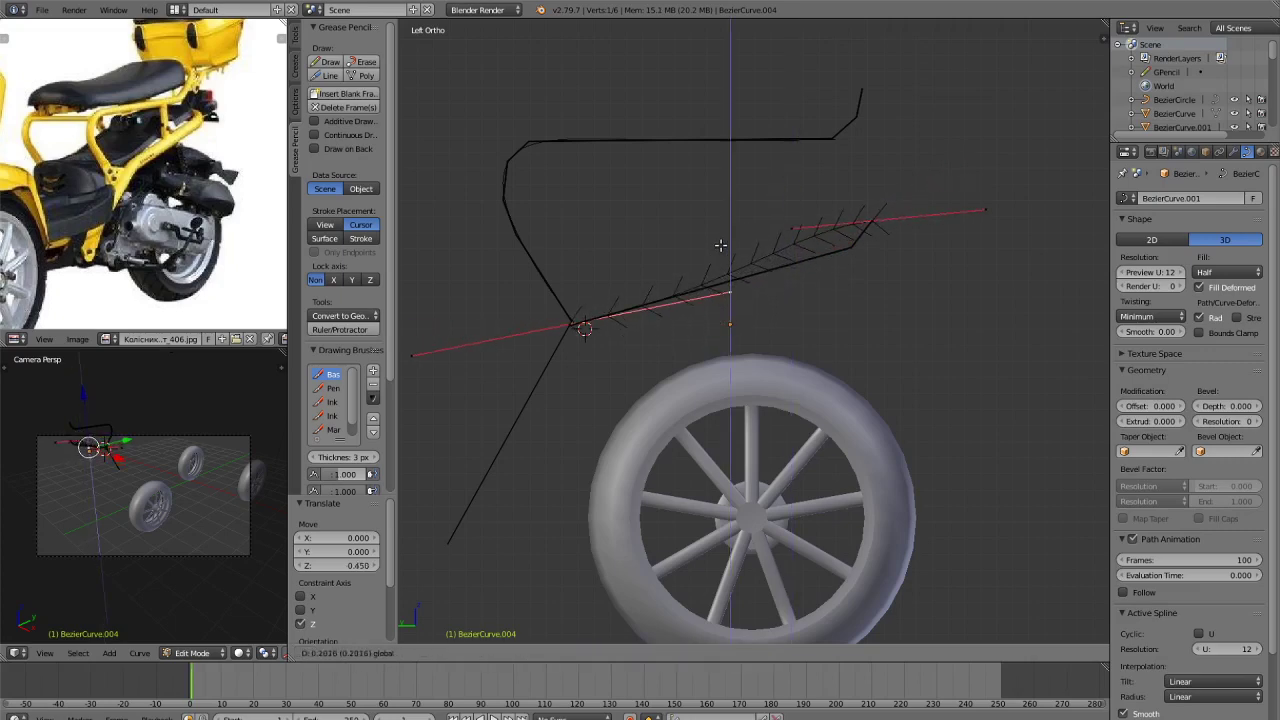
left_click(721, 232)
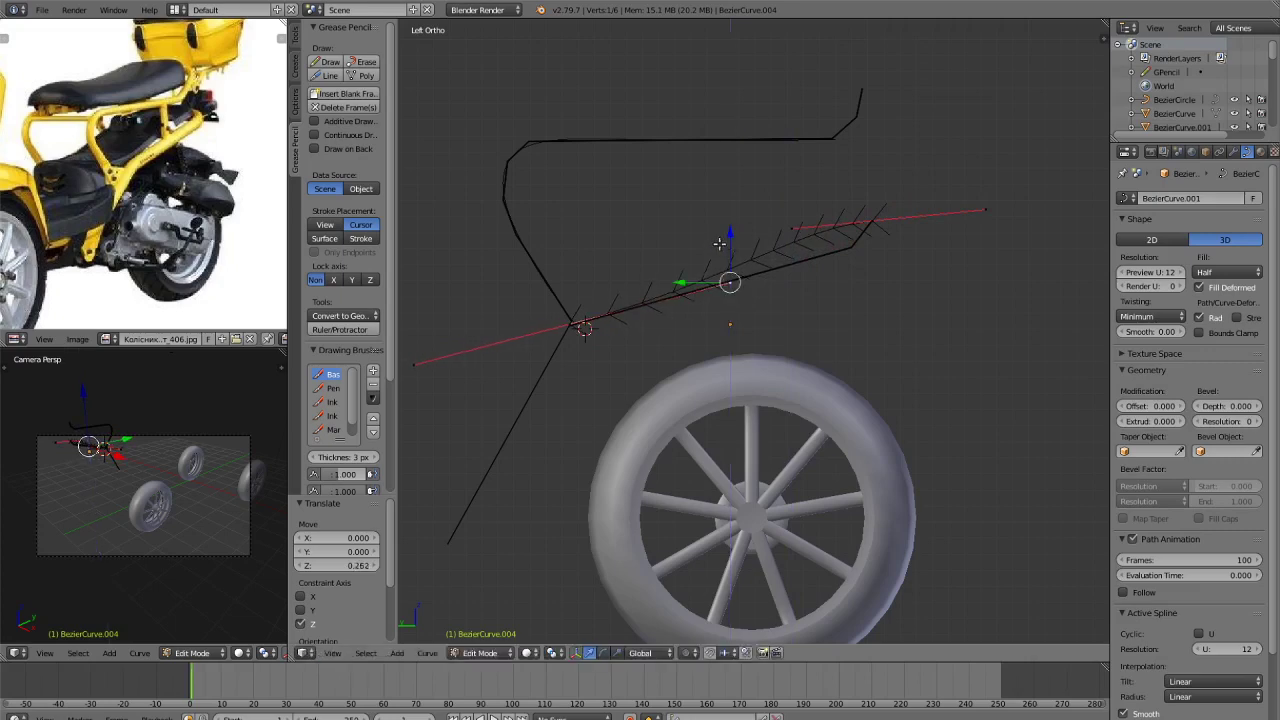
Subdivide the second curve and fit the new middle point to the guide, moving it about -0.09 along Z and rotating it 8.9° about X.
right_click(864, 220, "shift")
key("w")
left_click(878, 234)
right_click(784, 239)
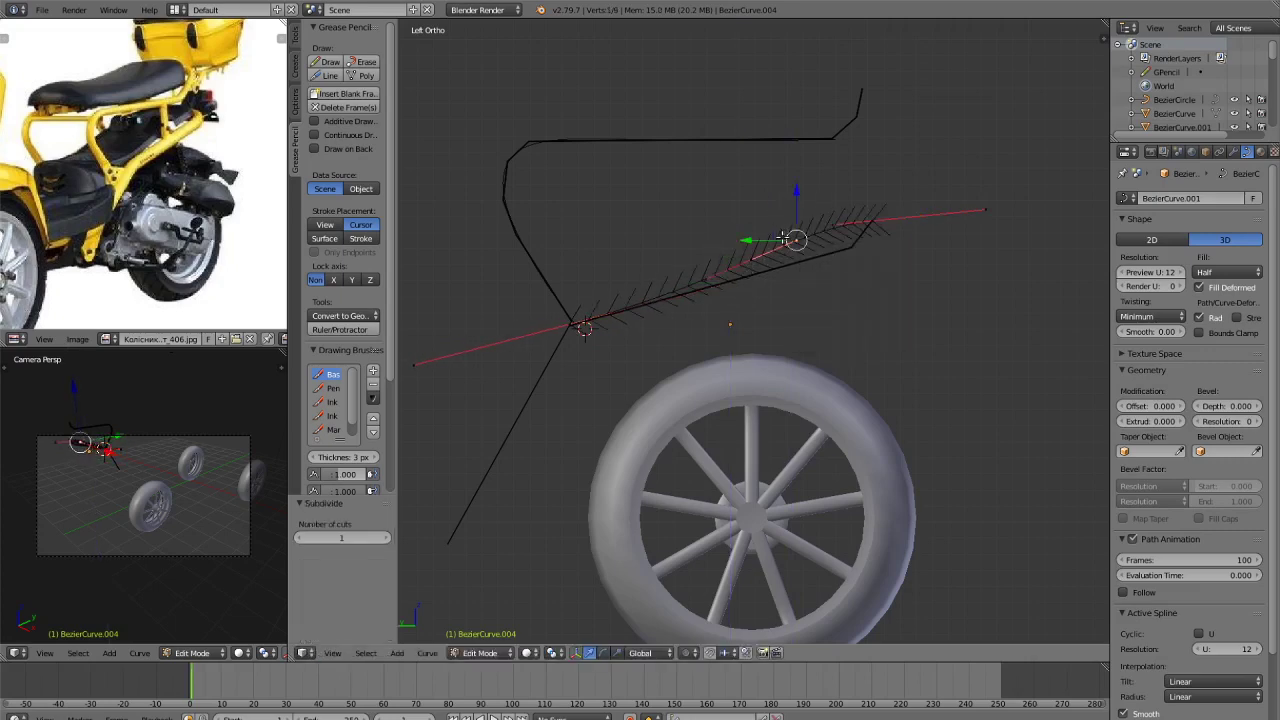
right_click(764, 250)
key("e")
key("z")
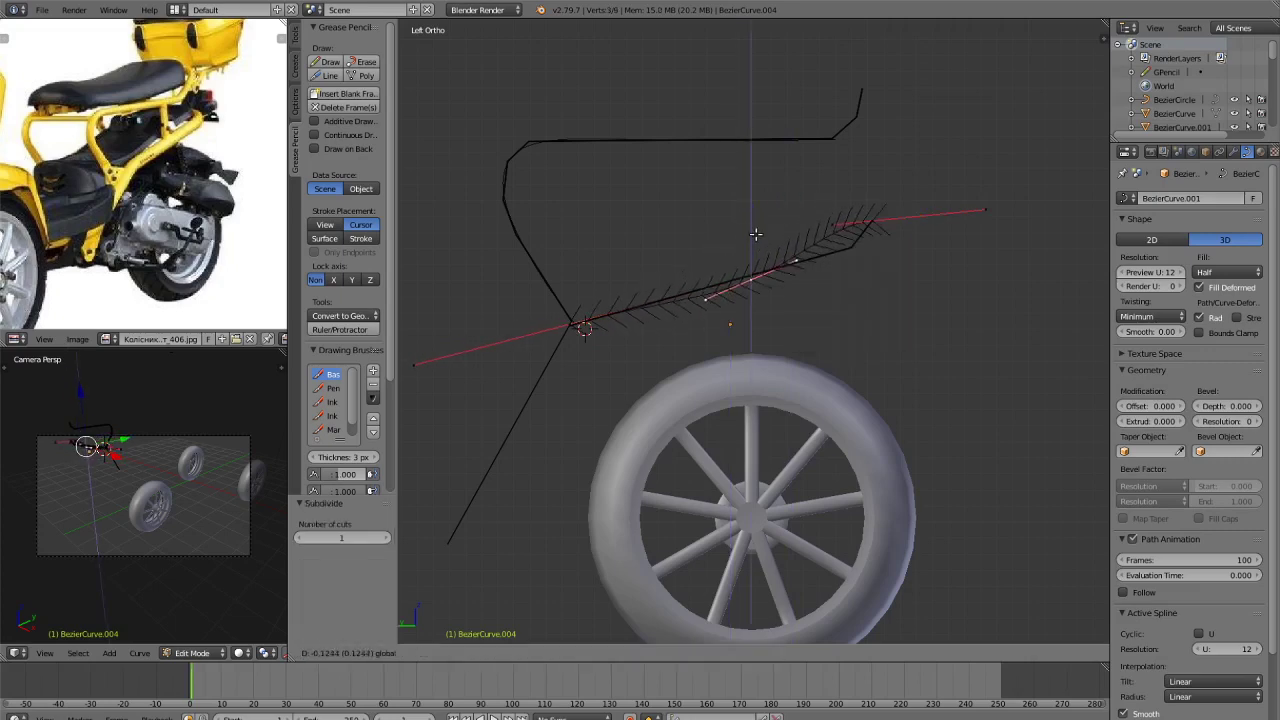
left_click(852, 289)
key("r")
key("x")
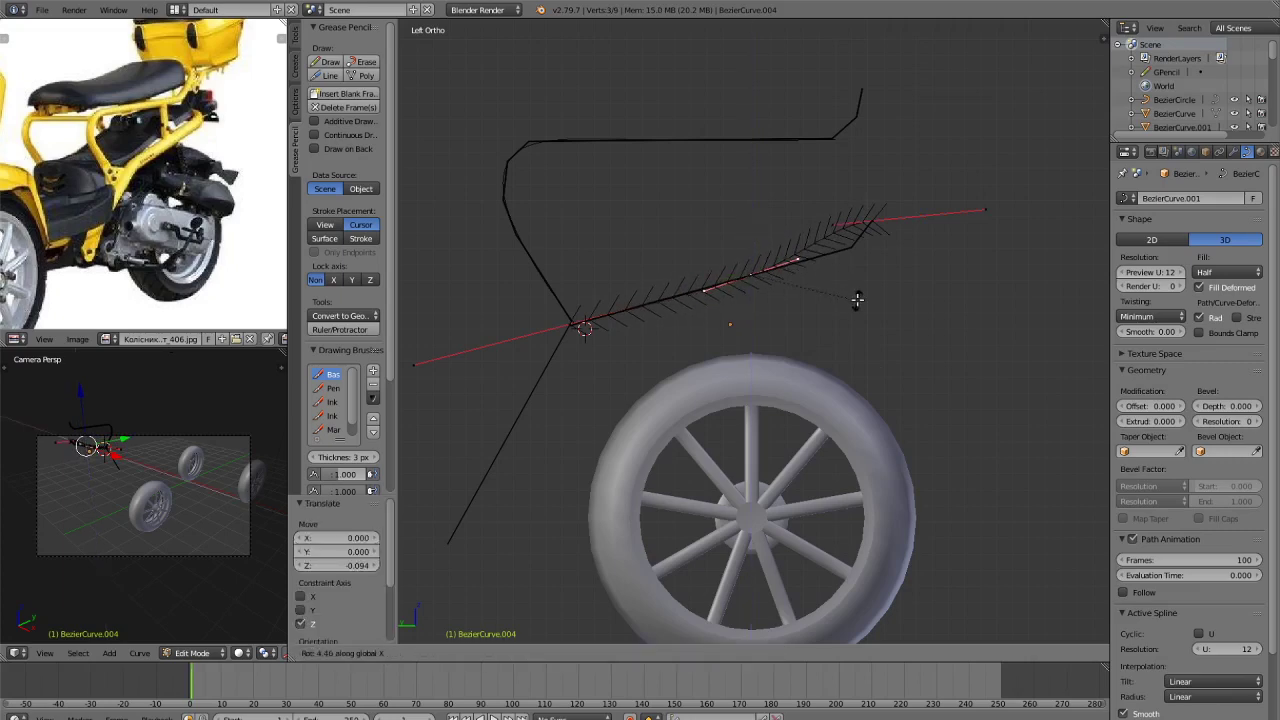
left_click(852, 307)
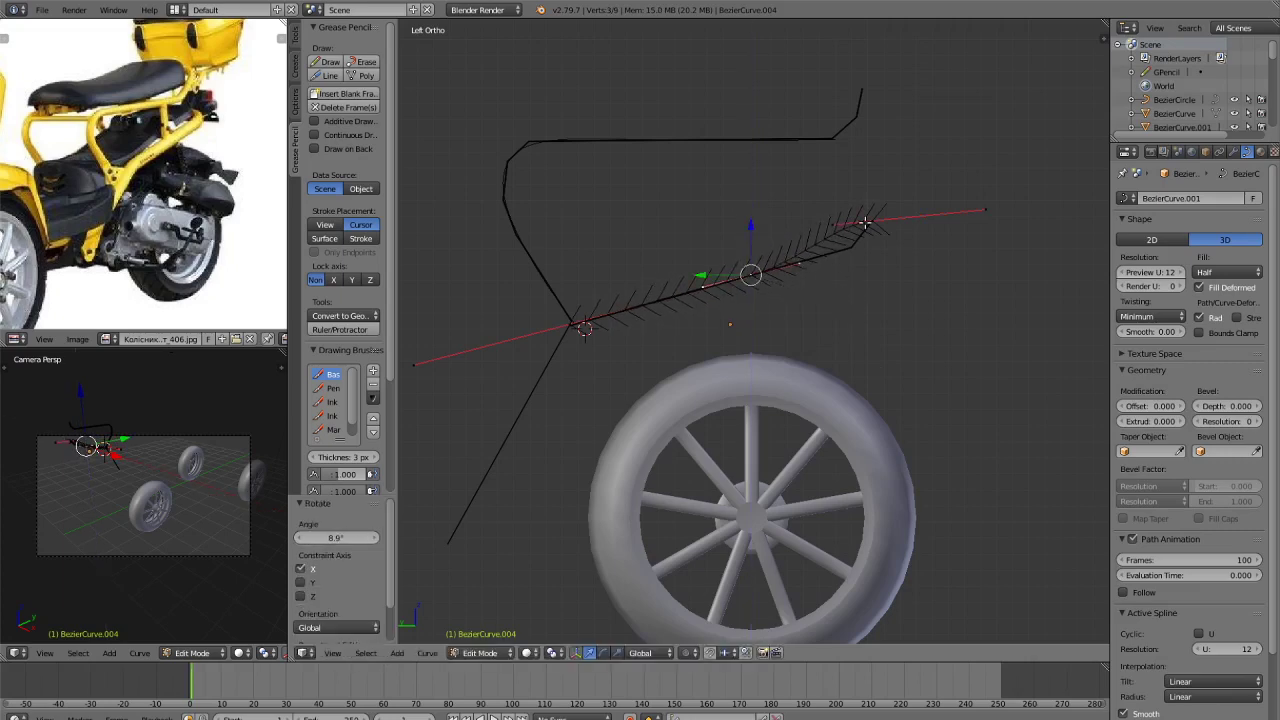
Lower the rear end point's inner handle about 0.18 along Z toward the bend in the lower guide.
right_click(857, 218)
right_click(832, 222)
left_click_drag(830, 177, 833, 199)
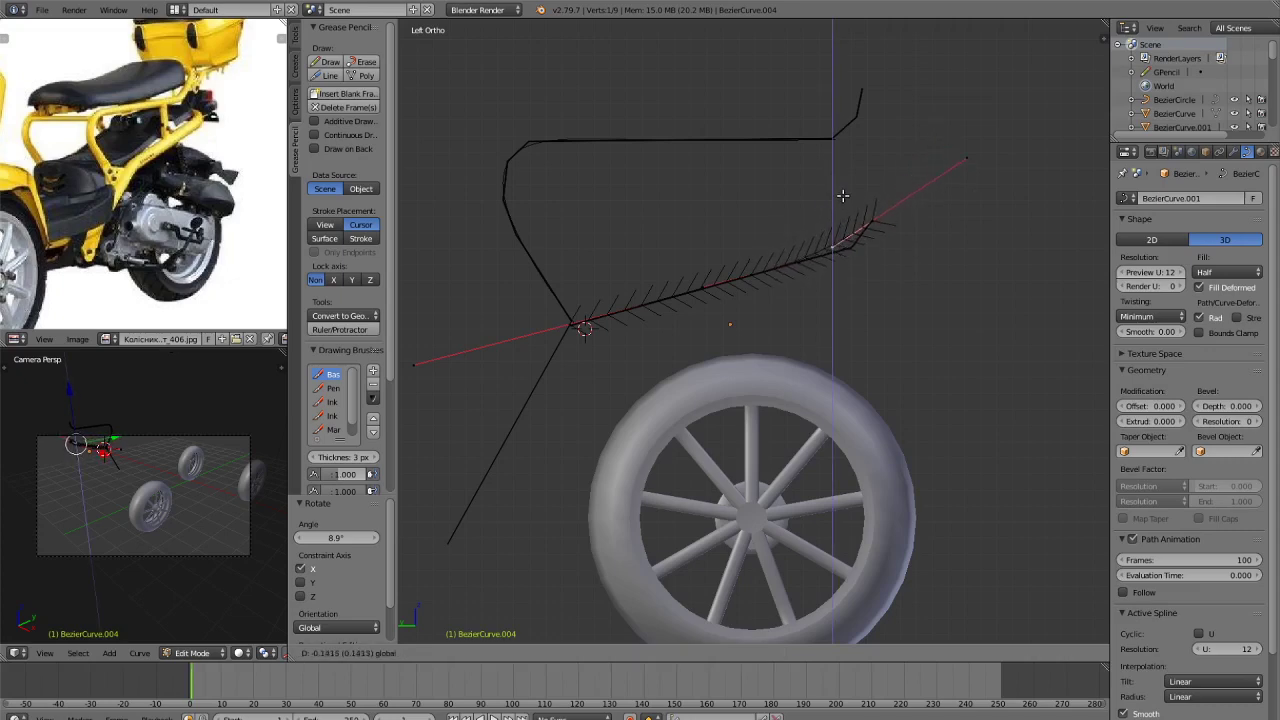
left_click_drag(844, 204, 844, 205)
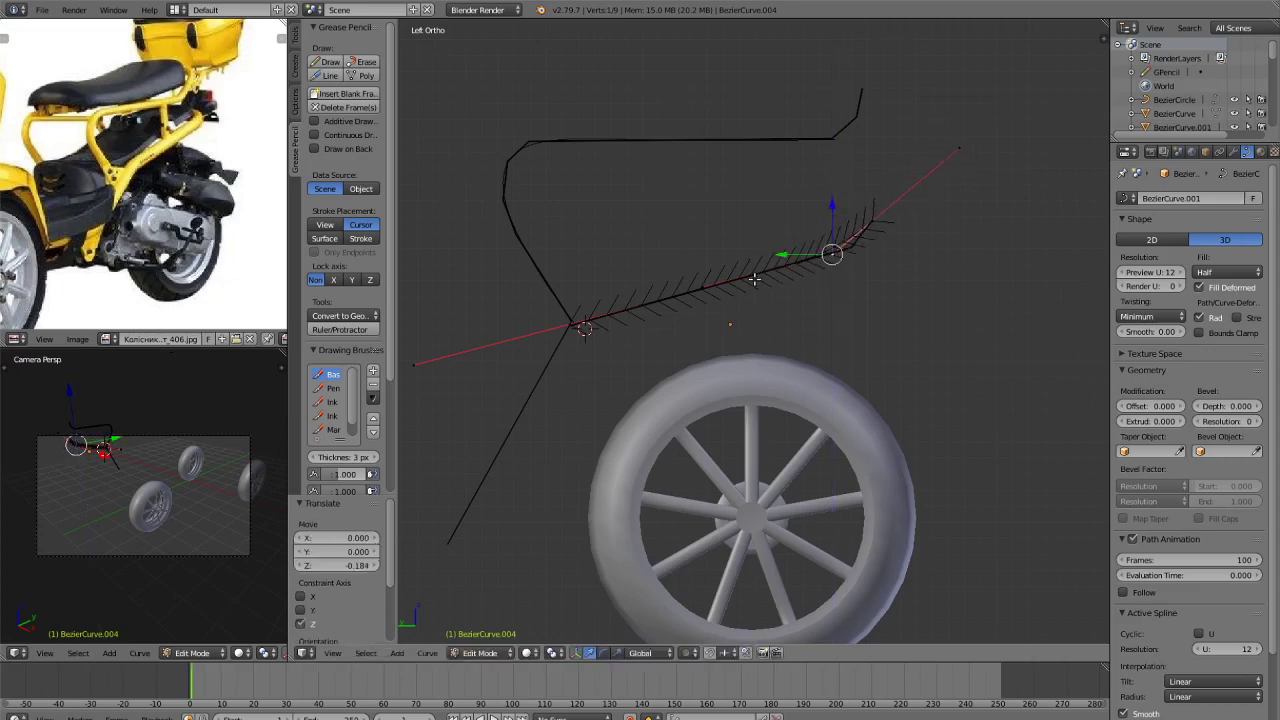
Subdivide the segment before the rear end and fit the new point to the guide's bend, moving it along Y and about 0.04 along Z.
scroll(885, 268, "up", 5)
key("w")
left_click(885, 265)
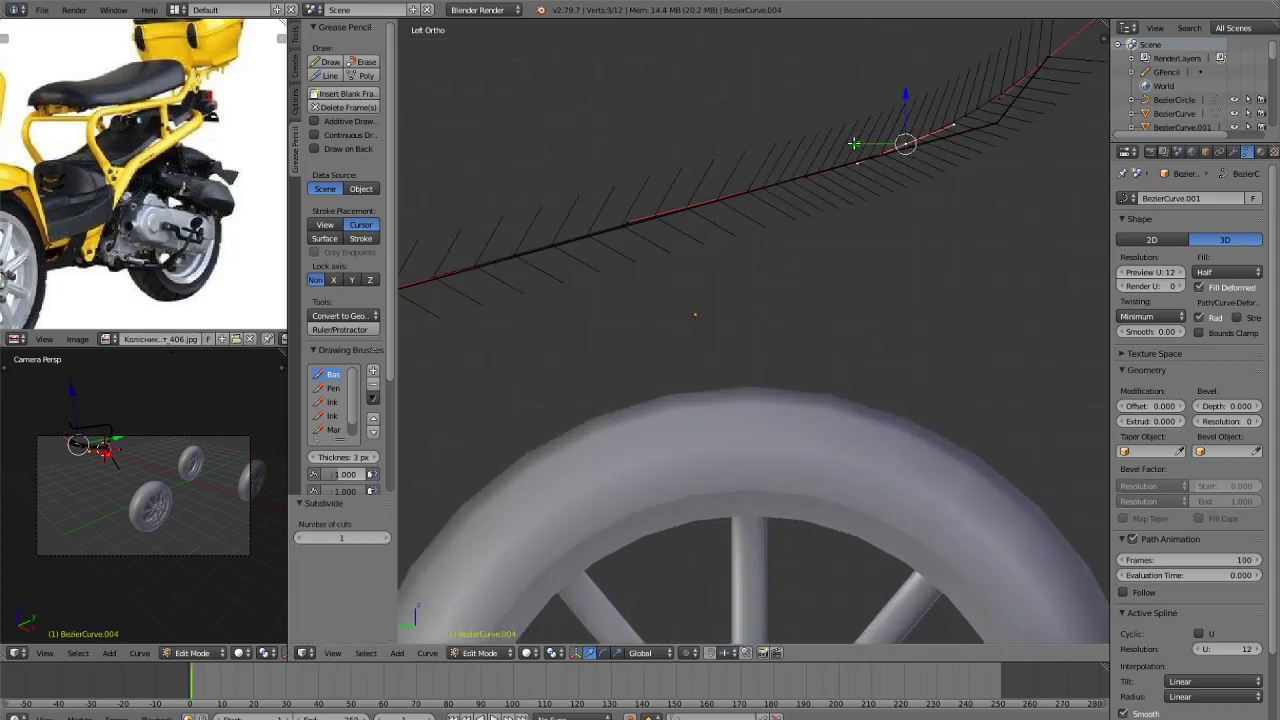
left_click_drag(854, 144, 938, 143)
left_click_drag(989, 100, 954, 159)
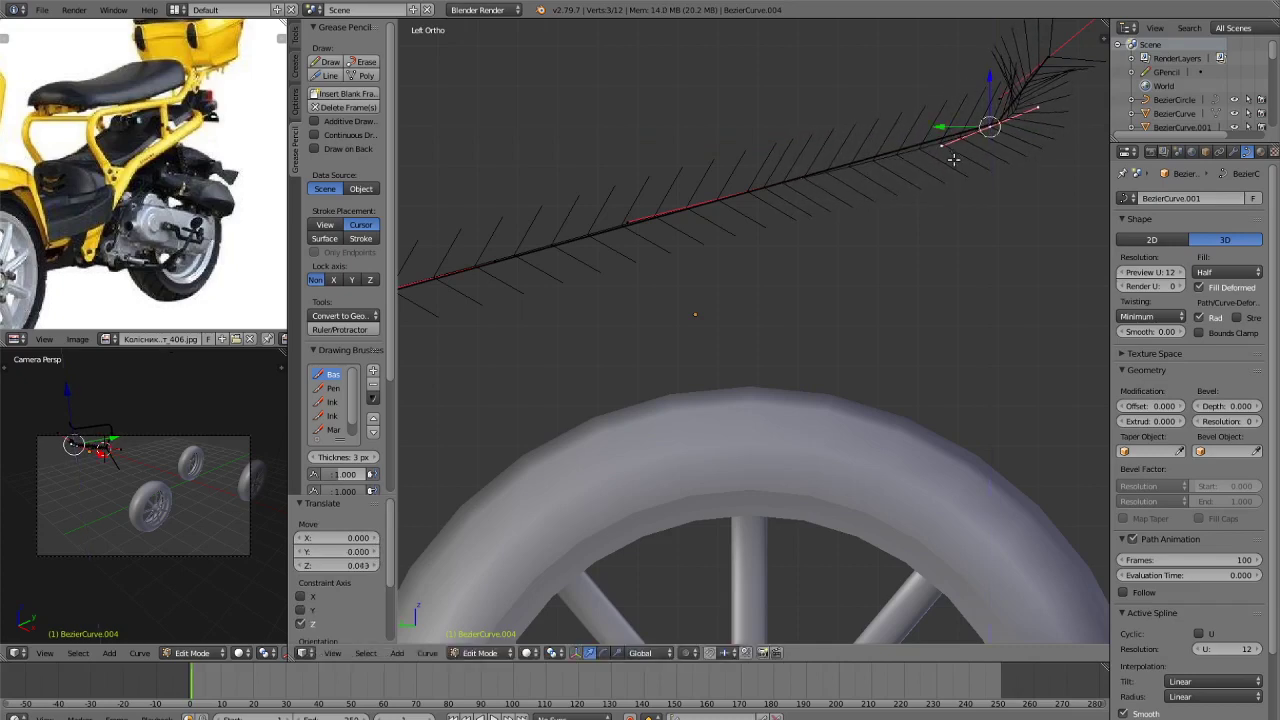
Scale down the rear end point's handles, and shift the neighbouring bend point about -0.009 along Y and 0.019 along Z.
scroll(954, 159, "down", 3)
key("s")
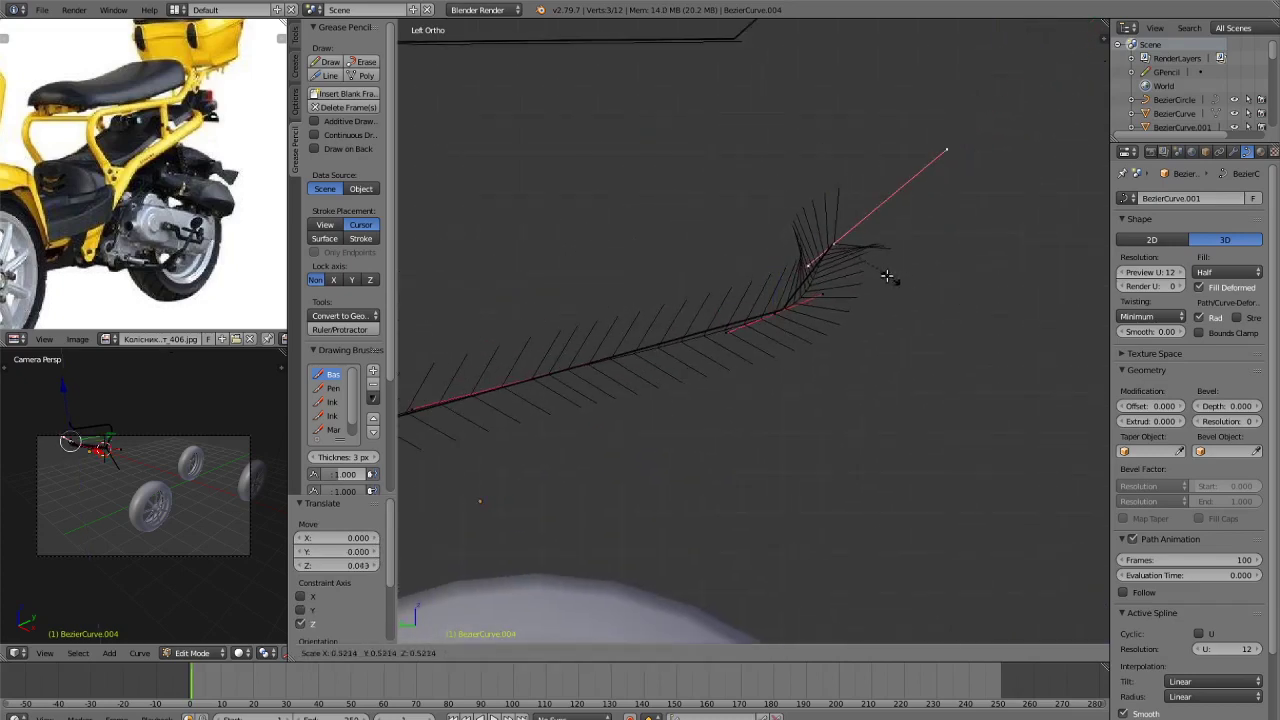
left_click(834, 297)
left_click_drag(788, 294, 774, 292)
right_click_drag(781, 310, 781, 284)
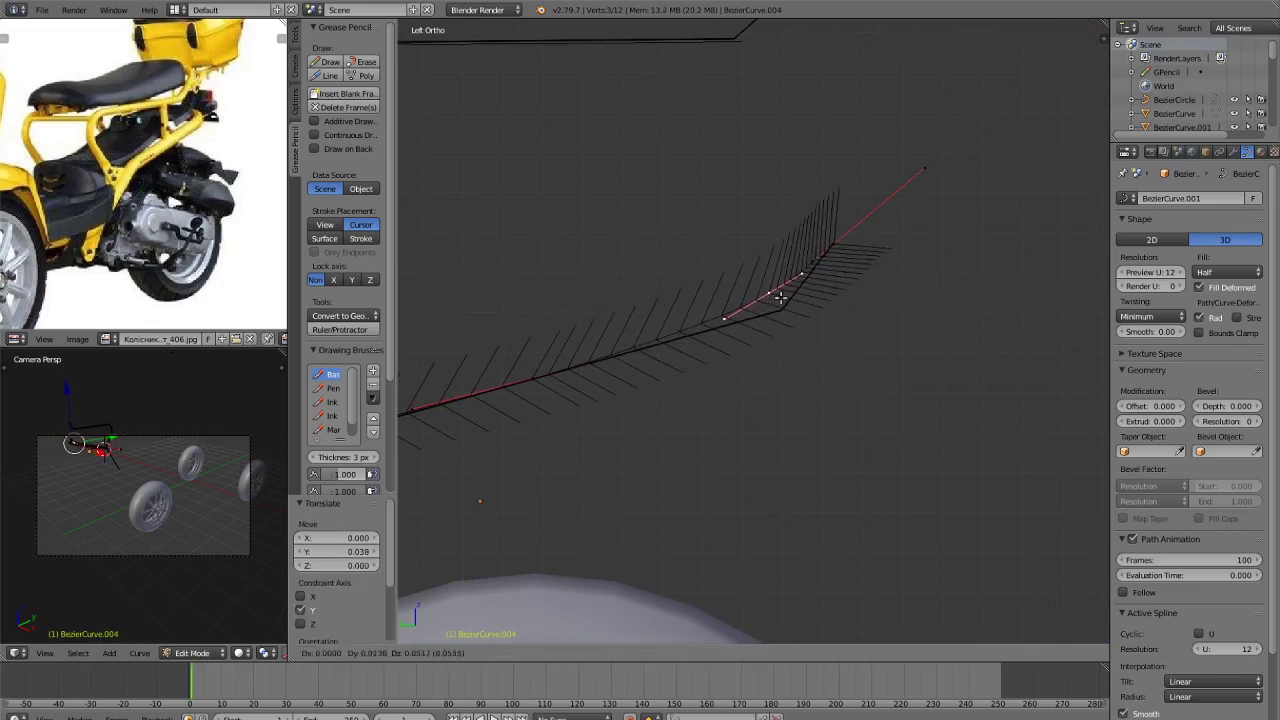
left_click(815, 275)
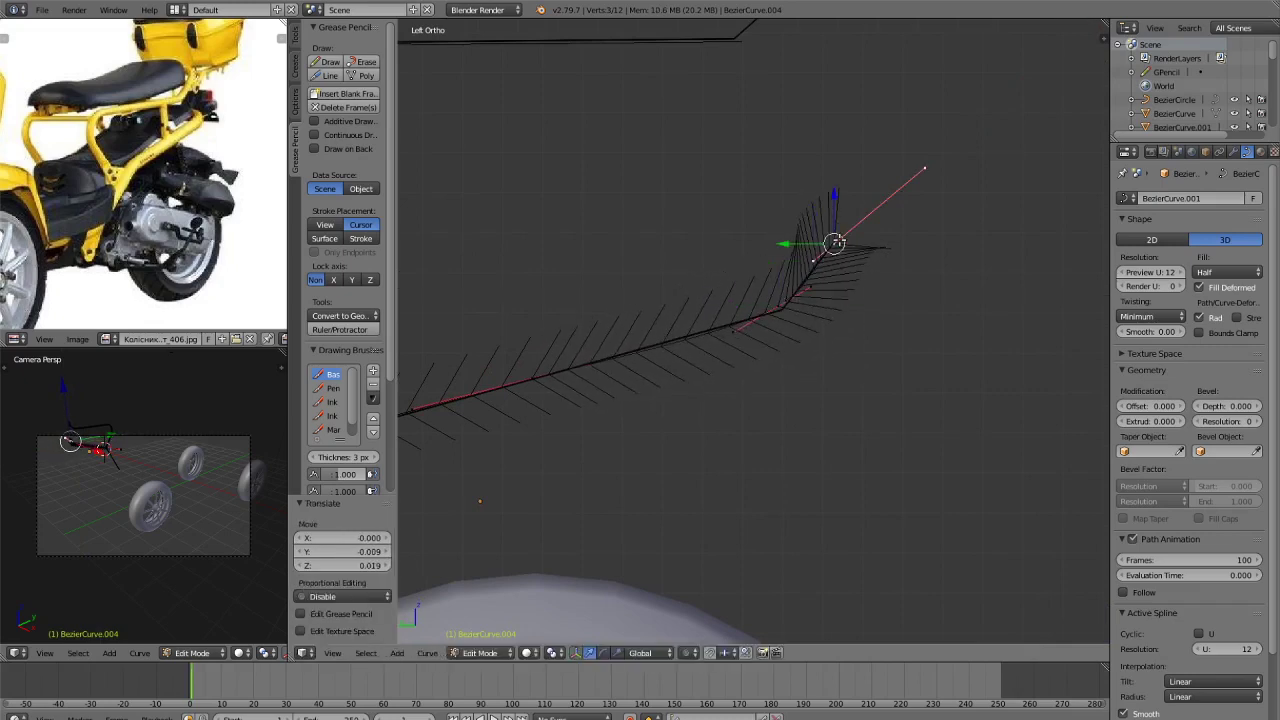
key("Tab")
Move the lower curve -0.884 along X, away from the guide lines, and inspect its shape from several views.
middle_click_drag(868, 268, 714, 387)
scroll(892, 459, "down", 3)
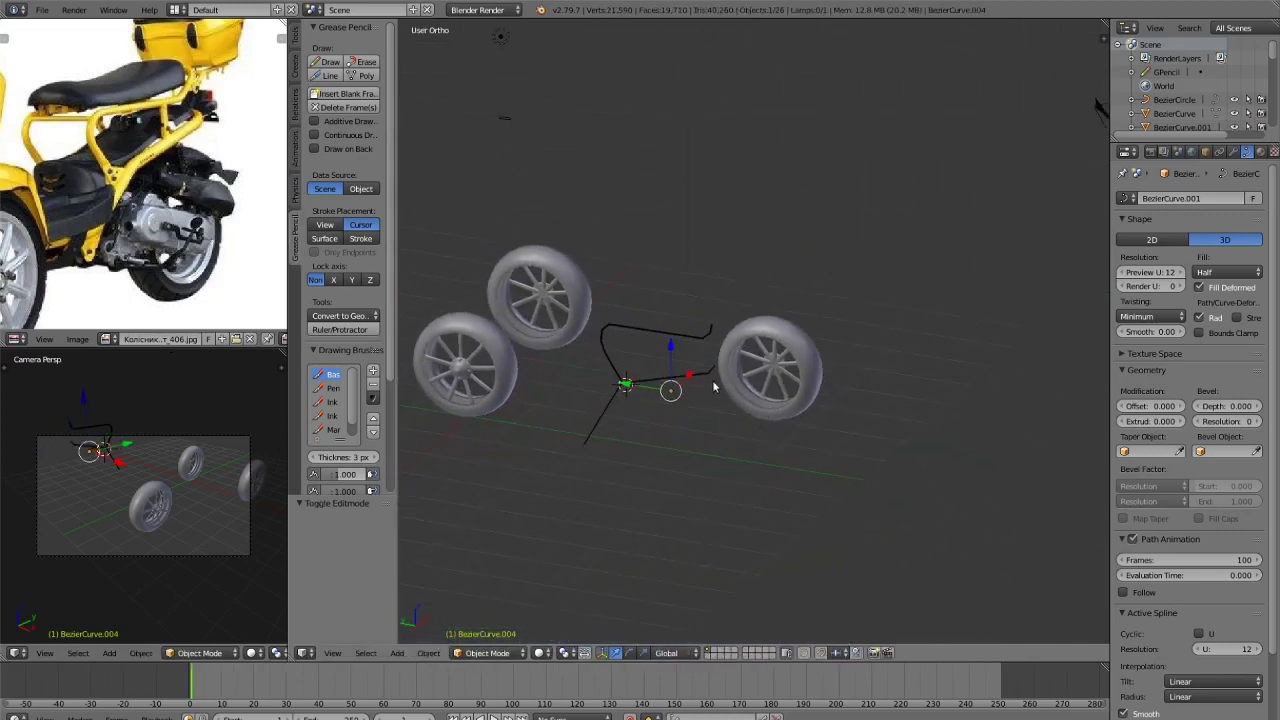
key("g")
key("x")
left_click(670, 450)
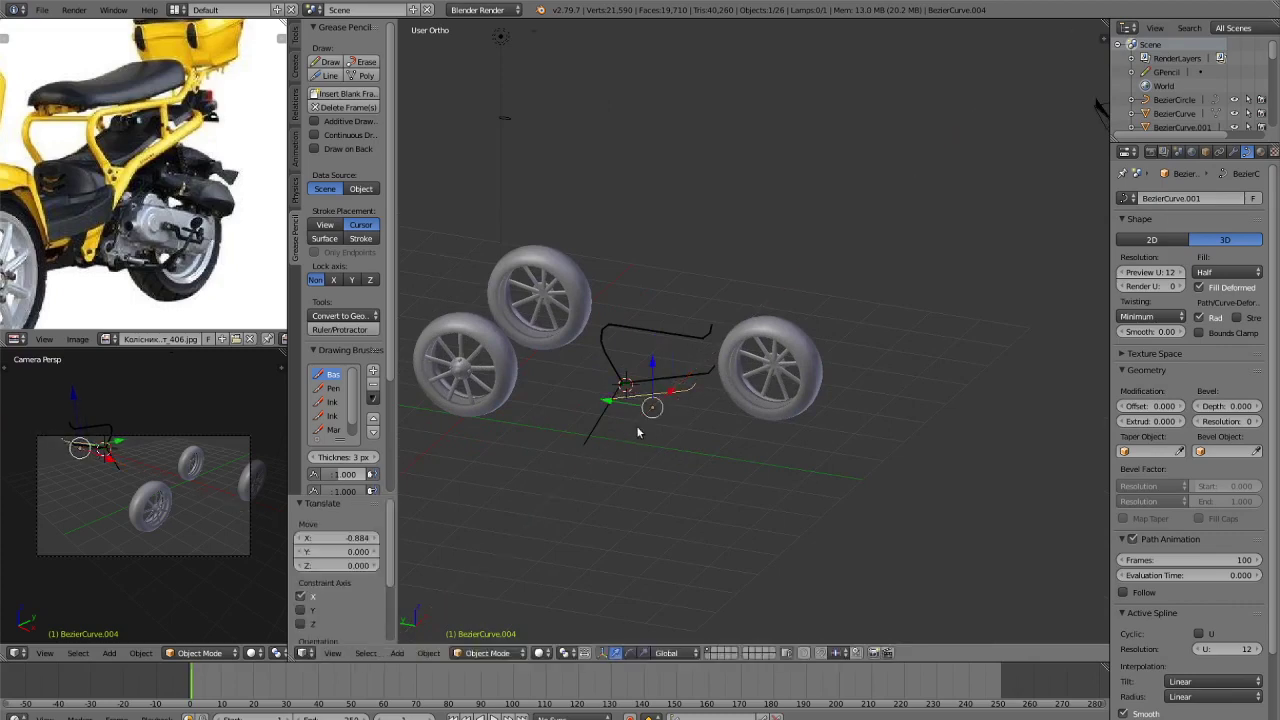
key("KP_3")
key("ctrl+KP_1")
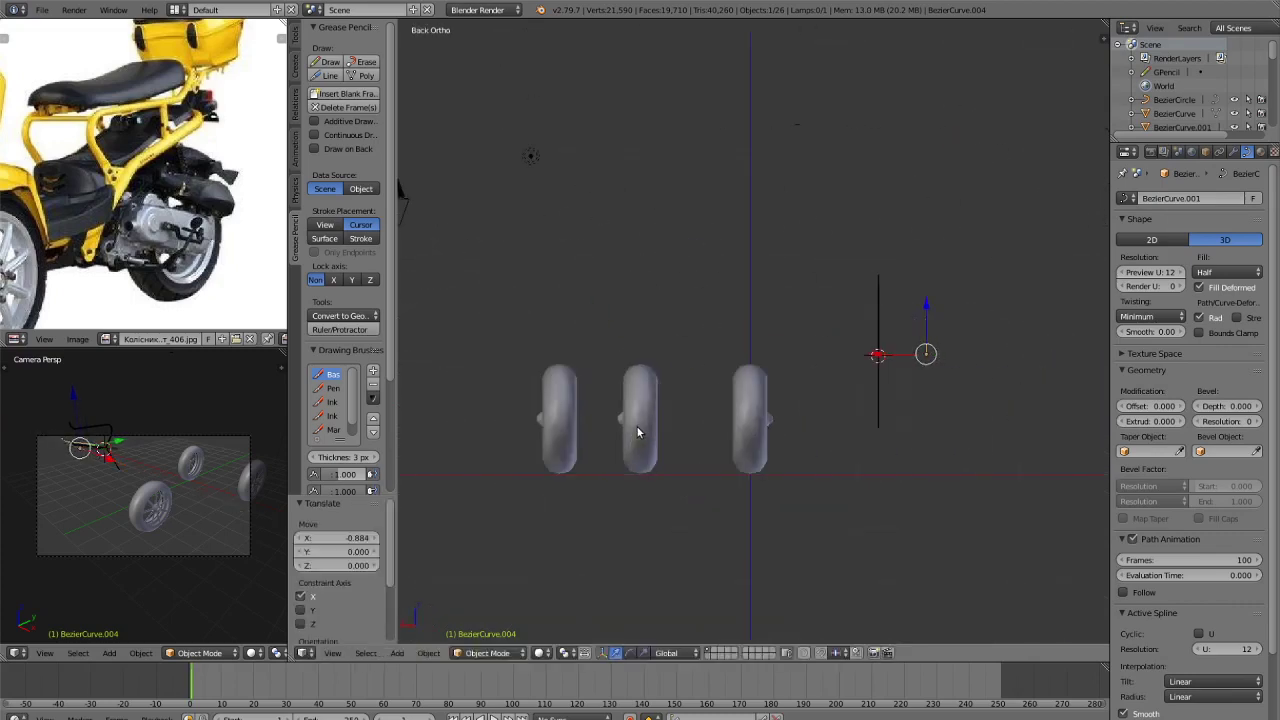
key("ctrl+KP_3")
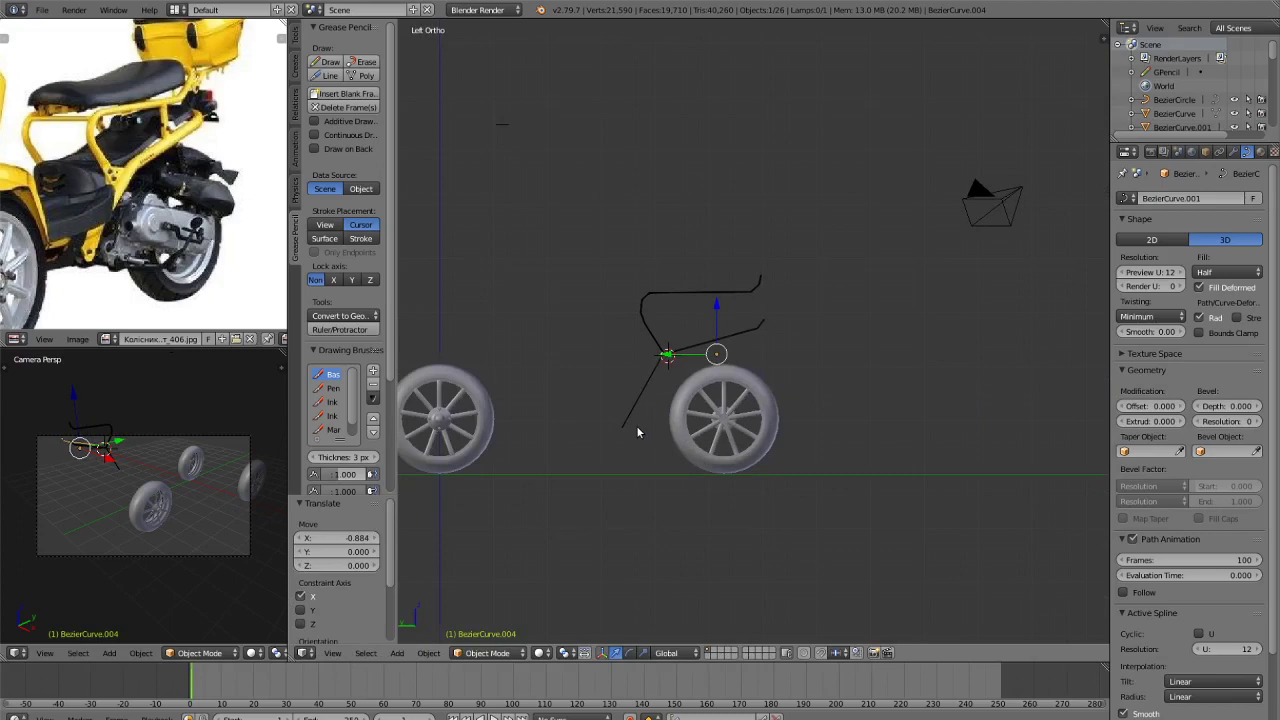
middle_click_drag(714, 376, 879, 448)
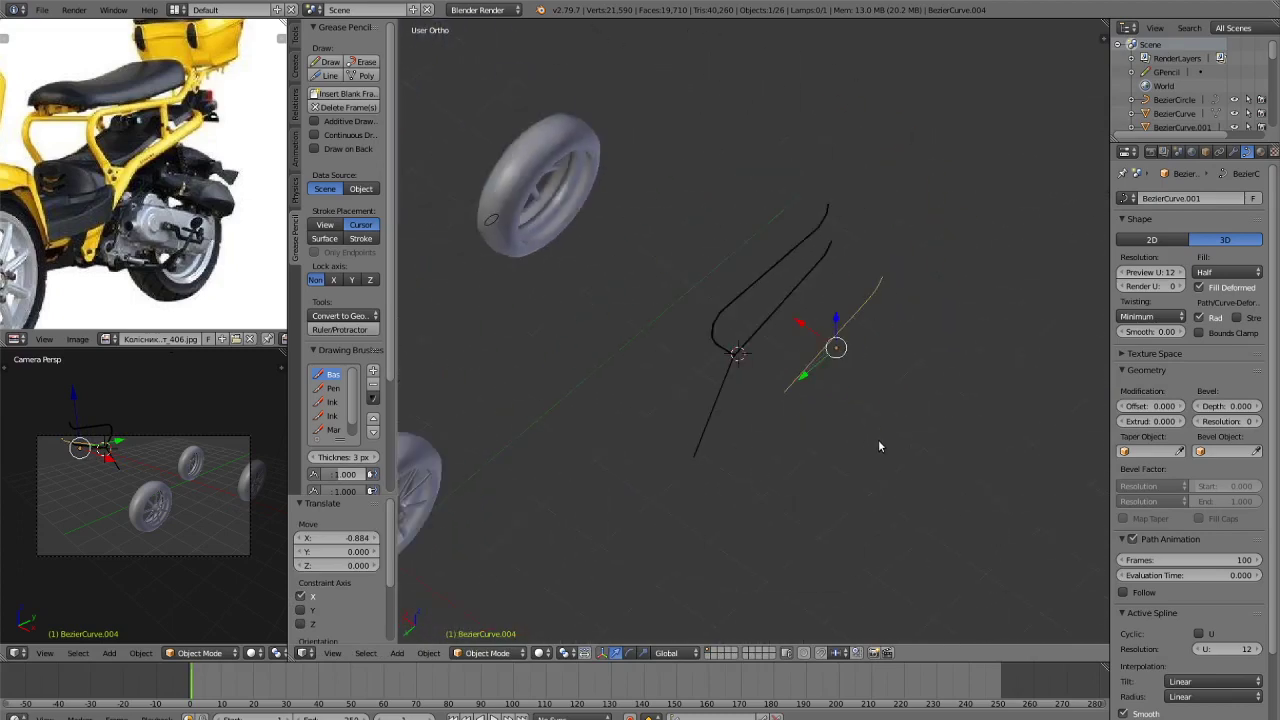
Move the lower curve back along X onto the lower guide line.
key("g")
key("x")
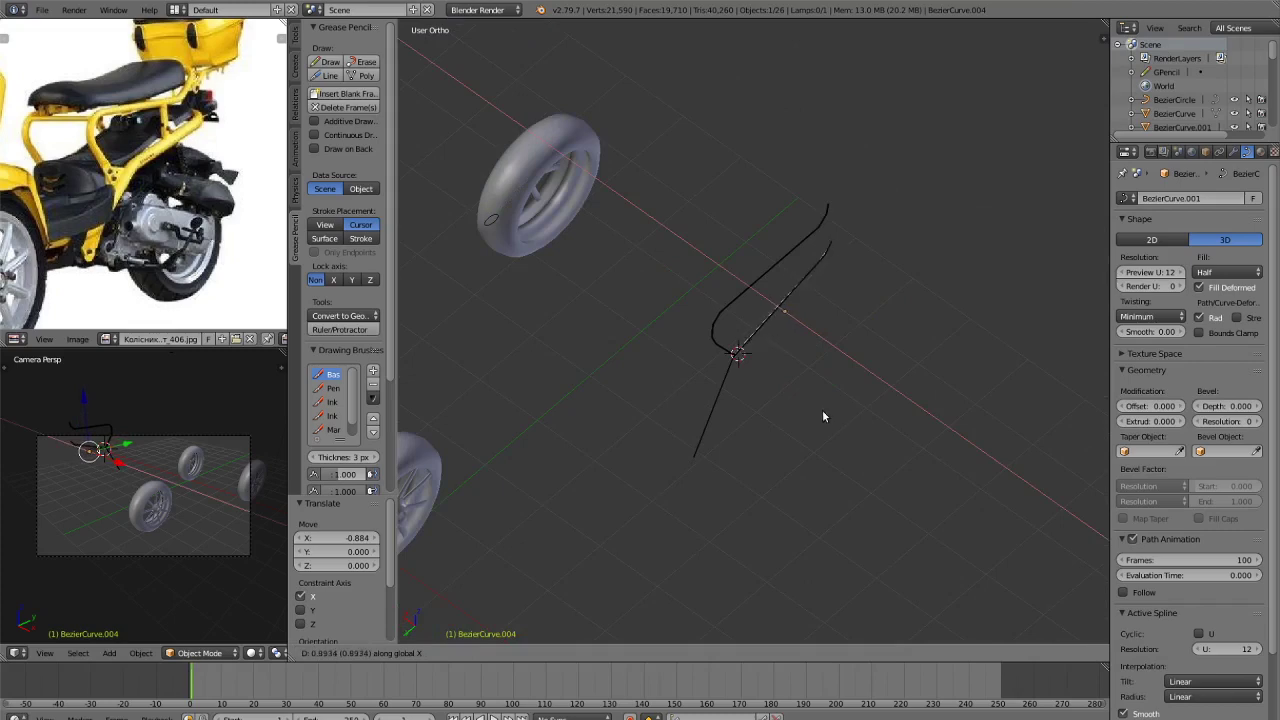
left_click(826, 410)
Add a Bezier circle beside the frame curves and scale it to 0.230 for use as the tube profile.
key("a")
key("shift+a")
mouse_move(960, 360)
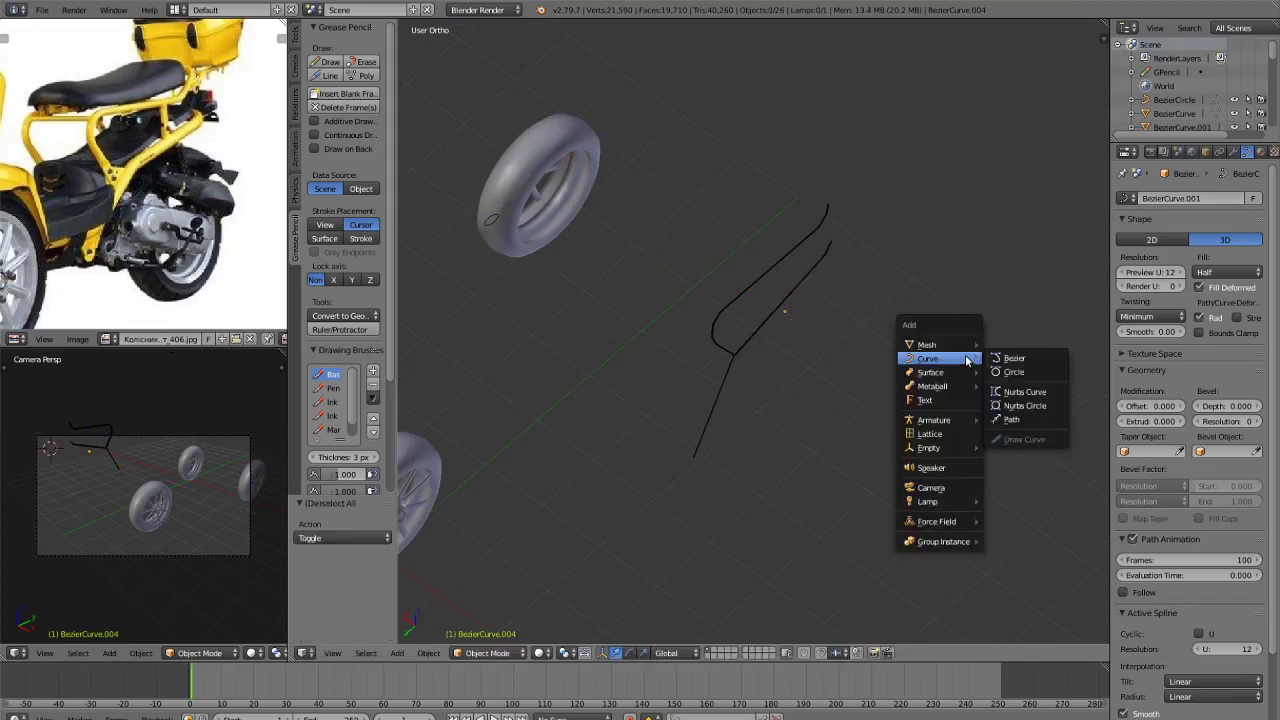
left_click(1022, 369)
key("s")
left_click(938, 374)
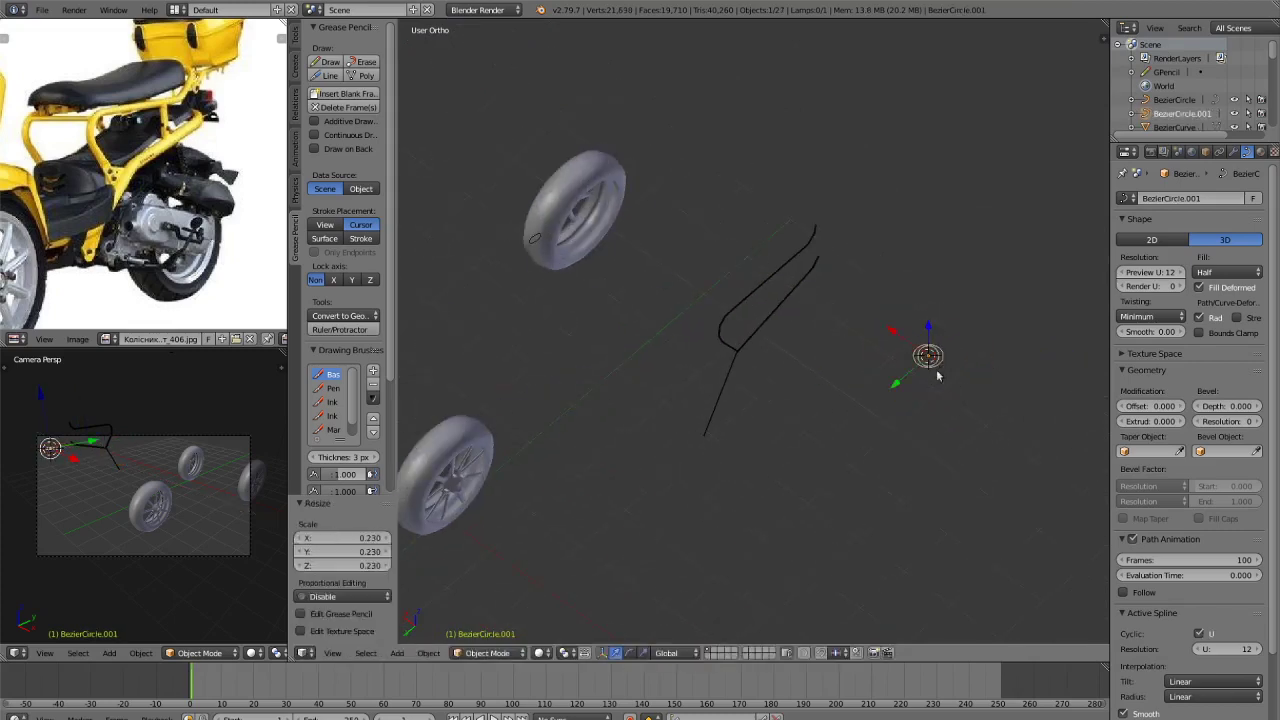
Try to assign BezierCircle as the bevel object, and undo the assignment.
scroll(880, 340, "up", 3)
key("a")
key("Escape")
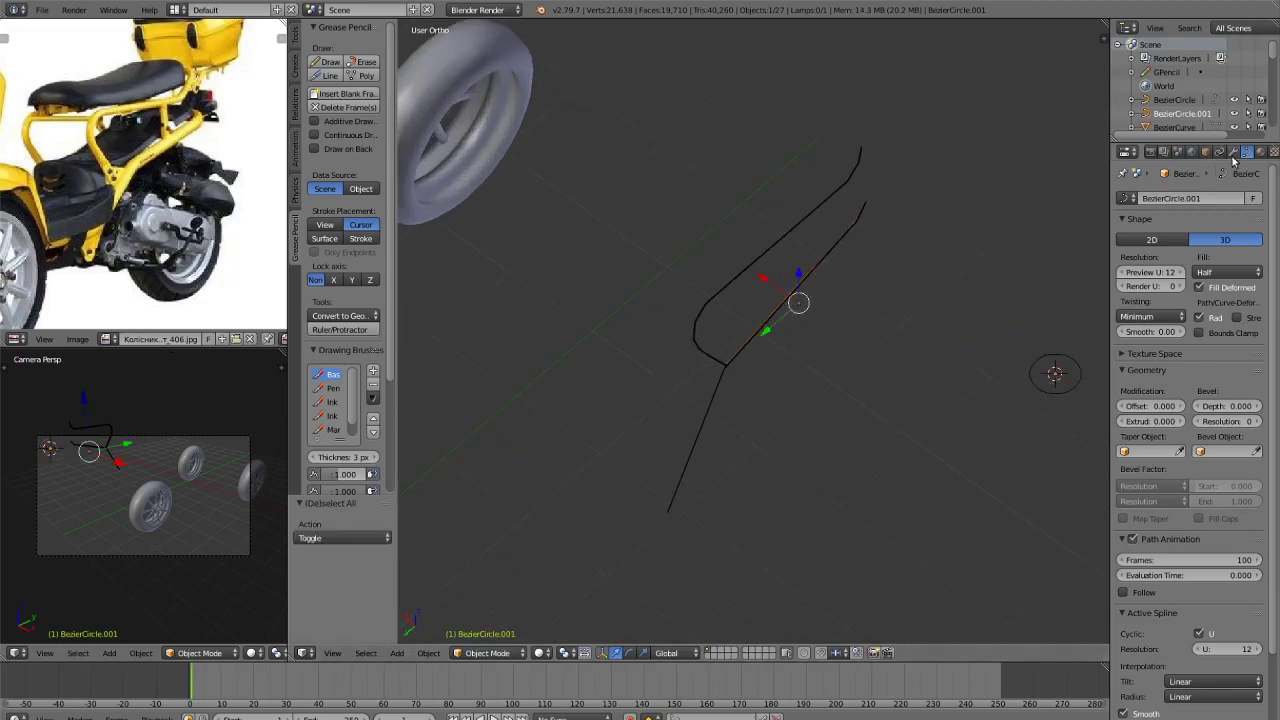
left_click(1224, 456)
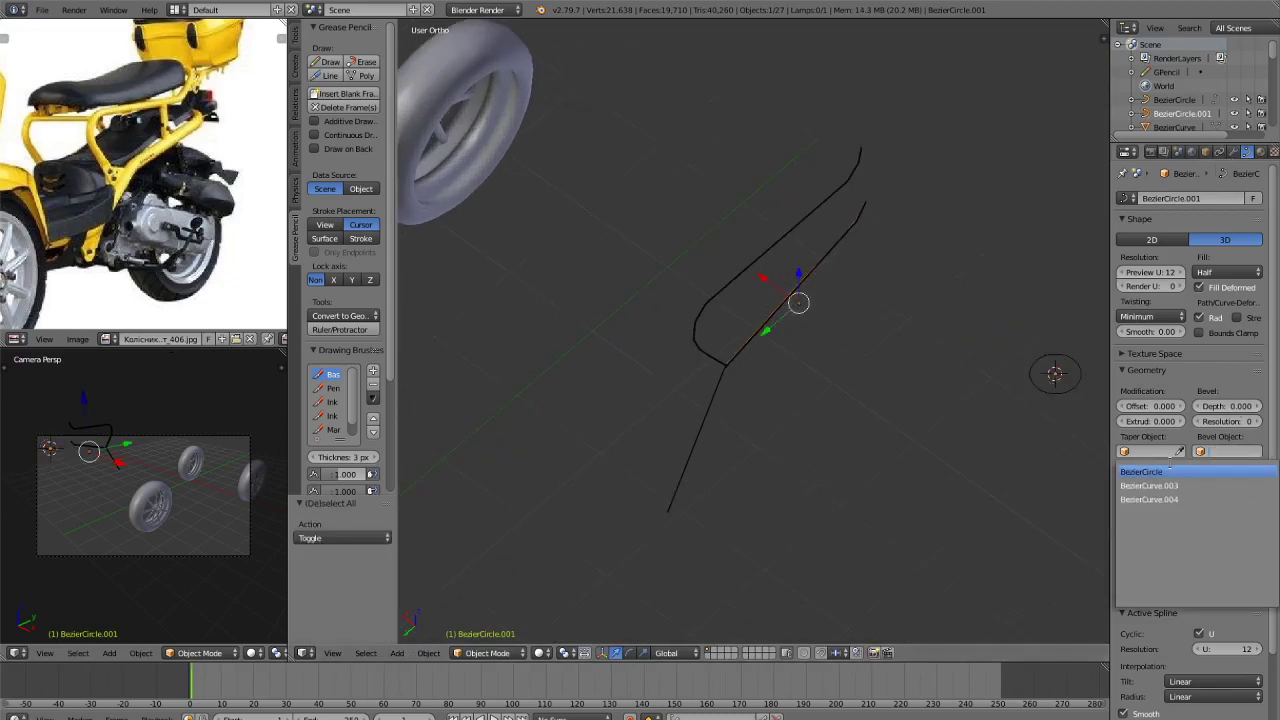
left_click(1169, 472)
key("ctrl+z")
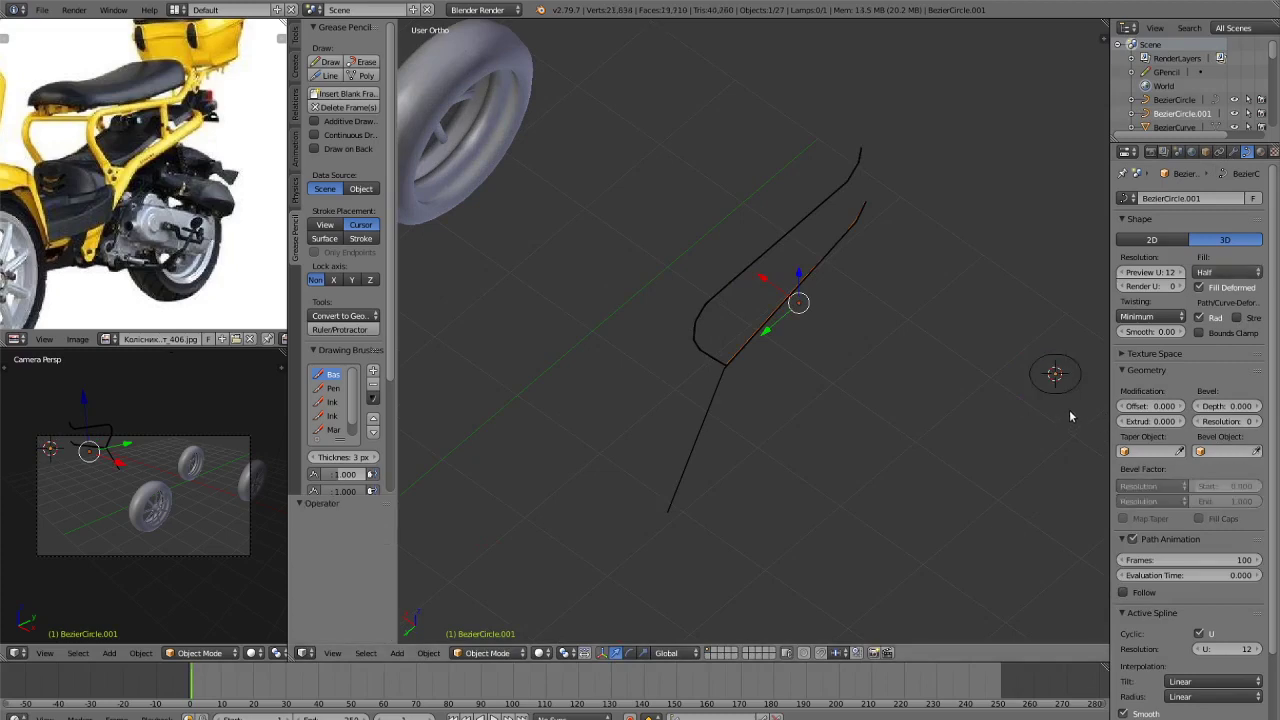
Select the lower frame curve and set its bevel object to BezierCircle.001.
key("a")
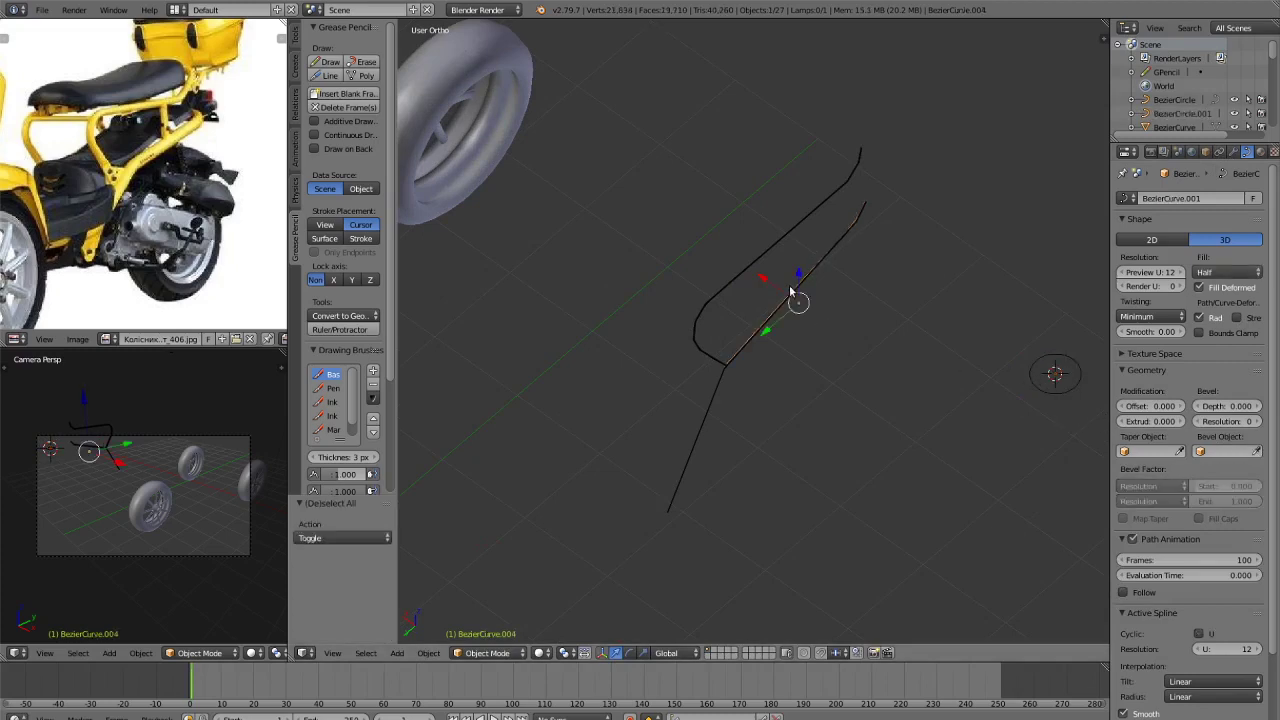
left_click(1219, 455)
left_click(1207, 468)
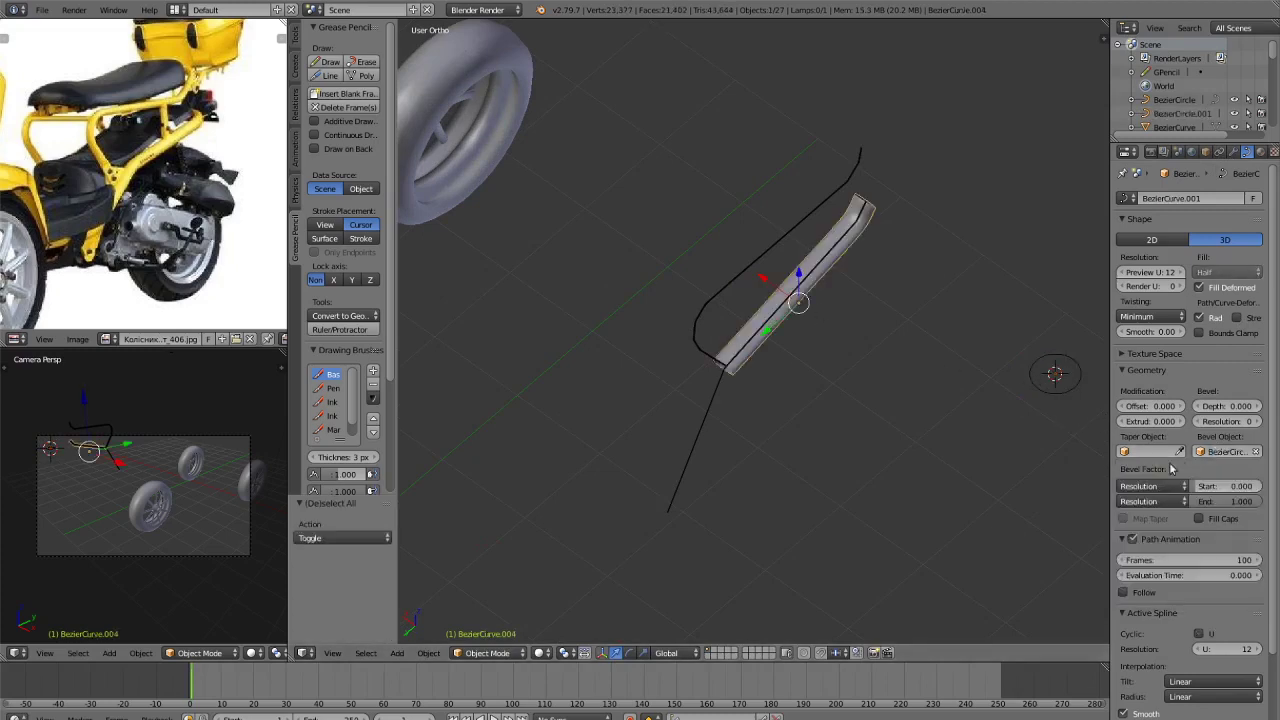
left_click(1220, 452)
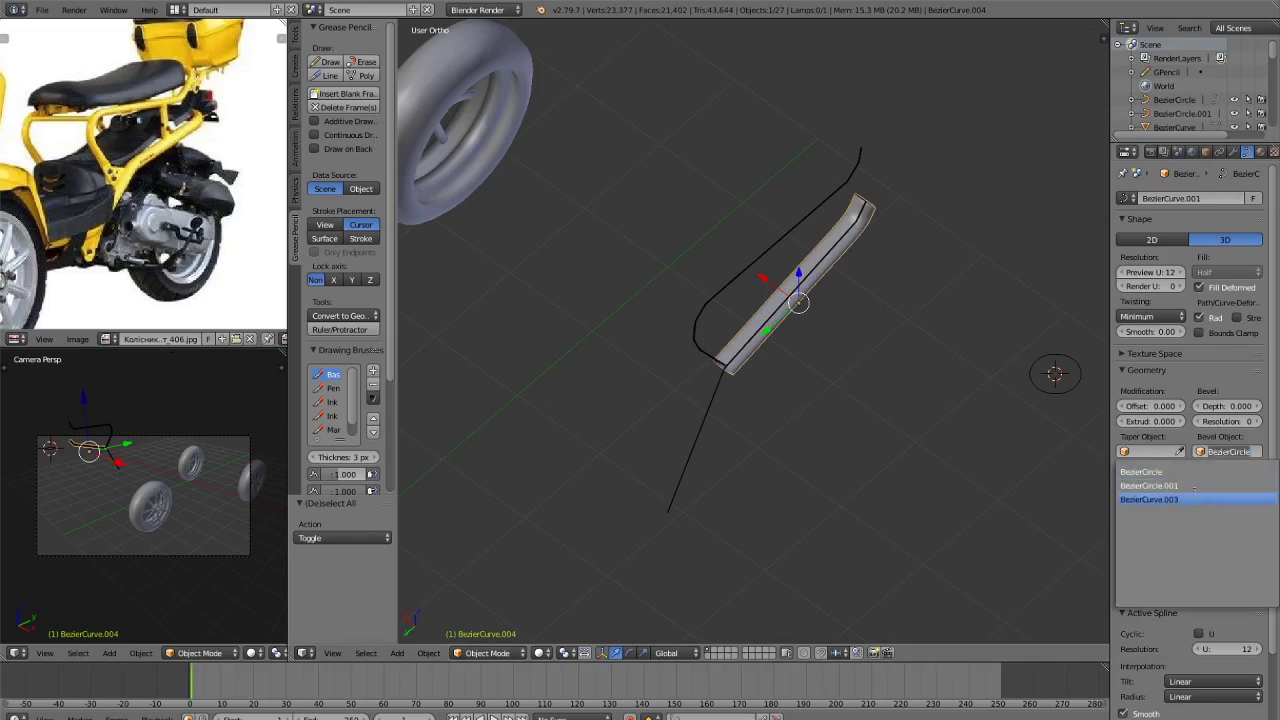
left_click(1194, 485)
Scale the new Bezier circle profile by 0.217 to thin the lower frame tube.
key("a")
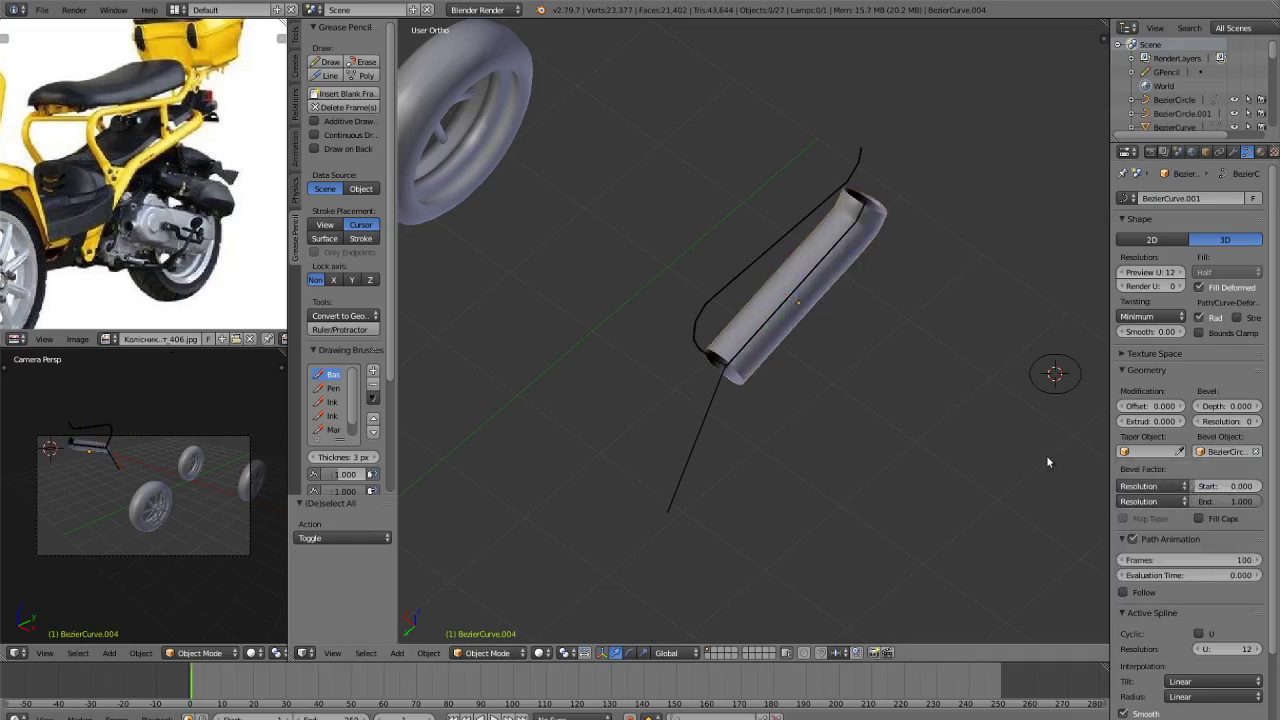
right_click(1052, 397)
key("s")
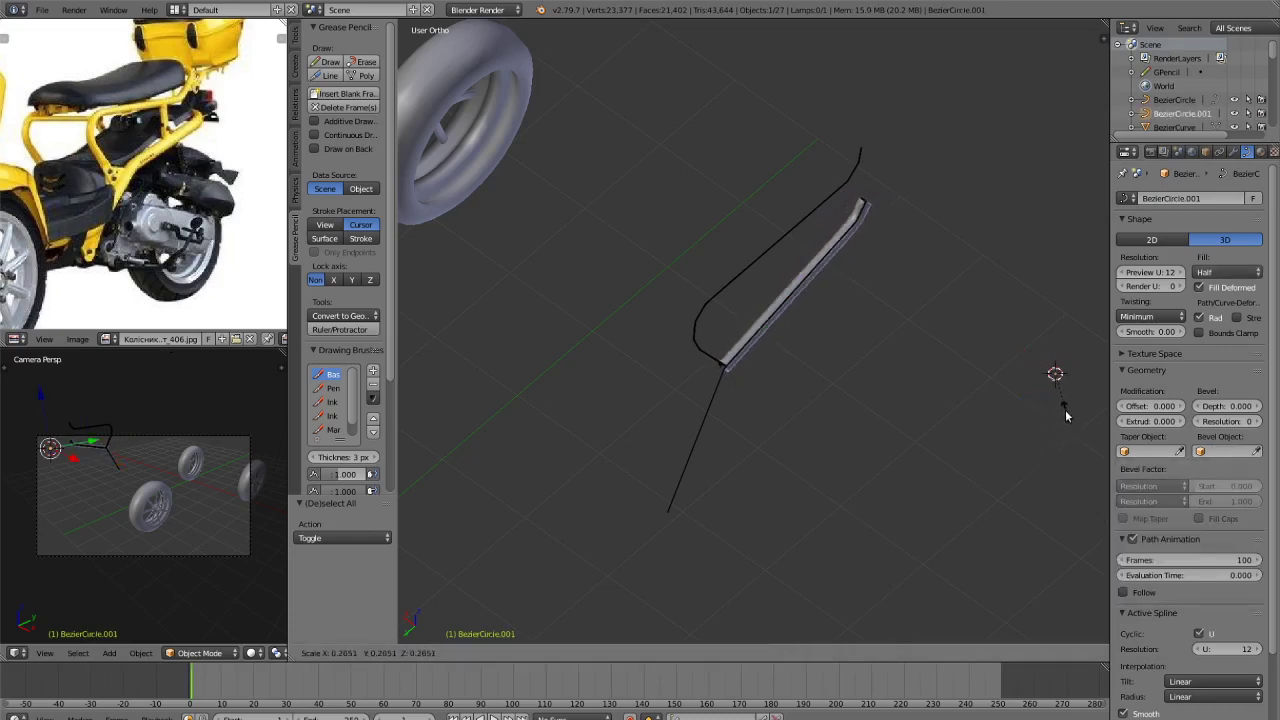
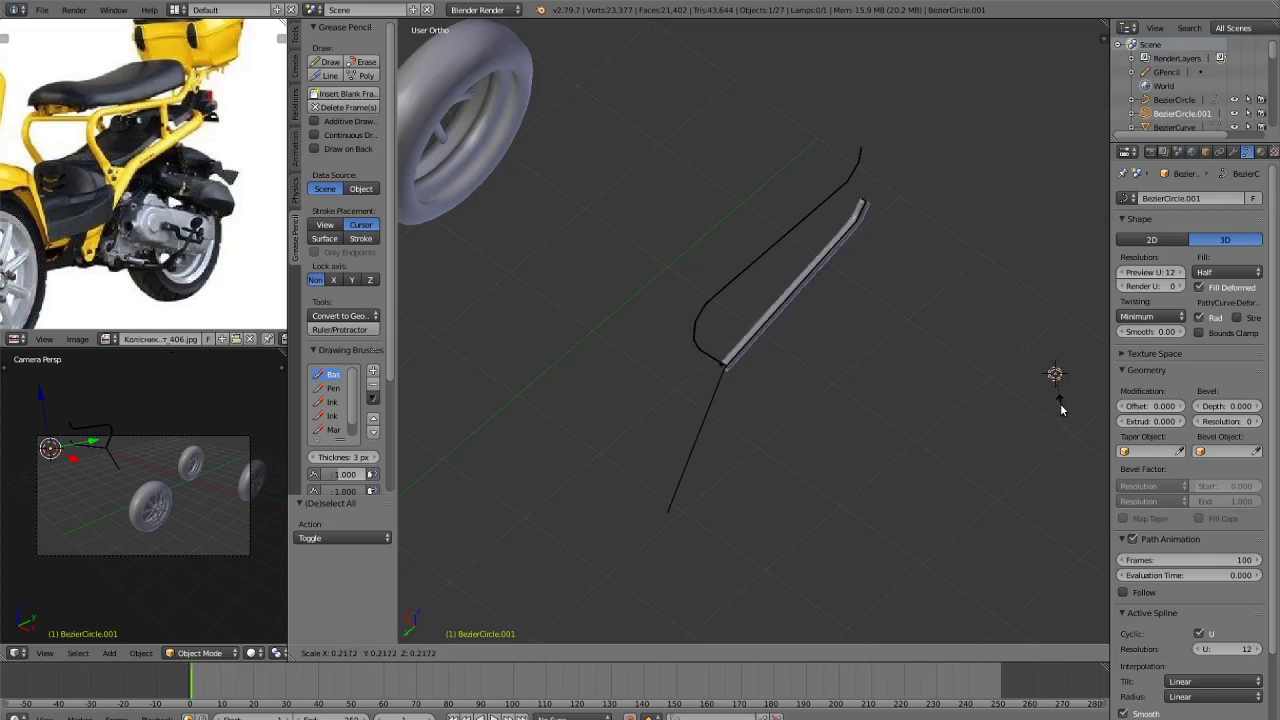
left_click(1062, 409)
Set the upper frame curve's bevel object to BezierCircle.001 and preview both tubes in rendered shading from the left side.
right_click(747, 264)
left_click(1228, 451)
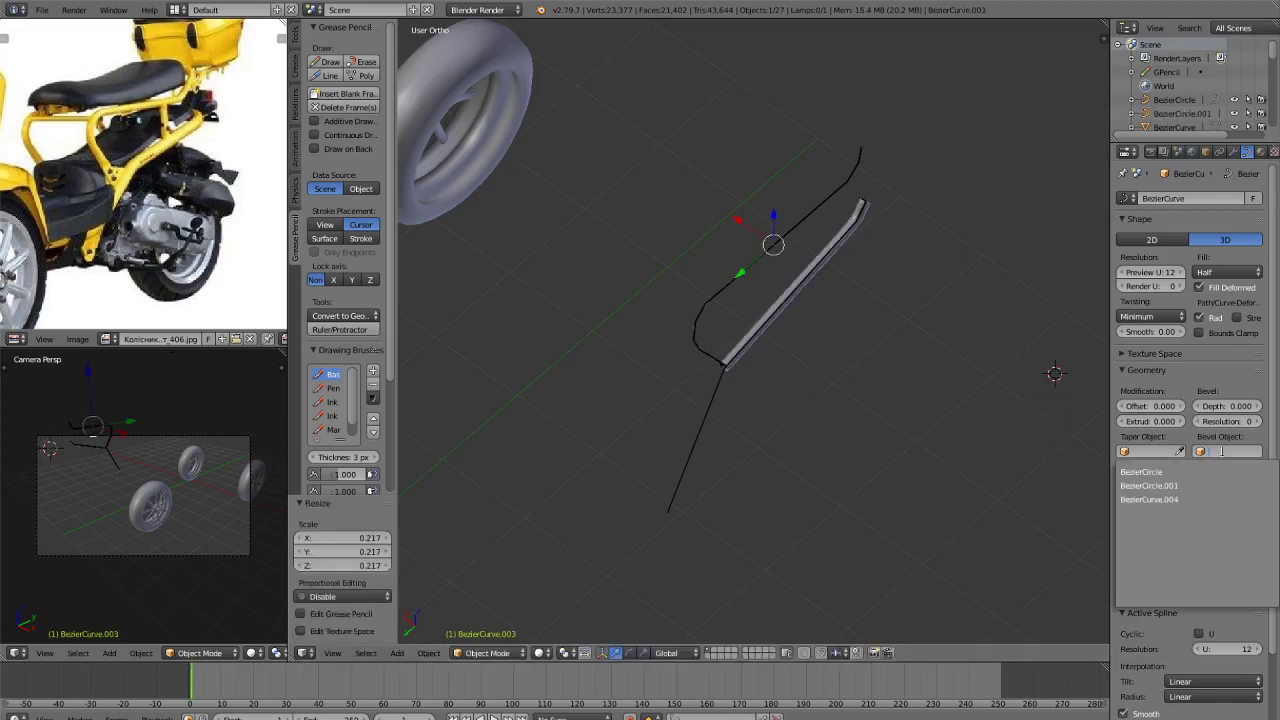
left_click(1180, 486)
middle_click_drag(1000, 470, 897, 440)
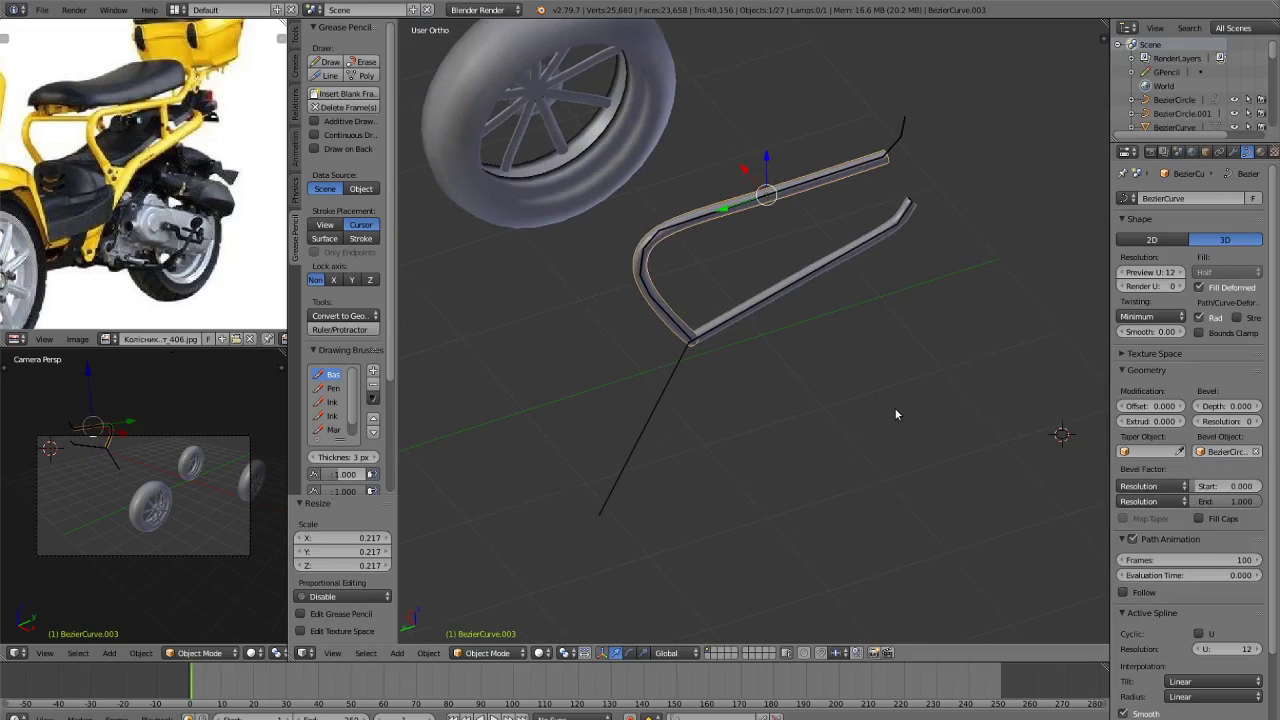
key("ctrl+KP_3")
key("Tab")
key("Tab")
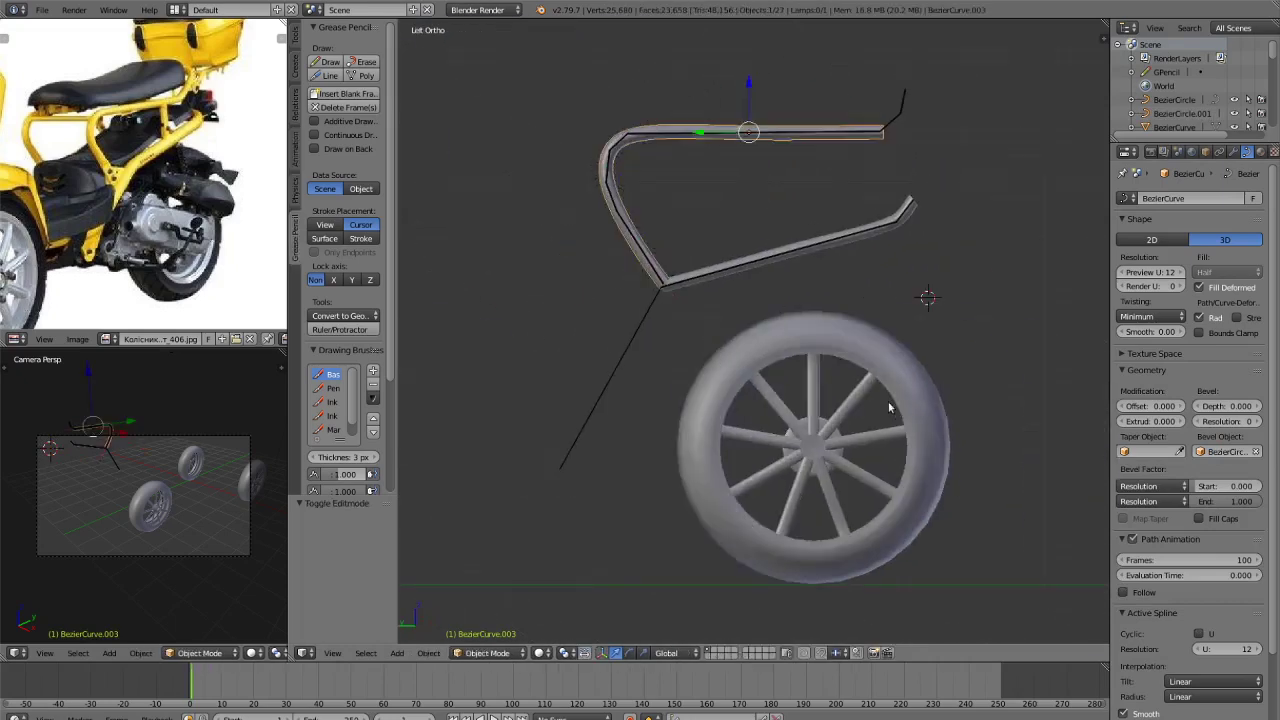
key("shift+z")
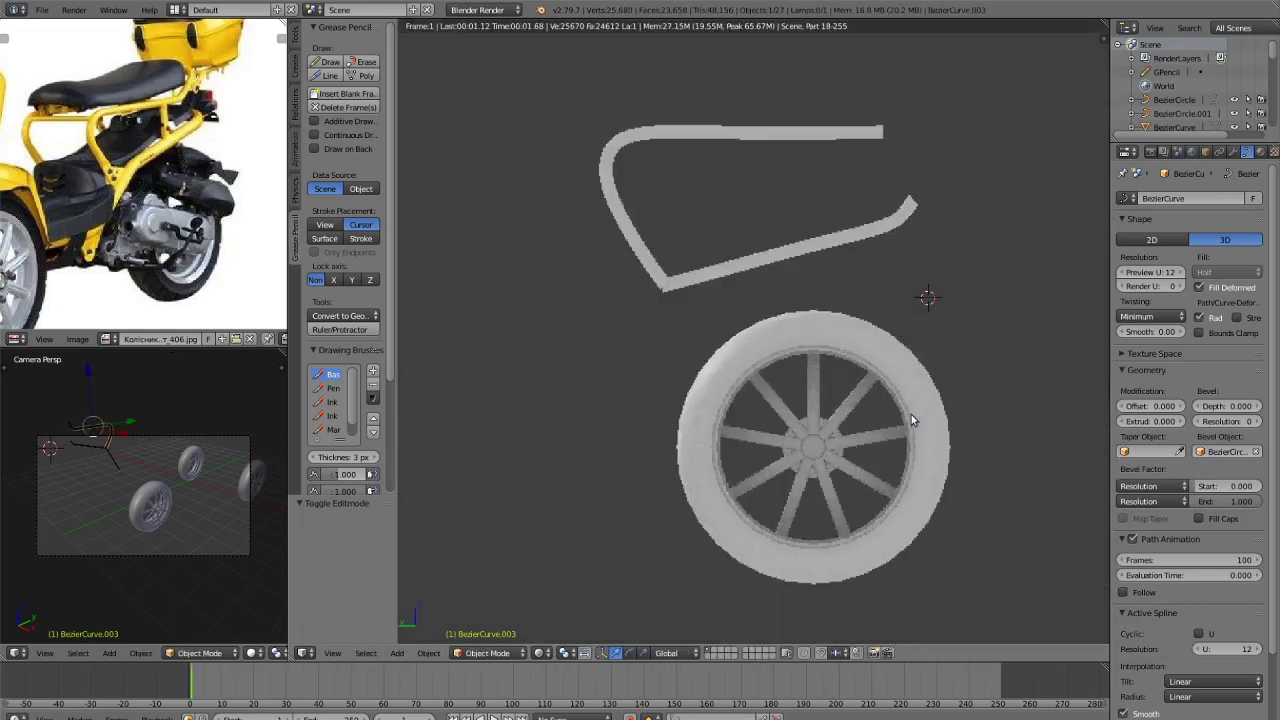
key("Escape")
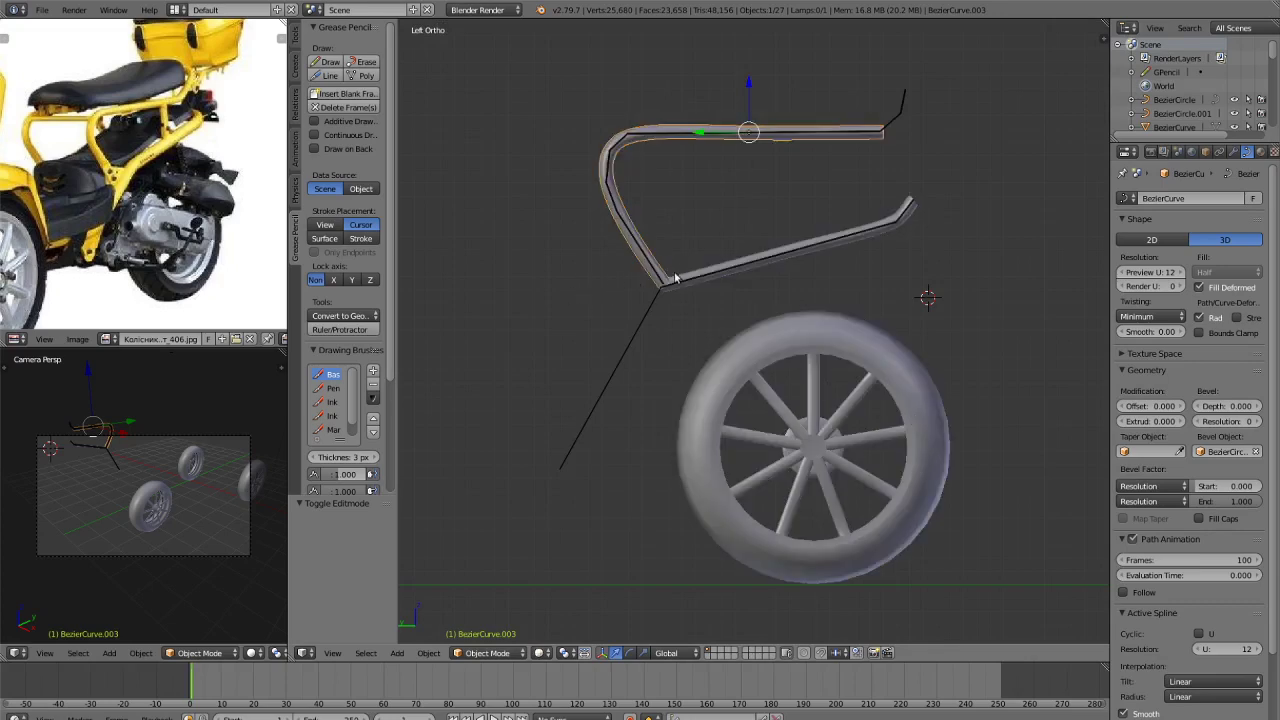
Extrude the lower curve's junction point -1.343 along Z and move the new end 0.751 along Y to the sloping guide's lower end.
right_click(675, 279)
key("Tab")
scroll(729, 297, "up", 3)
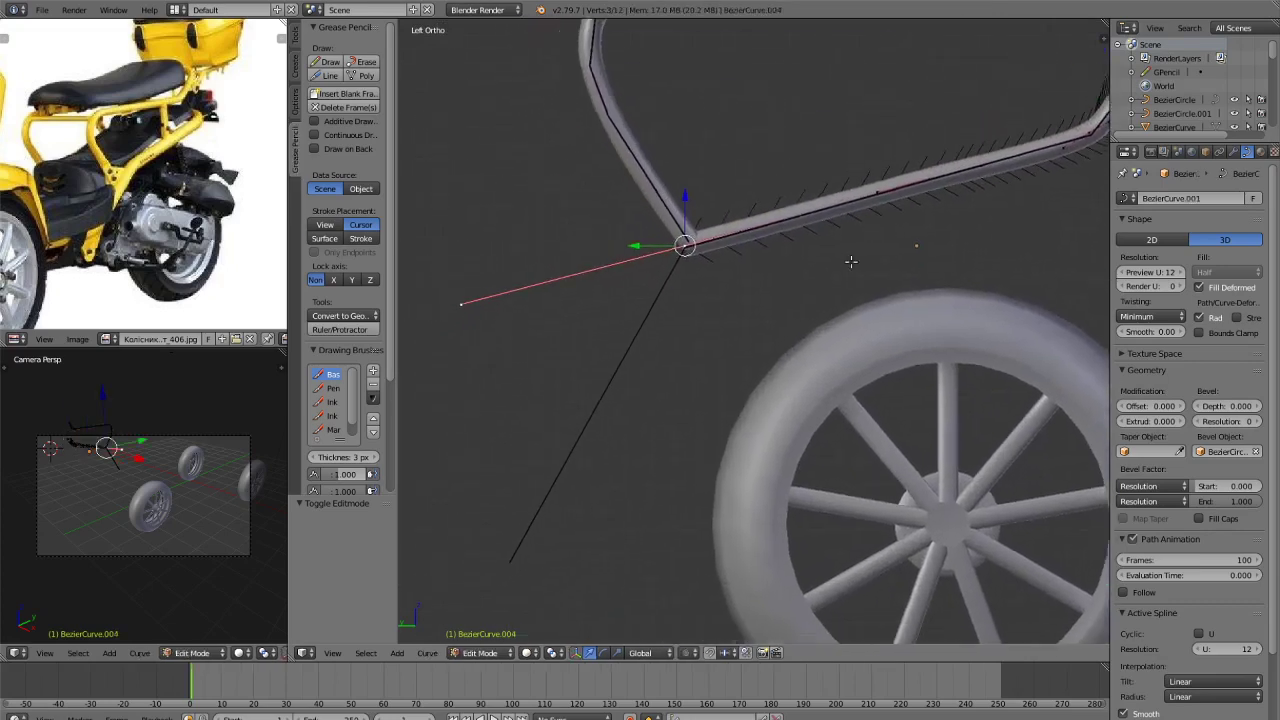
middle_click_drag(851, 262, 941, 192, "shift")
key("e")
key("z")
left_click(660, 545)
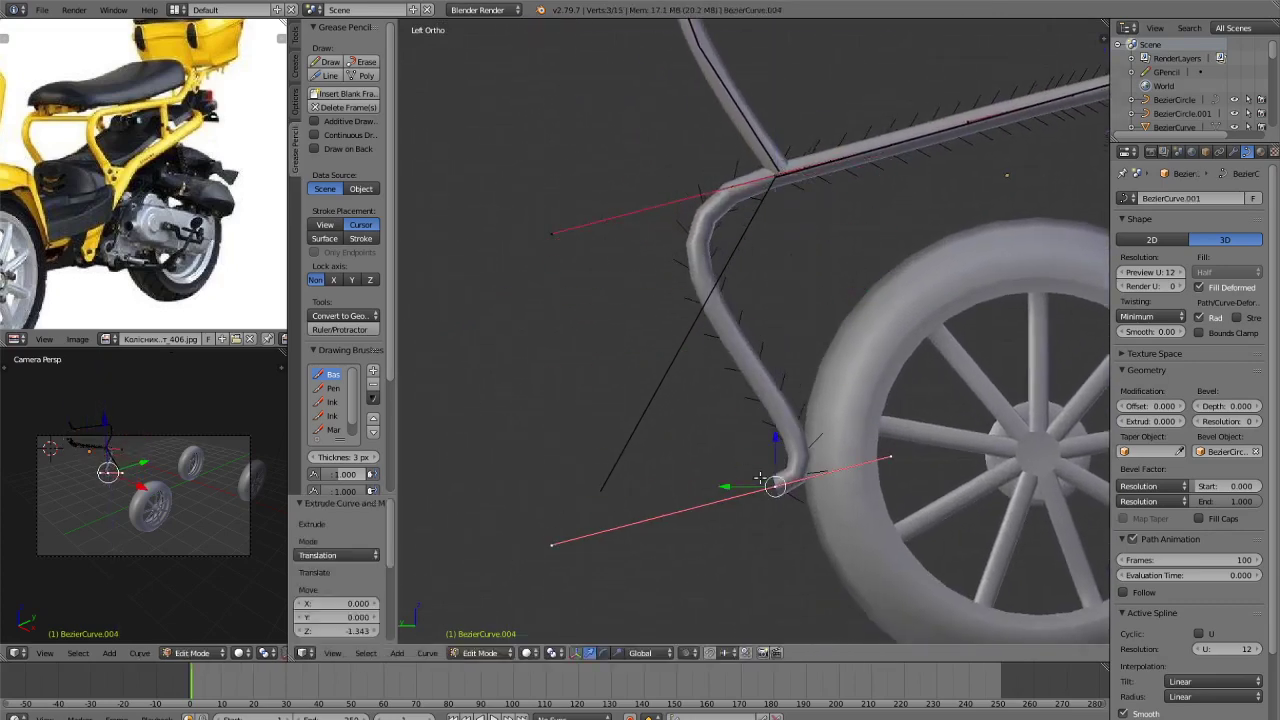
key("g")
key("y")
left_click(547, 498)
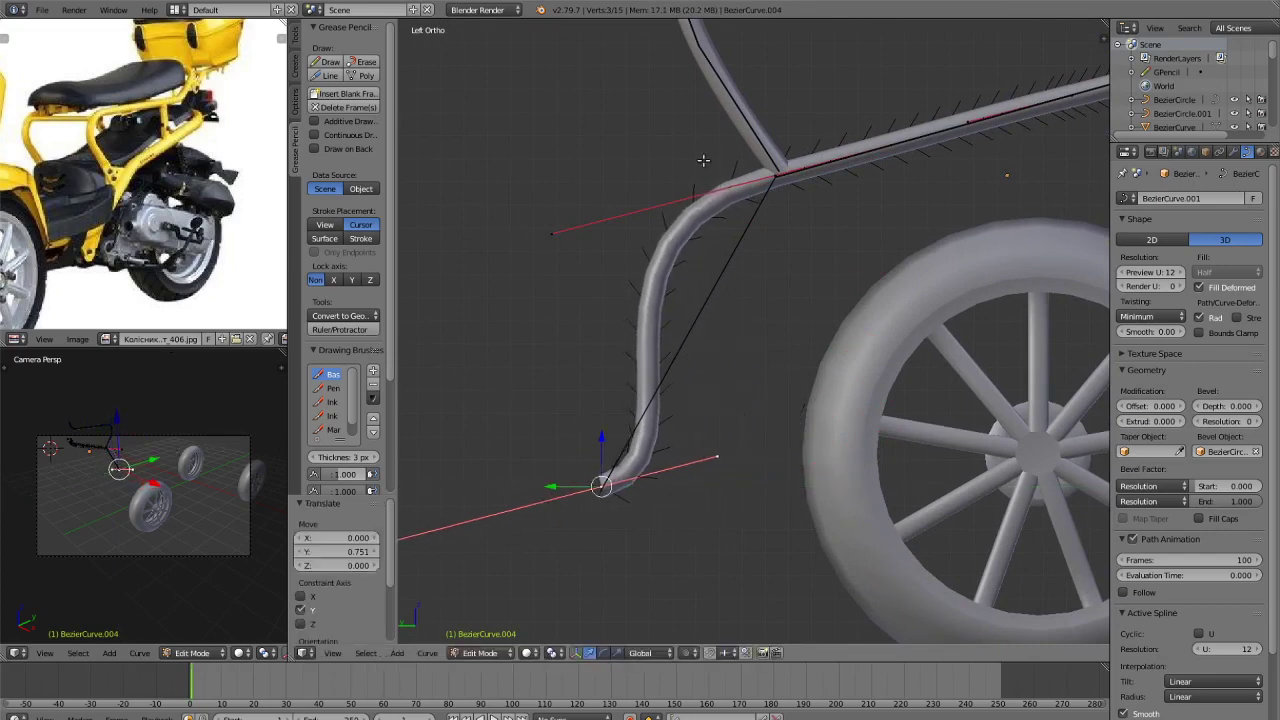
Nudge the junction point's outer handle about 0.006 along Z.
right_click(536, 232)
key("g")
key("z")
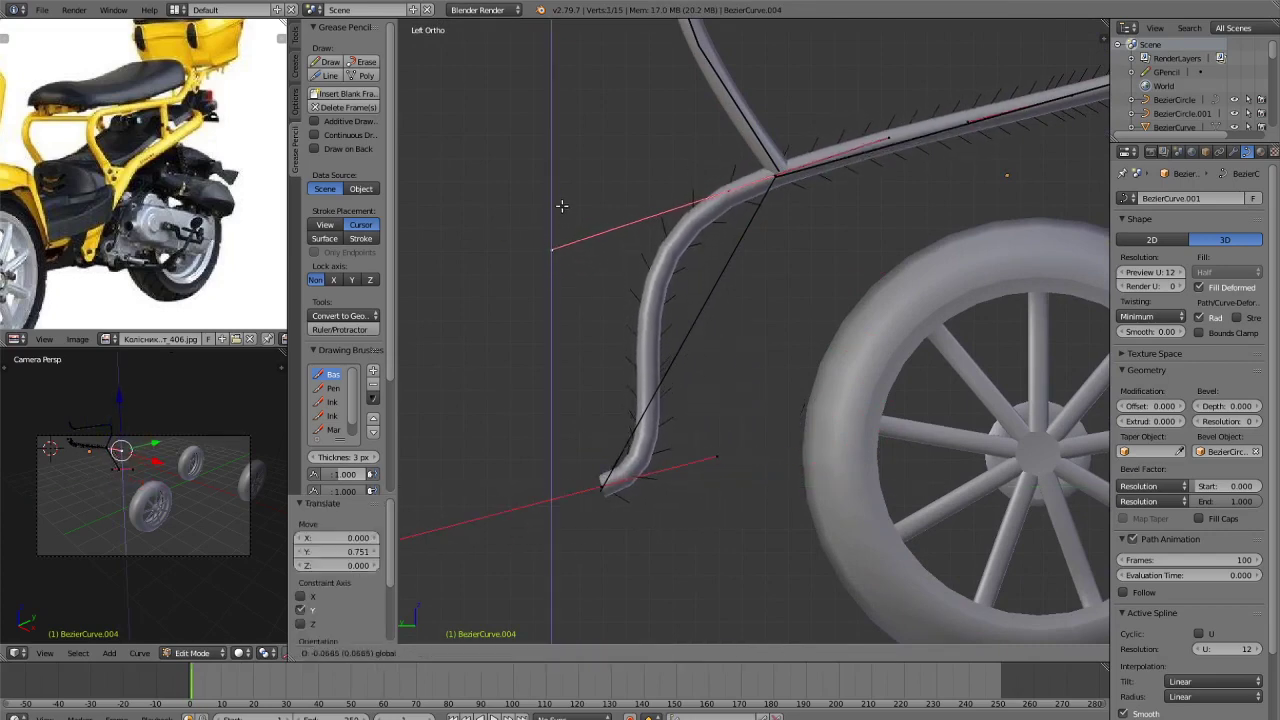
left_click(560, 195)
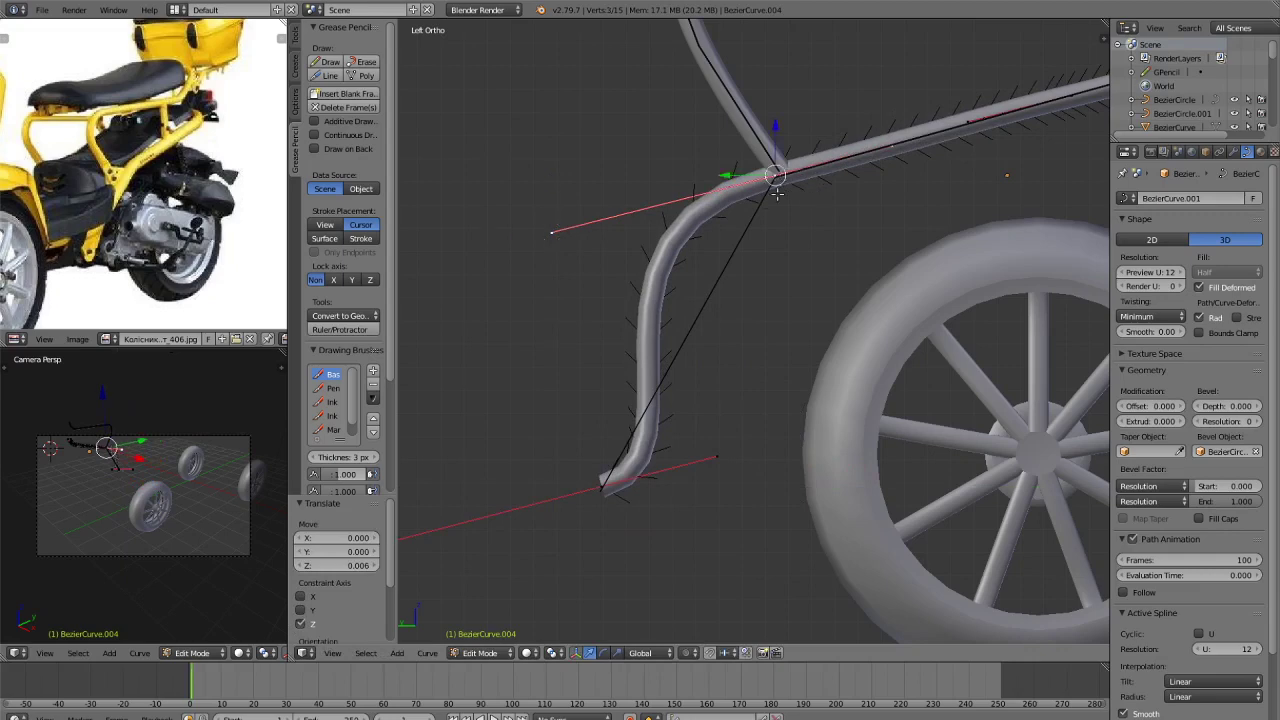
Subdivide the new lower segment, move its middle point -0.173 along Y onto the guide and rotate it 30.7° about X.
right_click(616, 486, "shift")
key("w")
left_click(612, 487)
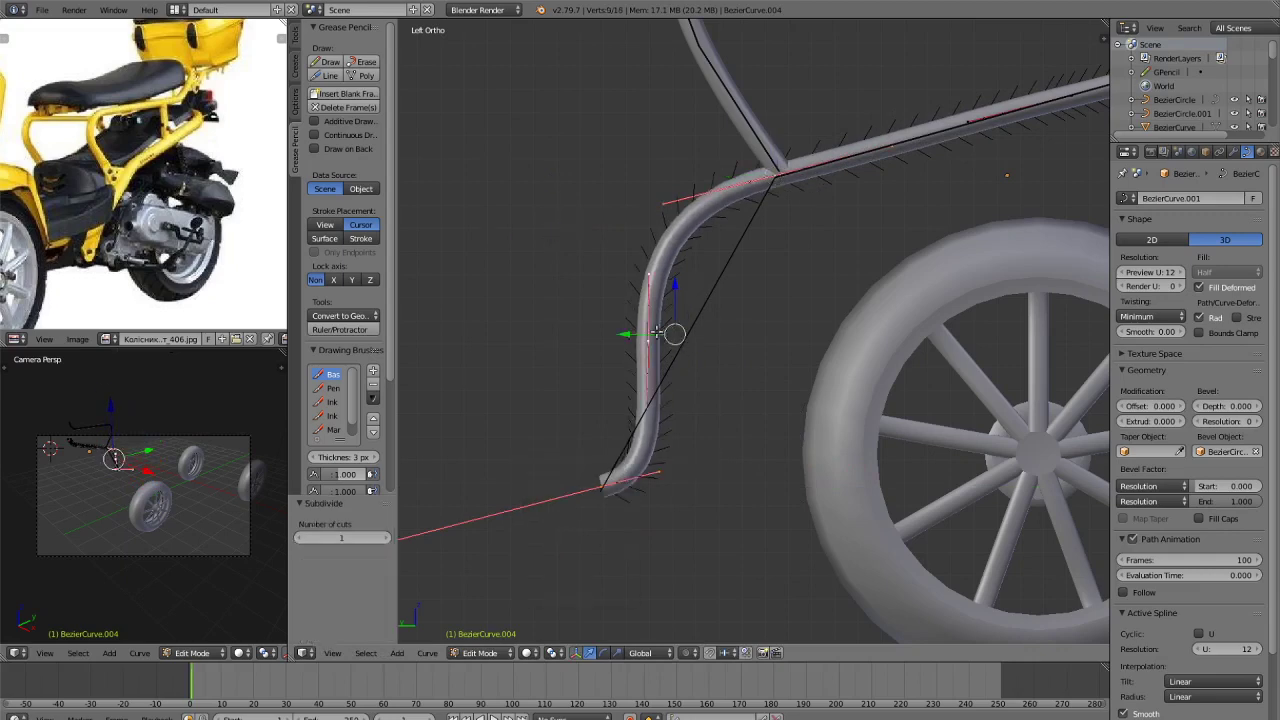
right_click(640, 338)
left_click_drag(607, 343, 648, 338)
left_click(648, 338)
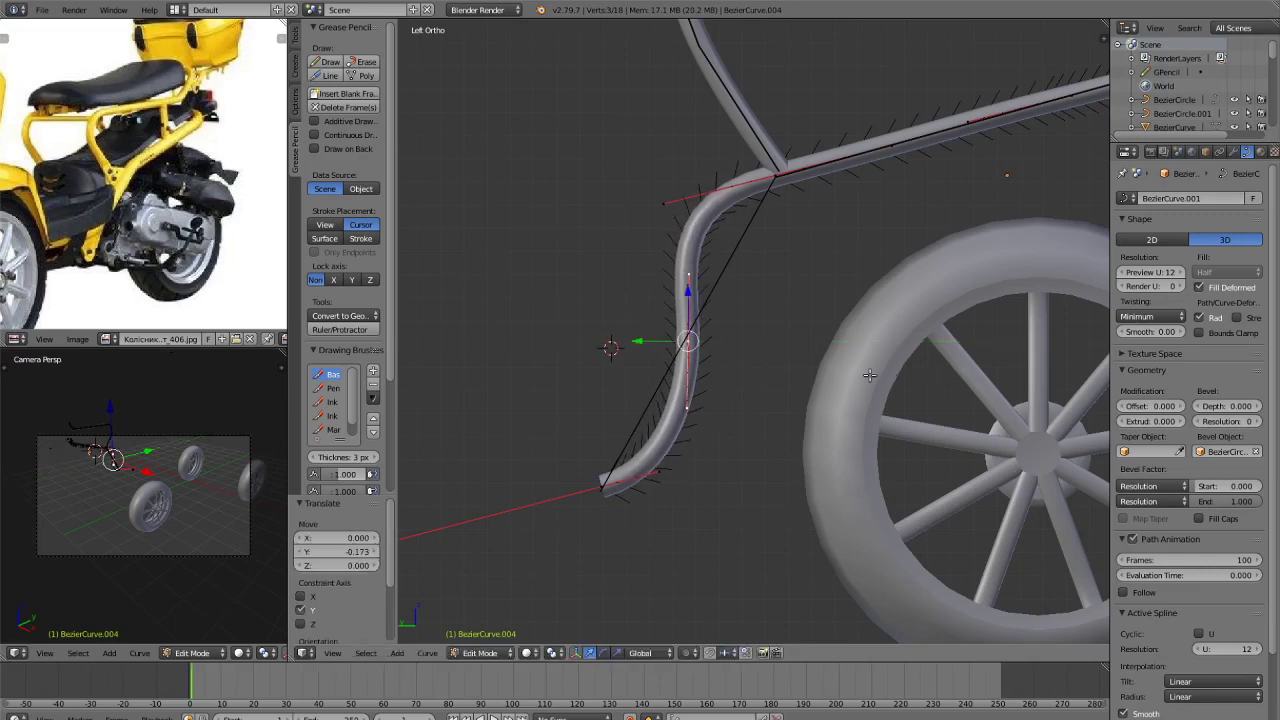
key("r")
key("x")
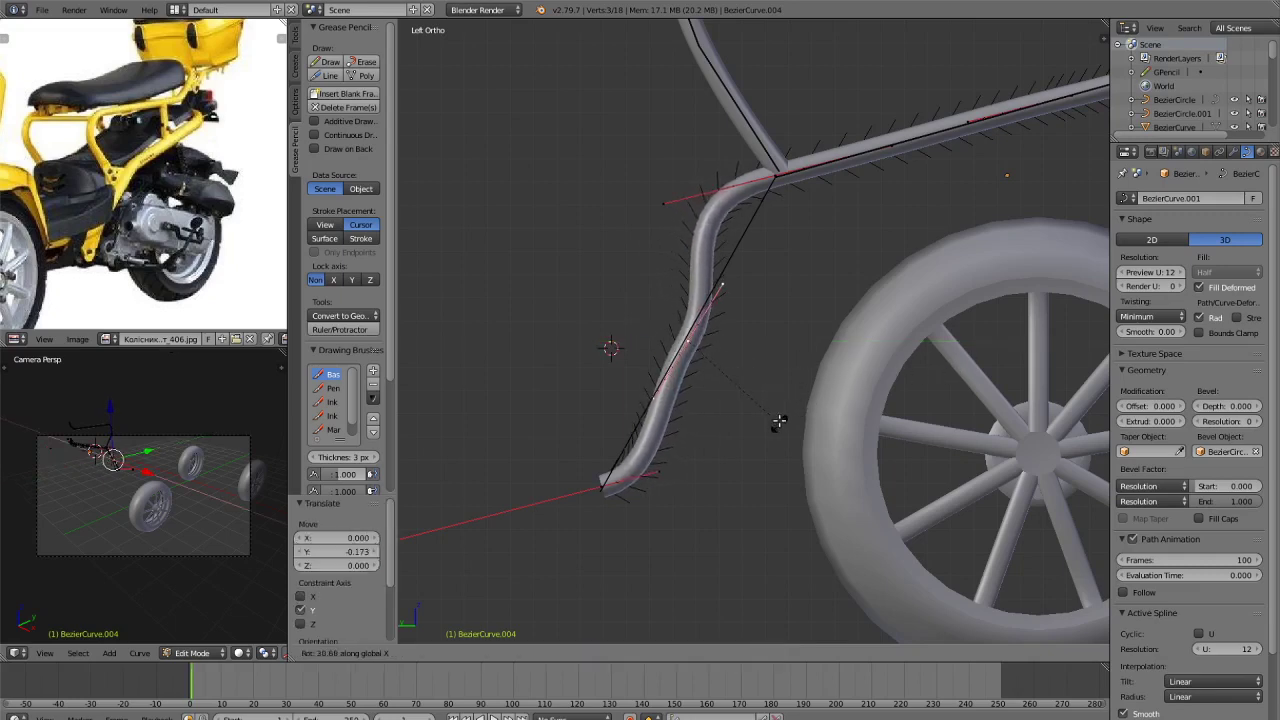
left_click(778, 421)
Scale the junction point's outer handle by 0.229 to tighten the bend where the down tube starts.
right_click(663, 205)
key("s")
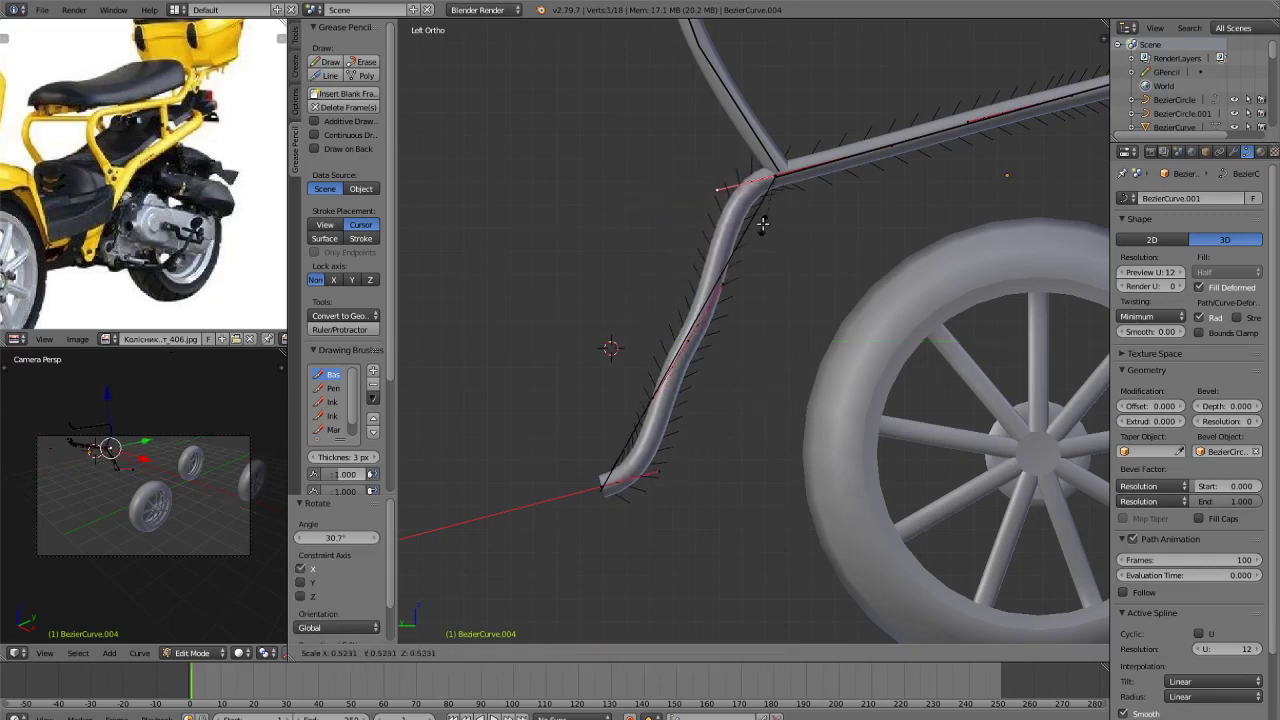
left_click(760, 195)
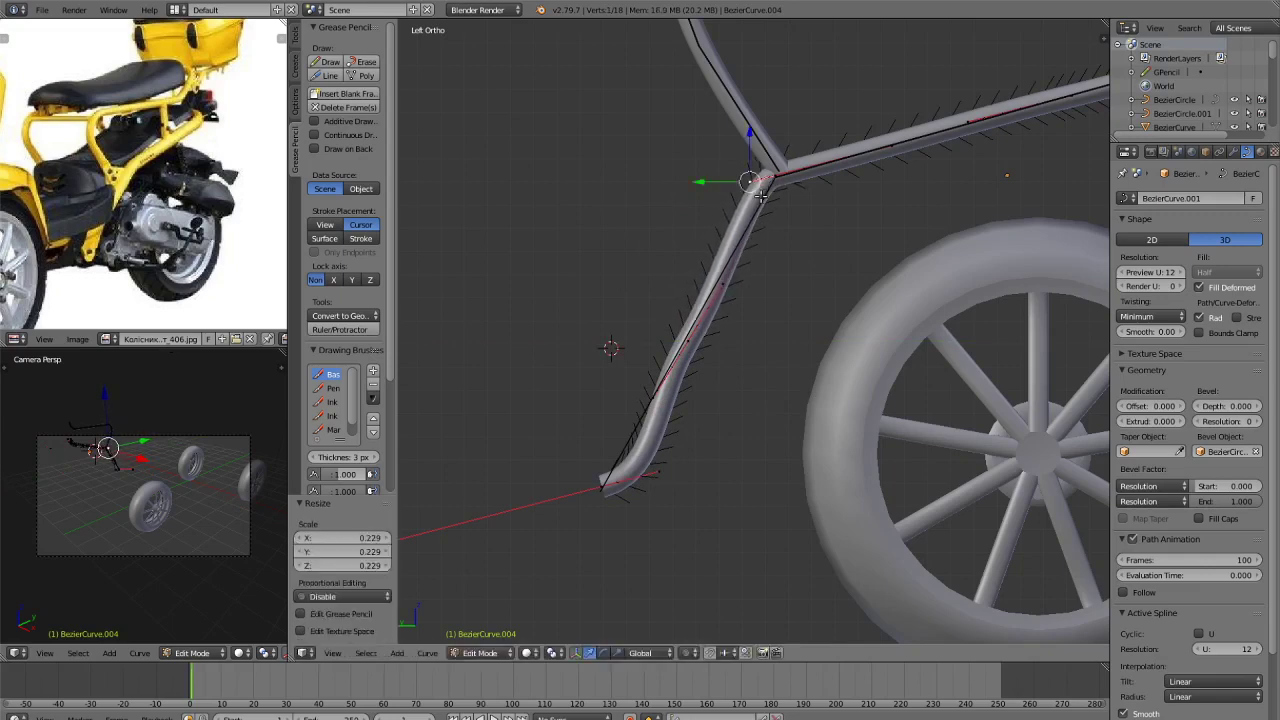
Scale the junction point's outer handle by 0.924 and move the down tube's middle point 0.006 along Y.
key("s")
left_click(766, 405)
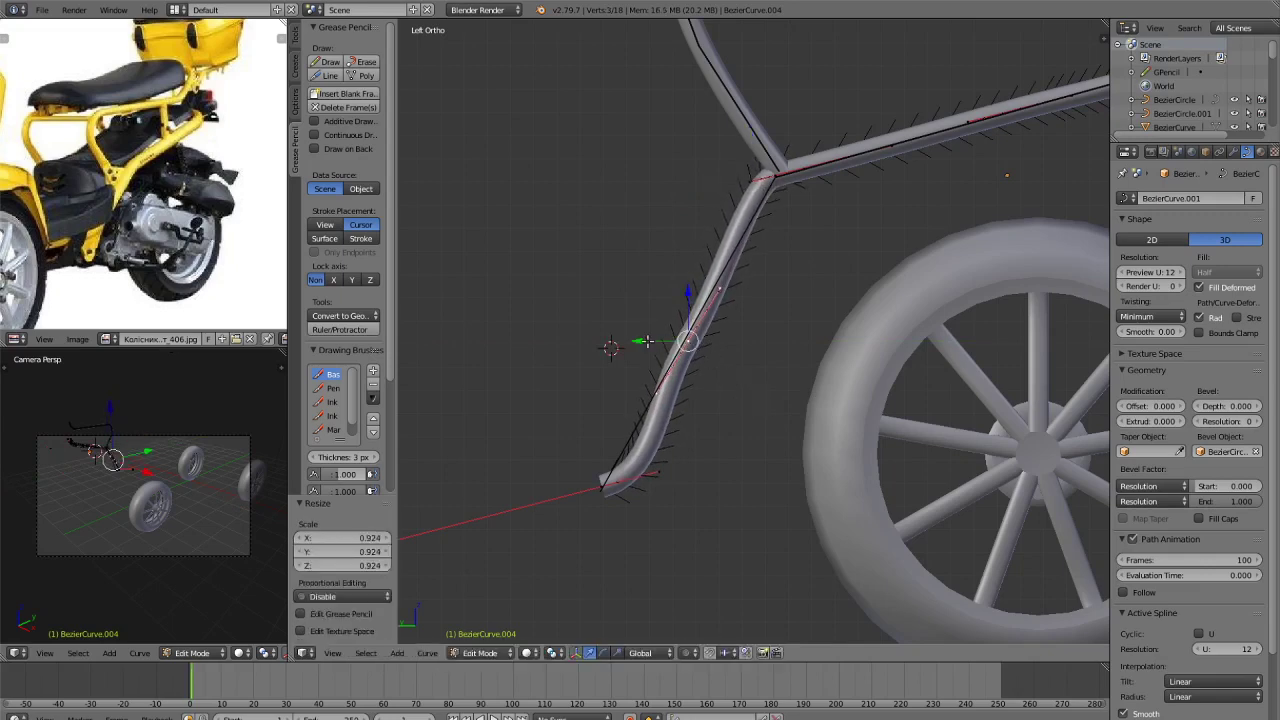
left_click_drag(648, 341, 650, 346)
Scale the junction point's handles to refine the bend, undoing the first attempt, and deselect everything.
right_click(798, 181)
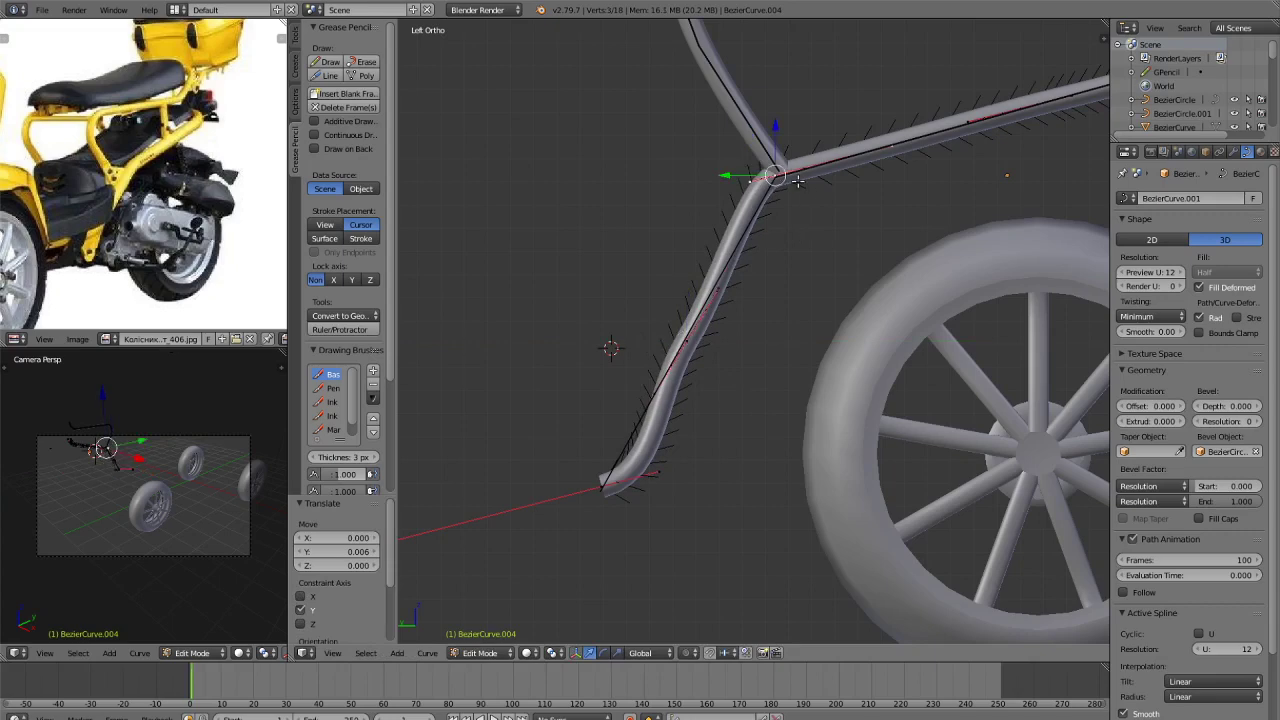
key("s")
left_click(893, 269)
key("ctrl+z")
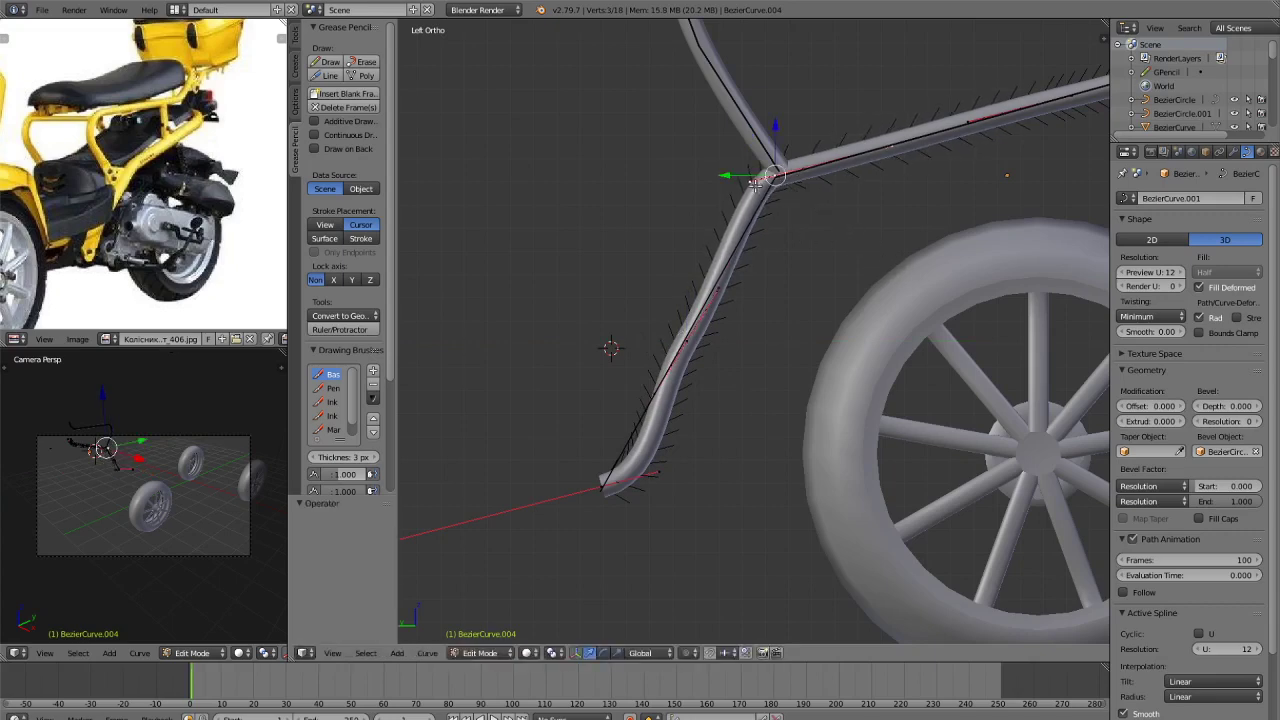
key("s")
left_click(858, 229)
key("a")
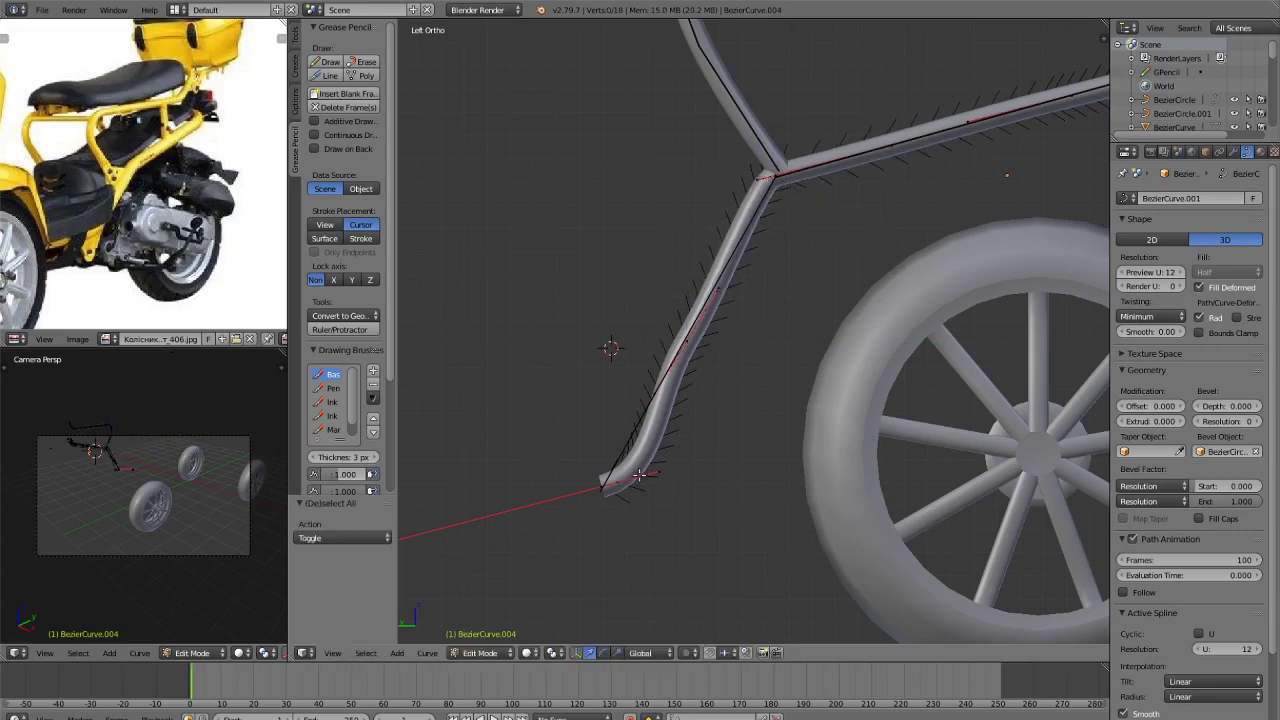
Move the upper handle of the down tube's lower end along Y to straighten the tube along the guide.
key("g")
key("y")
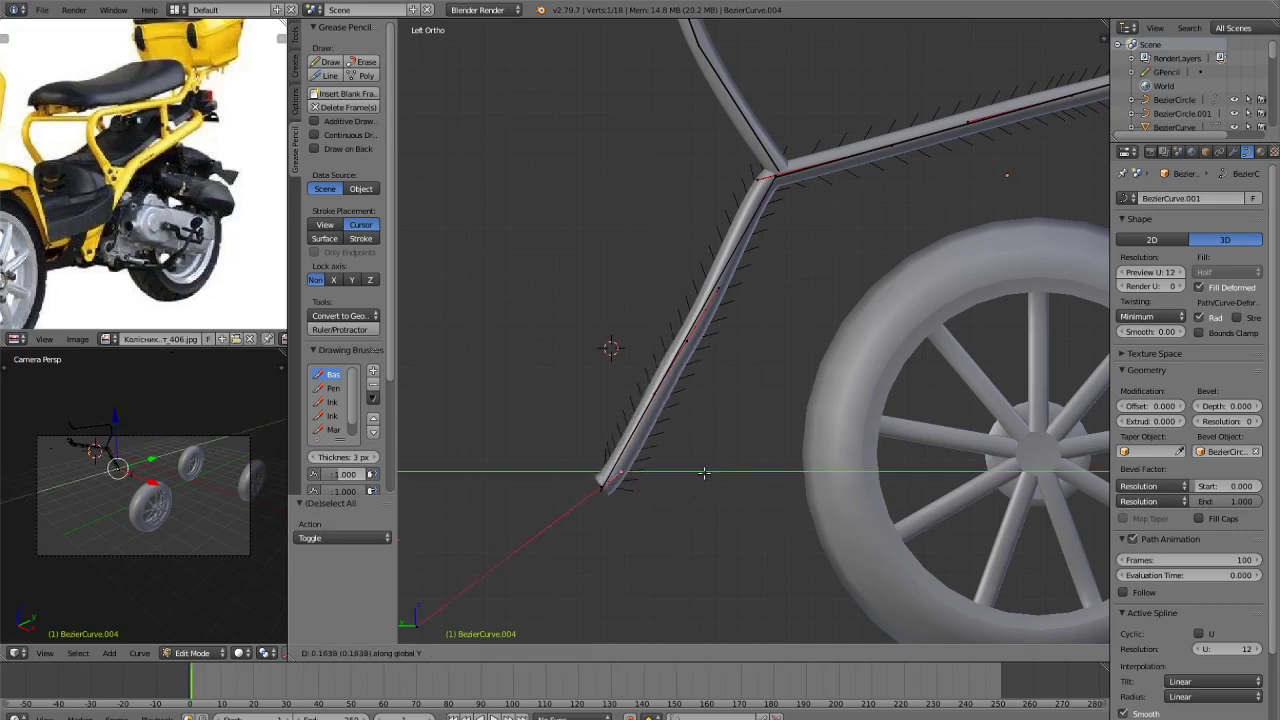
left_click(714, 462)
key("Tab")
scroll(754, 456, "down", 6)
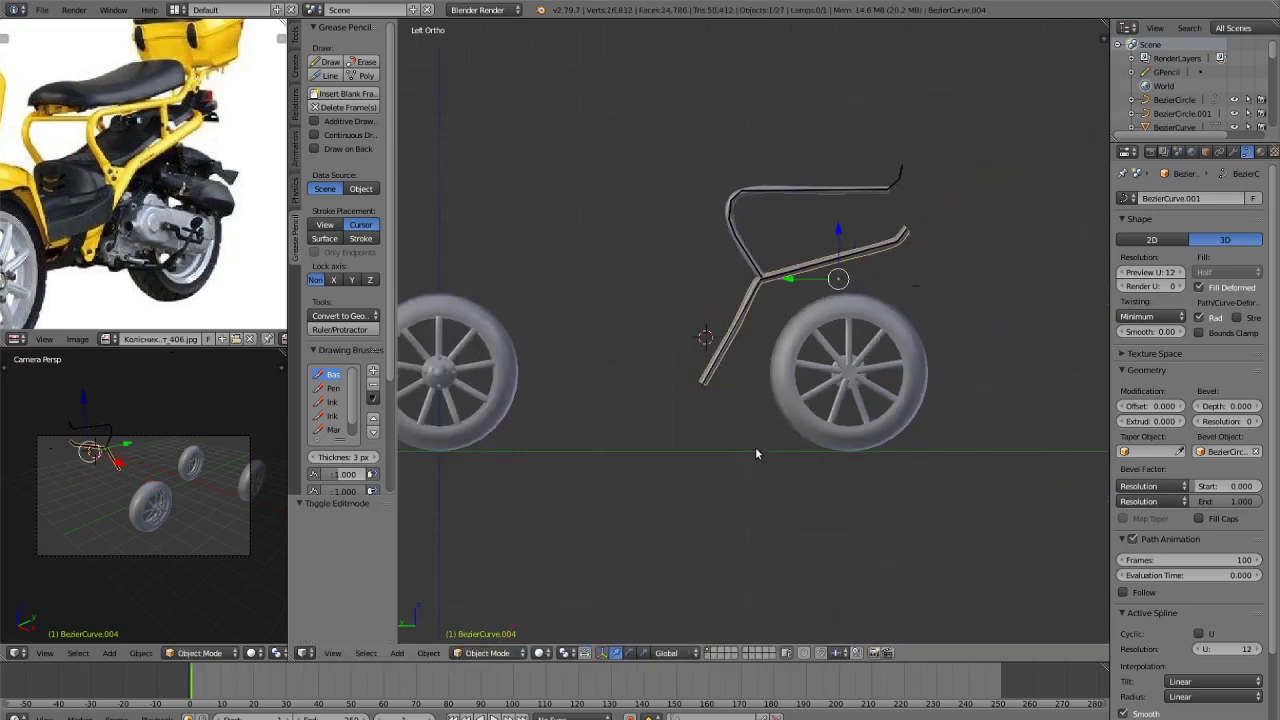
Nudge the down tube's middle point about 0.009 along Y onto the guide.
scroll(755, 448, "up", 4)
key("Tab")
key("Tab")
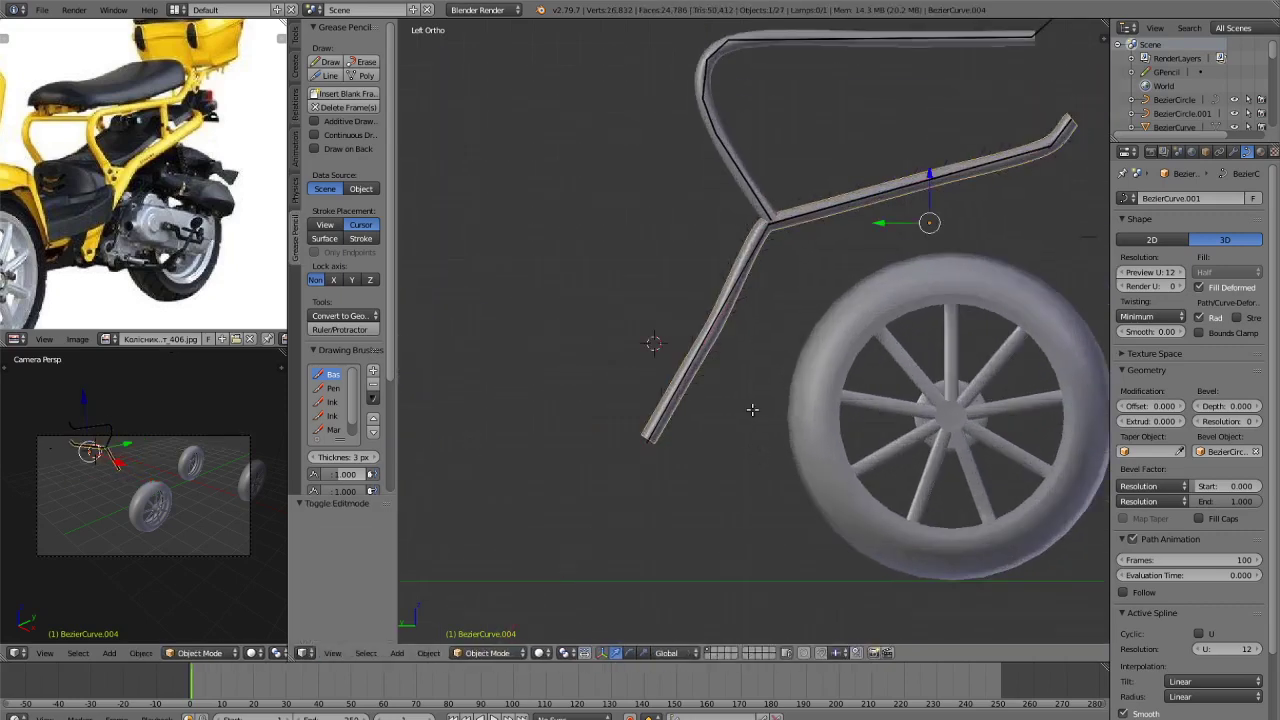
key("Tab")
right_click(707, 343)
key("g")
key("y")
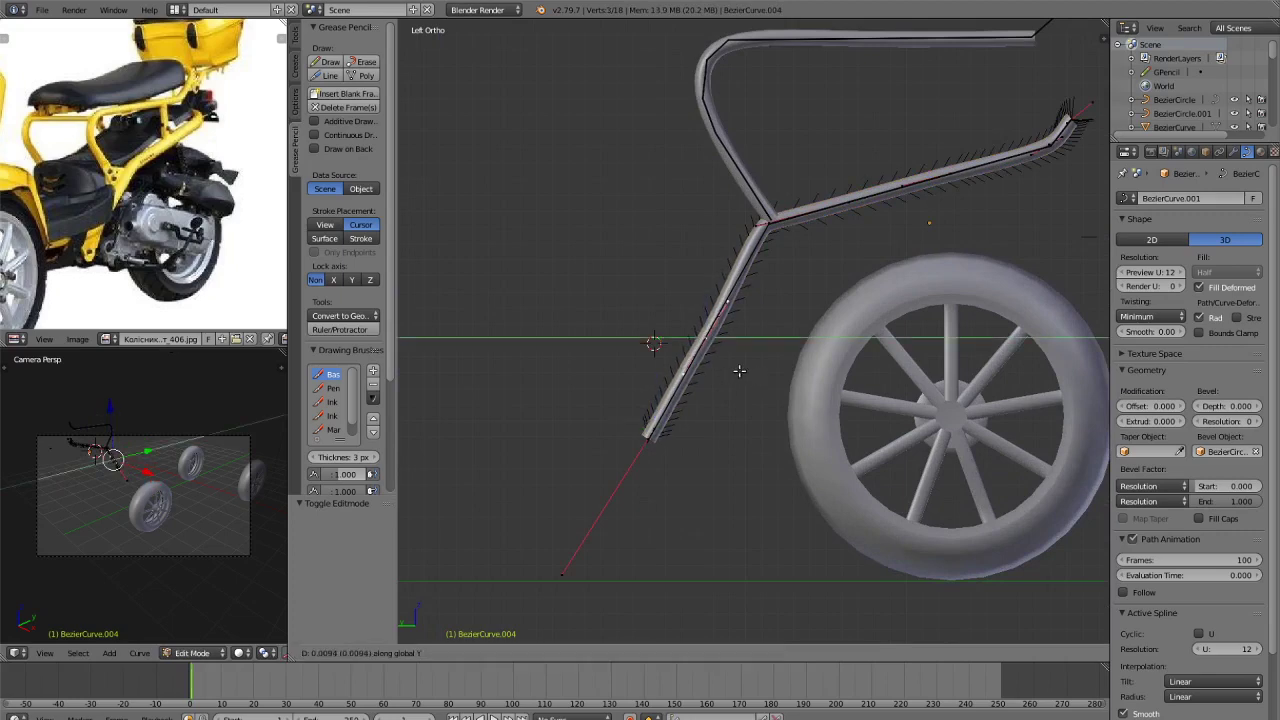
left_click(739, 371)
key("Tab")
Preview the tubular frame in rendered shading from an angled view and return to solid shading.
scroll(846, 432, "down", 2)
key("a")
mouse_move(846, 432)
middle_mouse_down()
mouse_move(930, 449)
mouse_move(905, 428)
mouse_move(837, 431)
middle_mouse_up()
key("shift+z")
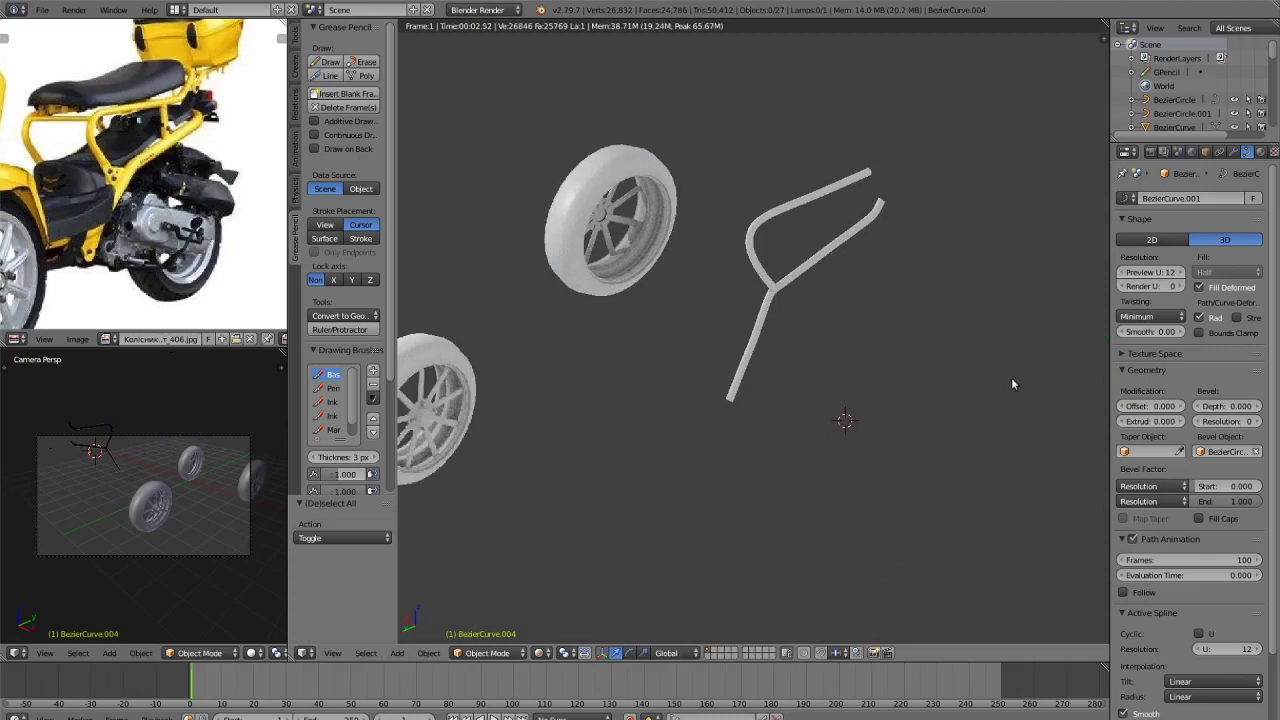
key("z")
key("z")
Open the lower frame curve for editing, viewing its rear end from above at an angle.
right_click(893, 213)
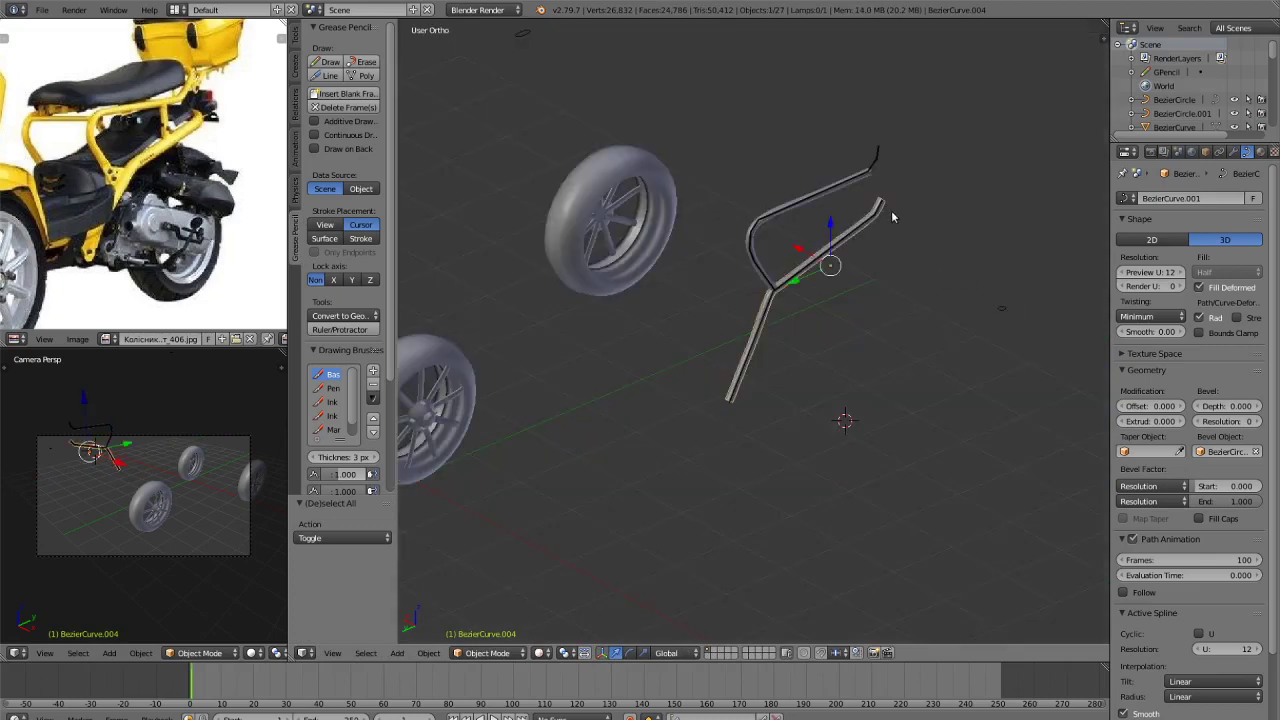
key("KP_7")
key("Tab")
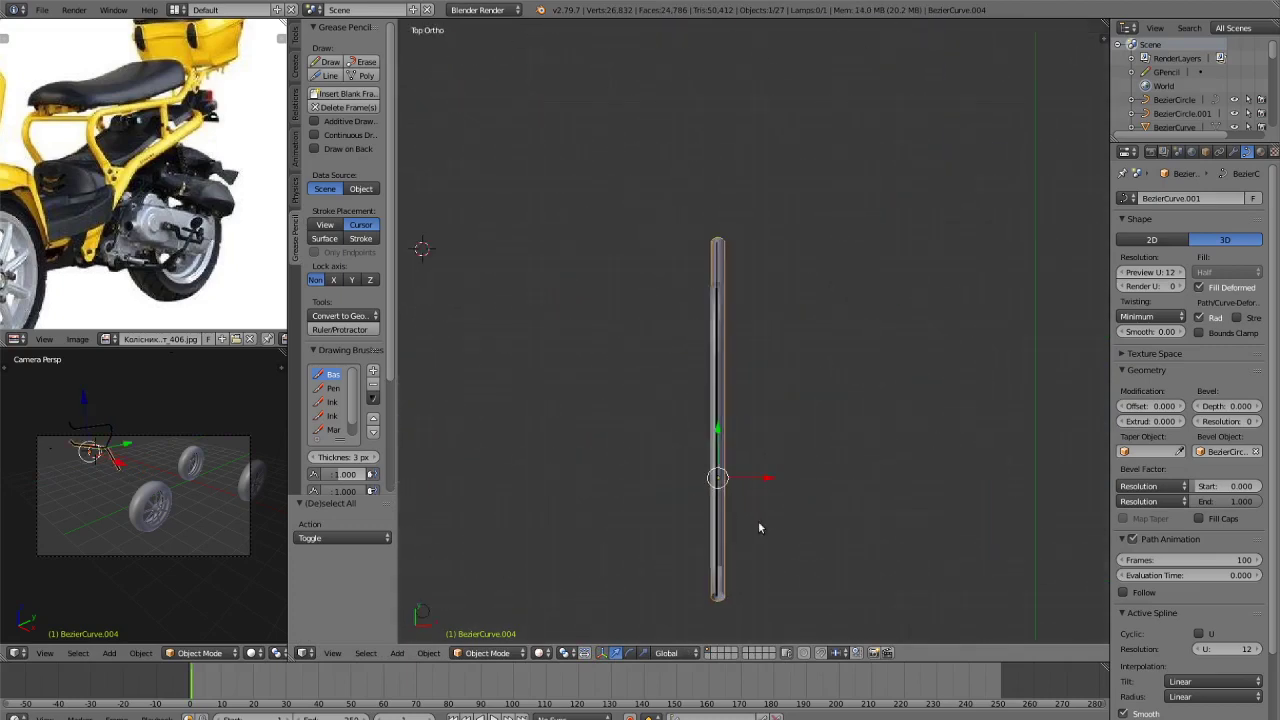
middle_click_drag(763, 526, 792, 408)
Try to reposition the lower curve's rear end point and extrude it freely, and undo both.
key("g")
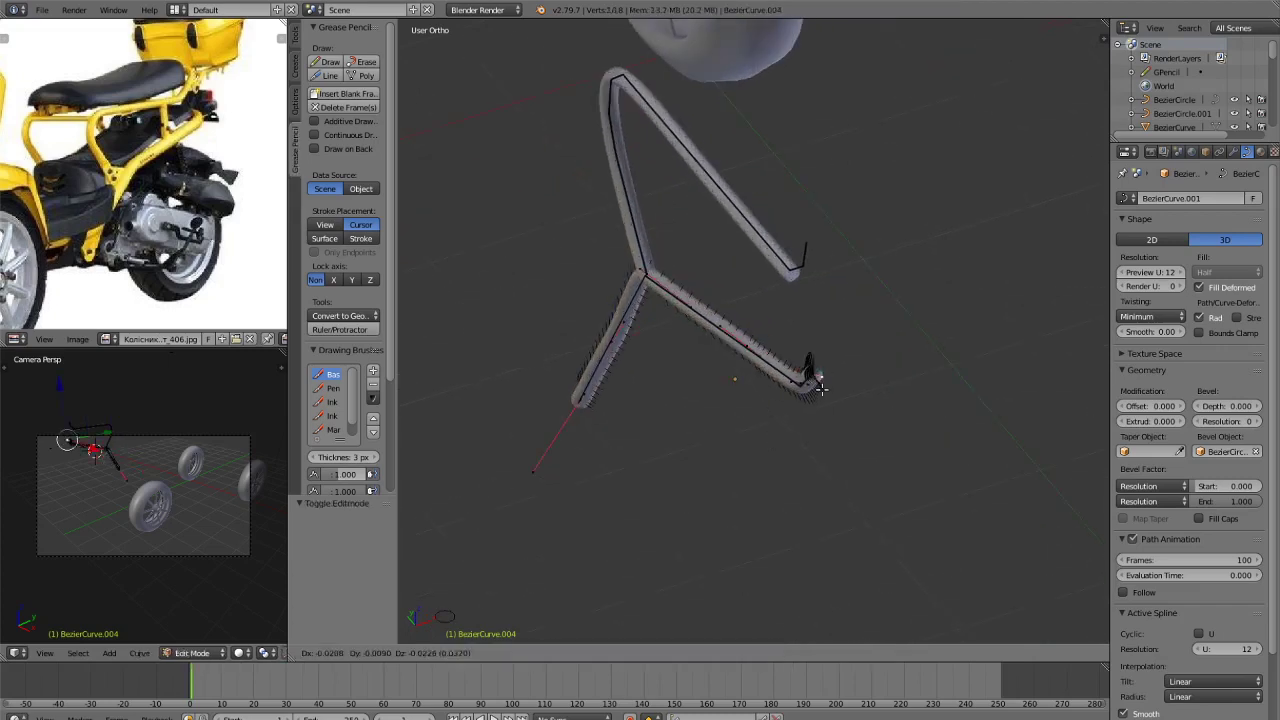
left_click(843, 387)
scroll(843, 415, "up", 3)
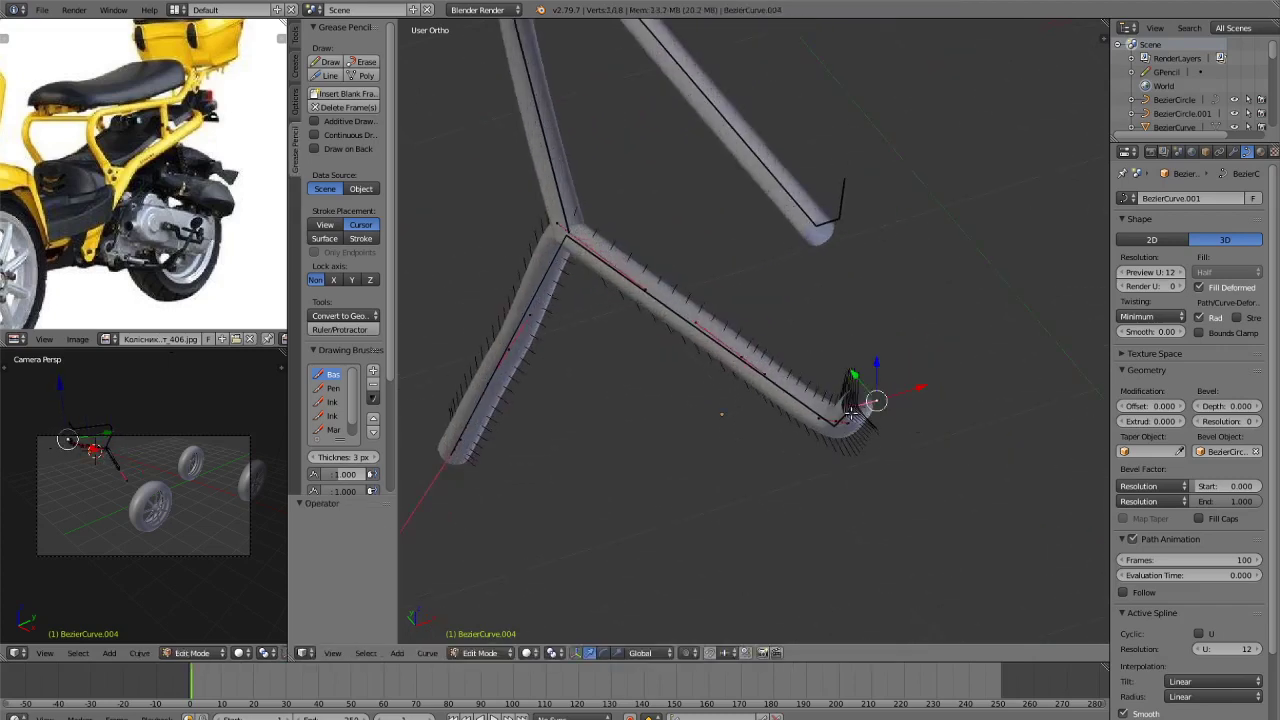
middle_click_drag(860, 412, 717, 511)
scroll(1070, 490, "up", 5)
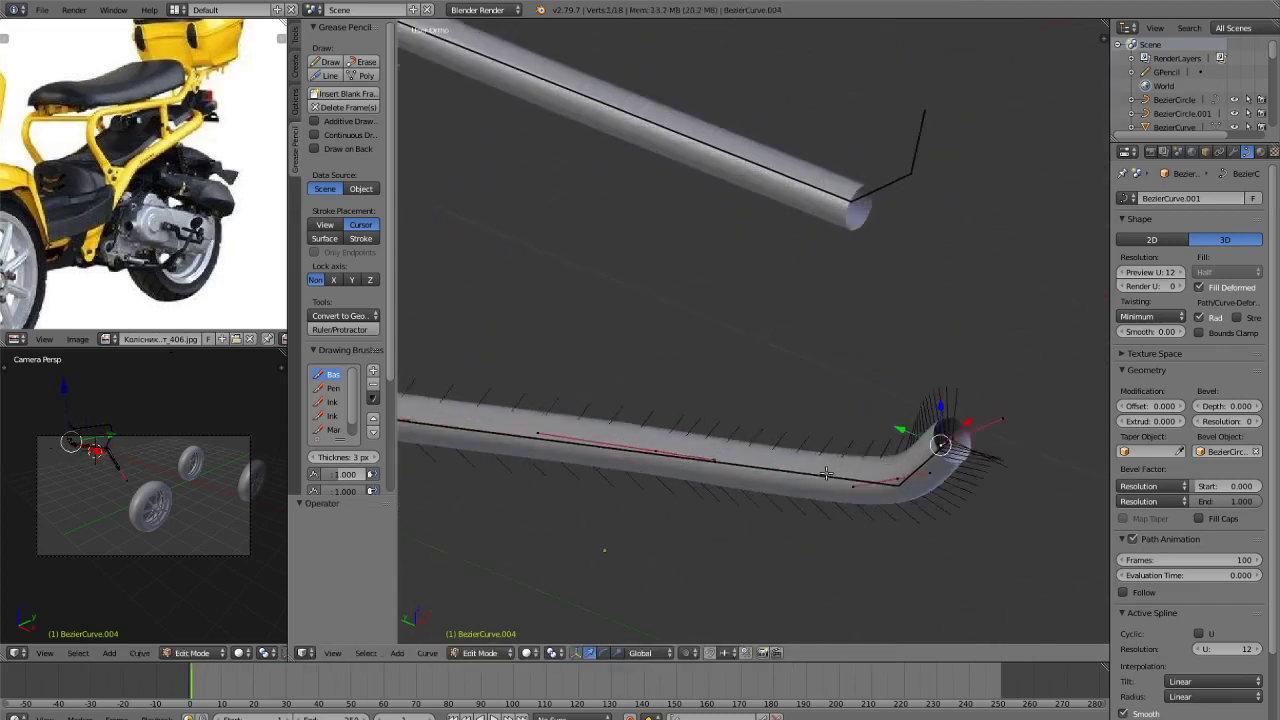
middle_click_drag(1070, 490, 946, 511, "shift")
key("e")
left_click(1076, 368)
key("ctrl+z")
Try to extrude the lower curve's rear end point along X and undo it.
scroll(995, 485, "down", 2)
key("e")
key("x")
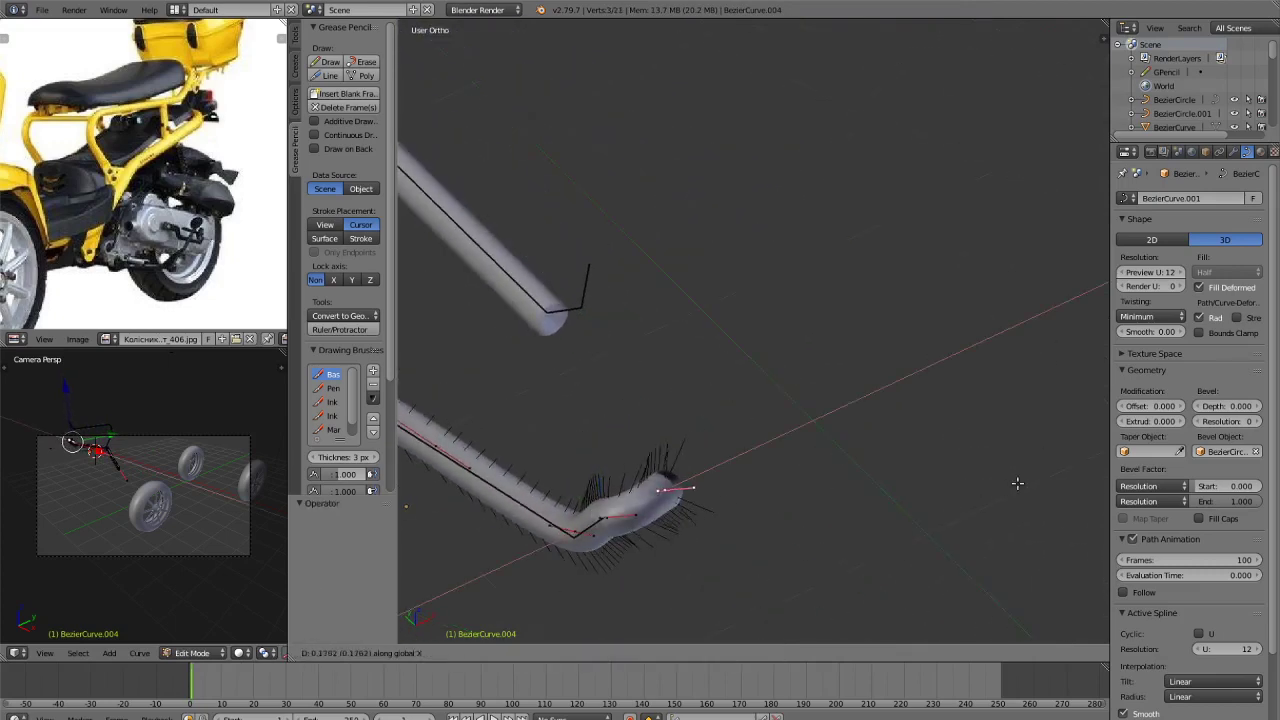
left_click(1104, 425)
scroll(440, 523, "down", 3)
middle_click_drag(766, 455, 792, 393)
key("ctrl+z")
Scale the rear end point's handles by 1.017, try shifting the selection sideways and undo the shift.
key("KP_3")
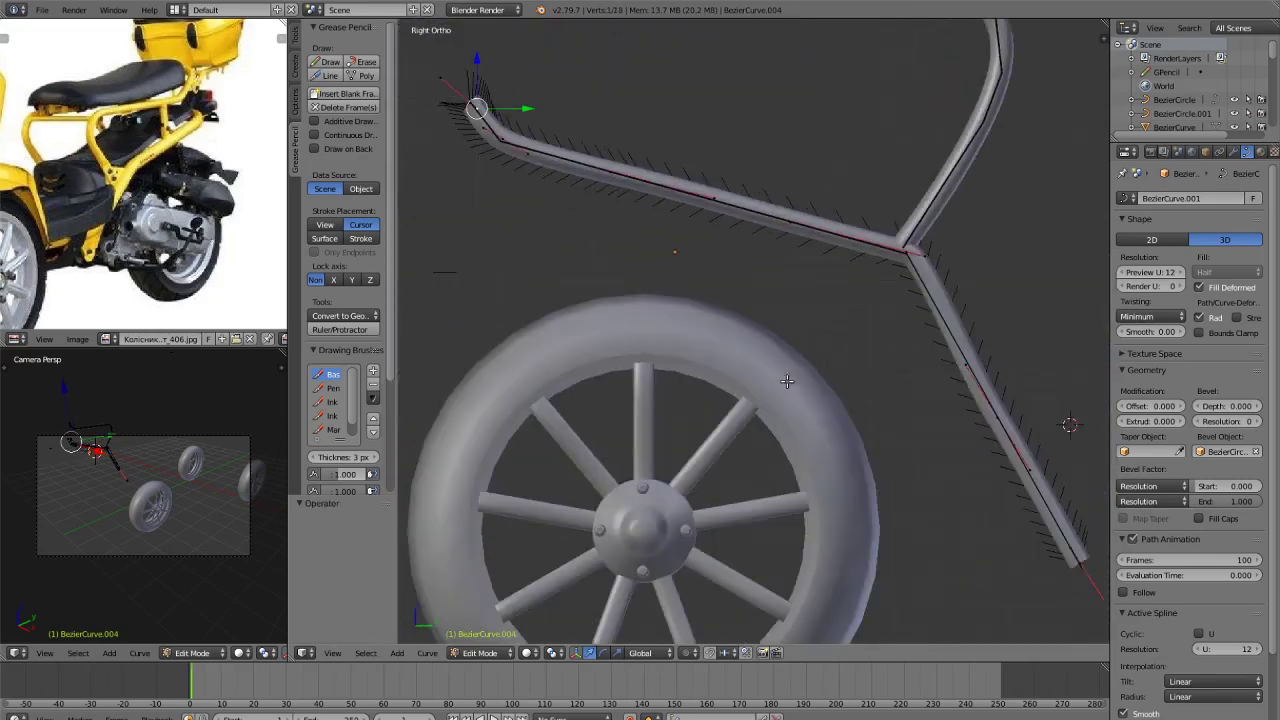
key("KP_1")
middle_click_drag(787, 380, 651, 173)
key("s")
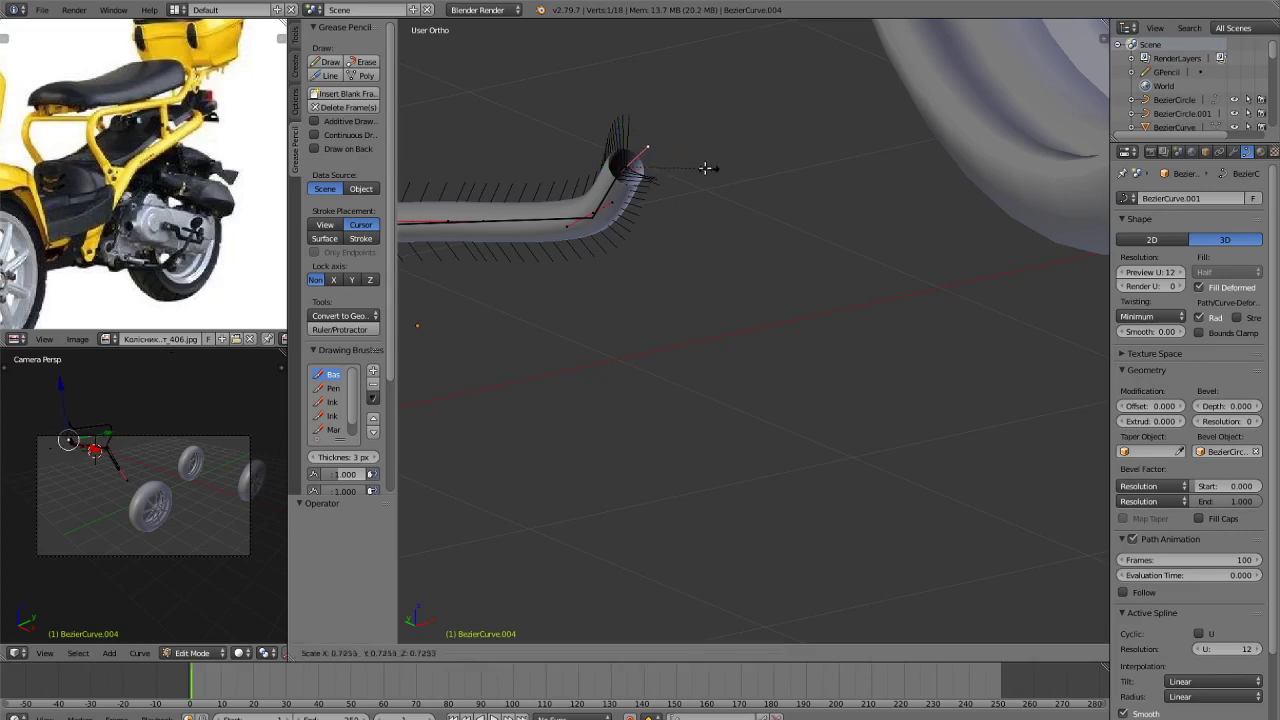
left_click(666, 181)
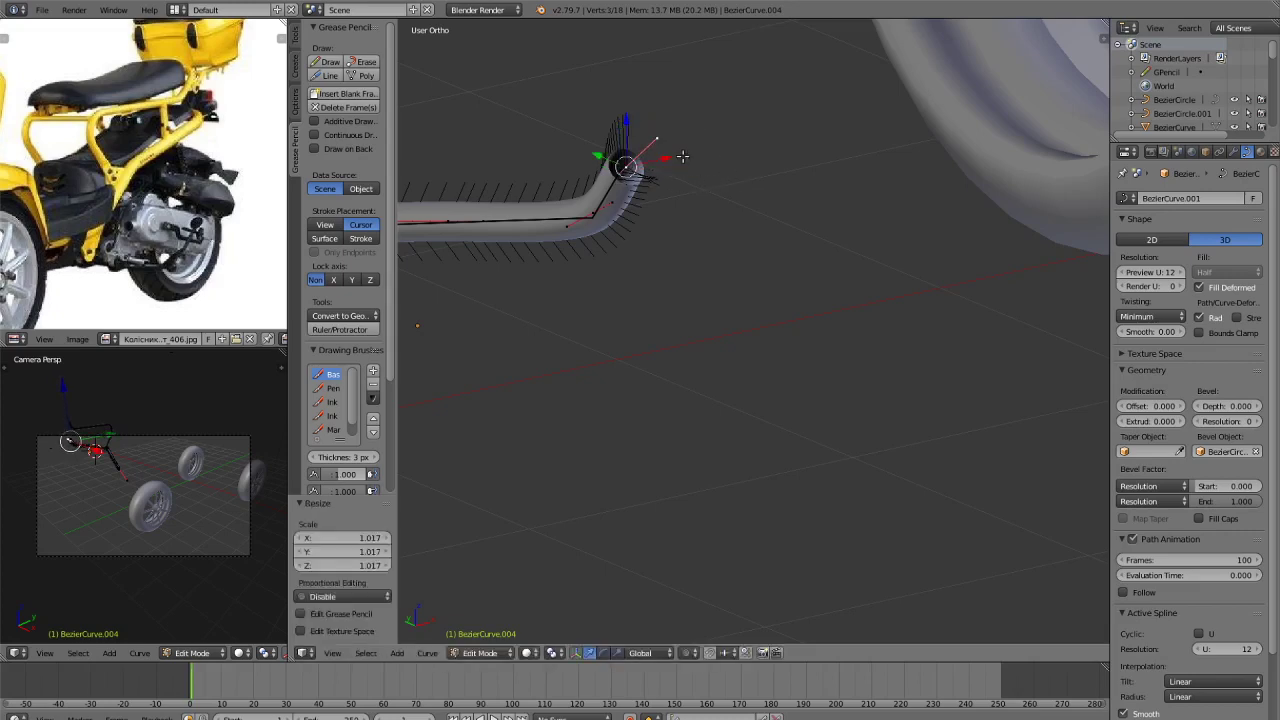
left_click_drag(666, 158, 717, 151)
key("ctrl+z")
Extrude the lower curve's rear end 0.813 along X as a crossbar and rotate the new end point -26.8°.
key("e")
key("x")
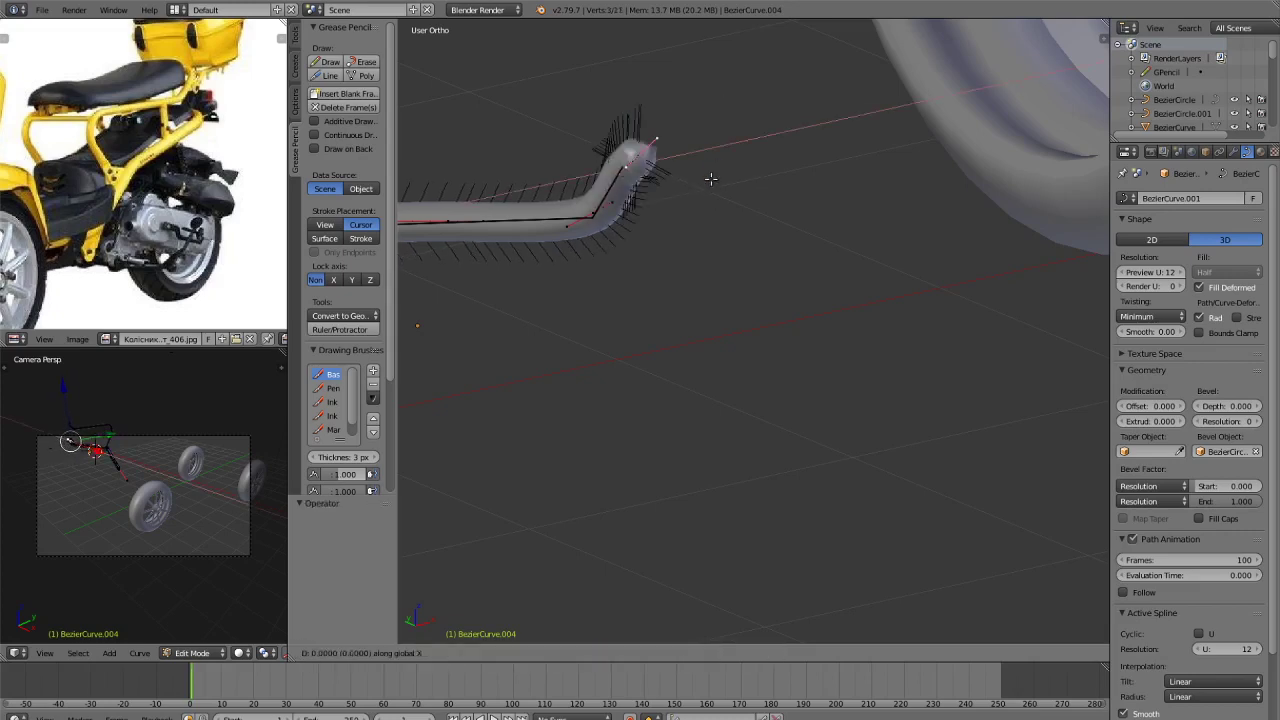
left_click(955, 84)
scroll(935, 120, "down", 2)
middle_click_drag(890, 182, 806, 283)
key("r")
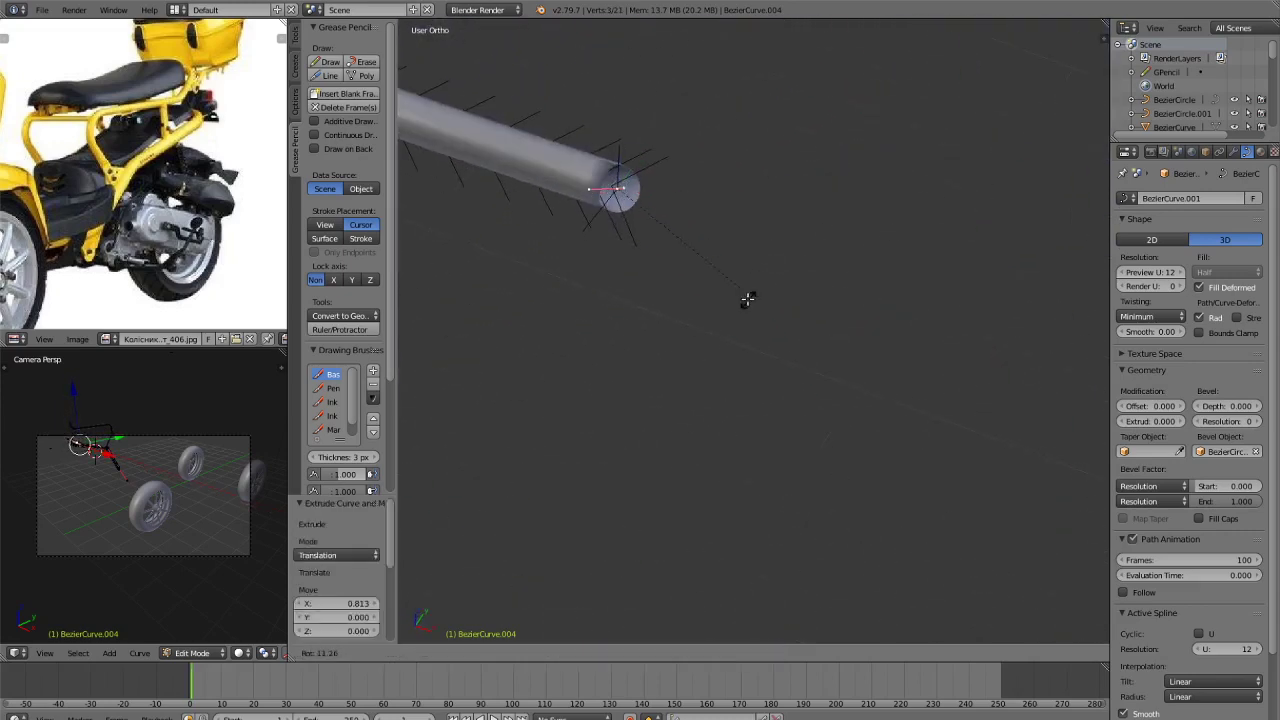
left_click(797, 240)
Scale the crossbar end point's handles by 5.493 and rotate them about Z to line up with the crossbar.
middle_click_drag(889, 197, 695, 275)
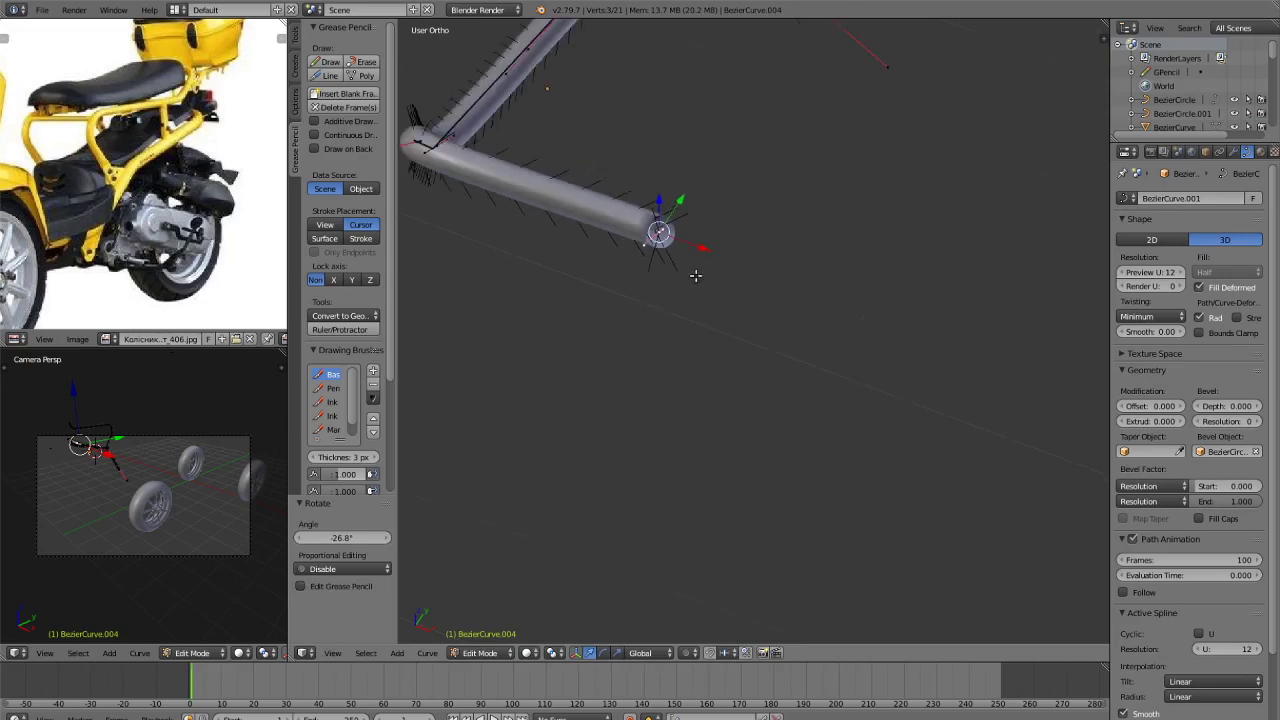
key("s")
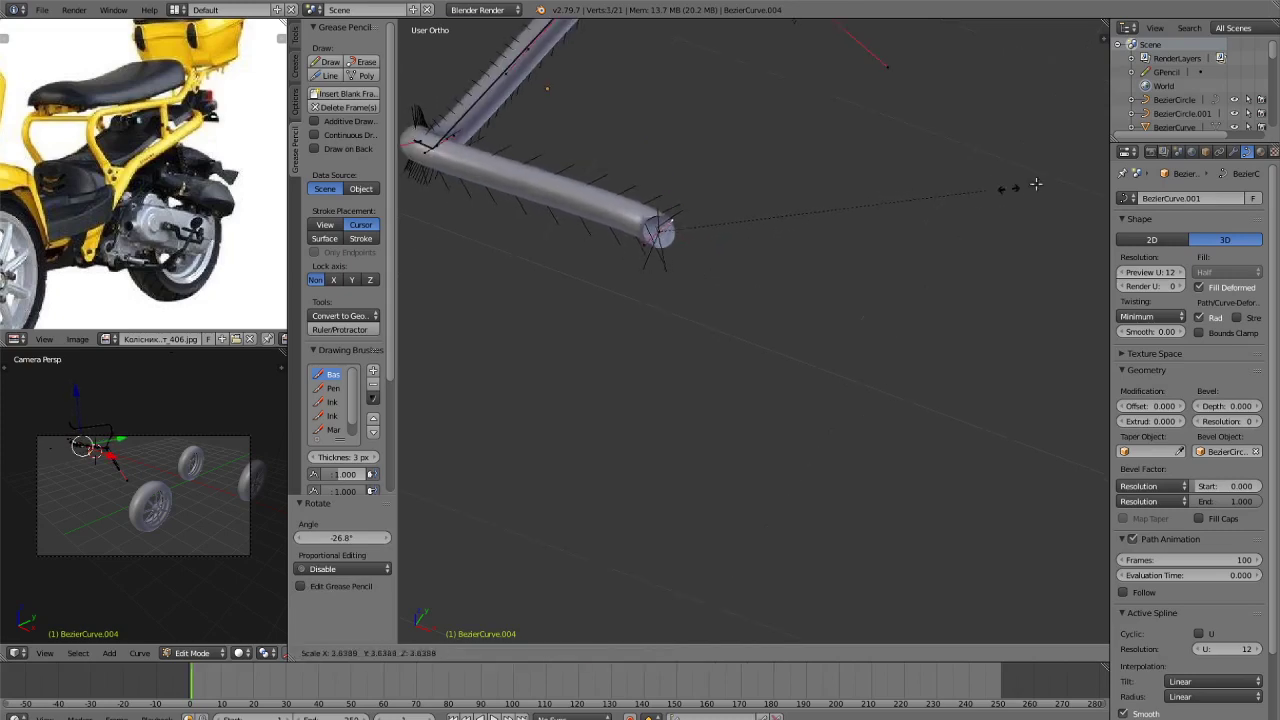
left_click(434, 155)
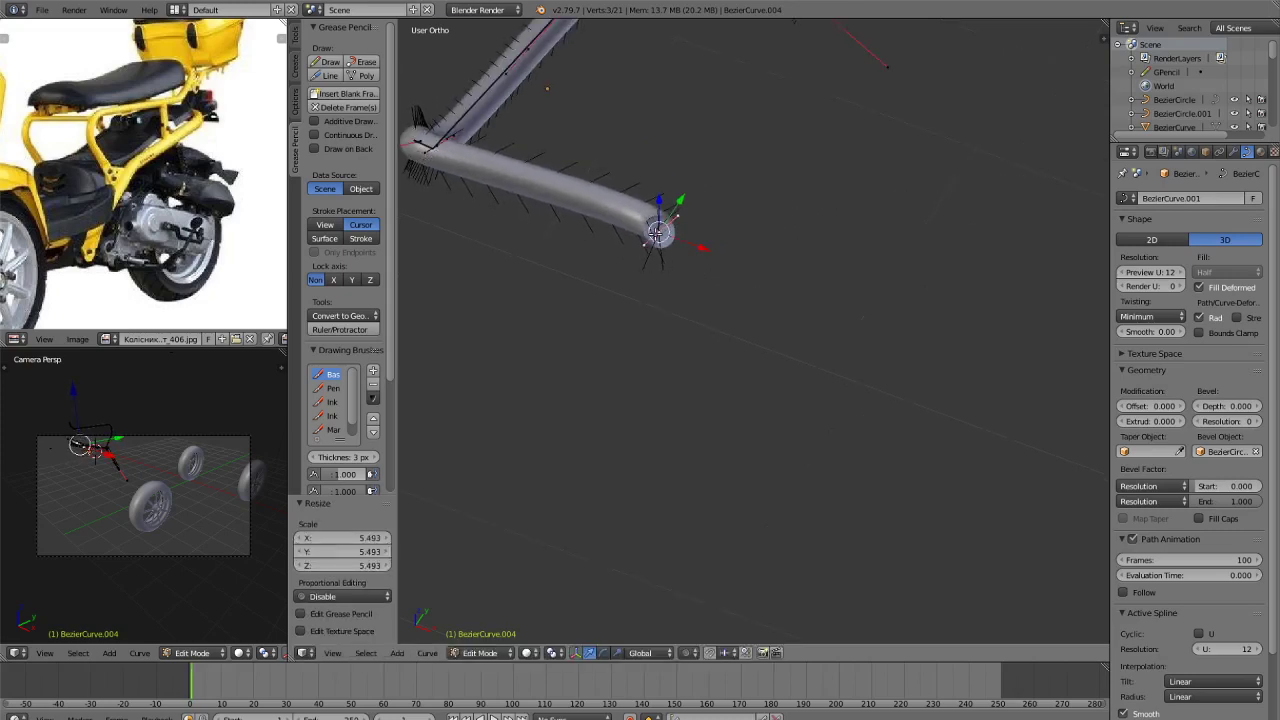
key("r")
key("z")
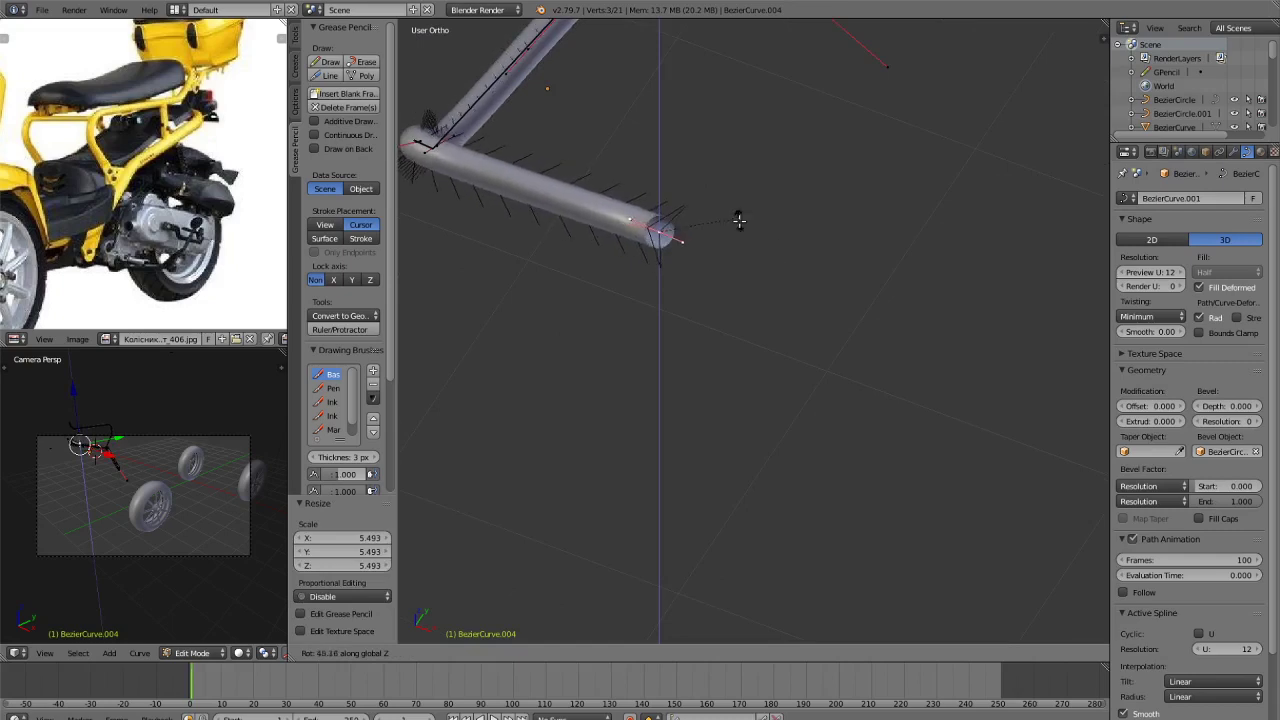
left_click(739, 220)
key("Tab")
middle_click_drag(729, 234, 804, 398)
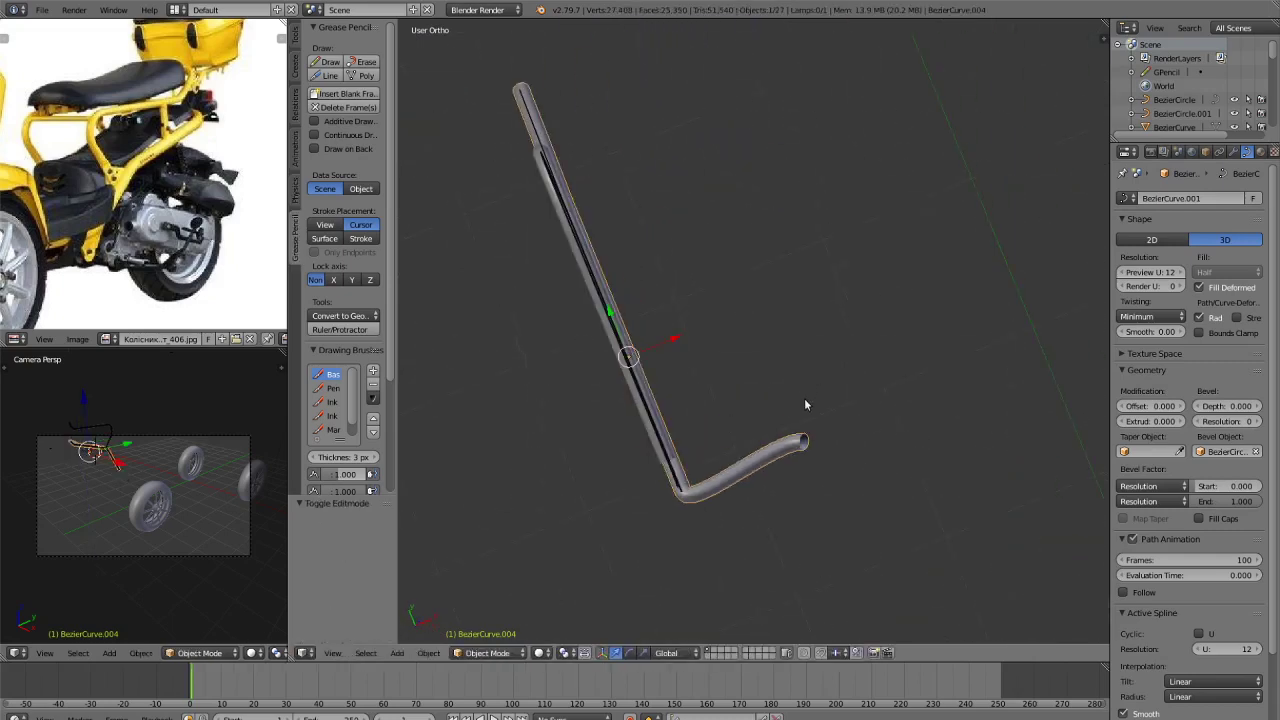
In the top view, move the crossbar end point's inner handle -0.076 along Y.
key("Tab")
key("KP_7")
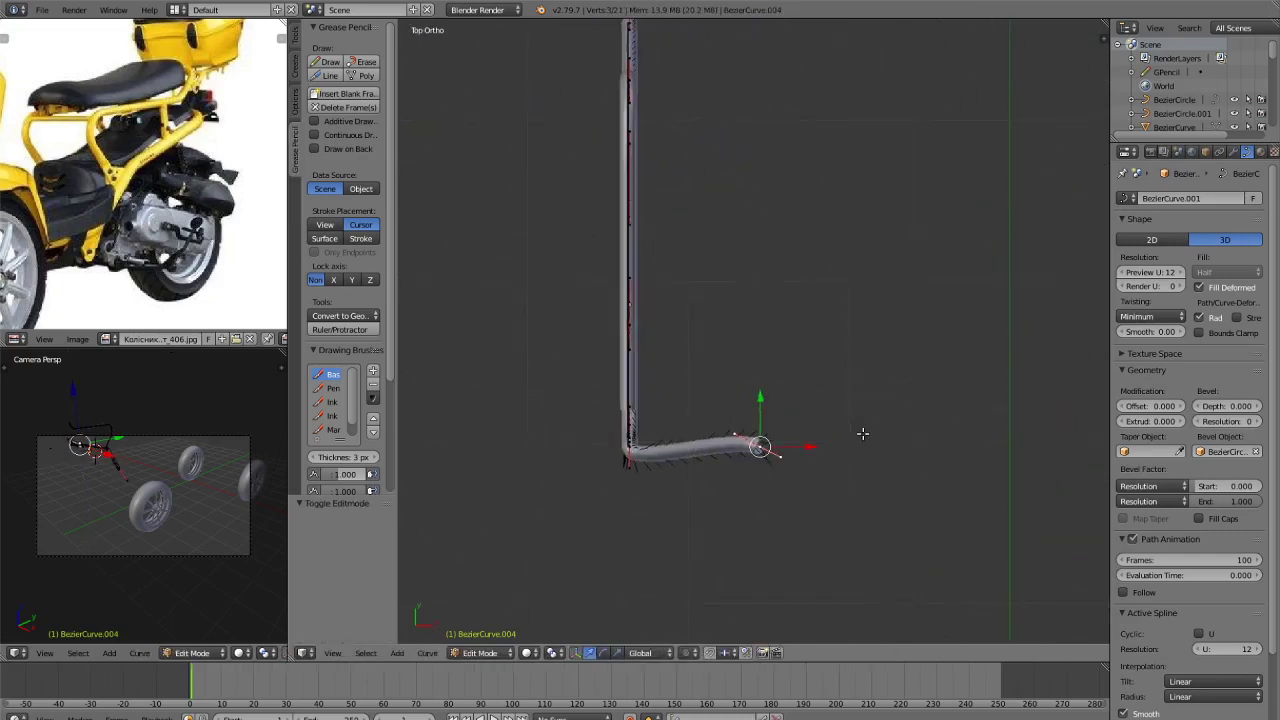
scroll(862, 433, "up", 5)
middle_click_drag(931, 389, 857, 152, "shift")
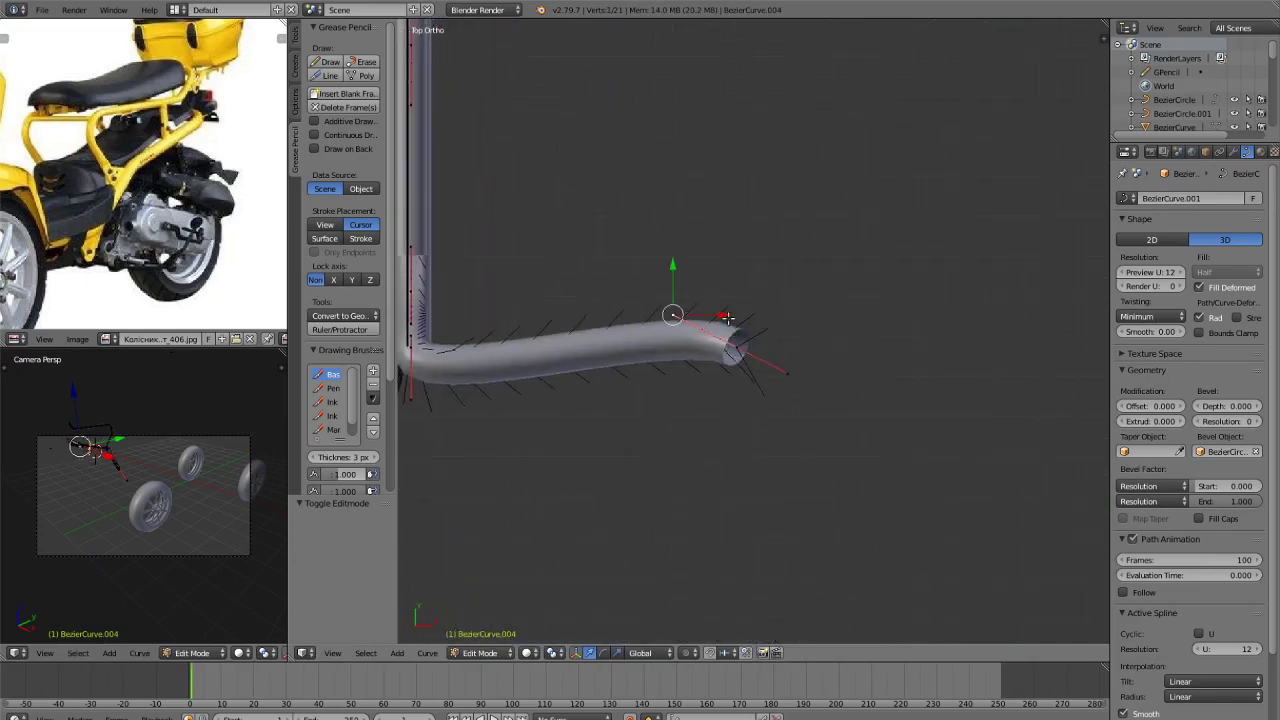
key("g")
key("y")
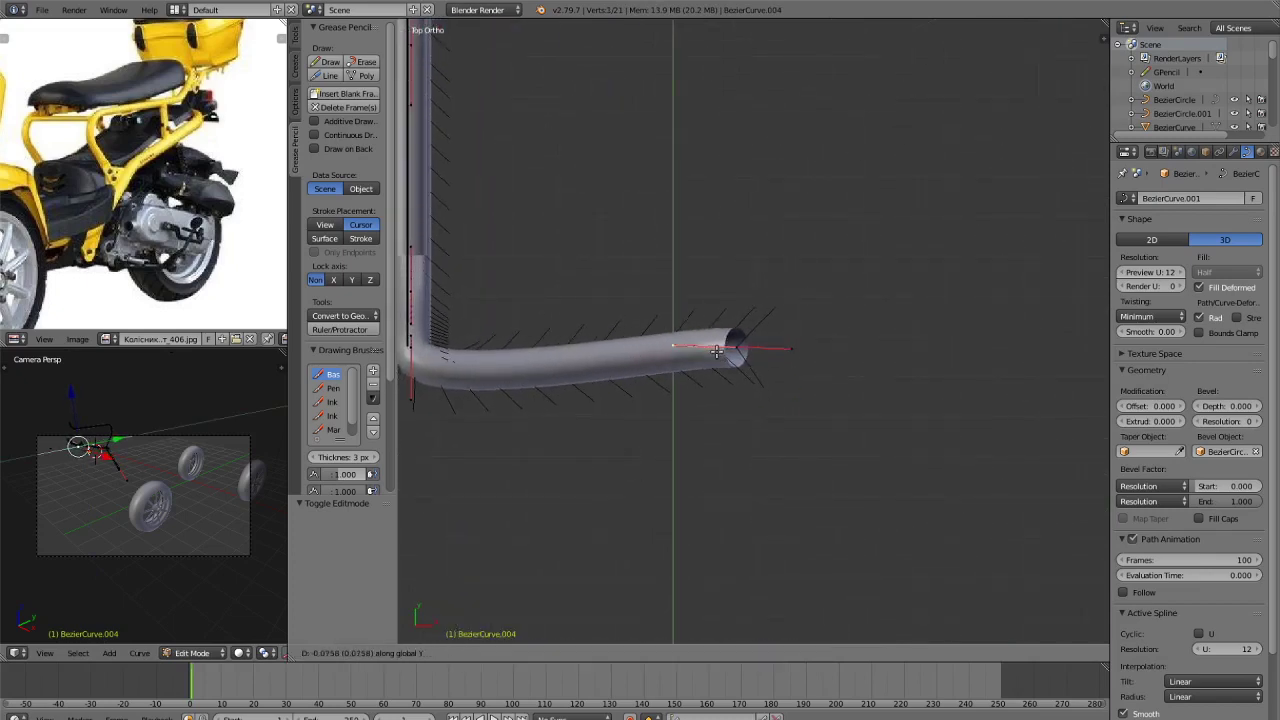
left_click(726, 347)
Move the crossbar's end point -0.050 along Y to level it with the rear bend.
key("g")
key("y")
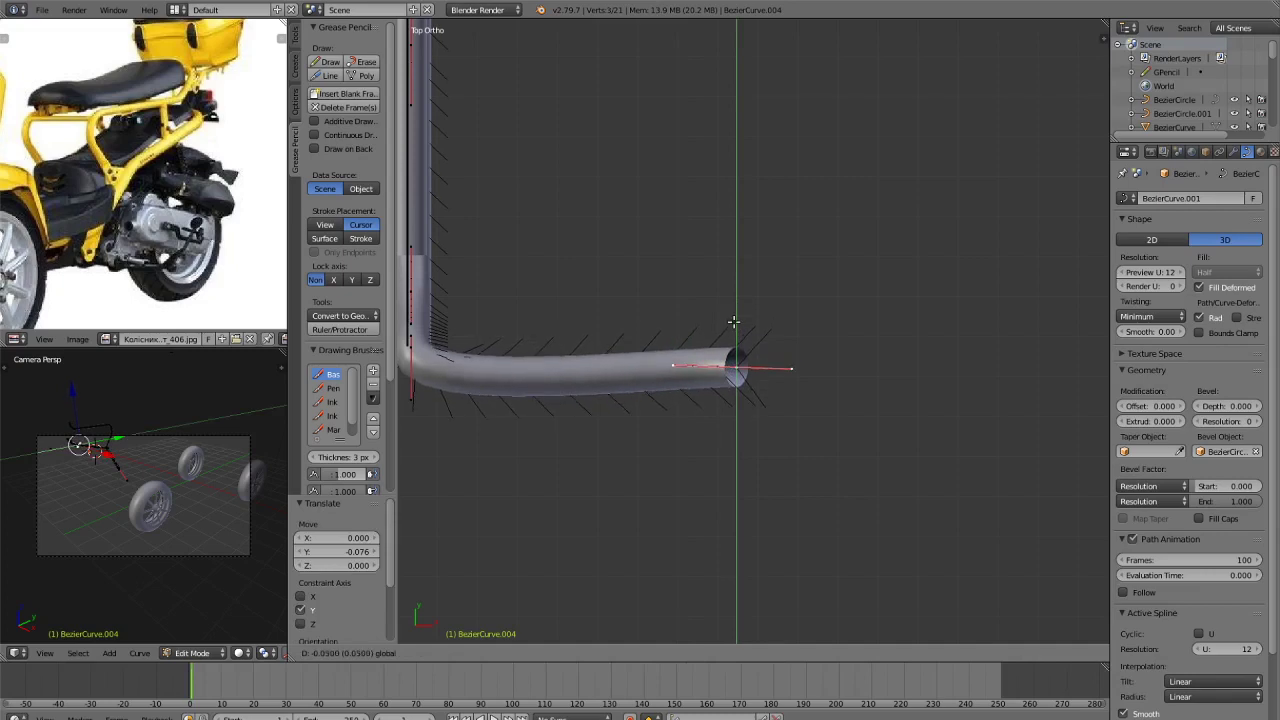
left_click(735, 332)
middle_click_drag(789, 397, 807, 338)
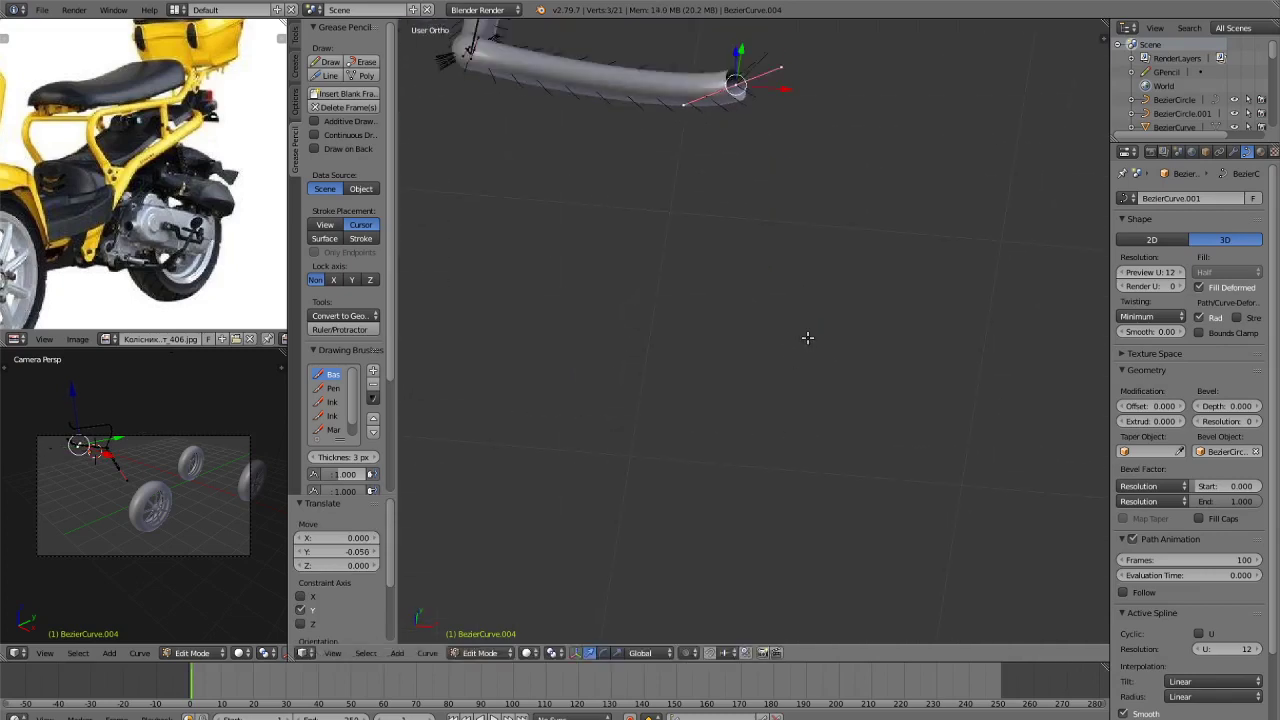
Rotate the crossbar's end point 32.1° about Y and raise it about 0.089 along Z to straighten the crossbar.
key("r")
key("y")
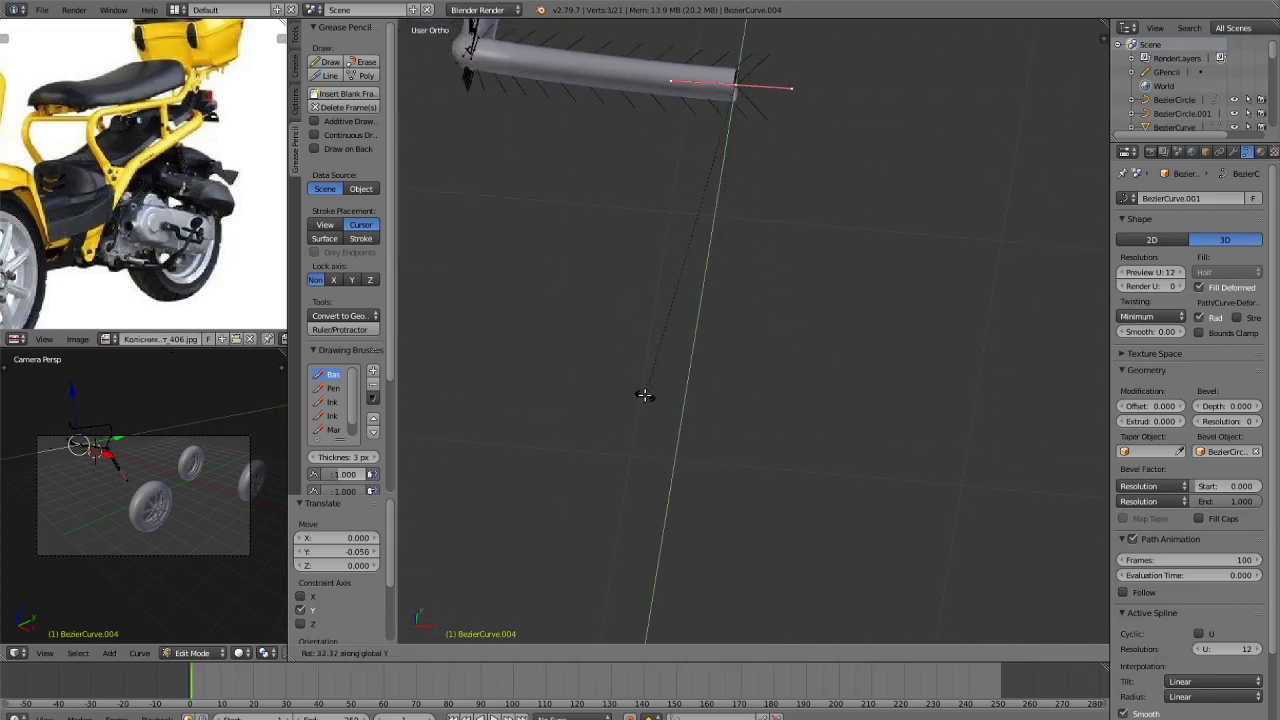
left_click(677, 391)
key("g")
key("z")
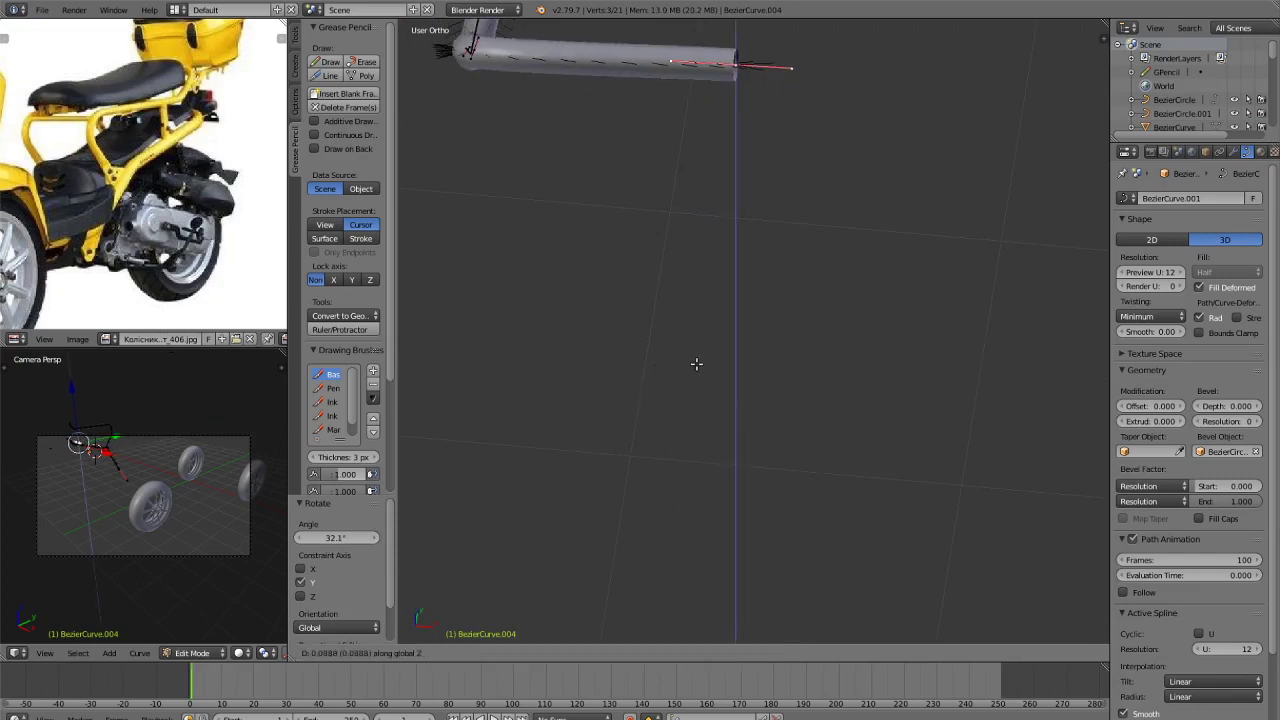
left_click(693, 371)
key("Tab")
scroll(808, 369, "down", 5)
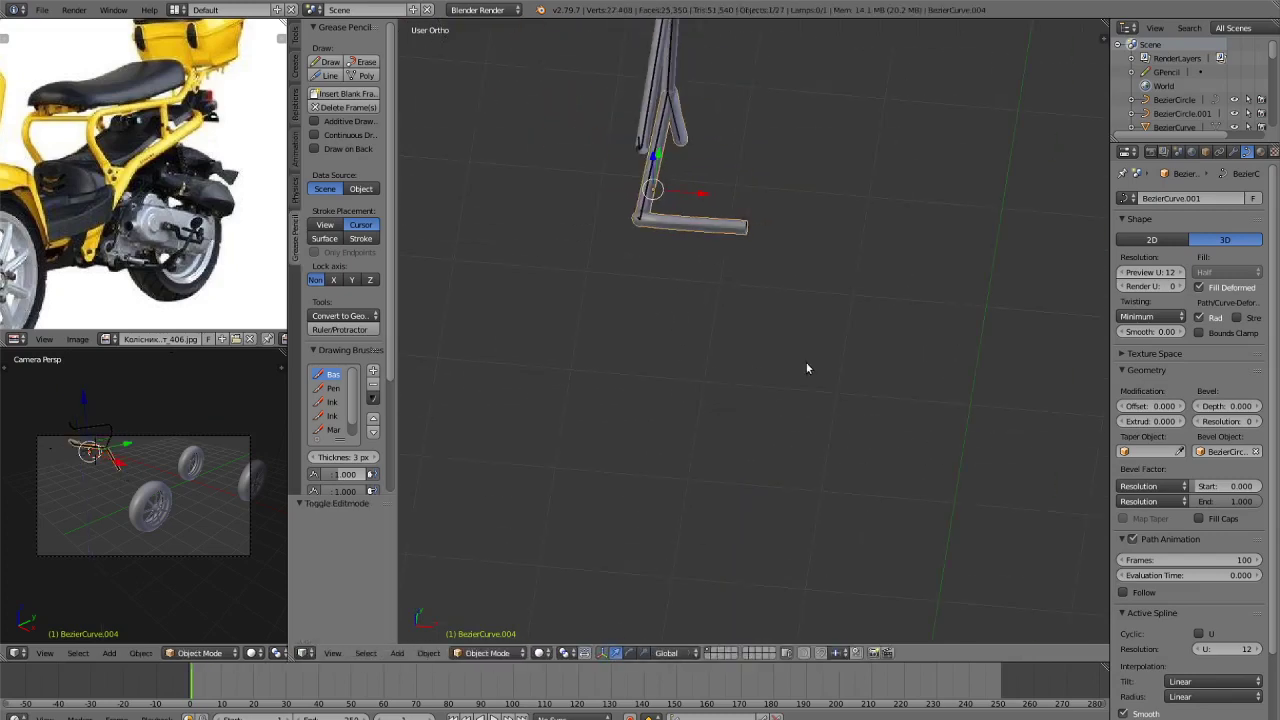
Deselect everything, preview the frame with its new crossbar in rendered shading and return to solid shading.
key("a")
middle_click_drag(809, 369, 900, 325)
key("shift+z")
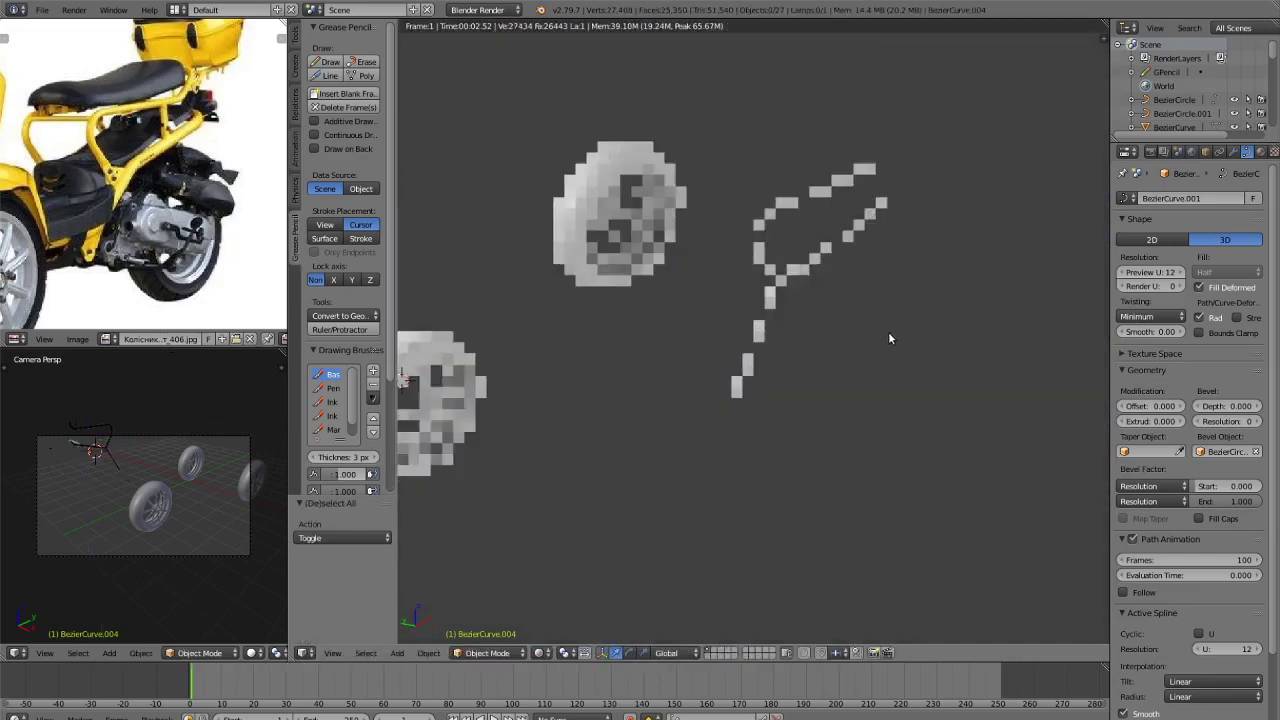
key("z")
key("z")
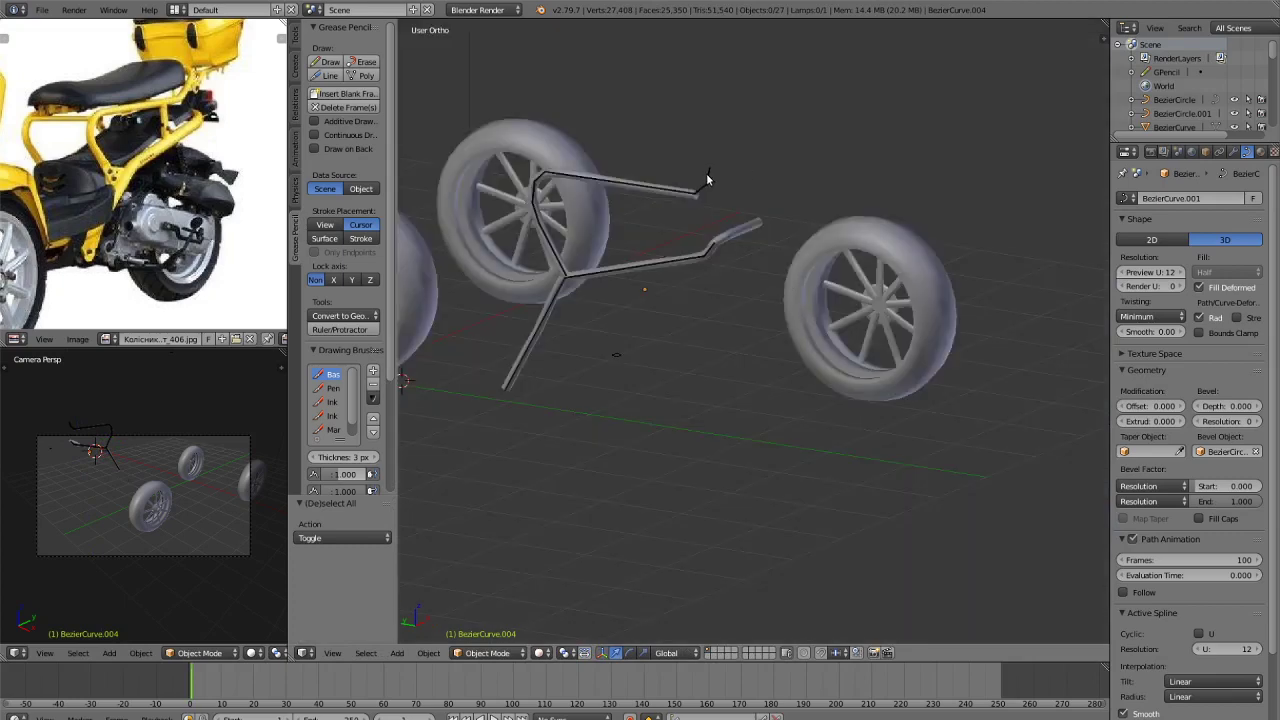
Select the upper frame tube for editing and, in the left view, scale its rear end point's handles to 0.245.
right_click(696, 197)
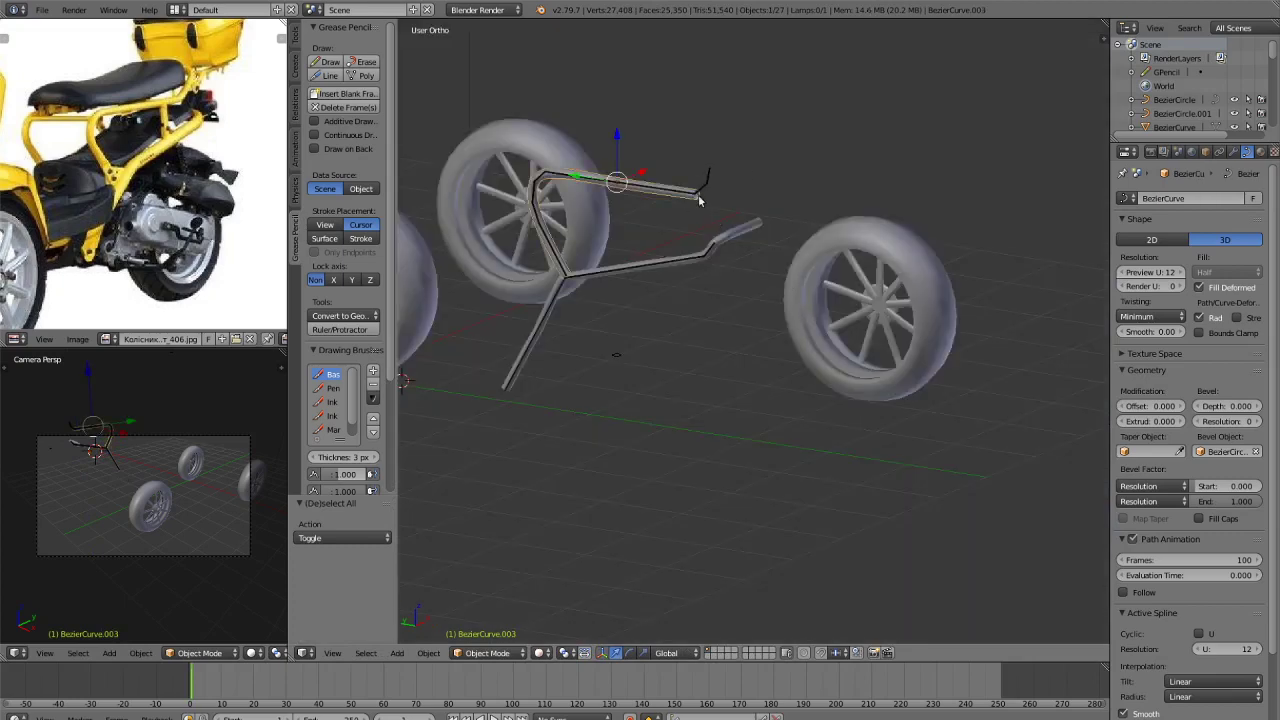
key("Tab")
scroll(726, 208, "up", 4)
key("KP_3")
key("ctrl+KP_3")
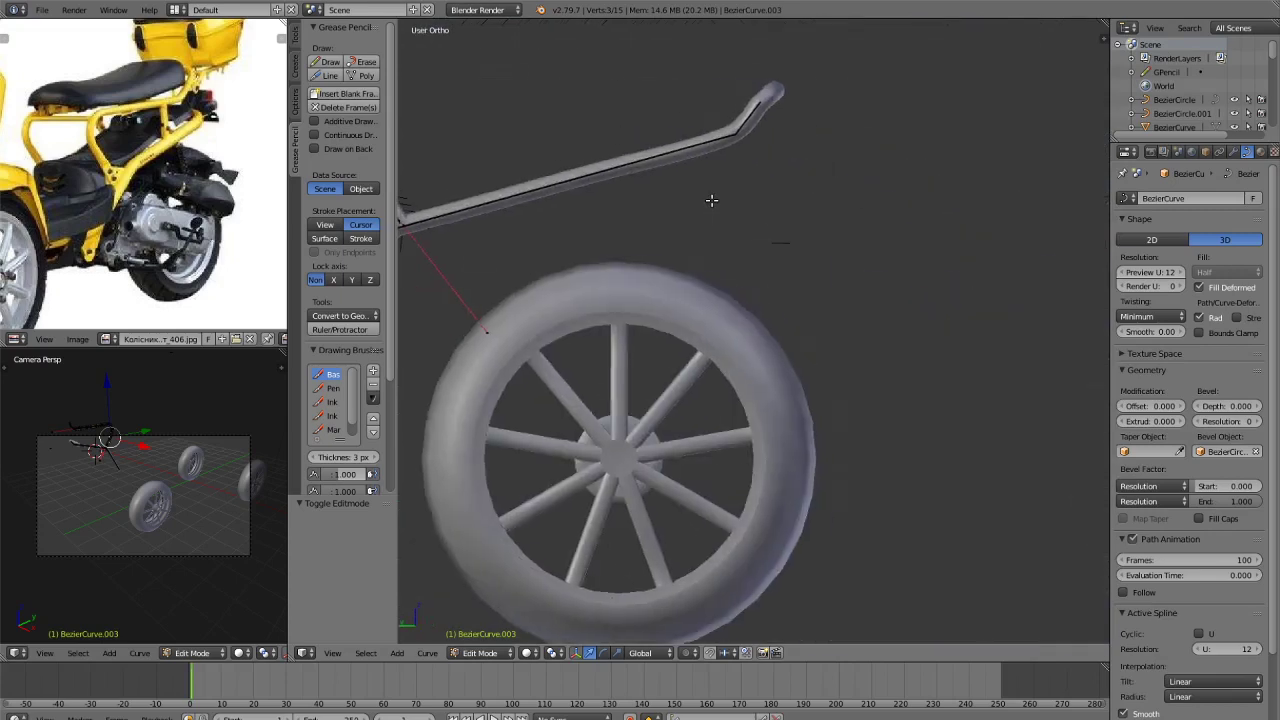
scroll(760, 256, "up", 2)
middle_click_drag(760, 256, 788, 464, "shift")
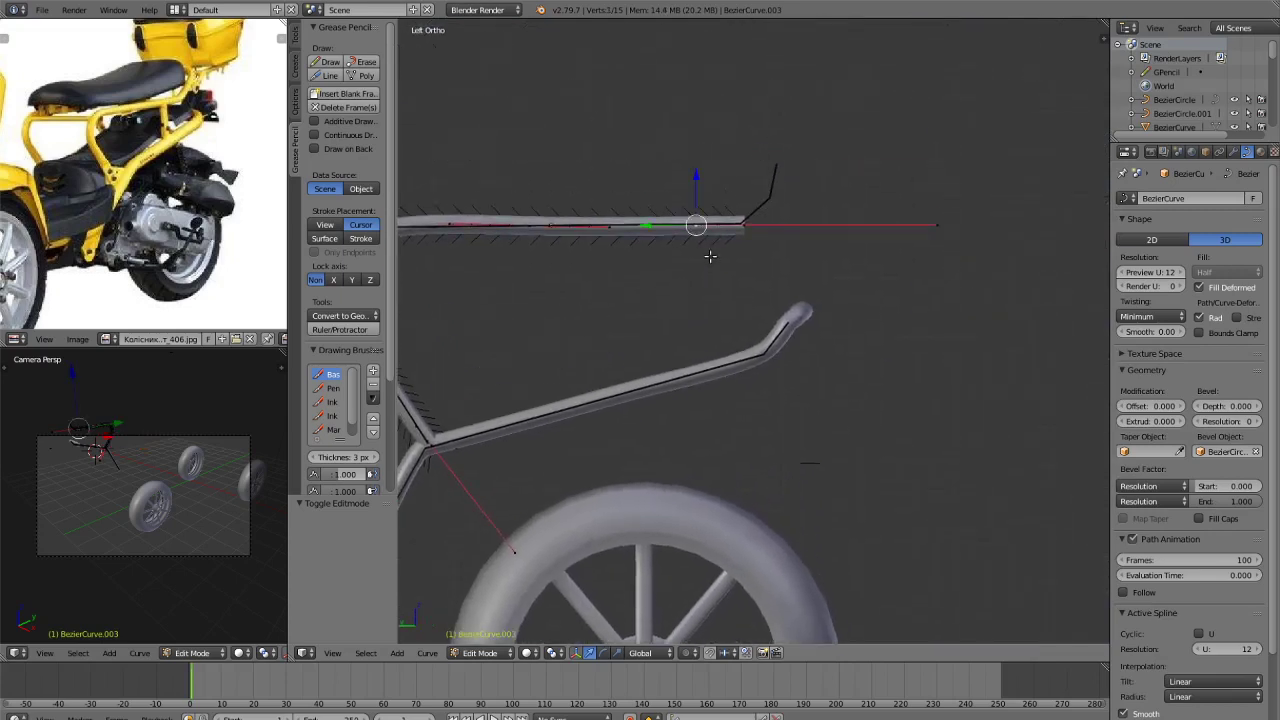
key("s")
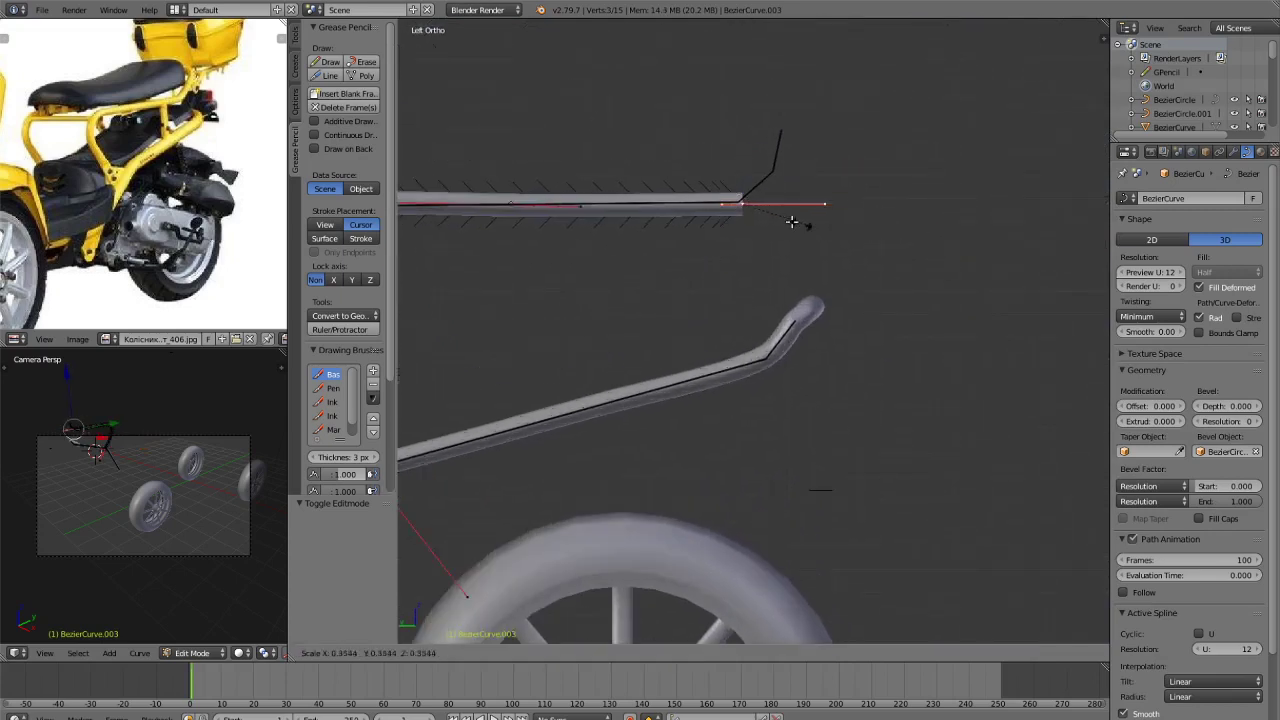
left_click(787, 230)
Extrude the upper tube's end -0.253 along Y and 0.325 along Z following the guide, and shift the bend point 0.083 along Y.
key("e")
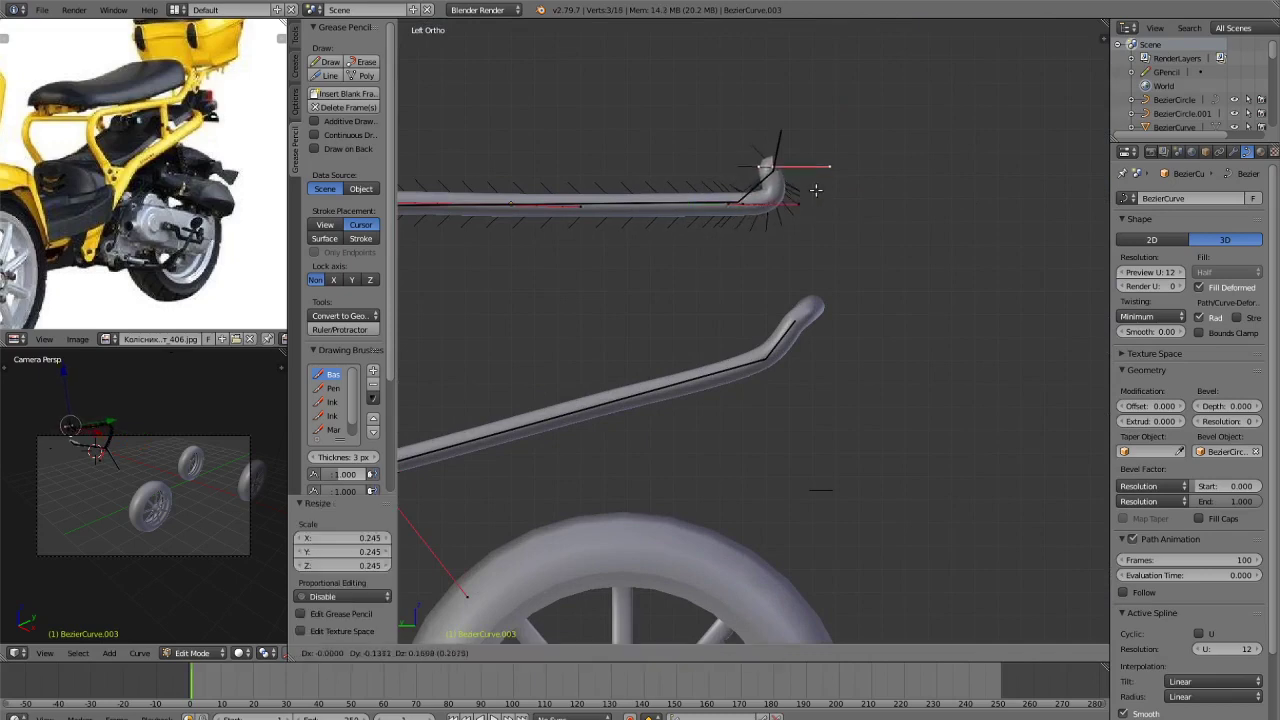
left_click(838, 160)
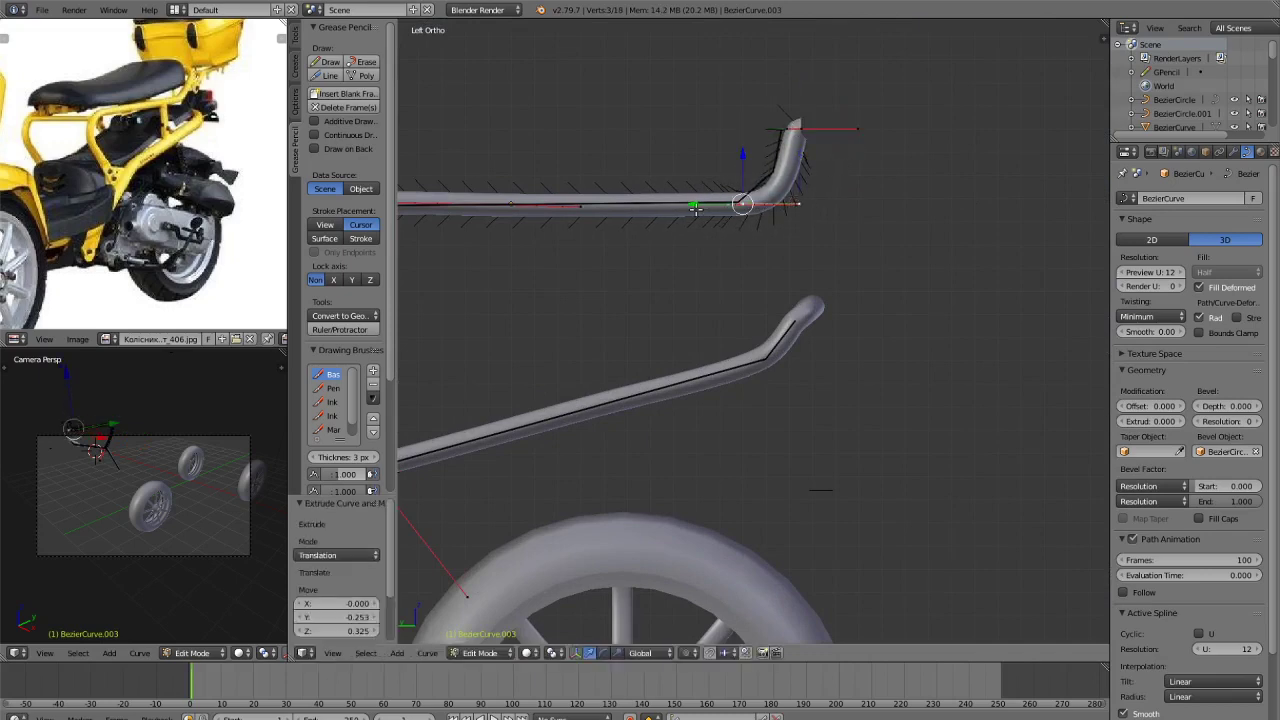
left_click_drag(696, 206, 677, 206)
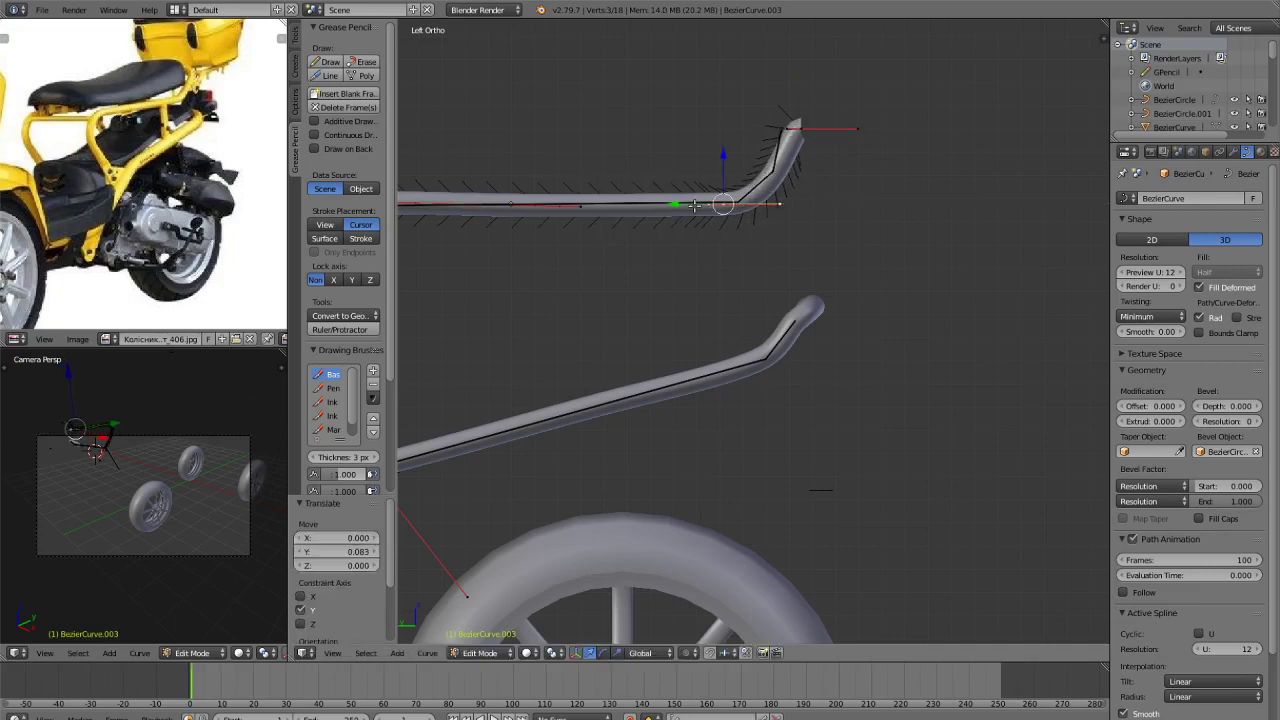
Rotate the upper tube's new end point 89.2° about Z so its handles run across the frame.
scroll(848, 212, "down", 2)
key("Tab")
key("Tab")
scroll(897, 331, "down", 2)
middle_click_drag(897, 331, 796, 382)
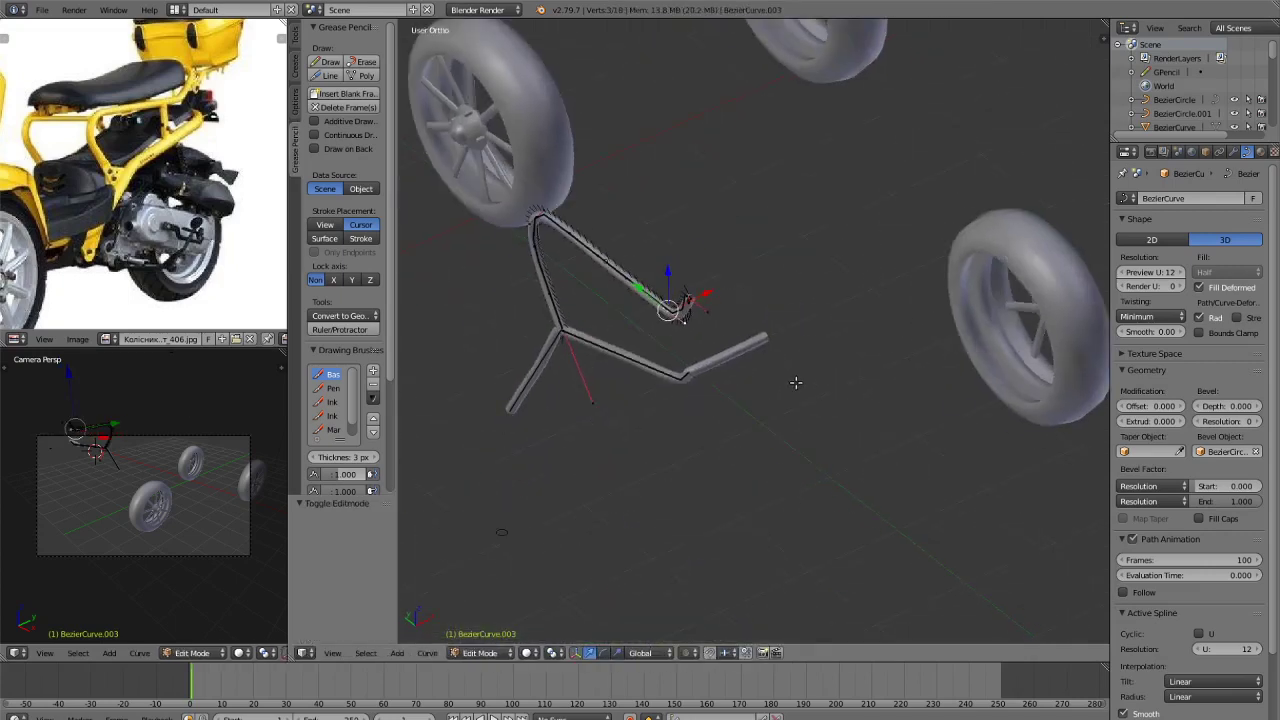
scroll(795, 382, "up", 2)
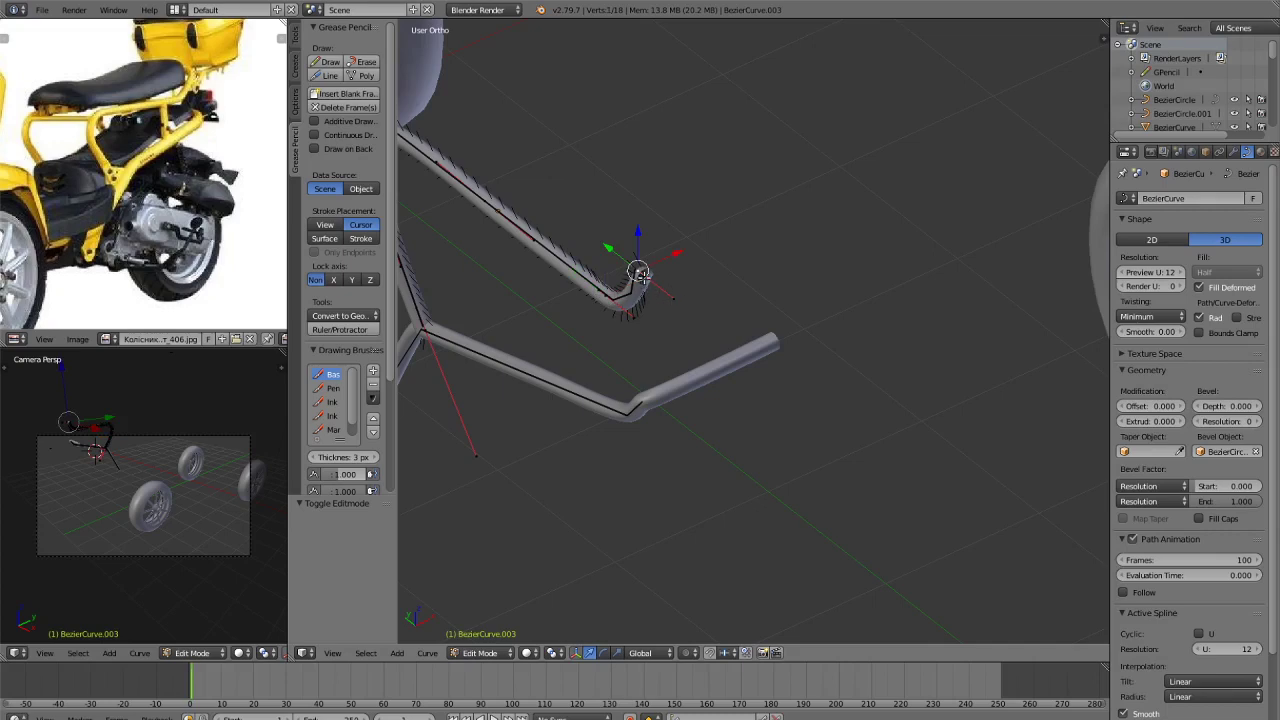
scroll(689, 331, "up", 3)
key("r")
key("z")
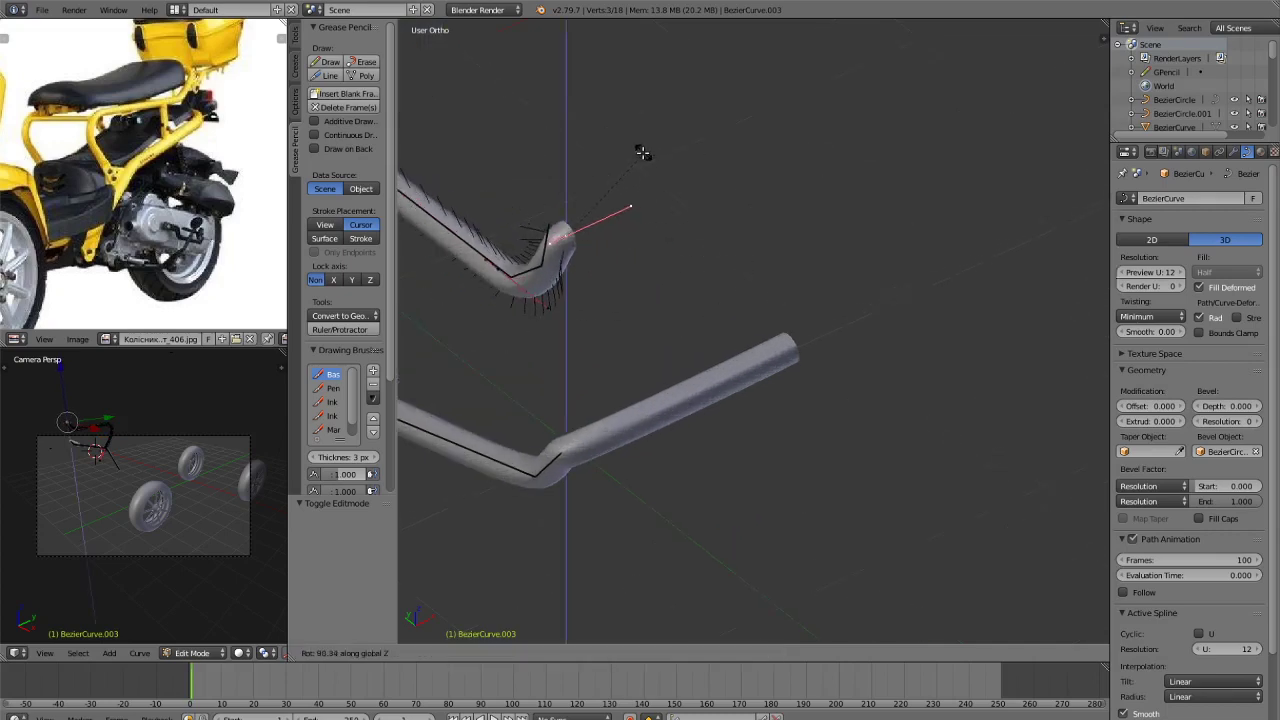
left_click(645, 155)
Extrude the end point 0.540 along X as an upper crossbar and move the corner point behind it 0.053 along X.
key("e")
key("x")
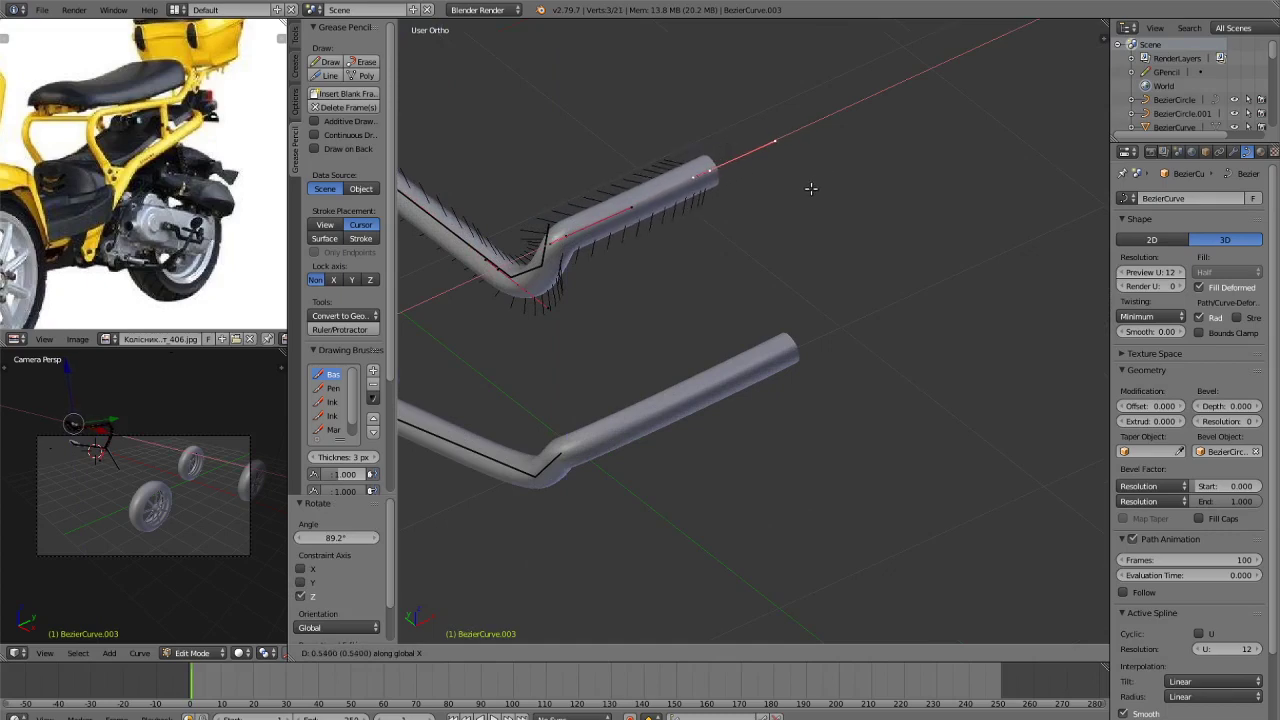
left_click(758, 172)
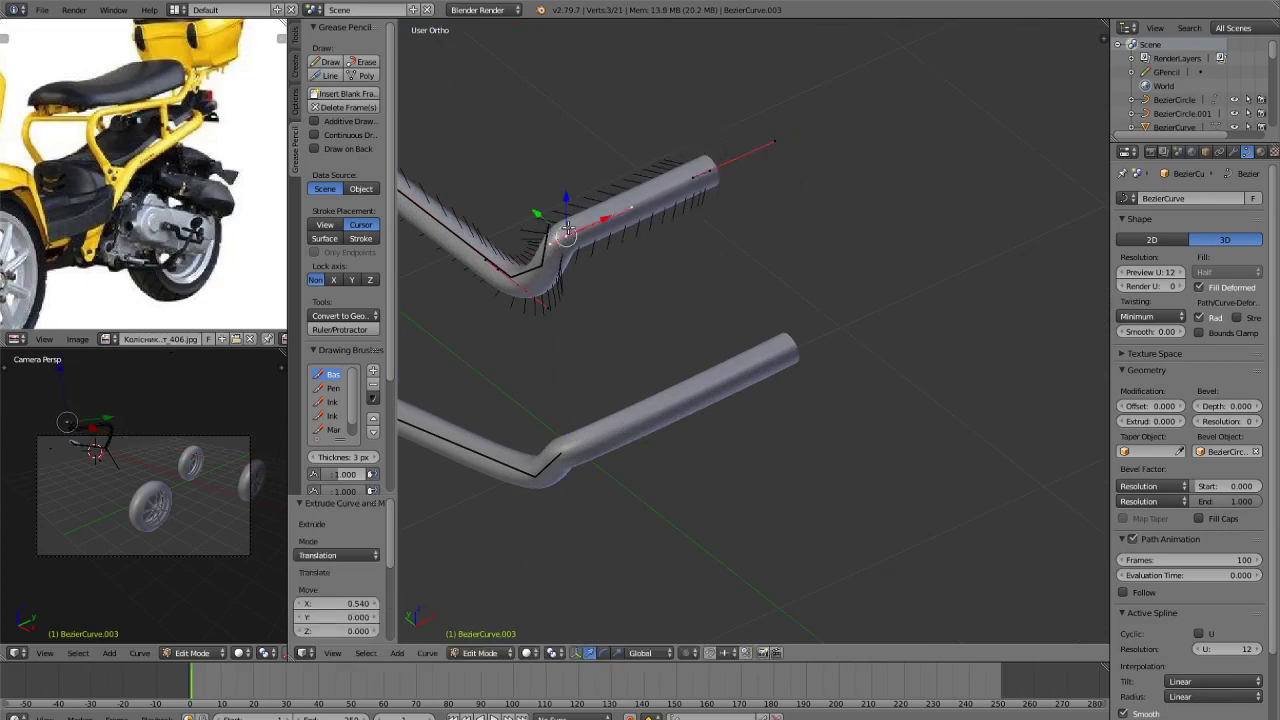
left_click_drag(607, 223, 623, 214)
left_click(623, 214)
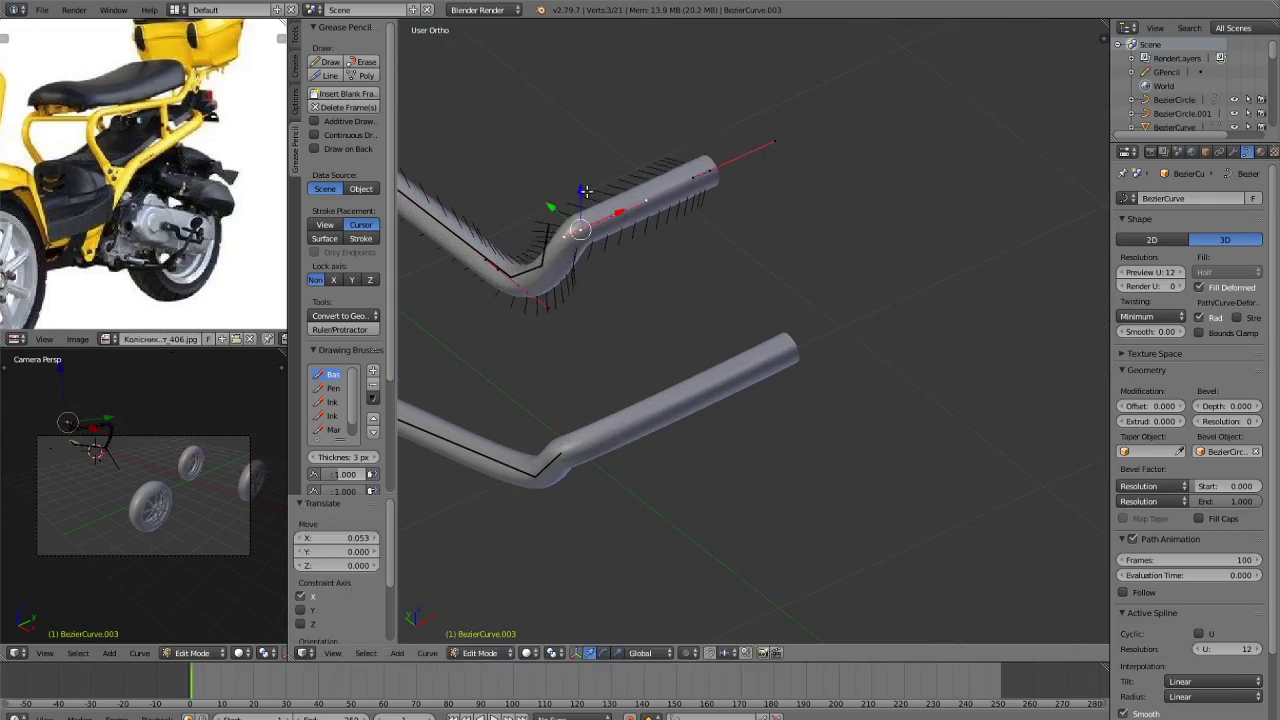
Raise the upper crossbar's corner point about 0.06 along Z and scale its handles to 0.837.
key("g")
key("z")
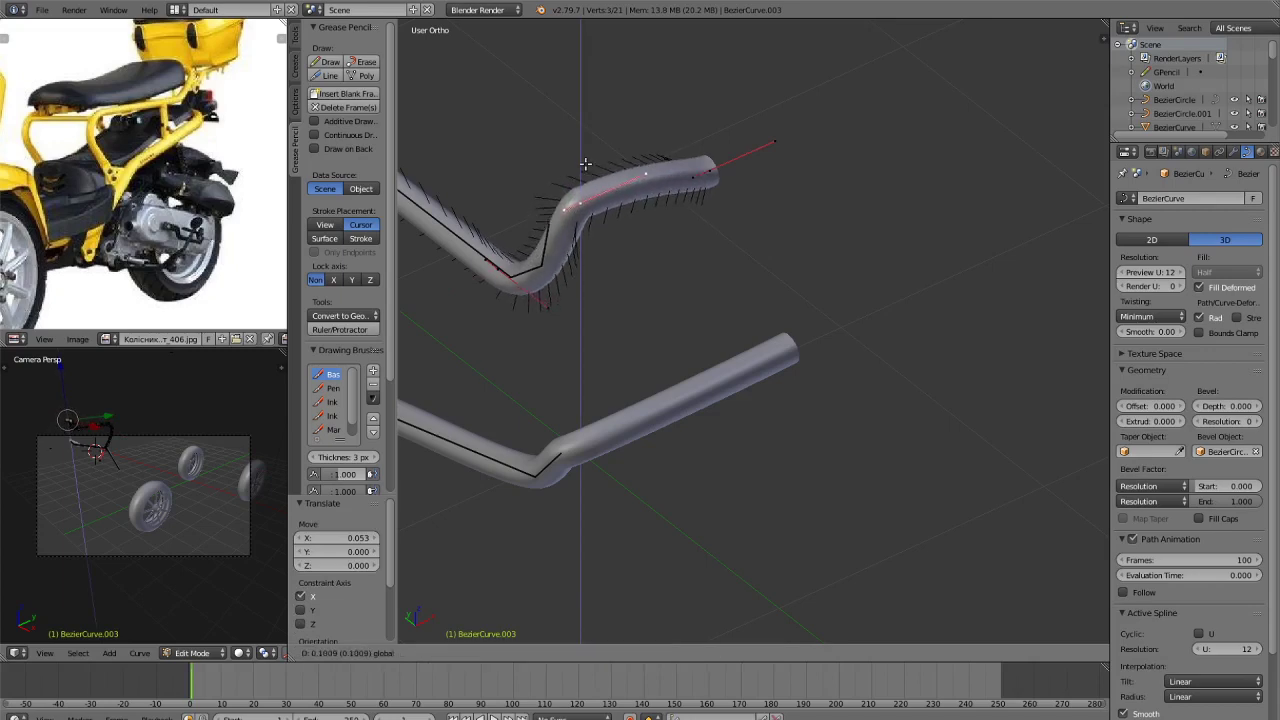
left_click(586, 171)
key("s")
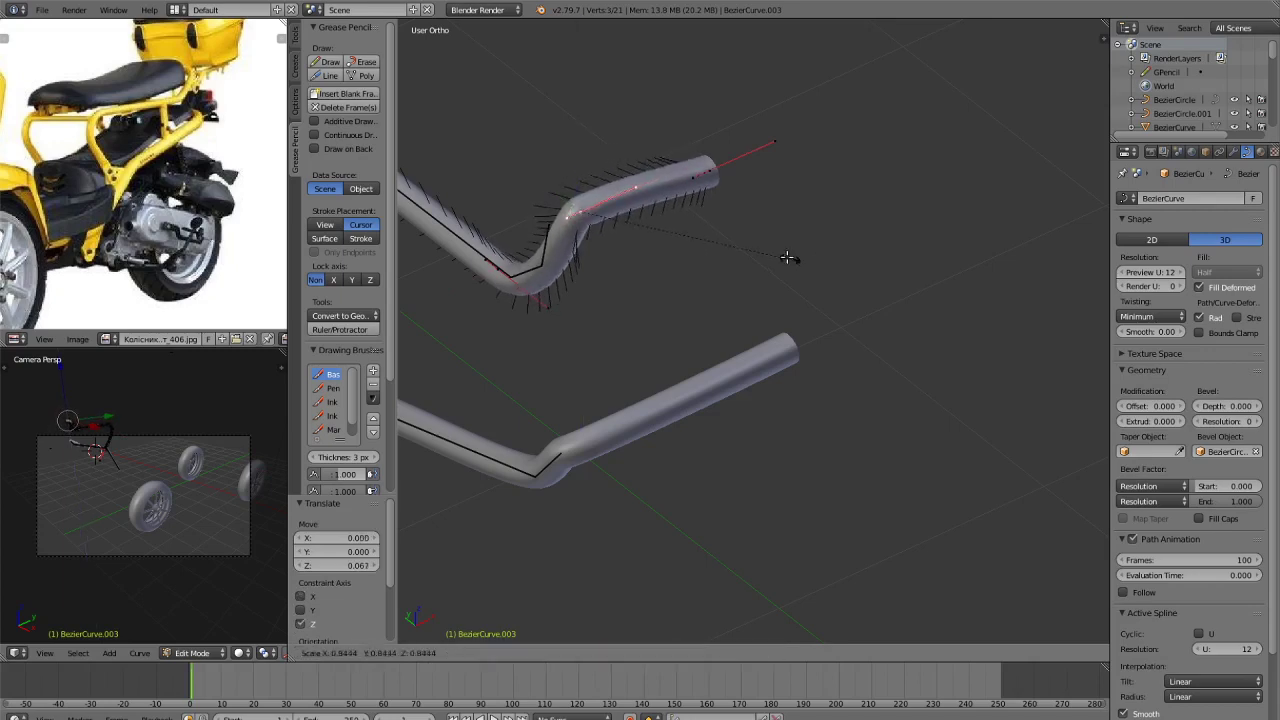
left_click(760, 220)
Move the upper crossbar's end point along Z to level it with the raised corner point.
right_click(727, 189)
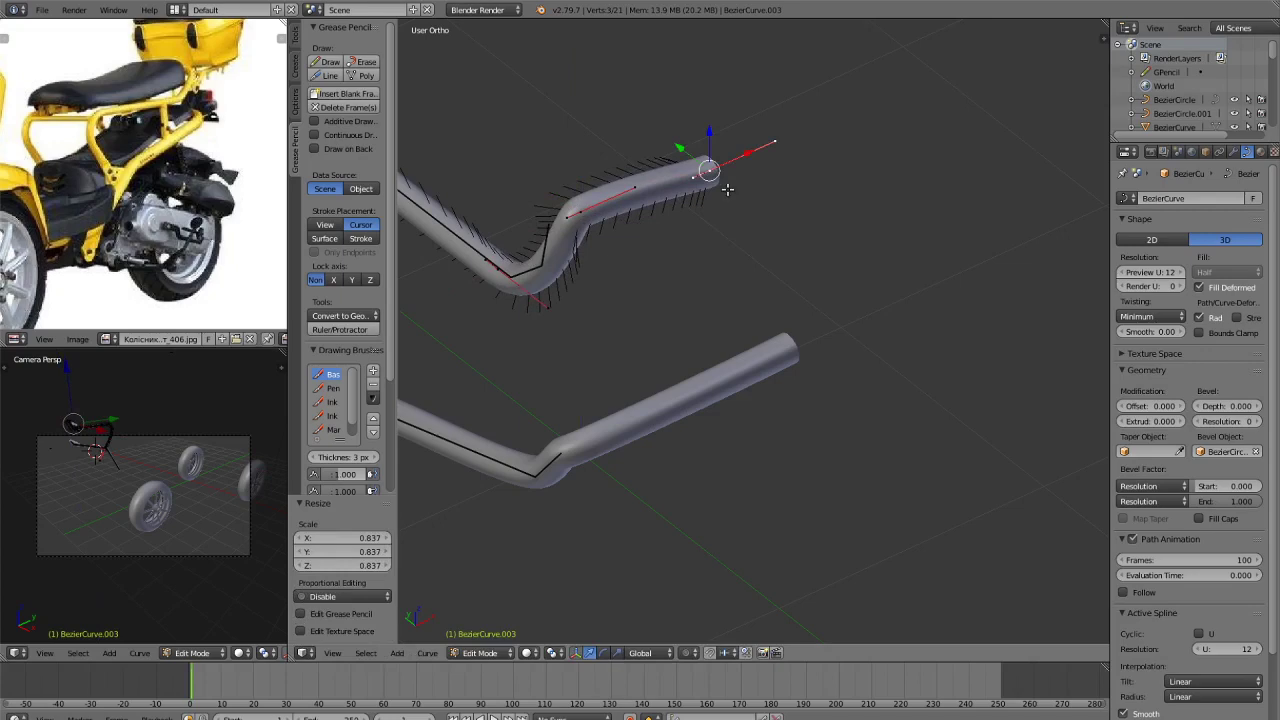
key("g")
key("z")
left_click(760, 231)
Deselect everything, preview the frame with its upper crossbar in rendered shading and return to solid shading.
key("Tab")
scroll(767, 256, "down", 2)
scroll(766, 251, "down", 4)
key("a")
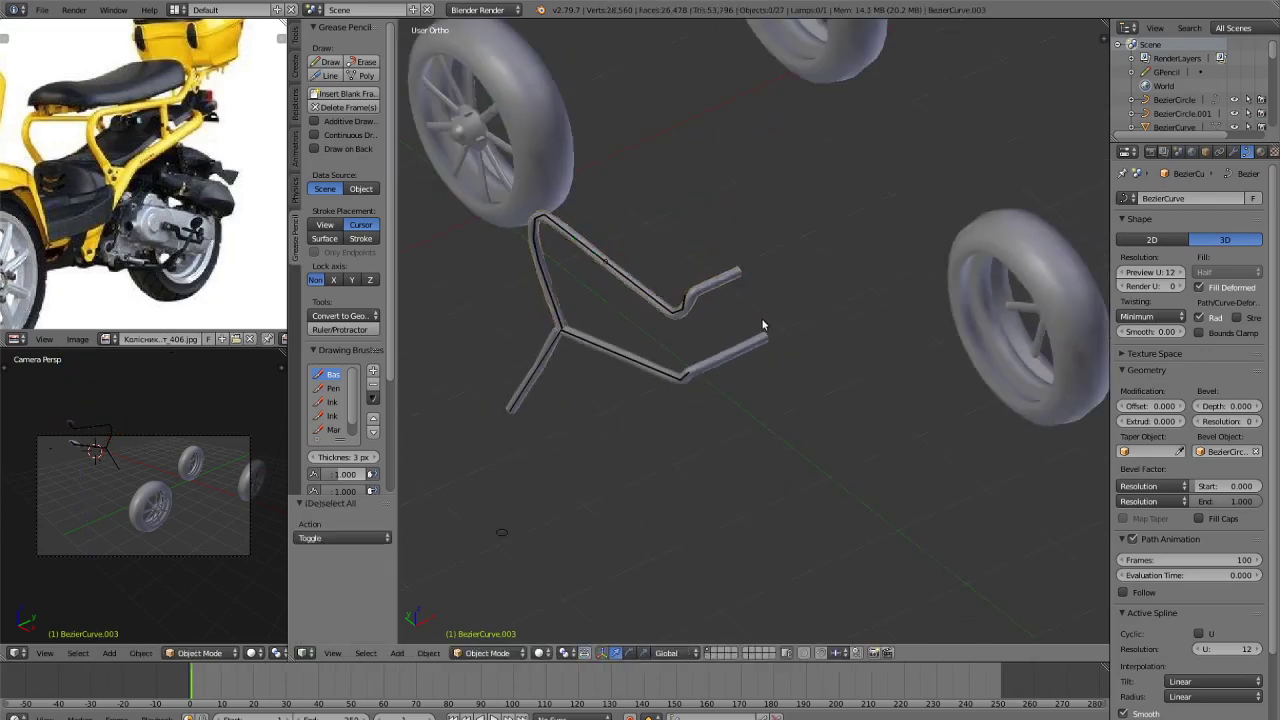
middle_click_drag(763, 321, 790, 333)
key("shift+z")
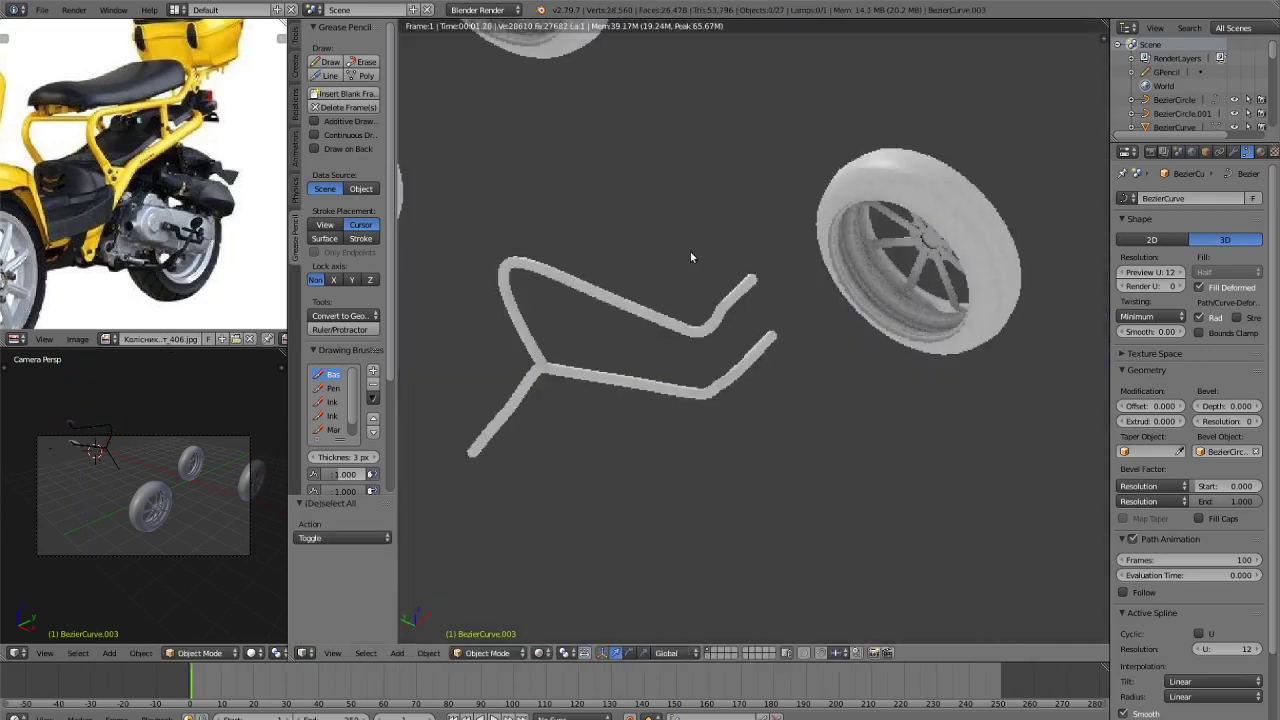
key("z")
key("z")
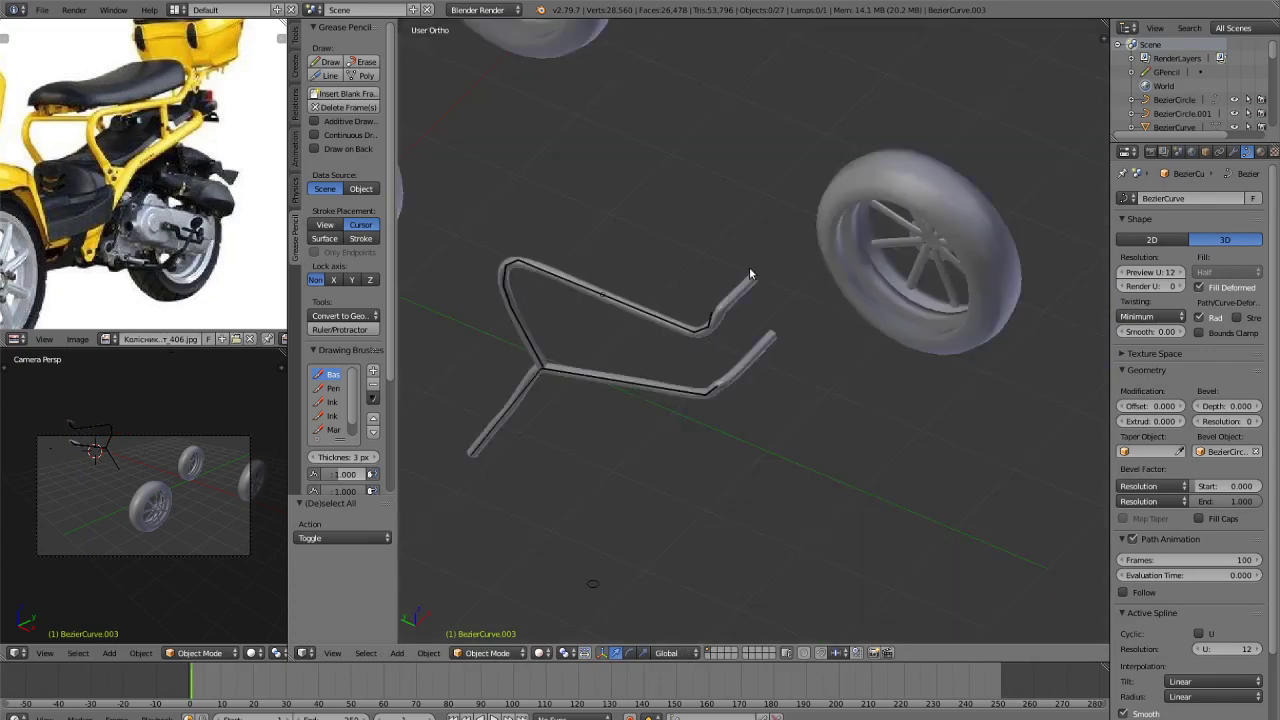
In the front view, move the upper crossbar's end point along X to match the length of the lower crossbar.
mouse_move(749, 274)
middle_mouse_down()
mouse_move(675, 252)
mouse_move(706, 253)
middle_mouse_up()
key("KP_3")
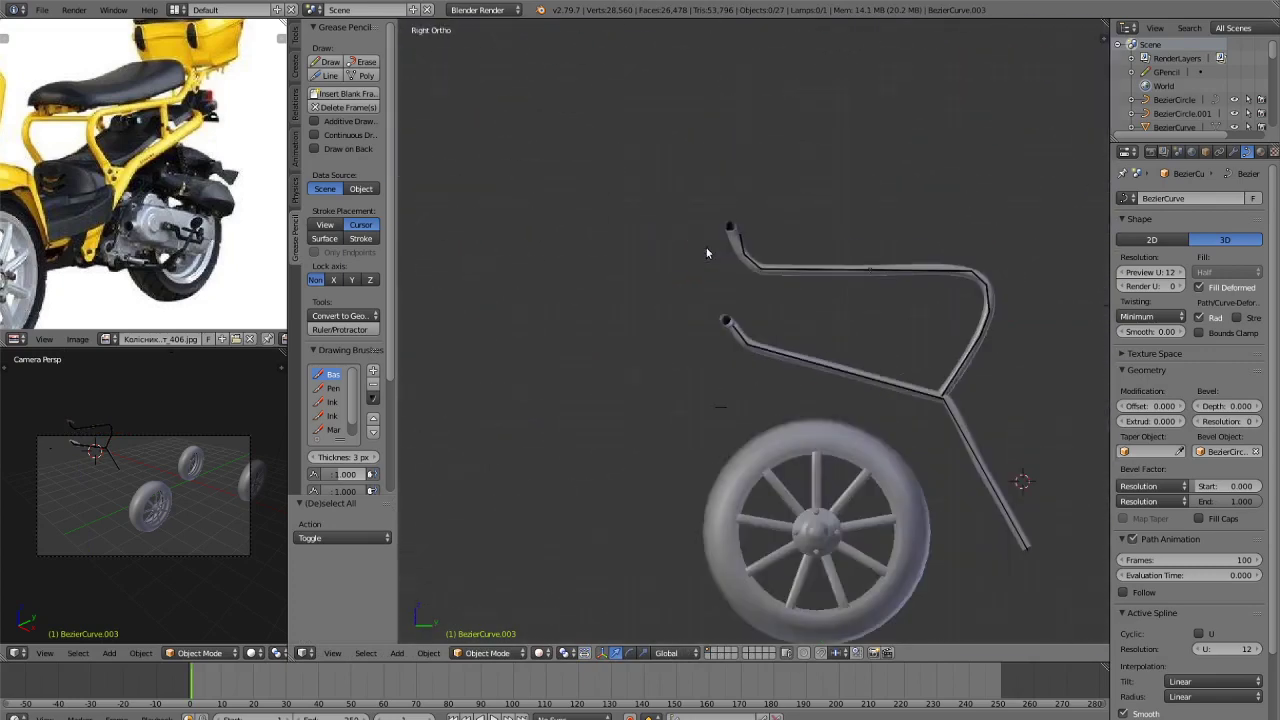
key("KP_1")
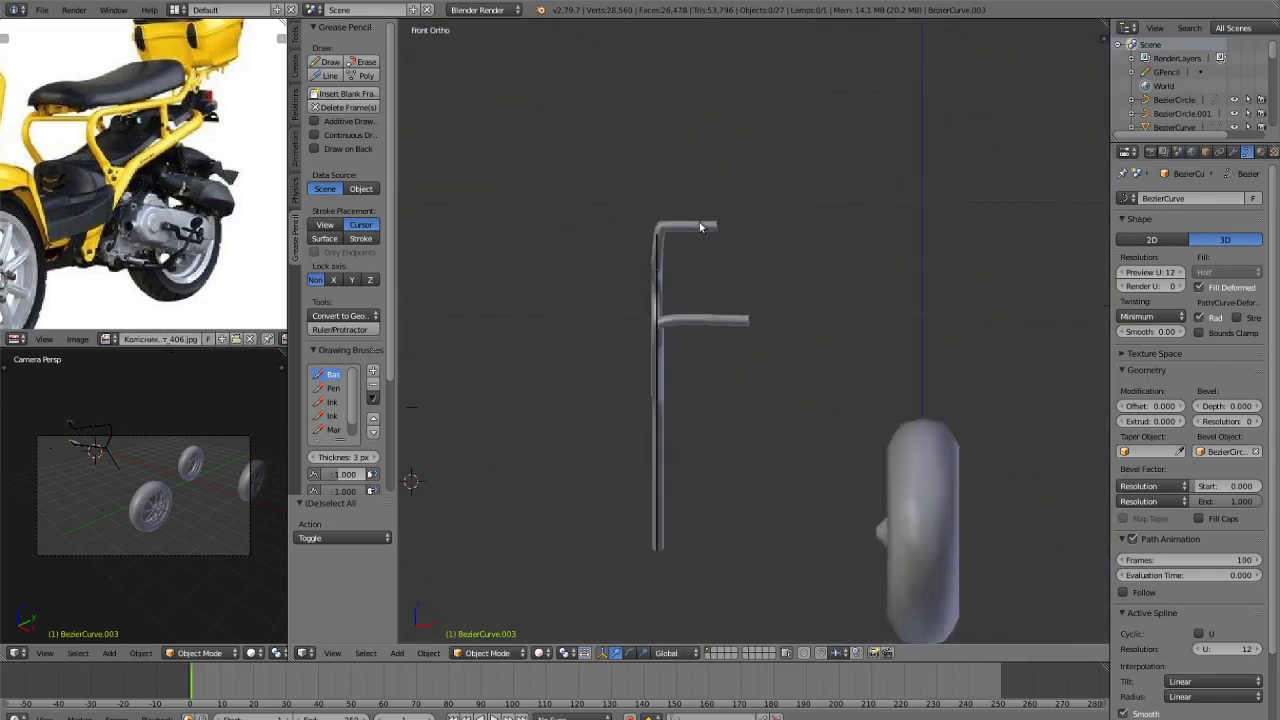
key("Tab")
scroll(720, 230, "up", 3)
right_click(683, 146)
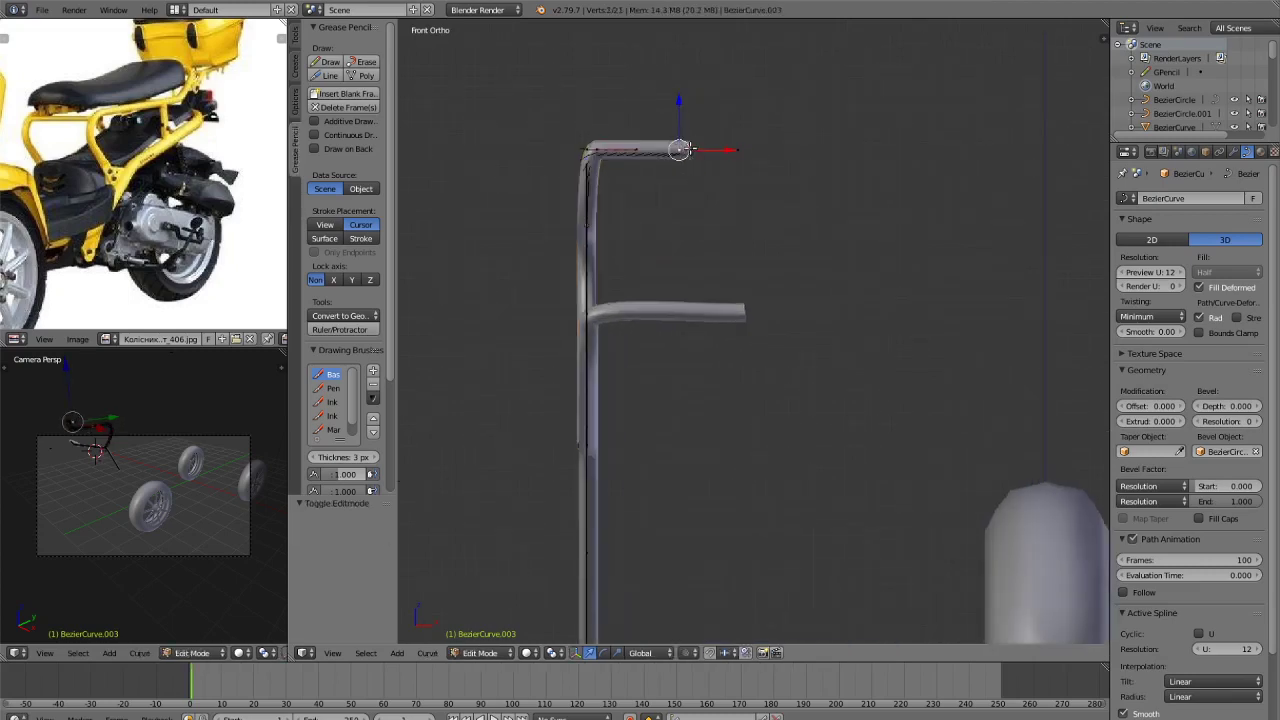
key("e")
key("x")
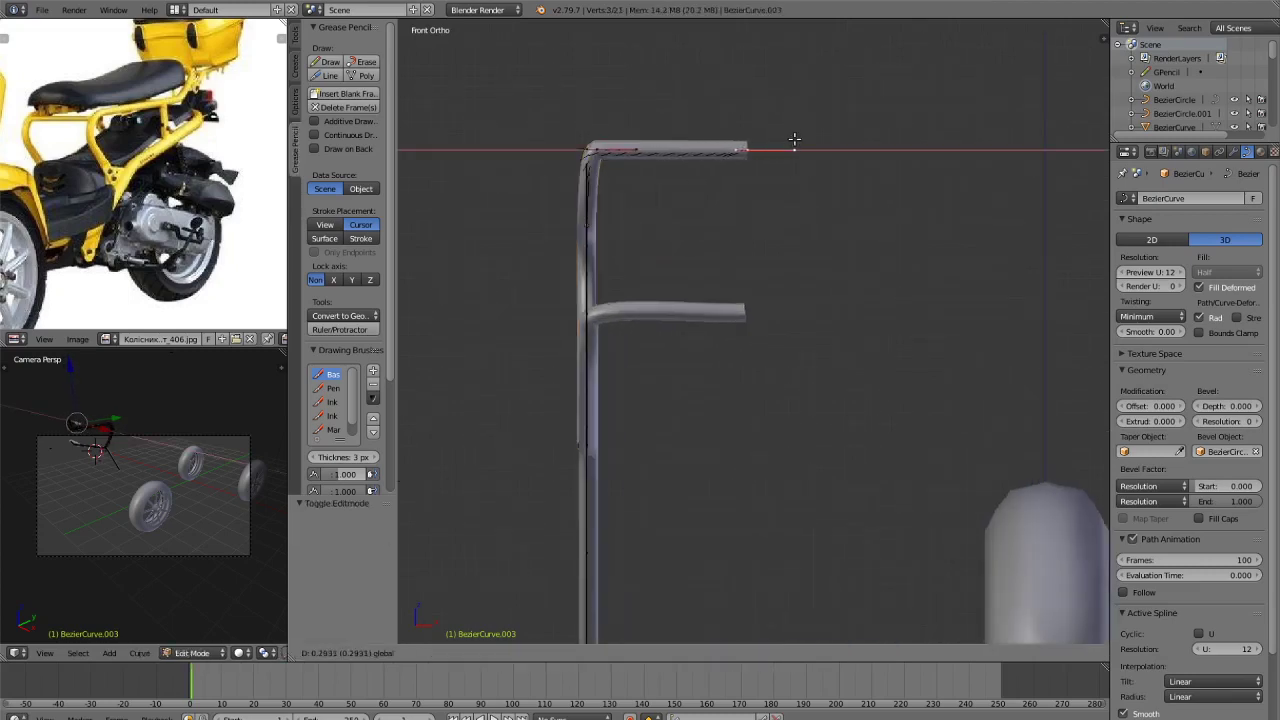
left_click(783, 142)
key("Tab")
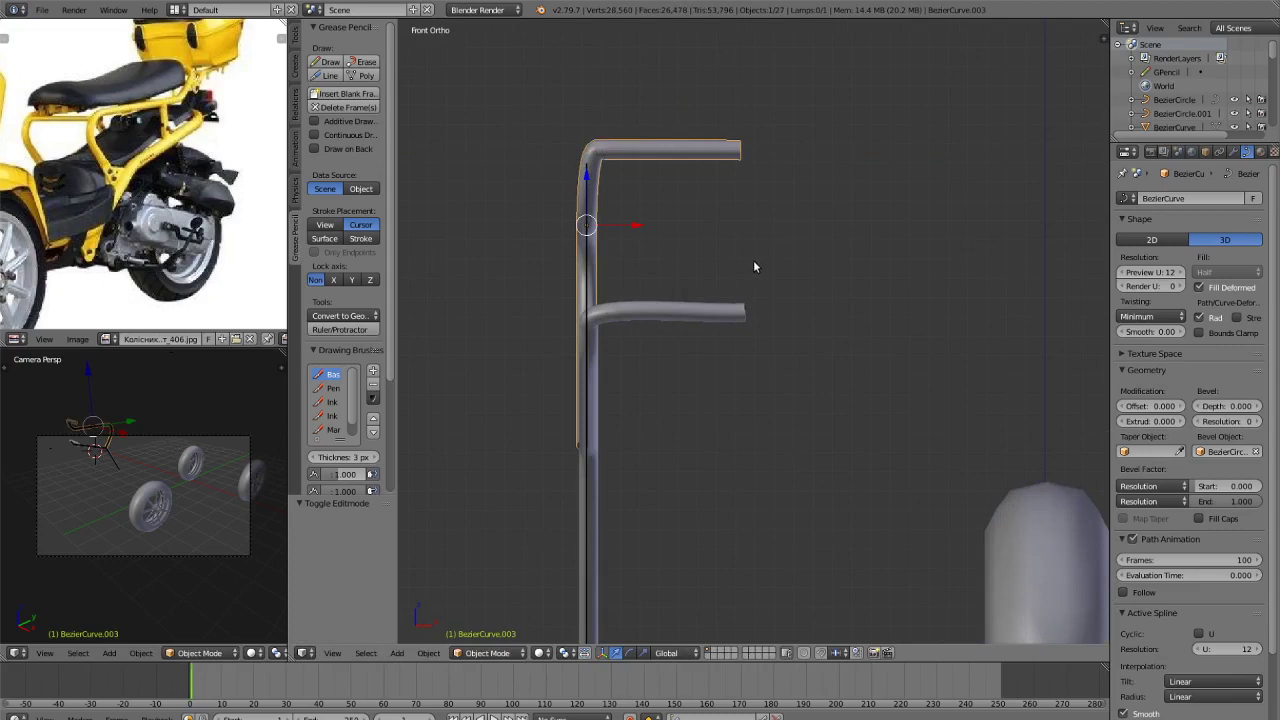
Deselect everything and compare the frame from several angles with the seat and frame area in the reference photo.
key("a")
middle_click_drag(755, 267, 543, 294)
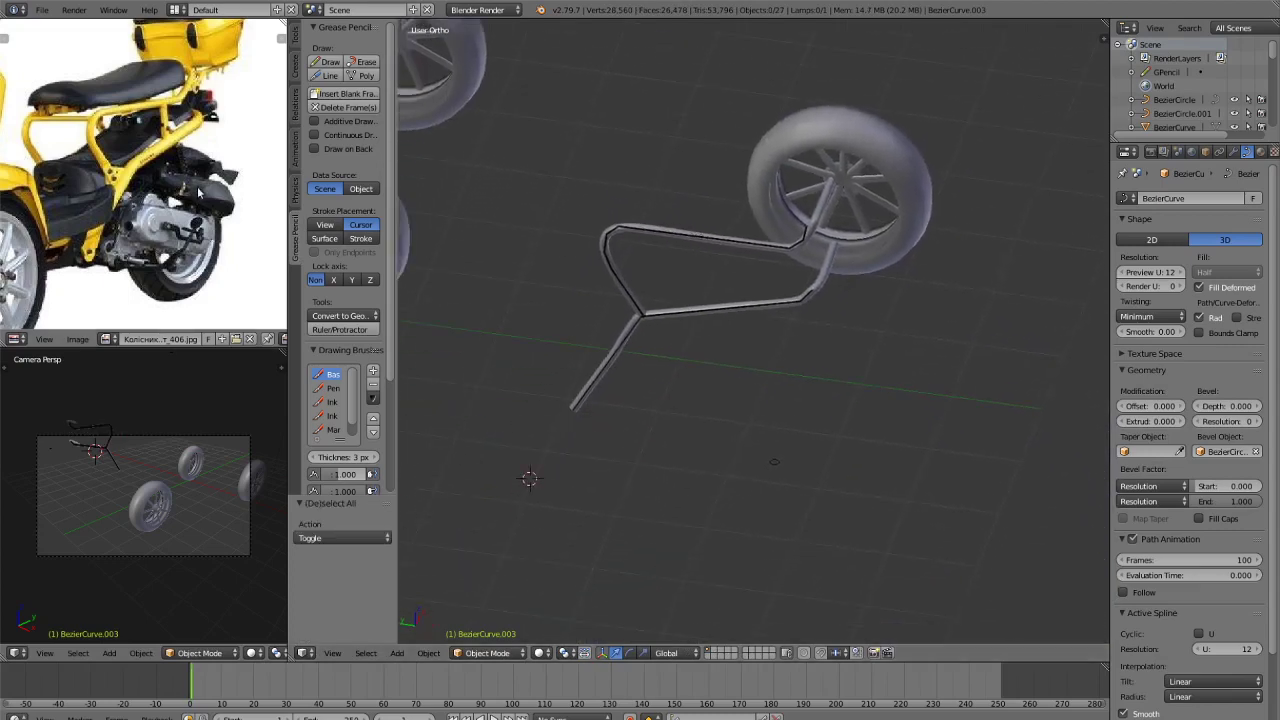
middle_click_drag(198, 190, 170, 249)
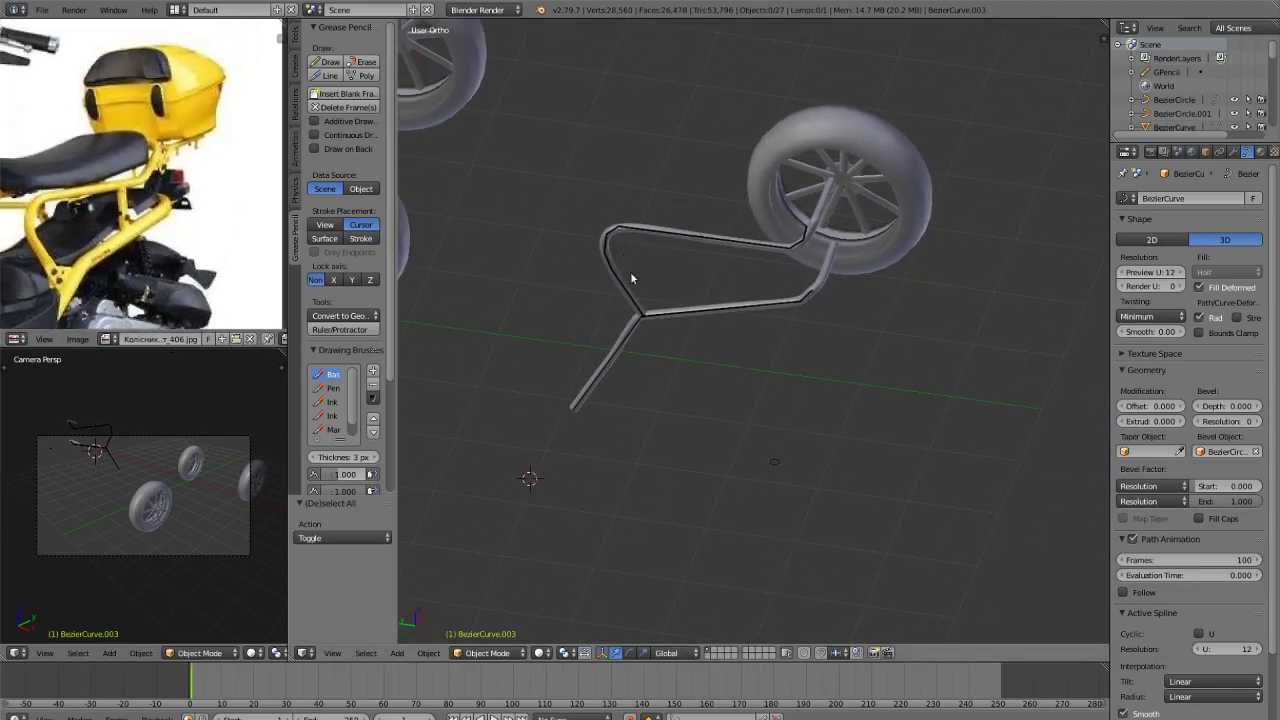
scroll(107, 148, "down", 3)
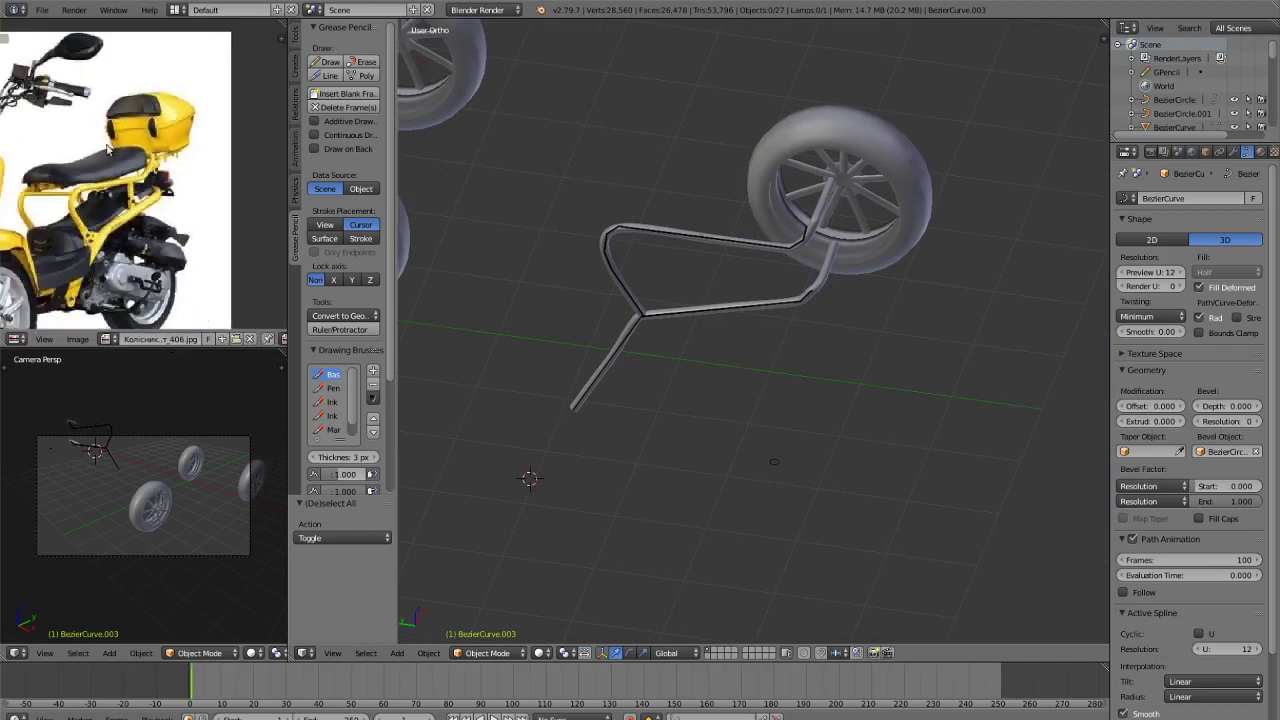
middle_click_drag(743, 240, 793, 263)
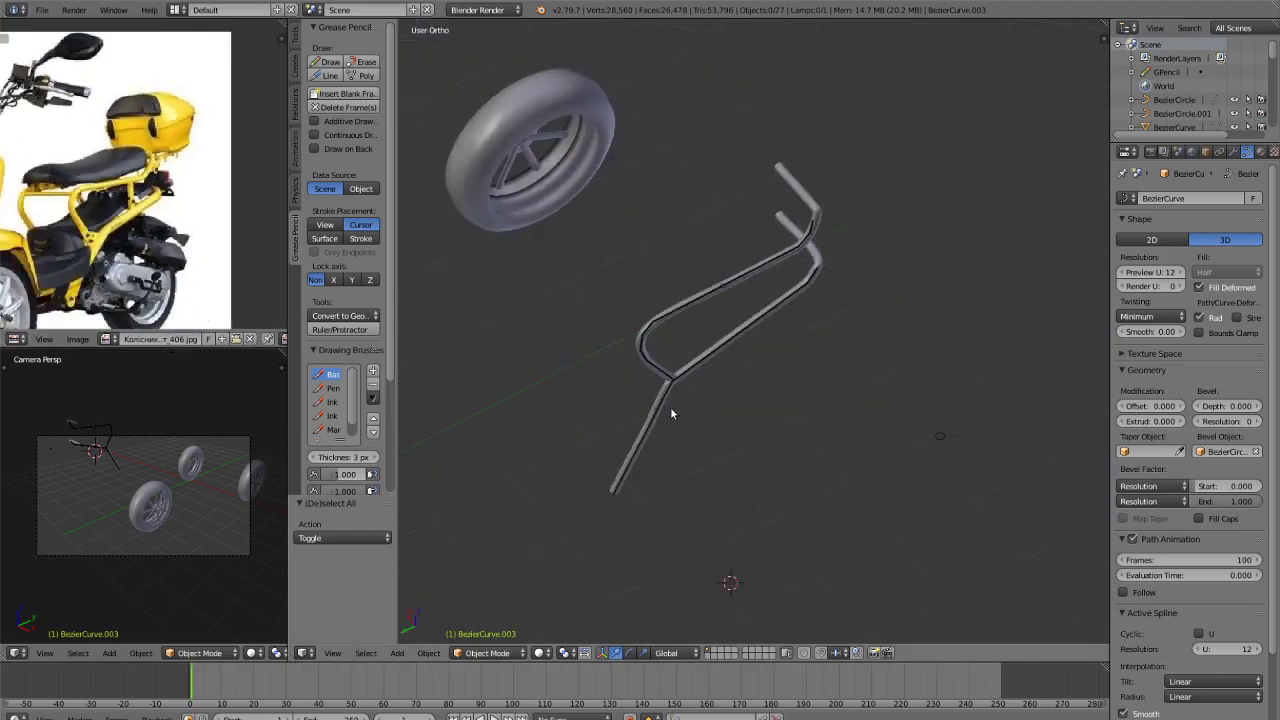
key("ctrl+KP_7")
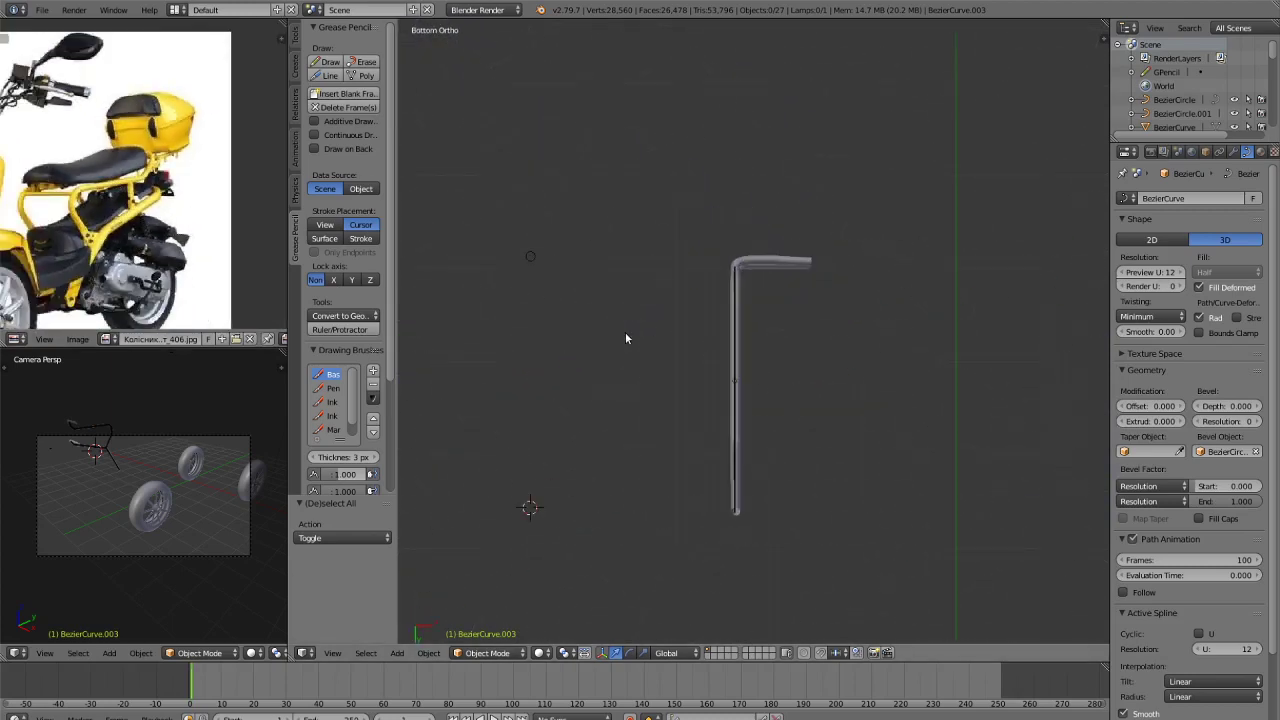
key("KP_3")
key("ctrl+KP_3")
key("KP_7")
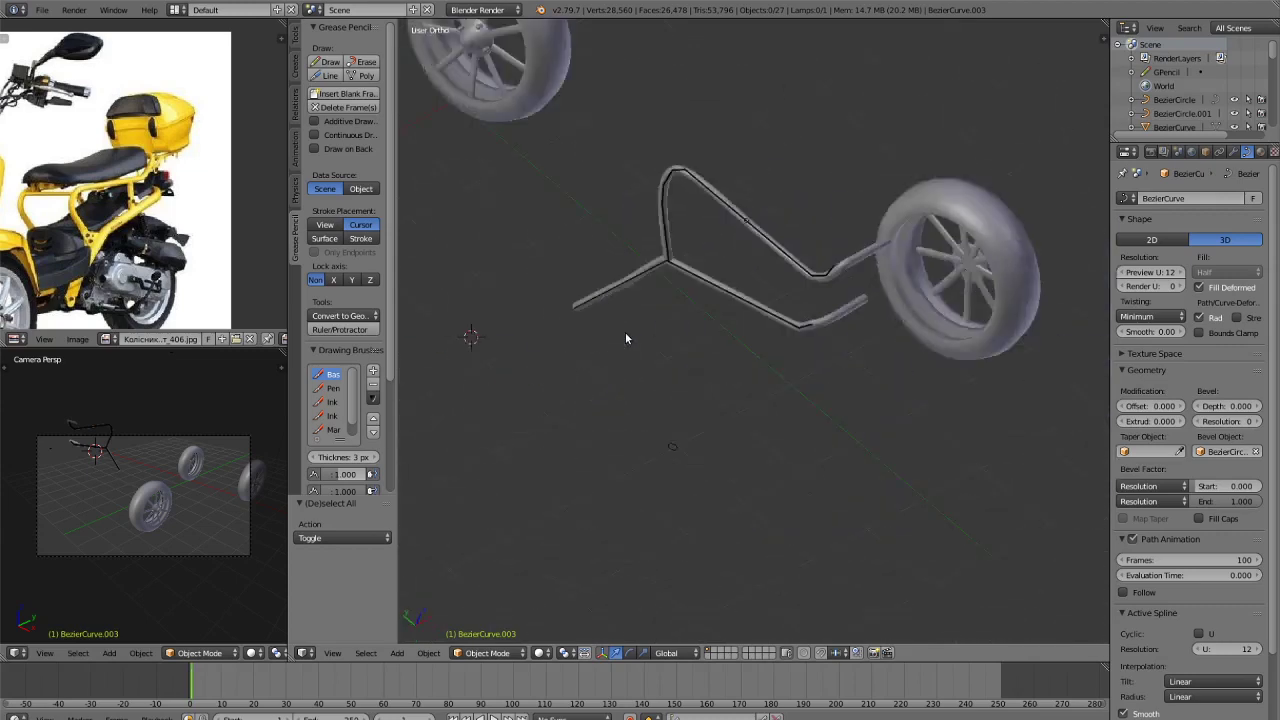
key("KP_7")
middle_click_drag(654, 363, 783, 300)
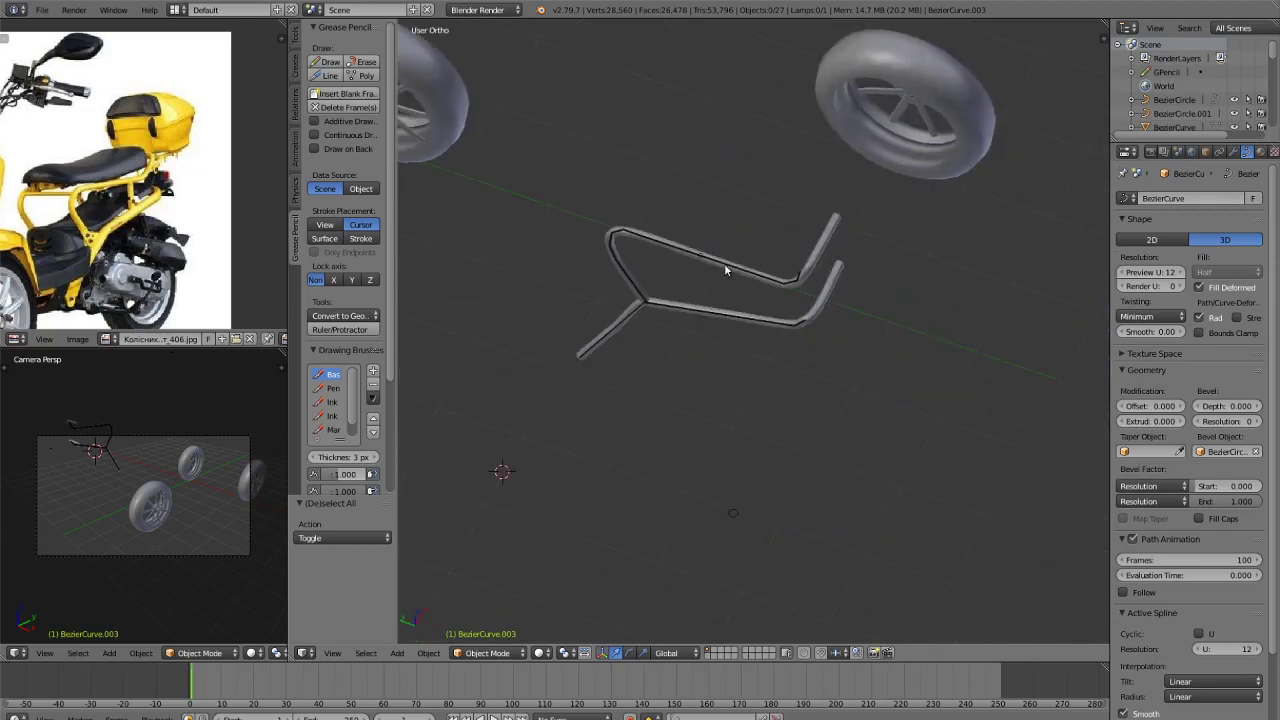
Add a Bezier curve at the 3D cursor beside the frame's front end in the top view.
key("KP_7")
key("shift+a")
mouse_move(752, 186)
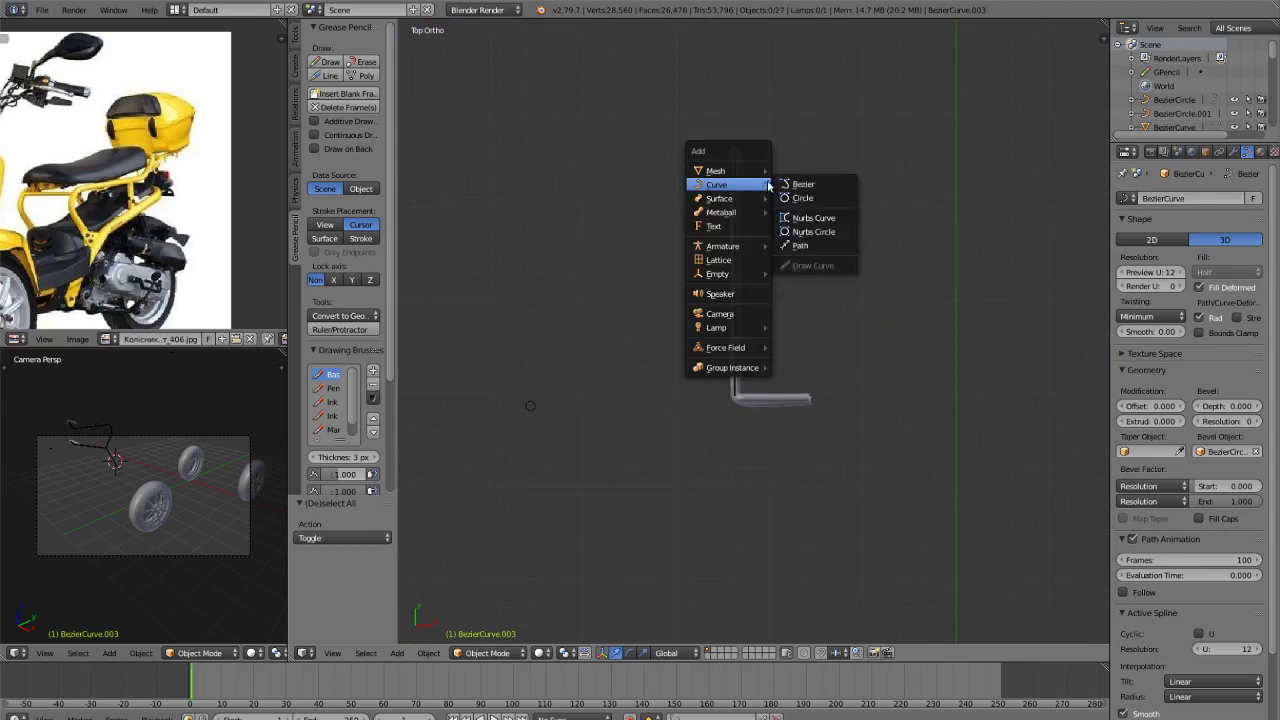
left_click(803, 184)
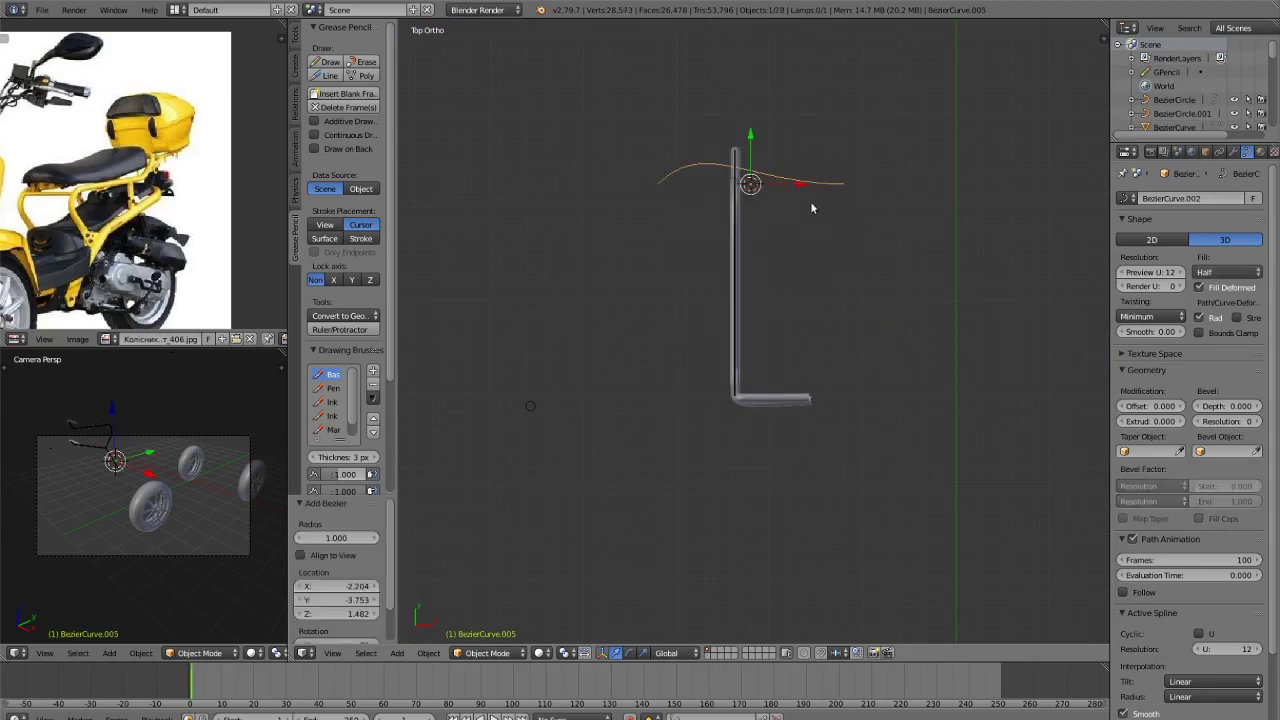
Move the new Bezier curve 0.586 along X and about -0.16 along Y, and open it for editing.
key("g")
key("x")
left_click(858, 182)
key("g")
key("y")
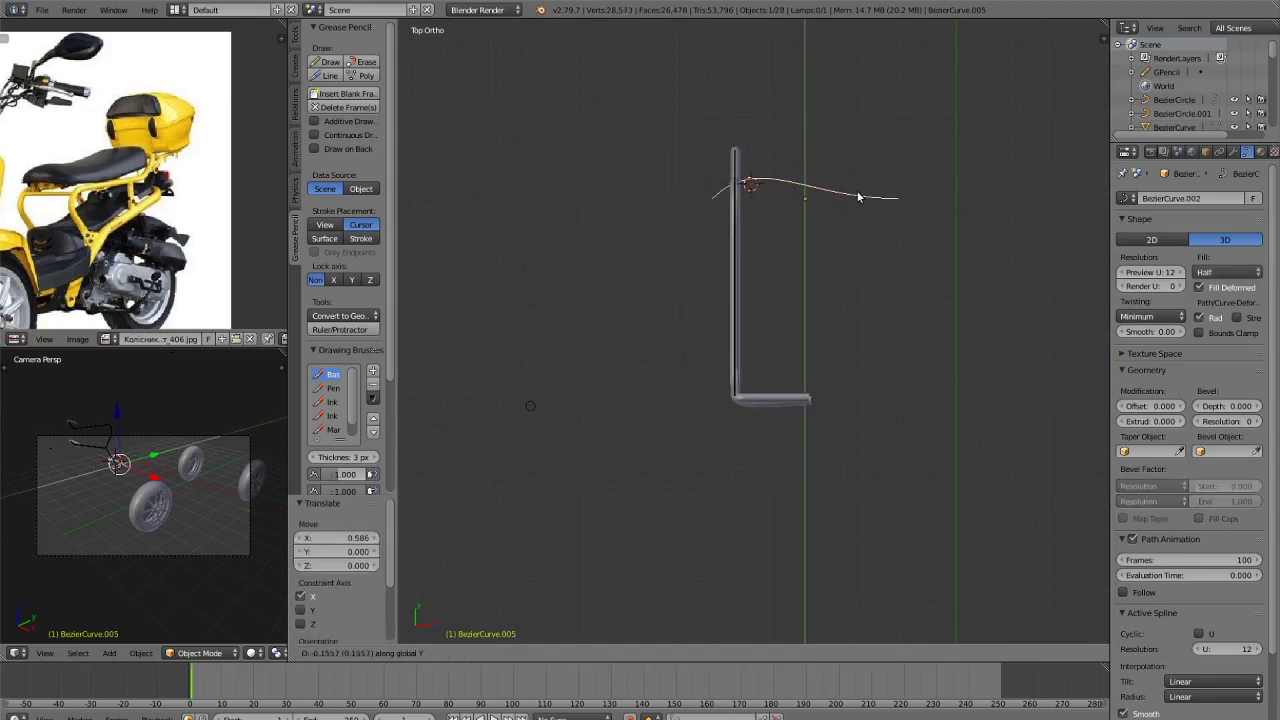
left_click(860, 197)
key("g")
key("x")
key("Escape")
key("Tab")
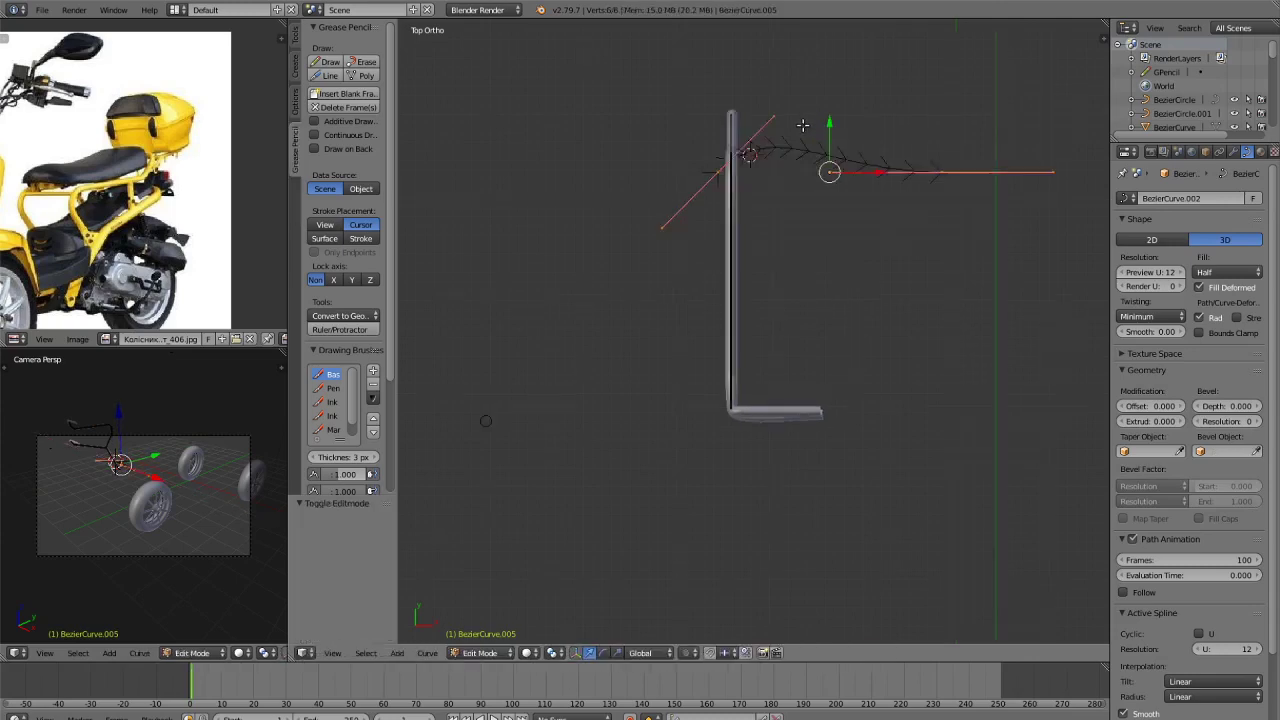
Move the new curve's slanted handle -0.506 along Y in the top view so the curve lies straight.
scroll(760, 55, "up", 3)
middle_click_drag(787, 28, 798, 190, "shift")
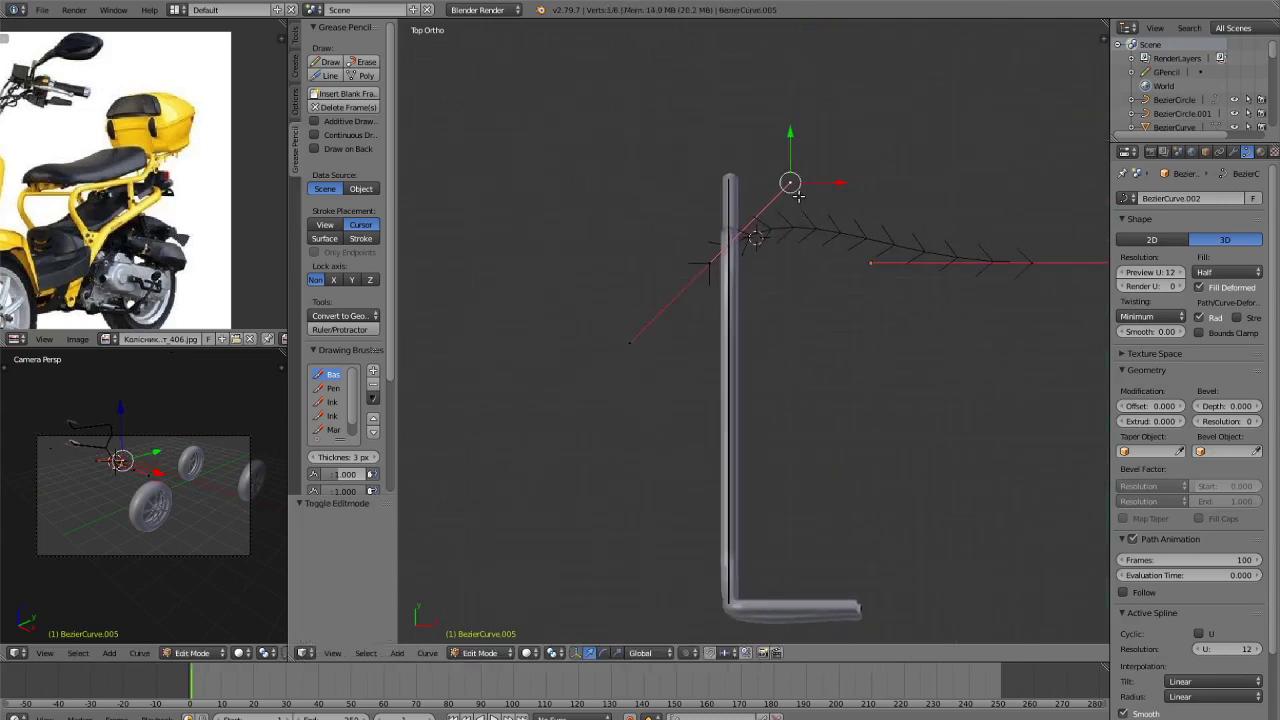
key("g")
key("y")
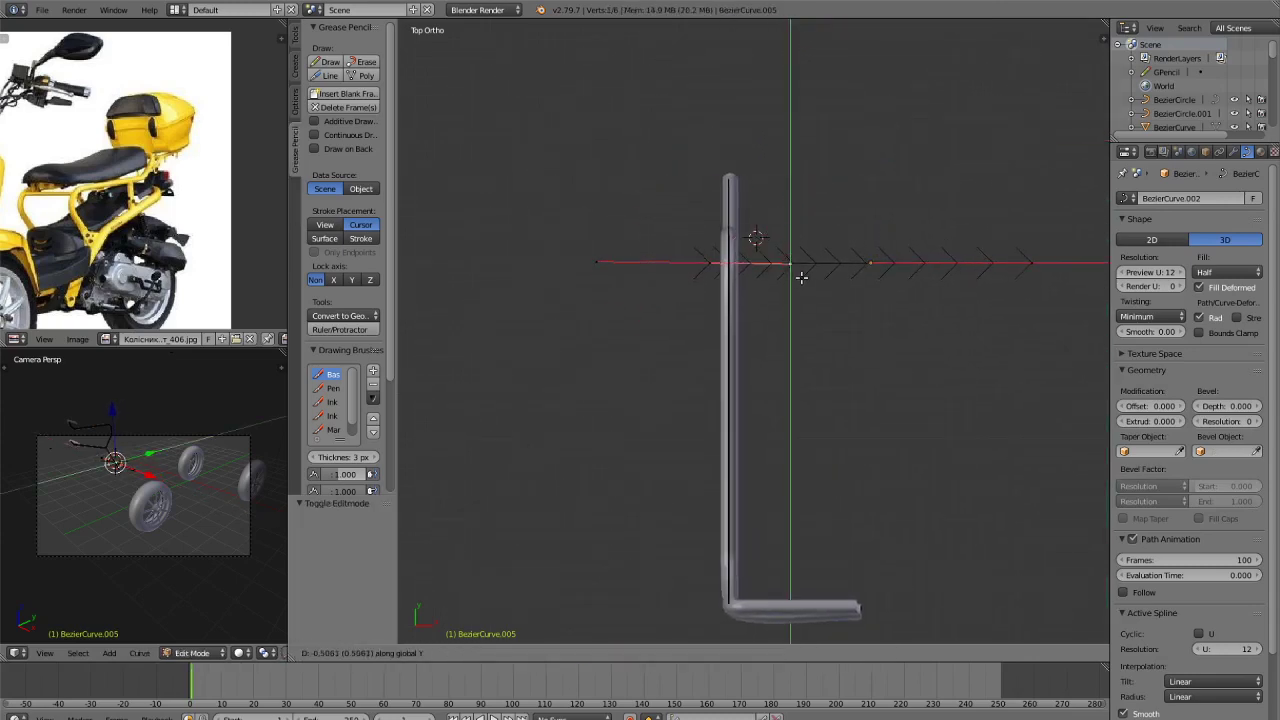
left_click(802, 276)
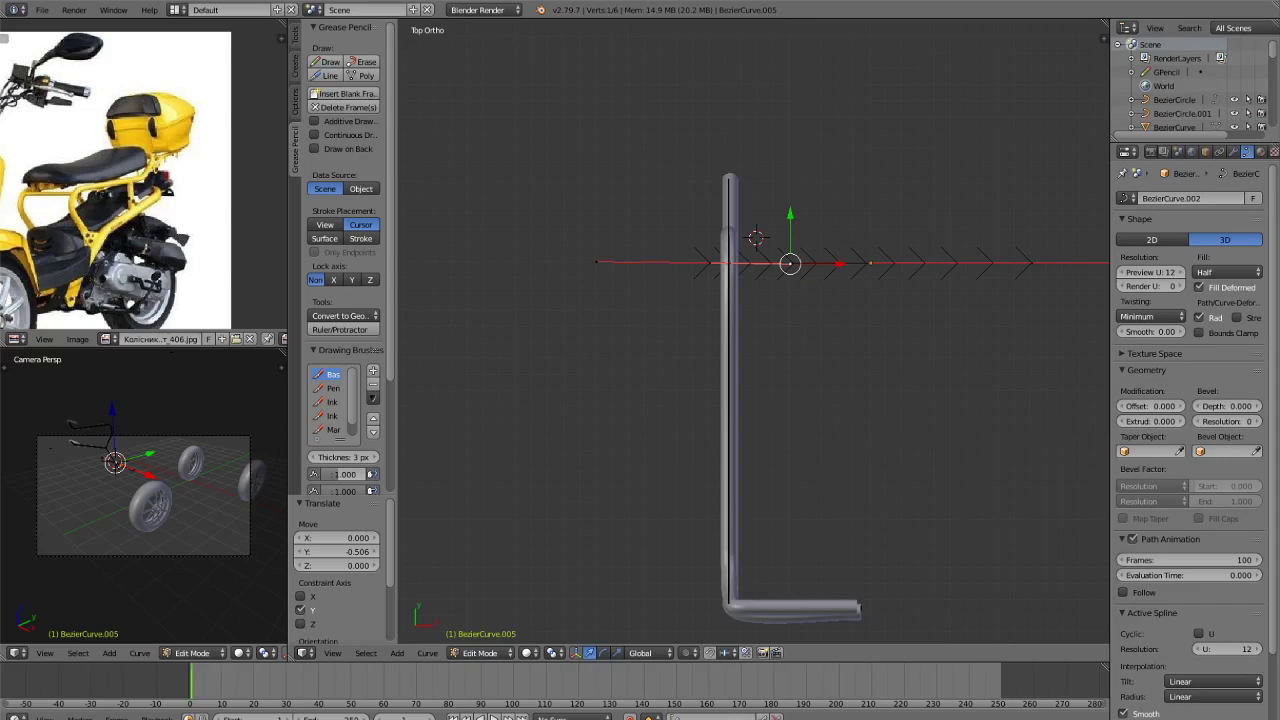
Assign BezierCircle.001 as the new curve's bevel object to turn it into a tube.
middle_click_drag(857, 274, 422, 327)
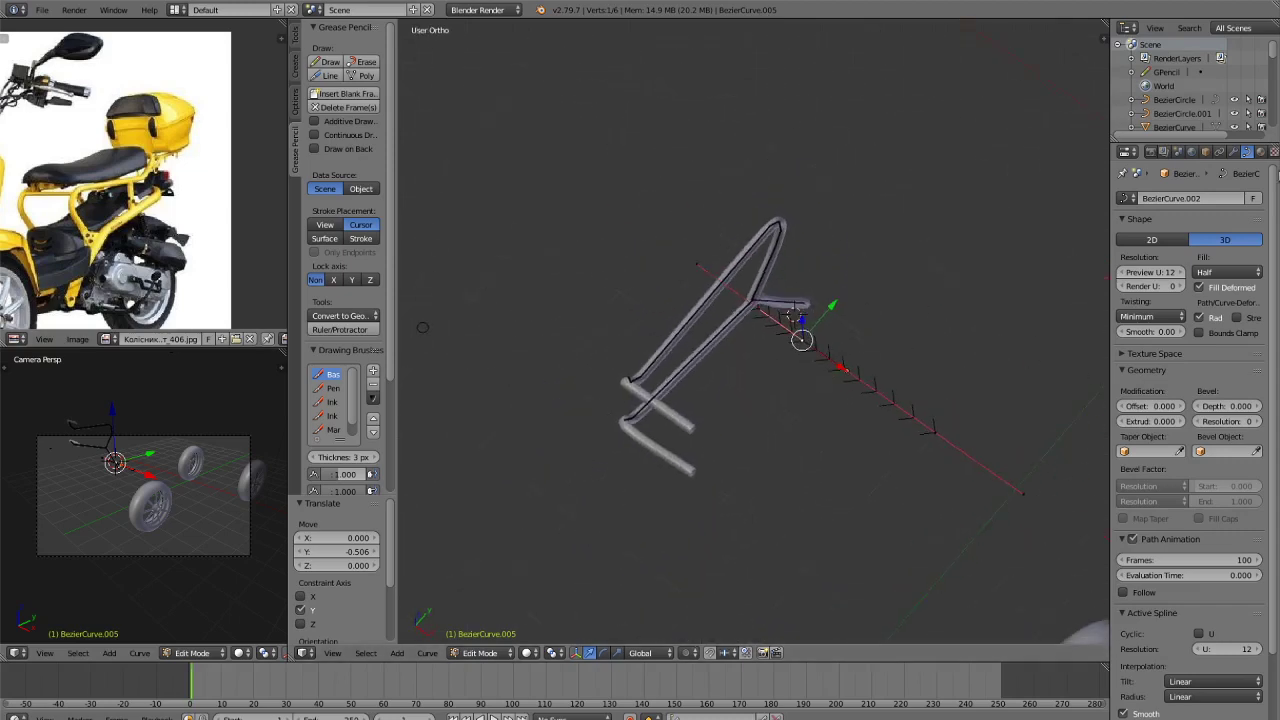
left_click(1228, 451)
left_click(1180, 473)
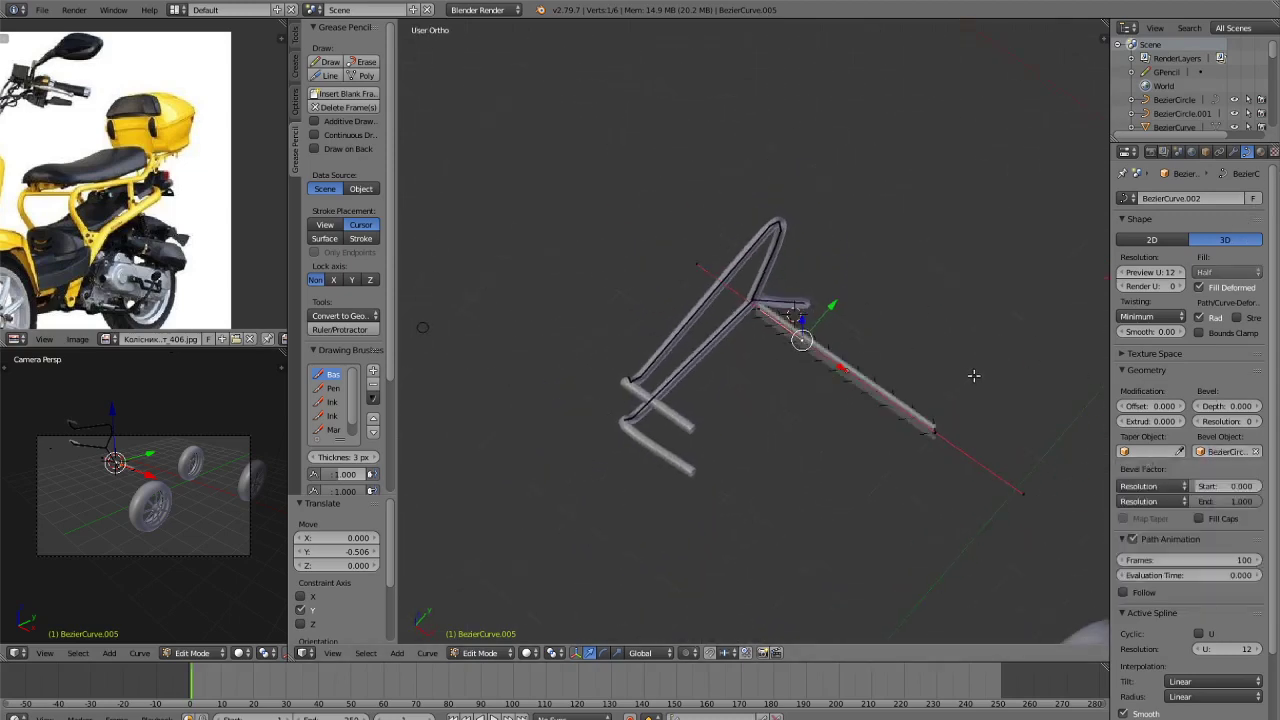
left_click(1228, 451)
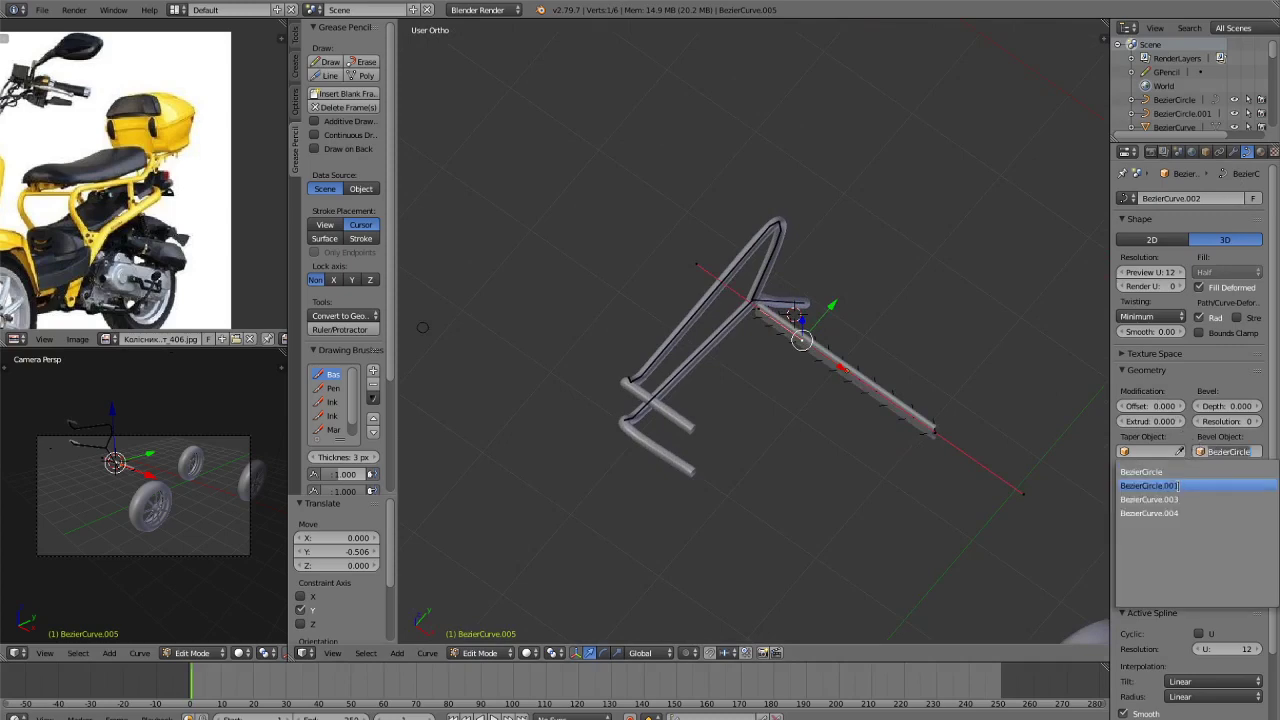
left_click(1176, 485)
scroll(905, 320, "down", 3)
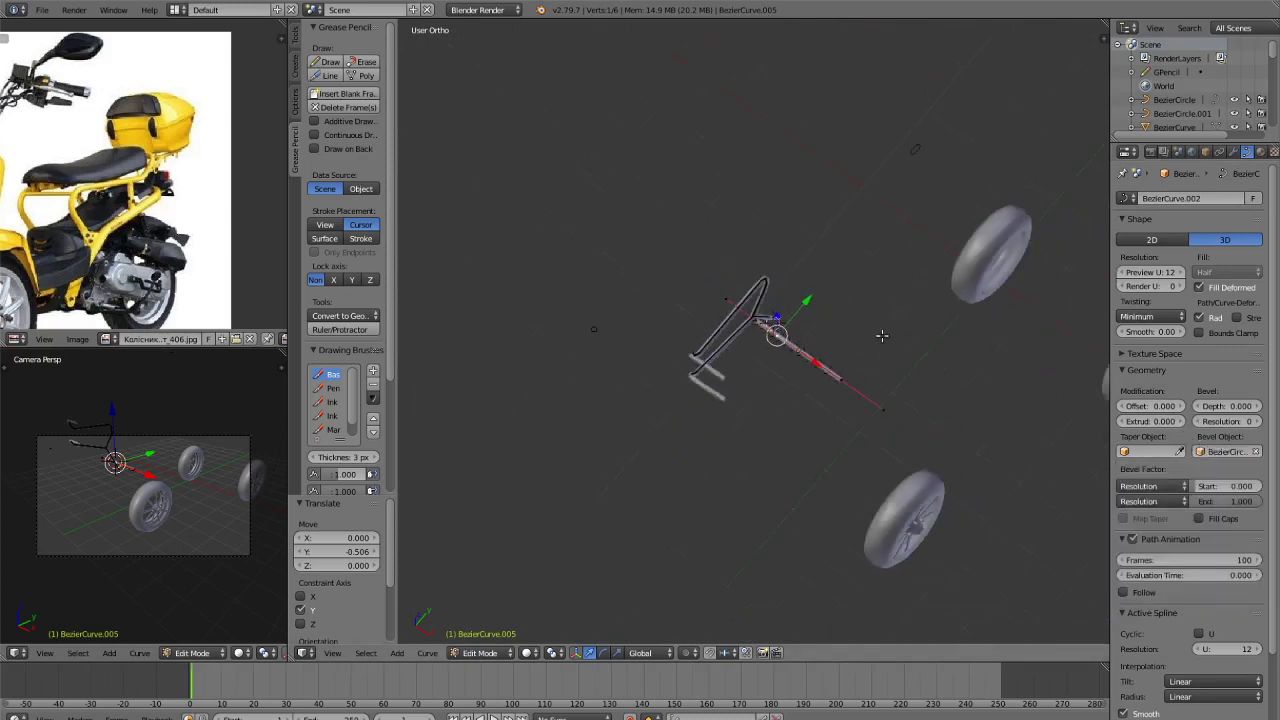
Return to object mode and move the new tube 1.899 along Z and 0.080 along X towards the top of the frame.
middle_click_drag(881, 335, 943, 371)
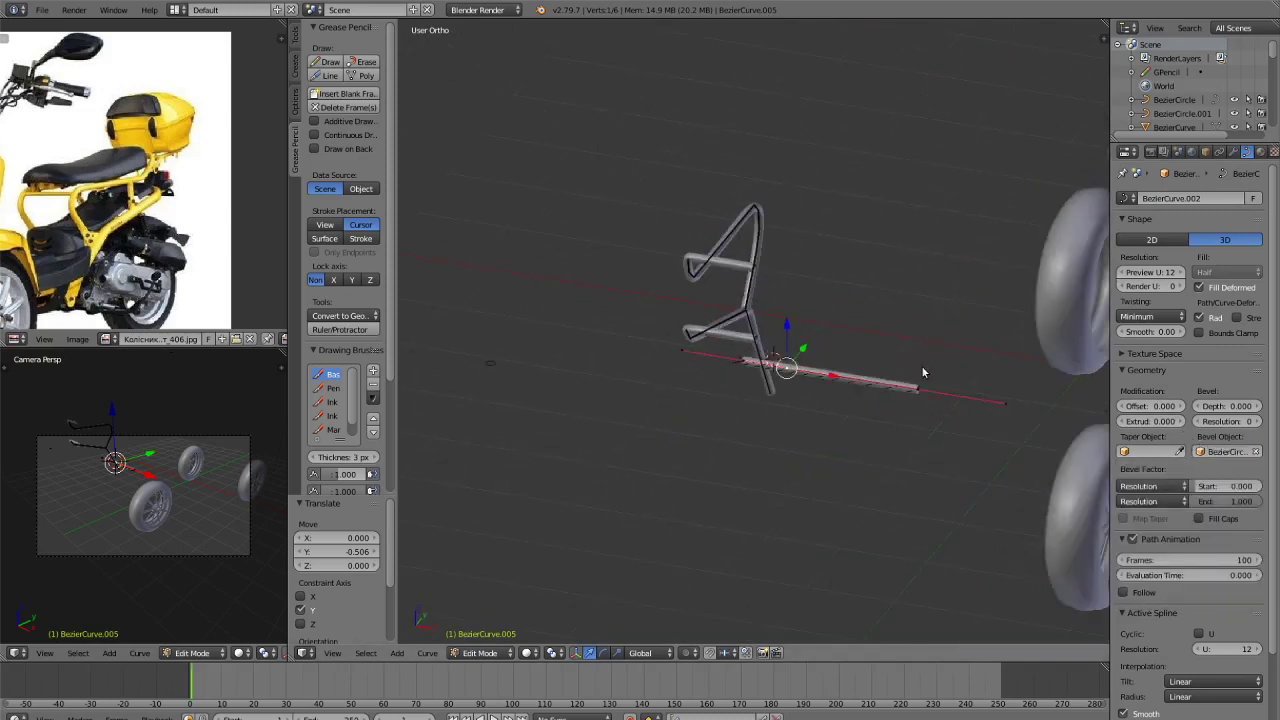
key("Tab")
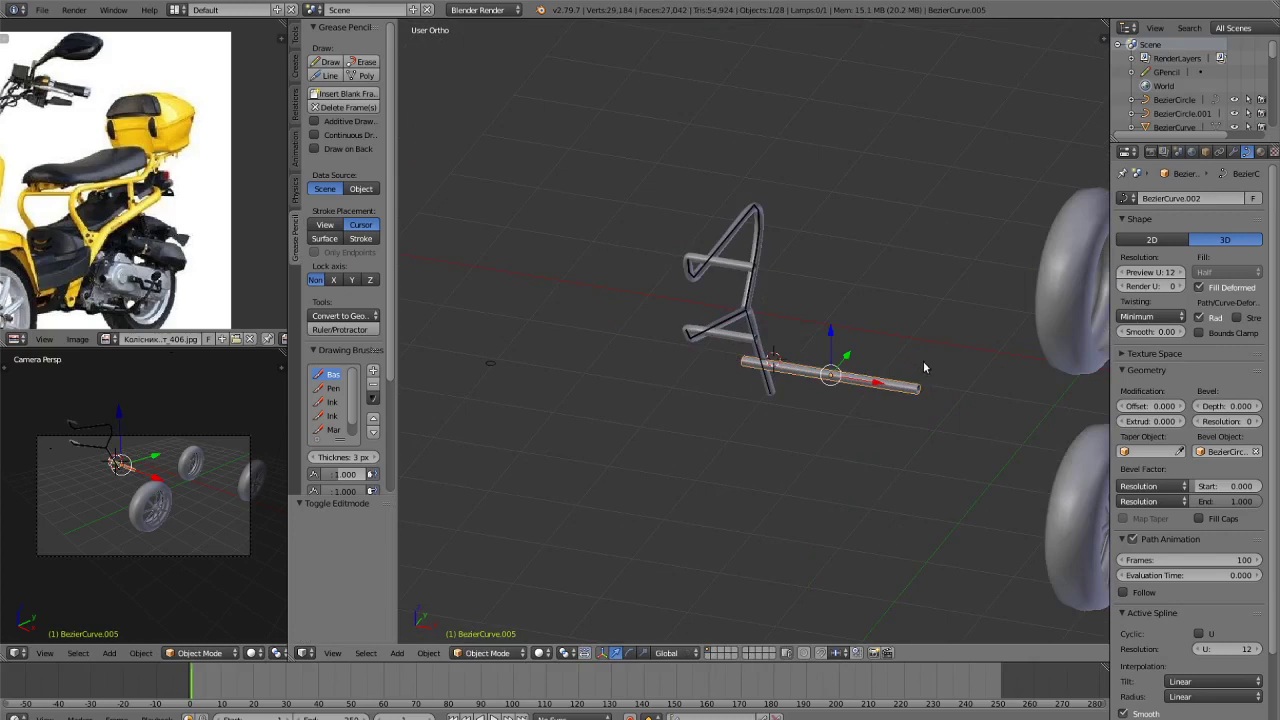
left_click(929, 244)
key("g")
key("z")
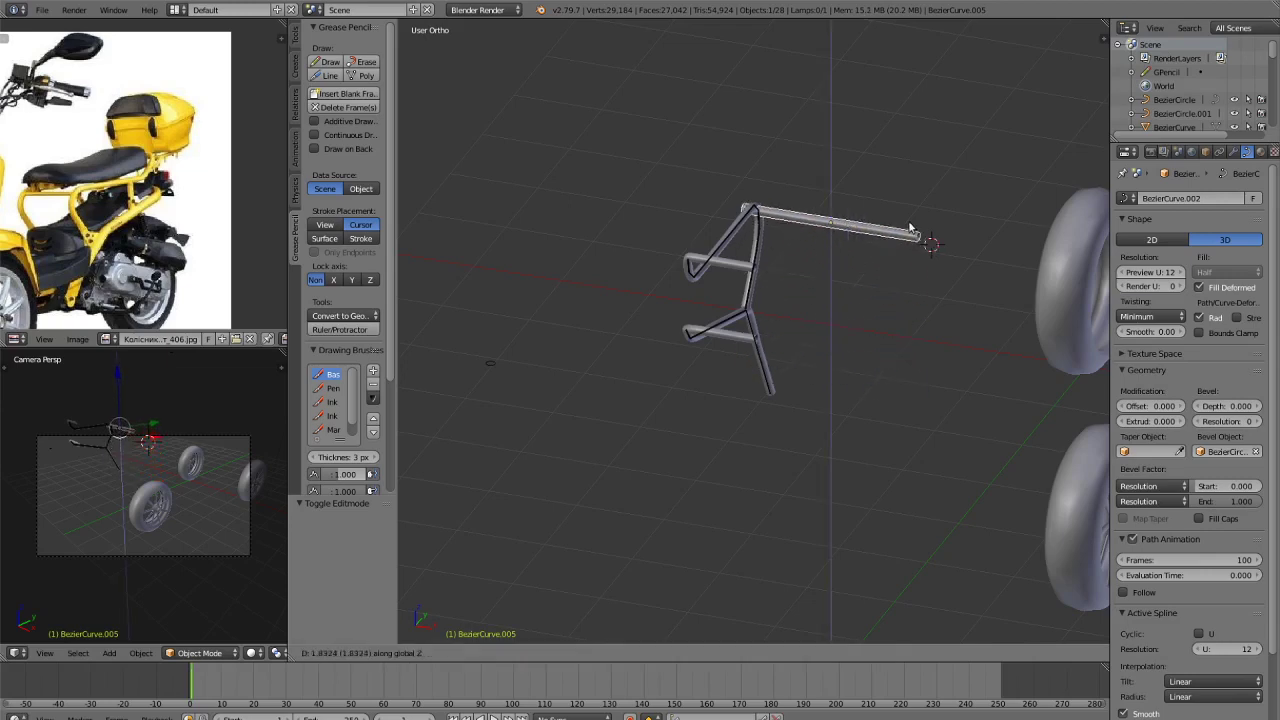
left_click(910, 223)
middle_click_drag(910, 223, 876, 372)
scroll(875, 378, "up", 2)
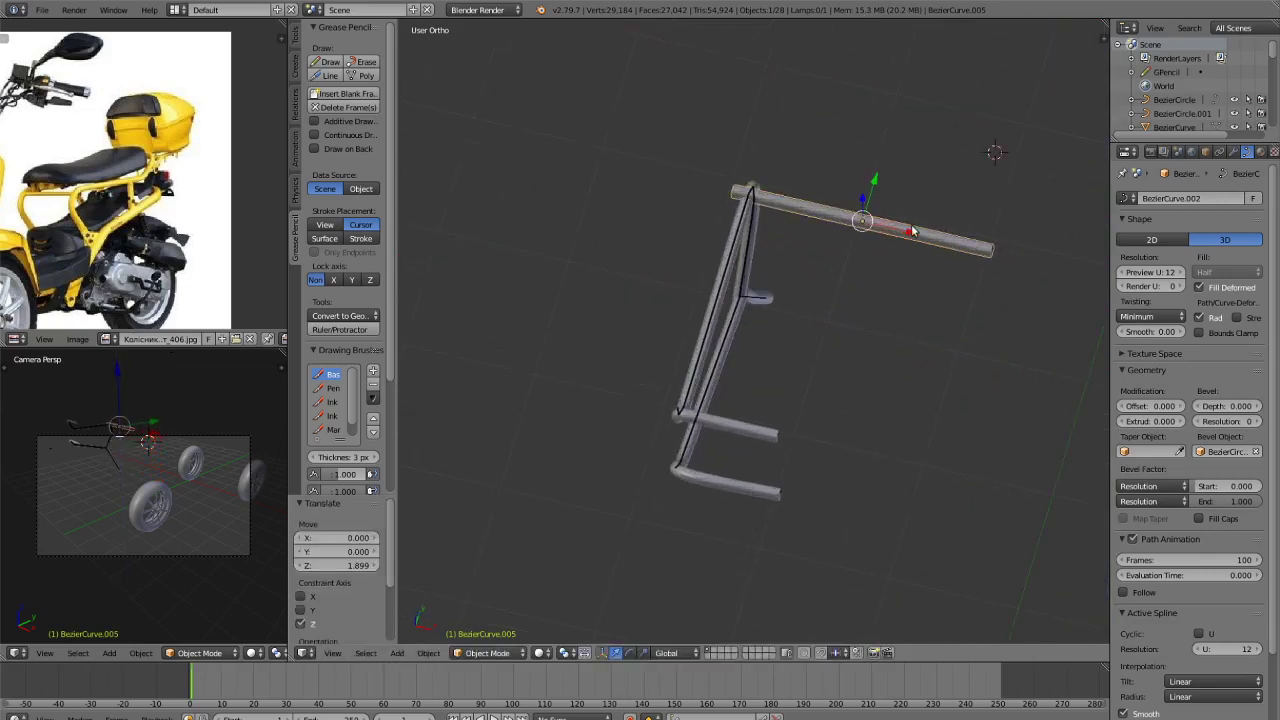
key("g")
key("x")
left_click(916, 212)
Scale the tube by 0.503 along X in the top view and move it about -0.489 along X and 0.165 along Y.
key("KP_7")
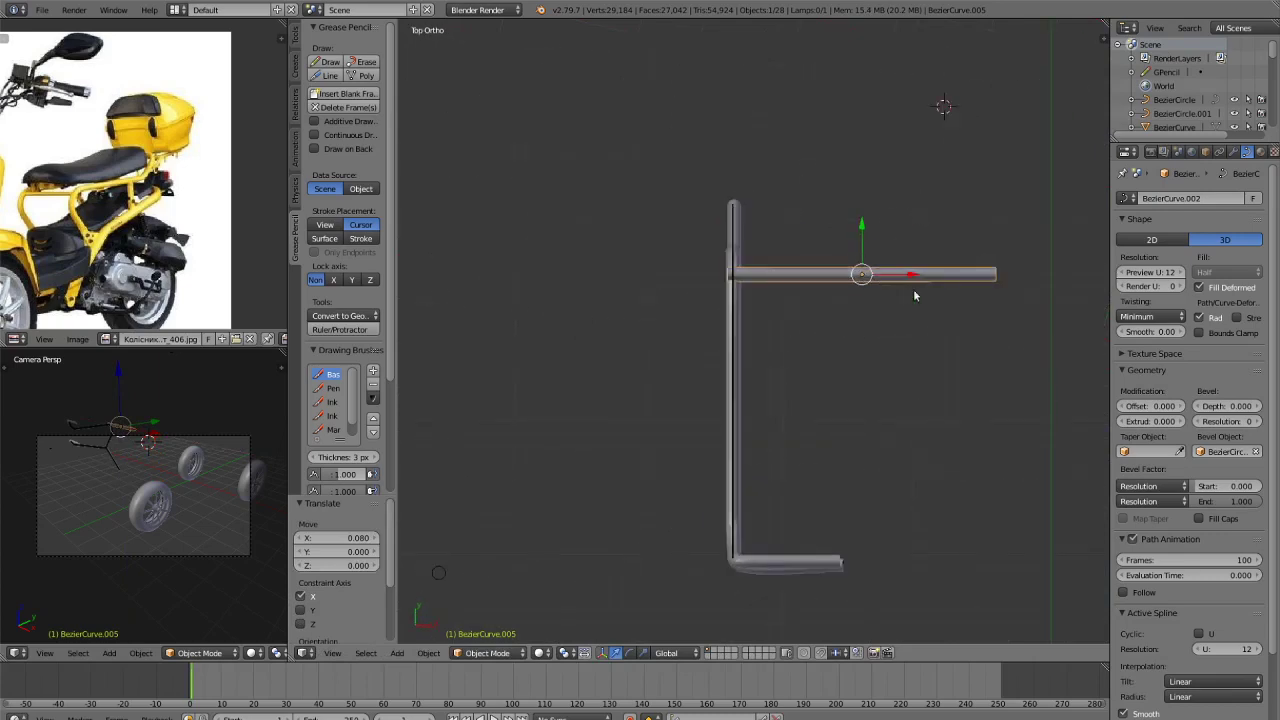
key("s")
key("x")
left_click(918, 322)
key("g")
key("x")
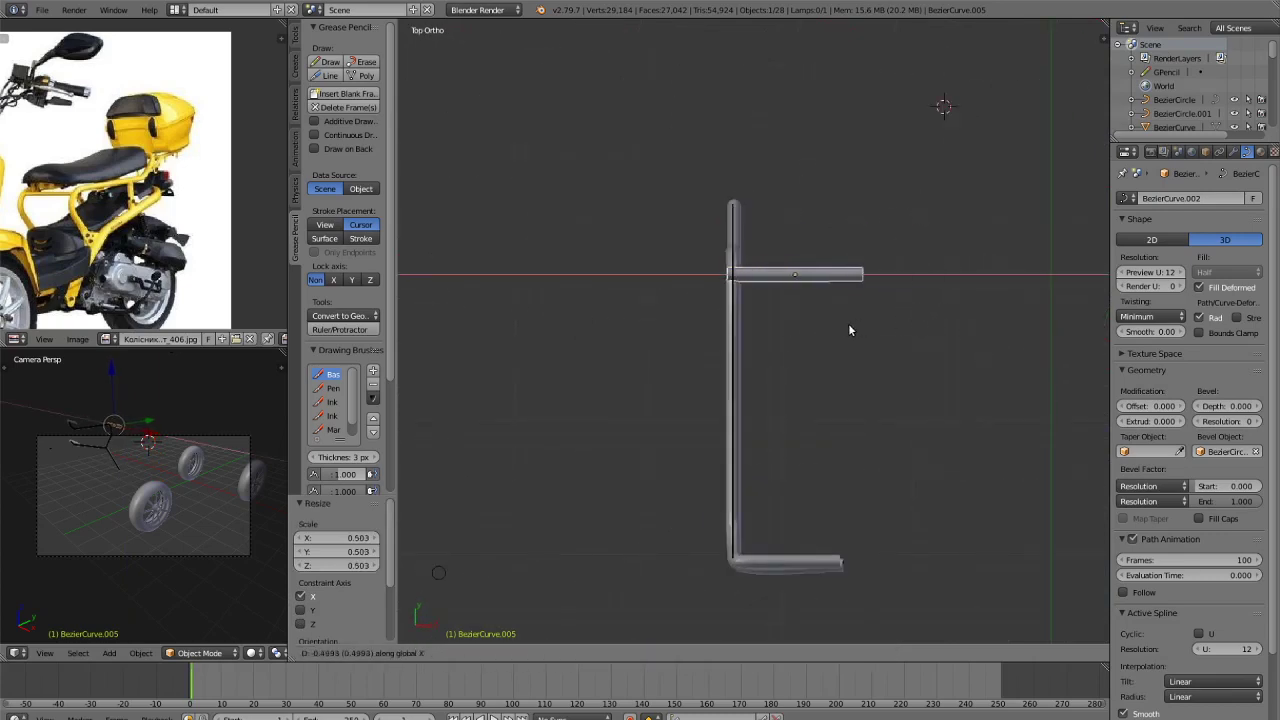
left_click(850, 323)
key("g")
key("y")
left_click(858, 284)
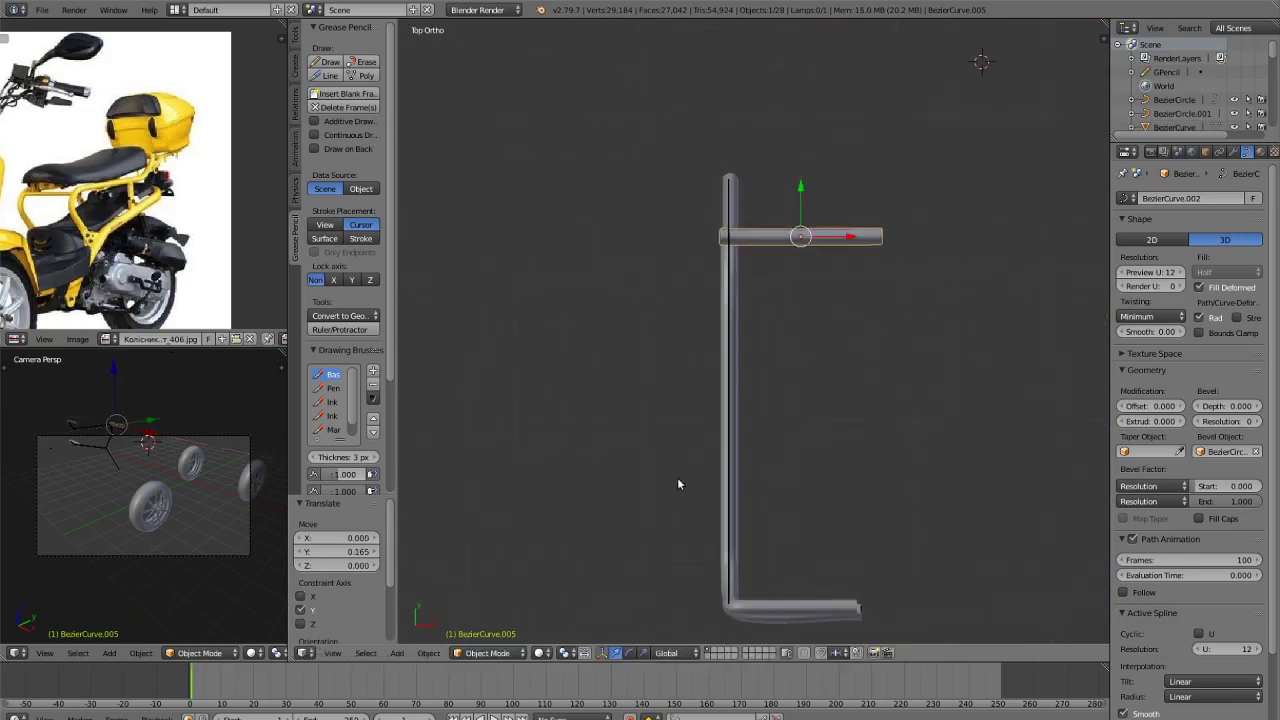
Fit the tube to the frame's front bend by moving it about -0.16 along Z and 0.051 along X and scaling it by 0.963.
middle_click_drag(677, 477, 897, 292)
key("g")
key("z")
left_click(883, 279)
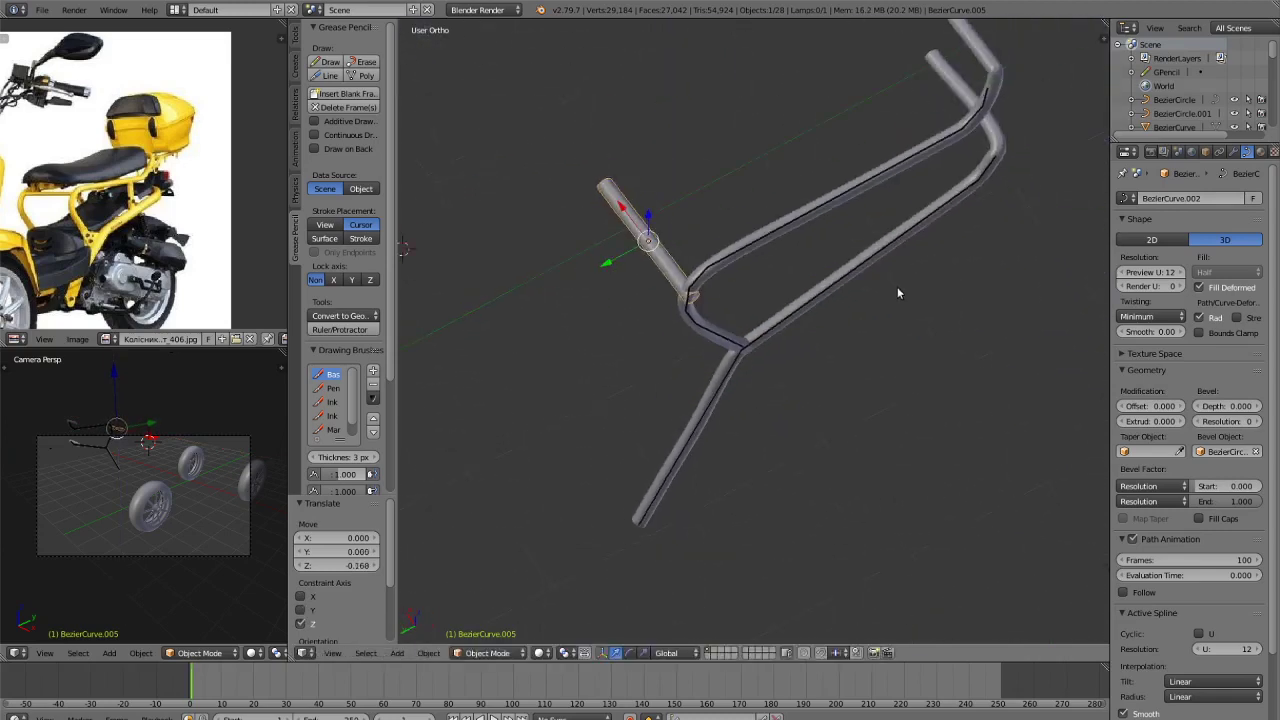
key("g")
key("x")
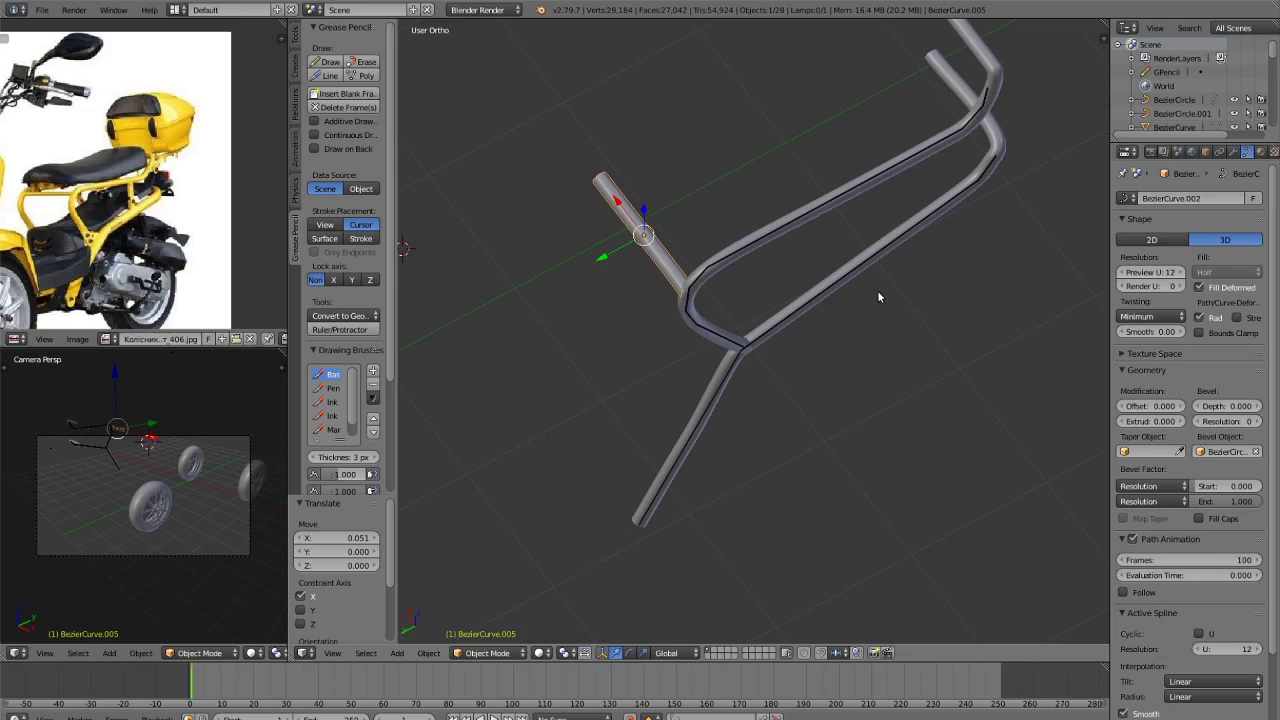
key("s")
left_click(866, 287)
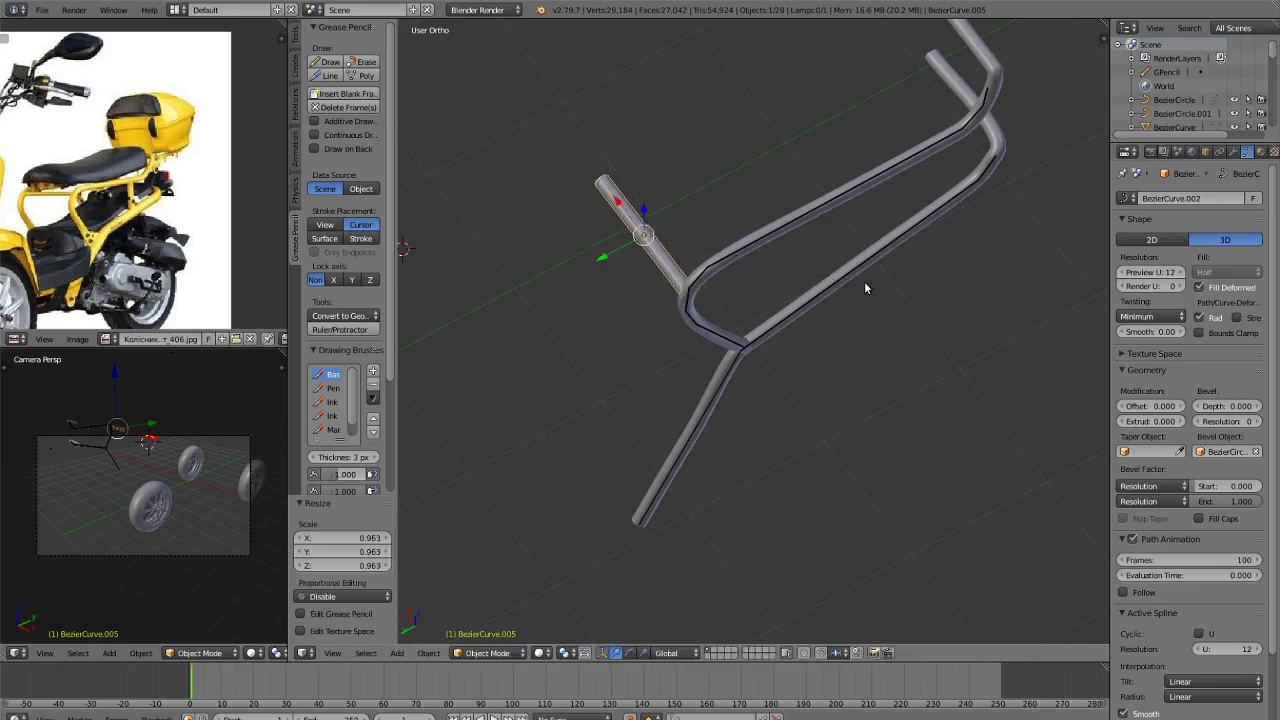
Shorten the front crossbar by 0.808 along X in the top view and shift it about -0.08 along X against the side tube.
key("KP_7")
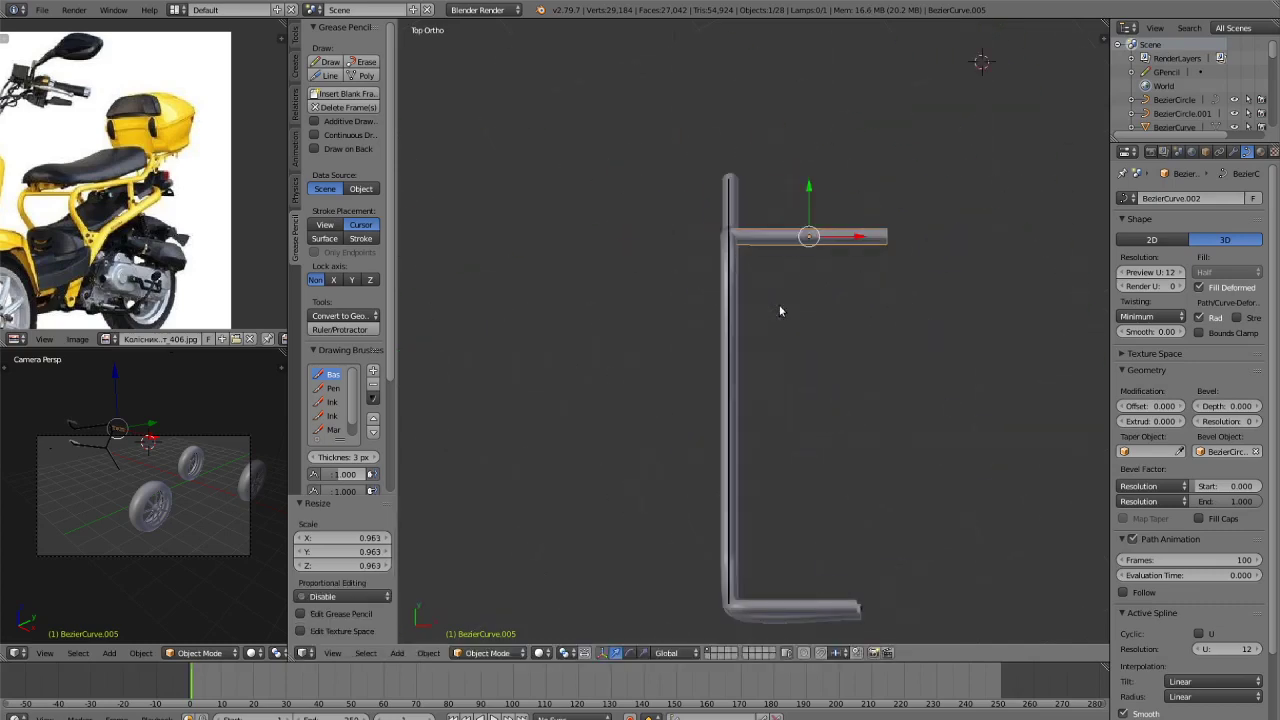
key("s")
key("x")
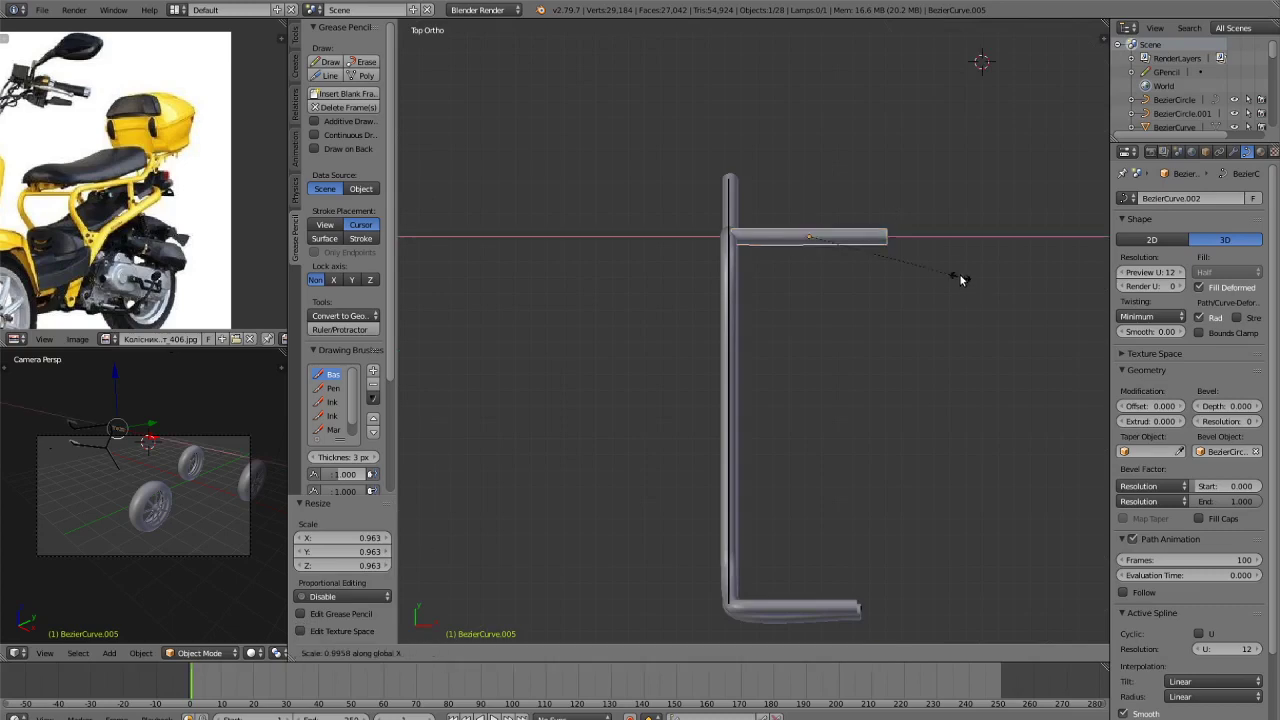
left_click(926, 270)
key("g")
key("x")
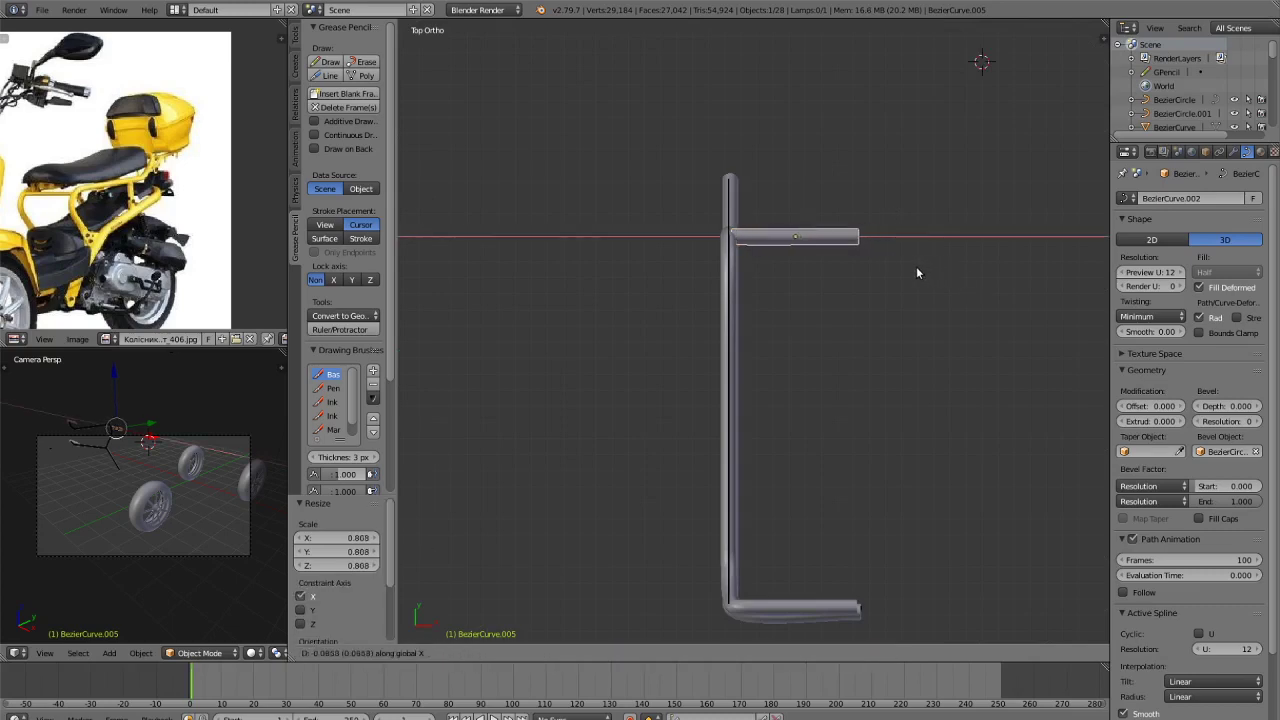
left_click(916, 266)
Deselect everything and examine the tubular frame in perspective with rendered shading.
key("a")
mouse_move(916, 266)
middle_mouse_down()
mouse_move(858, 394)
mouse_move(934, 317)
mouse_move(1000, 311)
middle_mouse_up()
key("KP_5")
key("shift+z")
key("KP_3")
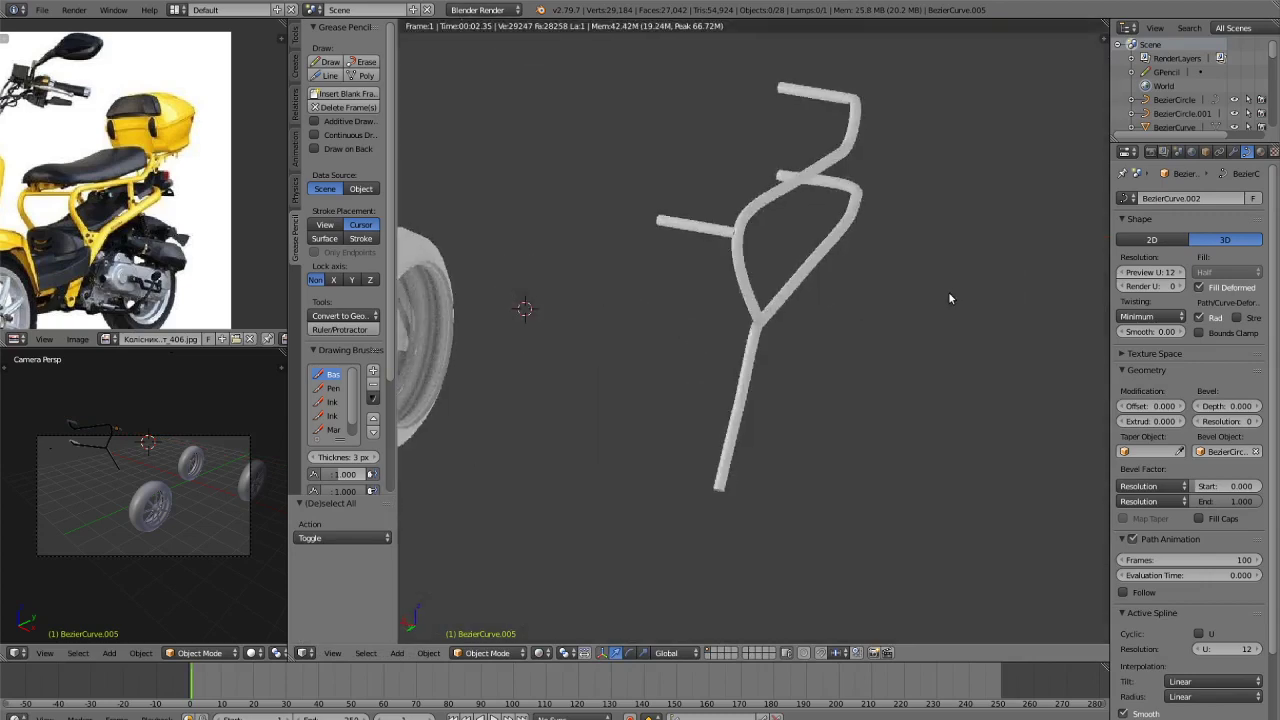
In the orthographic left view with solid shading, outline the seat above the upper frame tube with the Grease Pencil Poly tool.
key("z")
key("z")
key("KP_3")
key("KP_5")
key("ctrl+KP_3")
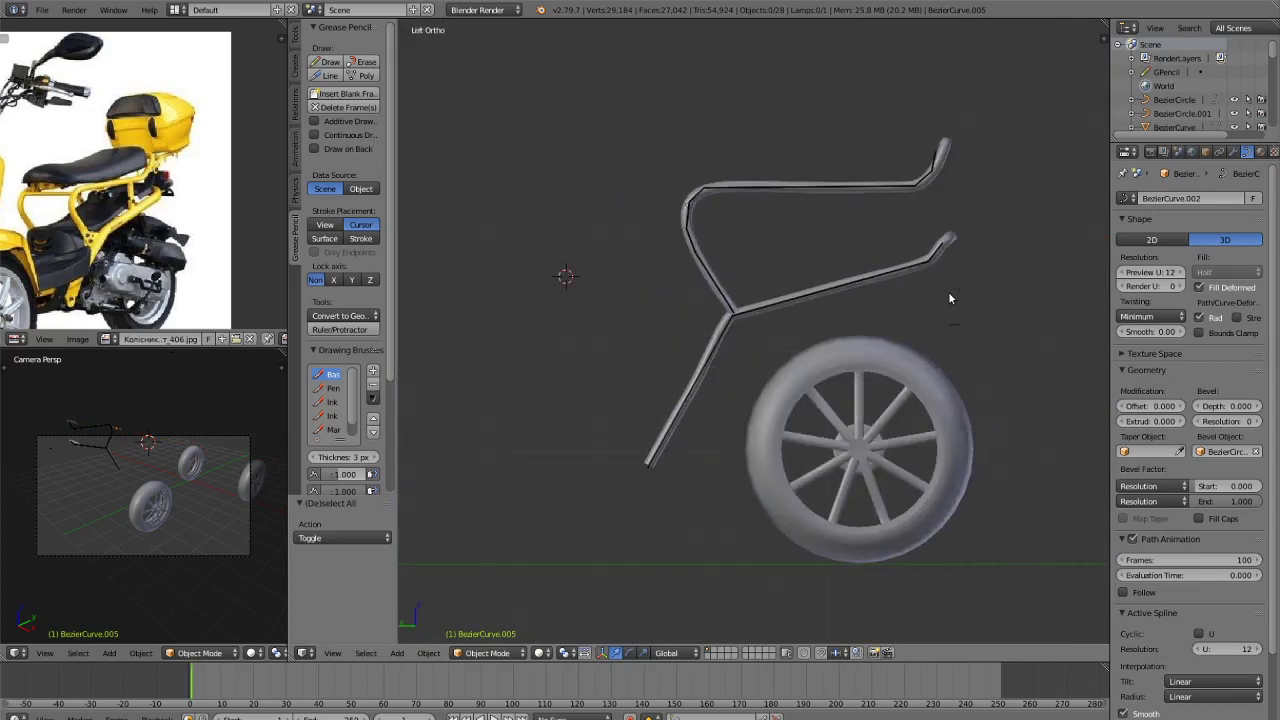
middle_click_drag(987, 240, 906, 293, "shift")
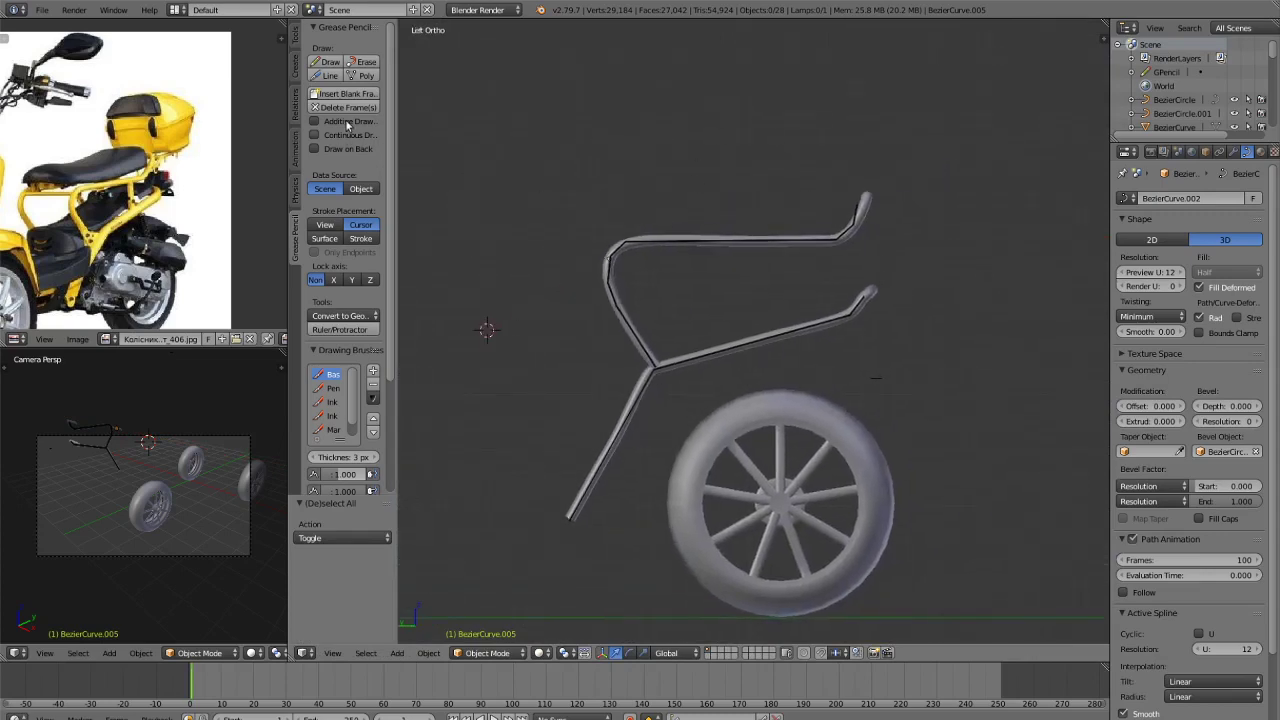
left_click(366, 77)
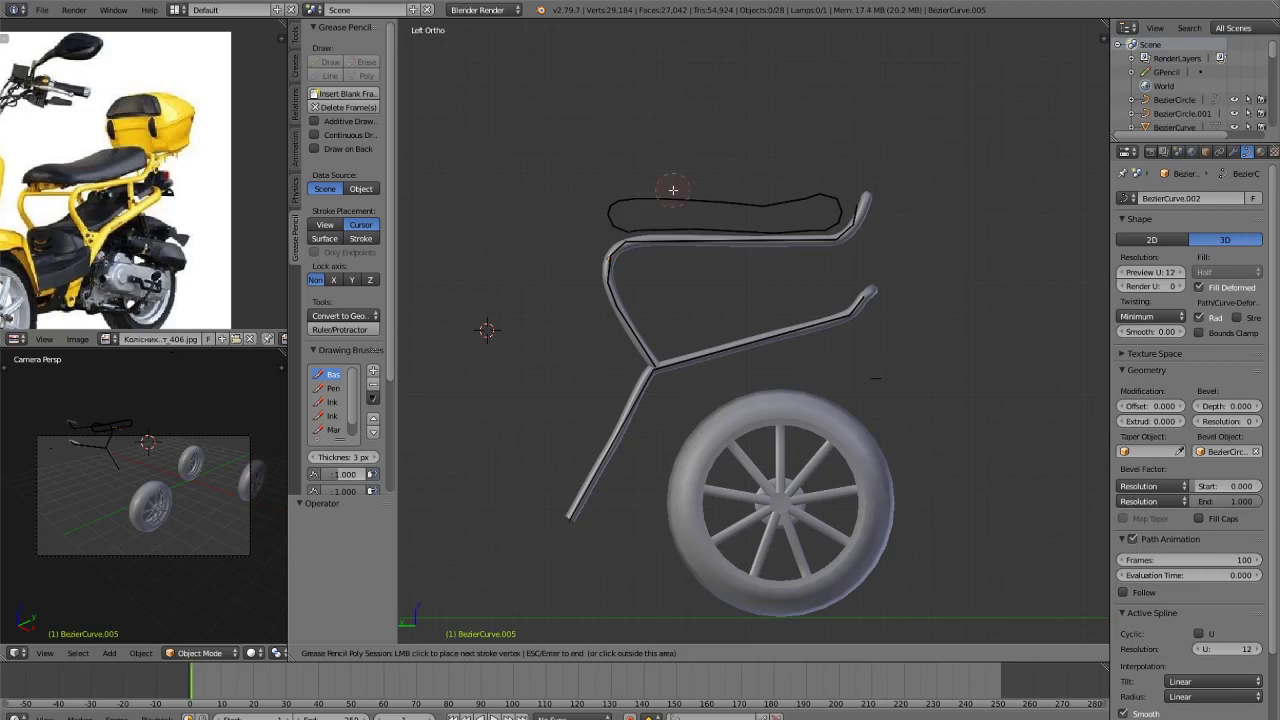
key("Escape")
Add a cube at the 3D cursor inside the front part of the seat outline and scale it by 0.215.
key("shift+a")
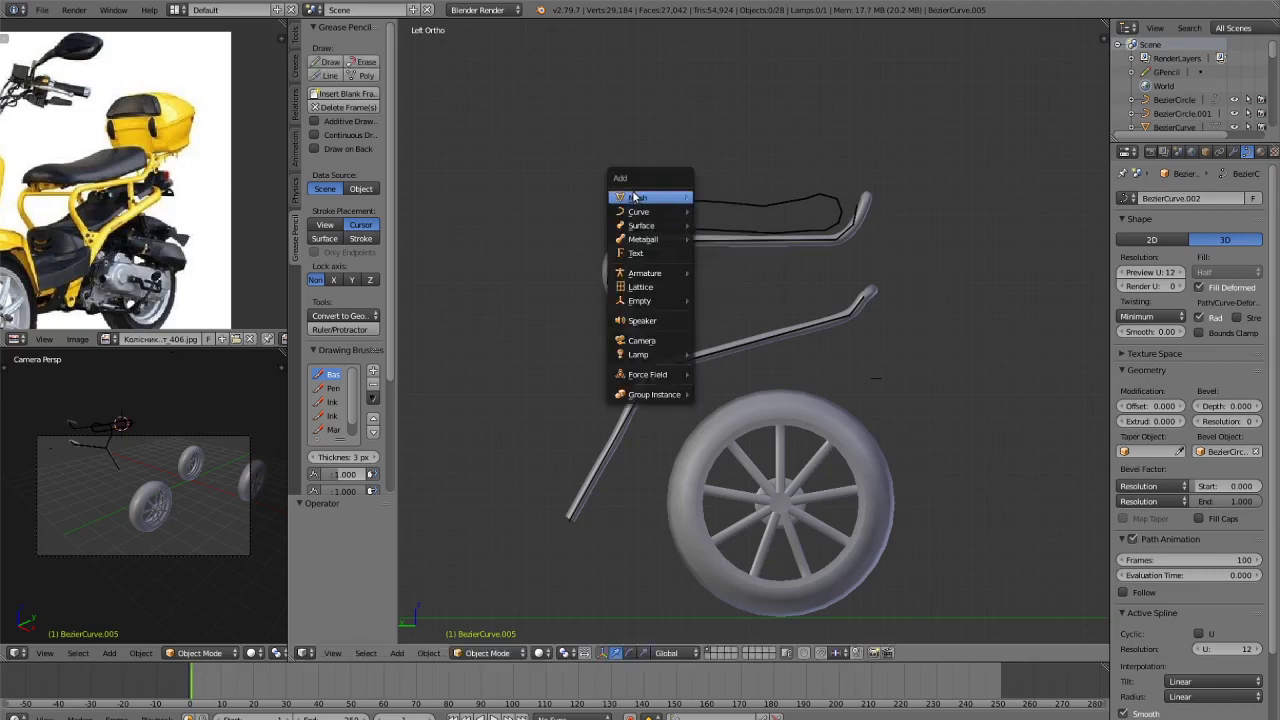
mouse_move(645, 197)
left_click(720, 211)
scroll(760, 235, "up", 6)
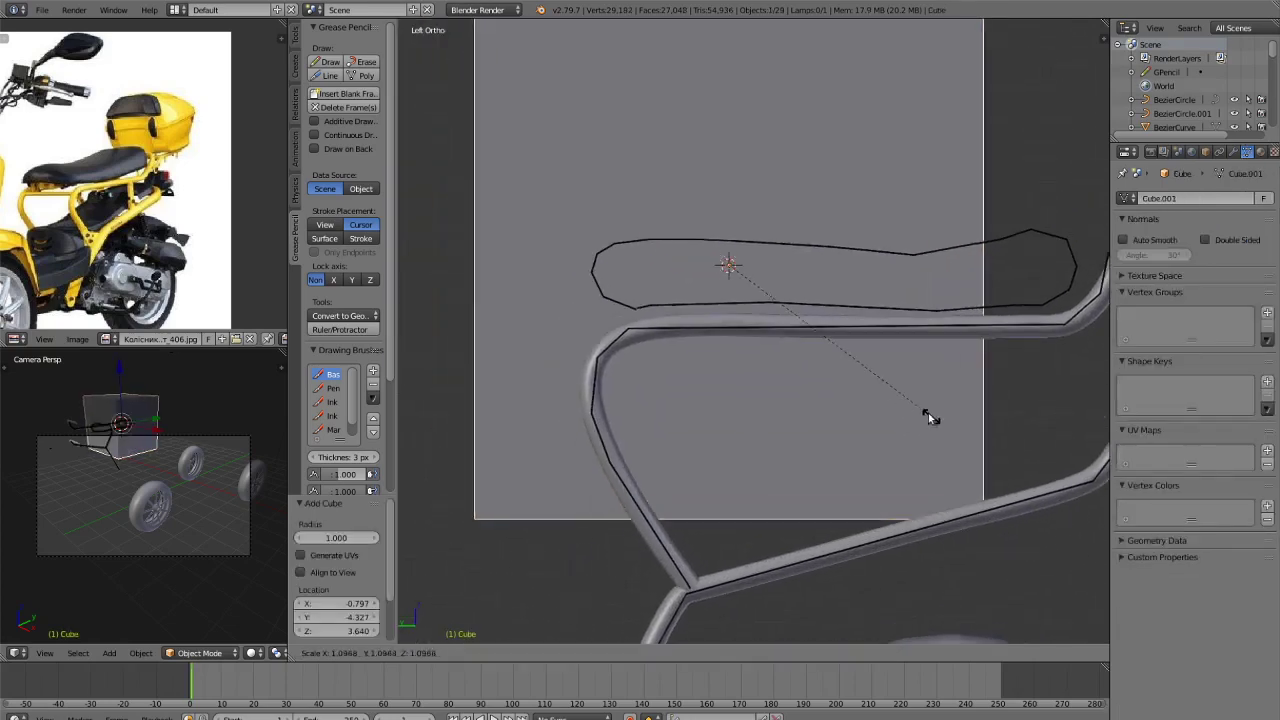
key("s")
left_click(764, 293)
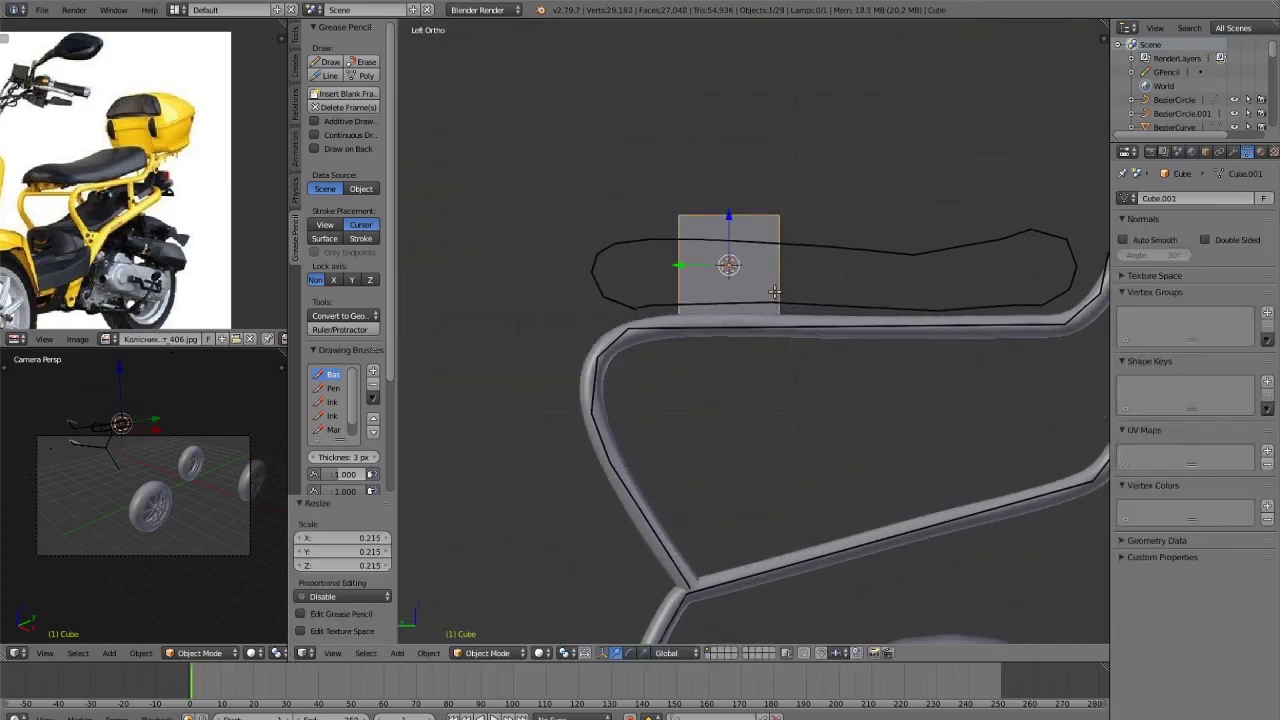
Open the cube for vertex editing in wireframe shading with nothing selected.
key("Tab")
key("ctrl+Tab")
left_click(764, 259)
key("z")
scroll(785, 205, "up", 3)
key("a")
Scale the cube's four rear vertices by about 0.68 and move them -0.038 along Z to fit the seat outline.
key("c")
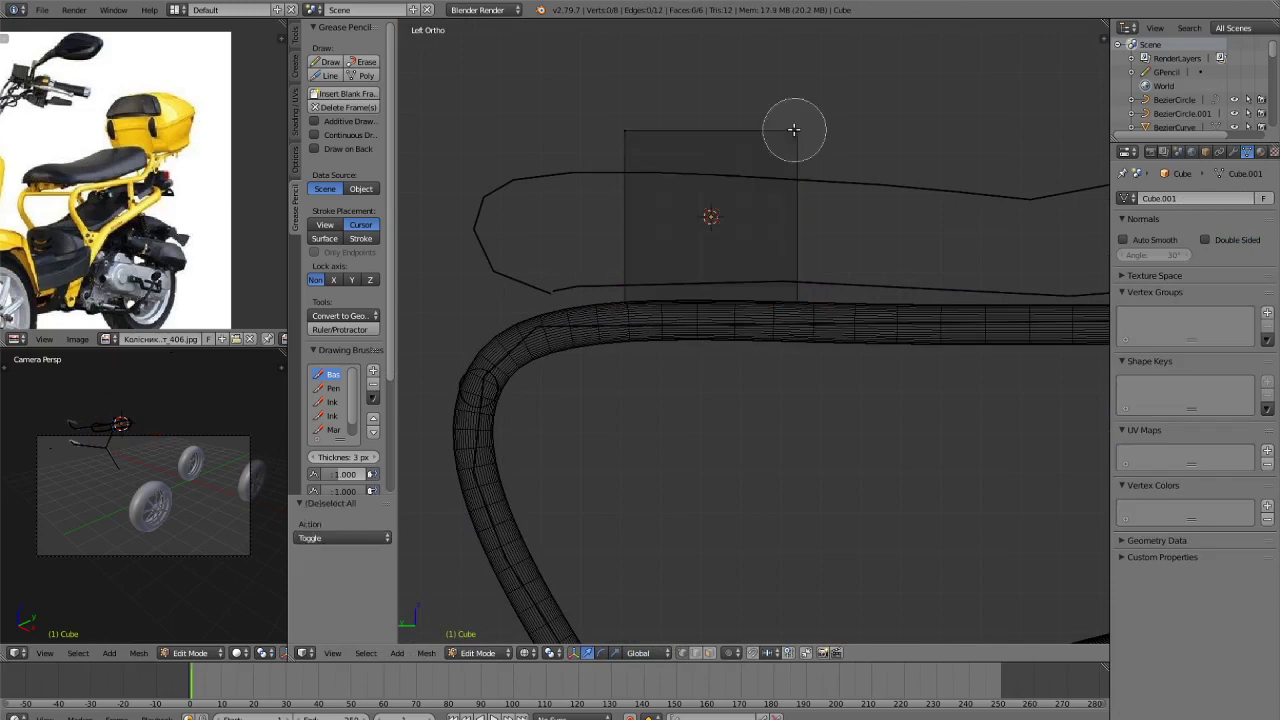
left_click(794, 130)
left_click(796, 304)
right_click(905, 357)
key("s")
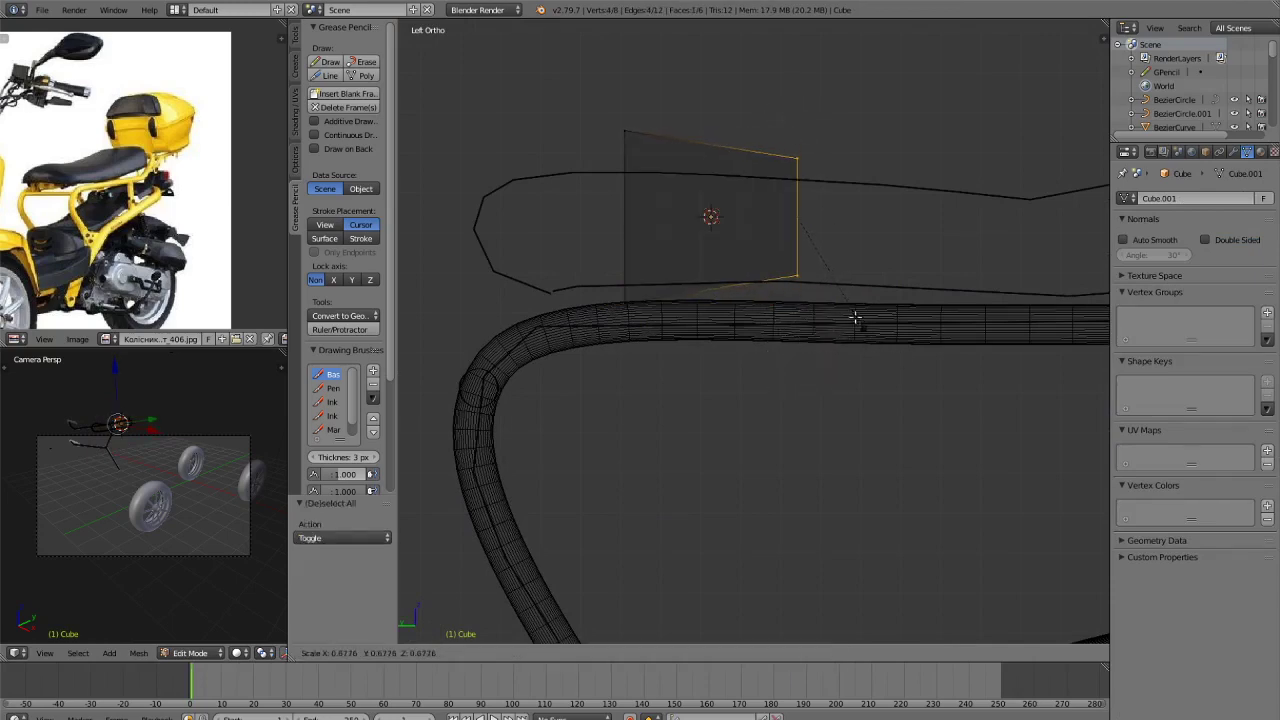
left_click(852, 317)
key("g")
key("z")
left_click(849, 330)
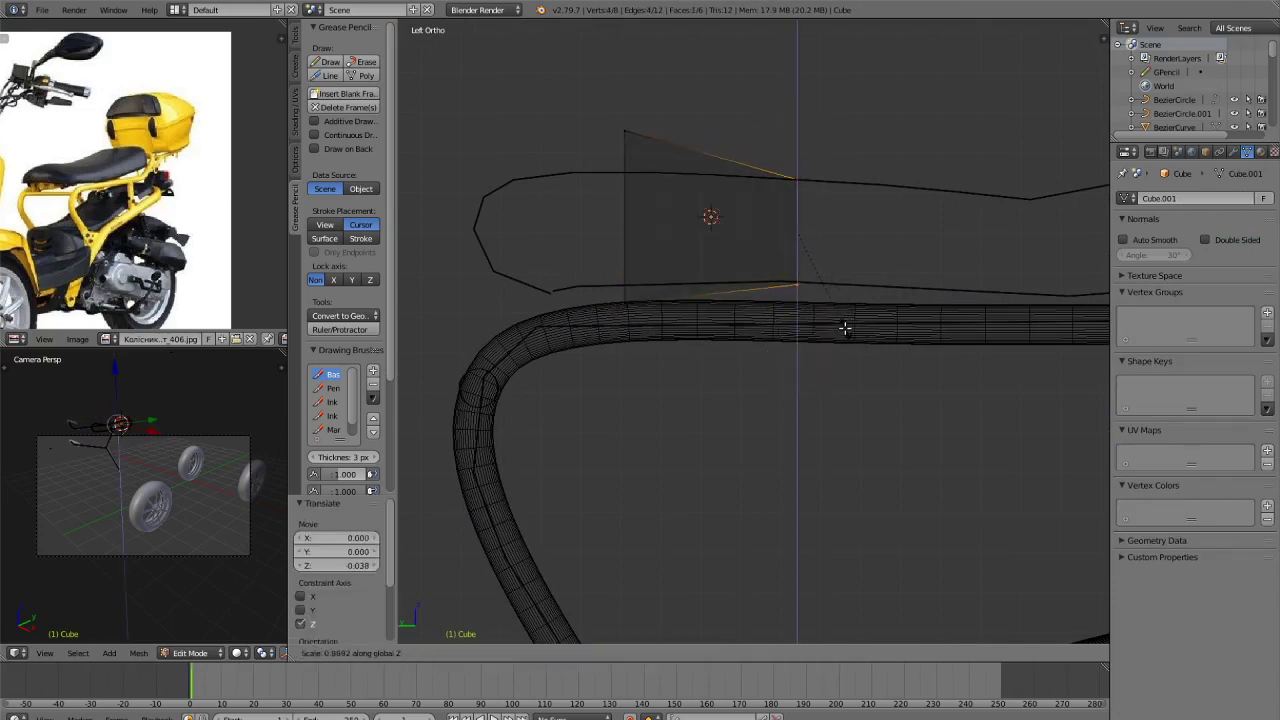
Move the cube's lower rear edge about 0.005 along Z onto the bottom line of the seat outline.
key("a")
right_click(796, 286)
key("g")
key("z")
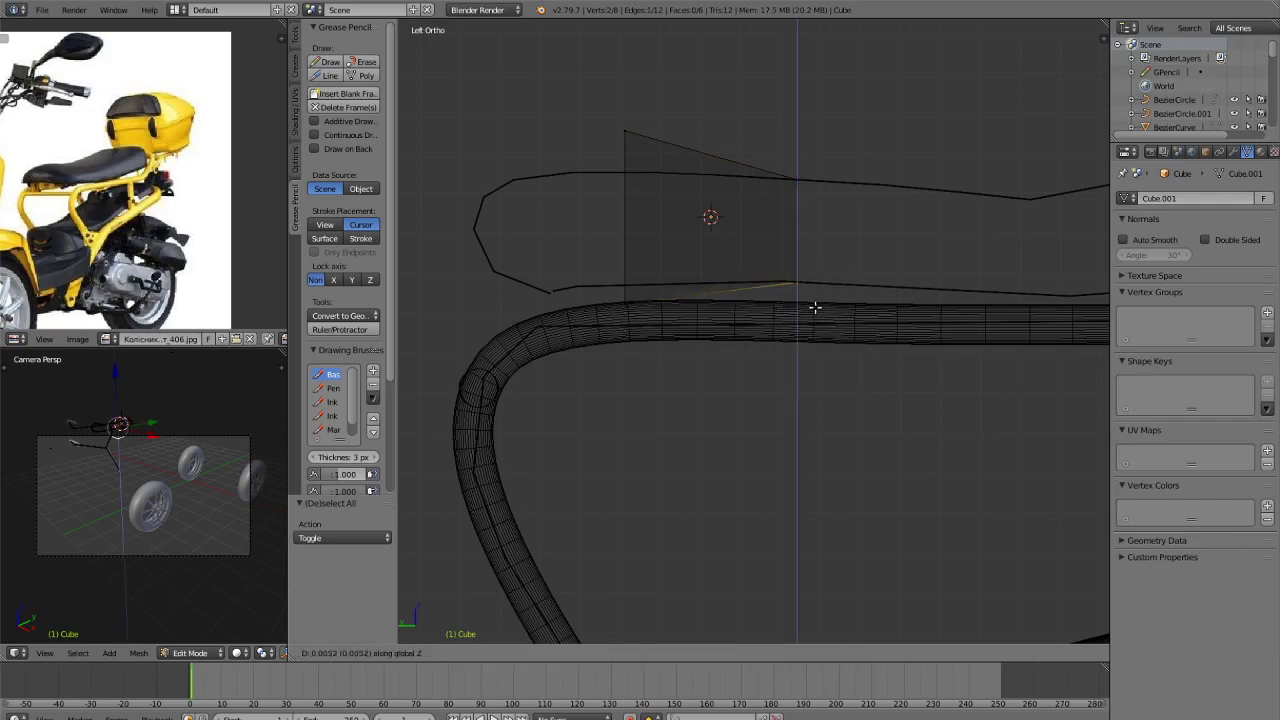
left_click(815, 308)
Scale the cube's four front vertices by 0.705 along Z and lower them to fit the seat outline.
key("a")
key("c")
left_click(620, 146)
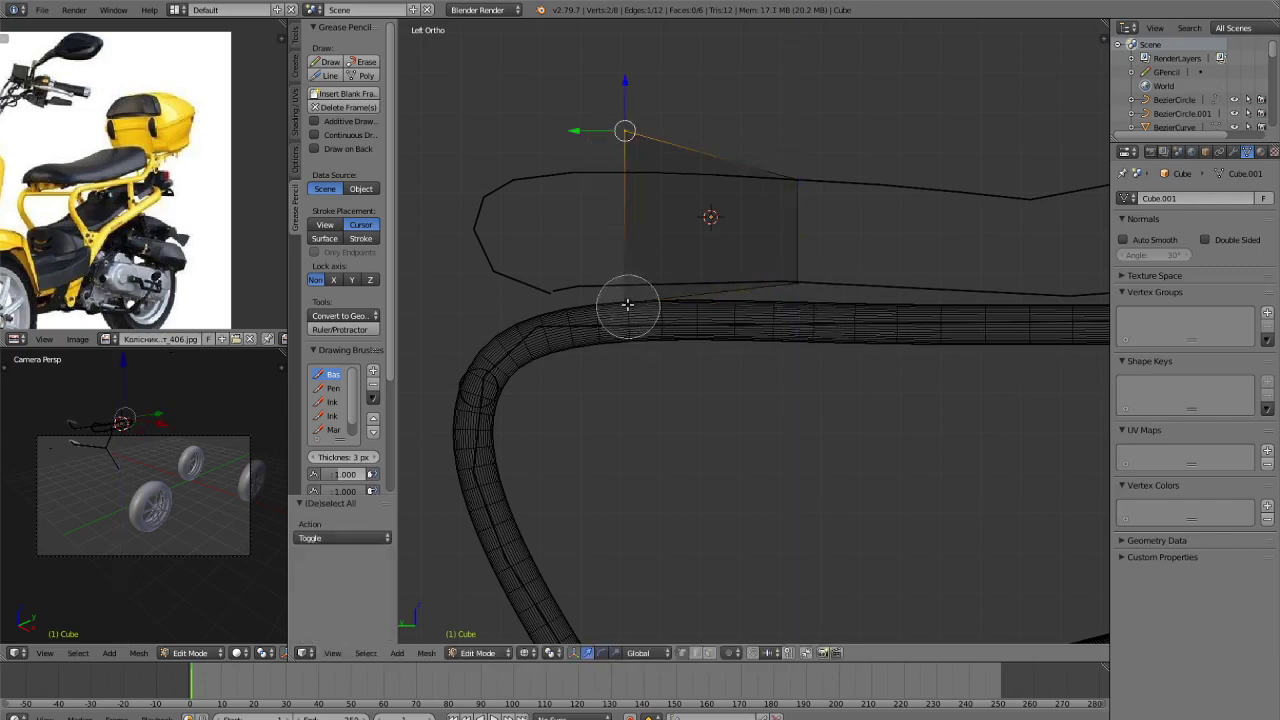
left_click(628, 306)
right_click(718, 381)
key("s")
key("z")
left_click(685, 338)
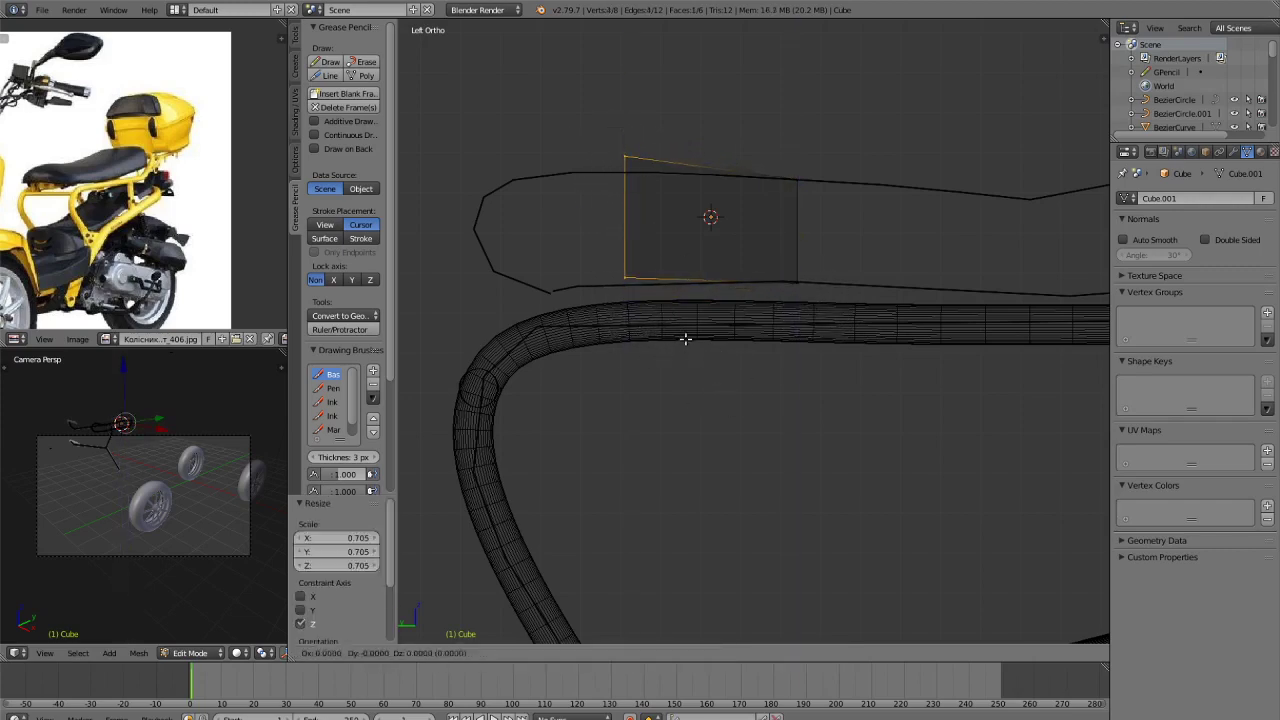
Move the cube's upper front vertices 0.014 along Z onto the top line of the seat outline.
key("a")
key("c")
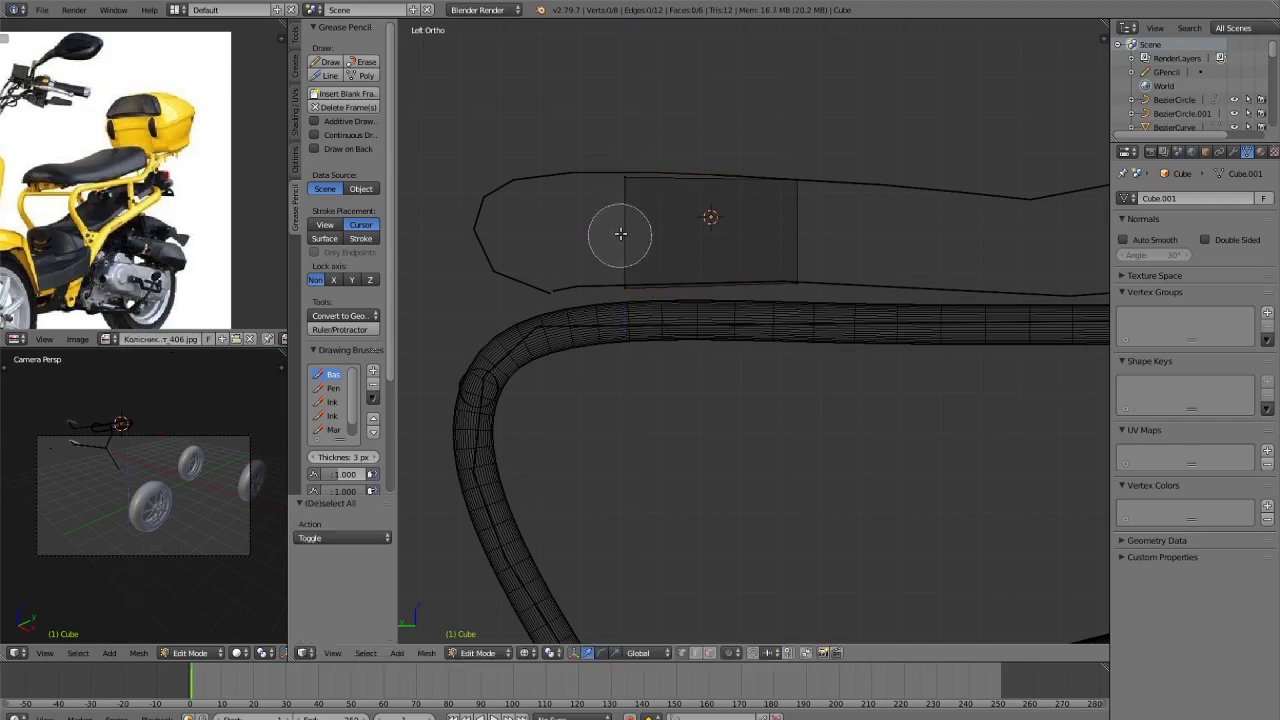
left_click(621, 185)
right_click(655, 229)
key("g")
key("z")
left_click(655, 224)
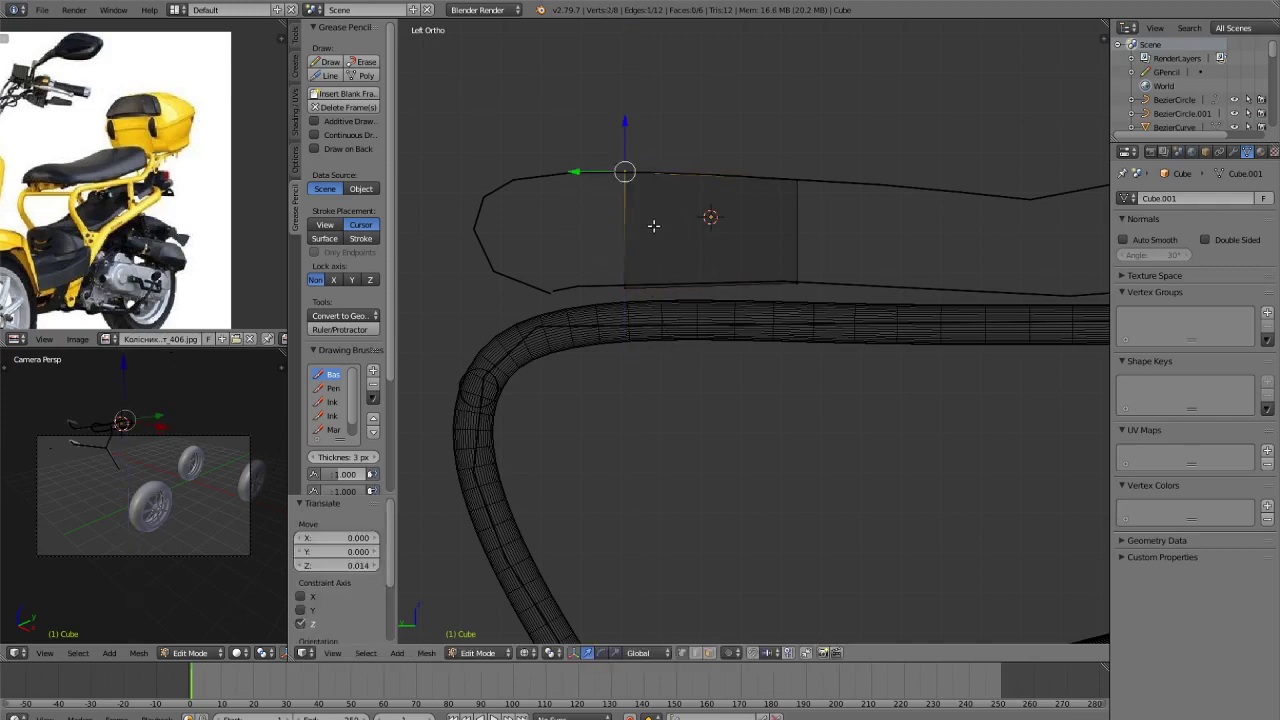
Extrude the cube's front face along Y to the front tip of the seat outline.
right_click(677, 291, "shift")
key("e")
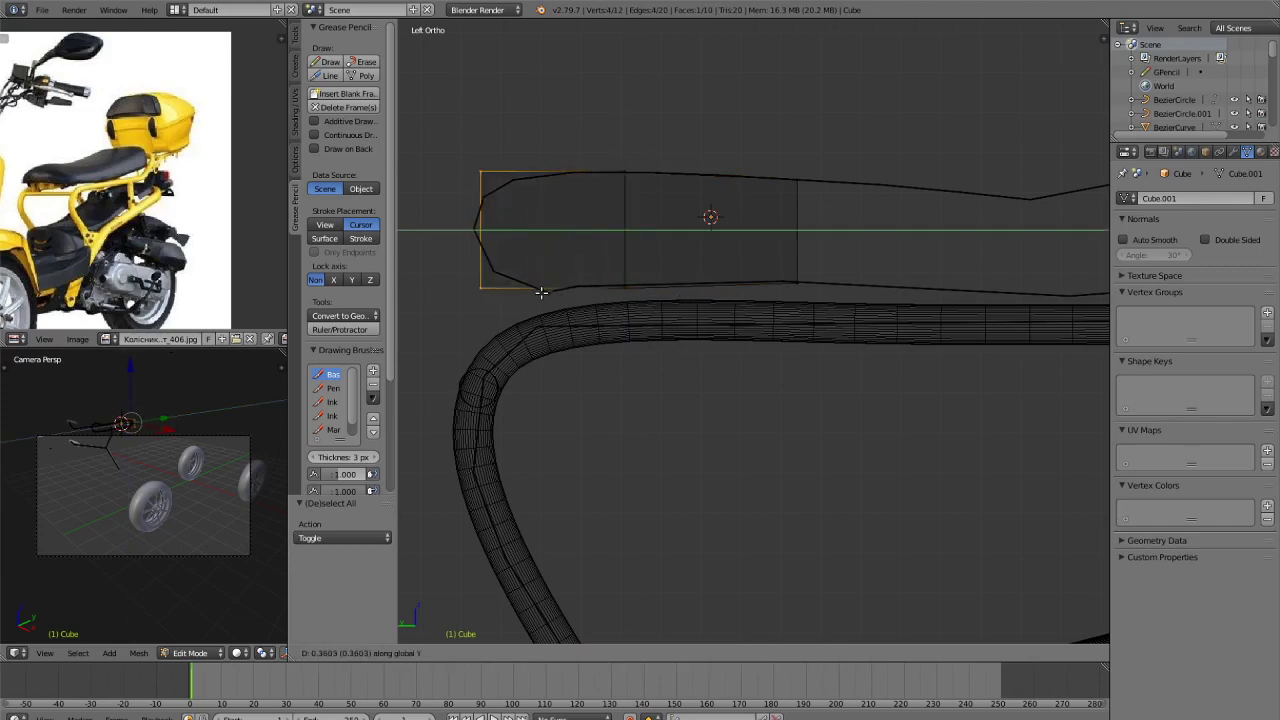
left_click(535, 292)
key("a")
Add a centred loop cut across the front section and move its lower edge -0.002 along Z onto the seat outline.
key("ctrl+r")
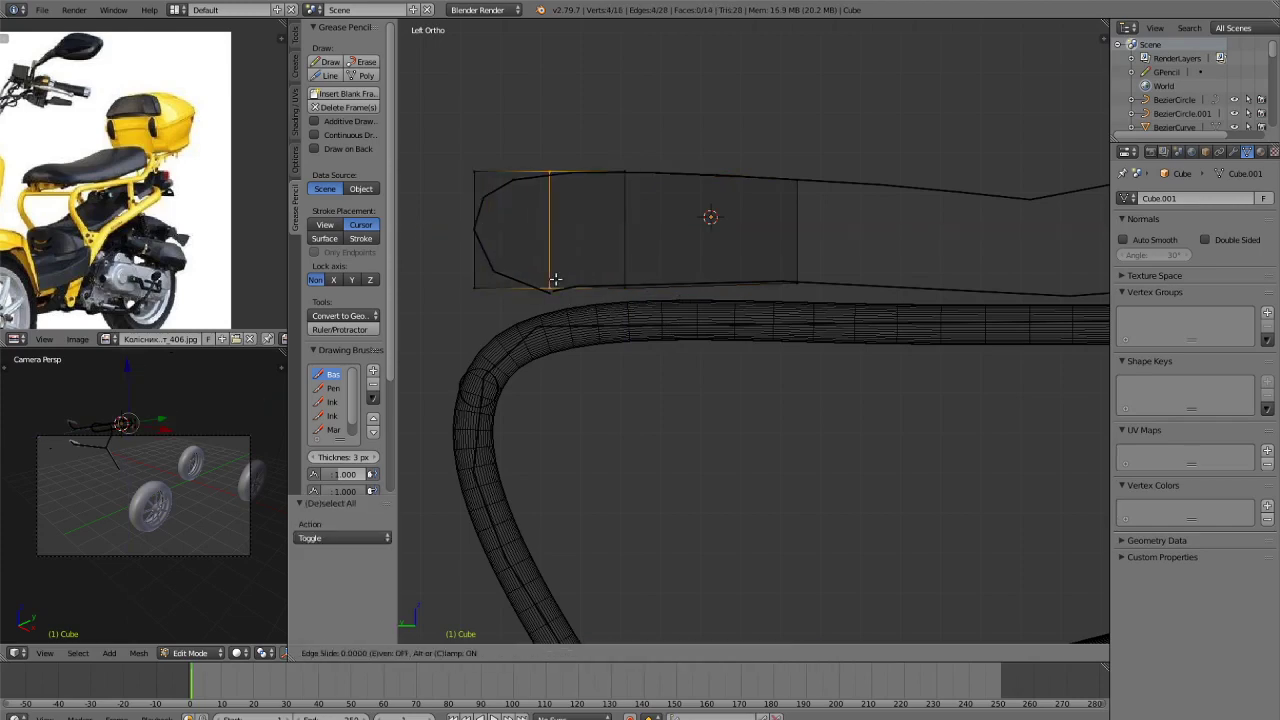
right_click(555, 279)
key("a")
key("c")
left_click(550, 289)
right_click(574, 300)
key("g")
key("z")
left_click(562, 305)
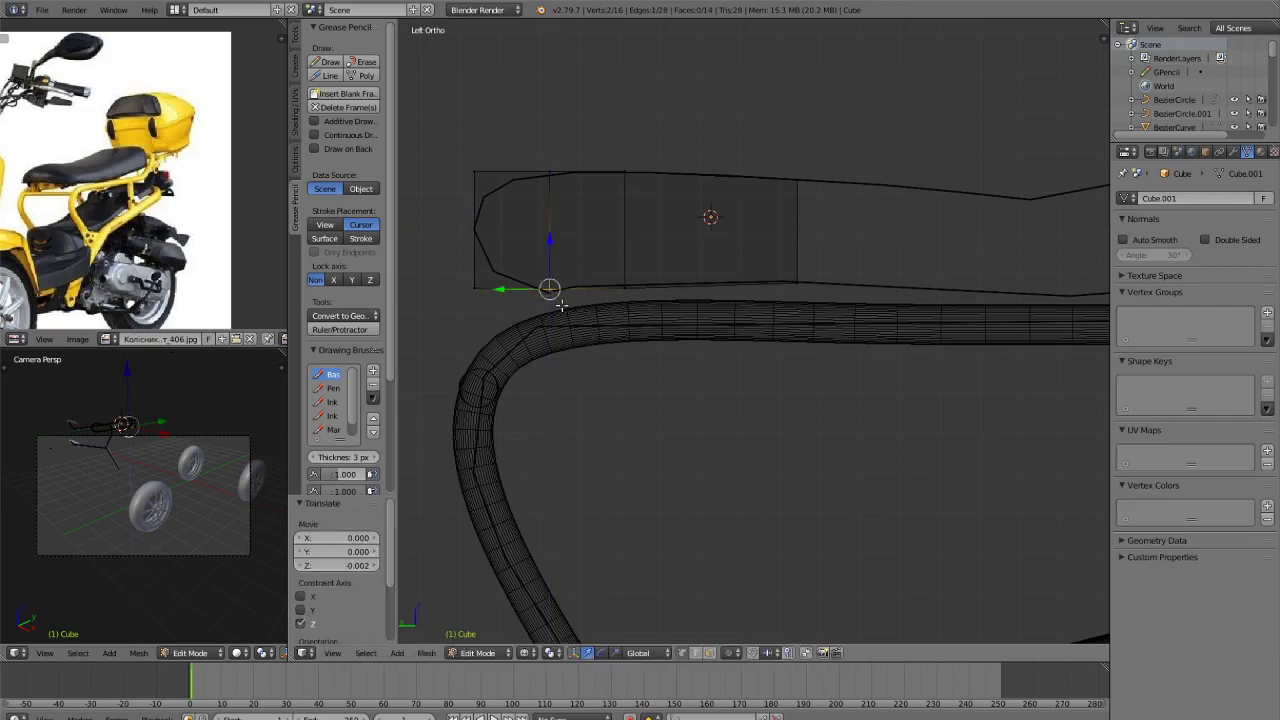
Raise the front end's lower edge along Z to just below the outline's tip.
key("a")
key("c")
left_click(474, 288)
key("Escape")
key("g")
key("z")
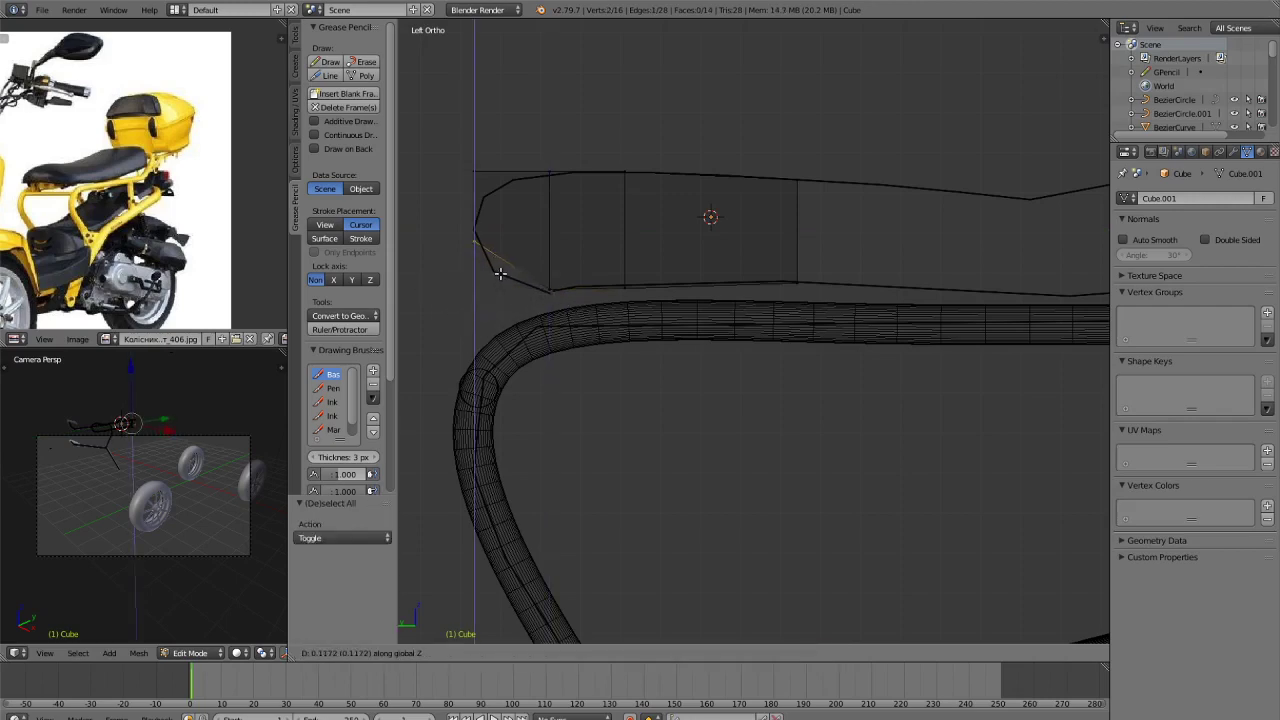
left_click(503, 267)
Lower the front end's upper edge along Z to just above the outline's tip.
key("a")
key("c")
left_click(473, 173)
right_click(496, 194)
key("g")
key("z")
left_click(497, 242)
key("a")
Add a loop cut midway across the tapered front section and raise its upper edge along Z onto the seat outline.
scroll(608, 237, "up", 4)
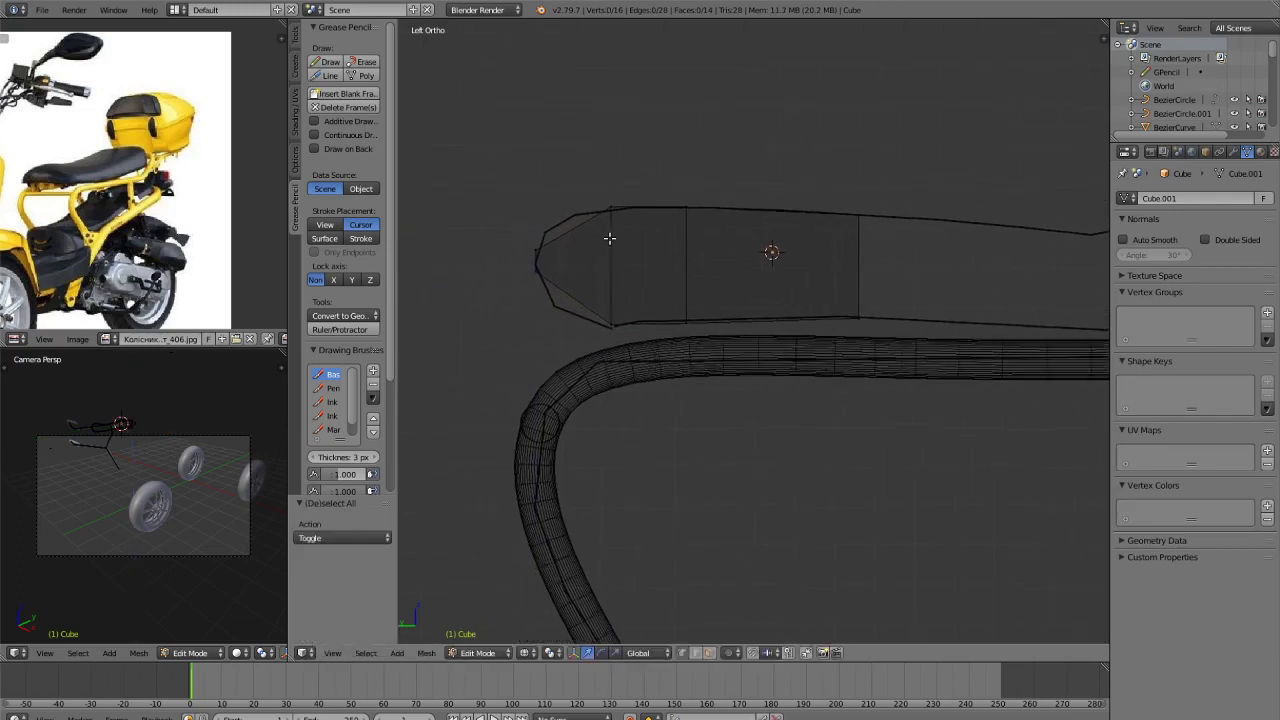
key("ctrl+r")
left_click(733, 160)
left_click(734, 161)
key("a")
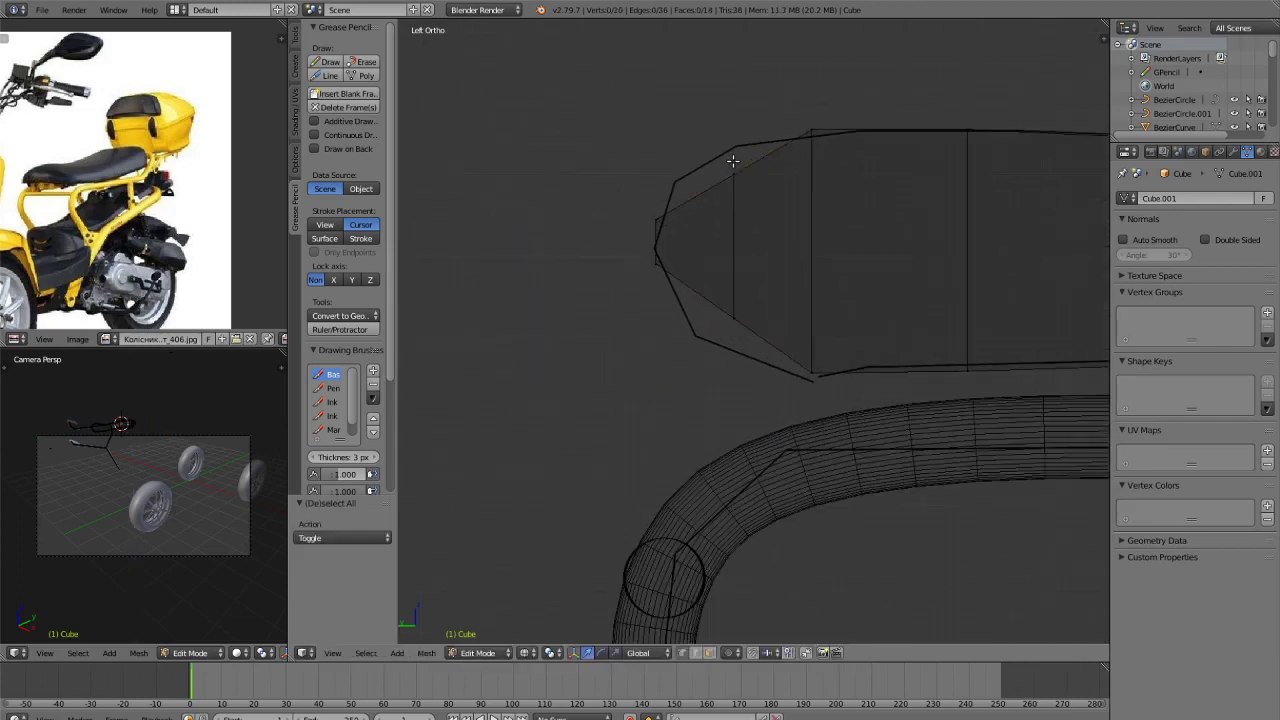
key("c")
left_click(733, 163)
right_click(733, 163)
key("g")
key("z")
left_click(734, 157)
key("a")
Move the new loop's lower edge about -0.036 along Z, then fine-tune its height onto the seat outline.
key("c")
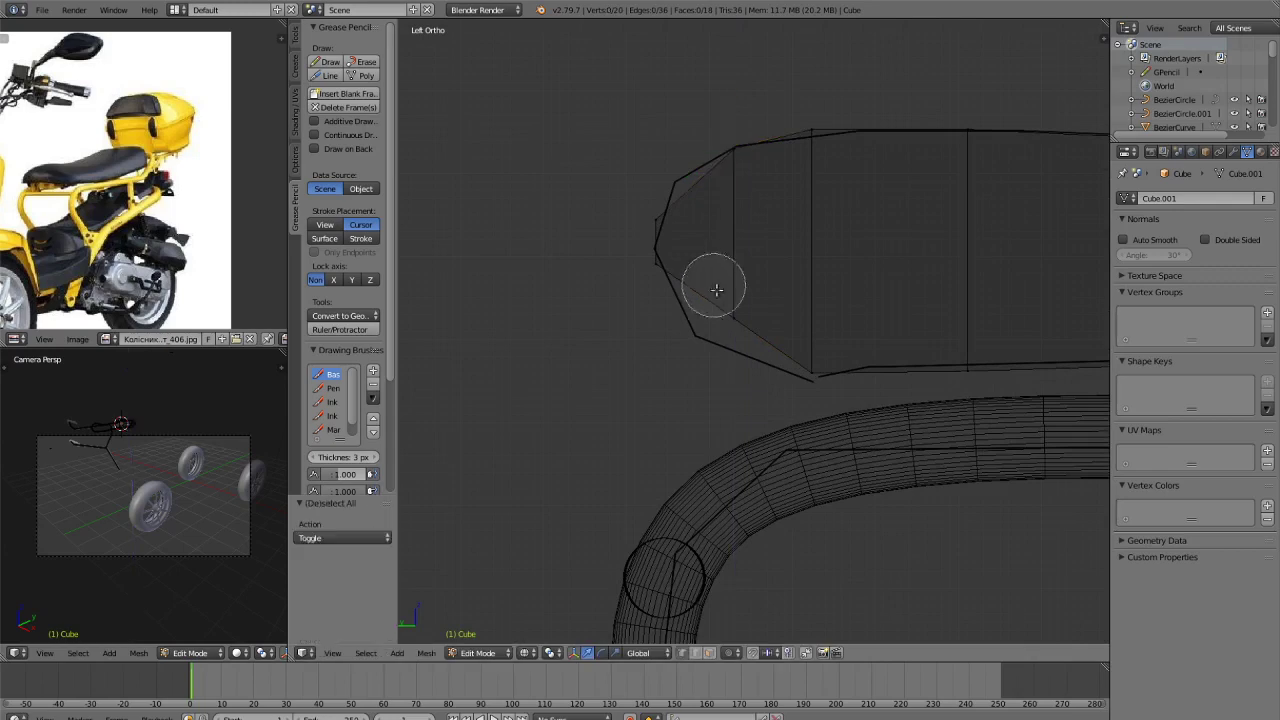
left_click(731, 317)
key("Escape")
key("g")
key("z")
left_click(723, 358)
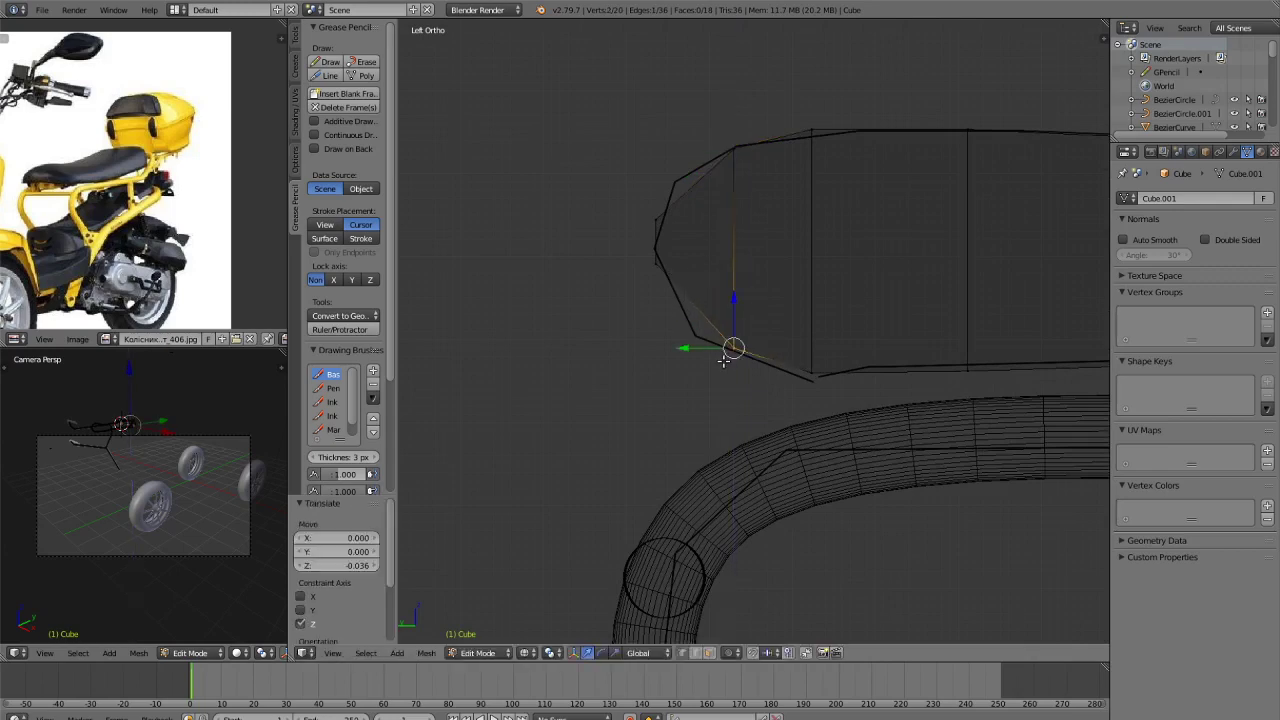
scroll(729, 351, "up", 3)
key("g")
key("z")
left_click(723, 318)
key("a")
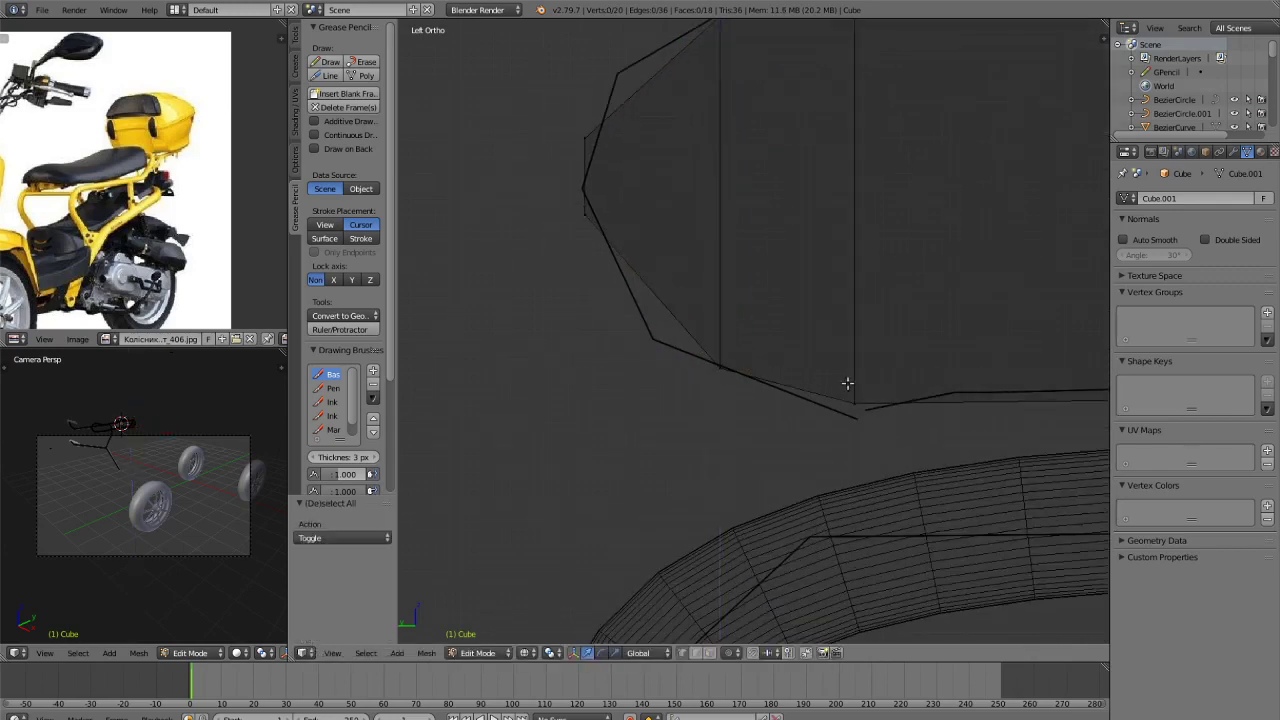
Lower the bottom edge of the loop behind the tapered front slightly along Z toward the outline's lower corner.
key("c")
left_click(852, 405)
key("Escape")
key("g")
key("z")
left_click(858, 413)
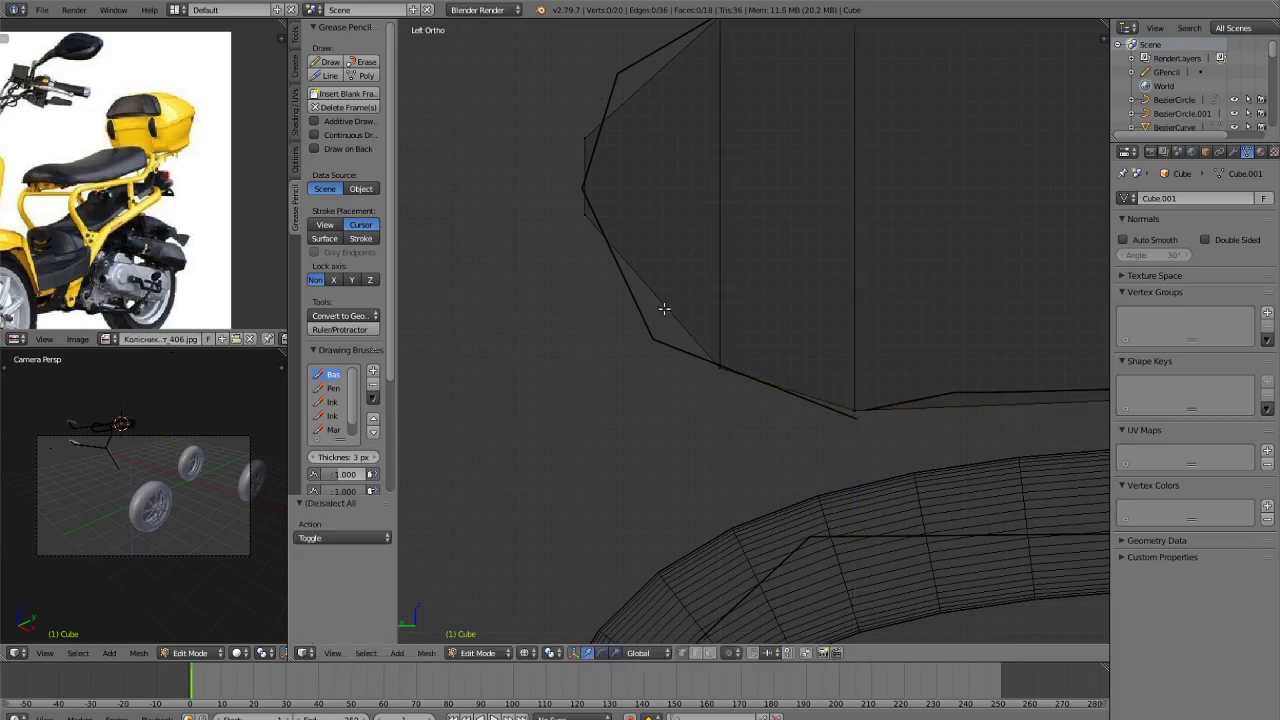
Add a loop cut nearest the front tip and lower its bottom edge along Z onto the outline's lower front corner.
key("ctrl+r")
left_click(662, 309)
left_click(660, 312)
key("a")
key("c")
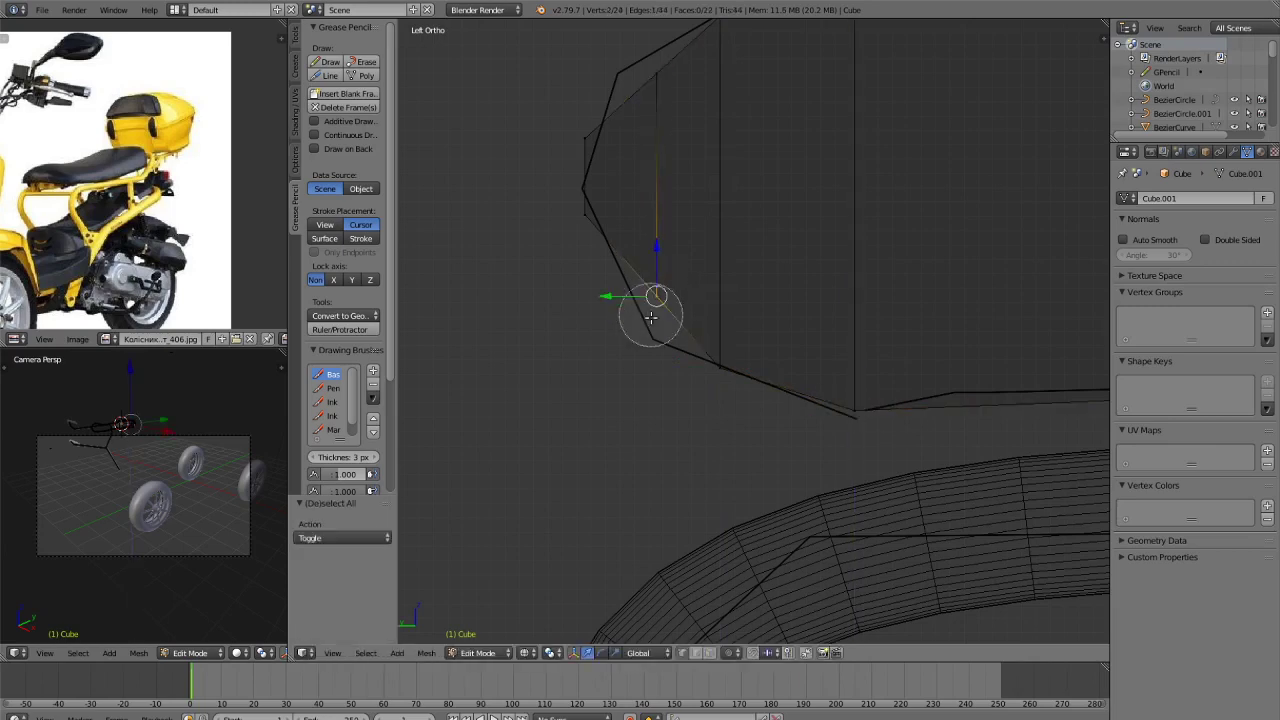
left_click(655, 308)
key("Escape")
key("g")
key("z")
left_click(652, 373)
key("a")
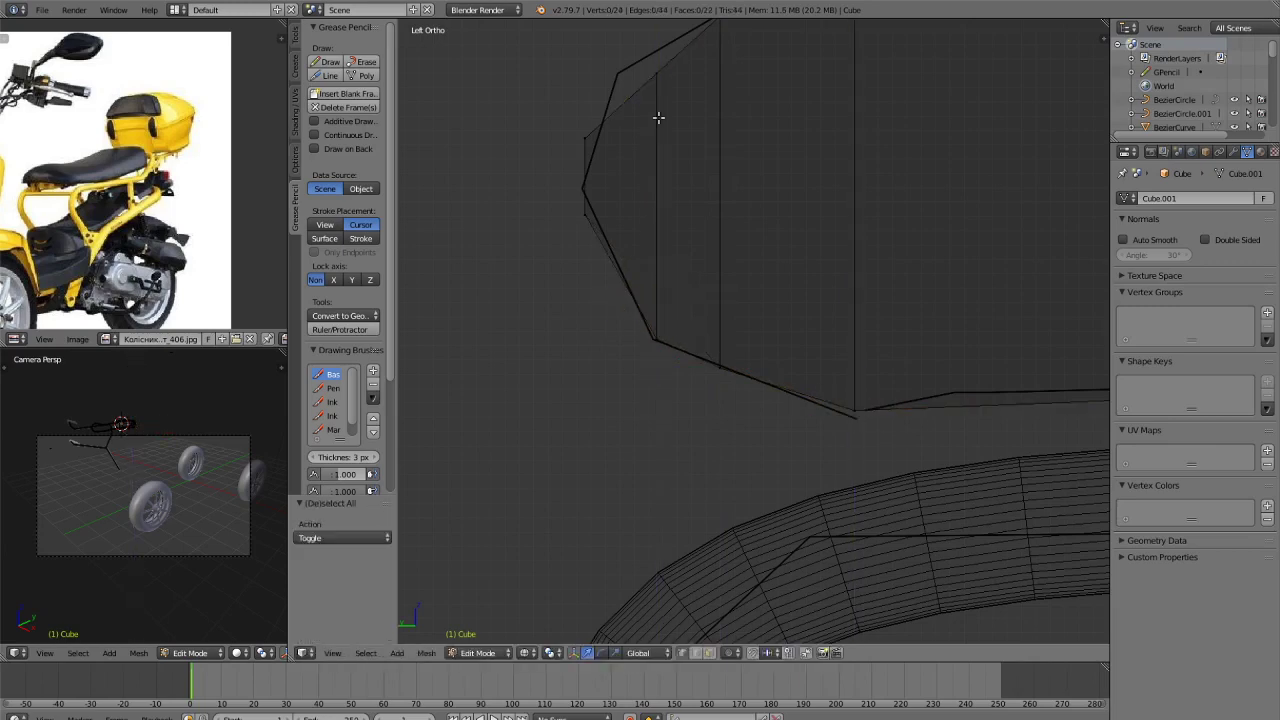
Raise the upper edge of the loop nearest the front tip about 0.014 along Z onto the seat outline.
key("c")
left_click(657, 71)
key("Escape")
key("g")
key("z")
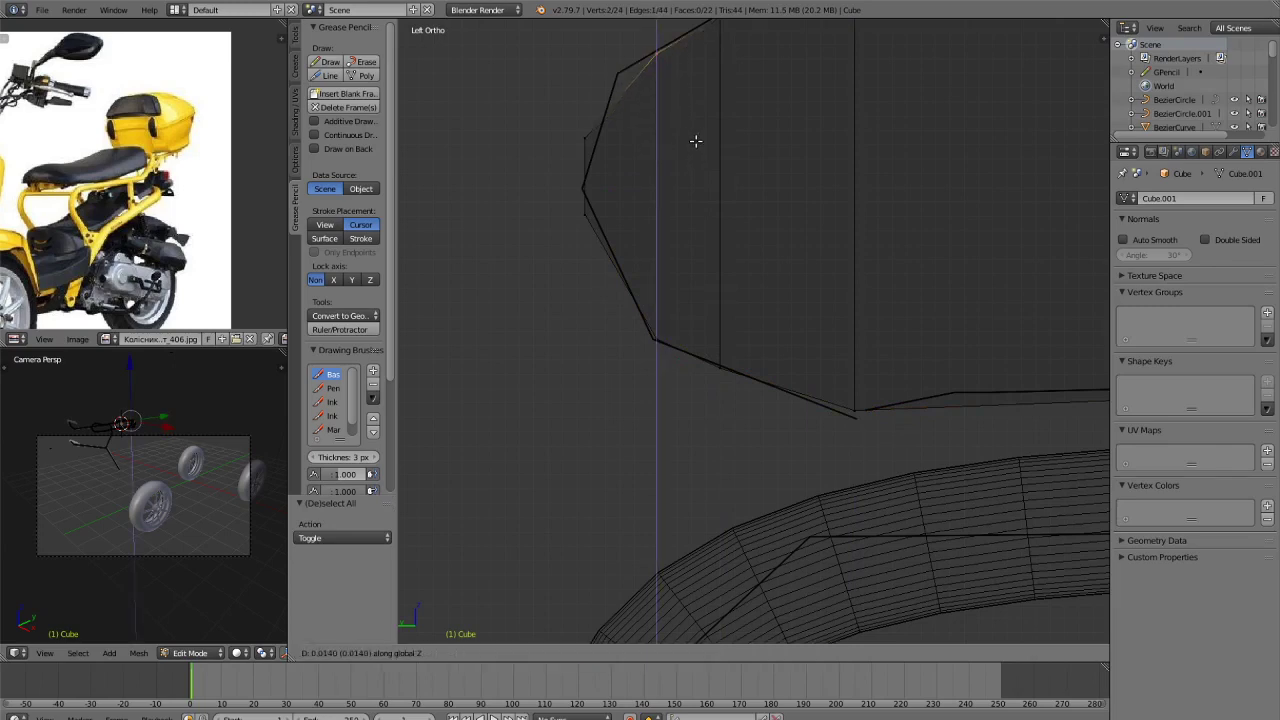
left_click(695, 141)
Select the four rear vertices of the seat mesh and extrude them along Y to the rear end of the outline.
scroll(900, 416, "down", 6)
key("Tab")
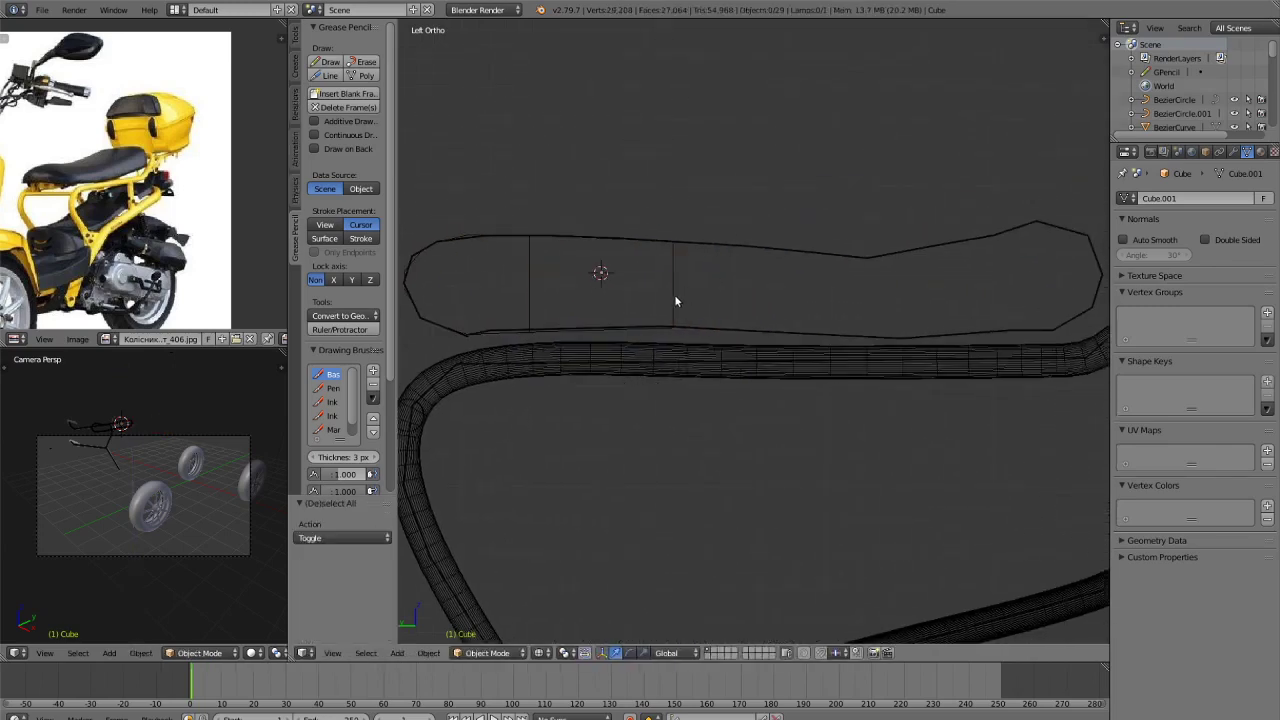
right_click(666, 294)
key("Tab")
key("a")
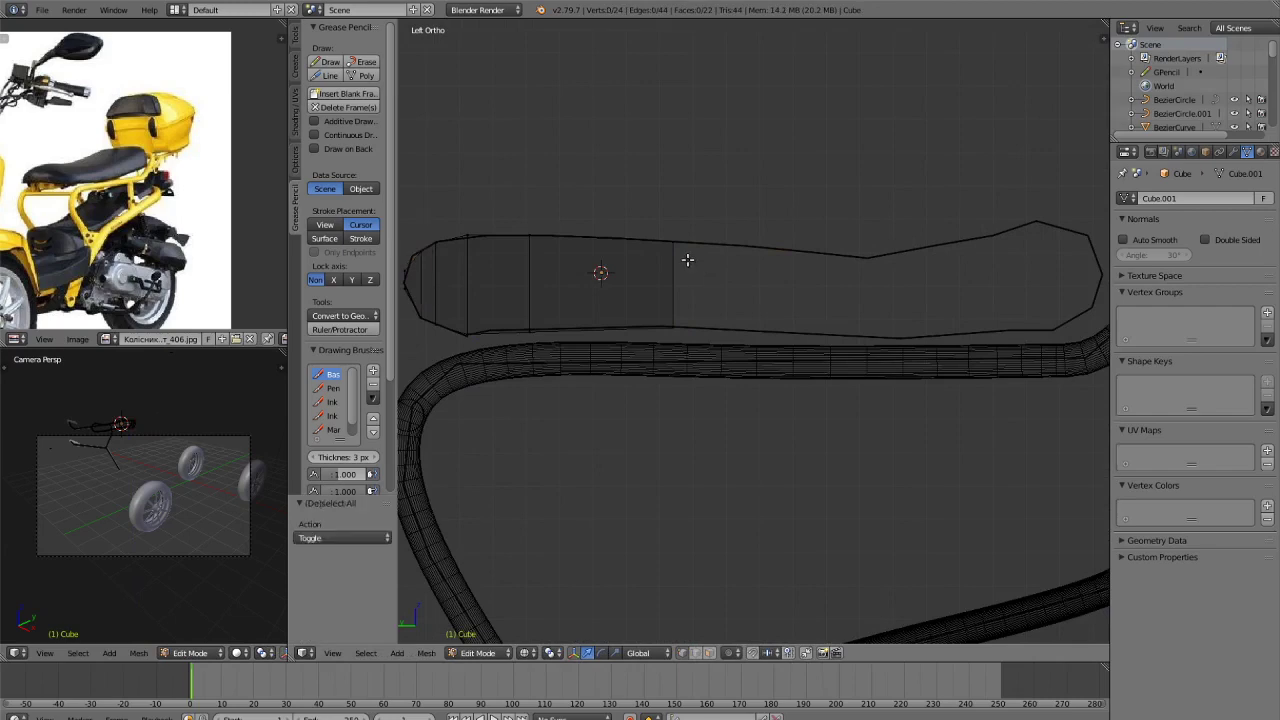
key("ctrl+Tab")
left_click(650, 256)
key("c")
left_click(681, 235)
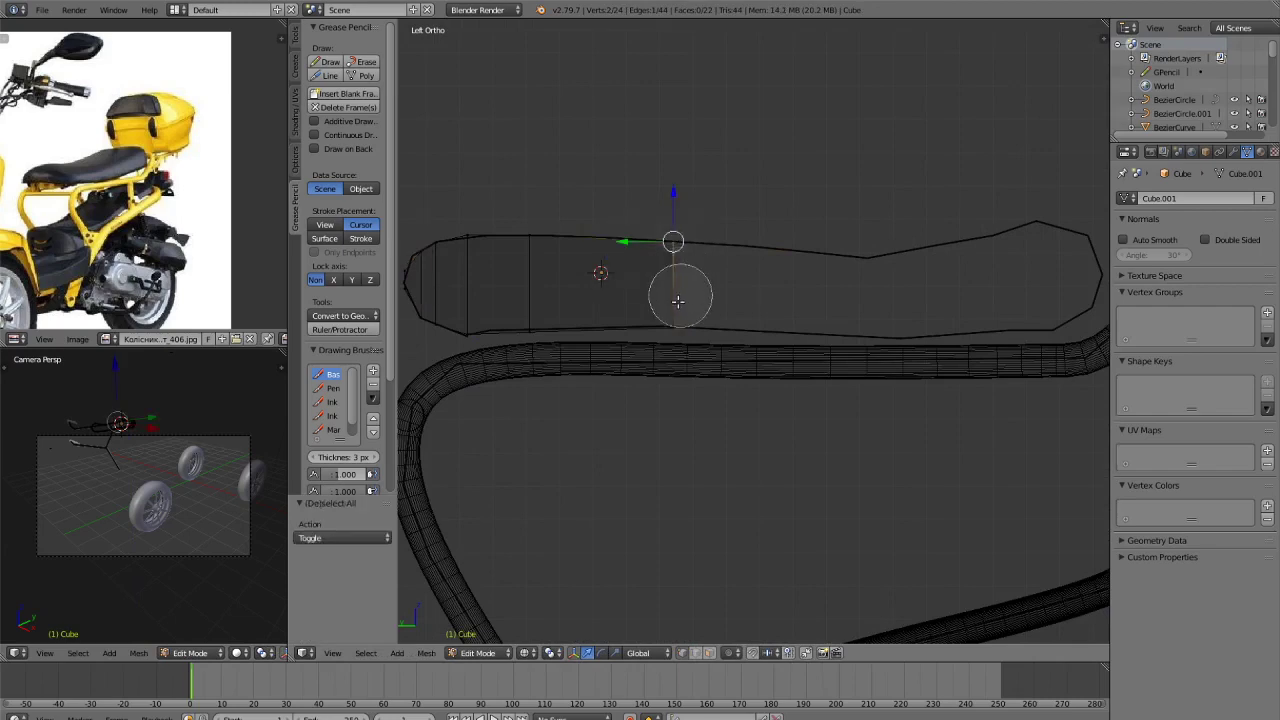
left_click(679, 300)
right_click(679, 300)
key("e")
key("y")
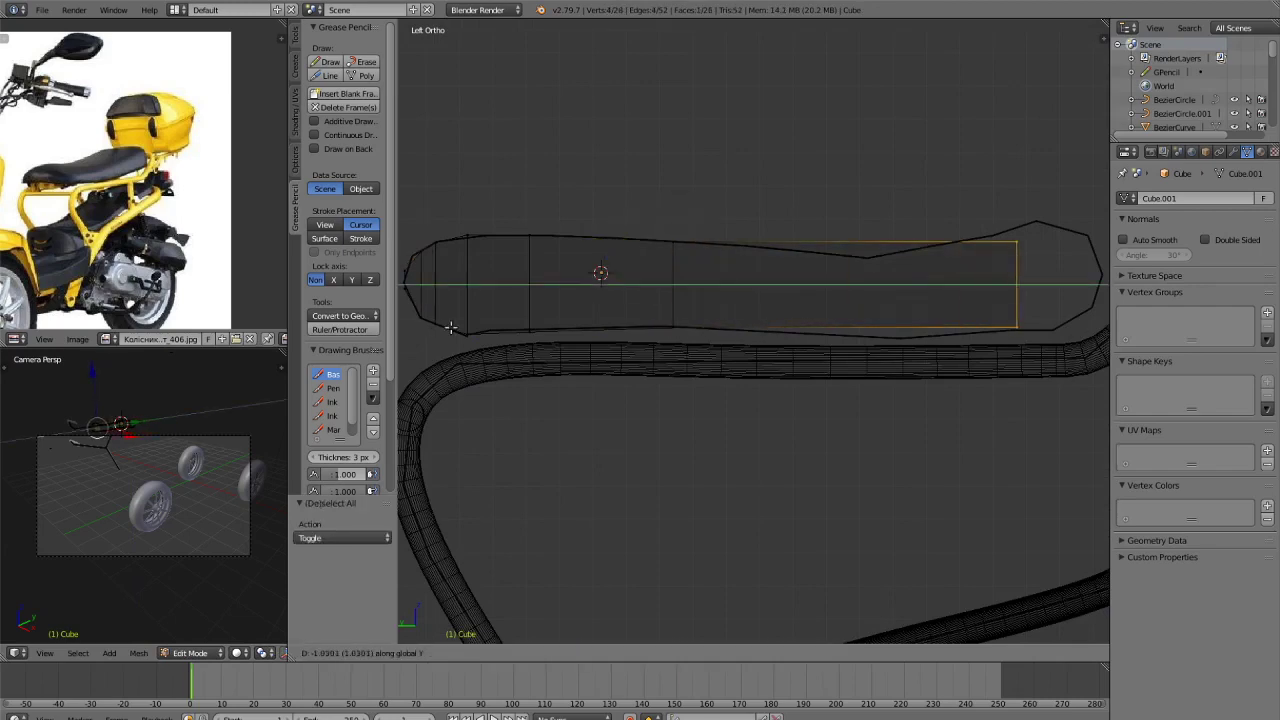
left_click(521, 322)
key("a")
Add a loop cut across the long rear section and slide it to the dip in the outline's top line.
scroll(1040, 340, "up", 1)
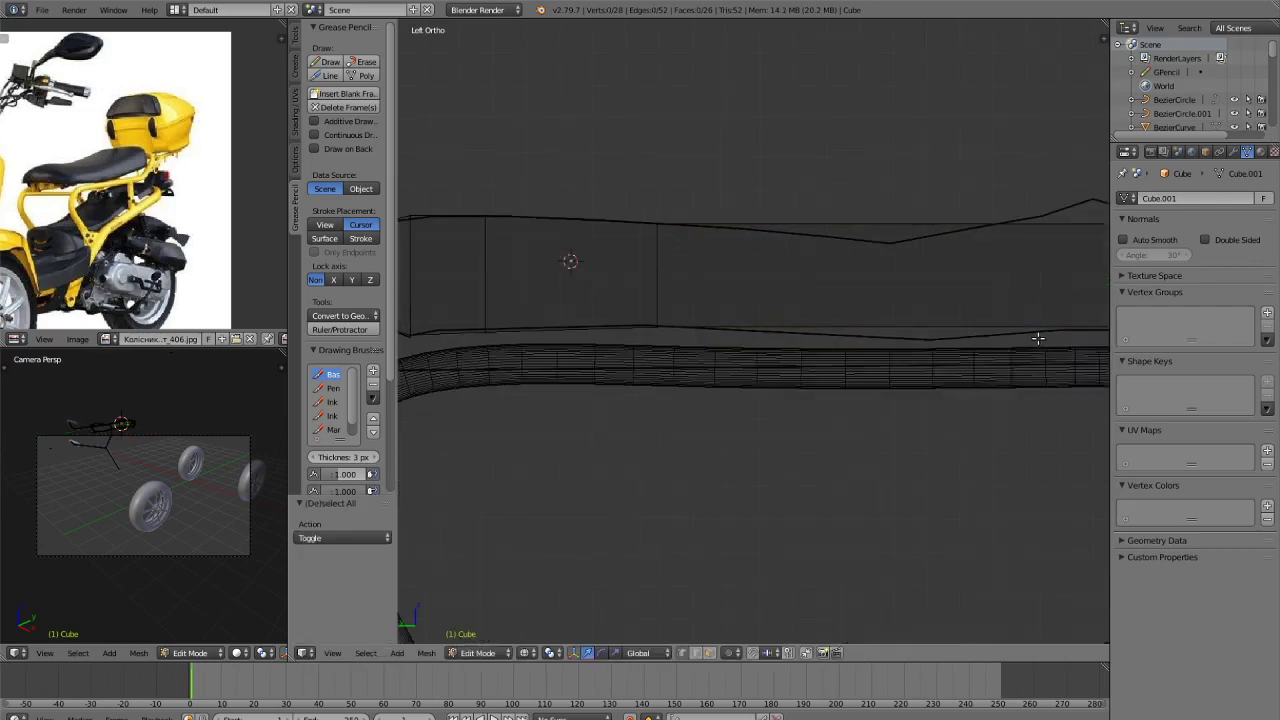
middle_click_drag(1026, 316, 900, 297, "shift")
key("ctrl+r")
left_click(764, 202)
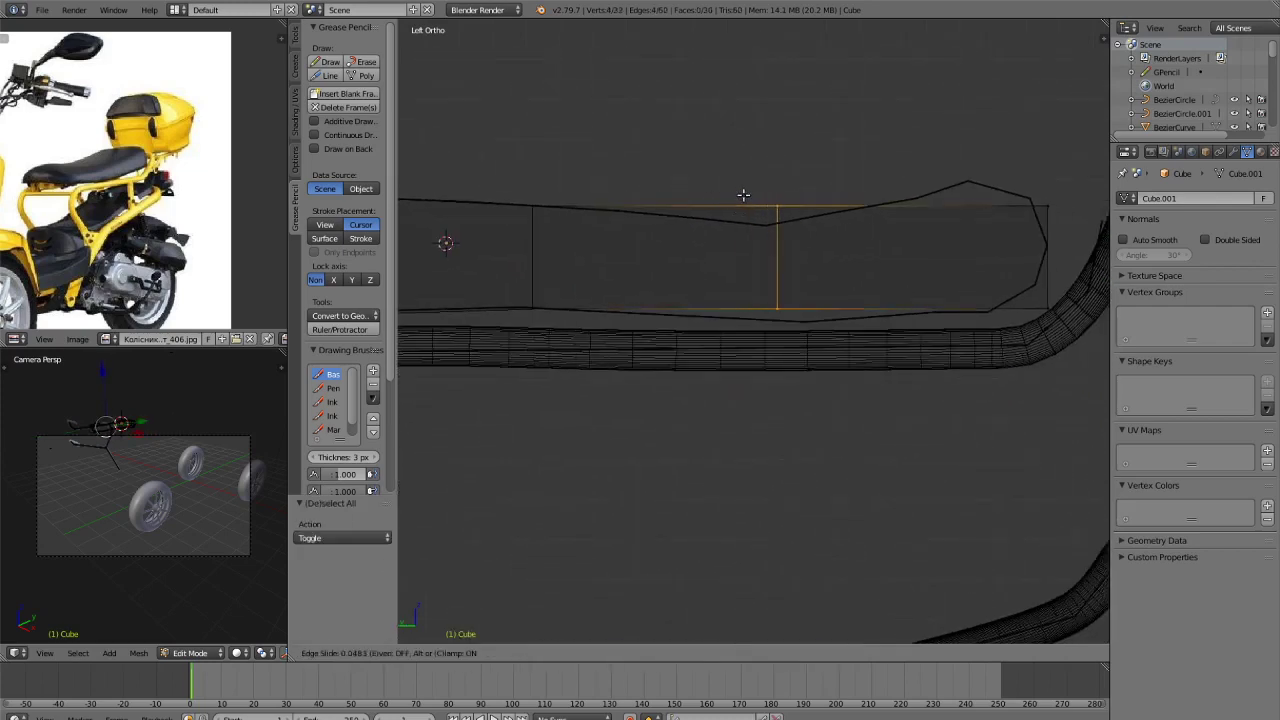
left_click(732, 194)
key("a")
Lower the upper edge of the loop at the dip along Z onto the outline's top line.
key("c")
left_click(775, 193)
right_click(773, 194)
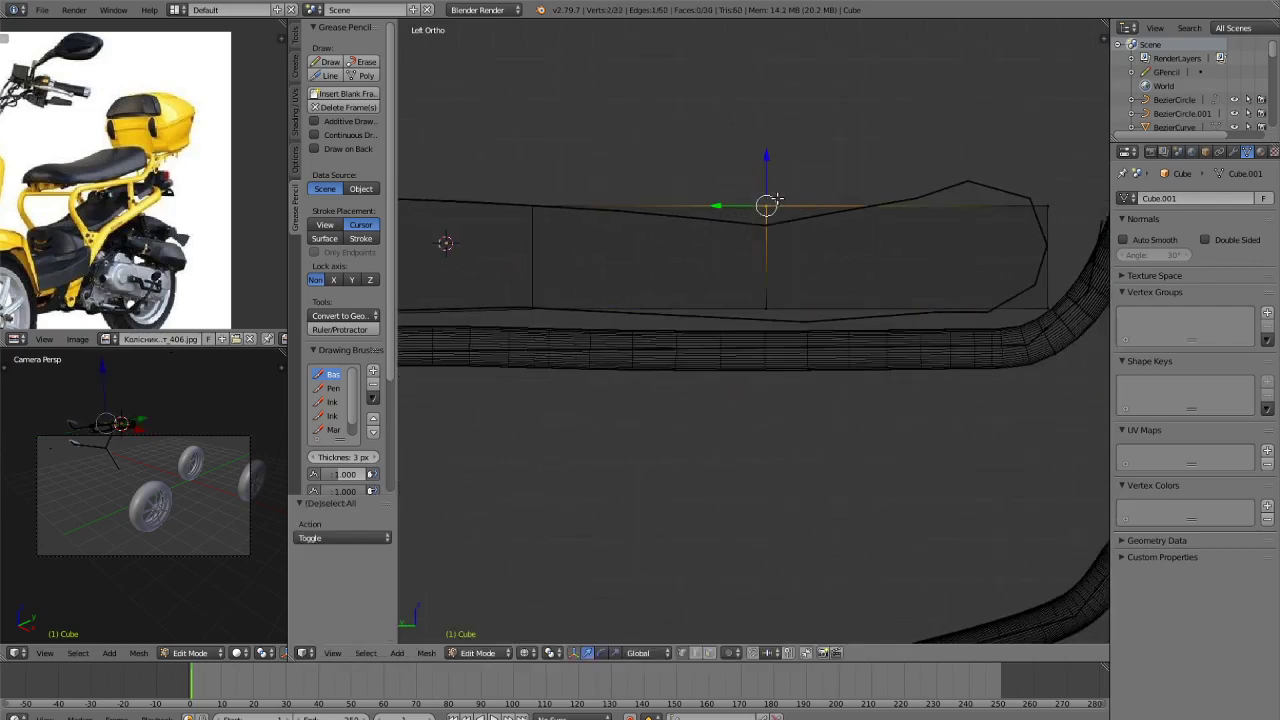
key("g")
key("z")
left_click(767, 227)
key("a")
Lower the bottom edge of the loop at the dip along Z onto the outline's bottom line.
key("c")
left_click(766, 310)
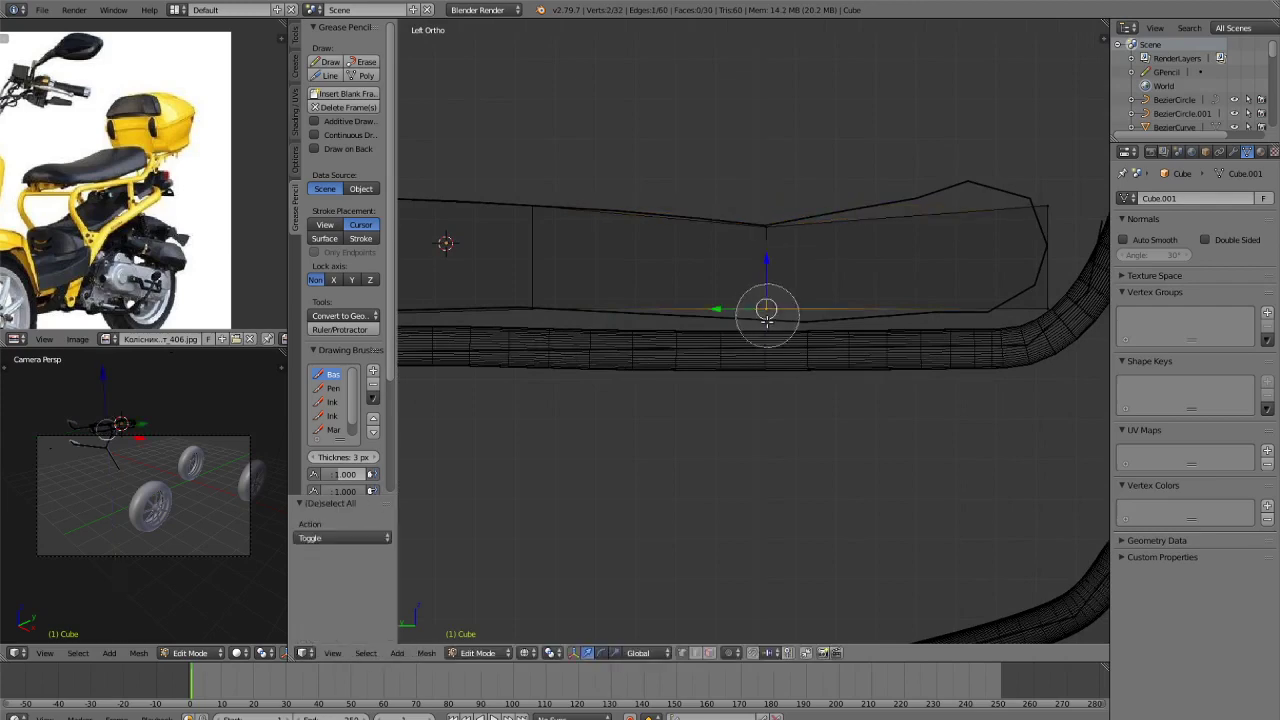
right_click(766, 312)
key("g")
key("z")
left_click(763, 333)
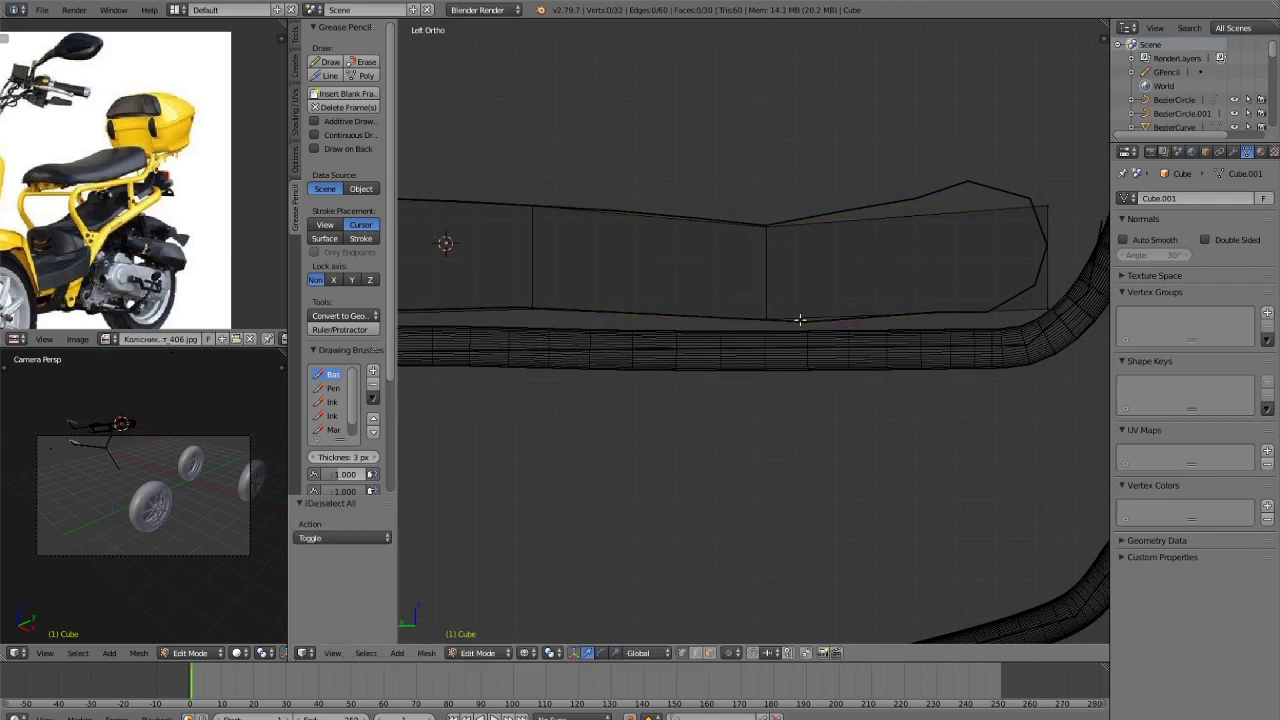
Add a loop cut just behind the dip, aligned with the lowest point of the outline's bottom line.
key("ctrl+r")
left_click(808, 311)
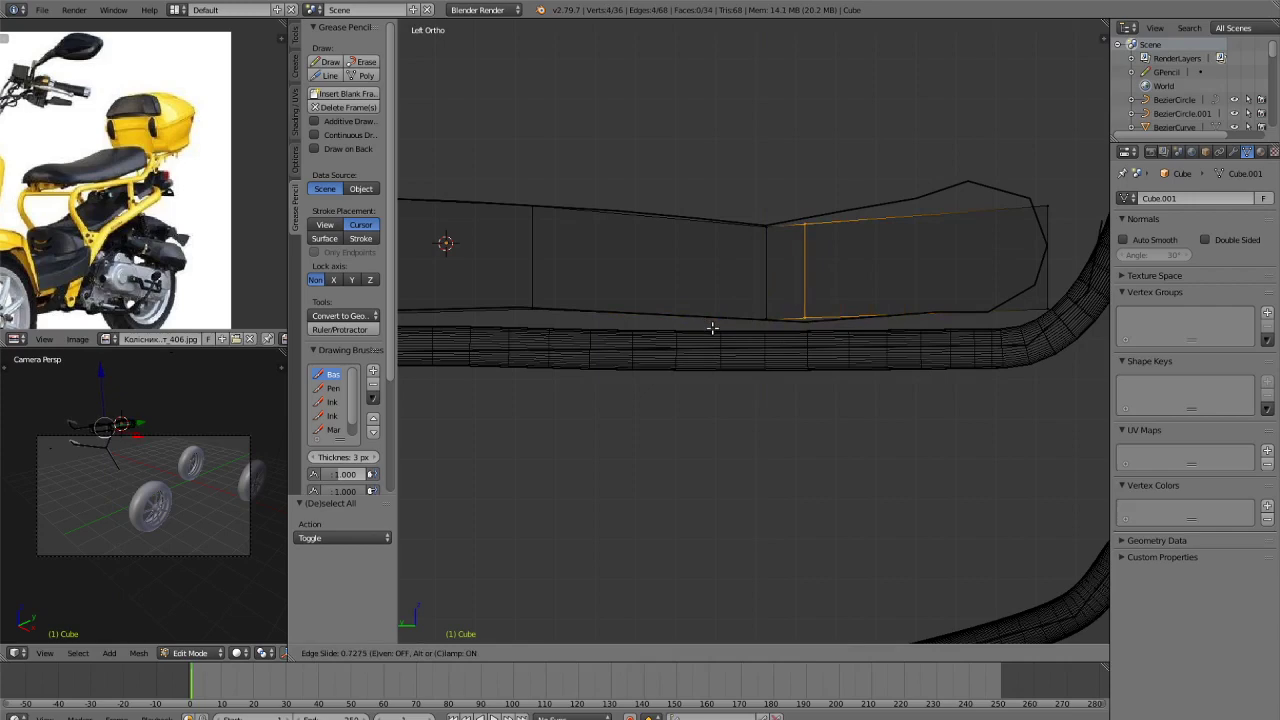
left_click(712, 328)
scroll(846, 337, "up", 3)
key("a")
Lower the bottom edge of the loop behind the dip along Z onto the lowest point of the outline.
key("c")
left_click(857, 316)
right_click(857, 320)
key("g")
key("z")
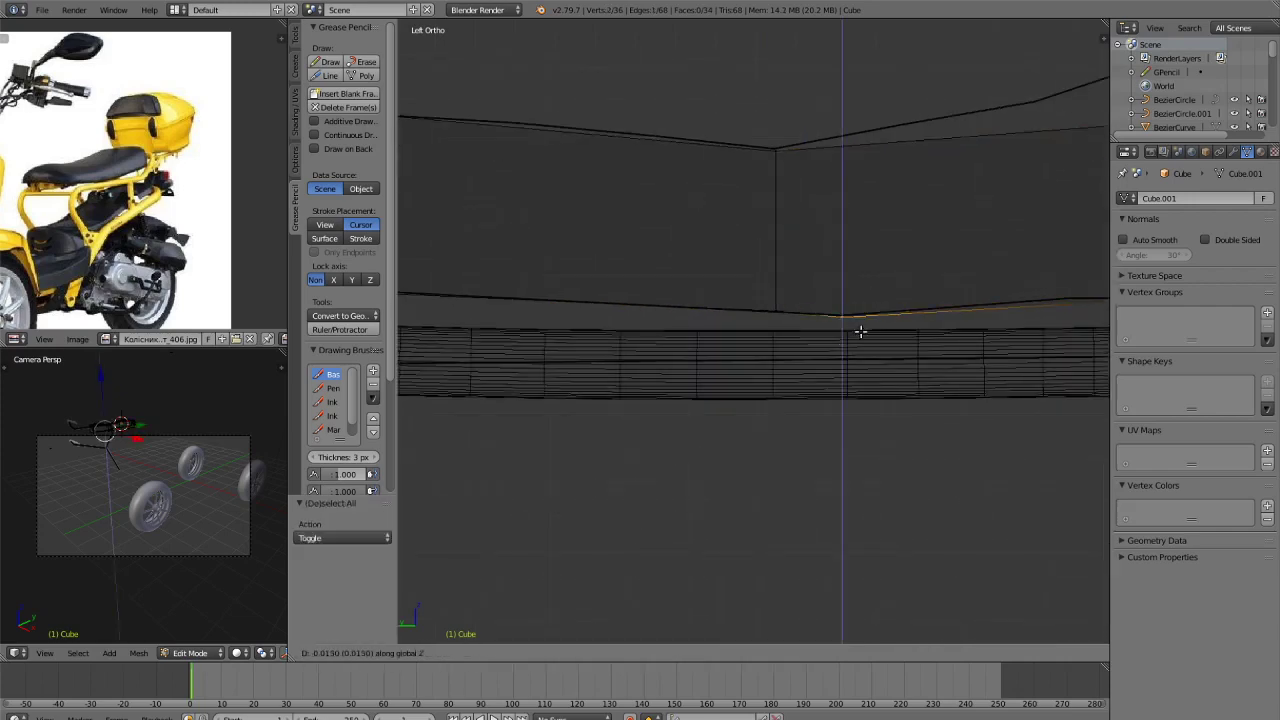
left_click(861, 327)
key("a")
Raise the upper edge of the loop behind the dip about 0.01 along Z onto the outline's top line.
key("c")
left_click(849, 149)
right_click(849, 149)
key("g")
key("z")
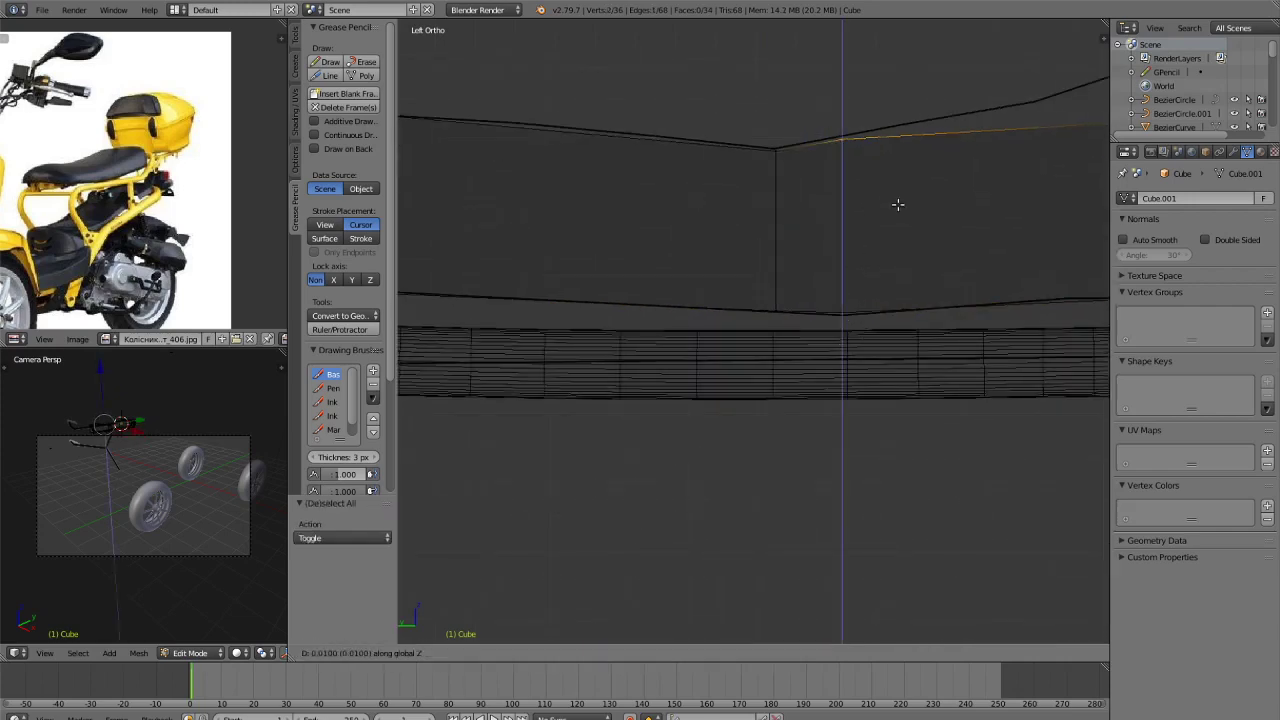
left_click(899, 200)
key("a")
Move the four rear end vertices forward along Y to line up with the outline's lower rear corner.
middle_click_drag(943, 274, 583, 351, "shift")
scroll(583, 351, "down", 2)
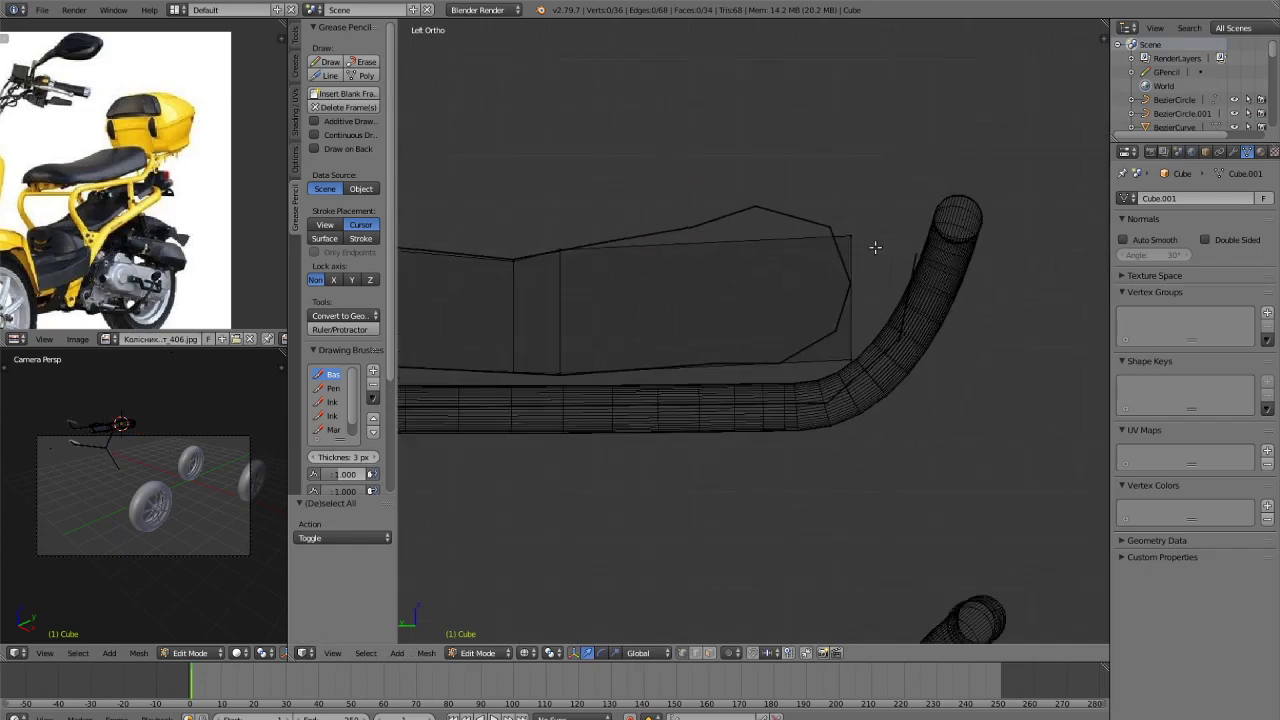
key("c")
left_click(865, 245)
left_click(867, 350)
key("Escape")
key("g")
key("y")
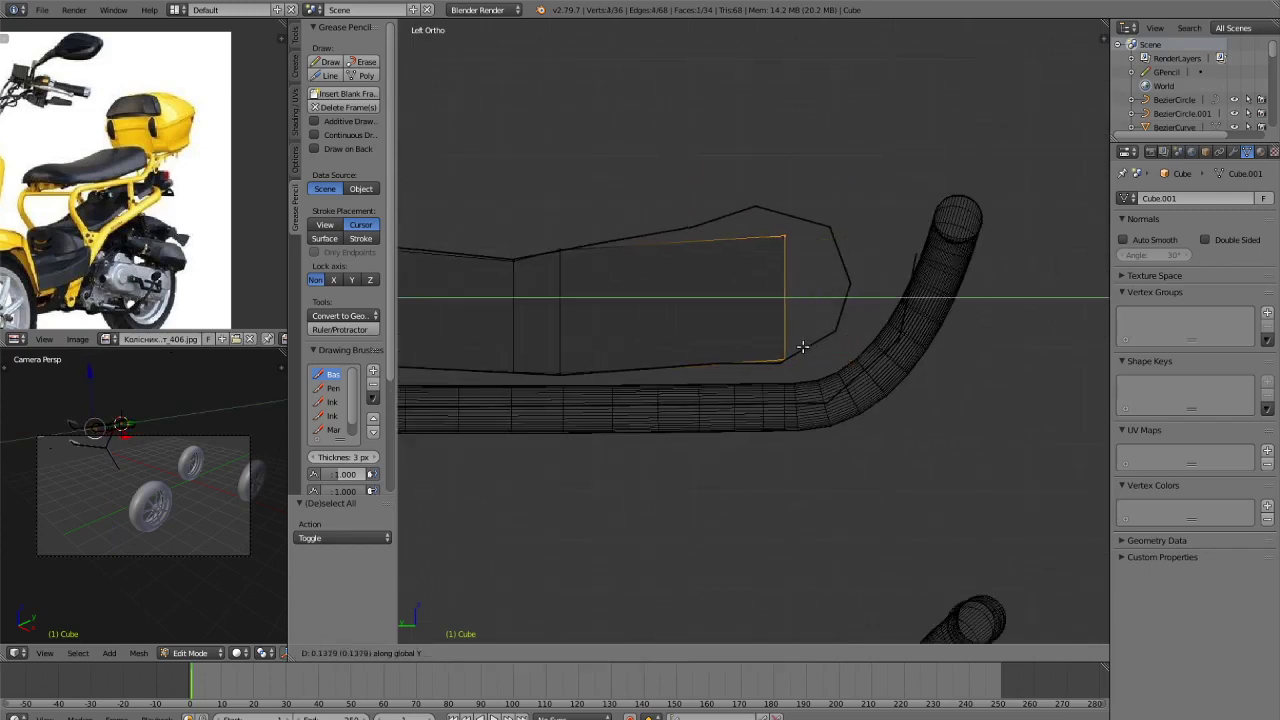
left_click(802, 347)
right_click(795, 360)
key("g")
key("z")
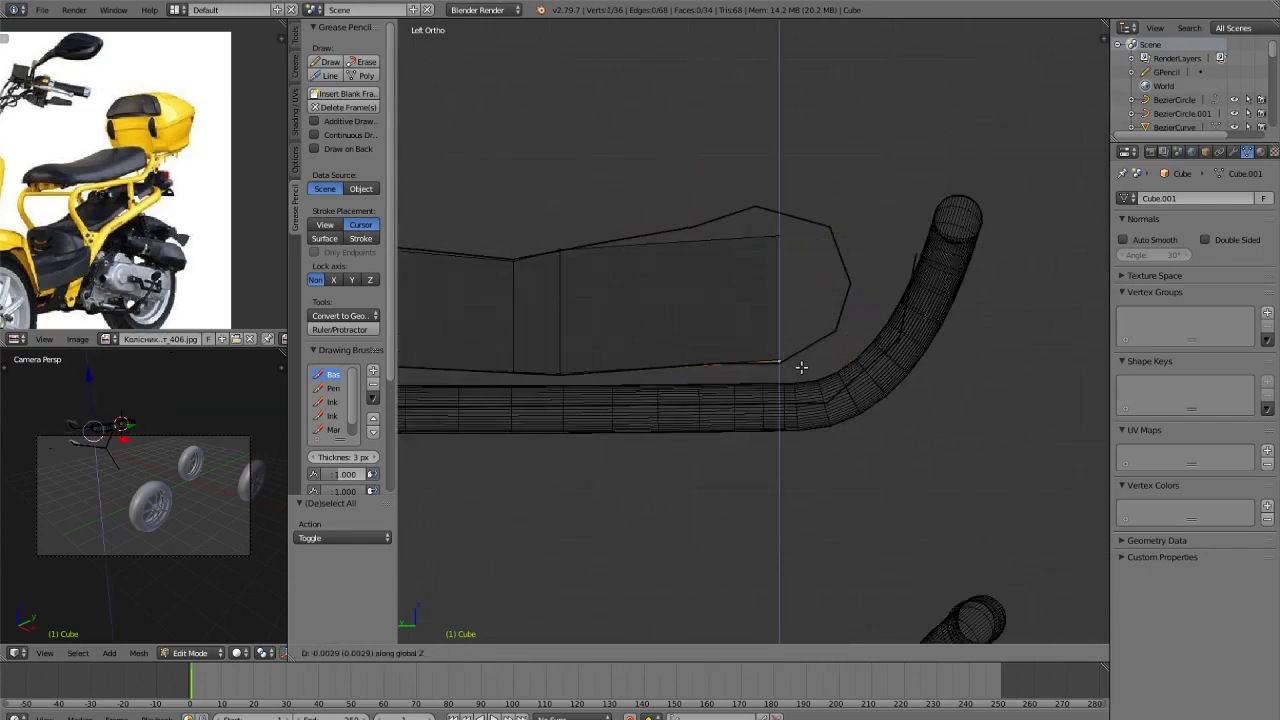
left_click(802, 367)
key("a")
key("z")
key("z")
Lower both bottom vertices of the rear end slightly onto the outline's lower rear corner.
key("c")
left_click(788, 367)
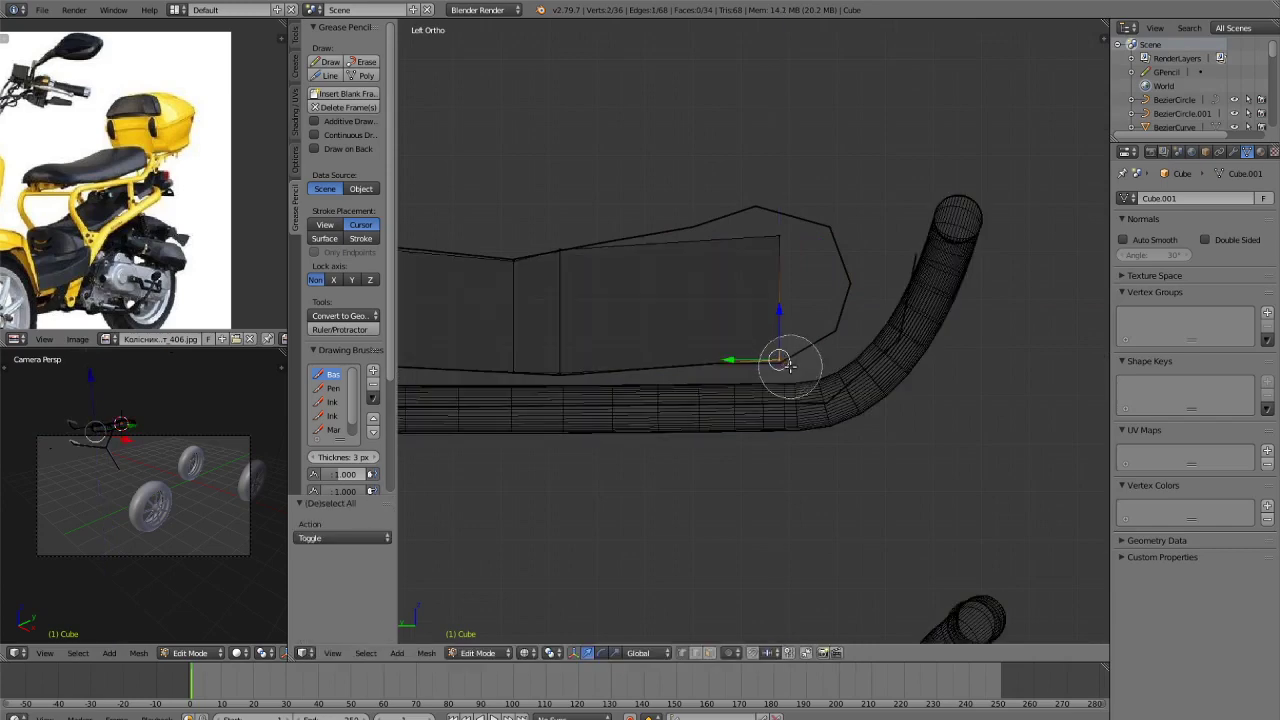
key("Escape")
key("g")
left_click(791, 371)
key("a")
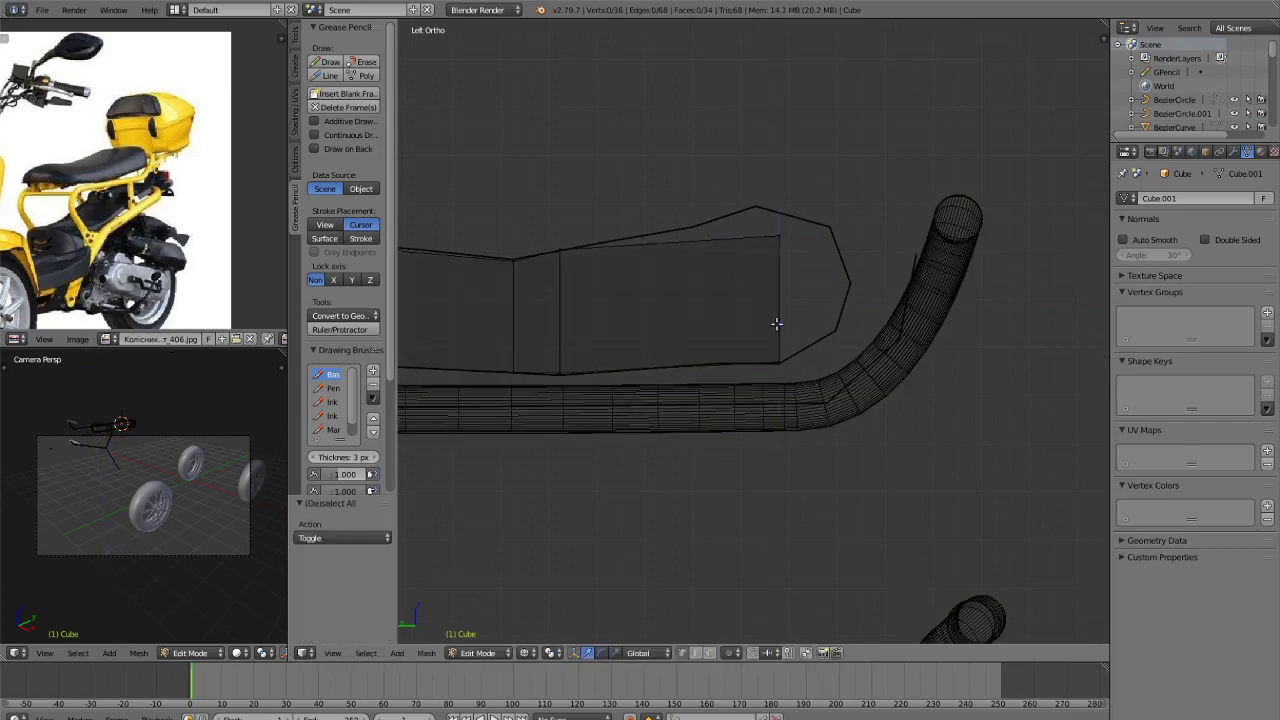
Raise the upper edge of the rear end along Z onto the outline's top line.
key("c")
left_click(778, 242)
key("Escape")
key("g")
key("z")
left_click(809, 247)
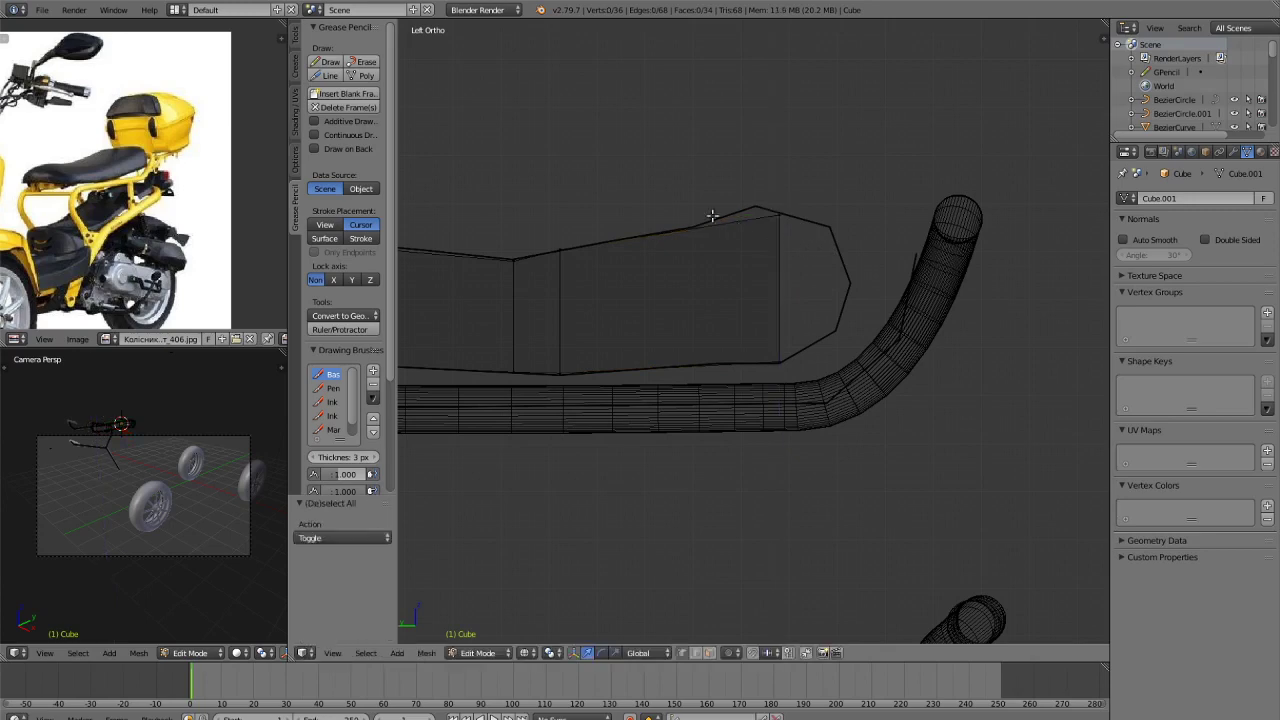
Add a loop cut around the seat's rear section and slide it back to the outline's highest point.
scroll(771, 163, "up", 2)
key("ctrl+r")
left_click(771, 163)
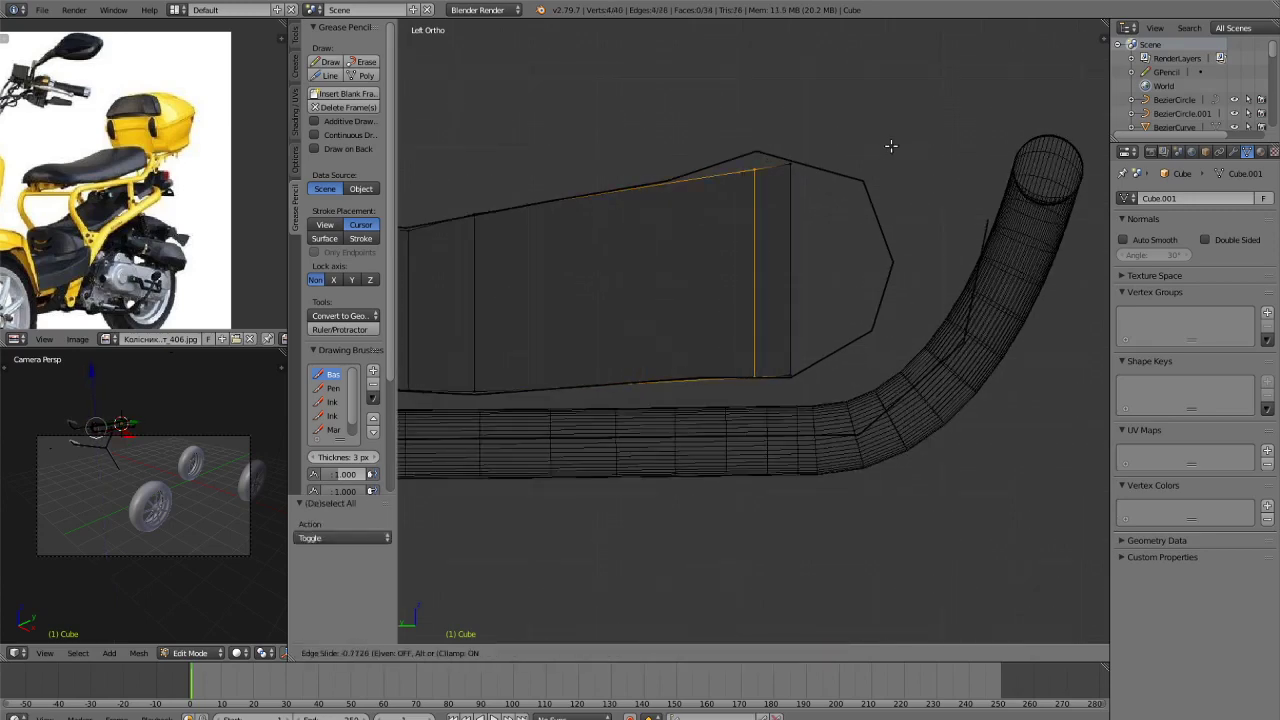
left_click(891, 146)
Raise the new loop's upper edge about 0.025 along Z onto the outline's peak.
key("c")
left_click(745, 157)
key("Escape")
key("g")
key("z")
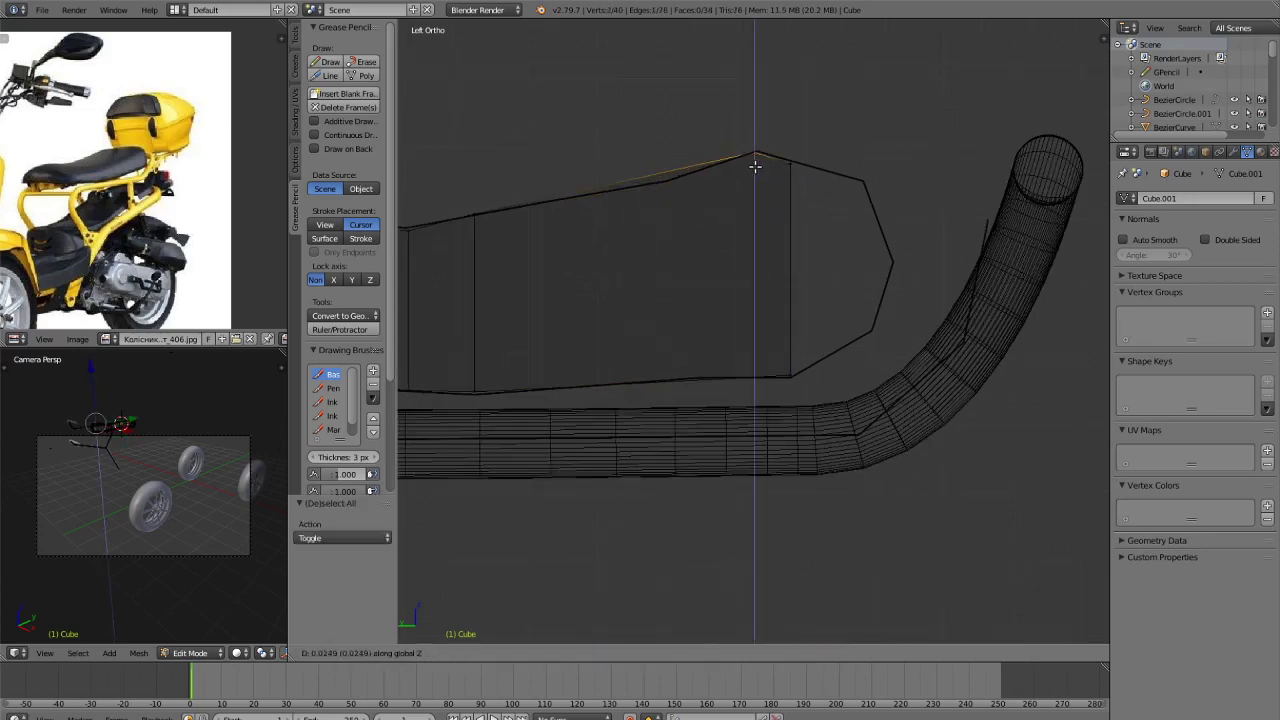
left_click(745, 166)
Add a loop cut ahead of the peak and slide it to the bend in the outline's top line.
key("ctrl+r")
left_click(690, 180)
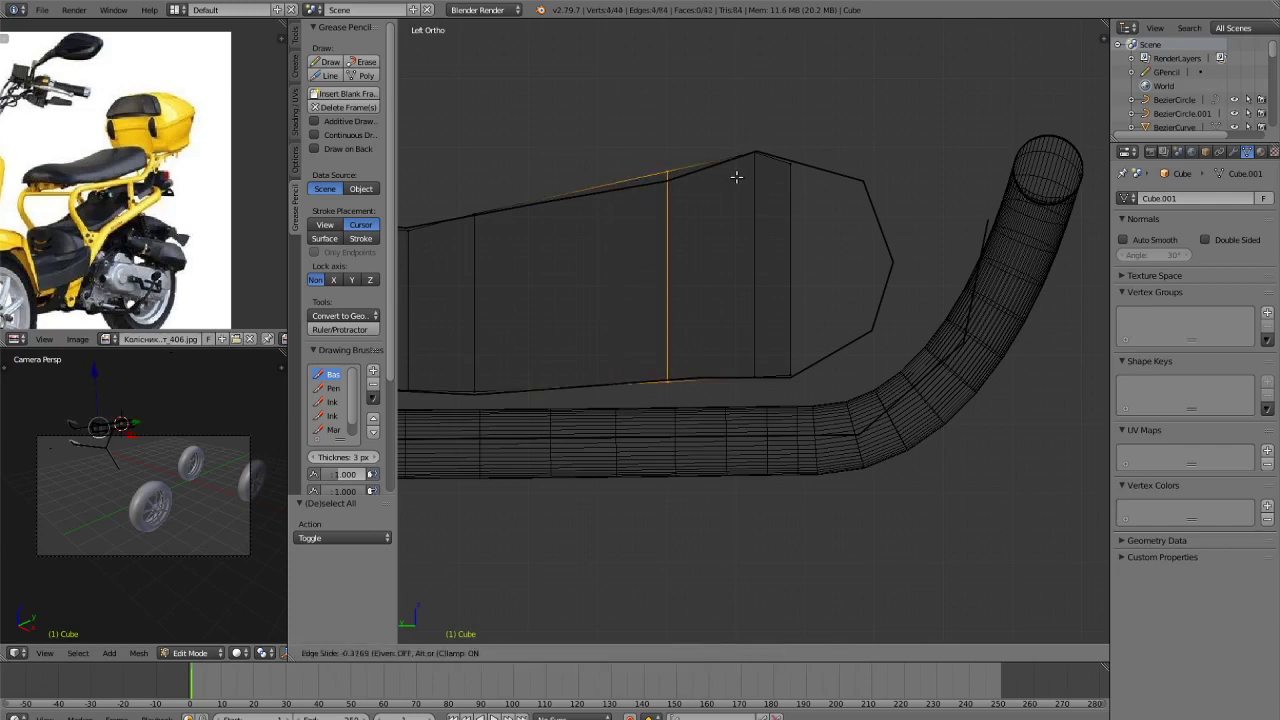
left_click(736, 177)
Lower the upper edge of the loop ahead of the peak 0.015 along Z onto the outline.
key("c")
left_click(666, 163)
key("Escape")
key("g")
key("z")
left_click(709, 213)
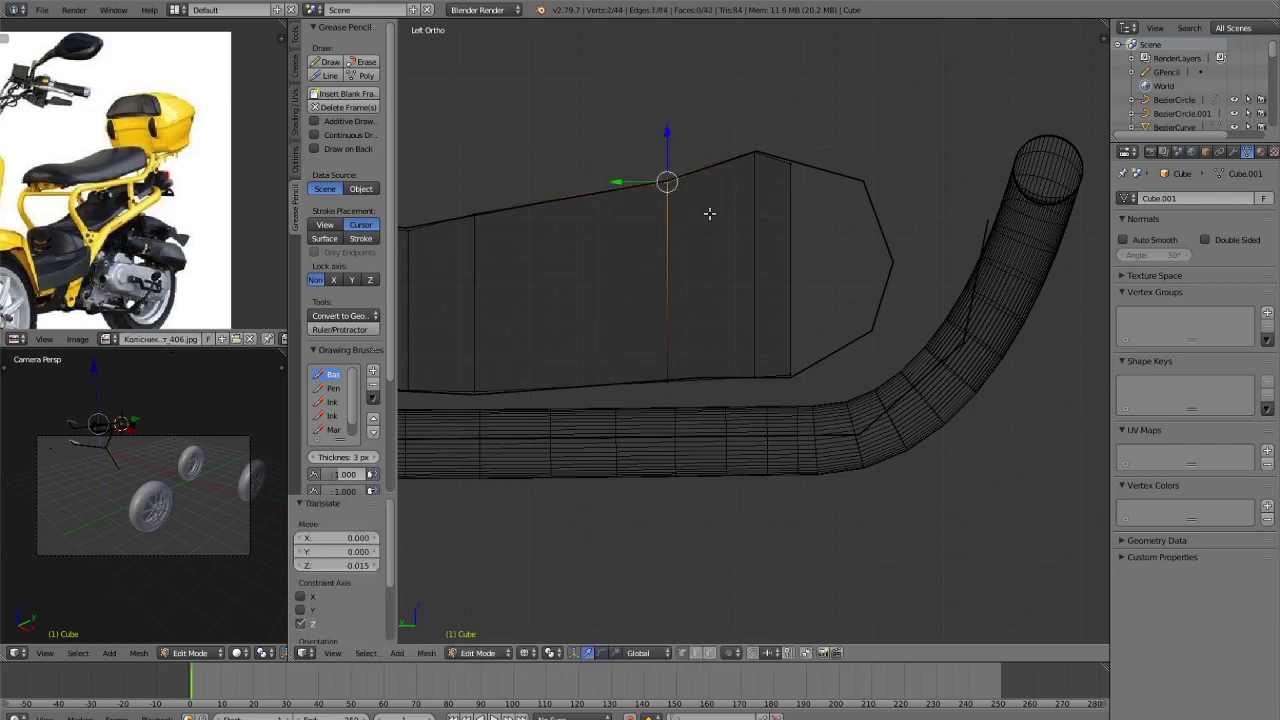
Extrude the seat's rear end face 0.119 backward along Y toward the outline's rear corners.
key("a")
key("c")
left_click(806, 163)
left_click(793, 362)
key("Escape")
key("e")
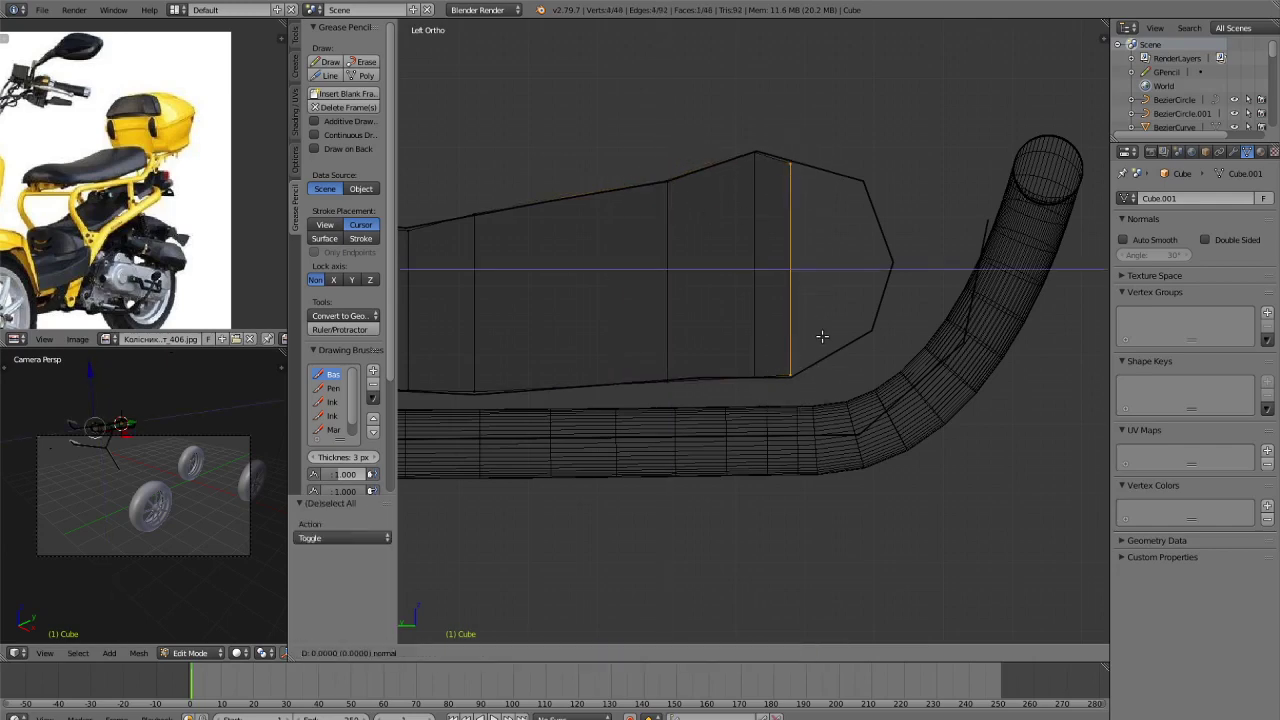
key("y")
left_click(903, 343)
Scale the extruded end down along Z and shift it slightly along Y so its upper edge meets the outline's corner.
key("s")
key("z")
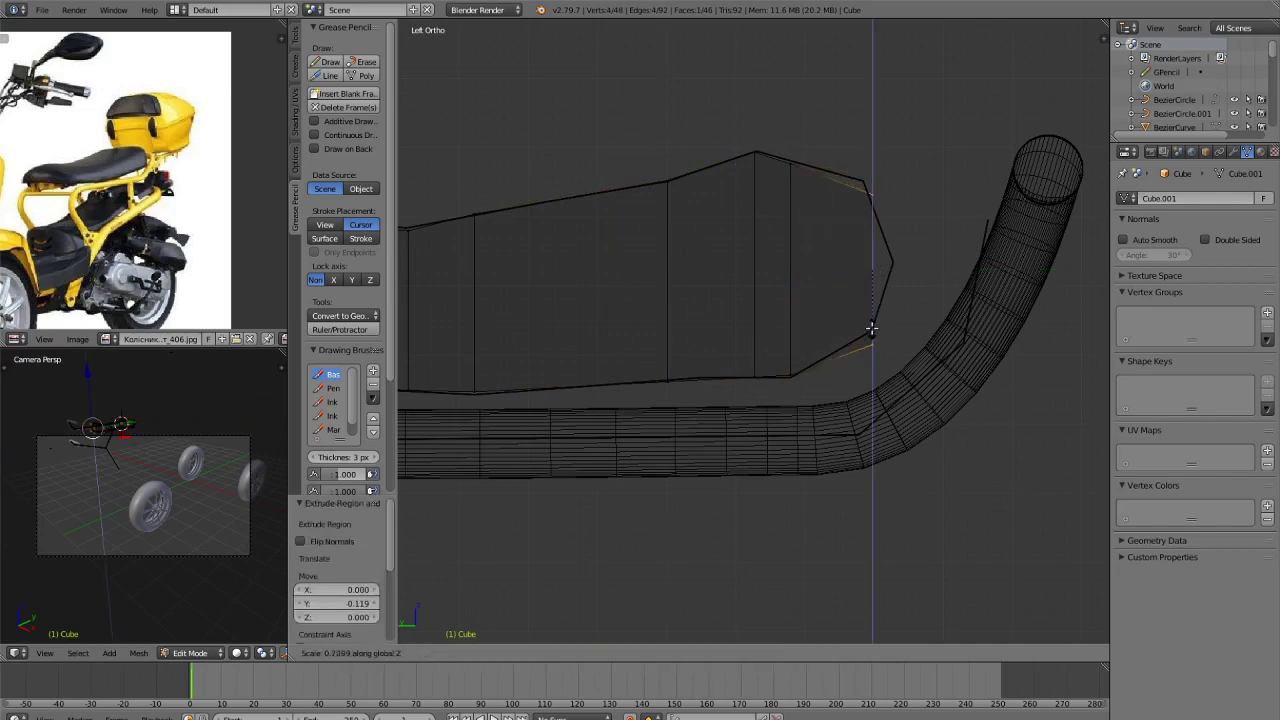
left_click(871, 339)
left_click_drag(830, 276, 820, 277)
Raise the lower edge of the extruded rear end 0.042 along Z onto the outline's lower line.
key("a")
key("c")
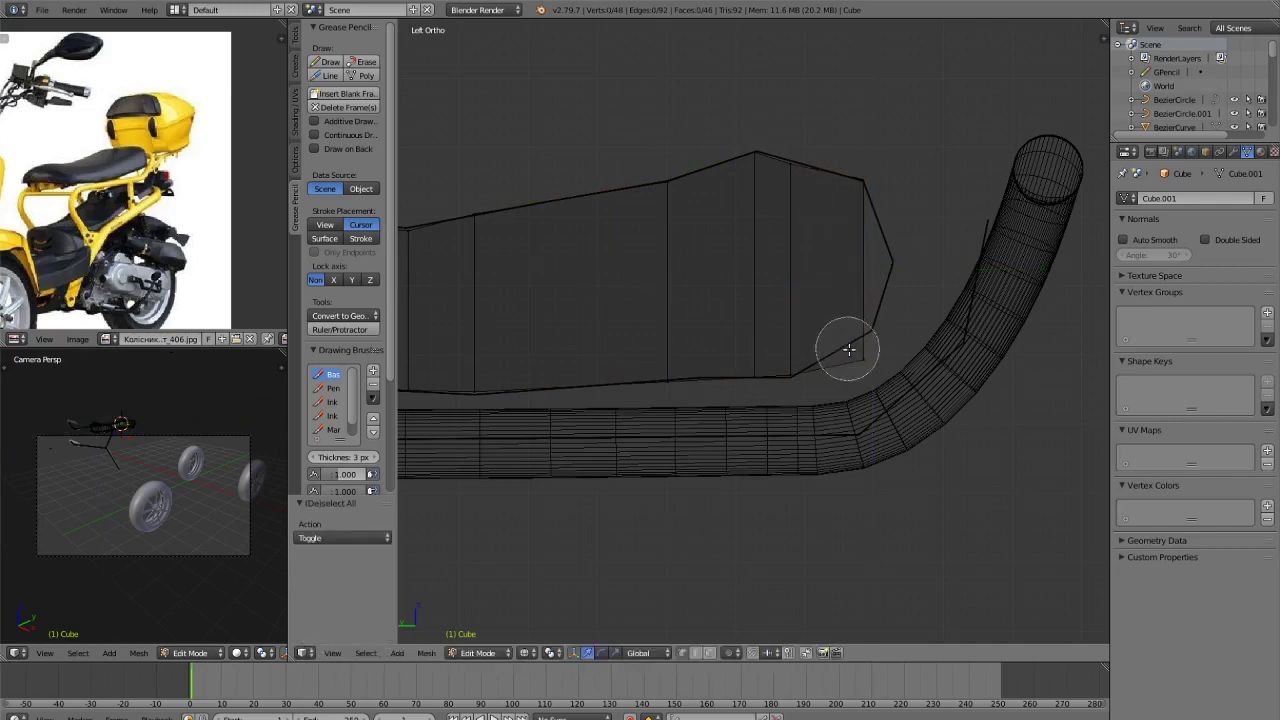
left_click(855, 349)
right_click(885, 372)
key("g")
key("z")
left_click(894, 352)
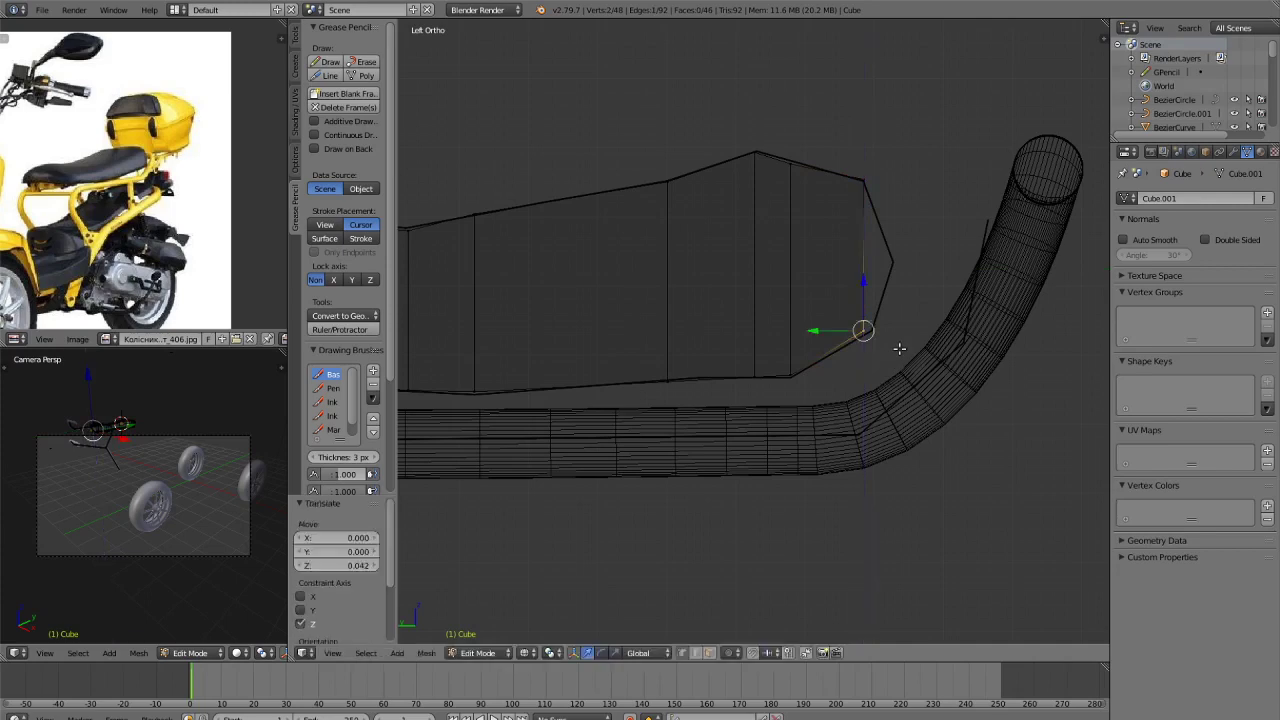
Extrude the rear end face about 0.04 along Y to the outline's tip and shrink it along Z.
key("c")
left_click(863, 180)
key("Escape")
key("e")
key("y")
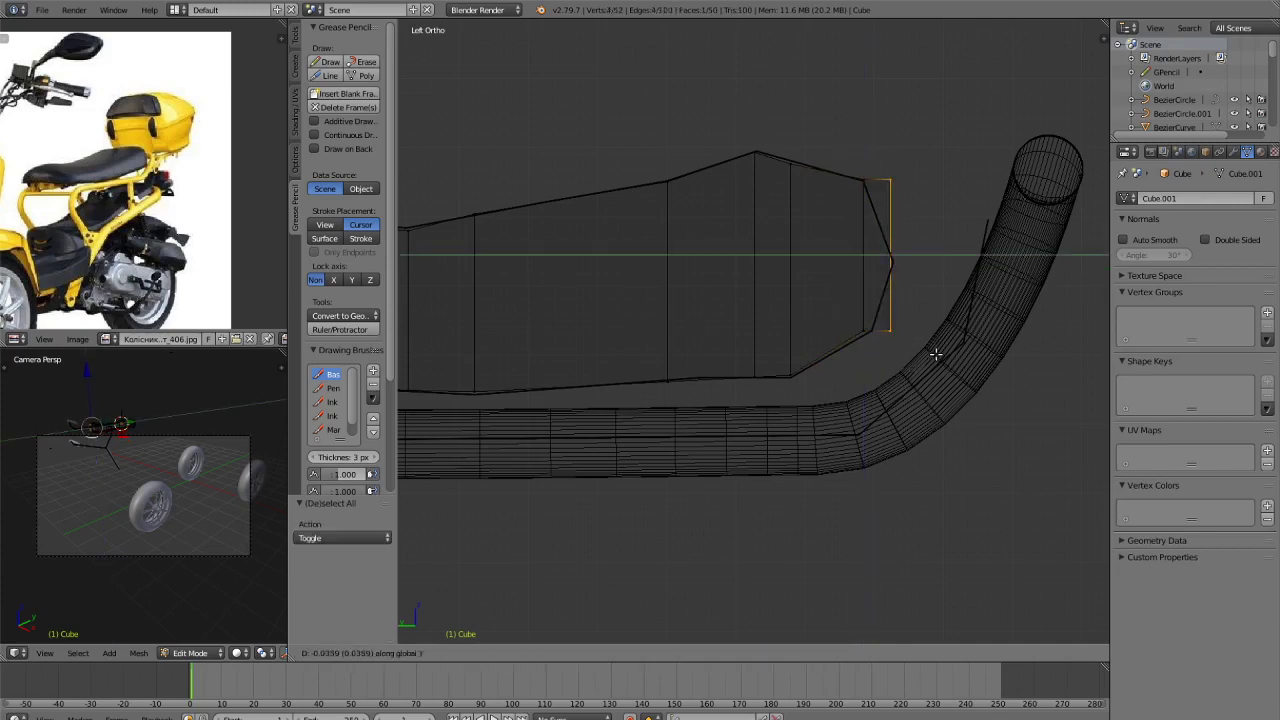
left_click(934, 352)
key("s")
key("z")
left_click(905, 286)
key("Tab")
Try to widen the whole seat along X in Object Mode.
scroll(846, 377, "down", 8)
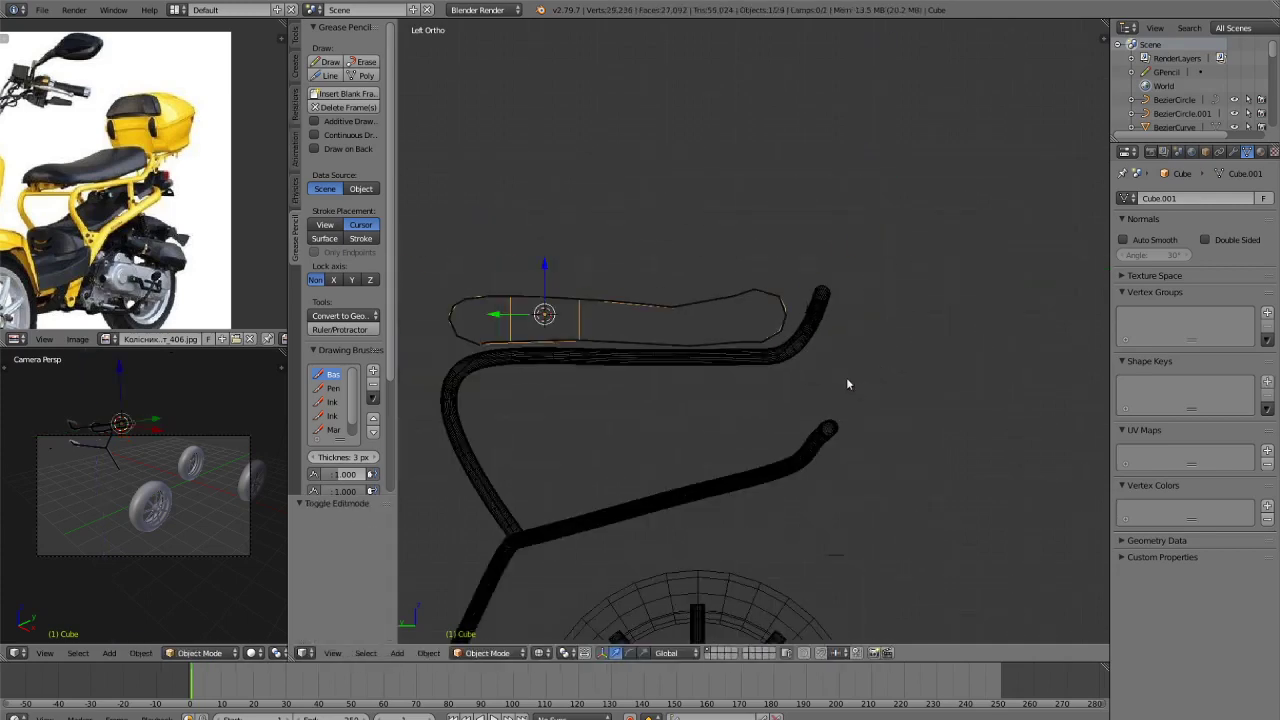
middle_click_drag(846, 377, 898, 448)
scroll(898, 448, "down", 4)
key("s")
key("x")
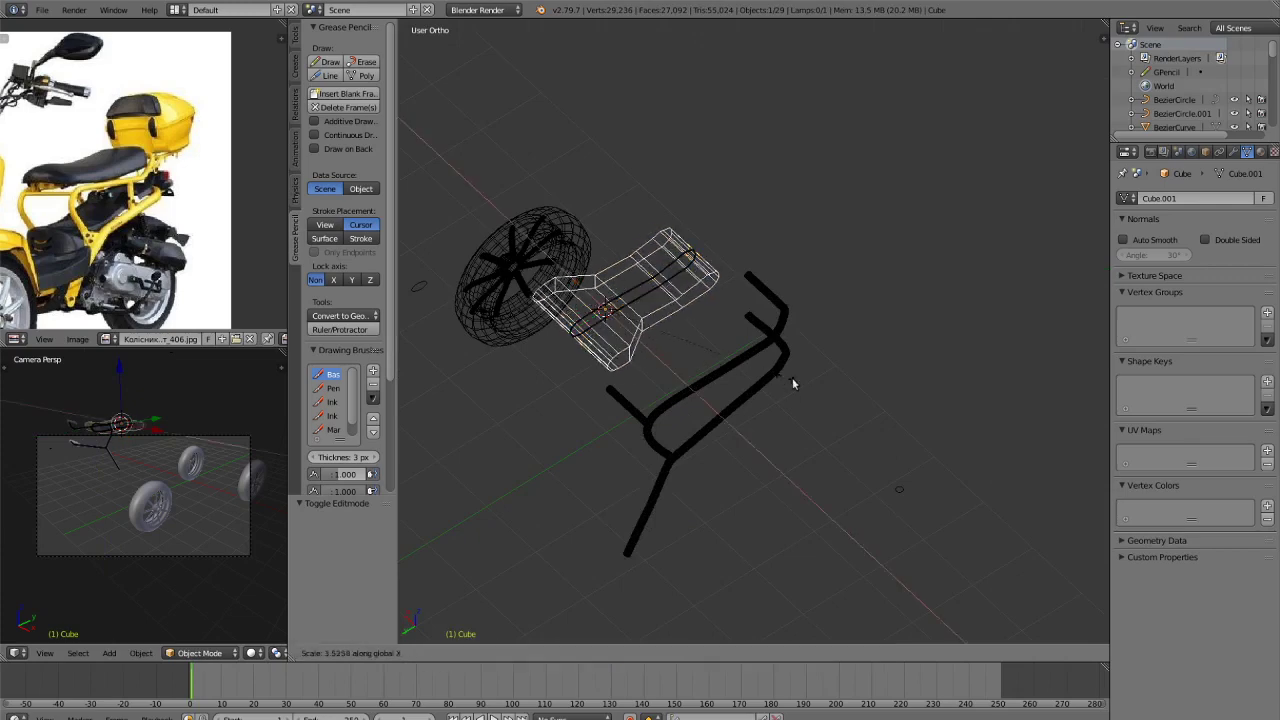
left_click(812, 387)
key("z")
key("ctrl+z")
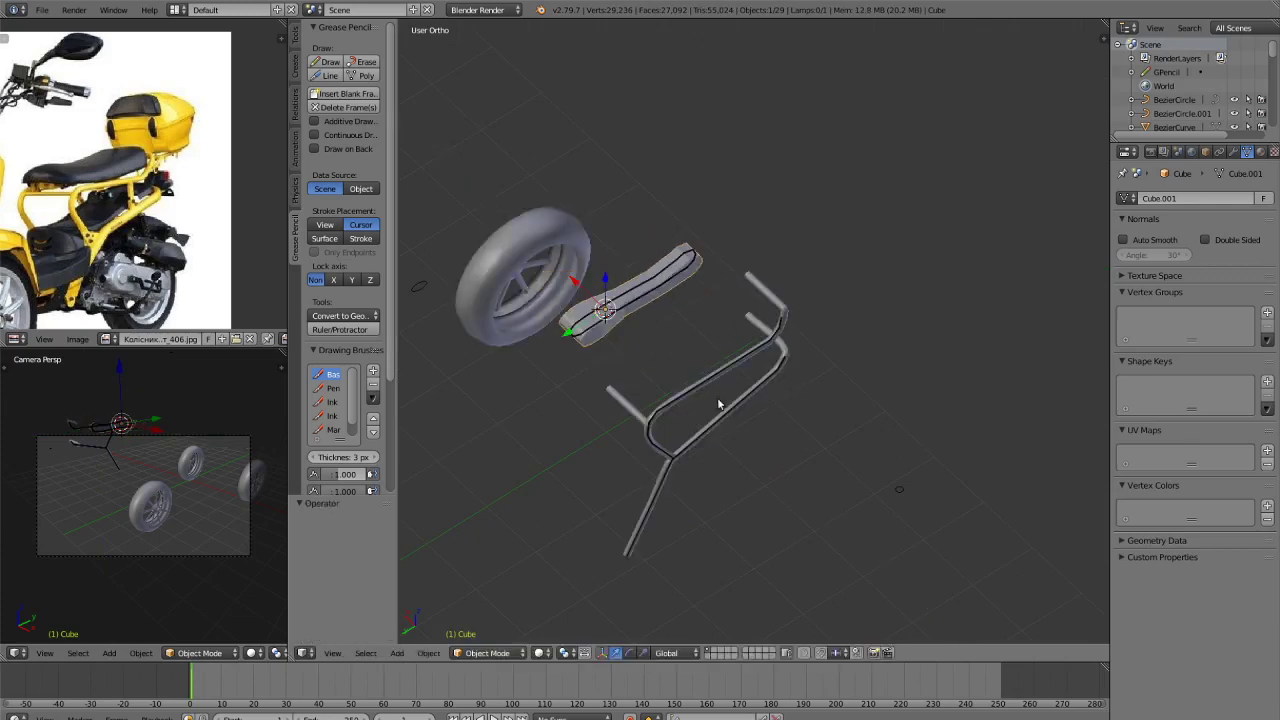
View the seat from the top and open its mesh for editing in vertex select mode.
middle_click_drag(717, 401, 788, 433)
key("z")
key("z")
scroll(714, 409, "up", 1)
mouse_move(716, 399)
middle_mouse_down("shift")
mouse_move(742, 401)
mouse_move(780, 374)
middle_mouse_up("shift")
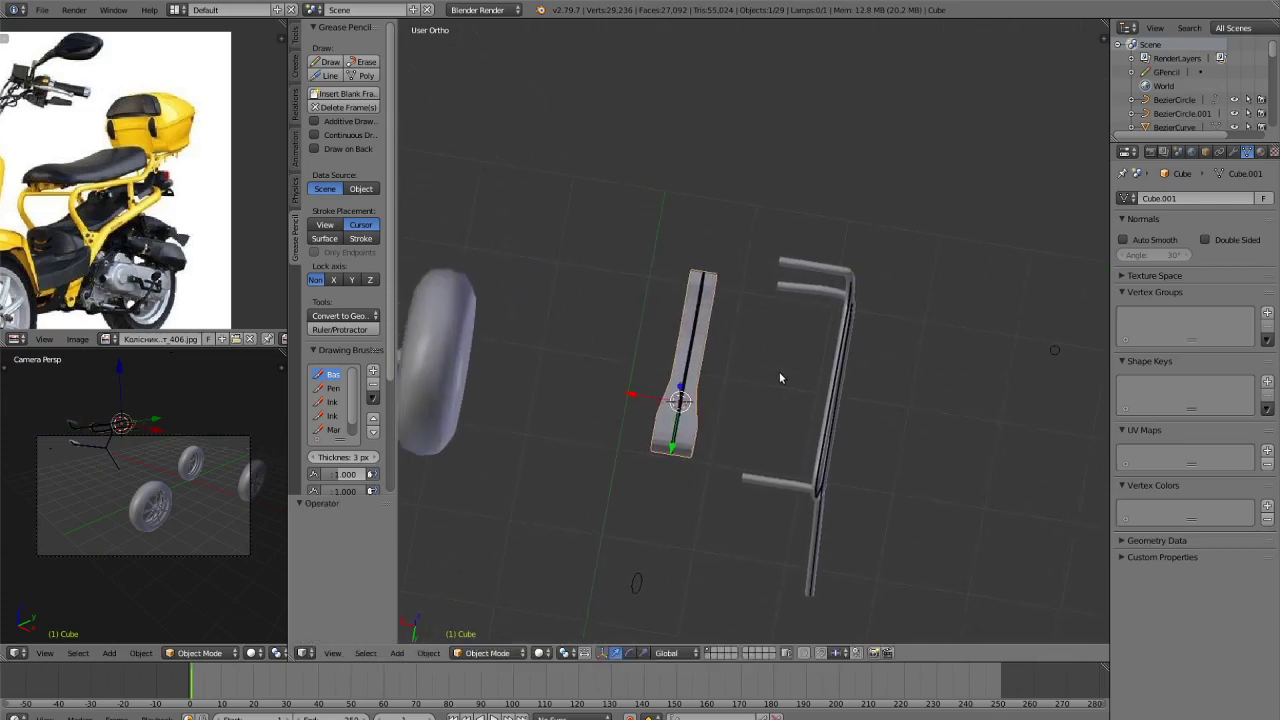
key("KP_7")
scroll(758, 296, "up", 3)
middle_click_drag(757, 296, 636, 480, "shift")
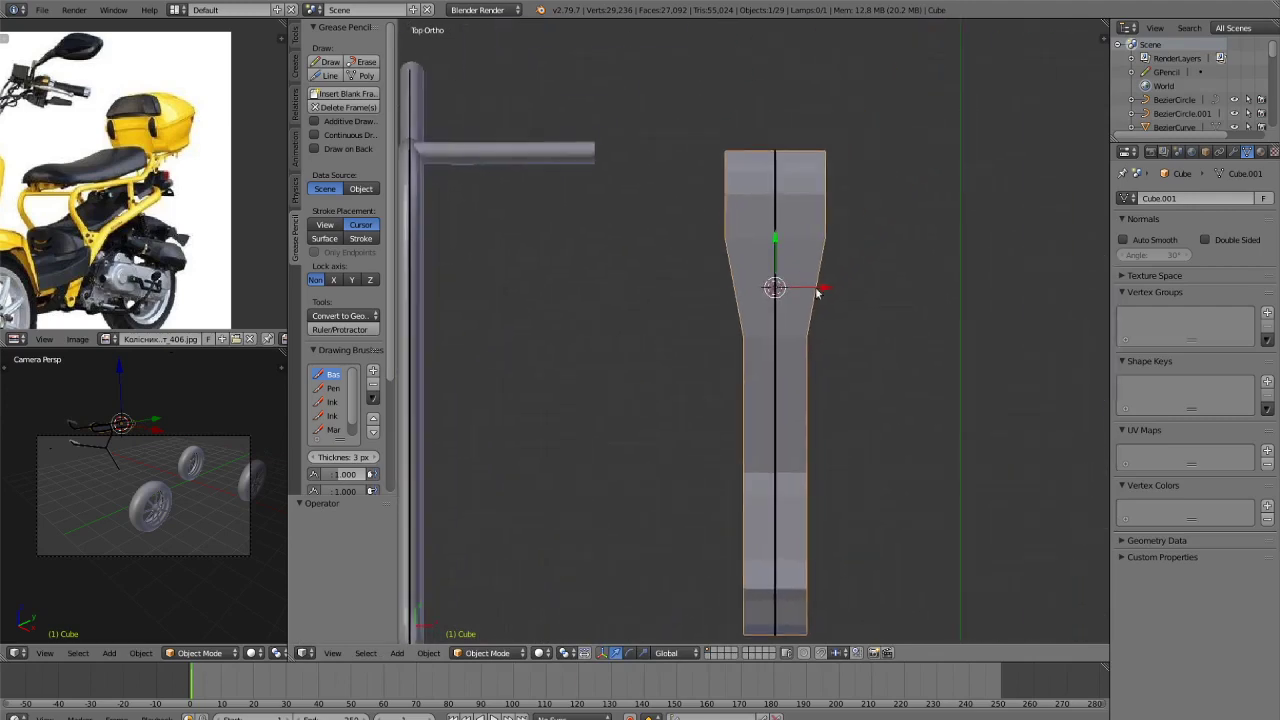
key("Tab")
key("ctrl+Tab")
left_click(686, 245)
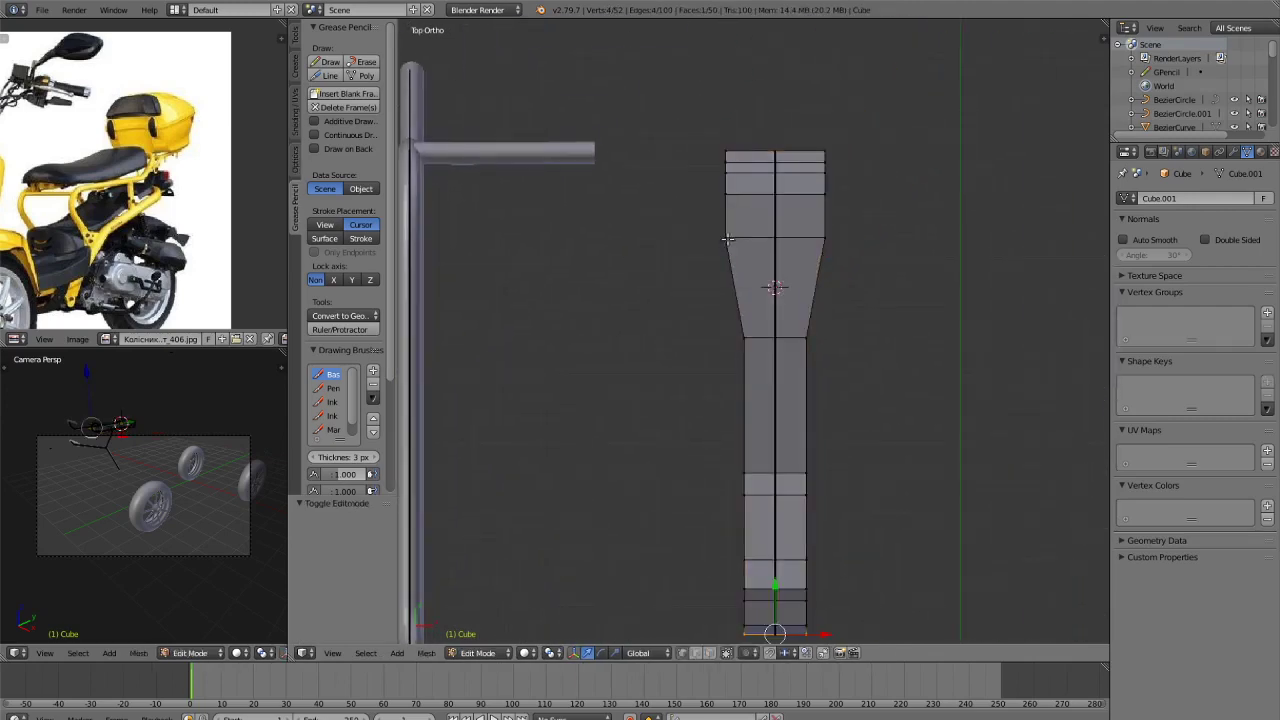
In wireframe, bring the wide front section's outer vertices on the frame side inward along X, level with the narrower section.
key("z")
key("c")
left_click_drag(708, 146, 715, 296)
right_click(715, 296)
key("a")
key("c")
left_click_drag(723, 176, 723, 257)
right_click(723, 257)
Move the opposite side's wide front vertices 0.083 inward along X, level with the narrower section.
left_click_drag(786, 183, 837, 254)
key("a")
key("c")
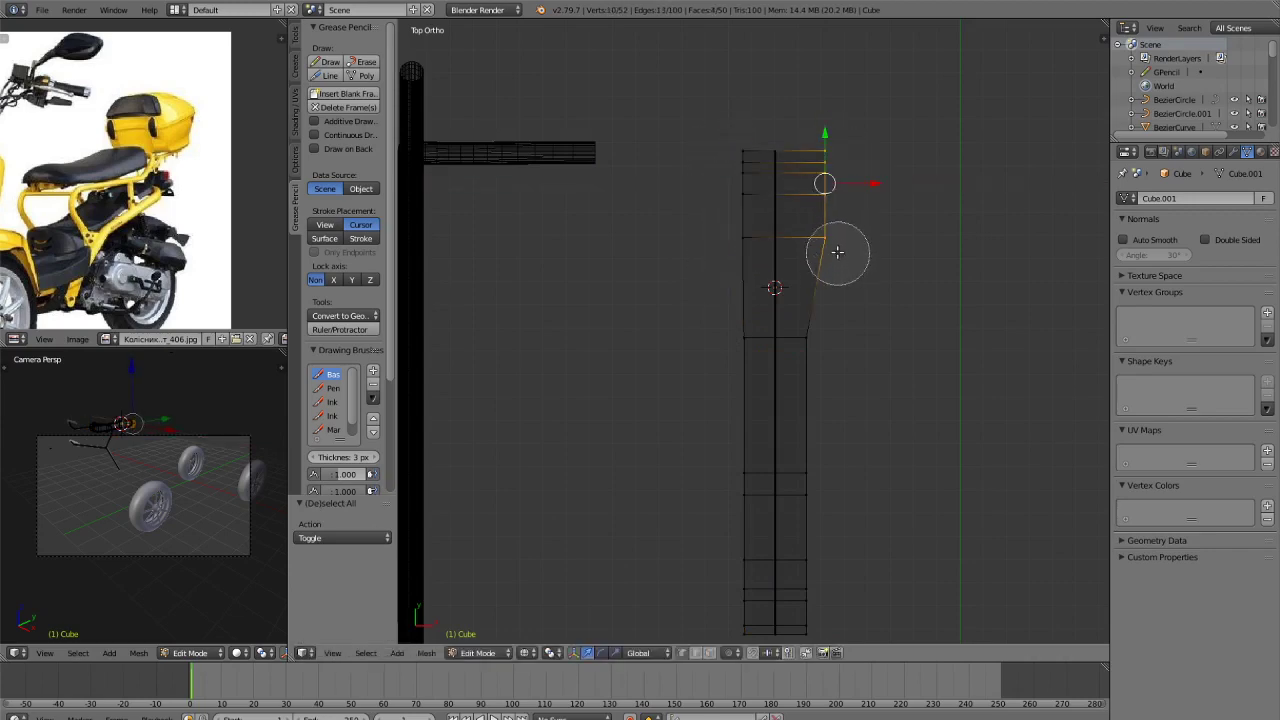
right_click(837, 254)
left_click_drag(871, 188, 852, 190)
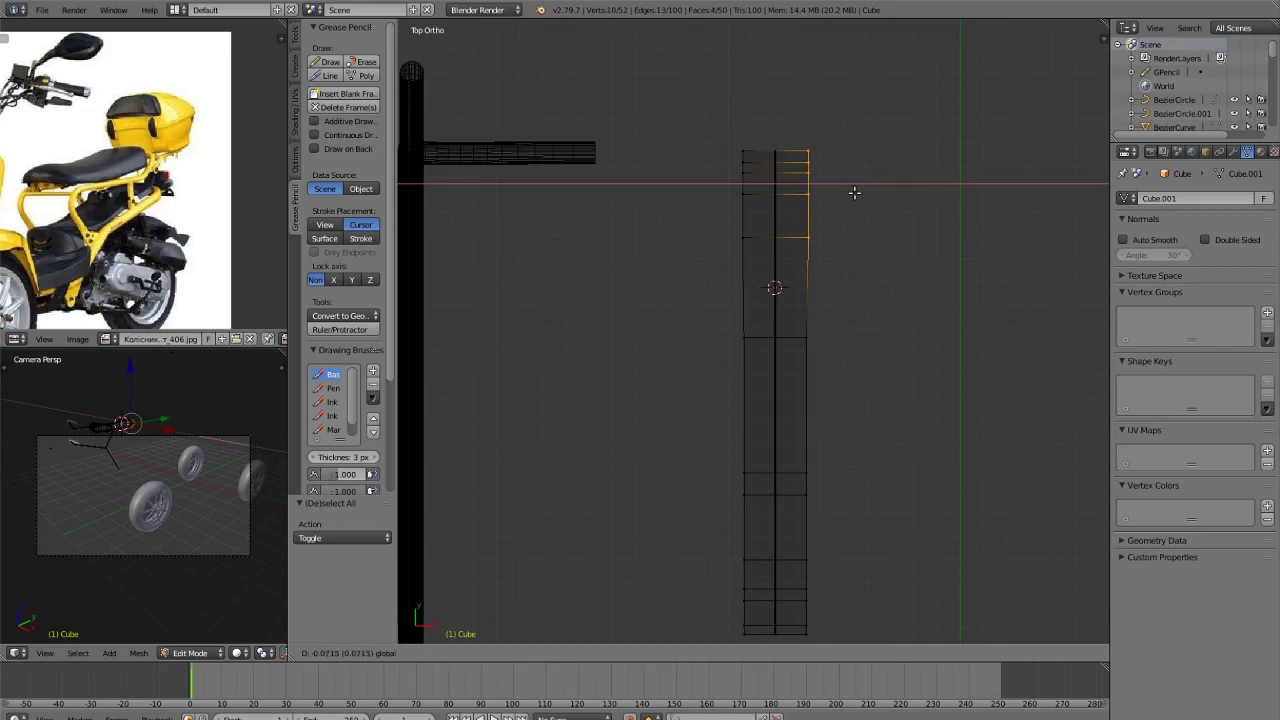
left_click_drag(855, 194, 852, 196)
scroll(800, 330, "down", 4)
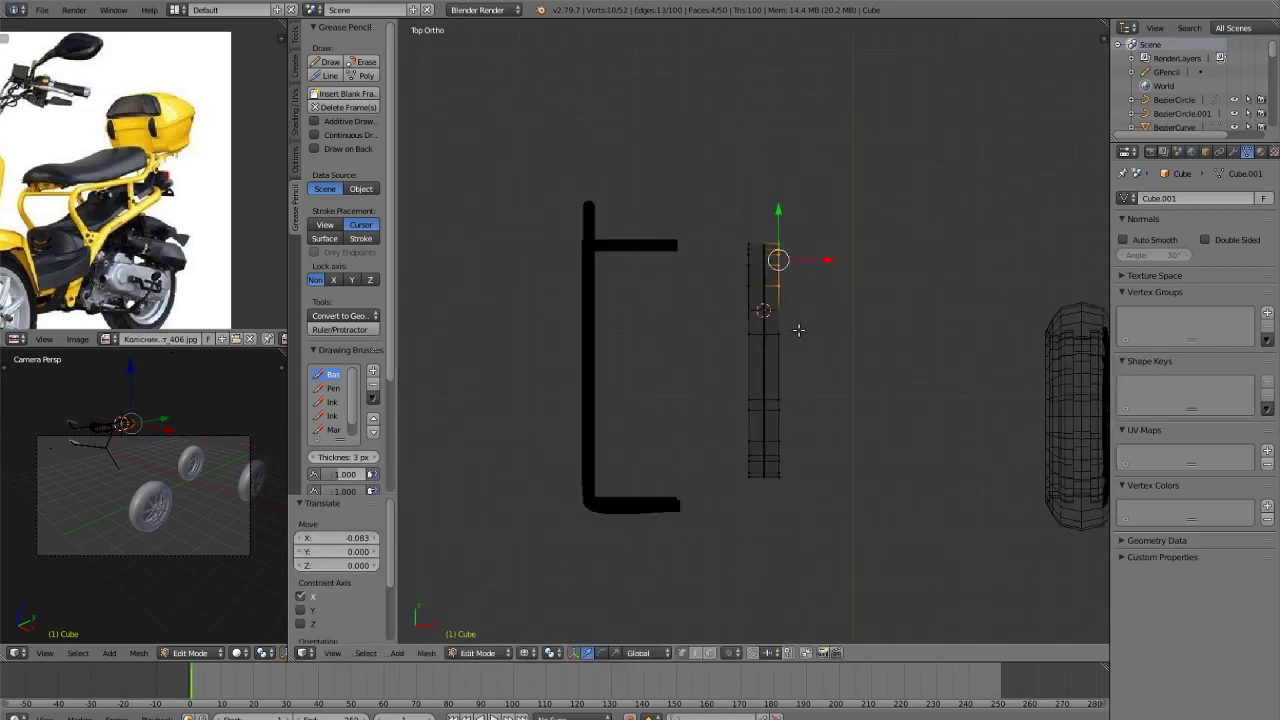
Add one centred loop cut along the seat's full length and set the mesh select mode.
scroll(785, 300, "up", 4)
key("ctrl+r")
left_click(785, 129)
right_click(785, 130)
key("ctrl+Tab")
left_click(777, 131)
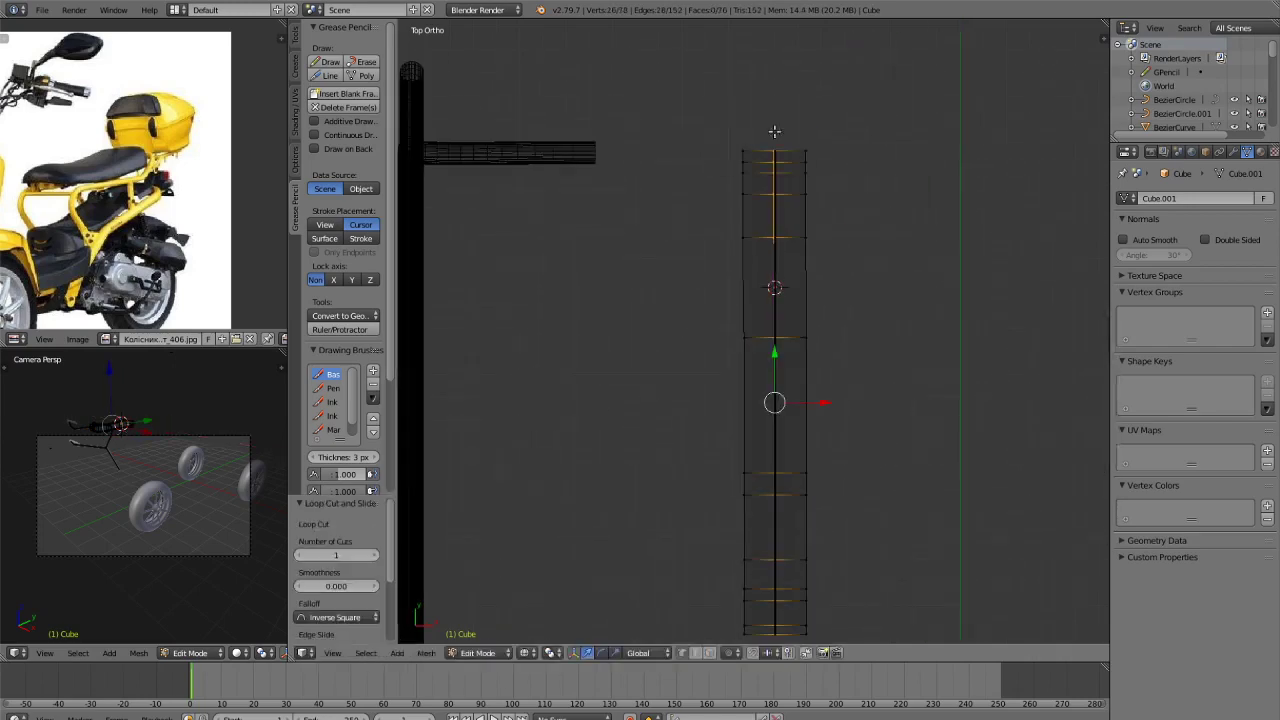
Select everything on the positive X side of the seat's centre cut, including hidden geometry.
key("z")
key("z")
scroll(808, 180, "down", 3)
key("a")
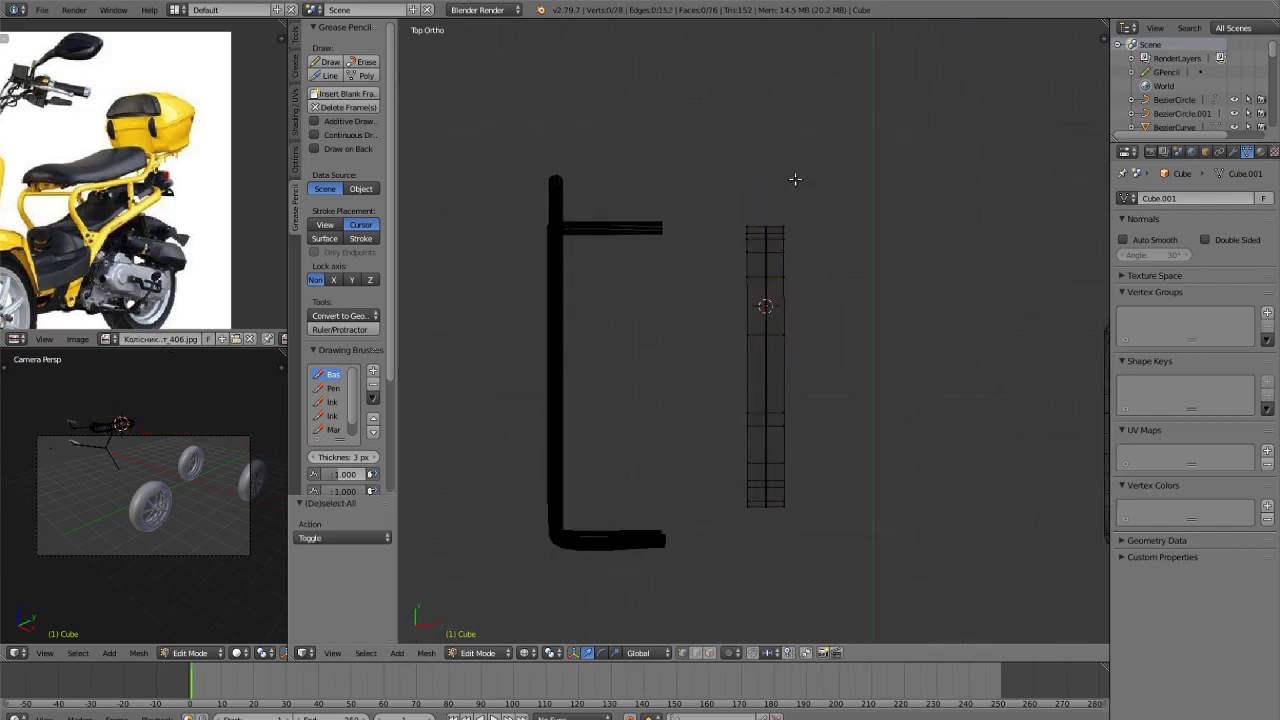
key("b")
left_click_drag(773, 168, 886, 586)
key("x")
left_click(860, 530)
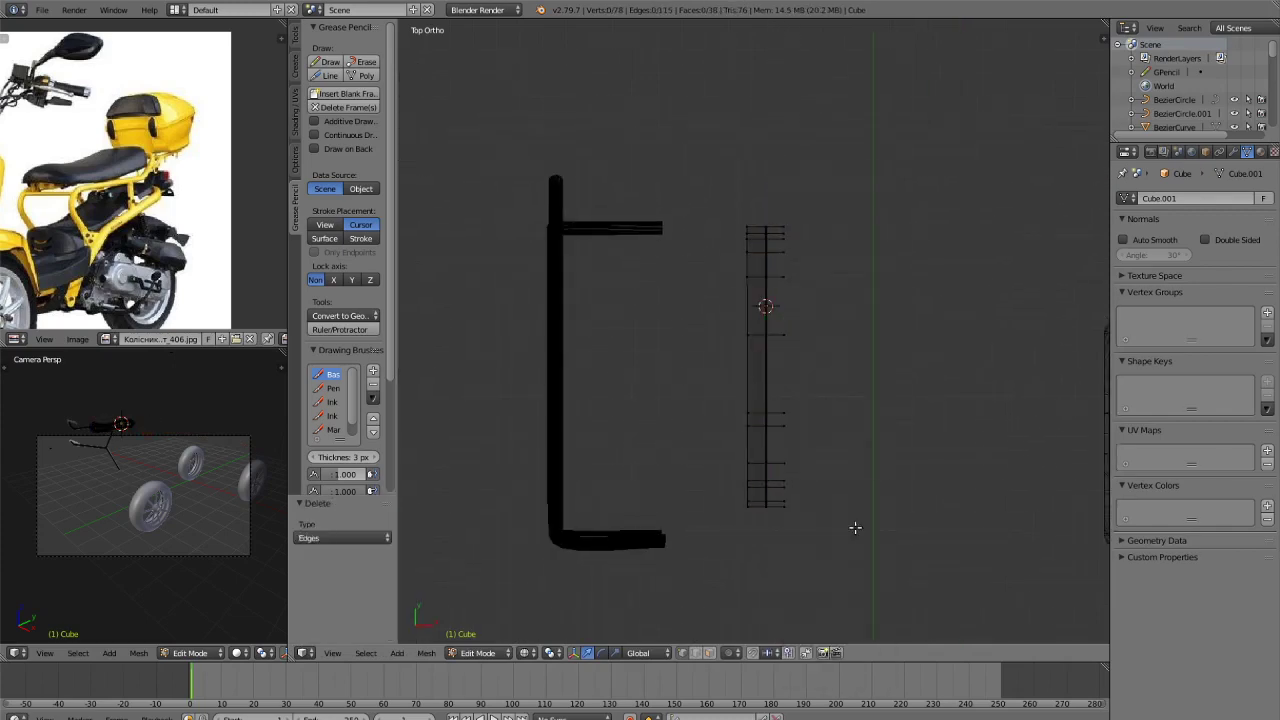
key("ctrl+z")
Delete the selected half's vertices and select all of the remaining seat half.
key("x")
left_click(823, 480)
key("a")
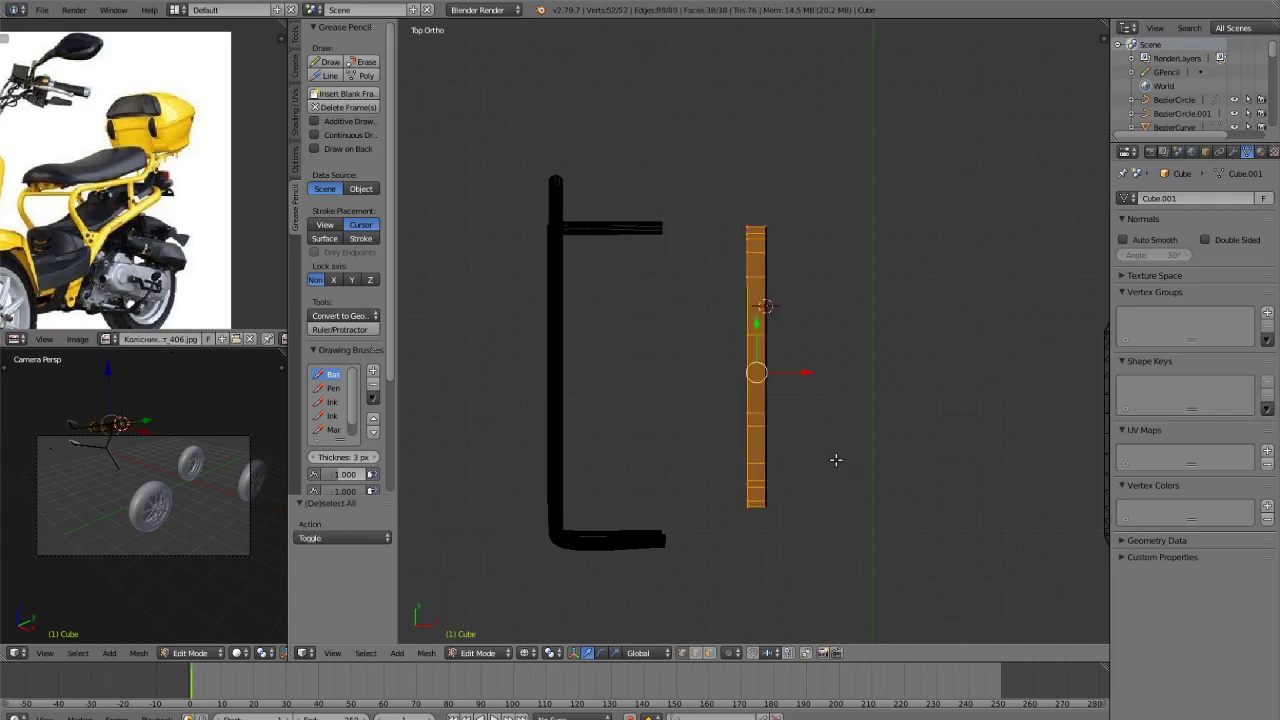
Show the scene in solid shading and add a Mirror modifier to the seat.
key("z")
middle_click_drag(864, 443, 1009, 337)
left_click(1233, 151)
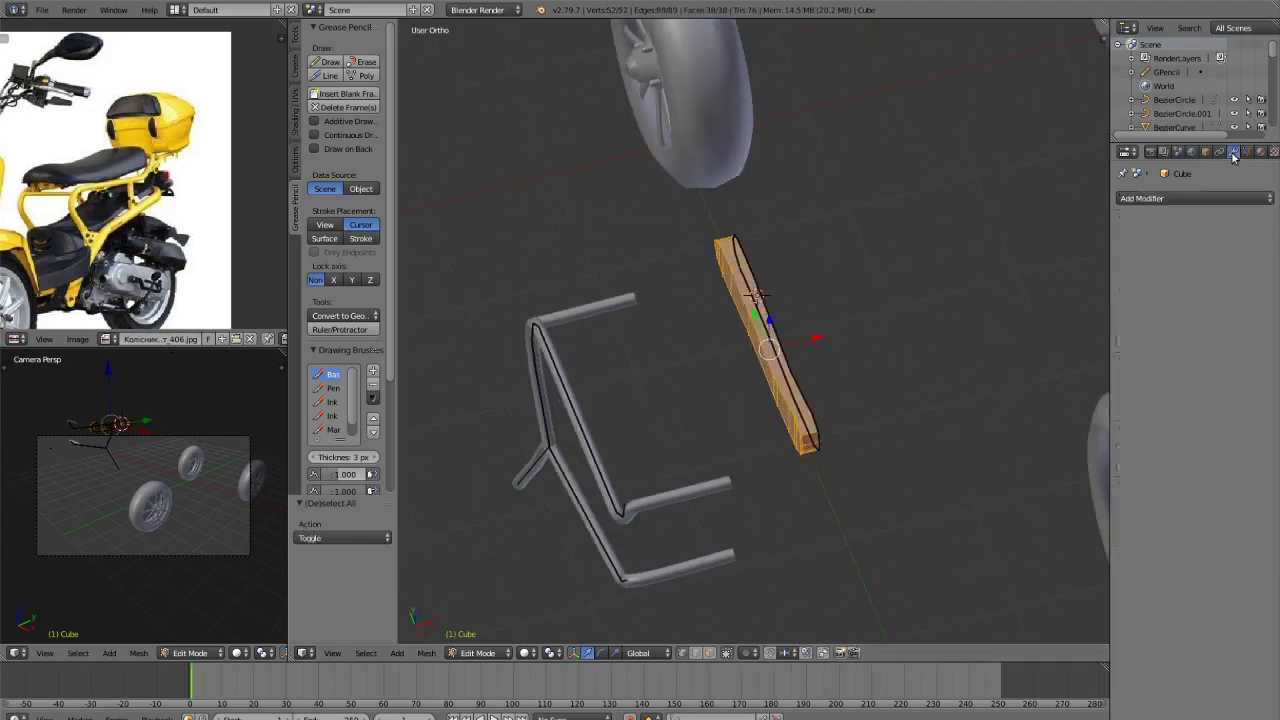
left_click(1189, 199)
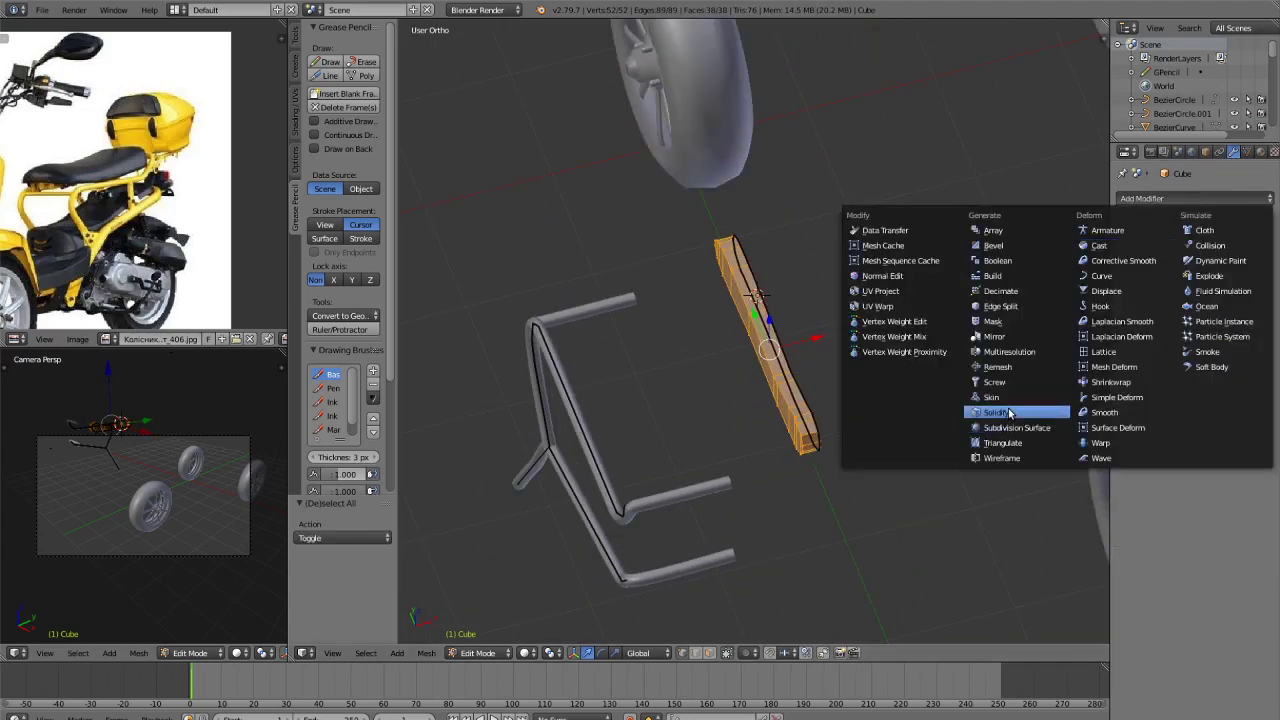
left_click(994, 336)
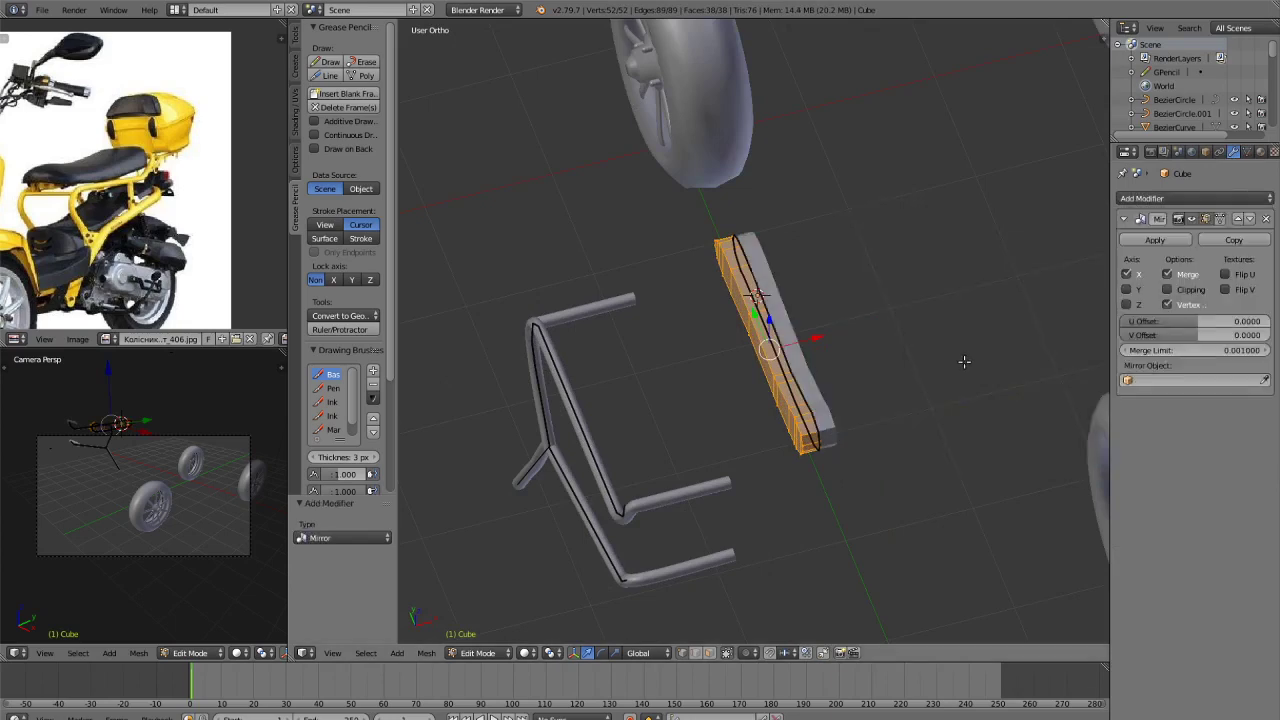
Try to widen the mirrored seat half along X without clipping.
scroll(945, 406, "up", 3)
key("s")
key("x")
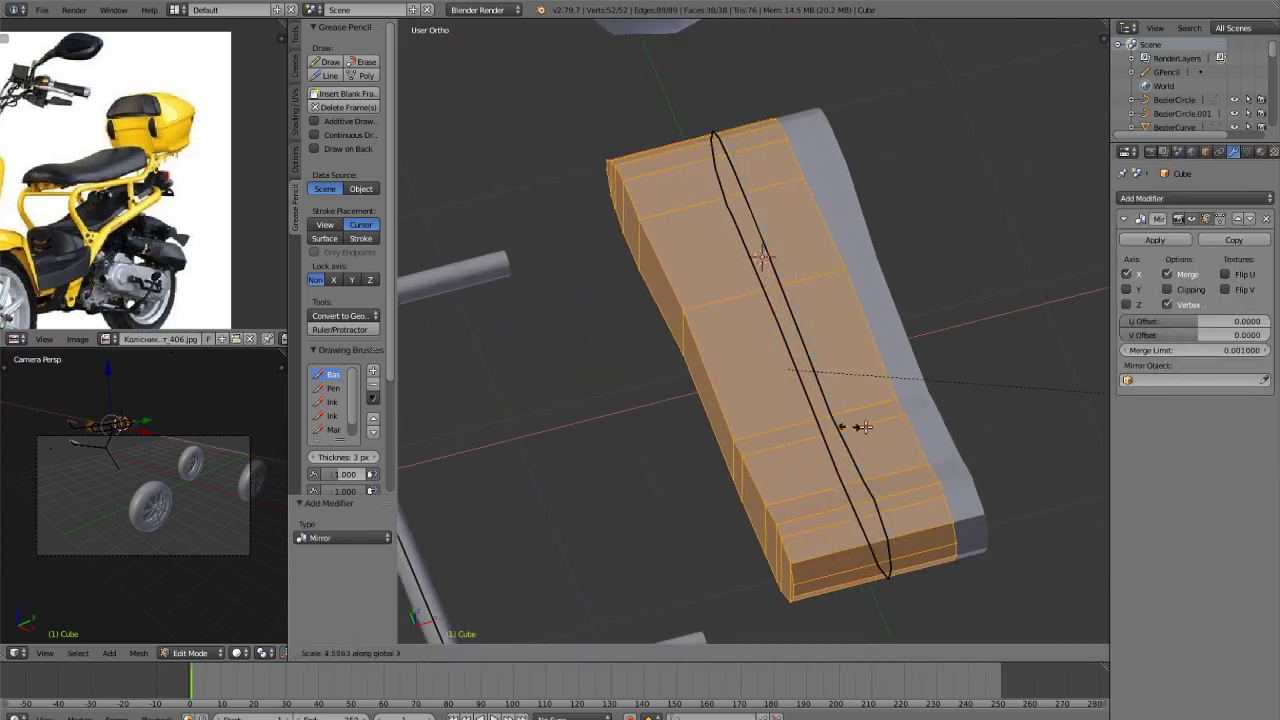
left_click(894, 428)
key("ctrl+z")
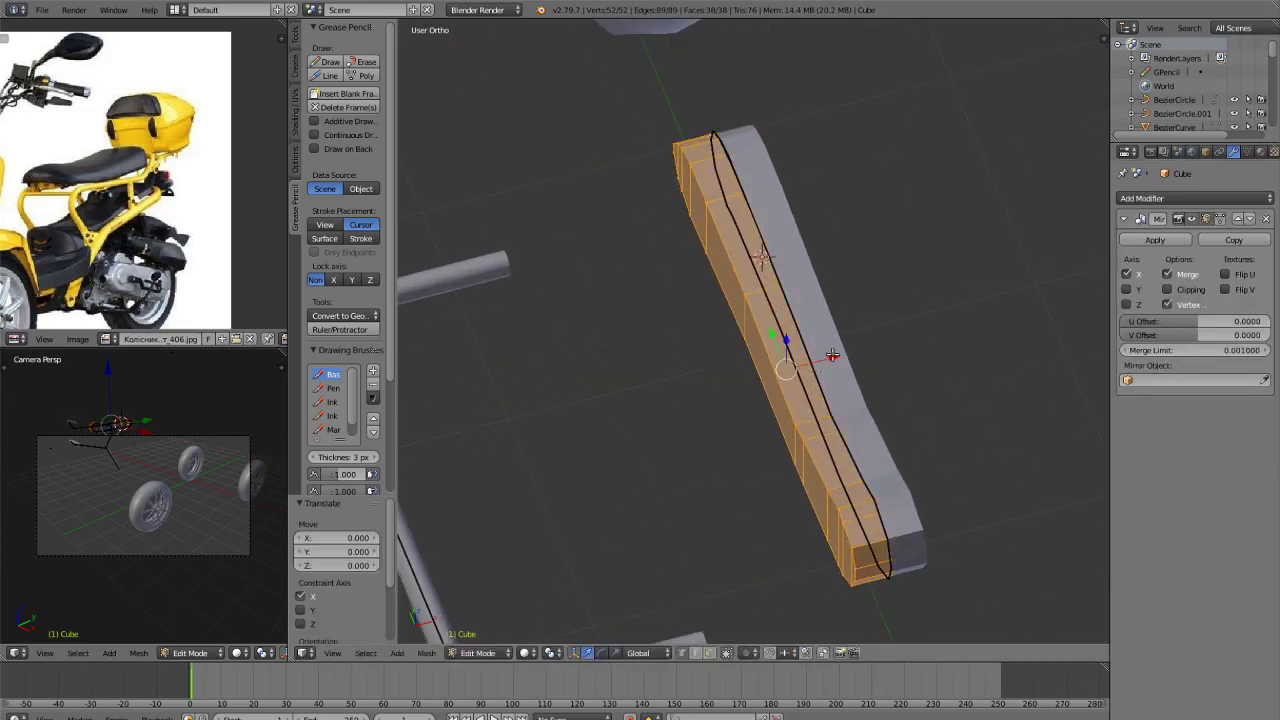
key("g")
key("Escape")
Enable Clipping on the Mirror modifier and try scaling the seat half along X by 7.671.
left_click(1166, 291)
key("s")
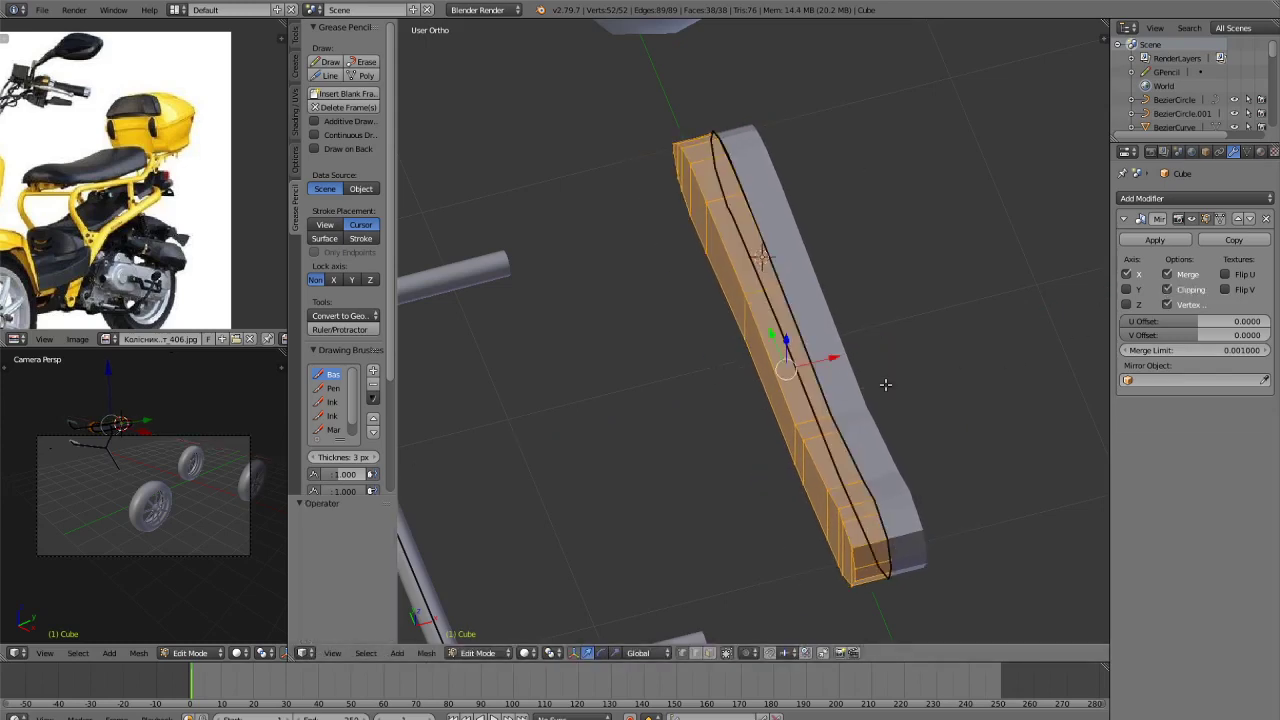
key("x")
left_click(857, 437)
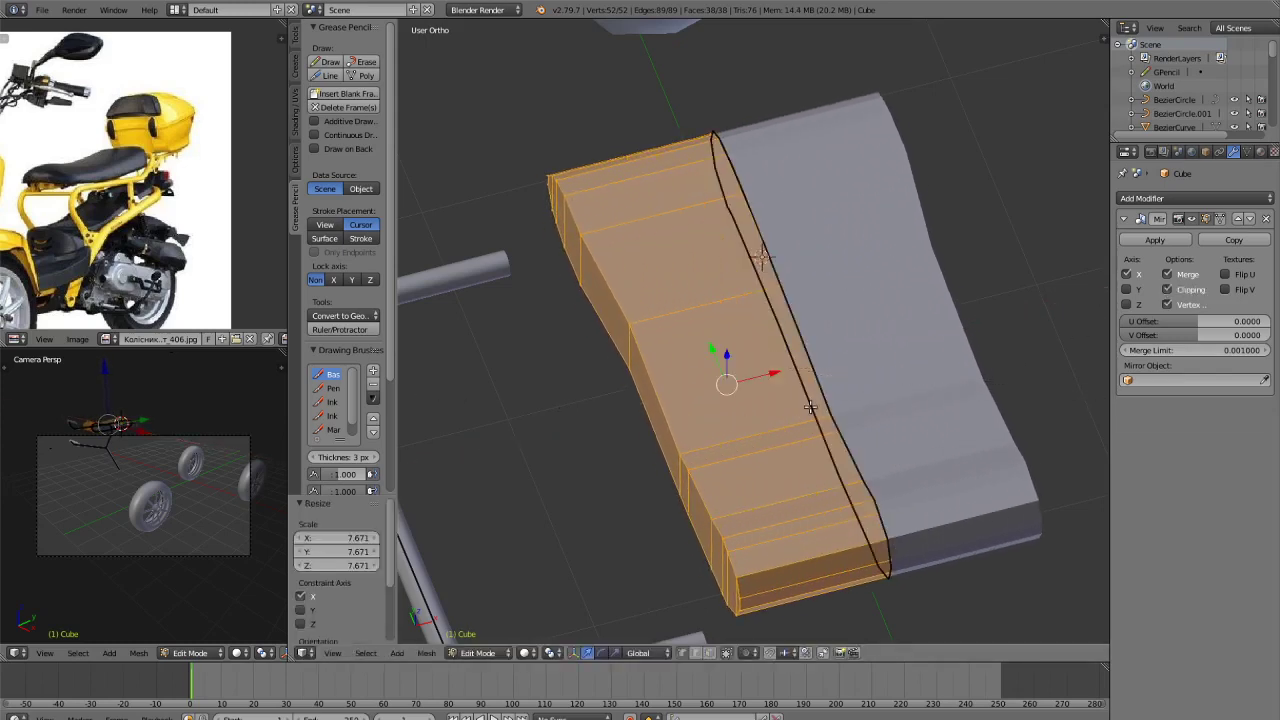
Widen the whole seat along X in Object Mode to about half its length, checking it from the top.
key("Tab")
middle_click_drag(857, 437, 1000, 525)
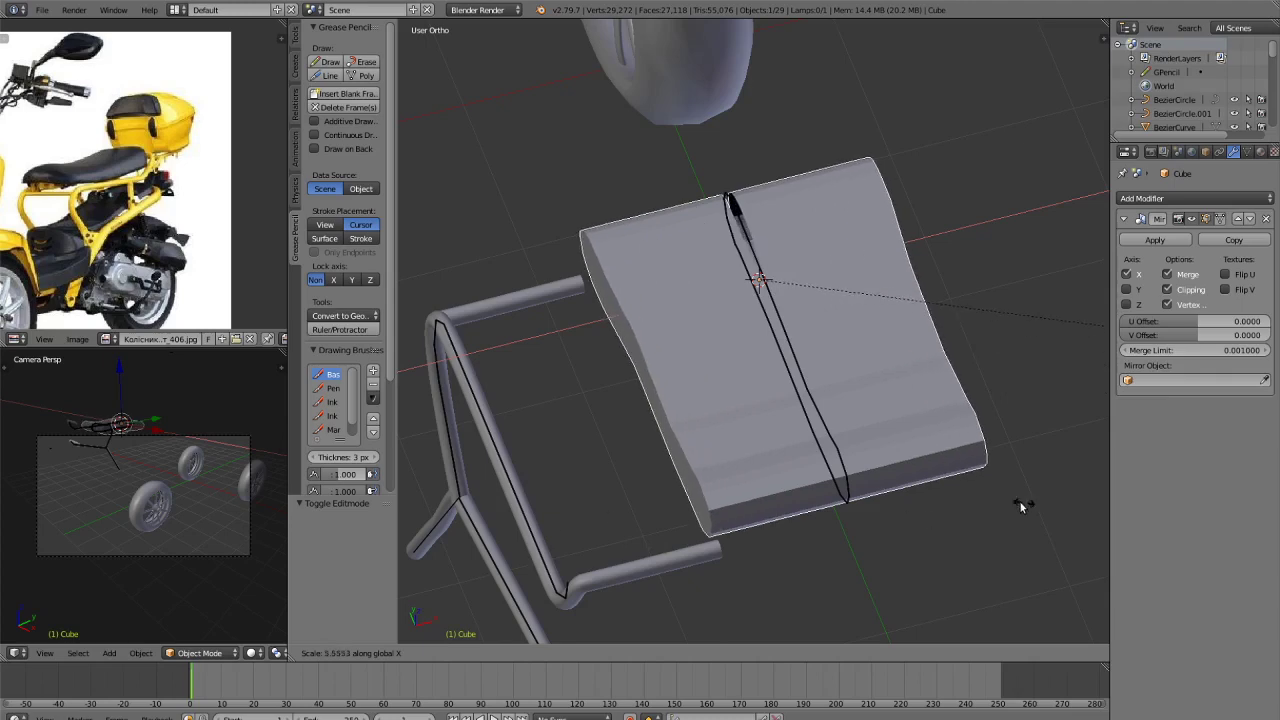
left_click(944, 404)
key("Tab")
middle_click_drag(944, 404, 904, 445)
key("KP_7")
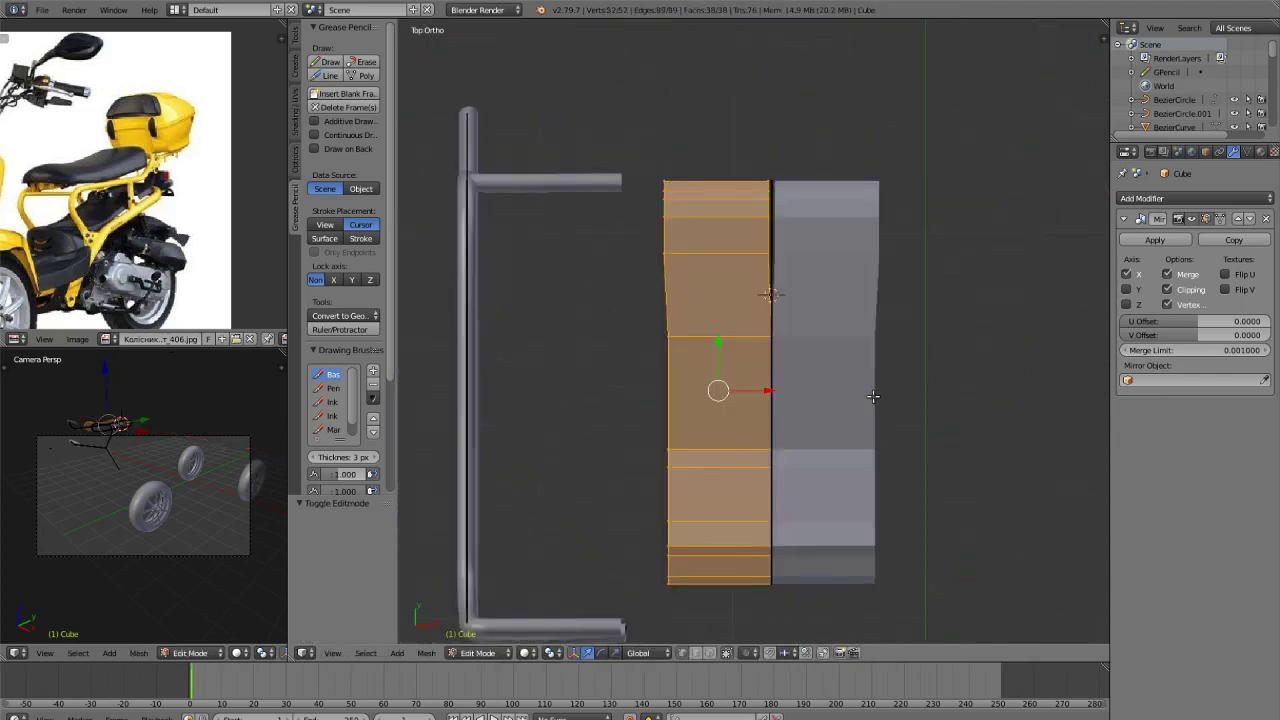
Move the seat object about 1.27 along negative X over the tubular frame.
key("Tab")
scroll(922, 398, "down", 4)
key("g")
key("x")
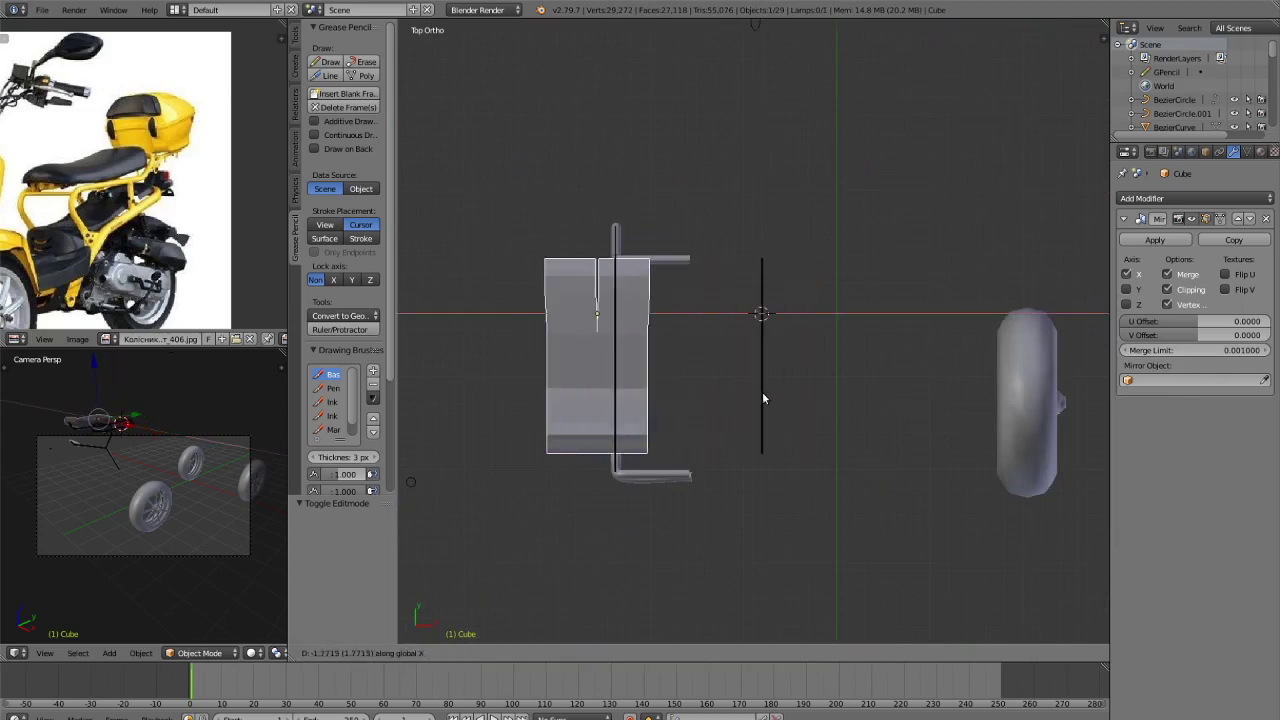
left_click(762, 392)
Move the front inner-edge vertices of the seat half along X onto the mirror plane to close the centre gap.
scroll(751, 405, "up", 5)
key("Tab")
scroll(759, 442, "up", 5)
key("ctrl+Tab")
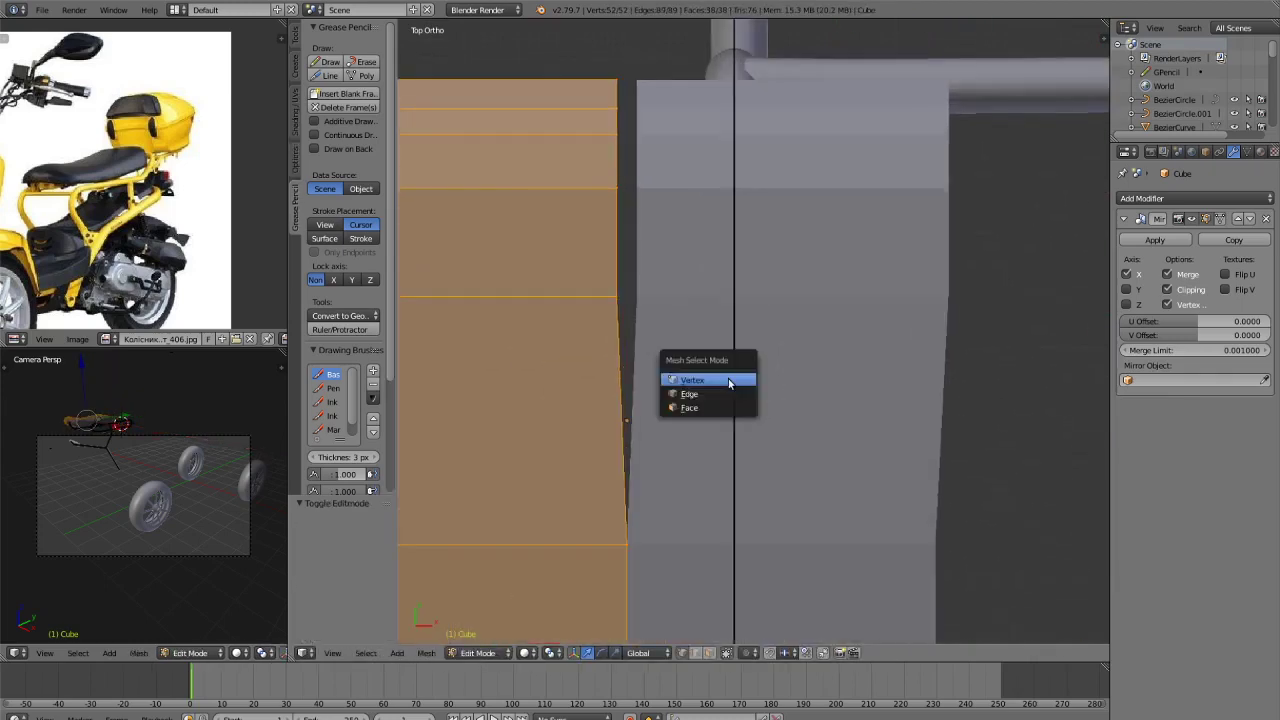
left_click(715, 383)
key("a")
key("z")
key("c")
left_click_drag(616, 297, 623, 98)
left_click(626, 131)
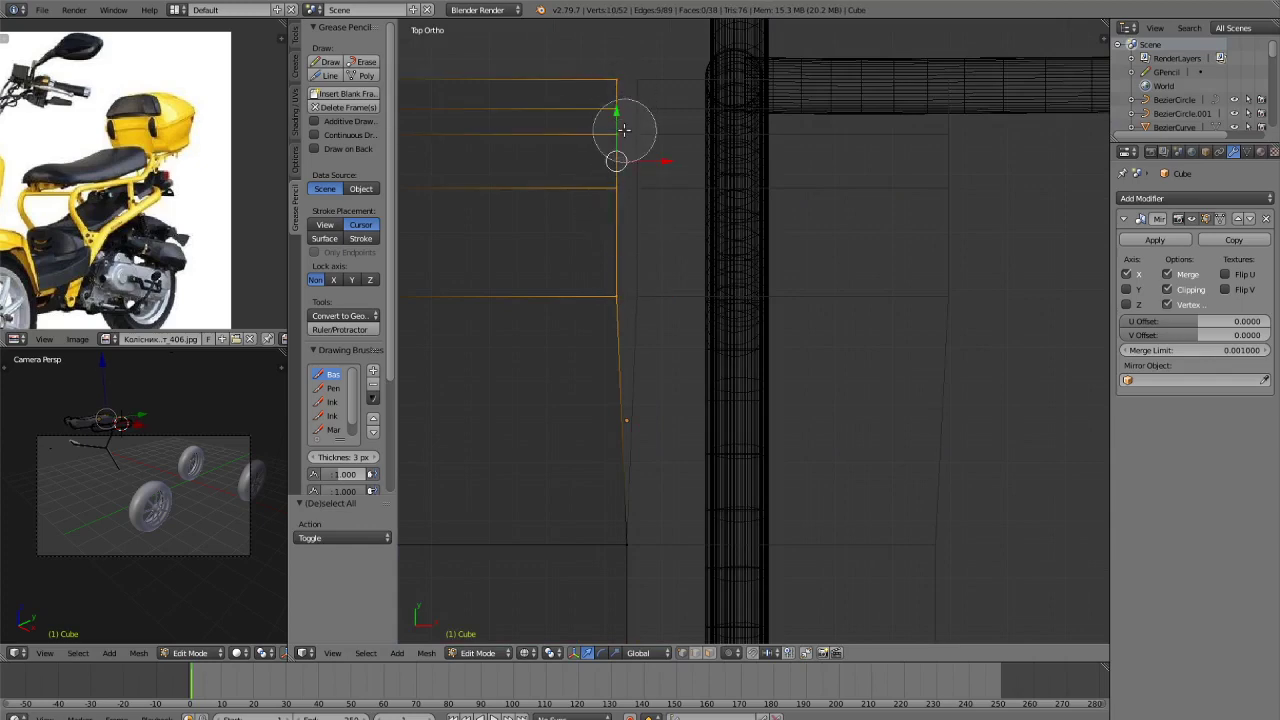
right_click(627, 132)
left_click_drag(666, 160, 700, 160)
key("Tab")
scroll(727, 243, "down", 8)
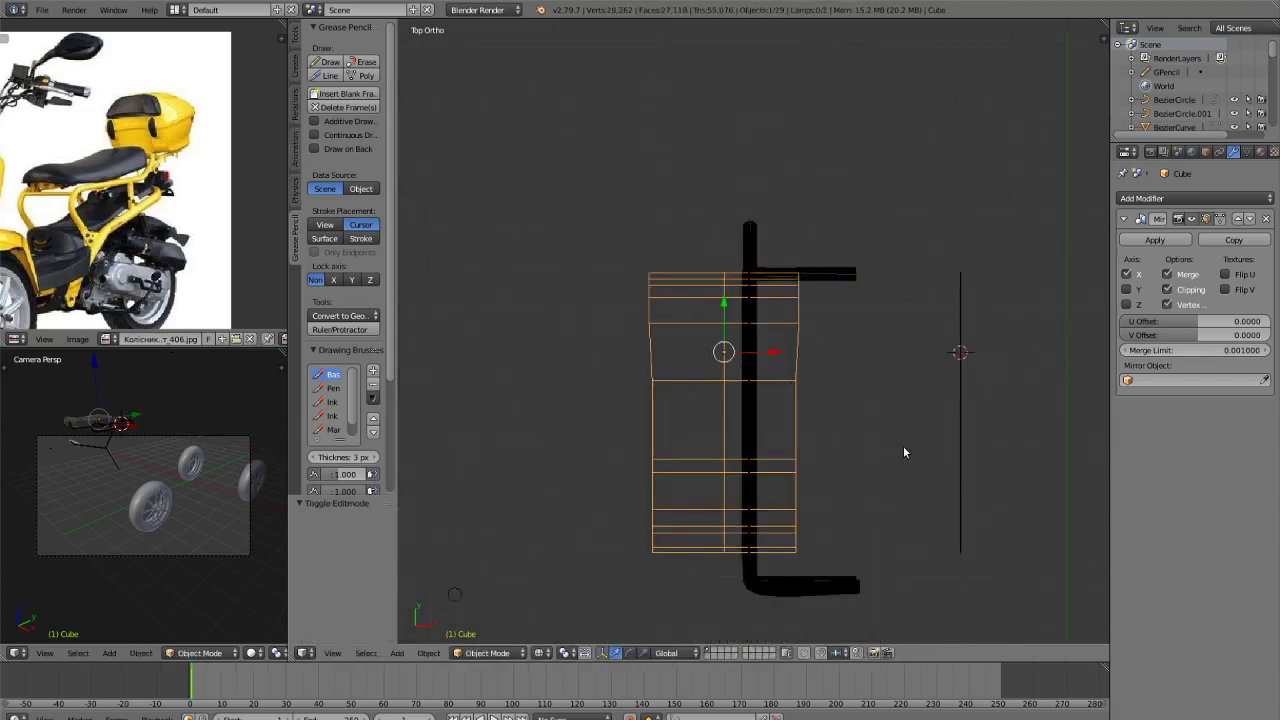
Scale the seat by 0.870 along X and move it beside the frame's long tube, including 0.072 along negative Y.
key("s")
left_click(903, 445)
key("Tab")
key("Tab")
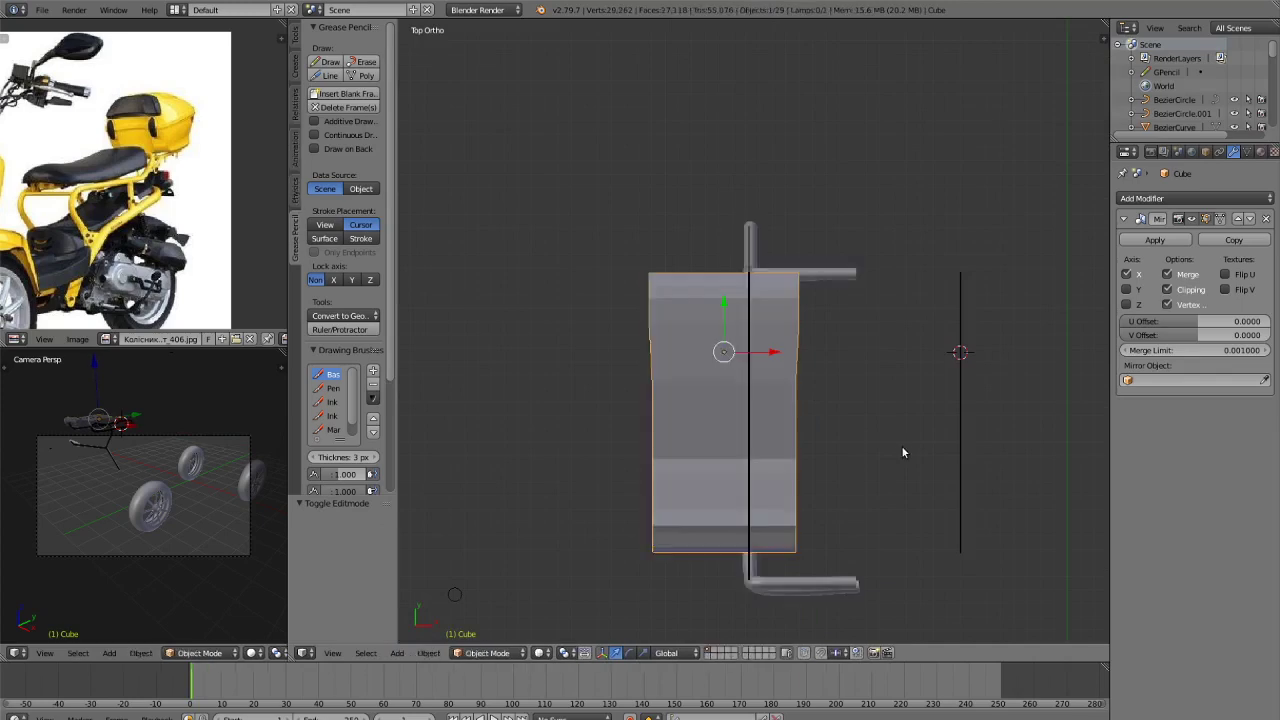
key("s")
key("x")
left_click(840, 440)
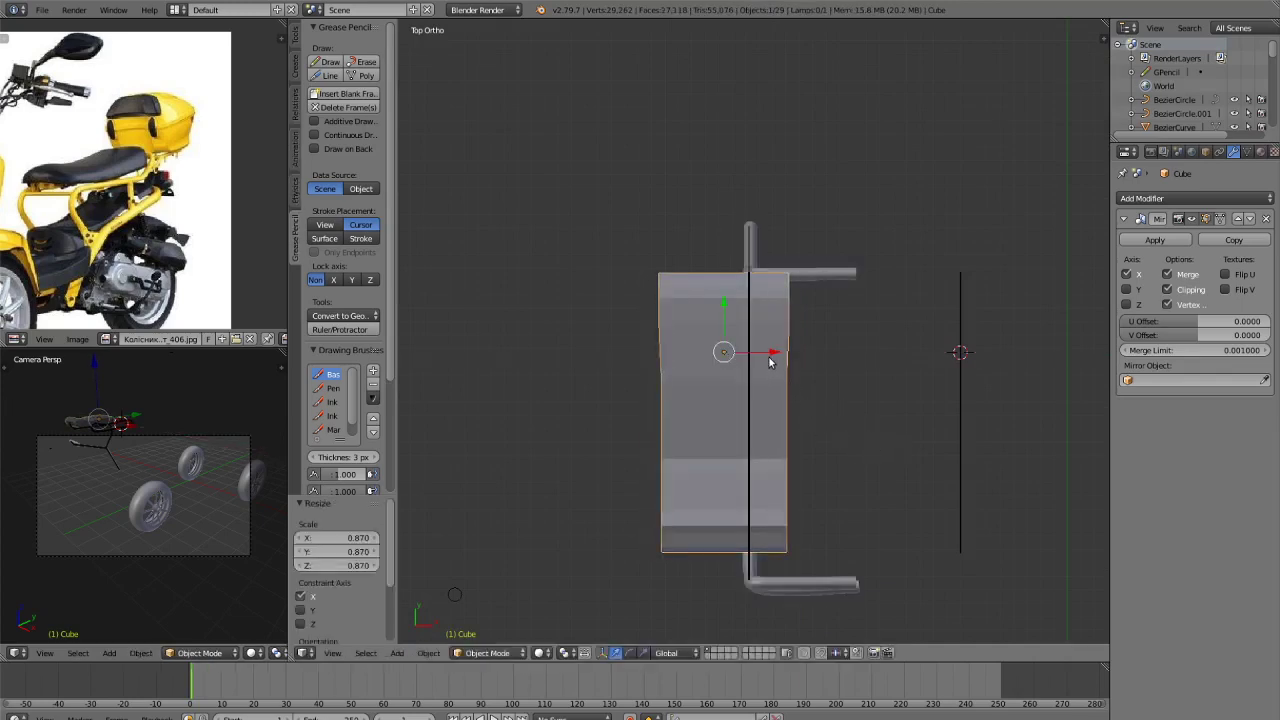
left_click_drag(770, 362, 865, 362)
left_click_drag(824, 310, 827, 319)
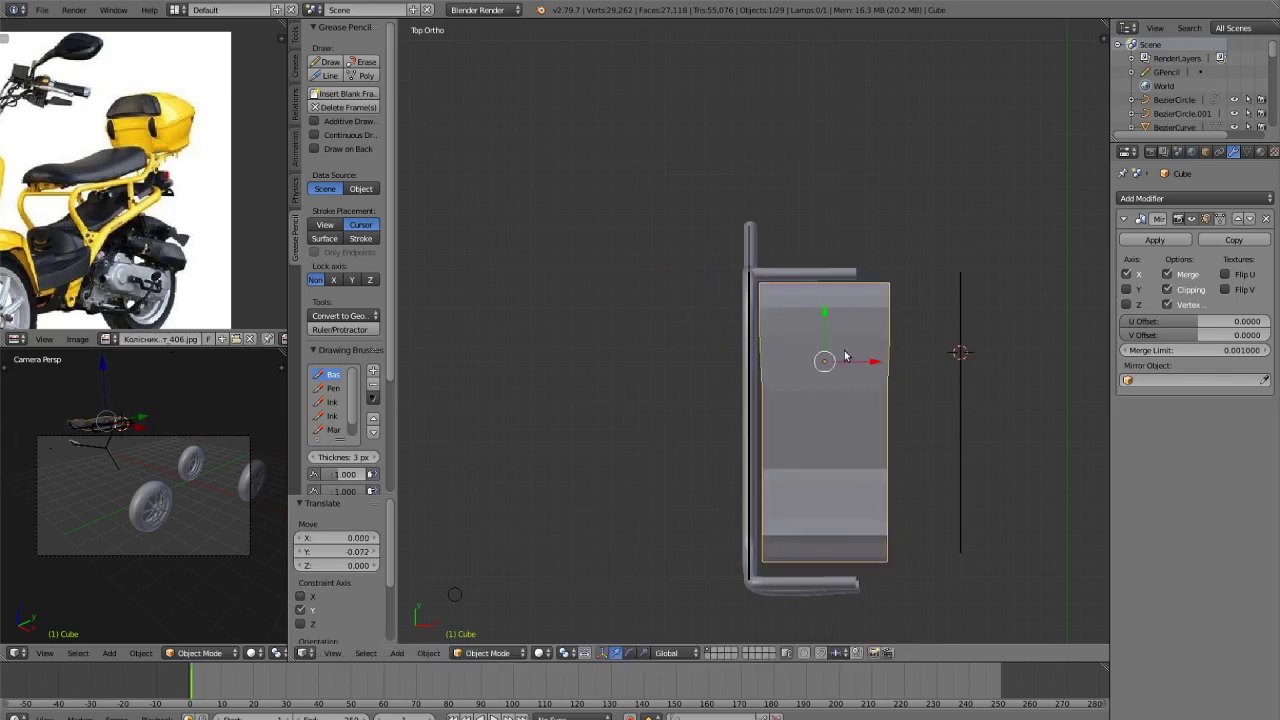
Fine-tune the seat's size by 1.003 overall and slightly along X, and shift it 0.031 along X.
key("s")
left_click(920, 384)
key("s")
key("x")
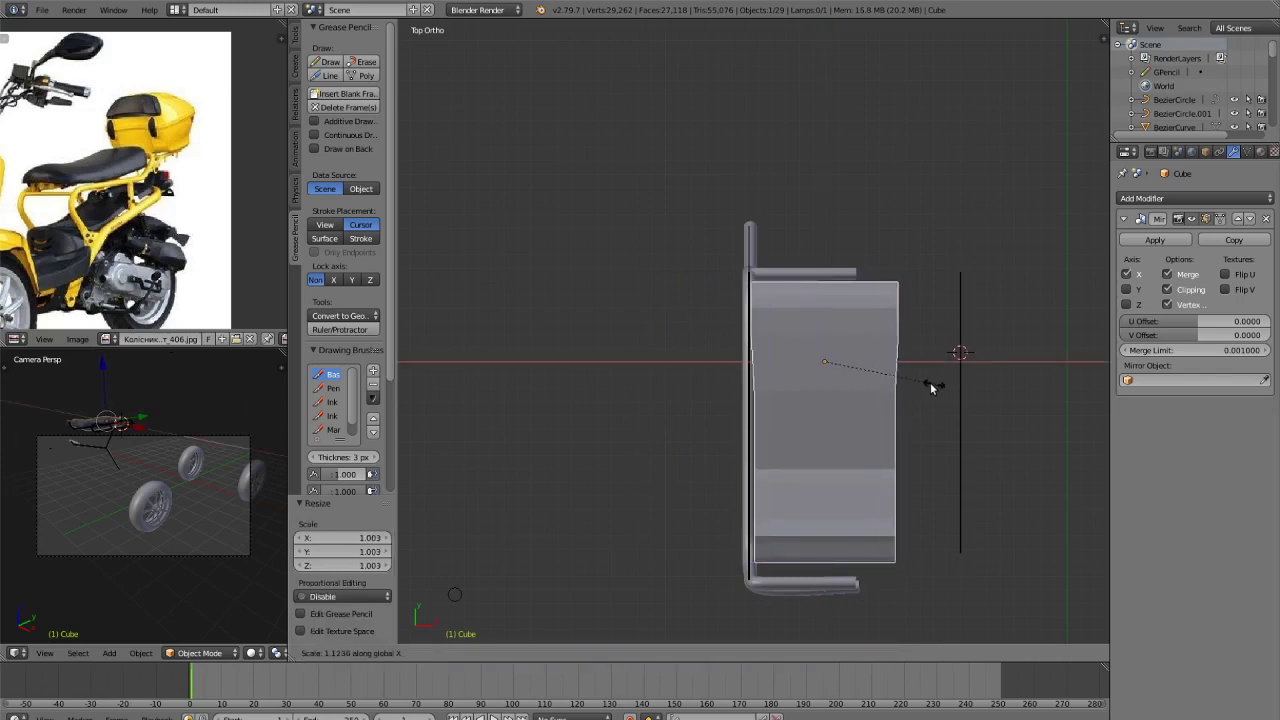
left_click(898, 369)
left_click_drag(893, 364, 880, 364)
Widen the seat by 1.548 along X and move it 0.246 along X against the frame tube.
middle_click_drag(943, 489, 945, 380)
key("s")
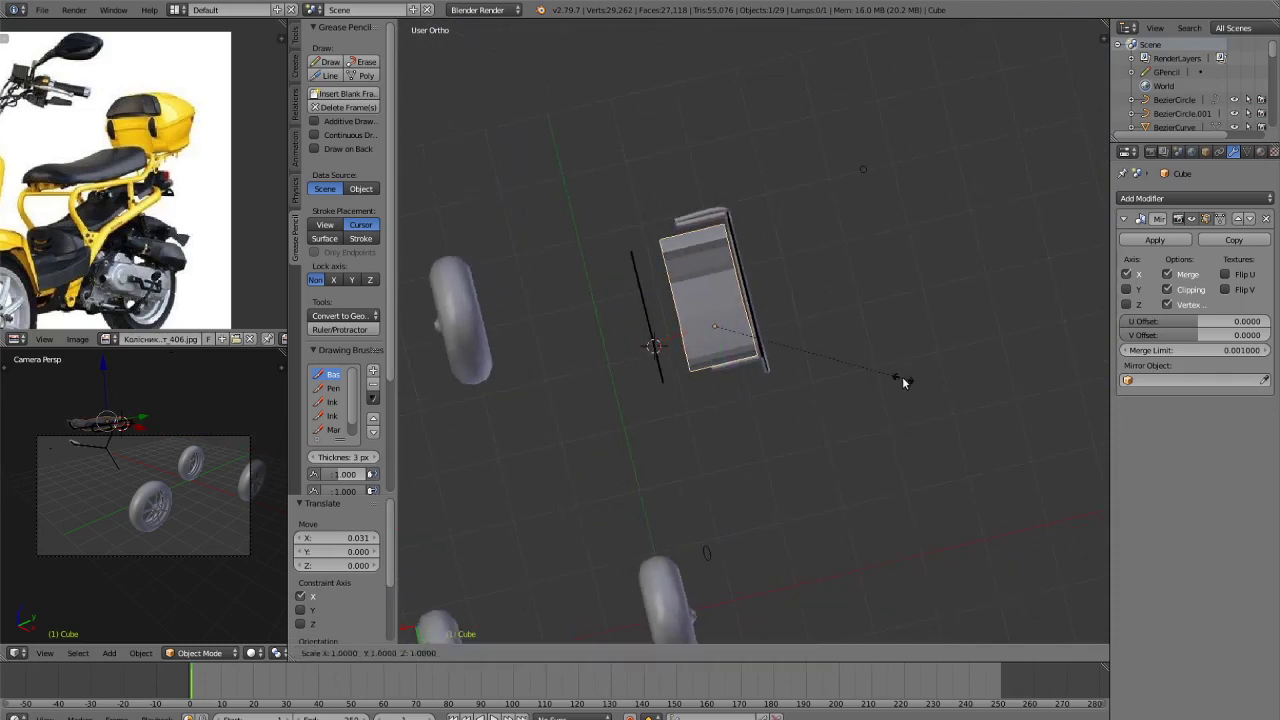
key("x")
left_click(1018, 356)
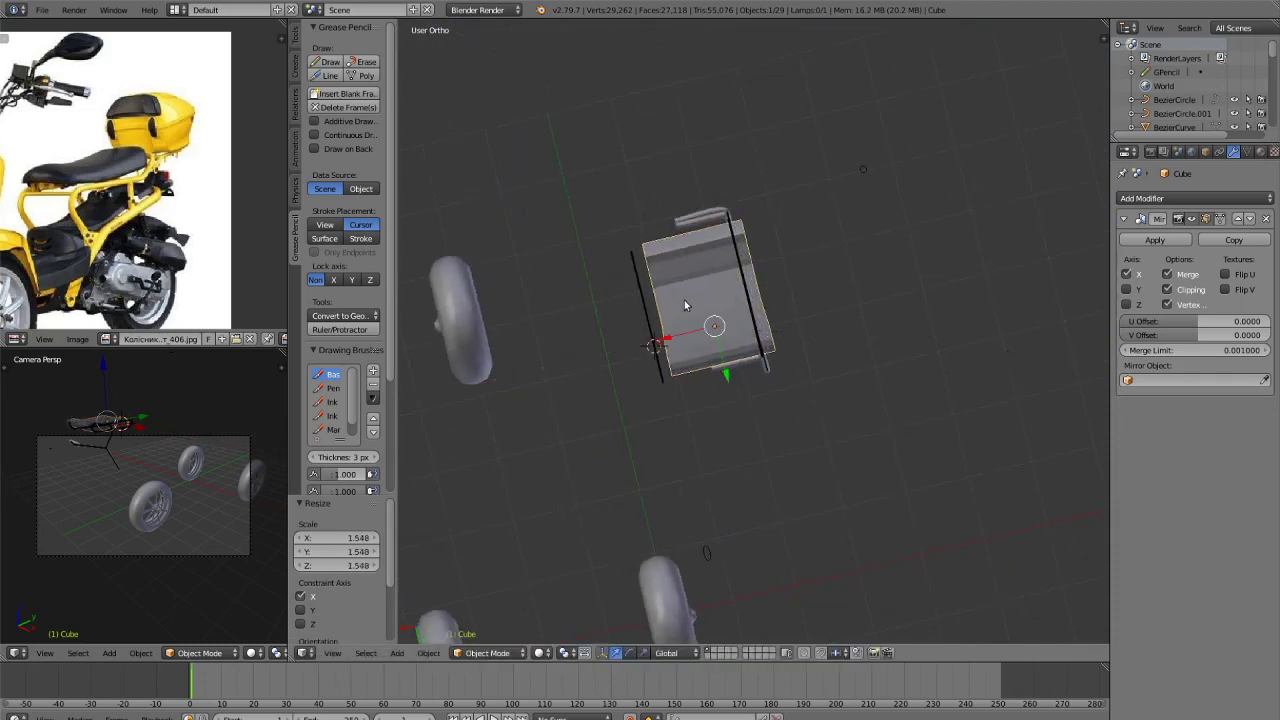
mouse_move(677, 338)
left_mouse_down()
mouse_move(651, 346)
mouse_move(662, 342)
left_mouse_up()
Lengthen the seat by about 1.17 along Y and move it 0.203 along Y above the frame.
middle_click_drag(843, 440, 895, 323)
scroll(897, 330, "up", 3)
key("s")
key("y")
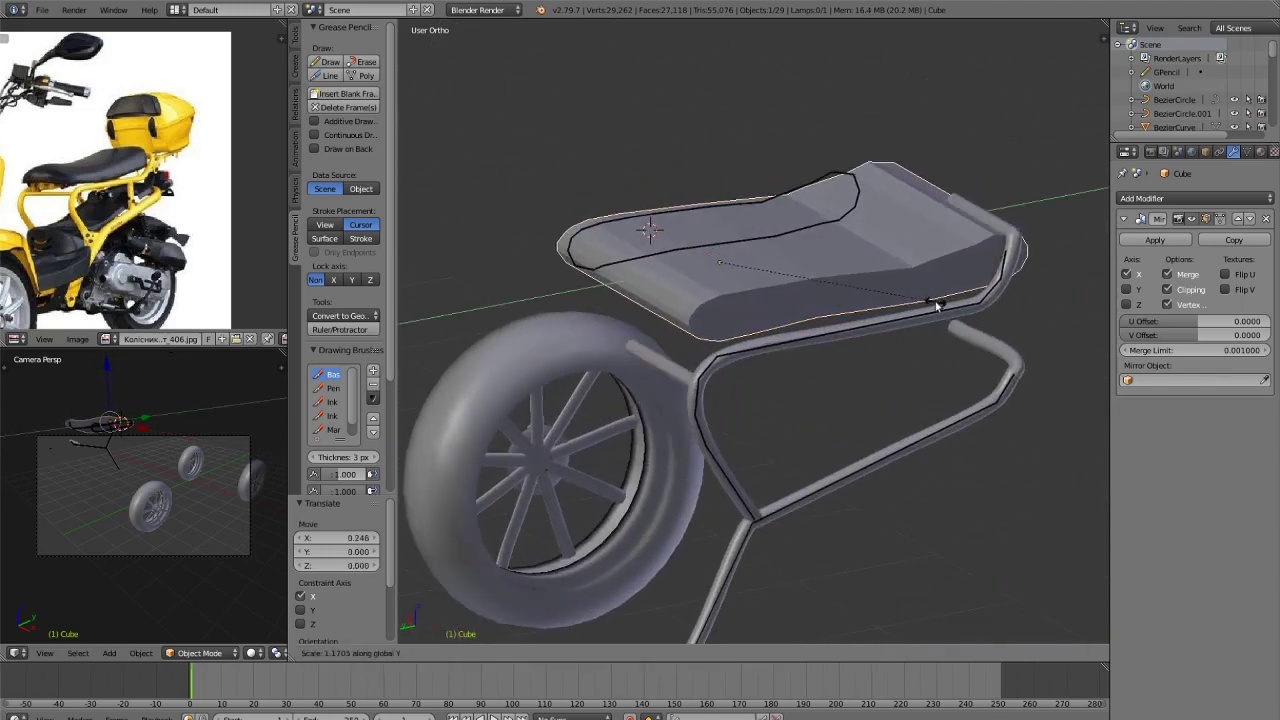
left_click(933, 300)
key("g")
key("y")
left_click(655, 276)
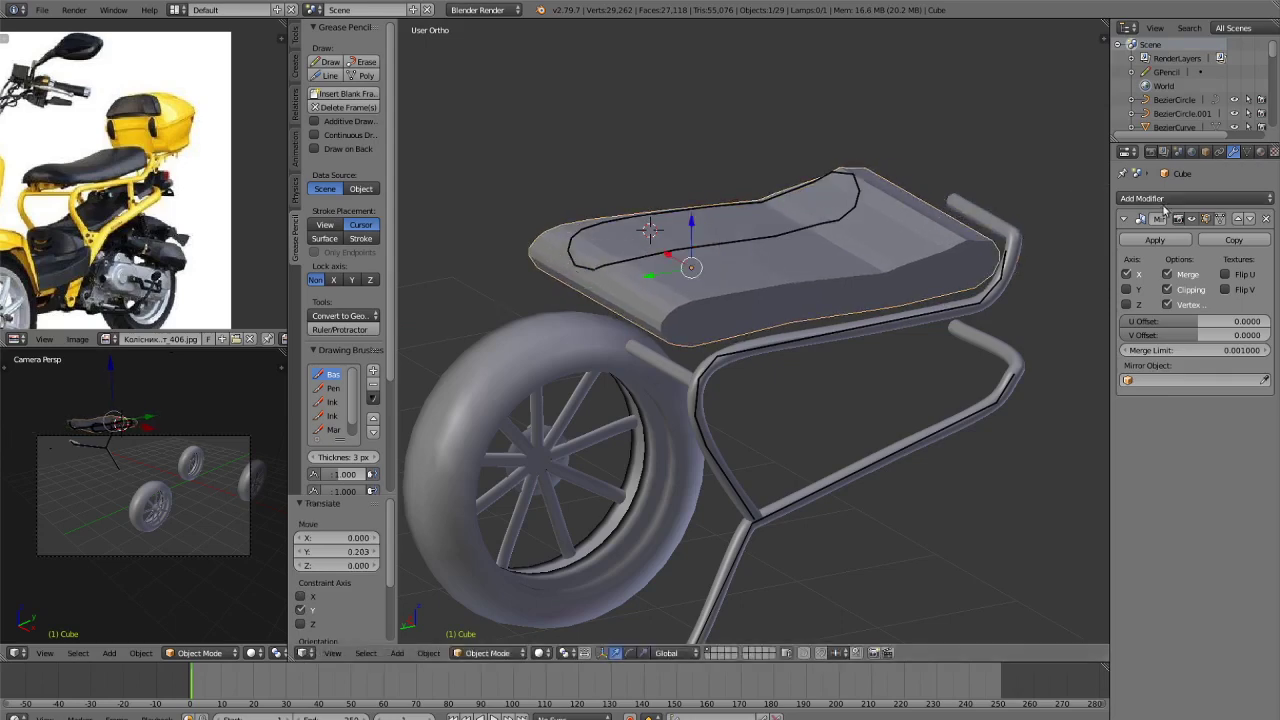
Erase the Grease Pencil guide strokes over the seat and tubular frame from the left side view.
key("ctrl+KP_3")
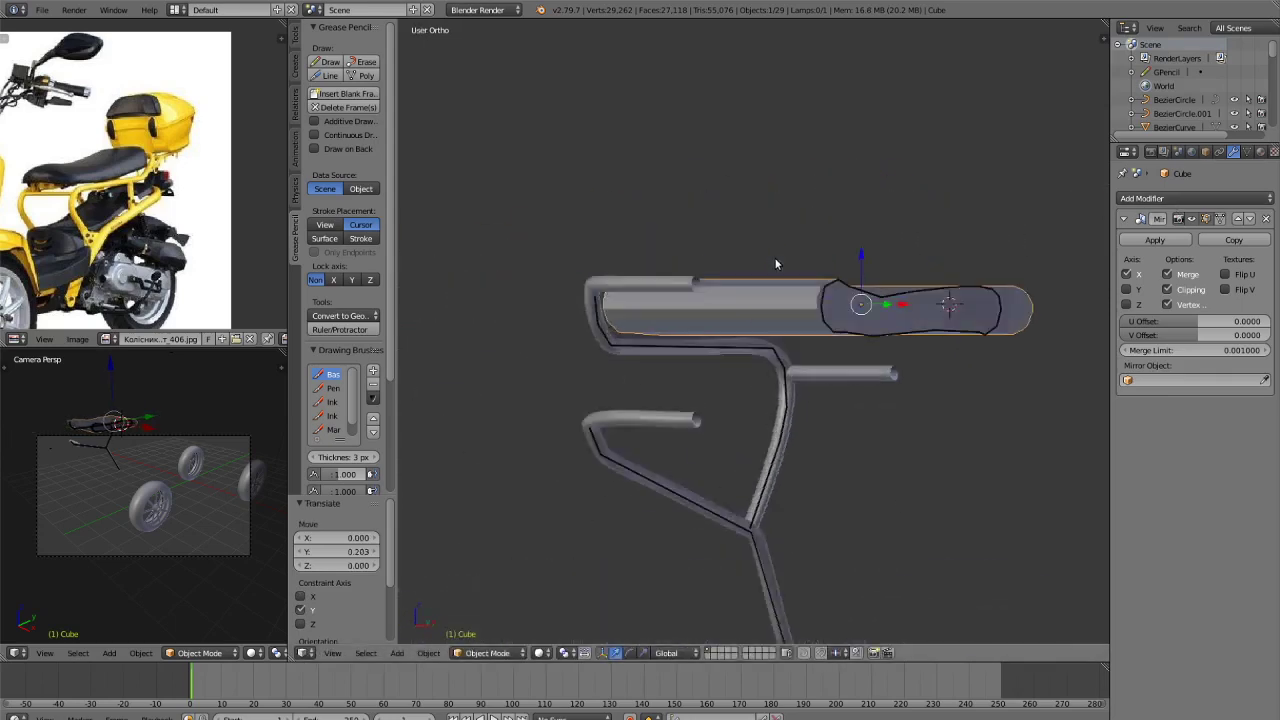
left_click(362, 62)
scroll(866, 242, "down", 5)
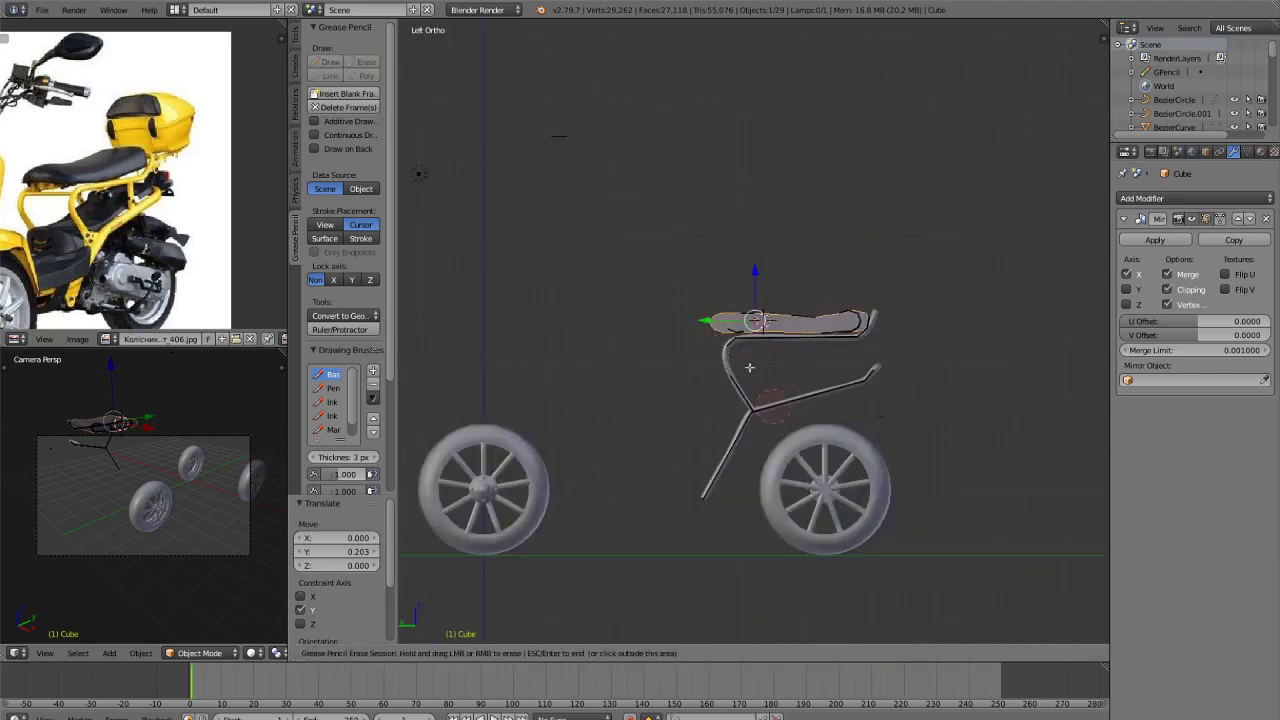
left_click_drag(749, 367, 723, 391)
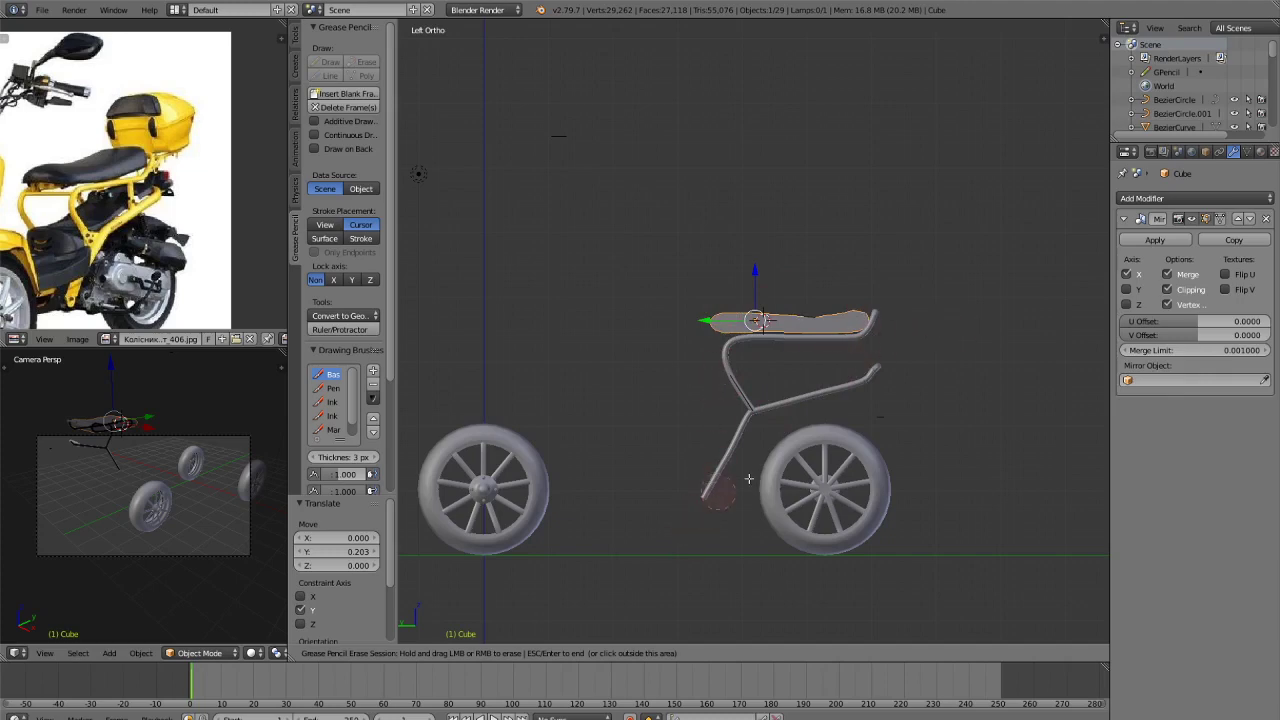
key("Escape")
Add a Subdivision Surface modifier to the seat.
scroll(749, 479, "up", 2)
left_click(1160, 198)
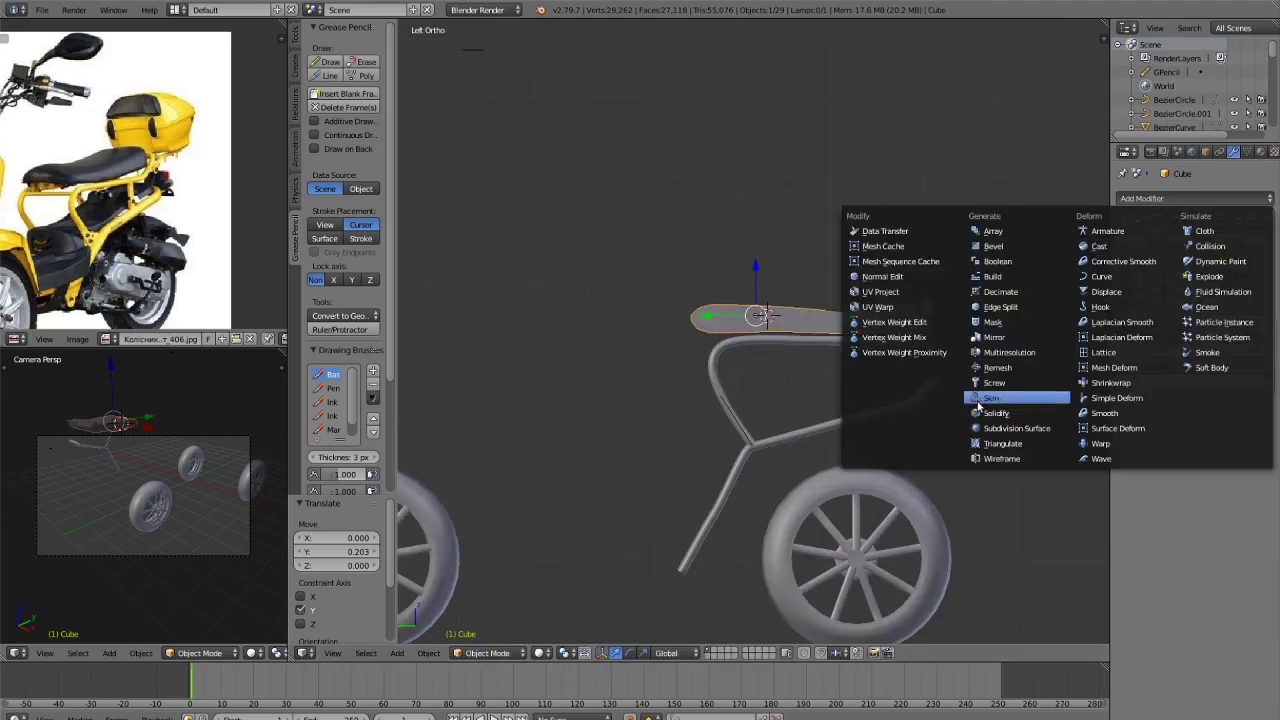
left_click(1000, 429)
scroll(848, 365, "up", 3)
middle_click_drag(848, 365, 923, 391)
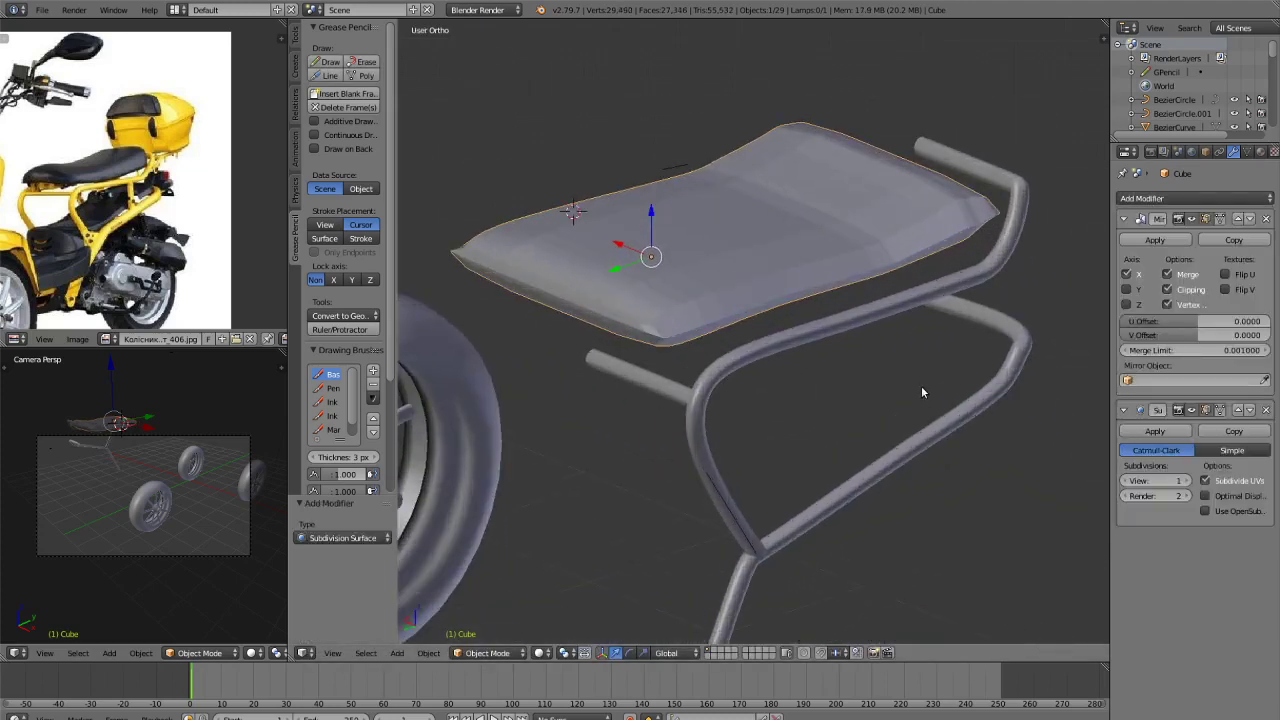
Add a lengthwise loop cut to the seat and slide it close to the outer side edge to sharpen its border.
key("Tab")
scroll(820, 395, "up", 5)
middle_click_drag(787, 406, 866, 343)
scroll(783, 328, "up", 1)
key("ctrl+r")
left_click(691, 261)
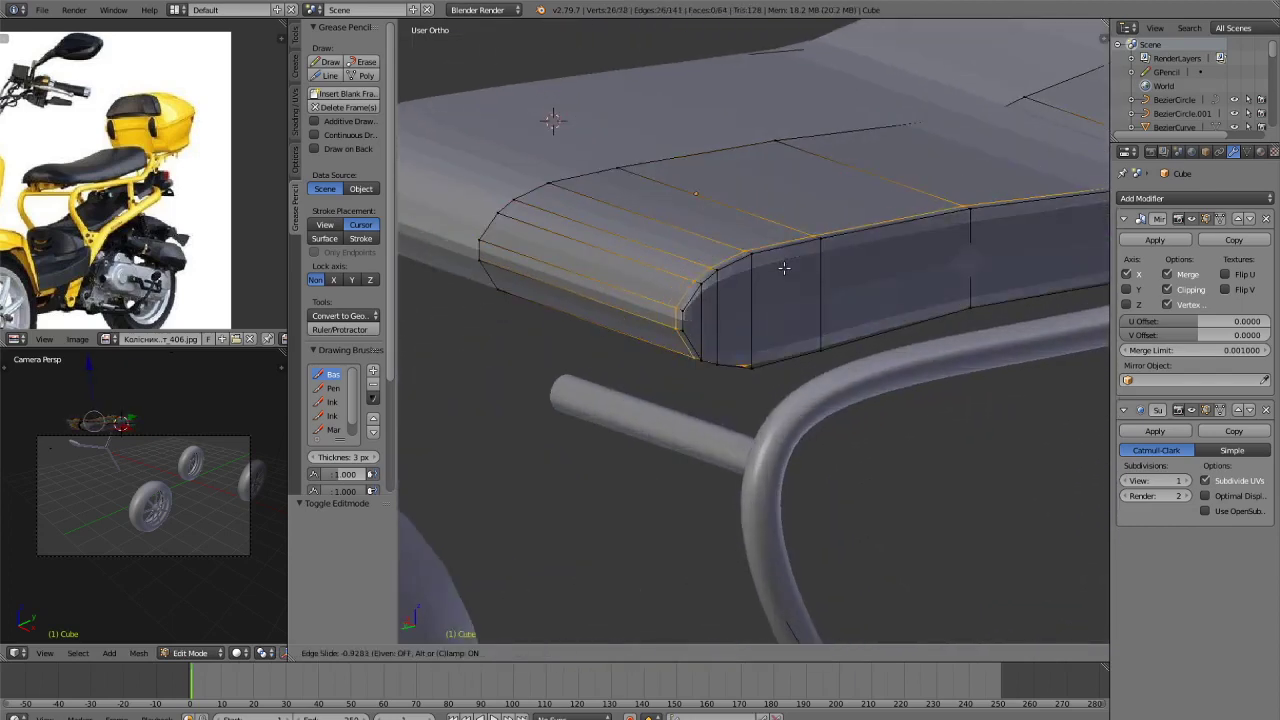
left_click(779, 268)
scroll(785, 285, "down", 5)
middle_click_drag(897, 289, 848, 280)
key("Tab")
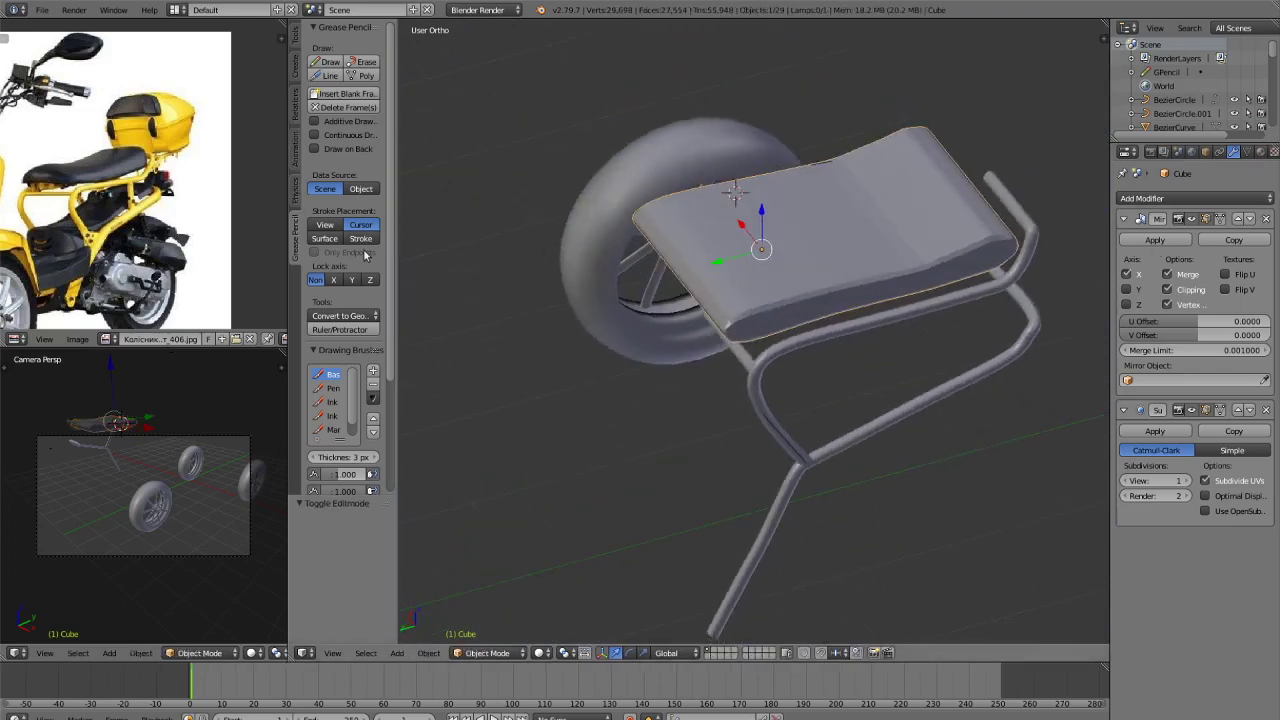
Apply smooth shading to the seat and deselect everything.
left_click(295, 37)
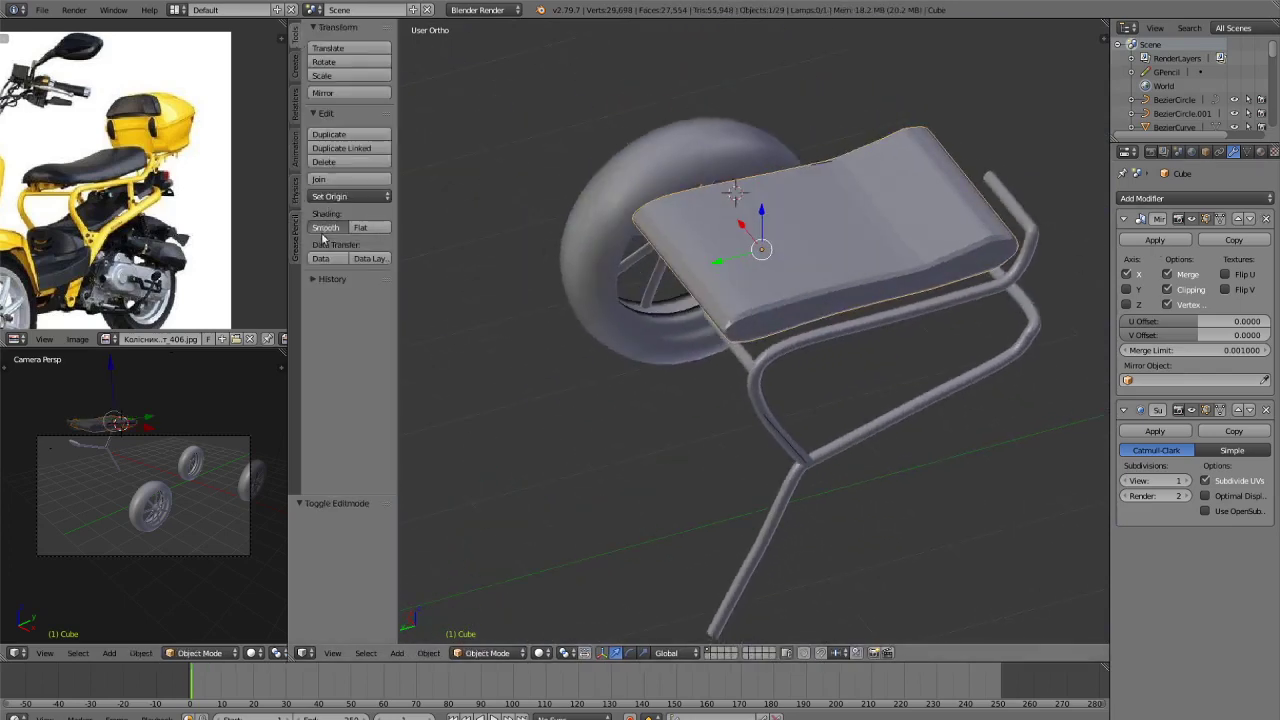
left_click(322, 232)
key("Tab")
key("Tab")
key("a")
middle_click_drag(942, 392, 936, 388)
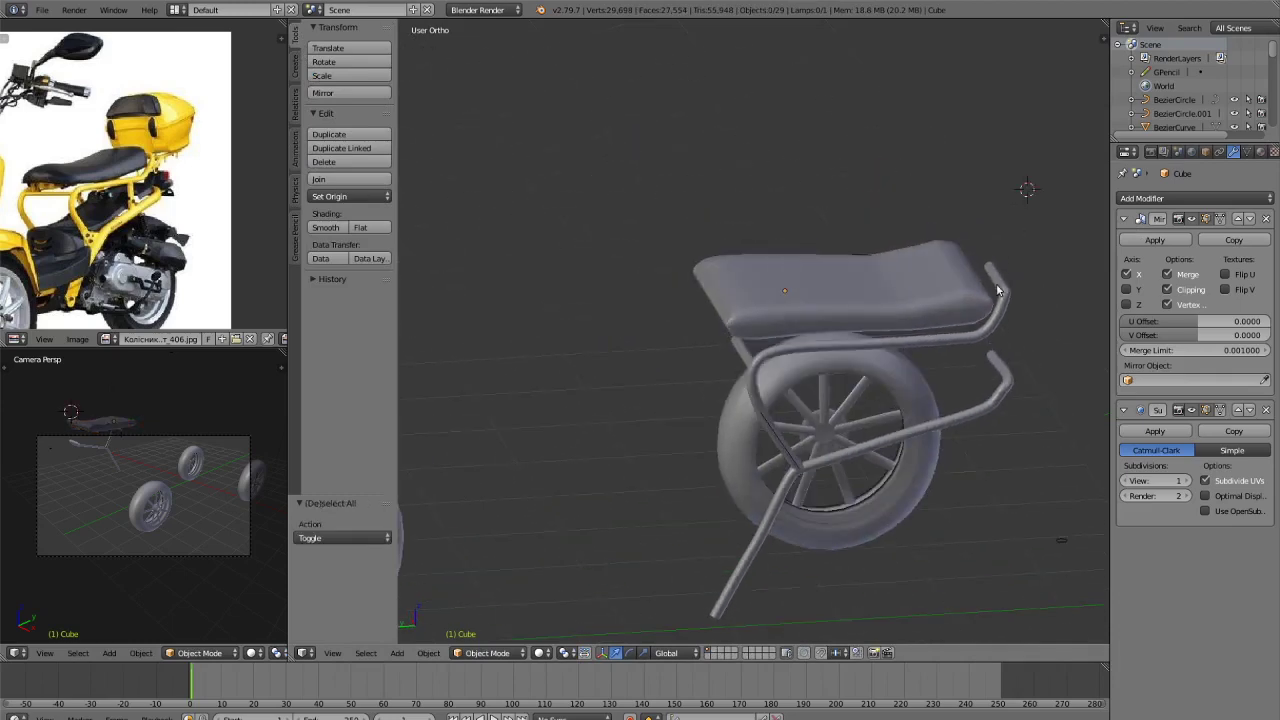
Preview the seat, frame and wheel in rendered shading and return to solid shading.
key("shift+z")
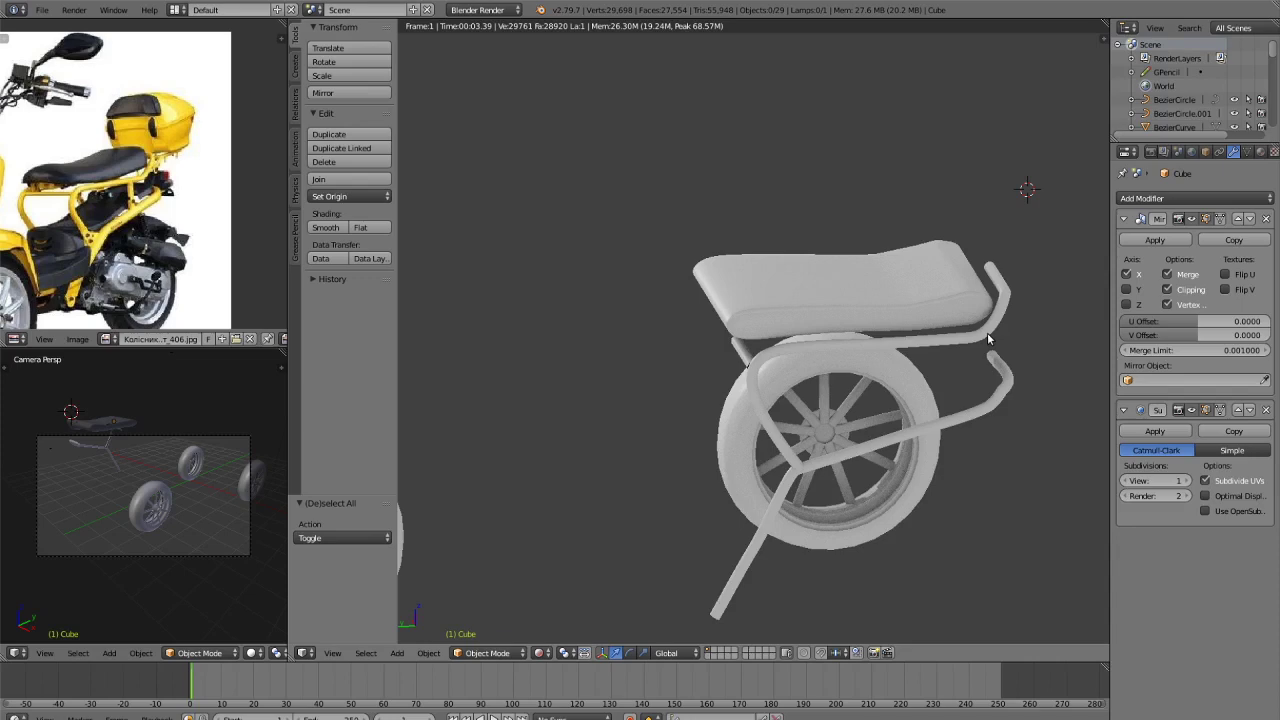
key("shift+z")
scroll(987, 332, "down", 2)
scroll(946, 294, "up", 1)
middle_click_drag(946, 294, 1029, 283)
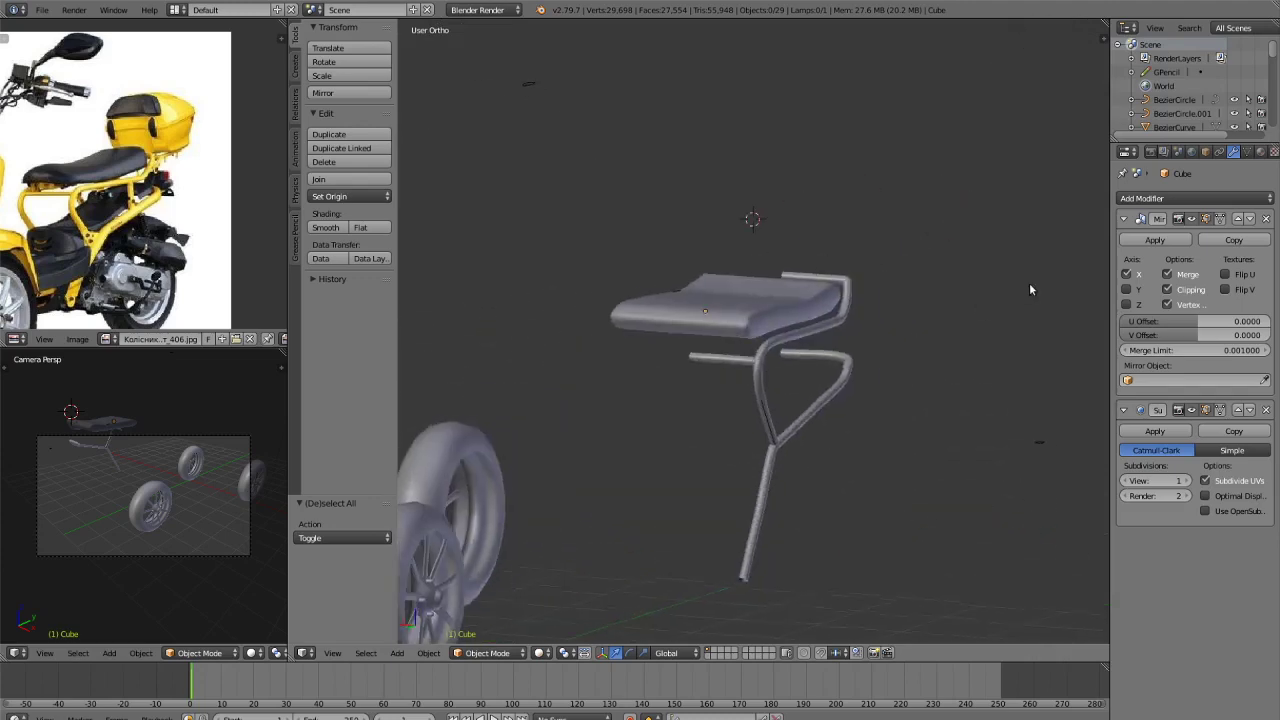
Select the seat together with the frame tubes and move them 3.089 along X toward the rear wheel.
key("c")
scroll(781, 356, "down", 8)
left_click(781, 431)
right_click(781, 431)
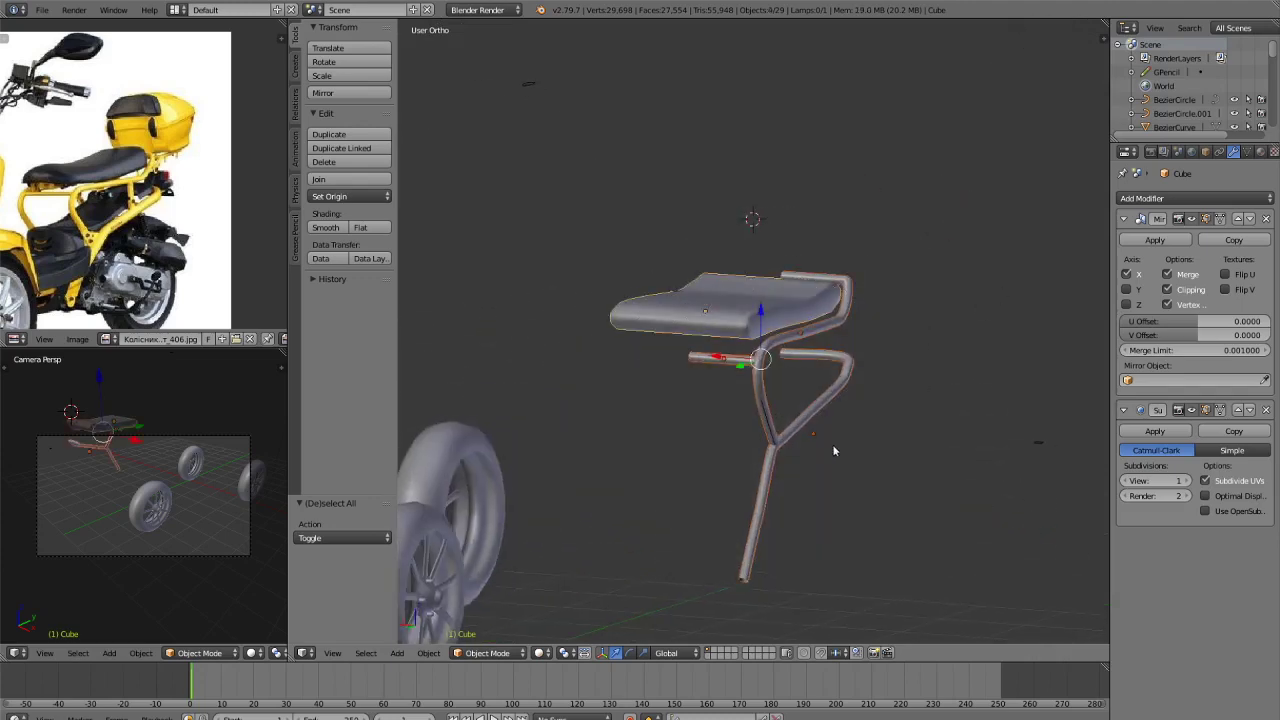
middle_click_drag(832, 446, 887, 514)
scroll(837, 515, "down", 3)
key("KP_7")
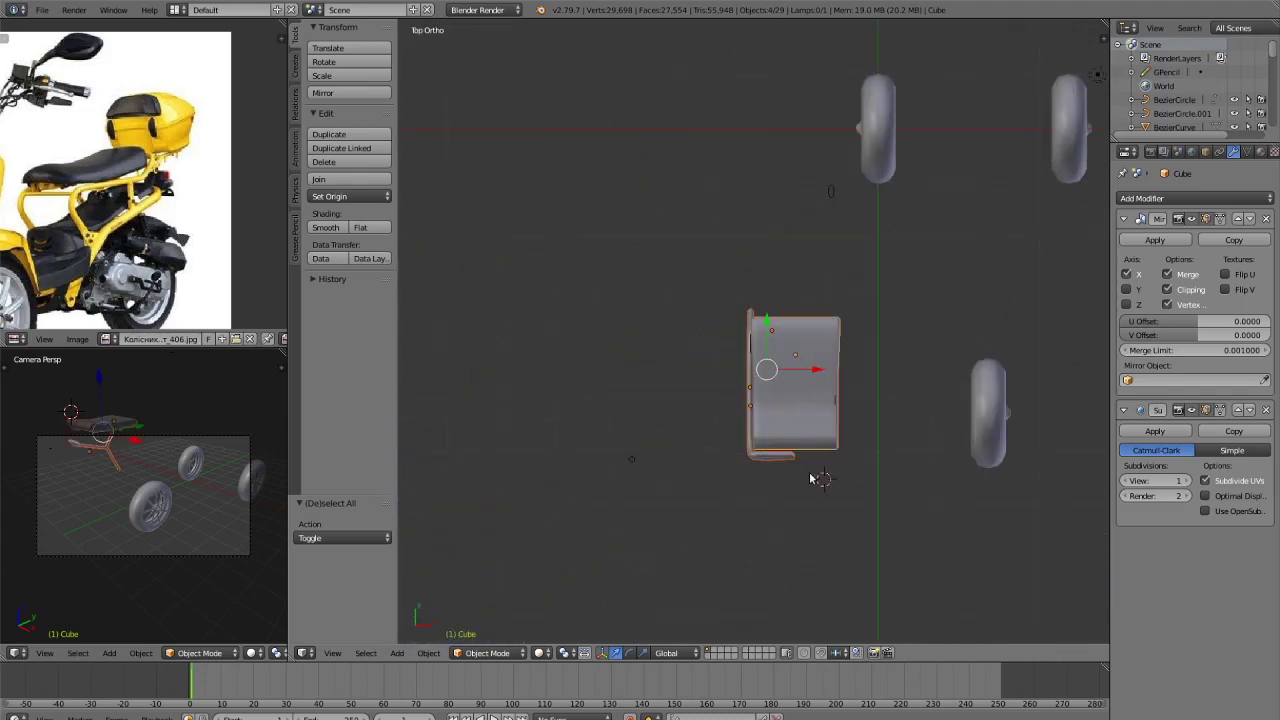
key("KP_3")
key("ctrl+KP_3")
middle_click_drag(809, 478, 924, 460)
key("g")
key("x")
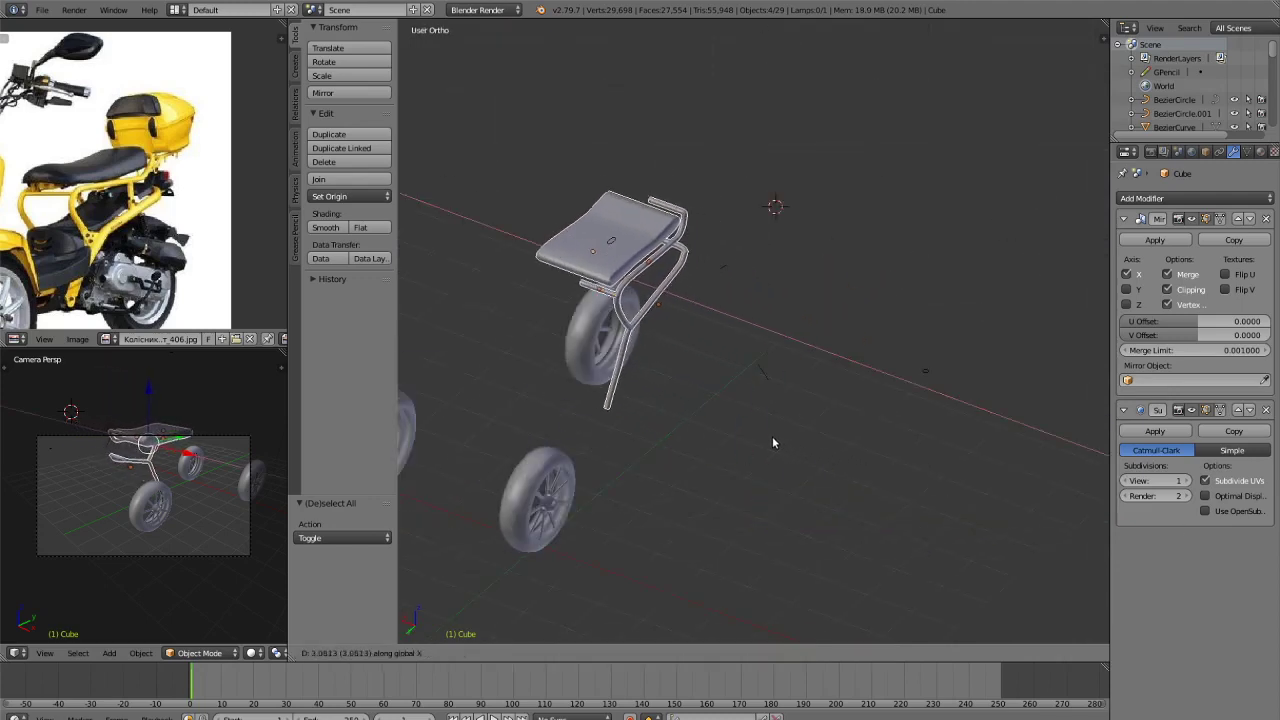
left_click(762, 450)
Move the seat and frame another 0.534 along X over the rear wheel in top view and deselect them.
mouse_move(762, 450)
middle_mouse_down()
mouse_move(783, 466)
mouse_move(790, 440)
mouse_move(776, 416)
mouse_move(775, 473)
mouse_move(714, 449)
mouse_move(969, 260)
mouse_move(874, 449)
mouse_move(759, 438)
middle_mouse_up()
key("KP_7")
key("ctrl+KP_7")
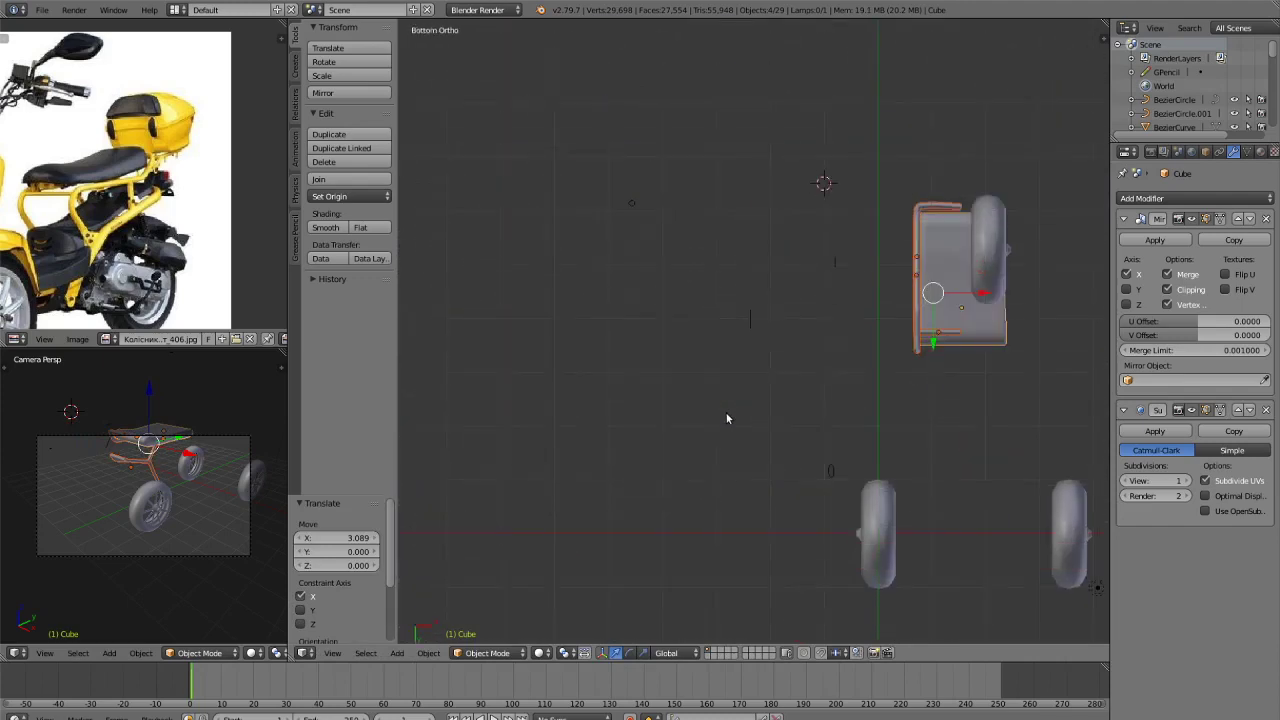
key("KP_7")
scroll(747, 389, "up", 3)
middle_click_drag(747, 389, 459, 360, "shift")
scroll(459, 360, "down", 1)
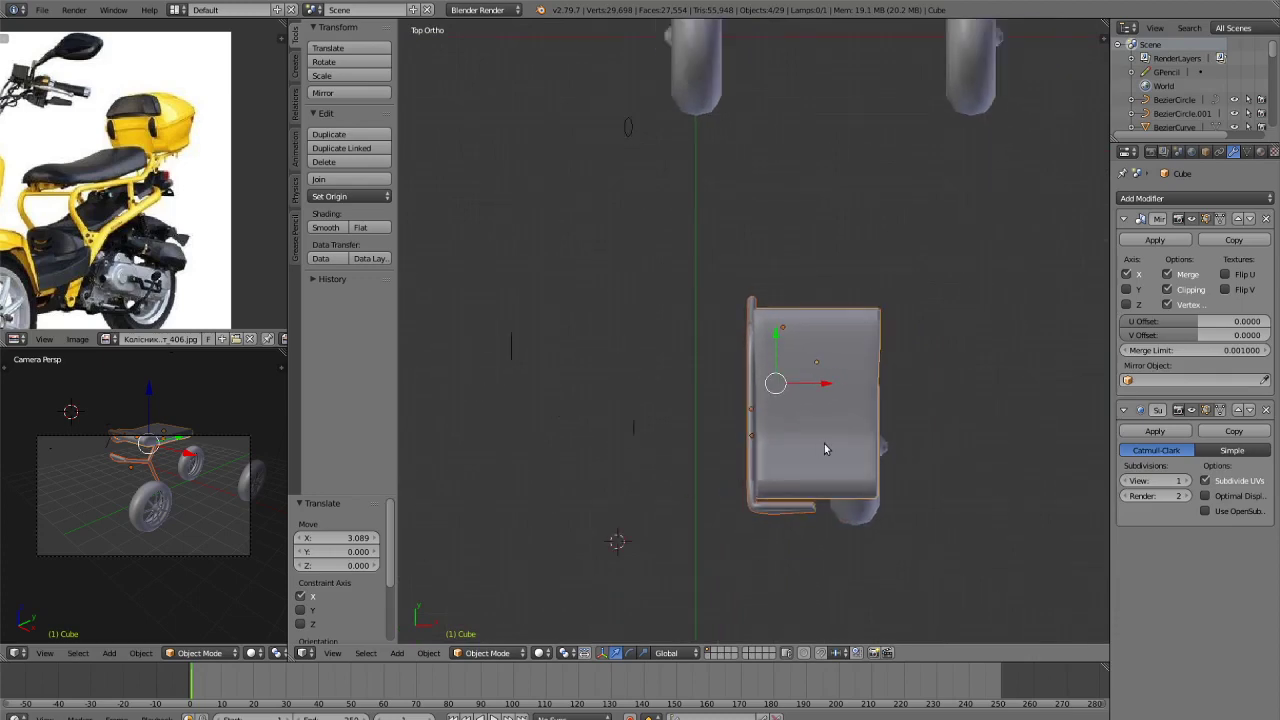
key("g")
key("x")
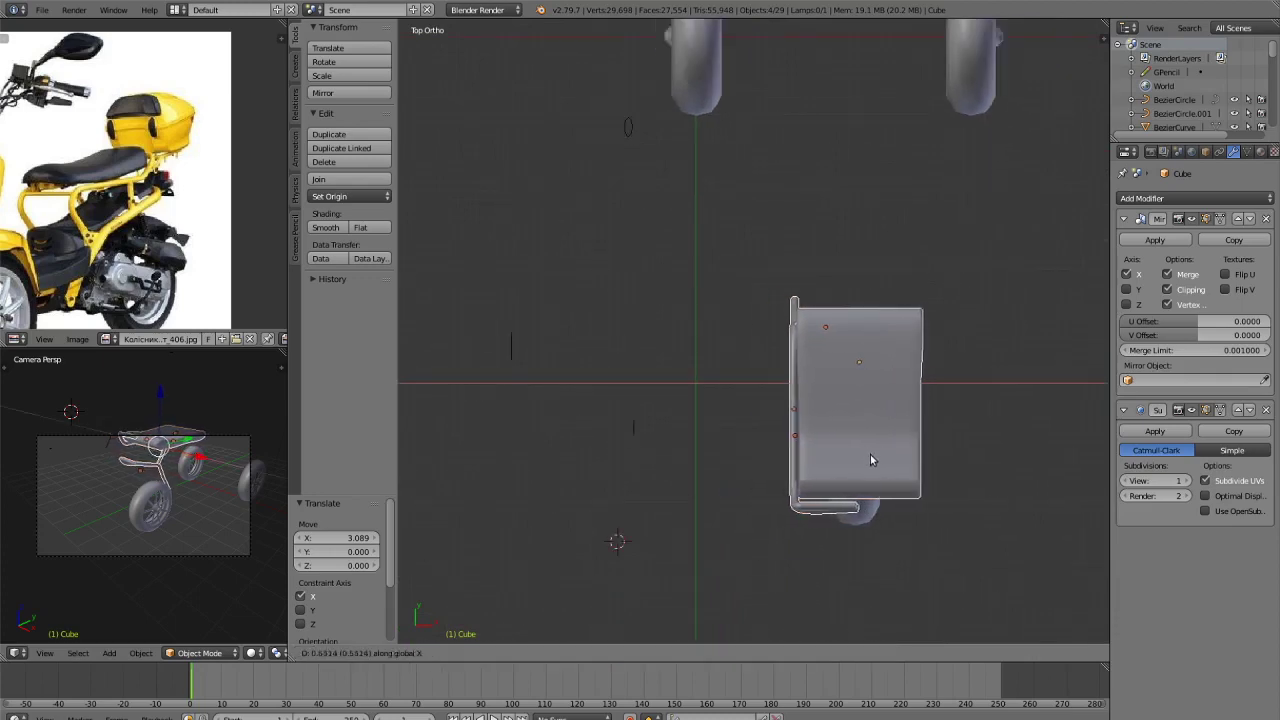
left_click(865, 457)
key("a")
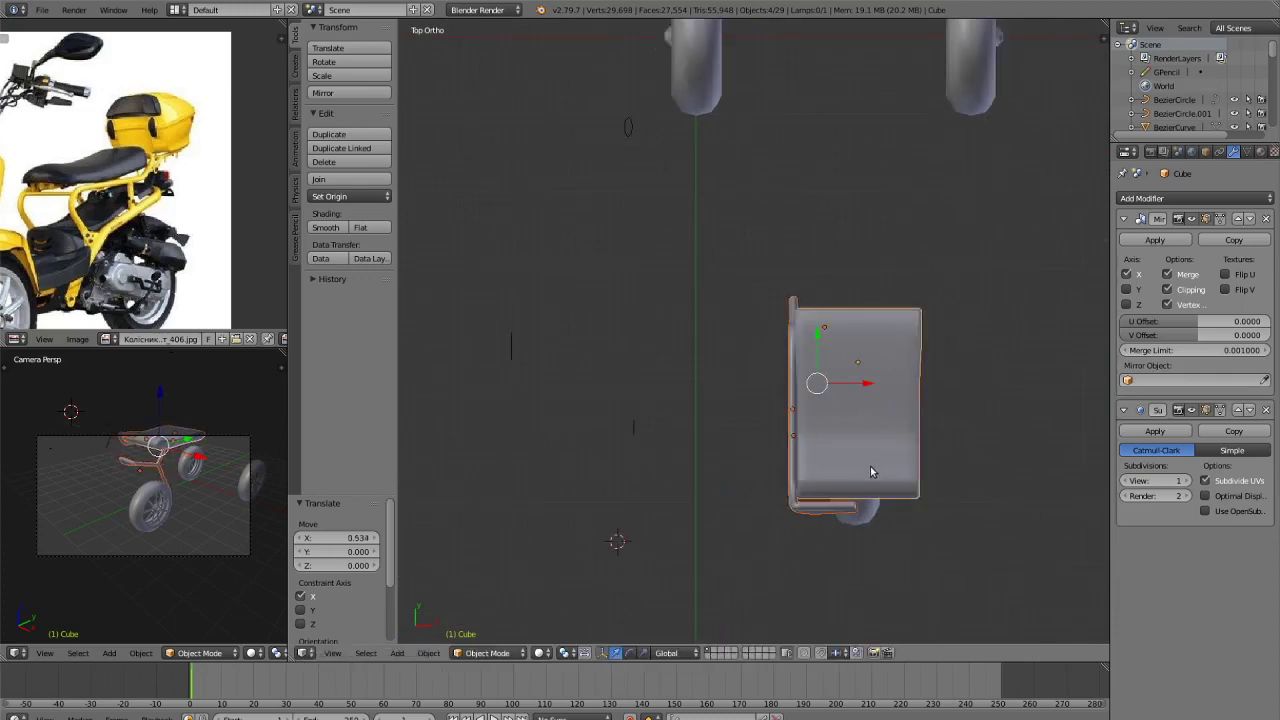
Check the placement of the seat and frame over the rear wheel in solid and wireframe shading.
middle_click_drag(870, 466, 925, 392)
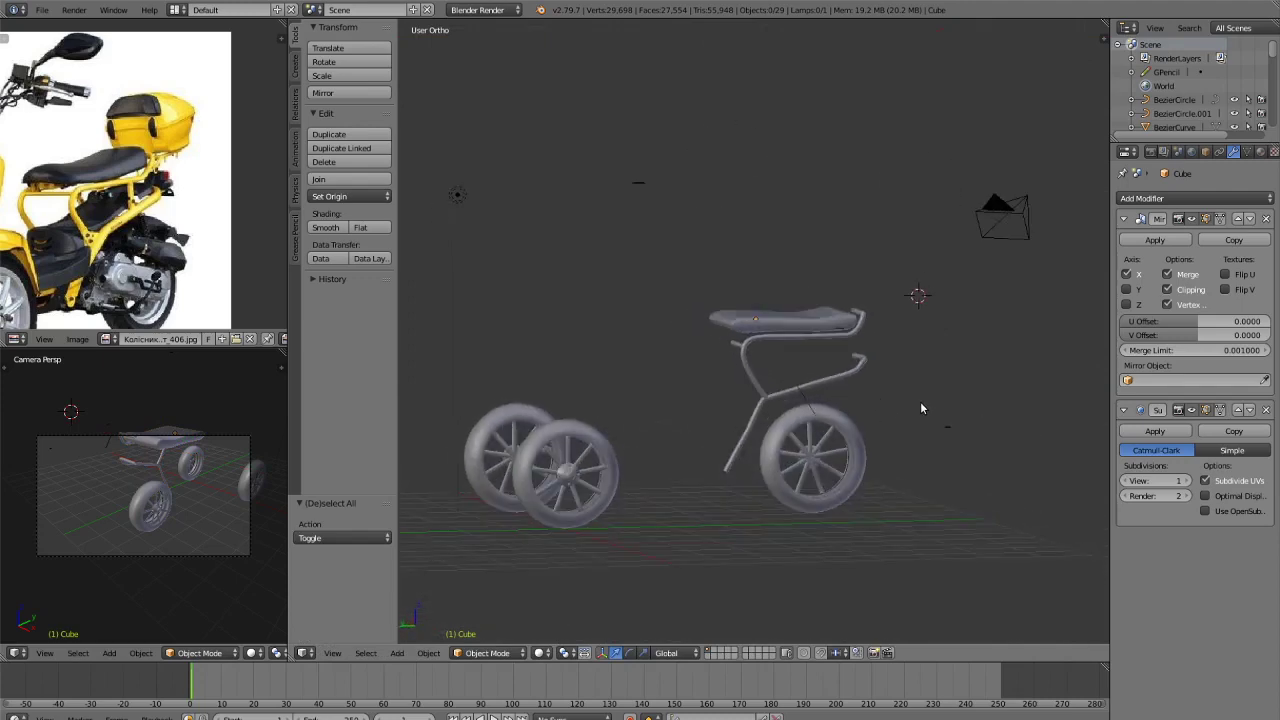
scroll(922, 404, "up", 3)
key("shift+z")
key("z")
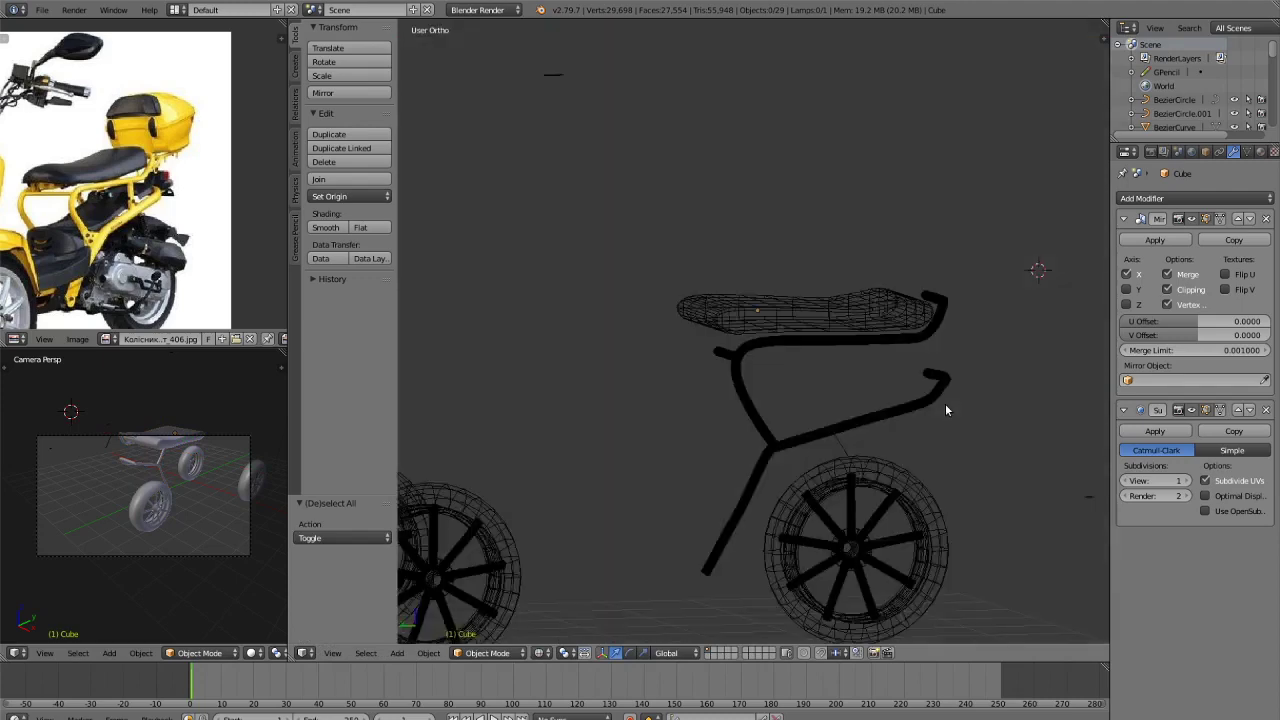
key("z")
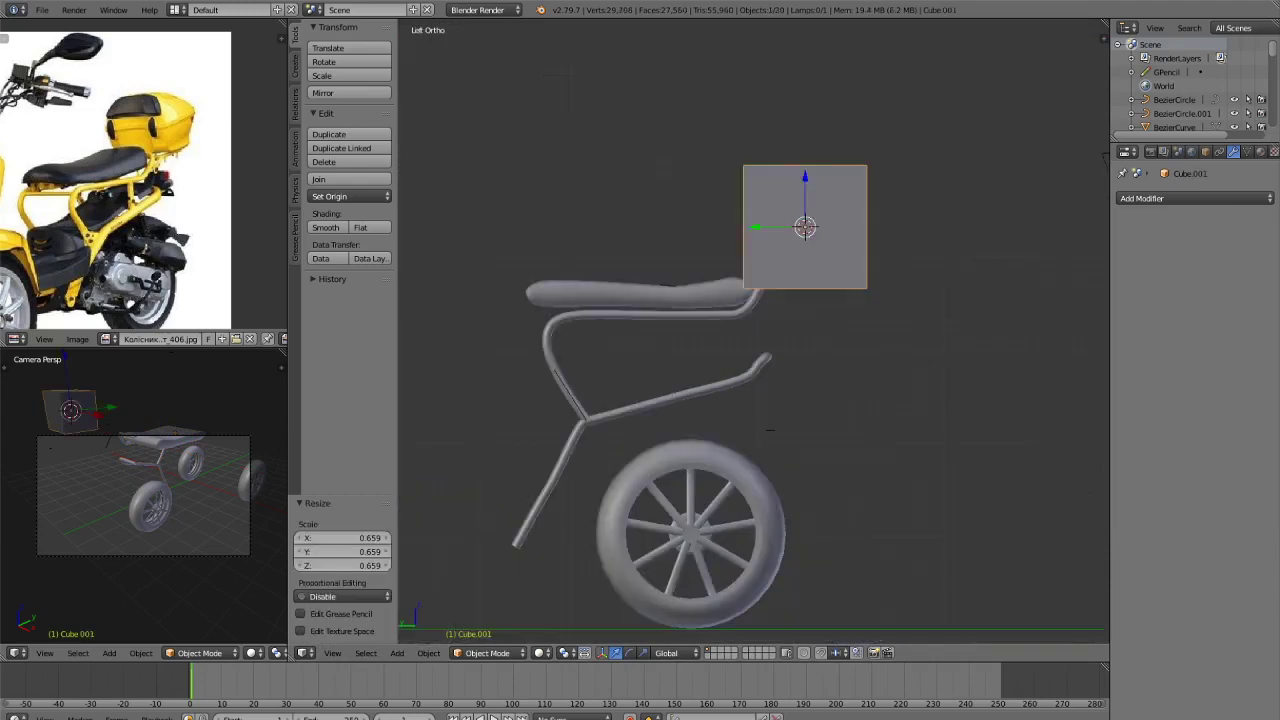
Scale the cube behind the seat by 0.788.
scroll(1097, 429, "up", 2)
key("s")
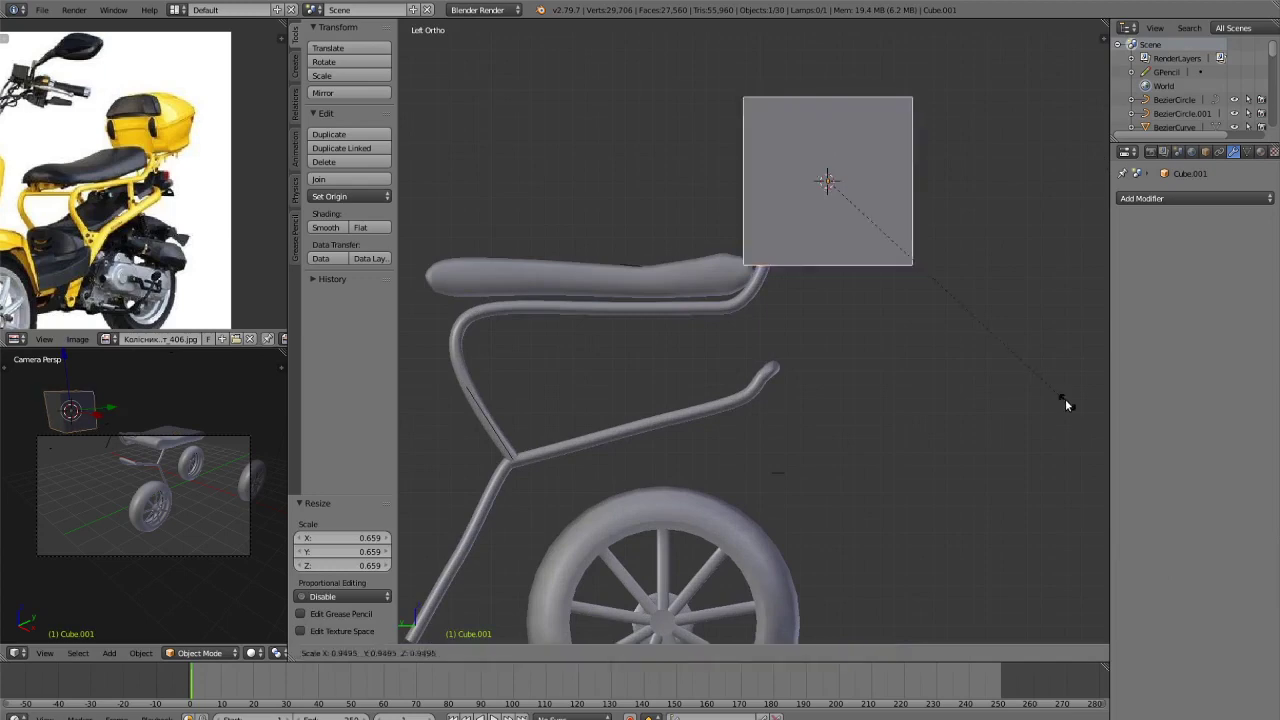
left_click(1019, 385)
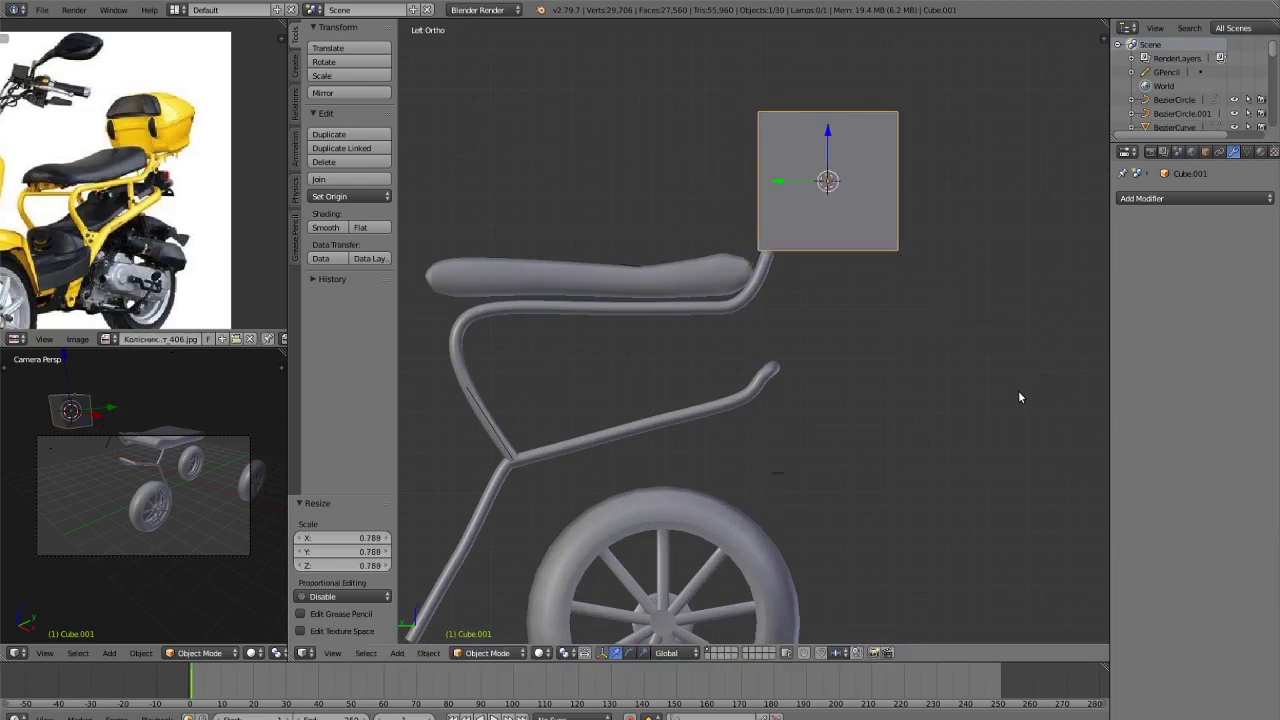
Add a Subdivision Surface modifier to the cube behind the seat.
middle_click_drag(1018, 390, 1046, 454)
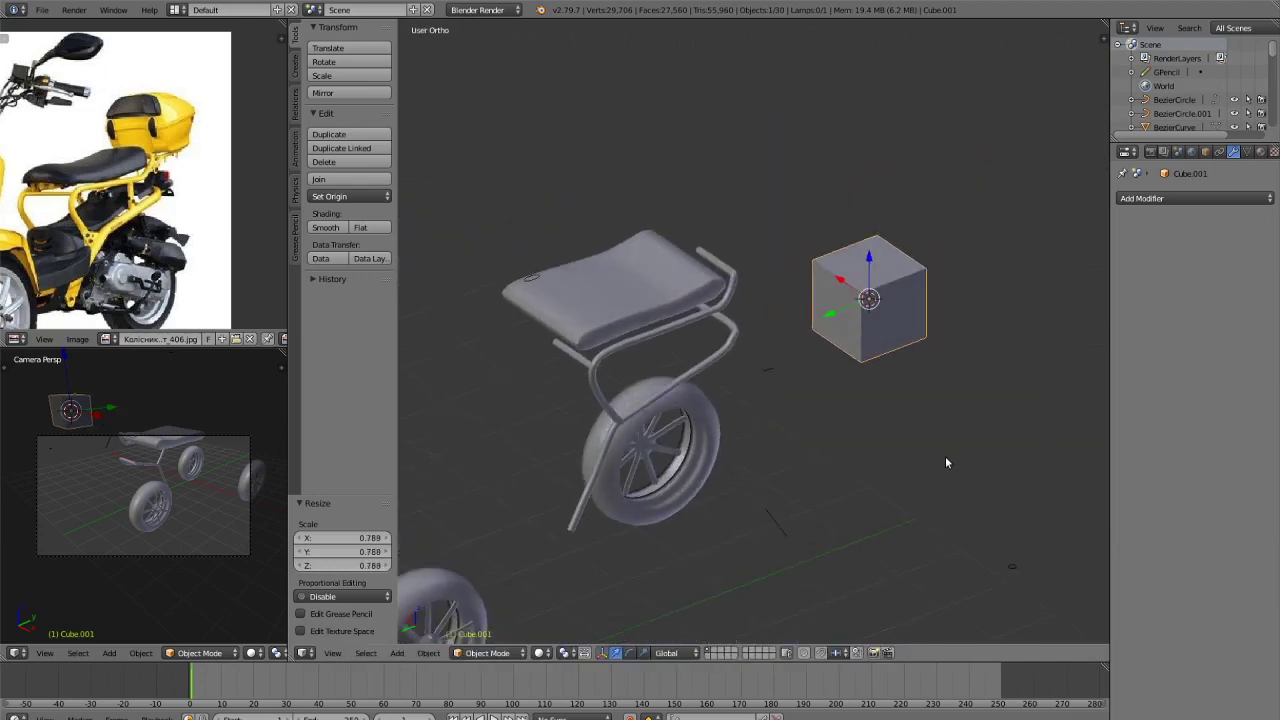
left_click(1128, 198)
left_click(995, 427)
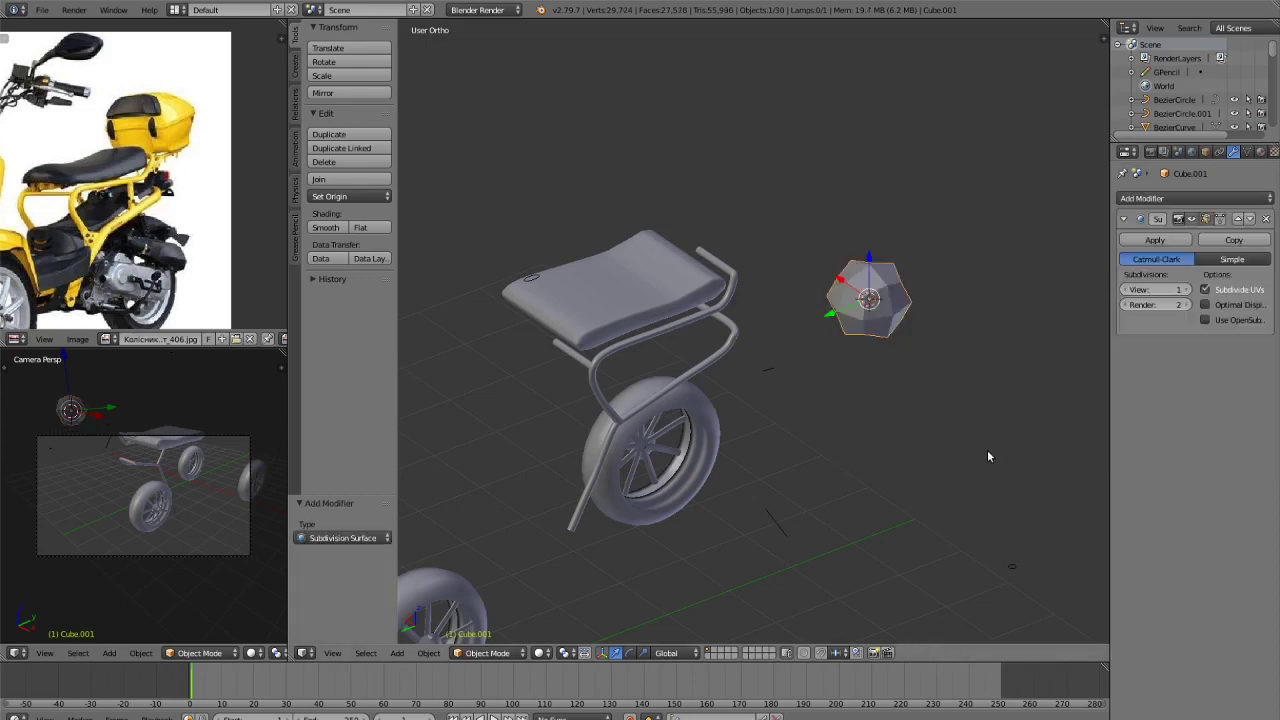
Add an edge loop to the cube behind the seat and slide it about 0.75 toward one side.
middle_click_drag(988, 451, 912, 371)
scroll(896, 431, "up", 5)
scroll(896, 431, "down", 6)
scroll(940, 340, "up", 4)
key("Tab")
key("ctrl+r")
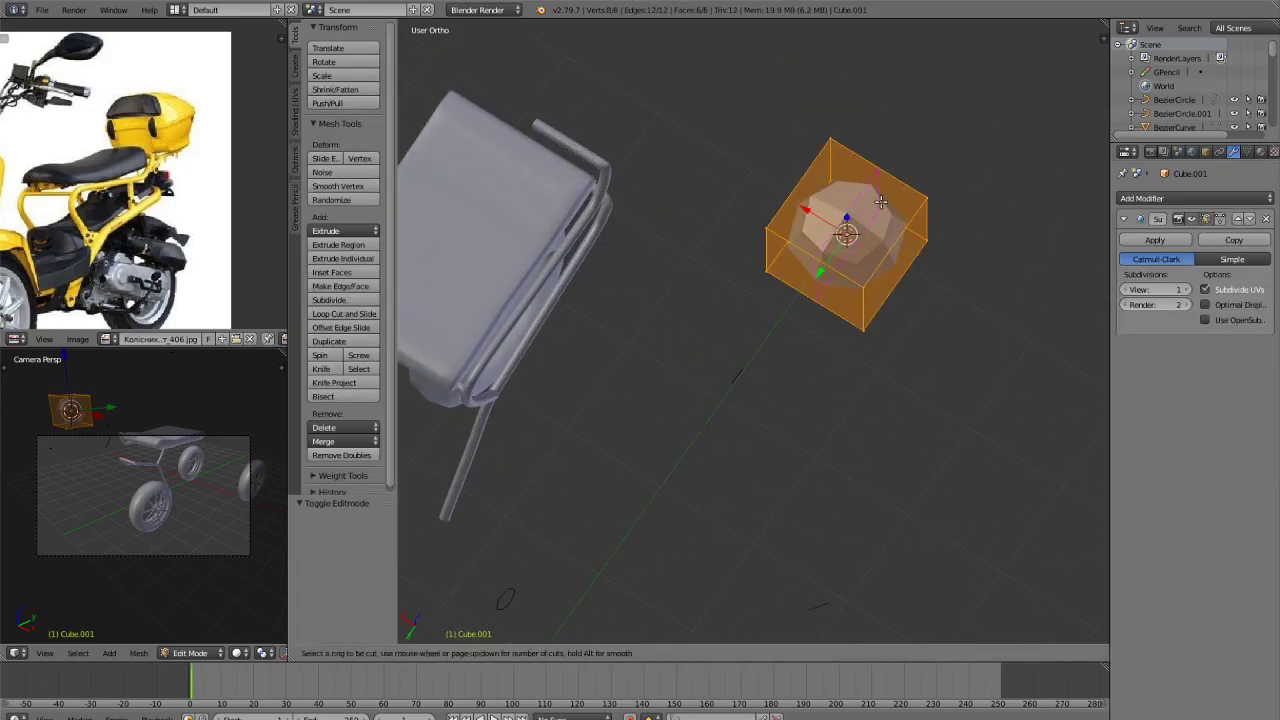
left_click(880, 202)
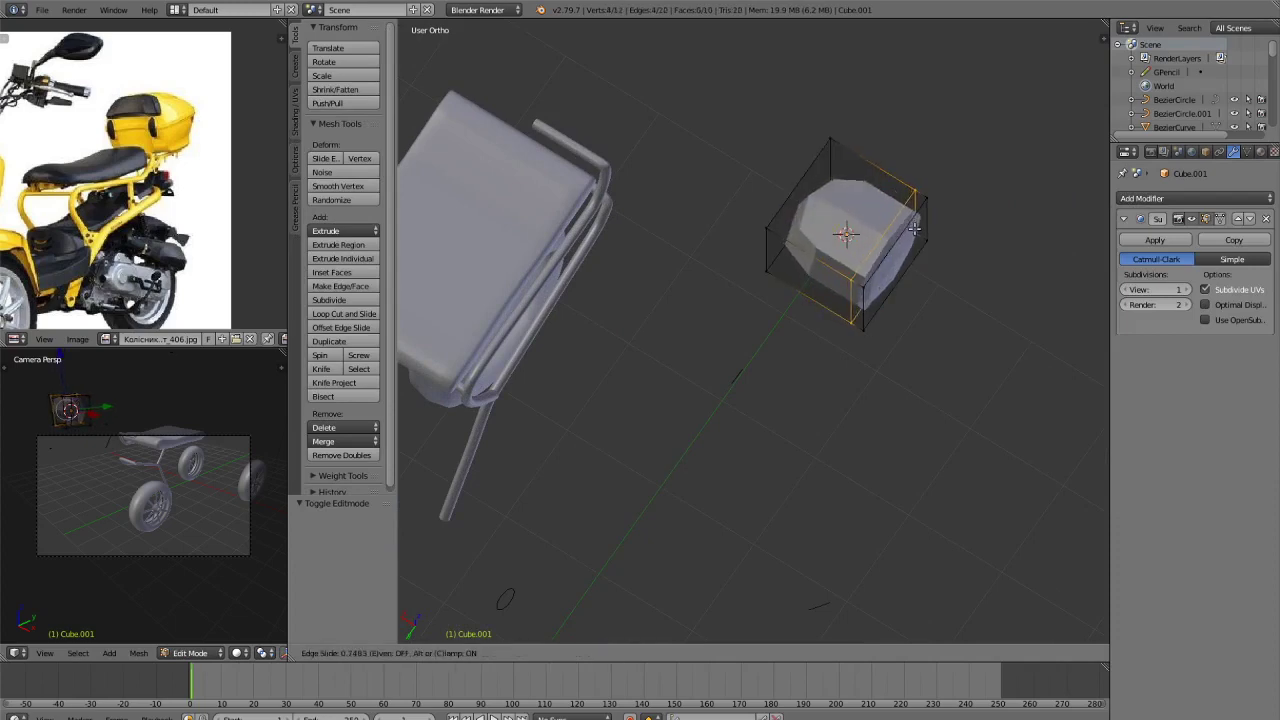
left_click(875, 212)
key("ctrl+r")
left_click(875, 212)
right_click(876, 211)
key("ctrl+z")
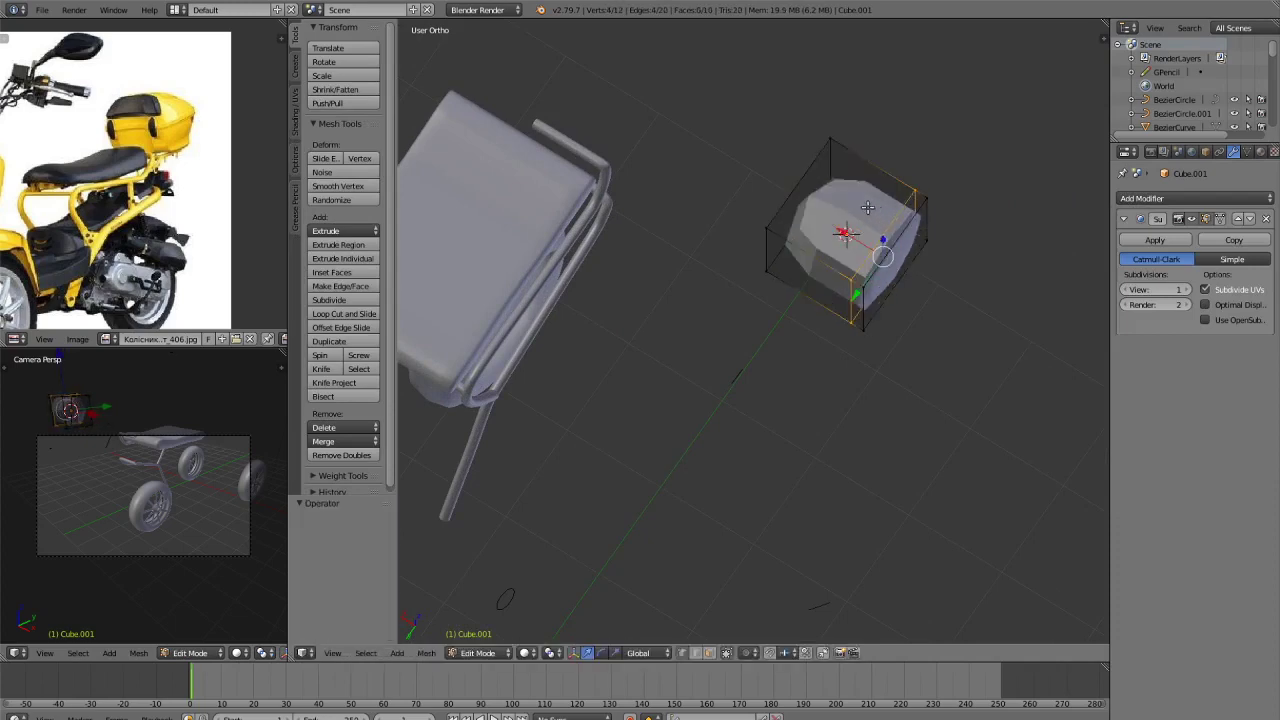
Add a second edge loop midway between the first loop and the cube's opposite side, and view it from the top.
key("ctrl+r")
left_click(878, 180)
key("KP_7")
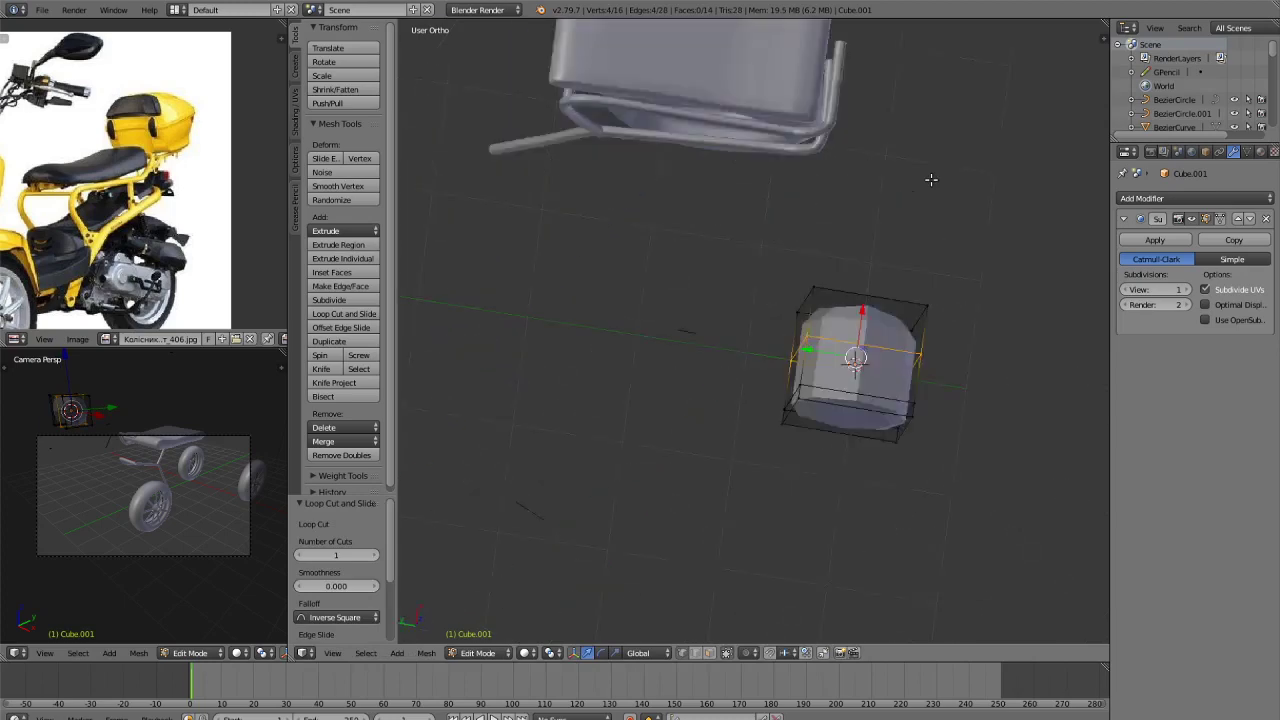
Set the mesh selection mode to vertices for the cube.
scroll(763, 369, "up", 3)
middle_click_drag(772, 380, 811, 128, "shift")
key("ctrl+Tab")
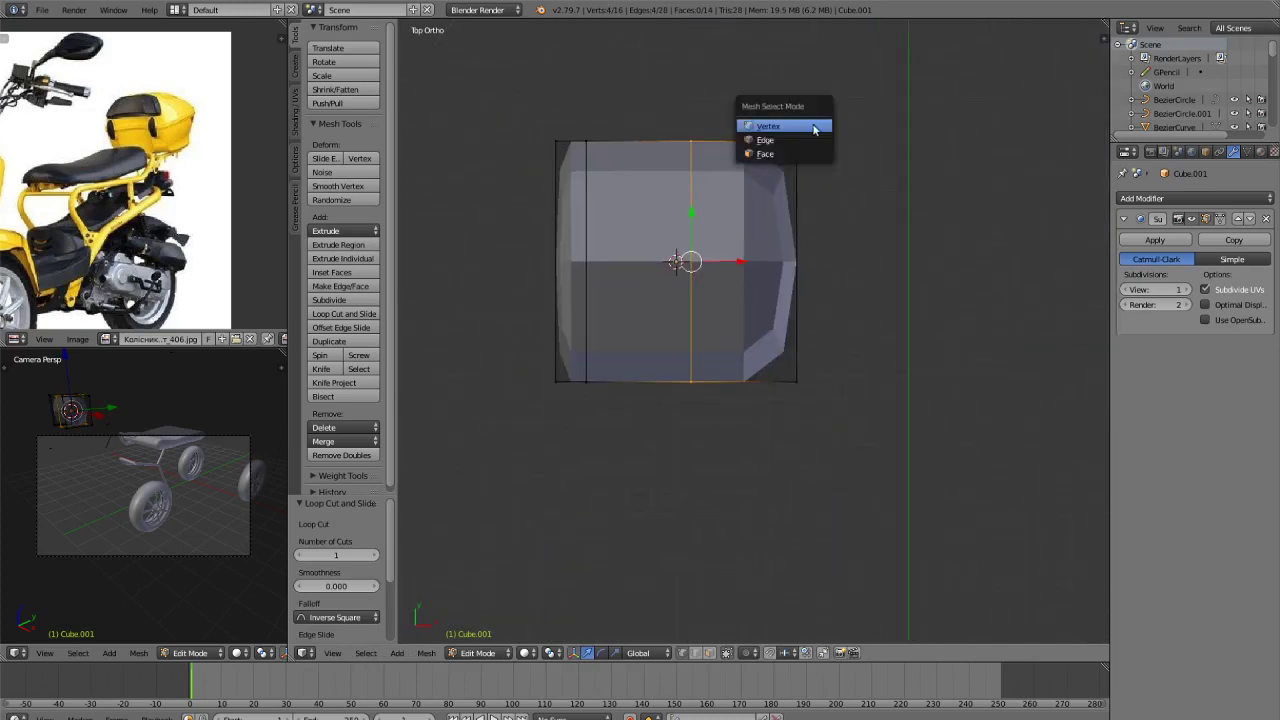
left_click(790, 137)
key("ctrl+Tab")
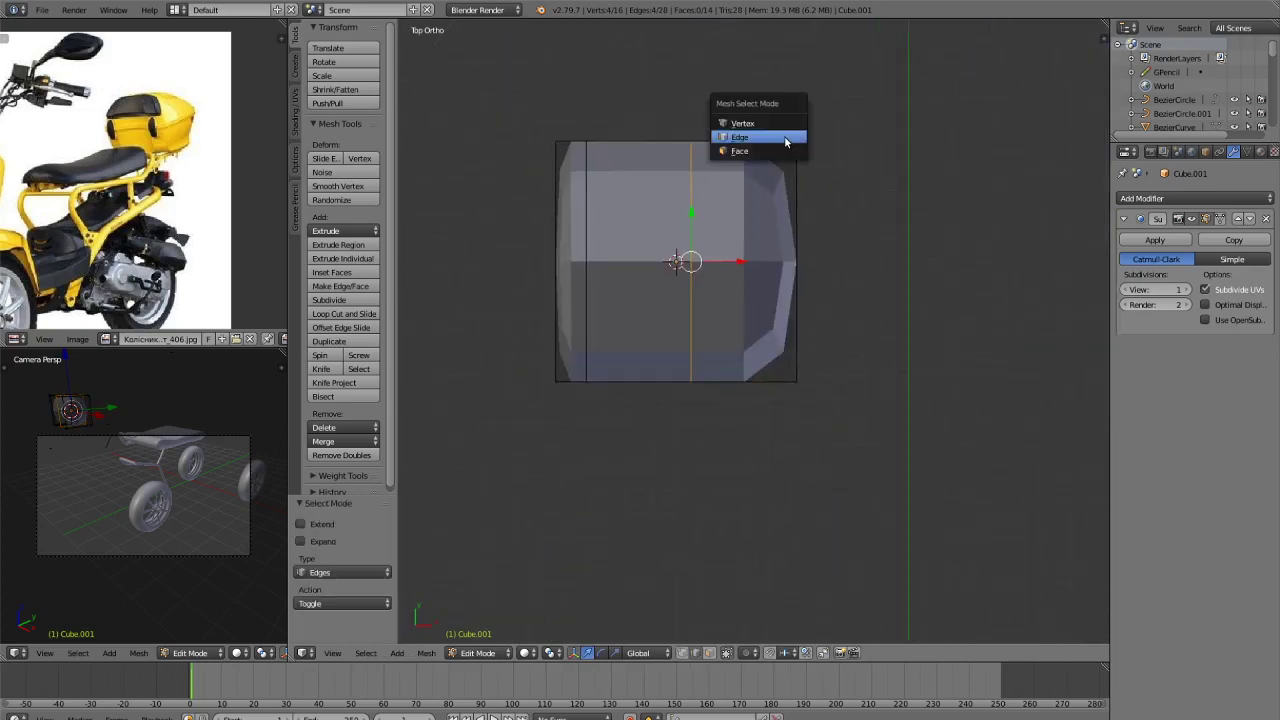
left_click(778, 124)
Try to delete the visible vertices along the cube's +X edge in solid shading.
key("a")
key("a")
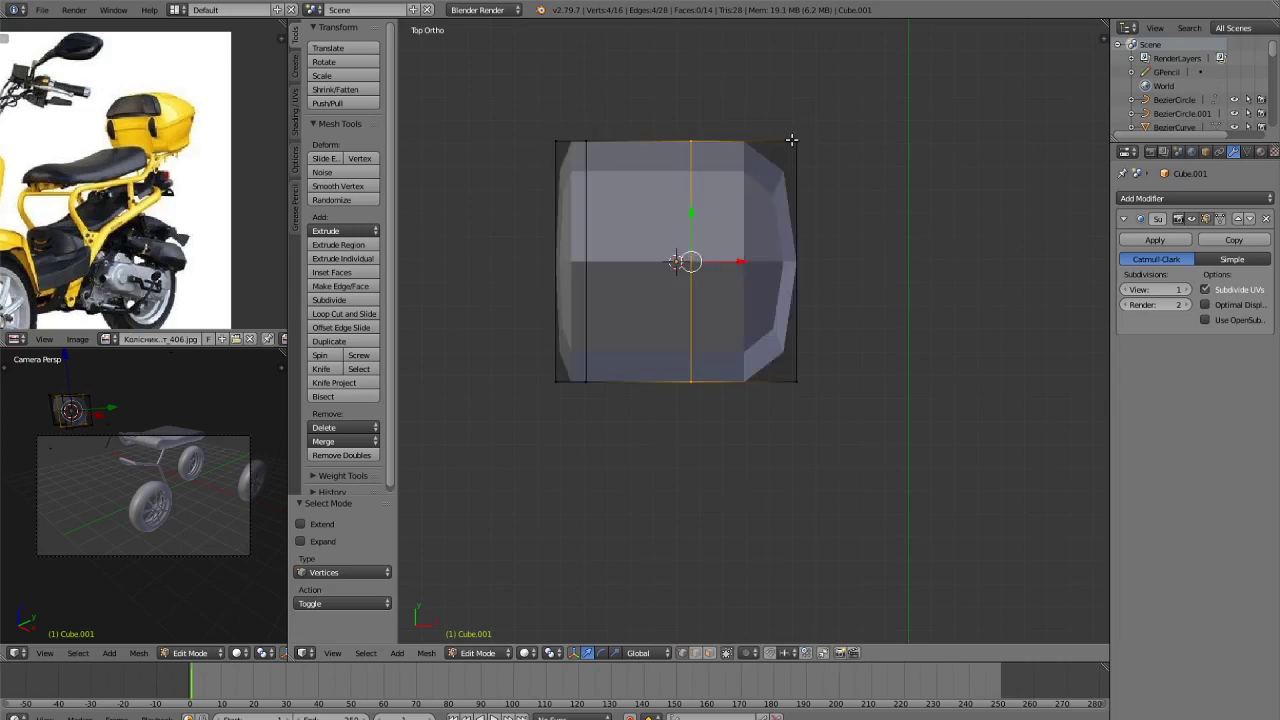
key("b")
left_click_drag(781, 124, 835, 408)
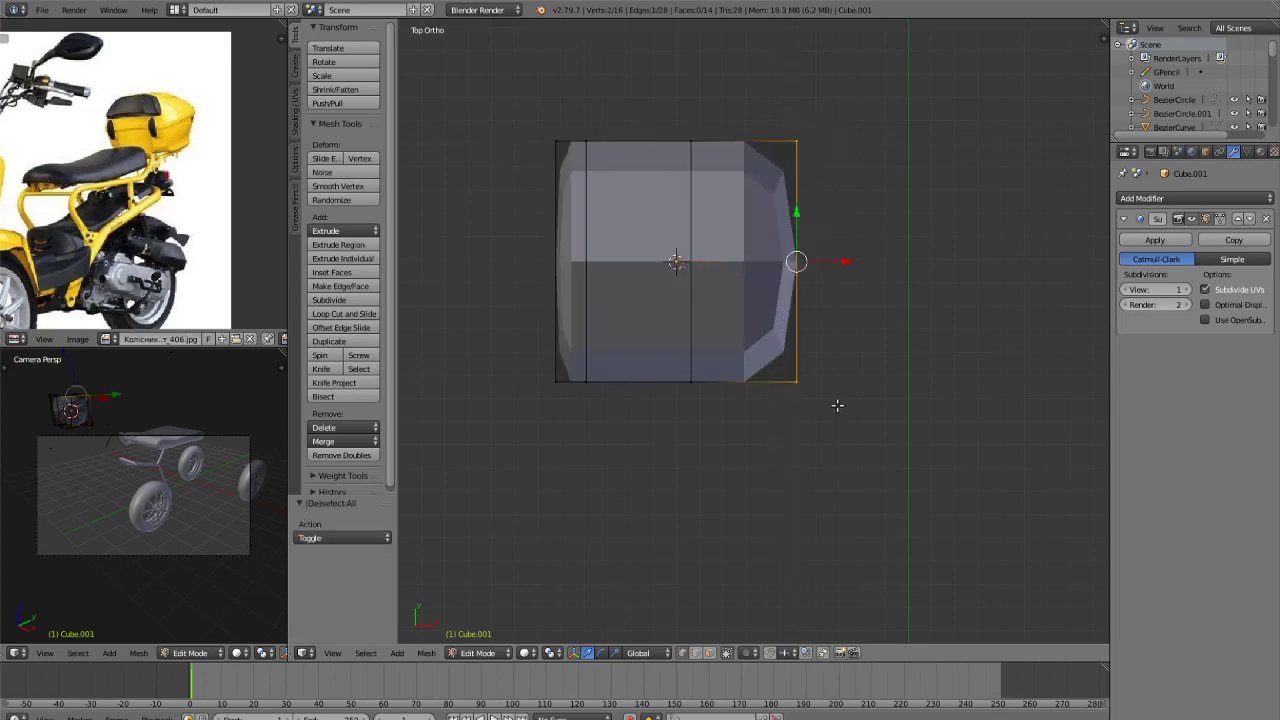
key("x")
left_click(816, 364)
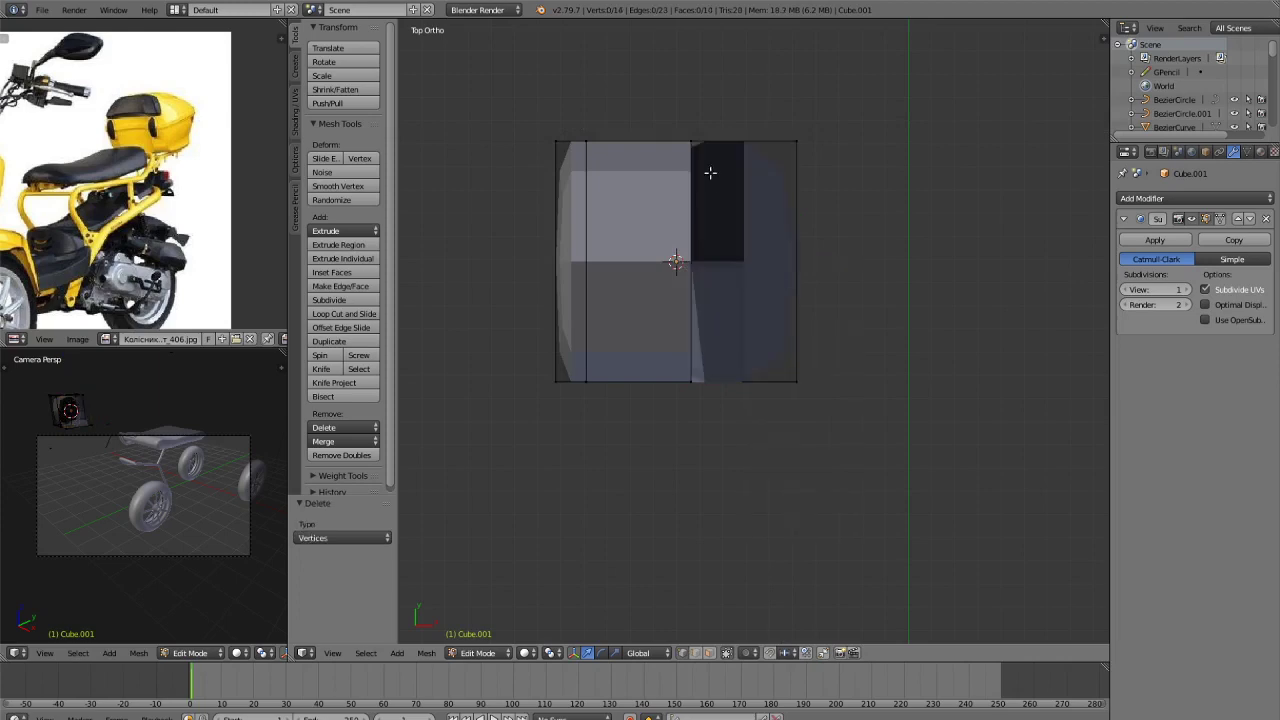
key("ctrl+z")
Delete all vertices on the cube's +X side in wireframe, leaving the half up to the middle edge loop.
key("z")
key("a")
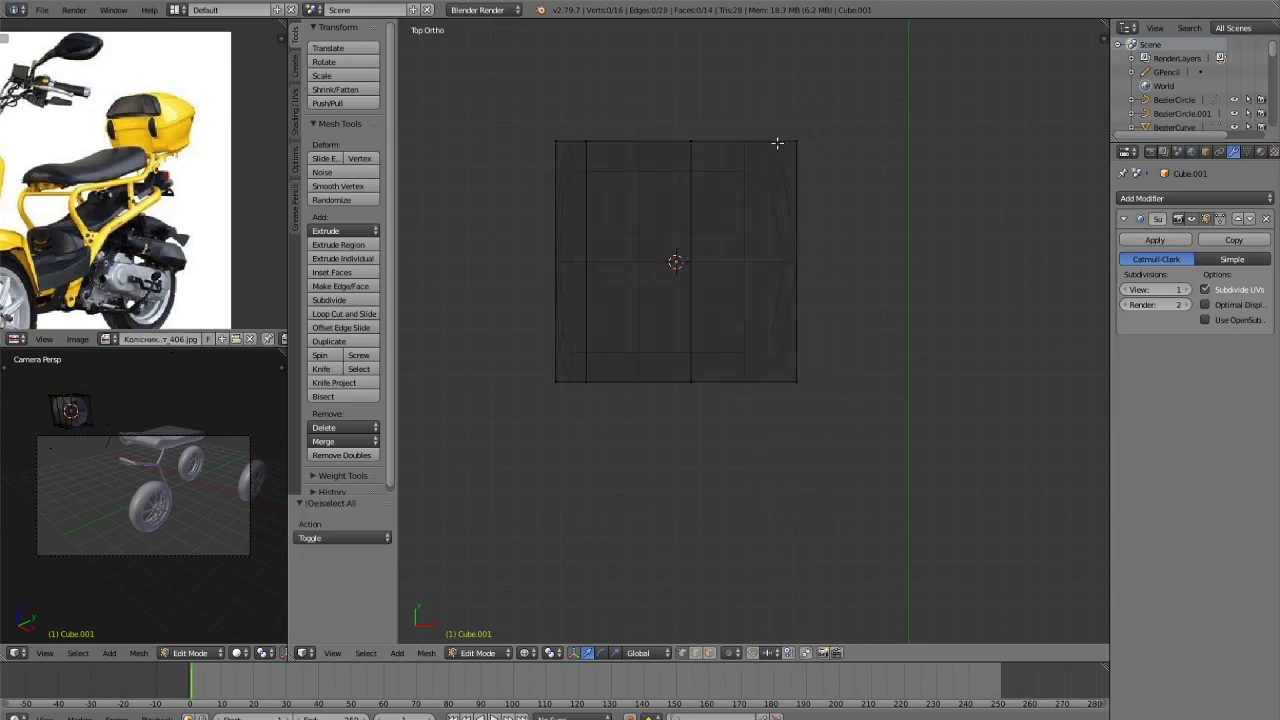
key("b")
left_click_drag(775, 108, 810, 385)
key("x")
left_click(845, 507)
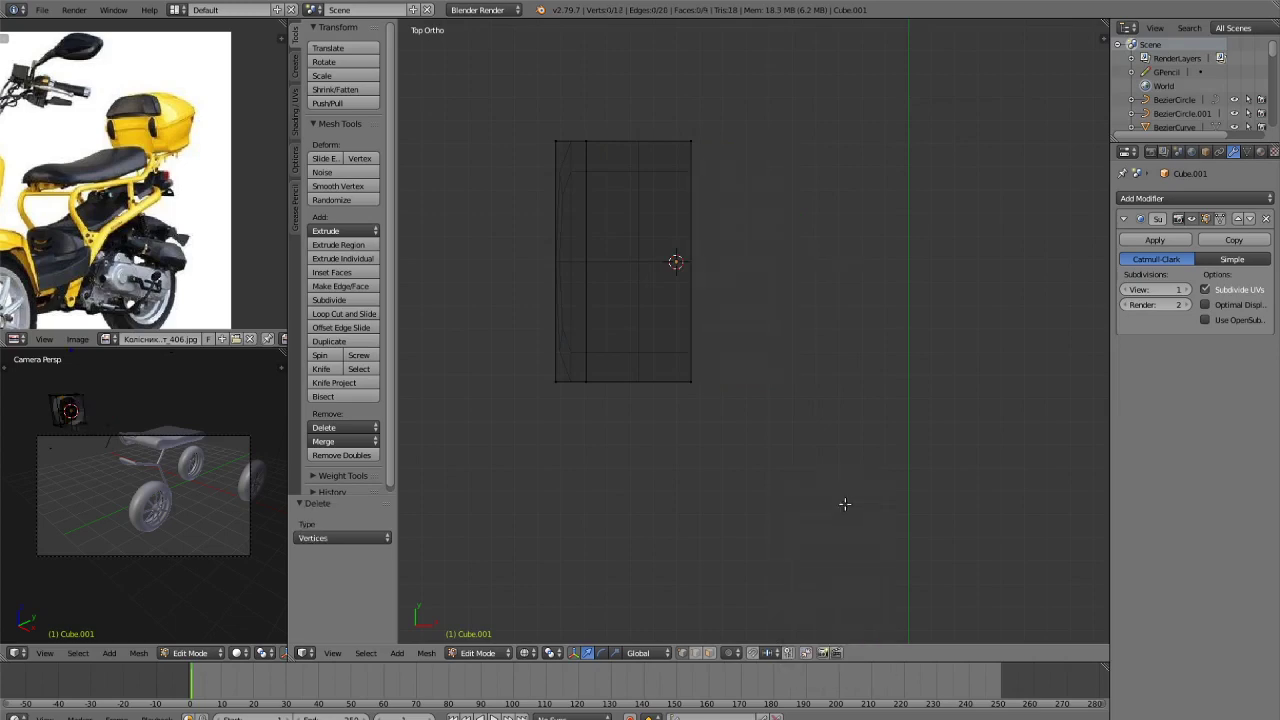
Return to solid shading and add a Mirror modifier to the half cube.
key("z")
scroll(820, 414, "down", 3)
middle_click_drag(820, 414, 974, 337)
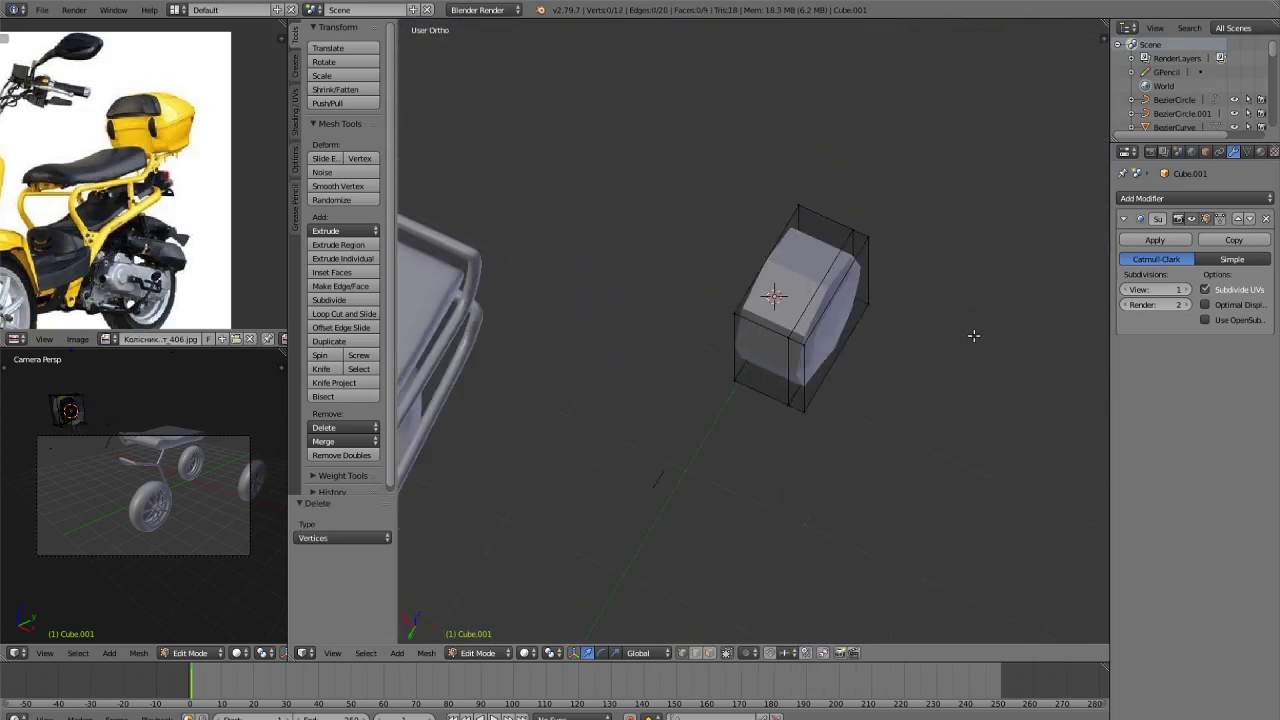
key("ctrl+Tab")
left_click(955, 333)
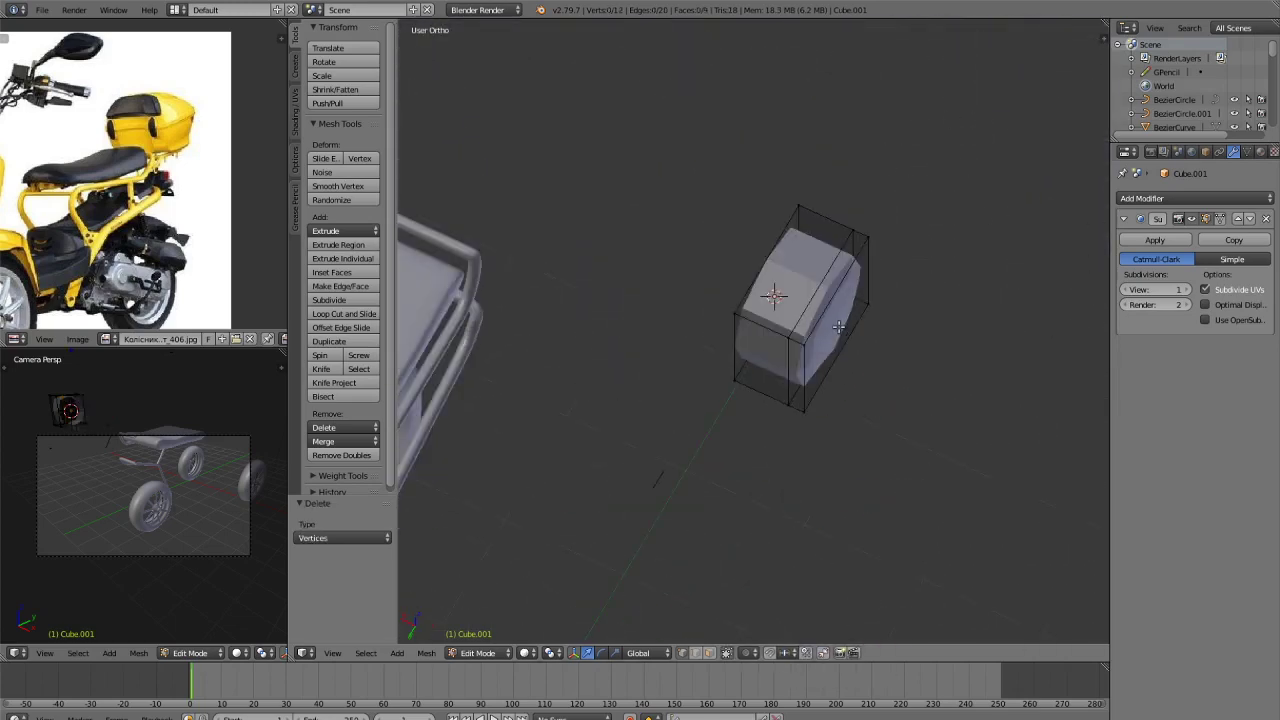
left_click(1184, 199)
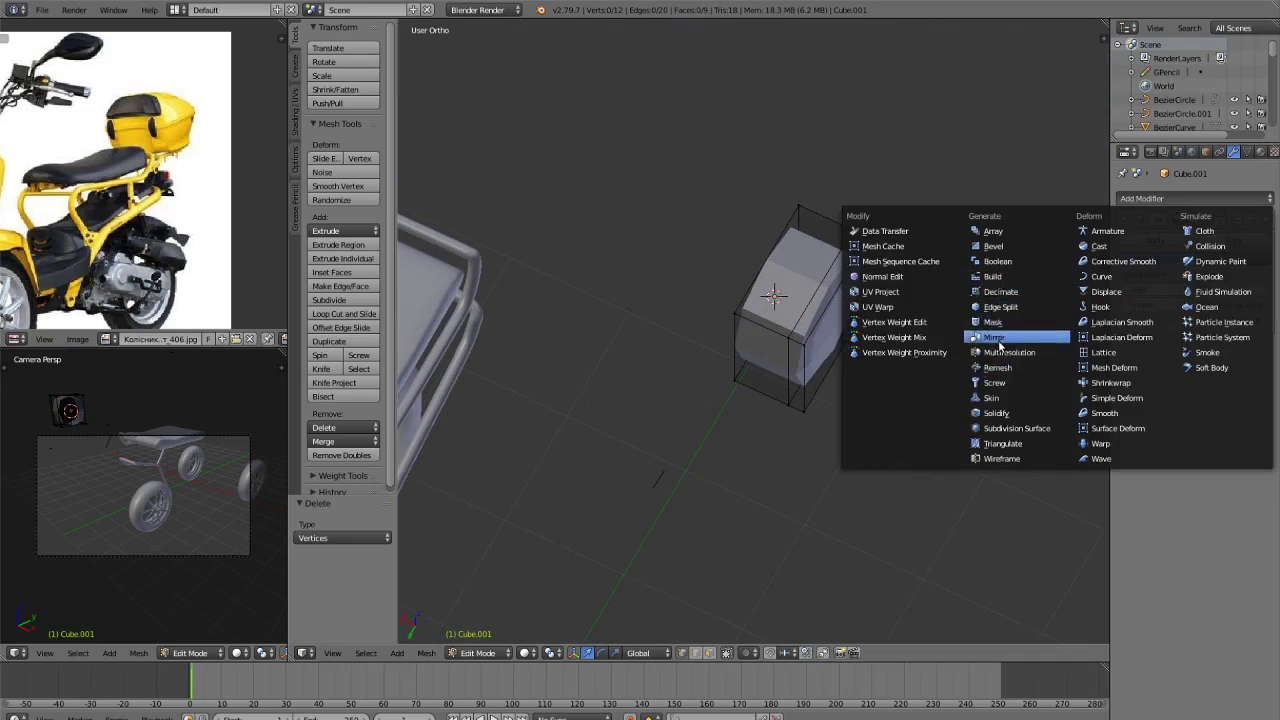
left_click(998, 334)
Inspect the mirrored box from several angles in edit and object mode, with edge selection active.
middle_click_drag(962, 362, 848, 422)
scroll(779, 378, "up", 1)
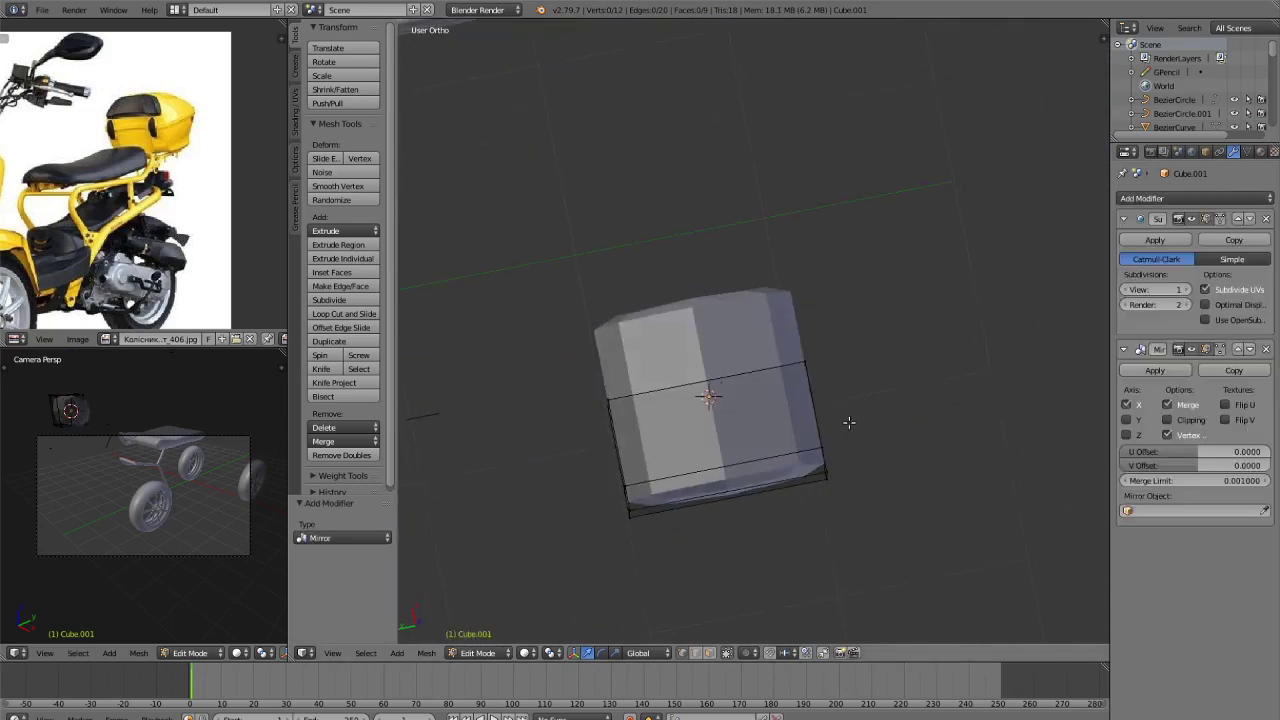
key("ctrl+Tab")
left_click(813, 461)
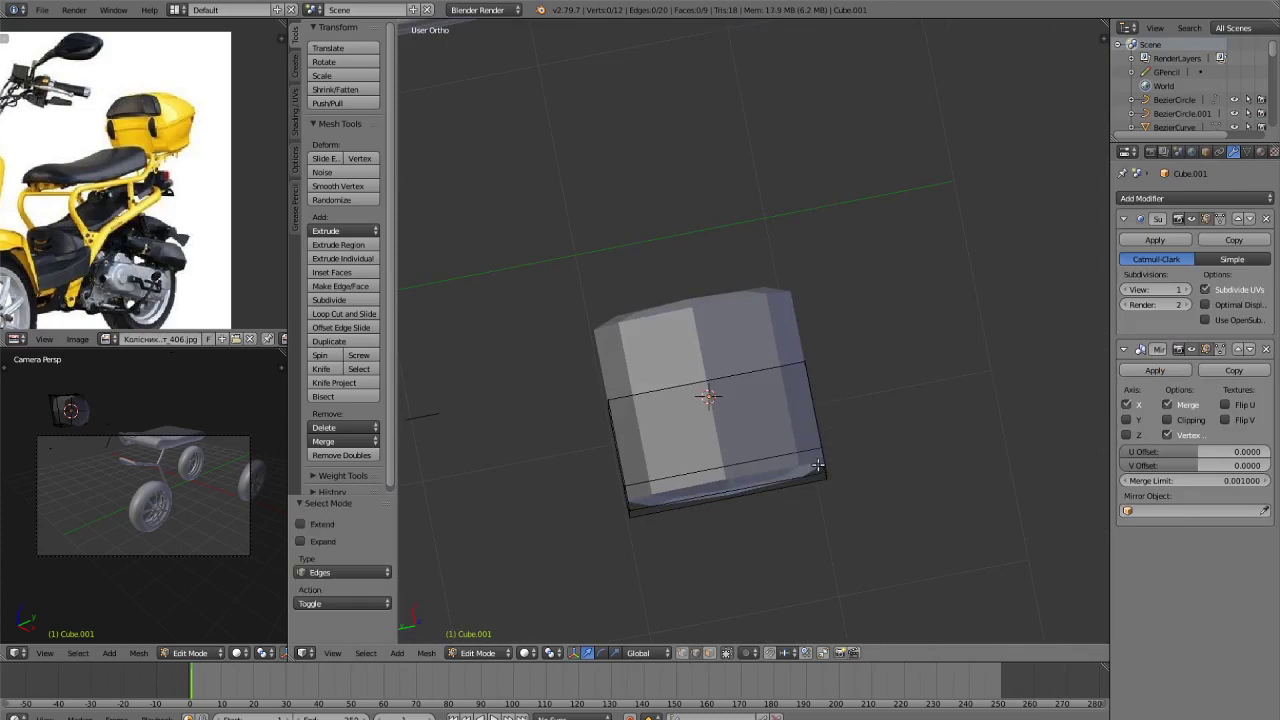
middle_click_drag(820, 465, 851, 298, "shift")
scroll(841, 292, "up", 3)
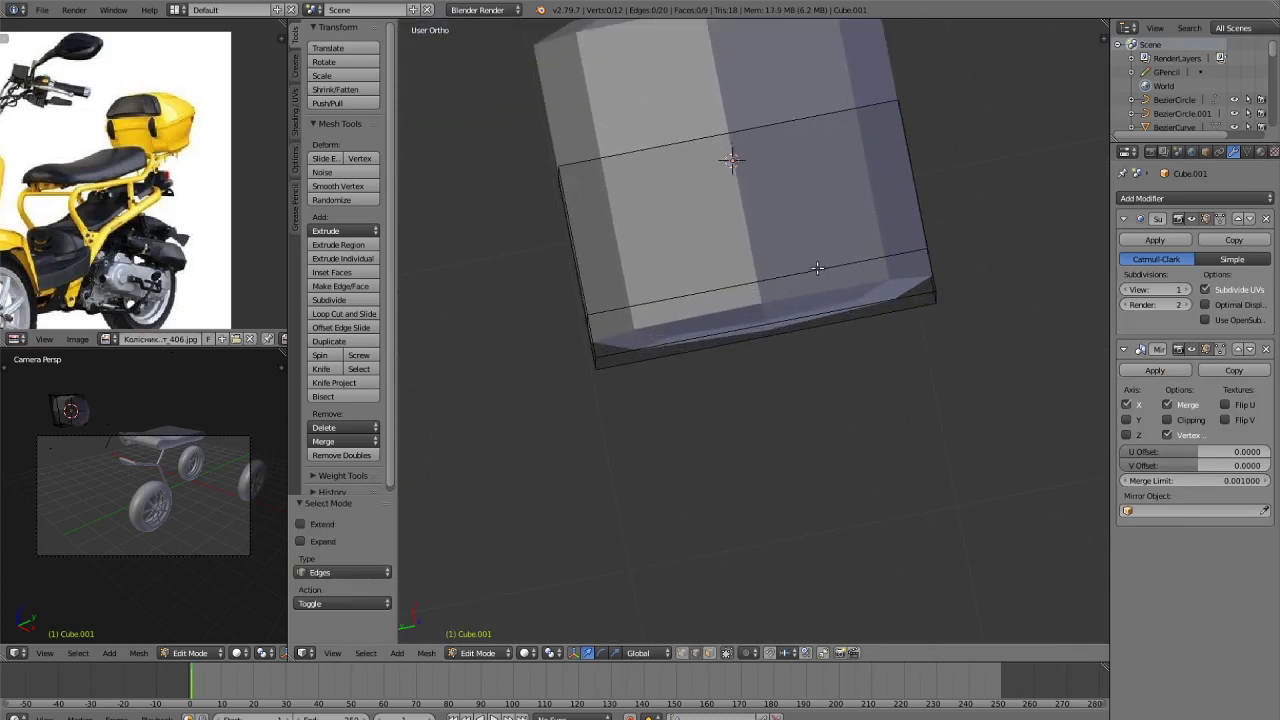
scroll(817, 284, "down", 2)
key("Tab")
scroll(917, 338, "down", 2)
middle_click_drag(917, 338, 851, 298)
scroll(922, 288, "down", 2)
key("Tab")
scroll(849, 283, "up", 4)
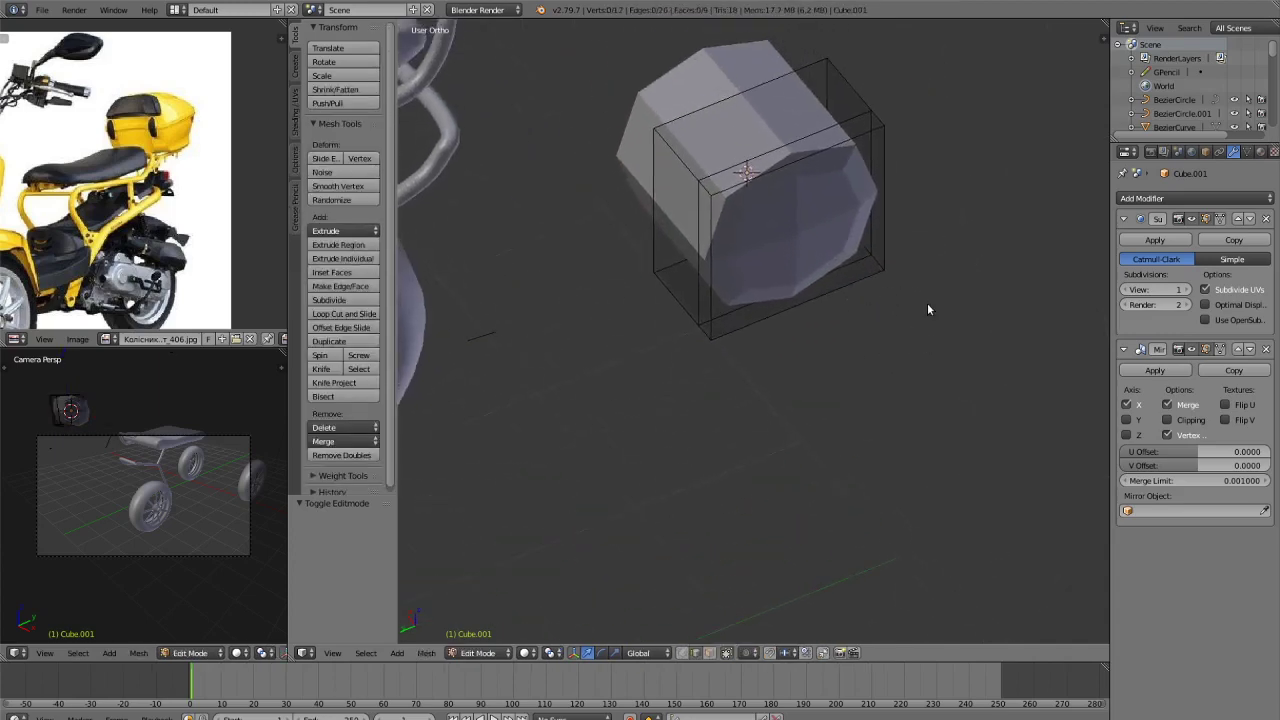
Scale the mirrored box by 0.869 along Z in object mode.
key("Tab")
key("s")
key("z")
left_click(902, 292)
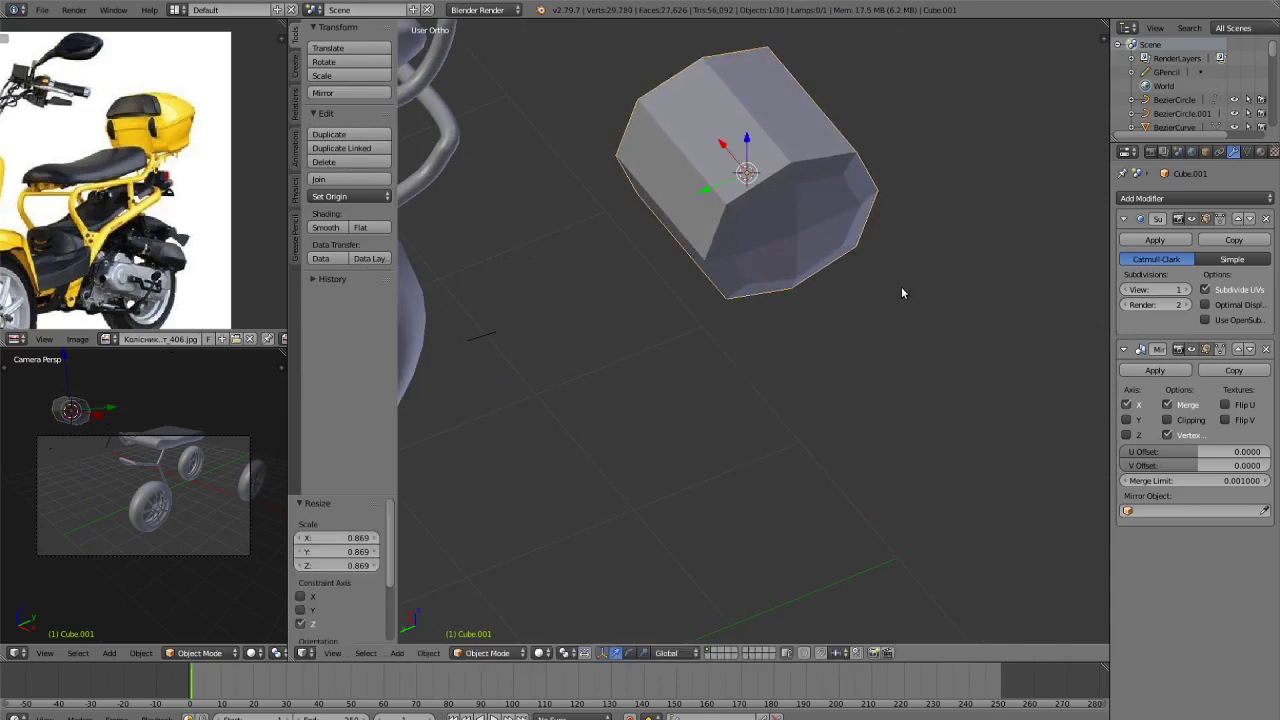
Add a centred edge loop between the box's middle seam and its outer edge loop.
key("Tab")
middle_click_drag(892, 286, 960, 325)
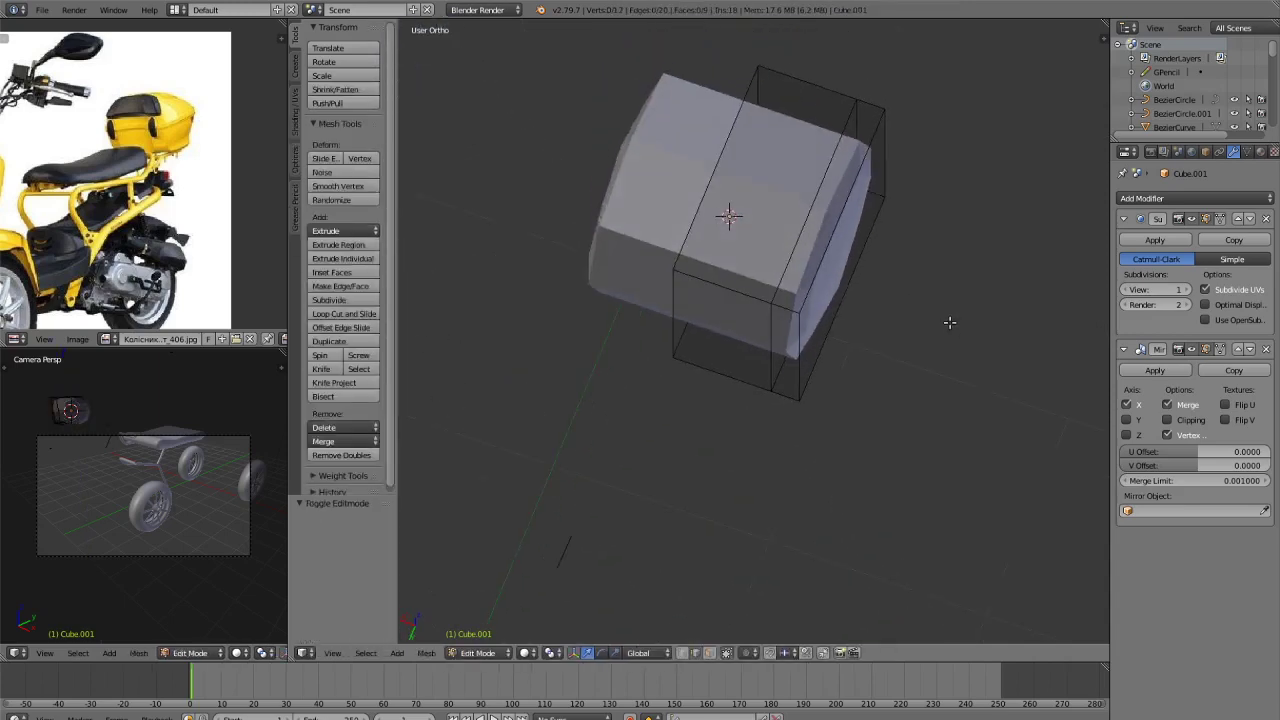
middle_click_drag(788, 255, 712, 250)
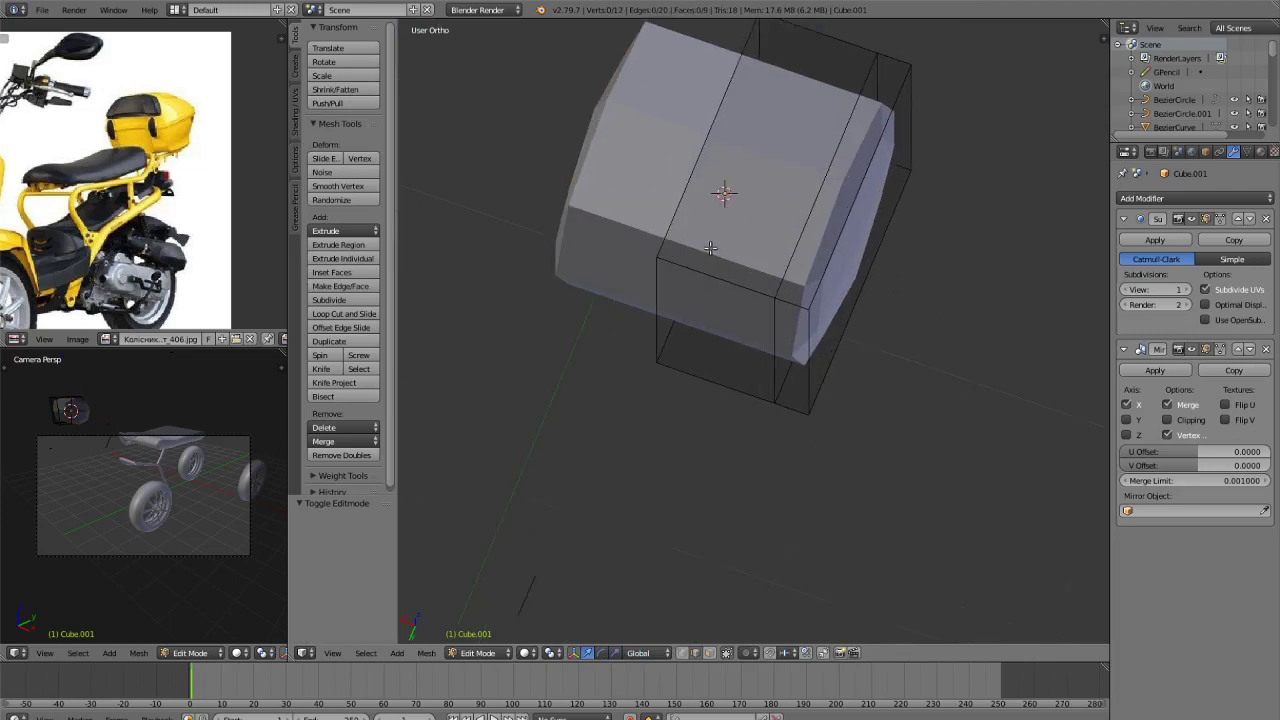
key("ctrl+r")
left_click(708, 248)
right_click(708, 248)
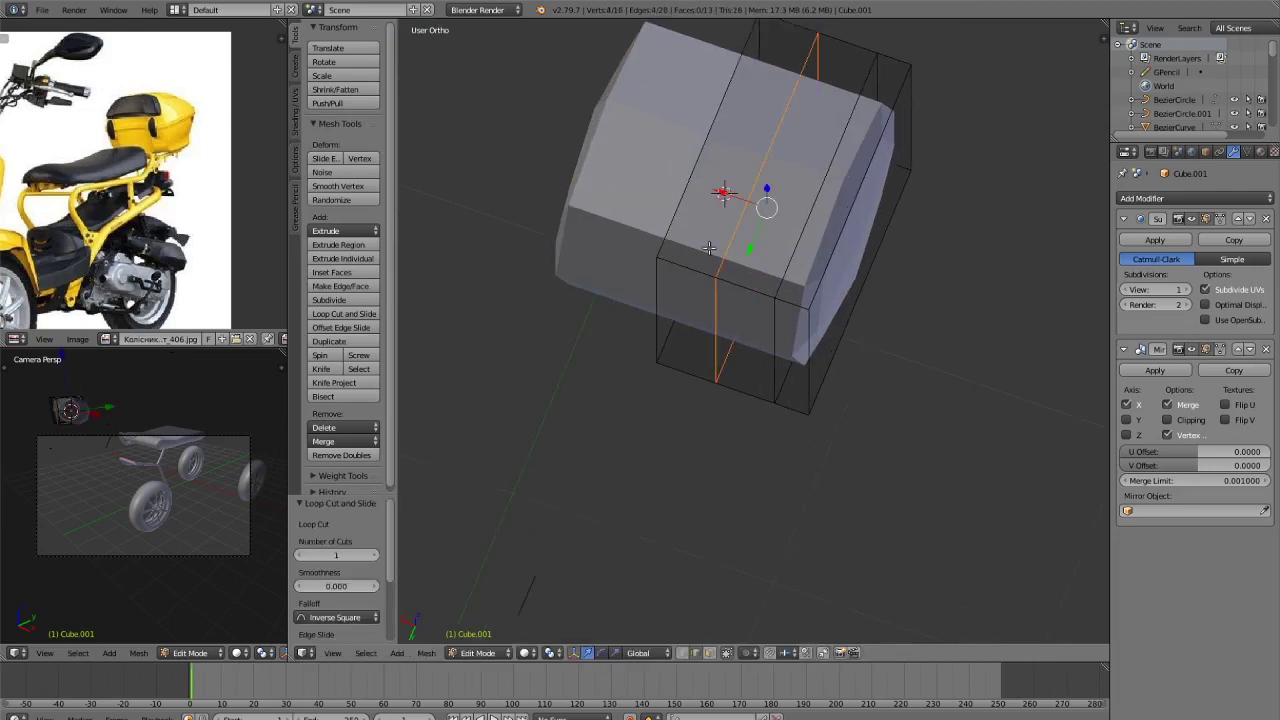
Switch to vertex selection, add an edge loop across the box's width in top view, slide it toward the +Y edge, and deselect everything.
key("ctrl+Tab")
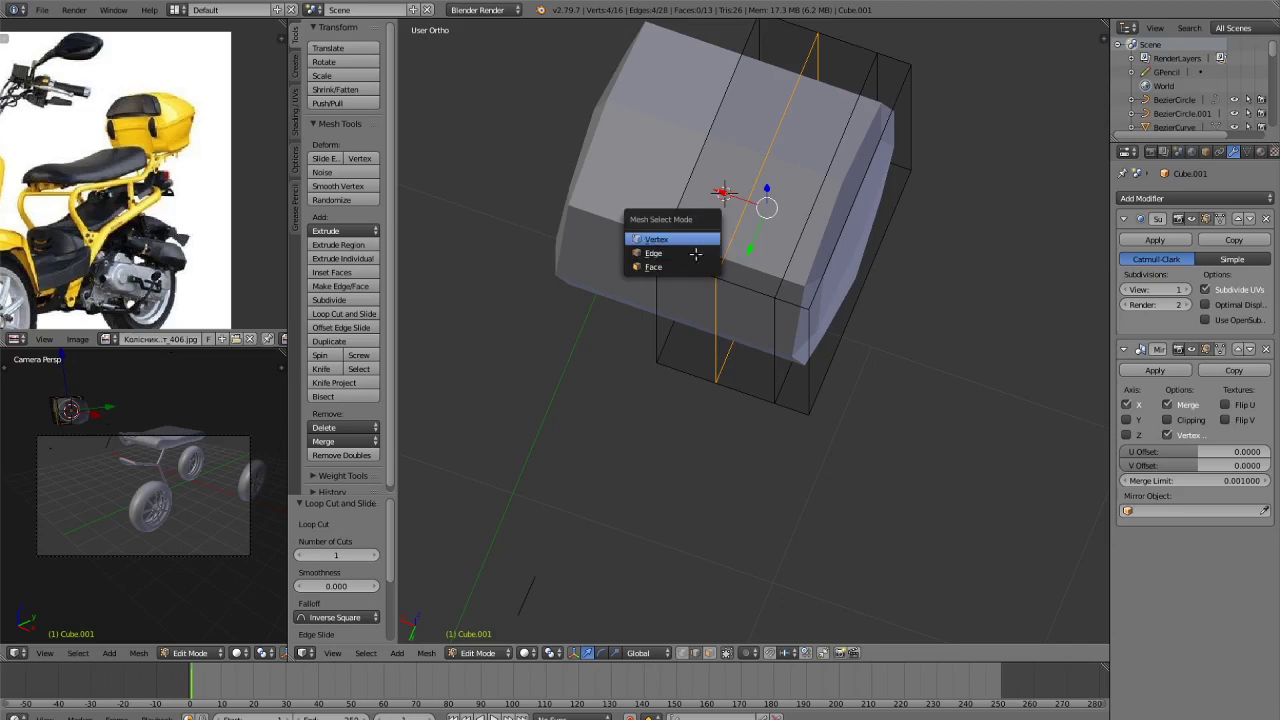
left_click(692, 236)
key("KP_7")
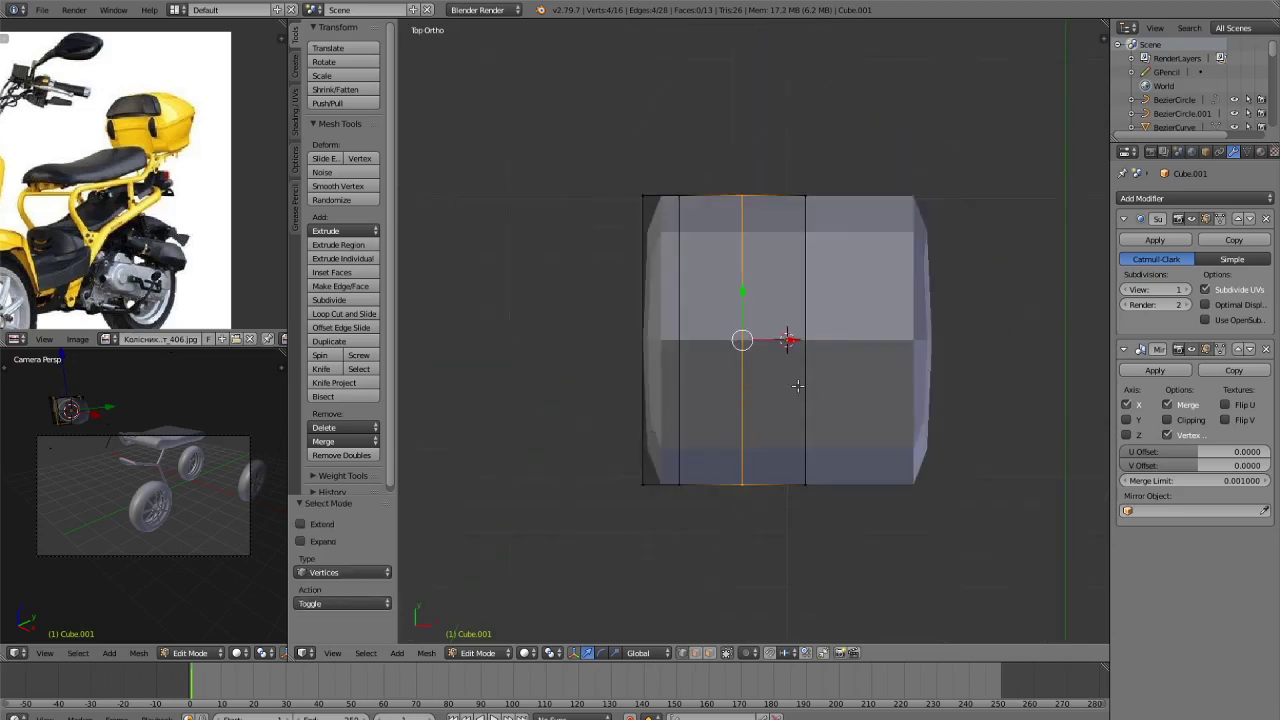
key("ctrl+r")
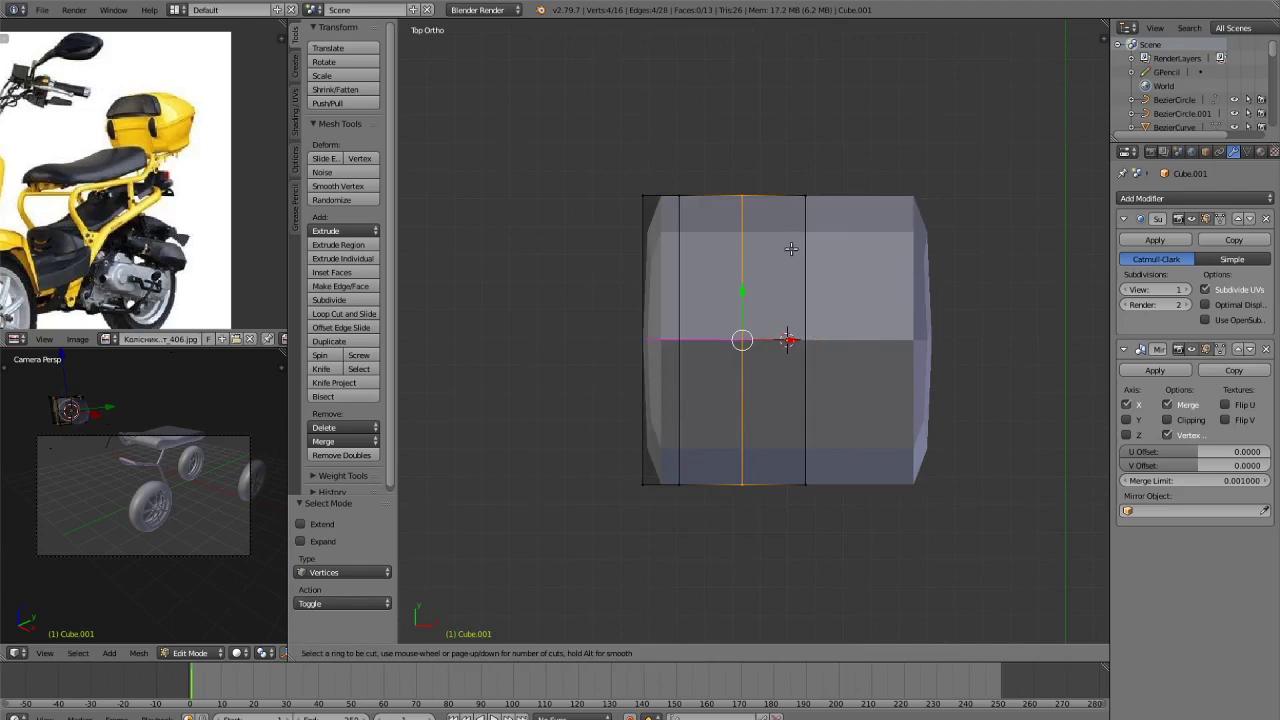
left_click(802, 311)
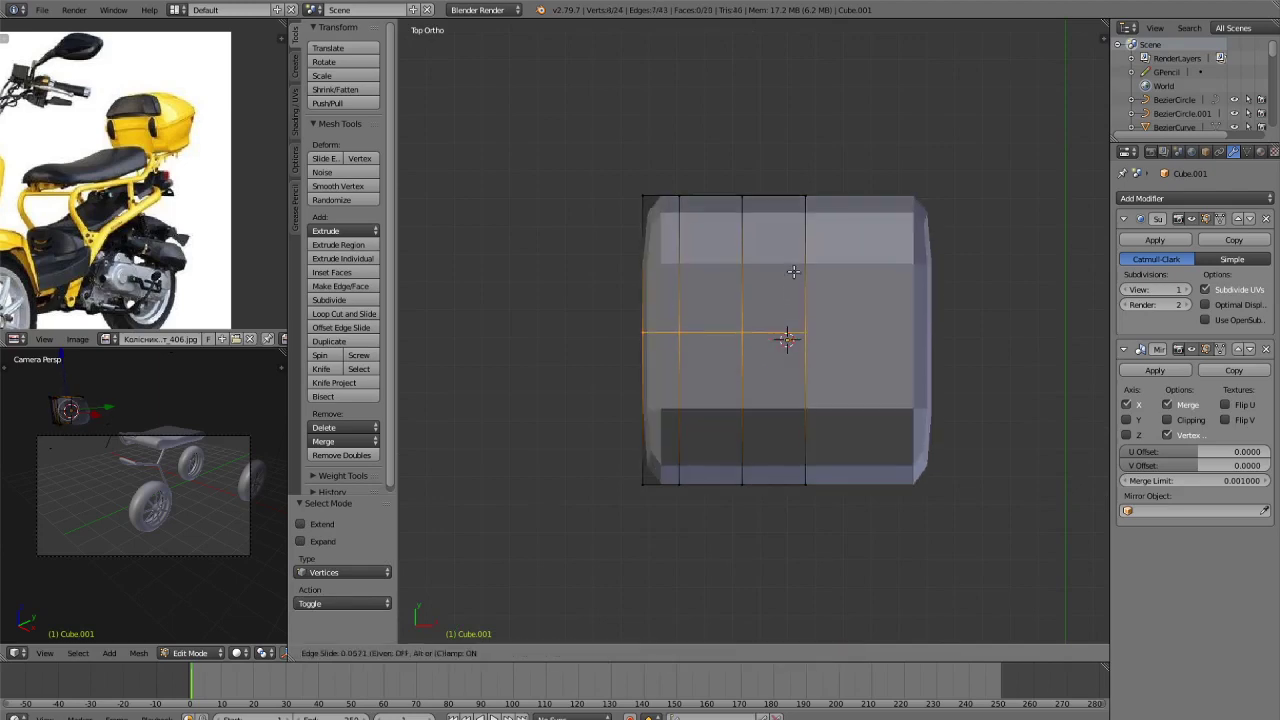
left_click(810, 198)
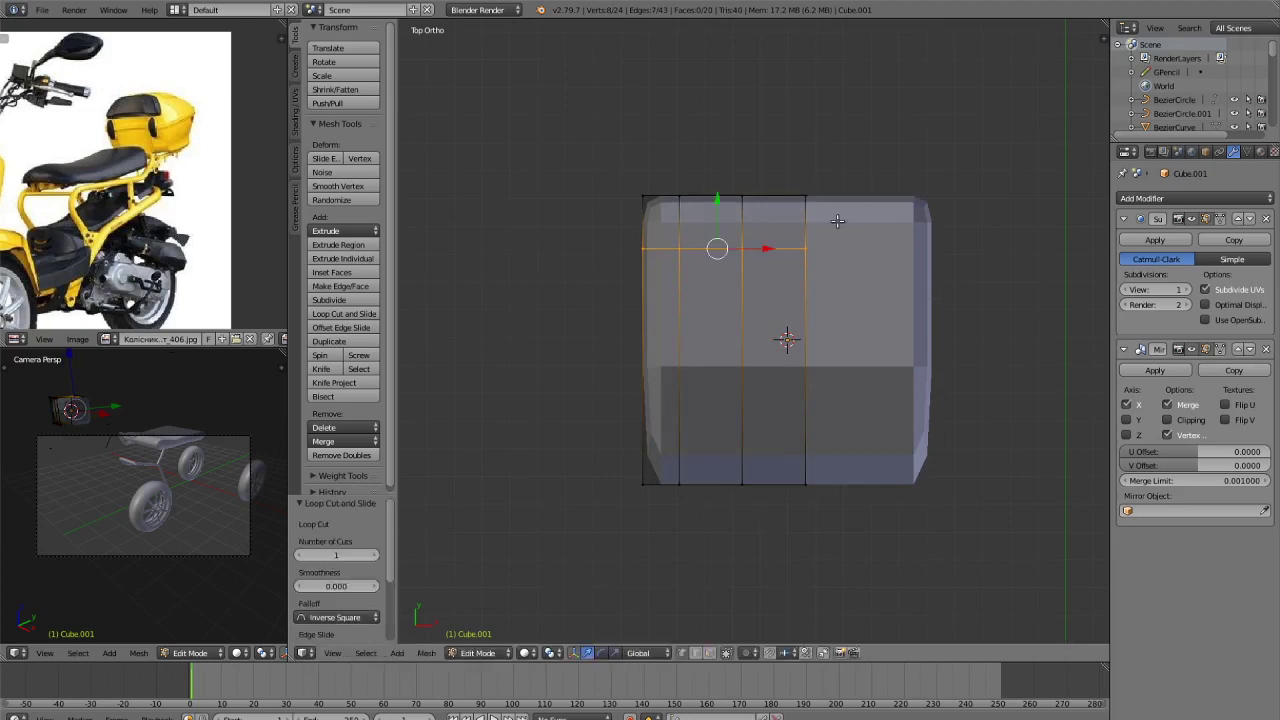
key("a")
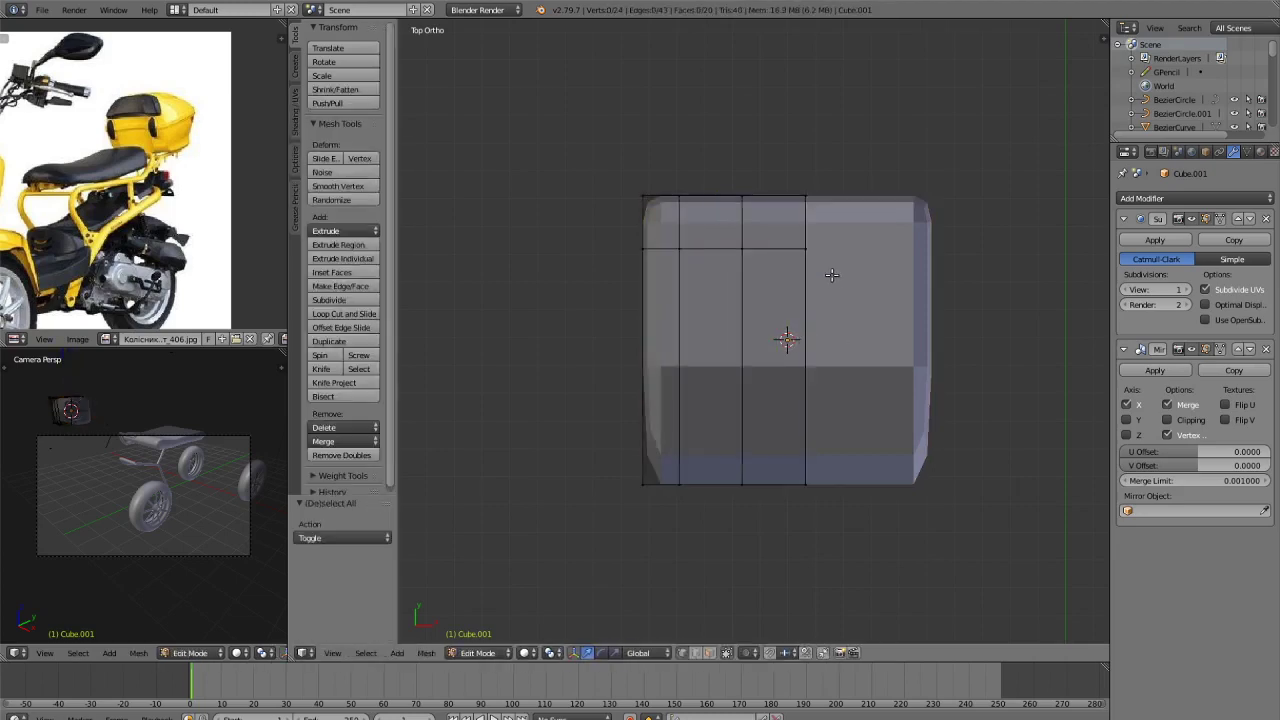
Move the whole half mesh -0.082 along X and enable Clipping in the Mirror modifier.
key("a")
key("g")
key("x")
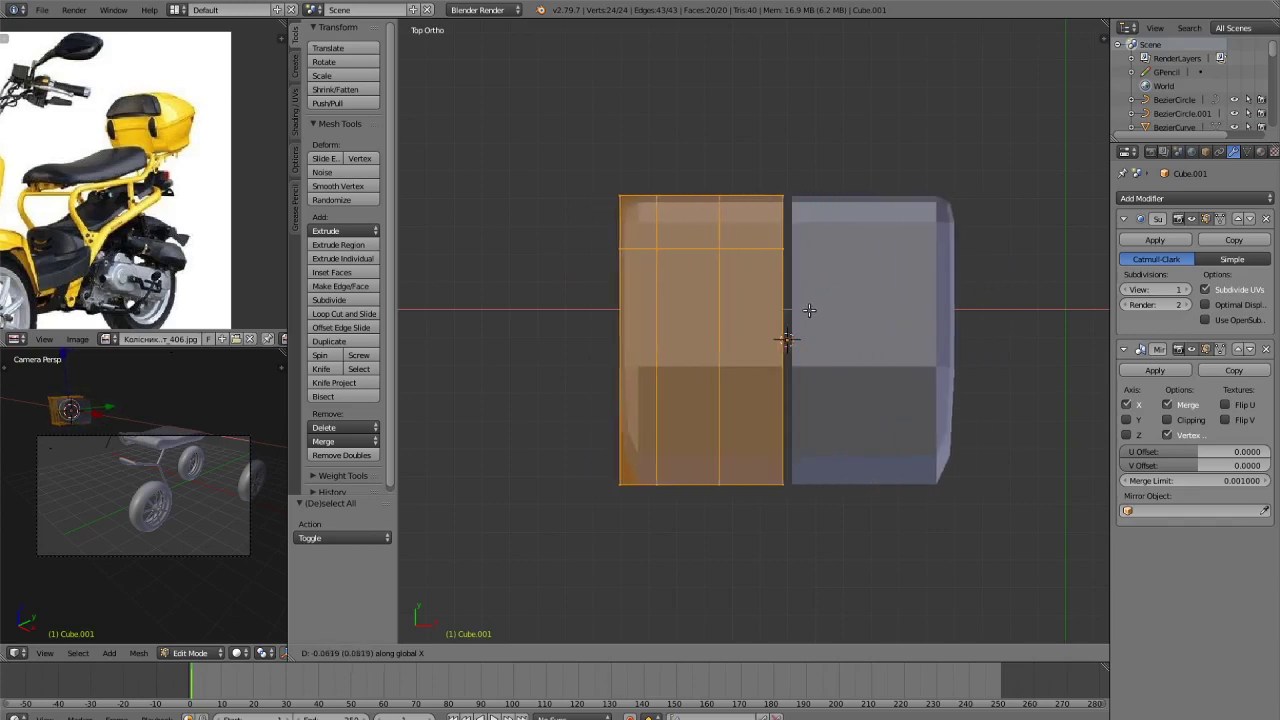
left_click(808, 309)
left_click(1168, 420)
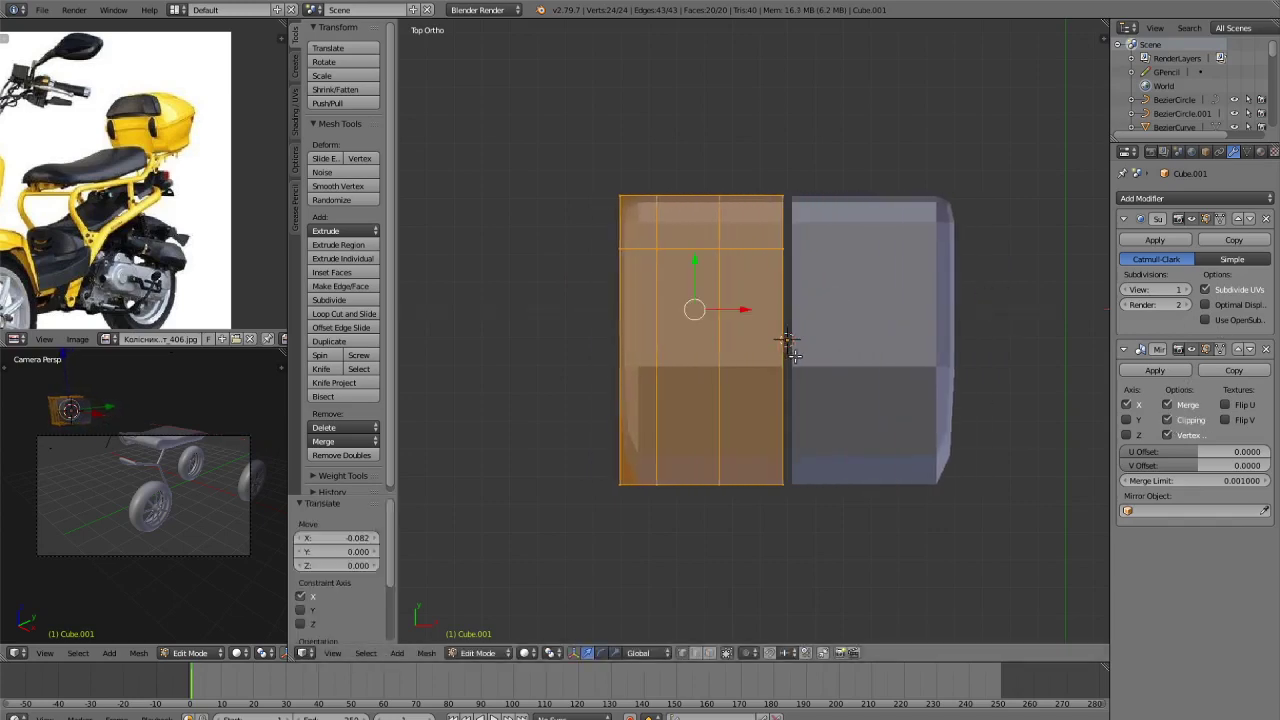
Close the gap at the mirror plane by moving the half mesh 0.055 along X, followed by a -0.015 adjustment.
key("g")
key("x")
left_click(906, 352)
key("g")
key("x")
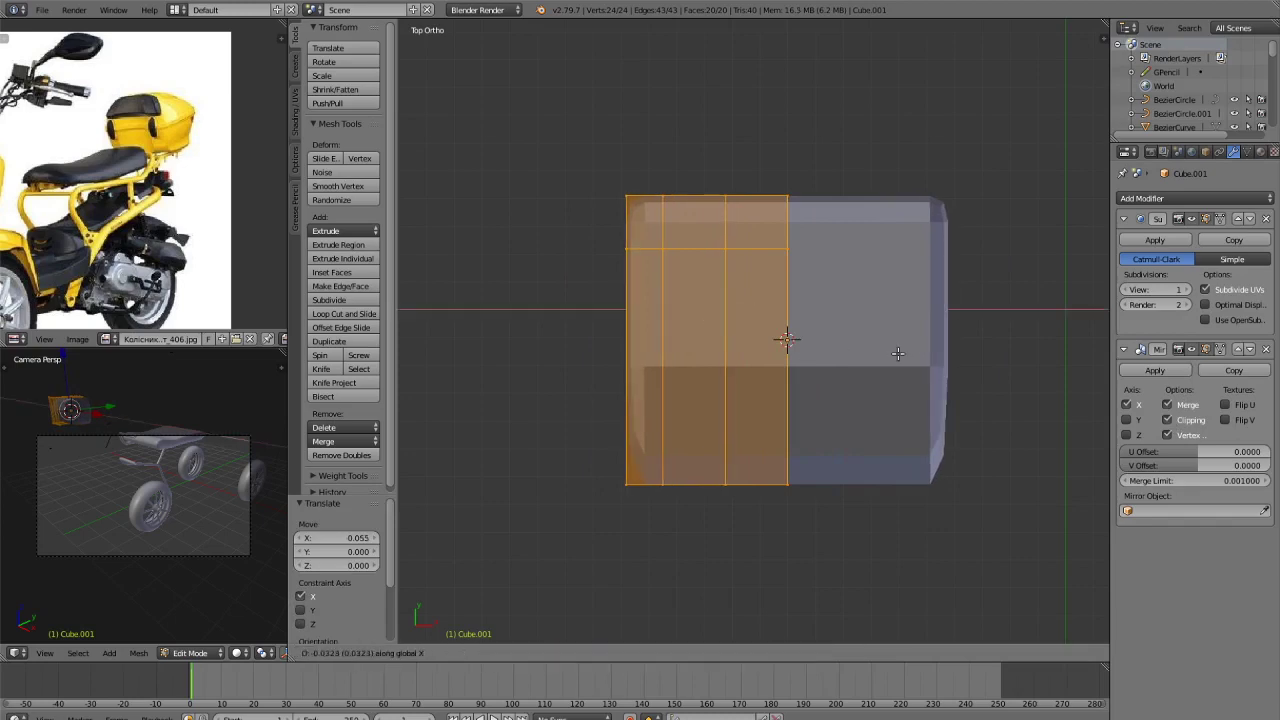
left_click(903, 355)
Select the seam vertices on the box's +Y edge in wireframe and move them about -0.082 along Y.
key("ctrl+Tab")
left_click(790, 201)
key("z")
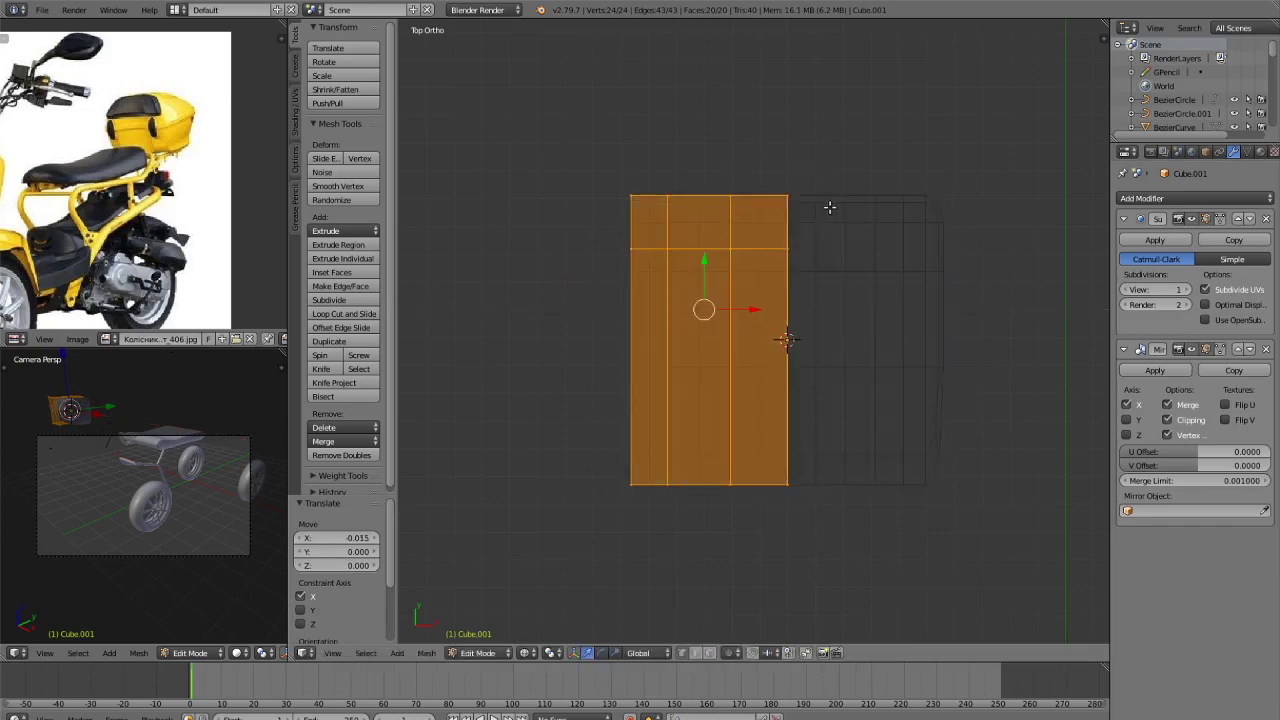
key("a")
key("c")
scroll(808, 158, "up", 5)
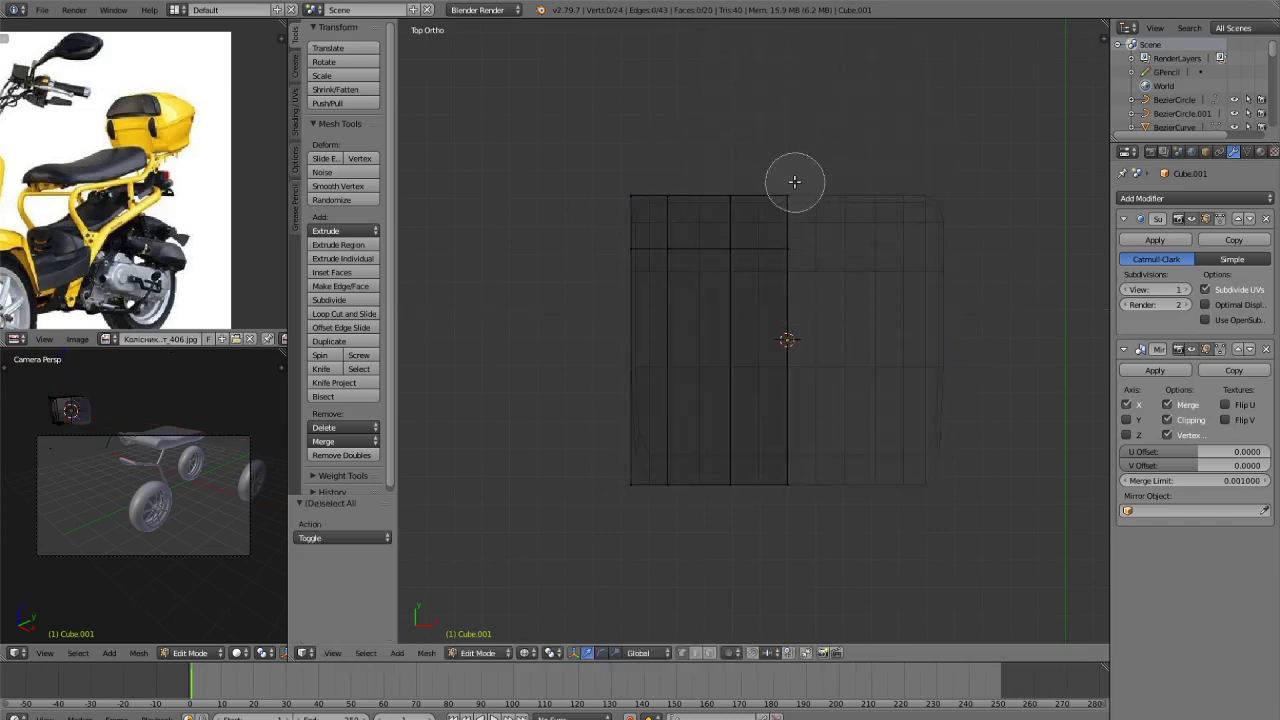
left_click(795, 185)
key("Escape")
key("g")
key("y")
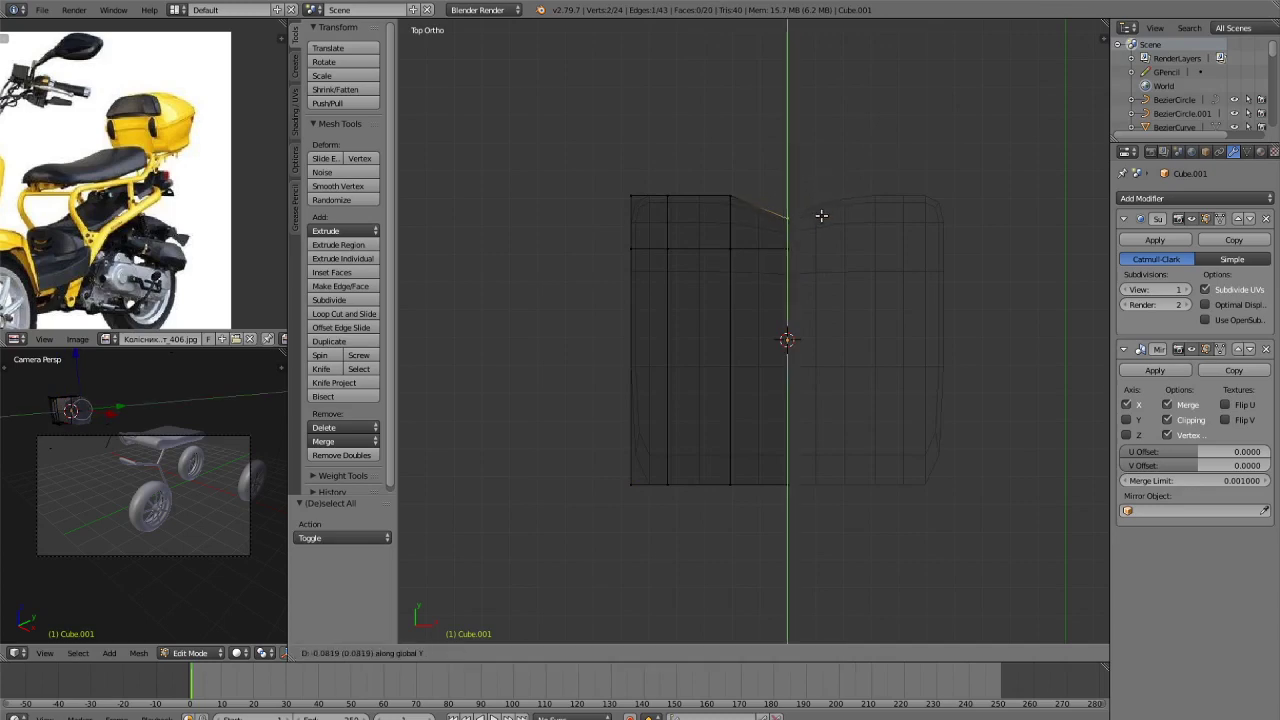
left_click(821, 216)
Select the vertices beside the seam on the box's +Y edge and move them slightly along Y.
key("a")
key("c")
left_click(735, 188)
key("Escape")
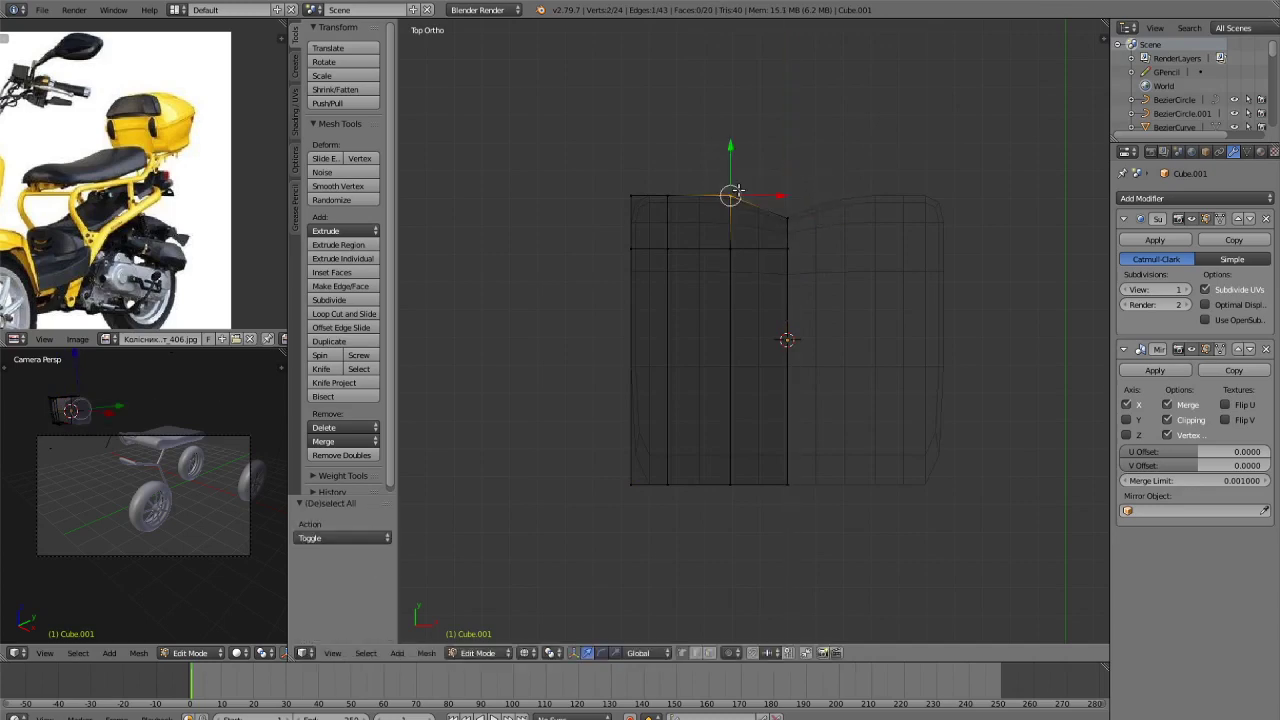
key("g")
key("y")
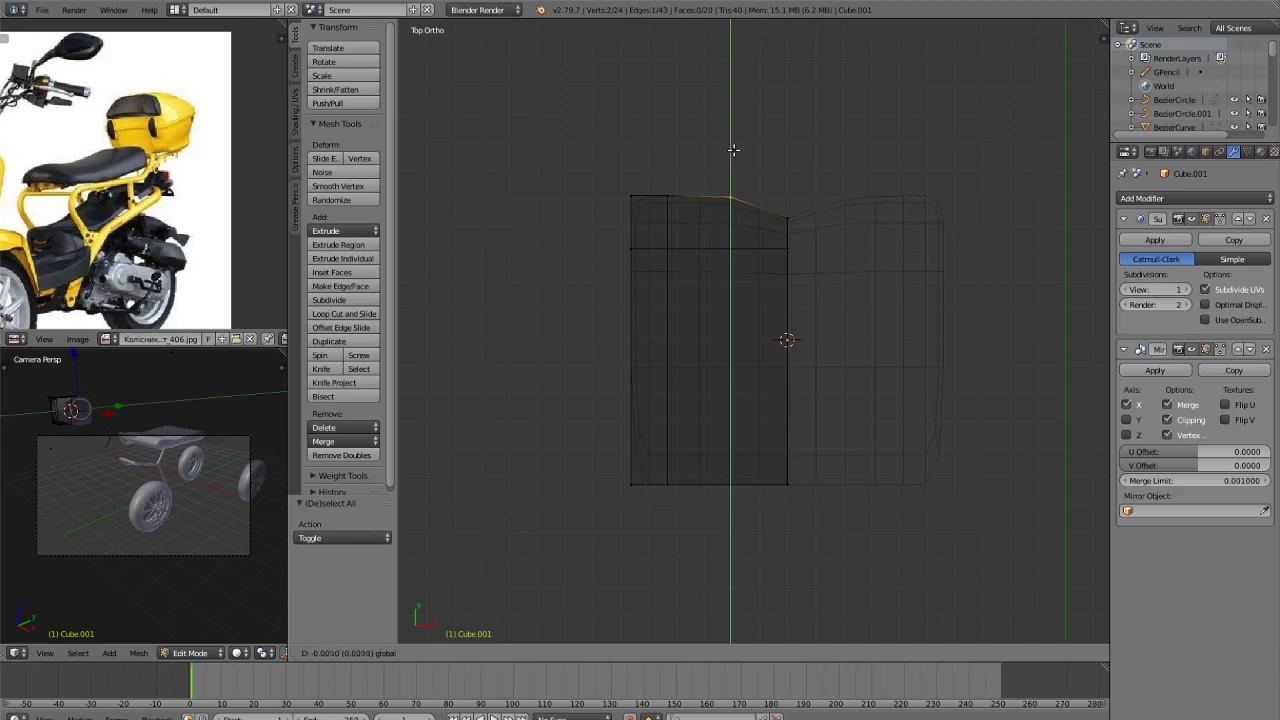
left_click(736, 149)
Add a centred edge loop between the seam and its neighbouring loop, and lower its +Y edge vertices along Y nearly level with the seam.
scroll(745, 165, "up", 5)
key("a")
middle_click_drag(780, 195, 768, 300, "shift")
key("ctrl+r")
left_click(758, 114)
right_click(758, 114)
key("a")
key("c")
left_click(754, 124)
right_click(754, 124)
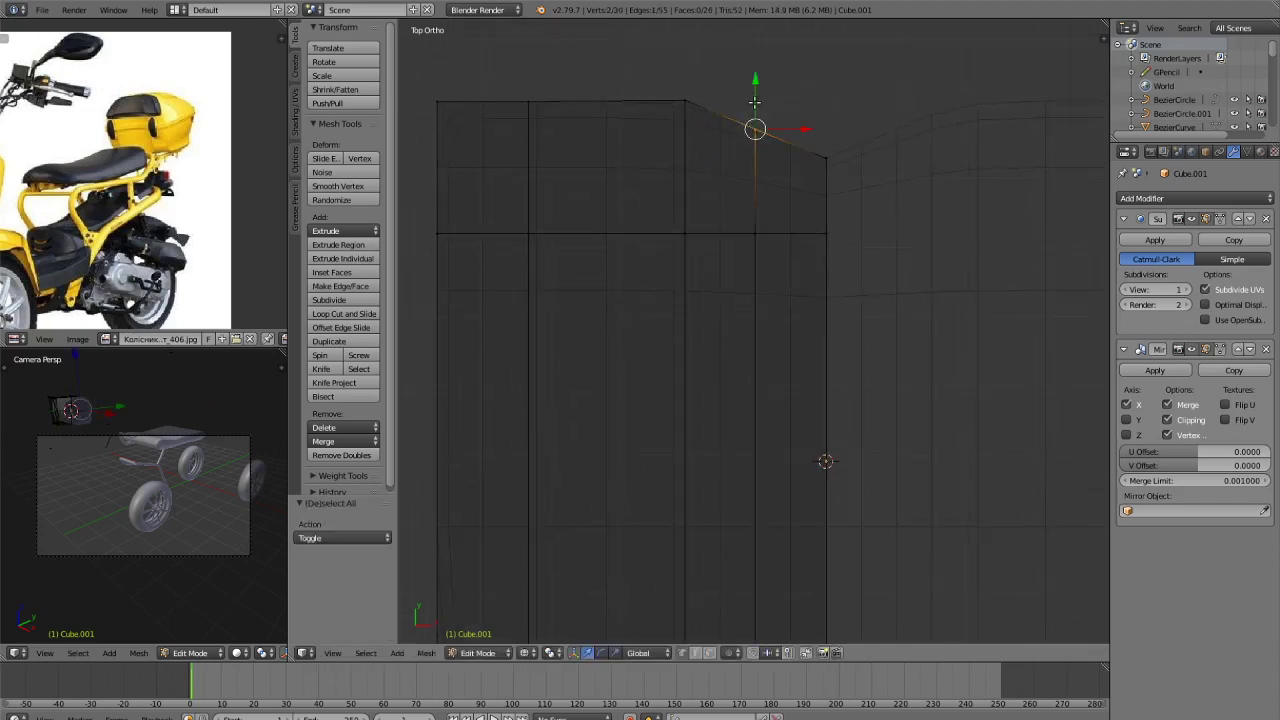
left_click_drag(757, 90, 758, 111)
Select the seam vertices on the box's +Y edge and move them slightly further toward -Y.
key("a")
key("c")
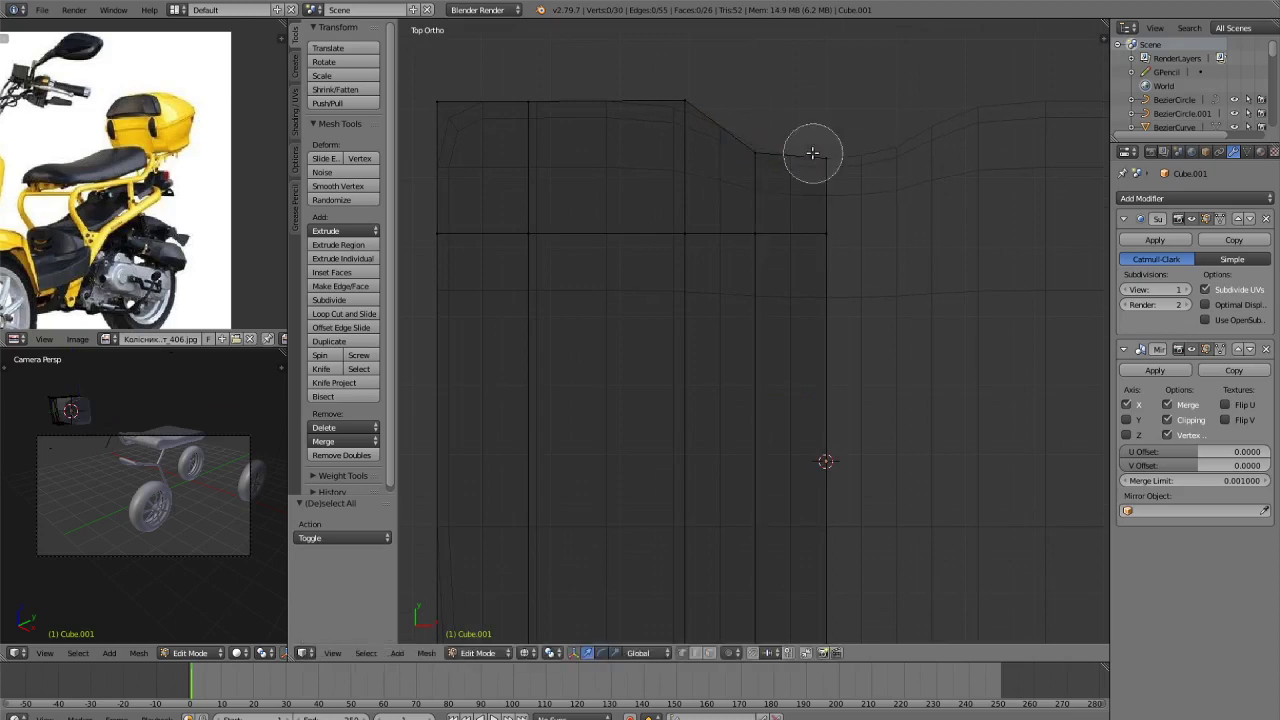
key("g")
key("y")
left_click(823, 123)
Leave Edit Mode, switch to solid shading, and scale the whole box down along Z.
key("Tab")
scroll(808, 174, "down", 7)
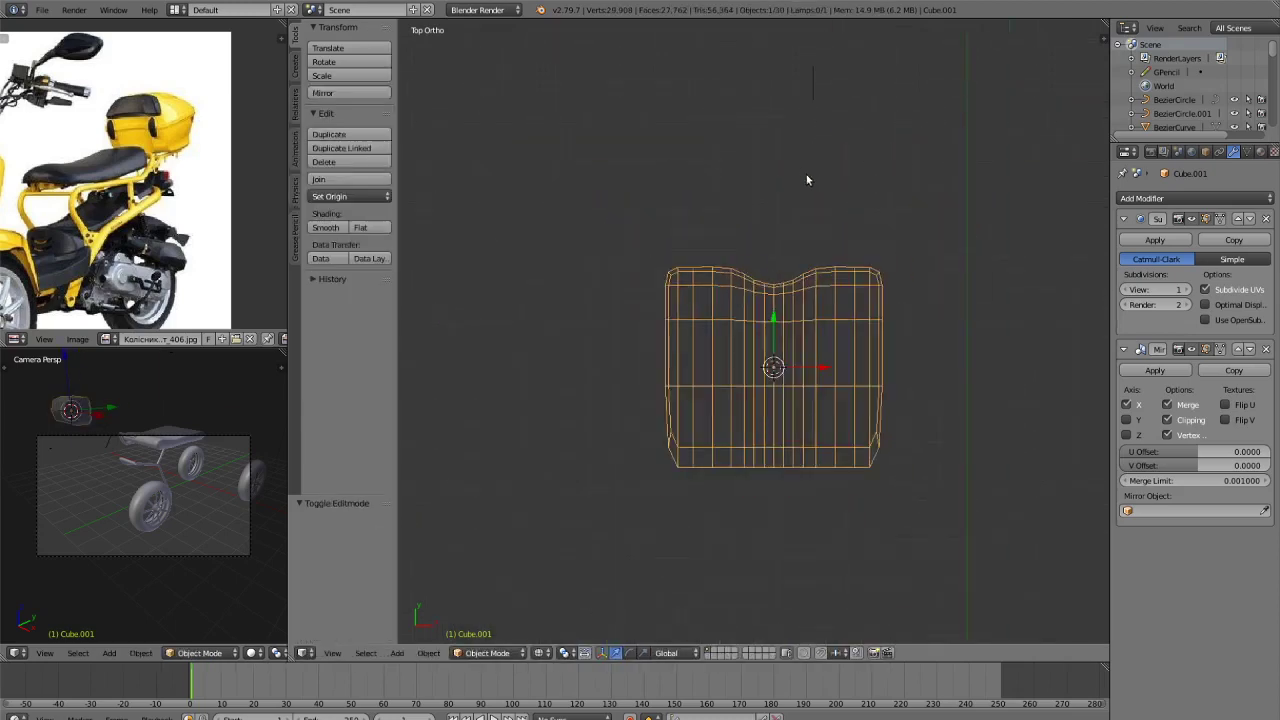
key("z")
mouse_move(808, 174)
middle_mouse_down()
mouse_move(887, 268)
mouse_move(940, 168)
middle_mouse_up()
scroll(919, 204, "down", 3)
scroll(925, 190, "up", 3)
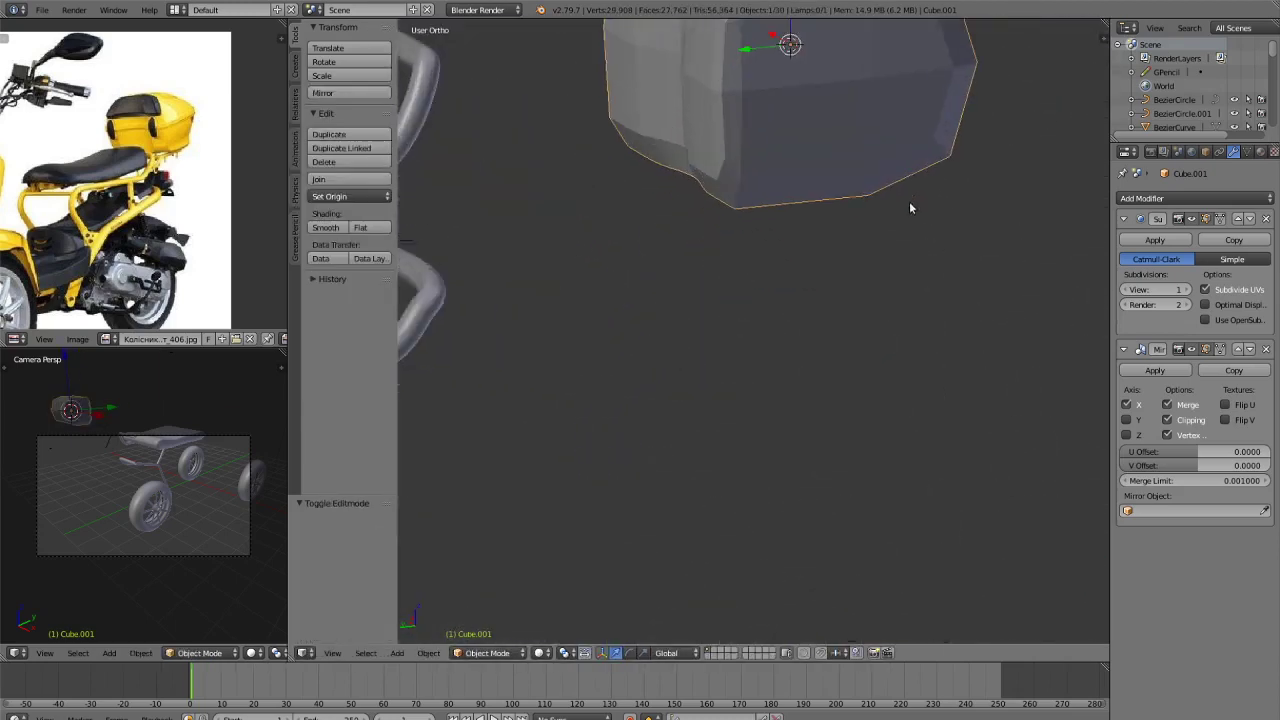
scroll(911, 206, "down", 4)
key("Tab")
key("Tab")
key("s")
key("z")
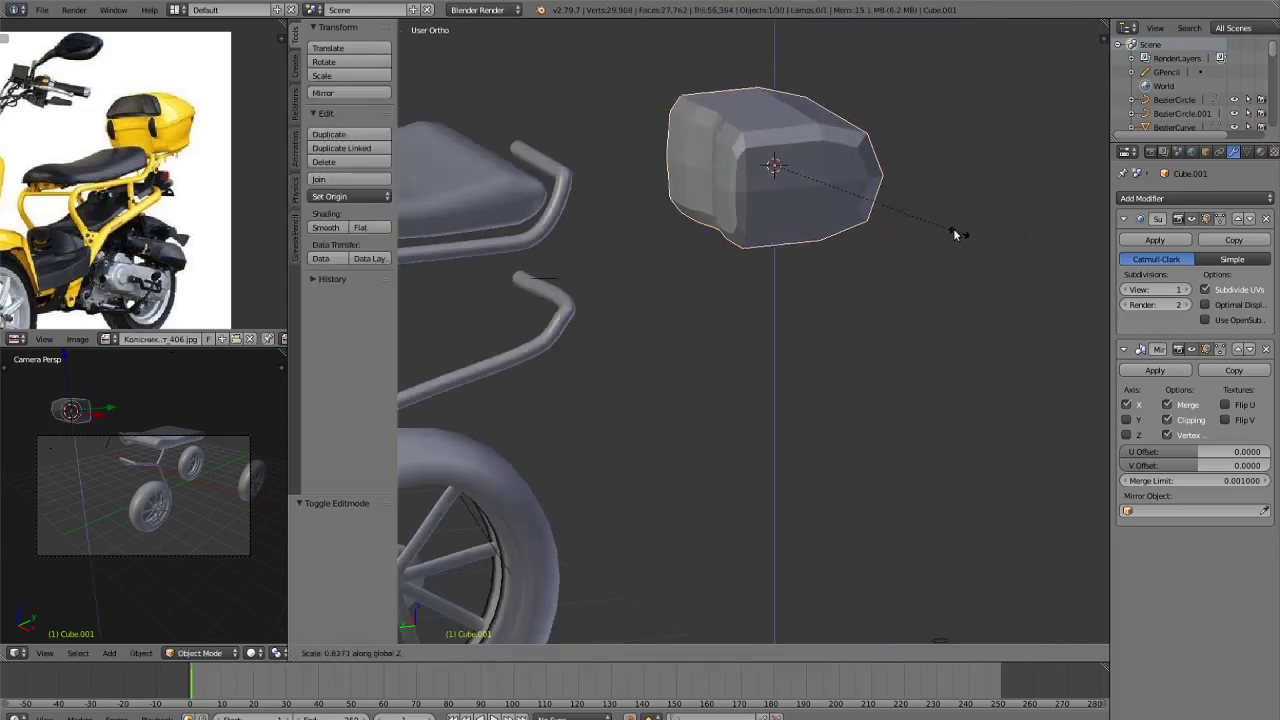
left_click(958, 254)
In wireframe top view, select the -Y edge vertices one column in from the outer side and move them outward along Y.
middle_click_drag(958, 254, 864, 368)
key("Tab")
key("KP_7")
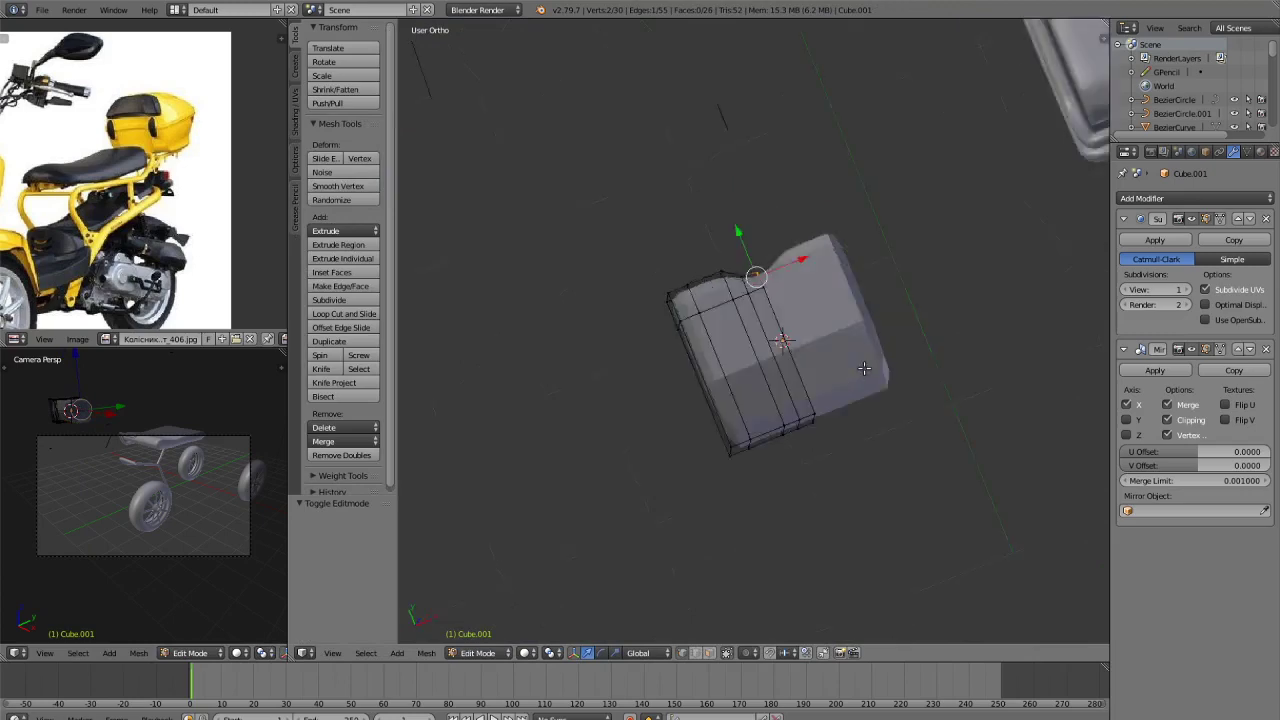
key("a")
scroll(850, 232, "up", 4)
middle_click_drag(852, 233, 854, 212, "shift")
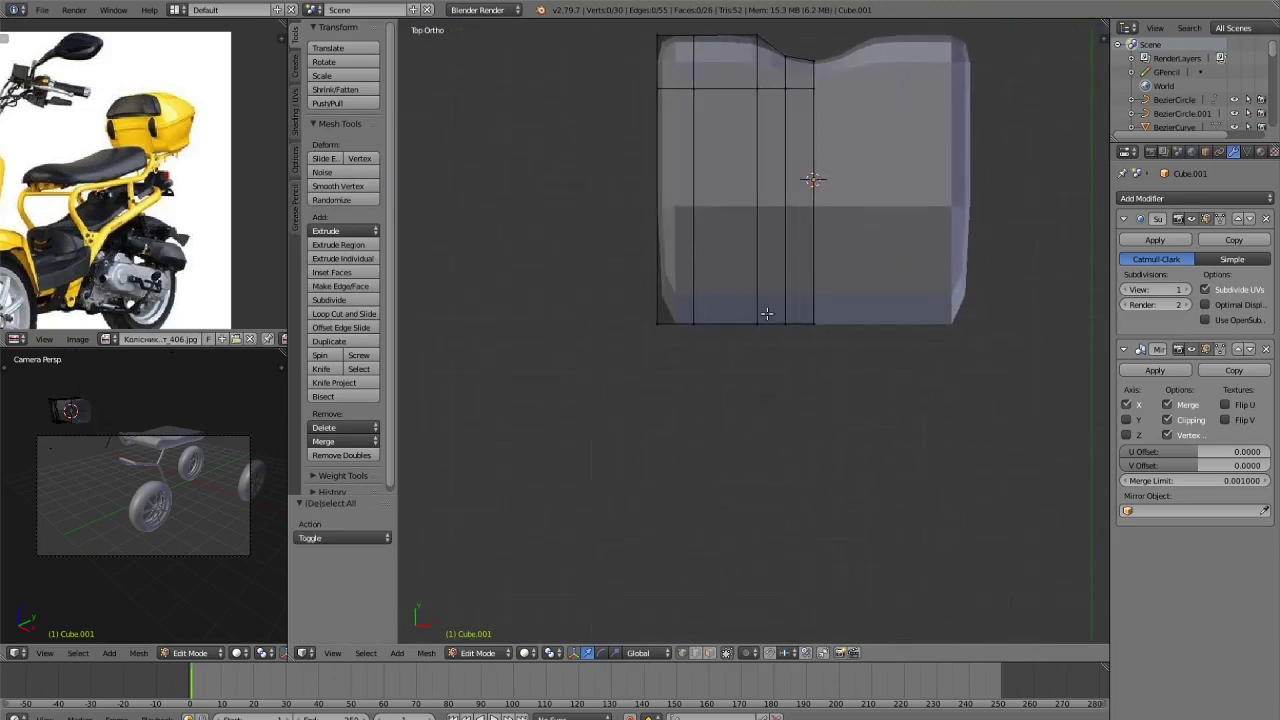
key("Escape")
key("z")
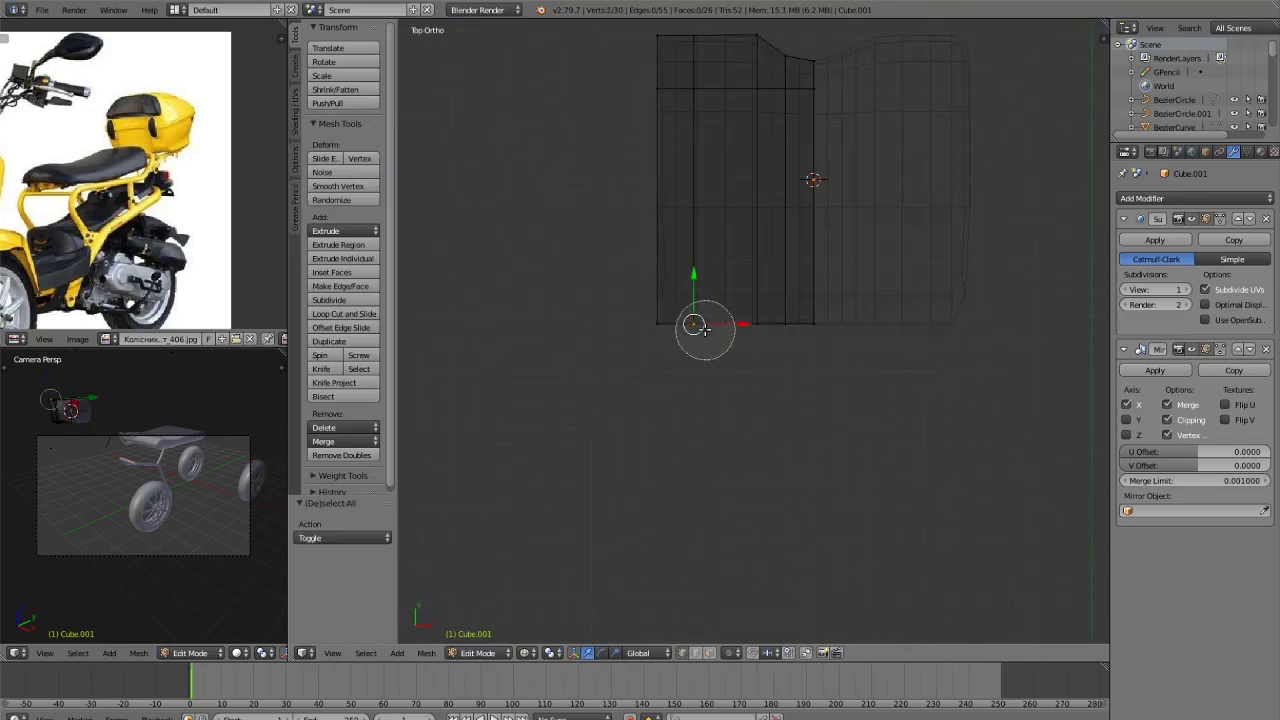
key("g")
key("y")
left_click(731, 371)
Select the -Y edge vertices of the third column from the outer side and move them about -0.097 along Y.
key("a")
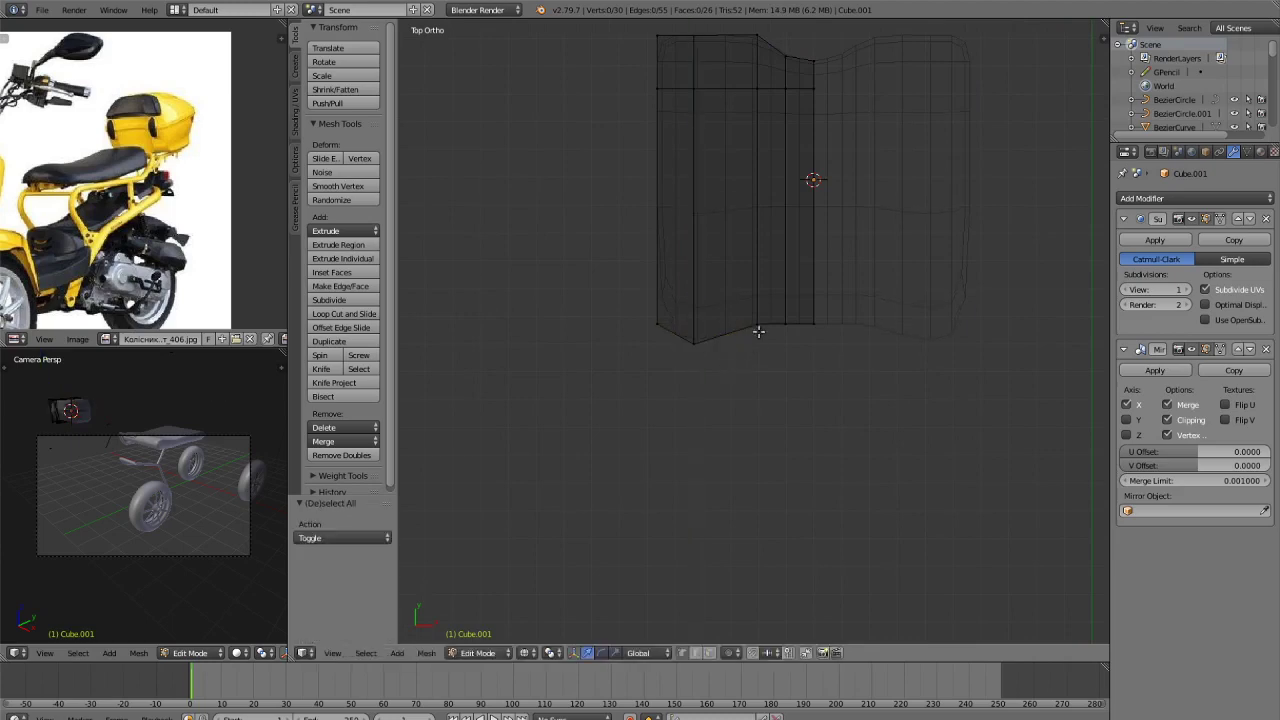
key("g")
key("y")
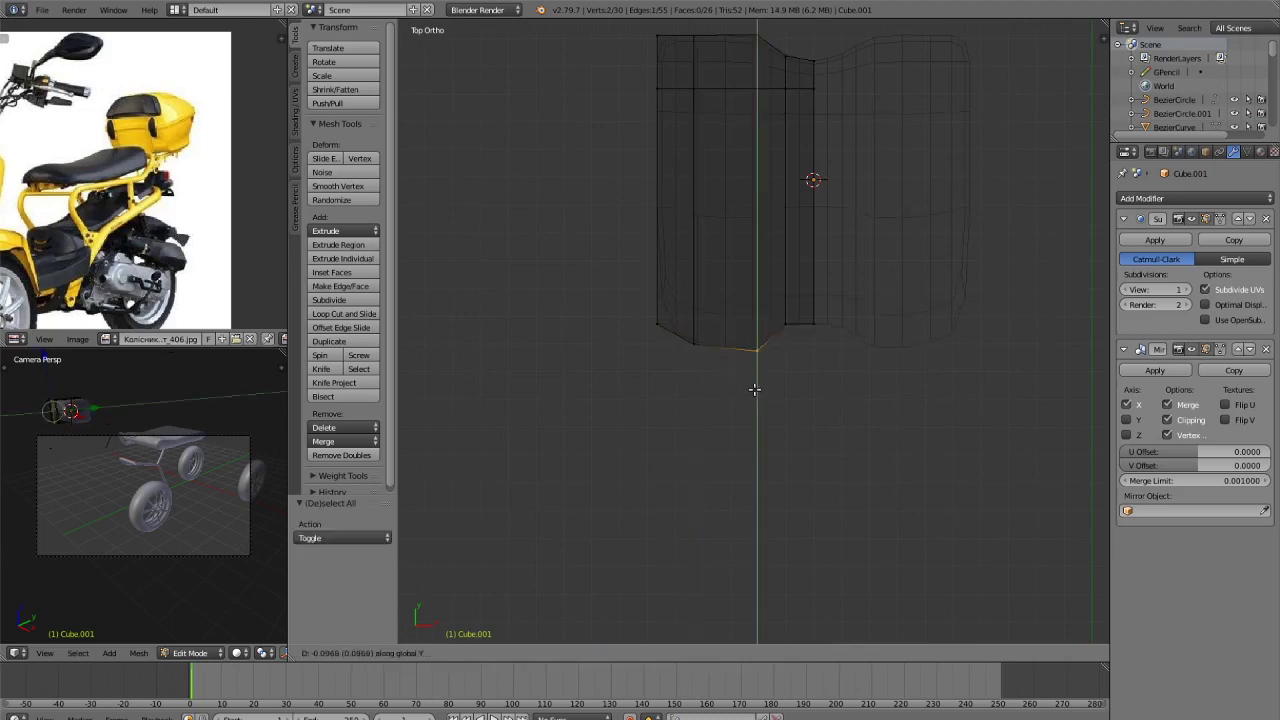
left_click(754, 389)
Select the -Y edge vertices in the column beside the seam and move them about -0.118 along Y.
key("a")
scroll(794, 328, "up", 3)
key("c")
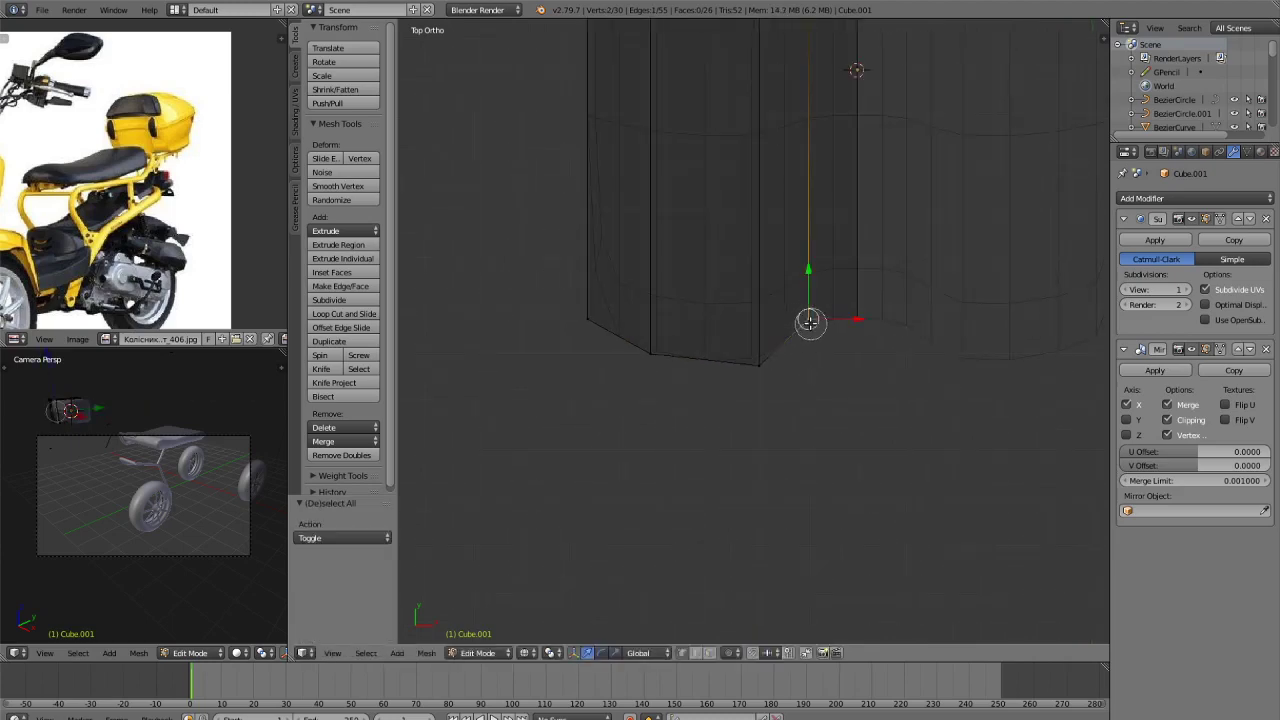
key("g")
key("y")
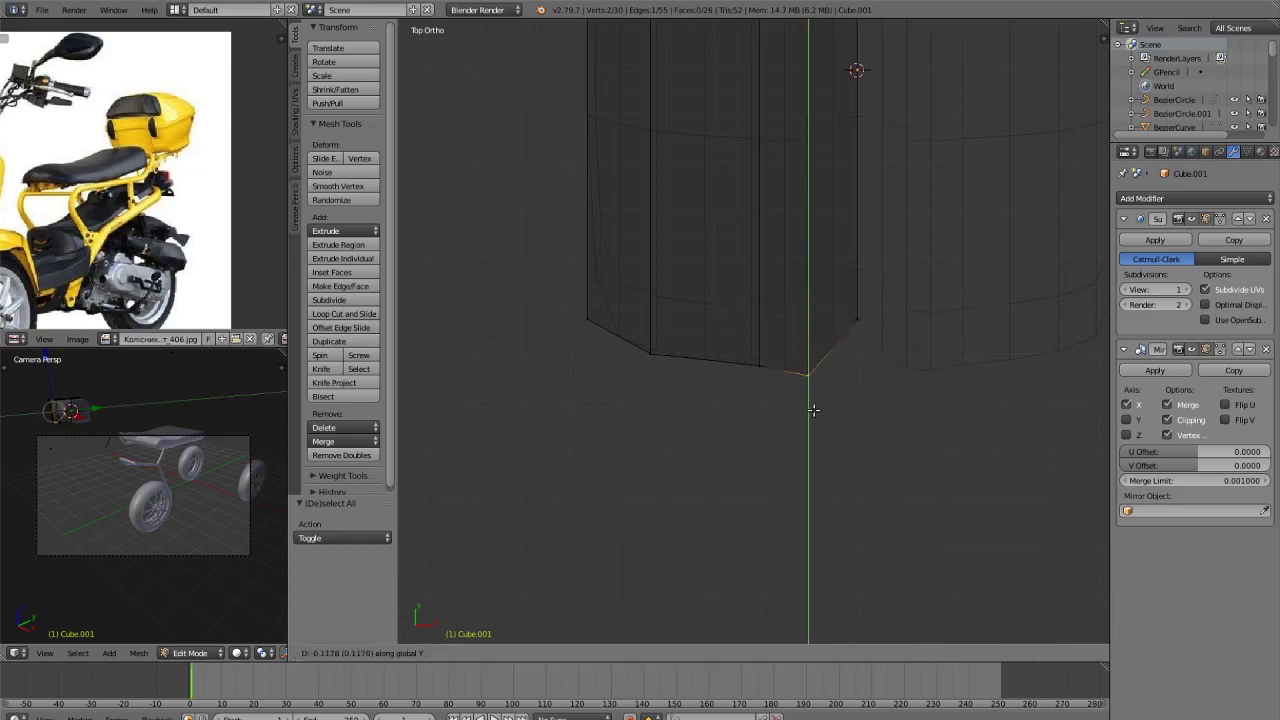
left_click(814, 408)
Select the seam vertices on the box's -Y edge and move them outward toward -Y to complete the rounded rear profile.
key("a")
key("c")
key("g")
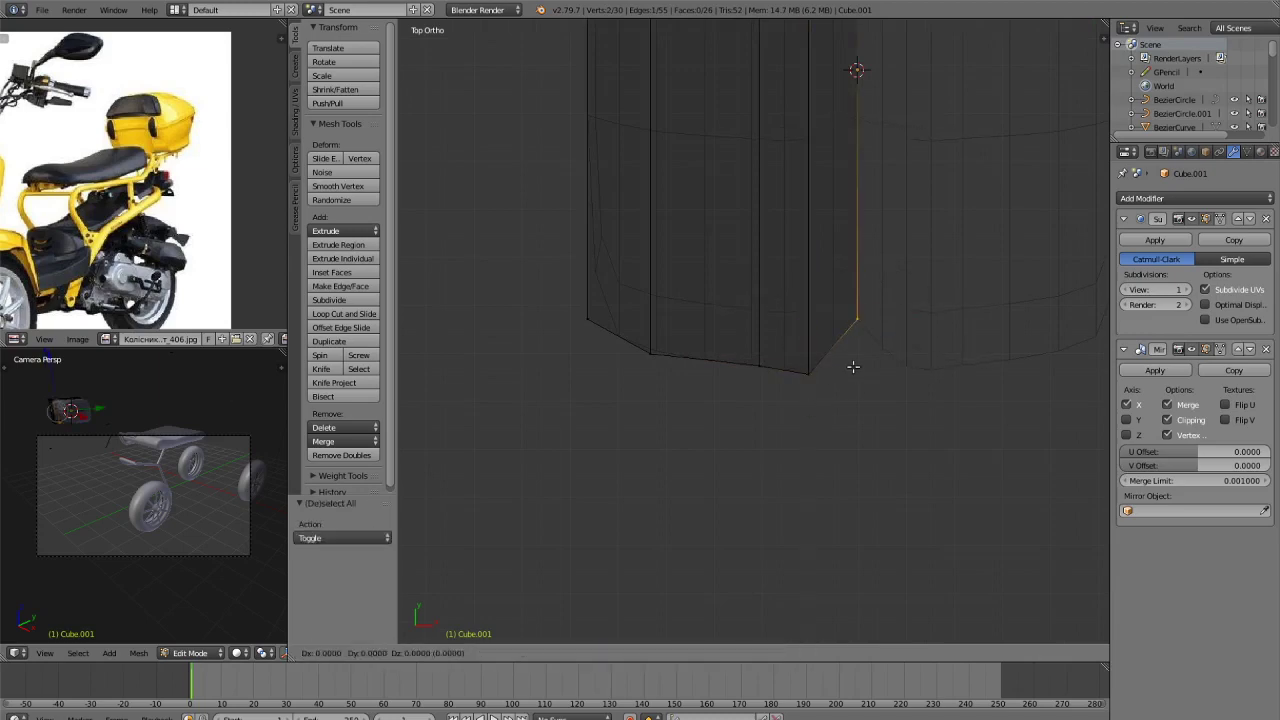
left_click(853, 421)
Leave Edit Mode, preview the box beside the seat frame in rendered shading, and return to solid shading.
key("Tab")
scroll(820, 400, "down", 4)
mouse_move(820, 400)
middle_mouse_down()
mouse_move(917, 322)
mouse_move(859, 339)
mouse_move(902, 308)
mouse_move(890, 308)
middle_mouse_up()
key("z")
key("shift+z")
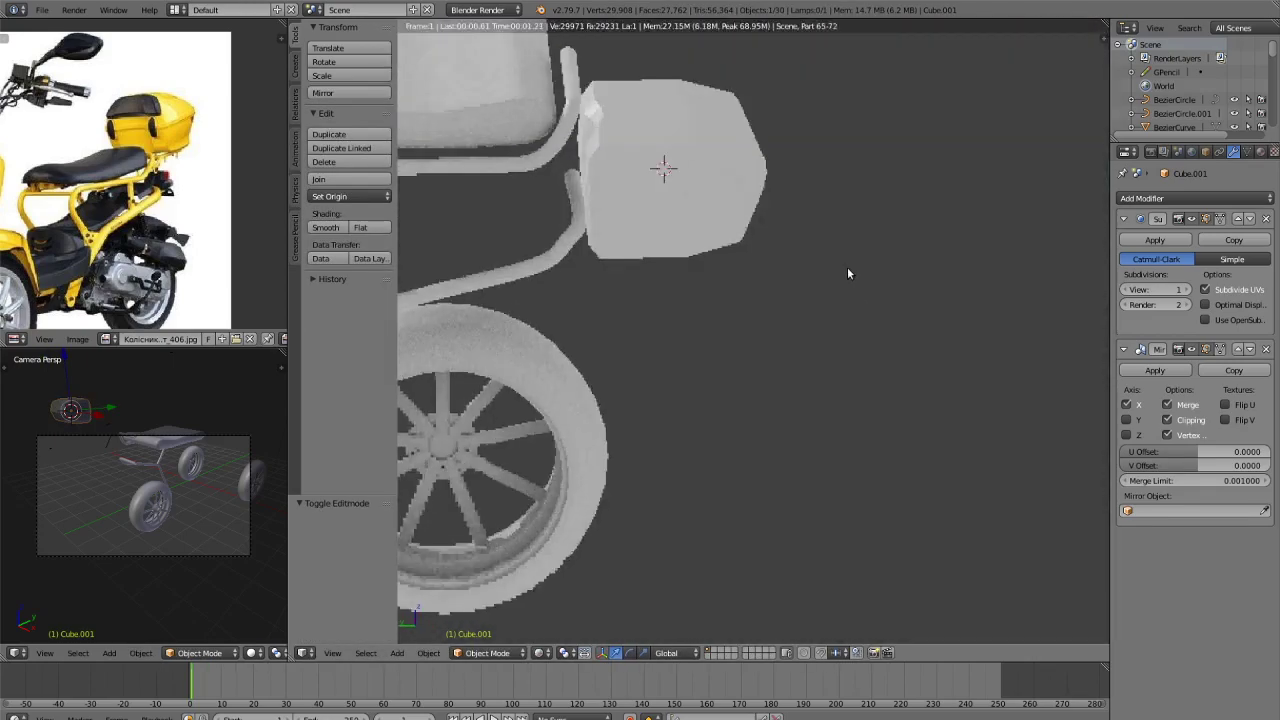
key("z")
key("z")
Isolate the box and add a horizontal edge loop around its half mesh in Edit Mode, near mid-height.
key("KP_Divide")
mouse_move(766, 248)
middle_mouse_down()
mouse_move(856, 232)
mouse_move(828, 230)
mouse_move(866, 316)
middle_mouse_up()
key("Tab")
scroll(866, 316, "up", 2)
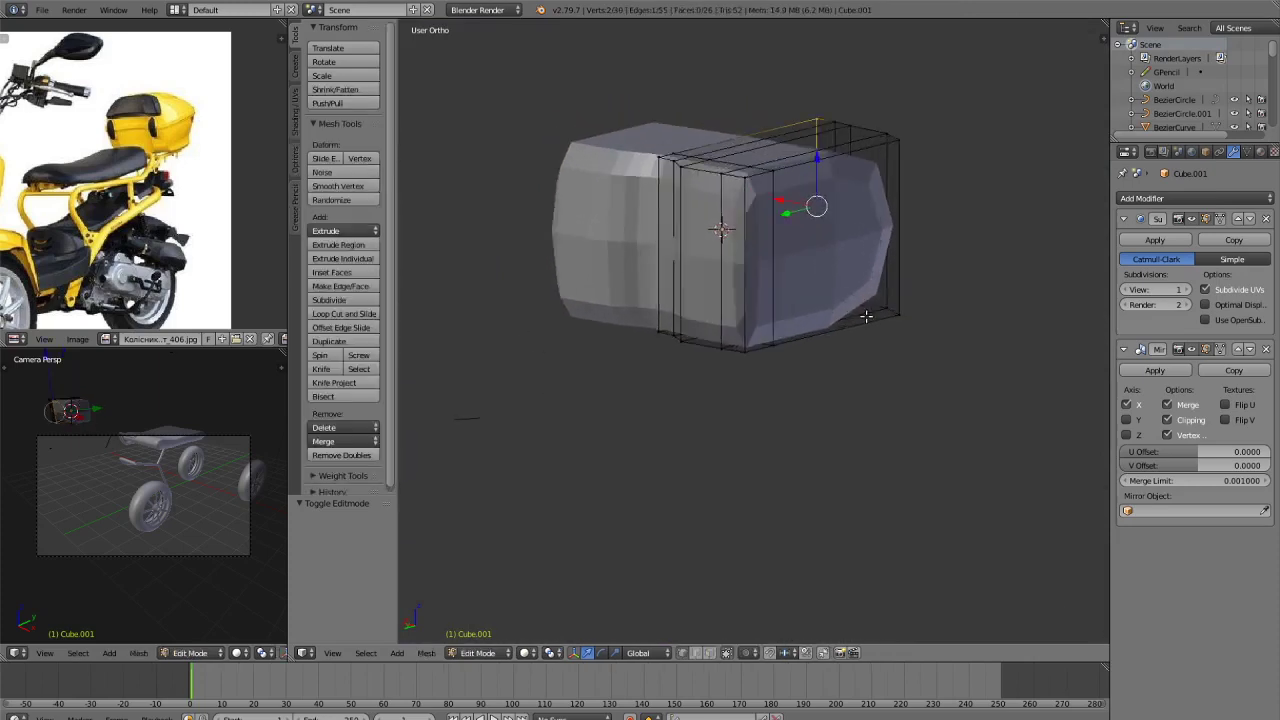
scroll(828, 241, "up", 2)
key("ctrl+r")
left_click(719, 210)
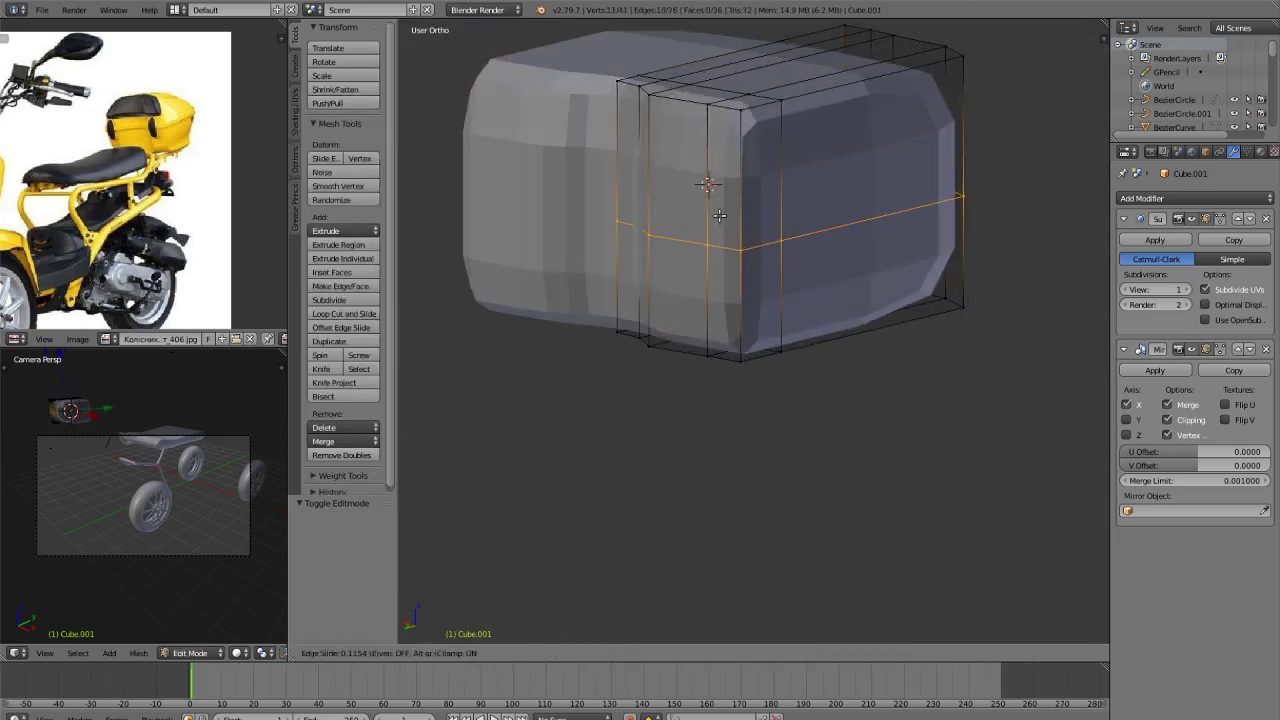
Add two closely spaced horizontal loop cuts around the middle of the storage box.
left_click(720, 240)
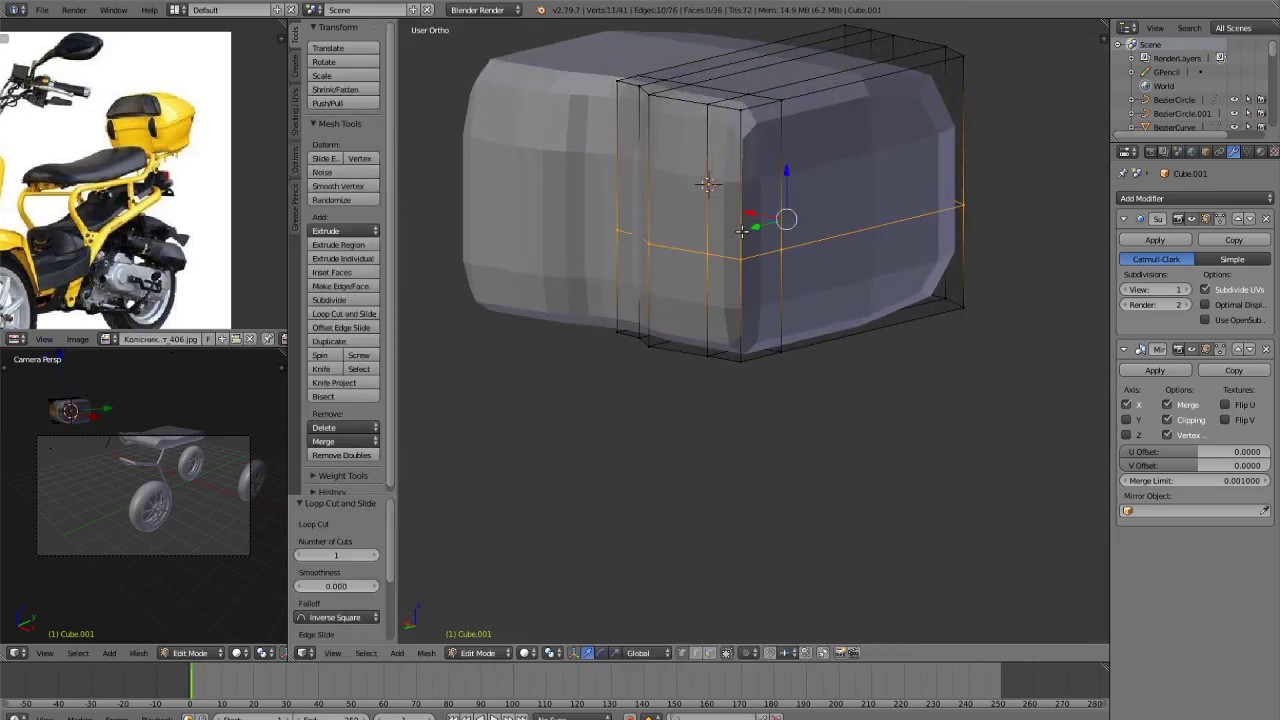
key("ctrl+r")
left_click(735, 215)
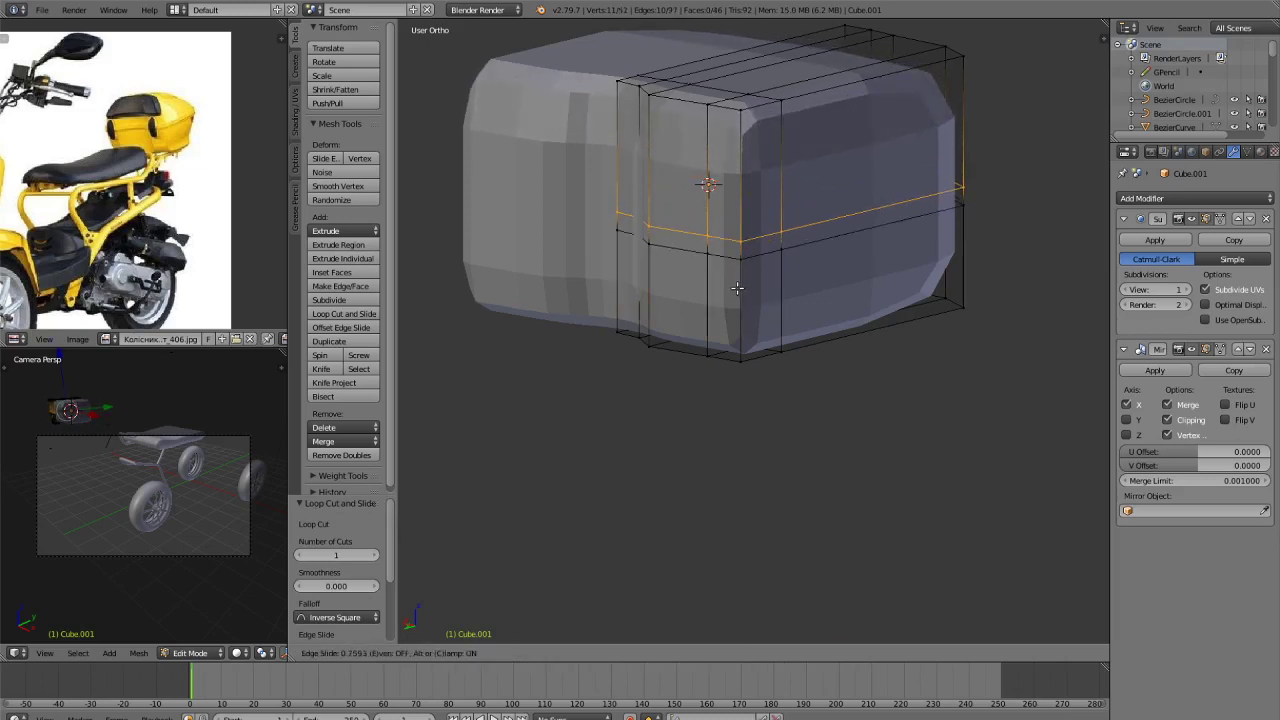
left_click(737, 288)
Extrude the narrow band of faces around the middle of the box and scale it outward into a raised rim.
key("ctrl+Tab")
left_click(706, 315)
key("a")
key("a")
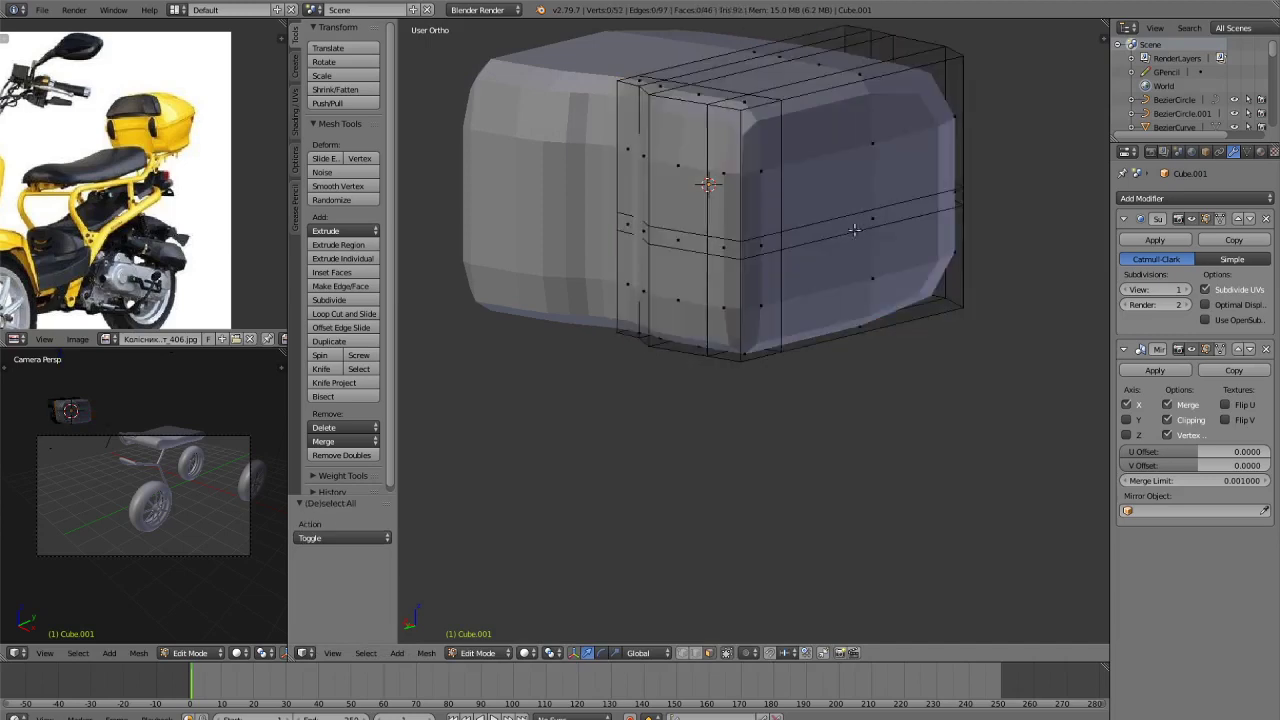
key("a")
right_click(876, 219)
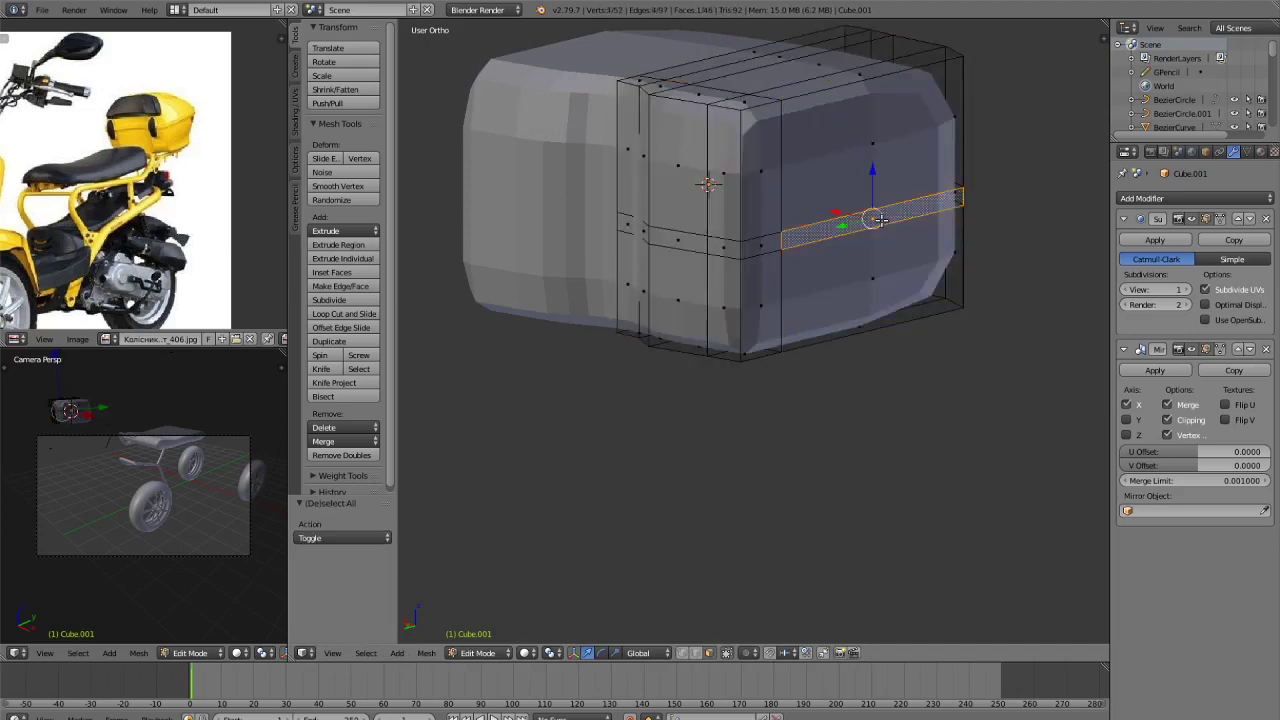
right_click(652, 242)
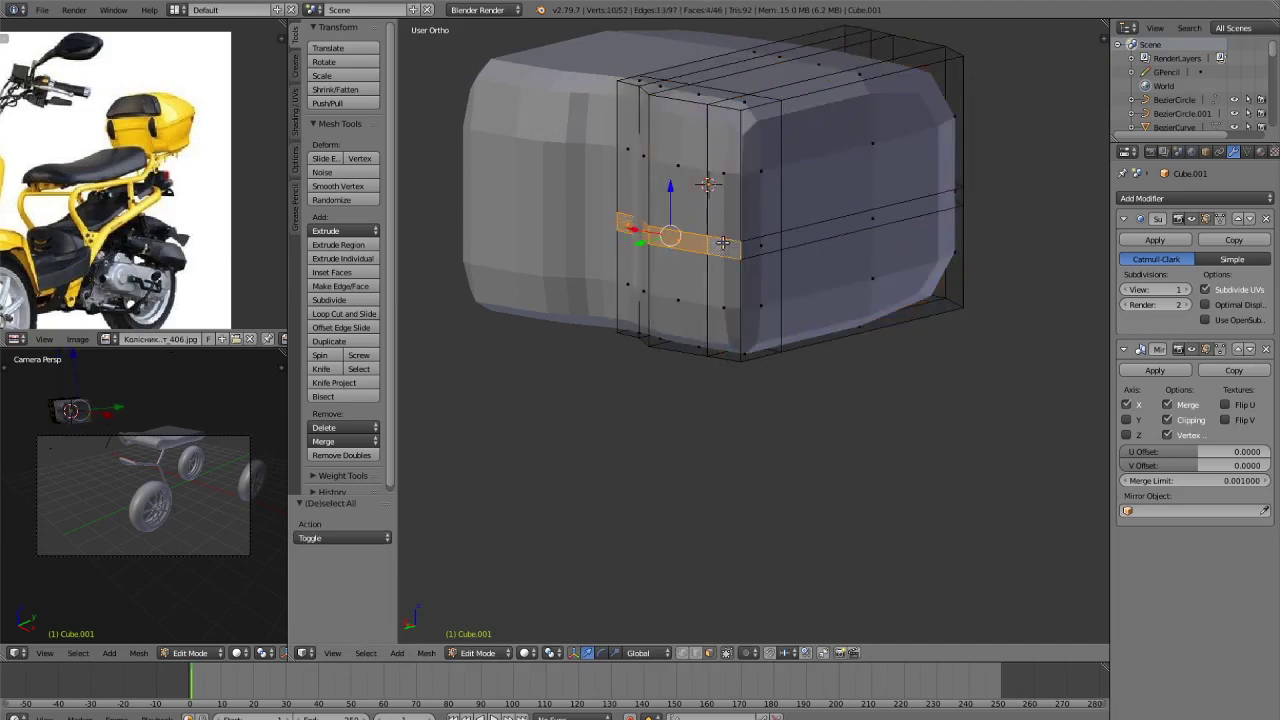
right_click(855, 222, "shift")
middle_click_drag(1005, 242, 812, 272)
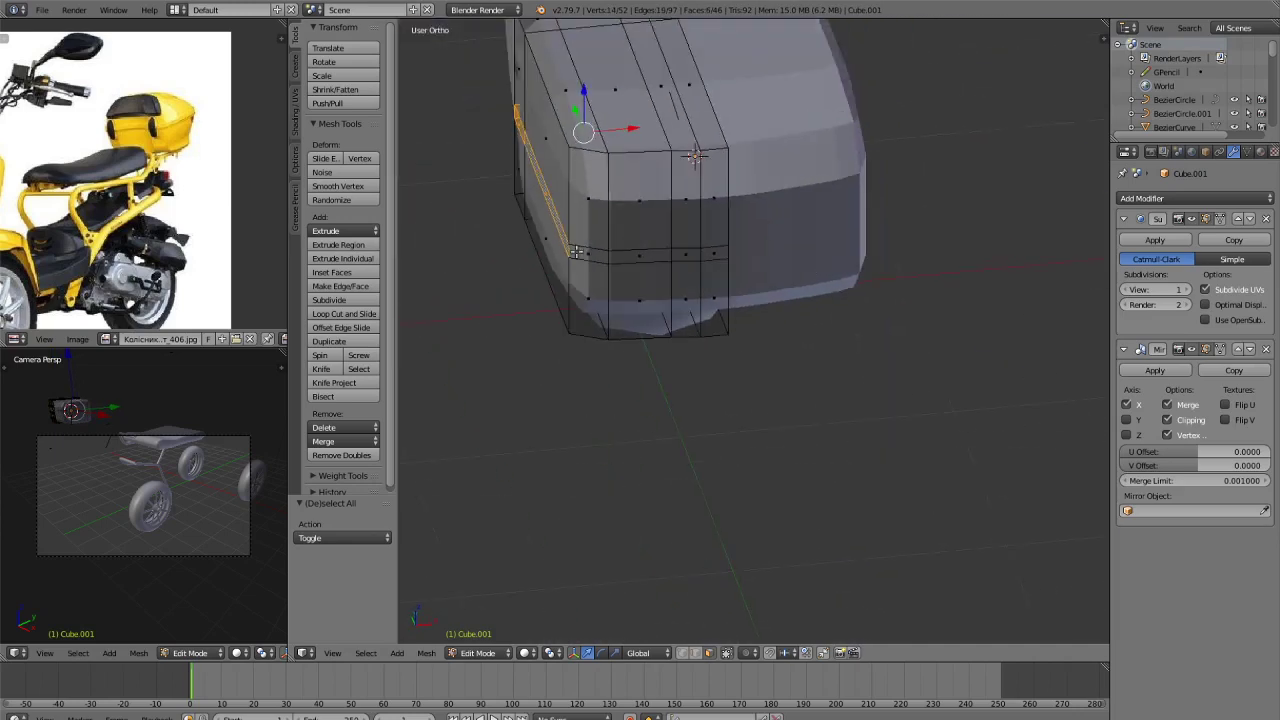
right_click(710, 254, "shift")
middle_click_drag(714, 255, 830, 313)
key("e")
right_click(808, 295)
key("s")
left_click(820, 299)
key("Tab")
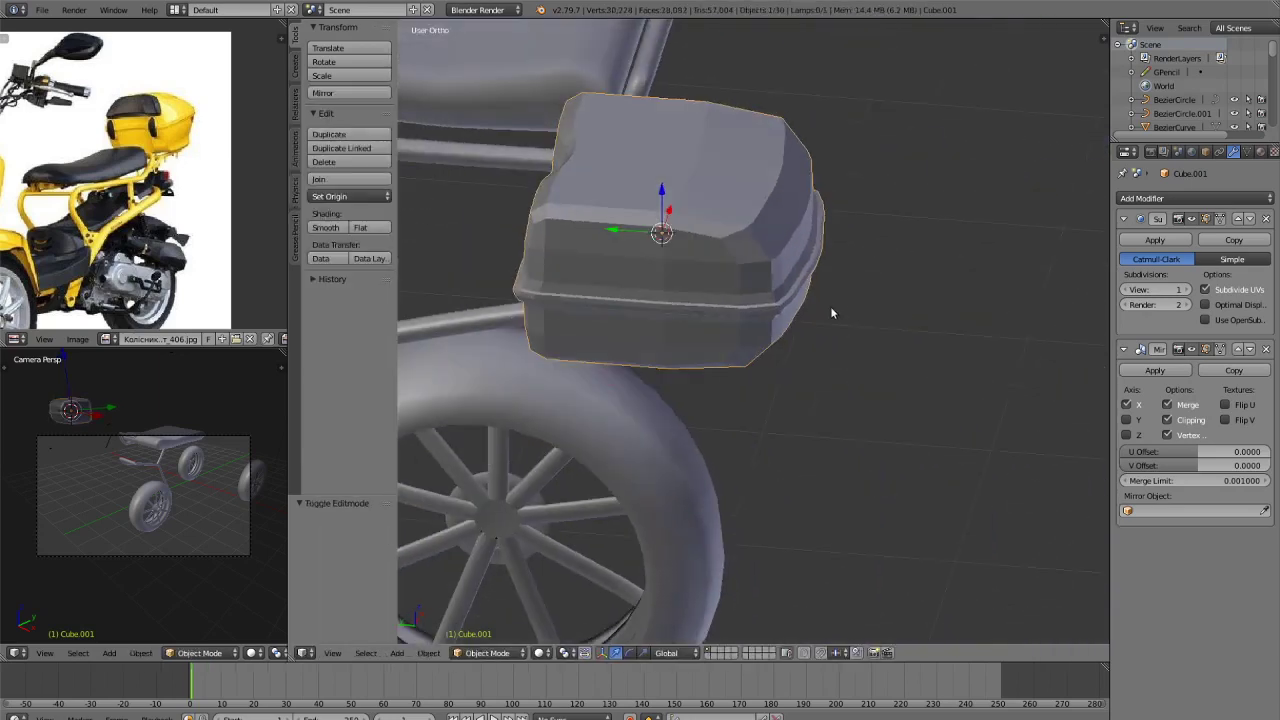
Add supporting loop cuts close to the rim, one directly above it and one directly below it.
key("Tab")
scroll(830, 312, "up", 2)
key("ctrl+r")
left_click(752, 238)
left_click(754, 306)
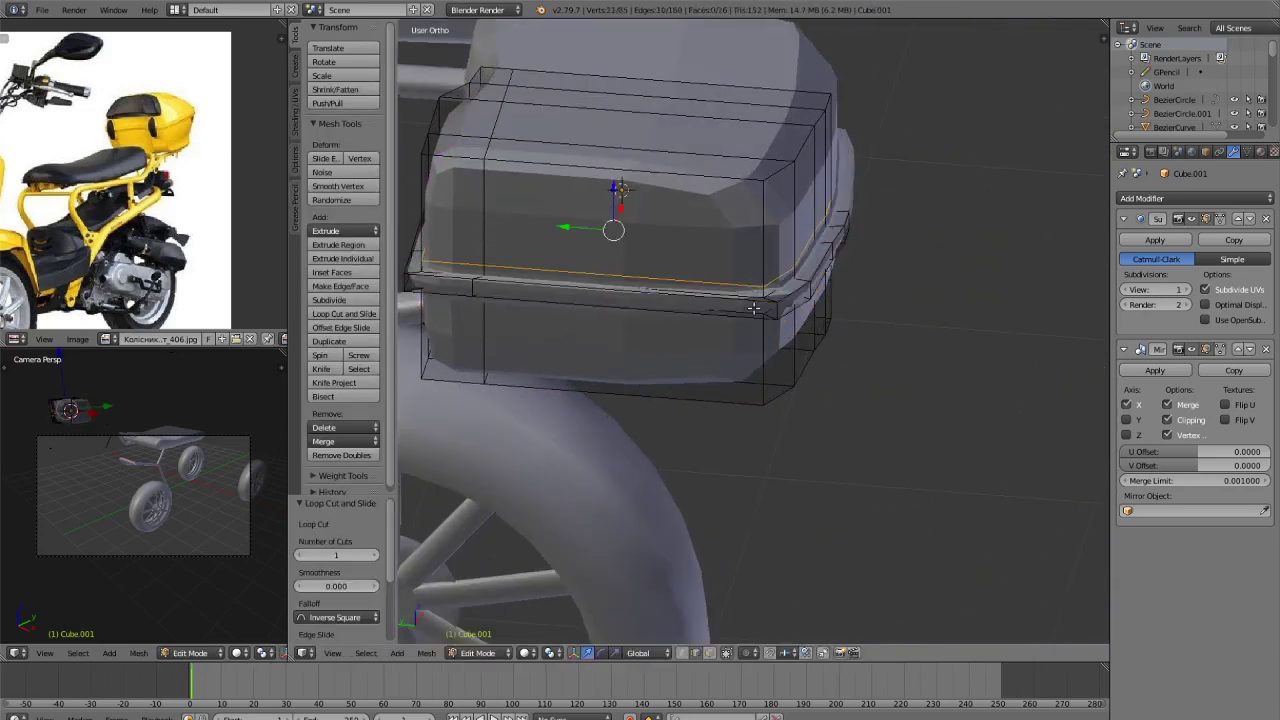
key("ctrl+r")
left_click(748, 368)
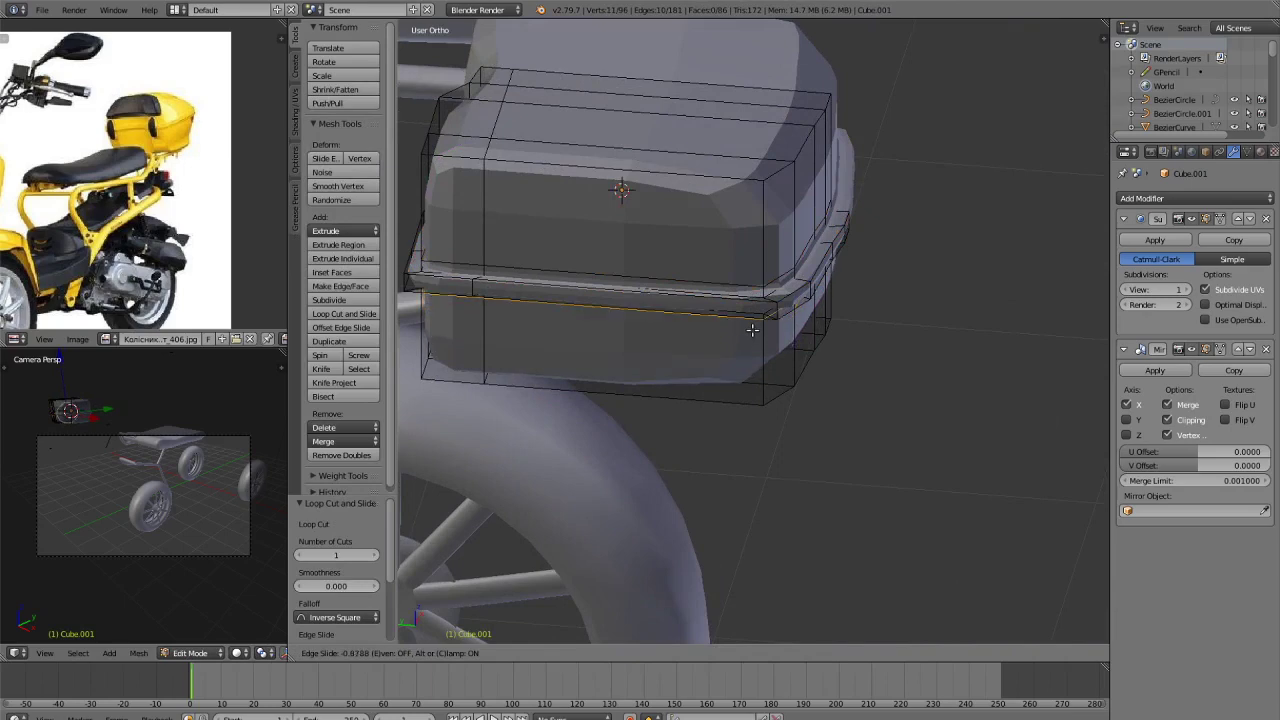
left_click(752, 330)
Apply smooth shading to the box, preview it rendered, and return to solid shading.
key("Tab")
scroll(730, 365, "down", 4)
middle_click_drag(720, 380, 888, 337)
key("a")
right_click(781, 240)
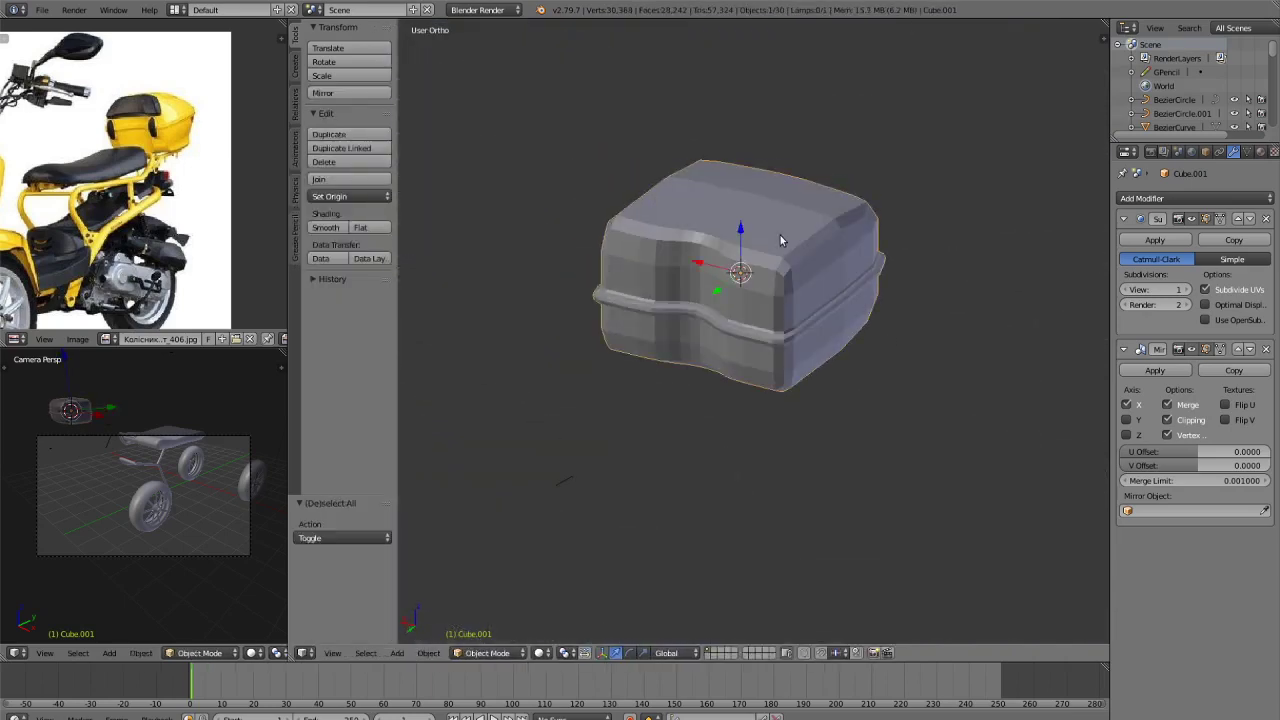
left_click(325, 227)
key("KP_Divide")
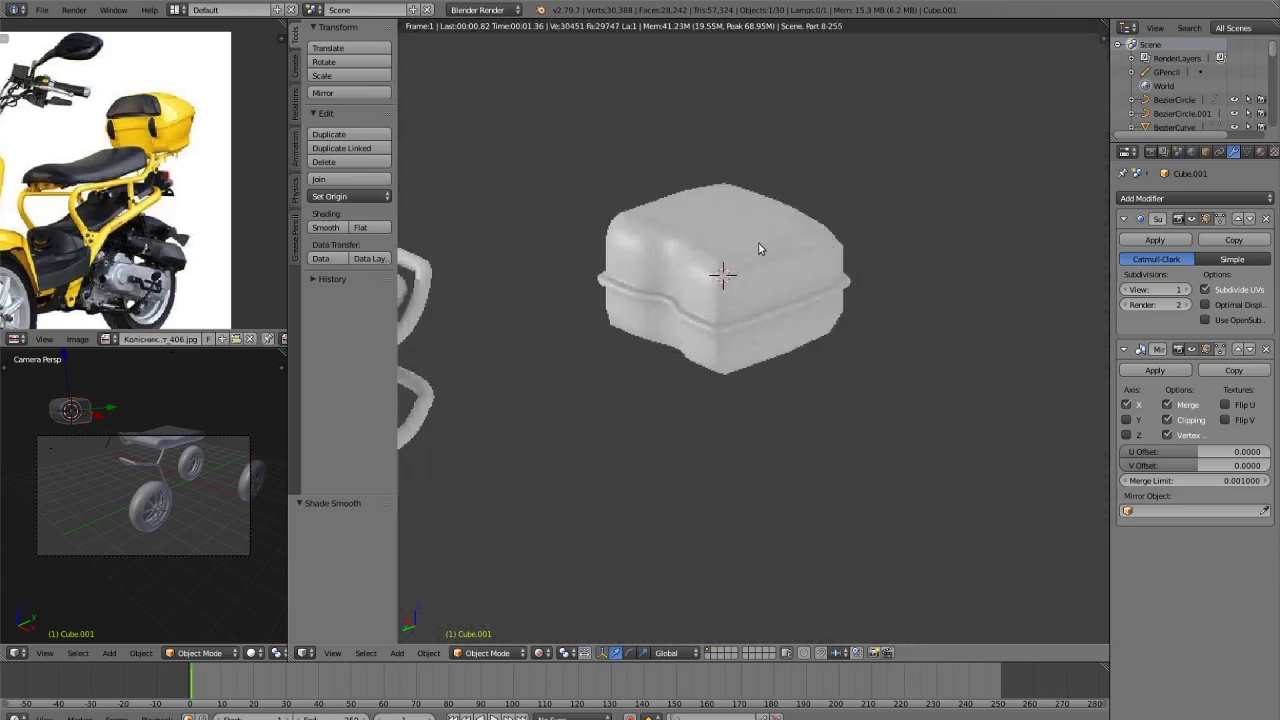
key("ctrl+KP_3")
key("z")
key("z")
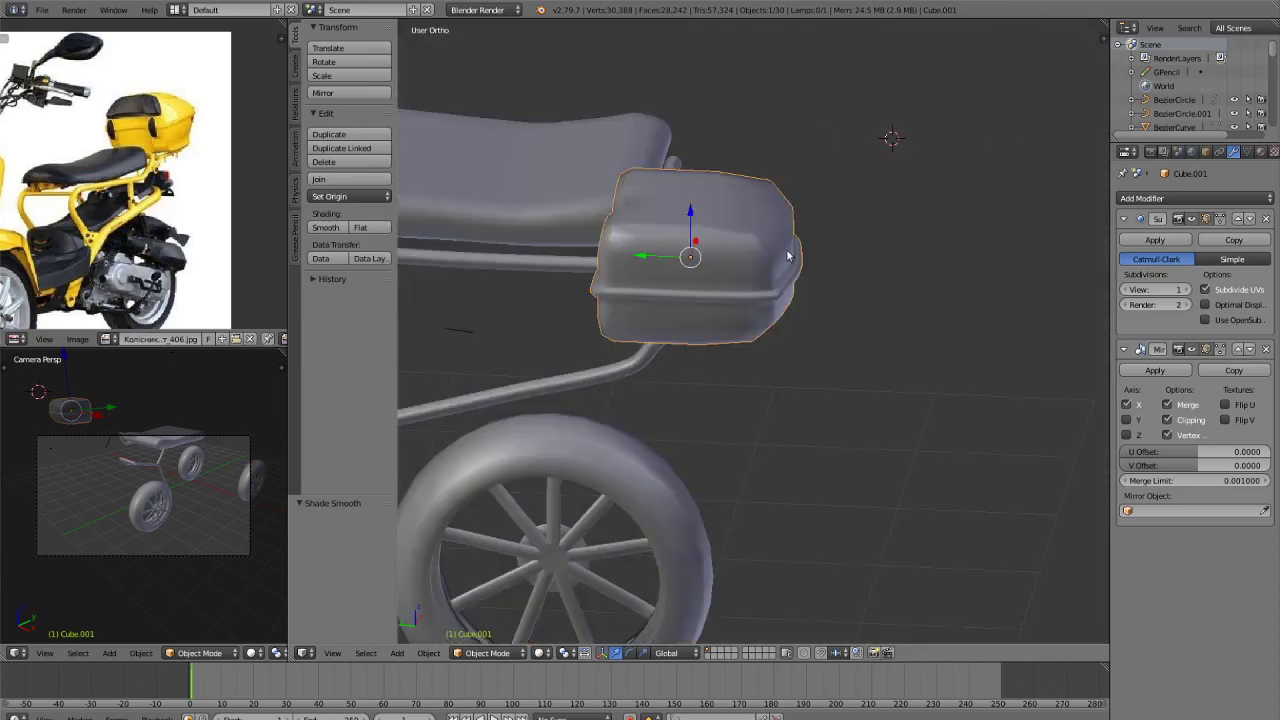
Add a loop cut across the box from side to side, roughly halfway along its depth in top view.
key("Tab")
middle_click_drag(744, 221, 720, 359)
scroll(724, 357, "up", 3)
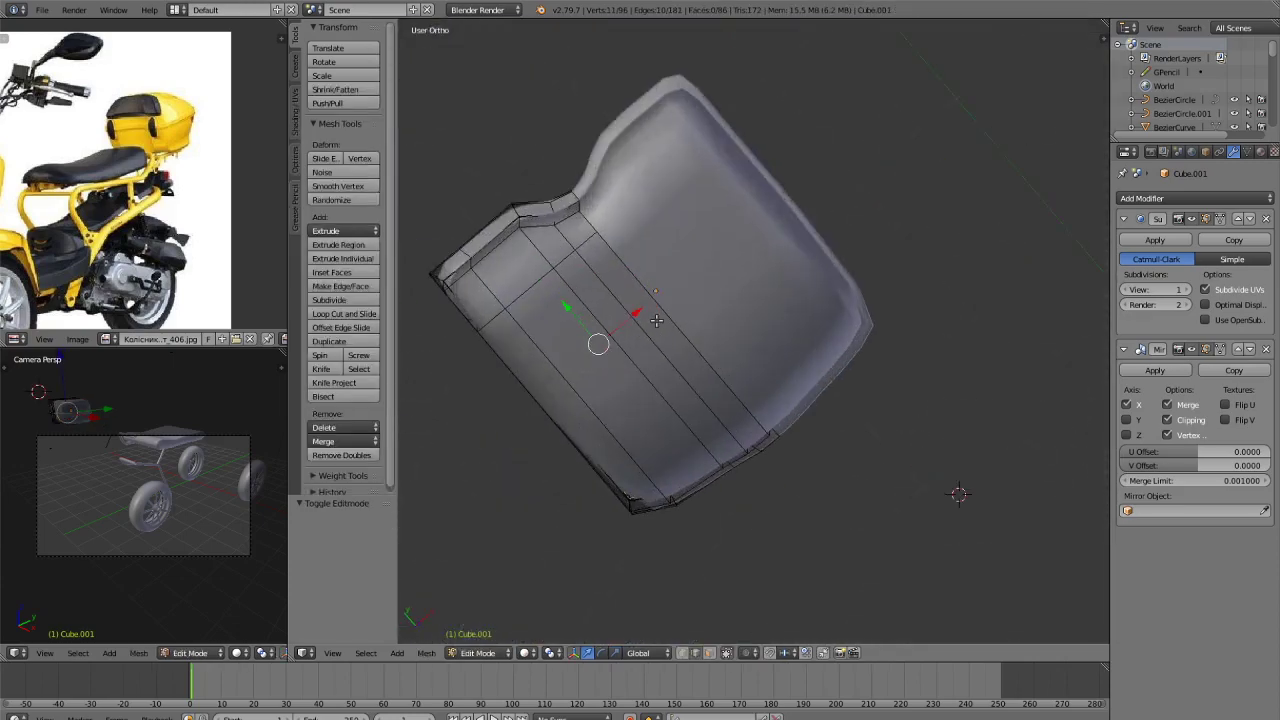
key("KP_7")
key("ctrl+Tab")
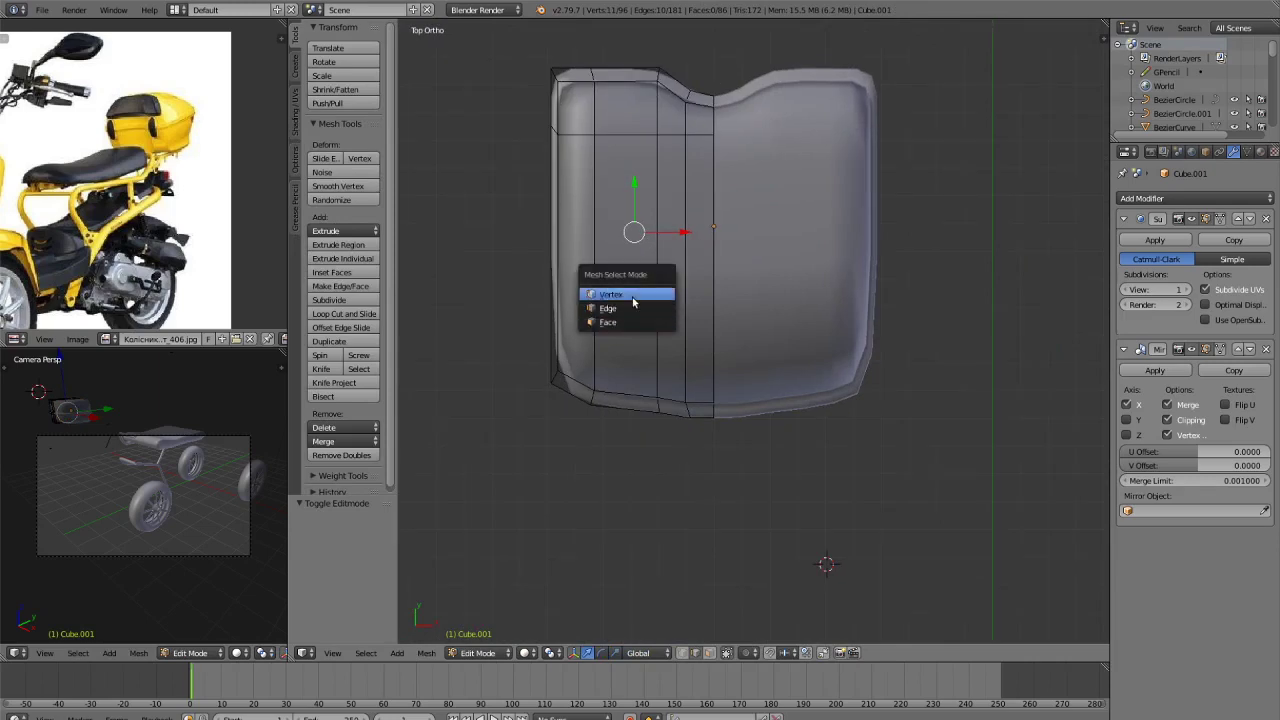
key("a")
key("ctrl+r")
left_click(715, 236)
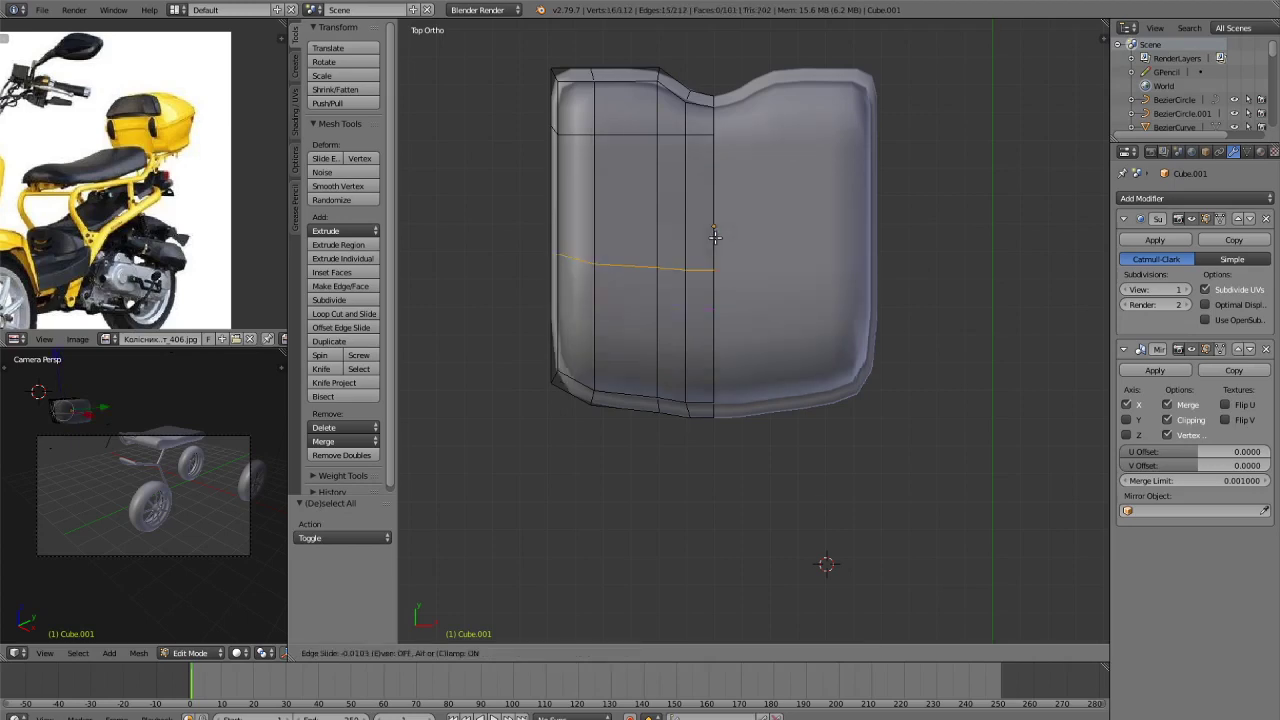
left_click(713, 224)
Enable proportional editing and move the outer side's middle vertices about 0.28 outward along X to bulge the box.
key("ctrl+Tab")
left_click(677, 198)
key("z")
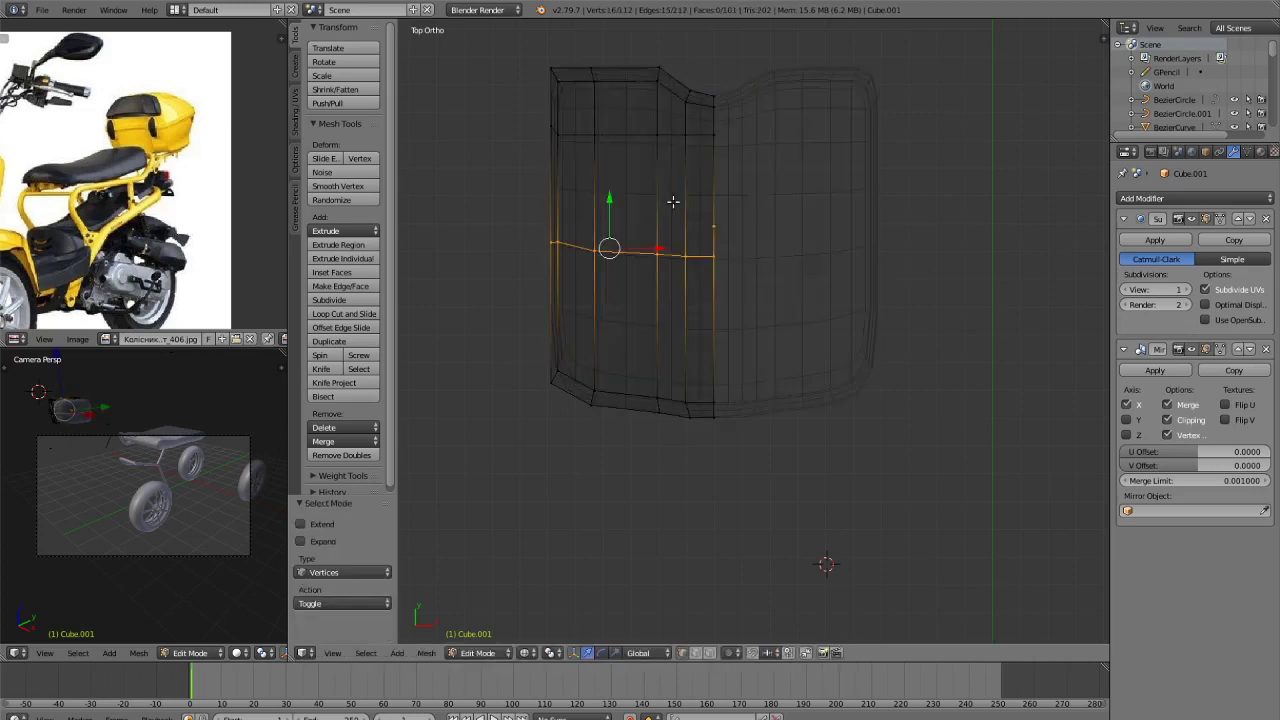
key("a")
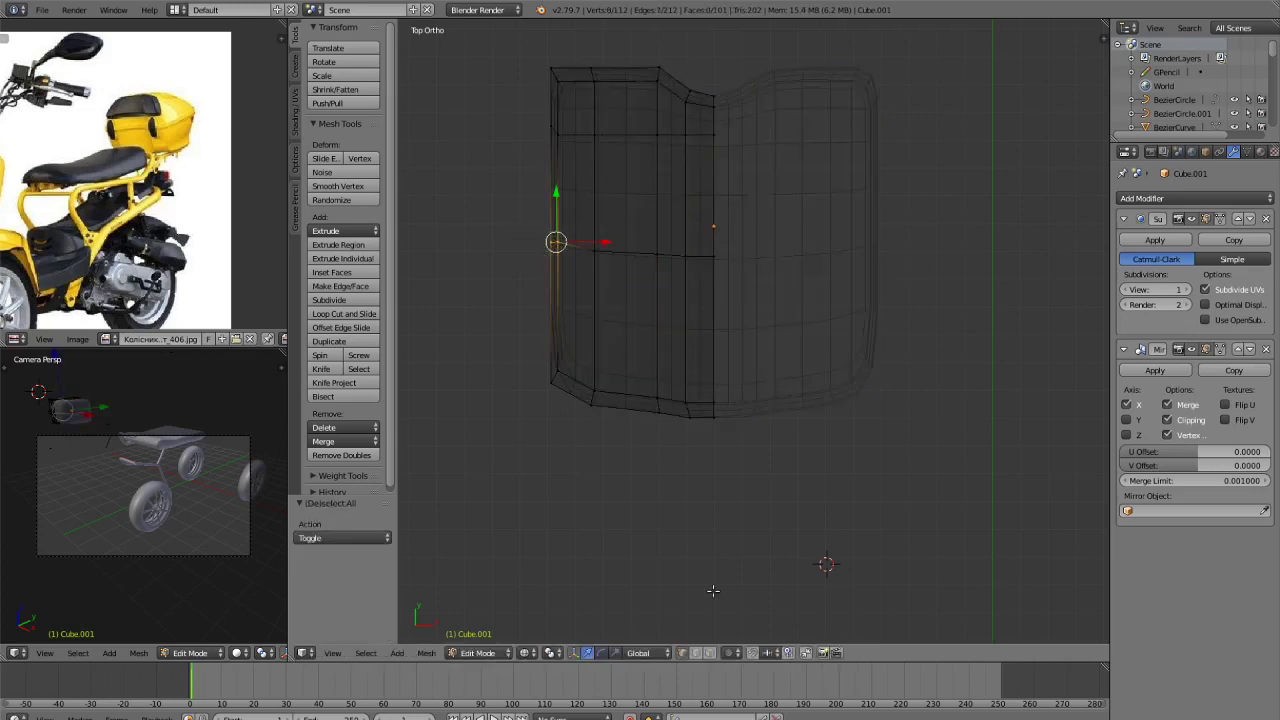
left_click(729, 653)
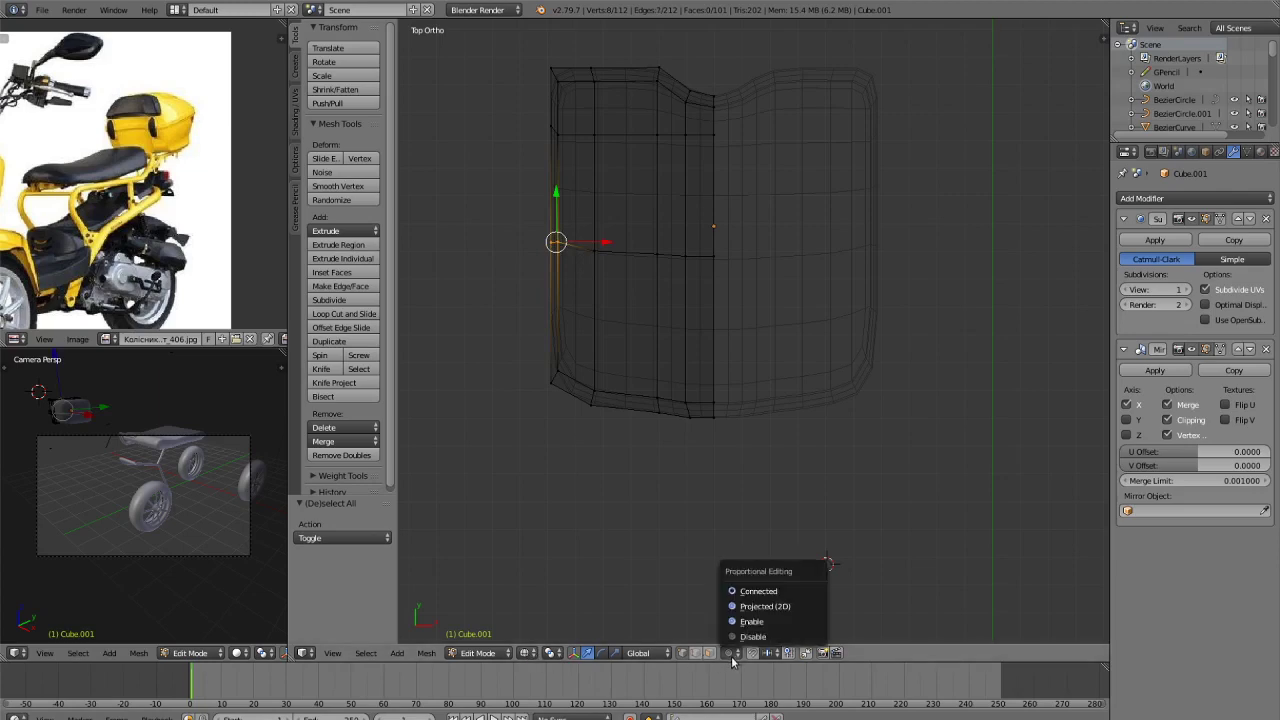
left_click(738, 621)
key("g")
key("x")
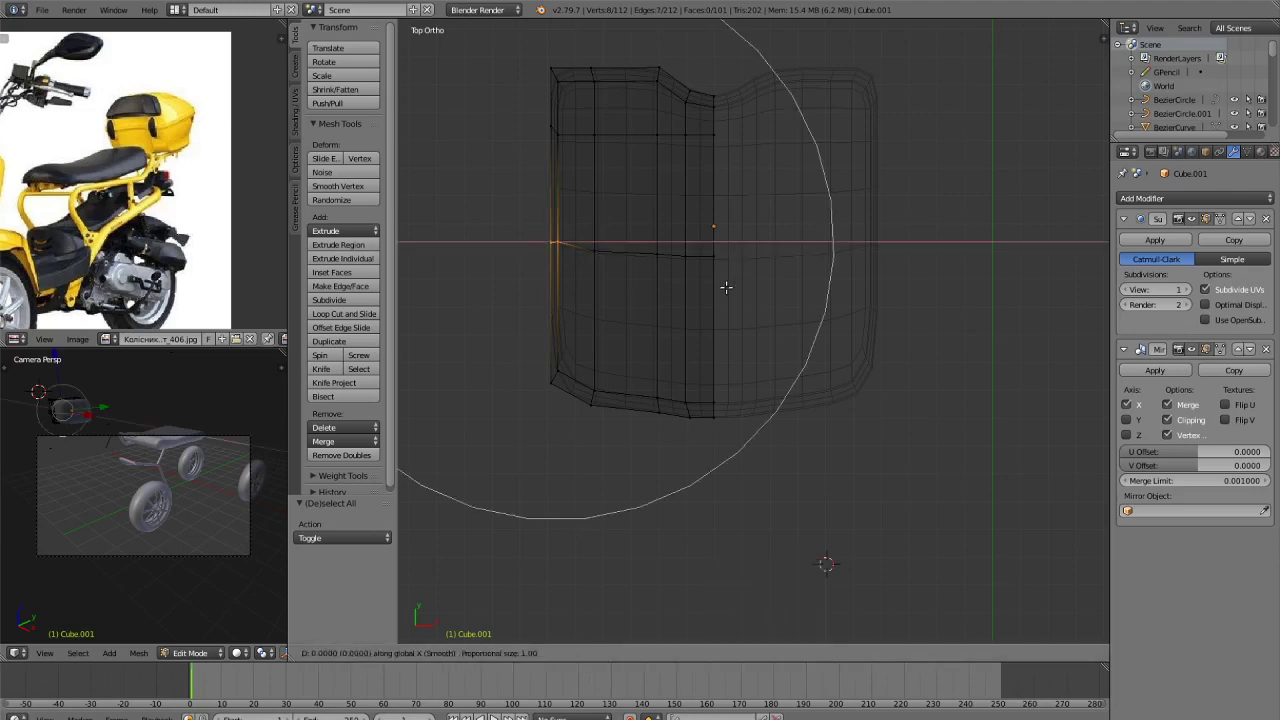
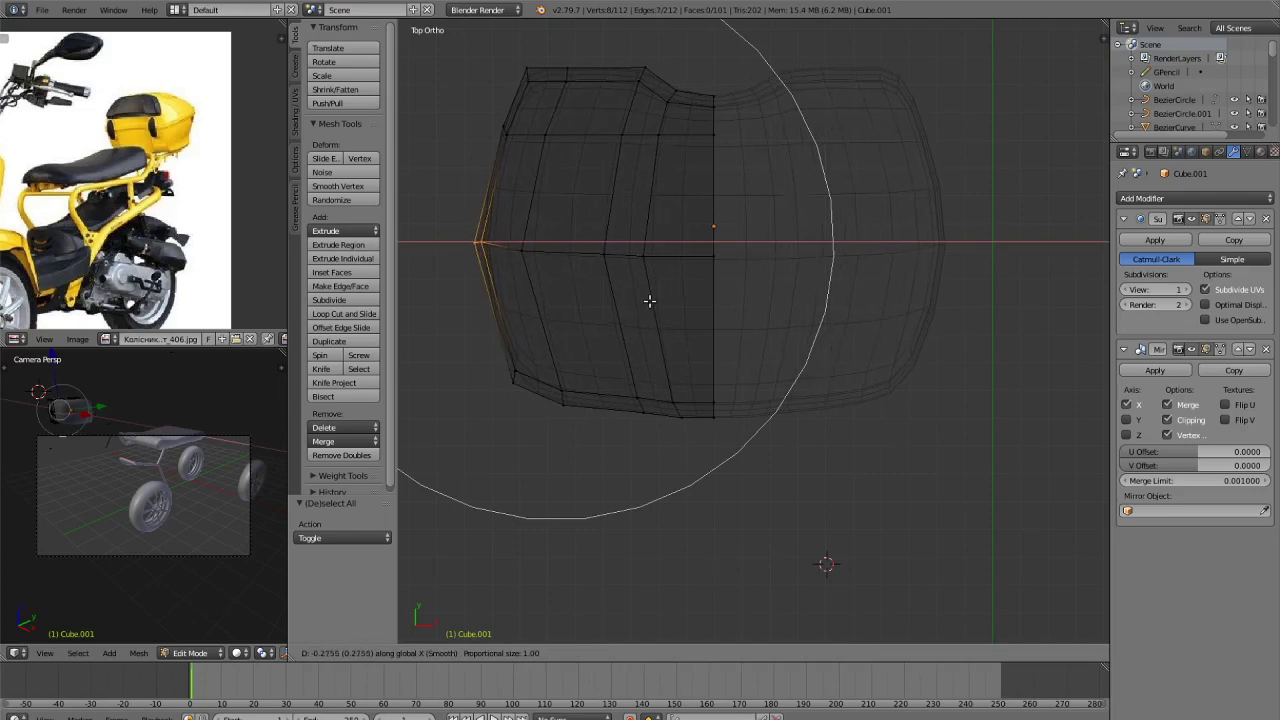
left_click(648, 302)
Leave mesh editing and check the bulged box in solid shading next to the rest of the scooter.
key("Tab")
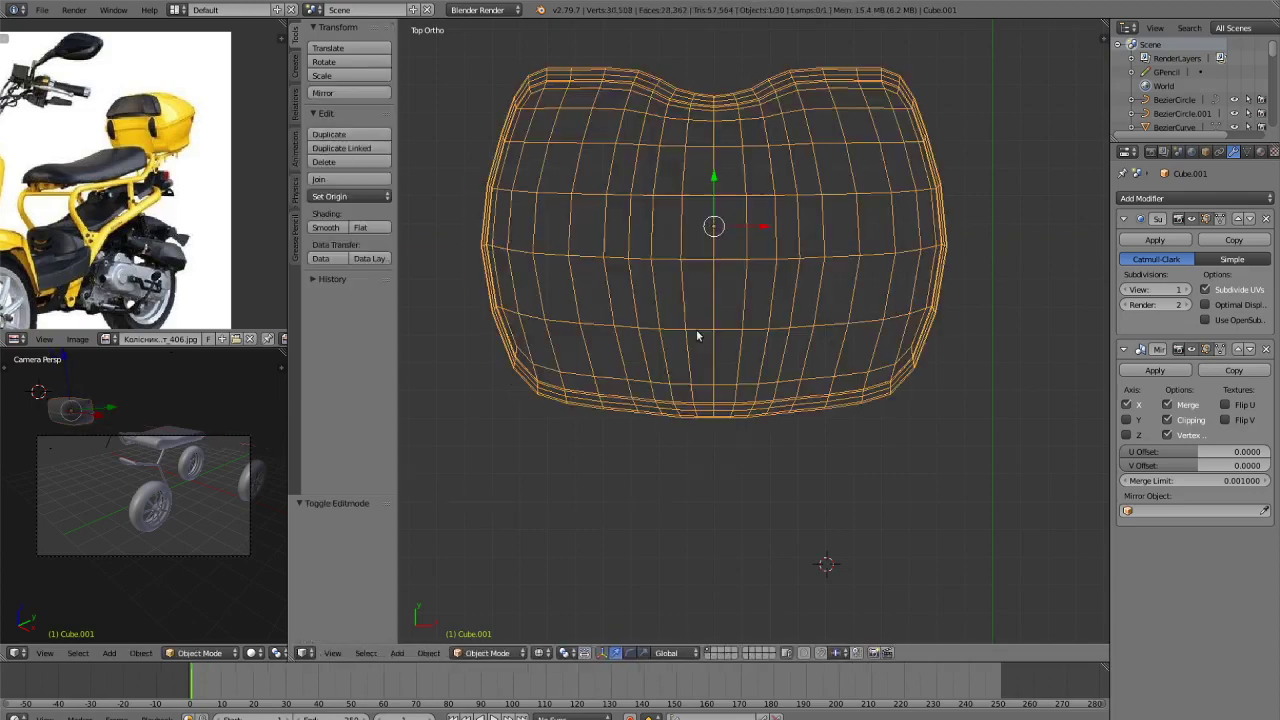
scroll(723, 371, "down", 1)
key("a")
mouse_move(750, 413)
middle_mouse_down()
mouse_move(874, 354)
mouse_move(846, 374)
mouse_move(772, 284)
middle_mouse_up()
key("KP_Divide")
key("z")
scroll(817, 381, "down", 4)
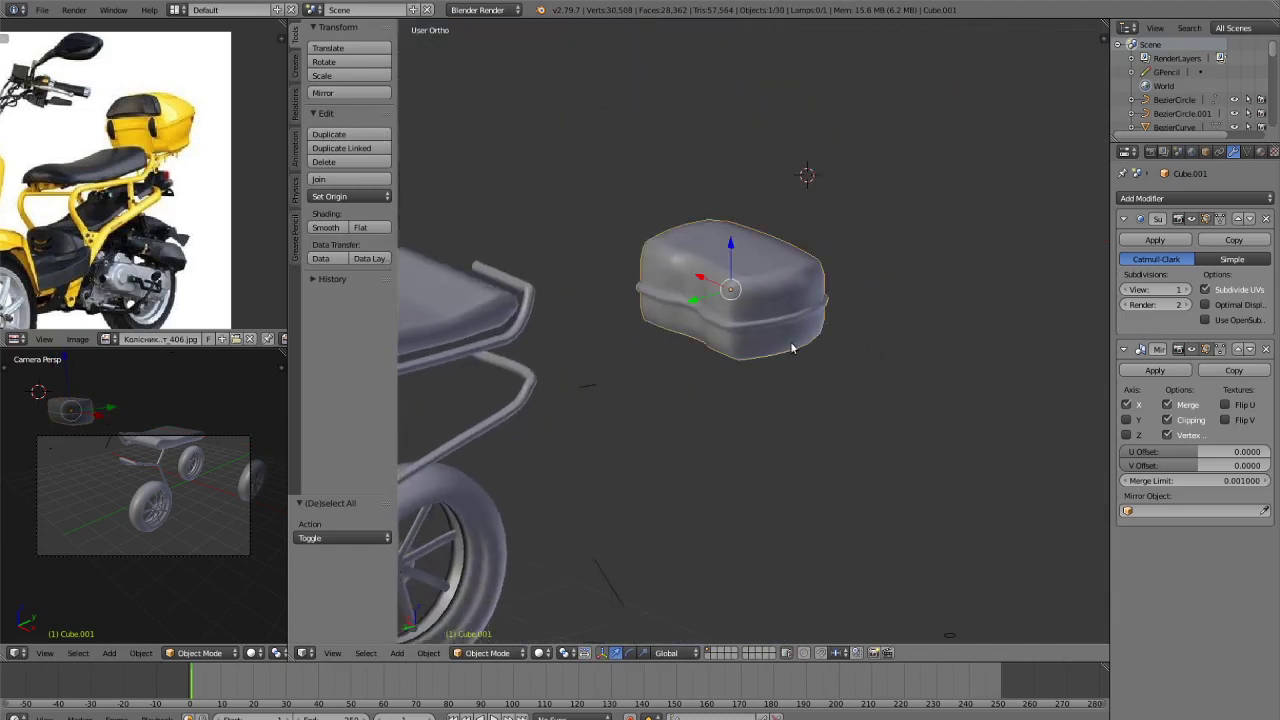
Raise the middle vertices of the box's top along Z with proportional editing, working in left-side wireframe view.
key("KP_3")
key("ctrl+KP_3")
key("Tab")
scroll(834, 369, "up", 4)
middle_click_drag(874, 358, 958, 444, "shift")
key("a")
key("z")
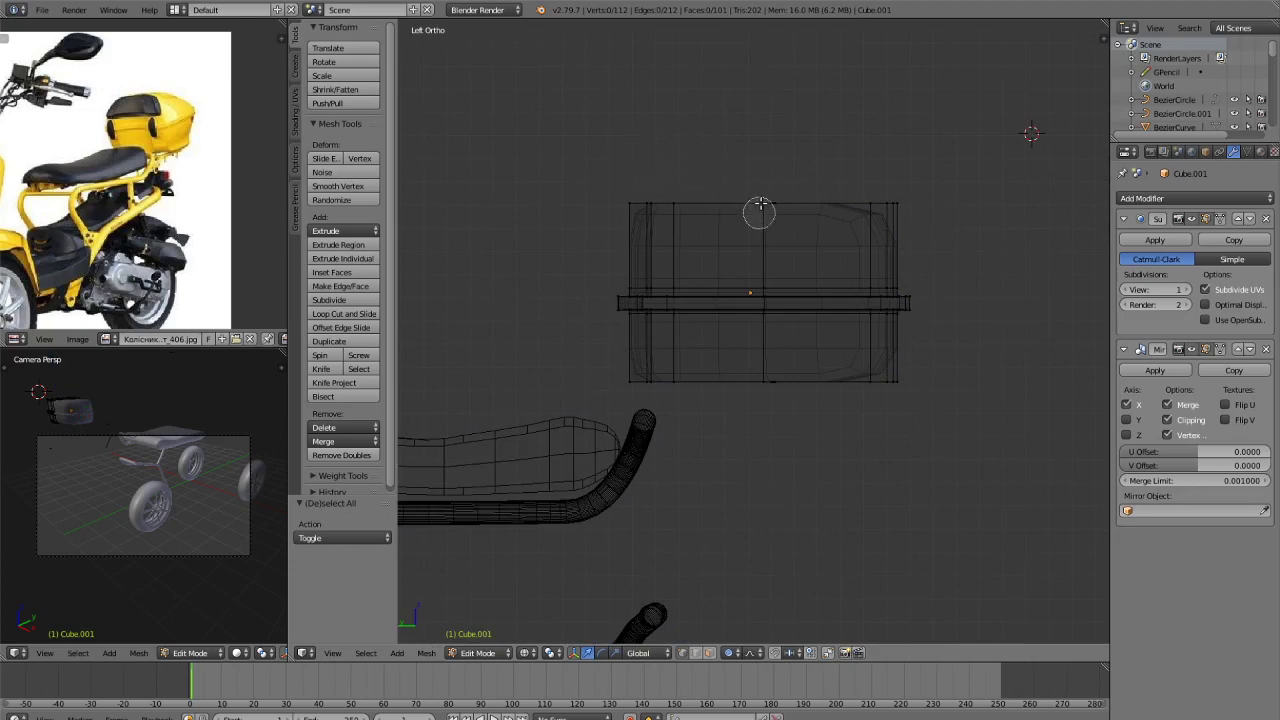
key("a")
scroll(782, 212, "up", 3)
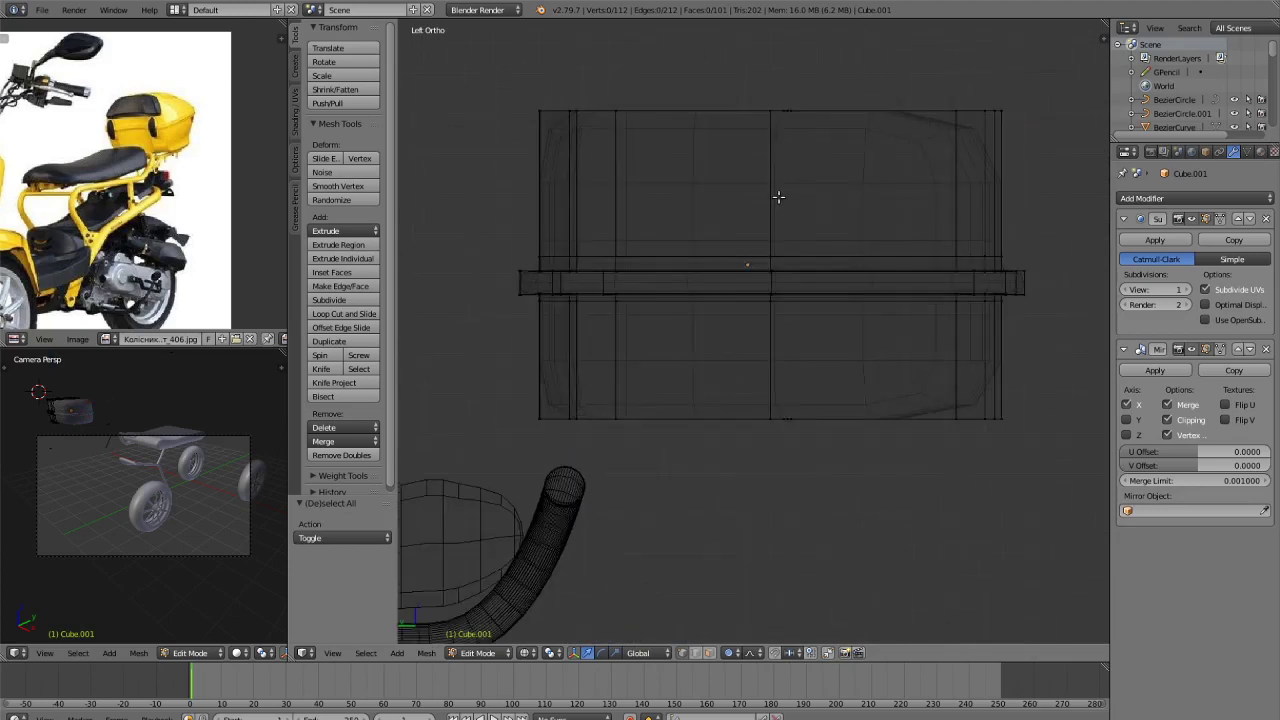
left_click(780, 122)
key("Escape")
key("g")
key("z")
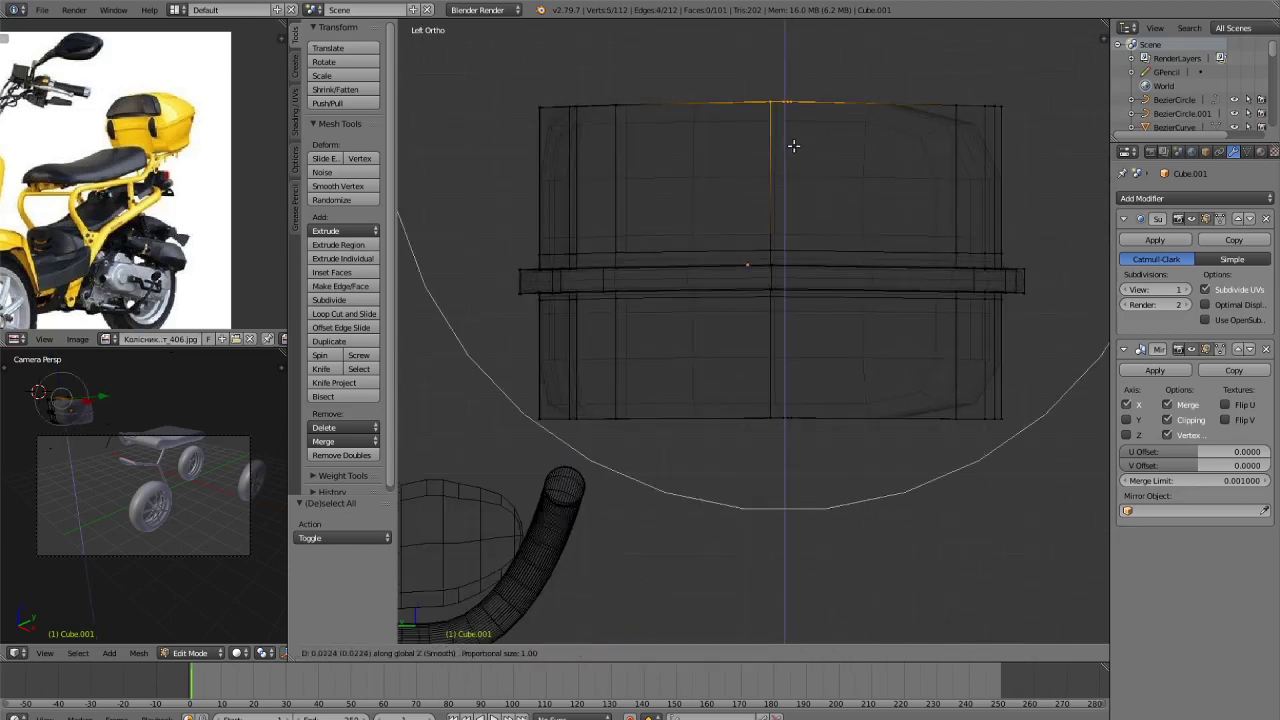
left_click(790, 80)
Lower the middle vertices of the box's underside along Z with a proportional size of about 0.58.
key("a")
key("c")
left_click(766, 411)
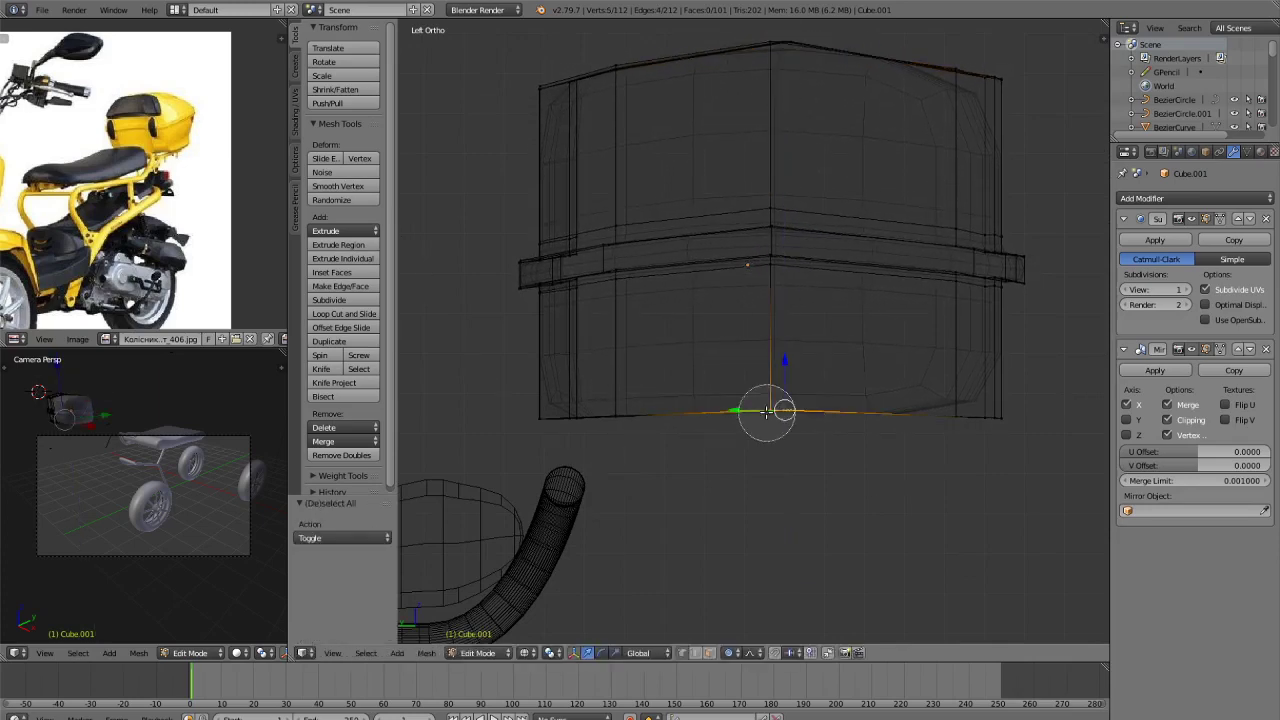
key("g")
key("z")
scroll(777, 449, "up", 4)
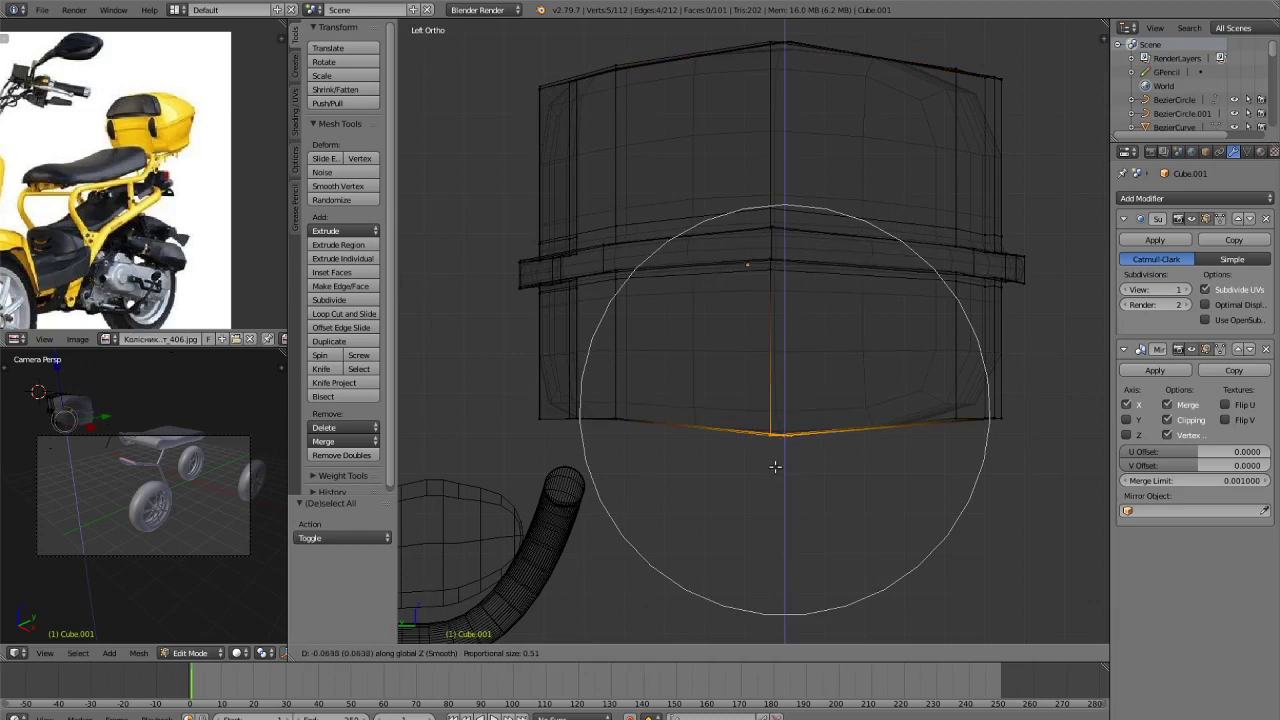
scroll(773, 475, "down", 3)
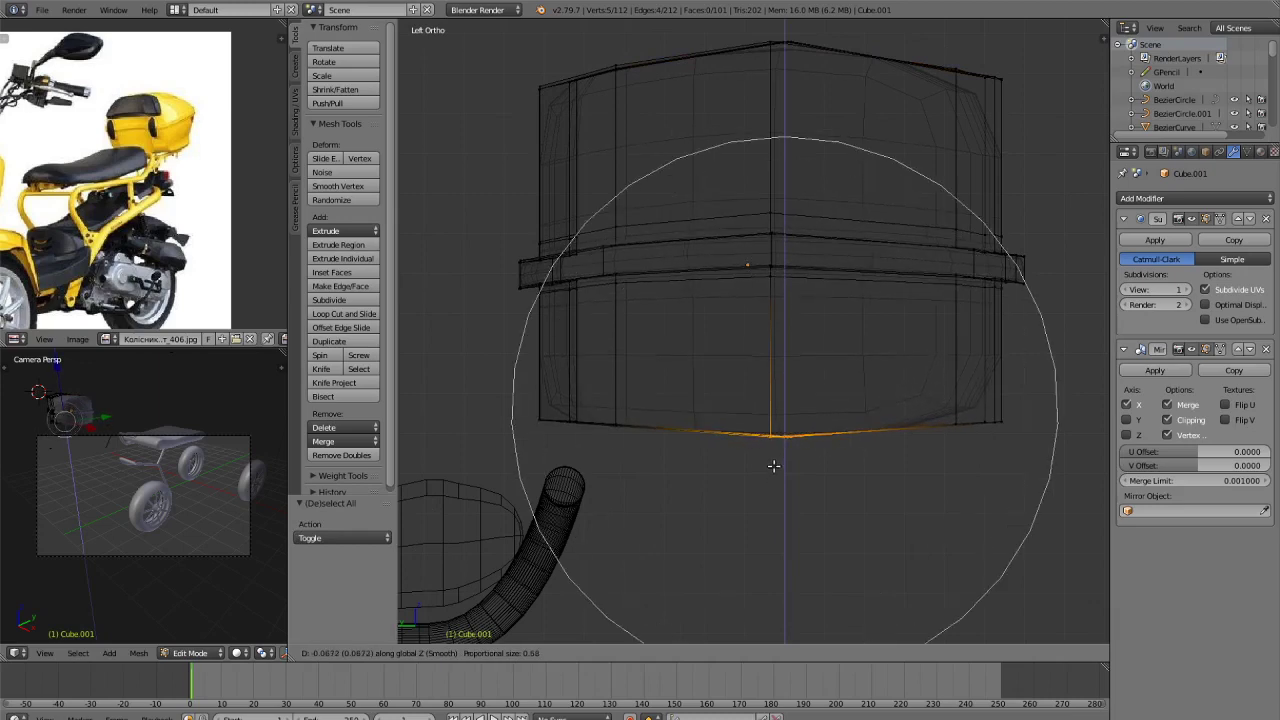
left_click(775, 455)
Reselect the middle vertices of the box's top and lower them slightly along Z with proportional editing.
key("a")
key("a")
key("c")
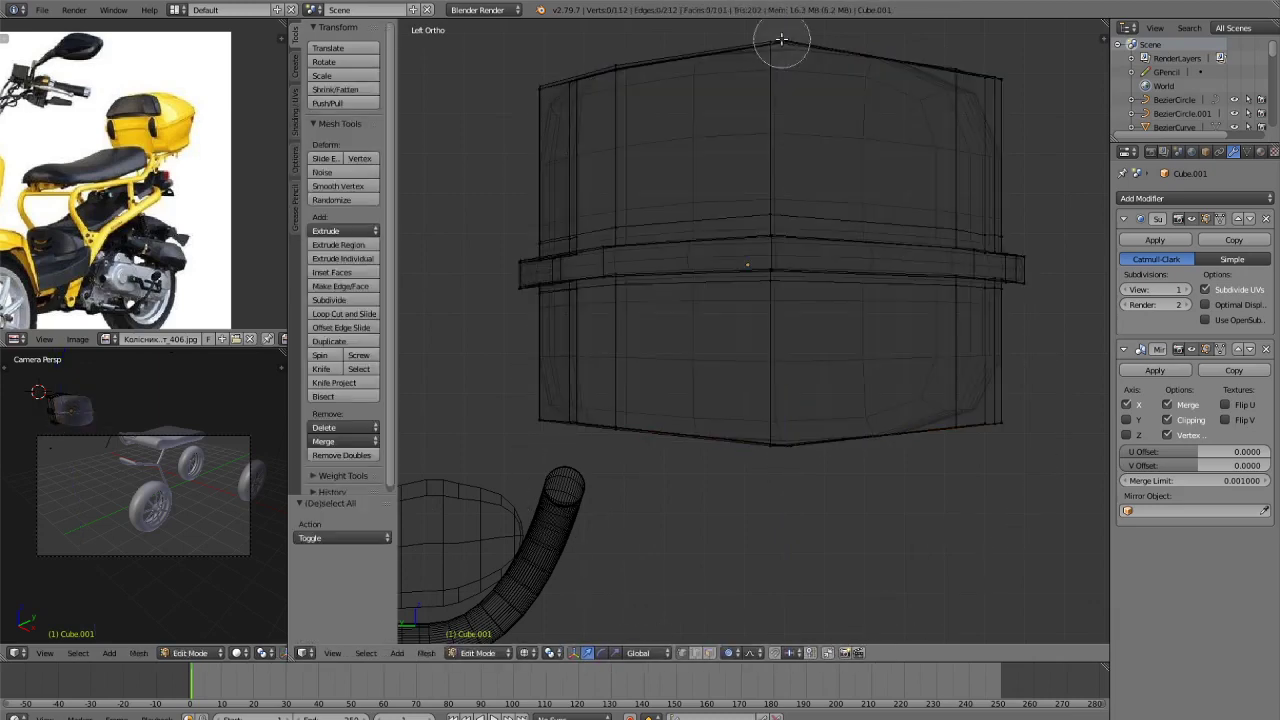
left_click(781, 38)
key("Escape")
scroll(806, 222, "down", 3)
key("g")
key("z")
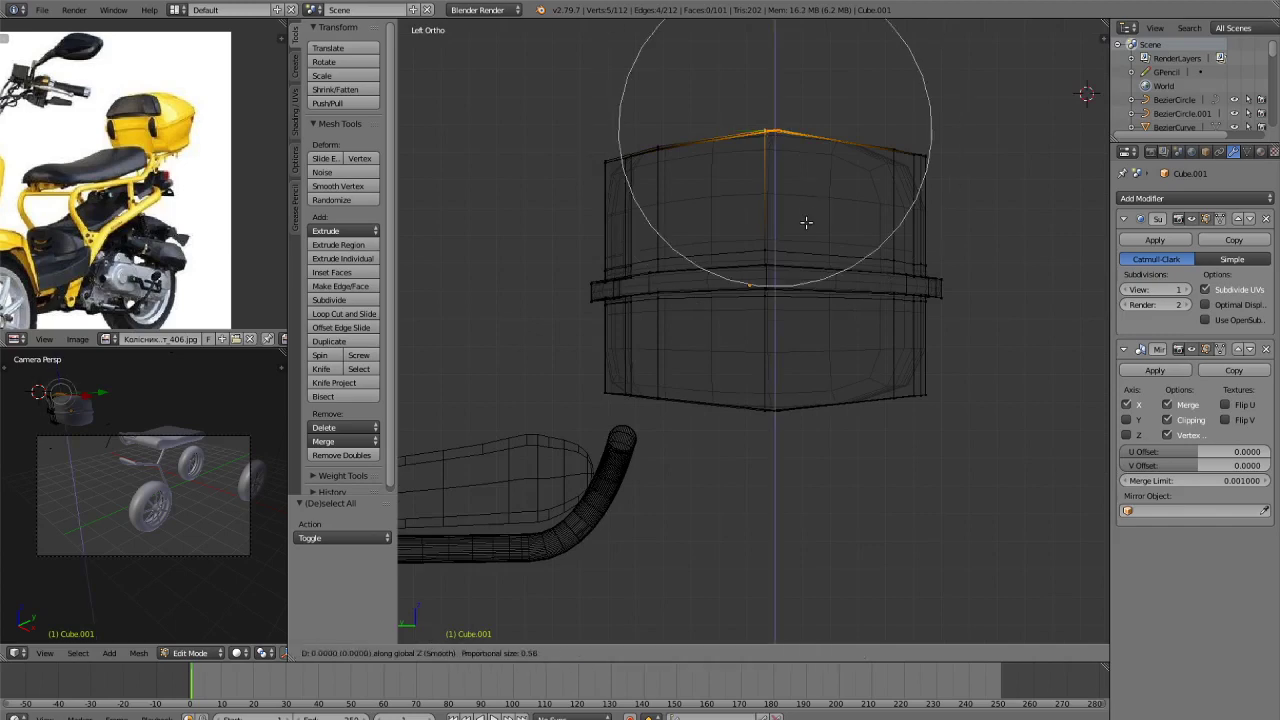
scroll(805, 228, "up", 1)
left_click(805, 233)
key("Tab")
Narrow the whole box along X and fine-tune its width with a second X scale of 1.066.
mouse_move(806, 238)
middle_mouse_down()
mouse_move(874, 334)
mouse_move(914, 466)
middle_mouse_up()
key("z")
key("s")
key("x")
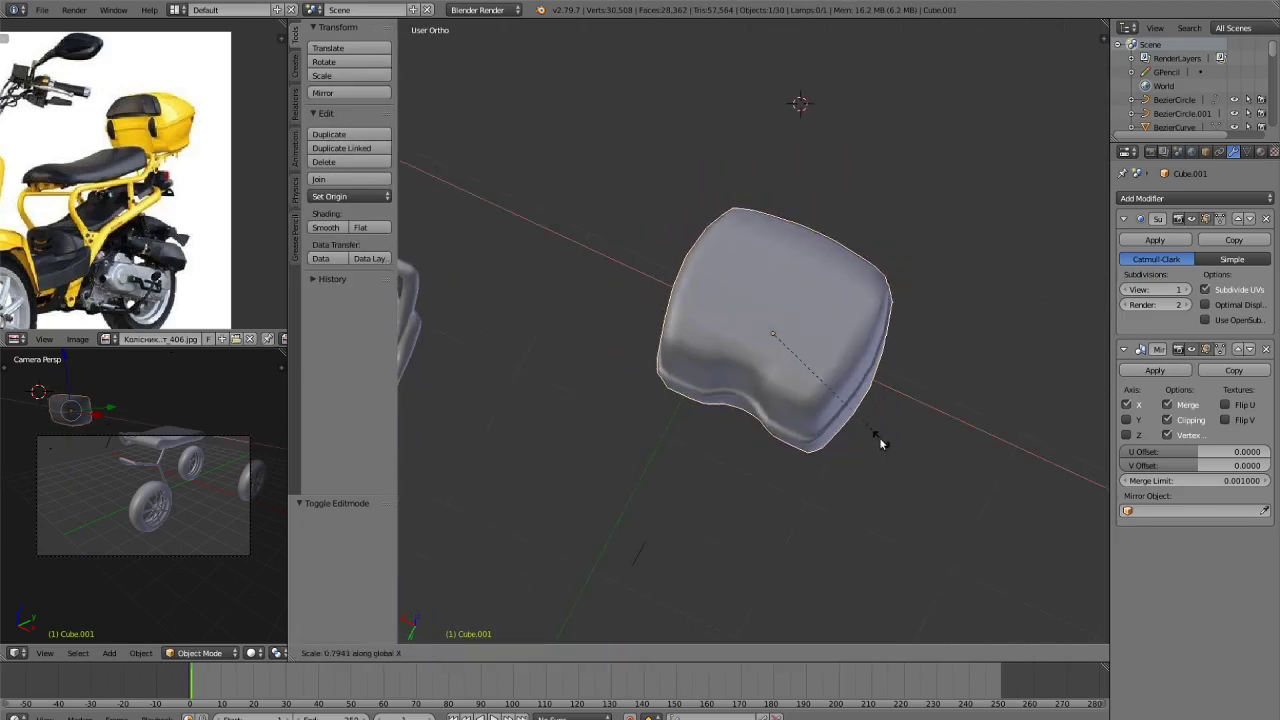
left_click(866, 427)
mouse_move(870, 425)
middle_mouse_down()
mouse_move(845, 392)
mouse_move(886, 422)
mouse_move(814, 374)
mouse_move(829, 314)
middle_mouse_up()
key("s")
key("x")
left_click(895, 432)
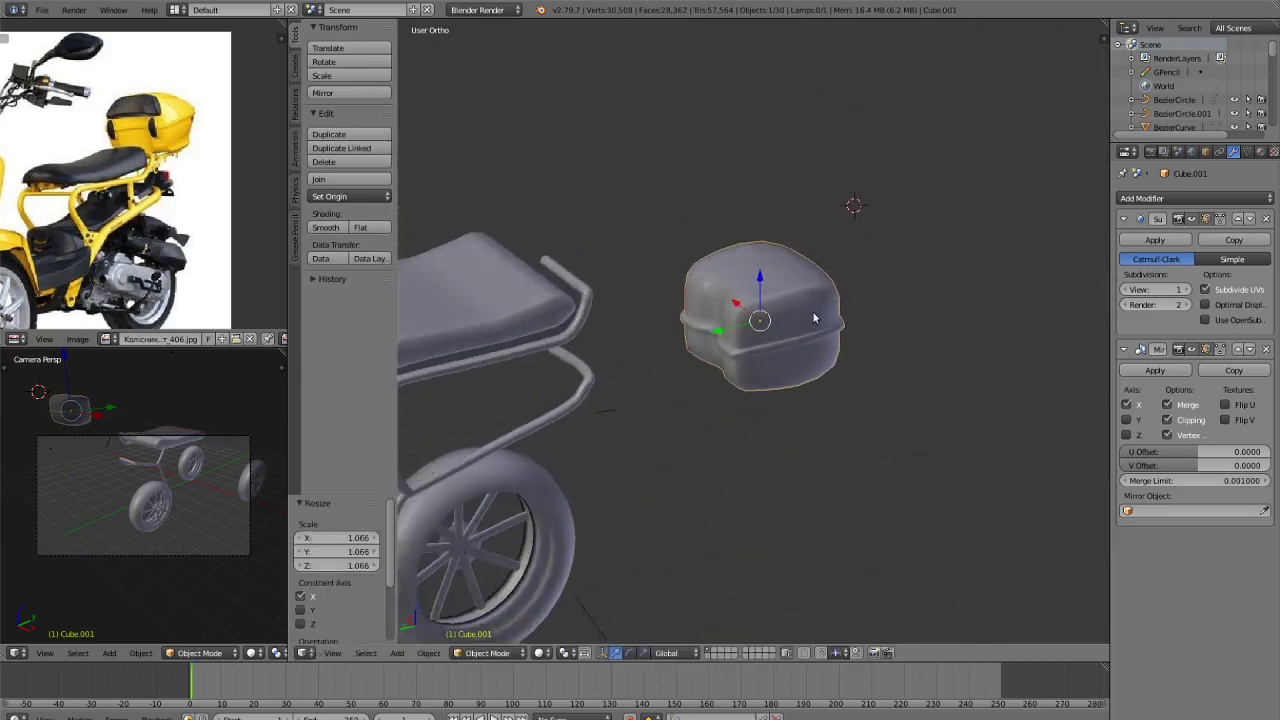
Preview the reshaped box in rendered shading and return to solid shading.
key("shift+z")
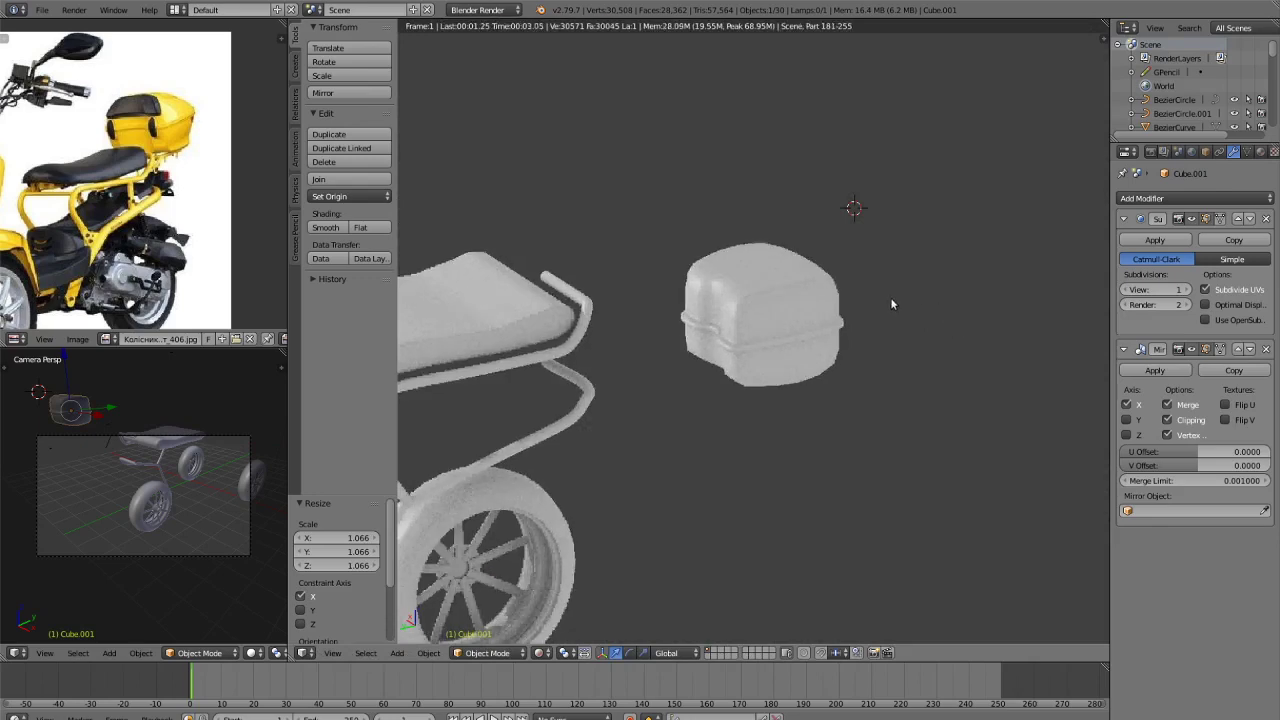
key("z")
key("z")
Add a horizontal loop cut around the upper half of the box, about midway between its top and the rim.
key("Tab")
scroll(782, 307, "up", 5)
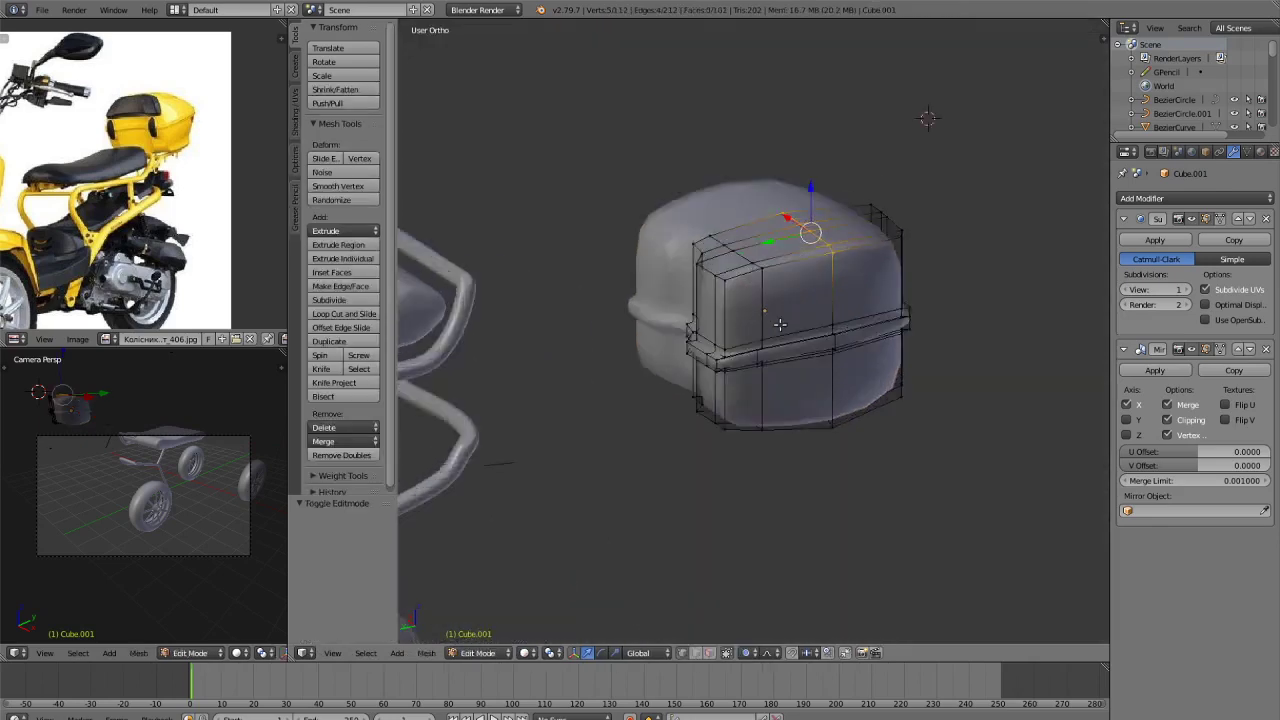
key("ctrl+Tab")
left_click(812, 329)
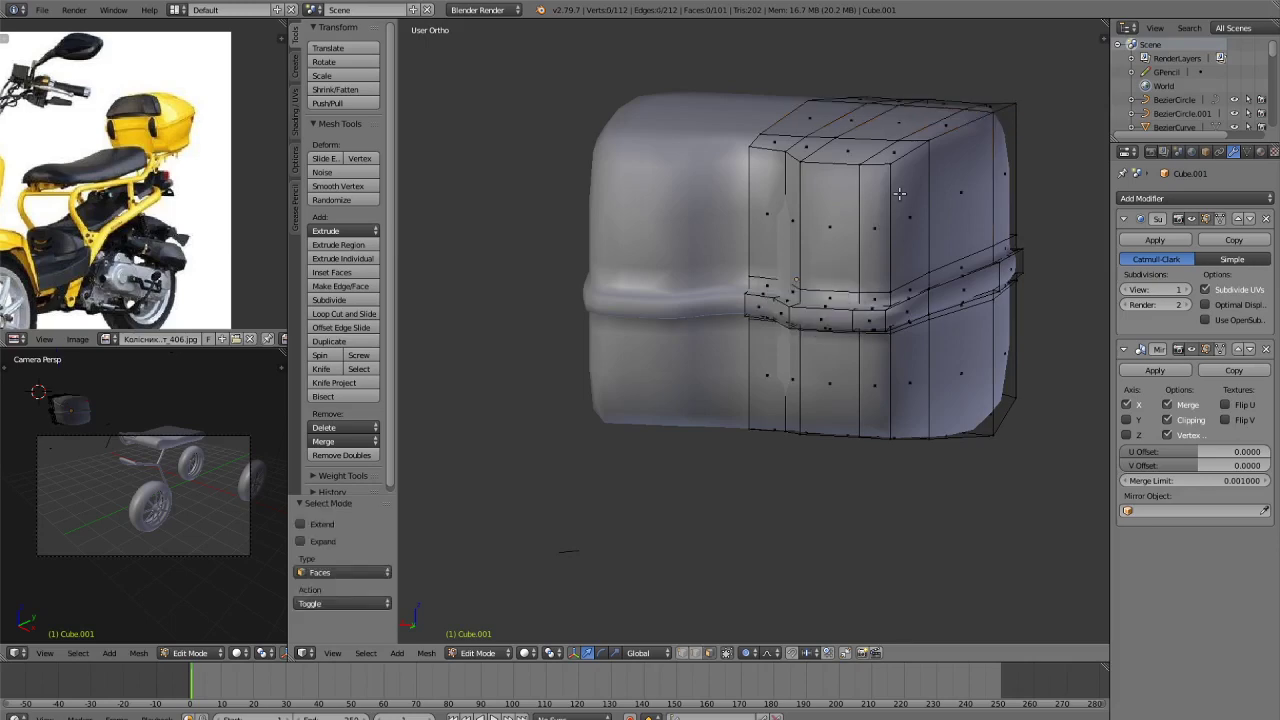
key("ctrl+r")
left_click(870, 203)
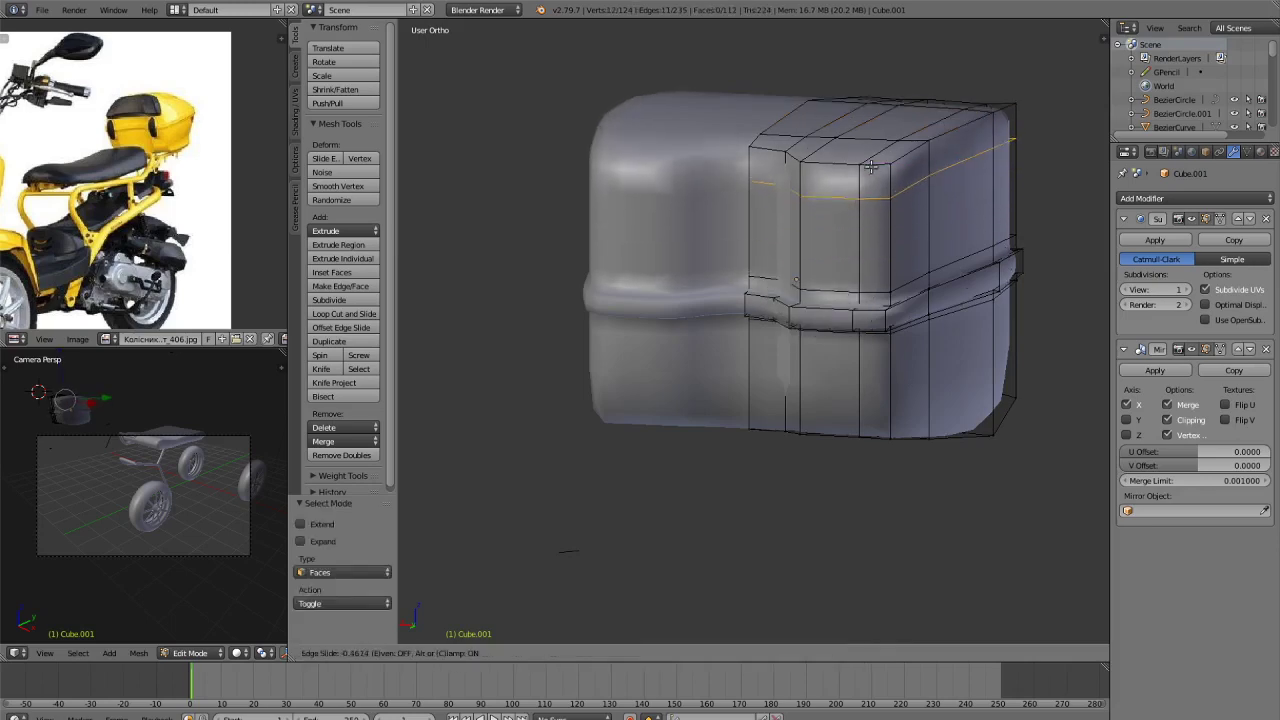
left_click(852, 236)
Select the four uppermost faces on the box's notched front and extrude them outward by about 0.07.
key("ctrl+Tab")
left_click(849, 235)
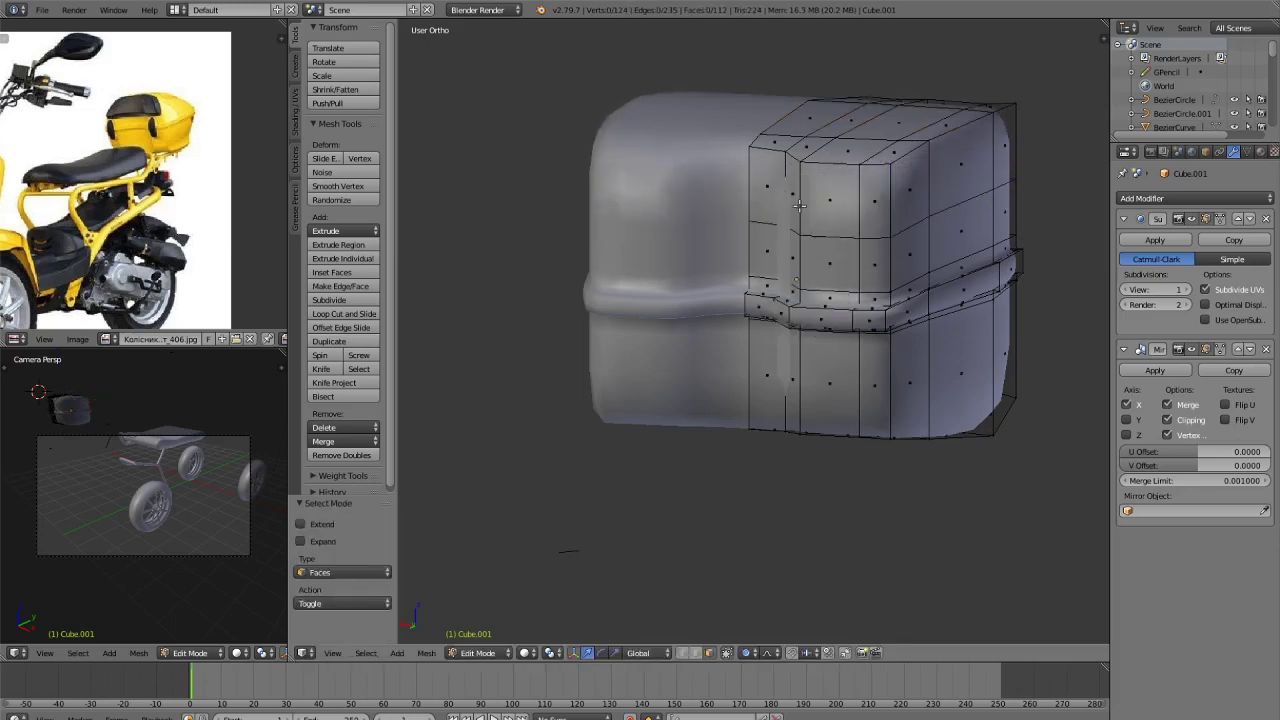
left_click_drag(771, 190, 848, 204)
right_click(848, 204)
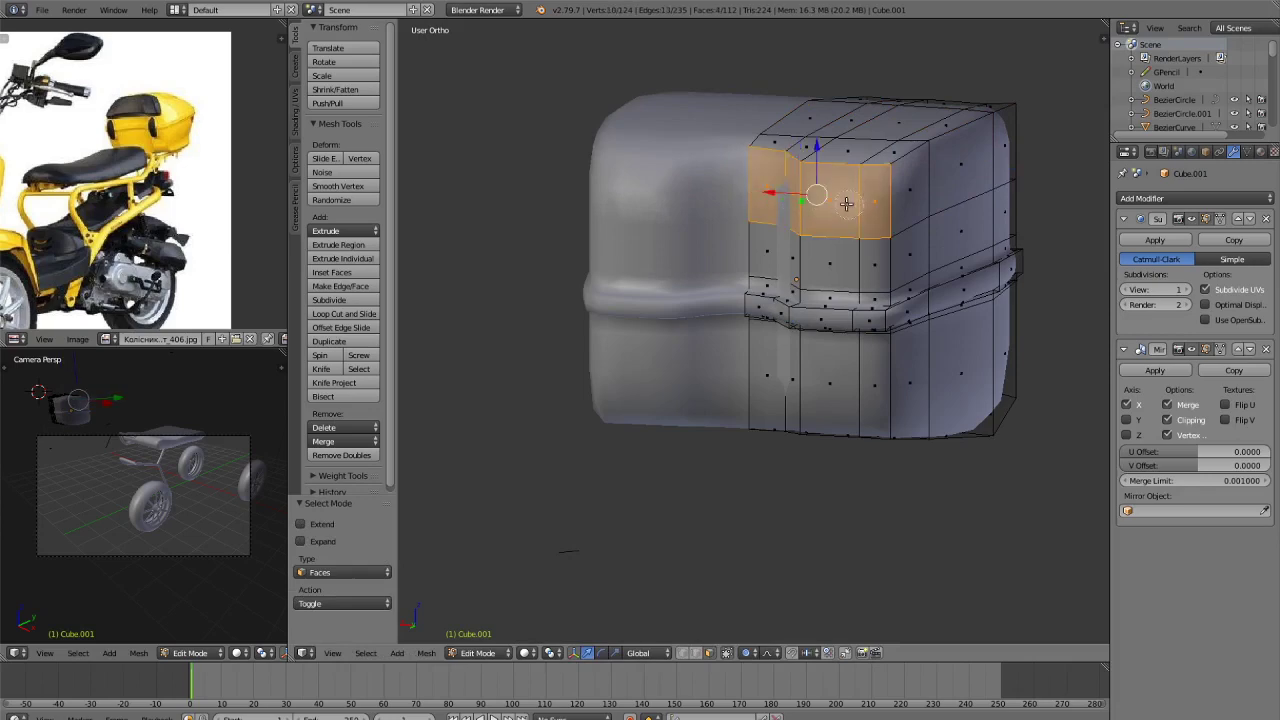
middle_click_drag(935, 264, 962, 289)
key("e")
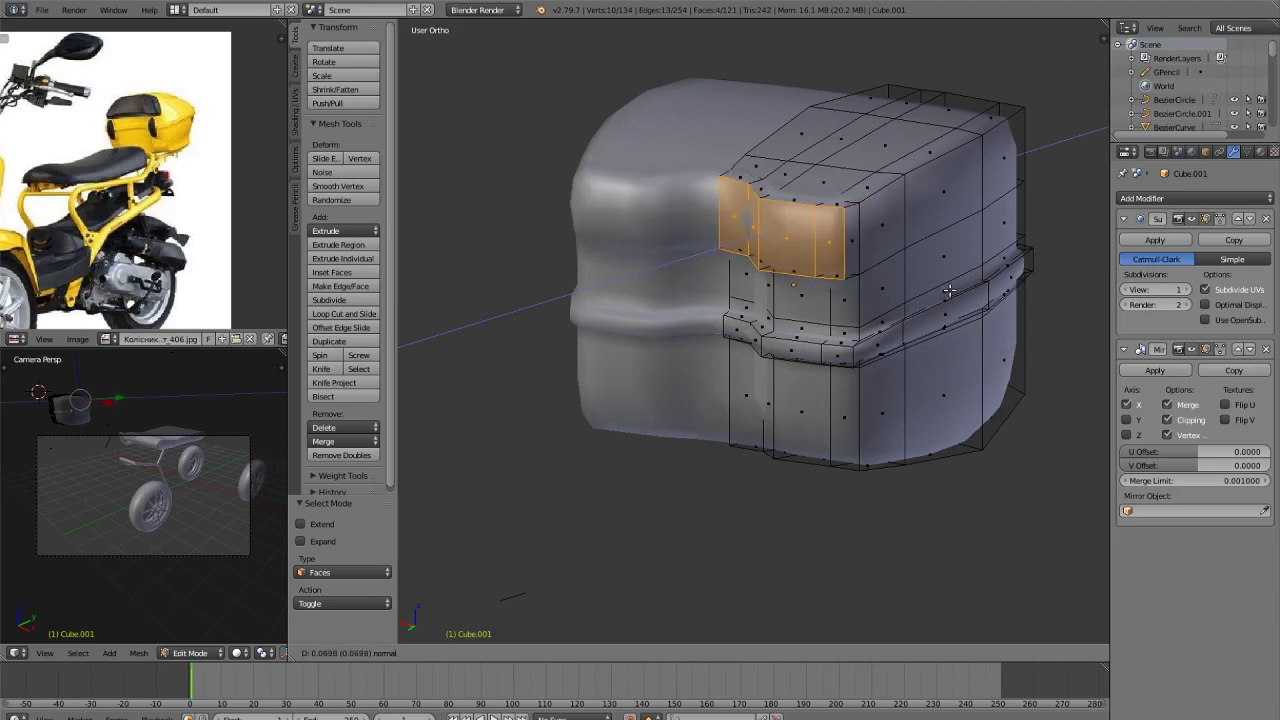
left_click(949, 290)
key("s")
left_click(948, 290)
key("ctrl+z")
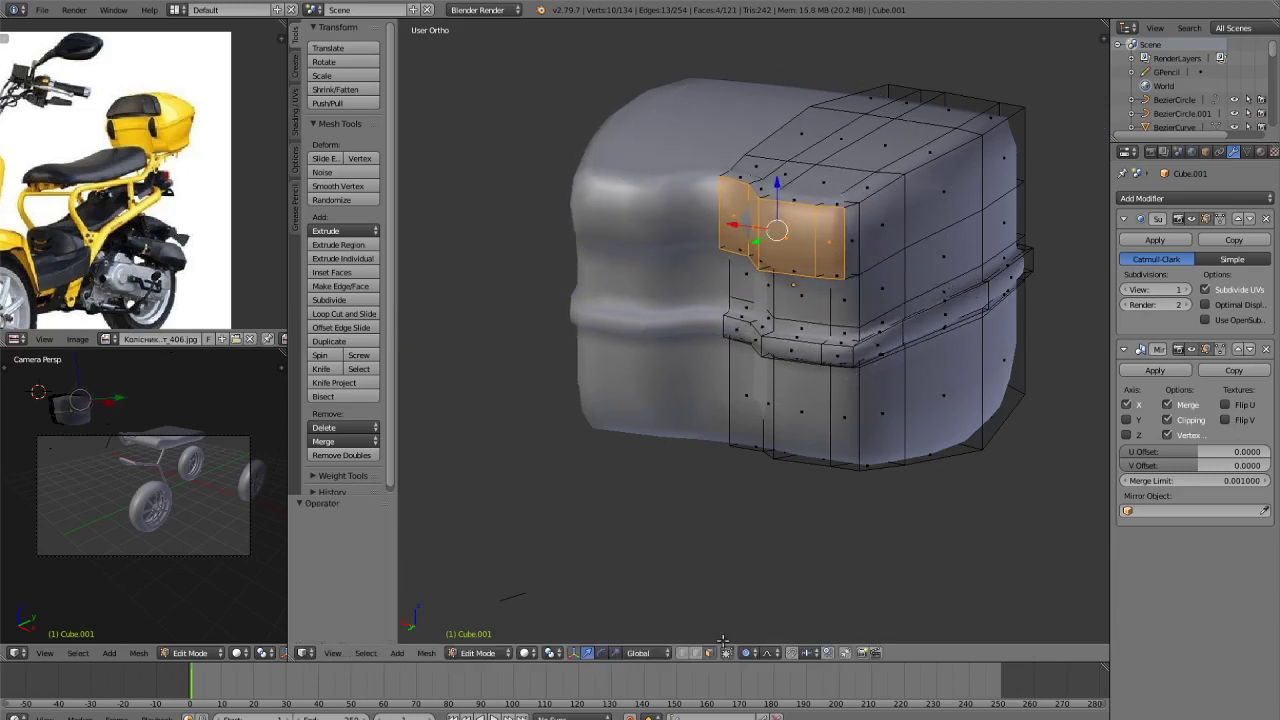
Disable proportional editing, scale the extruded front faces by 1.082 and shift them slightly along Y.
left_click(752, 654)
left_click(776, 638)
key("s")
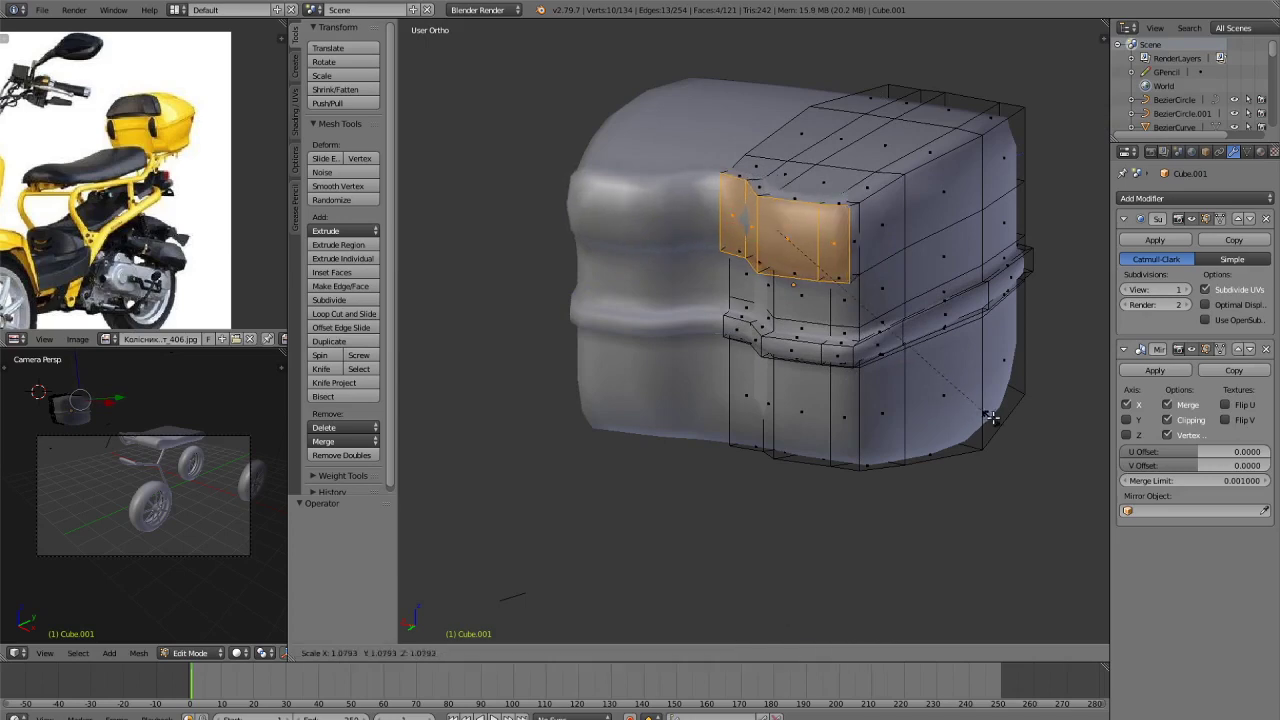
left_click(988, 423)
middle_click_drag(988, 385, 952, 423)
key("g")
key("y")
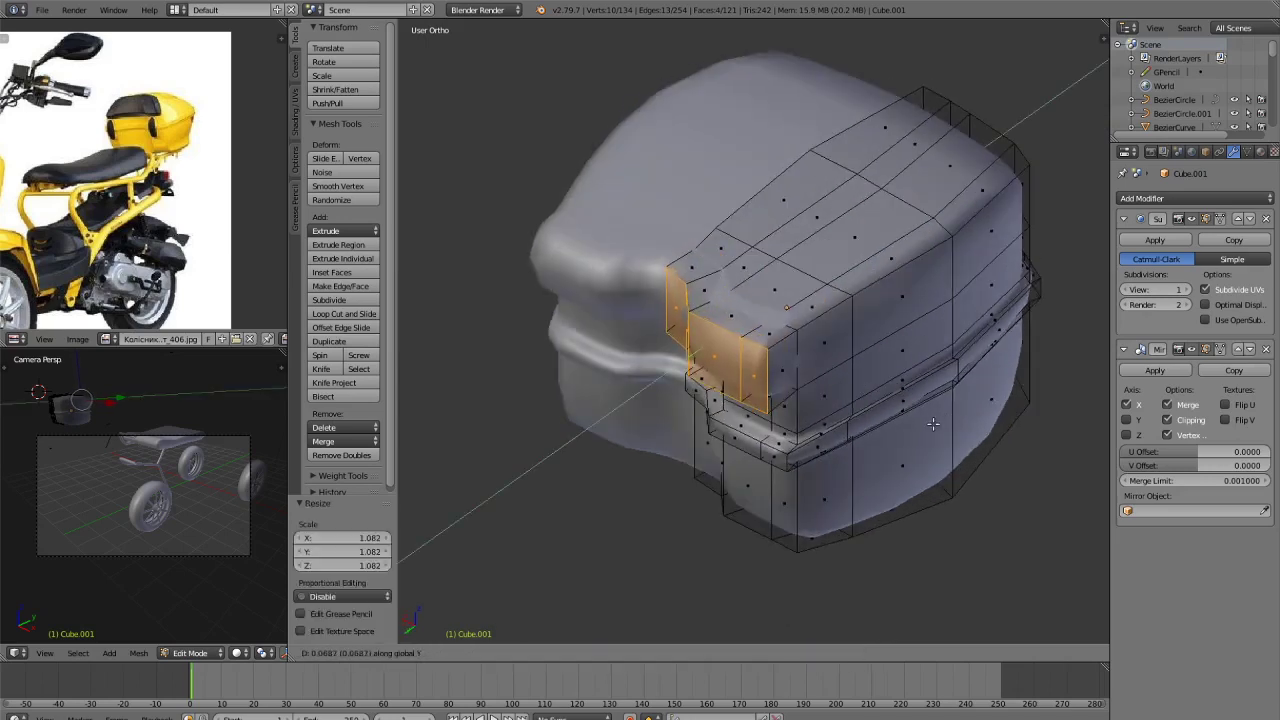
left_click(941, 420)
Extrude the raised front faces outward once more by about 0.047 and scale them up.
key("e")
left_click(923, 421)
key("s")
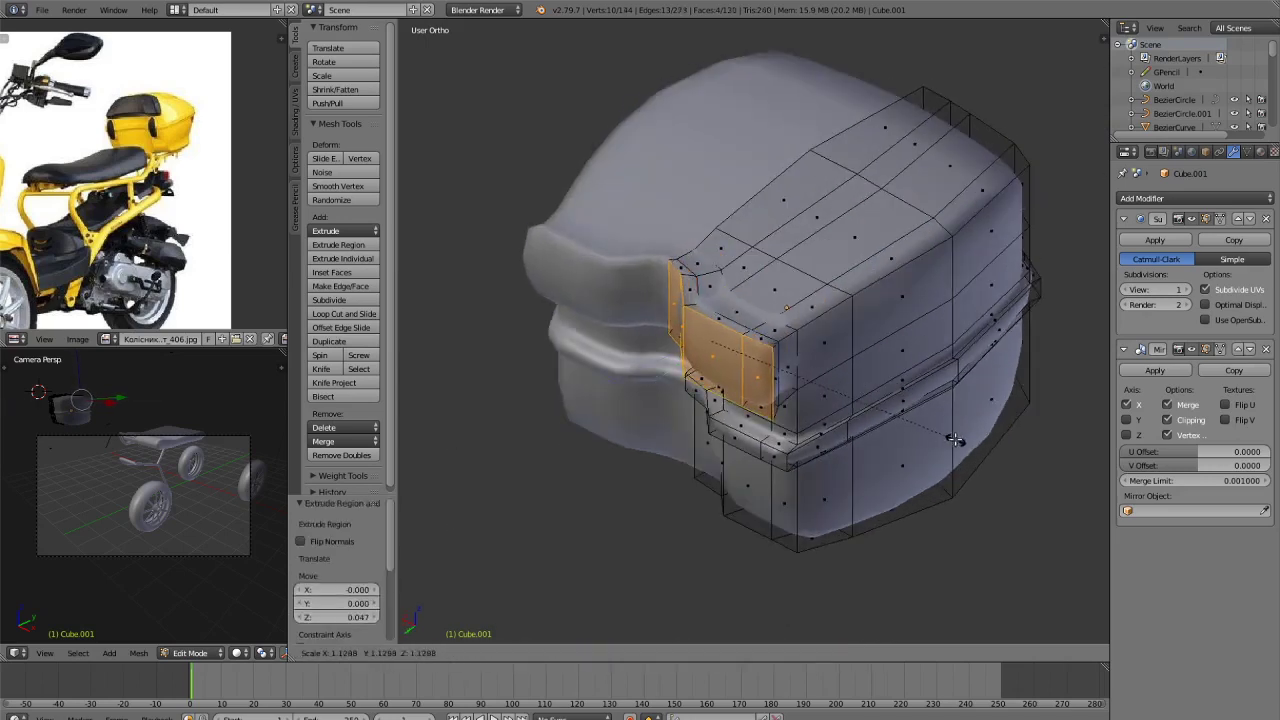
left_click(865, 408)
Preview the box with its protruding front section in rendered shading and return to solid shading.
key("Tab")
scroll(865, 414, "down", 2)
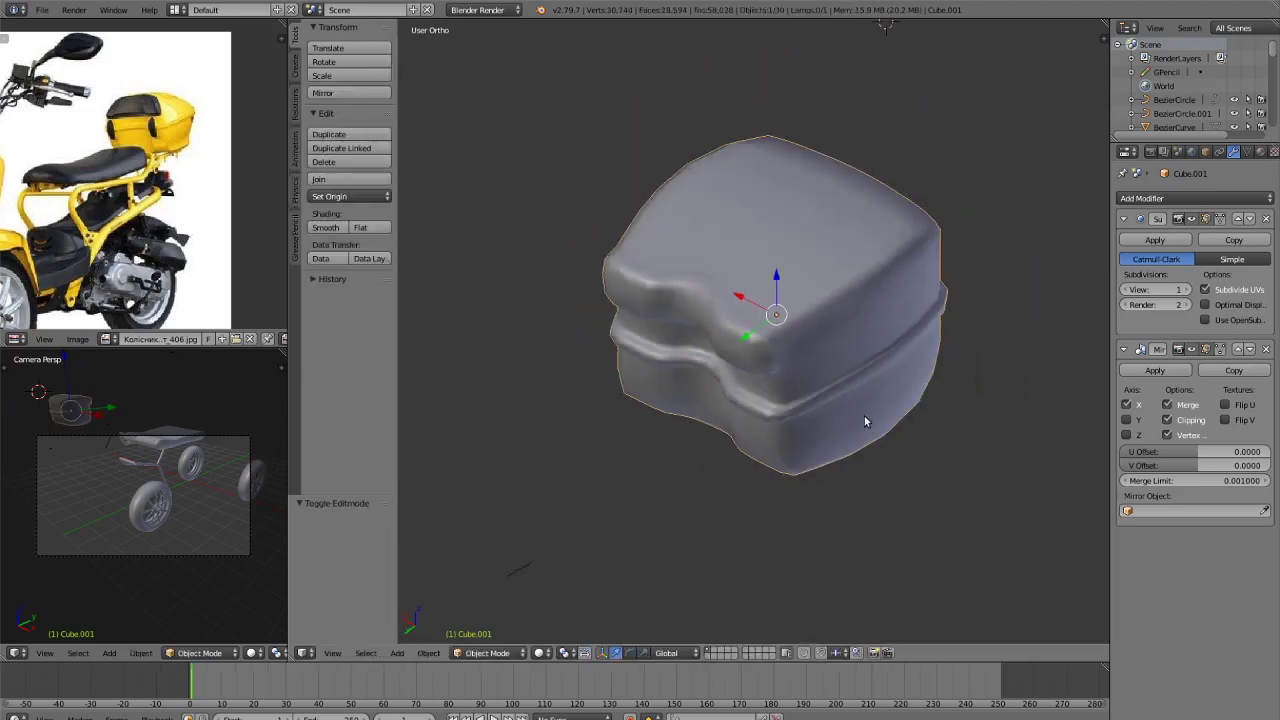
key("a")
middle_click_drag(865, 414, 843, 385)
key("shift+z")
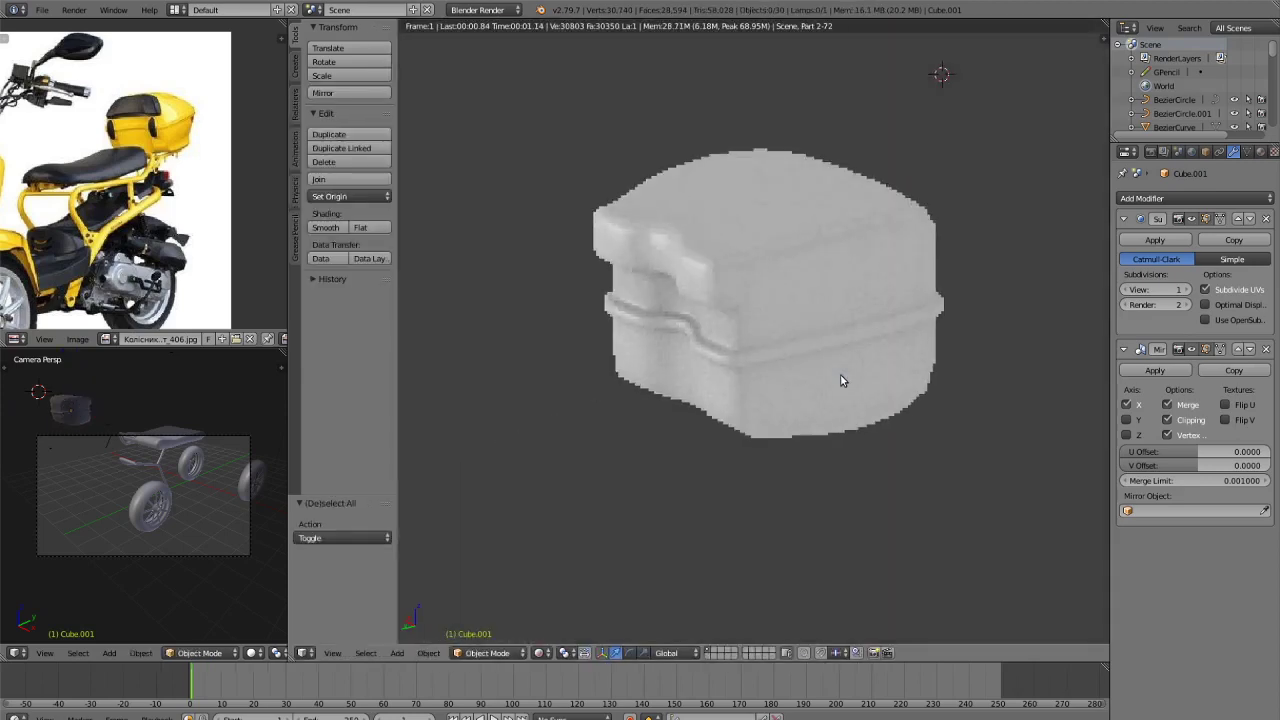
key("shift+z")
Extrude the raised front faces inward by about 0.018 and scale them down to form a recess.
key("Tab")
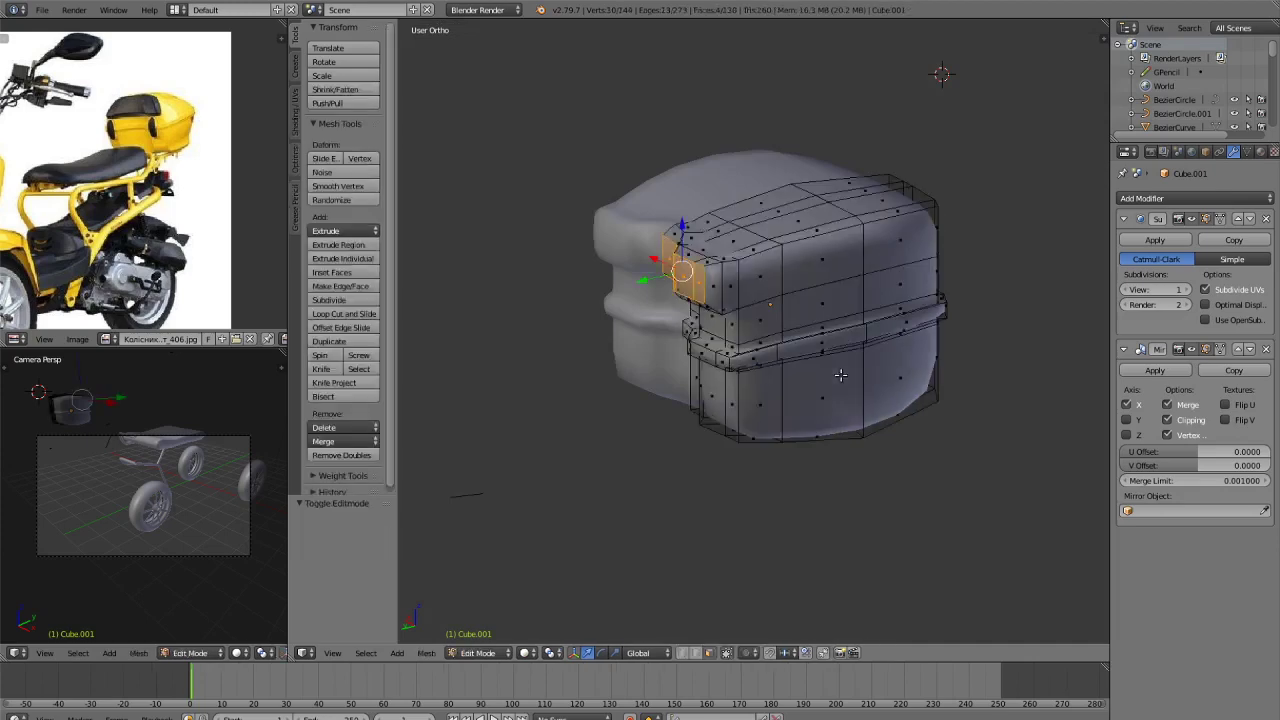
key("Tab")
right_click(840, 377)
key("Tab")
scroll(840, 375, "up", 2)
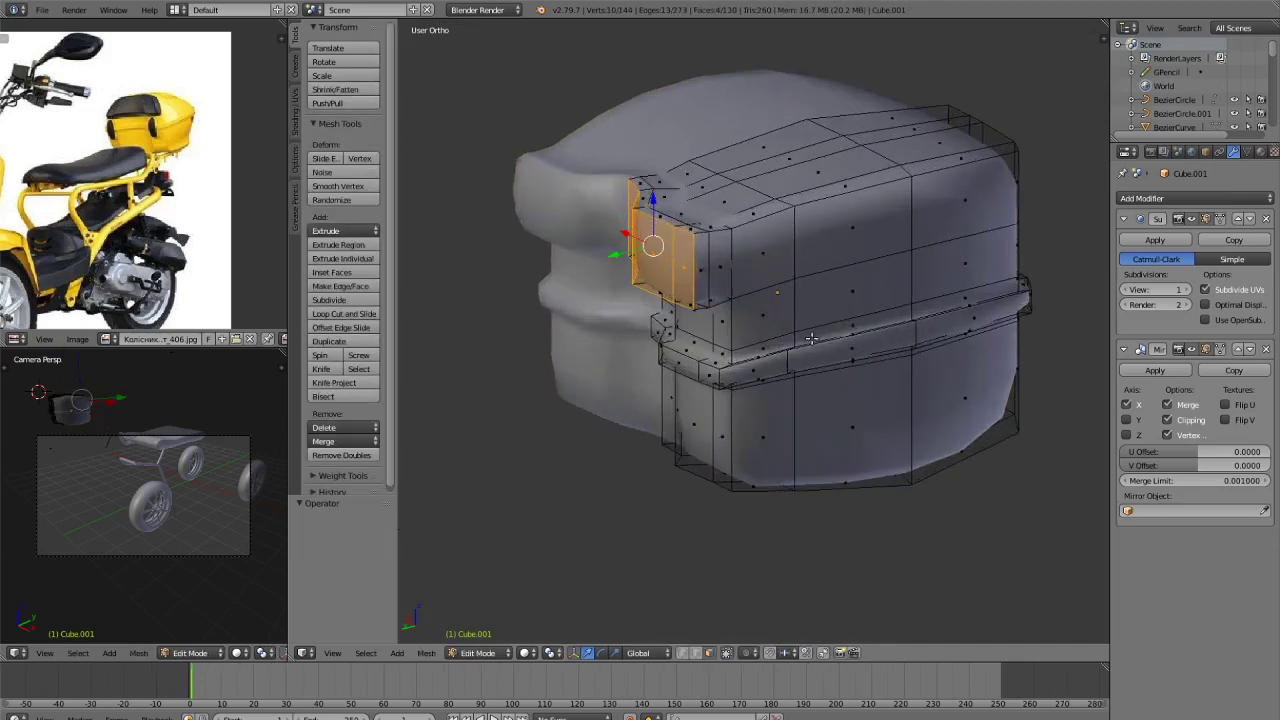
middle_click_drag(809, 337, 849, 340)
key("e")
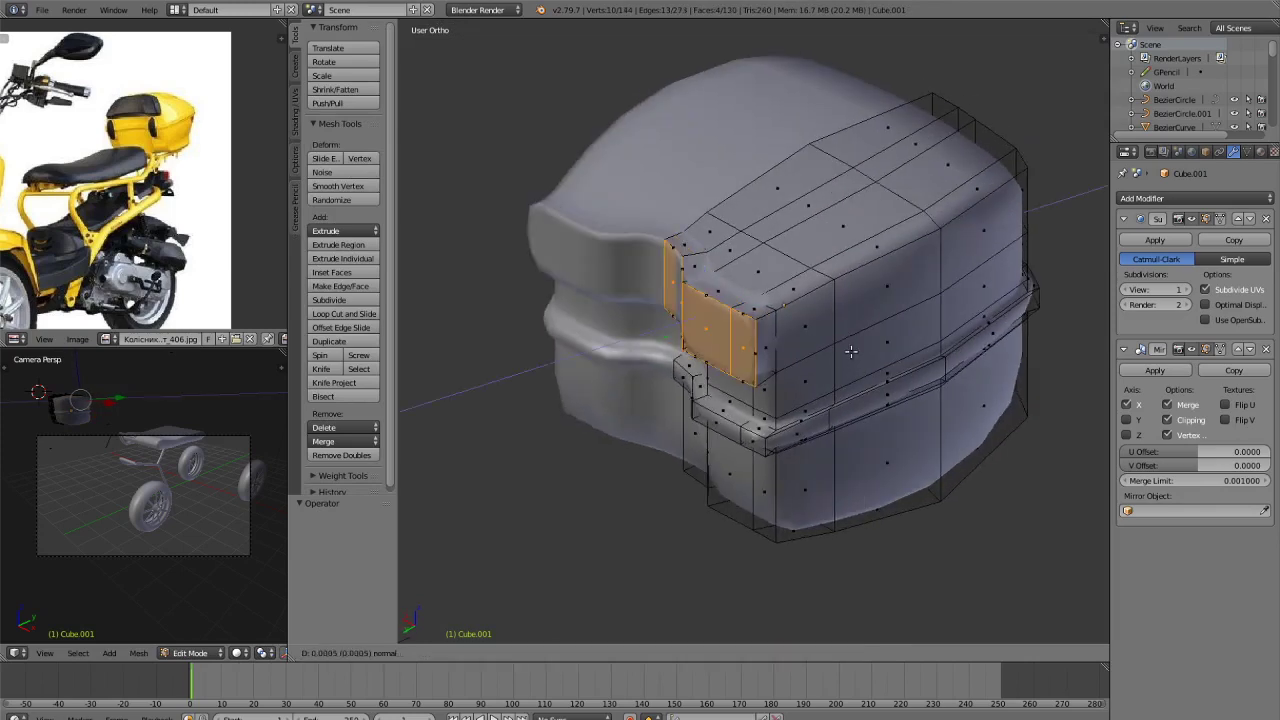
left_click(852, 346)
key("s")
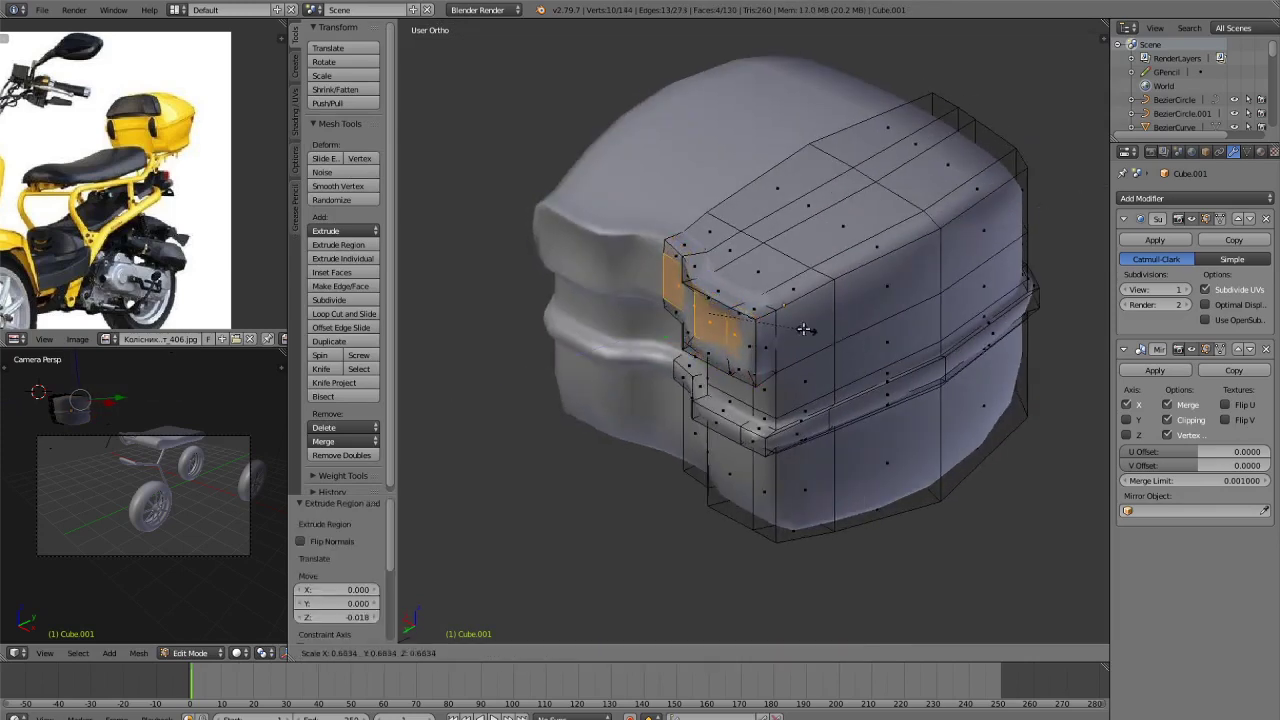
left_click(781, 328)
key("Tab")
key("Tab")
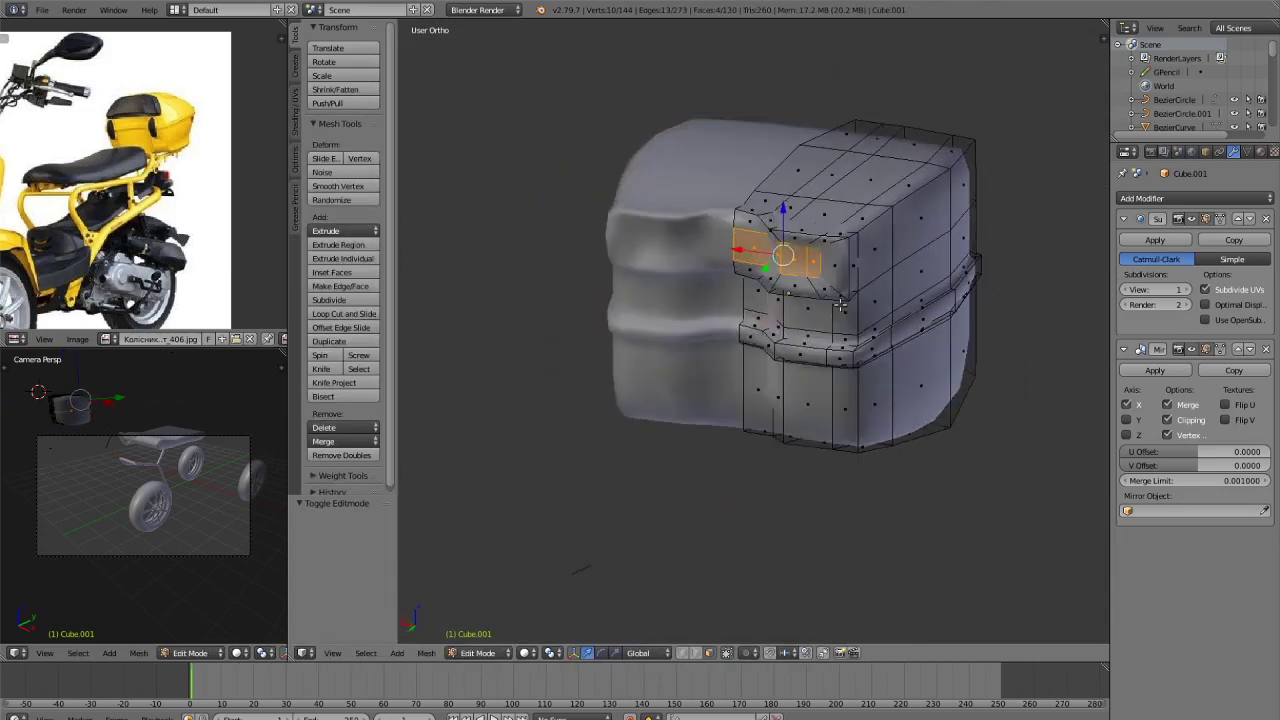
Add a vertical loop cut against the bend in the notched front and a second loop cut framing the recess.
scroll(838, 203, "up", 3)
key("a")
key("ctrl+r")
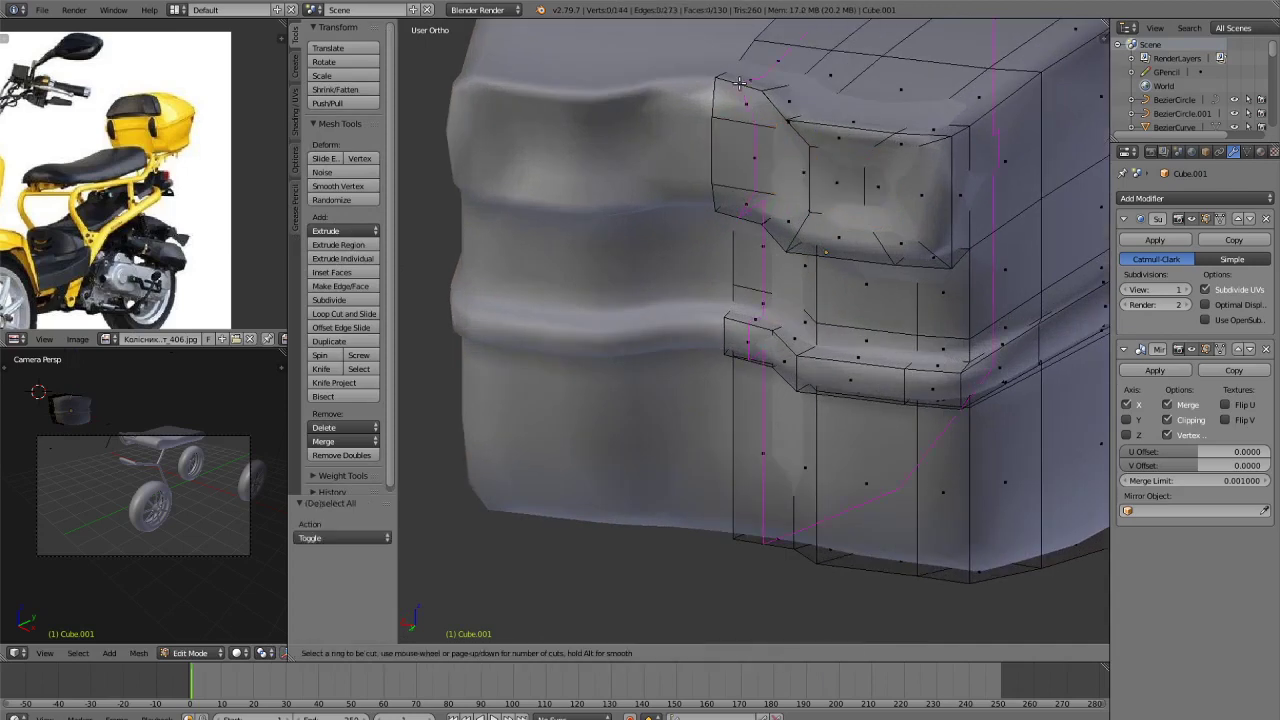
left_click(740, 84)
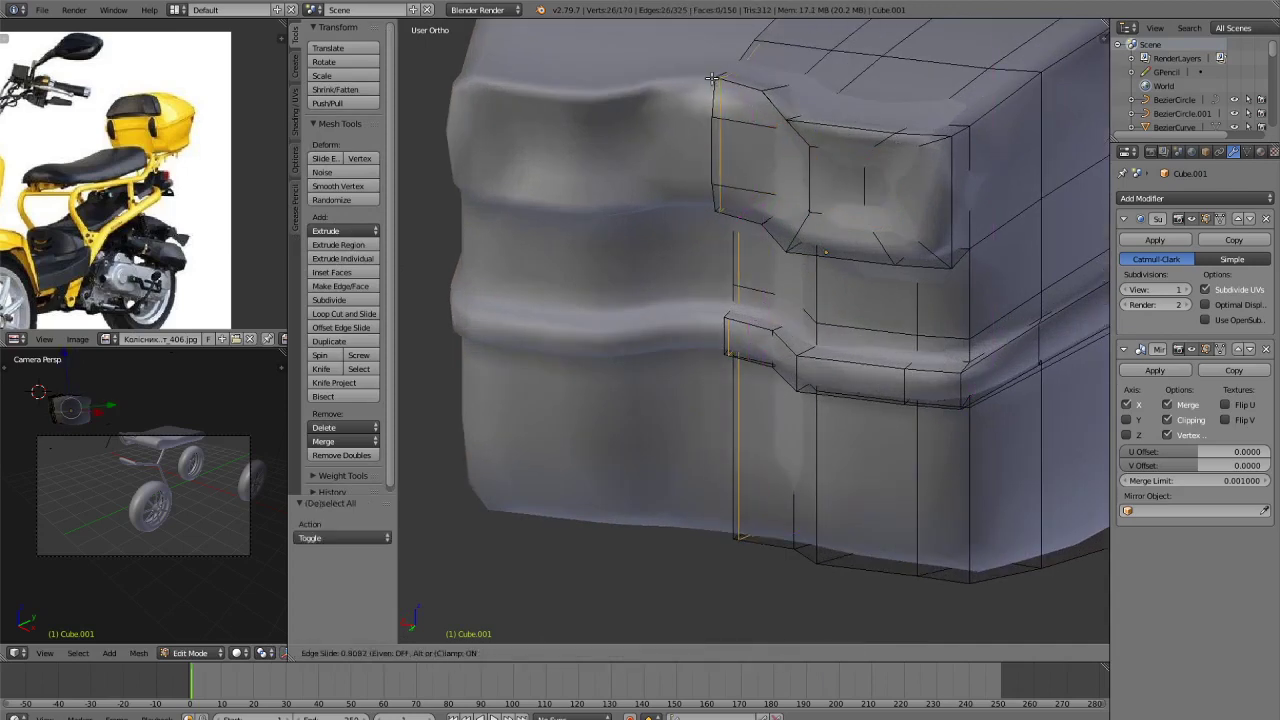
left_click(766, 98)
key("ctrl+r")
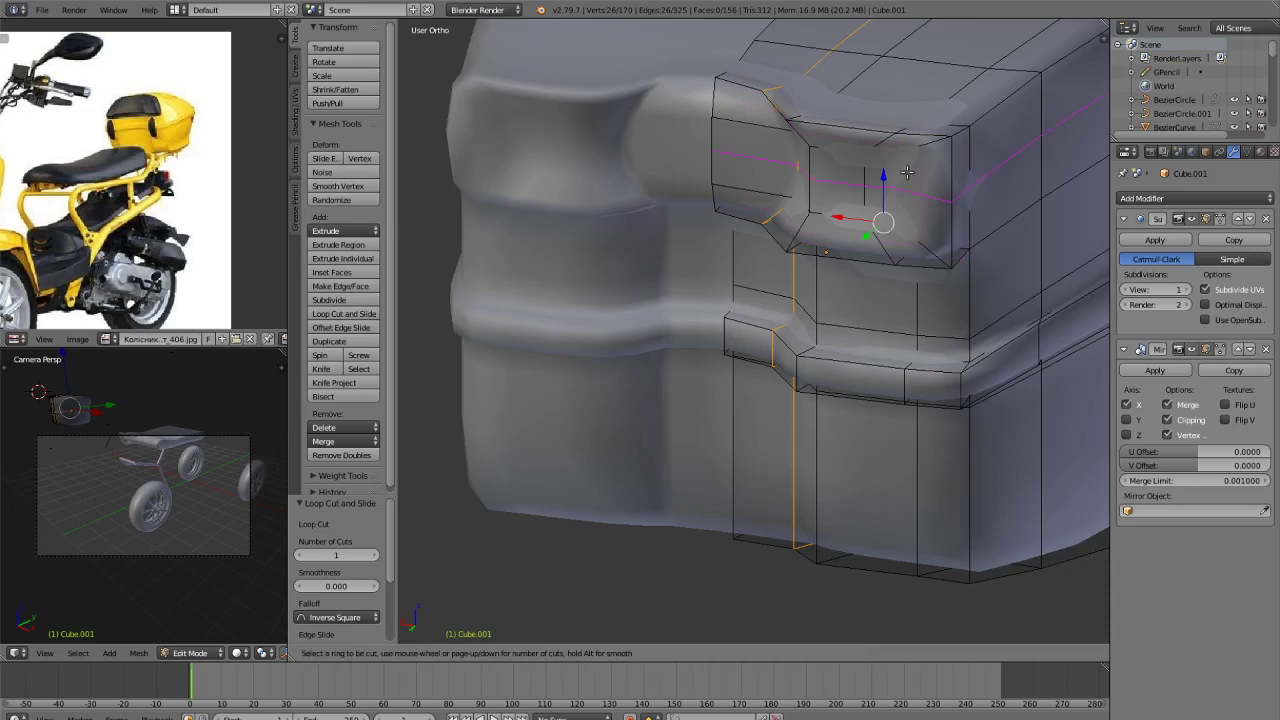
left_click(903, 163)
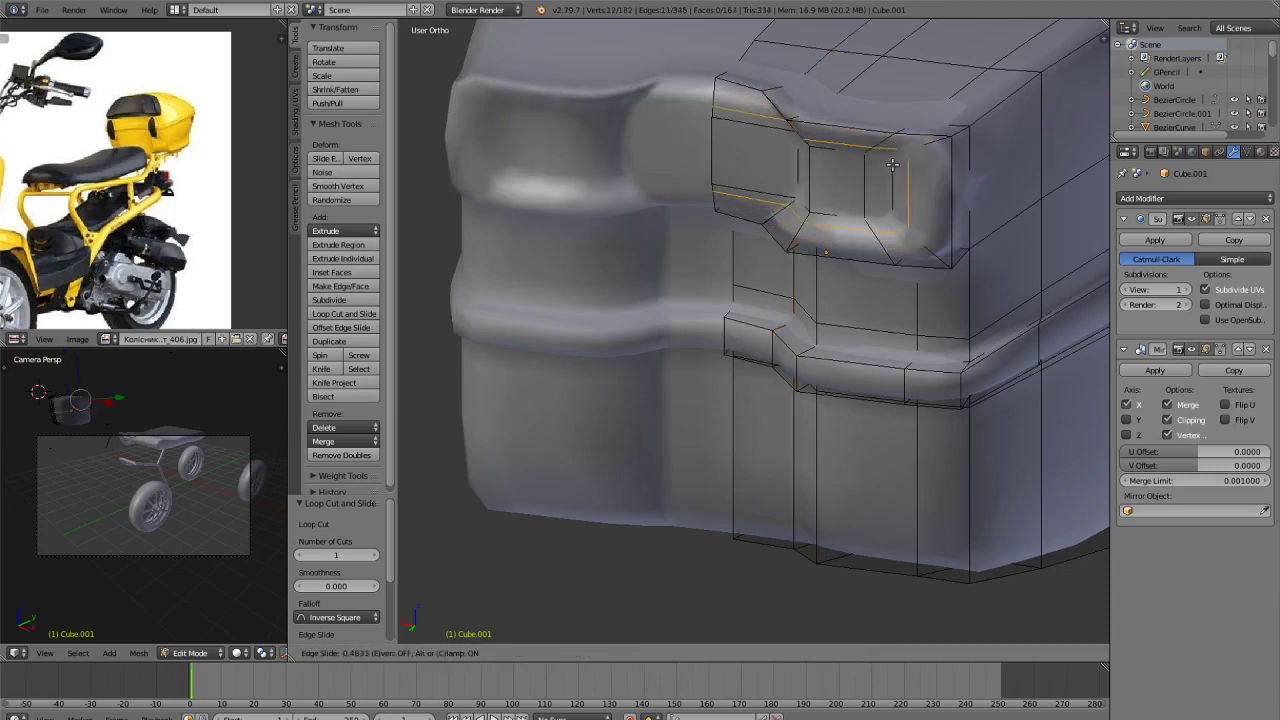
left_click(895, 167)
Add a vertical loop cut slid tight against the box's outer front corner, redoing the first misplaced cut.
key("ctrl+r")
left_click(892, 132)
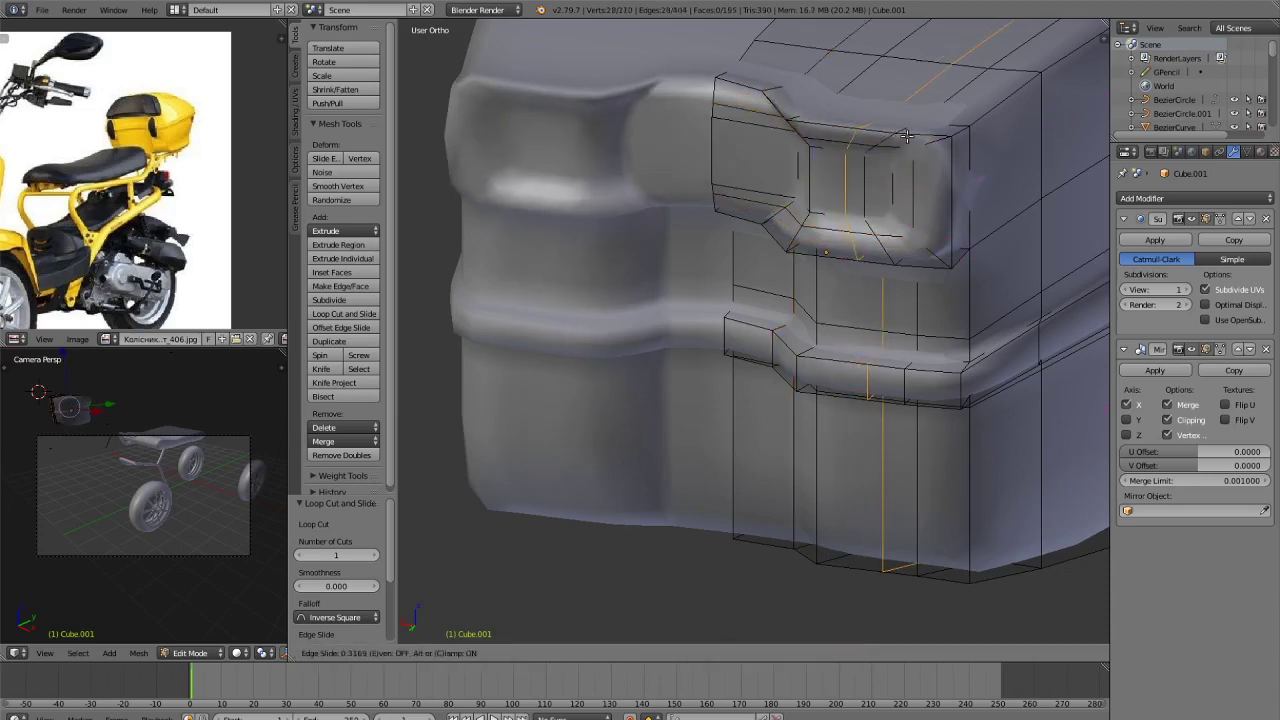
left_click(904, 138)
key("ctrl+z")
key("ctrl+r")
left_click(910, 140)
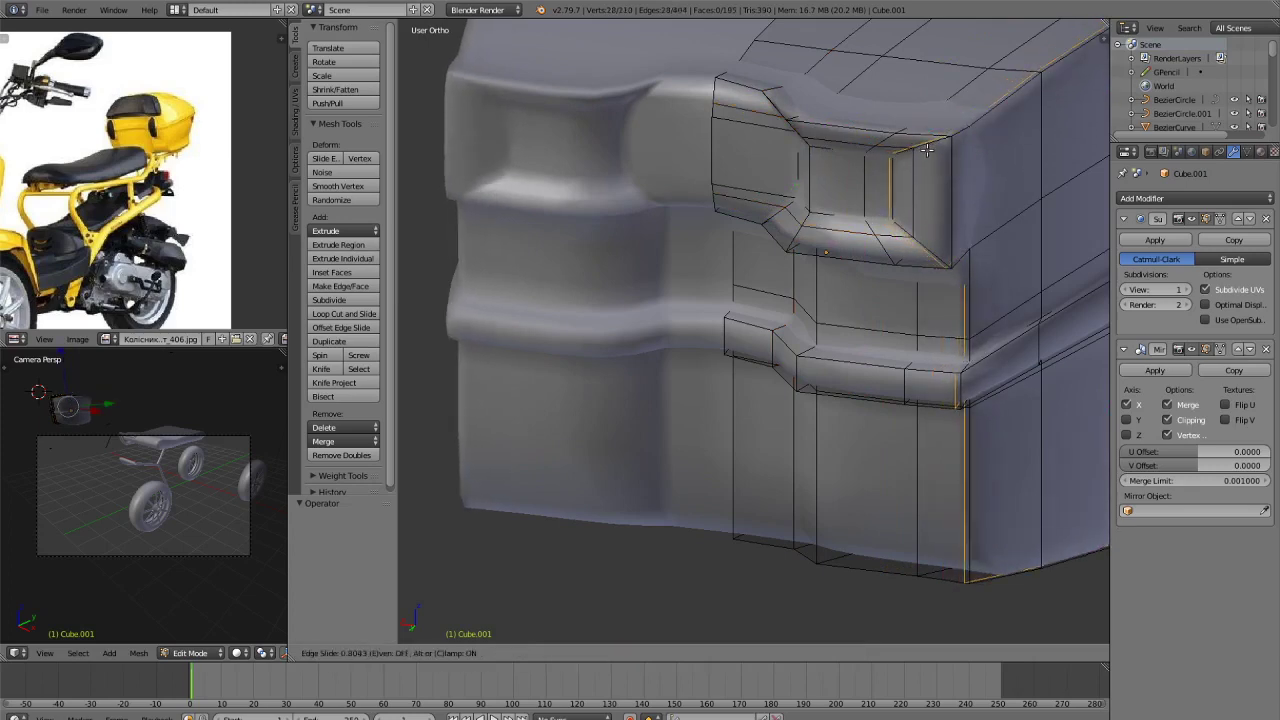
left_click(940, 149)
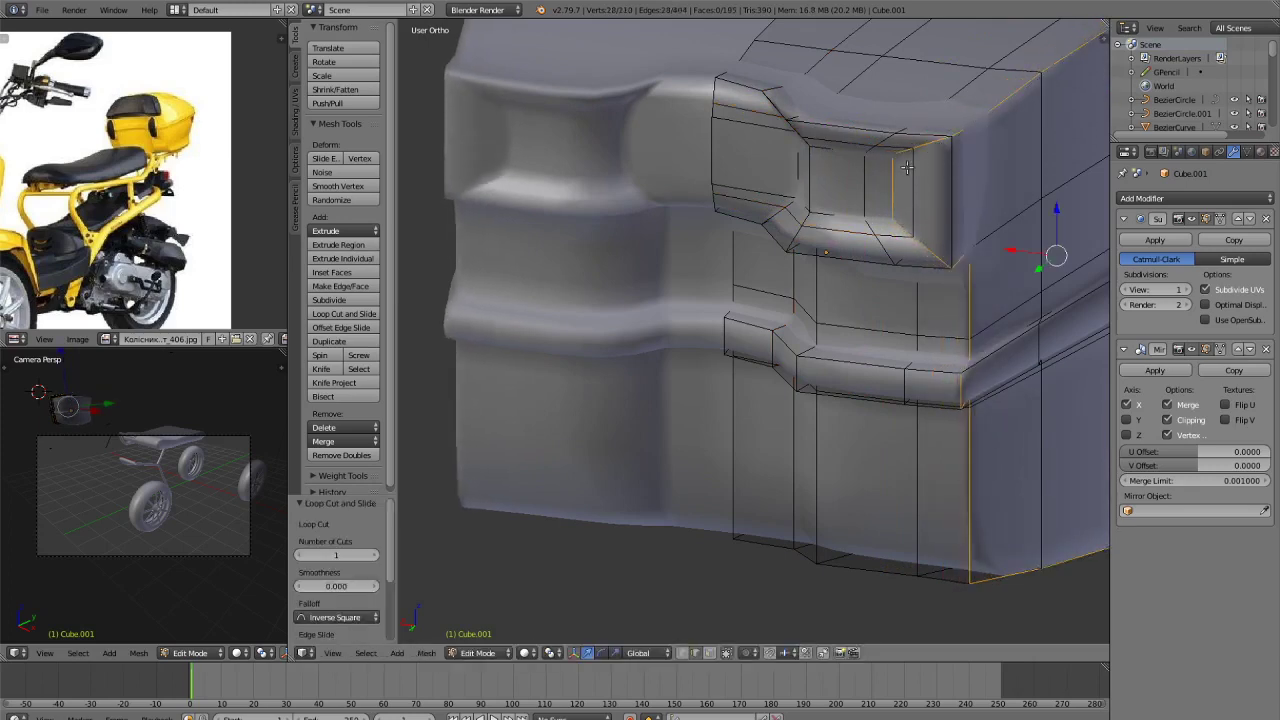
Add two horizontal loop cuts close to the upper and lower edges of the front recess.
key("ctrl+r")
left_click(899, 172)
left_click(909, 174)
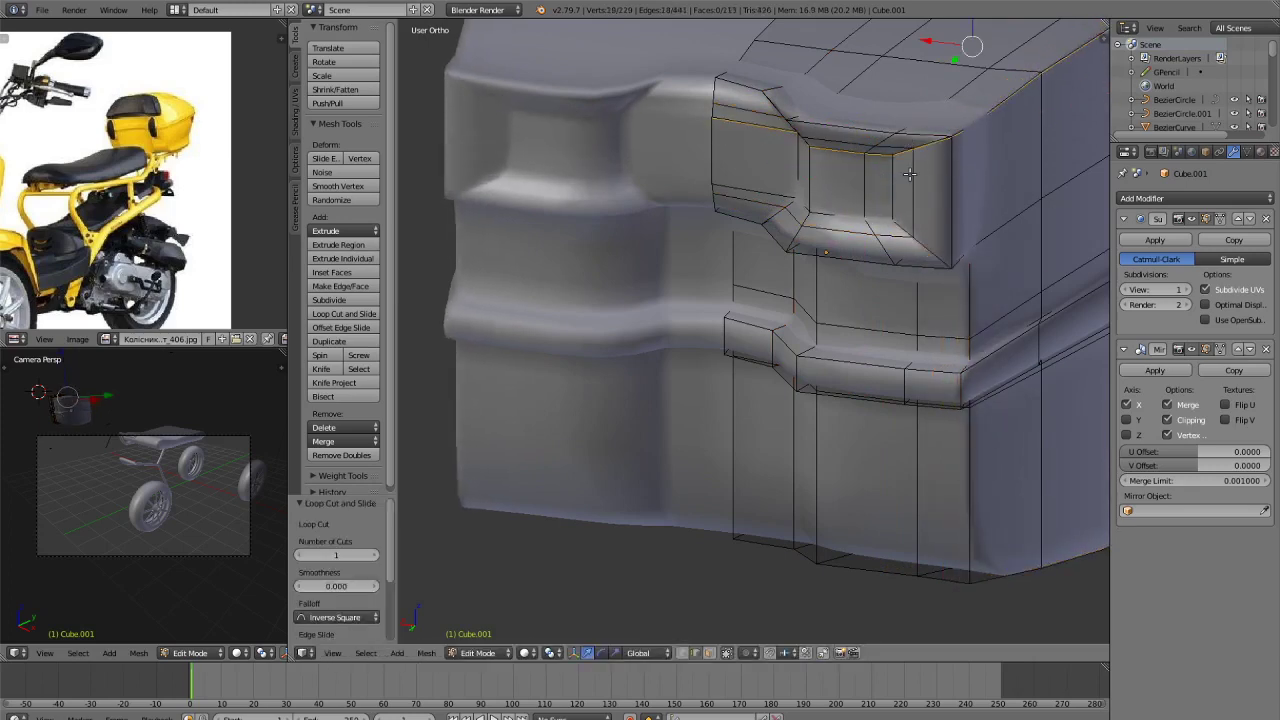
key("ctrl+r")
left_click(909, 176)
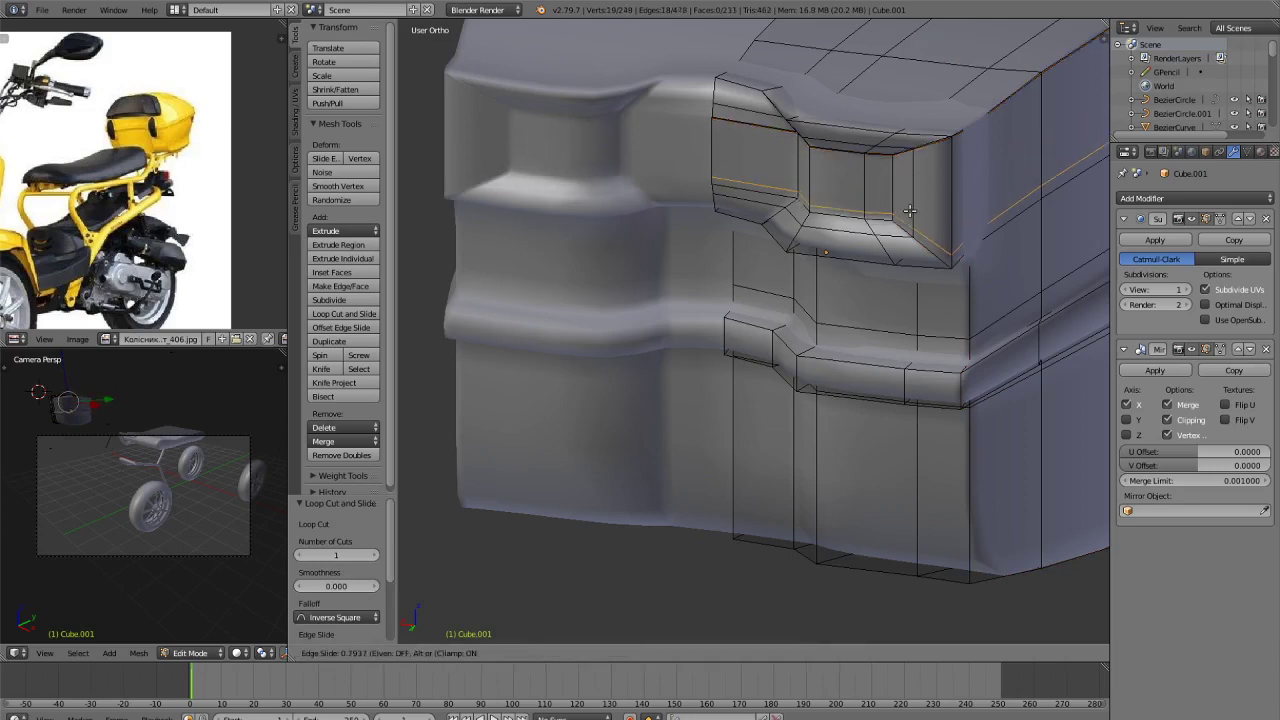
left_click(909, 214)
Preview the box with the sharpened edges in rendered shading, then inspect its side and back in solid shading.
key("Tab")
scroll(918, 300, "down", 4)
key("a")
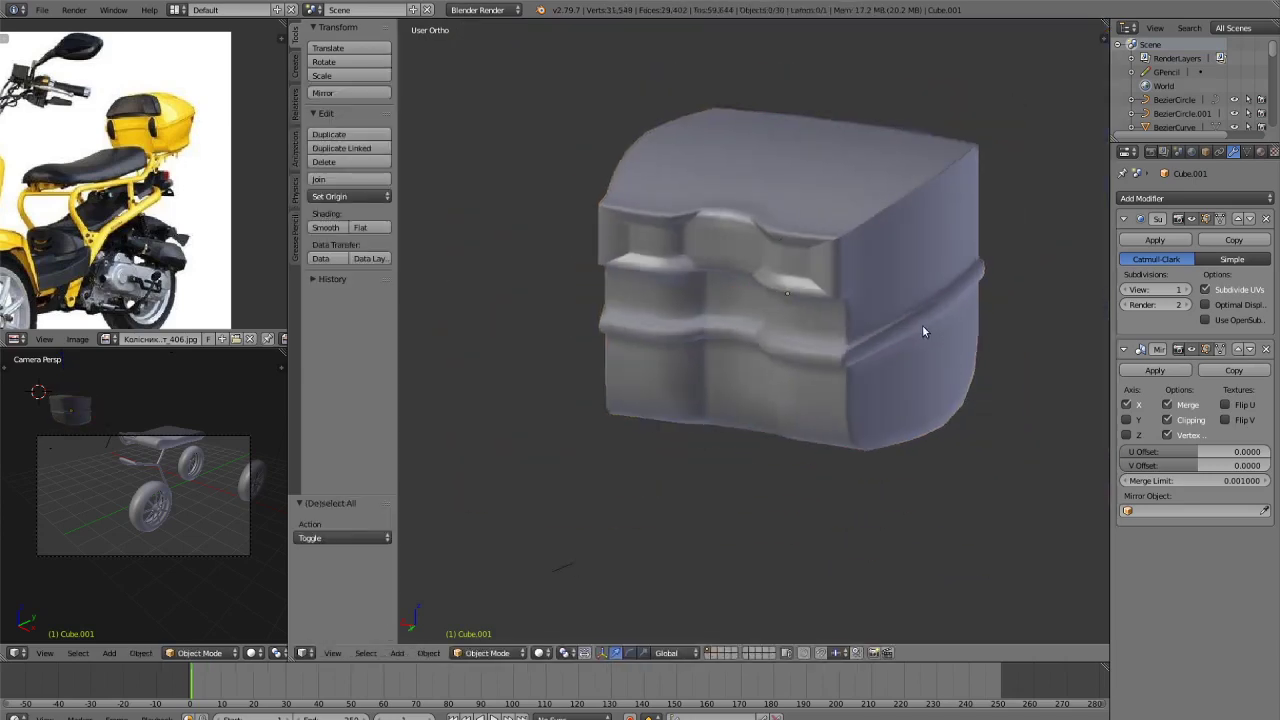
middle_click_drag(922, 326, 889, 358)
key("shift+z")
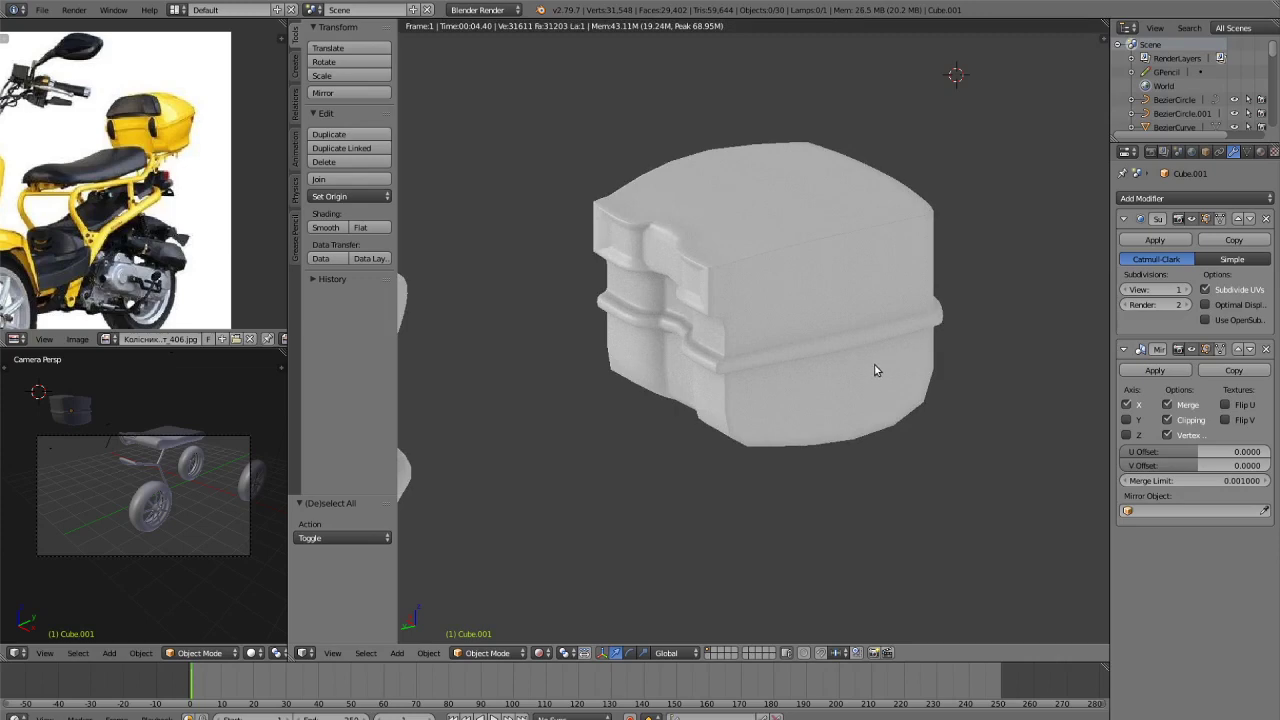
key("z")
key("z")
middle_click_drag(926, 374, 873, 372)
middle_click_drag(943, 372, 851, 306)
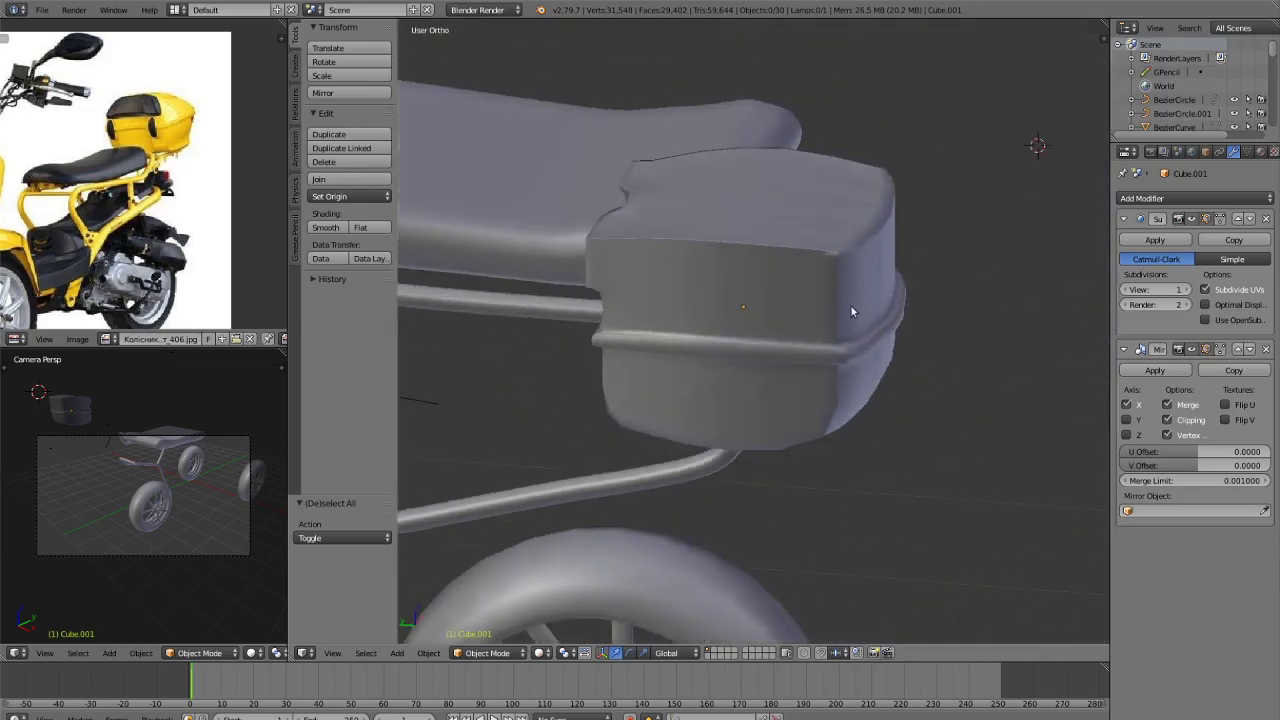
Select the edge loop along the lid's upper side edge in edge mode and try moving it along X.
right_click(828, 245)
key("Tab")
scroll(826, 253, "up", 3)
middle_click_drag(823, 257, 882, 366)
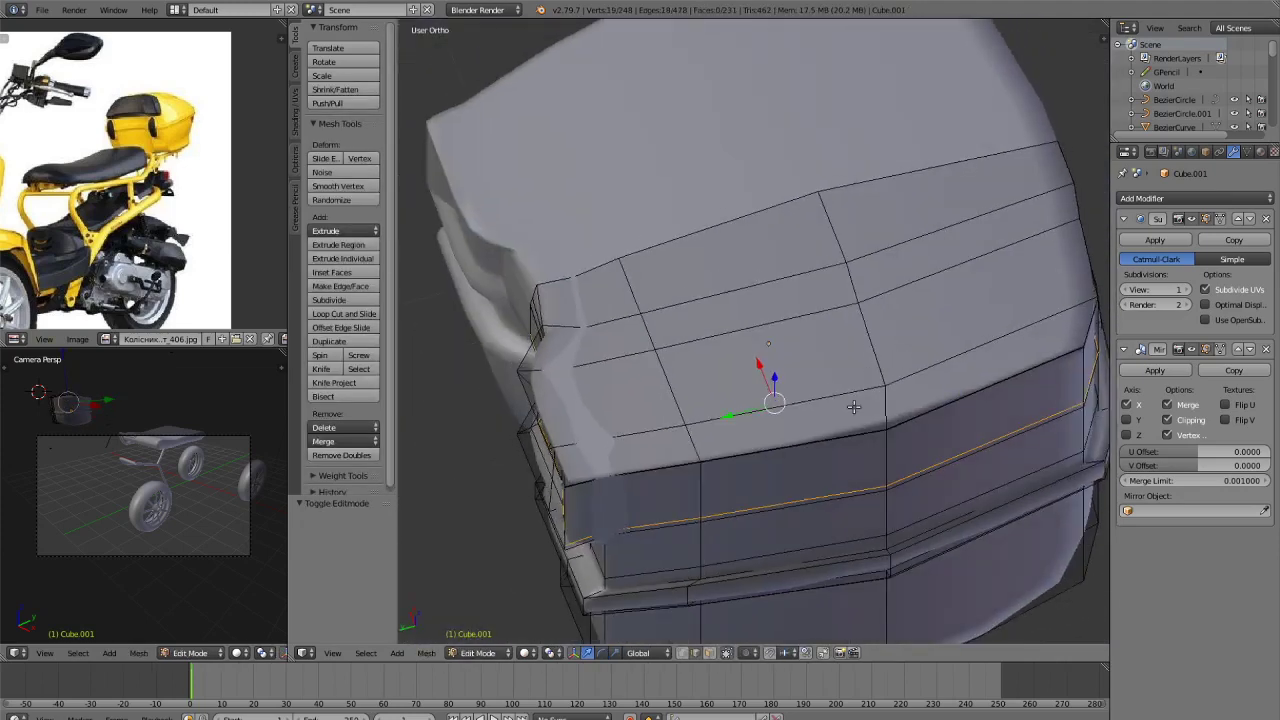
key("ctrl+Tab")
left_click(832, 394)
key("a")
right_click(828, 442, "alt")
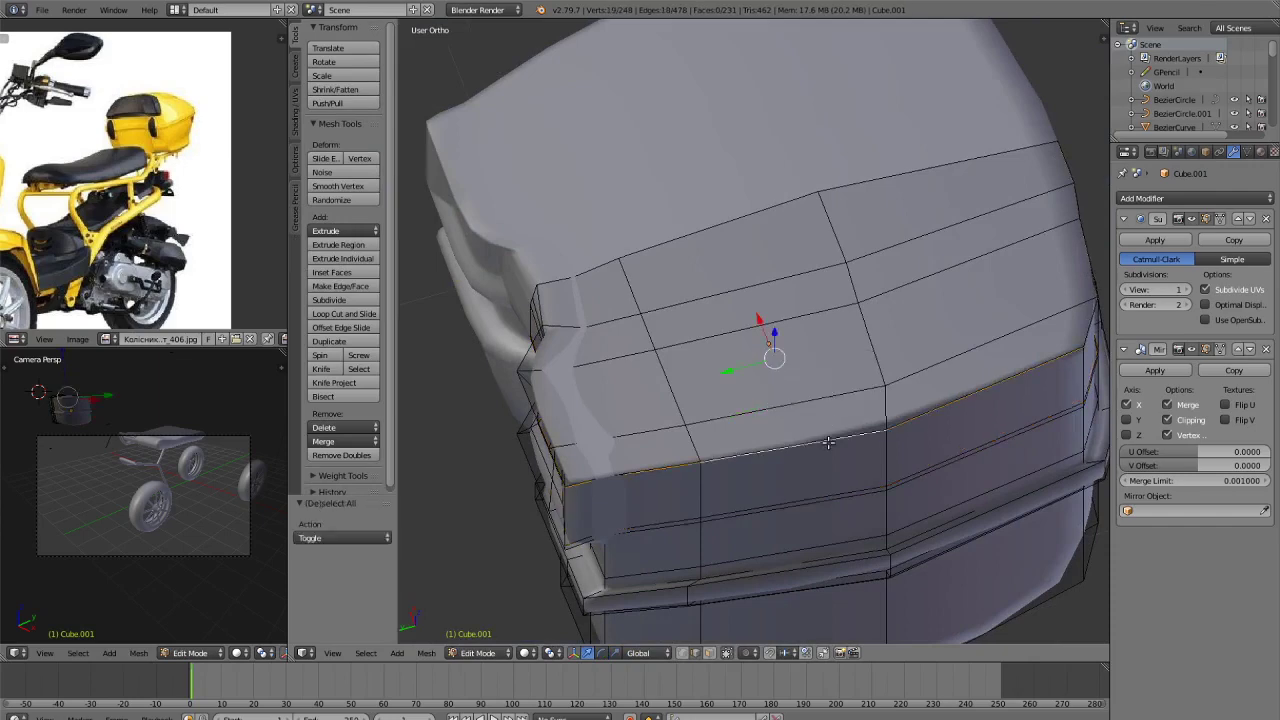
left_click_drag(759, 320, 739, 293)
middle_click_drag(739, 293, 862, 293)
scroll(862, 293, "down", 1)
Undo the edge-loop edit and the three loop cuts added at the corner and along the recess edges.
key("ctrl+z")
key("ctrl+z")
key("ctrl+z")
key("ctrl+z")
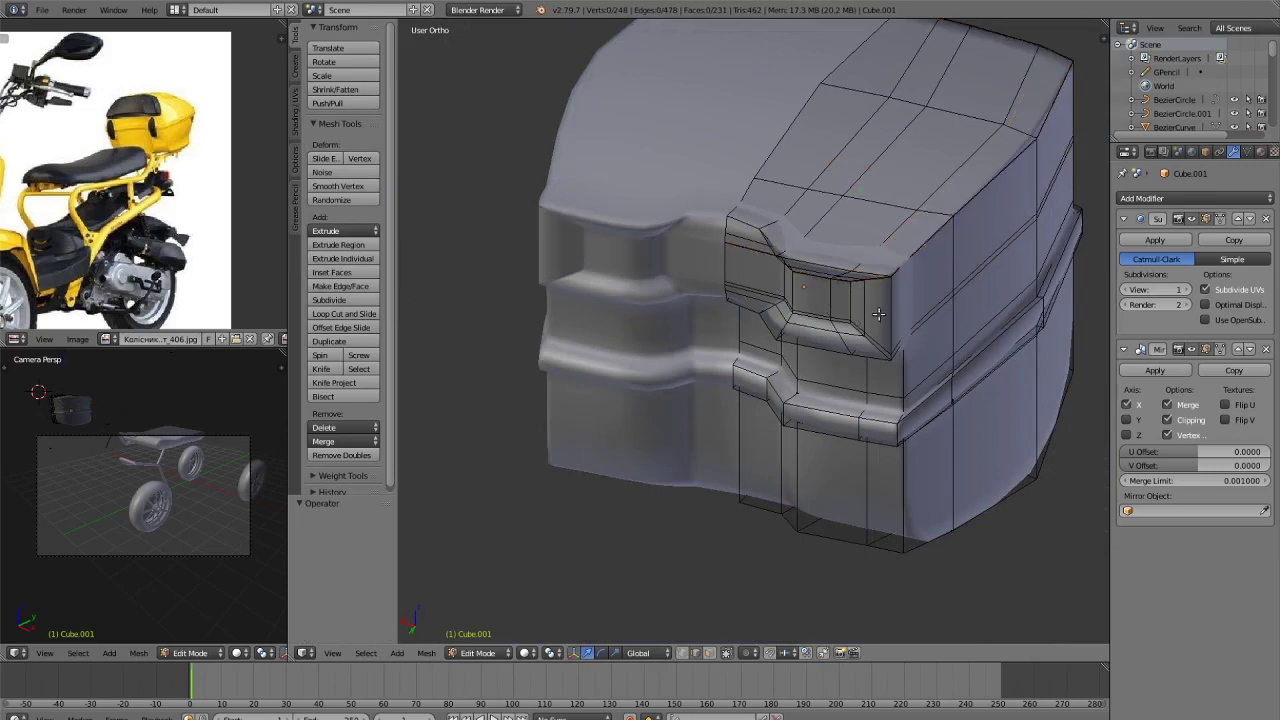
key("Tab")
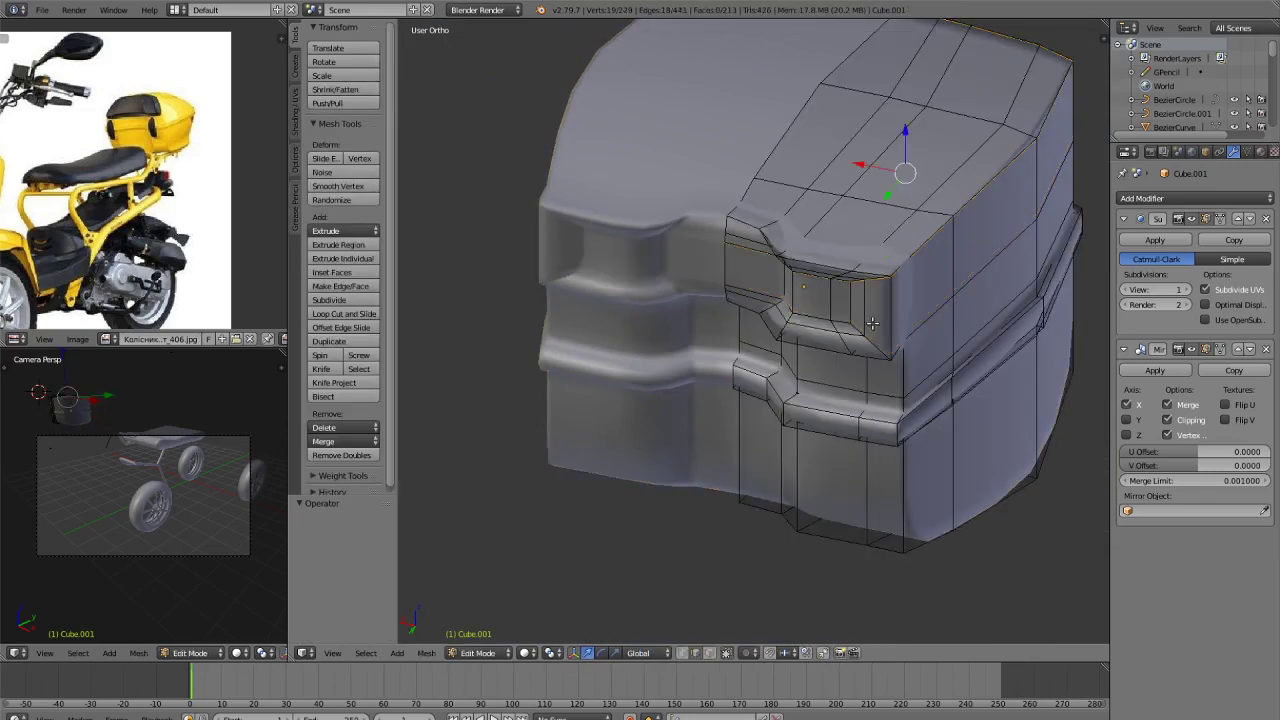
right_click(872, 325, "alt")
right_click(871, 325, "alt")
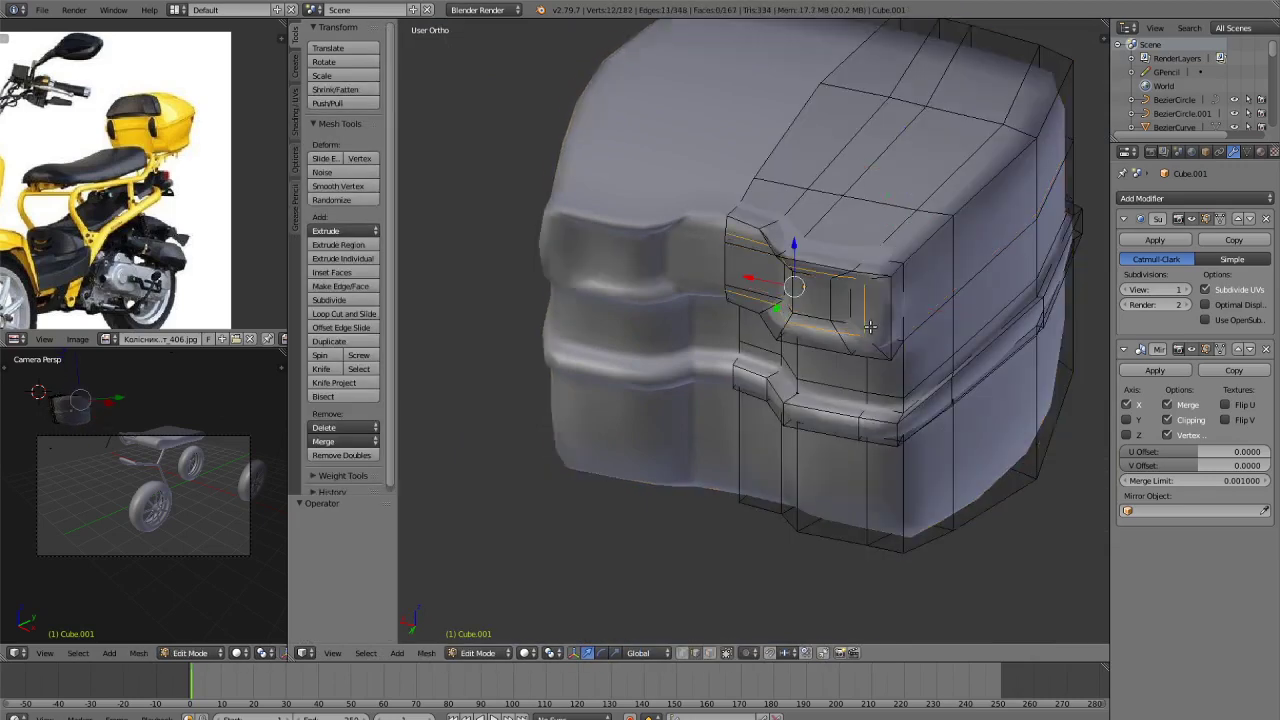
In edge mode, select the two neighbouring rows of edges running lengthwise along the lid's upper surface.
key("ctrl+Tab")
left_click(843, 297)
right_click(818, 171)
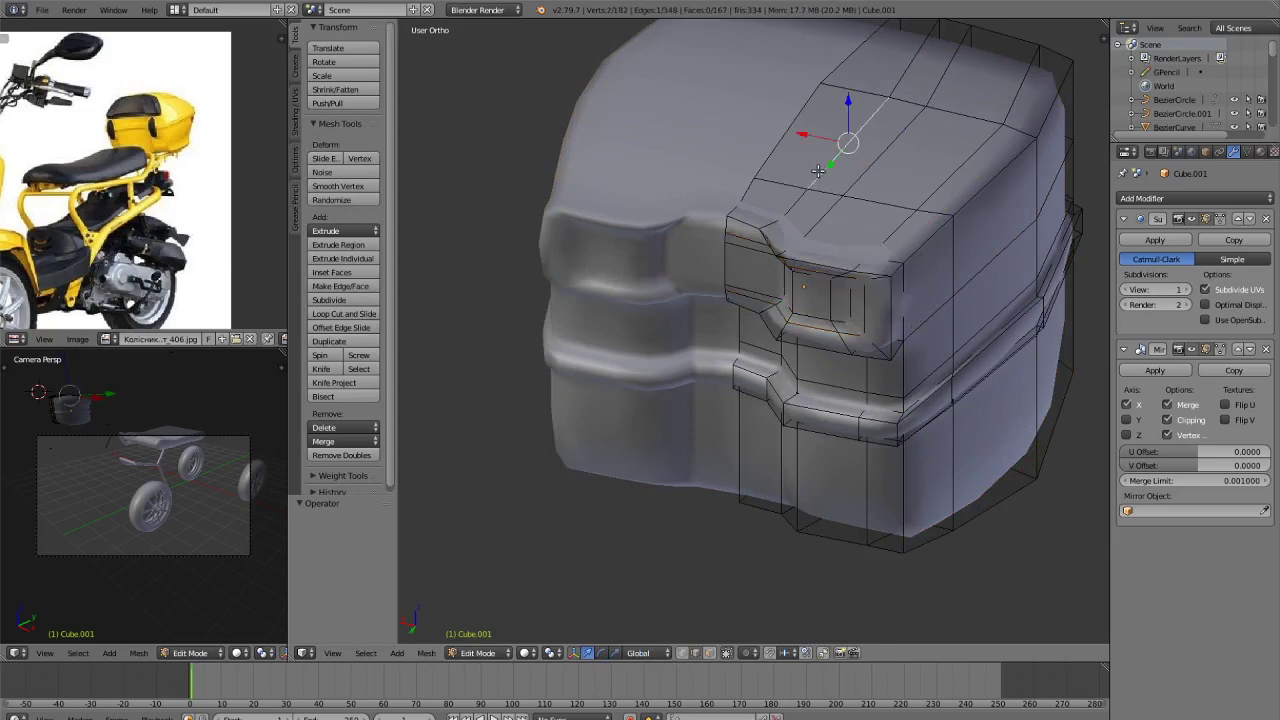
key("a")
right_click(837, 164, "alt")
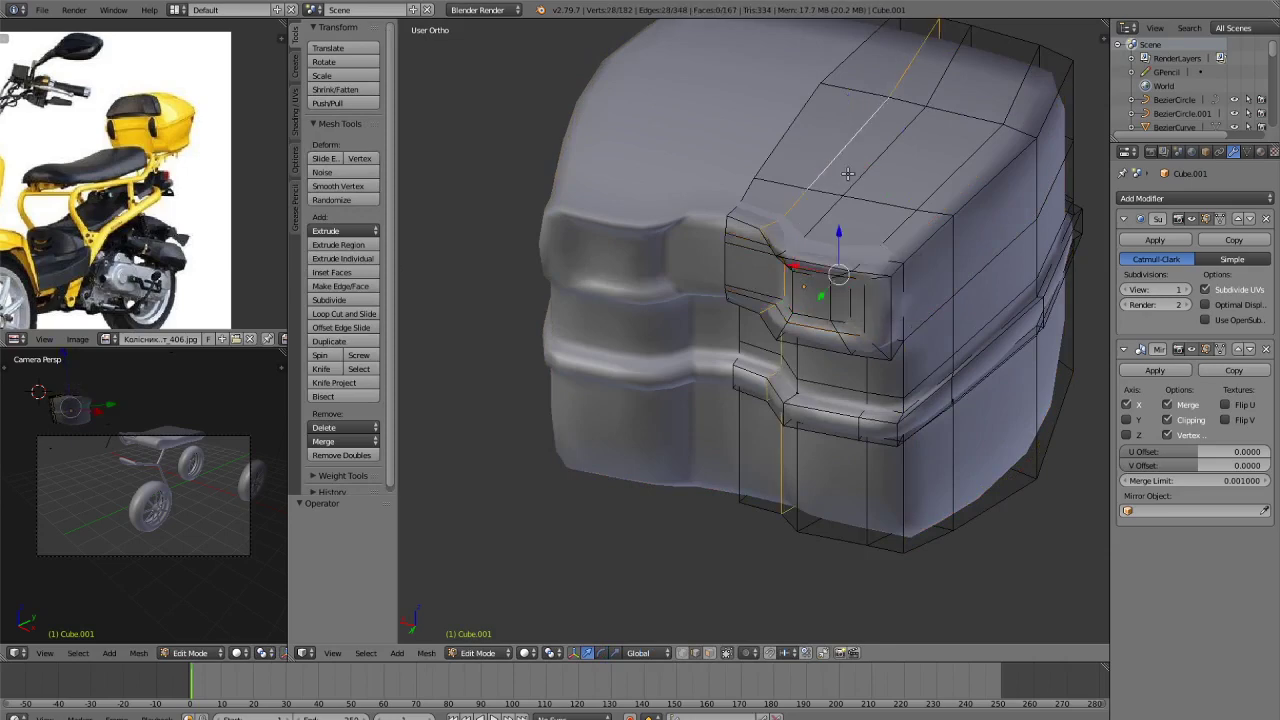
right_click(802, 204)
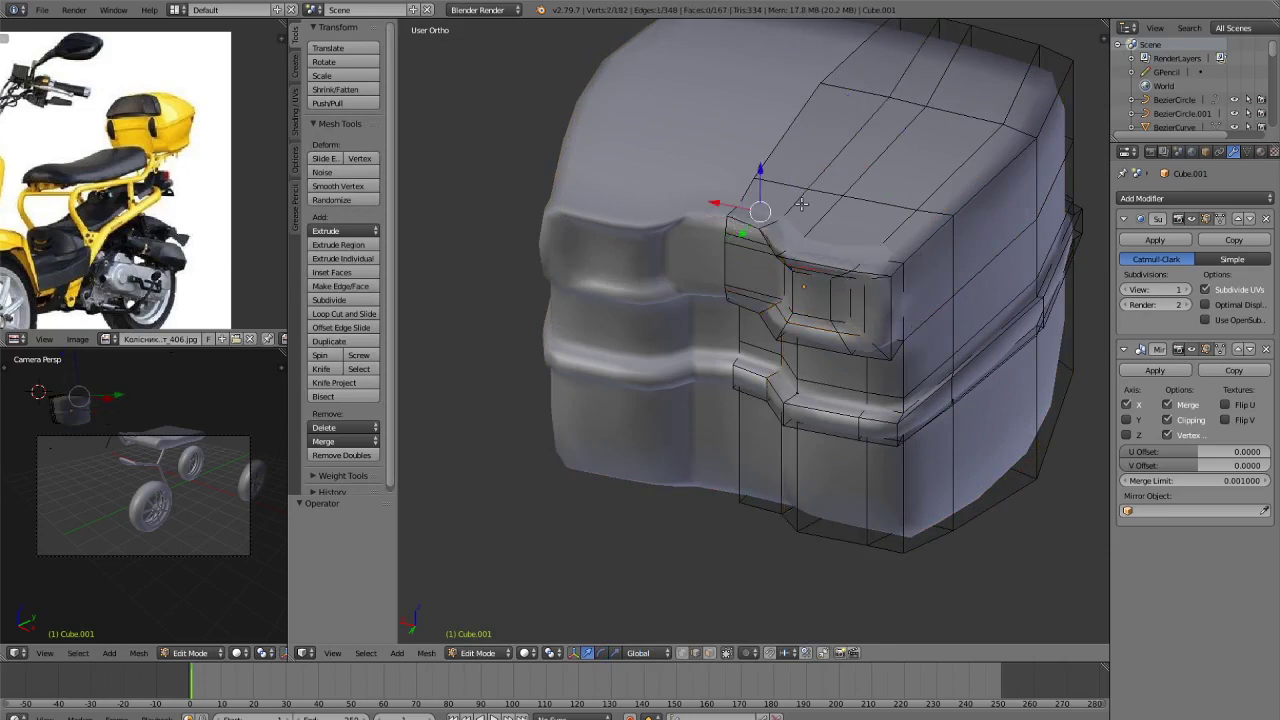
right_click(805, 196, "shift")
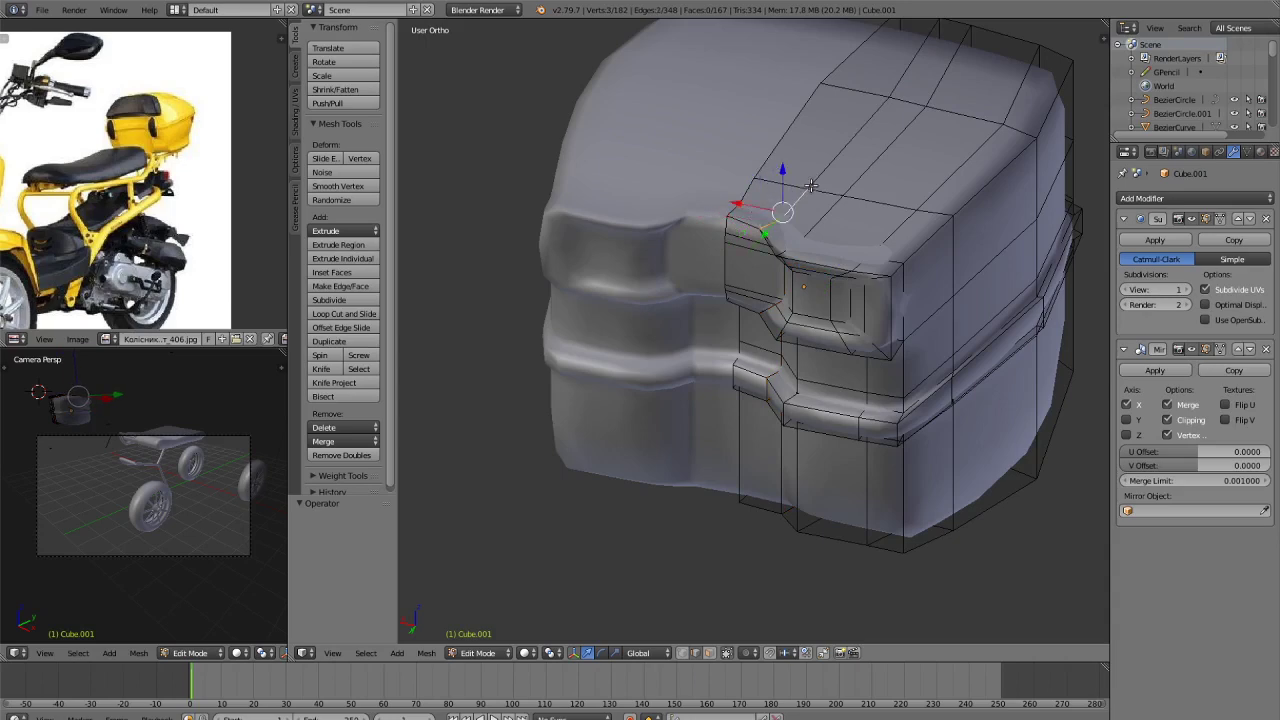
right_click(836, 152, "shift")
right_click(915, 66, "shift")
right_click(945, 78, "shift")
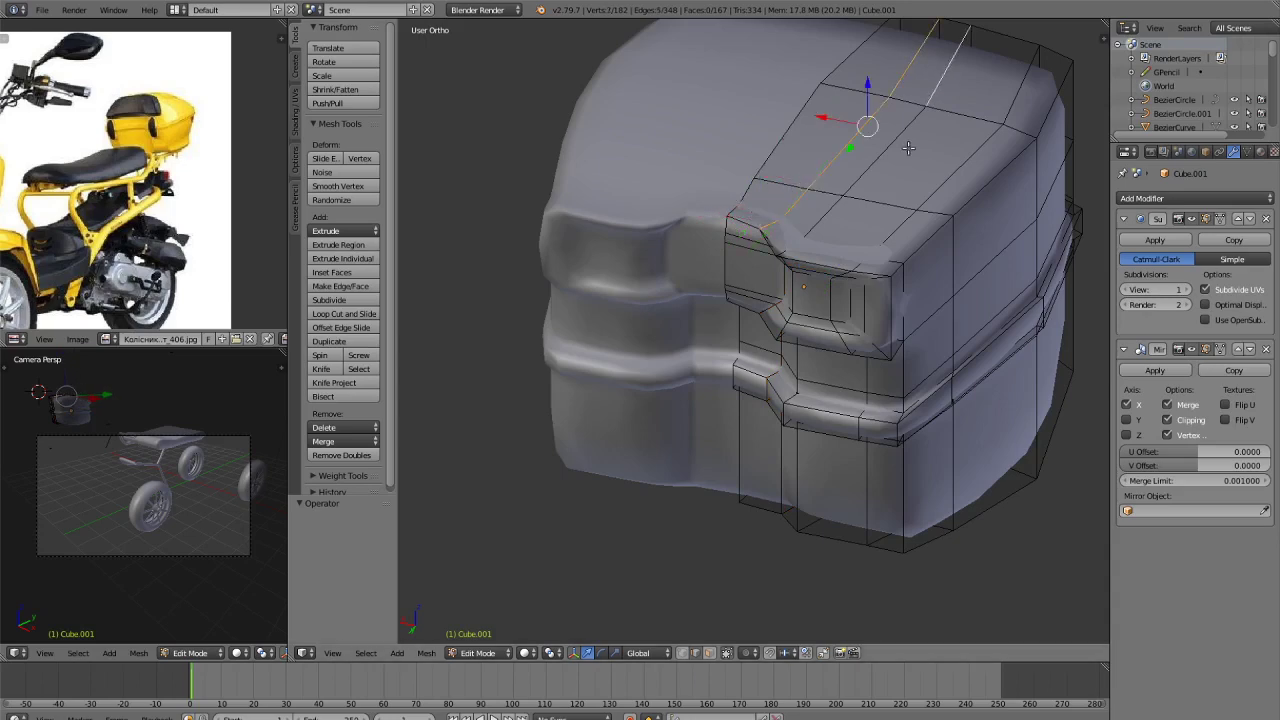
right_click(891, 155, "shift")
right_click(817, 224, "shift")
right_click(785, 250, "shift")
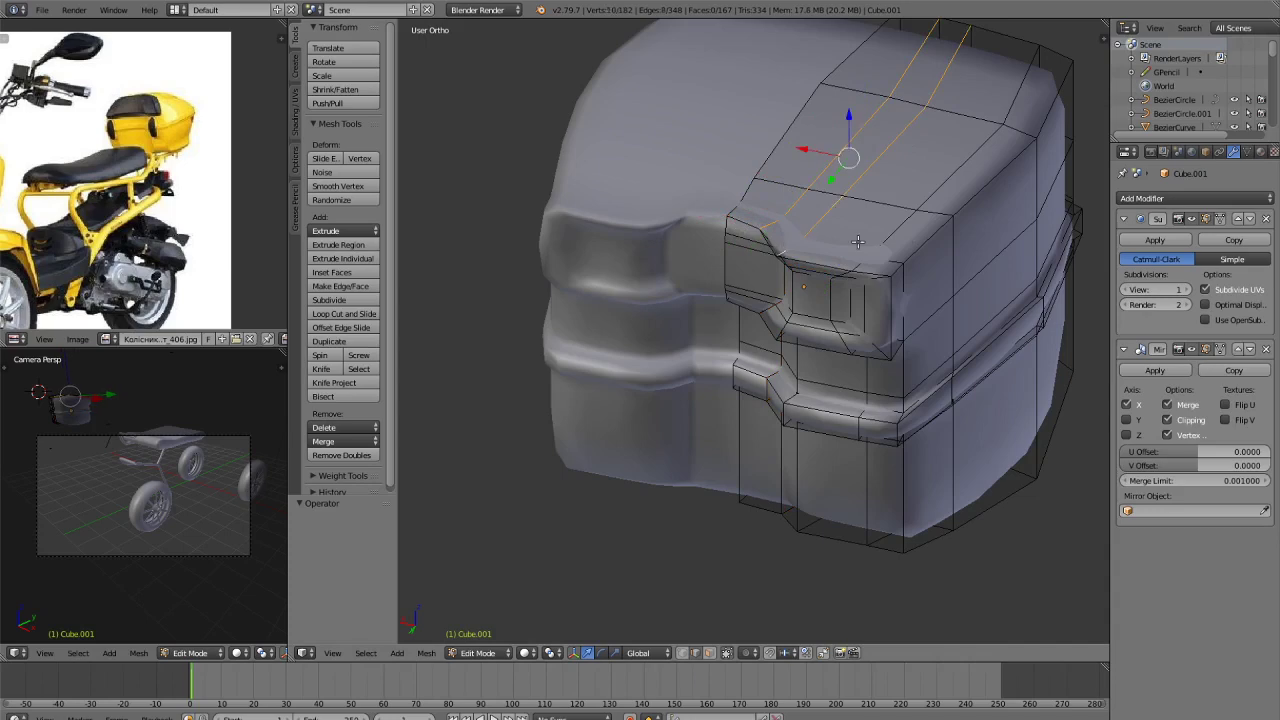
Try raising the two selected edge rows of the lid along Z and discard the change.
key("g")
key("z")
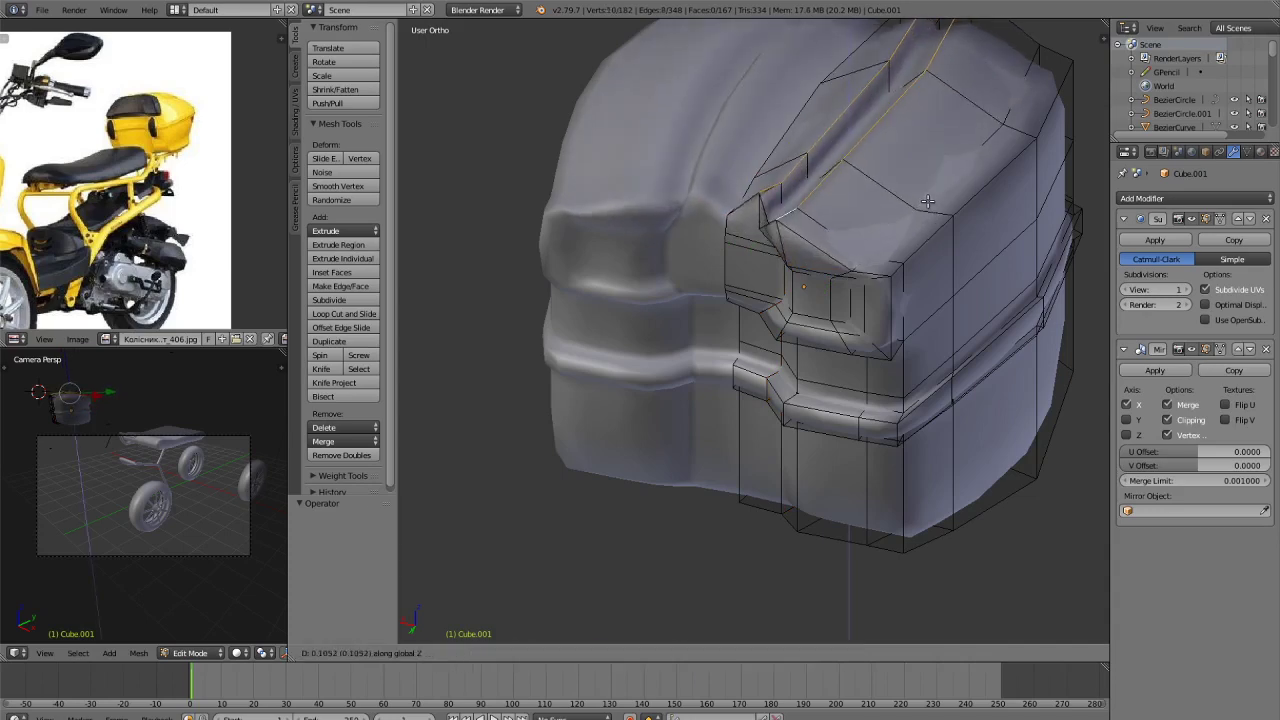
left_click(924, 210)
middle_click_drag(921, 205, 920, 245)
key("g")
key("z")
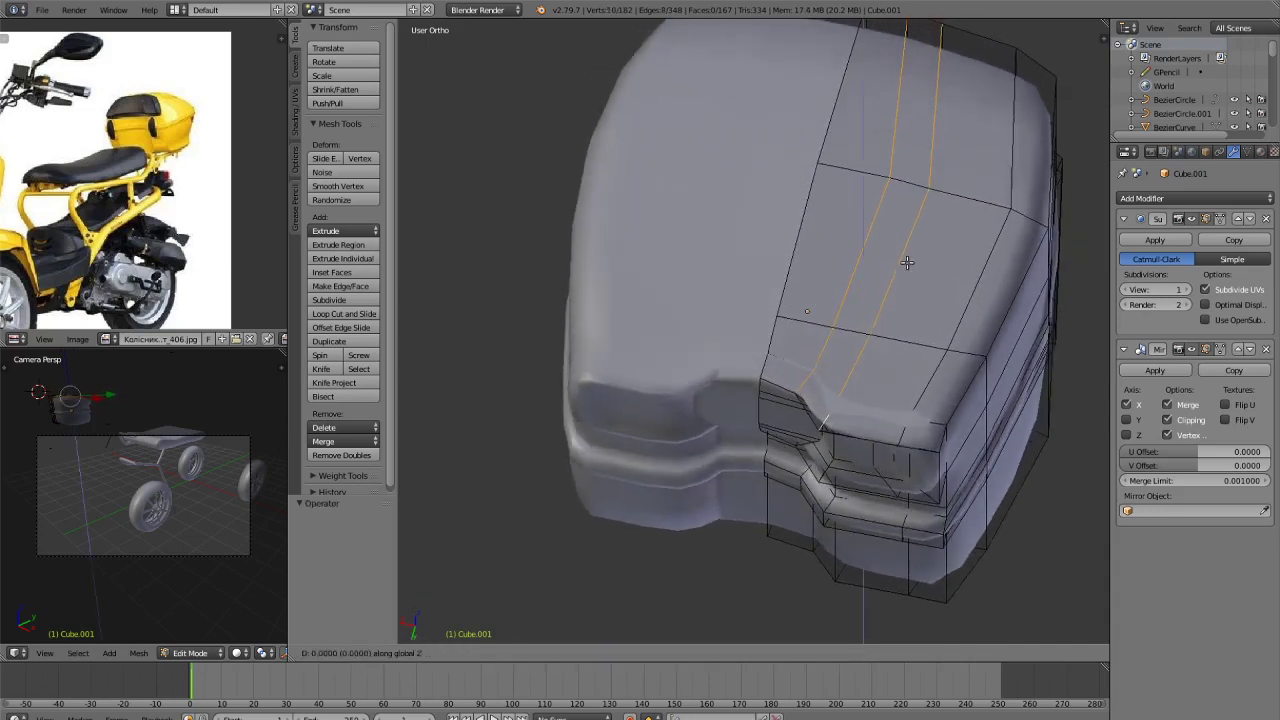
left_click(910, 242)
middle_click_drag(912, 243, 892, 302)
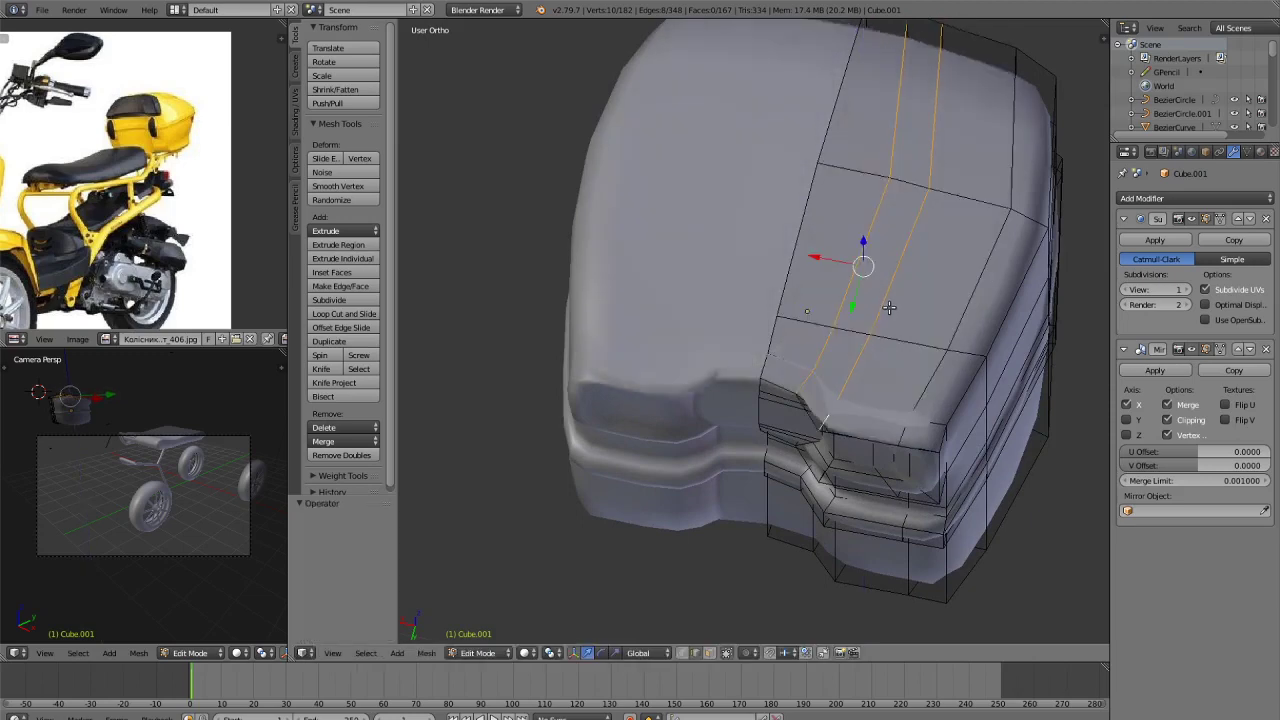
Try raising a single lengthwise edge on the lid's upper surface by 0.178 along Z and undo it.
scroll(890, 305, "up", 4)
right_click(913, 247)
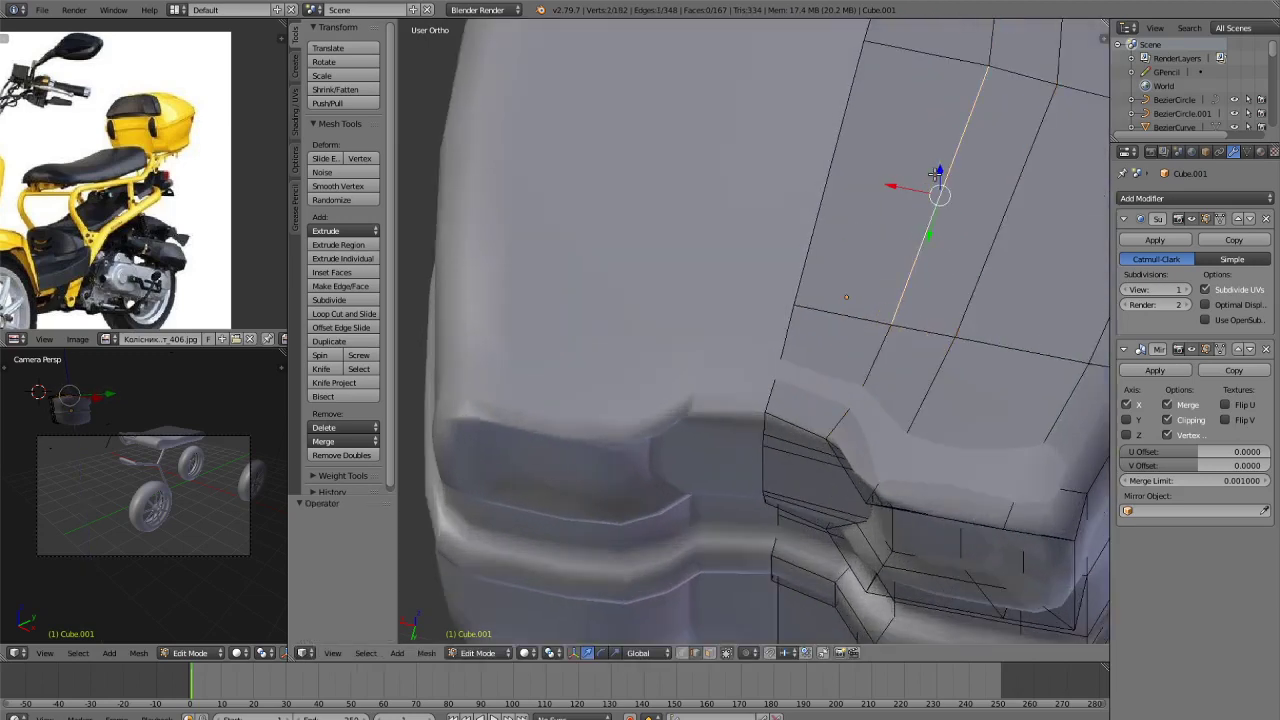
left_click_drag(939, 172, 951, 106)
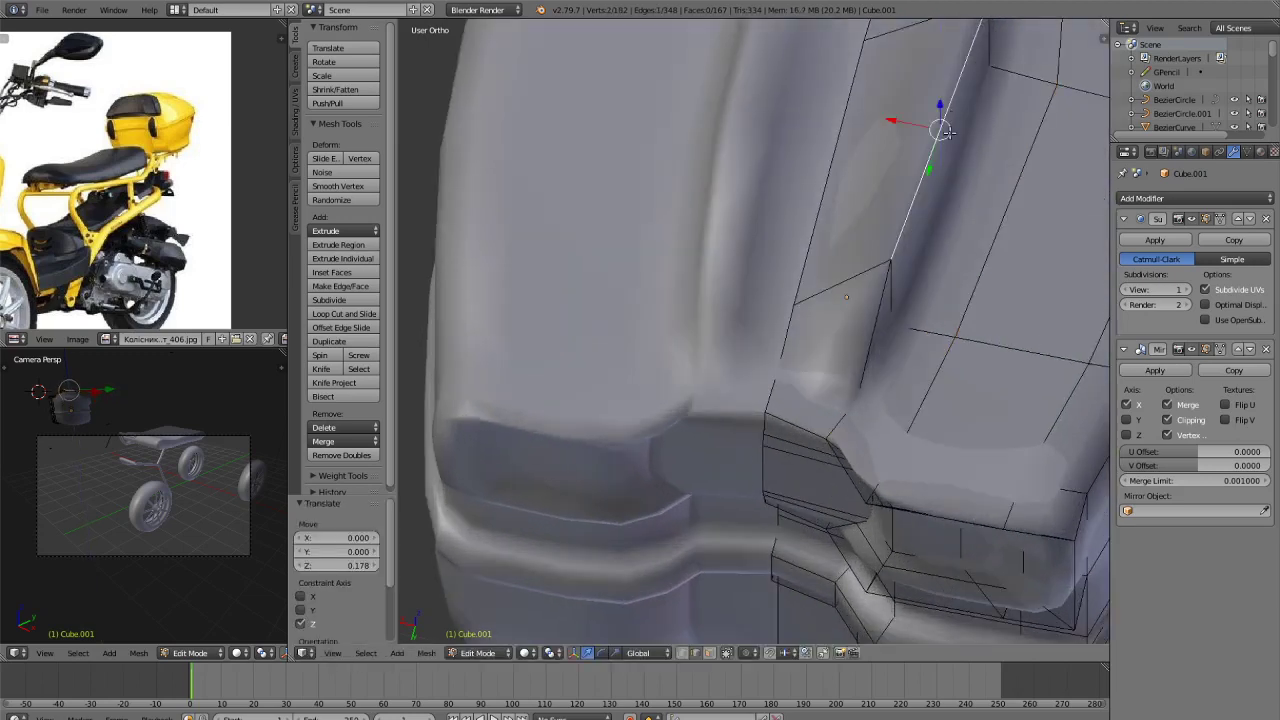
key("ctrl+z")
scroll(934, 308, "down", 1)
In face mode, select all twelve faces of the lid's upper surface on the editable half of the box.
key("ctrl+Tab")
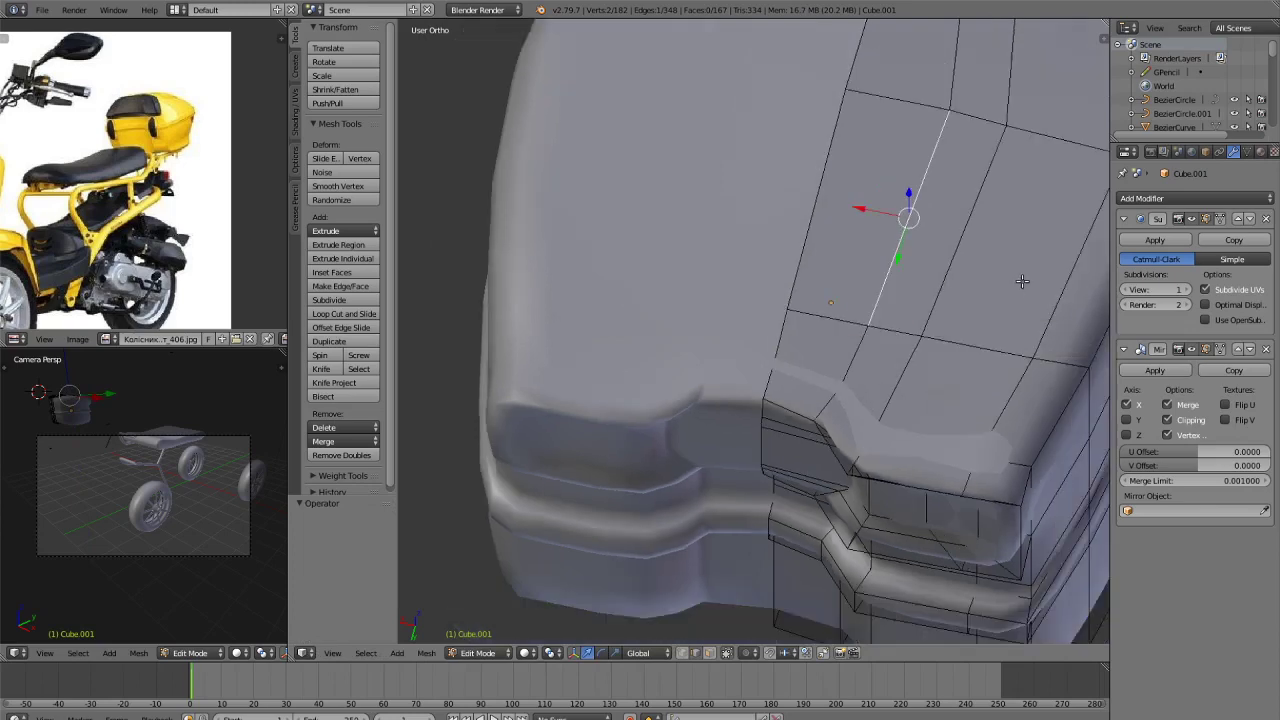
key("KP_7")
key("ctrl+Tab")
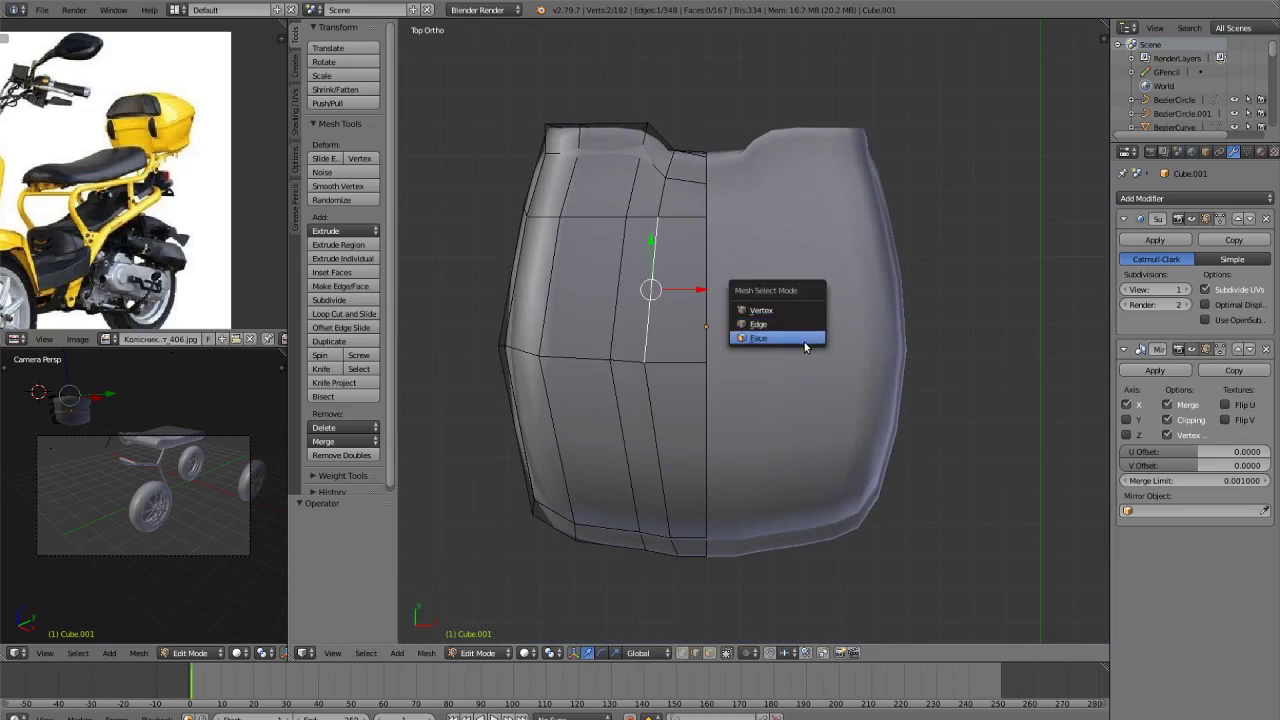
left_click(805, 340)
key("a")
key("z")
key("a")
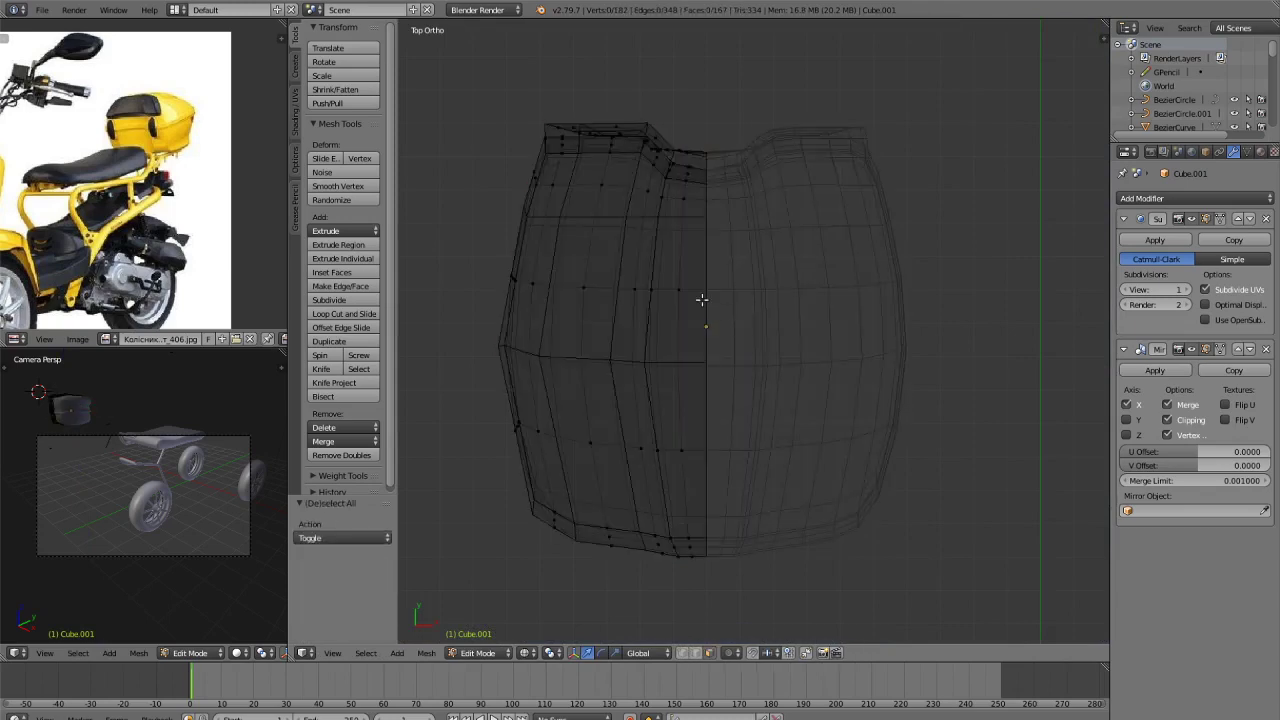
key("z")
mouse_move(616, 216)
left_mouse_down()
mouse_move(629, 404)
mouse_move(650, 412)
left_mouse_up()
key("z")
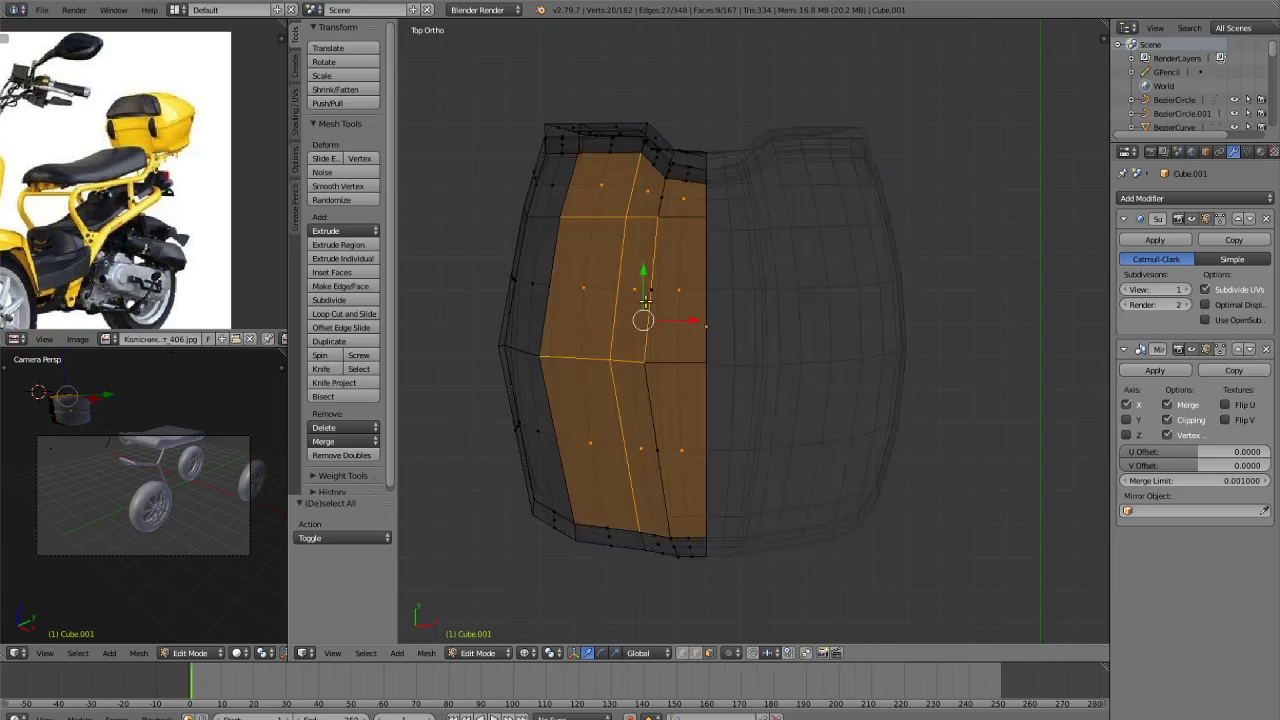
mouse_move(661, 297)
middle_mouse_down()
mouse_move(660, 252)
mouse_move(651, 306)
middle_mouse_up()
left_click(651, 304)
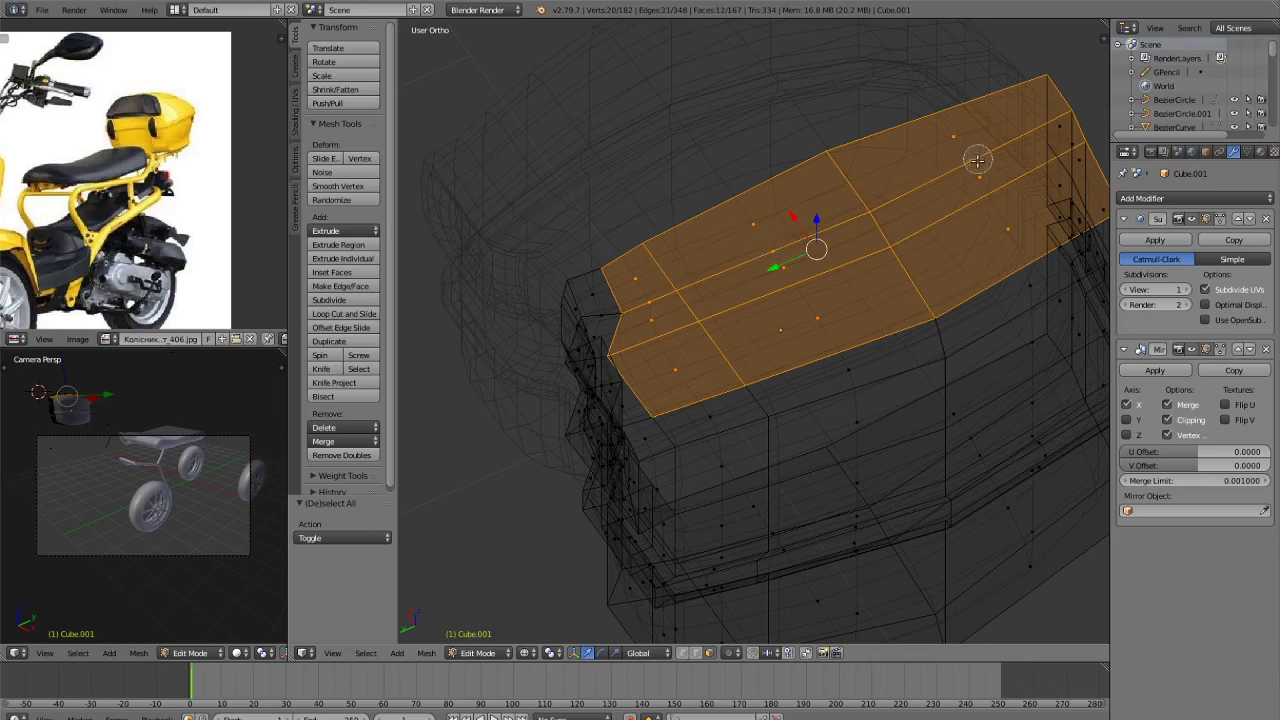
right_click(977, 161)
Raise the selected lid faces 0.146 along Z and scale them down slightly to taper the lid.
key("z")
scroll(900, 300, "up", 1)
scroll(830, 420, "down", 3)
middle_click_drag(830, 420, 903, 384)
key("g")
key("z")
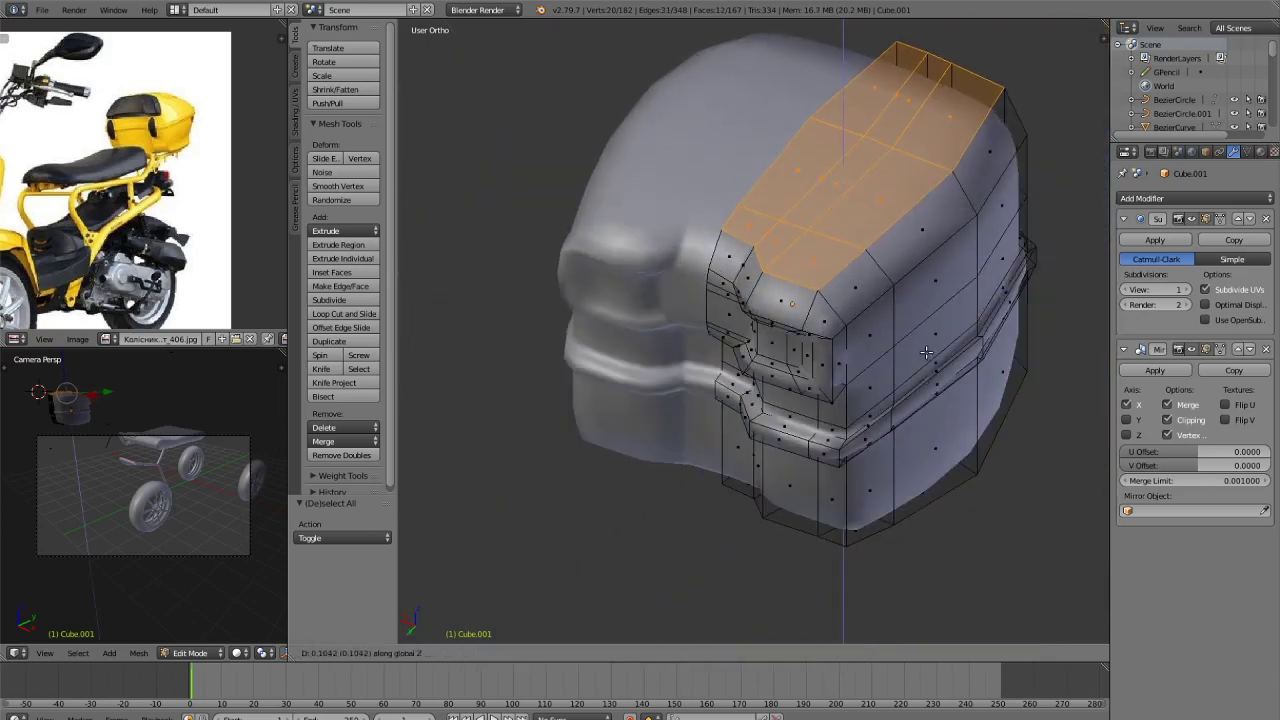
left_click(929, 343)
key("s")
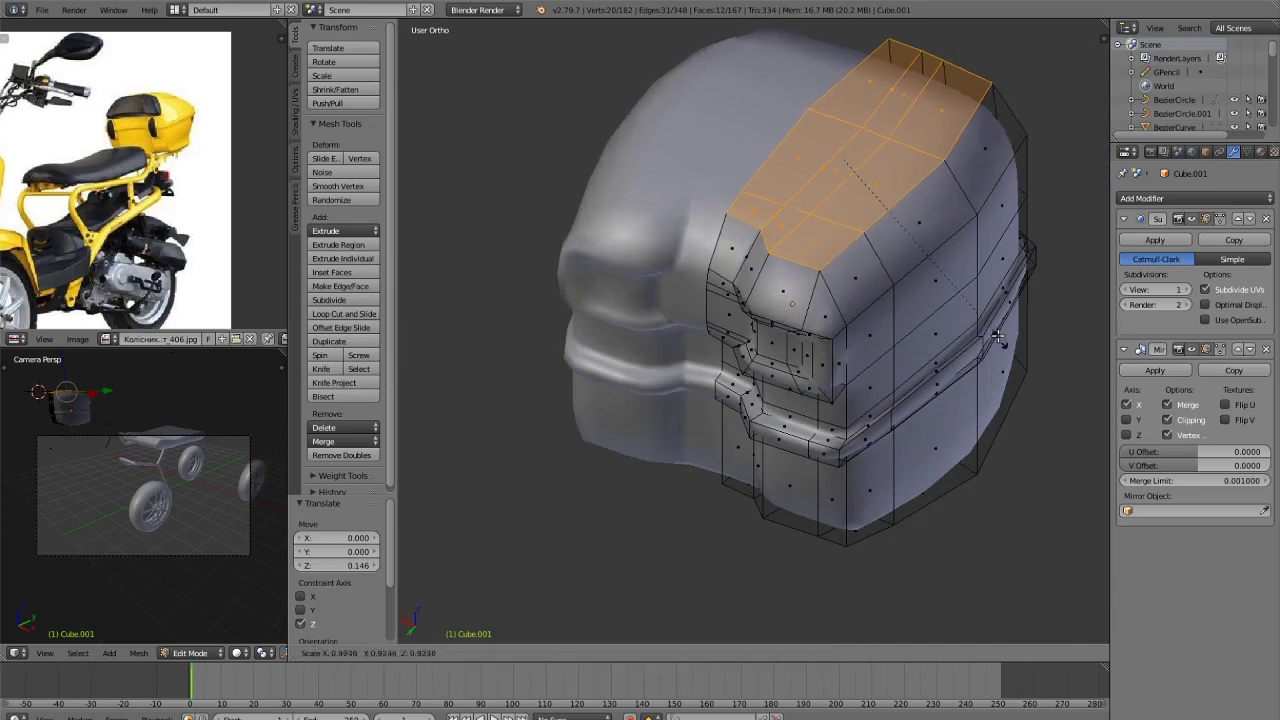
left_click(1000, 345)
Extrude the lid's upper faces 0.062 upward and scale the extruded faces to 0.919.
key("e")
left_click(976, 338)
key("s")
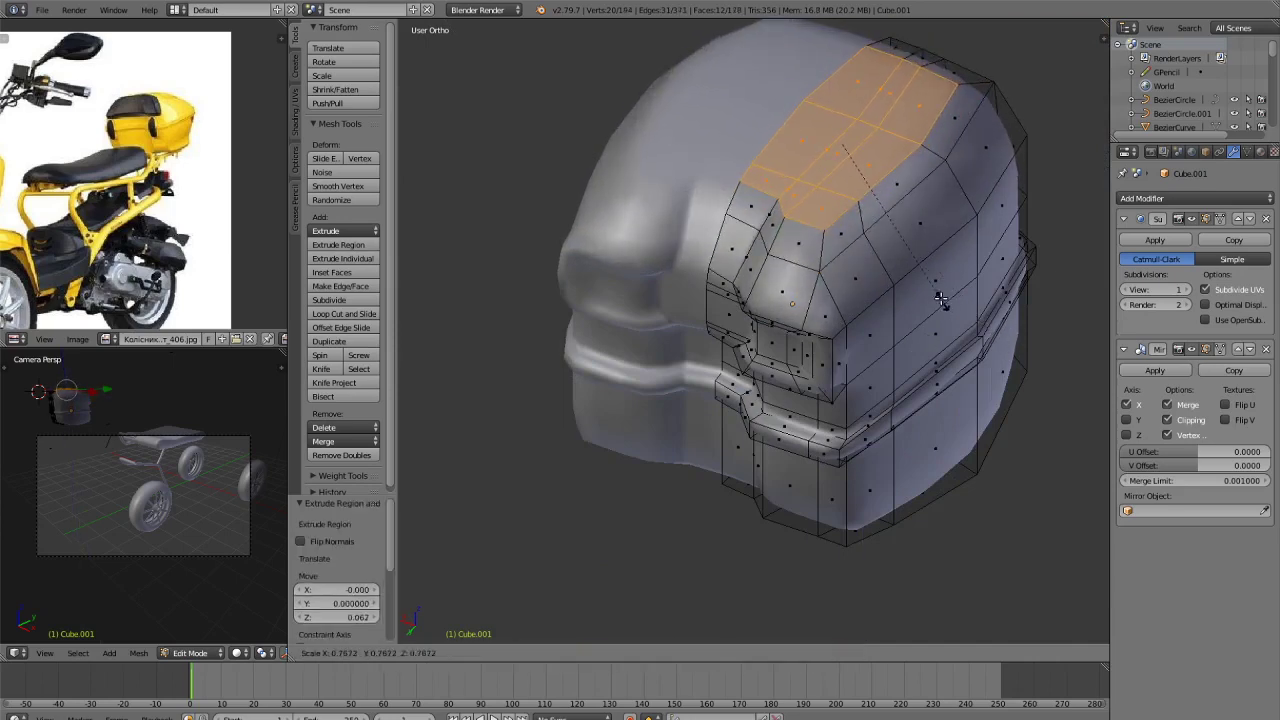
left_click(975, 323)
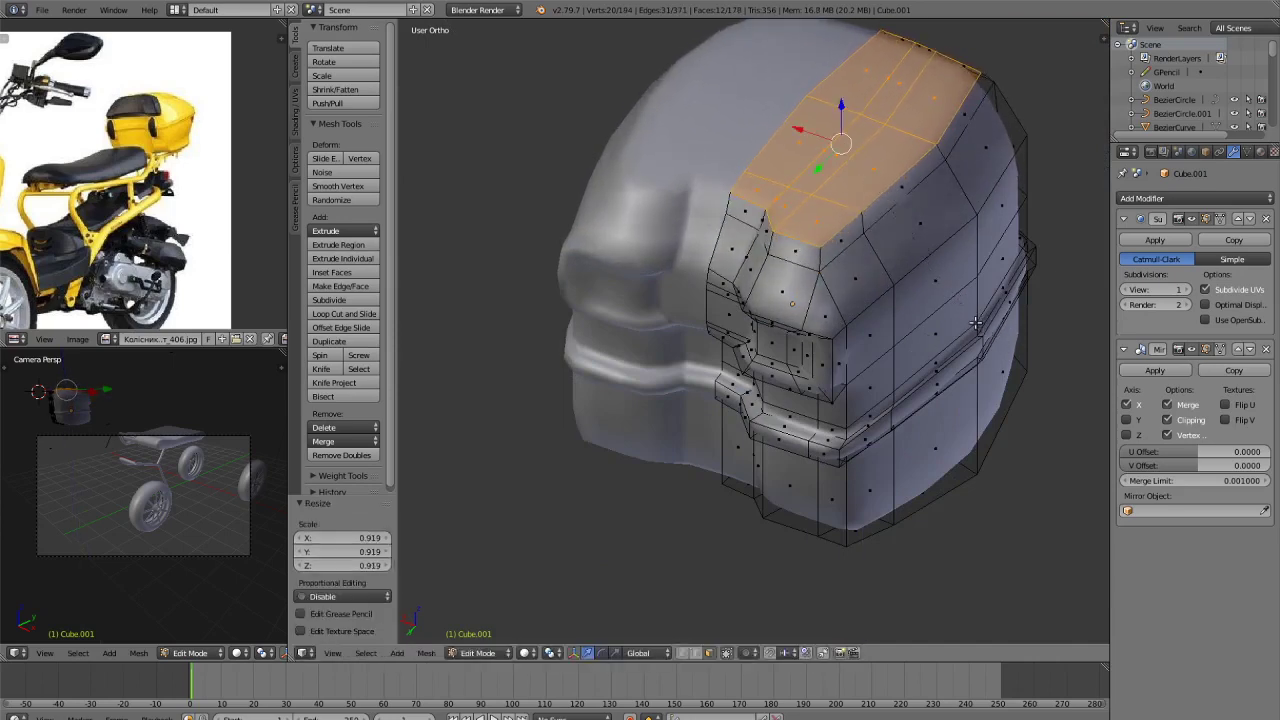
Inset the lid's upper faces by extruding in place and scaling inward, and sink an inner panel 0.025 downward.
key("e")
right_click(975, 323)
key("s")
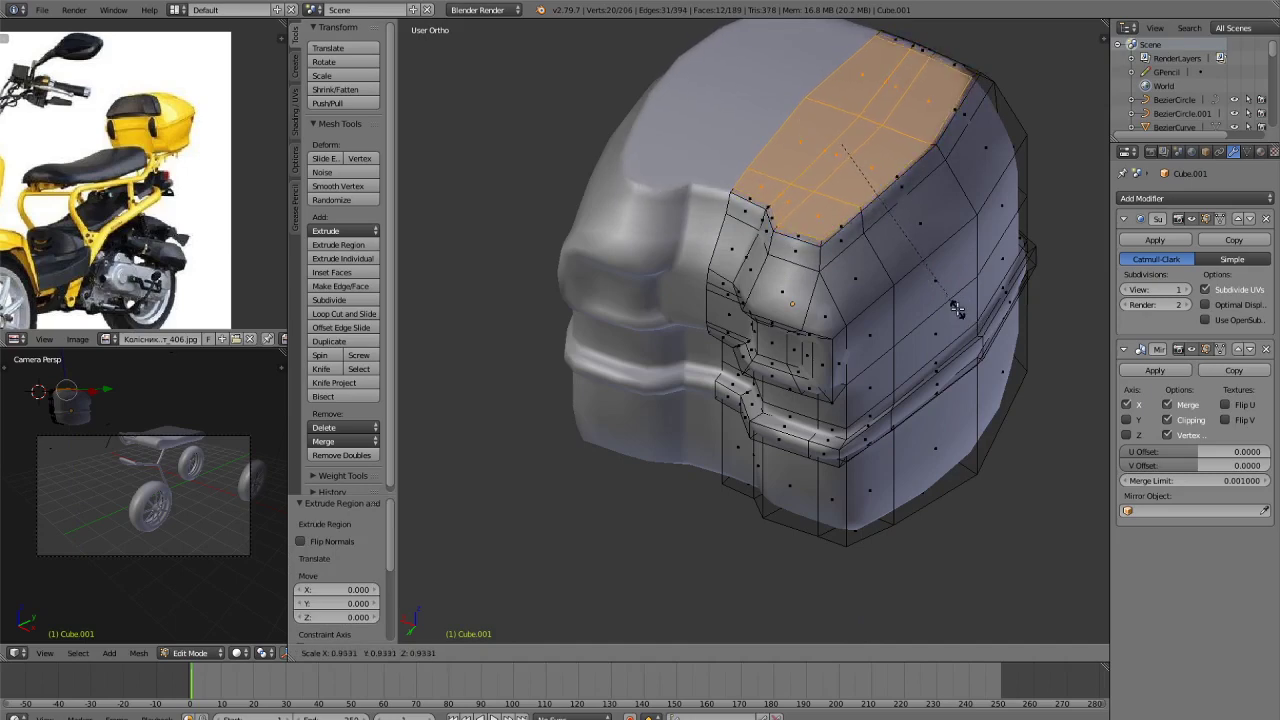
left_click(946, 299)
key("e")
left_click(935, 287)
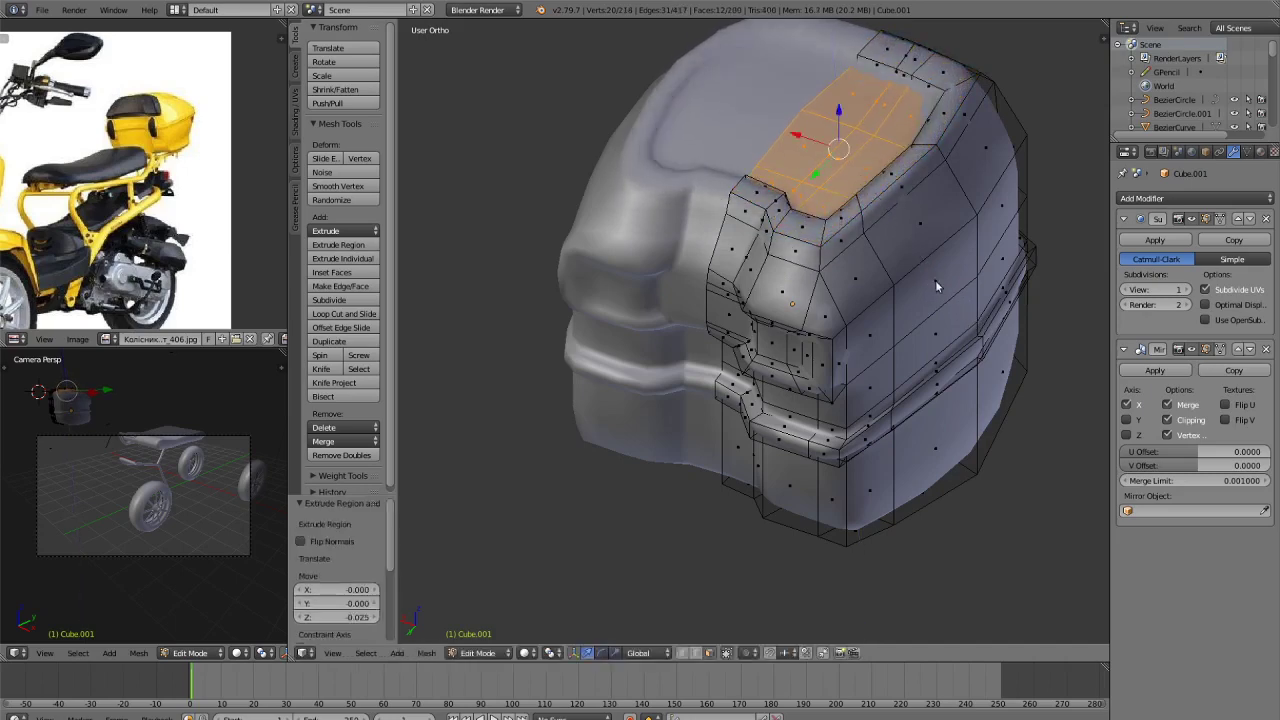
Leave mesh editing and preview the box in rendered shading from the side and front.
key("Tab")
key("a")
scroll(928, 325, "down", 5)
mouse_move(920, 376)
middle_mouse_down()
mouse_move(868, 339)
mouse_move(900, 317)
middle_mouse_up()
key("shift+z")
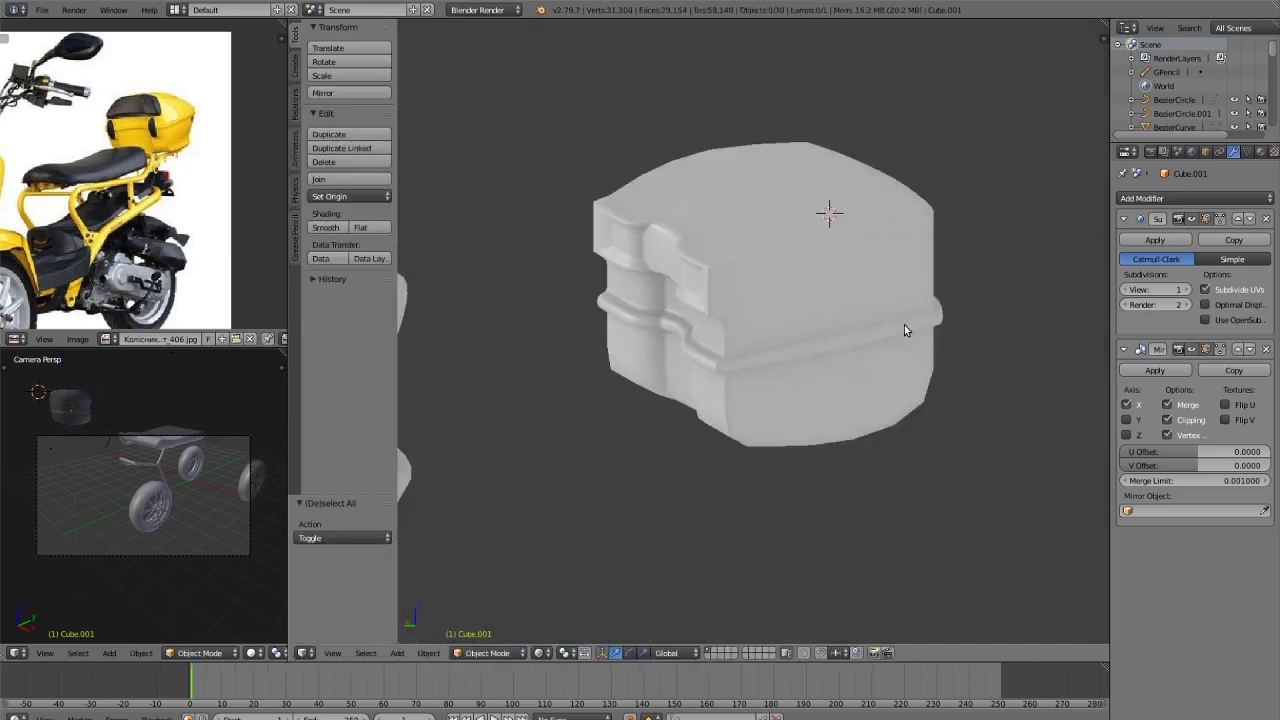
key("shift+z")
scroll(904, 324, "down", 2)
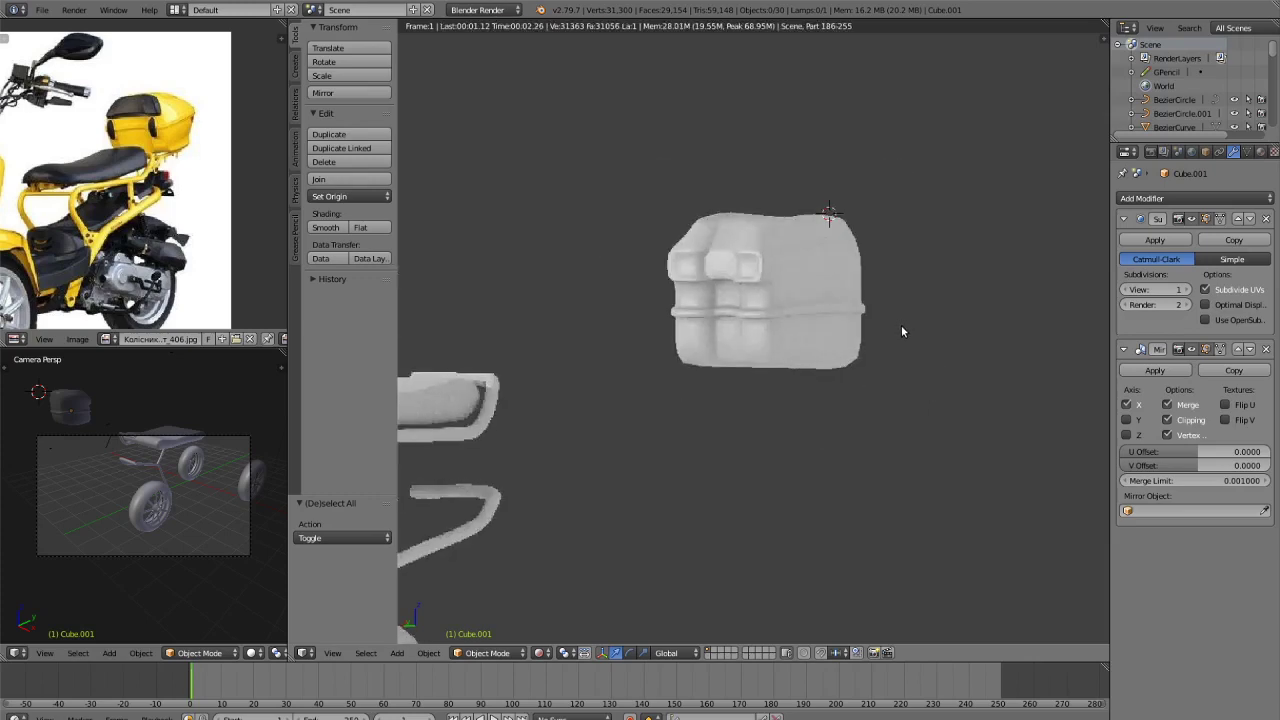
key("z")
key("z")
Undo the inset and sunken panel on the lid, and scale the lid's upper faces to about 0.9.
right_click(849, 291)
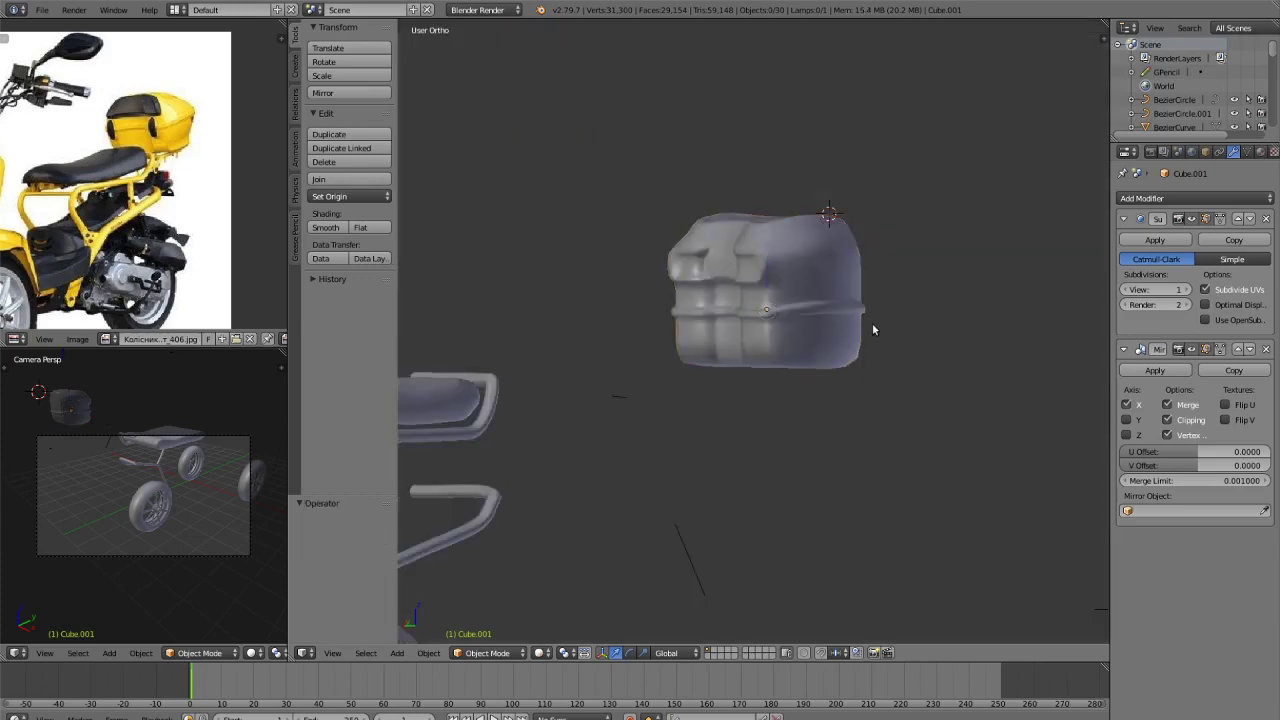
key("Tab")
middle_click_drag(872, 320, 890, 385)
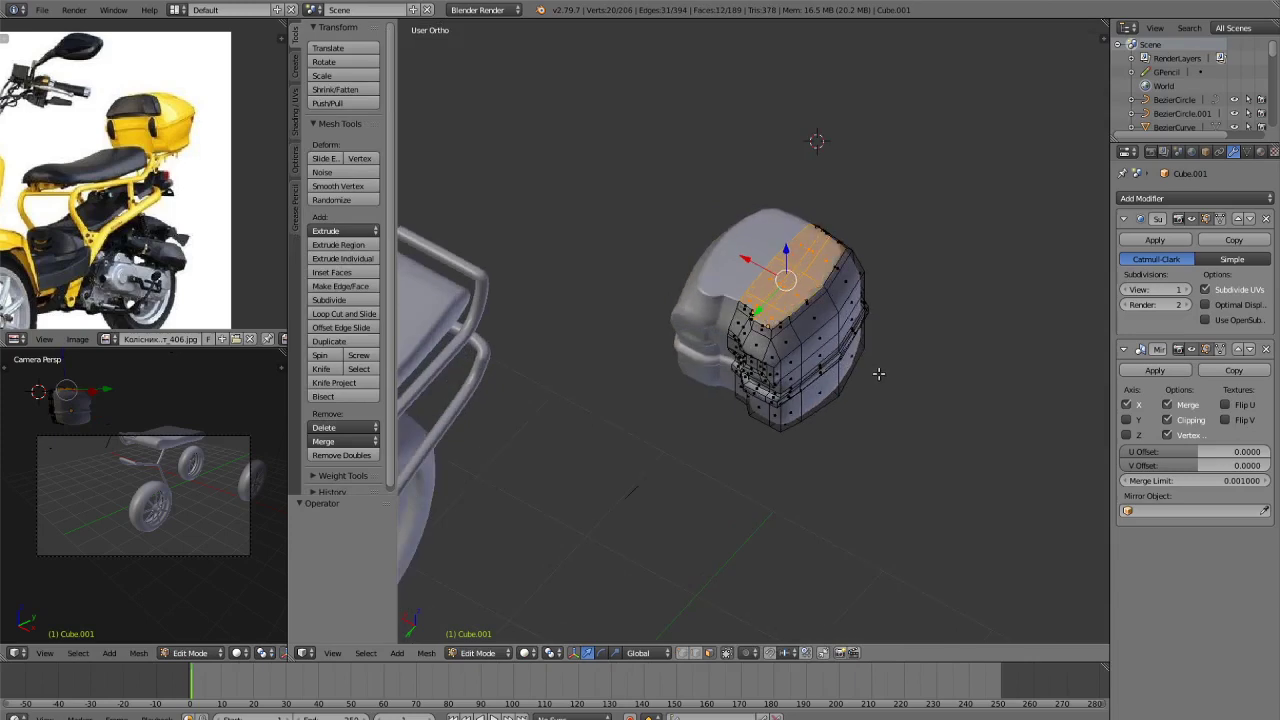
scroll(885, 378, "up", 4)
key("s")
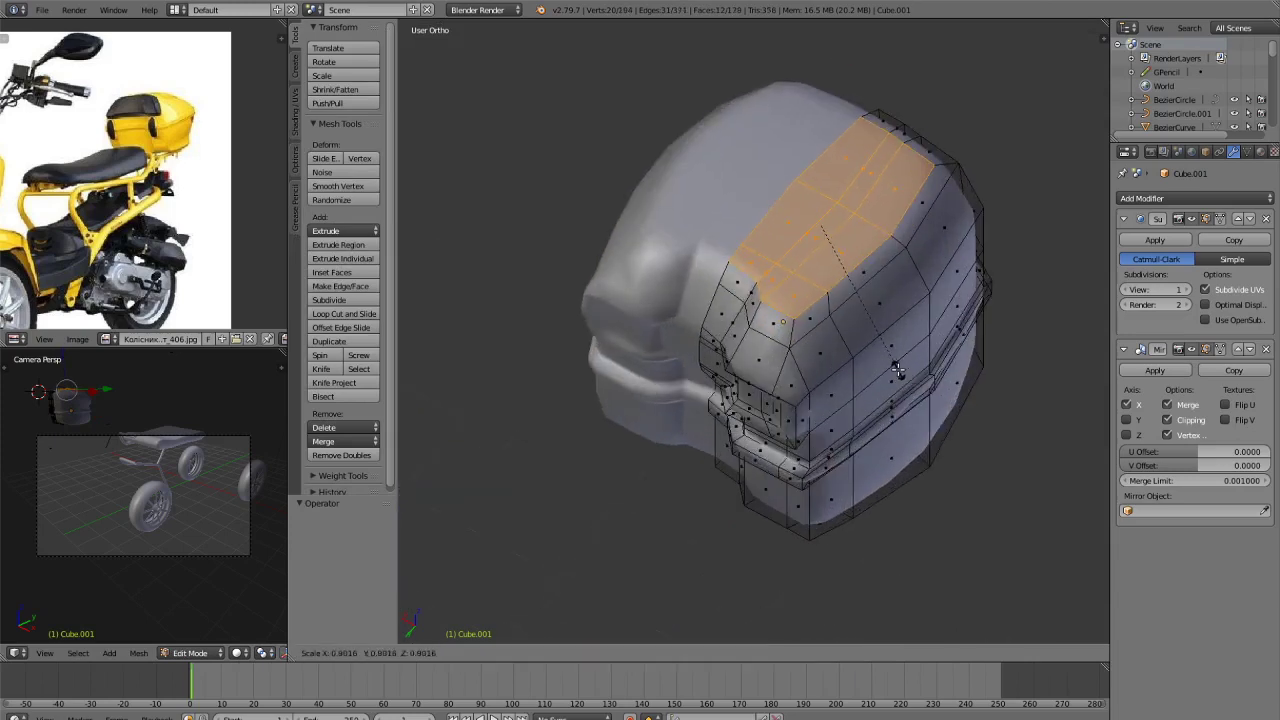
left_click(897, 369)
In object mode, flatten the whole box to about 0.85 along Z and scale it uniformly to 0.986.
key("Tab")
scroll(894, 383, "down", 3)
middle_click_drag(894, 383, 829, 341)
key("a")
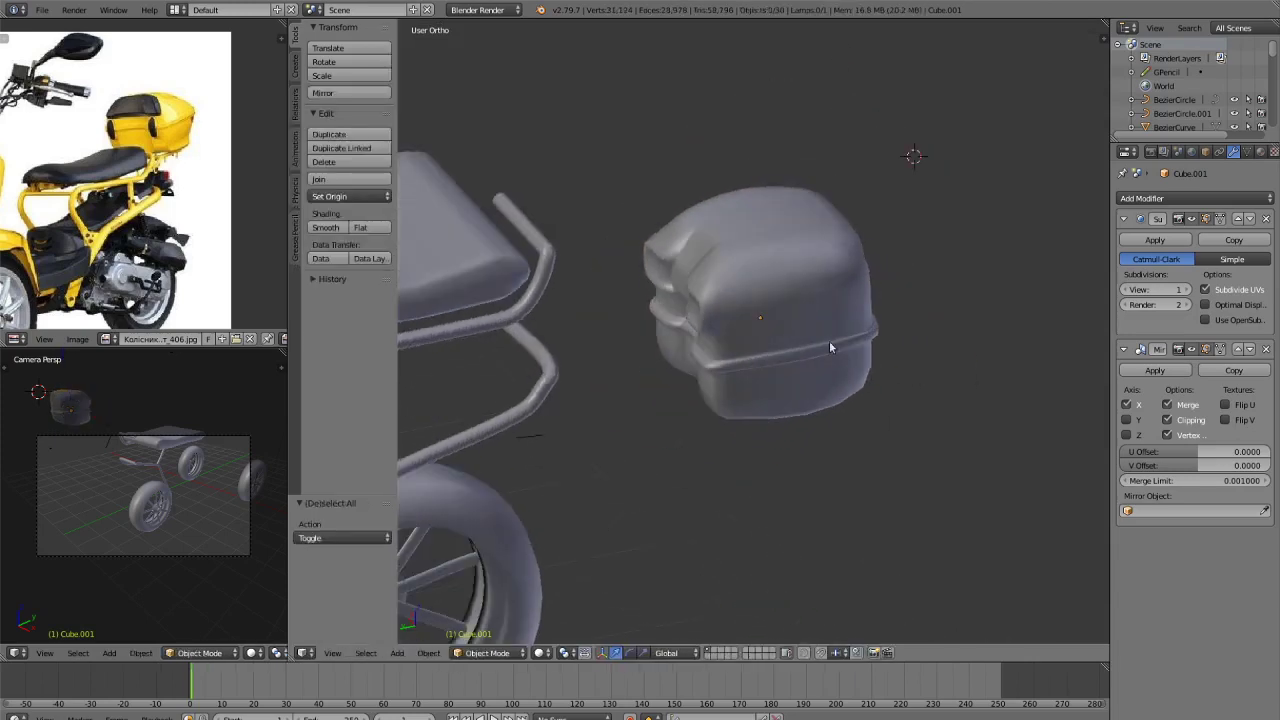
right_click(829, 341)
key("s")
key("z")
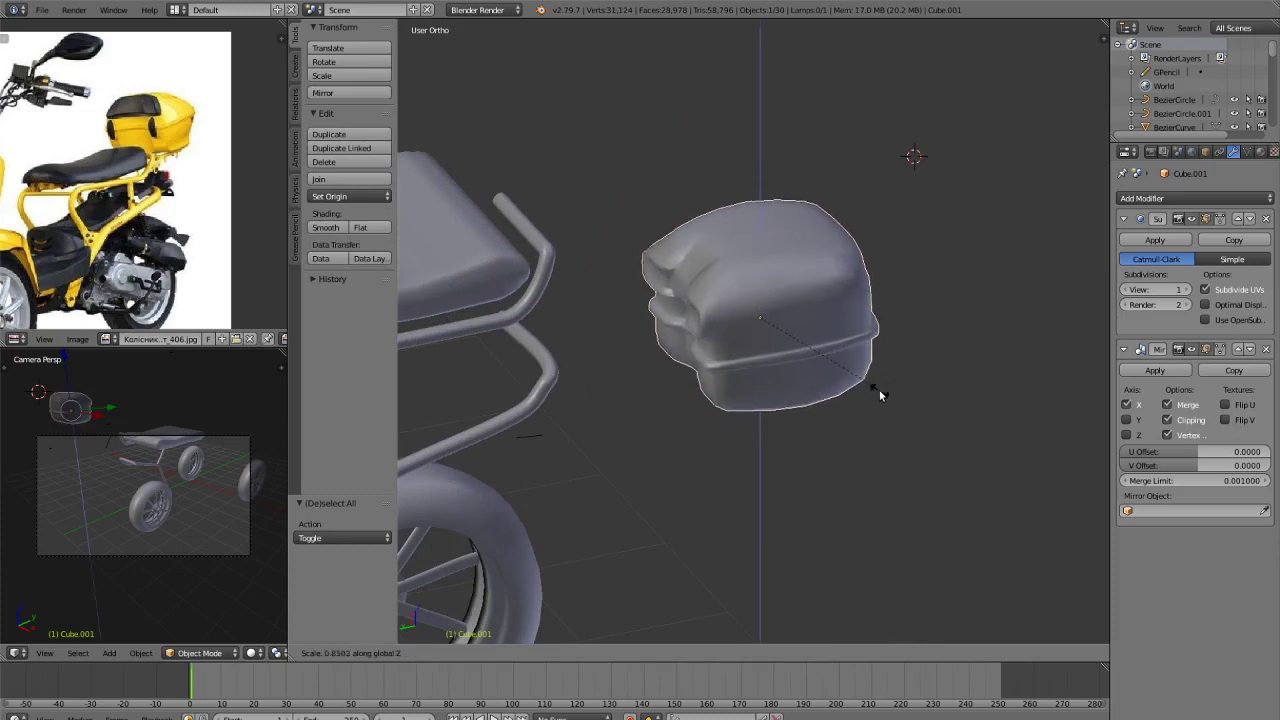
left_click(879, 389)
key("s")
left_click(877, 382)
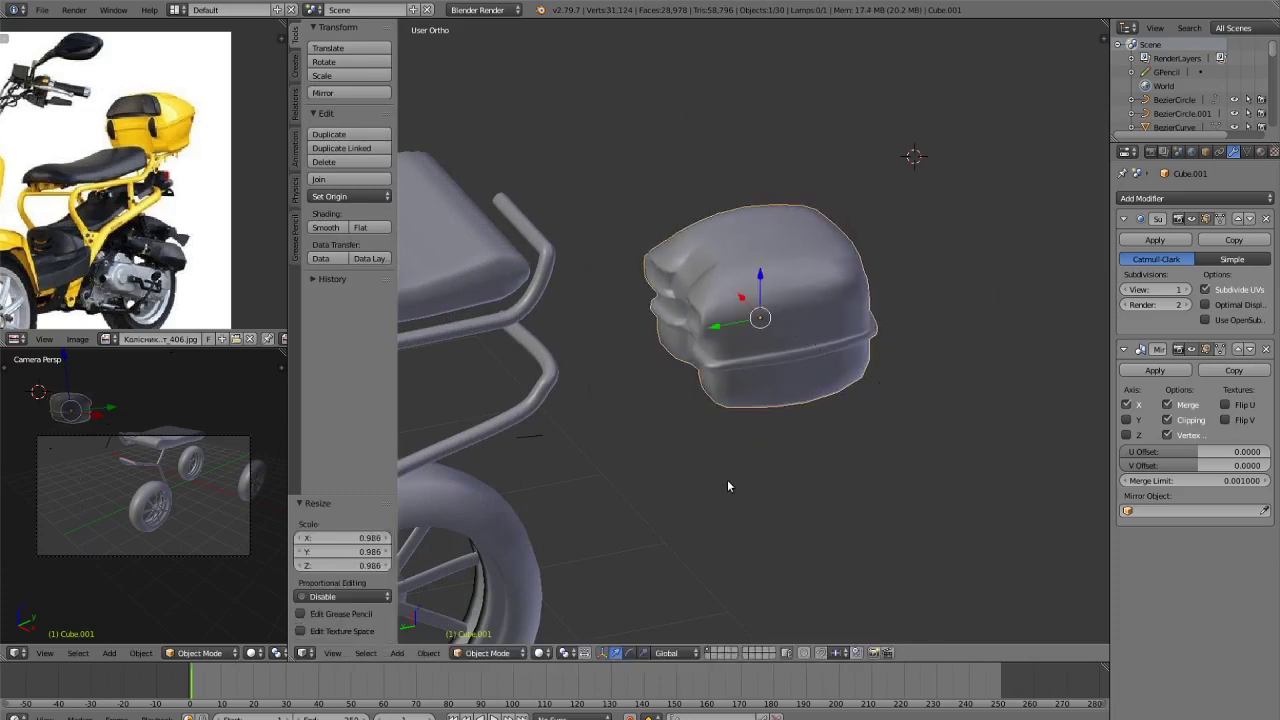
In top view, move the box along X into place behind the seat.
key("KP_3")
key("KP_7")
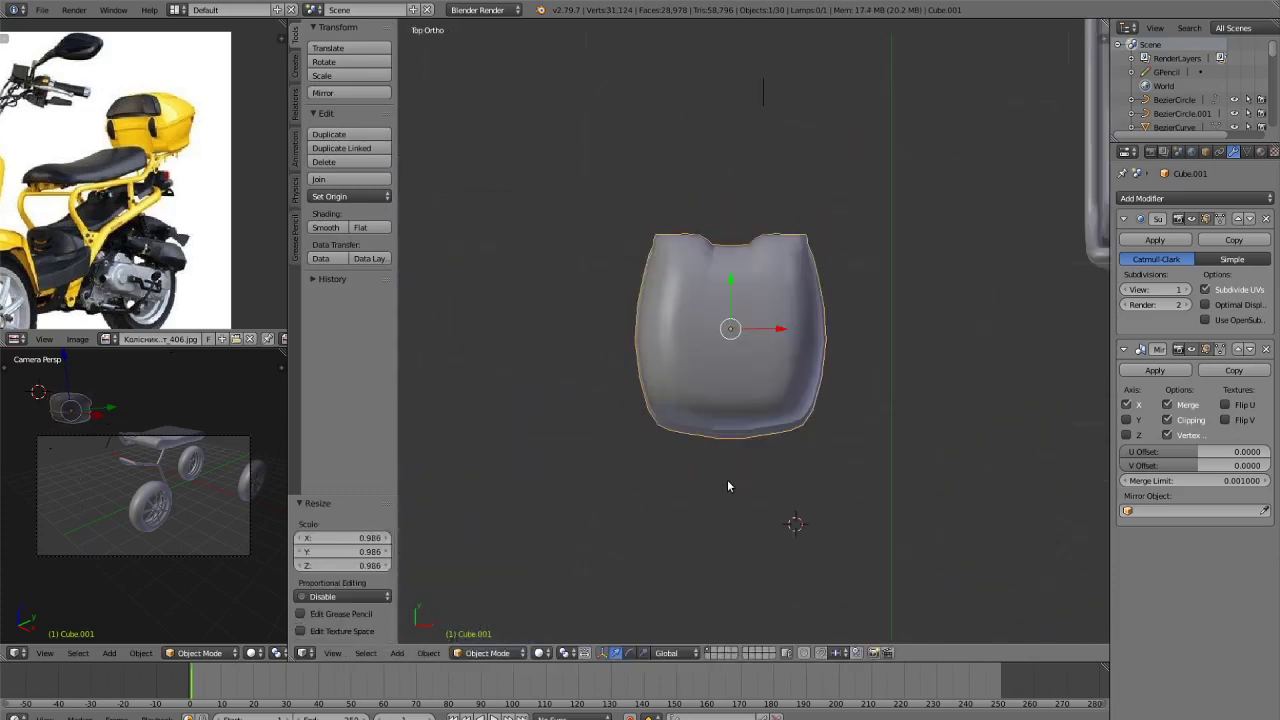
scroll(727, 486, "down", 2)
key("g")
key("x")
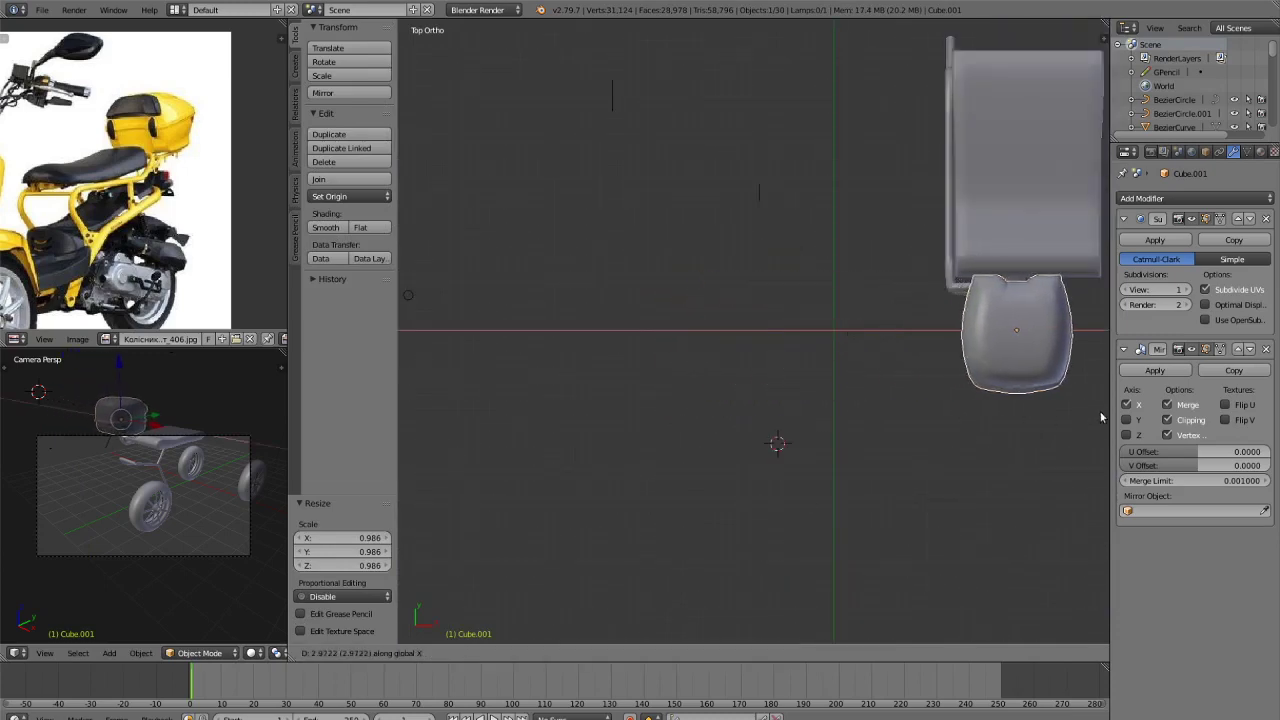
left_click(1106, 414)
Scale the box by 0.939 and by 1.461 to roughly match the seat's width, and check its fit in perspective.
key("s")
left_click(459, 432)
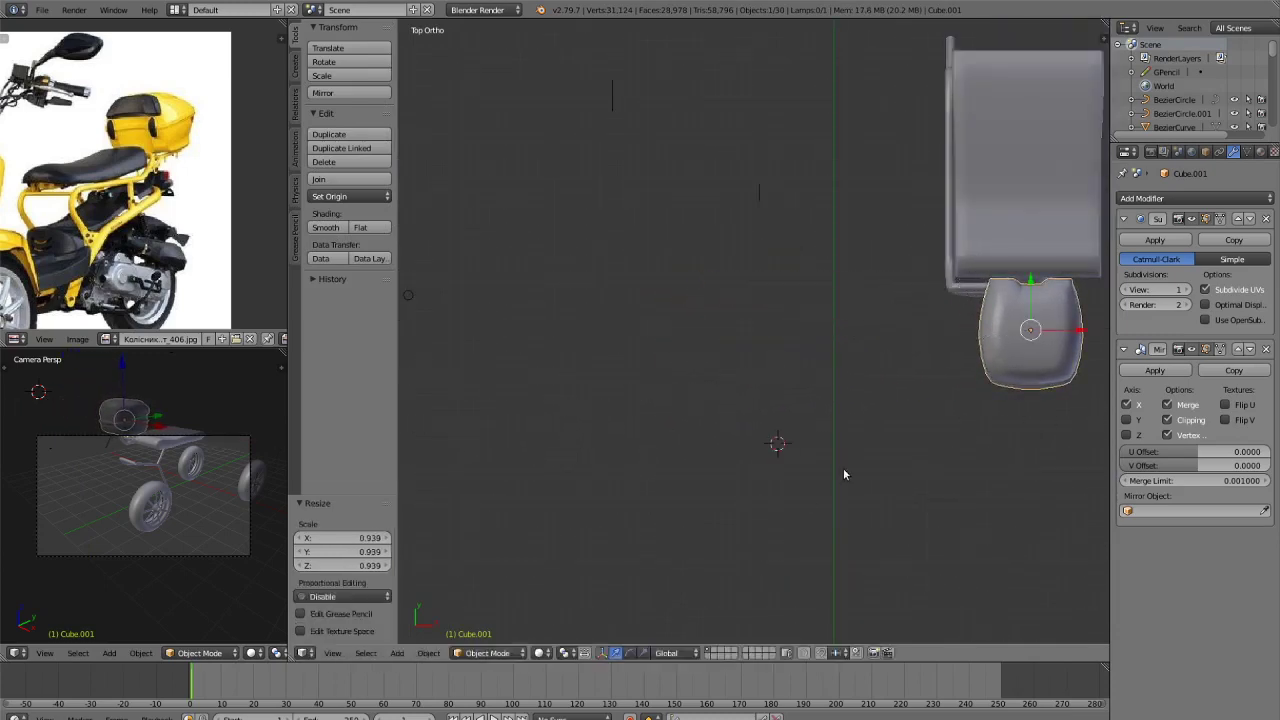
scroll(870, 456, "down", 1)
middle_click_drag(895, 446, 694, 423, "shift")
key("s")
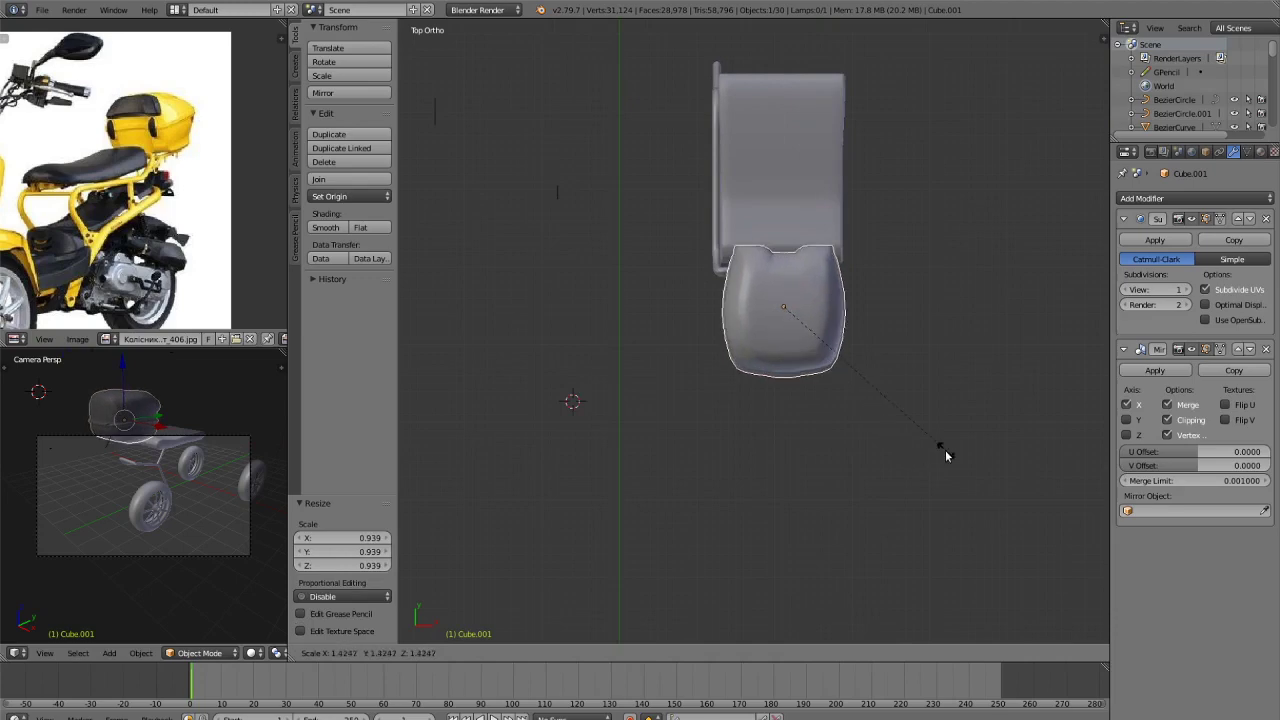
left_click(911, 453)
middle_click_drag(911, 453, 917, 320)
scroll(830, 307, "up", 4)
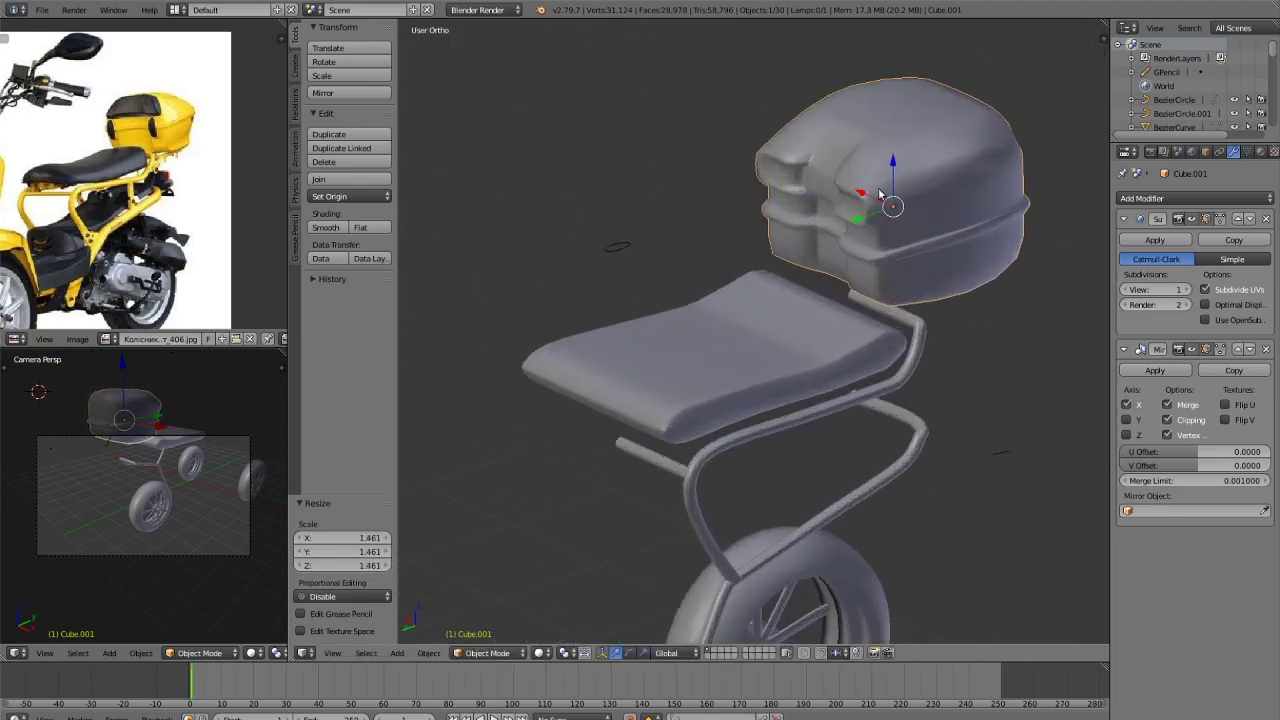
Nudge the storage box down along Z and along Y behind the seat, deselect everything, and check the scooter in rendered preview.
left_click_drag(899, 169, 902, 181)
left_click_drag(849, 236, 861, 236)
scroll(890, 430, "down", 7)
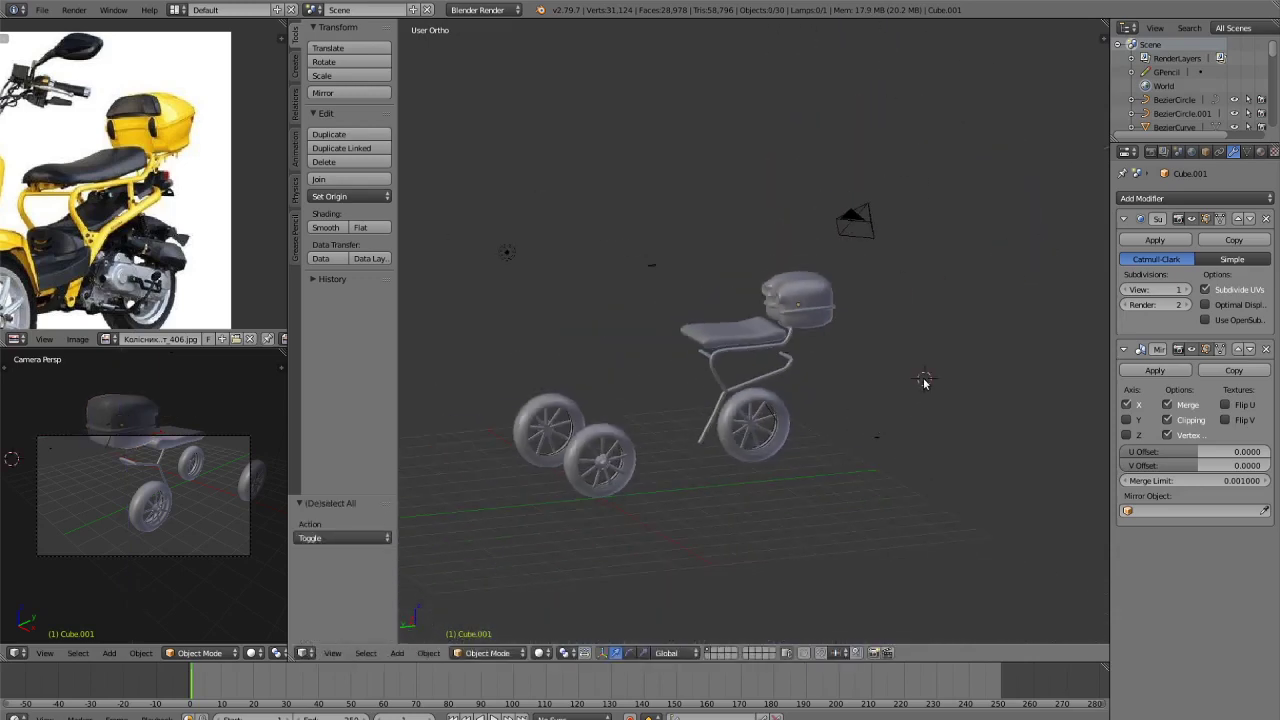
key("a")
scroll(933, 473, "up", 2)
mouse_move(877, 437)
middle_mouse_down("shift")
mouse_move(933, 473)
mouse_move(840, 332)
mouse_move(850, 322)
middle_mouse_up("shift")
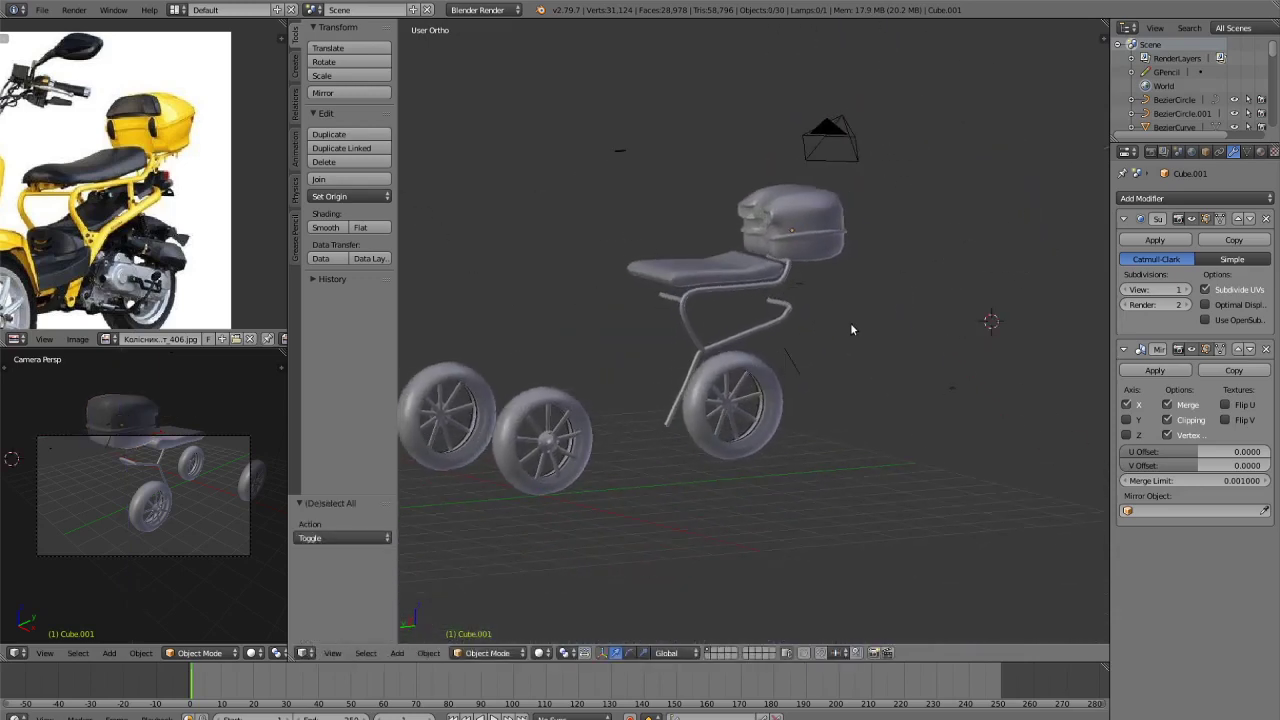
key("shift+z")
scroll(855, 322, "down", 3)
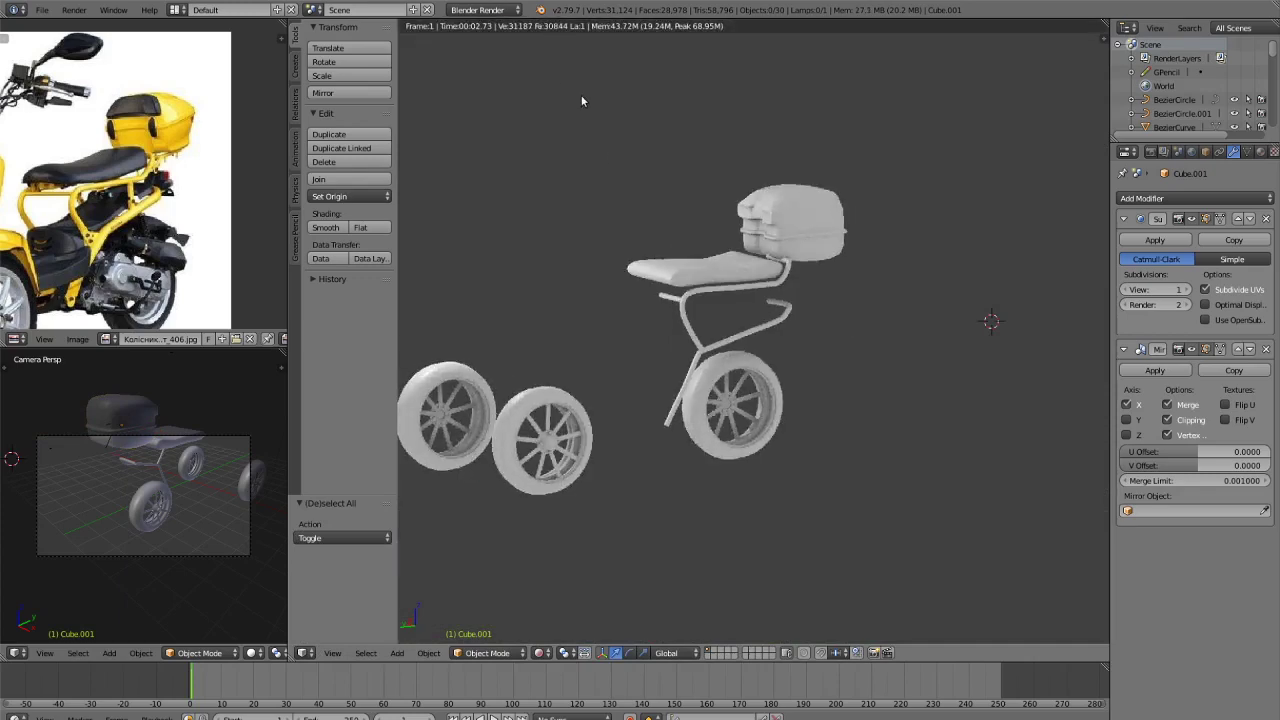
key("z")
key("z")
Select the storage box and scale it uniformly to 0.835.
right_click_drag(826, 200, 823, 241)
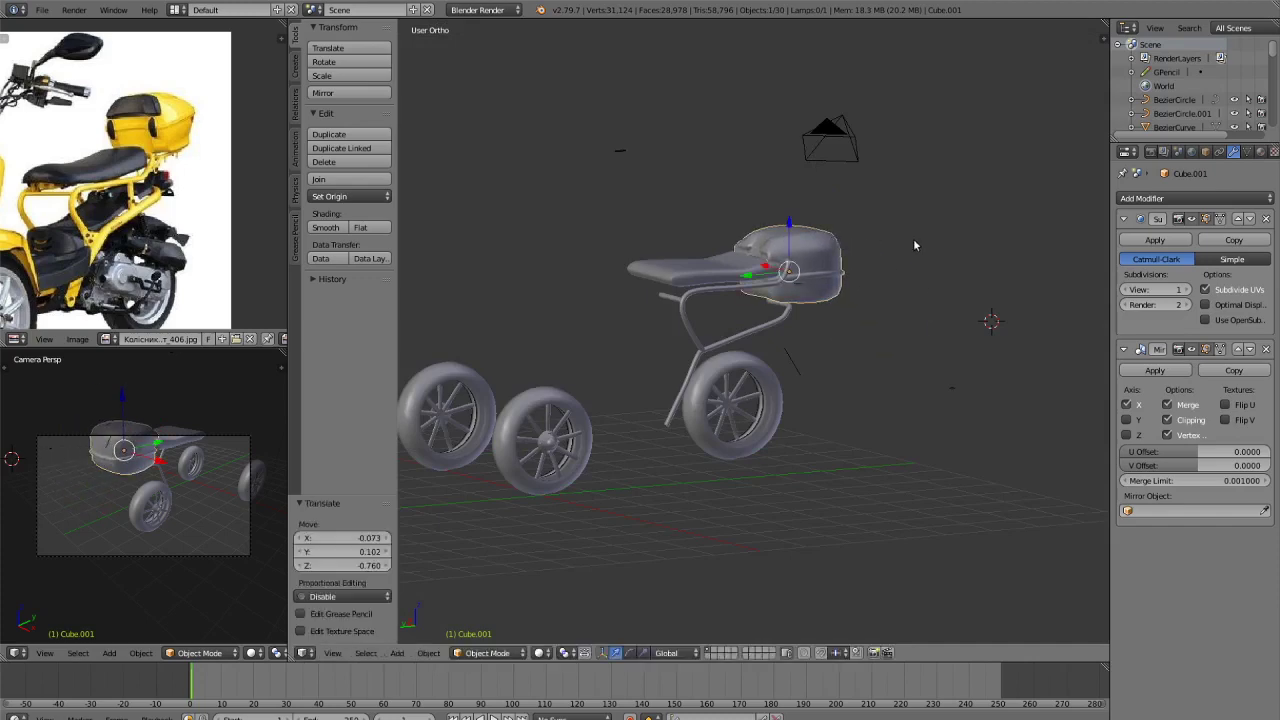
scroll(901, 245, "up", 2)
key("ctrl+z")
key("s")
left_click(886, 269)
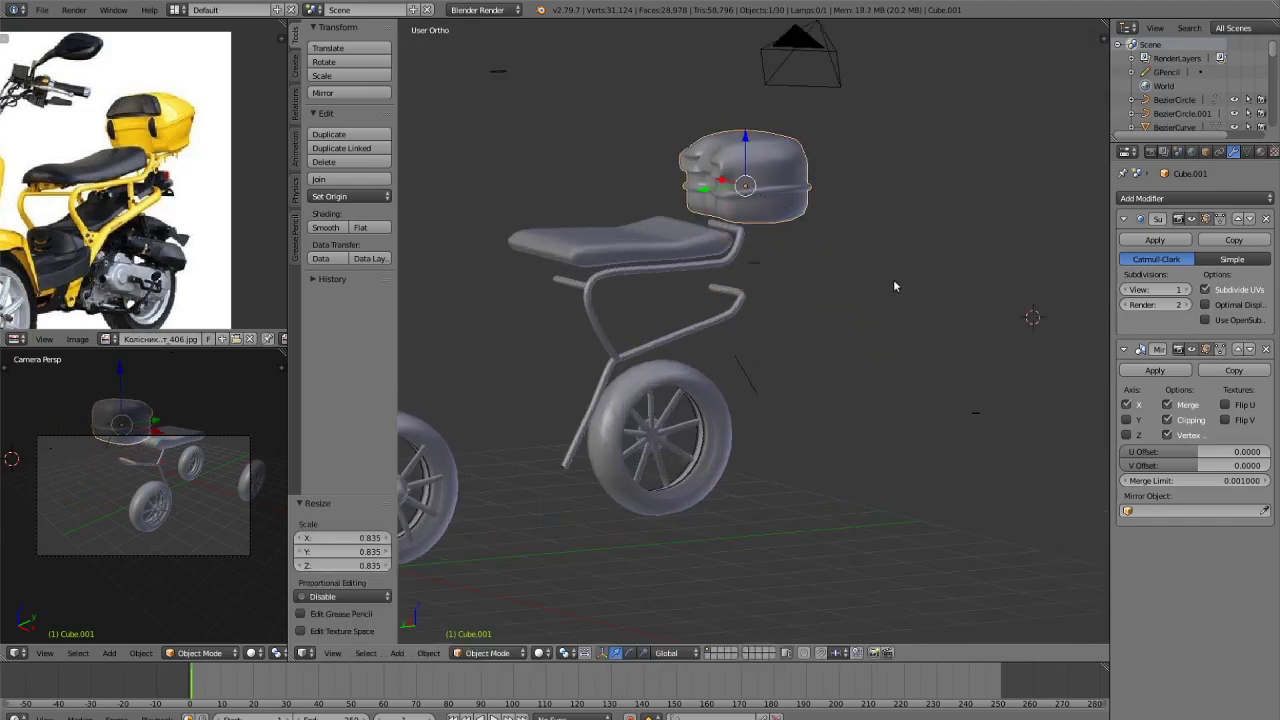
In left view, move the box -0.113 along Z, and shift it about -0.2 along X in an orbited view.
key("KP_3")
key("ctrl+KP_3")
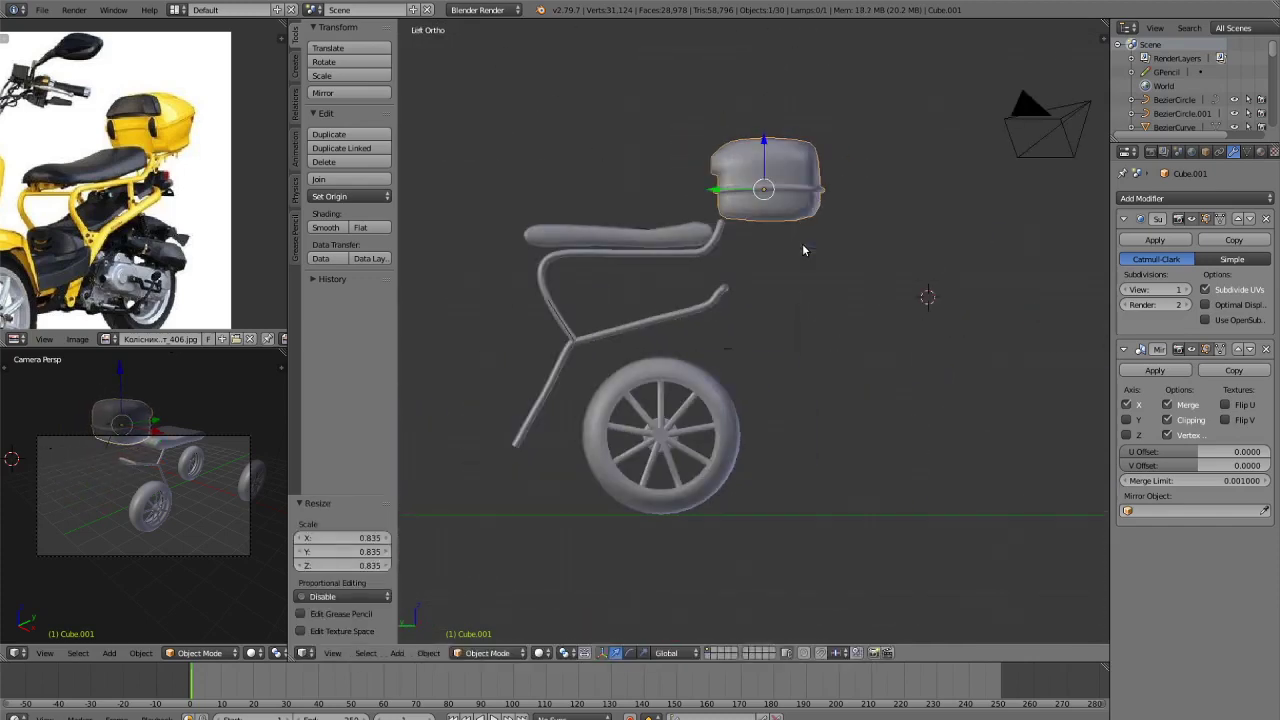
scroll(1000, 334, "up", 3)
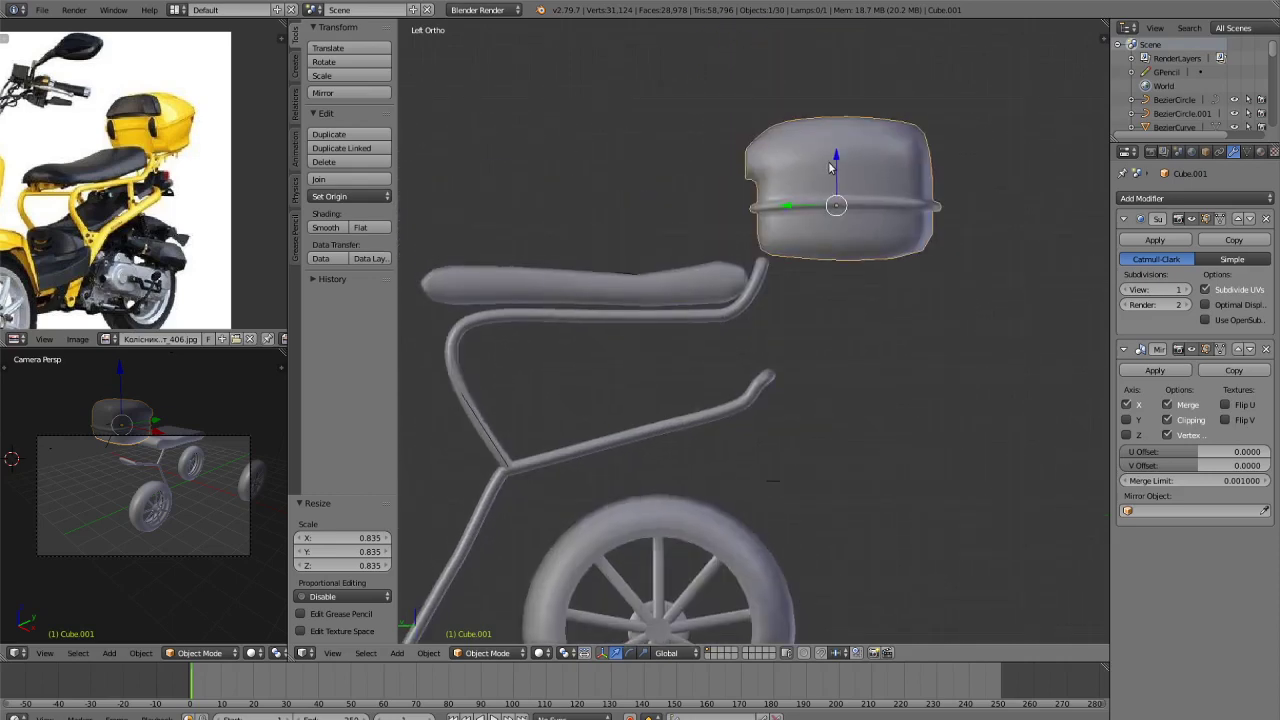
left_click_drag(836, 160, 837, 175)
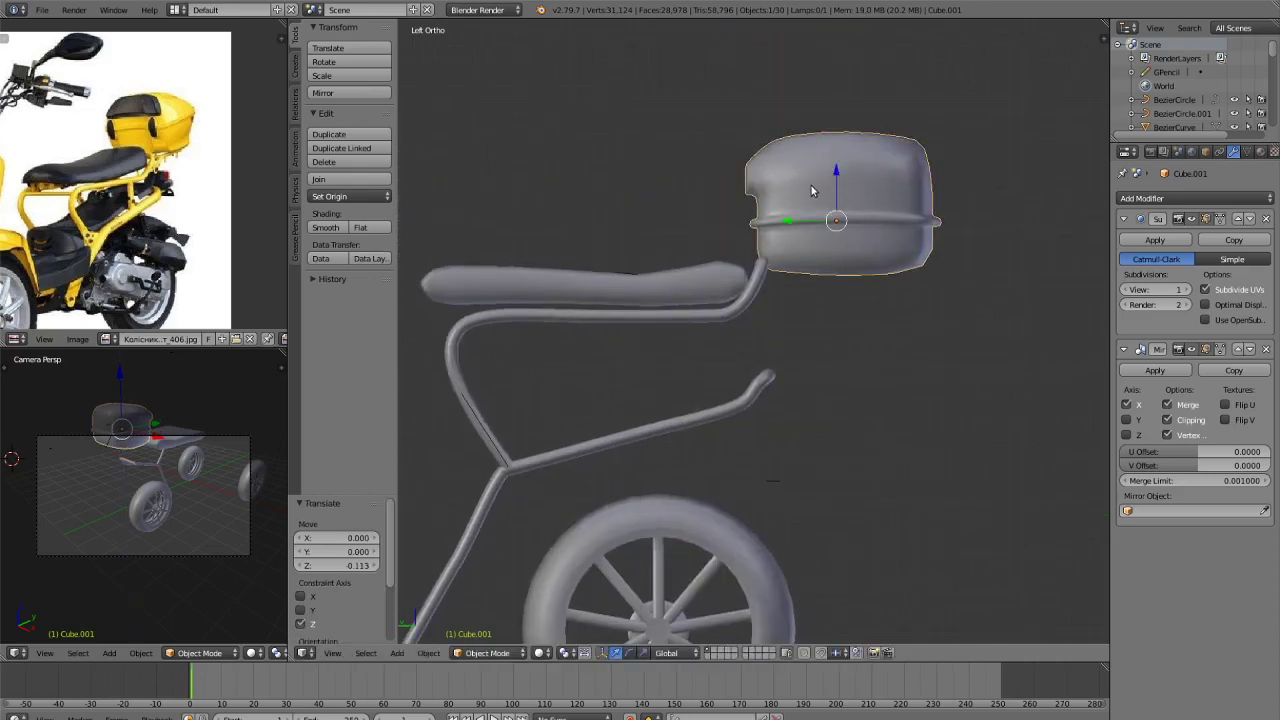
middle_click_drag(811, 191, 794, 157)
key("g")
key("z")
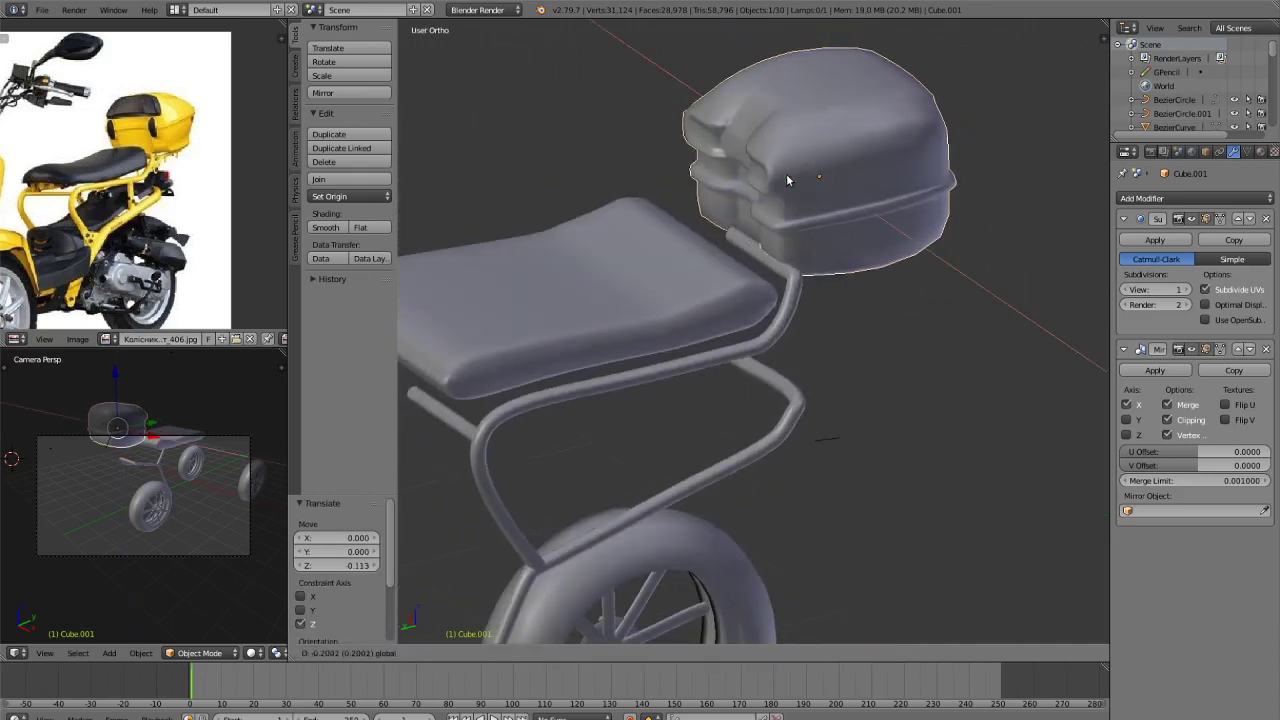
left_click(787, 180)
Deselect everything and check the box's size and placement behind the seat in rendered preview.
scroll(780, 200, "down", 5)
key("a")
mouse_move(775, 226)
middle_mouse_down()
mouse_move(871, 260)
mouse_move(840, 232)
middle_mouse_up()
key("shift+z")
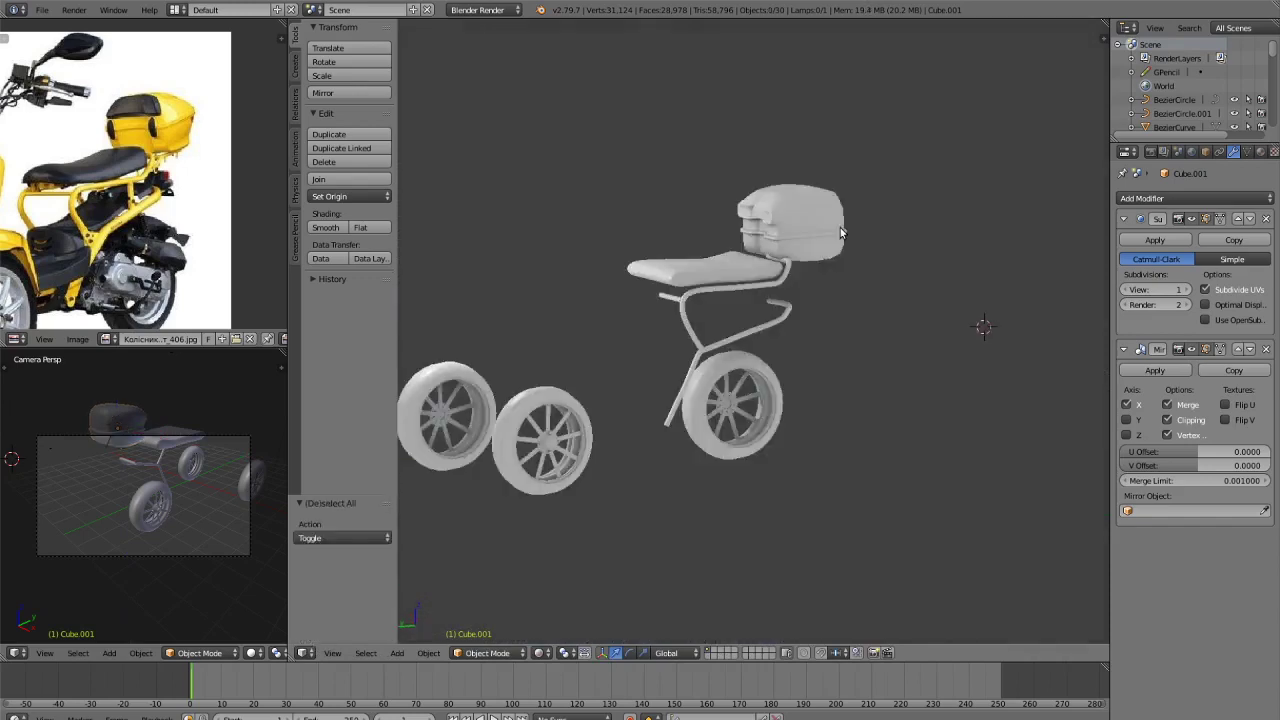
key("shift+z")
key("KP_5")
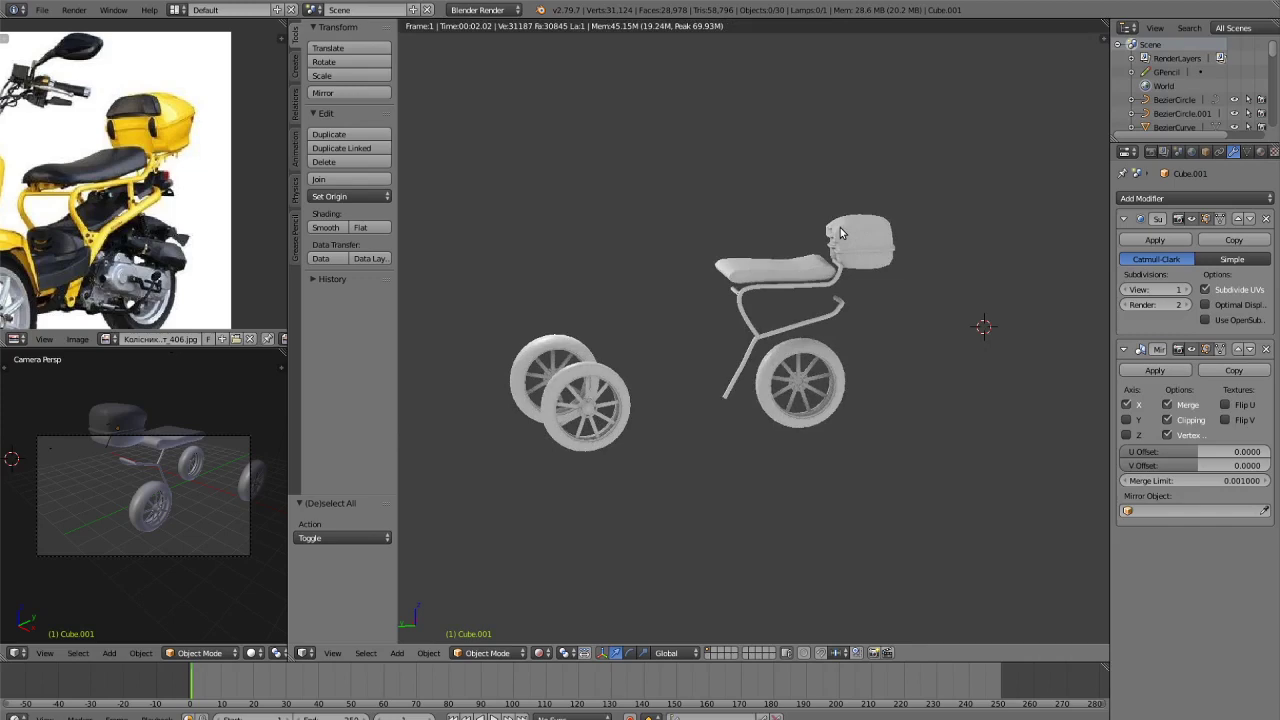
key("shift+z")
Examine the frame, front body and rear box in the reference photo and compare them with the model's side view.
scroll(172, 162, "down", 3)
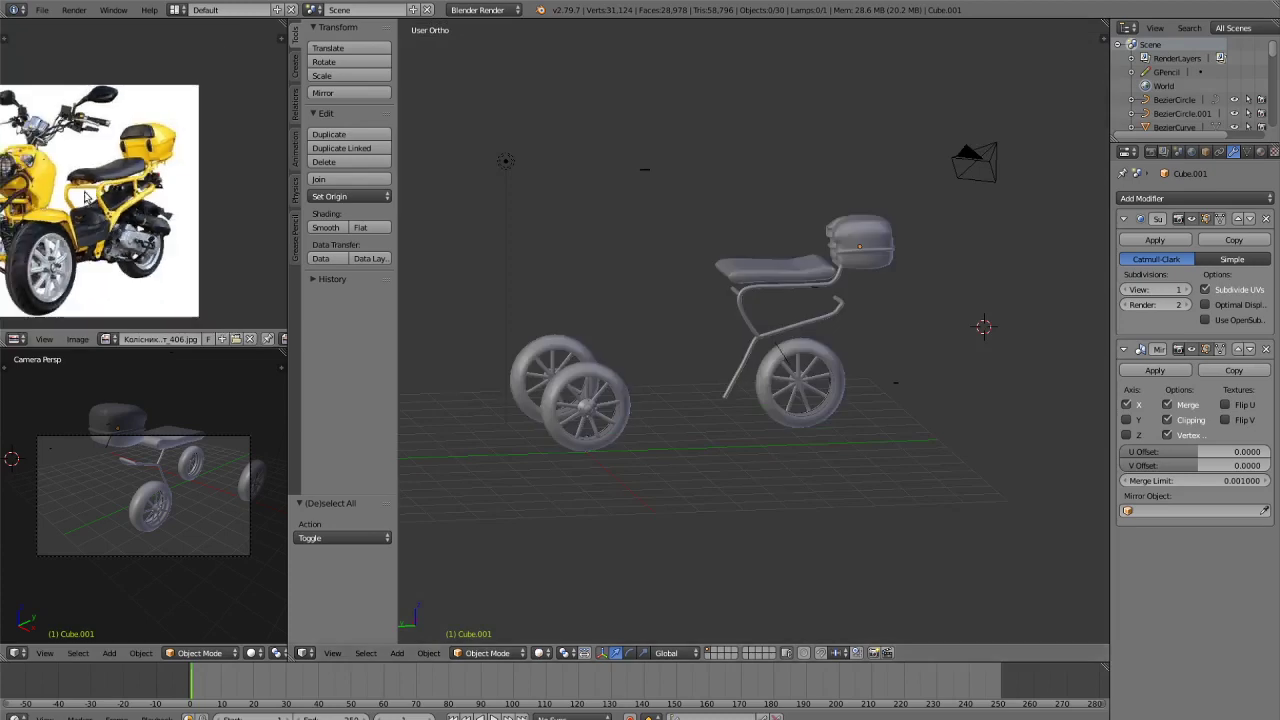
scroll(172, 162, "up", 1)
scroll(143, 163, "up", 3)
middle_click_drag(146, 163, 178, 204)
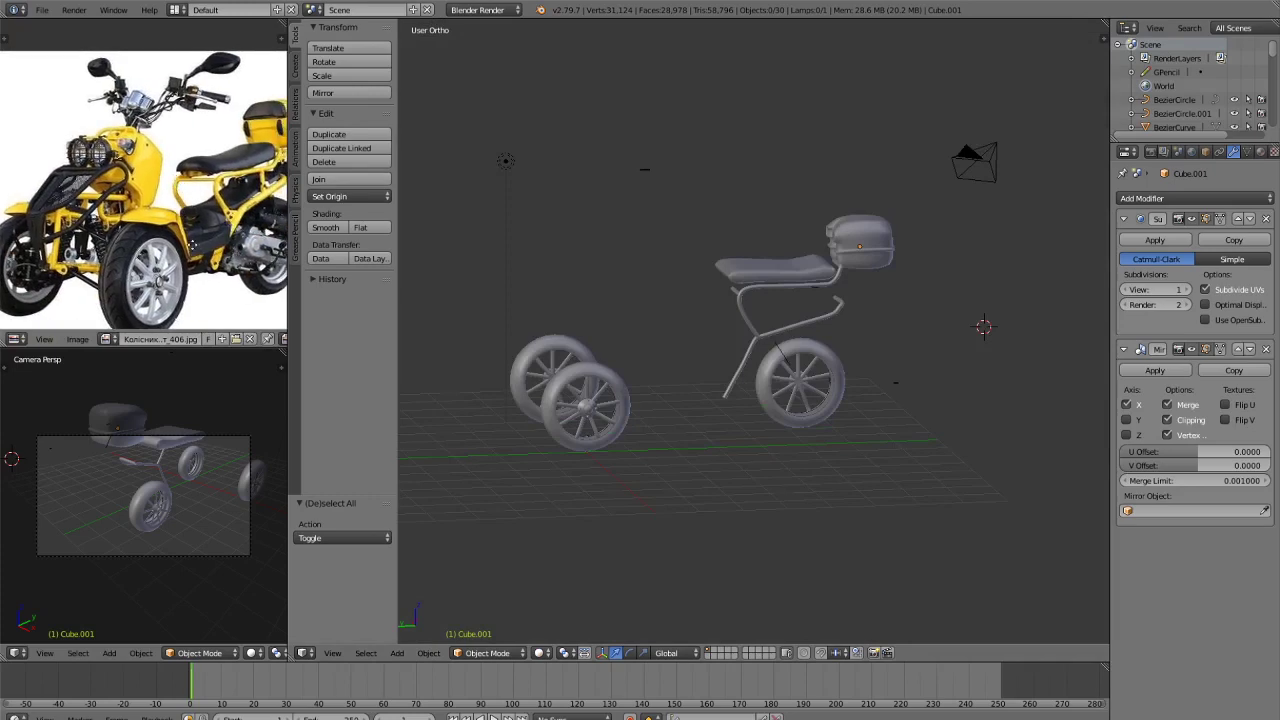
middle_click_drag(183, 188, 151, 172)
key("KP_3")
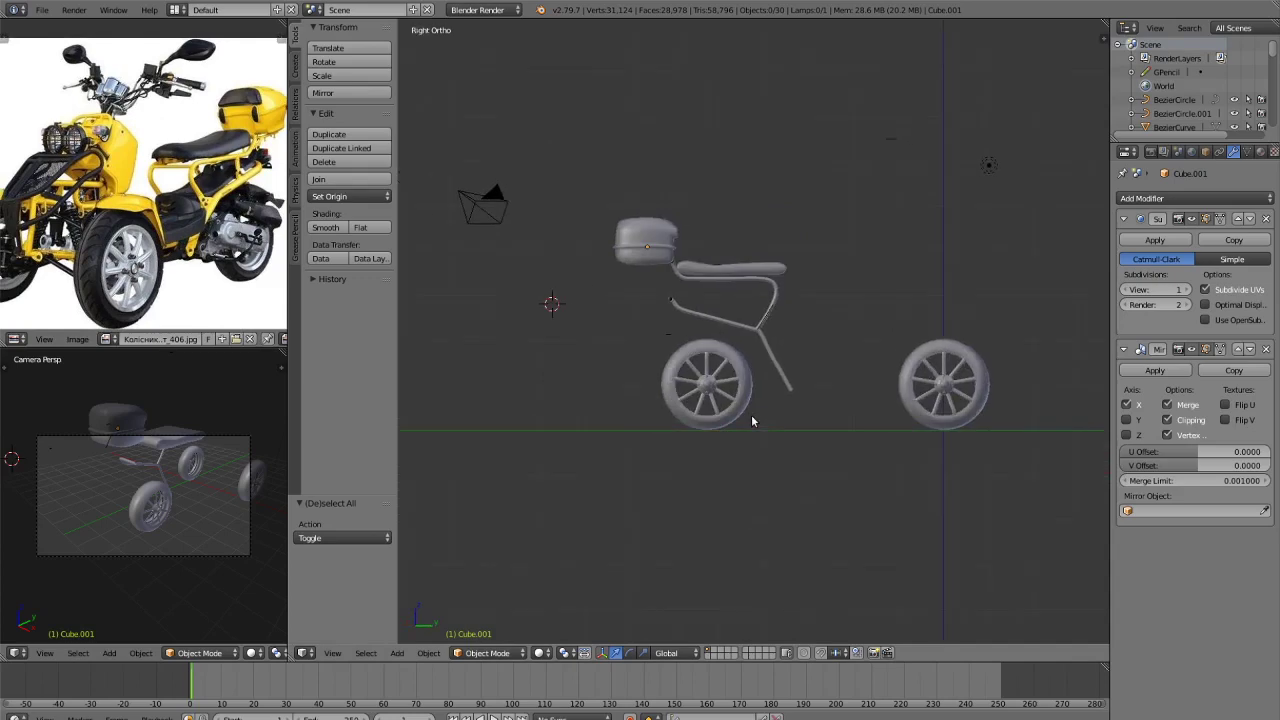
key("ctrl+KP_3")
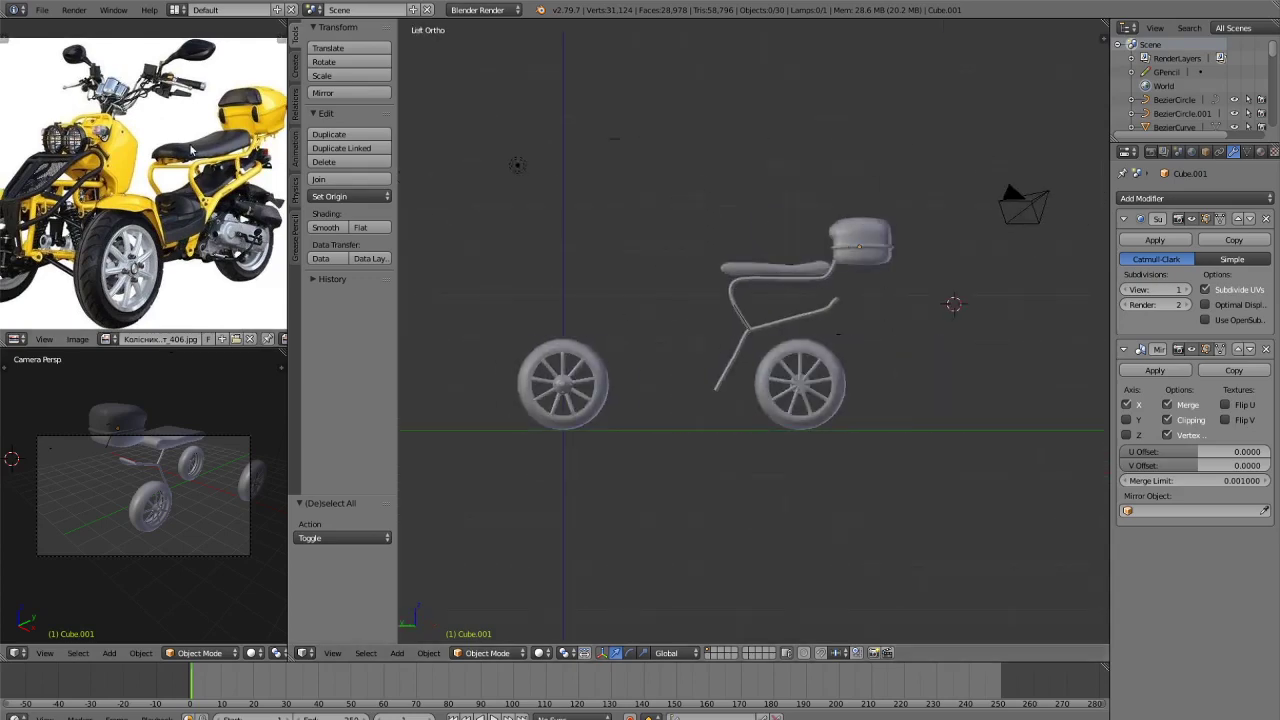
scroll(168, 146, "up", 2)
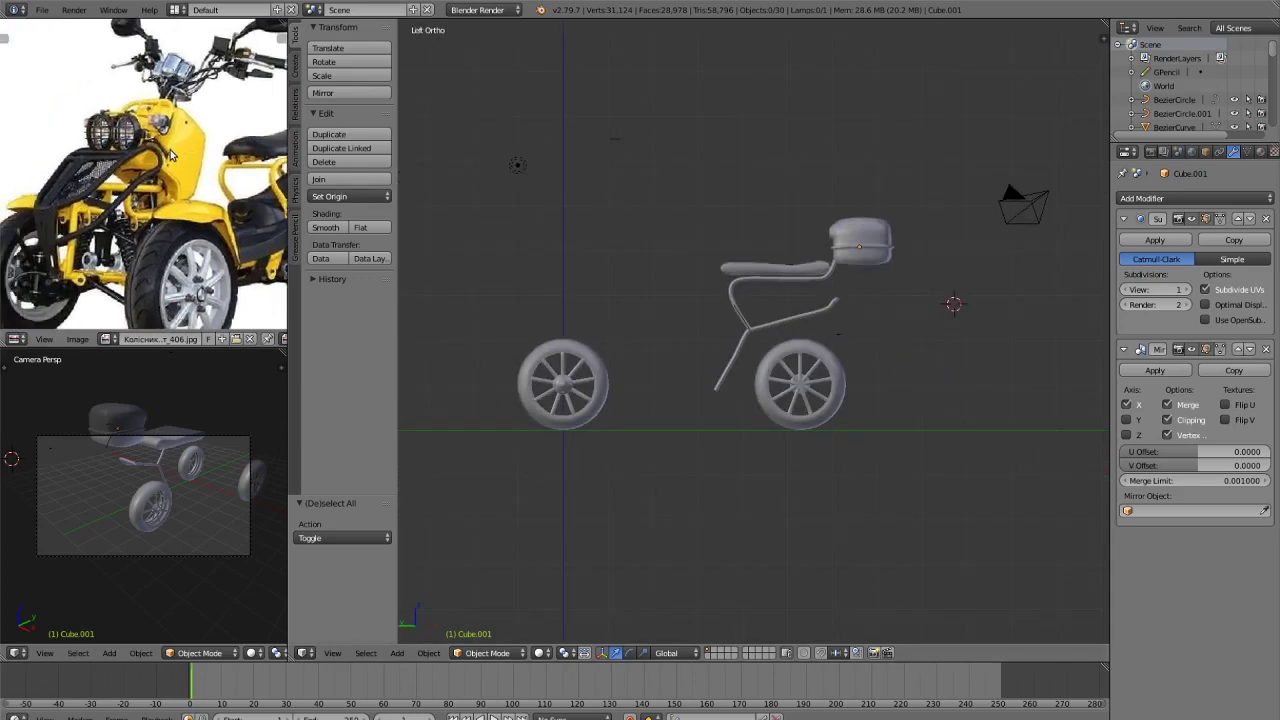
scroll(171, 154, "down", 2)
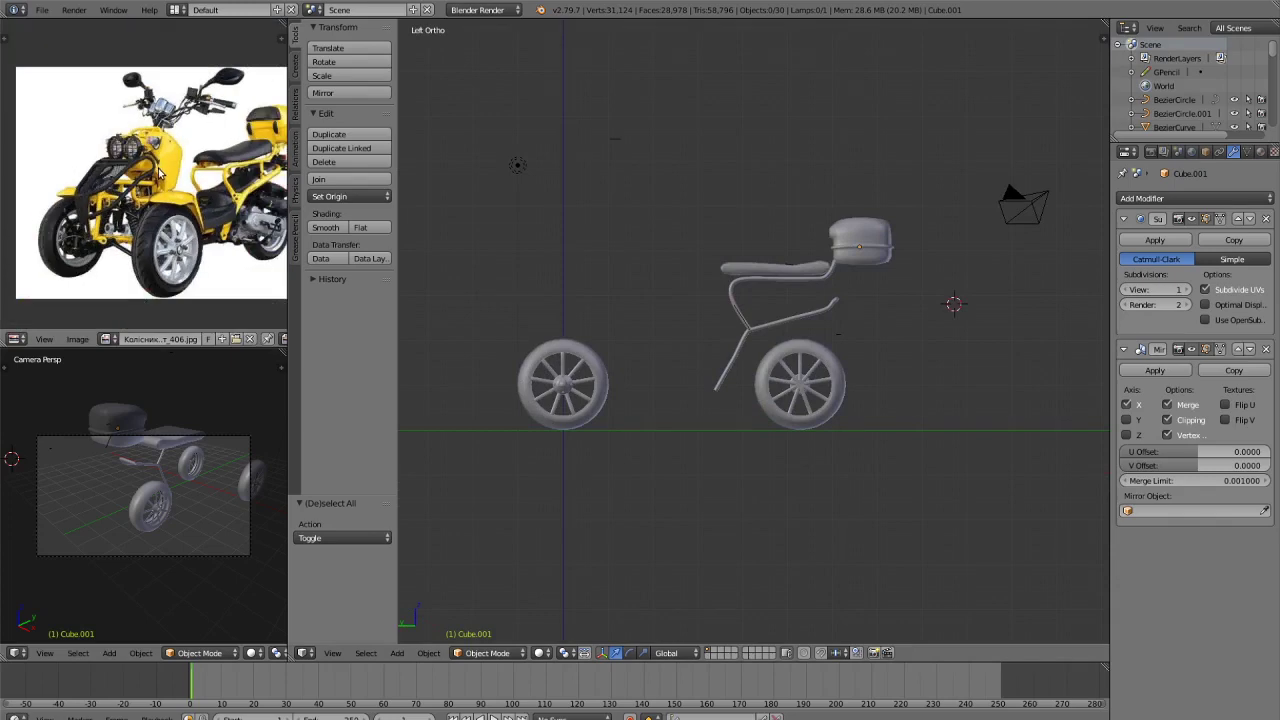
scroll(208, 188, "up", 3)
middle_click_drag(208, 188, 150, 186)
scroll(147, 189, "down", 2)
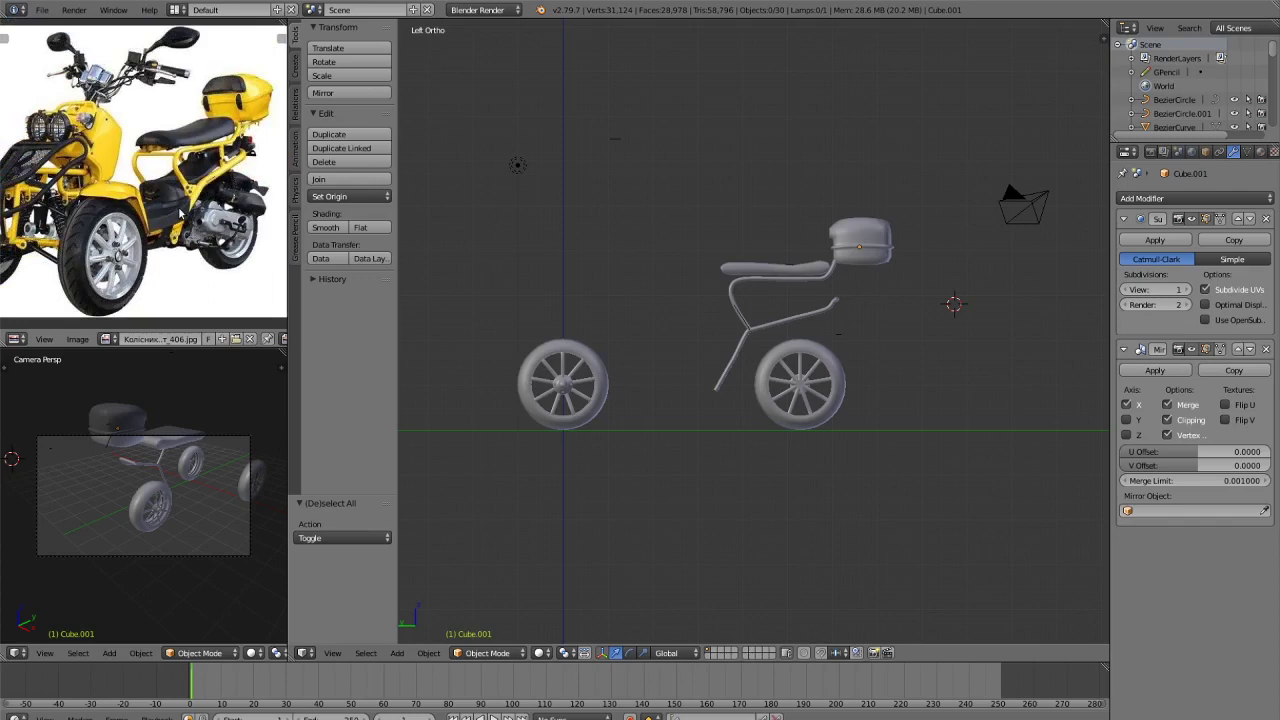
scroll(281, 217, "up", 1)
middle_click_drag(38, 180, 86, 198)
middle_click_drag(462, 260, 605, 341)
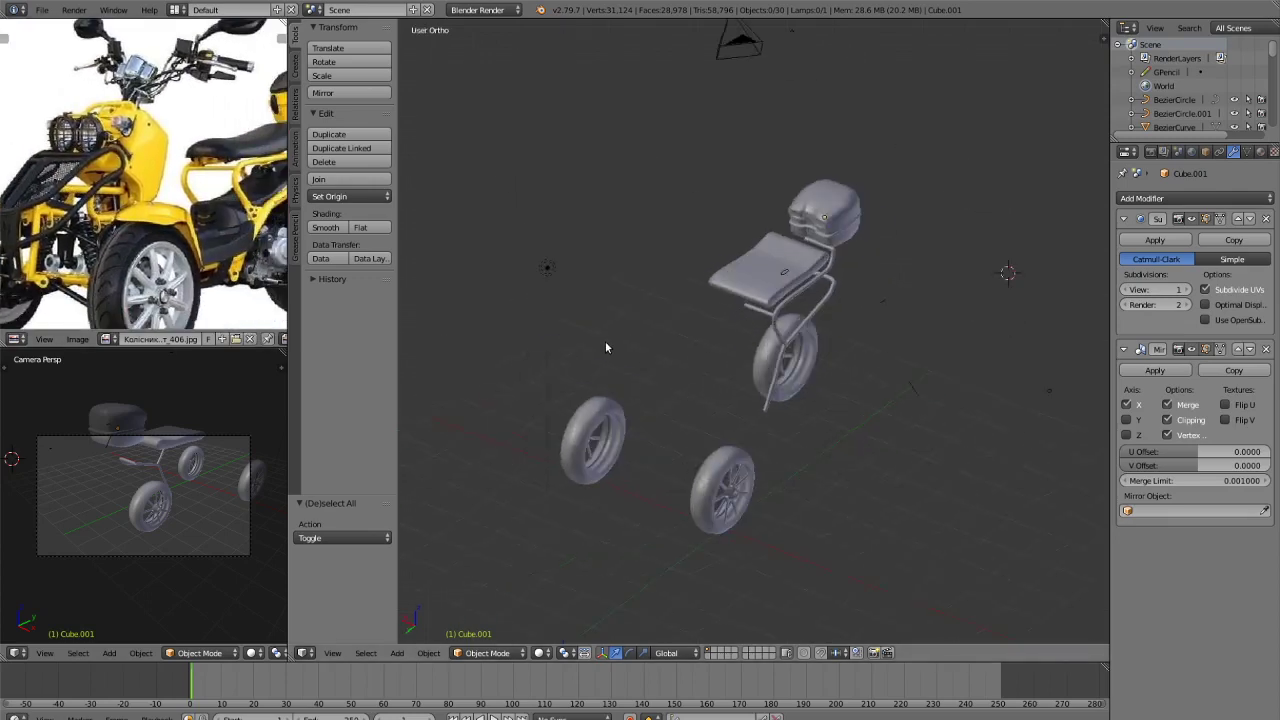
Select the three frame tube curves beneath the seat together.
scroll(660, 357, "up", 4)
right_click(801, 298)
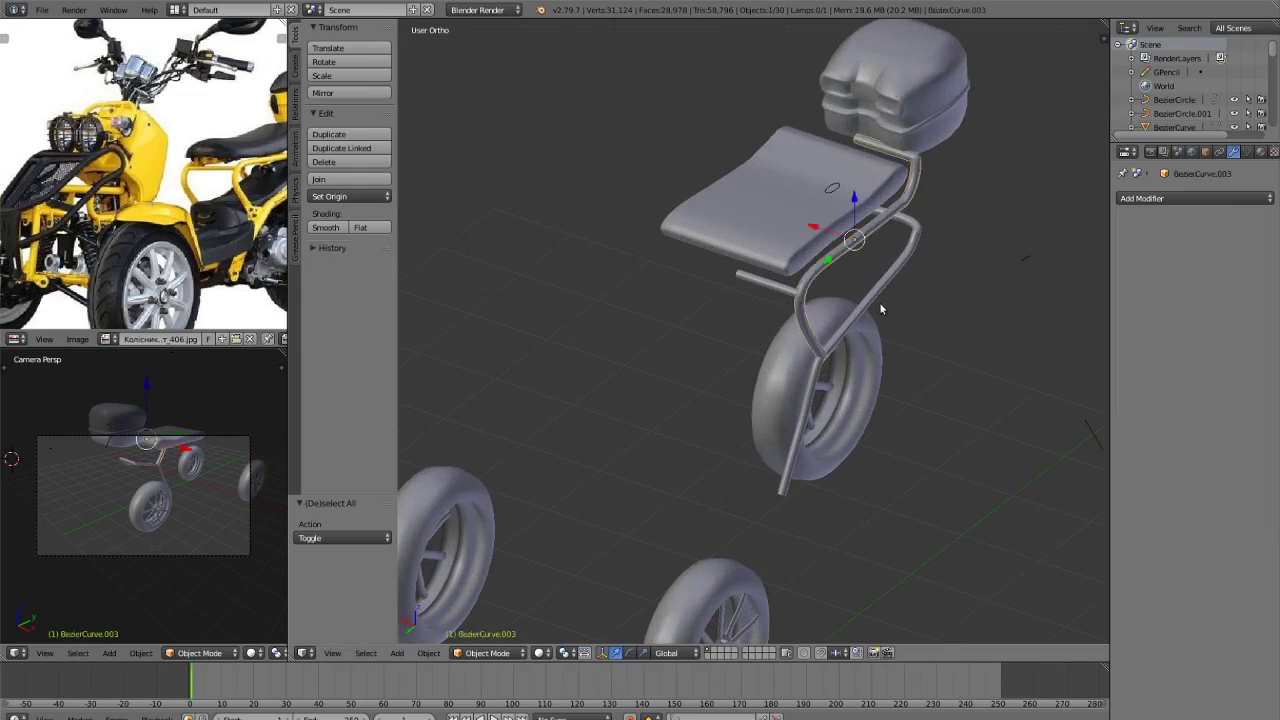
key("shift+d")
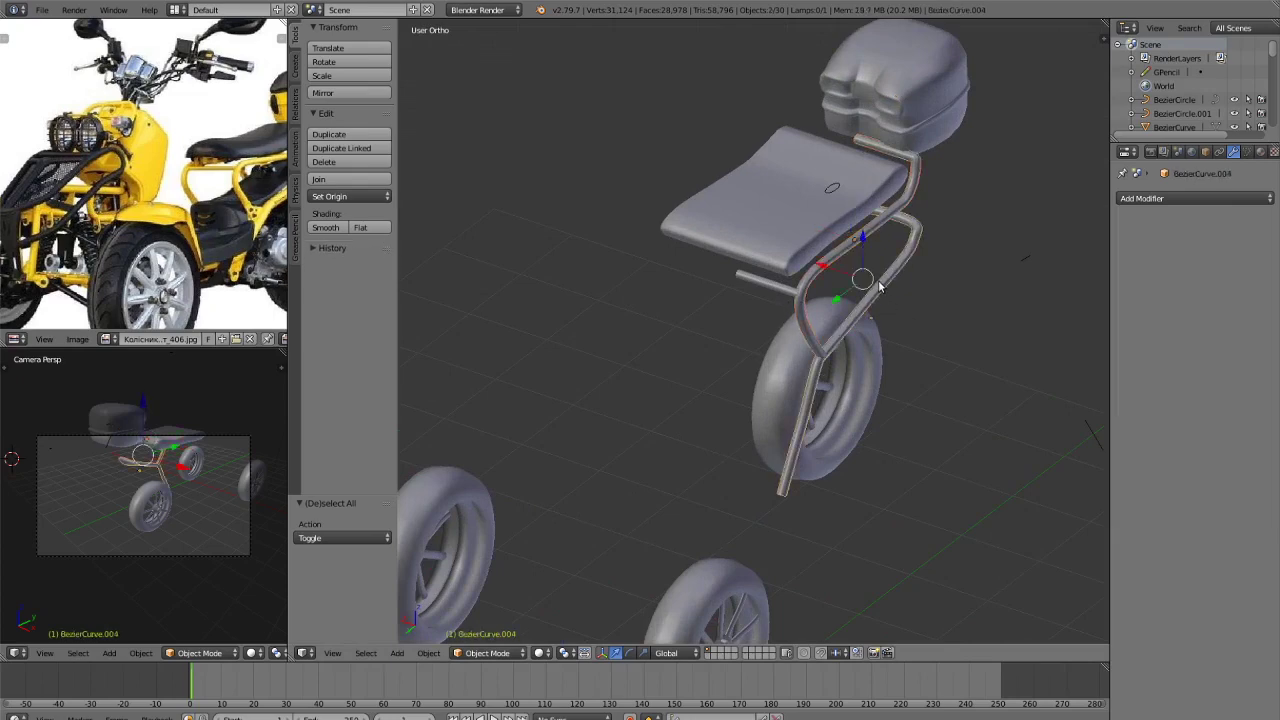
right_click(766, 290, "shift")
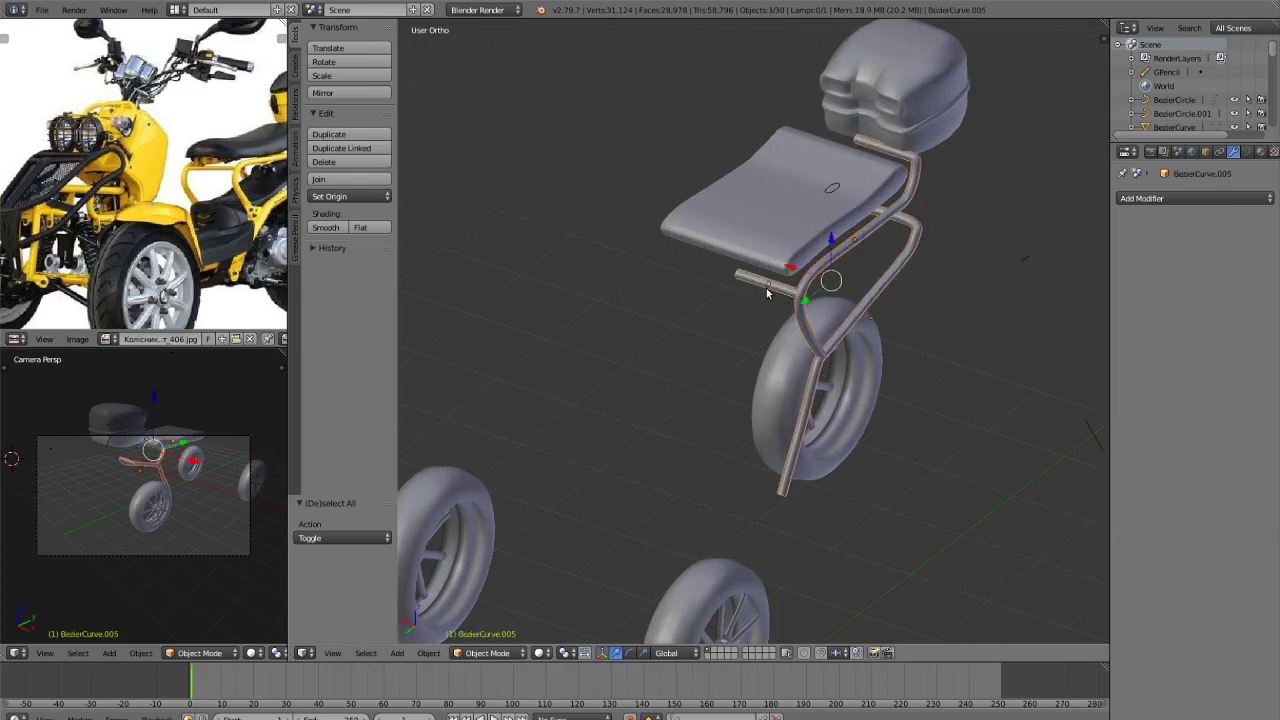
Try to join the three selected frame tubes into one object.
left_click(318, 179)
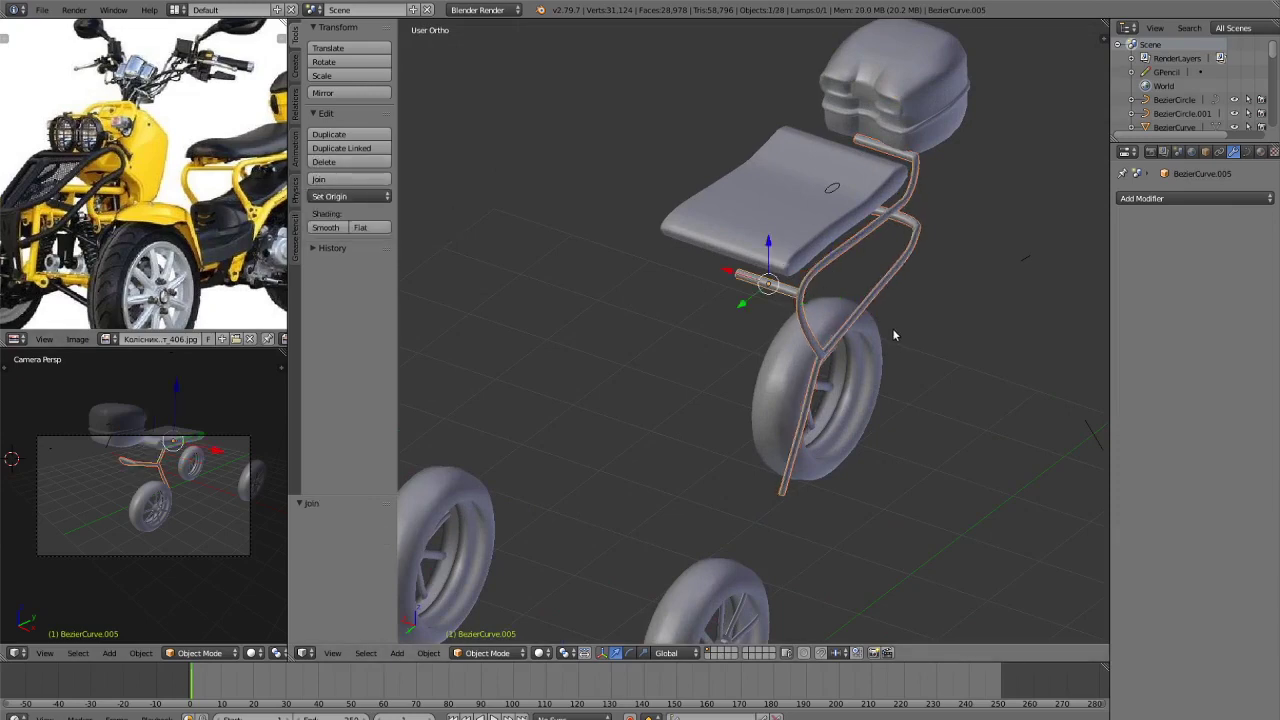
mouse_move(892, 328)
middle_mouse_down()
mouse_move(888, 313)
mouse_move(942, 291)
mouse_move(811, 334)
mouse_move(897, 323)
middle_mouse_up()
key("ctrl+z")
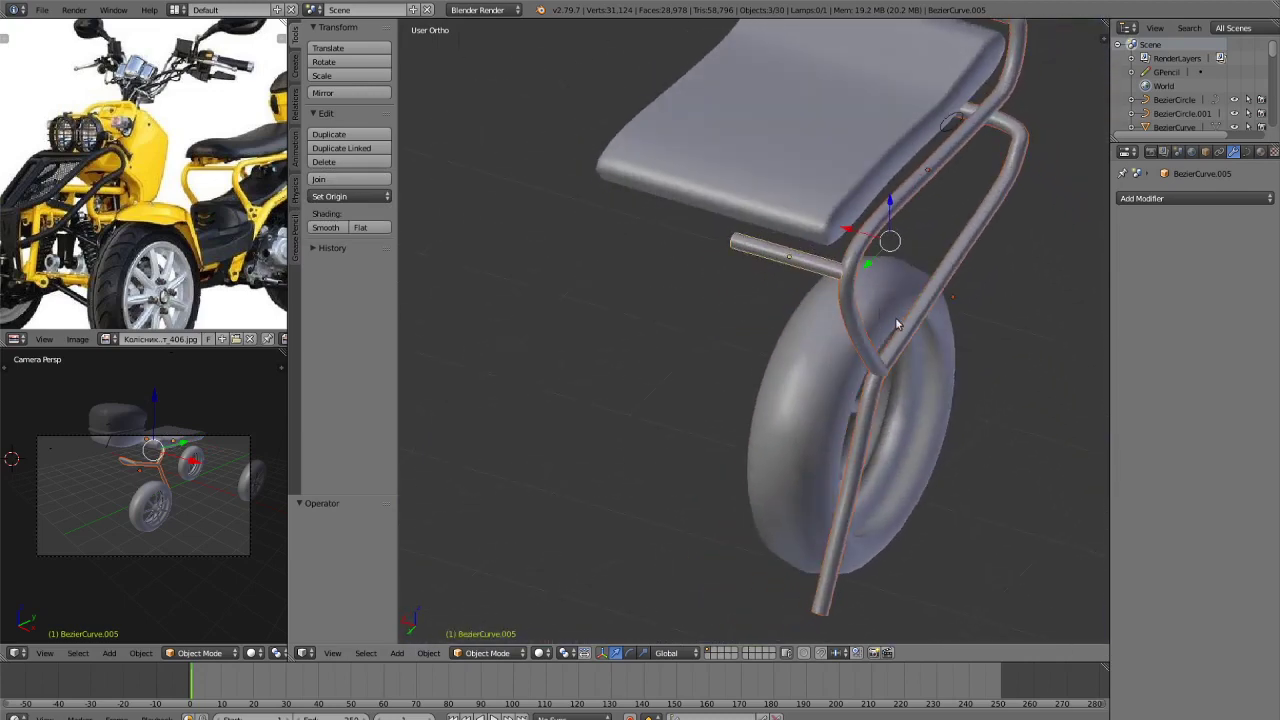
Duplicate the three frame tubes 2.851 along X and mirror the copies across the global X axis.
scroll(895, 317, "down", 2)
key("shift+d")
key("x")
left_click(616, 268)
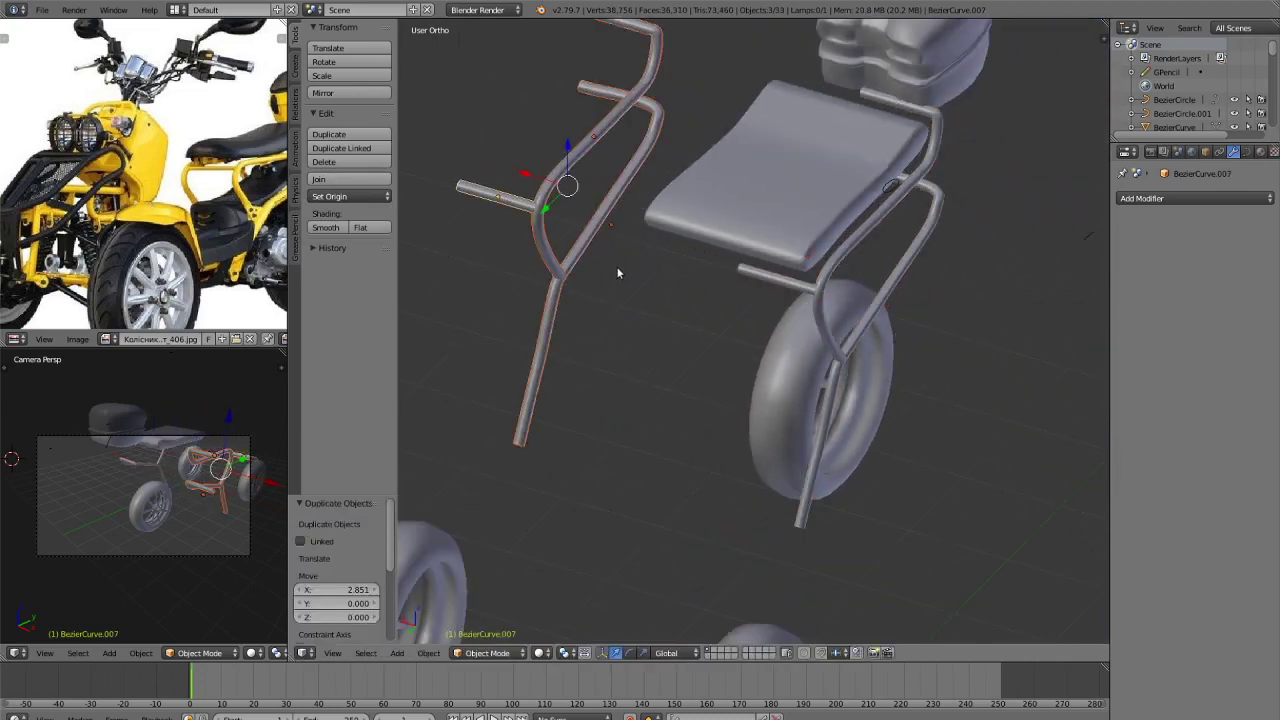
key("ctrl+m")
key("x")
left_click(573, 263)
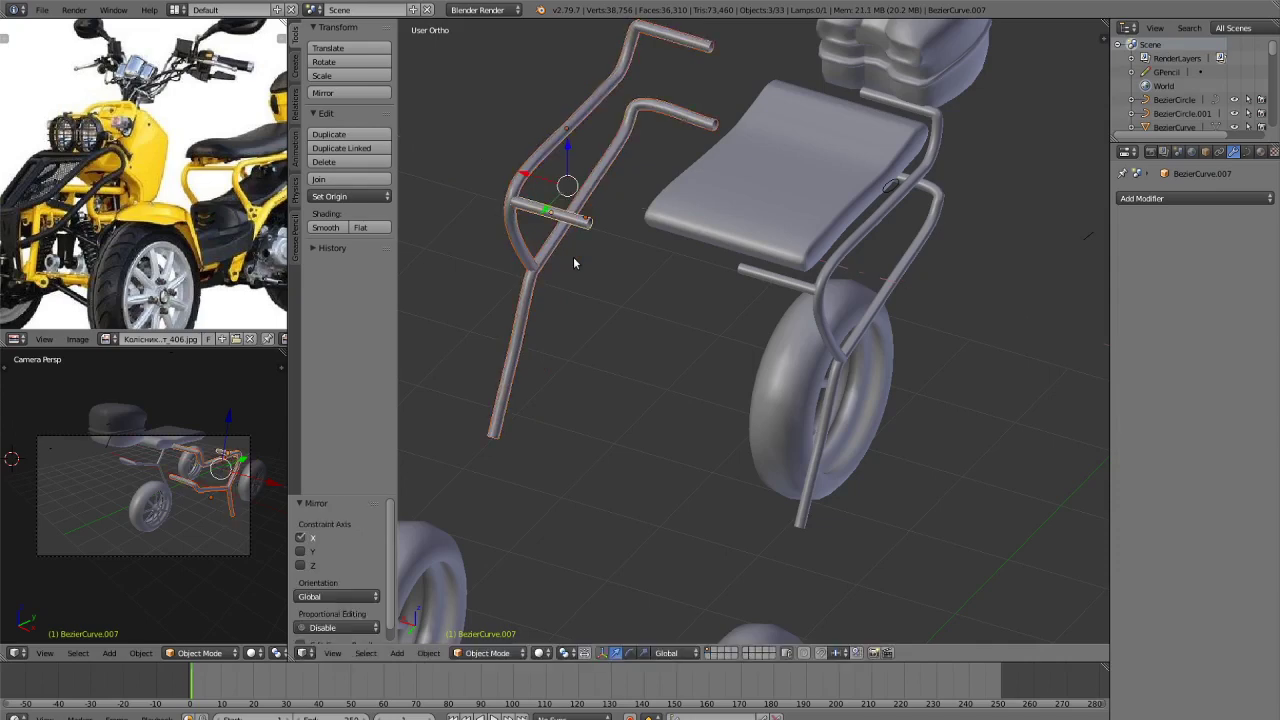
In back view, move the mirrored tubes about -1.45 along X to meet the original tubes beneath the seat, and deselect everything.
key("KP_3")
key("KP_1")
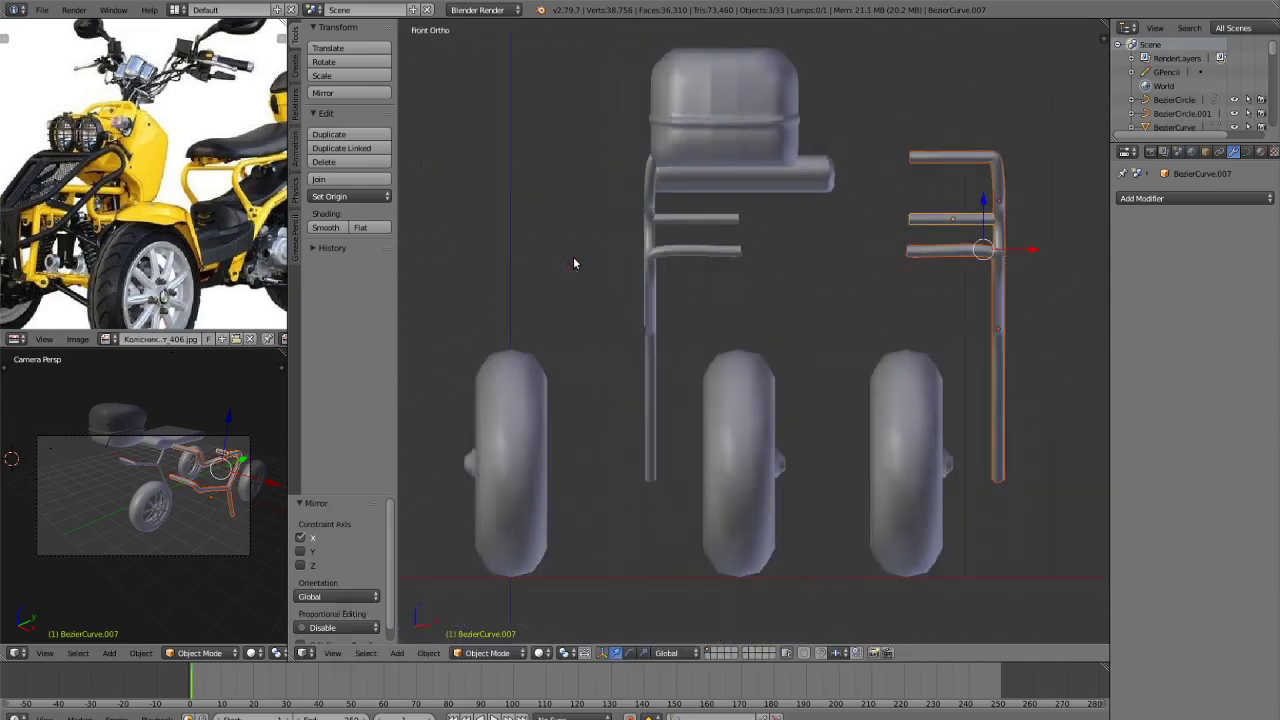
key("ctrl+KP_1")
key("ctrl+KP_1")
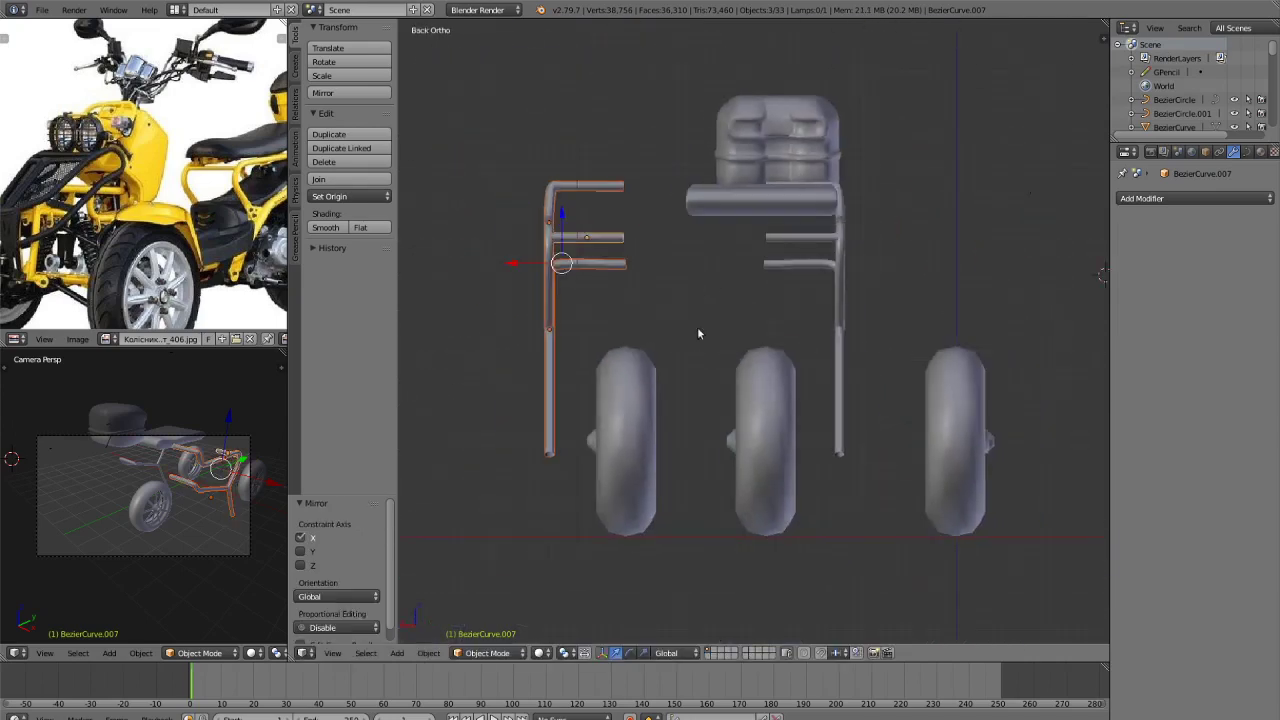
key("g")
key("x")
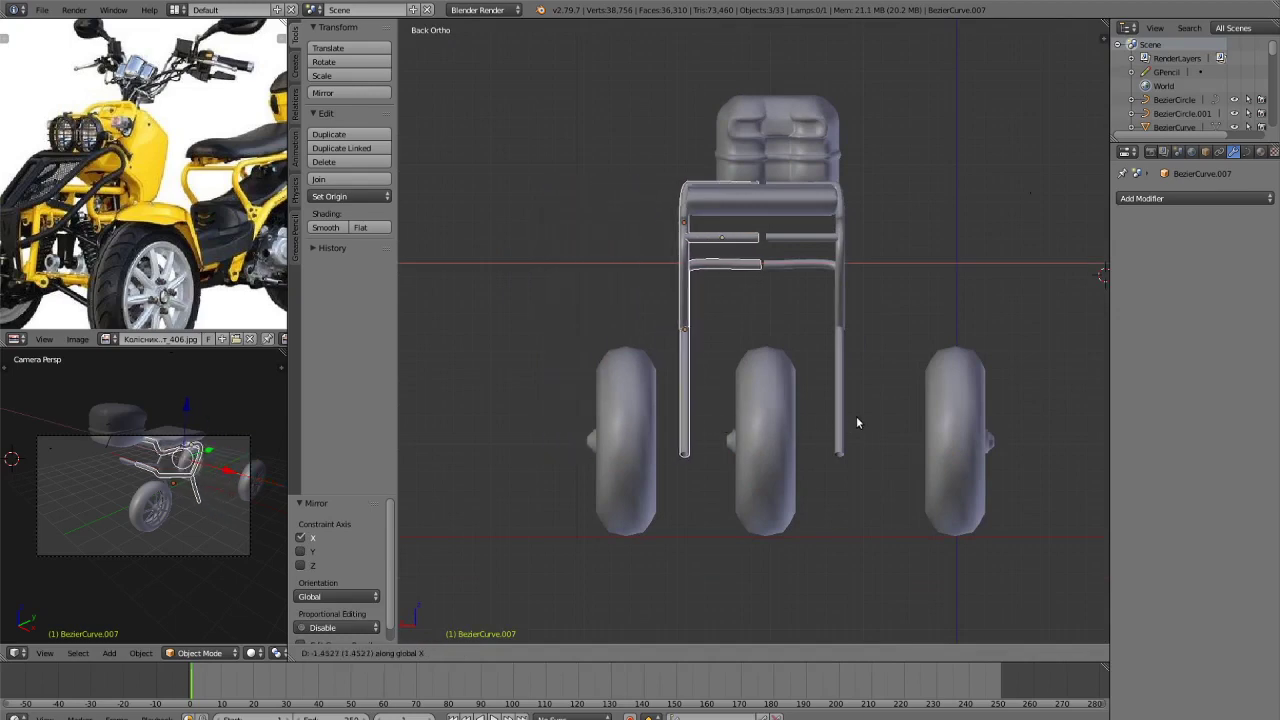
left_click(858, 417)
key("a")
scroll(860, 420, "down", 3)
scroll(866, 421, "up", 1)
middle_click_drag(866, 421, 805, 405)
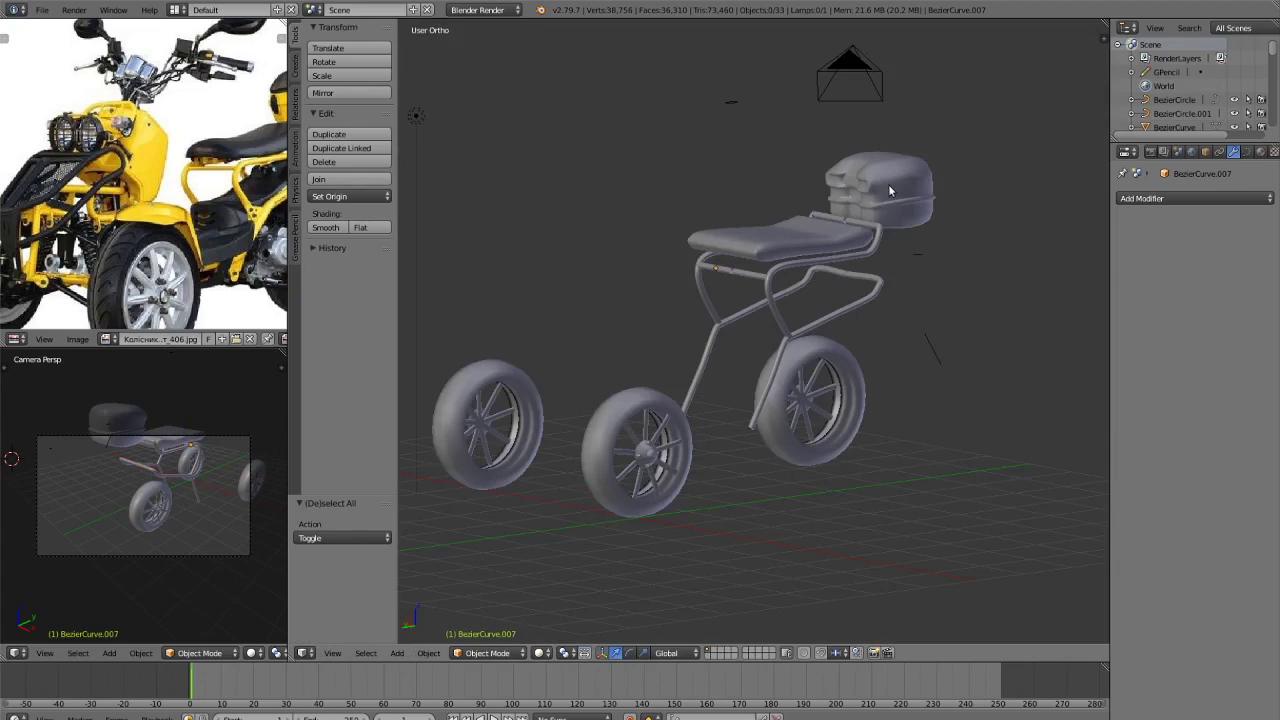
Select the storage box and, in front view, shift it slightly along X to center it over the frame, deselecting everything at the end.
right_click(888, 188)
key("KP_1")
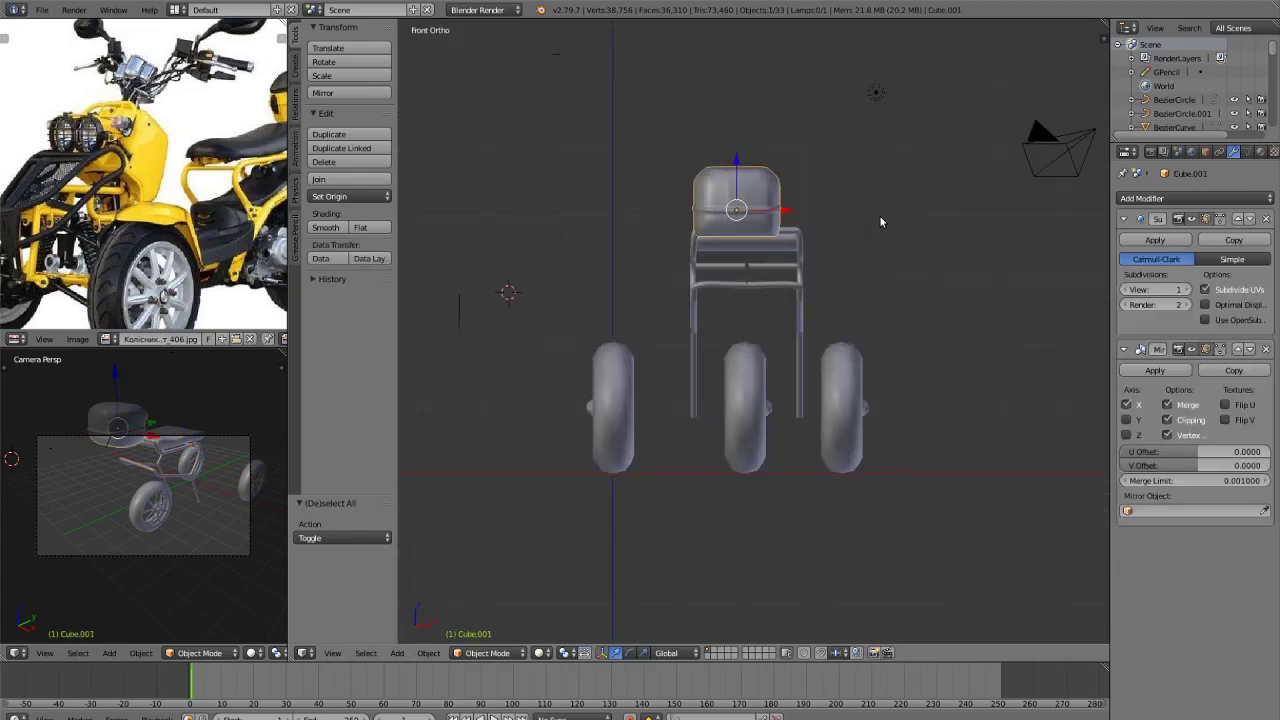
key("ctrl+KP_1")
key("ctrl+KP_3")
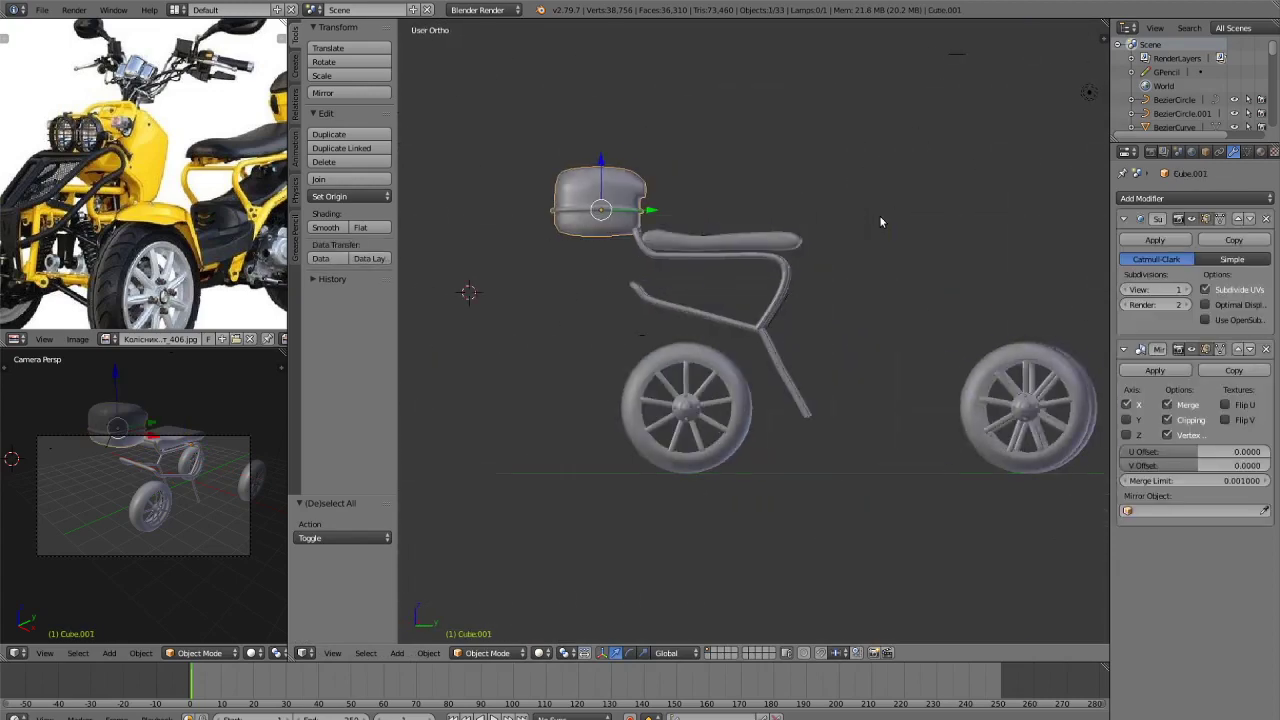
key("KP_1")
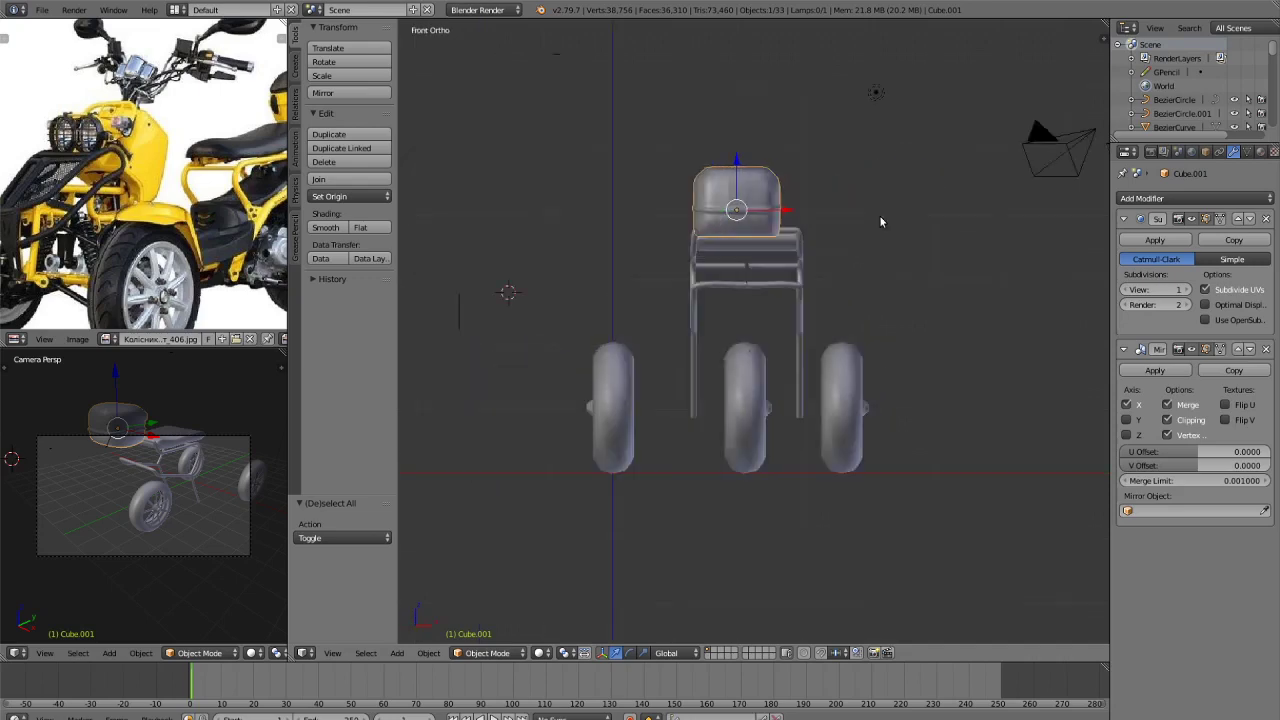
left_click_drag(784, 212, 795, 215)
key("a")
scroll(866, 410, "down", 2)
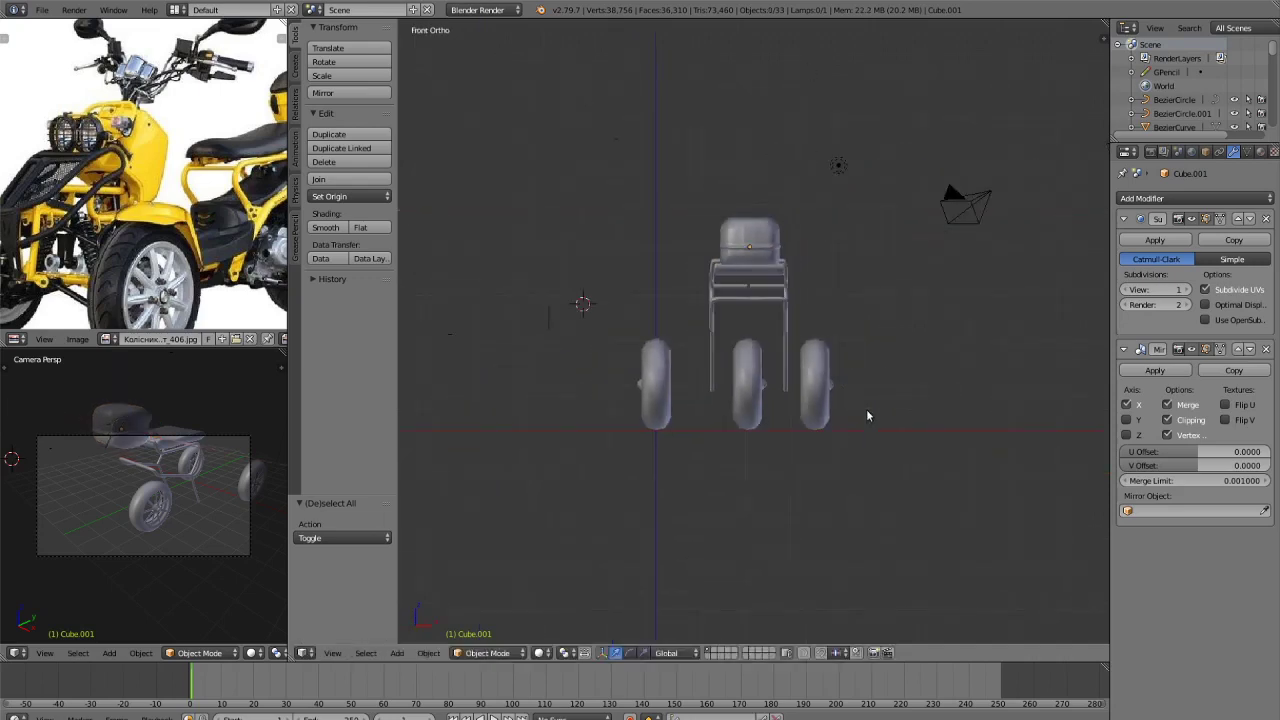
scroll(866, 410, "up", 1)
middle_click_drag(867, 412, 1014, 426)
middle_click_drag(897, 394, 939, 410)
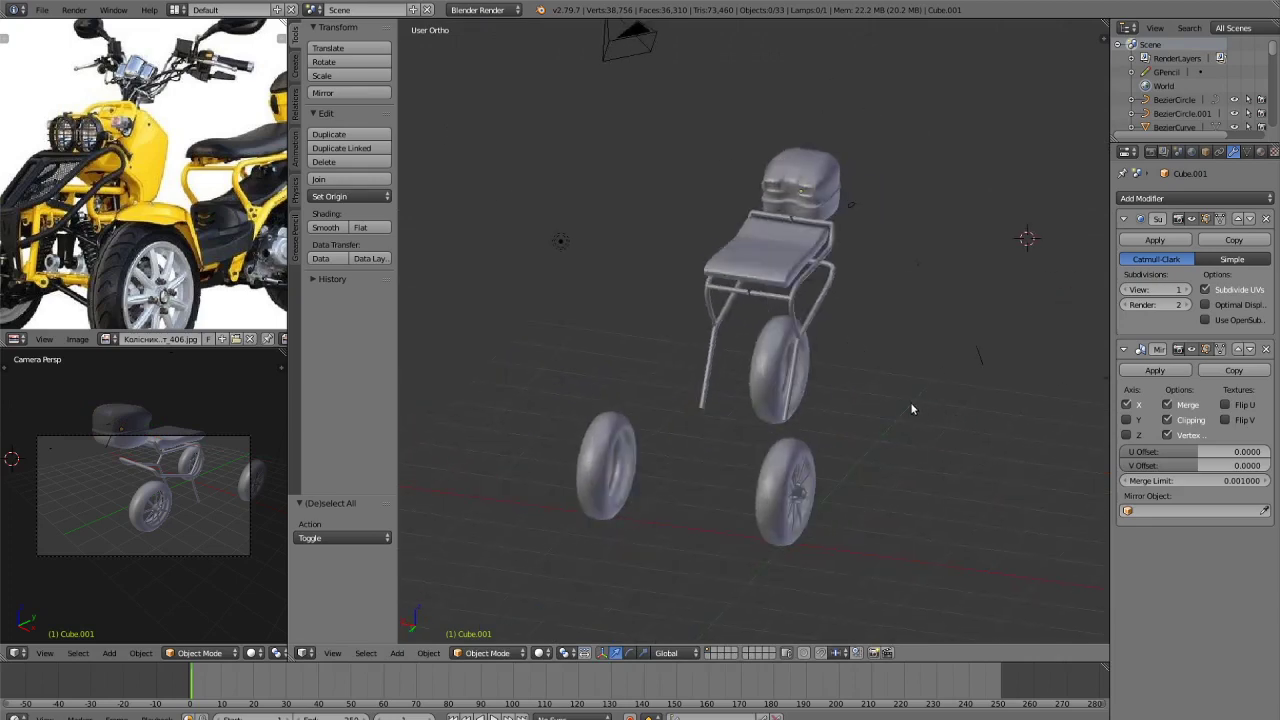
Preview the scooter in rendered and wireframe shading and return to solid shading.
key("shift+z")
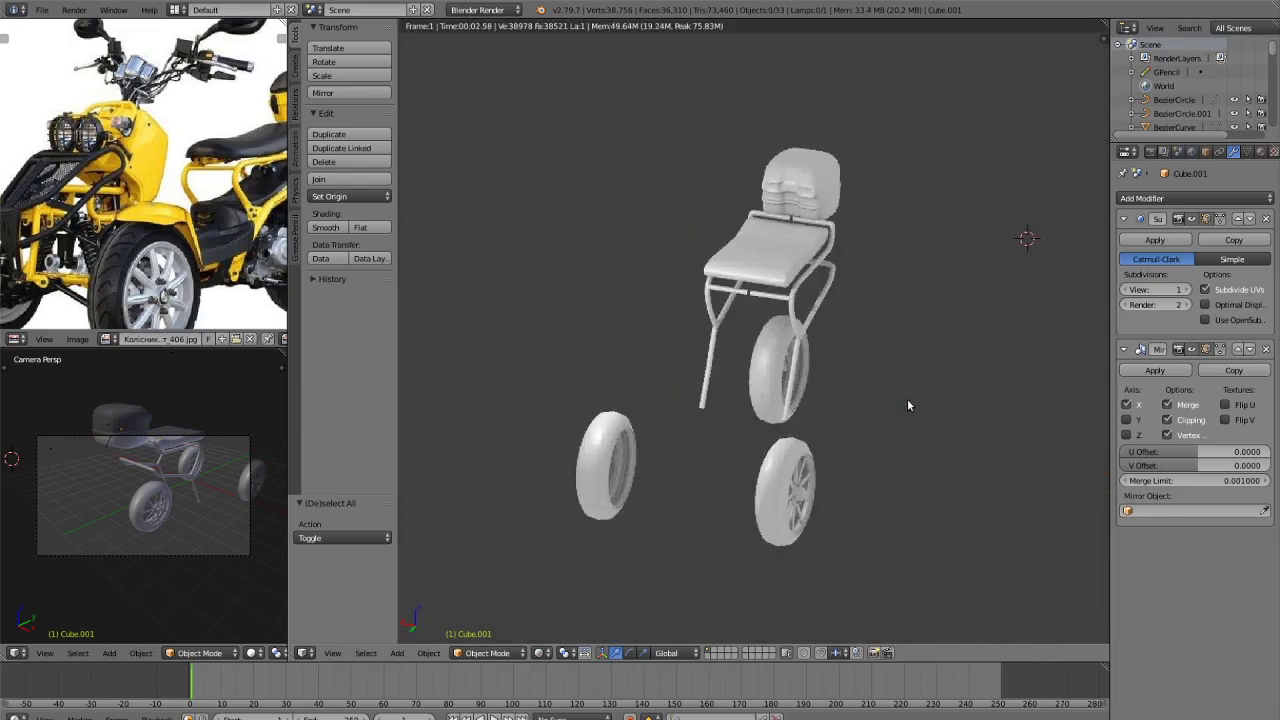
key("z")
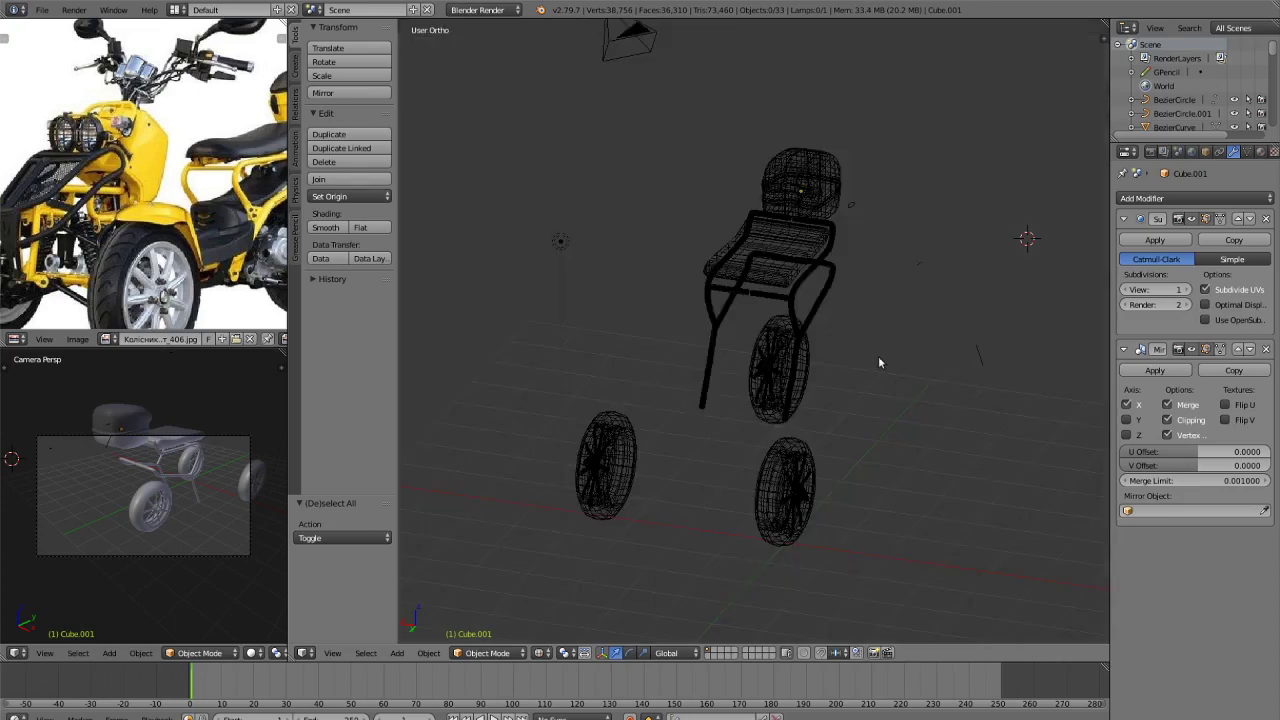
key("z")
Edit the seat mesh and add two lengthwise loop cuts, one near its center line and one farther out toward the side.
right_click(779, 256)
key("Tab")
scroll(784, 258, "up", 4)
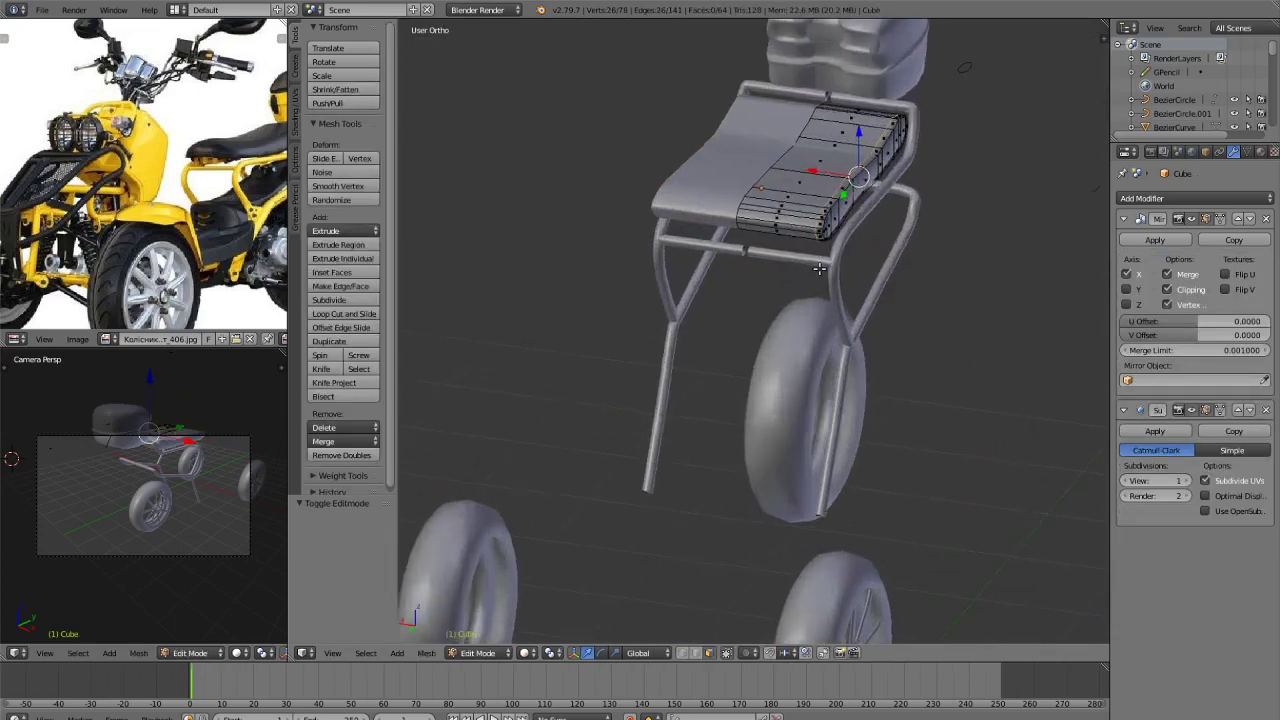
middle_click_drag(784, 258, 856, 256)
scroll(842, 285, "up", 4)
middle_click_drag(787, 398, 787, 291)
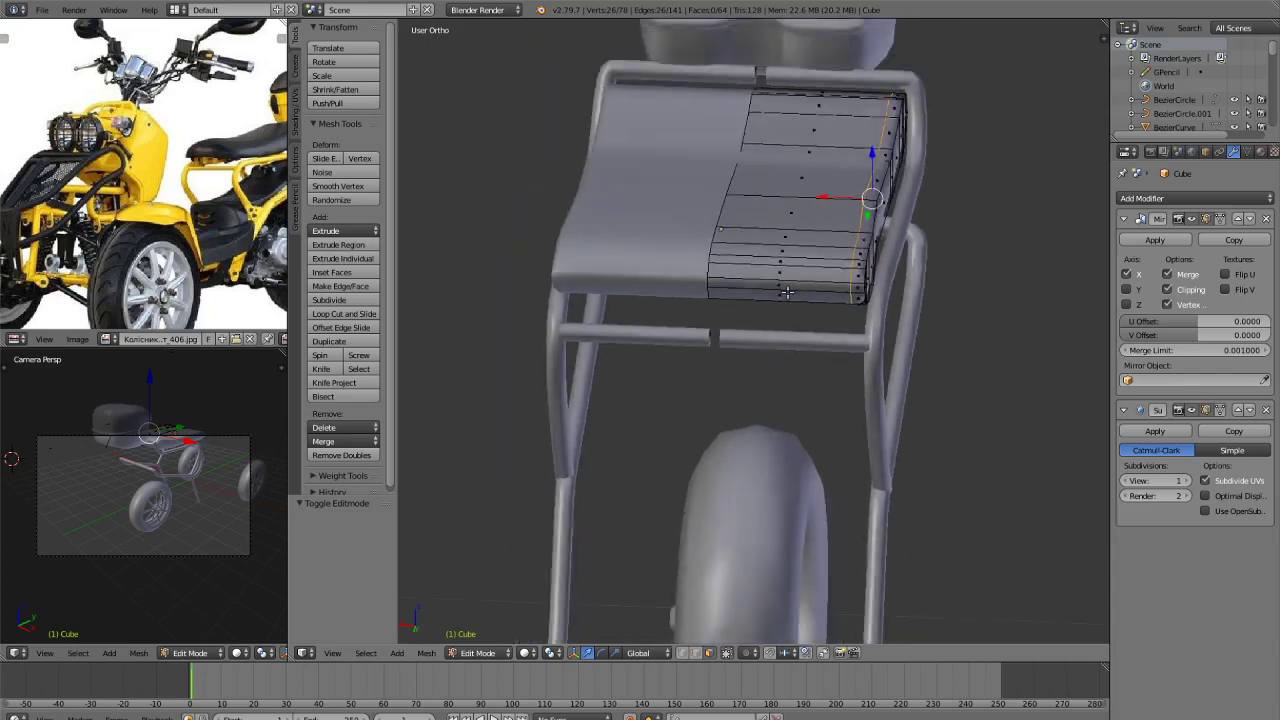
key("g")
key("g")
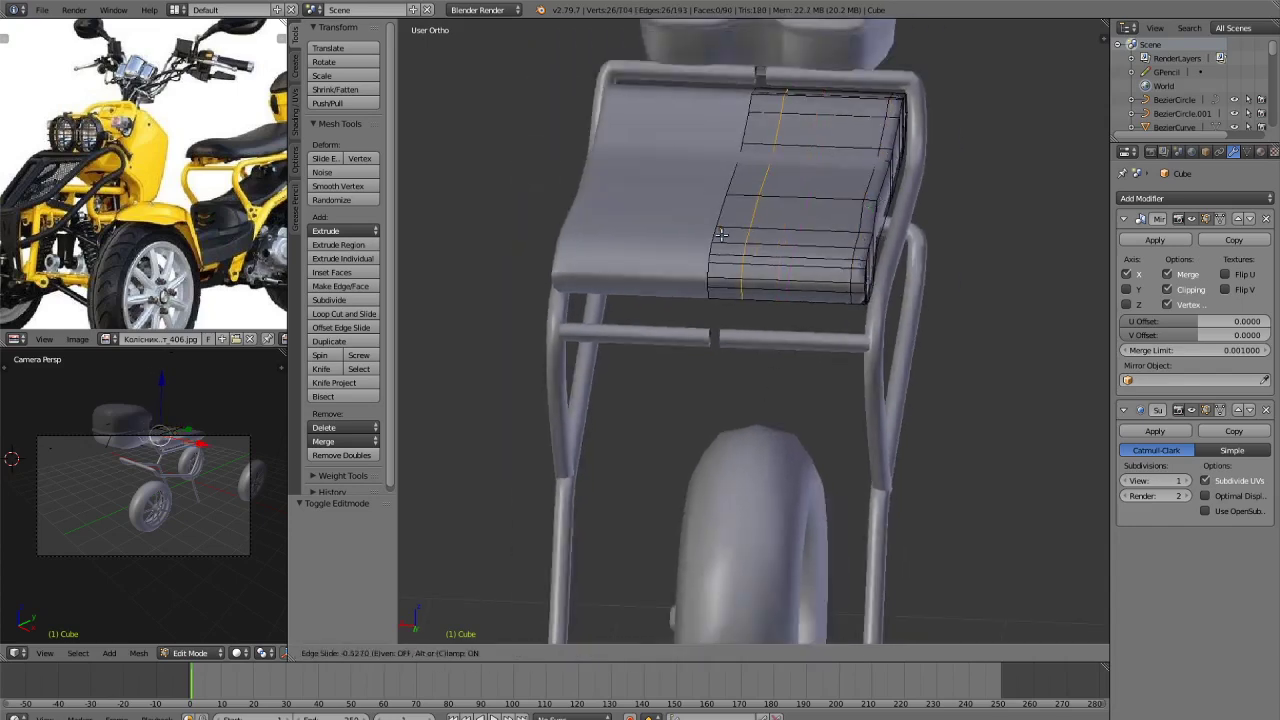
left_click(721, 235)
key("ctrl+r")
left_click(814, 245)
left_click(786, 249)
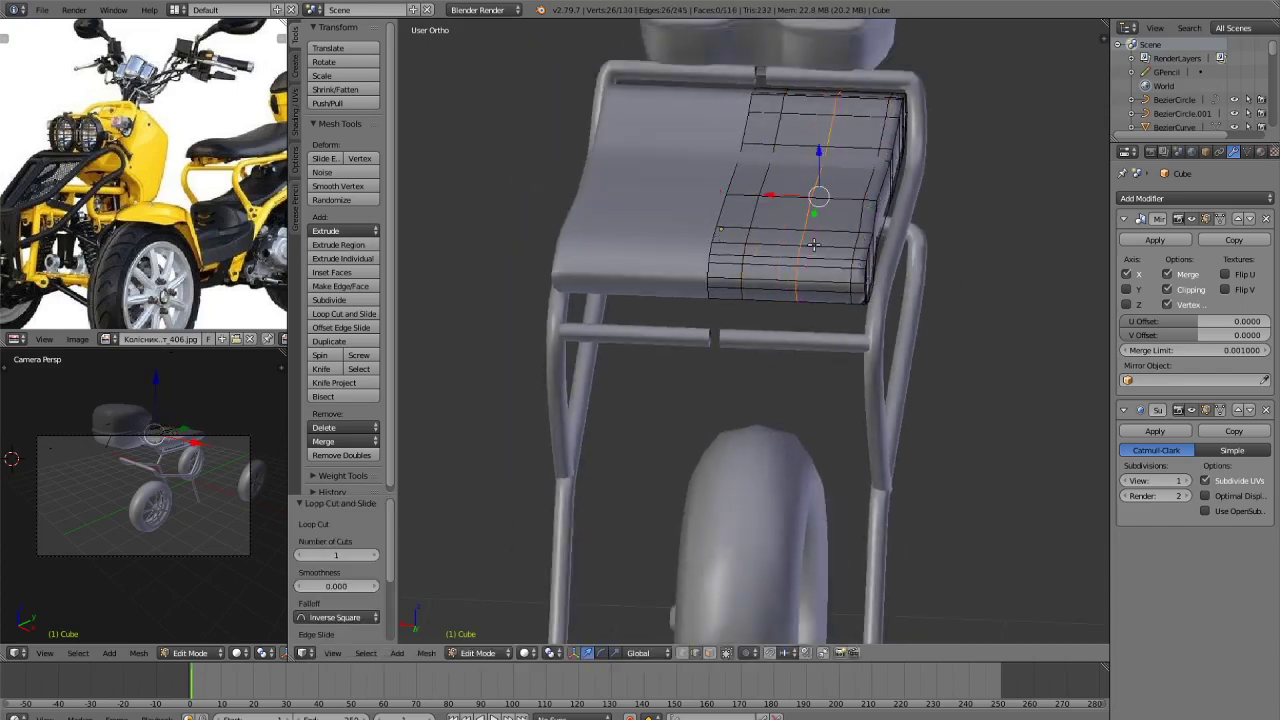
Switch to edge selection and select the lengthwise edge loop beside the seat's center line.
key("ctrl+Tab")
left_click(780, 236)
scroll(772, 240, "up", 2)
right_click(745, 234)
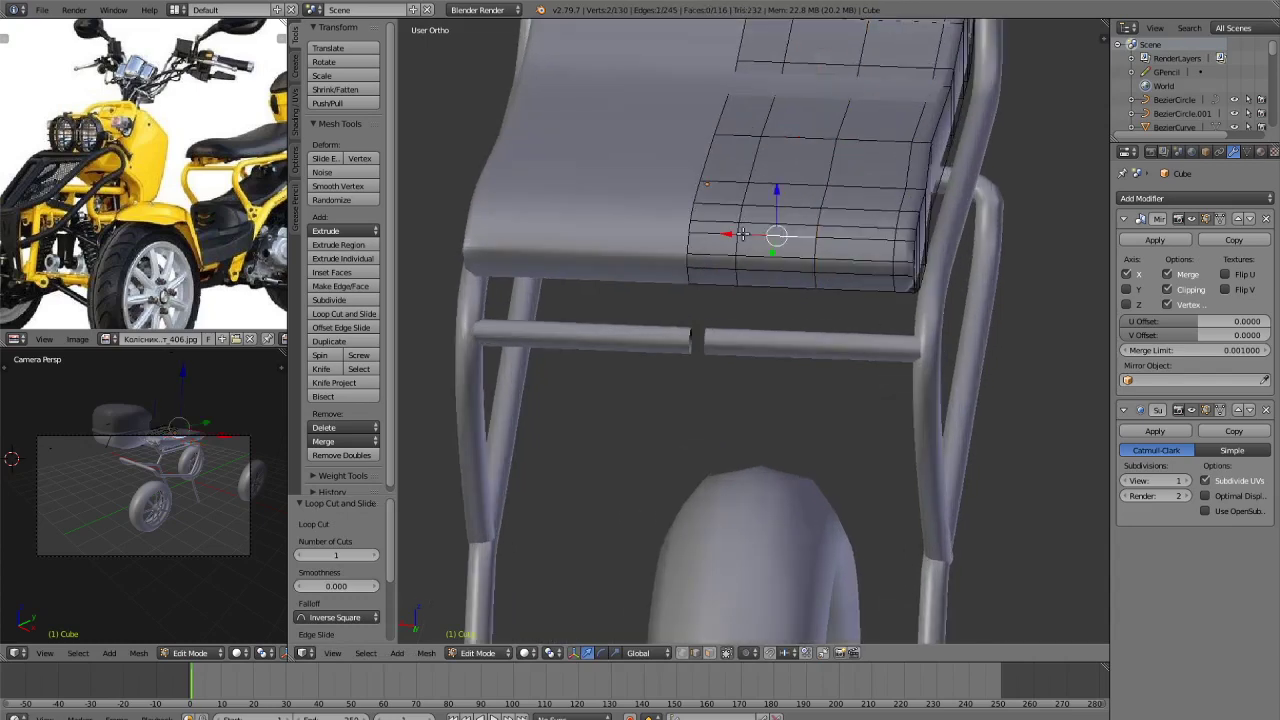
right_click(733, 238)
right_click(749, 203, "alt")
scroll(800, 236, "down", 2)
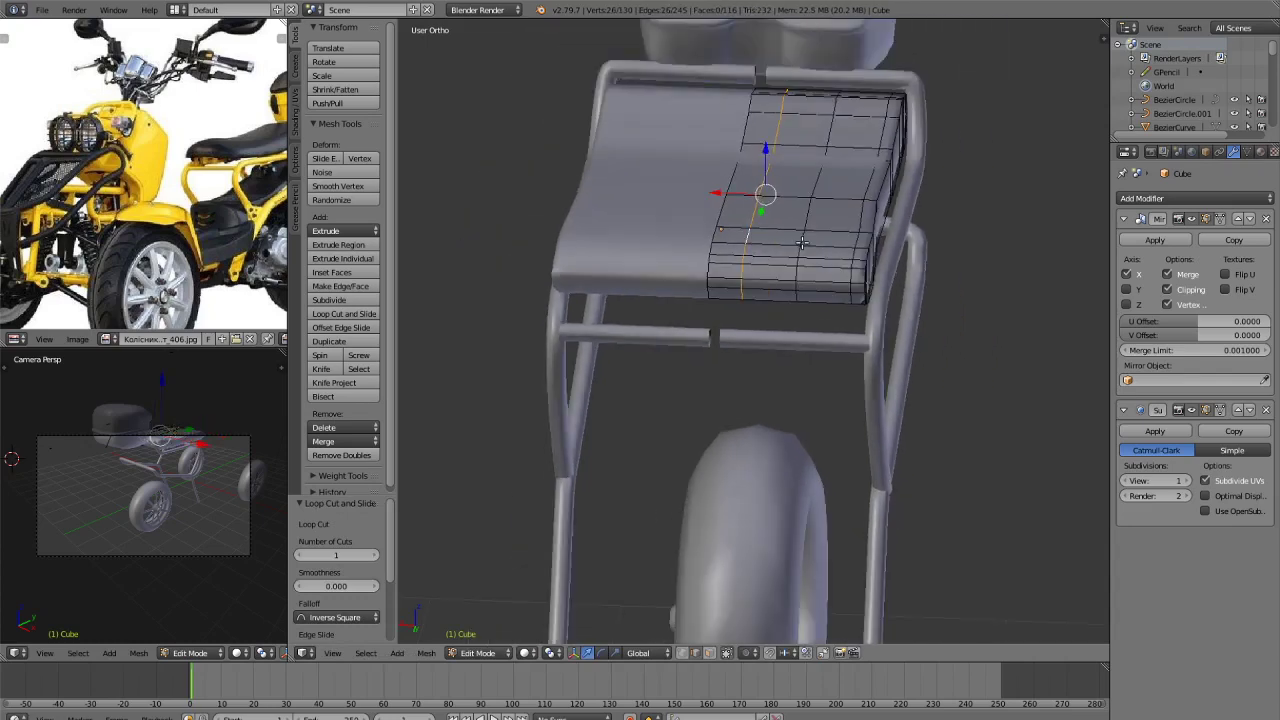
Try to raise the selected edge loop on its own along Z.
key("g")
key("z")
left_click(802, 228)
key("ctrl+z")
Add the seat's center-line edge loop to the selection and raise both loops slightly along Z.
scroll(716, 249, "up", 1)
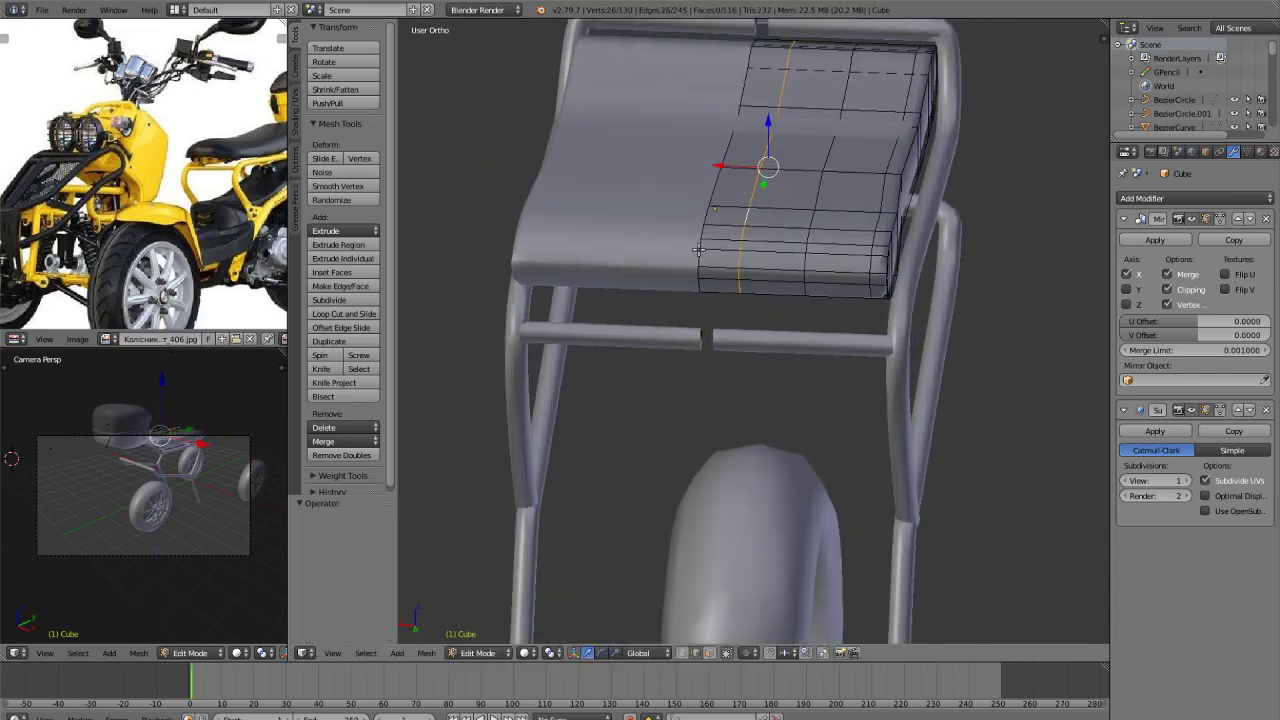
right_click(700, 251, "alt+shift")
key("g")
key("z")
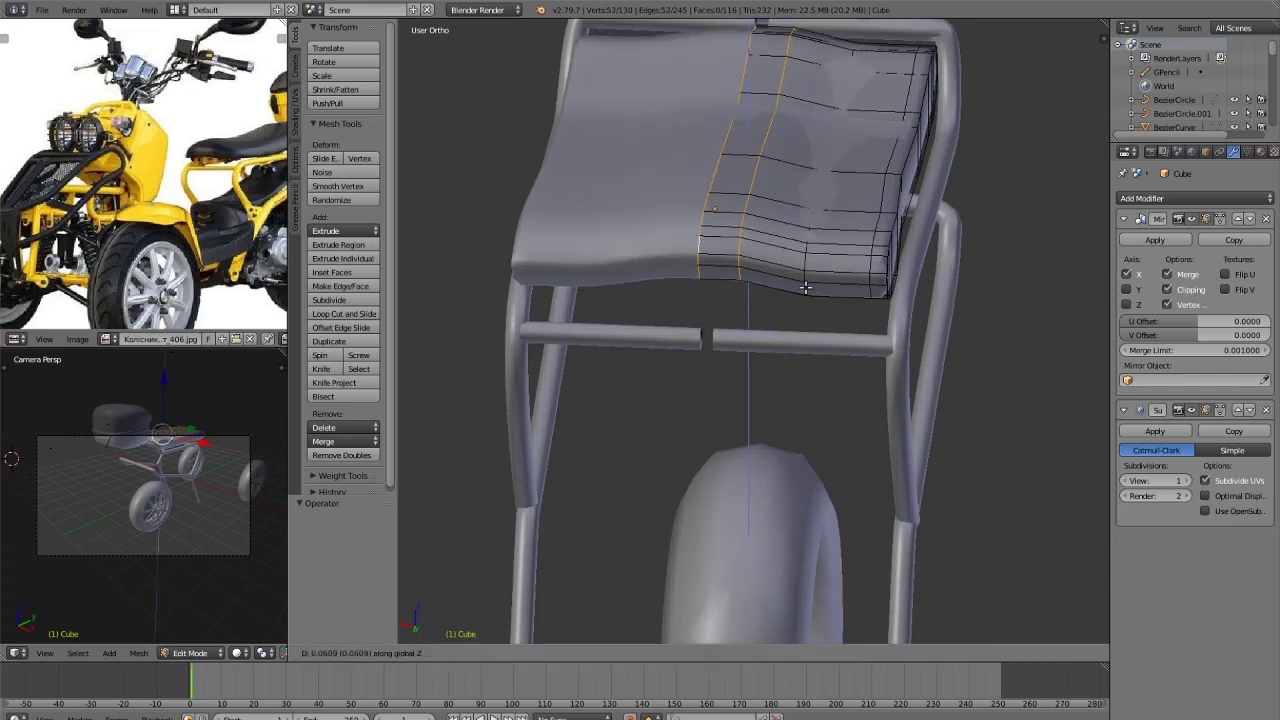
left_click(819, 261)
Extend the selection with the outer lengthwise loop and raise all three loops 0.109 along Z.
left_click(808, 257, "alt+shift")
key("g")
key("z")
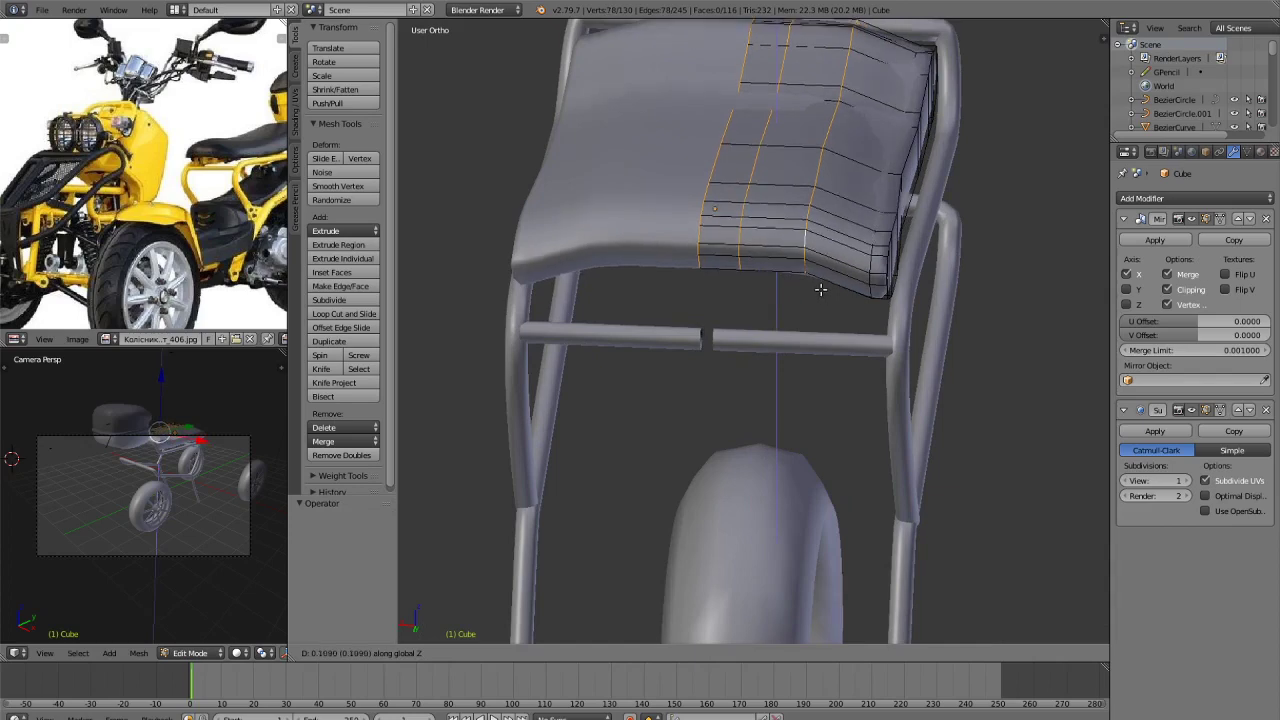
left_click(820, 289)
Remove the outer loop from the selection, adjust the two central loops' height along Z, and finish editing the seat with everything deselected.
left_click(808, 250, "alt+shift")
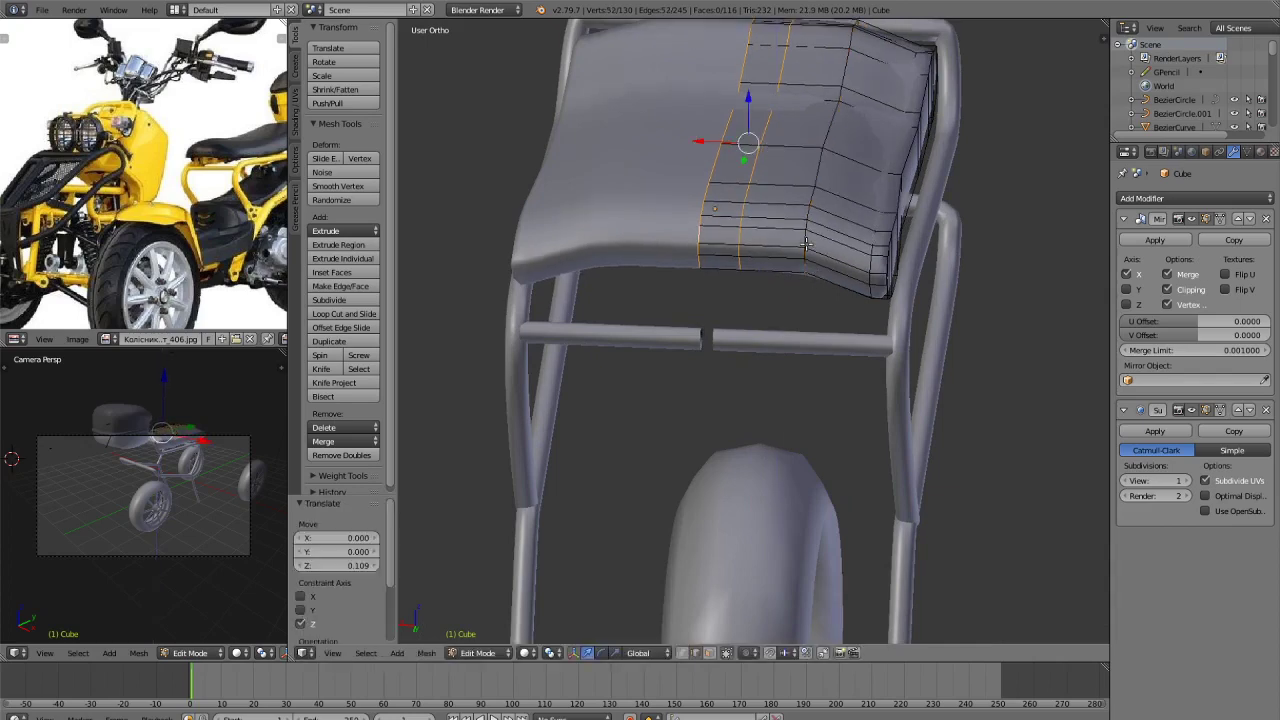
key("g")
key("z")
left_click(840, 316)
key("Tab")
scroll(846, 351, "down", 5)
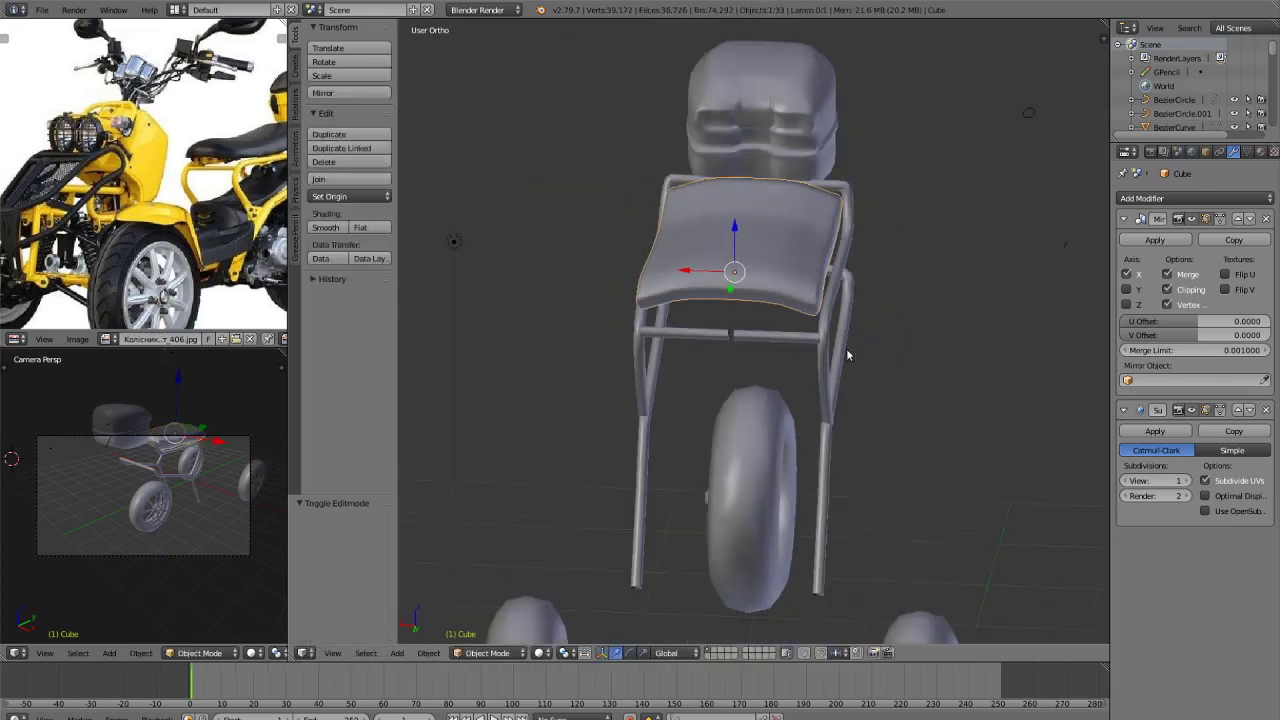
middle_click_drag(846, 351, 878, 333)
key("Tab")
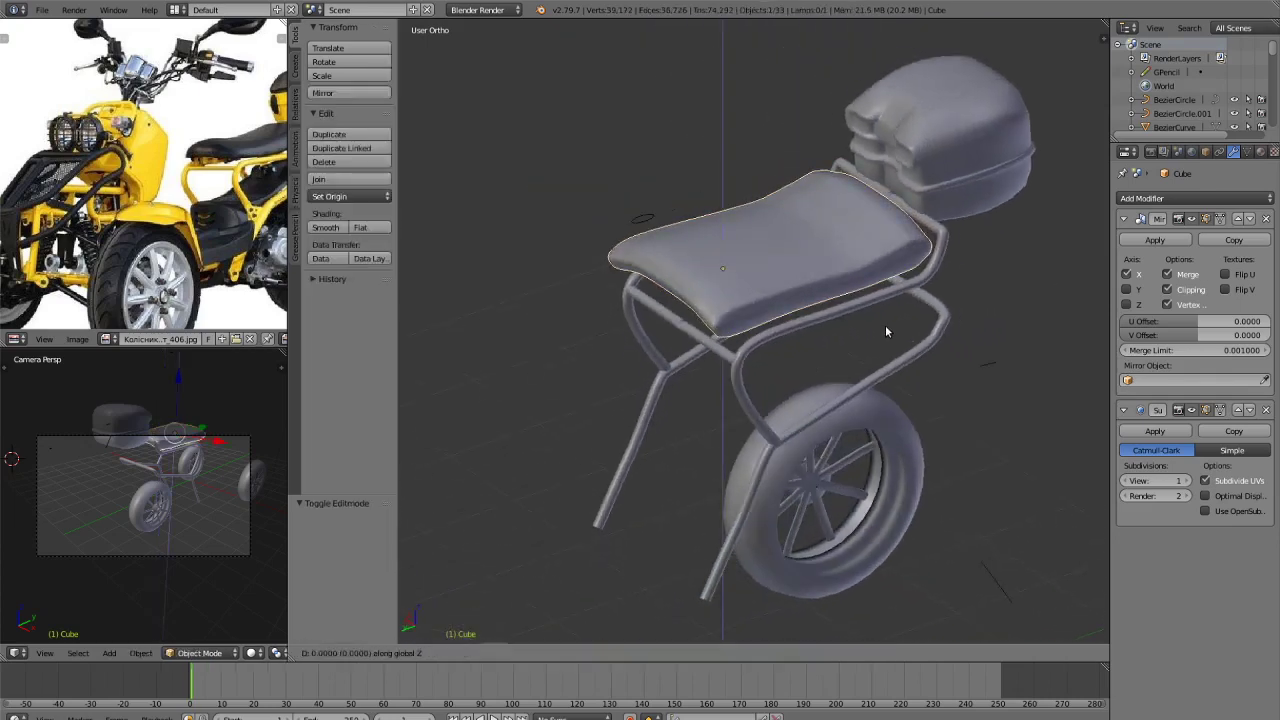
key("Tab")
scroll(908, 352, "down", 1)
key("a")
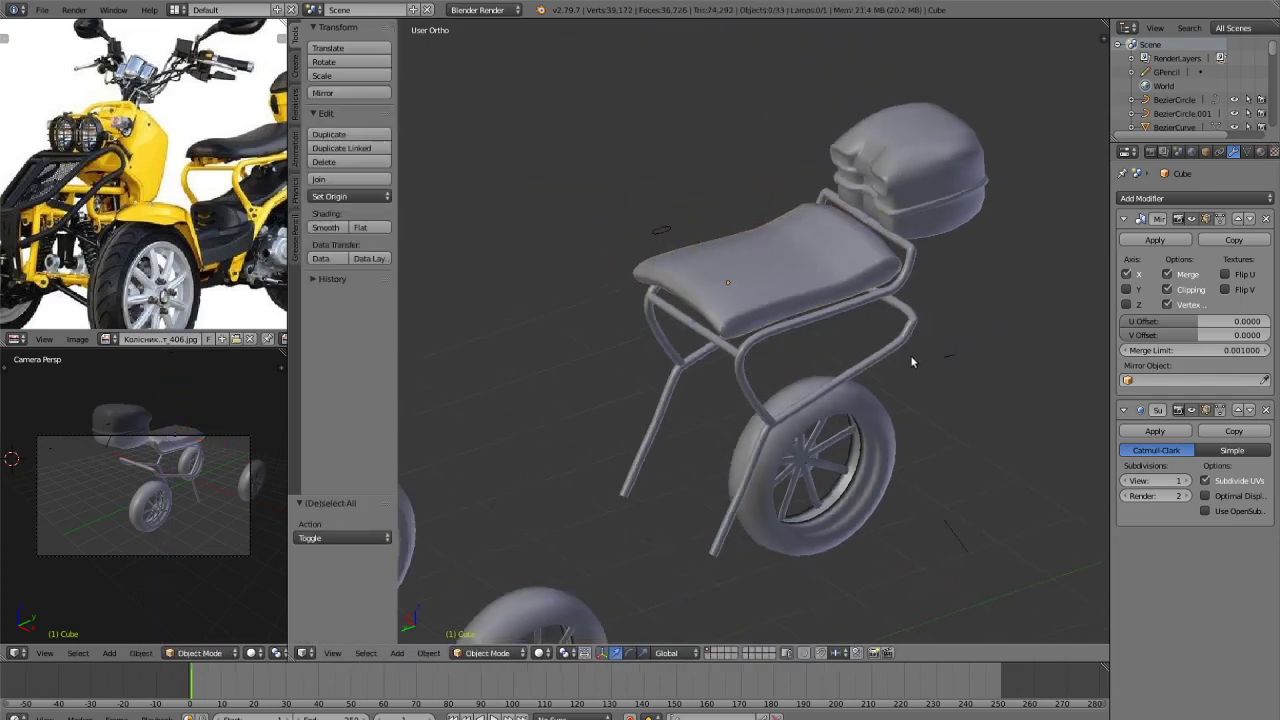
Preview the scooter in rendered shading, return to solid, and examine the seat and front end in the reference photo.
scroll(910, 355, "down", 2)
mouse_move(909, 337)
middle_mouse_down()
mouse_move(937, 323)
mouse_move(899, 330)
mouse_move(855, 313)
middle_mouse_up()
key("shift+z")
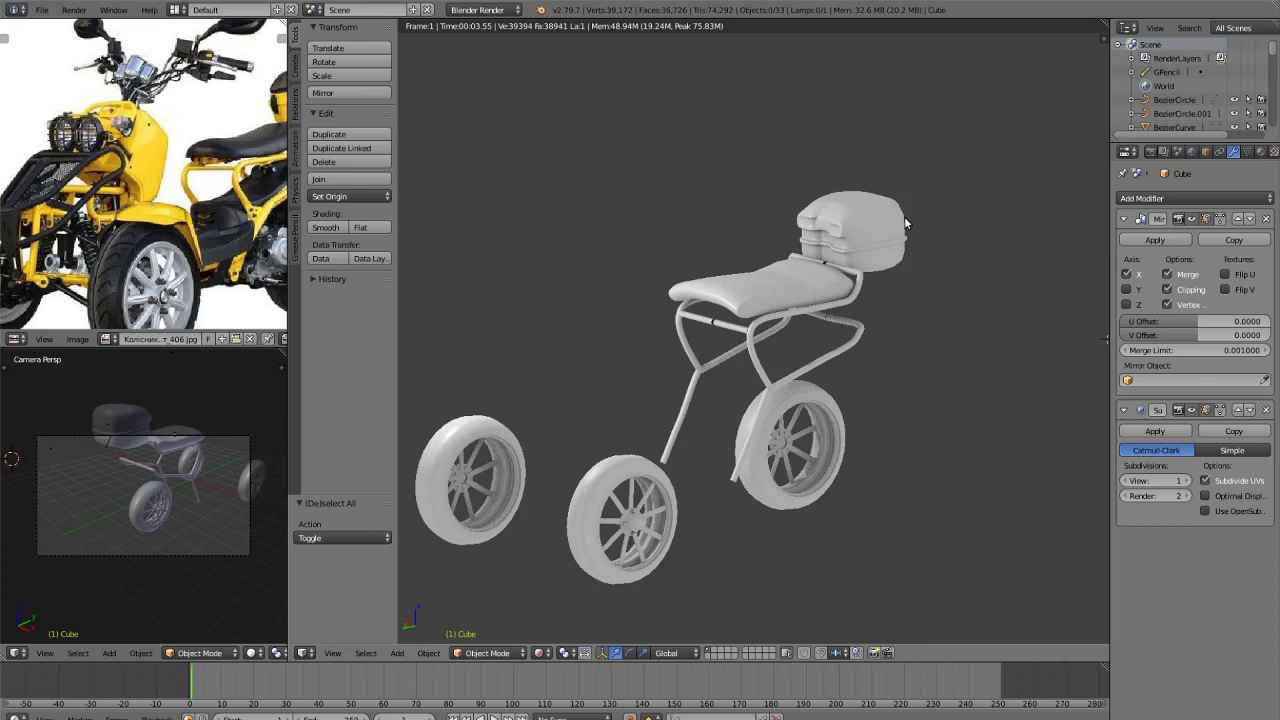
key("z")
key("z")
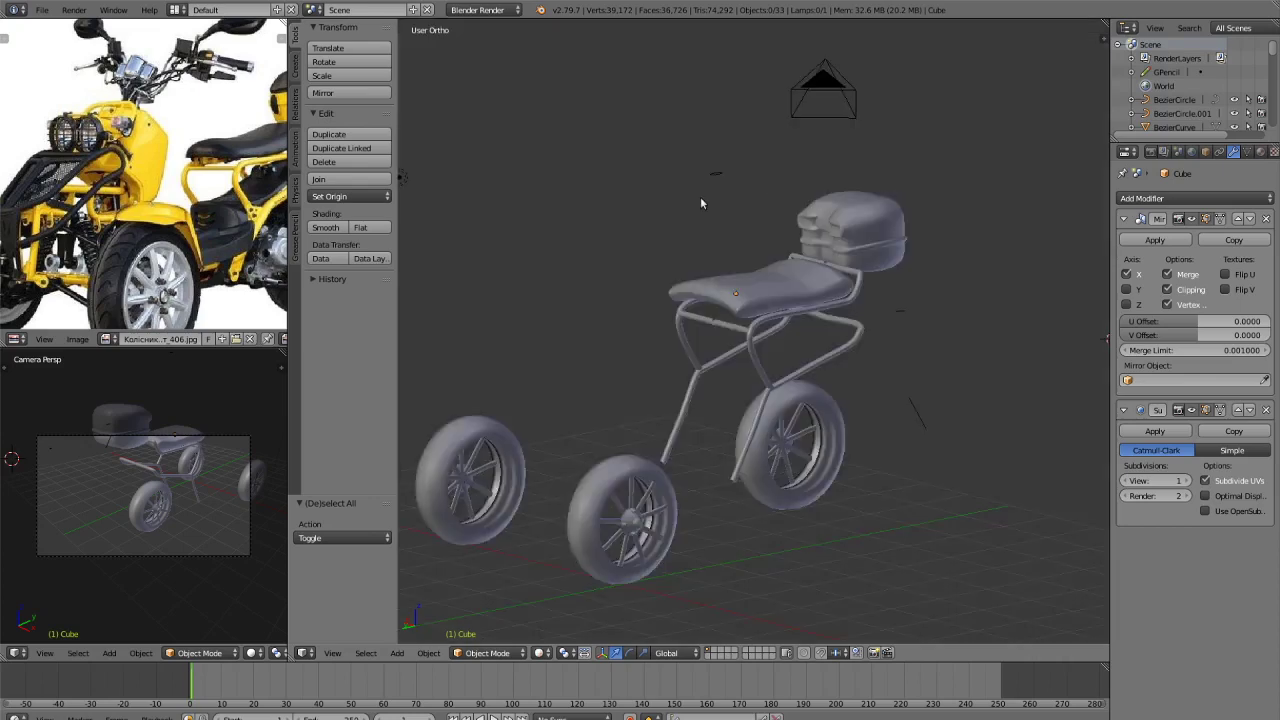
scroll(171, 151, "down", 2)
scroll(171, 151, "up", 4)
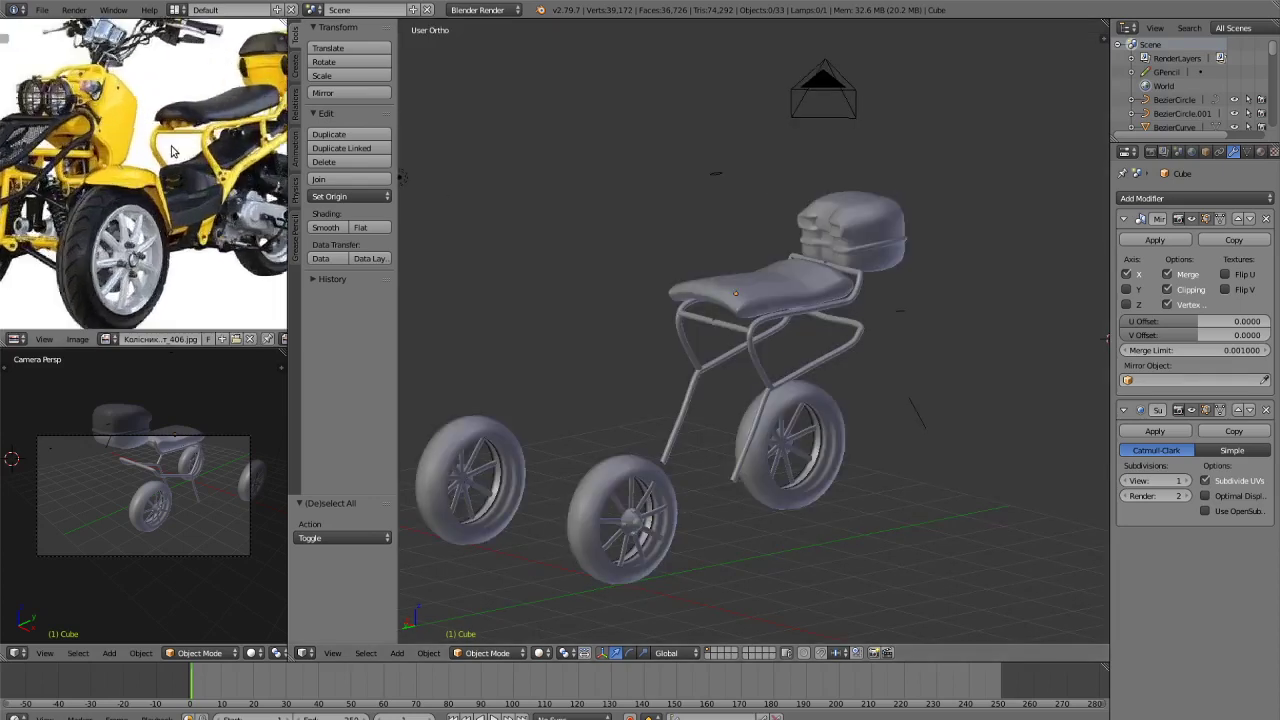
mouse_move(172, 151)
middle_mouse_down()
mouse_move(215, 178)
mouse_move(182, 161)
mouse_move(189, 169)
middle_mouse_up()
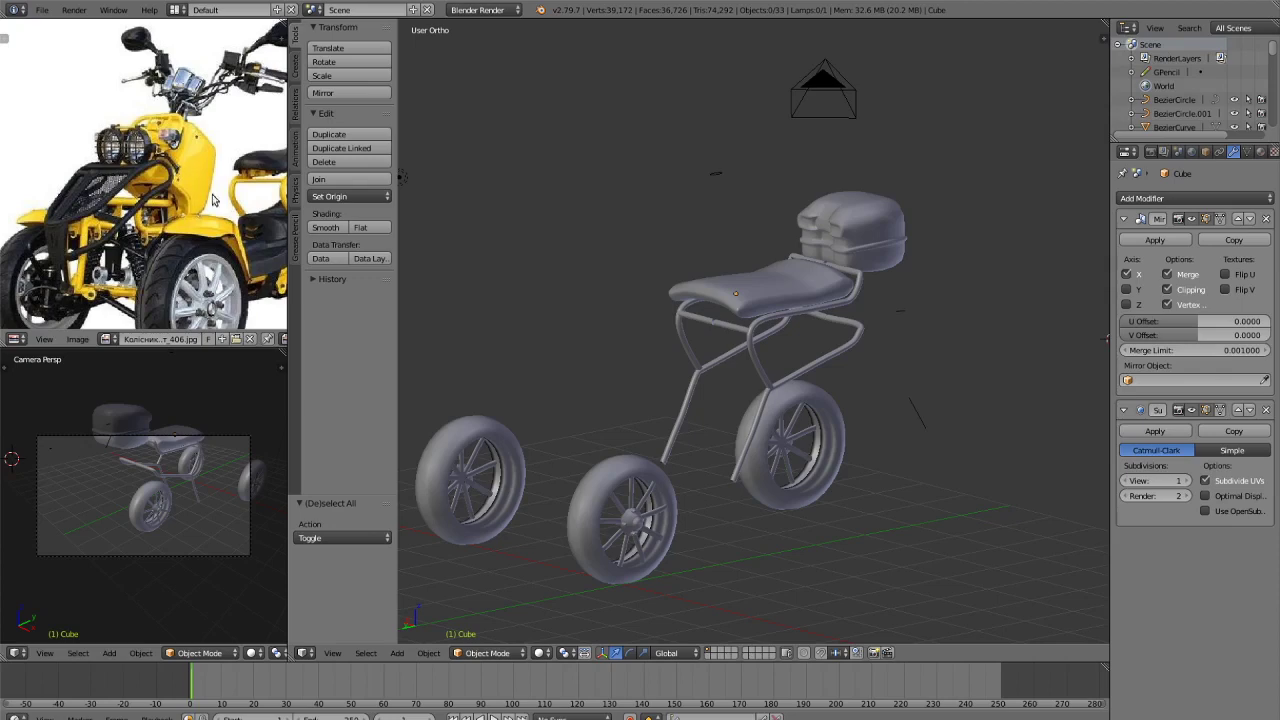
In top view, select both front wheels with all their parts and move them 0.261 along X to center them on the seat.
middle_click_drag(662, 413, 610, 470)
key("KP_3")
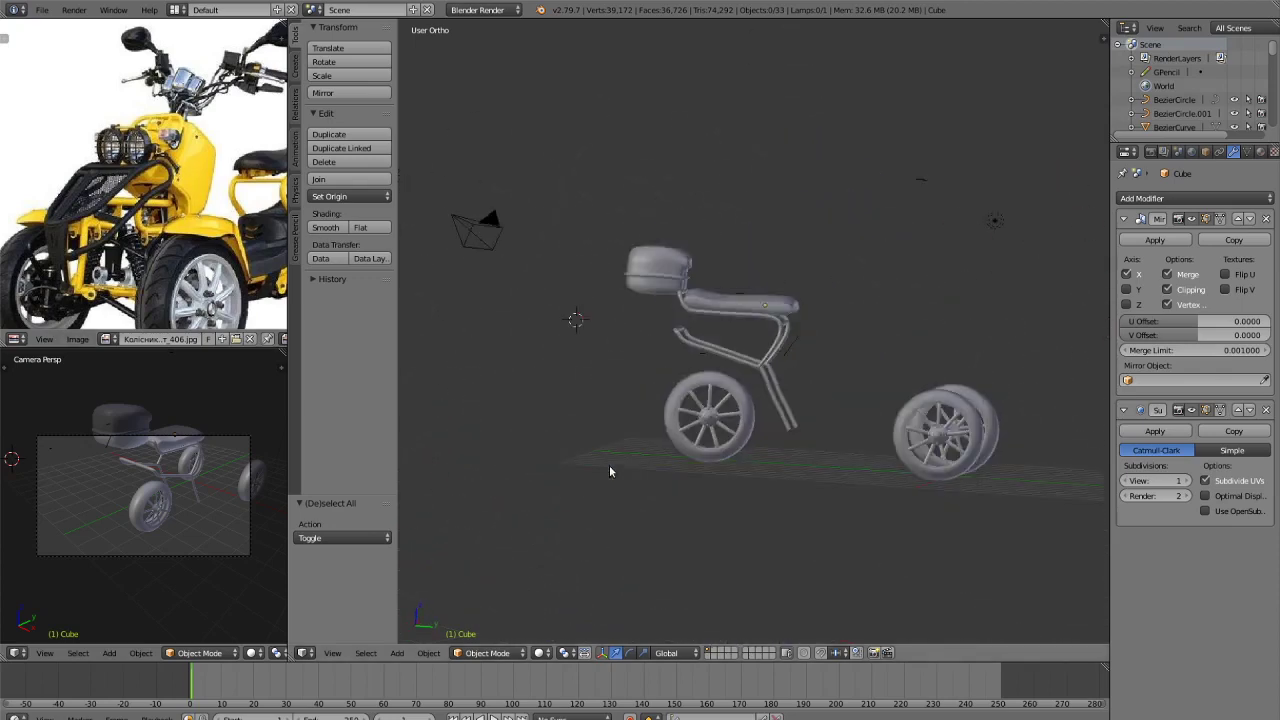
key("KP_7")
middle_click_drag(724, 318, 708, 401, "shift")
key("c")
scroll(685, 207, "down", 3)
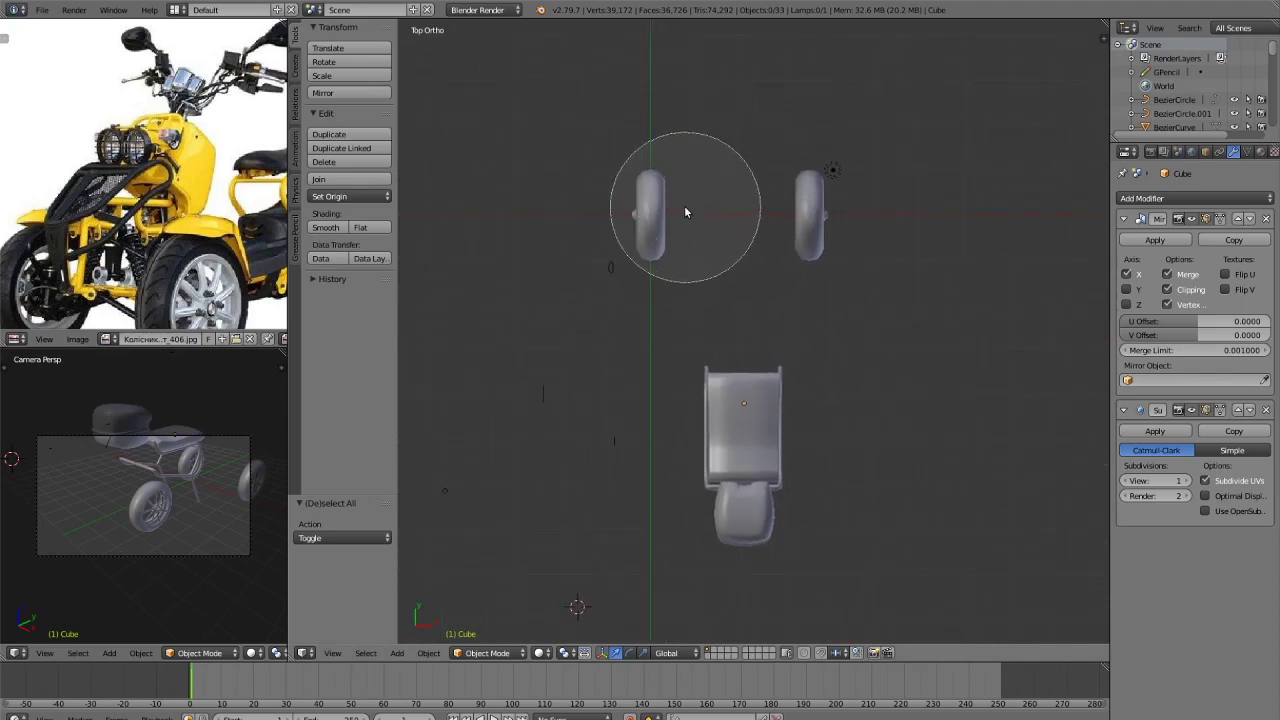
left_click(684, 207)
left_click(768, 230)
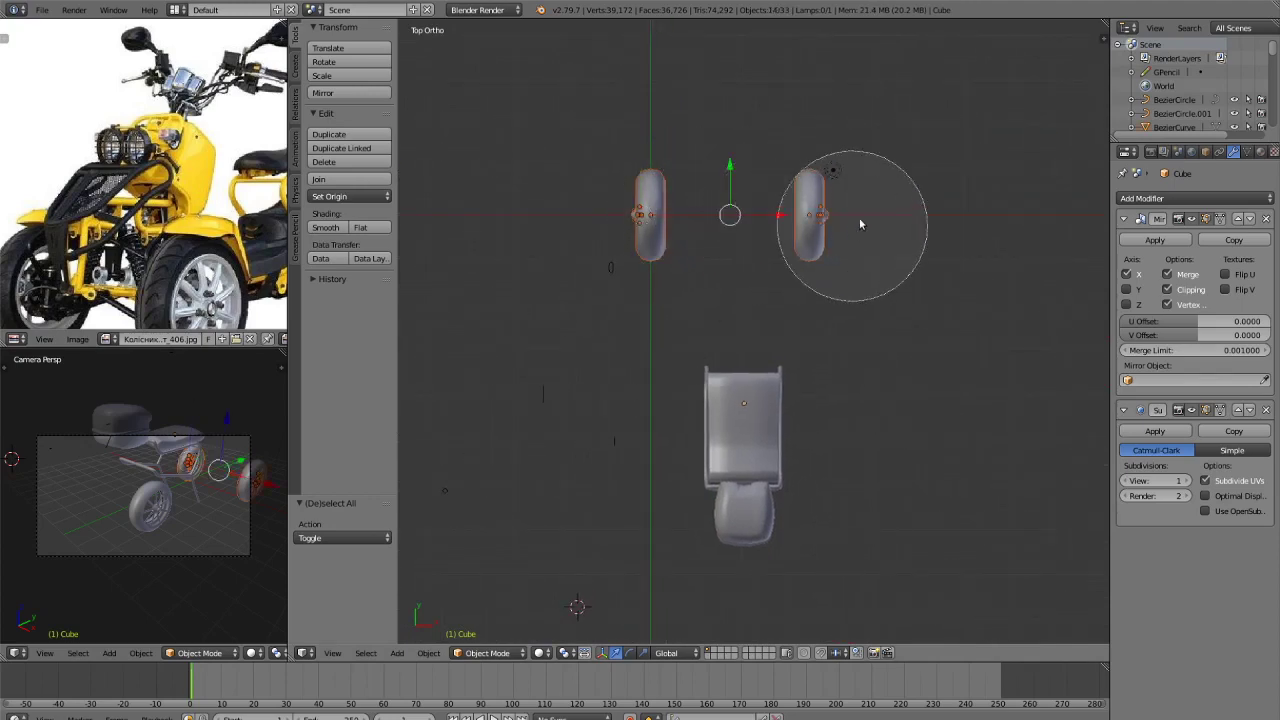
right_click(880, 134)
key("g")
key("x")
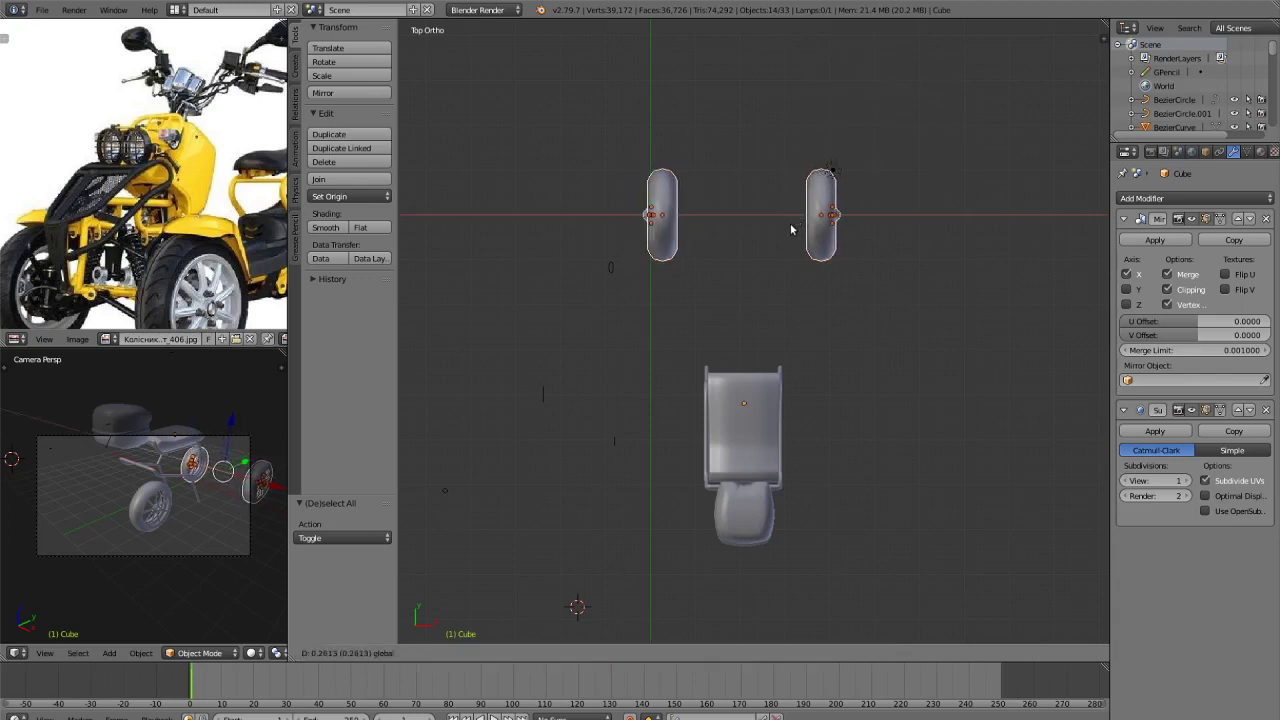
left_click(789, 229)
Try another X adjustment of both front wheels in top view.
middle_click_drag(790, 229, 916, 301)
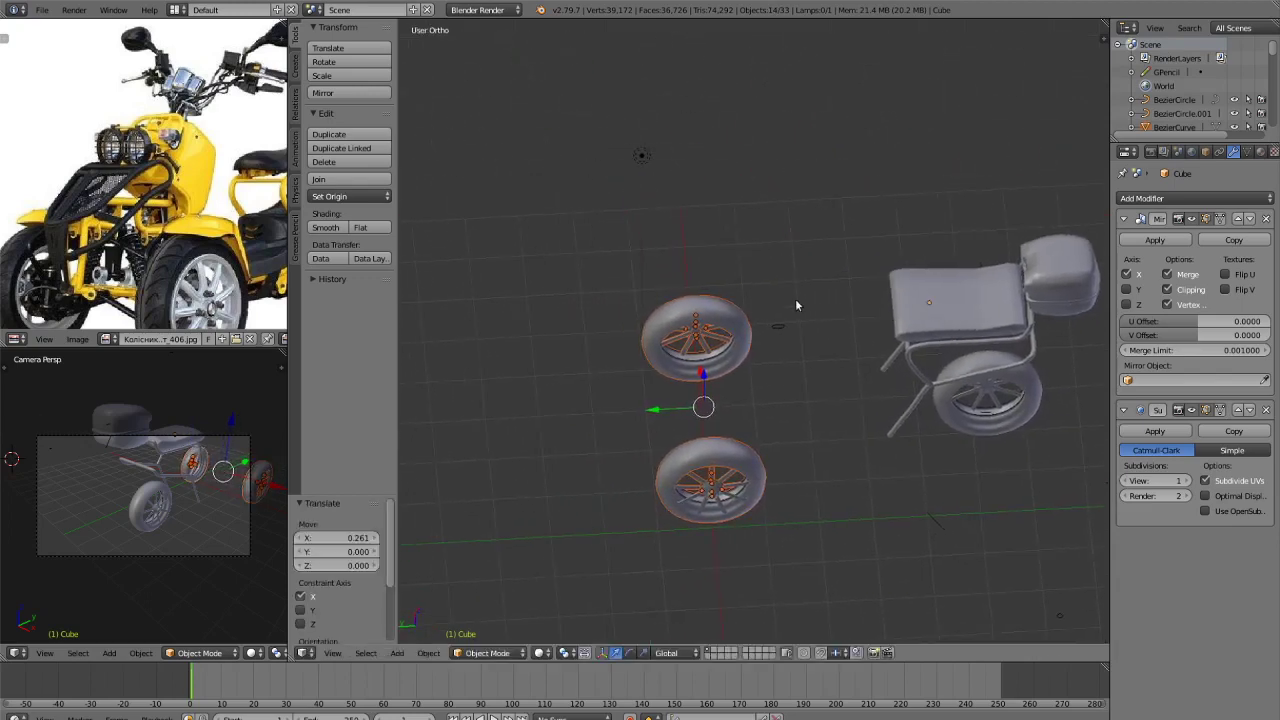
key("KP_7")
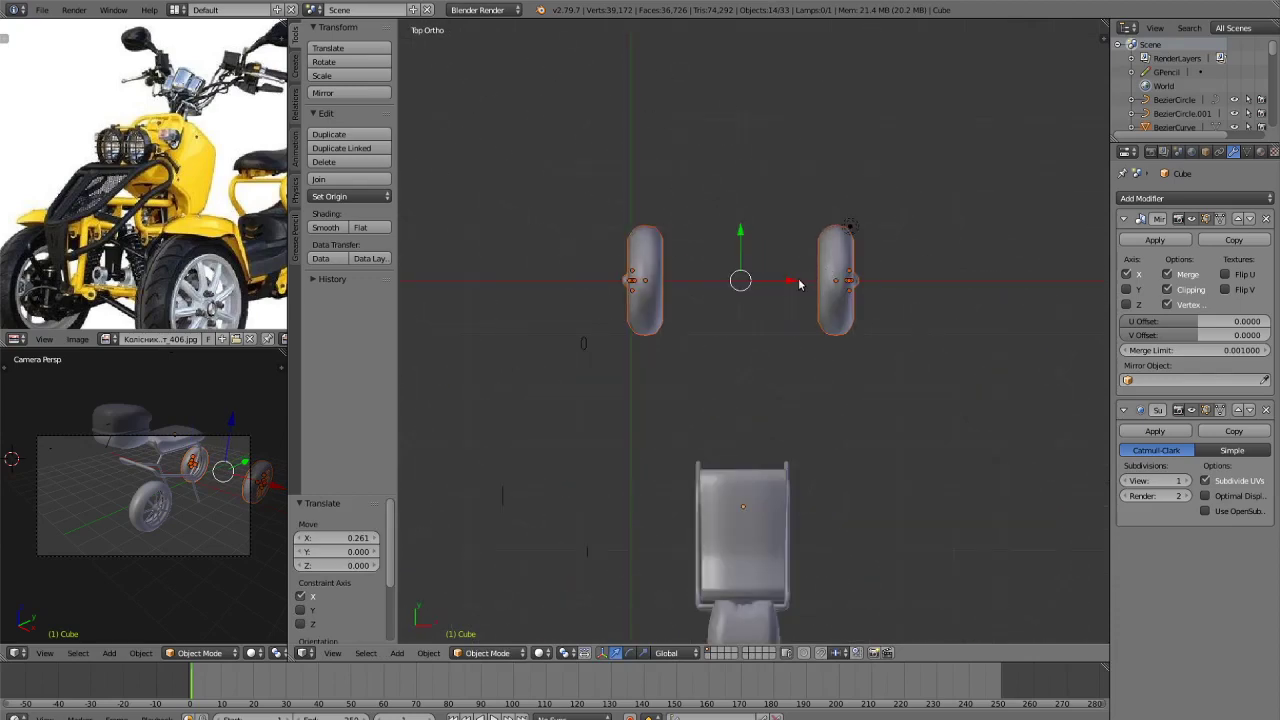
key("g")
key("x")
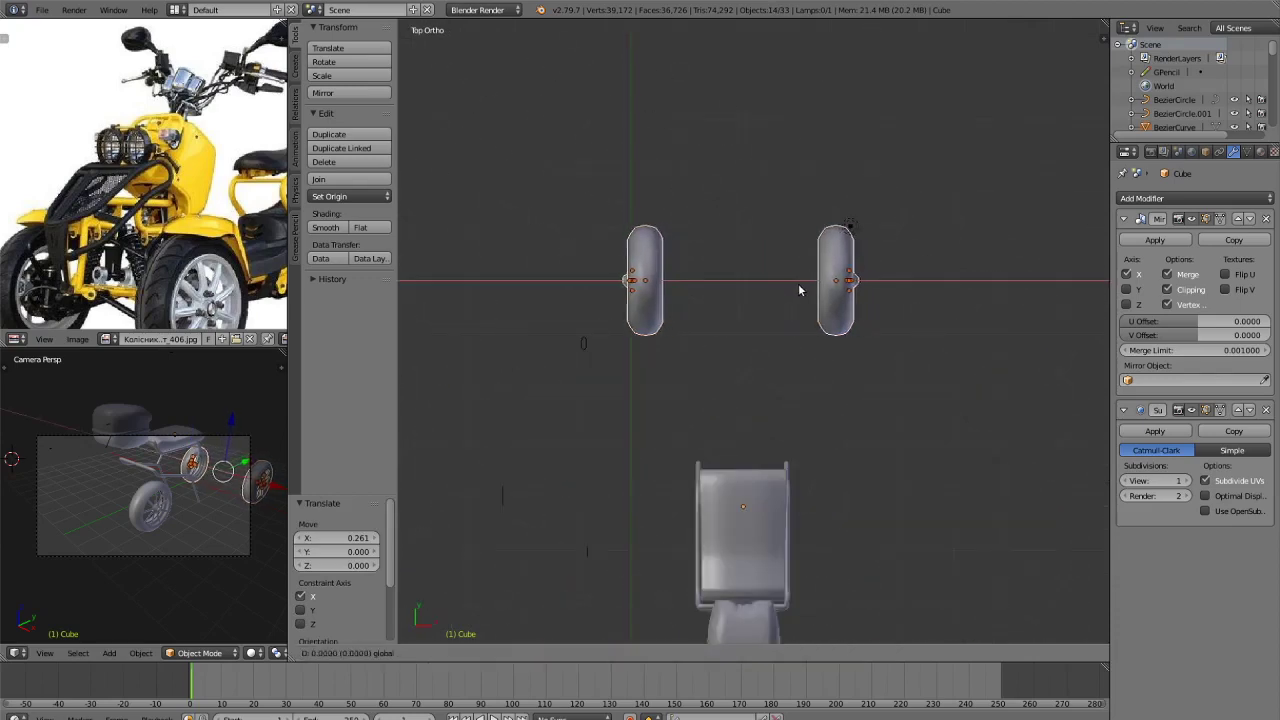
left_click(799, 290)
middle_click_drag(774, 303, 964, 272)
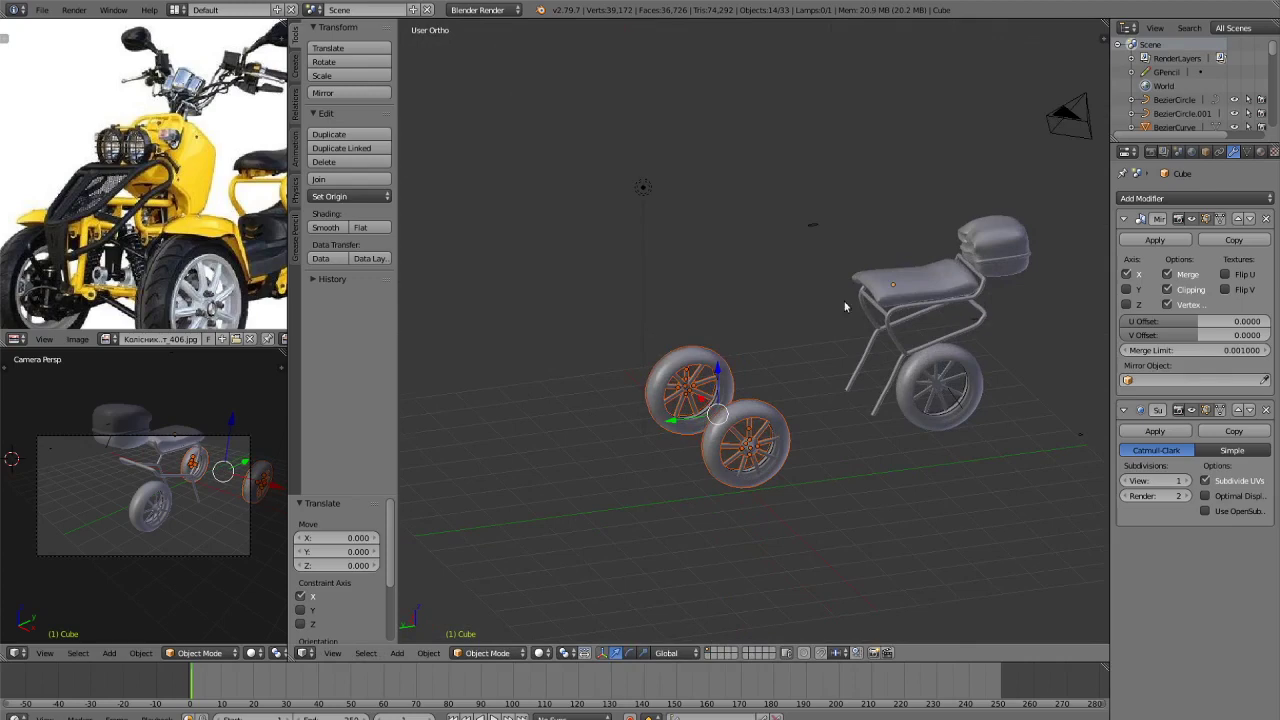
Deselect everything, preview the model in rendered shading, and compare its side and back views with the full reference photo.
key("a")
middle_click_drag(844, 306, 867, 311)
key("shift+z")
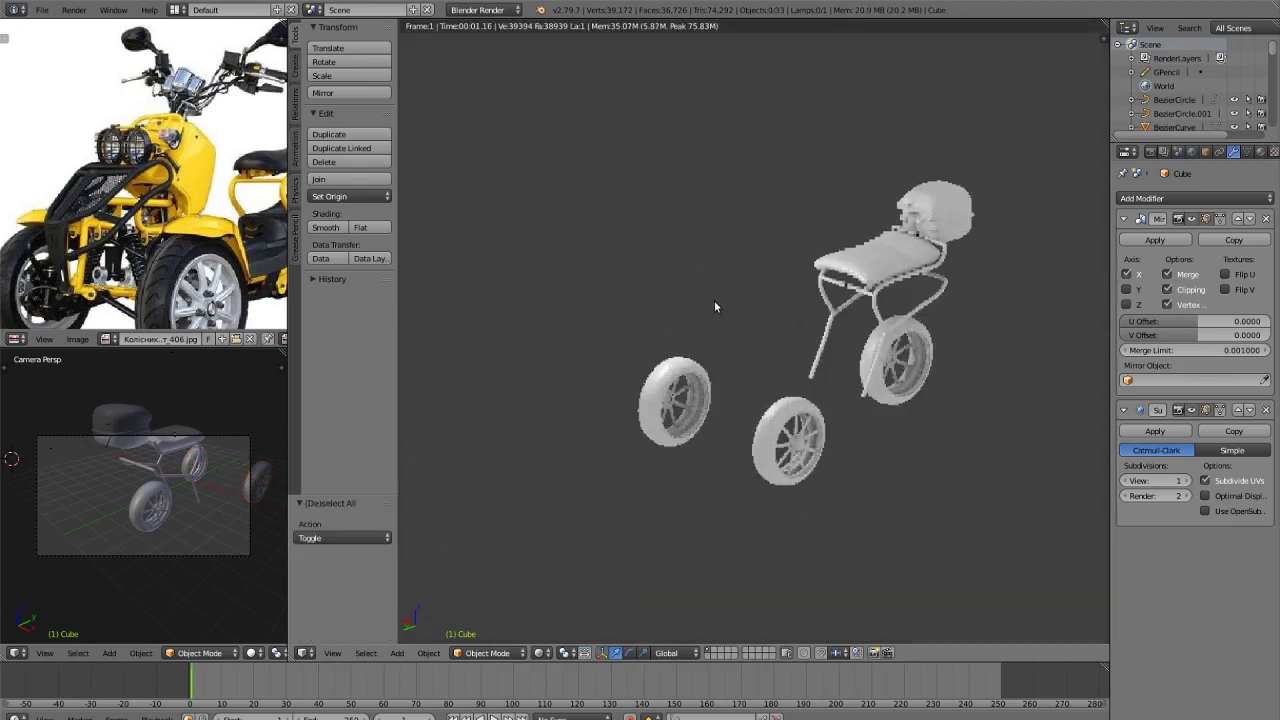
key("z")
key("z")
scroll(74, 184, "down", 4)
middle_click_drag(100, 215, 54, 206)
key("KP_3")
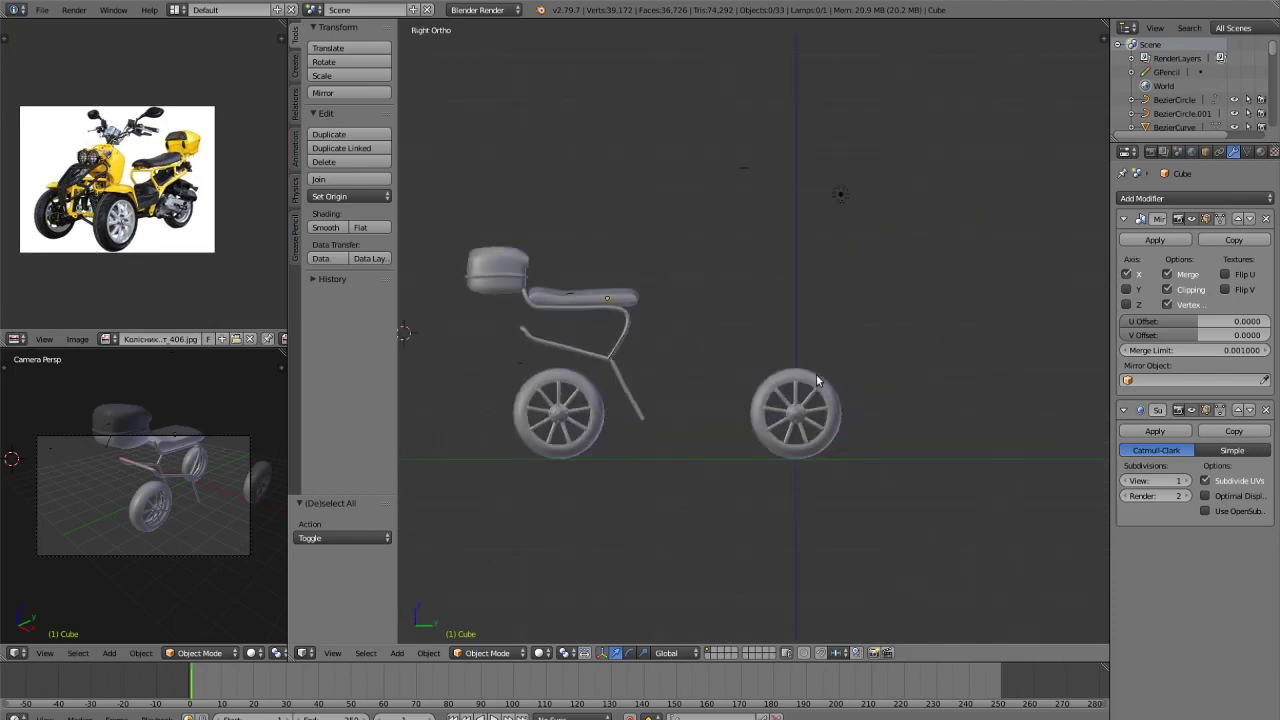
key("KP_1")
key("ctrl+KP_1")
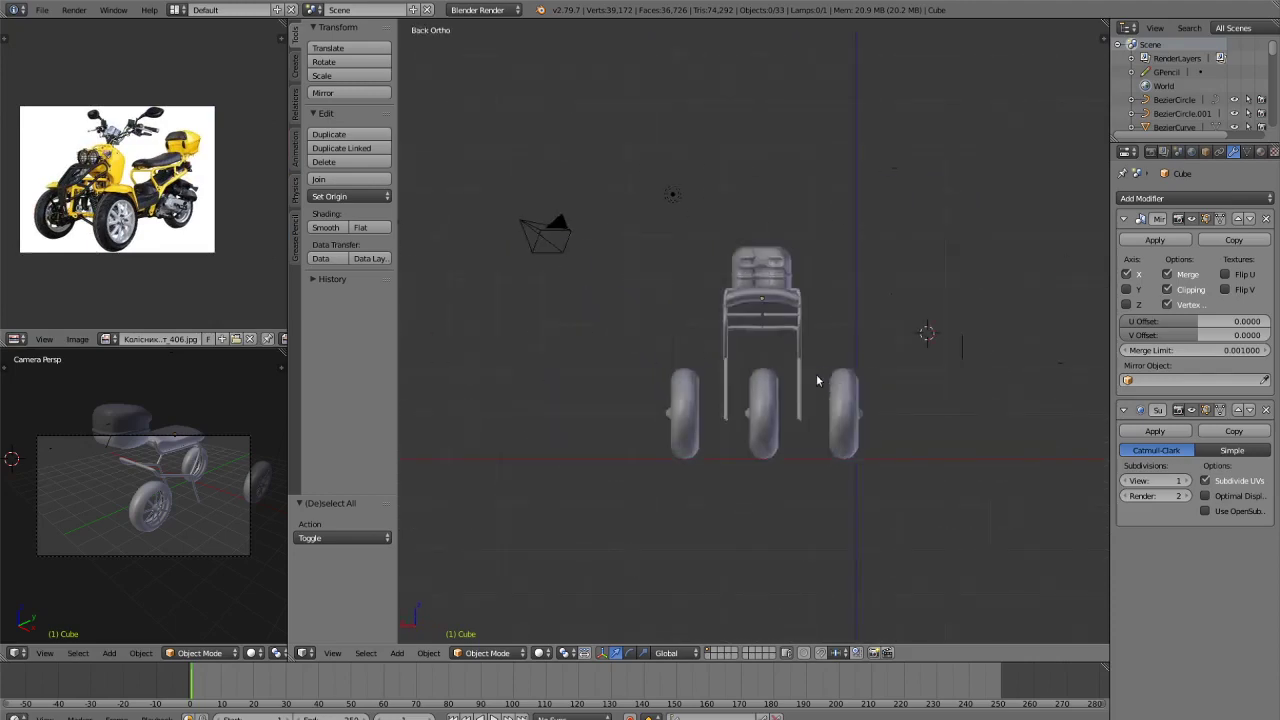
key("KP_3")
Try to scale both front wheels together by about 1.5.
mouse_move(817, 380)
middle_mouse_down()
mouse_move(774, 350)
mouse_move(818, 404)
mouse_move(703, 335)
mouse_move(792, 380)
mouse_move(850, 430)
middle_mouse_up()
scroll(818, 406, "up", 3)
key("c")
left_click_drag(834, 417, 740, 346)
key("Escape")
key("s")
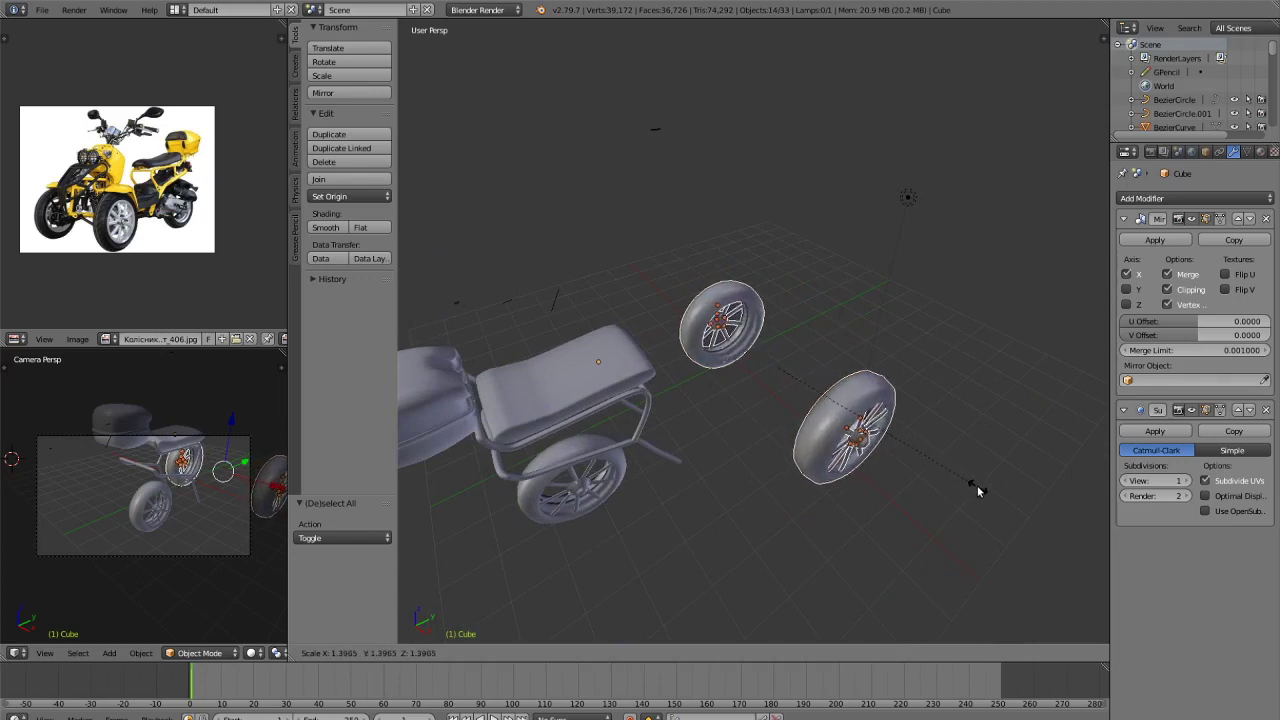
type("1.5")
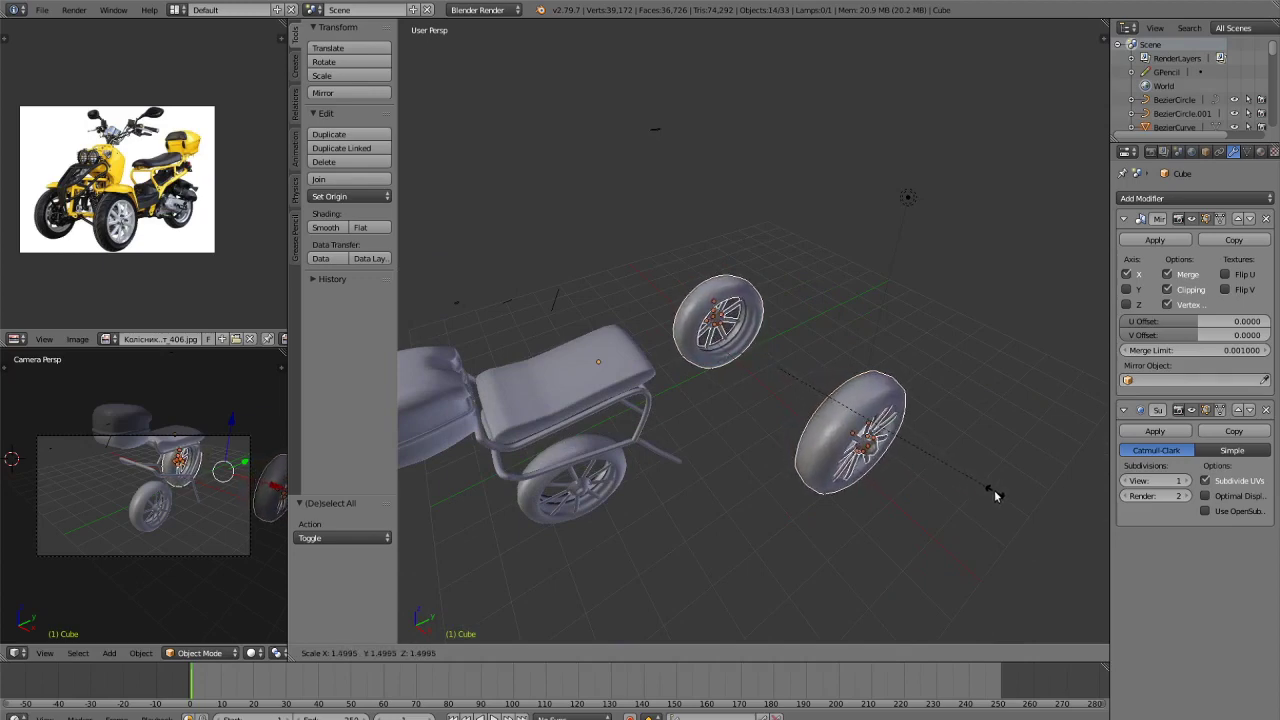
key("Return")
key("a")
Select only the nearer front wheel with all its parts, scale it up, and deselect it.
key("c")
left_click(830, 425)
key("Escape")
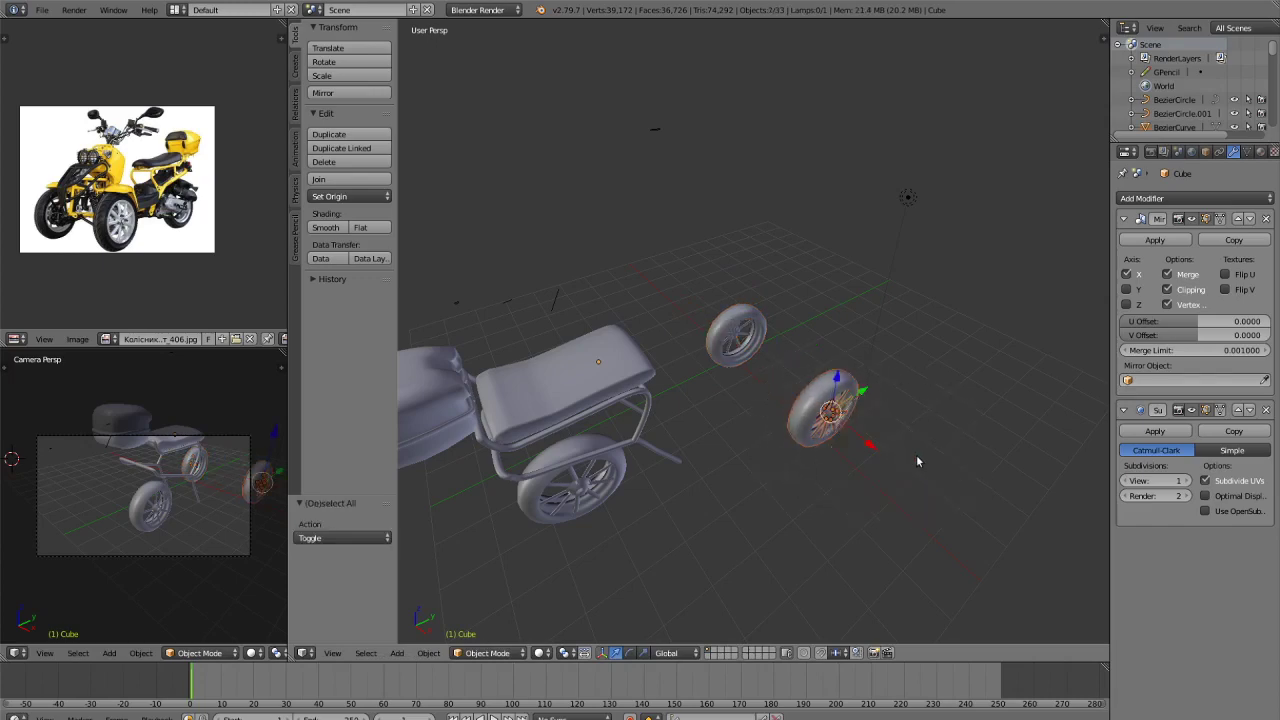
key("s")
left_click(944, 459)
key("a")
Select the other, smaller front wheel with all its parts and delete it.
key("c")
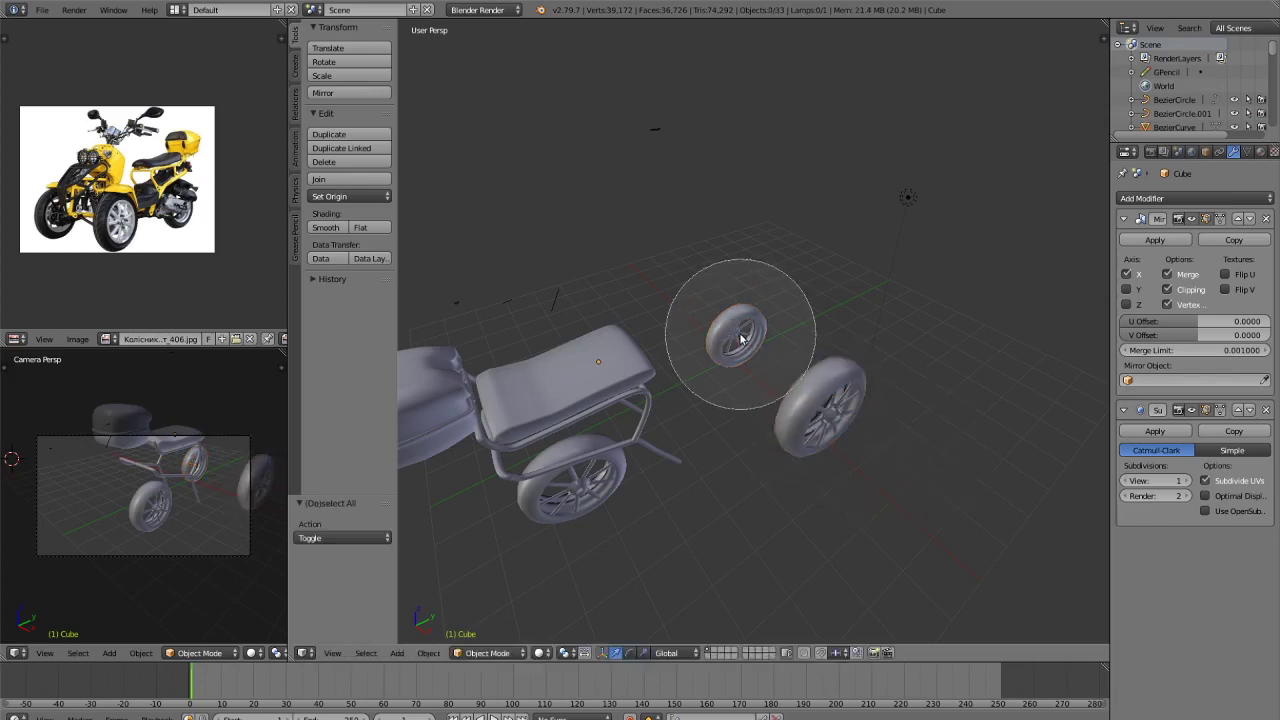
key("Escape")
key("c")
left_click(746, 333)
key("Escape")
key("x")
left_click(720, 308)
Select the remaining front wheel with all its parts and duplicate it about 3.6 units along negative X.
key("c")
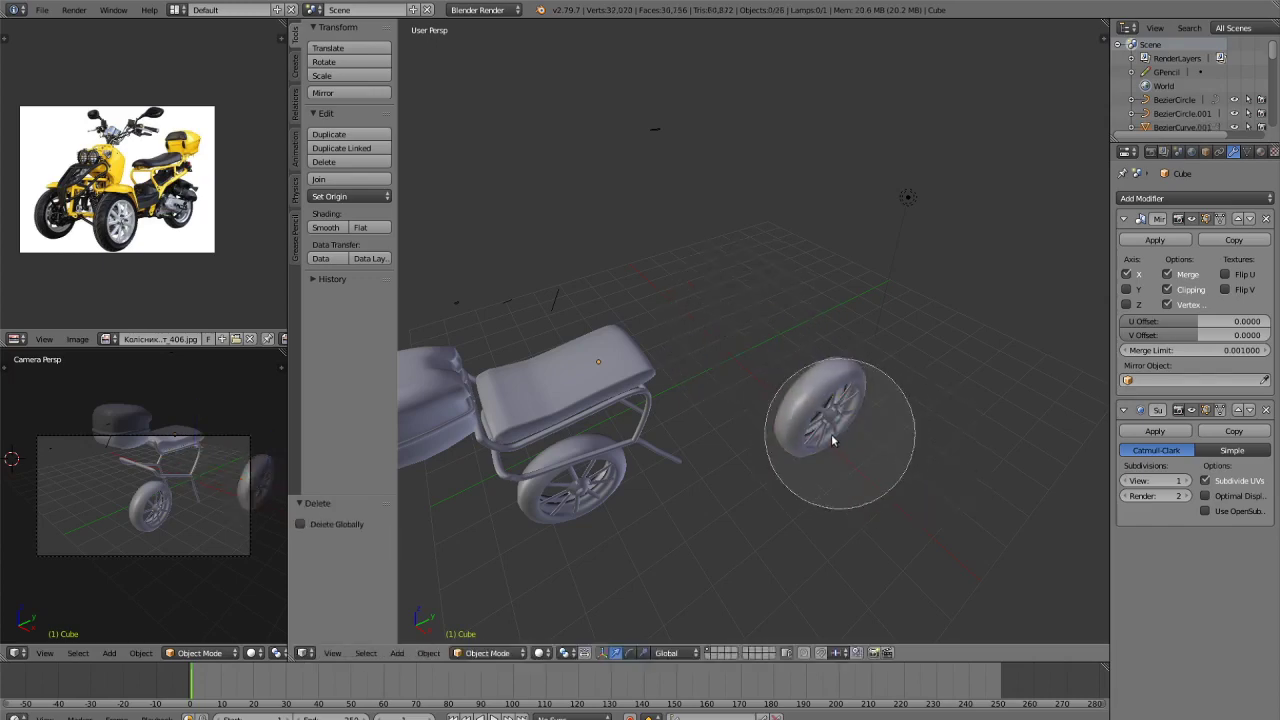
left_click(829, 428)
key("Escape")
key("KP_7")
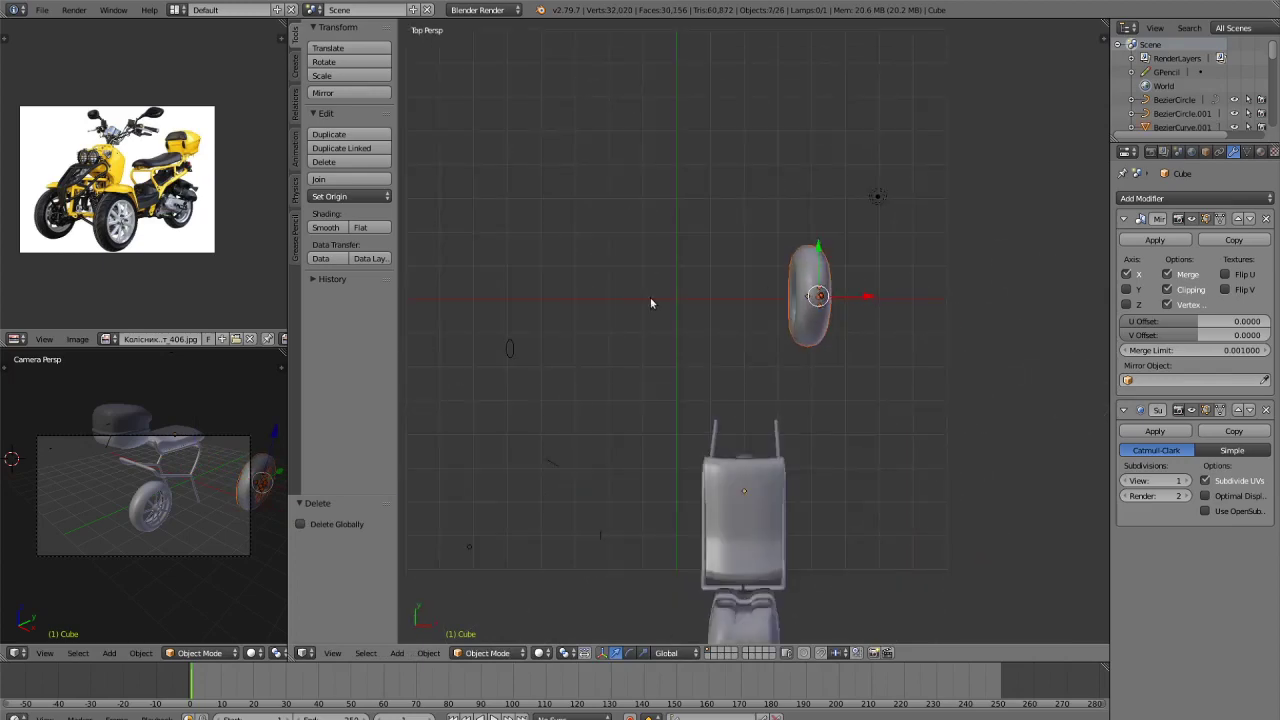
key("KP_5")
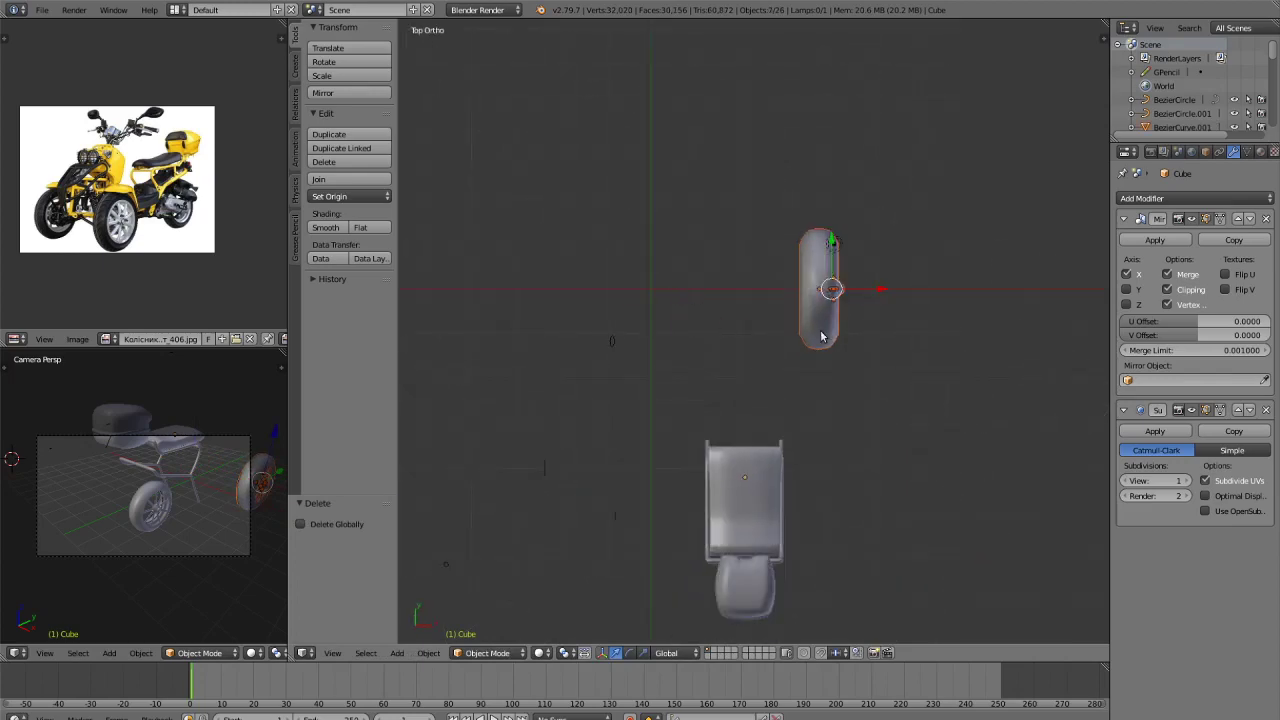
key("shift+d")
left_click(709, 333)
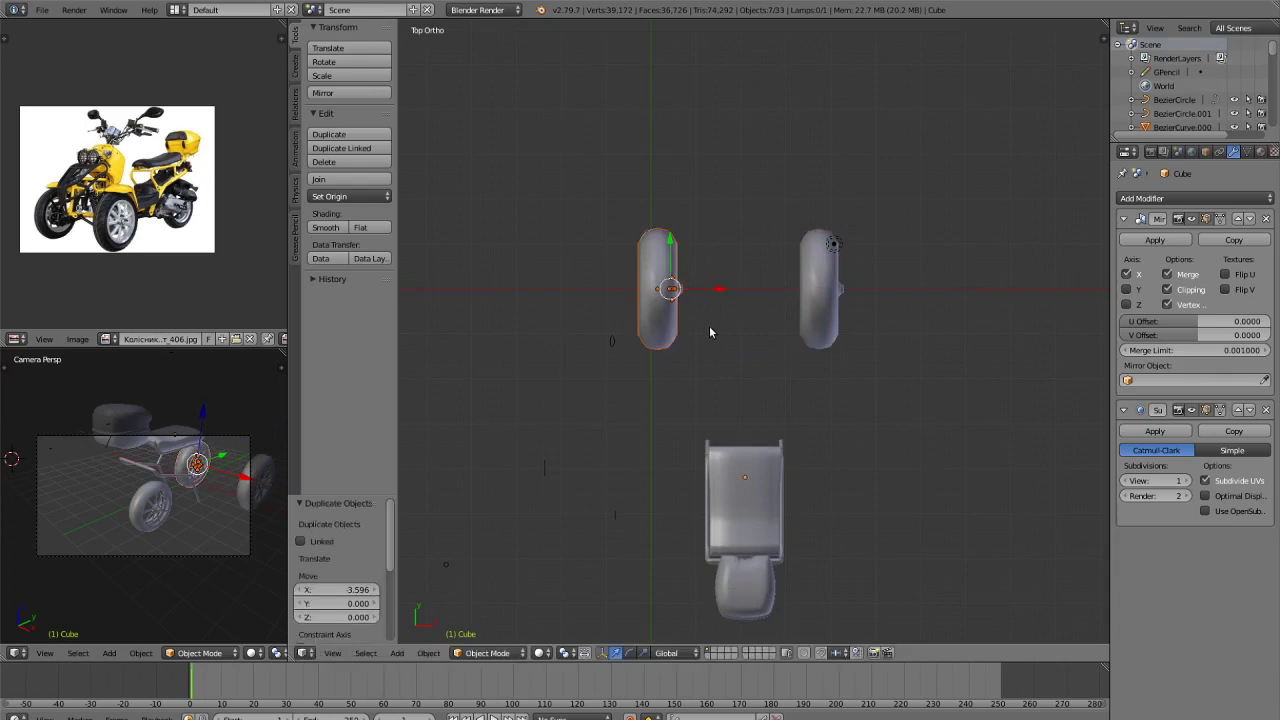
Mirror the duplicated front wheel along global X and shift it slightly towards negative X.
key("ctrl+m")
key("x")
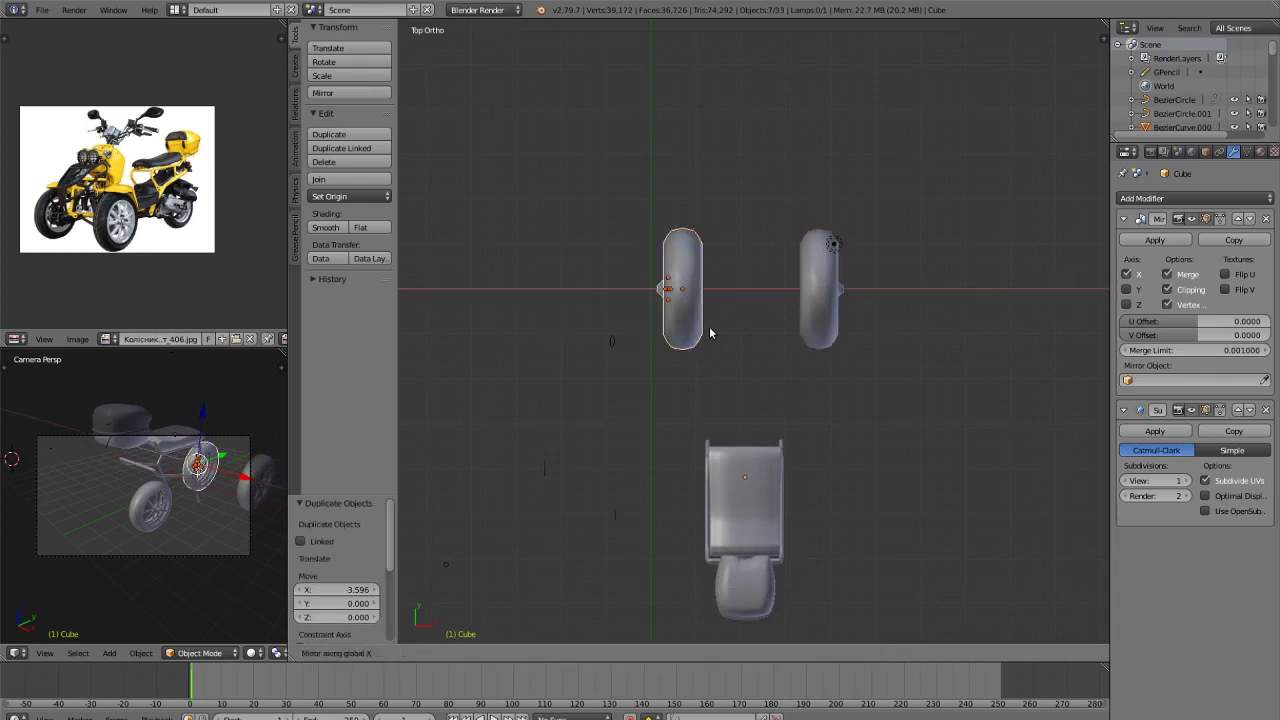
left_click(712, 281)
key("g")
key("x")
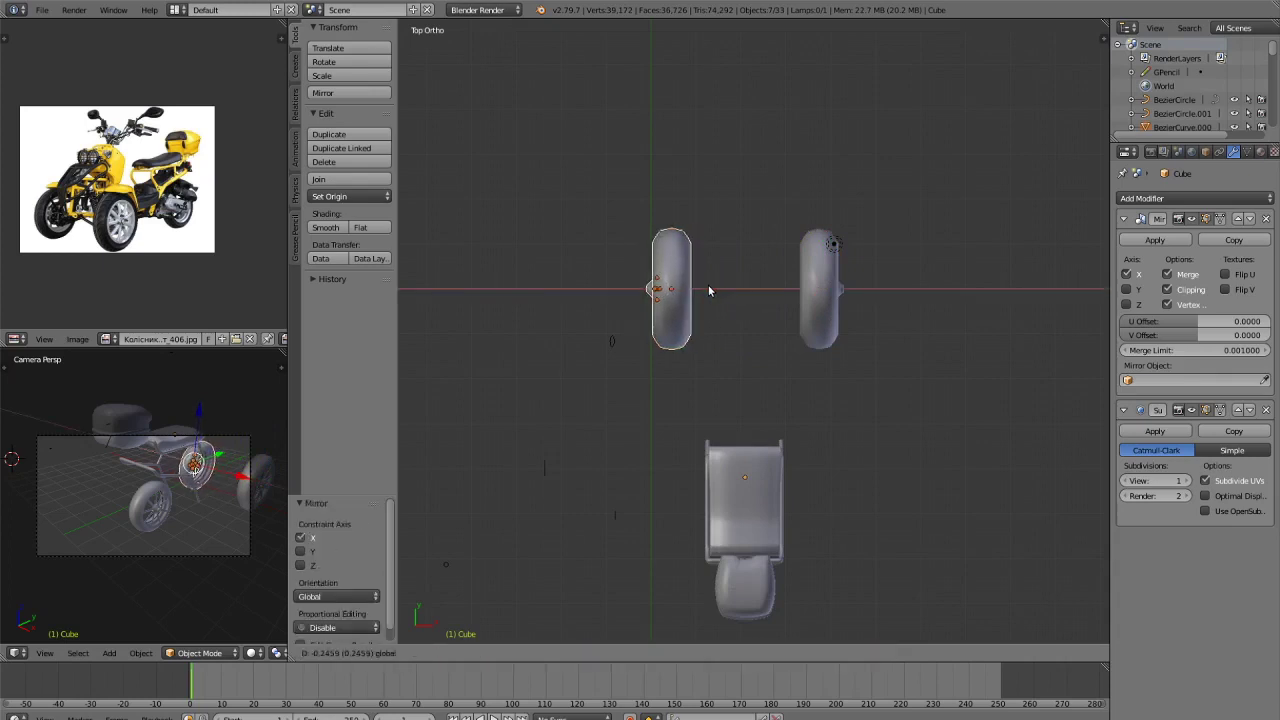
left_click(709, 290)
Deselect everything, preview the model in rendered shading, and compare its front area with a close-up of the reference photo.
key("a")
mouse_move(969, 353)
middle_mouse_down()
mouse_move(846, 306)
mouse_move(892, 314)
mouse_move(890, 325)
middle_mouse_up()
key("shift+z")
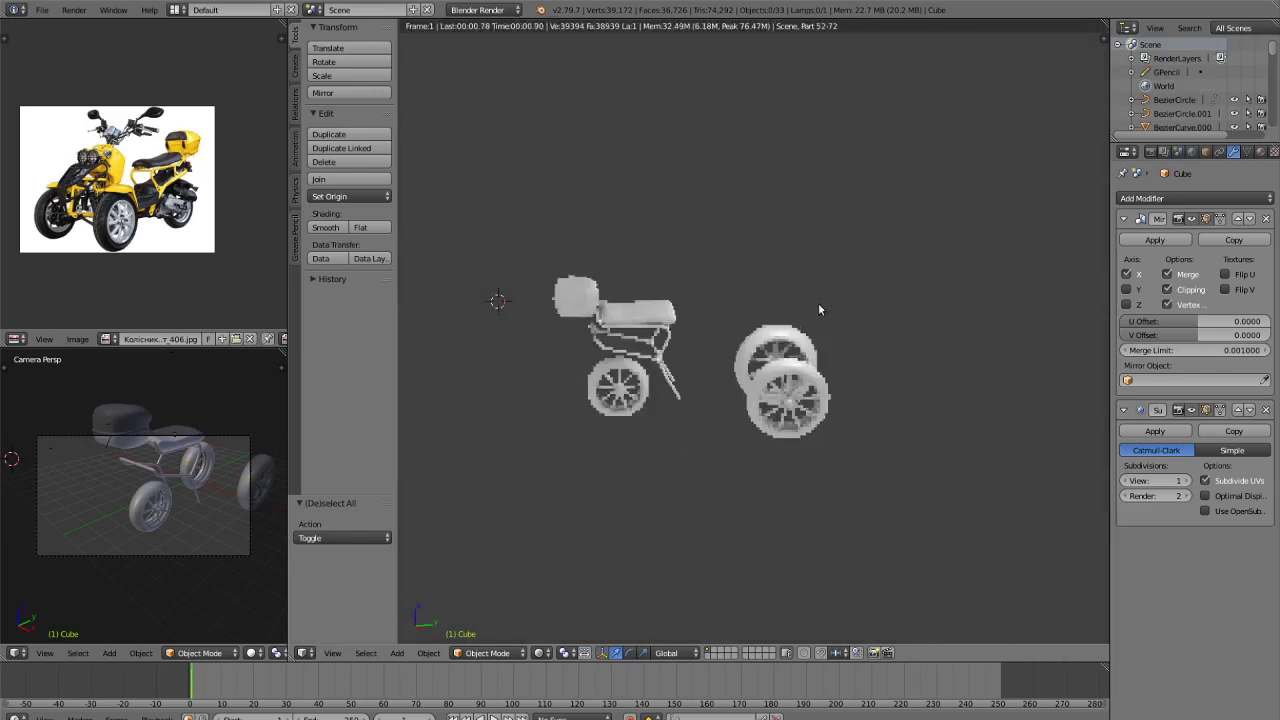
key("shift+z")
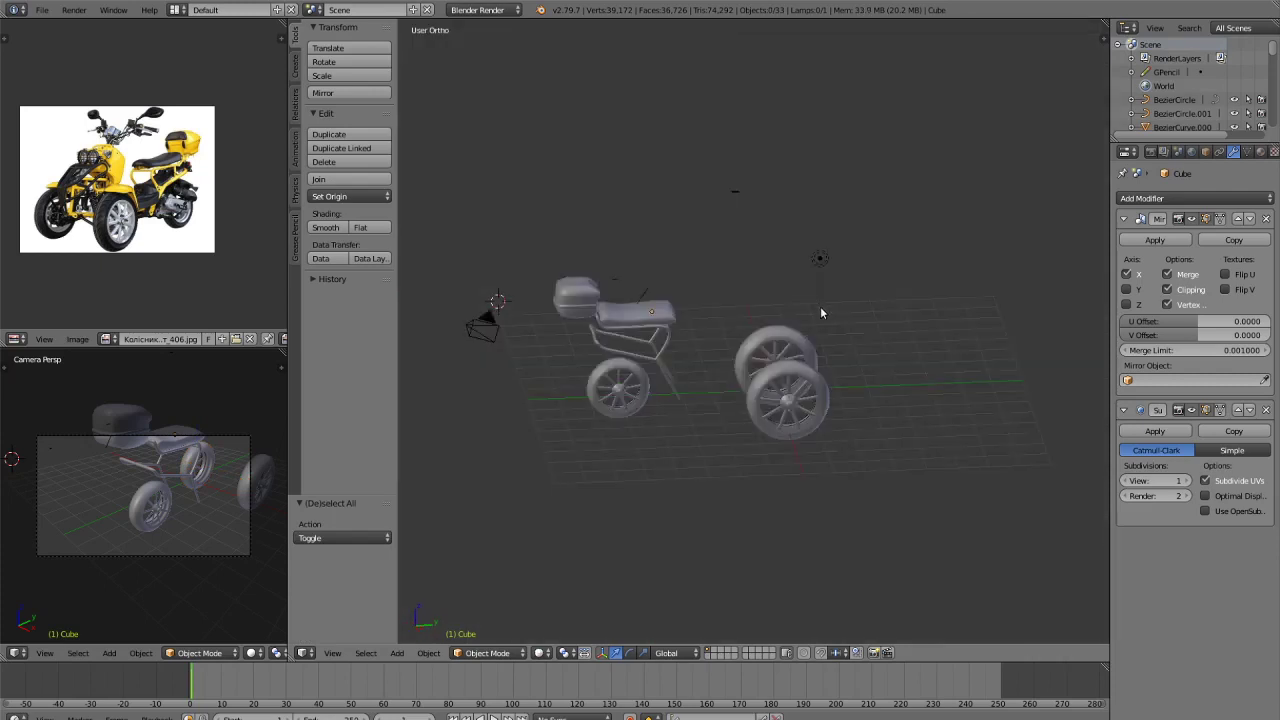
scroll(821, 313, "up", 4)
middle_click_drag(826, 314, 700, 318)
scroll(160, 188, "up", 4)
middle_click_drag(57, 143, 152, 176)
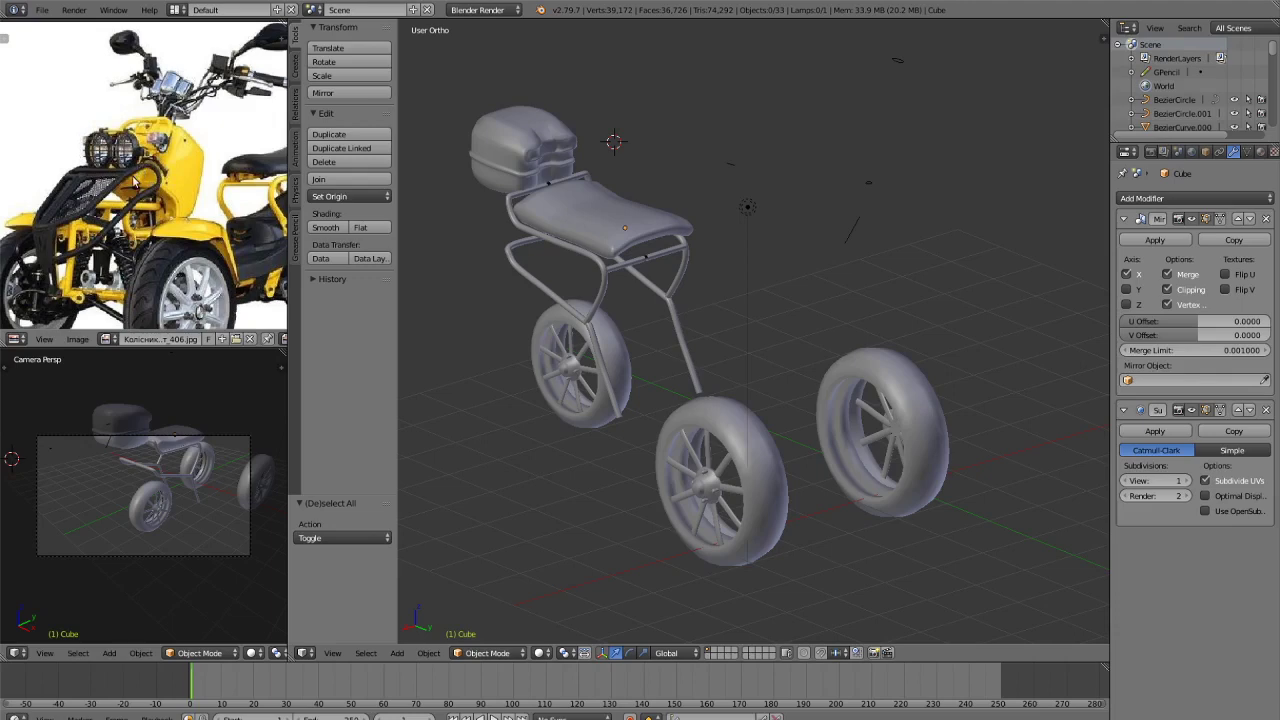
middle_click_drag(624, 289, 720, 286)
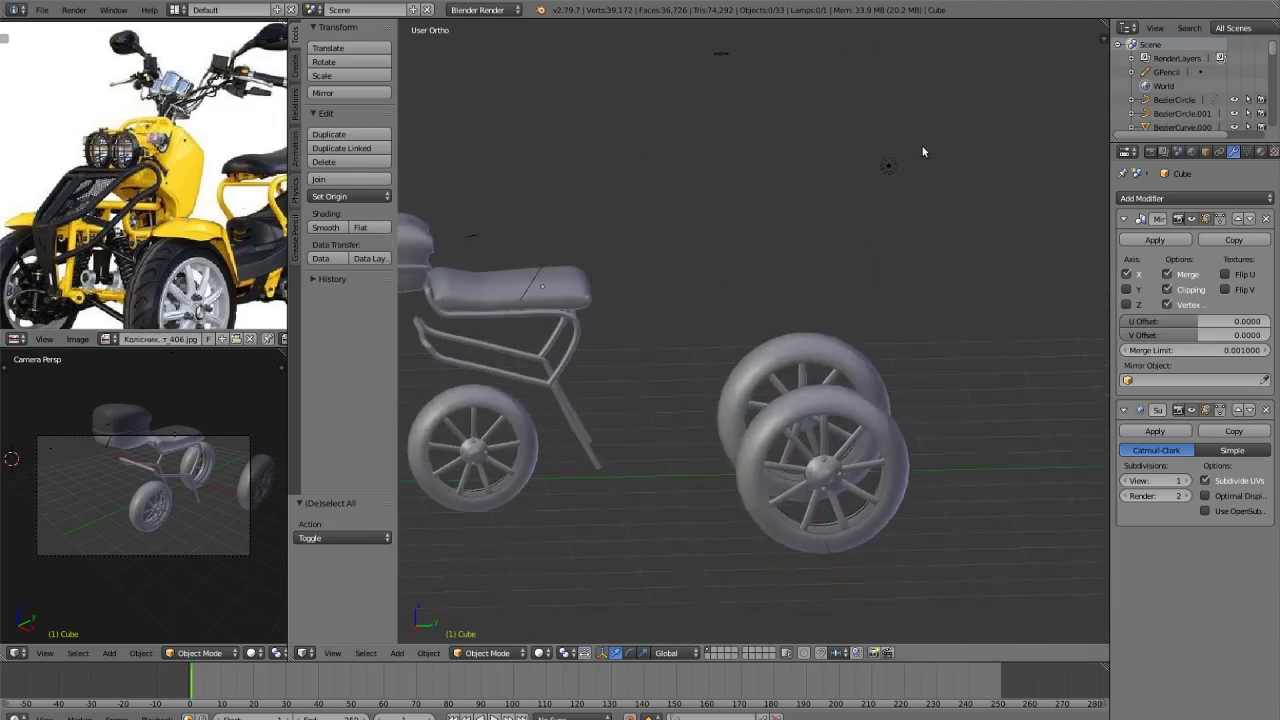
Move the lamp forward along Y by about 4.6 and another 3.4 units, then deselect it.
scroll(910, 160, "down", 3)
scroll(880, 185, "up", 3)
right_click(870, 192)
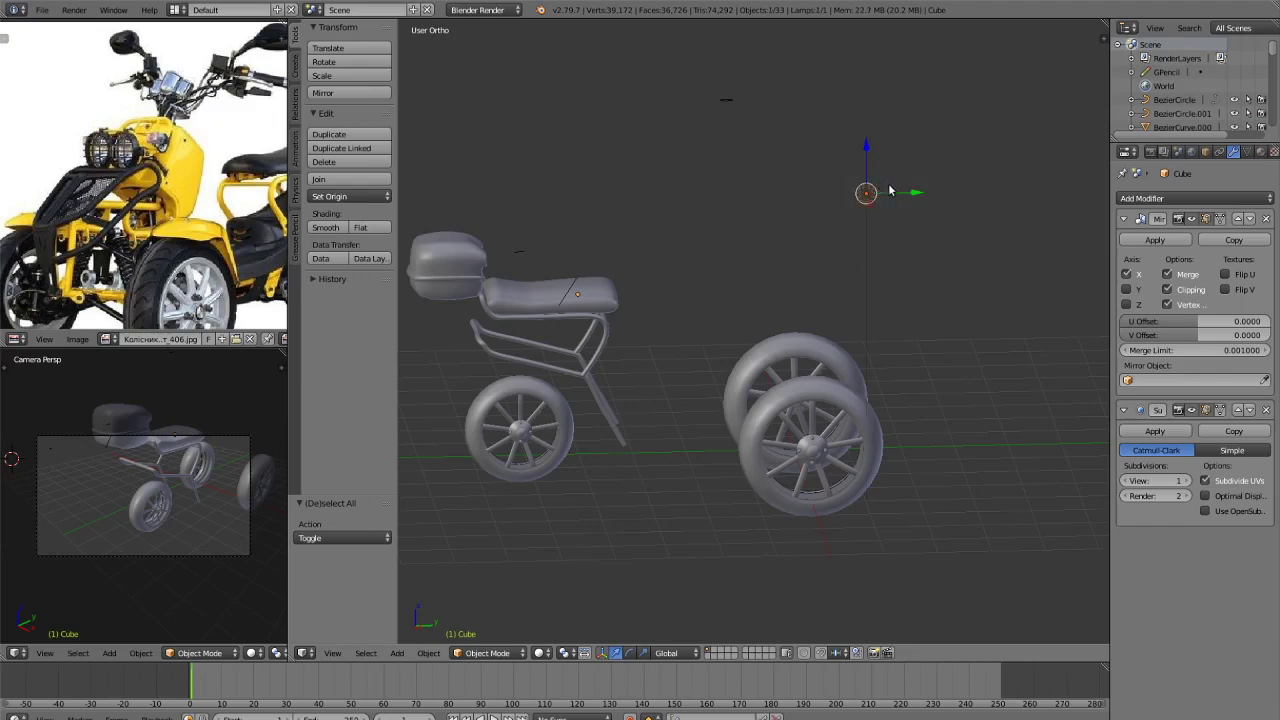
left_click(897, 187)
key("g")
key("y")
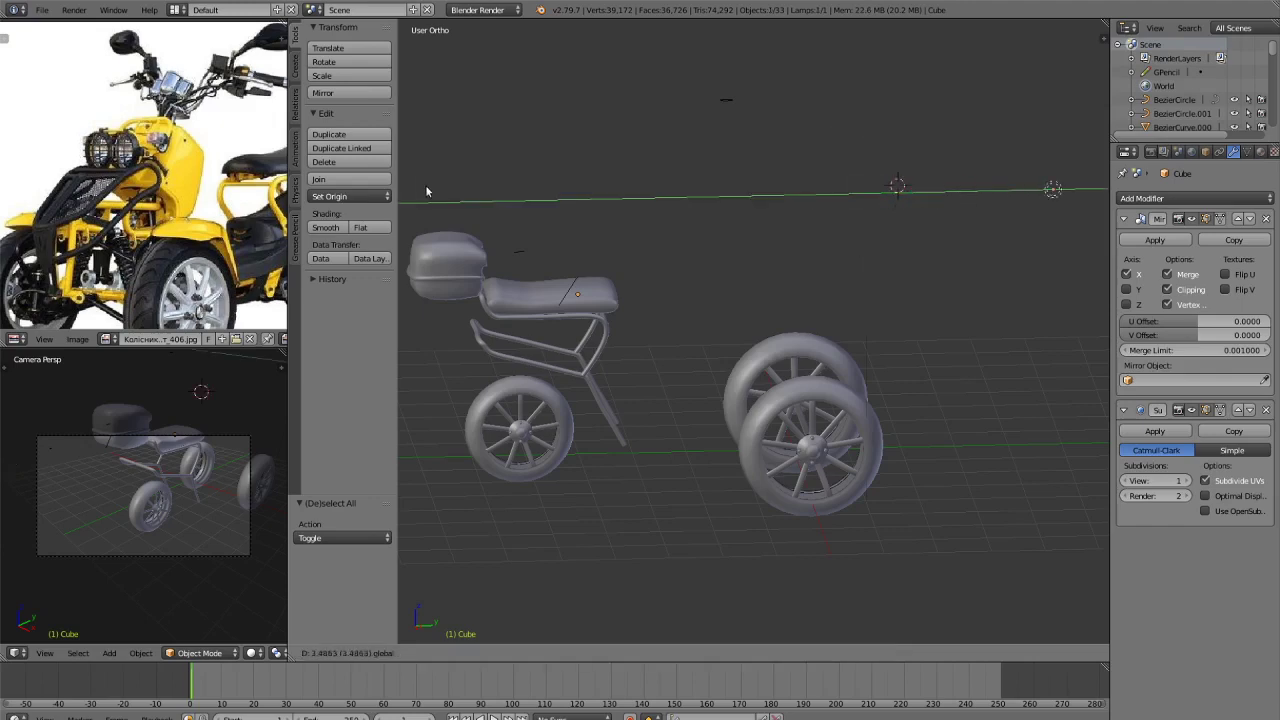
left_click(454, 195)
scroll(884, 233, "down", 5)
key("g")
key("y")
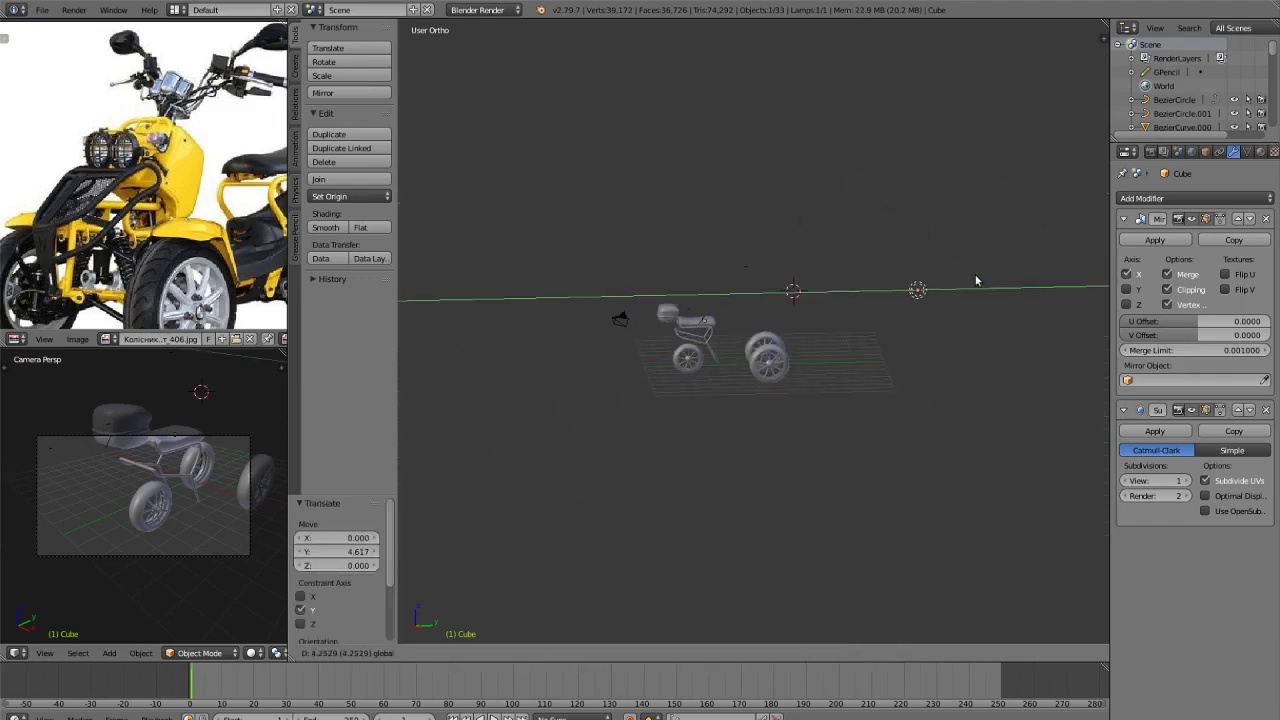
left_click(957, 285)
scroll(140, 186, "up", 4)
scroll(140, 186, "down", 4)
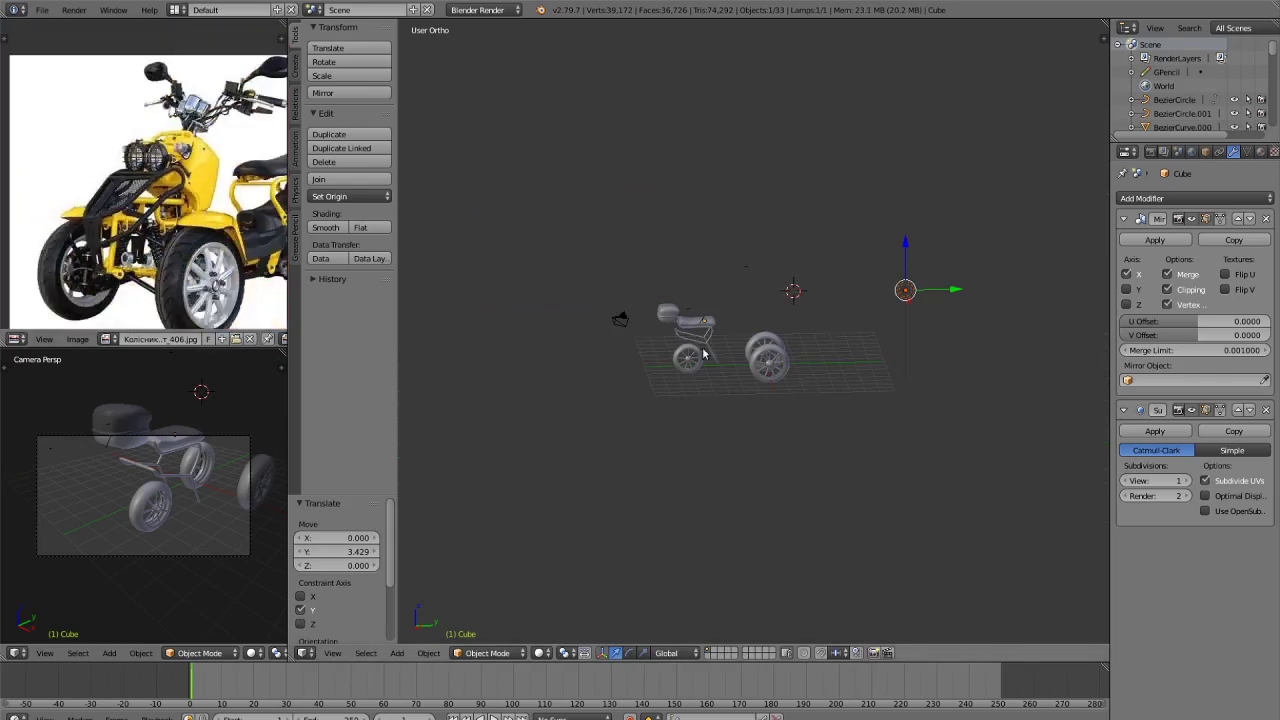
key("KP_3")
key("a")
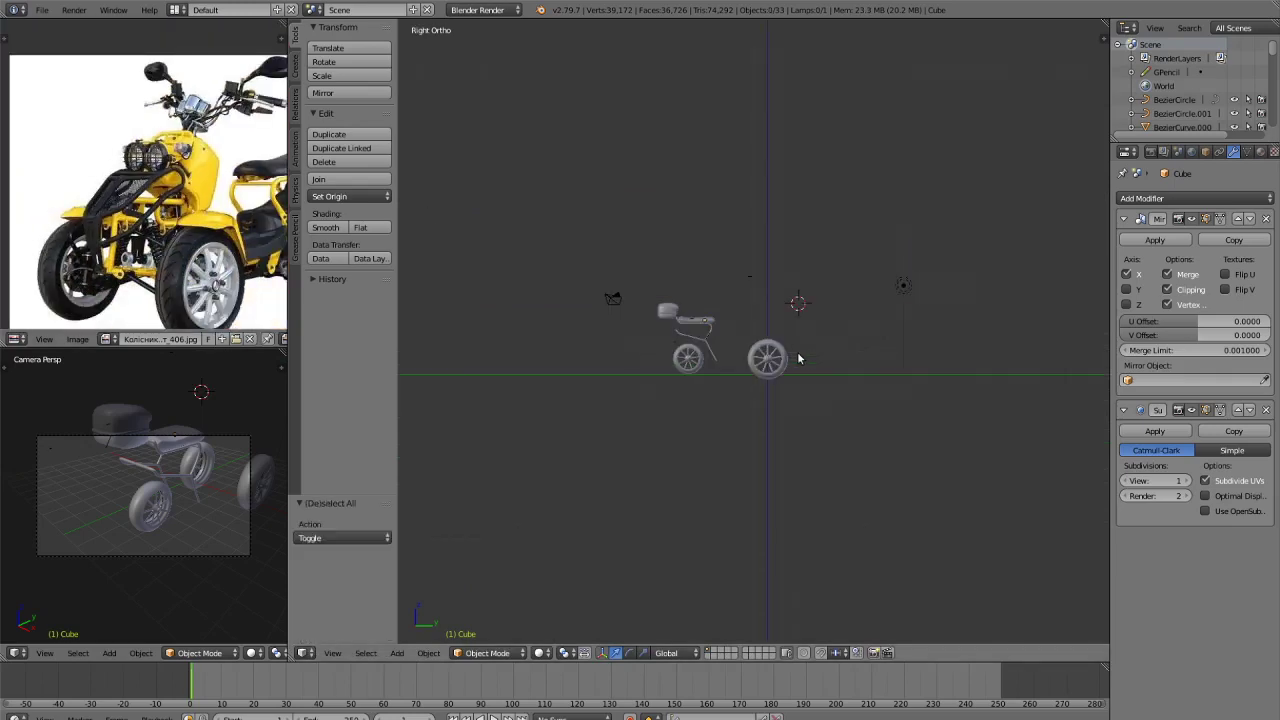
Place the 3D cursor ahead of the front wheels, add a Bezier curve there, and move it back about 1.7 units along Y.
scroll(798, 358, "up", 1)
scroll(203, 240, "up", 3)
scroll(740, 278, "up", 5)
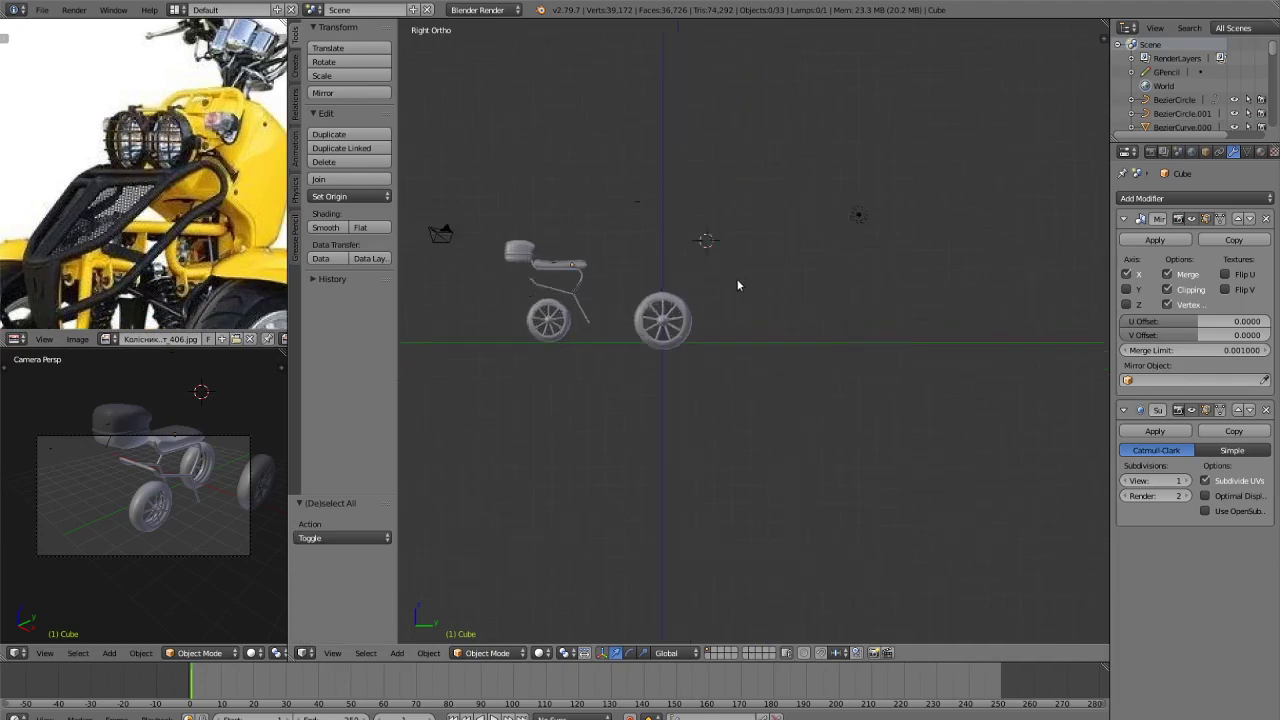
left_click(728, 214)
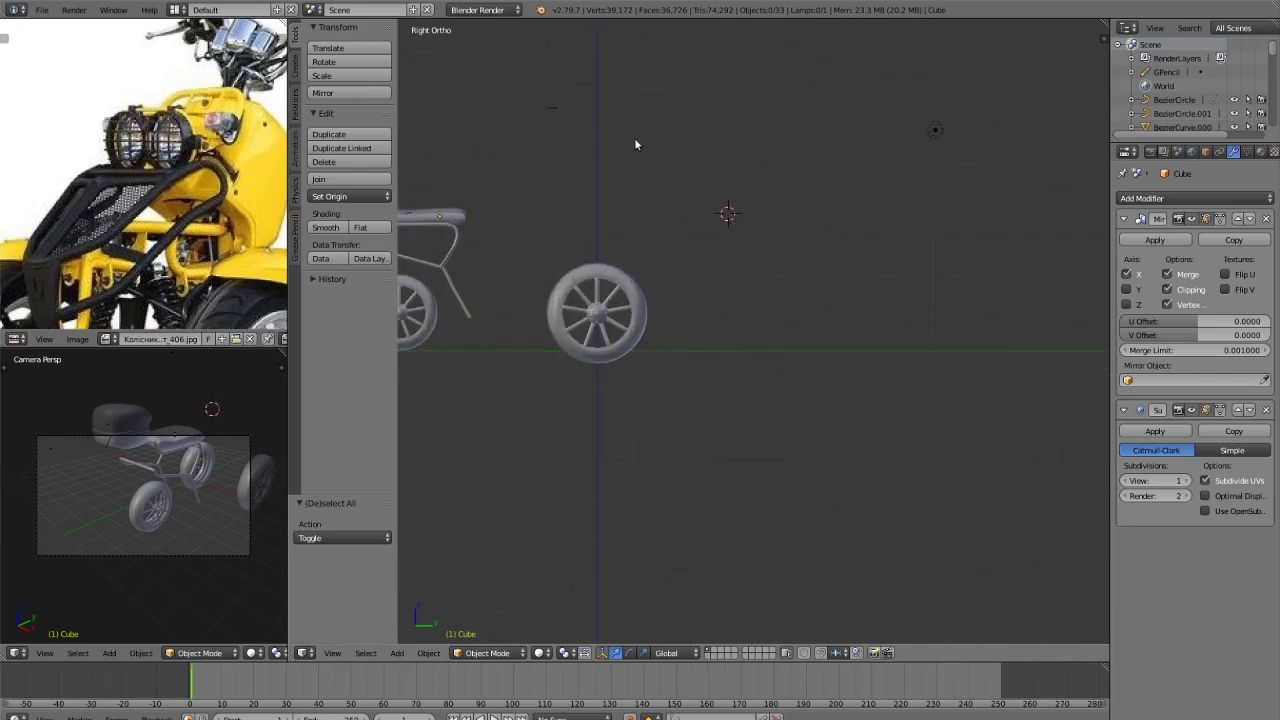
key("shift+a")
mouse_move(626, 164)
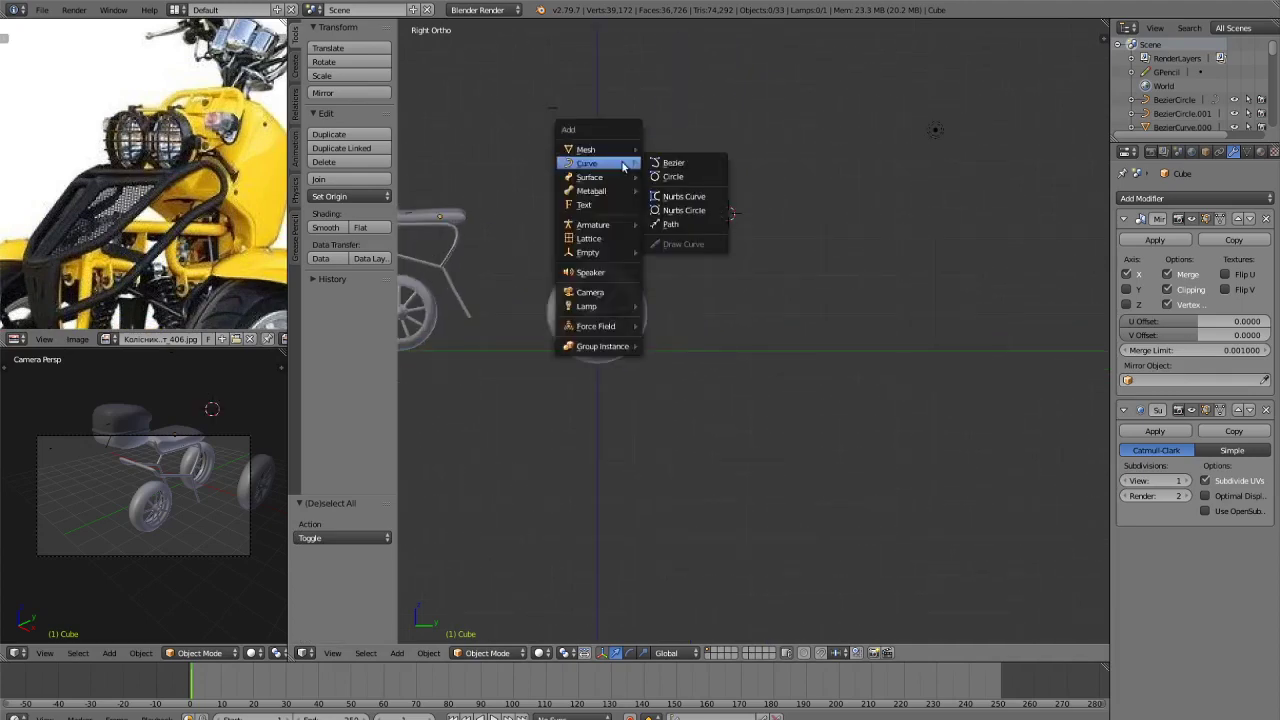
left_click(673, 163)
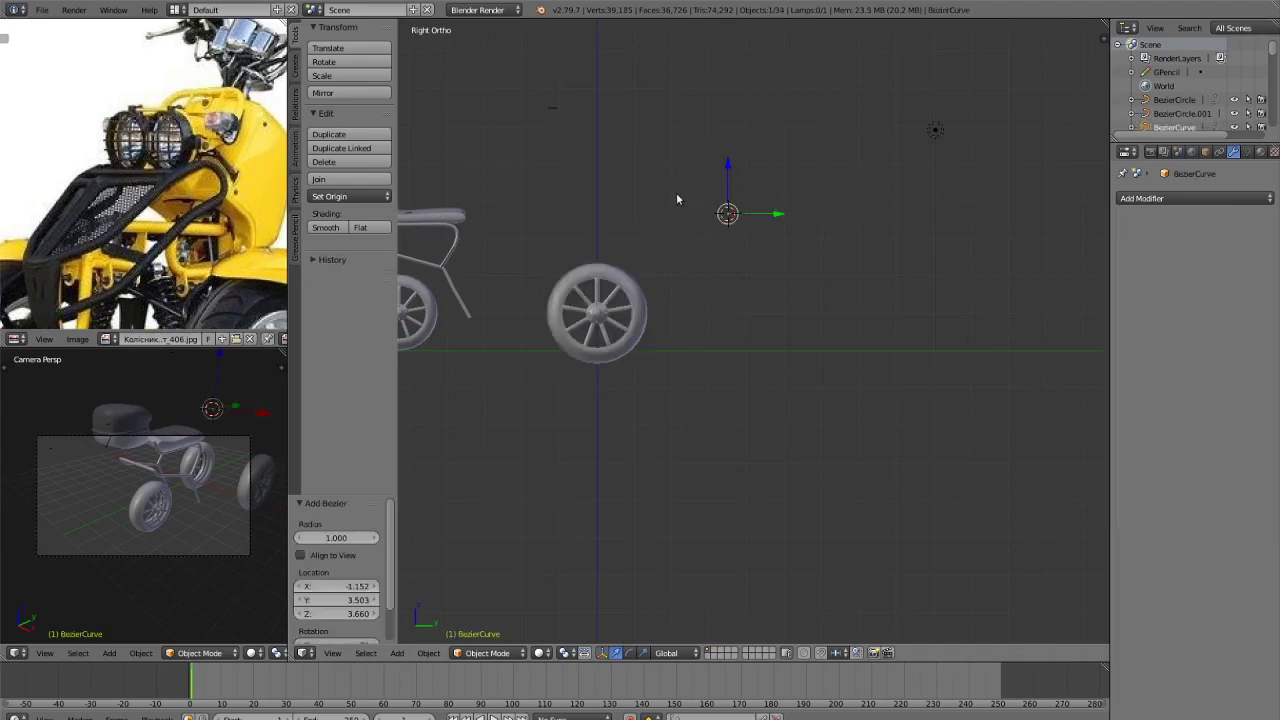
scroll(700, 185, "up", 2)
left_click_drag(768, 171, 707, 181)
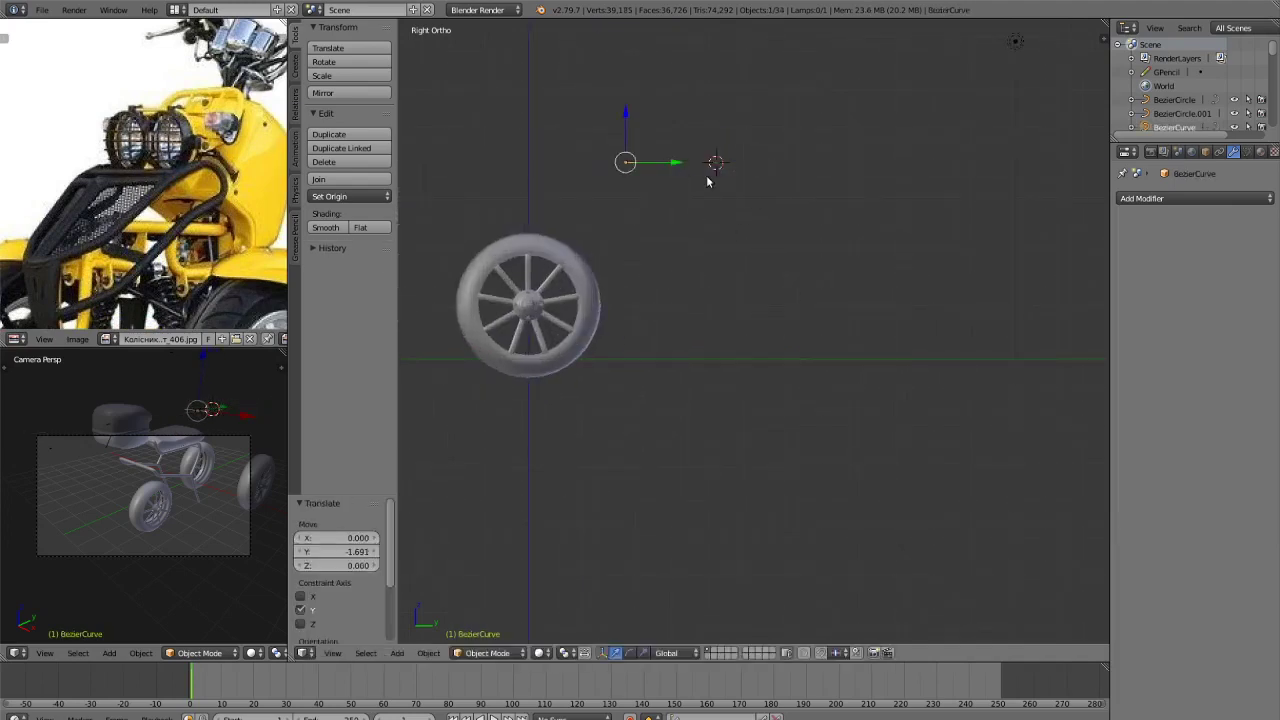
Rotate the new Bezier curve 90° about Z and 90° about Y.
type("rz")
type("90")
key("Return")
middle_click_drag(709, 171, 709, 281)
type("ry")
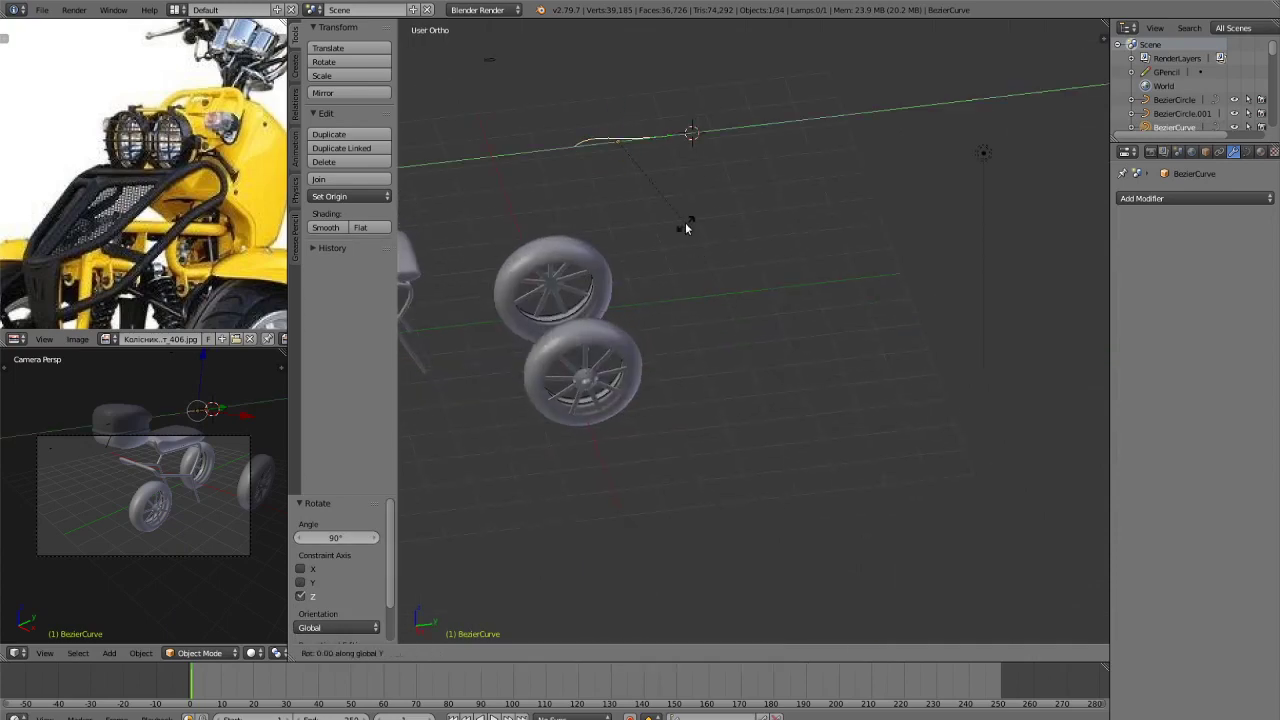
type("90")
key("Return")
Move the curve about 5.07 units along X, slightly back along Y, and about 1.27 units up, above the front wheels.
key("g")
key("x")
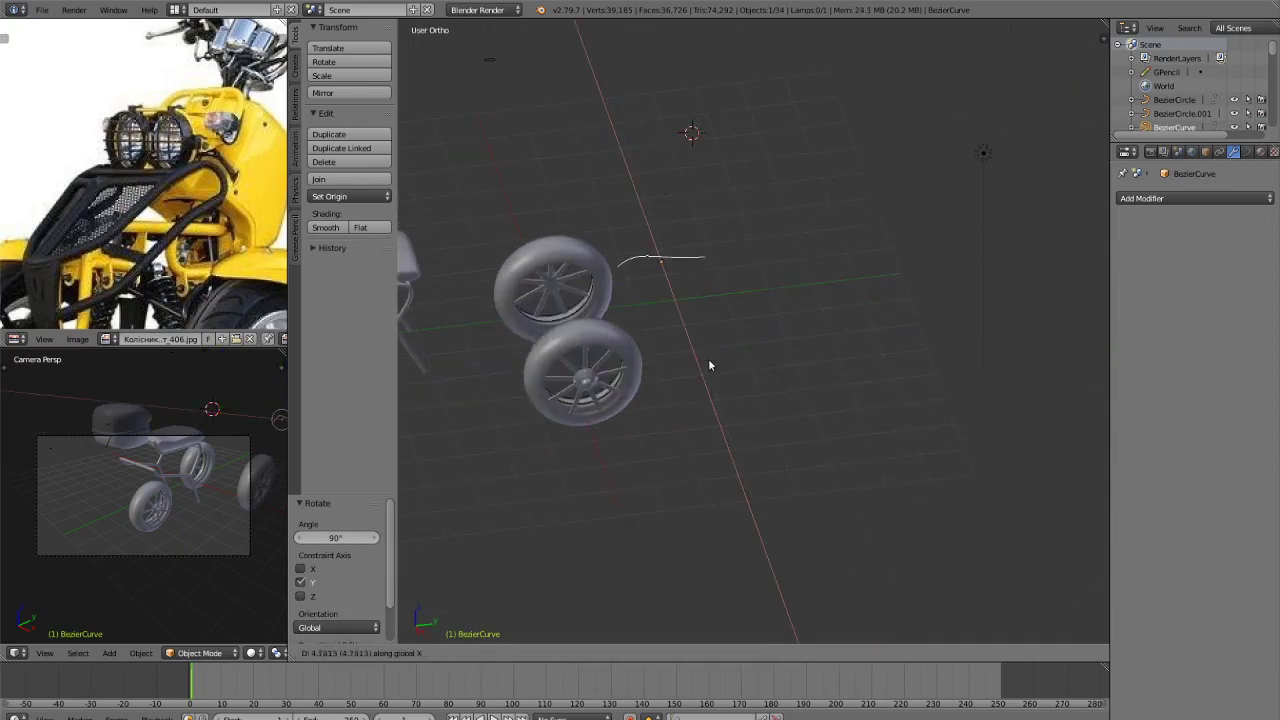
left_click(712, 357)
key("KP_3")
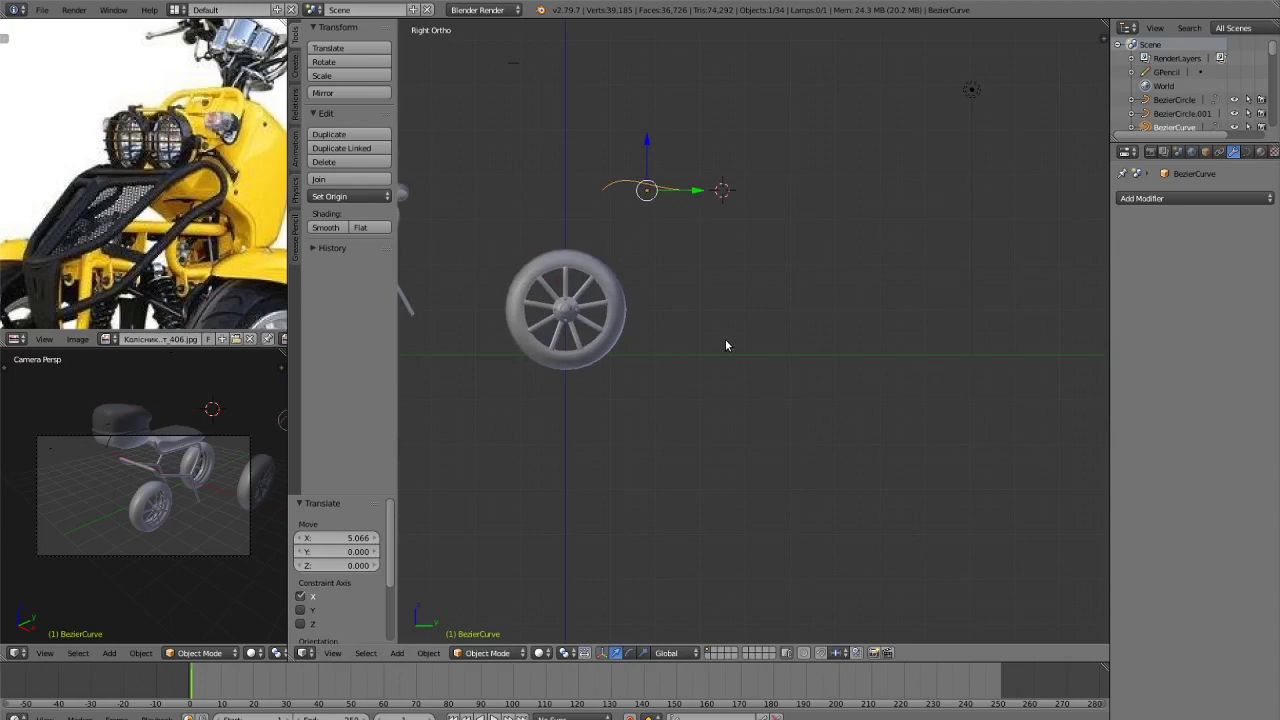
scroll(725, 339, "up", 3)
middle_click_drag(733, 338, 903, 464, "shift")
left_click_drag(793, 220, 742, 218)
mouse_move(705, 165)
left_mouse_down()
mouse_move(700, 117)
mouse_move(641, 66)
left_mouse_up()
Sketch the side outline of the front guard bar above the front wheel with a Grease Pencil poly stroke, curving forward and down.
left_click(295, 229)
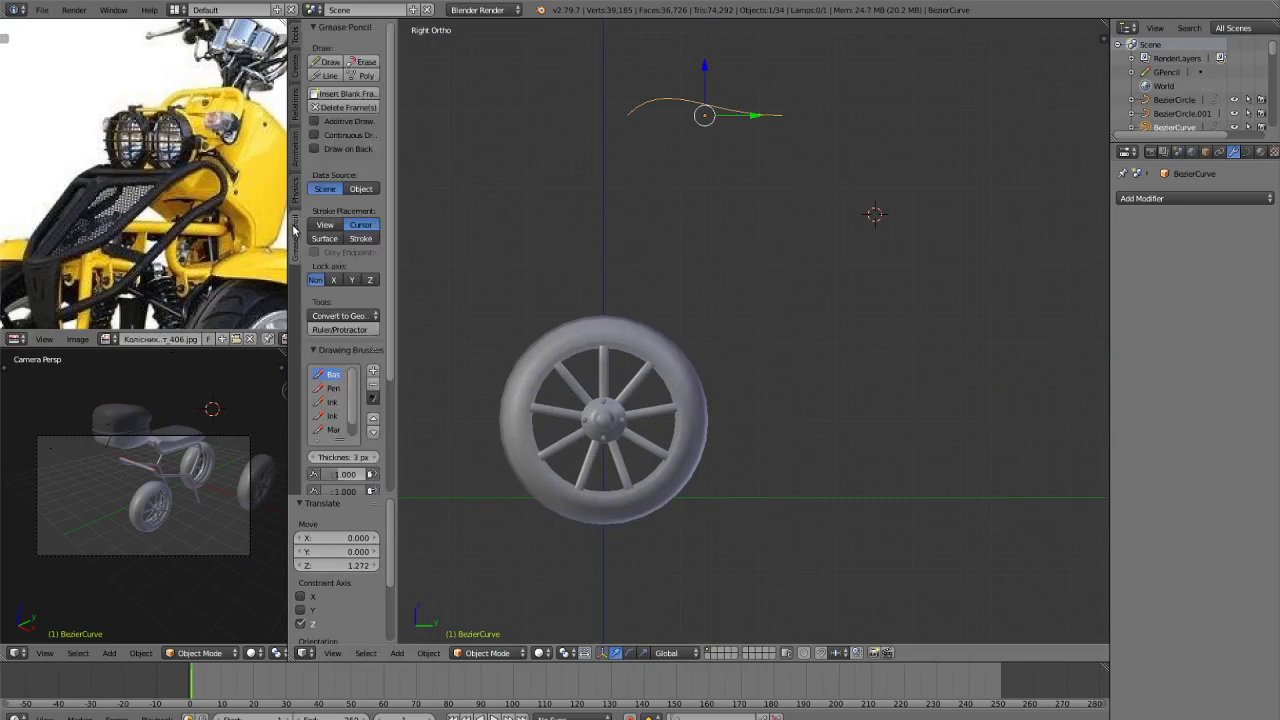
left_click(366, 76)
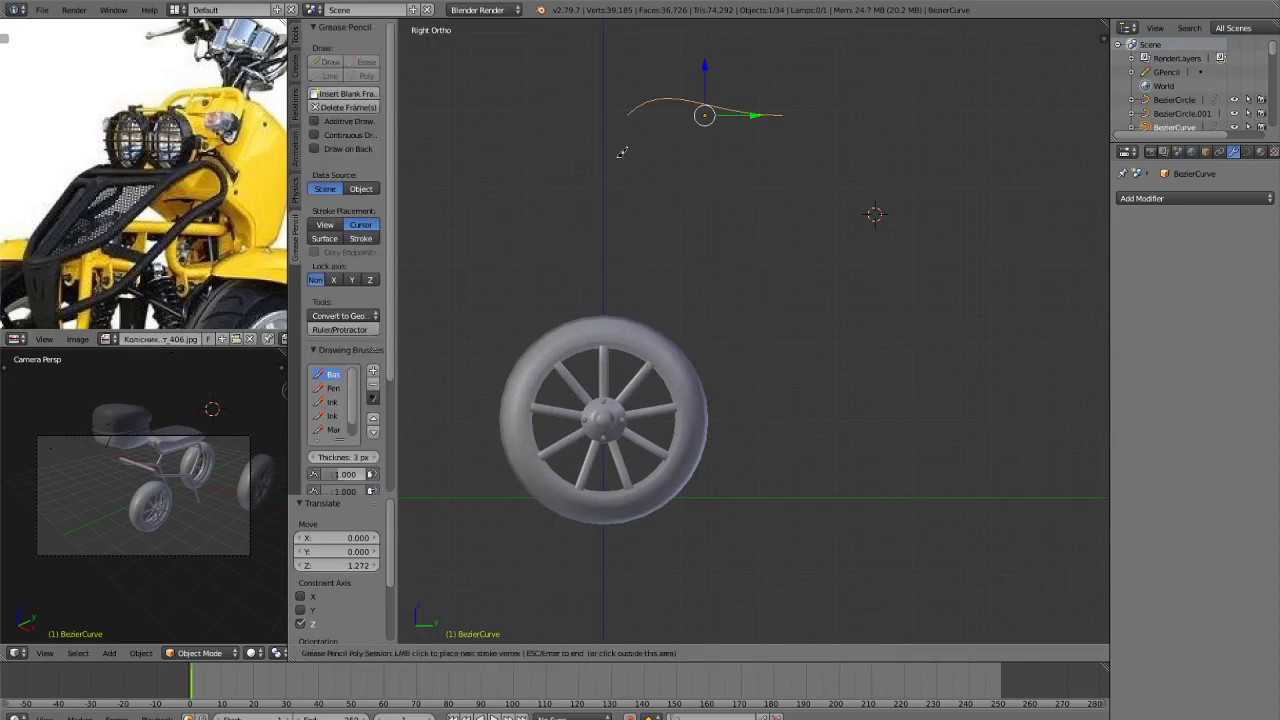
left_click(598, 168)
mouse_move(604, 208)
left_mouse_down()
mouse_move(744, 231)
mouse_move(831, 325)
left_mouse_up()
key("ctrl+z")
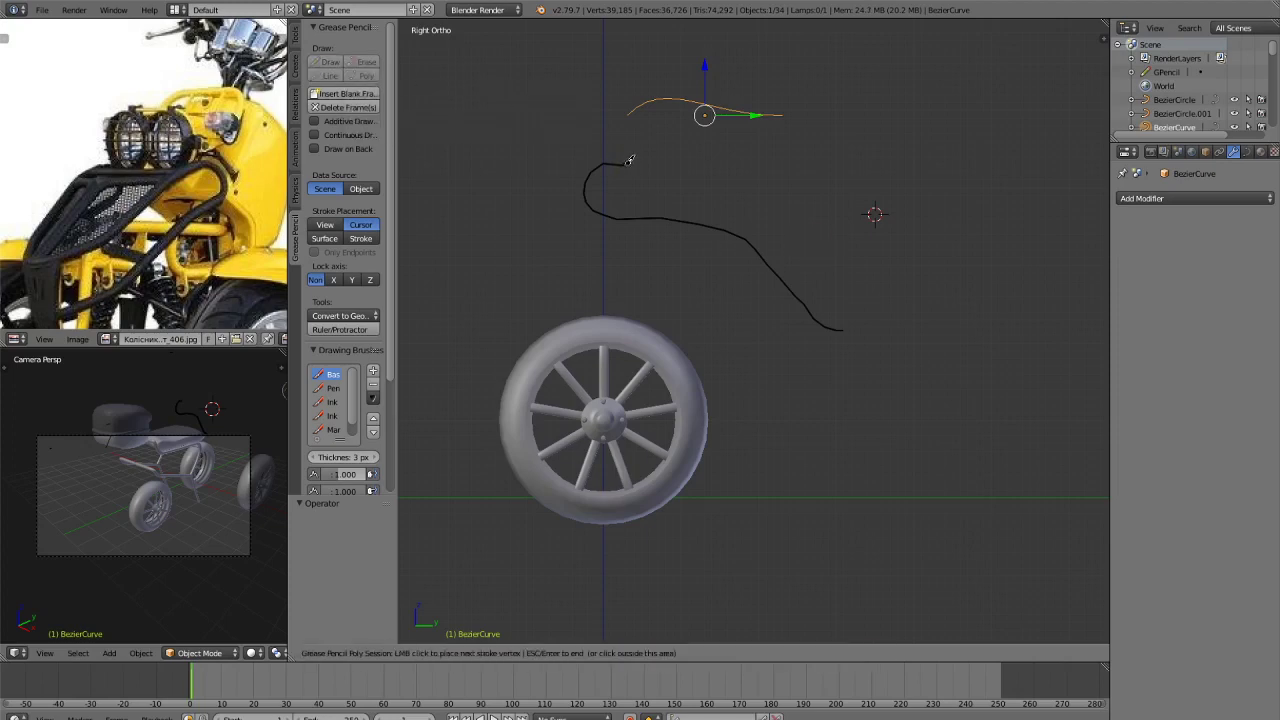
left_click(654, 164)
left_click(677, 171)
left_click(690, 175)
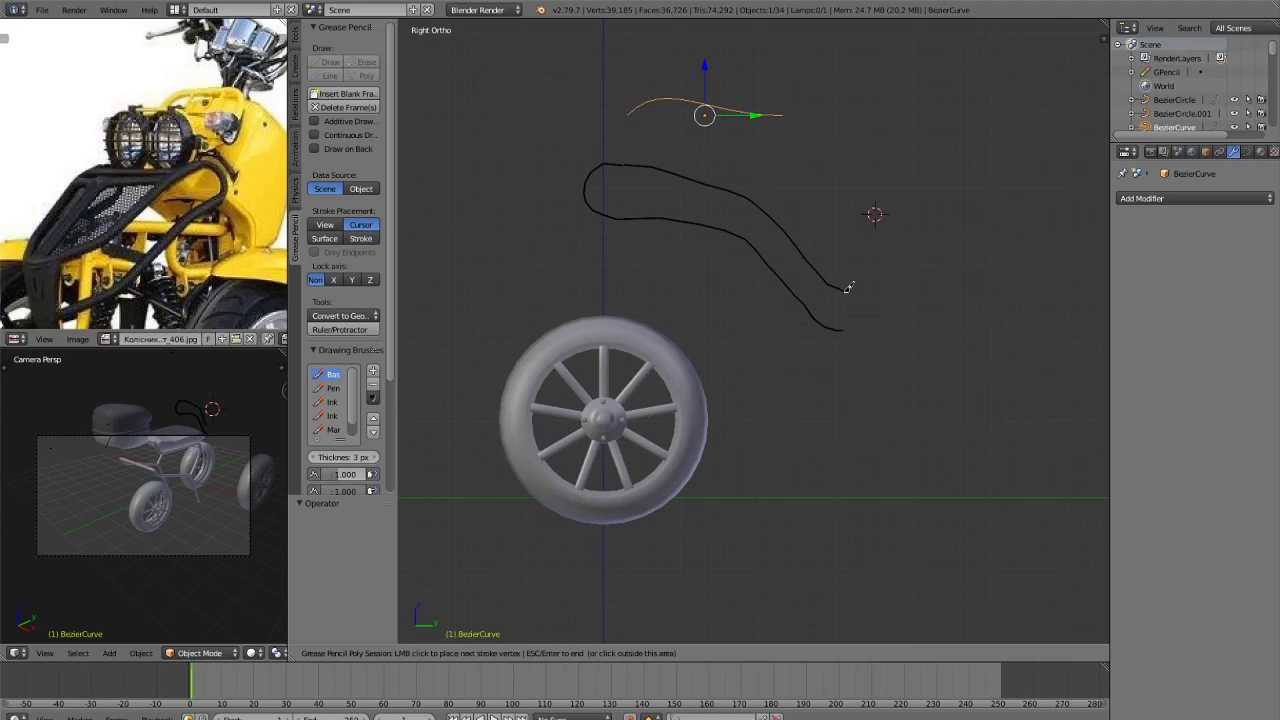
key("Escape")
Move the Bezier curve down about 0.88 units and back along Y onto the upper rear part of the sketched outline.
scroll(940, 268, "down", 4)
scroll(832, 234, "up", 3)
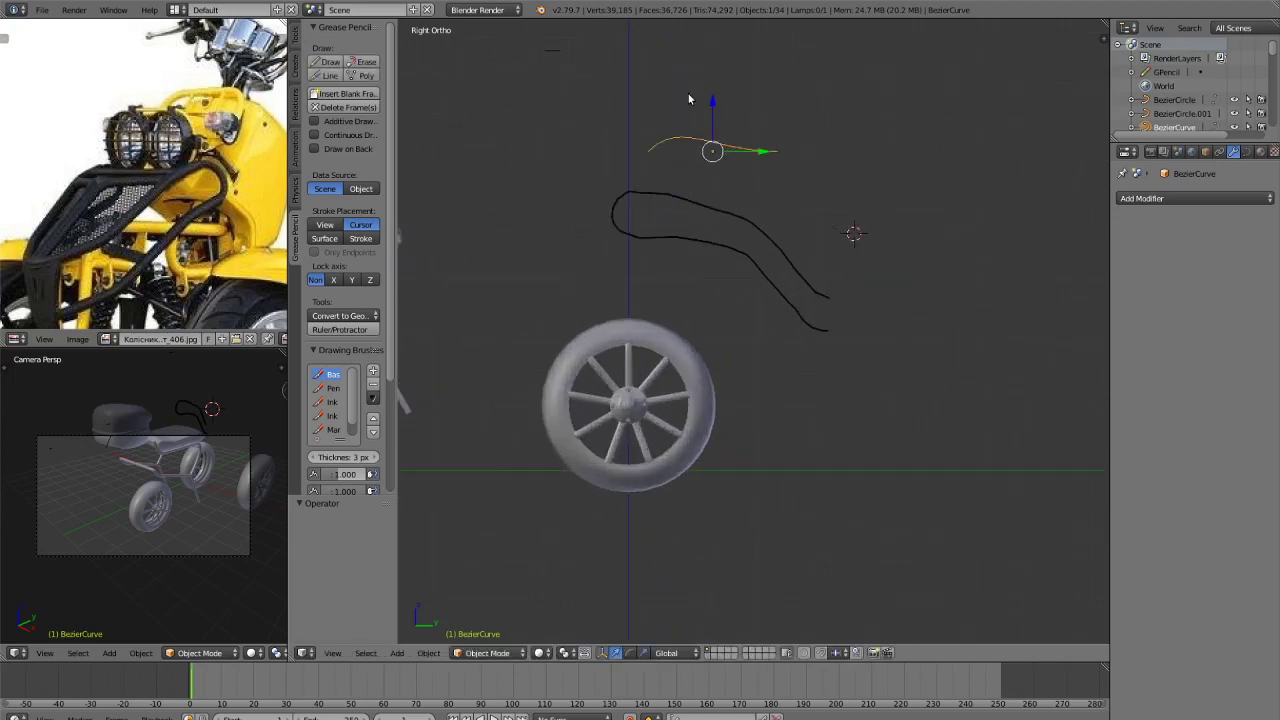
key("g")
key("z")
left_click(727, 184)
scroll(729, 186, "up", 3)
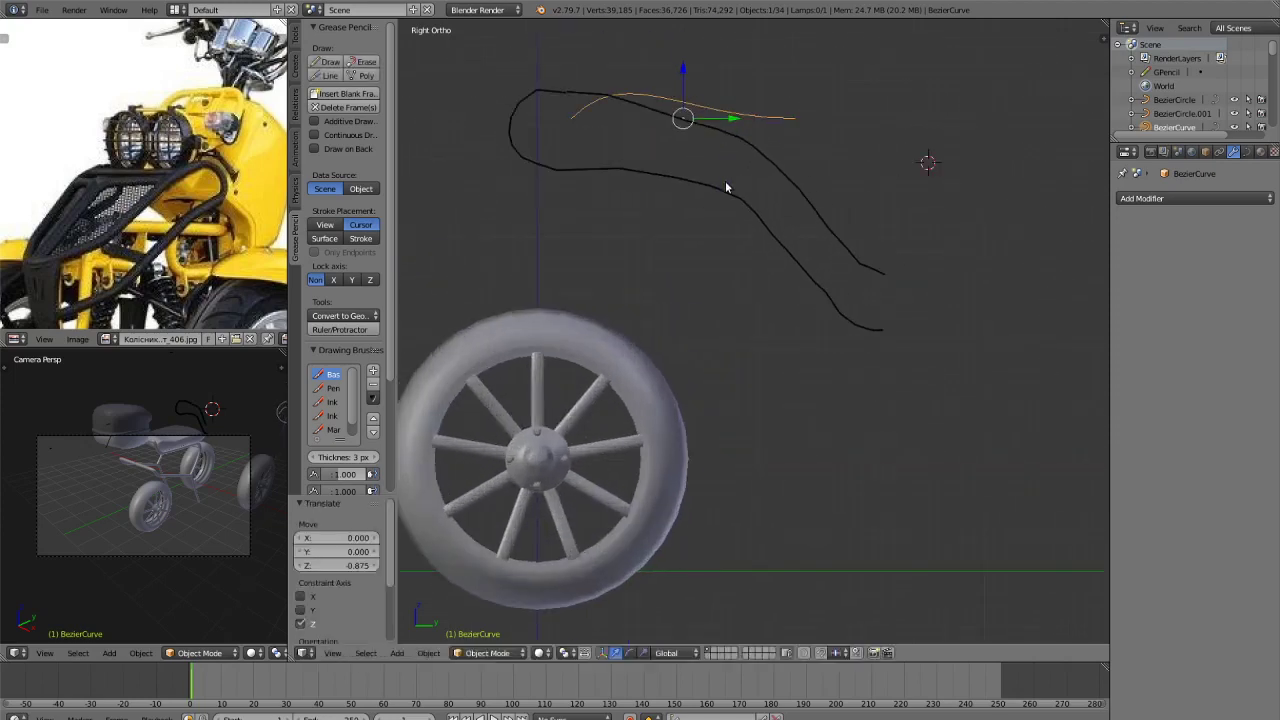
key("g")
key("y")
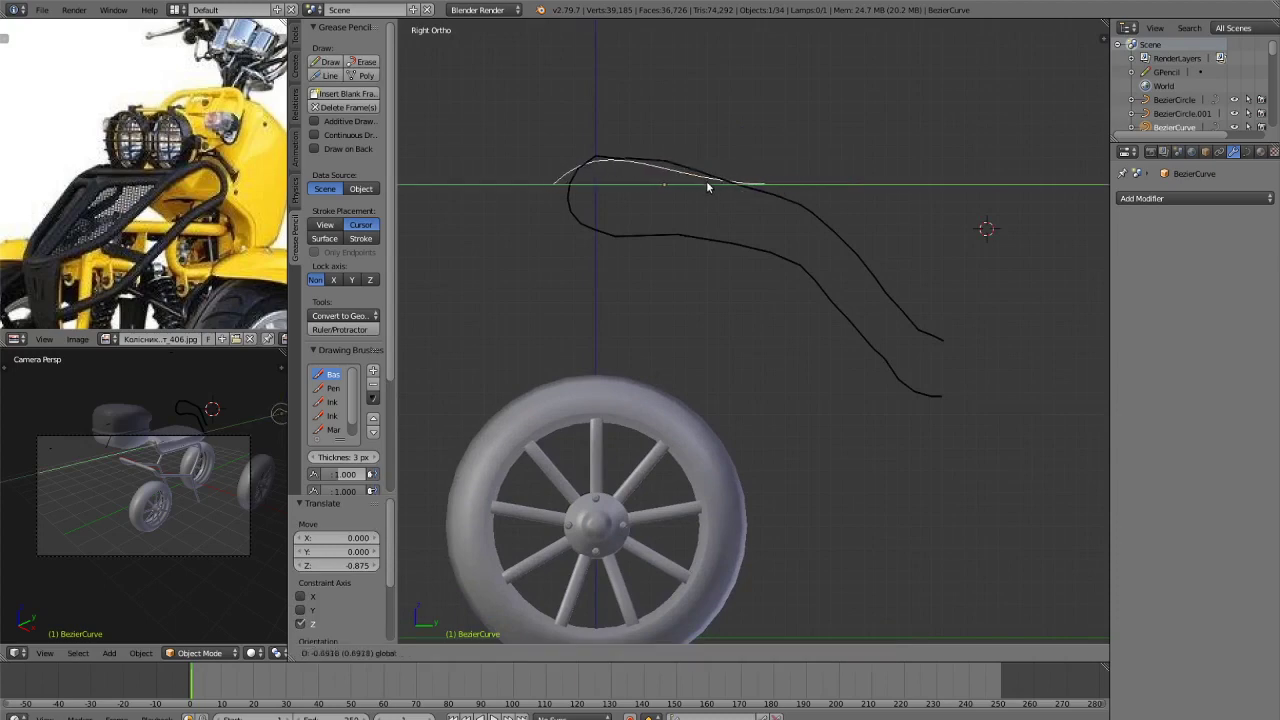
left_click(714, 186)
In Edit Mode, lower the curve's front end point about 0.14 units along Z onto the sketched line.
key("Tab")
right_click(781, 181)
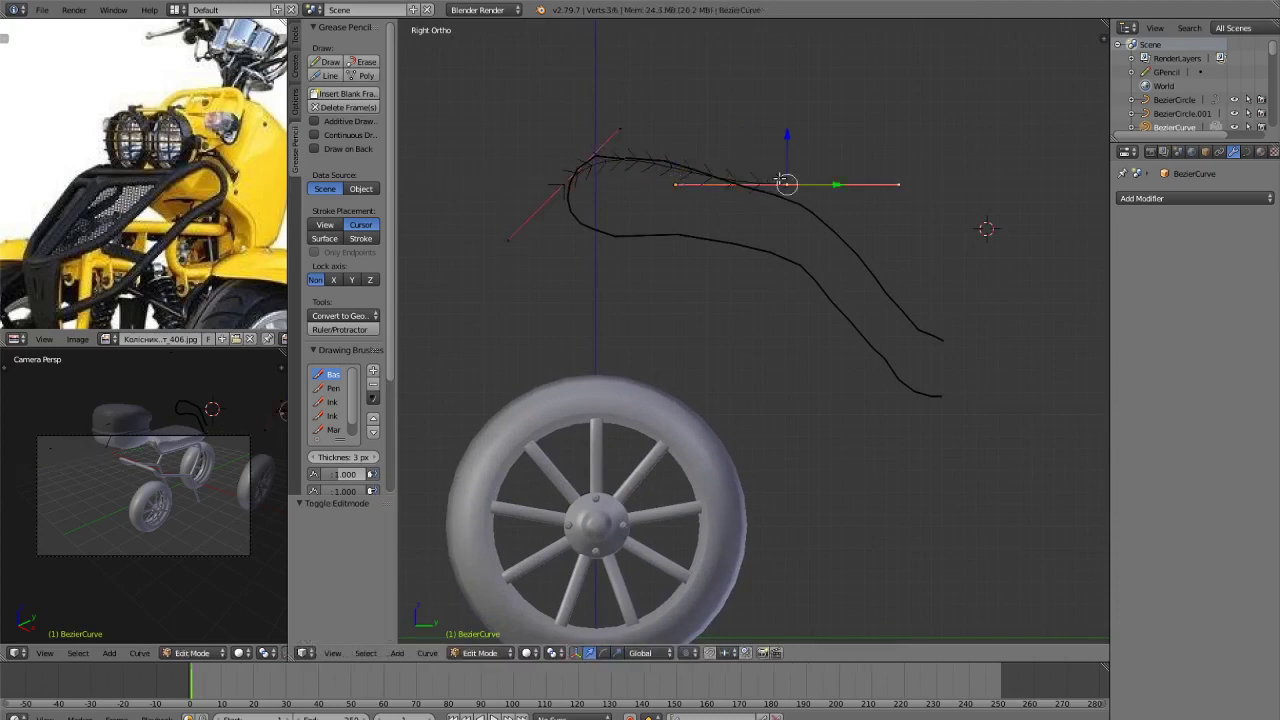
key("g")
key("z")
left_click(780, 158)
Raise the rear point's upper handle about 0.19 units and the front point's inner handle about 0.25 units along Z.
right_click(619, 127)
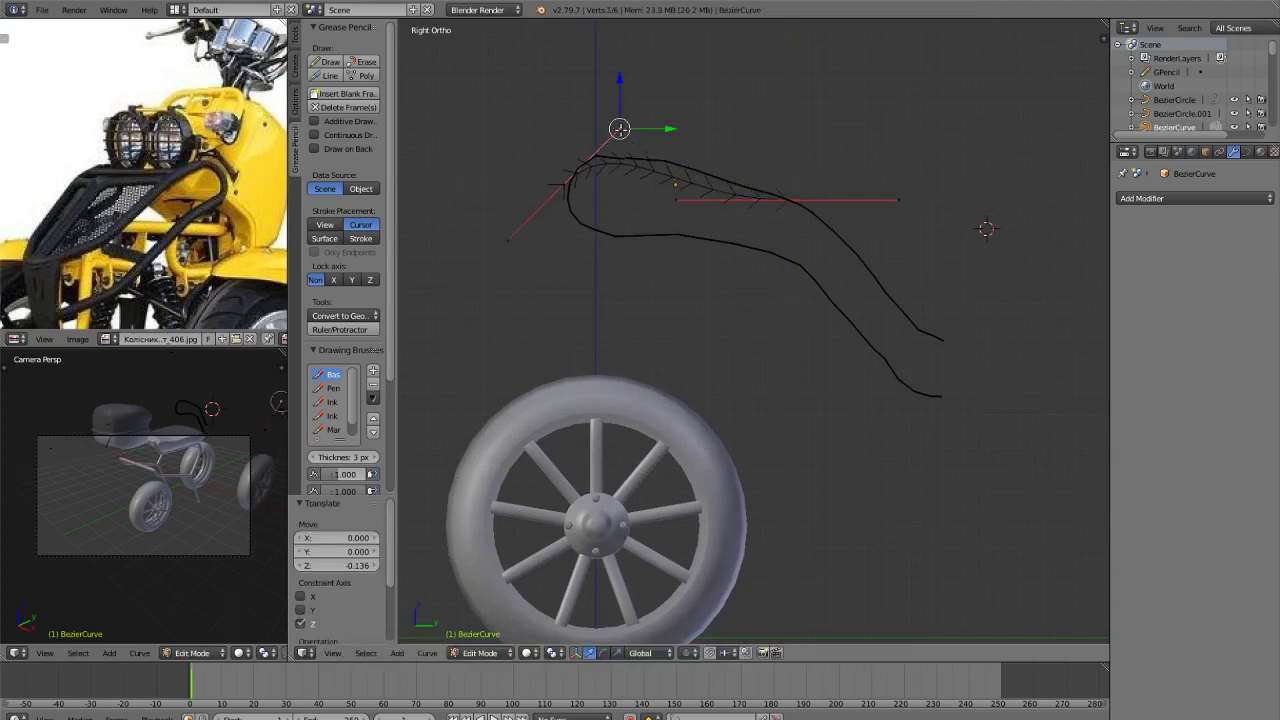
key("g")
key("z")
left_click(625, 65)
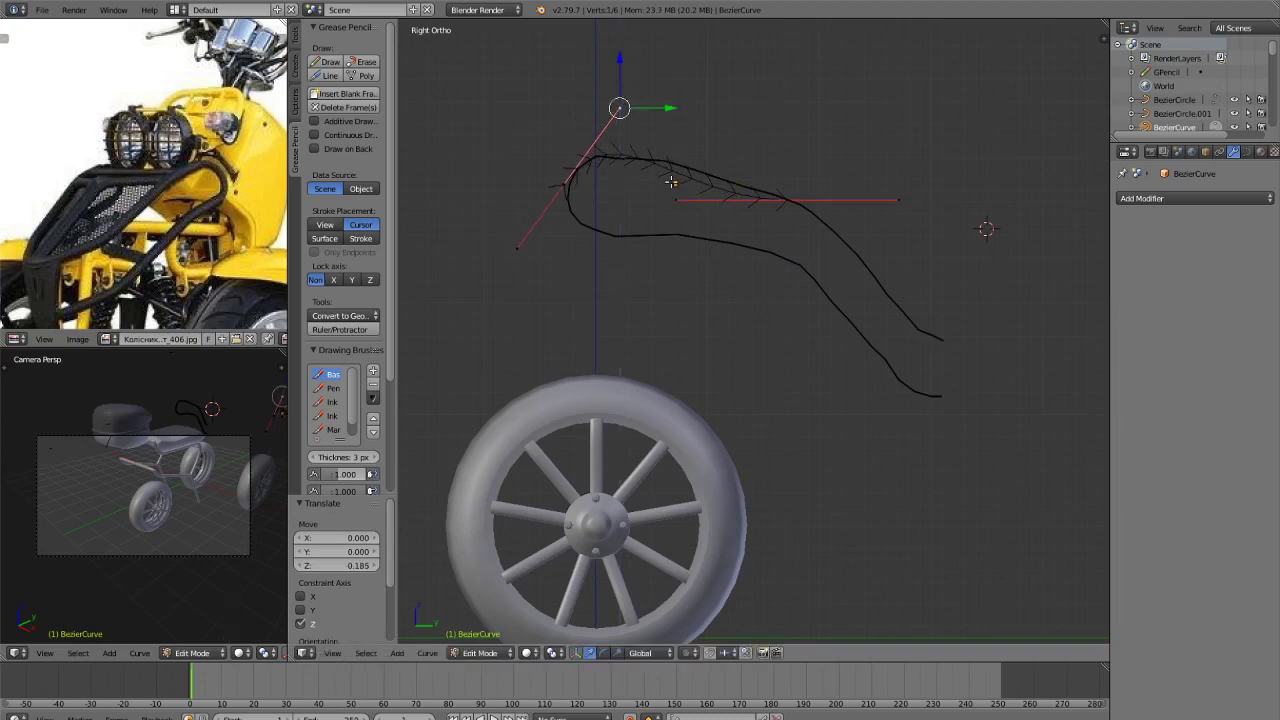
right_click(677, 132)
key("g")
key("z")
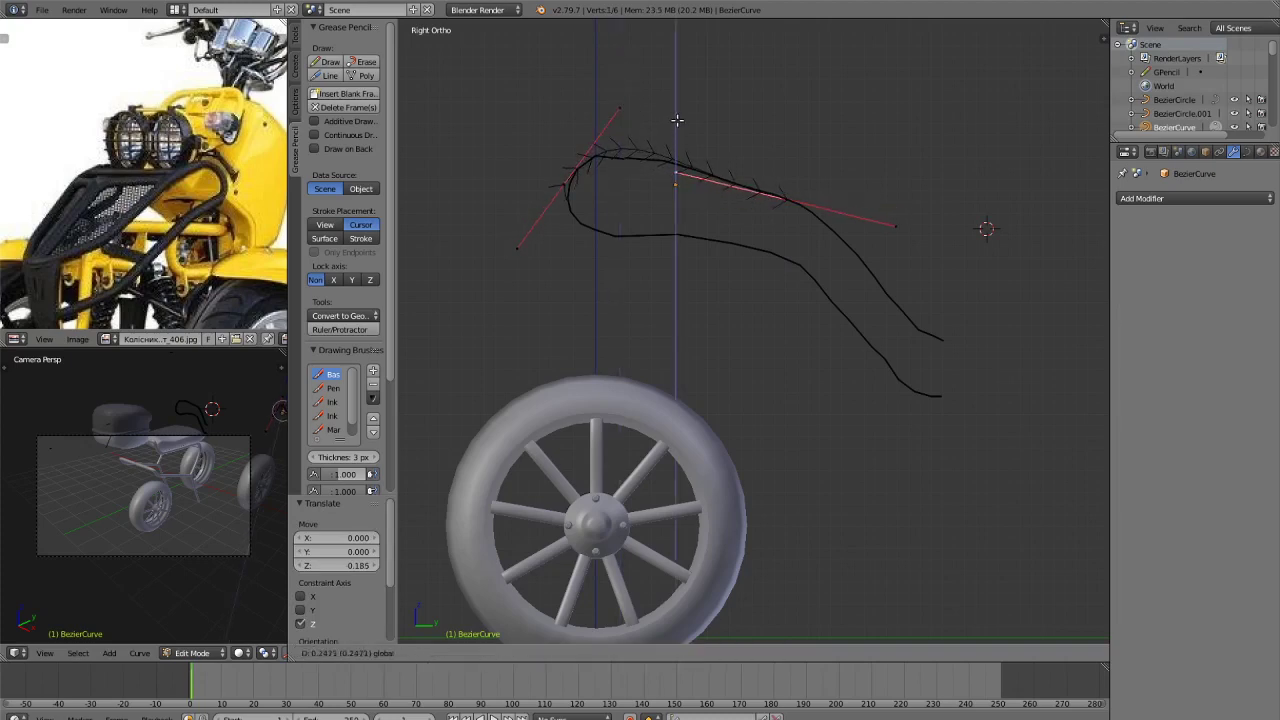
left_click(675, 127)
Shift the curve's rear point 0.037 units along Y and move its upper handle about 0.17 units down and 0.185 units rearward.
right_click(621, 110)
key("g")
key("z")
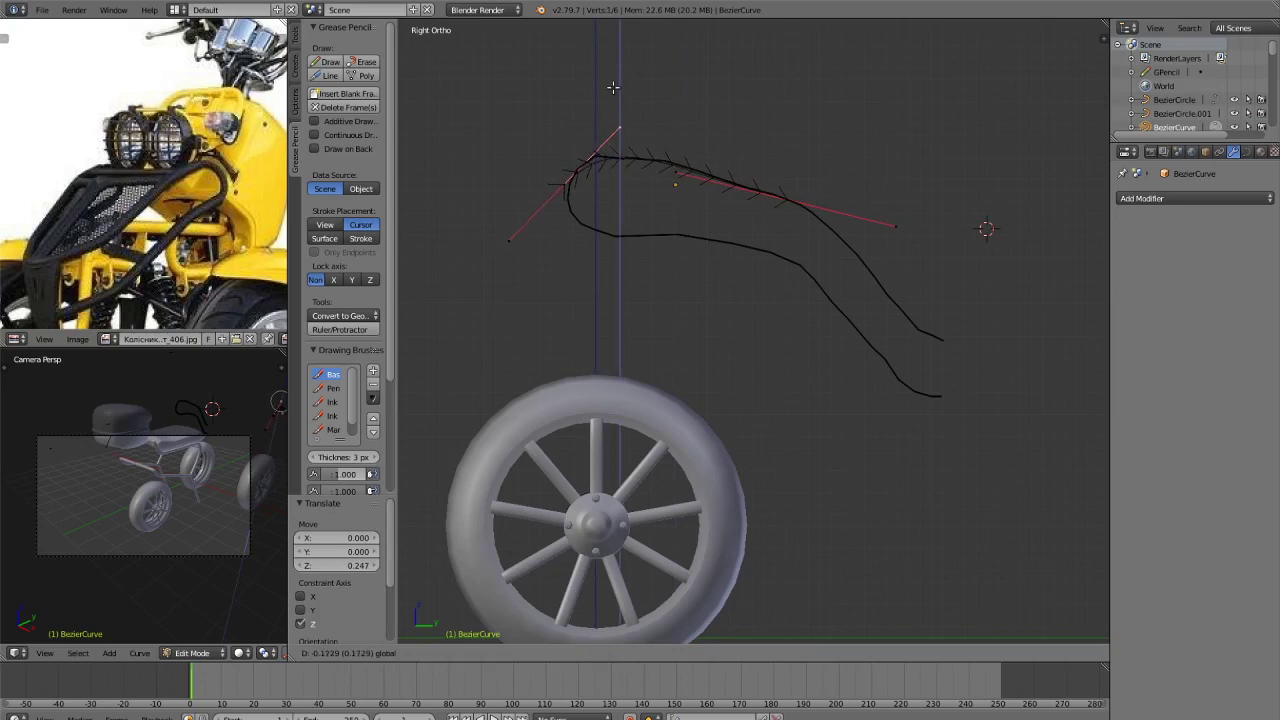
left_click(611, 89)
right_click(564, 182)
left_click_drag(610, 190, 615, 190)
right_click(624, 126)
left_click_drag(624, 126, 614, 120)
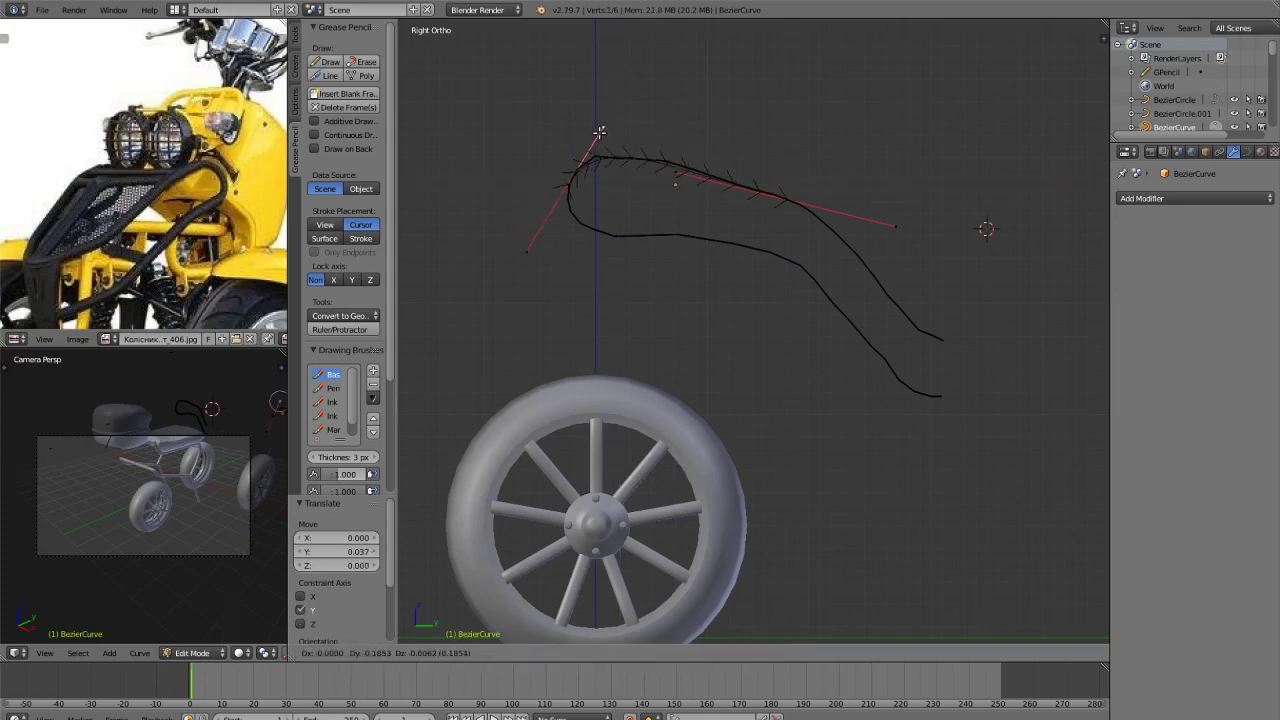
left_click(598, 131)
Subdivide the curve once, rotate the new middle point about 2° around X, and move it onto the upper sketched line.
key("a")
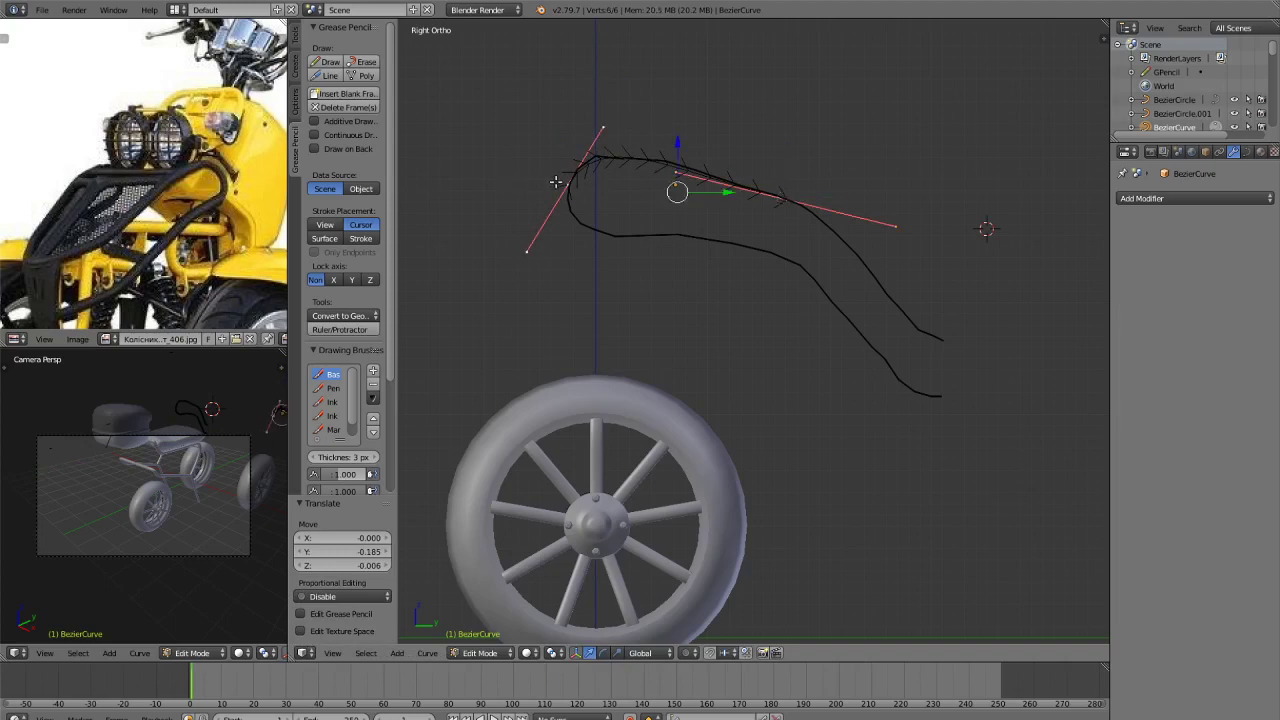
key("w")
key("Return")
right_click(645, 158)
key("g")
key("x")
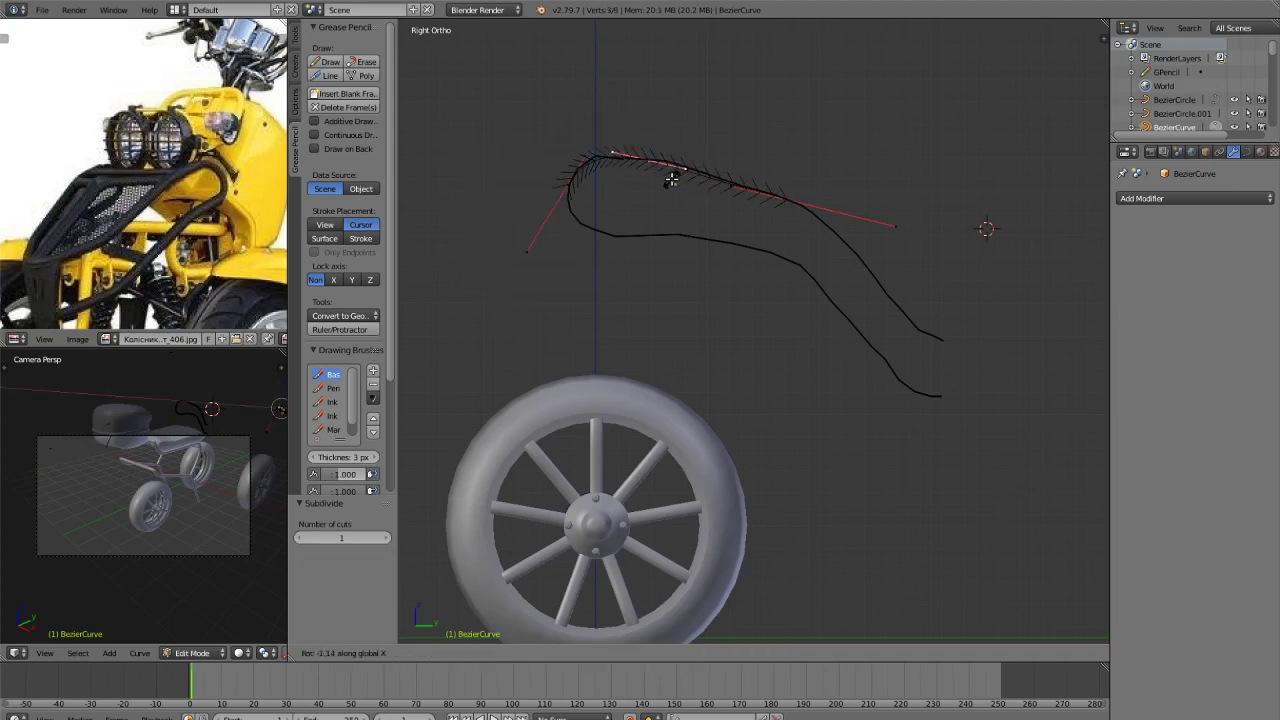
left_click(671, 178)
key("g")
left_click(642, 142)
key("Tab")
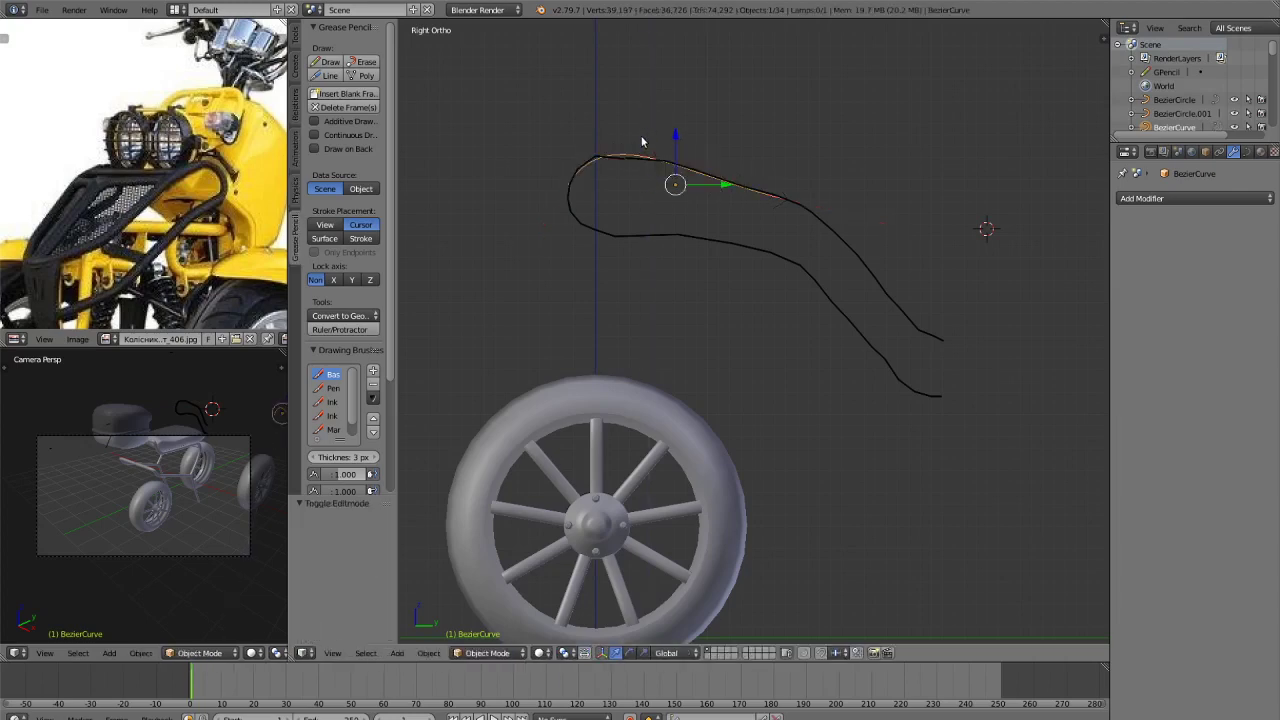
key("Tab")
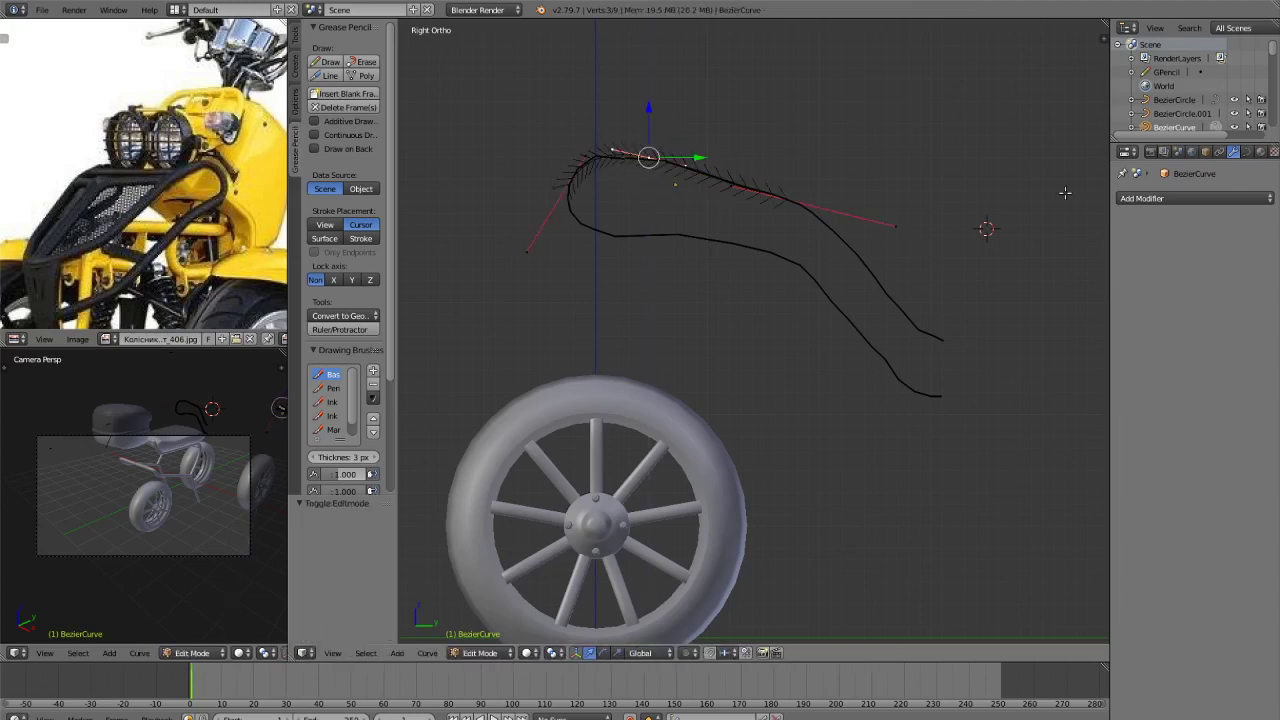
Set a Bezier circle as the curve's bevel object to give the guard bar a round tube profile.
left_click(1246, 152)
left_click(1229, 450)
left_click(1229, 484)
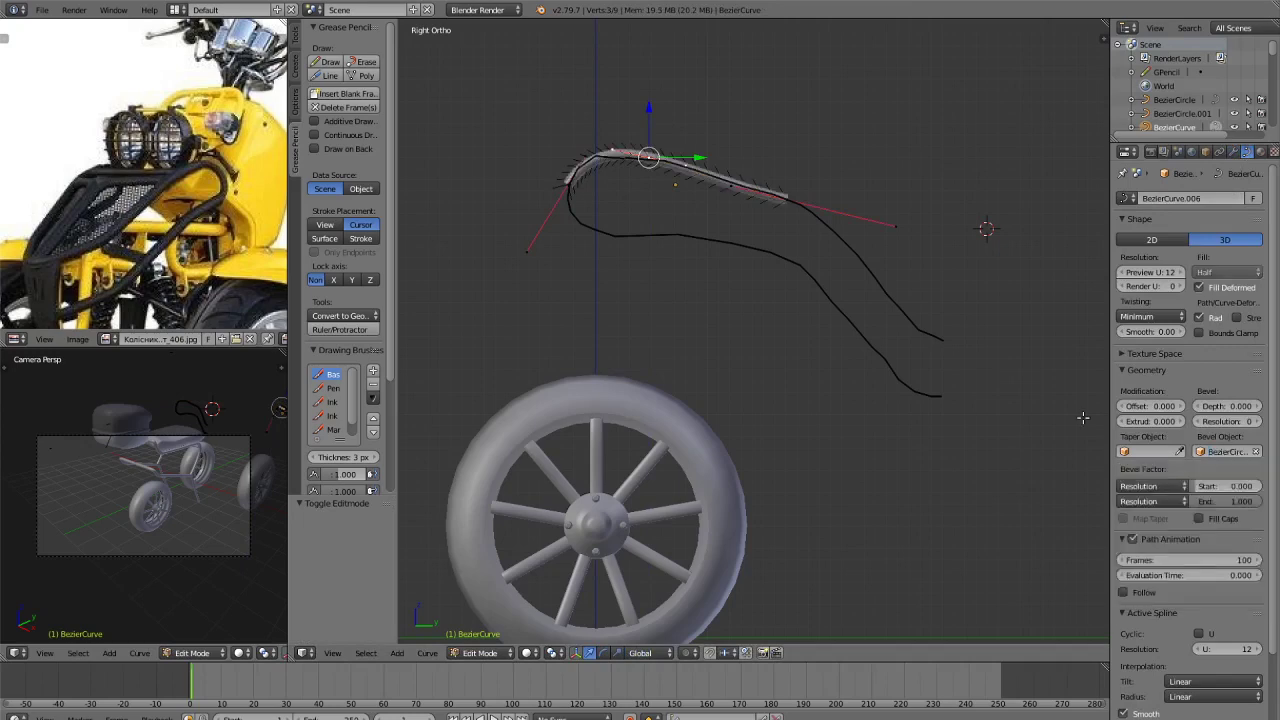
key("Tab")
key("Tab")
Scale the rear end point's handles to 0.878 and rotate them about 9° around X to follow the sketched bend.
right_click(566, 187)
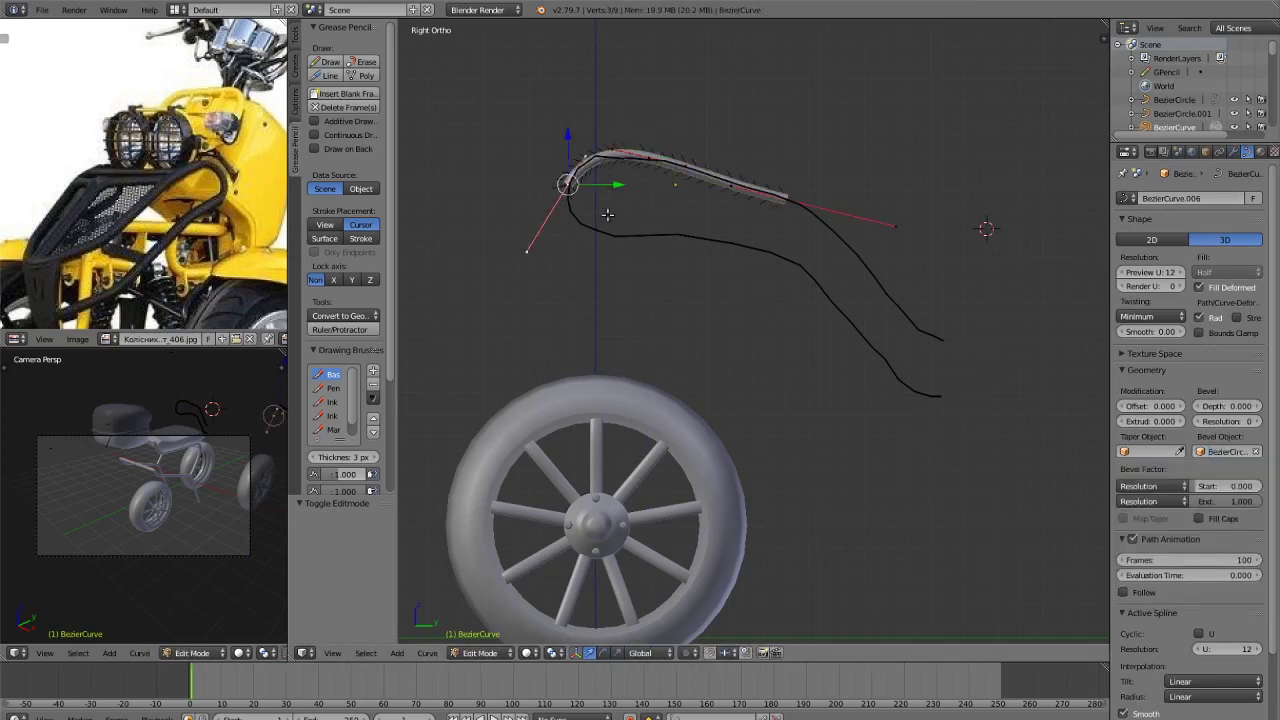
key("s")
left_click(651, 250)
key("r")
key("z")
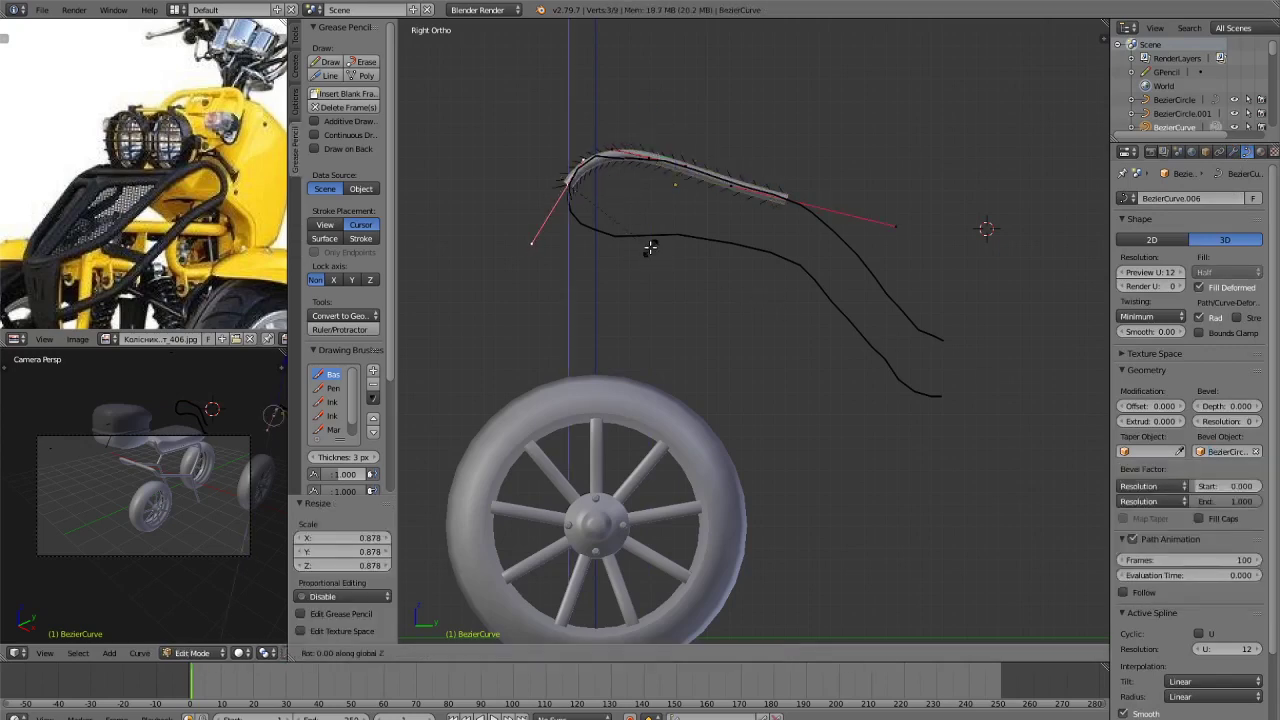
left_click(655, 238)
key("ctrl+z")
key("r")
key("x")
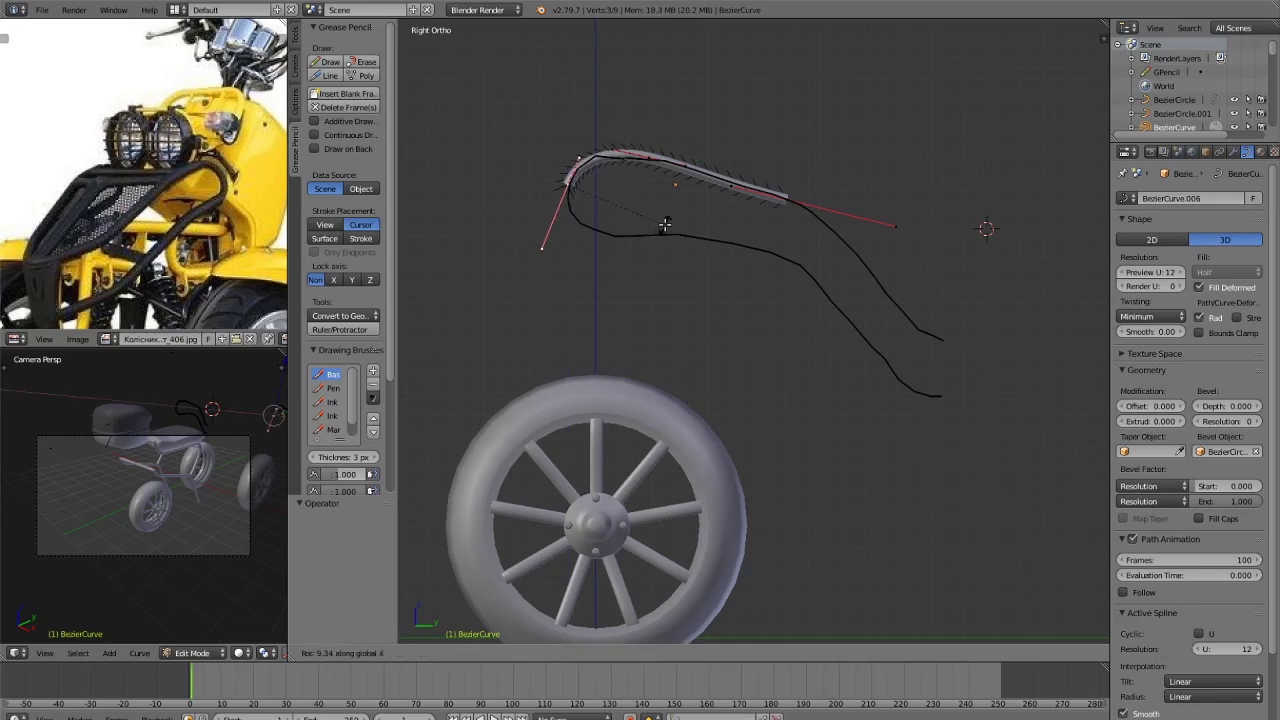
left_click(664, 226)
key("Tab")
key("Tab")
Extrude the rear end point 0.463 units down along Z and shift the new point 0.587 units forward along Y.
key("e")
key("z")
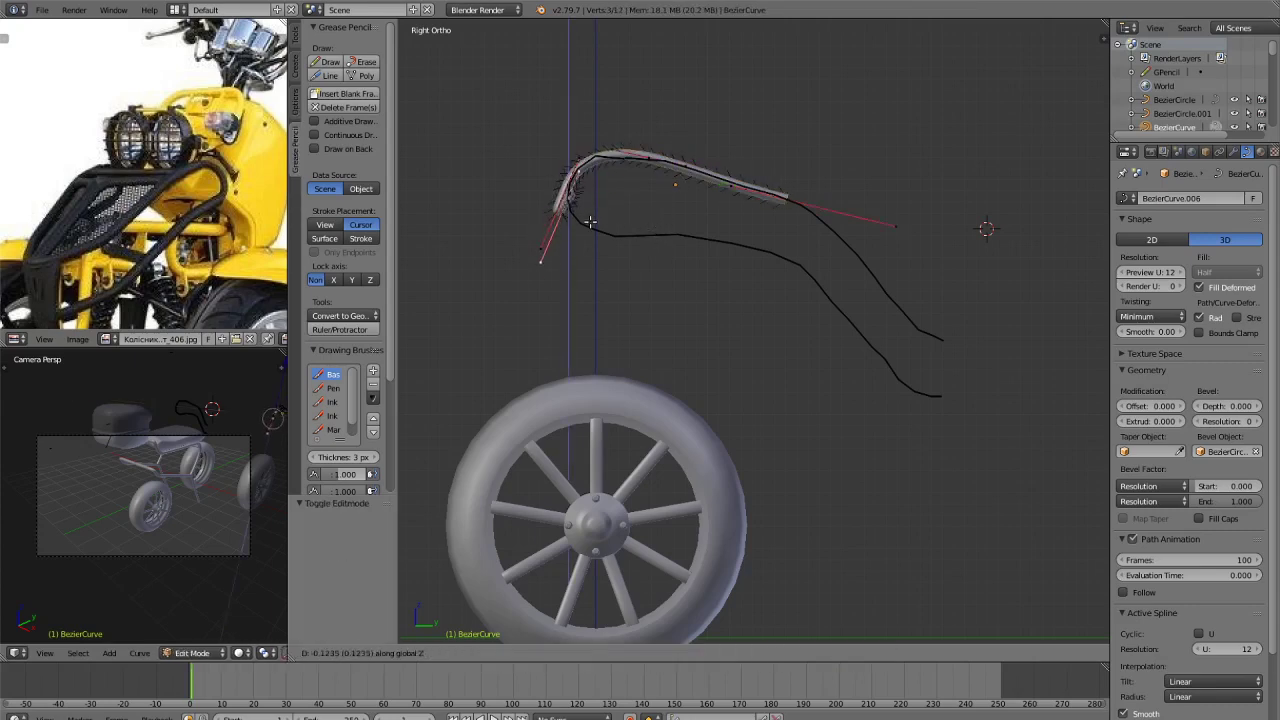
left_click(705, 256)
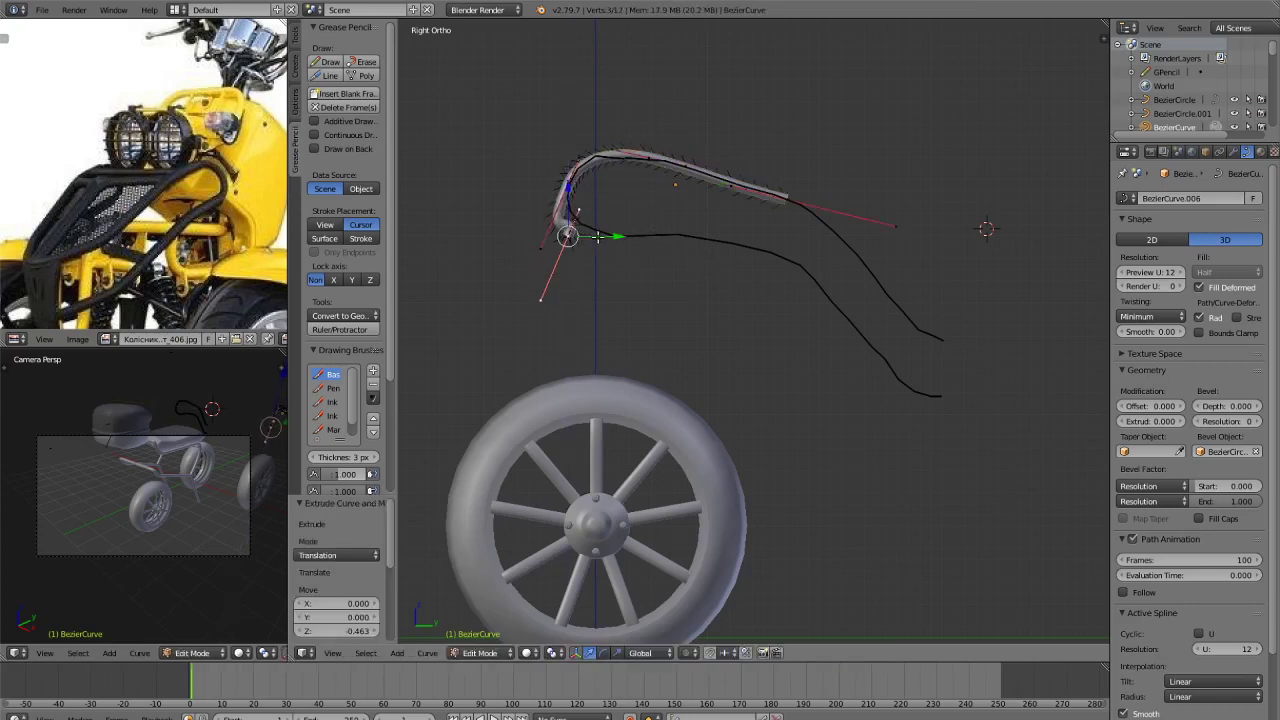
key("g")
key("y")
left_click(652, 244)
Rotate the extruded point 112° around X to lie along the lower sketched line and move it 0.599 units along Y.
key("r")
key("z")
key("x")
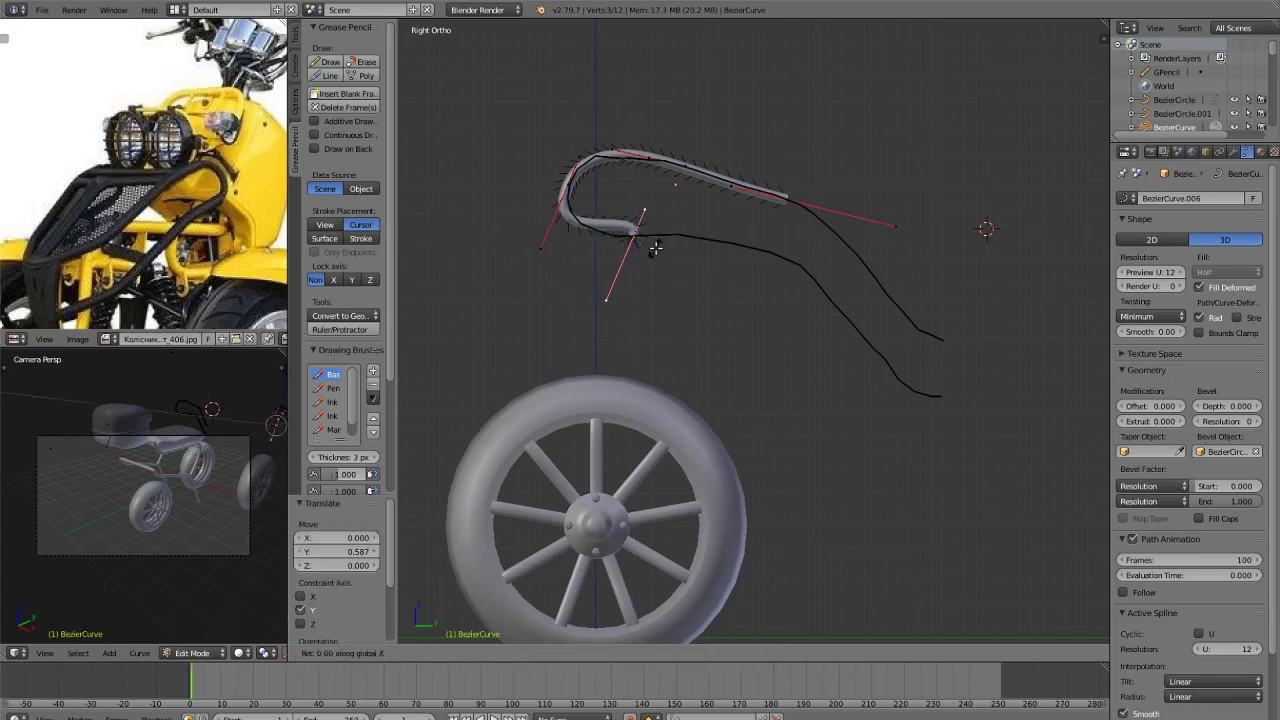
left_click(641, 171)
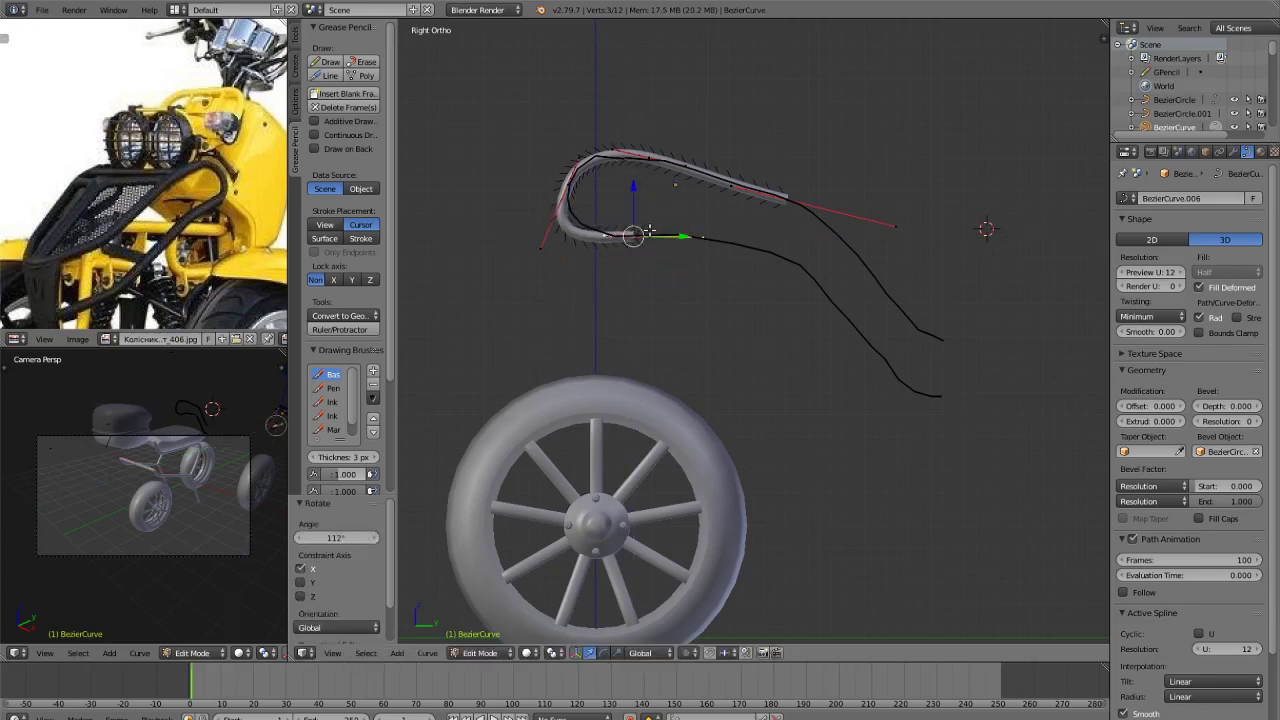
key("g")
key("y")
left_click(700, 240)
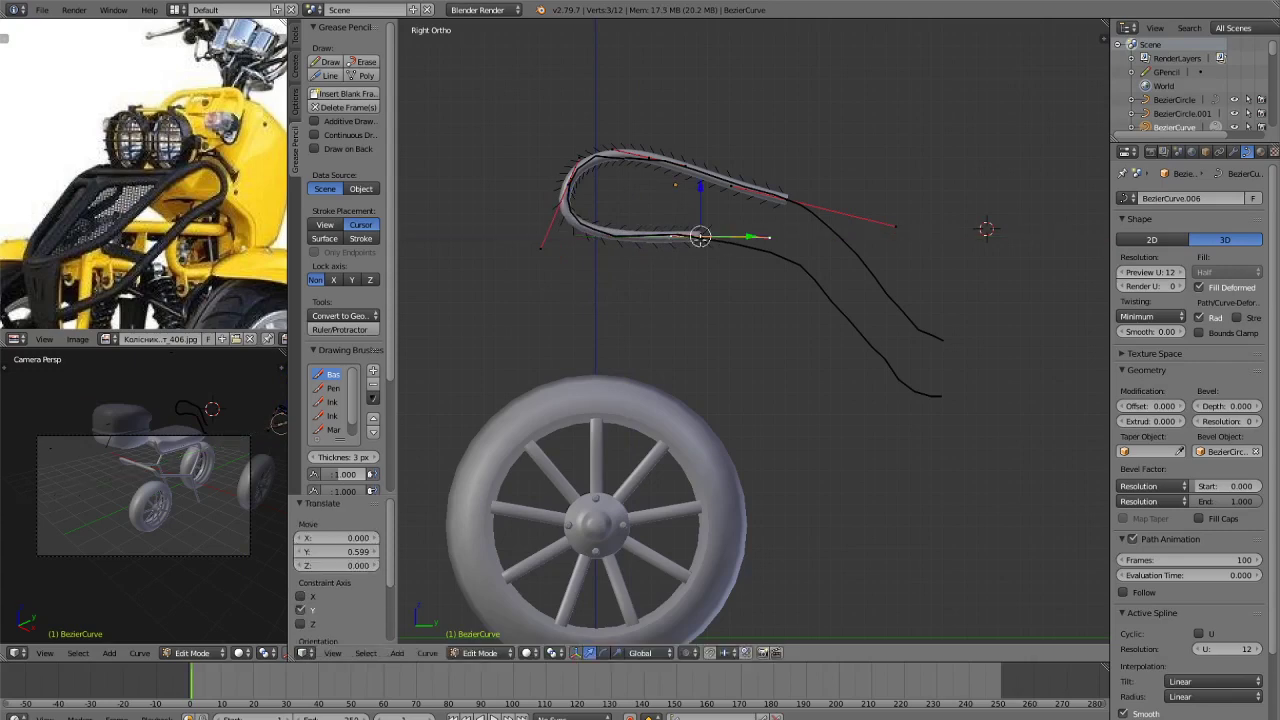
Scale the rear bend point's handles to about 0.87 and lower the lower end point 0.006 units along Z.
key("s")
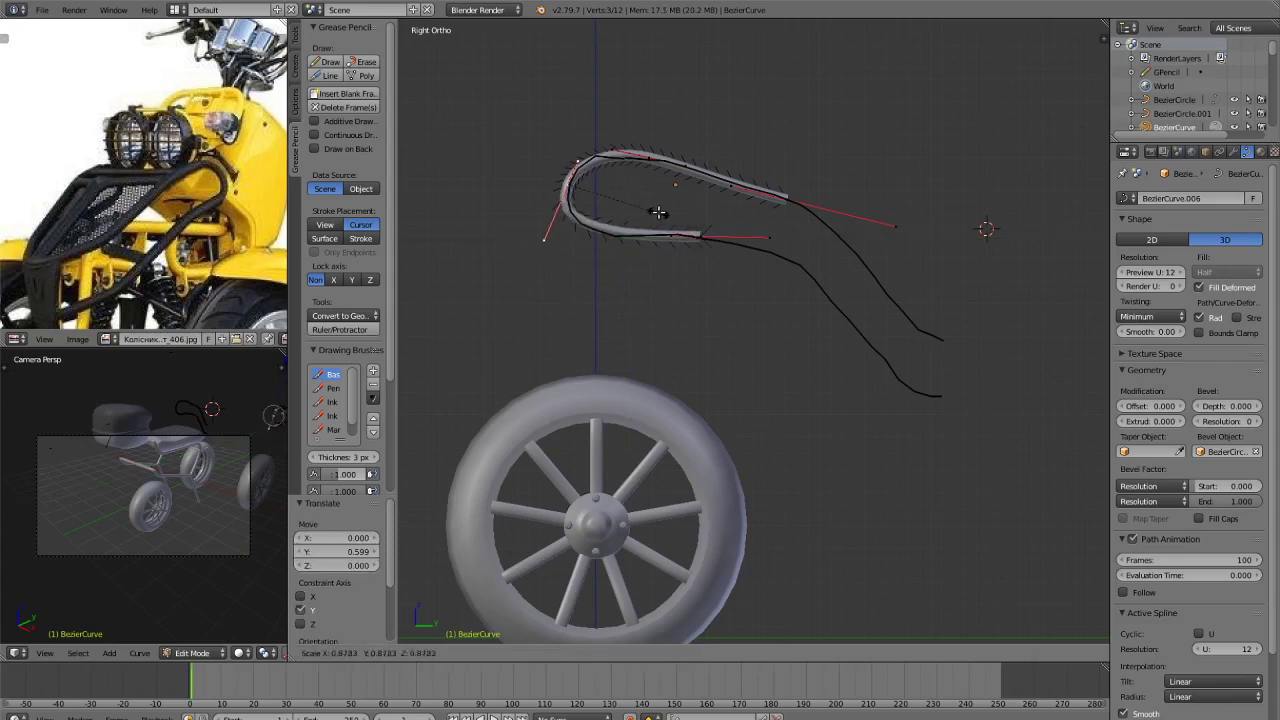
left_click(660, 213)
key("Tab")
key("Tab")
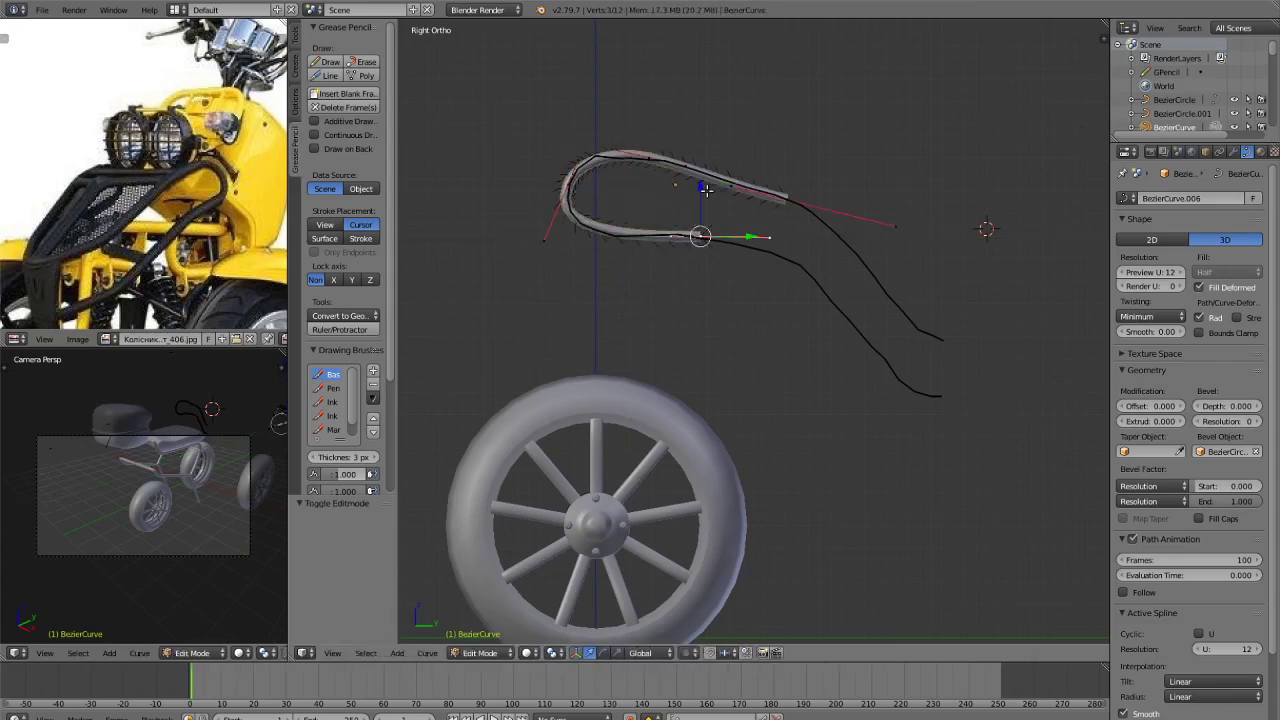
left_click_drag(707, 191, 707, 194)
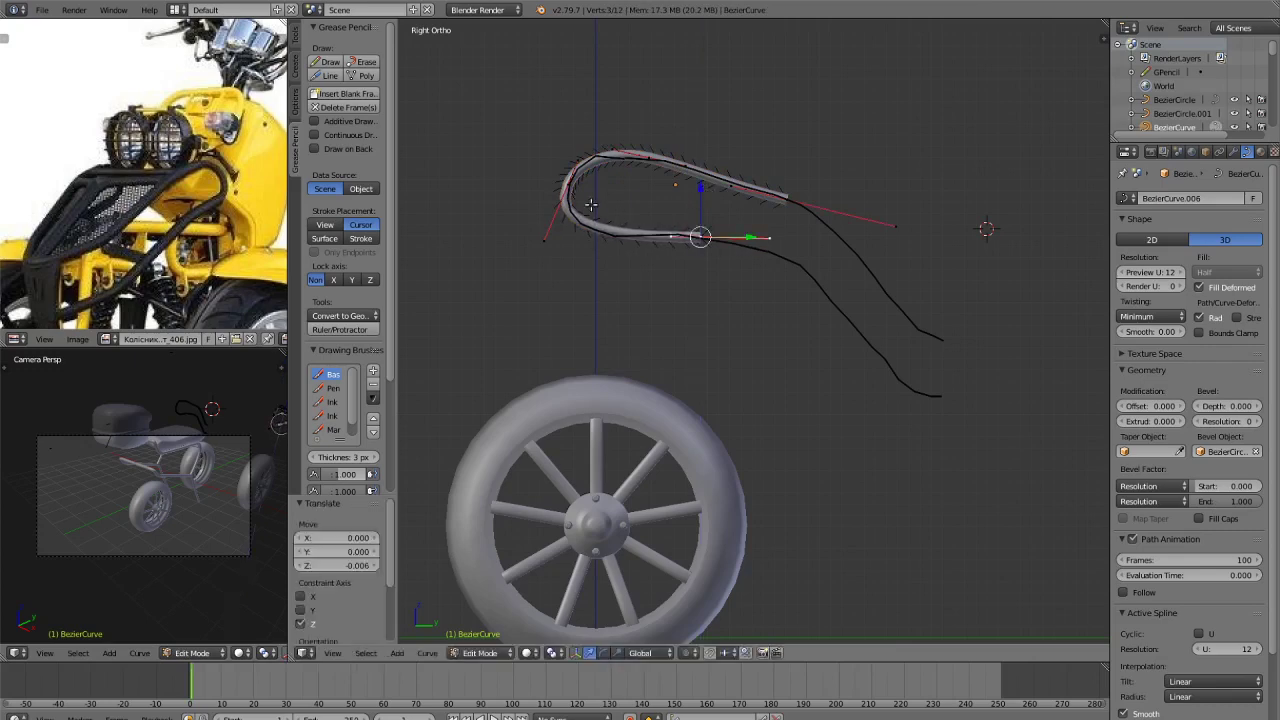
Subdivide the segment between the rear bend and the lower end point, and lower the new point about 0.04 units along Z.
right_click(573, 188, "shift")
key("w")
left_click(586, 229)
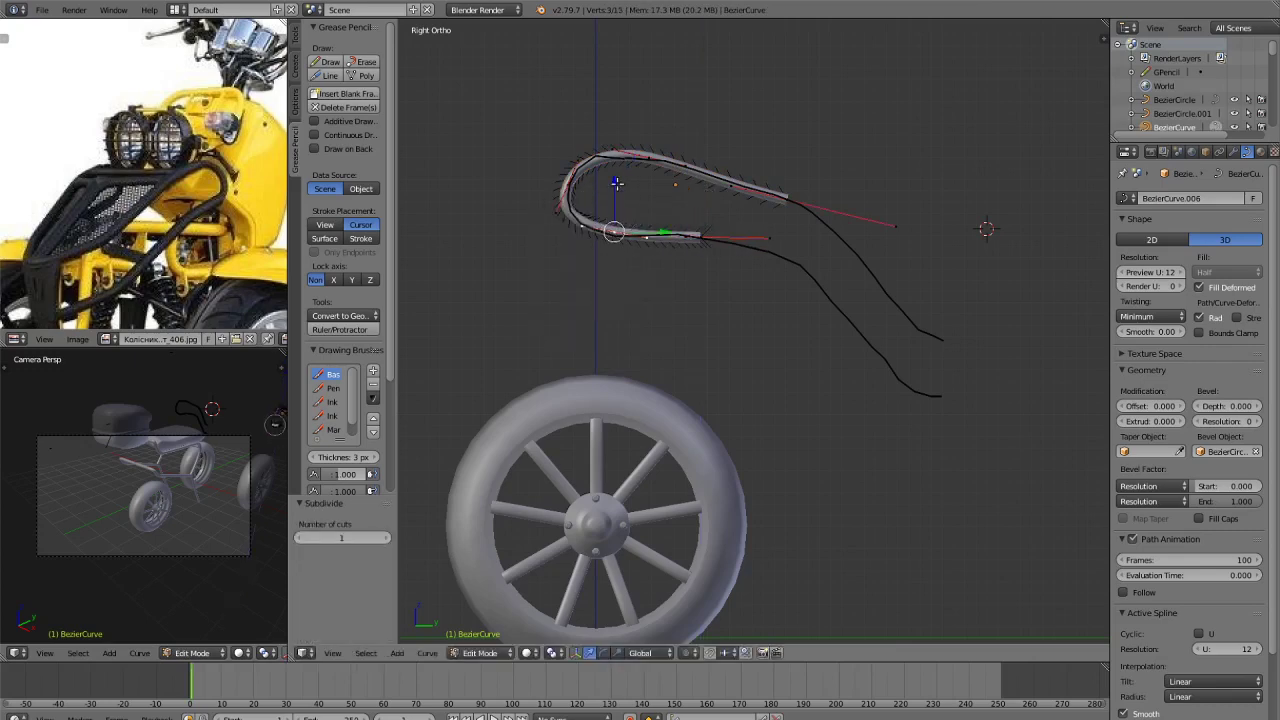
key("g")
key("z")
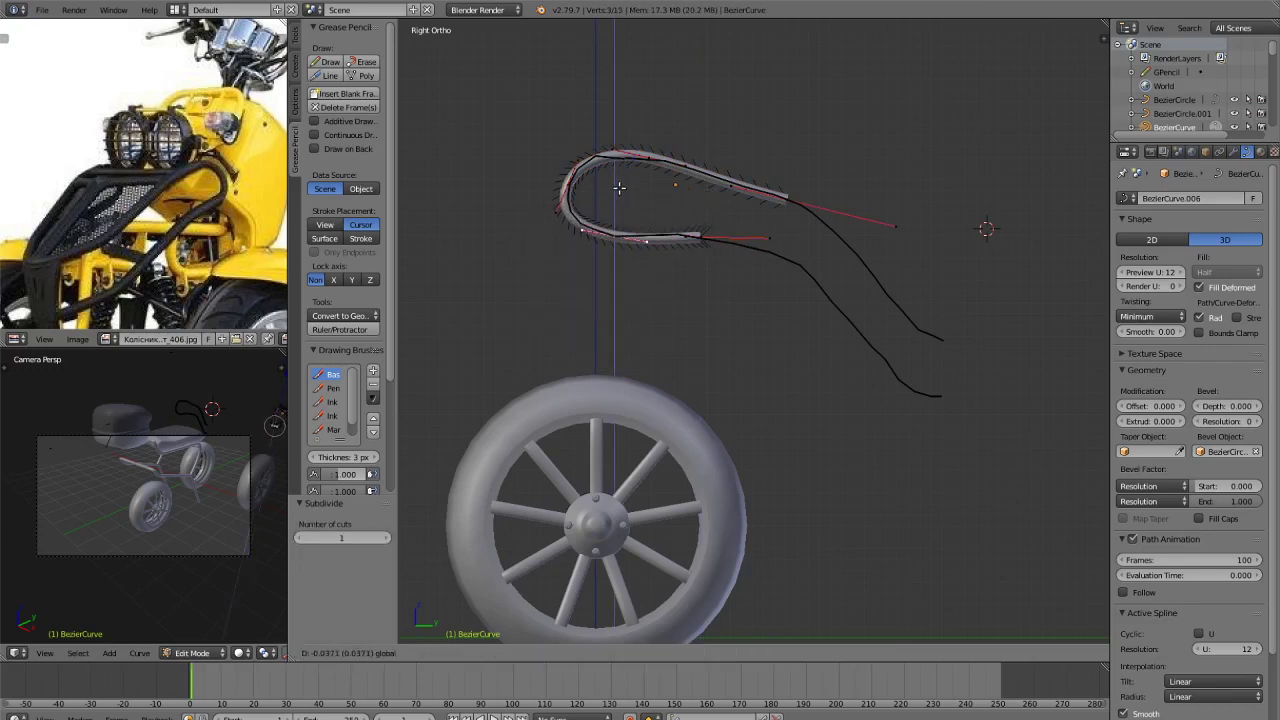
left_click(622, 188)
right_click(686, 237)
key("g")
left_click(697, 215)
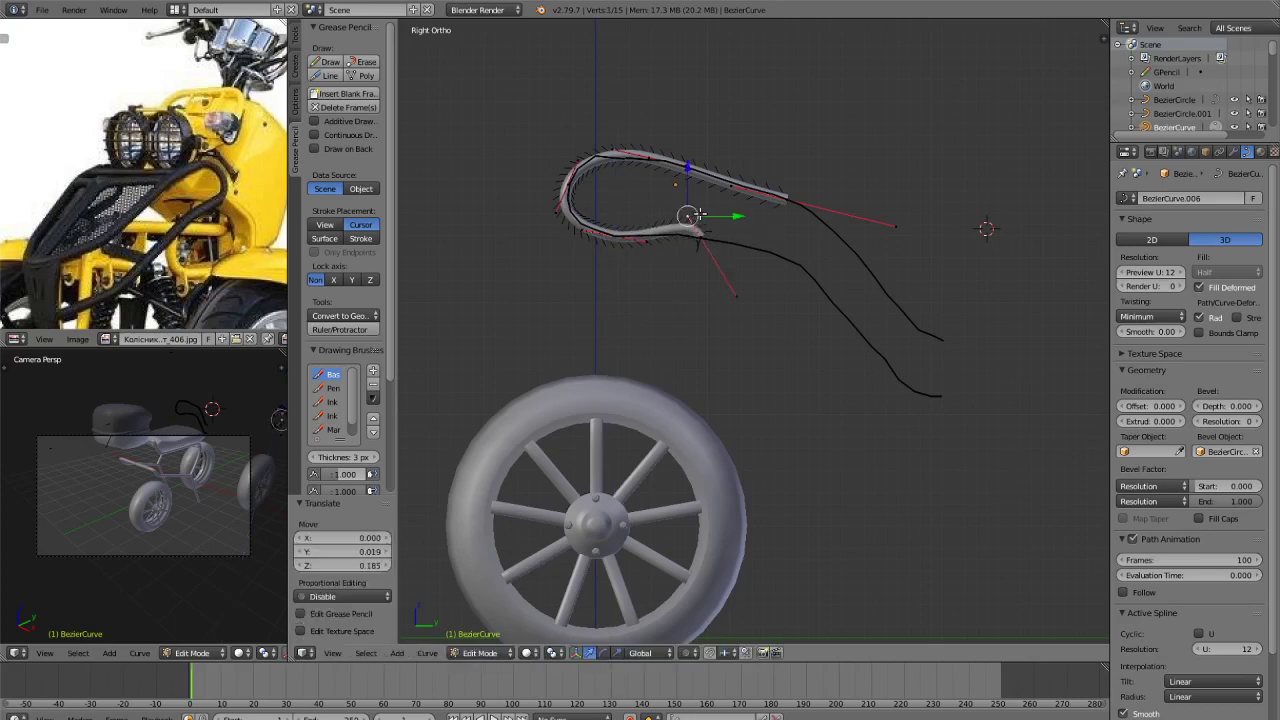
key("ctrl+z")
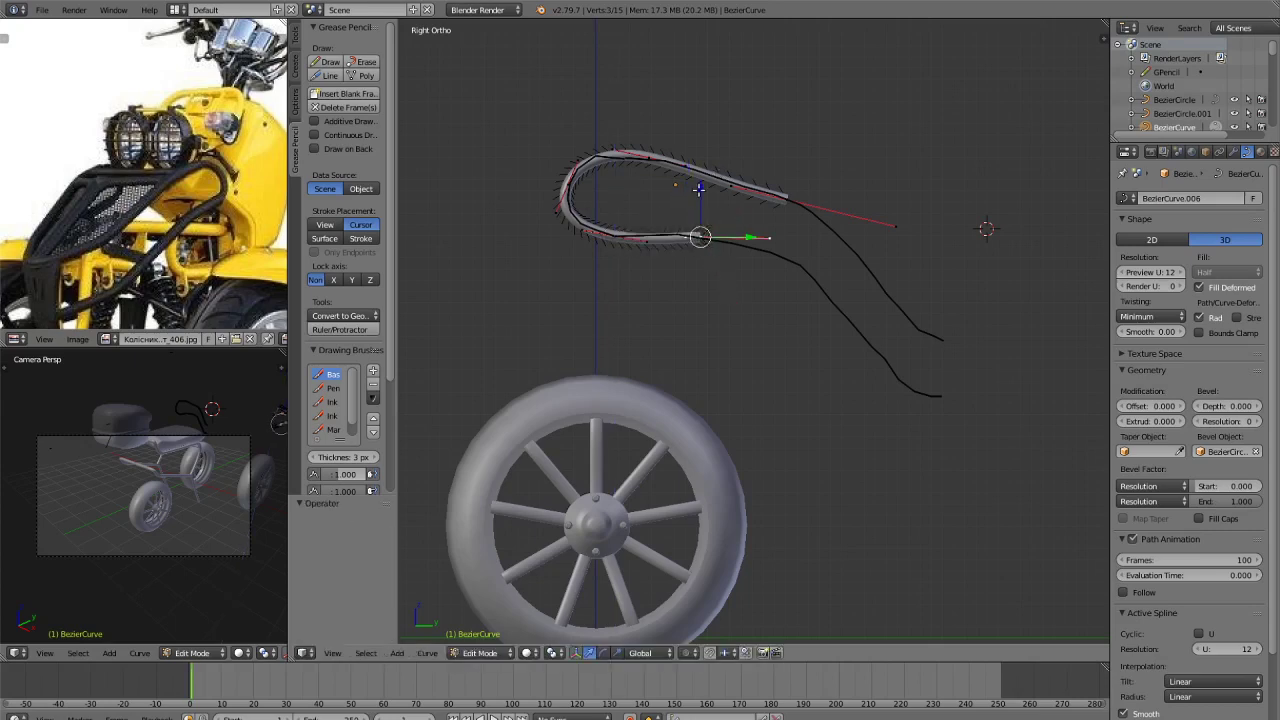
Lower the lower end point about 0.03 units along Z and scale its handles to 0.937.
key("g")
key("z")
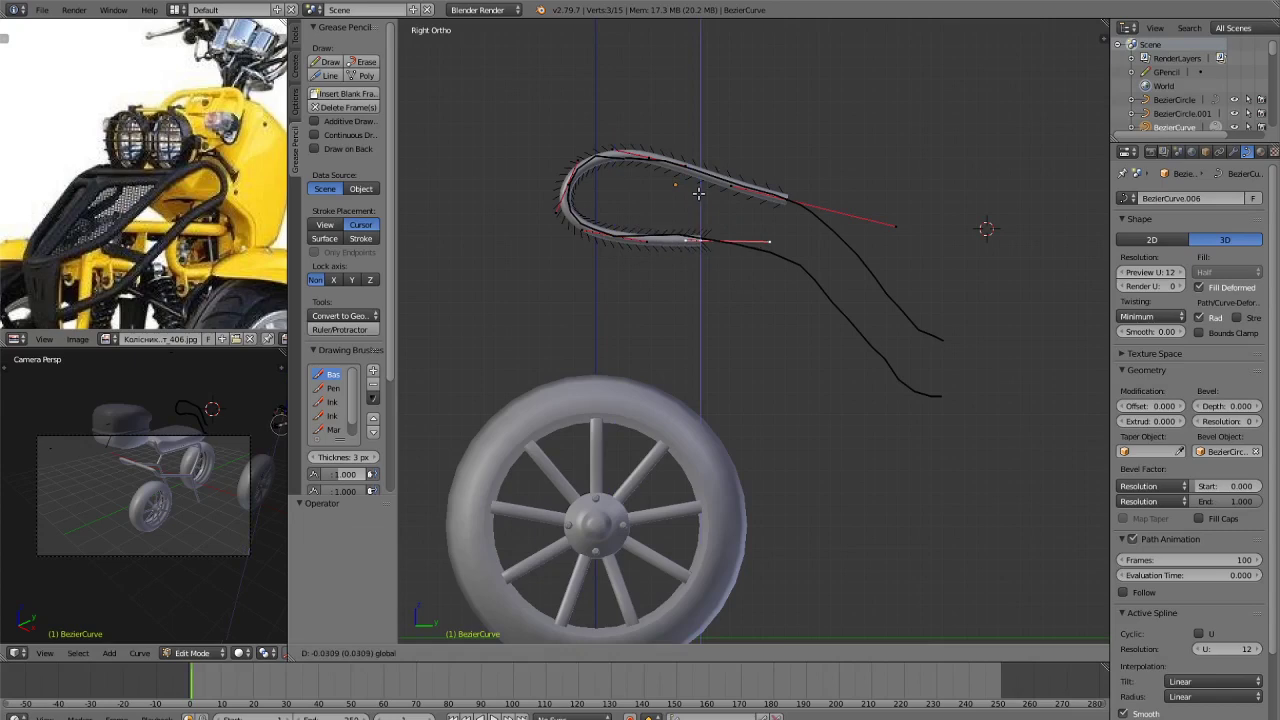
left_click(698, 193)
key("a")
key("s")
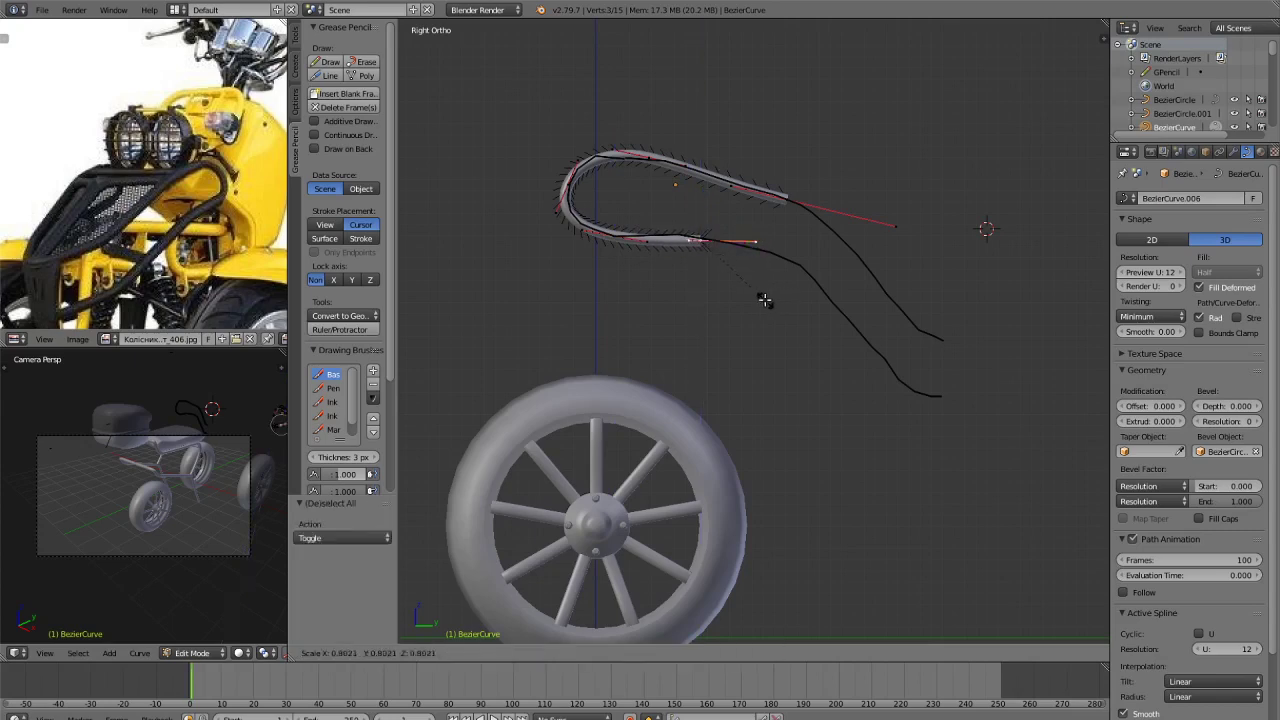
left_click(780, 302)
key("g")
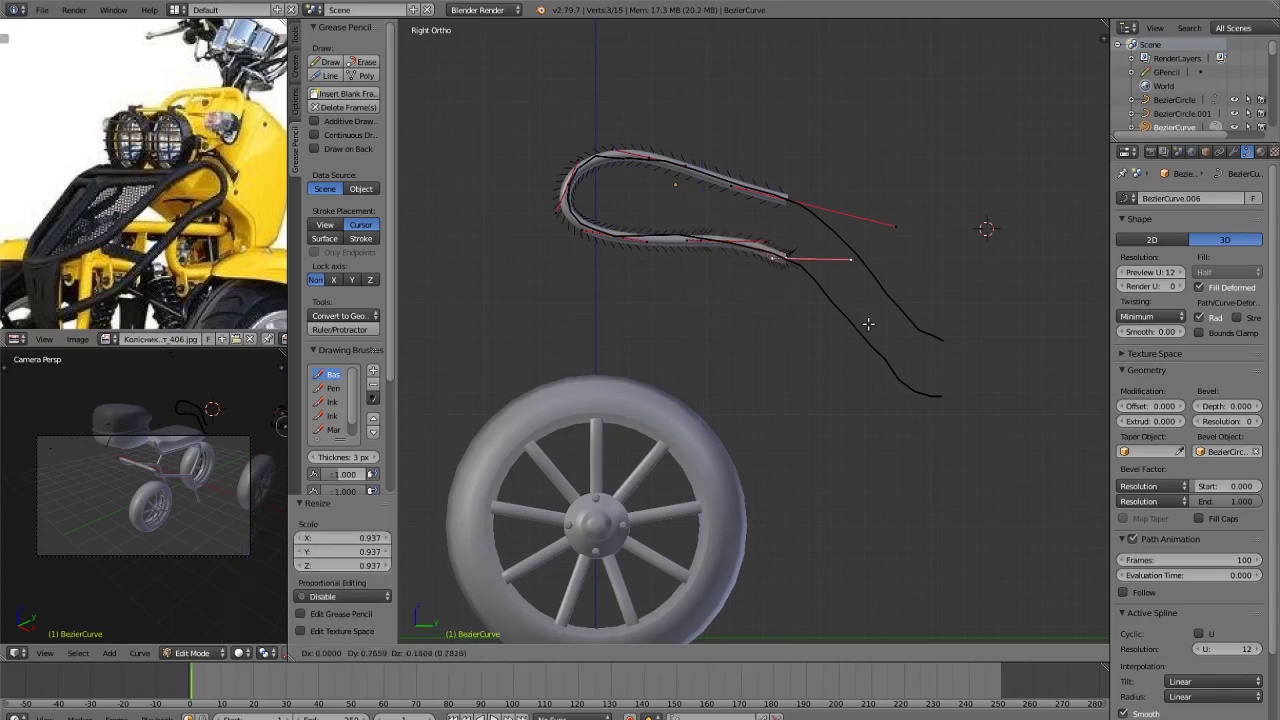
left_click(891, 334)
key("ctrl+z")
Extrude the lower end point 1.211 units along Y and bring the new point down to the front end of the lower sketched line.
key("e")
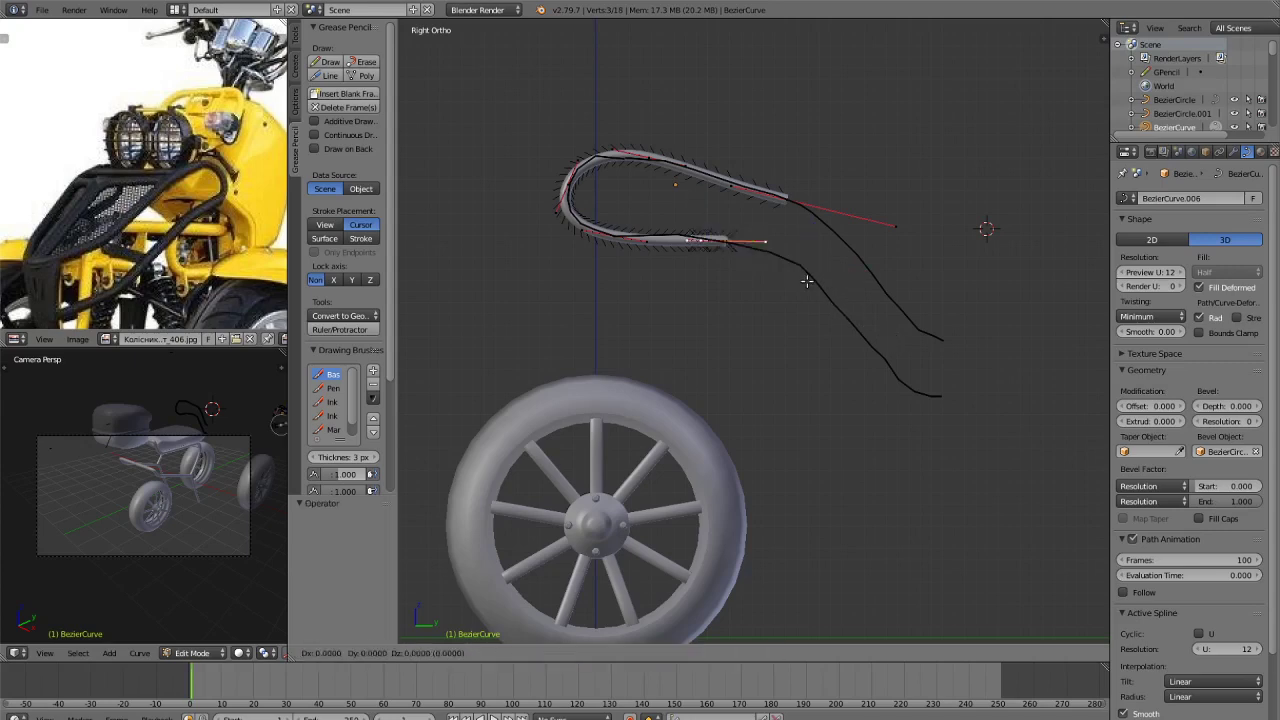
key("y")
left_click(925, 322)
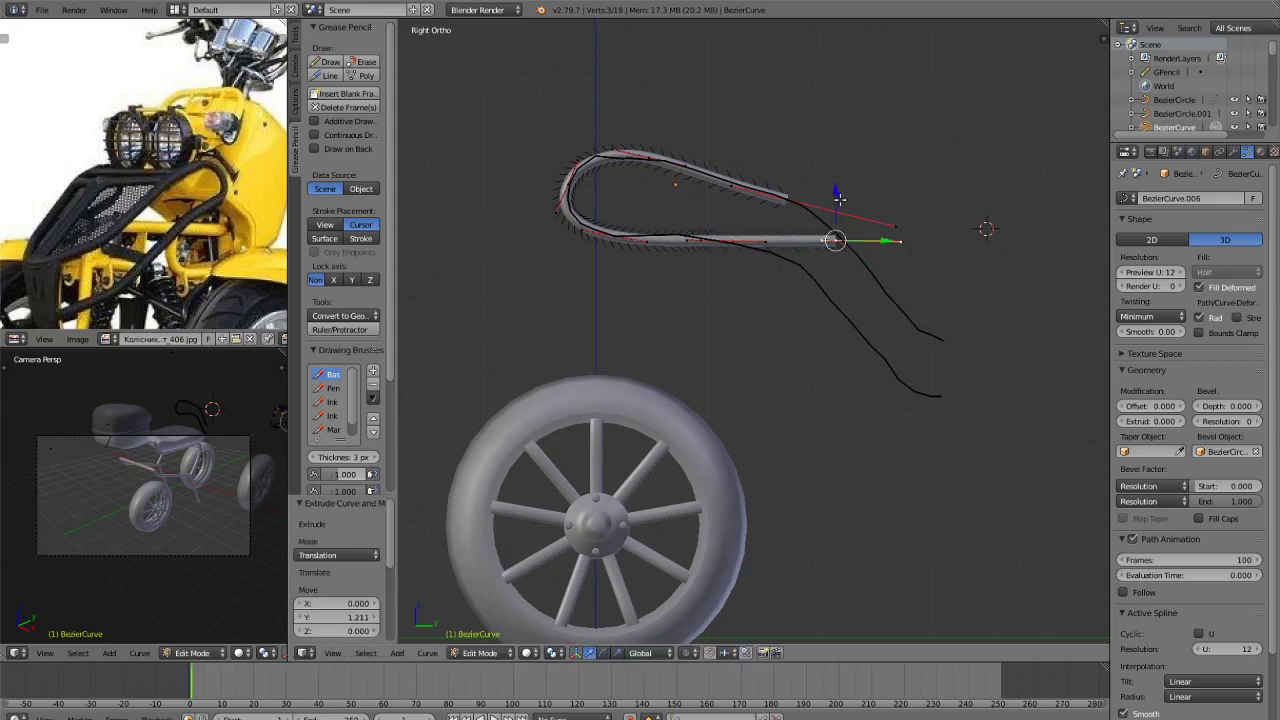
left_click_drag(839, 199, 908, 340)
Subdivide the sloping front segment of the lower bar and raise the new middle point along Z onto the sketched line.
right_click(712, 242, "shift")
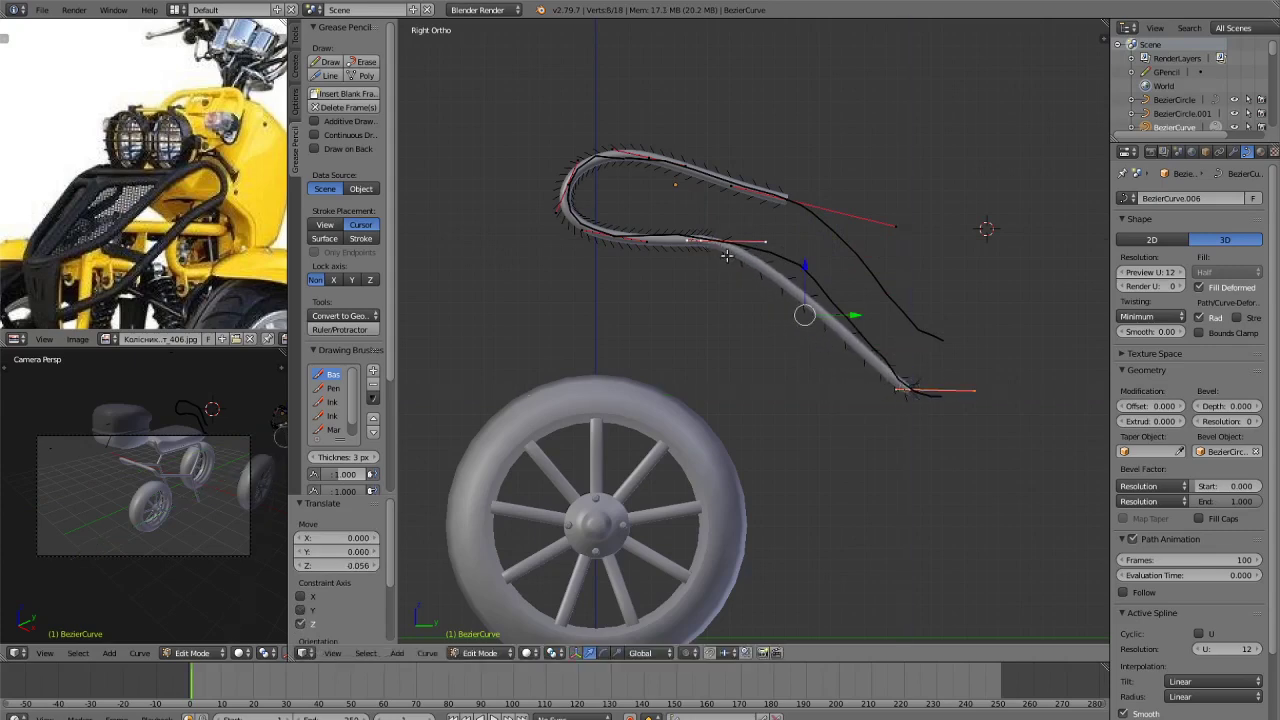
key("w")
left_click(729, 275)
right_click(799, 297)
right_click(820, 311)
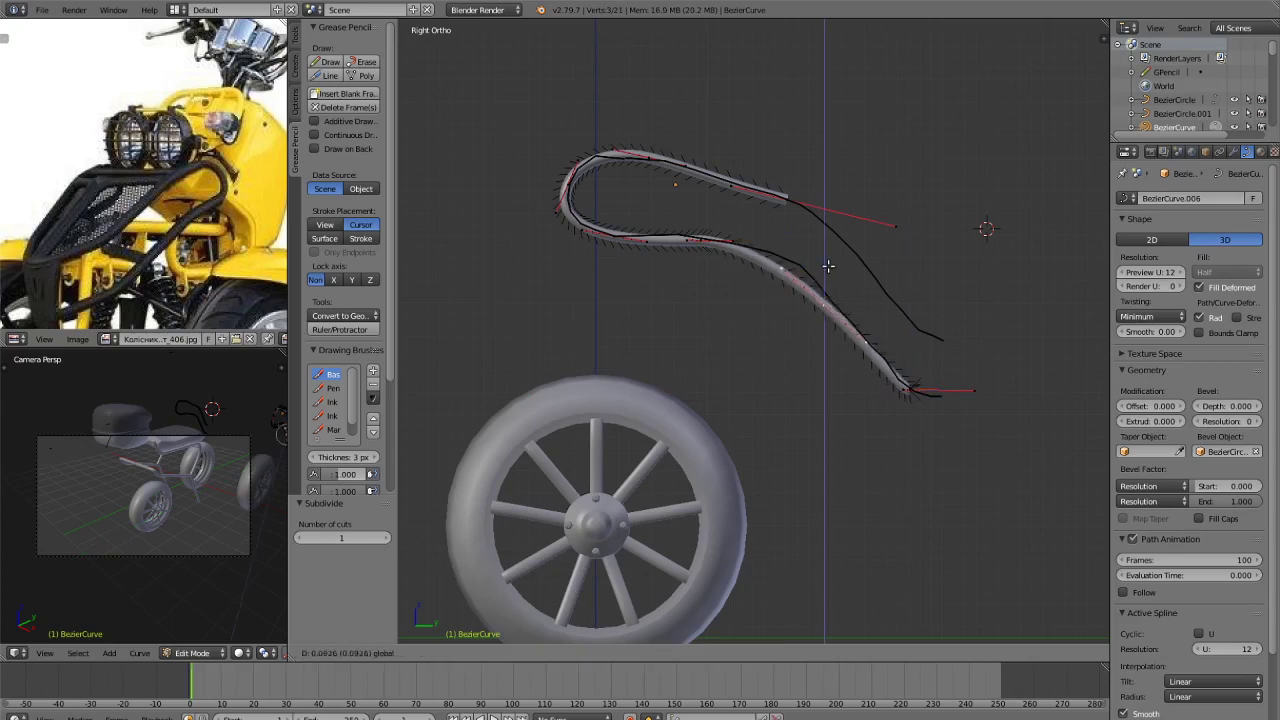
Inspect the bar's shape outside Edit Mode and from an angle in rendered shading, and return to the right side view.
key("Tab")
scroll(832, 280, "down", 1)
key("Tab")
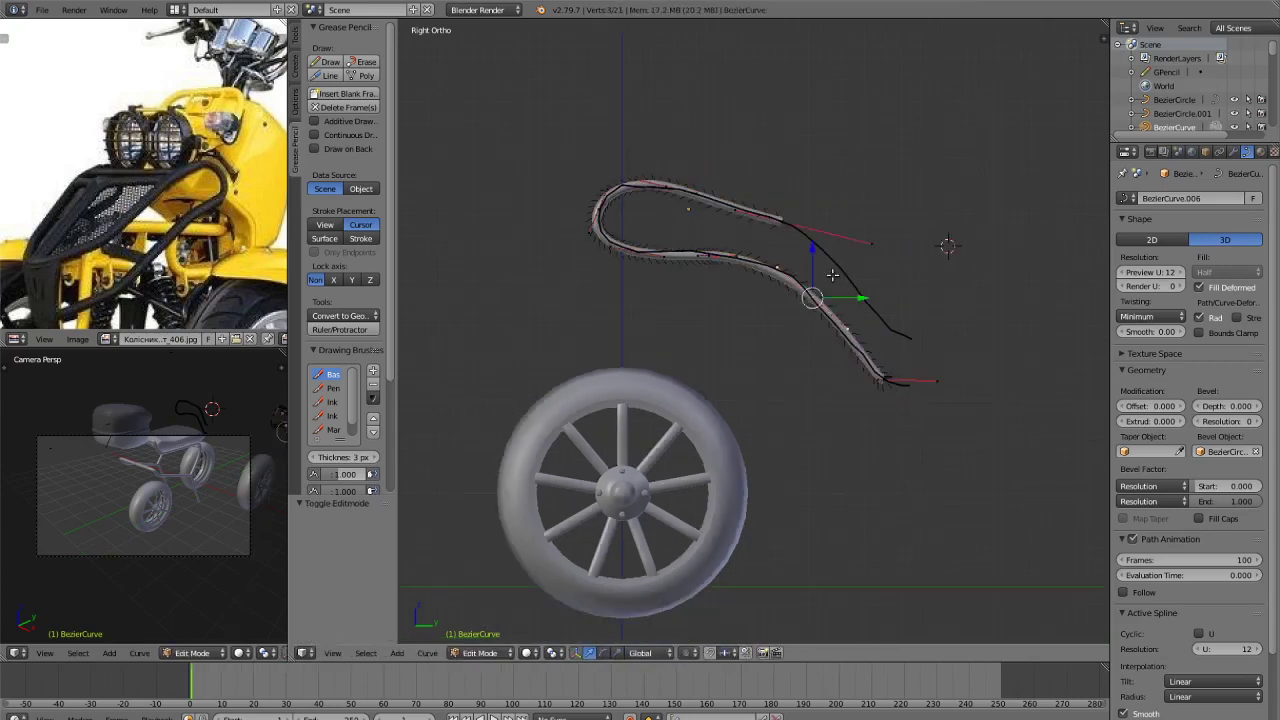
middle_click_drag(820, 285, 882, 330)
key("shift+z")
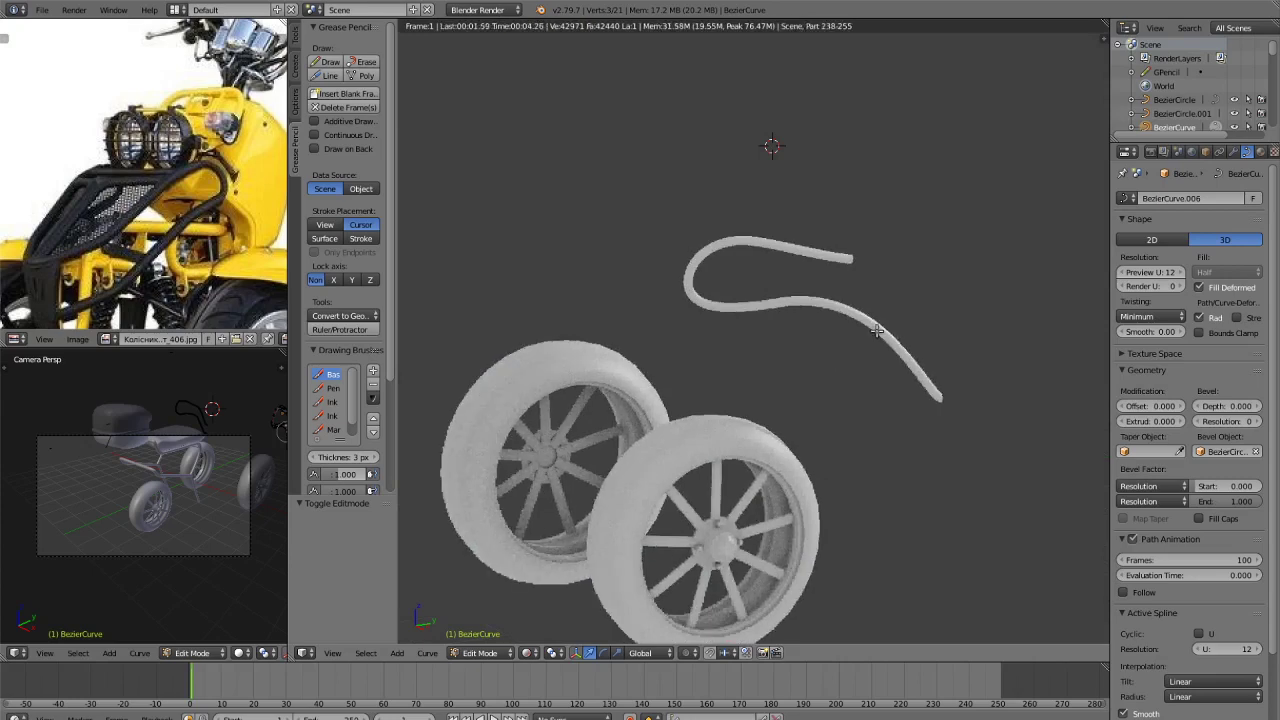
key("shift+z")
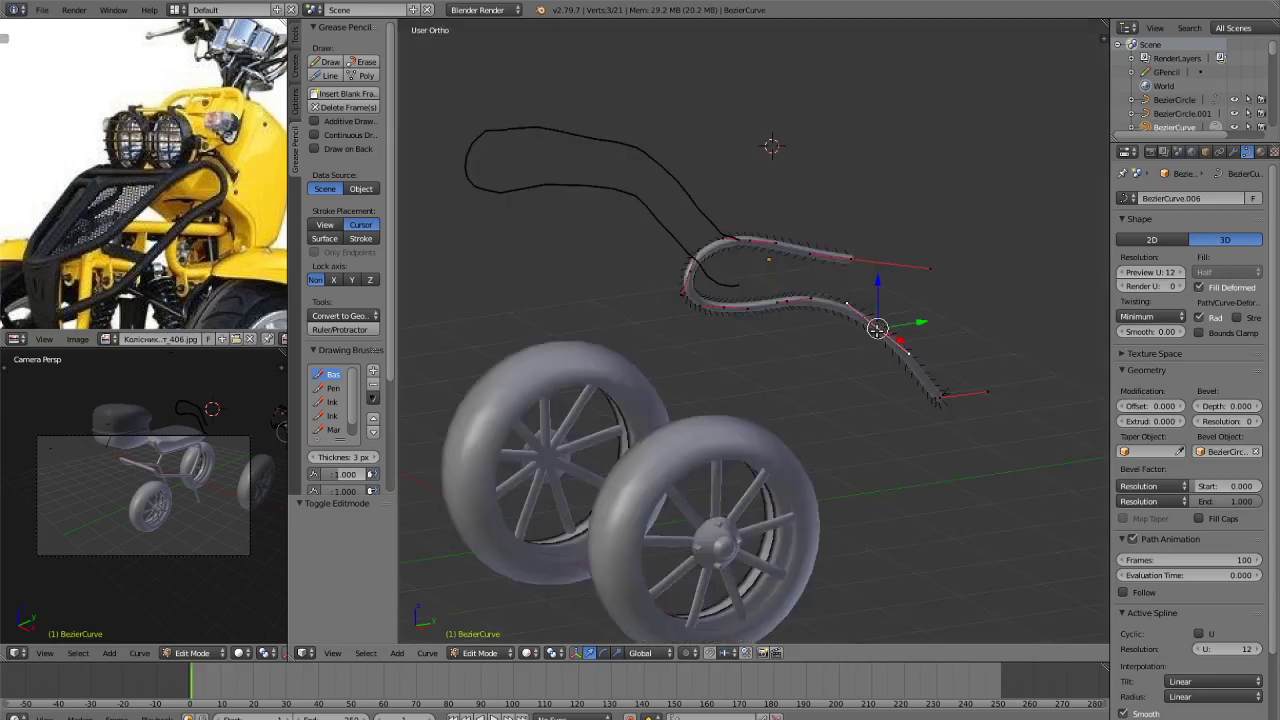
key("KP_3")
scroll(1000, 251, "up", 2)
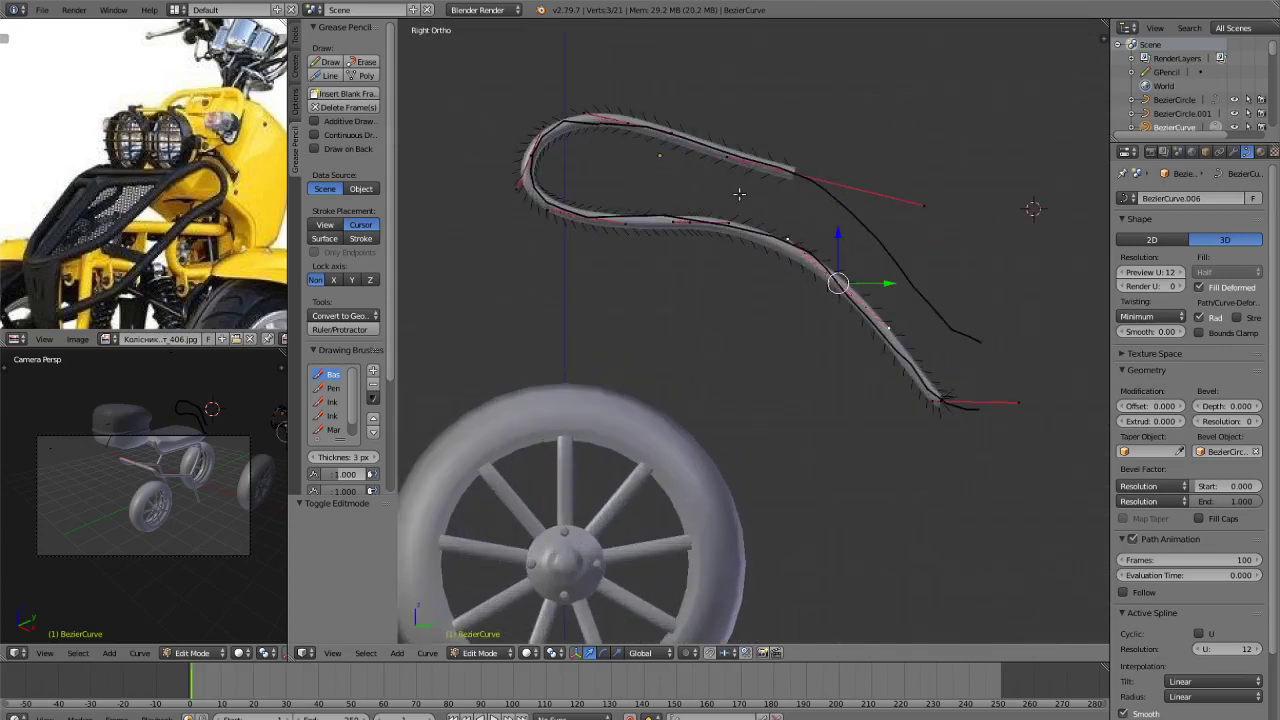
Extrude the upper front end point 1.467 units along Y and 1.297 units down to the upper sketched line's end.
right_click(808, 170)
key("g")
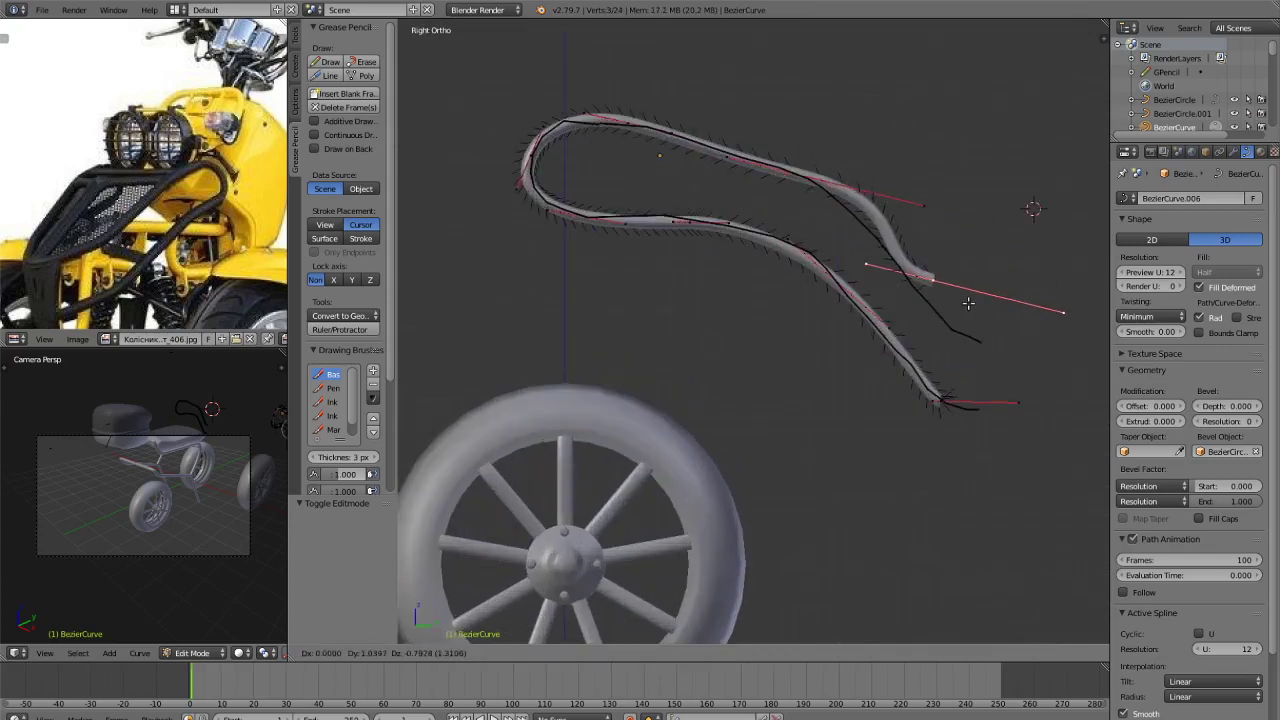
left_click(1021, 368)
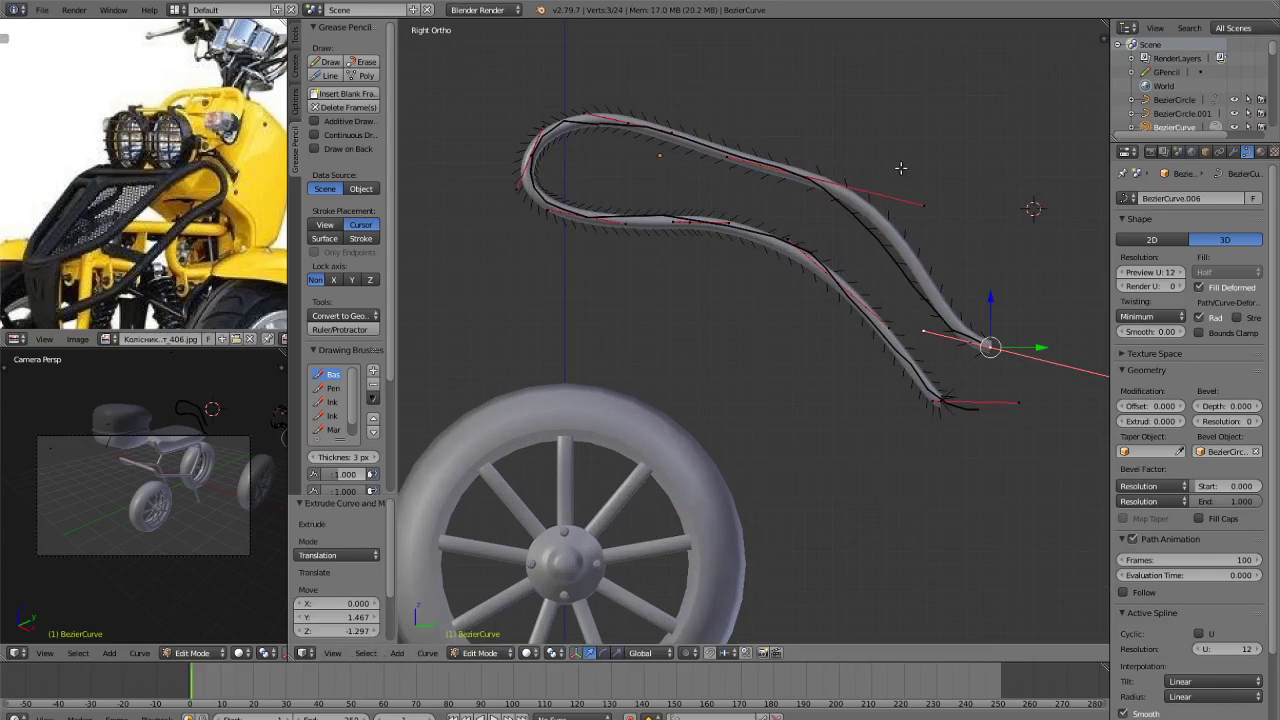
Shorten the handles of the upper bar's bend point by scaling them to about 0.6.
right_click(915, 204)
key("s")
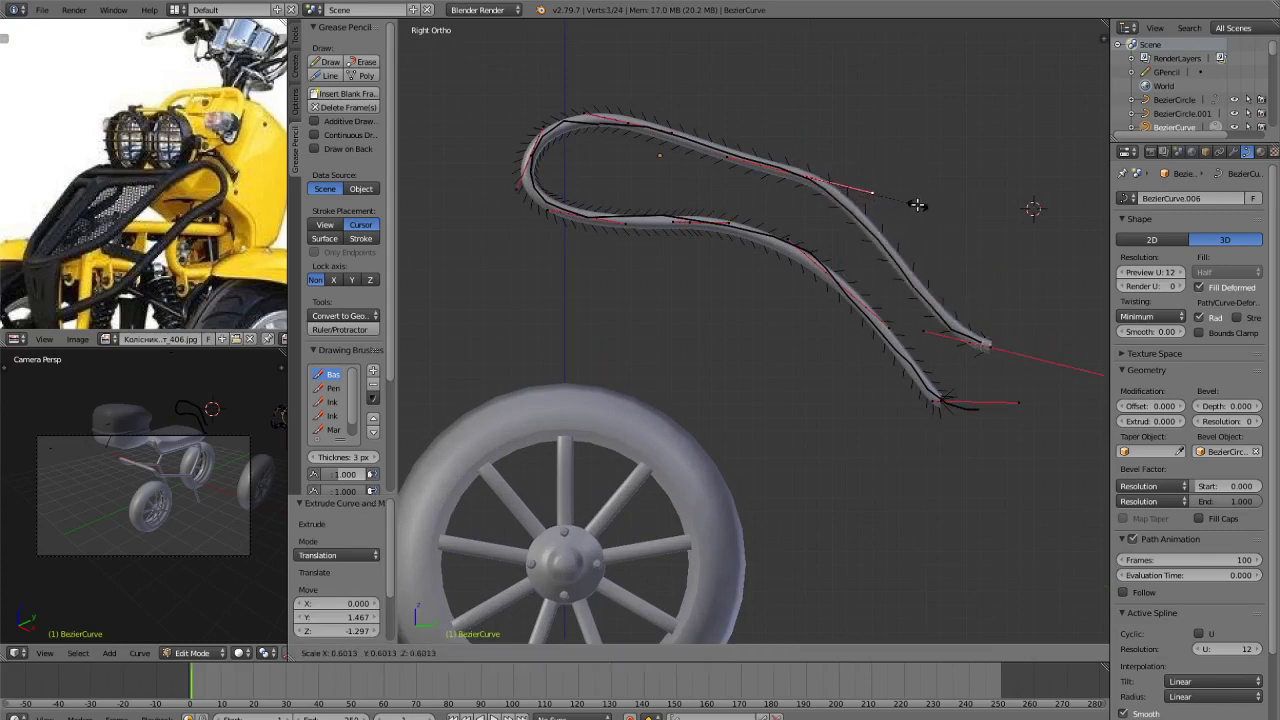
left_click(920, 206)
key("Tab")
scroll(913, 234, "down", 2)
scroll(913, 234, "up", 2)
key("Tab")
Scale the lower end point's handles to 0.661 and move the point along Y and Z to the sketched line's end.
right_click(952, 385)
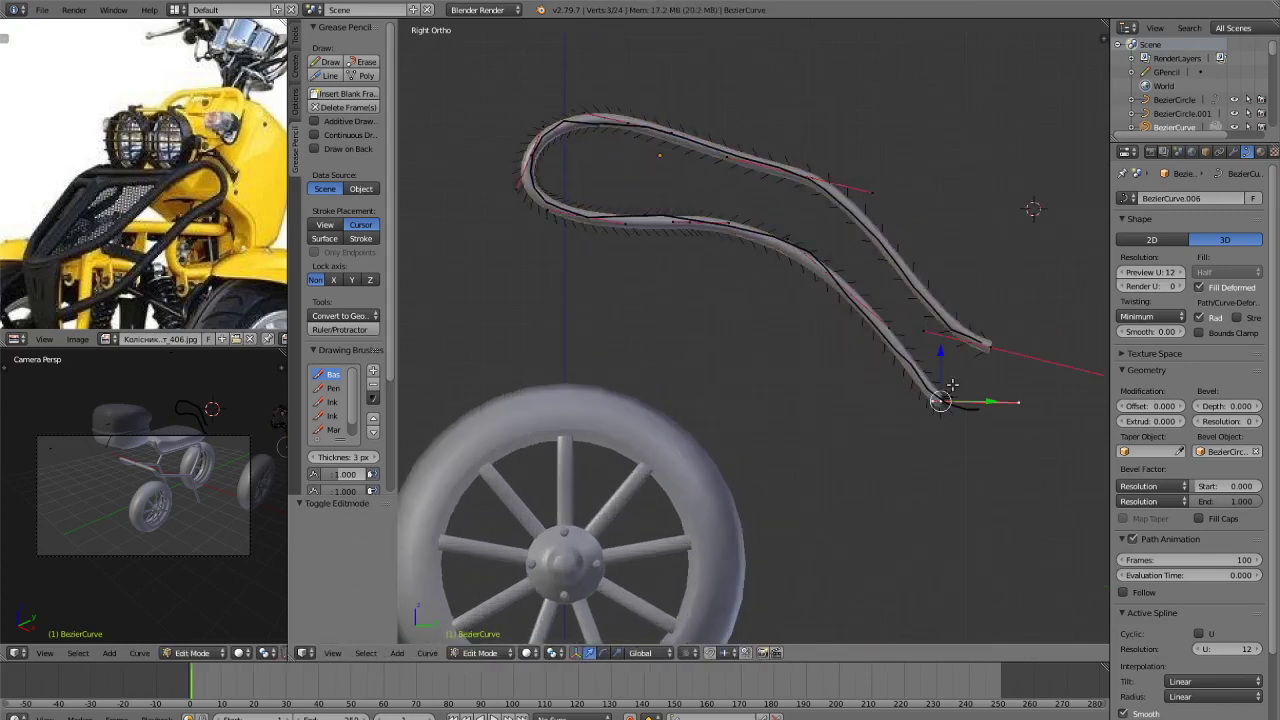
key("s")
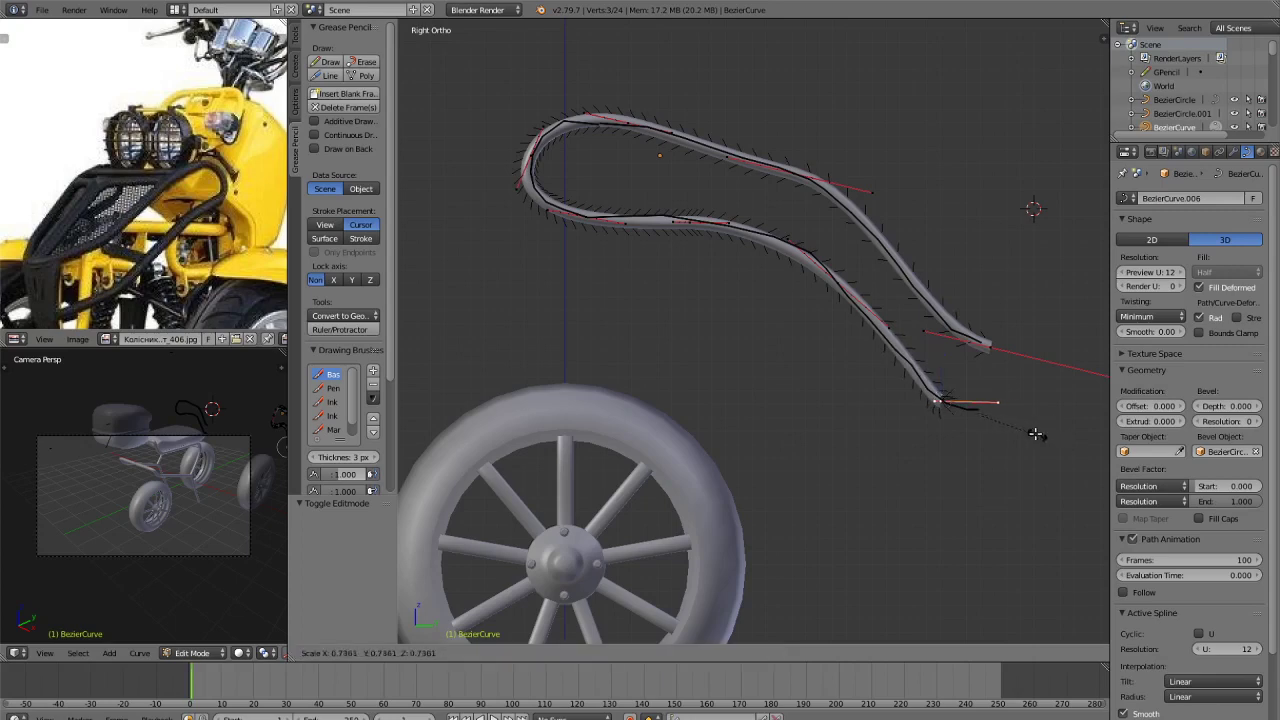
left_click(1027, 428)
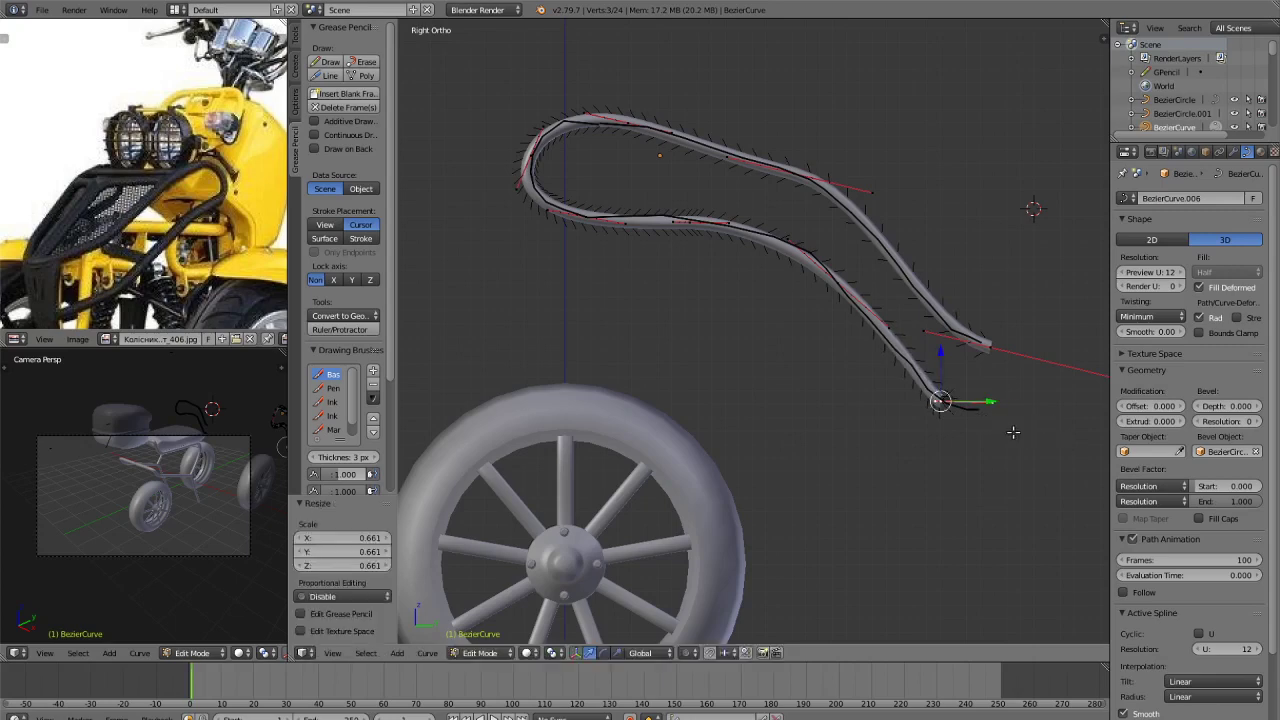
middle_click_drag(1027, 404, 720, 273, "shift")
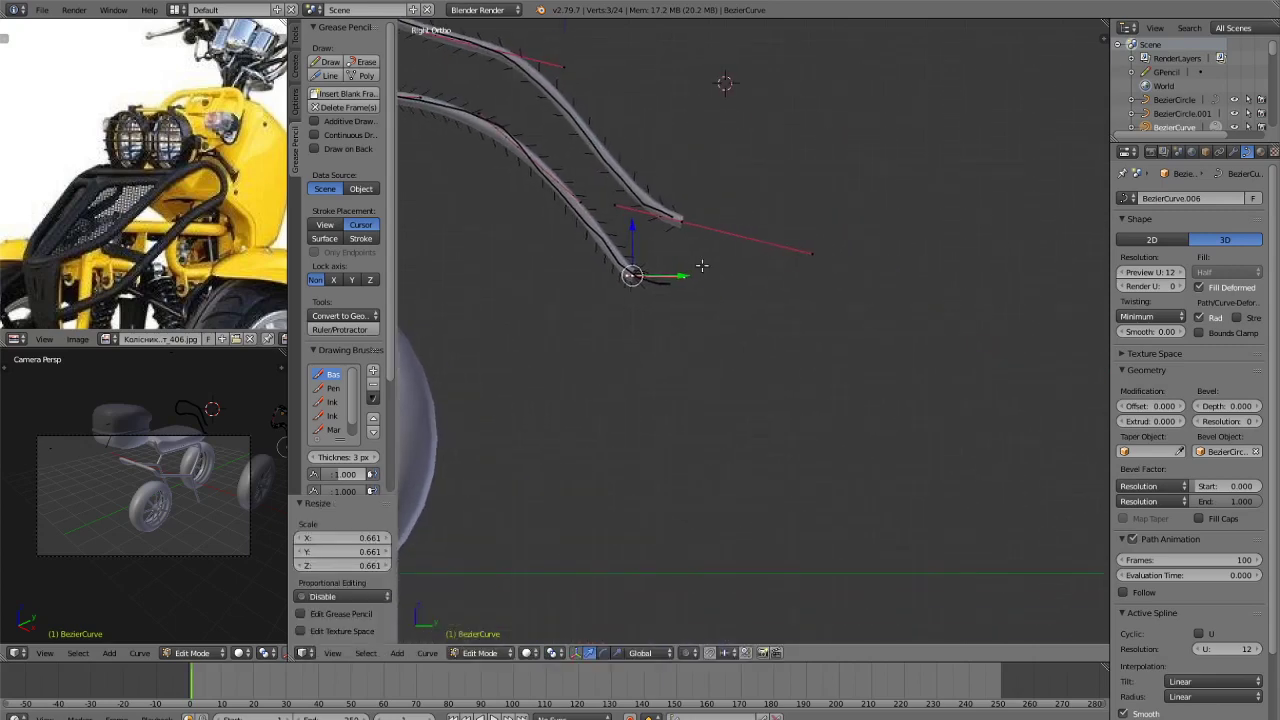
scroll(742, 311, "up", 2)
left_click_drag(636, 257, 694, 269)
left_click_drag(656, 214, 650, 227)
Subdivide the lower bar's last segment with one cut and lower the new middle point along Z onto the sketched line.
middle_click_drag(412, 145, 482, 223, "shift")
right_click(507, 162, "shift")
key("w")
left_click(765, 317)
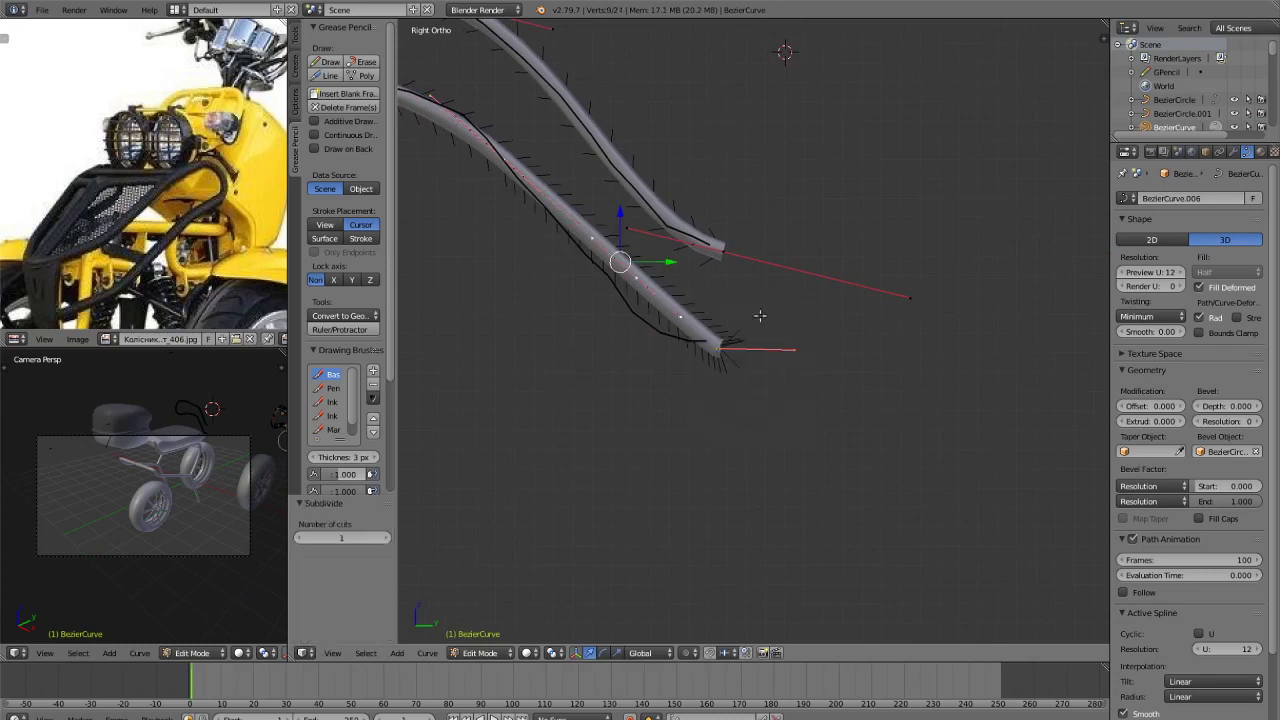
left_click_drag(636, 241, 636, 268)
Raise the upper end point 0.007 along Z and scale the upper bend point's handles to 0.921.
right_click(705, 235)
left_click_drag(723, 211, 721, 209)
scroll(742, 227, "down", 1)
middle_click_drag(742, 227, 835, 307, "shift")
right_click(611, 126)
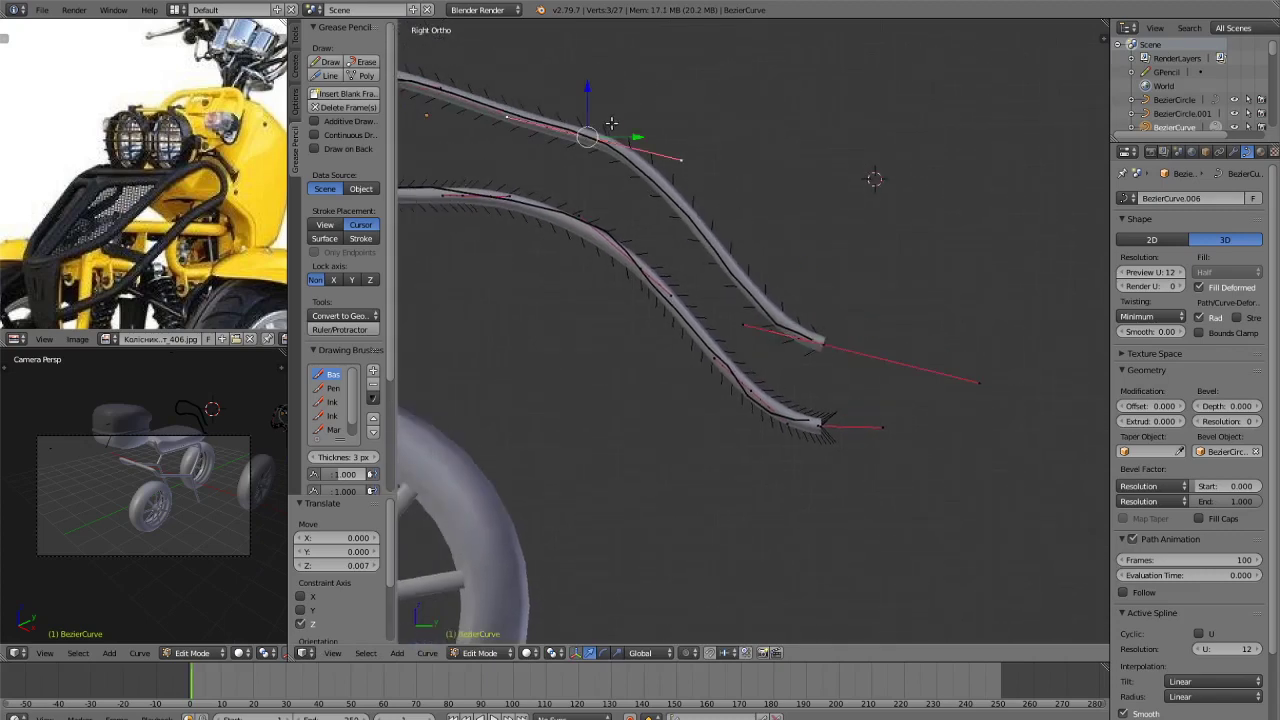
key("s")
left_click(803, 240)
Nudge the point at the lower bar's bend onto the sketched line and check the bar from an angle outside Edit Mode.
right_click(645, 257)
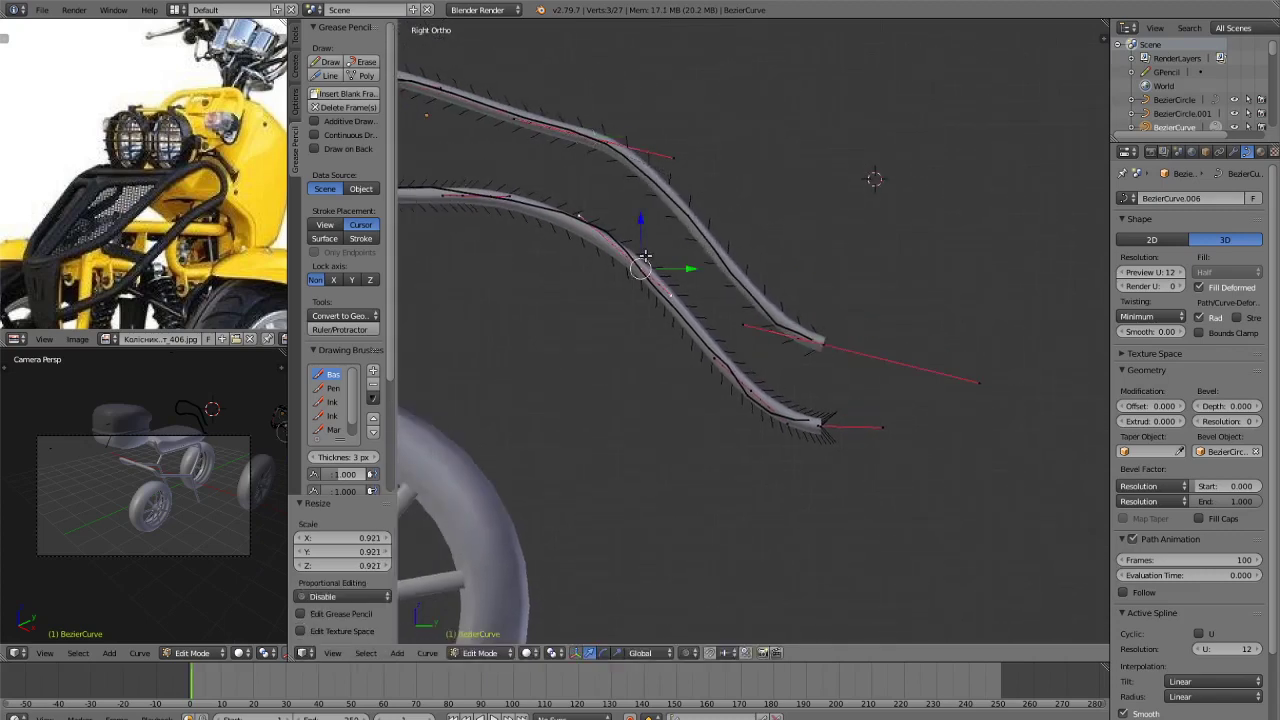
mouse_move(640, 223)
left_mouse_down()
mouse_move(631, 240)
mouse_move(634, 224)
left_mouse_up()
key("Tab")
scroll(844, 292, "down", 6)
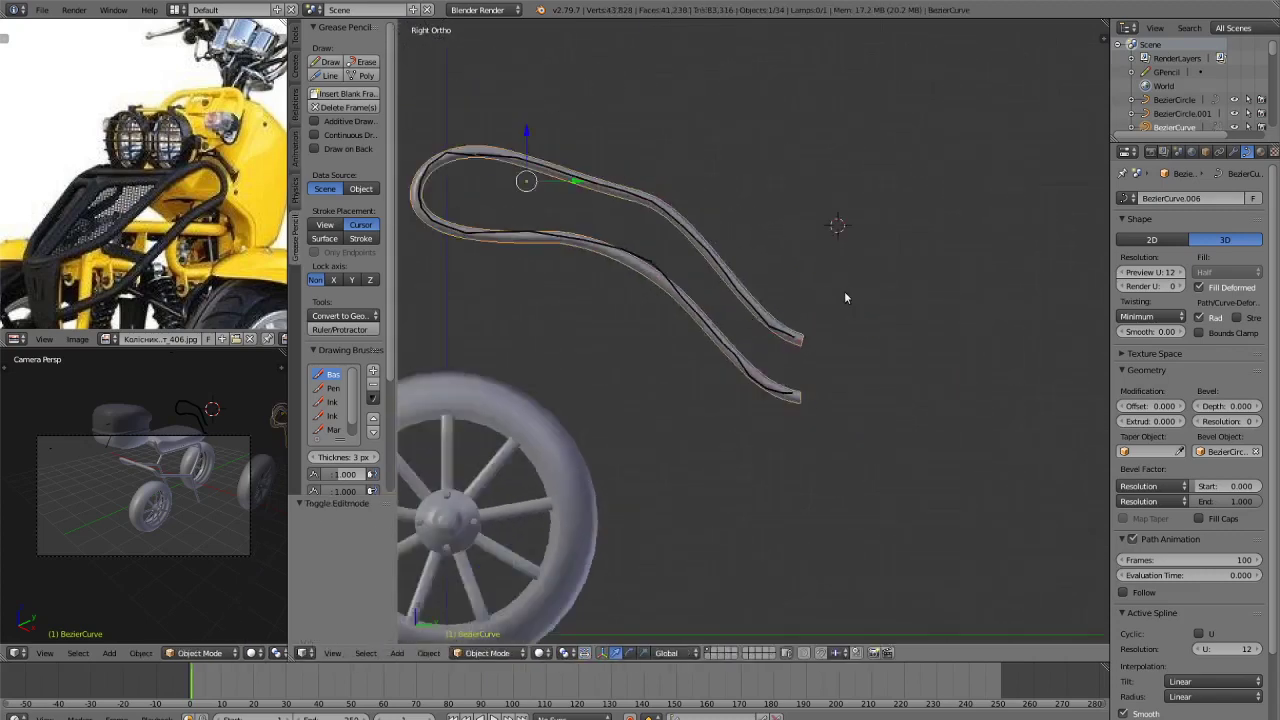
middle_click_drag(844, 292, 890, 398)
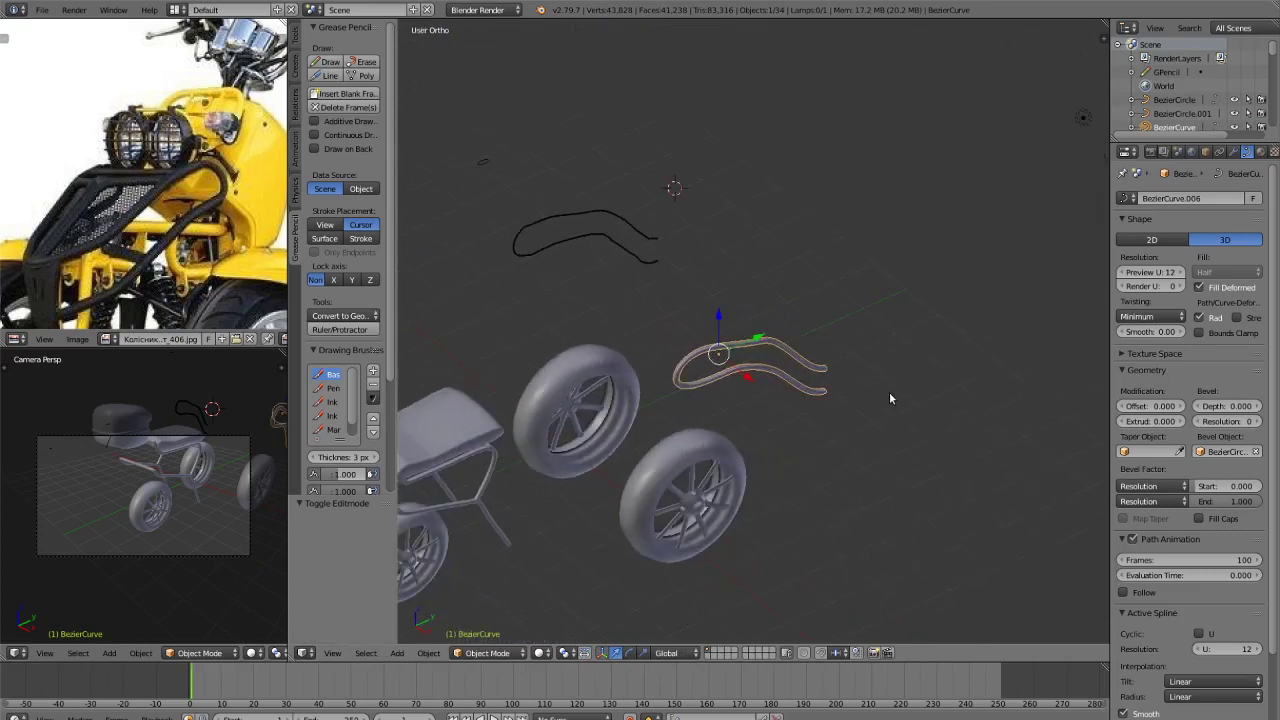
scroll(880, 410, "up", 4)
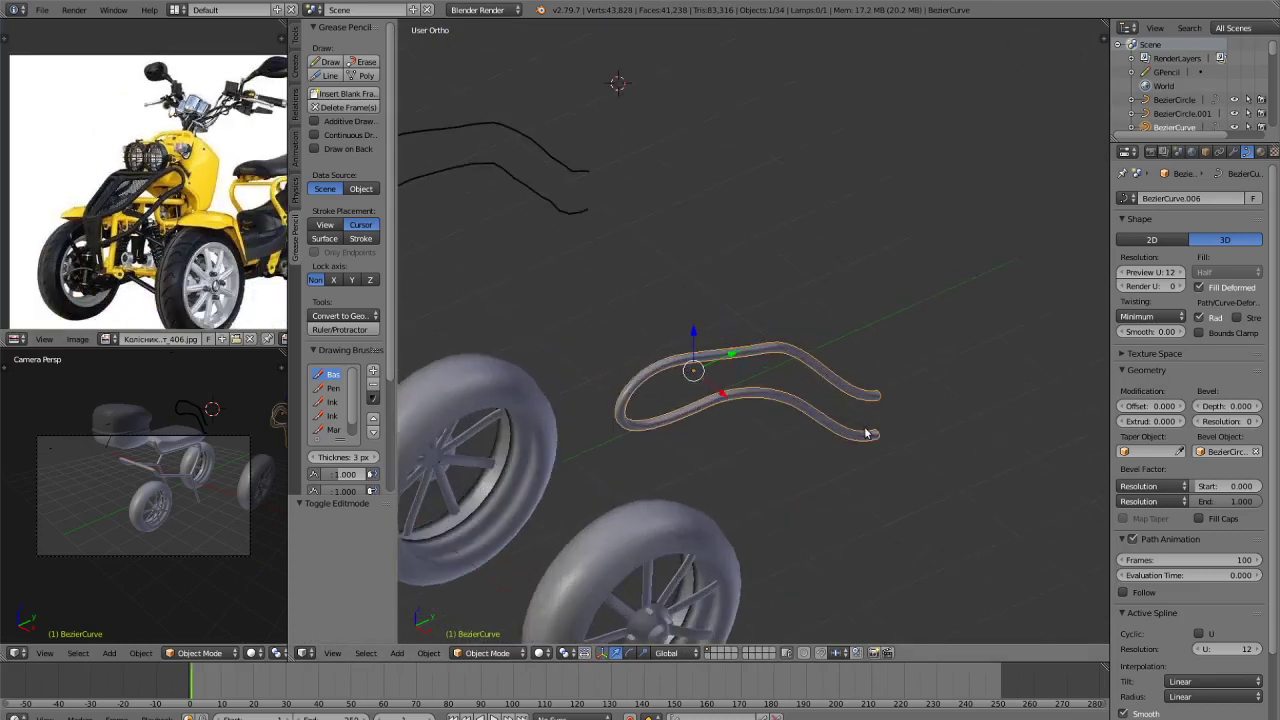
Try to move the bar's front end points inward along X in the wireframe top view.
key("KP_7")
key("Tab")
key("a")
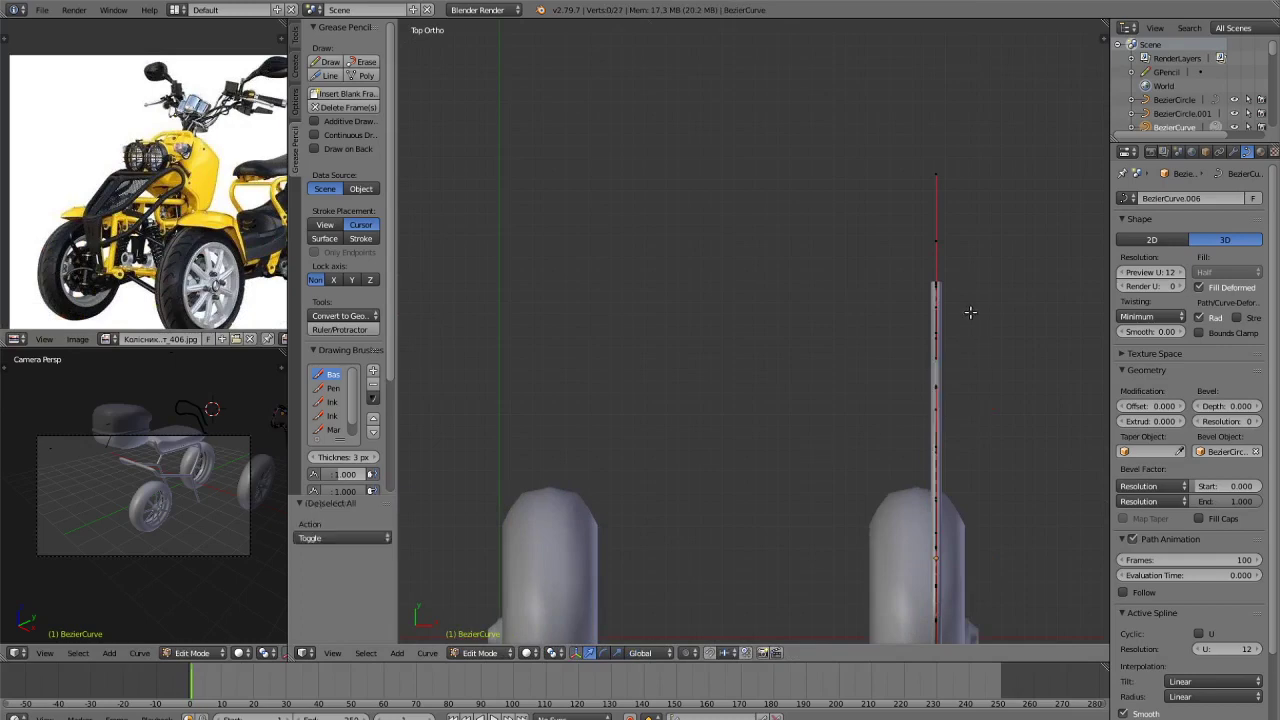
key("z")
key("c")
left_click(944, 286)
right_click(946, 291)
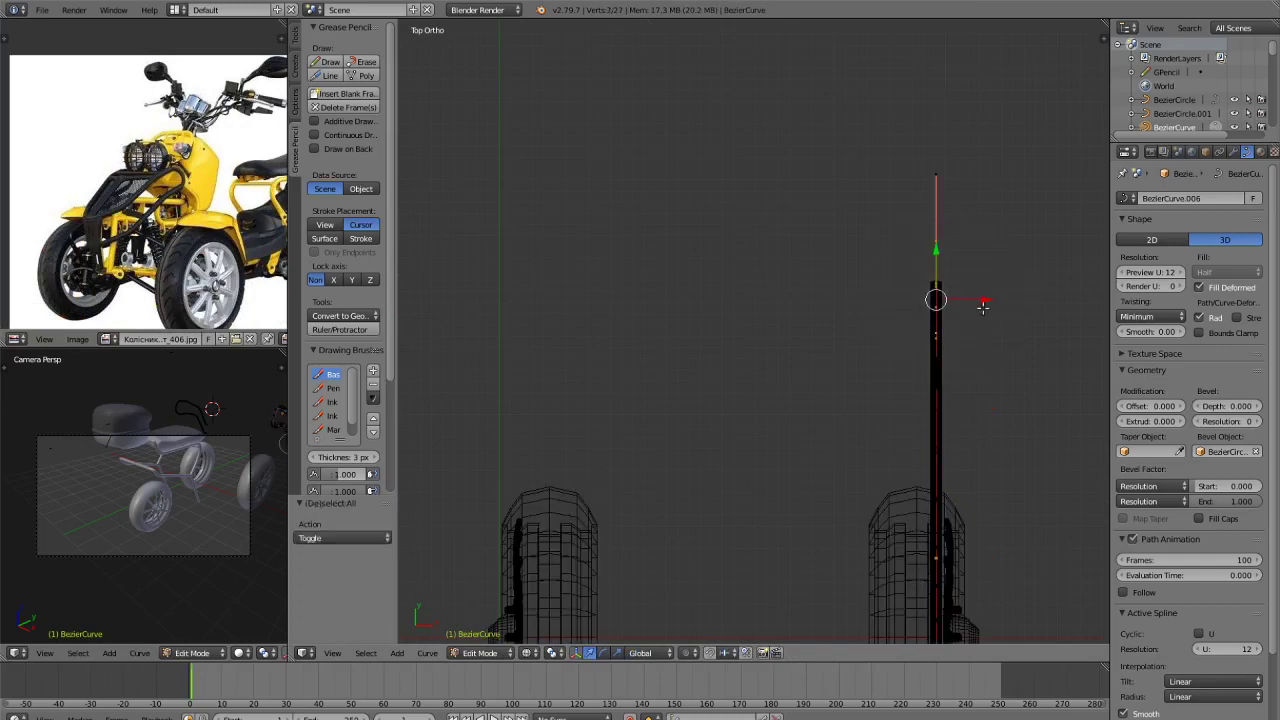
left_click_drag(980, 302, 916, 296)
key("ctrl+z")
Add the points behind the front ends to the selection and move them all -0.259 along X.
key("c")
left_click(941, 433)
key("Escape")
key("g")
key("x")
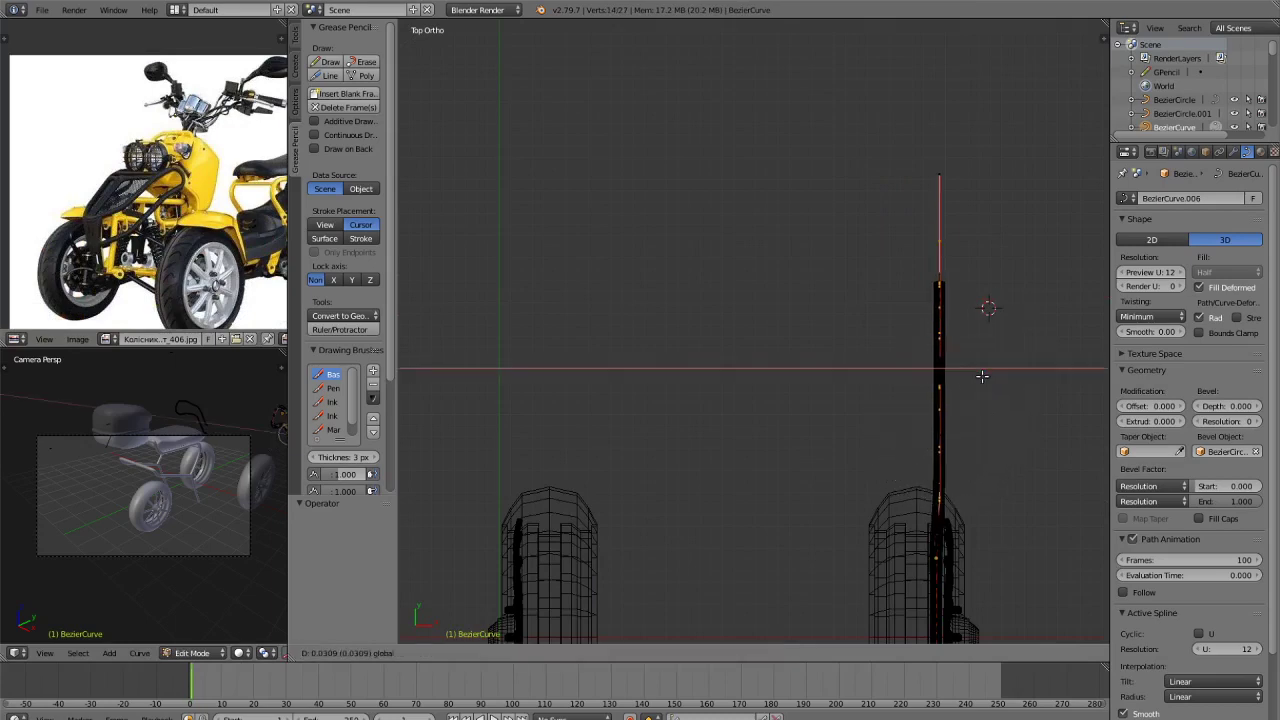
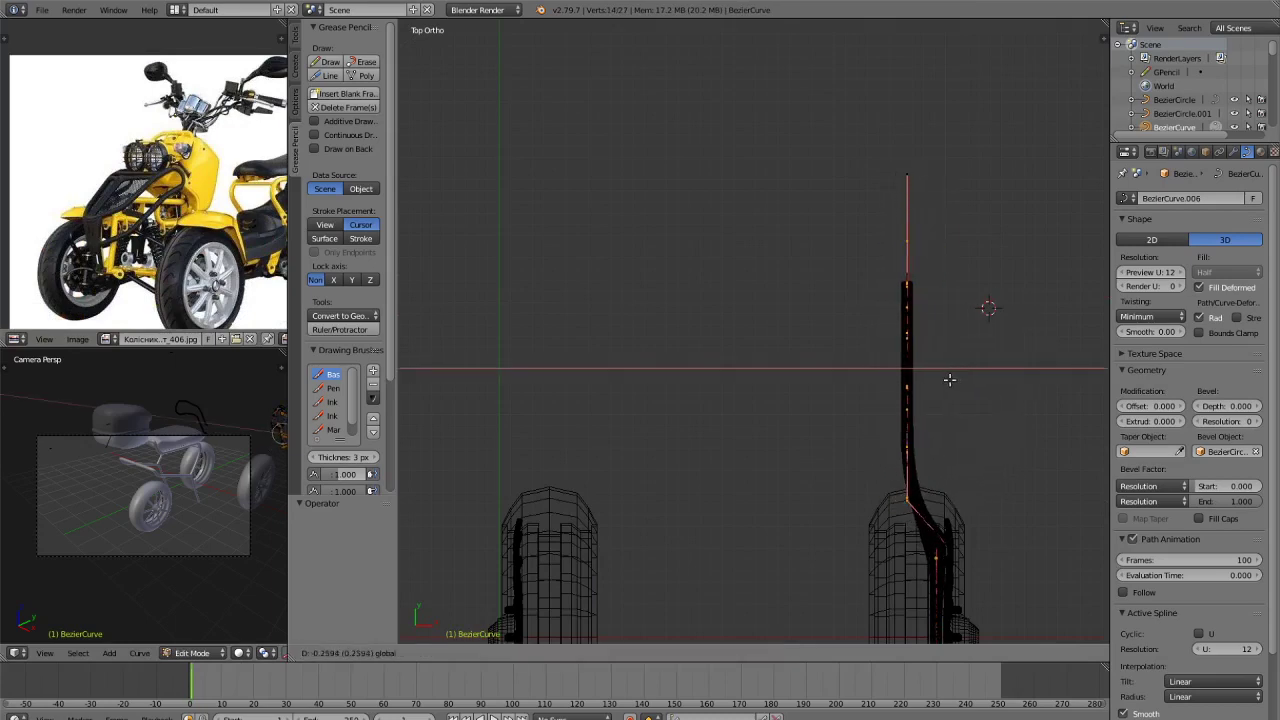
left_click(948, 377)
Limit the selection to the foremost points and shift them further inward along X.
key("c")
middle_click(907, 433)
key("Escape")
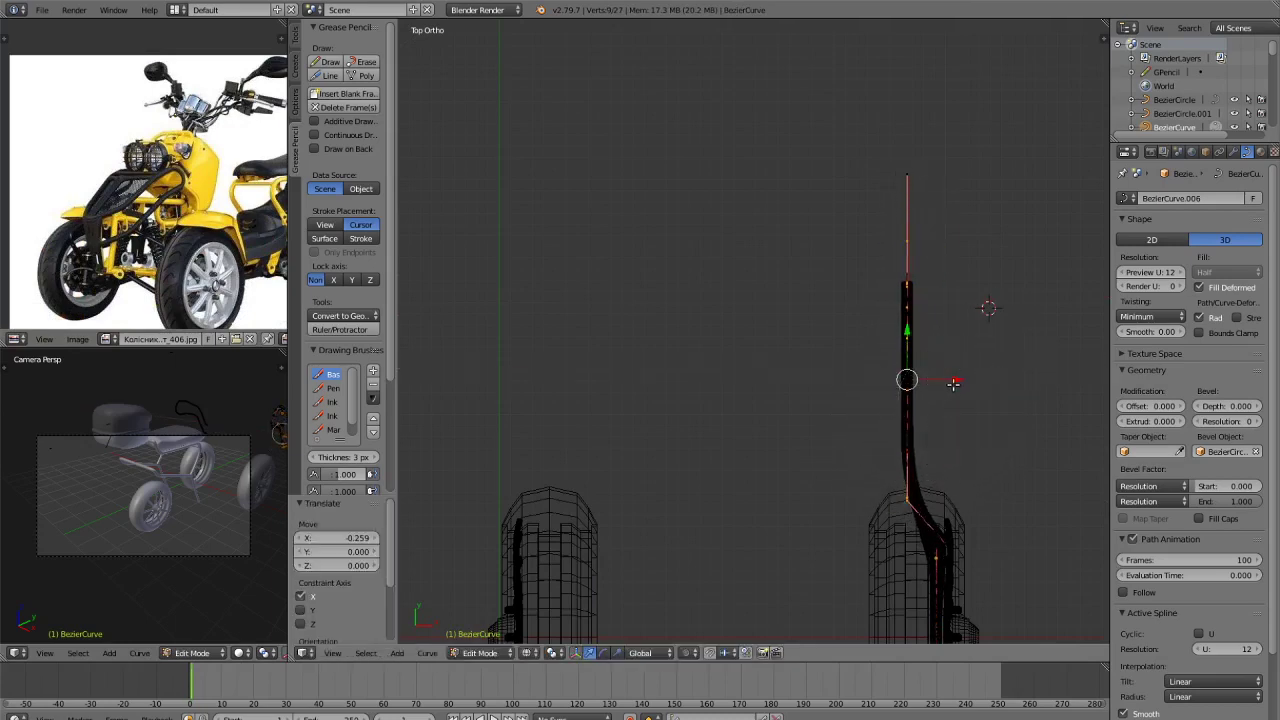
left_click_drag(953, 380, 919, 378)
key("ctrl+z")
key("c")
middle_click(911, 497)
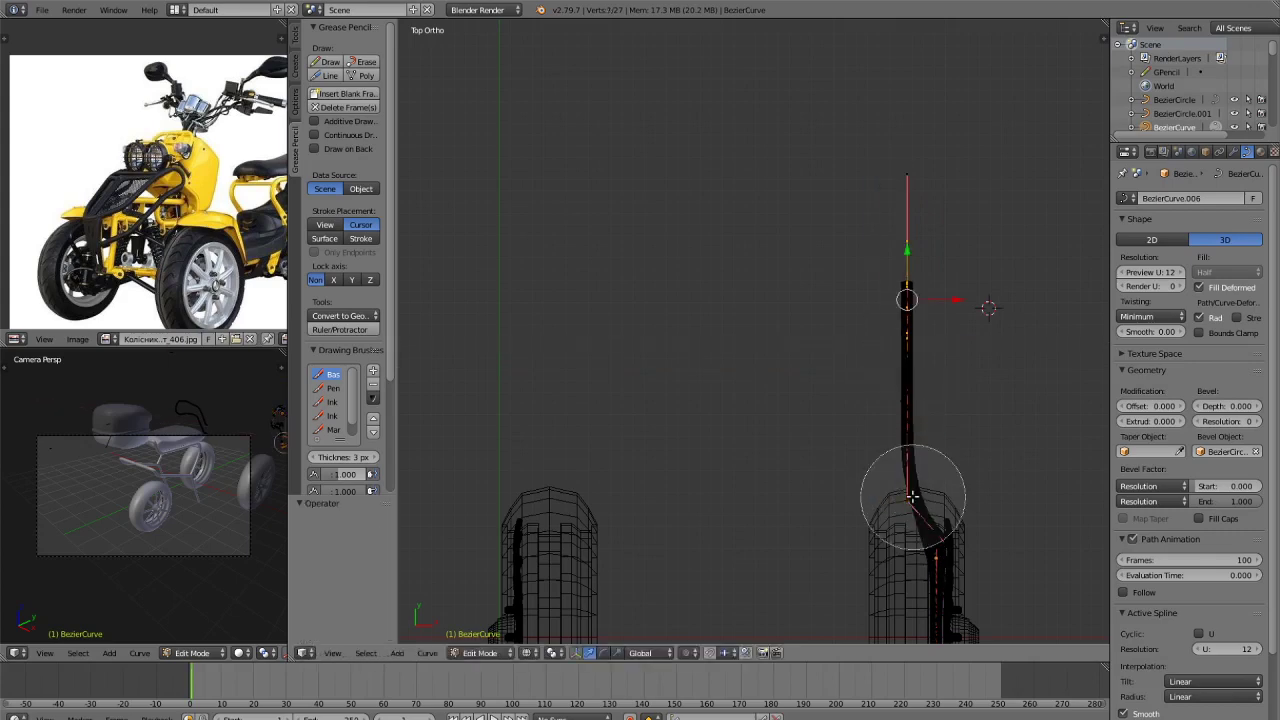
key("Escape")
key("g")
key("x")
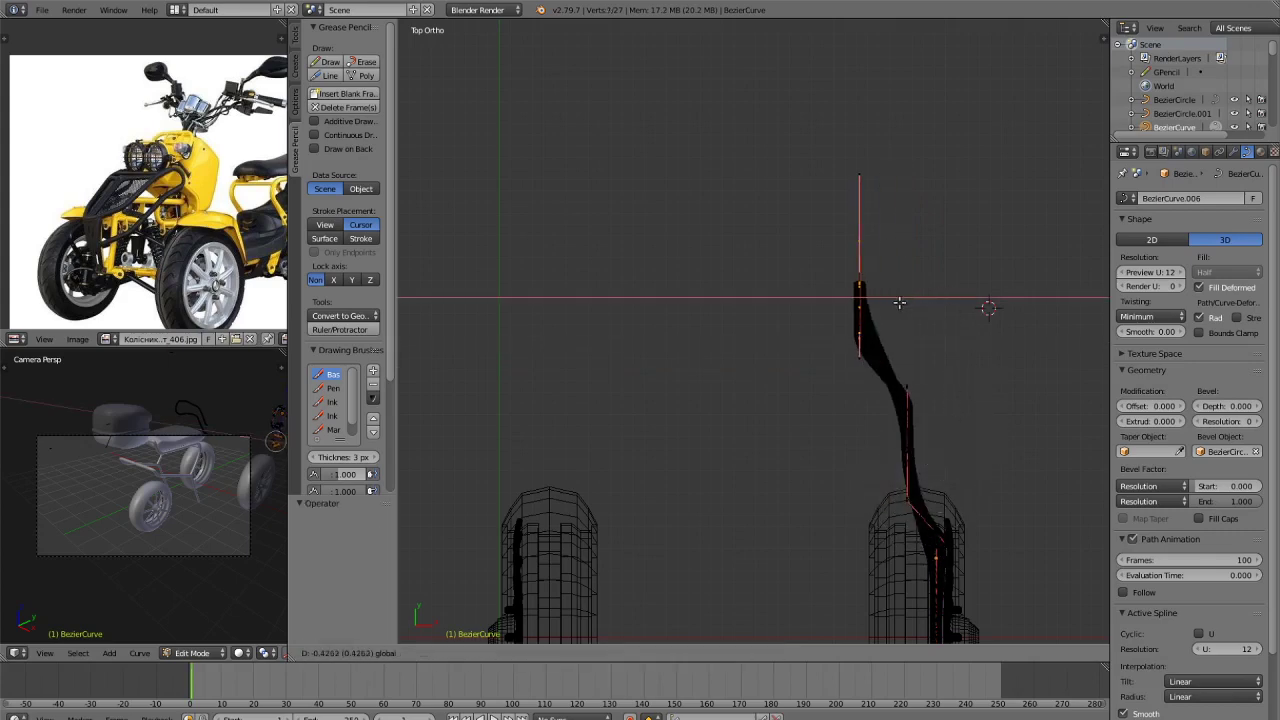
left_click(890, 300)
View the bent bar from an angle, undo the inward X shifts and deselect all points.
scroll(961, 407, "down", 2)
middle_click_drag(961, 407, 866, 393)
key("ctrl+z")
key("ctrl+z")
key("a")
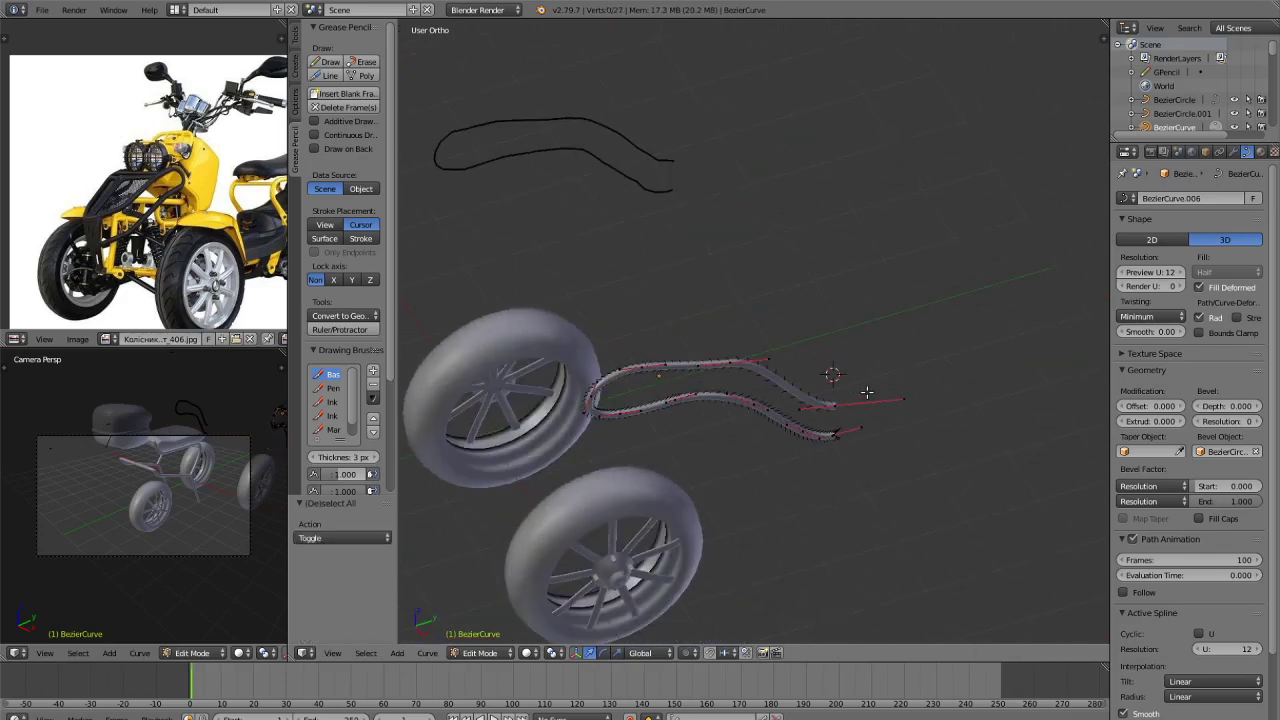
Join the upper and lower front end points of the bar with a new segment in the right side view.
key("KP_3")
scroll(867, 392, "up", 3)
right_click(808, 343)
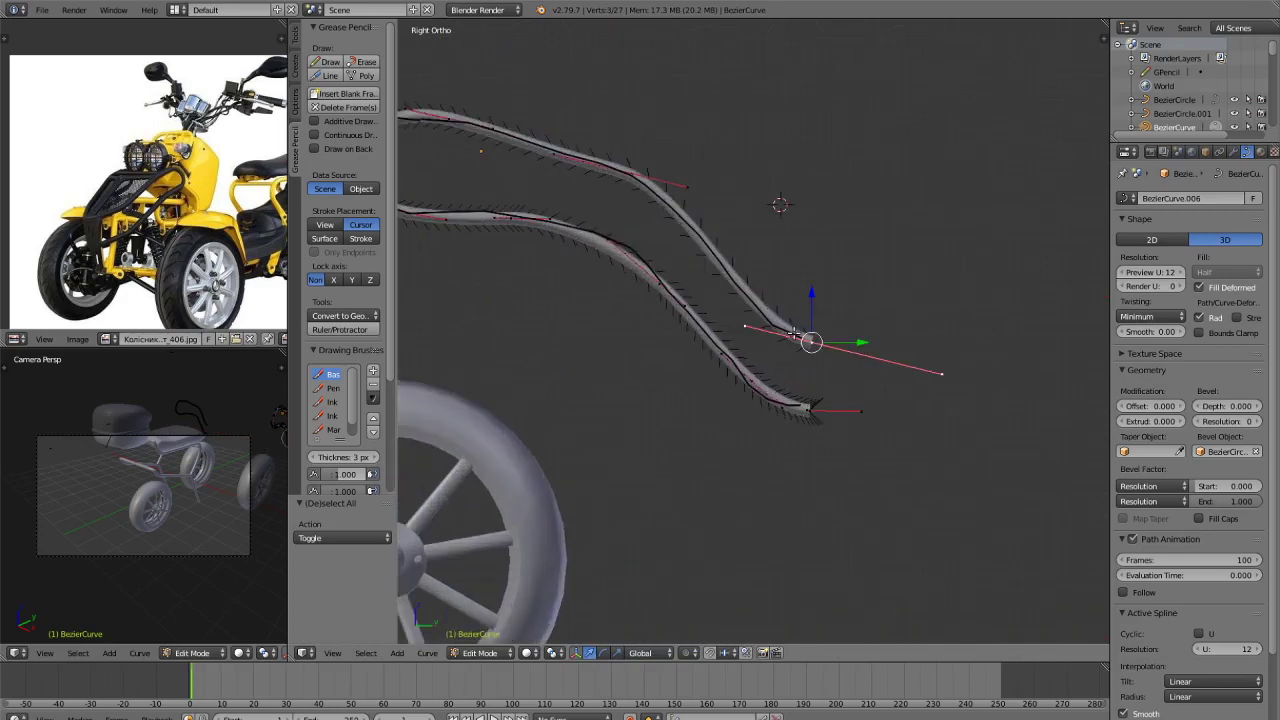
scroll(851, 371, "up", 2)
right_click(859, 459, "shift")
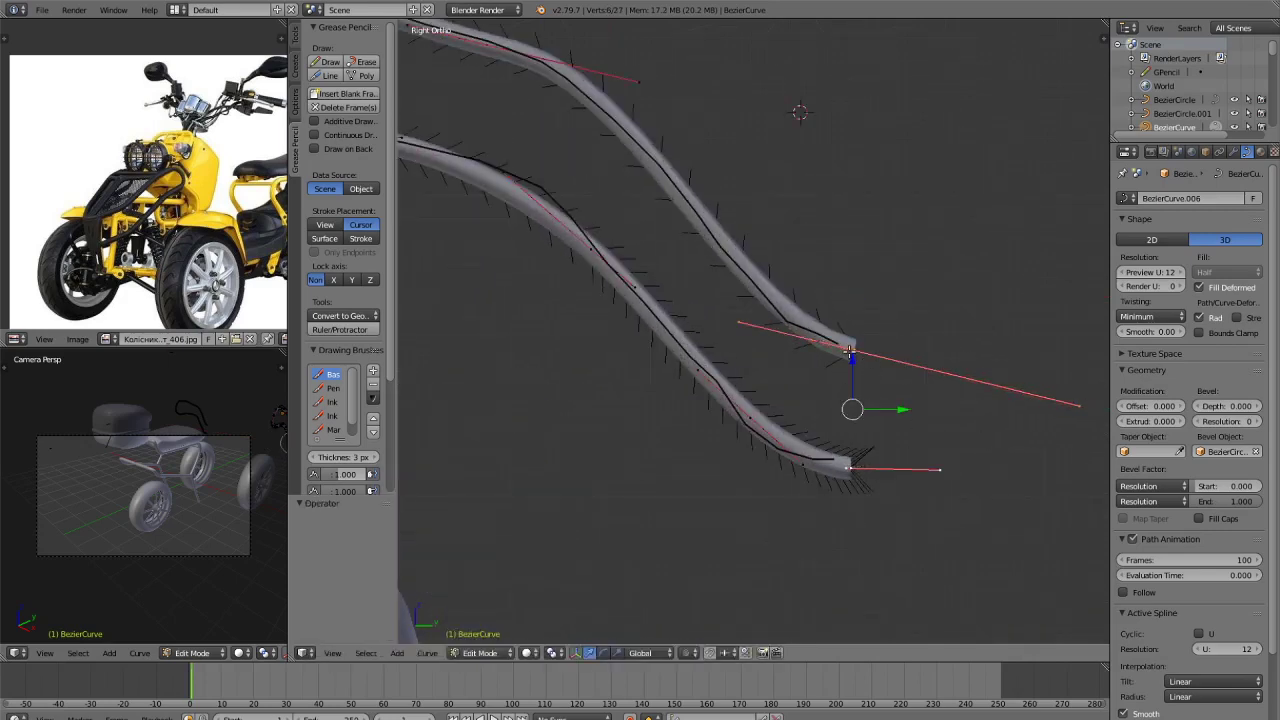
key("f")
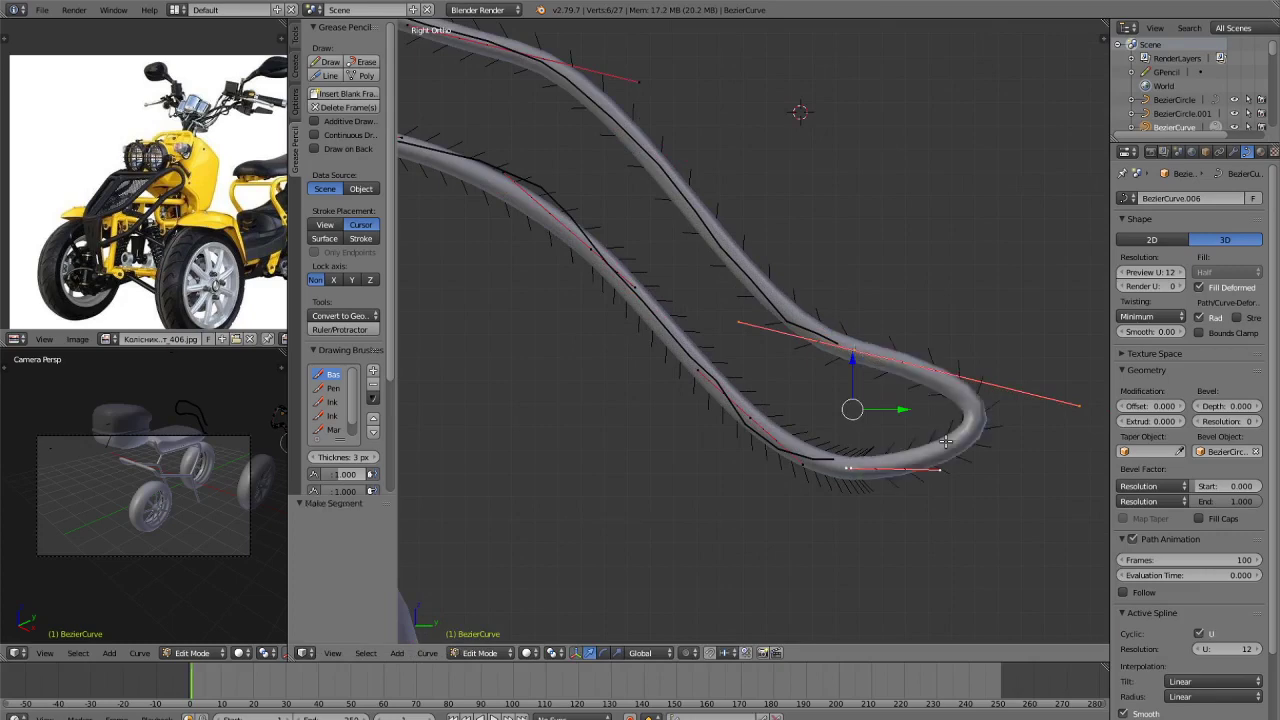
Scale the upper front point's handles to about 0.3 and raise the point 0.018 along Z.
right_click(857, 352)
key("g")
left_click(983, 445)
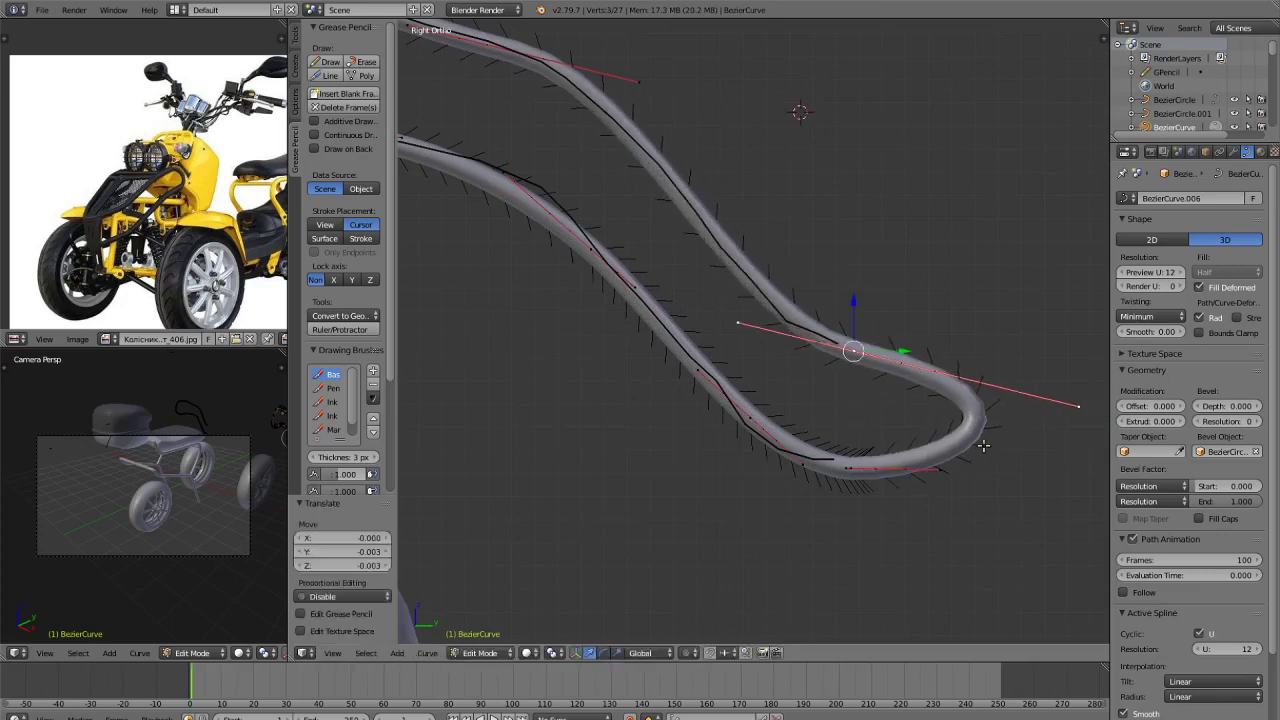
key("s")
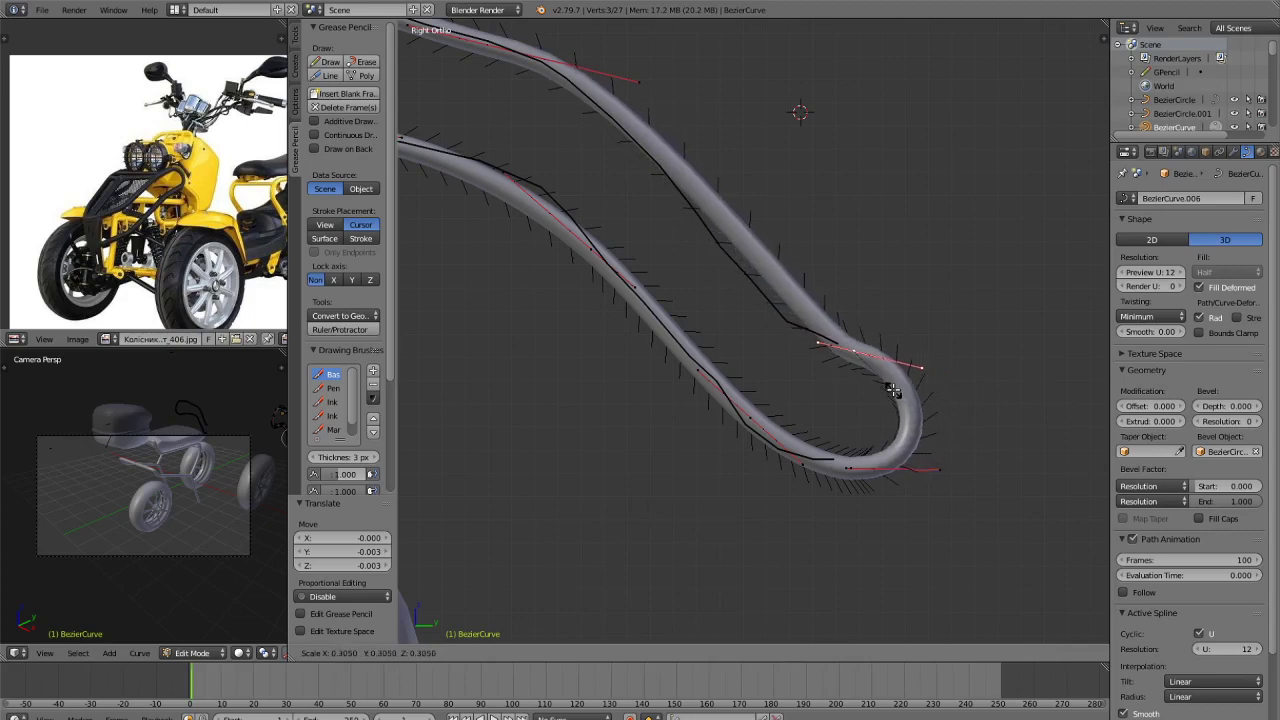
left_click(892, 390)
left_click_drag(851, 309, 851, 304)
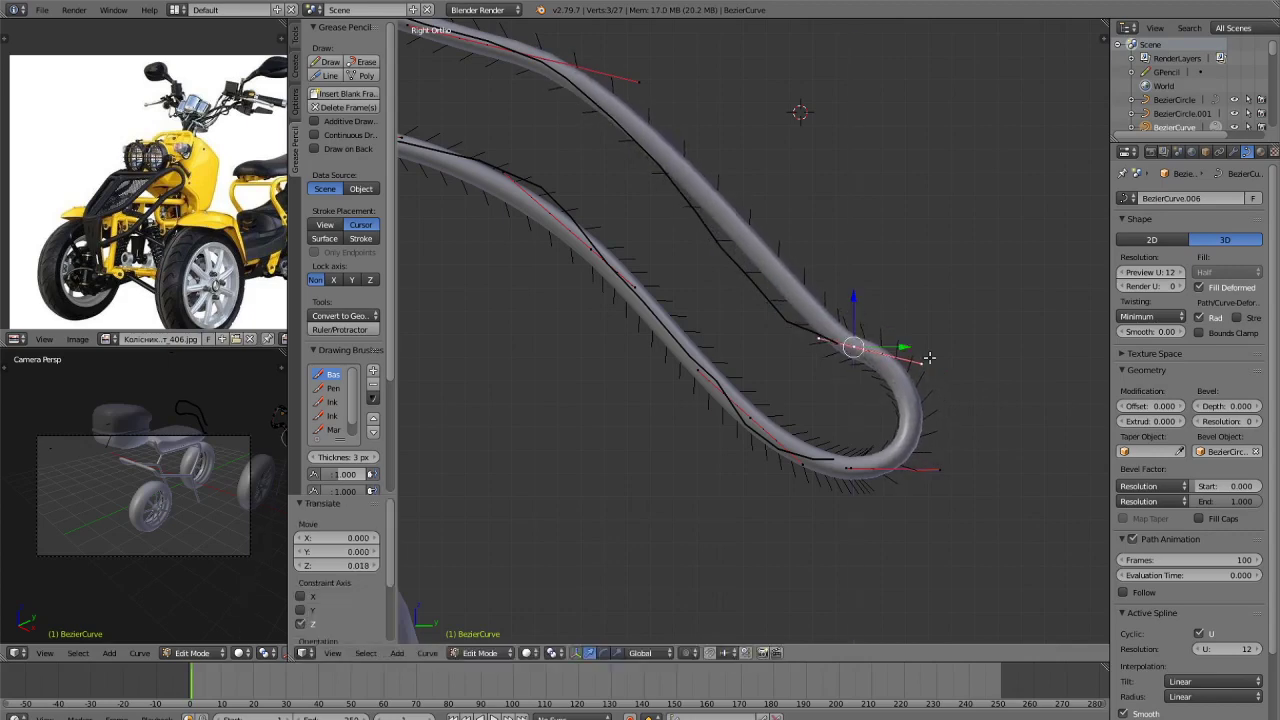
mouse_move(900, 347)
left_mouse_down()
mouse_move(866, 346)
mouse_move(899, 346)
left_mouse_up()
Raise the upper bend and front points together 0.036 along Z, and lower the front point's rear handle slightly.
scroll(899, 346, "down", 4)
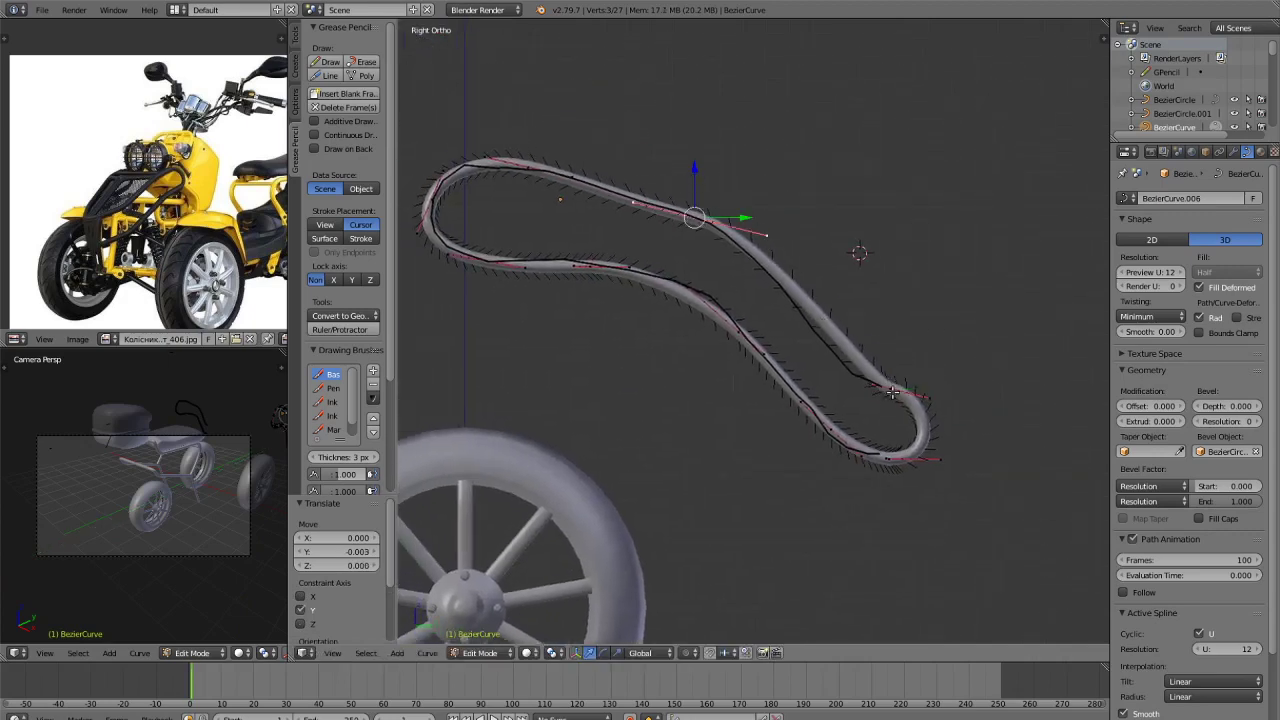
right_click(892, 392, "shift")
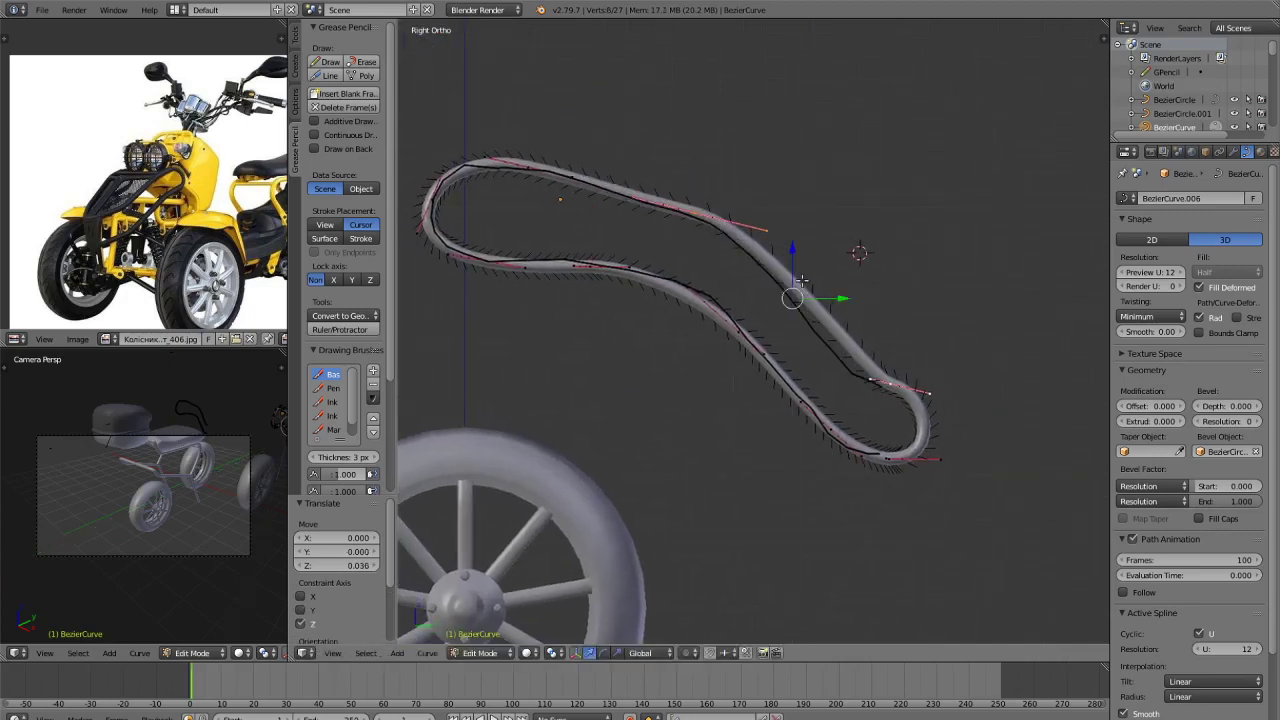
key("Tab")
key("Tab")
right_click(876, 384)
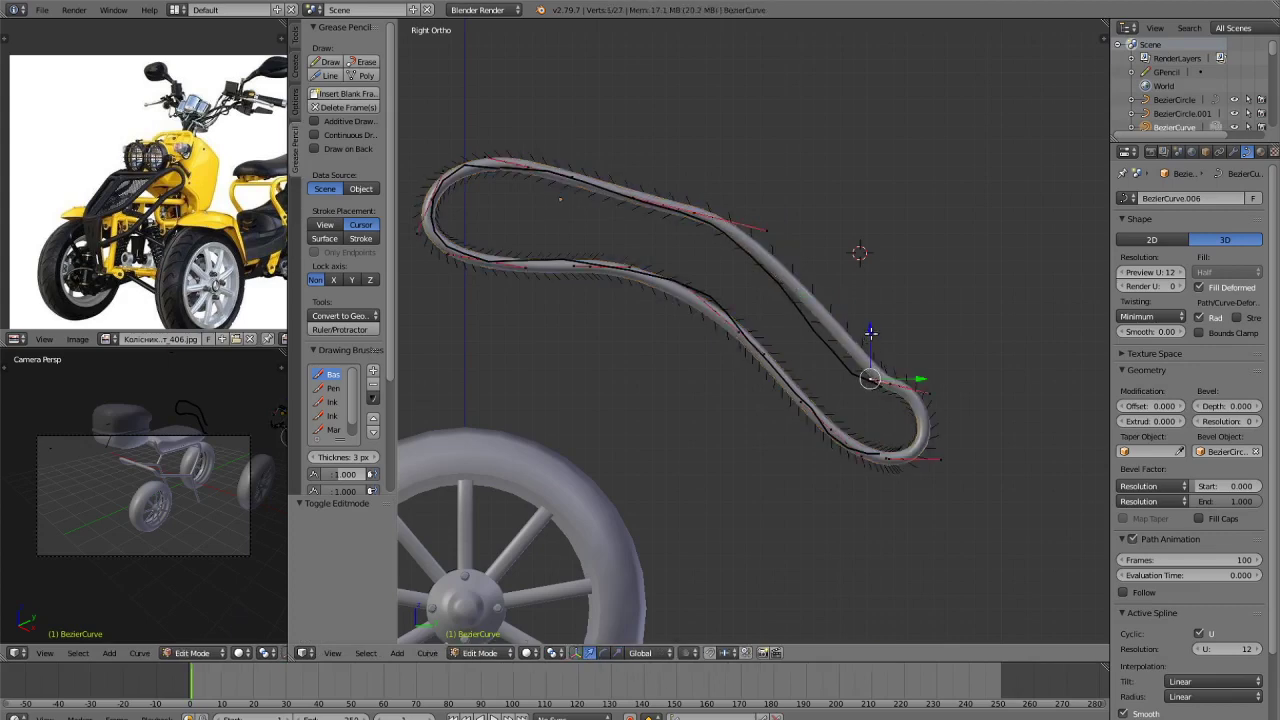
left_click_drag(871, 332, 871, 336)
key("Tab")
middle_click_drag(871, 336, 870, 447)
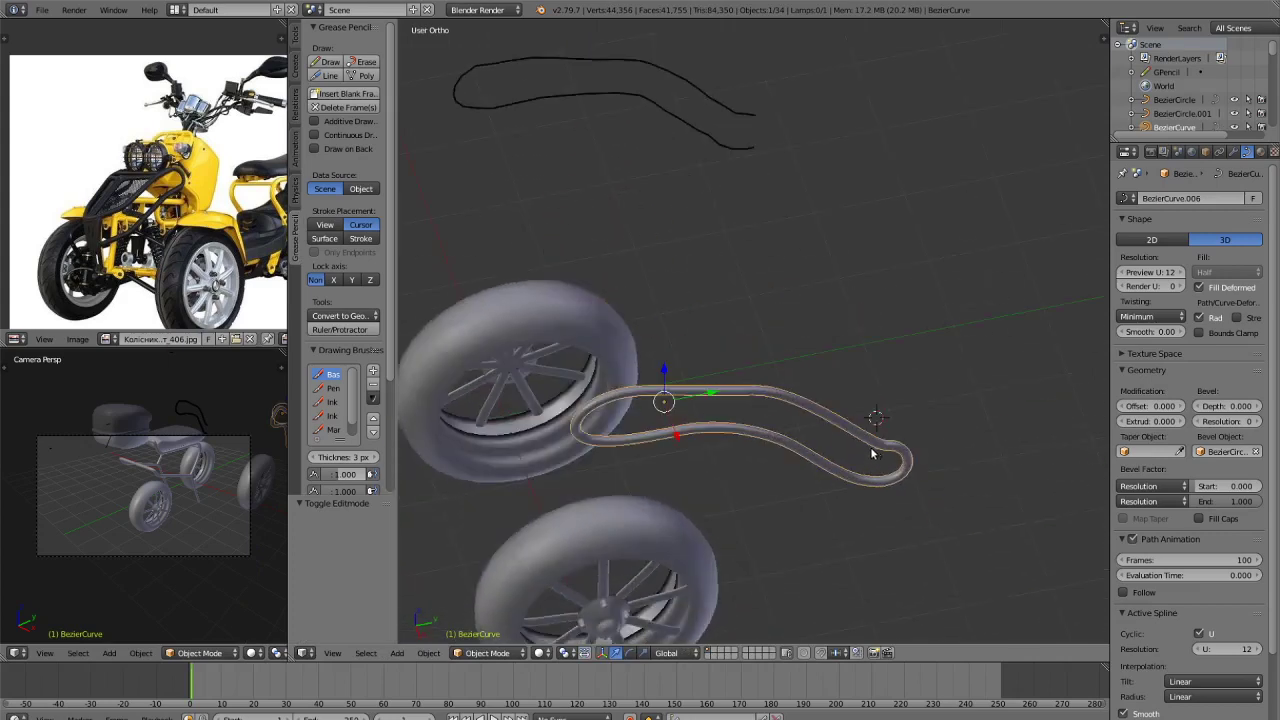
Select only the closed bar's foremost points in the top view and enable proportional editing.
key("KP_7")
key("Tab")
key("a")
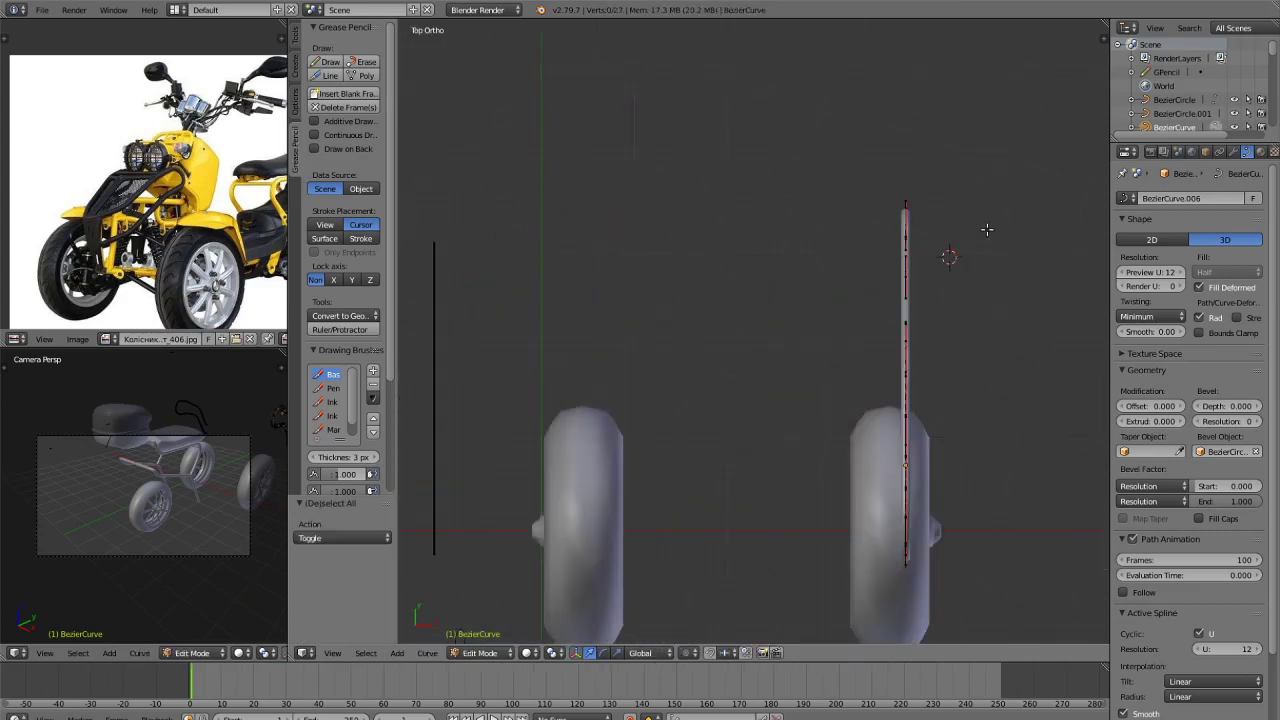
key("c")
left_click(926, 210)
right_click(926, 213)
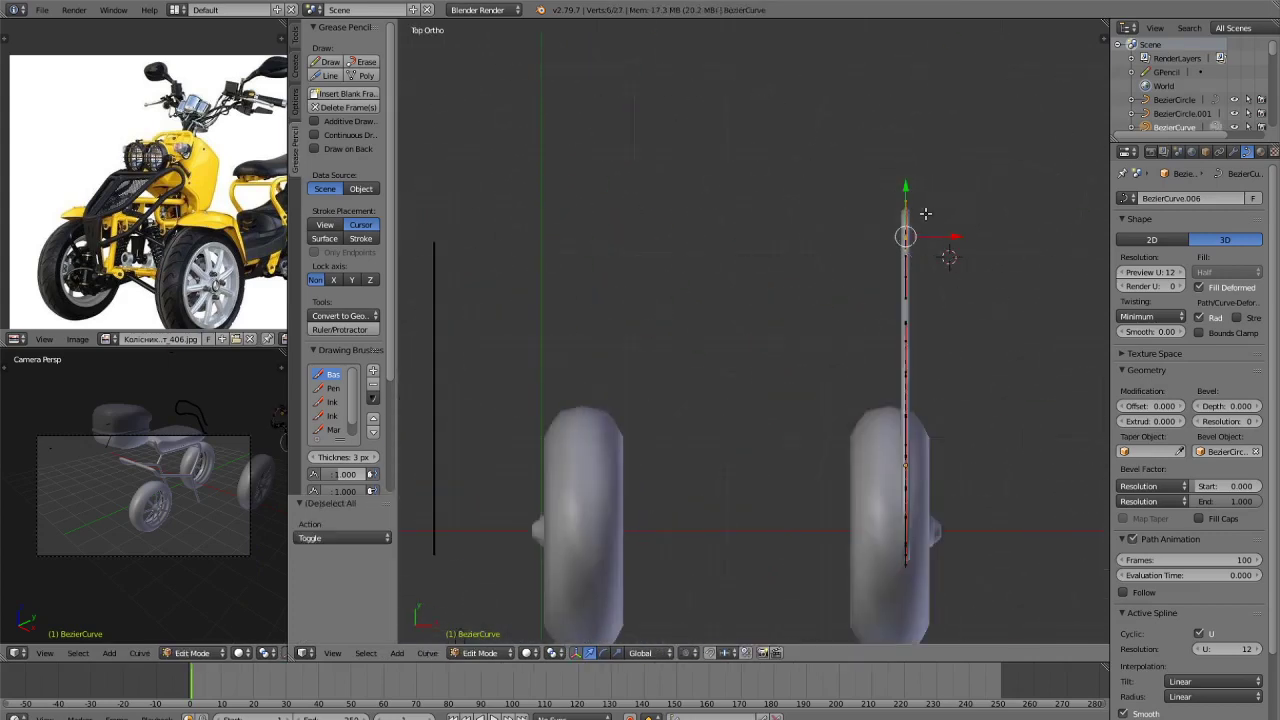
left_click(698, 657)
left_click(712, 632)
key("g")
key("x")
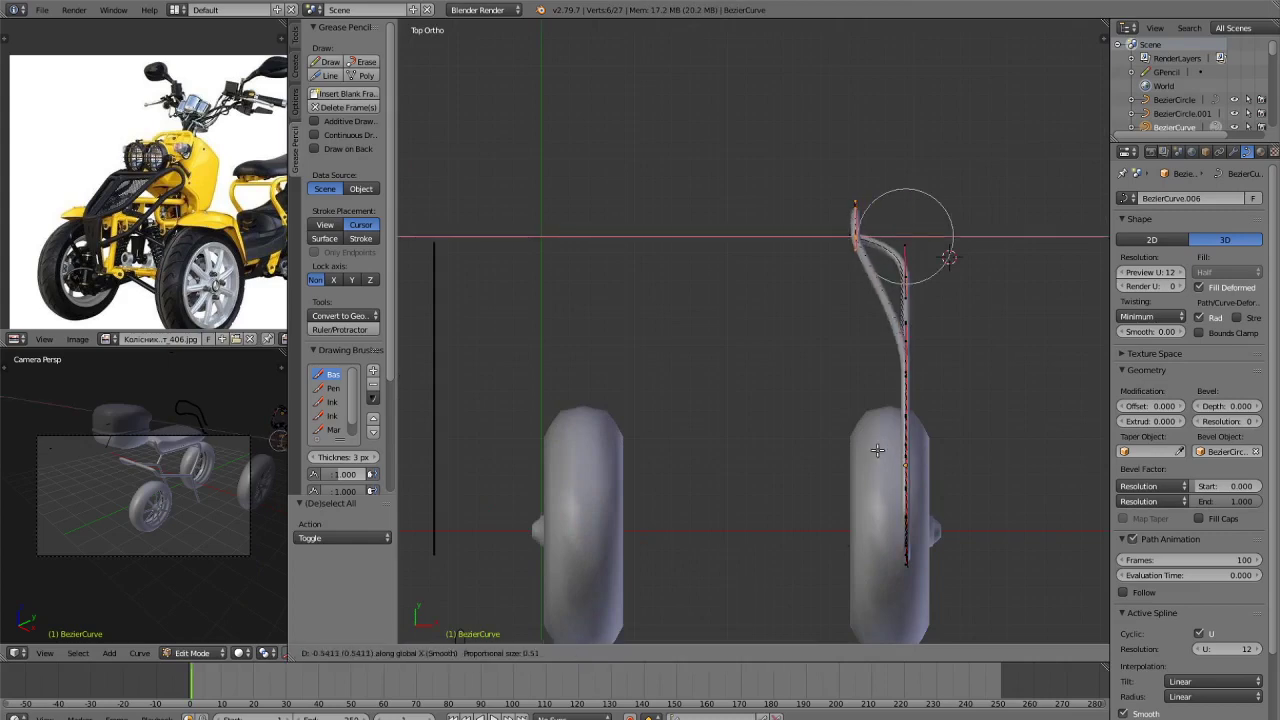
key("Escape")
Move the bar's foremost points roughly 1 unit inward along X, with the proportional editing size enlarged to about 2.8.
key("g")
key("x")
scroll(845, 535, "down", 6)
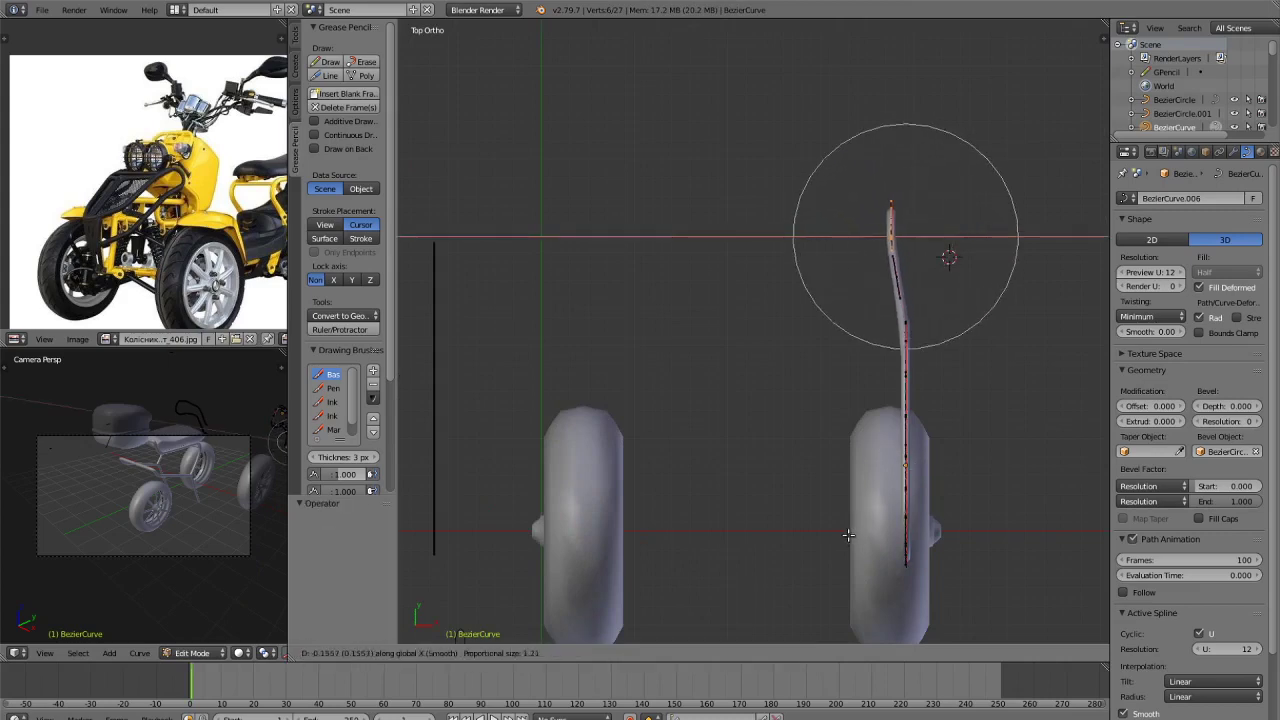
scroll(812, 538, "down", 6)
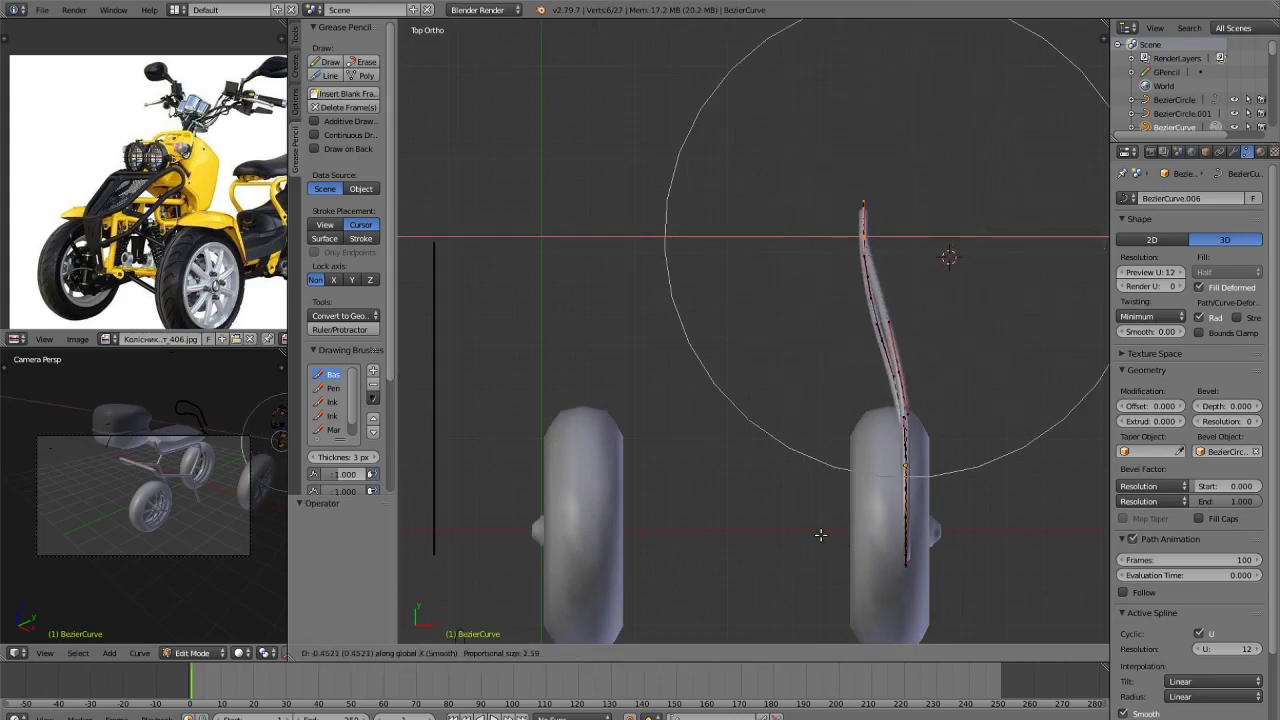
scroll(780, 523, "down", 1)
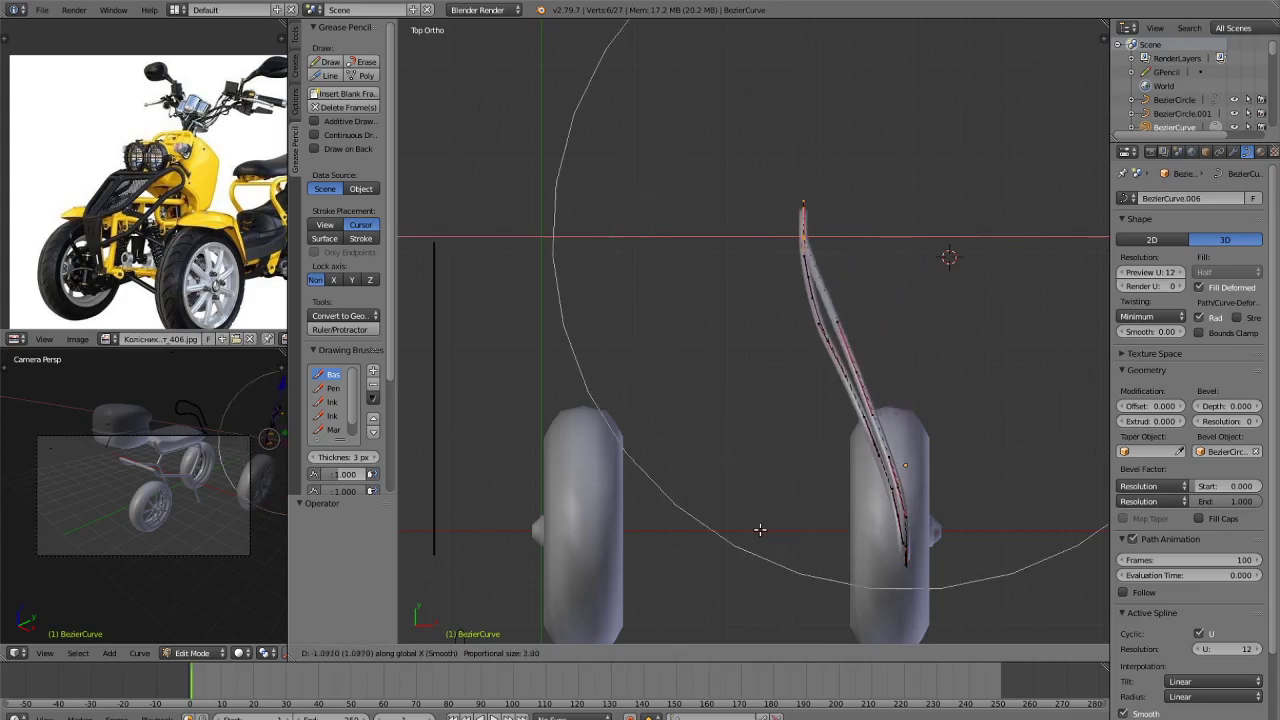
left_click(774, 529)
Shift the bar's front points a further 0.096 inward along X in the top view, with proportional editing.
key("Tab")
mouse_move(1008, 463)
middle_mouse_down()
mouse_move(840, 337)
mouse_move(946, 391)
mouse_move(968, 437)
mouse_move(915, 397)
mouse_move(951, 463)
mouse_move(930, 453)
middle_mouse_up()
key("z")
key("shift+z")
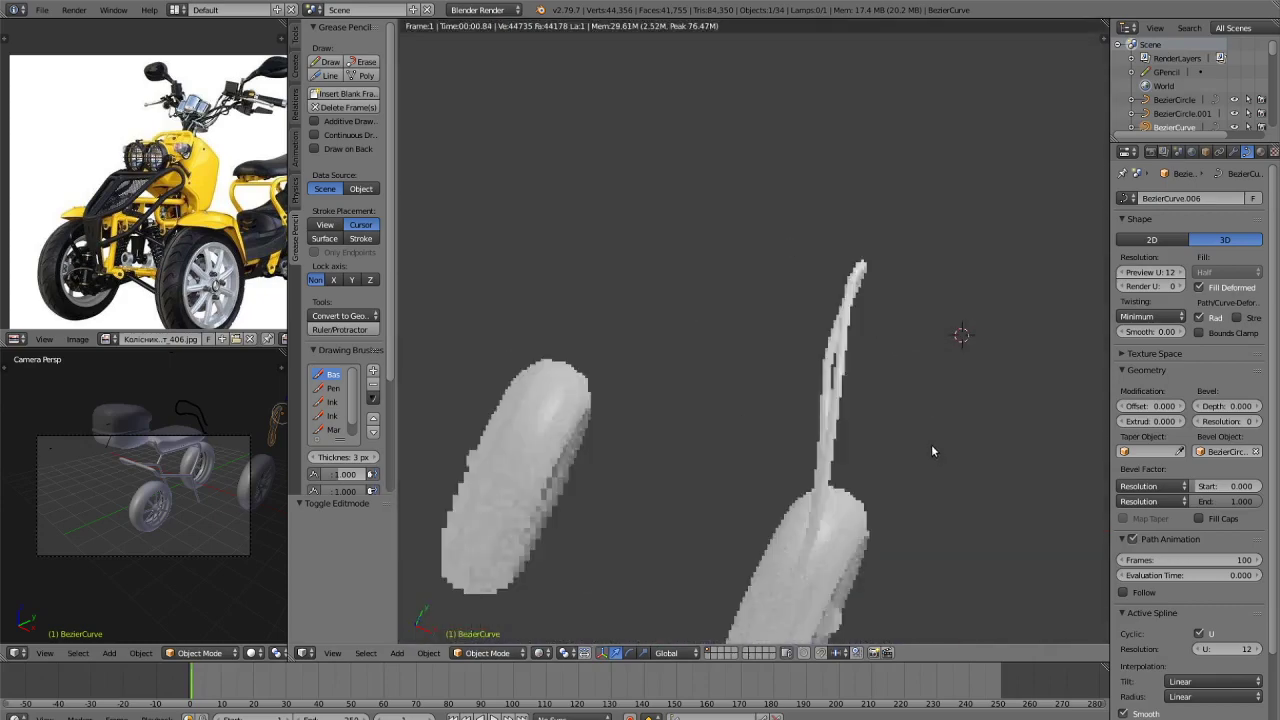
key("shift+z")
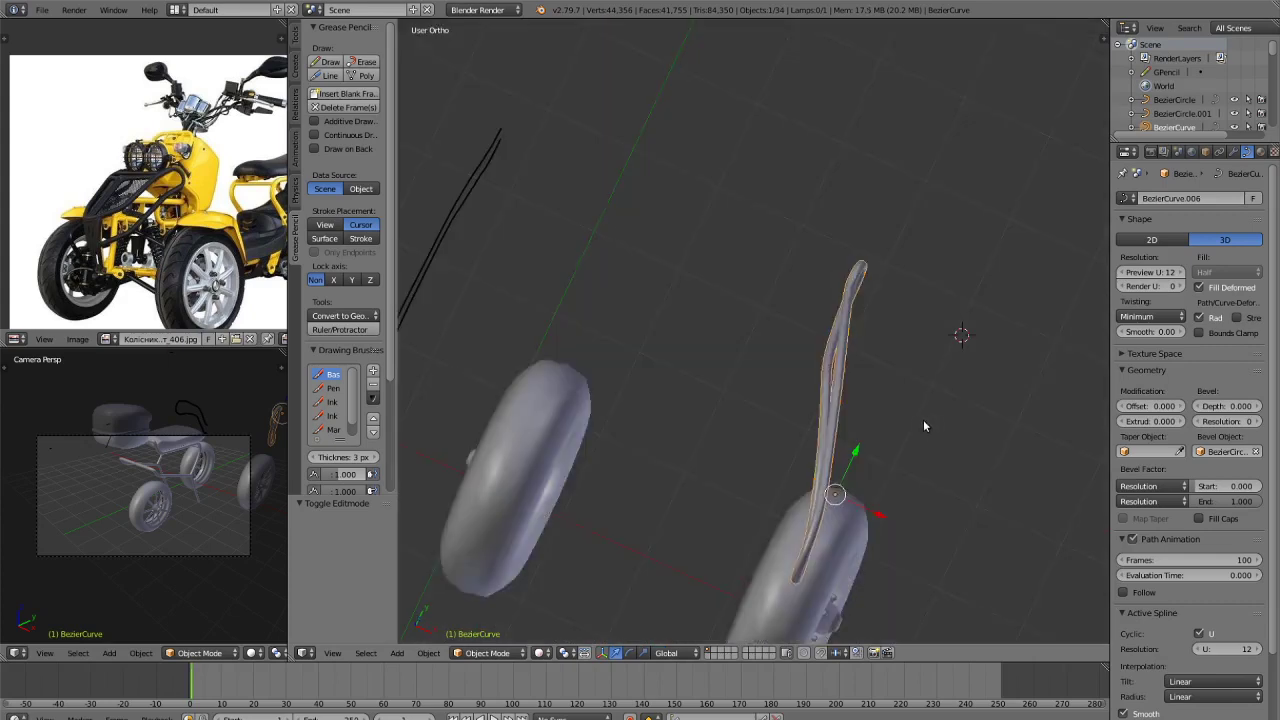
mouse_move(923, 419)
middle_mouse_down()
mouse_move(830, 277)
mouse_move(930, 369)
mouse_move(931, 388)
middle_mouse_up()
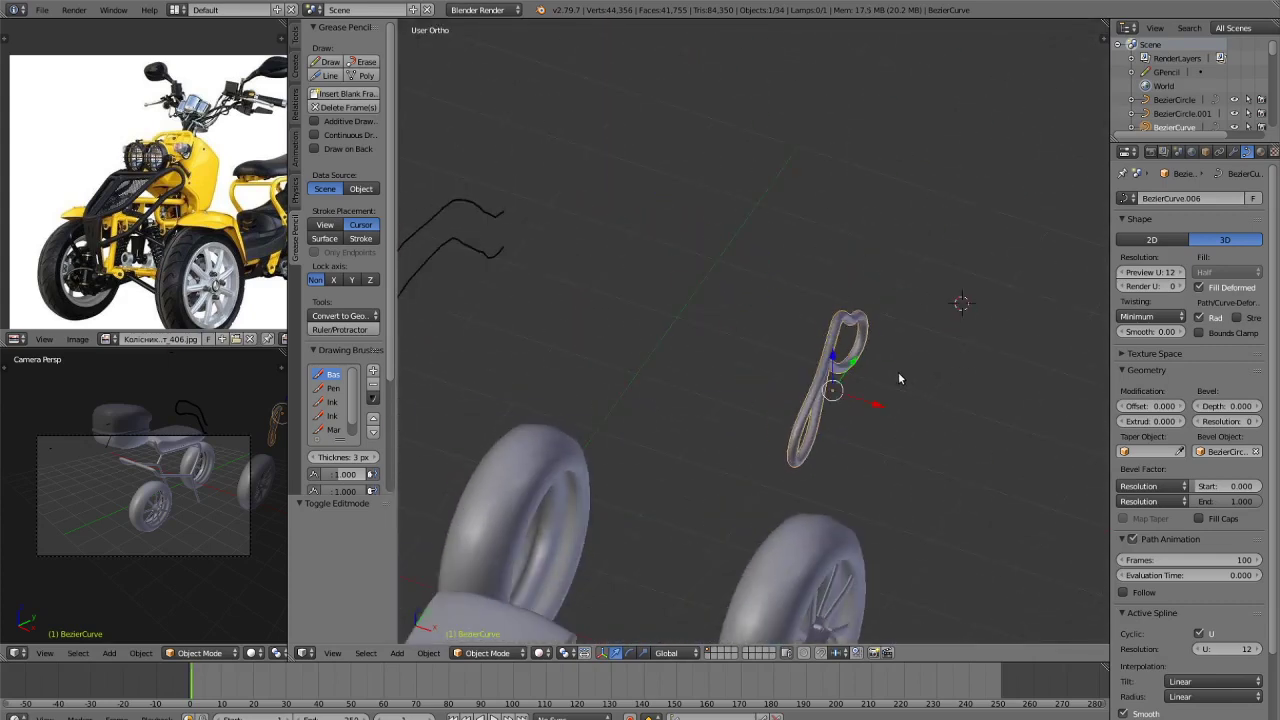
key("KP_7")
key("Tab")
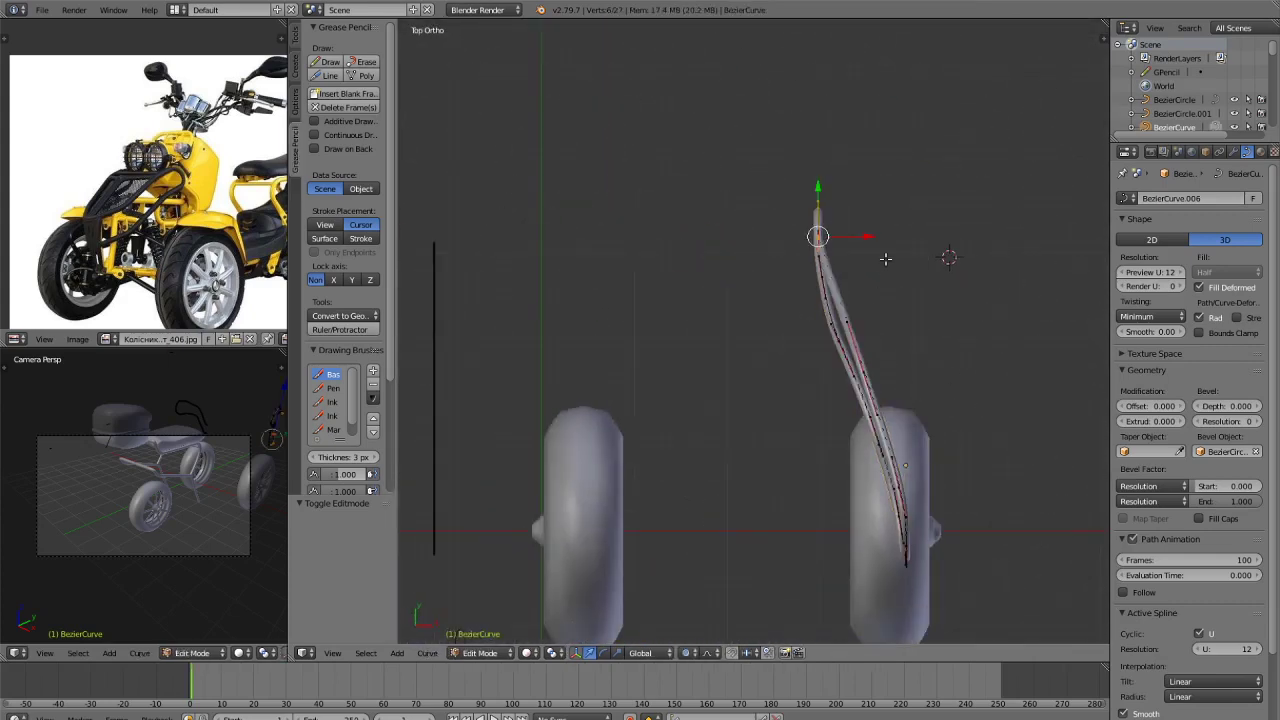
key("g")
key("x")
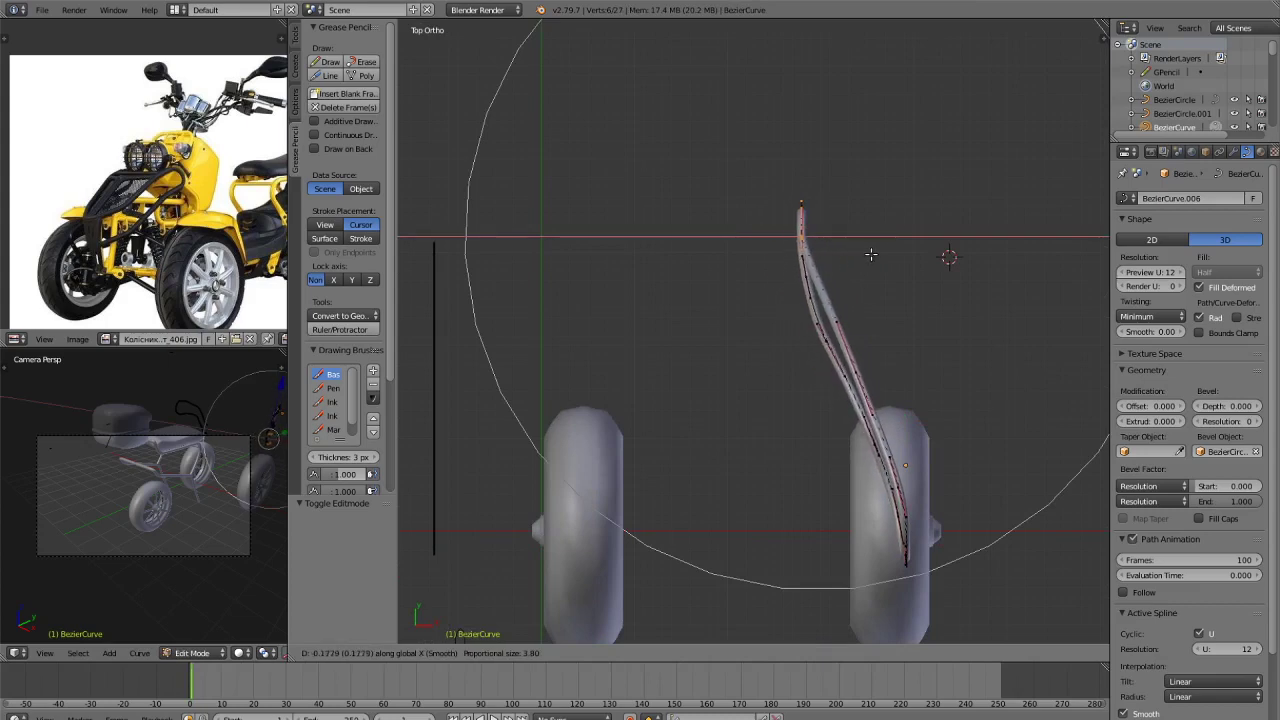
left_click(879, 259)
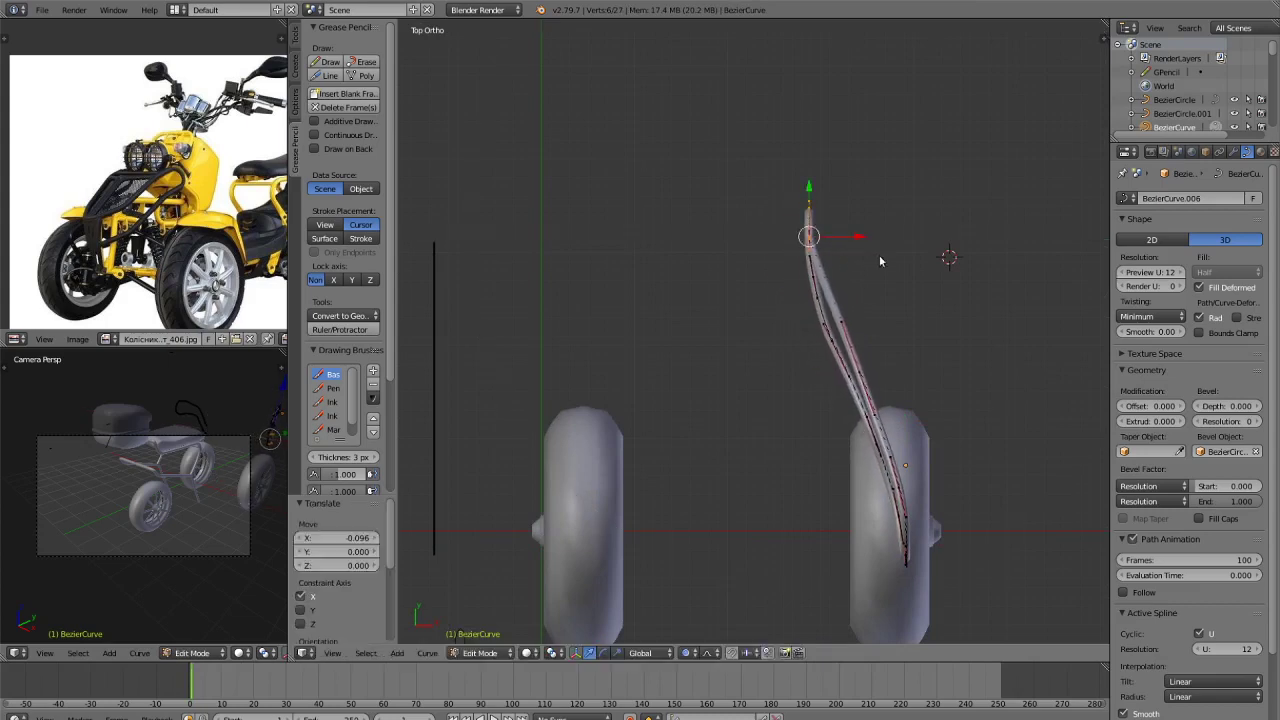
Duplicate the bent guard bar toward the opposite wheel along X and mirror the copy across the X axis.
key("Tab")
key("shift+d")
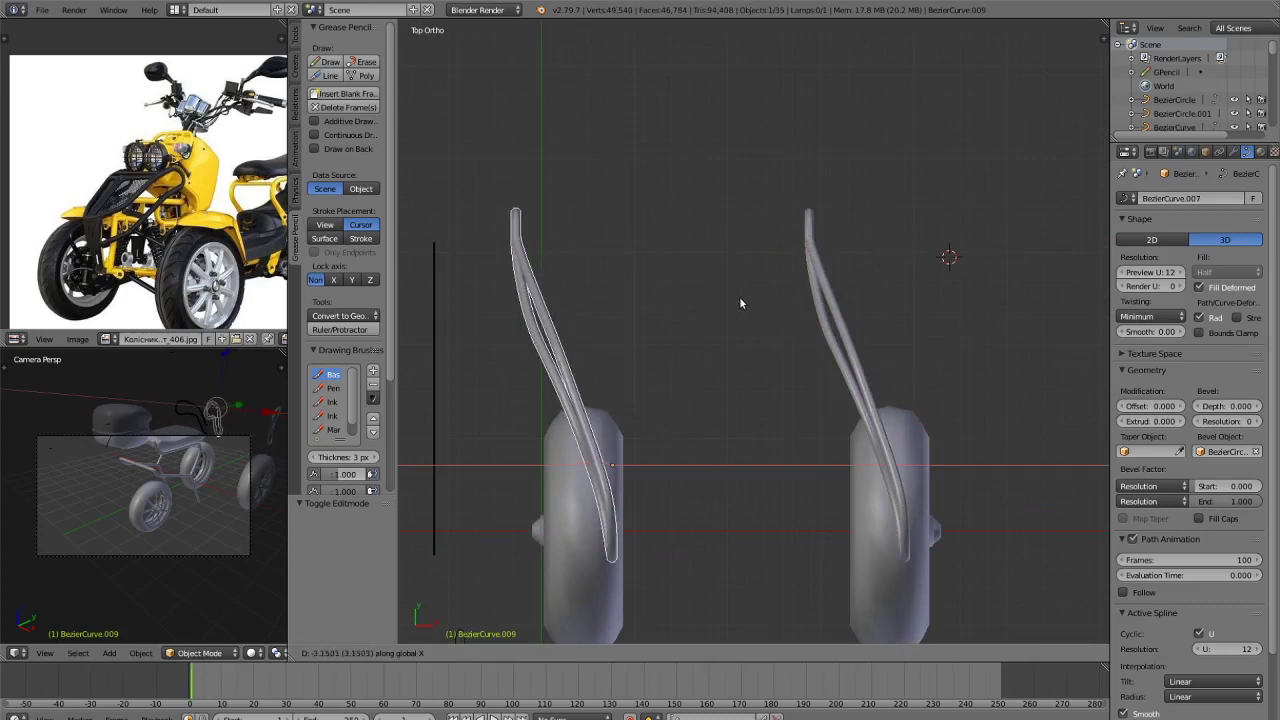
key("x")
left_click(741, 291)
key("ctrl+m")
key("x")
left_click(748, 297)
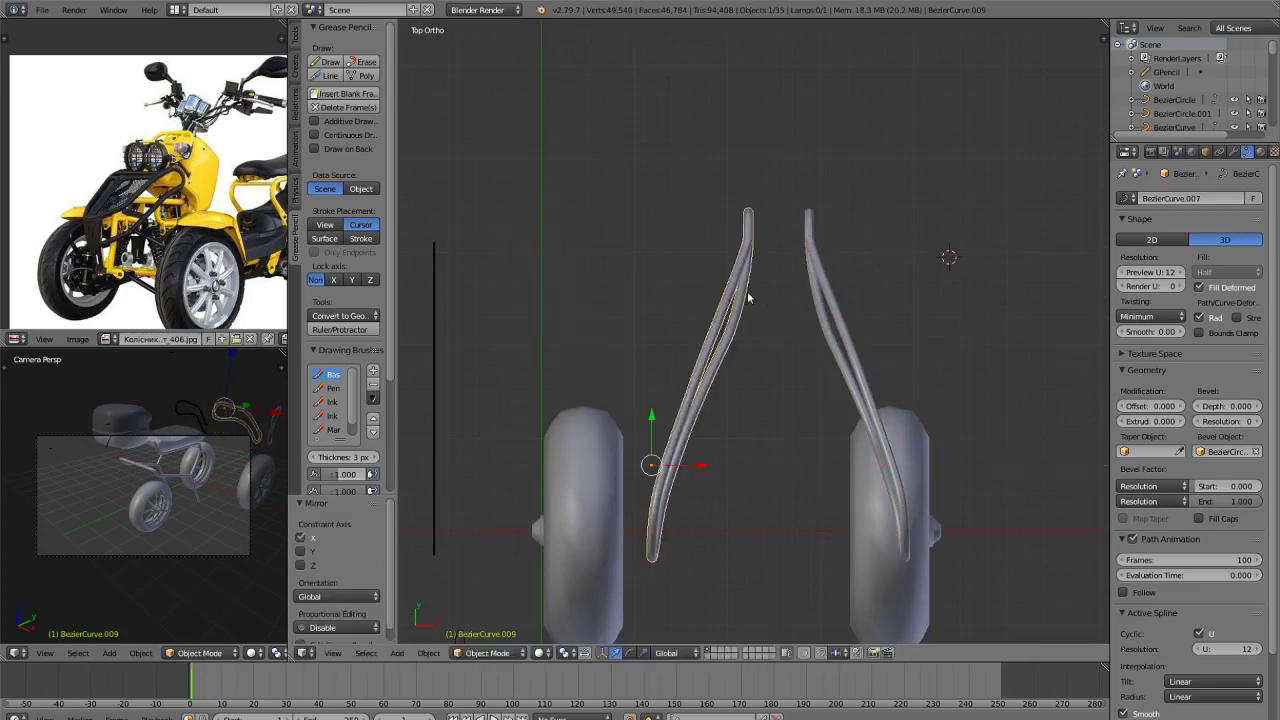
Move both guard bars together about 0.36 in the negative X direction to place them between the front wheels.
right_click(815, 295, "shift")
left_click_drag(837, 474, 805, 477)
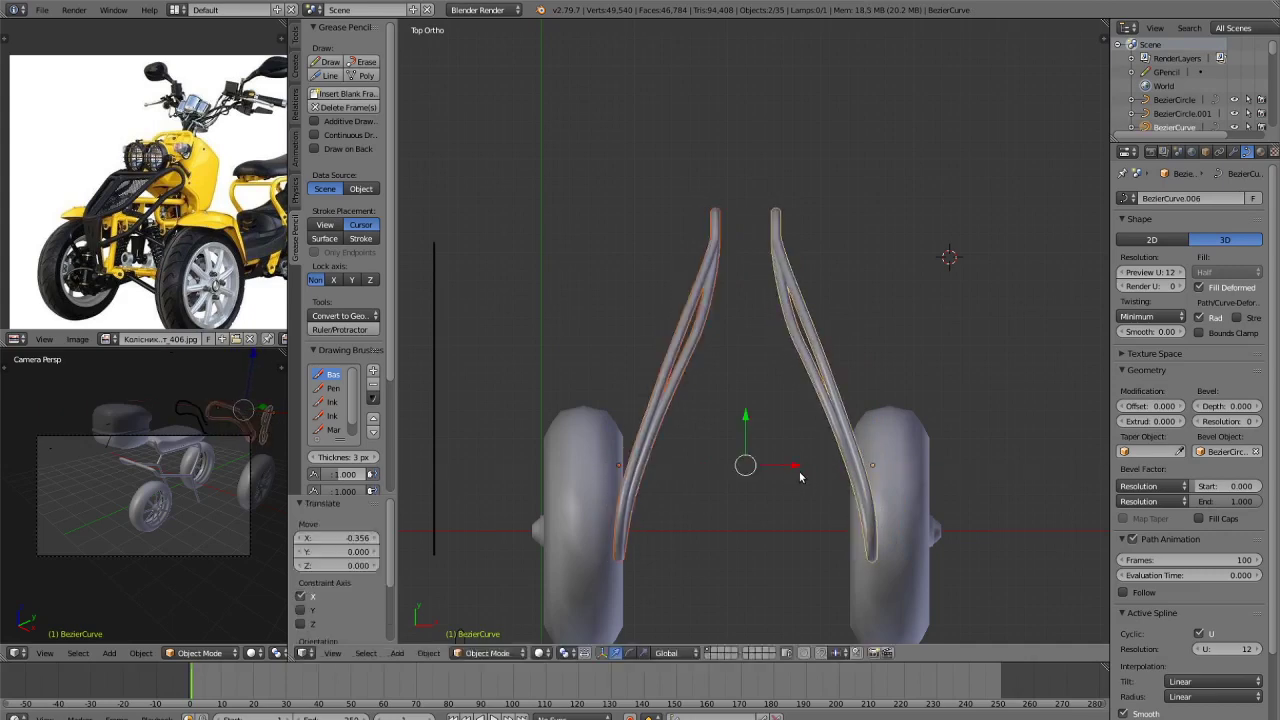
key("a")
Inspect the pair of guard bars from several angles and in rendered shading, comparing their shape with the reference photo.
scroll(1140, 405, "down", 2)
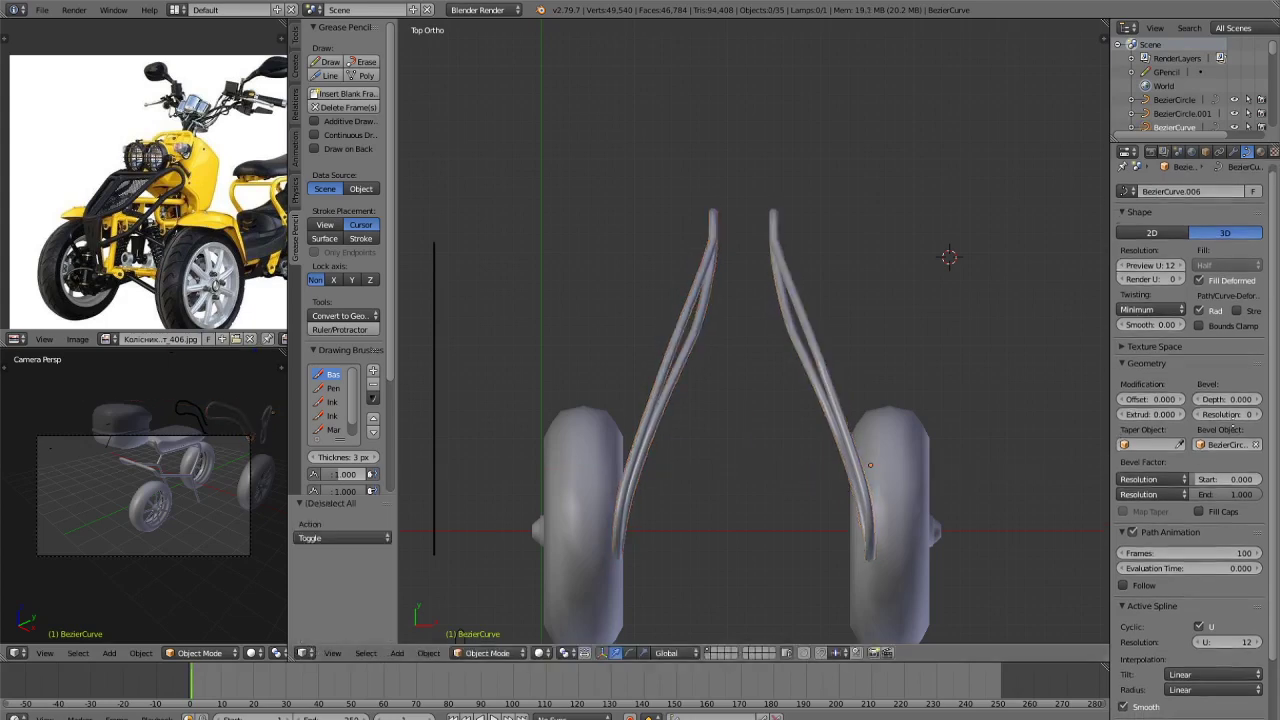
scroll(1140, 405, "up", 3)
middle_click_drag(1040, 375, 958, 300)
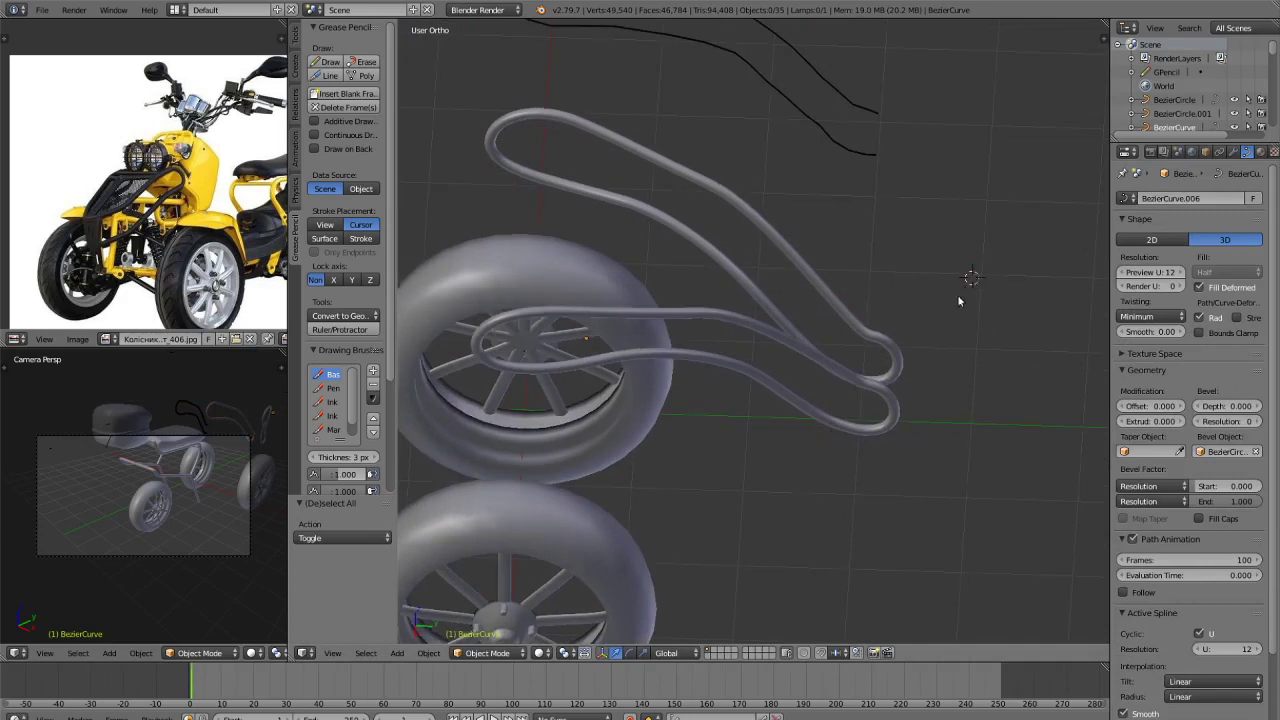
key("shift+z")
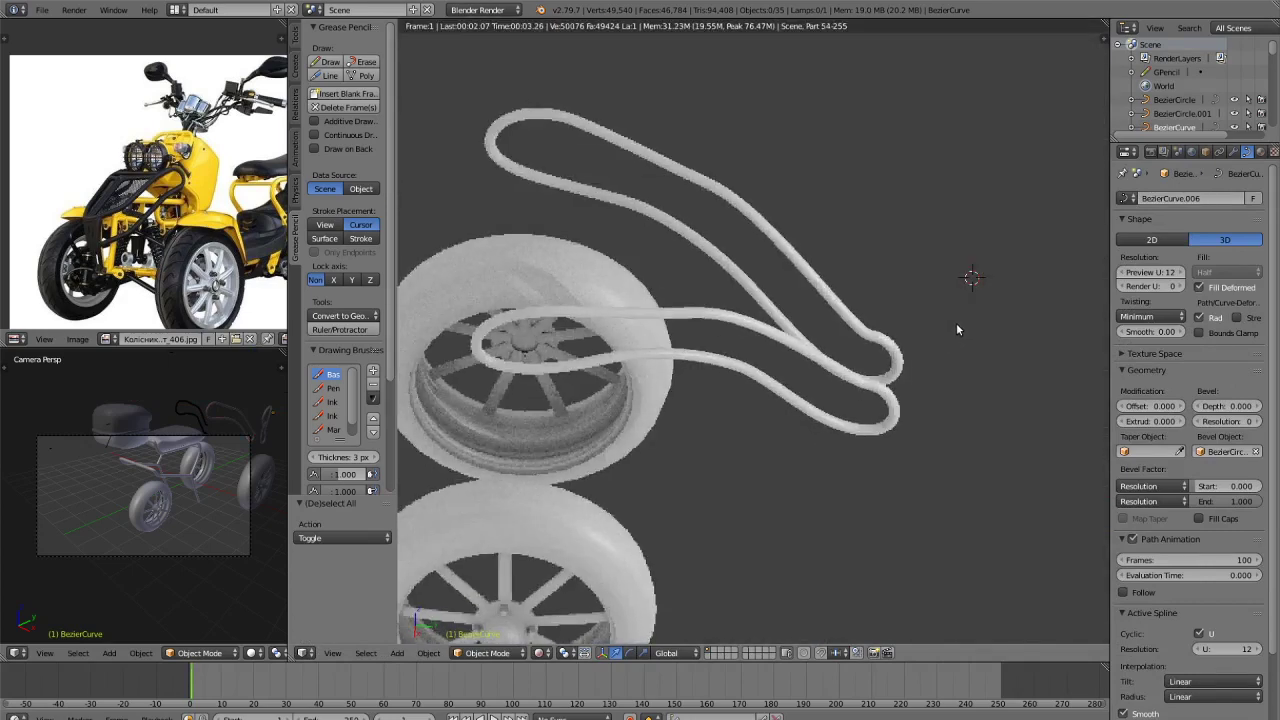
scroll(240, 282, "up", 2)
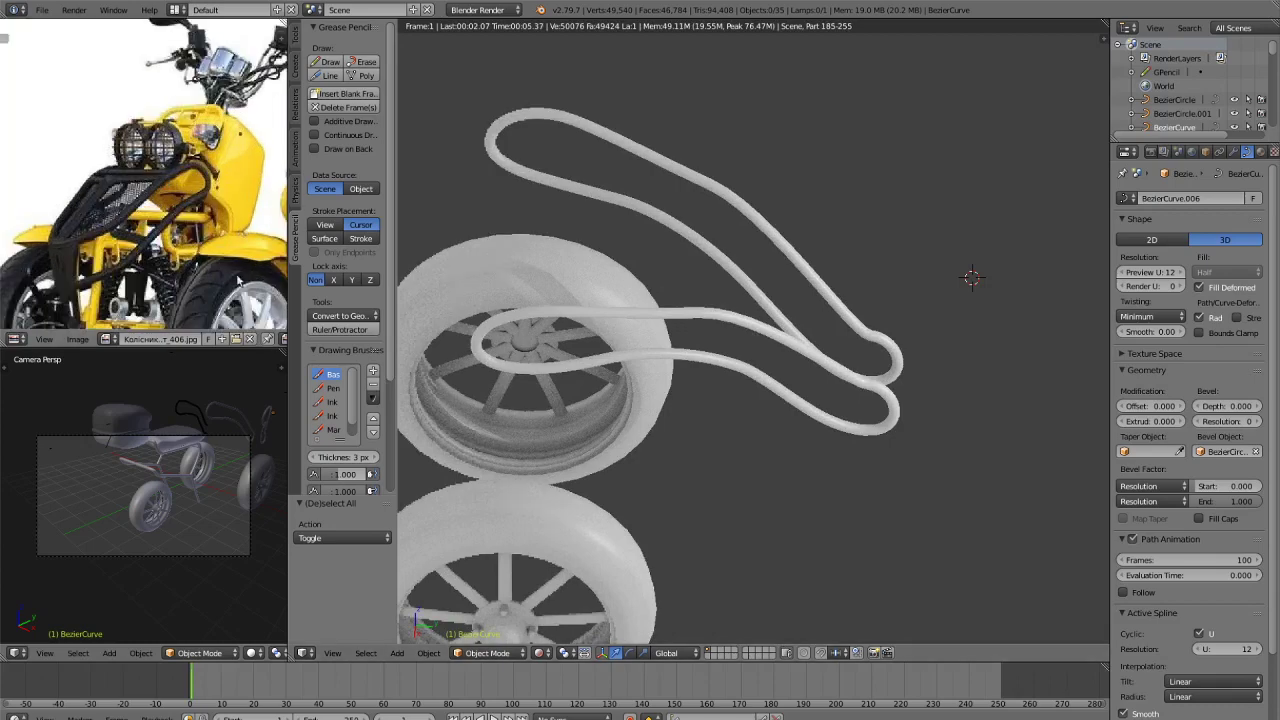
key("z")
key("z")
mouse_move(950, 367)
middle_mouse_down()
mouse_move(842, 282)
mouse_move(785, 279)
mouse_move(834, 374)
mouse_move(787, 355)
middle_mouse_up()
scroll(792, 333, "down", 3)
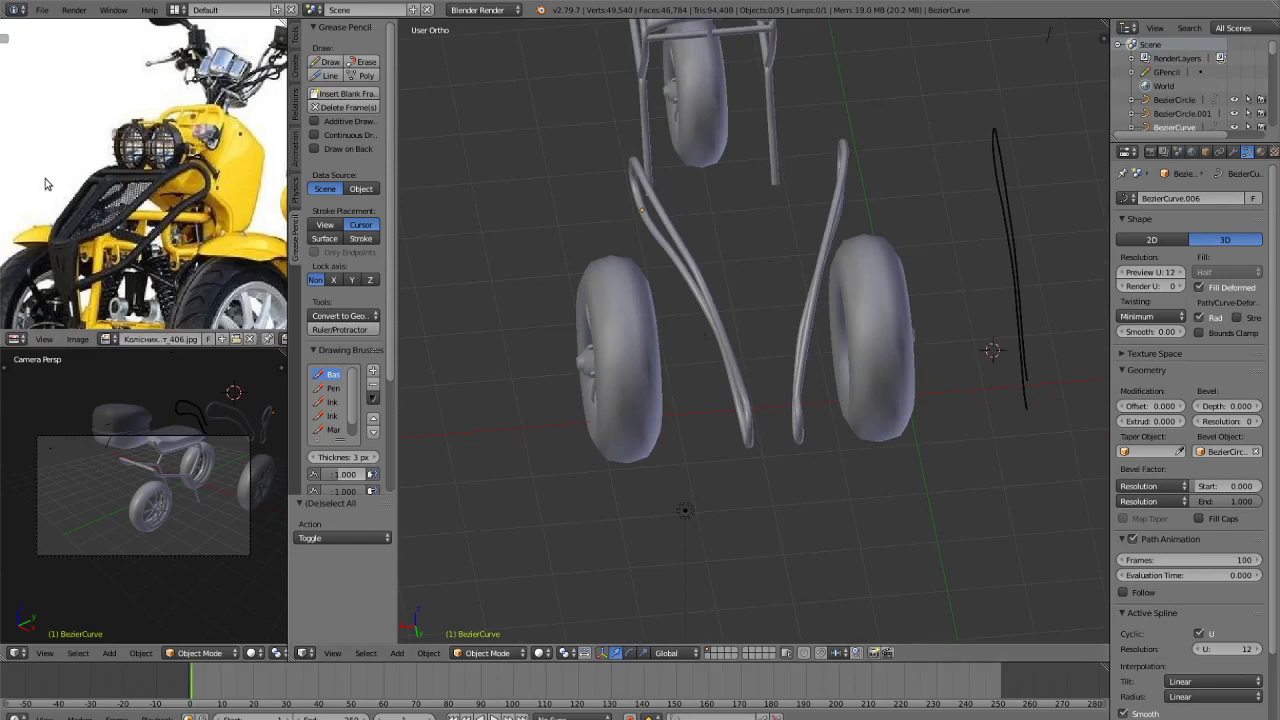
scroll(701, 290, "up", 3)
mouse_move(701, 290)
middle_mouse_down()
mouse_move(746, 380)
mouse_move(843, 316)
mouse_move(706, 266)
middle_mouse_up()
scroll(818, 298, "down", 2)
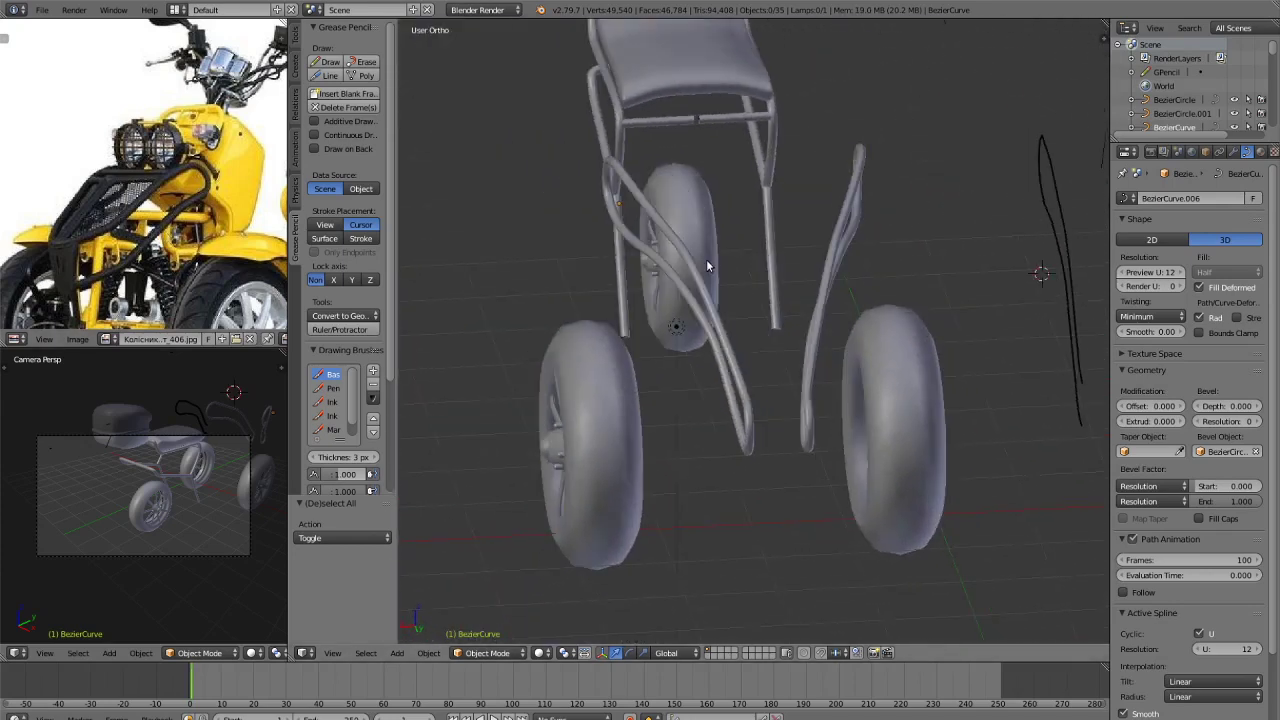
Try to shift the mirrored guard bar copy along X in the top view, and delete that copy.
right_click(713, 311)
key("KP_7")
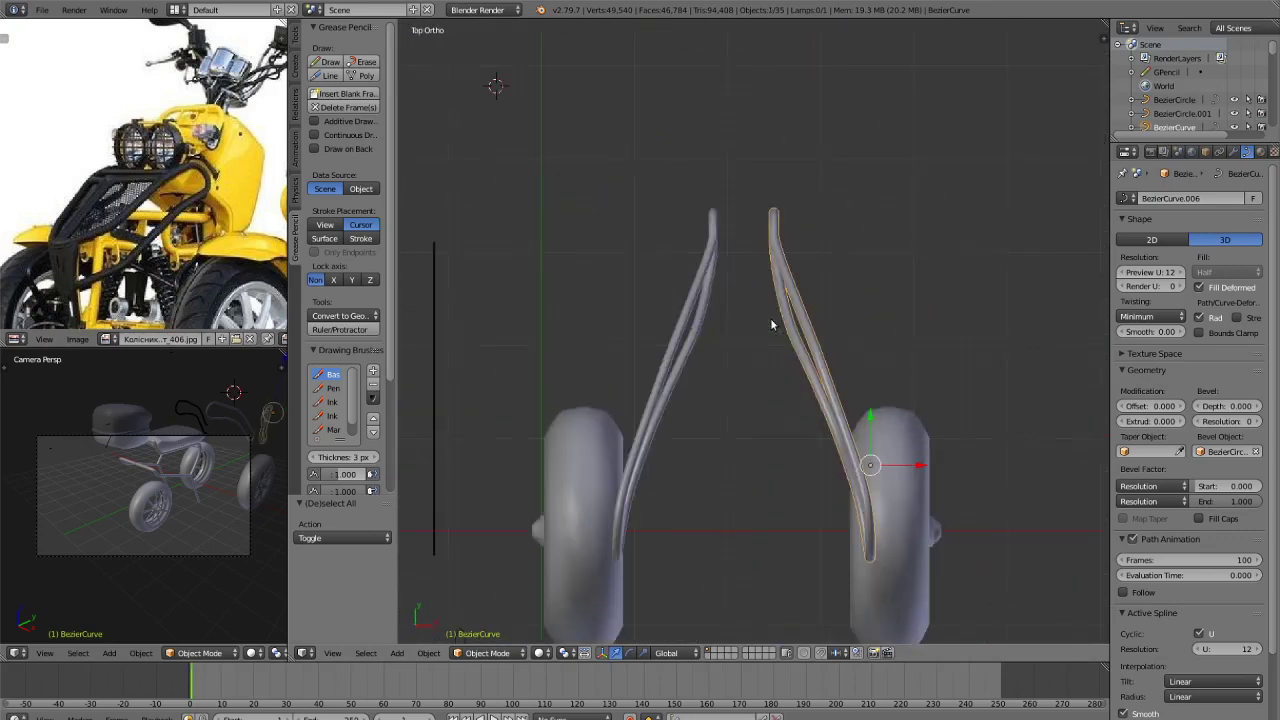
right_click(675, 358)
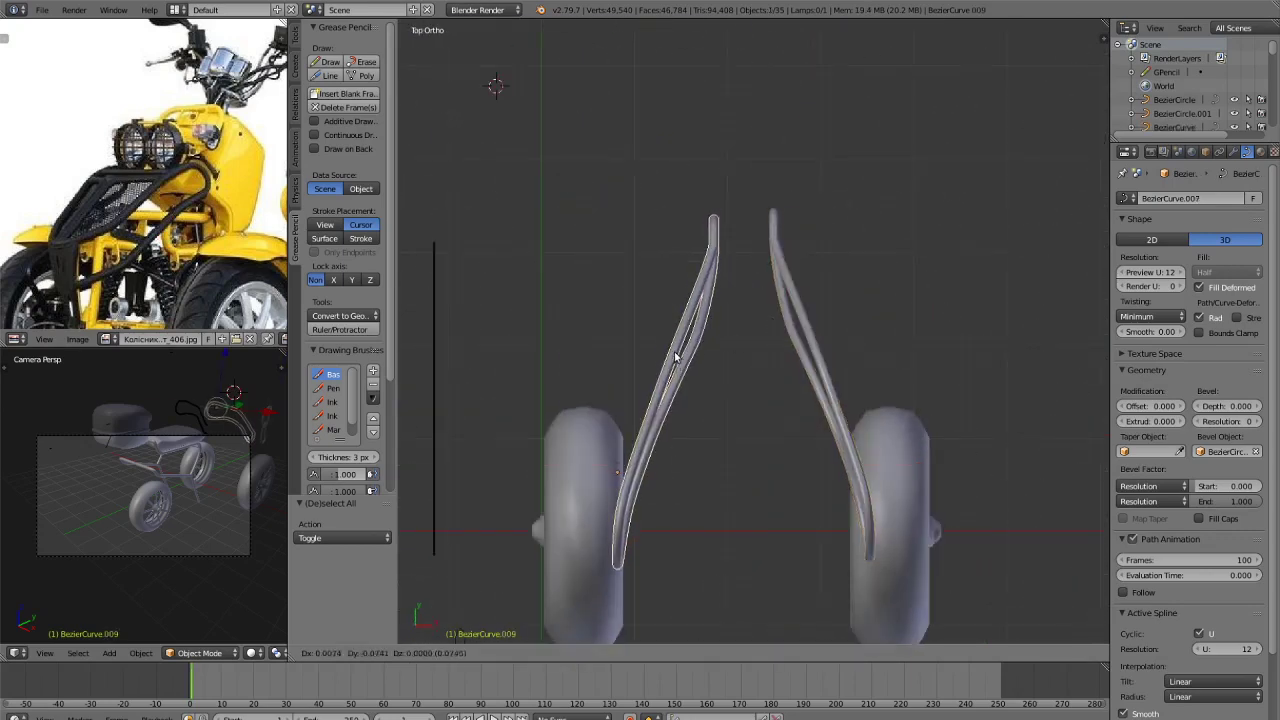
key("g")
key("x")
left_click(707, 325)
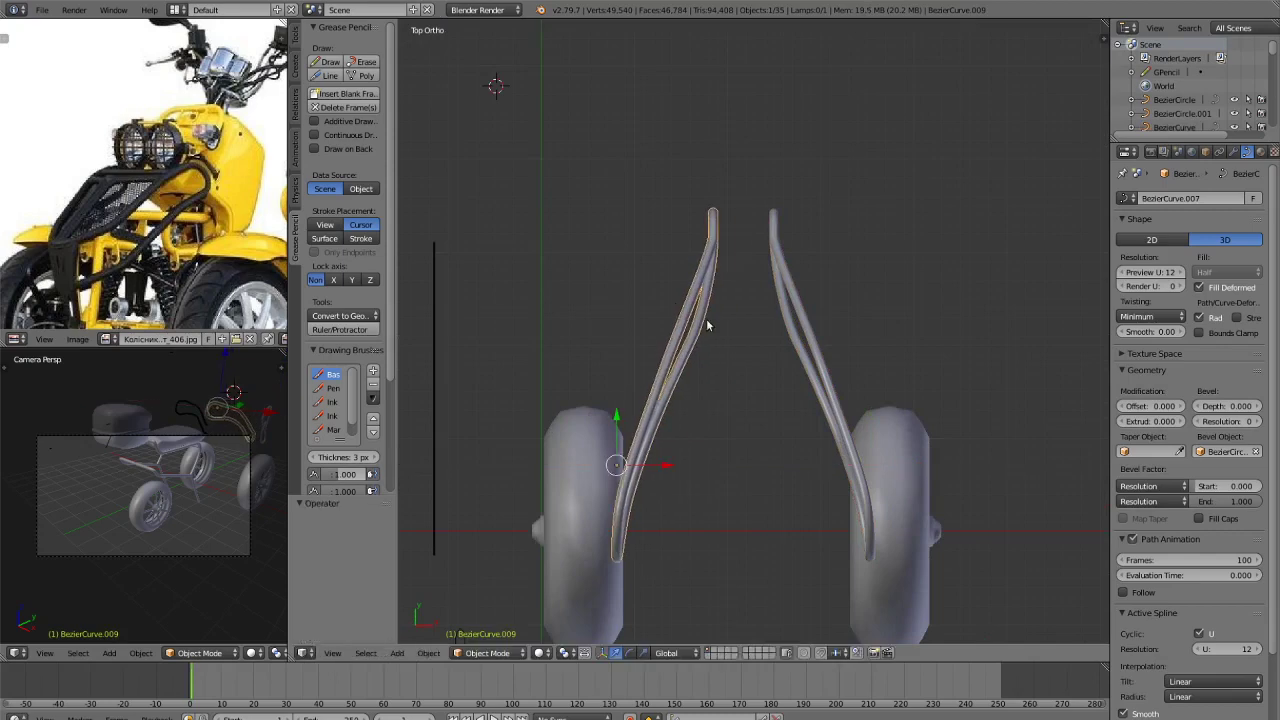
key("x")
left_click(706, 318)
Open the remaining guard bar's curve for editing and try adjusting its middle bend points.
right_click(811, 336)
key("Tab")
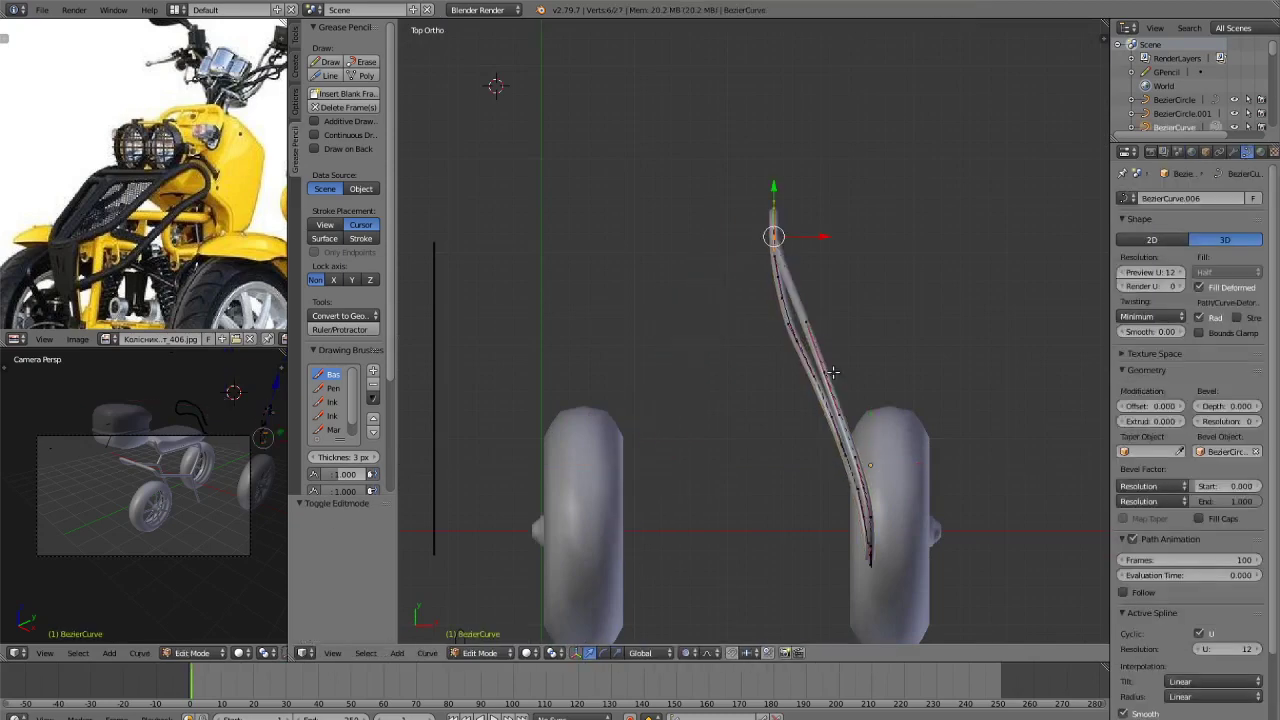
key("a")
key("c")
left_click(818, 360)
right_click(824, 362)
left_click_drag(849, 358, 862, 360)
key("ctrl+z")
Select only the bar's middle bend points and move them about 0.57 outward along X with proportional editing.
scroll(826, 389, "up", 3)
key("a")
key("c")
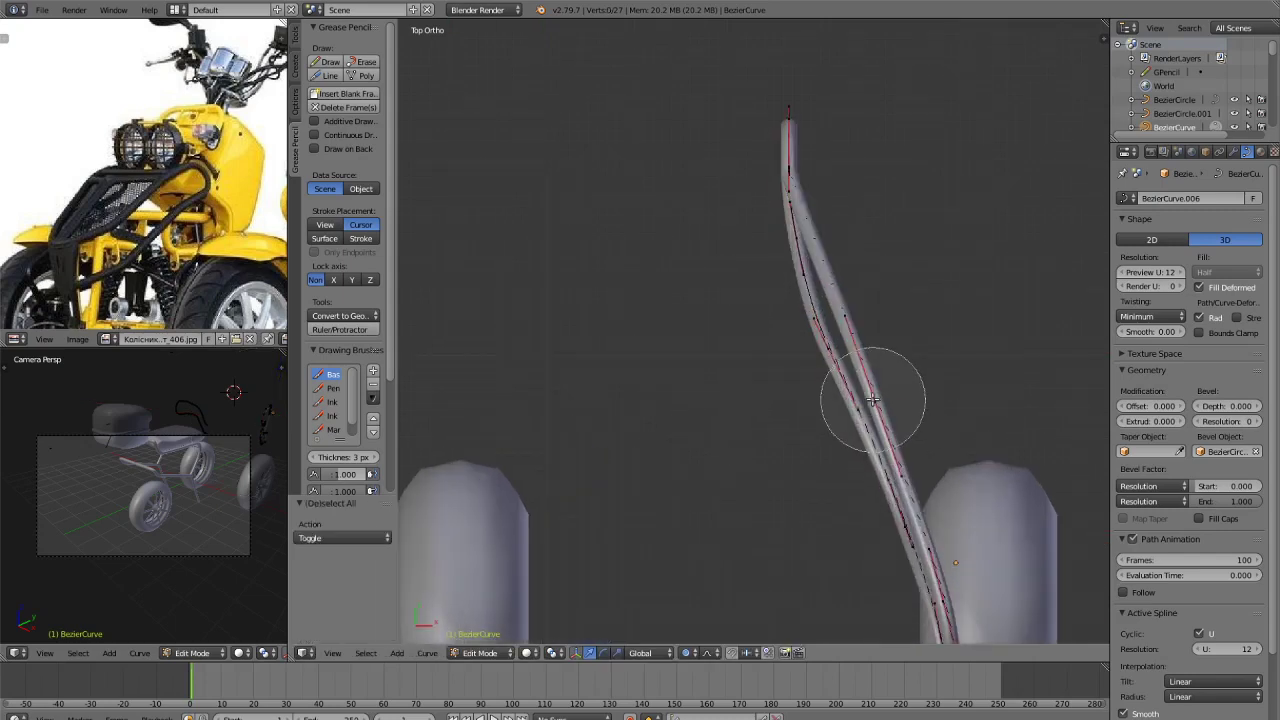
left_click(873, 400)
right_click(878, 400)
key("g")
key("x")
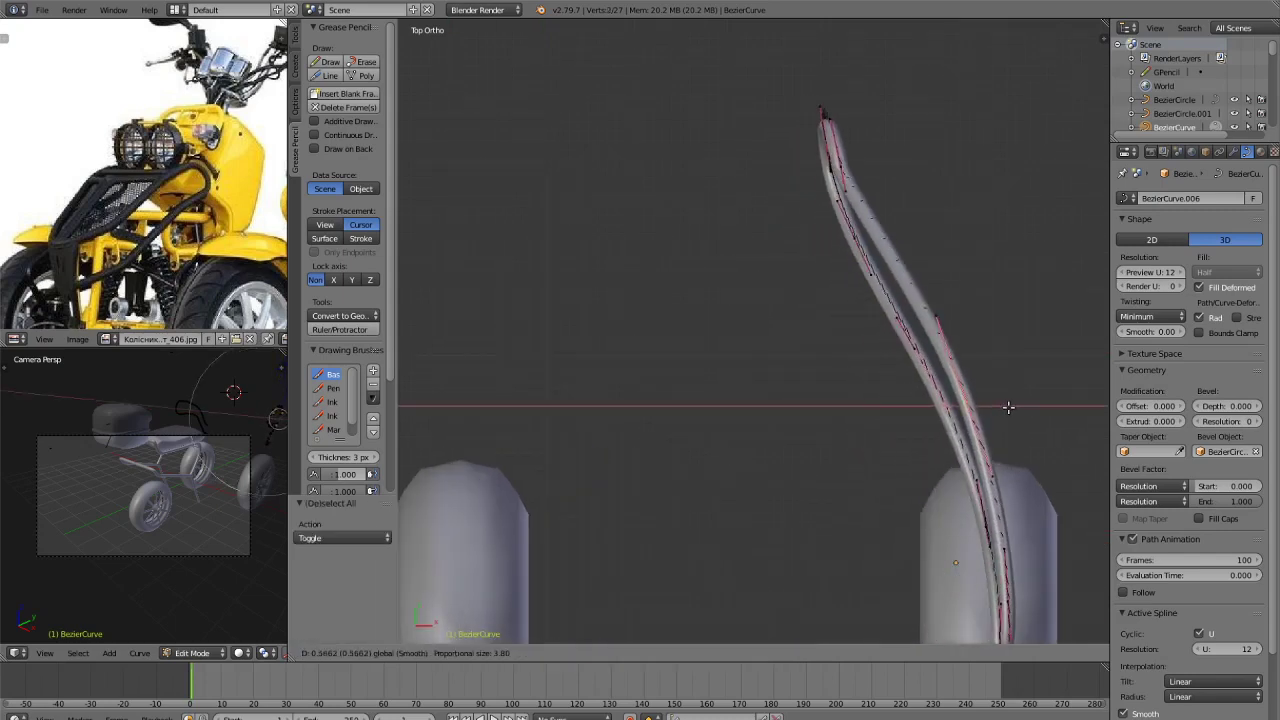
left_click(1008, 407)
Reselect the points around the bar's middle bend, nudge them slightly along X, and finish editing the curve.
key("a")
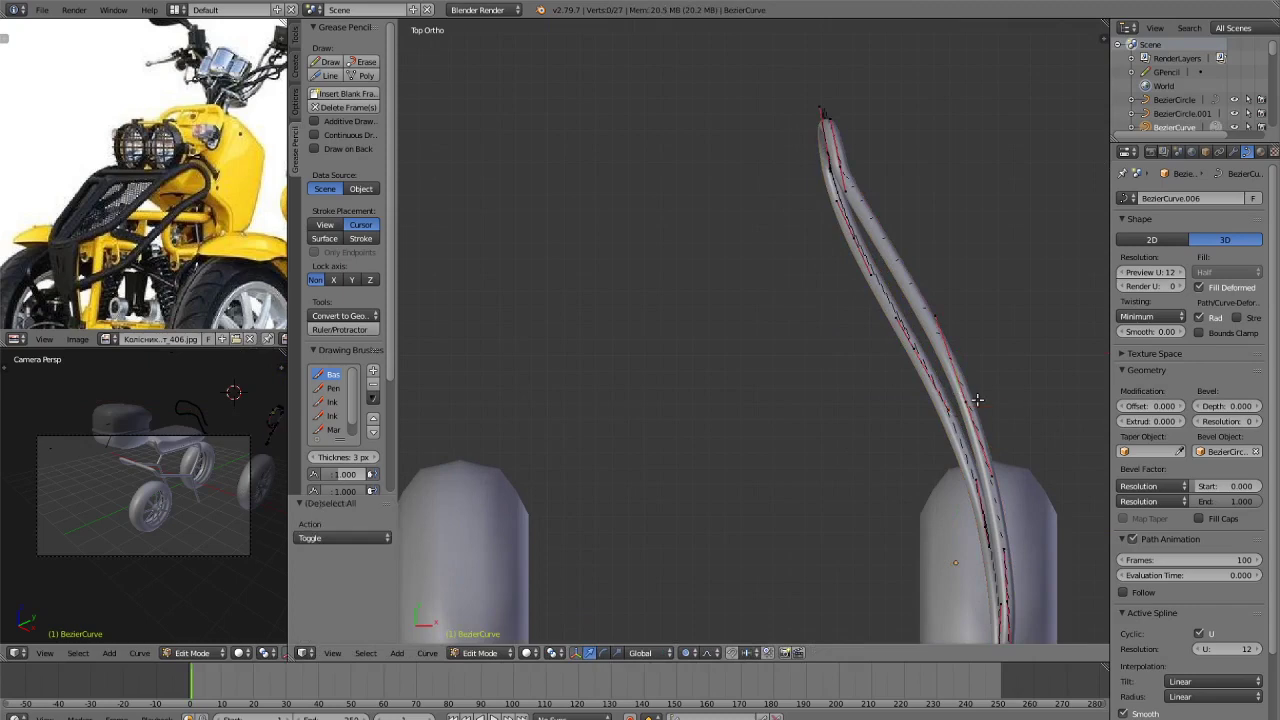
key("c")
left_click(983, 385)
key("Escape")
key("g")
key("x")
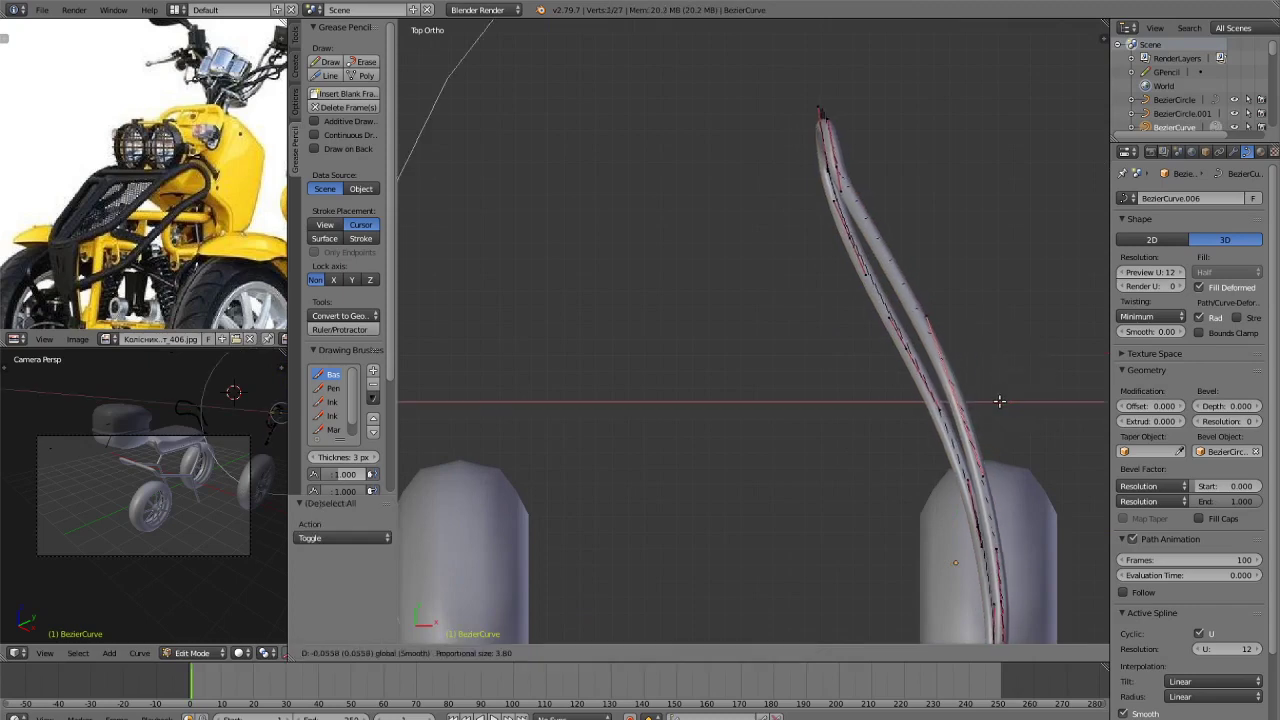
left_click(1006, 400)
key("Tab")
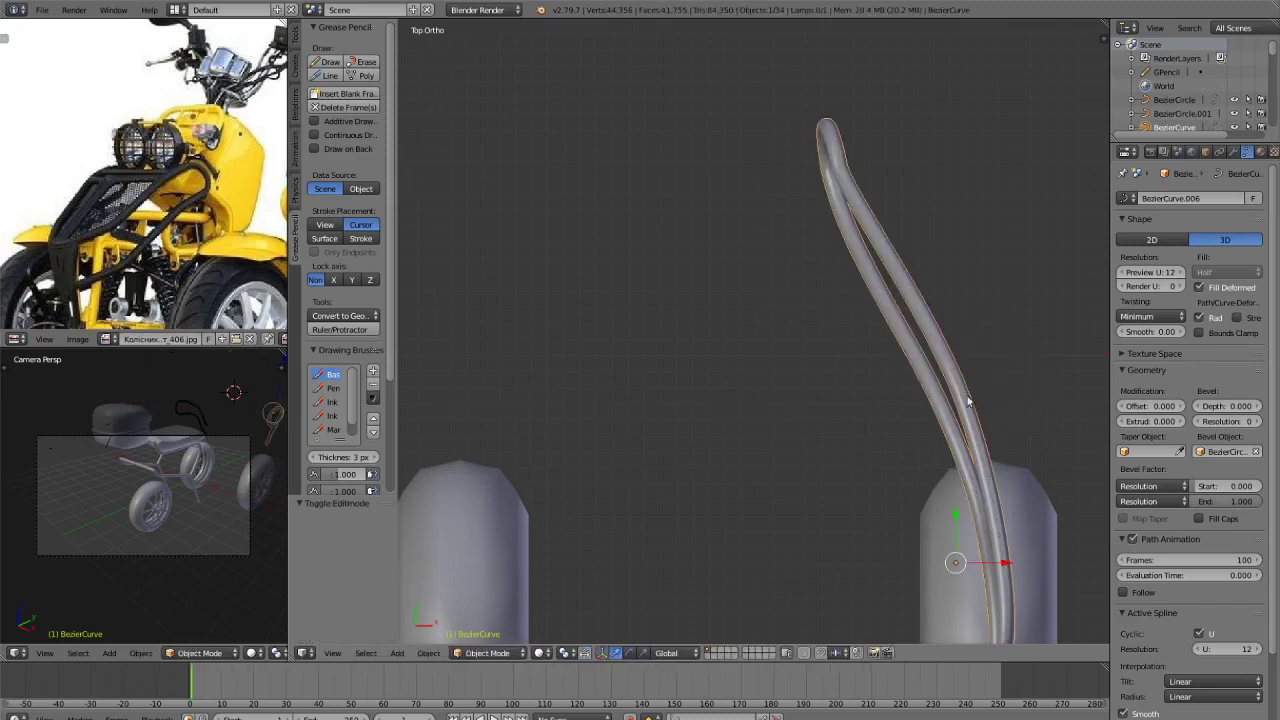
Examine the reshaped guard bar in rendered shading and from the front, bottom and top views.
mouse_move(932, 392)
middle_mouse_down()
mouse_move(917, 334)
mouse_move(766, 246)
mouse_move(780, 280)
mouse_move(854, 293)
middle_mouse_up()
key("a")
key("shift+z")
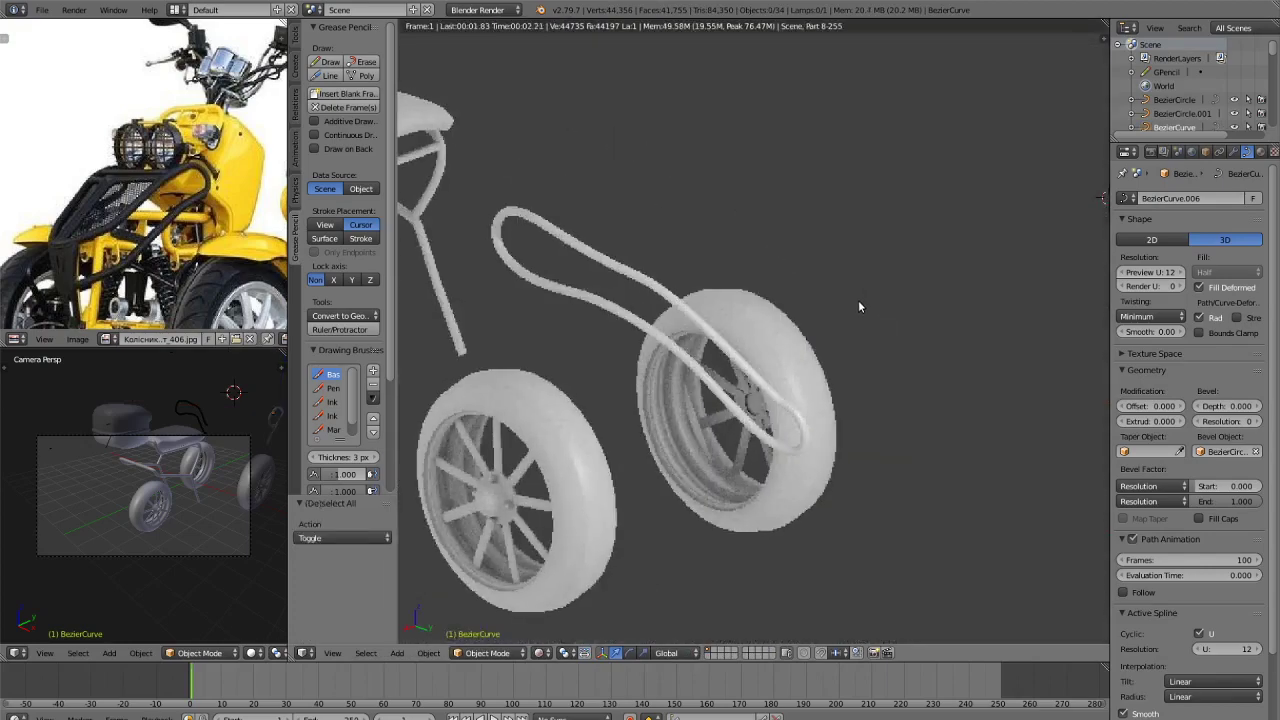
key("shift+z")
mouse_move(863, 305)
middle_mouse_down()
mouse_move(807, 382)
mouse_move(746, 423)
middle_mouse_up()
right_click(736, 443)
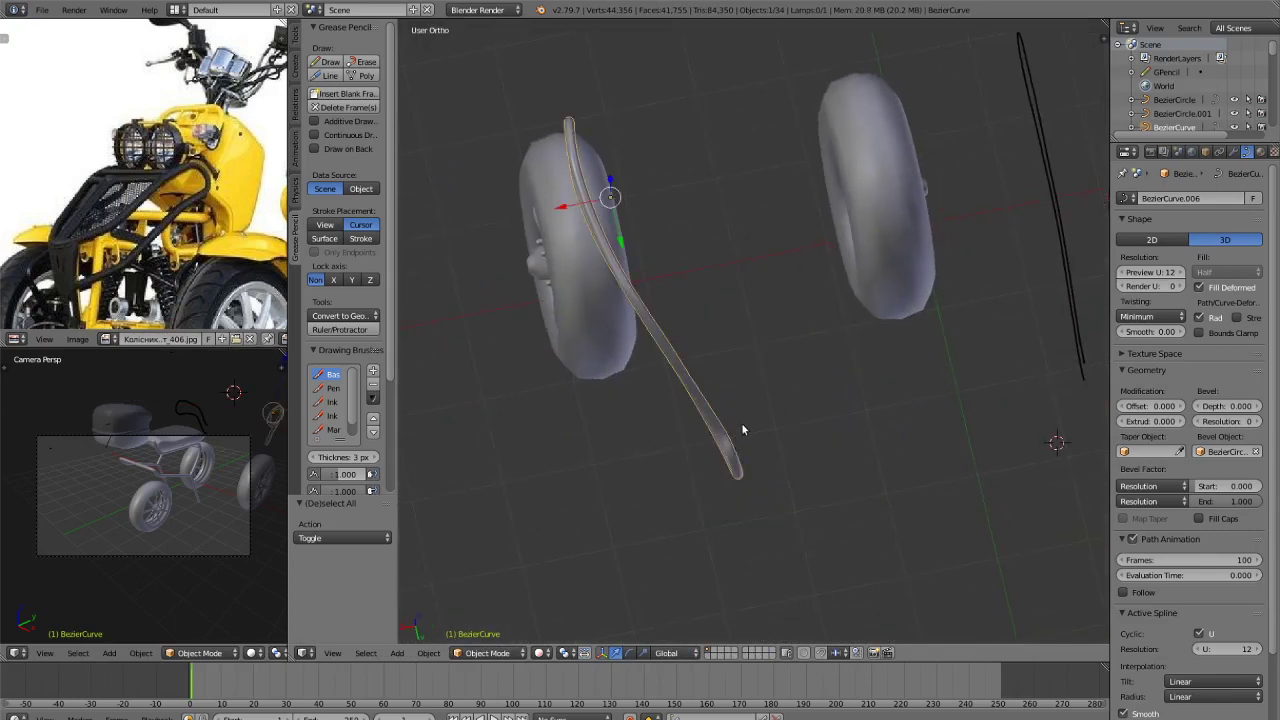
key("ctrl+KP_7")
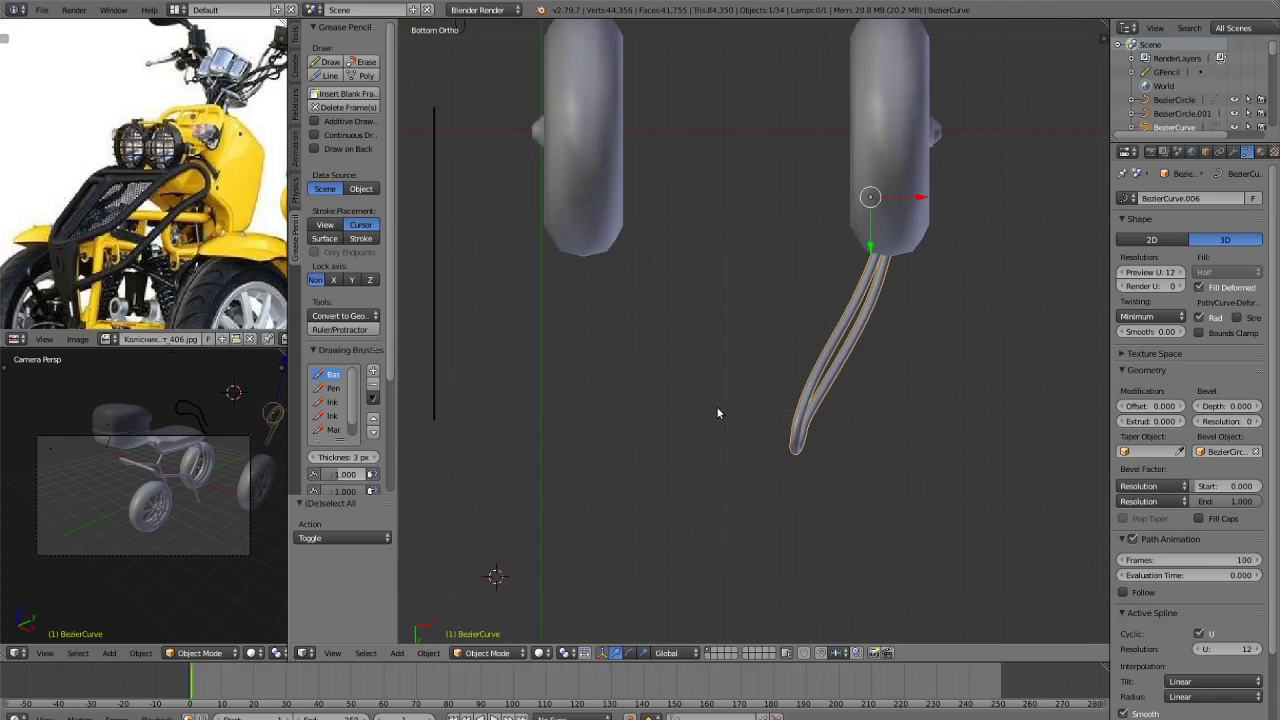
key("KP_7")
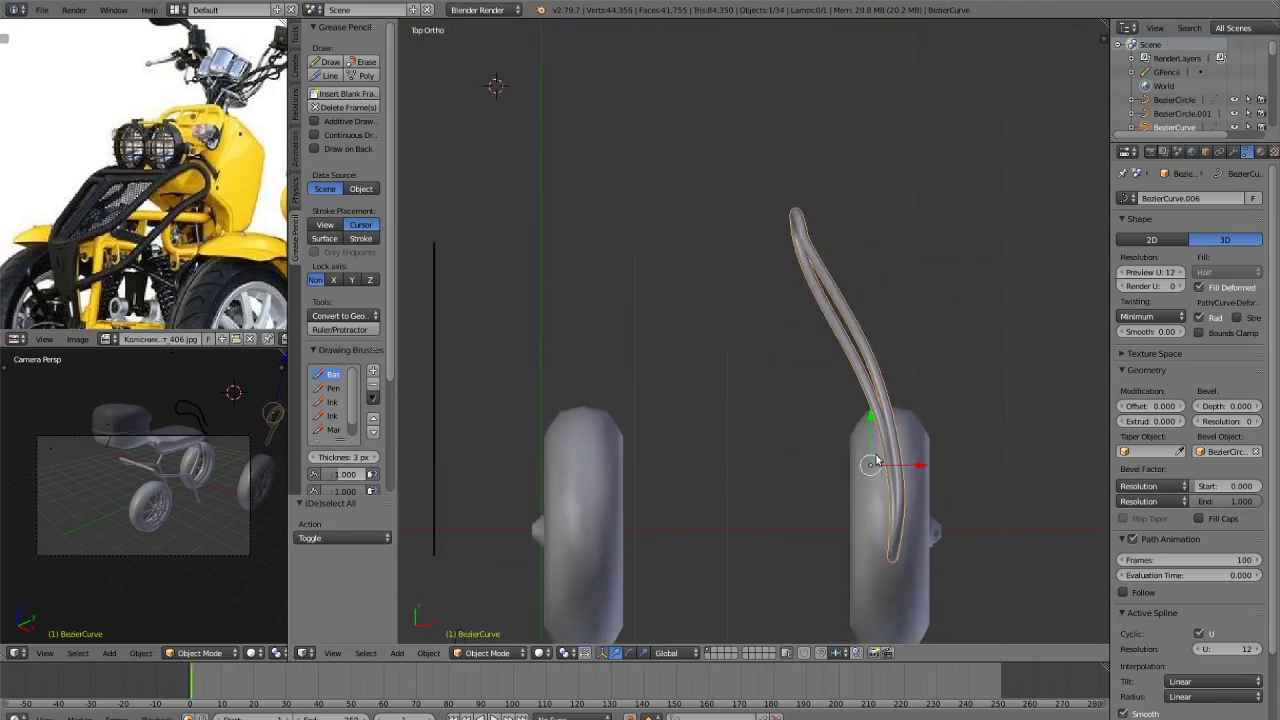
Move the guard bar 0.215 in the negative X direction and check its placement against the wheels and seat.
left_click_drag(918, 463, 897, 458)
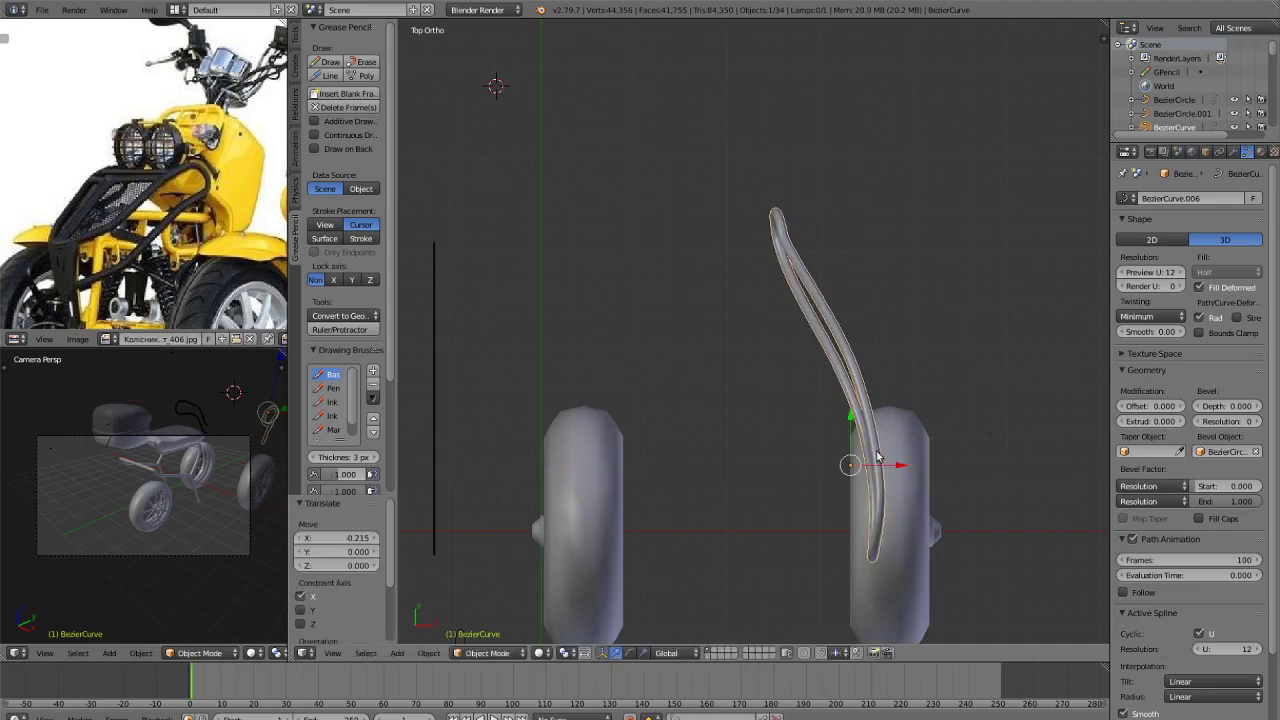
scroll(877, 460, "down", 5)
middle_click_drag(786, 419, 801, 366, "shift")
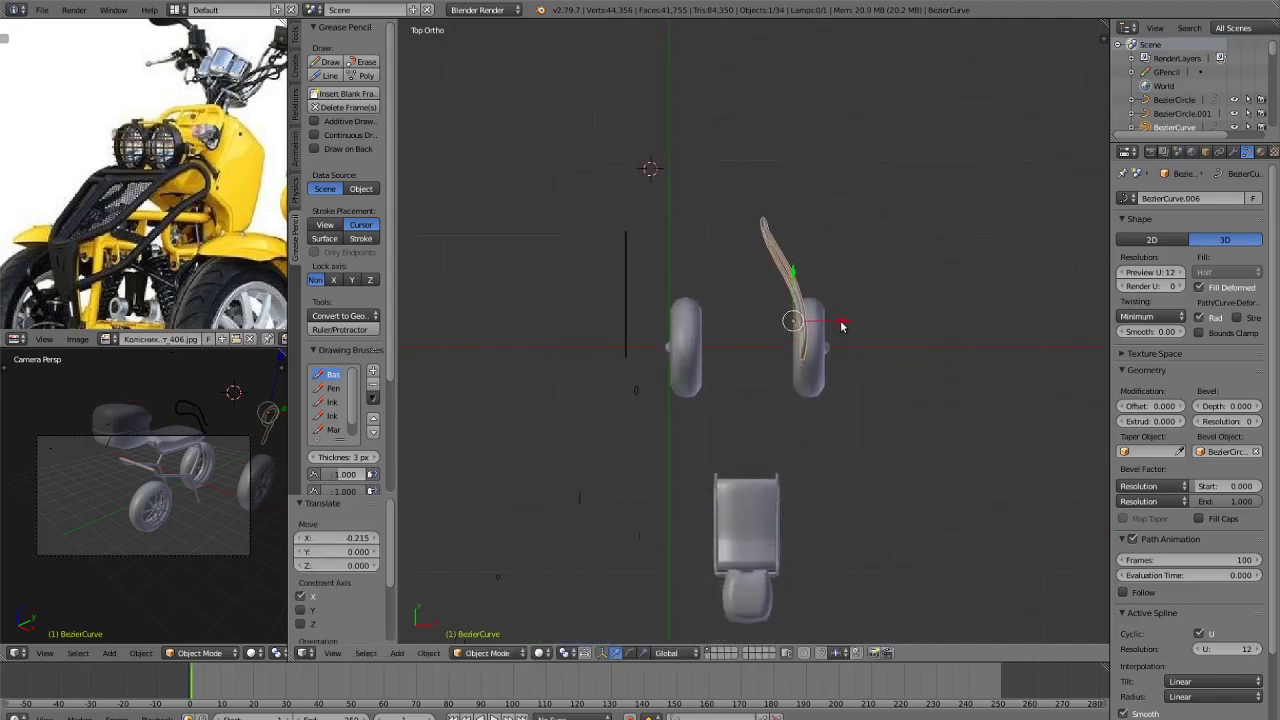
left_click_drag(842, 320, 841, 320)
Duplicate the guard bar 2.508 in the negative X direction and mirror the copy across the X axis.
scroll(849, 346, "up", 3)
key("shift+d")
key("x")
left_click(685, 346)
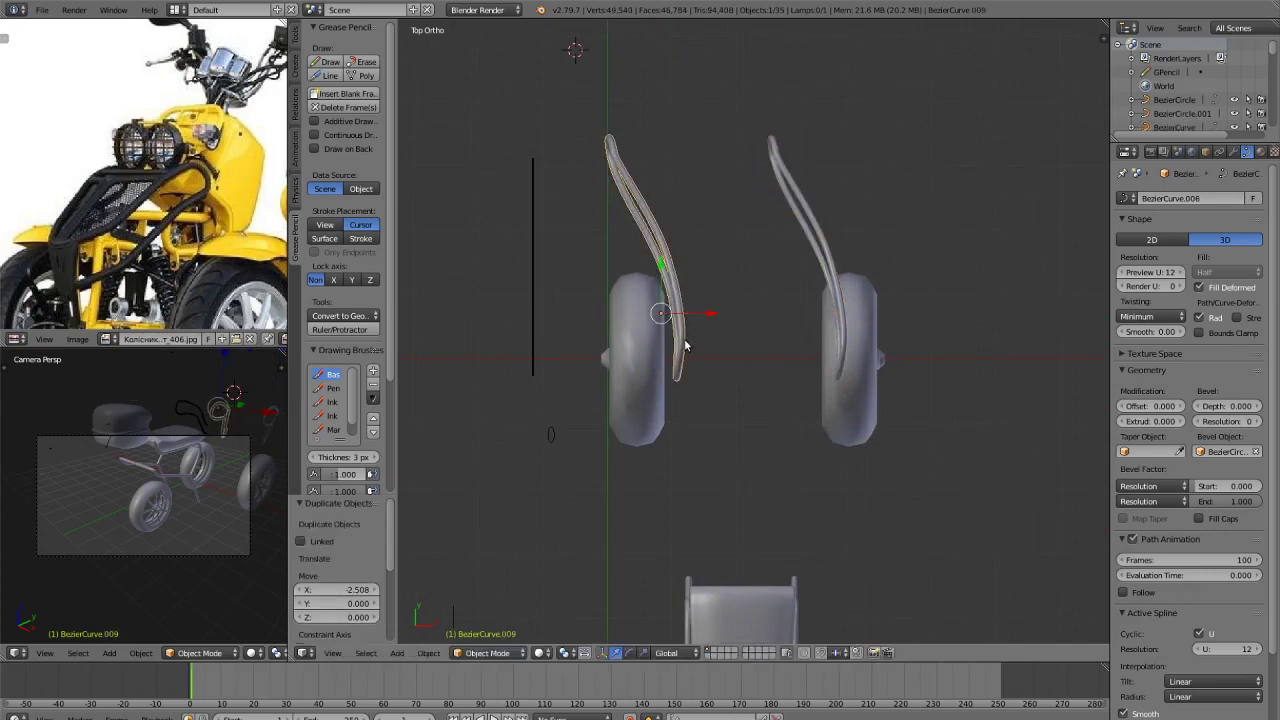
key("ctrl+m")
key("x")
left_click(684, 338)
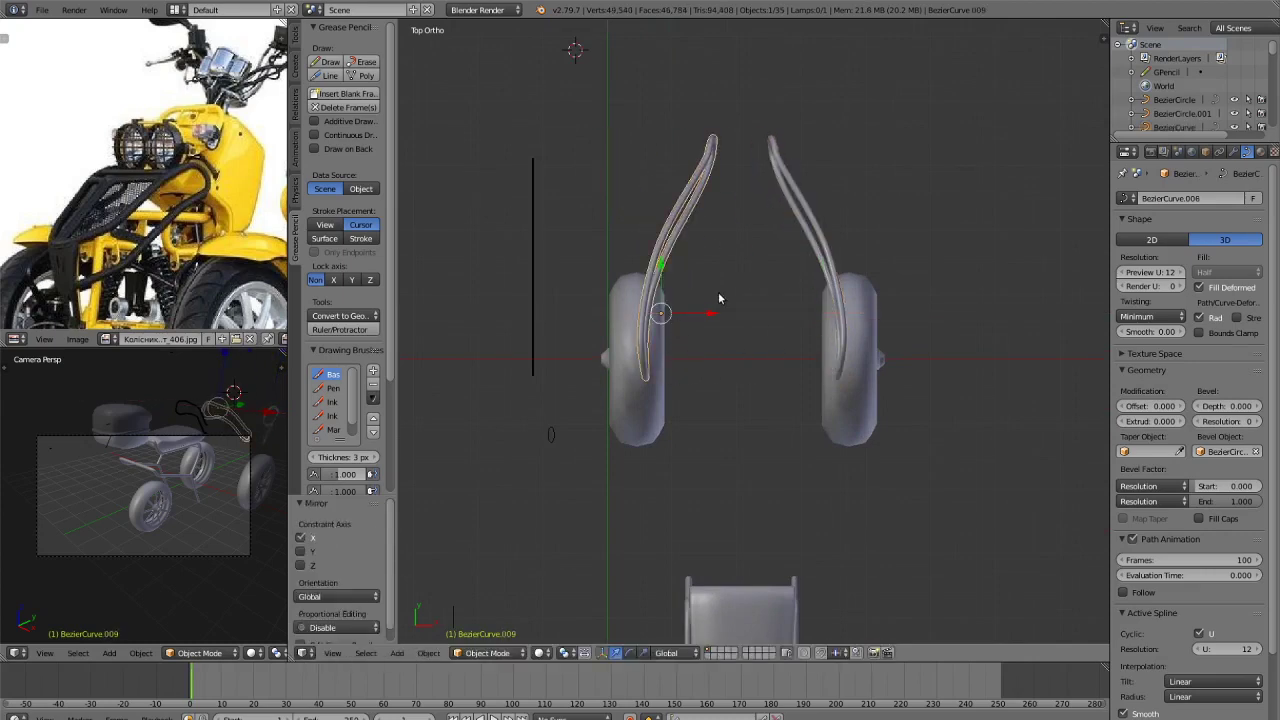
Nudge the mirrored guard bar slightly along X, and shift both bars together along X to centre them between the front wheels.
left_click_drag(712, 313, 714, 310)
key("a")
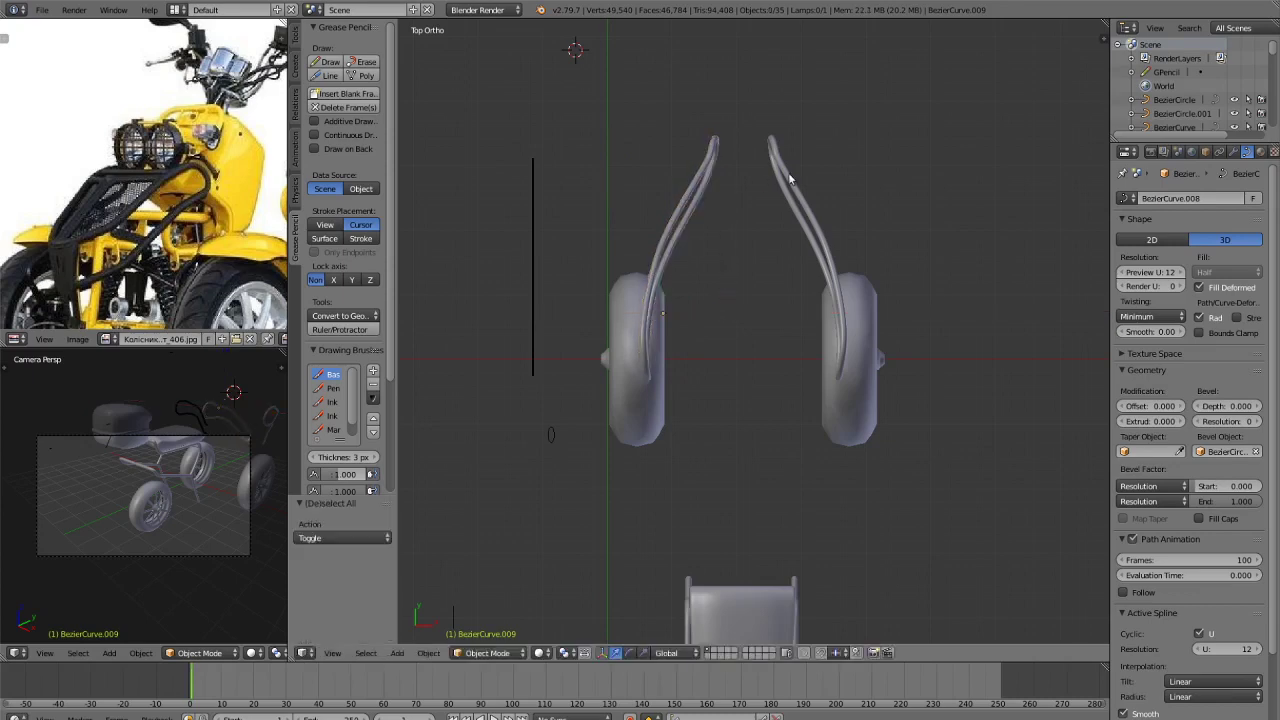
right_click(788, 172)
right_click(703, 180, "shift")
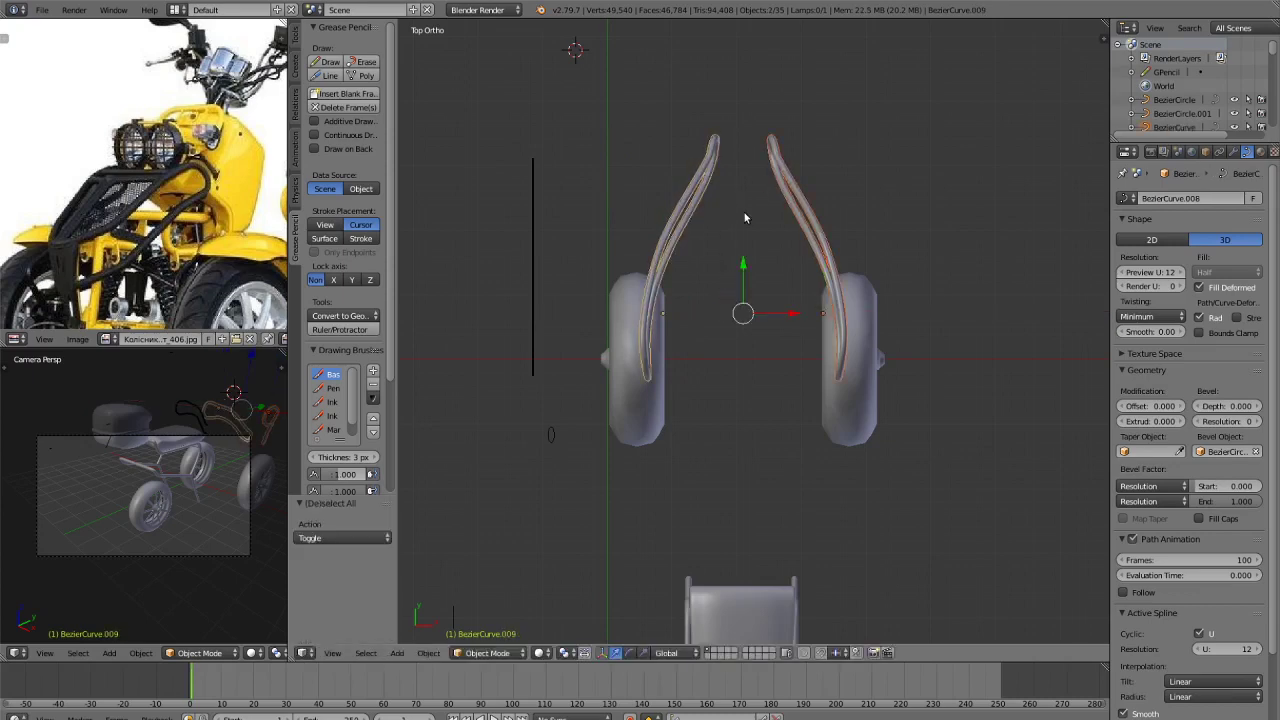
key("g")
key("x")
left_click(743, 216)
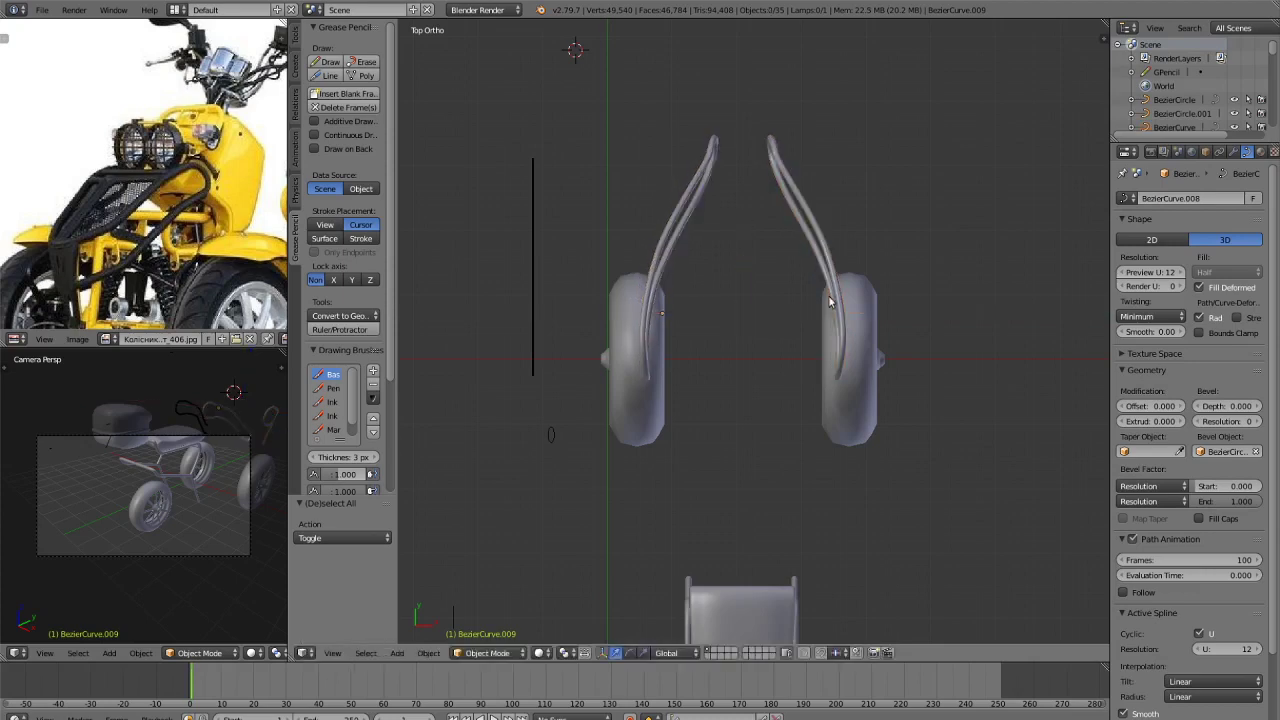
Select both guard bars and lower them along Z toward the front wheels, working from the right side view.
scroll(743, 216, "down", 2)
middle_click_drag(743, 216, 875, 335)
scroll(875, 332, "up", 3)
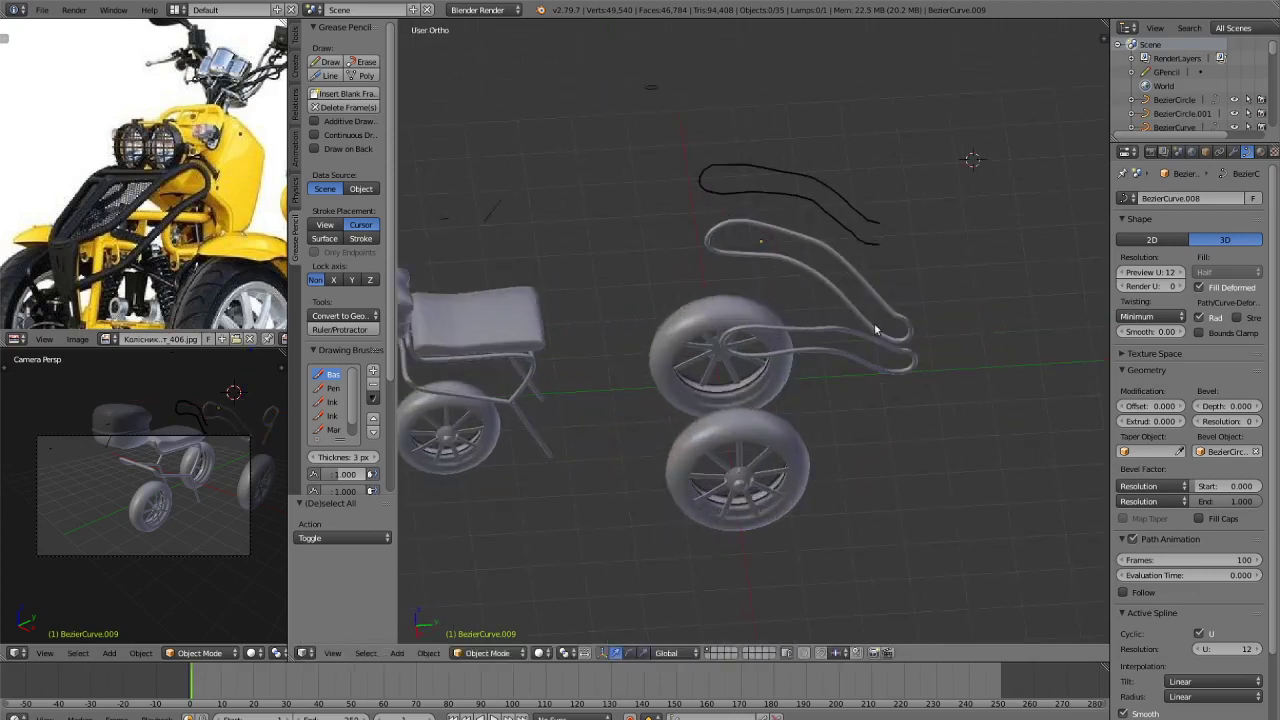
right_click(900, 323)
right_click(907, 365, "shift")
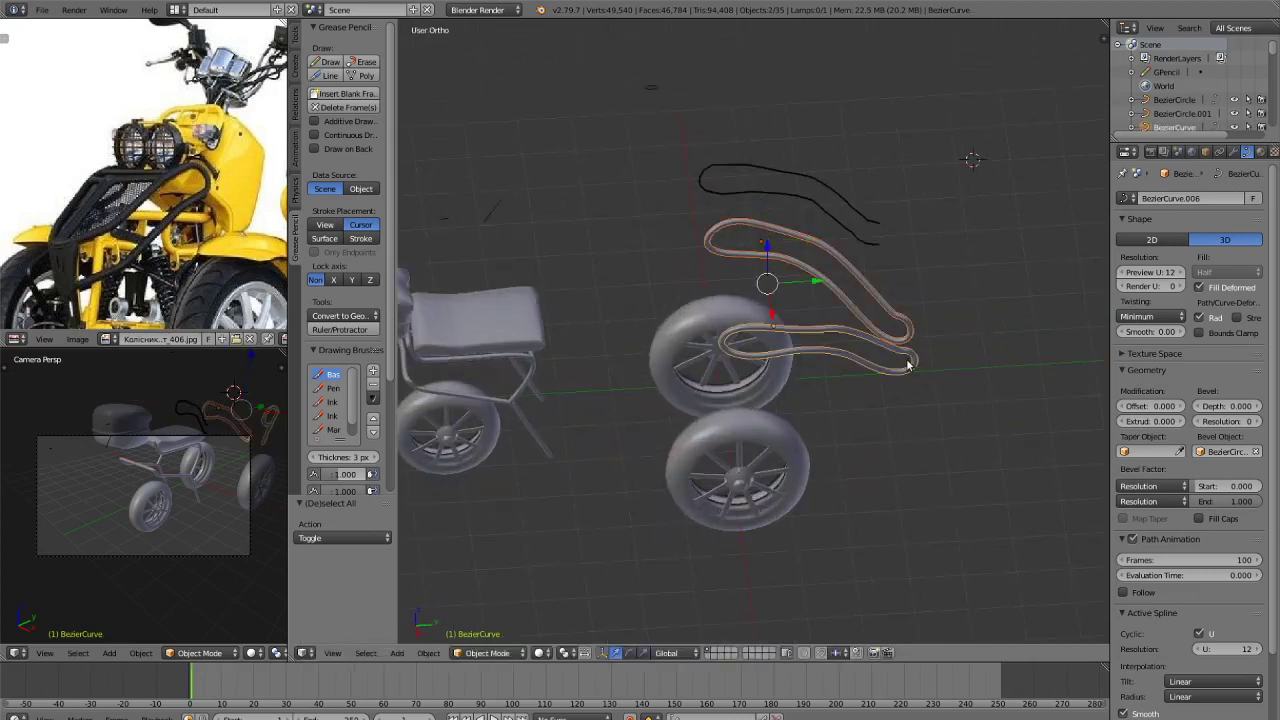
key("KP_3")
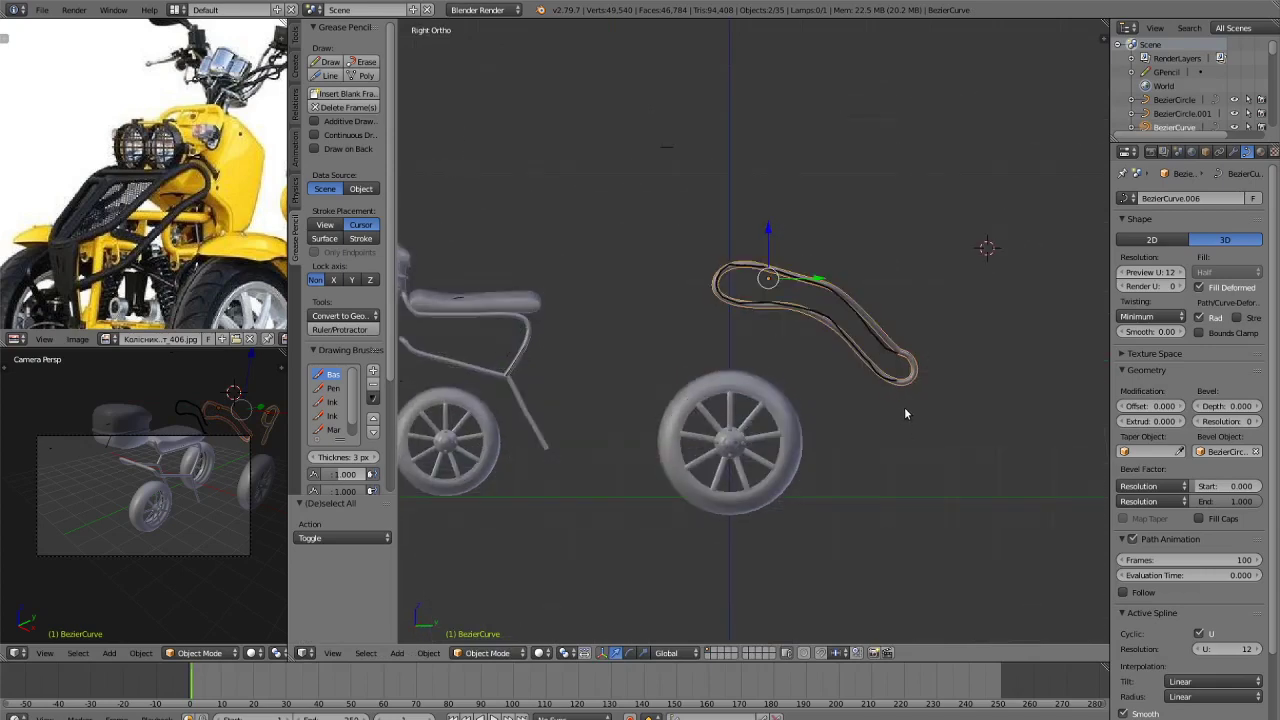
key("g")
key("z")
left_click(909, 454)
key("a")
Erase the grease pencil outline of the guard bar and end the erase session.
mouse_move(905, 243)
middle_mouse_down()
mouse_move(1001, 310)
mouse_move(853, 283)
mouse_move(407, 74)
middle_mouse_up()
left_click(362, 62)
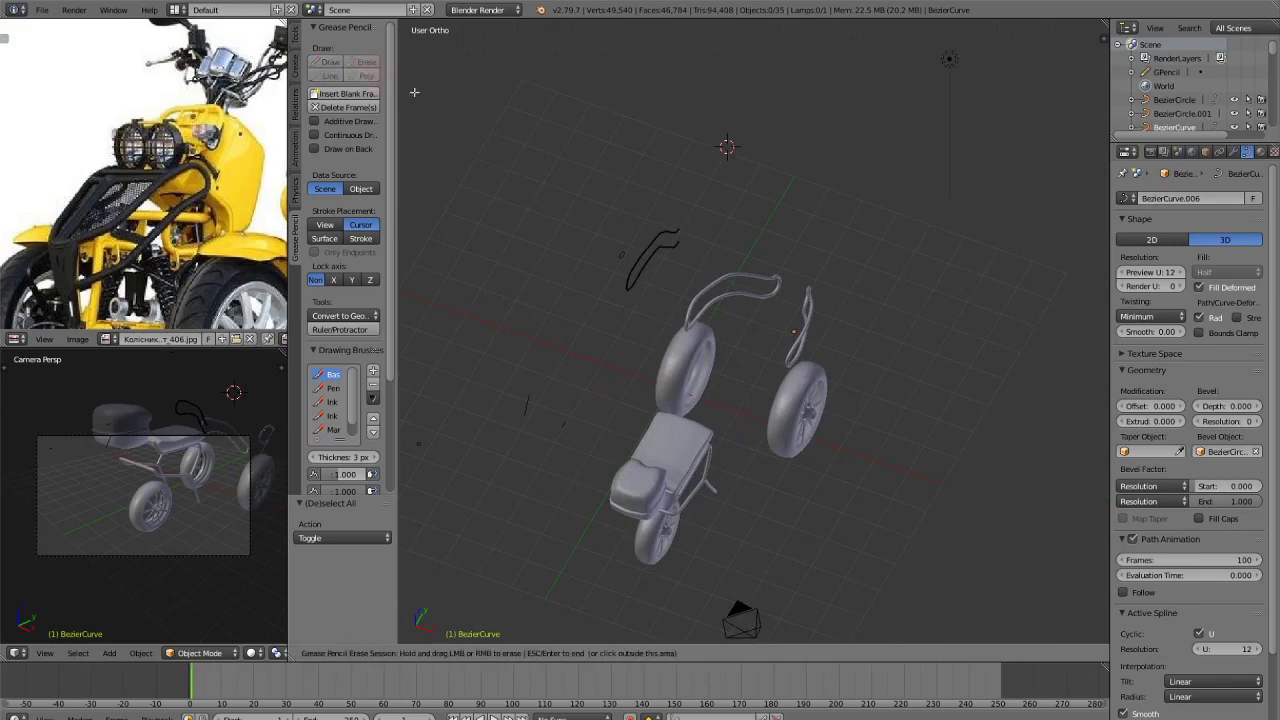
left_click_drag(615, 278, 661, 250)
key("Escape")
Add a Bezier curve midway between the two guard bars in the top view.
scroll(882, 361, "up", 3)
mouse_move(882, 361)
middle_mouse_down()
mouse_move(809, 376)
mouse_move(720, 349)
mouse_move(900, 362)
mouse_move(866, 350)
mouse_move(890, 390)
middle_mouse_up()
scroll(720, 349, "up", 1)
scroll(806, 354, "up", 2)
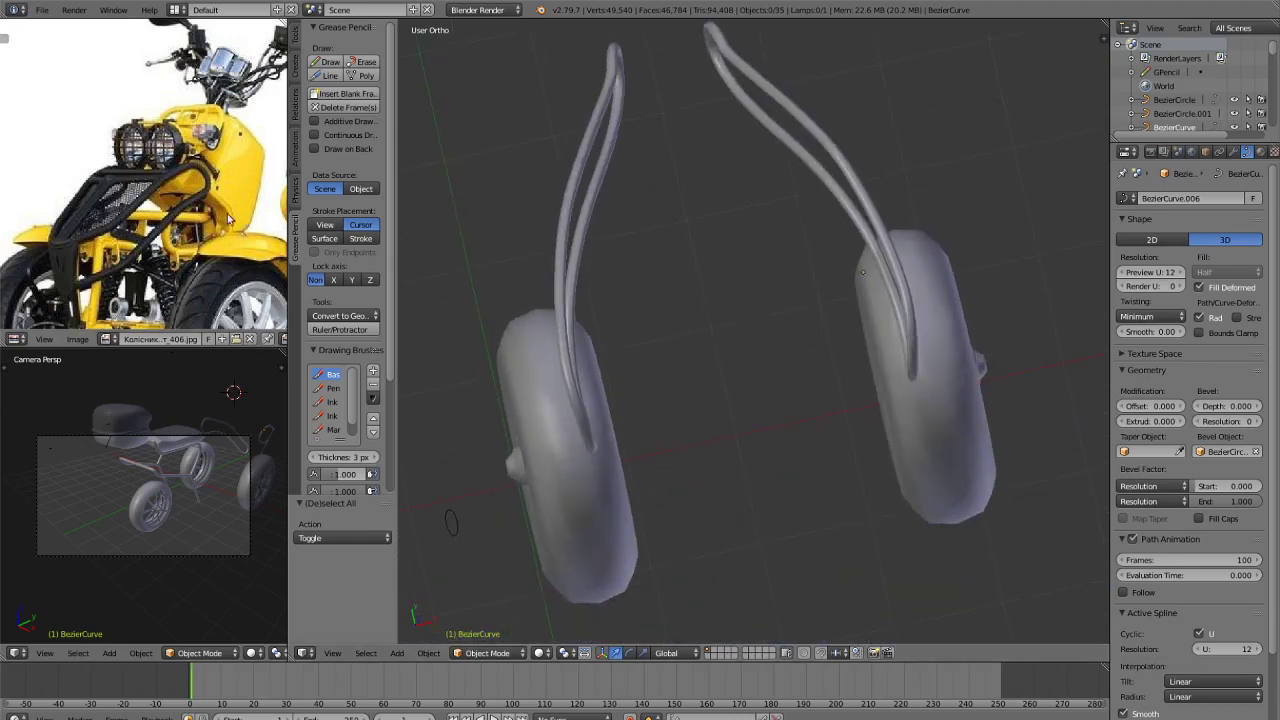
middle_click_drag(808, 360, 905, 451)
key("KP_7")
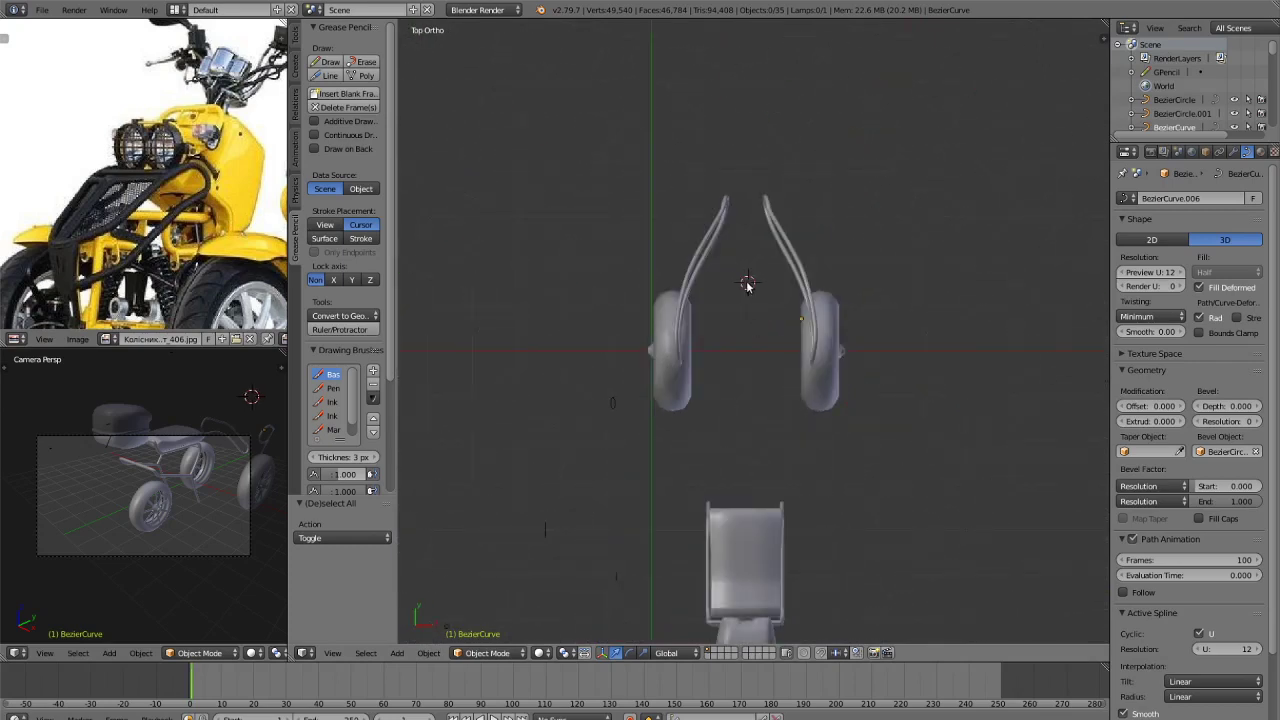
key("shift+a")
mouse_move(745, 283)
left_click(800, 284)
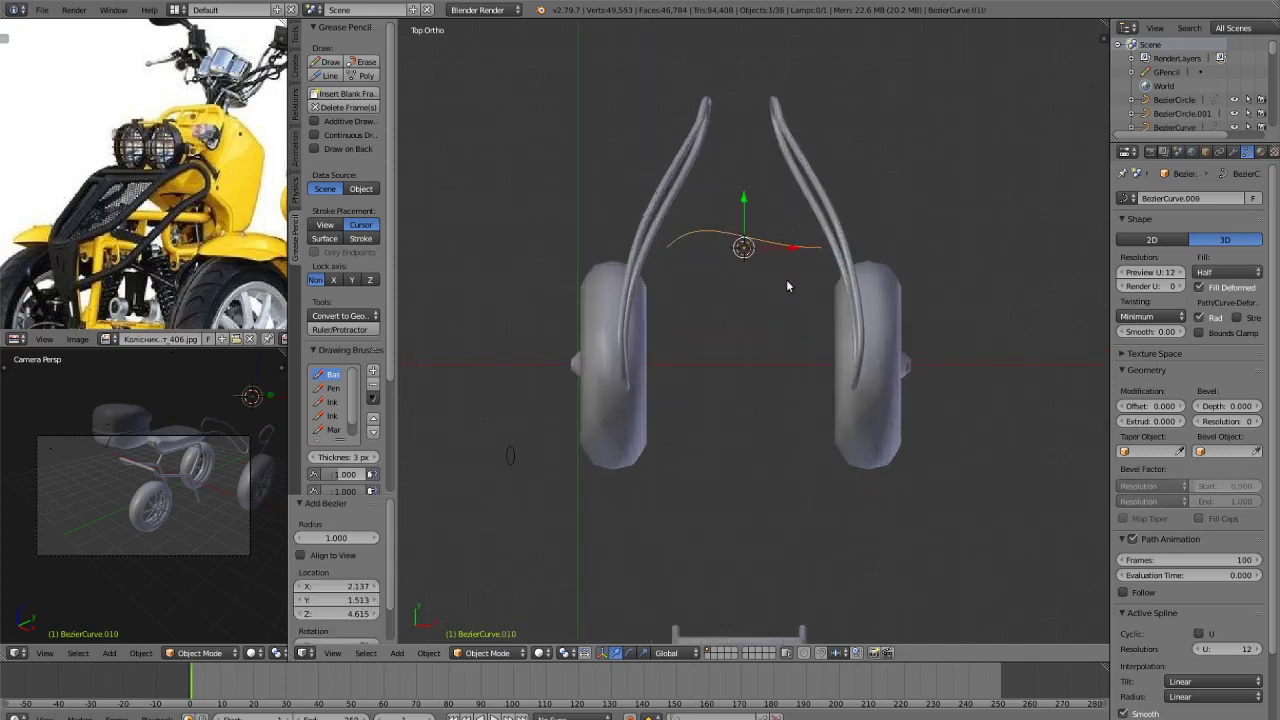
Open the new curve for editing and select the upper handle of its left end point.
mouse_move(788, 281)
middle_mouse_down()
mouse_move(777, 272)
mouse_move(798, 278)
middle_mouse_up()
key("KP_7")
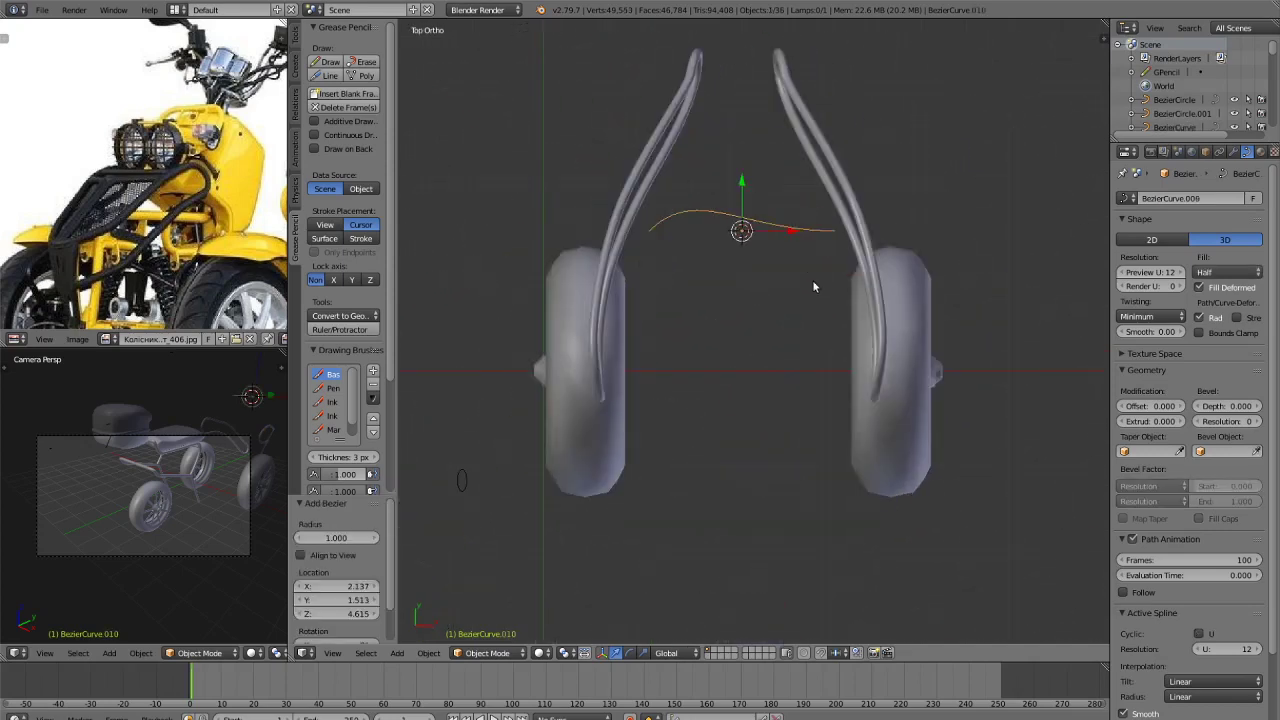
scroll(812, 283, "up", 3)
key("Tab")
right_click(678, 121)
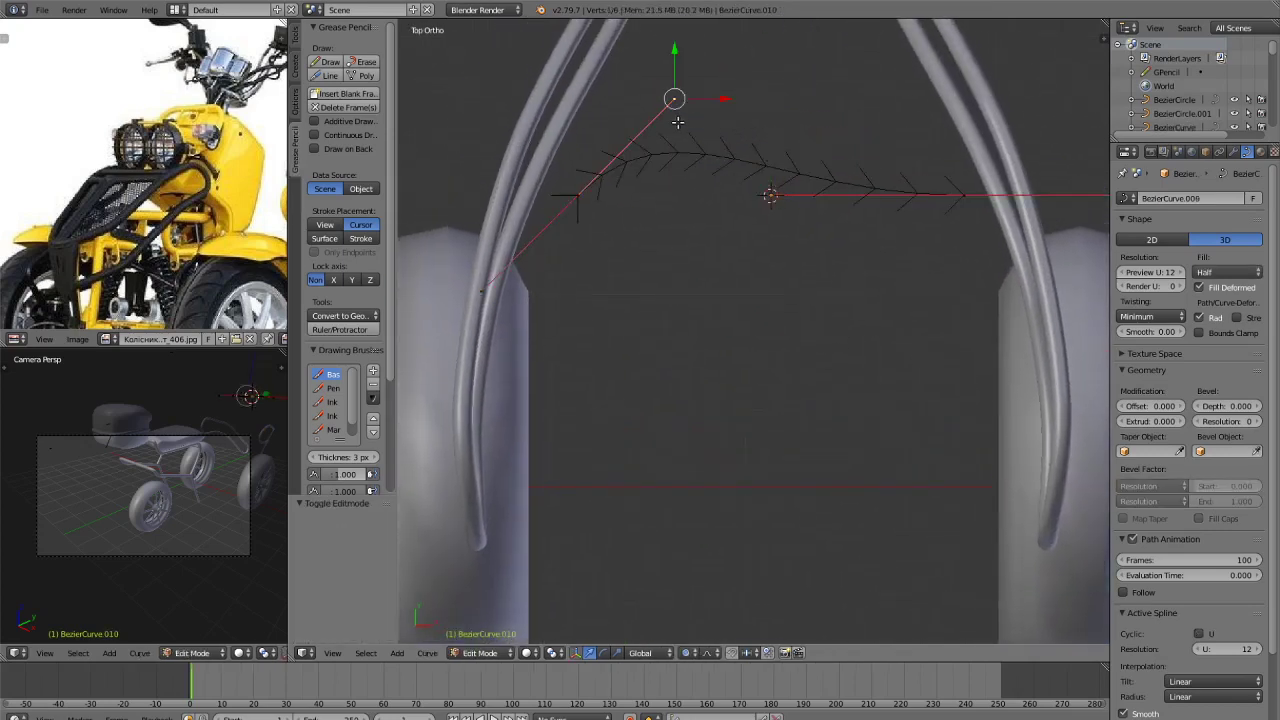
key("g")
key("z")
left_click(806, 349)
key("ctrl+z")
key("g")
key("y")
left_click(817, 363)
key("ctrl+z")
Turn off proportional editing, straighten the curve by moving the handle about 0.59 in the negative Y direction, and finish editing.
left_click(699, 655)
left_click(712, 635)
key("g")
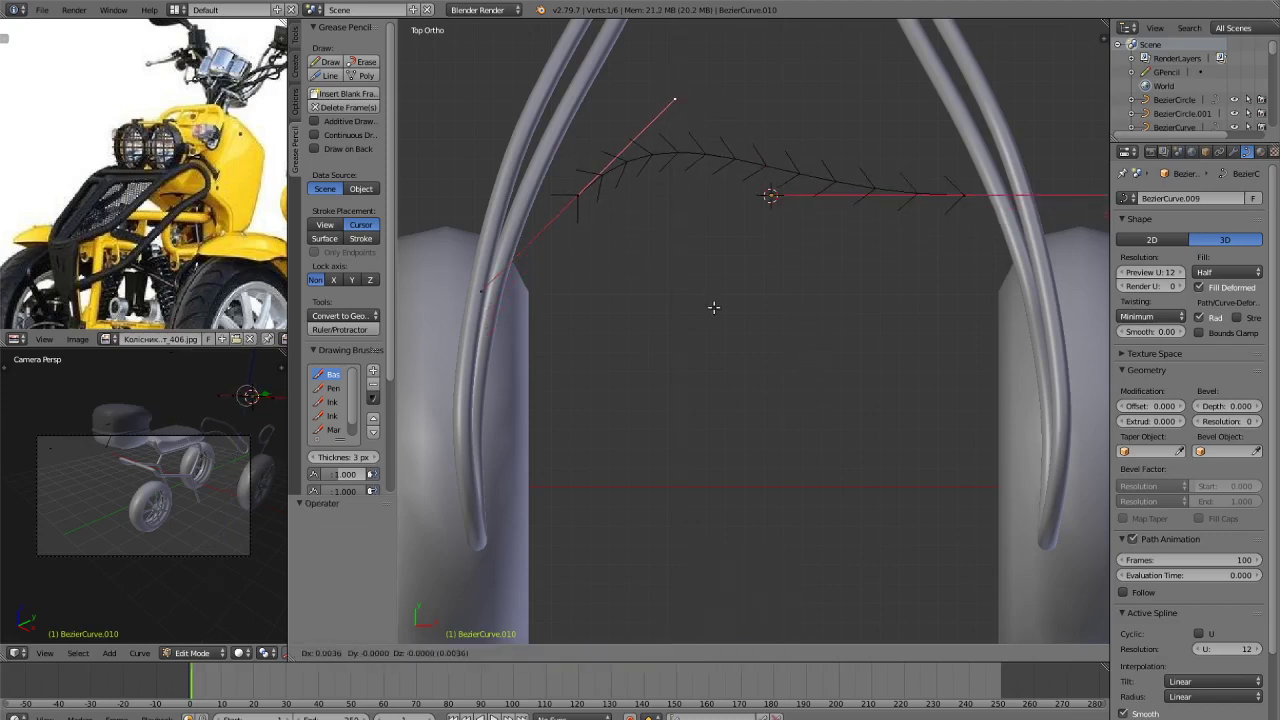
key("y")
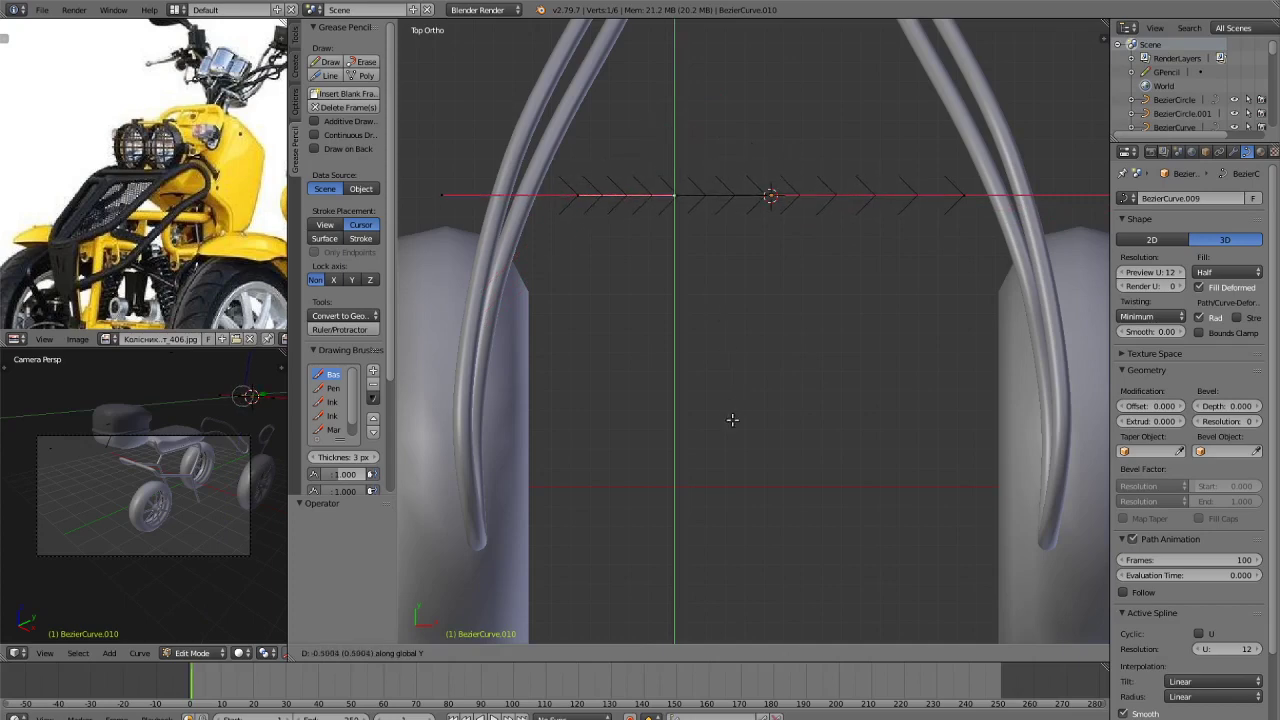
left_click(736, 420)
key("Tab")
Assign the Bezier circle profile as the straight curve's bevel object to make it a round tube.
scroll(846, 401, "down", 3)
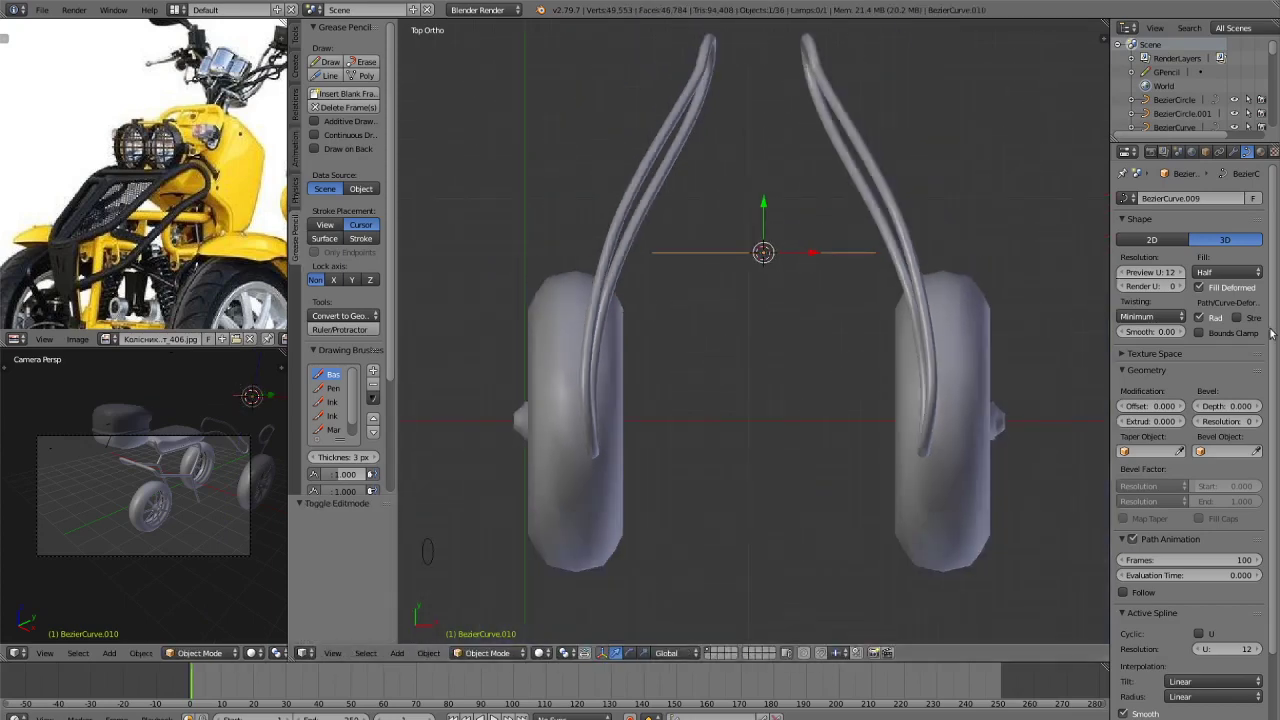
left_click(1225, 451)
left_click(1198, 487)
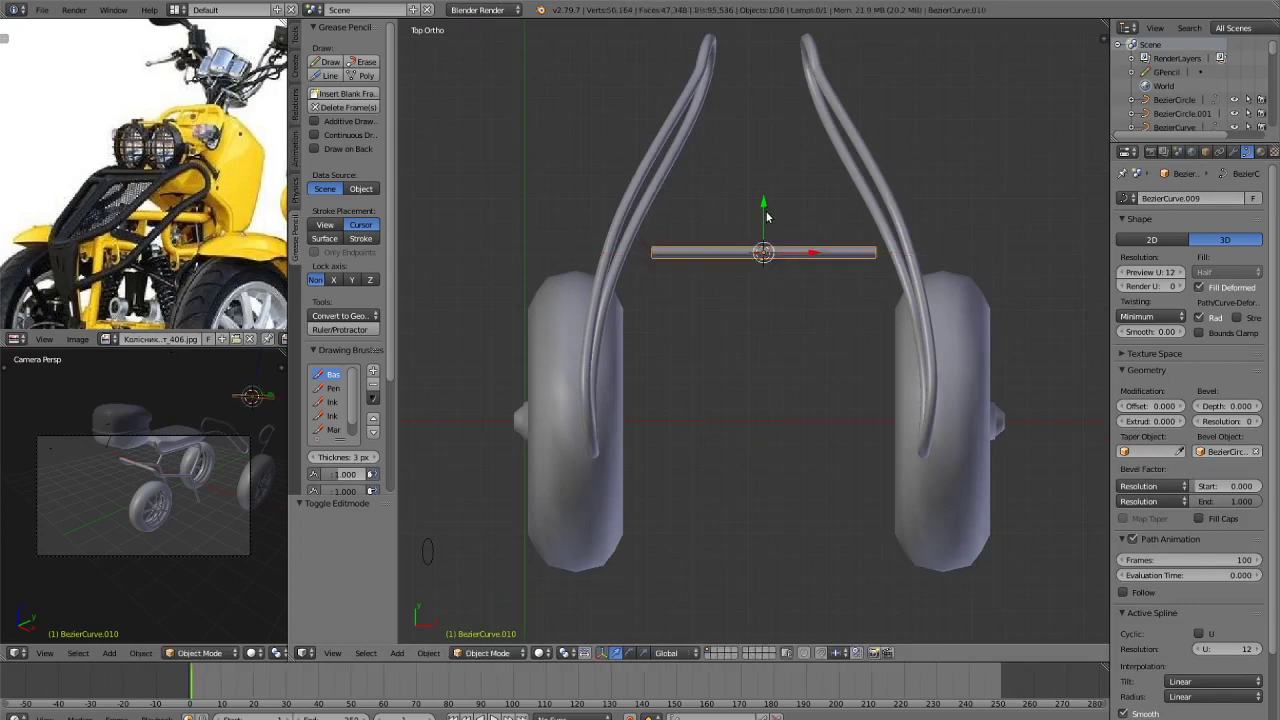
Move the cross tube 1.594 in the negative Y direction and stretch it along X to reach both guard bars.
left_click_drag(766, 217, 787, 387)
key("s")
key("x")
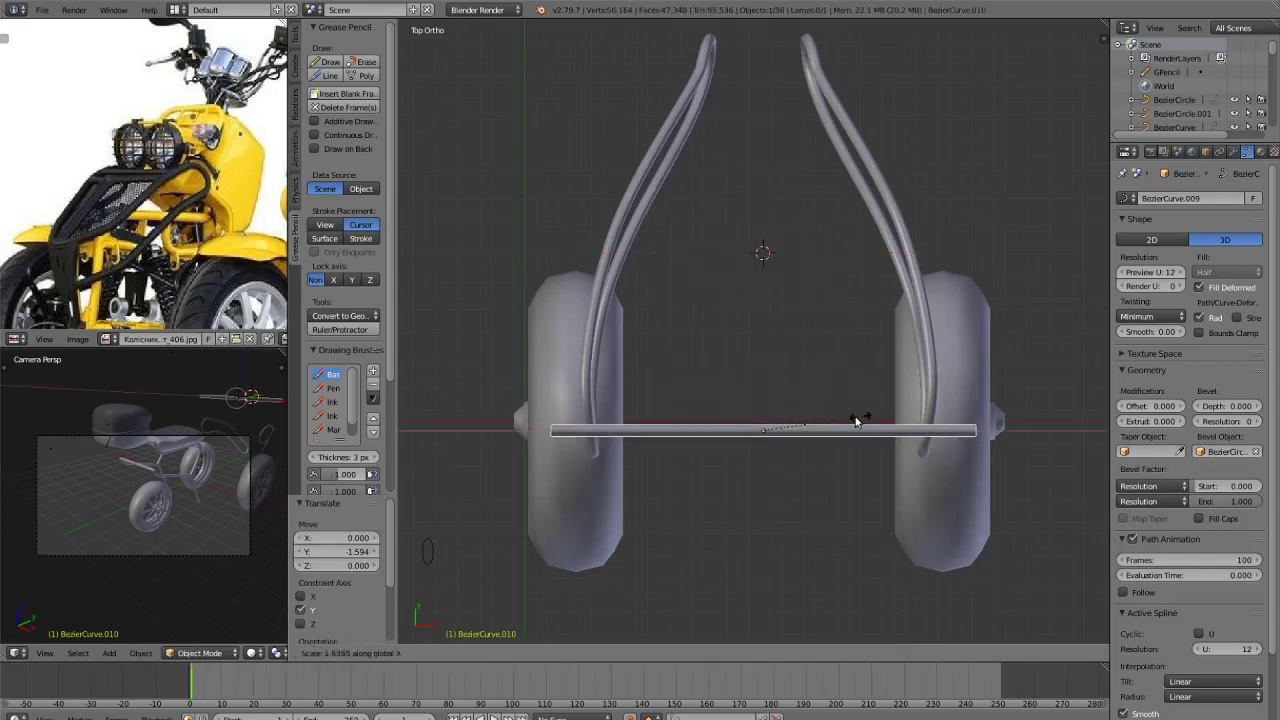
left_click(843, 423)
Lower the cross tube 1.094 along Z and scale it to 0.971 along X so it fits between the guard bars.
middle_click_drag(843, 423, 689, 192)
left_click_drag(680, 186, 680, 278)
key("s")
key("x")
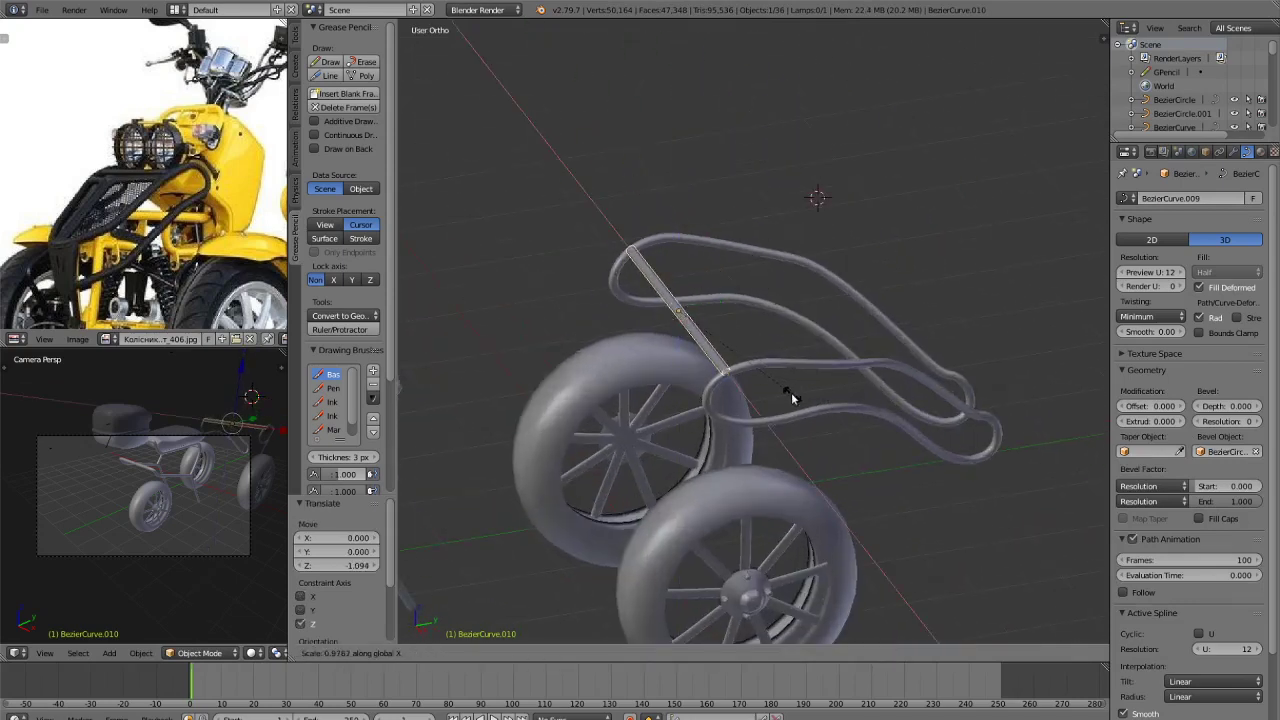
left_click(783, 388)
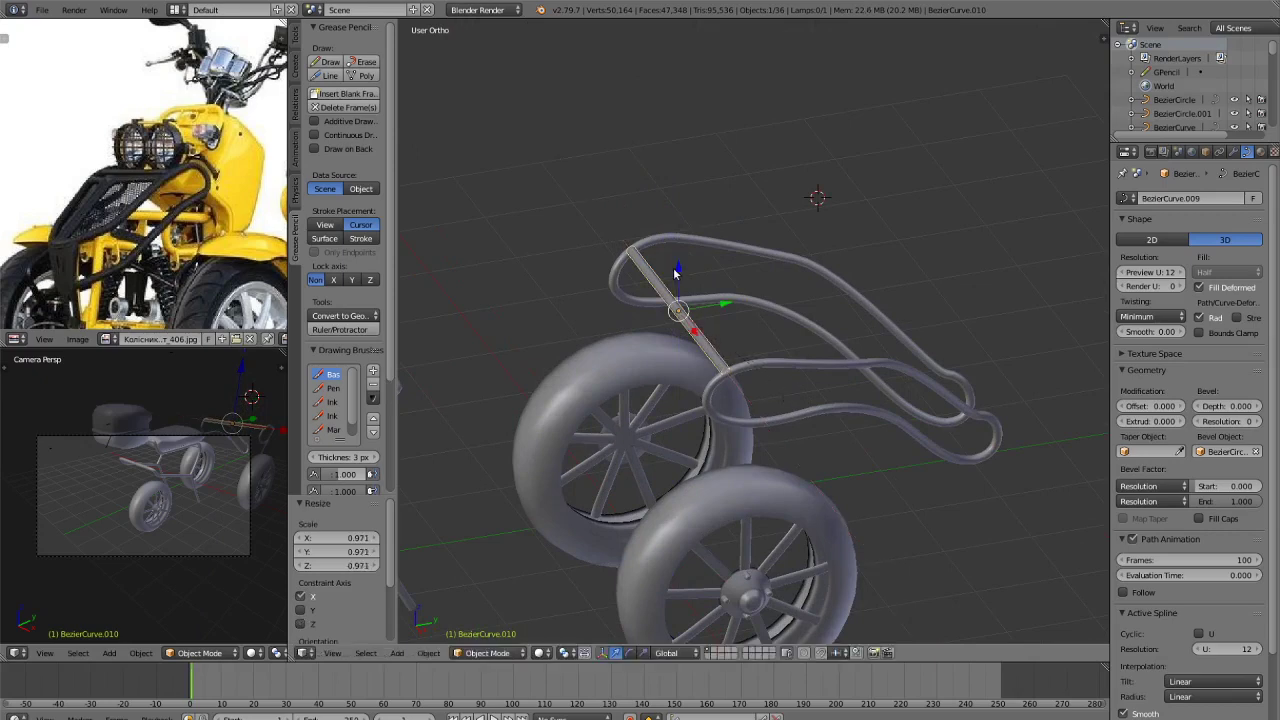
Lower the cross tube another 0.028 along Z and scale it to 0.951 along Z.
left_click_drag(677, 273, 673, 273)
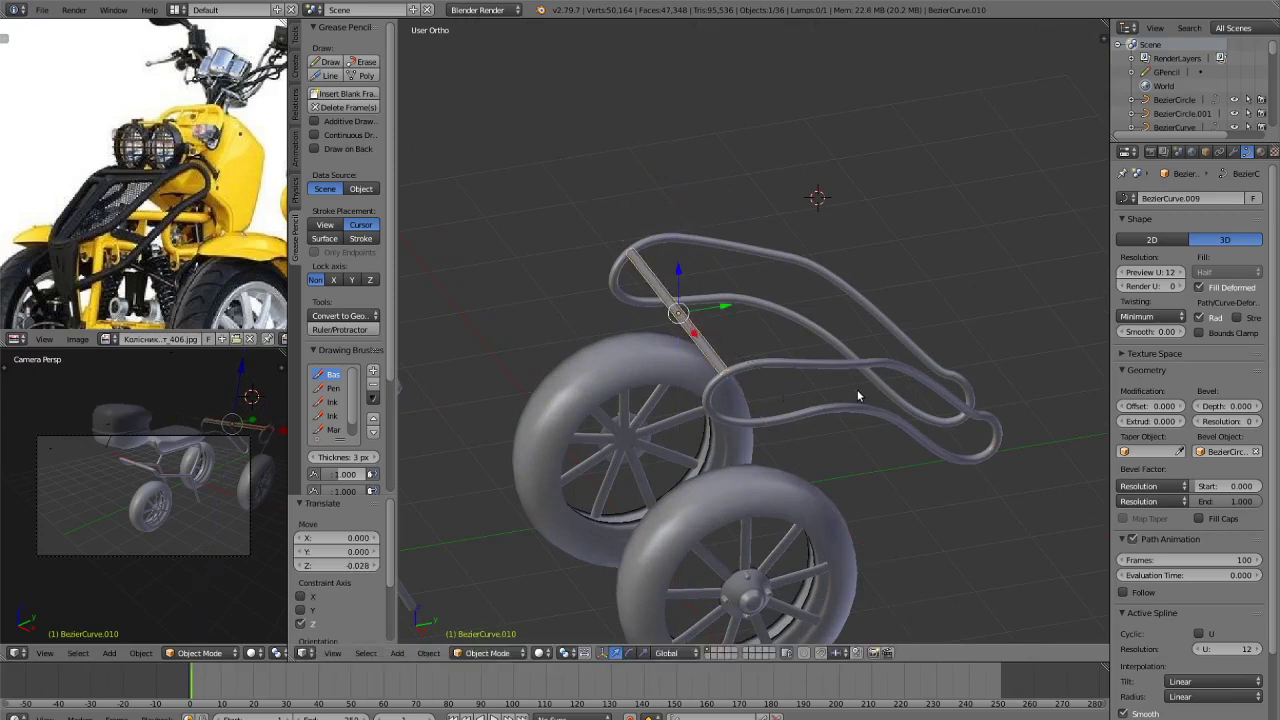
key("s")
key("z")
left_click(830, 381)
Scale the original guard bar beside the nearer wheel to 1.150 along Z.
right_click(829, 370)
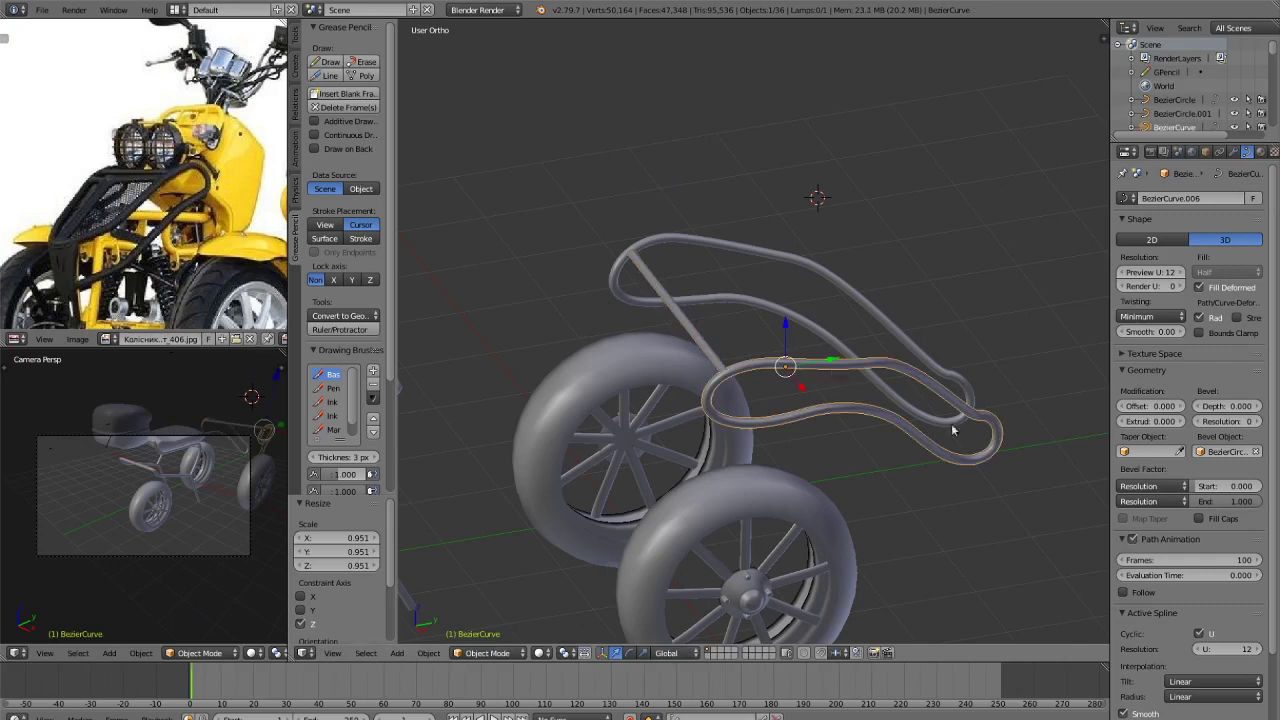
key("s")
key("z")
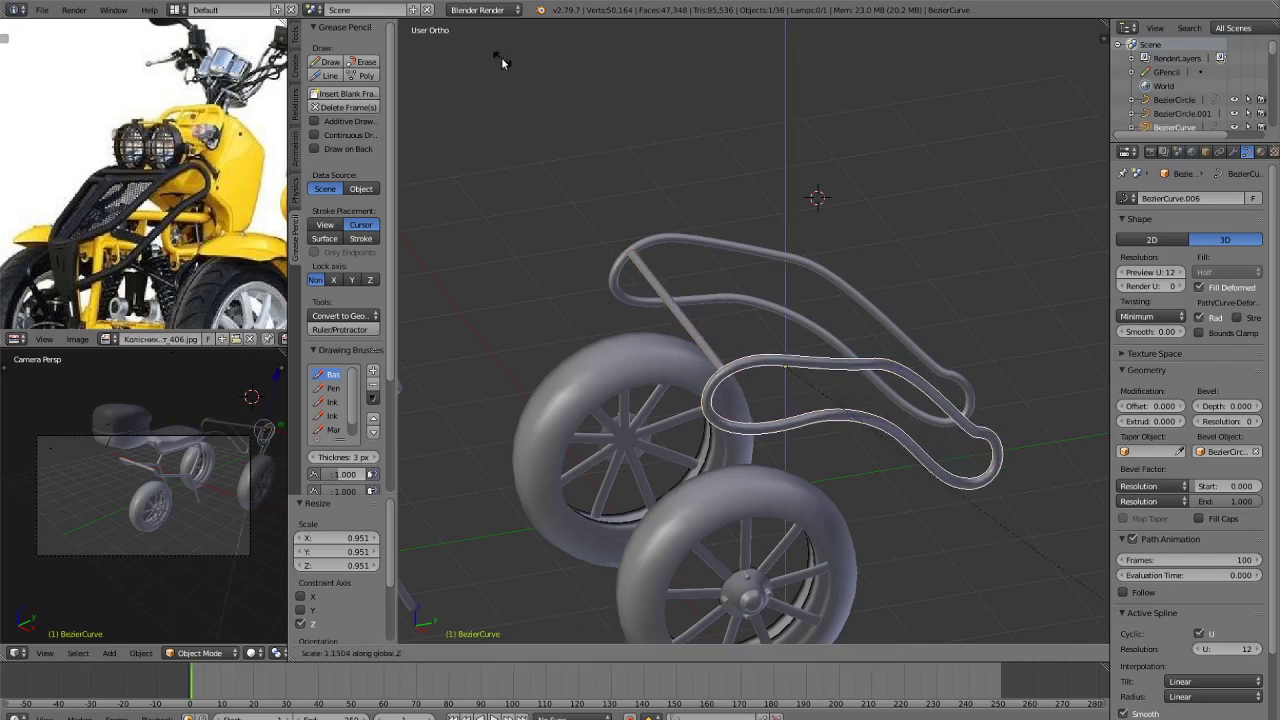
left_click(501, 57)
Delete the mirrored guard bar on the far side and scale the remaining bar to 1.048 along Z.
right_click(763, 258)
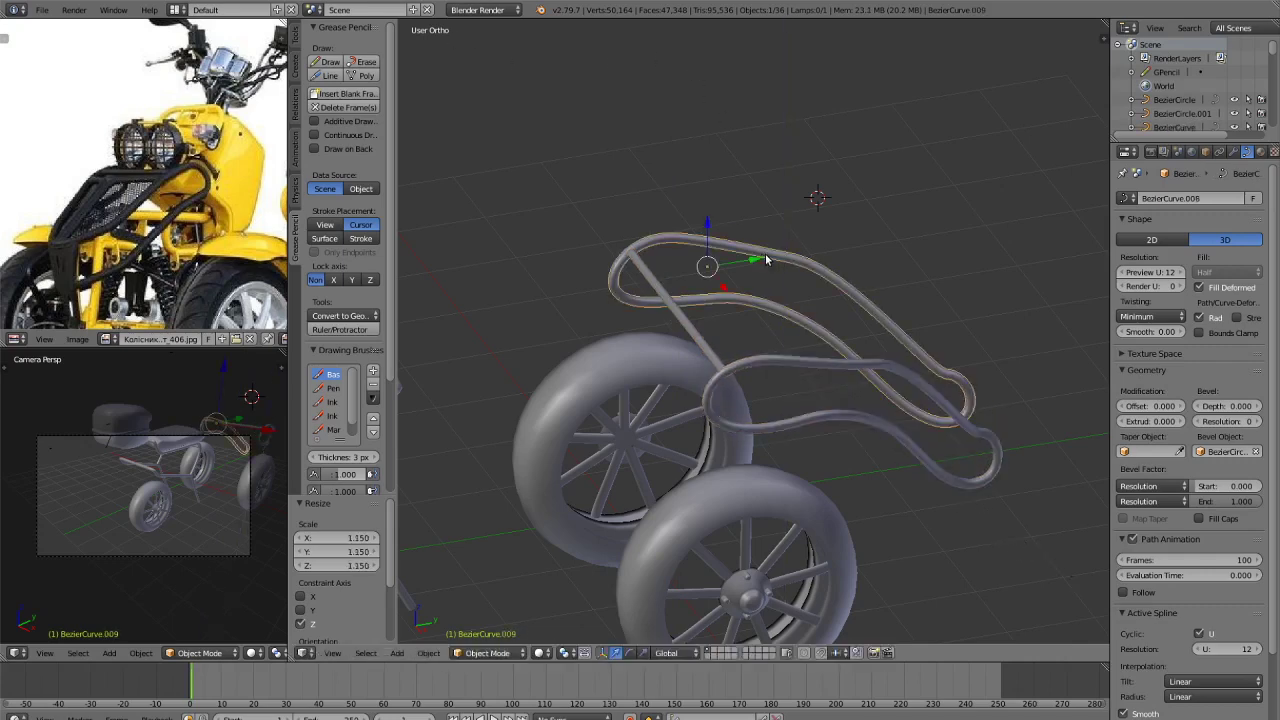
key("Delete")
right_click(813, 378)
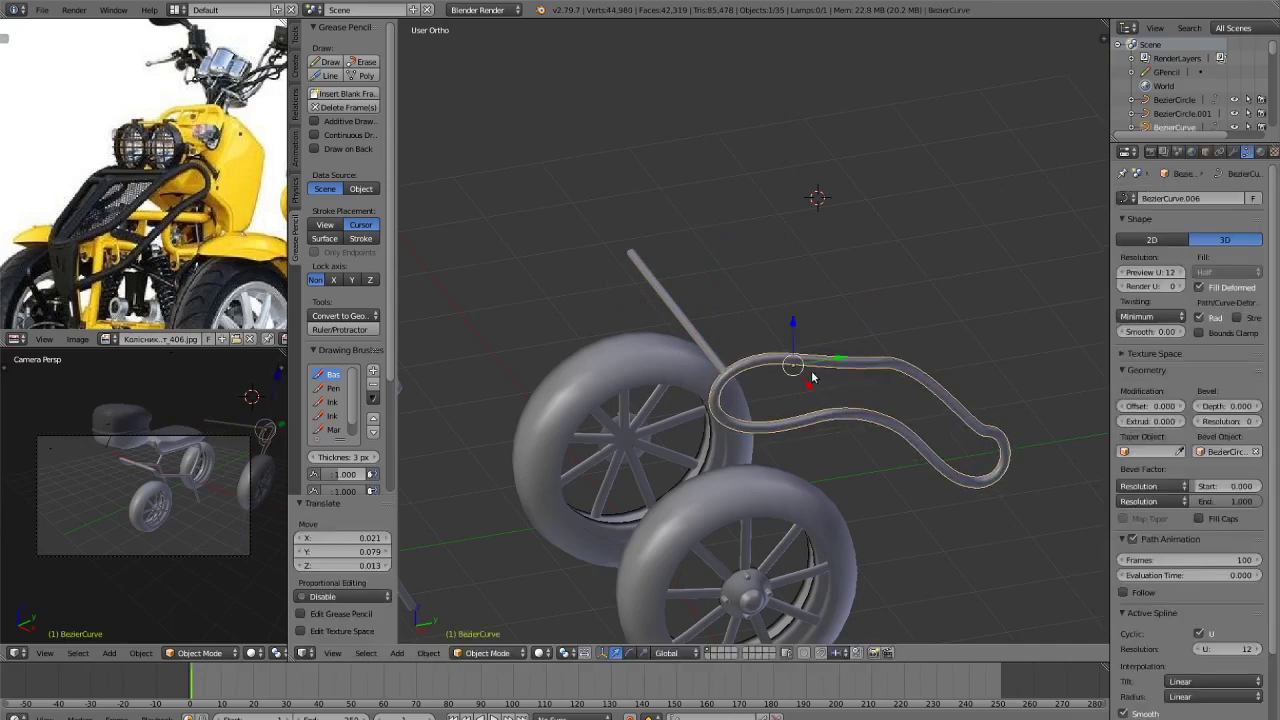
key("s")
key("z")
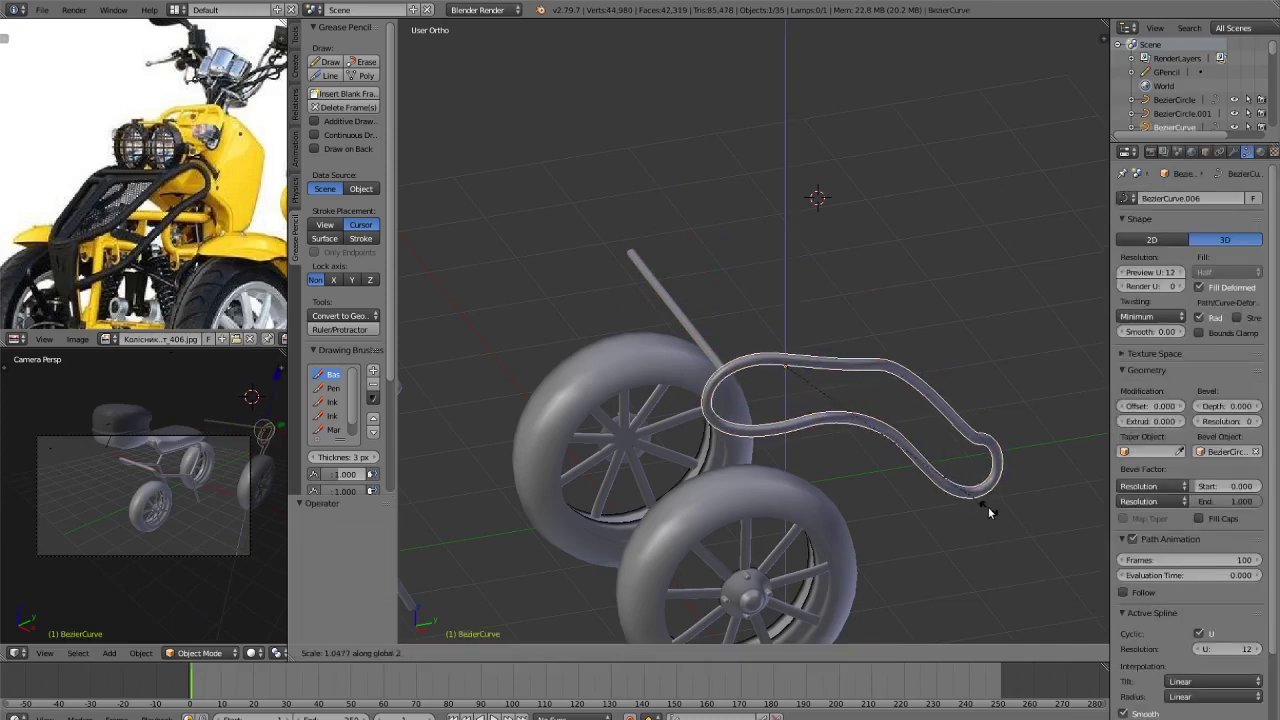
left_click(988, 506)
Duplicate the rescaled guard bar 1.075 in the negative X direction and mirror the copy across the X axis.
key("KP_7")
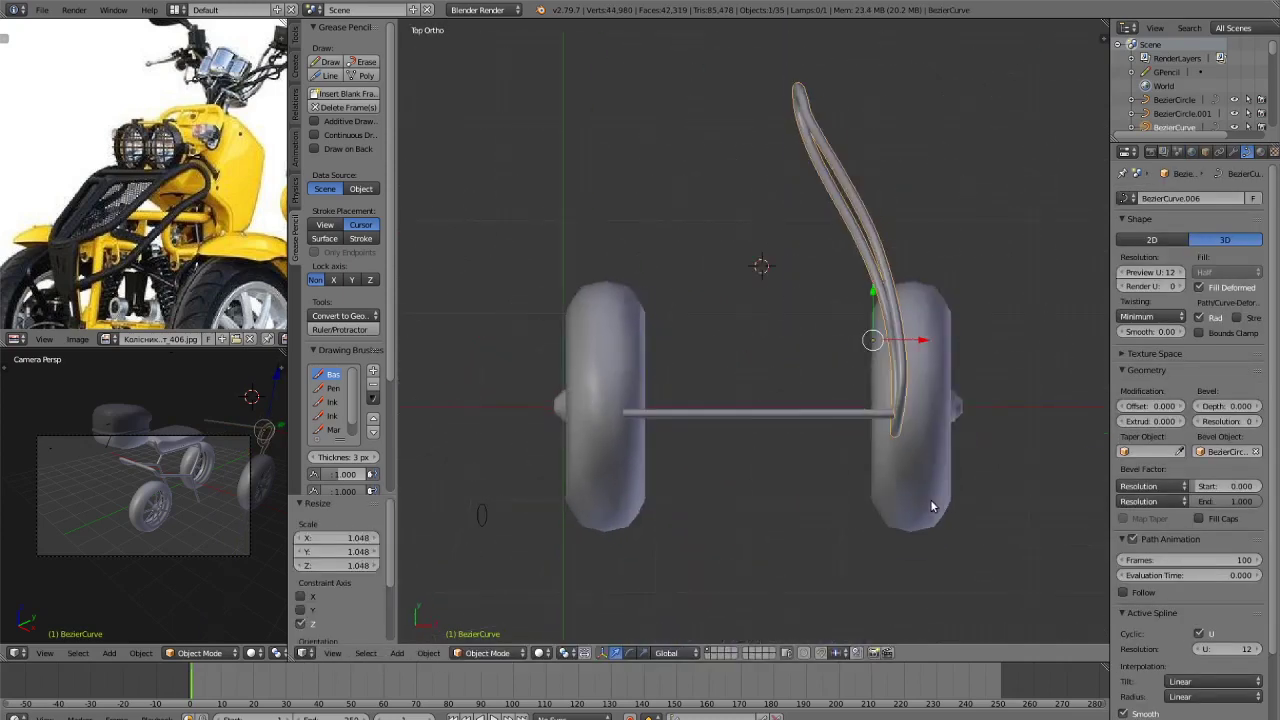
key("shift+d")
key("x")
left_click(812, 398)
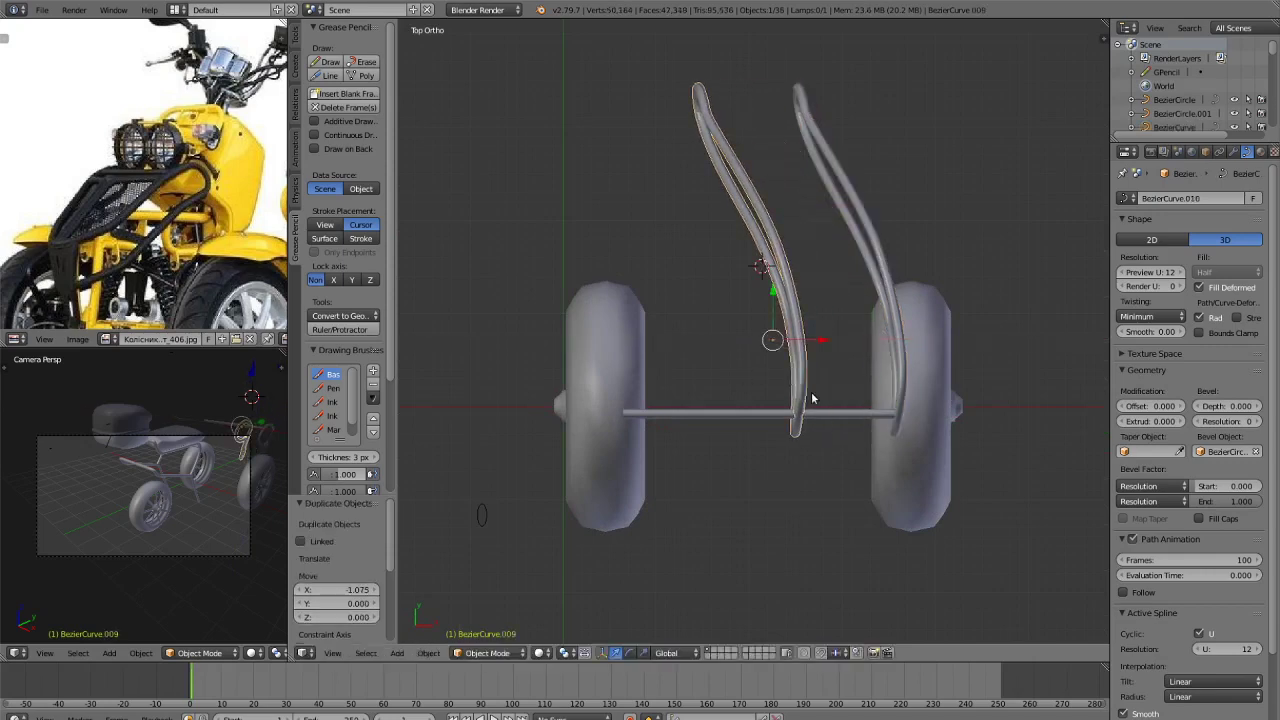
key("ctrl+m")
key("x")
left_click(817, 392)
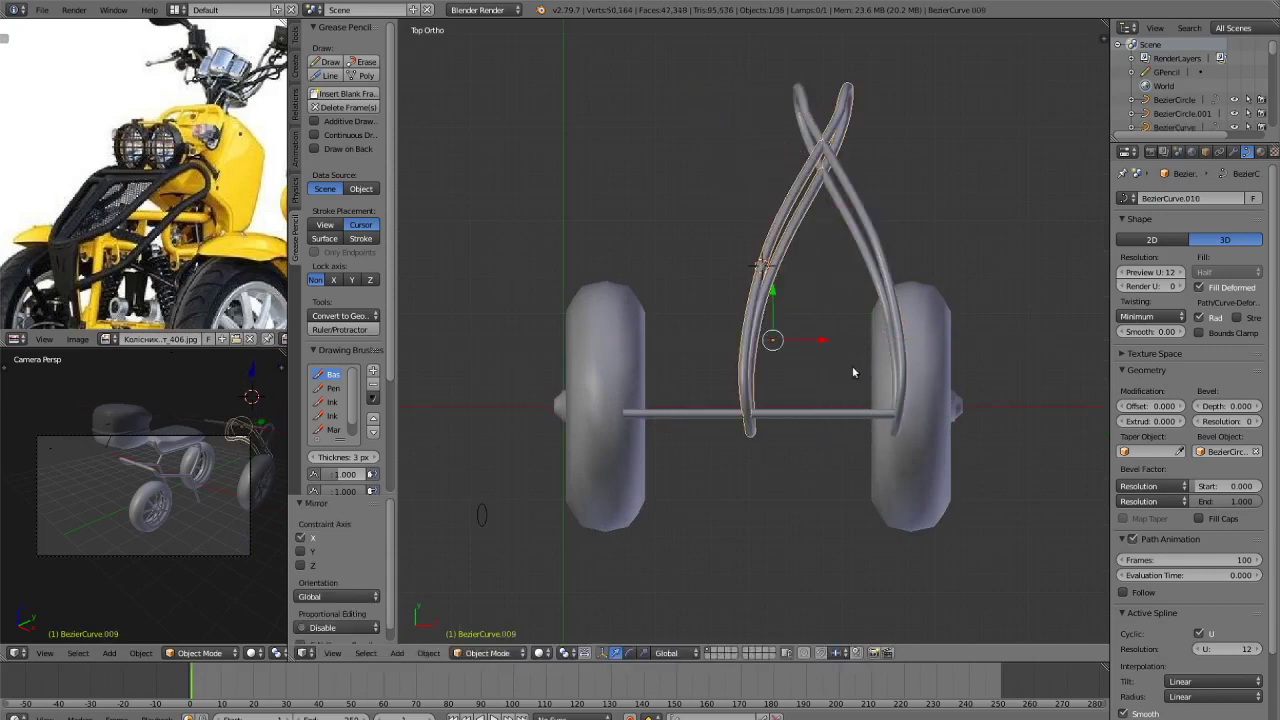
Move the mirrored copy 1.319 in the negative X direction to meet the other end of the cross tube.
key("g")
key("x")
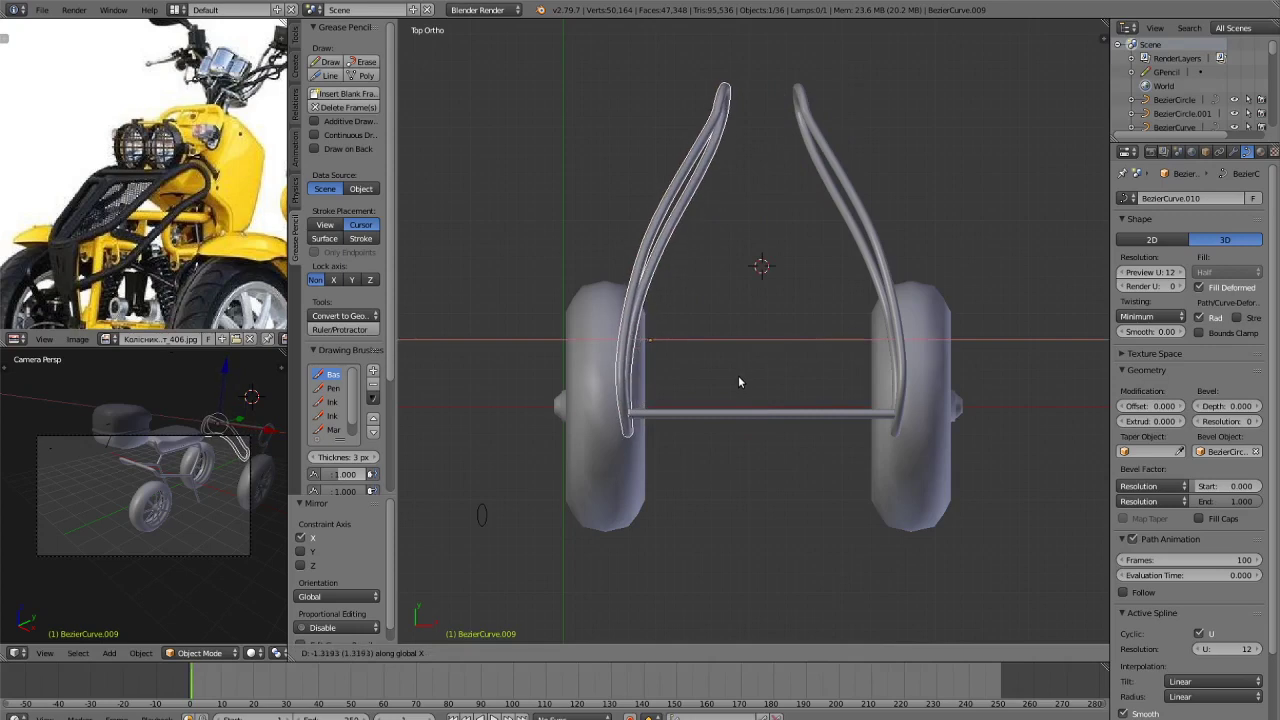
left_click(739, 381)
Duplicate the cross tube and place the copy 0.356 along Y from the original.
right_click(786, 415)
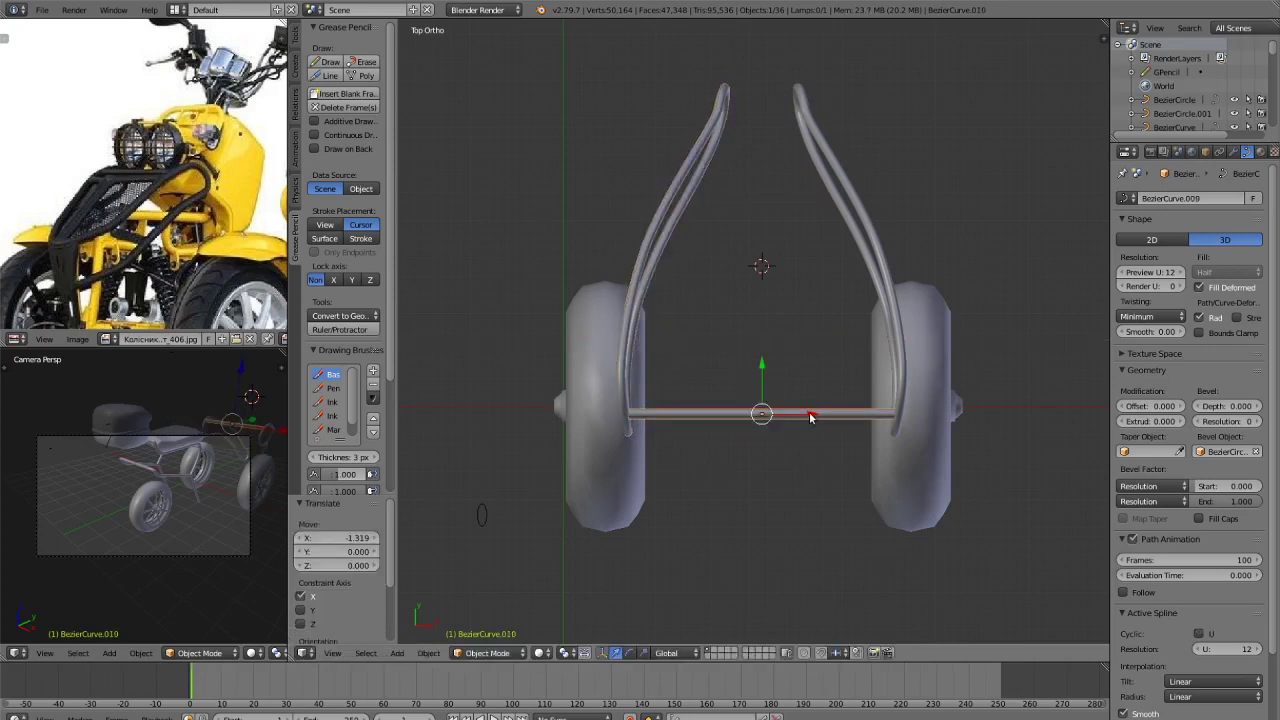
key("shift+d")
key("y")
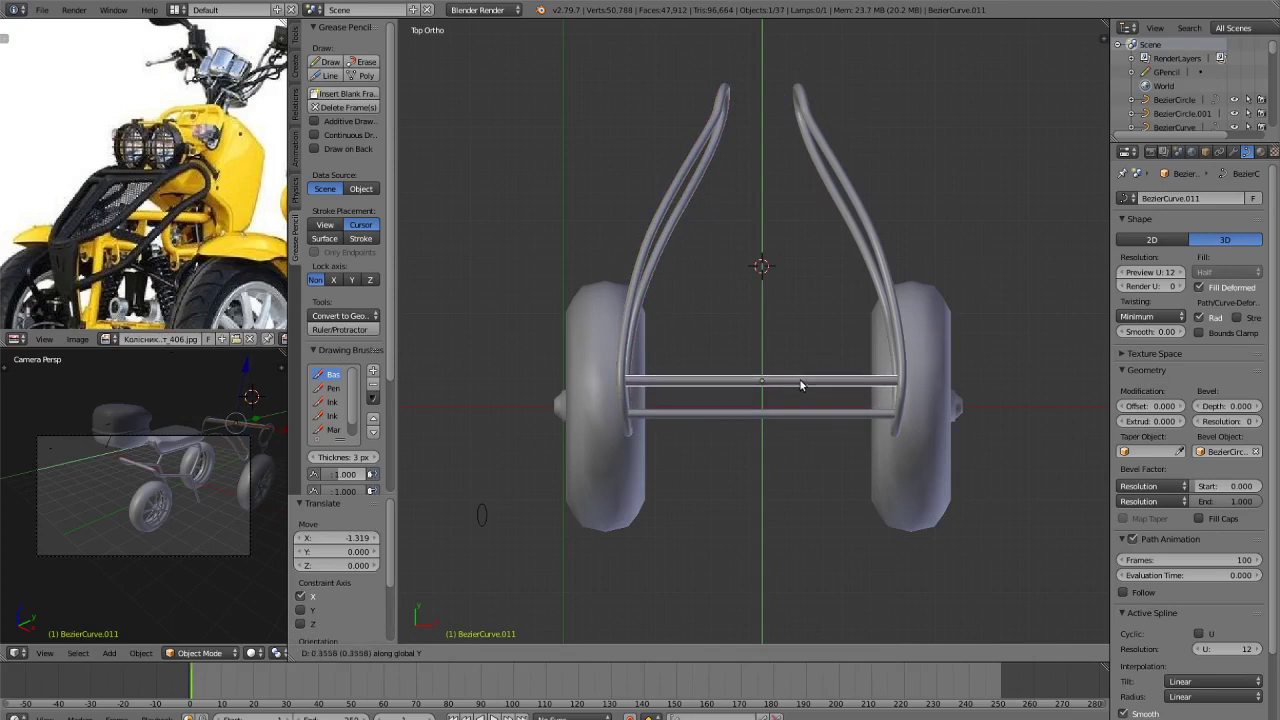
left_click(800, 385)
Raise the duplicated cross tube 0.123 along Z to the guard bars' upper run and check its fit from the side.
middle_click_drag(929, 466, 882, 339)
key("g")
key("z")
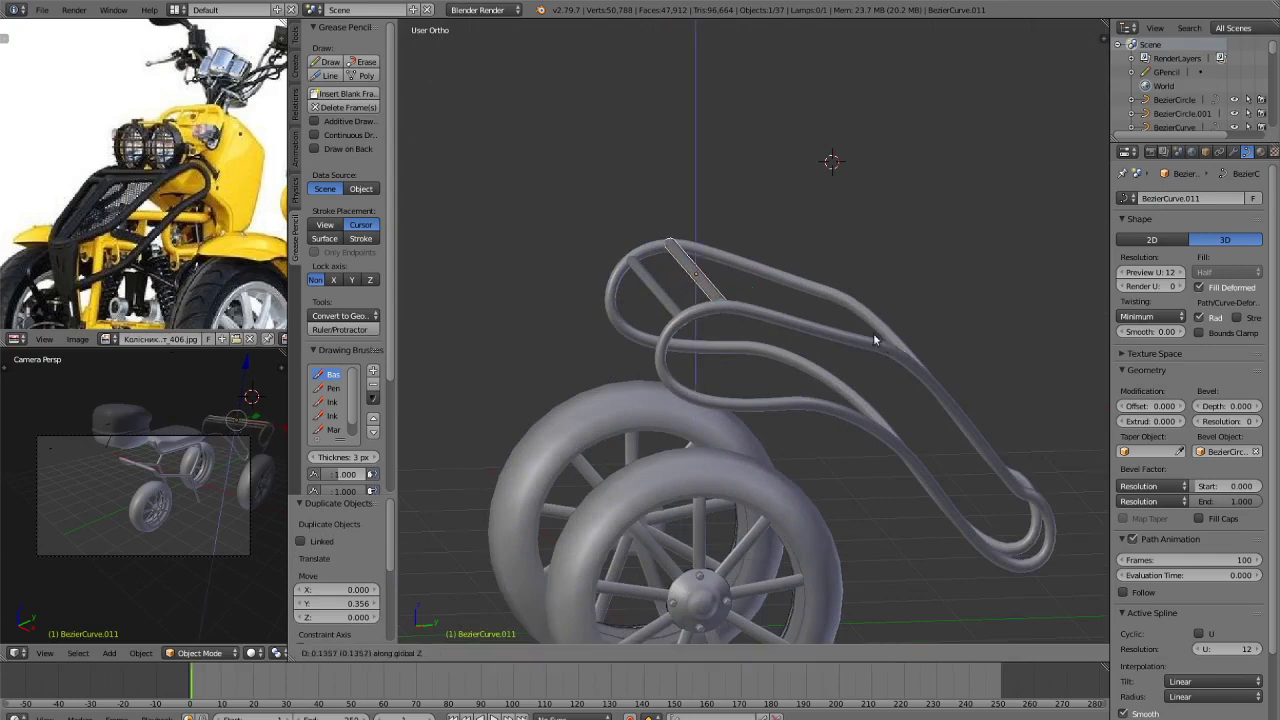
left_click(871, 347)
scroll(760, 385, "down", 3)
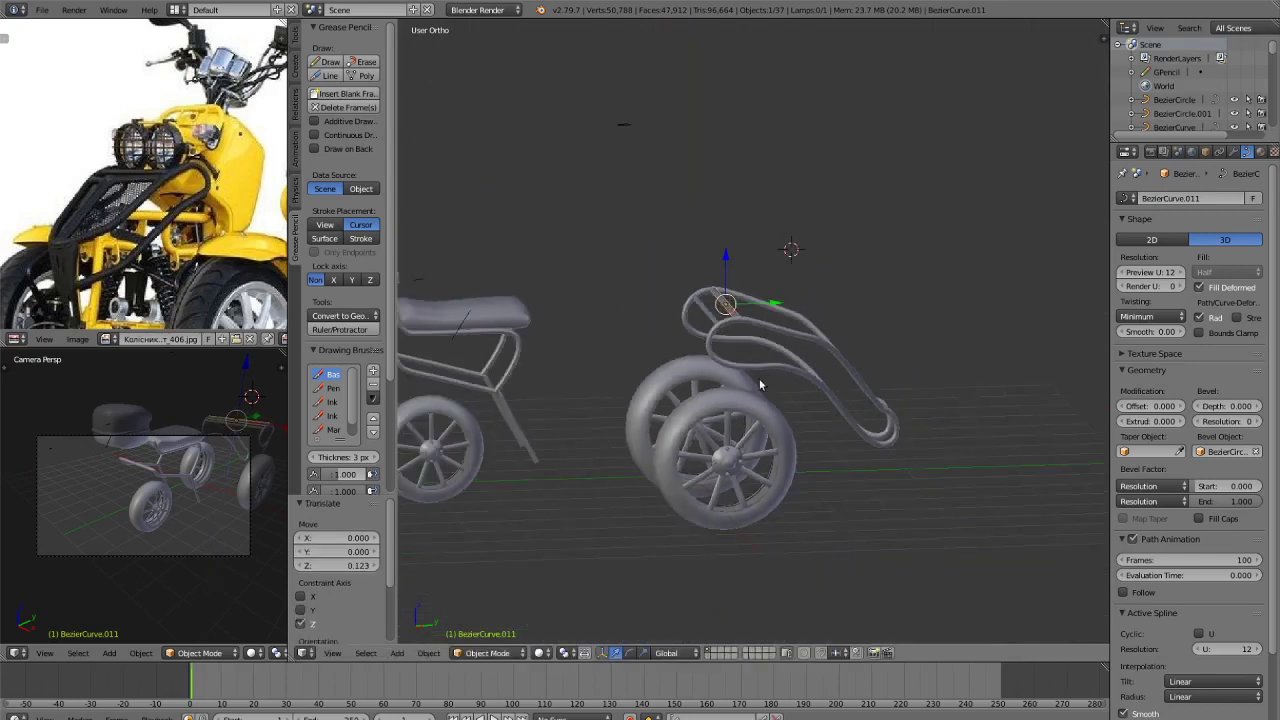
key("KP_5")
key("KP_3")
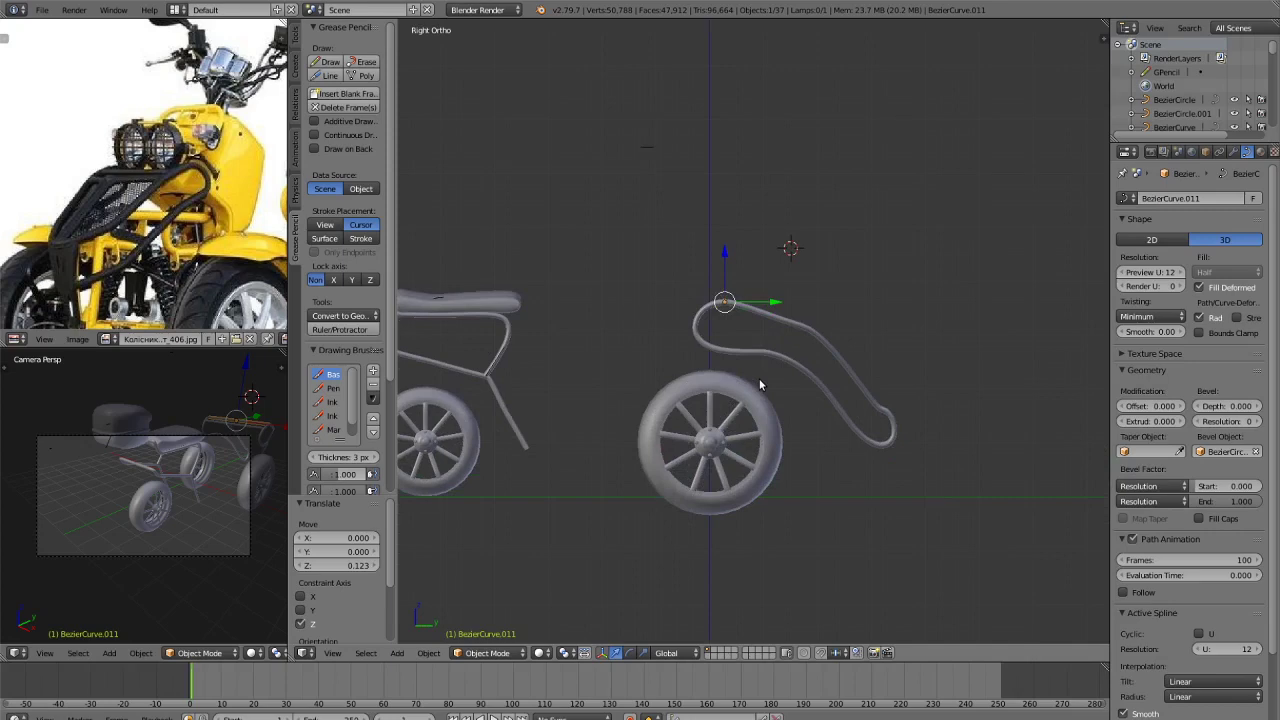
middle_click_drag(614, 191, 741, 262)
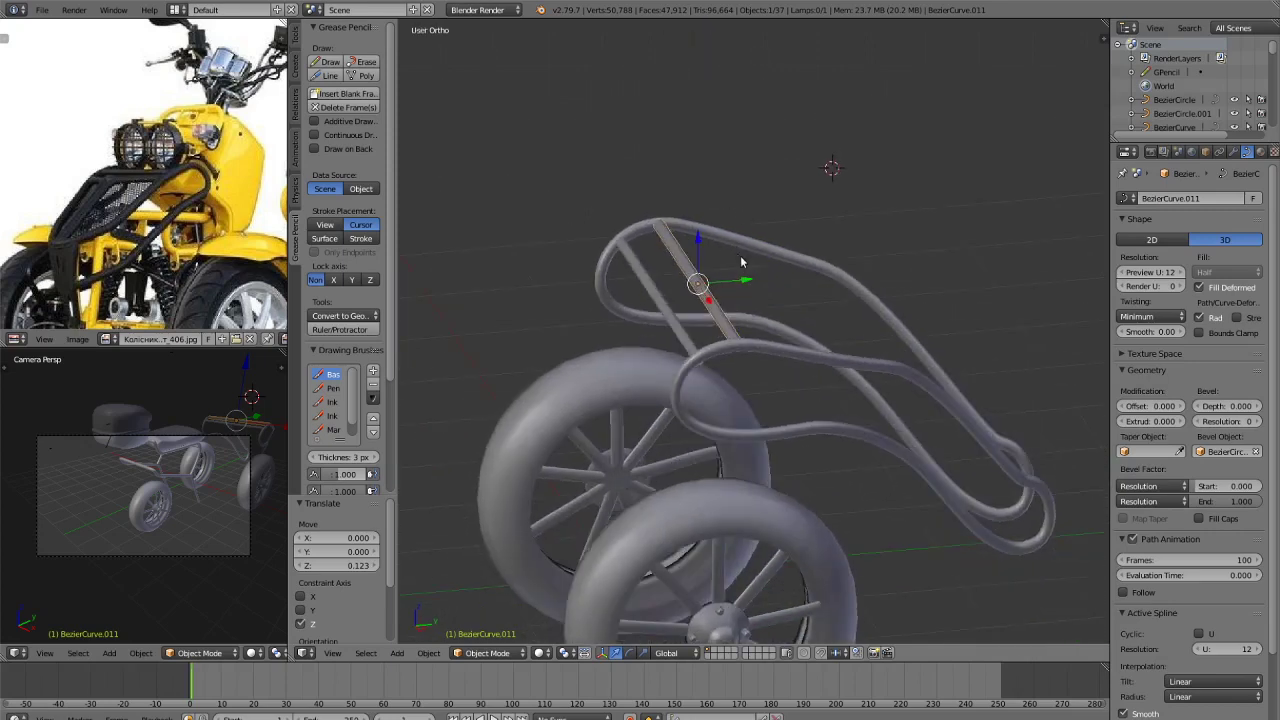
Move the duplicated cross tube about 0.376 along Y, lower it along Z and scale it down slightly to fit between the guard bars.
key("g")
key("y")
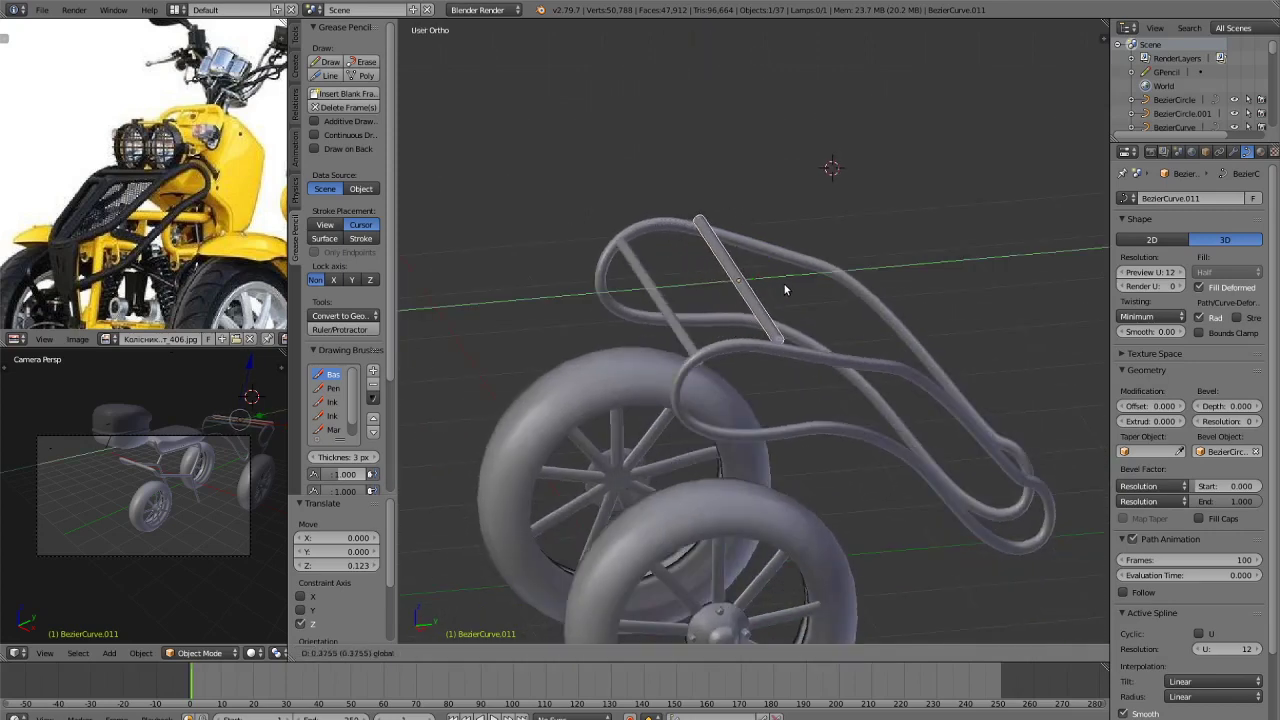
left_click(744, 233)
left_click_drag(744, 233, 742, 236)
left_click_drag(742, 235, 742, 238)
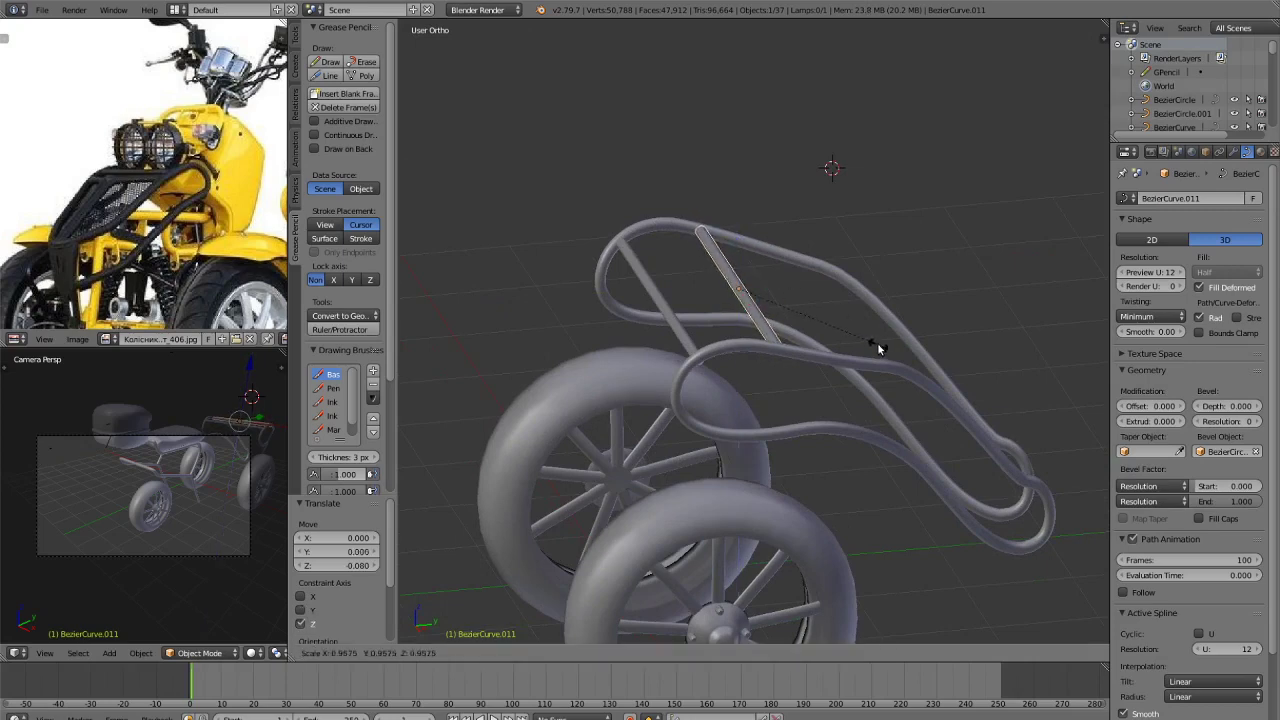
key("a")
Inspect the guard with both cross tubes in a rendered preview.
mouse_move(877, 344)
middle_mouse_down()
mouse_move(881, 377)
mouse_move(860, 370)
mouse_move(917, 293)
middle_mouse_up()
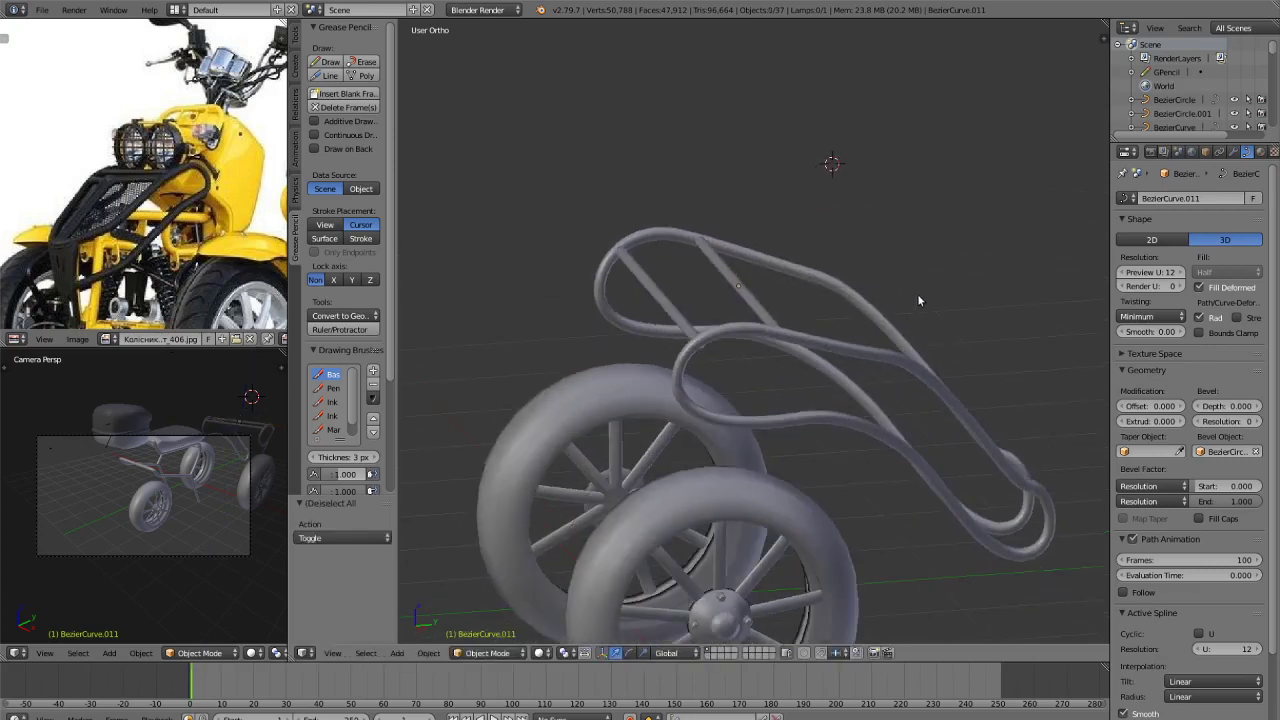
left_click(918, 295)
key("shift+z")
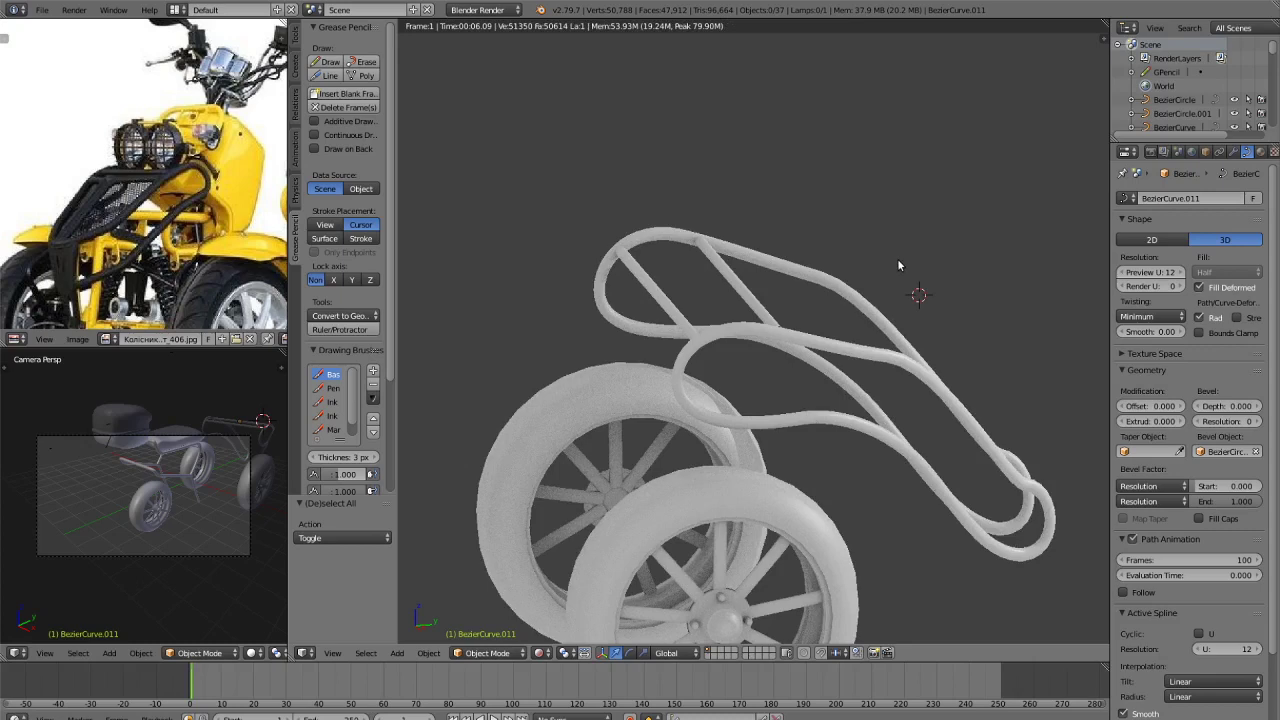
key("z")
key("z")
Select both guard bars and both cross tubes from above and scale them to 0.658 along X.
key("KP_7")
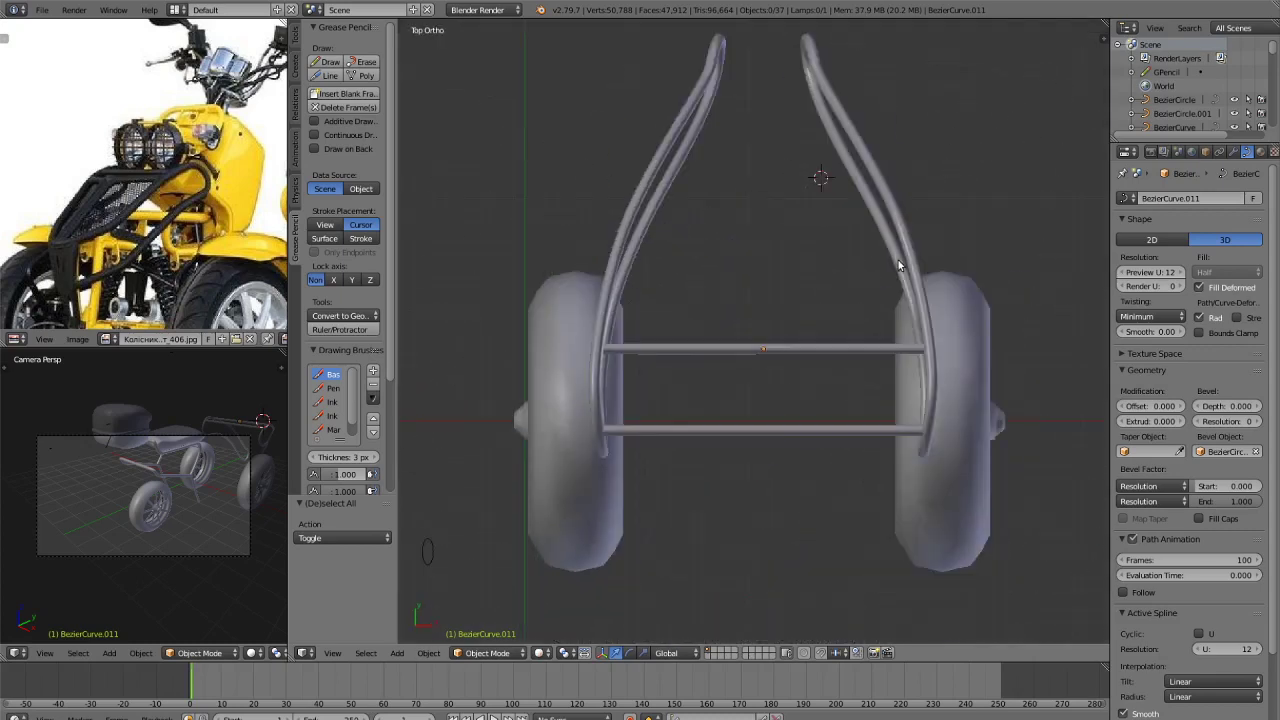
scroll(837, 316, "down", 6)
key("c")
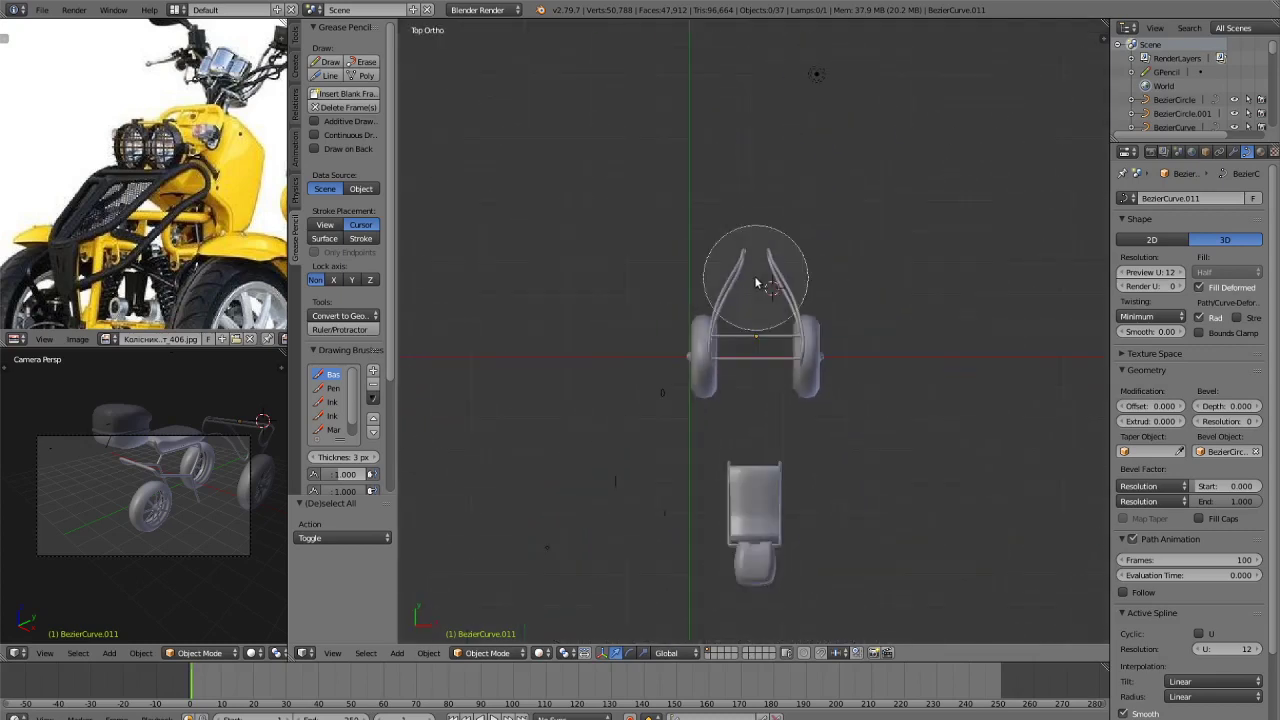
mouse_move(757, 280)
left_mouse_down()
mouse_move(748, 320)
mouse_move(768, 328)
left_mouse_up()
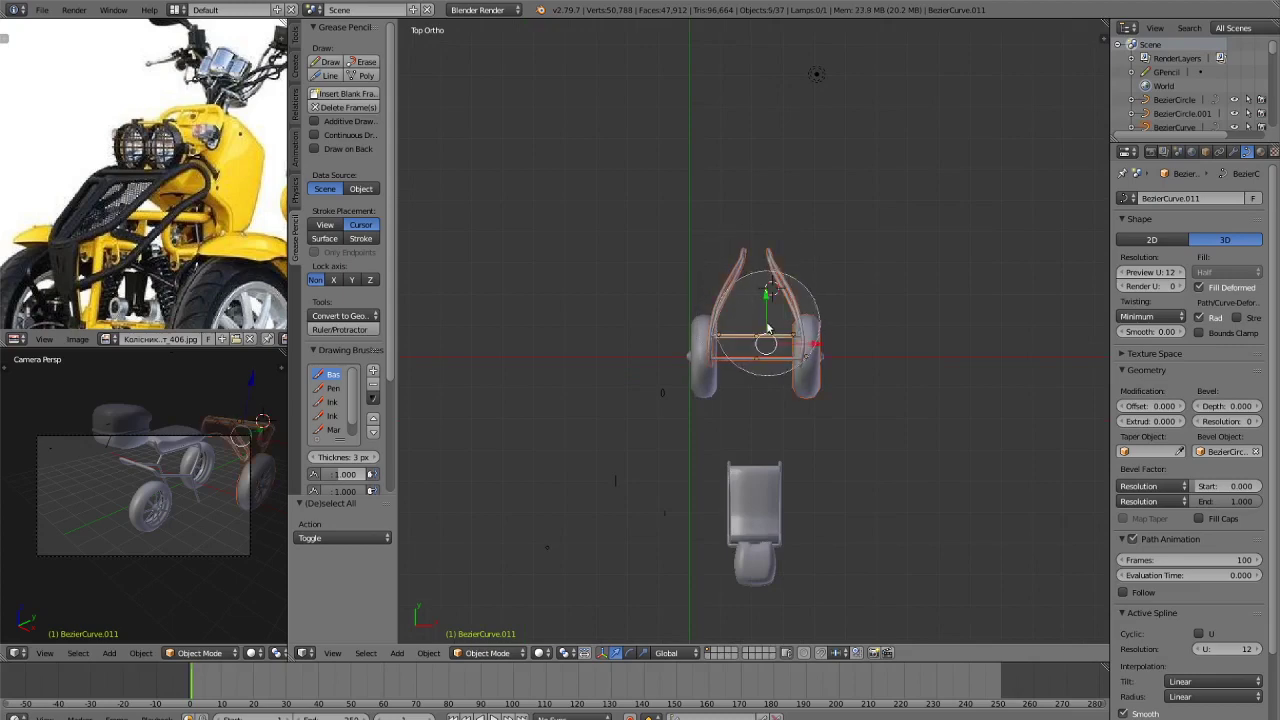
middle_click(833, 359)
right_click(840, 350)
scroll(756, 277, "up", 3)
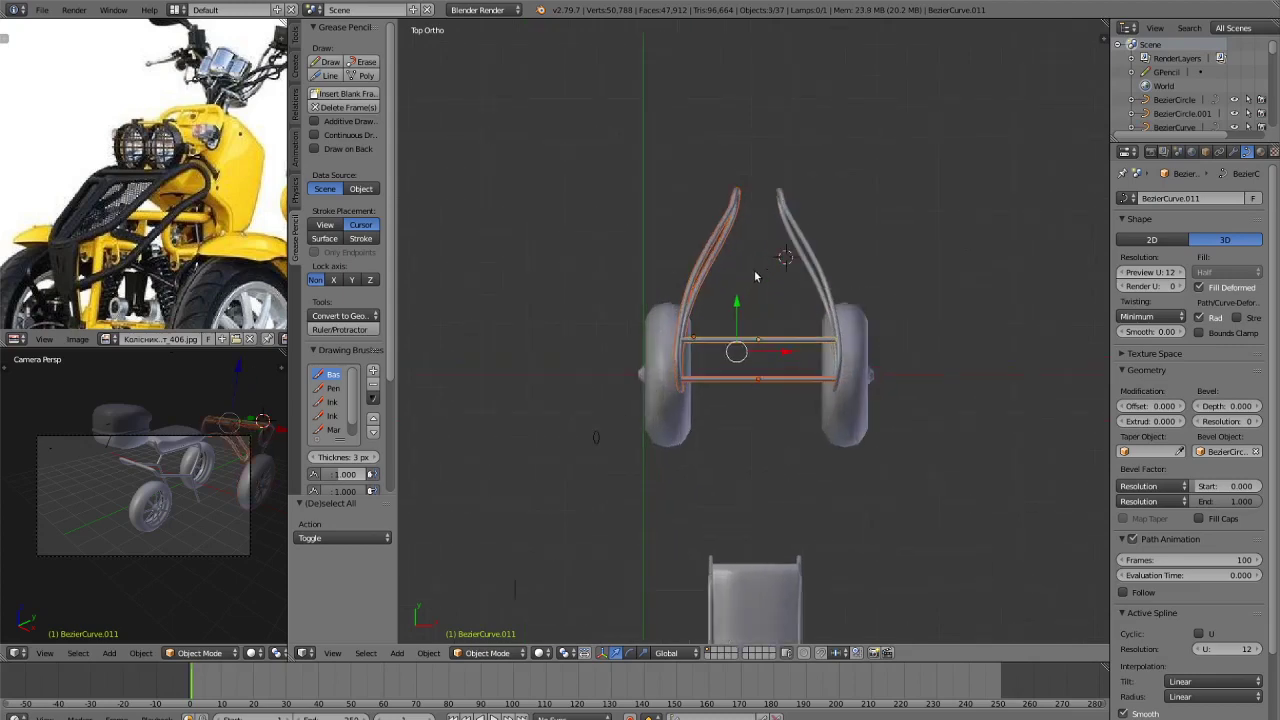
right_click(813, 265, "shift")
key("s")
key("x")
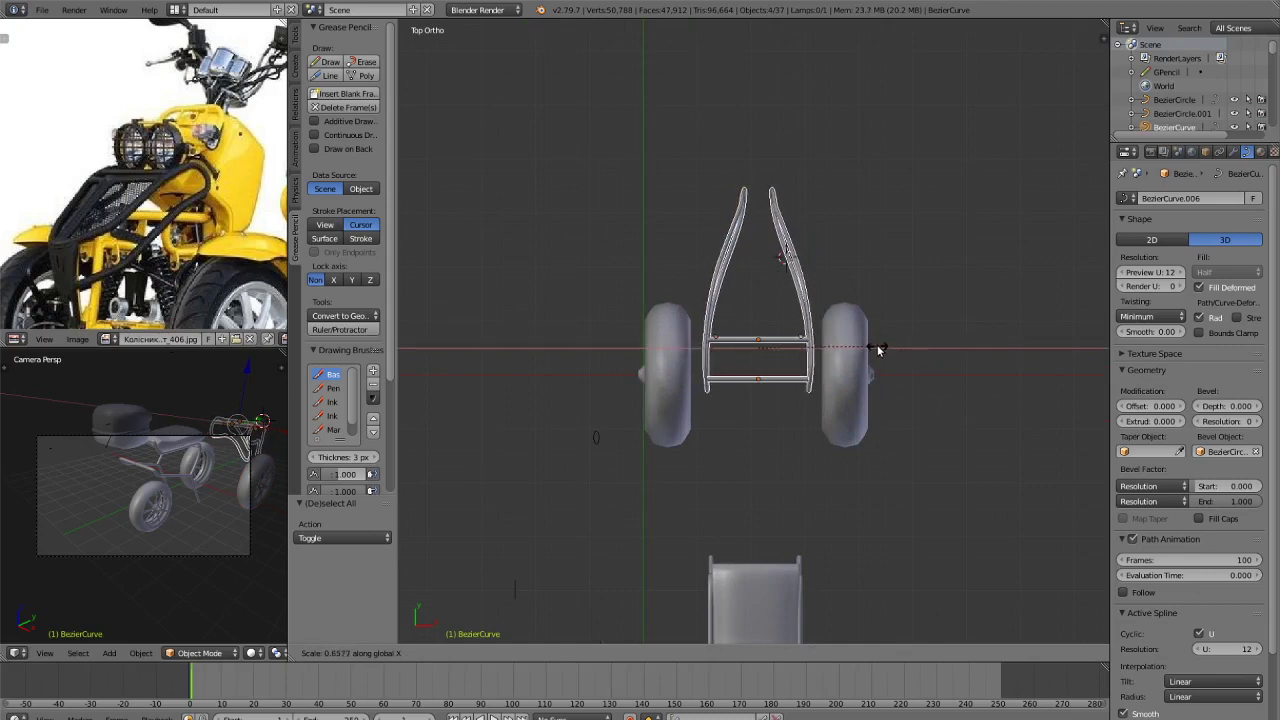
left_click(880, 347)
Shift the narrowed guard 0.038 in the negative X direction and scale it to about 0.98 along X.
key("g")
key("x")
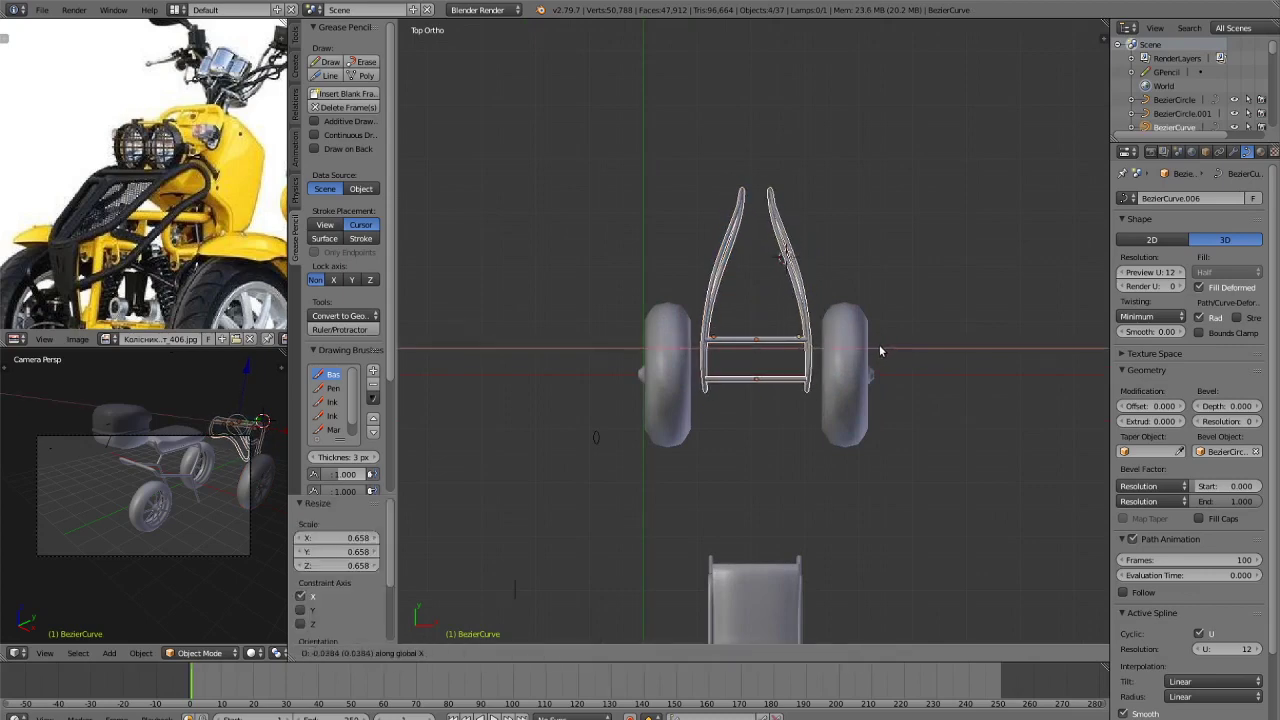
left_click(880, 350)
key("s")
key("x")
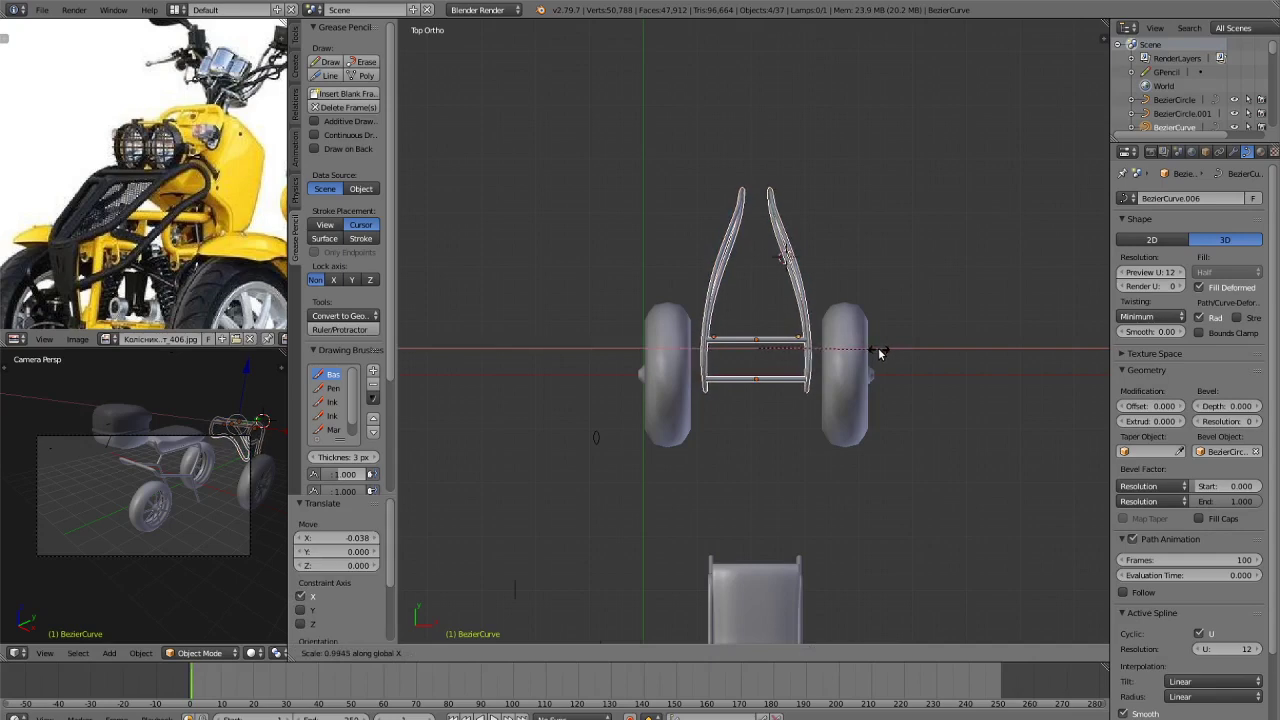
left_click(880, 352)
key("a")
Move the control points at the narrow end of the positive-X guard bar about 0.013 along X.
right_click(778, 225)
key("Tab")
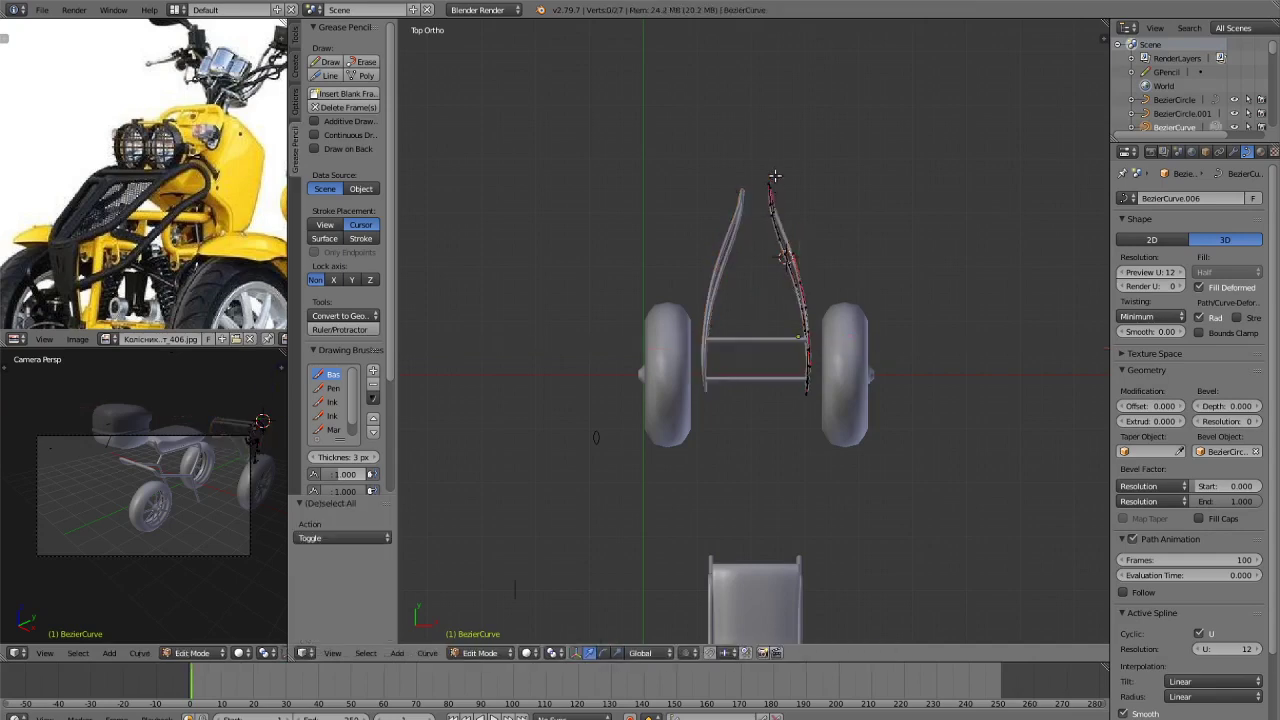
key("c")
key("Escape")
key("g")
key("x")
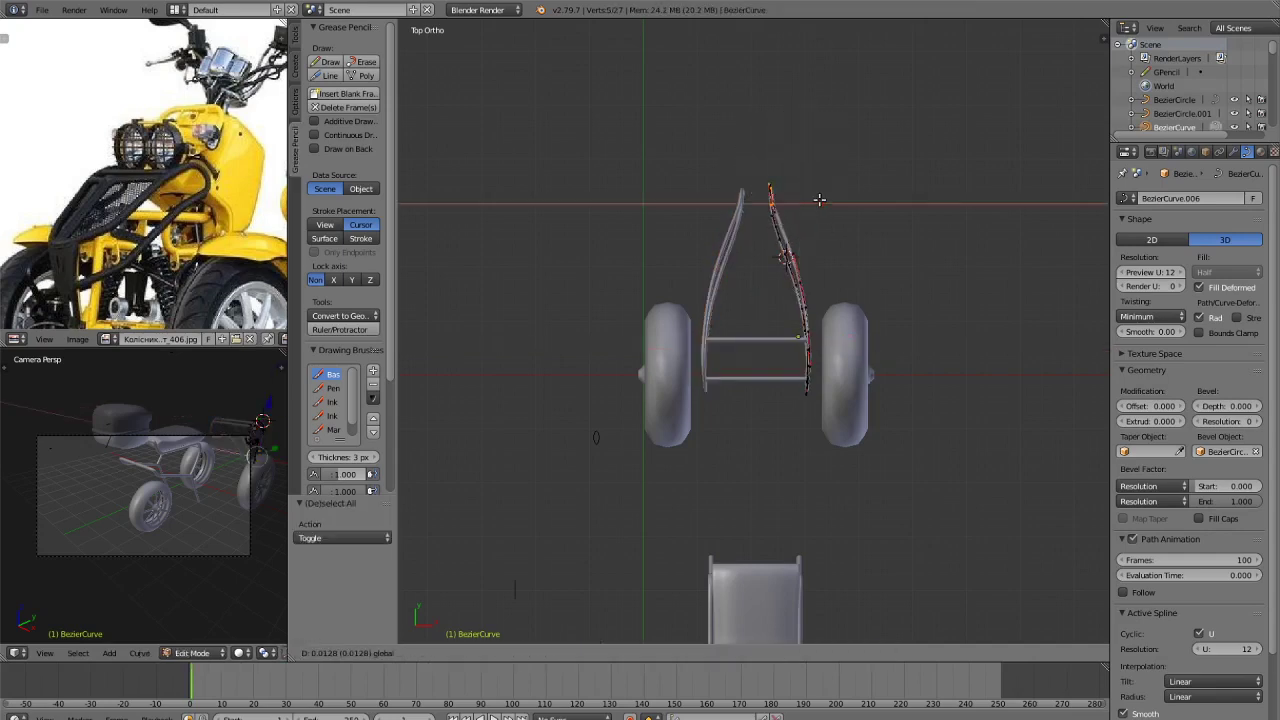
left_click(823, 202)
key("a")
key("Tab")
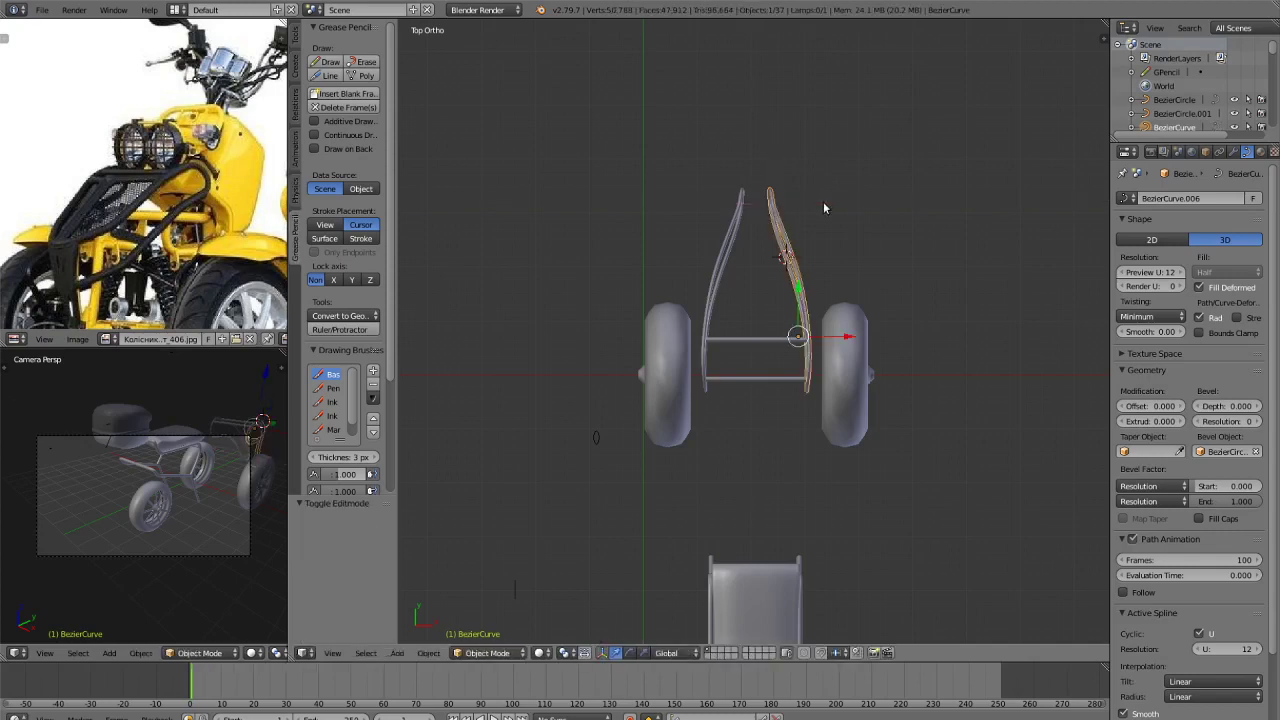
Check the narrowed guard from the side in a rendered preview and select the duplicated cross tube.
mouse_move(823, 201)
middle_mouse_down()
mouse_move(845, 246)
mouse_move(945, 267)
mouse_move(929, 283)
mouse_move(897, 254)
mouse_move(948, 314)
mouse_move(911, 299)
middle_mouse_up()
scroll(930, 320, "up", 3)
key("shift+z")
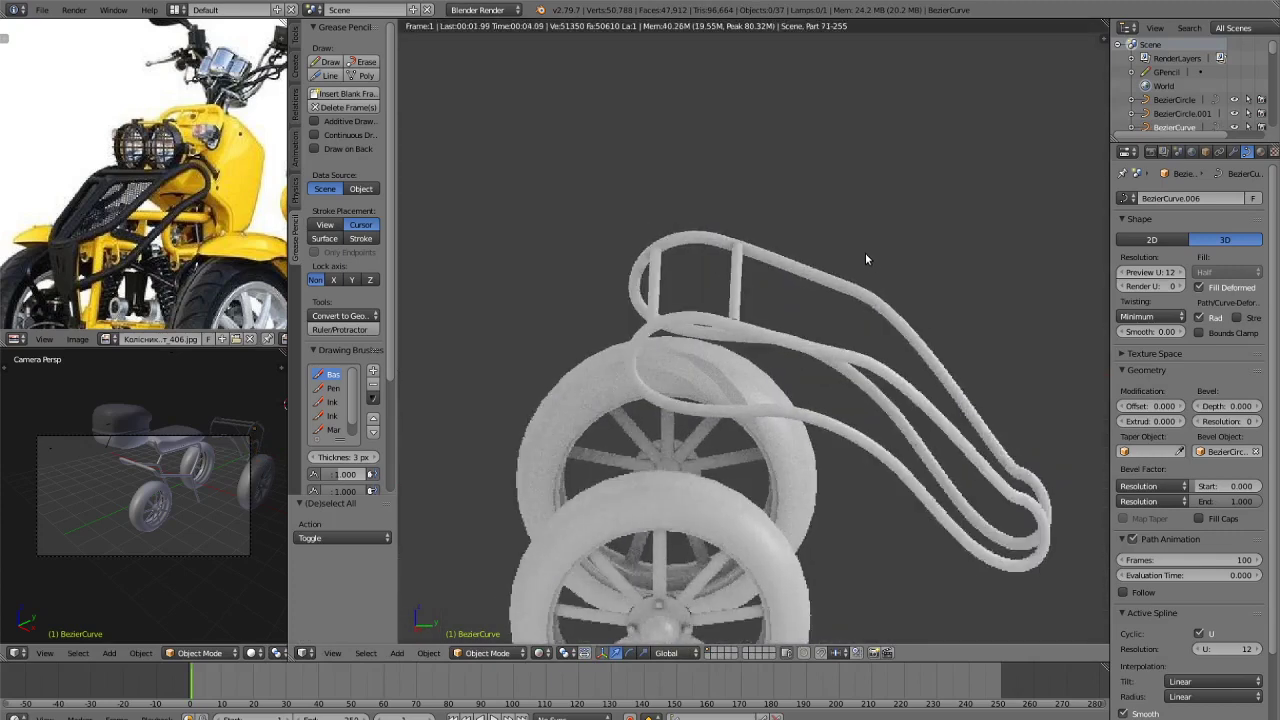
key("z")
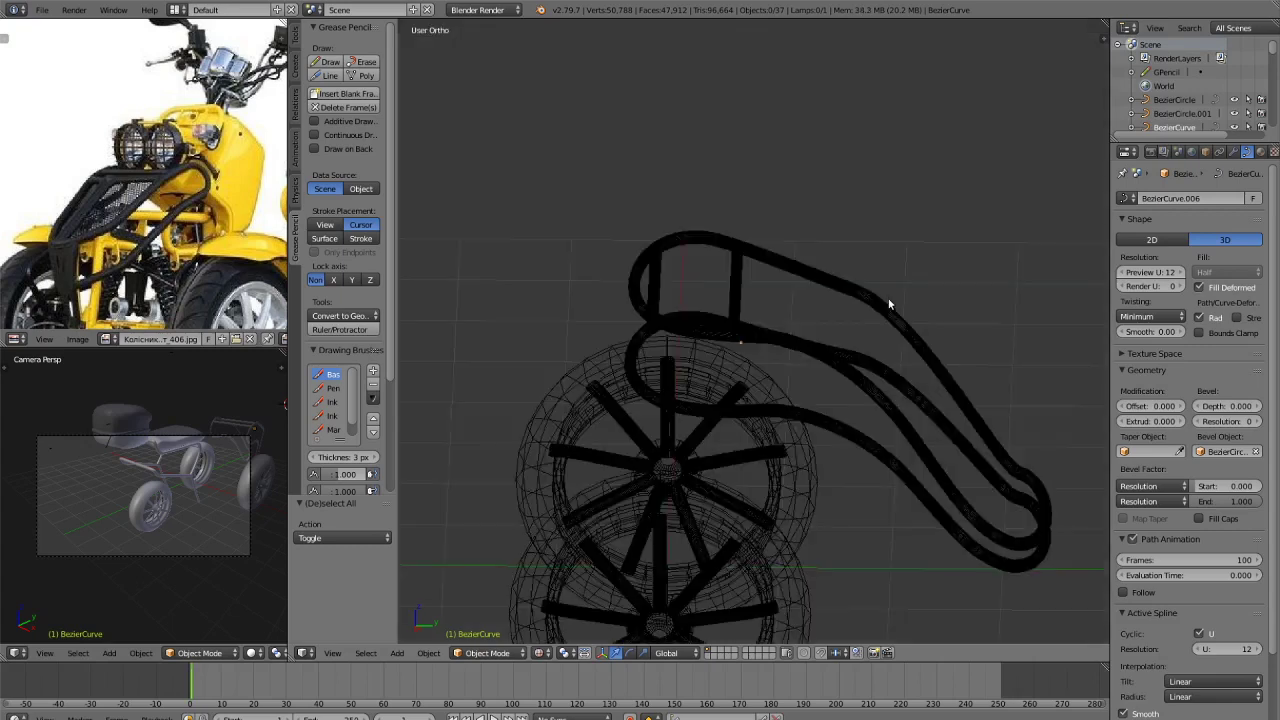
key("z")
right_click(741, 292)
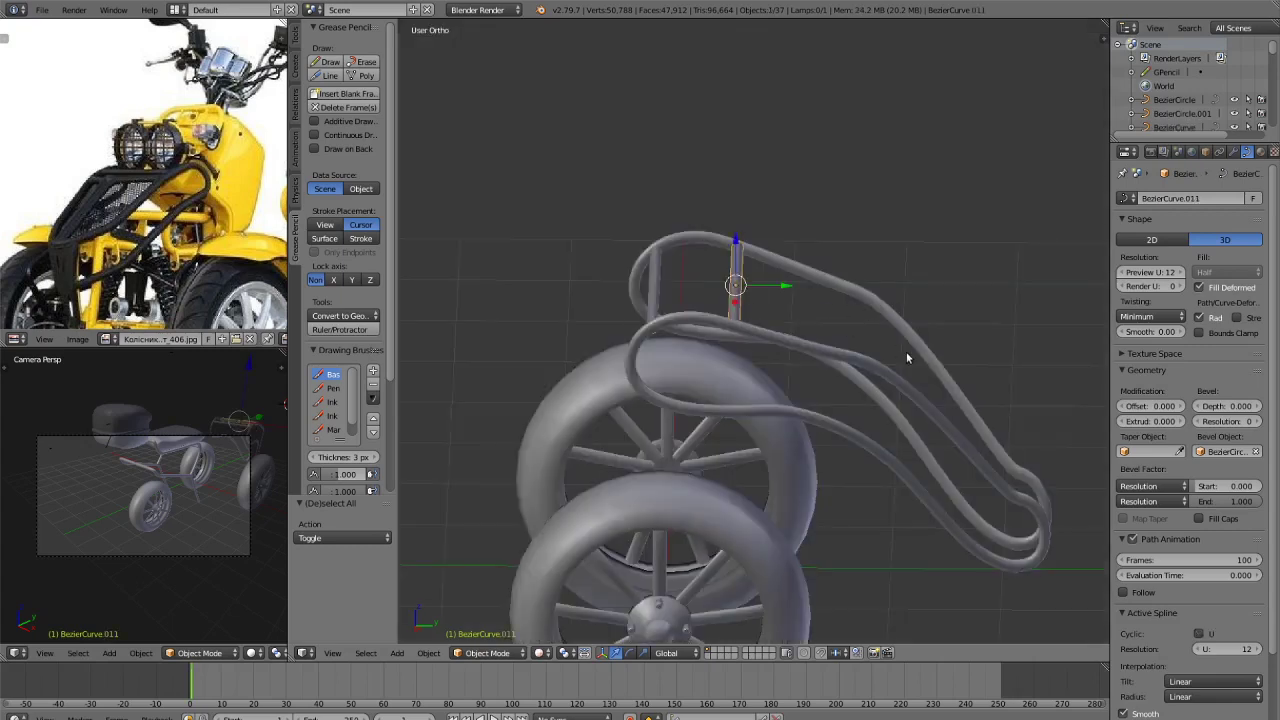
Duplicate the frame crossbar and move the copy 0.5 along the Y axis.
key("shift+d")
key("y")
left_click(964, 351)
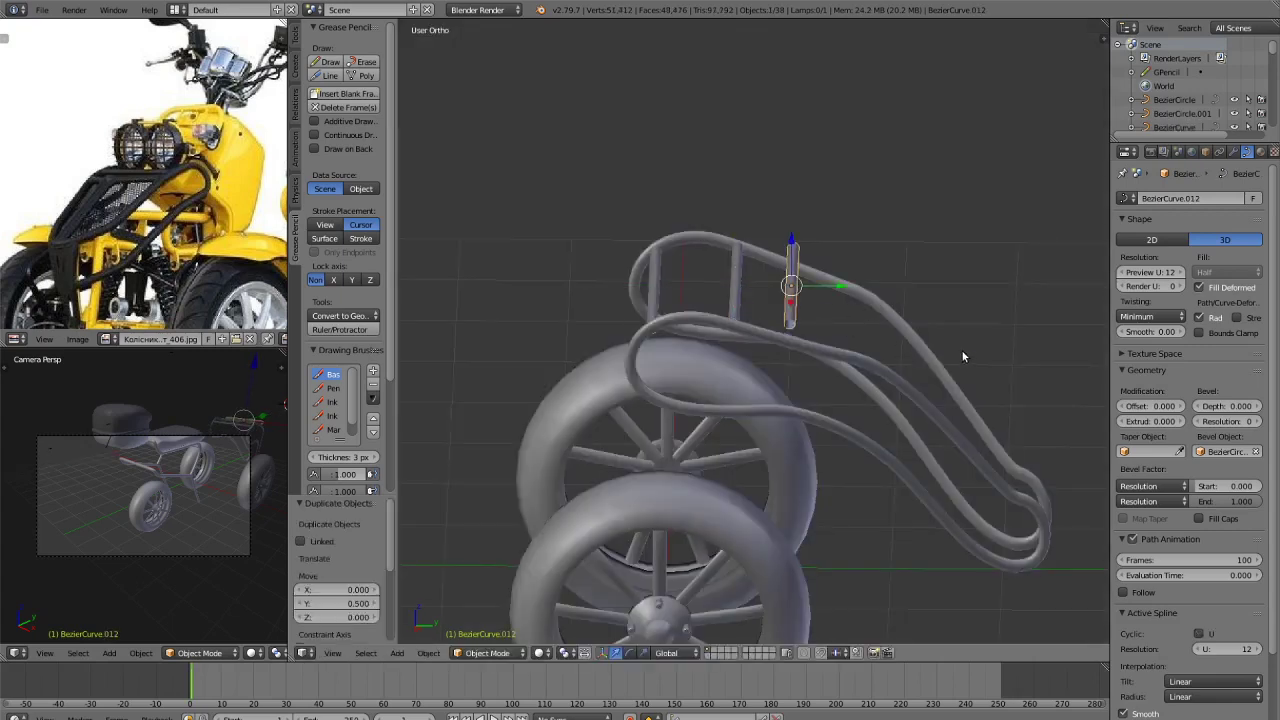
type("rz10")
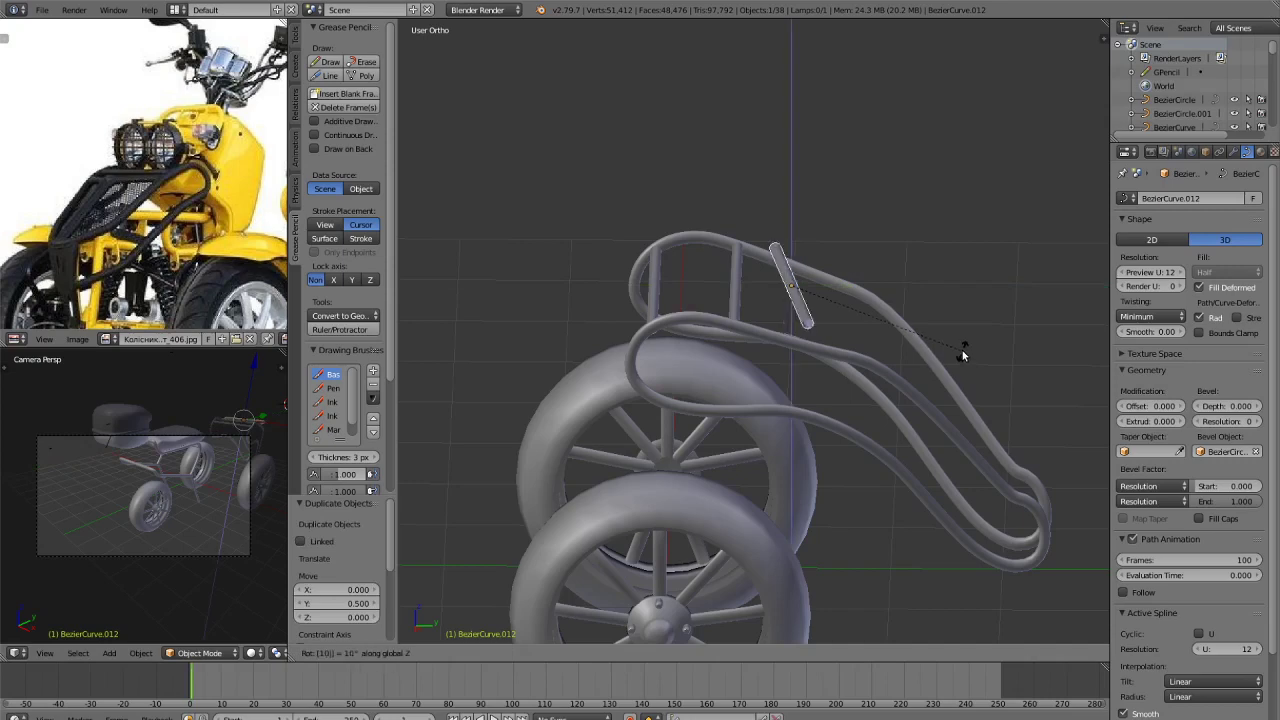
key("Return")
key("ctrl+z")
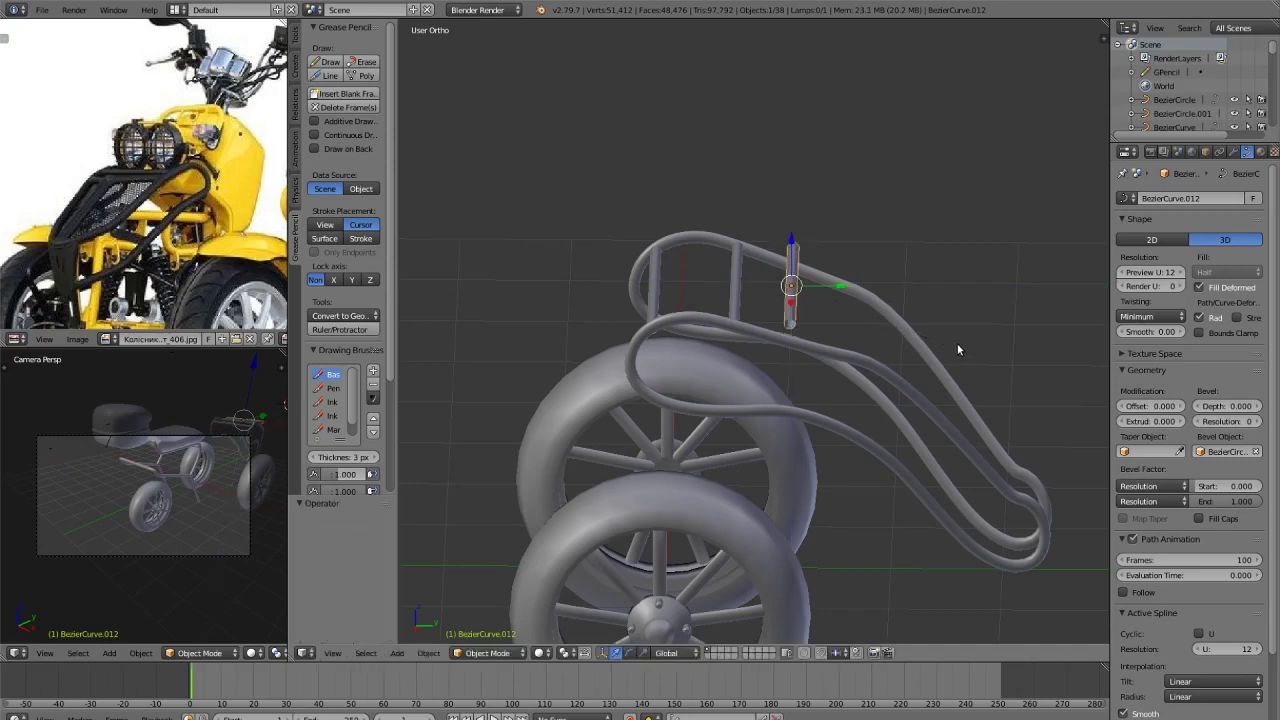
Rotate the duplicated bar 90° about Z so it runs lengthwise, and shift it along Y toward the frame's sloping section.
type("rz180")
key("Return")
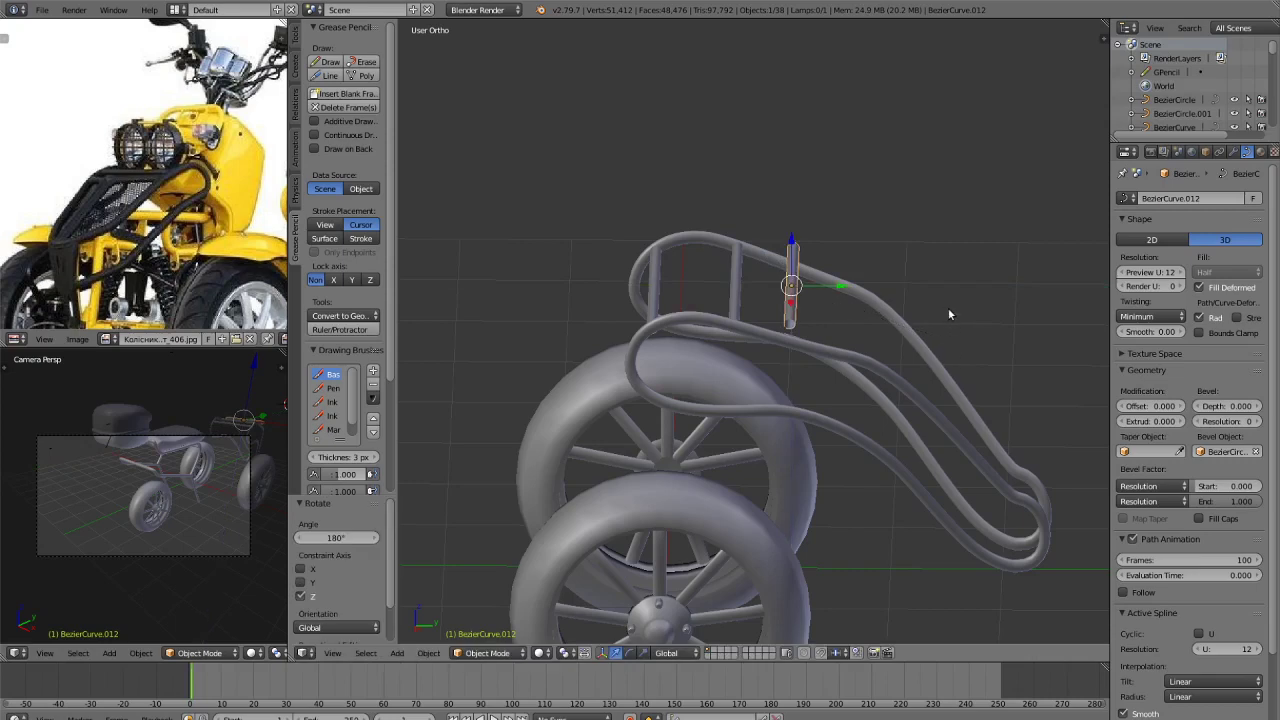
type("rz90")
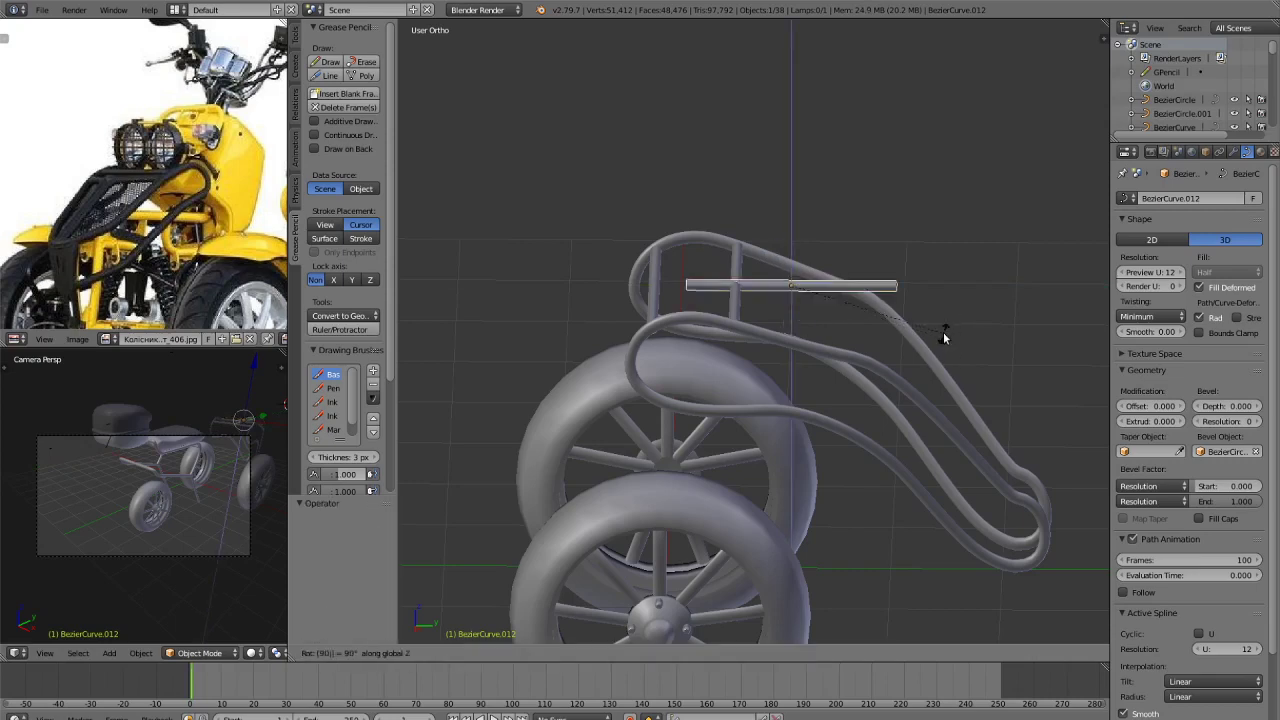
key("Return")
key("g")
key("y")
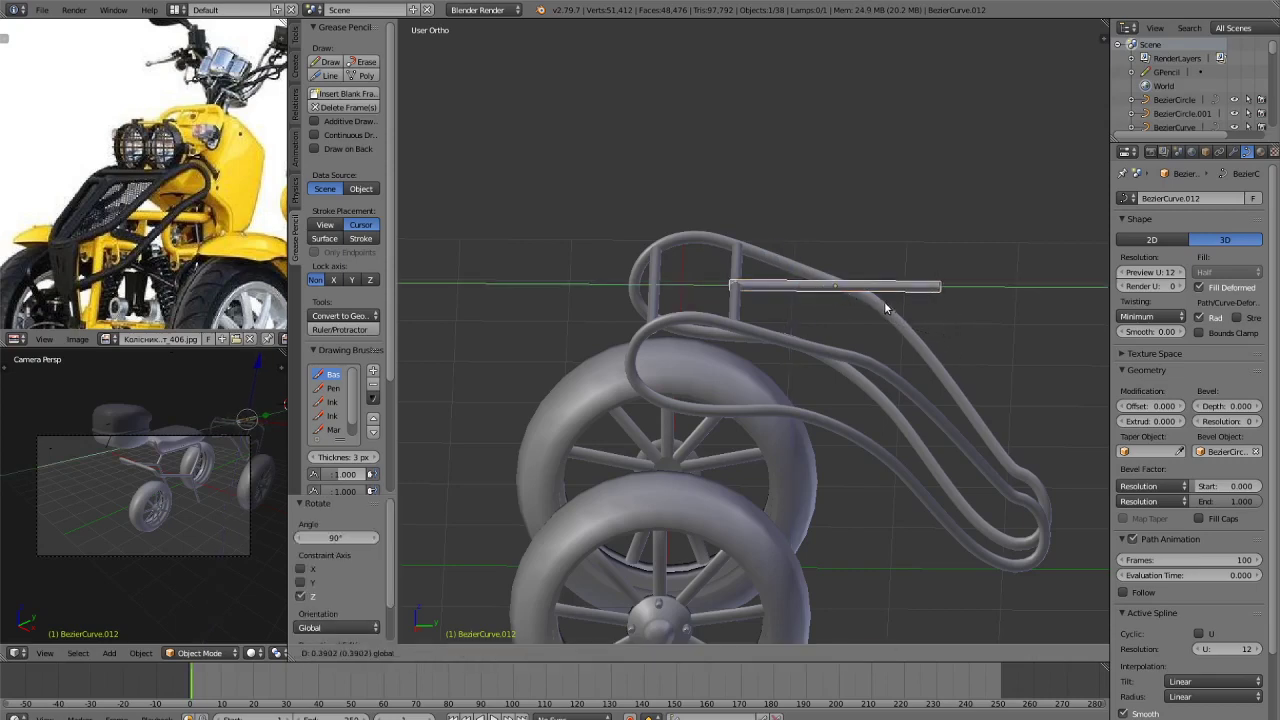
key("Return")
Tilt the duplicated bar -31.6° about X and move it -0.429 along Z to sit between the frame loops.
key("r")
key("x")
left_click(976, 466)
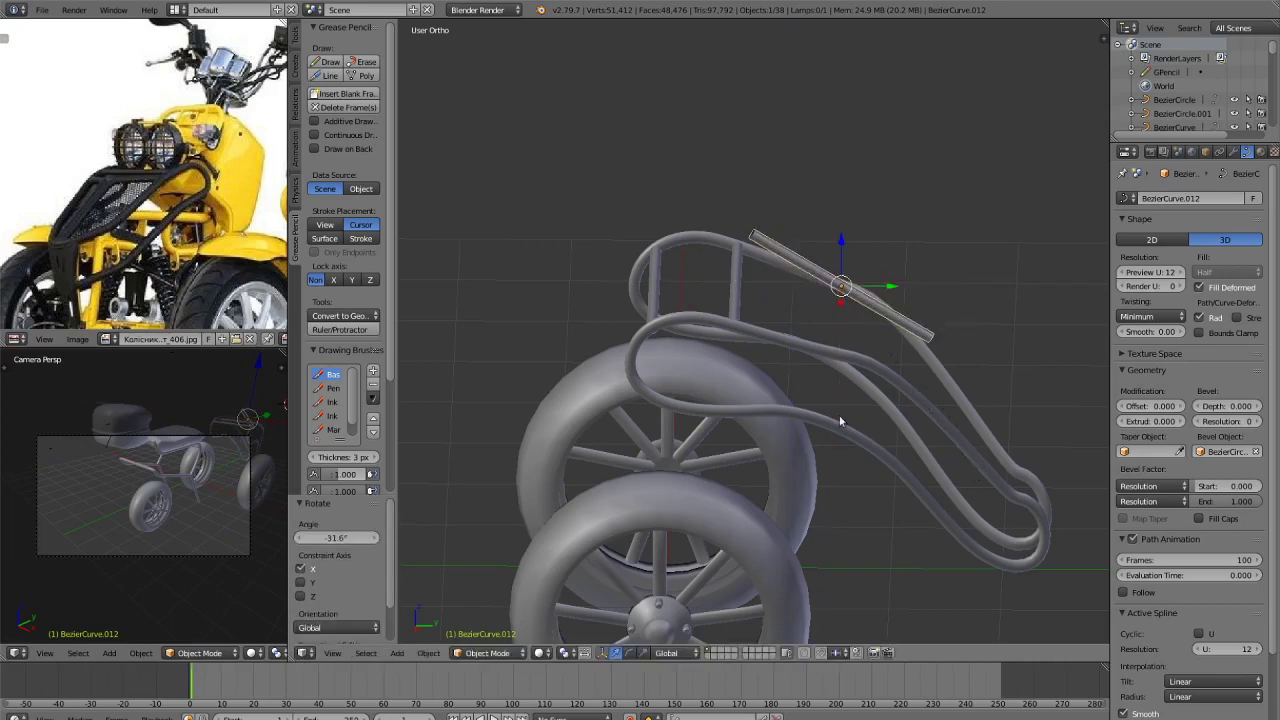
key("KP_3")
key("z")
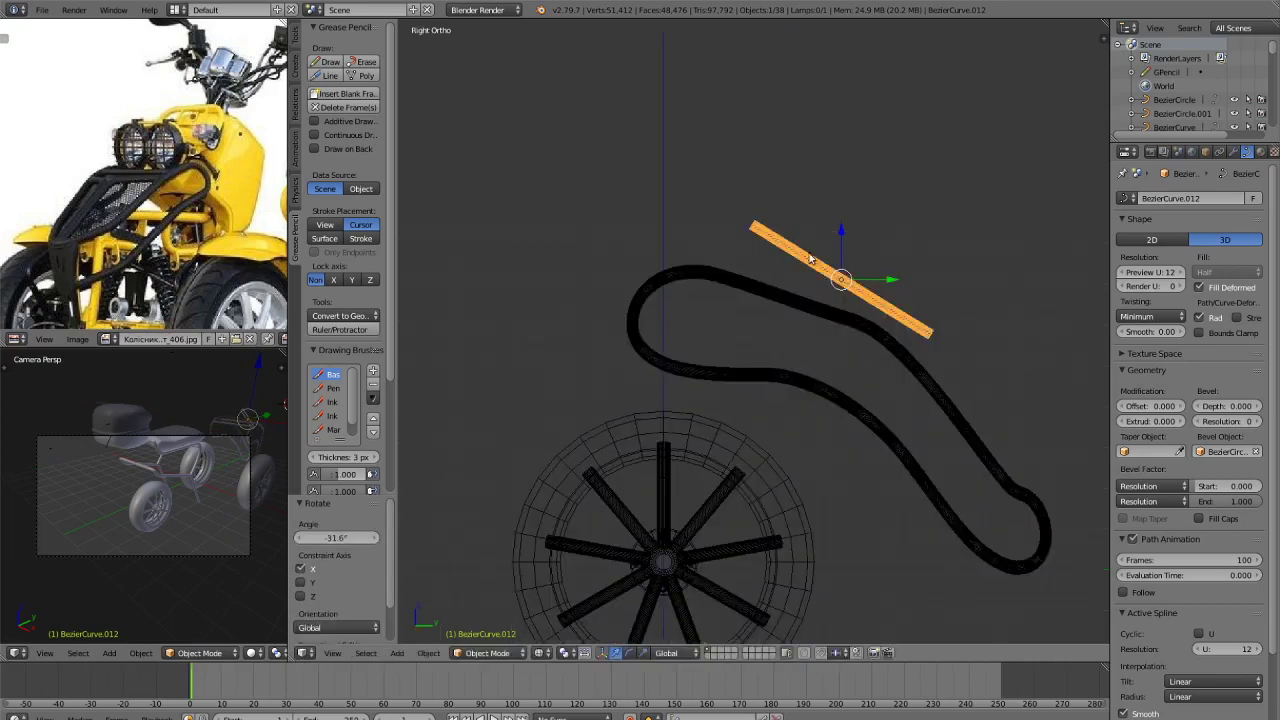
key("z")
middle_click_drag(845, 256, 884, 240)
left_click_drag(842, 247, 839, 288)
Rotate the bar a further 11.7° about X and raise it 0.057 along Z.
key("g")
key("x")
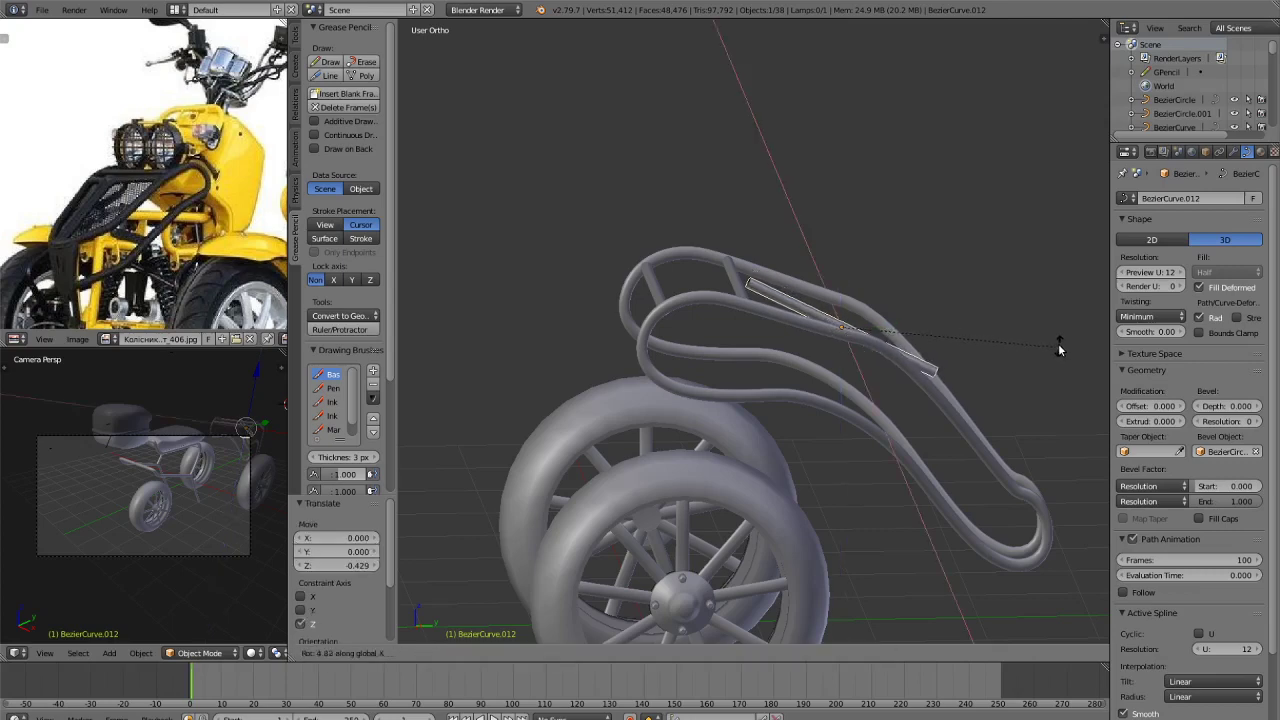
key("r")
left_click(1088, 320)
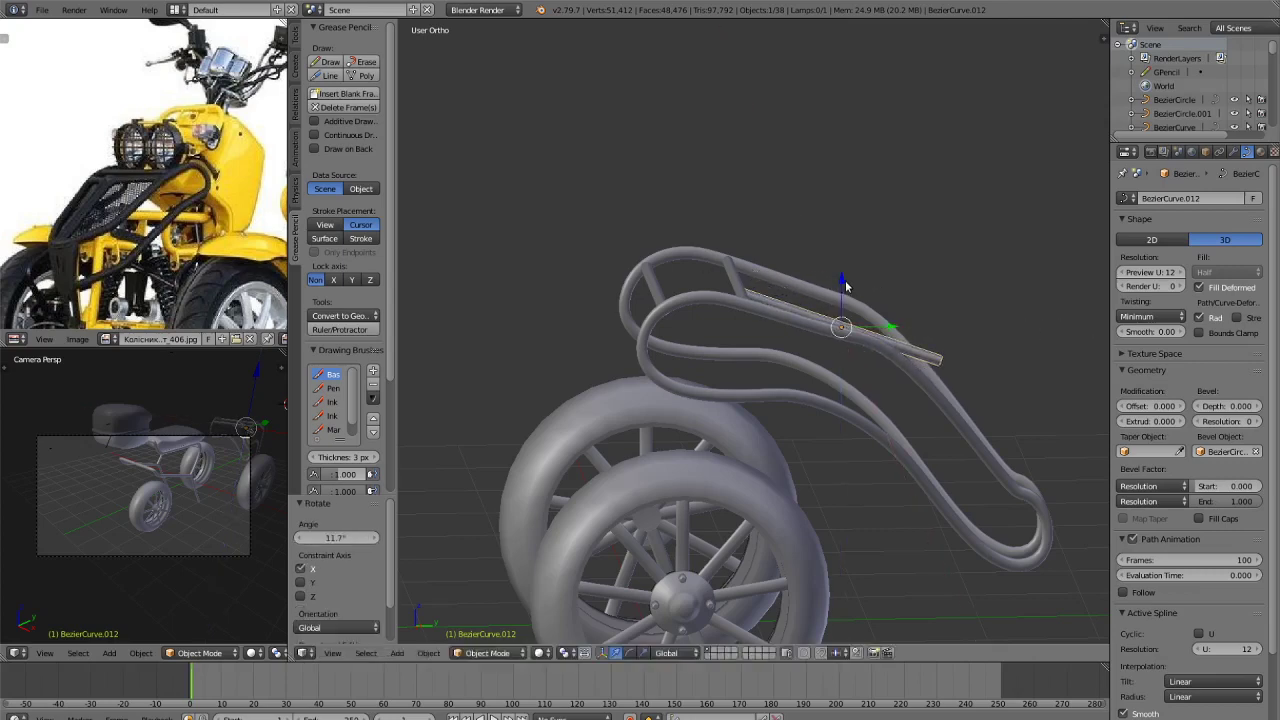
left_click_drag(845, 285, 840, 281)
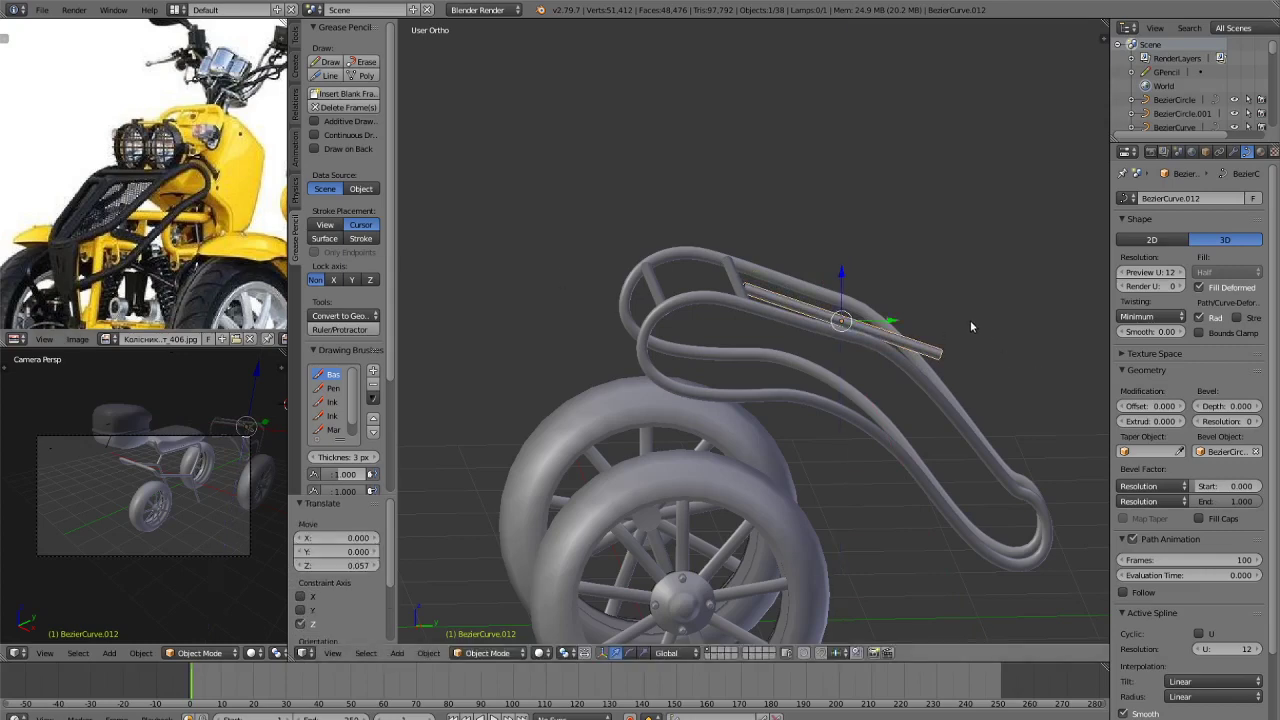
Delete the duplicated lengthwise bar from the frame.
middle_click_drag(918, 336, 946, 380)
key("x")
left_click(935, 382)
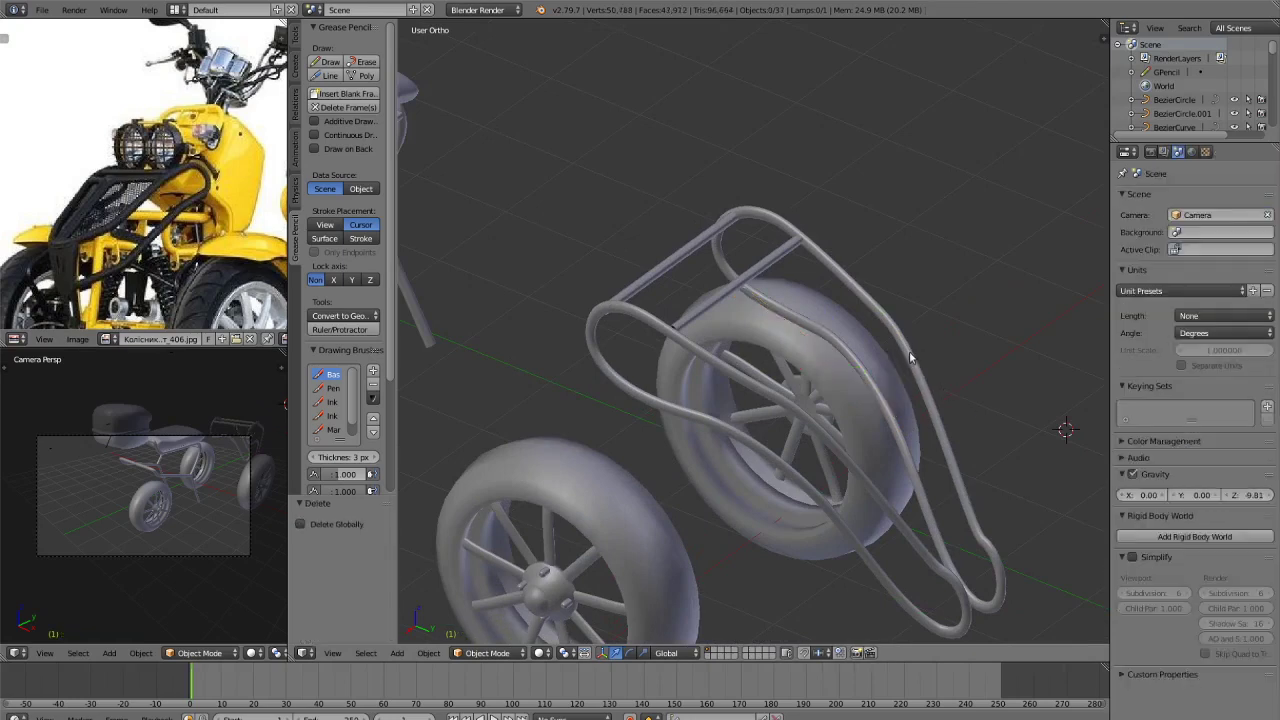
Delete the near-side tubular frame loop, keeping the far-side loop and both crossbars.
key("KP_3")
key("a")
key("a")
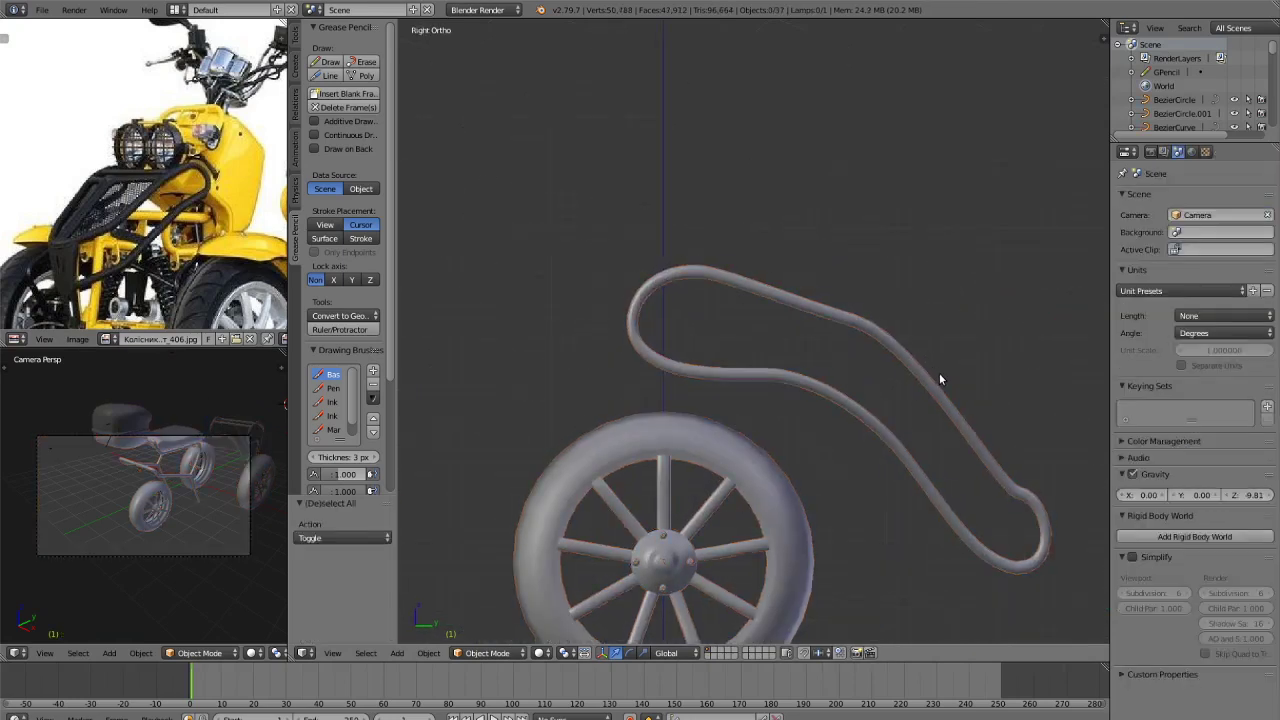
right_click(945, 395)
key("shift+d")
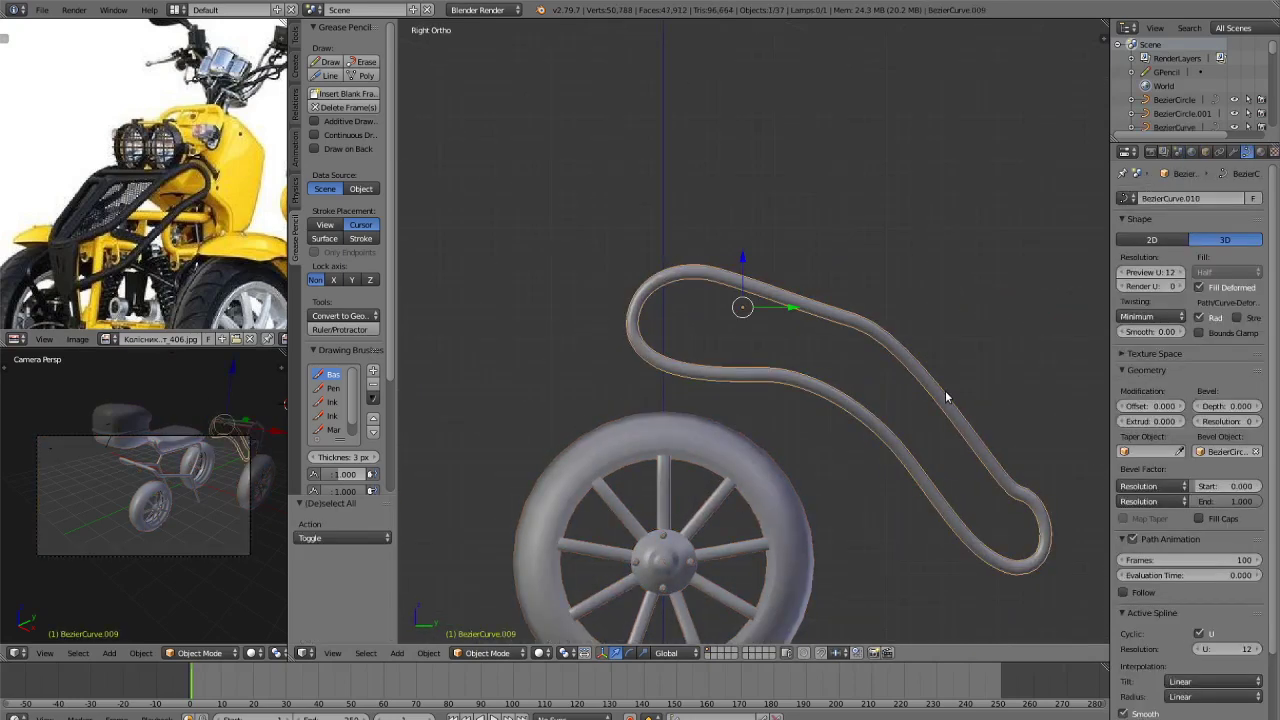
middle_click_drag(931, 423, 931, 477)
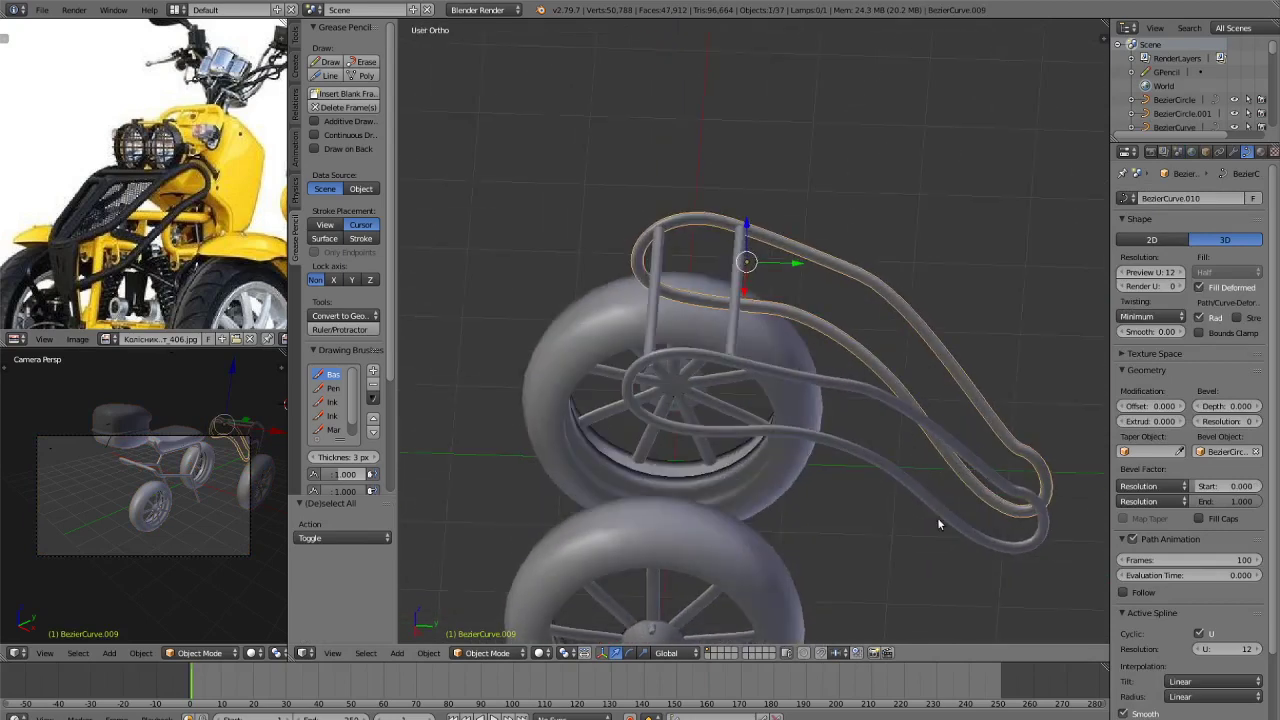
key("Delete")
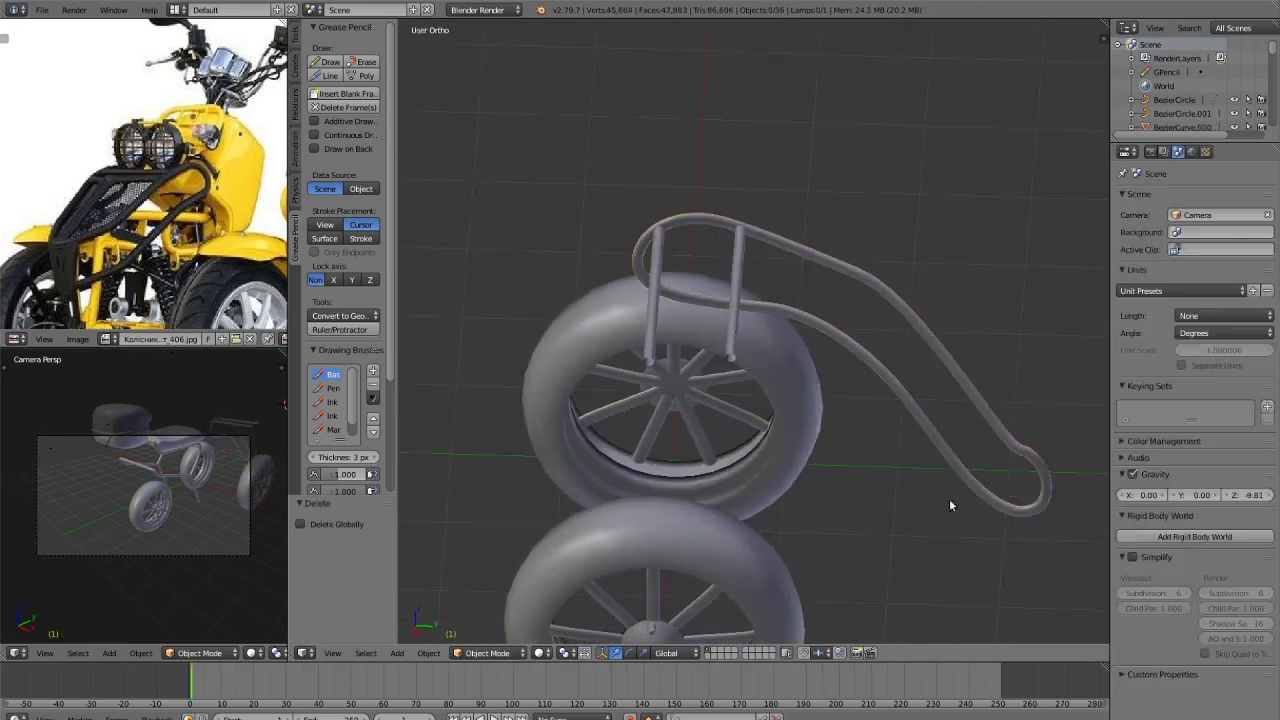
Open the remaining frame loop for control-point editing in the right orthographic view.
right_click(989, 420)
key("KP_3")
key("Tab")
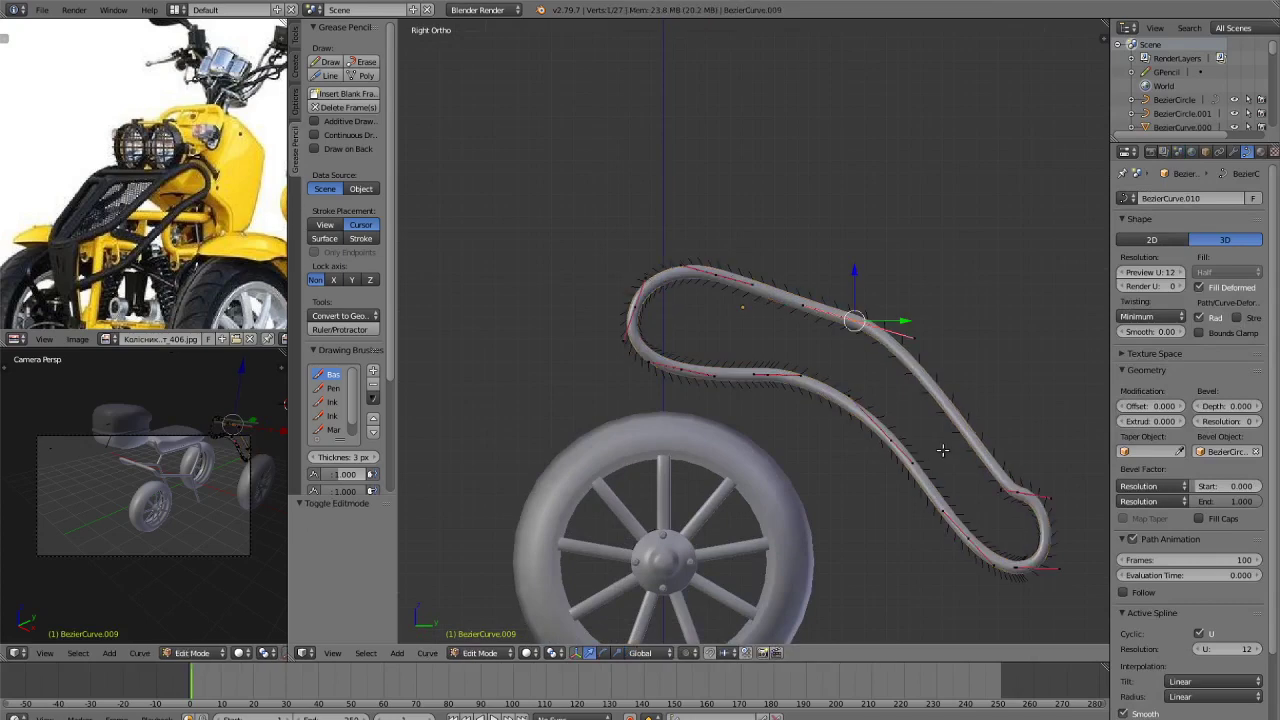
Try to raise the control points at the loop's lower end along Z.
key("a")
key("c")
left_click_drag(1006, 471, 1001, 533)
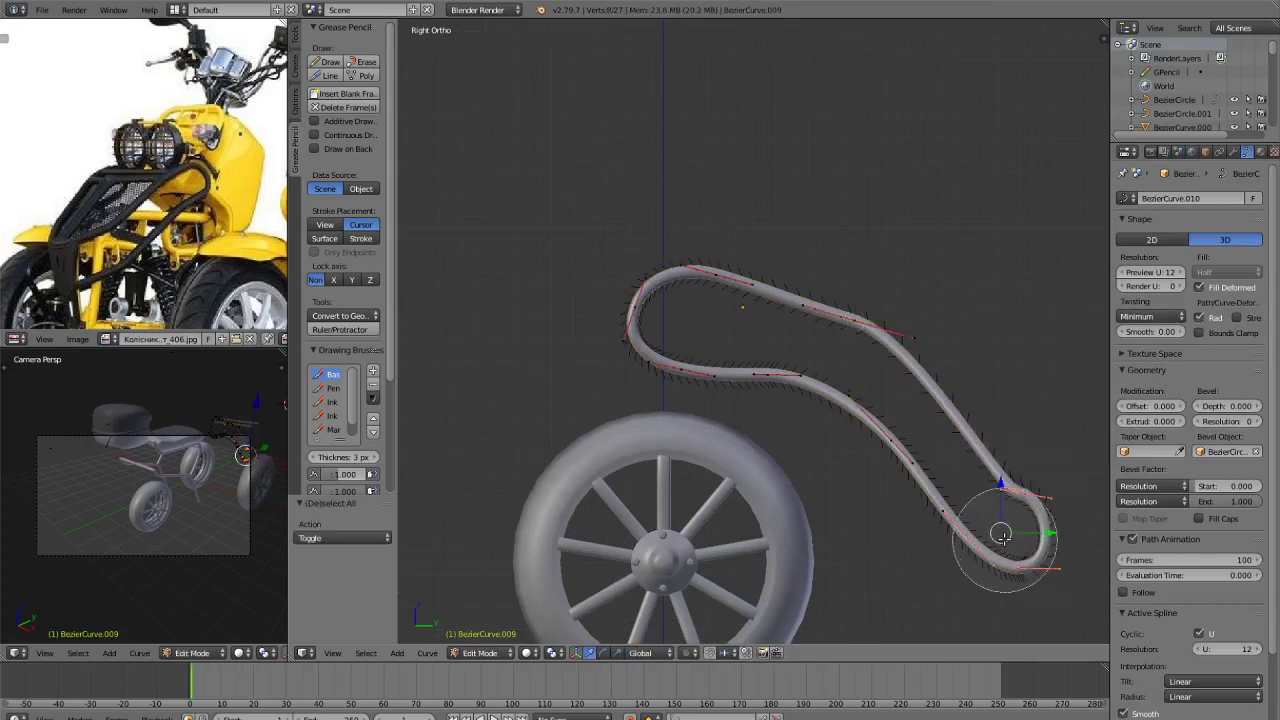
right_click(1001, 533)
key("g")
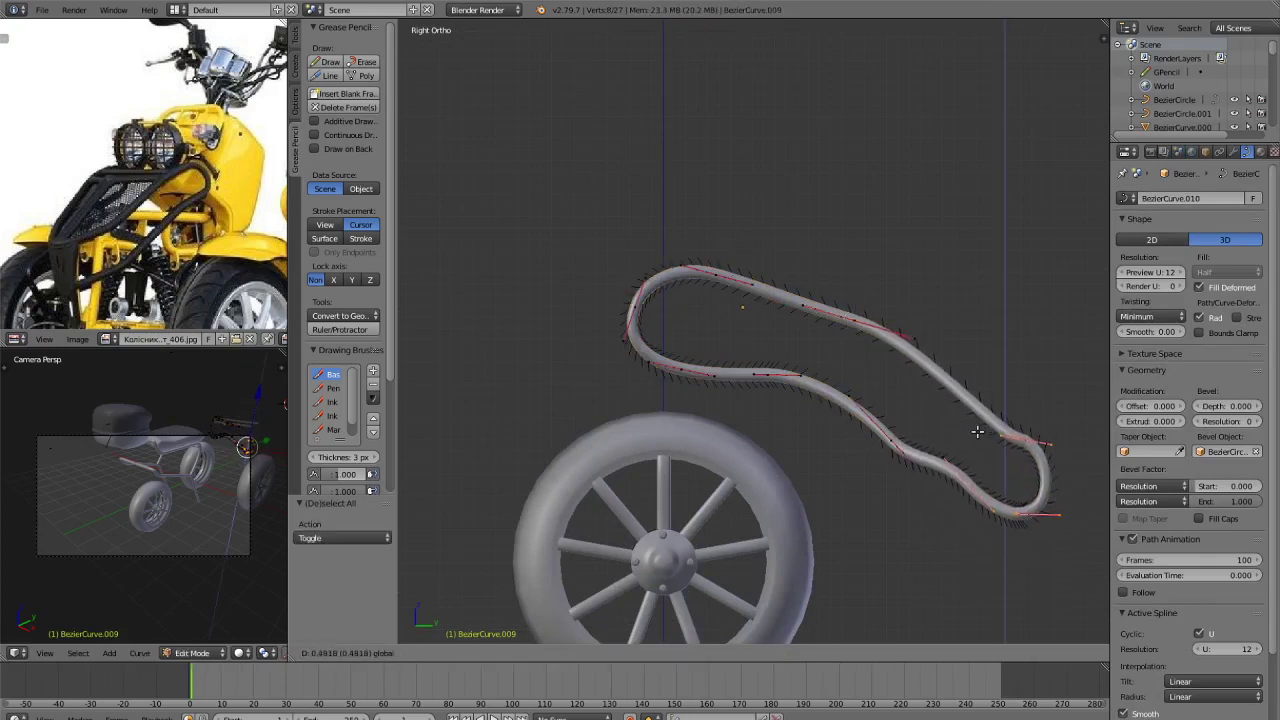
left_click(977, 431)
key("ctrl+z")
Add the lower bend's control point to the selected end points and move them all -0.5 along Y.
key("c")
left_click(899, 439)
right_click(982, 487)
left_click_drag(1018, 511, 912, 454)
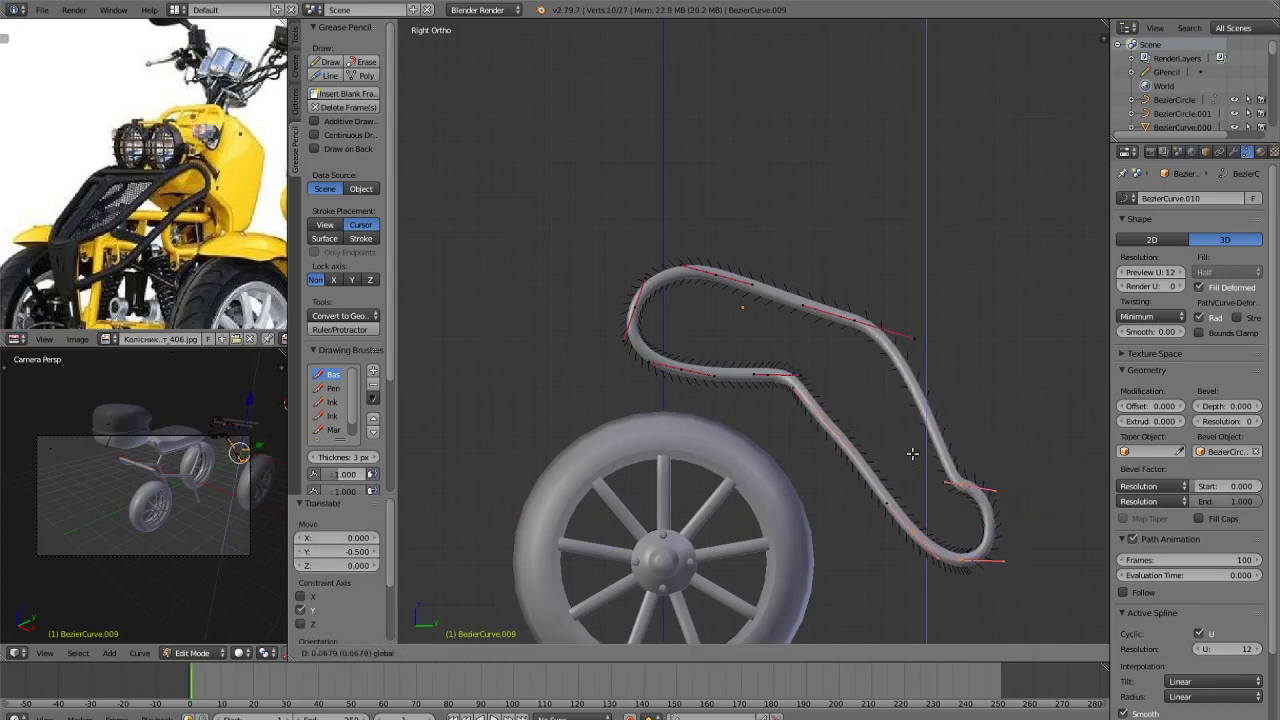
Raise the selected loop points 0.272 along Z and scale the handles at the lower bend to 0.666.
left_click(919, 433)
right_click(835, 408)
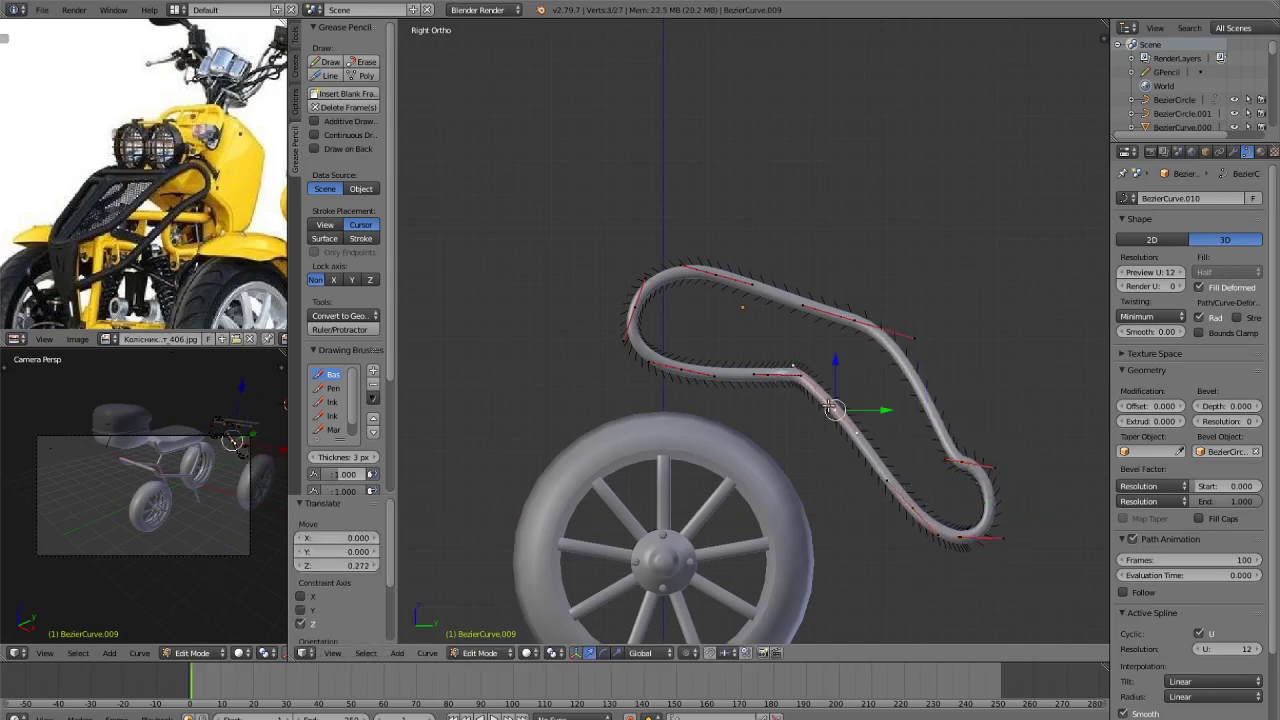
key("s")
left_click(810, 410)
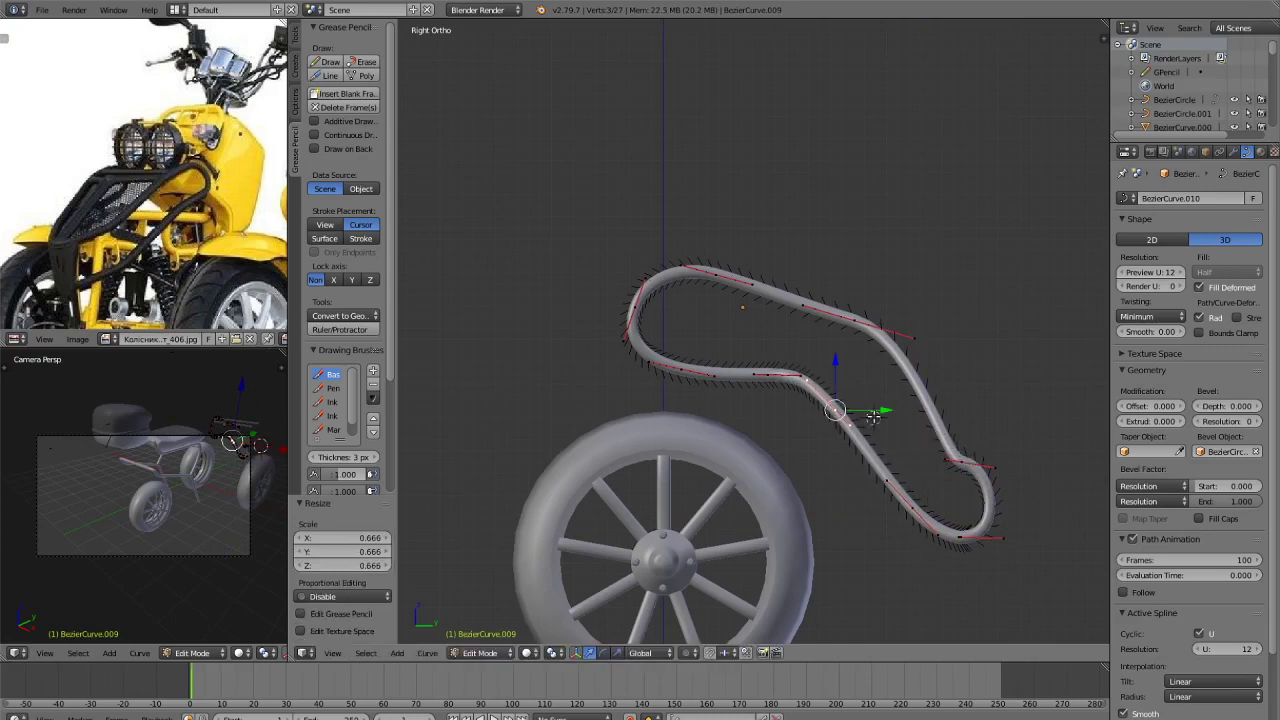
Raise the loop's lower-end points along Z and rotate the upper of these points about X.
key("a")
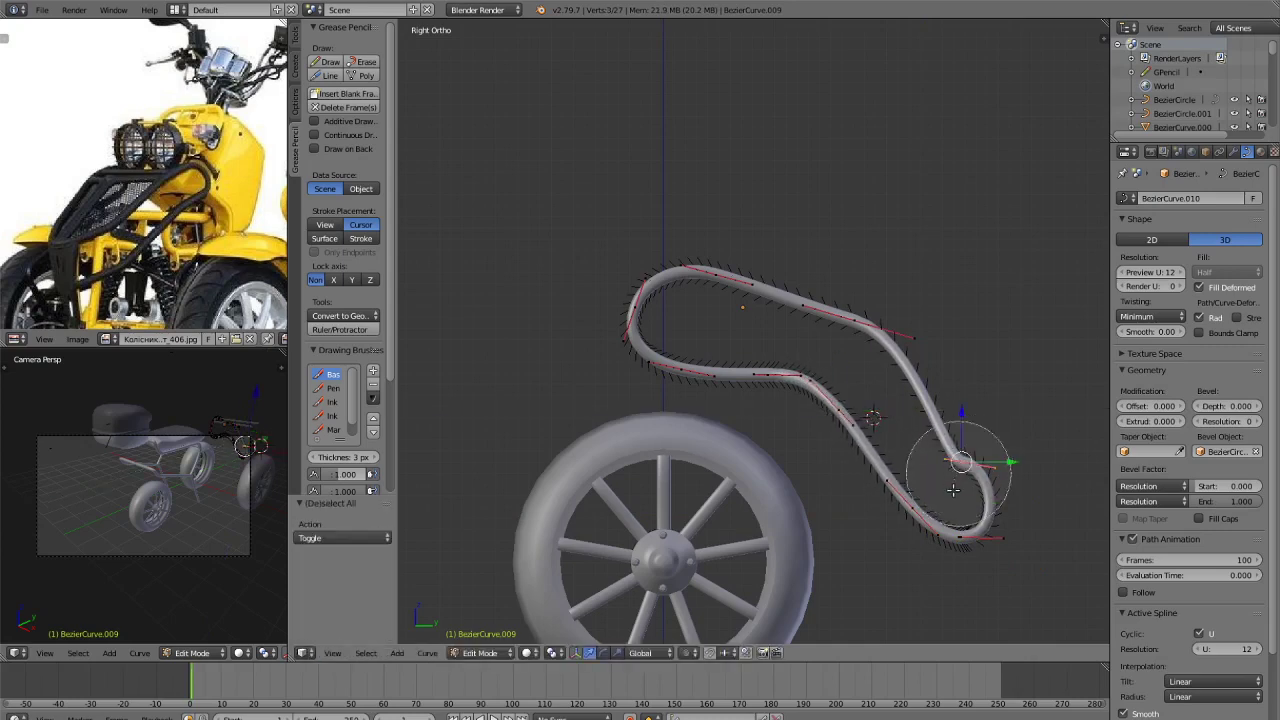
right_click(944, 501)
key("g")
key("z")
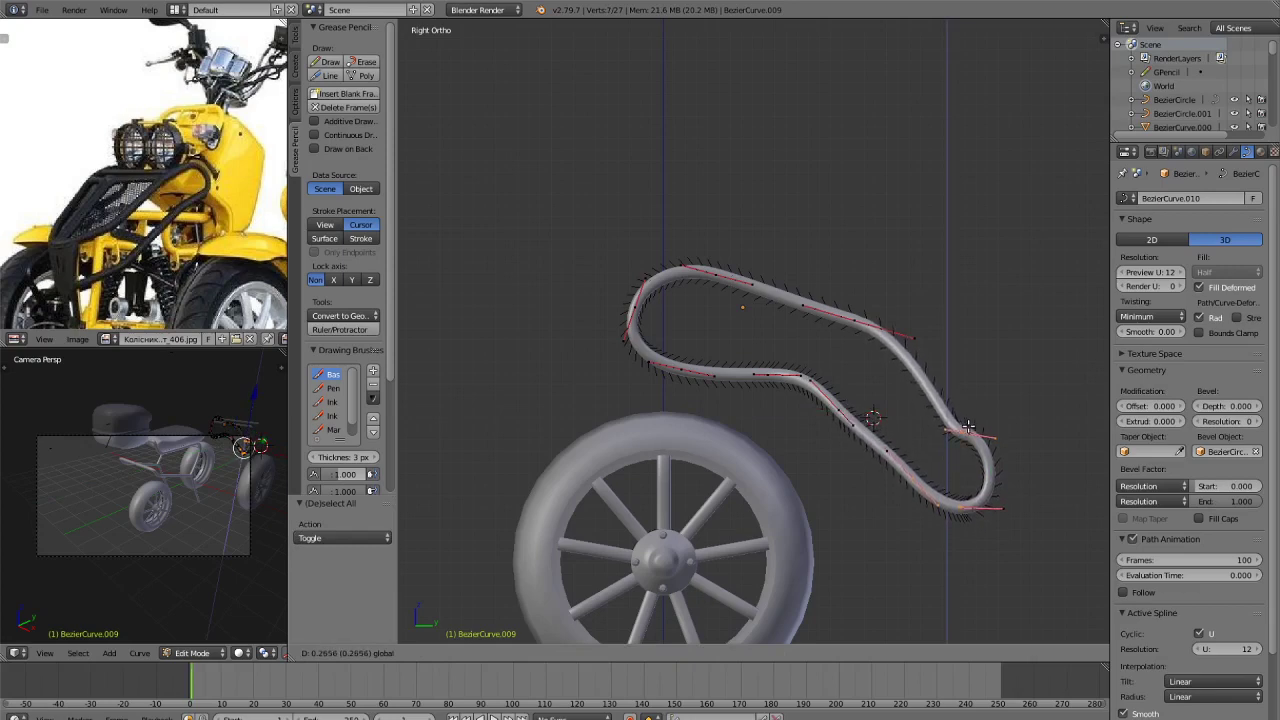
left_click(968, 428)
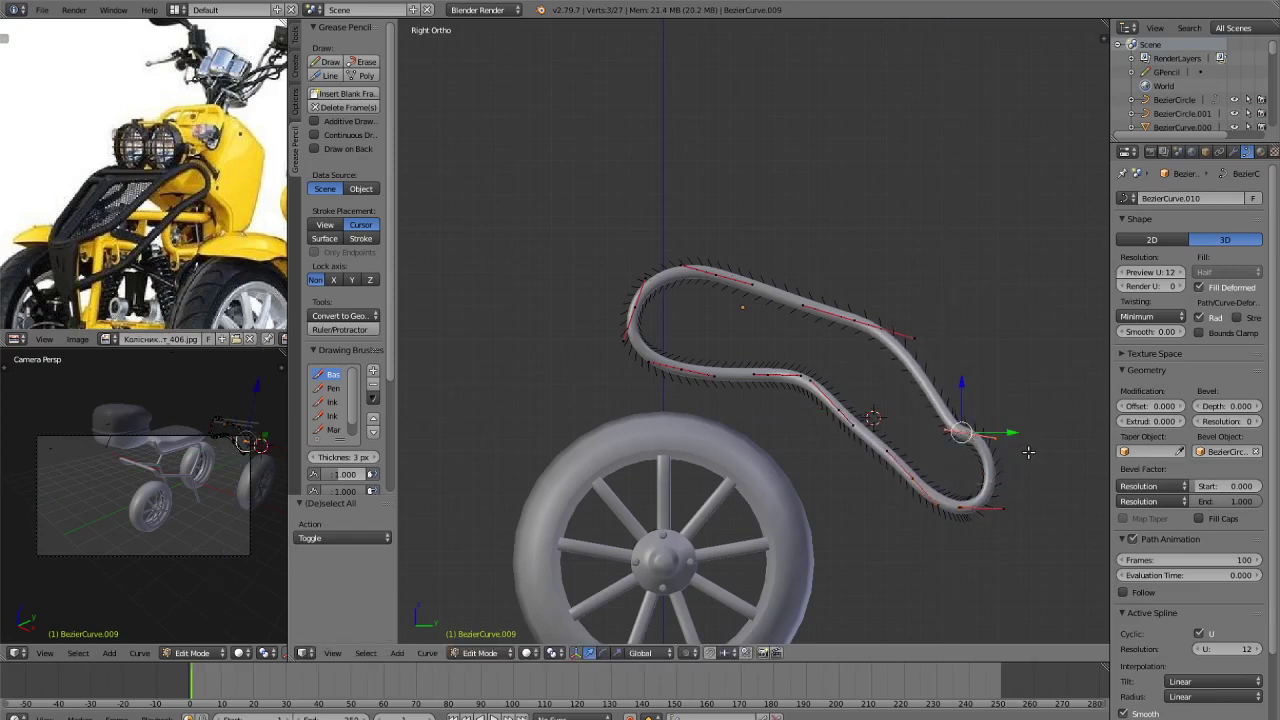
key("r")
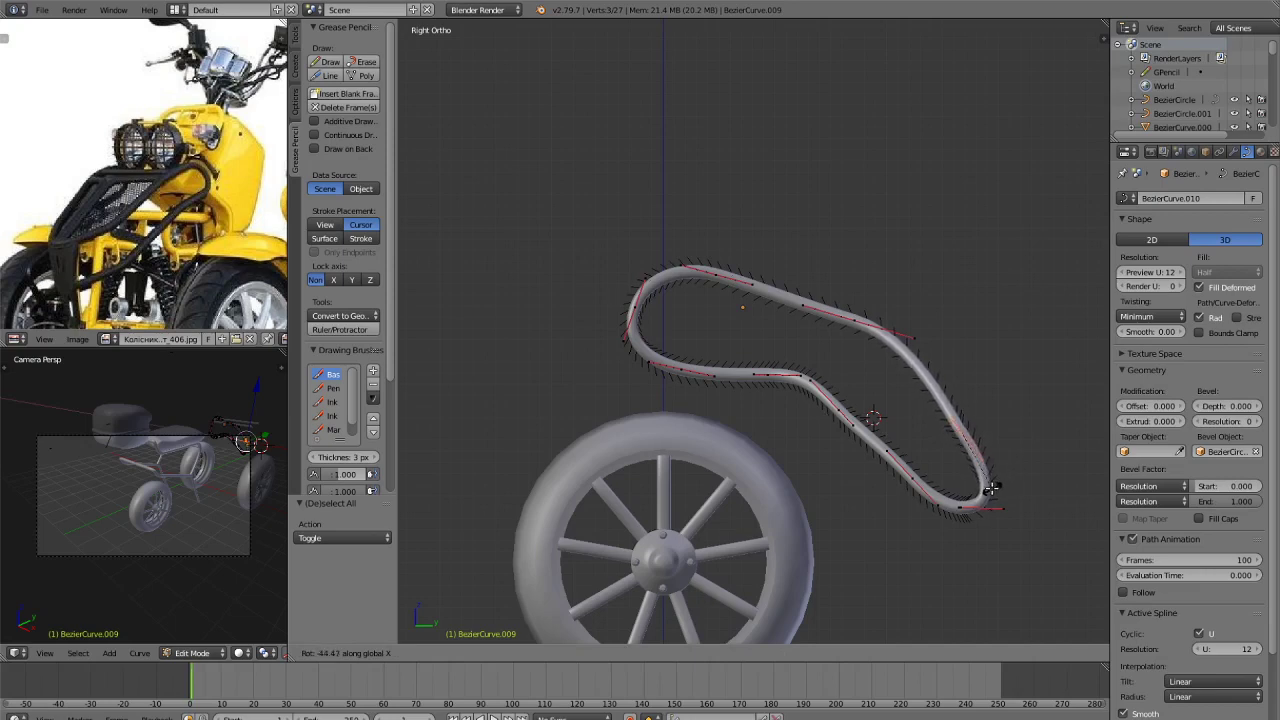
left_click(987, 477)
Undo the point edits back to the state just after the -0.5 move along Y.
key("ctrl+z")
key("ctrl+z")
key("ctrl+z")
key("ctrl+z")
key("ctrl+z")
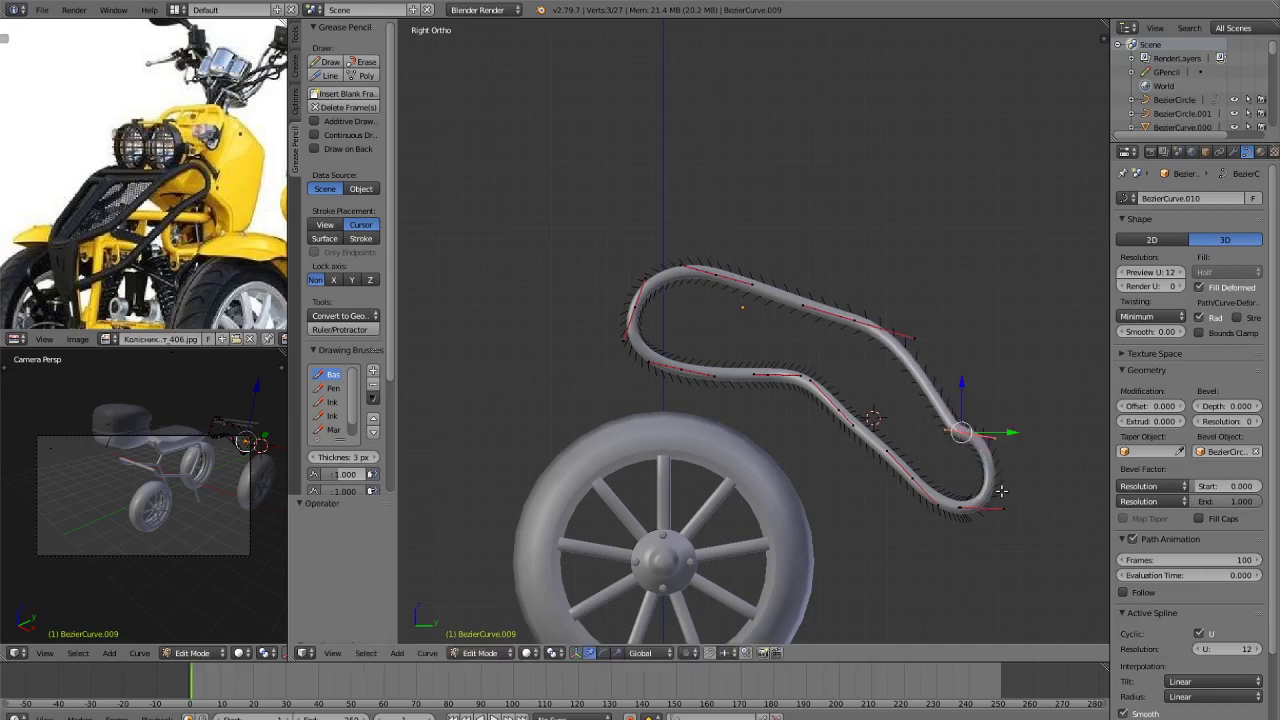
key("ctrl+z")
key("ctrl+z")
key("ctrl+z")
key("ctrl+z")
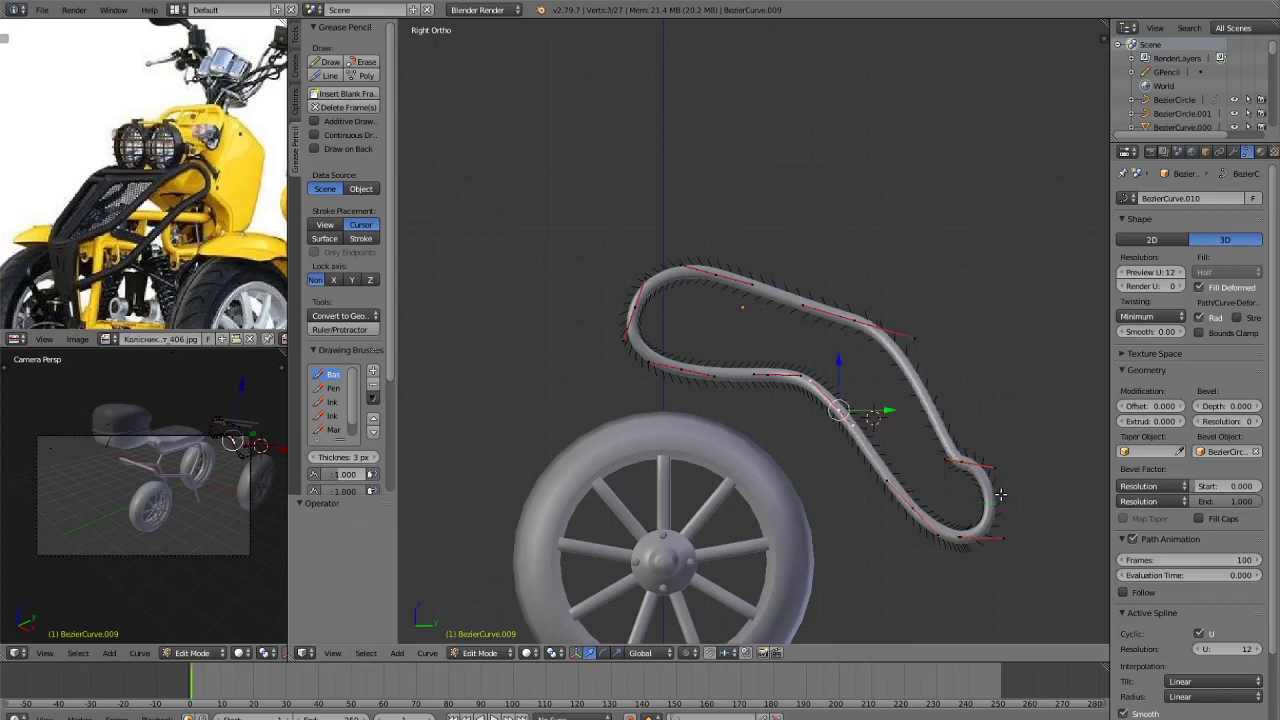
key("ctrl+z")
key("ctrl+z")
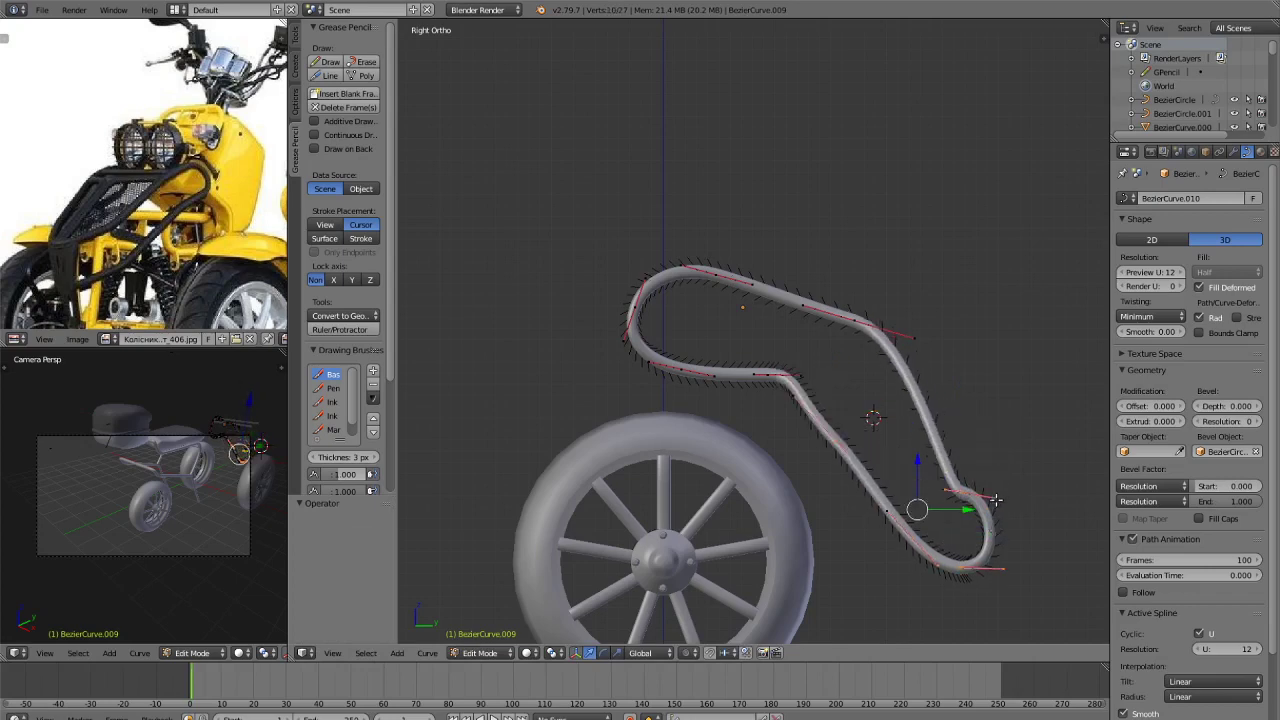
Finish editing the loop's points and reselect the whole loop as an object.
key("Tab")
scroll(975, 486, "down", 2)
mouse_move(966, 486)
middle_mouse_down()
mouse_move(997, 590)
mouse_move(963, 508)
mouse_move(993, 520)
mouse_move(982, 490)
middle_mouse_up()
key("a")
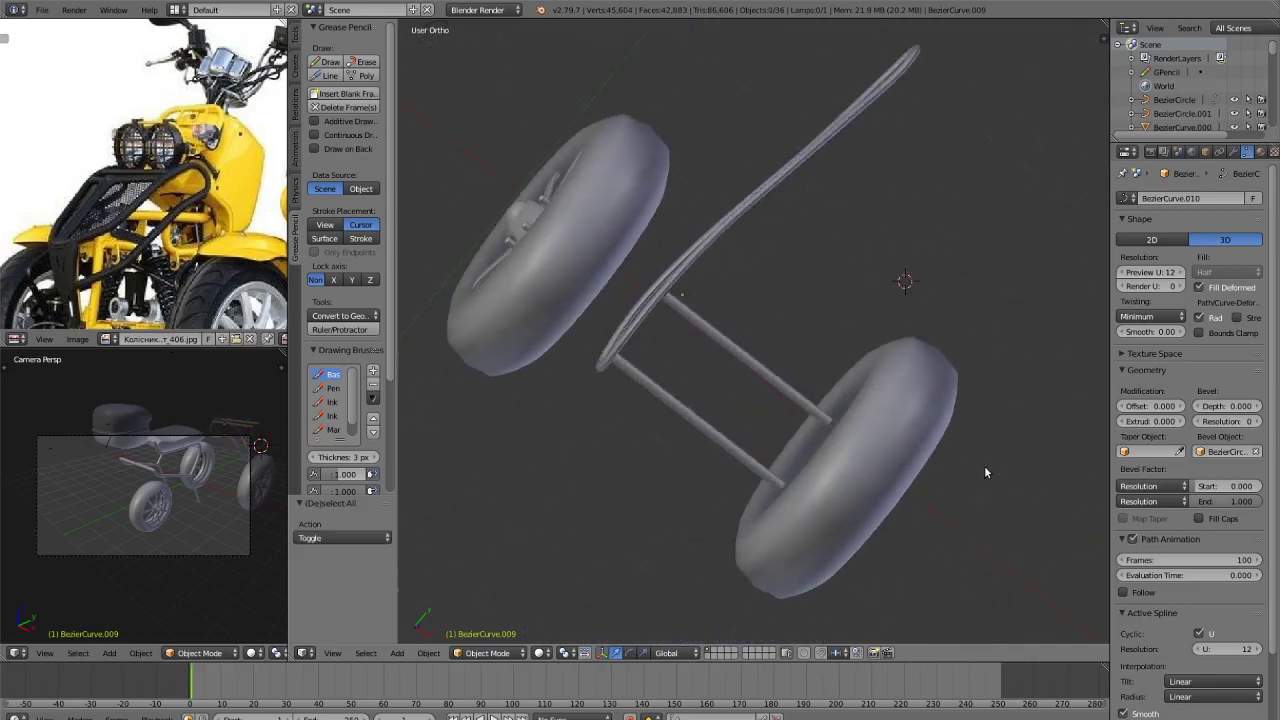
middle_click_drag(841, 174, 994, 436)
right_click(812, 404)
scroll(922, 429, "up", 4)
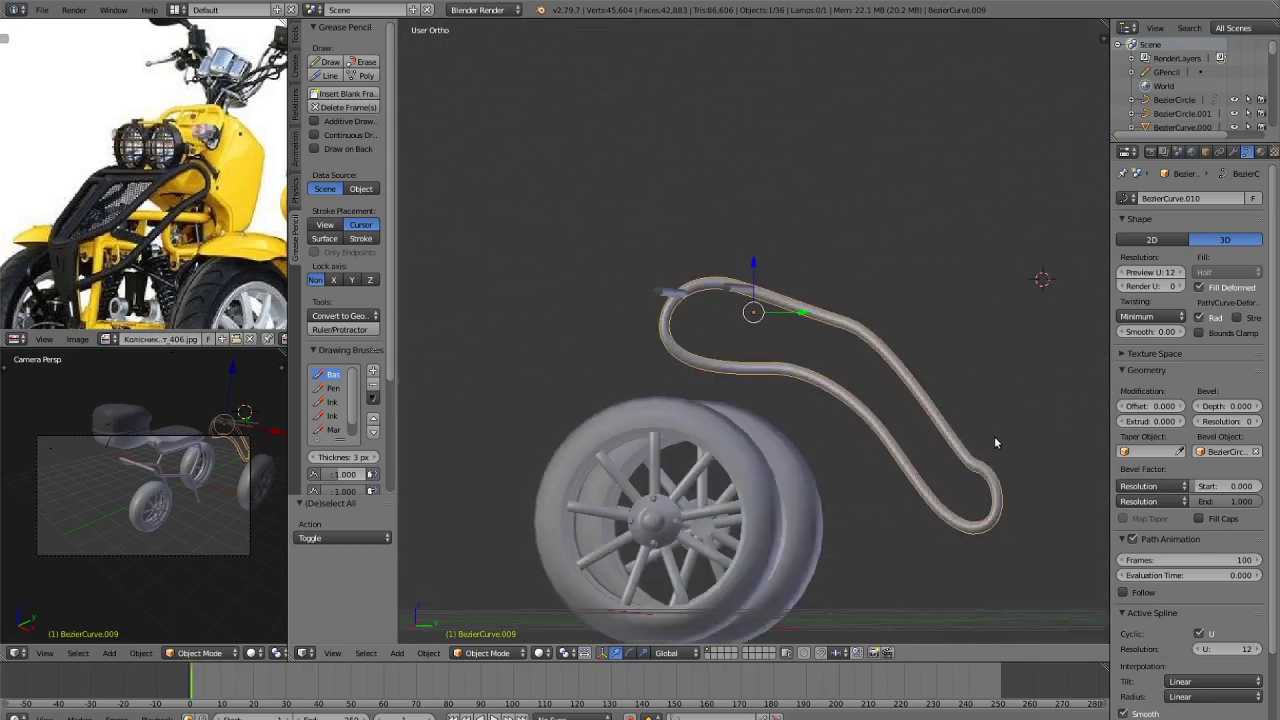
Try to scale the frame loop to 0.774 along Y and shrink it along Z.
key("s")
key("y")
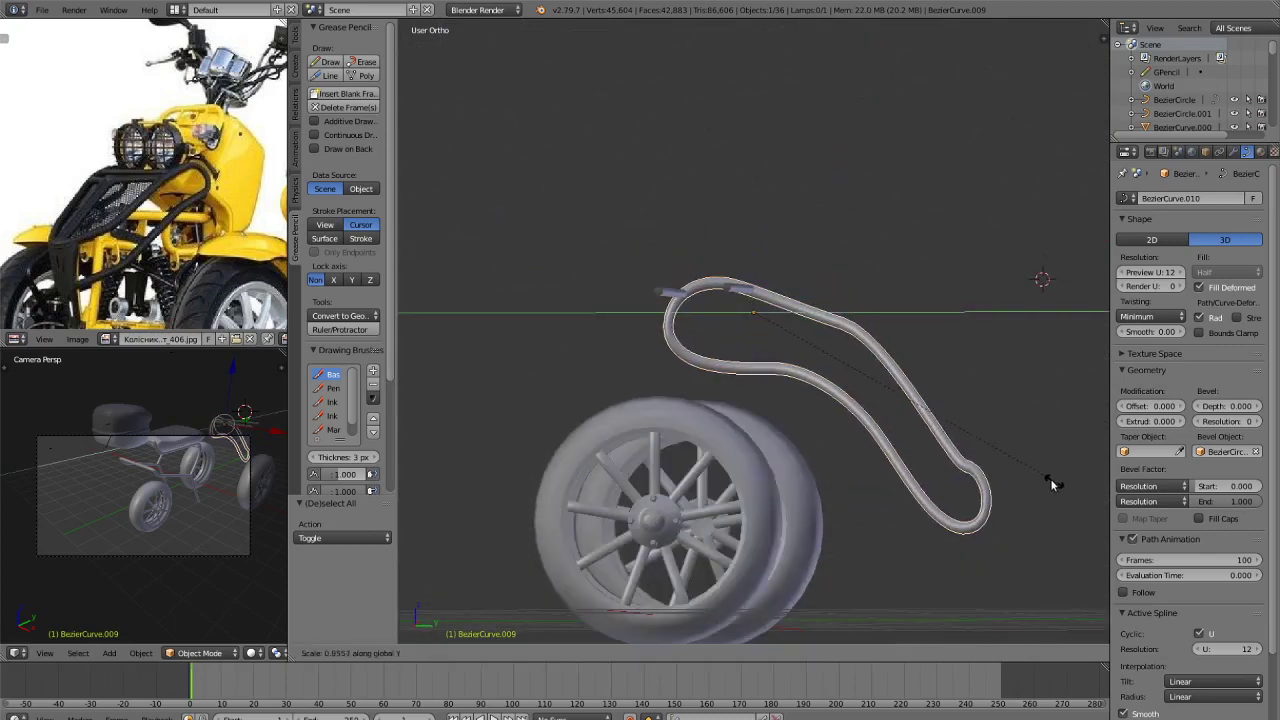
left_click(995, 456)
key("s")
key("z")
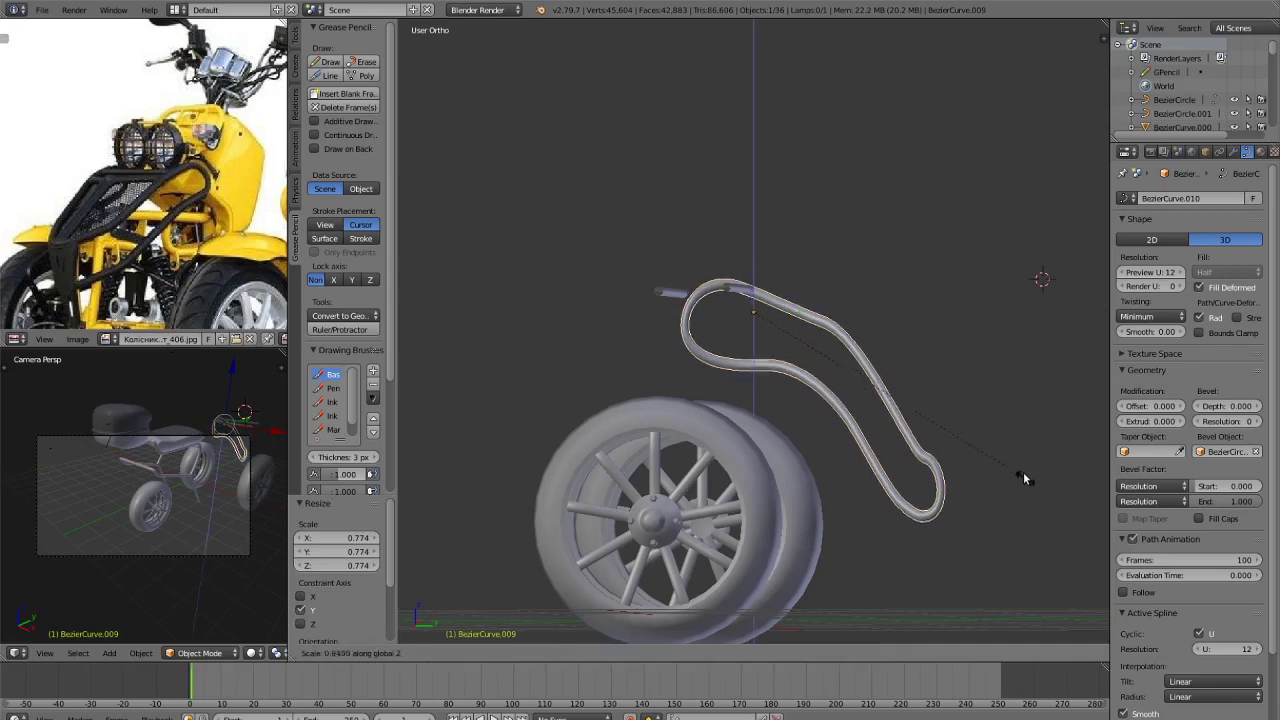
left_click(1025, 410)
key("ctrl+z")
key("ctrl+z")
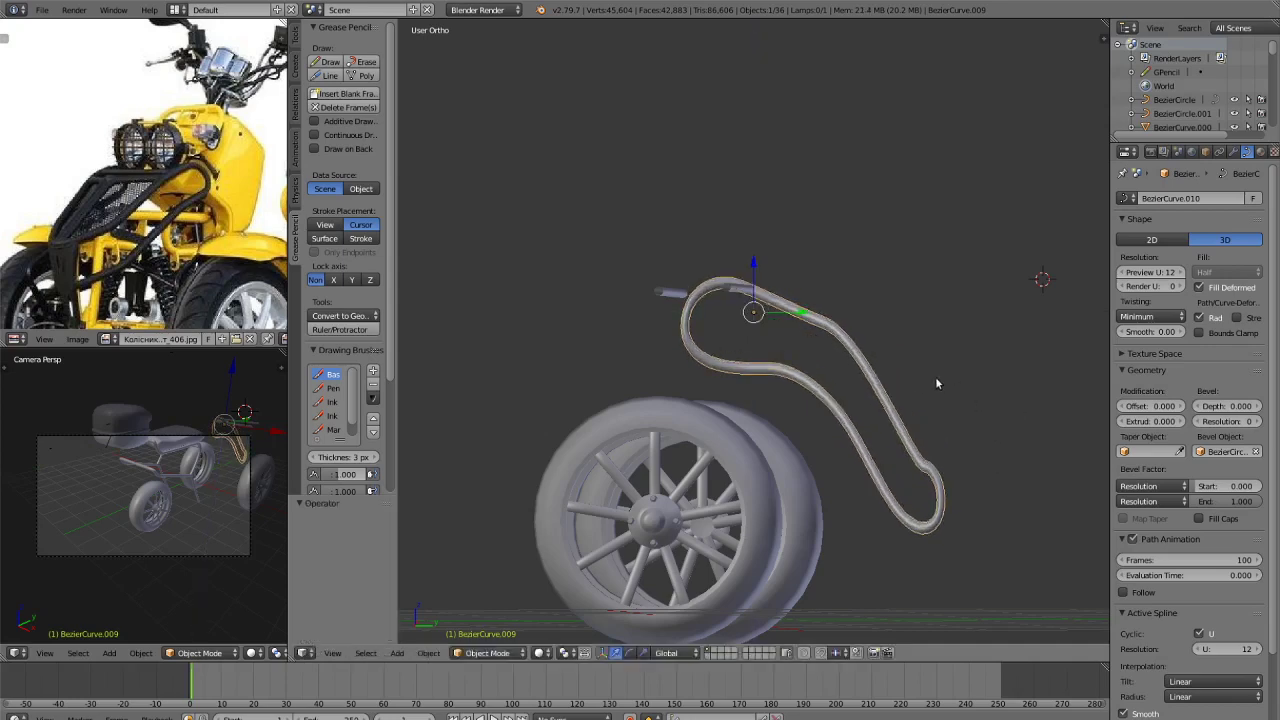
Scale the side loop down uniformly to about 0.79 and raise it 0.141 along Z.
scroll(973, 398, "up", 1)
middle_click_drag(973, 398, 986, 457)
key("s")
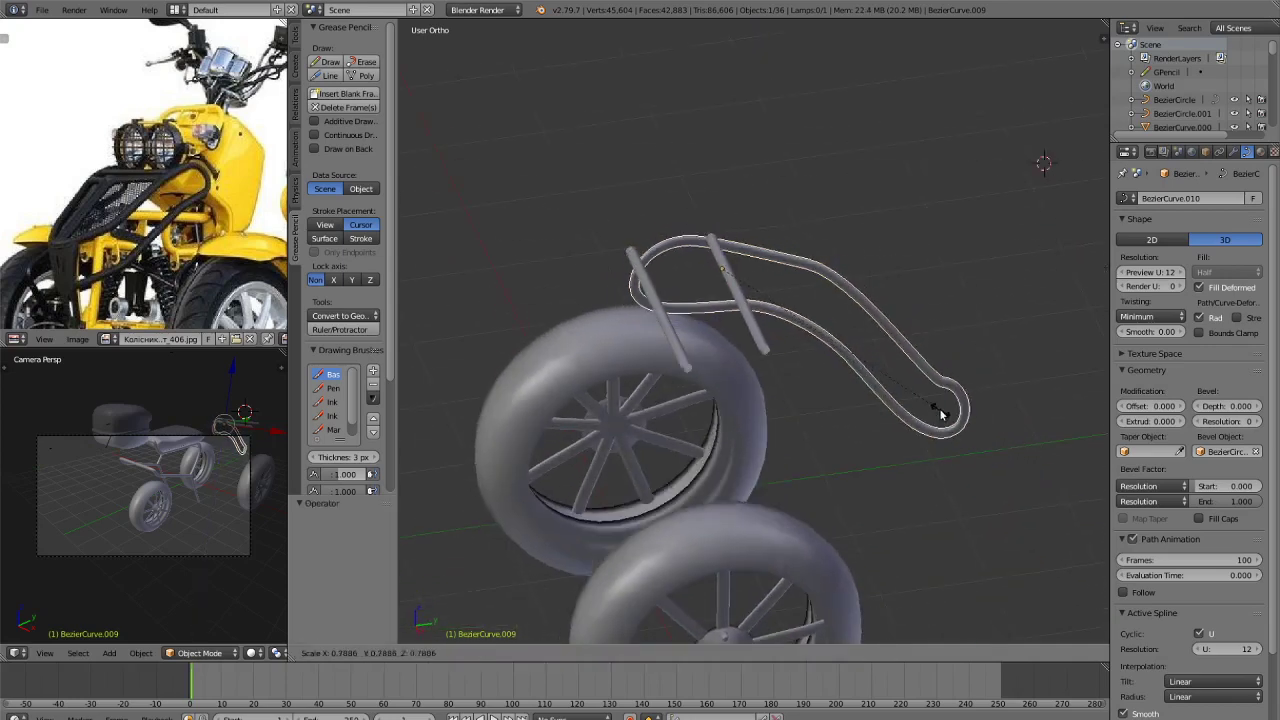
left_click(901, 394)
key("g")
key("z")
left_click(745, 243)
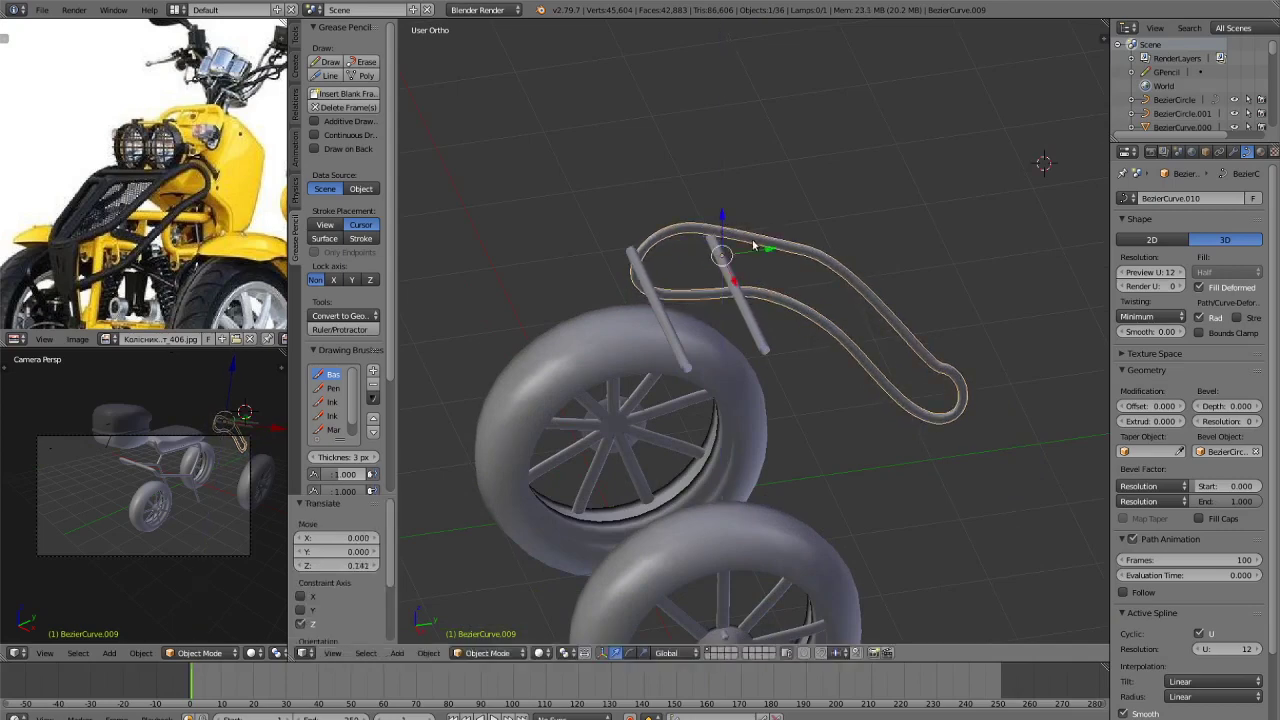
Align the side loop with the crossbar ends by moving it -0.108 along Y, -0.022 along Z and about -0.081 along X.
key("g")
key("y")
left_click(750, 248)
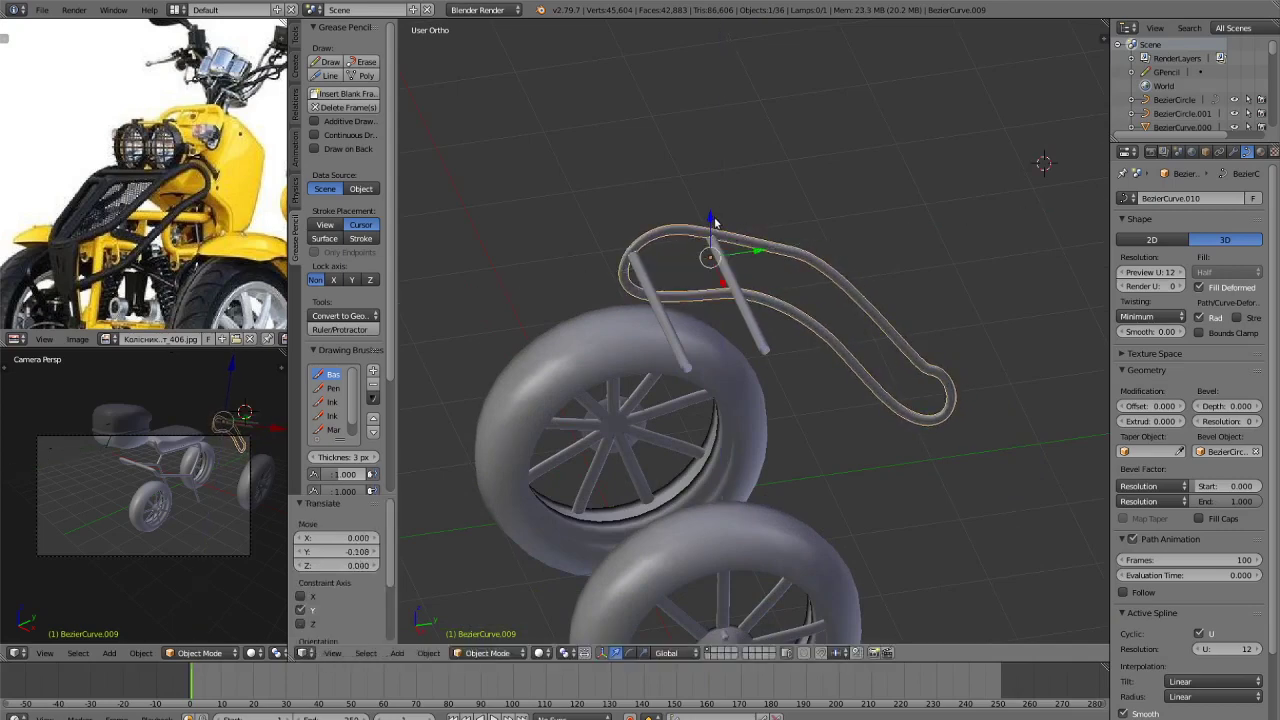
key("g")
key("z")
left_click(715, 226)
middle_click_drag(789, 294, 834, 322)
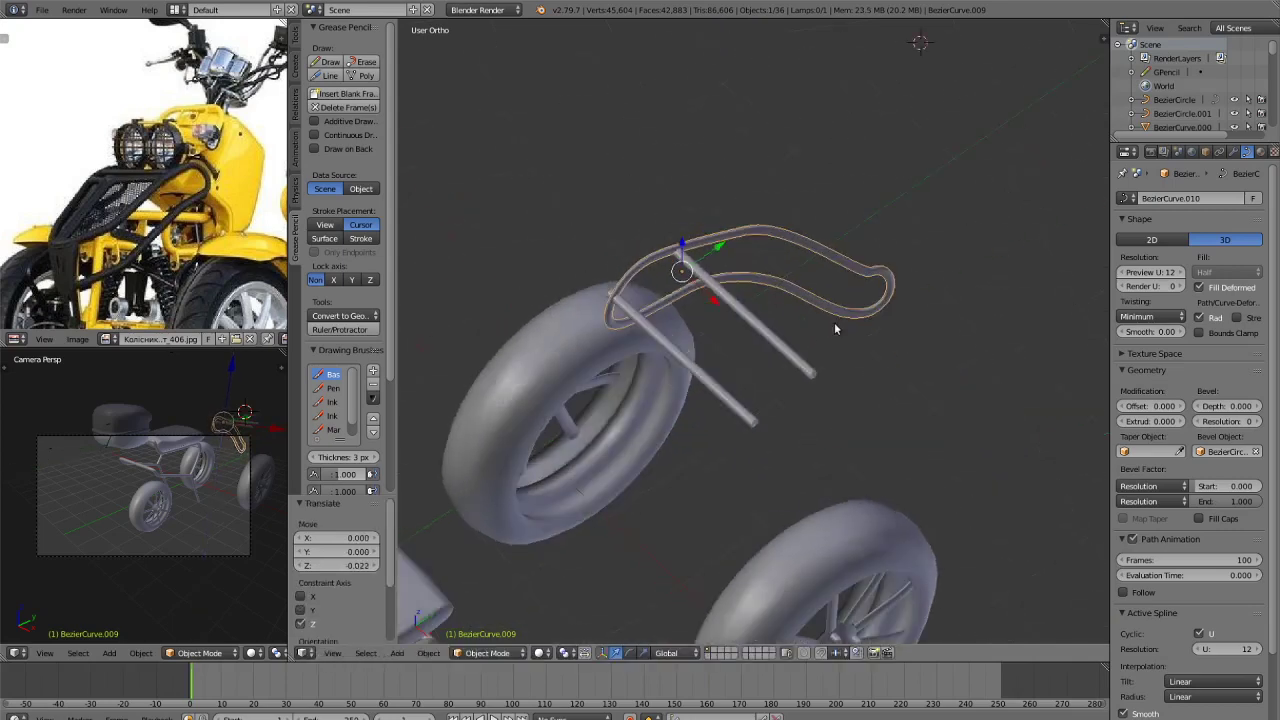
key("g")
key("x")
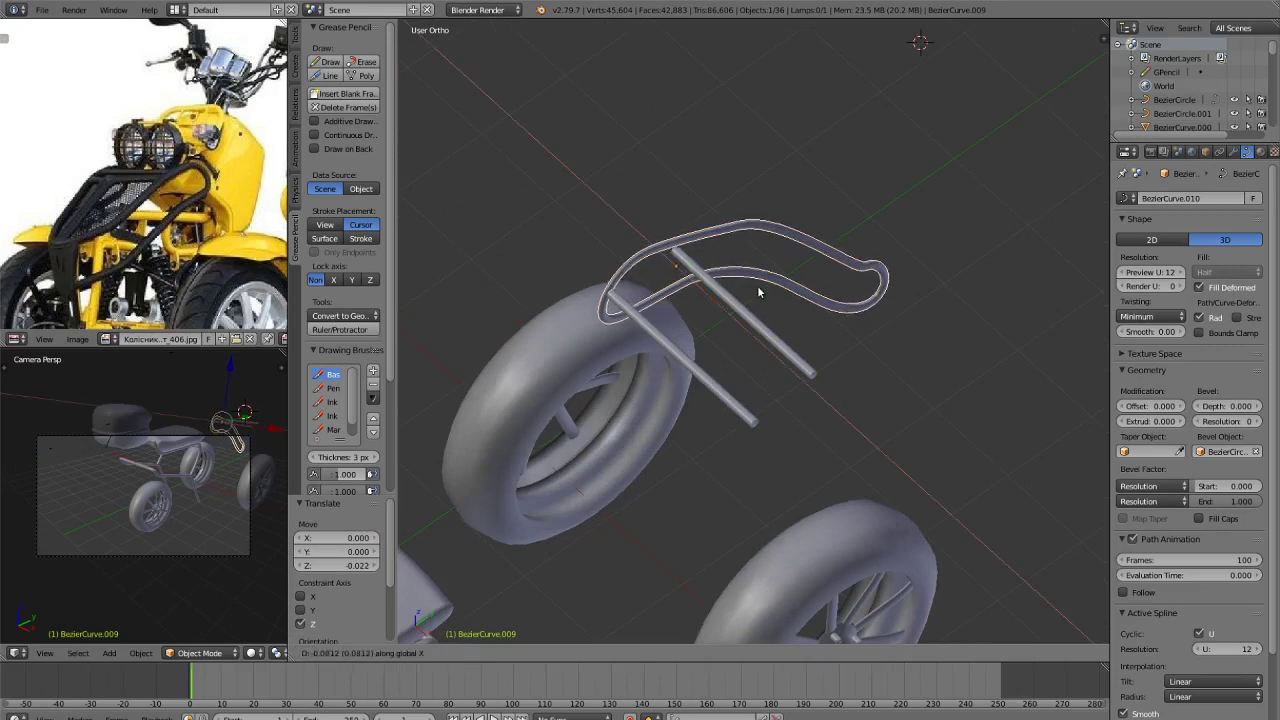
left_click(769, 290)
Slide the inner crossbar, farther from the loop's wide end, along X until it meets the side loop.
middle_click_drag(769, 290, 856, 310)
right_click(785, 291)
key("g")
key("x")
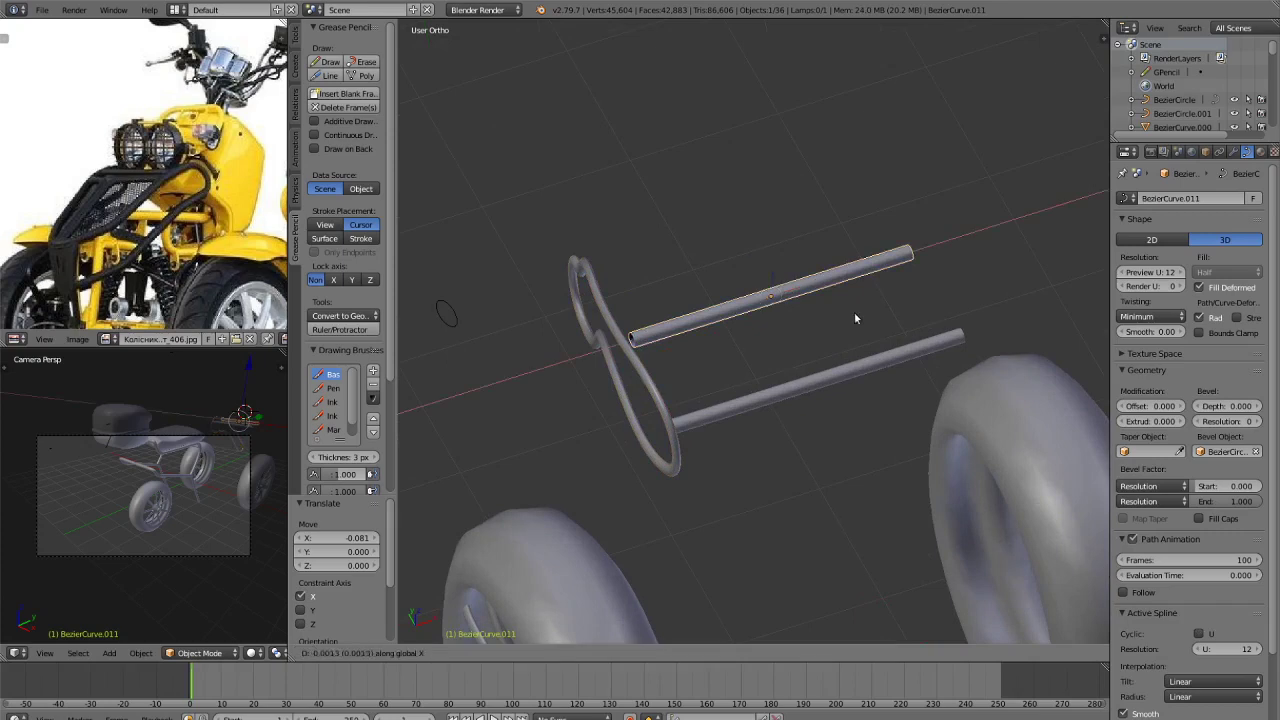
left_click(765, 320)
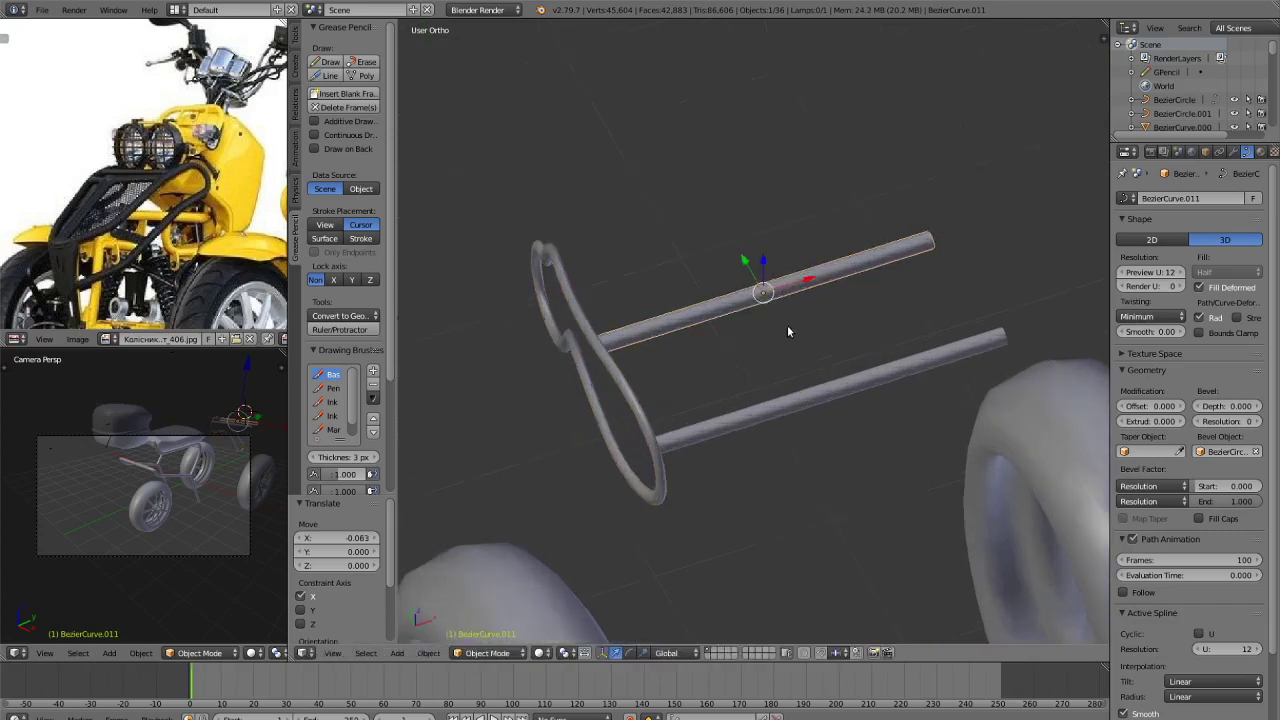
Fit the inner crossbar to the loop's upper tube: raise it 0.031 along Z, shrink it uniformly and lower it 0.010 along Z.
middle_click_drag(789, 329, 892, 259)
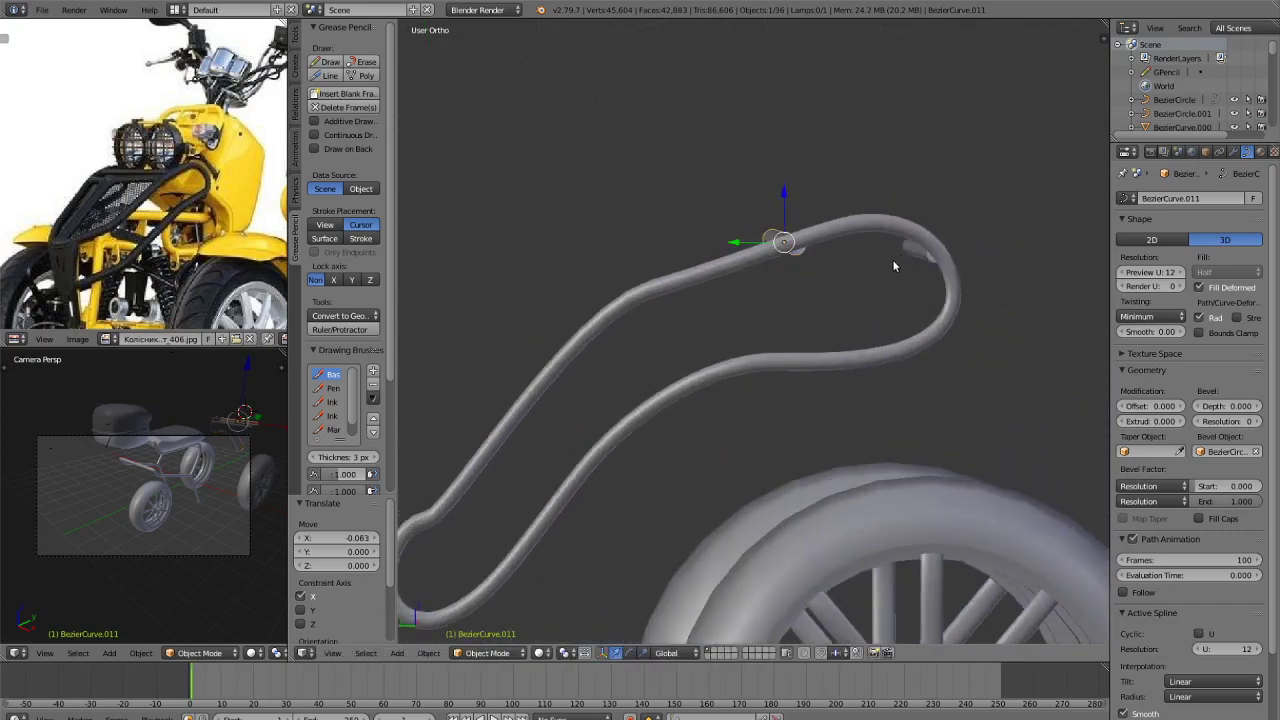
key("KP_3")
key("ctrl+KP_3")
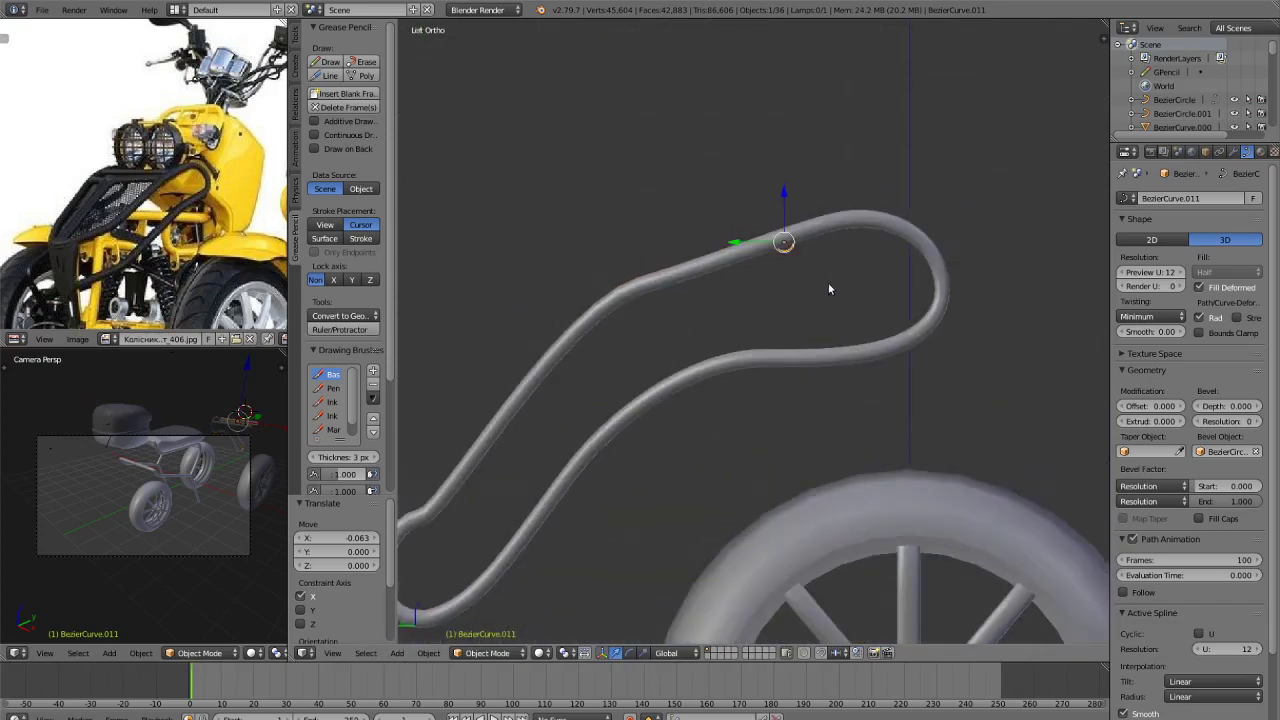
scroll(902, 301, "up", 2)
key("g")
key("z")
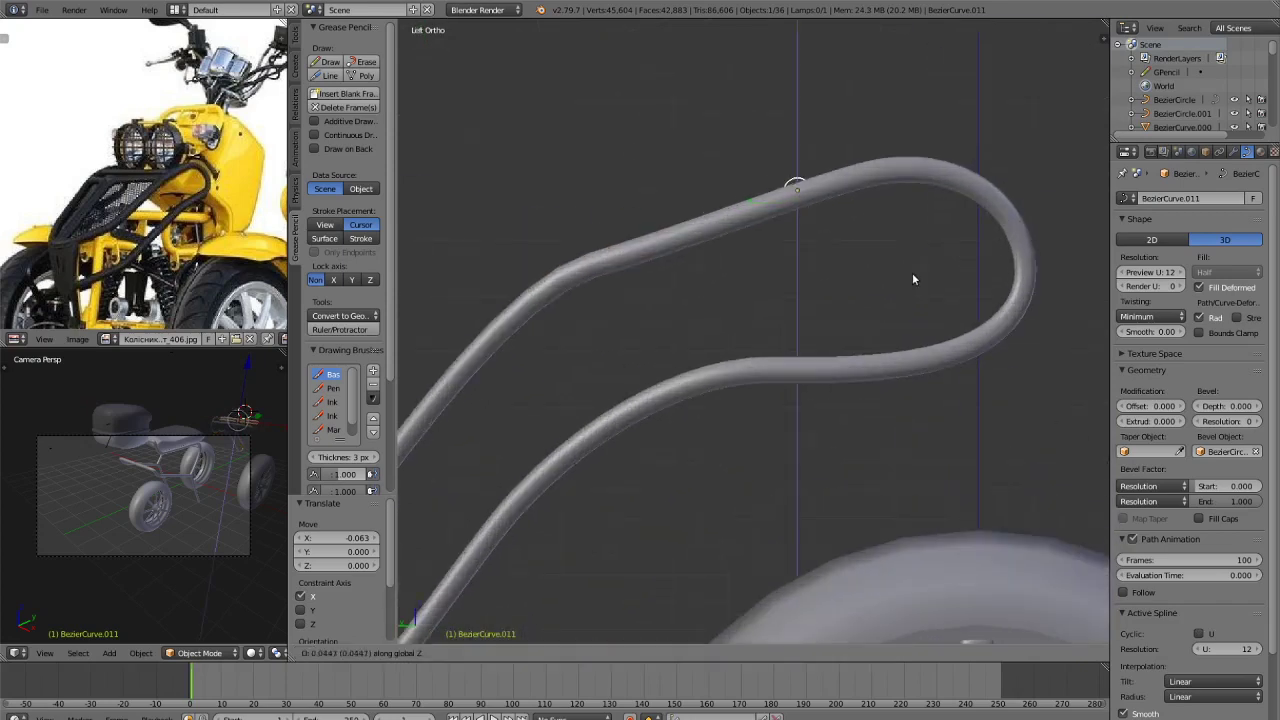
left_click(913, 304)
key("s")
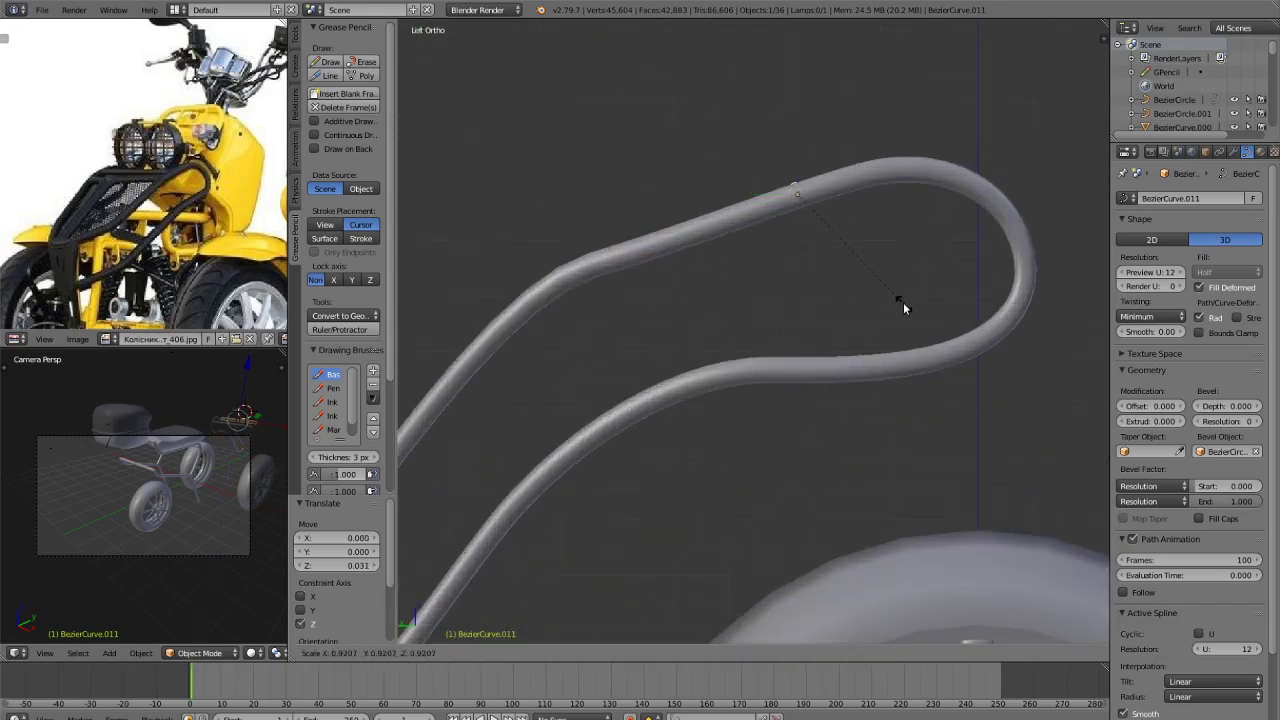
left_click(896, 287)
key("g")
key("z")
left_click(893, 290)
middle_click_drag(893, 290, 1020, 217)
right_click(1020, 217)
right_click(781, 201)
key("g")
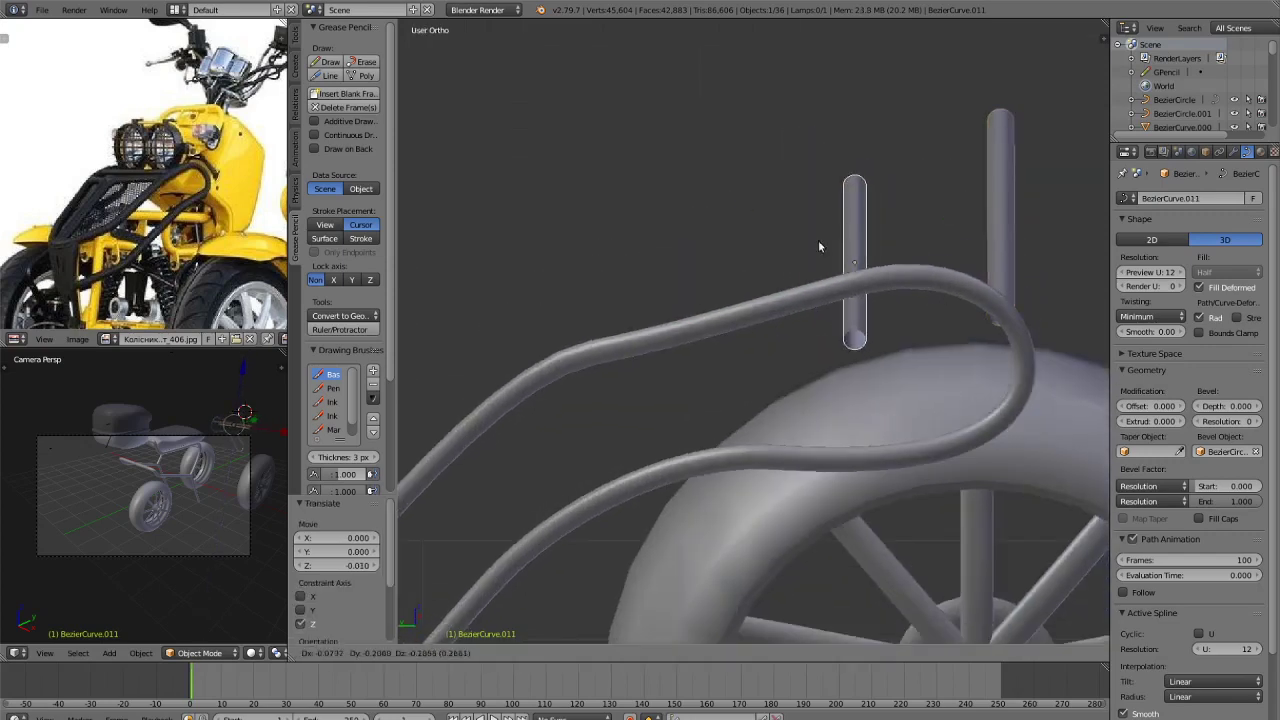
left_click(801, 236)
Stretch the inner crossbar by 1.199 along X so its end reaches the side loop.
key("KP_7")
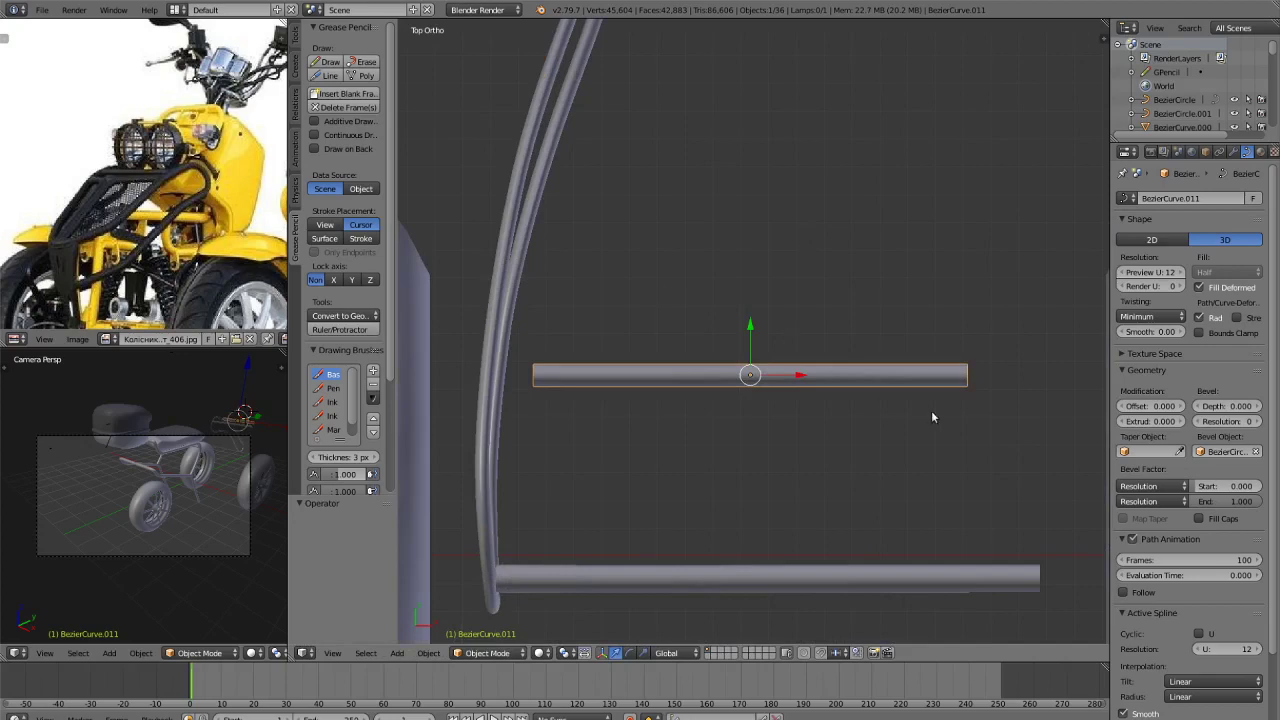
key("s")
key("x")
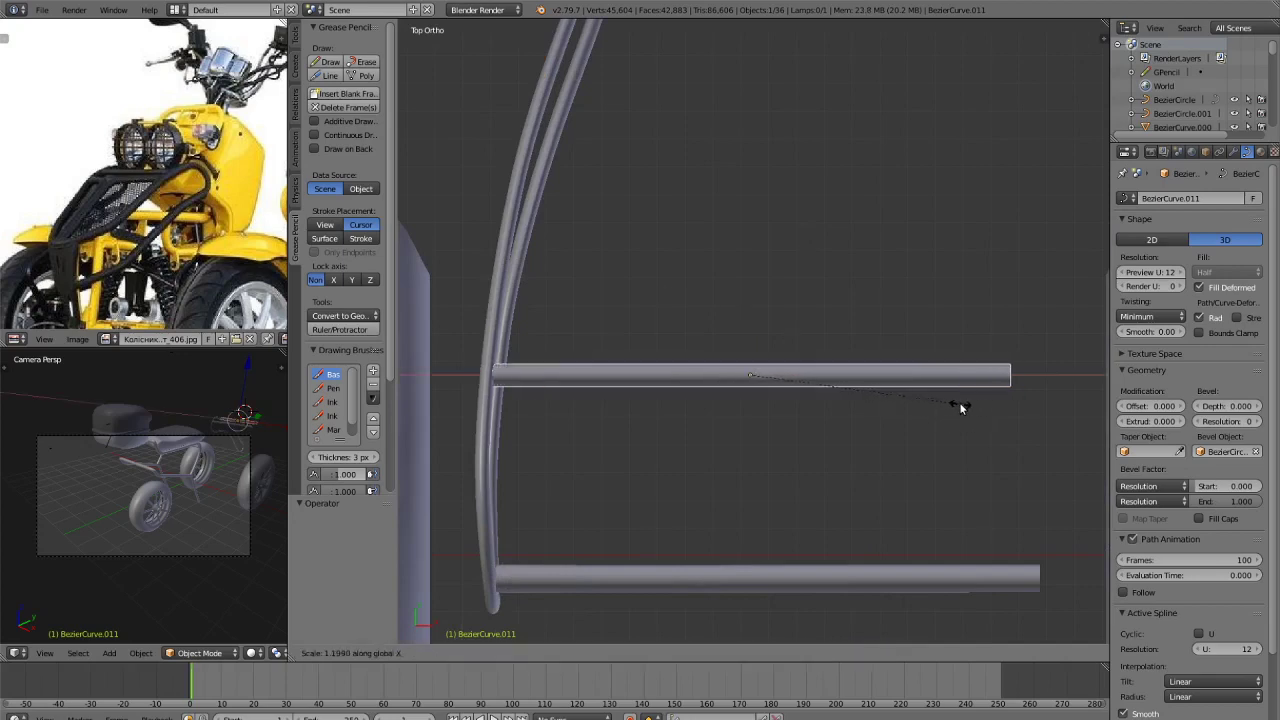
left_click(961, 407)
Scale the crossbar at the loop's wide end to about 0.94 along X and shift it against the side loop.
scroll(899, 460, "down", 4)
right_click(858, 452)
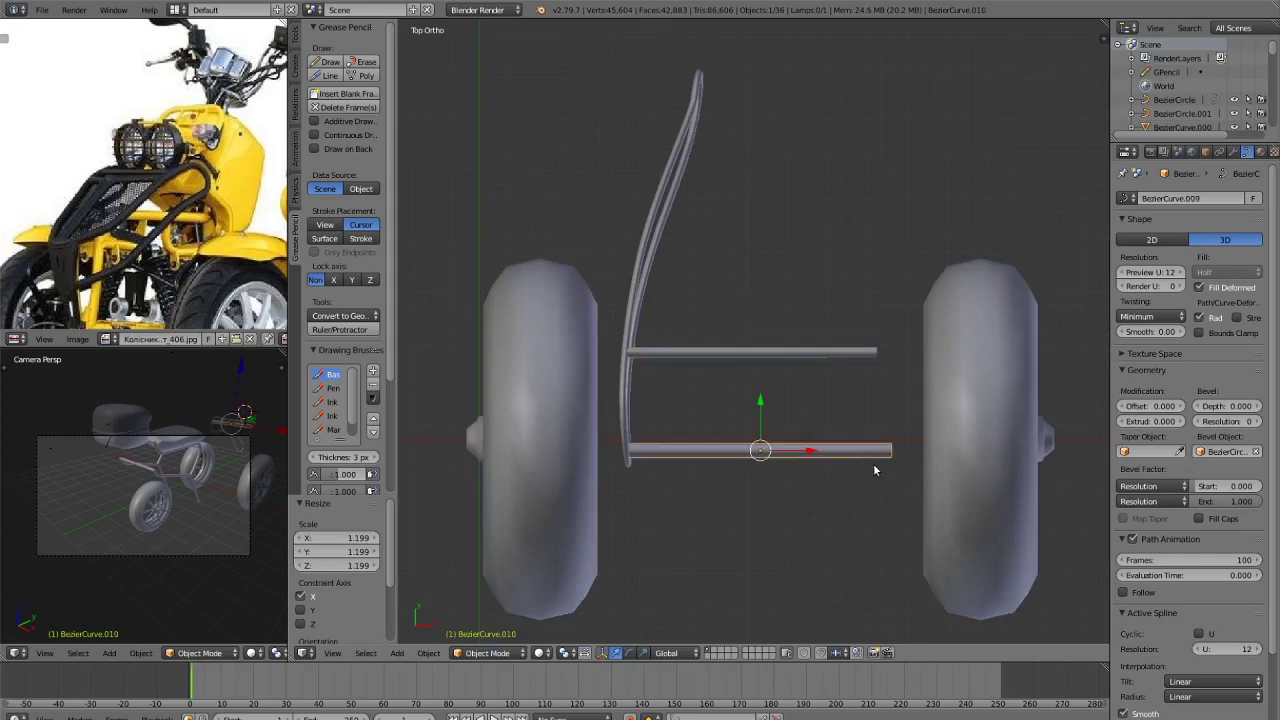
key("s")
key("x")
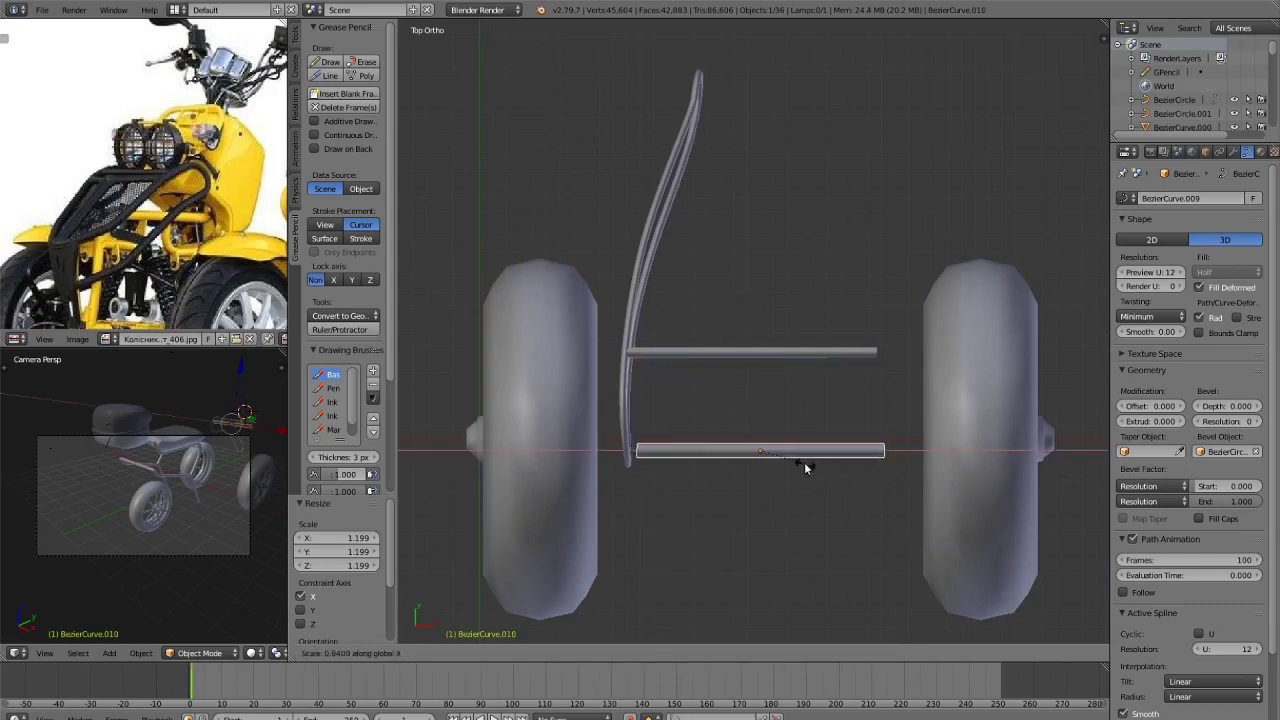
left_click(804, 460)
key("a")
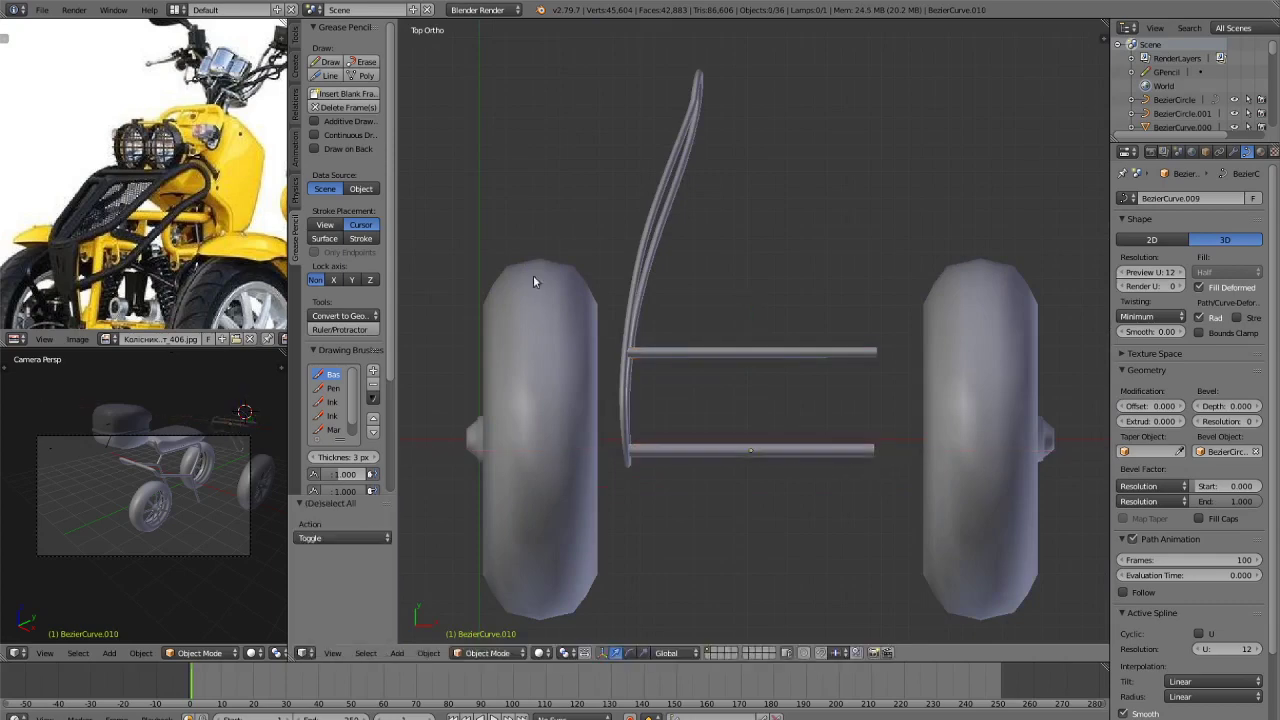
Duplicate the side loop and place the copy 1.143 along X.
right_click(633, 279)
key("shift+d")
key("x")
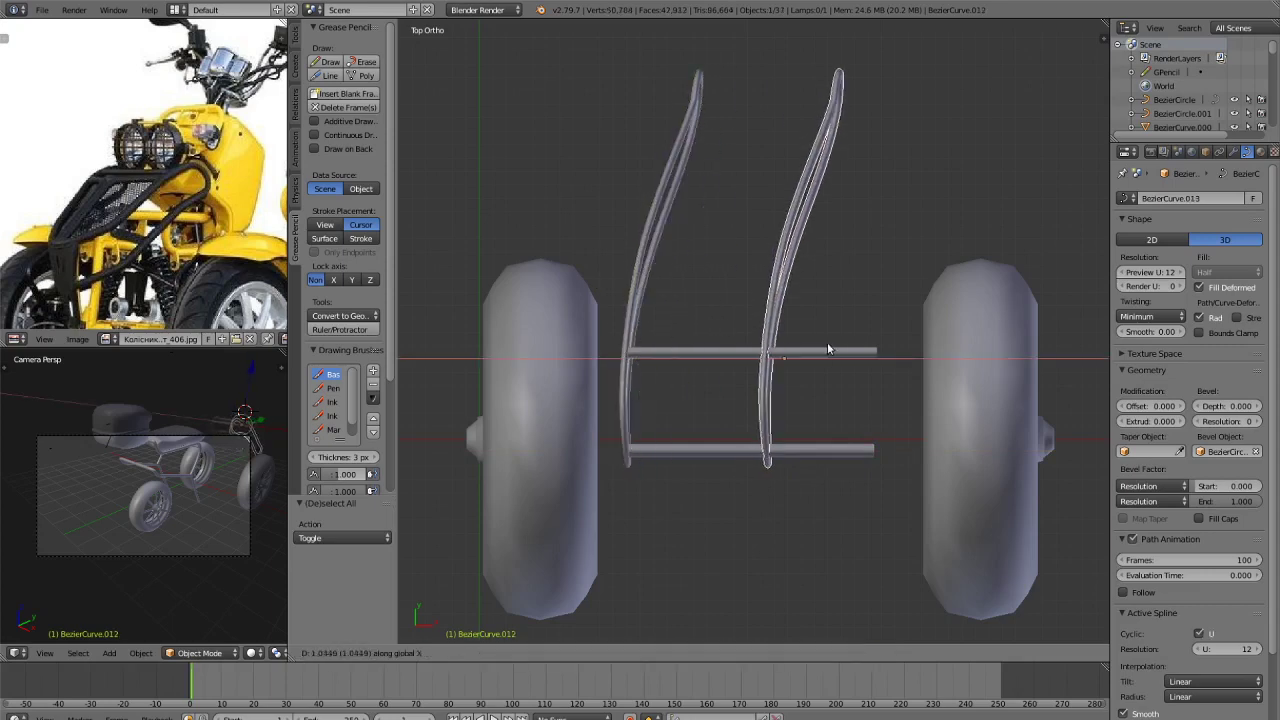
left_click(796, 350)
Mirror the copied loop along X and move it about 0.45 along X onto the free ends of the crossbars.
key("ctrl+m")
key("x")
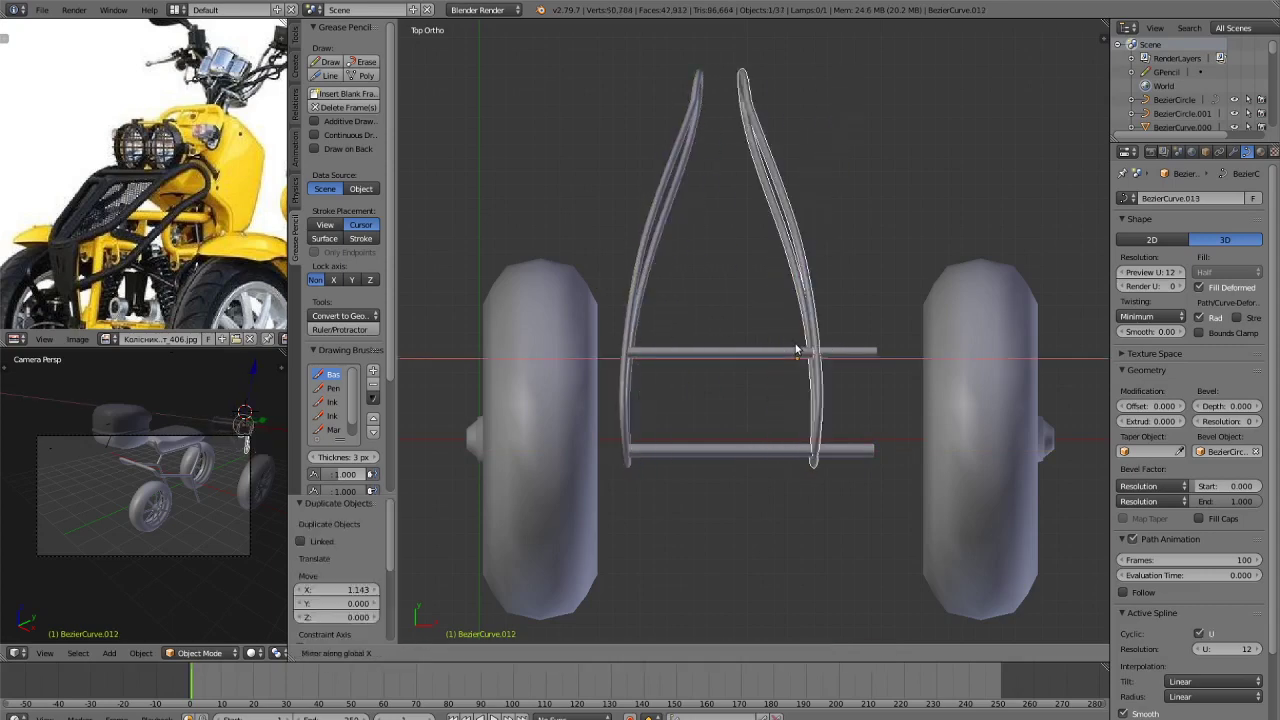
left_click(704, 298)
key("g")
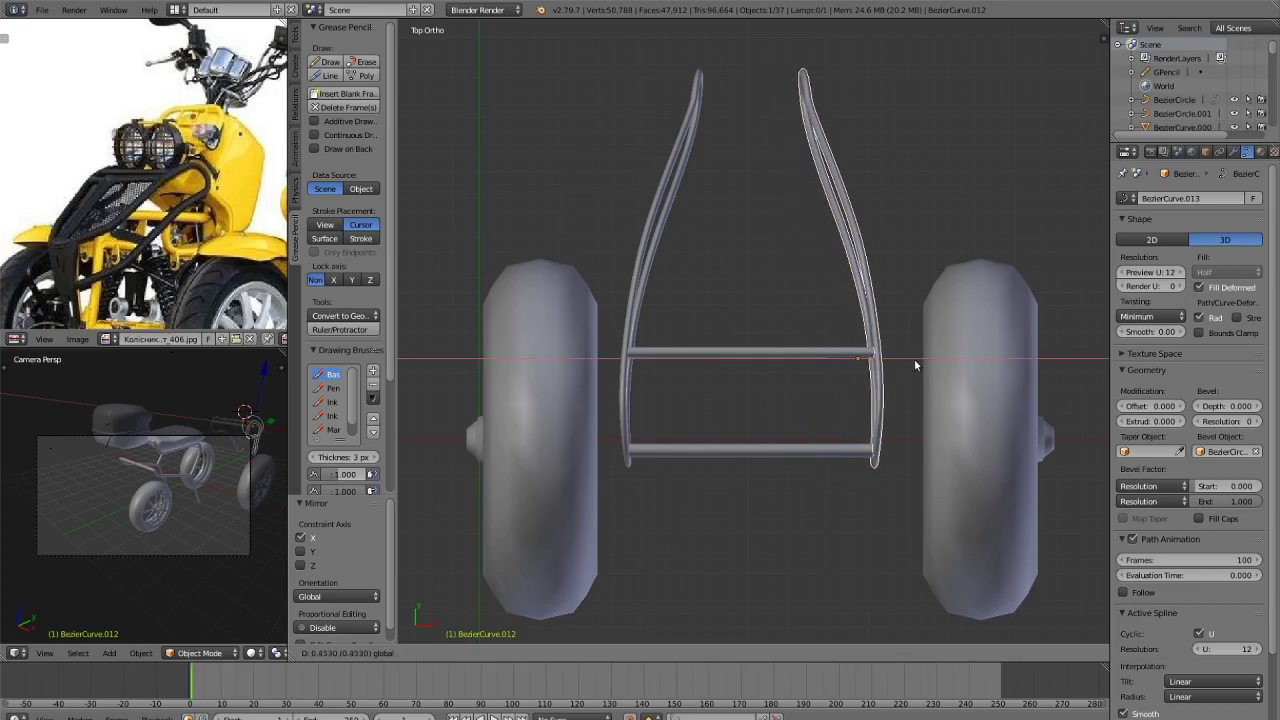
left_click(914, 359)
key("a")
Preview the front frame in rendered shading and return to solid shading.
mouse_move(935, 344)
middle_mouse_down()
mouse_move(835, 200)
mouse_move(923, 254)
middle_mouse_up()
key("shift+z")
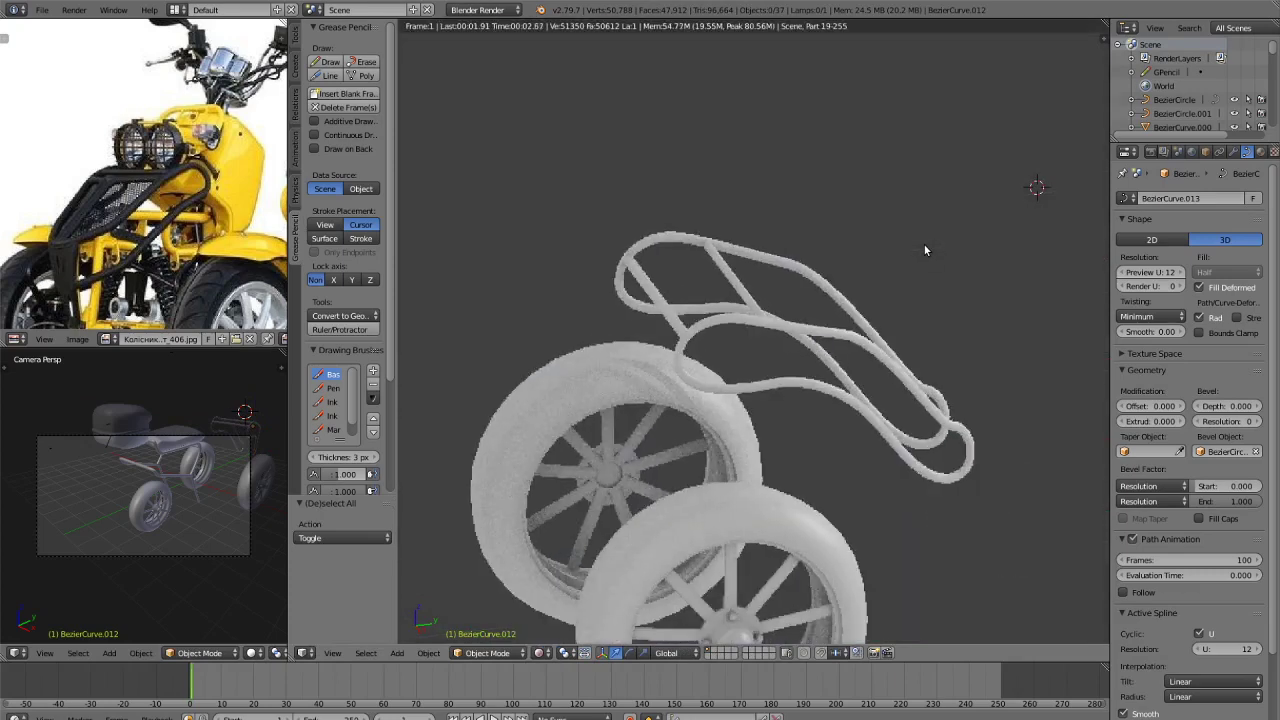
key("z")
key("z")
key("KP_7")
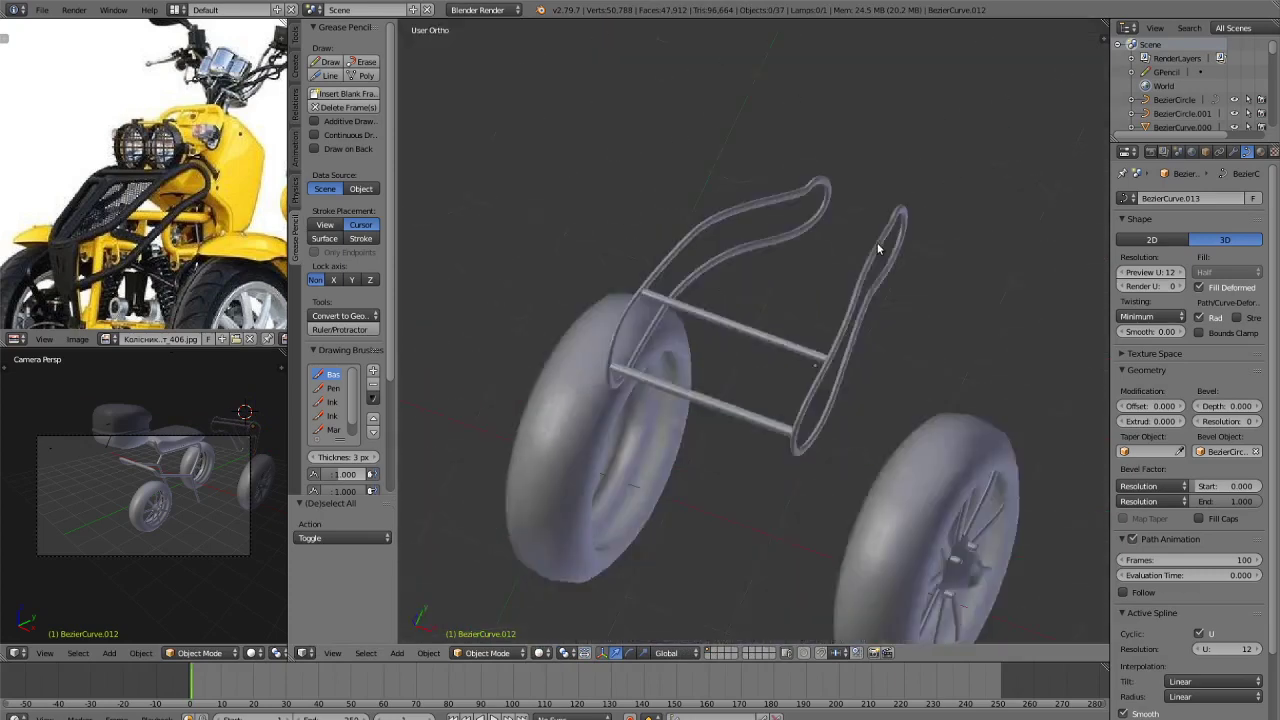
key("KP_7")
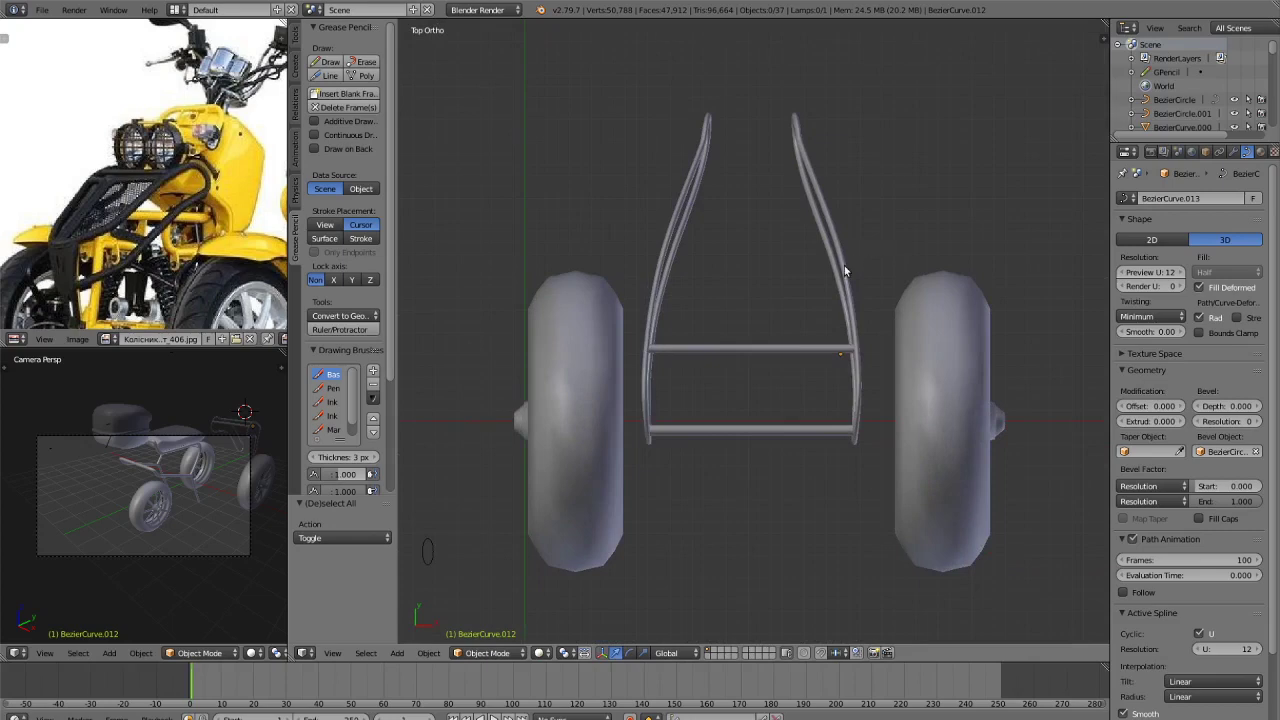
right_click(850, 263)
key("Tab")
scroll(855, 262, "up", 2)
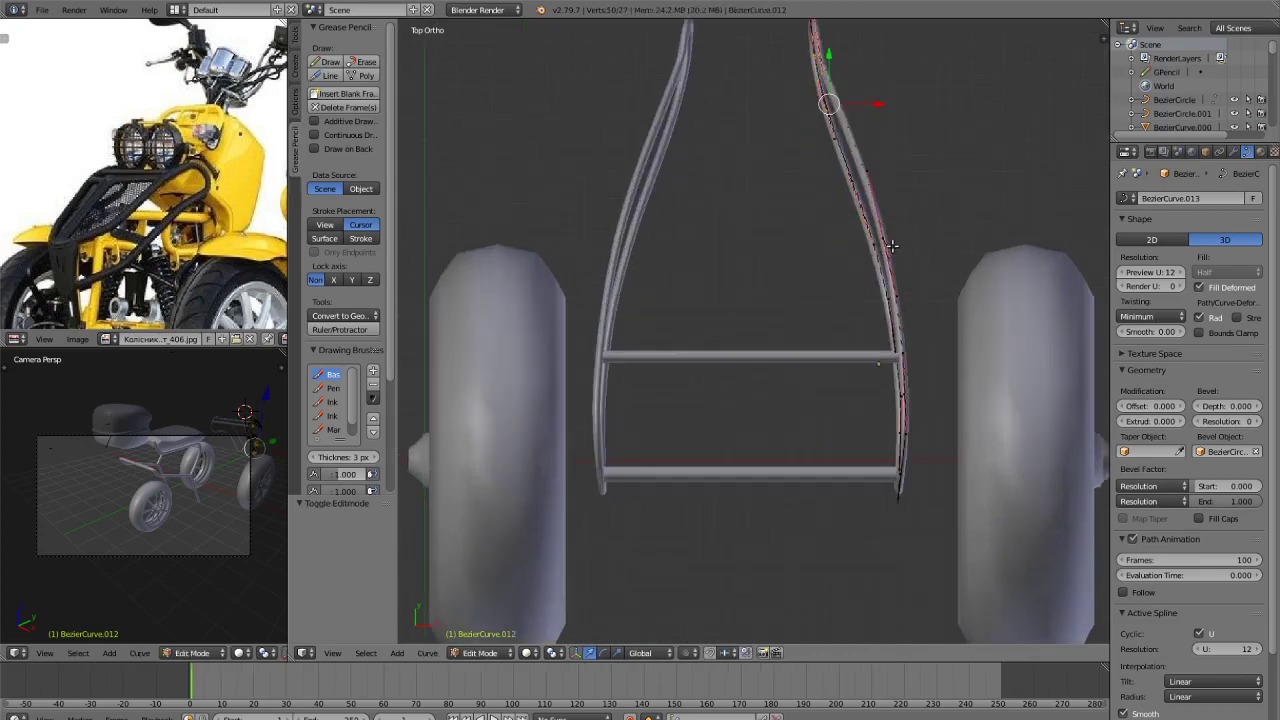
key("Tab")
key("a")
key("KP_3")
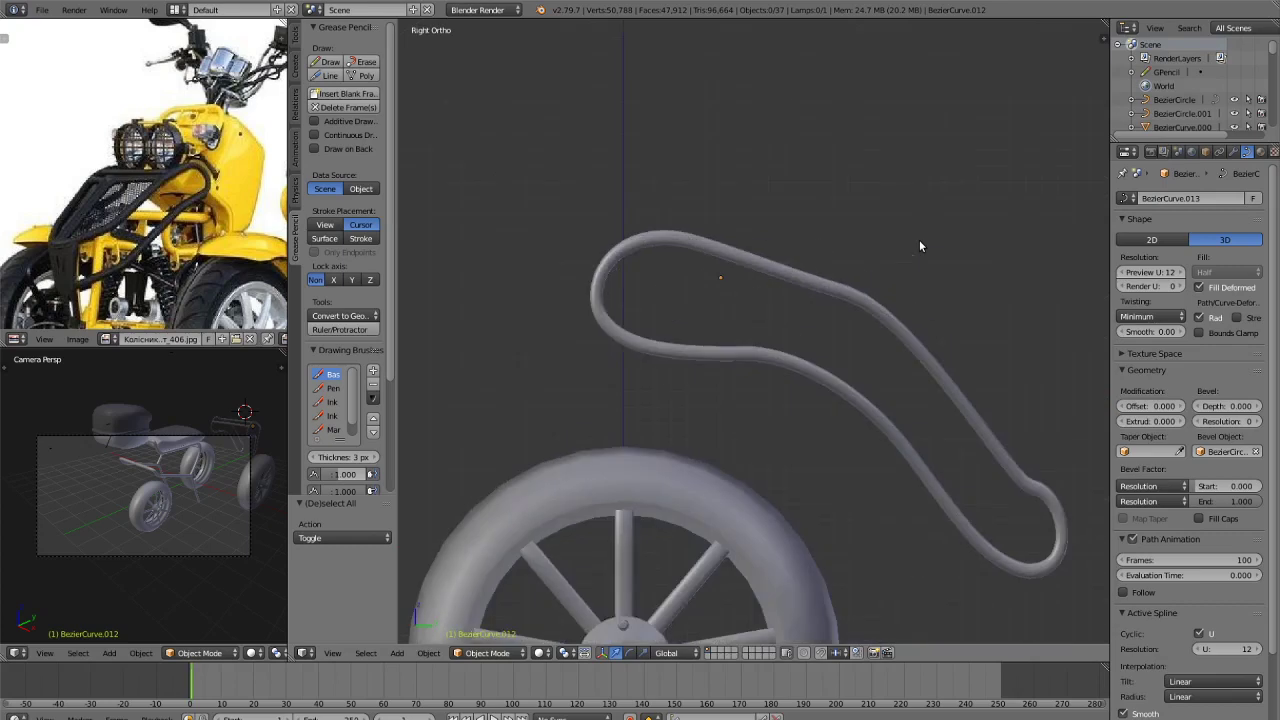
Place the 3D cursor at the middle of the inner crossbar and add a Bezier curve there.
middle_click_drag(919, 239, 820, 266)
left_click(730, 262)
key("shift+a")
mouse_move(728, 254)
left_click(778, 256)
Rotate the new curve 90° about Z and 90° about Y, and shift it 0.265 along Y and slightly along Z.
key("r")
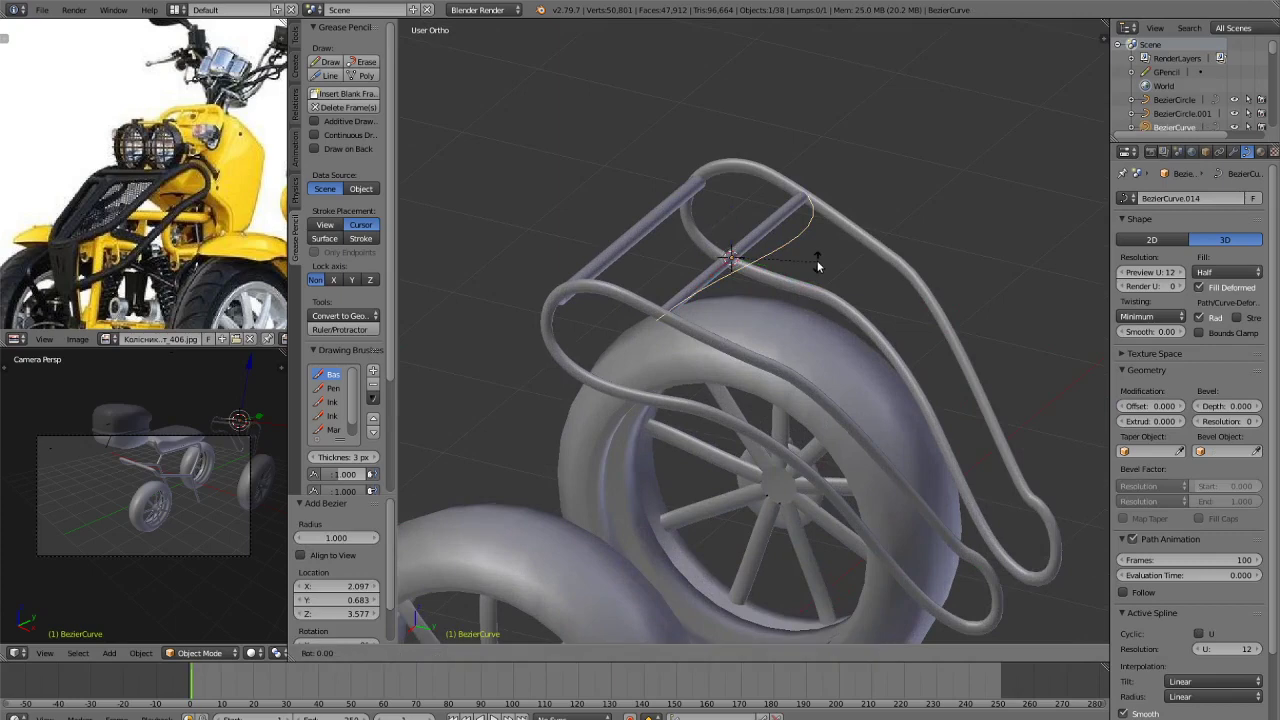
type("z")
type("90")
key("Return")
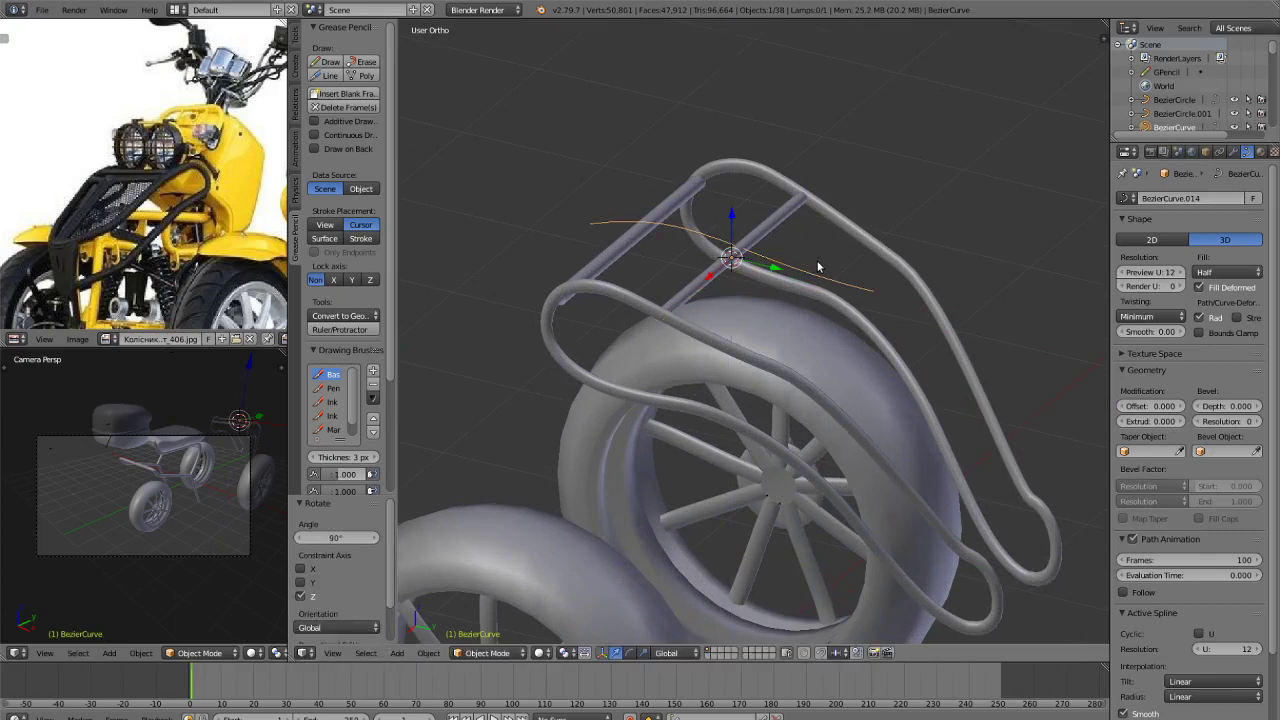
type("ry90")
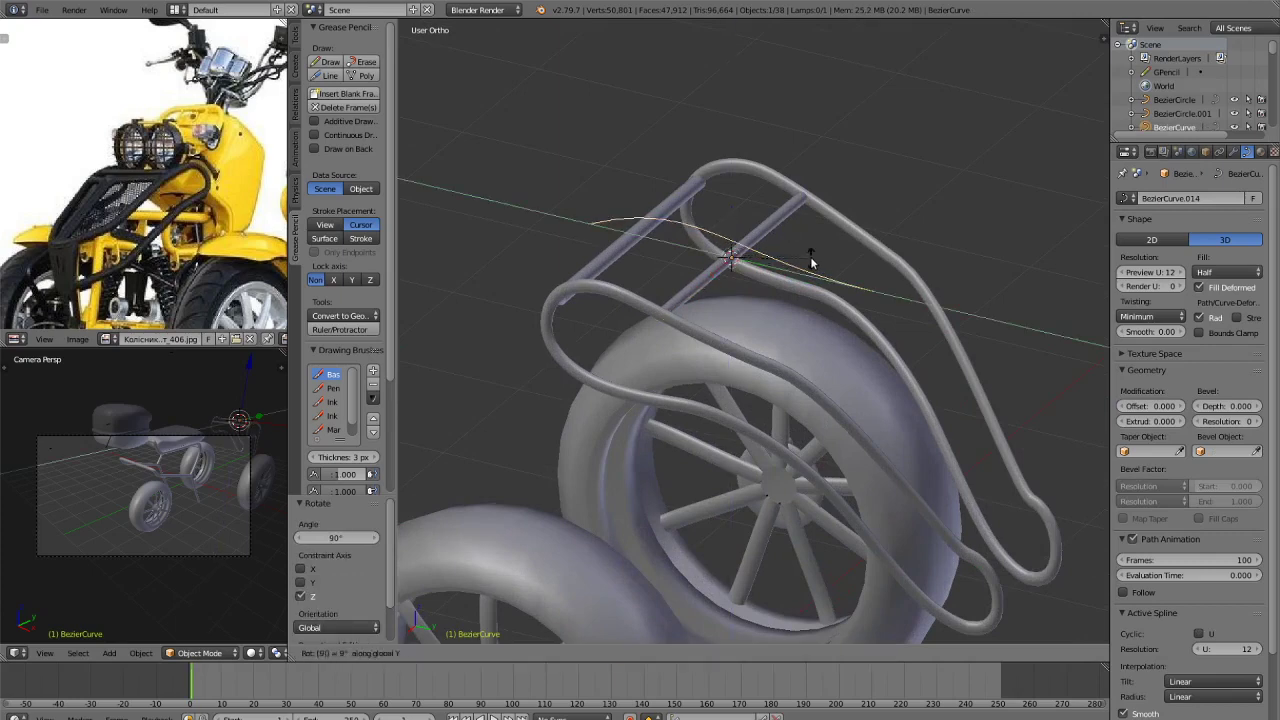
key("Return")
left_click_drag(770, 268, 809, 279)
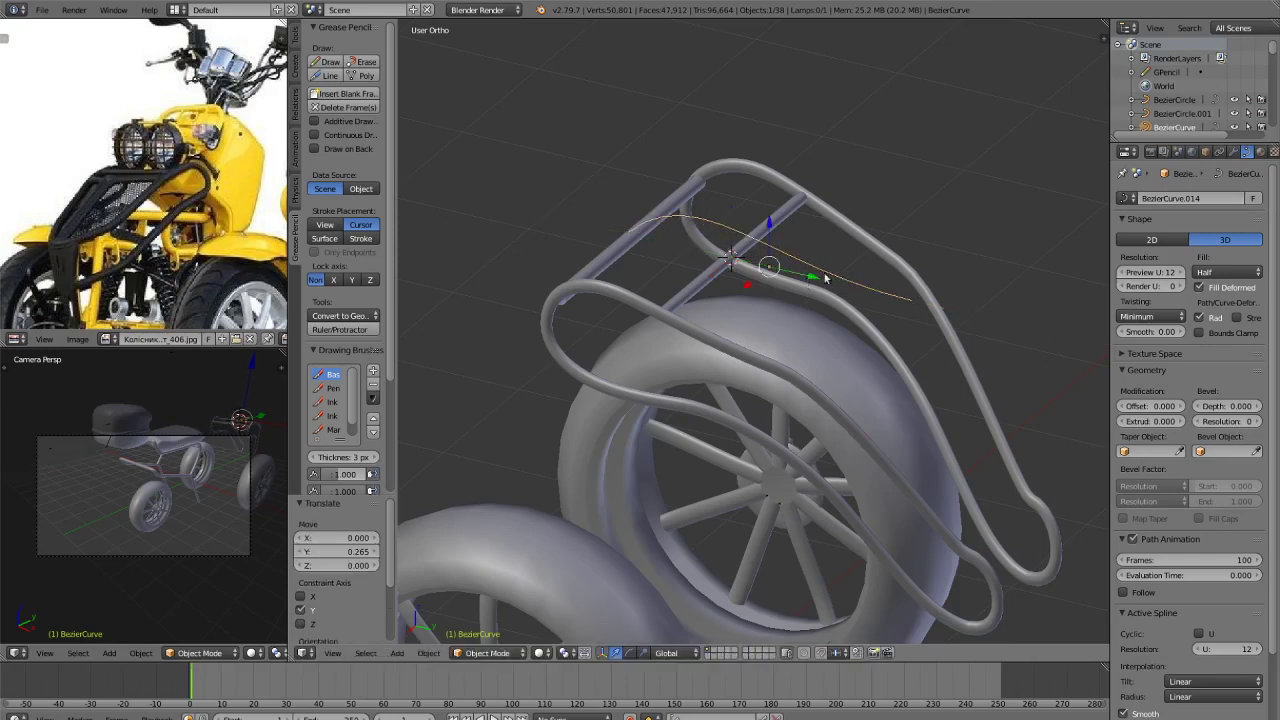
middle_click_drag(809, 279, 856, 249)
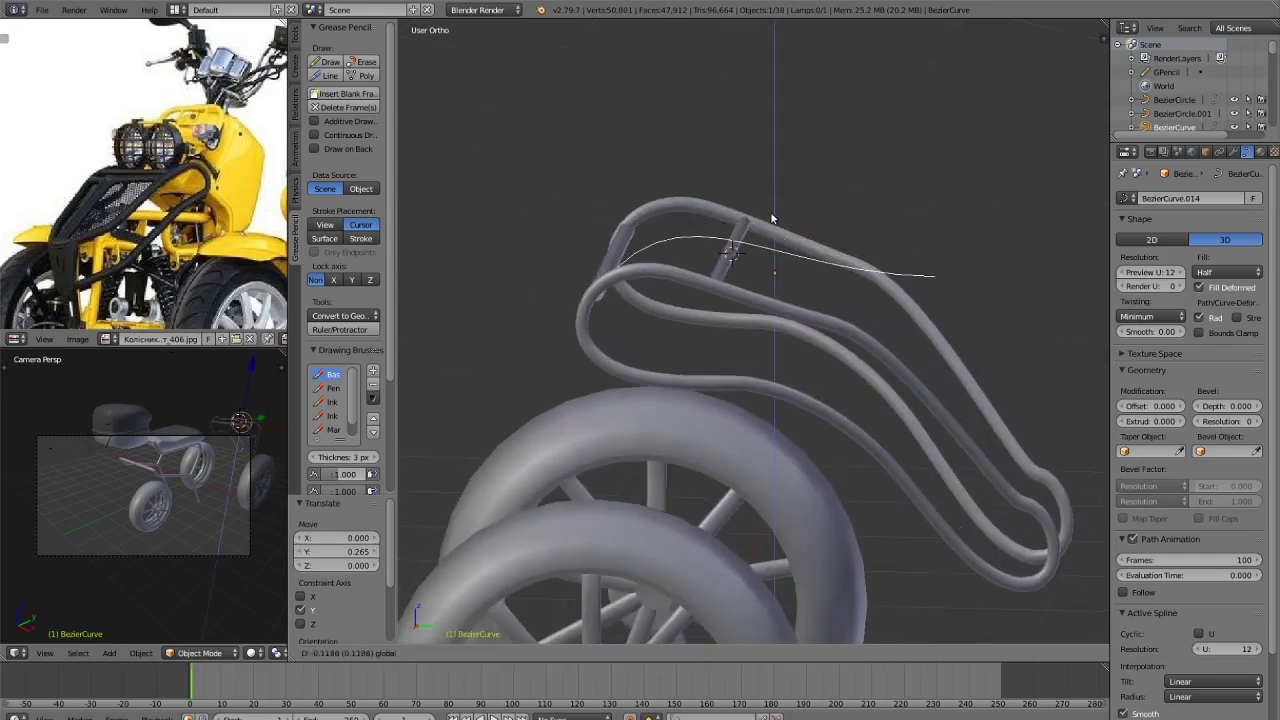
Start editing the new curve's points and lower the raised handle at its upper end 0.382 along Z.
key("Tab")
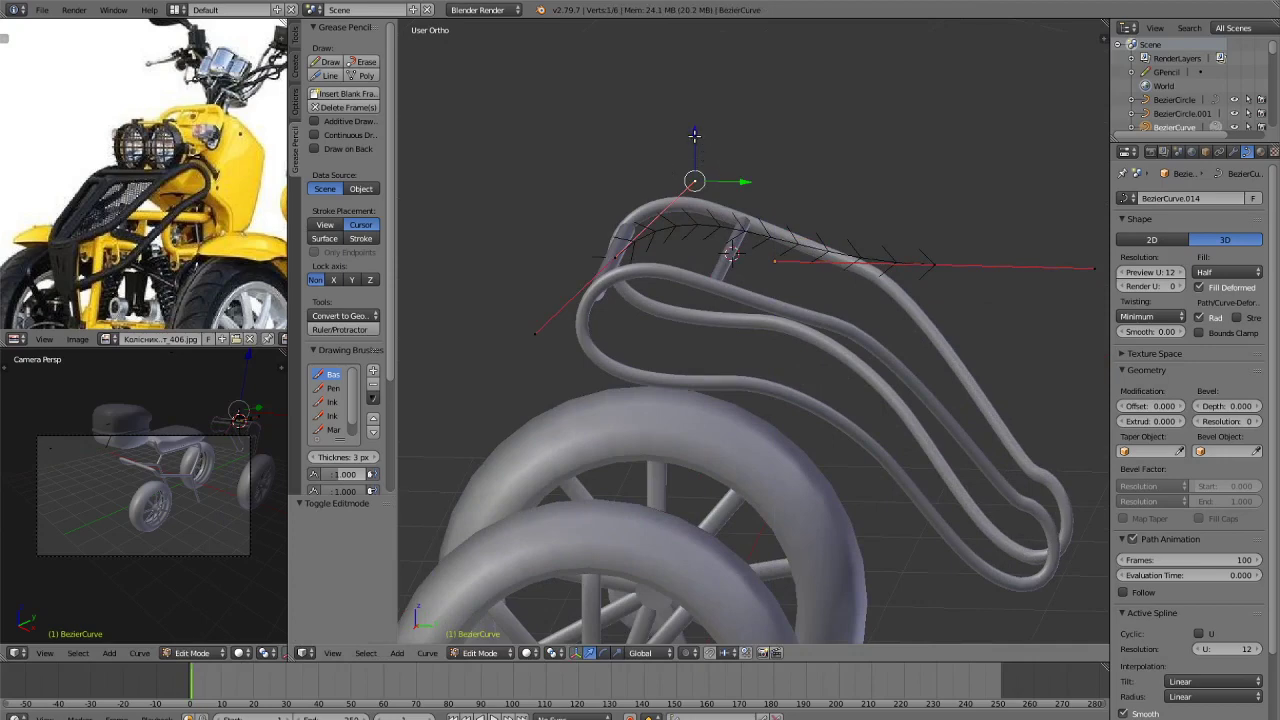
key("g")
key("z")
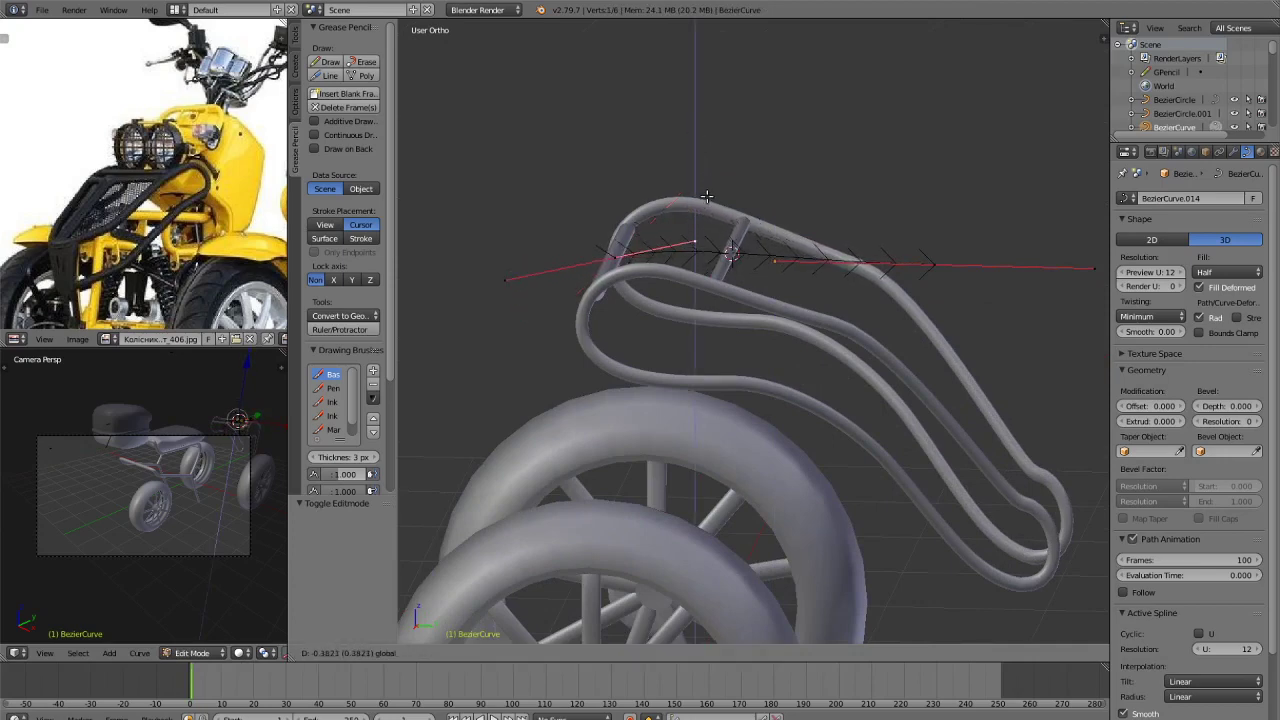
left_click(707, 205)
Move the curve's other end point -1.379 along Z and 0.686 along Y, to the lower end of the loop.
right_click(934, 262)
key("g")
key("z")
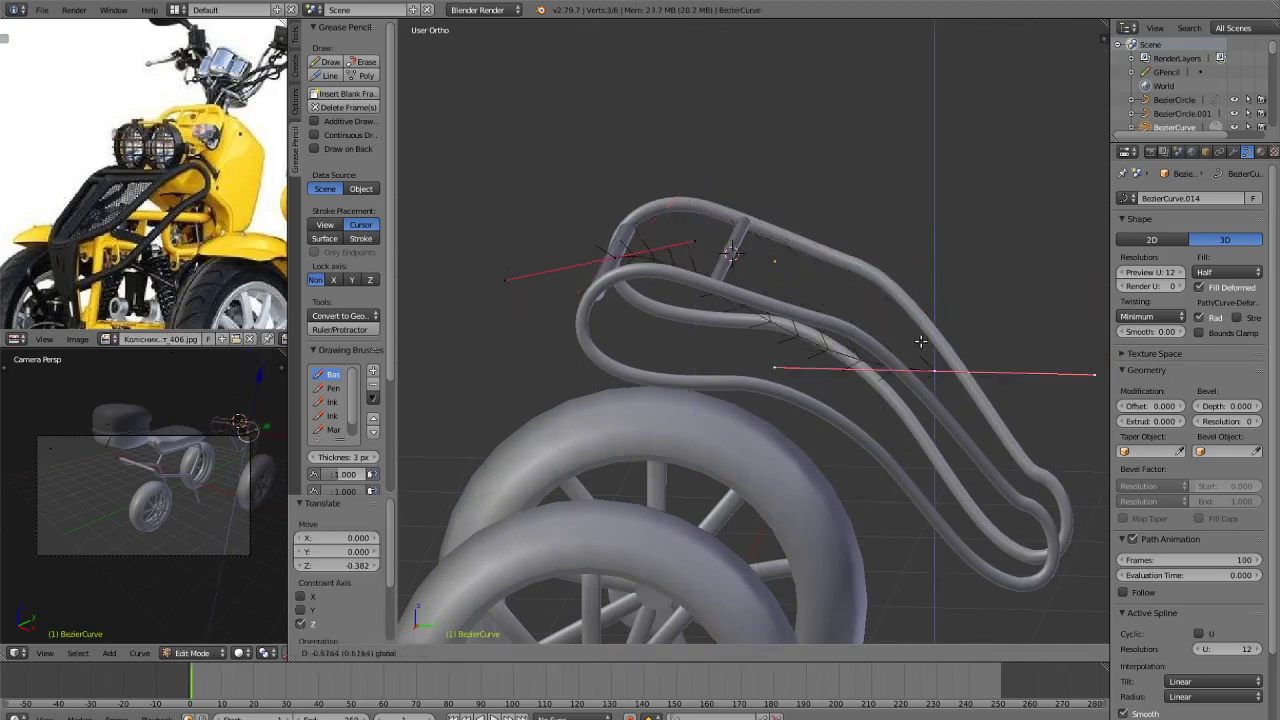
left_click(940, 455)
key("KP_3")
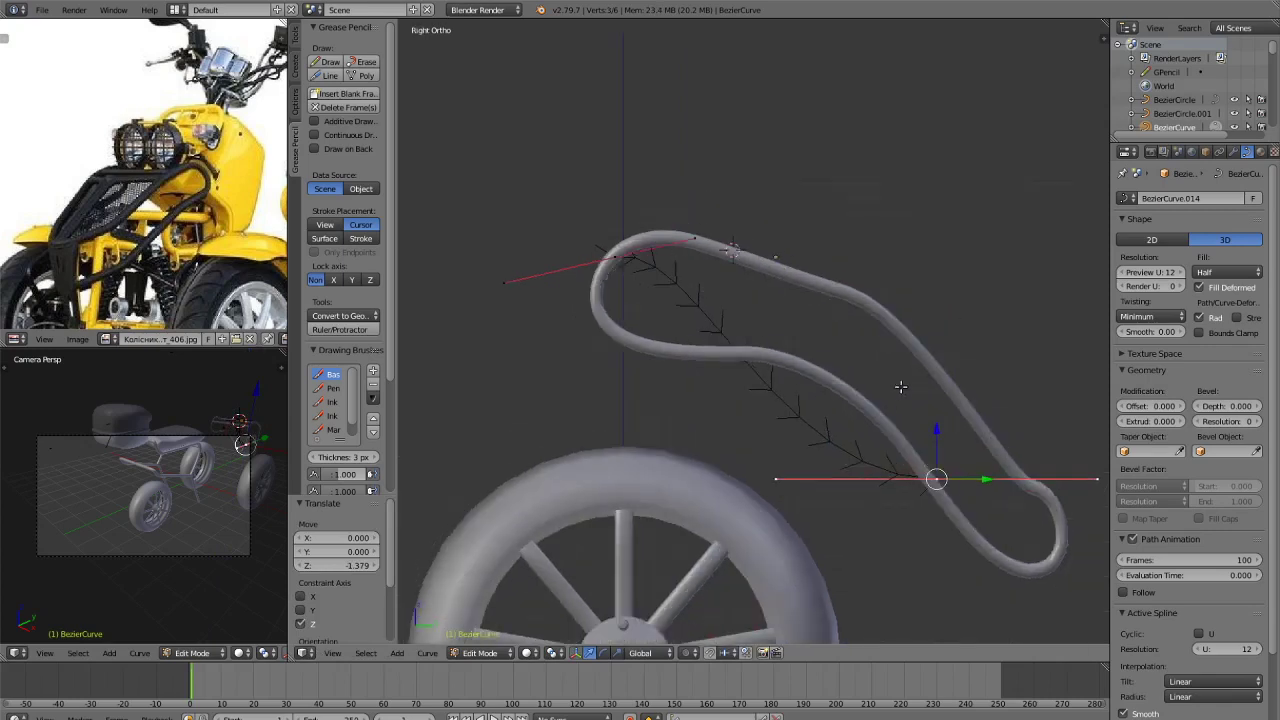
key("g")
key("y")
left_click(1096, 490)
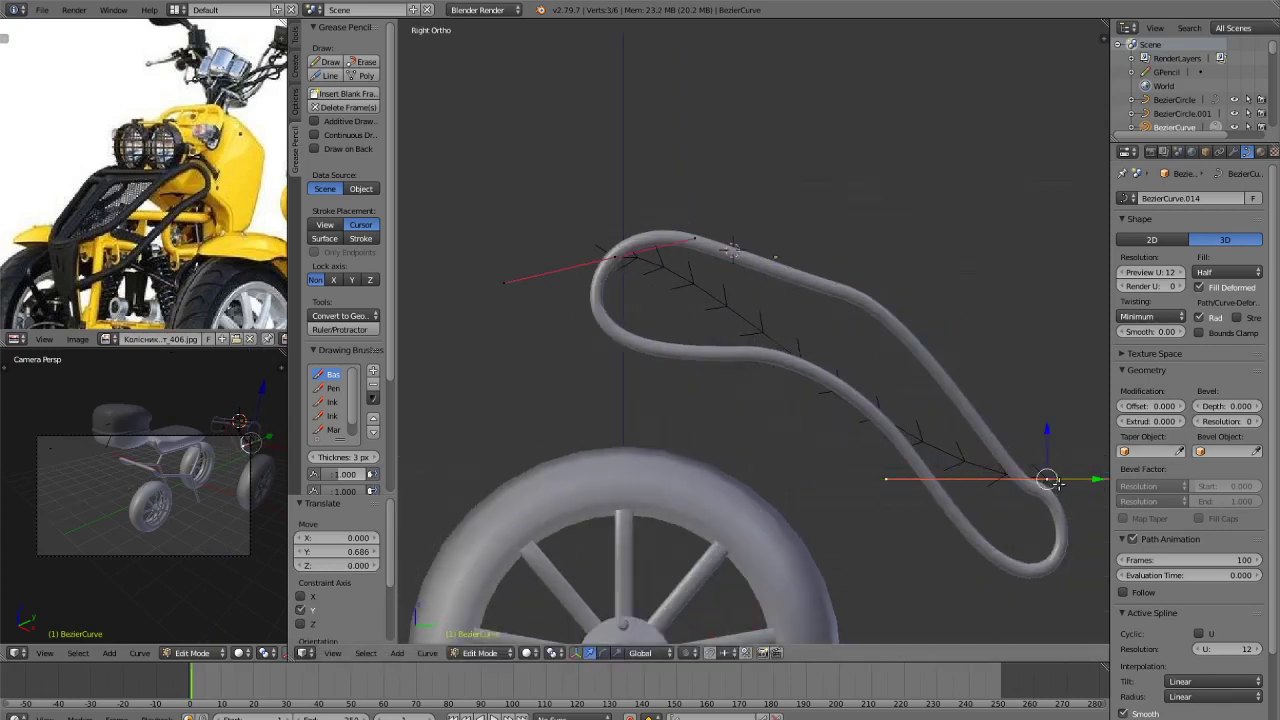
Undo the lower end point's last move along Y and raise the point 0.592 along Z.
key("ctrl+z")
left_click_drag(931, 433, 933, 337)
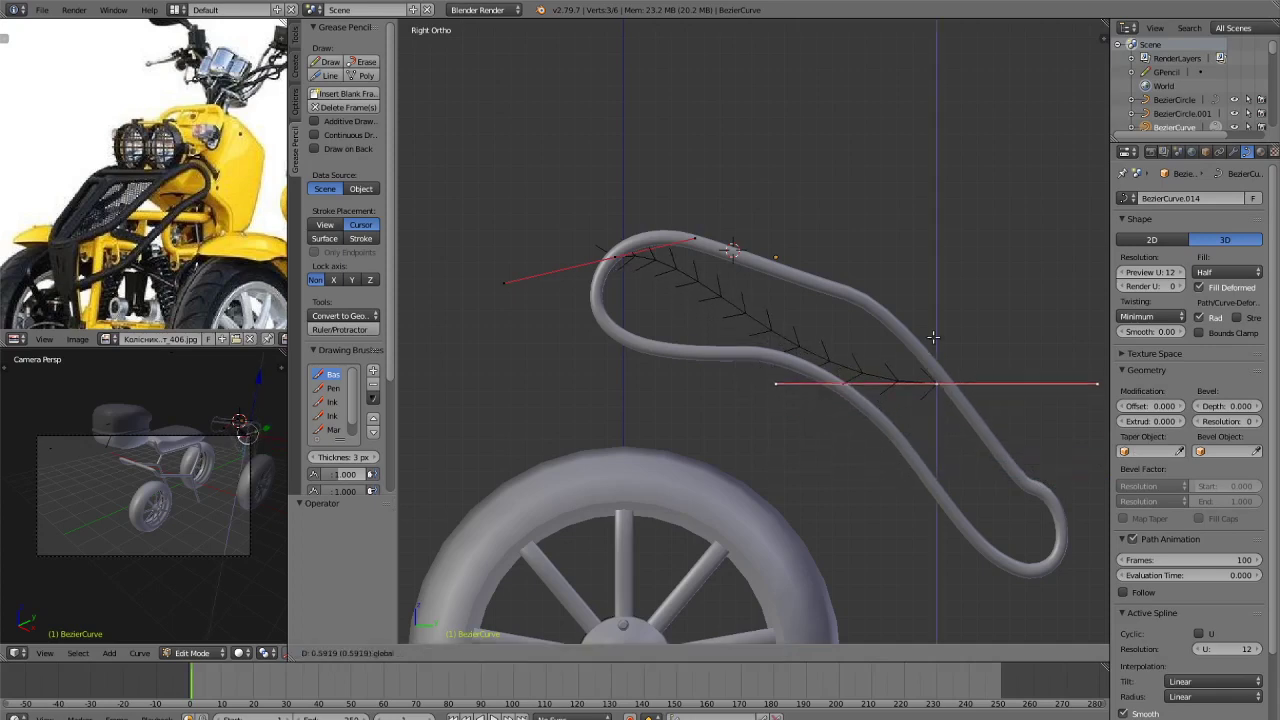
left_click(932, 338)
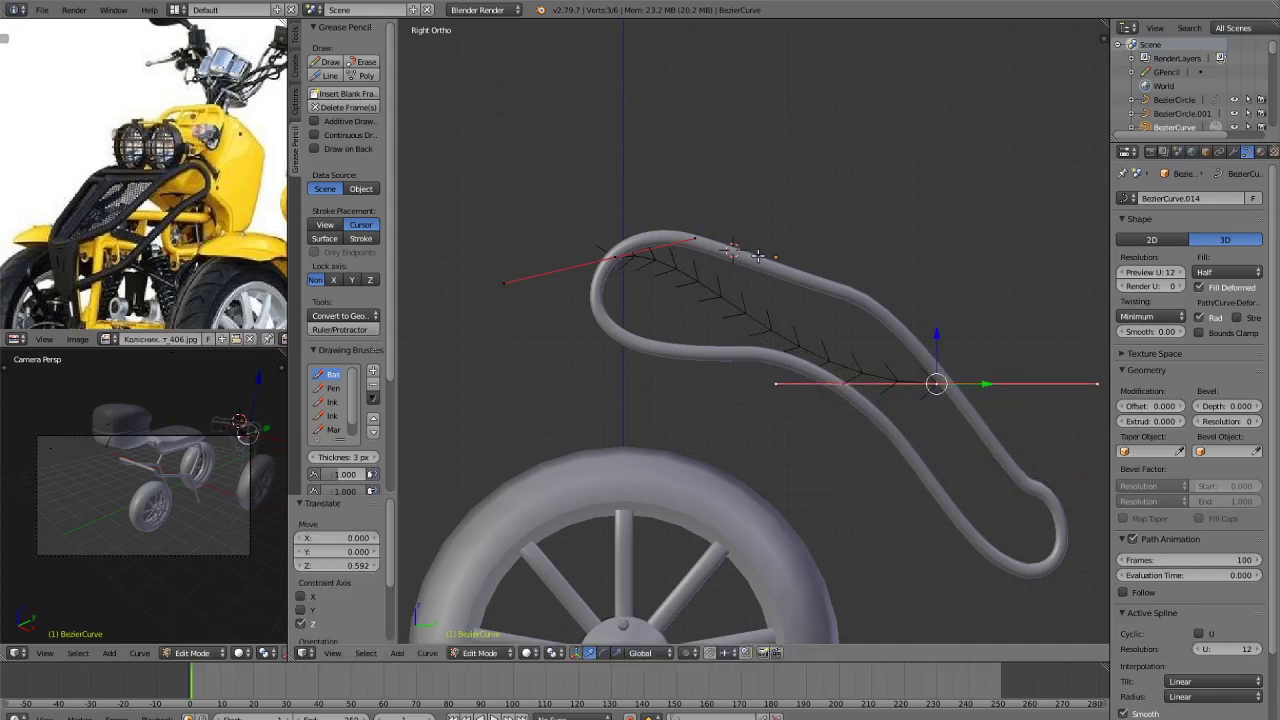
Move the curve's upper end point 0.701 along Y onto the inner crossbar.
middle_click_drag(932, 338, 609, 243)
key("g")
key("y")
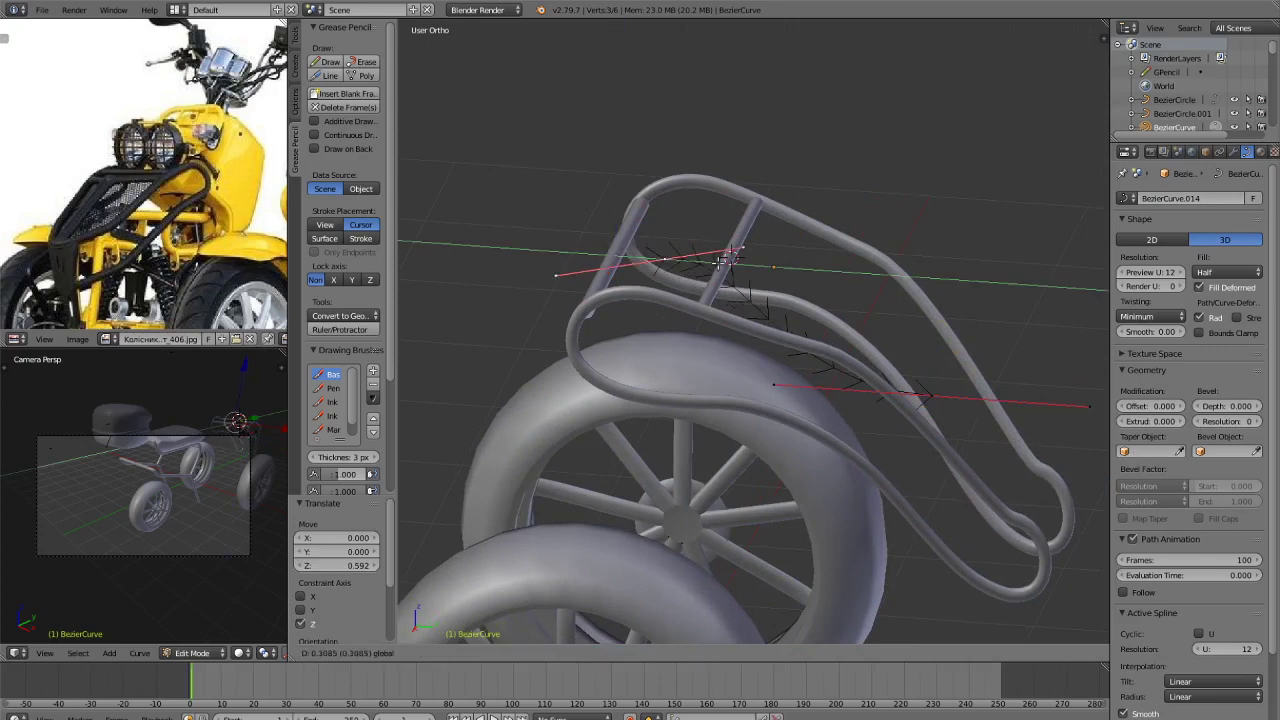
left_click(770, 268)
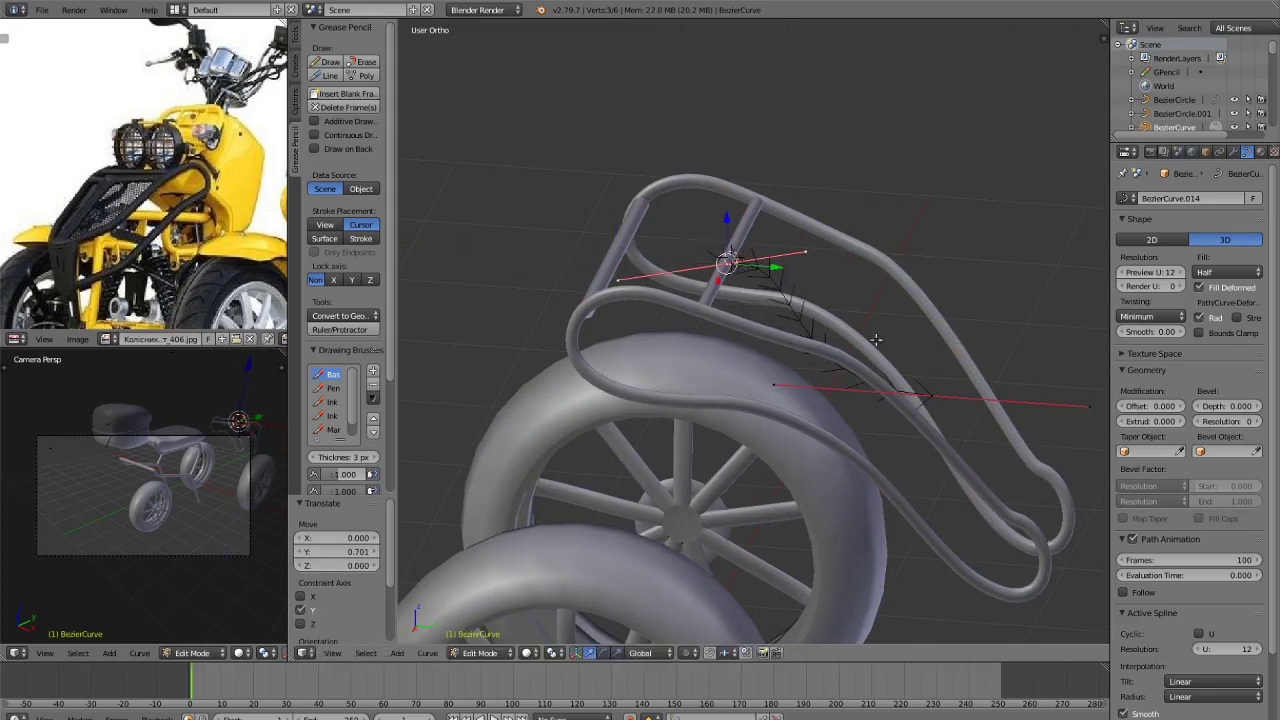
key("KP_3")
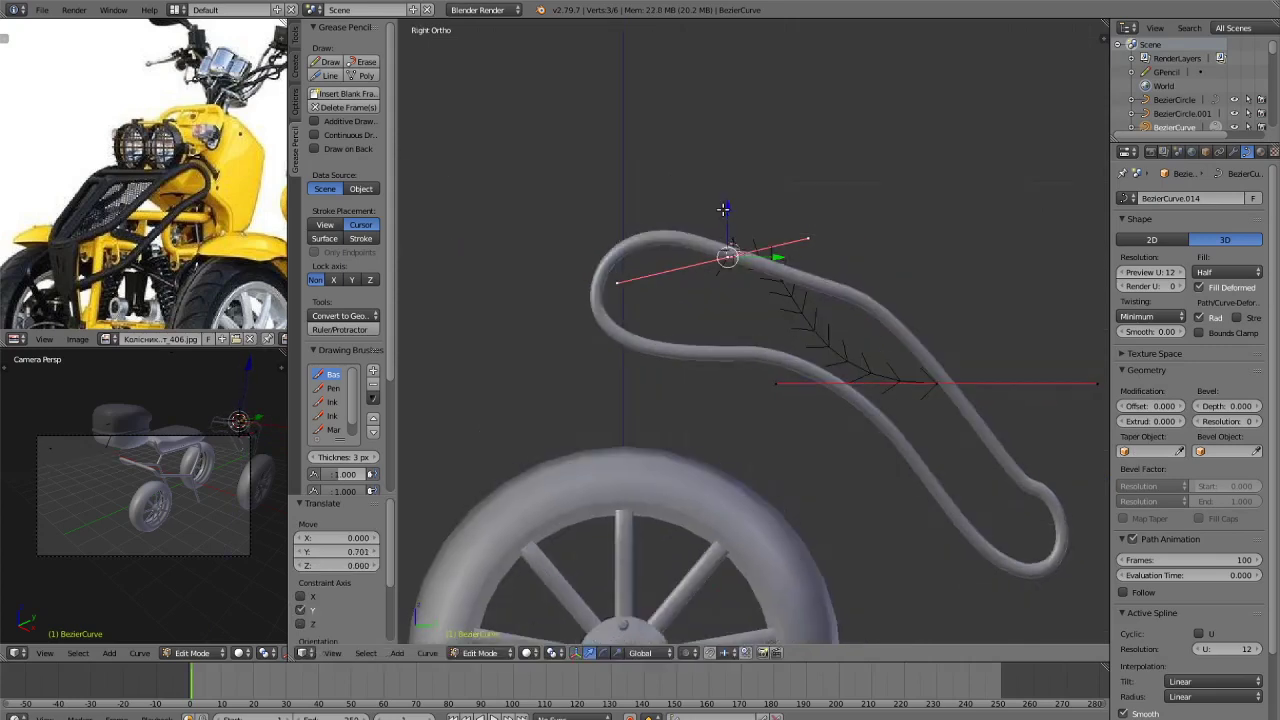
Rotate the curve's lower end point 68.9° in the side view and move it 0.665 along Y.
right_click(935, 383)
key("r")
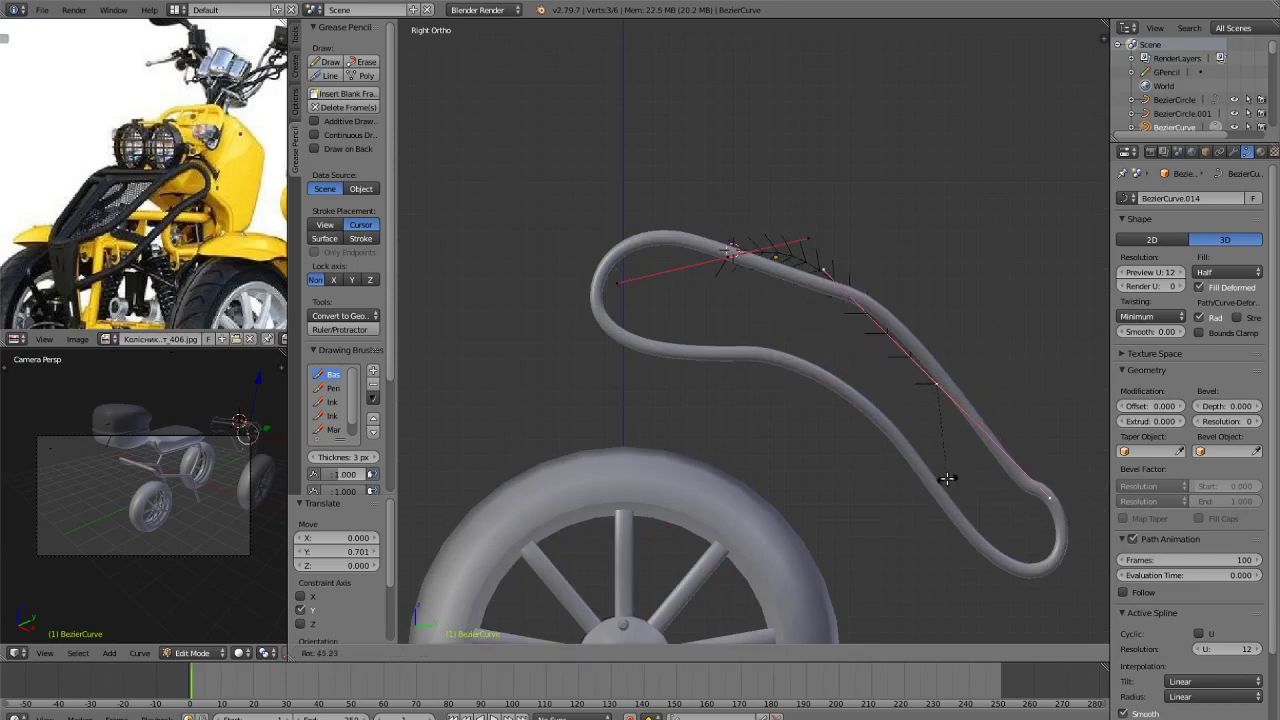
left_click(903, 486)
key("g")
key("y")
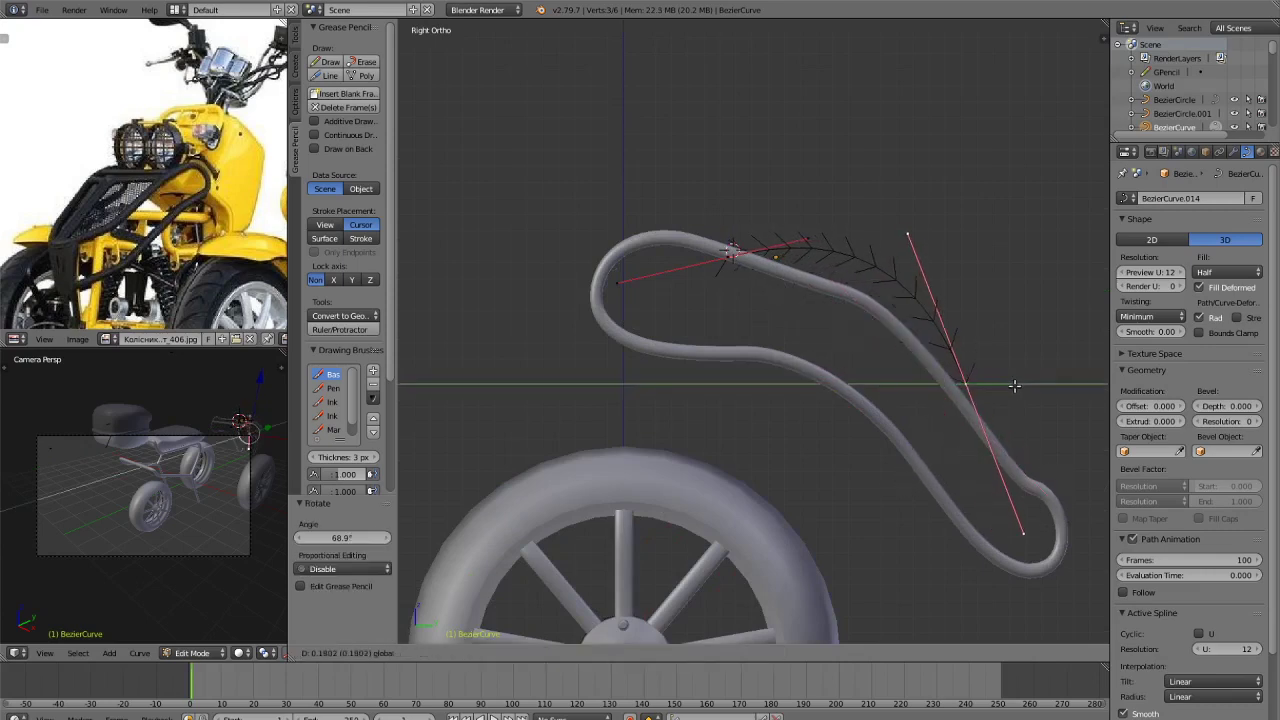
left_click(1090, 403)
Move the lower end point -0.686 along Z and slightly along Y, and scale its handles to 0.487.
middle_click_drag(1048, 357, 974, 339, "shift")
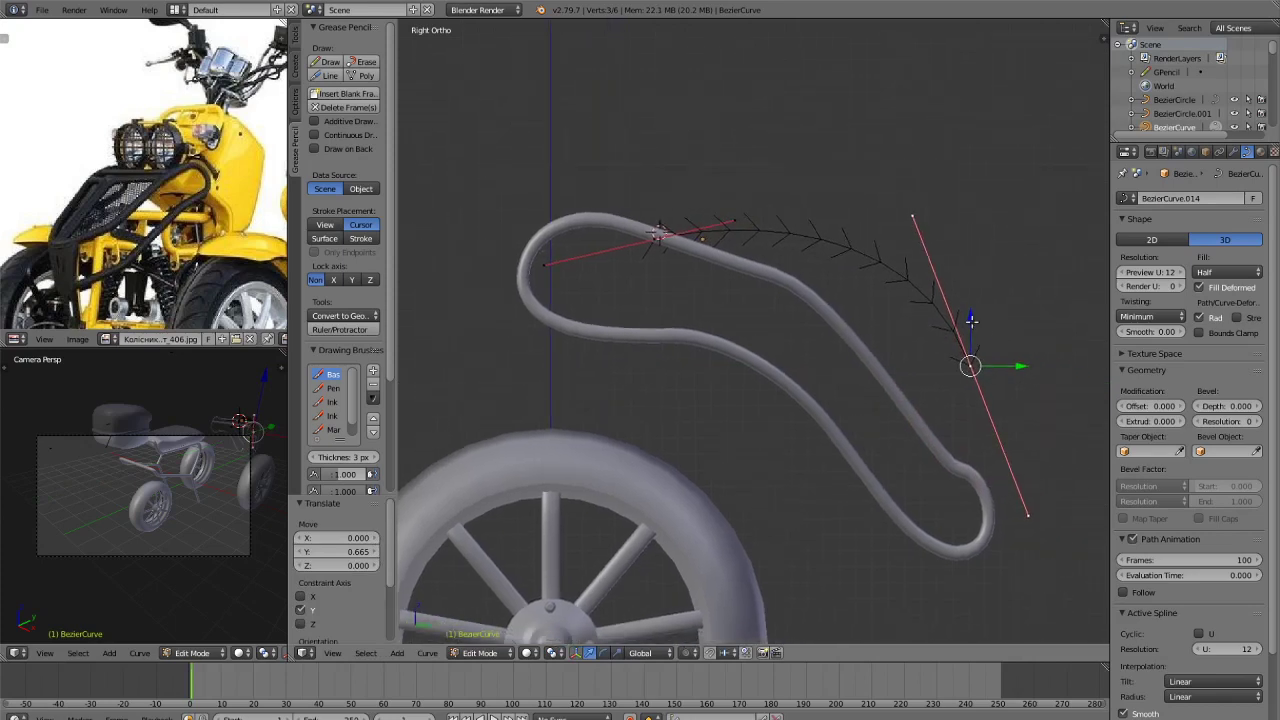
key("g")
key("z")
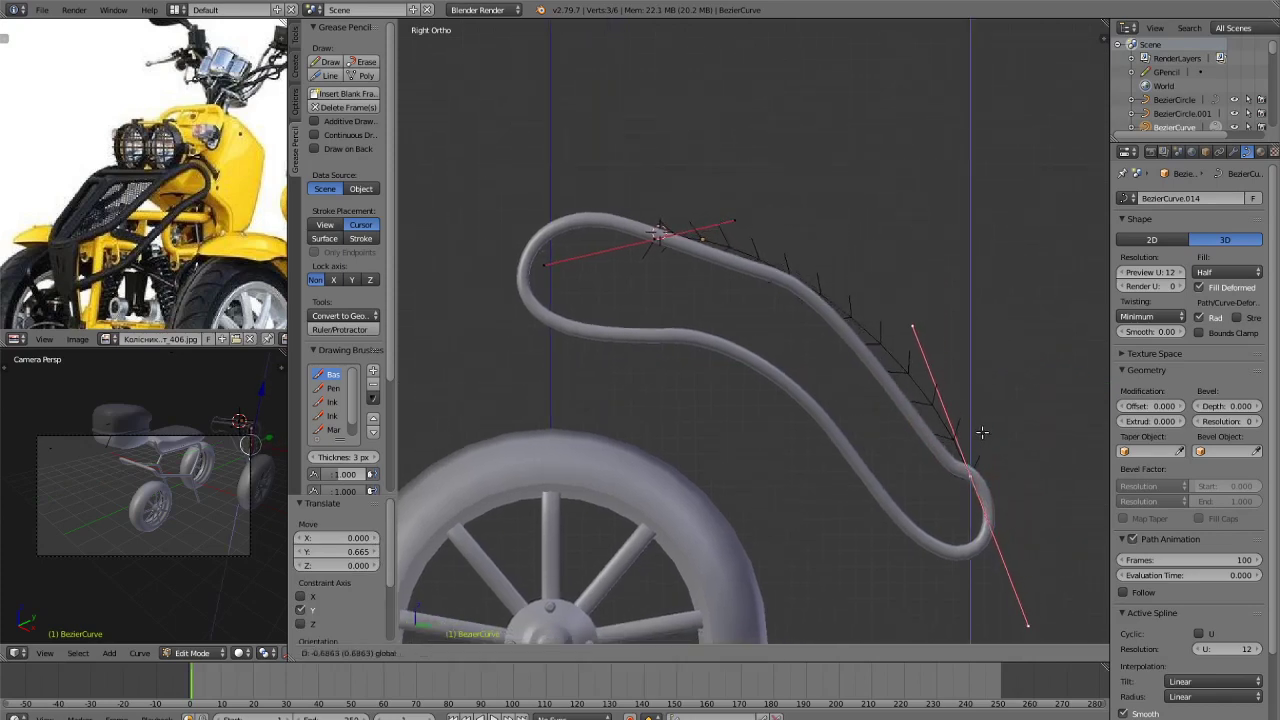
left_click(990, 463)
key("g")
key("y")
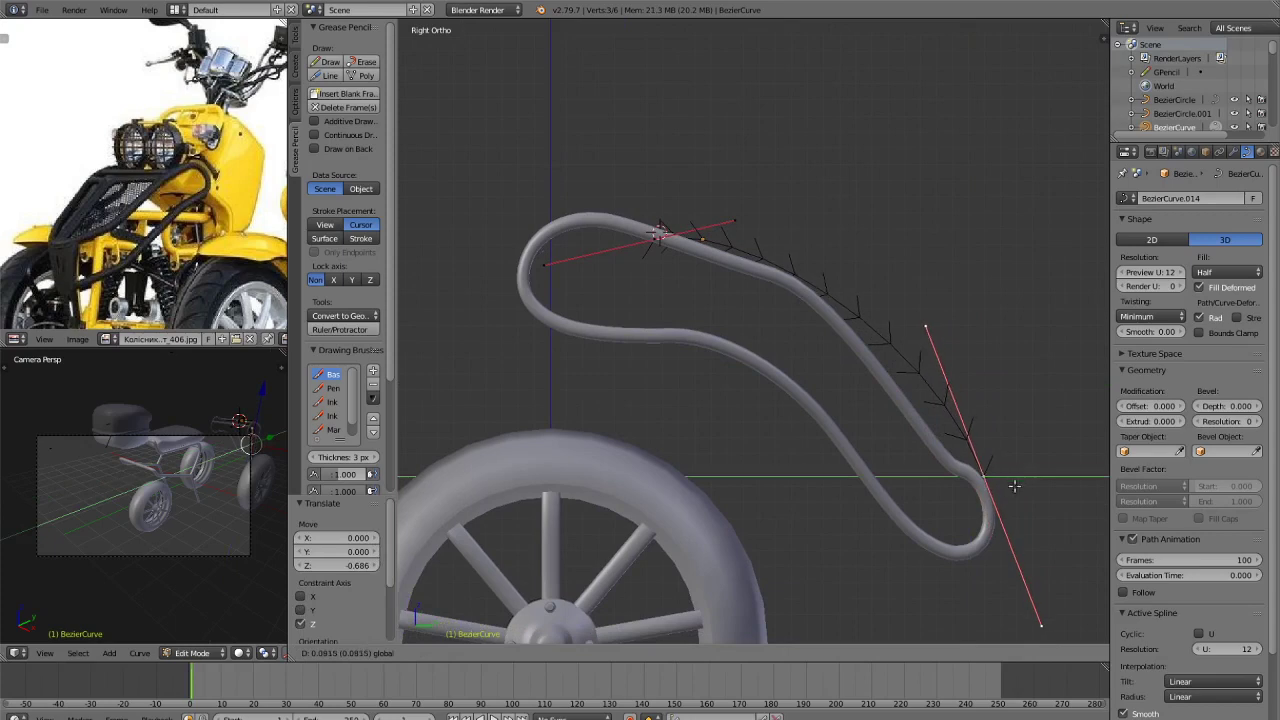
left_click(1006, 486)
key("s")
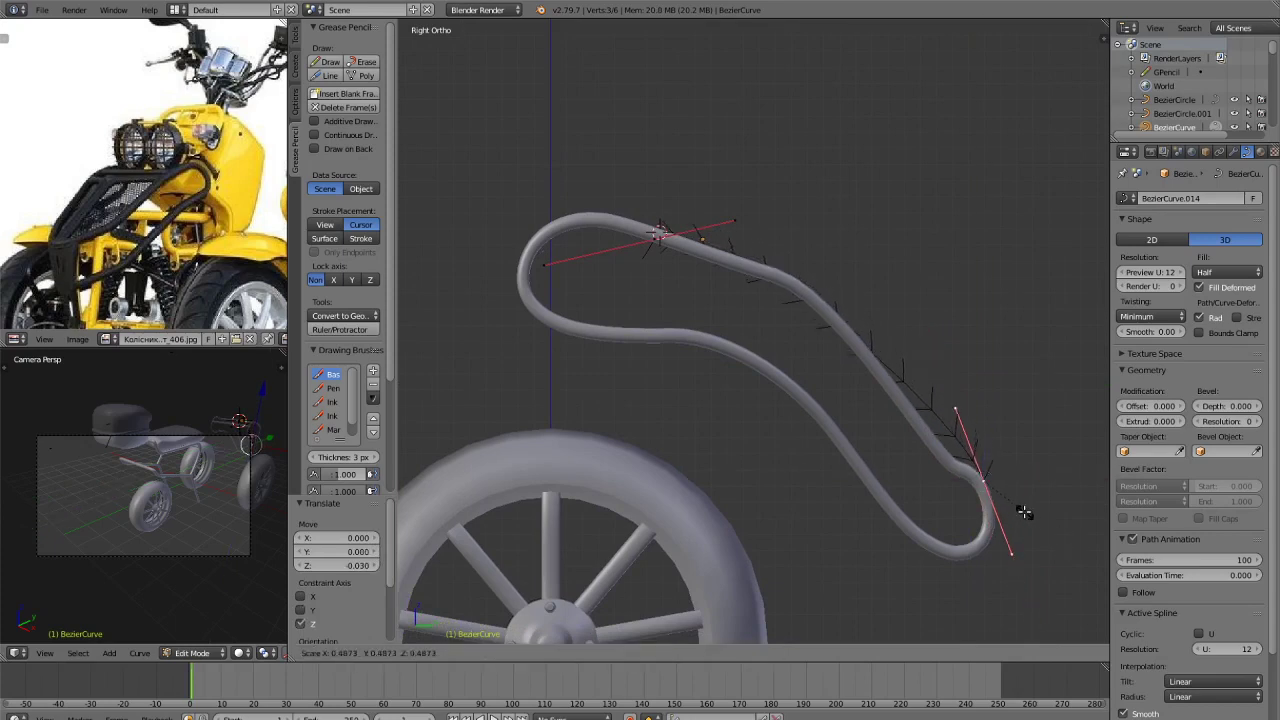
left_click(1025, 513)
Subdivide the curve between its two end points, and again between the new middle point and the lower end.
right_click(652, 231, "shift")
key("w")
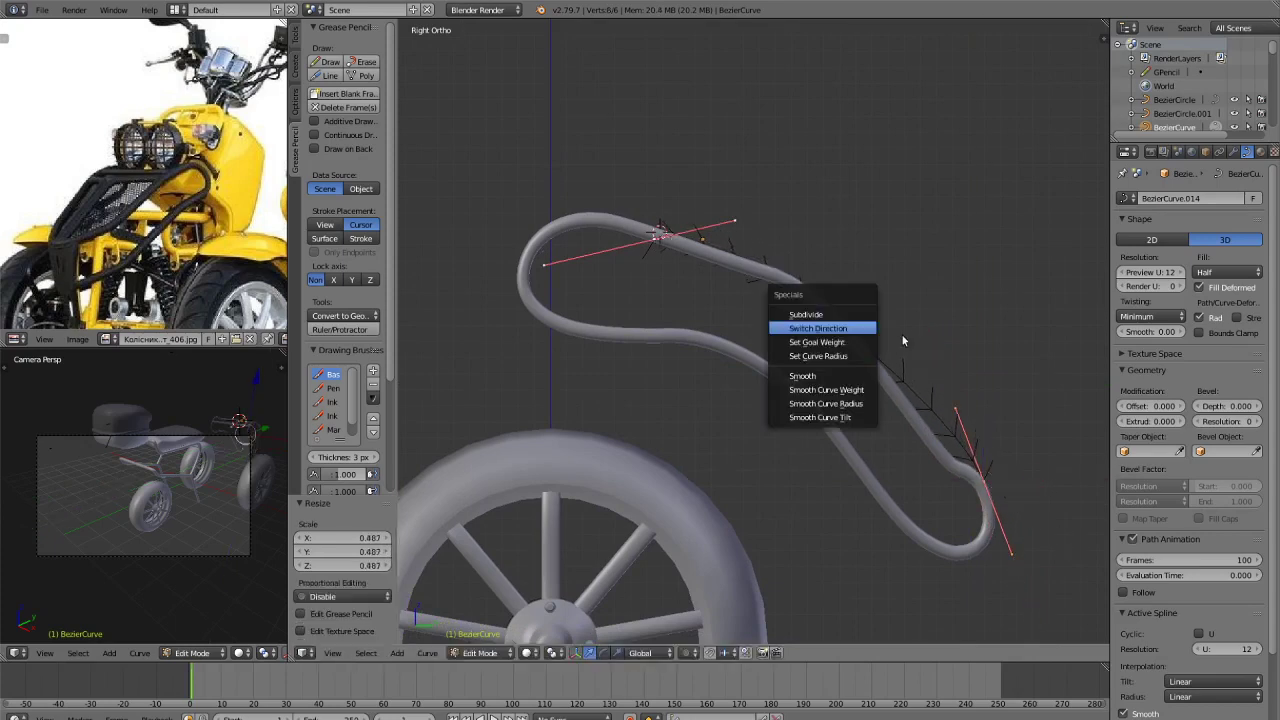
left_click(820, 314)
right_click(840, 328)
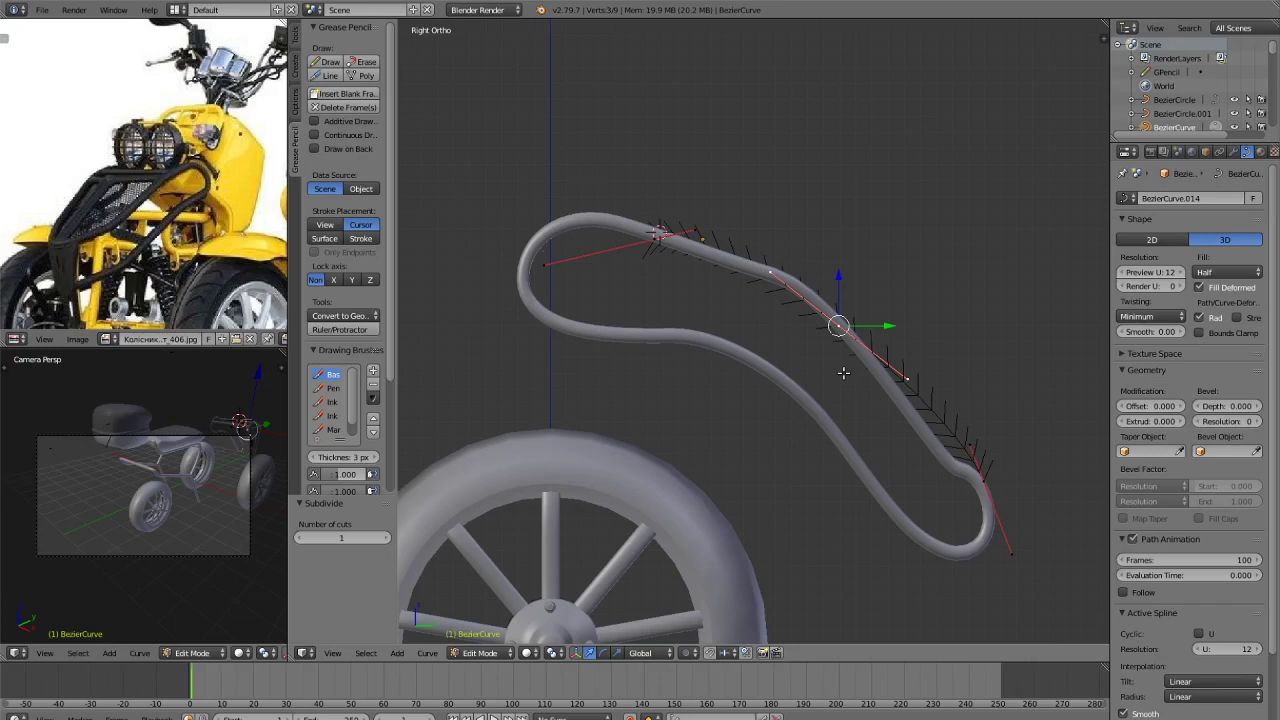
right_click(975, 472, "shift")
key("w")
left_click(999, 485)
Move the newest control point -0.159 along Z and -0.017 along Y, and scale the middle point's handles to 0.857.
right_click(936, 414)
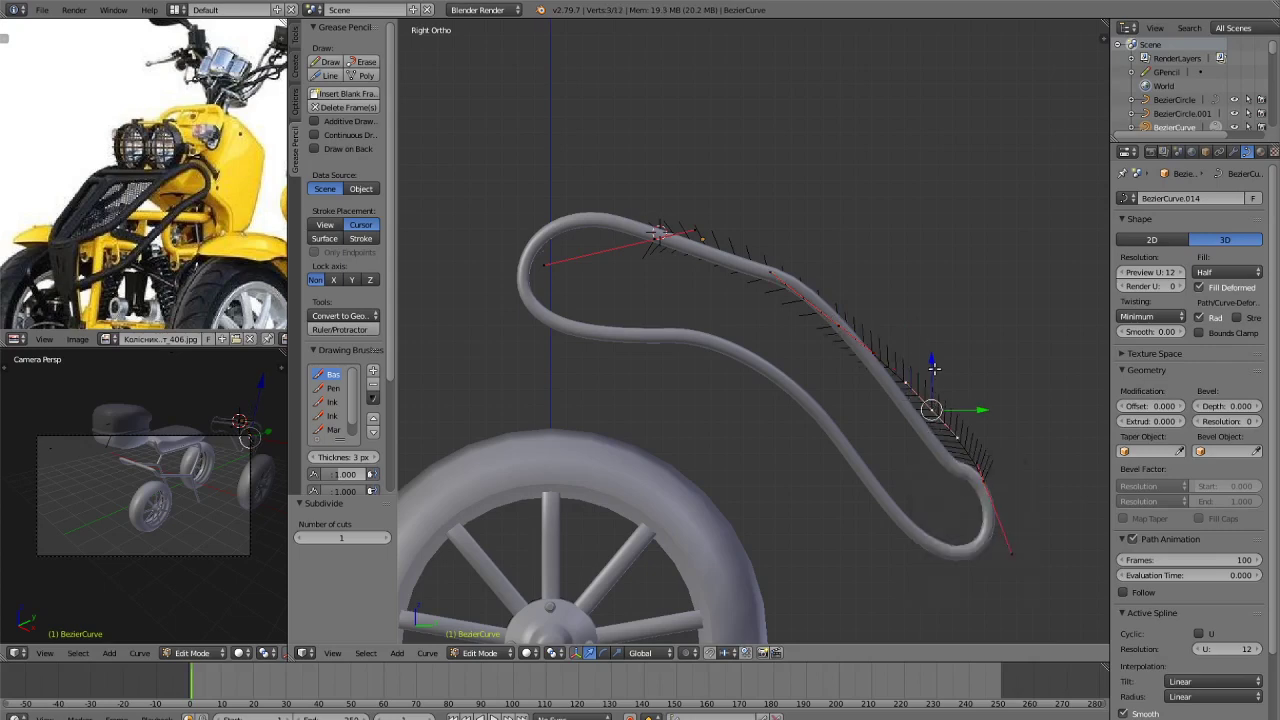
key("z")
left_click(978, 448)
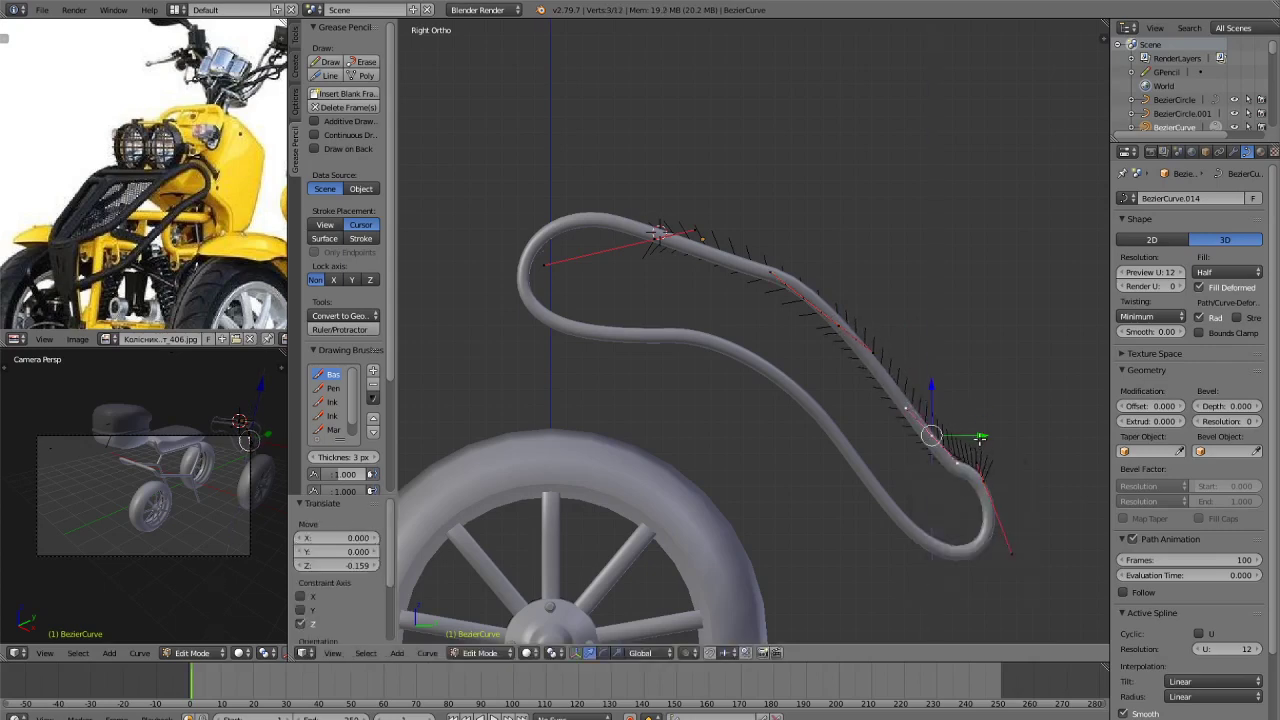
key("g")
key("y")
left_click(970, 437)
scroll(970, 430, "up", 3)
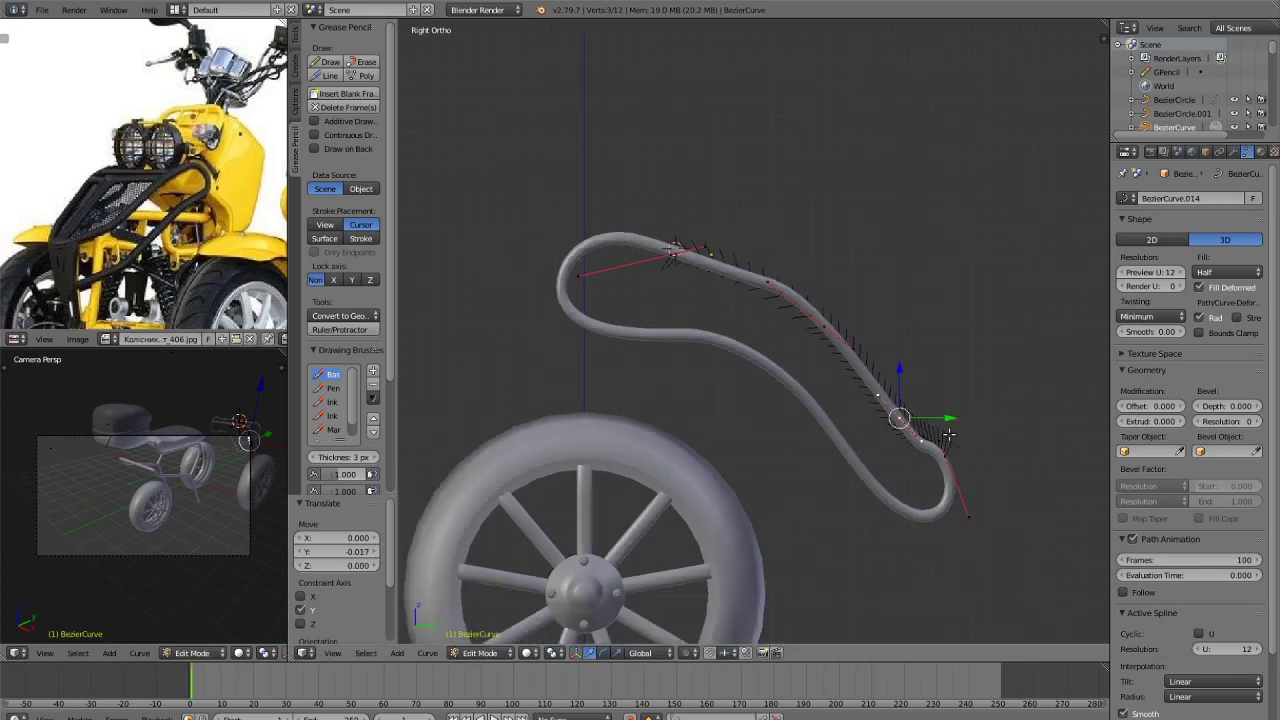
scroll(1010, 425, "down", 5)
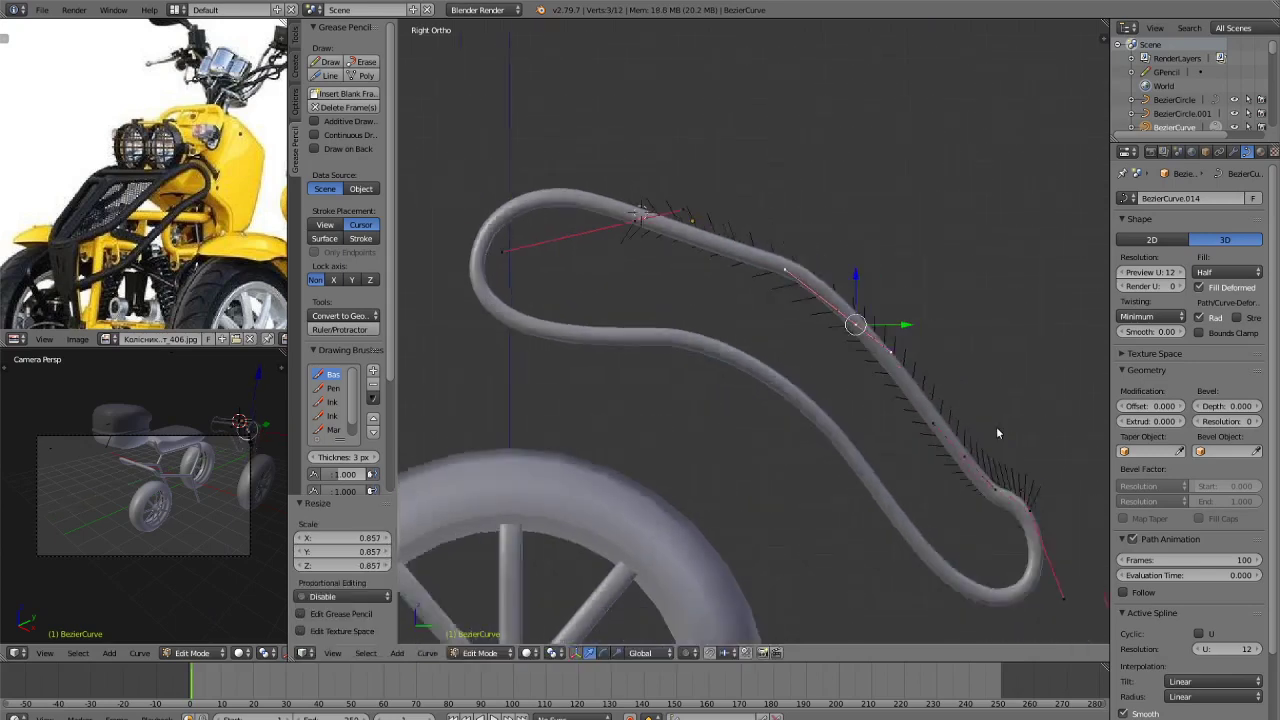
Finish editing the curve's points and give it BezierCircle.001 as bevel object to form the centre tube.
key("Tab")
mouse_move(997, 434)
middle_mouse_down()
mouse_move(900, 523)
mouse_move(905, 463)
mouse_move(987, 425)
middle_mouse_up()
scroll(987, 430, "up", 3)
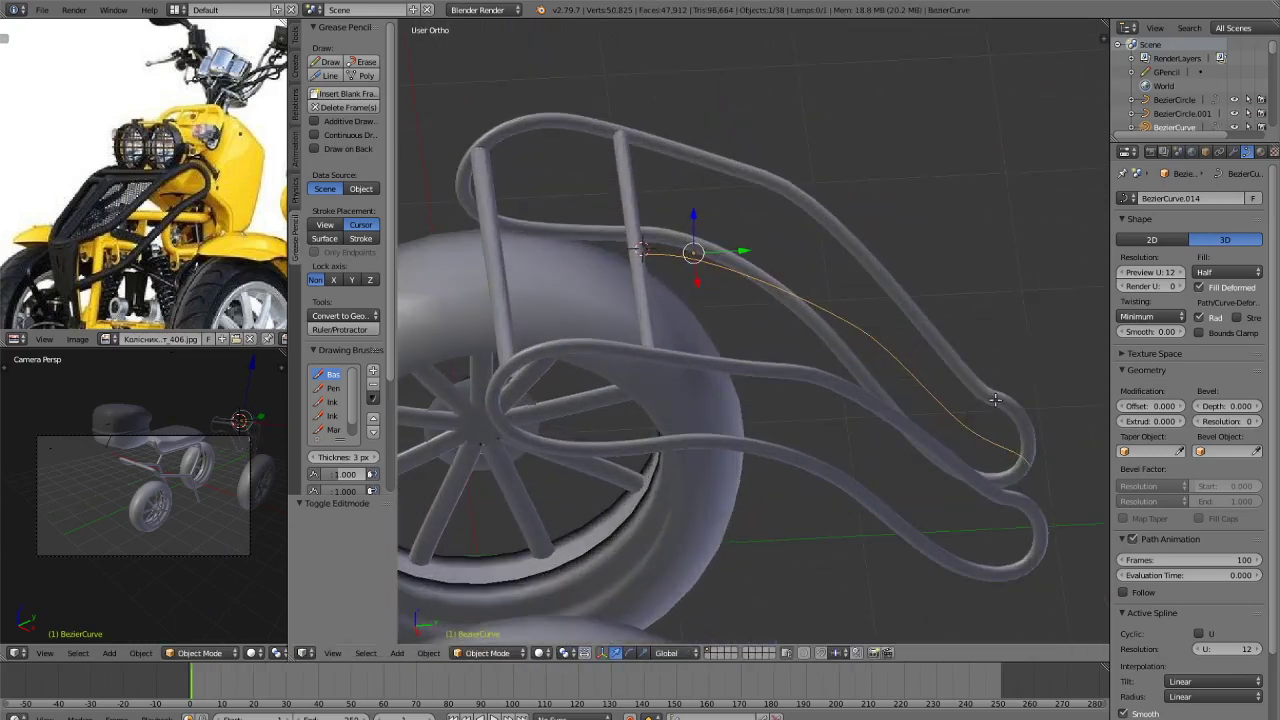
key("Tab")
key("Tab")
left_click(1230, 453)
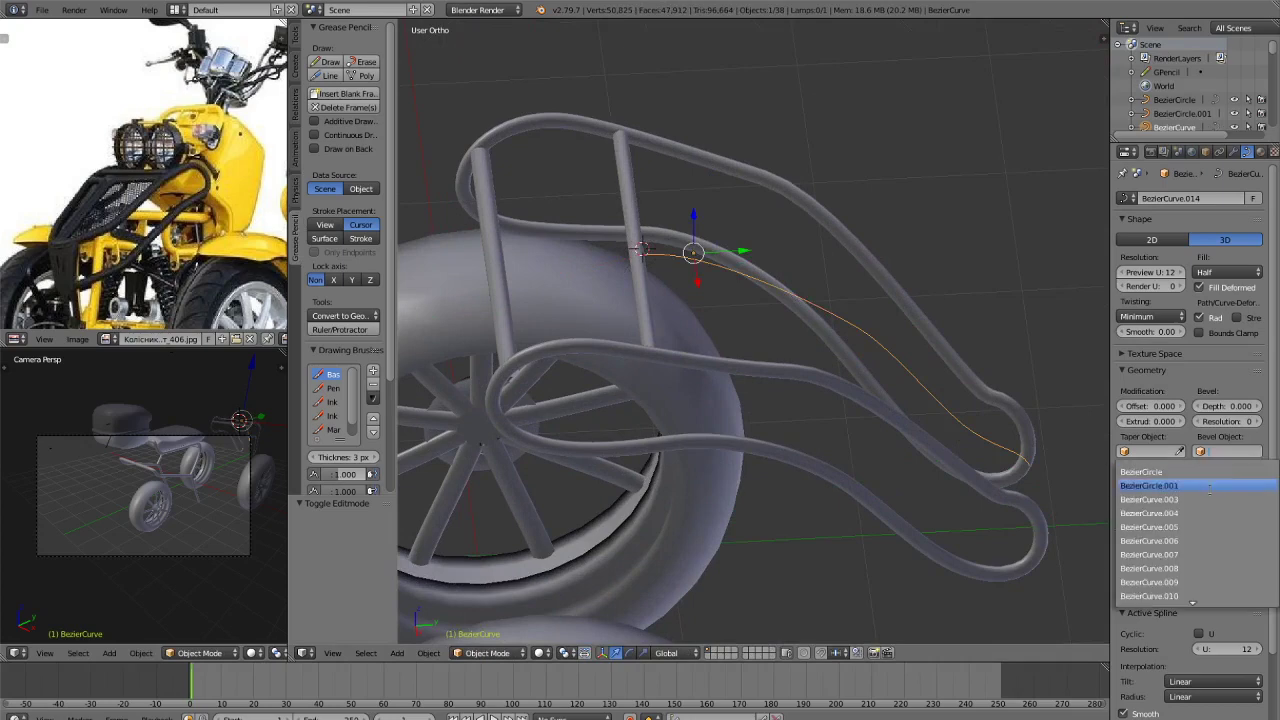
left_click(1212, 487)
key("Tab")
key("Tab")
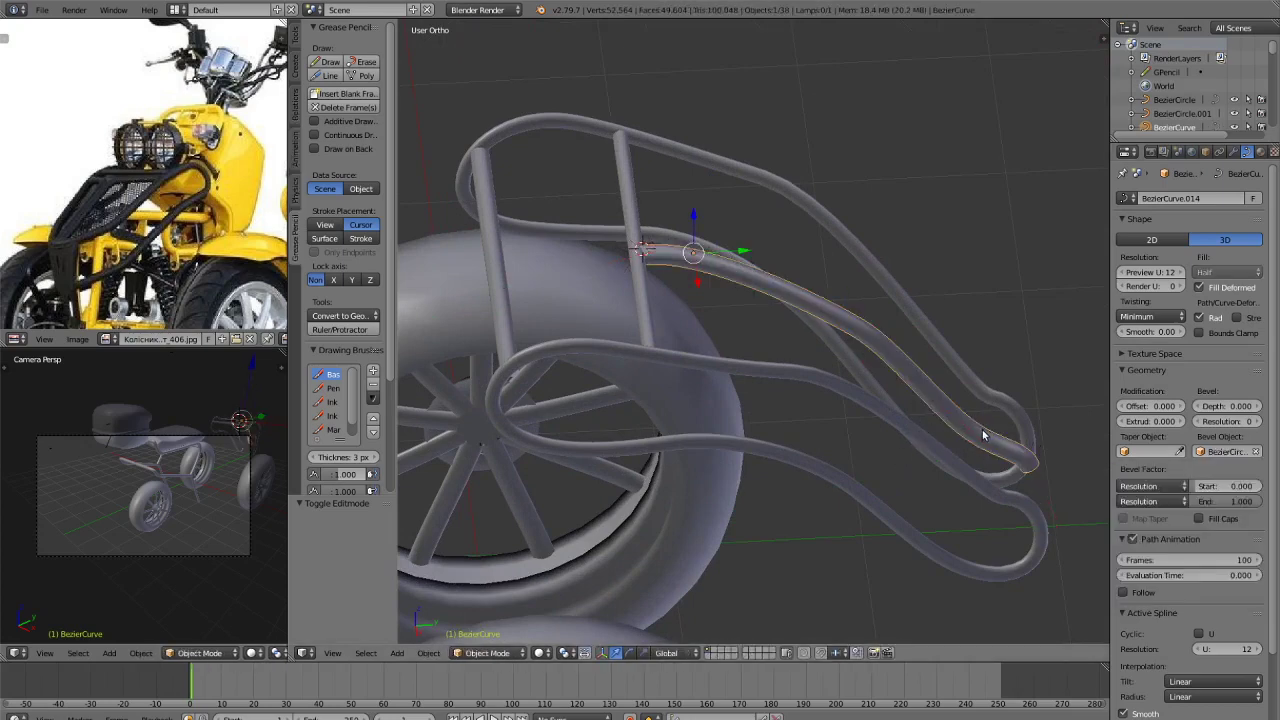
Scale the centre tube to 0.975 and again to about 0.957, raise it 0.013 along Z, and deselect it.
middle_click_drag(982, 429, 916, 408)
key("s")
left_click(955, 428)
key("g")
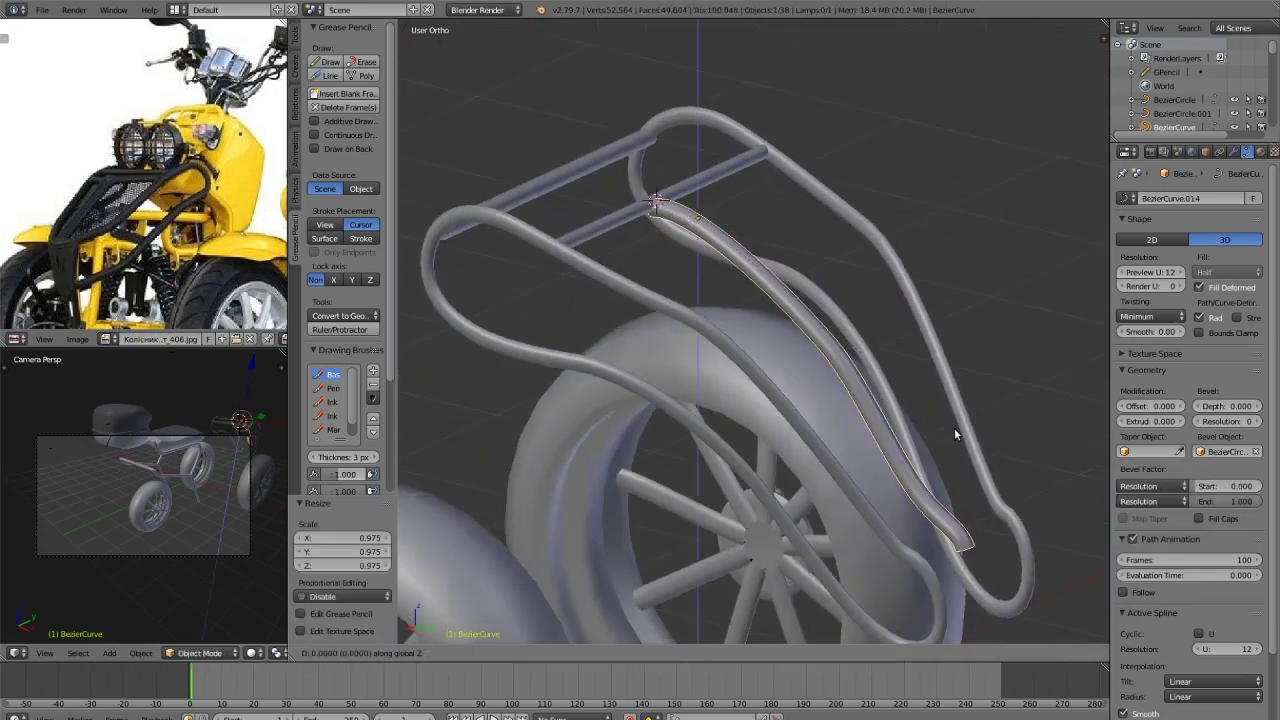
key("z")
left_click(960, 408)
key("s")
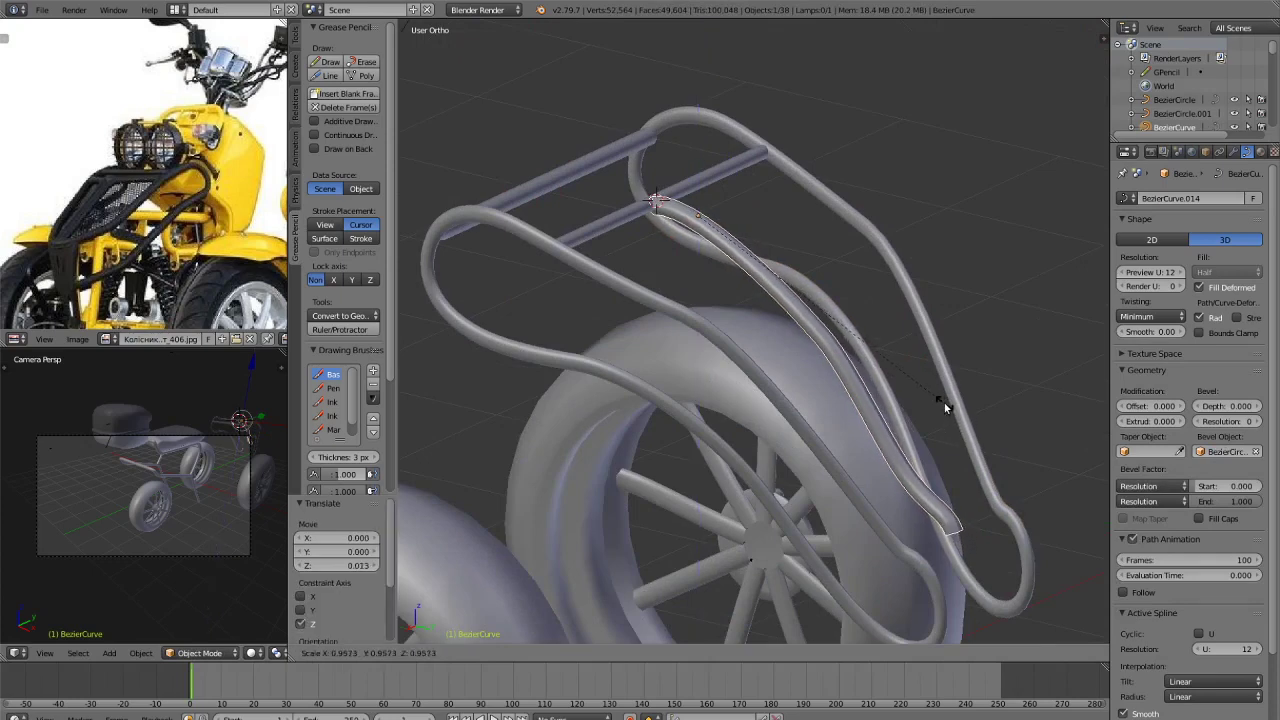
left_click(945, 401)
key("a")
Examine the front frame in rendered and solid shading, from above, the side and the back.
mouse_move(945, 401)
middle_mouse_down()
mouse_move(949, 414)
mouse_move(856, 467)
mouse_move(932, 411)
mouse_move(900, 395)
middle_mouse_up()
scroll(932, 411, "down", 4)
key("shift+z")
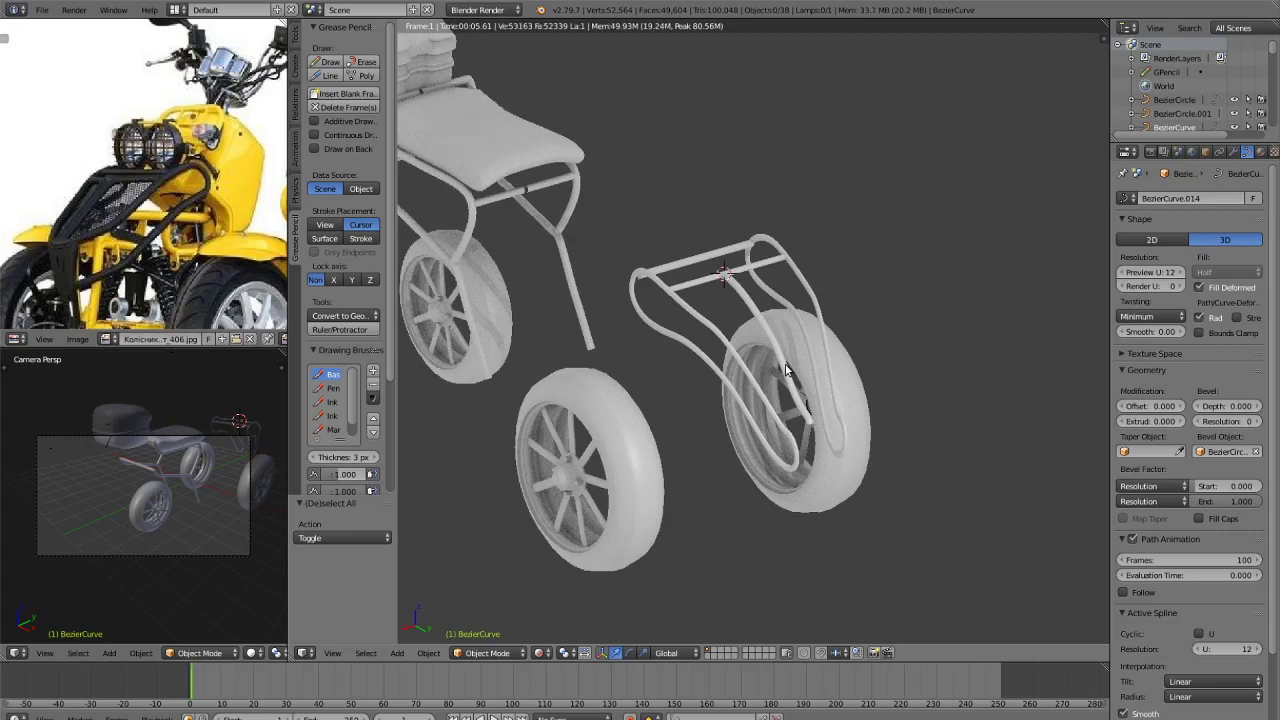
key("z")
key("z")
middle_click_drag(906, 240, 997, 307)
scroll(720, 289, "down", 3)
scroll(814, 314, "up", 4)
middle_click_drag(814, 314, 786, 389)
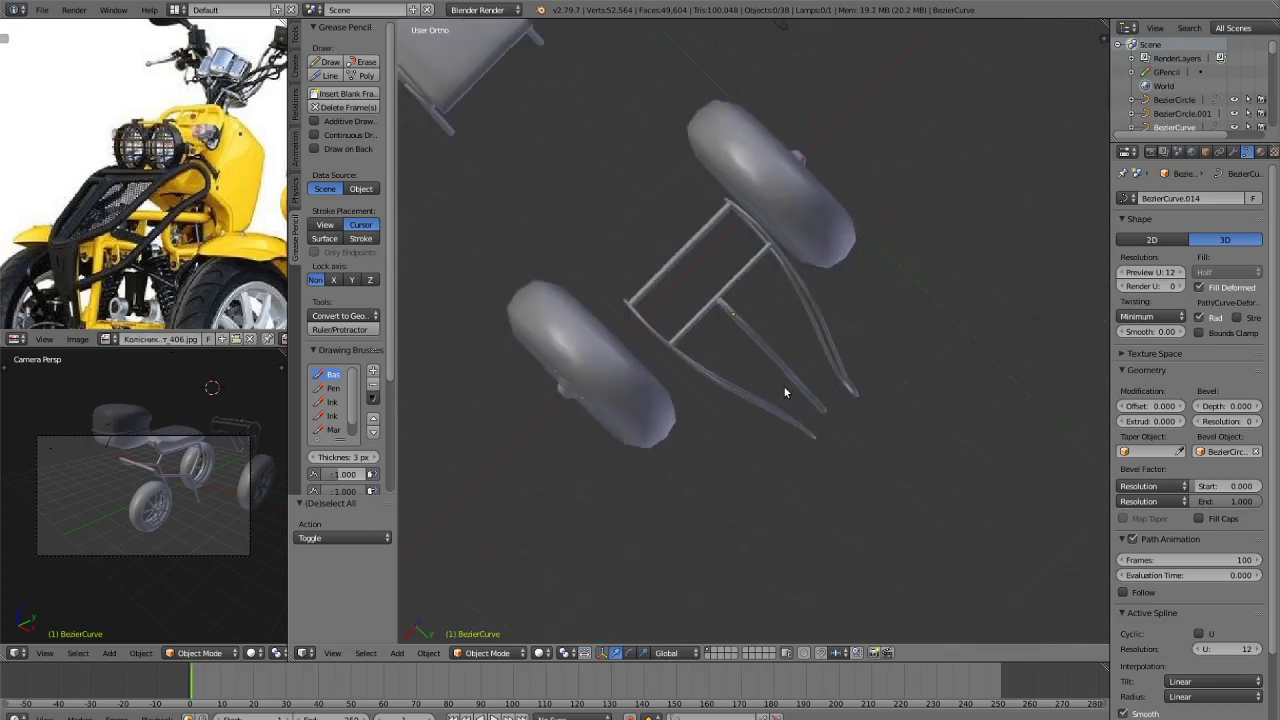
key("c")
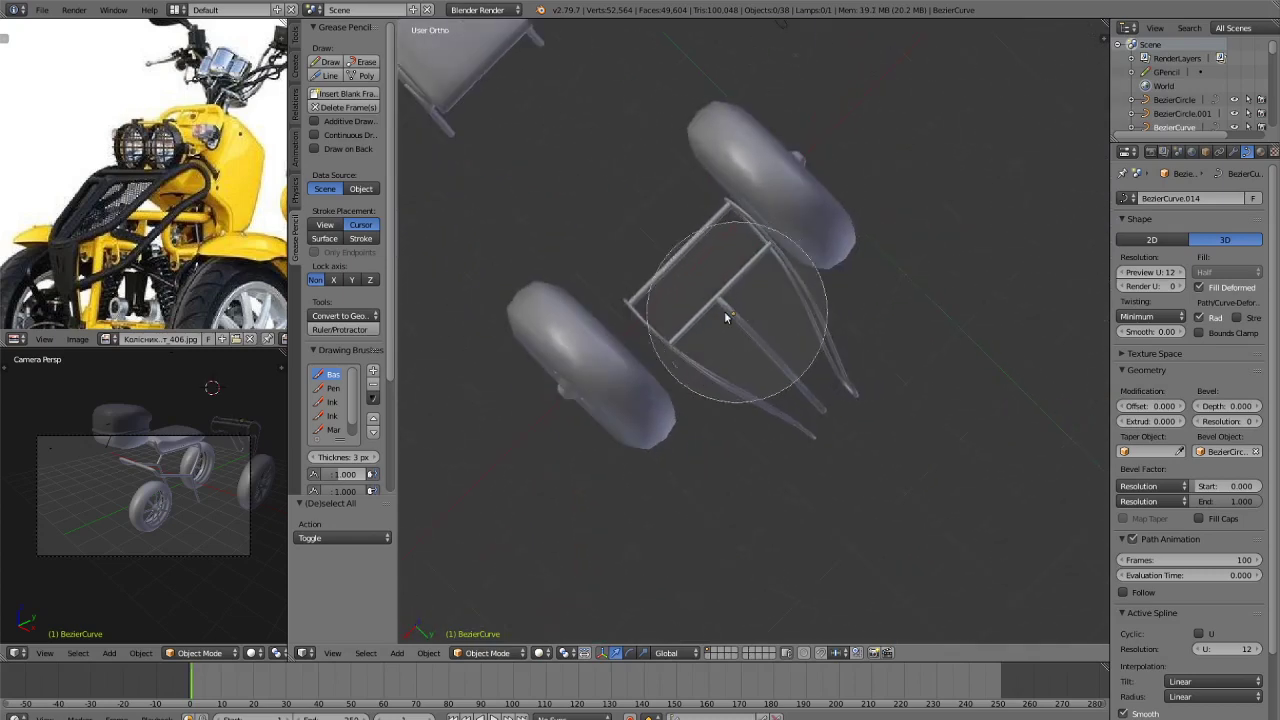
key("Escape")
scroll(909, 373, "up", 1)
middle_click_drag(909, 373, 905, 170)
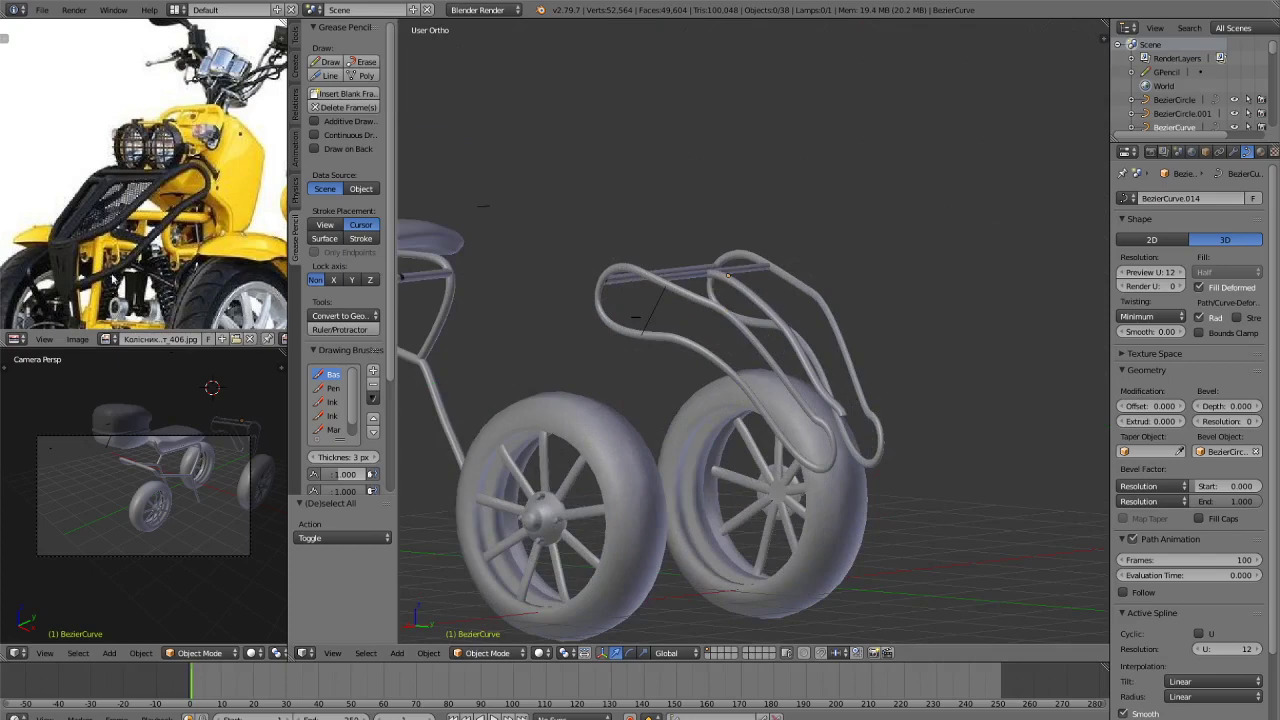
middle_click_drag(930, 429, 809, 426)
key("KP_3")
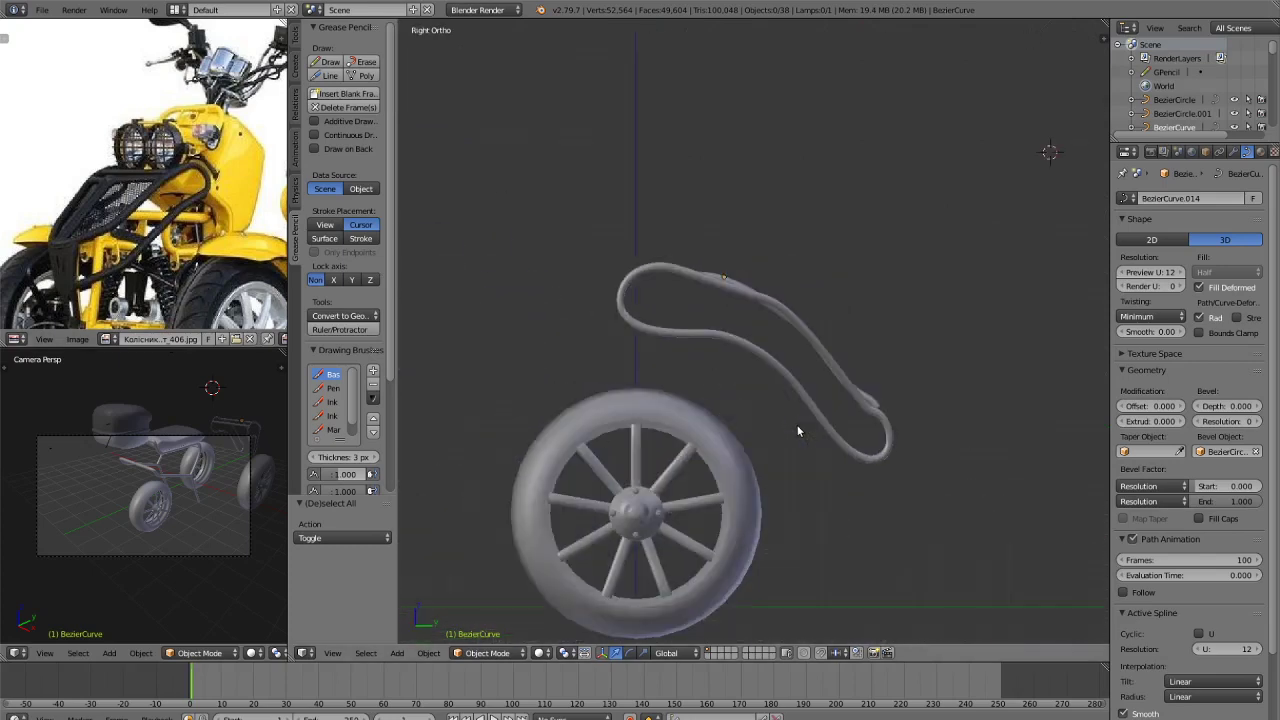
key("ctrl+KP_1")
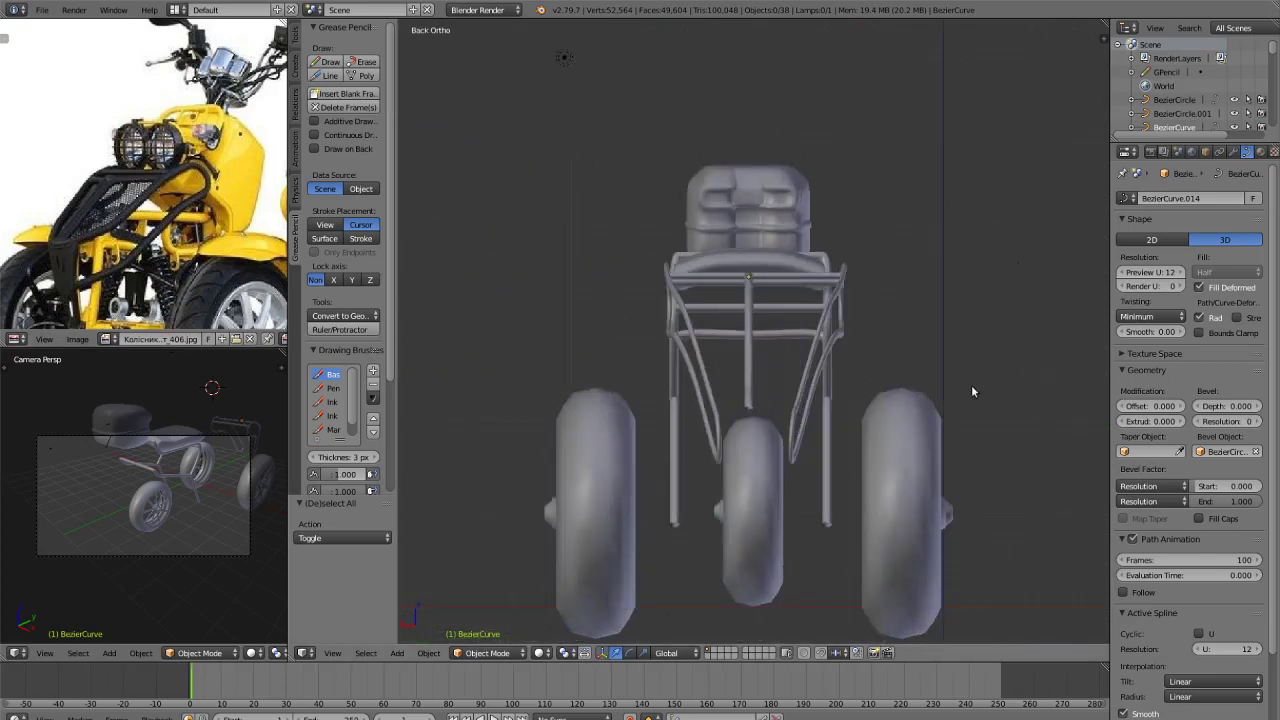
Centre the middle tube between the side loops by moving it -0.046 along X in the back view.
scroll(763, 347, "up", 2)
right_click(743, 377)
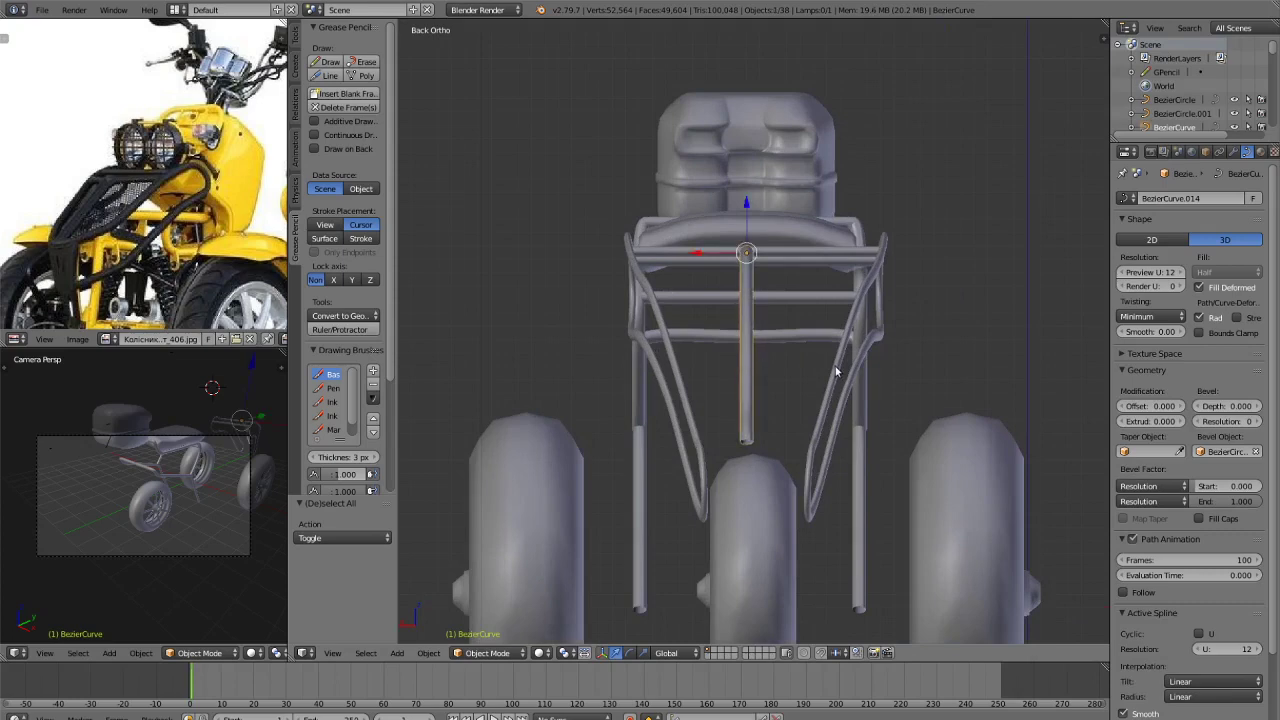
key("g")
key("x")
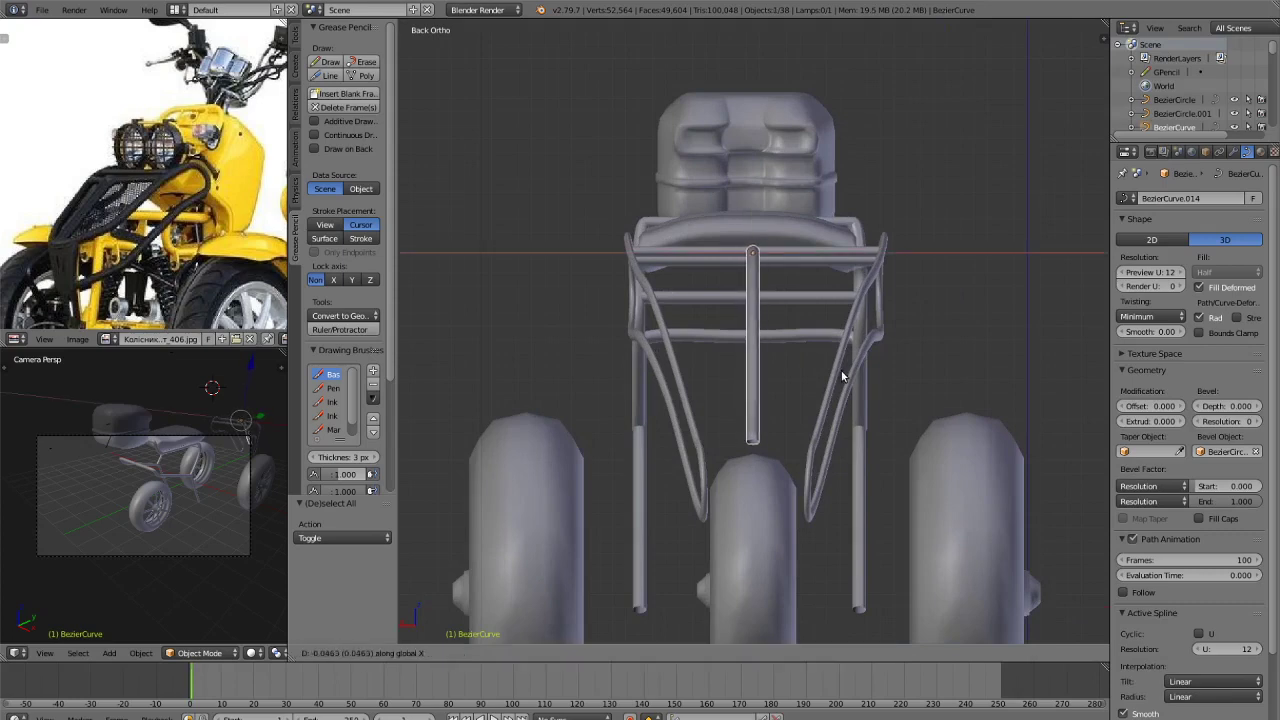
left_click(845, 375)
scroll(830, 420, "down", 2, "shift")
middle_click_drag(829, 408, 842, 253, "shift")
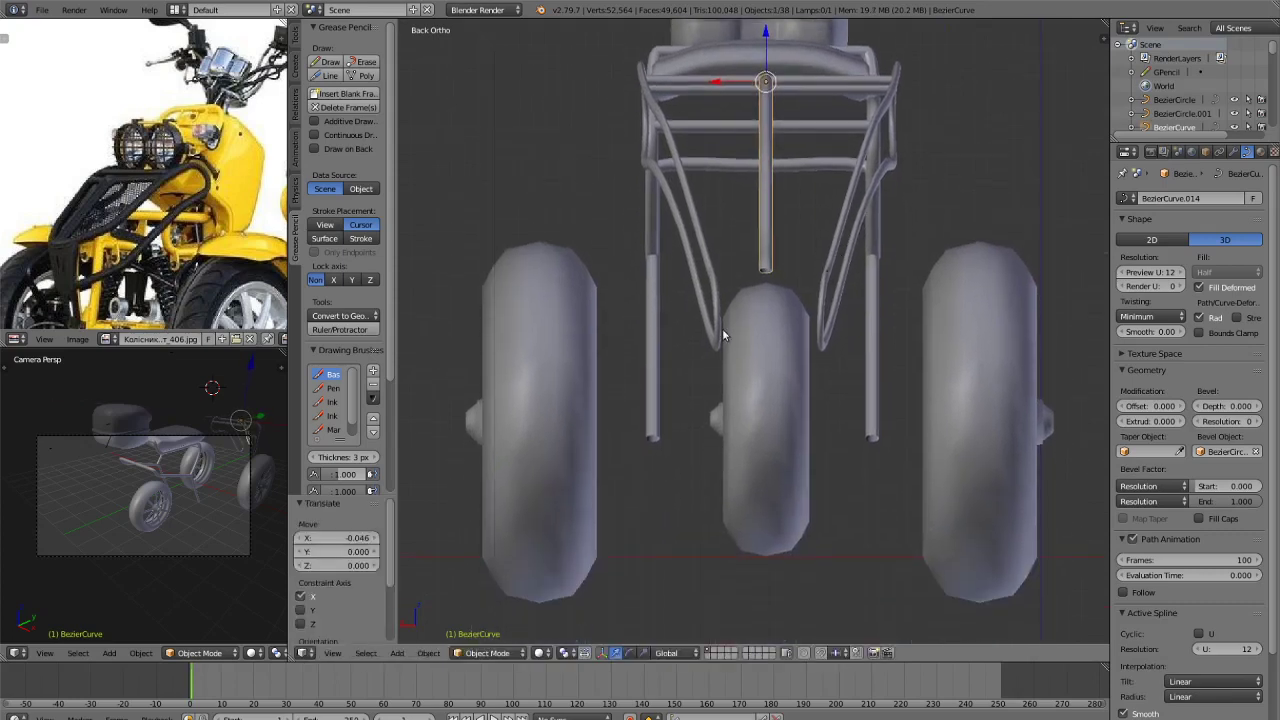
left_click(365, 76)
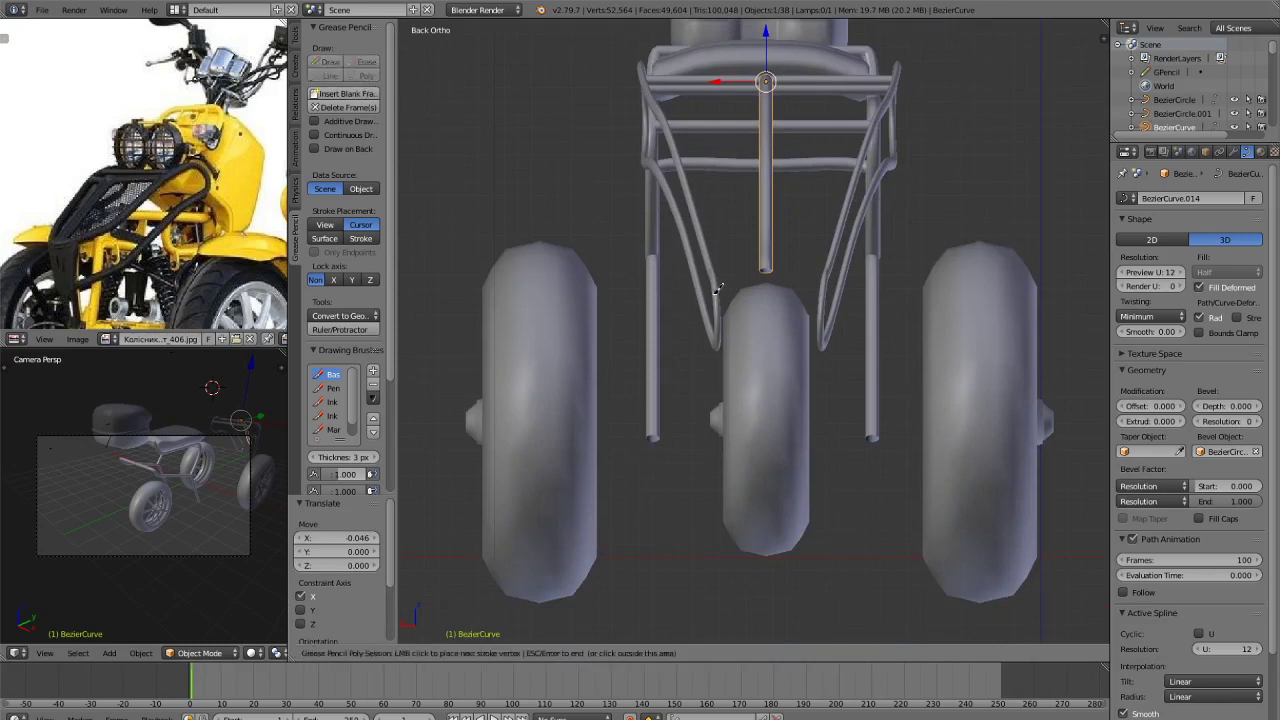
scroll(789, 305, "up", 1)
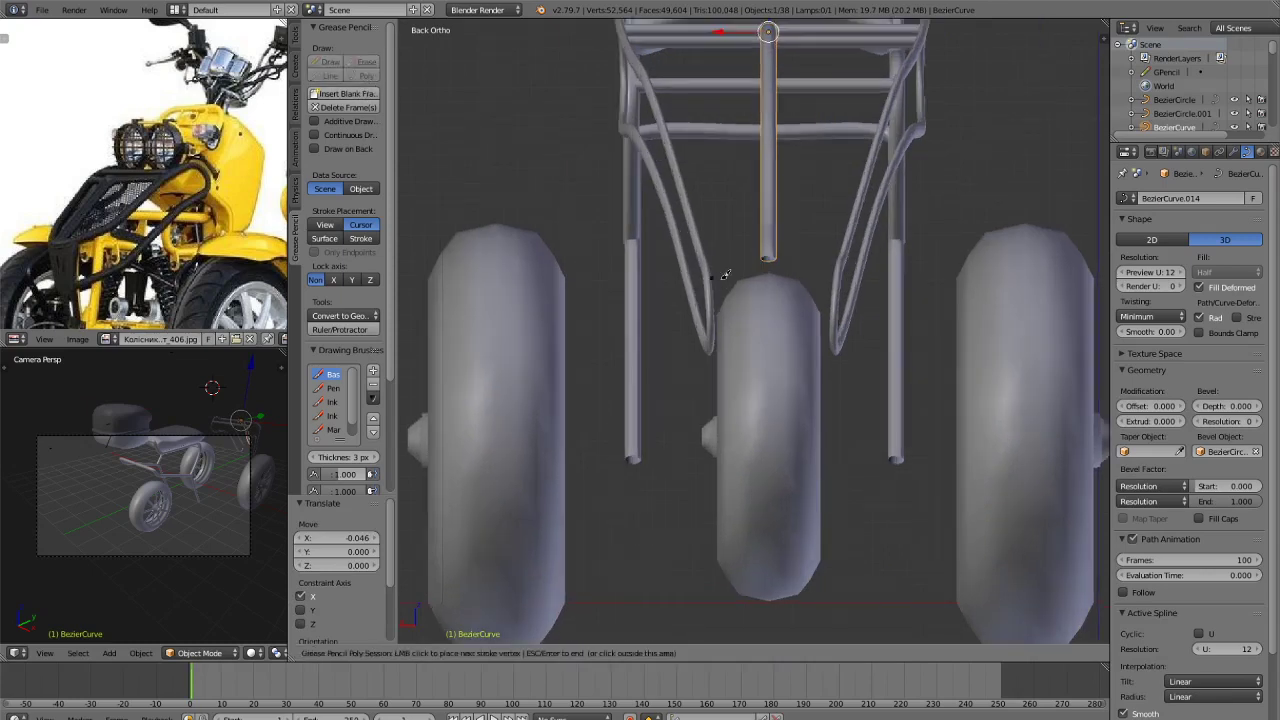
left_click(773, 288)
left_click(838, 272)
middle_click_drag(894, 408, 940, 446)
key("ctrl+z")
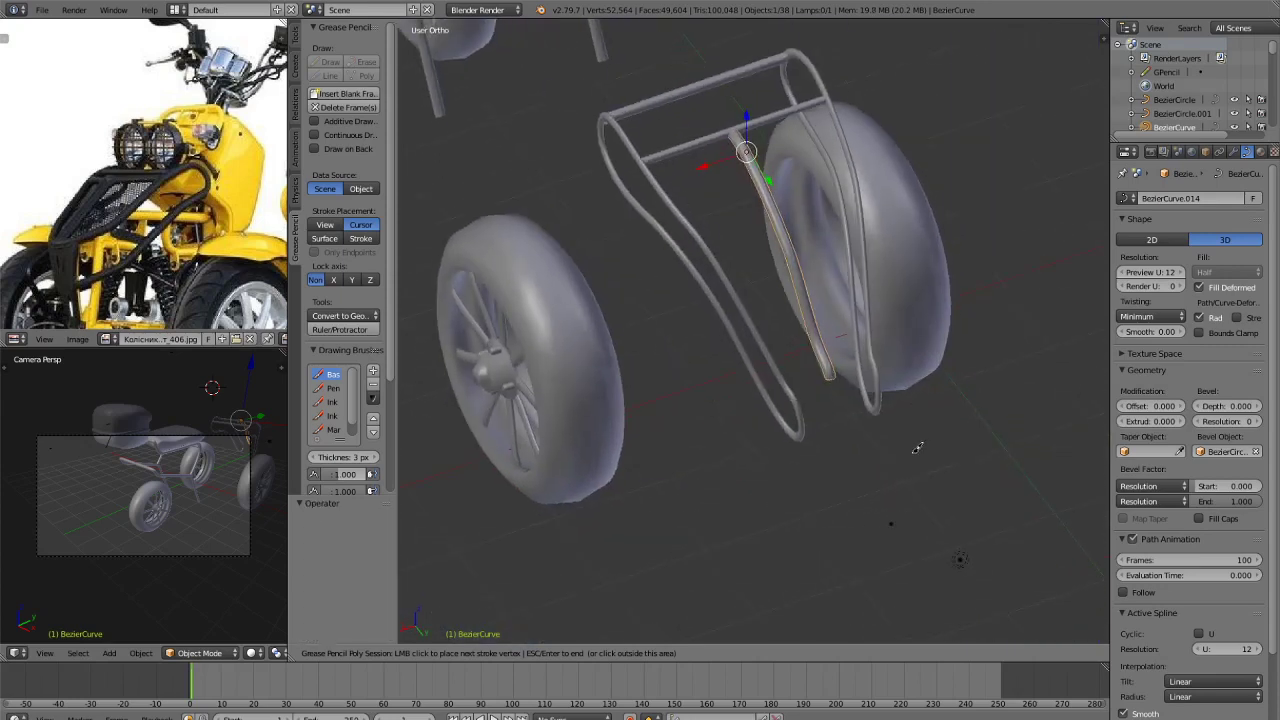
Examine the front frame and centre tube from above, the side, the front and the back.
key("KP_7")
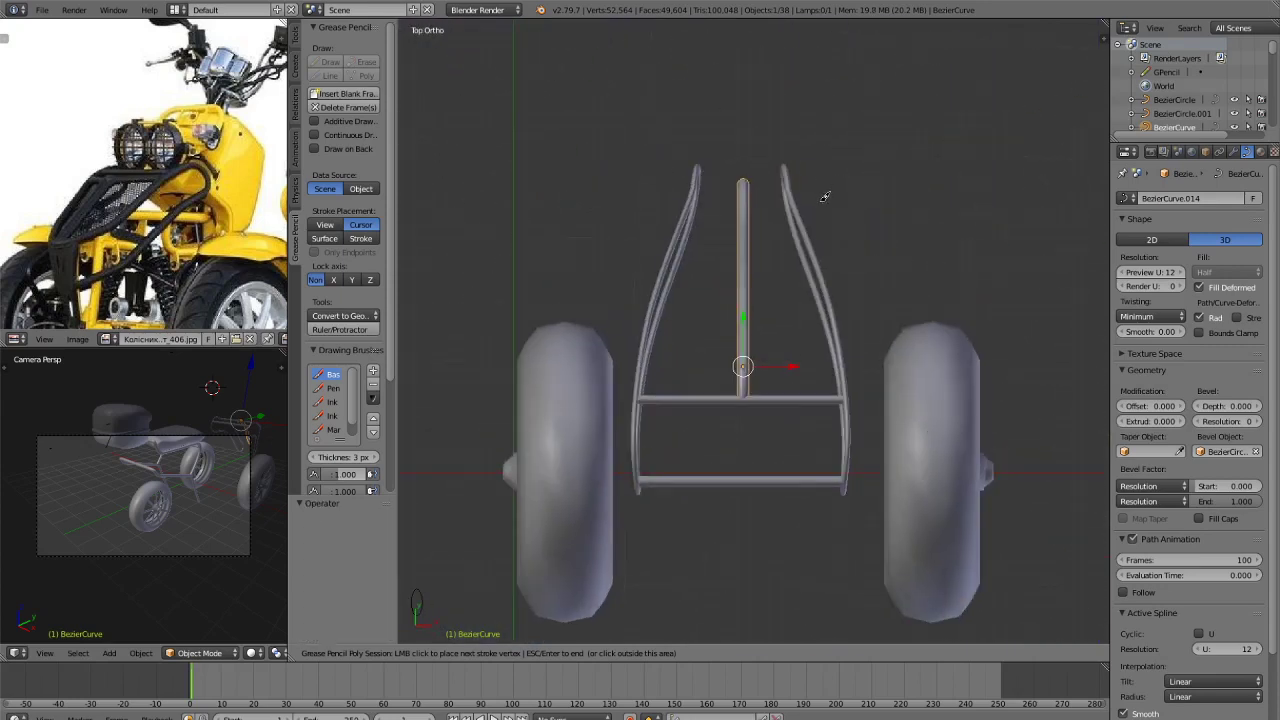
key("KP_3")
key("ctrl+KP_3")
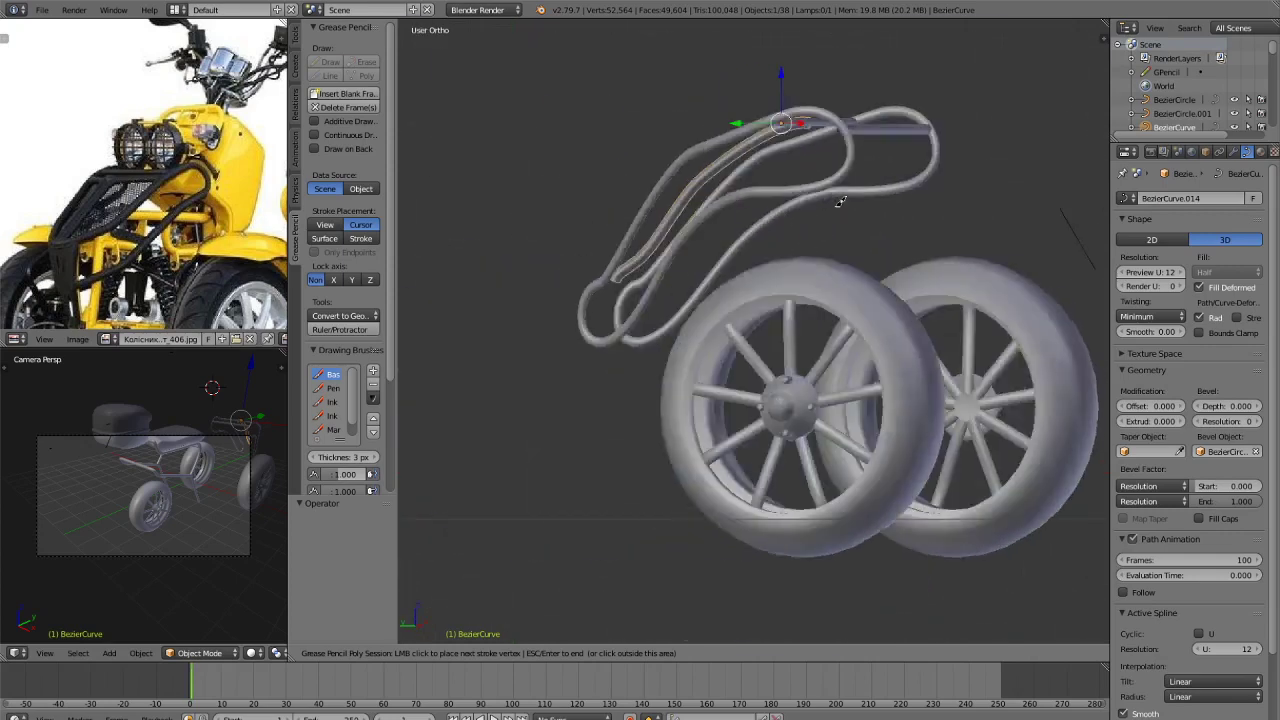
key("KP_1")
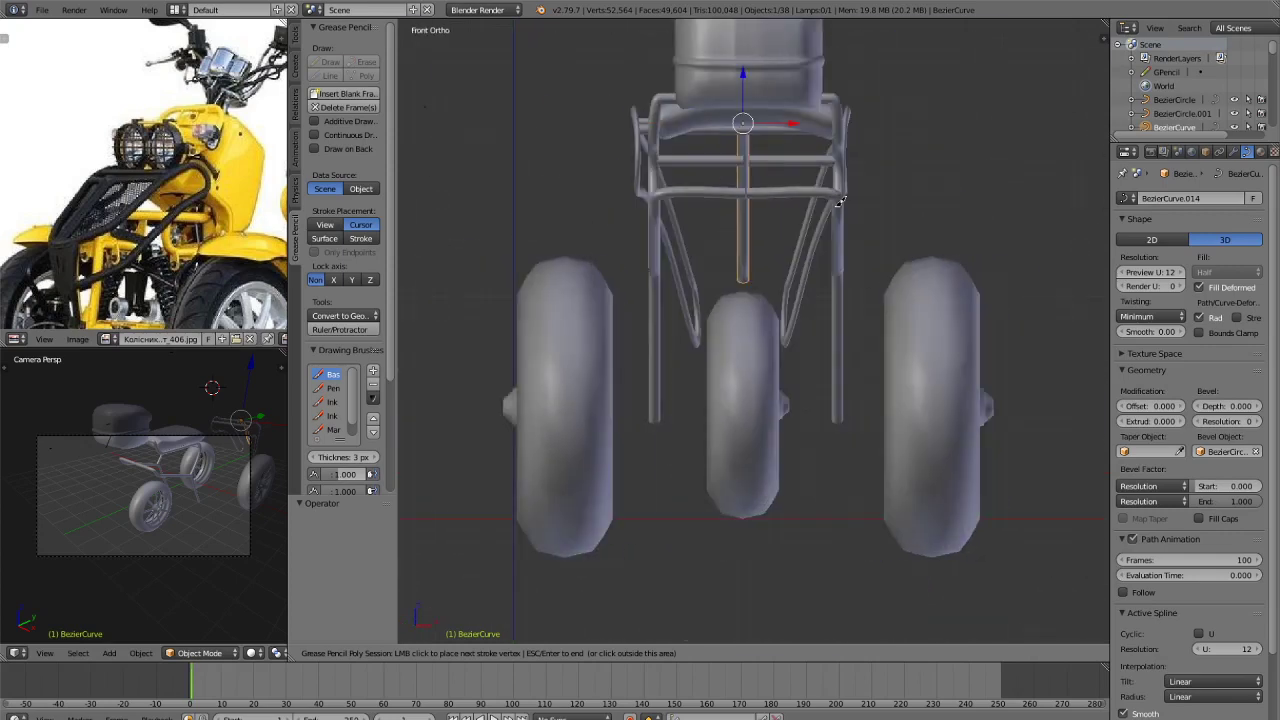
key("ctrl+KP_1")
scroll(900, 218, "down", 4)
scroll(900, 218, "up", 4)
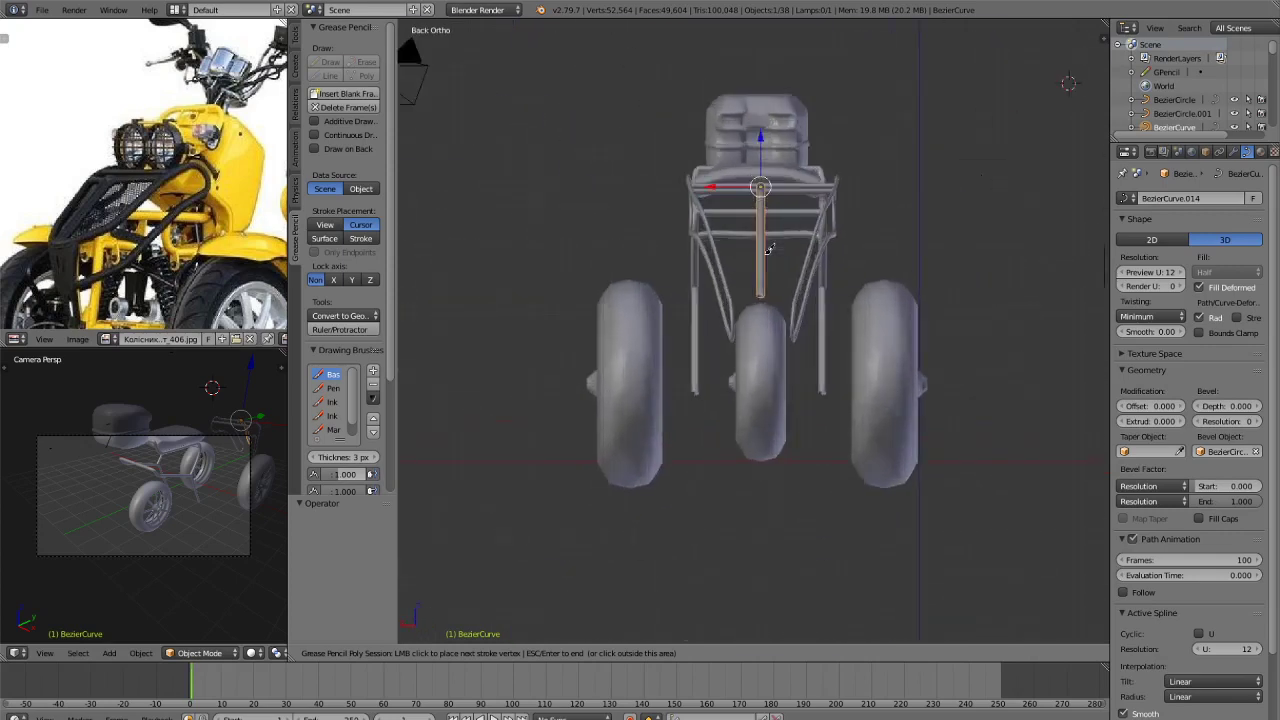
middle_click_drag(766, 228, 836, 246)
key("ctrl+KP_1")
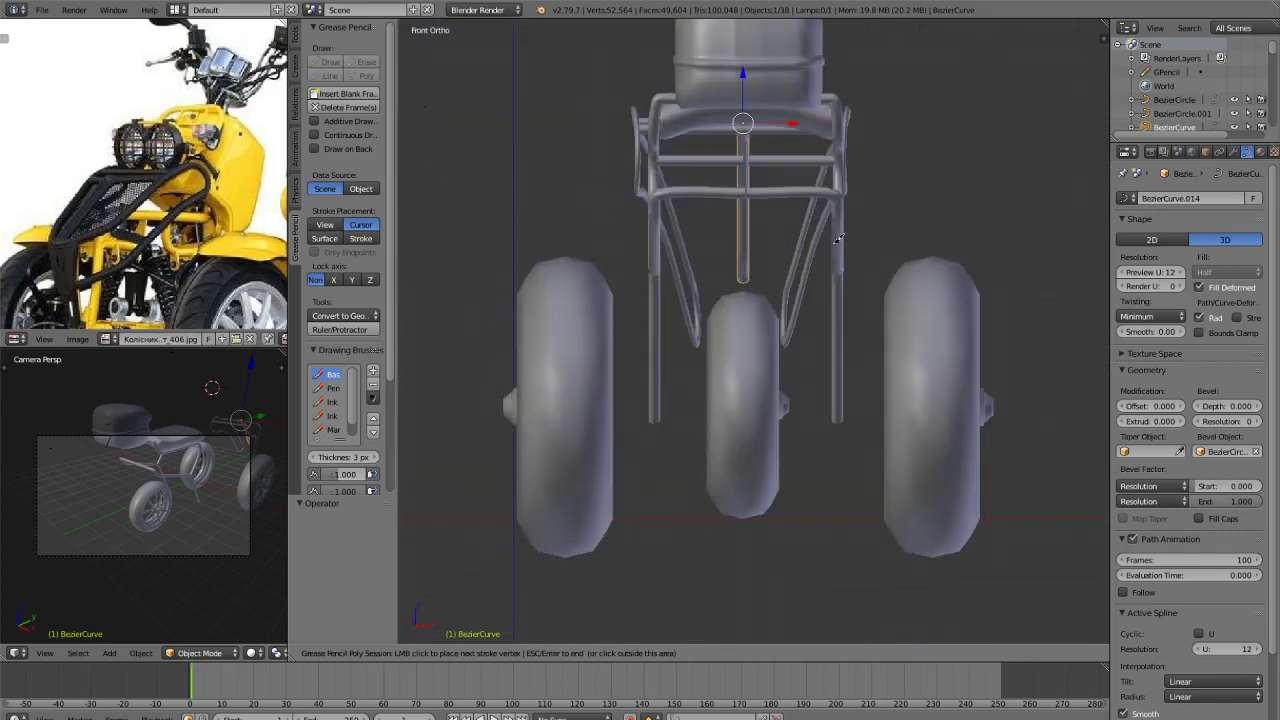
Sketch a Grease Pencil poly outline in the back view from one side loop past the centre tube's end to the other, curving down over the wheel.
scroll(744, 254, "up", 3)
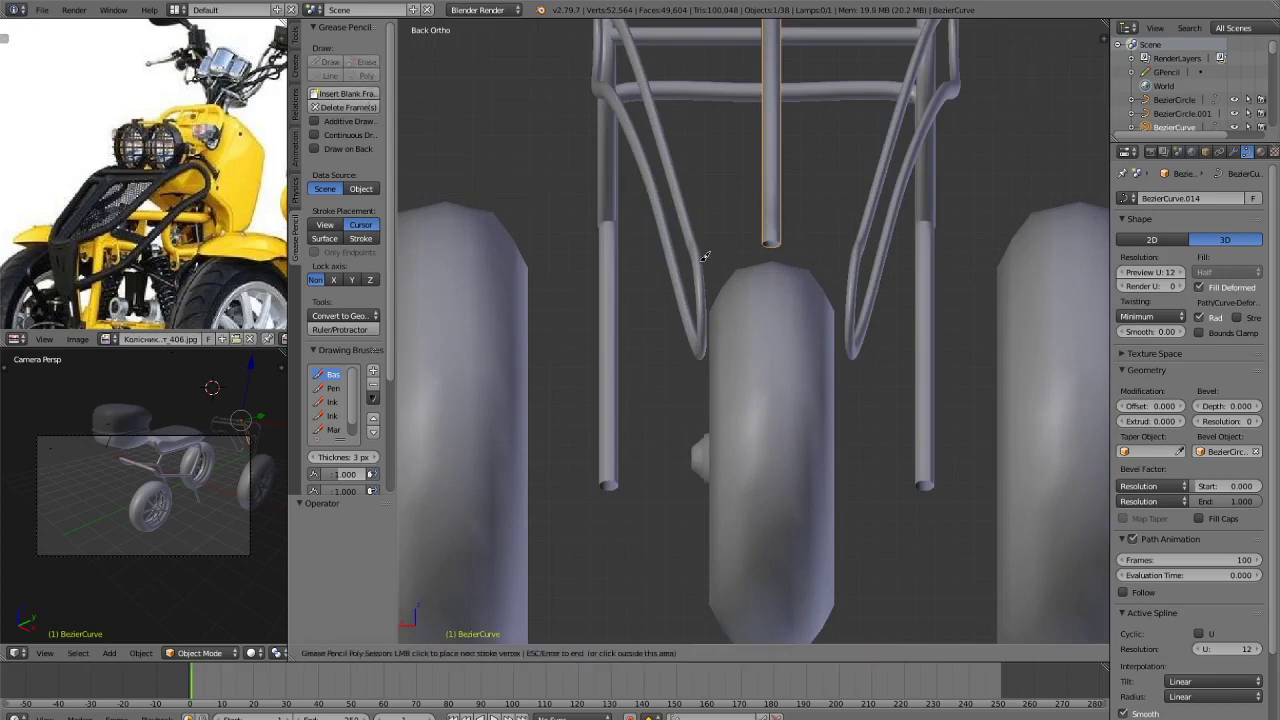
left_click(765, 242)
left_click(850, 255)
left_click_drag(840, 338, 840, 383)
key("ctrl+z")
left_click(841, 308)
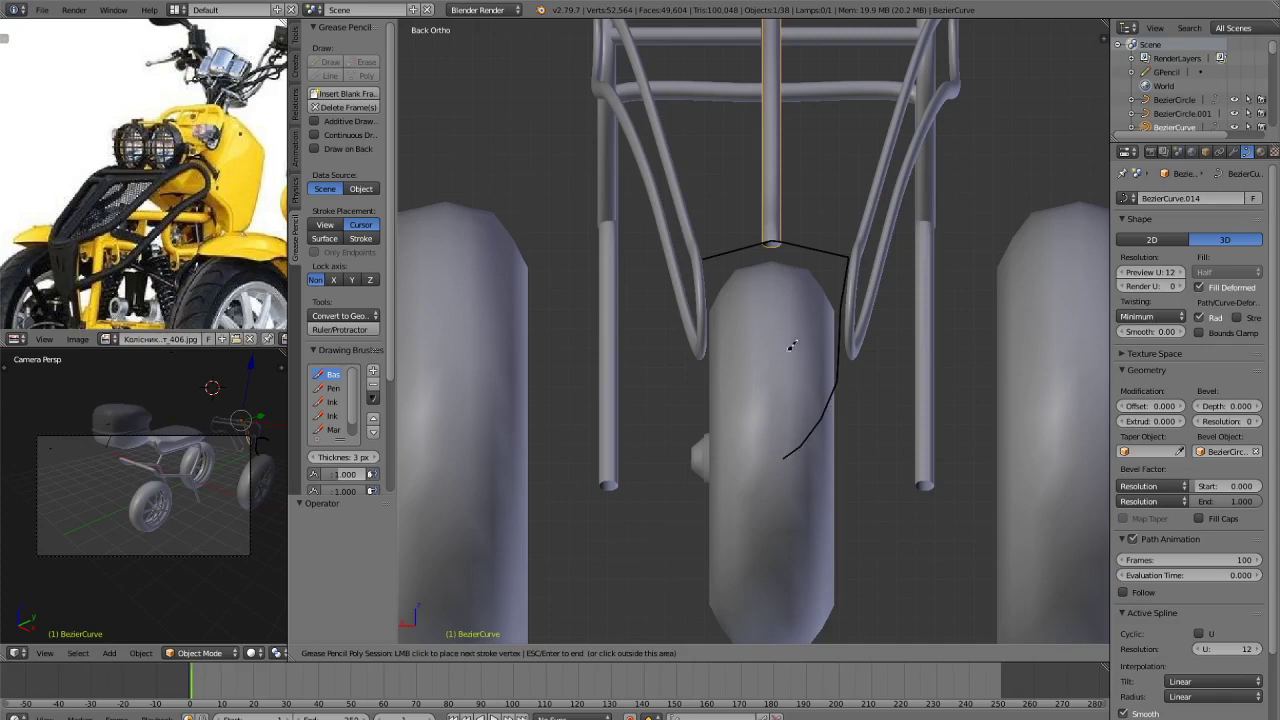
key("Return")
Add a cube and bring it over the sketched outline by moving it 4.111 and 0.077 along X and -2.843 along Z.
key("shift+a")
mouse_move(792, 340)
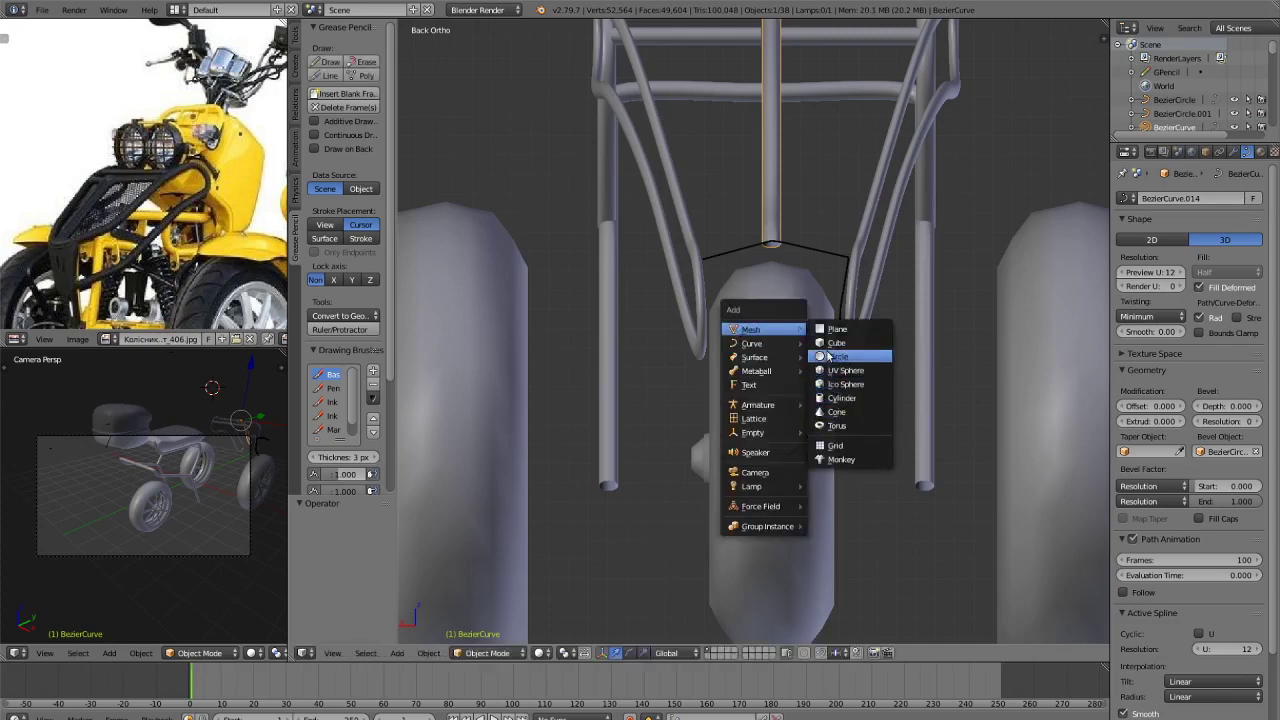
left_click(836, 342)
scroll(808, 368, "down", 5)
key("g")
key("x")
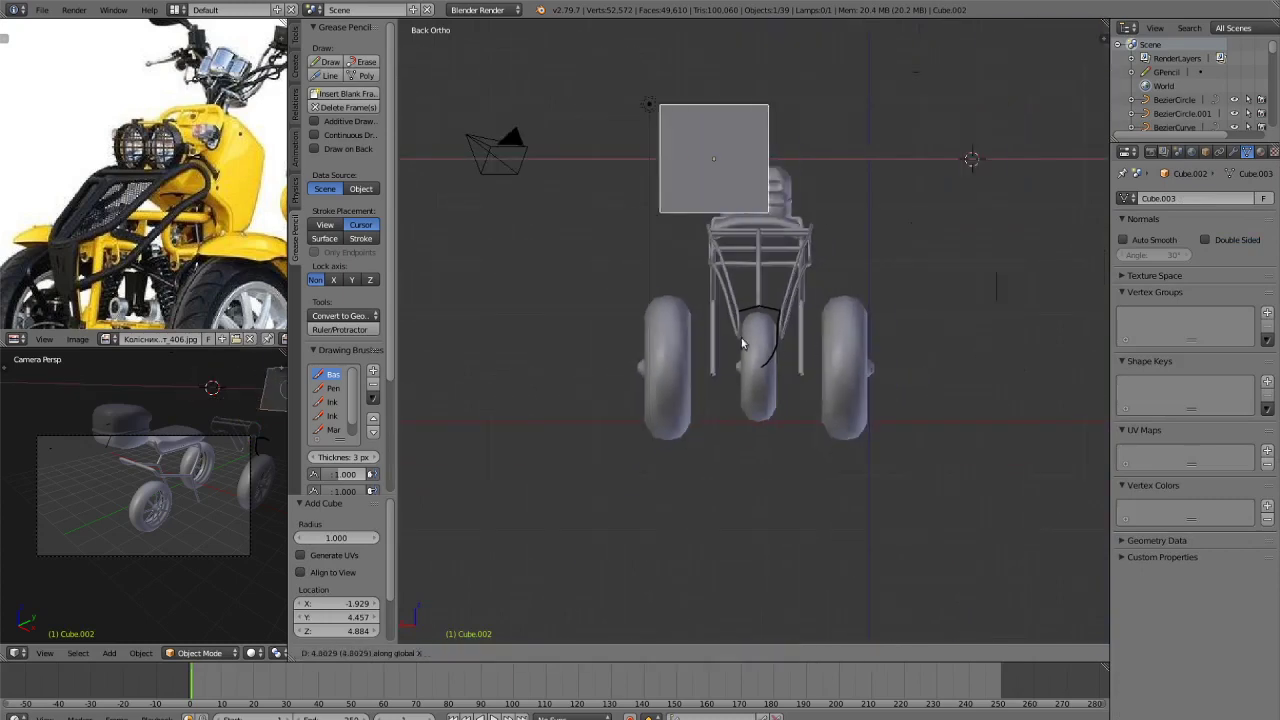
left_click(798, 346)
key("g")
key("z")
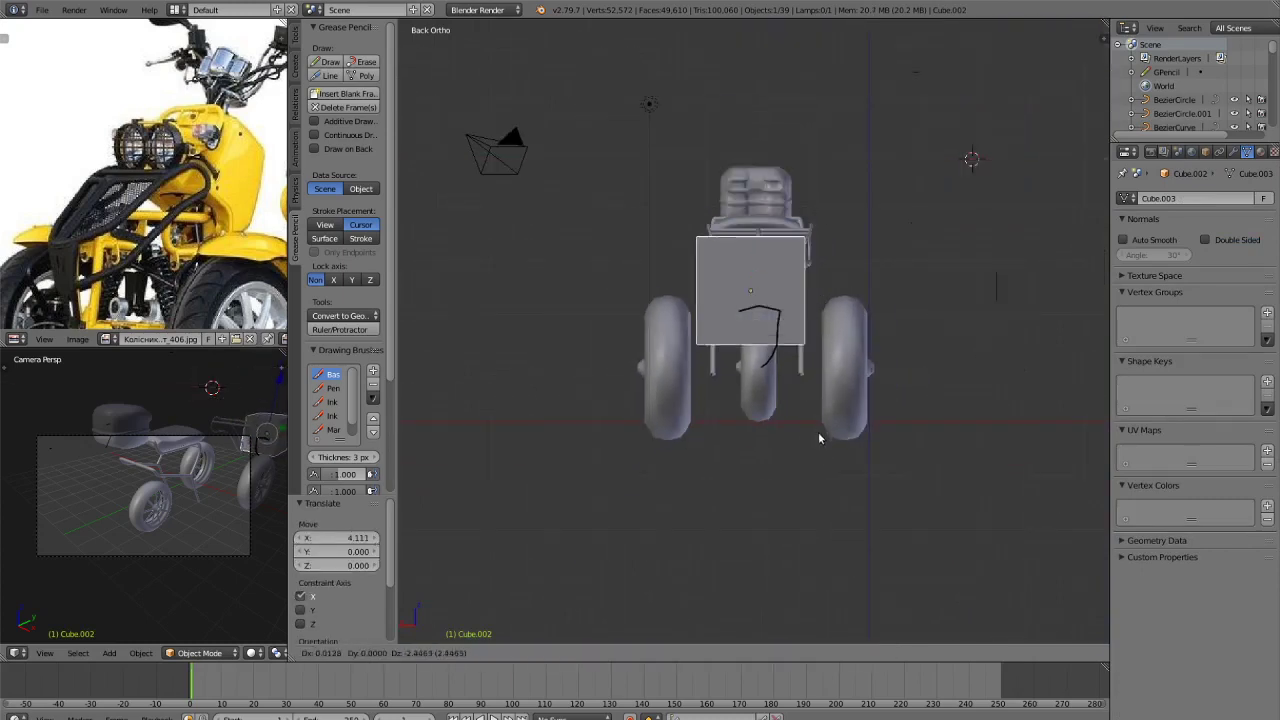
left_click(804, 382)
Scale the cube to 0.341, move it -0.207 along X under the centre tube, and lower it along Z.
middle_click_drag(804, 382, 895, 460)
scroll(968, 507, "up", 3)
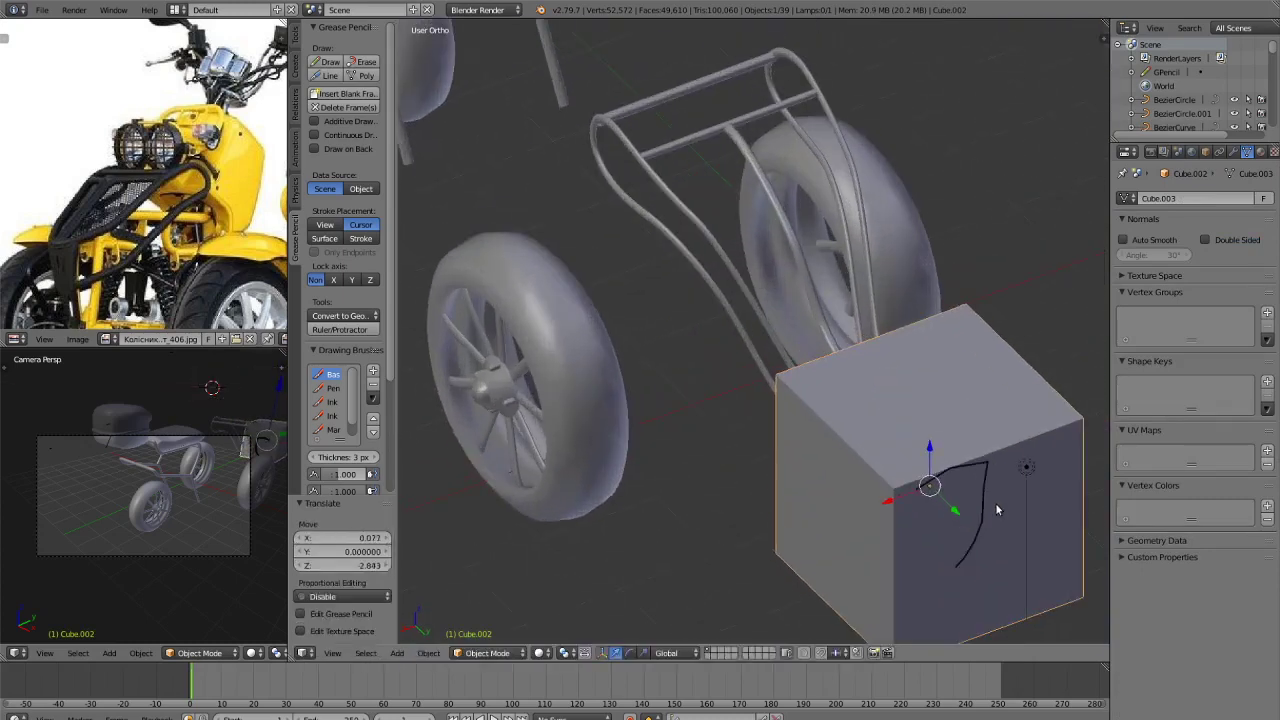
key("s")
left_click(958, 490)
scroll(872, 531, "up", 3)
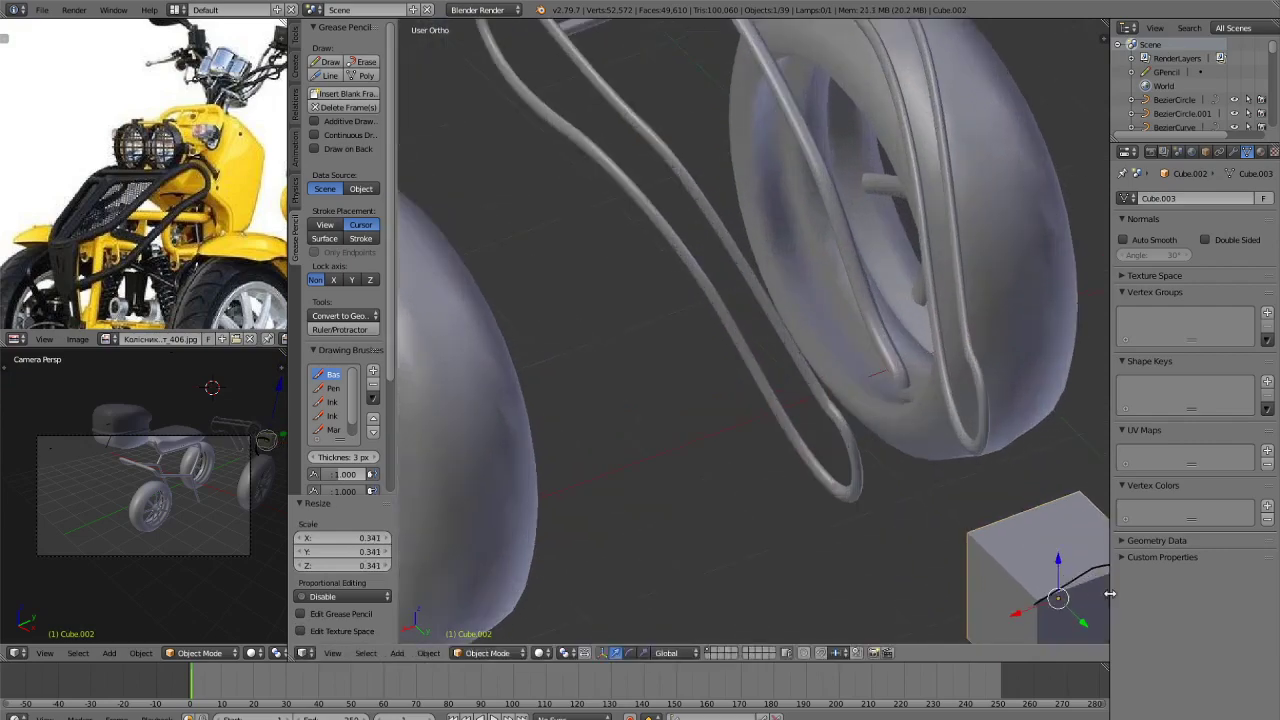
key("KP_3")
key("ctrl+KP_1")
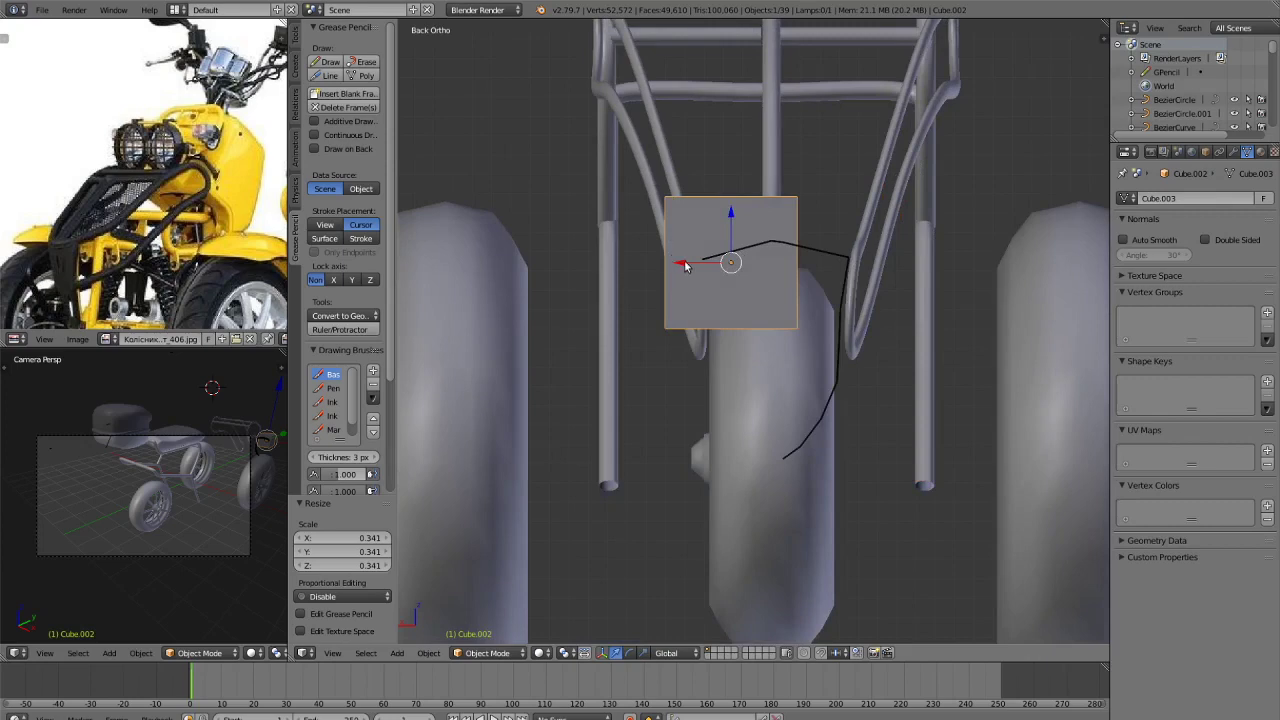
left_click_drag(686, 266, 728, 273)
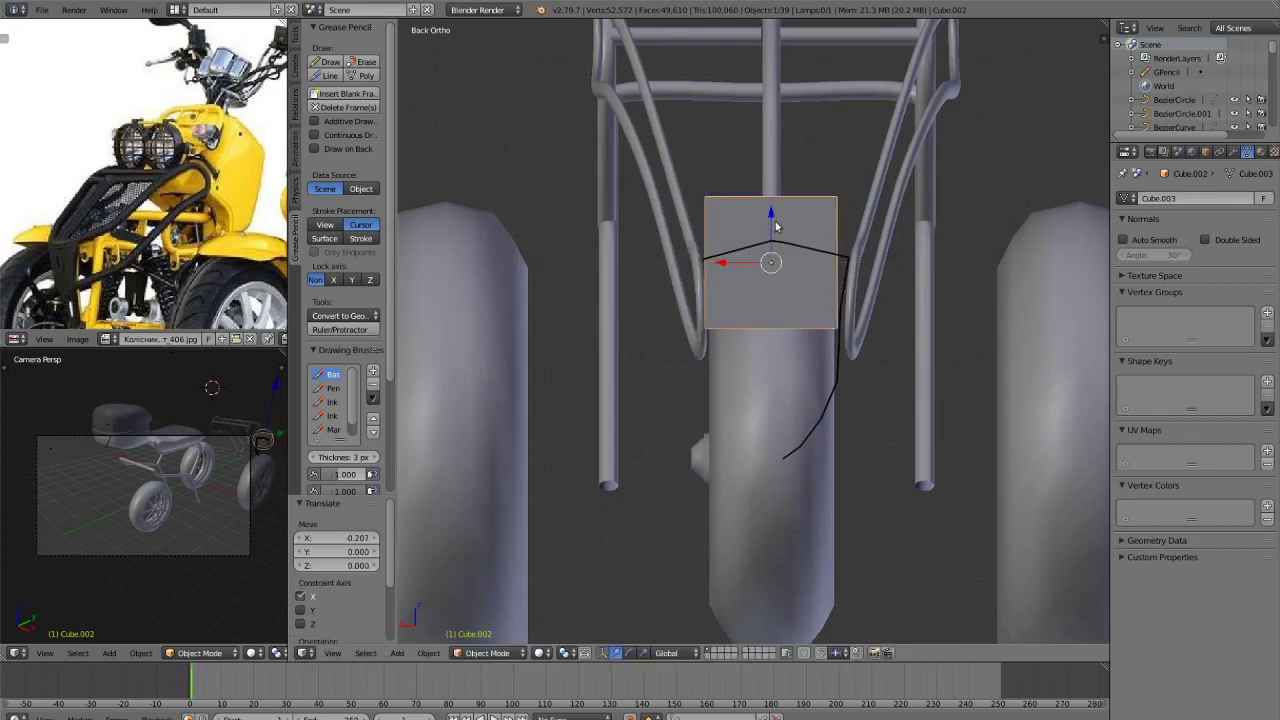
left_click_drag(775, 226, 776, 282)
scroll(850, 340, "up", 2)
Edit the cube's vertices in wireframe, moving the +X side vertices -0.330 along X to the centre line.
key("Tab")
key("ctrl+Tab")
left_click(876, 359)
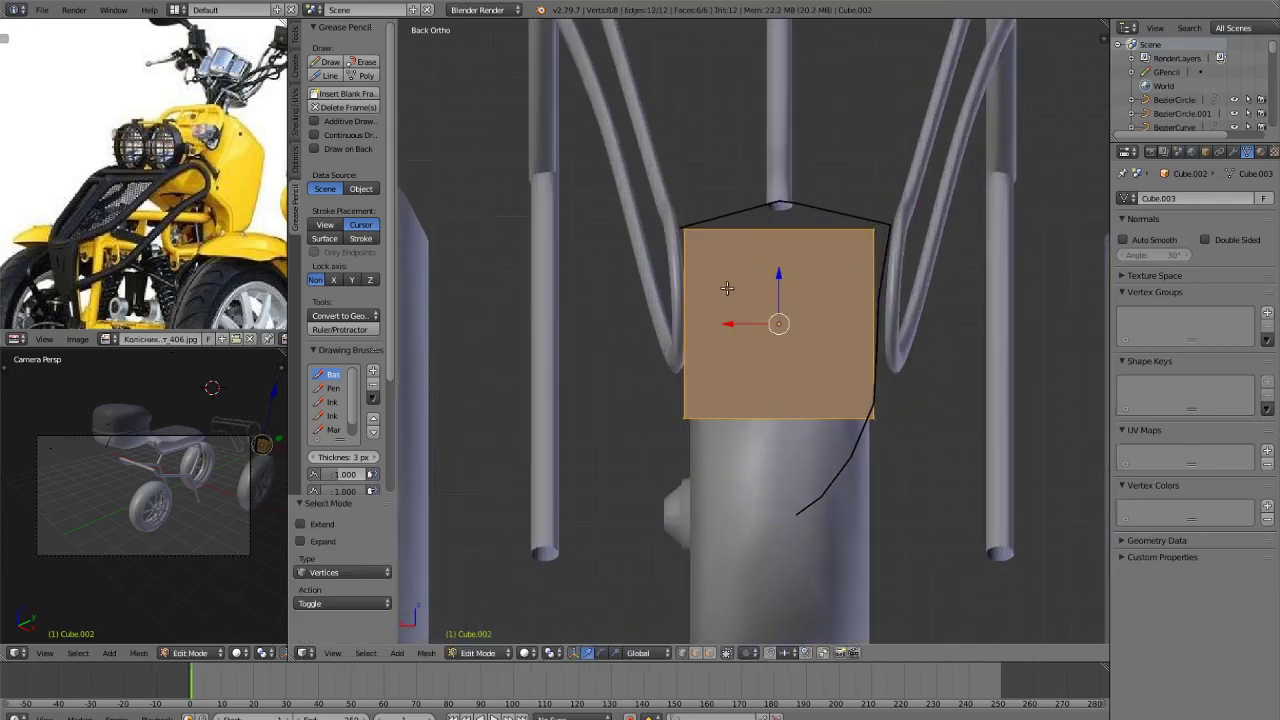
key("a")
key("z")
key("c")
mouse_move(682, 228)
left_mouse_down()
mouse_move(686, 329)
mouse_move(726, 318)
left_mouse_up()
key("Escape")
key("z")
key("z")
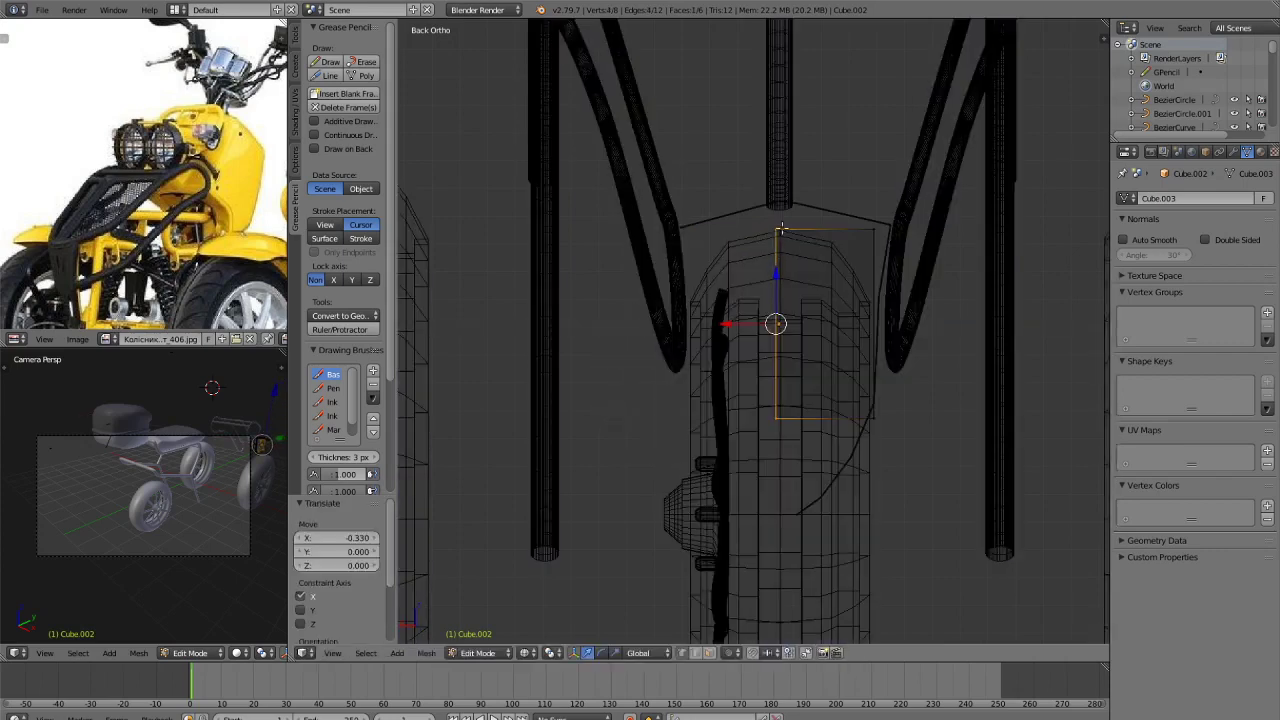
Raise the upper vertices on the centre line 0.084 along Z to the peak of the outline.
key("c")
key("Escape")
key("a")
key("c")
left_click(773, 217)
key("Escape")
mouse_move(775, 187)
left_mouse_down()
mouse_move(776, 160)
mouse_move(768, 175)
left_mouse_up()
key("c")
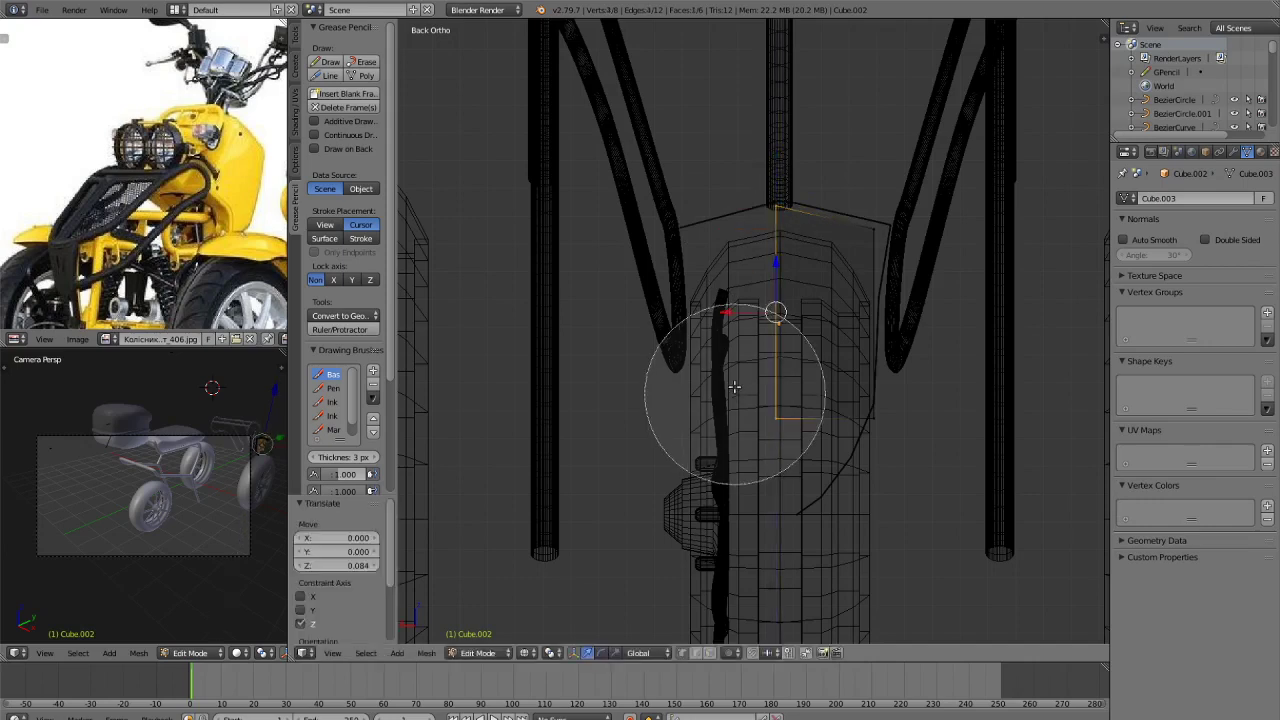
key("Escape")
key("a")
key("c")
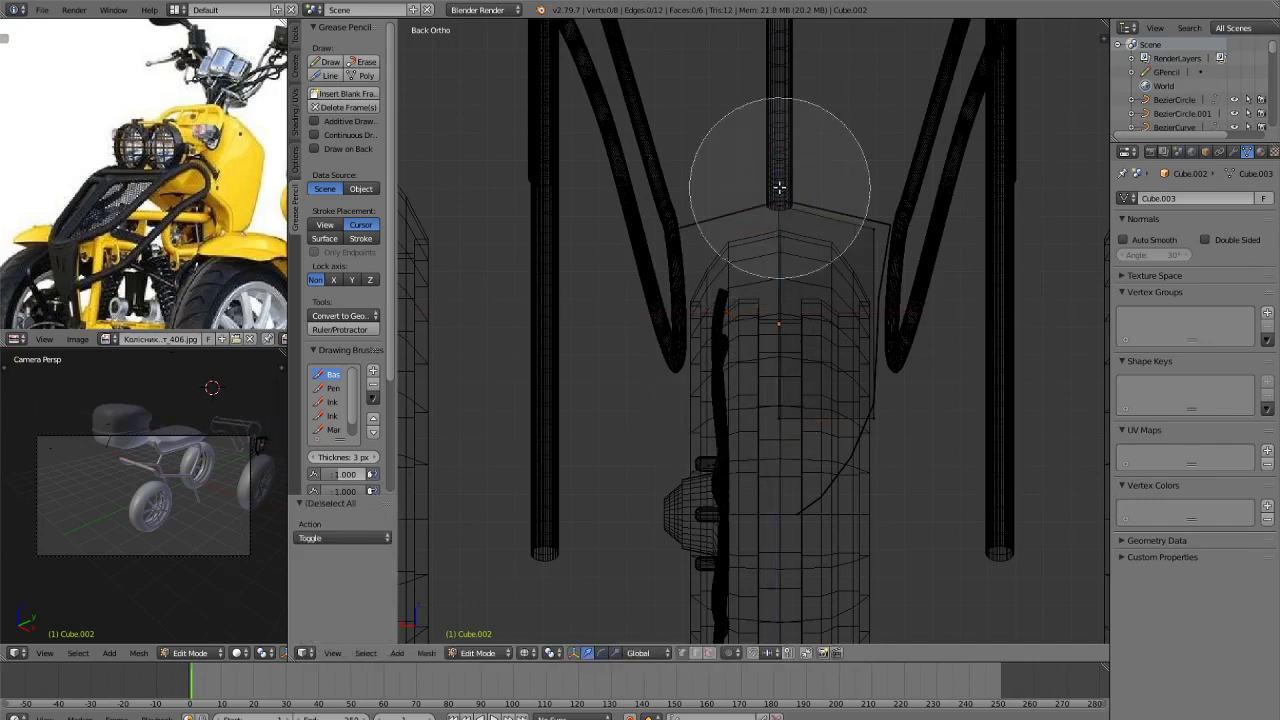
key("Escape")
Move the upper -X side vertices outward along X and 0.012 up along Z to the outline's corner.
scroll(958, 210, "up", 1)
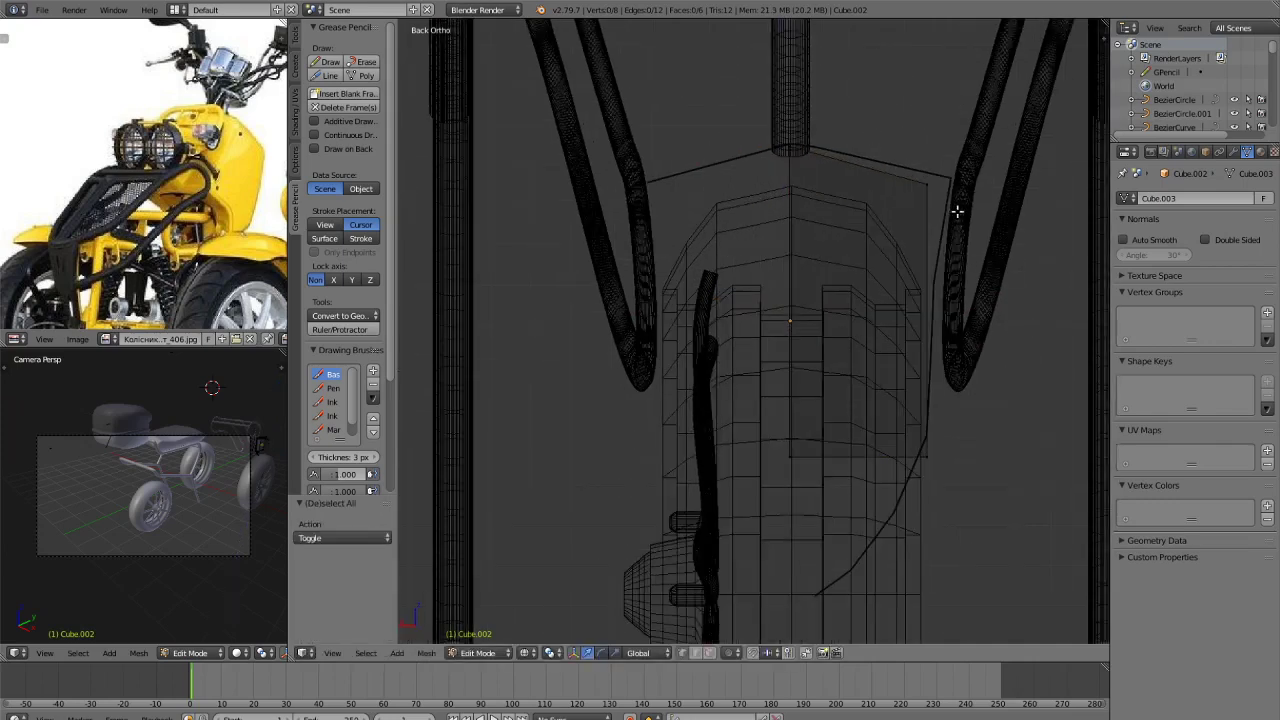
key("c")
left_click(924, 182)
key("Escape")
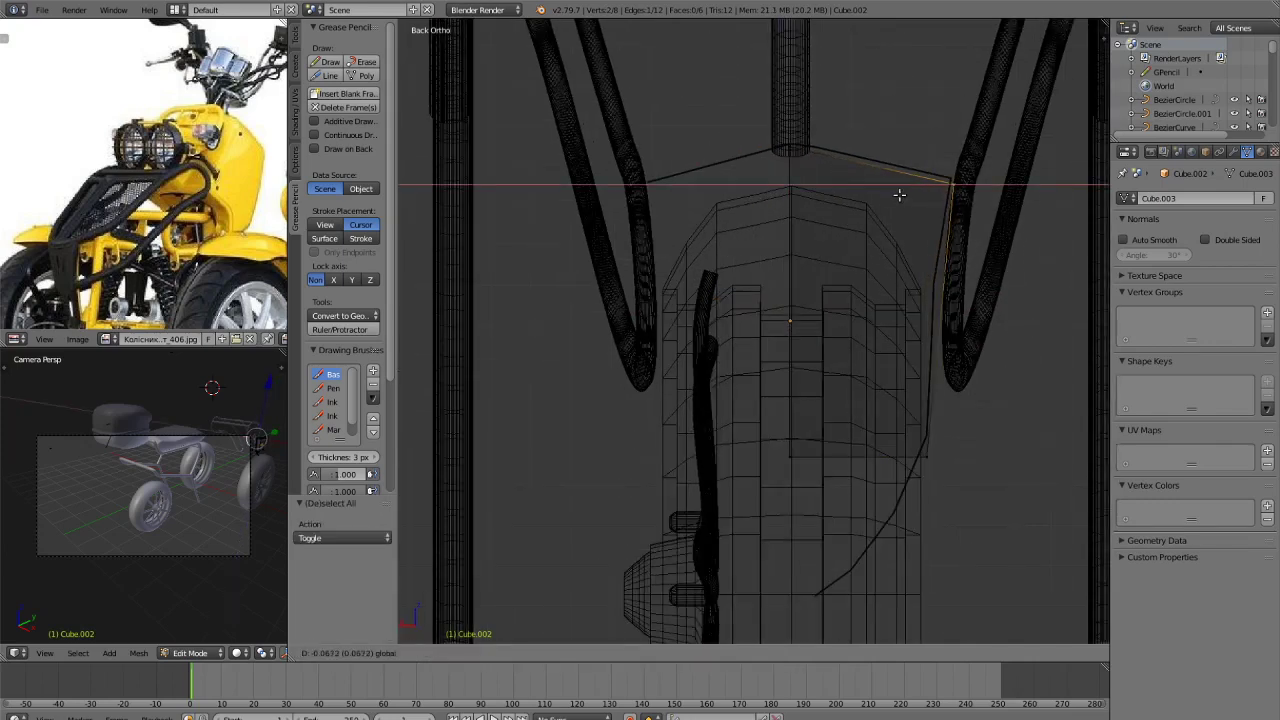
left_click(900, 193)
key("g")
key("z")
left_click(941, 143)
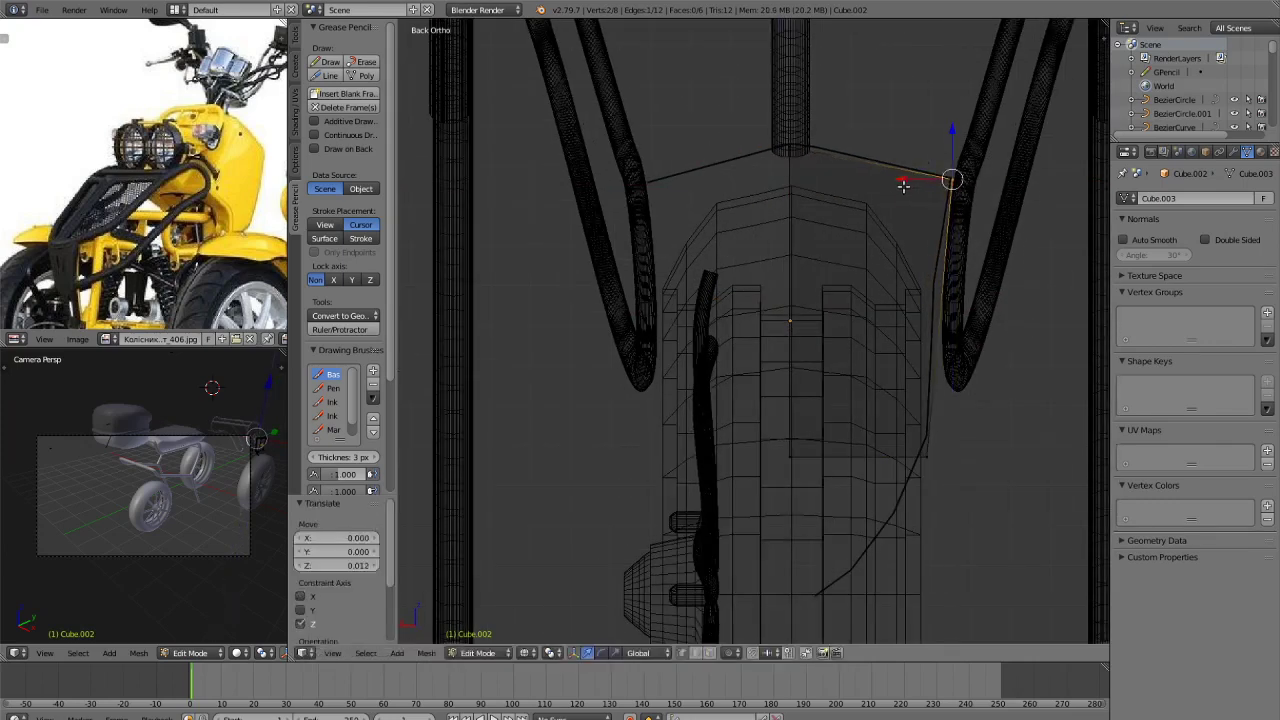
key("g")
key("x")
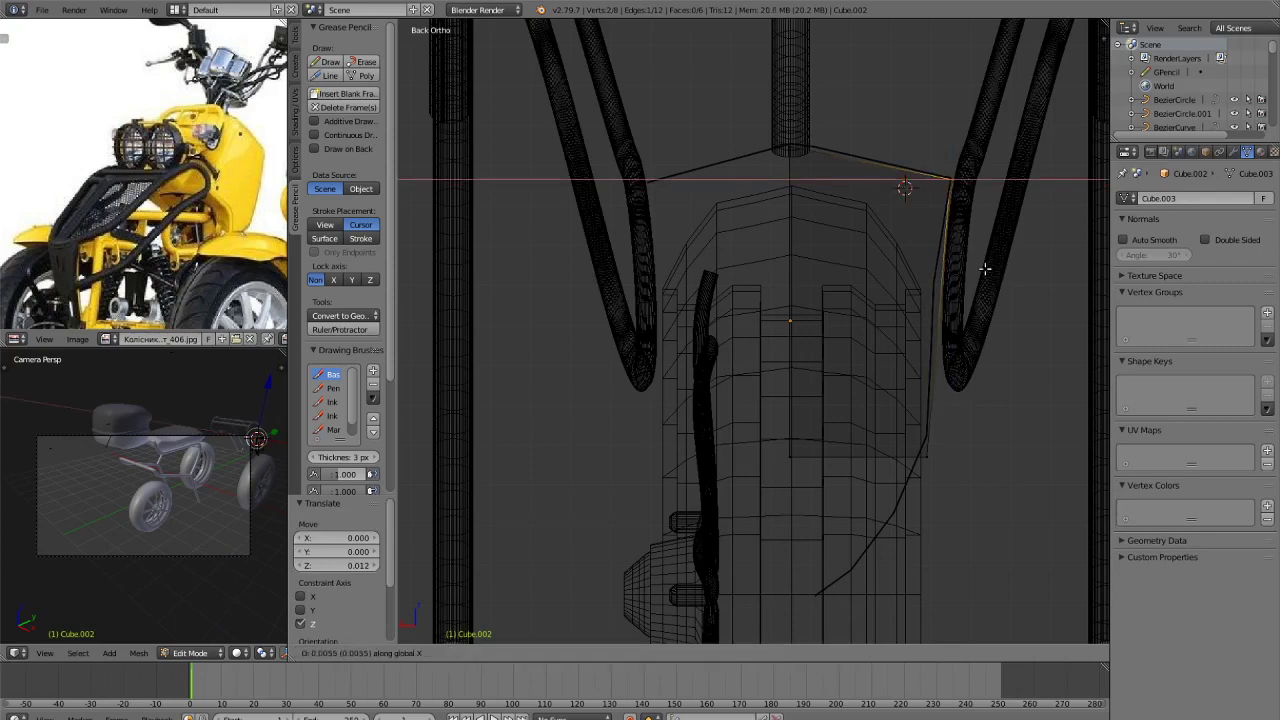
right_click(984, 276)
Add a crosswise loop cut through the upper part of the block.
key("a")
key("ctrl+r")
left_click(938, 289)
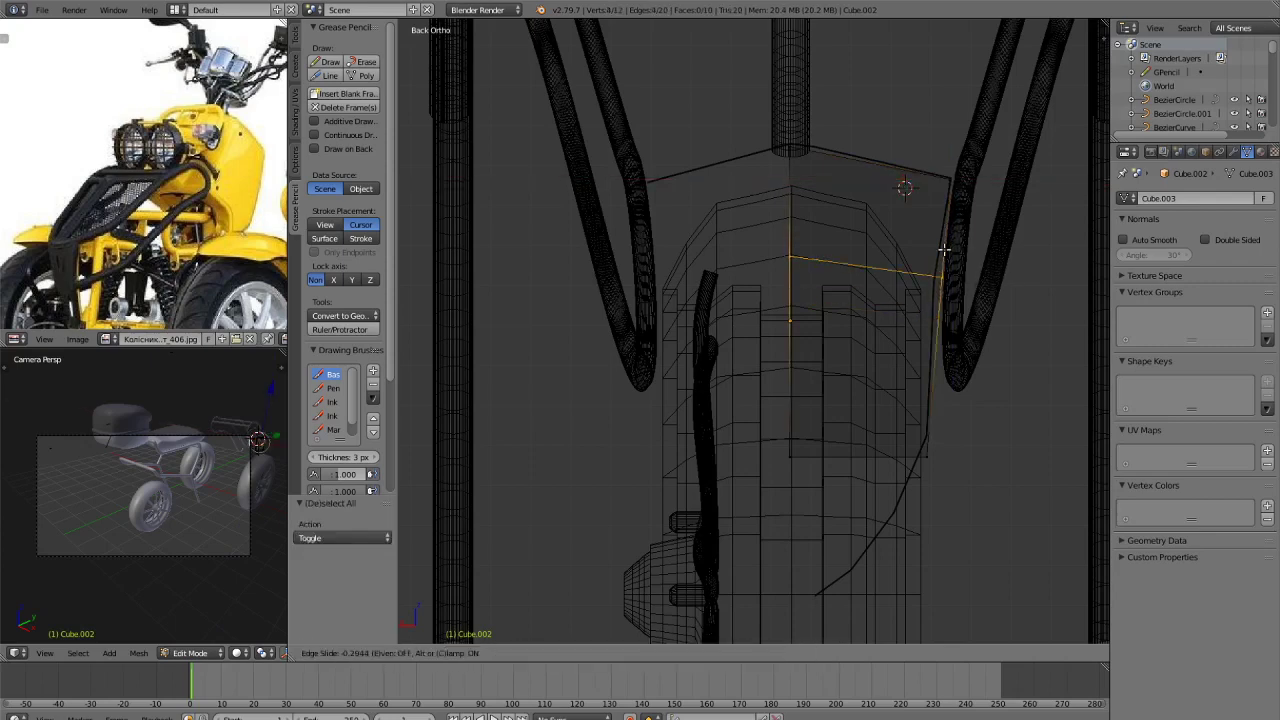
left_click(944, 258)
key("a")
Move the loop cut's -X side vertices 0.018 along X onto the sketched outline.
key("c")
left_click(973, 278)
right_click(973, 278)
scroll(975, 290, "up", 3)
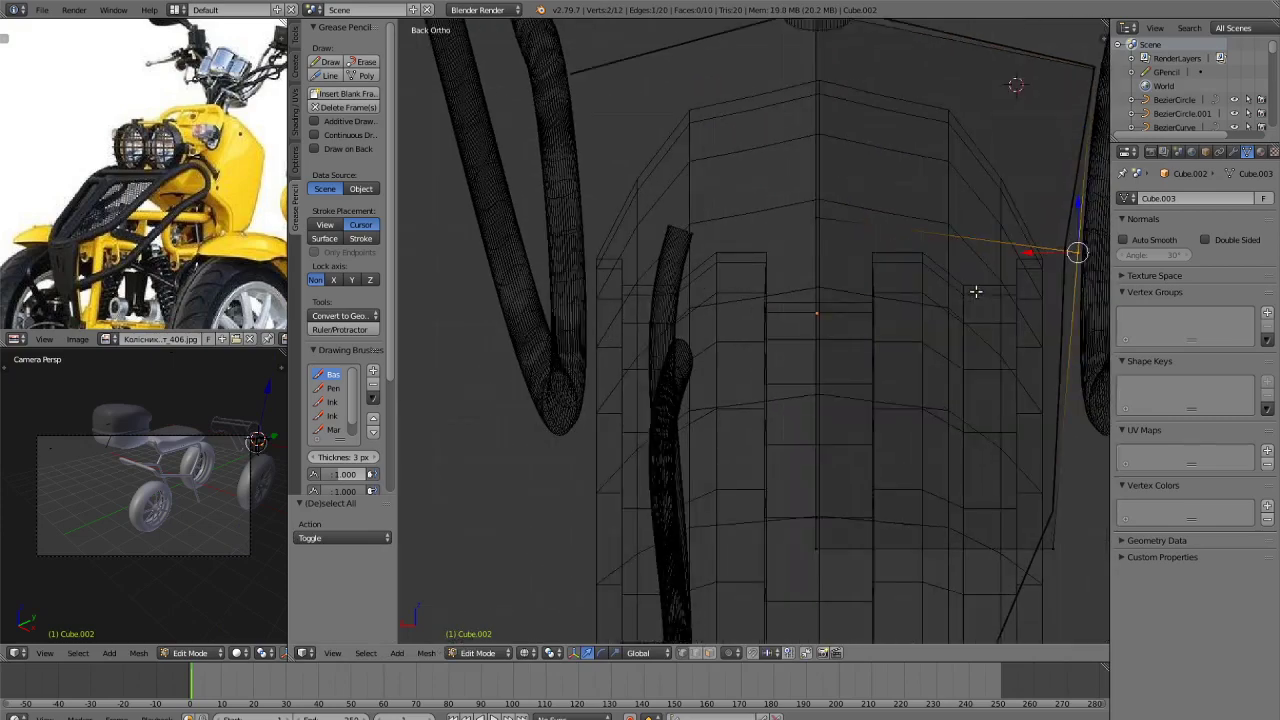
key("c")
scroll(1027, 301, "up", 4)
right_click(1035, 298)
middle_click_drag(1004, 321, 784, 326, "shift")
key("c")
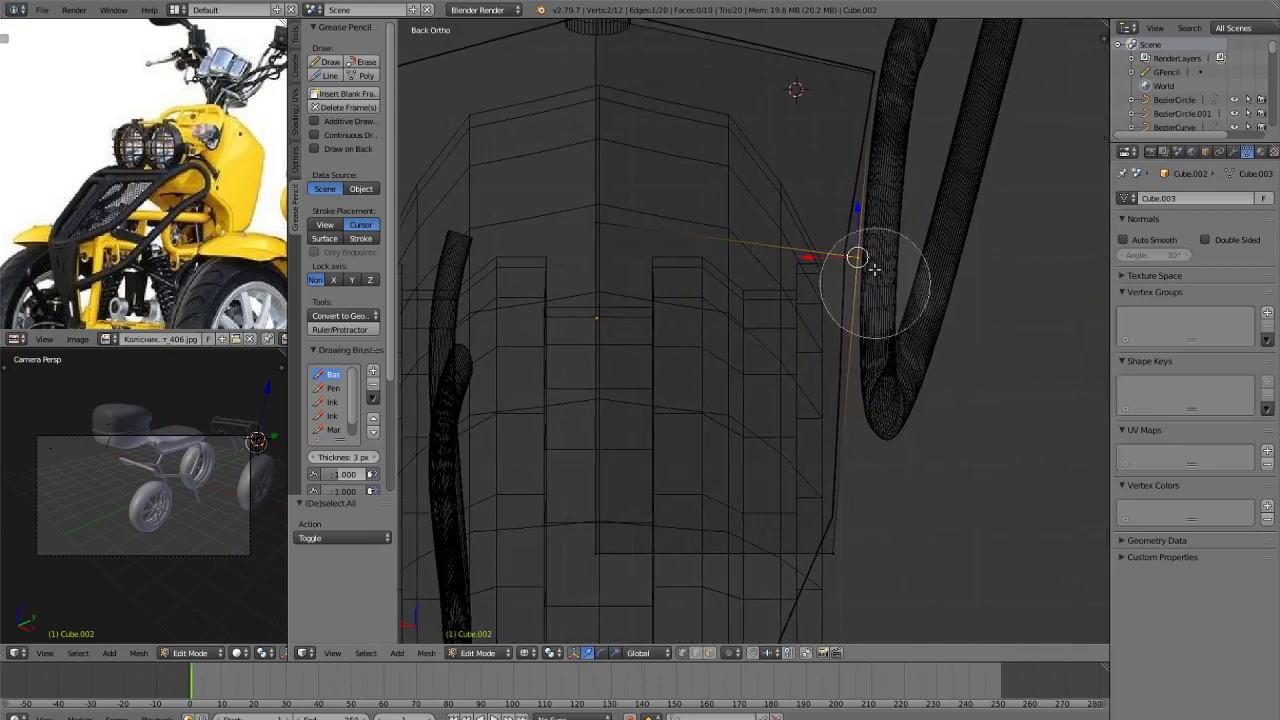
right_click(874, 262)
key("g")
key("x")
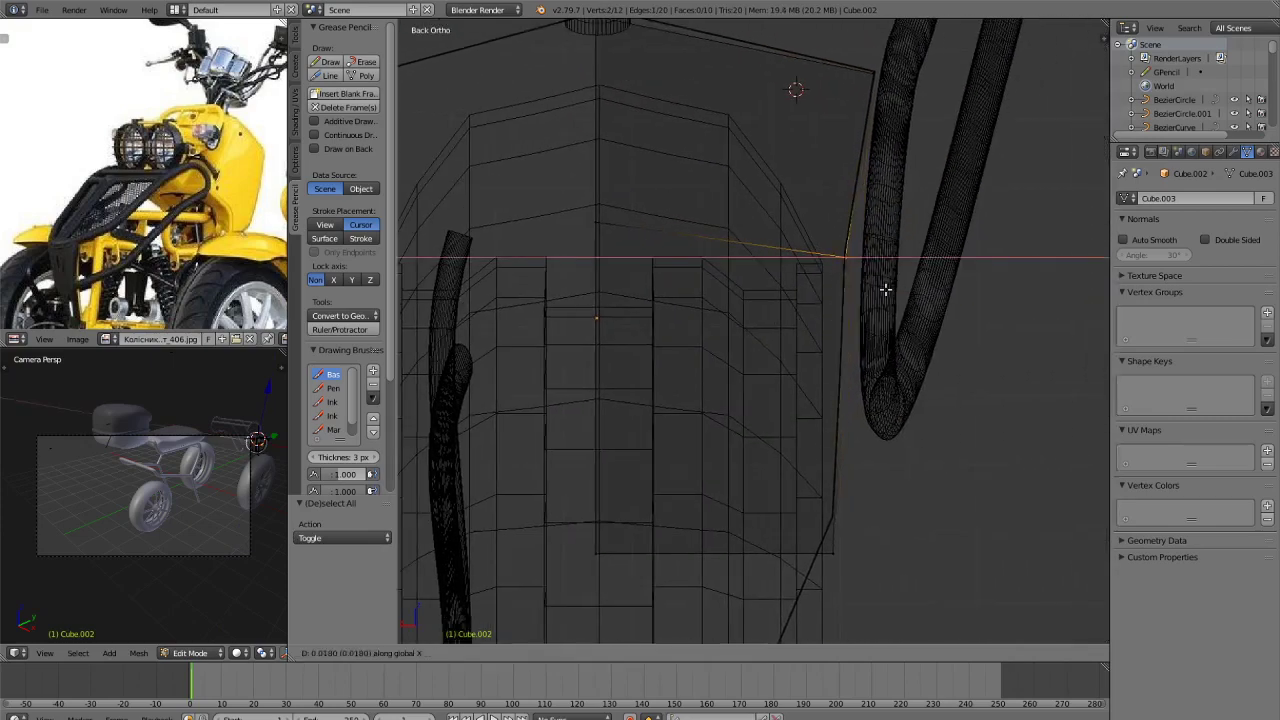
left_click(885, 289)
scroll(885, 350, "down", 1)
key("a")
Raise the block's bottom vertices to the lower bend in the sketched outline.
middle_click_drag(890, 417, 949, 371, "shift")
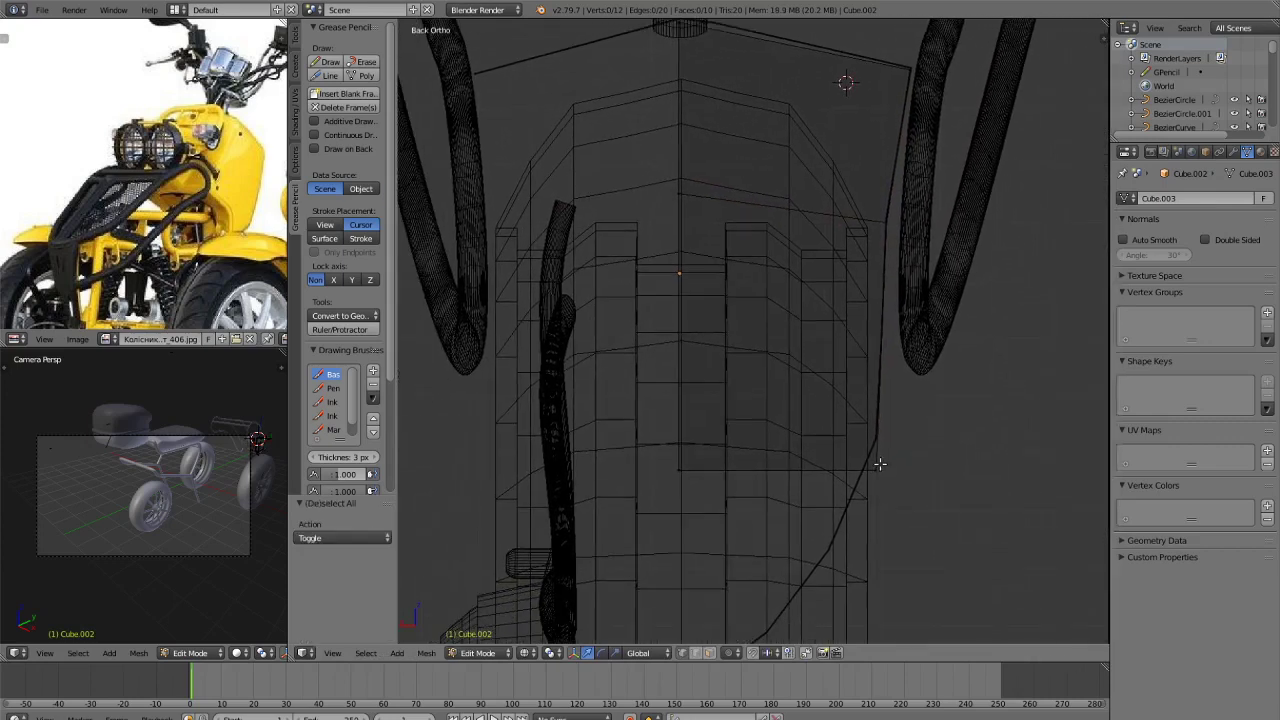
key("c")
left_click_drag(879, 464, 663, 480)
right_click(935, 505)
key("g")
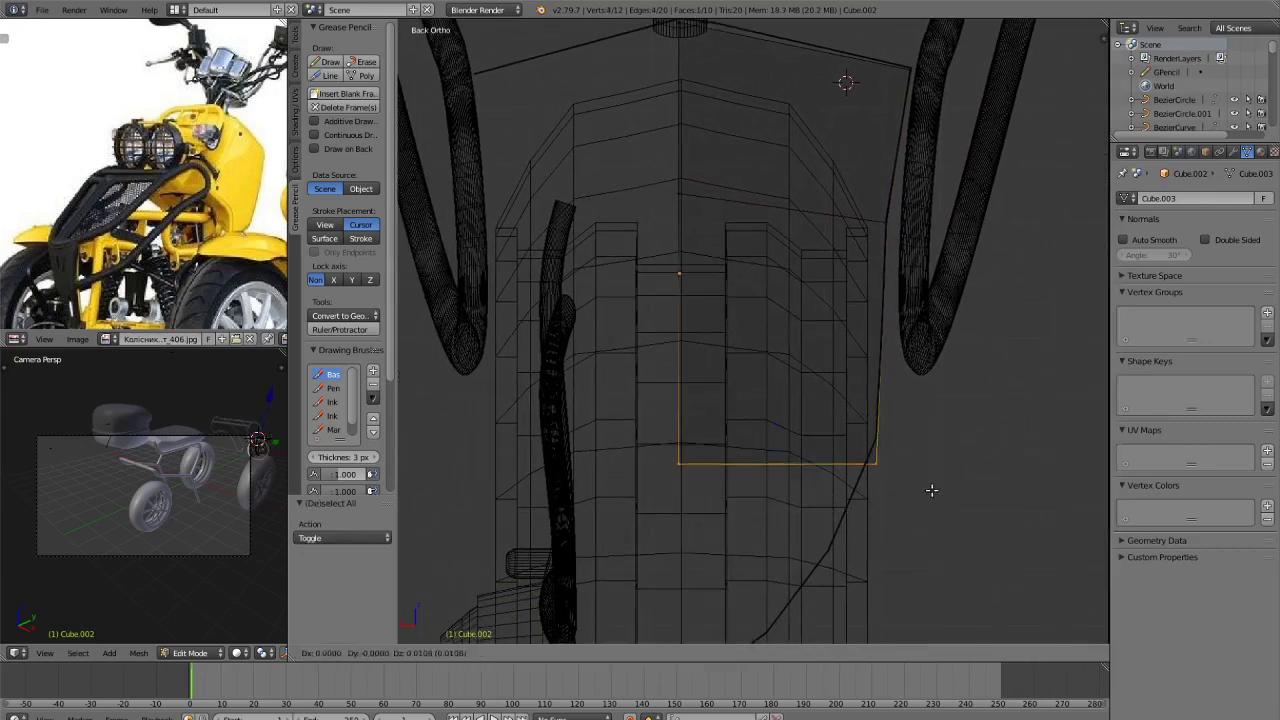
left_click(934, 471)
key("a")
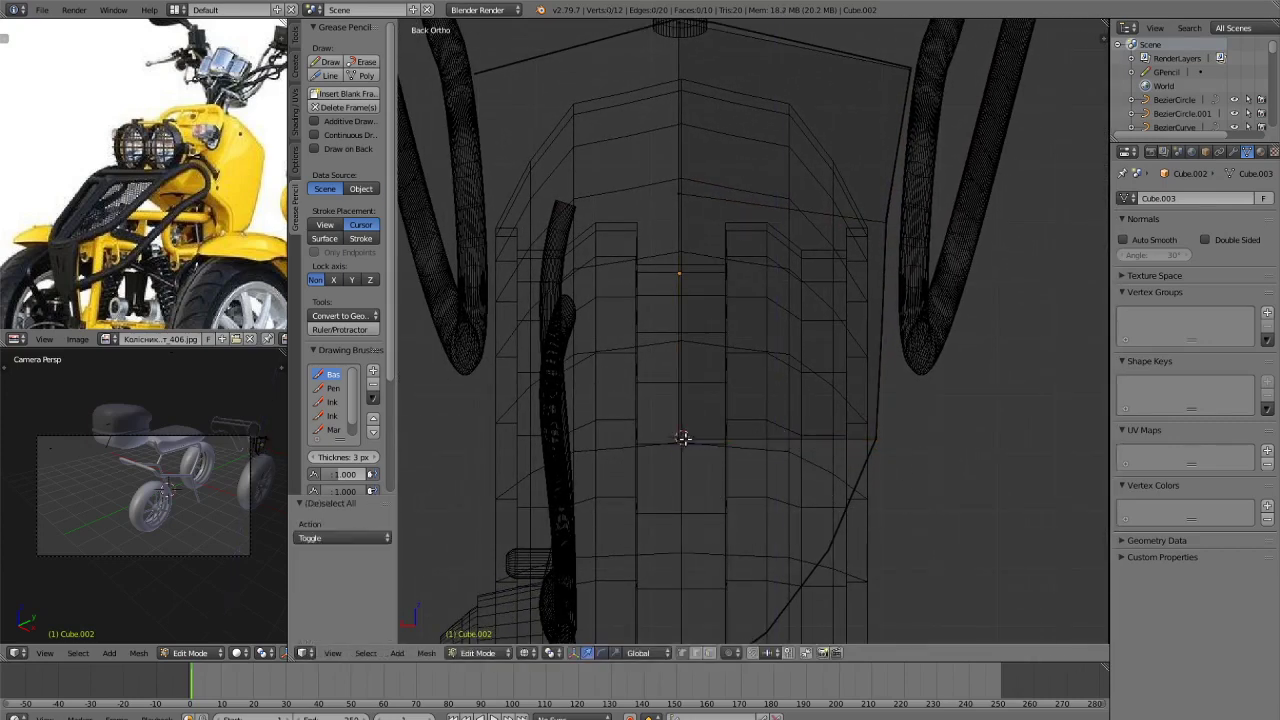
Extrude the block's bottom face 0.401 down along Z to the lower end of the sketched outline.
key("c")
left_click_drag(680, 440, 954, 434)
right_click(996, 416)
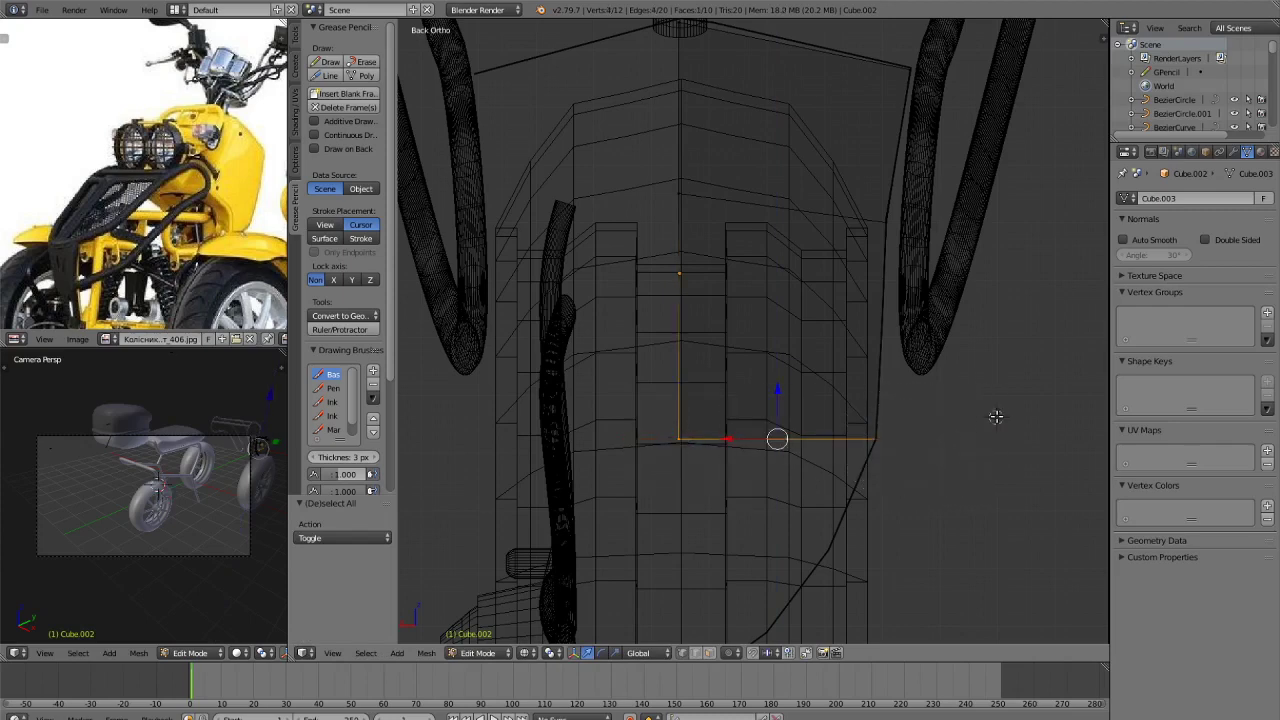
middle_click_drag(946, 443, 980, 349, "shift")
key("e")
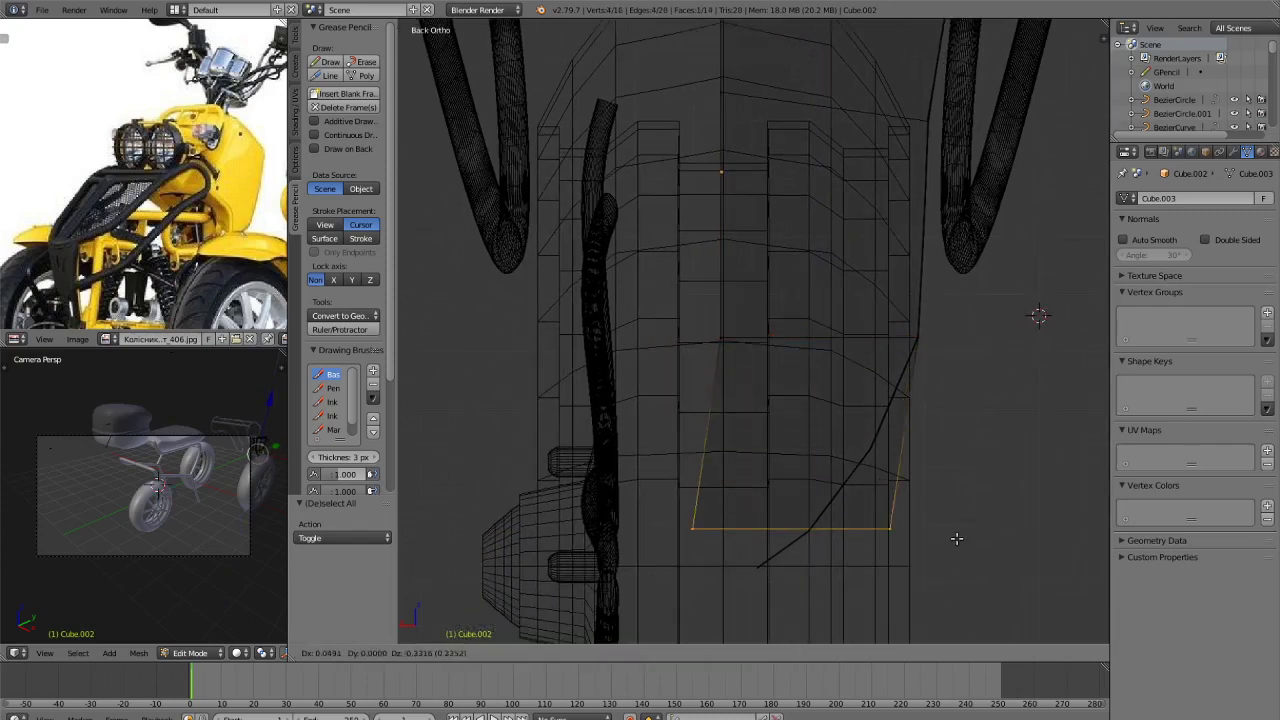
right_click(956, 538)
key("g")
key("z")
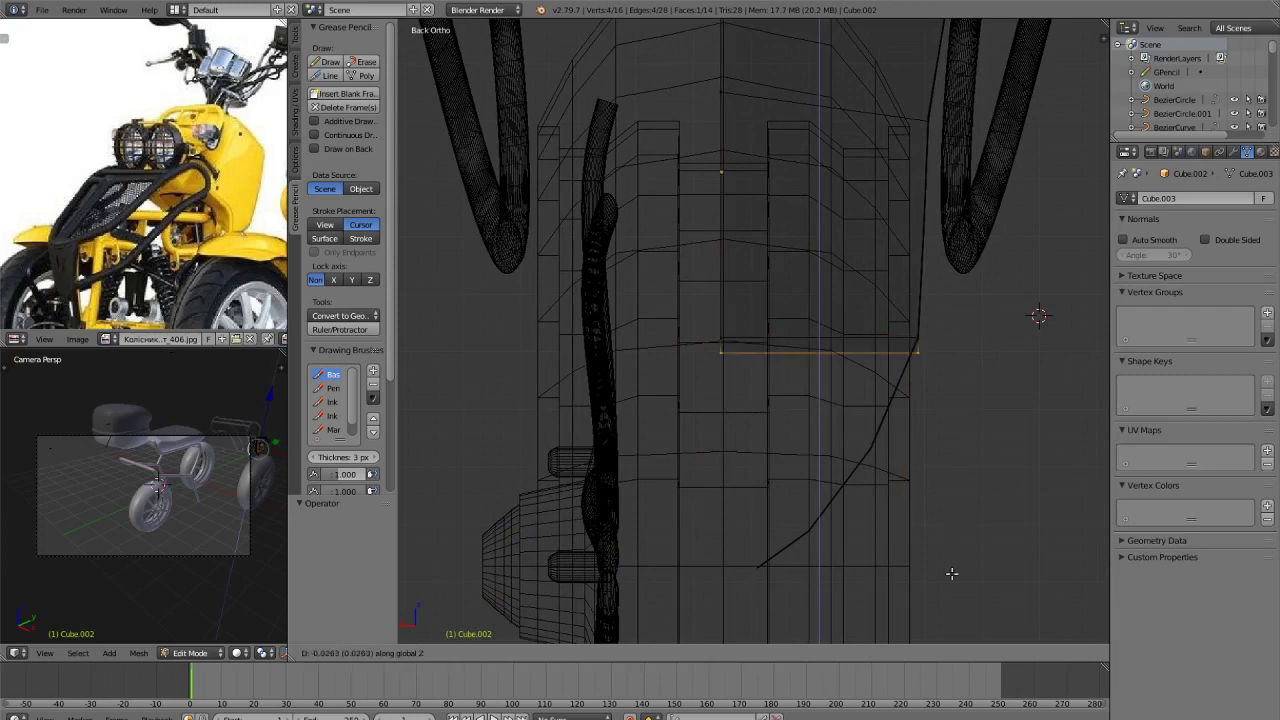
left_click(952, 145)
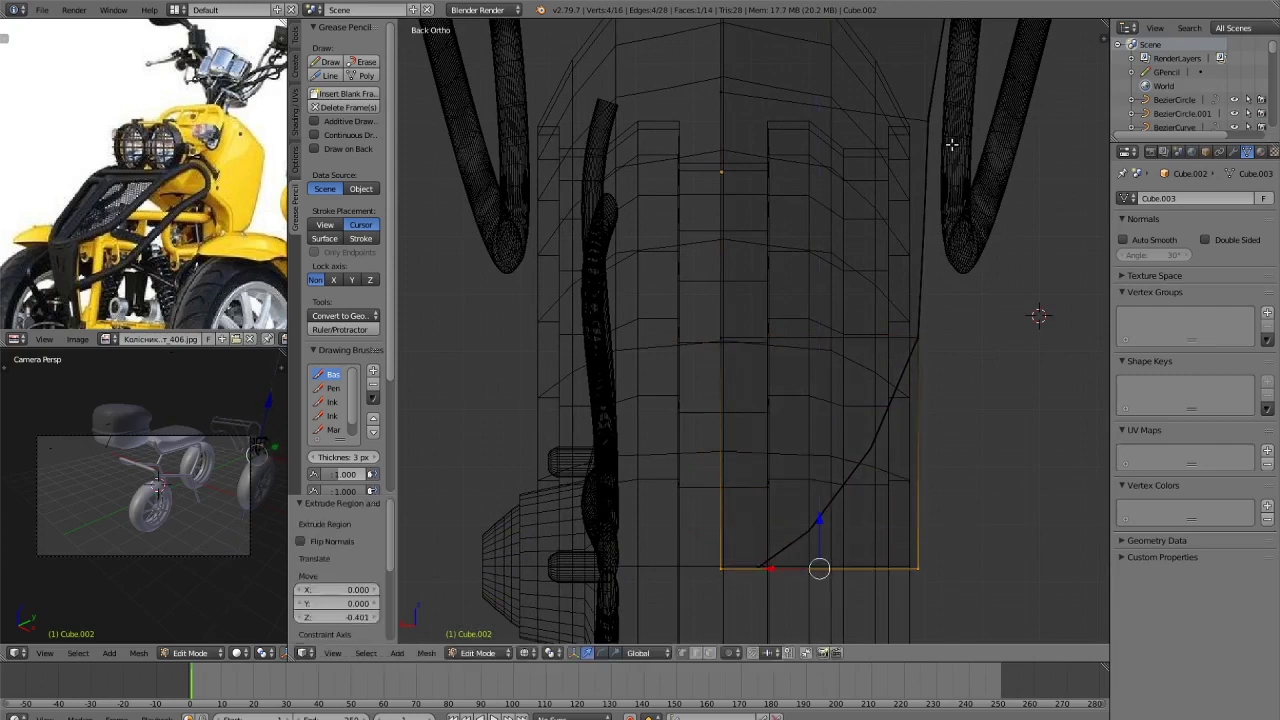
Add a crosswise loop cut through the extruded section, level with the outline's next bend.
key("a")
middle_click_drag(995, 448, 982, 376, "shift")
key("ctrl+r")
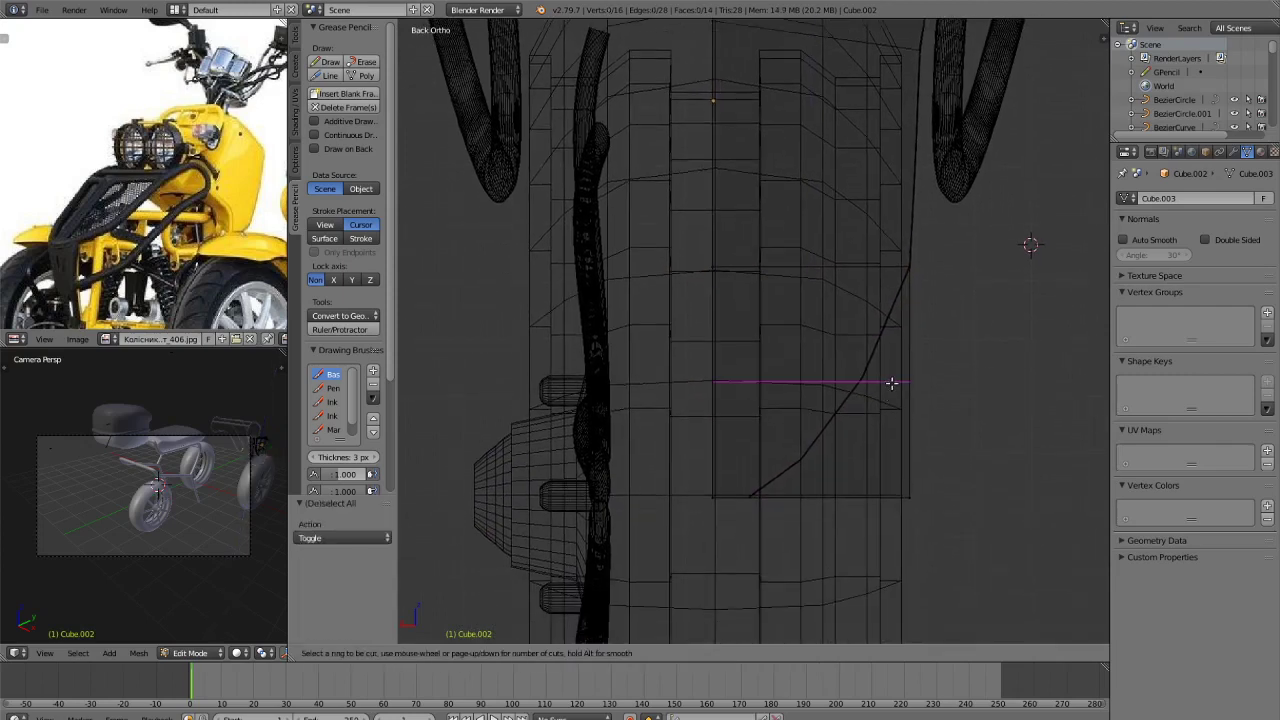
left_click(891, 383)
left_click(894, 373)
Move the -X side vertices of the new loop and of the block's bottom inward along X onto the sketched outline.
right_click(930, 375)
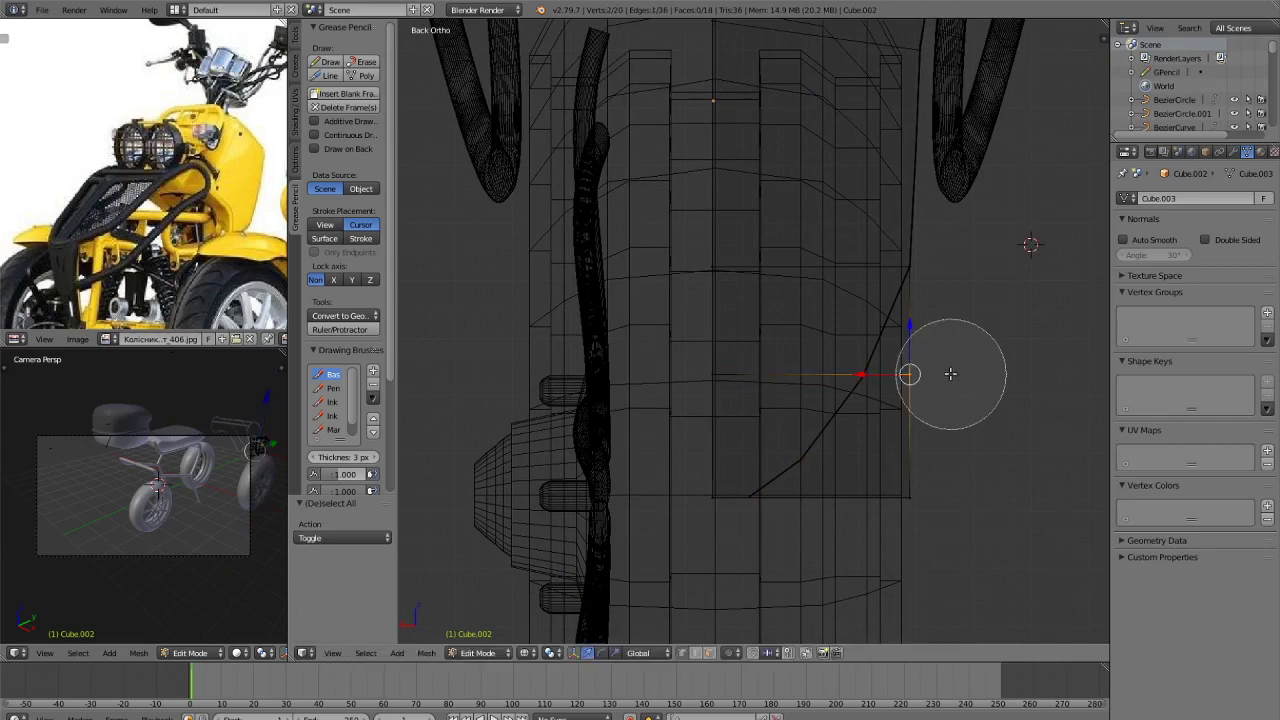
left_click_drag(864, 377, 823, 381)
right_click(919, 517)
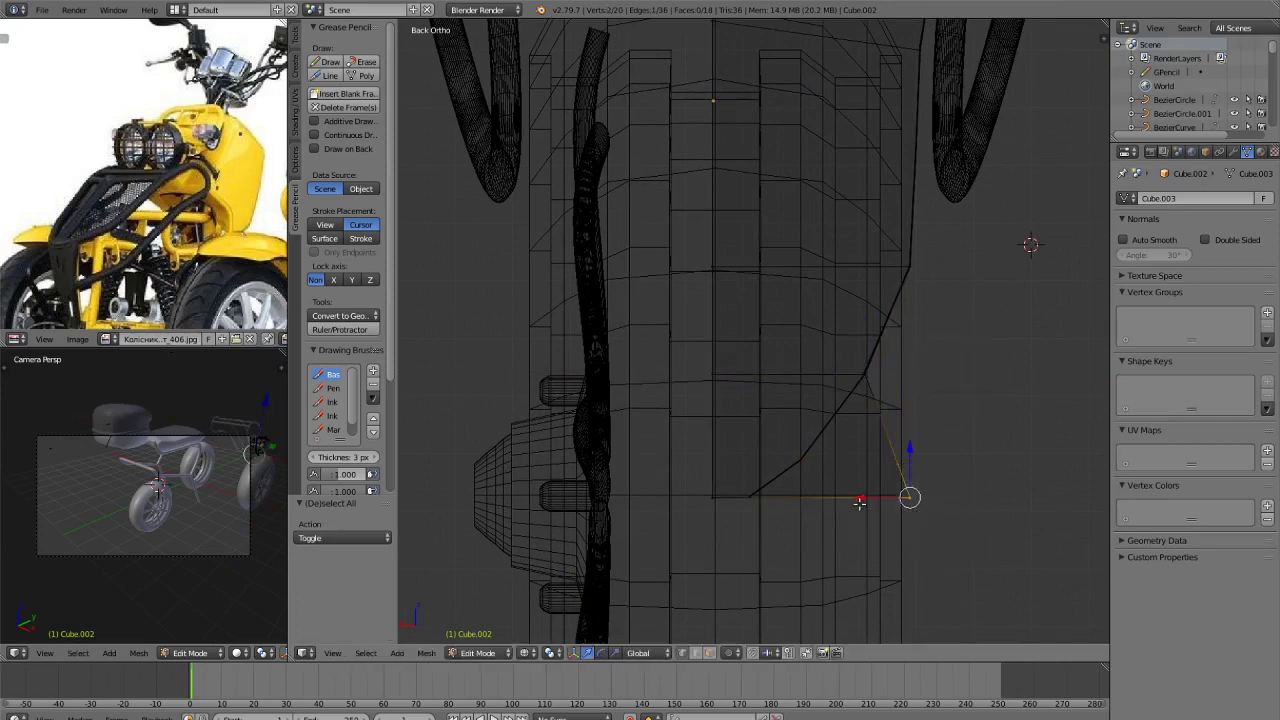
left_click_drag(860, 502, 697, 493)
Add a crosswise loop cut through the block's lowest section, level with the outline's last bend.
scroll(834, 491, "up", 2)
key("ctrl+r")
left_click(808, 517)
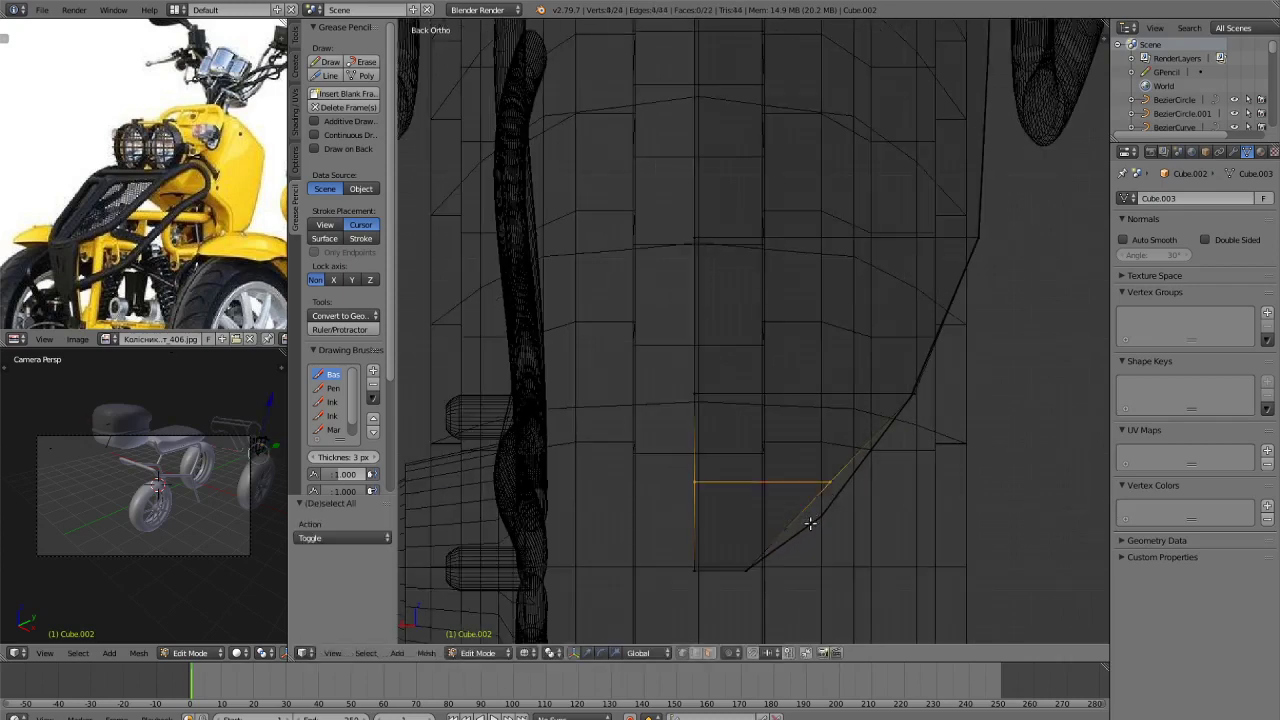
left_click(803, 570)
Move the lowest loop cut's -X side vertices 0.029 outward along X onto the sketched outline.
key("a")
key("c")
left_click(820, 517)
key("Escape")
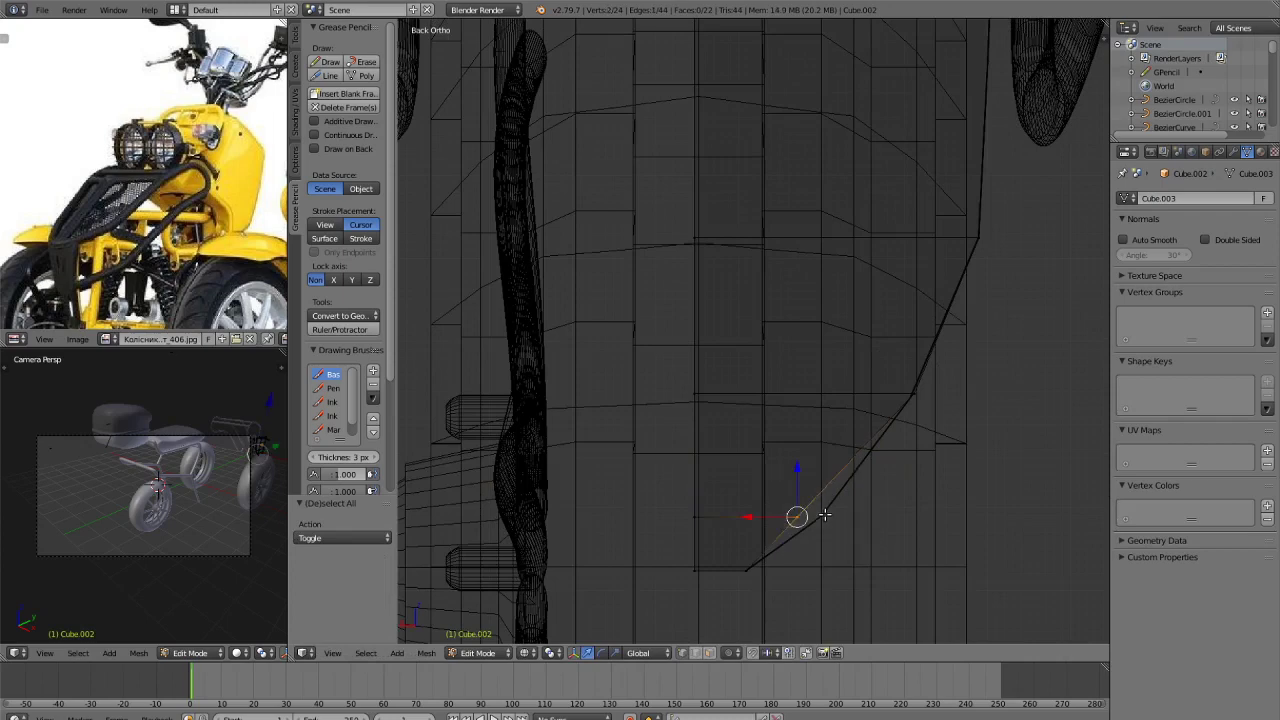
left_click_drag(755, 516, 777, 521)
key("ctrl+z")
key("a")
key("c")
left_click(812, 504)
right_click(812, 504)
scroll(806, 556, "down", 3)
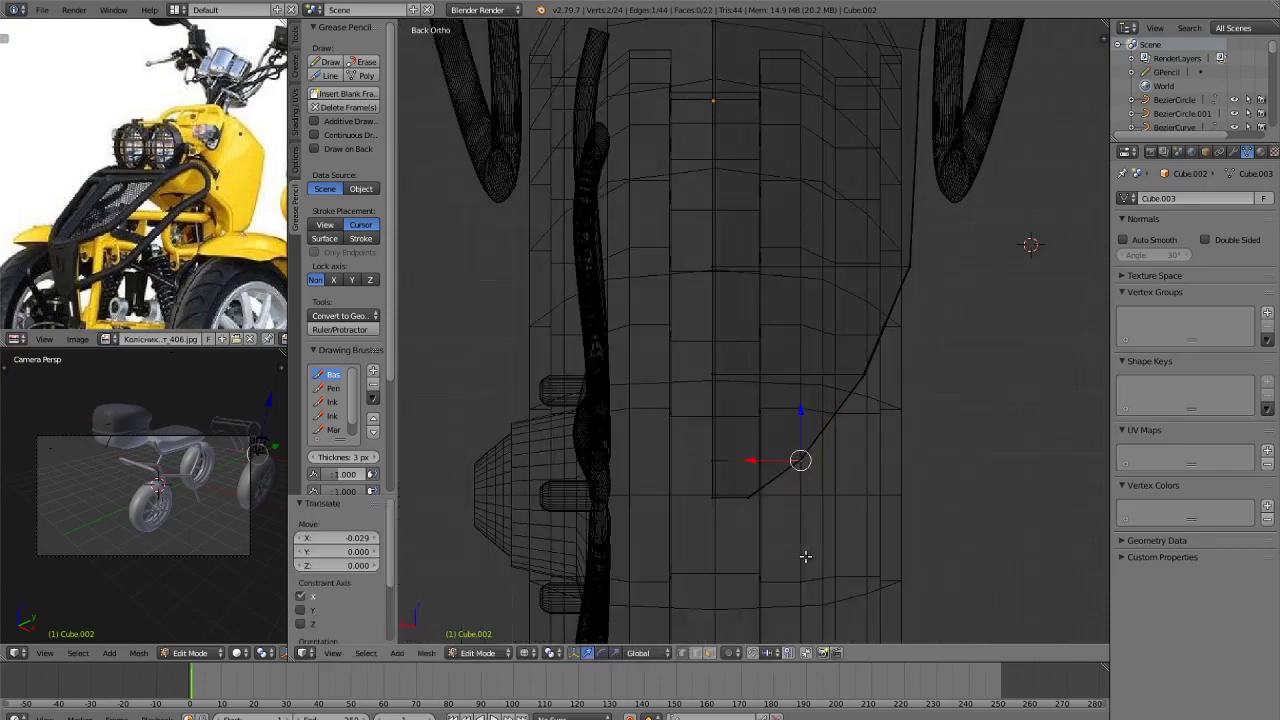
Scale the whole block along Y to about 0.195 in Object Mode, making it a thin plate.
scroll(784, 526, "up", 1)
key("Tab")
key("z")
mouse_move(847, 506)
middle_mouse_down()
mouse_move(872, 466)
mouse_move(959, 494)
mouse_move(812, 354)
mouse_move(996, 469)
middle_mouse_up()
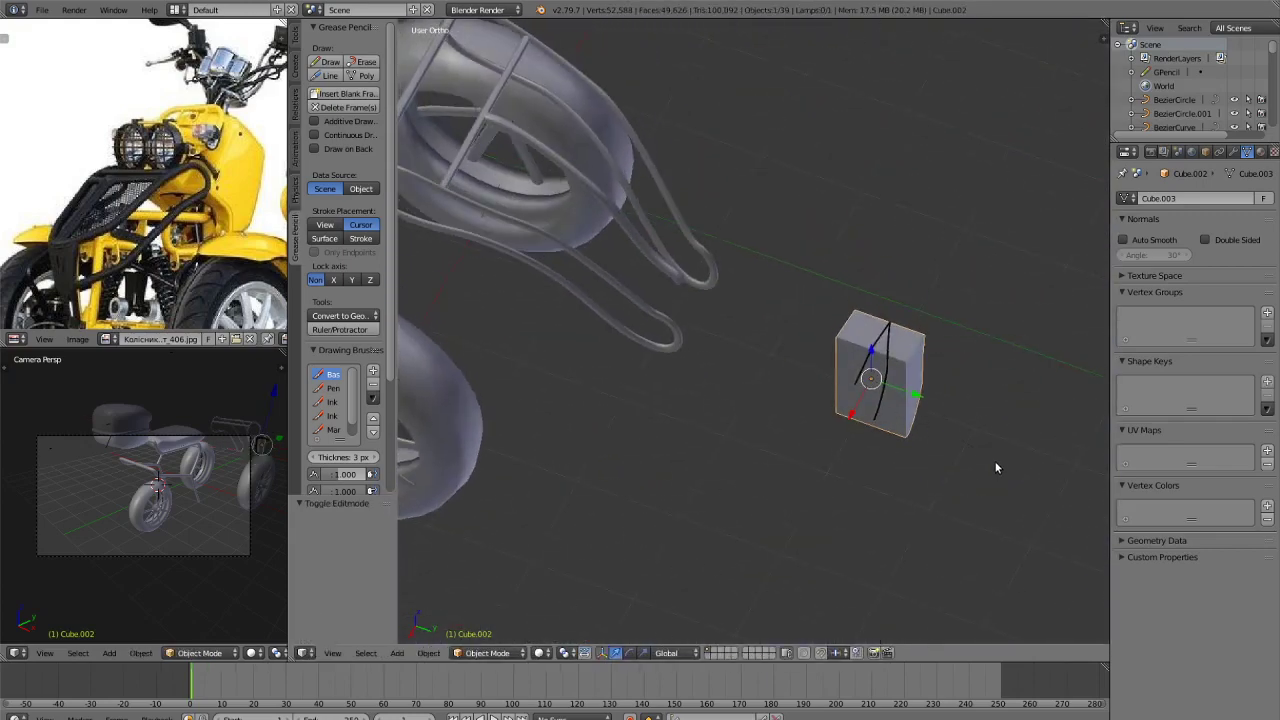
key("s")
key("y")
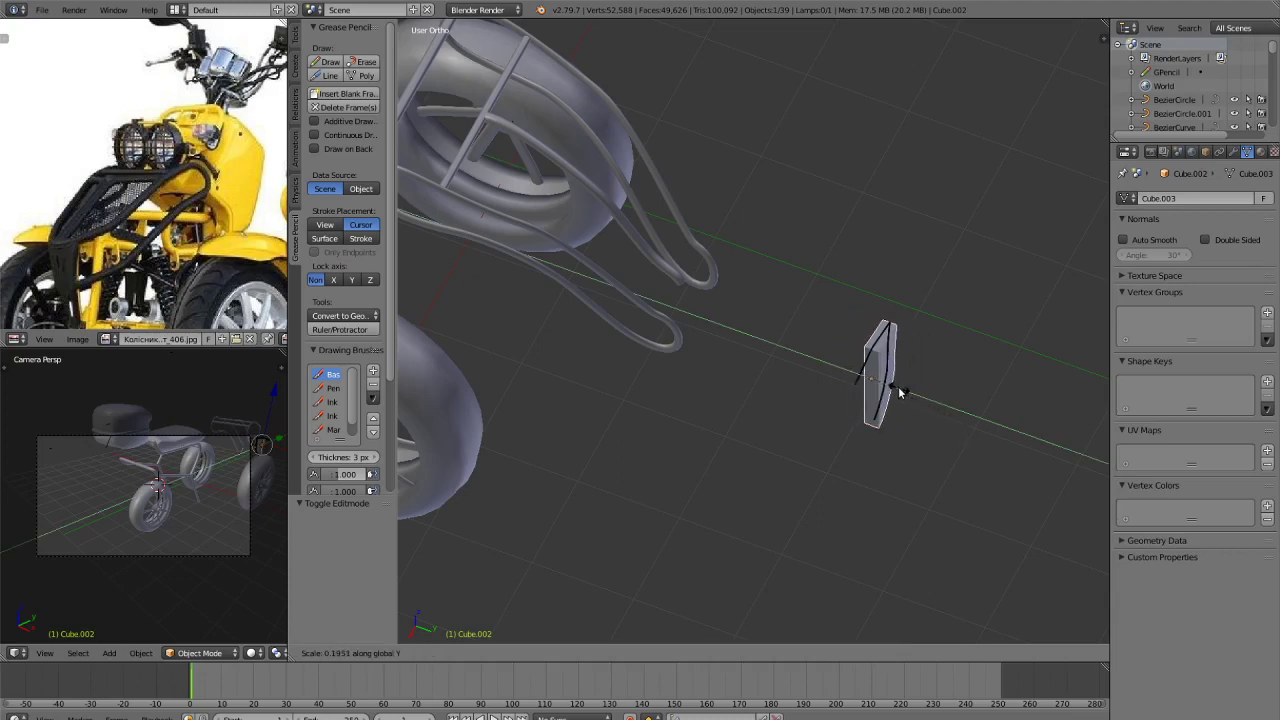
left_click(898, 392)
Delete the five faces on the block's flat inner side in face select mode.
middle_click_drag(932, 408, 812, 312, "shift")
scroll(812, 312, "up", 4)
key("Tab")
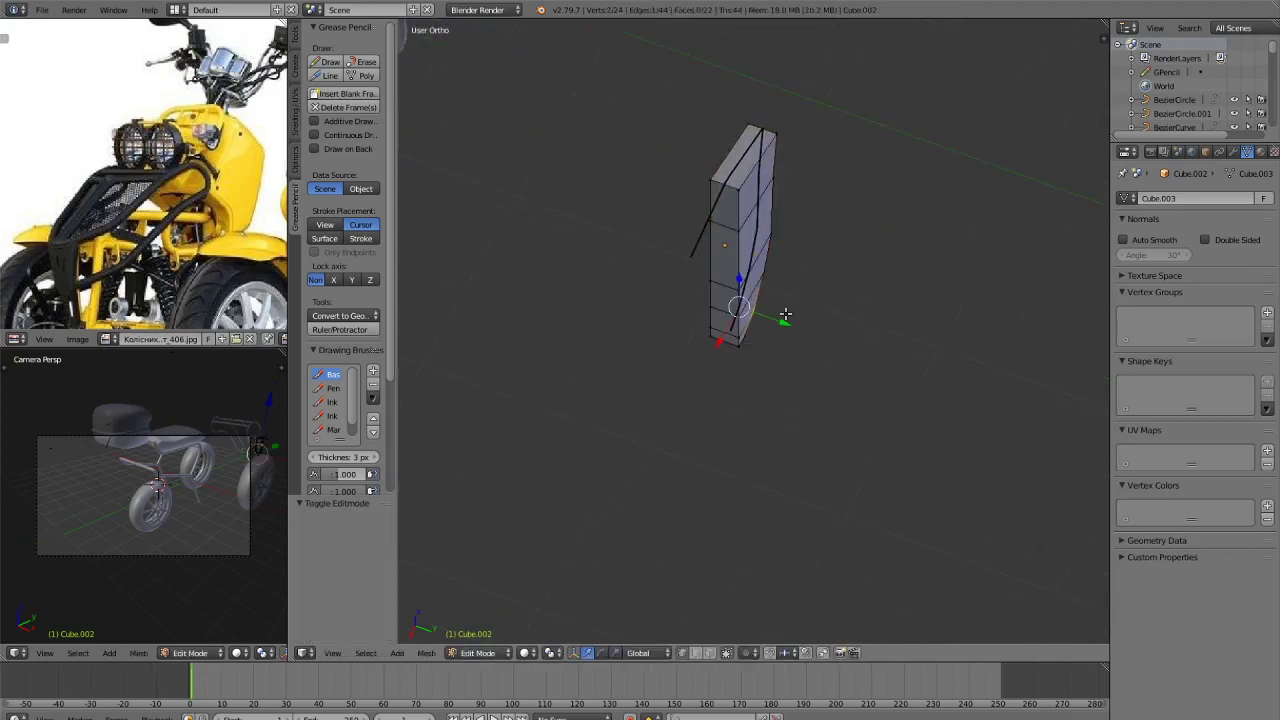
key("ctrl+Tab")
left_click(745, 372)
scroll(700, 330, "up", 5)
key("c")
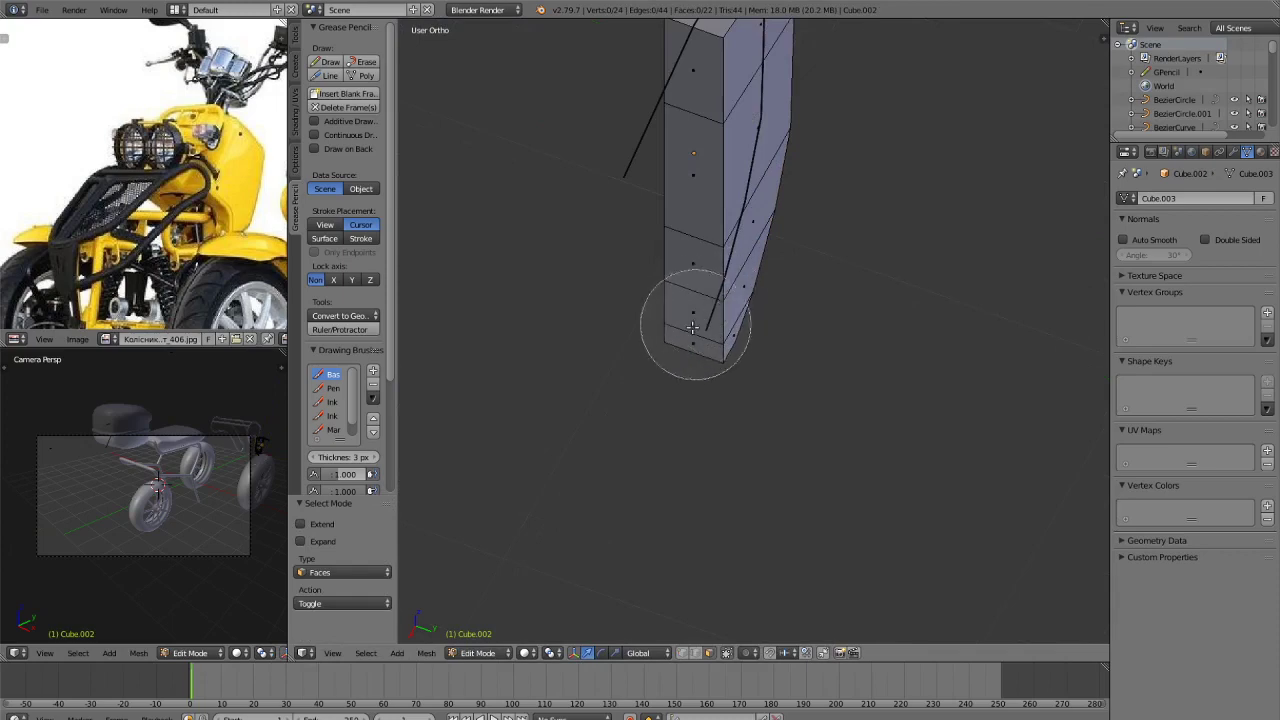
scroll(693, 322, "up", 7)
left_click_drag(695, 322, 696, 90)
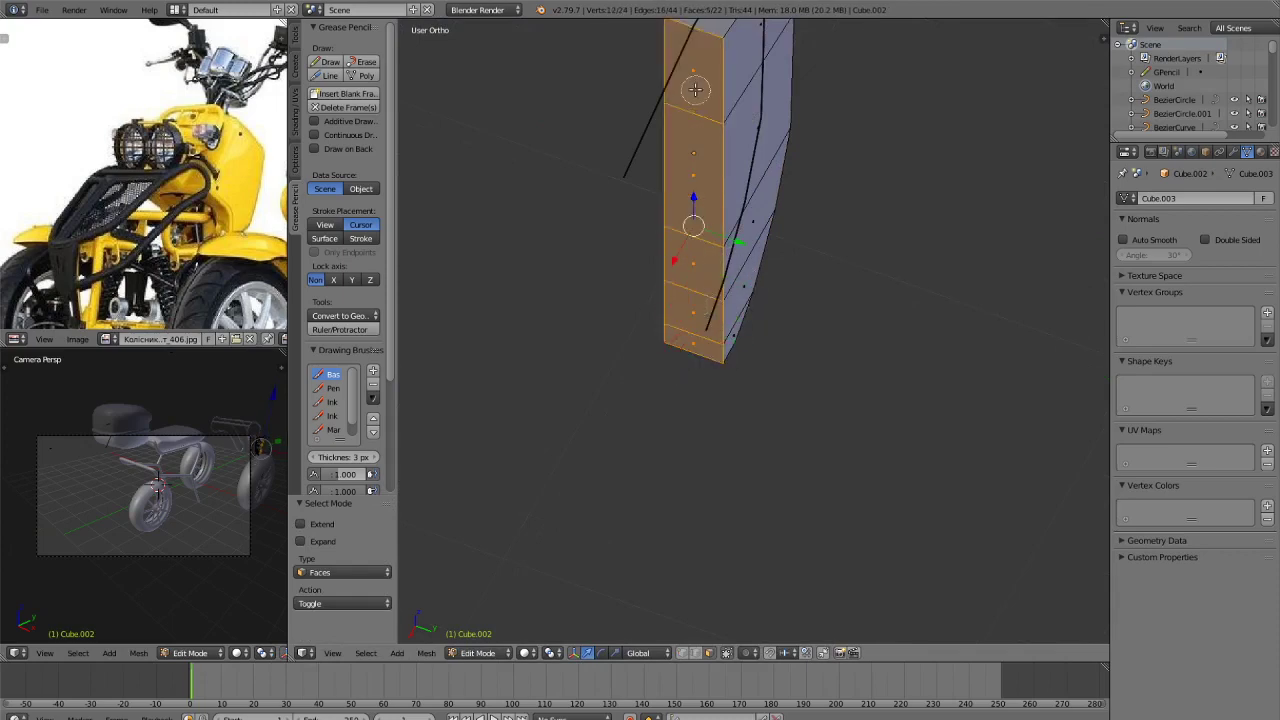
right_click(696, 90)
key("x")
left_click(677, 125)
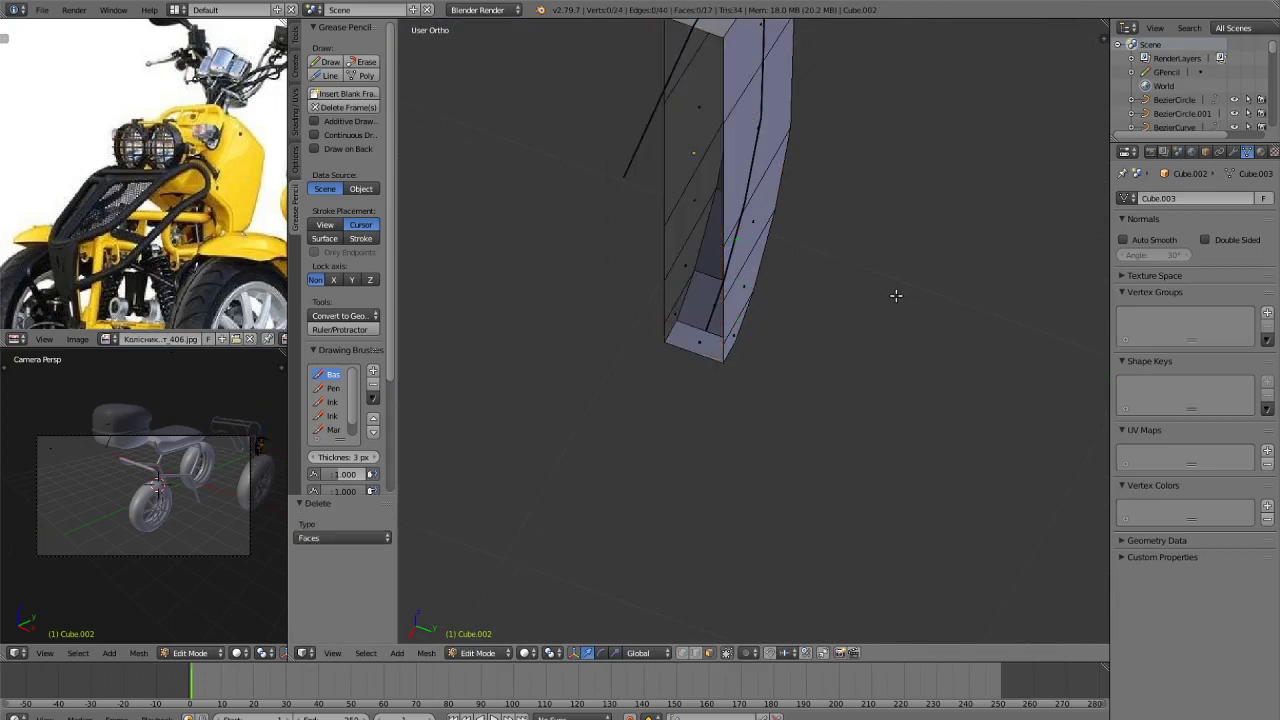
Add a Mirror modifier to the half block.
key("KP_7")
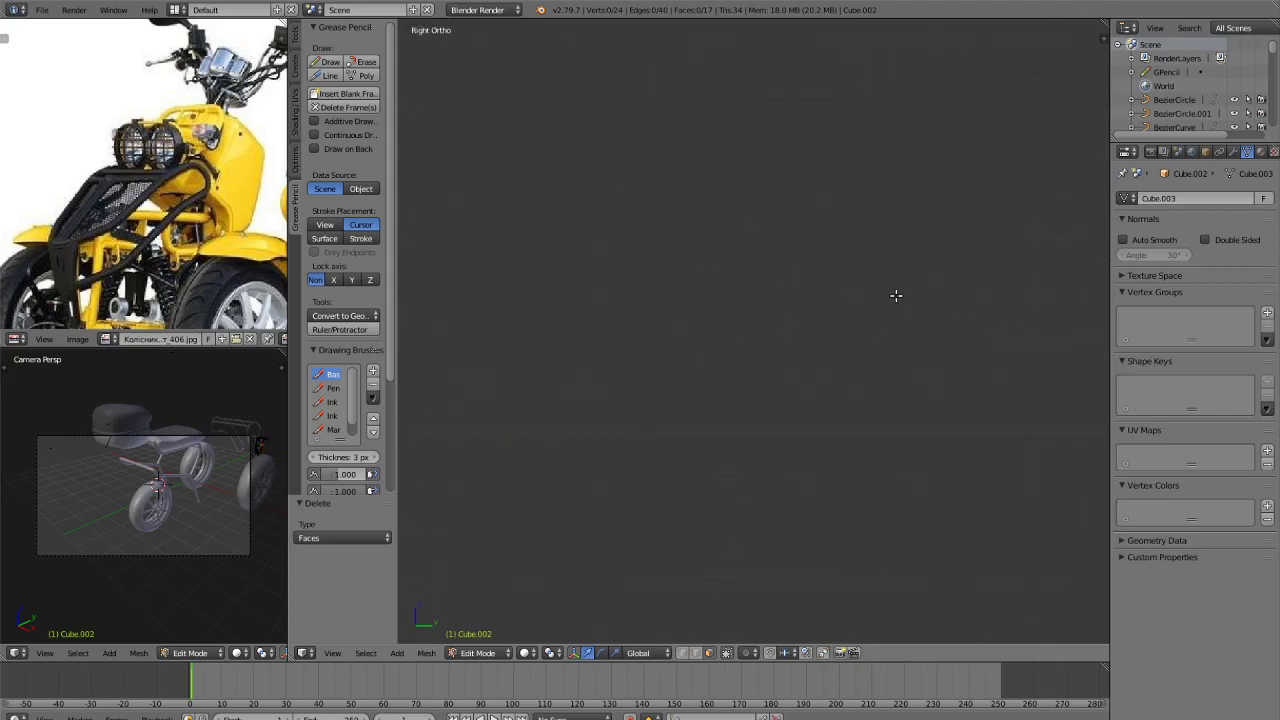
scroll(823, 246, "down", 9)
key("ctrl+KP_1")
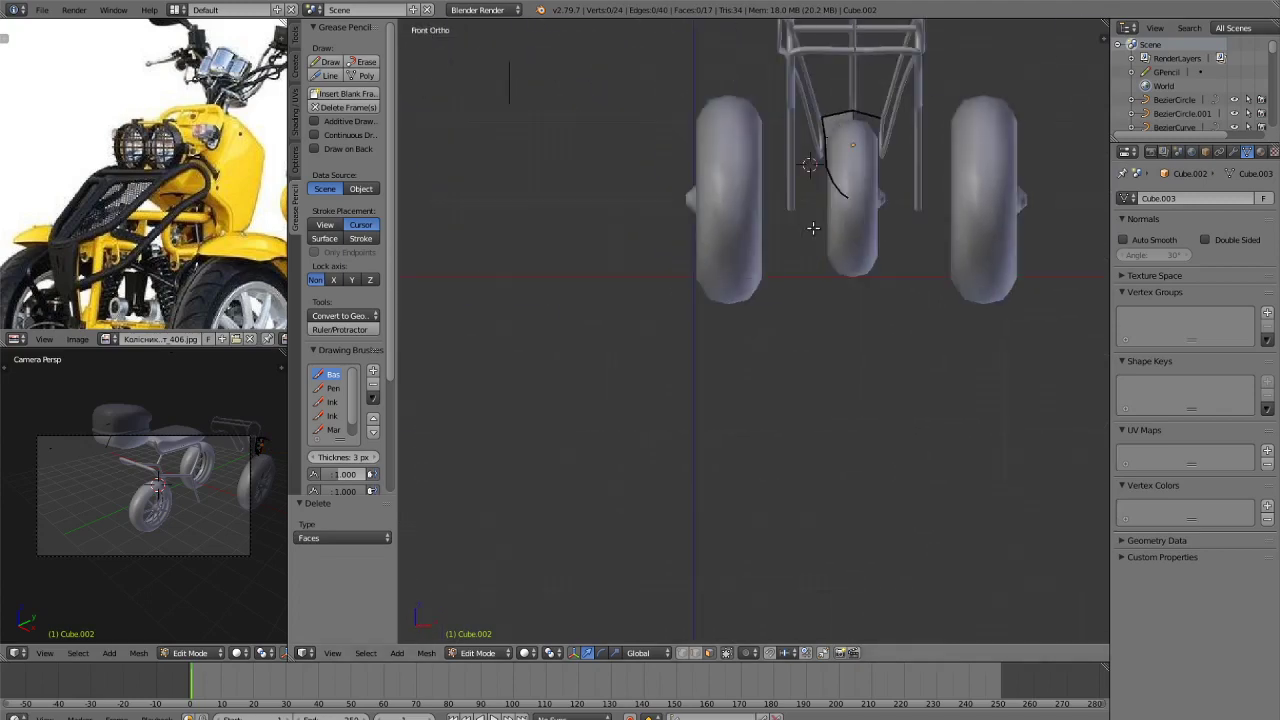
scroll(813, 228, "down", 4, "ctrl")
scroll(786, 223, "up", 2)
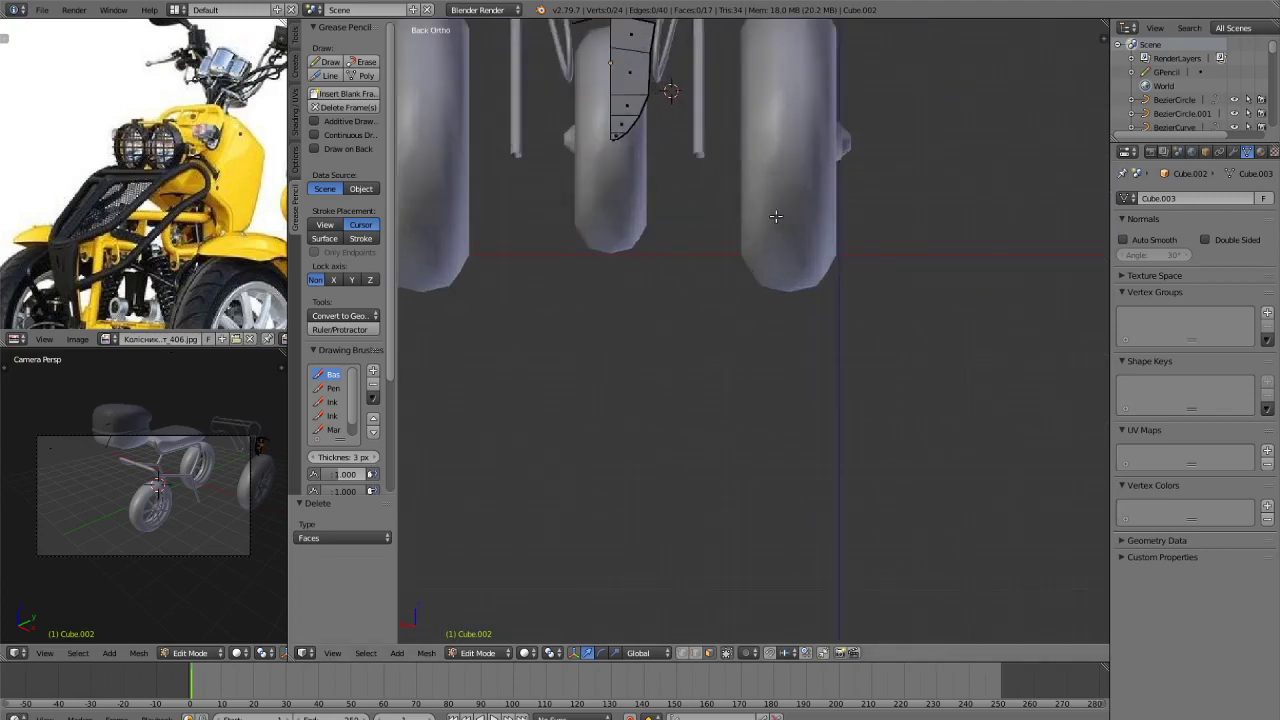
scroll(776, 216, "up", 5, "shift")
scroll(776, 216, "up", 3, "ctrl")
left_click(1233, 152)
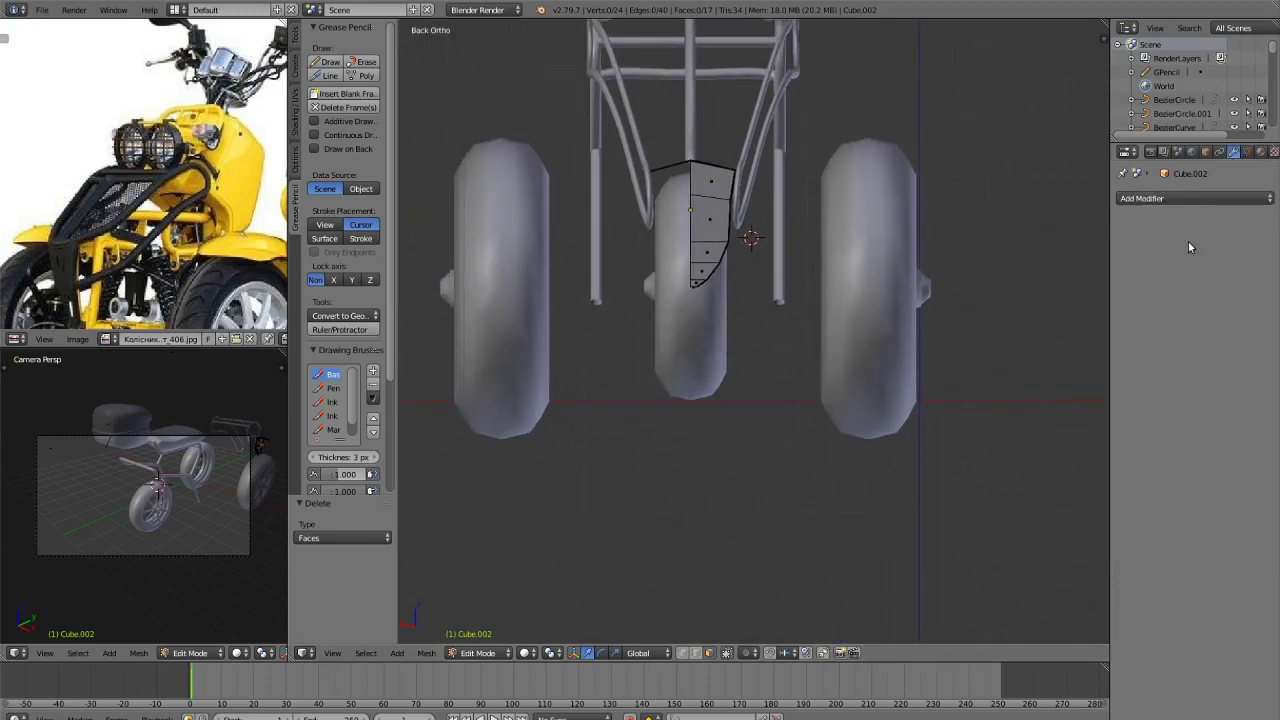
left_click(1192, 198)
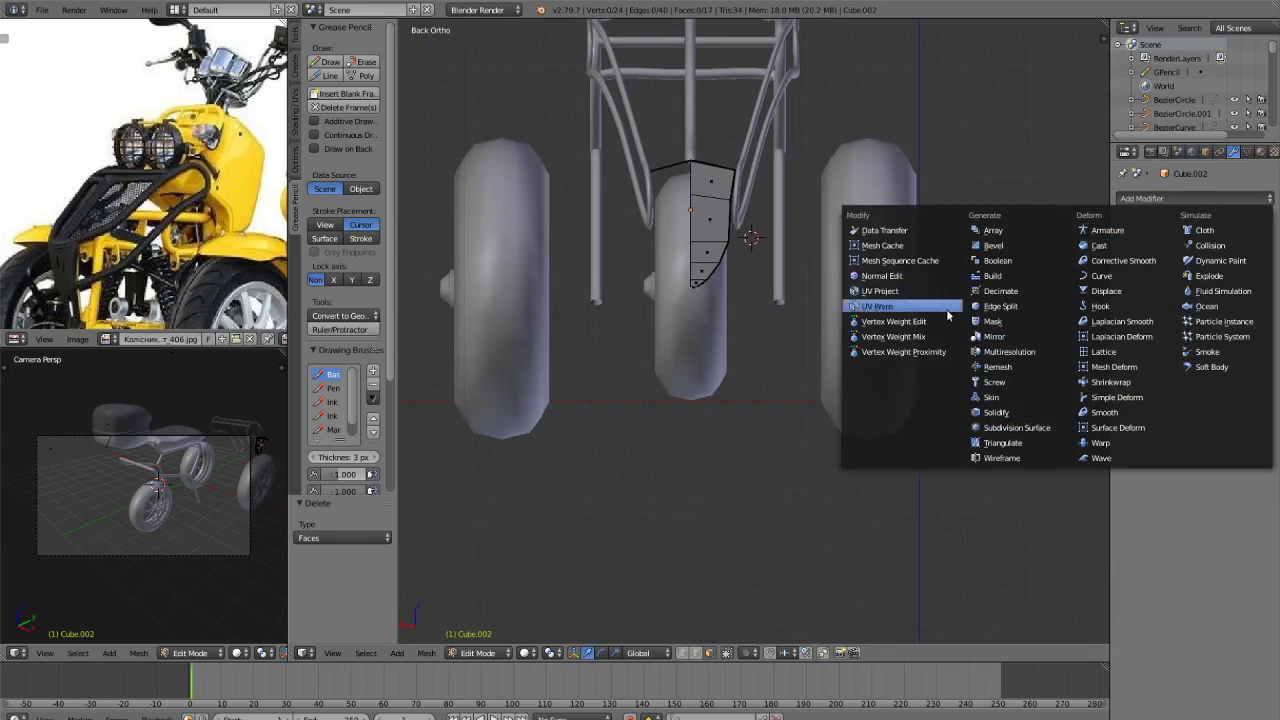
left_click(990, 337)
Add a vertical loop cut to the half block in Edit Mode, slid towards its outer side.
middle_click_drag(990, 337, 869, 423)
key("Tab")
key("KP_7")
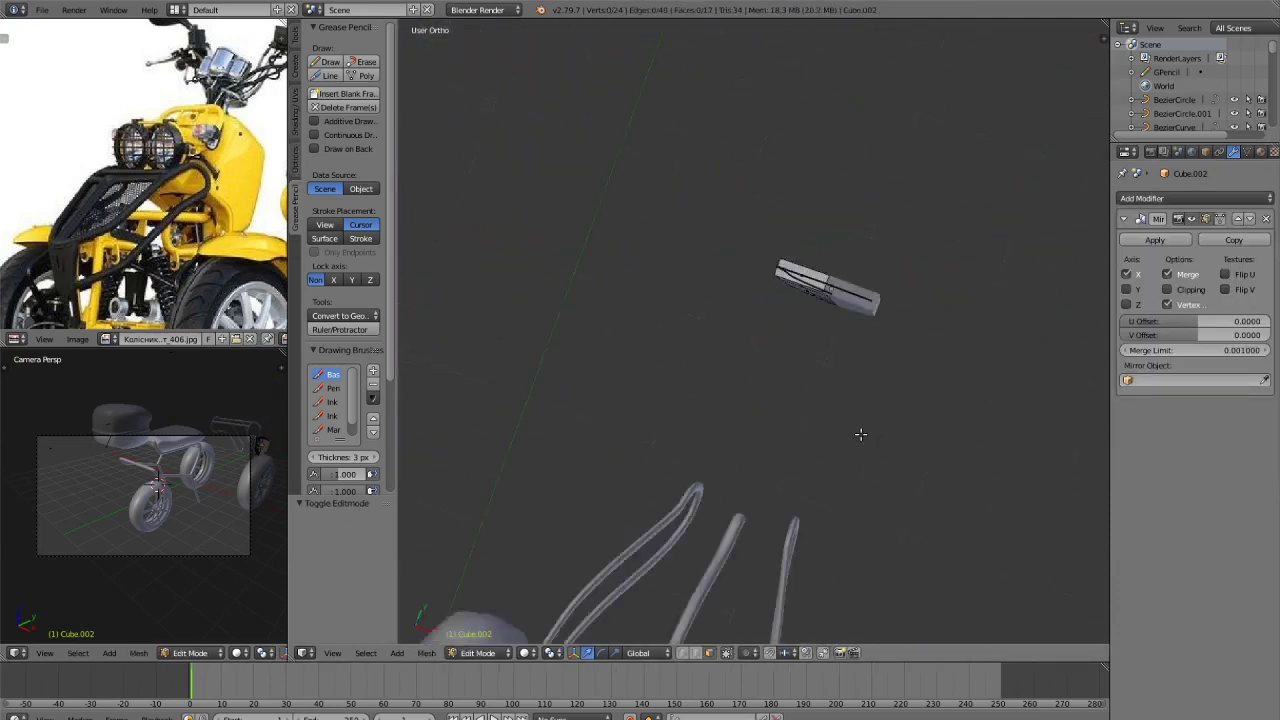
scroll(807, 312, "up", 1)
middle_click_drag(850, 283, 780, 366, "shift")
scroll(897, 288, "up", 1)
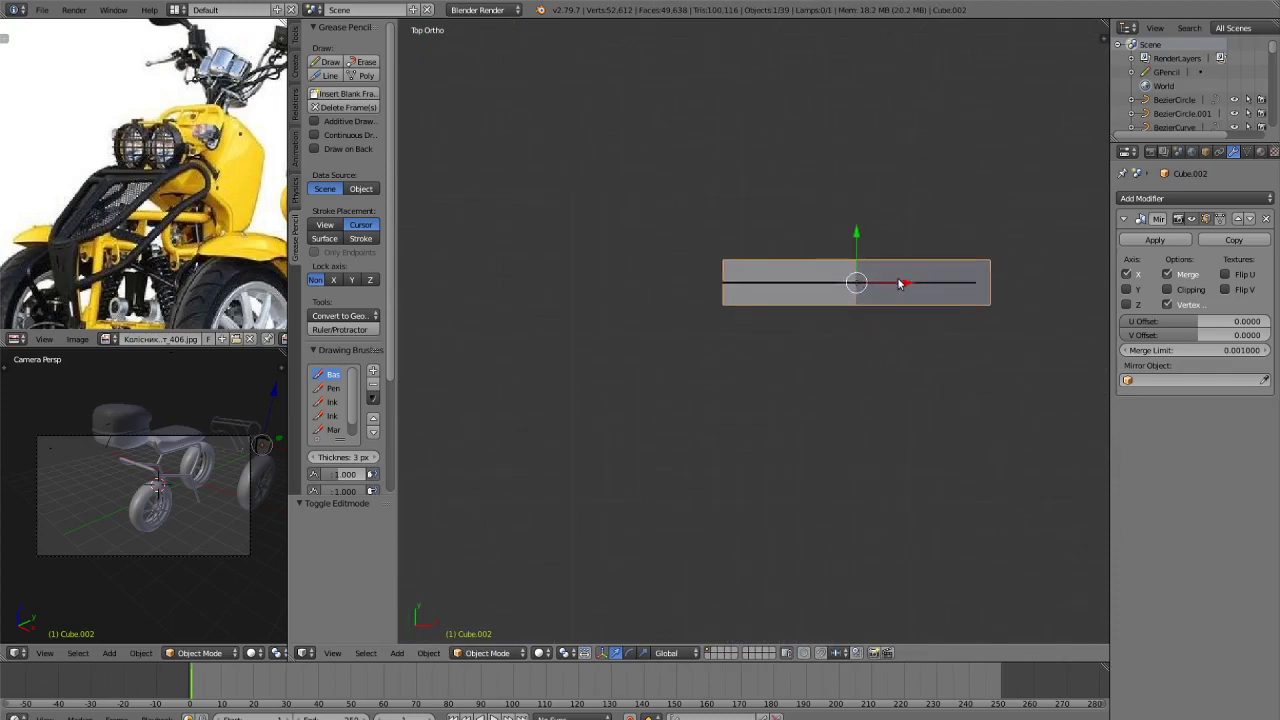
key("ctrl+Tab")
key("ctrl+Tab")
key("Tab")
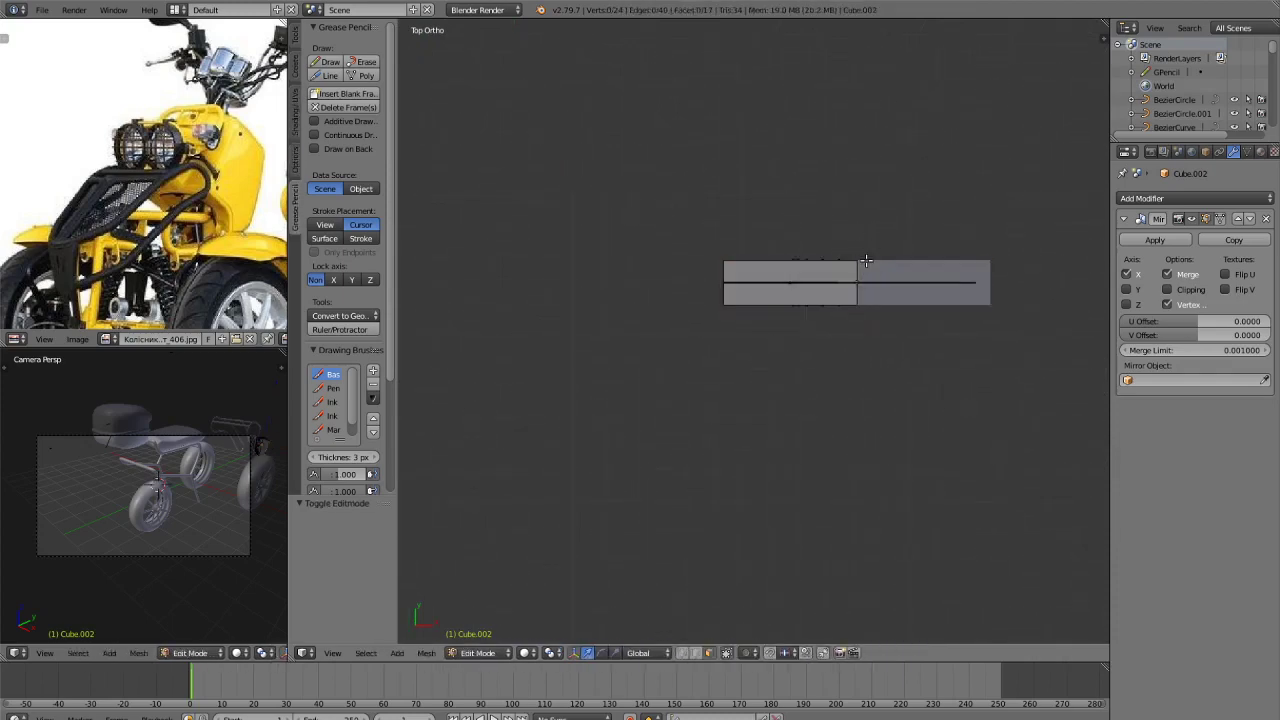
key("ctrl+r")
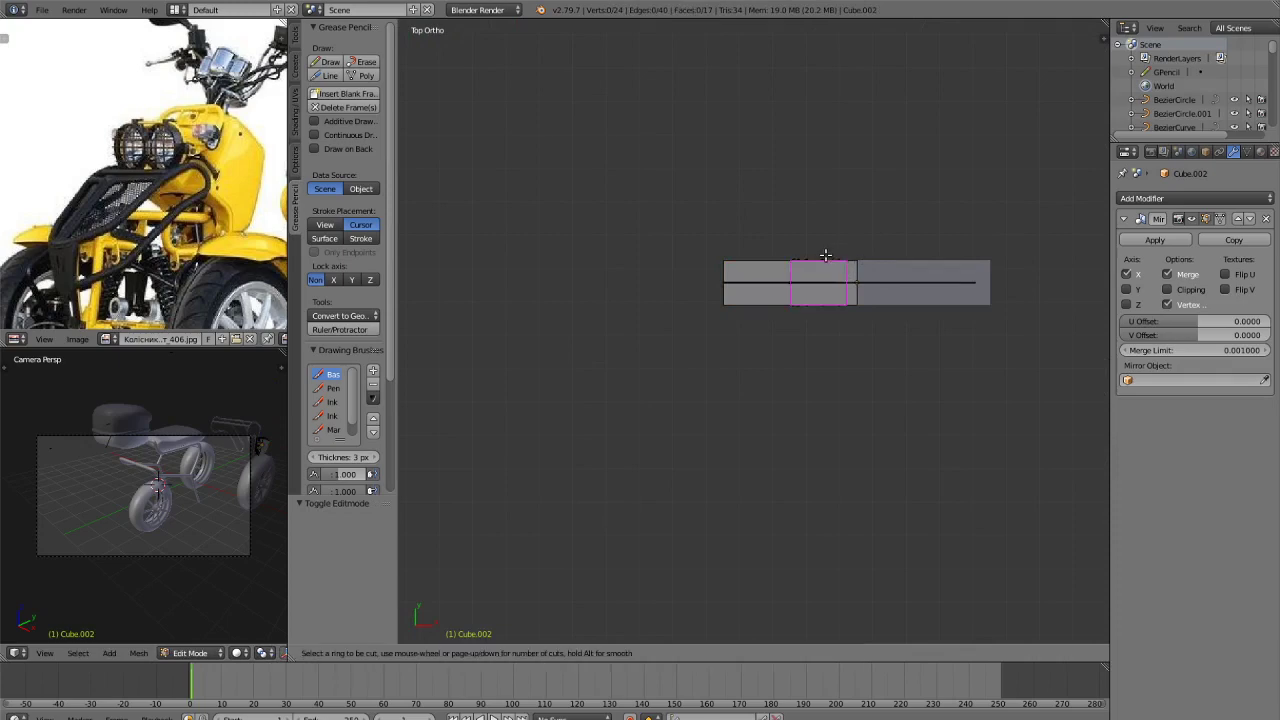
left_click(825, 256)
left_click(796, 261)
Add a second vertical loop cut between the first one and the mirror plane.
key("ctrl+r")
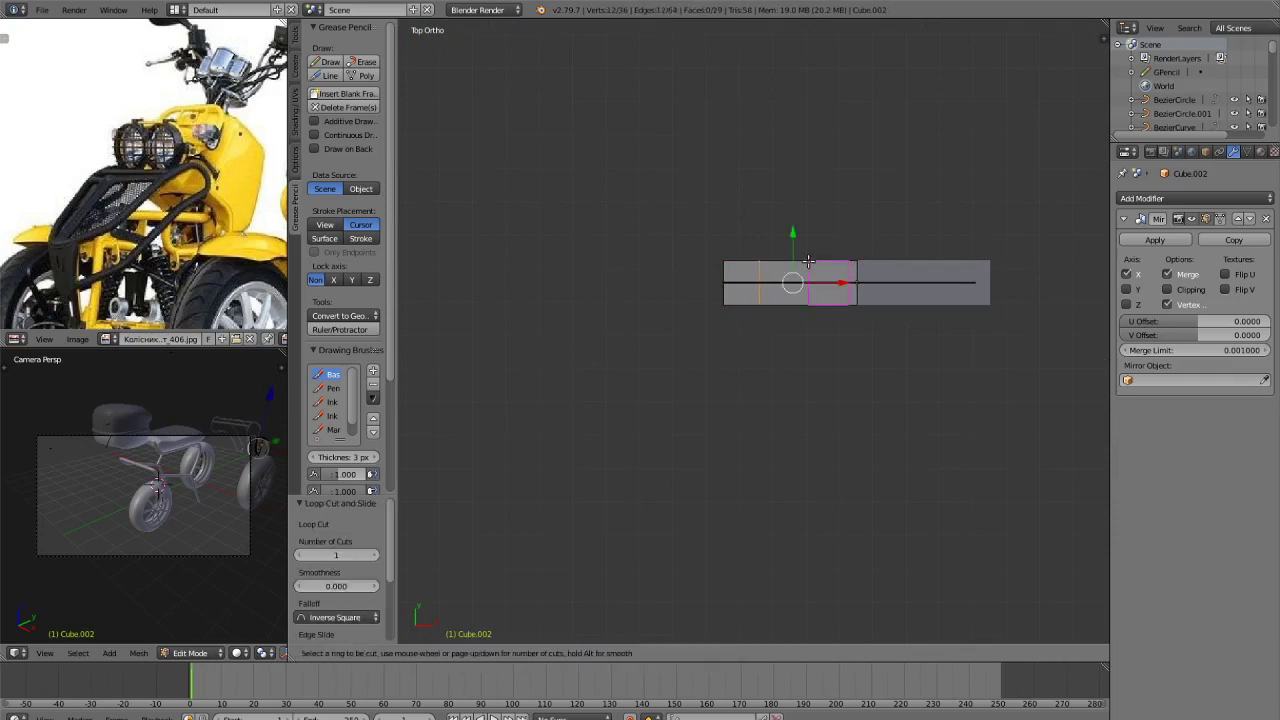
left_click(808, 261)
left_click(812, 260)
Select all the vertices on the block's mirror plane in vertex mode and enable proportional editing.
key("ctrl+Tab")
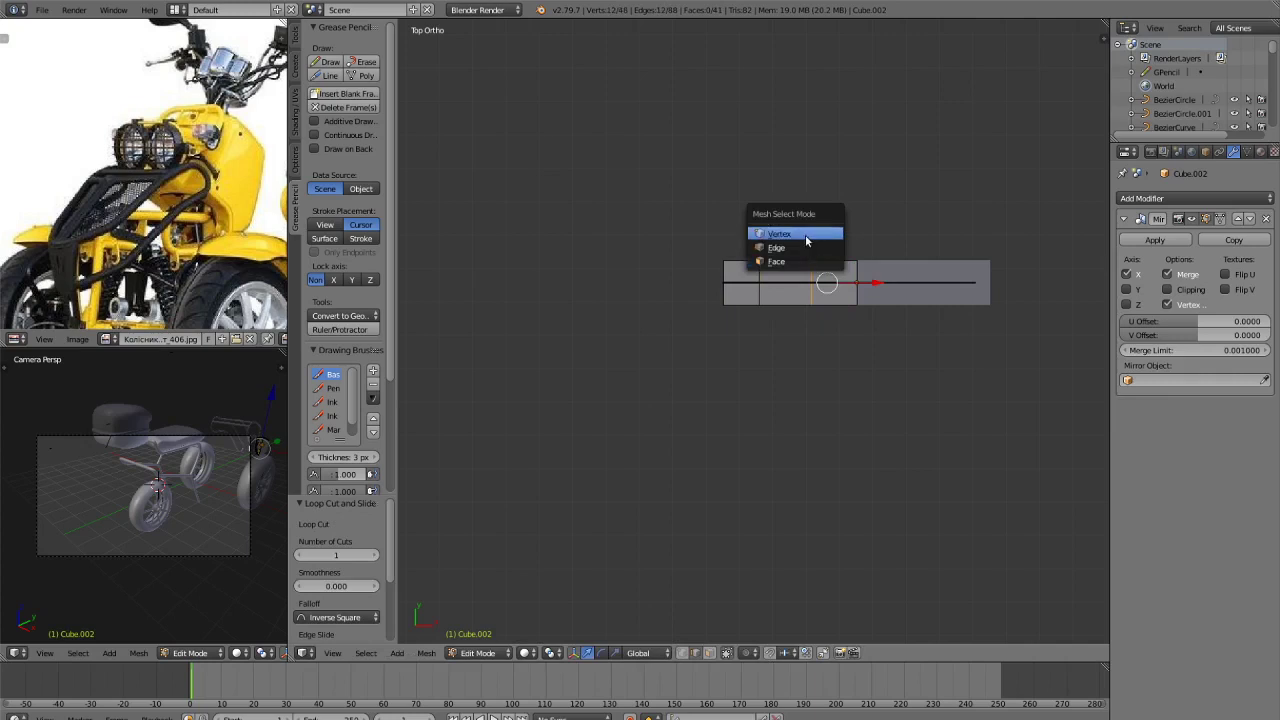
left_click(806, 239)
scroll(840, 258, "up", 2)
key("z")
key("a")
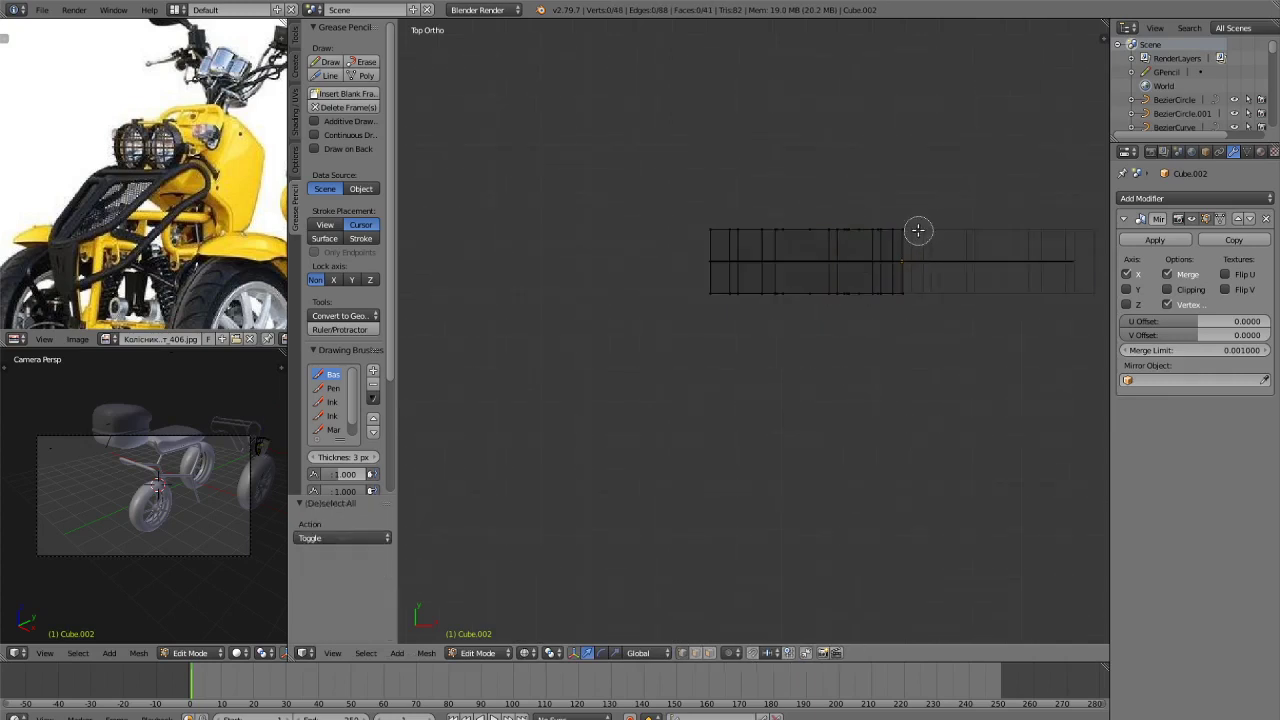
mouse_move(918, 230)
middle_mouse_down()
mouse_move(917, 260)
mouse_move(960, 314)
mouse_move(960, 257)
mouse_move(986, 191)
mouse_move(986, 249)
mouse_move(893, 270)
middle_mouse_up()
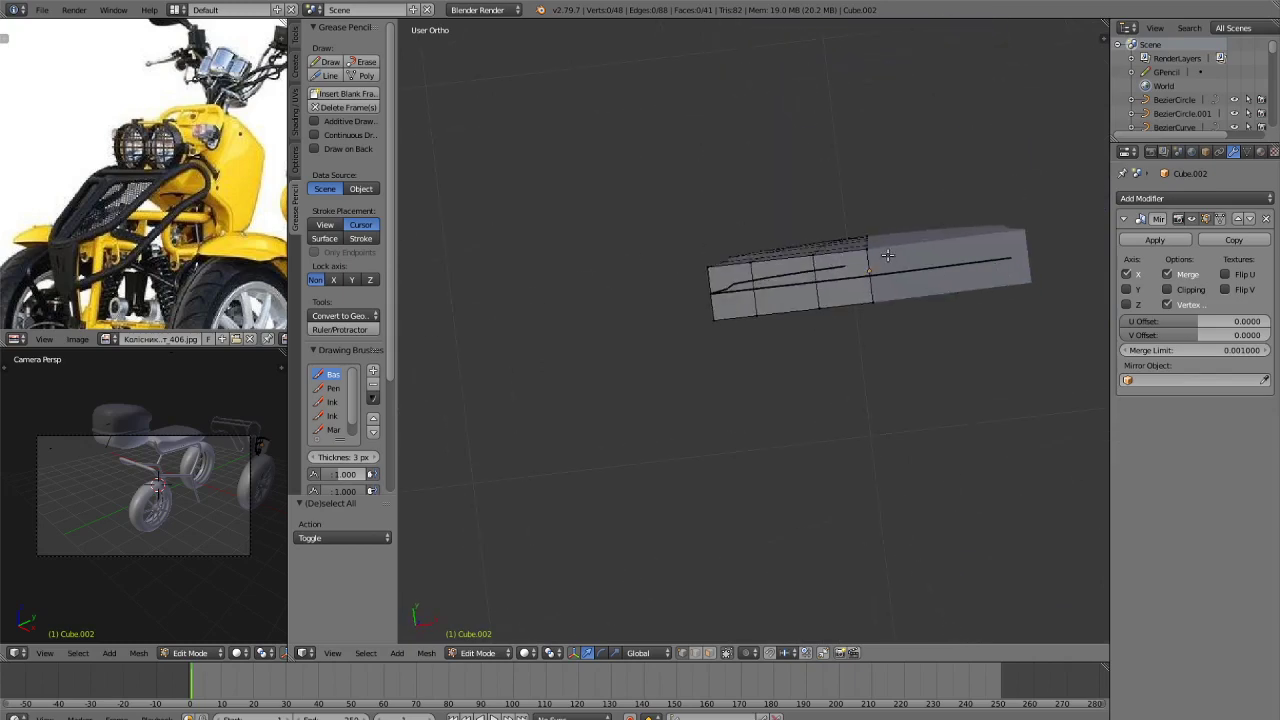
key("z")
key("KP_7")
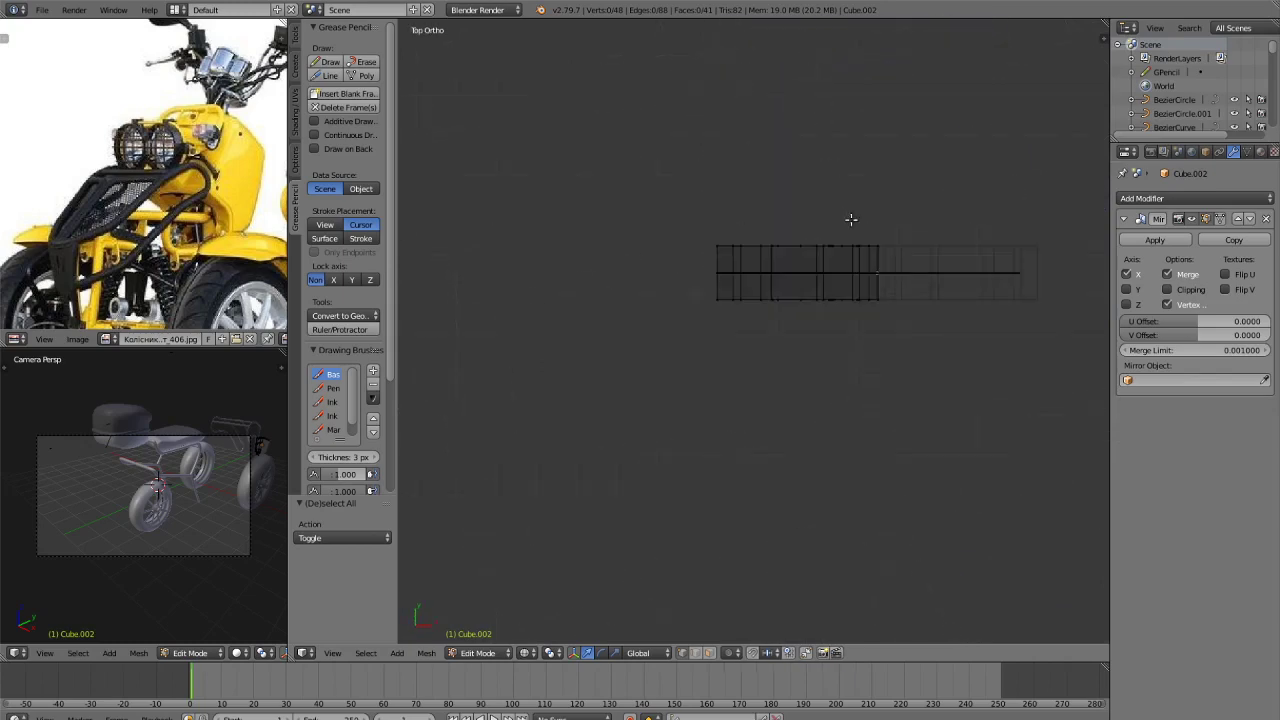
scroll(977, 190, "up", 3)
key("z")
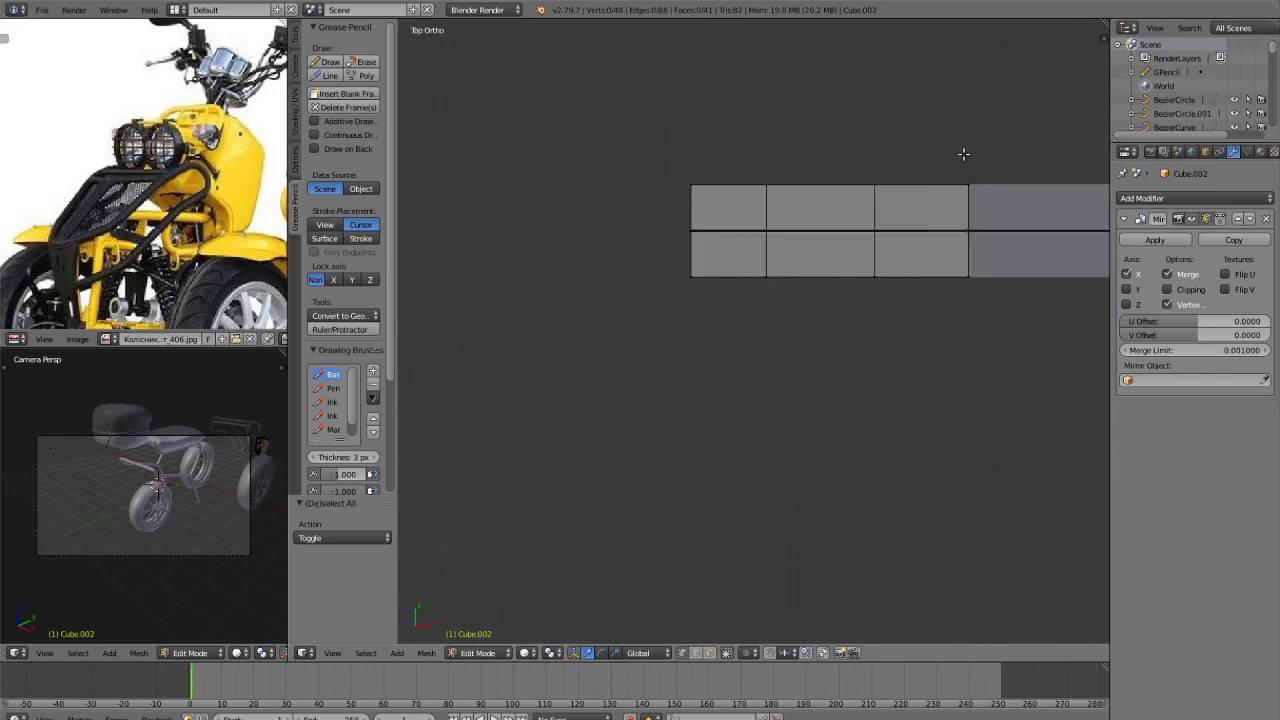
key("z")
key("b")
left_click_drag(961, 146, 1008, 390)
left_click(736, 653)
left_click(770, 597)
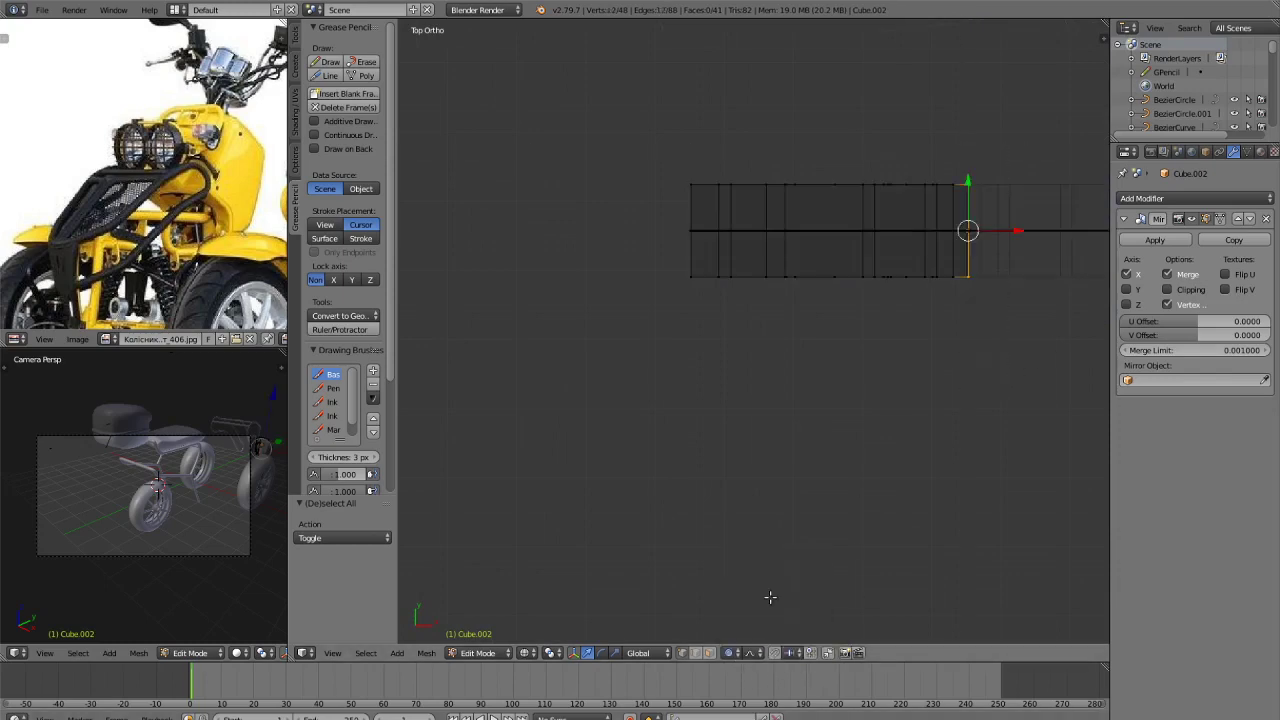
key("g")
key("y")
left_click(919, 435)
key("ctrl+z")
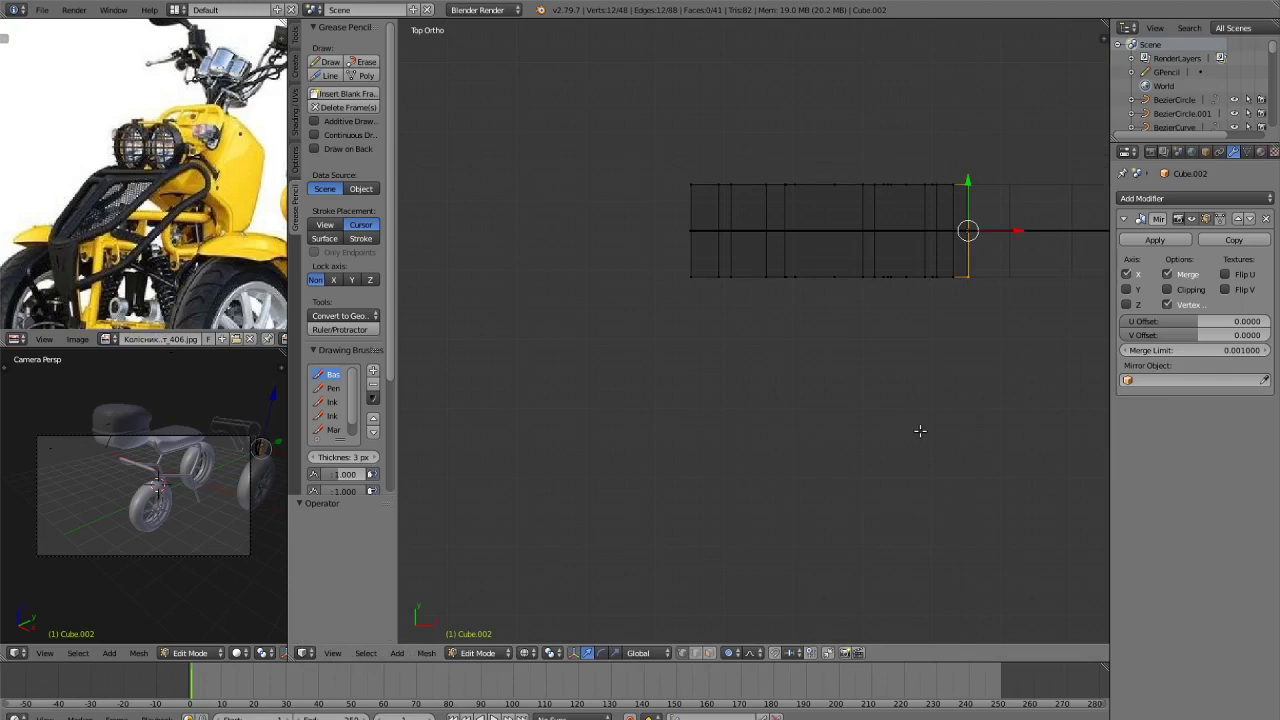
Move the mirror-plane vertices 0.004 along Y with Smooth proportional falloff.
key("g")
key("y")
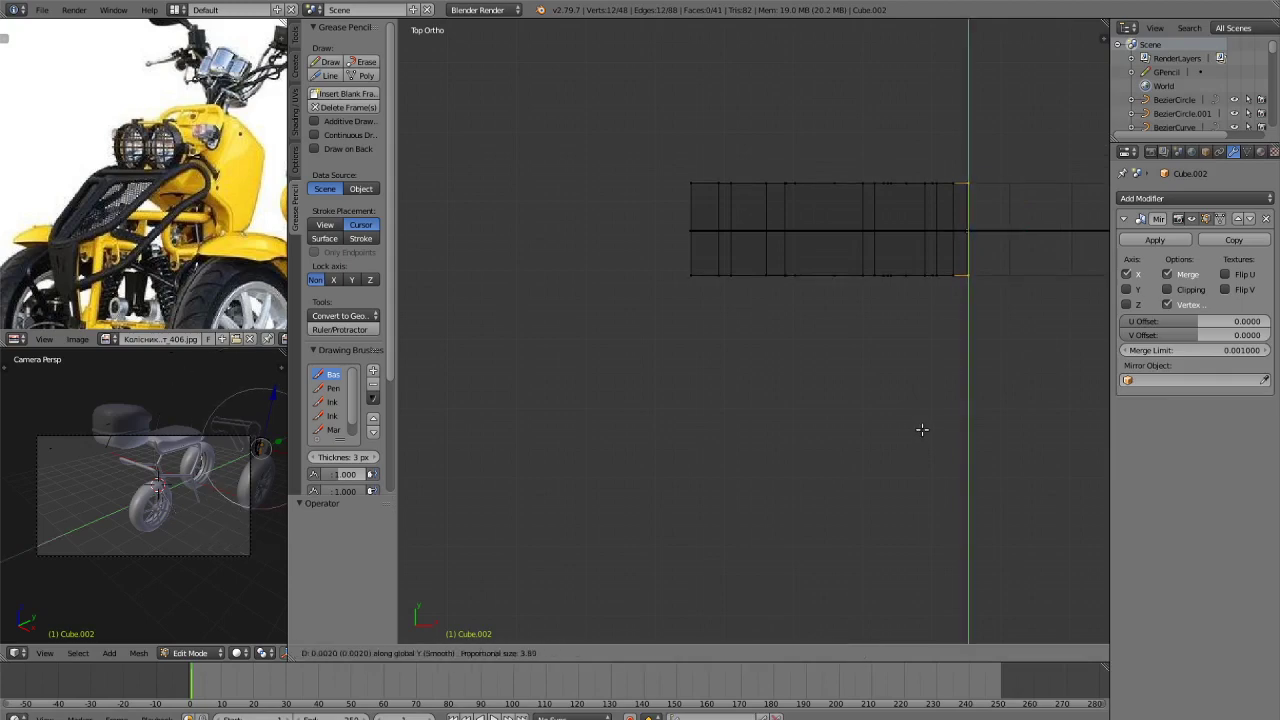
left_click(920, 421)
Move the mirror-plane vertices 0.238 along Y with Smooth proportional falloff at a proportional size of 0.51, bowing the plate.
scroll(920, 421, "down", 6)
key("g")
key("y")
scroll(906, 422, "up", 6)
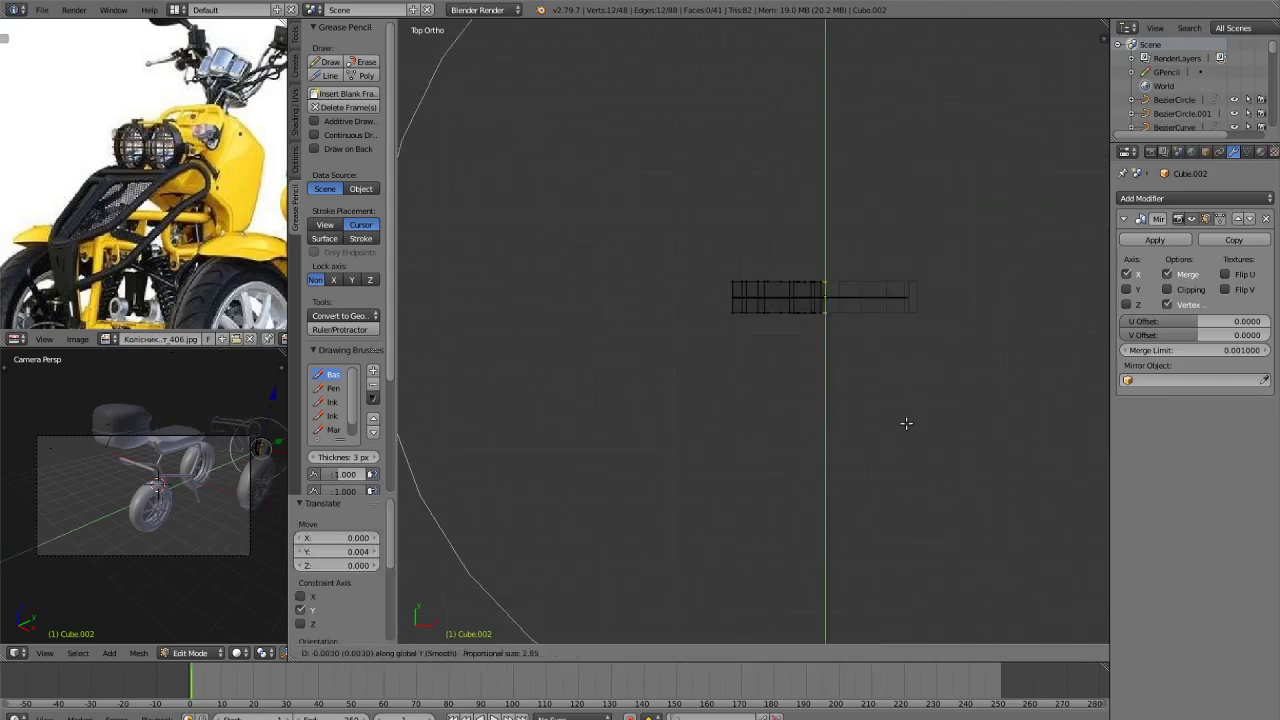
scroll(905, 415, "up", 3)
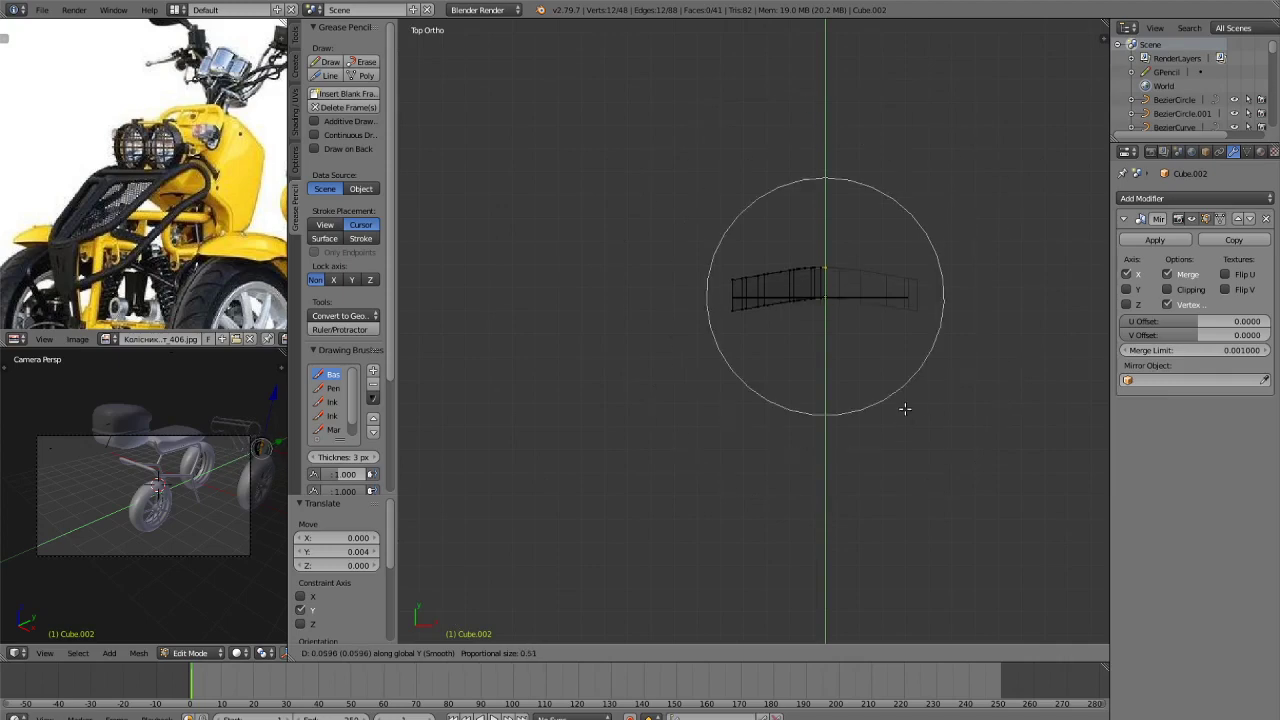
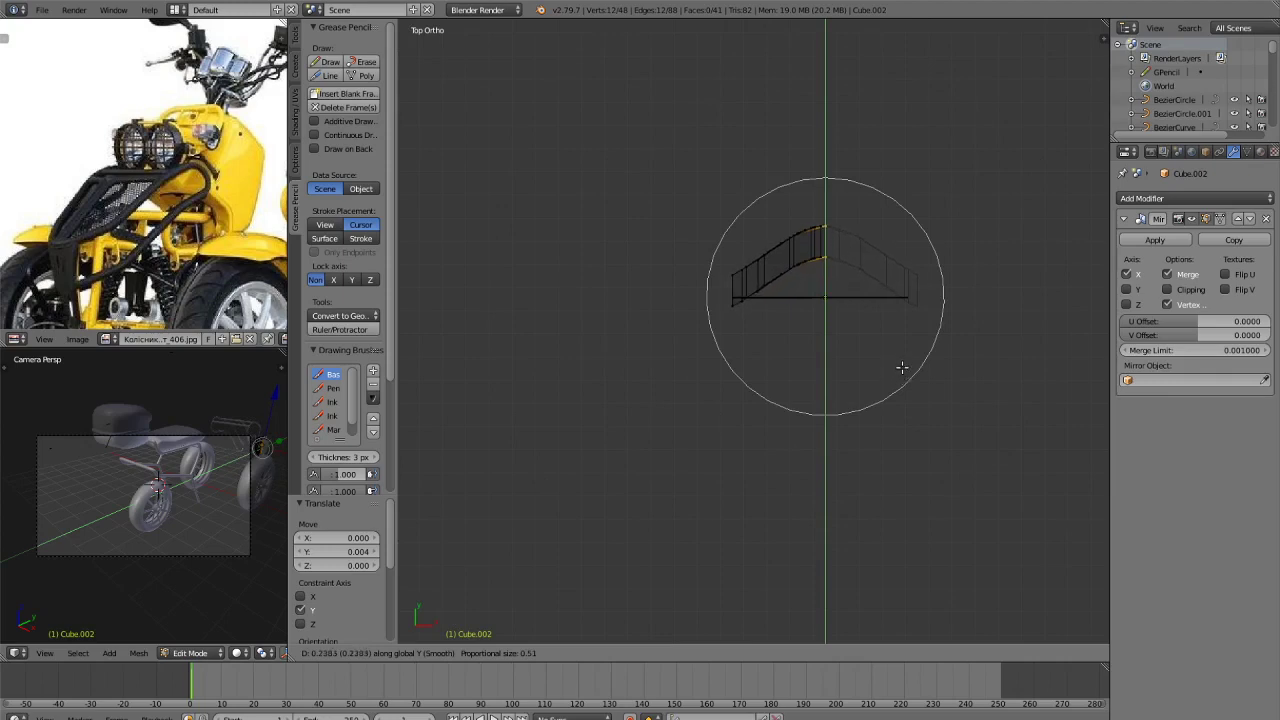
left_click(902, 368)
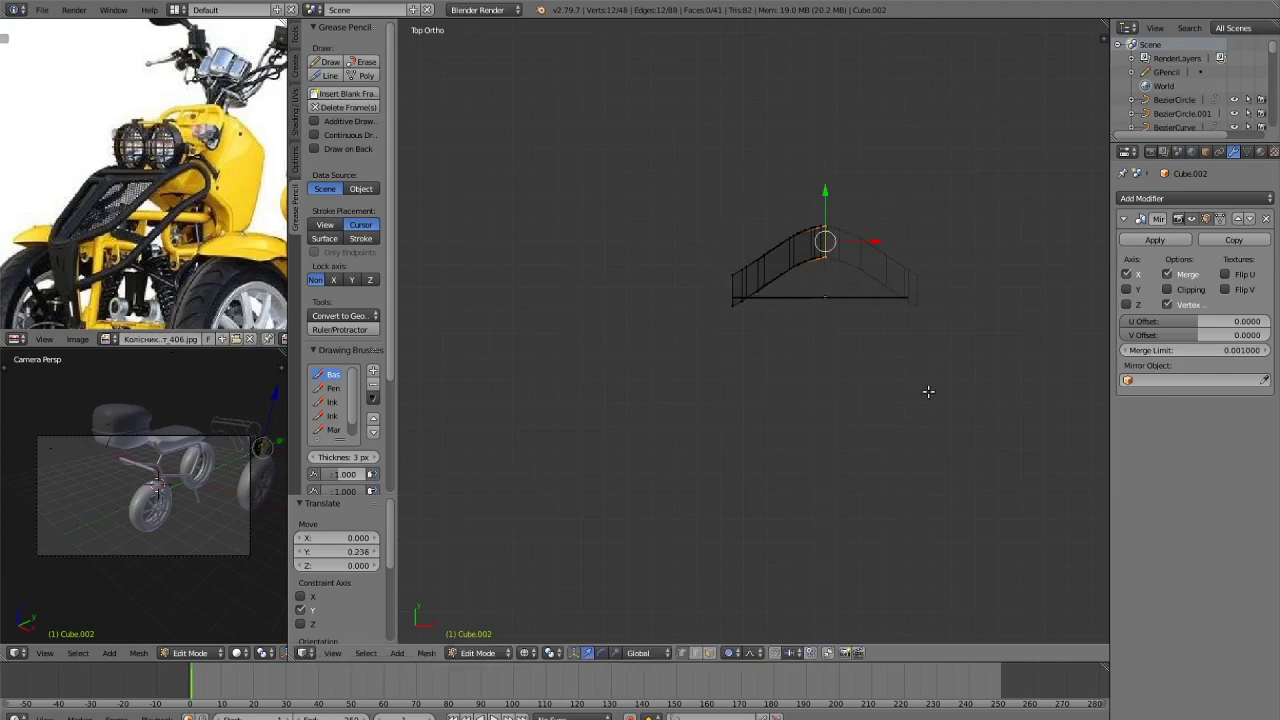
Try to scale the whole plate mesh along Z with proportional editing on.
key("a")
key("a")
key("s")
key("z")
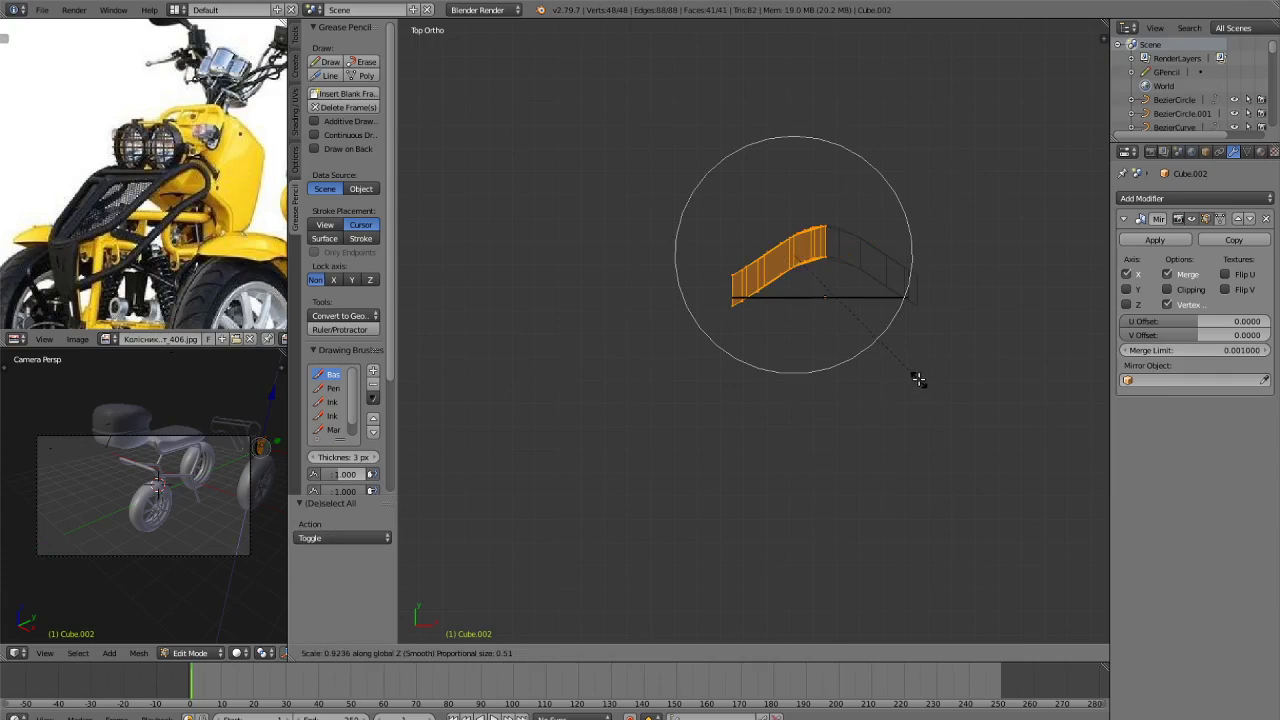
left_click(918, 379)
key("ctrl+z")
Disable proportional editing and rescale the whole plate mesh.
left_click(729, 652)
left_click(741, 635)
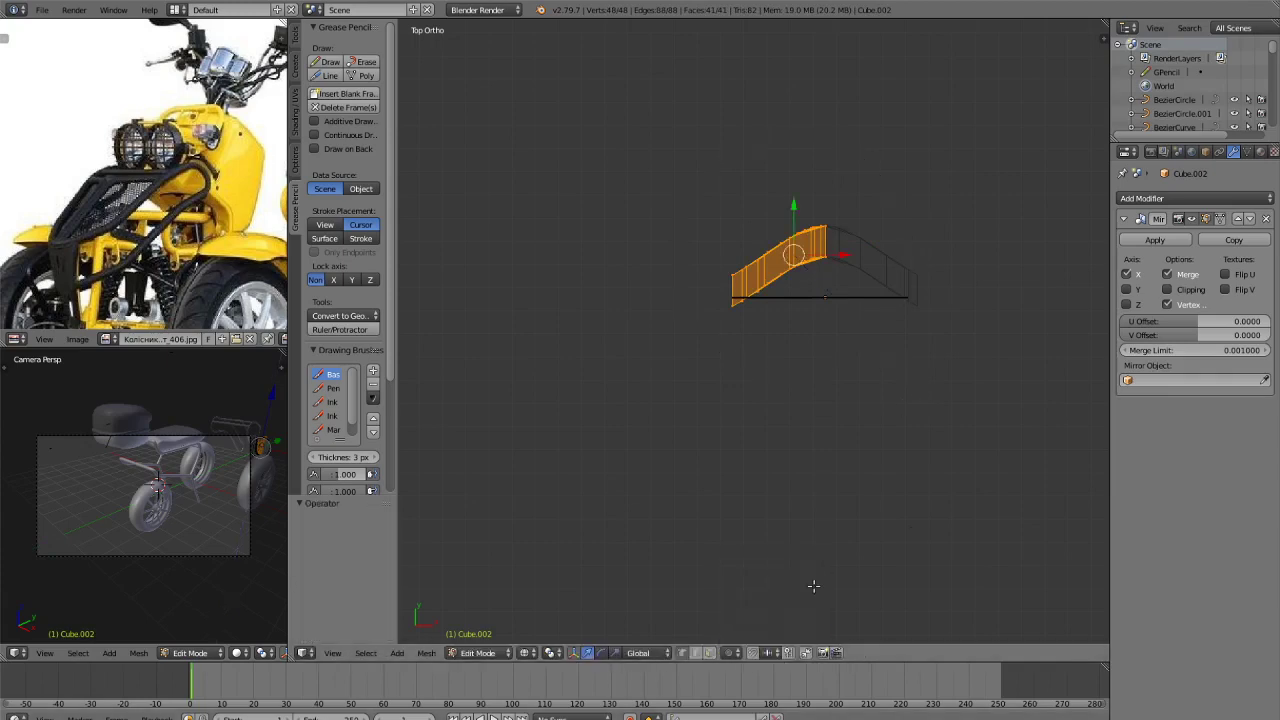
key("s")
left_click(939, 444)
key("Tab")
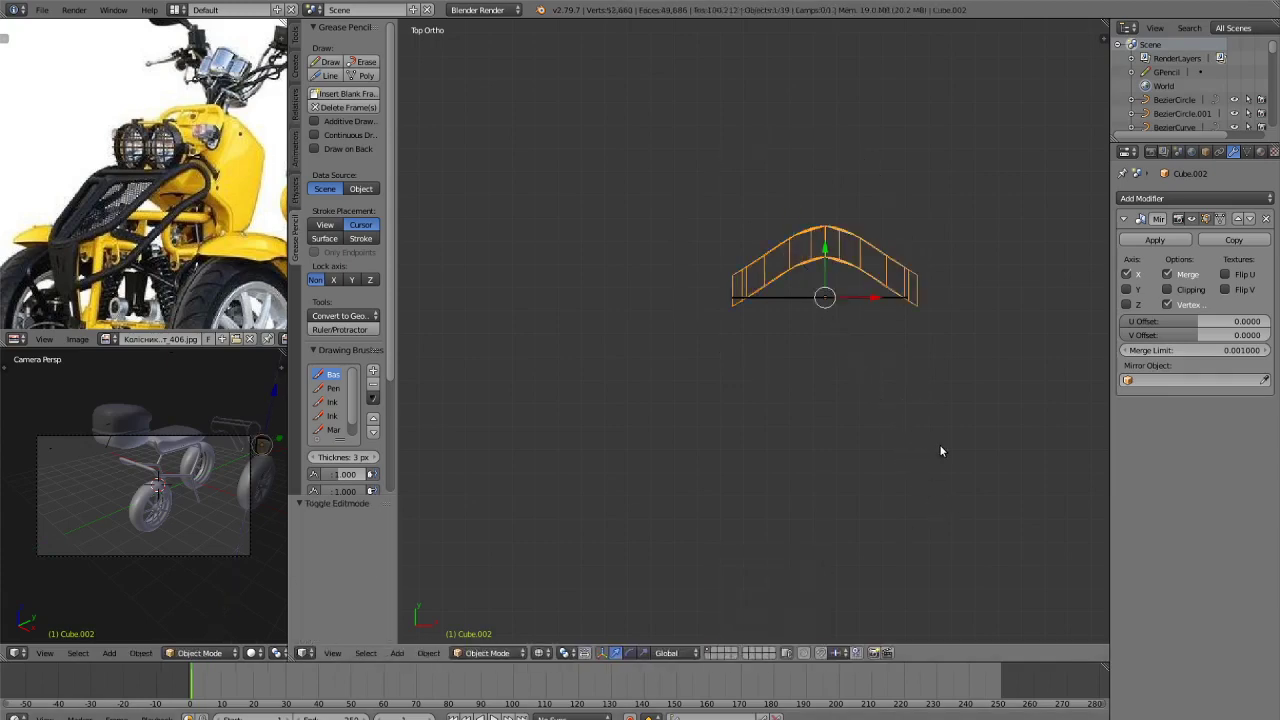
Scale the plate along Z in Object Mode.
key("Tab")
key("Tab")
key("s")
key("z")
left_click(907, 346)
Flatten the plate's curve by scaling it along Y, and adjust its scale along Z again.
middle_click_drag(929, 371, 861, 453)
key("s")
key("y")
left_click(845, 333)
key("s")
key("z")
left_click(803, 306)
Try to move the group of vertices near the plate's mirror plane along Y in Edit Mode.
key("Tab")
key("ctrl+KP_1")
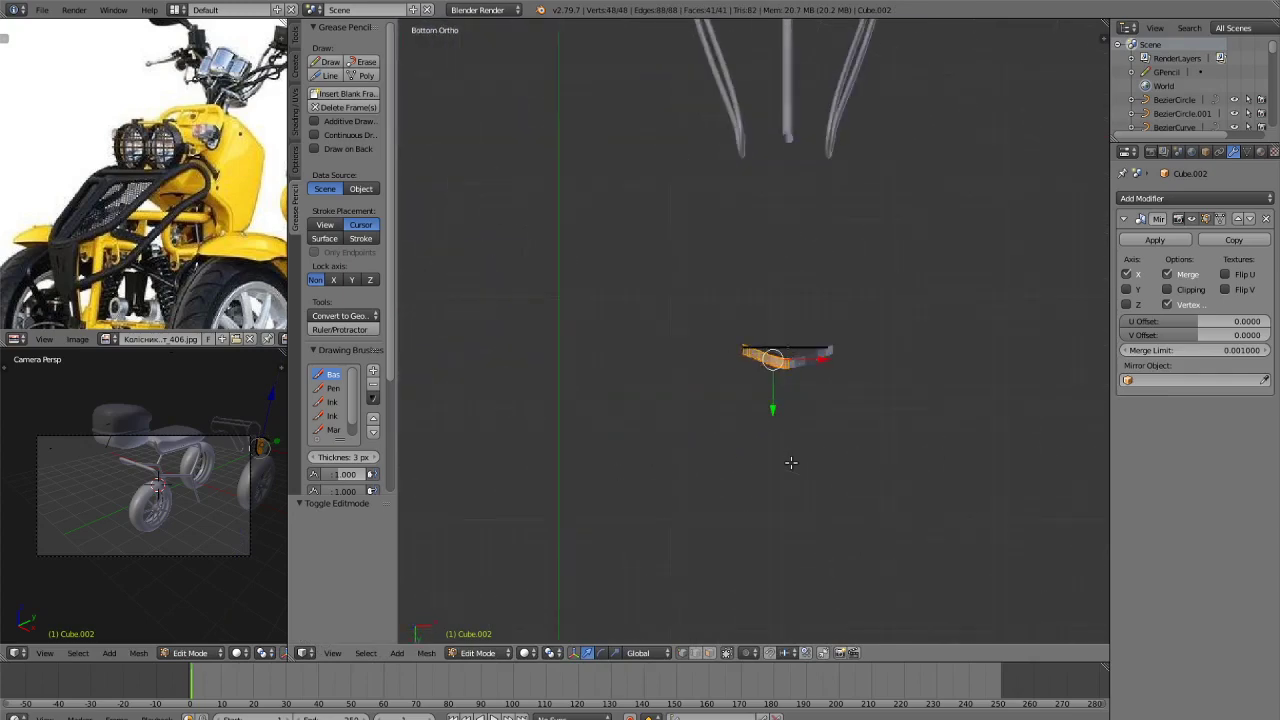
scroll(801, 442, "up", 5)
key("a")
scroll(877, 433, "up", 6)
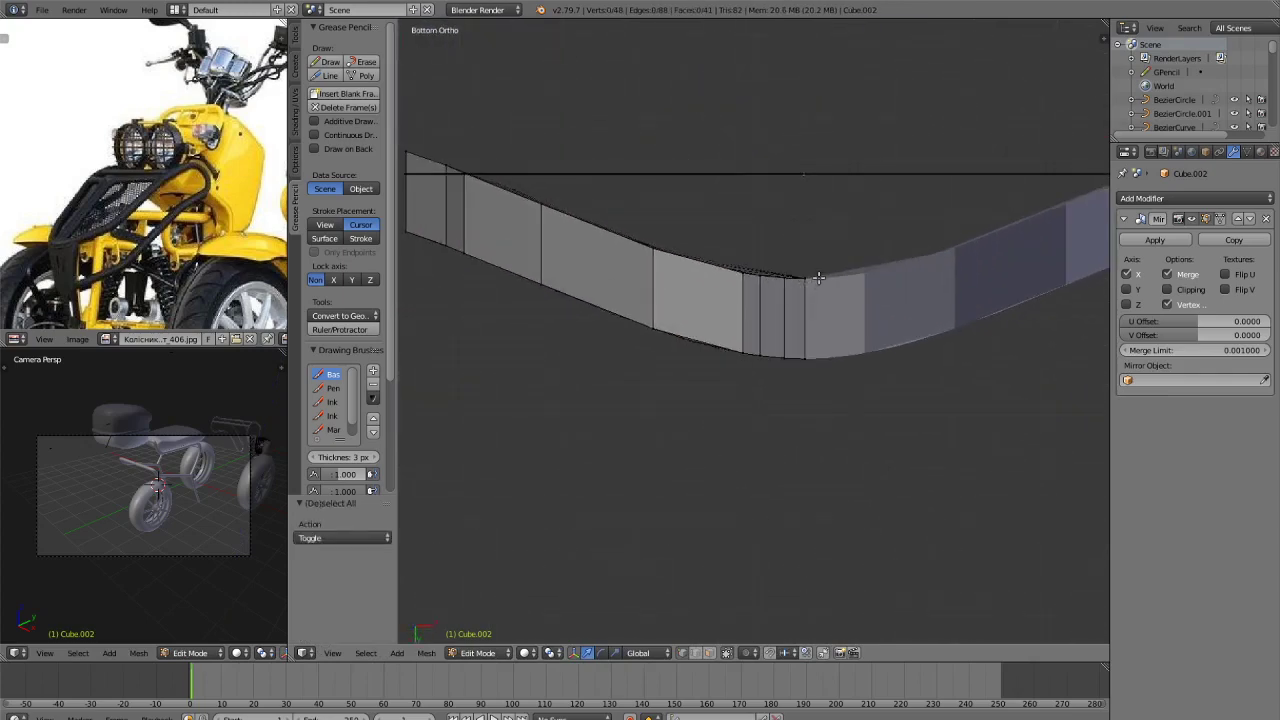
key("z")
key("b")
left_click_drag(718, 232, 876, 466)
scroll(857, 449, "down", 2)
key("g")
key("y")
key("Escape")
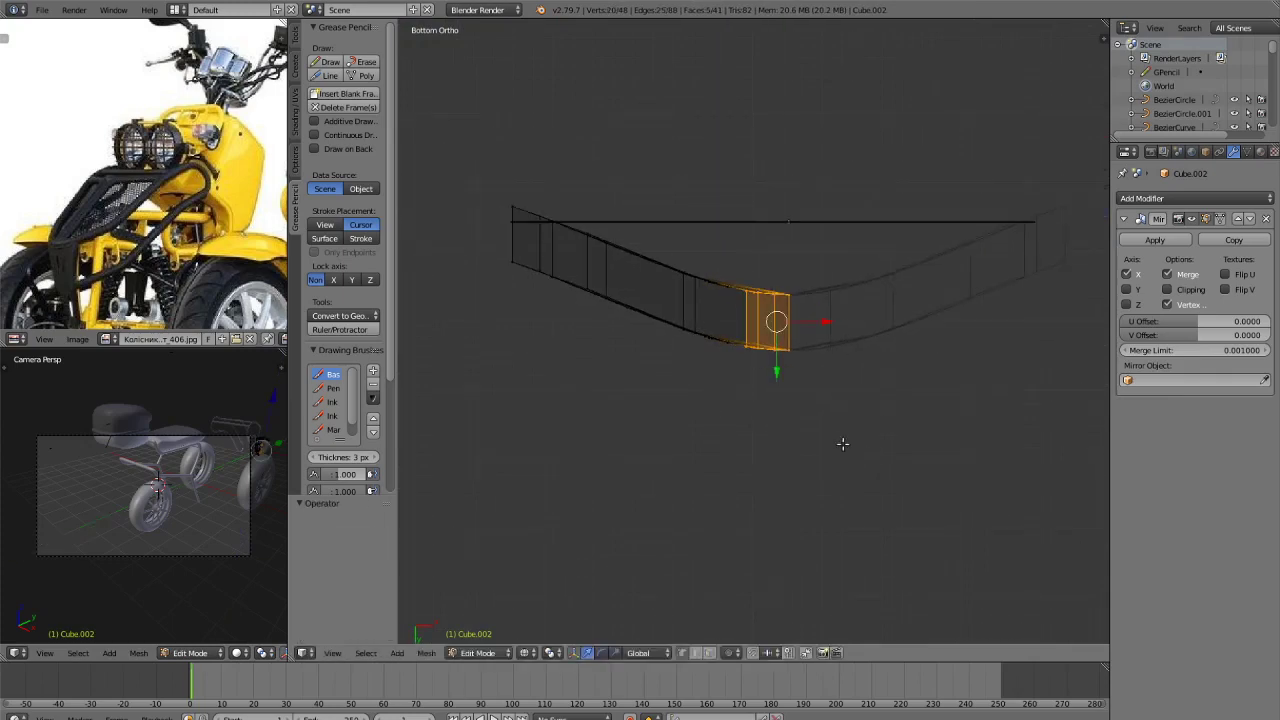
key("Tab")
scroll(822, 425, "down", 4)
key("z")
Move the plate -0.279 along Y and scale it by 0.698 along Y.
mouse_move(826, 431)
middle_mouse_down()
mouse_move(872, 320)
mouse_move(861, 402)
middle_mouse_up()
scroll(861, 402, "down", 3)
key("KP_7")
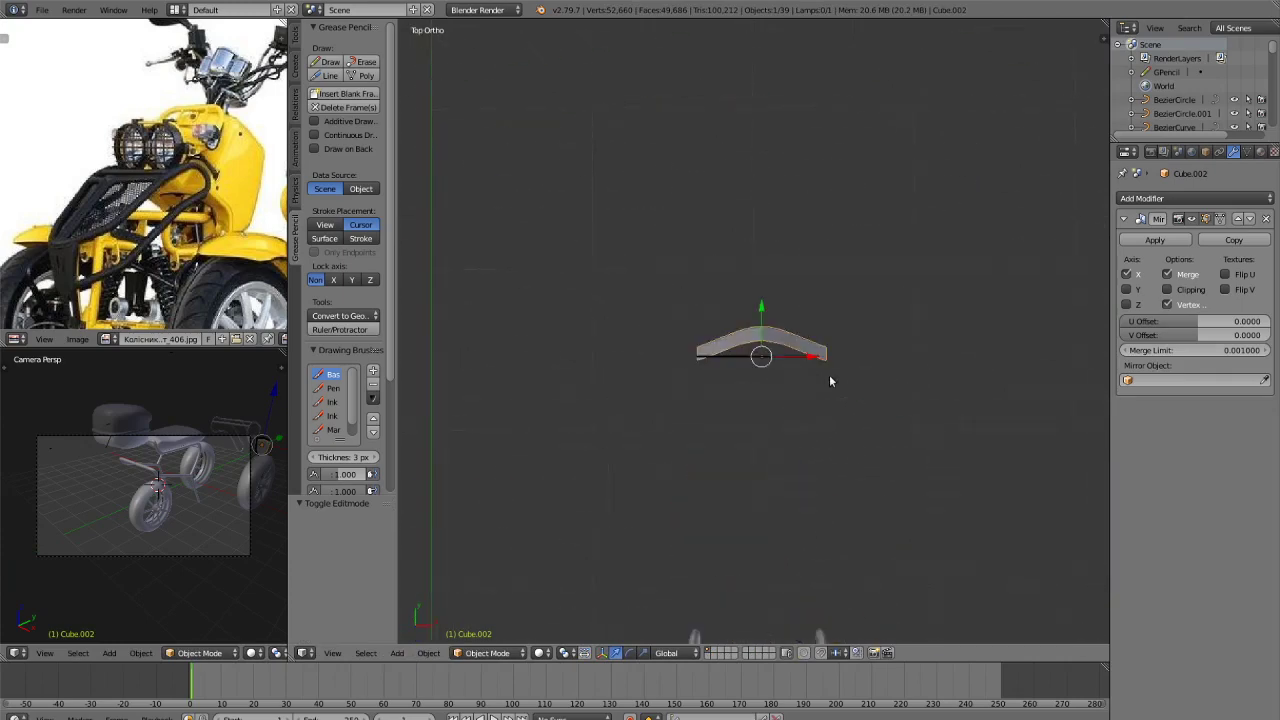
key("KP_3")
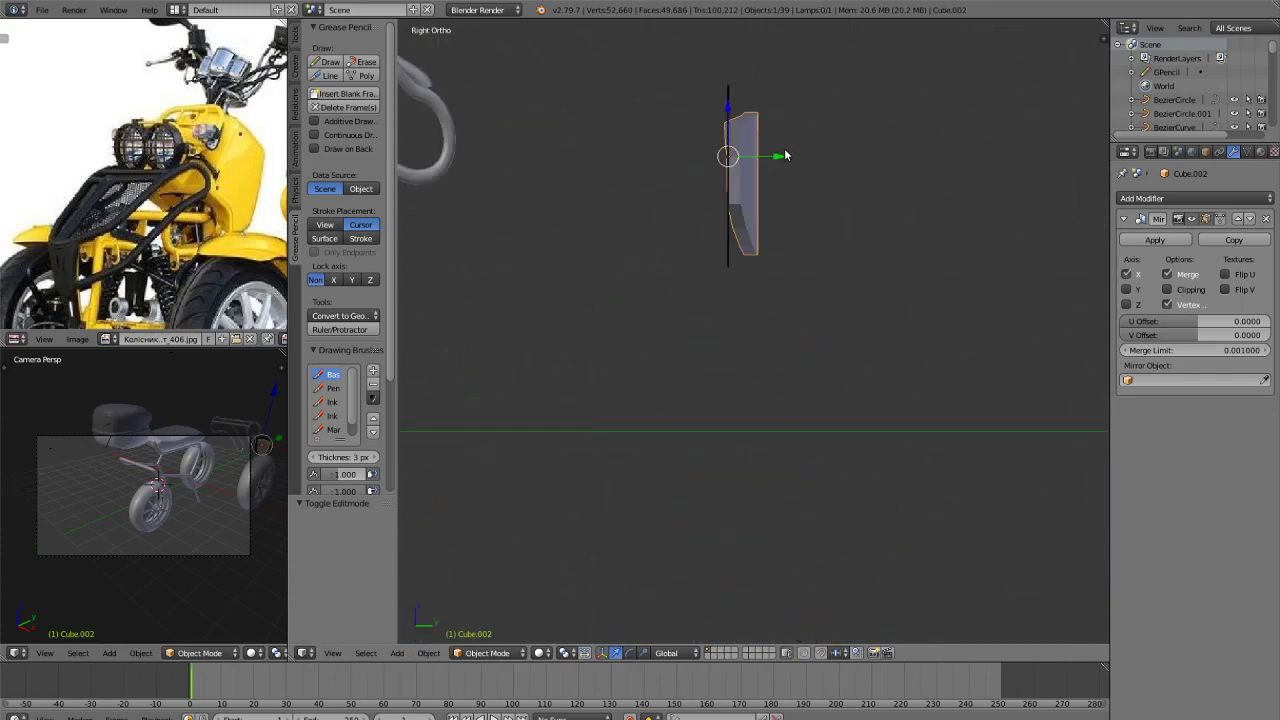
left_click_drag(785, 155, 740, 156)
key("s")
key("y")
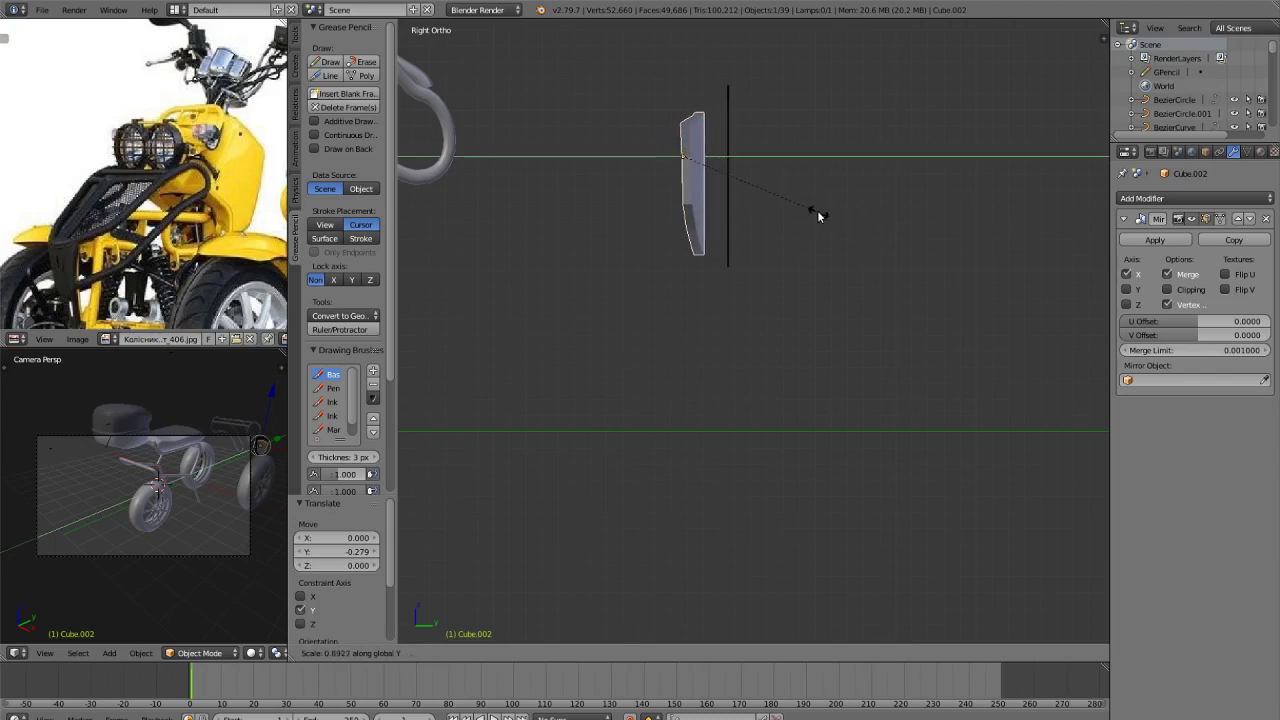
left_click(809, 227)
Open the plate in Edit Mode from below, in wireframe and with nothing selected.
middle_click_drag(809, 227, 858, 335)
key("ctrl+KP_7")
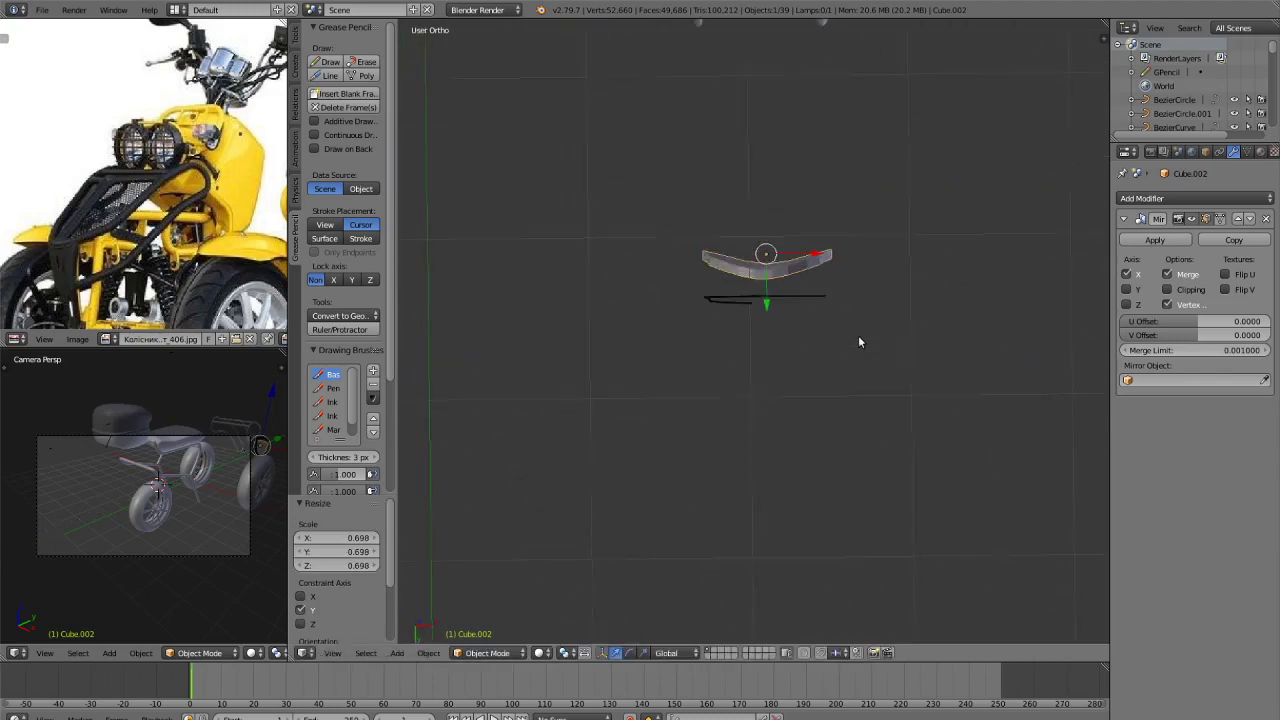
key("ctrl+KP_7")
key("Tab")
scroll(858, 340, "up", 3)
key("a")
key("z")
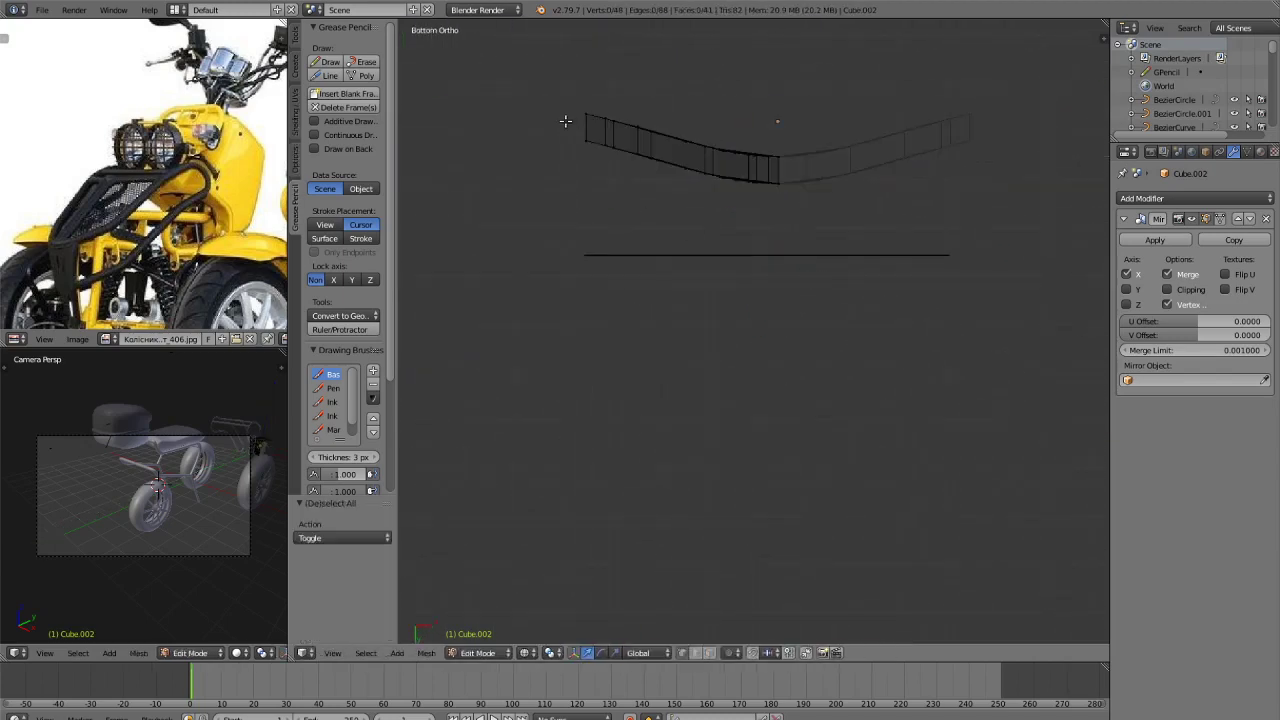
Try to move the vertices at the plate's outer end along Y without proportional editing.
key("b")
left_click_drag(548, 80, 598, 235)
key("g")
key("y")
left_click(669, 231)
key("ctrl+z")
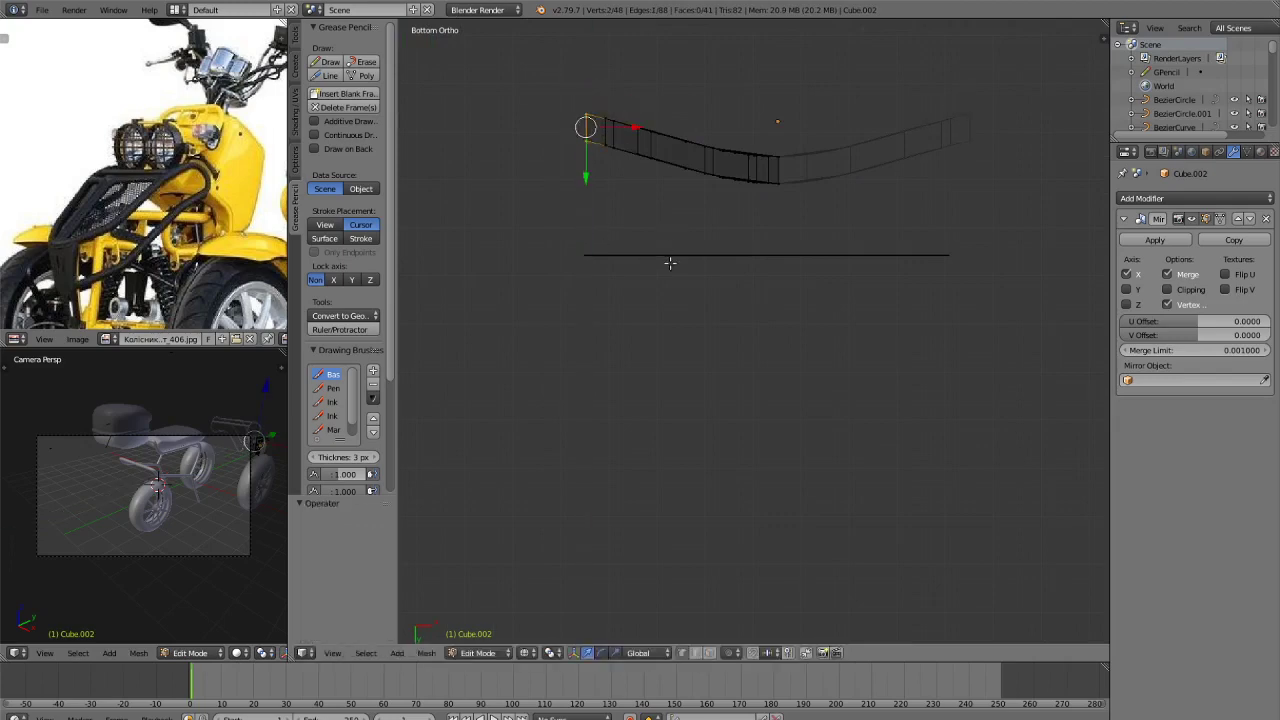
Enable proportional editing and try to move the outer-end vertices along Y with Smooth falloff.
left_click(720, 653)
left_click(730, 622)
key("g")
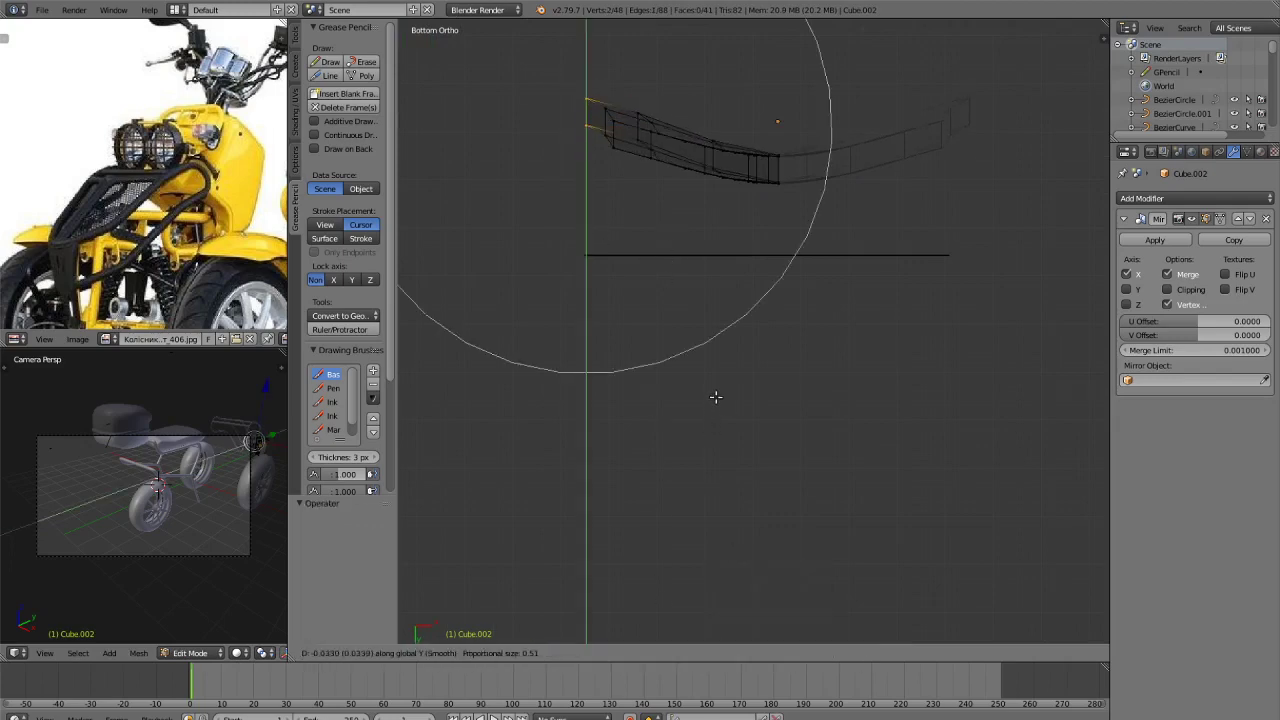
key("Escape")
Try to move a wider group of vertices at the plate's outer end along Y with proportional editing.
key("a")
key("b")
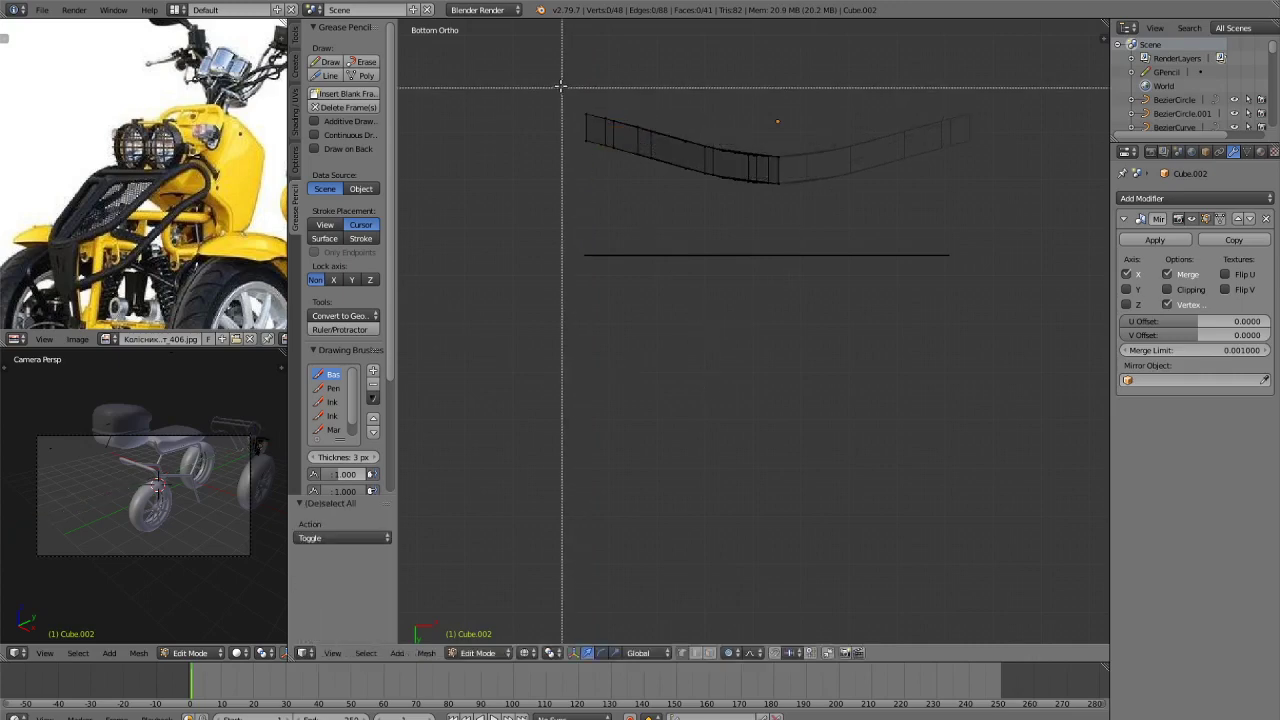
left_click_drag(563, 86, 632, 186)
key("g")
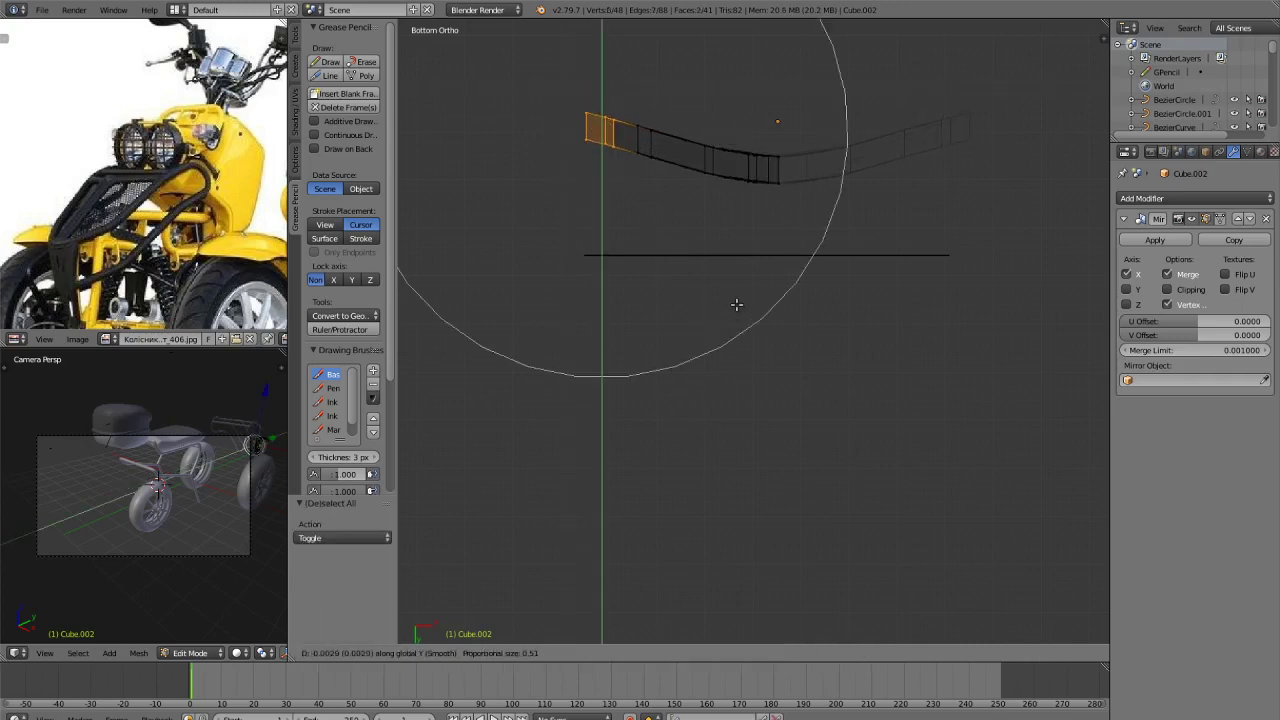
key("Escape")
key("a")
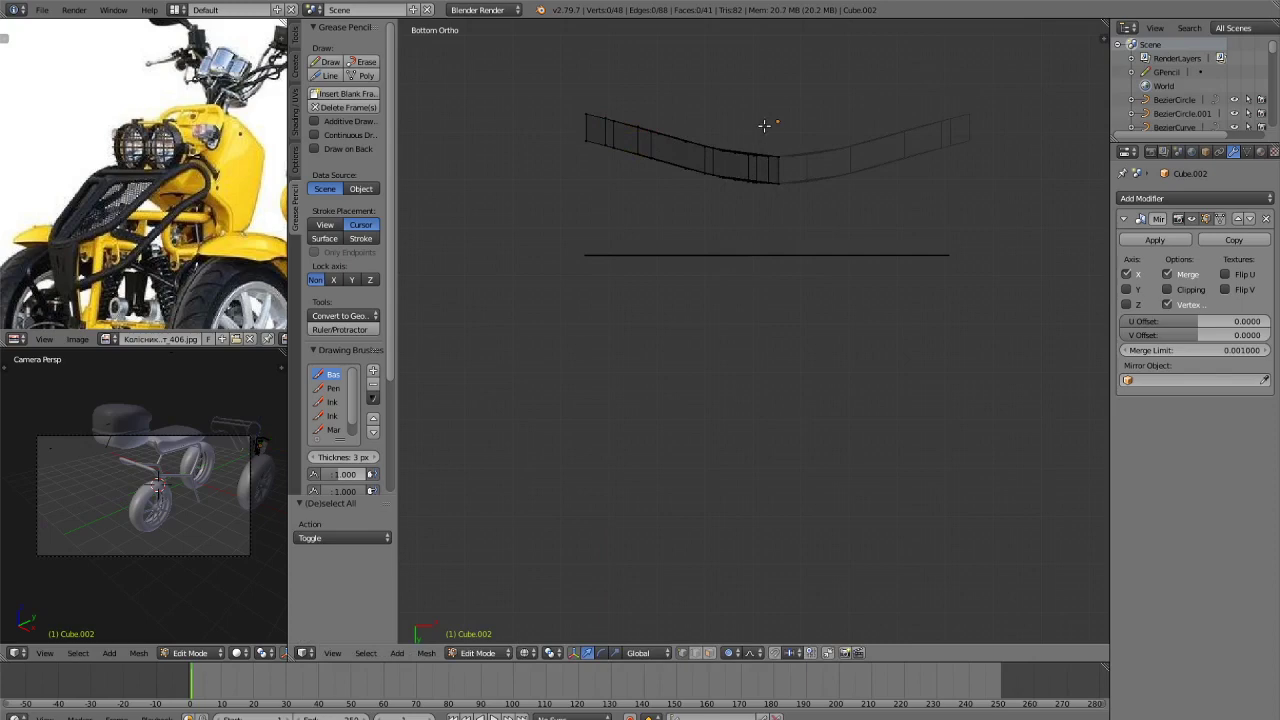
Move the plate's mirror-plane vertices along Y with Smooth falloff at size 0.51 to deepen the curve, and return to Object Mode.
key("b")
left_click_drag(768, 121, 798, 250)
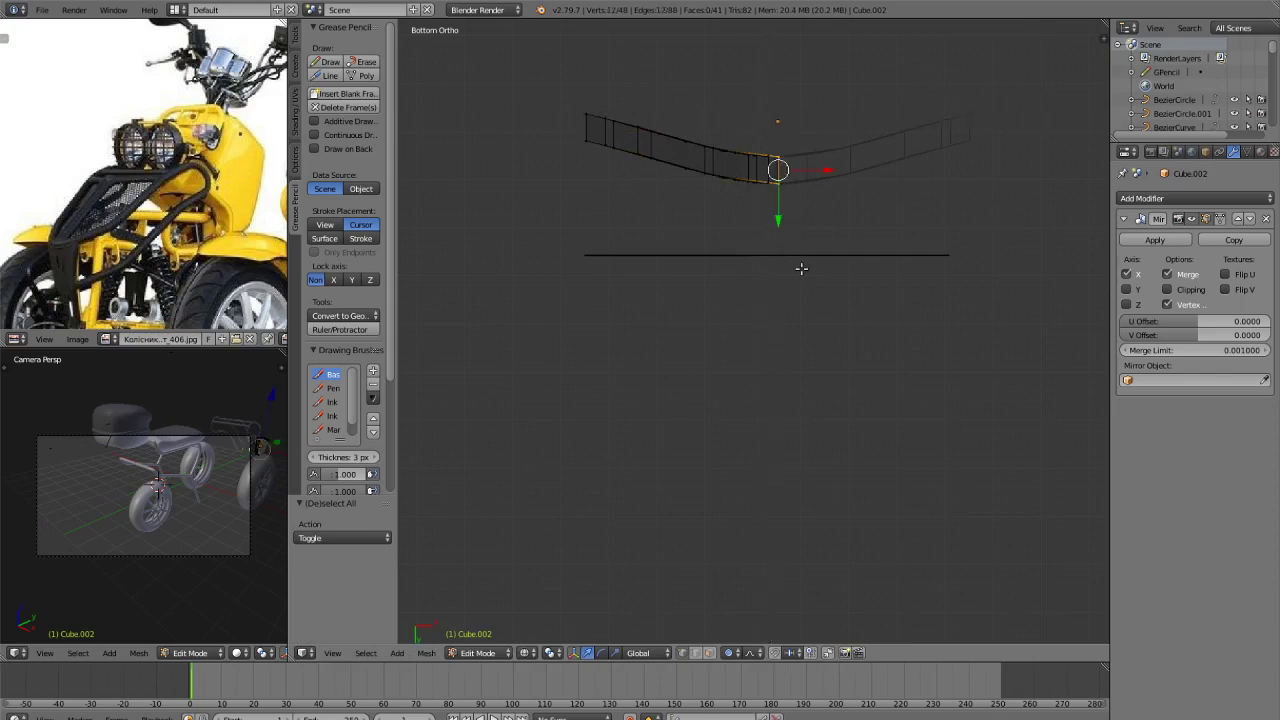
key("g")
key("y")
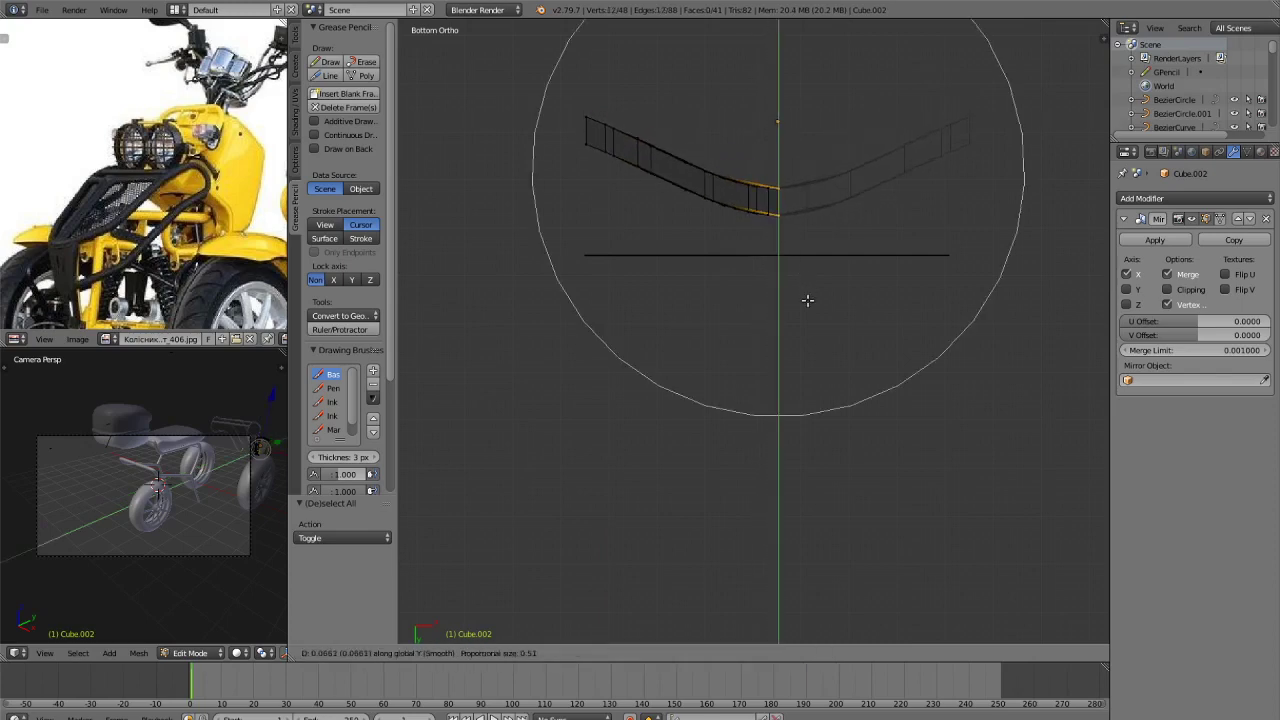
left_click(811, 317)
key("Tab")
Move the plate -1.421 along Y to the front ends of the side loops.
scroll(811, 317, "down", 4)
middle_click_drag(811, 317, 800, 424)
scroll(749, 398, "down", 3)
key("KP_3")
scroll(880, 354, "up", 4)
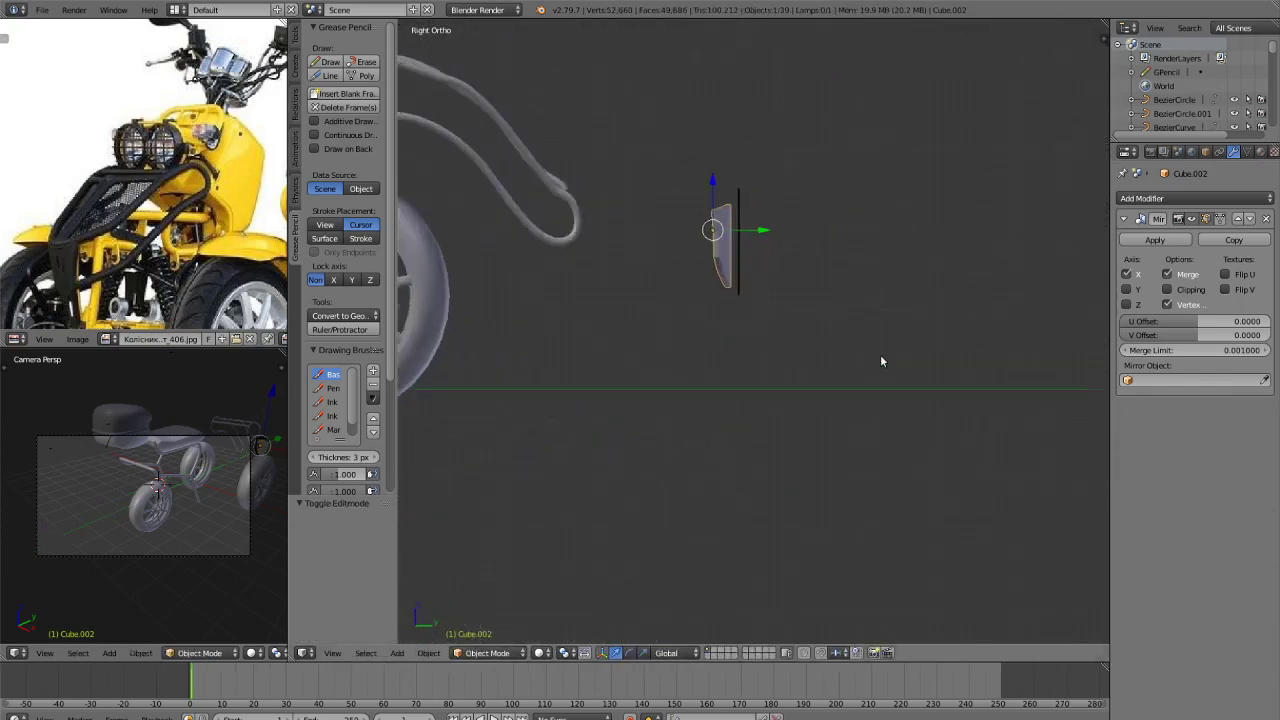
key("g")
key("y")
left_click(756, 309)
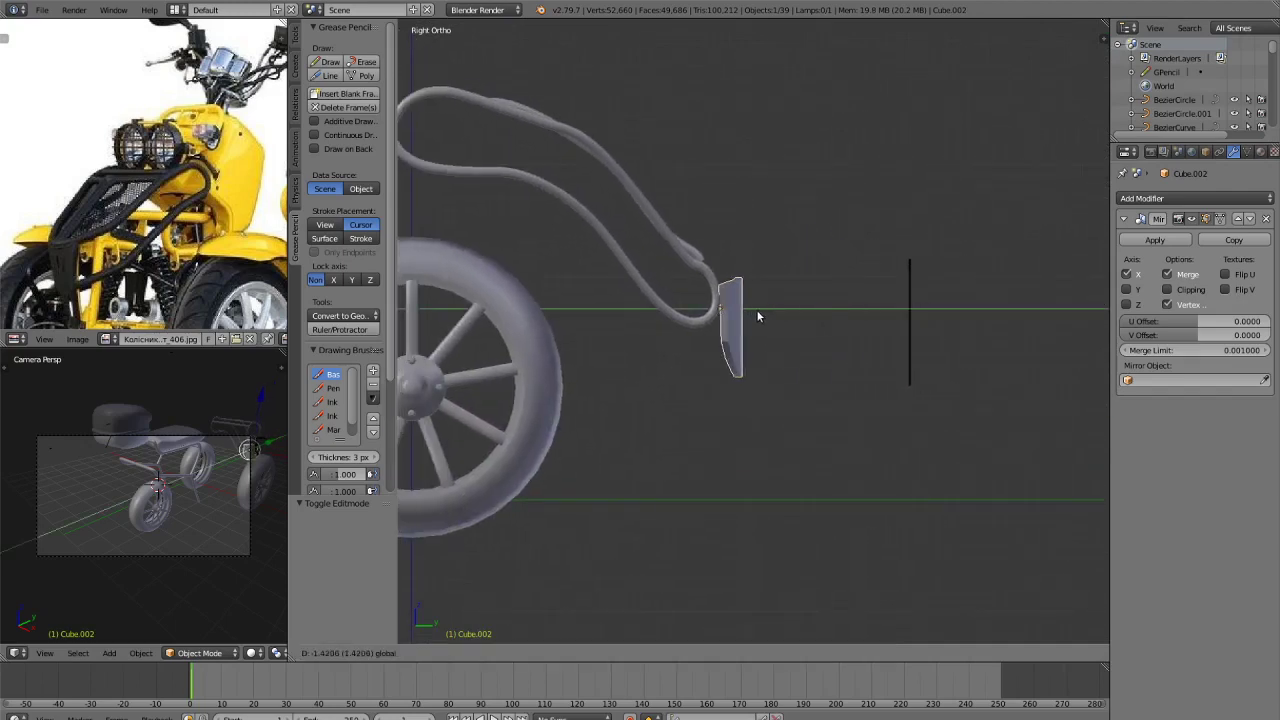
Move the plate -0.068 along Y so it sits against the tube ends.
middle_click_drag(756, 309, 861, 374)
scroll(829, 386, "up", 4)
key("g")
key("y")
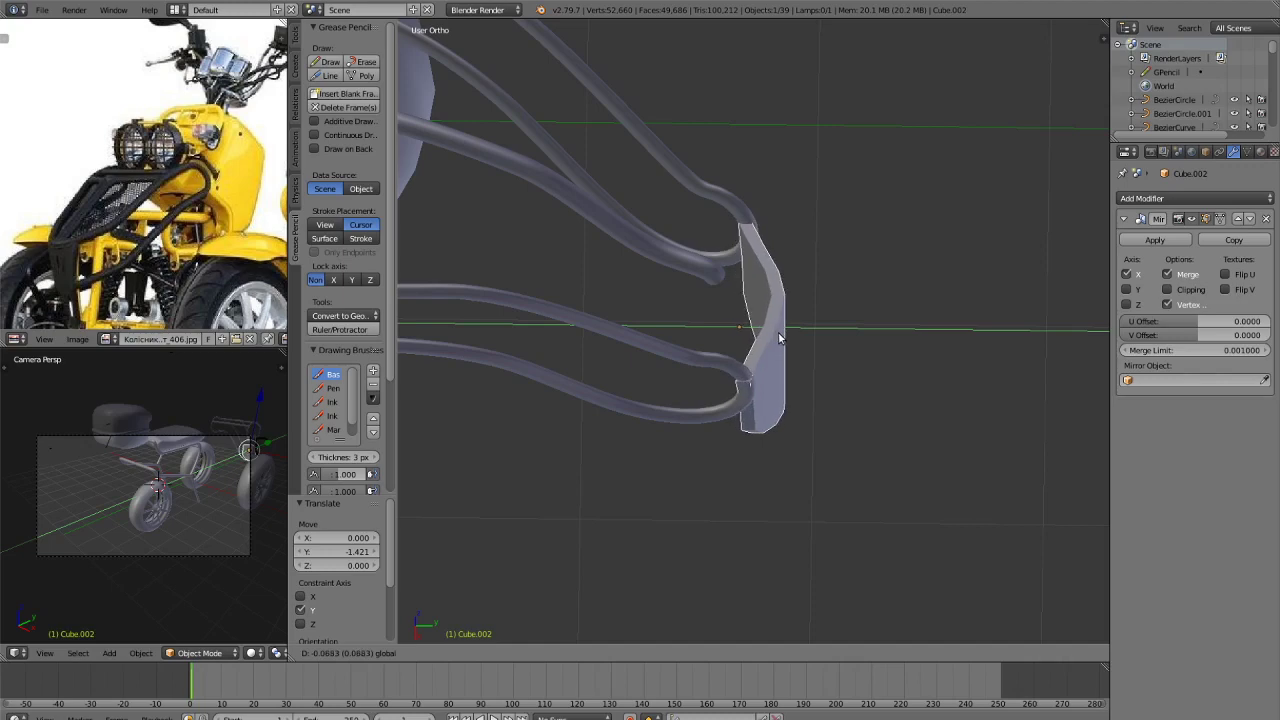
left_click(715, 334)
Raise the plate 0.179 along Z and shift it about -0.023 along Y.
key("g")
key("z")
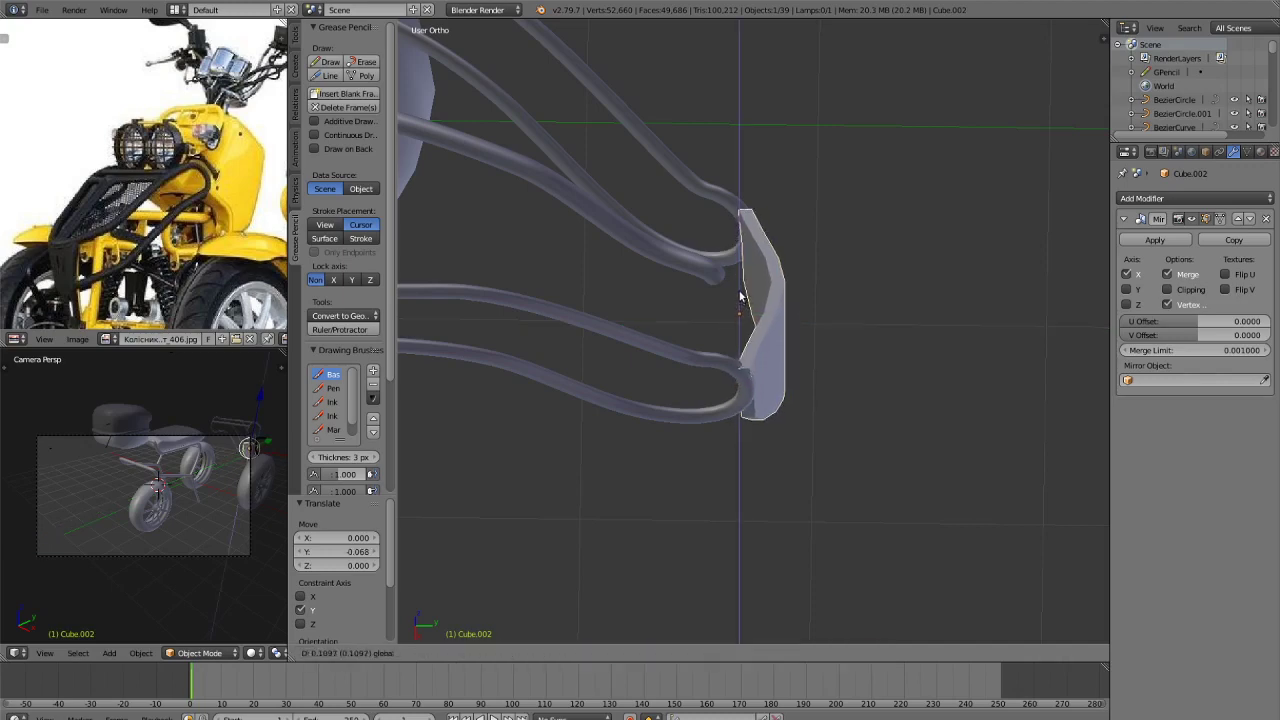
left_click(741, 290)
key("g")
key("y")
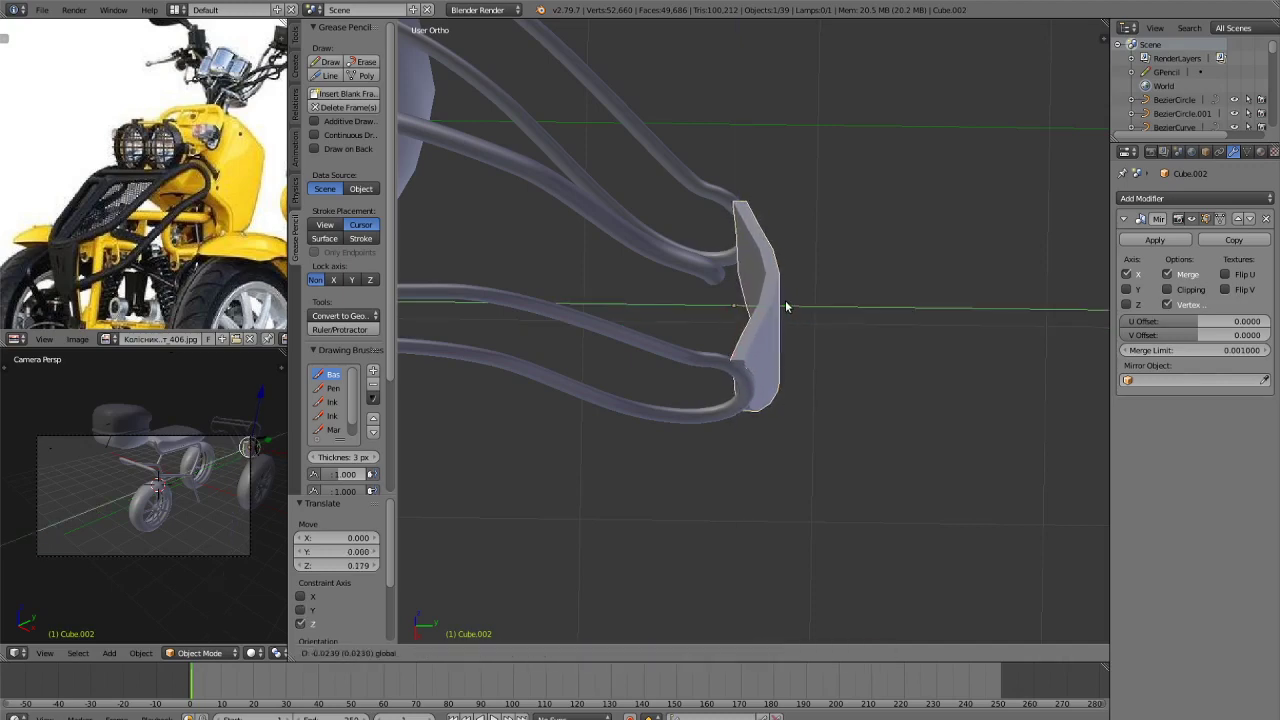
left_click(786, 307)
Deselect everything, preview the trike's front in rendered shading, and draw a short bent Grease Pencil stroke beside the plate.
key("a")
mouse_move(785, 314)
middle_mouse_down()
mouse_move(786, 381)
mouse_move(880, 333)
mouse_move(923, 337)
middle_mouse_up()
scroll(919, 334, "down", 5)
key("shift+z")
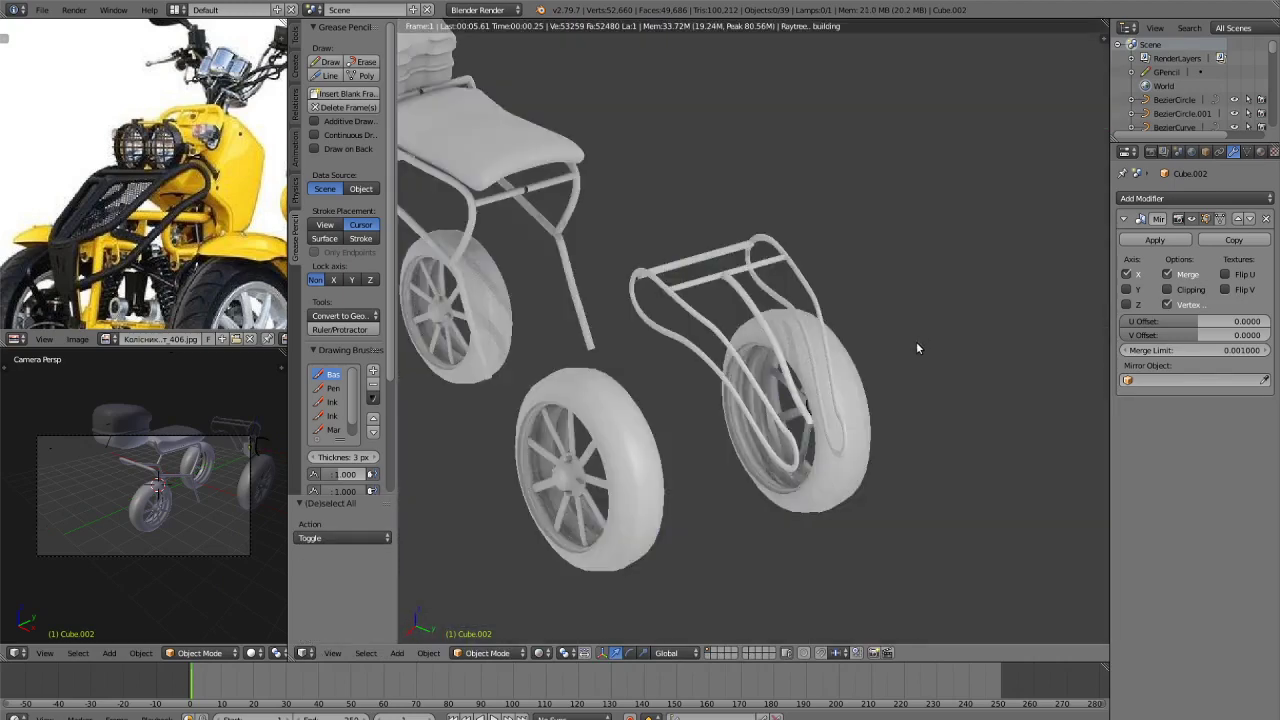
scroll(916, 341, "up", 5)
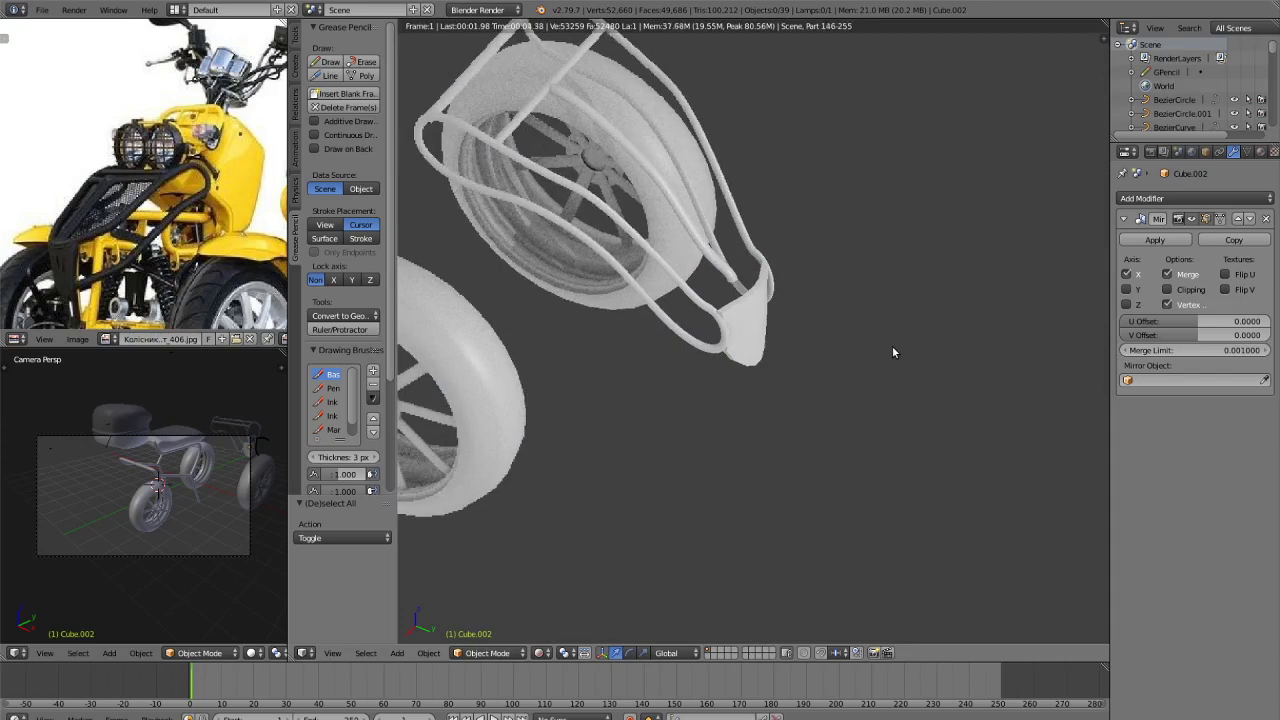
key("shift+z")
left_click_drag(890, 380, 915, 440)
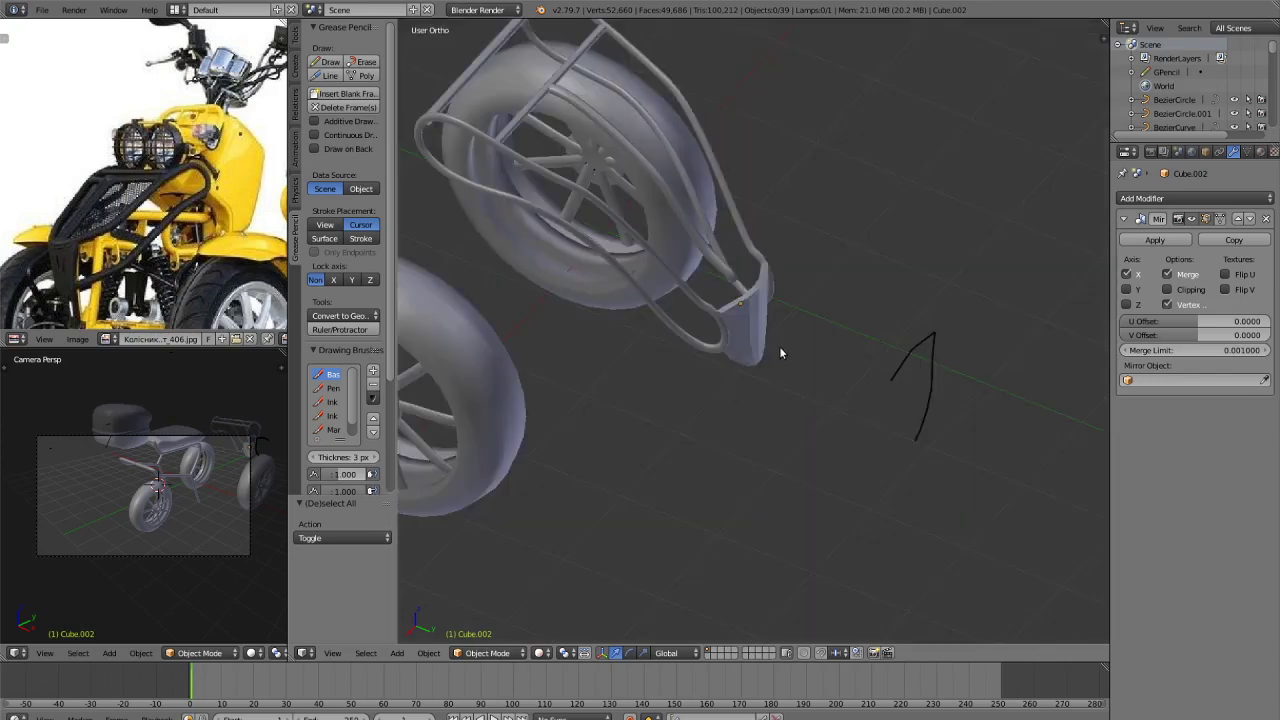
Add a Subdivision Surface modifier to the front plate.
right_click(767, 356)
left_click(1149, 198)
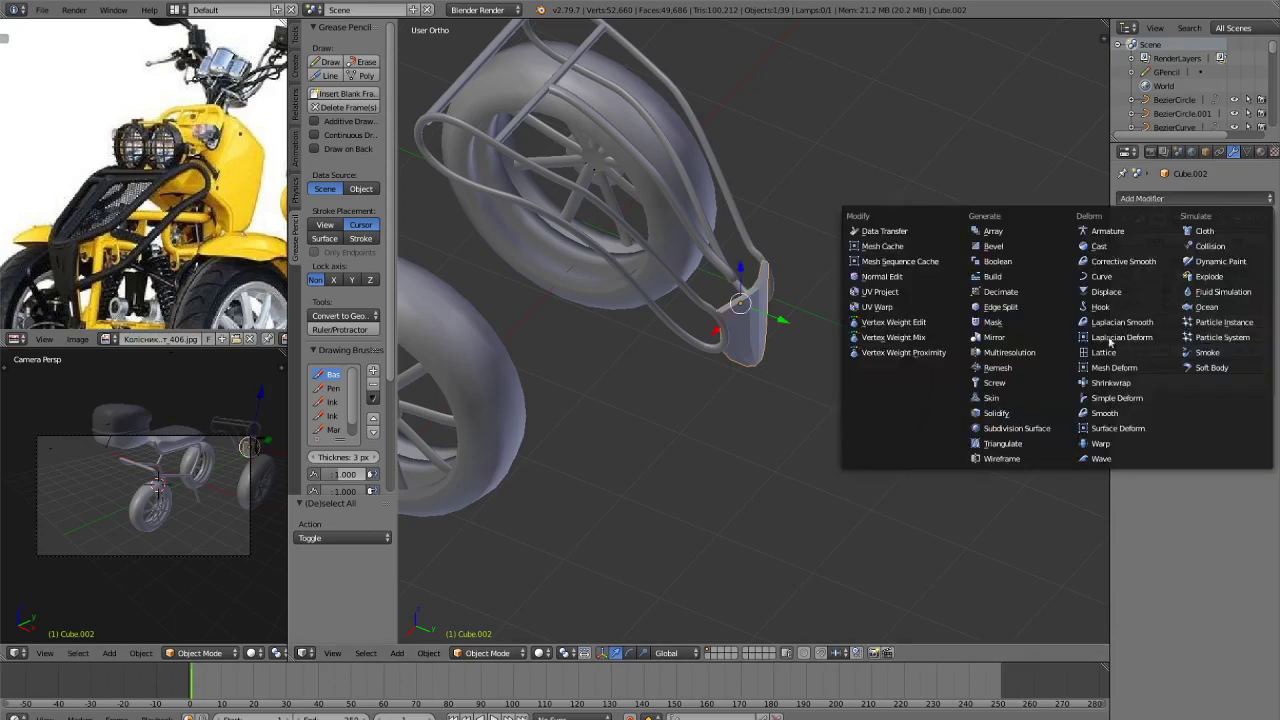
left_click(1026, 430)
scroll(830, 348, "up", 3)
scroll(821, 348, "up", 1)
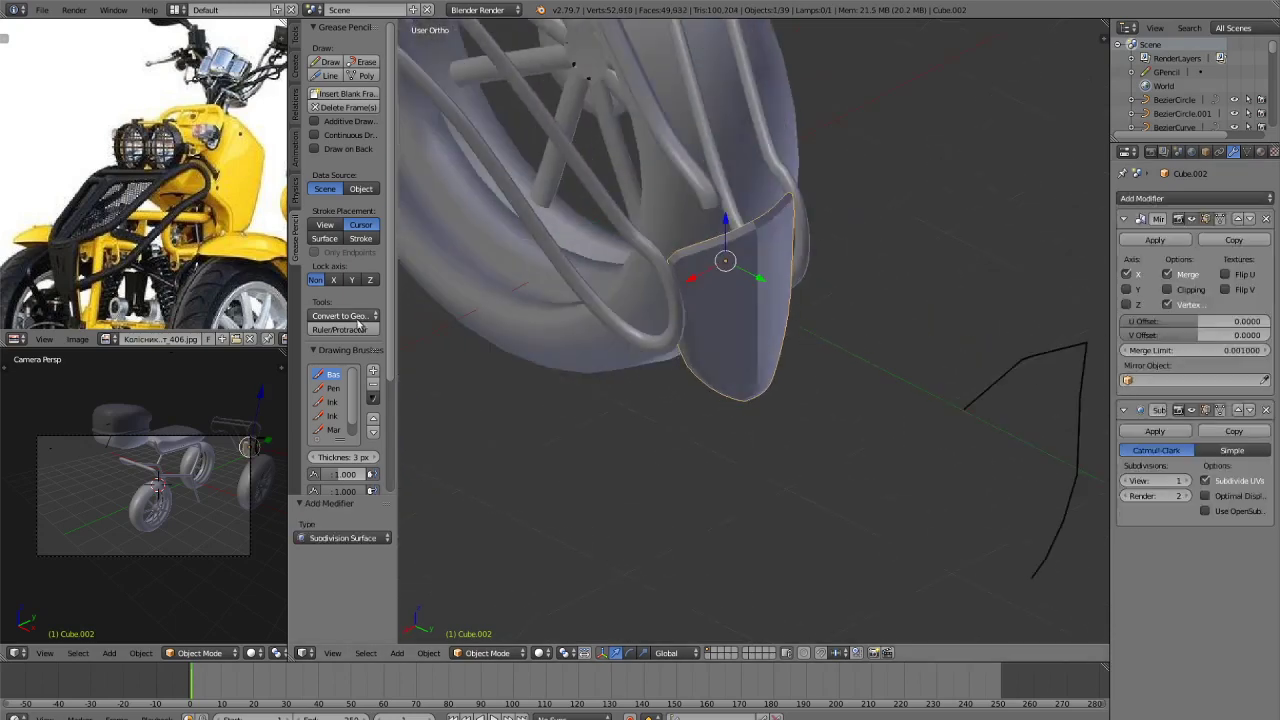
Nudge the plate slightly along Y and give it smooth shading.
left_click(295, 38)
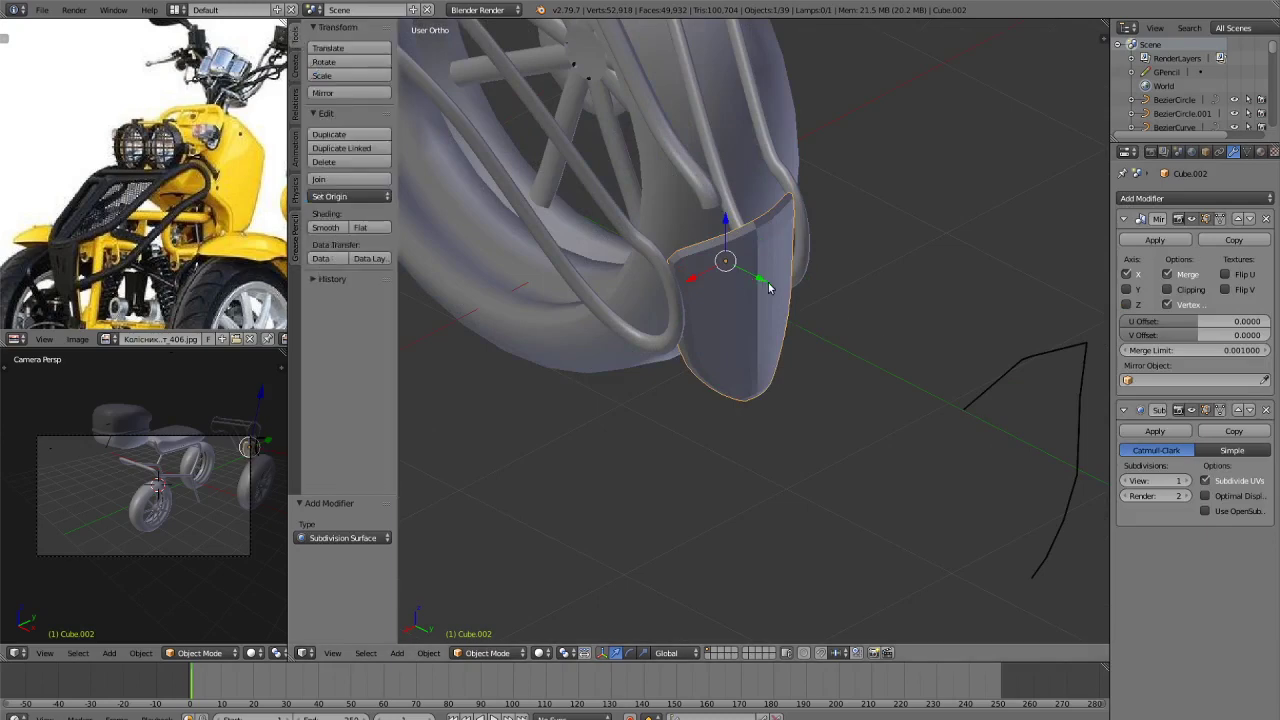
left_click_drag(769, 287, 774, 289)
left_click(337, 231)
Move the front end point of the middle tube's Bezier curve 0.258 along Y to reach the plate.
middle_click_drag(823, 268, 834, 325)
right_click(709, 267)
key("Tab")
right_click(713, 269)
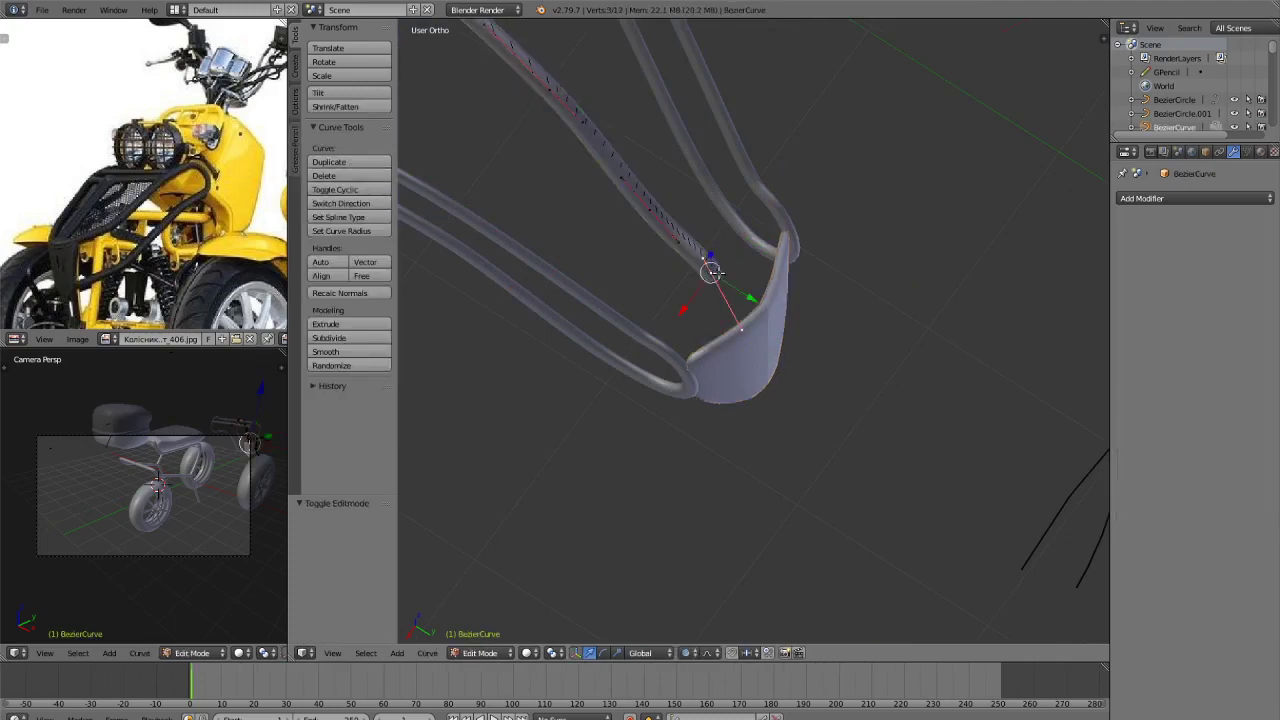
left_click_drag(757, 300, 805, 341)
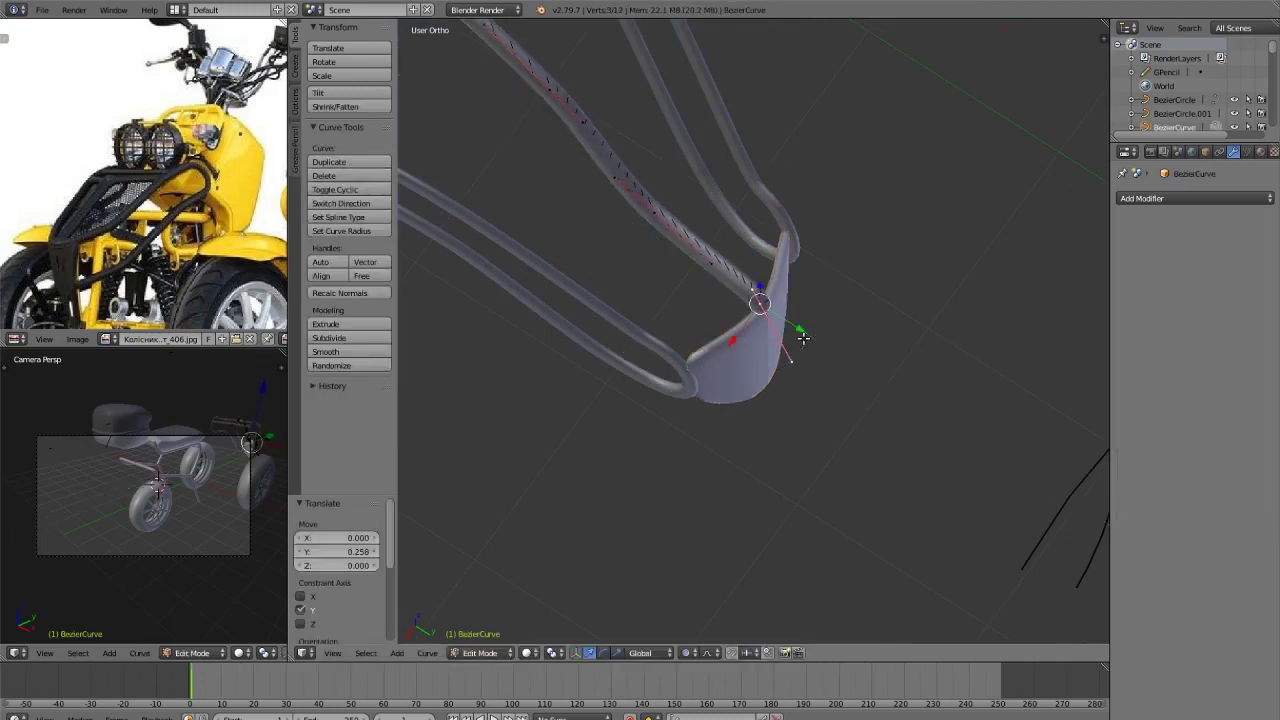
Disable proportional editing and move the front control points of the middle tube's curve along Y and Z to meet the plate.
left_click(692, 654)
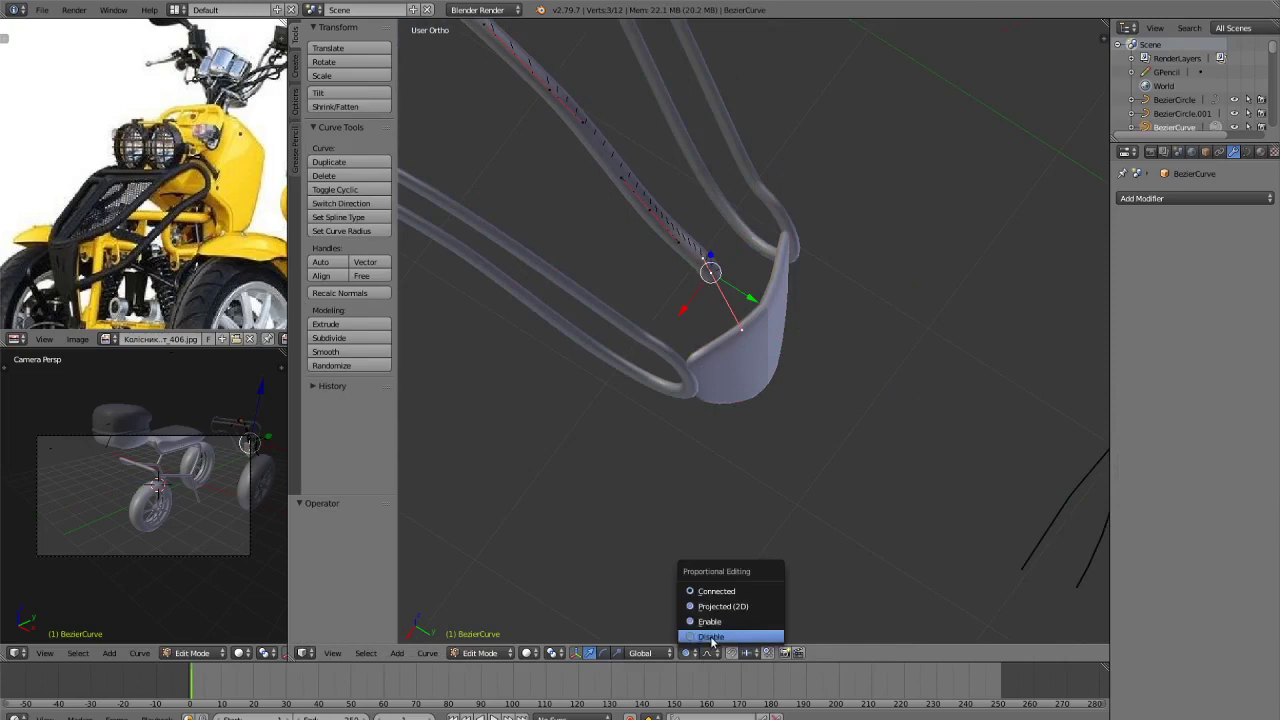
left_click(714, 634)
right_click(654, 210)
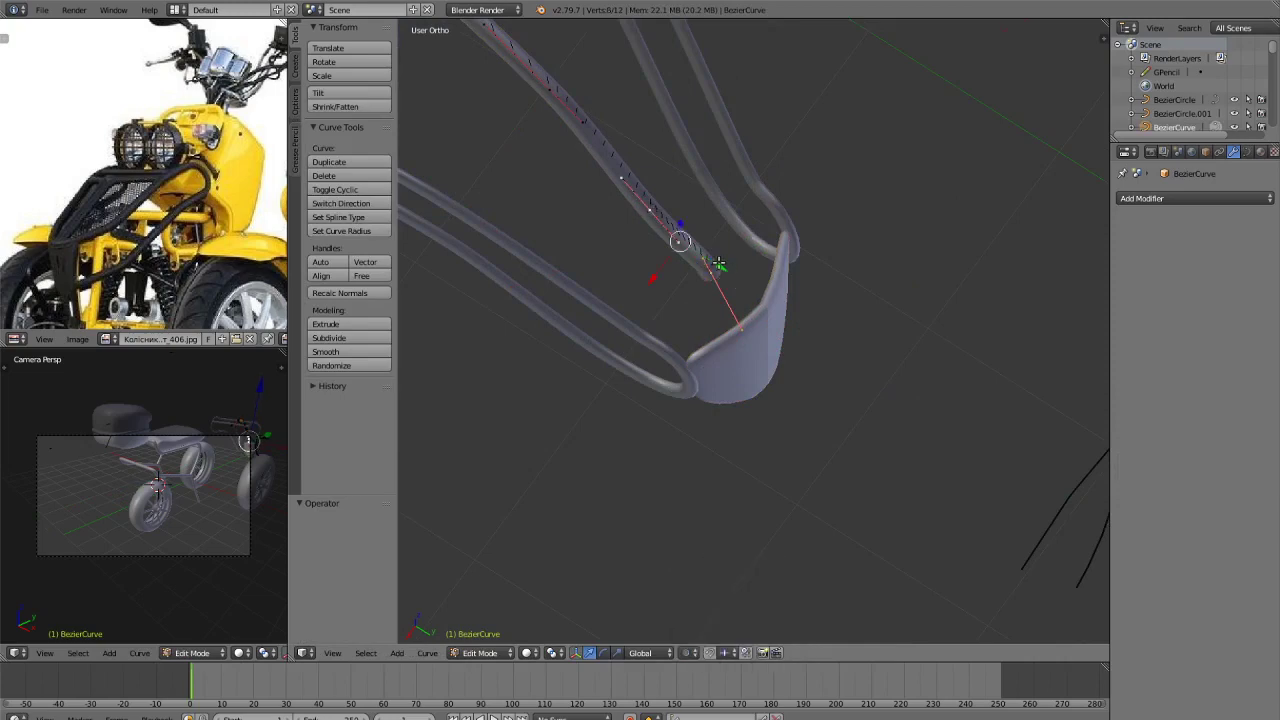
left_click_drag(719, 263, 760, 288)
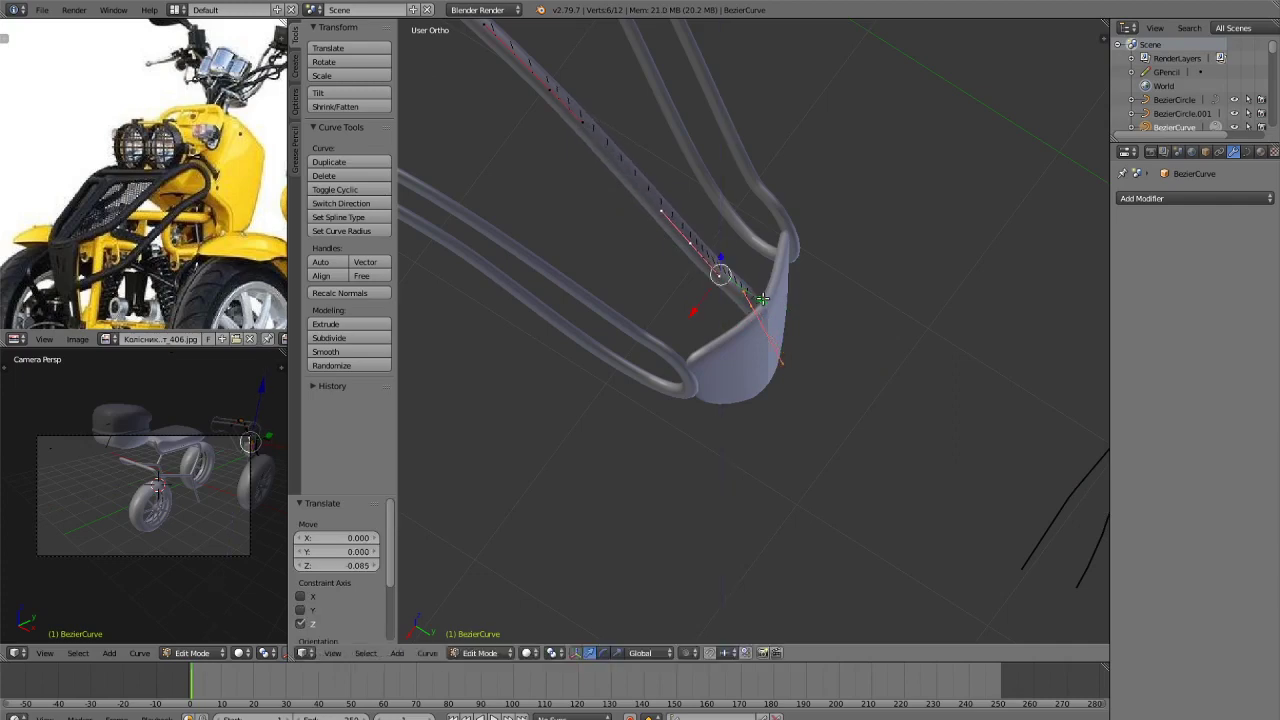
key("Tab")
Deselect everything and preview the trike's front frame and plate in rendered shading.
scroll(812, 304, "down", 5)
key("a")
mouse_move(823, 357)
middle_mouse_down()
mouse_move(807, 330)
mouse_move(862, 297)
mouse_move(871, 304)
mouse_move(713, 343)
mouse_move(841, 325)
middle_mouse_up()
key("shift+z")
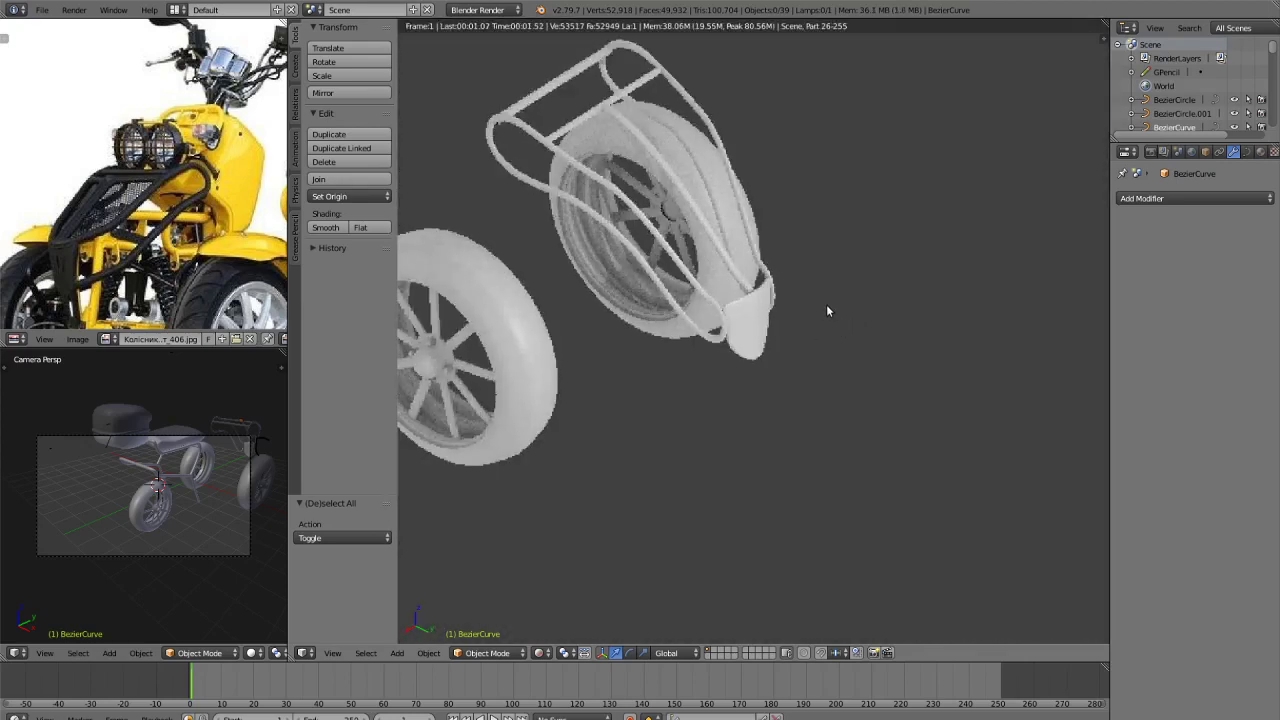
key("shift+z")
Scale the front plate by 1.023 along X and shift it about -0.019 along X to center it between the side loops.
key("KP_3")
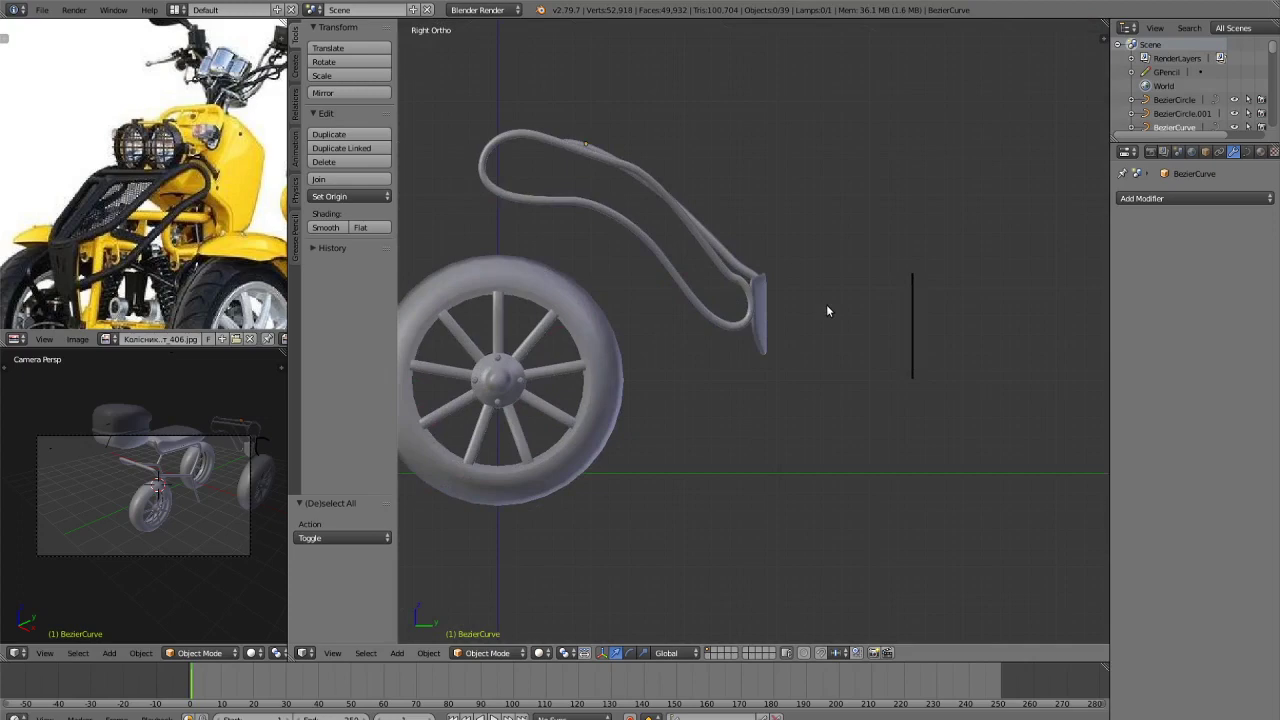
key("ctrl+KP_1")
scroll(826, 304, "up", 4)
scroll(757, 280, "up", 4)
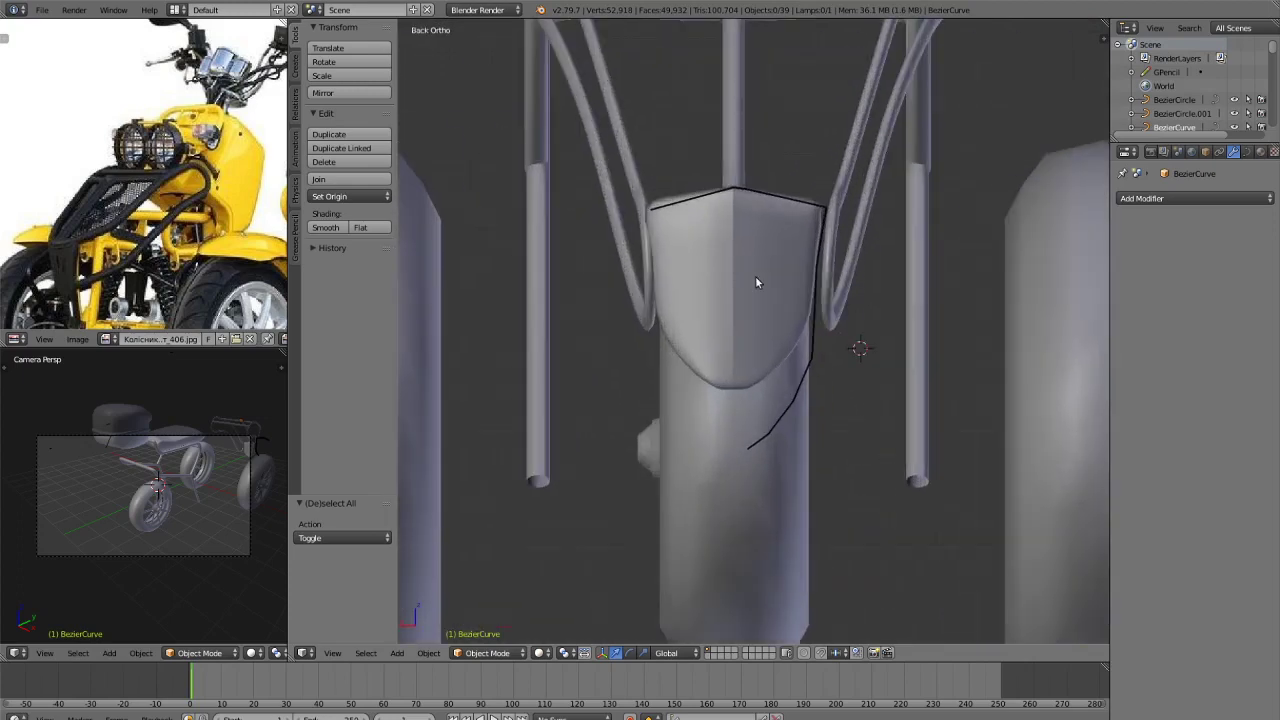
right_click(755, 276)
key("s")
key("x")
left_click(875, 327)
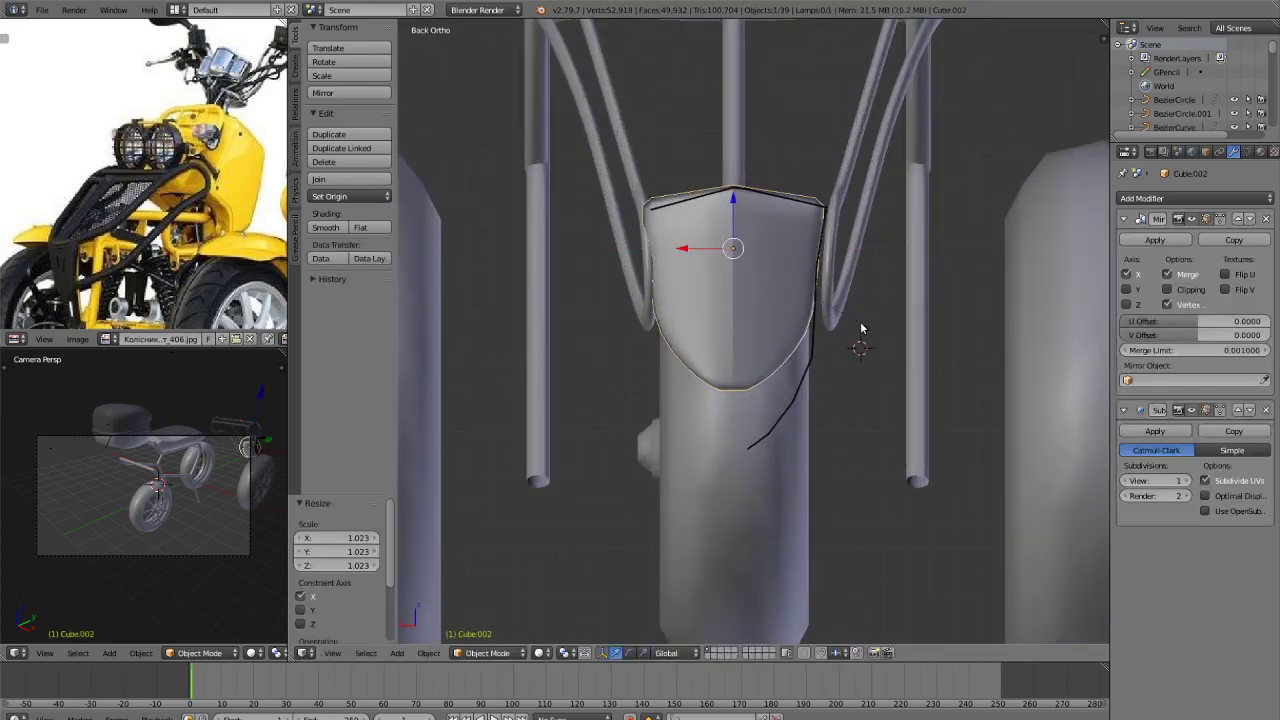
key("g")
key("x")
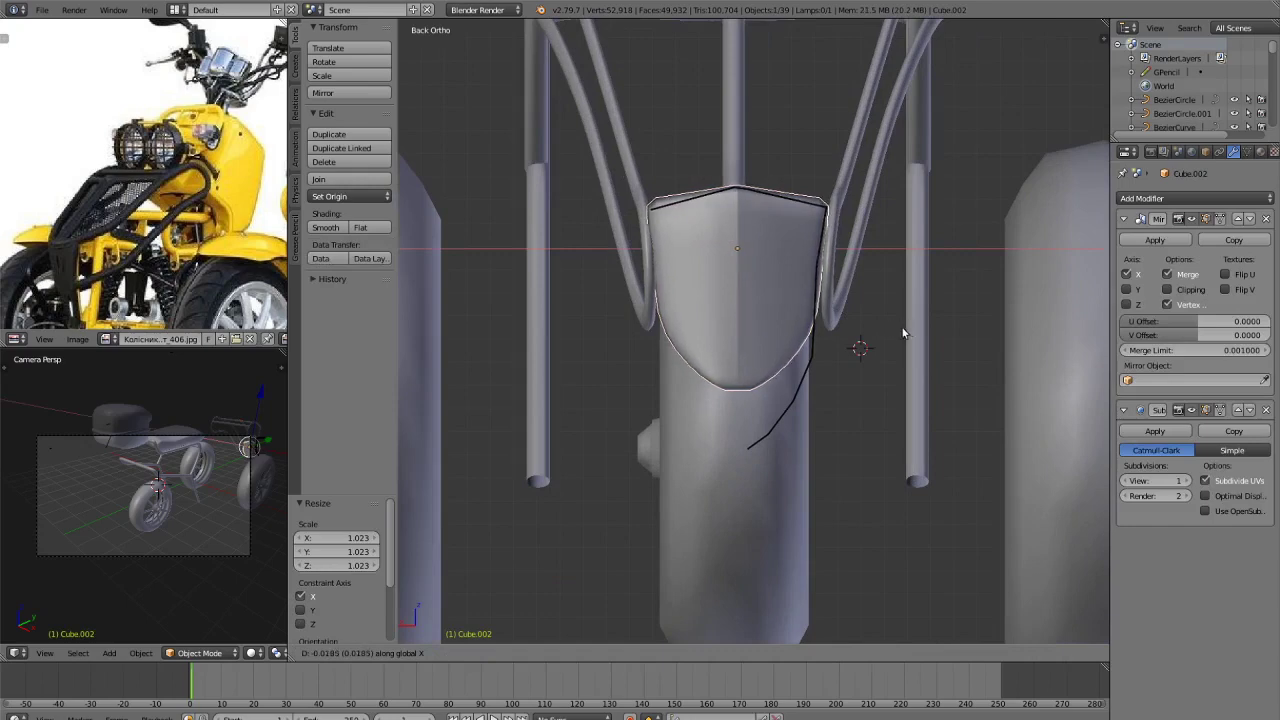
left_click(905, 335)
key("a")
Erase the Grease Pencil guide strokes in front of the plate.
scroll(870, 353, "down", 2)
middle_click_drag(870, 353, 833, 488)
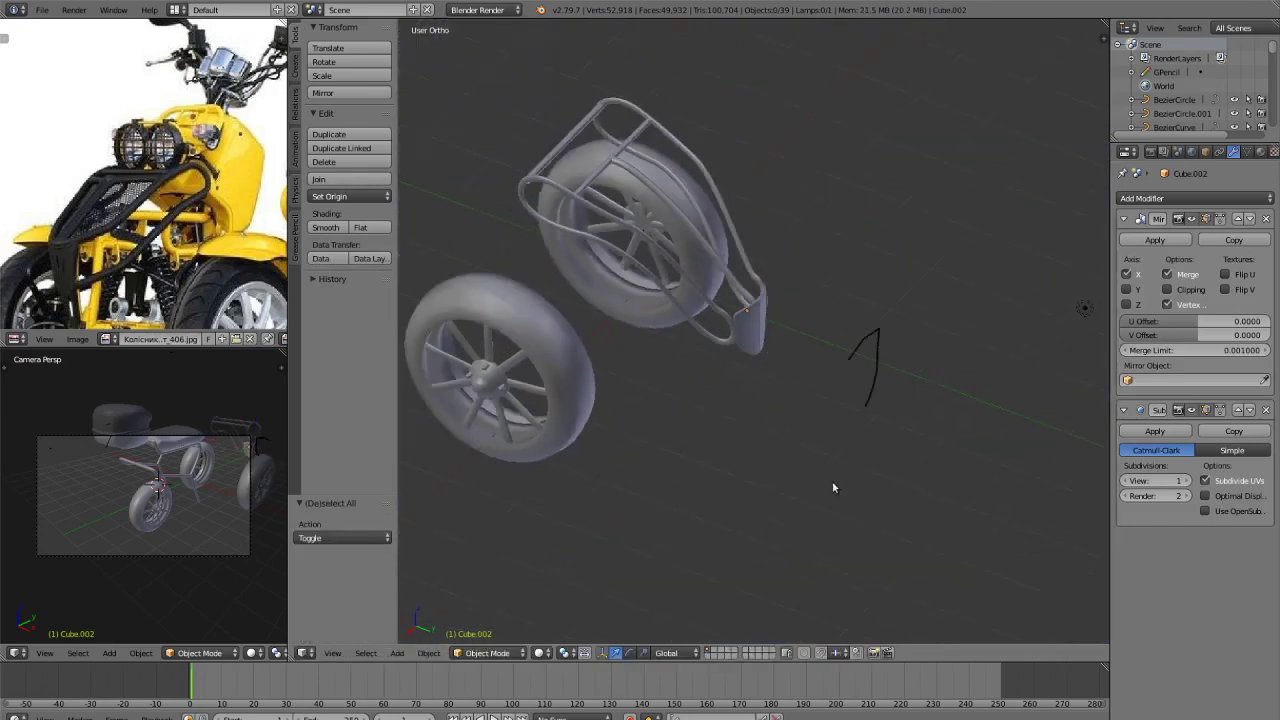
left_click(295, 245)
left_click(364, 62)
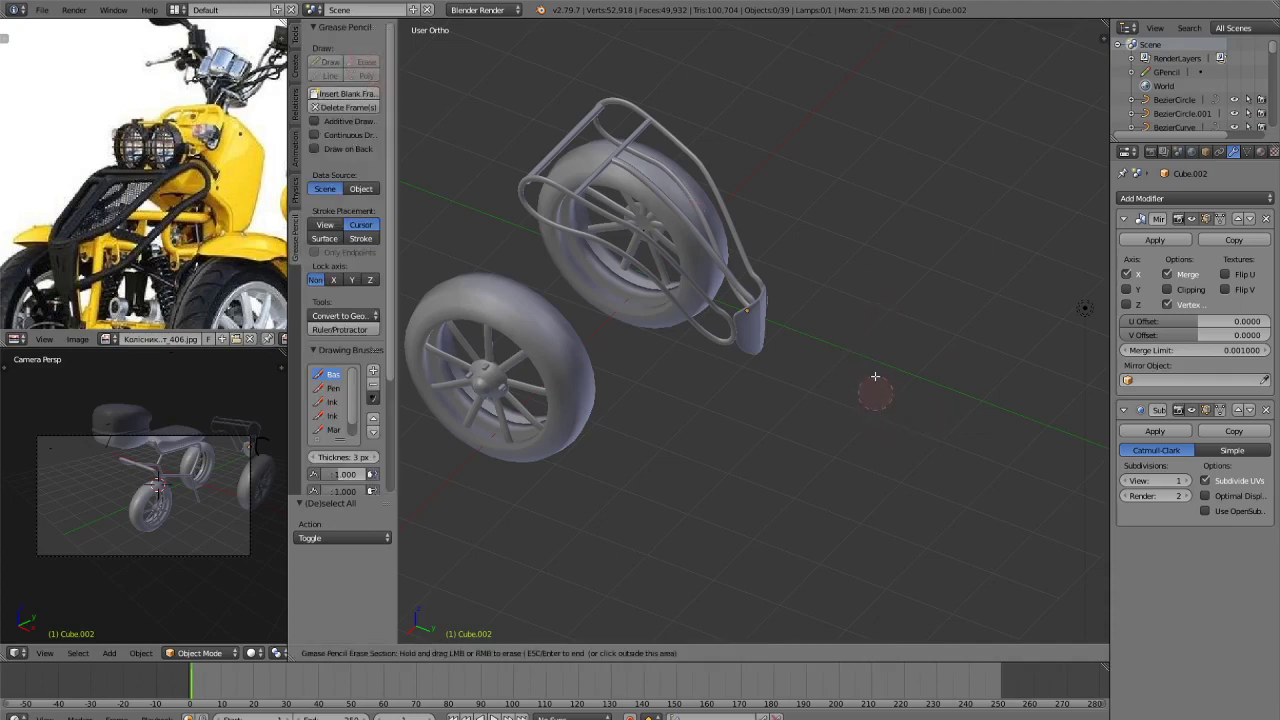
key("Escape")
Examine the front frame from several angles in solid, wireframe and rendered shading, comparing it with the reference photo.
middle_click_drag(893, 358, 877, 429)
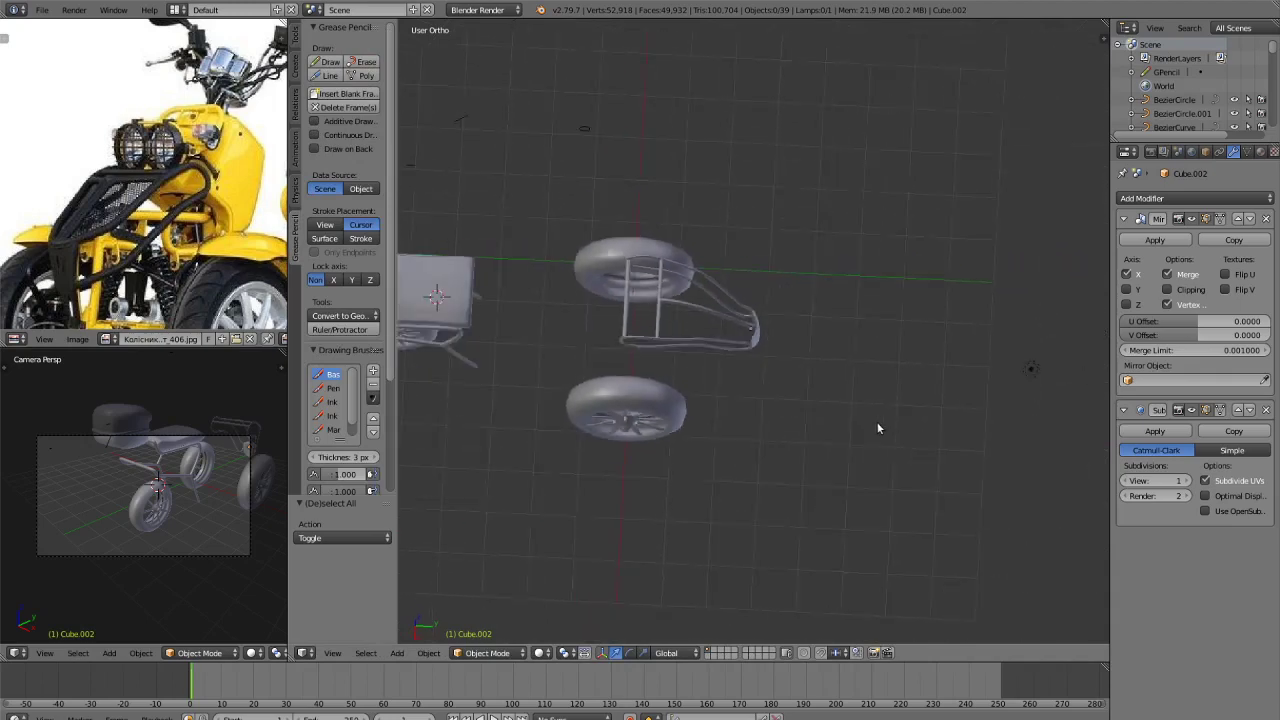
middle_click_drag(529, 309, 763, 278)
scroll(763, 278, "up", 3)
scroll(222, 197, "down", 2)
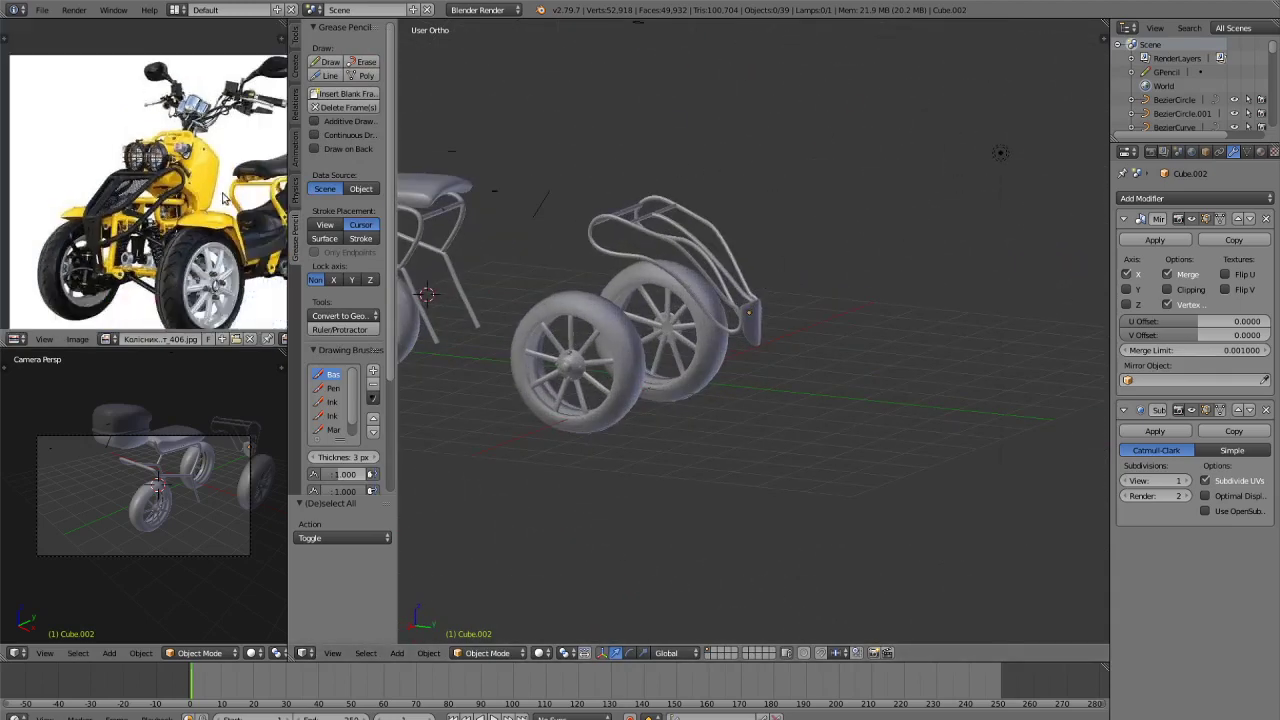
scroll(118, 233, "up", 3)
scroll(208, 246, "down", 2)
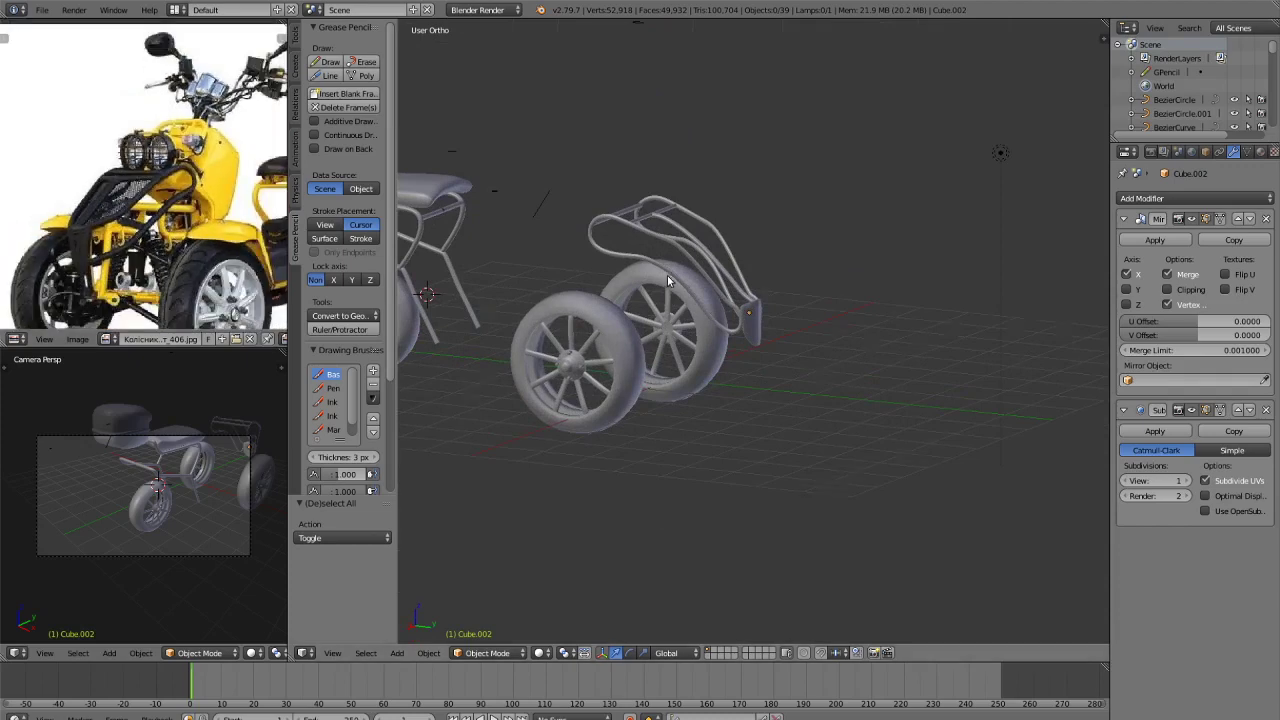
mouse_move(667, 275)
middle_mouse_down()
mouse_move(748, 297)
mouse_move(738, 316)
middle_mouse_up()
key("shift+z")
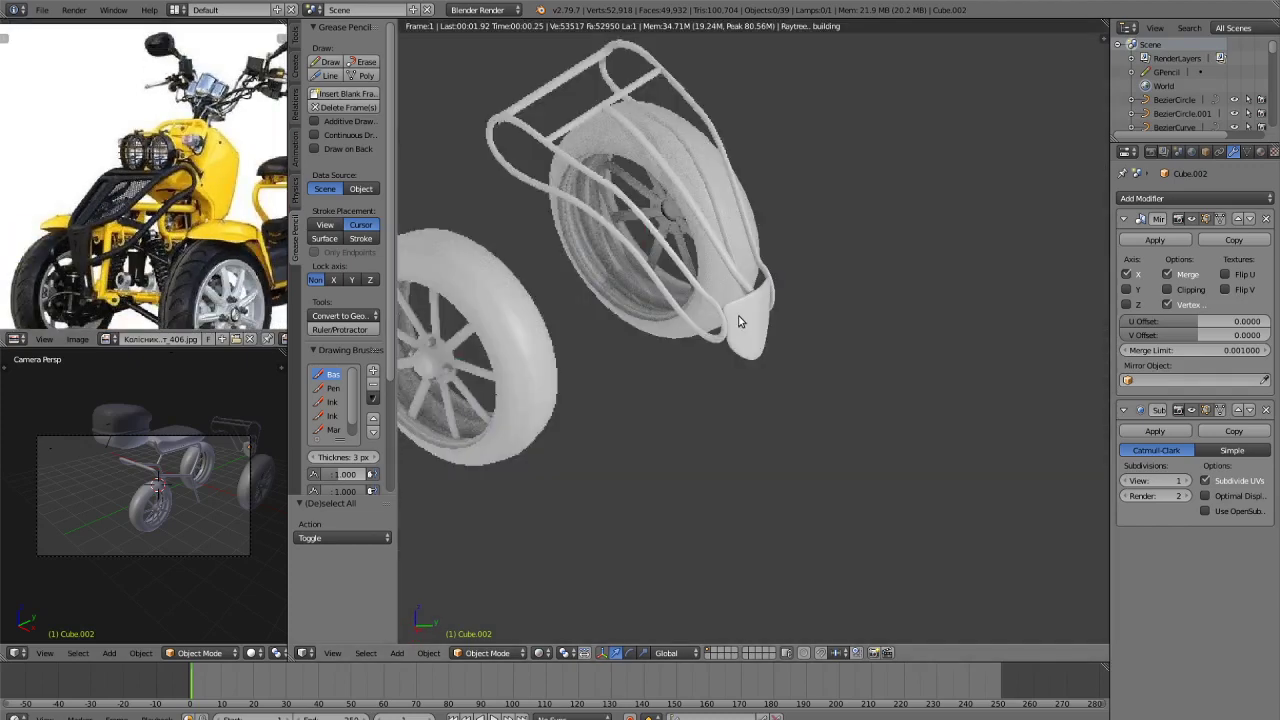
key("z")
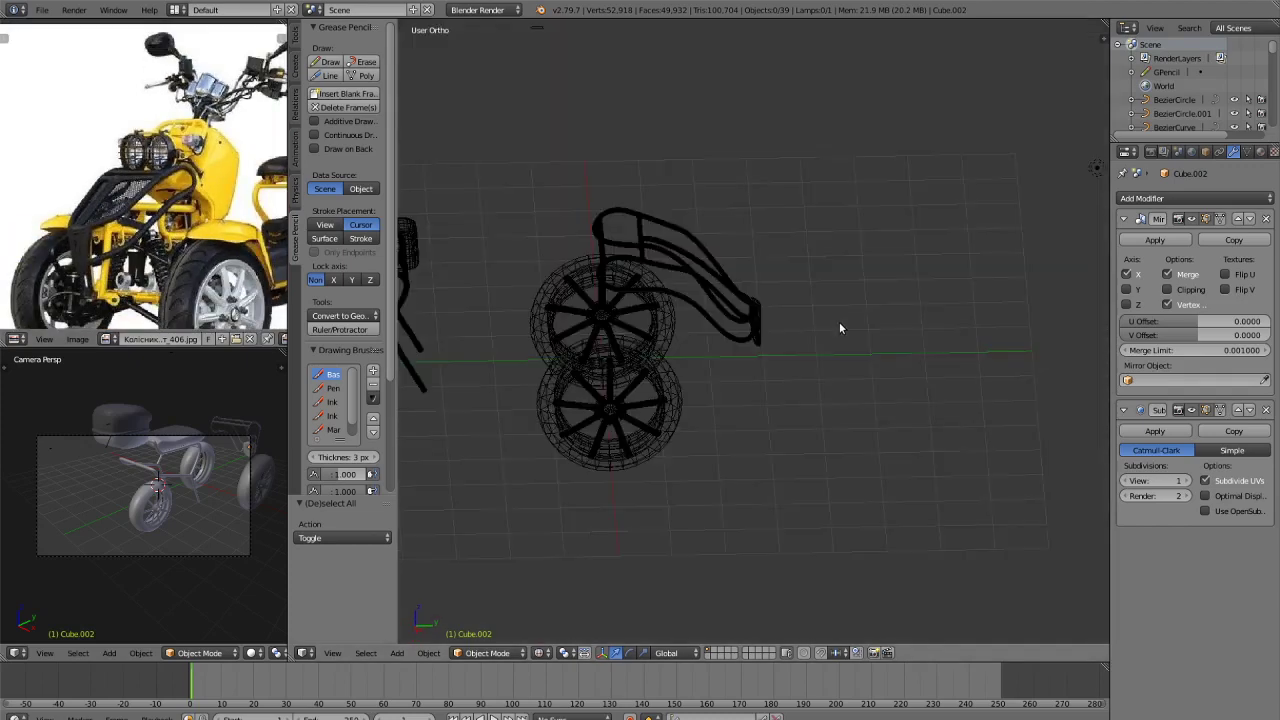
key("z")
scroll(839, 321, "up", 1)
middle_click_drag(839, 321, 755, 300)
key("shift+z")
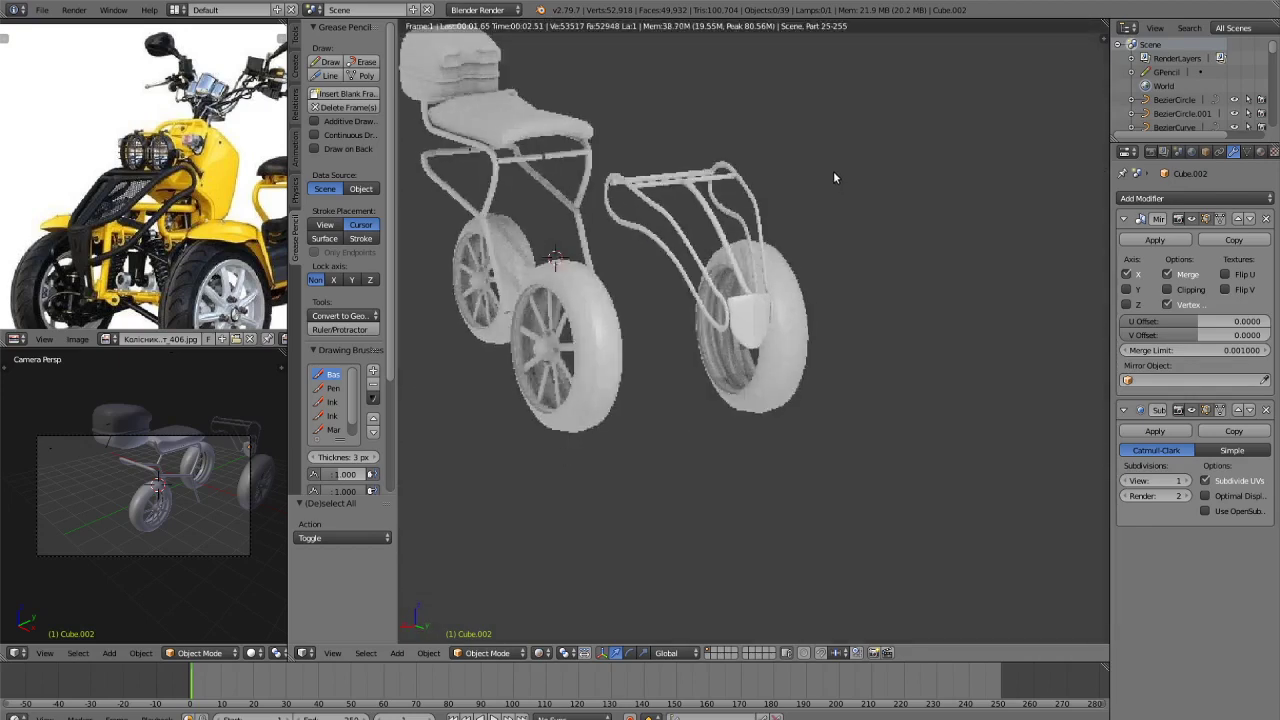
key("z")
key("z")
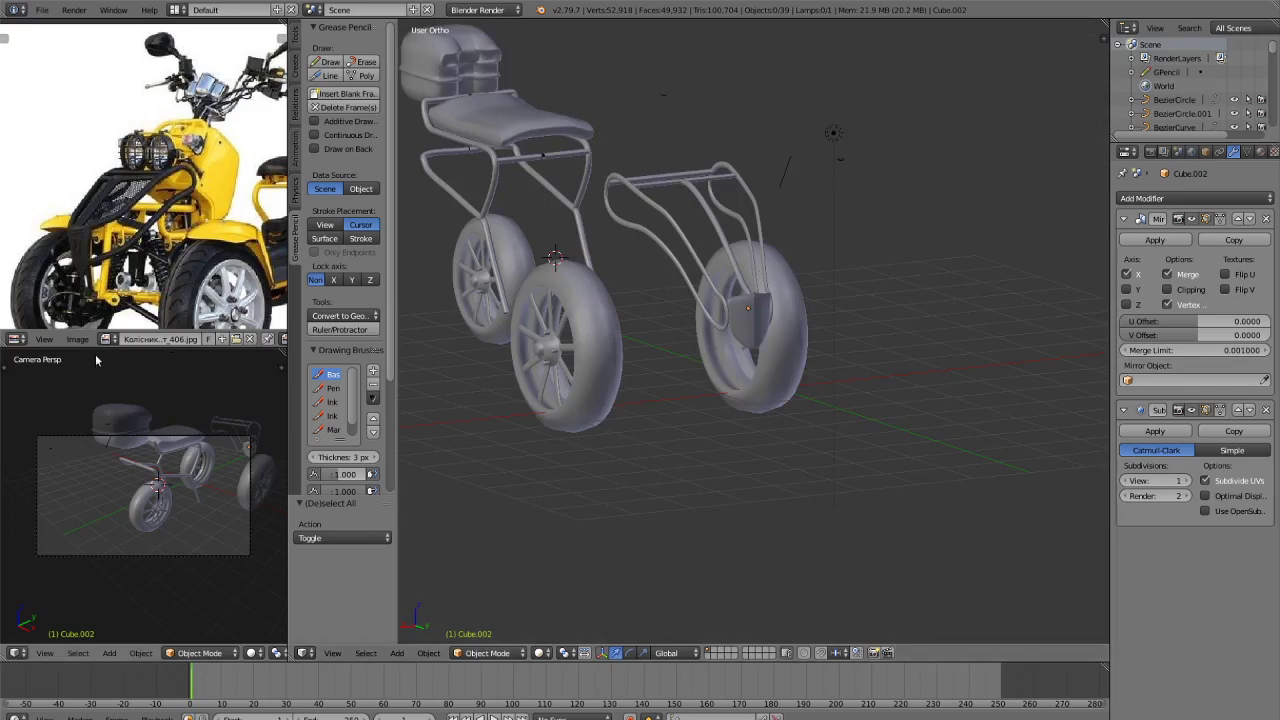
Compare the frame's straight-on and angled views with the headlights and tubes in the reference photo.
scroll(861, 228, "up", 2)
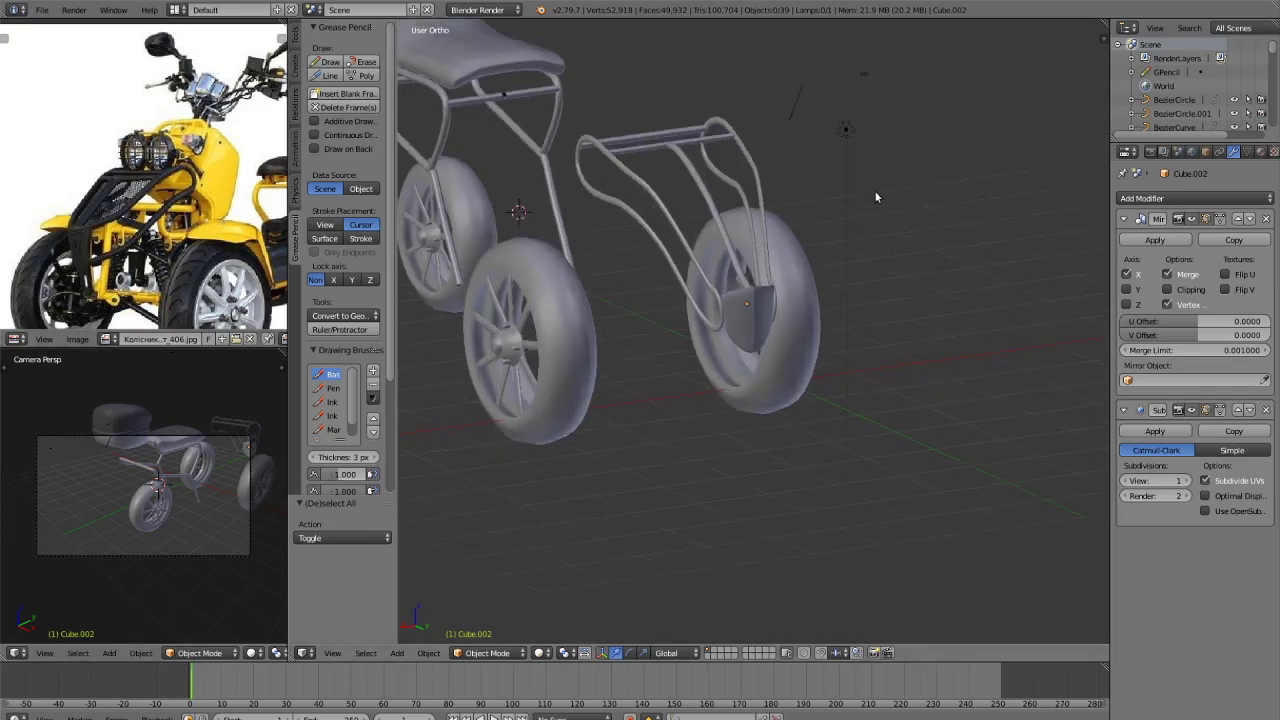
key("KP_3")
key("KP_1")
key("ctrl+KP_1")
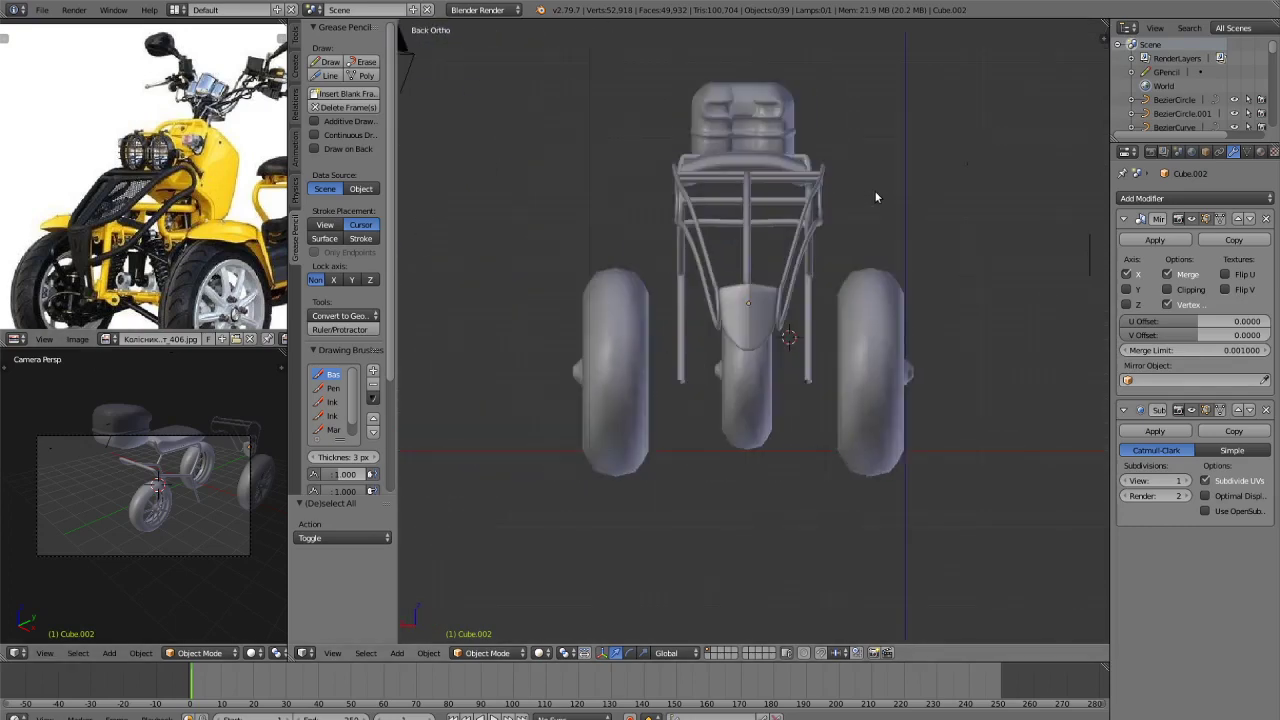
scroll(889, 169, "up", 1)
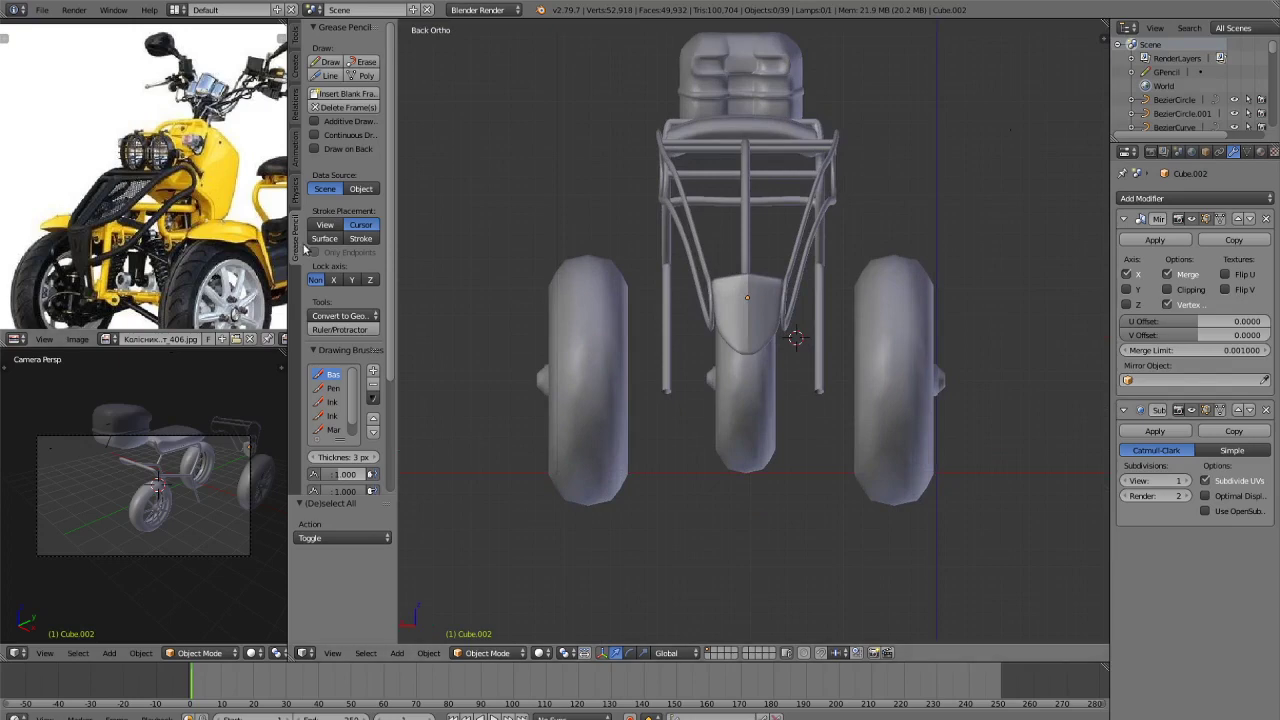
scroll(144, 175, "up", 4)
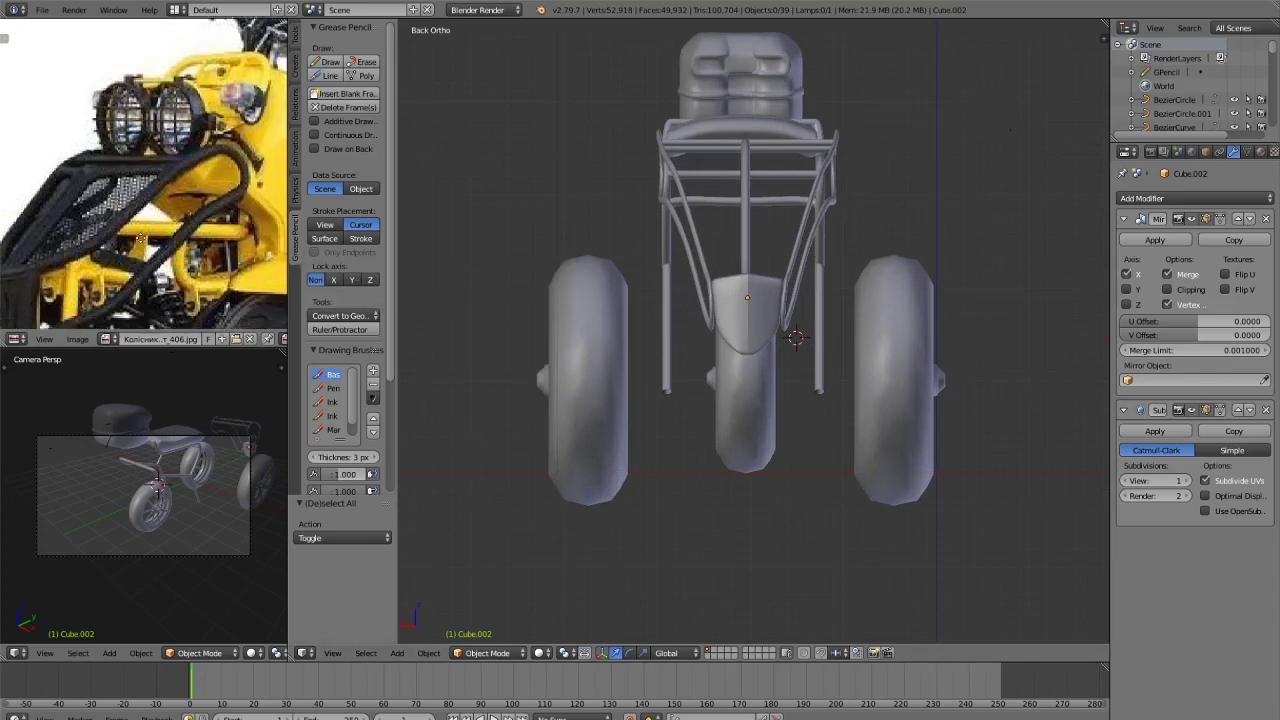
scroll(152, 198, "down", 4)
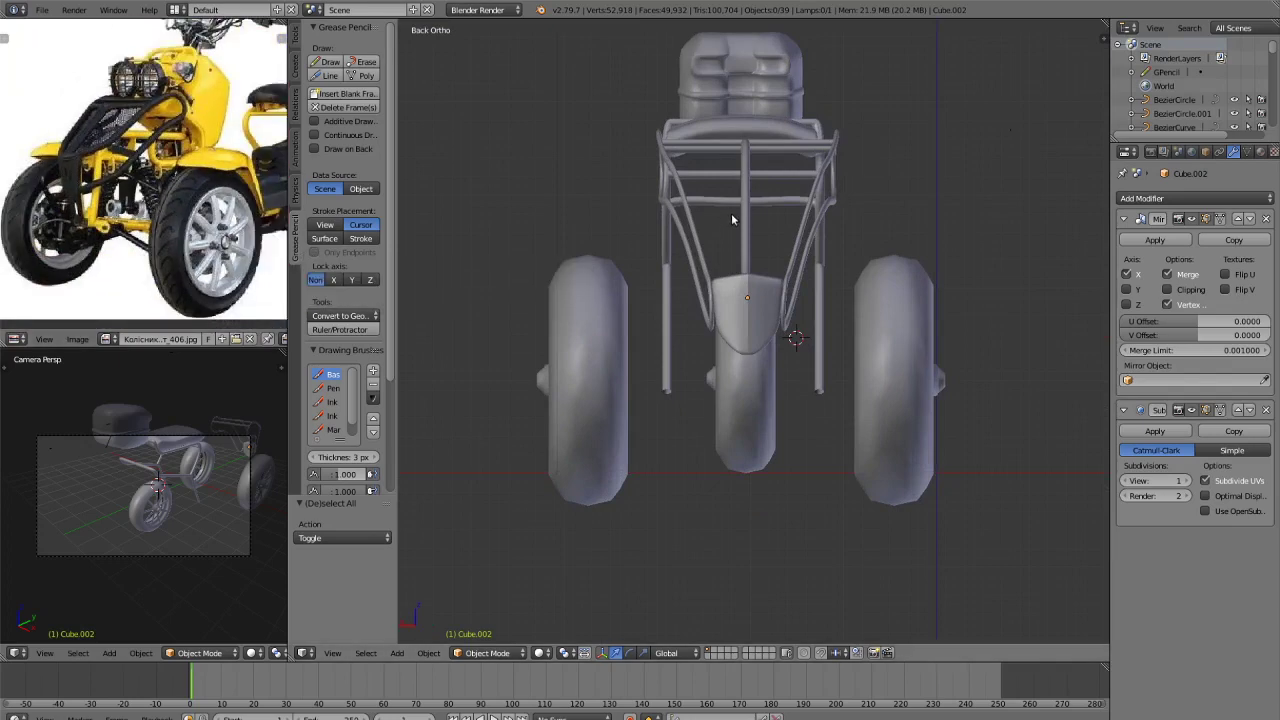
scroll(729, 228, "up", 1)
middle_click_drag(729, 235, 855, 333)
scroll(823, 266, "down", 2)
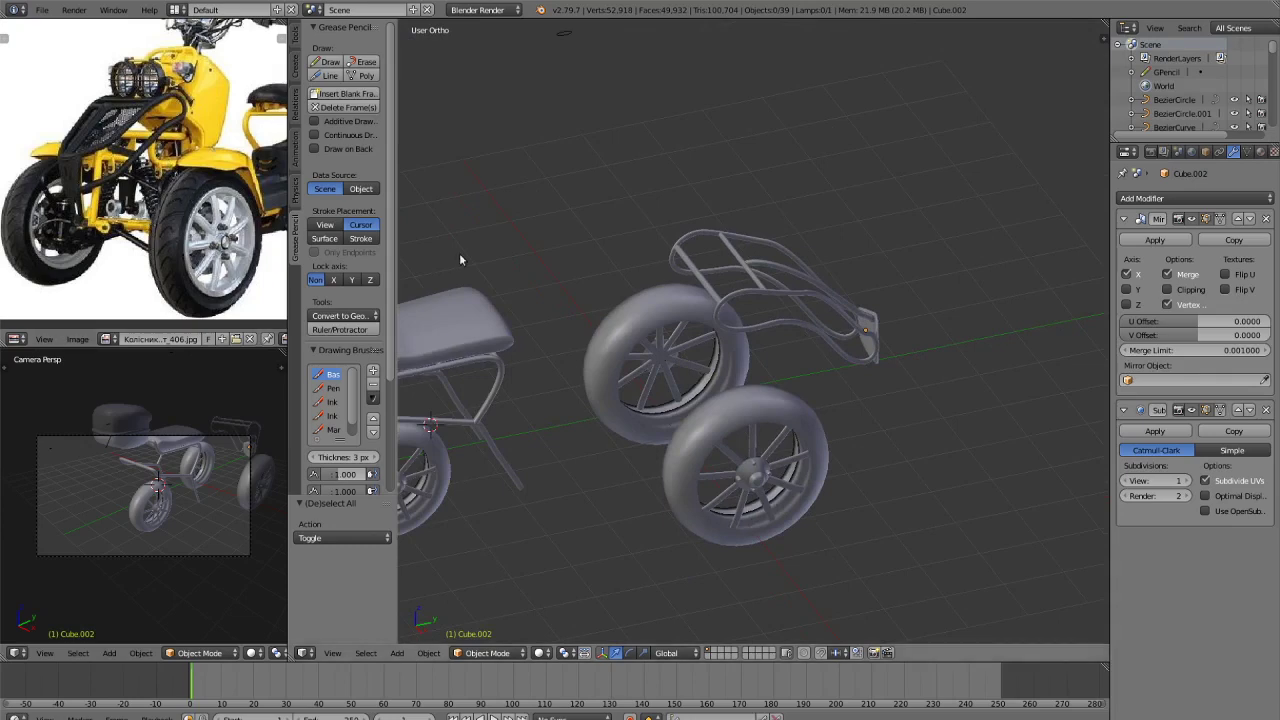
Add a UV sphere in the right side view and move it 4.462 along Y and 3.665 along Z, above the front frame.
key("KP_3")
key("shift+a")
mouse_move(792, 153)
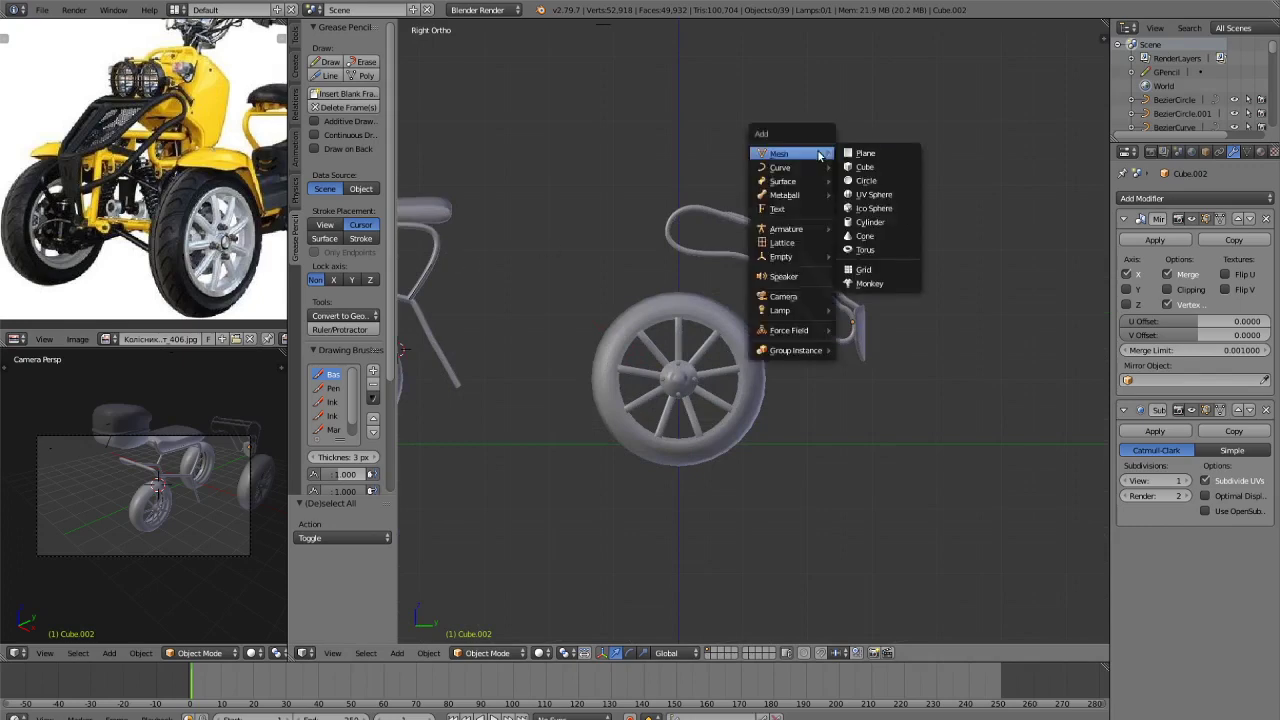
left_click(873, 194)
scroll(834, 266, "down", 4)
key("g")
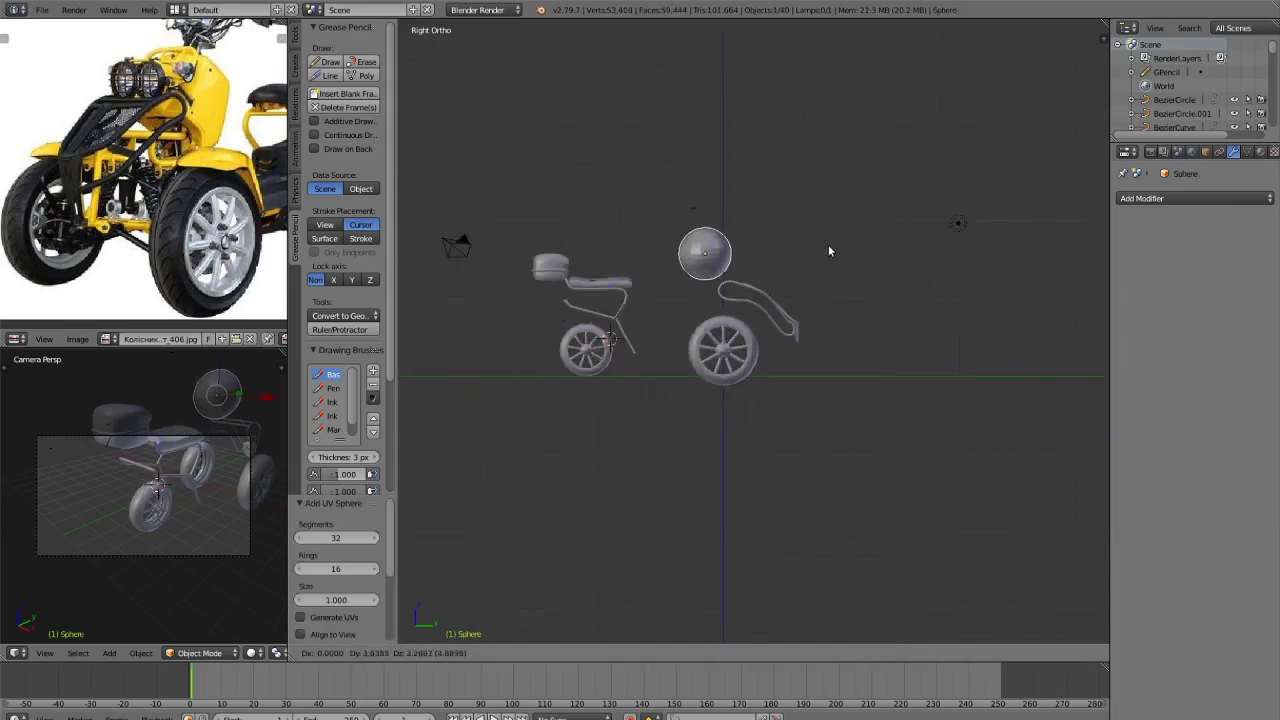
left_click(835, 262)
scroll(834, 274, "up", 4)
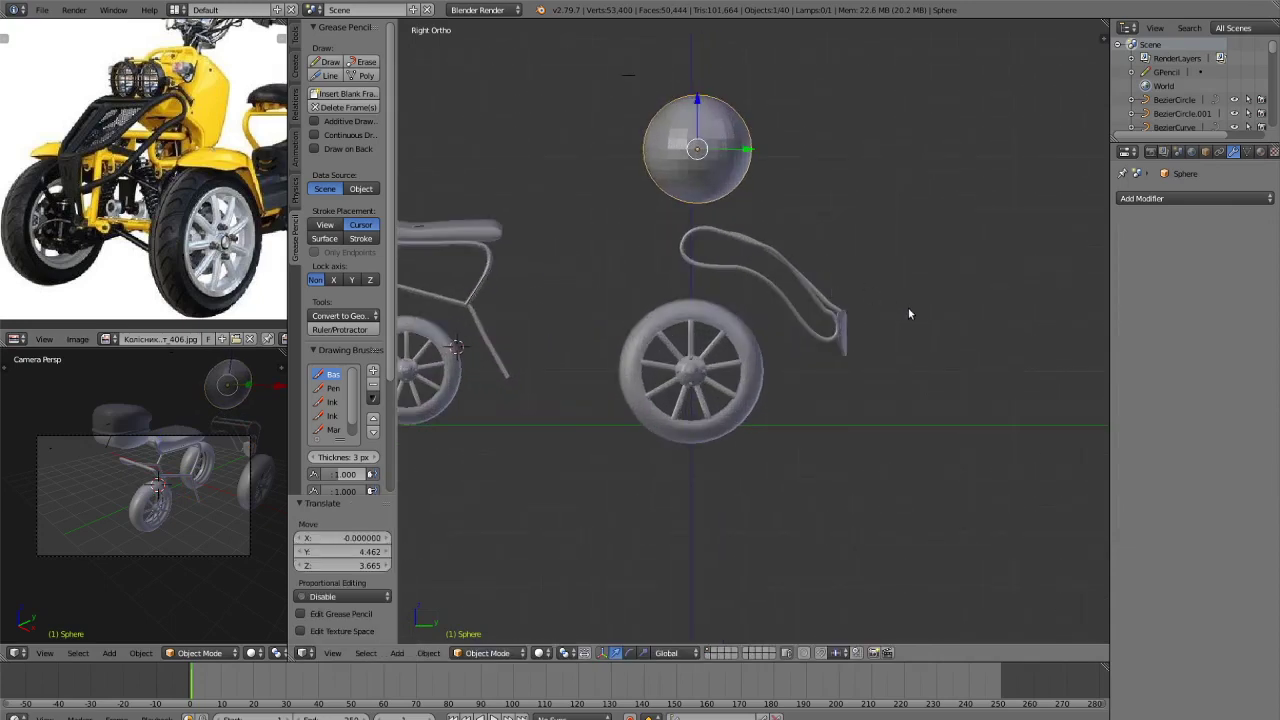
Scale down the sphere above the front frame.
key("s")
left_click(812, 218)
middle_click_drag(812, 218, 879, 381, "shift")
scroll(930, 283, "up", 4)
scroll(879, 381, "down", 2)
scroll(890, 365, "up", 3)
Open the sphere's mesh for editing, set the mesh select mode and deselect all its geometry.
key("Tab")
middle_click_drag(925, 309, 745, 467, "shift")
scroll(744, 466, "up", 5)
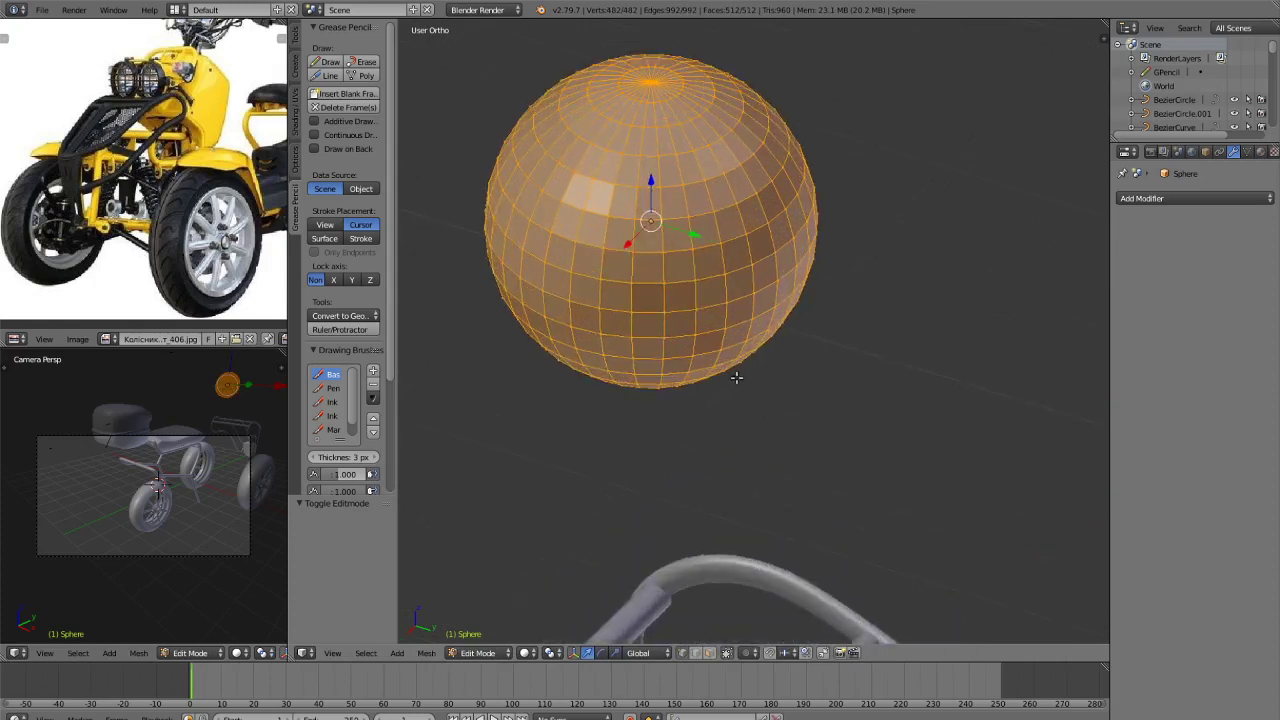
key("ctrl+Tab")
left_click(706, 392)
key("a")
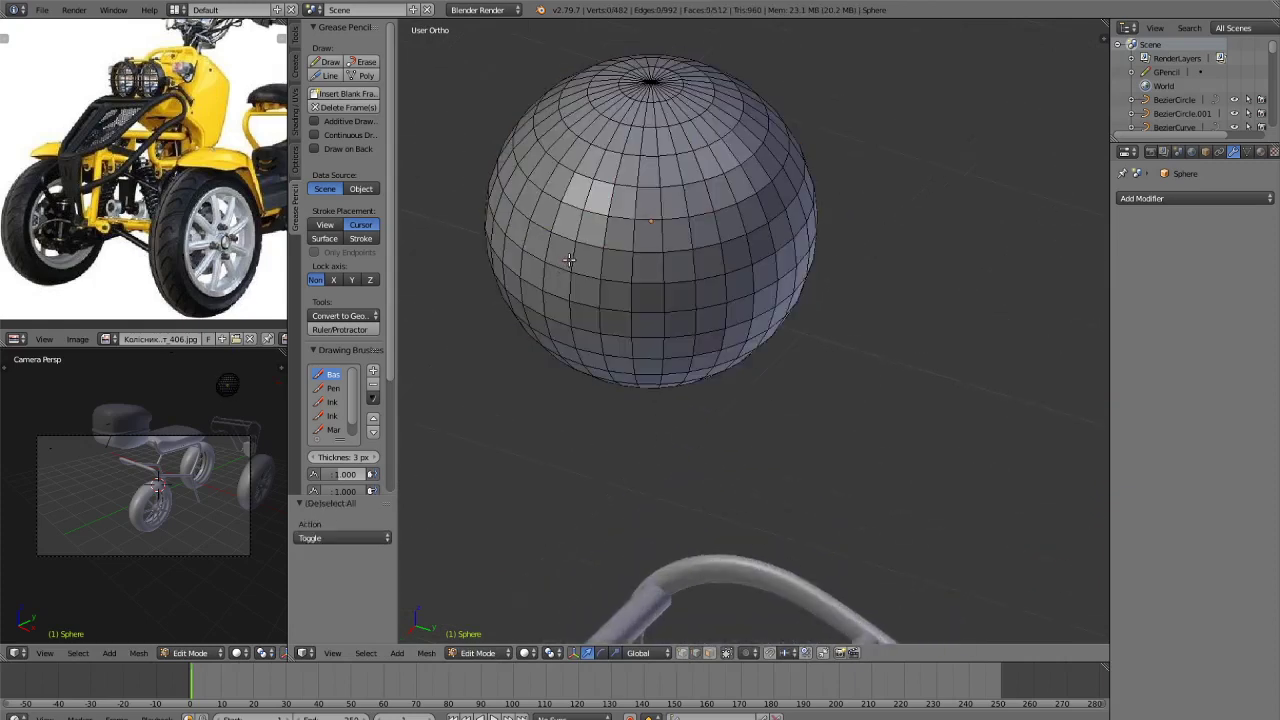
left_click(568, 259, "alt")
key("KP_7")
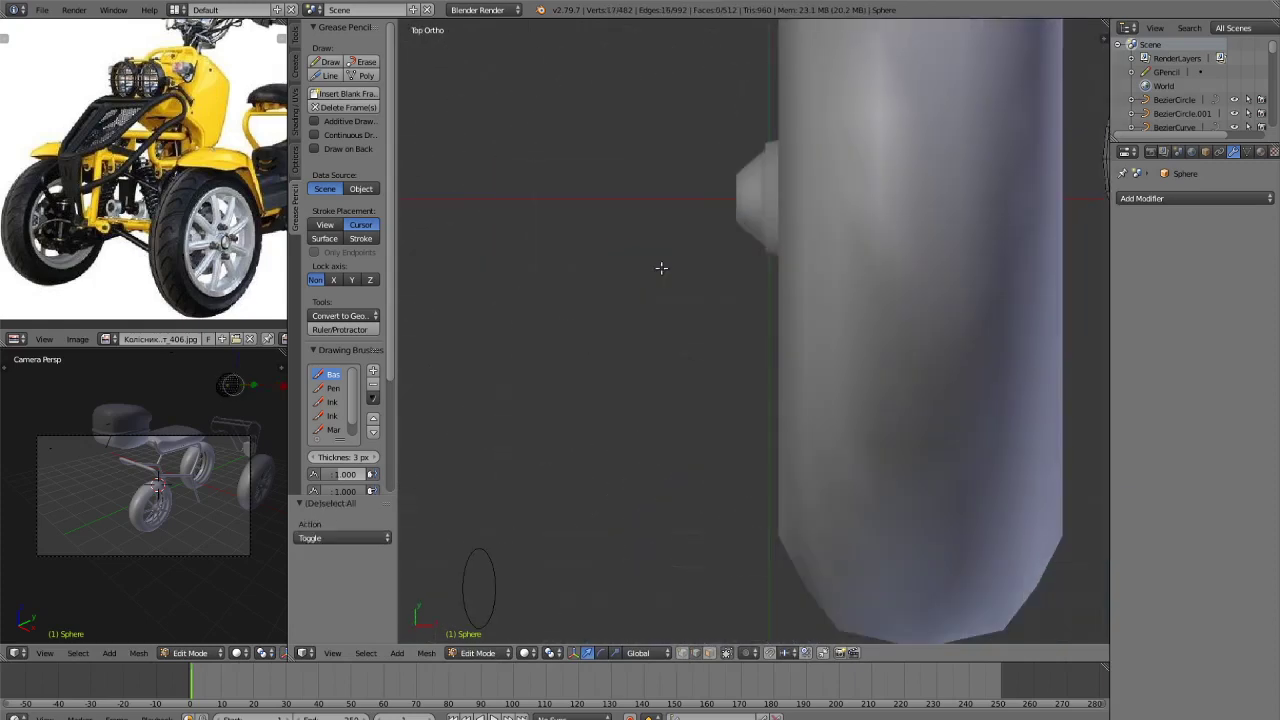
scroll(614, 257, "down", 7)
middle_click_drag(963, 321, 811, 396, "shift")
scroll(830, 375, "up", 6)
key("a")
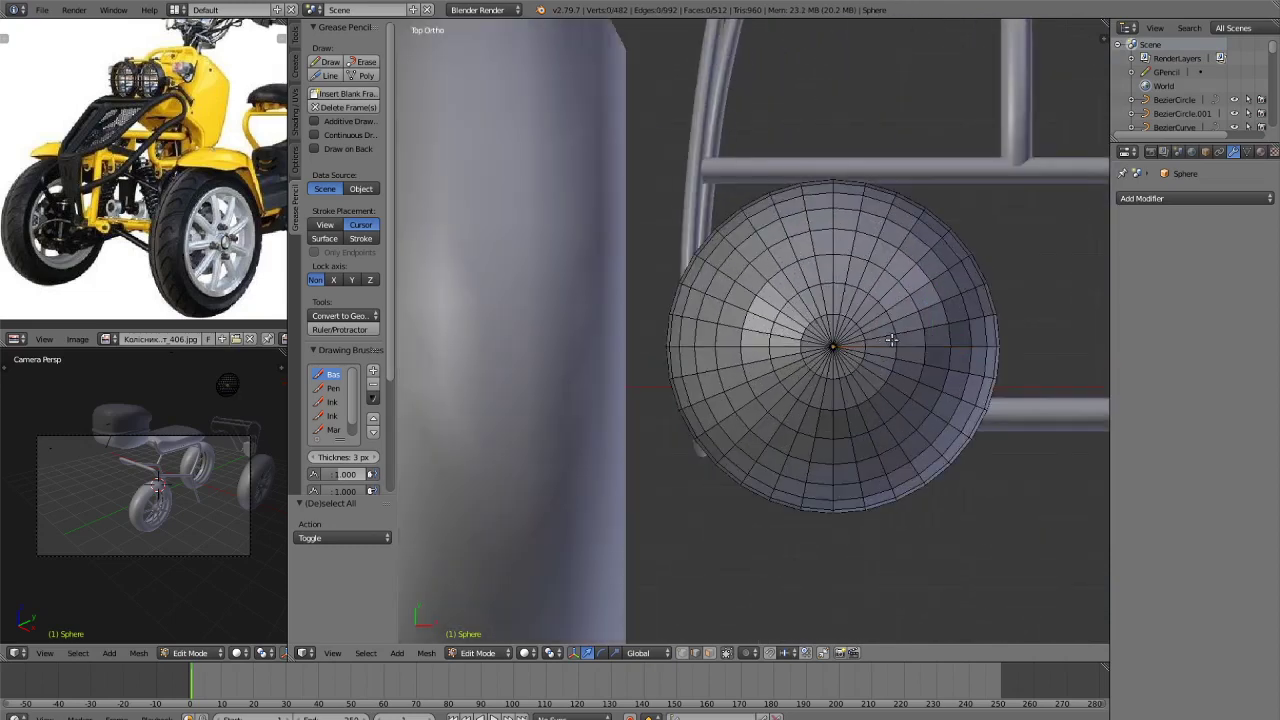
In wireframe shading from above, box-select the +Y half of the sphere's mesh outside the pole area.
key("z")
key("z")
key("b")
left_click_drag(618, 194, 618, 194)
key("z")
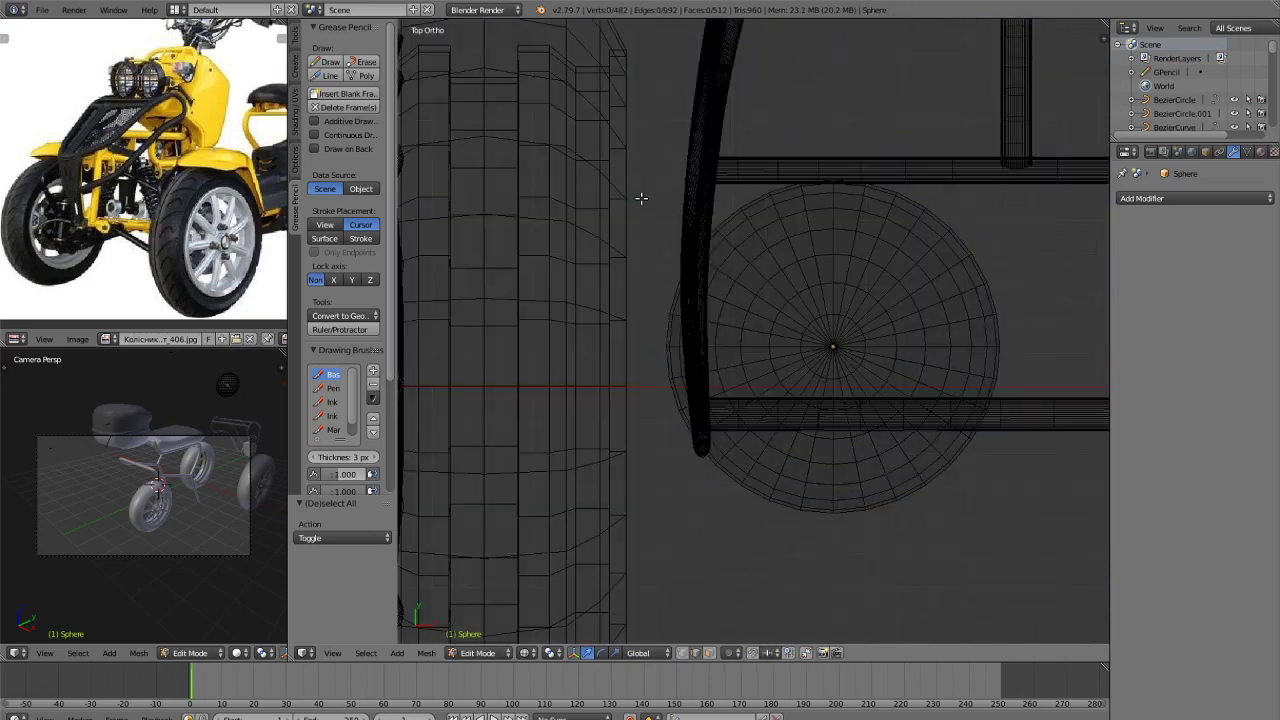
key("b")
left_click_drag(590, 162, 1044, 334)
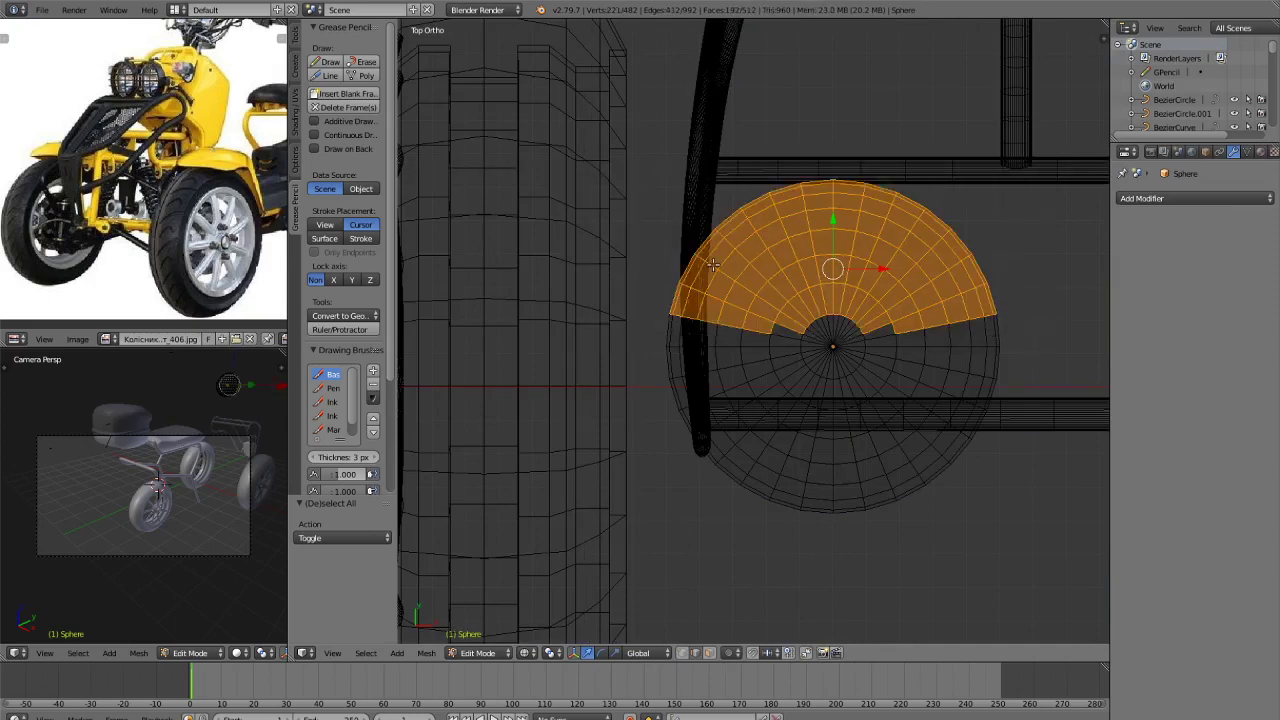
key("b")
left_click_drag(595, 162, 1062, 343)
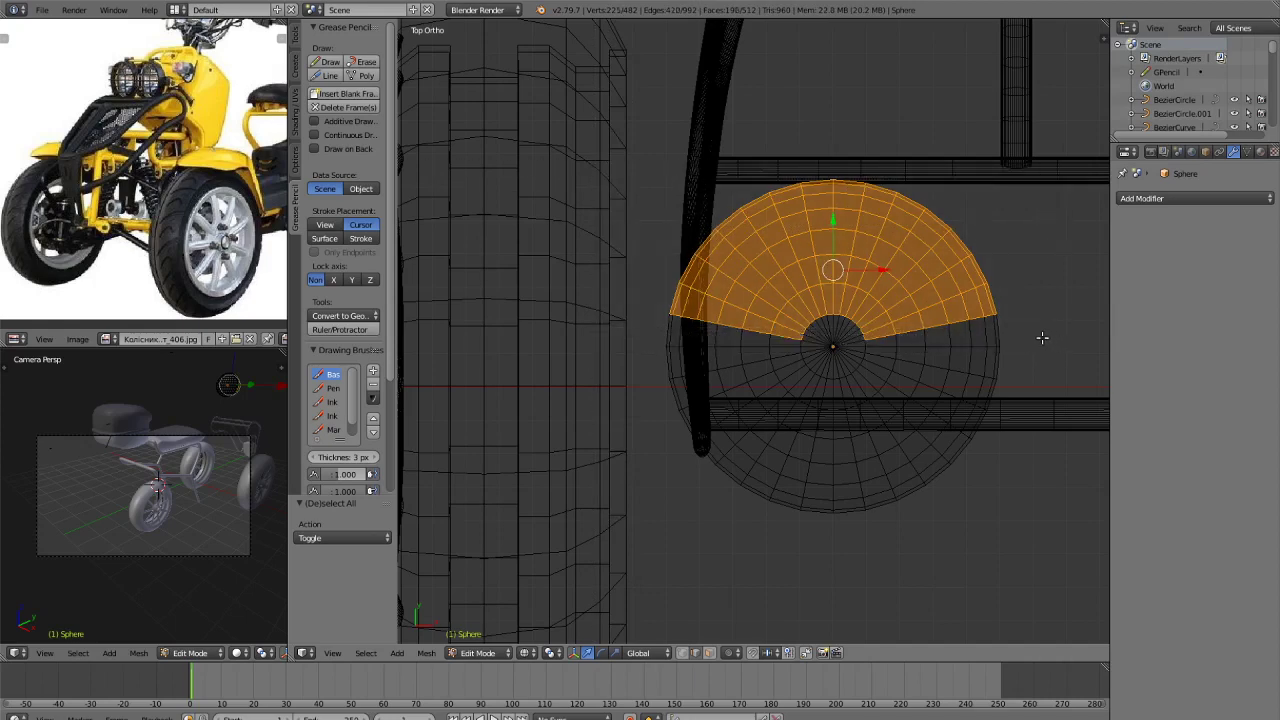
Switch to face select mode and add the +Y faces around the sphere's pole to the selection.
key("ctrl+Tab")
left_click(1000, 351)
scroll(1003, 320, "up", 2)
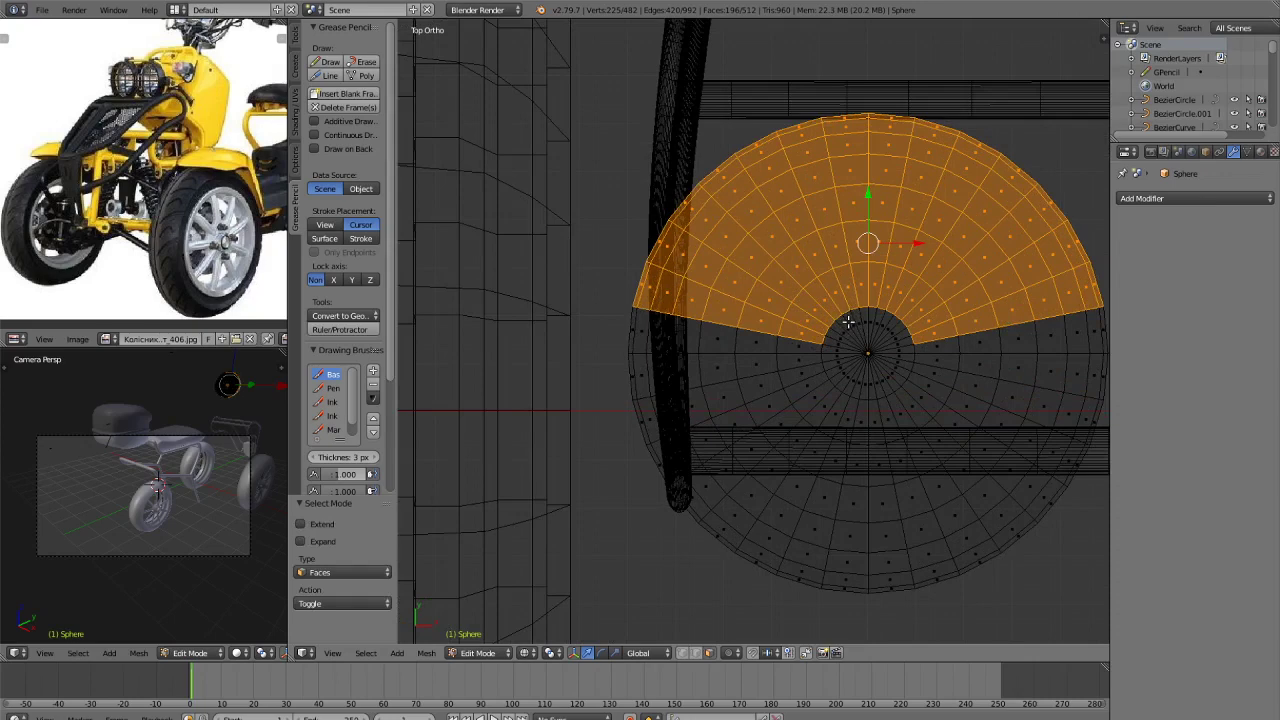
mouse_move(850, 319)
left_mouse_down()
mouse_move(833, 326)
mouse_move(874, 312)
mouse_move(898, 325)
left_mouse_up()
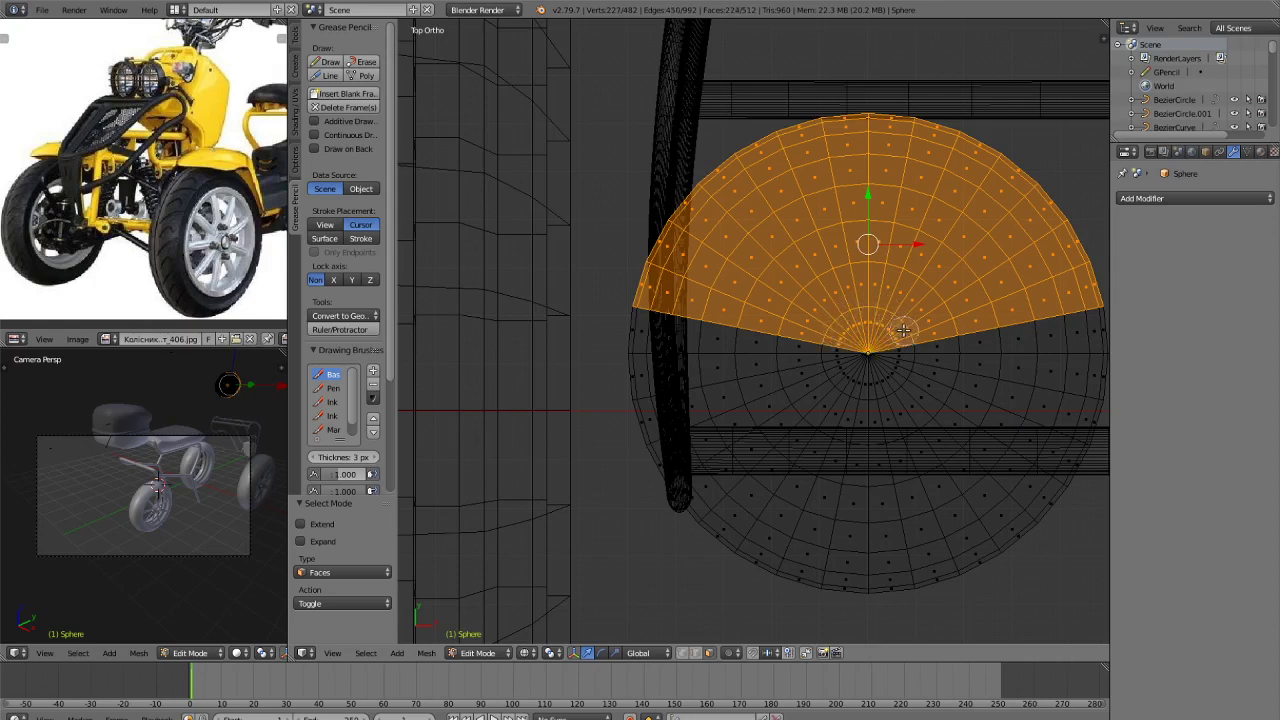
Add the remaining +Y faces along the sphere's middle to the selection, delete the selected half's faces and return to solid shading.
left_click_drag(927, 333, 929, 337)
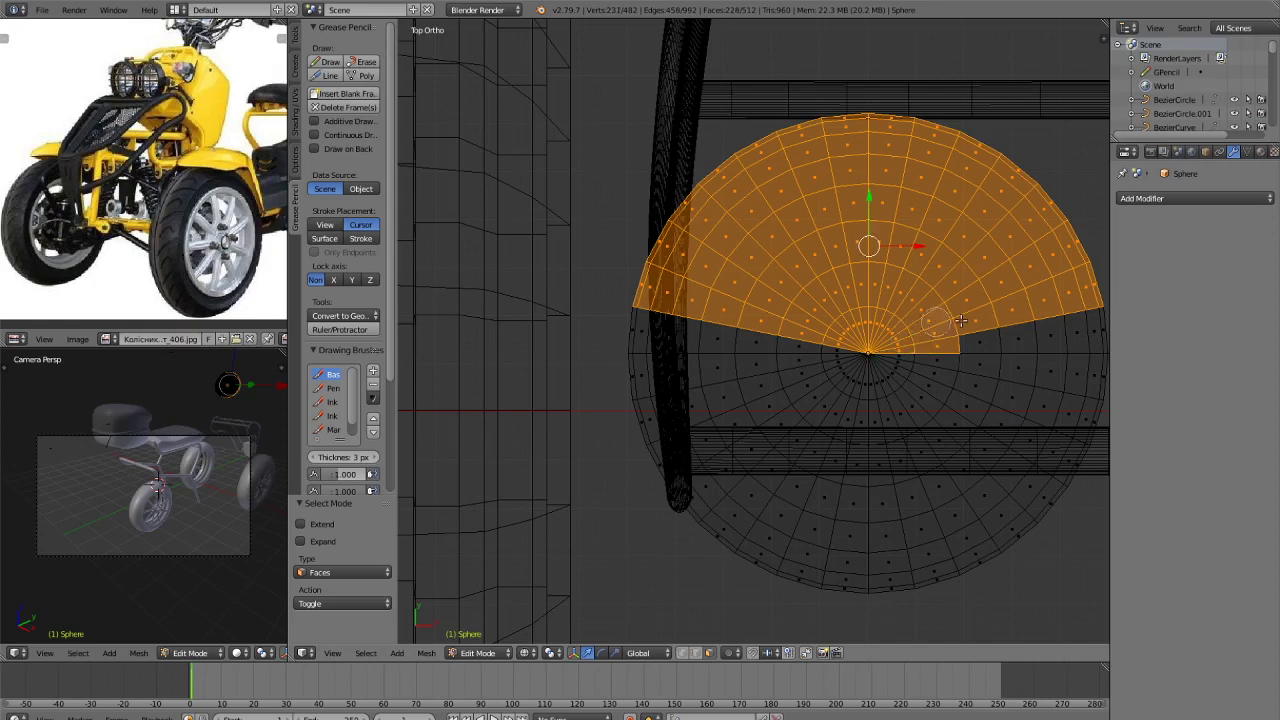
left_click_drag(986, 334, 1084, 334)
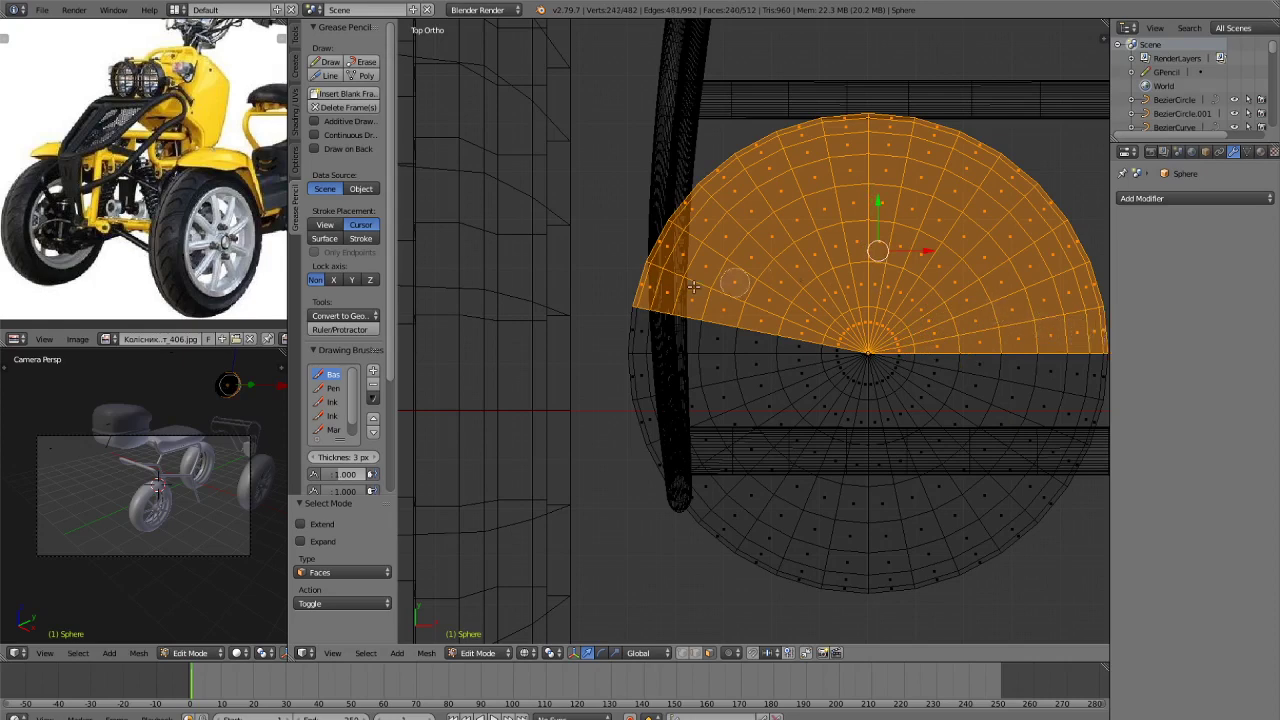
mouse_move(640, 302)
left_mouse_down()
mouse_move(631, 322)
mouse_move(692, 338)
mouse_move(835, 336)
left_mouse_up()
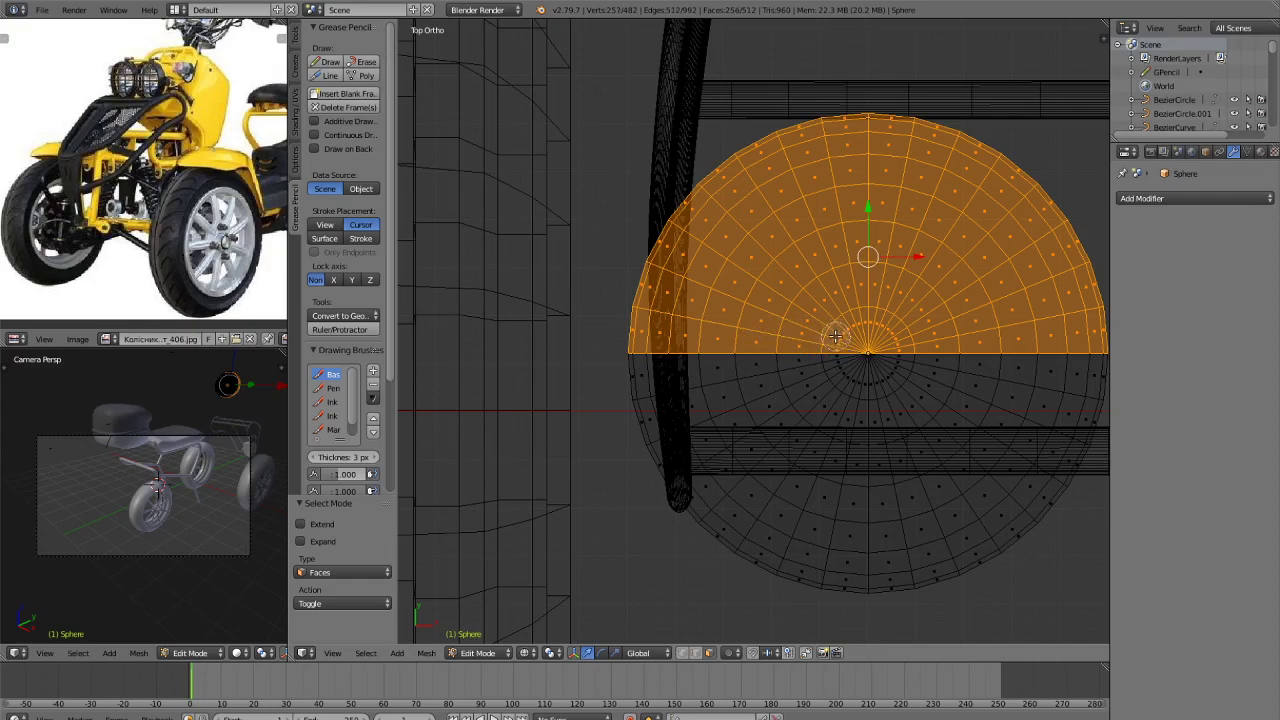
right_click(863, 325)
key("x")
left_click(863, 325)
scroll(852, 350, "down", 5)
key("z")
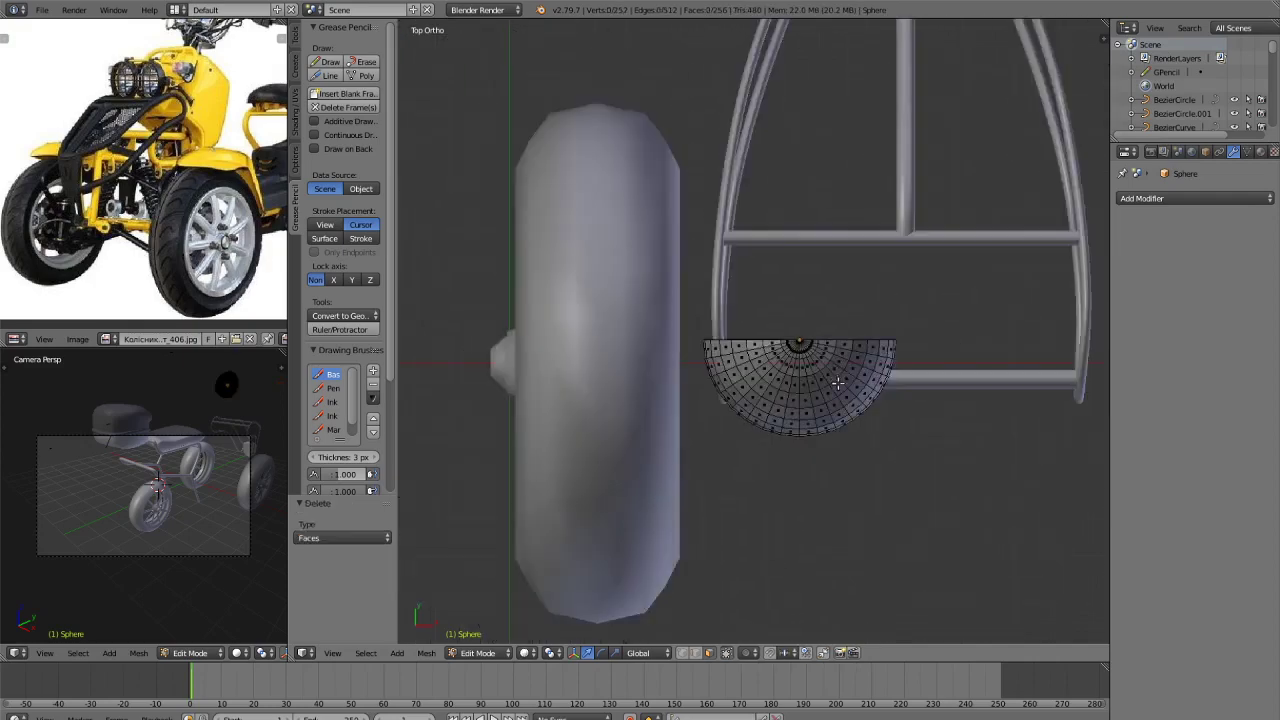
In edge select mode, select the hemisphere's open rim loop, extrude it in place and scale it to 0.866 to form a flat rim.
middle_click_drag(840, 380, 432, 290)
scroll(432, 290, "up", 1)
scroll(432, 290, "down", 1)
scroll(317, 325, "down", 2)
scroll(880, 356, "down", 1)
middle_click_drag(903, 352, 846, 294)
scroll(800, 275, "up", 5)
key("ctrl+Tab")
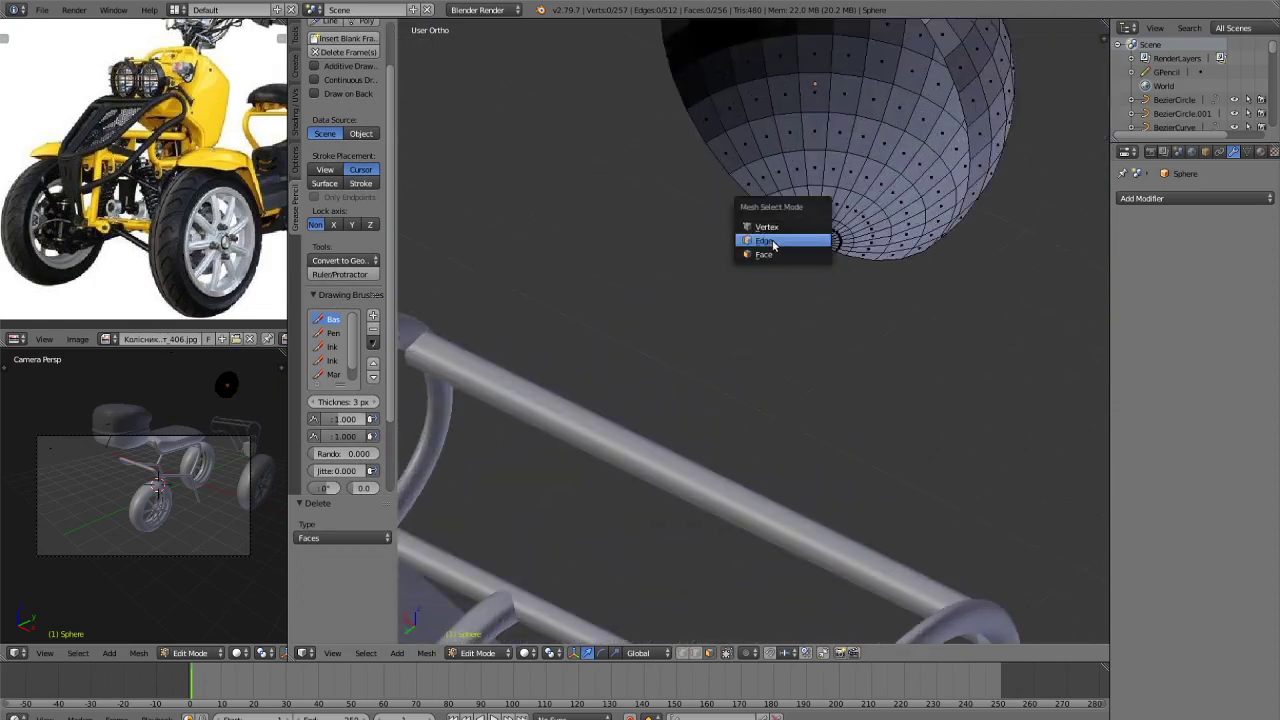
left_click(771, 241)
right_click(767, 213, "alt")
key("e")
right_click(970, 345)
key("s")
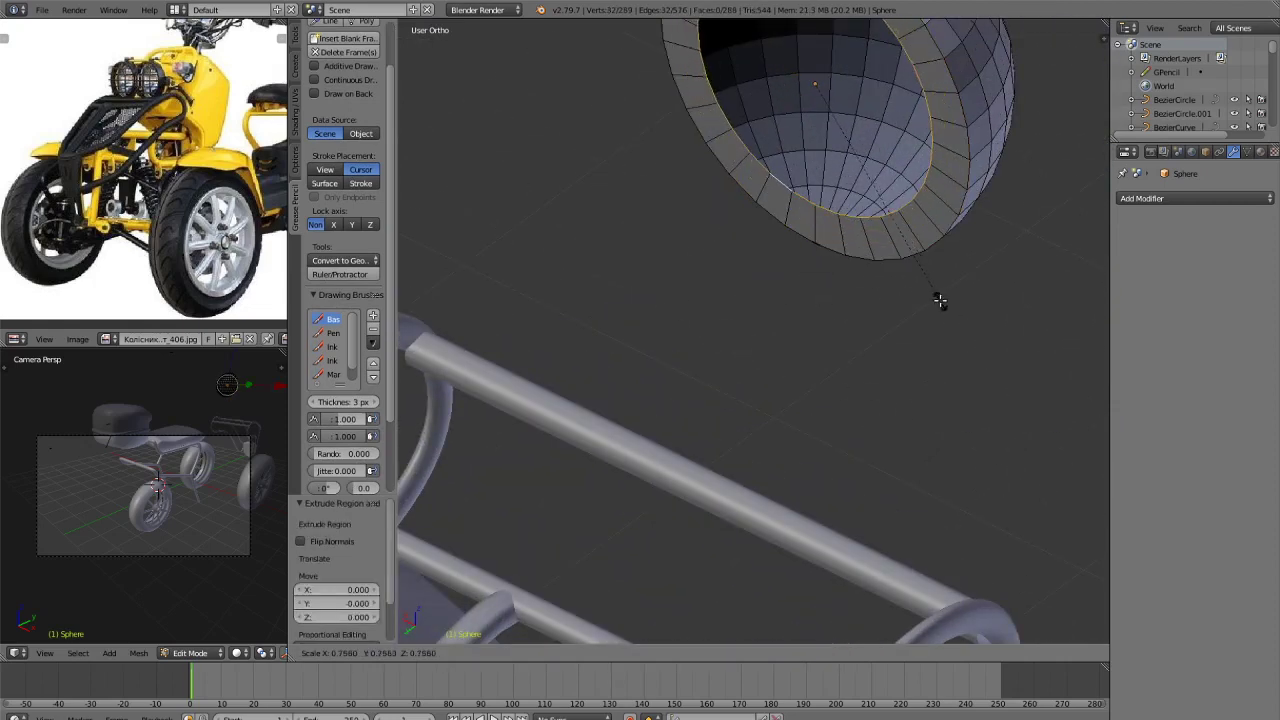
left_click(950, 336)
middle_click_drag(950, 336, 903, 457)
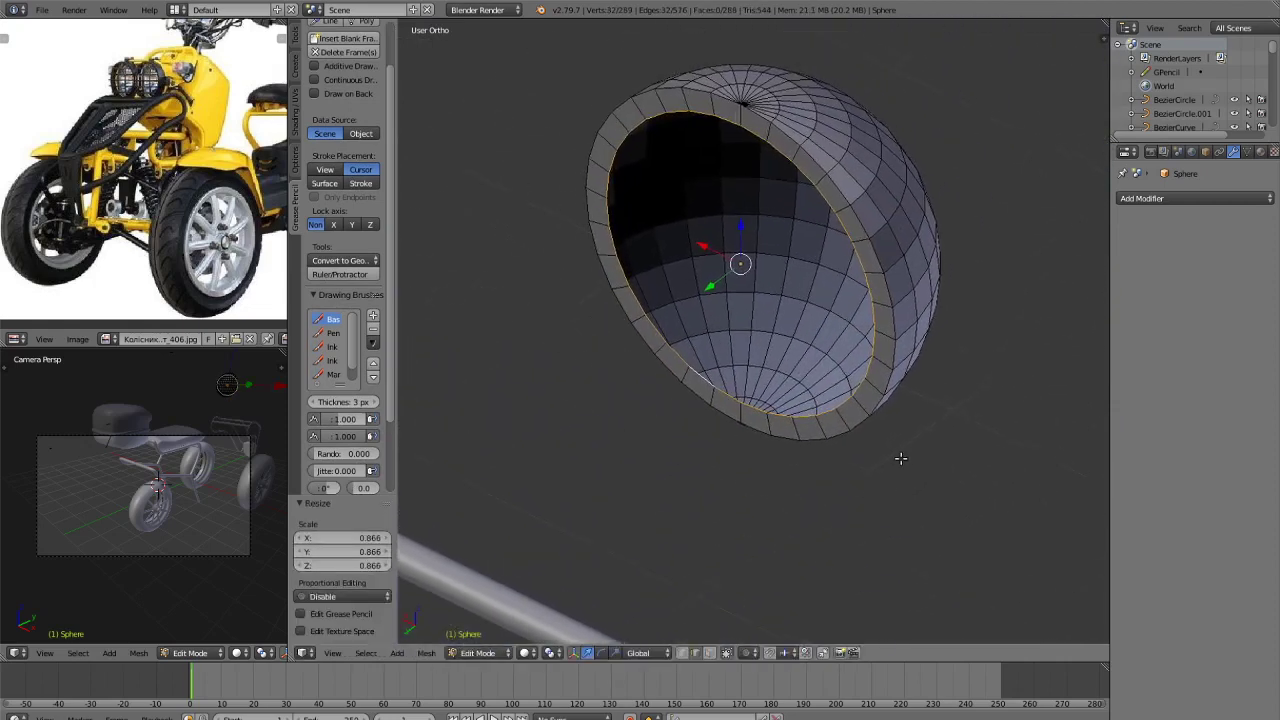
key("g")
left_click(917, 451)
key("ctrl+z")
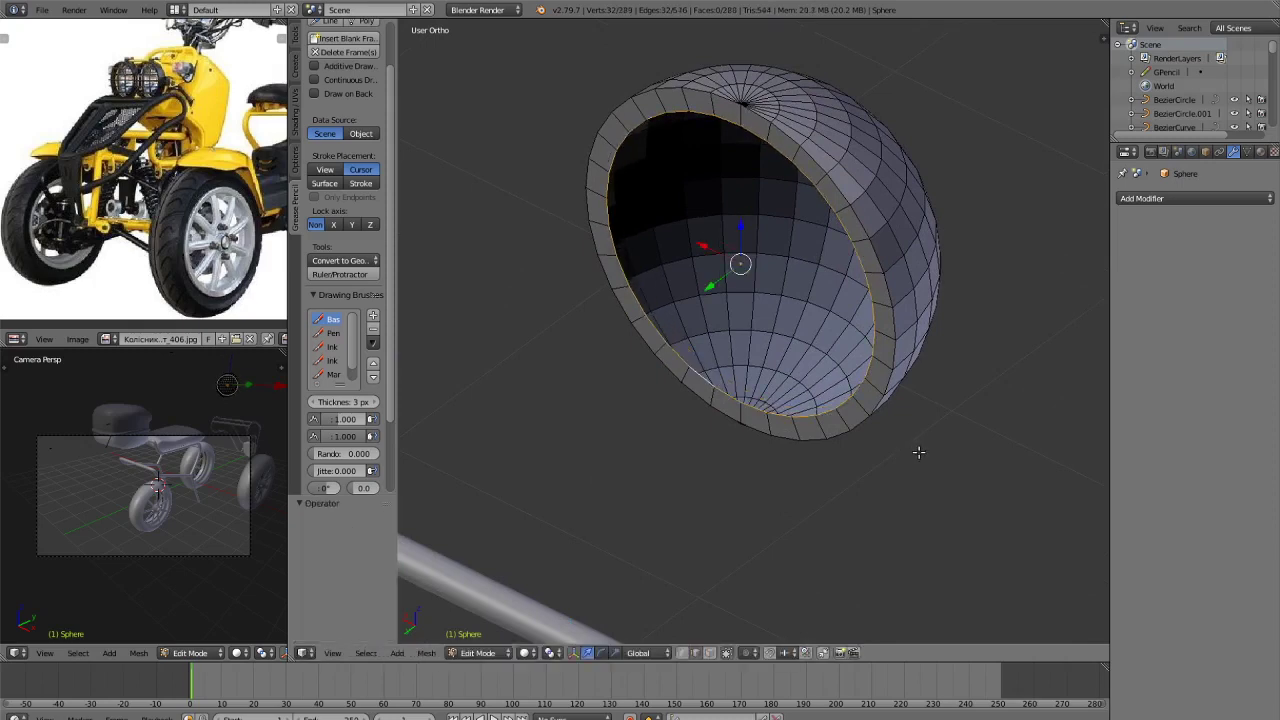
Extrude the rim's inner edge loop twice into the hemisphere along Y, the second time by -0.036, to form a recessed lip.
key("e")
right_click(921, 441)
key("s")
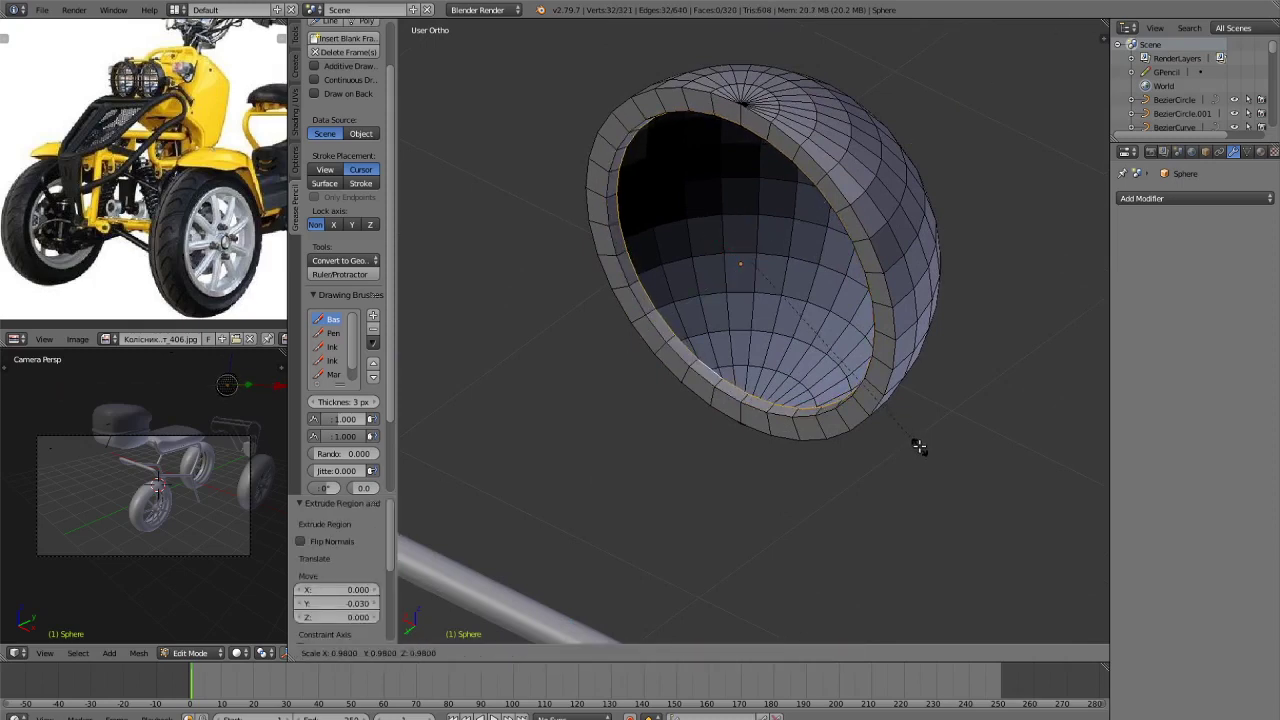
left_click(917, 443)
key("g")
right_click(926, 440)
key("ctrl+z")
key("s")
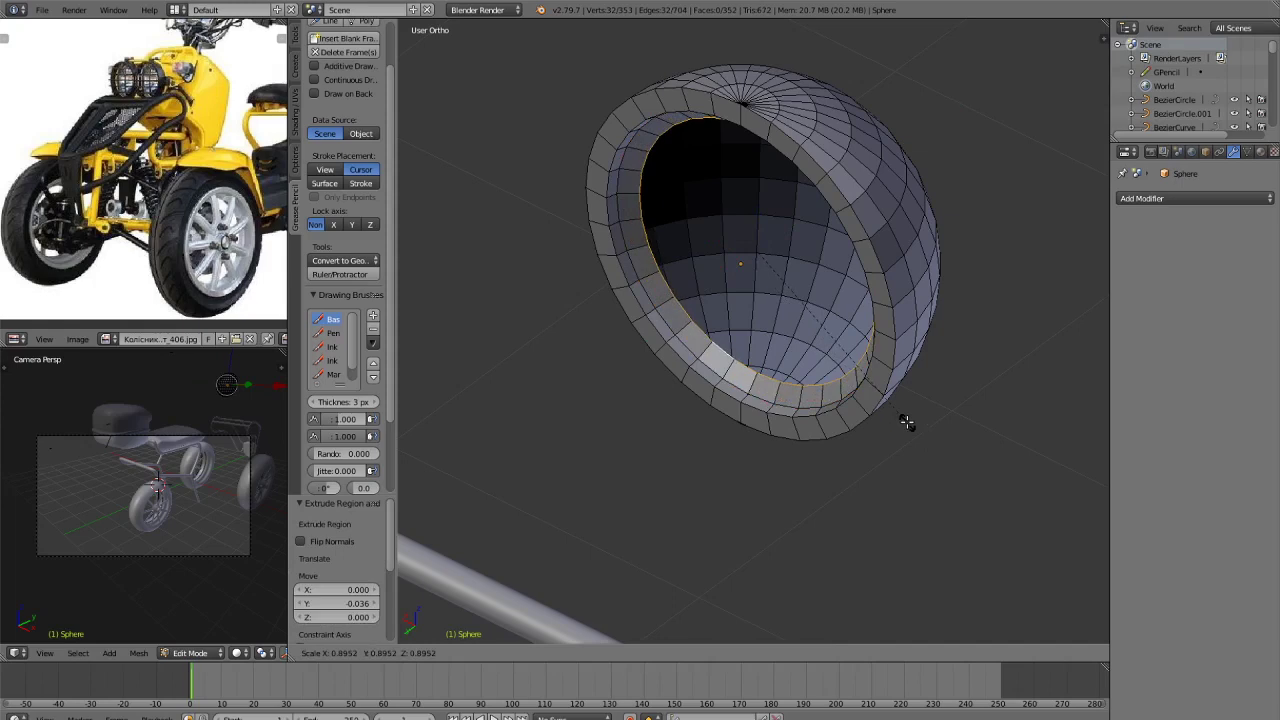
left_click(910, 428)
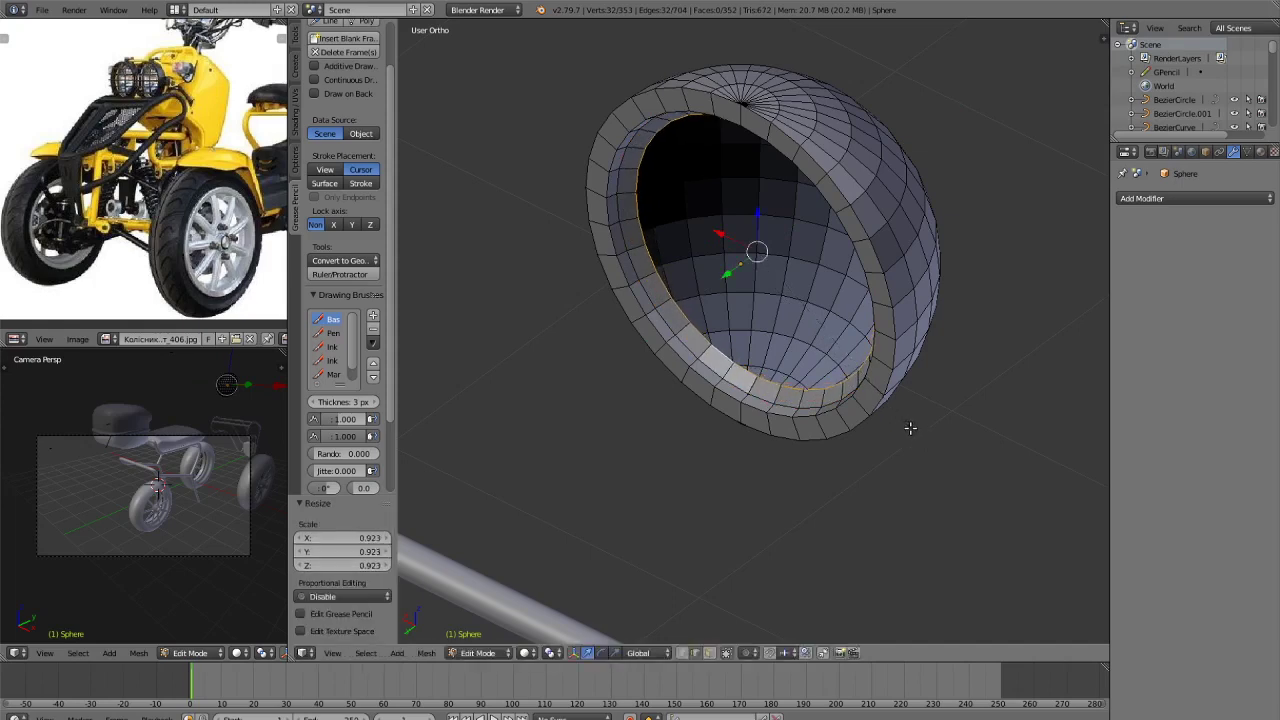
key("ctrl+z")
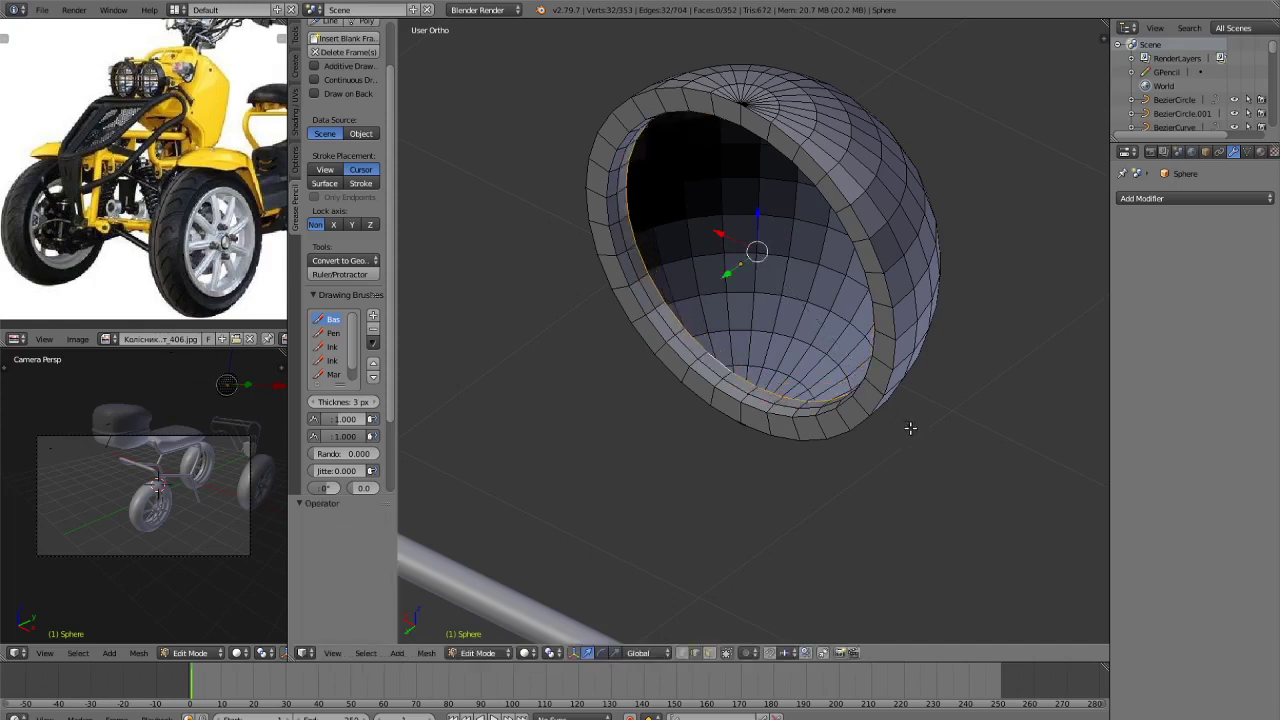
Extrude the recessed edge loop in place, scale it to 0.941 and move it 0.039 along Y.
key("e")
right_click(906, 426)
key("s")
left_click(898, 420)
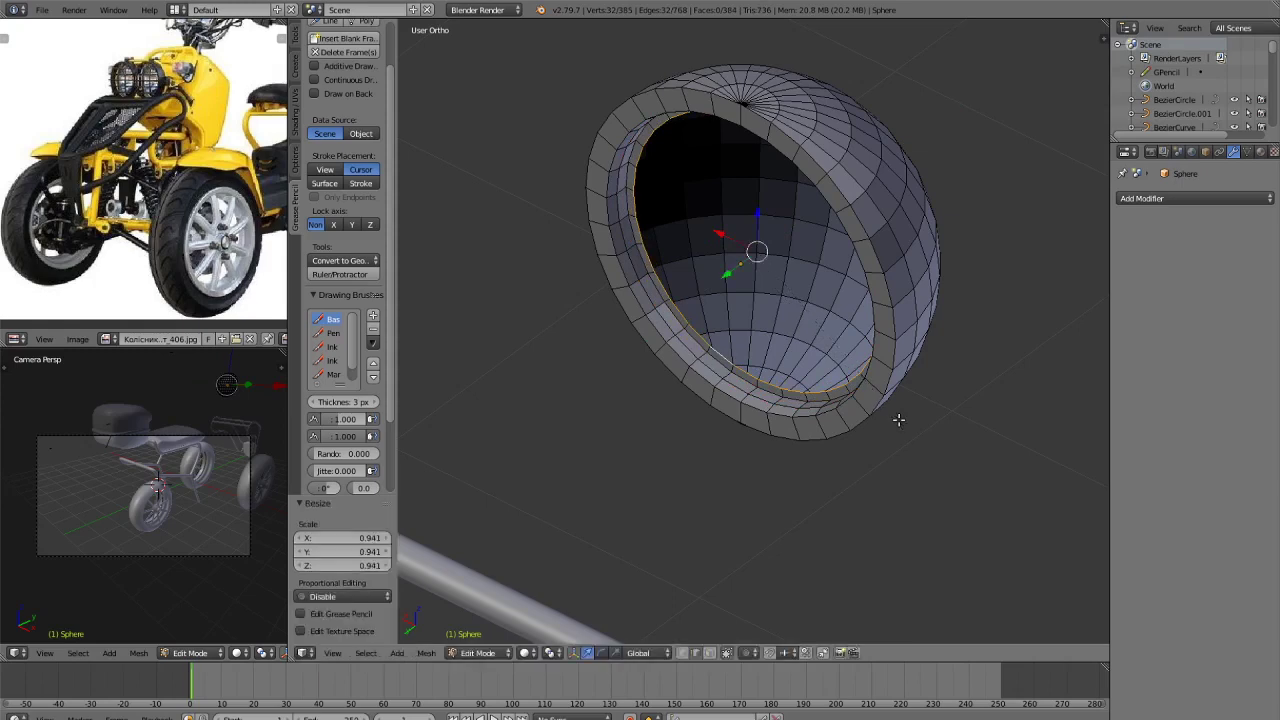
key("g")
key("y")
left_click(890, 428)
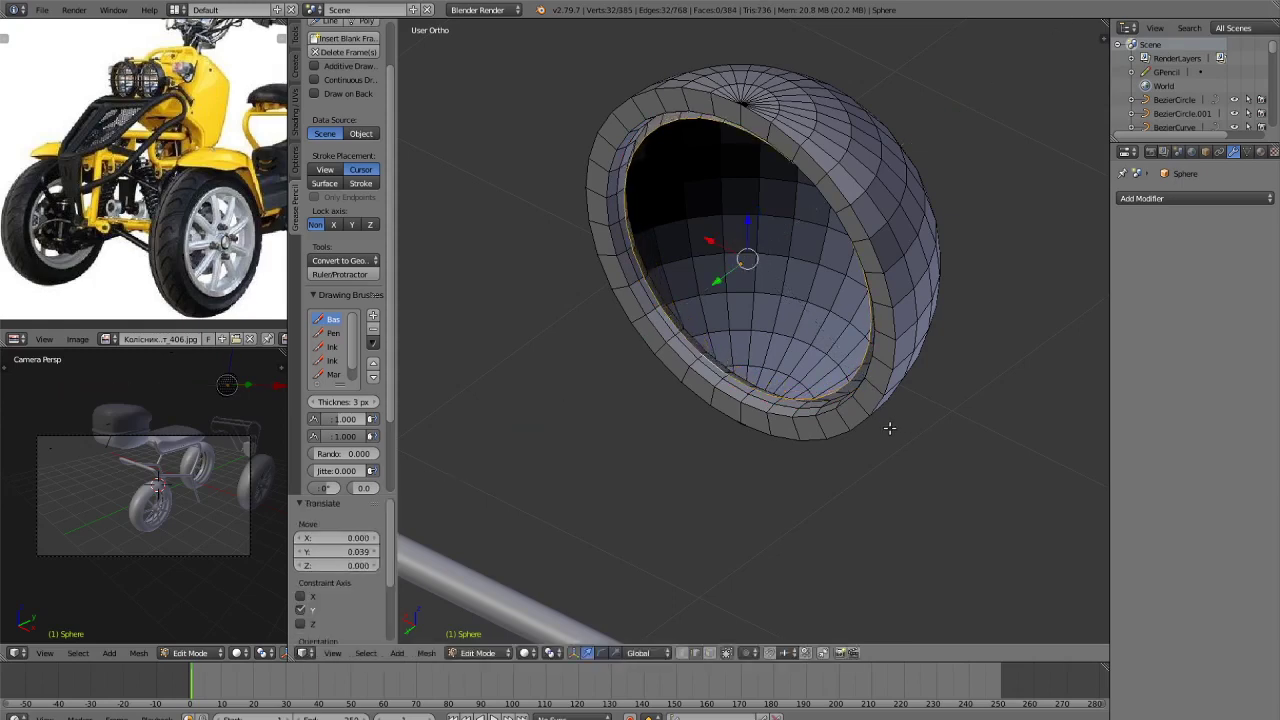
Extrude the innermost loop slightly outward along Y, scale it to 0.937 and move it a further 0.013 along Y.
key("e")
right_click(884, 429)
key("g")
key("y")
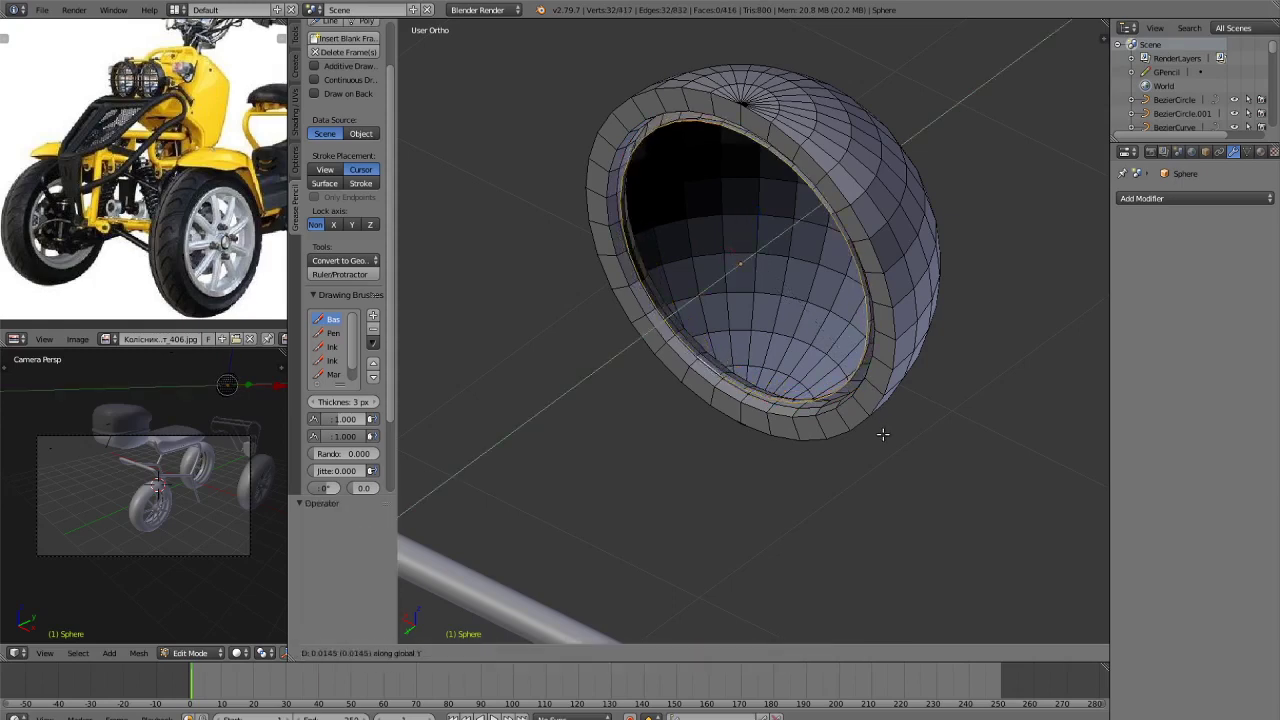
left_click(883, 434)
key("s")
left_click(868, 428)
scroll(870, 420, "up", 2)
middle_click_drag(873, 410, 843, 471, "shift")
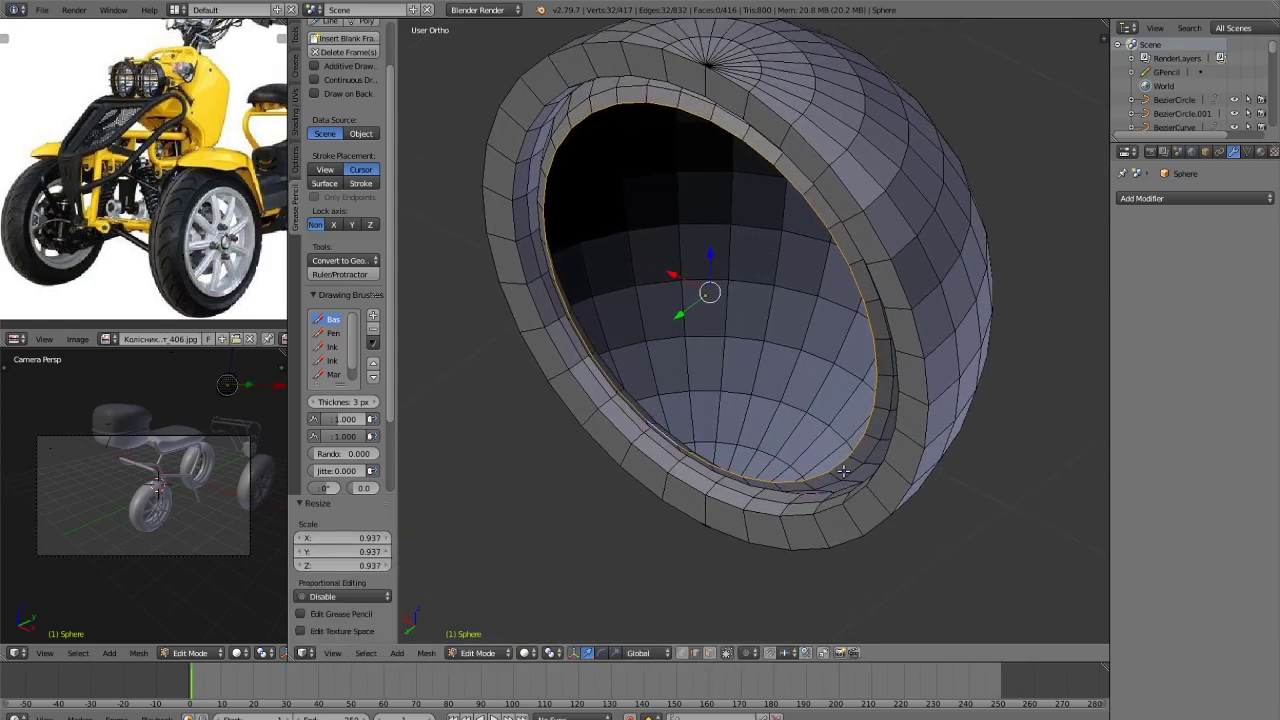
key("g")
key("y")
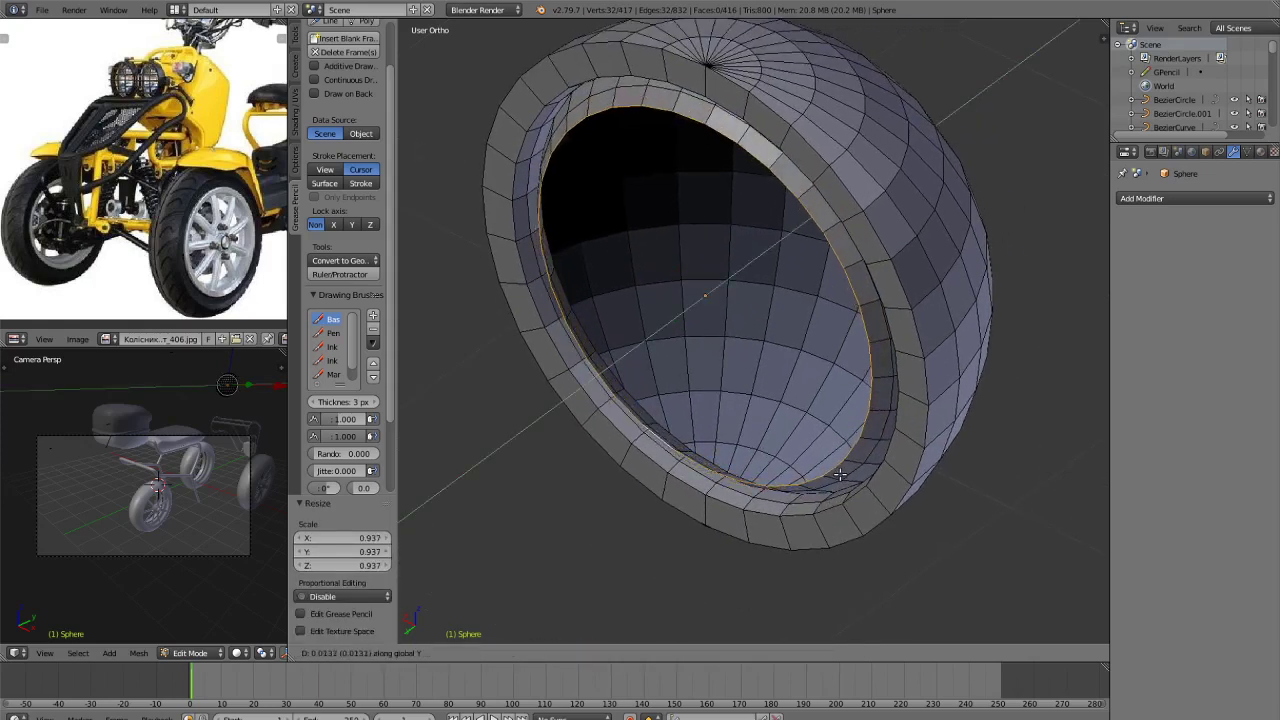
left_click(840, 475)
Extrude the innermost loop along Y and scale it to 0.834 to begin the domed lens.
key("e")
key("y")
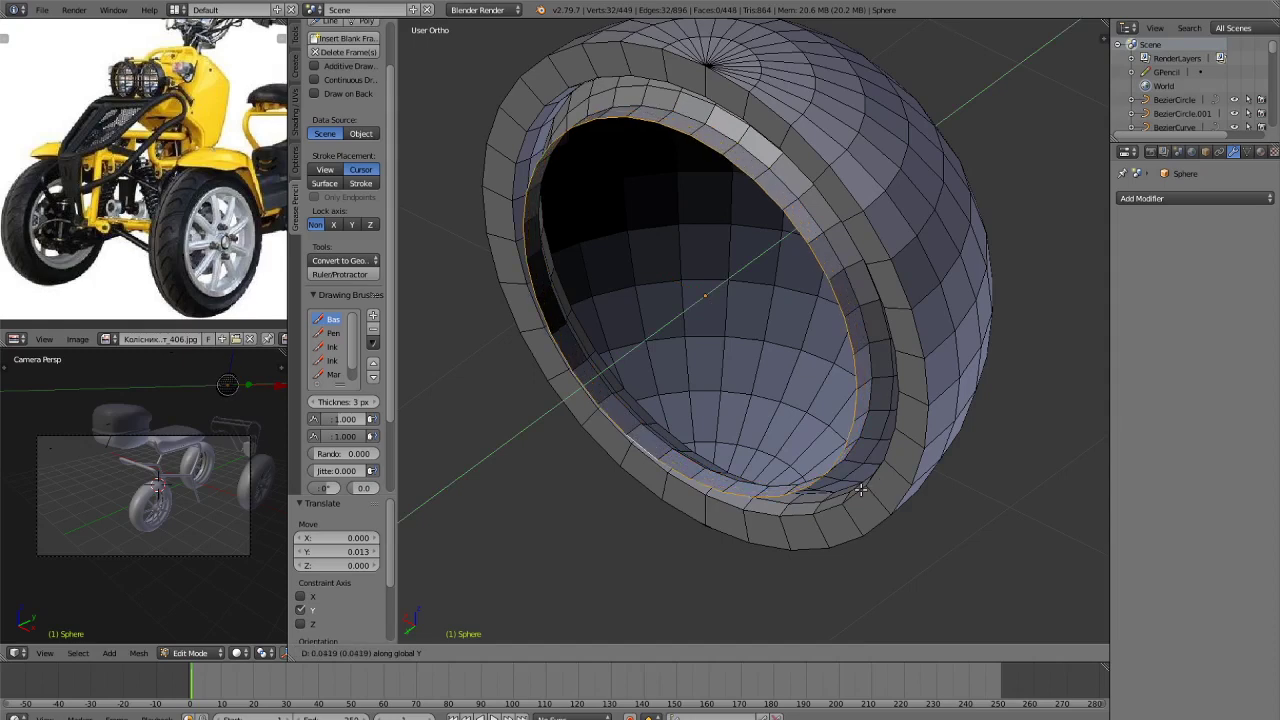
left_click(855, 478)
key("s")
left_click(829, 462)
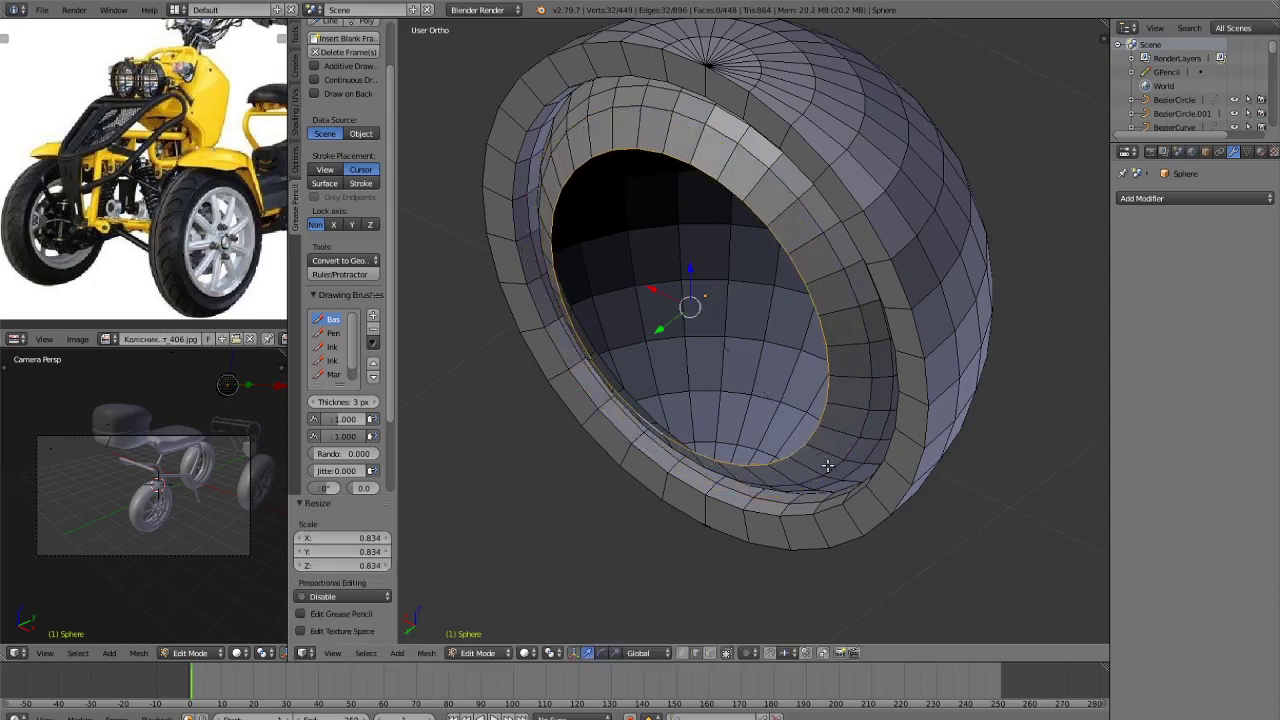
Add another lens ring by extruding the loop along Y and scaling it to 0.753.
key("e")
key("y")
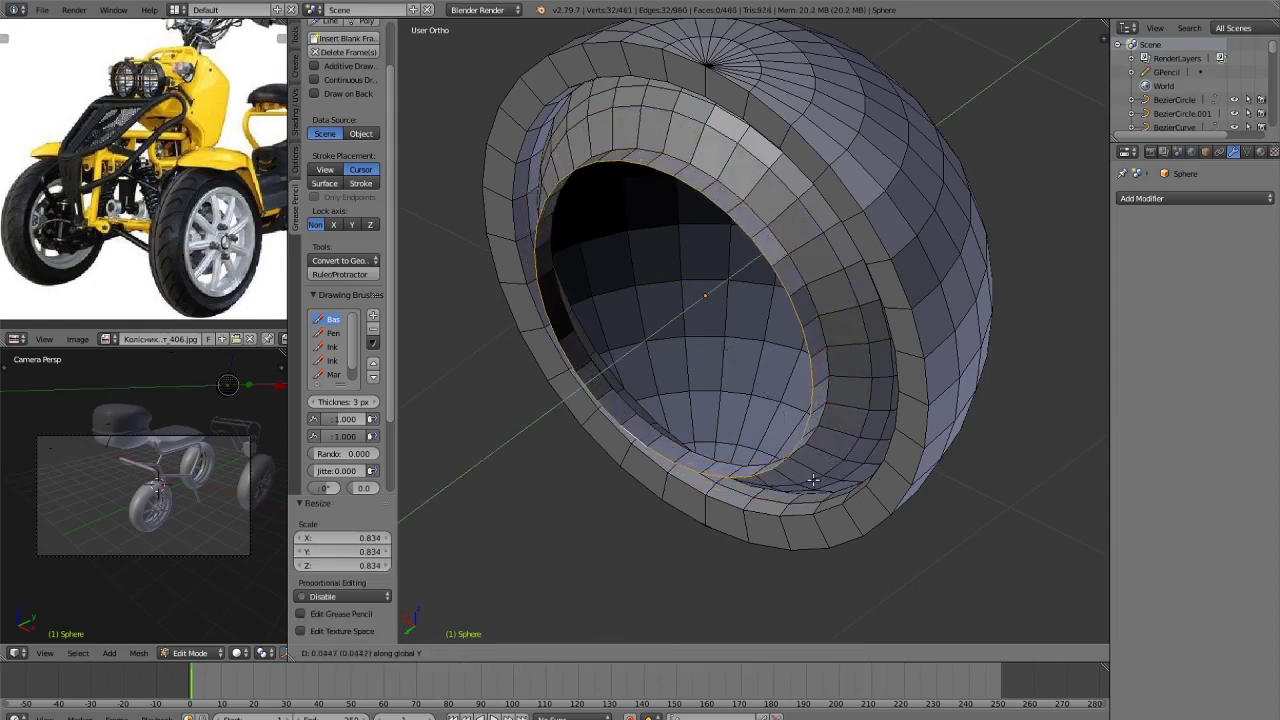
left_click(810, 477)
key("s")
left_click(759, 453)
Extrude the lens's inner loop 0.037 along Y and scale it to 0.445.
key("e")
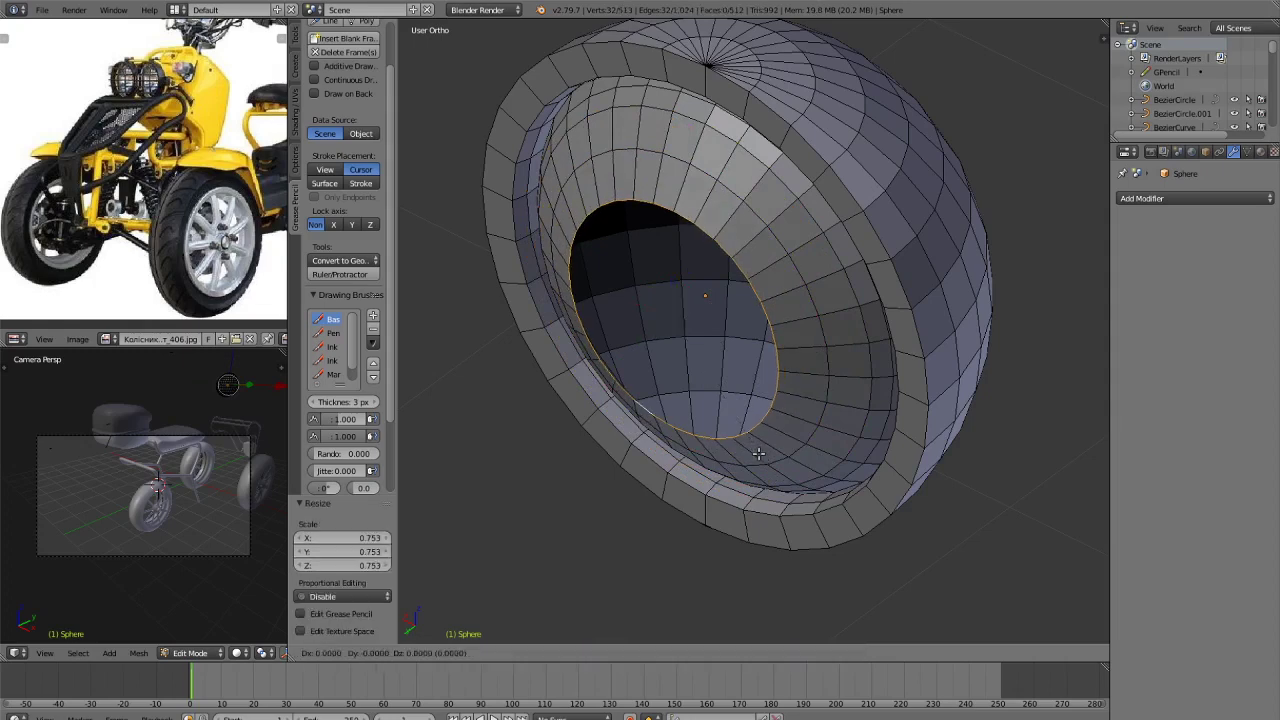
key("y")
left_click(759, 453)
key("s")
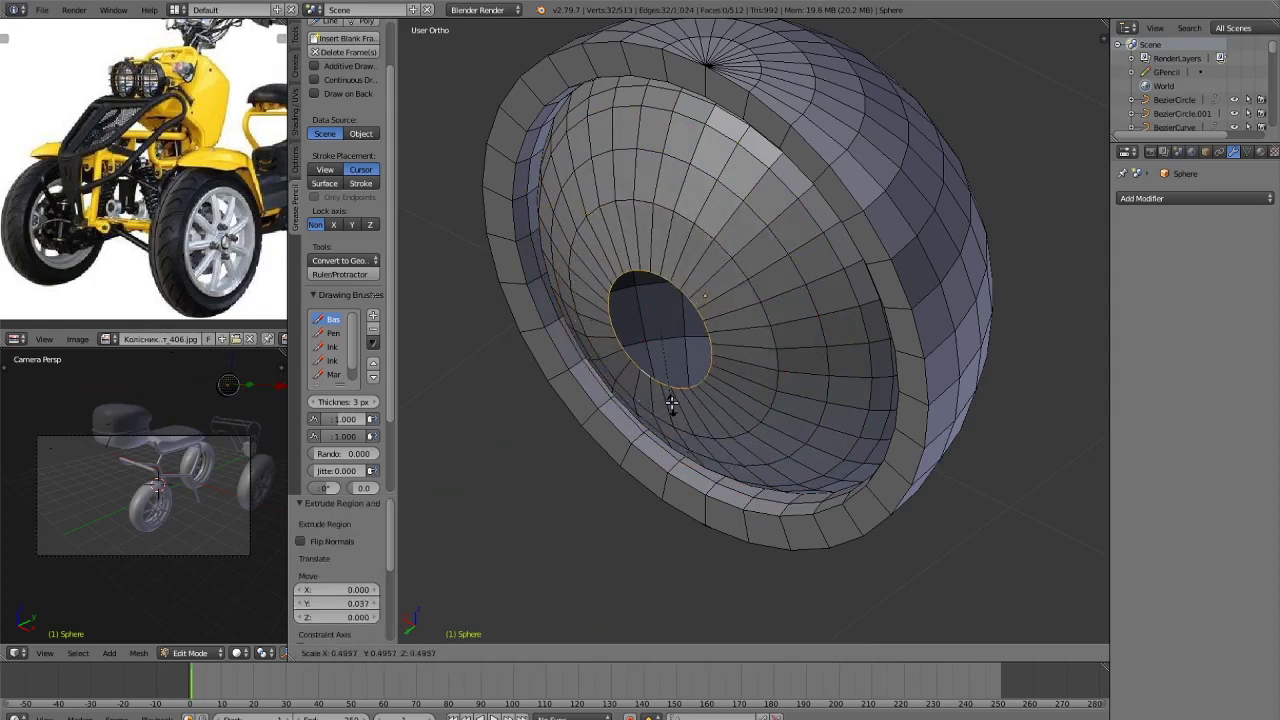
left_click(674, 396)
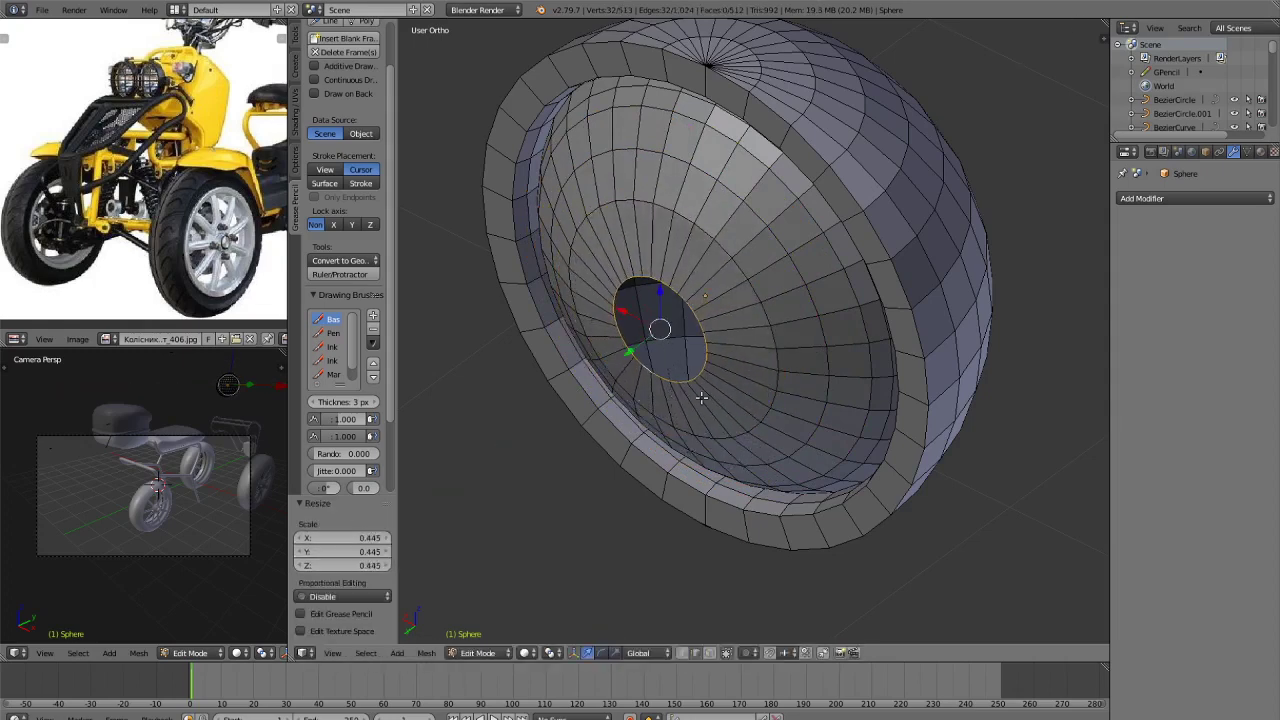
Extrude the small central loop, scale it down further and fill the remaining hole with a face.
key("e")
left_click(769, 404)
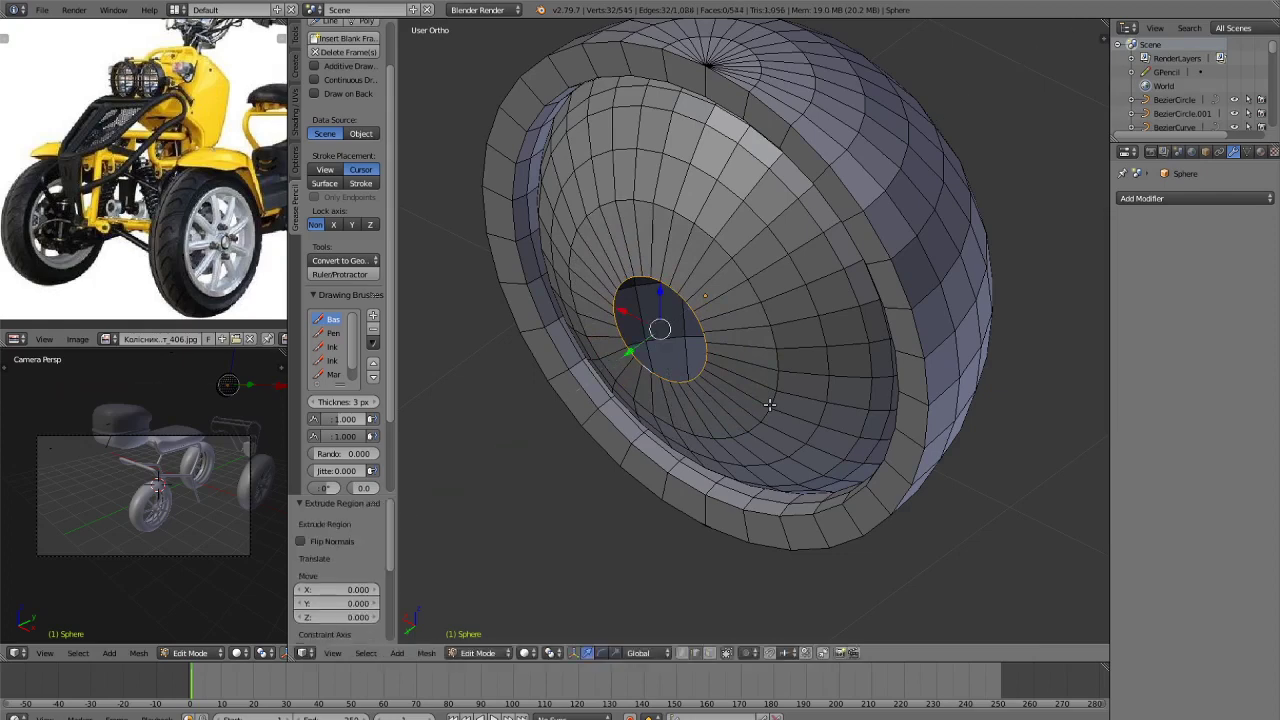
key("s")
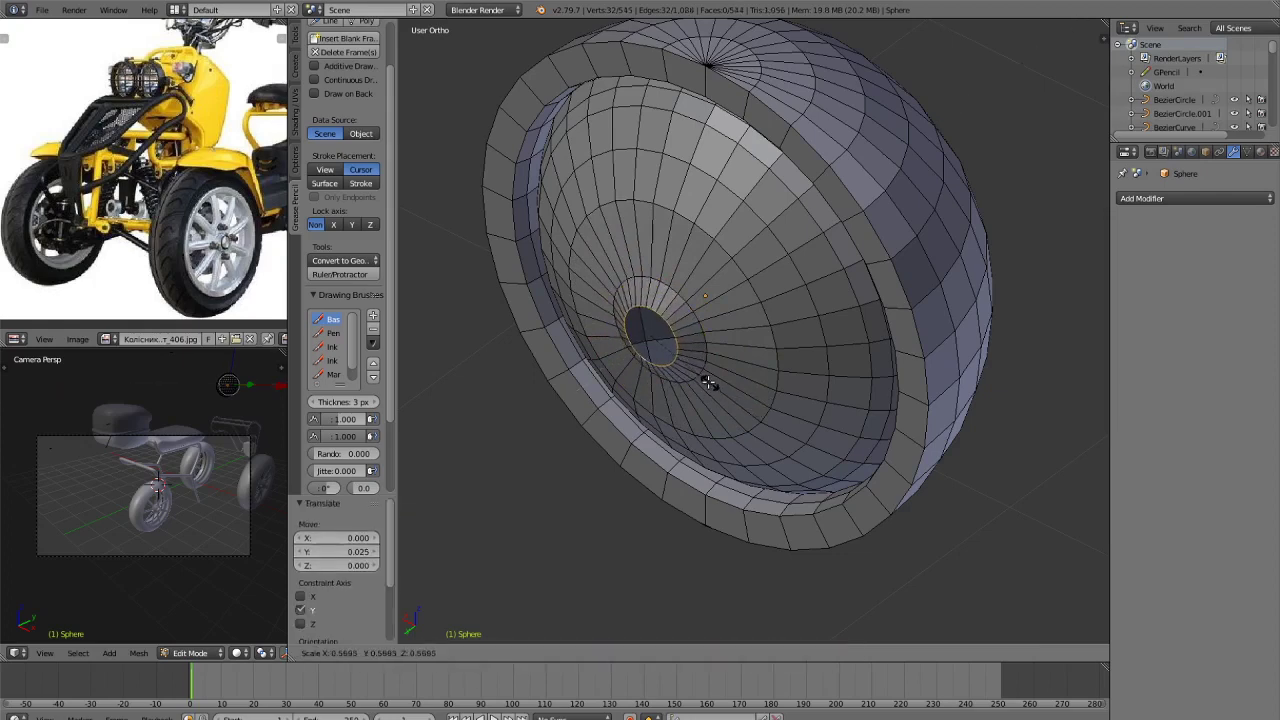
left_click(691, 366)
key("f")
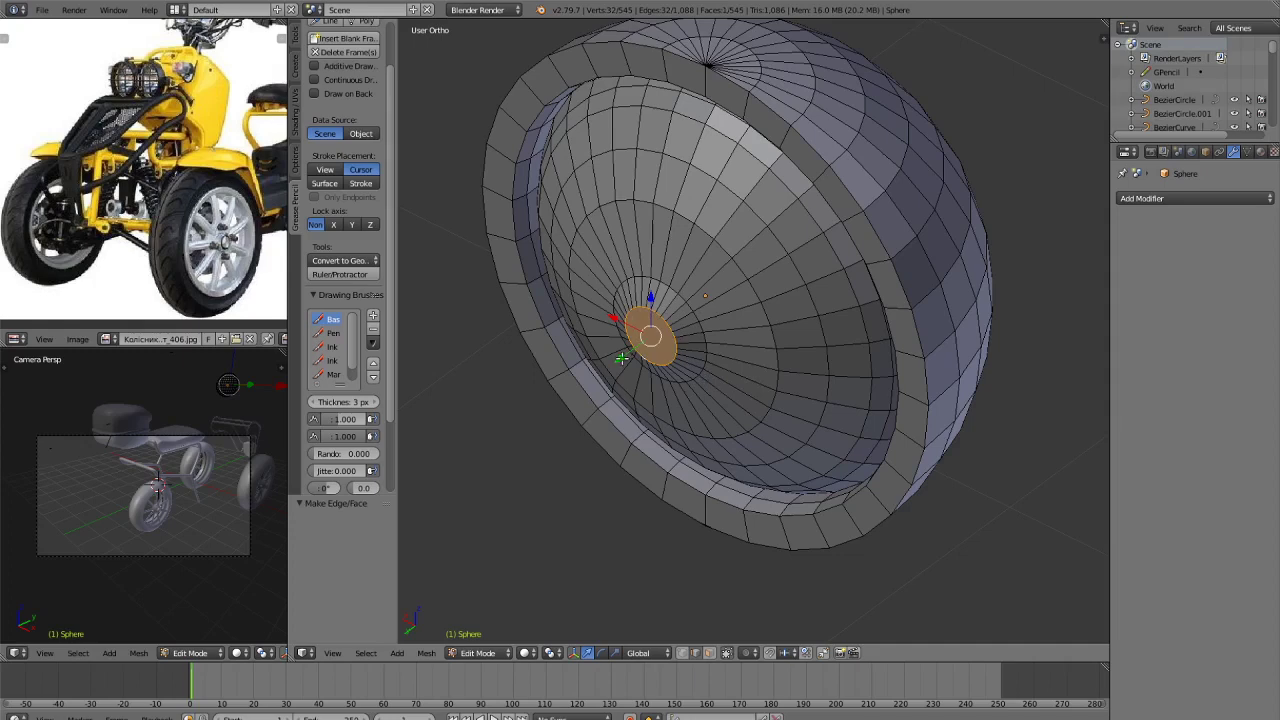
Return to Object Mode and stretch the headlight slightly along the Y axis.
key("Tab")
scroll(848, 468, "down", 5)
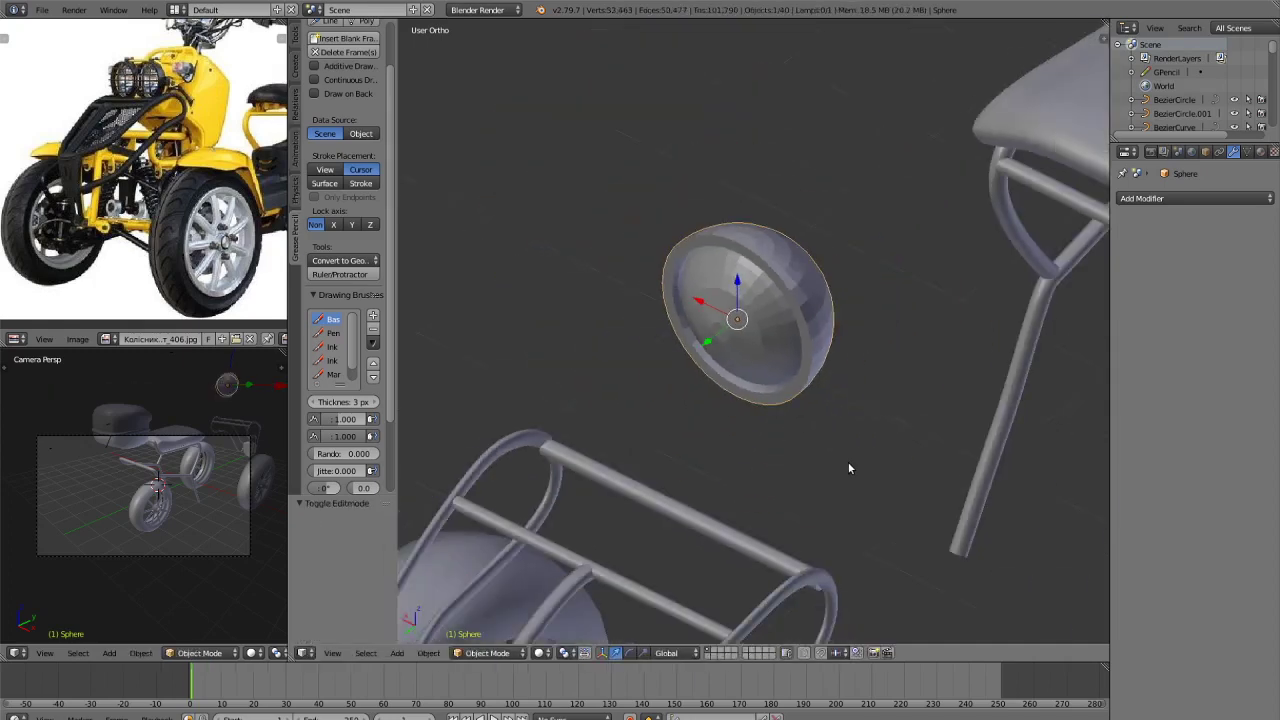
key("s")
key("y")
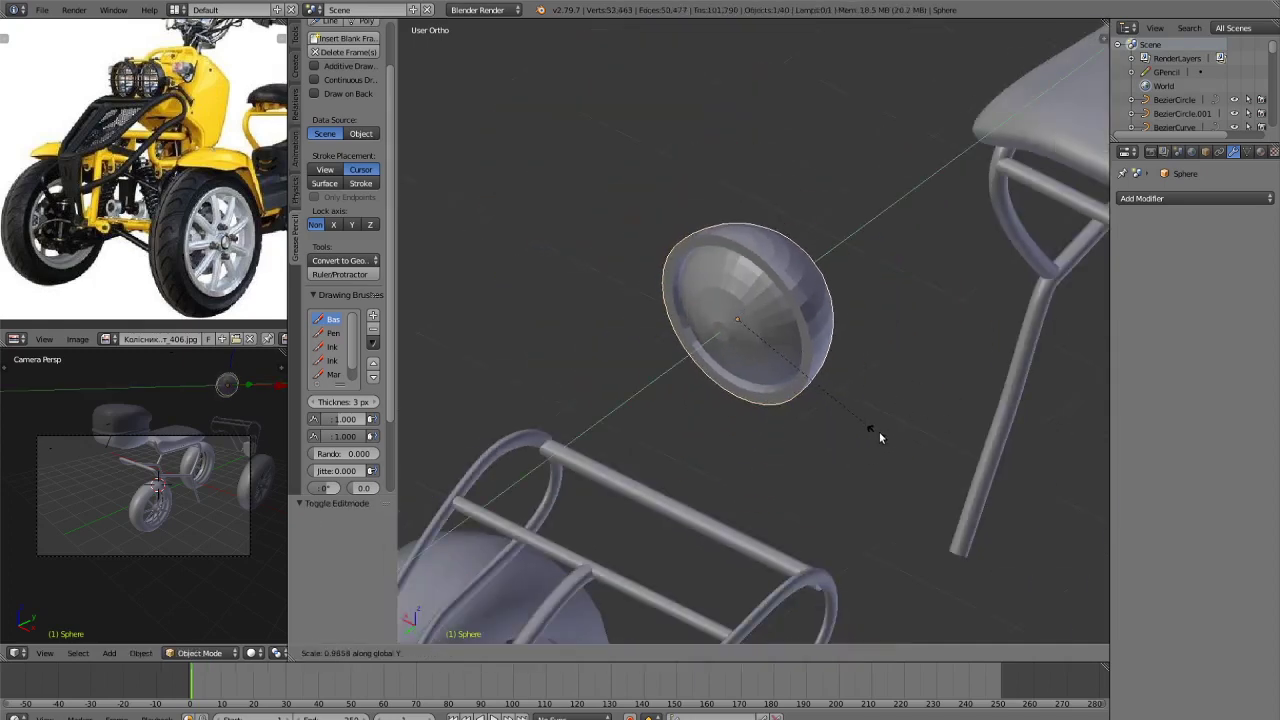
left_click(920, 418)
Apply smooth shading to the headlight and check it in a rendered viewport preview.
scroll(920, 418, "down", 3)
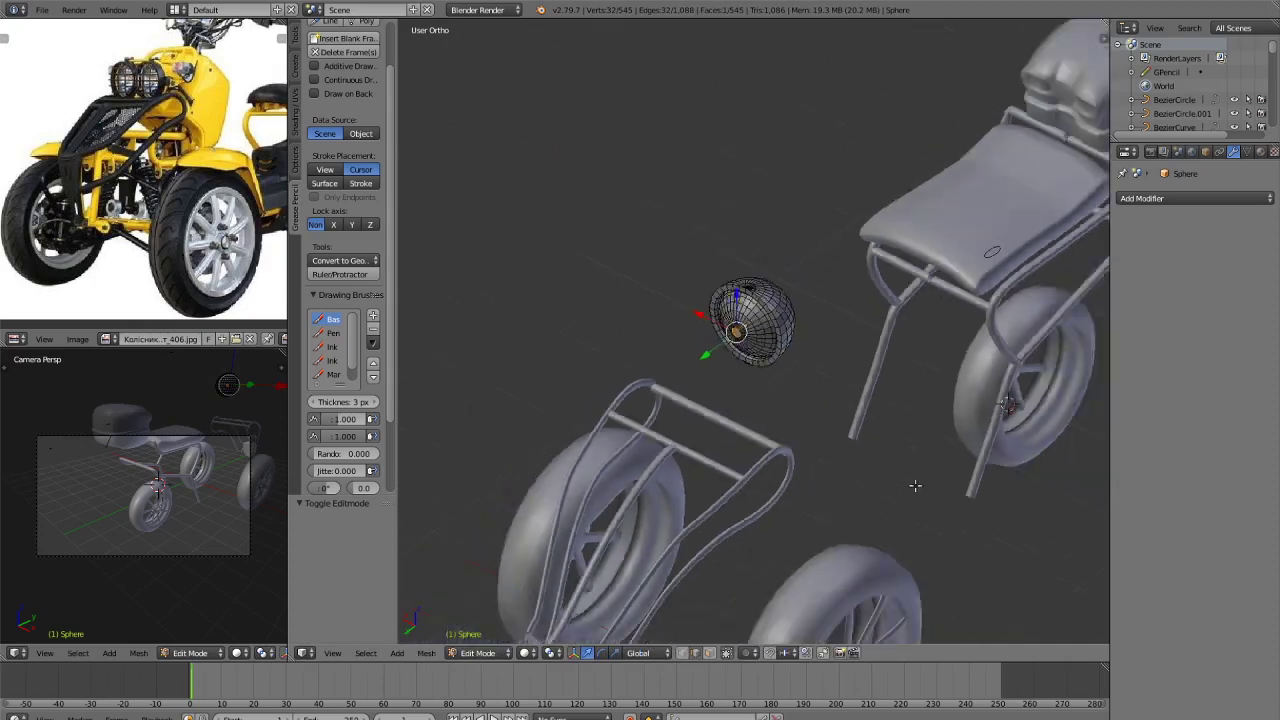
left_click(296, 37)
scroll(894, 391, "down", 4)
middle_click_drag(894, 391, 820, 308)
left_click(820, 307)
scroll(820, 308, "up", 4)
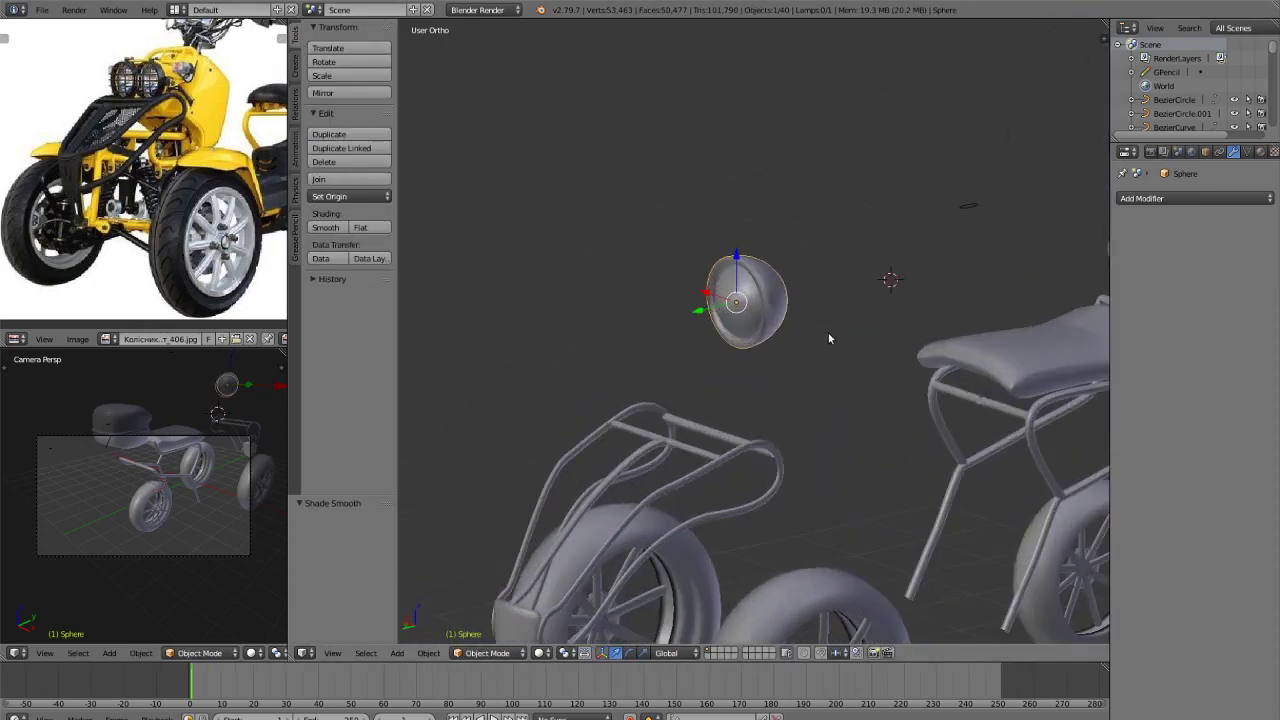
key("shift+z")
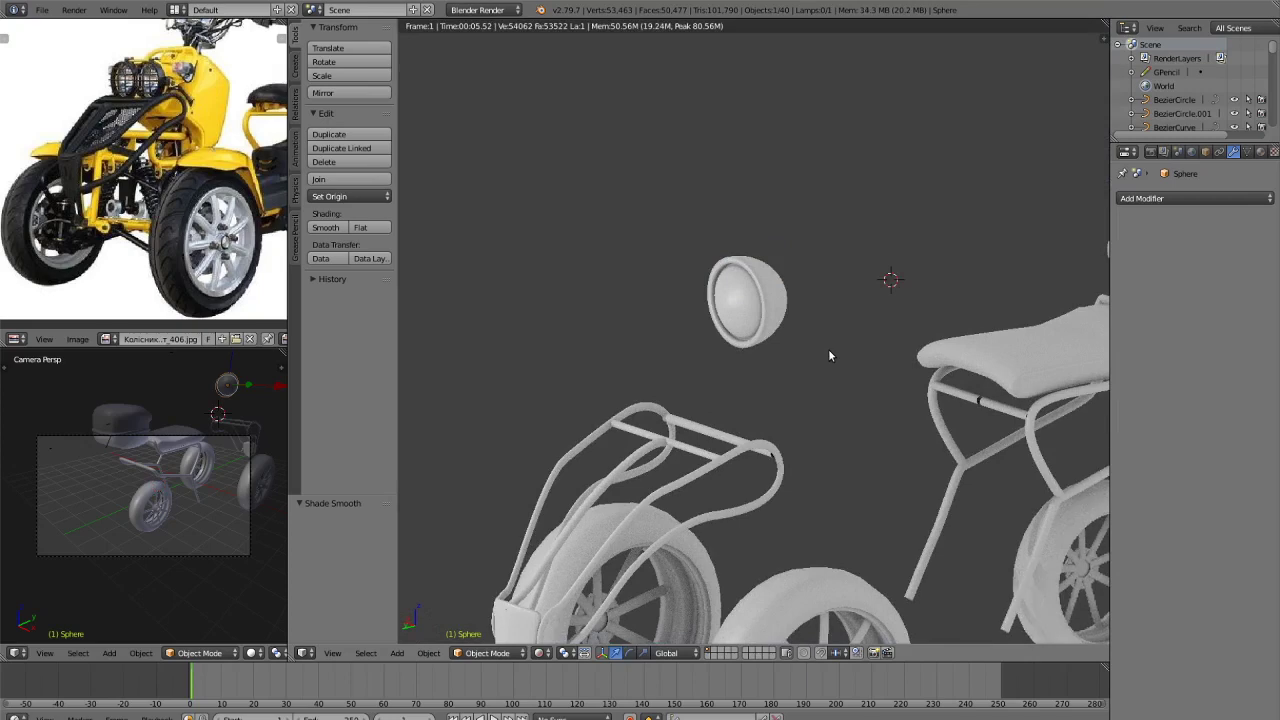
key("shift+z")
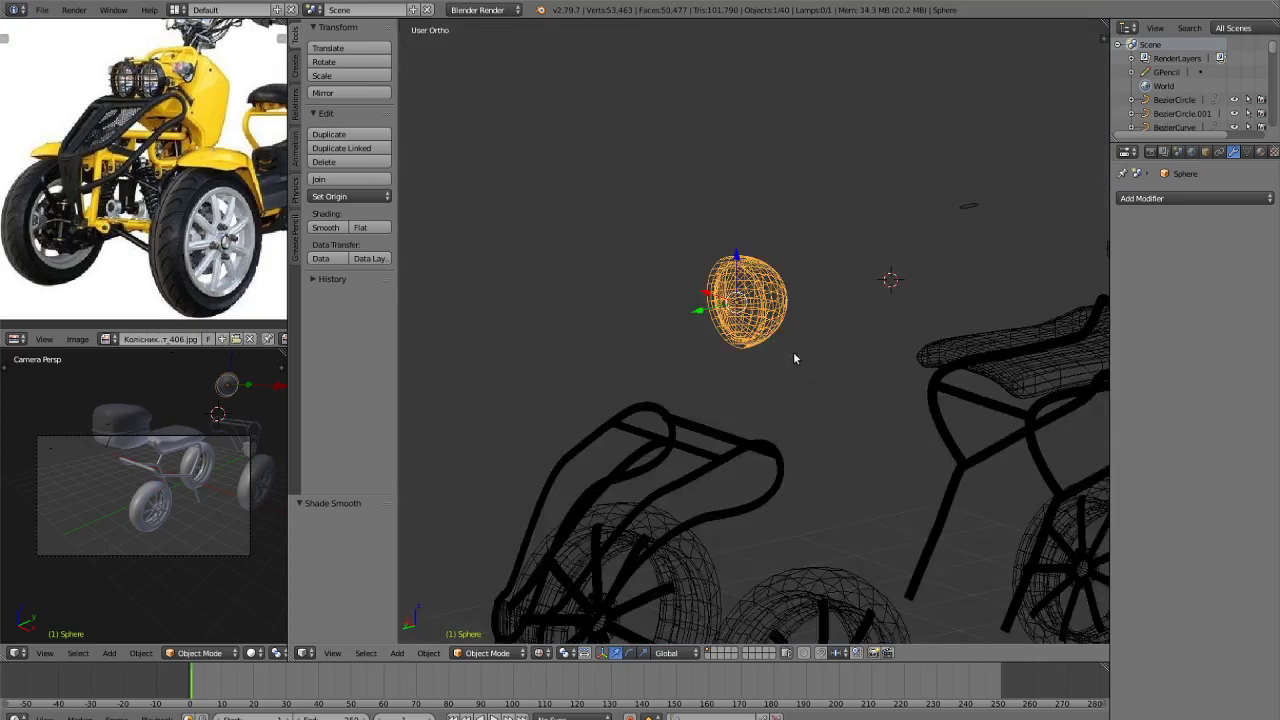
Scale the headlight down uniformly to 0.640 in the back orthographic view.
key("KP_3")
key("ctrl+KP_1")
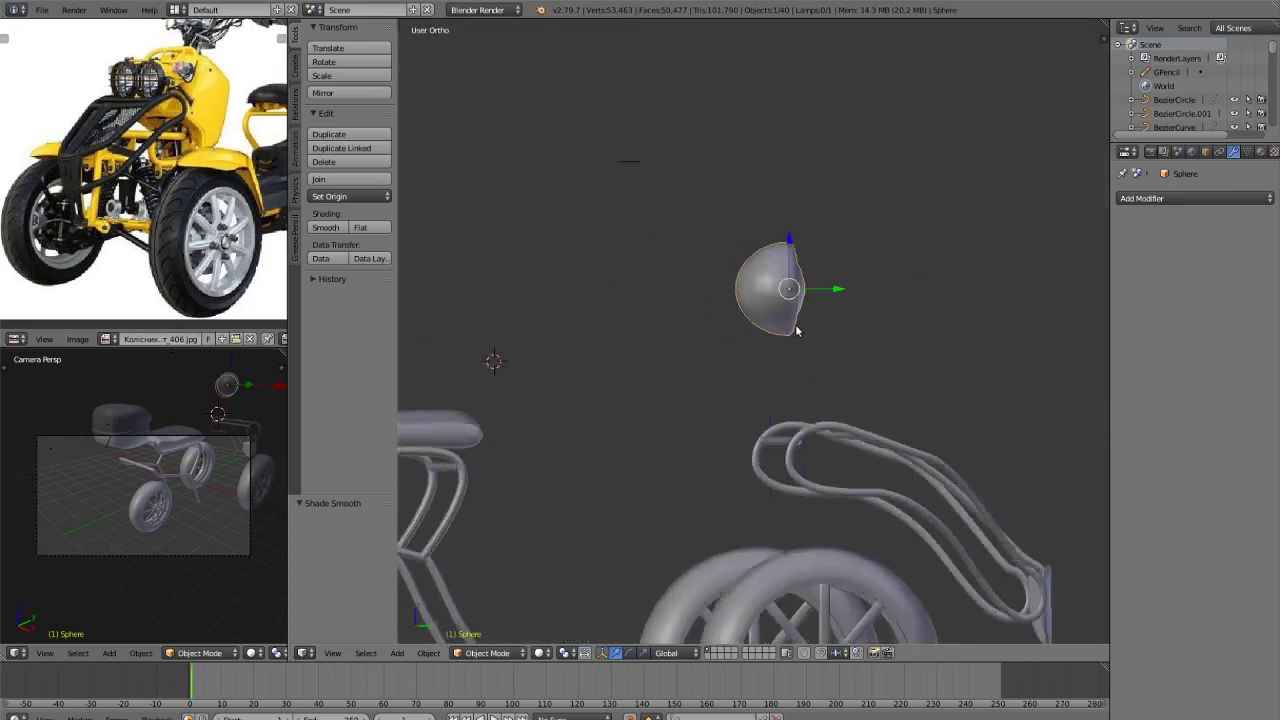
scroll(977, 435, "up", 2)
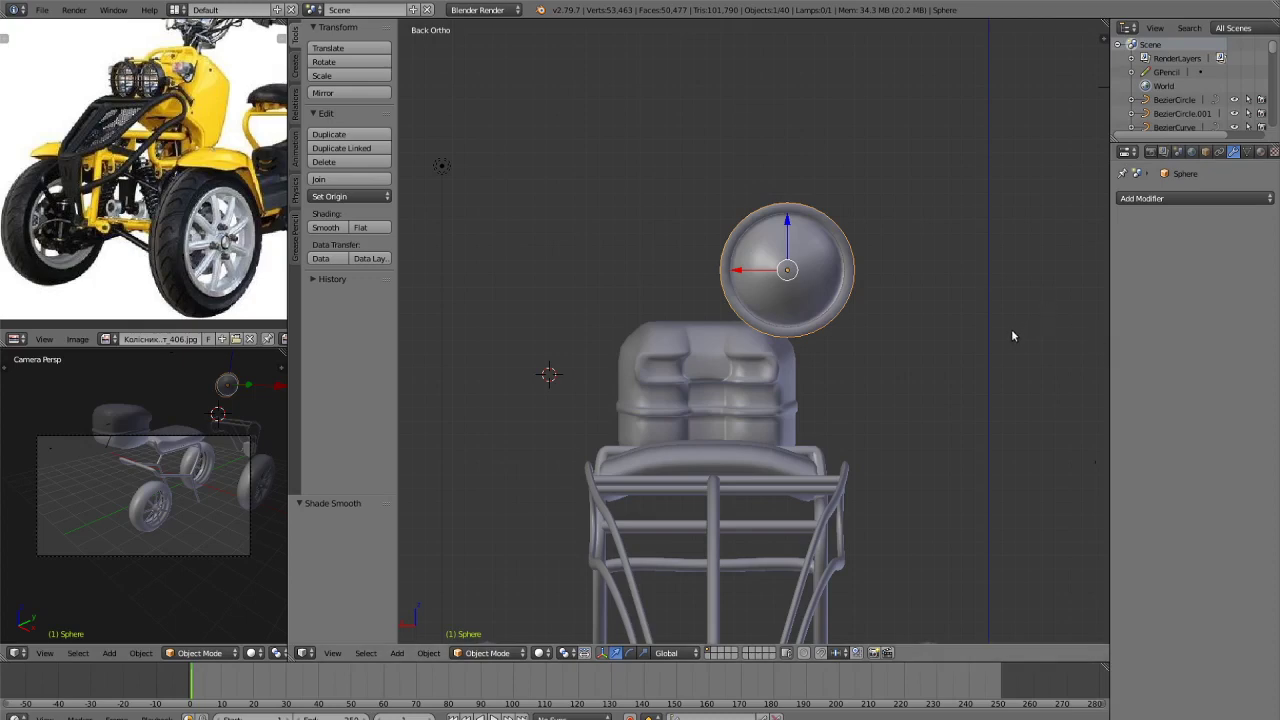
scroll(1000, 330, "up", 3)
key("s")
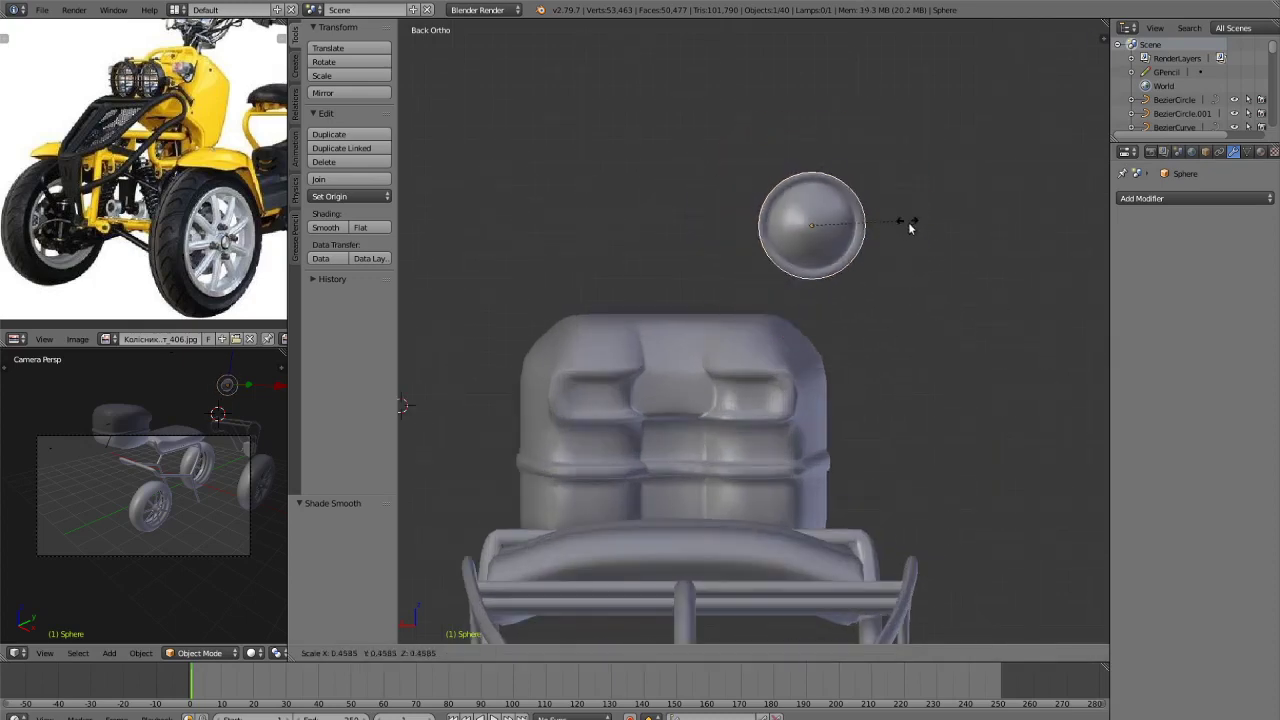
left_click(942, 251)
Lower the headlight 1.257 along Z toward the top of the front tube frame.
middle_click_drag(964, 254, 933, 77, "shift")
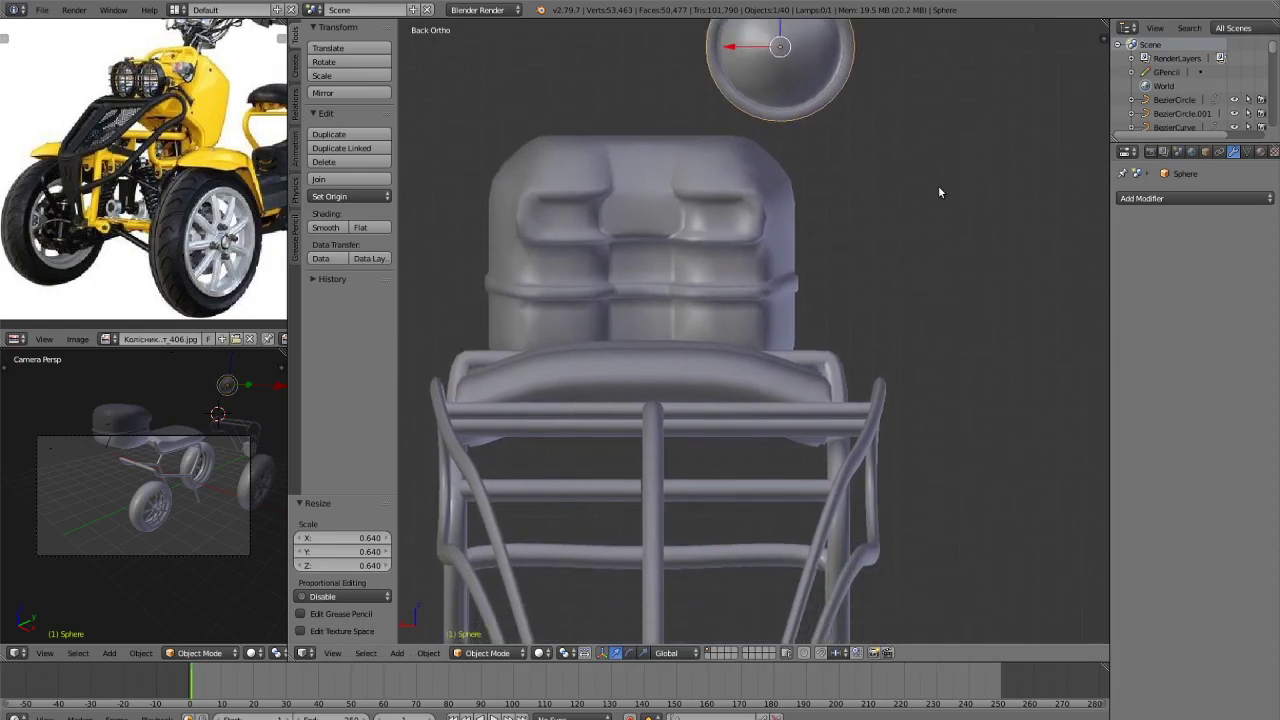
key("g")
key("z")
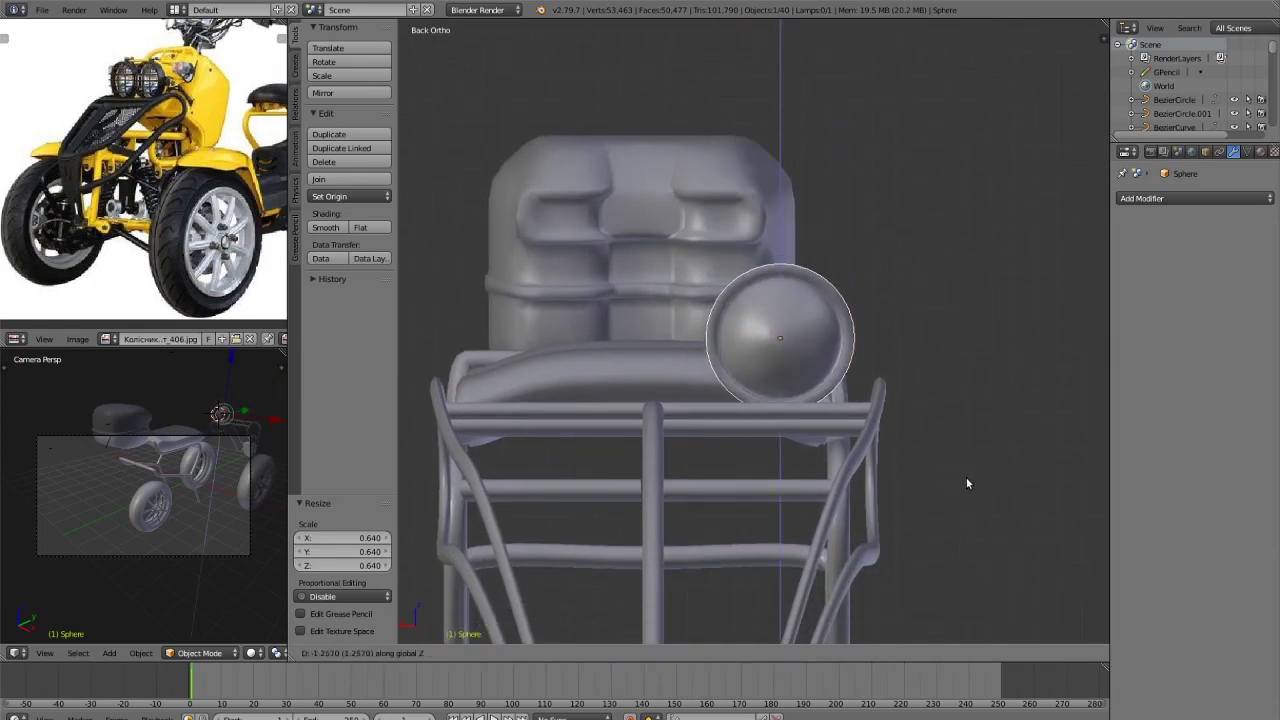
left_click(966, 477)
scroll(948, 488, "down", 3)
middle_click_drag(948, 485, 1007, 536)
scroll(1007, 536, "up", 1)
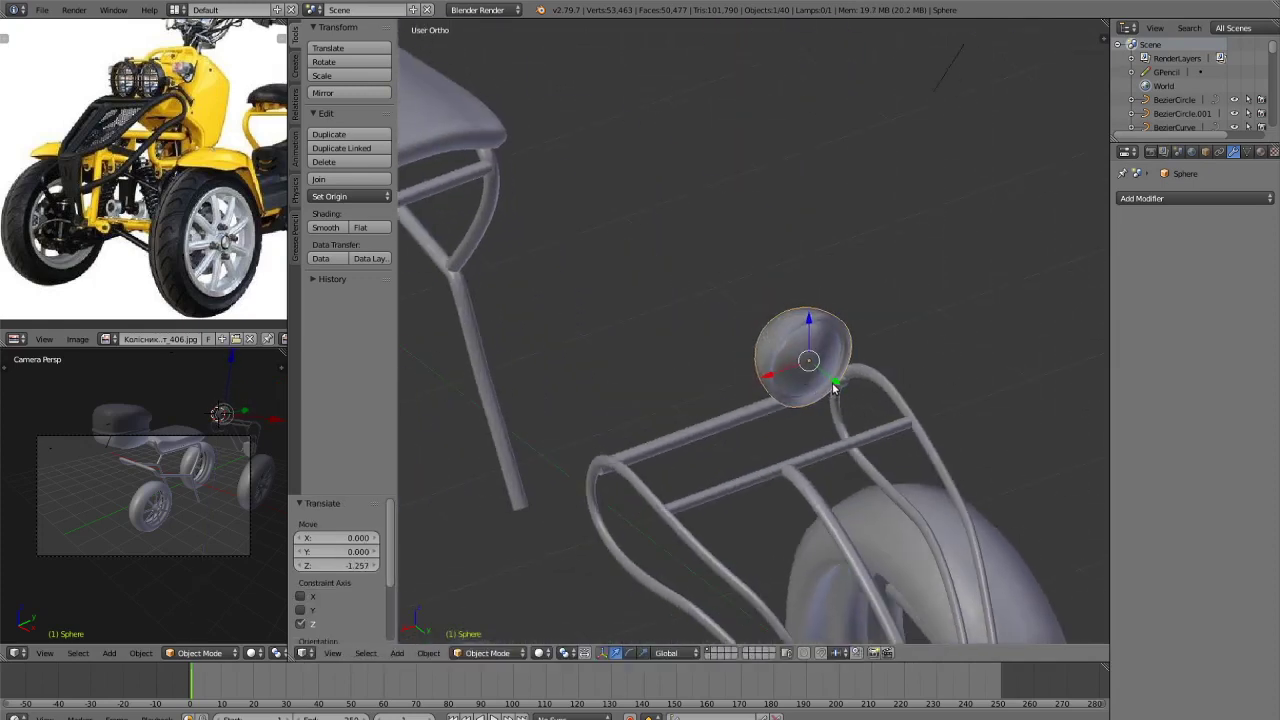
Nudge the headlight 0.008 along Y and lower it by 0.076 along Z to sit on the front frame.
left_click_drag(831, 386, 836, 389)
left_click(812, 325)
key("g")
key("z")
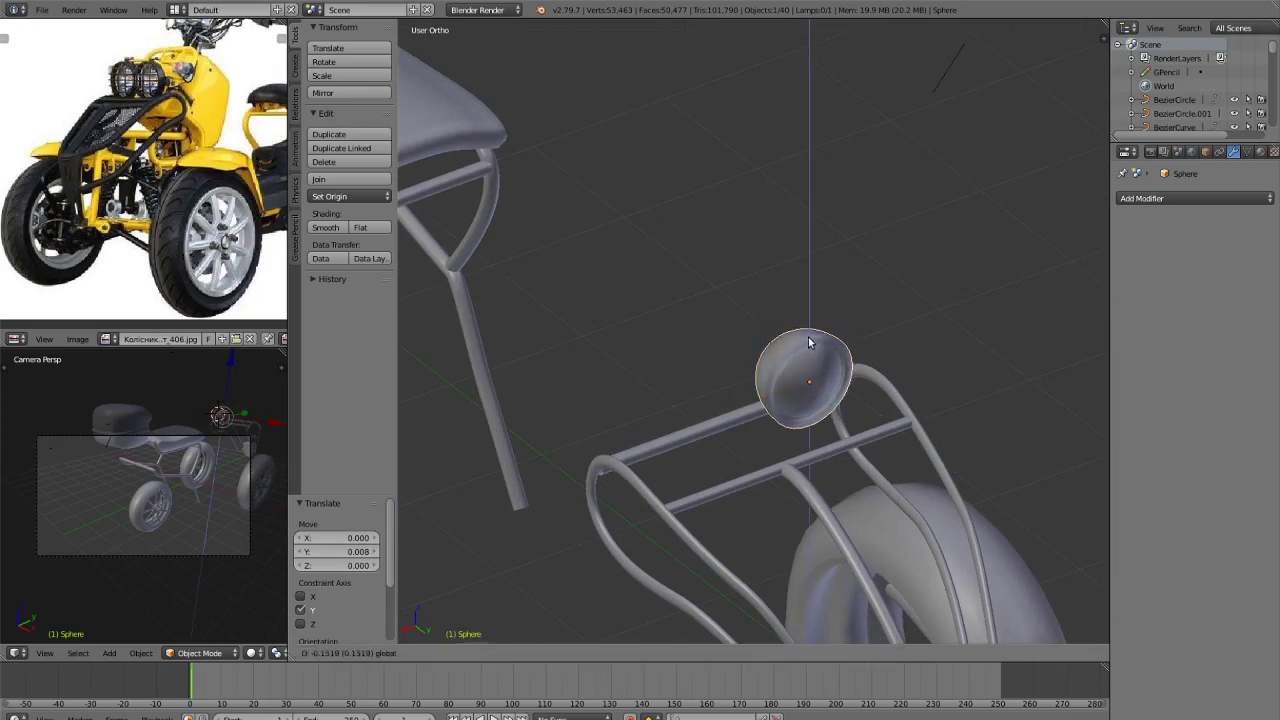
left_click(796, 345)
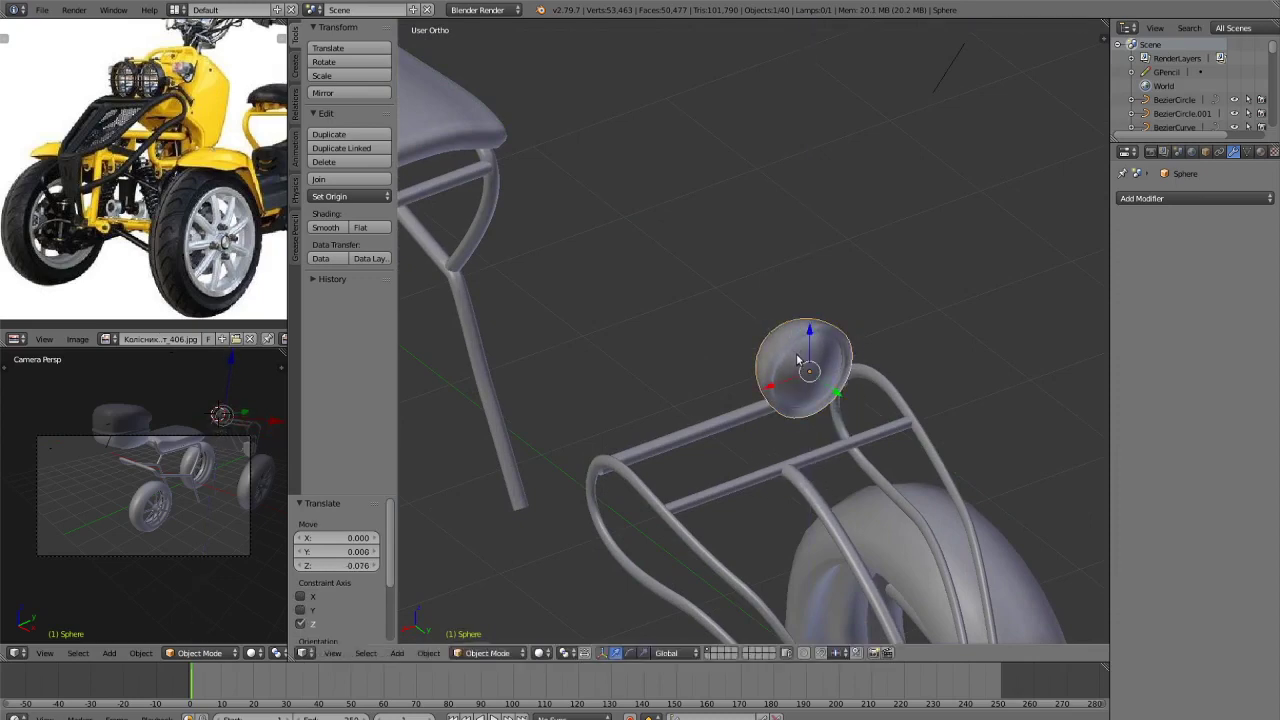
Scale the headlight up to 1.353 and place a duplicate about 0.97 away along X as the second headlight.
key("s")
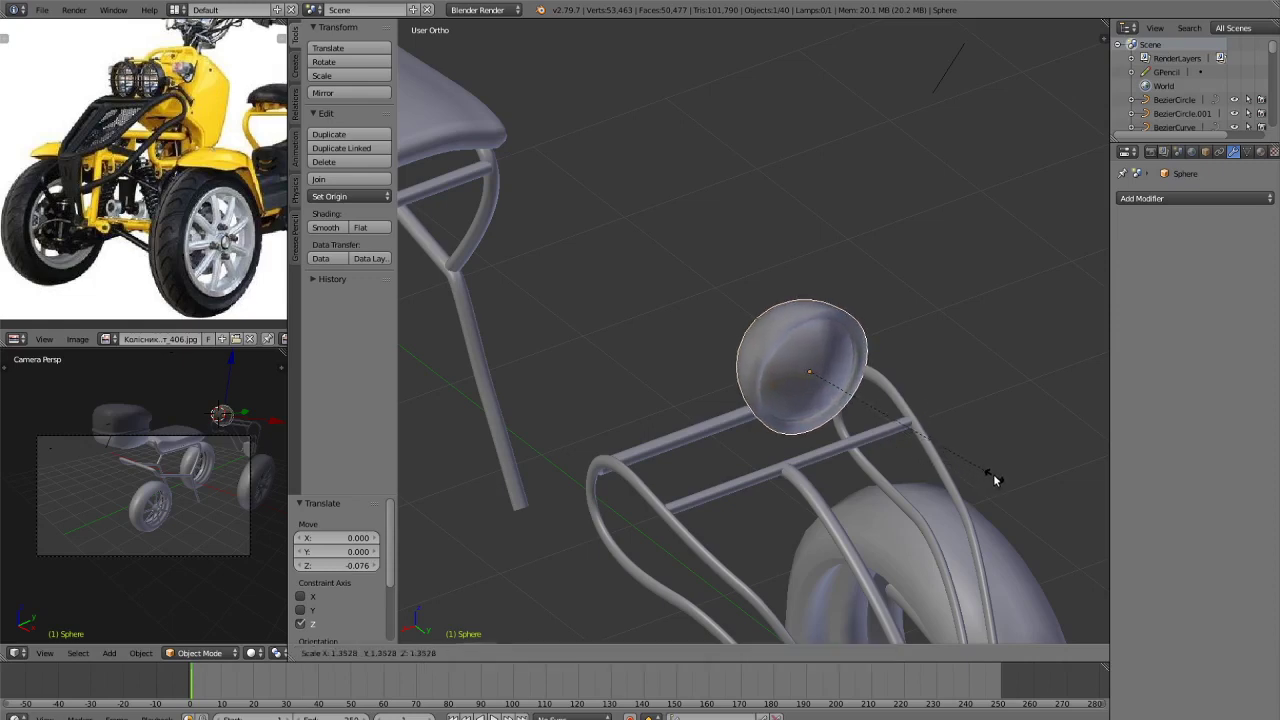
left_click(993, 474)
key("shift+d")
key("x")
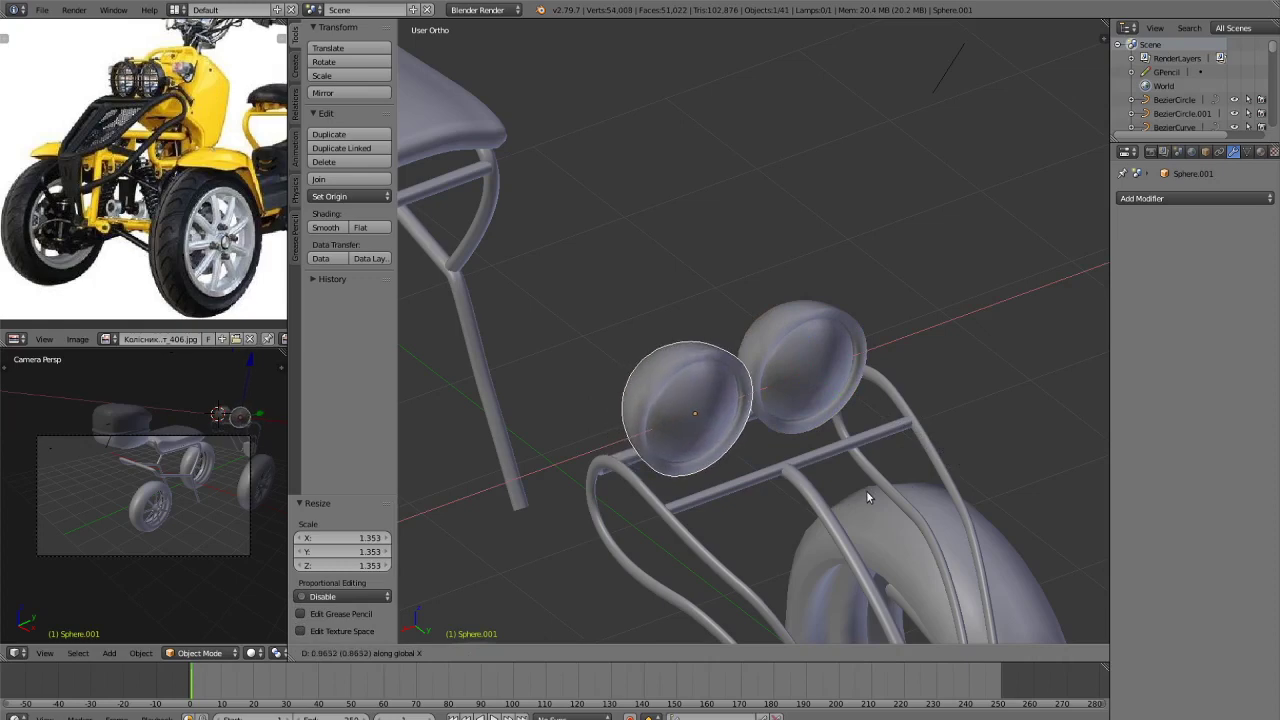
left_click(862, 494)
Deselect everything and check the pair of headlights in a rendered viewport preview, then return to solid shading.
mouse_move(862, 494)
middle_mouse_down()
mouse_move(921, 492)
mouse_move(890, 455)
mouse_move(924, 467)
mouse_move(918, 423)
middle_mouse_up()
scroll(890, 455, "down", 3)
key("a")
key("shift+z")
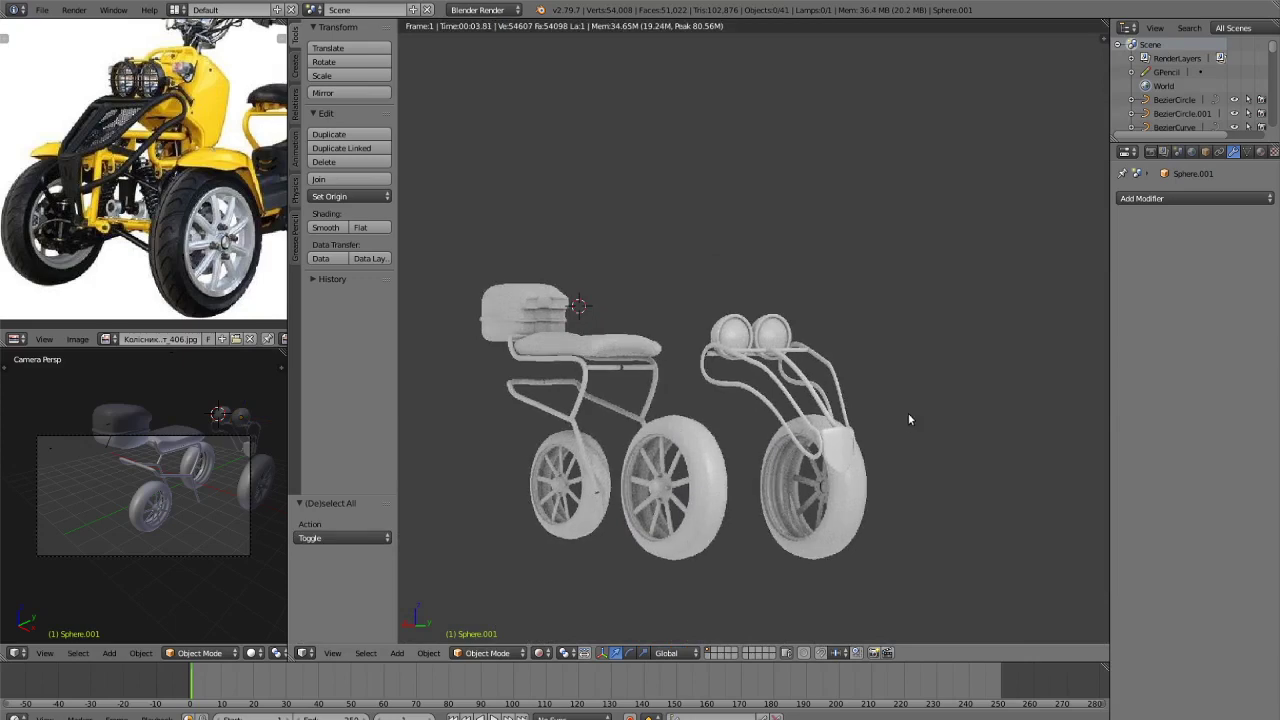
key("z")
key("z")
Select all parts of the rear wheel under the seat with circle selection in perspective view and delete them.
key("KP_5")
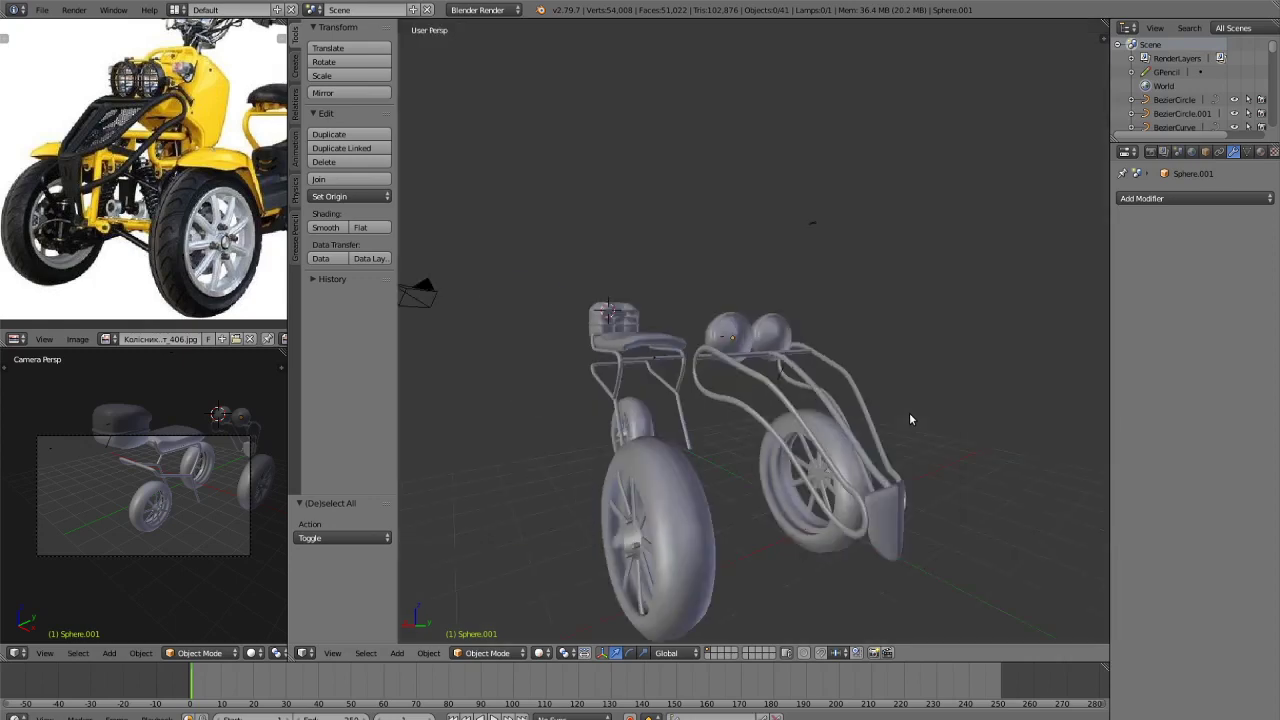
scroll(909, 413, "down", 5)
mouse_move(800, 414)
middle_mouse_down()
mouse_move(908, 451)
mouse_move(820, 403)
middle_mouse_up()
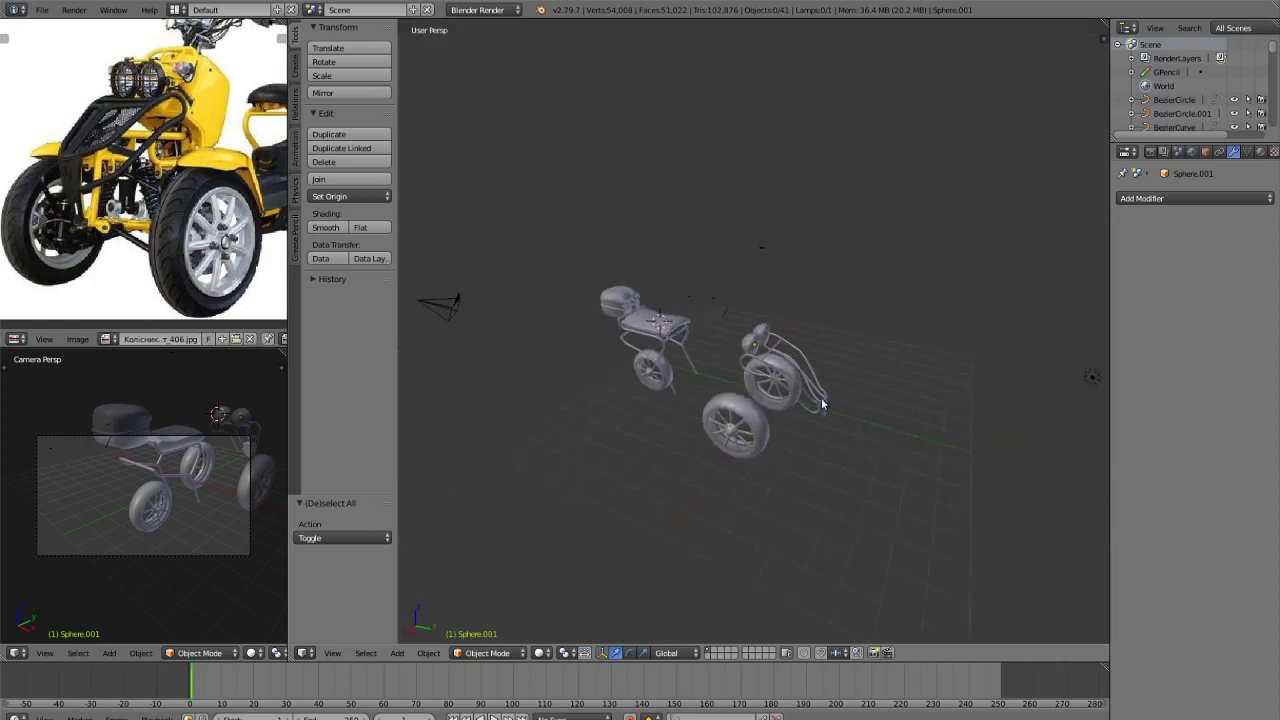
scroll(789, 436, "up", 4)
scroll(789, 436, "up", 4)
middle_click_drag(871, 449, 686, 314)
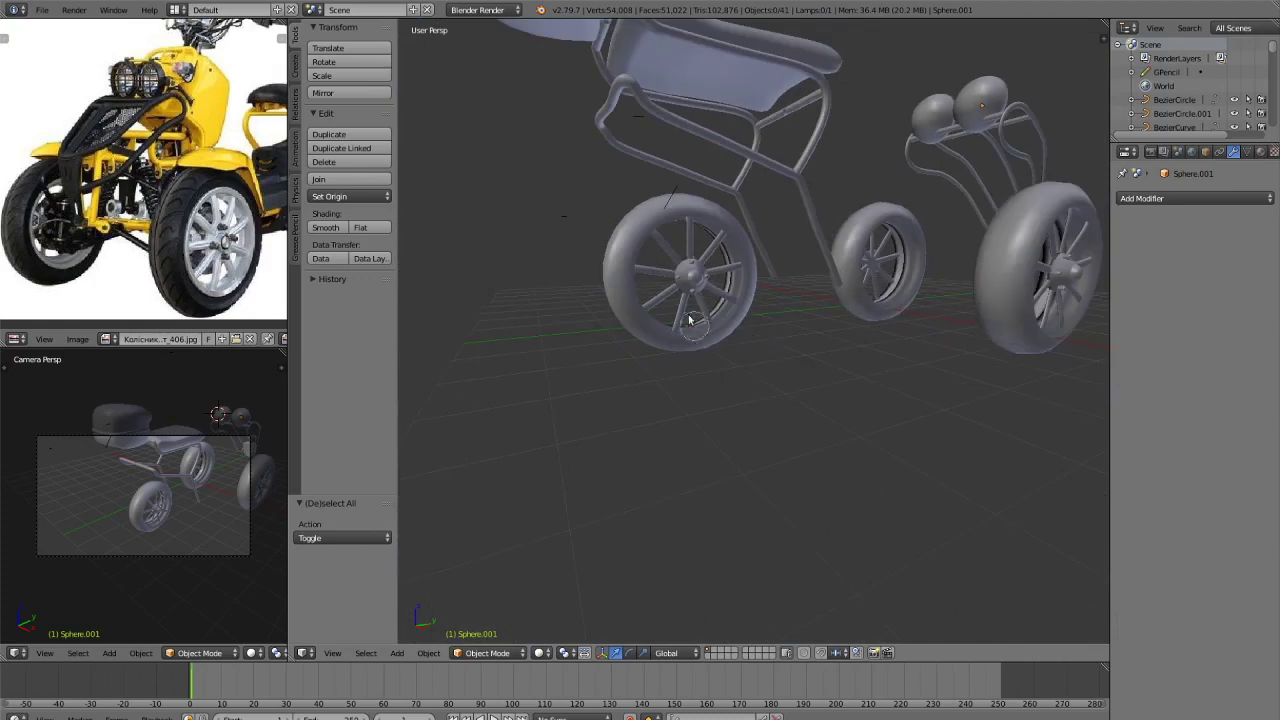
scroll(673, 298, "down", 6)
left_click(674, 296)
right_click(684, 281)
key("x")
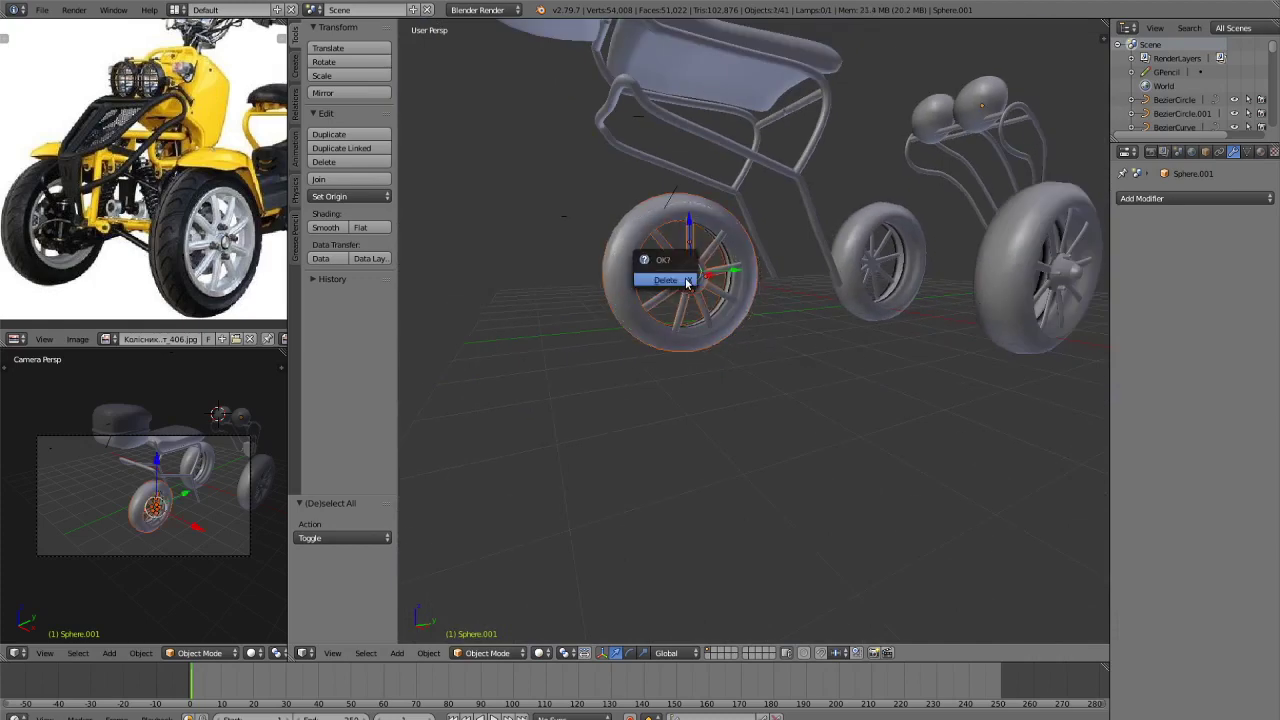
left_click(686, 280)
Duplicate all parts of the outer front wheel and move the copy -5.535 along Y to the rear.
scroll(1072, 325, "down", 6)
key("c")
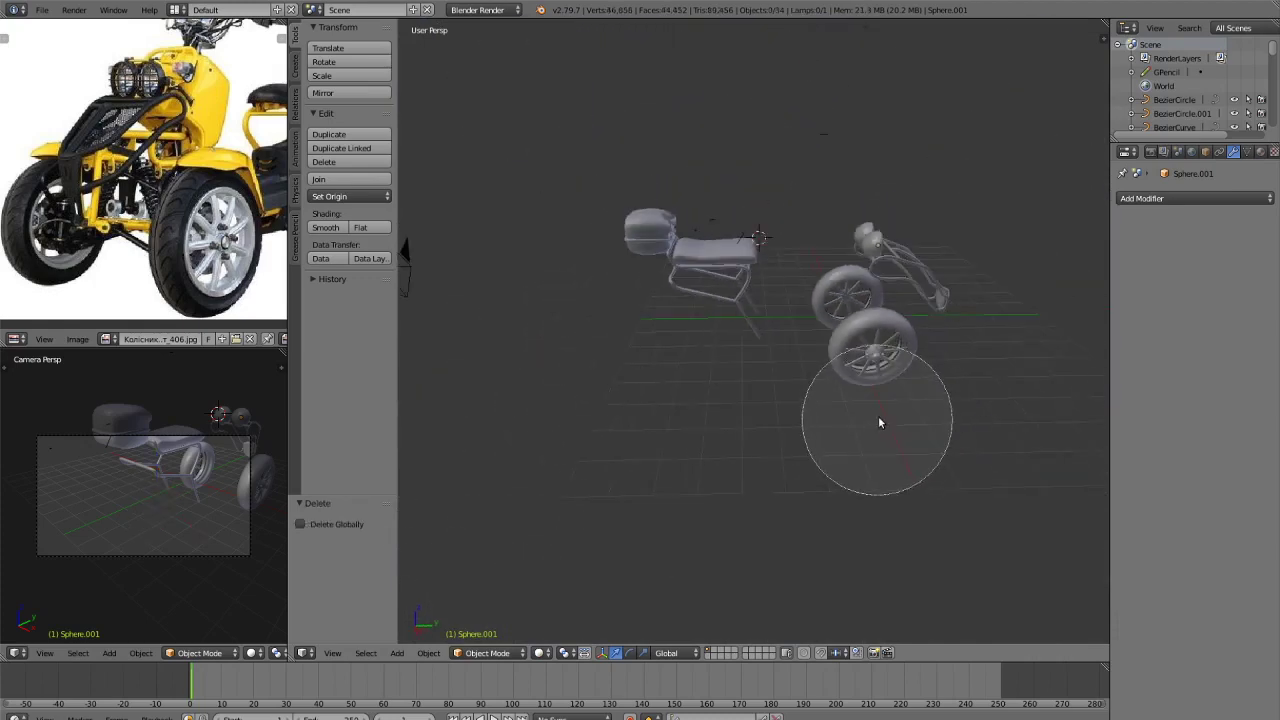
key("Escape")
mouse_move(890, 428)
middle_mouse_down()
mouse_move(938, 454)
mouse_move(905, 369)
middle_mouse_up()
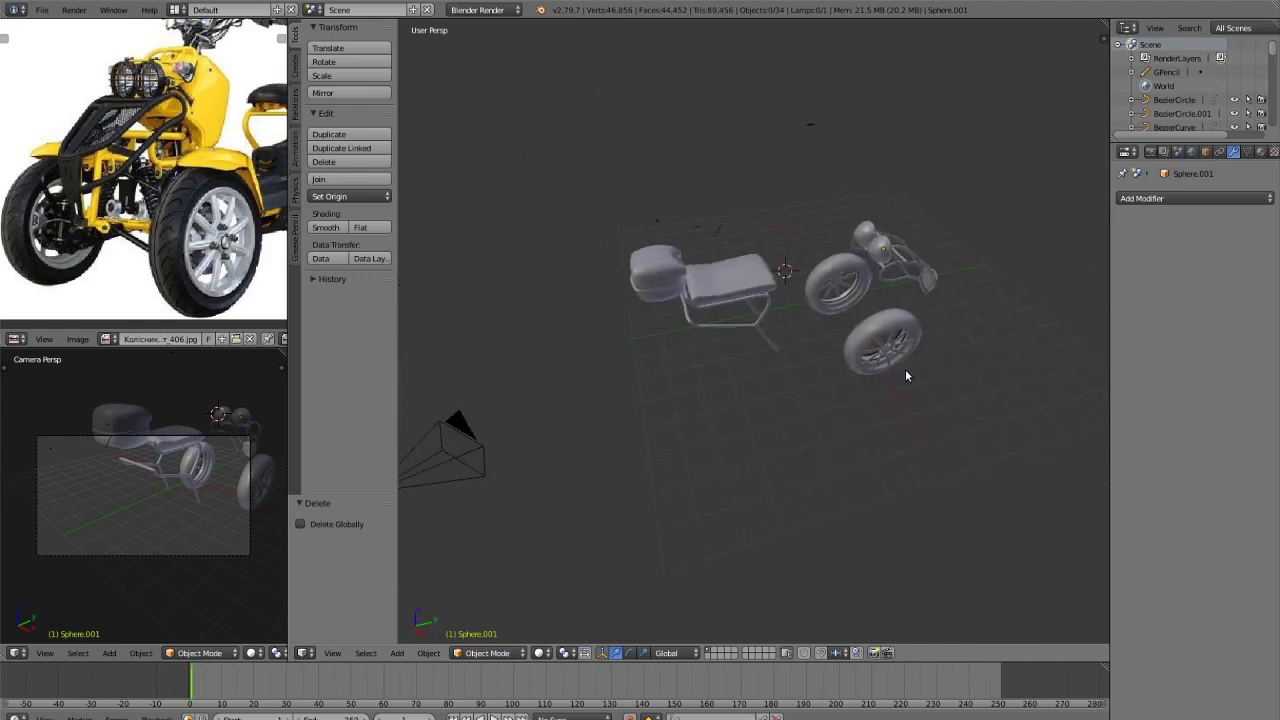
key("c")
left_click(893, 367)
key("Escape")
key("shift+d")
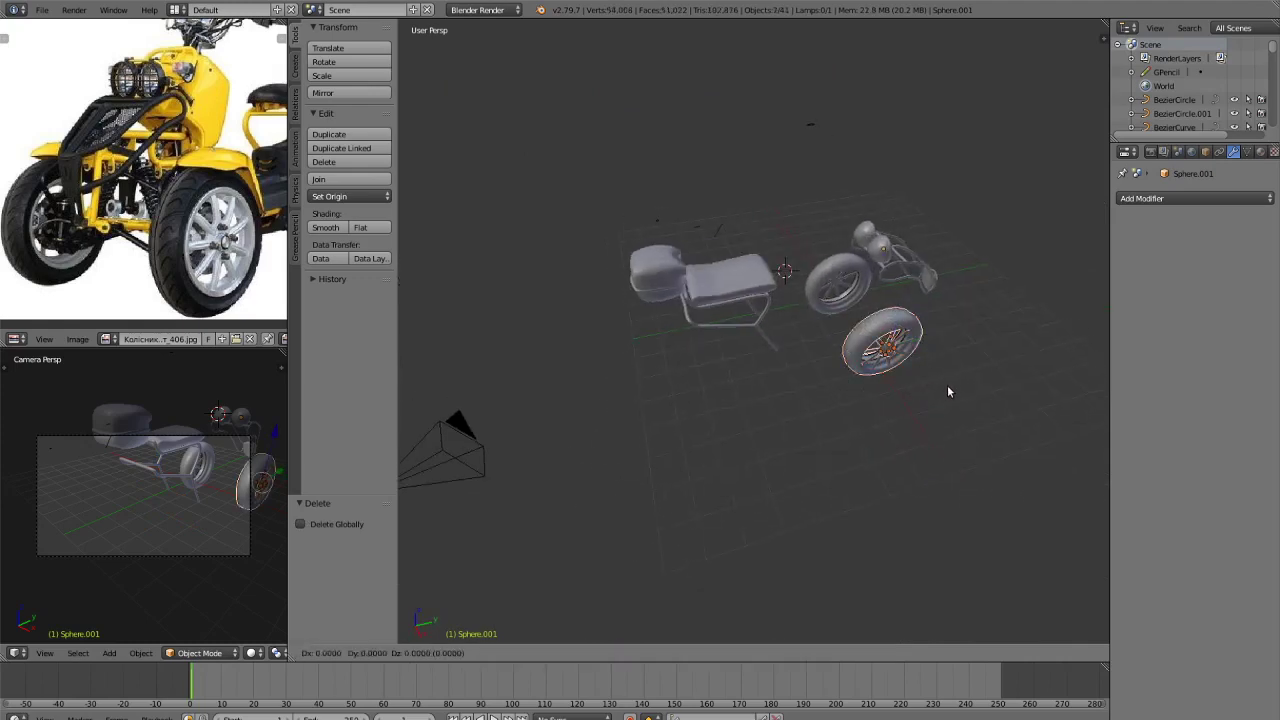
key("y")
left_click(782, 419)
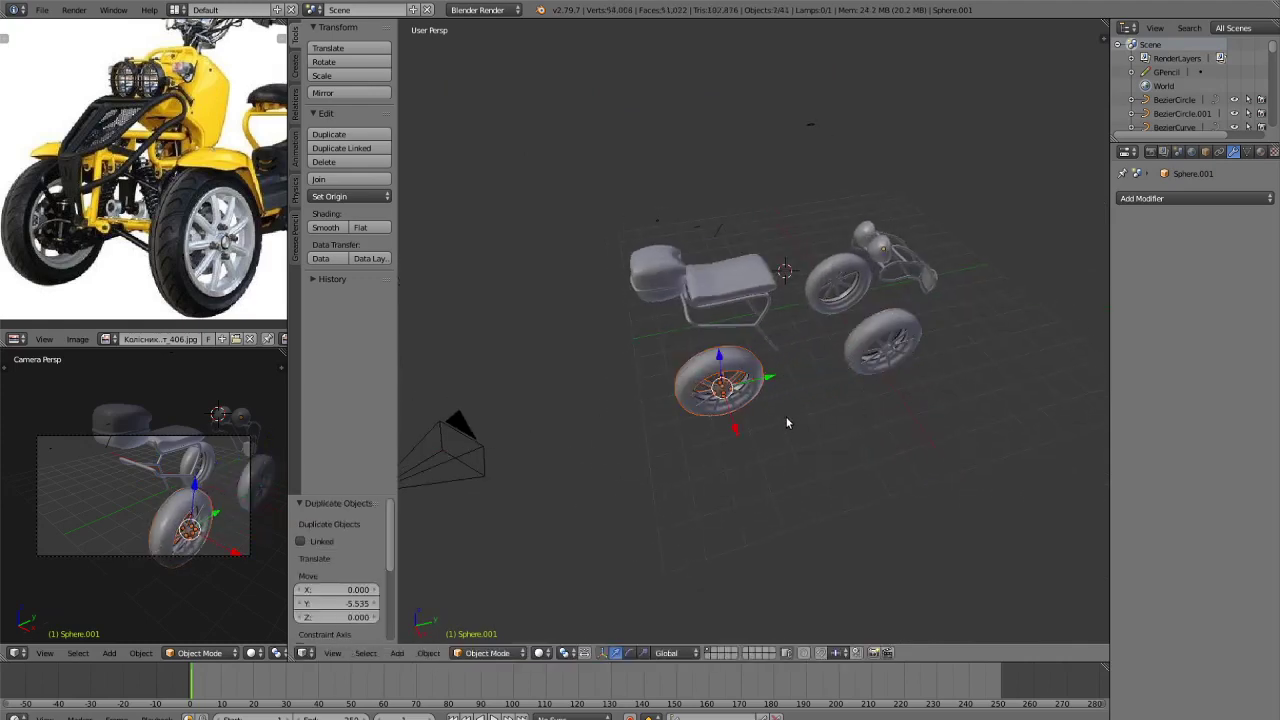
Move the duplicated wheel along X in the front orthographic view to centre it under the seat.
key("KP_3")
key("KP_7")
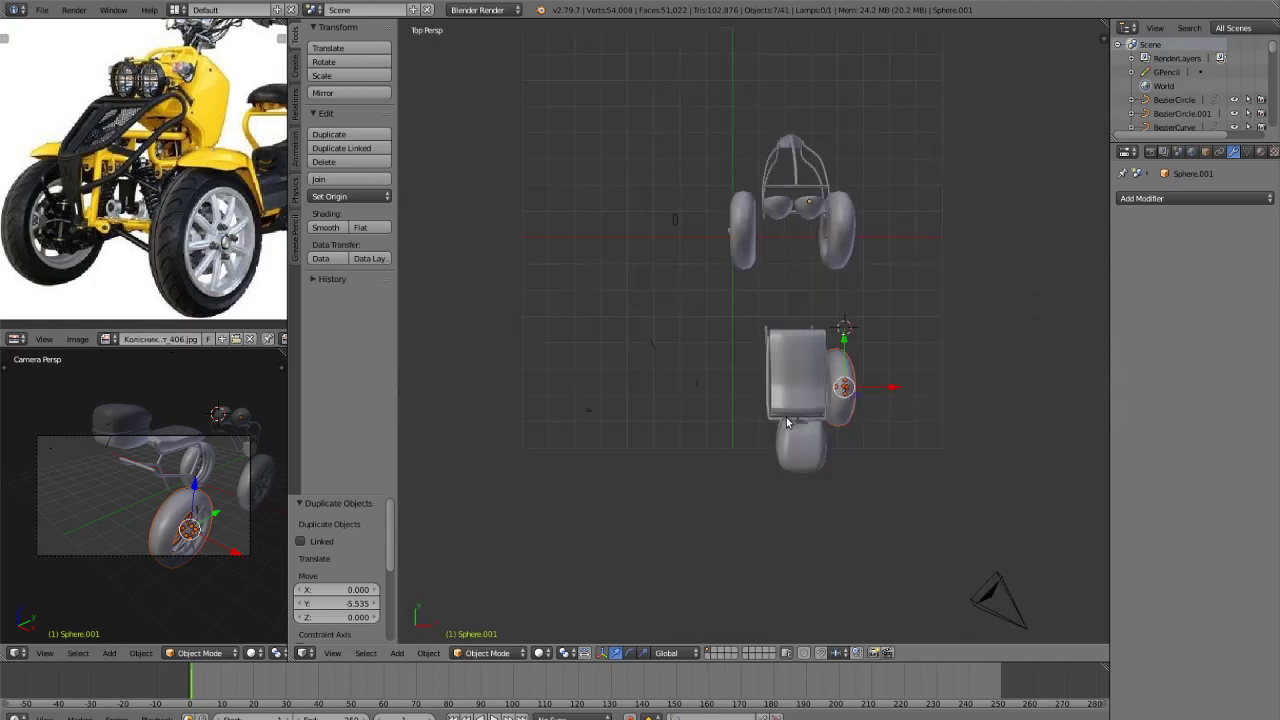
key("KP_1")
key("KP_5")
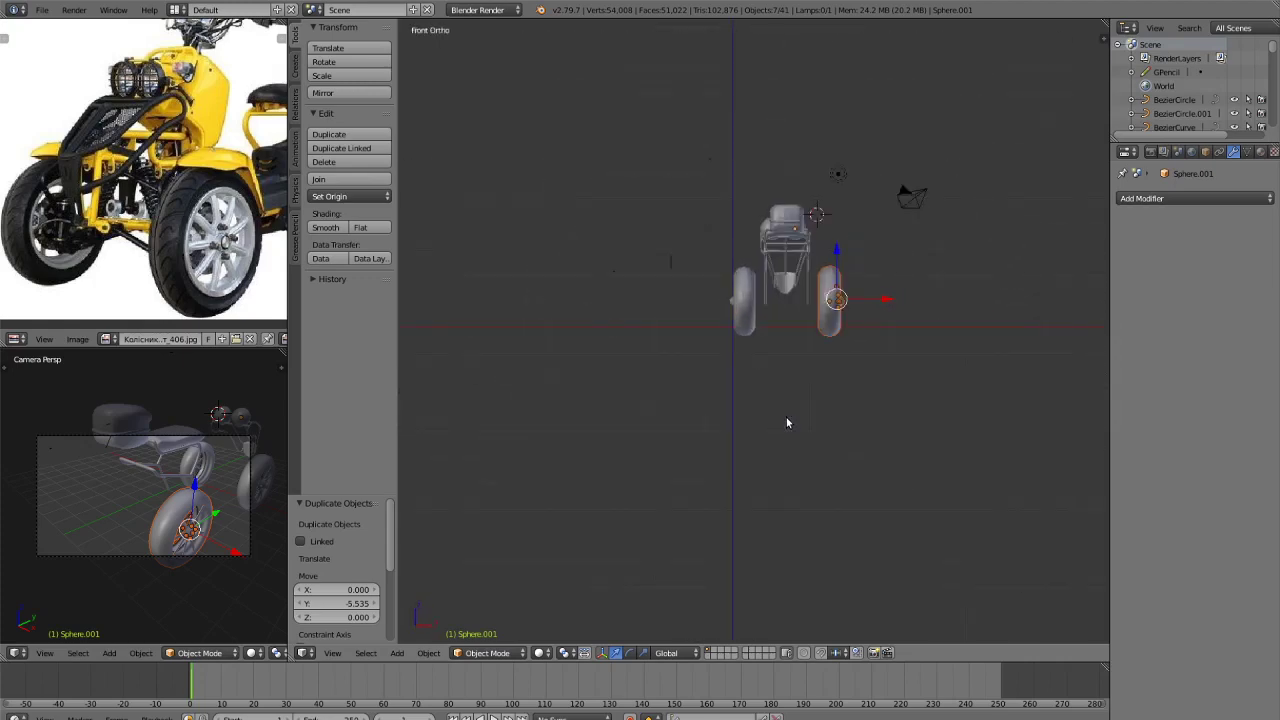
scroll(803, 419, "up", 5)
key("g")
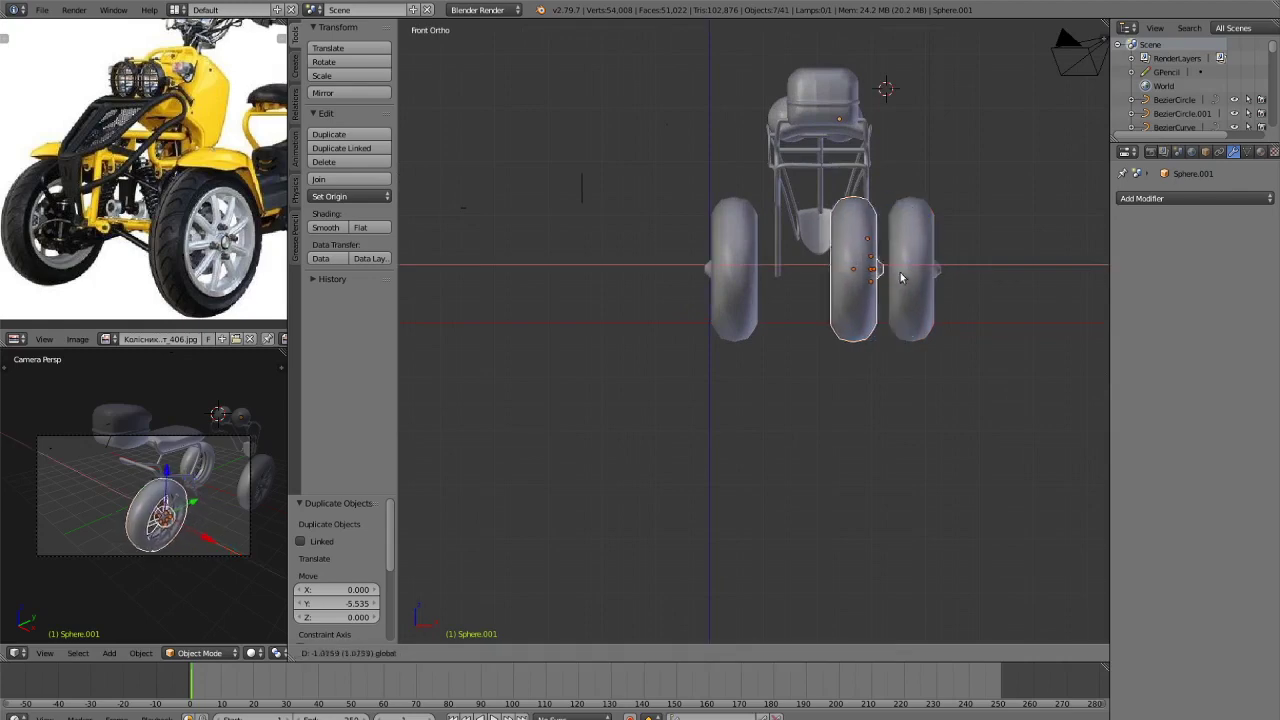
left_click(879, 271)
Deselect everything and examine the whole trike in a rendered viewport preview.
key("a")
mouse_move(938, 418)
middle_mouse_down()
mouse_move(923, 474)
mouse_move(900, 471)
mouse_move(931, 475)
mouse_move(920, 423)
middle_mouse_up()
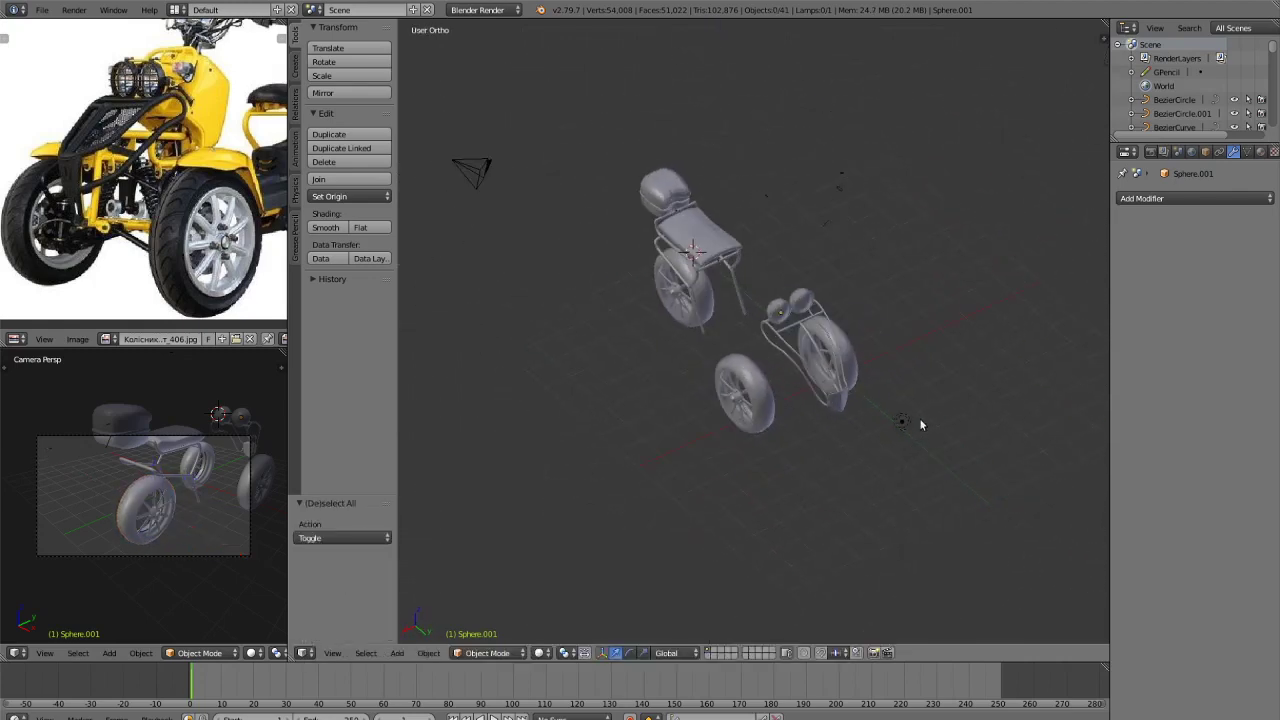
key("shift+z")
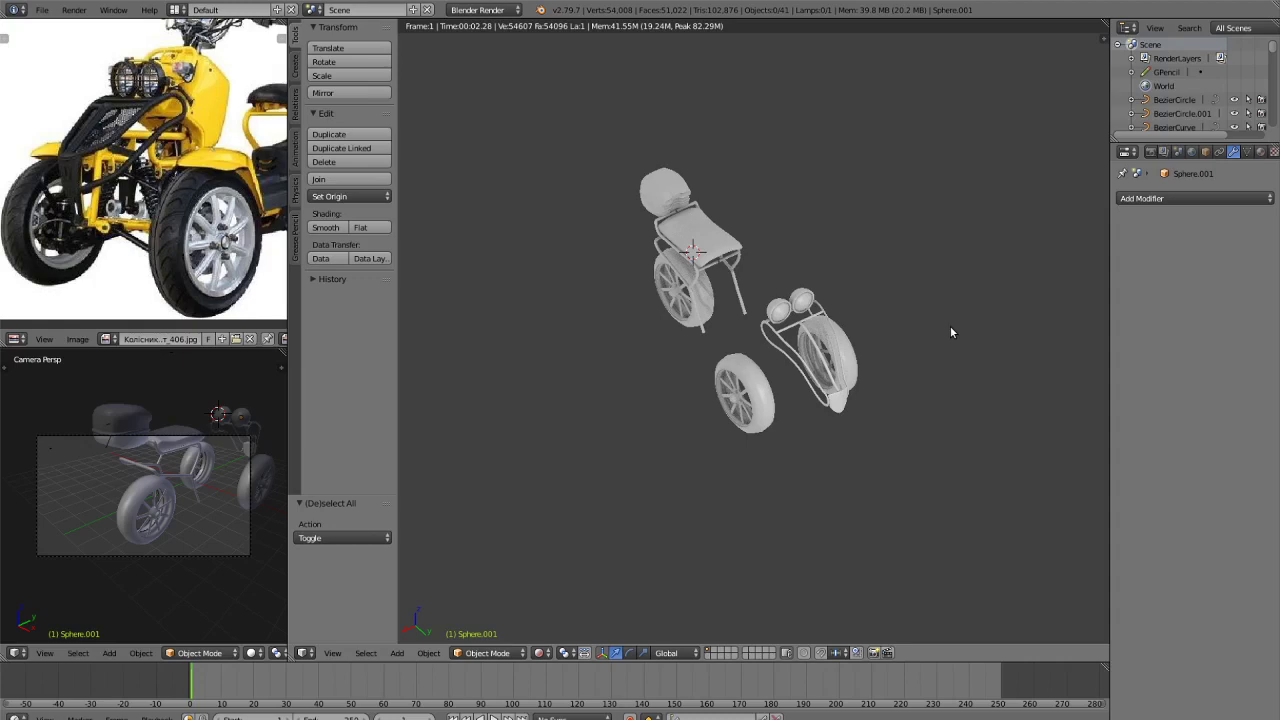
key("shift+z")
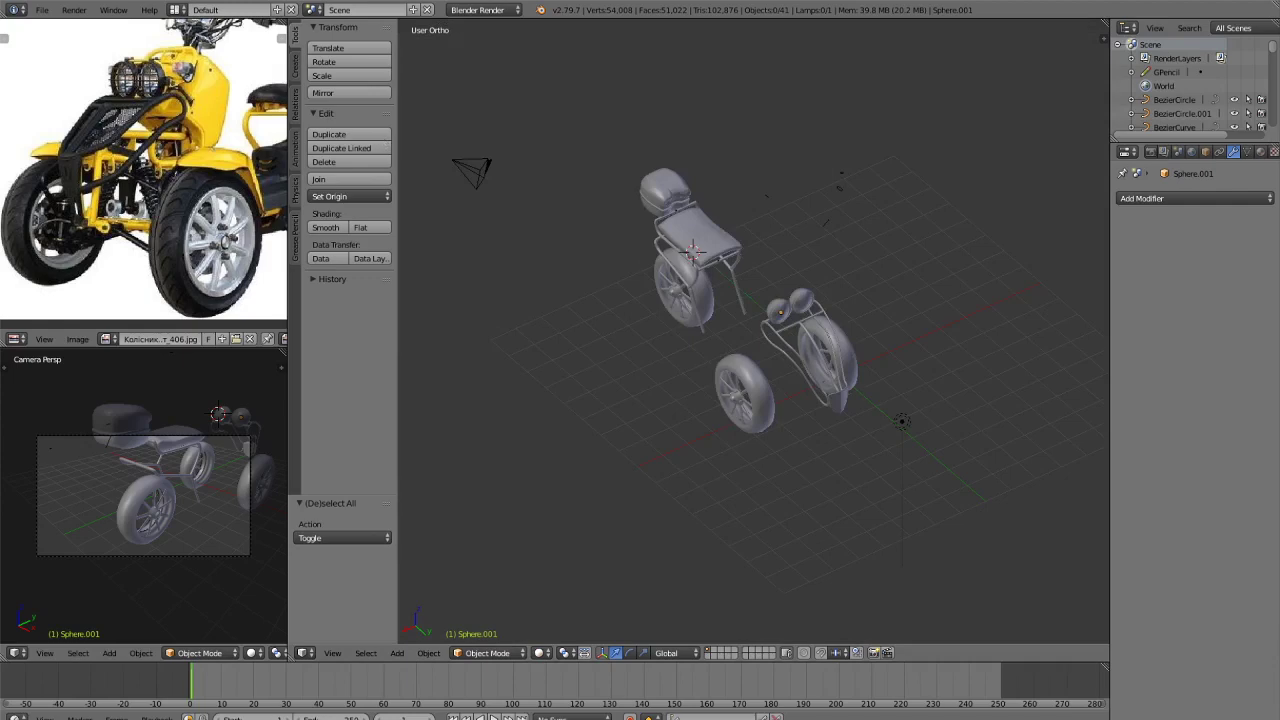
In the right side view, trace the front edge of the body panel behind the headlight with a Grease Pencil Poly line.
key("KP_3")
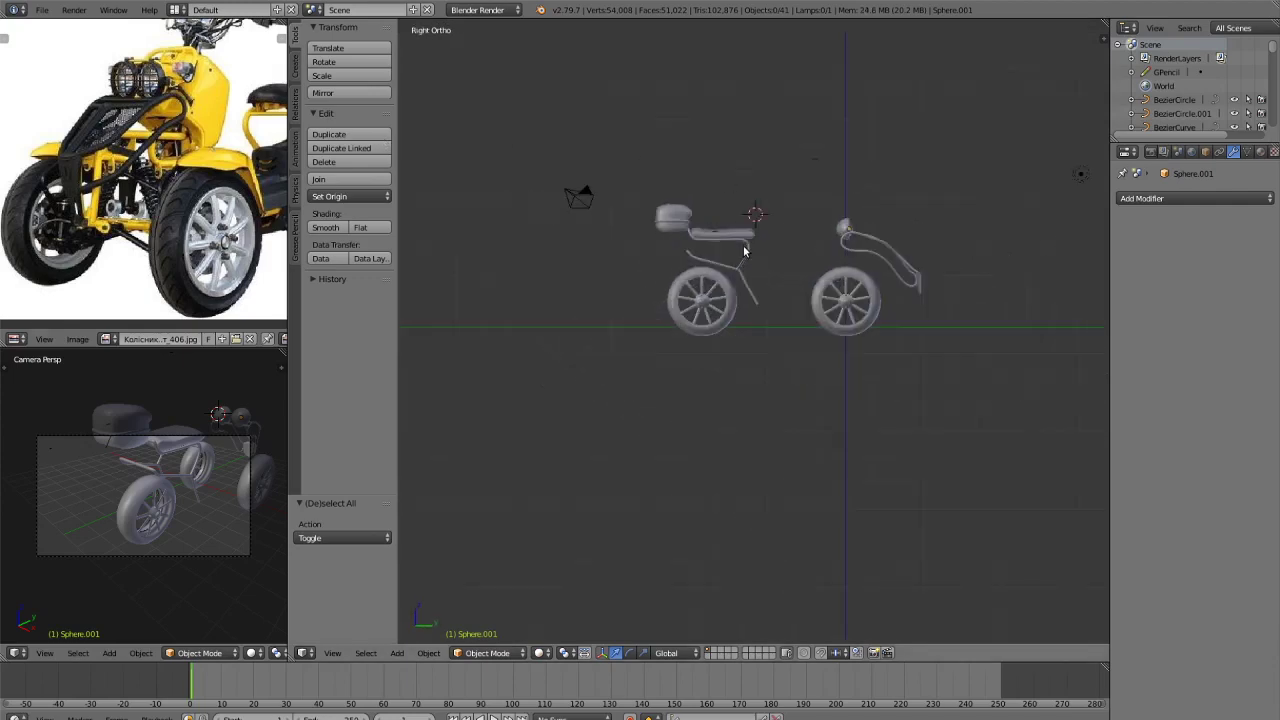
scroll(206, 118, "up", 1)
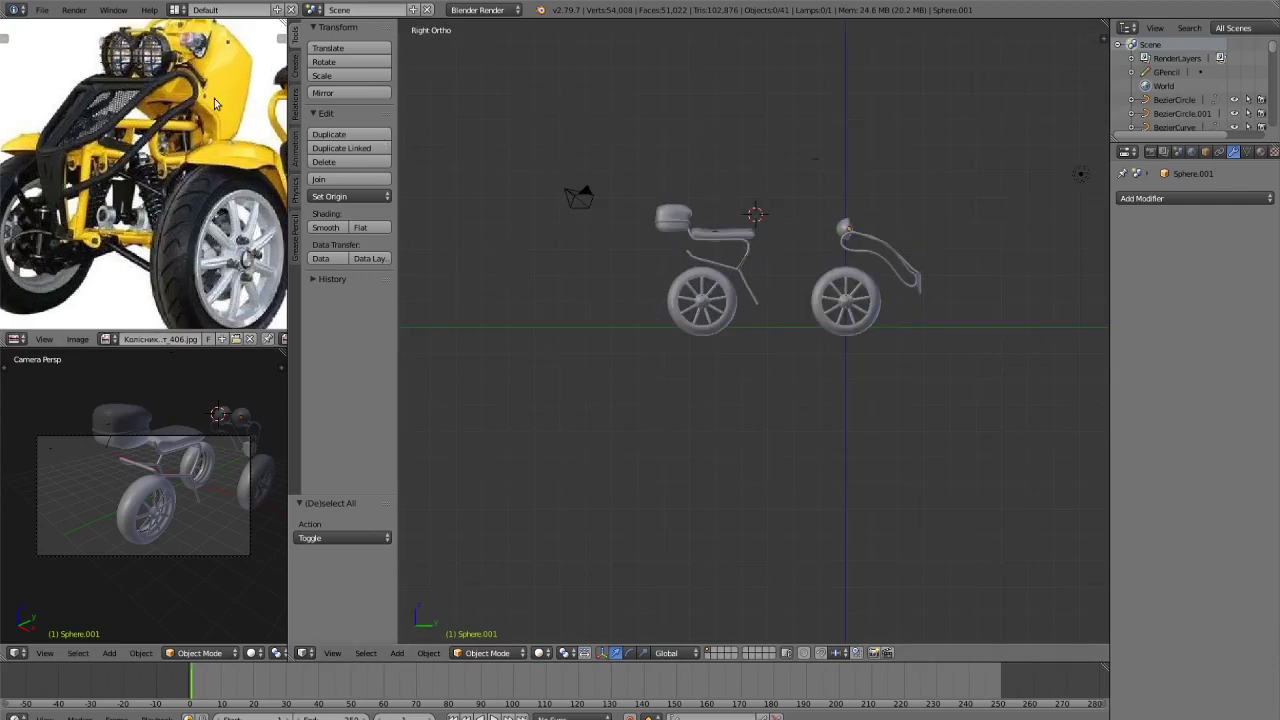
scroll(229, 91, "up", 1)
scroll(229, 91, "down", 2)
scroll(877, 270, "up", 1)
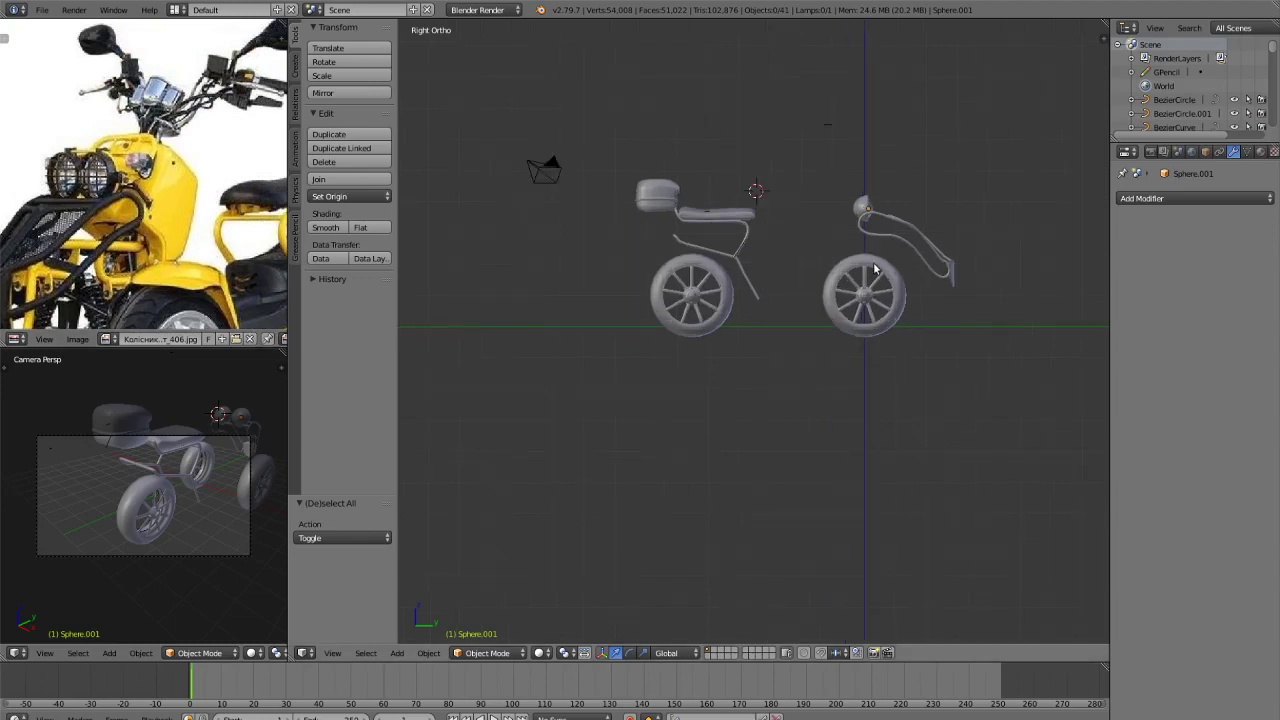
scroll(884, 230, "up", 6)
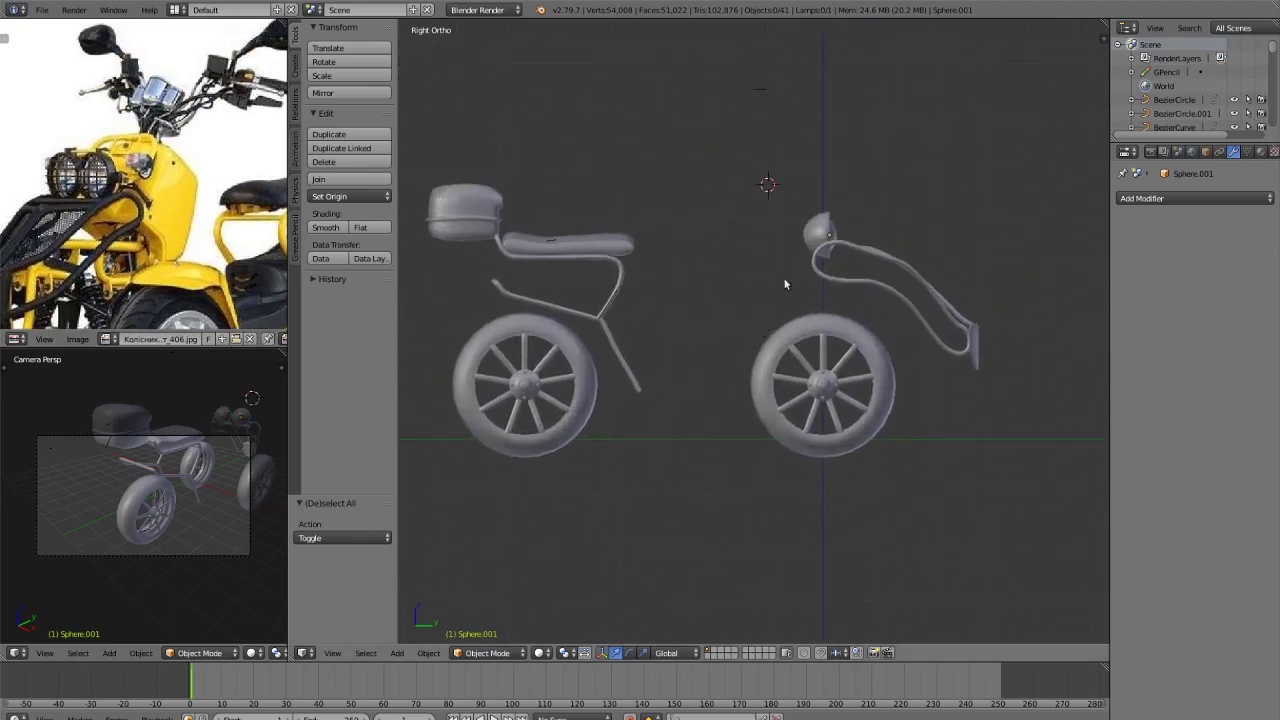
left_click(296, 238)
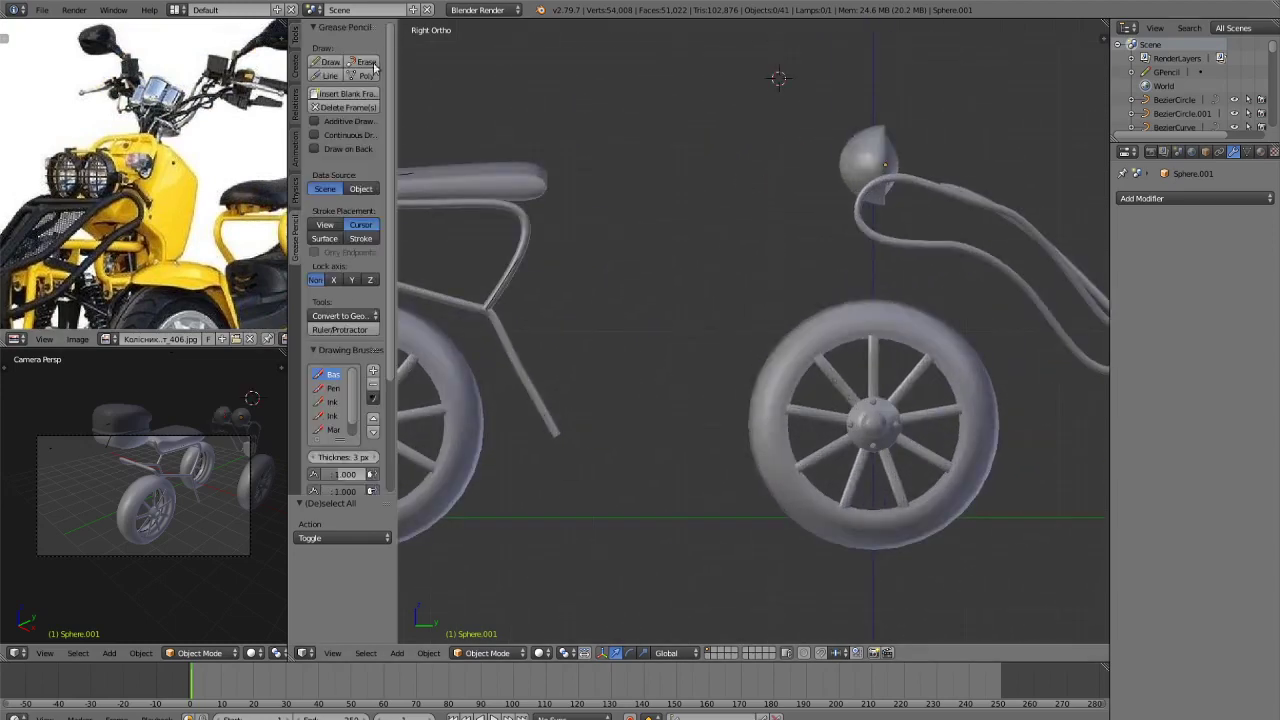
left_click(366, 75)
scroll(753, 144, "down", 2)
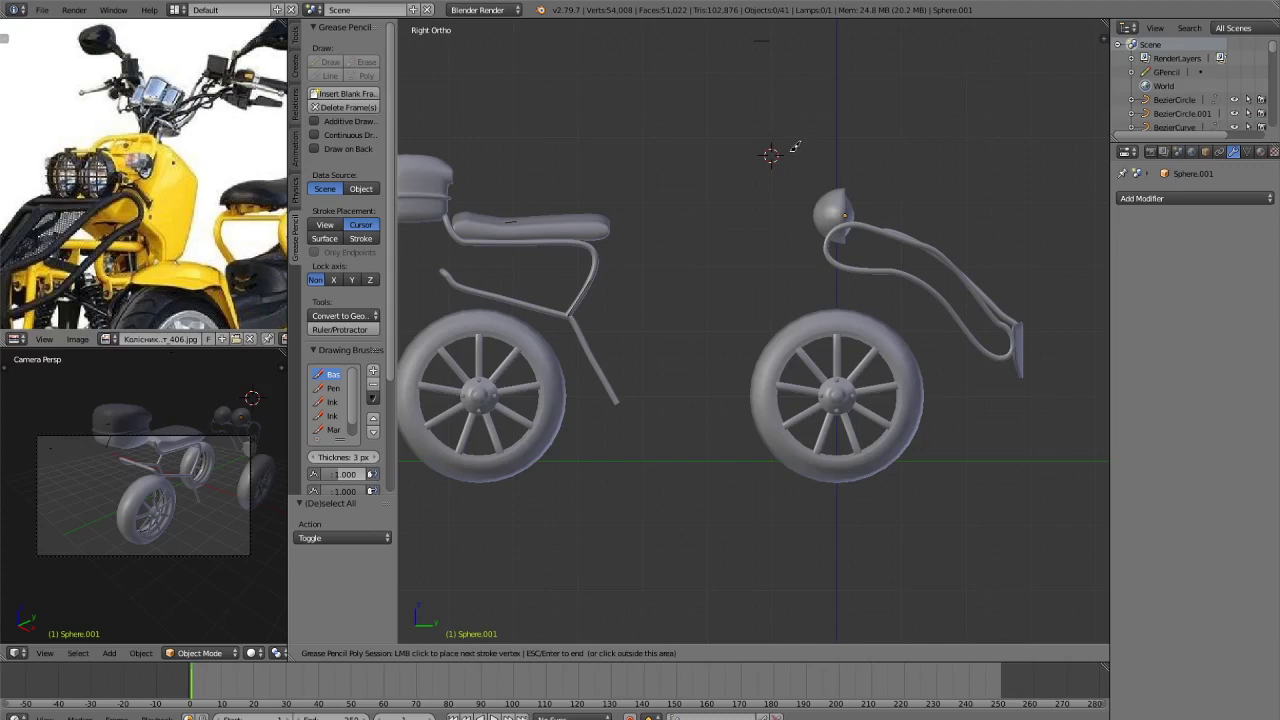
left_click(796, 200)
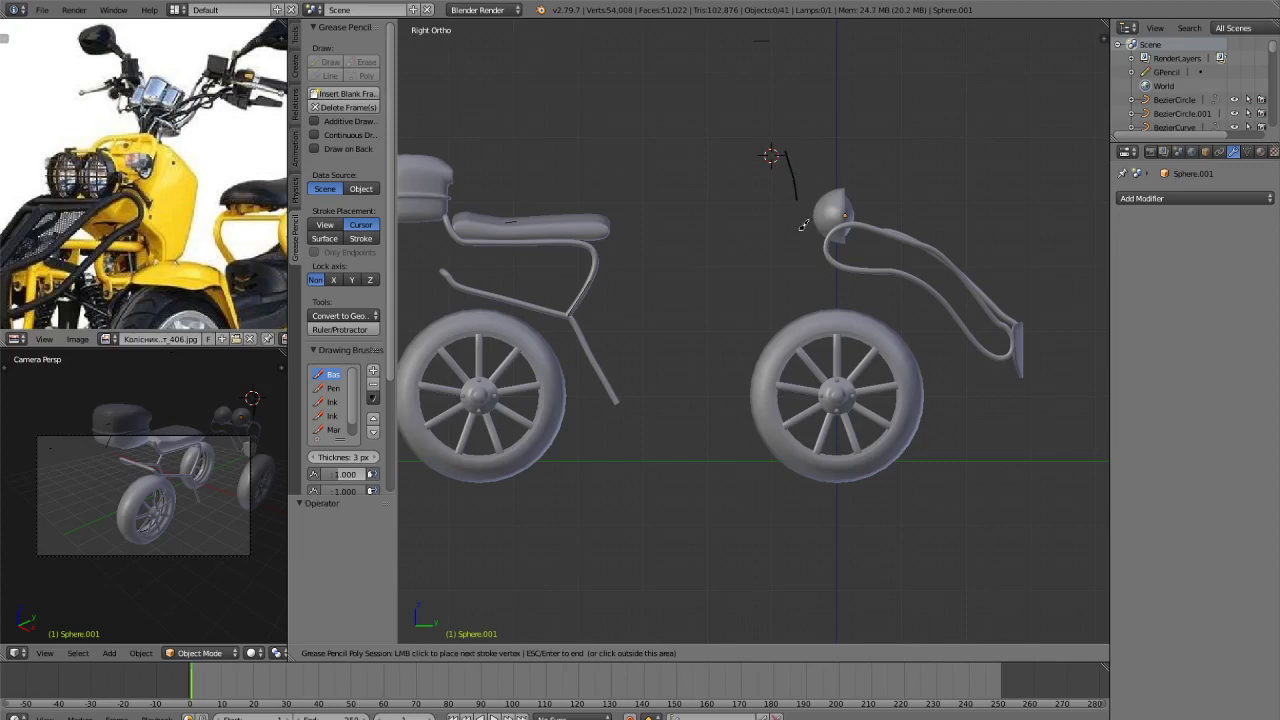
left_click(799, 227)
Try to trace the body panel's lower edge rearward with a stepped curve, and undo these stroke points.
scroll(785, 229, "up", 5)
middle_click_drag(785, 229, 759, 340, "shift")
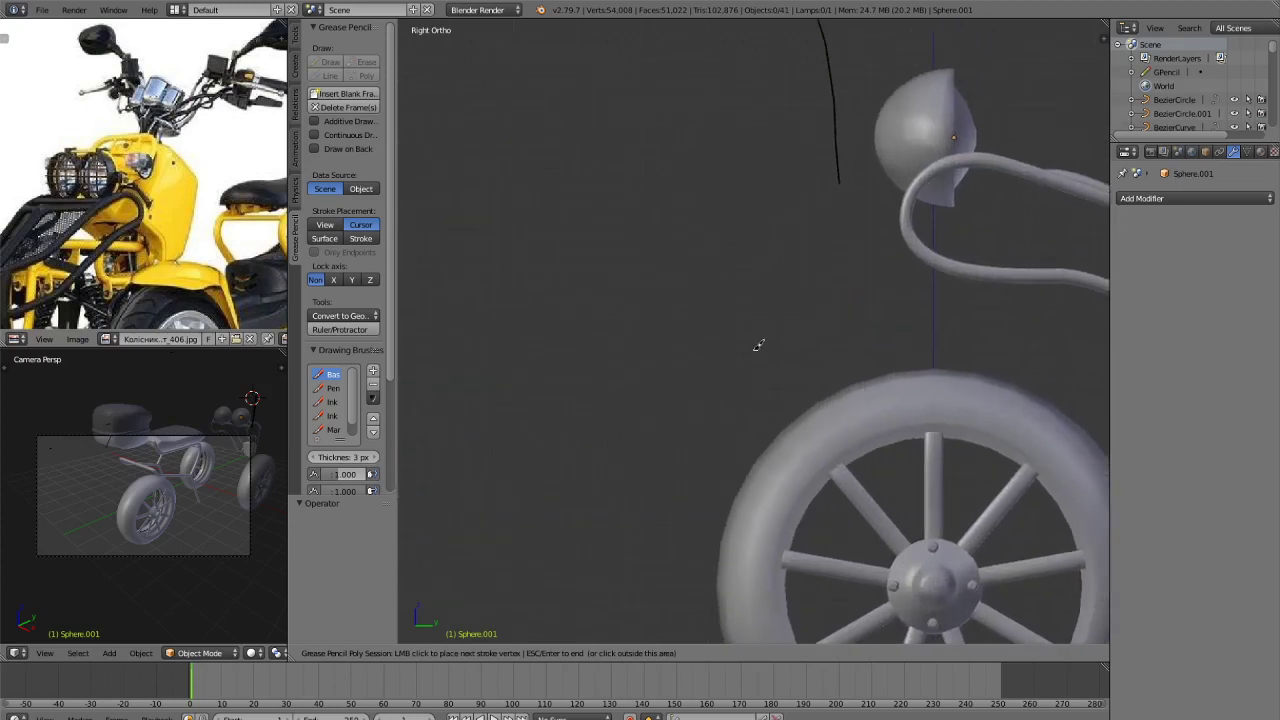
left_click(836, 185)
left_click(717, 212)
left_click(686, 262)
left_click(668, 259)
scroll(672, 245, "up", 1)
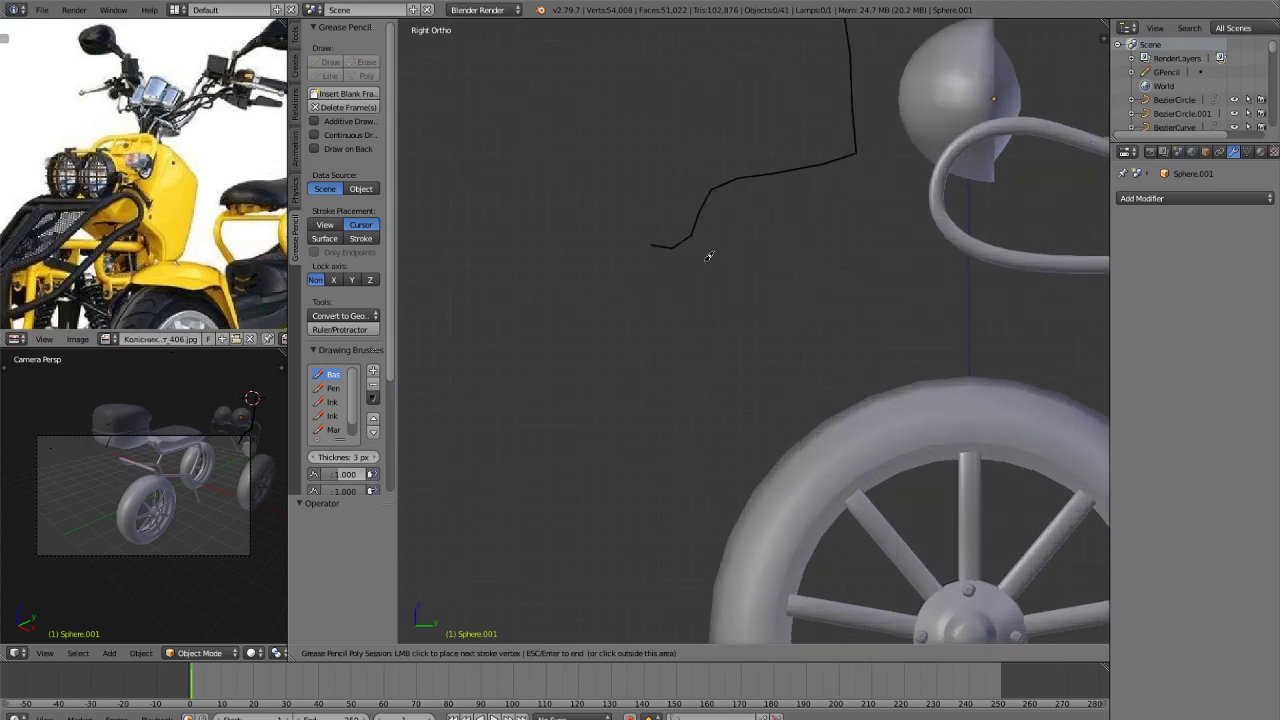
middle_click_drag(674, 248, 747, 373, "shift")
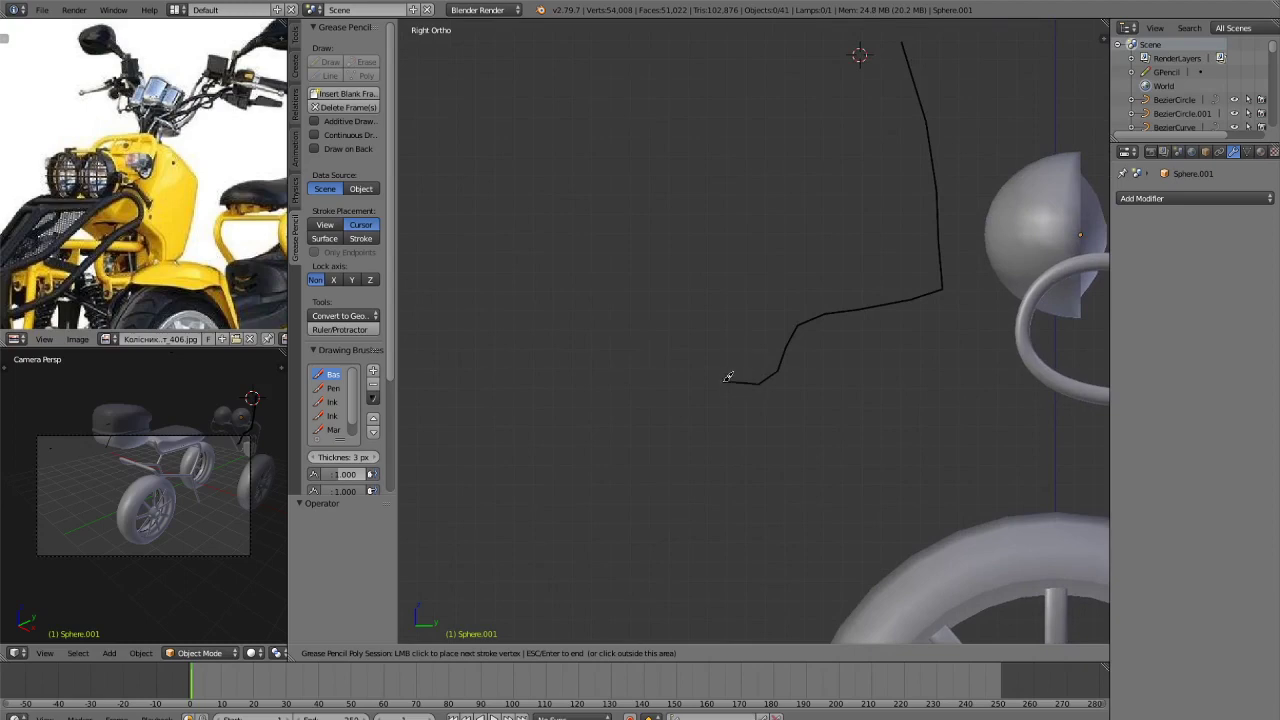
left_click(727, 379)
left_click(713, 344)
key("ctrl+z")
key("ctrl+z")
key("ctrl+z")
key("ctrl+z")
key("ctrl+z")
key("ctrl+z")
key("ctrl+z")
Trace the panel's lower edge rearward with Grease Pencil Poly points, dipping into a rounded lobe at the lower rear corner.
left_click(763, 320)
key("ctrl+z")
left_click(777, 319)
left_click(763, 333)
left_click(750, 354)
key("ctrl+z")
left_click(736, 362)
left_click(712, 361)
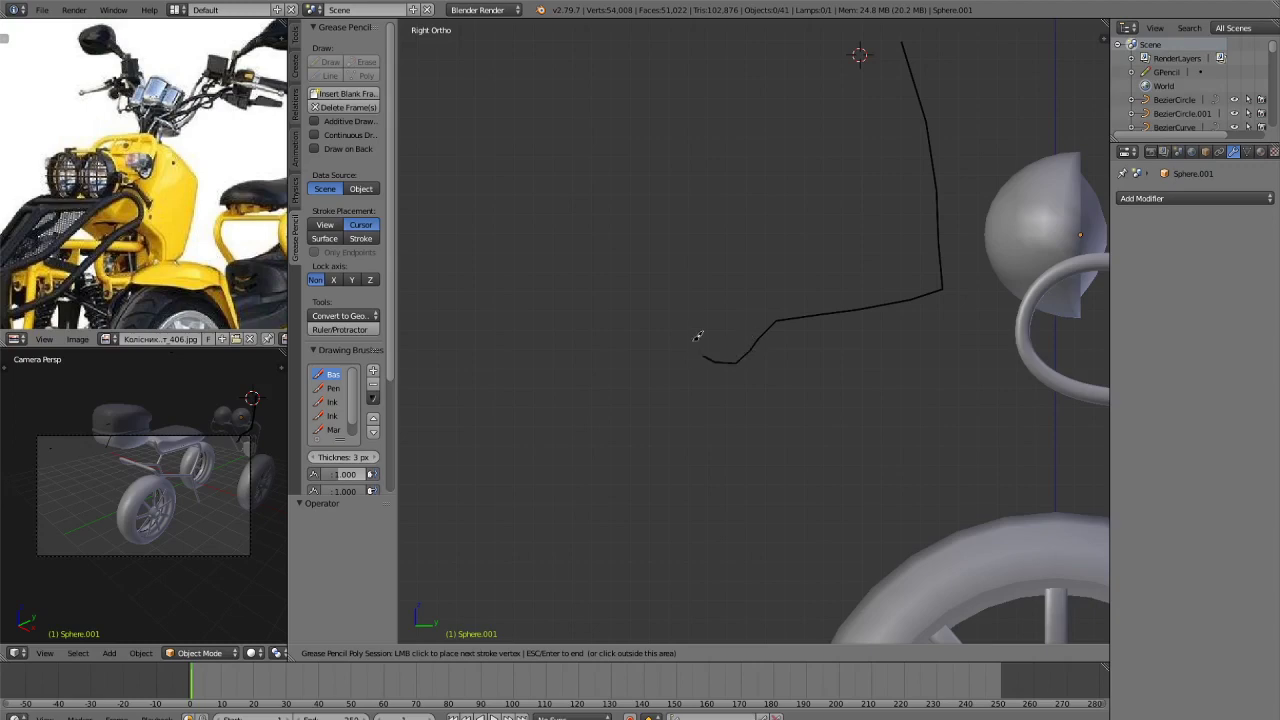
Continue the Poly line up the panel's rear edge, from the rounded lower corner towards the top.
left_click(694, 341)
left_click(684, 318)
left_click(681, 289)
left_click(683, 259)
left_click(690, 157)
left_click(702, 117)
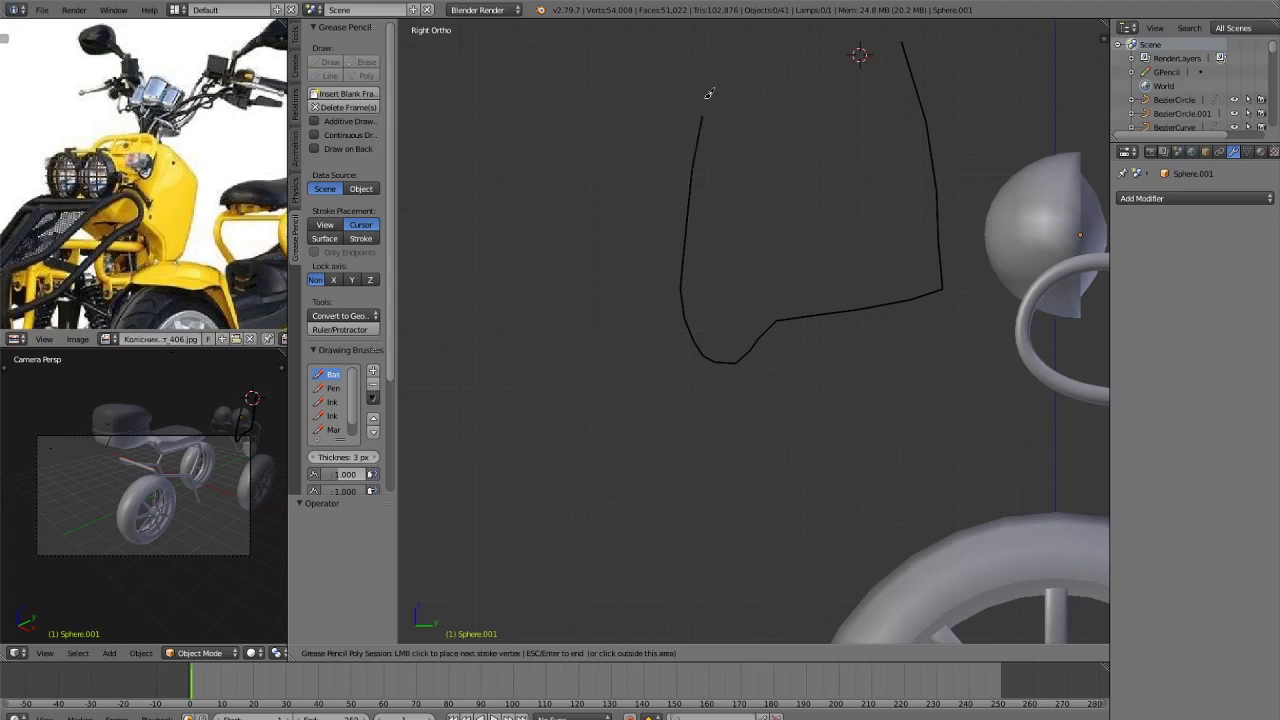
left_click(714, 57)
middle_click_drag(737, 46, 728, 133, "shift")
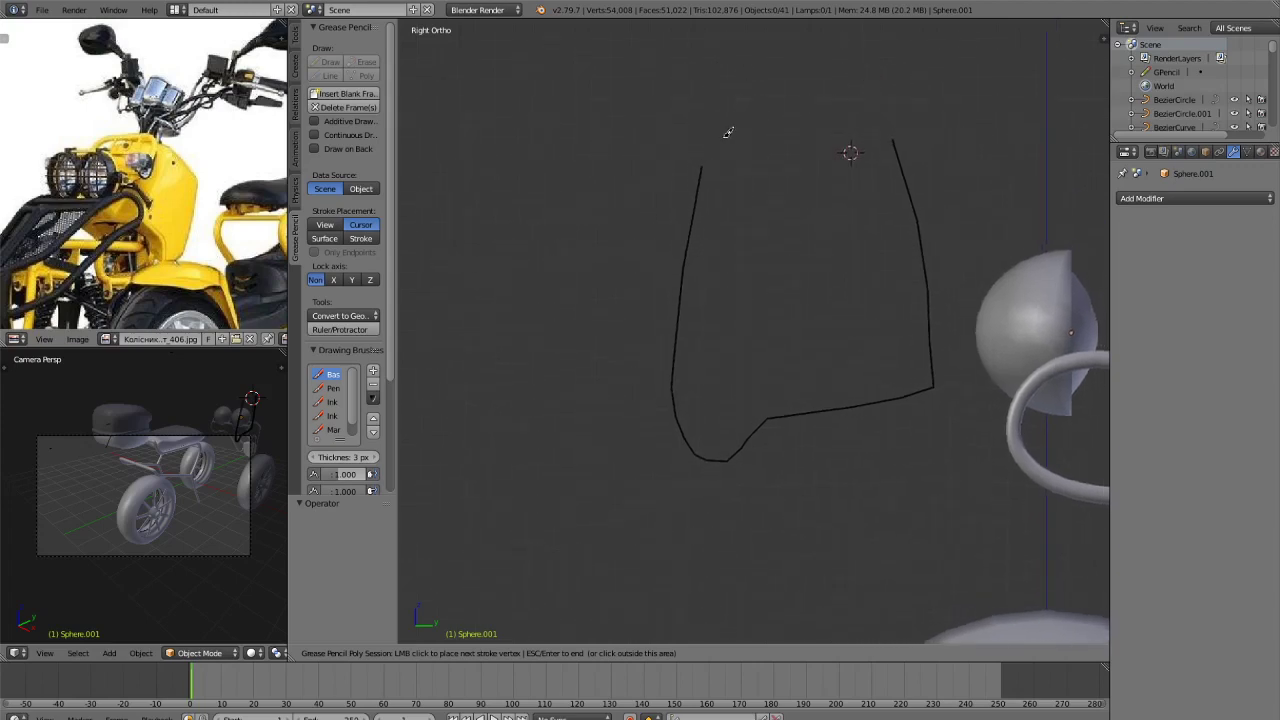
Trace the panel's curved top edge forward to the start of the front edge and end the Poly stroke.
left_click(699, 184)
left_click(718, 165)
left_click(746, 150)
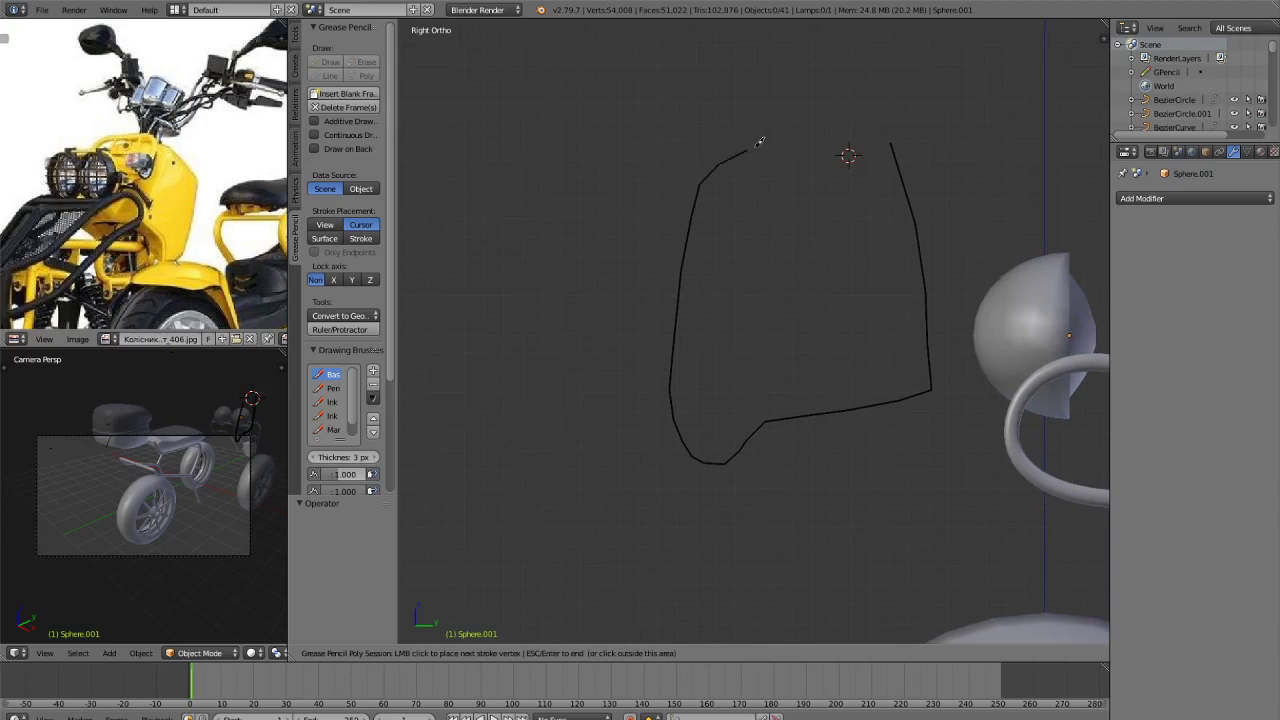
left_click(774, 134)
left_click(798, 130)
left_click(863, 124)
left_click(885, 128)
key("Escape")
Place the 3D cursor inside the panel outline, add a cube there and scale it down to fit within the outline.
scroll(894, 206, "down", 2)
left_click(930, 183)
left_click(781, 296)
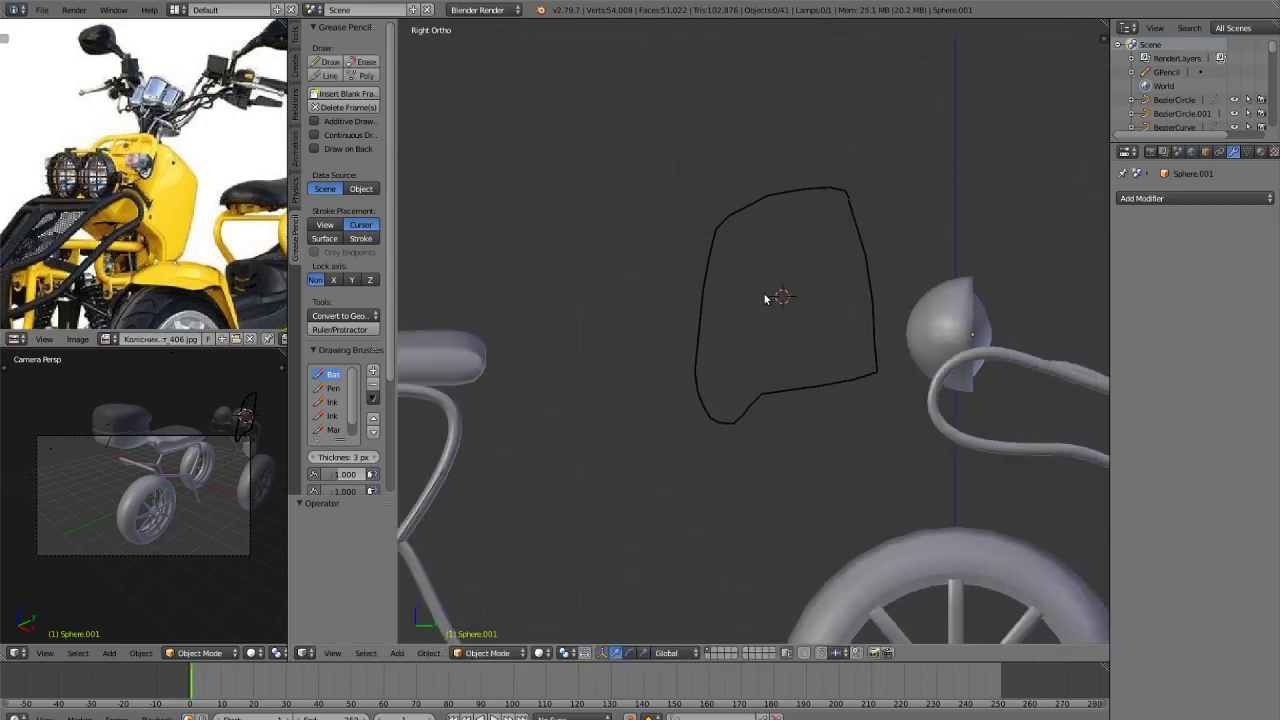
key("shift+a")
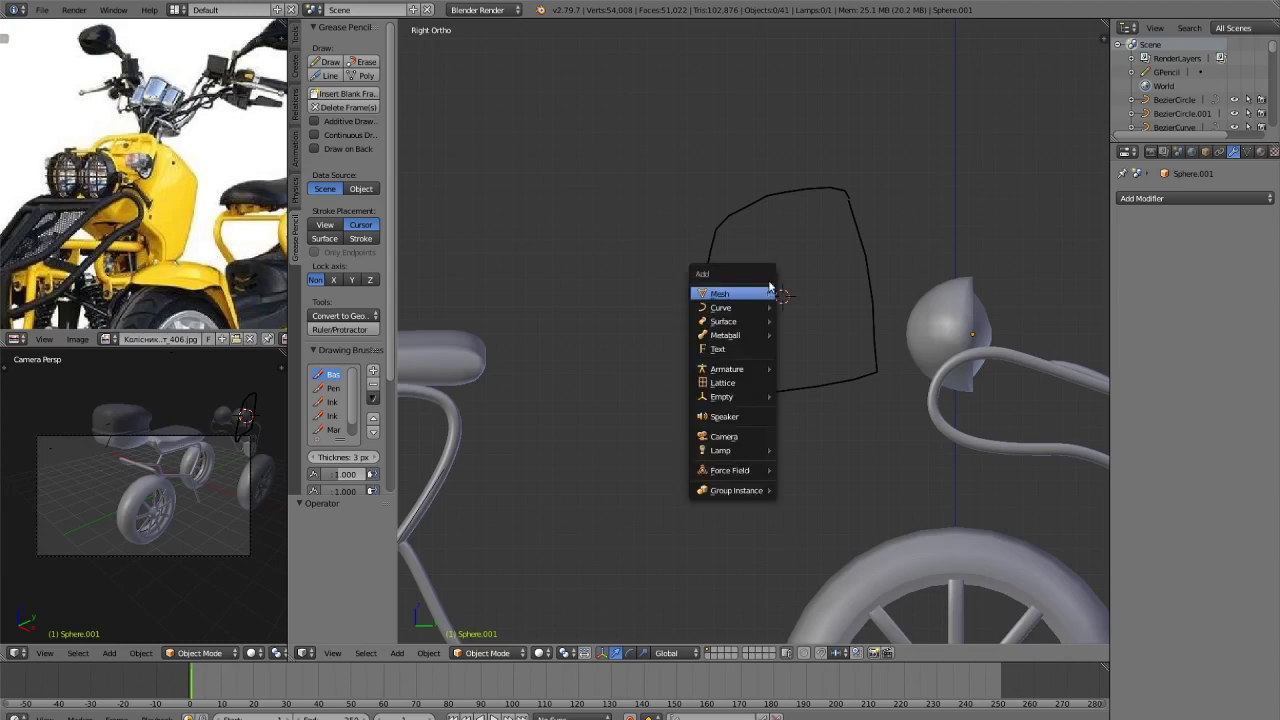
mouse_move(762, 293)
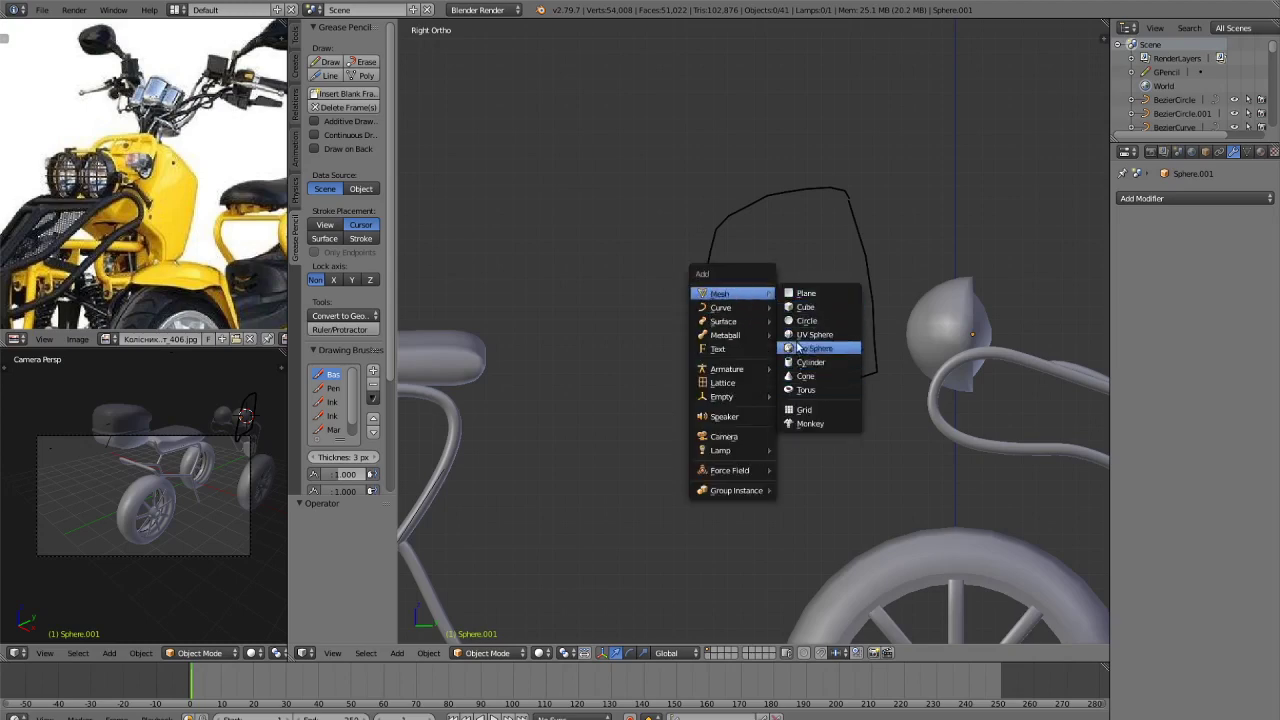
left_click(806, 307)
scroll(900, 415, "up", 2)
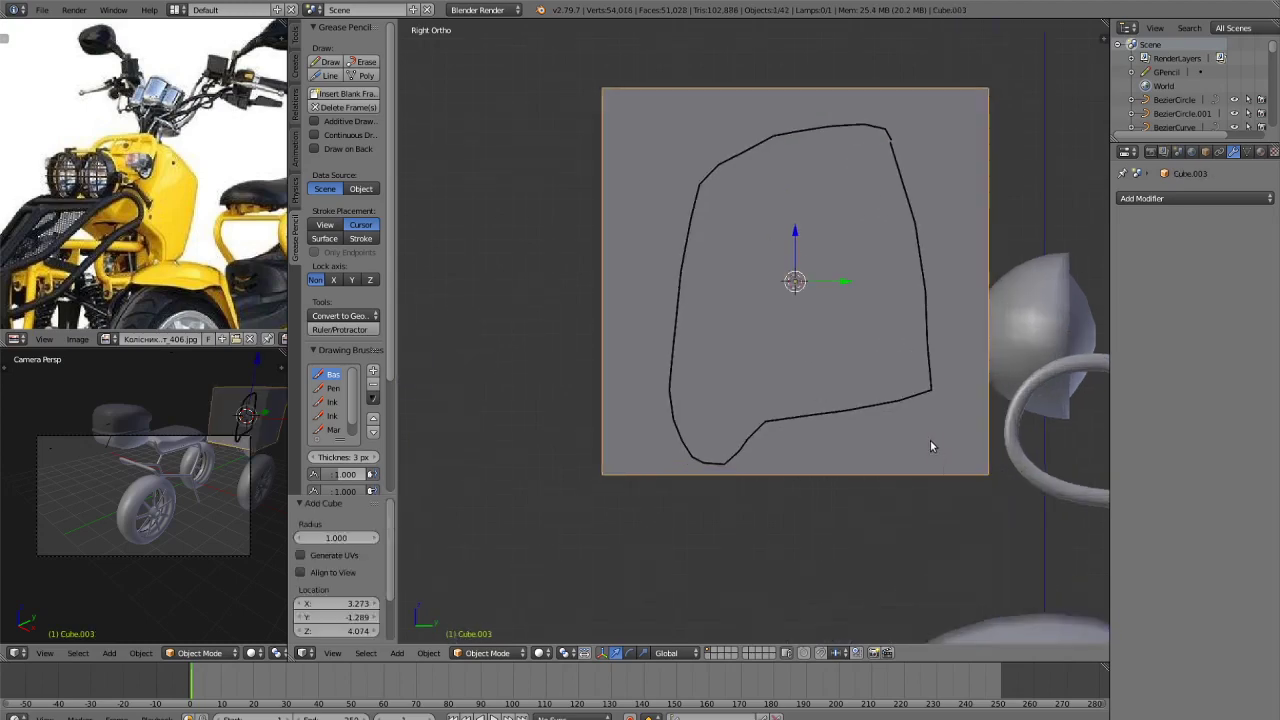
key("s")
left_click(877, 357)
Show the viewport in wireframe and edit the cube's mesh in vertex select mode.
key("Tab")
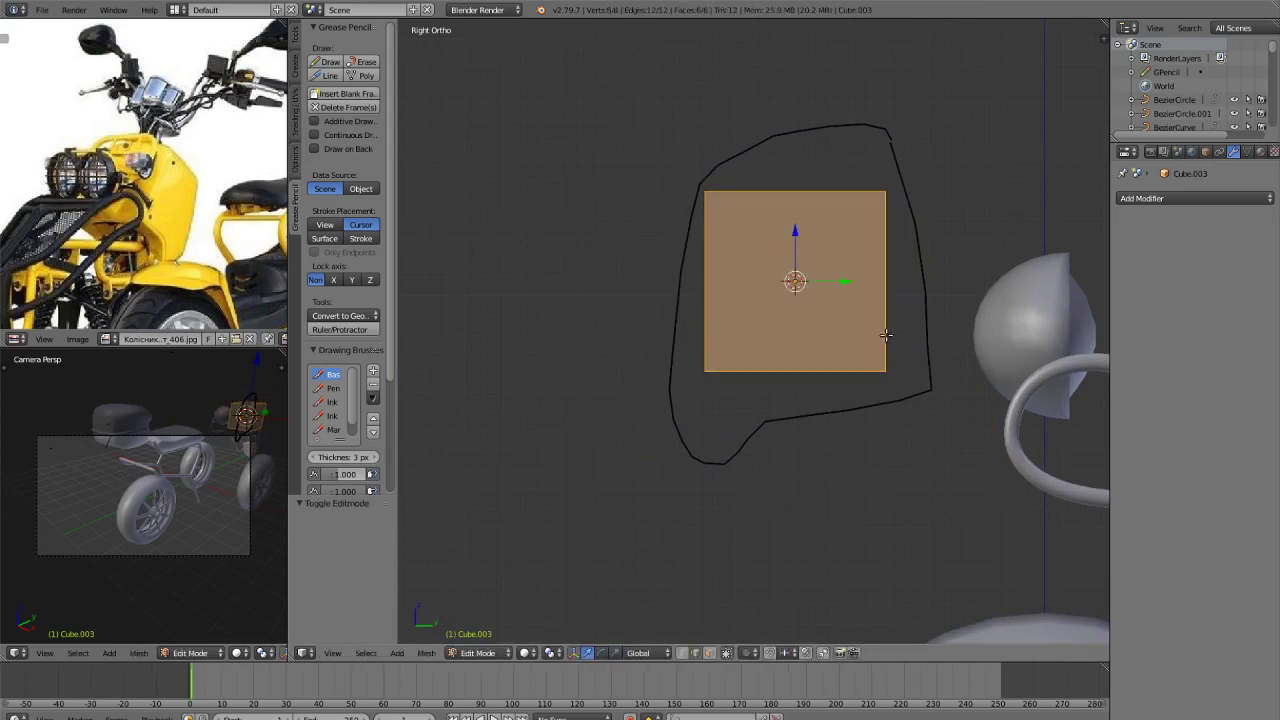
key("Tab")
key("ctrl+Tab")
key("ctrl+Tab")
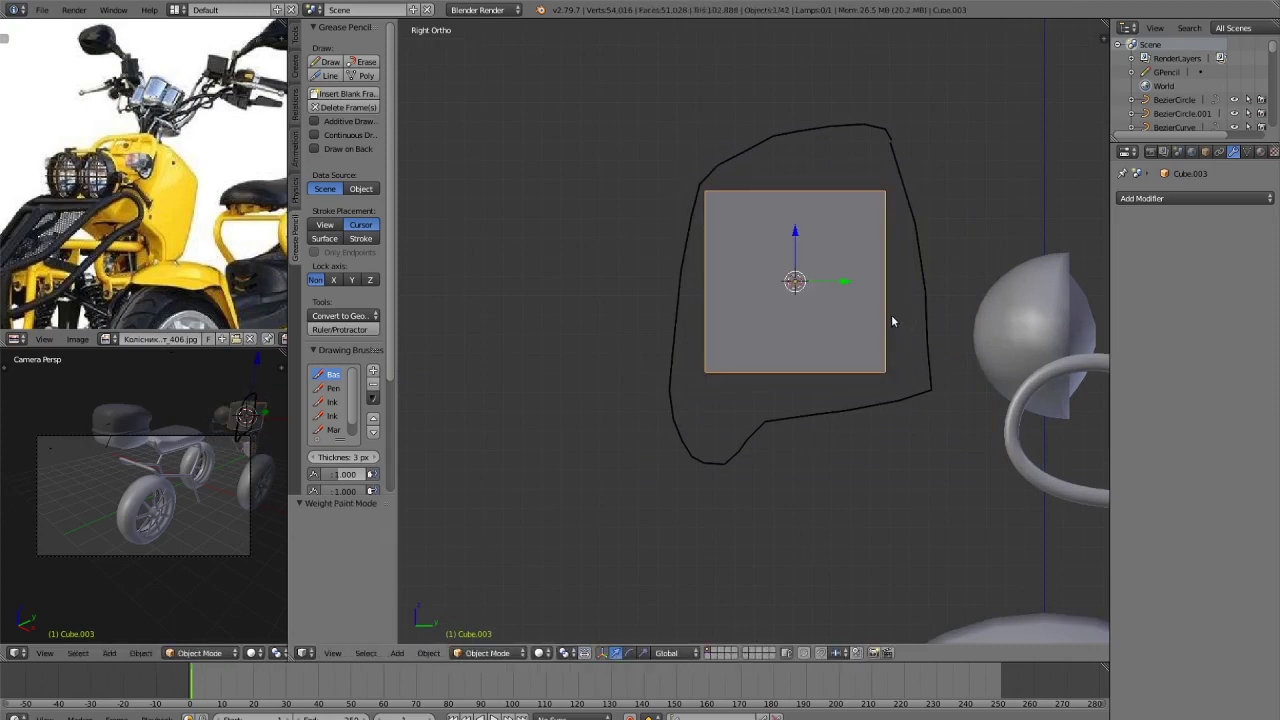
key("z")
key("Tab")
key("ctrl+Tab")
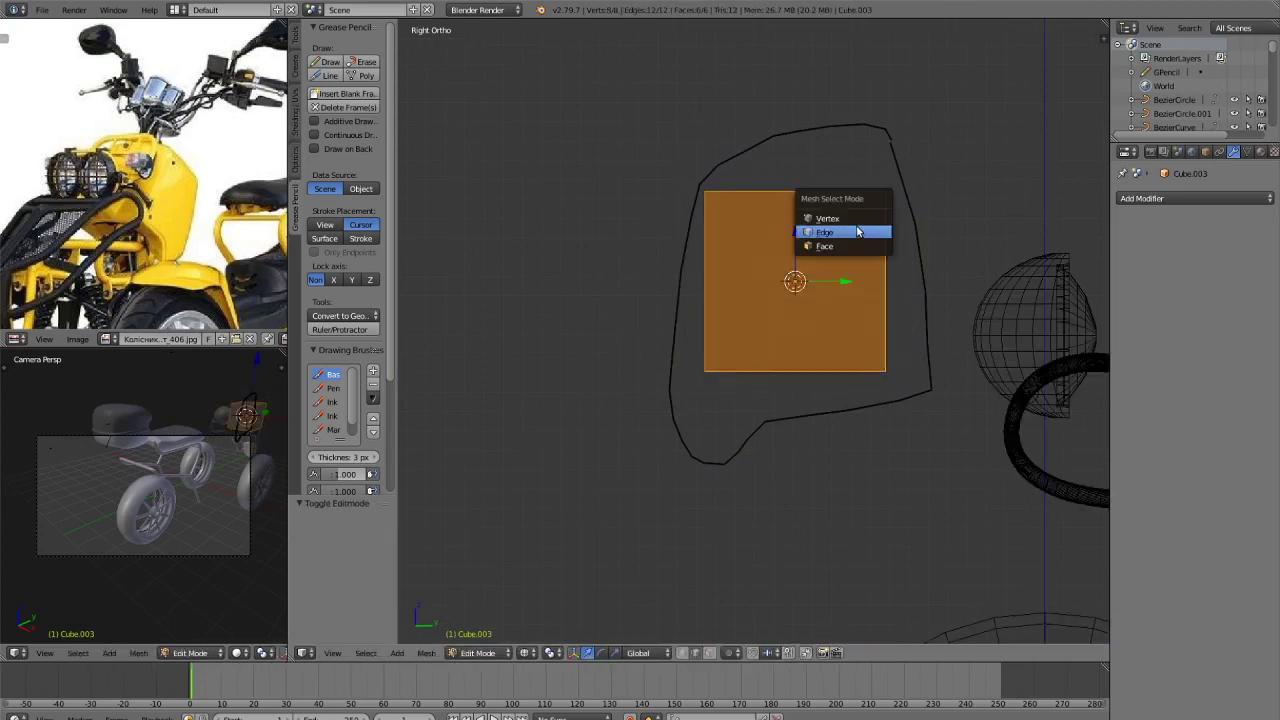
left_click(868, 218)
key("z")
key("z")
key("c")
key("Escape")
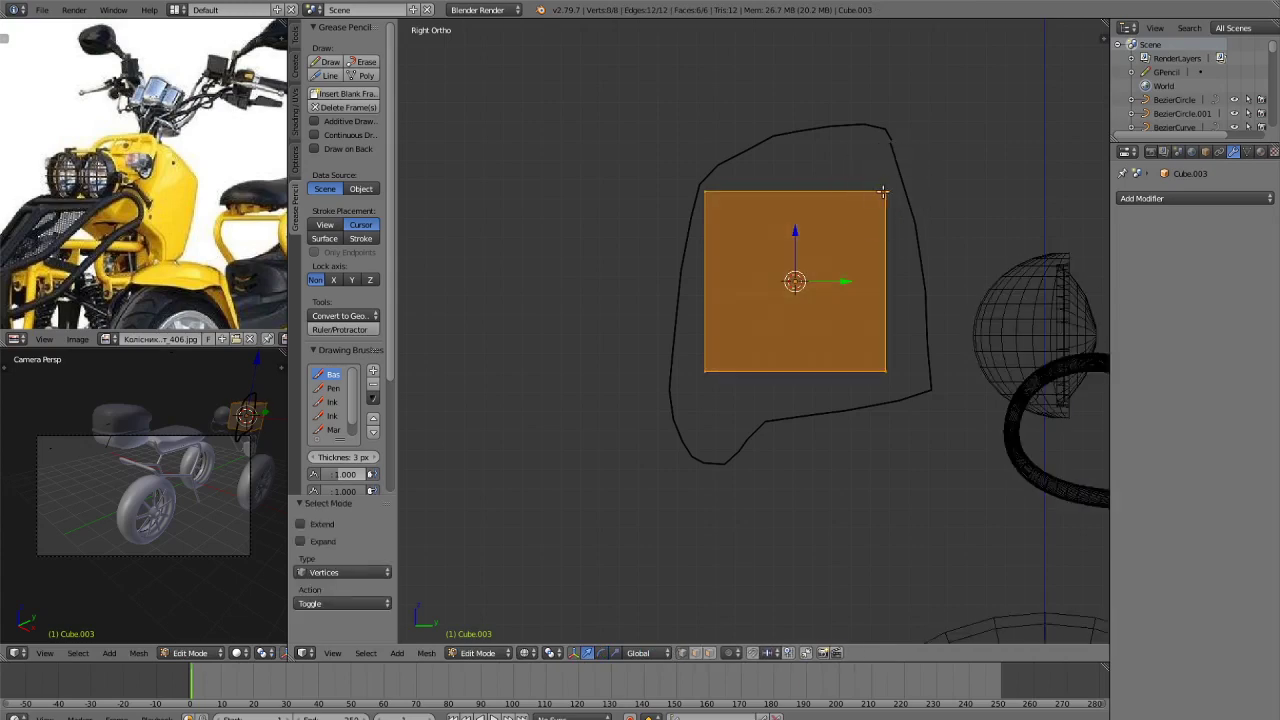
key("a")
right_click(885, 190)
key("g")
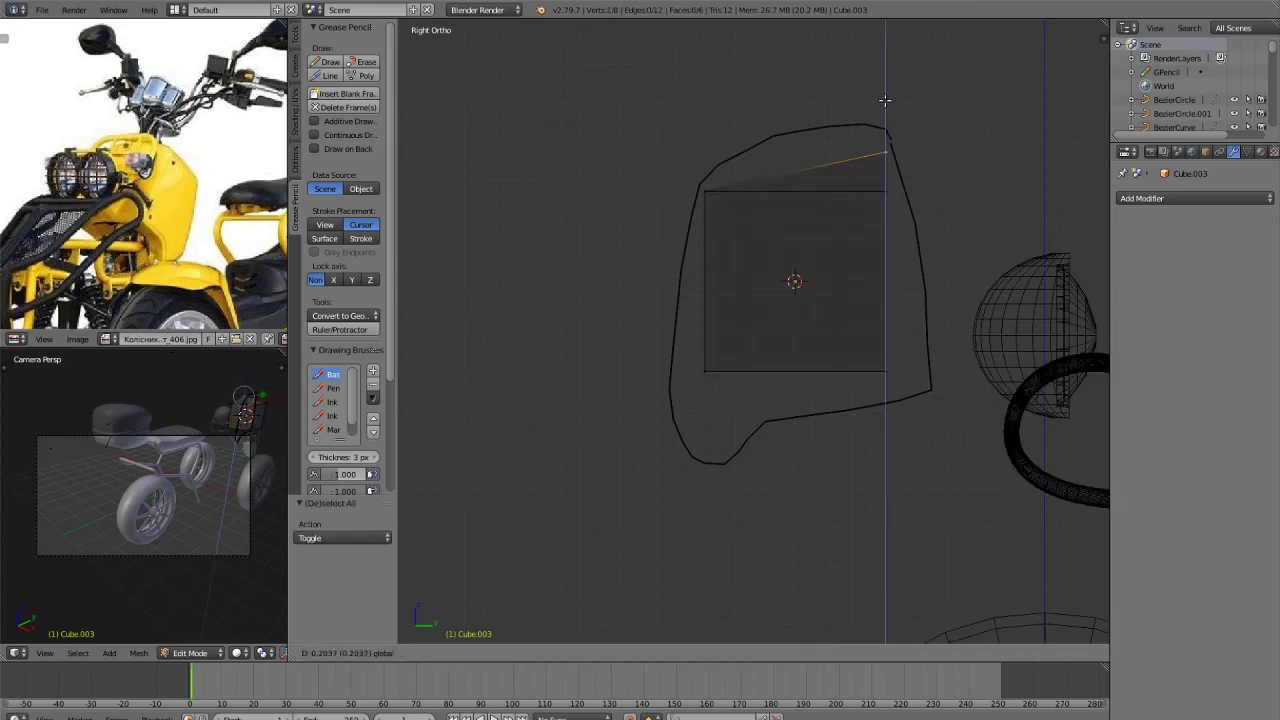
key("Escape")
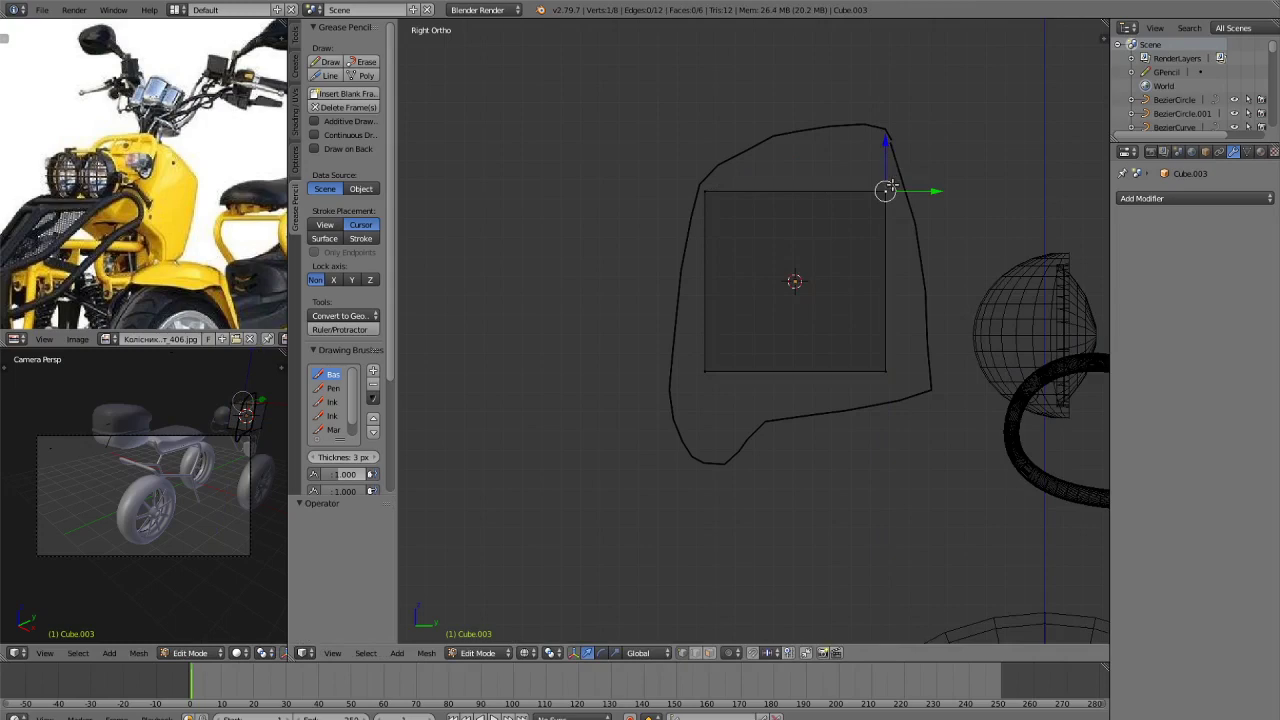
key("a")
key("c")
left_click(891, 185)
key("Escape")
key("g")
left_click(885, 135)
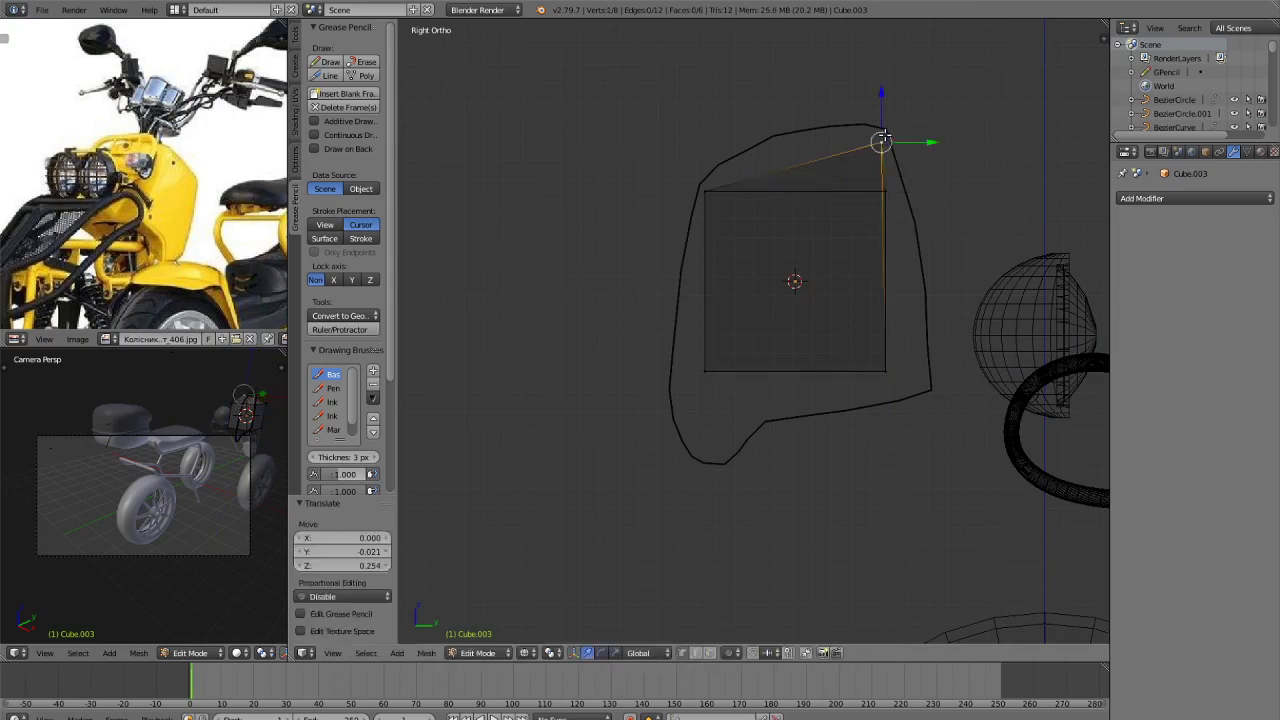
key("ctrl+z")
Move the cube's upper front corner vertices 0.315 up along Z and bring the upper rear corner onto the outline.
key("a")
key("c")
left_click(888, 188)
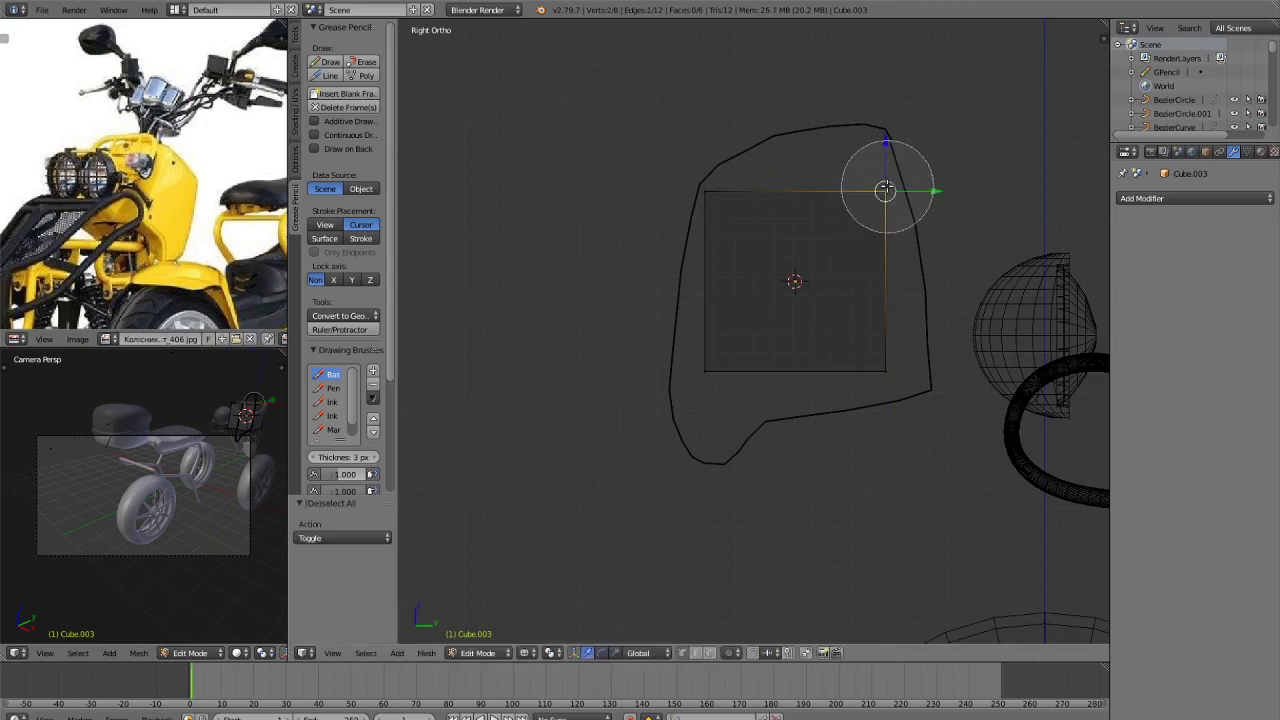
key("Escape")
left_click_drag(885, 139, 879, 83)
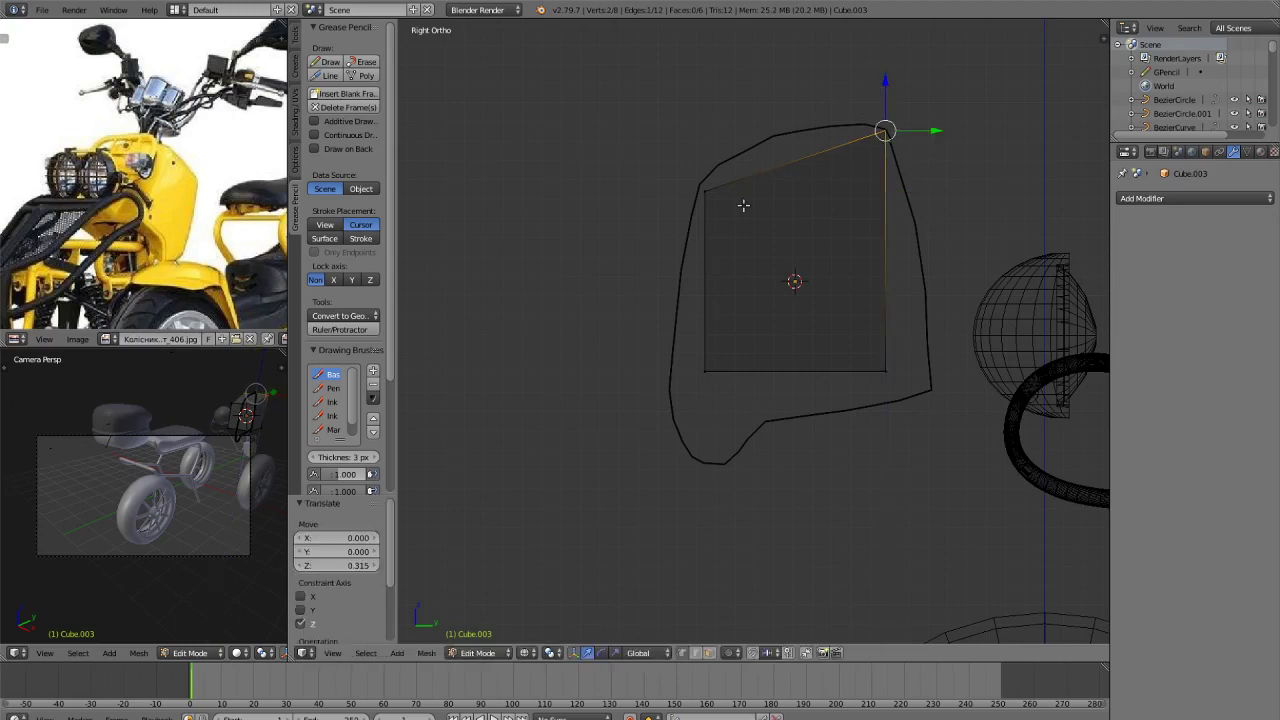
right_click(706, 192)
left_click_drag(706, 143, 705, 135)
left_click_drag(726, 177, 733, 186)
Move the cube's lower rear corner vertices -0.172 along Y and the lower front corner vertices 0.218 along Y.
key("a")
key("c")
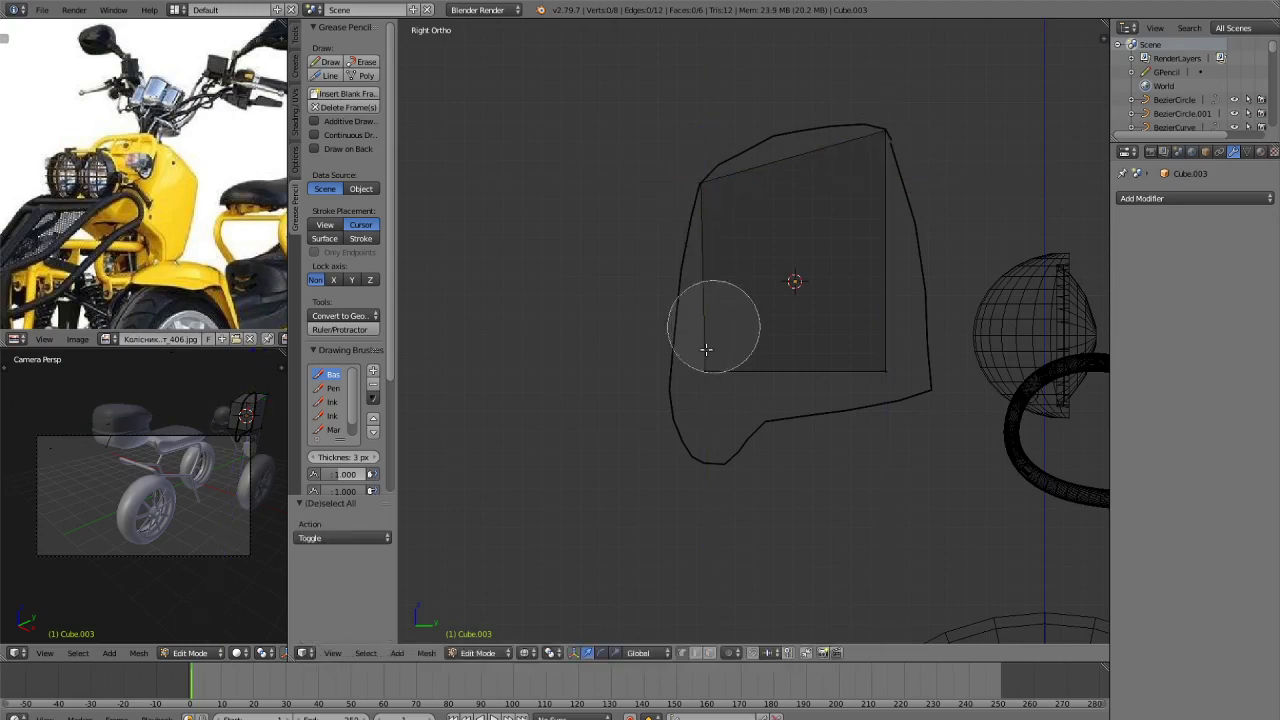
left_click(707, 356)
right_click(707, 356)
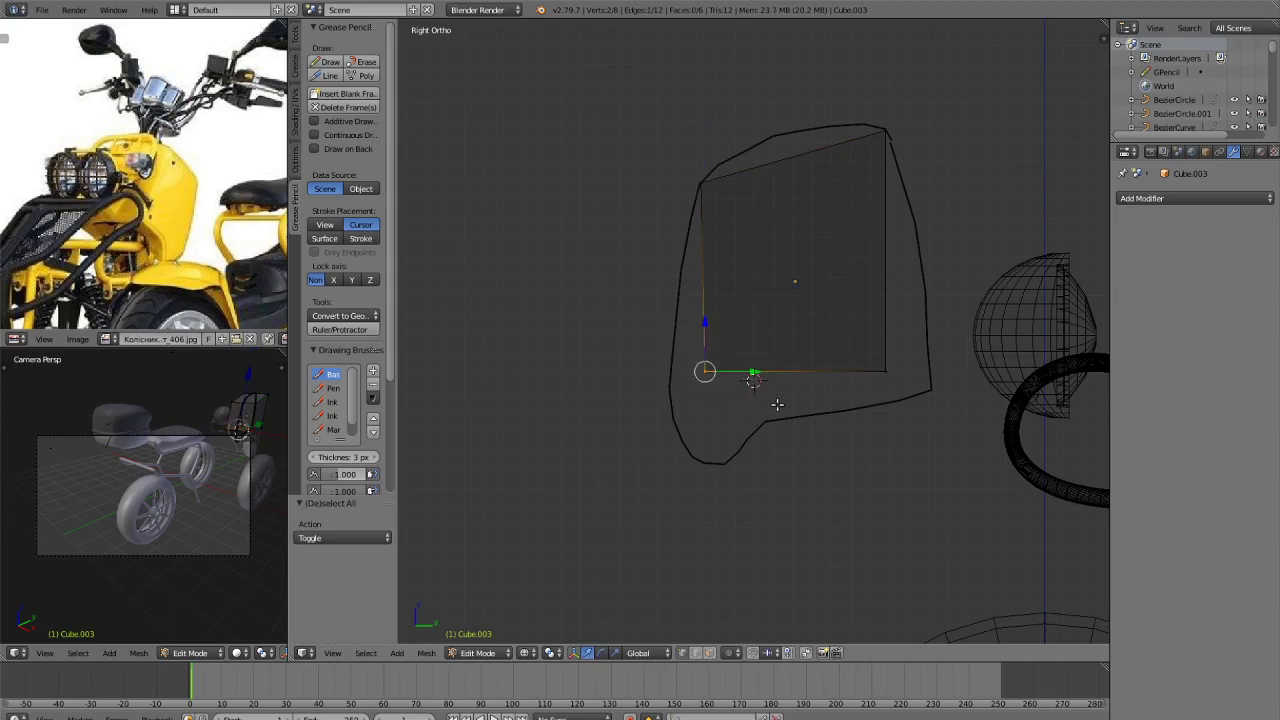
key("g")
key("y")
left_click(745, 405)
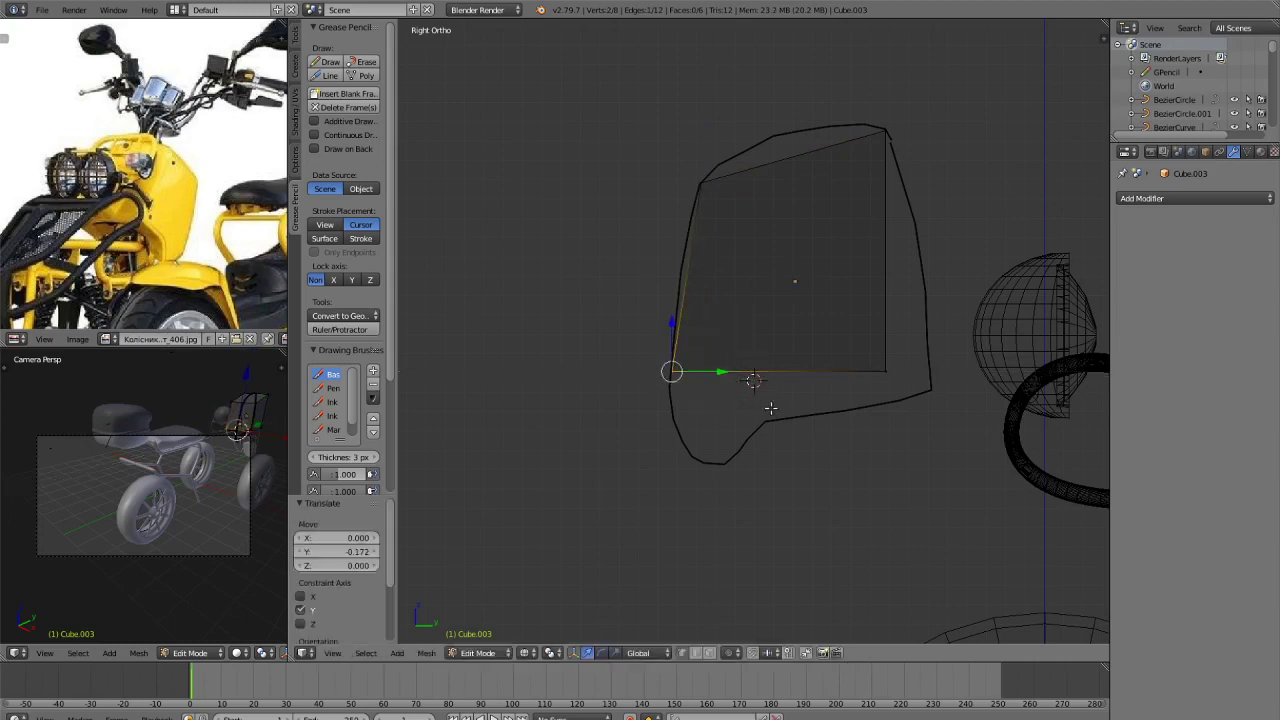
right_click(888, 376)
key("g")
key("y")
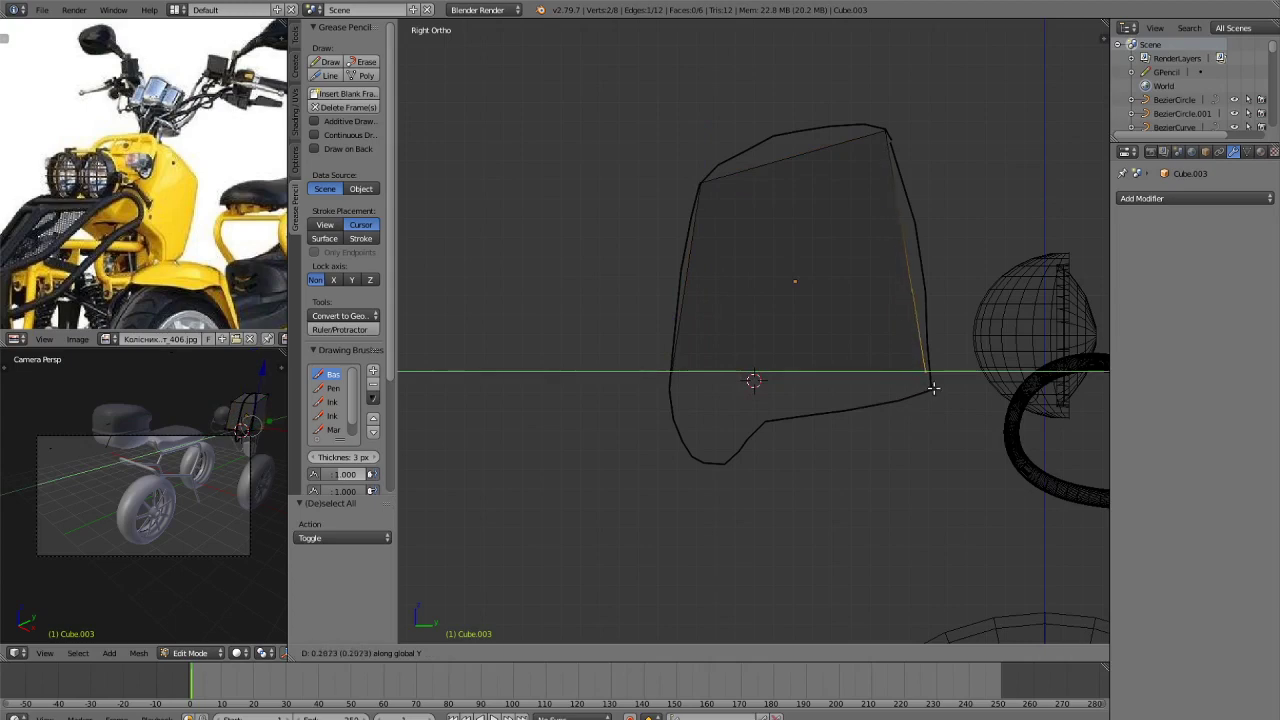
left_click(934, 386)
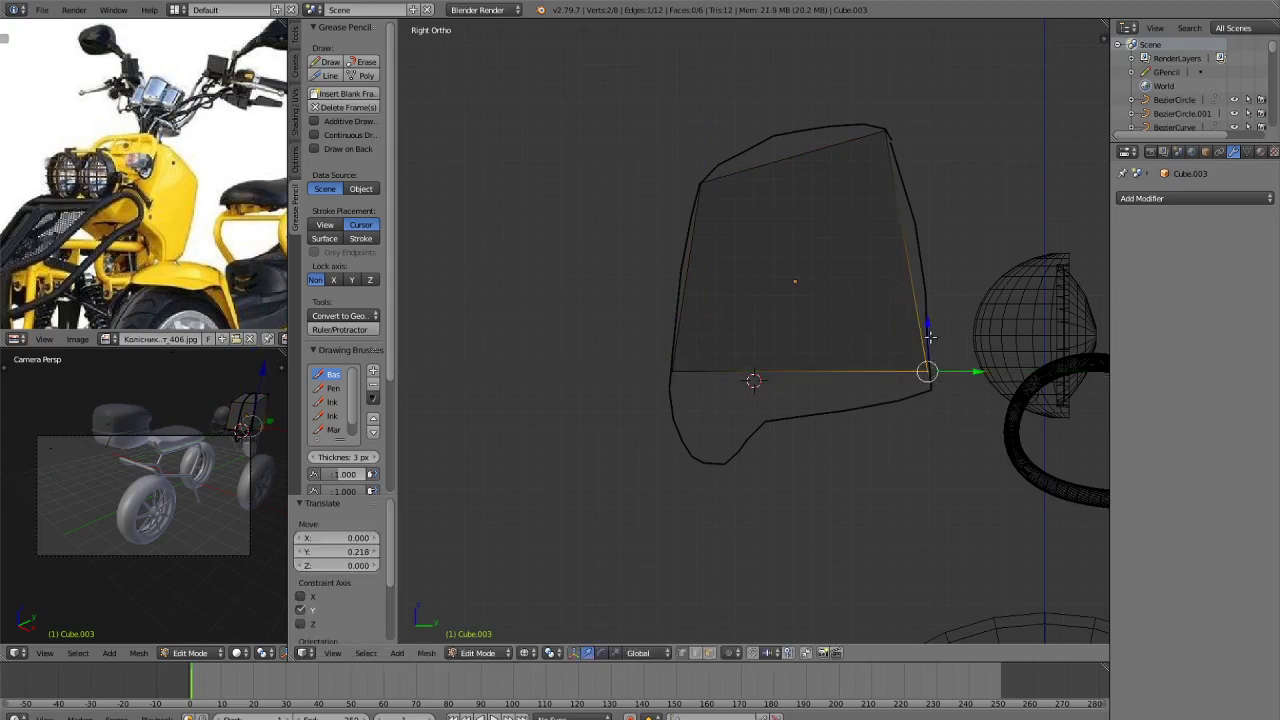
Add a horizontal loop cut in the lower part of the cube and move its front vertices along Y onto the outline.
key("a")
key("ctrl+r")
left_click(916, 290)
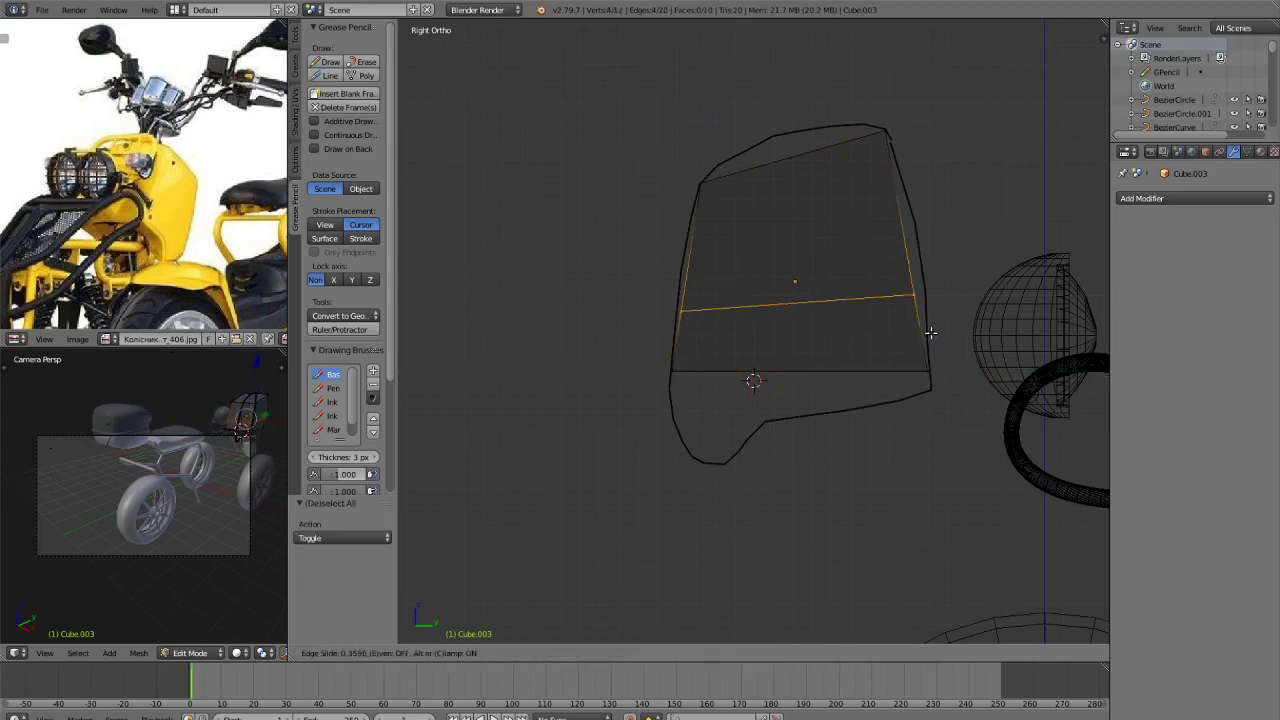
left_click(931, 333)
key("a")
key("c")
left_click(918, 295)
right_click(920, 293)
key("g")
key("y")
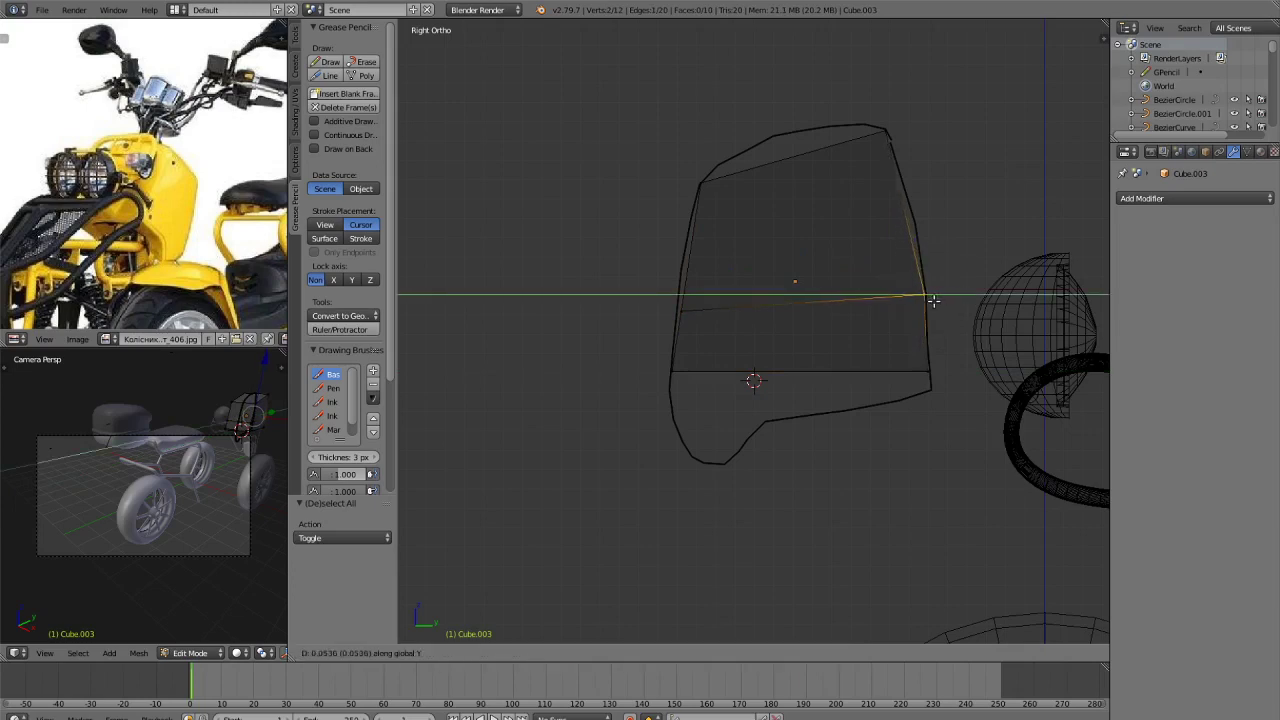
left_click(932, 300)
key("a")
Add a second loop cut midway between the first cut and the top, and move its front vertices along Y onto the outline.
scroll(933, 243, "up", 3)
key("ctrl+r")
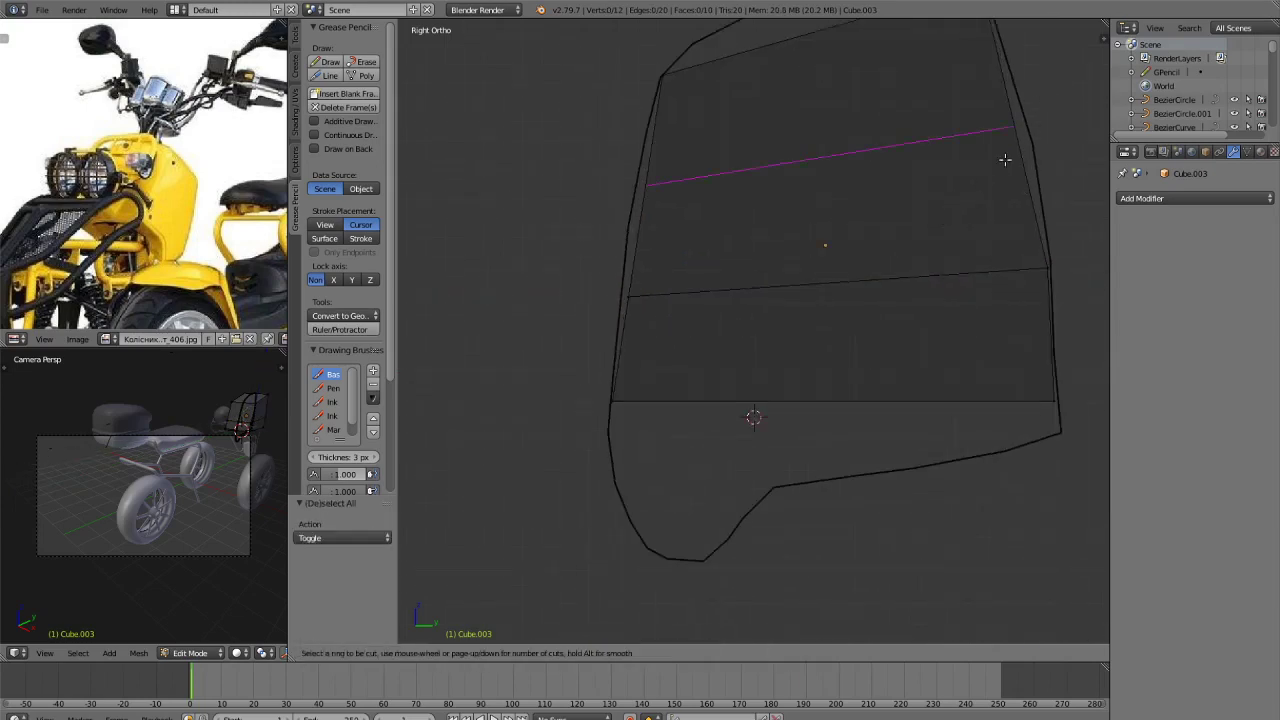
left_click(1005, 160)
left_click(1011, 165)
key("a")
key("c")
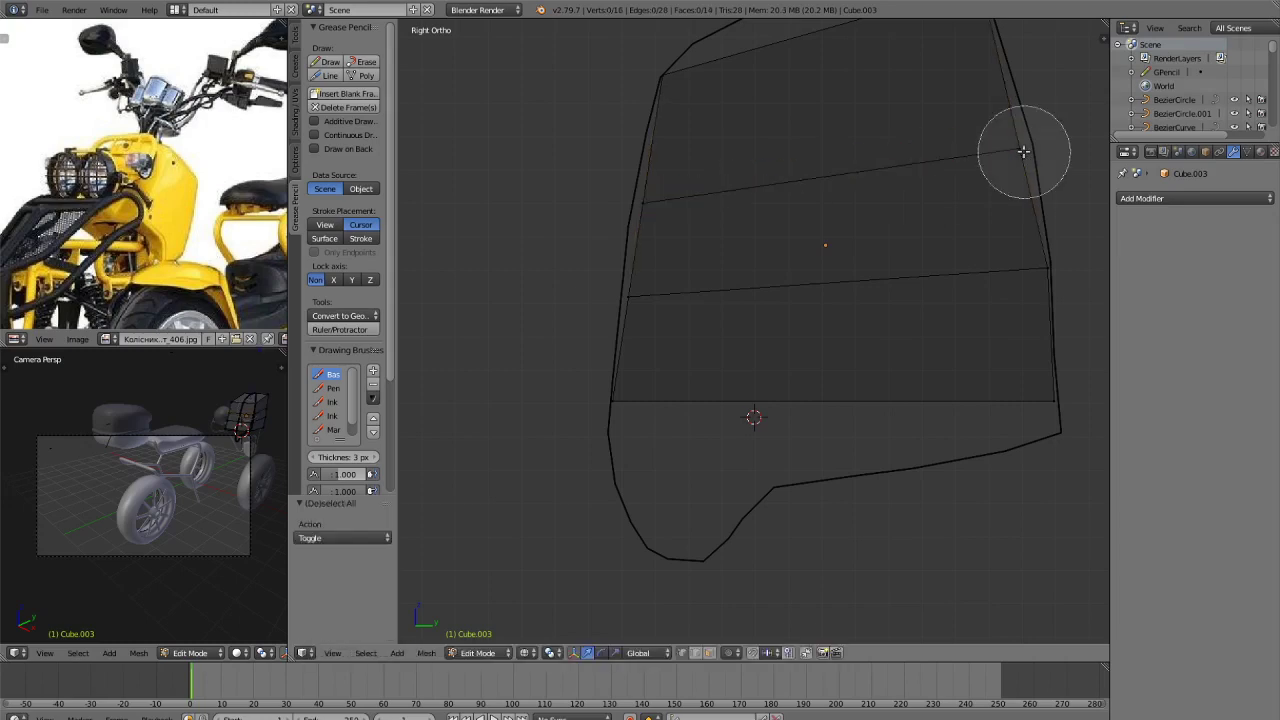
left_click(1019, 146)
right_click(1018, 146)
key("g")
key("y")
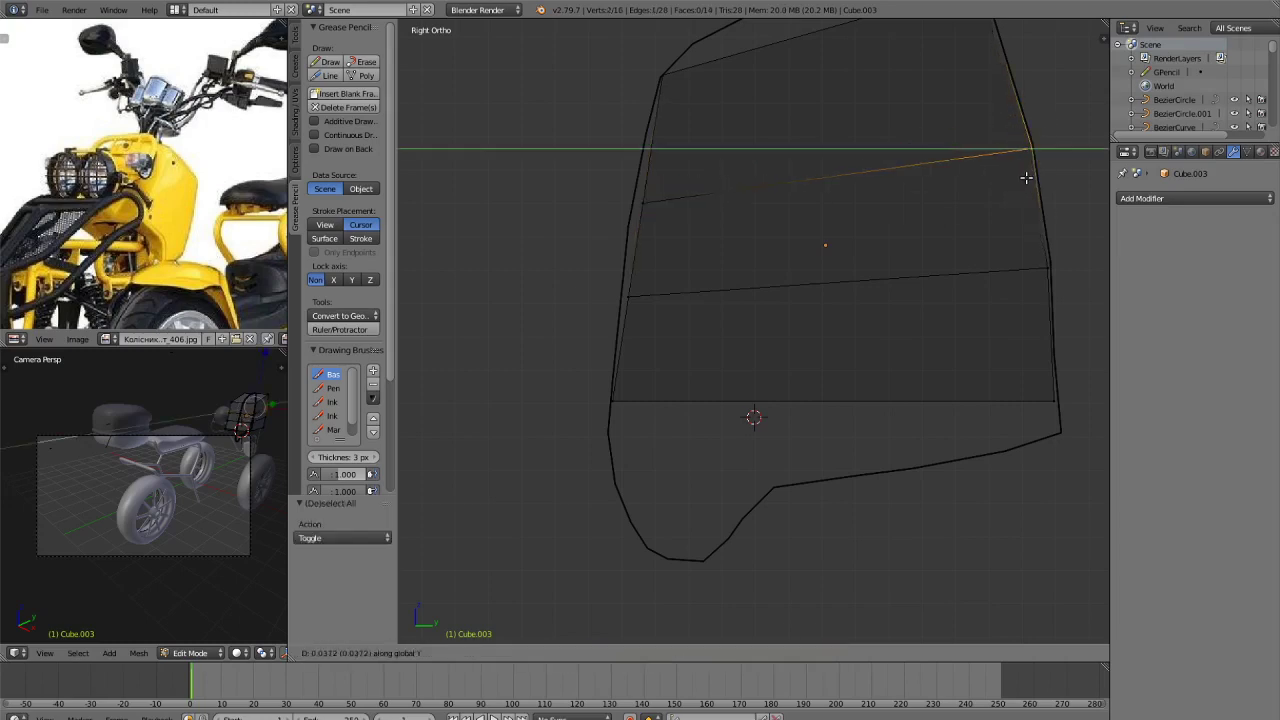
left_click(1025, 177)
Move the rear vertices of both loop cuts along Y to meet the outline's rear edge.
key("a")
key("c")
left_click(646, 203)
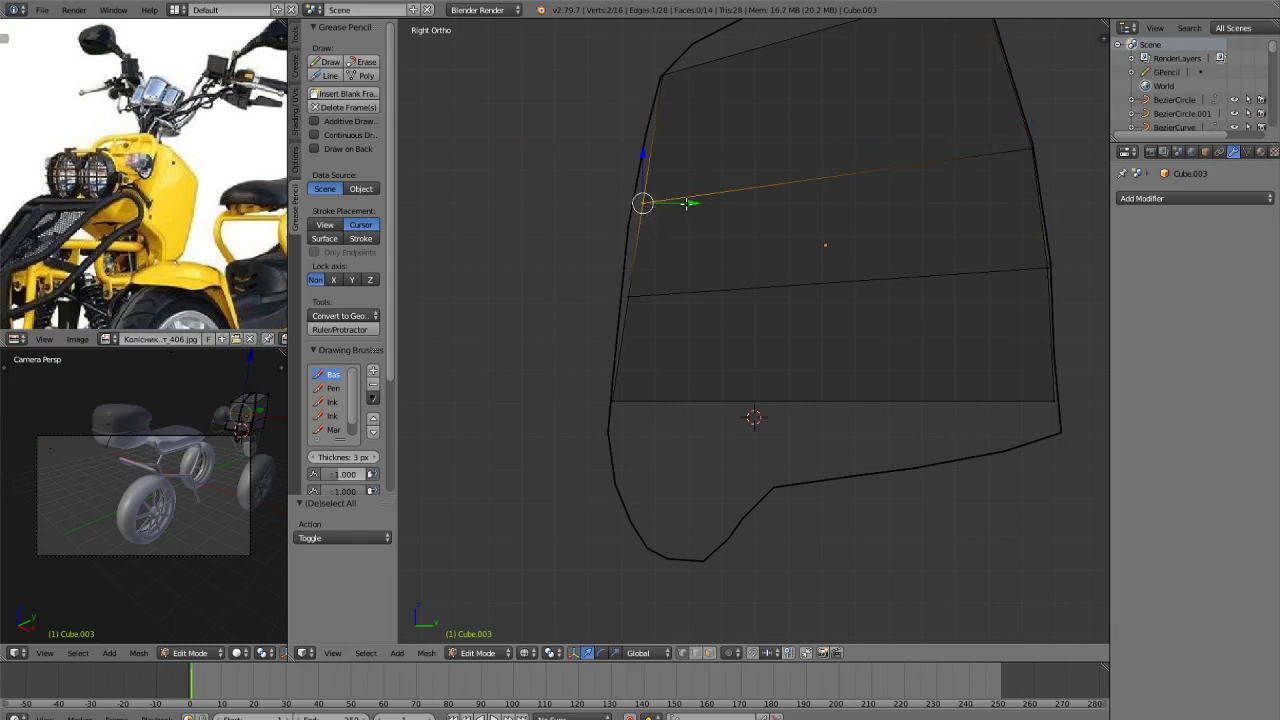
left_click_drag(686, 203, 675, 203)
left_click(678, 205)
key("a")
key("c")
left_click(630, 297)
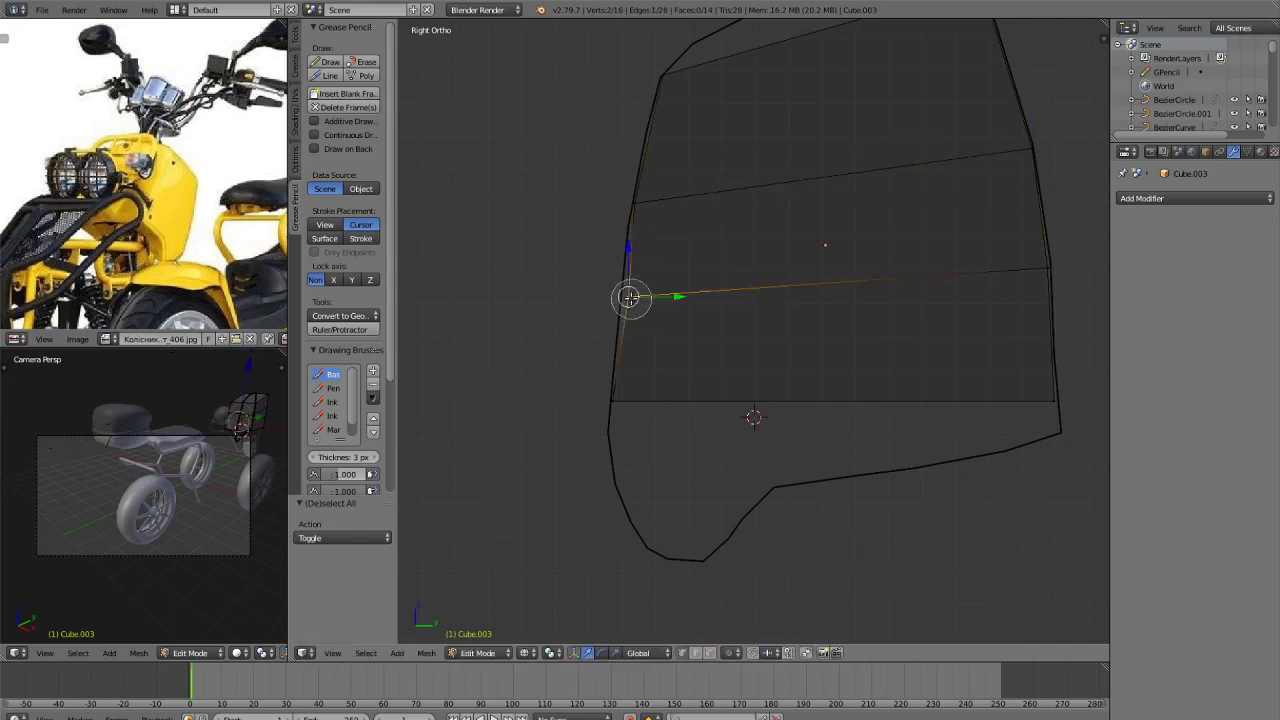
key("g")
key("y")
left_click(671, 294)
key("a")
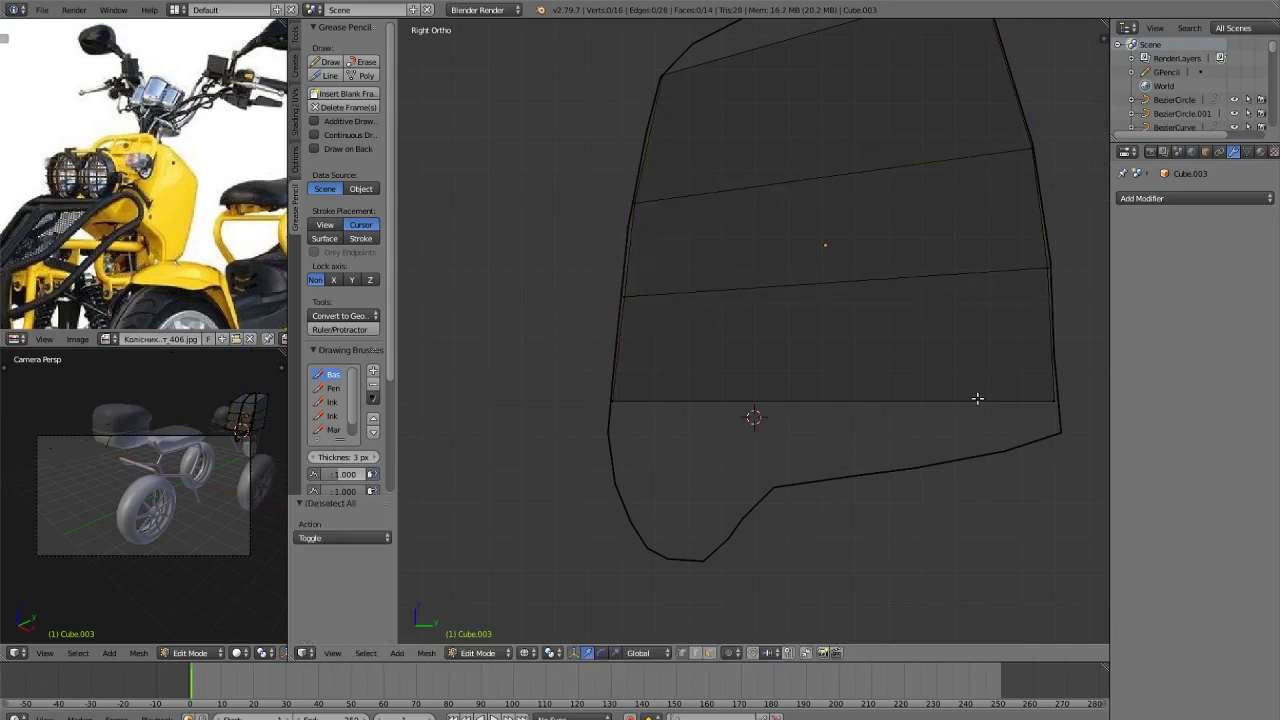
Nudge the lower front corner vertices slightly along Y to fit the outline's front edge.
key("c")
left_click(1046, 388)
left_click_drag(1085, 401, 1086, 402)
Extrude the cube's top face 0.118 upward along Z towards the outline's peak.
middle_click_drag(1009, 349, 988, 545, "shift")
key("a")
key("c")
left_click(628, 280)
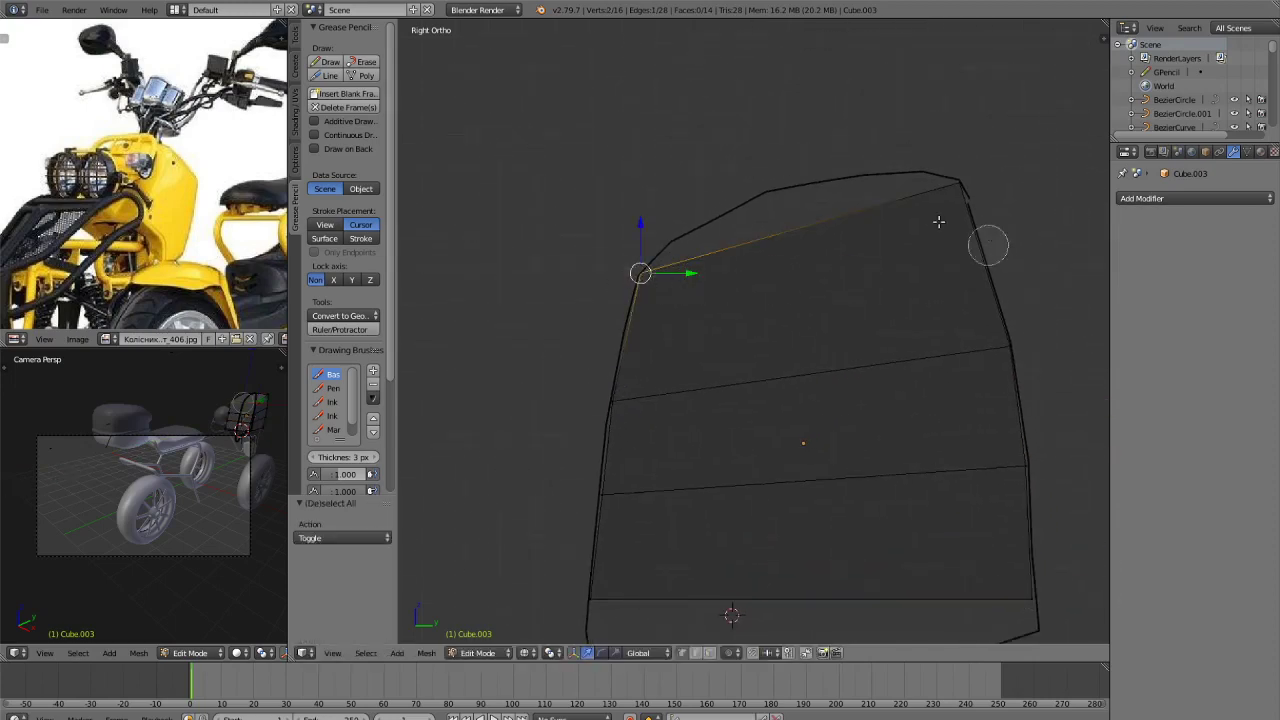
left_click(952, 189)
key("Escape")
key("e")
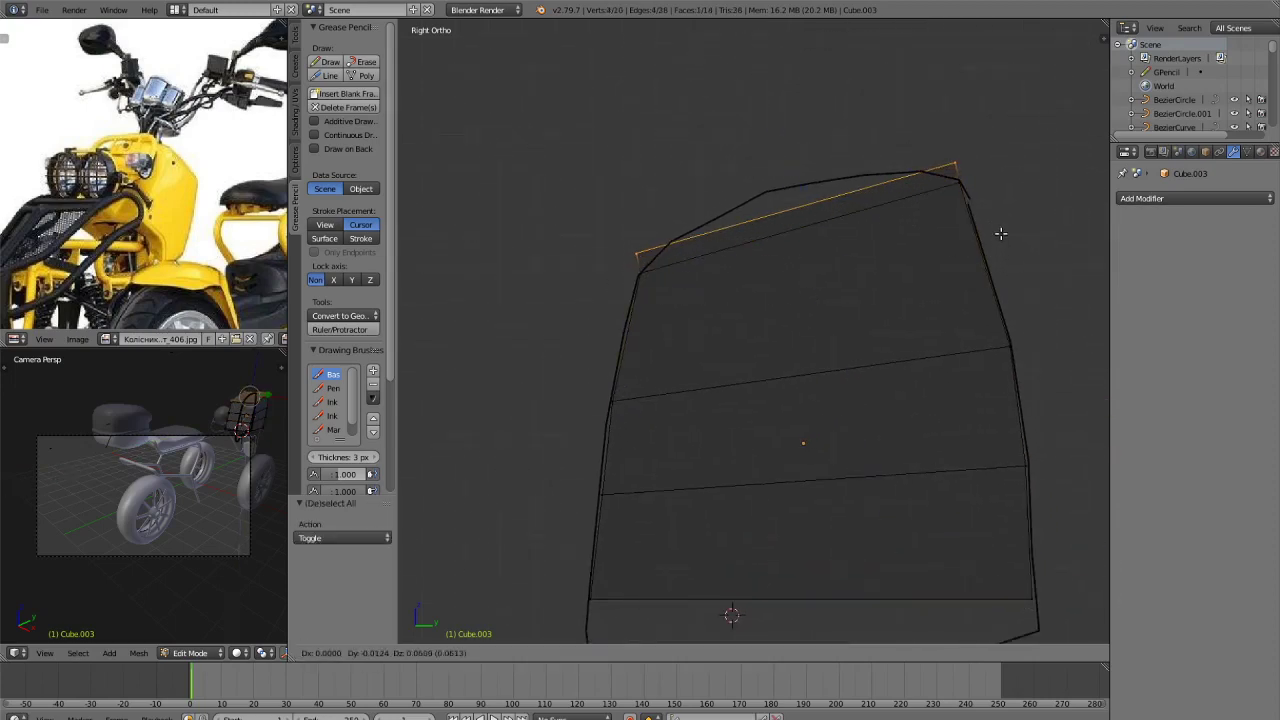
key("z")
left_click(1000, 211)
Scale the extruded top face to 0.278 and lower it slightly along Z onto the outline's upper edge.
key("s")
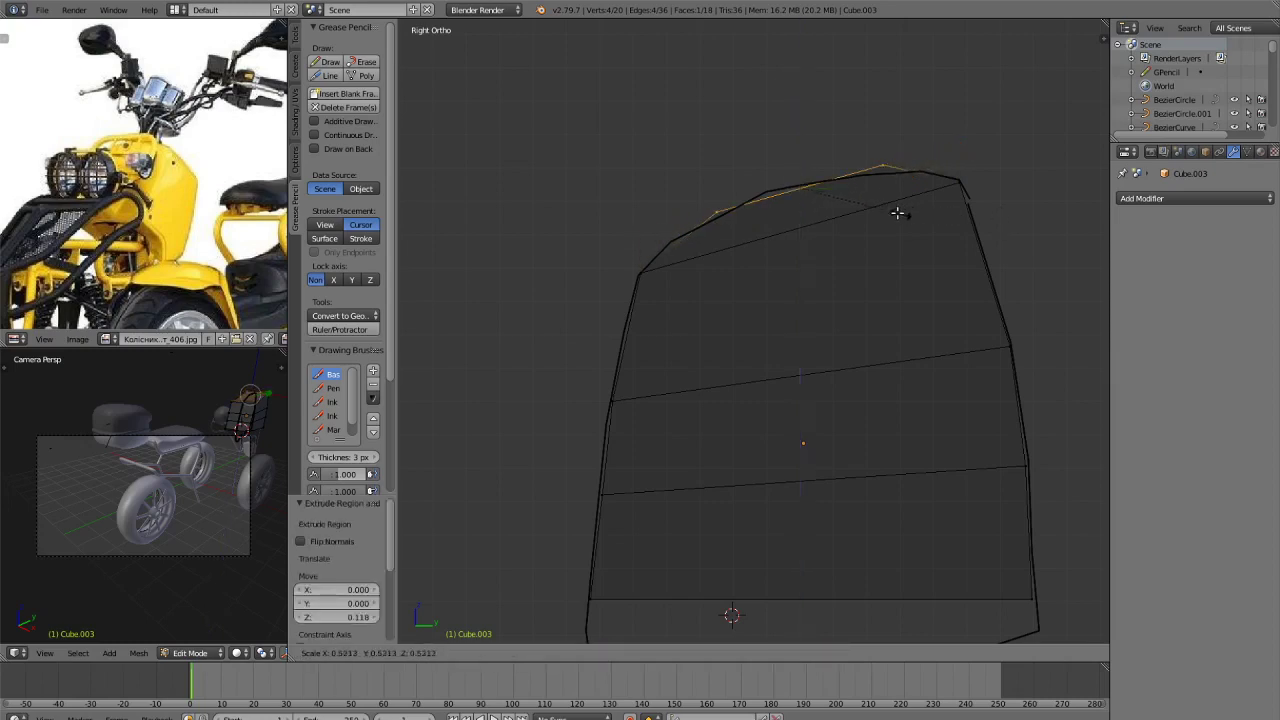
left_click(848, 216)
key("g")
key("z")
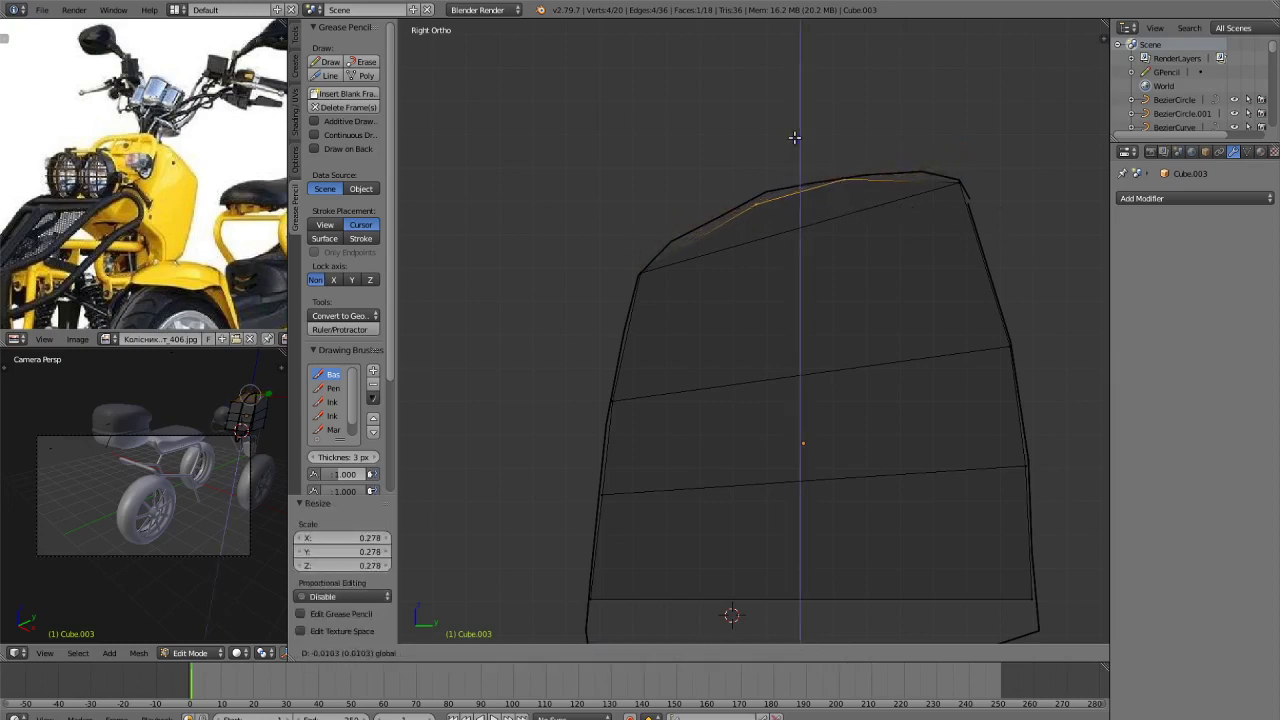
left_click(795, 130)
key("a")
Add a loop cut through the narrowed top section and move its rear vertices 0.063 along Y onto the outline.
scroll(843, 149, "up", 3)
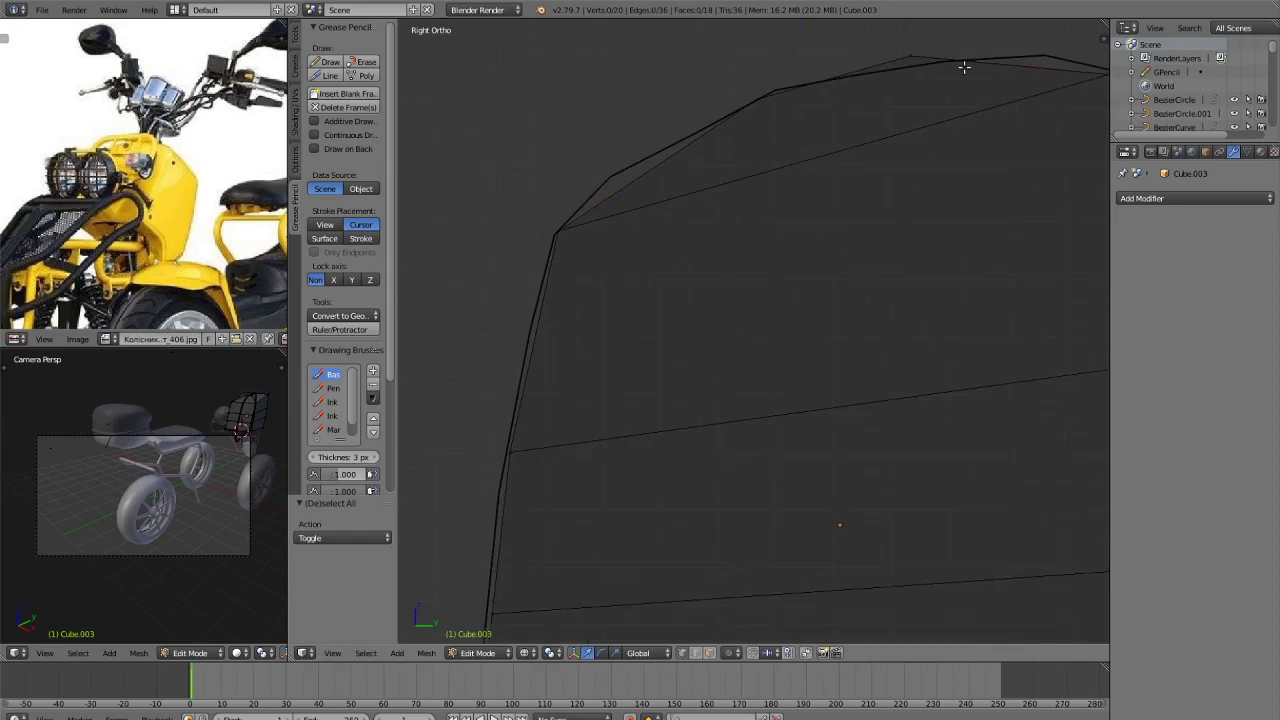
key("ctrl+r")
left_click(966, 66)
right_click(966, 66)
key("a")
right_click(1013, 54)
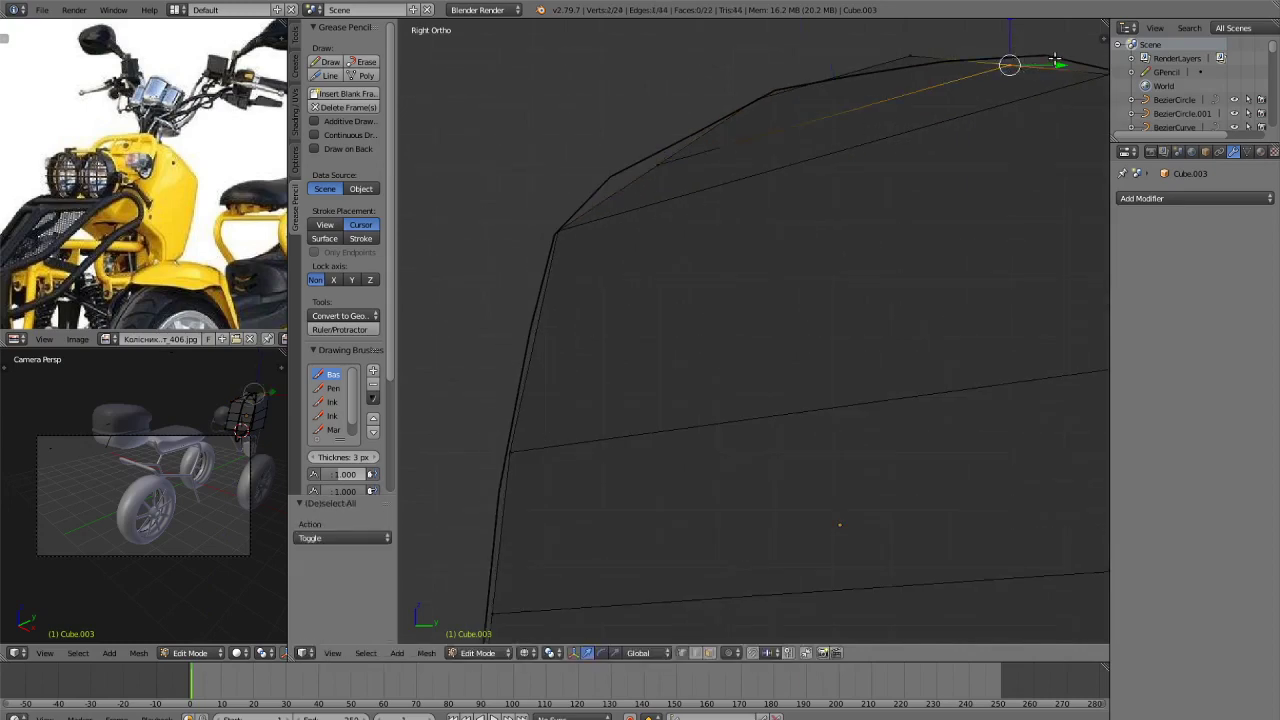
left_click_drag(1055, 61, 1090, 60)
Move the front vertices of the top section's loop cut forward along Y and slightly down along Z onto the outline.
scroll(990, 72, "down", 3)
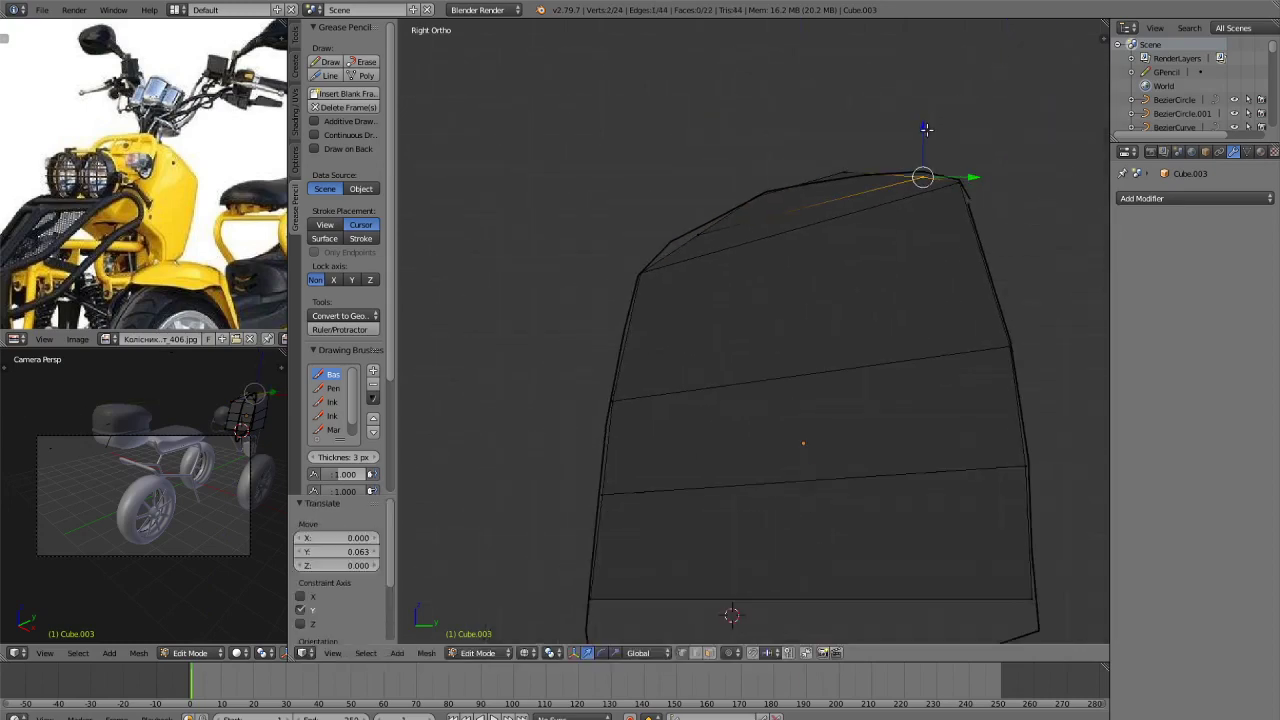
key("a")
right_click(699, 233)
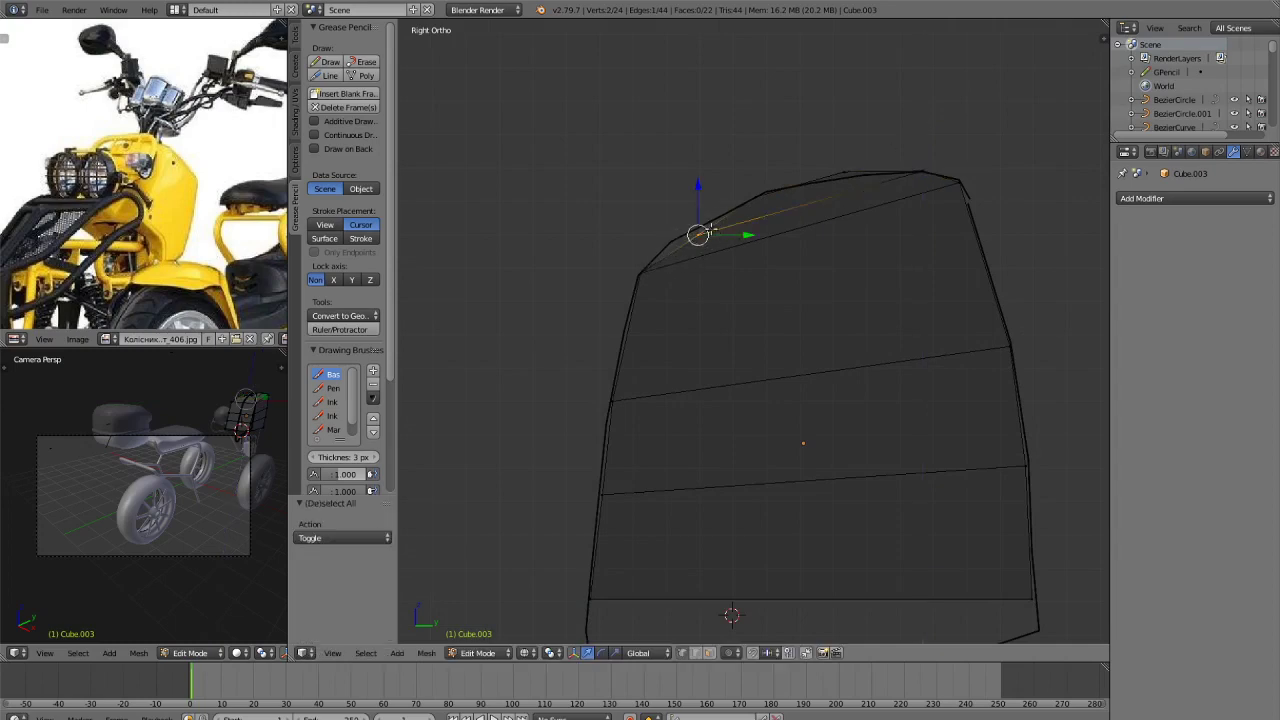
left_click_drag(745, 235, 717, 237)
left_click_drag(676, 193, 674, 199)
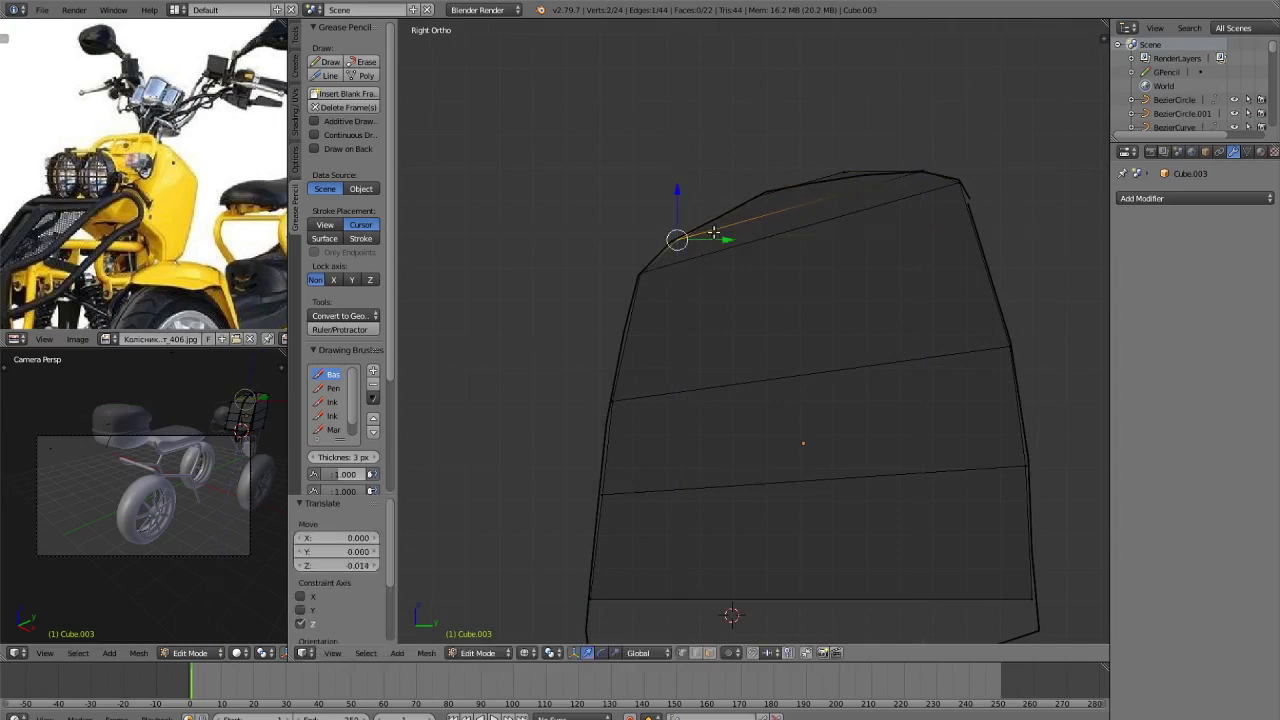
left_click_drag(713, 238, 711, 240)
Extrude the bottom face about 0.09 downward along Z to the level of the outline's lower rear corner.
middle_click_drag(769, 314, 757, 177, "shift")
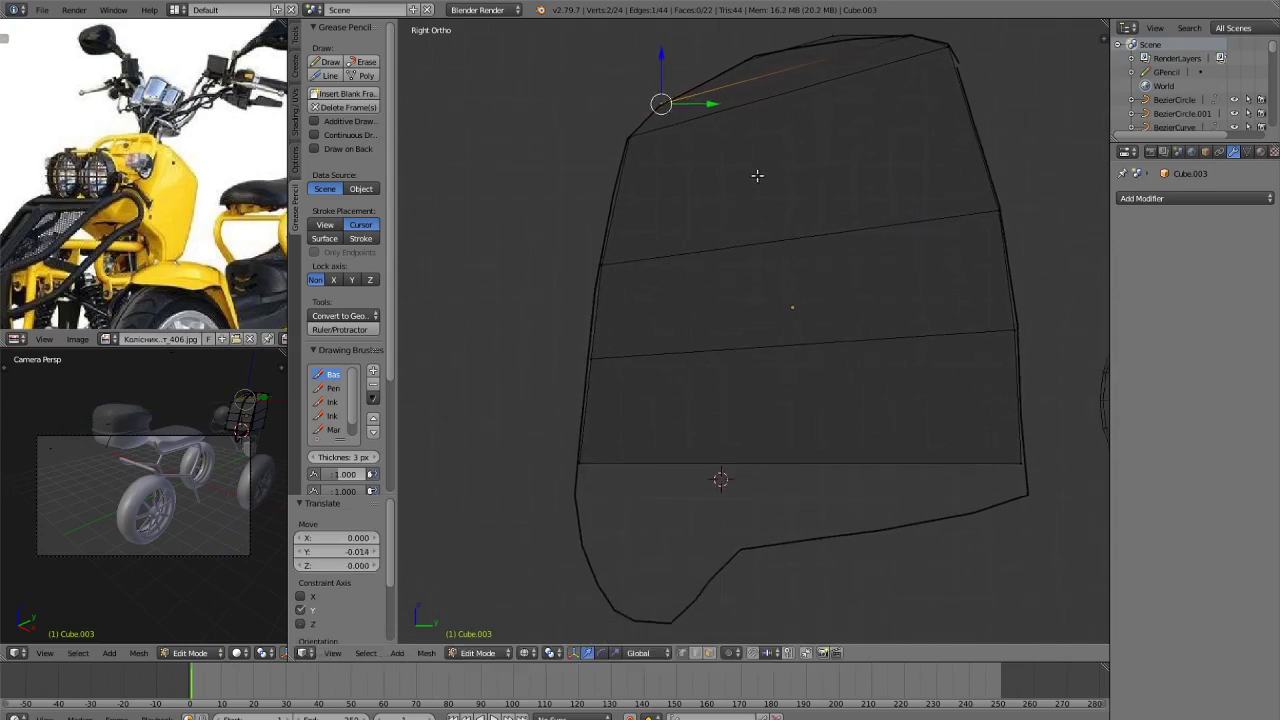
key("a")
key("c")
left_click(606, 474)
right_click(1028, 464, "shift")
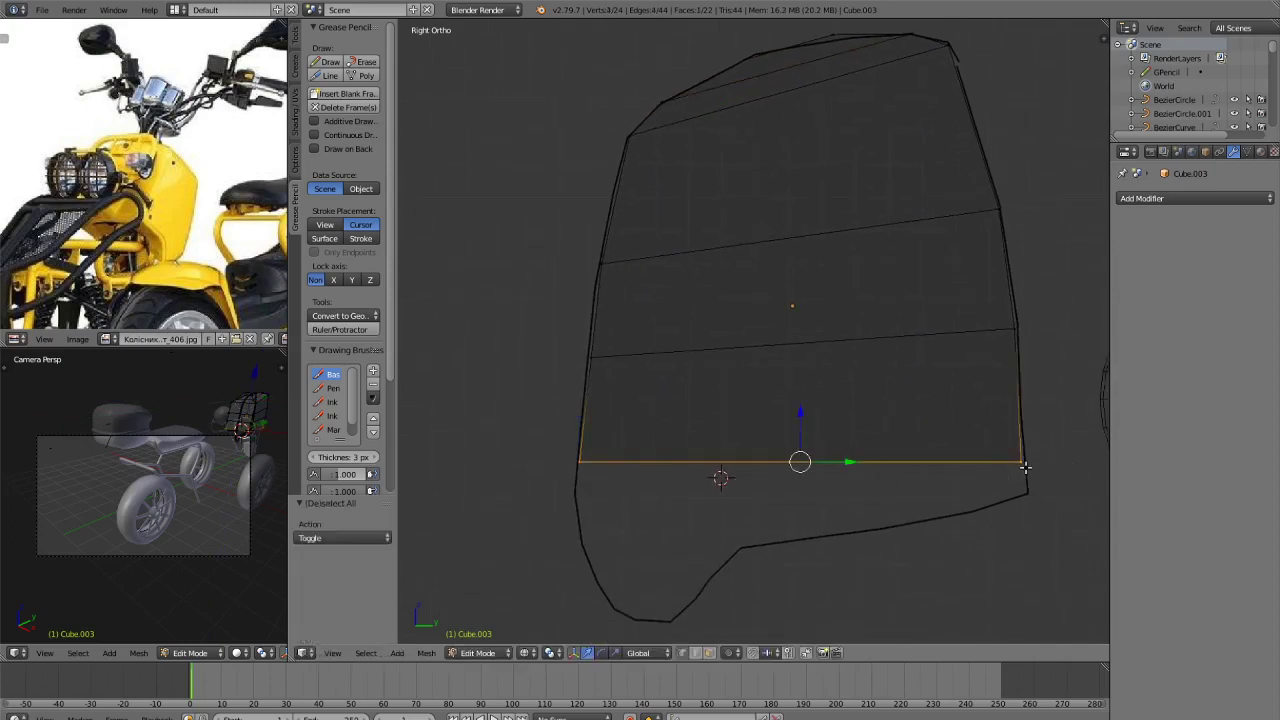
key("e")
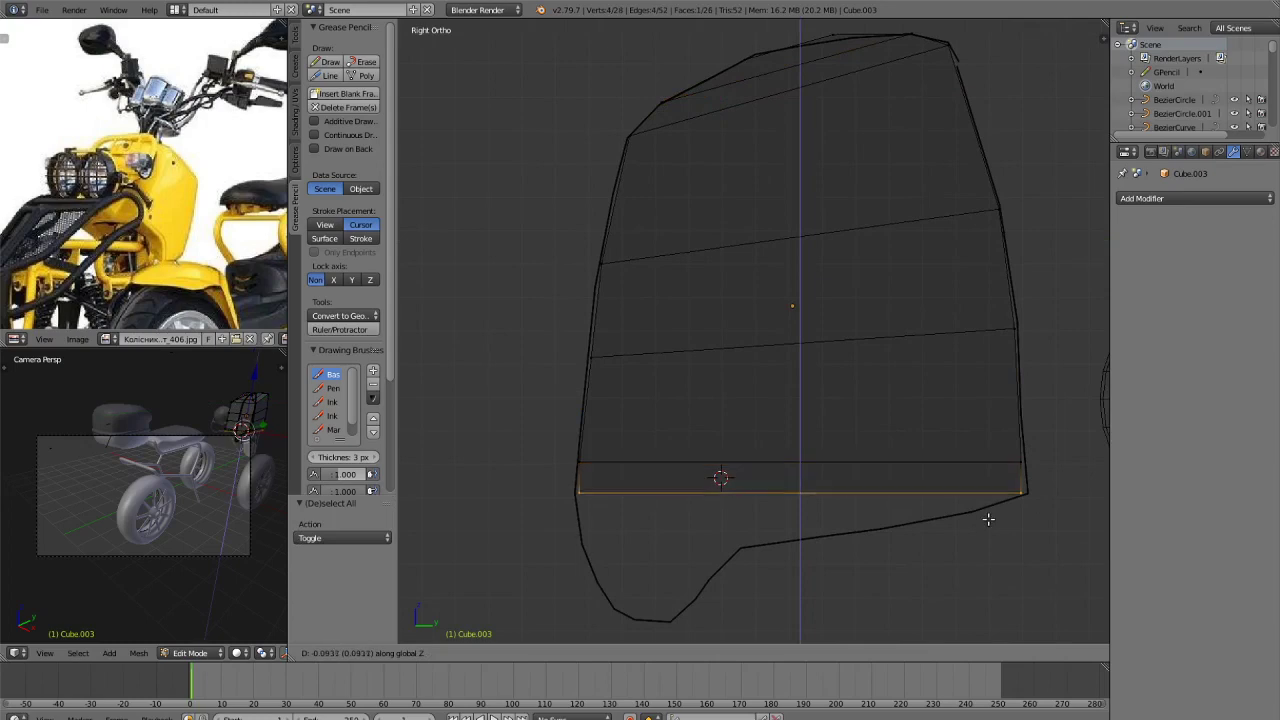
left_click(988, 517)
Move the new bottom rear vertices about 0.01 along Y onto the outline's corner and lower the front ones about 0.07 along Z.
key("a")
right_click(1027, 490)
key("g")
key("y")
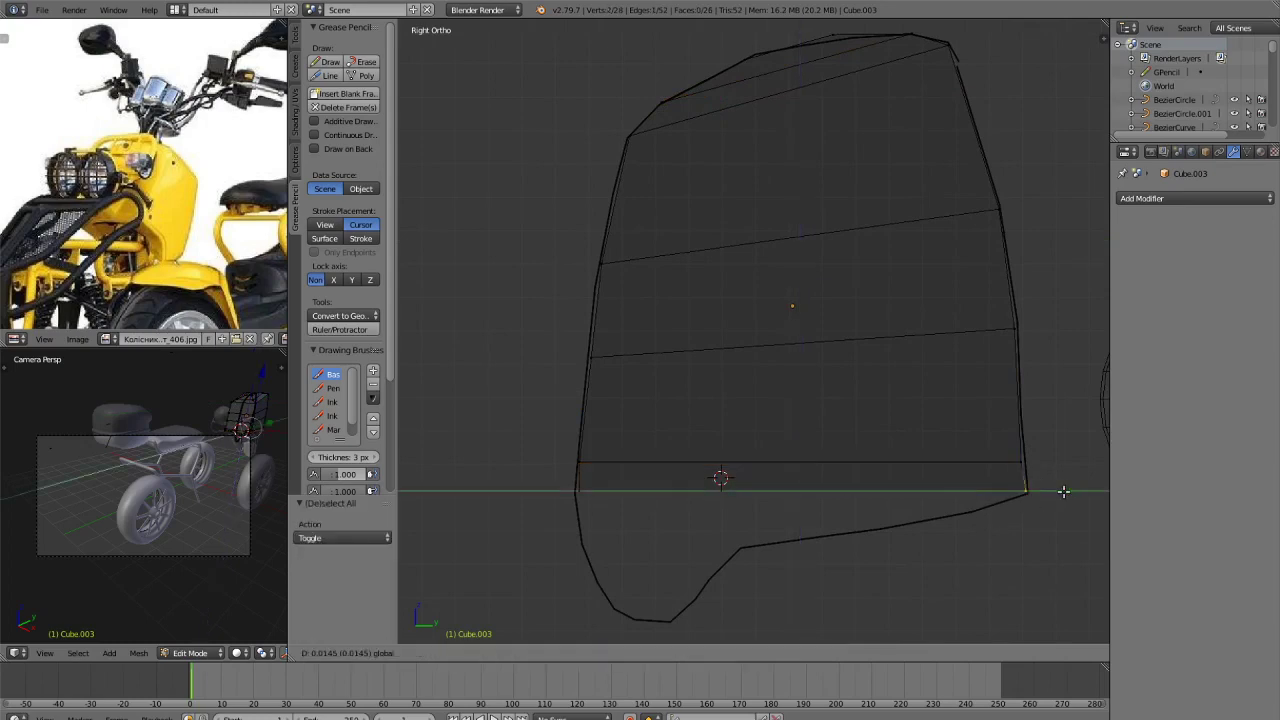
left_click(1061, 491)
key("a")
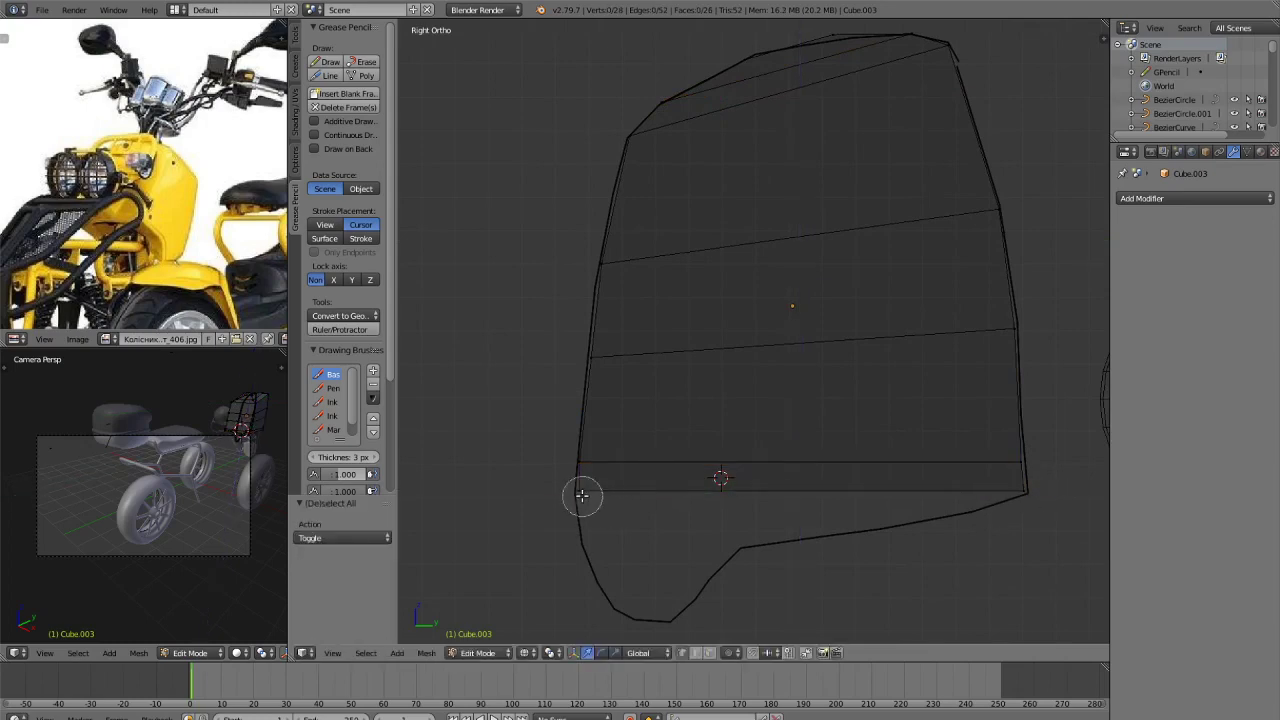
right_click(581, 494)
key("g")
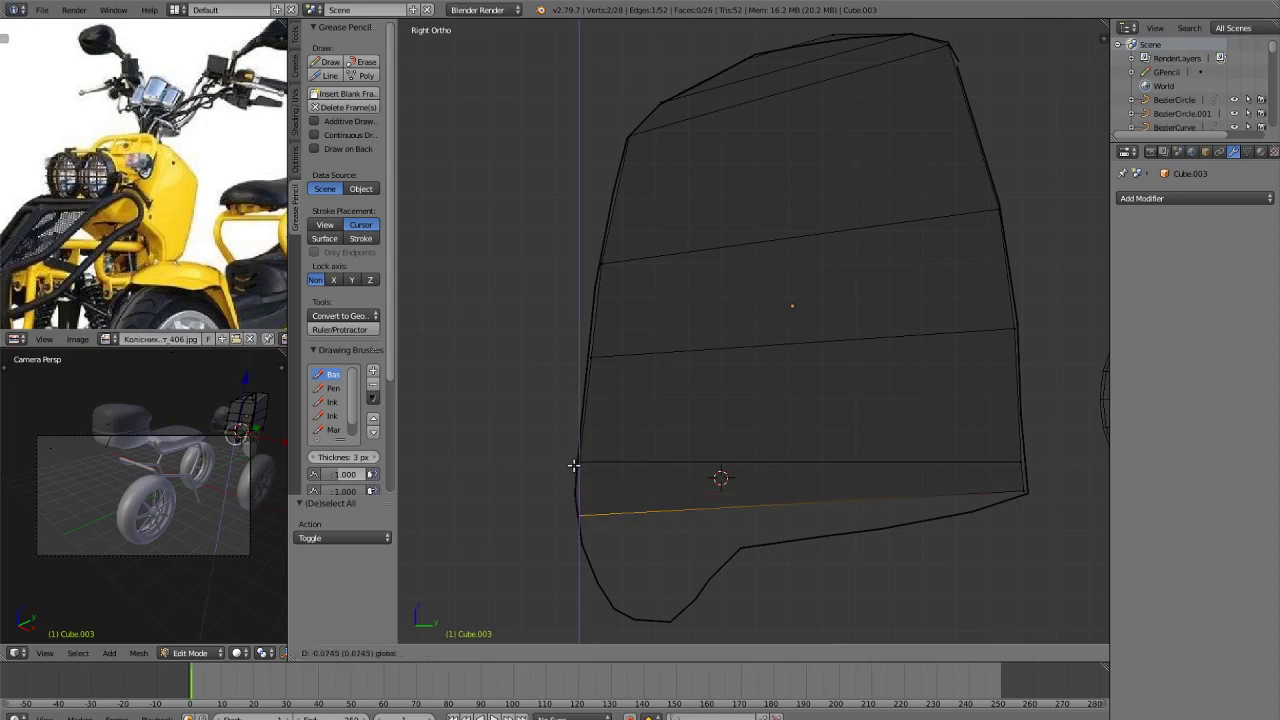
left_click(574, 466)
Add a loop cut midway through the bottom section and move its front vertices about 0.01 along Y onto the outline.
key("a")
key("ctrl+r")
left_click(586, 491)
right_click(586, 491)
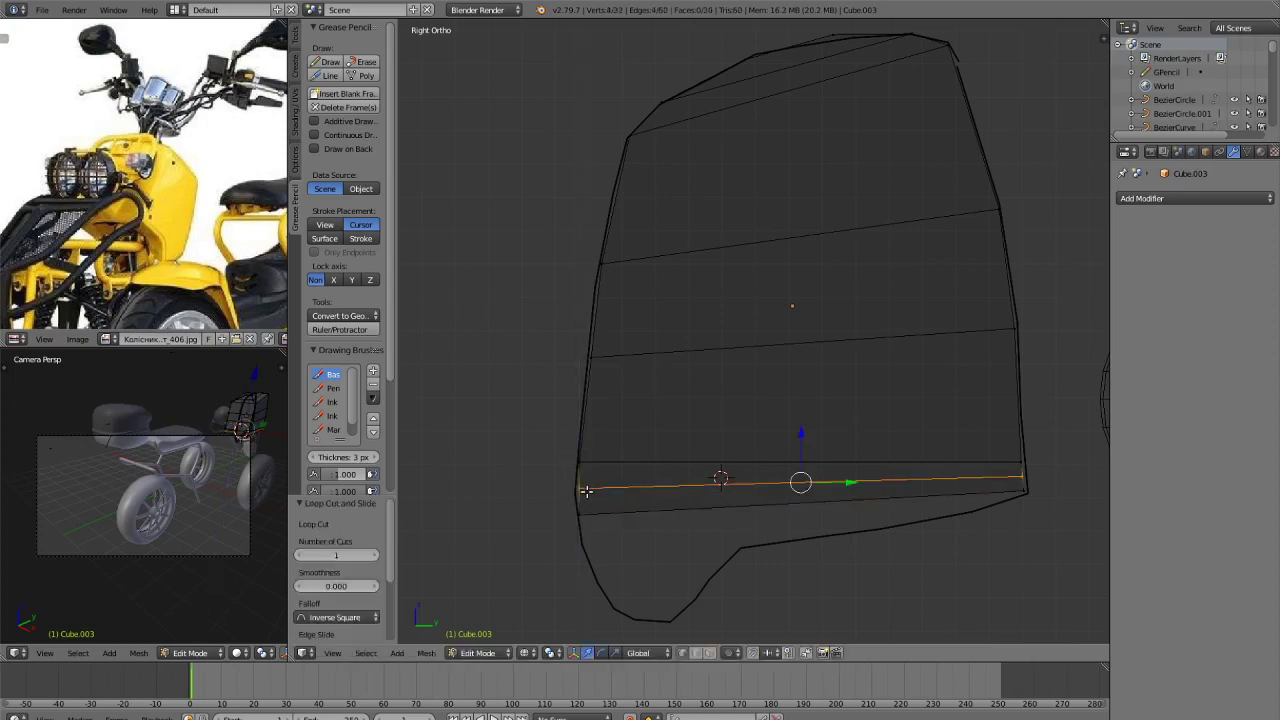
key("a")
key("c")
left_click(572, 487)
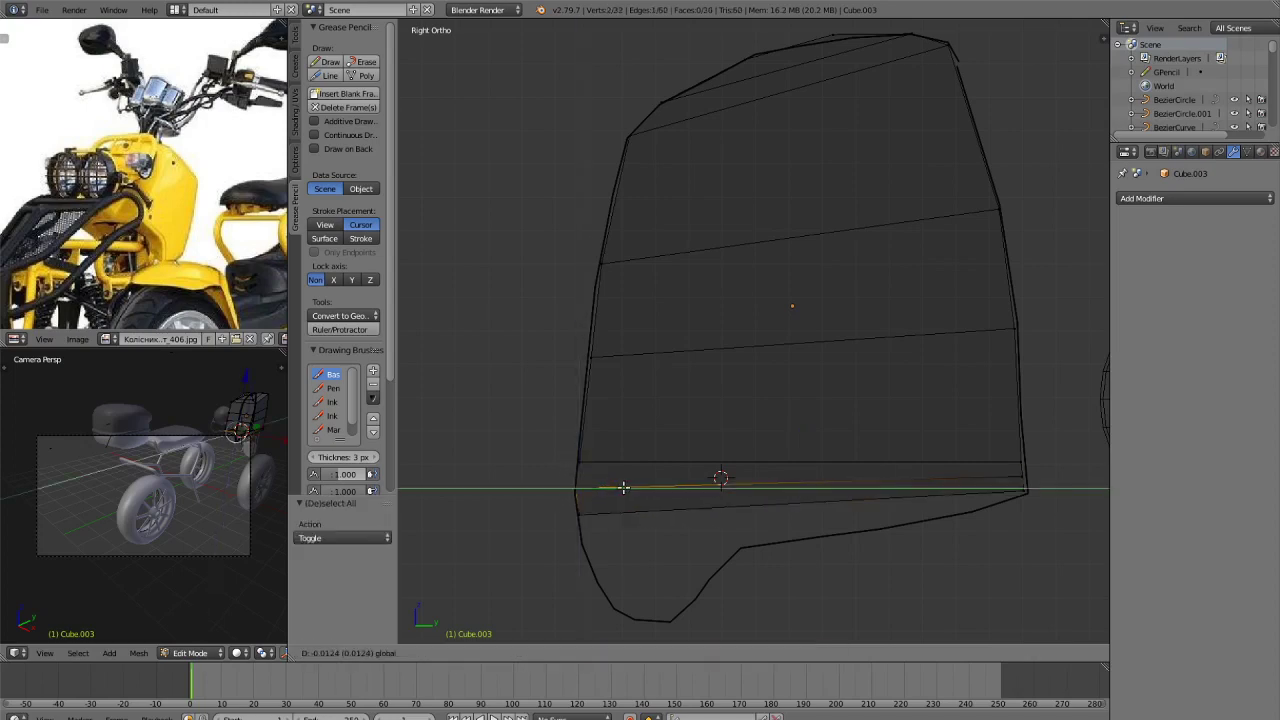
key("a")
Extrude the sloped bottom face down along Z to the level of the outline's lower notch.
scroll(657, 419, "up", 3)
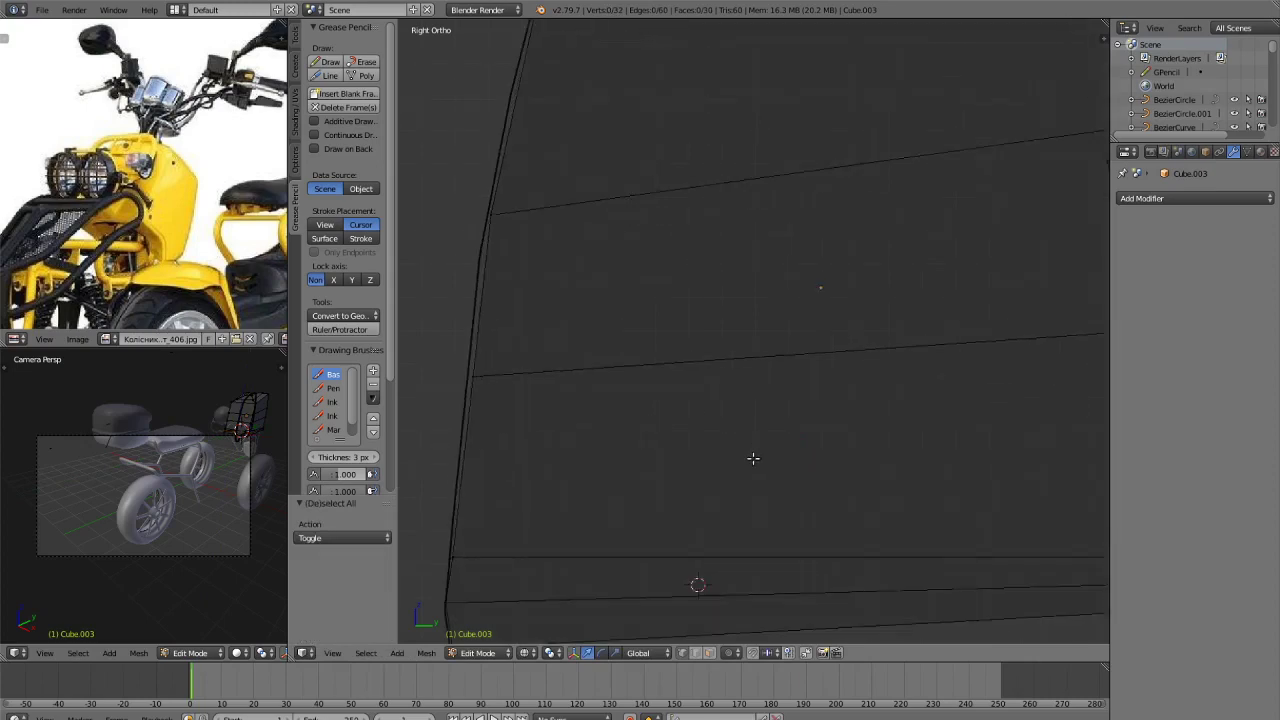
scroll(760, 260, "down", 5)
key("c")
left_click(629, 391)
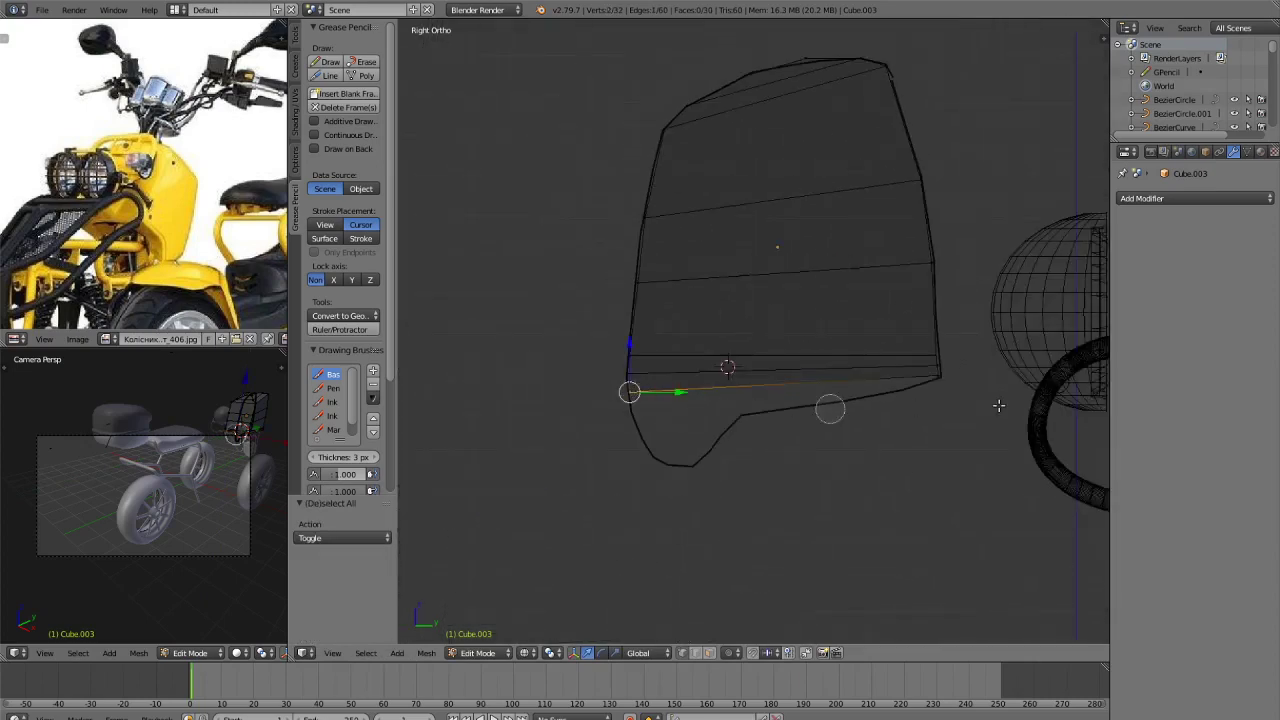
left_click(938, 384)
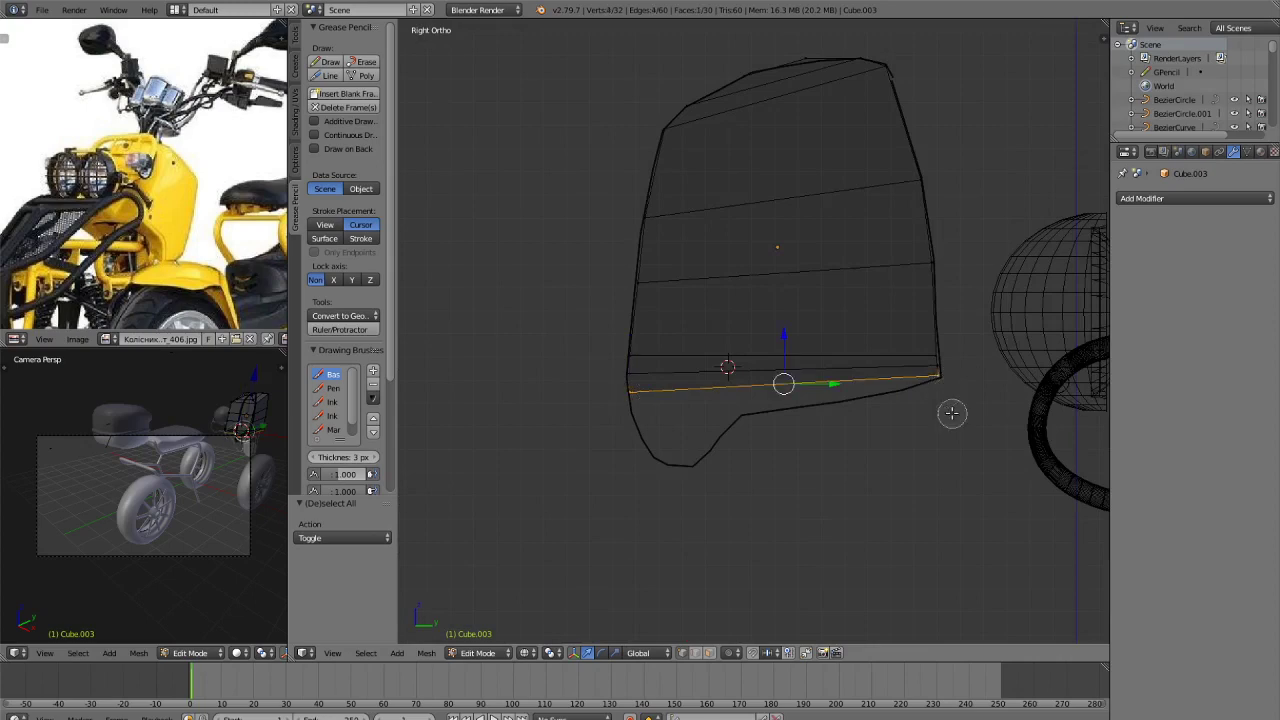
right_click(951, 411)
key("e")
key("z")
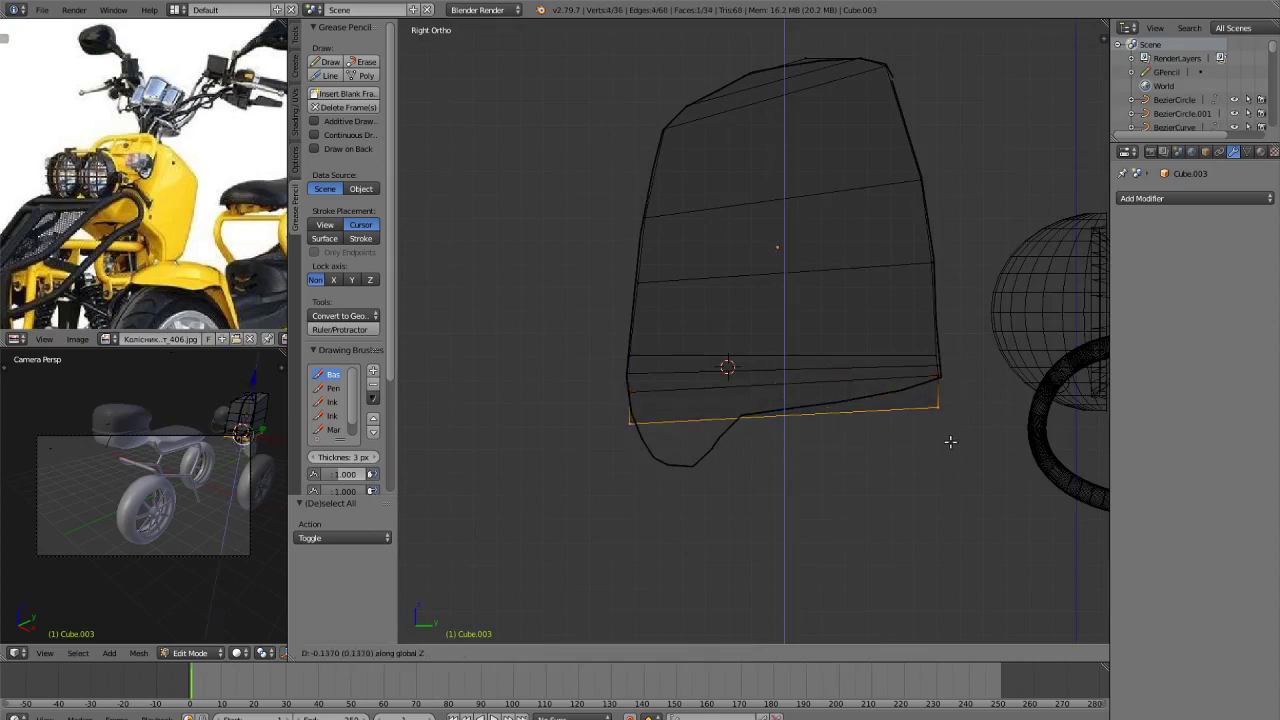
left_click(943, 434)
key("a")
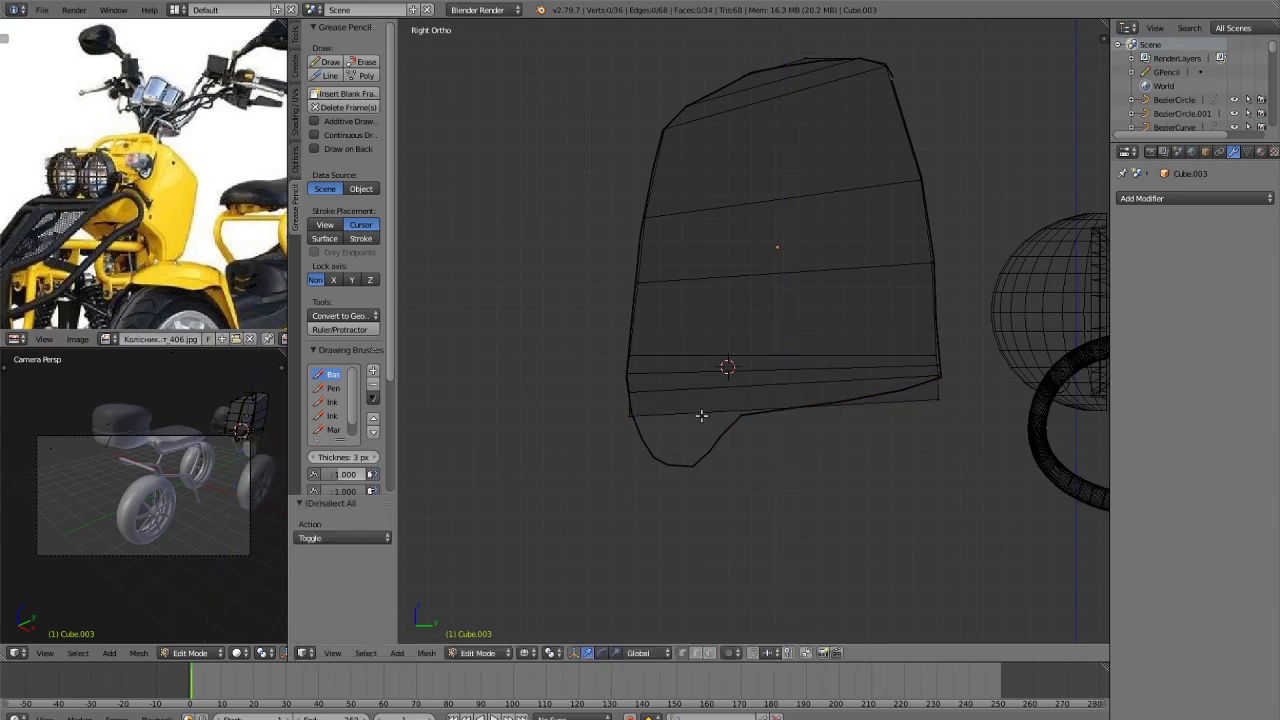
Move the front and rear vertices of the lowest edge along Y onto the outline.
right_click(634, 415)
key("g")
key("y")
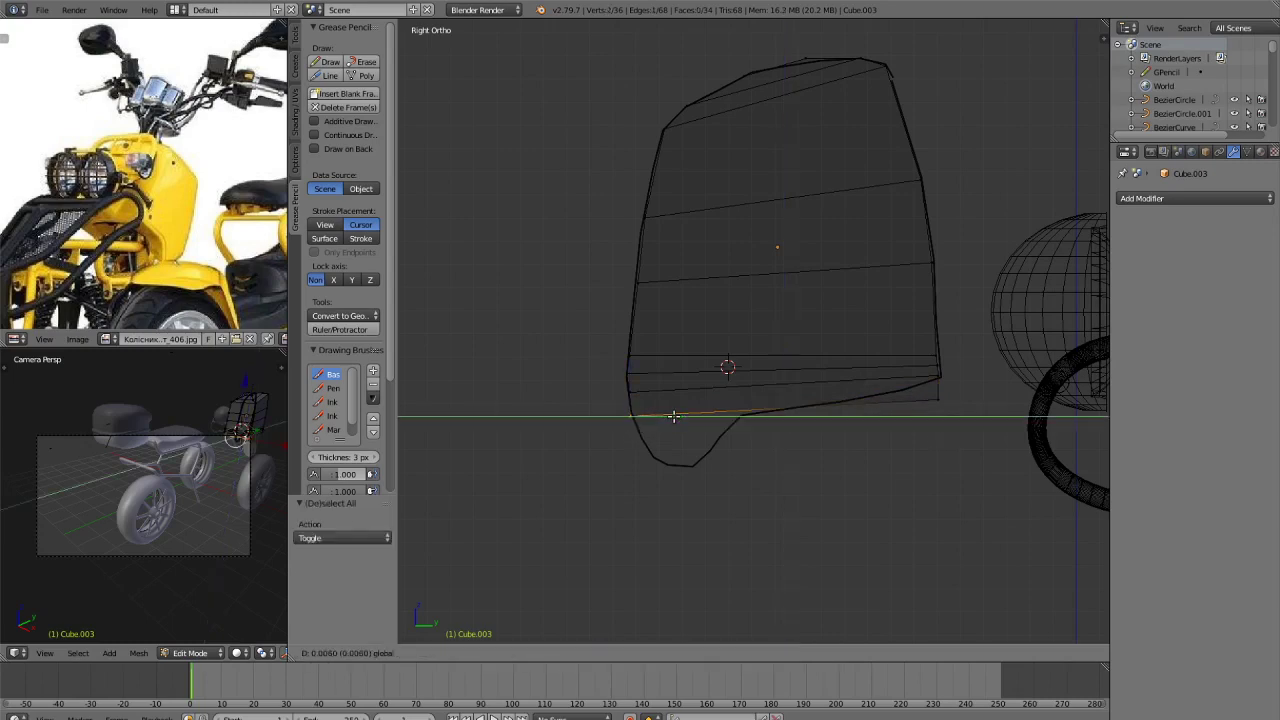
scroll(983, 420, "up", 1)
left_click(976, 417)
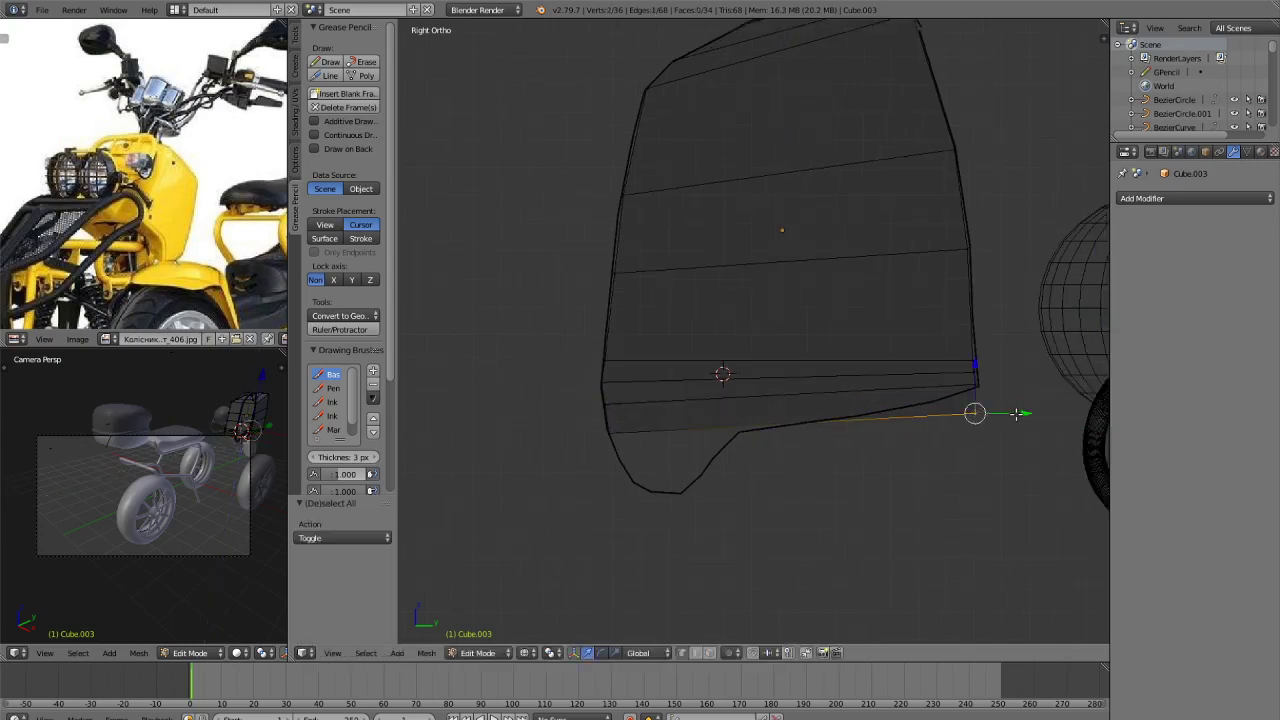
key("g")
key("y")
left_click(910, 422)
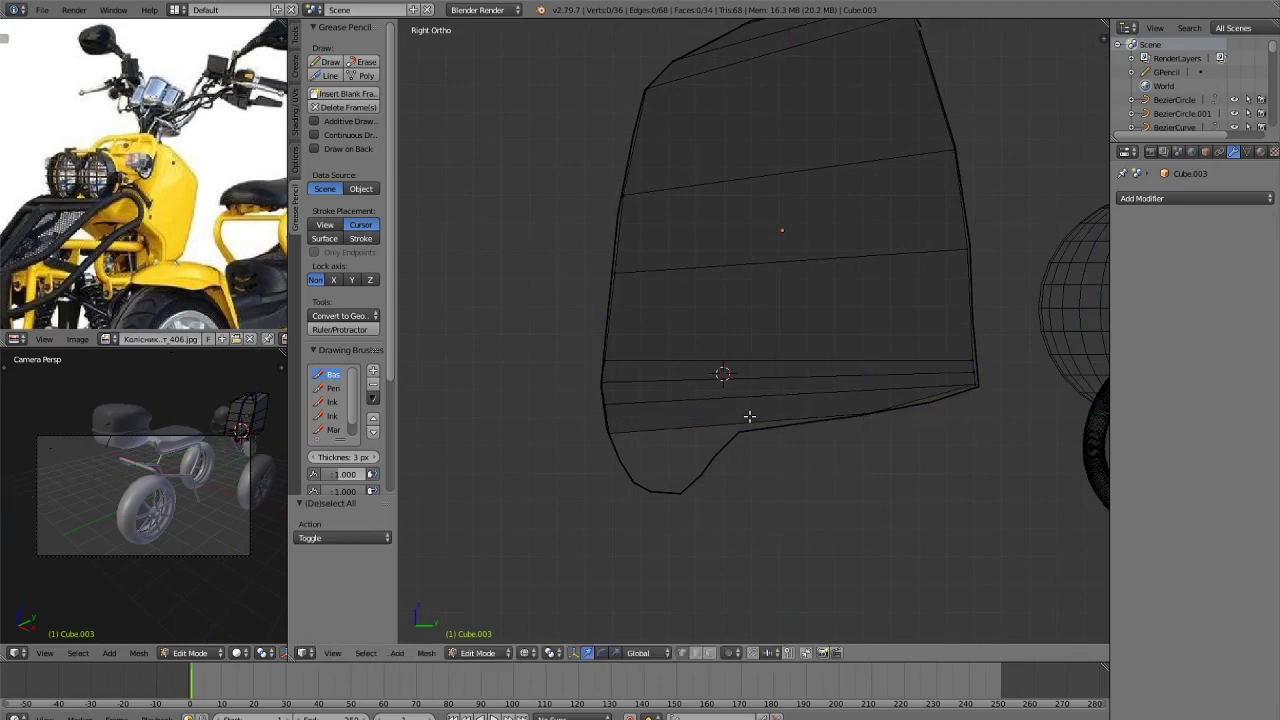
Add a vertical loop cut through the panel and select its lowest vertices near the outline's notch.
scroll(749, 417, "up", 1)
key("ctrl+r")
left_click(737, 438)
left_click(735, 443)
key("a")
right_click(735, 443)
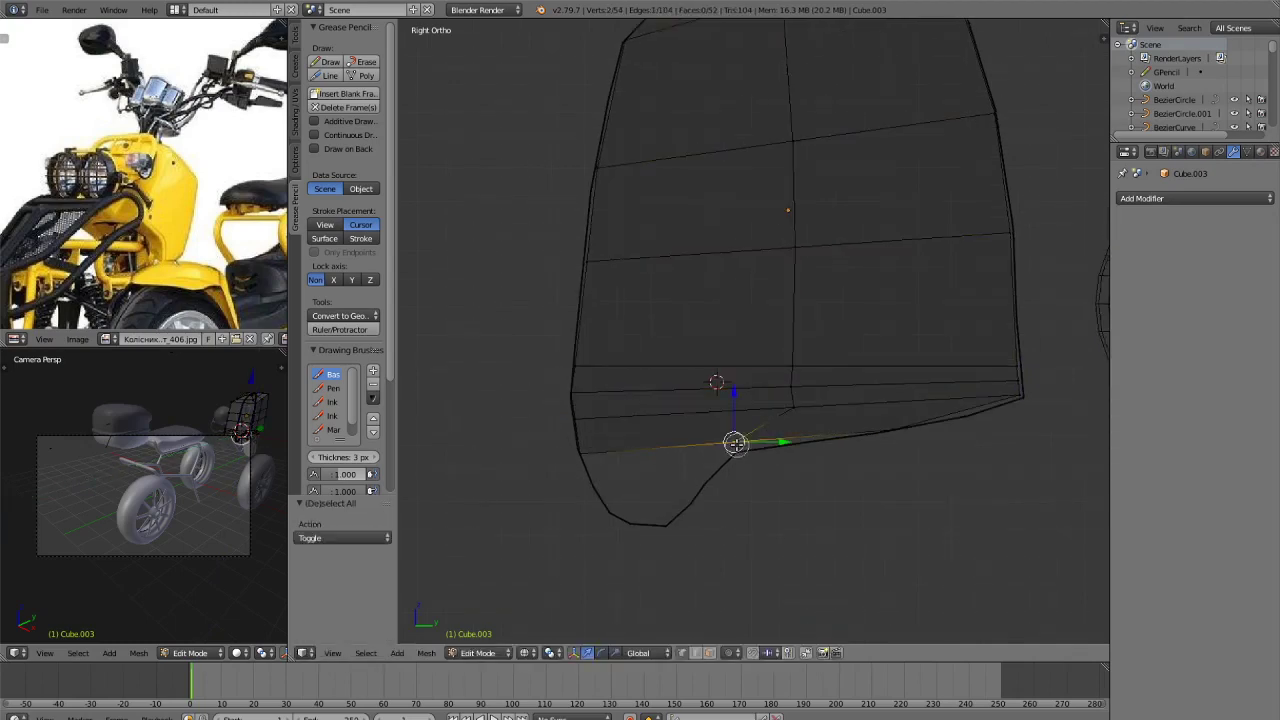
Lower the selected bottom vertices along Z to meet the corner of the sketched outline.
key("g")
key("z")
left_click(735, 413)
key("a")
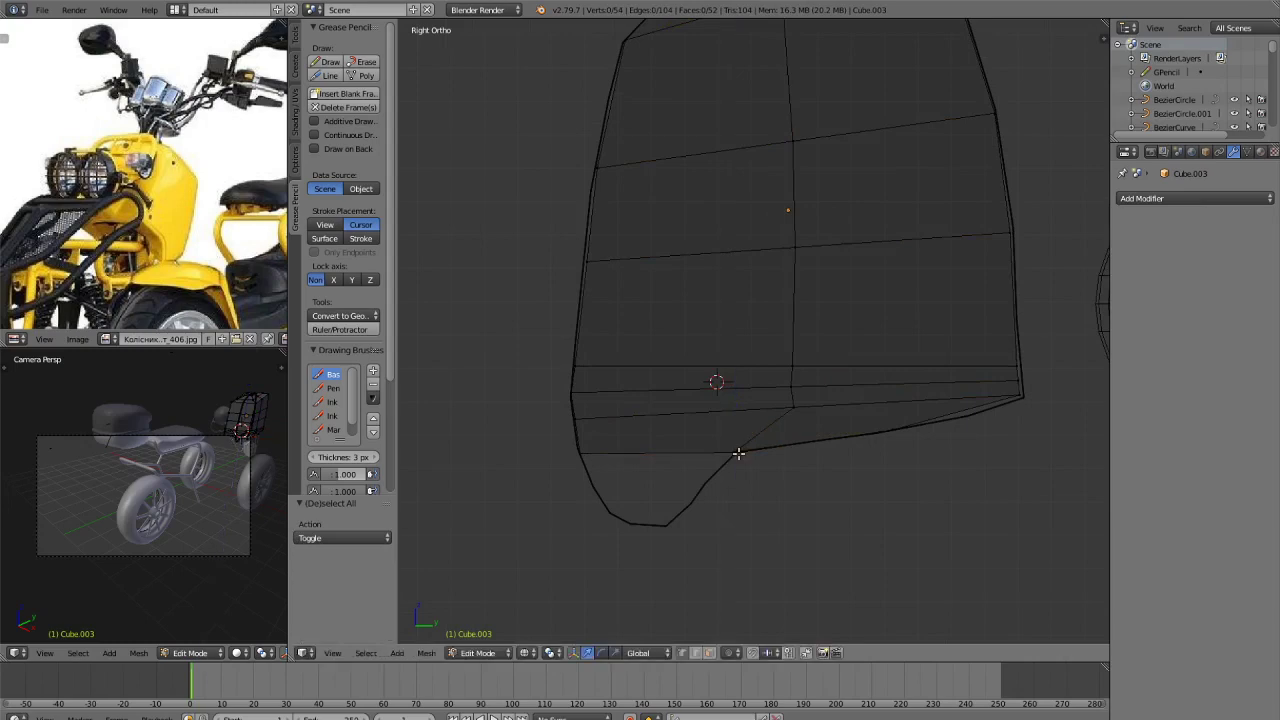
Extrude the small lower face beside that corner downward along Z by about 0.22 to the outline's lowest edge.
right_click(590, 458, "shift")
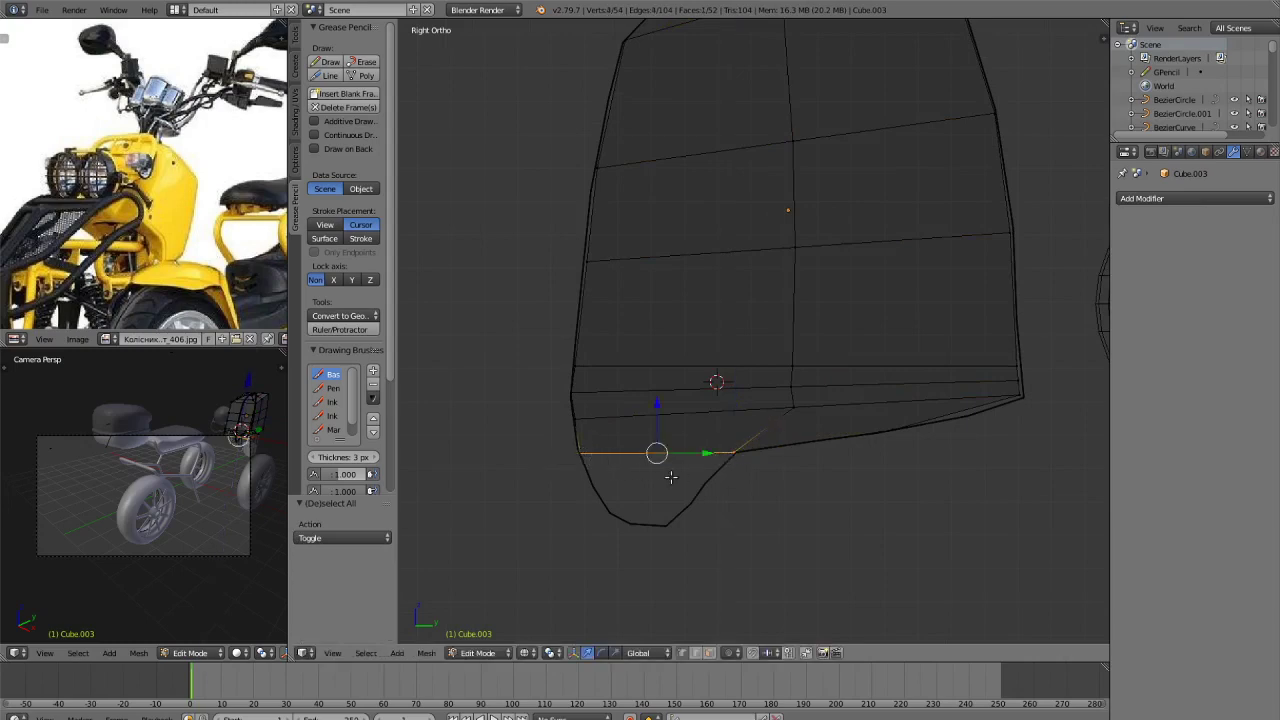
key("e")
key("z")
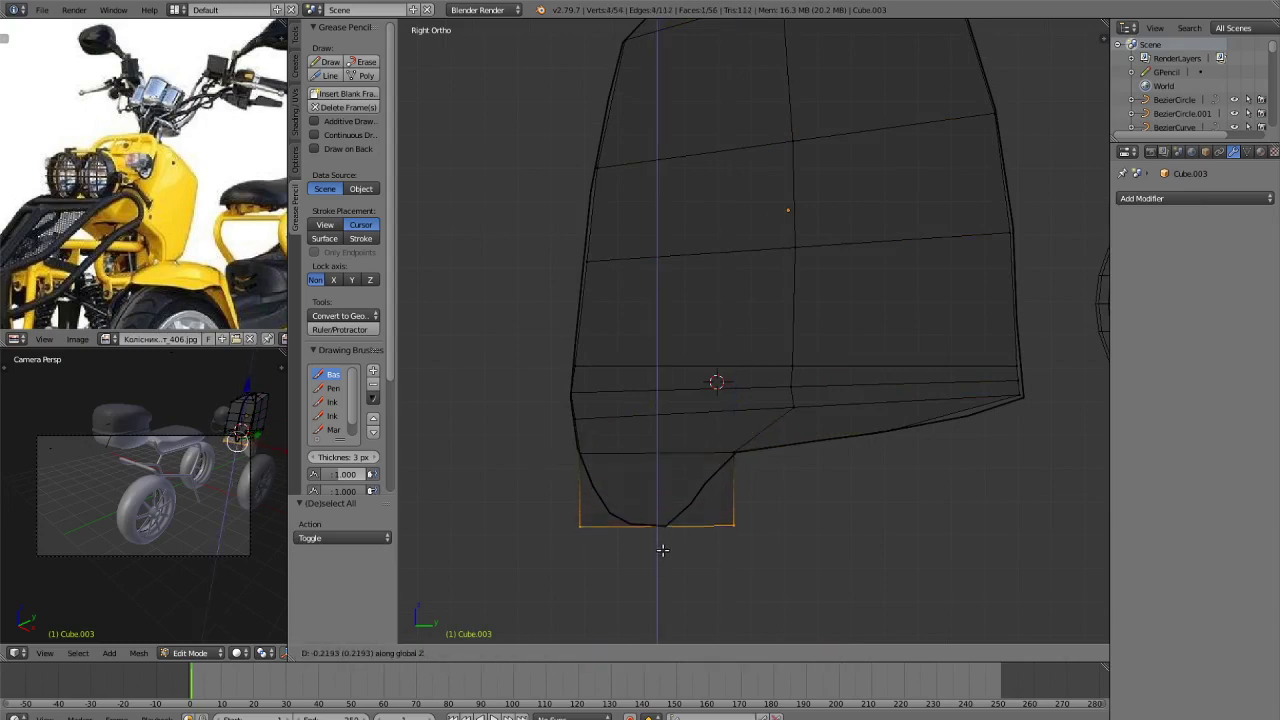
left_click(663, 549)
Narrow the extruded bottom face along Y to fit the tapered tip of the outline.
key("s")
left_click(760, 558)
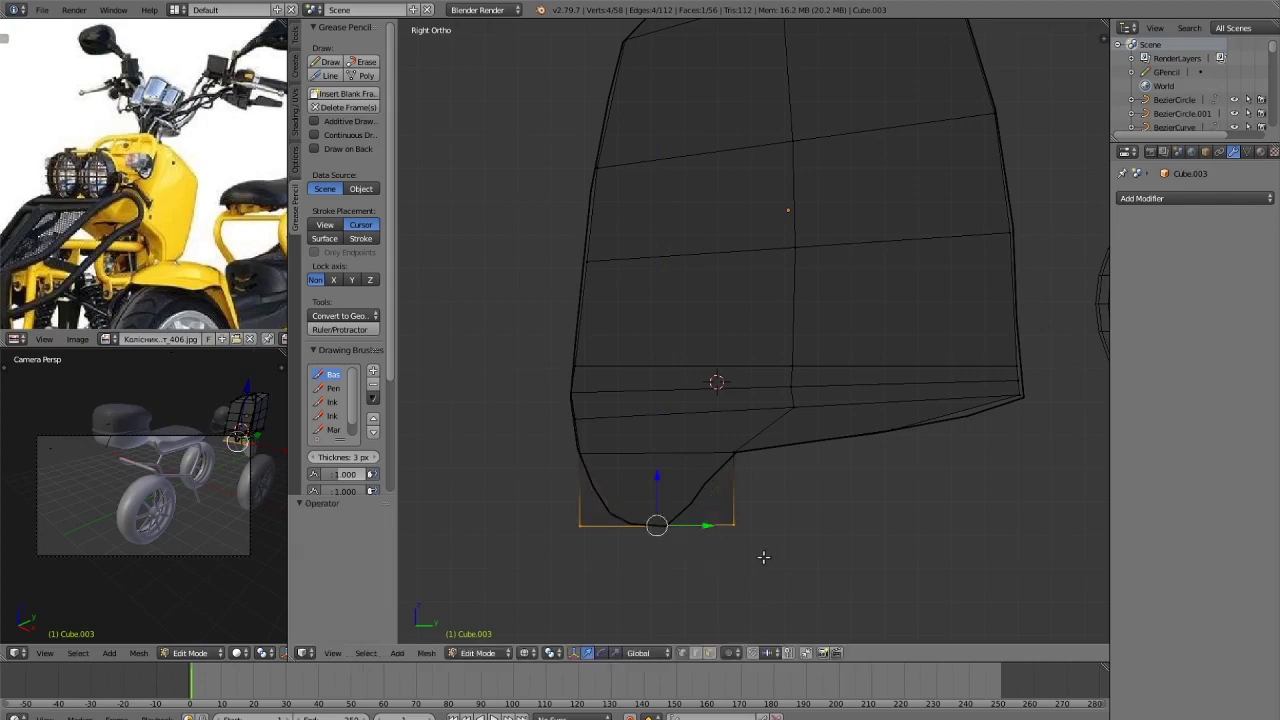
key("s")
key("y")
left_click(662, 539)
key("a")
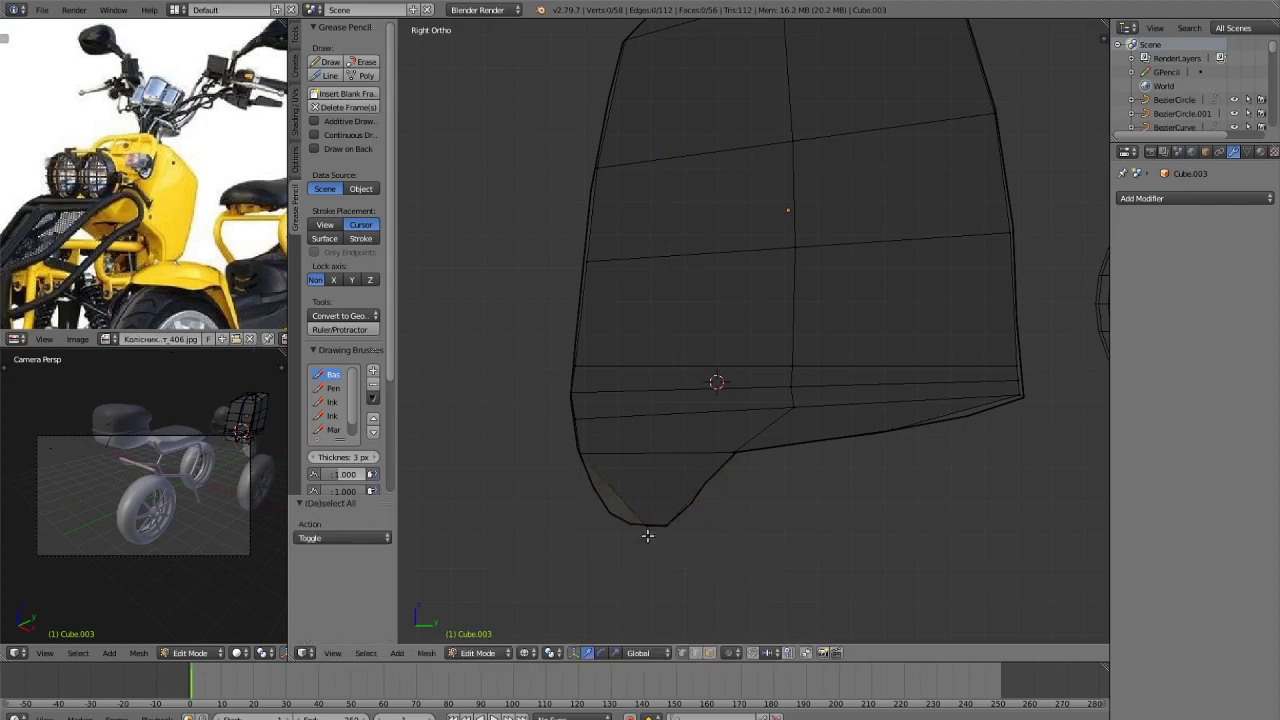
Shift one side edge of the extruded tip about -0.10 along Y toward the sketched curve.
right_click(638, 525)
key("g")
key("y")
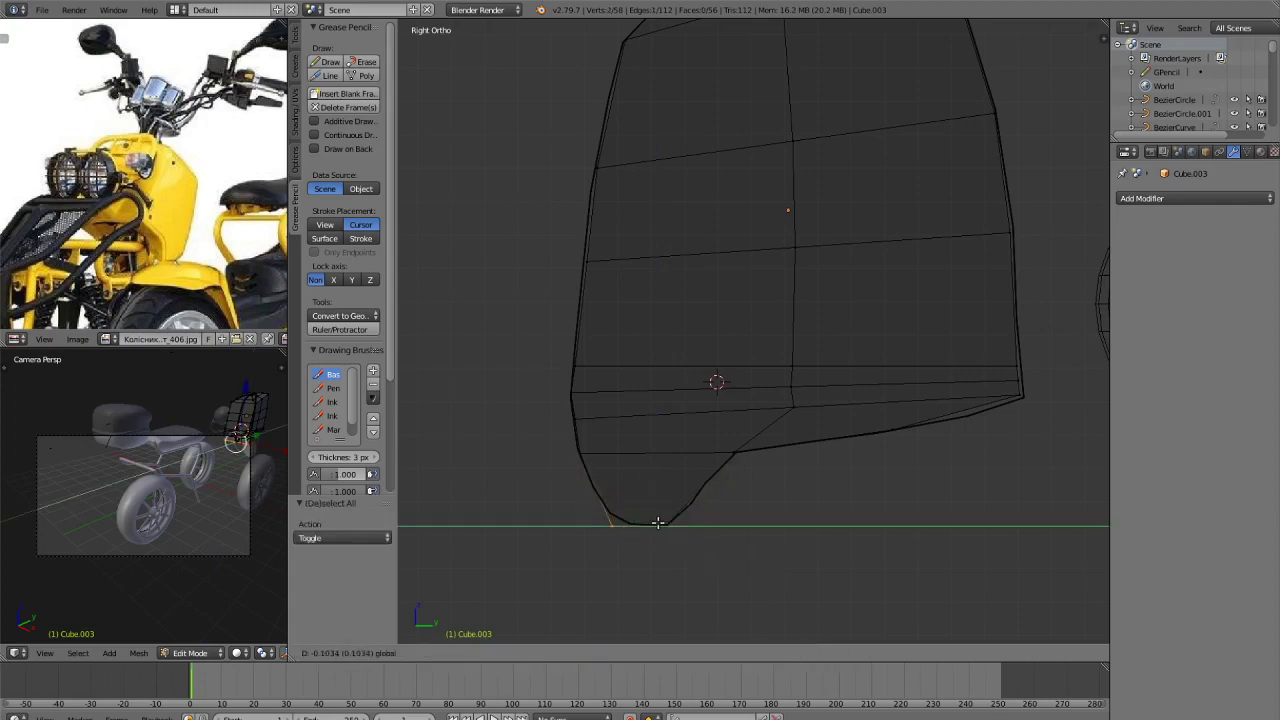
left_click(658, 522)
key("a")
Raise the same tip edge along Z so that it sits on the rounded corner of the outline.
scroll(660, 480, "up", 4)
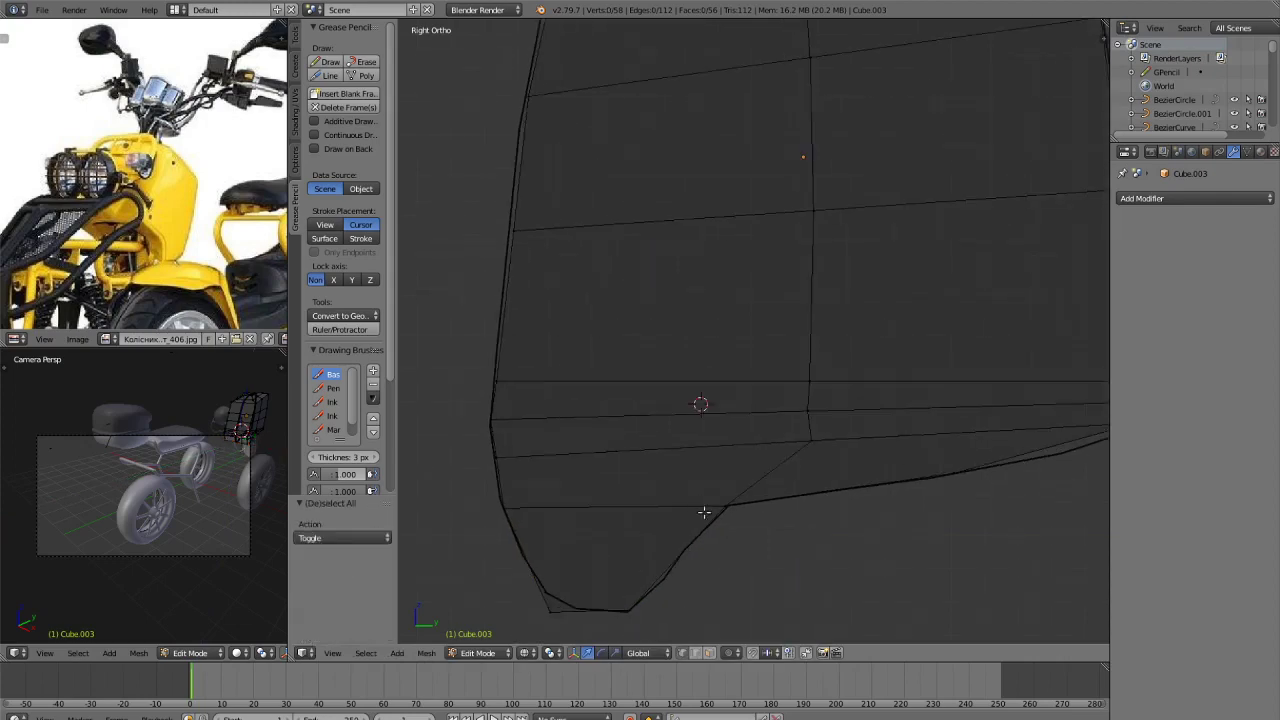
right_click(638, 473)
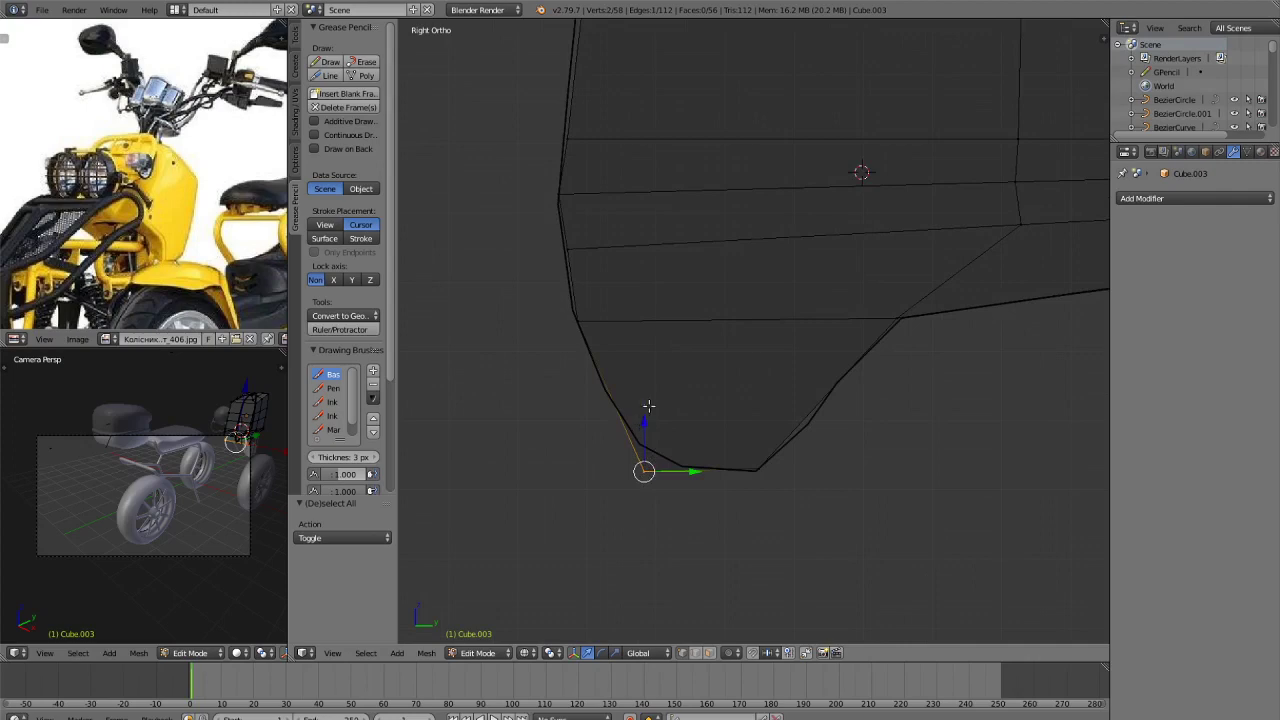
left_click_drag(646, 429, 662, 407)
key("a")
scroll(734, 442, "up", 1)
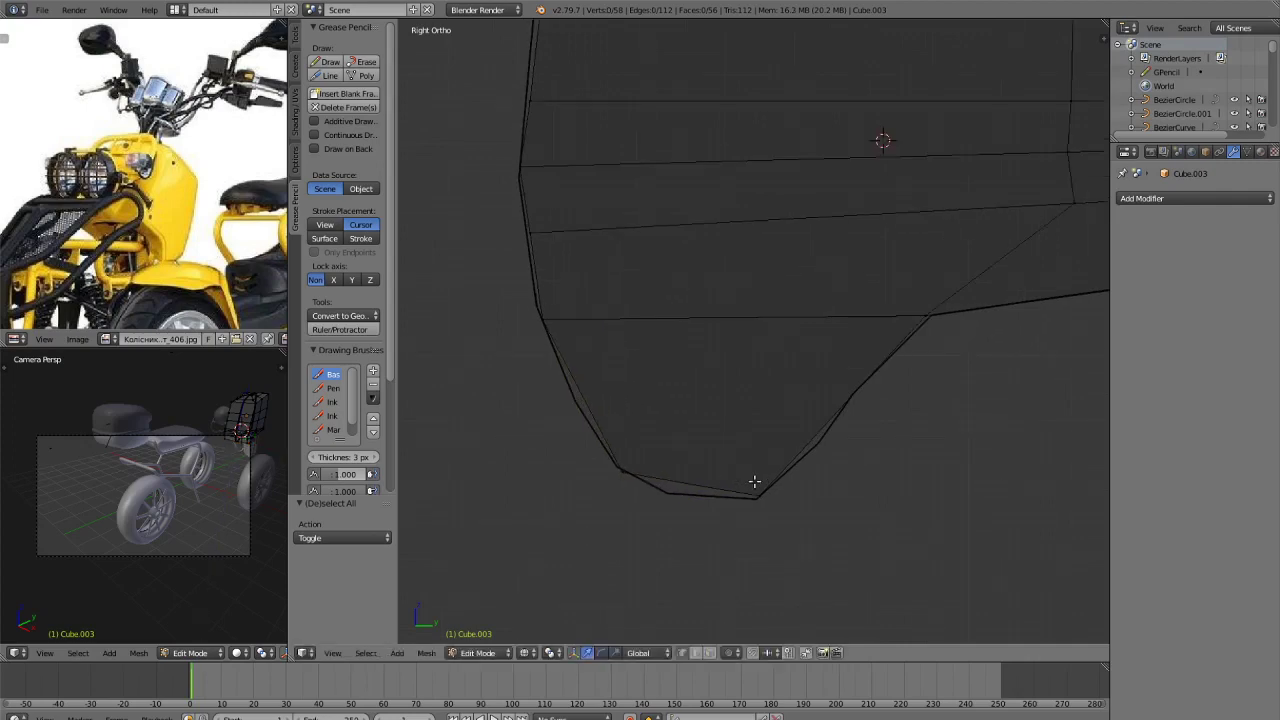
Leave mesh editing, move the body 2.902 along X clear of the sketched outline, and show the scene shaded.
key("Tab")
scroll(813, 461, "down", 6)
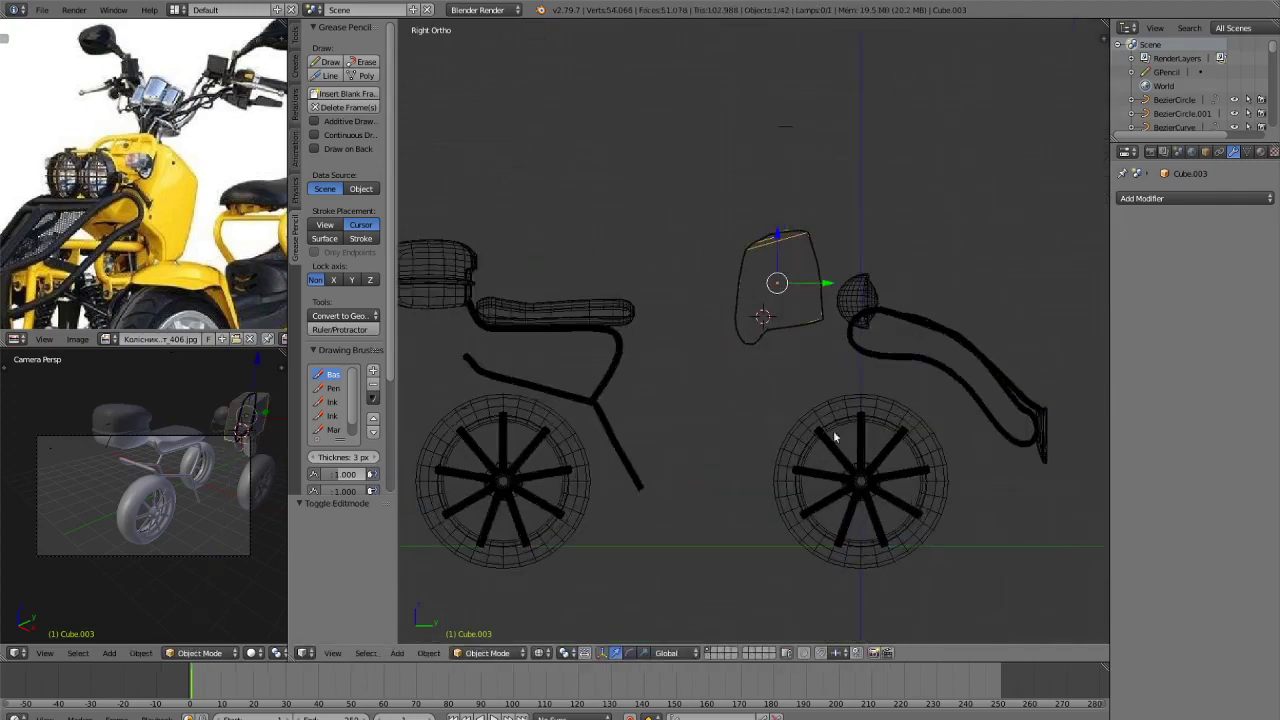
middle_click_drag(829, 434, 877, 396)
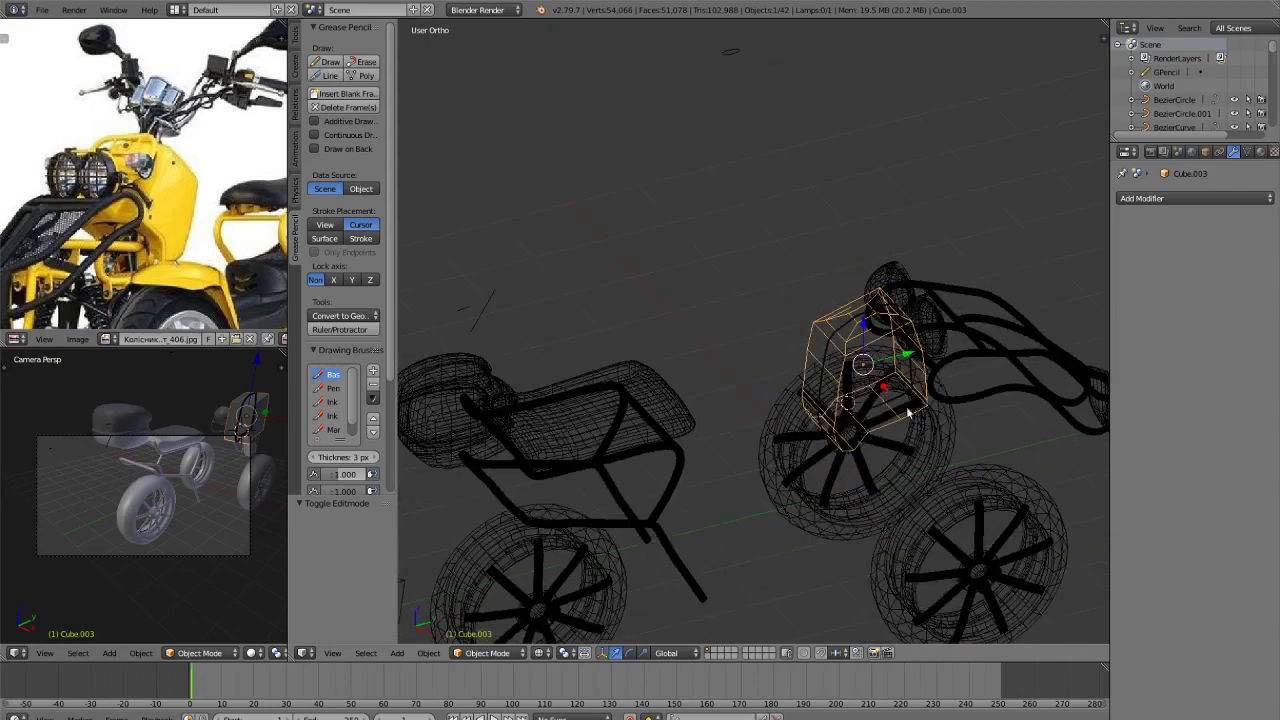
left_click_drag(882, 386, 979, 491)
key("z")
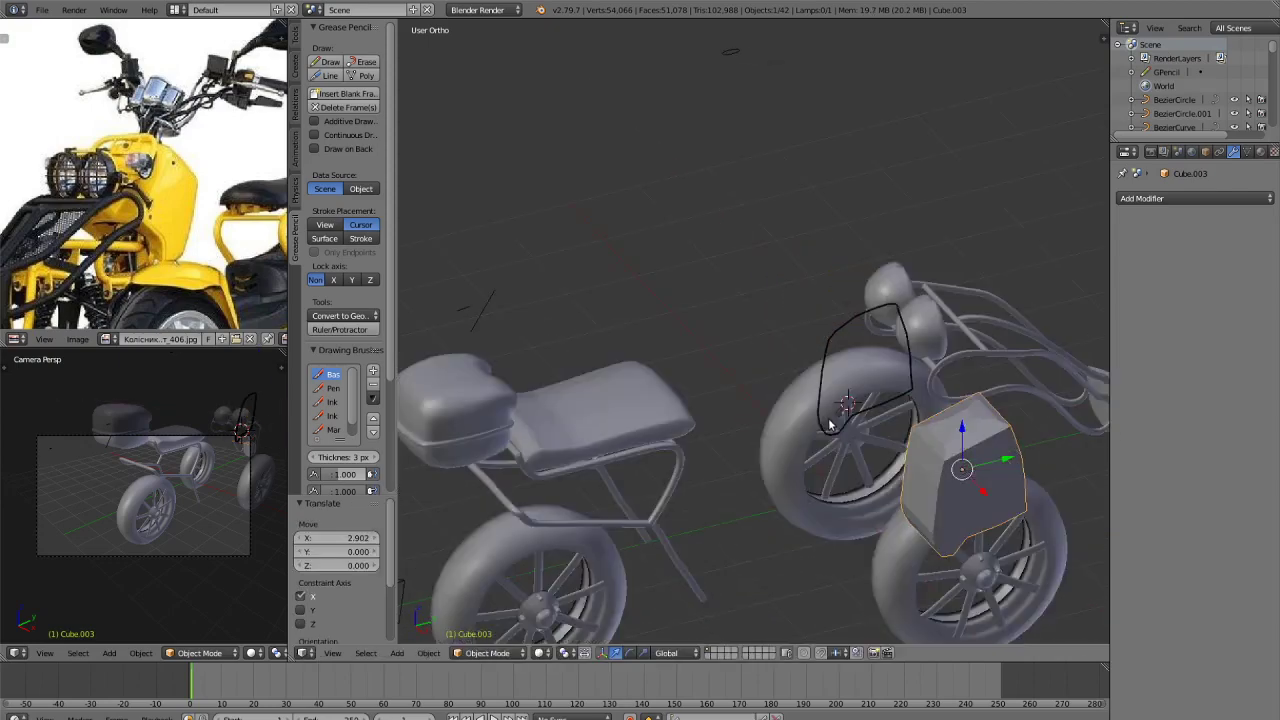
Add a Subdivision Surface modifier to the body.
mouse_move(934, 380)
middle_mouse_down()
mouse_move(946, 383)
mouse_move(846, 323)
middle_mouse_up()
scroll(846, 323, "up", 4)
scroll(973, 405, "down", 2)
middle_click_drag(973, 405, 996, 478)
left_click(1176, 197)
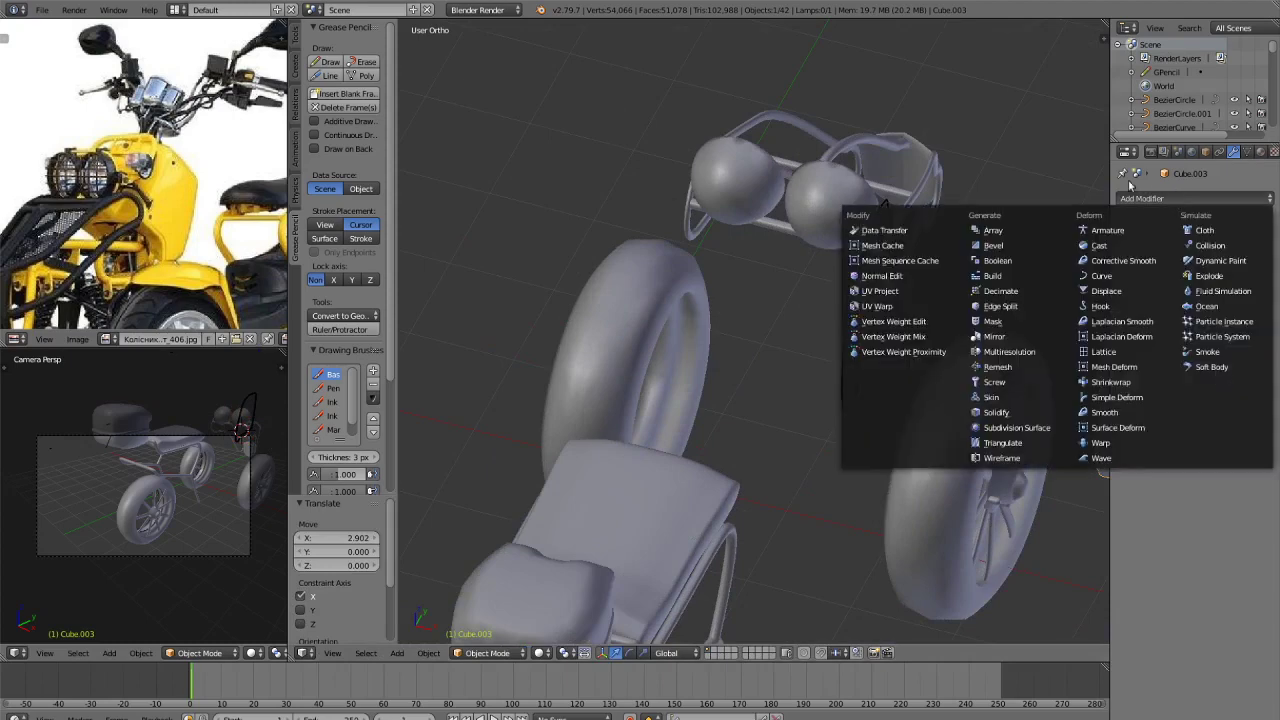
left_click(985, 420)
scroll(1031, 453, "down", 2)
scroll(1031, 453, "up", 3)
Add a lengthwise loop cut around the body and slide it close to one side.
key("Tab")
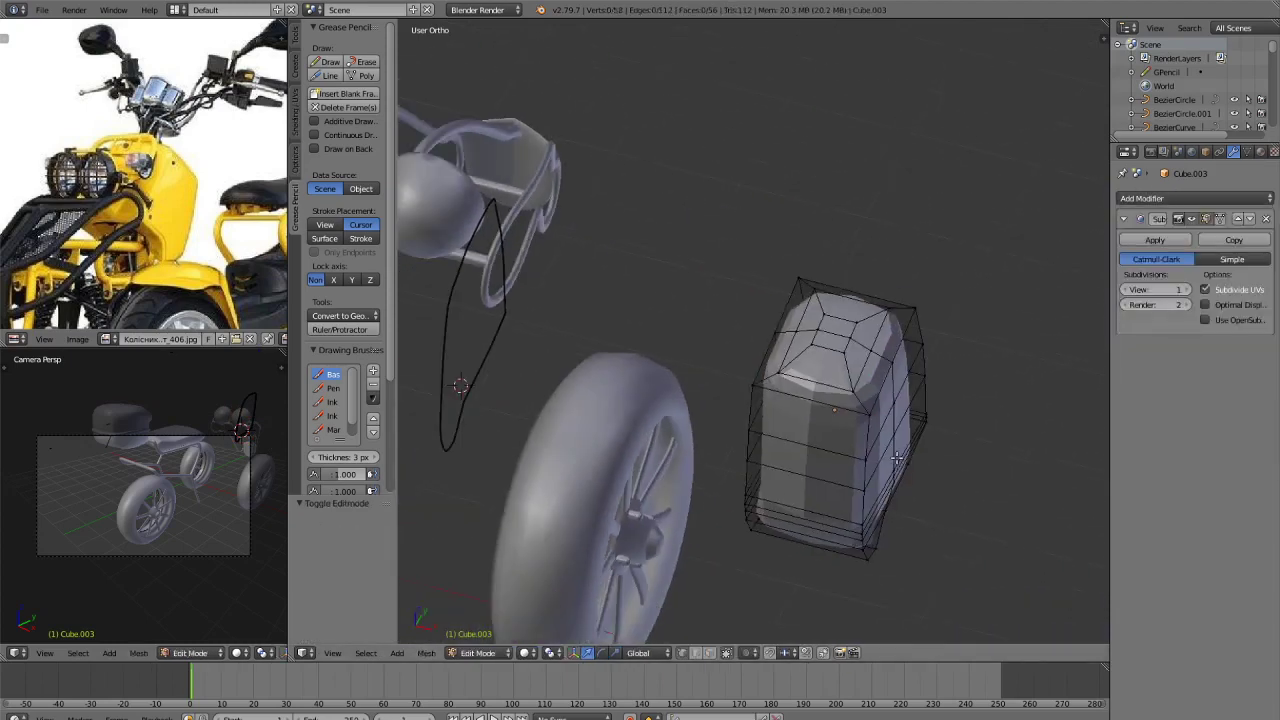
key("ctrl+r")
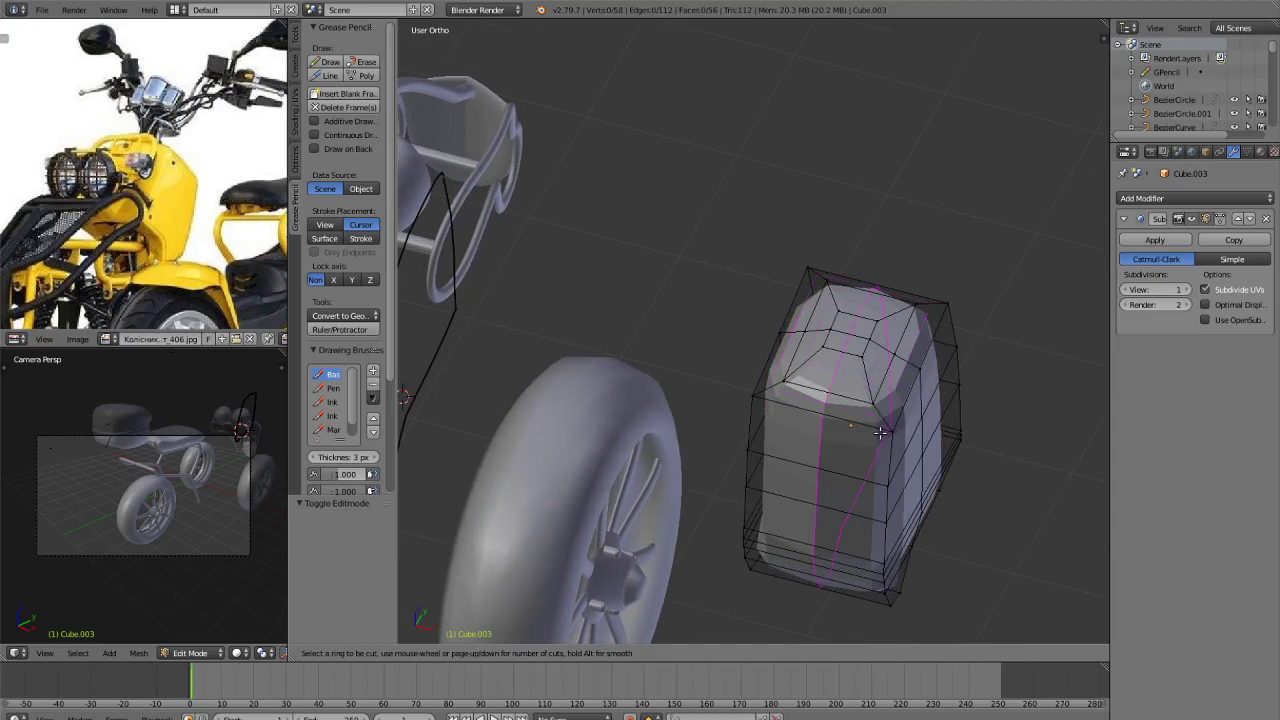
left_click(879, 432)
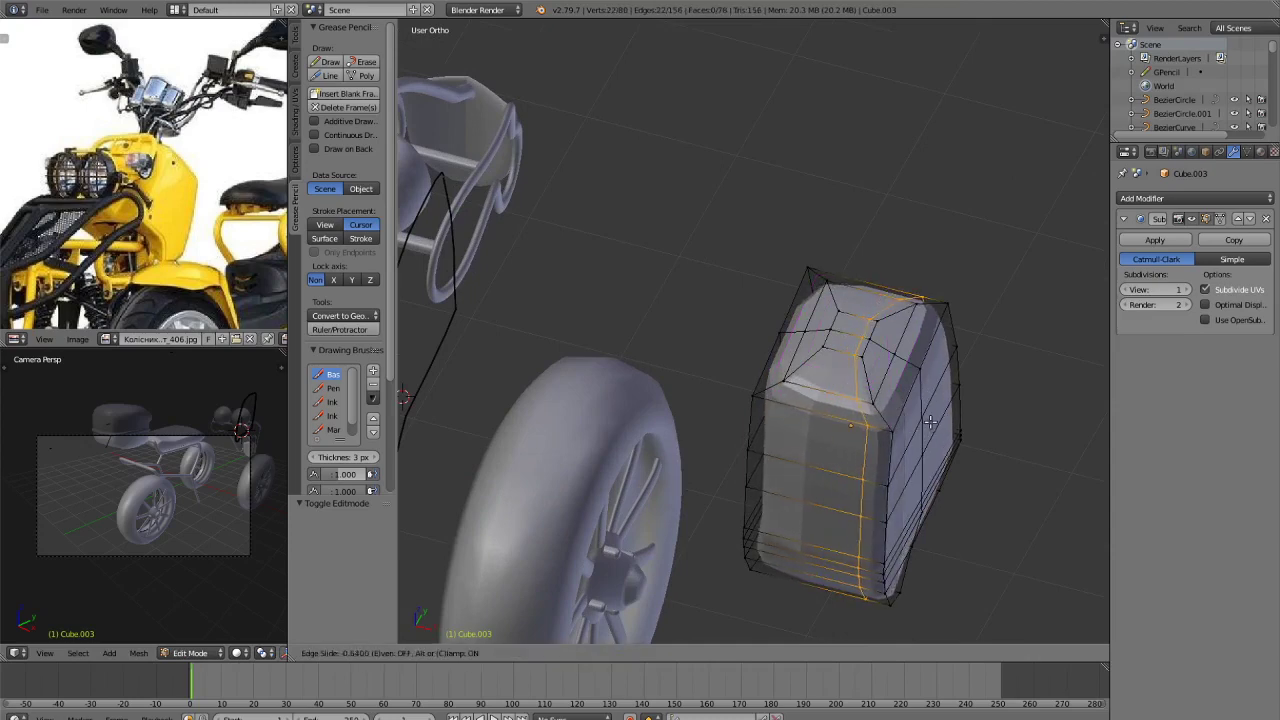
left_click(940, 419)
In top view, add a loop cut along the body's centreline.
key("KP_7")
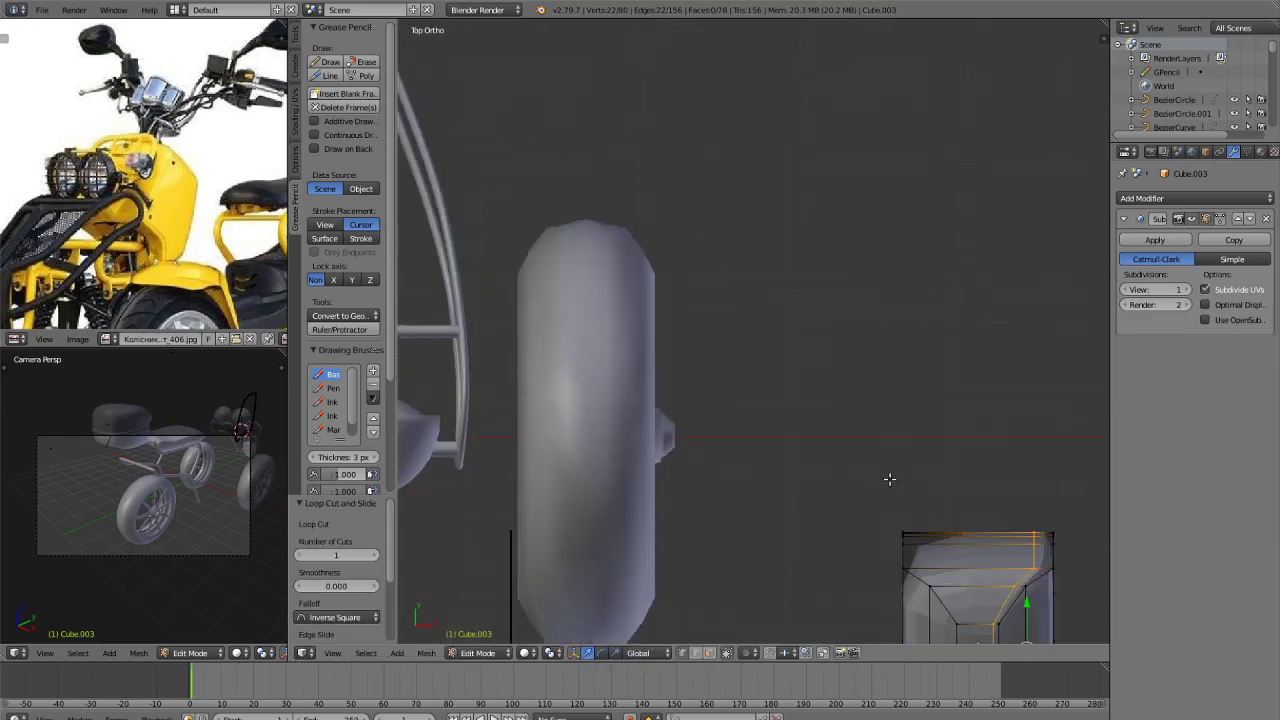
middle_click_drag(1032, 453, 869, 123, "shift")
scroll(854, 196, "up", 2)
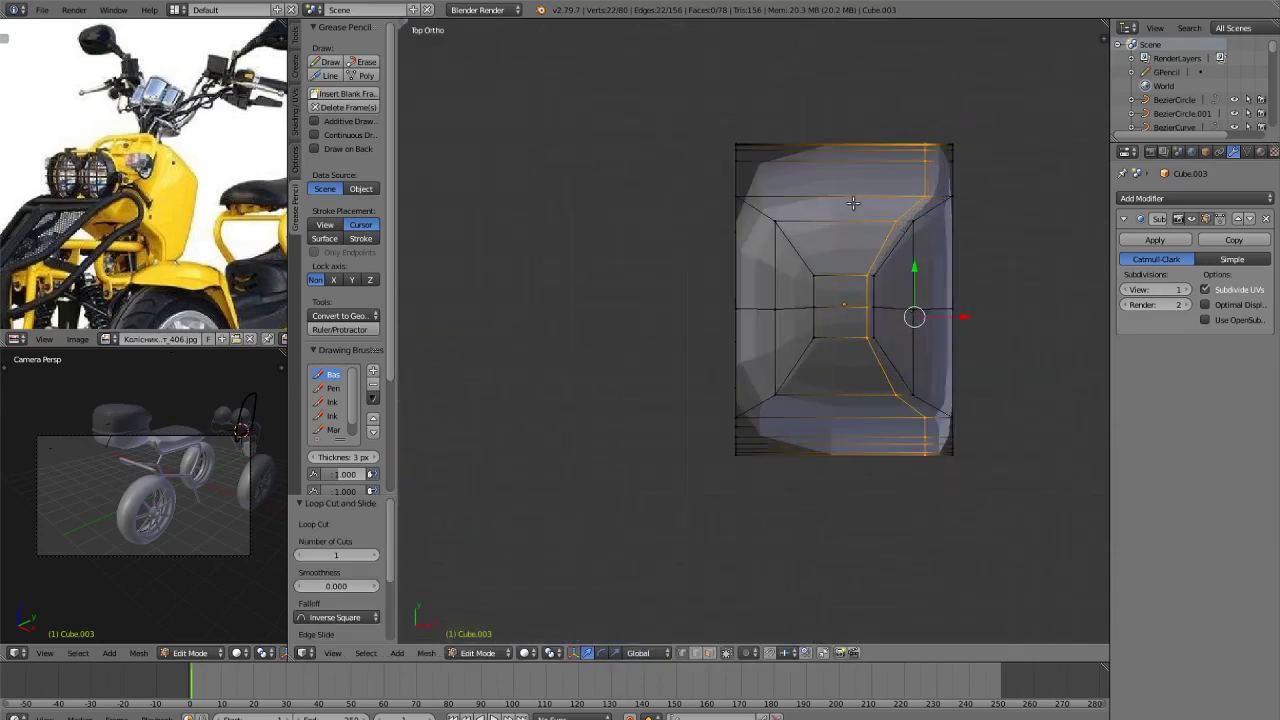
key("ctrl+r")
left_click(847, 178)
left_click(839, 181)
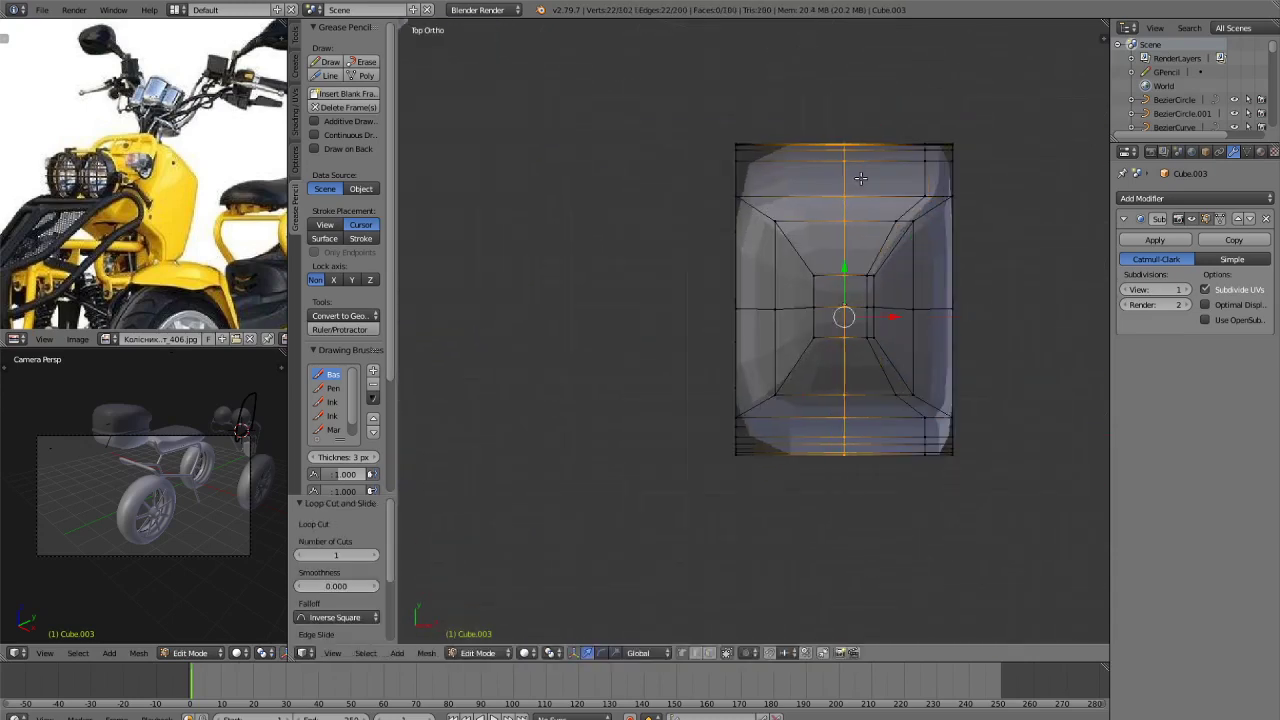
Box-select the half of the body without the extra side loop in wireframe and delete its vertices.
key("ctrl+Tab")
left_click(812, 180)
key("z")
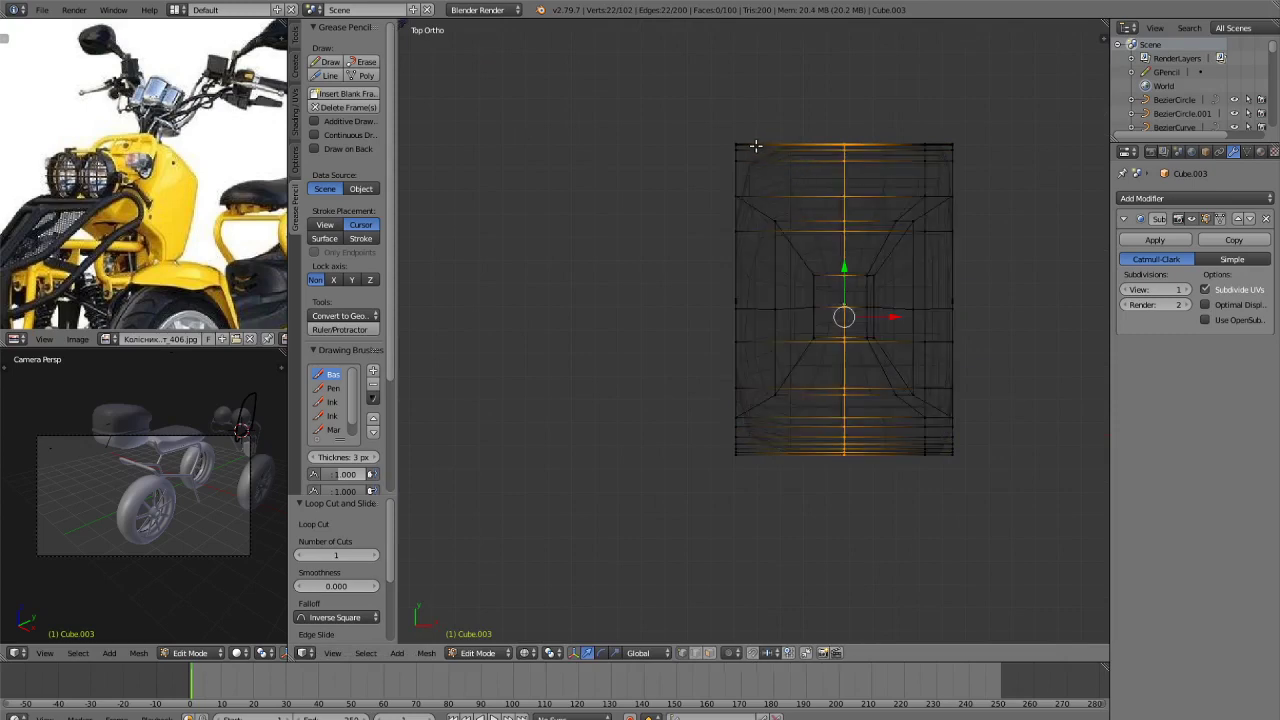
key("a")
key("b")
left_click_drag(700, 104, 808, 522)
key("x")
left_click(795, 483)
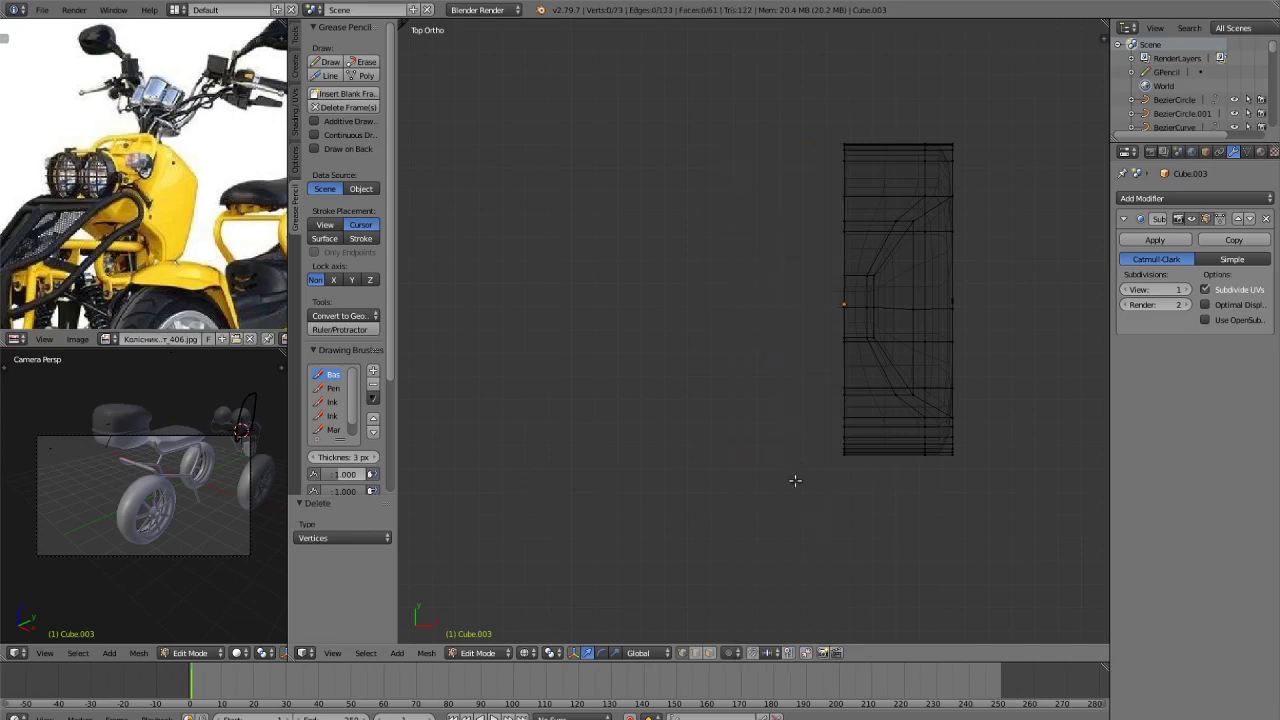
Add a Mirror modifier on the X axis with Clipping enabled and show the body shaded for mesh editing.
key("a")
left_click(1140, 198)
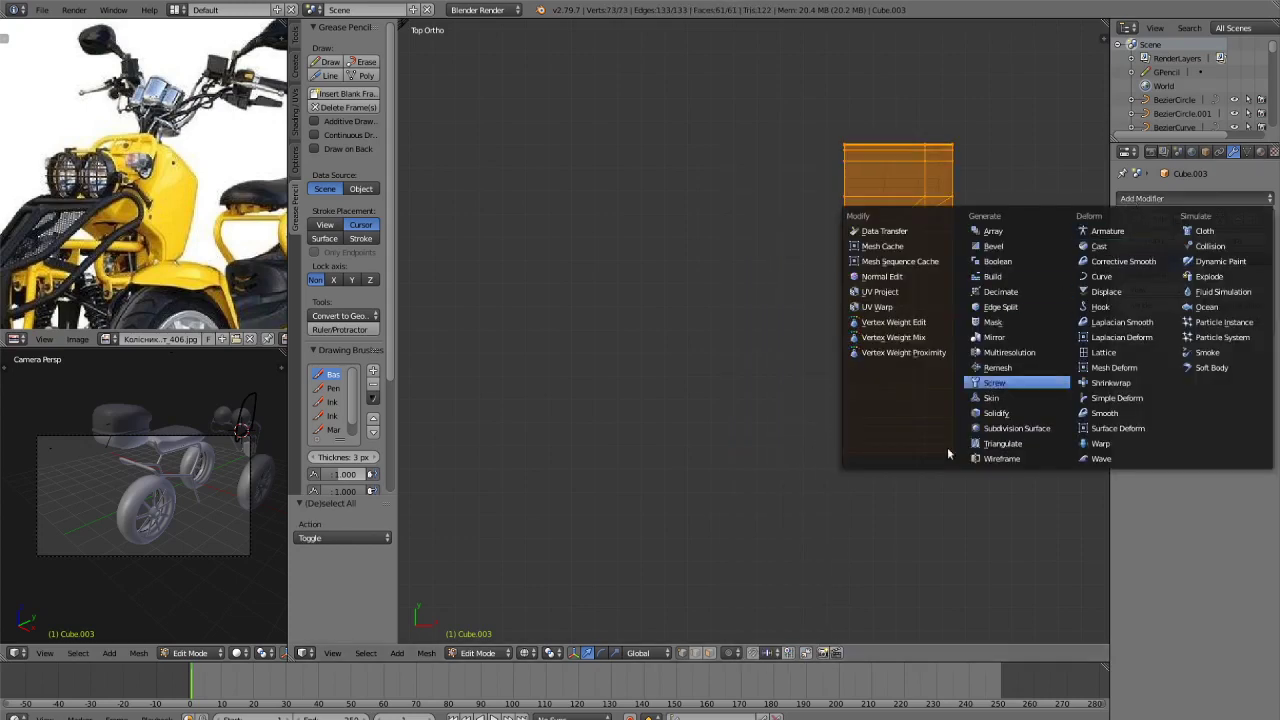
left_click(984, 340)
key("Tab")
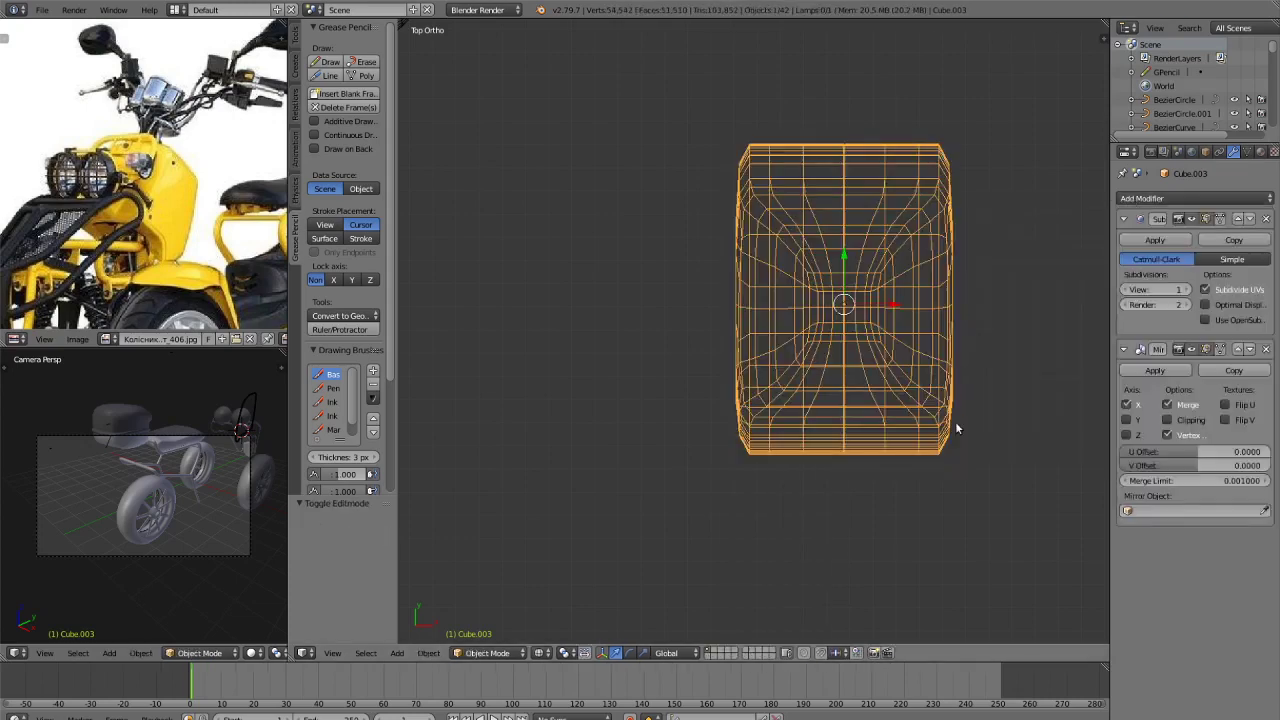
key("z")
middle_click_drag(965, 432, 1000, 357)
key("Tab")
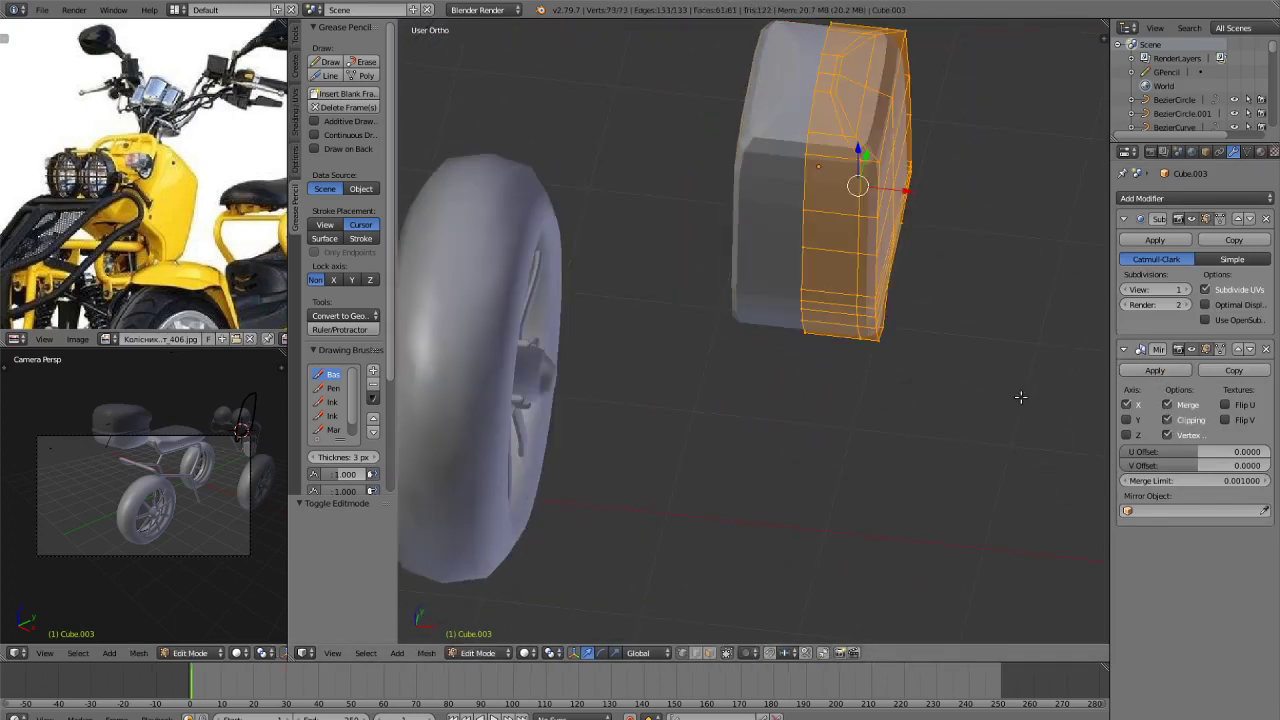
key("g")
key("x")
left_click(1013, 398)
key("ctrl+z")
Adjust the mirrored body's width by moving the whole half mesh along X, finishing outward to widen it, and leave mesh editing.
key("g")
key("x")
left_click(1007, 397)
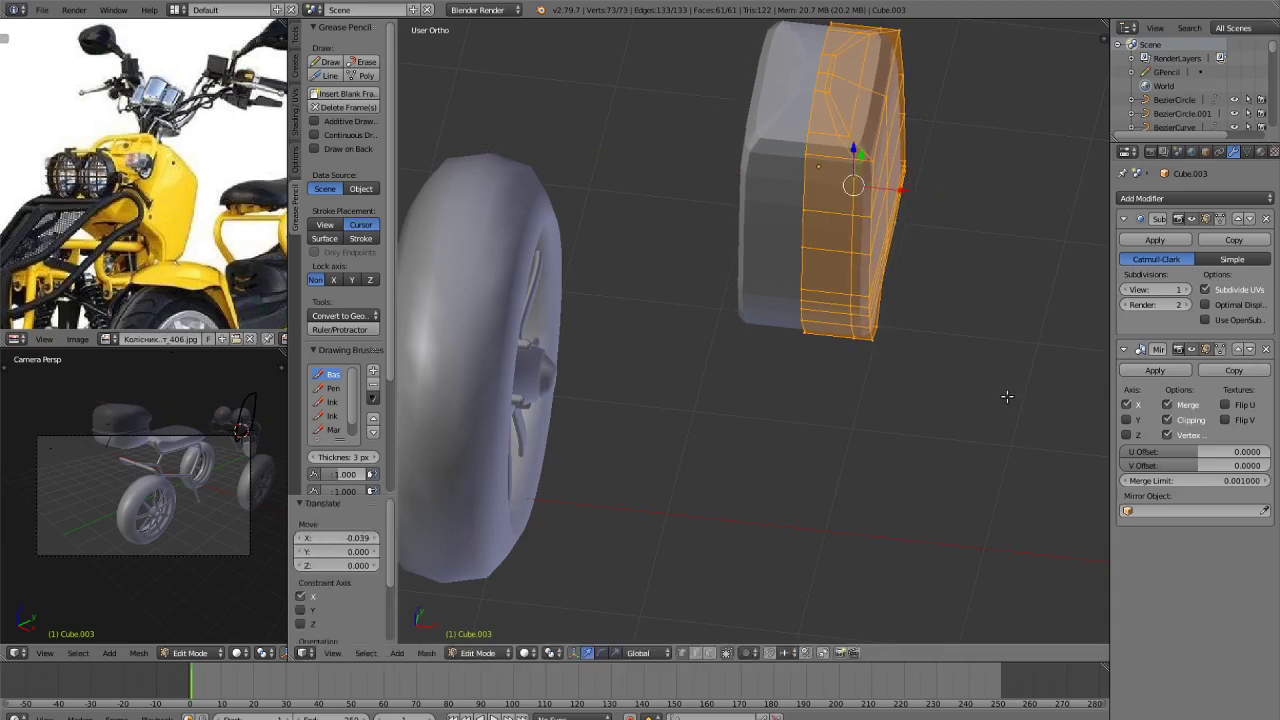
key("g")
key("x")
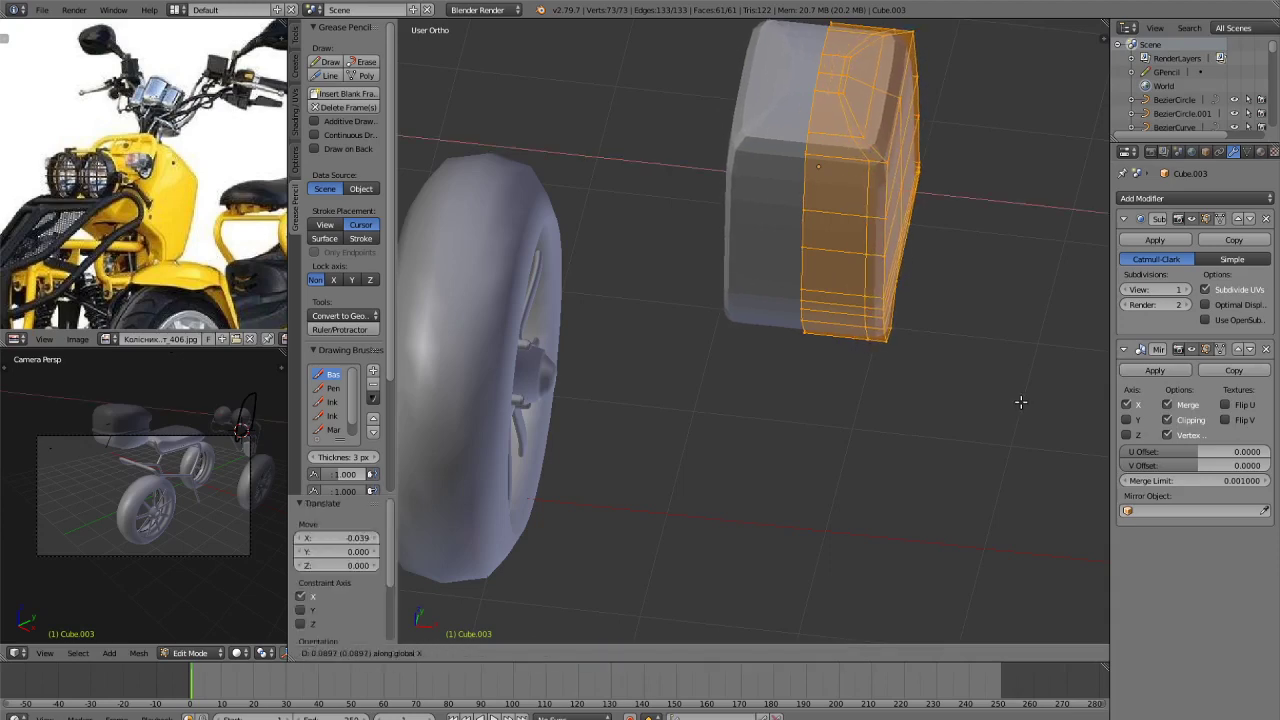
left_click(1017, 401)
key("Tab")
scroll(1005, 415, "down", 3)
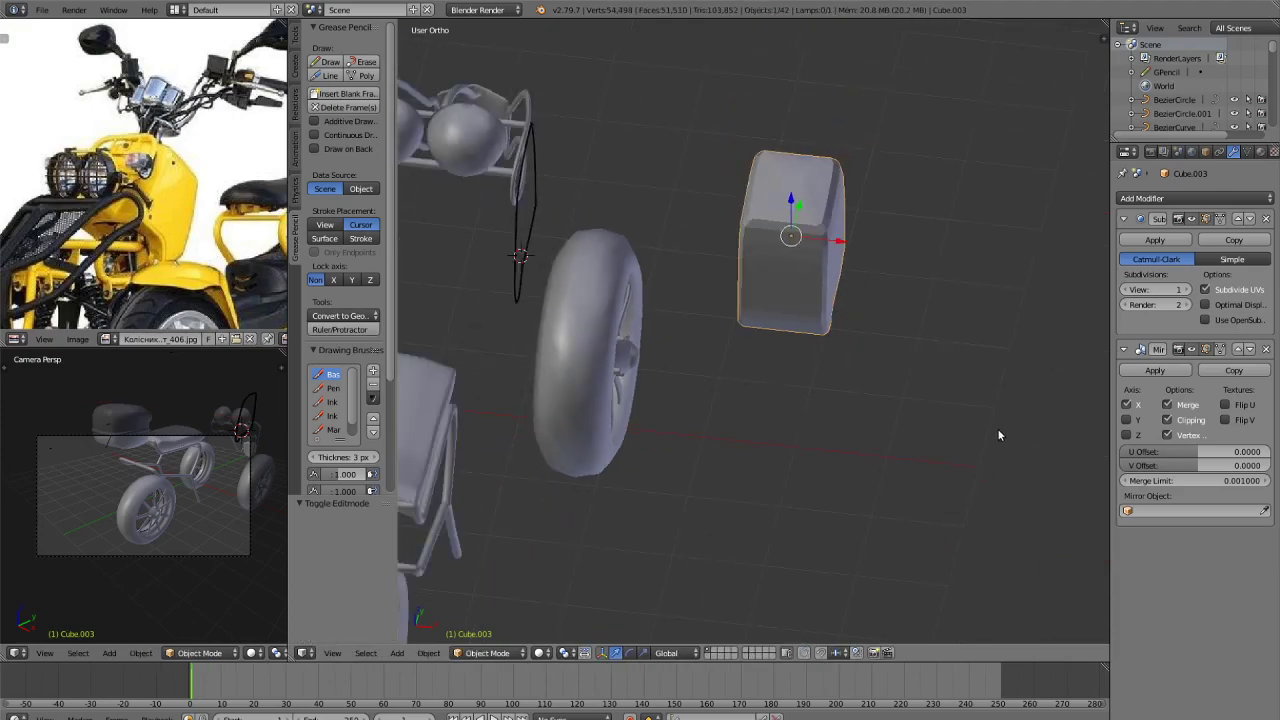
Scale the body by 1.046 along X and by 1.066 along Y.
mouse_move(998, 429)
middle_mouse_down()
mouse_move(966, 325)
mouse_move(877, 353)
mouse_move(960, 383)
middle_mouse_up()
key("z")
scroll(965, 322, "up", 1)
key("z")
key("s")
key("x")
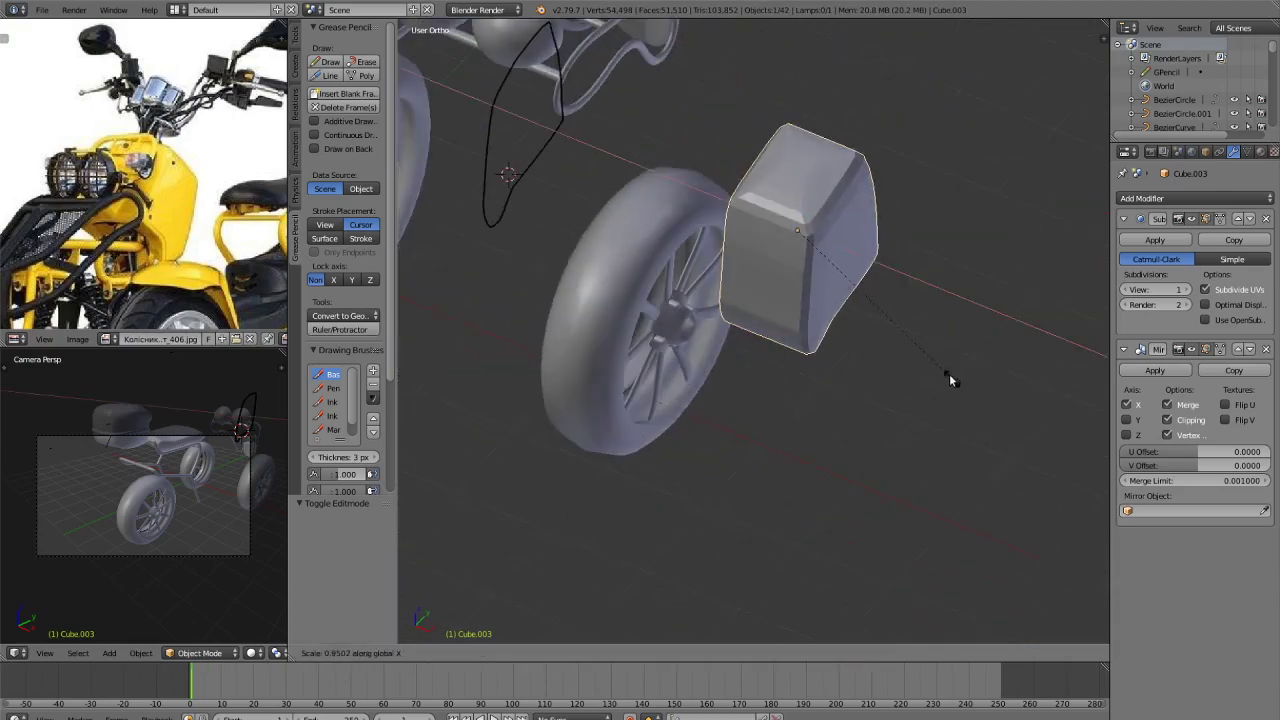
left_click(972, 386)
key("s")
key("y")
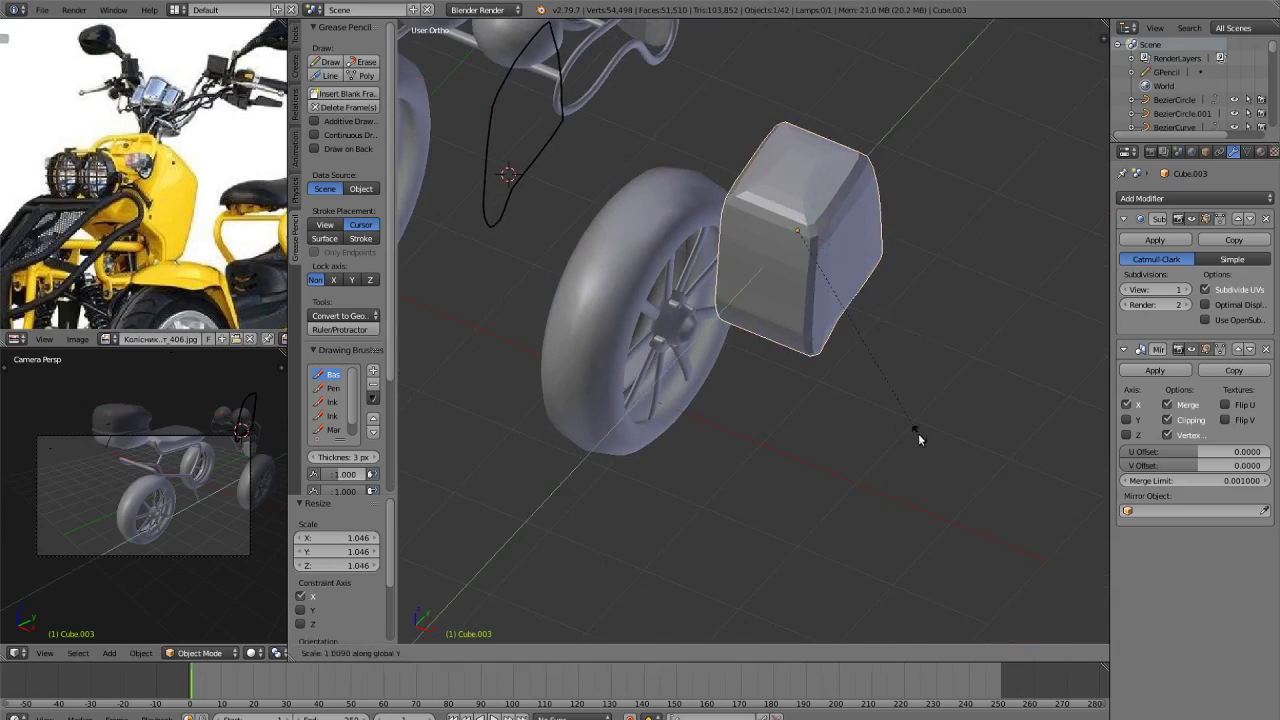
left_click(866, 471)
In top view, erase the grease pencil outline beside the front wheel.
key("Home")
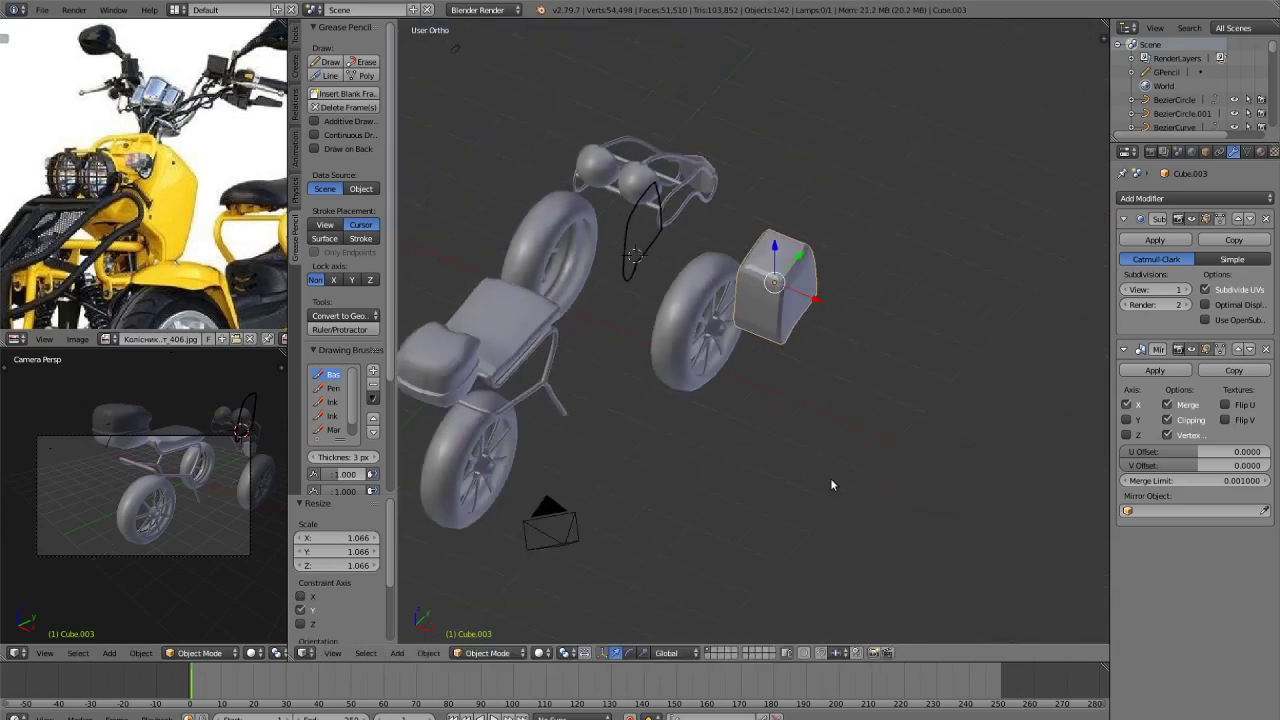
key("KP_7")
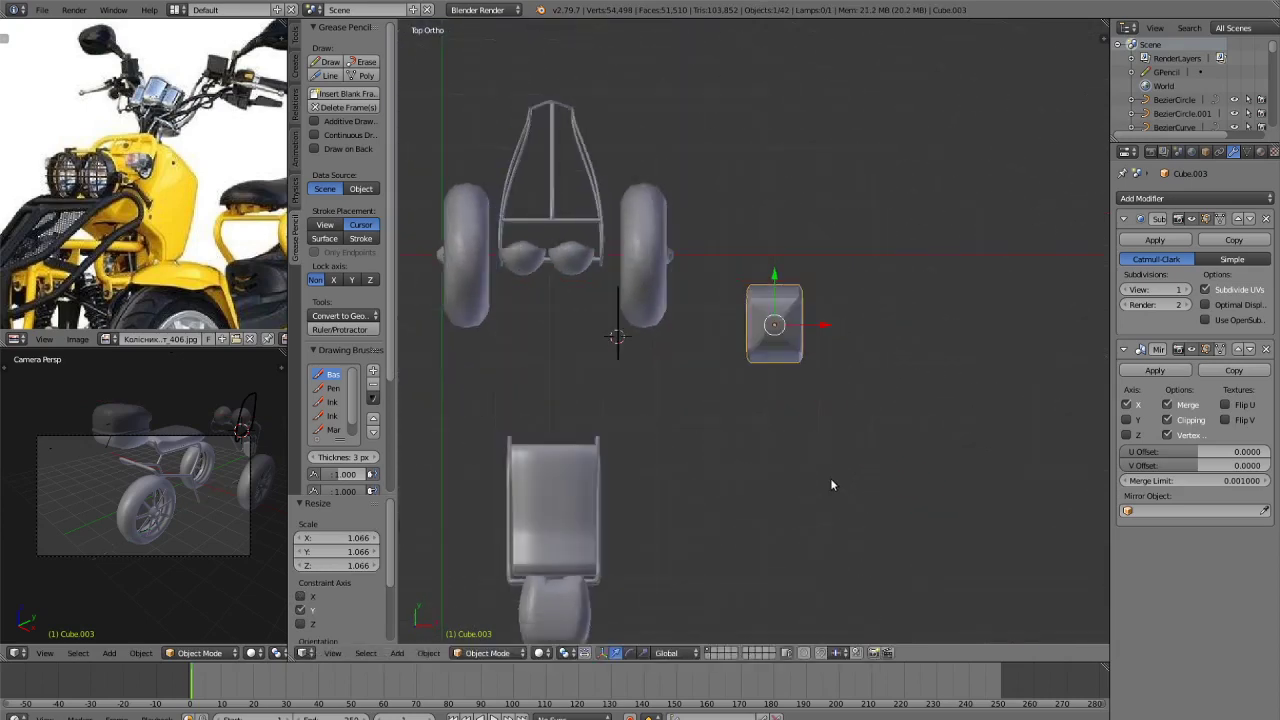
left_click(360, 62)
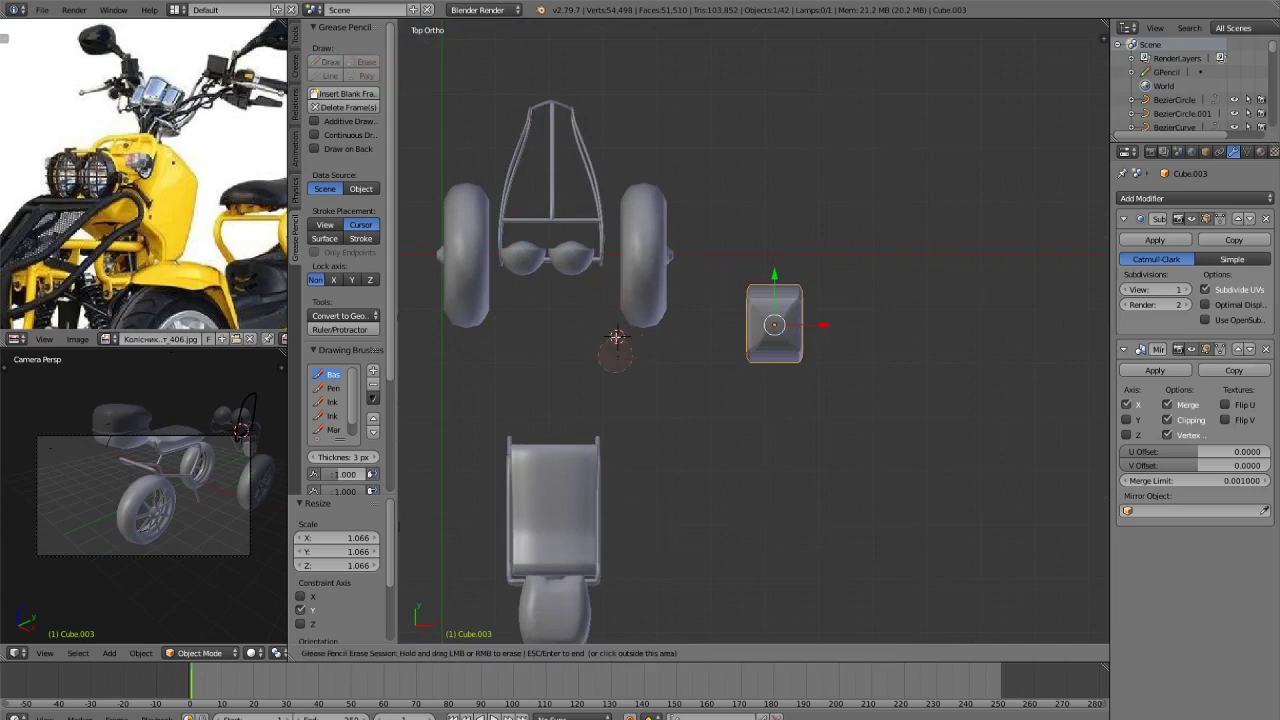
key("Escape")
Move the body -3.881 along X between the front wheels and lower it 0.667 along Z.
key("g")
key("x")
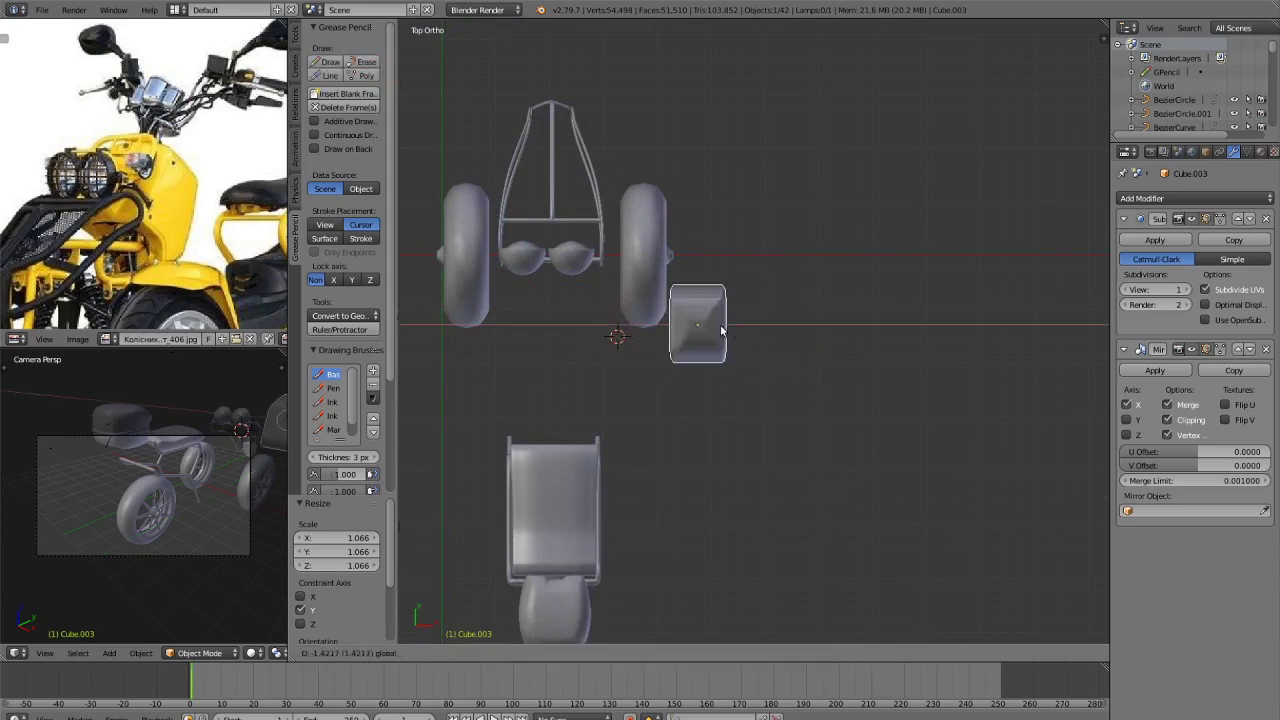
left_click(609, 343)
key("KP_3")
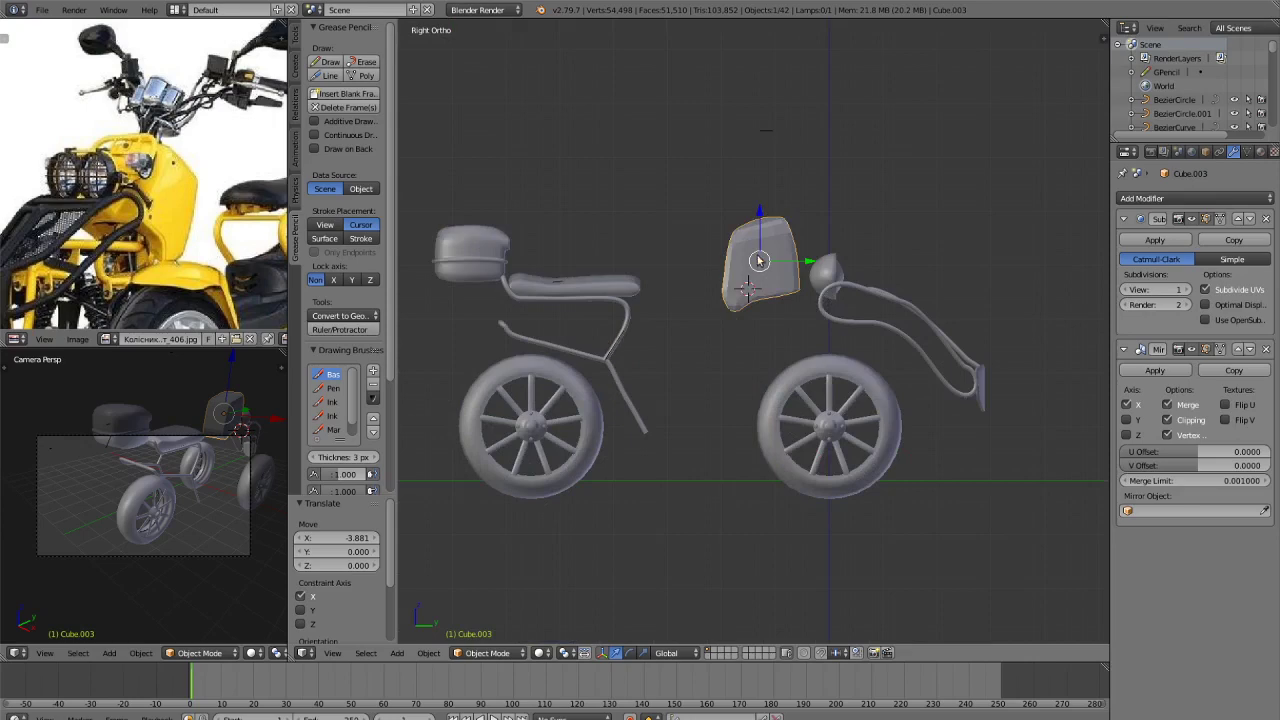
scroll(759, 261, "up", 3)
left_click_drag(763, 165, 766, 247)
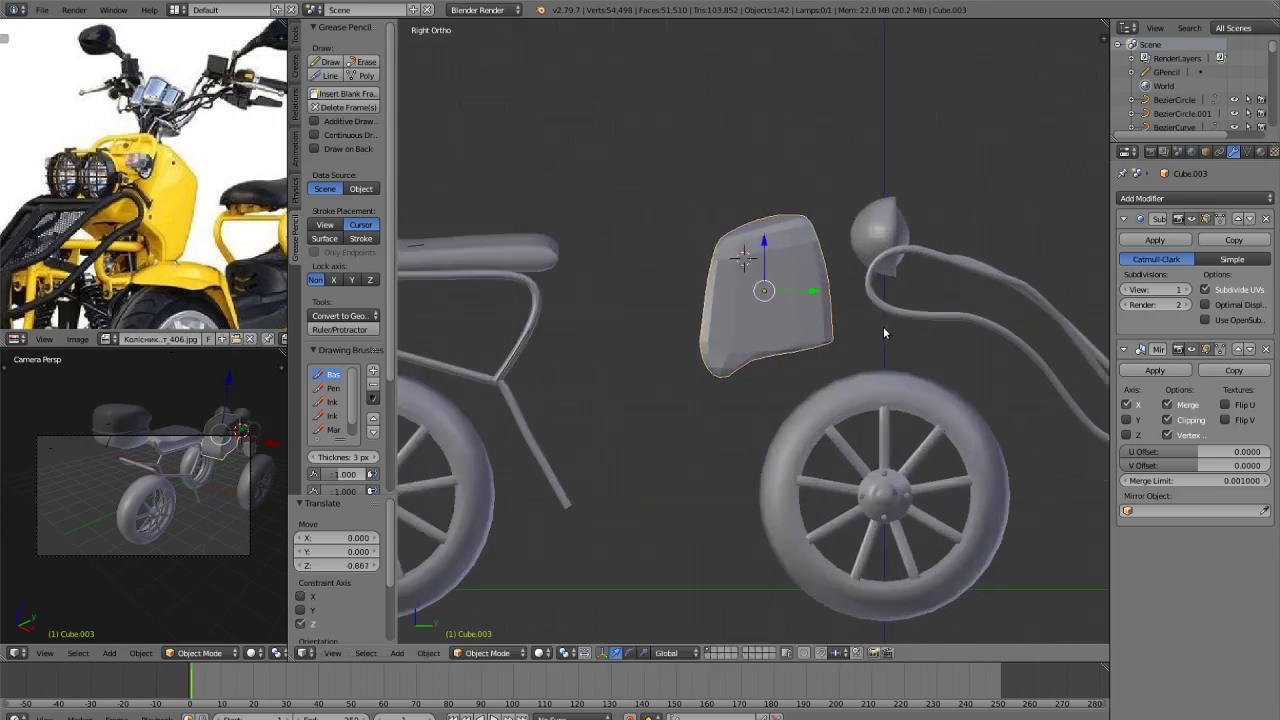
Scale the body uniformly by 0.816 and move it 0.348 along Y toward the headlights.
key("s")
left_click(856, 325)
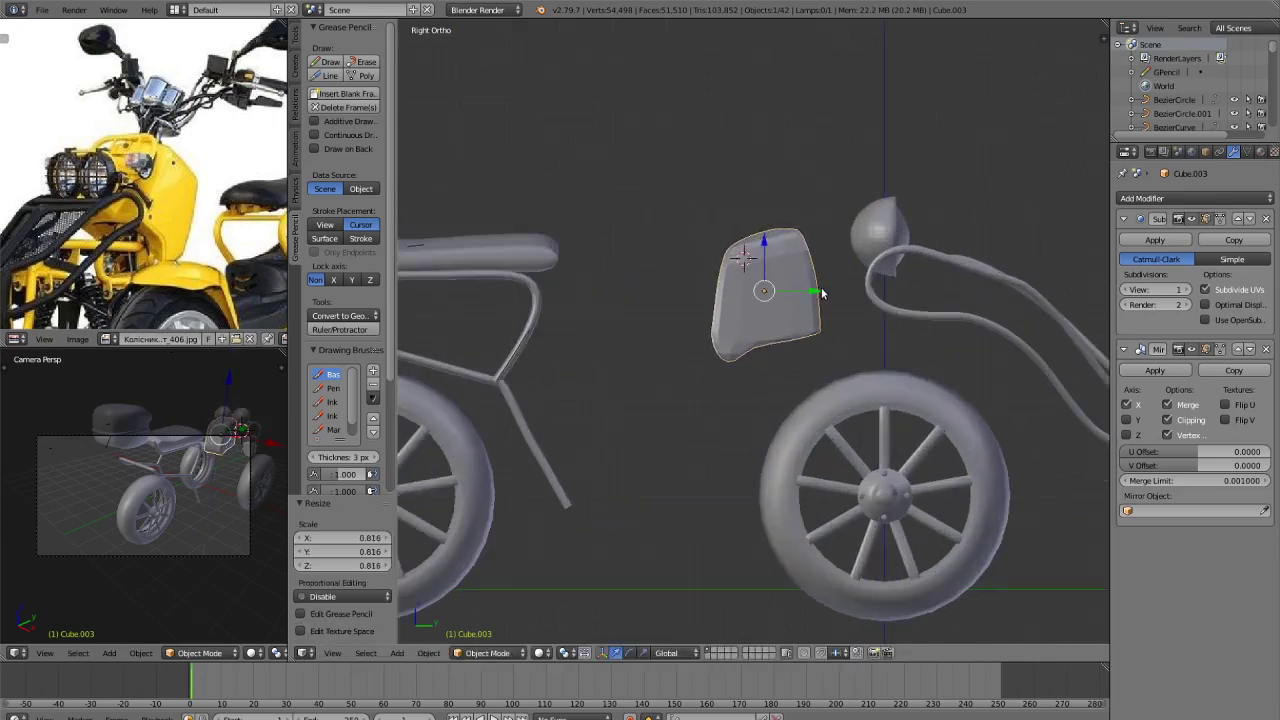
key("g")
key("y")
left_click(845, 308)
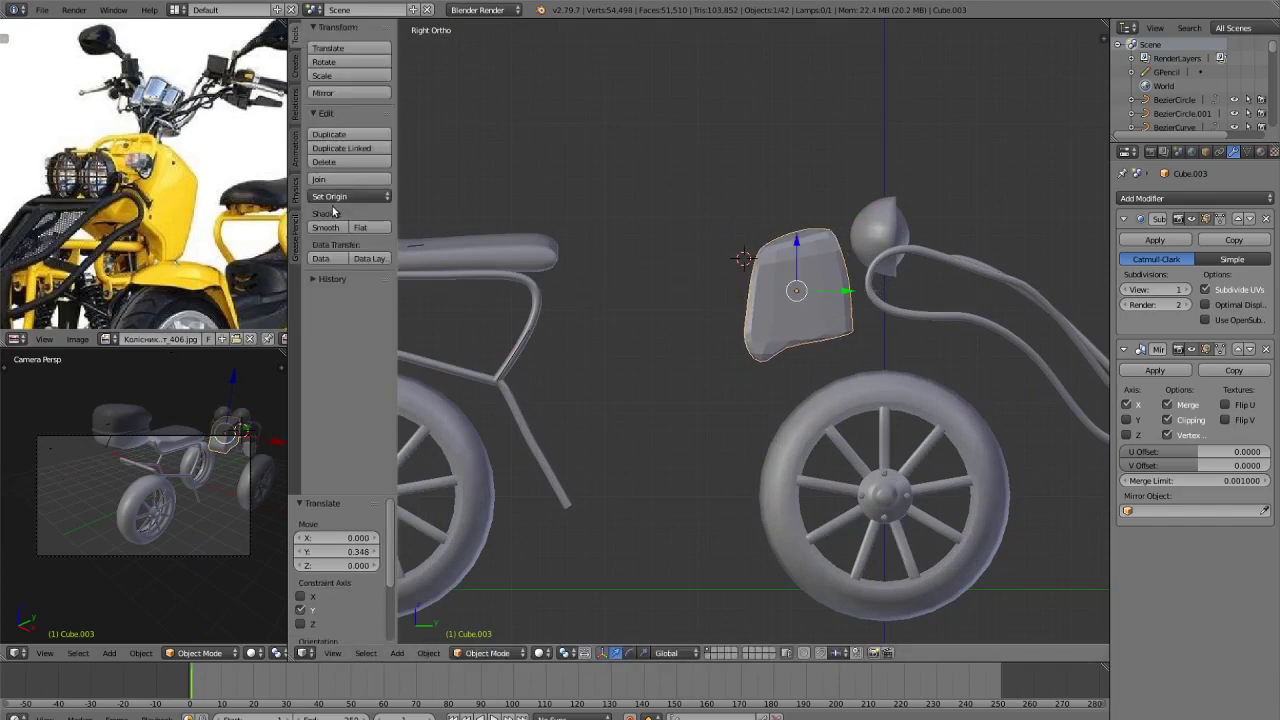
Apply smooth shading to the body and move it -0.272 along X to centre it behind the headlights.
left_click(329, 232)
middle_click_drag(857, 368, 874, 457)
key("KP_7")
scroll(874, 457, "up", 3)
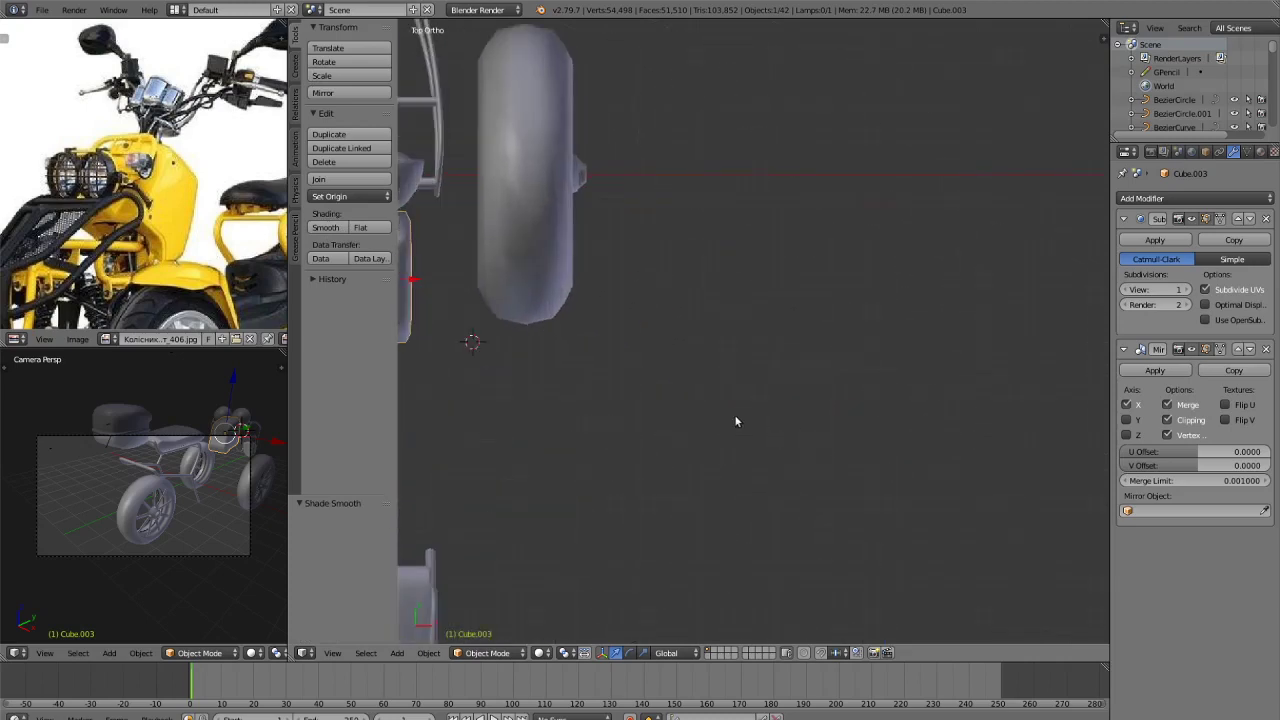
middle_click_drag(734, 415, 476, 488, "shift")
key("g")
key("x")
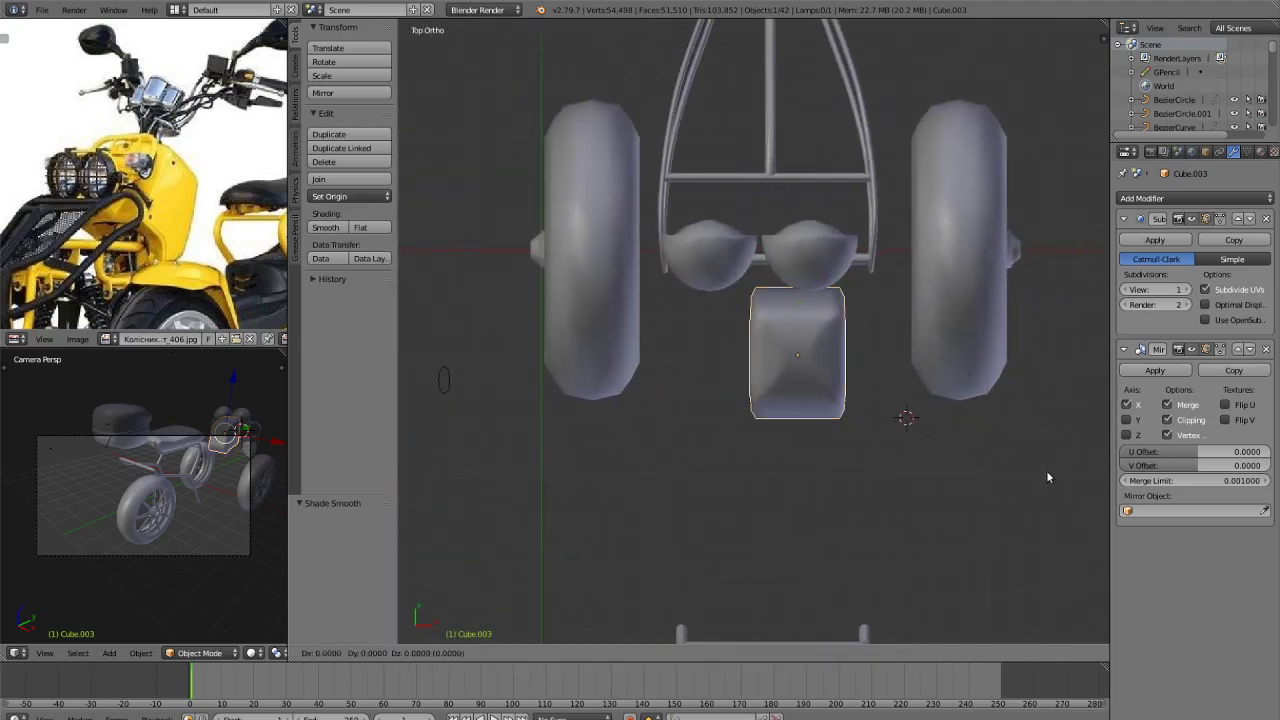
left_click(1017, 478)
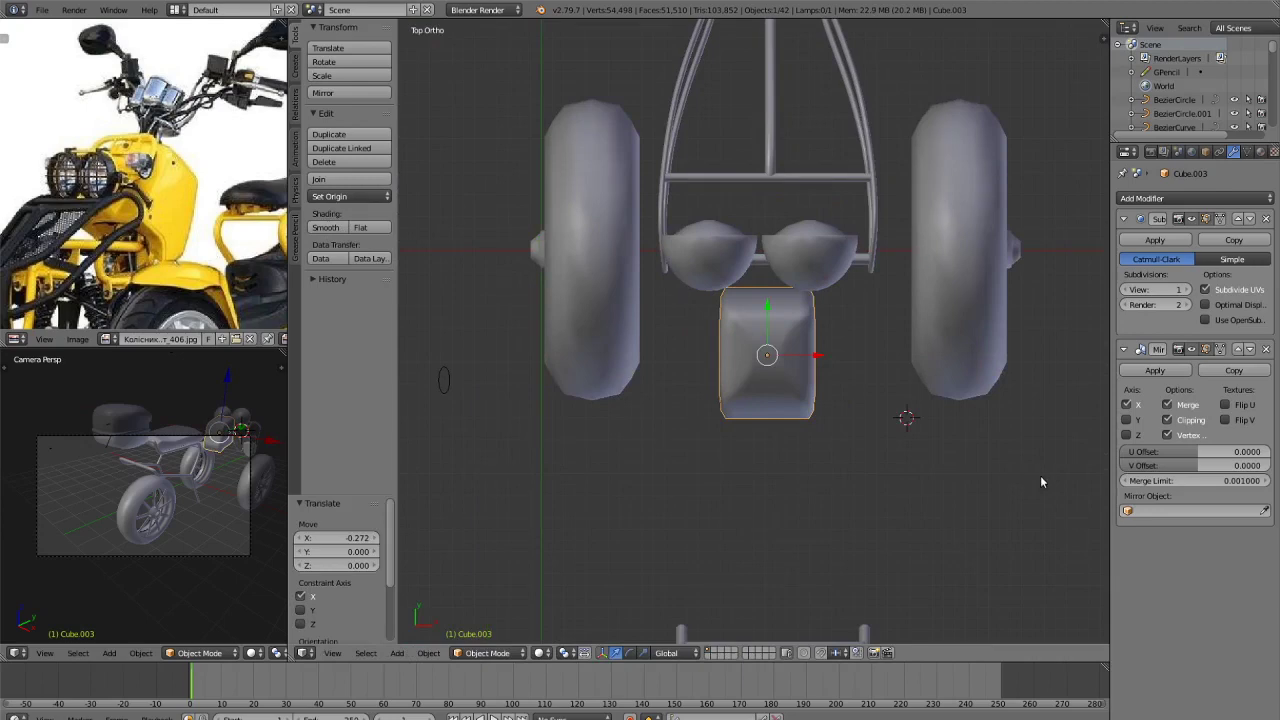
Scale the body uniformly by 1.061, shift it slightly along Y and lower it a little, leaving nothing selected.
key("s")
left_click(1068, 488)
middle_click_drag(1068, 488, 918, 395)
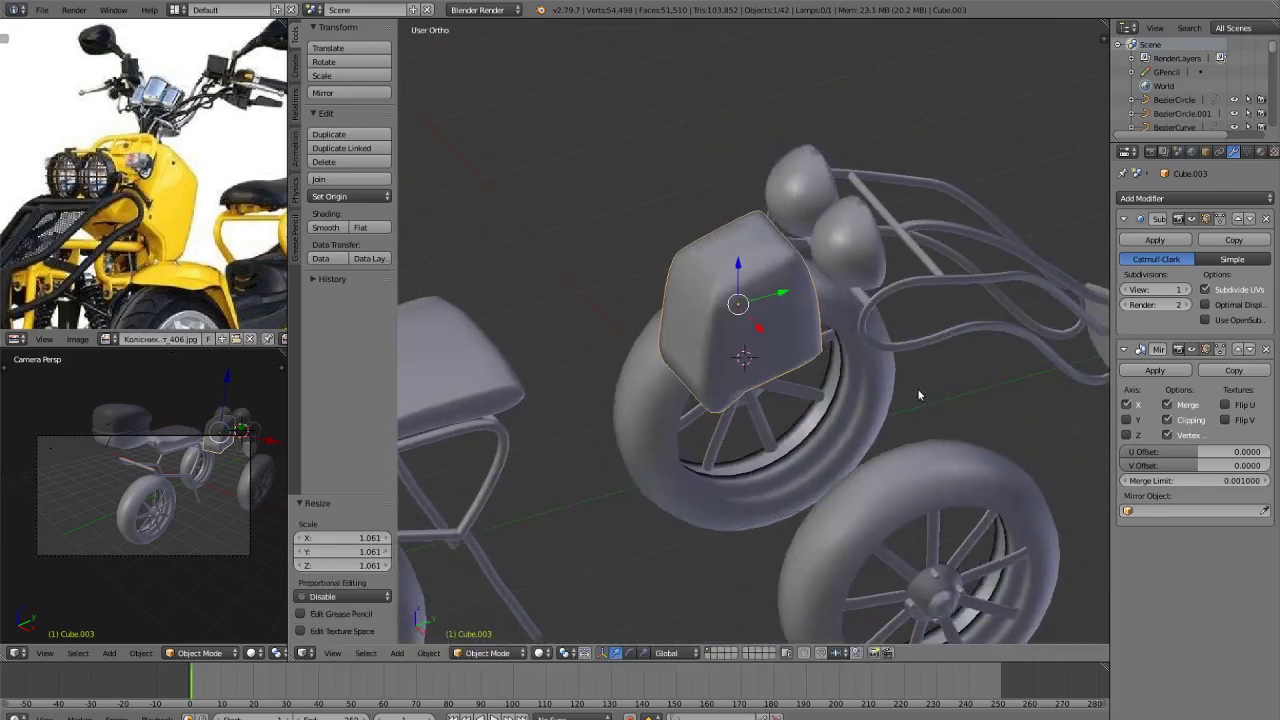
key("g")
key("y")
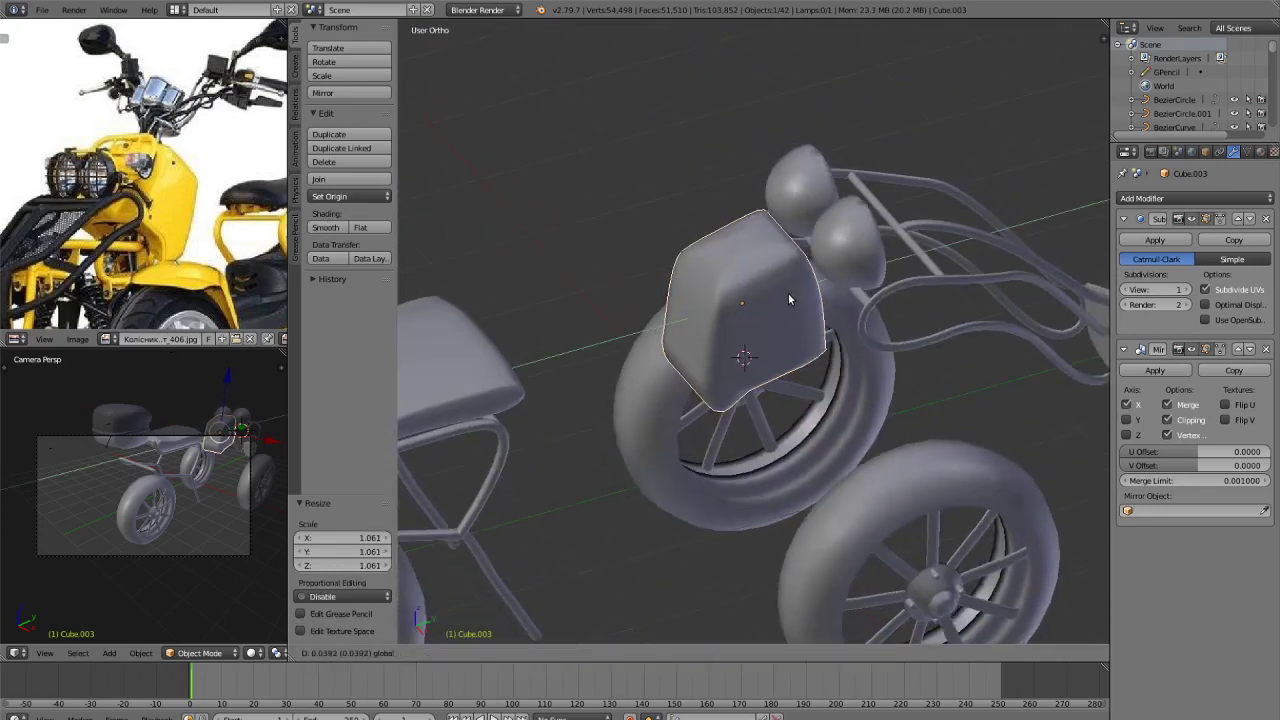
left_click(775, 280)
left_click_drag(742, 273, 744, 282)
key("a")
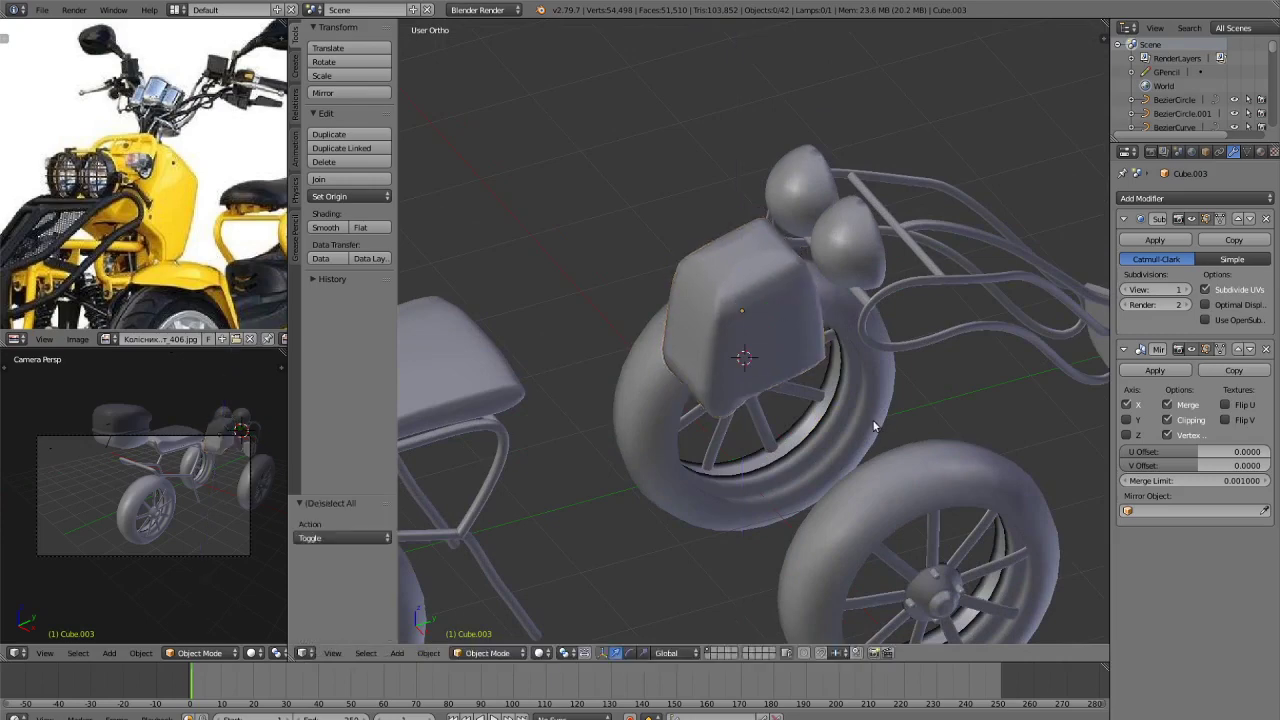
In wireframe right view, edit the body mesh and pull its lower corner vertices on the headlight side inward along Y.
key("KP_3")
key("KP_3")
right_click(790, 330)
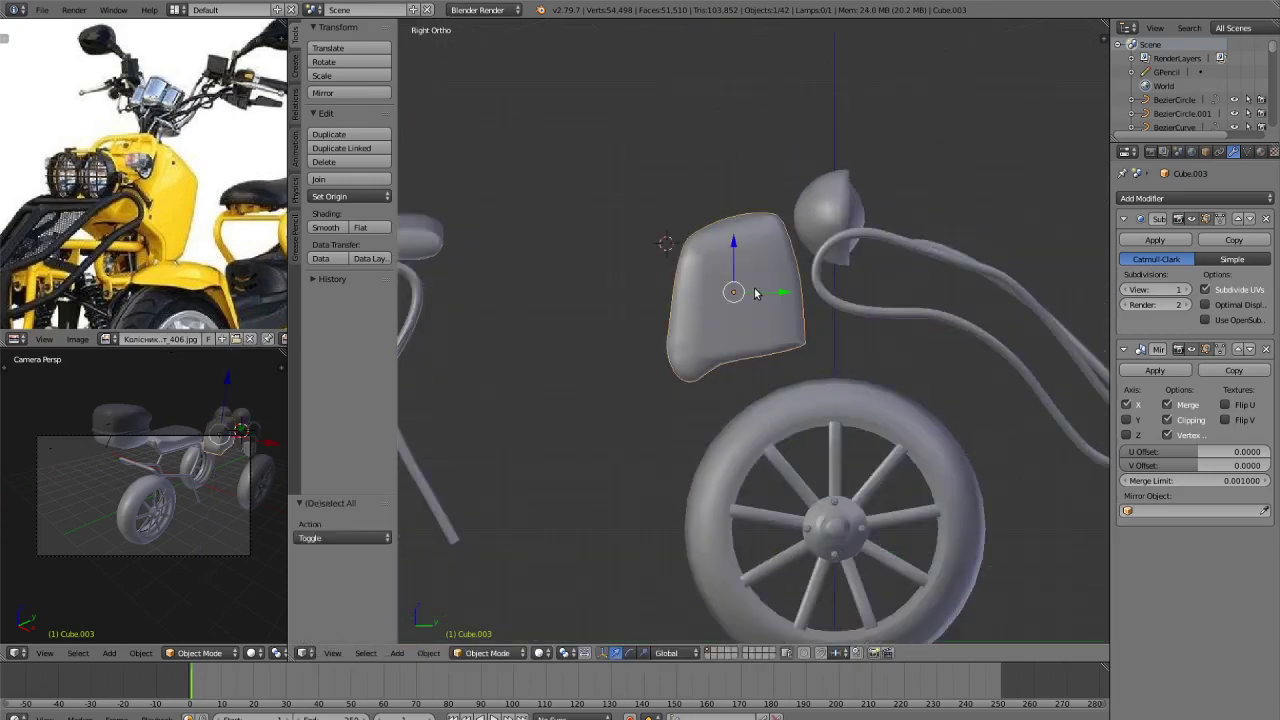
key("KP_Decimal")
key("Tab")
key("a")
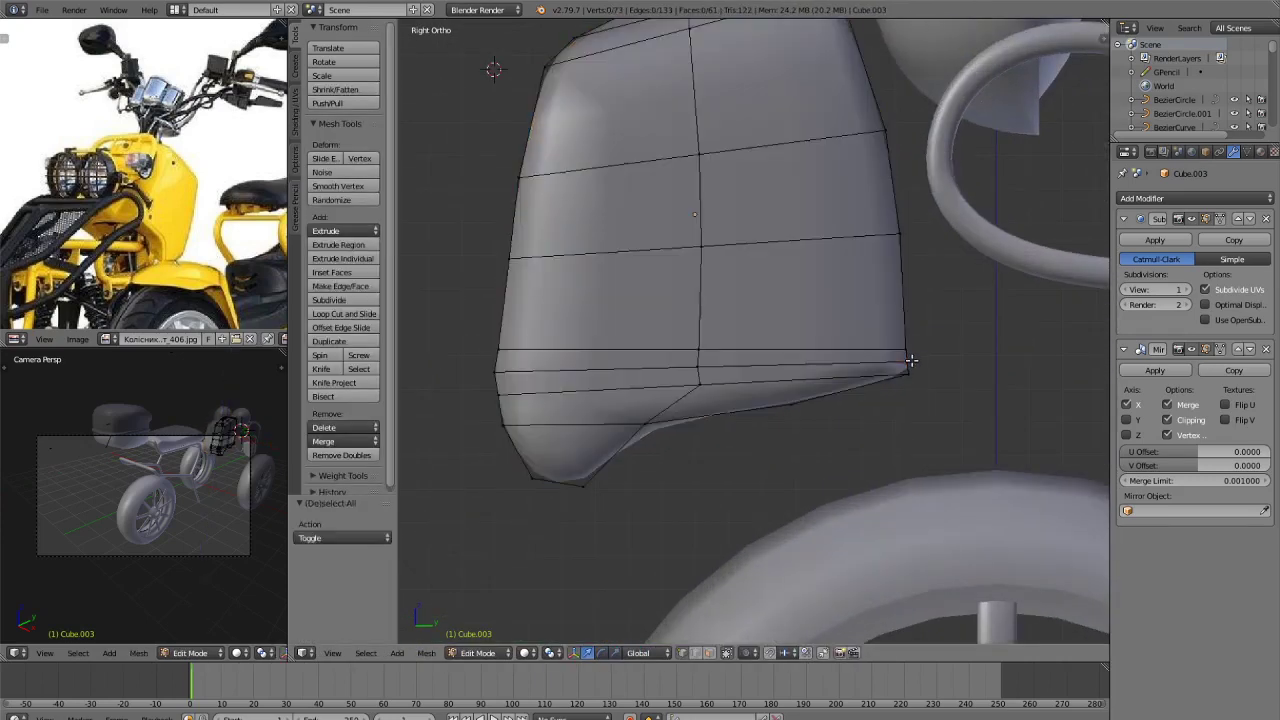
key("ctrl+Tab")
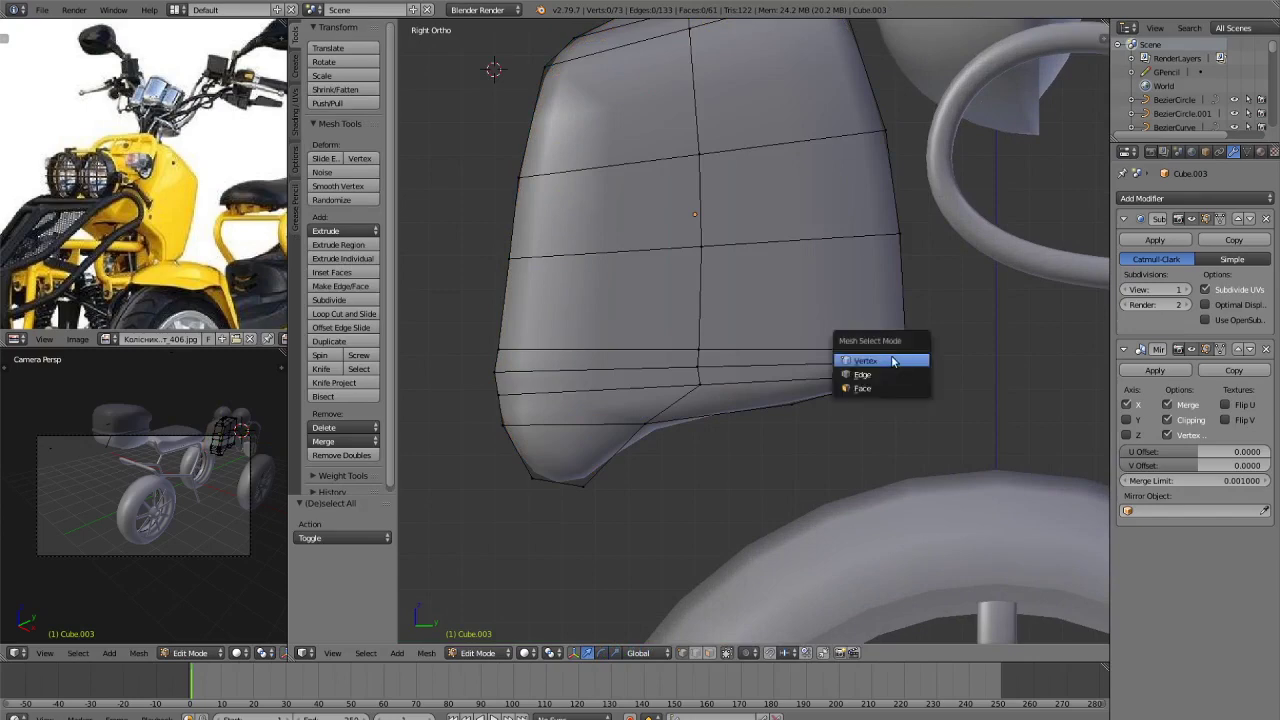
left_click(894, 361)
key("a")
key("a")
key("z")
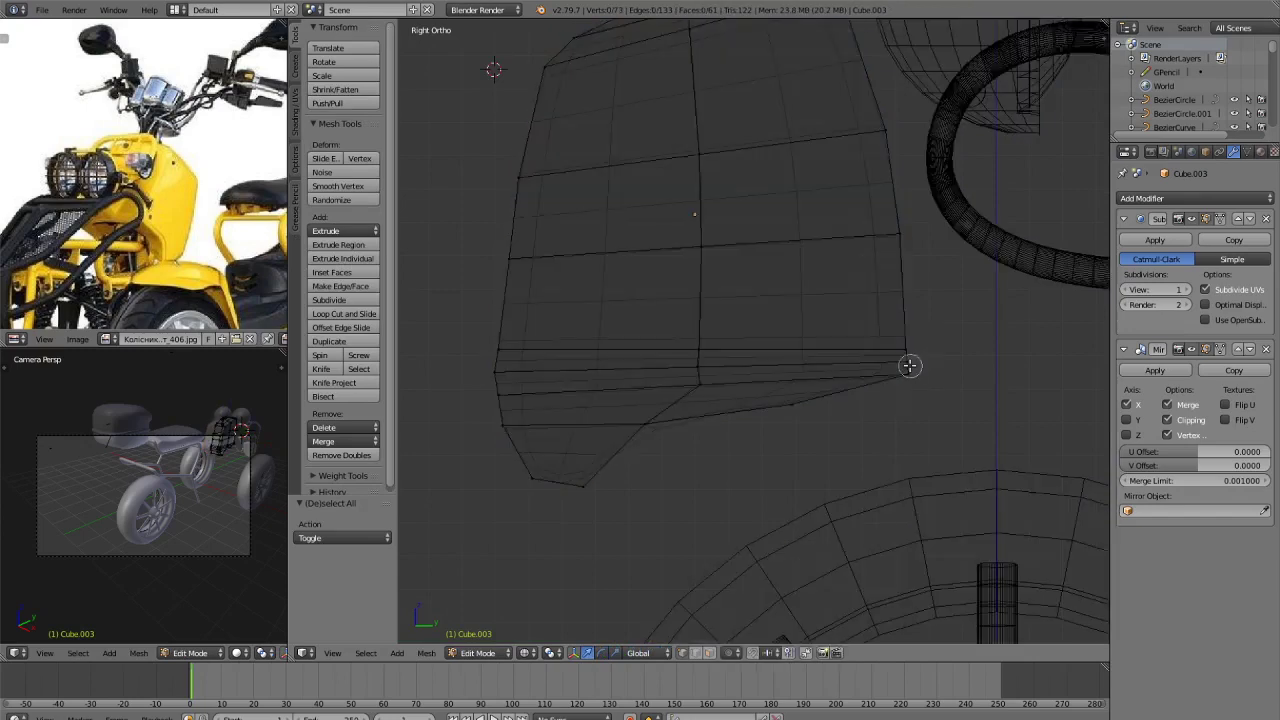
right_click(911, 378, "alt")
left_click_drag(958, 357, 933, 358)
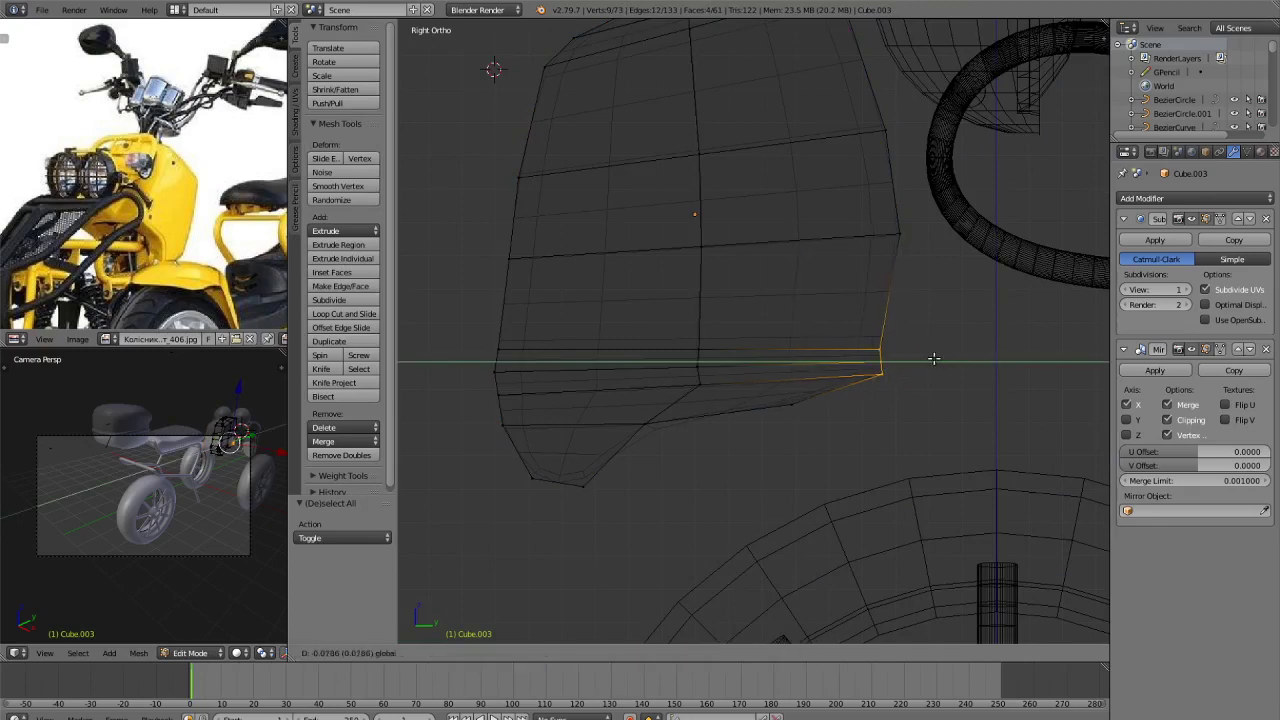
left_click(942, 362)
Pull the lowest vertices of that body corner slightly inward along Y, and return to object mode with solid shading.
scroll(914, 394, "up", 2)
key("a")
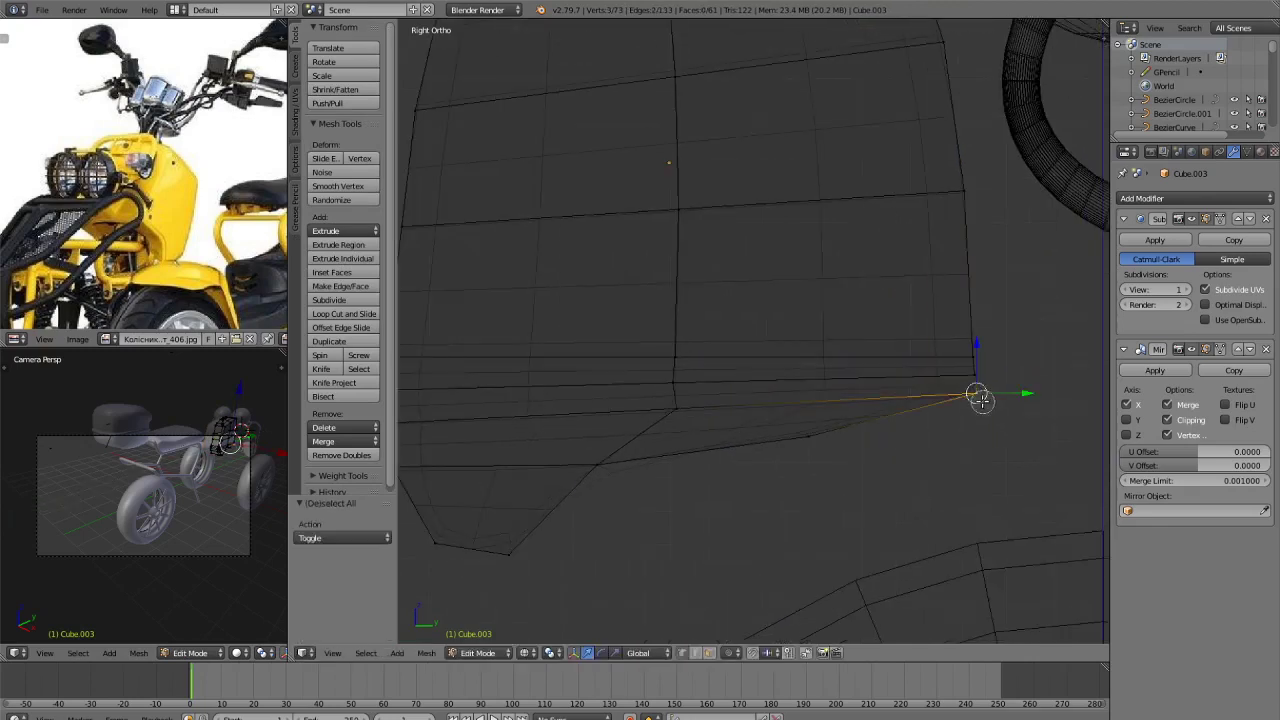
left_click_drag(1016, 397, 988, 405)
key("Tab")
scroll(989, 429, "down", 10)
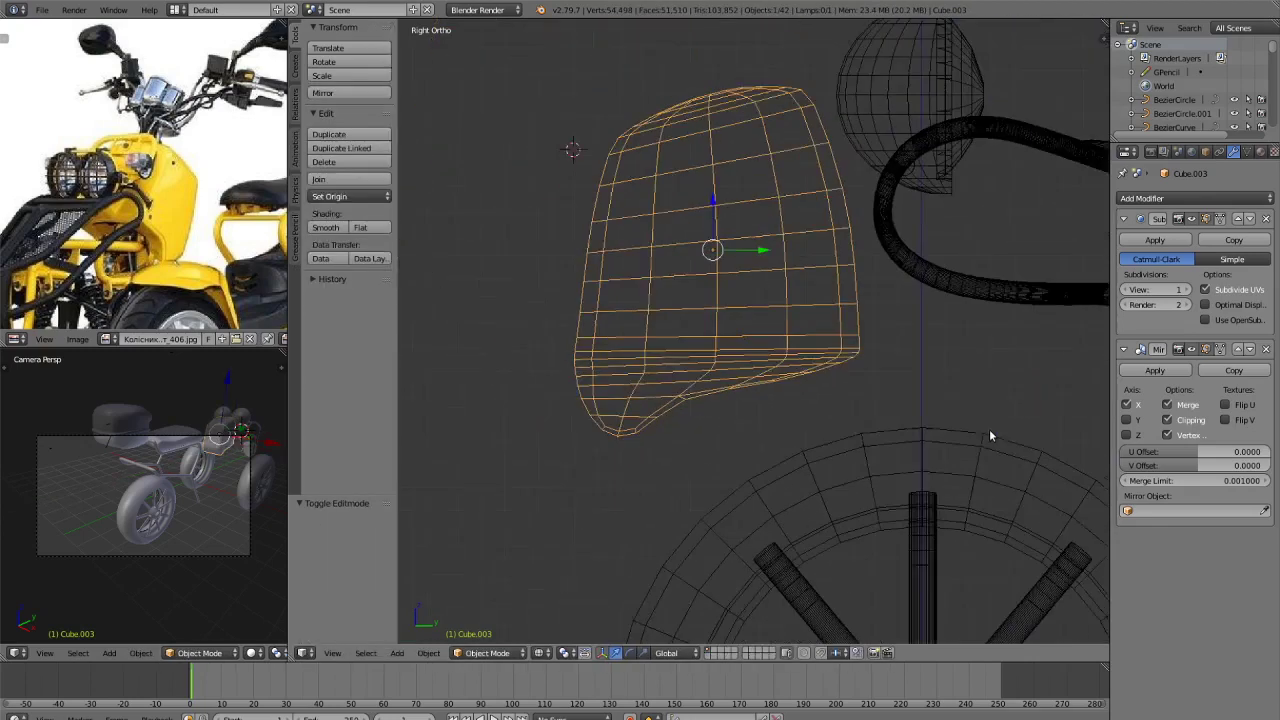
key("z")
Examine the body's fit on the vehicle from several angles, including a rendered preview.
mouse_move(780, 285)
middle_mouse_down()
mouse_move(897, 388)
mouse_move(874, 391)
middle_mouse_up()
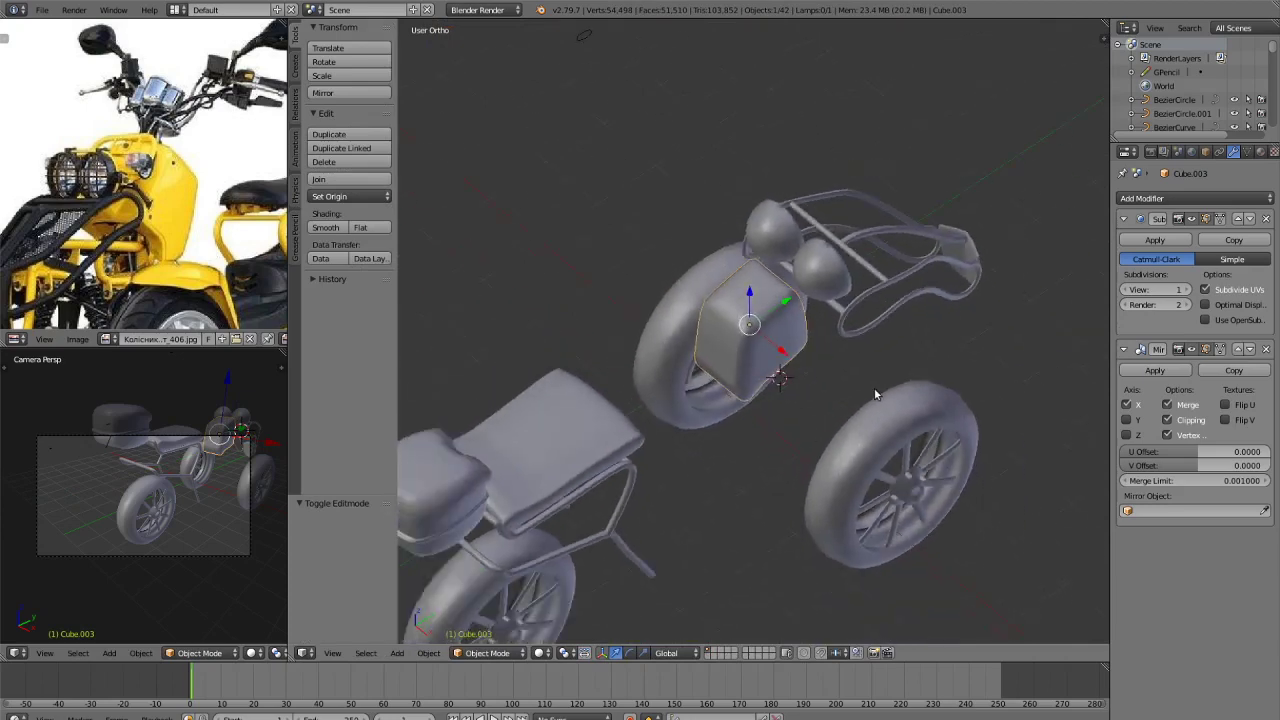
key("a")
scroll(904, 418, "down", 2)
middle_click_drag(1022, 343, 962, 424)
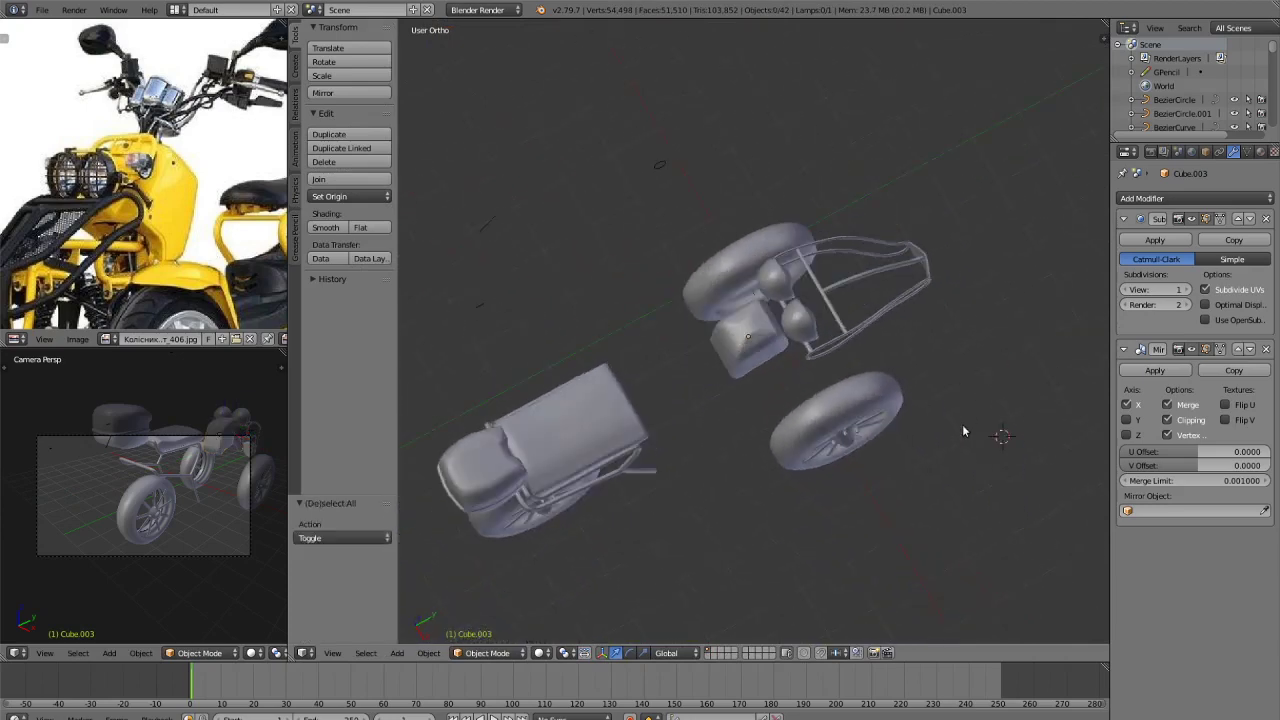
key("shift+z")
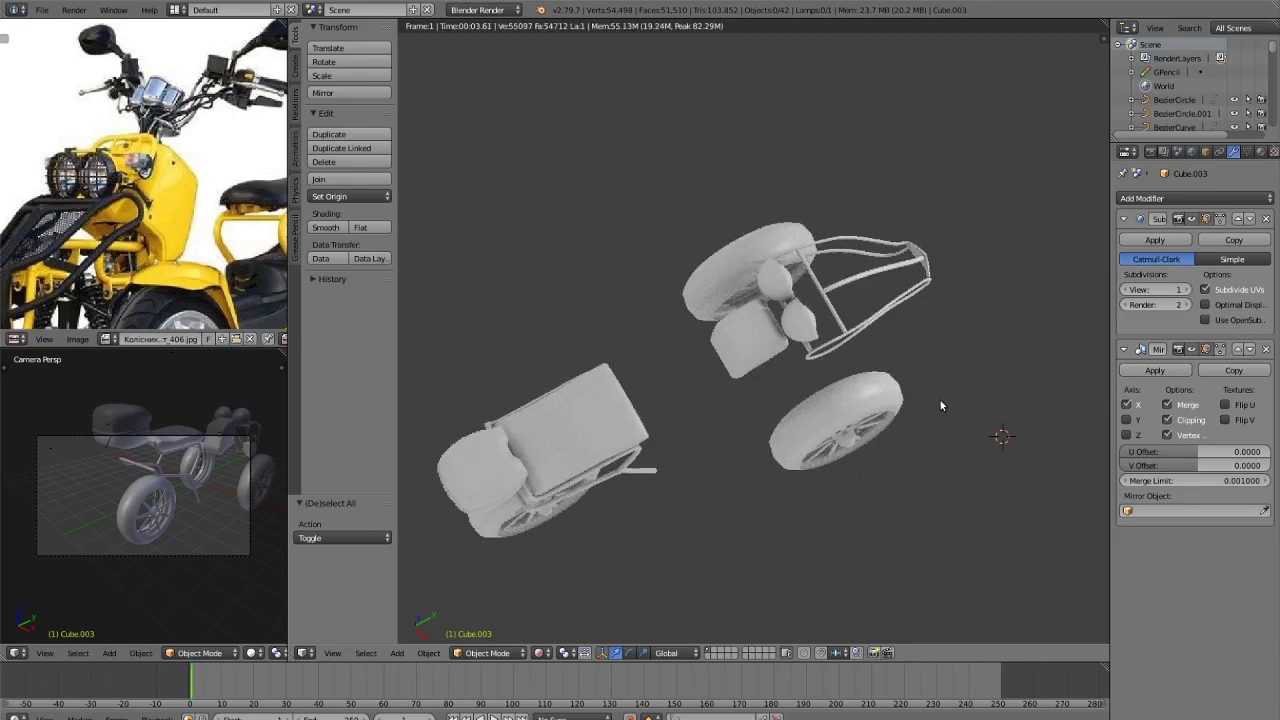
key("KP_5")
key("shift+z")
mouse_move(956, 394)
middle_mouse_down()
mouse_move(846, 272)
mouse_move(830, 235)
mouse_move(472, 311)
middle_mouse_up()
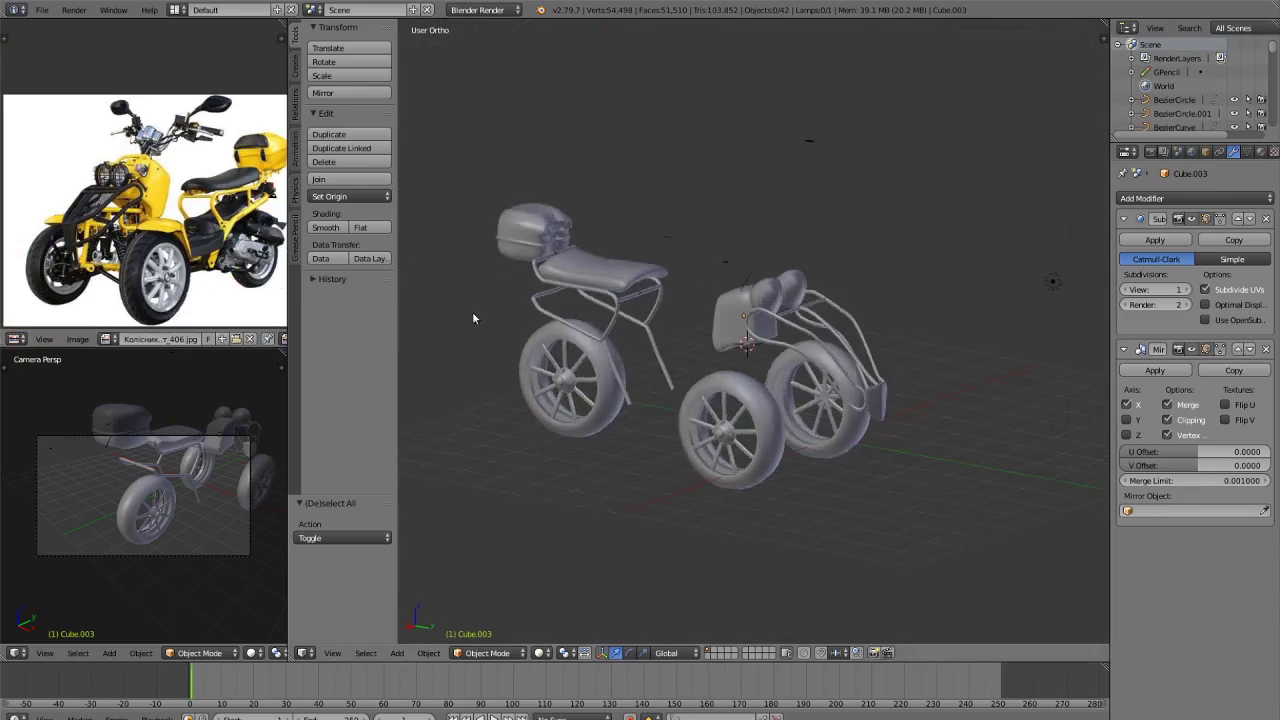
Open the front wheel's tire mesh for editing in right view, with face selection active and nothing selected.
right_click(720, 388)
key("Tab")
scroll(720, 388, "up", 6)
middle_click_drag(720, 388, 680, 371)
scroll(730, 413, "up", 3)
key("KP_3")
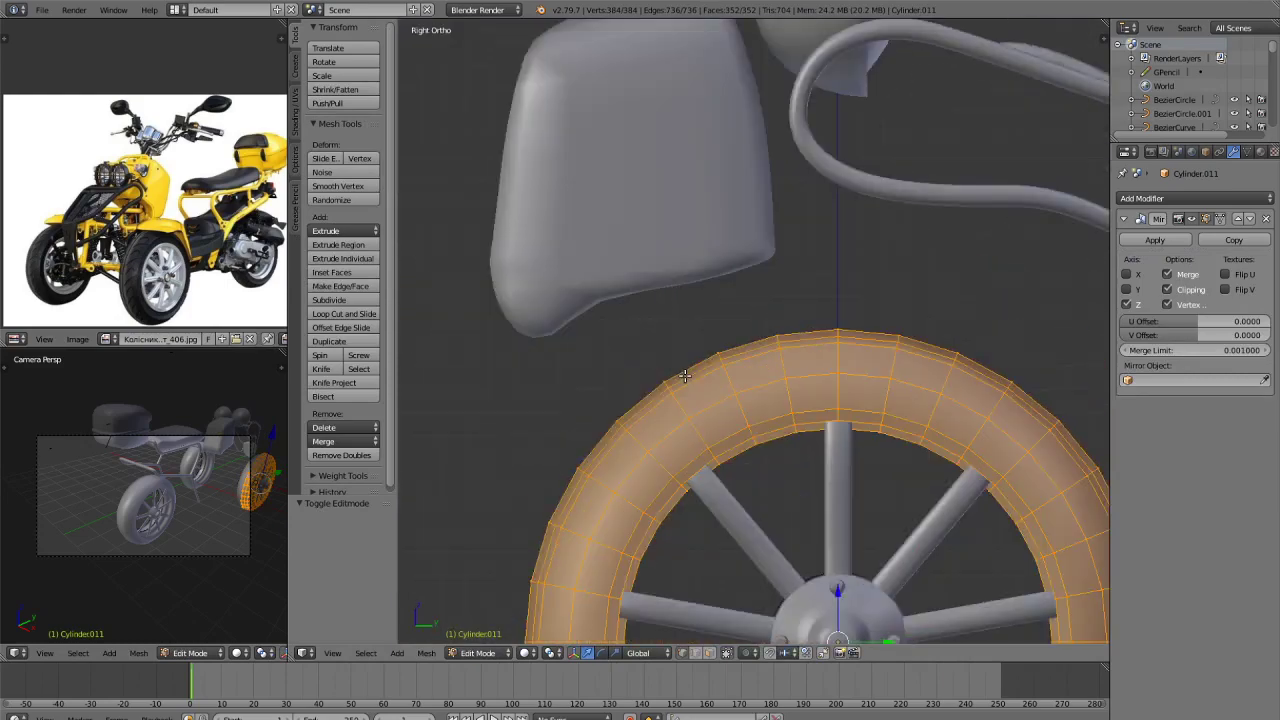
scroll(700, 392, "down", 2)
scroll(730, 415, "up", 2)
middle_click_drag(734, 419, 675, 320, "shift")
key("a")
key("ctrl+Tab")
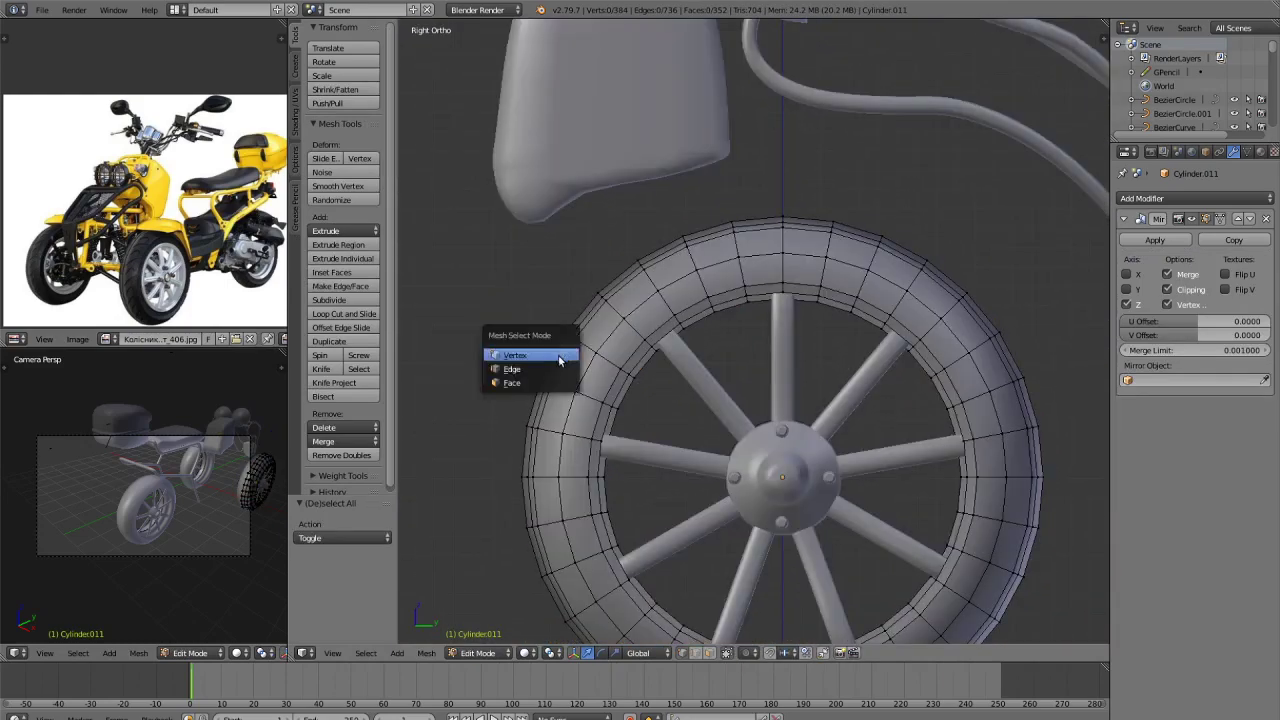
left_click(560, 383)
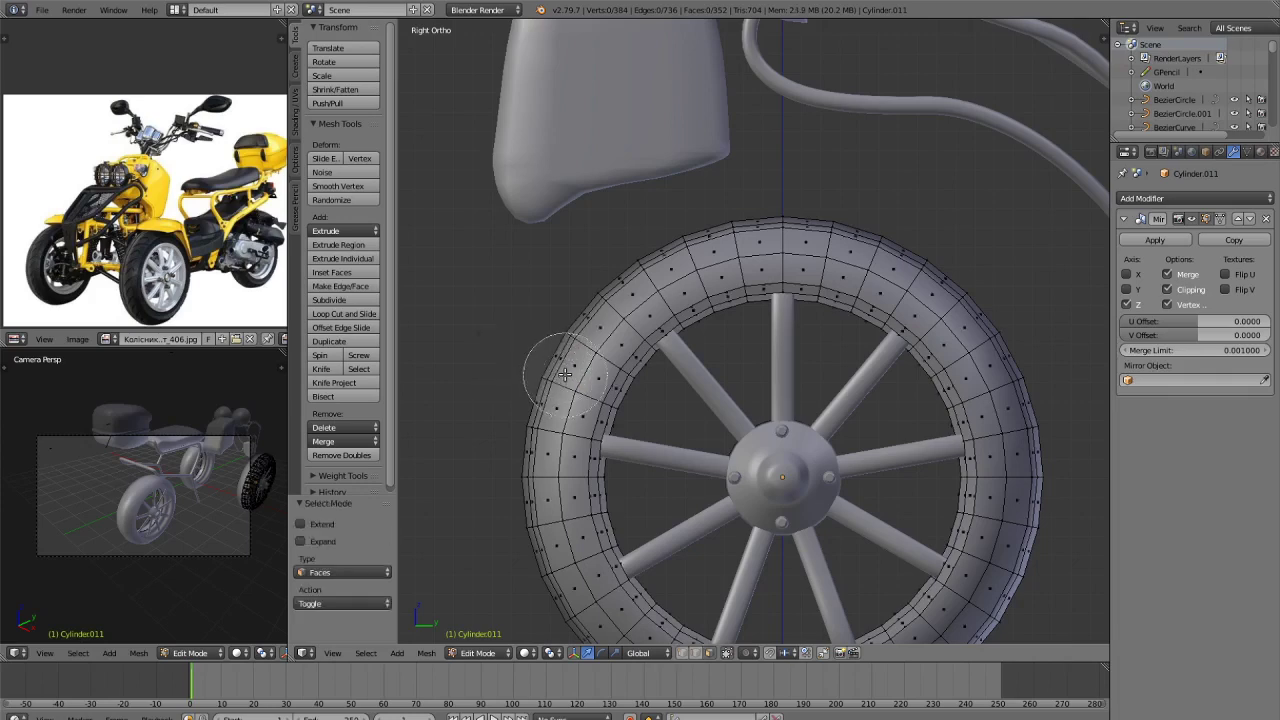
mouse_move(565, 374)
left_mouse_down()
mouse_move(611, 283)
mouse_move(686, 234)
mouse_move(880, 225)
mouse_move(986, 300)
mouse_move(1019, 387)
left_mouse_up()
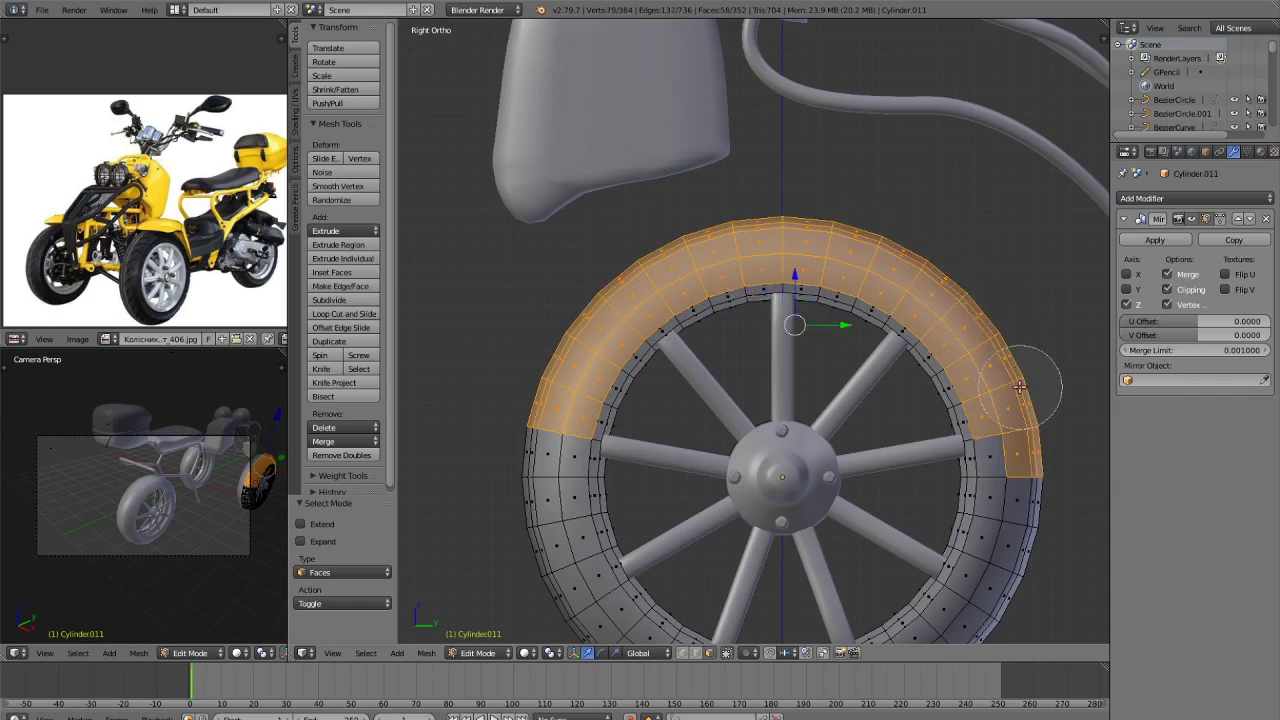
middle_click(1017, 470)
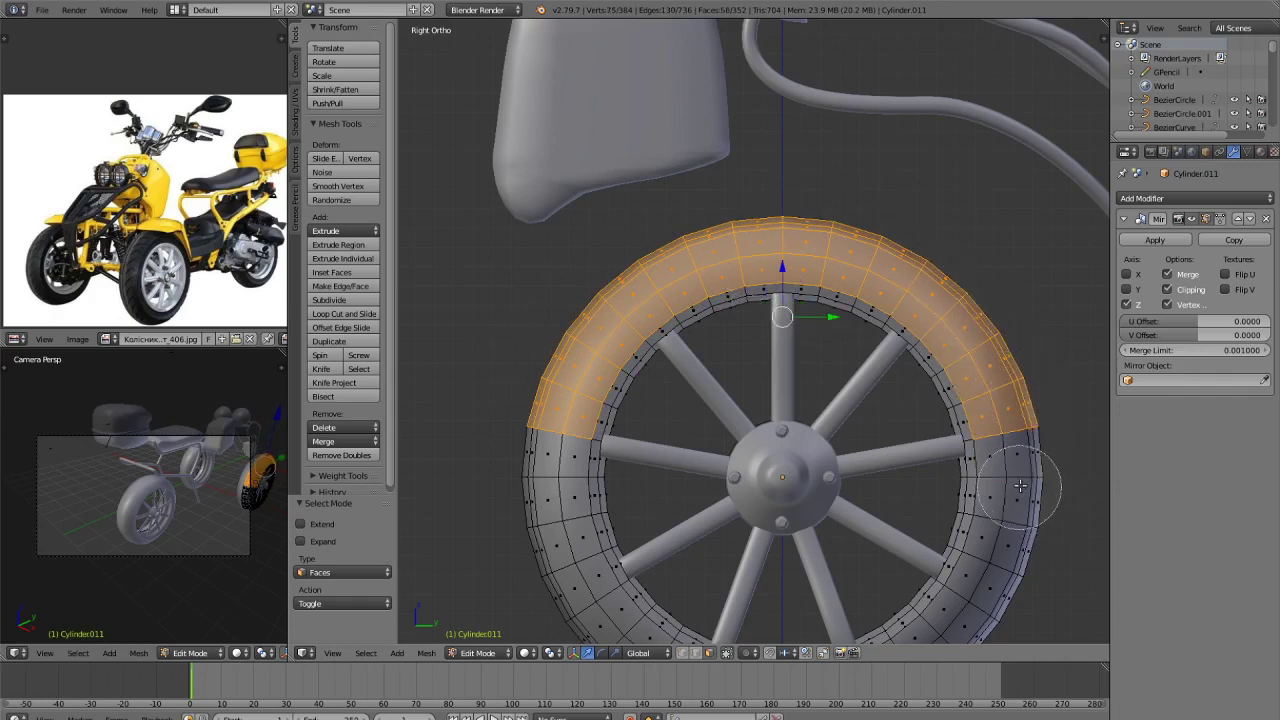
mouse_move(562, 480)
middle_mouse_down()
mouse_move(545, 420)
mouse_move(590, 470)
middle_mouse_up()
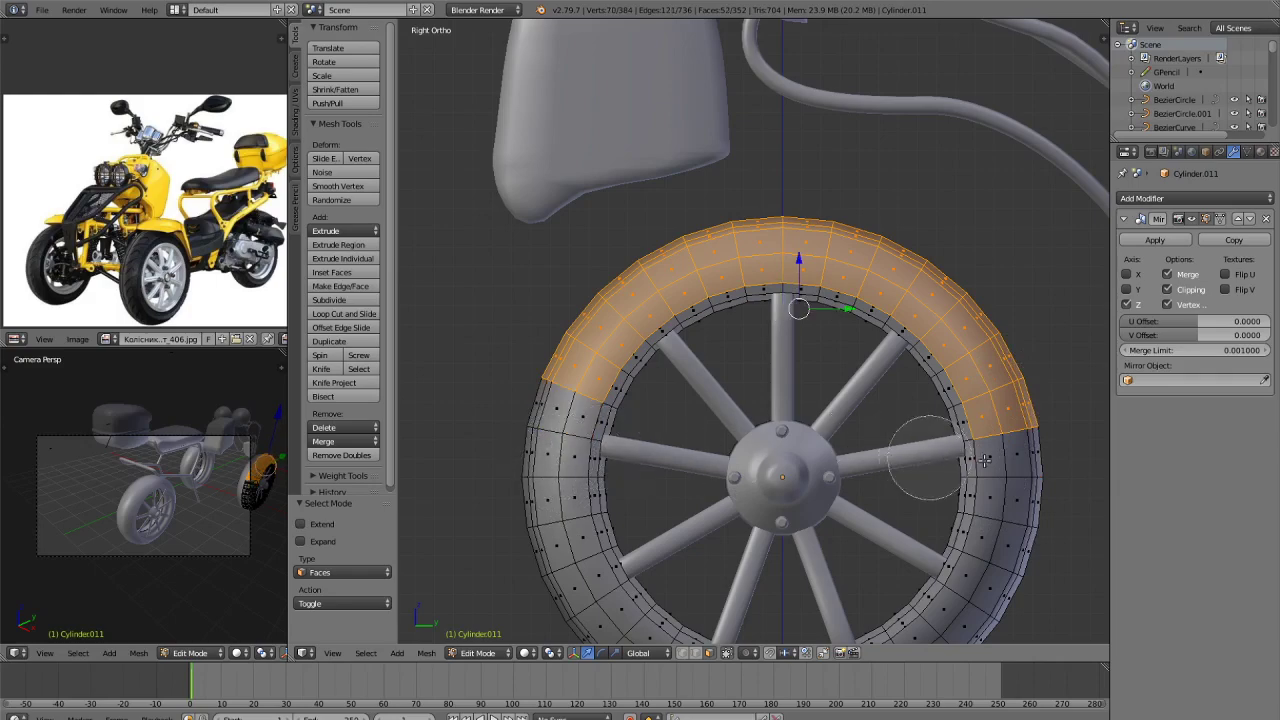
middle_click(1020, 443)
right_click(1030, 436)
mouse_move(1025, 435)
middle_mouse_down()
mouse_move(940, 544)
mouse_move(920, 443)
middle_mouse_up()
key("shift+d")
key("z")
left_click(914, 443)
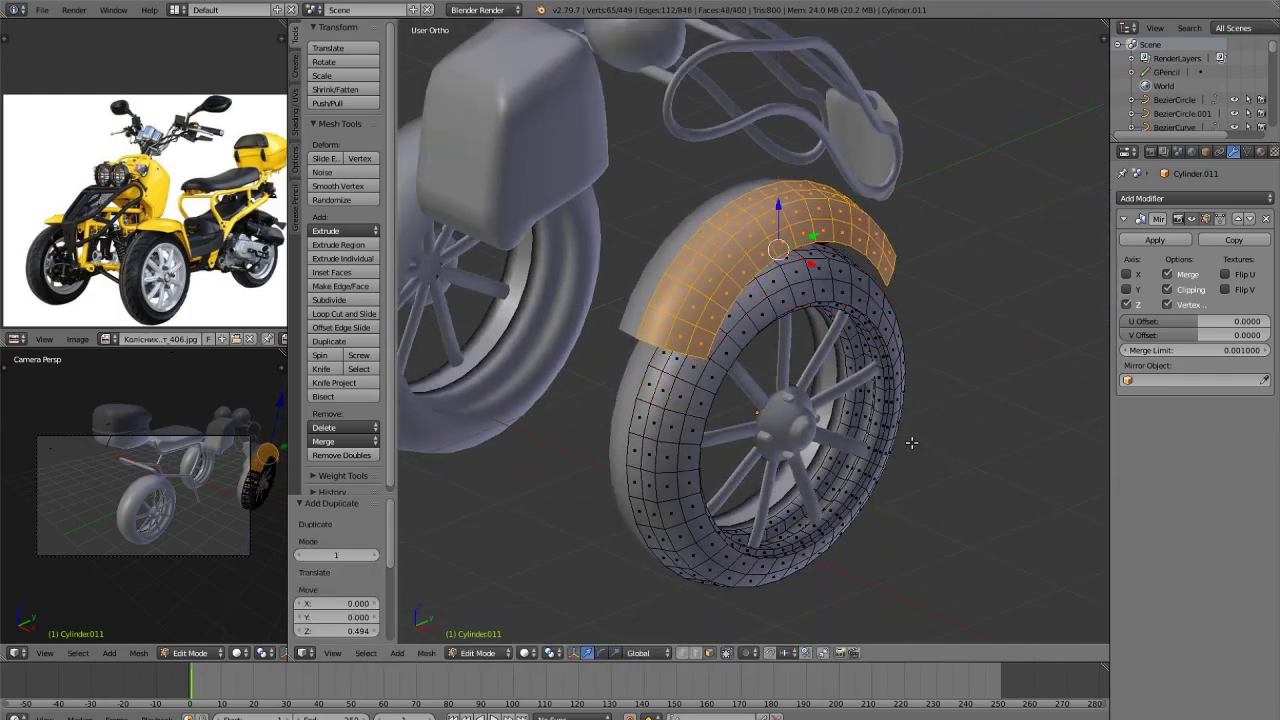
key("p")
key("ctrl+z")
key("a")
Duplicate the faces of the tire's upper arc, raise the copy 0.229 along Z and separate it into its own object.
key("KP_3")
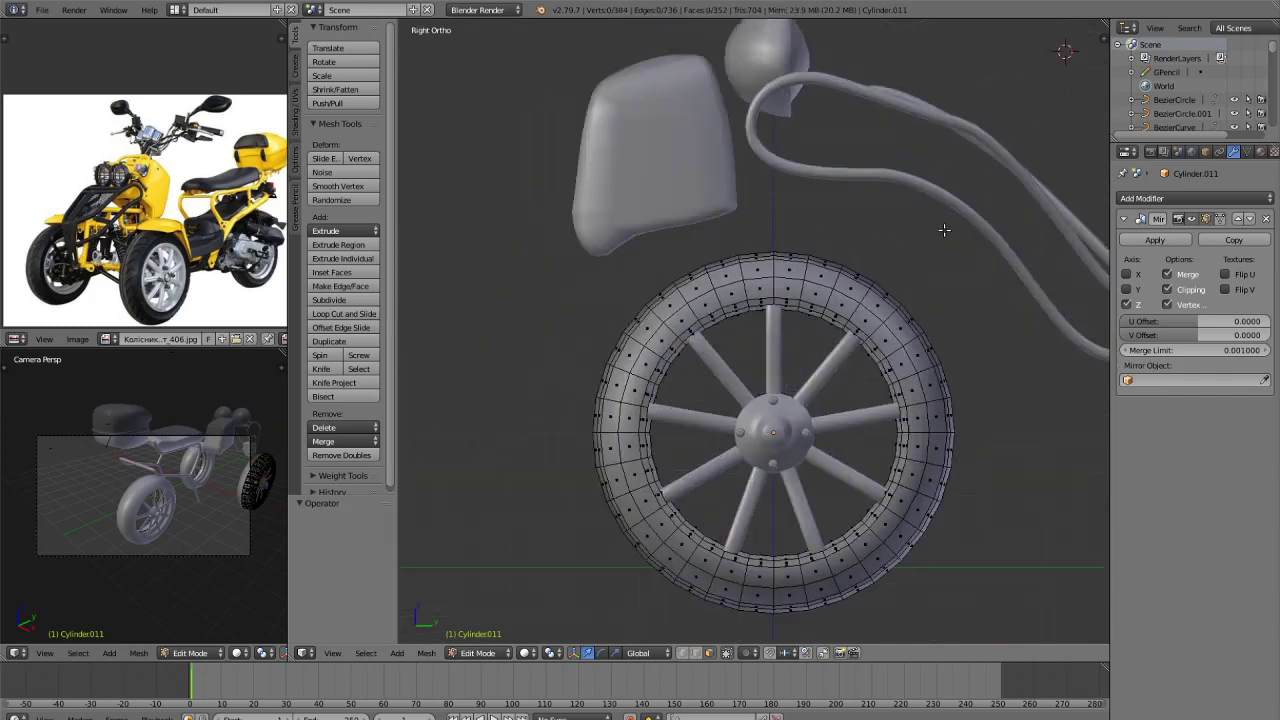
key("c")
mouse_move(871, 253)
left_mouse_down()
mouse_move(853, 271)
mouse_move(832, 240)
mouse_move(730, 236)
mouse_move(606, 297)
mouse_move(600, 337)
mouse_move(631, 322)
left_mouse_up()
middle_click_drag(631, 322, 908, 437)
key("shift+d")
key("z")
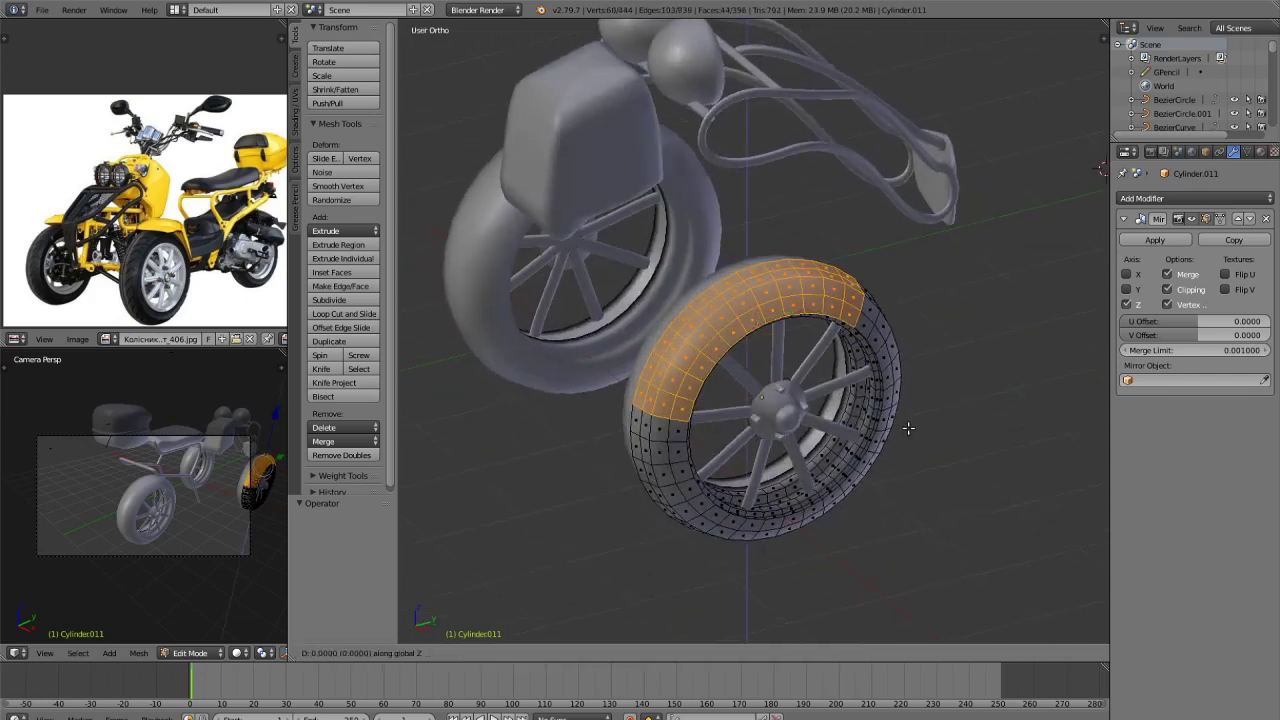
left_click(892, 412)
key("p")
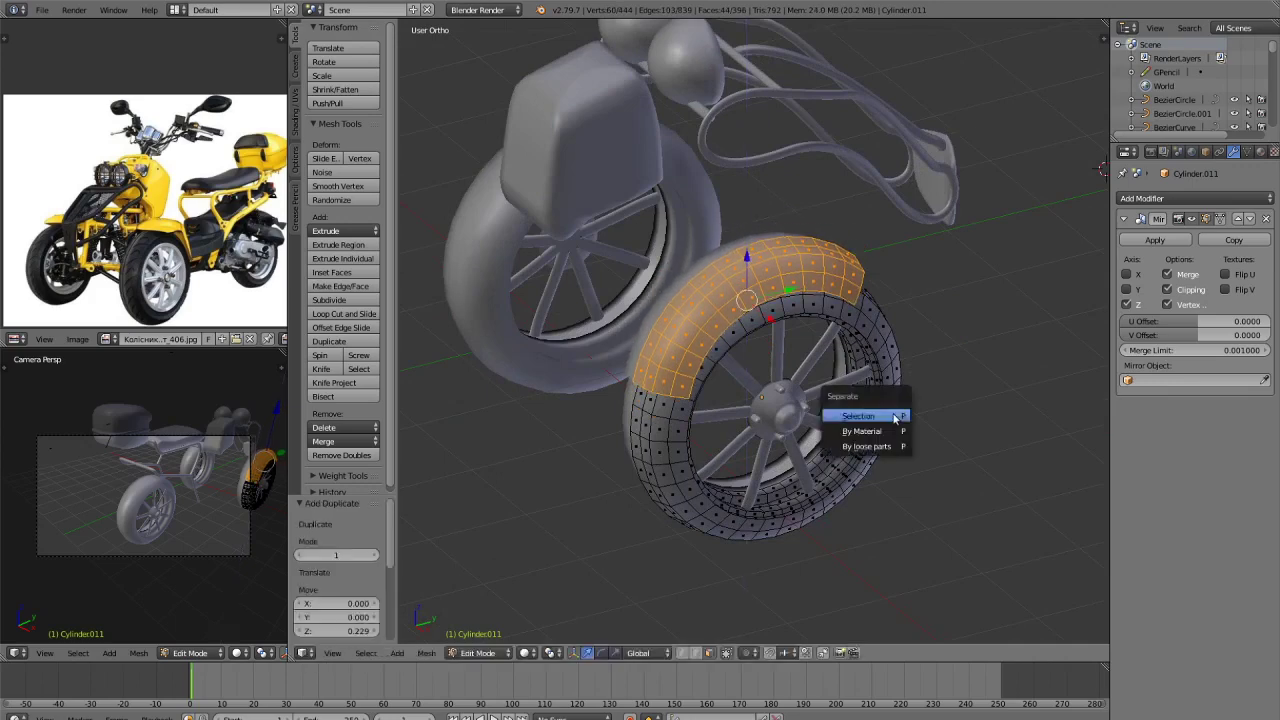
left_click(892, 412)
key("Tab")
key("a")
Scale the separated fender arc uniformly above the front tire.
right_click(789, 265)
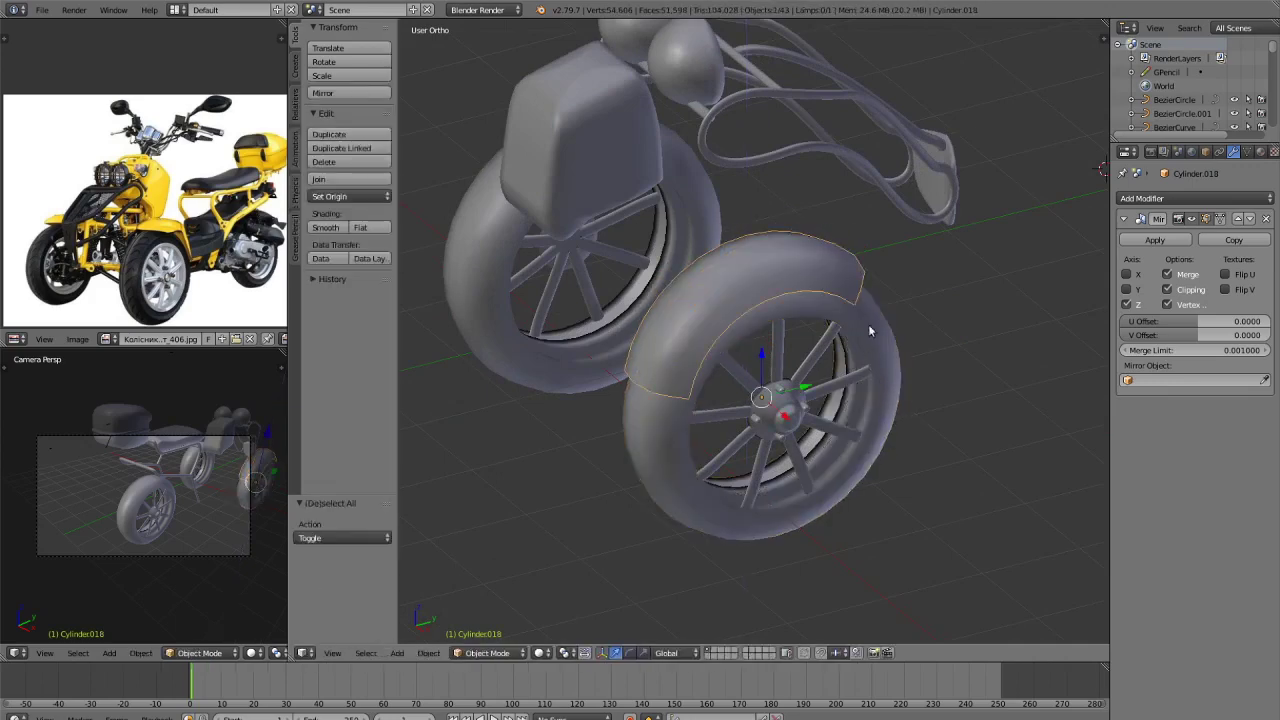
key("s")
left_click(917, 360)
middle_click_drag(917, 360, 950, 402)
key("s")
key("x")
left_click(985, 398)
key("ctrl+z")
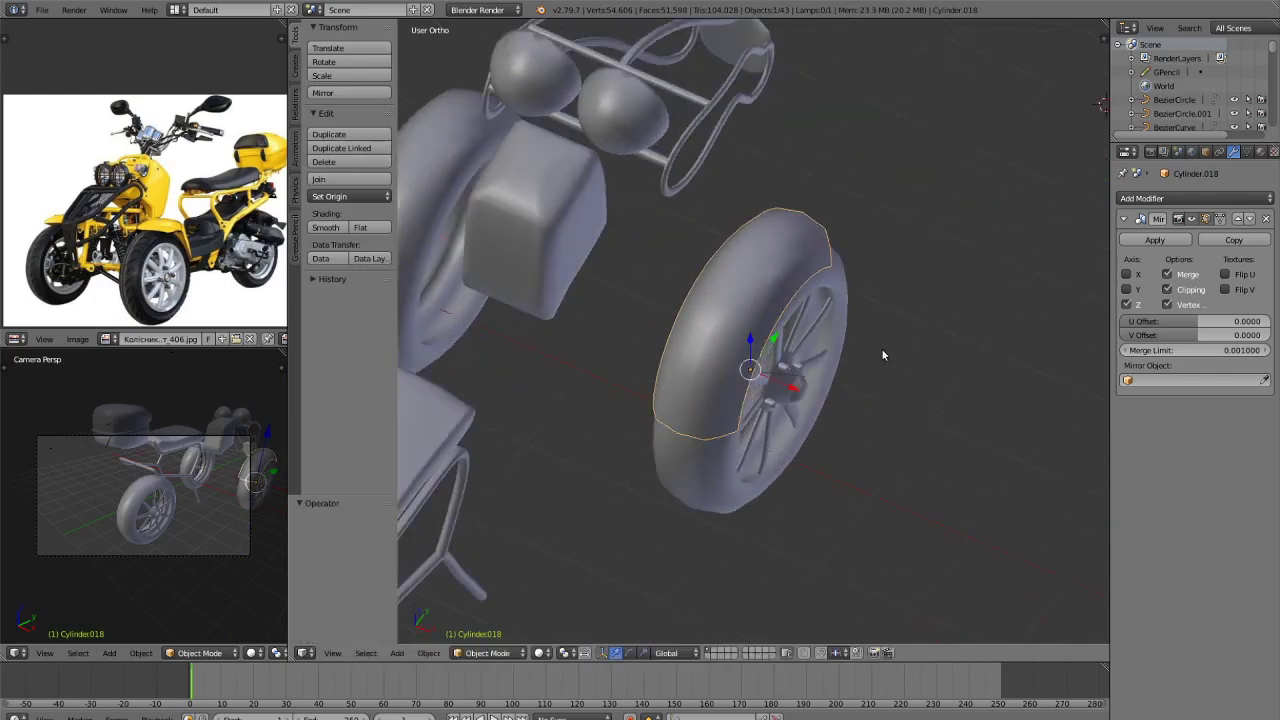
Open the fender arc's mesh for editing, switch to edge selection and select the lowest edge loop on its outer side.
middle_click_drag(881, 348, 576, 236)
scroll(900, 394, "up", 1)
key("Tab")
key("Tab")
scroll(894, 390, "down", 1)
key("Tab")
middle_click_drag(962, 312, 928, 328)
key("ctrl+Tab")
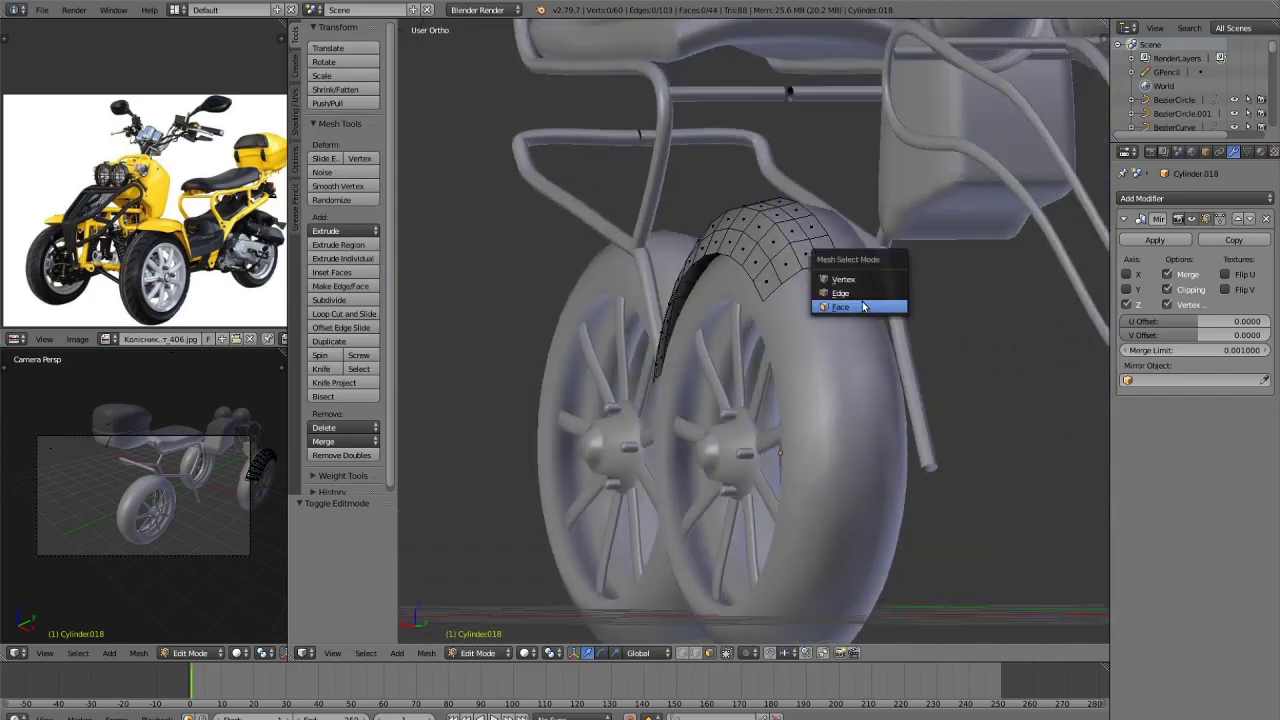
left_click(870, 293)
middle_click_drag(870, 293, 780, 280)
right_click(756, 272, "alt")
Try to raise only the fender's lowest outer edge loop along Z, and undo the move.
key("g")
key("z")
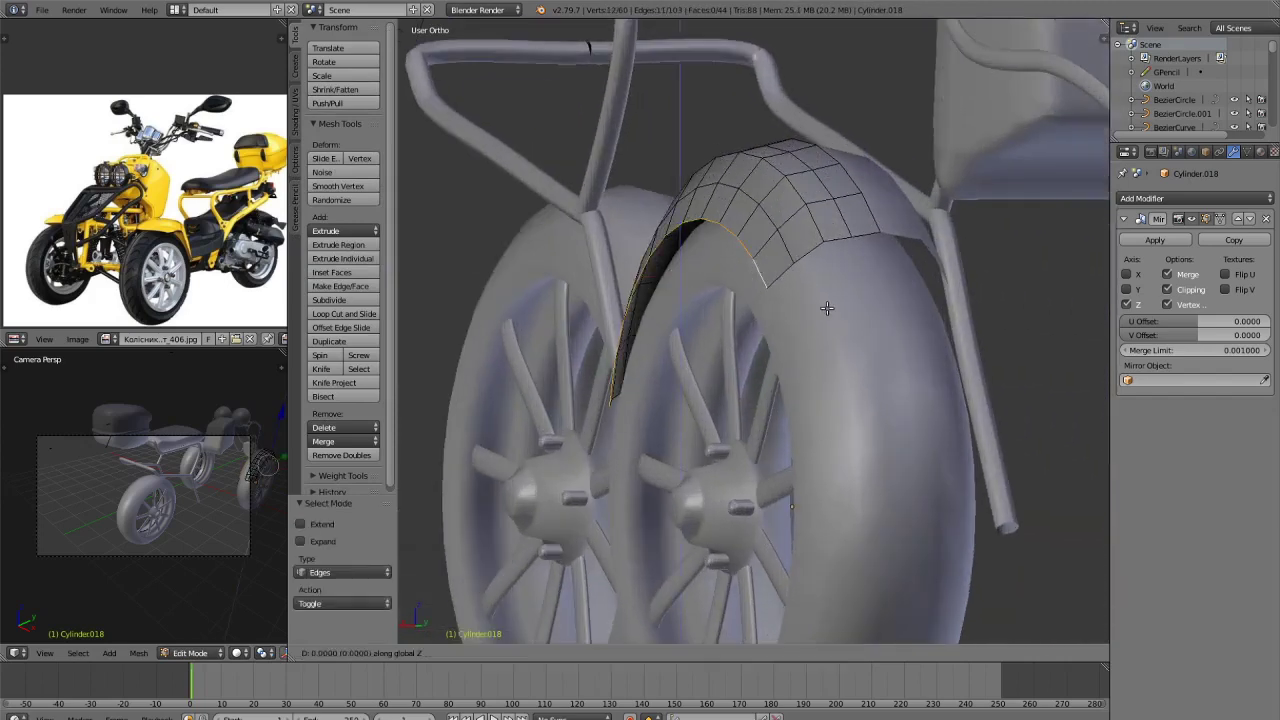
left_click(829, 289)
key("ctrl+z")
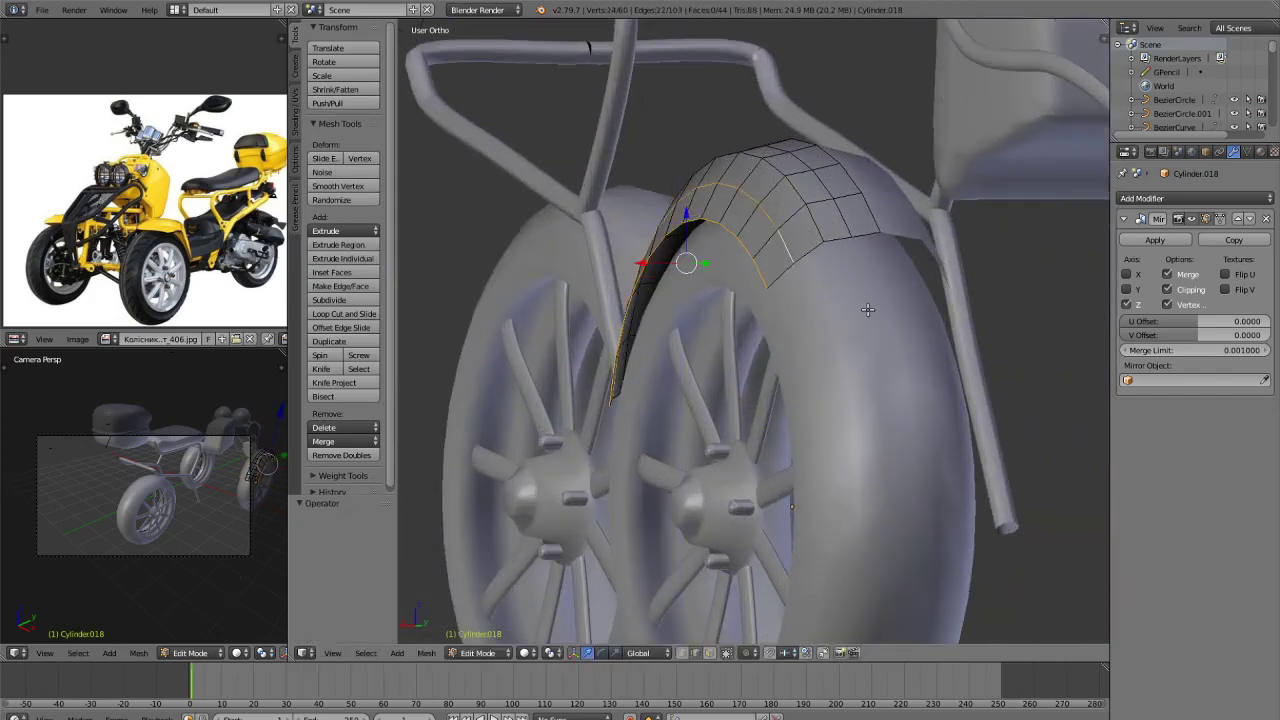
Raise the fender's two lowest outer edge loops 0.045 along Z.
key("g")
key("z")
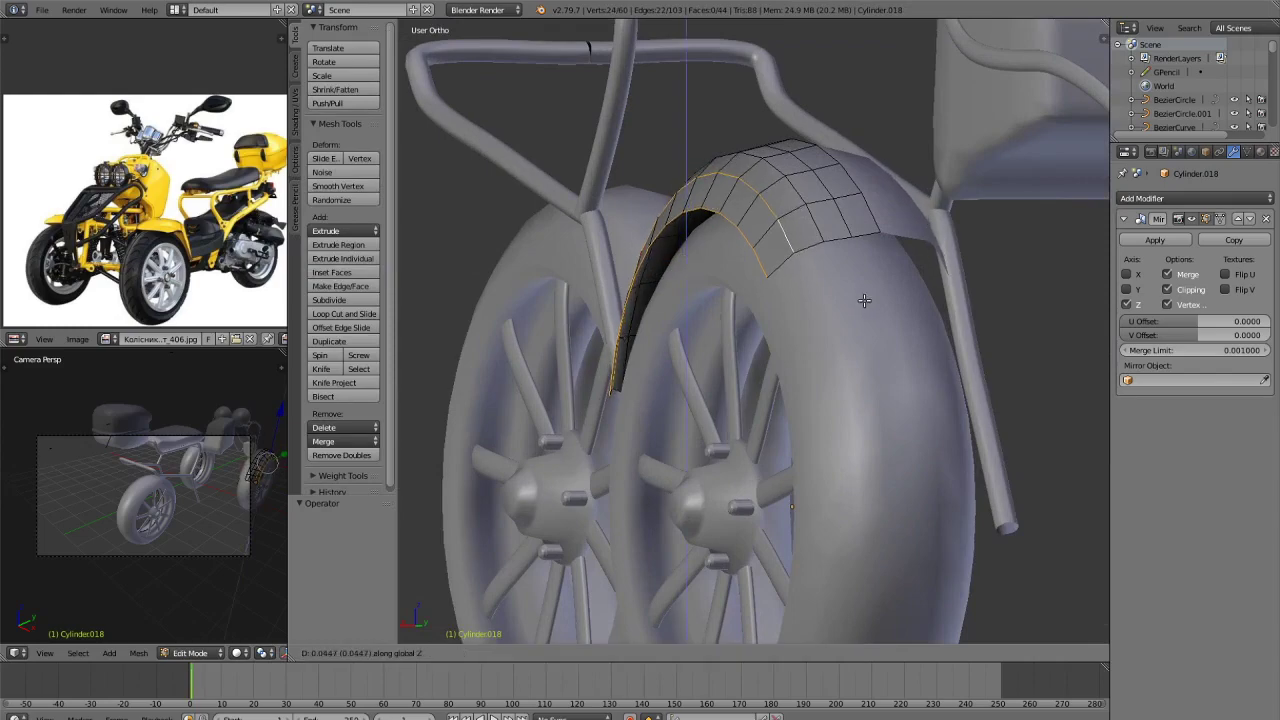
left_click(864, 300)
Try raising the fender's two lowest outer edge loops another 0.048 along Z in the back view, and undo the move.
key("KP_3")
key("KP_1")
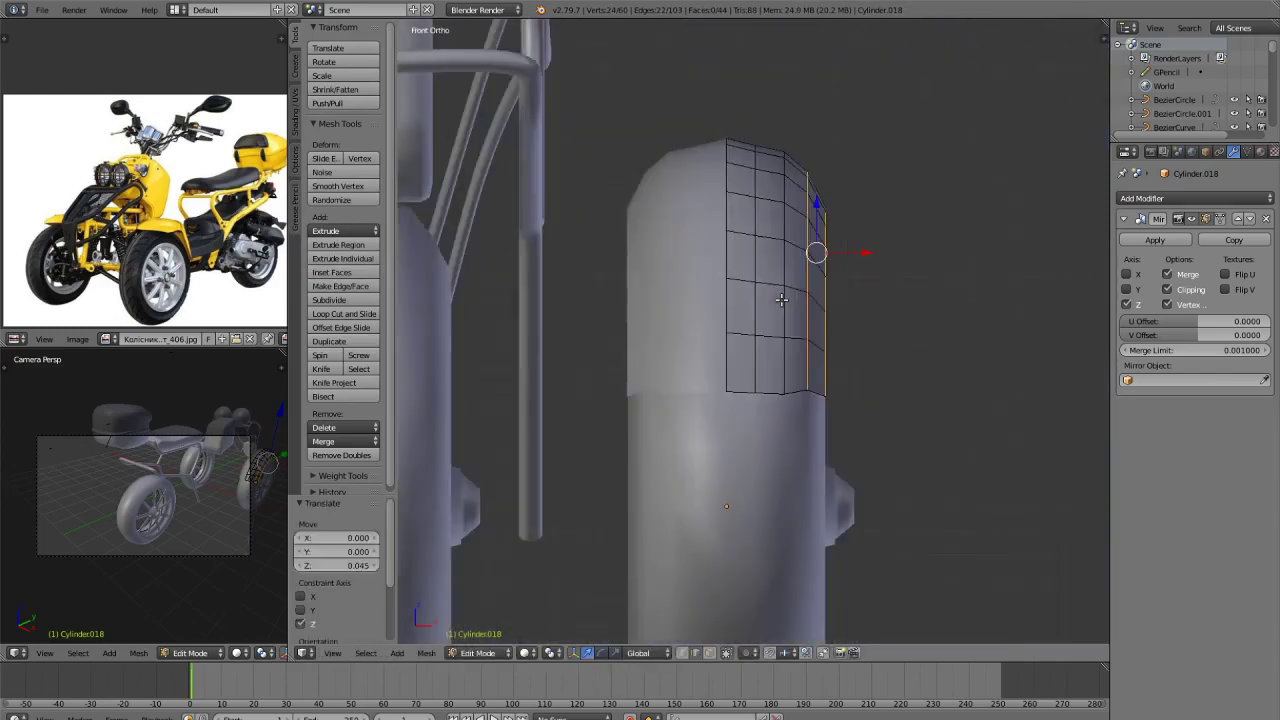
key("ctrl+KP_1")
scroll(860, 254, "up", 3)
middle_click_drag(860, 254, 883, 337, "shift")
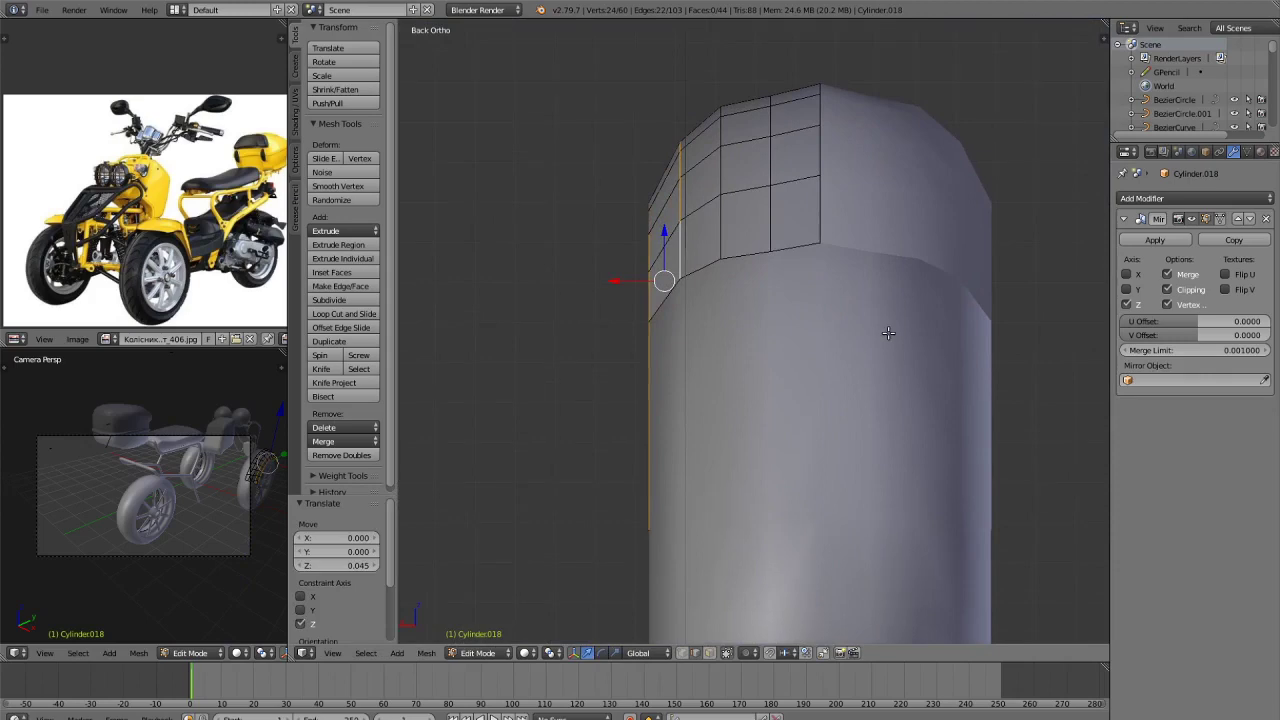
key("g")
key("z")
left_click(888, 314)
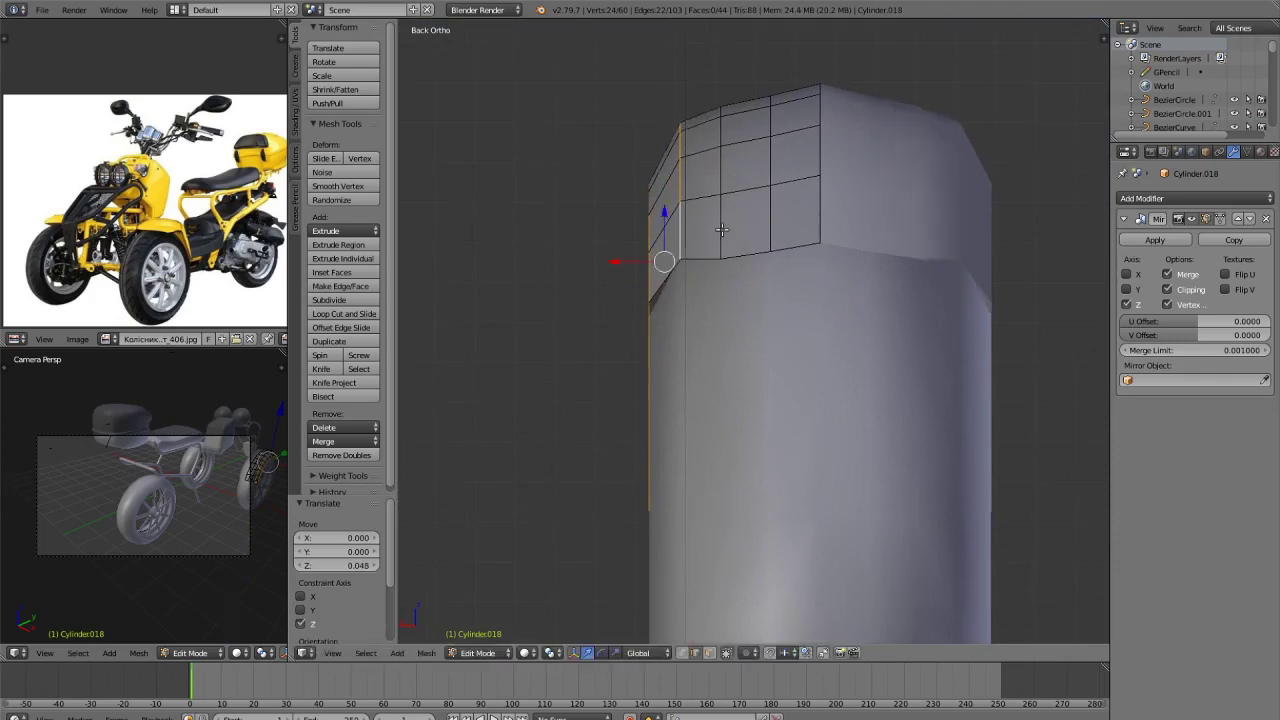
key("ctrl+z")
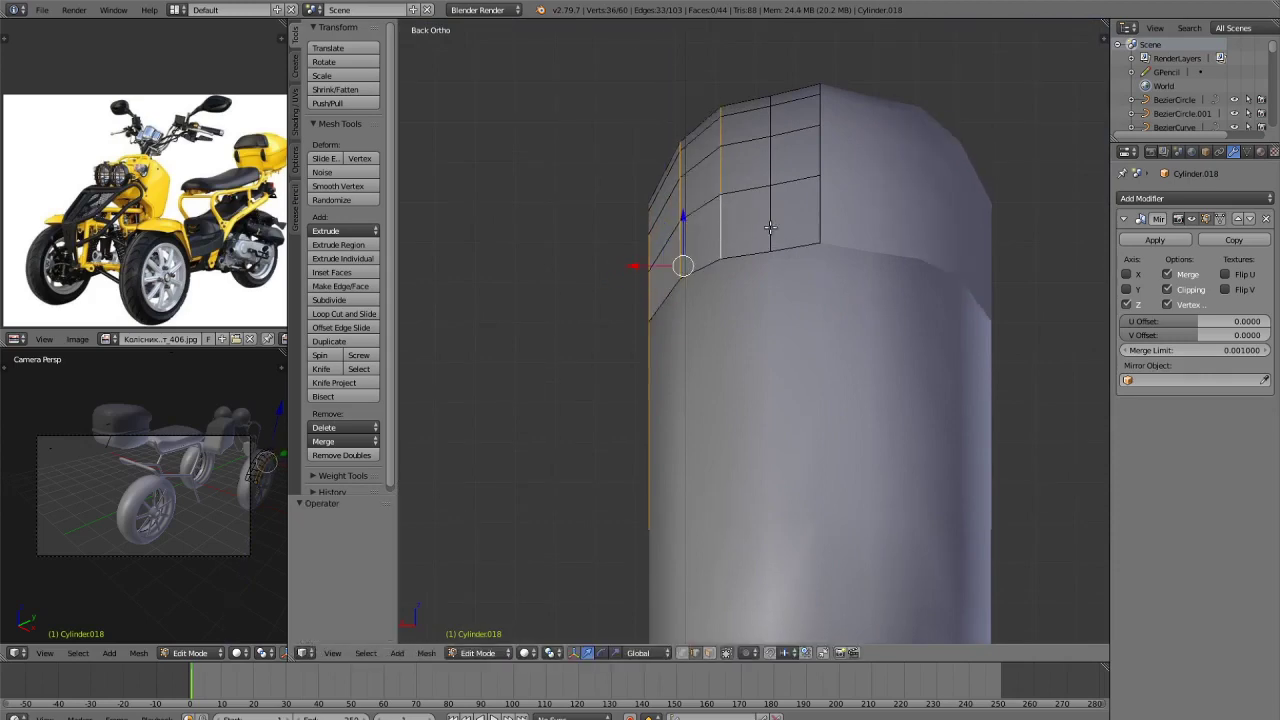
Extend the selection inward to the fender's four outer edge loops, raise them 0.025 along Z, and clear the selection.
key("g")
key("z")
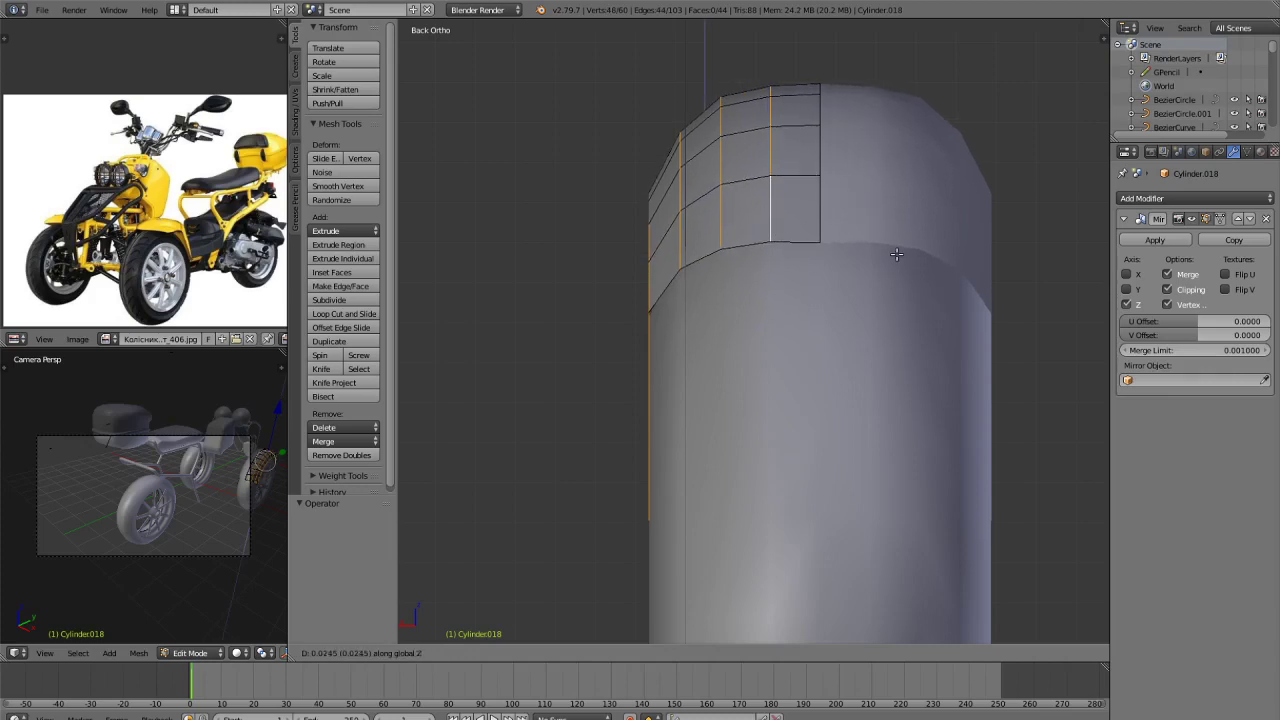
left_click(897, 252)
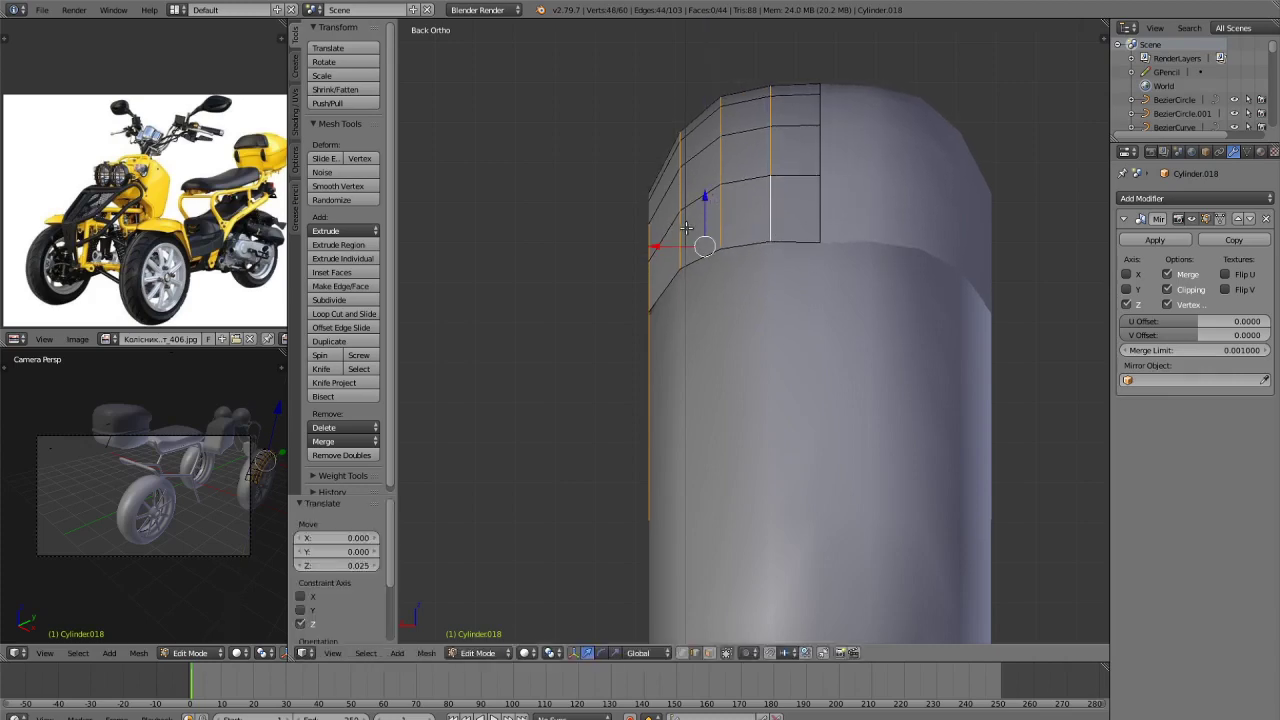
key("a")
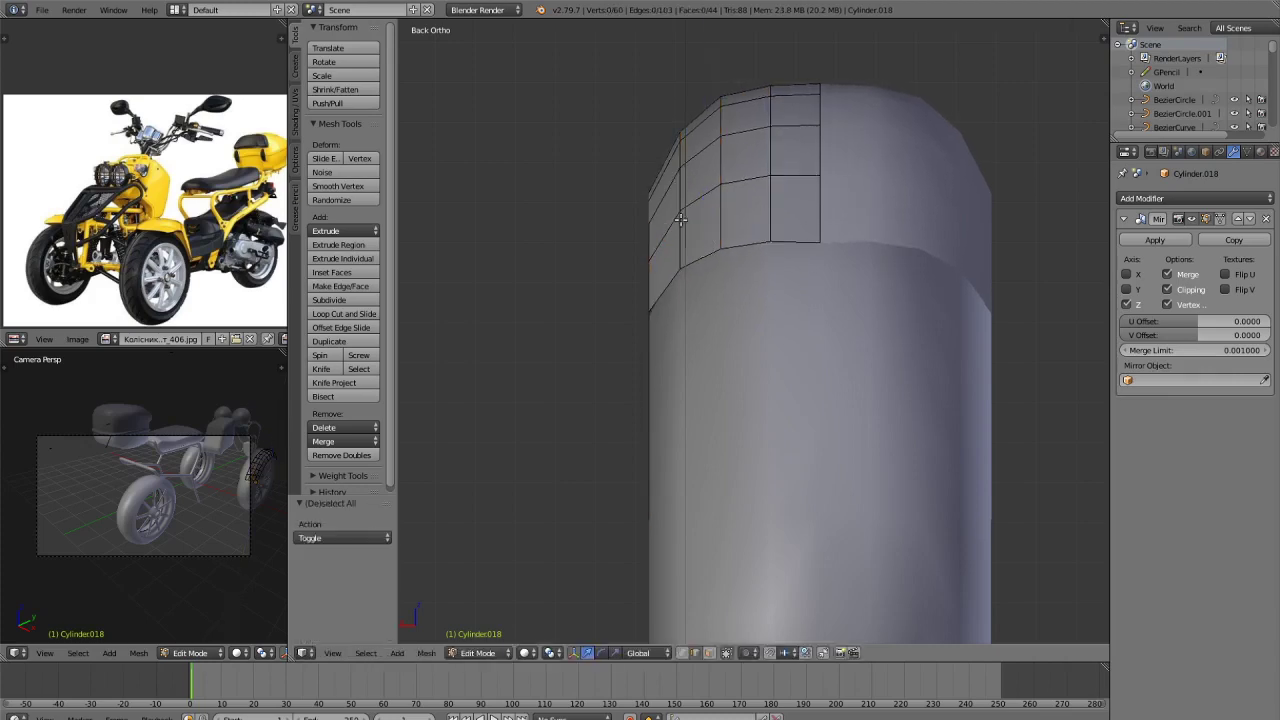
Reselect only the fender's two lowest outer edge loops and raise them 0.007 along Z.
right_click(679, 228, "alt")
key("a")
middle_click_drag(782, 318, 797, 320)
right_click(790, 268, "alt")
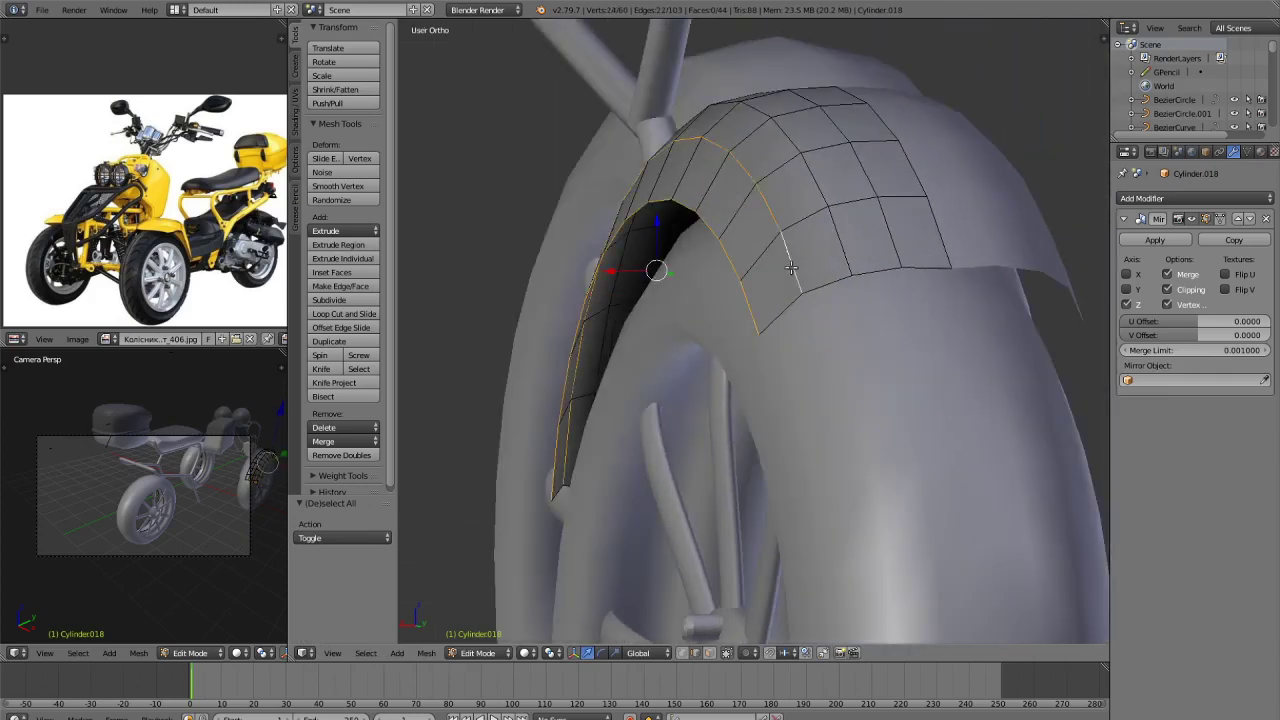
key("g")
key("z")
left_click(908, 355)
Raise the same two outer edge loops a further 0.028 along Z, judging the fender's profile from the back view.
key("KP_3")
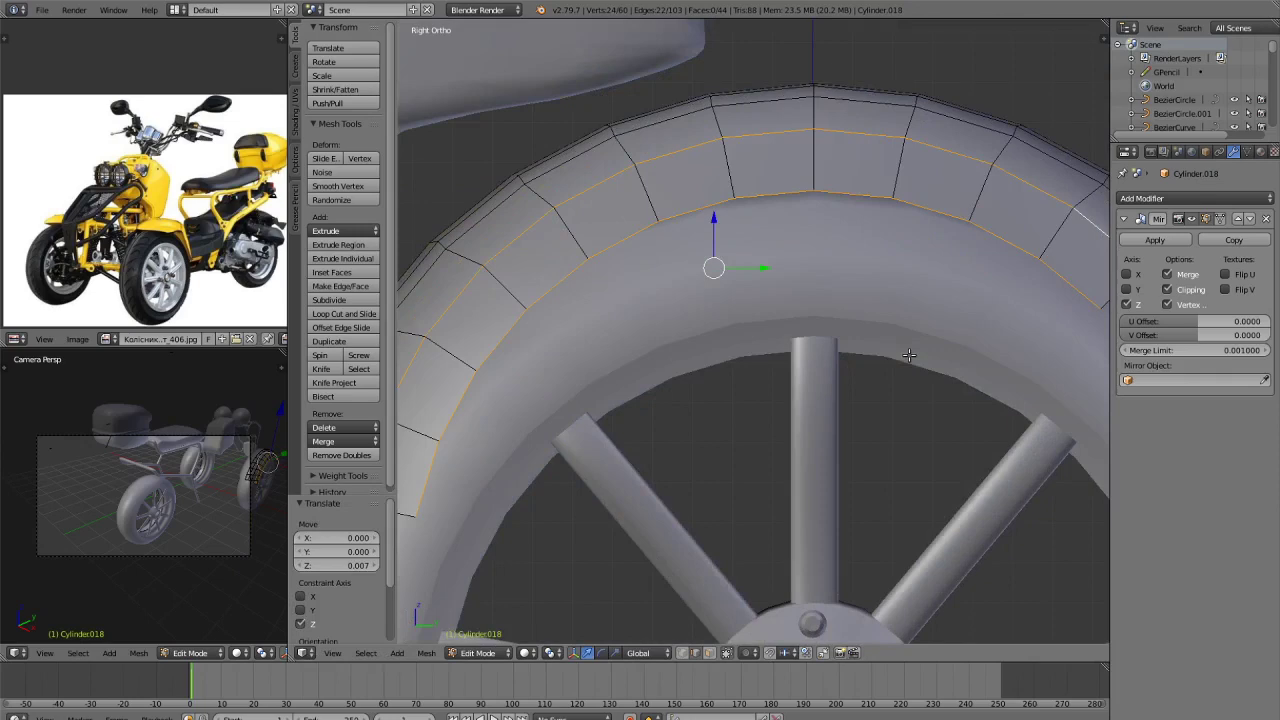
key("KP_1")
key("ctrl+KP_1")
key("g")
key("z")
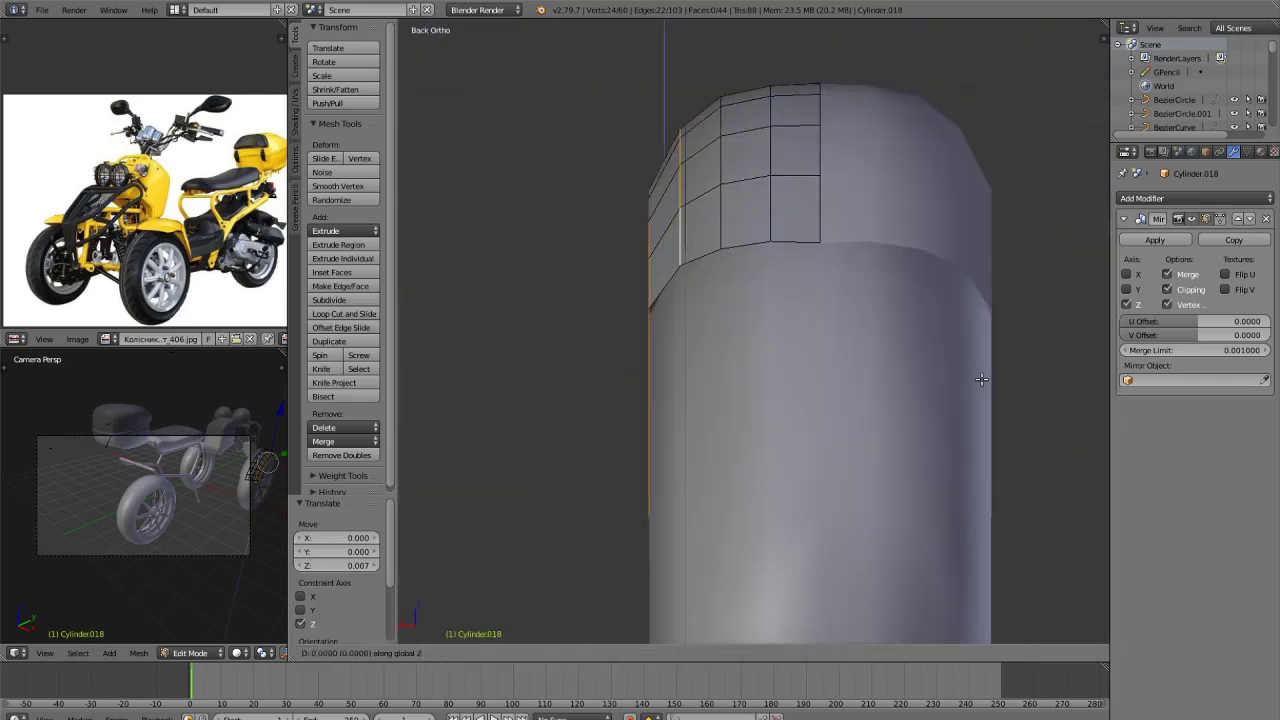
left_click(973, 257)
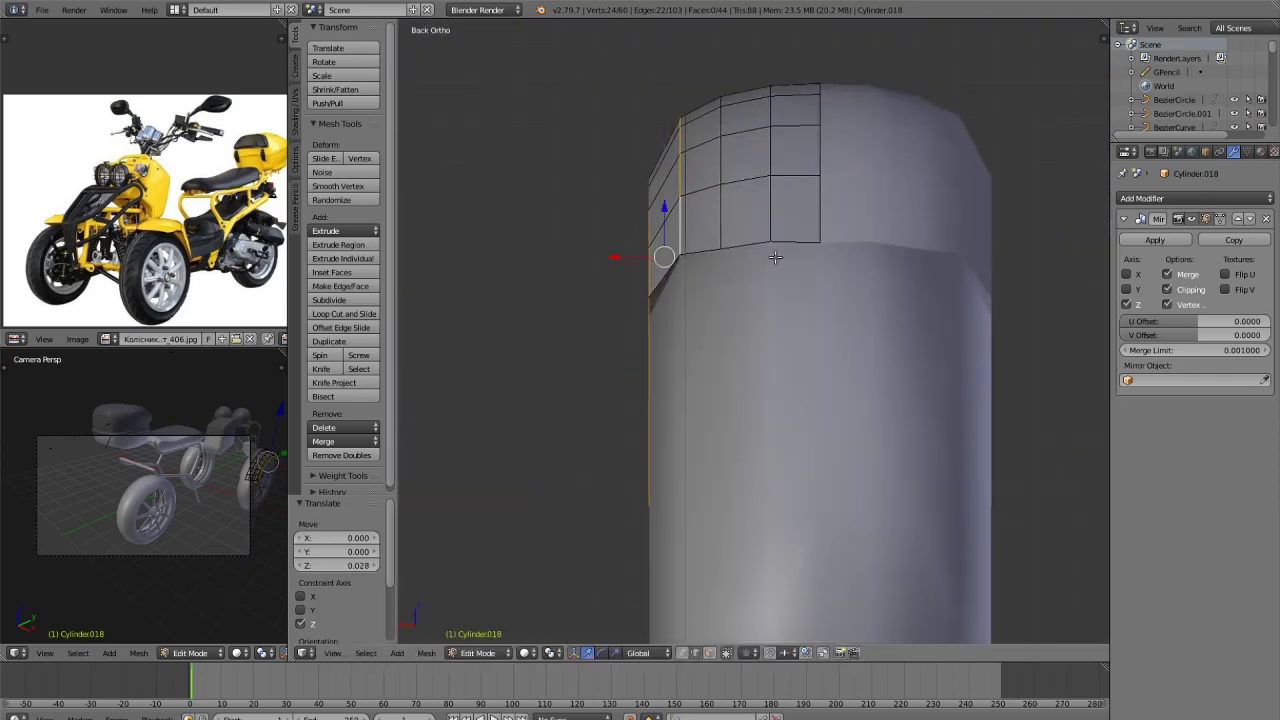
Select only the fender's lowest outer edge loop and adjust its height along Z.
key("a")
right_click(649, 259, "alt")
middle_click_drag(697, 294, 749, 369)
key("g")
key("z")
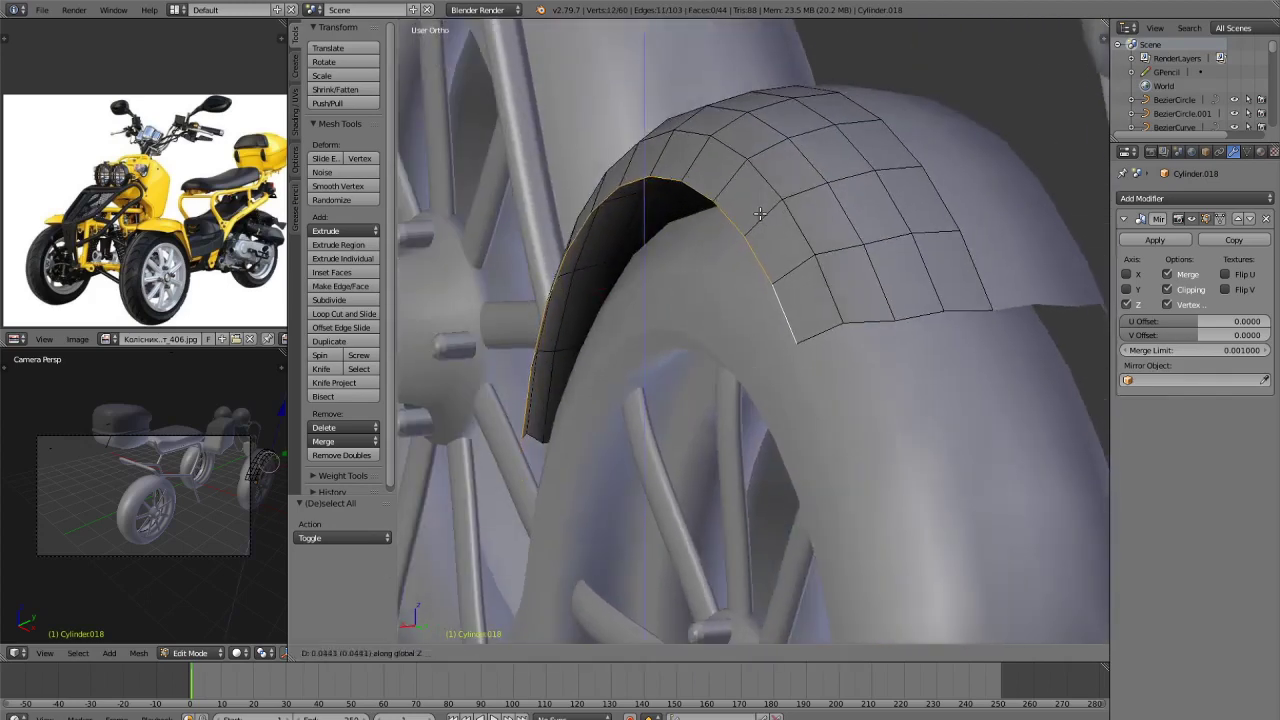
left_click(780, 280)
Leave mesh editing and scale the whole fender along X to adjust its width over the tire.
scroll(795, 344, "down", 4)
key("Tab")
scroll(795, 344, "down", 5)
middle_click_drag(906, 366, 879, 435)
key("s")
key("x")
left_click(898, 424)
scroll(886, 423, "down", 3)
key("Tab")
key("Tab")
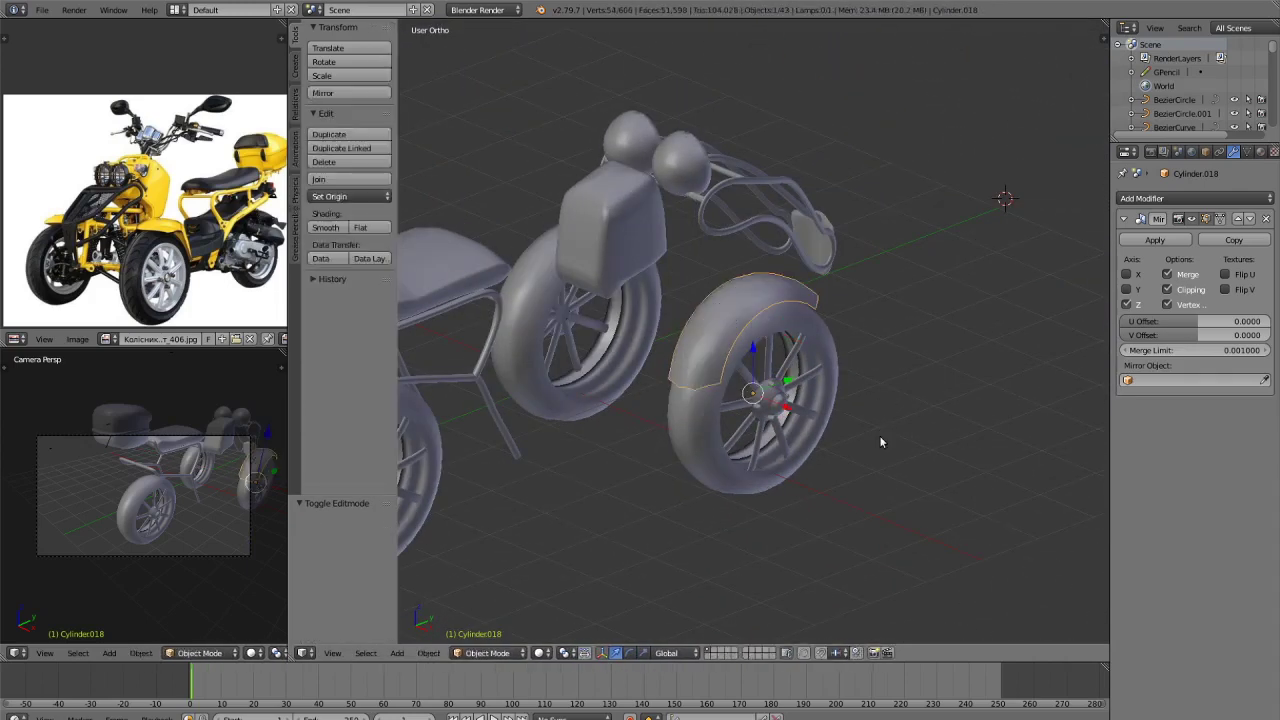
Stretch the fender along Y by a factor of about 1.11 in the side view.
key("KP_3")
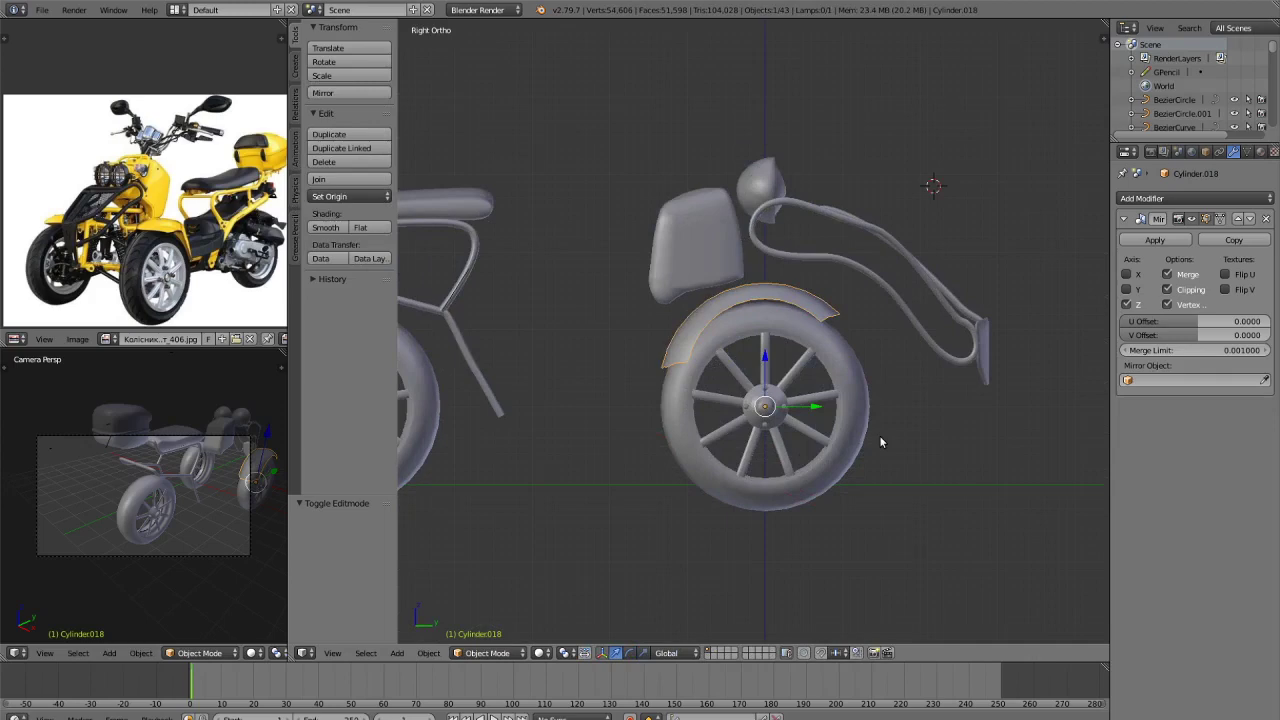
key("s")
key("y")
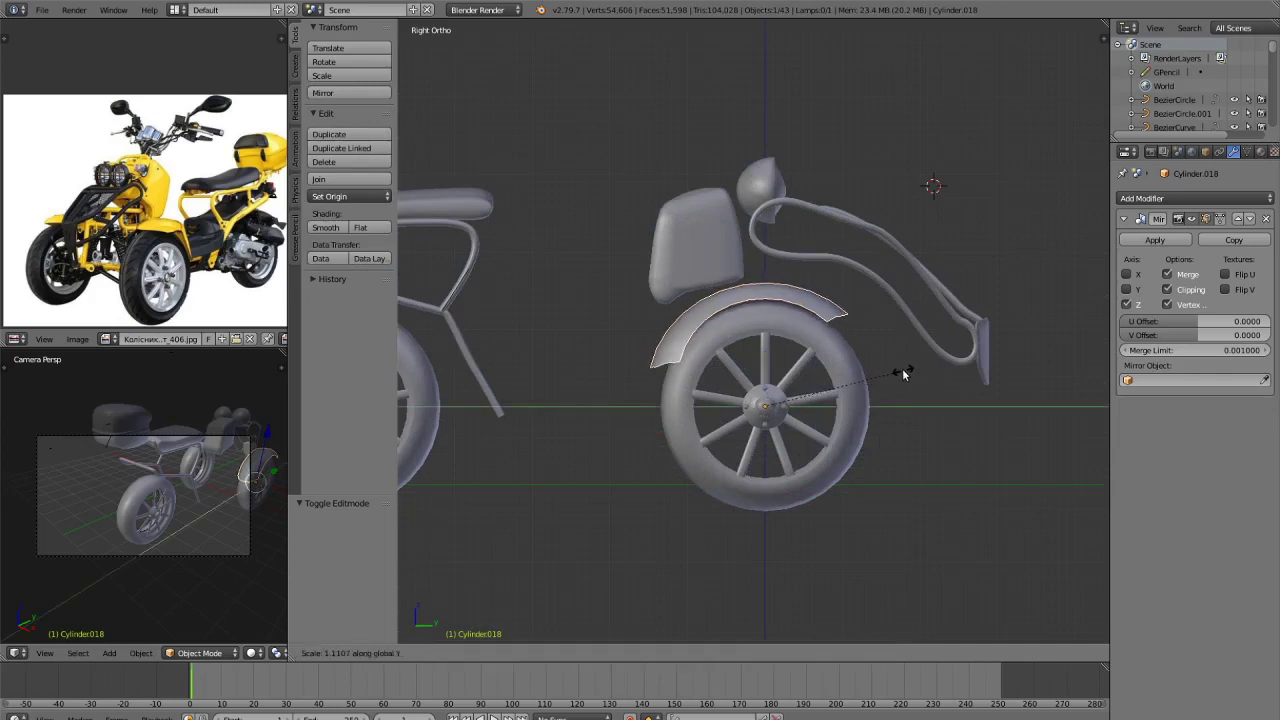
left_click(902, 369)
key("Tab")
key("Tab")
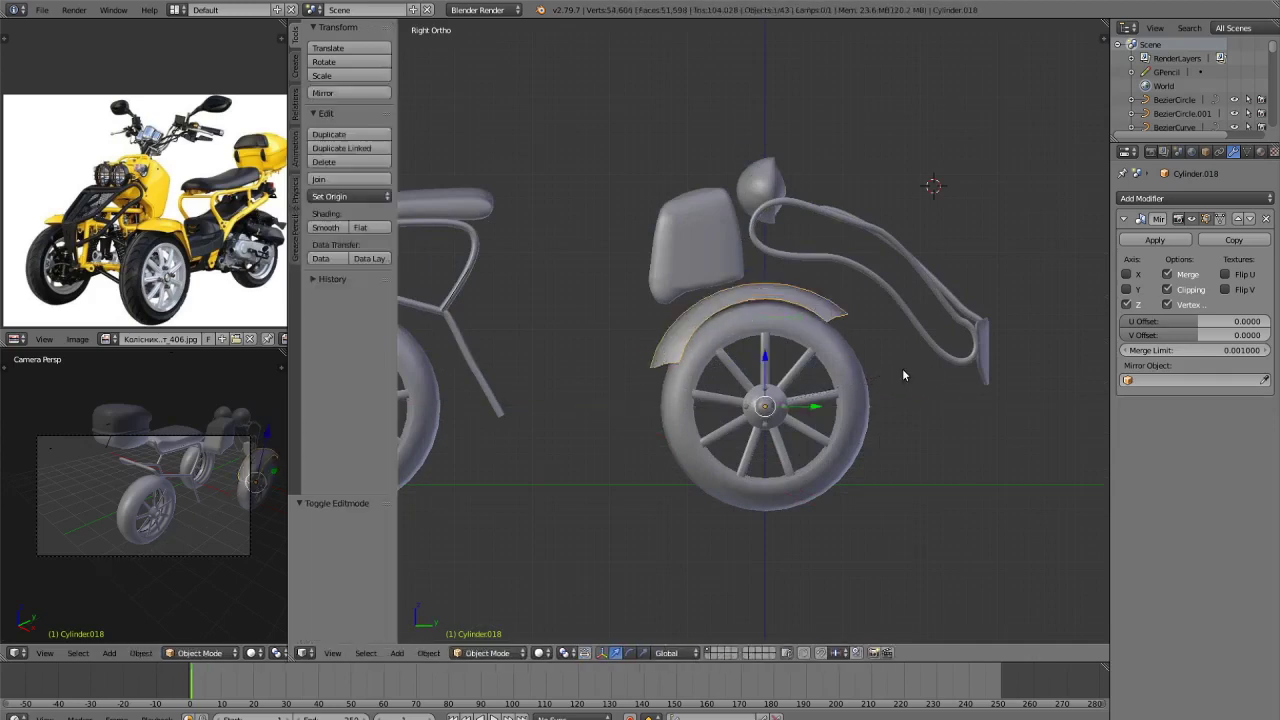
Lower the fender's entire mesh about 1.42 along Z relative to its origin, and reposition the object over the tire, shifted 0.044 along Y.
key("Tab")
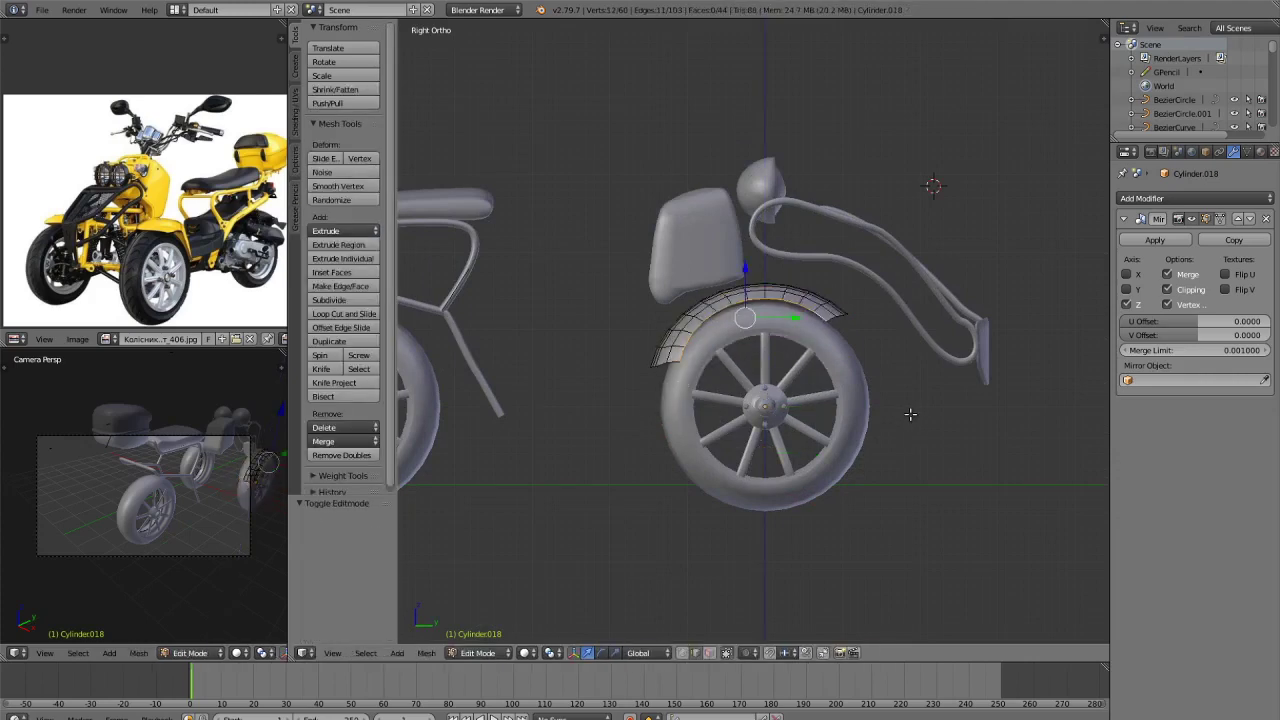
key("a")
key("g")
key("z")
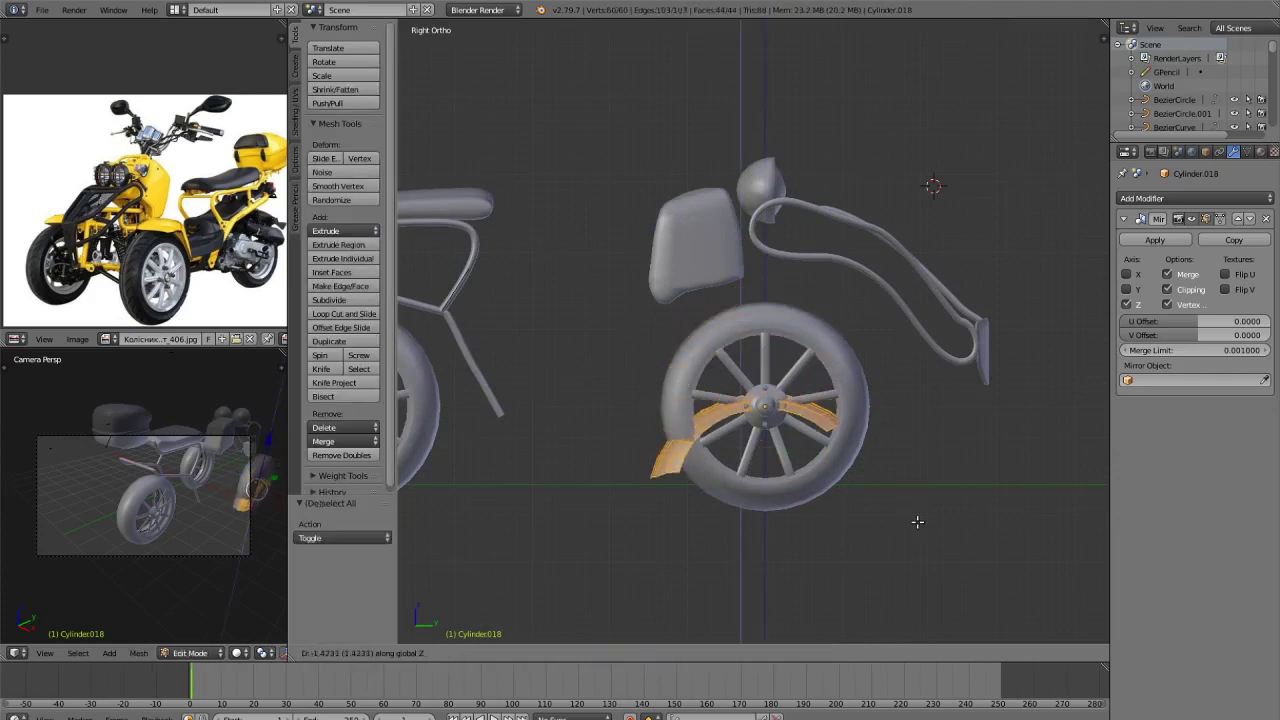
key("Tab")
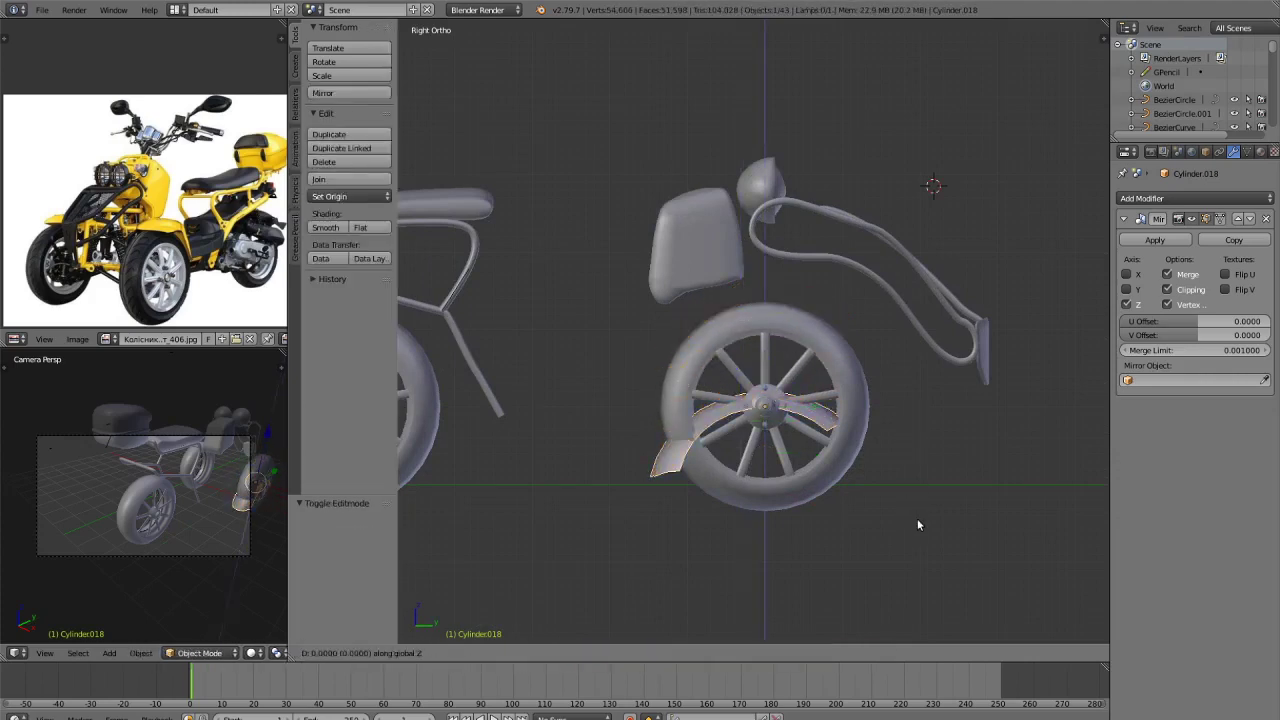
left_click(910, 417)
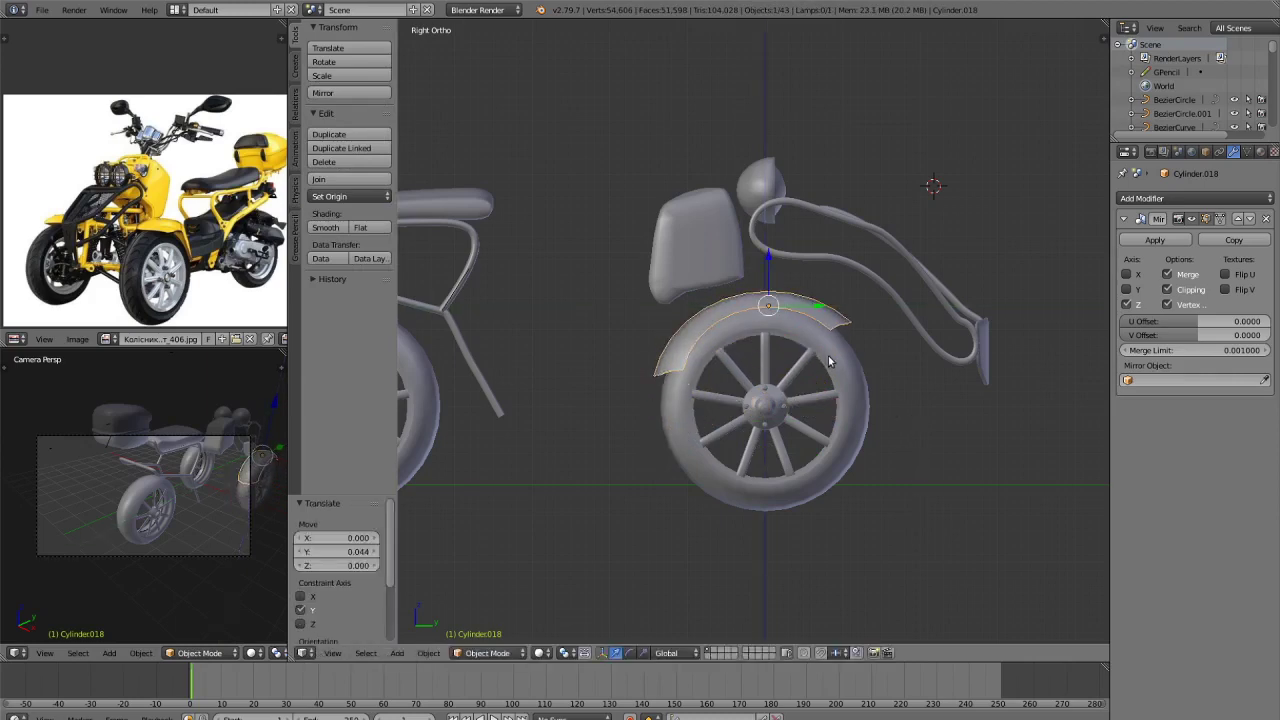
Raise the fender object 0.053 along Z above the front tire.
key("g")
key("z")
left_click(838, 358)
Add a Solidify modifier to the fender and set its thickness to 0.0340.
left_click(1180, 198)
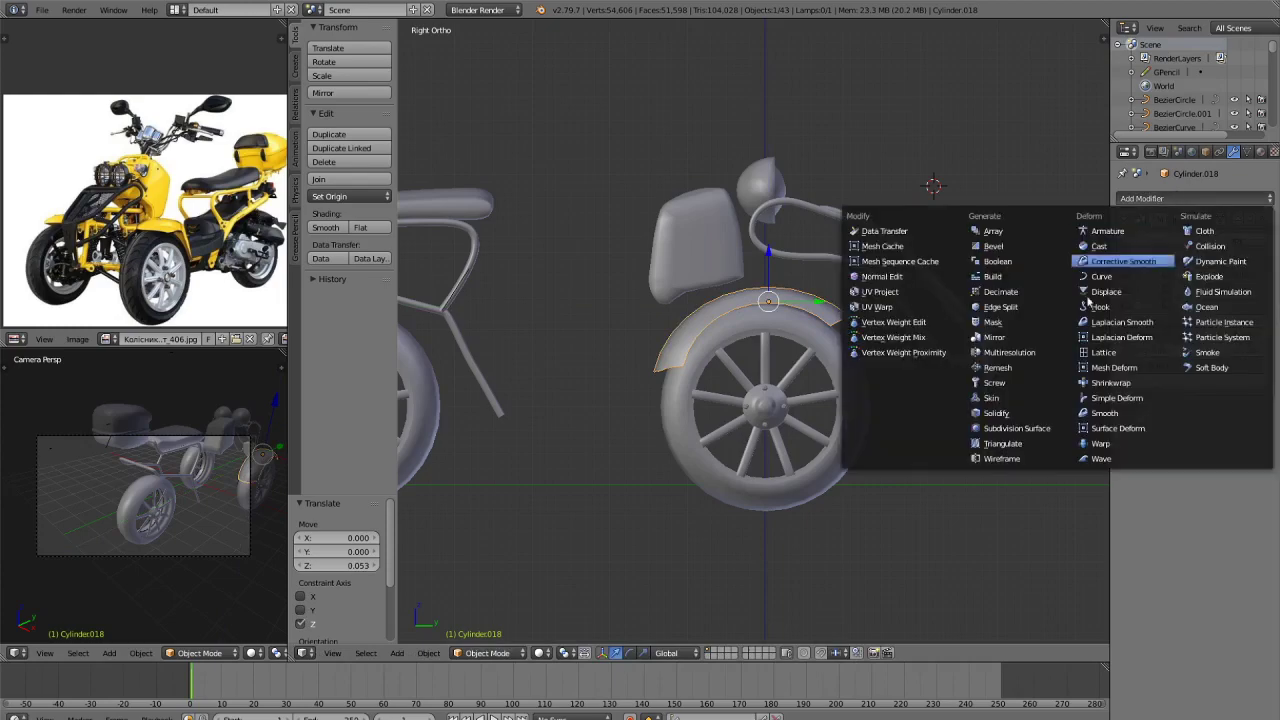
left_click(1012, 418)
middle_click_drag(1000, 415, 827, 425)
scroll(830, 422, "up", 6)
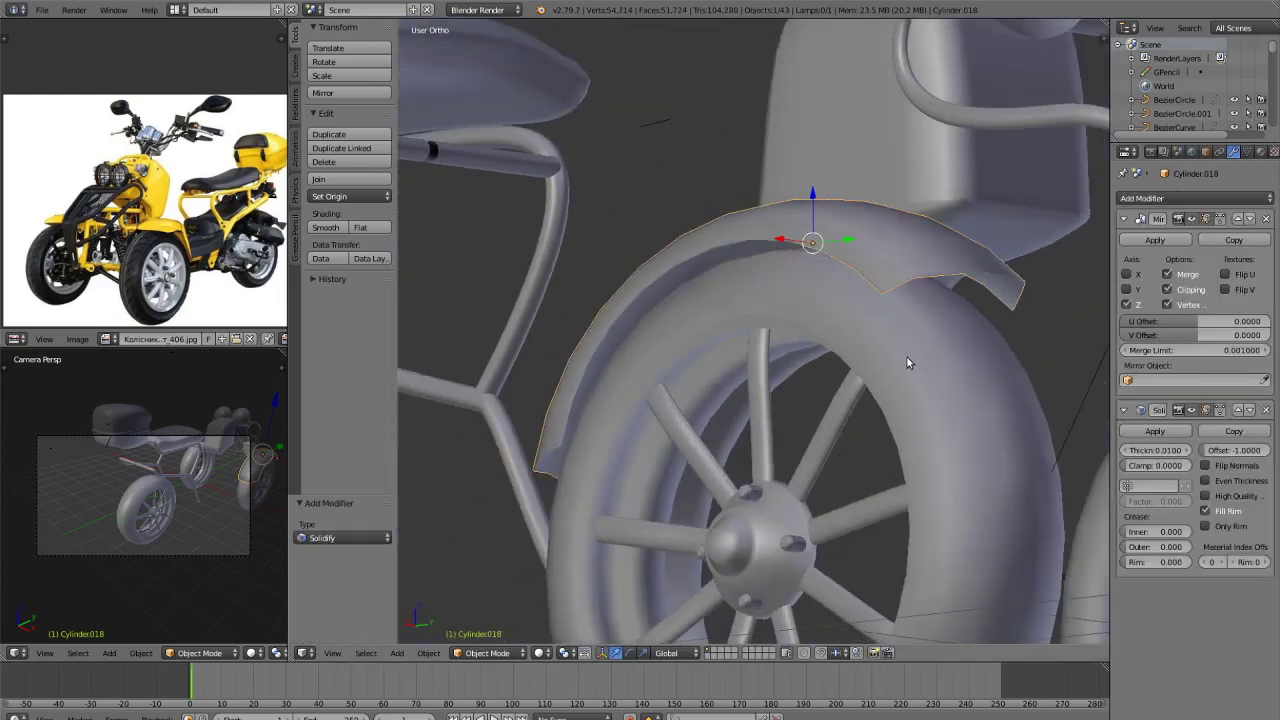
mouse_move(907, 357)
middle_mouse_down()
mouse_move(949, 367)
mouse_move(915, 343)
middle_mouse_up()
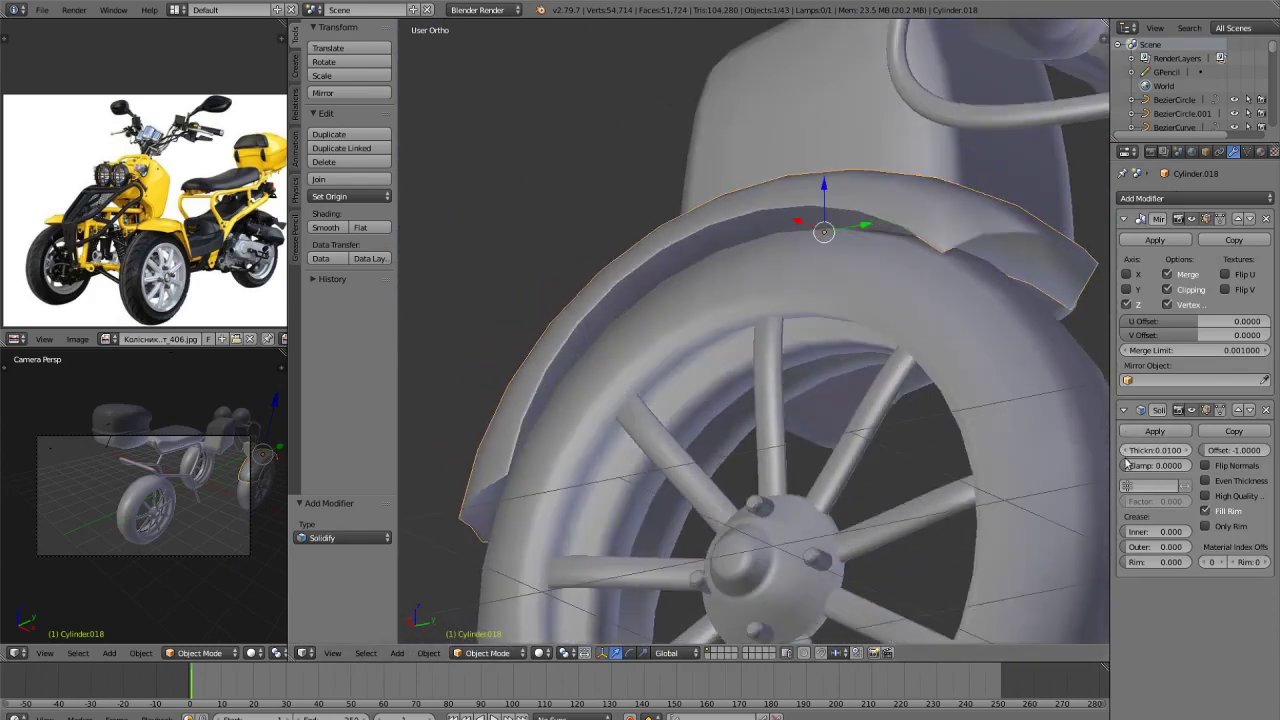
mouse_move(1145, 452)
left_mouse_down()
mouse_move(1215, 452)
mouse_move(1170, 452)
left_mouse_up()
Preview the thickened fender in rendered shading from the front of the scooter, and return to solid shading.
key("Tab")
scroll(840, 370, "down", 4)
middle_click_drag(800, 350, 944, 423)
key("Tab")
key("shift+z")
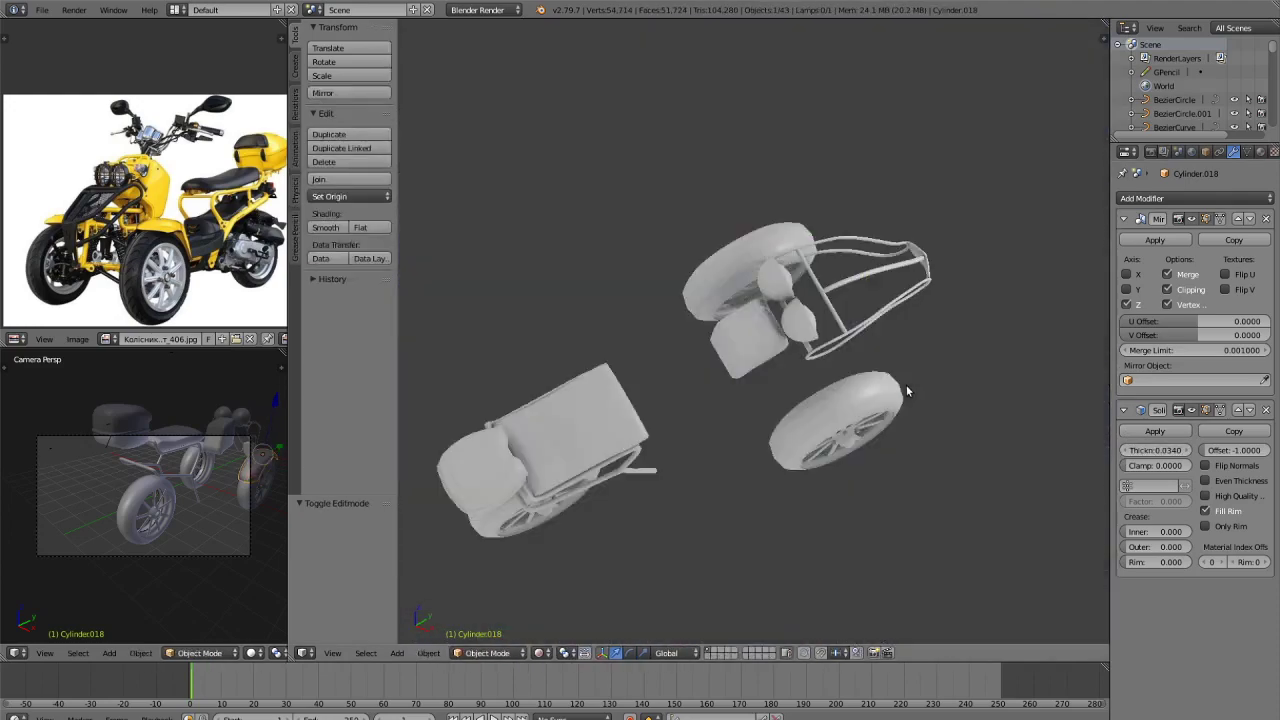
mouse_move(926, 381)
middle_mouse_down()
mouse_move(719, 365)
mouse_move(820, 385)
middle_mouse_up()
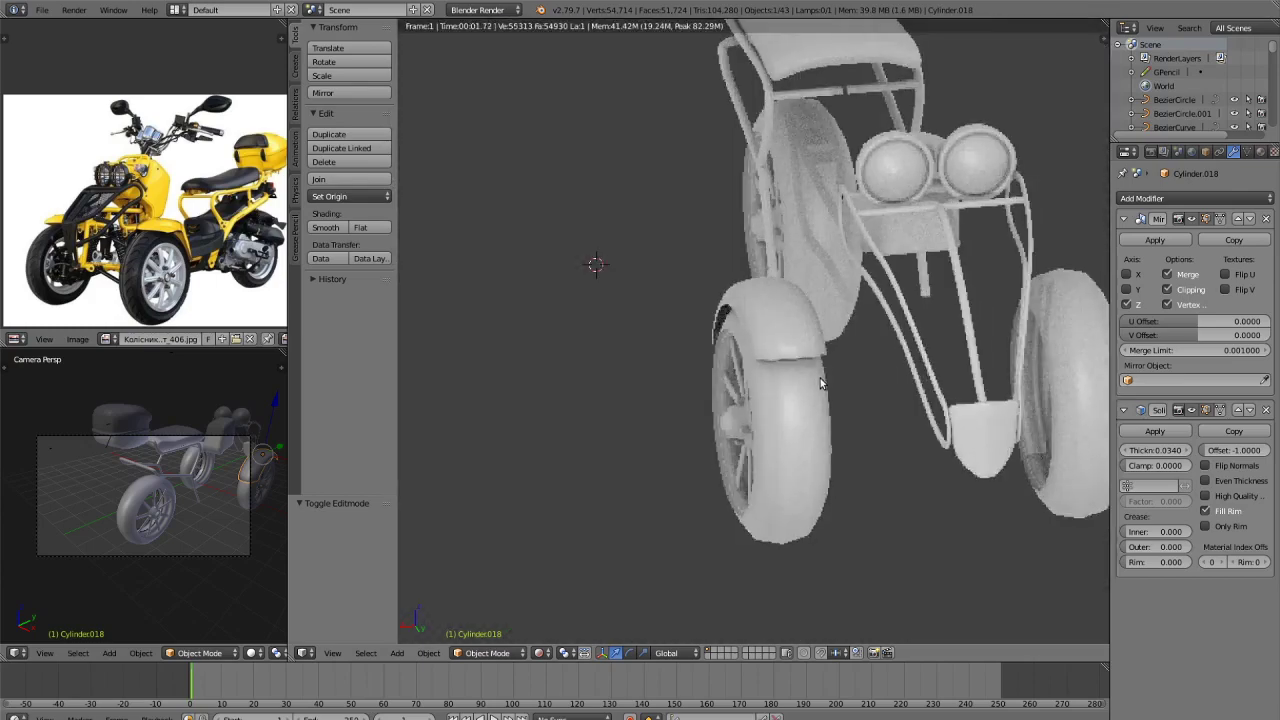
key("z")
key("z")
Add a loop cut across the fender close to its front end, and leave mesh editing.
mouse_move(813, 376)
middle_mouse_down()
mouse_move(880, 343)
mouse_move(882, 324)
mouse_move(841, 292)
mouse_move(924, 382)
mouse_move(724, 352)
middle_mouse_up()
scroll(882, 324, "up", 4)
key("Tab")
scroll(928, 368, "up", 1)
scroll(932, 366, "up", 1)
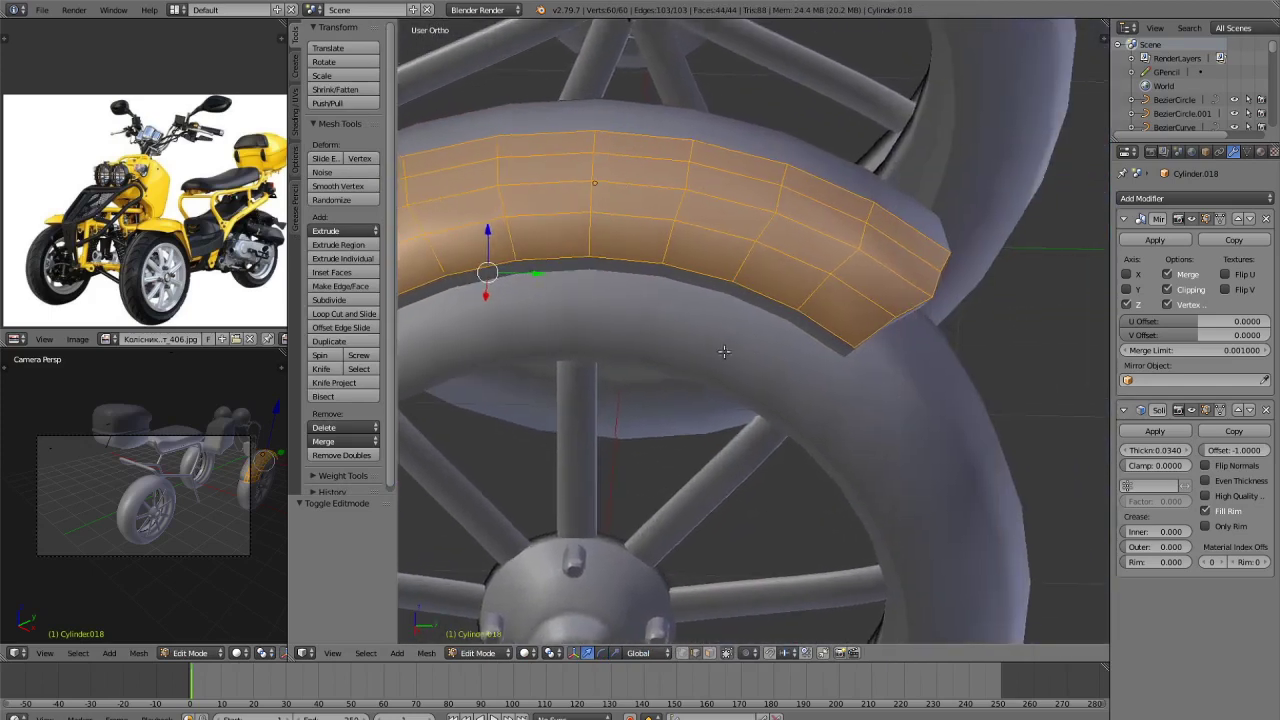
key("ctrl+r")
left_click(850, 322)
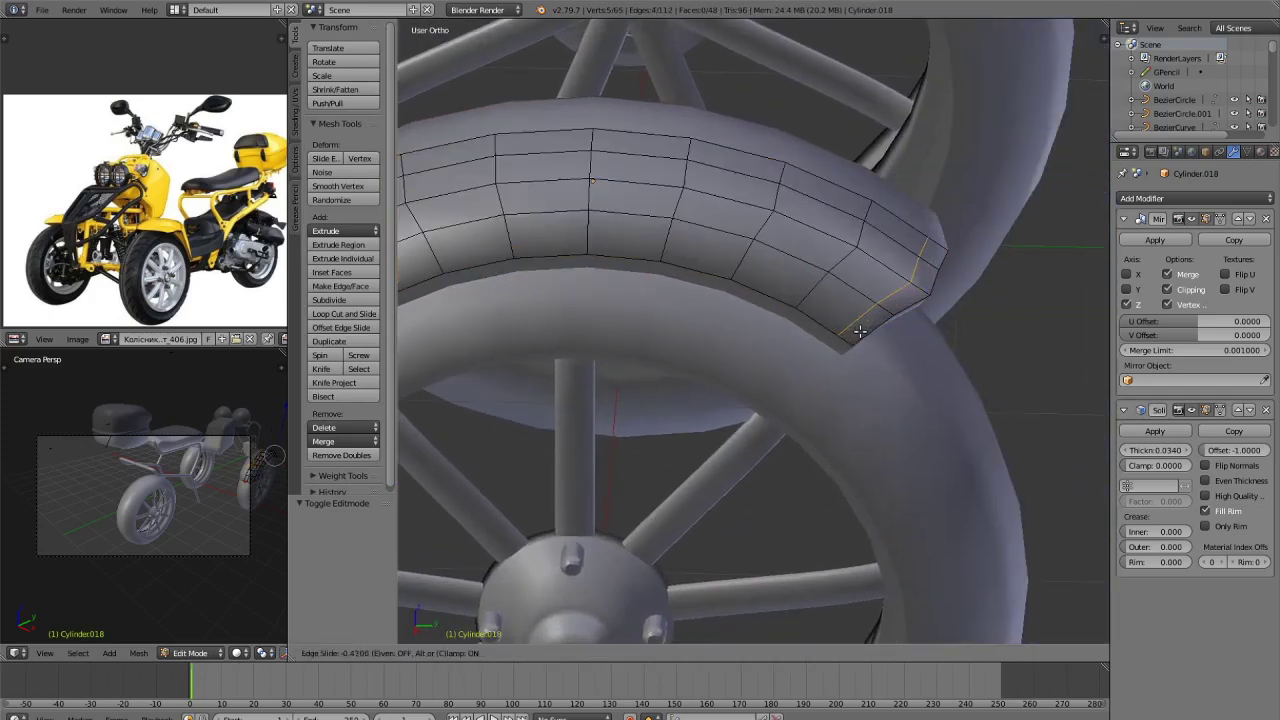
left_click(860, 332)
key("a")
key("a")
scroll(860, 332, "down", 1)
middle_click_drag(850, 345, 771, 398)
key("Tab")
Duplicate the fender in the top view and move the copy about -3.25 along X onto the opposite front wheel.
scroll(808, 365, "down", 3)
scroll(808, 374, "down", 3)
key("KP_7")
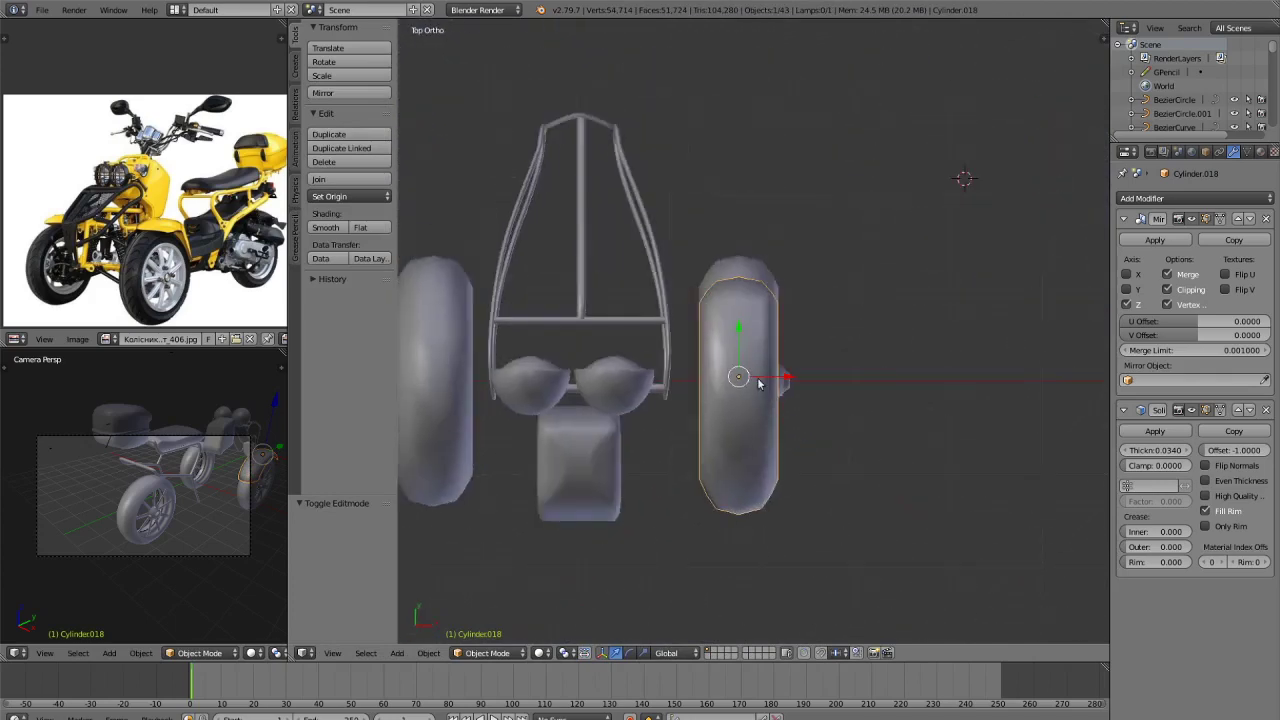
scroll(759, 384, "down", 3)
key("shift+d")
key("x")
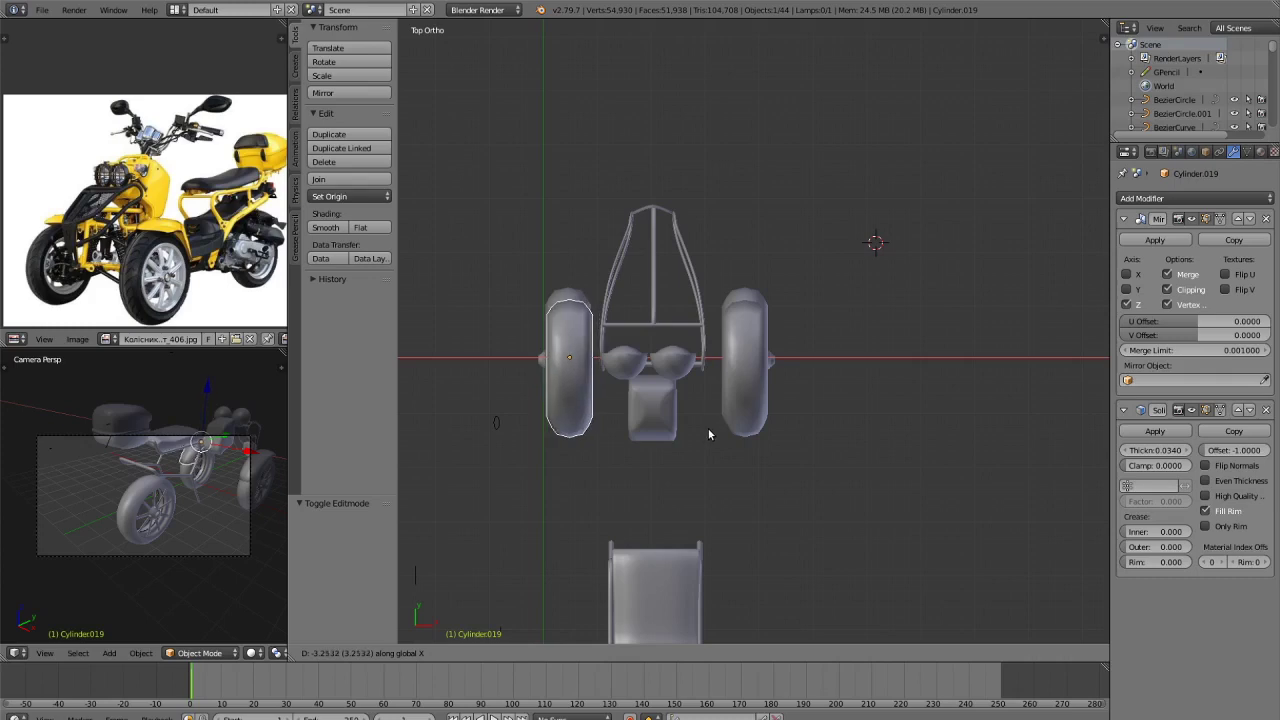
left_click(709, 429)
key("a")
Examine the whole scooter with both front fenders in rendered shading, and return to solid shading.
scroll(826, 430, "down", 1)
scroll(826, 430, "up", 1)
mouse_move(826, 430)
middle_mouse_down()
mouse_move(680, 351)
mouse_move(968, 304)
mouse_move(986, 280)
middle_mouse_up()
left_click(987, 279)
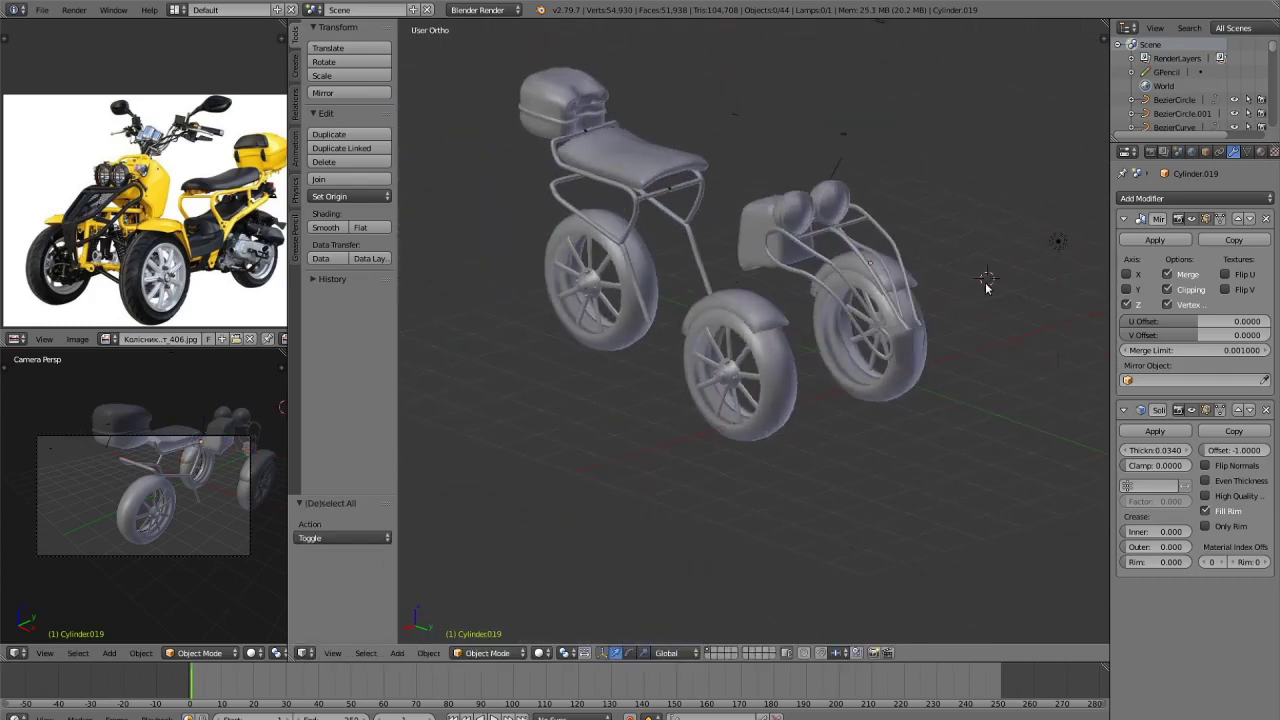
key("shift+z")
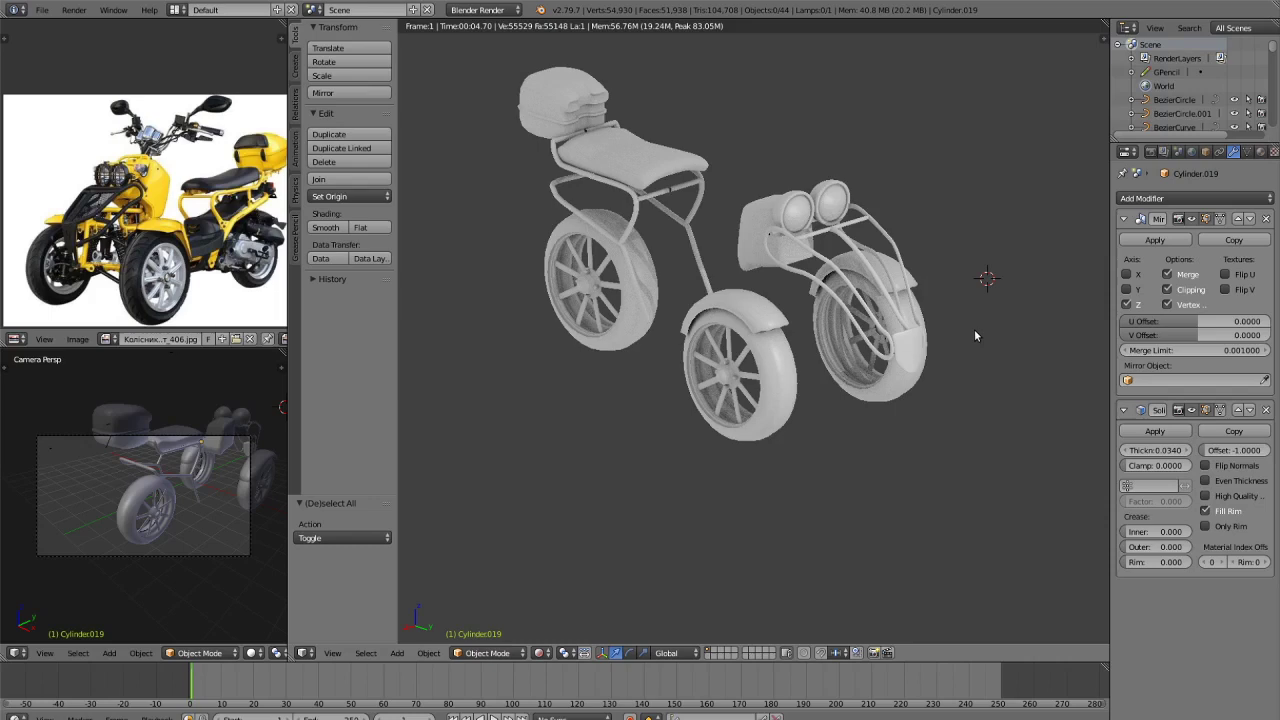
key("z")
key("z")
Switch the viewport to perspective and check the scooter in rendered shading from another side.
key("KP_5")
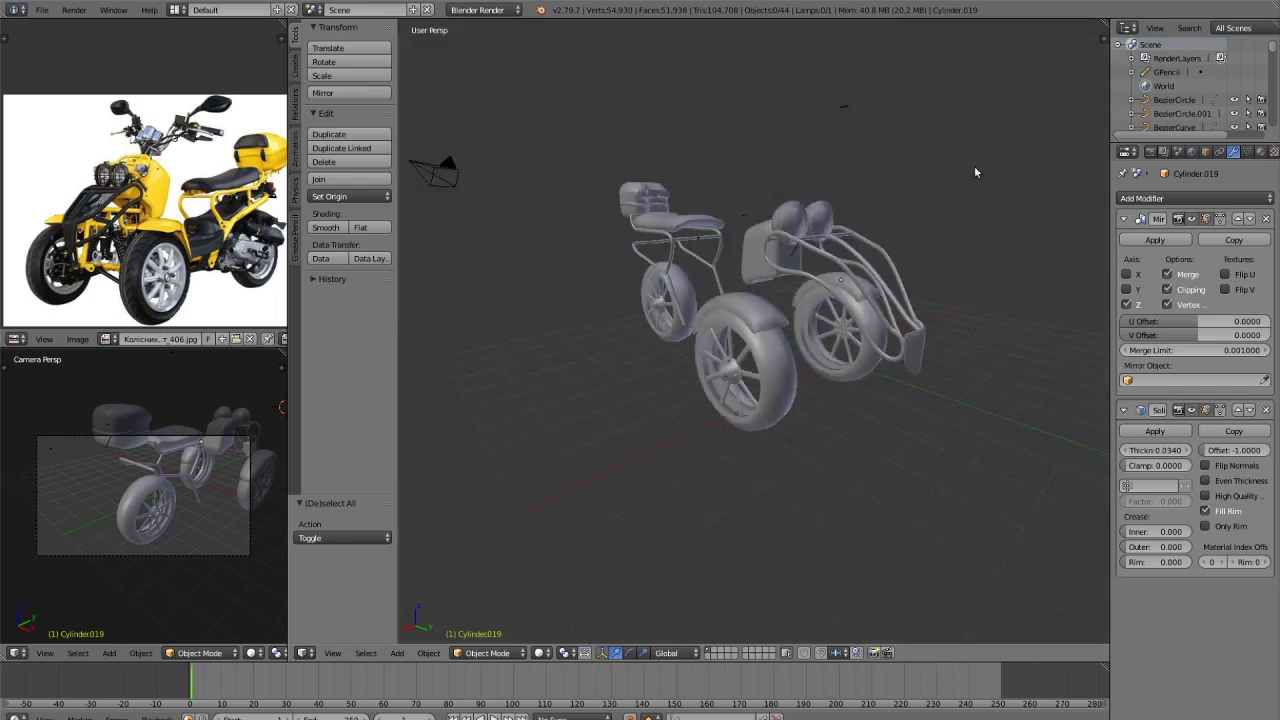
mouse_move(975, 172)
middle_mouse_down()
mouse_move(800, 363)
mouse_move(871, 344)
mouse_move(894, 323)
middle_mouse_up()
key("shift+z")
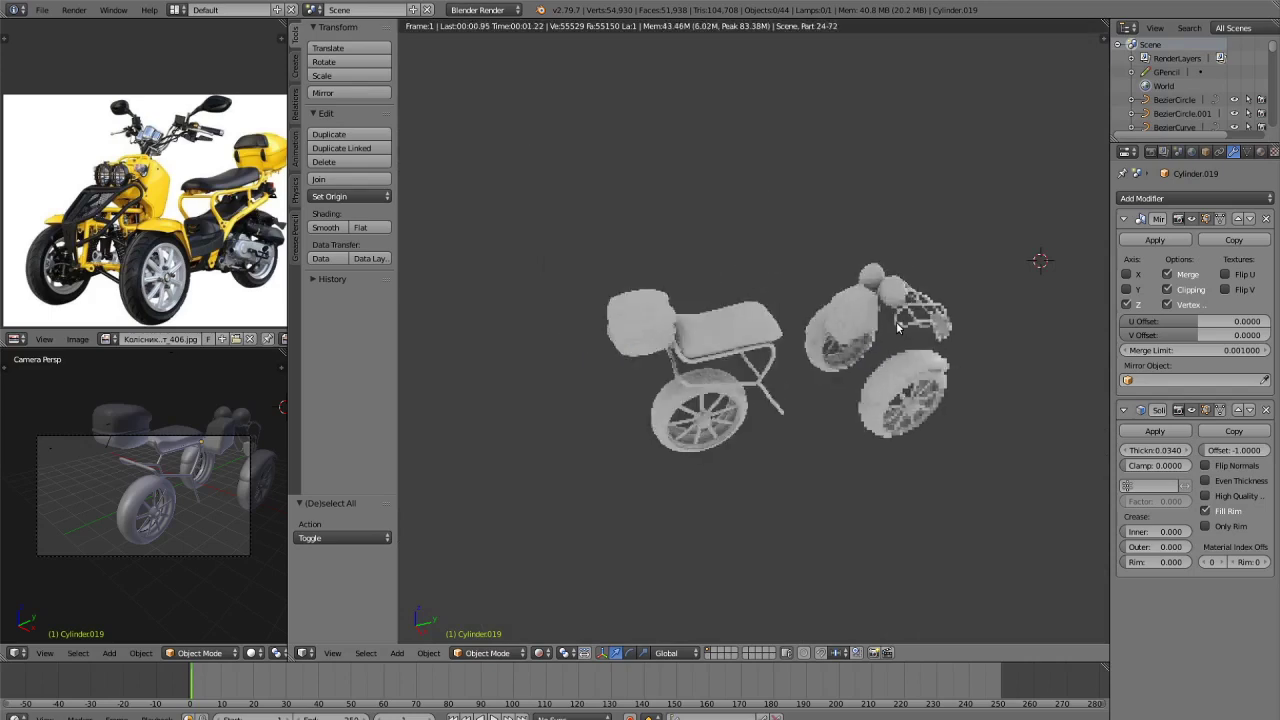
key("z")
key("z")
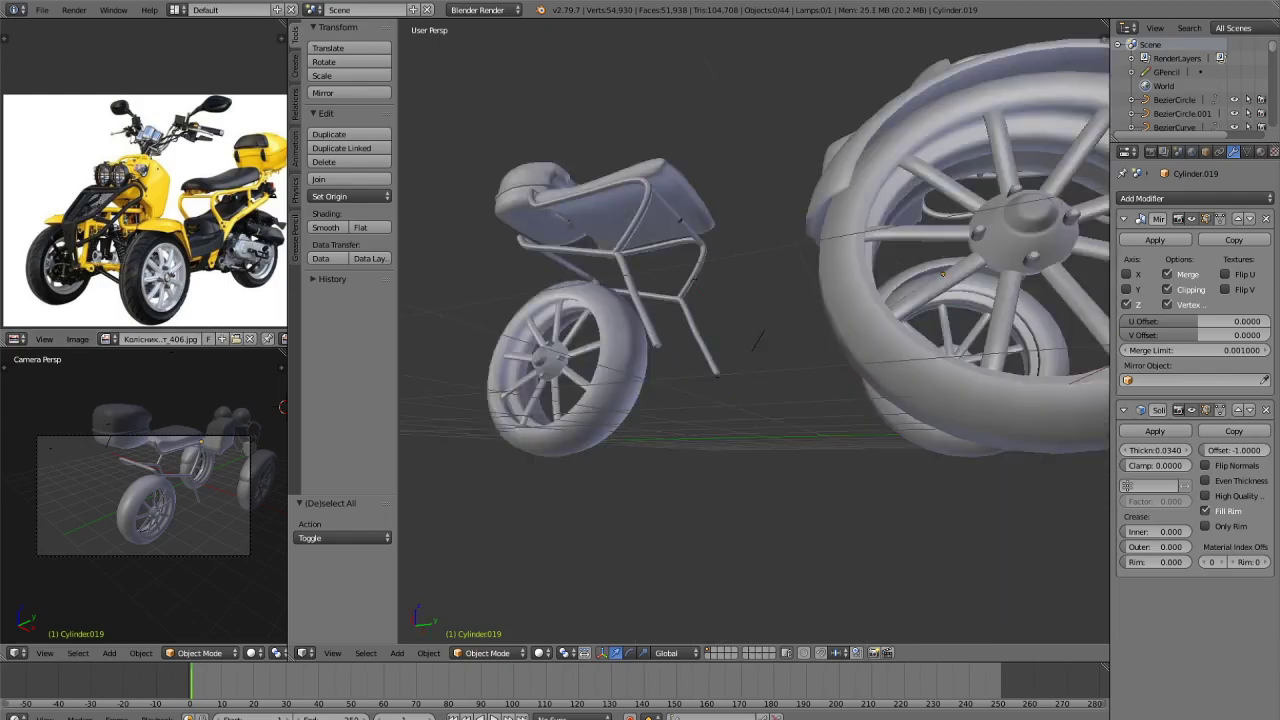
Examine the scooter's gap between front and rear assemblies from several angles and compare it with the bodywork in the reference photo.
middle_click_drag(572, 316, 794, 409)
scroll(713, 432, "down", 4)
scroll(846, 369, "up", 5)
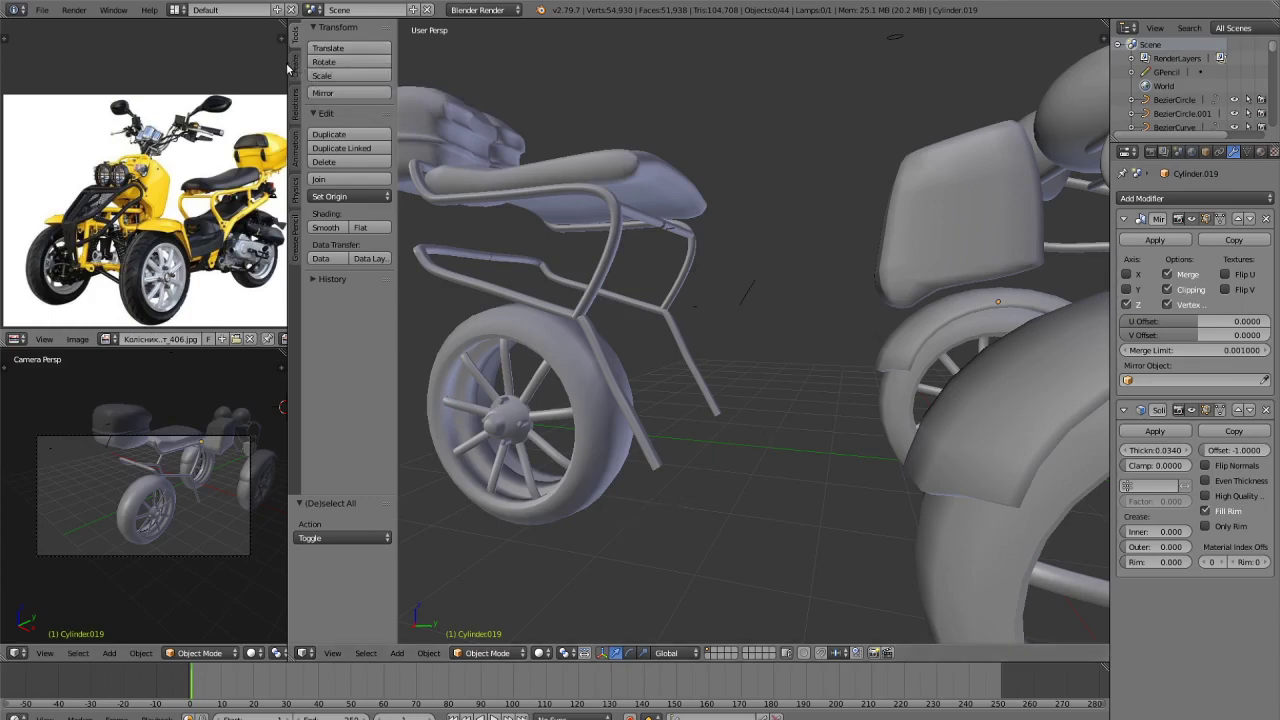
scroll(689, 289, "down", 3)
scroll(908, 366, "up", 4)
middle_click_drag(689, 289, 812, 349)
scroll(908, 366, "down", 10)
scroll(877, 336, "up", 2)
middle_click_drag(898, 312, 920, 343)
scroll(911, 349, "up", 2)
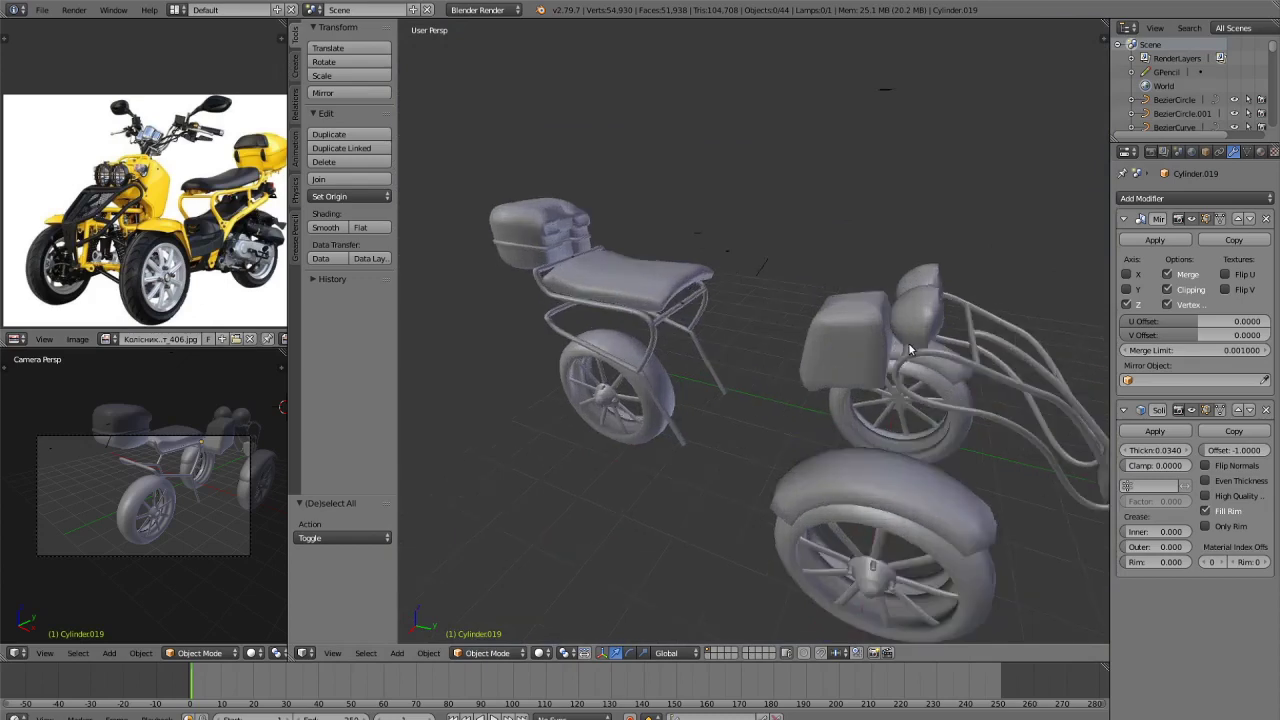
scroll(146, 205, "up", 1)
middle_click_drag(146, 205, 153, 138)
scroll(153, 143, "up", 2)
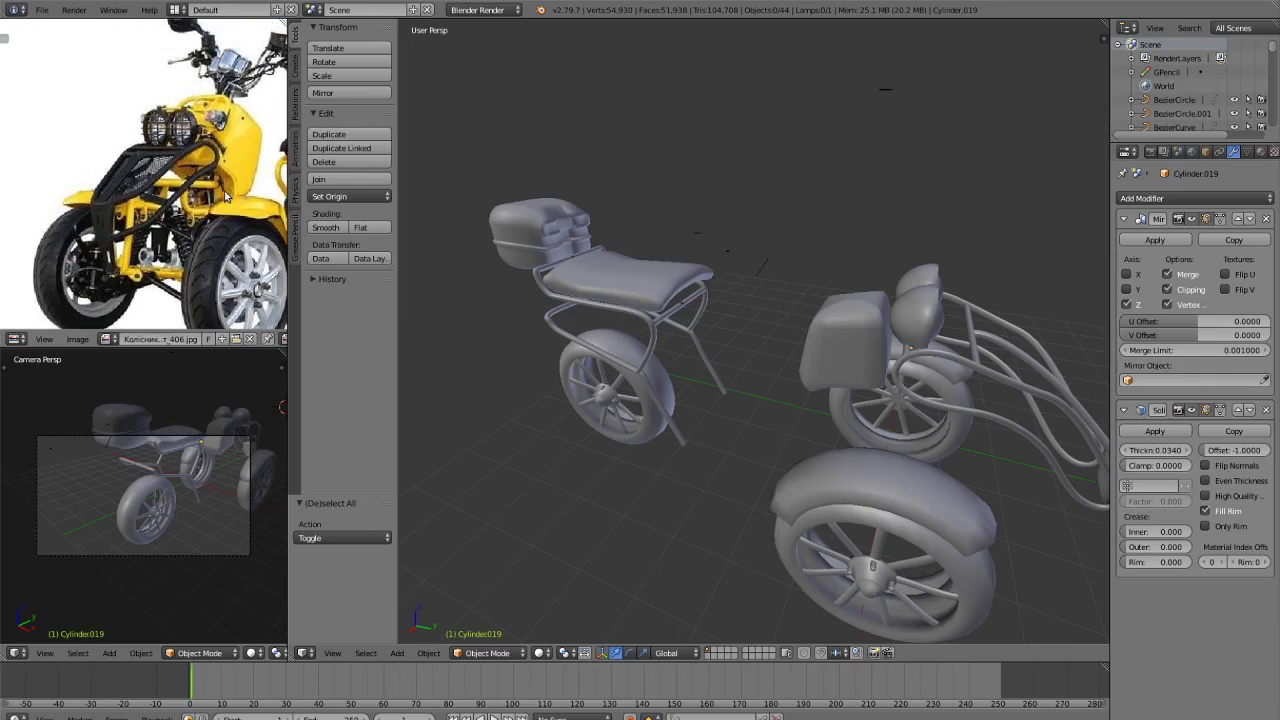
scroll(216, 214, "down", 1)
middle_click_drag(215, 225, 136, 249)
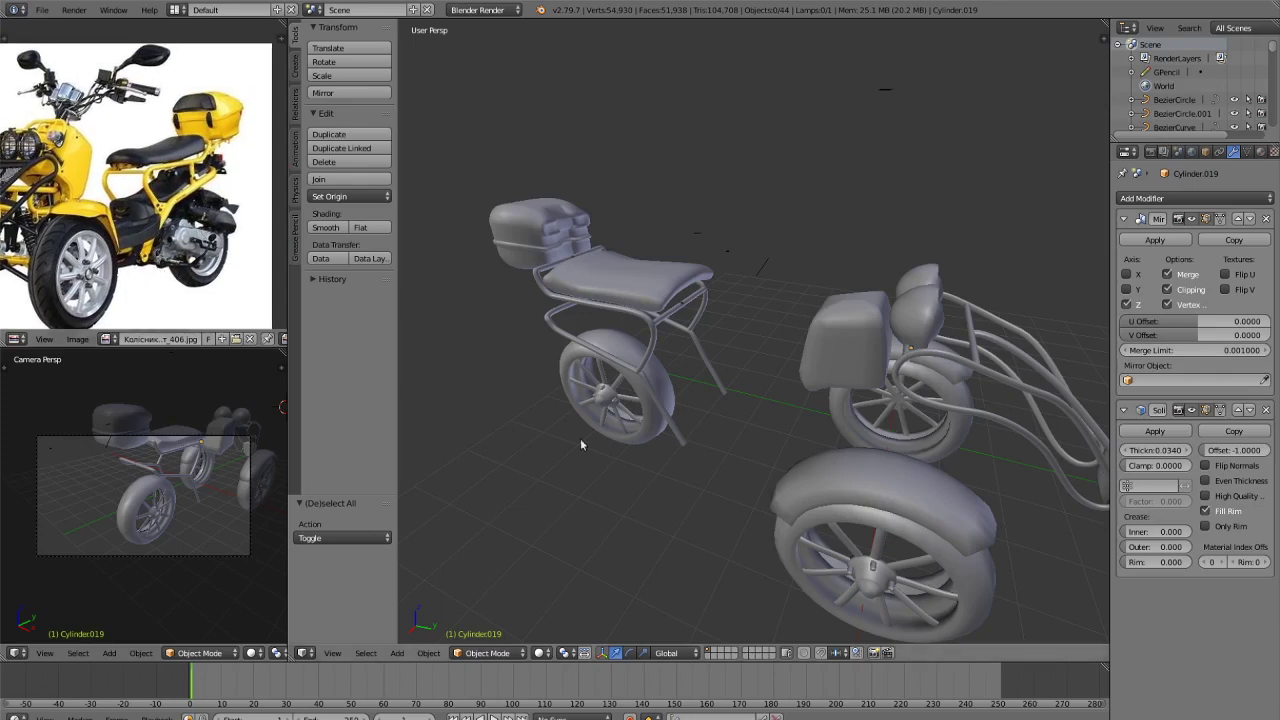
In the top orthographic view, select the whole rear assembly with seat, box and wheel, and move it backward along Y.
key("KP_7")
key("KP_5")
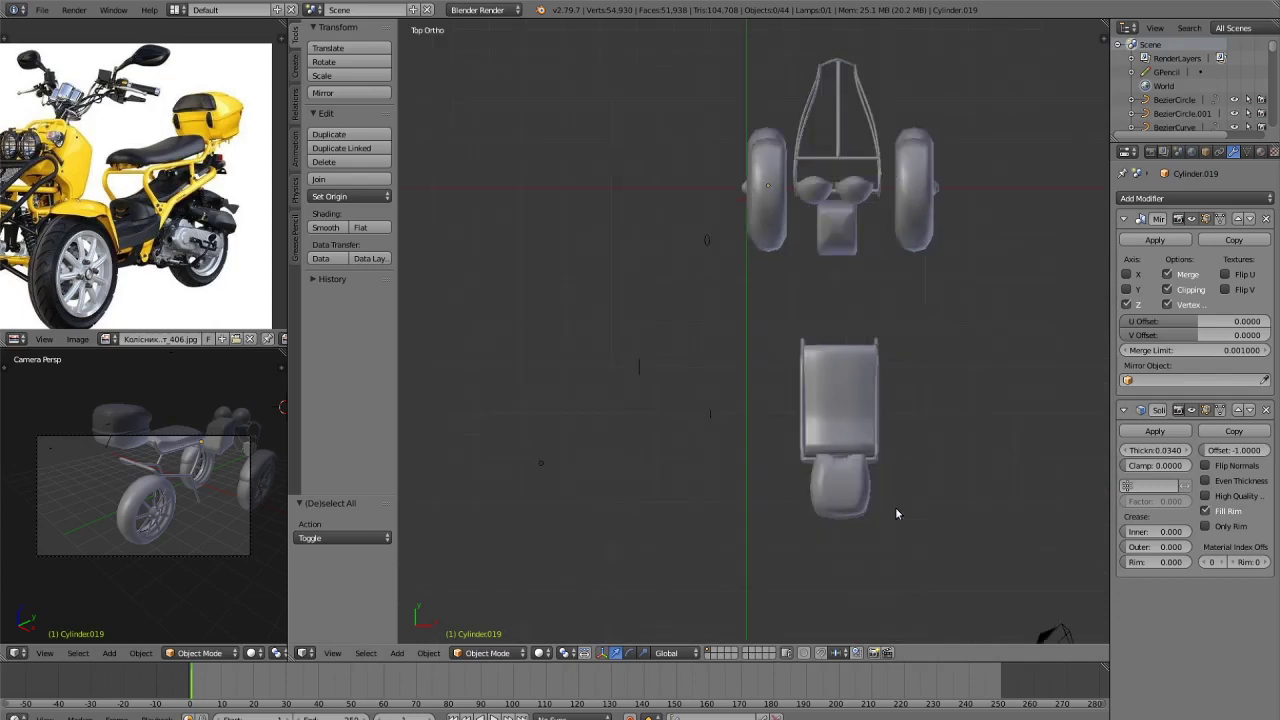
scroll(942, 437, "up", 4)
middle_click_drag(889, 386, 659, 300, "shift")
scroll(720, 360, "down", 4)
key("a")
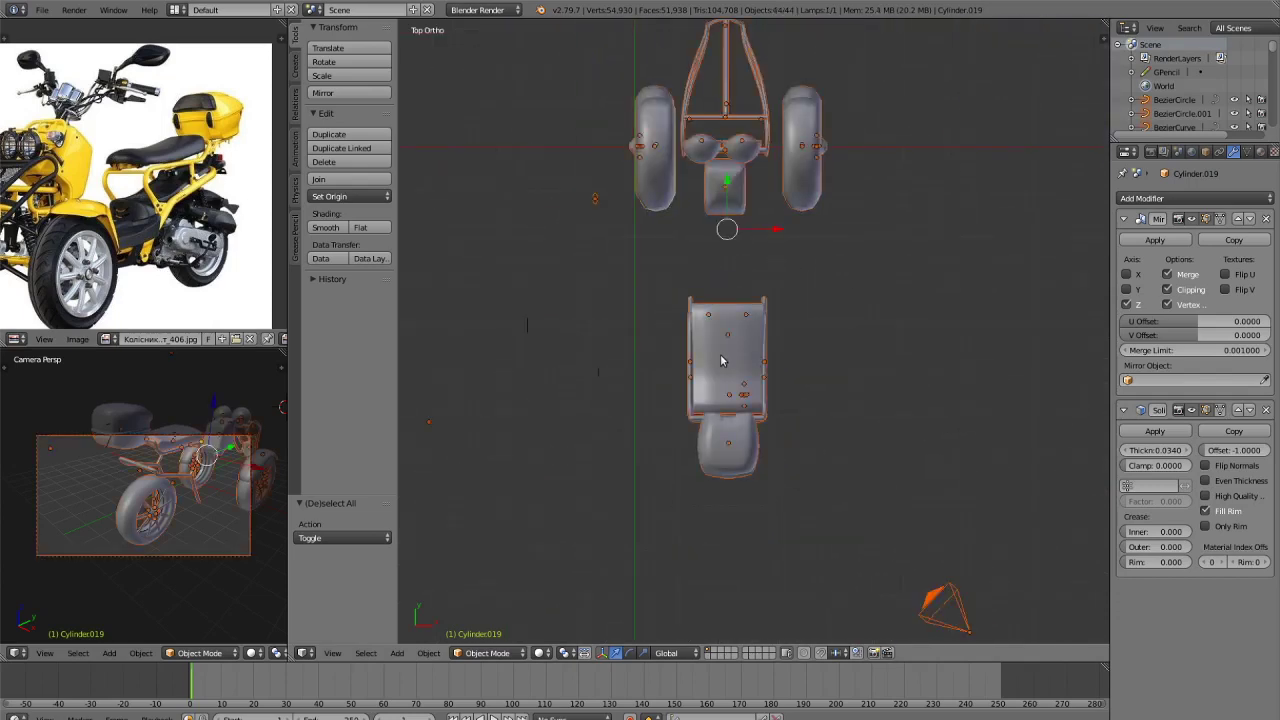
key("a")
key("b")
left_click_drag(628, 272, 940, 498)
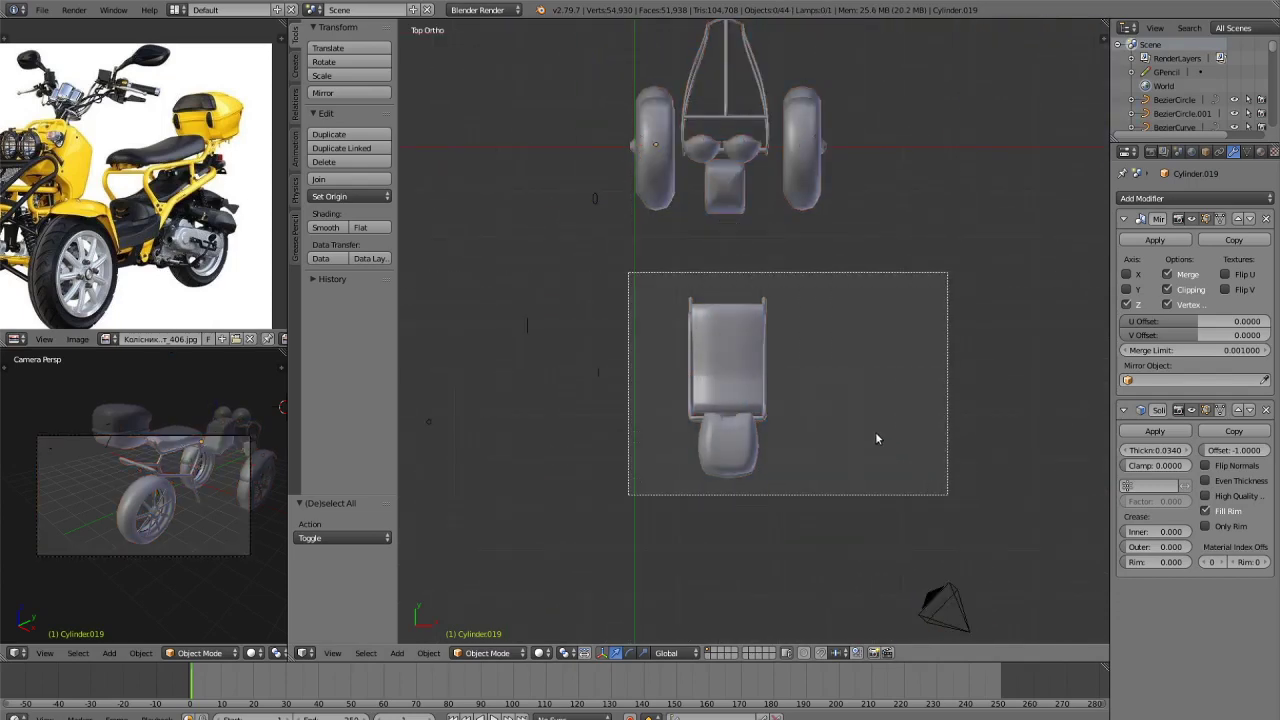
left_click_drag(876, 437, 876, 436)
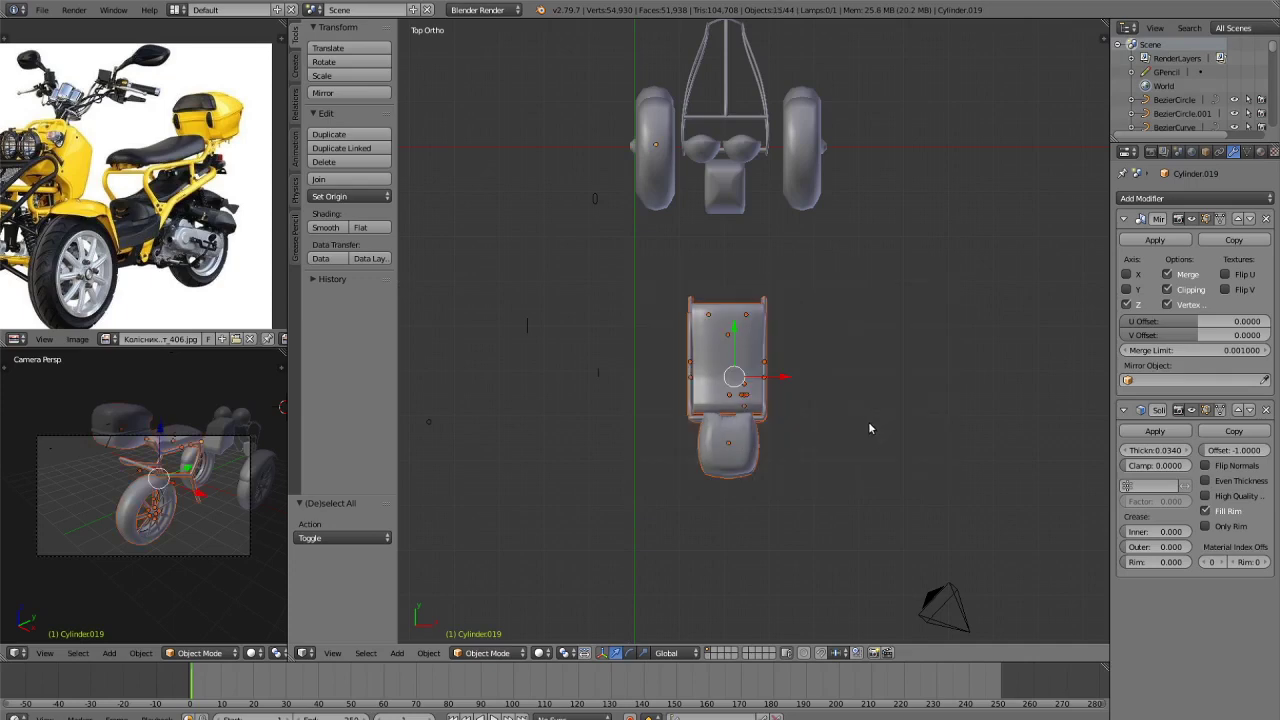
key("h")
key("alt+h")
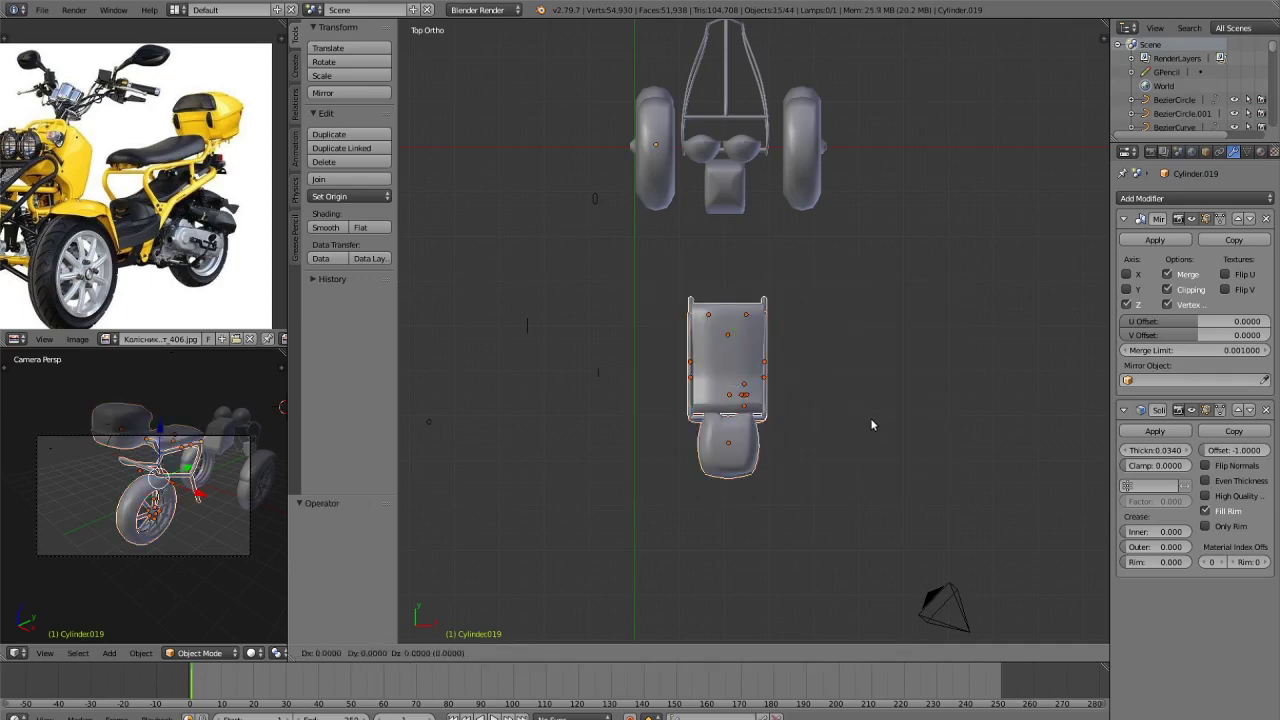
key("a")
Place the 3D cursor in the gap and draw a Grease Pencil poly outline of one body side, from behind the front box to the seat.
left_click(698, 269)
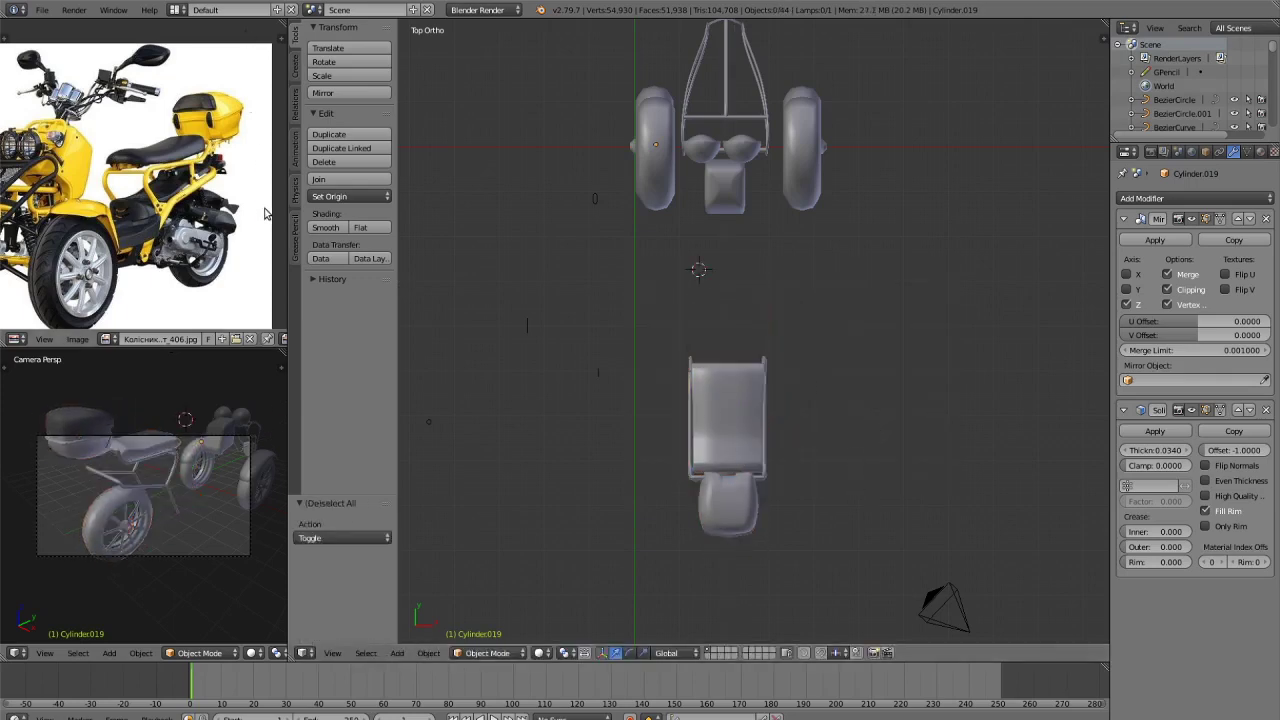
left_click(296, 235)
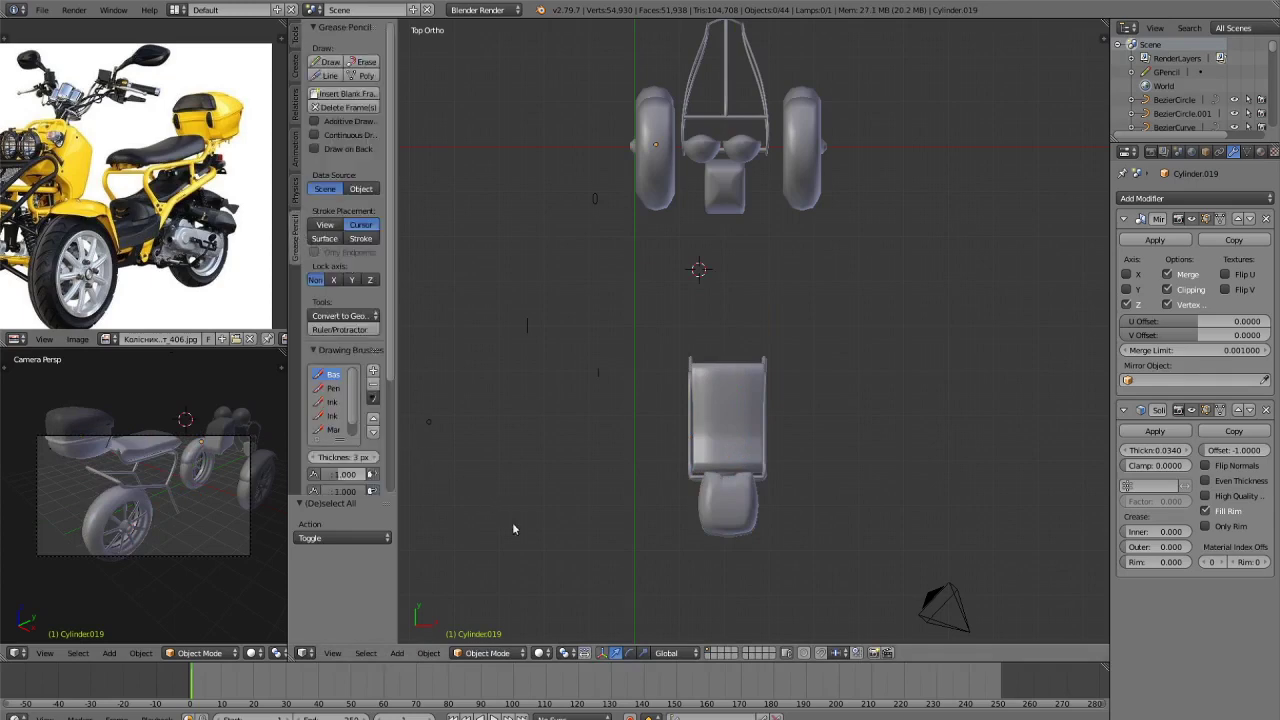
left_click(372, 76)
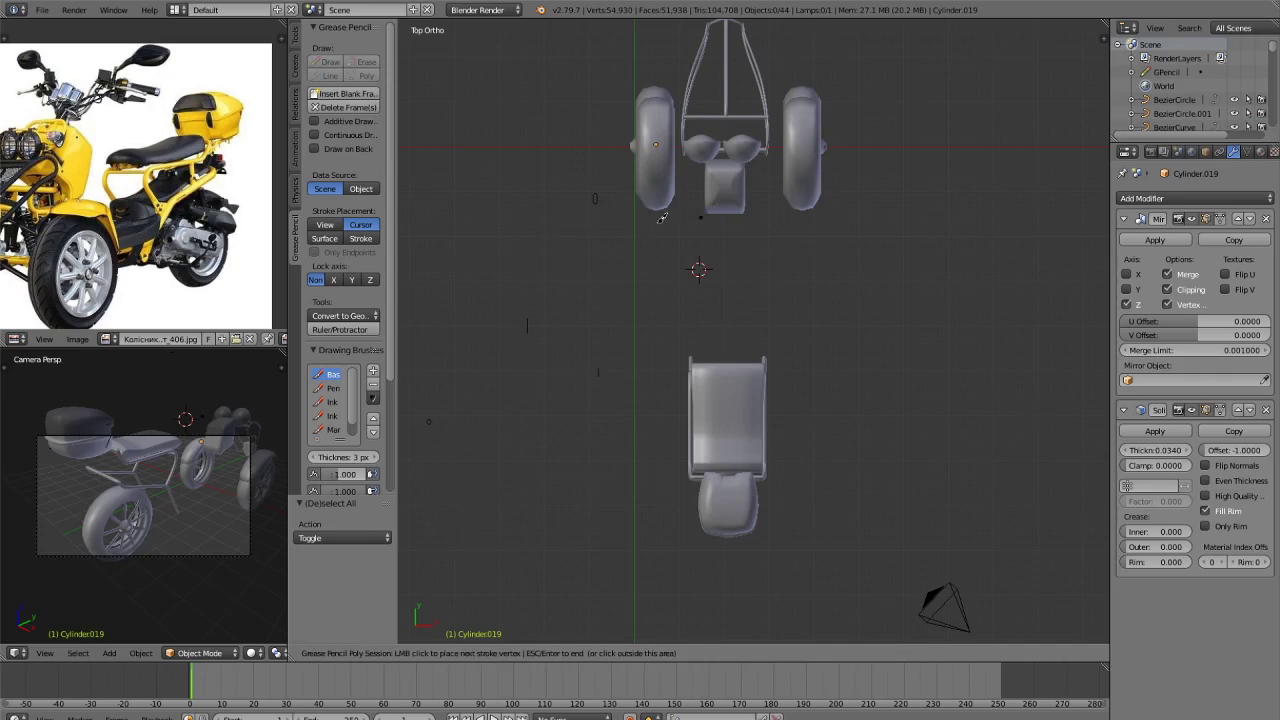
scroll(684, 226, "up", 2)
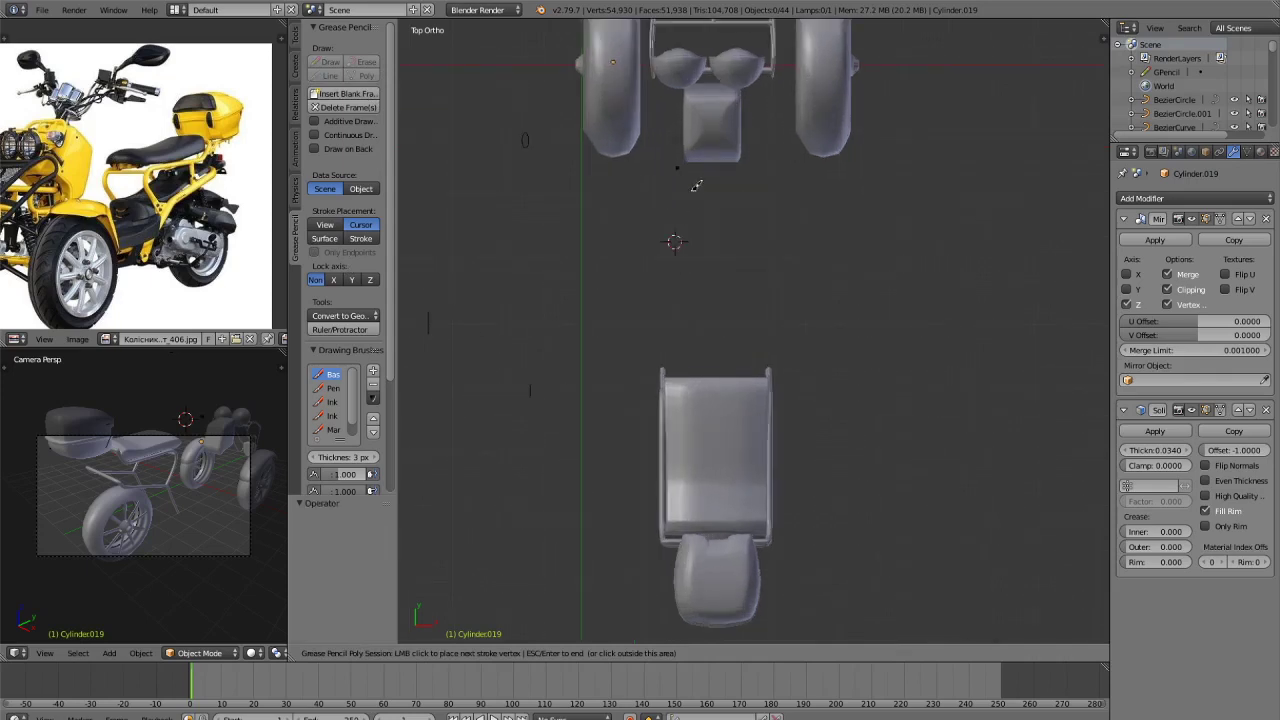
key("Escape")
scroll(690, 210, "up", 2)
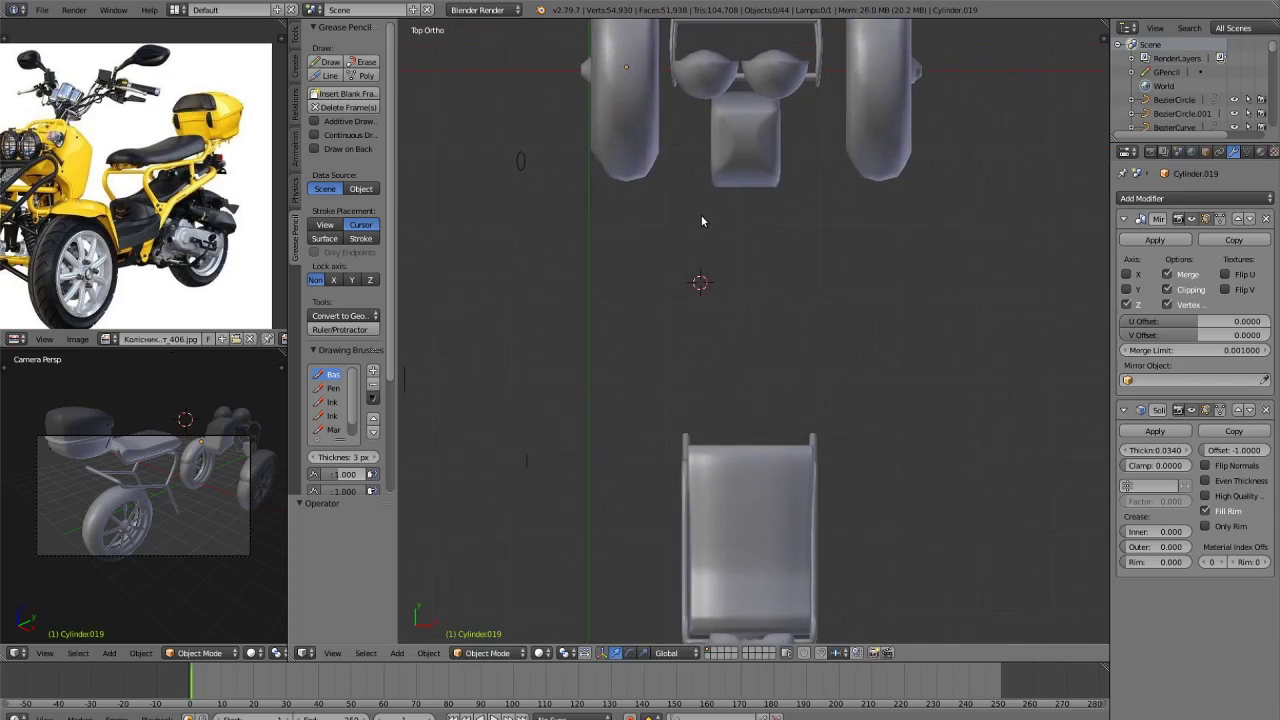
left_click(367, 76)
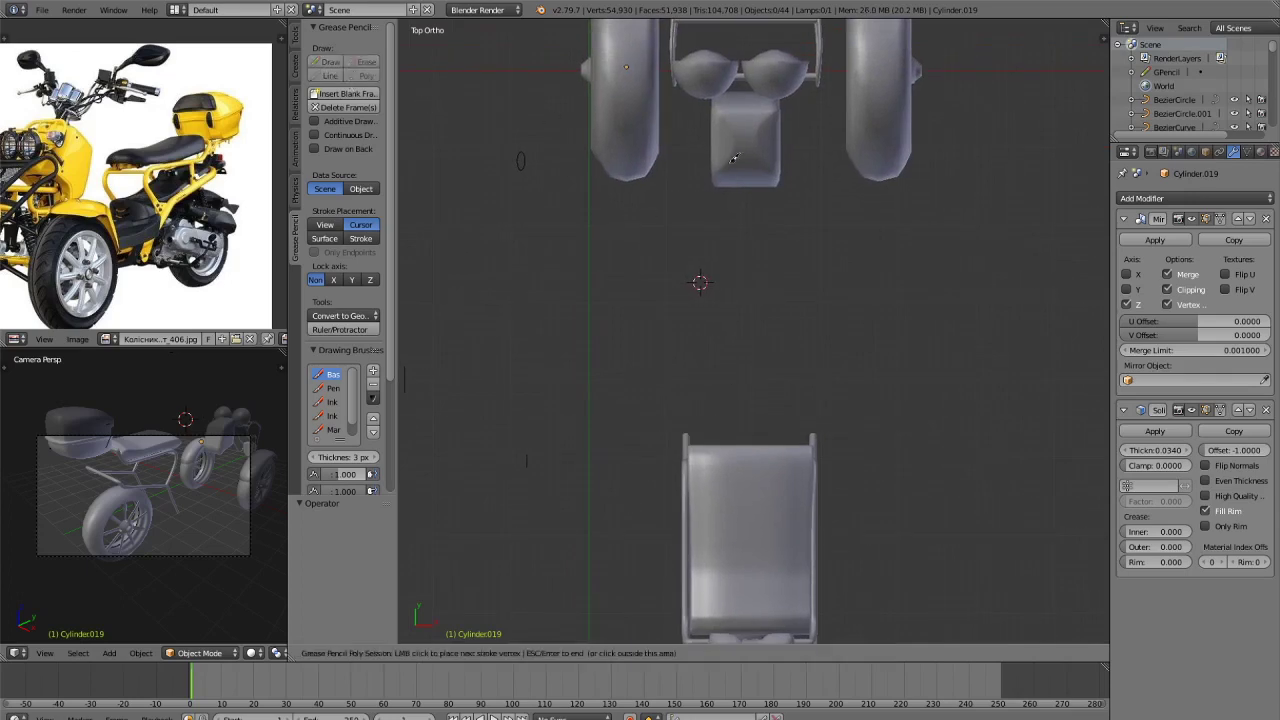
left_click(658, 198)
left_click(628, 201)
left_click(604, 190)
left_click_drag(590, 245, 622, 310)
left_click(655, 355)
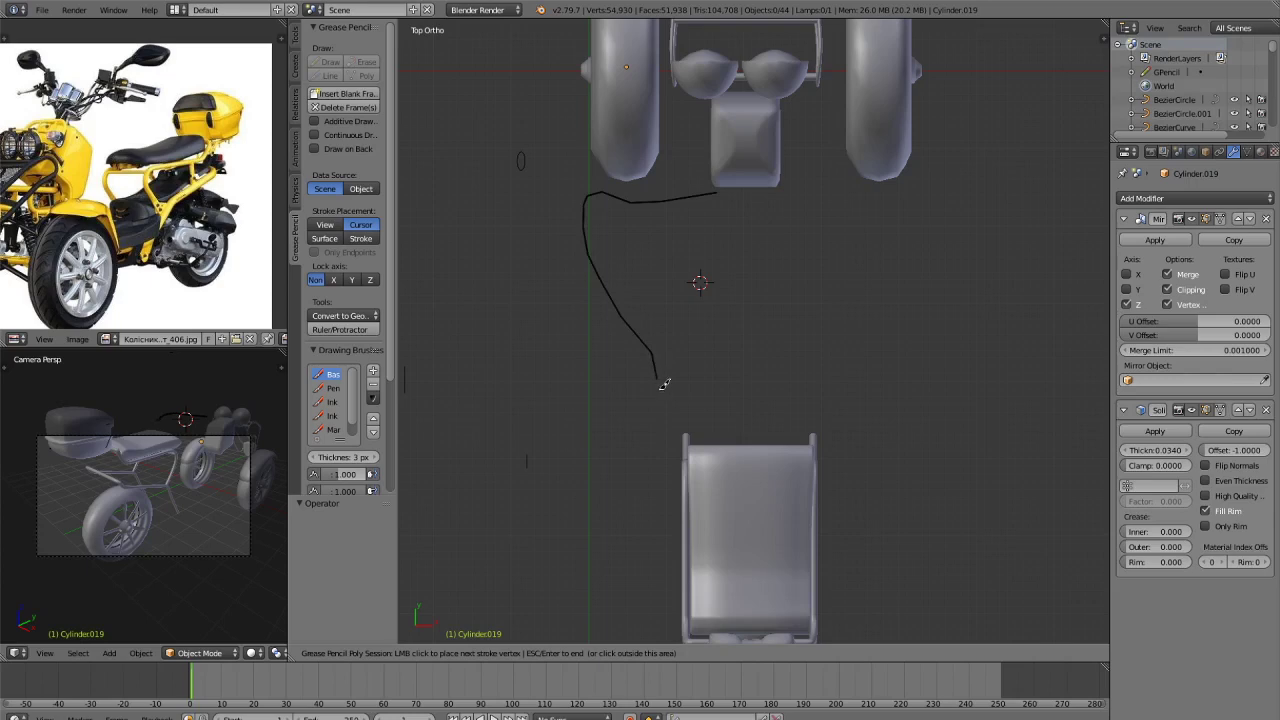
mouse_move(664, 384)
left_mouse_down()
mouse_move(669, 410)
mouse_move(738, 431)
left_mouse_up()
left_click(738, 433)
key("Escape")
scroll(737, 330, "up", 1)
middle_click_drag(737, 326, 737, 330)
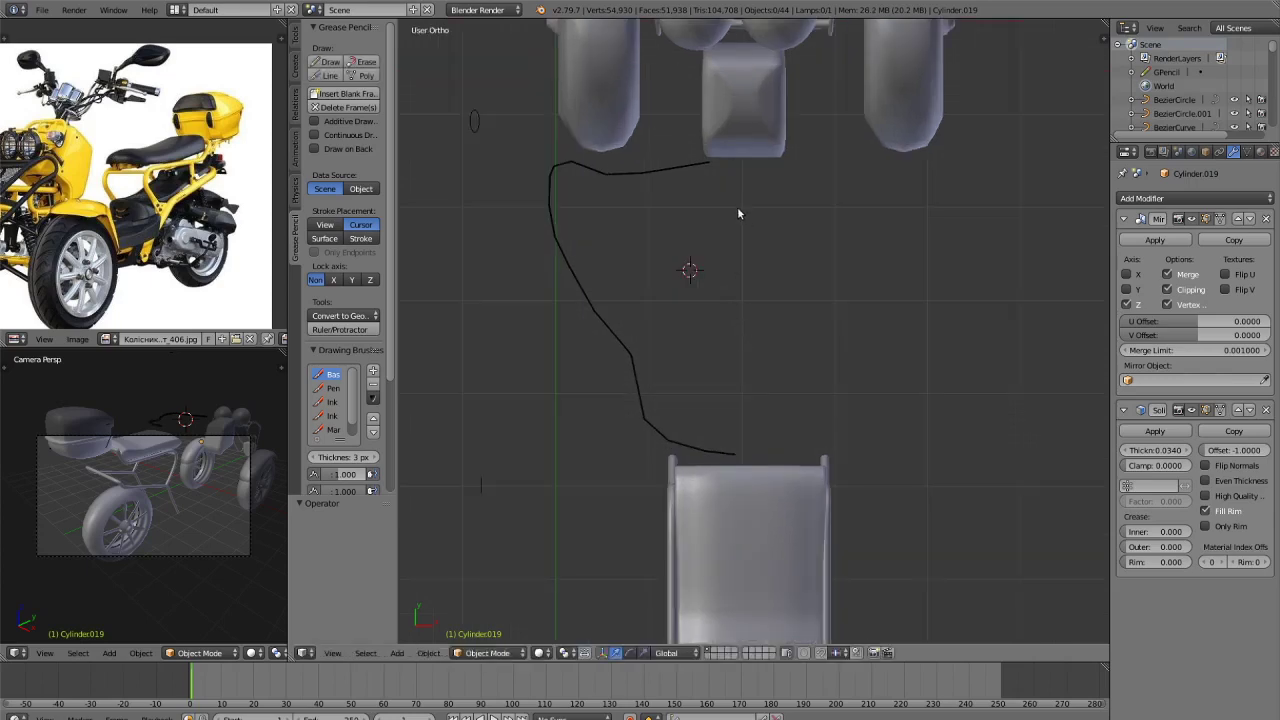
Add a cube at the 3D cursor in the top view and move it about 0.69 along X toward the scooter's centreline.
key("KP_7")
key("shift+a")
left_click(772, 224)
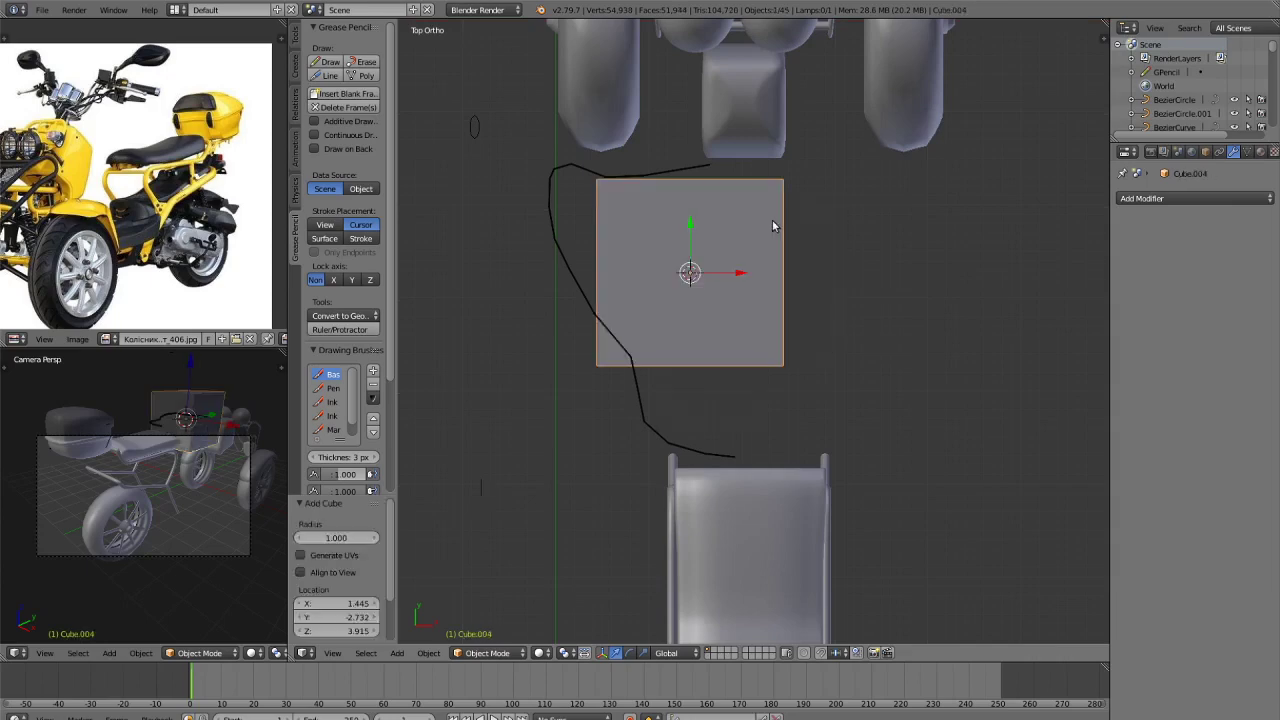
key("g")
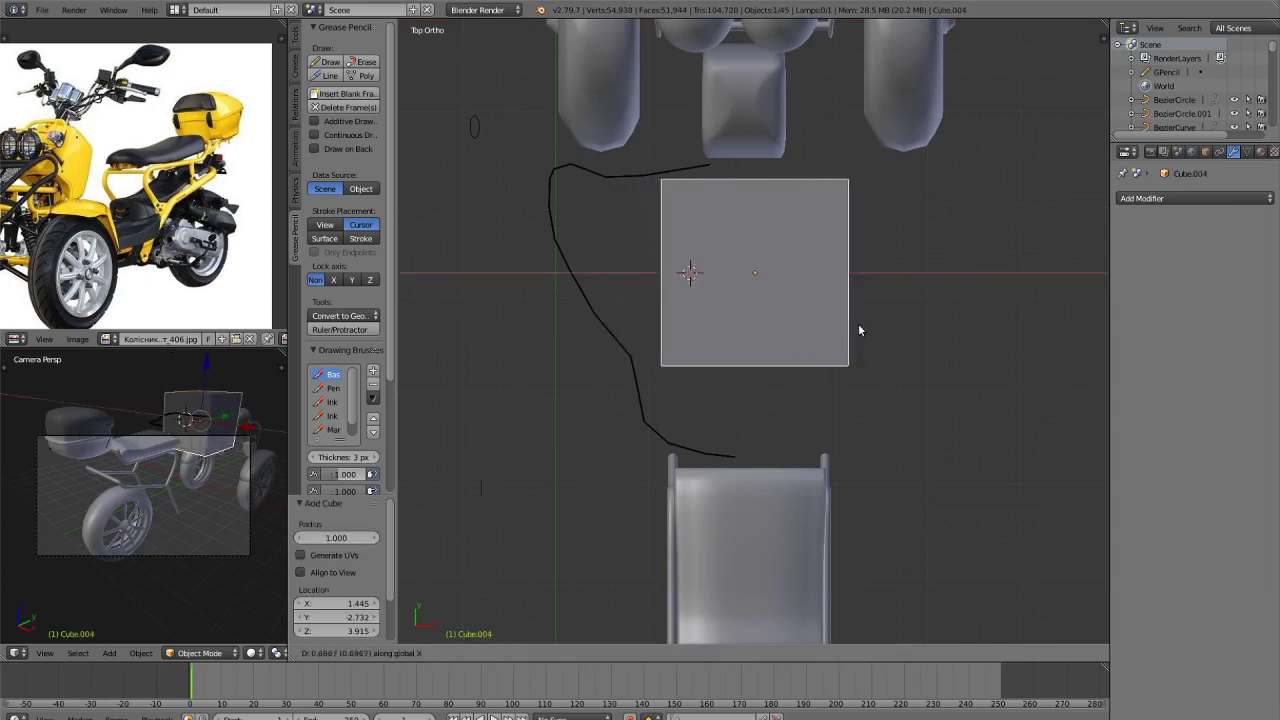
left_click(857, 324)
Enter mesh editing on the cube and add one centred loop cut running lengthwise through it.
key("ctrl+Tab")
key("Tab")
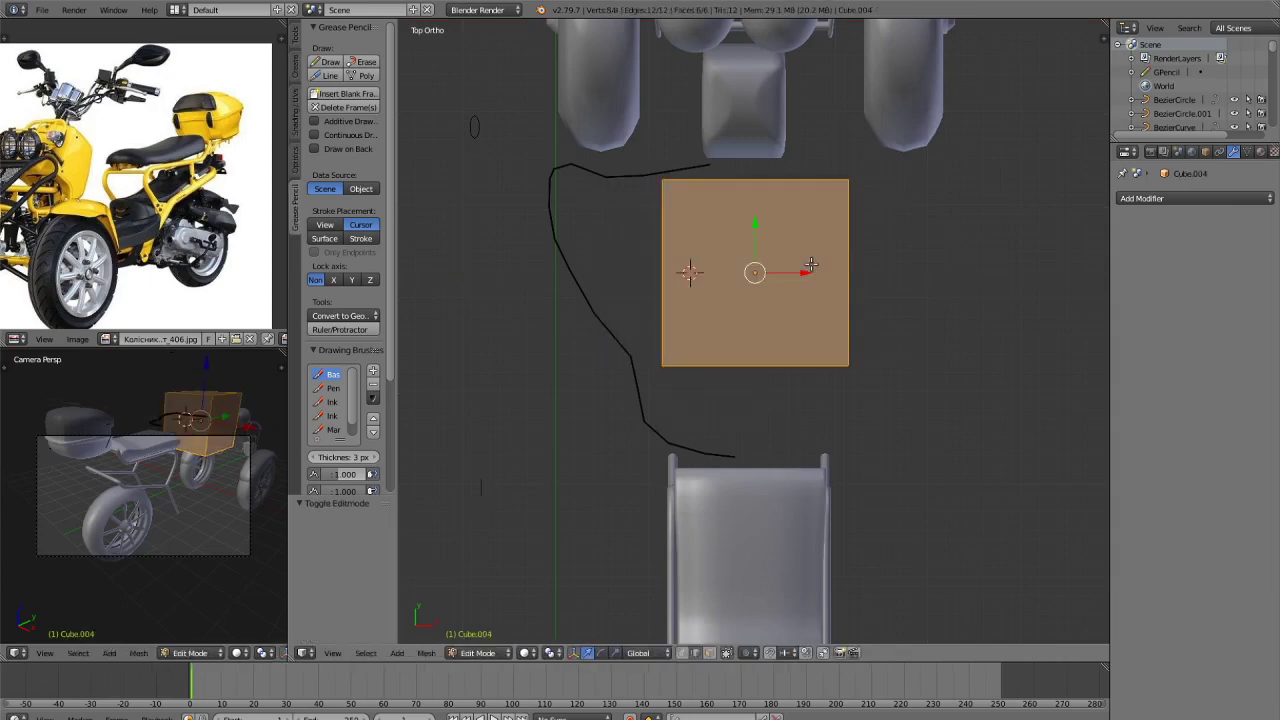
key("ctrl+Tab")
left_click(775, 251)
key("ctrl+r")
left_click(756, 177)
right_click(756, 177)
Delete the cube's vertices on the side away from the drawn outline, using vertex selection in wireframe so only half remains.
key("ctrl+Tab")
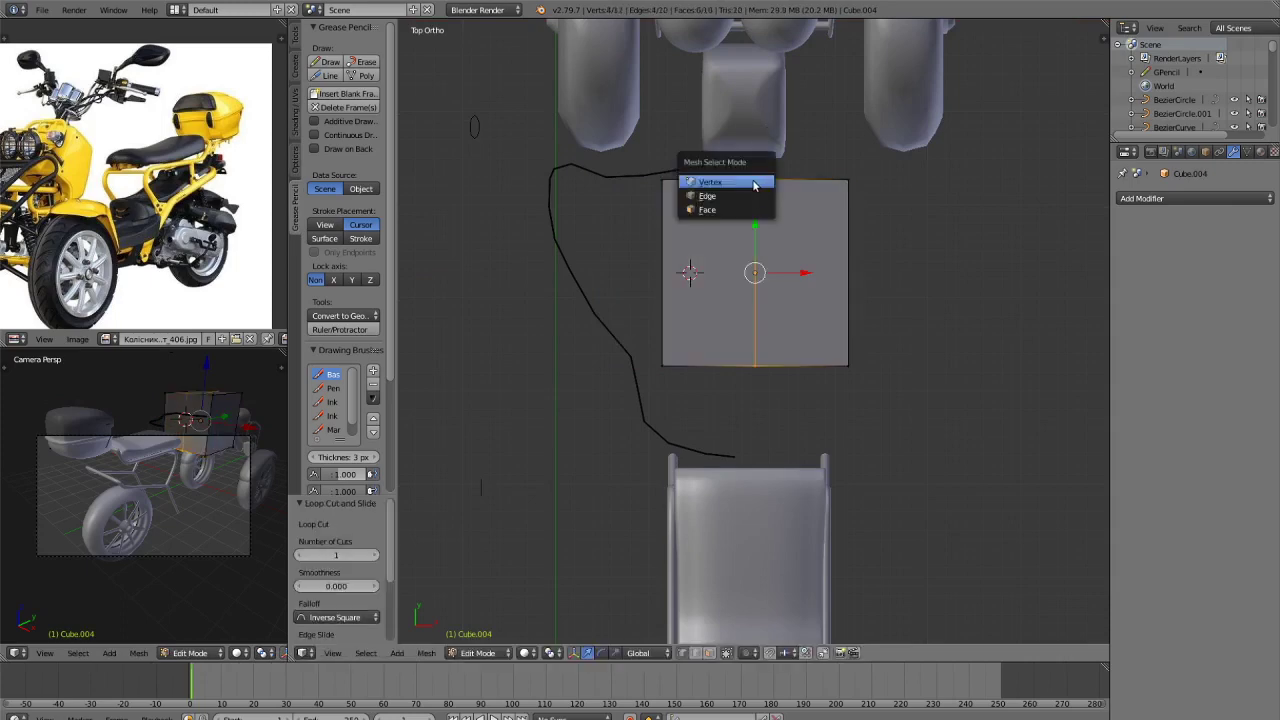
left_click(746, 182)
key("z")
key("c")
left_click(855, 174)
right_click(855, 174)
key("a")
key("c")
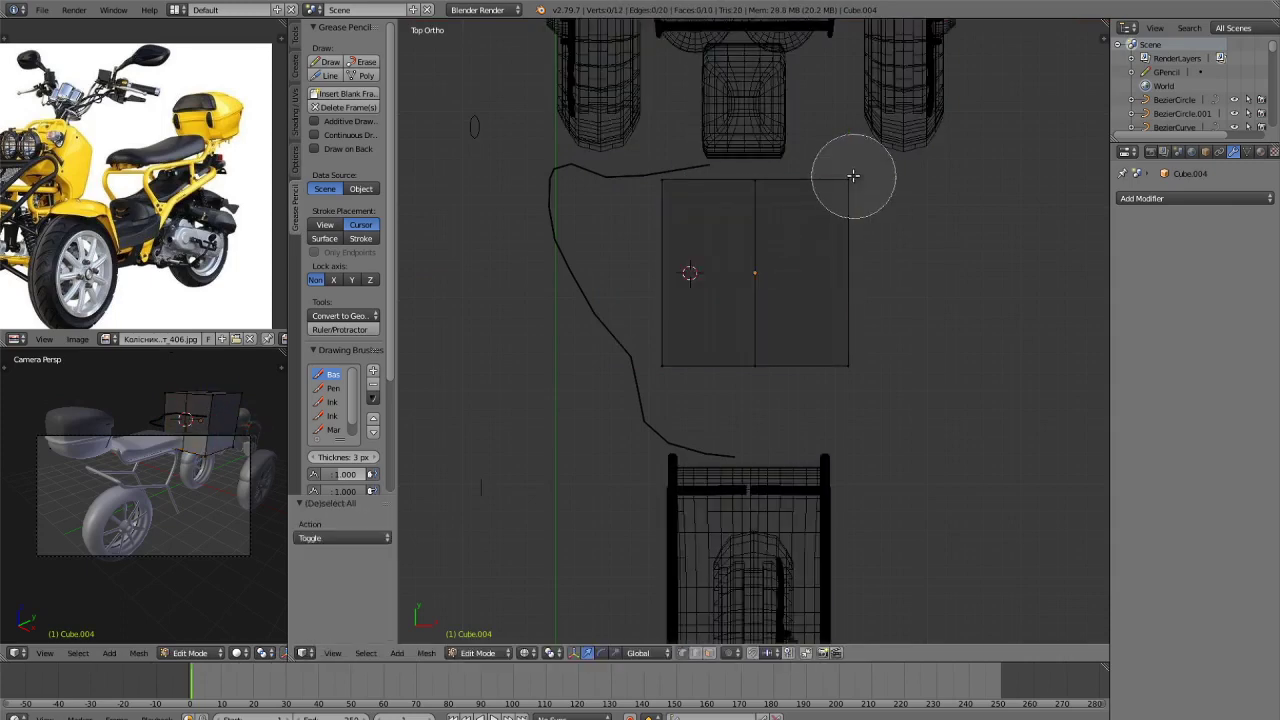
left_click_drag(851, 175, 869, 365)
right_click(869, 365)
key("x")
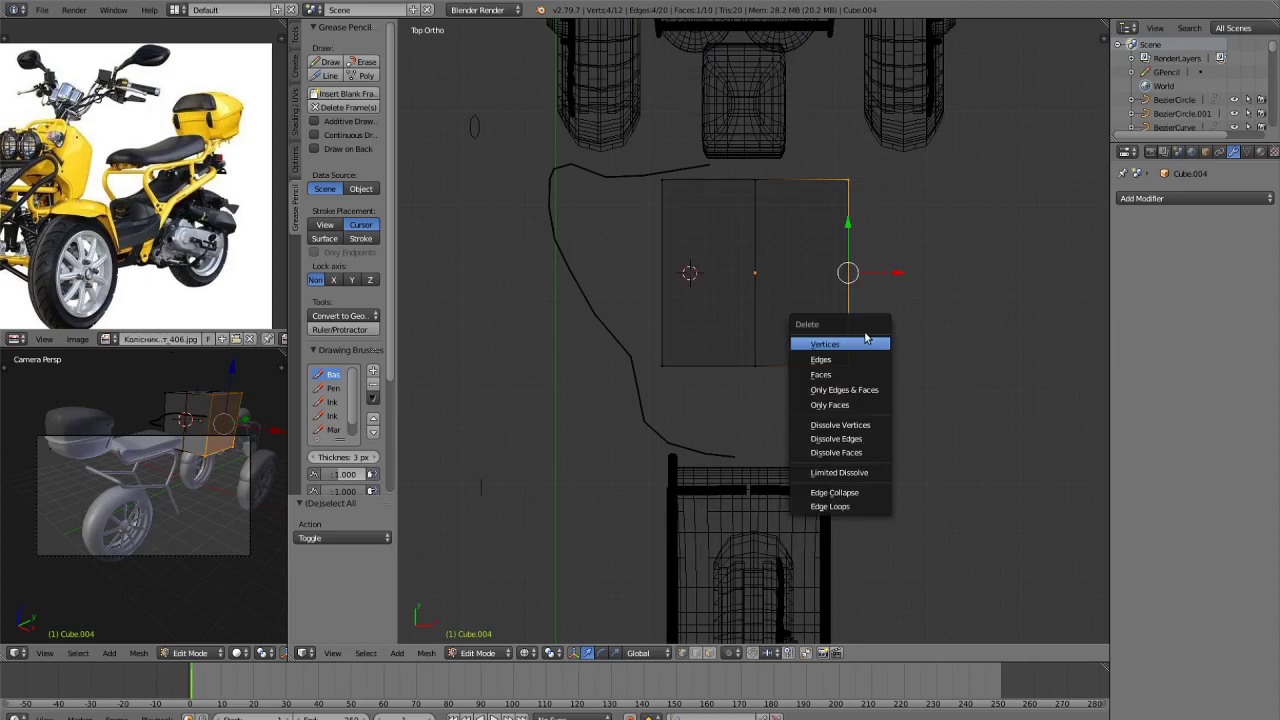
key("Escape")
scroll(770, 295, "up", 3)
key("x")
left_click(865, 353)
scroll(654, 154, "up", 1)
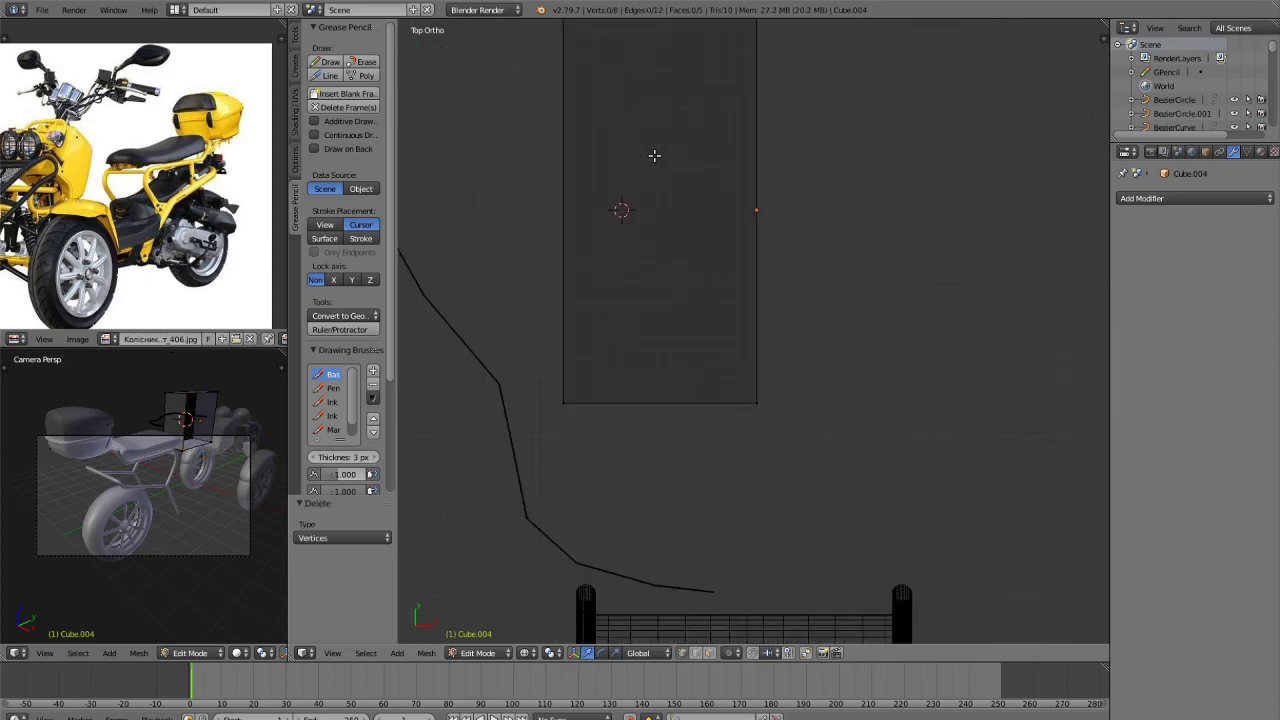
Select the four vertices along the half cube's open centre side.
middle_click_drag(683, 163, 753, 352, "shift")
scroll(754, 272, "down", 2)
key("c")
left_click_drag(791, 268, 814, 471)
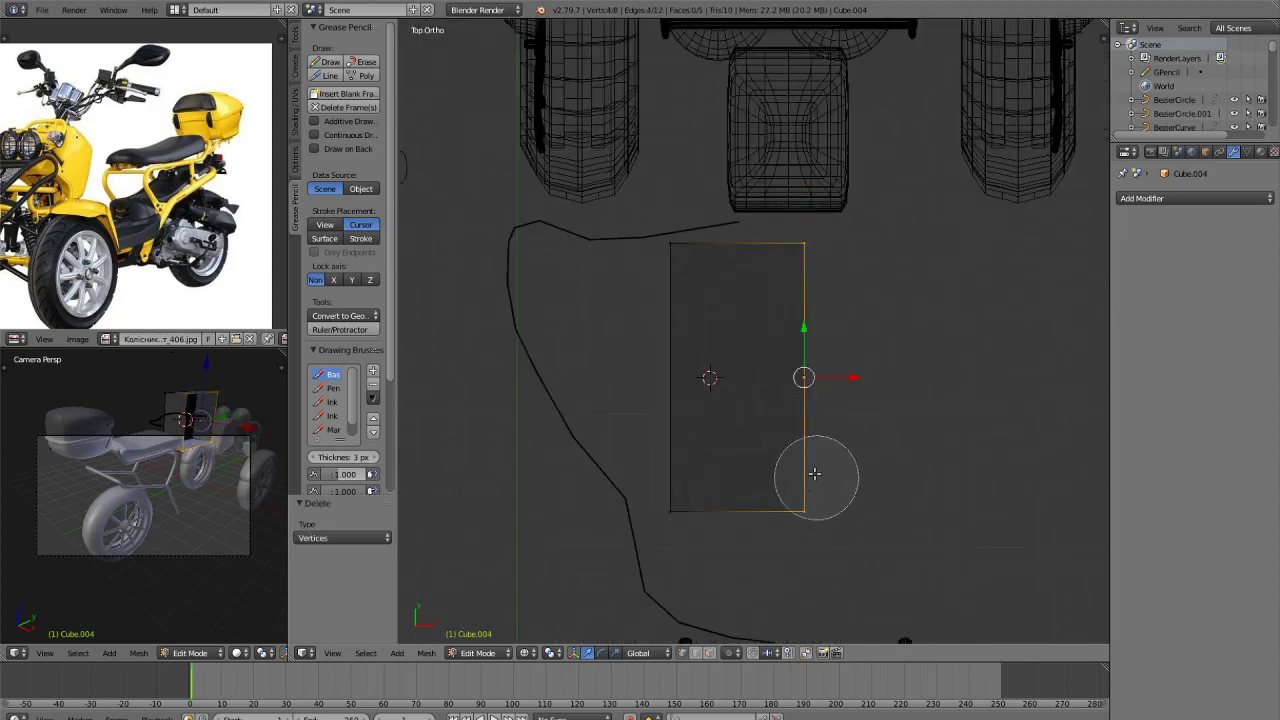
key("Escape")
Leave mesh editing and move the half cube -0.212 along X to line its open side up with the scooter's centre.
key("Tab")
scroll(868, 445, "down", 3)
key("z")
scroll(872, 448, "up", 2)
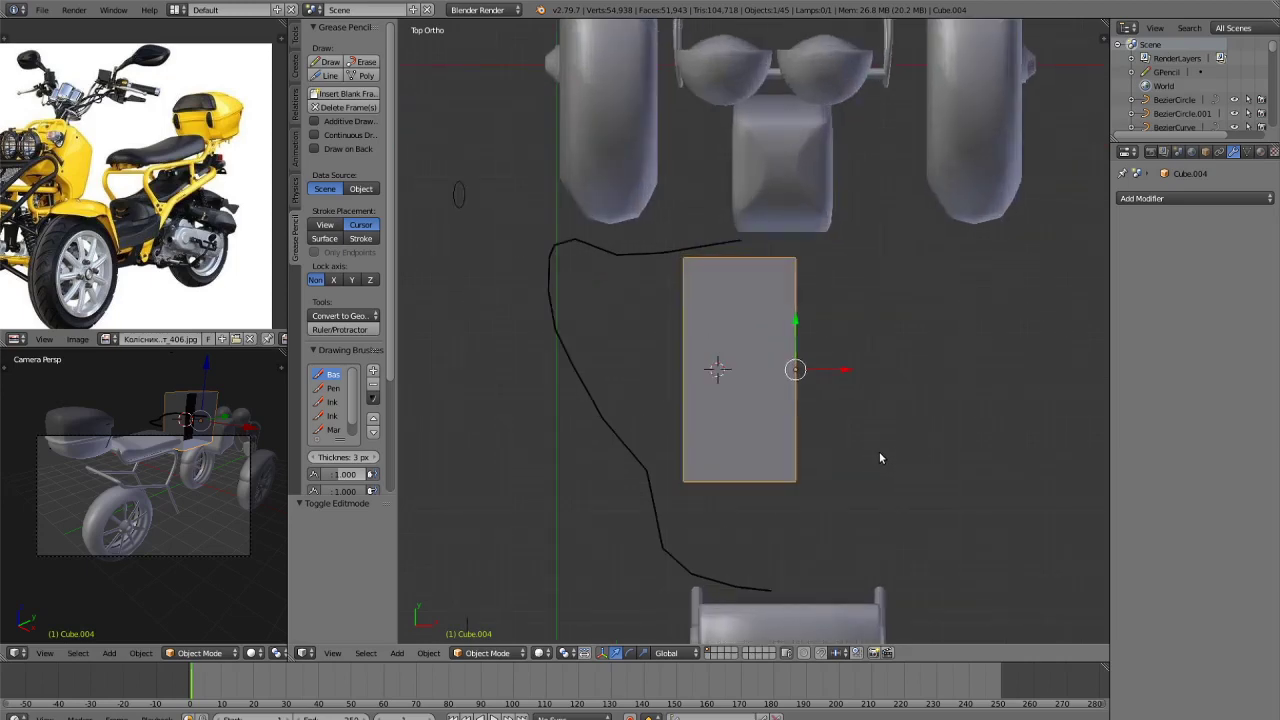
key("g")
key("x")
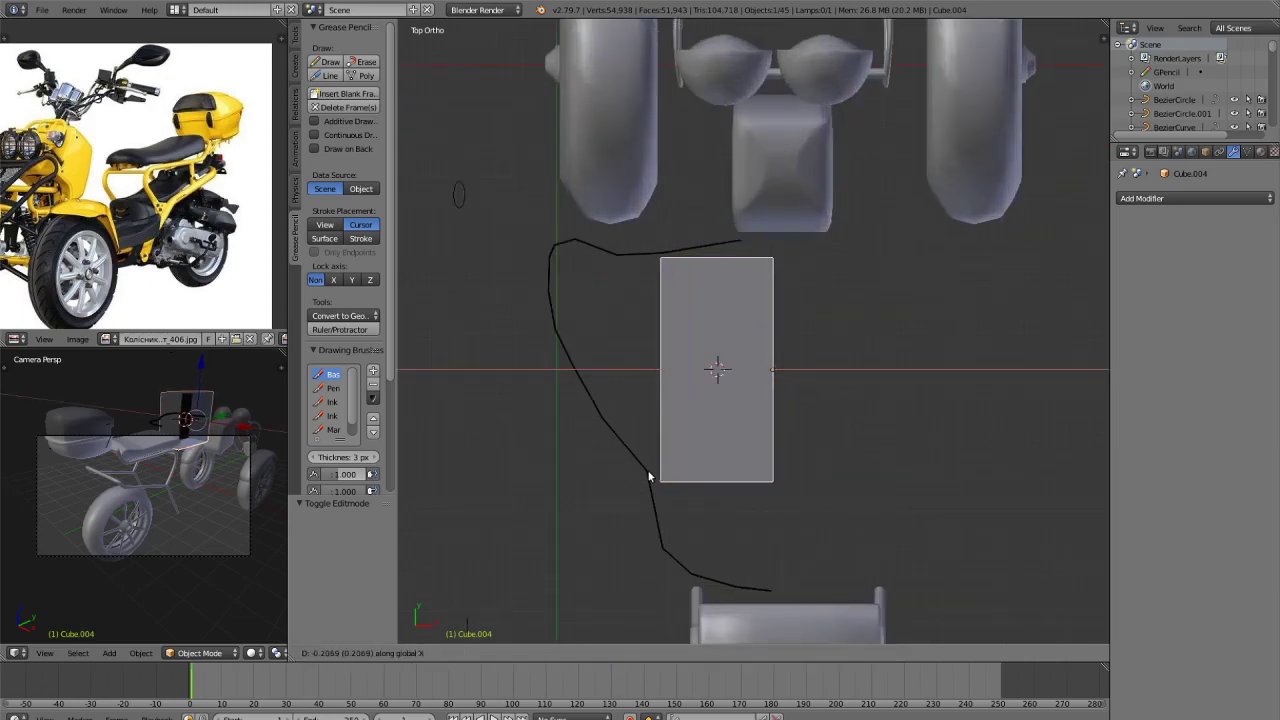
left_click(651, 480)
key("z")
scroll(591, 329, "up", 2)
key("z")
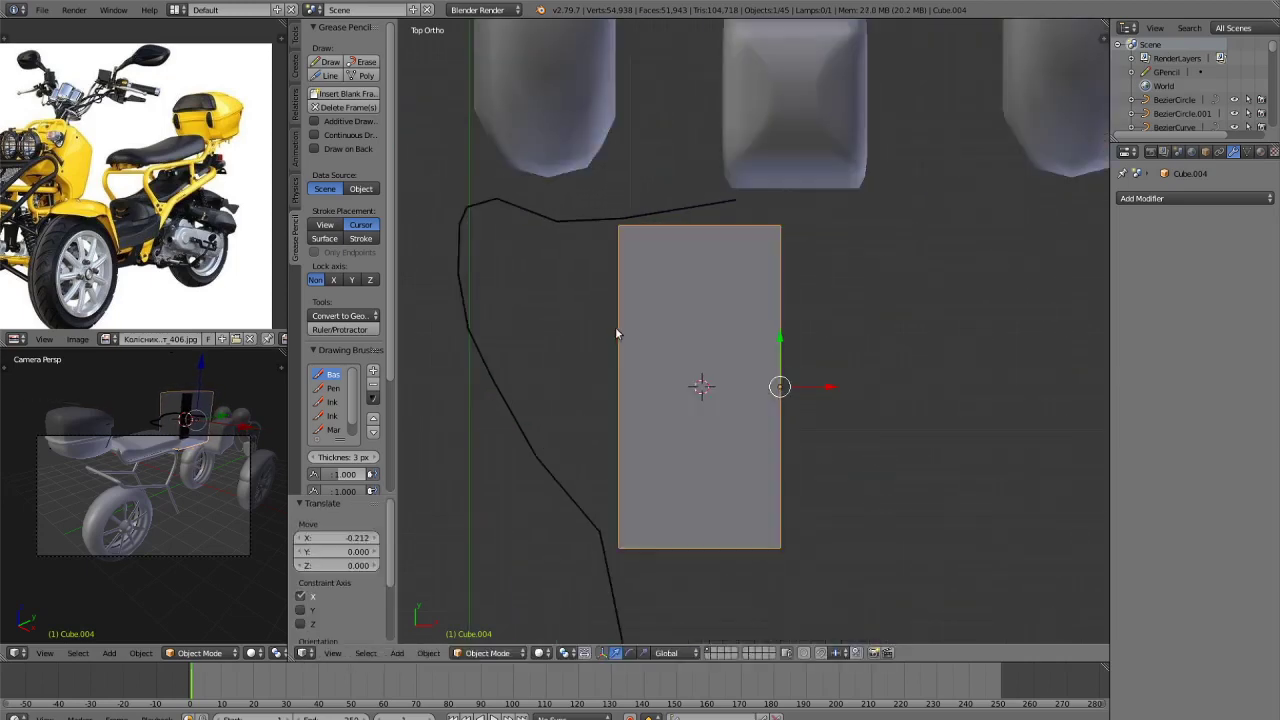
Move the half cube's outer front corner vertices about -1 along X onto the drawn outline, in wireframe mesh editing.
key("Tab")
key("ctrl+Tab")
left_click(632, 308)
key("z")
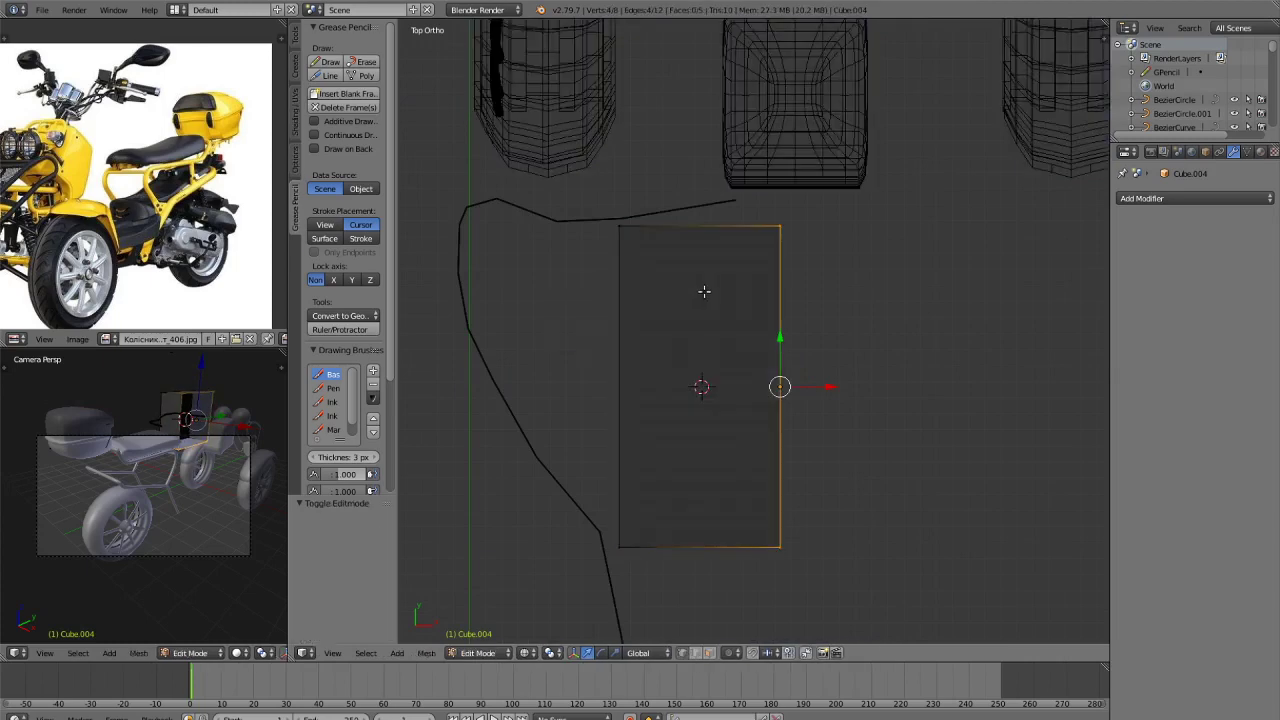
key("a")
right_click(620, 227)
key("g")
key("x")
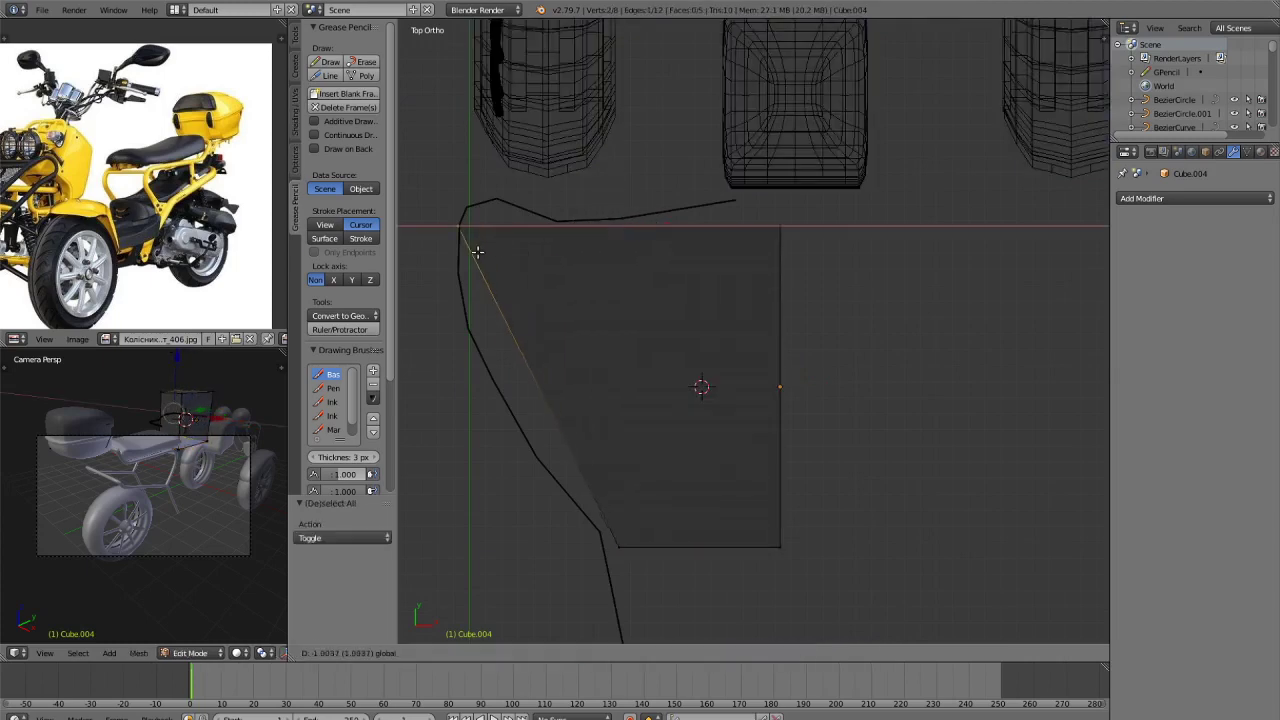
left_click(500, 263)
key("a")
Select all rear vertices of the half cube and move them slightly forward along Y, level with the outline's rear bend.
left_click(628, 552)
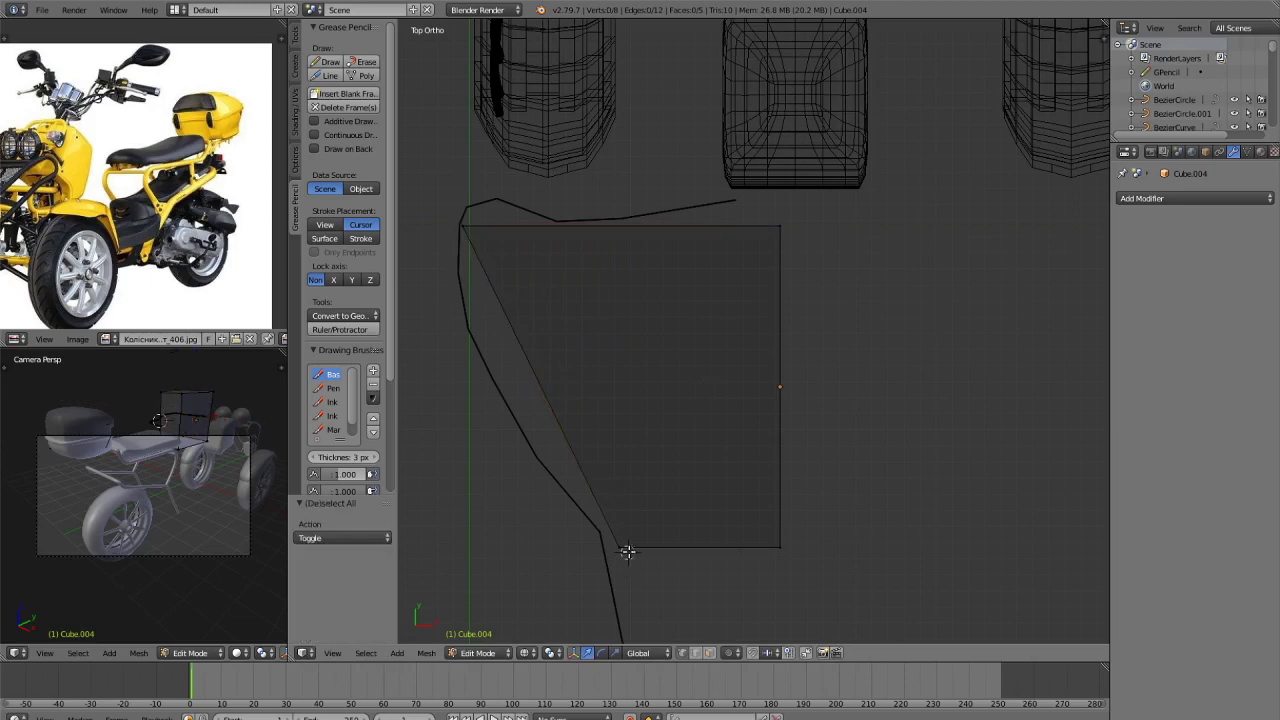
key("c")
left_click(641, 556)
left_click(807, 568)
right_click(807, 568)
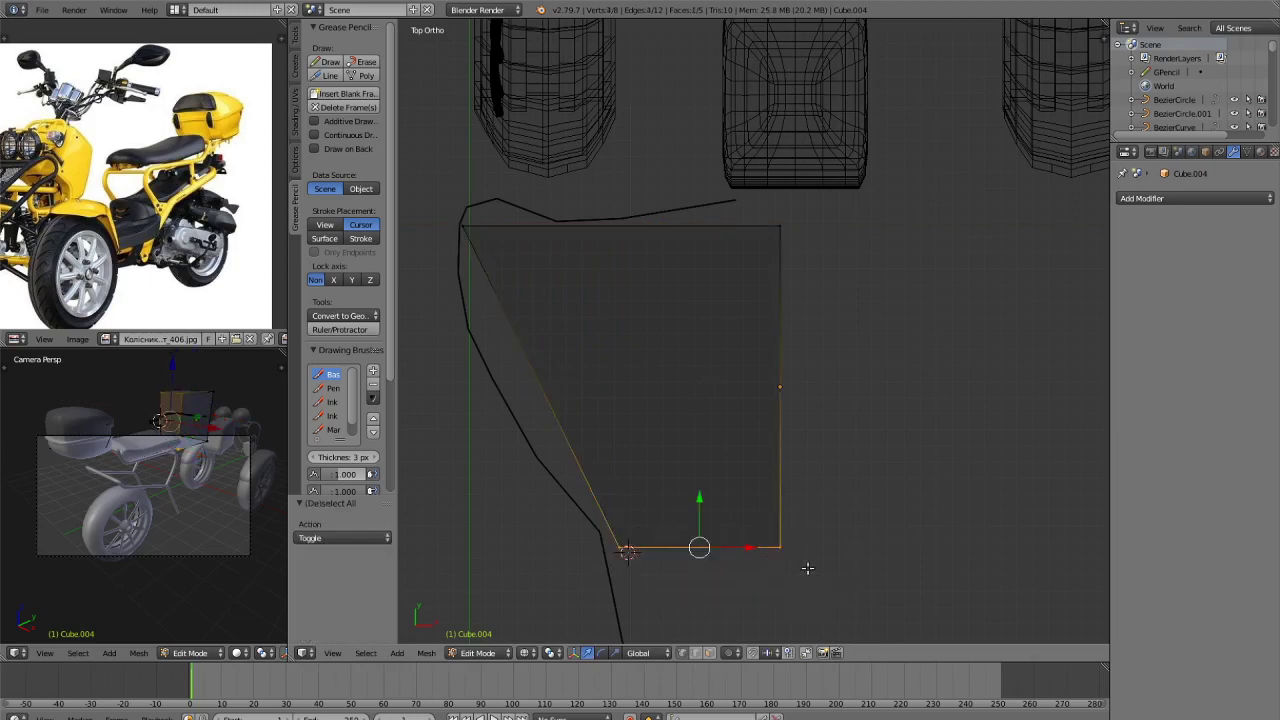
key("g")
key("y")
left_click(823, 461)
key("a")
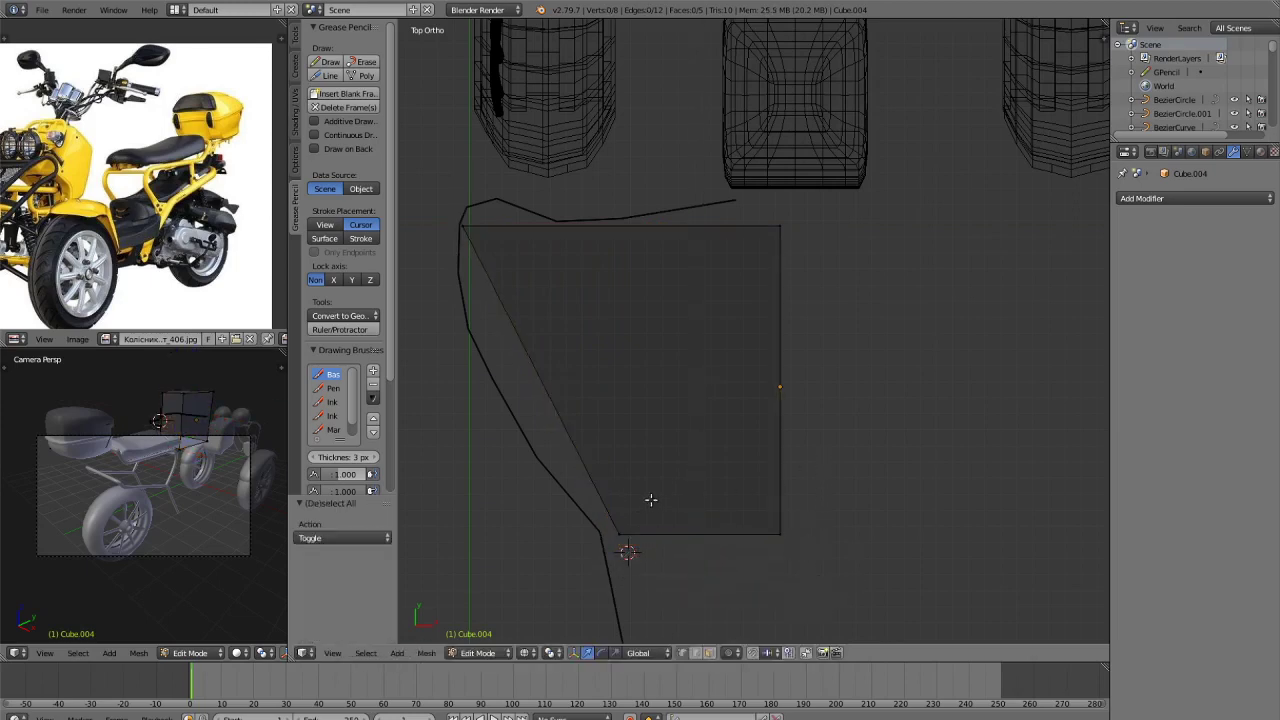
Move the half cube's outer rear corner vertices outward along X onto the outline's rear bend.
left_click(640, 532)
key("c")
left_click(628, 542)
right_click(630, 540)
key("g")
key("x")
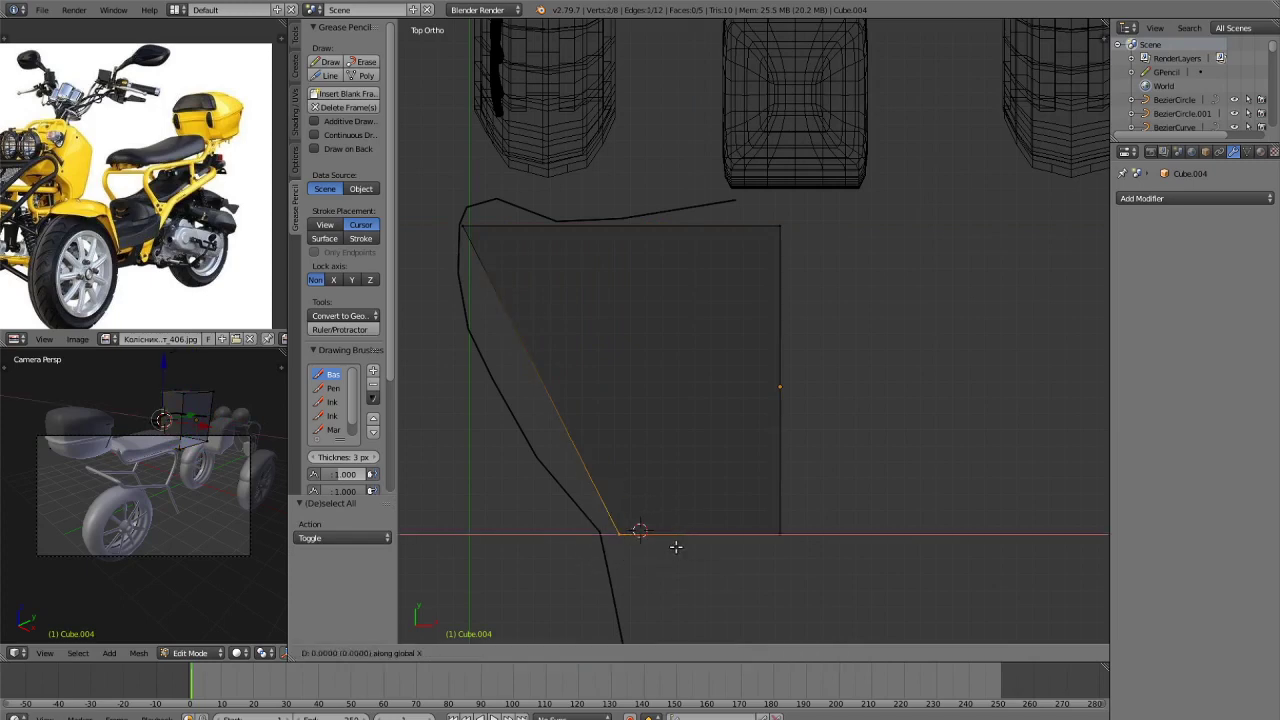
left_click(557, 563)
key("a")
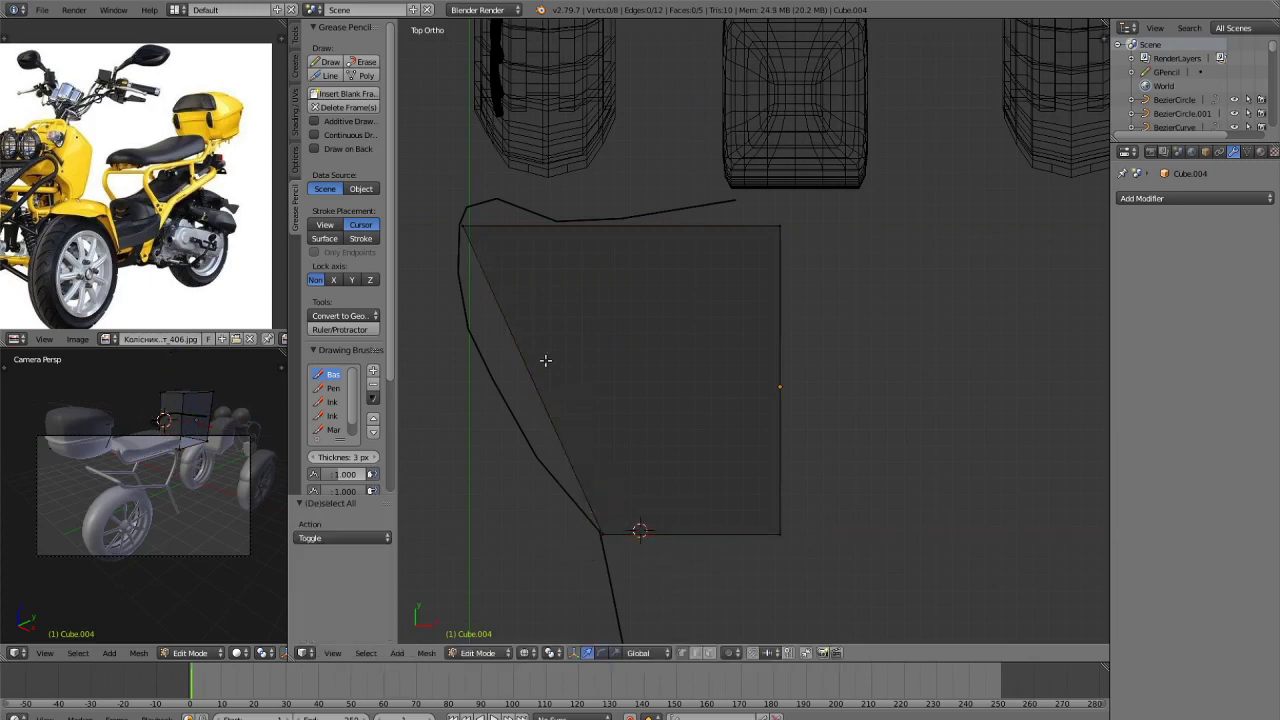
Add a crosswise loop cut level with the outline's forward side bend and move its outer vertices about -0.24 along X onto the outline.
key("ctrl+r")
left_click(517, 340)
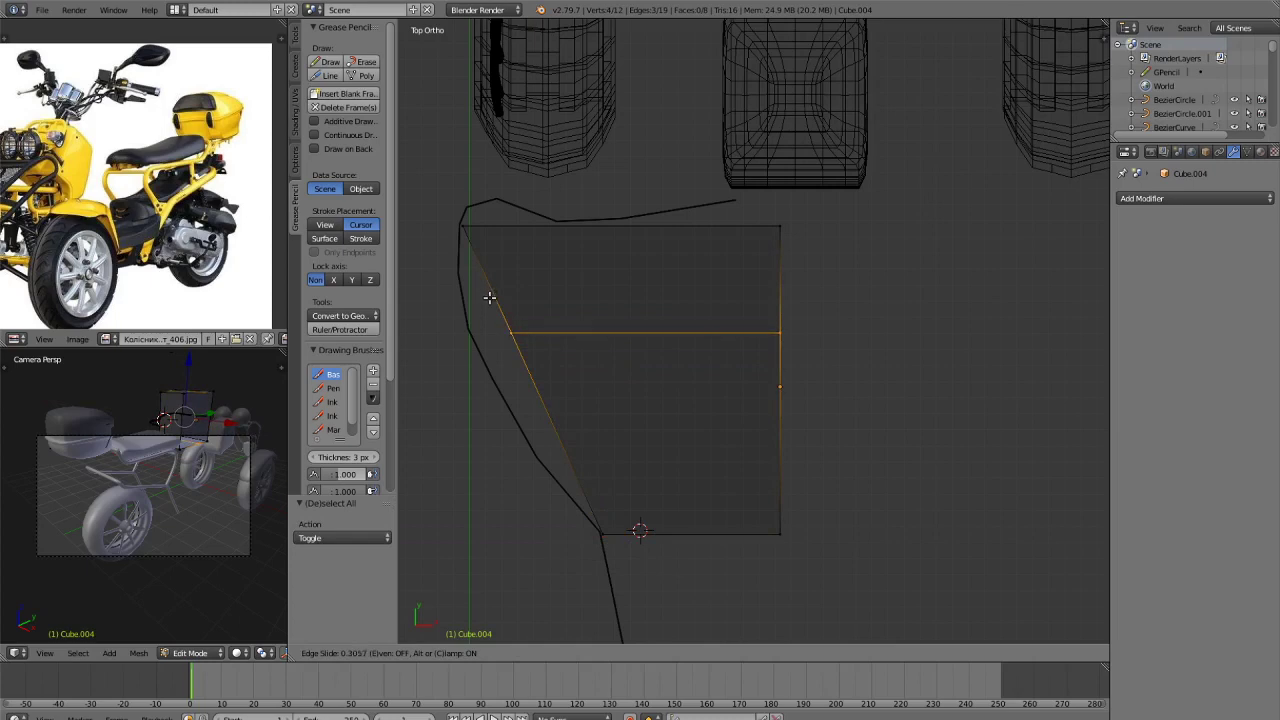
left_click(489, 297)
scroll(560, 420, "up", 2)
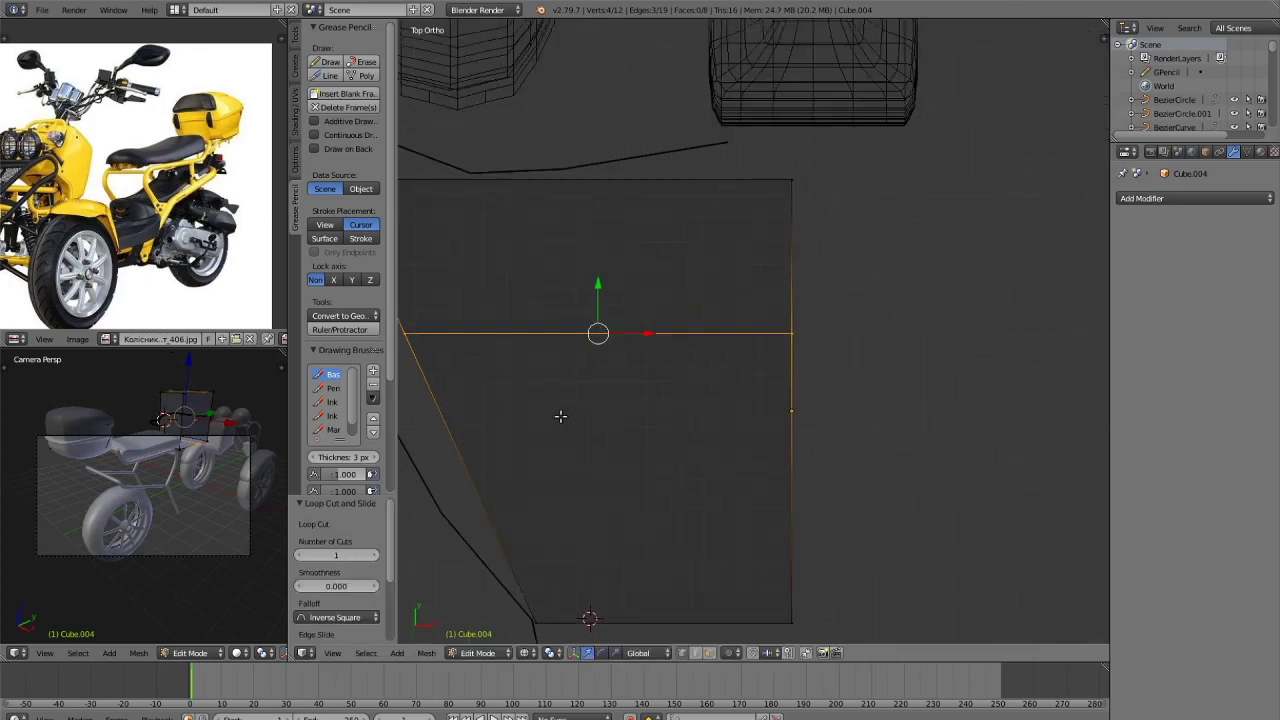
middle_click_drag(583, 423, 792, 378, "shift")
key("a")
key("c")
left_click(600, 300)
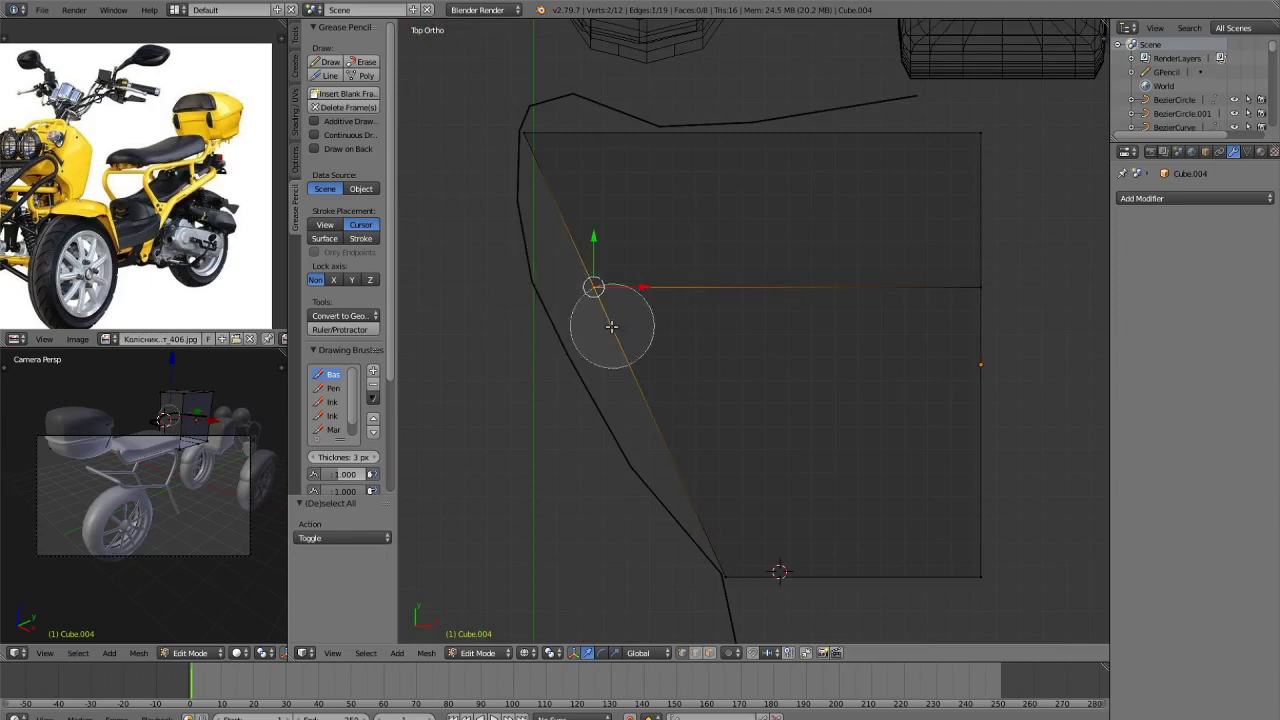
key("Escape")
key("g")
key("x")
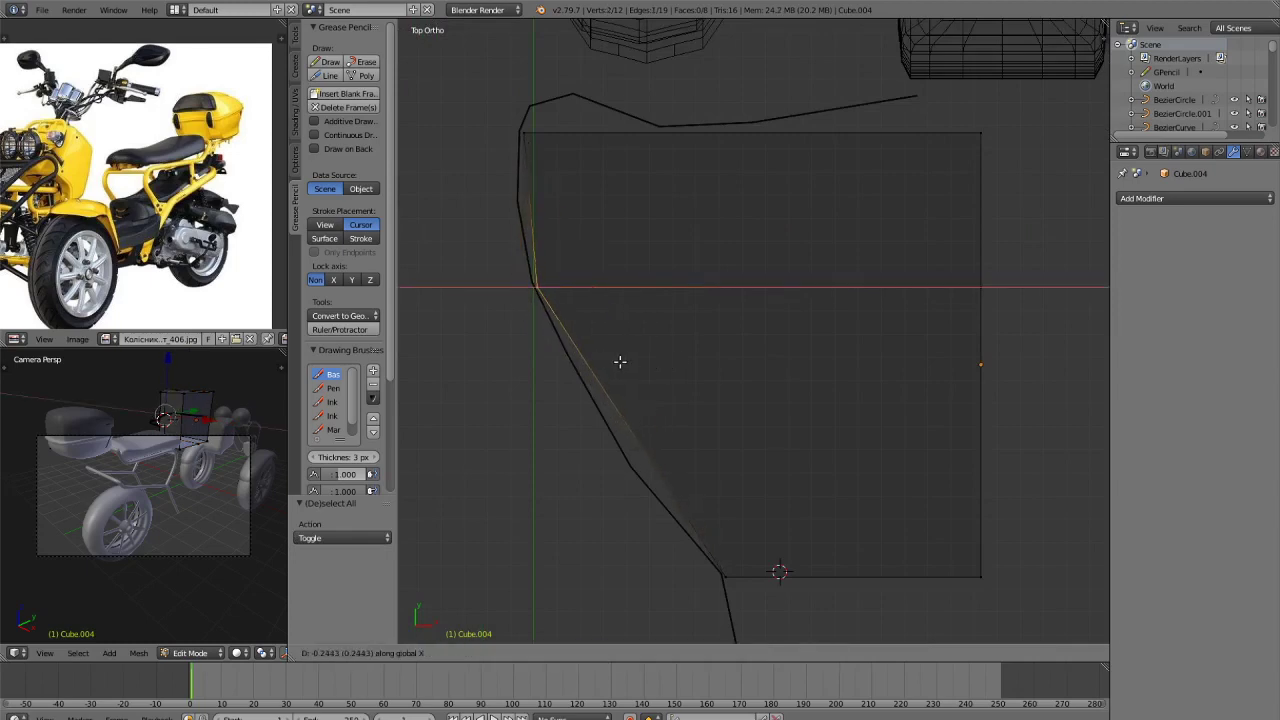
left_click(617, 360)
Add a crosswise loop cut through the front section and move its outer vertices about -0.04 along X onto the outline's widest point.
key("ctrl+r")
left_click(530, 207)
left_click(531, 202)
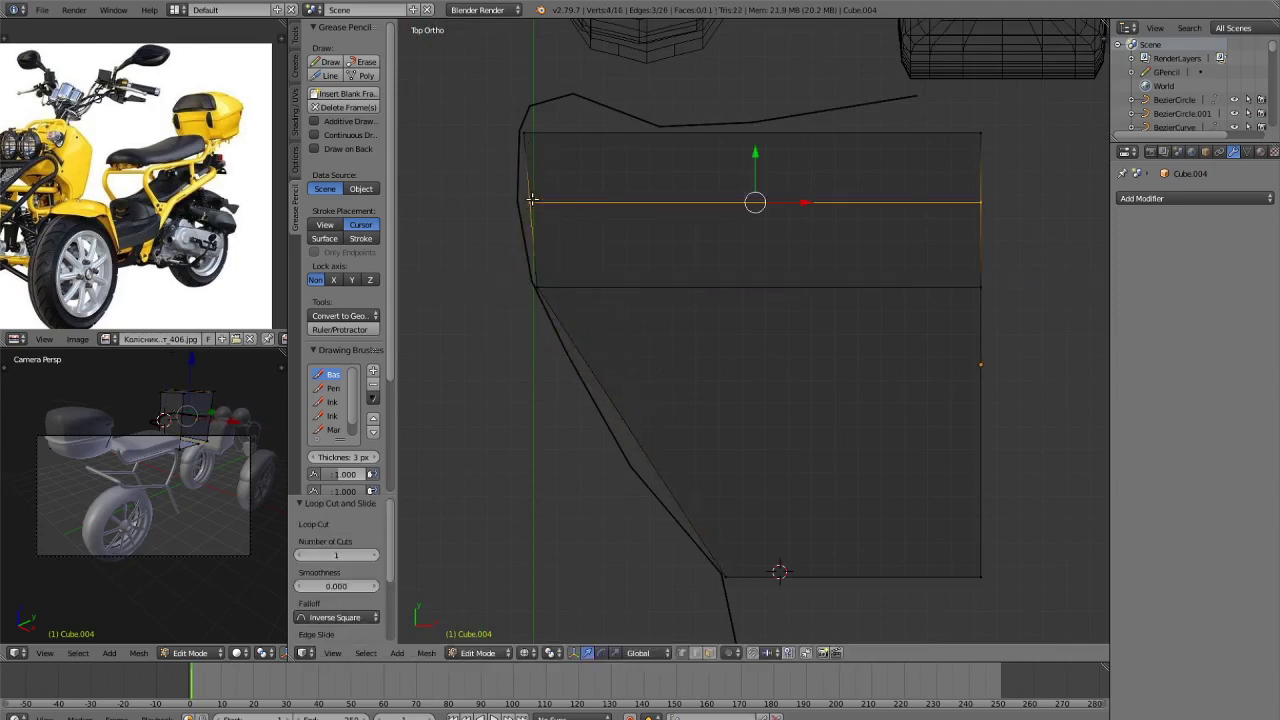
key("a")
key("c")
left_click(531, 203)
key("Escape")
key("g")
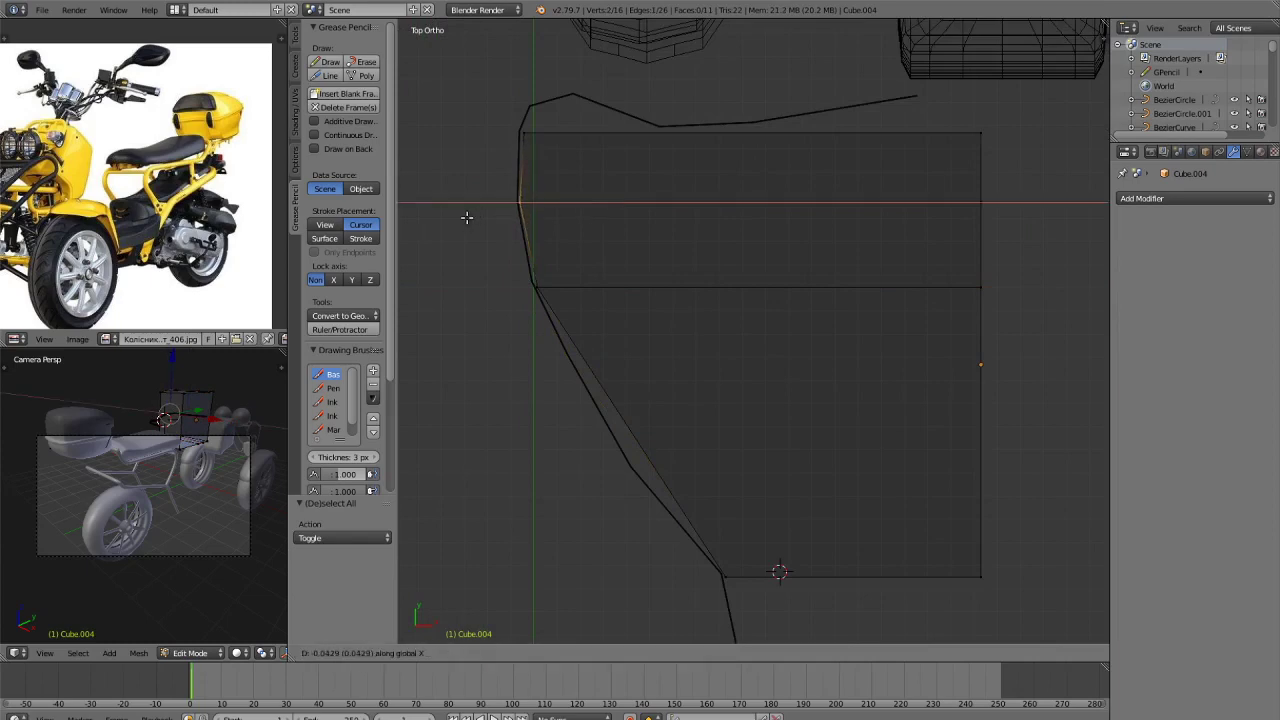
left_click(457, 217)
key("a")
Add a crosswise loop cut in the rear section at the outline's bend and move its outer vertices outward along X onto the outline.
middle_click_drag(764, 417, 686, 309, "shift")
key("ctrl+r")
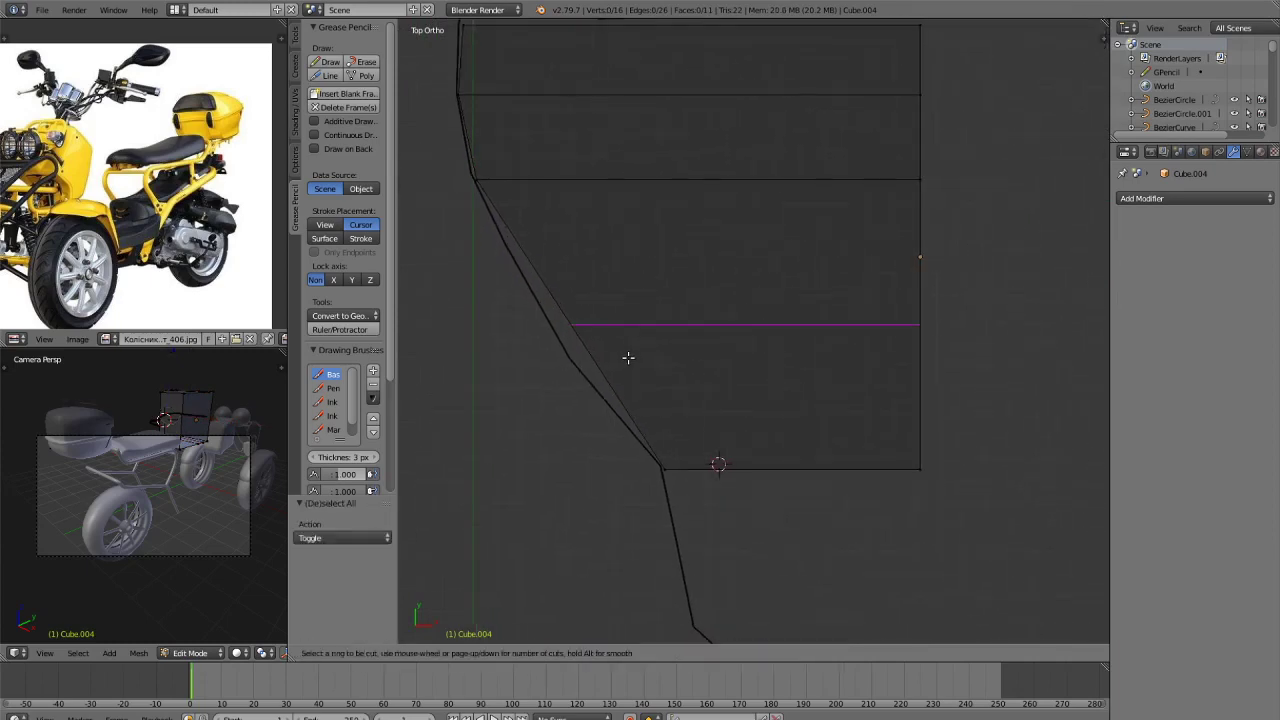
left_click(626, 357)
left_click(625, 403)
key("a")
key("c")
left_click(591, 354)
right_click(591, 354)
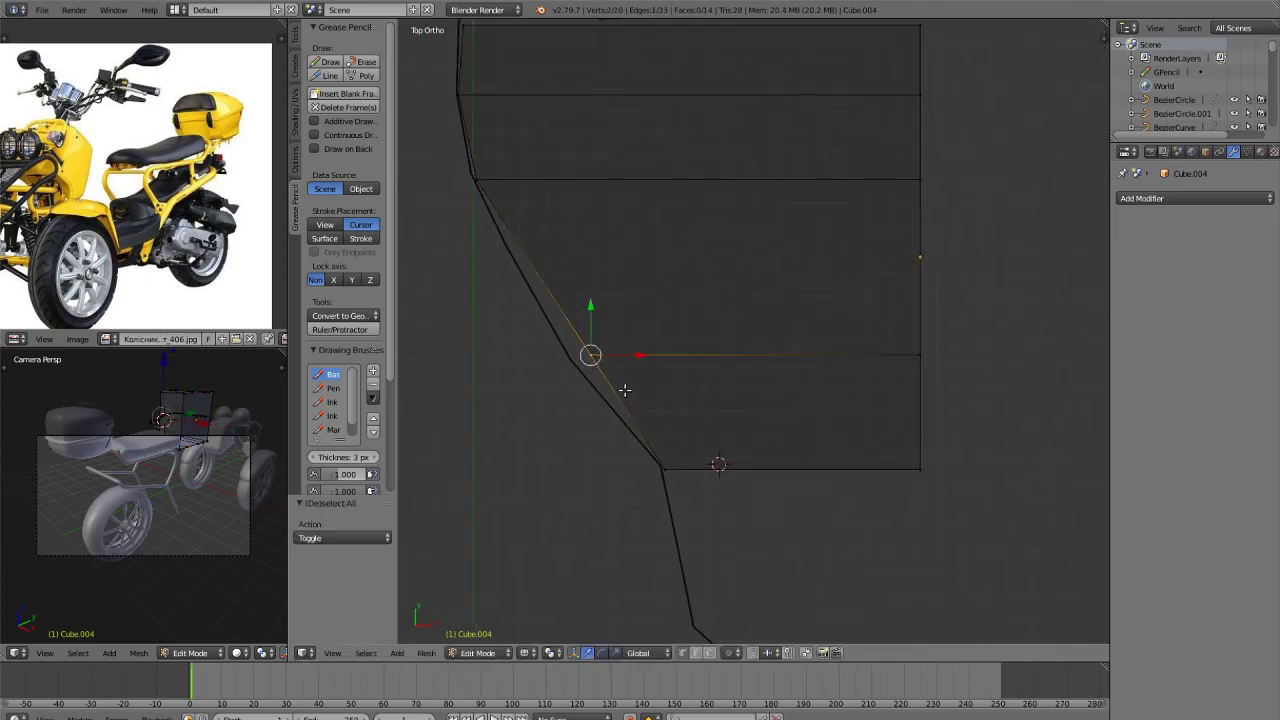
key("g")
key("x")
left_click(604, 403)
key("a")
Add a lengthwise loop cut near the outer side and move its front vertices 0.155 along Y onto the outline's front peak.
middle_click_drag(614, 391, 632, 598, "shift")
key("ctrl+r")
left_click(539, 189)
left_click(1054, 214)
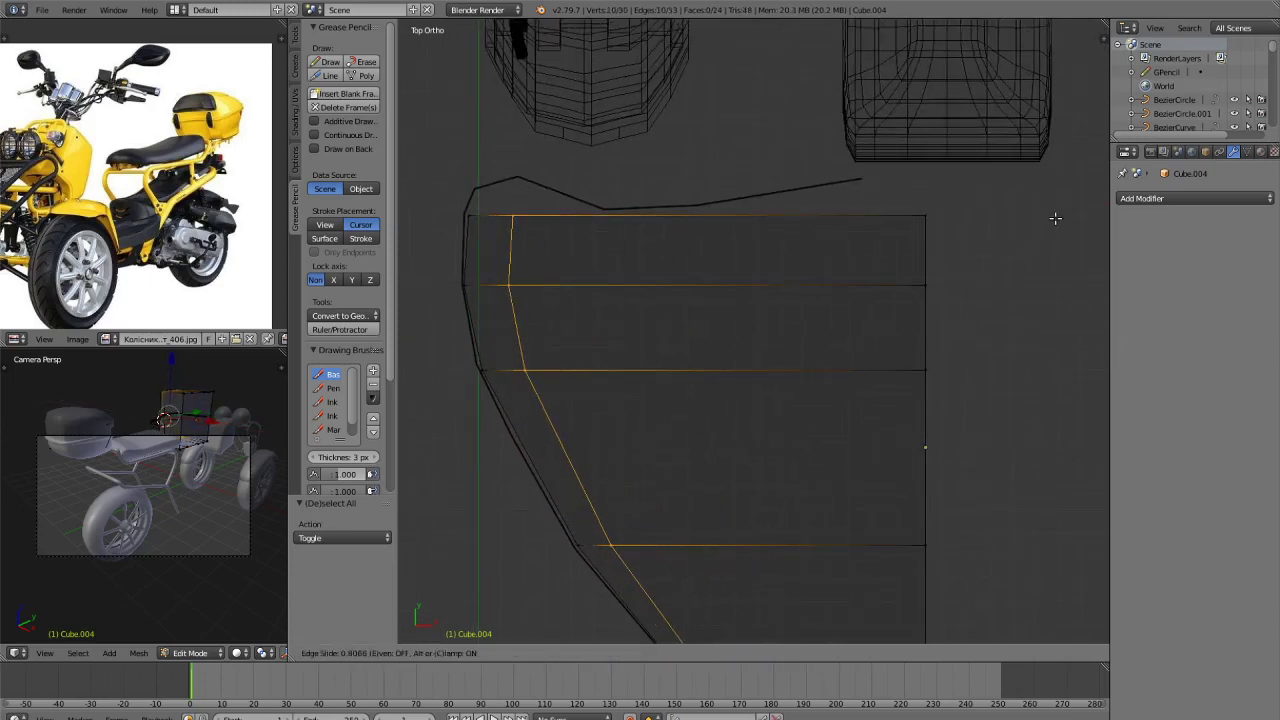
key("a")
key("c")
left_click(546, 215)
right_click(542, 207)
key("g")
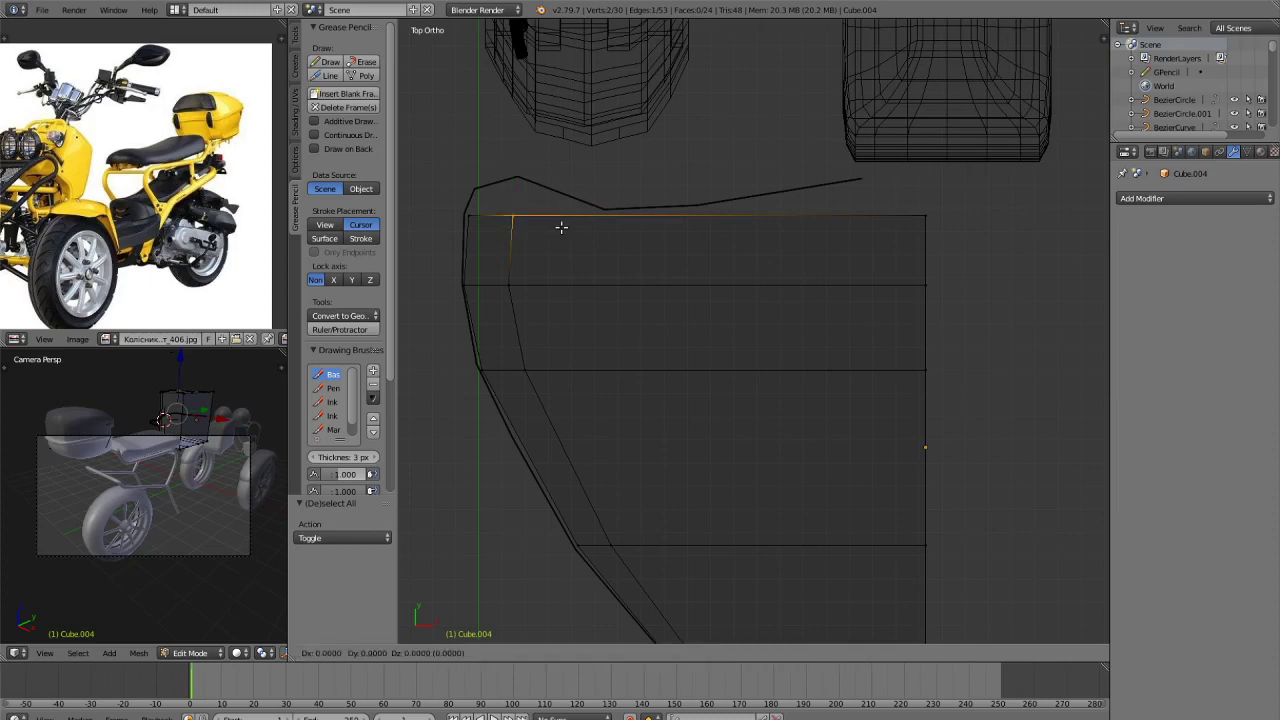
key("y")
left_click(514, 181)
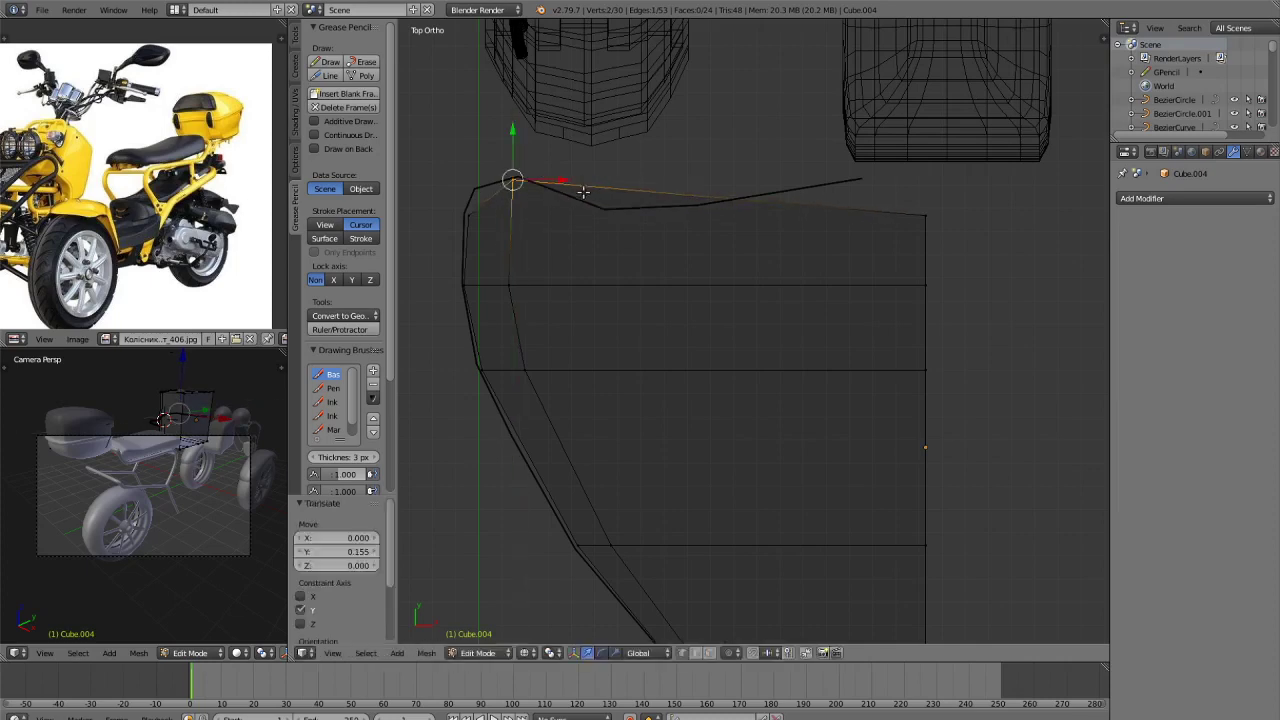
key("a")
Add a centred lengthwise loop cut between the outer side and the neighbouring lengthwise edge loop.
key("ctrl+r")
left_click(495, 191)
right_click(495, 191)
scroll(597, 317, "up", 3)
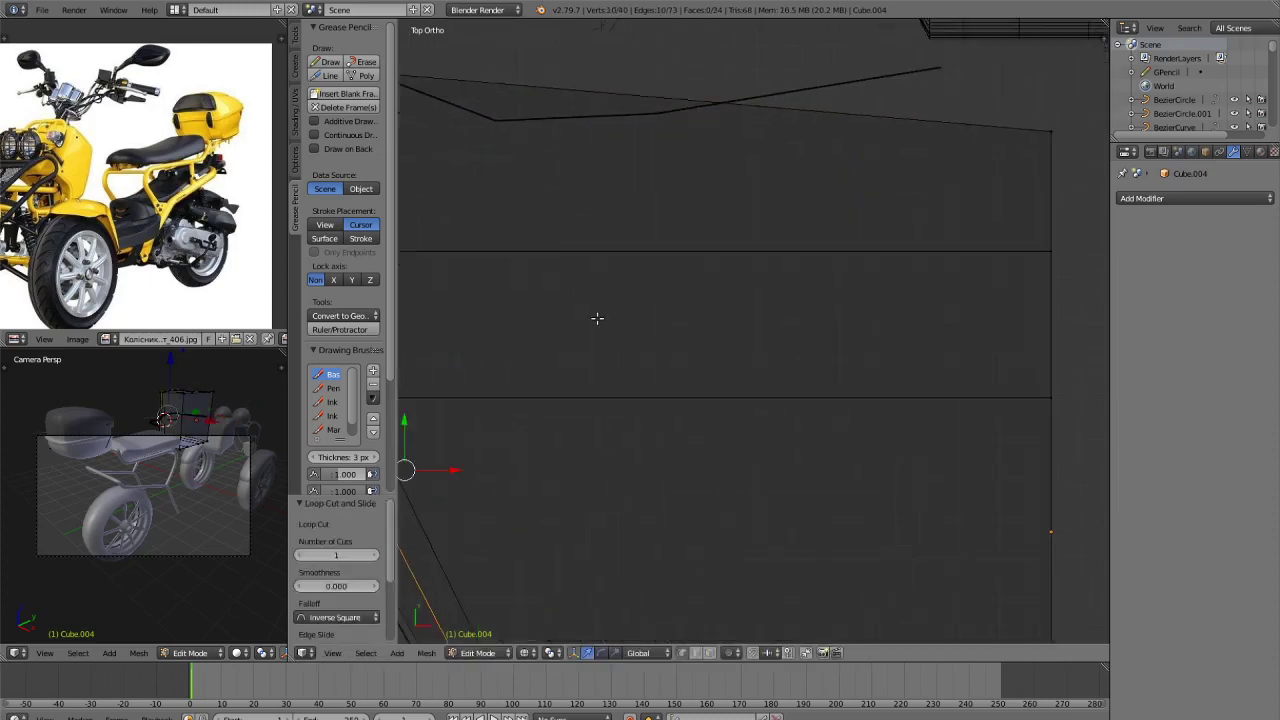
middle_click_drag(608, 317, 909, 474, "shift")
middle_click_drag(714, 339, 846, 406, "shift")
scroll(711, 363, "up", 4)
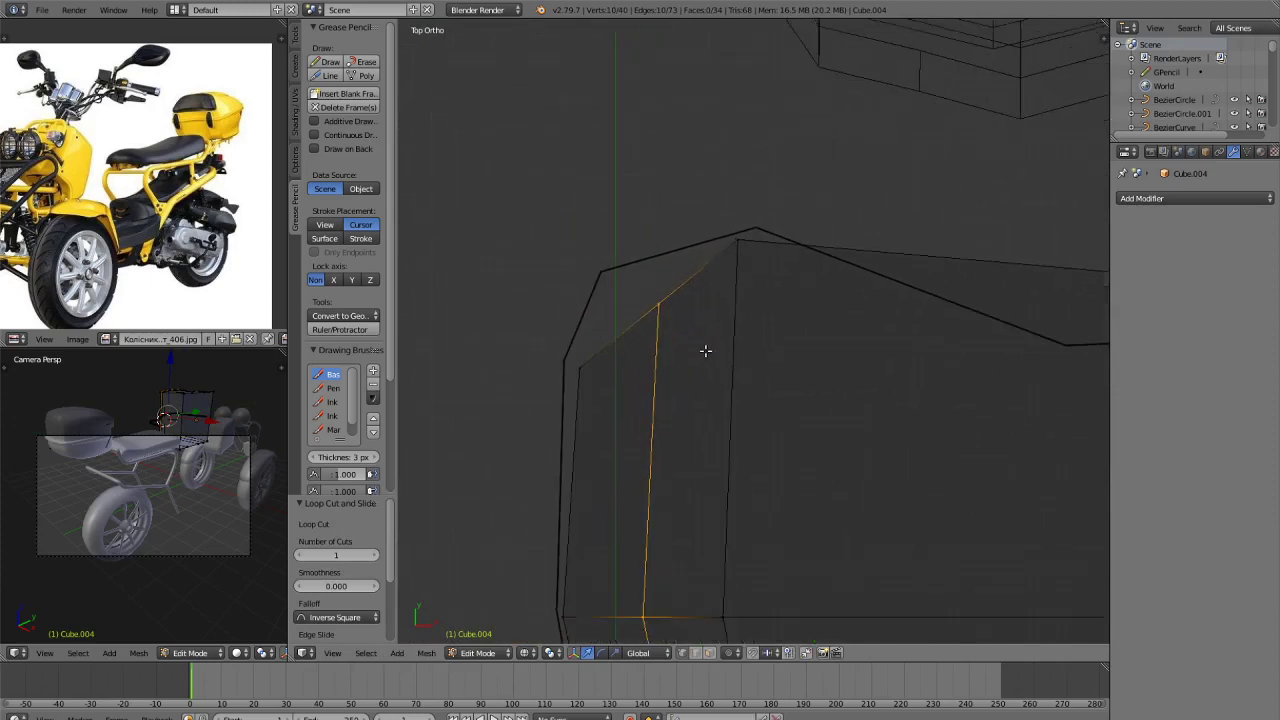
Move the new loop's front vertices 0.052 along Y and about -0.05 along X onto the outline's rounded front corner.
key("a")
key("c")
left_click(648, 312)
right_click(648, 315)
key("g")
key("y")
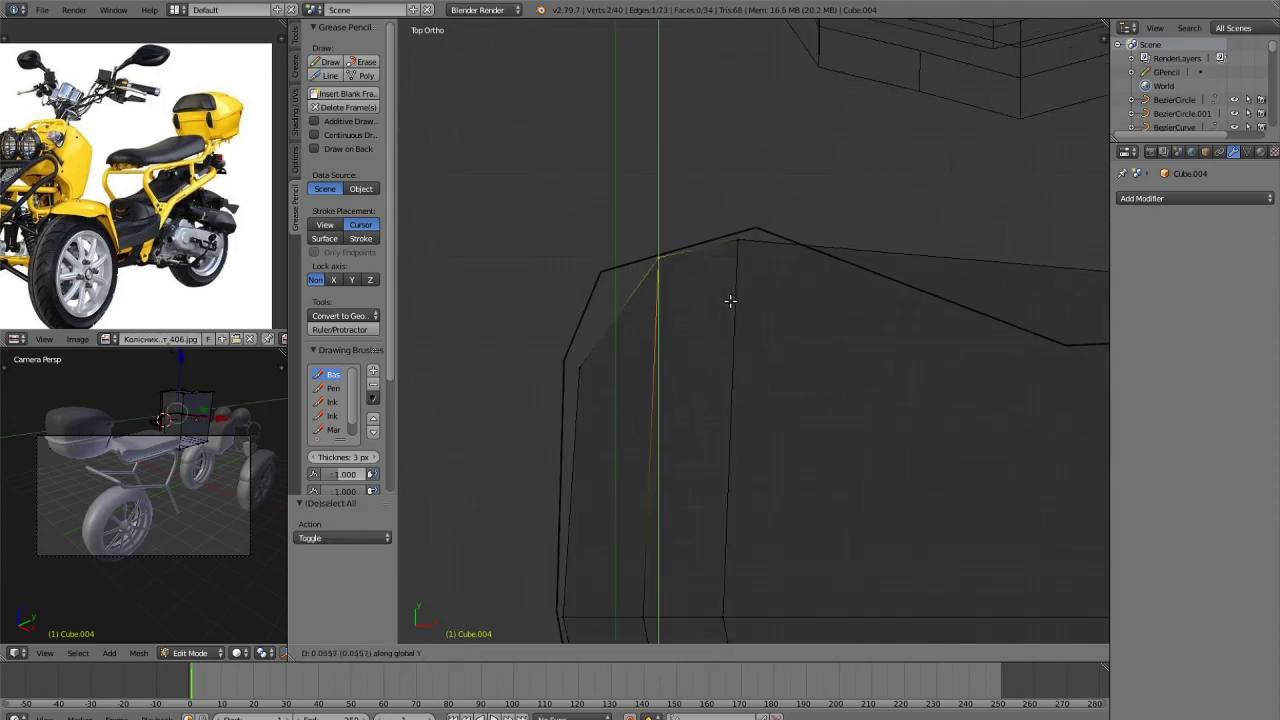
left_click(730, 308)
key("g")
key("x")
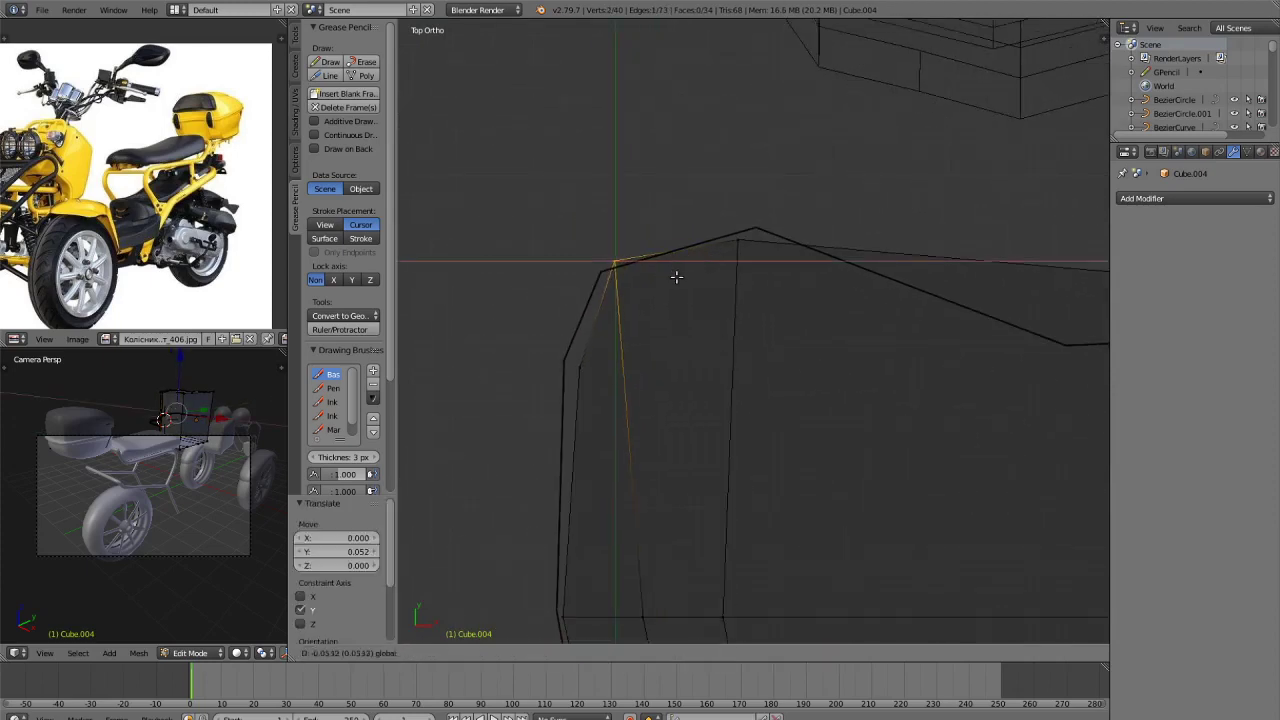
left_click(680, 280)
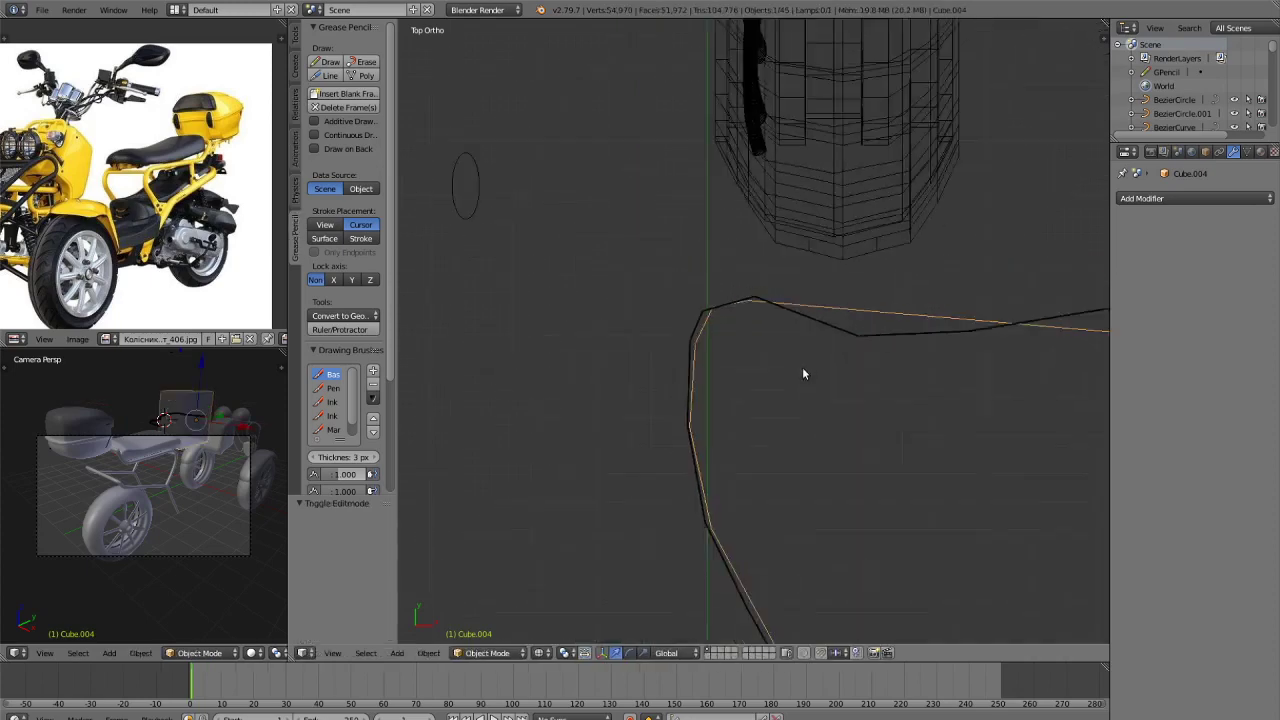
Add a lengthwise loop cut in the wide inner section, slid outward to line up with the dip in the outline's front edge.
scroll(871, 431, "down", 1)
middle_click_drag(871, 431, 651, 360, "shift")
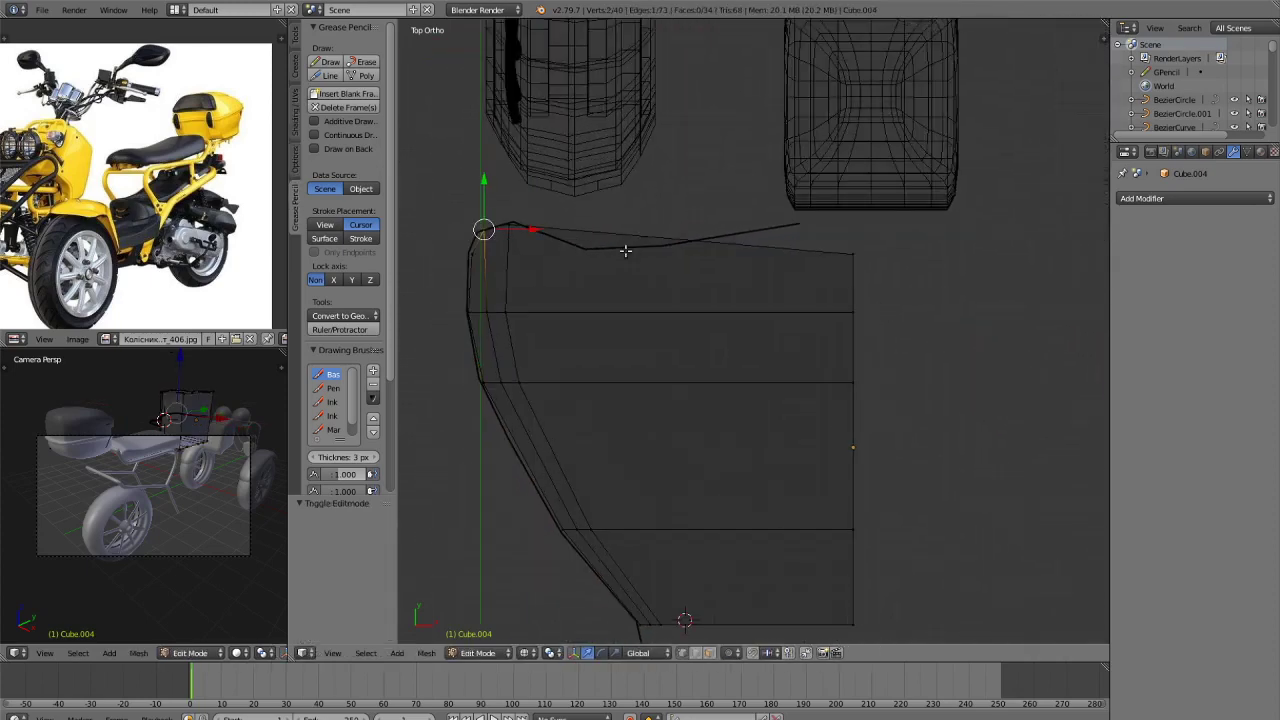
key("ctrl+r")
left_click(594, 225)
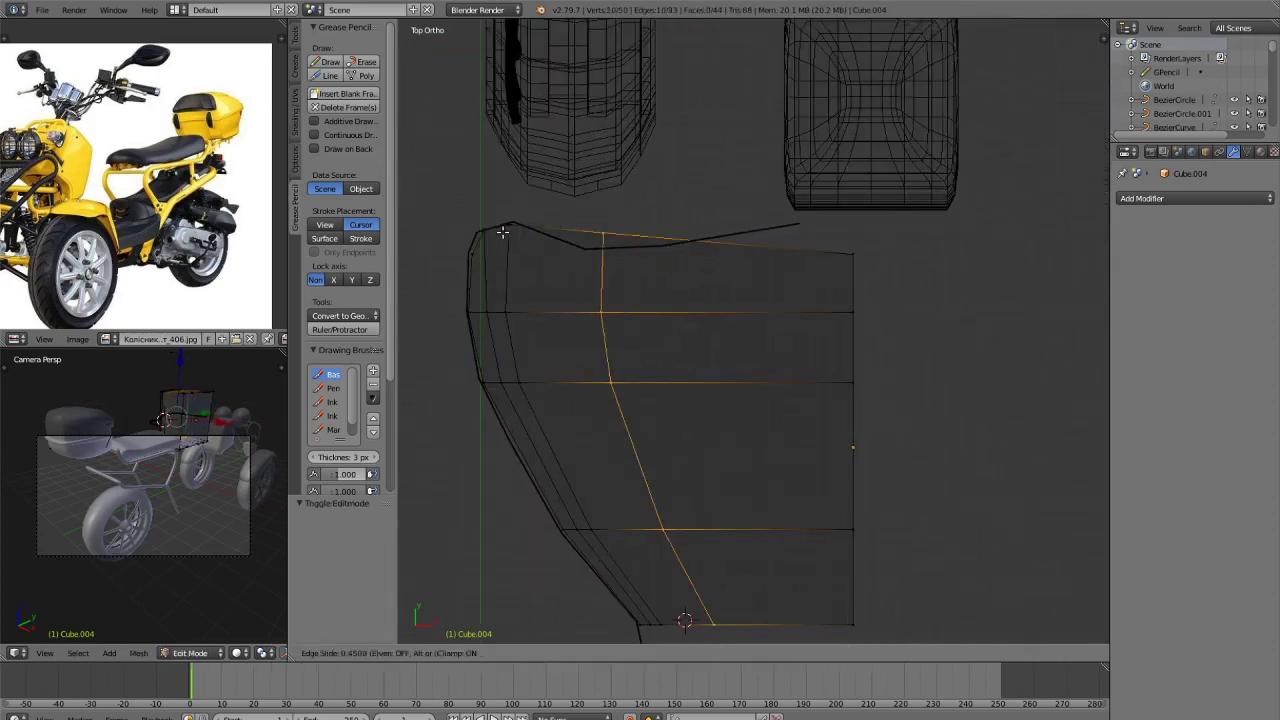
left_click(500, 238)
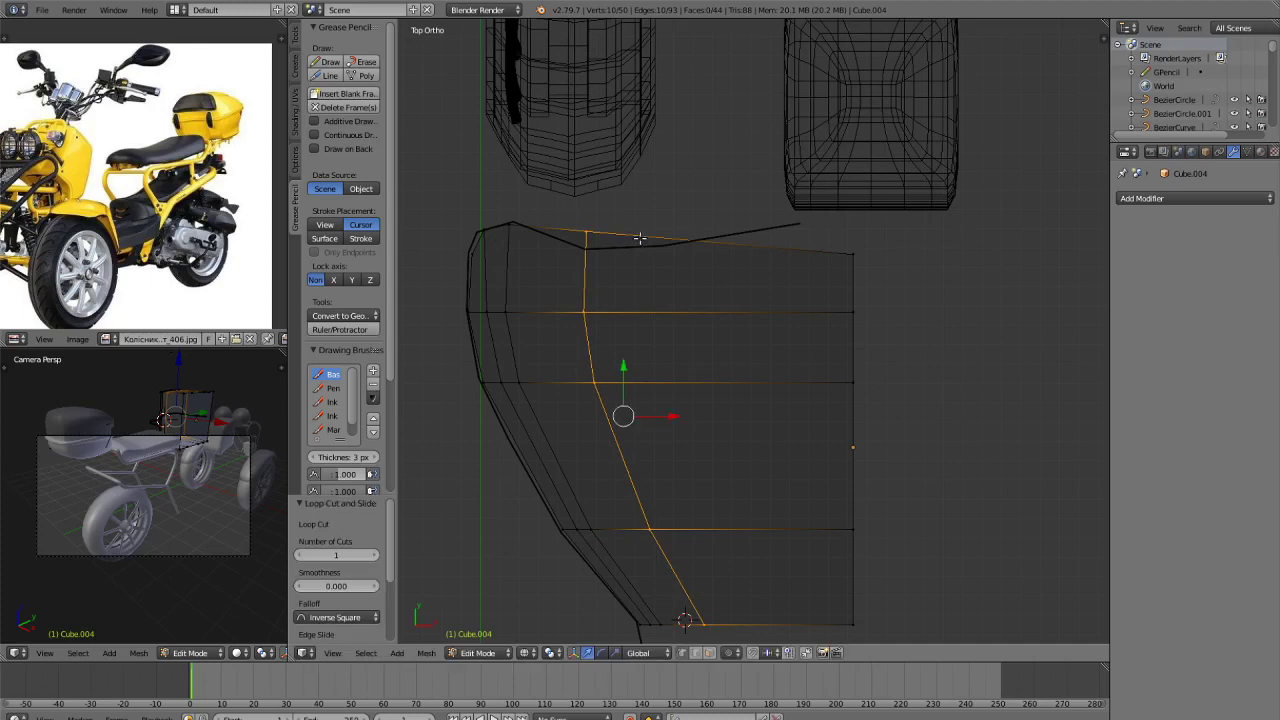
Move the front vertices of the new lengthwise loop backward along Y onto the outline's dip.
key("a")
key("c")
left_click(585, 243)
key("Escape")
key("g")
key("y")
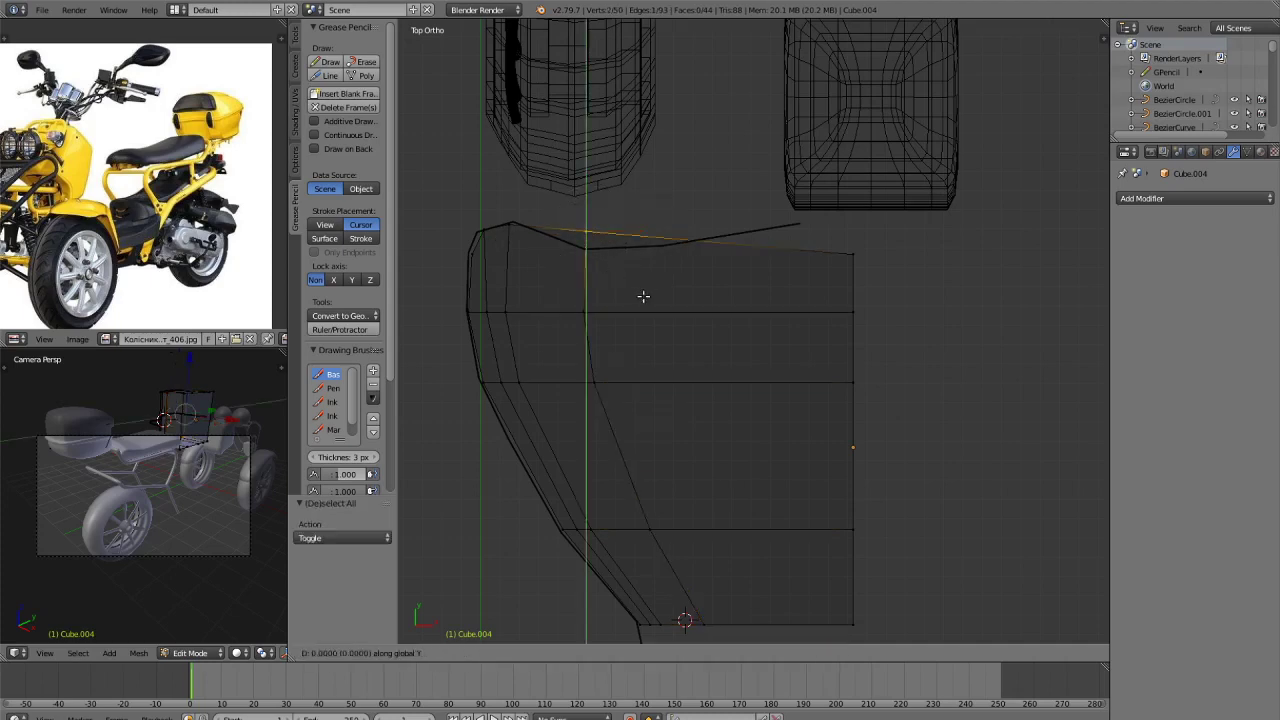
left_click(735, 281)
key("a")
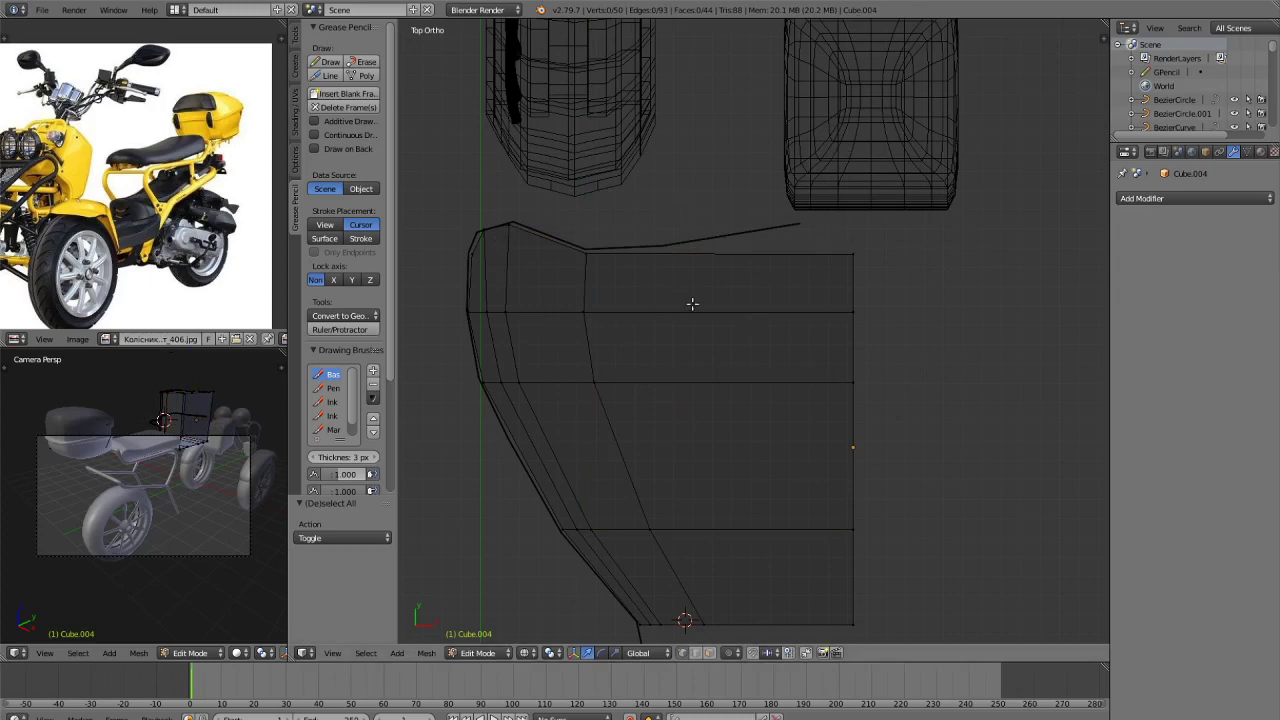
Add another lengthwise loop cut near the open centre side, in line with the inner end of the outline's front edge.
scroll(954, 290, "down", 2)
middle_click_drag(928, 307, 853, 265, "shift")
key("a")
key("a")
scroll(771, 137, "up", 3)
middle_click_drag(795, 233, 789, 240)
key("KP_7")
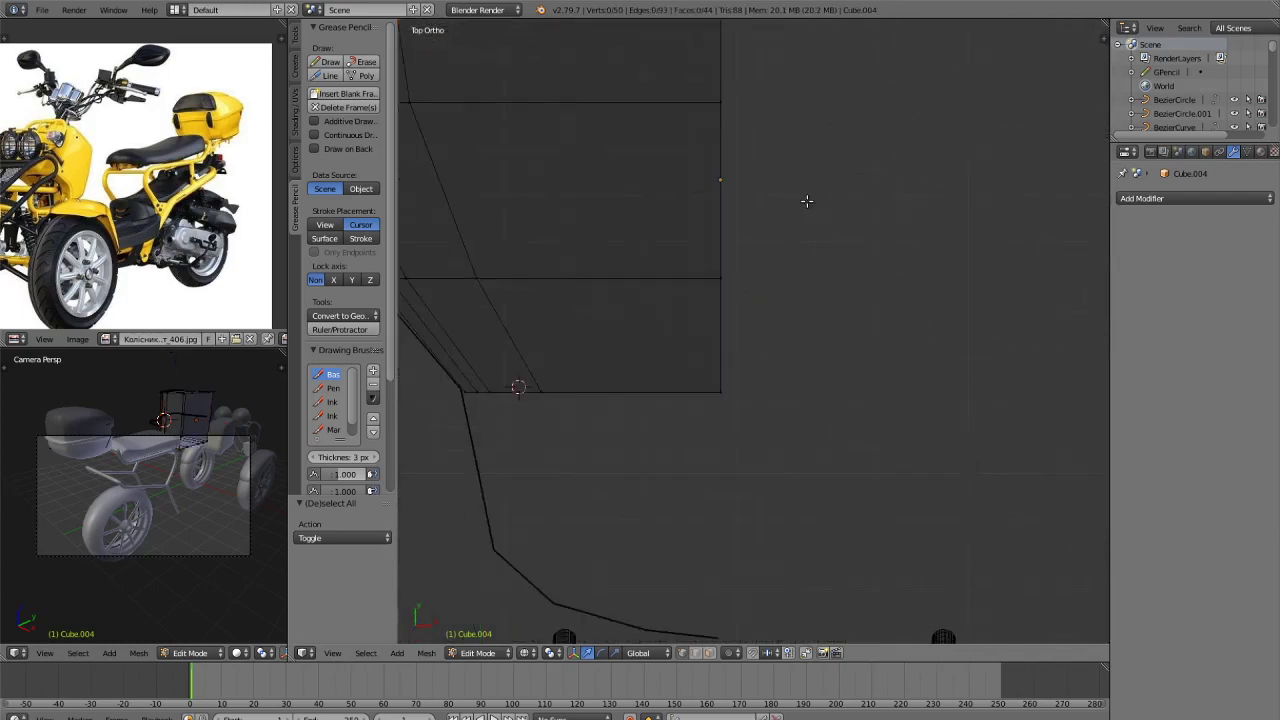
scroll(806, 200, "down", 4)
key("ctrl+r")
left_click(680, 250)
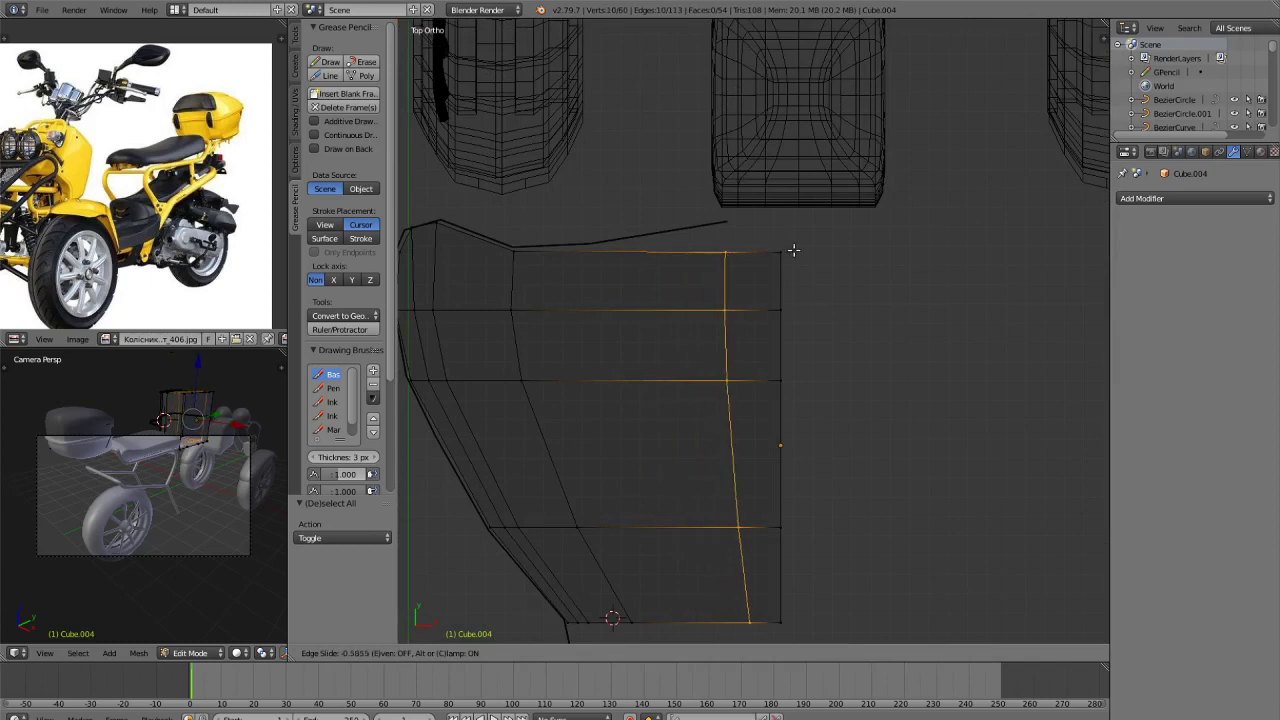
left_click(785, 249)
Move the front vertices of the loop near the centre 0.164 along Y onto the end of the outline's front edge.
right_click(721, 252)
key("g")
key("y")
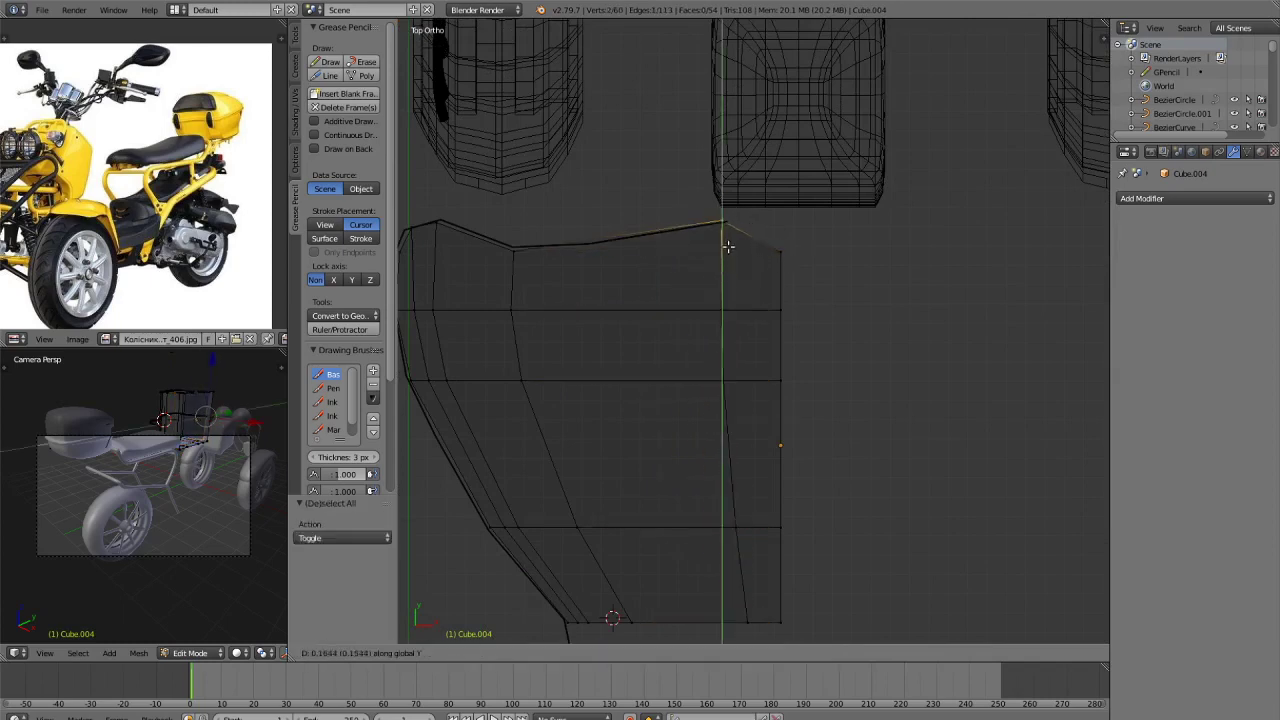
left_click(732, 247)
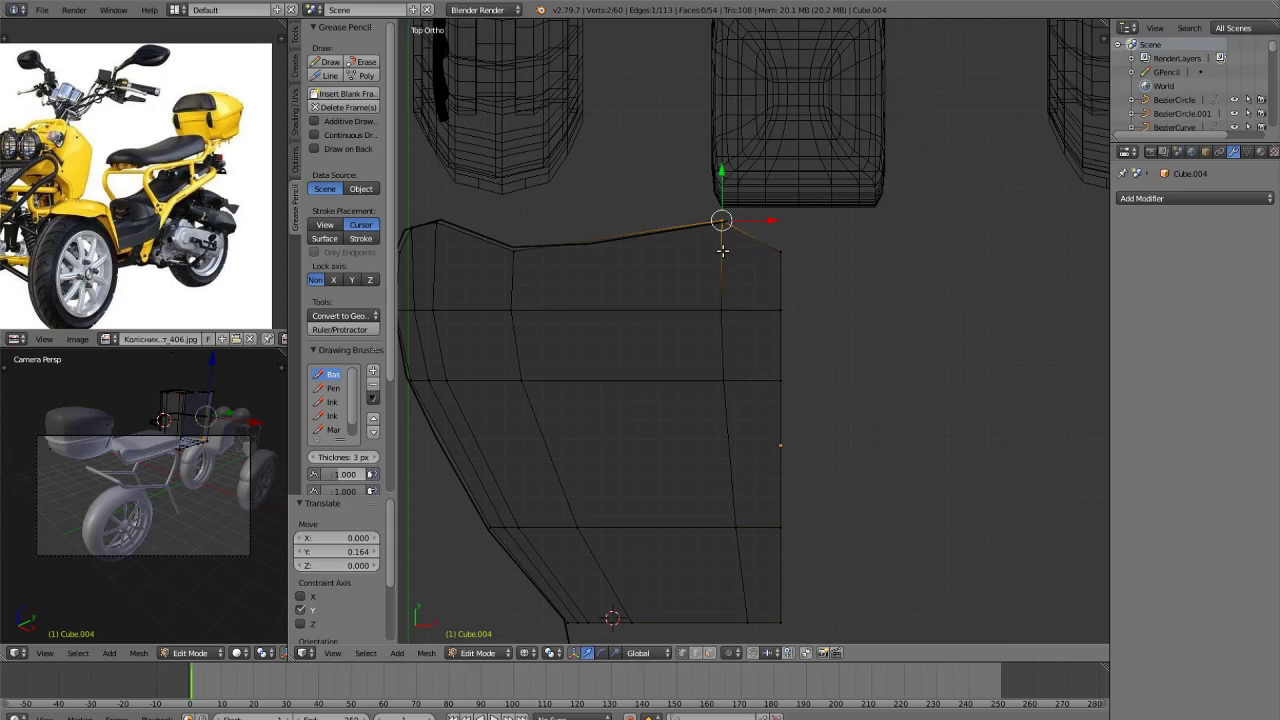
key("a")
Select all rear edge vertices of the body and extrude them -1.063 along Y to the rear end of the outline.
scroll(914, 280, "down", 1)
middle_click_drag(785, 529, 804, 284, "shift")
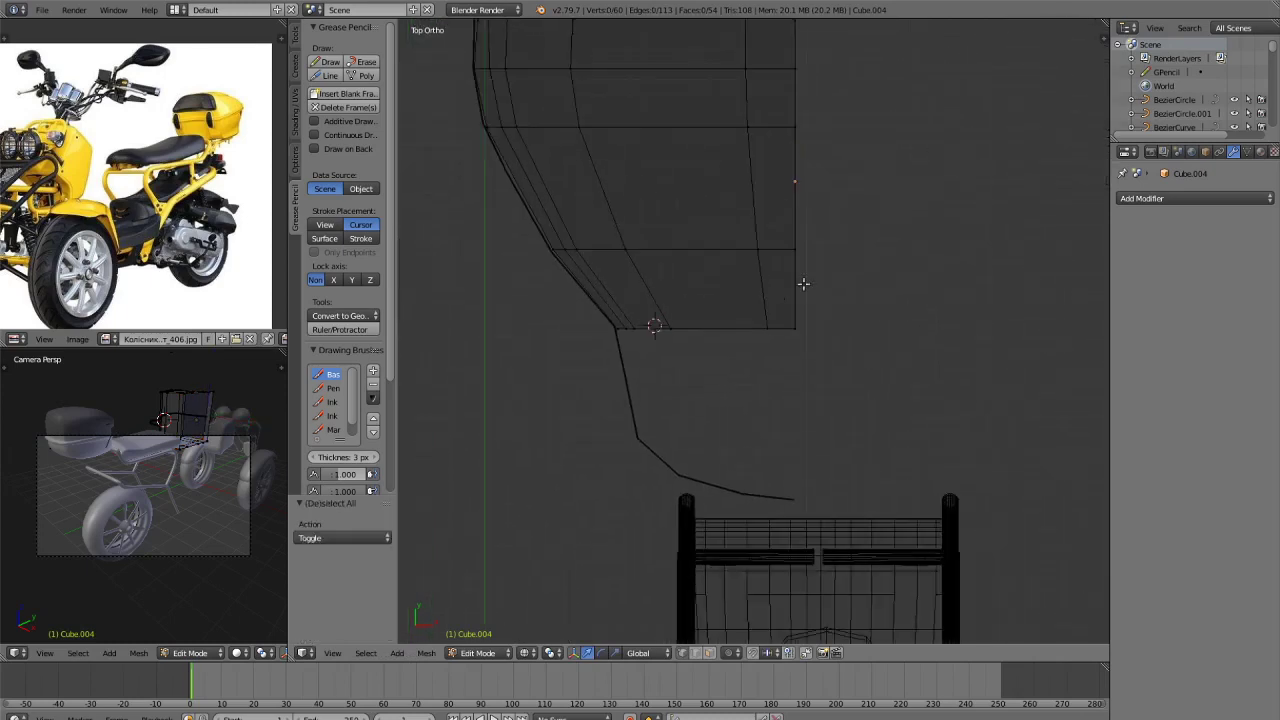
key("c")
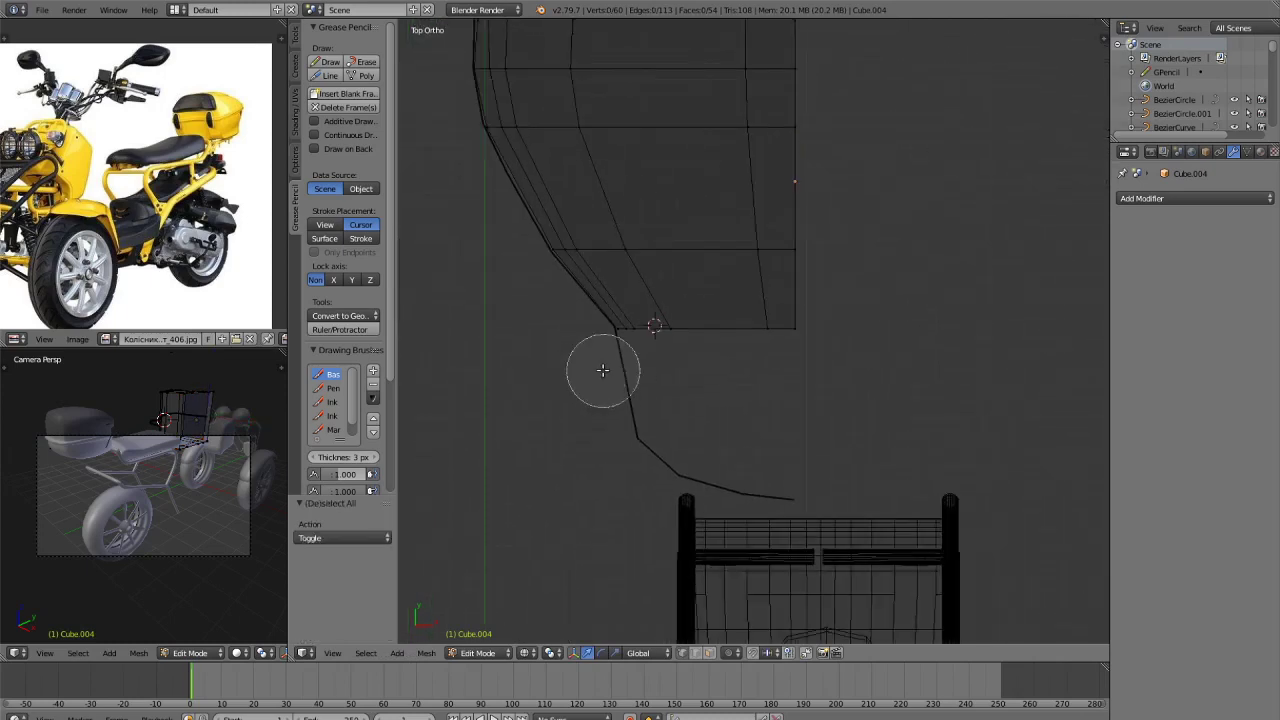
right_click(680, 330)
scroll(712, 362, "up", 3)
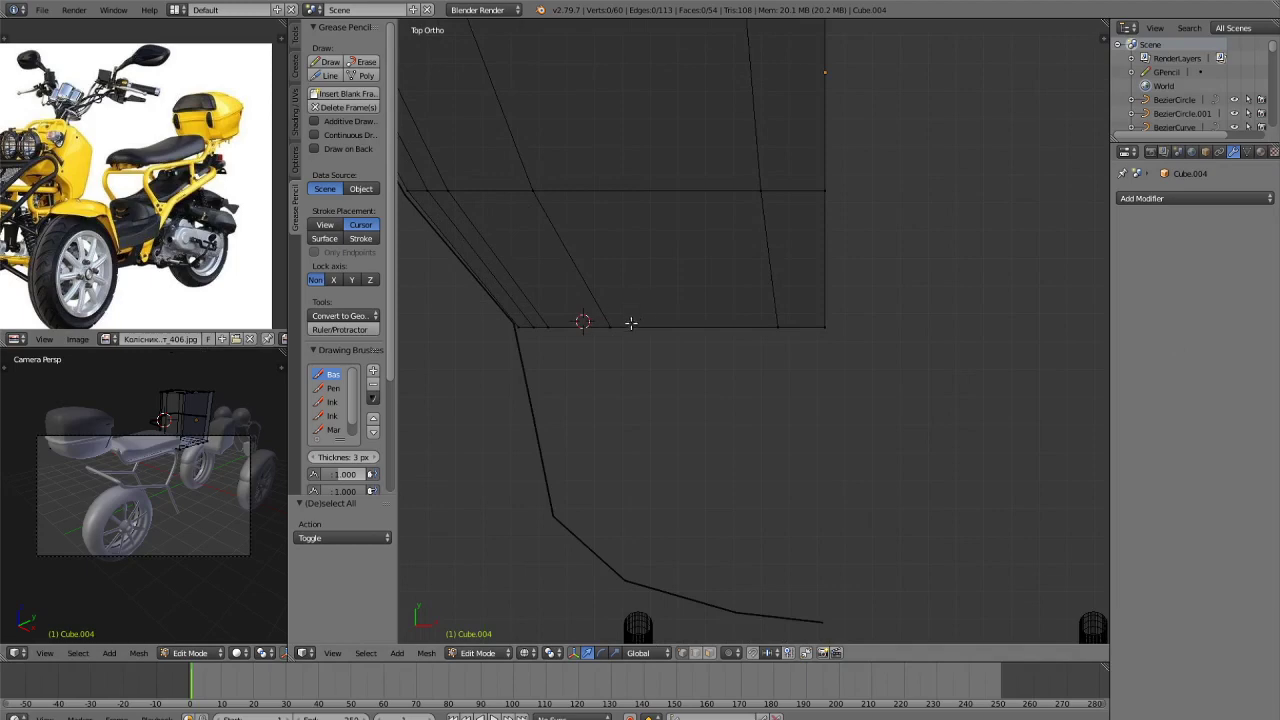
key("a")
key("a")
key("c")
mouse_move(571, 333)
left_mouse_down()
mouse_move(552, 334)
mouse_move(831, 351)
left_mouse_up()
right_click(828, 356)
scroll(821, 370, "down", 1)
key("e")
key("y")
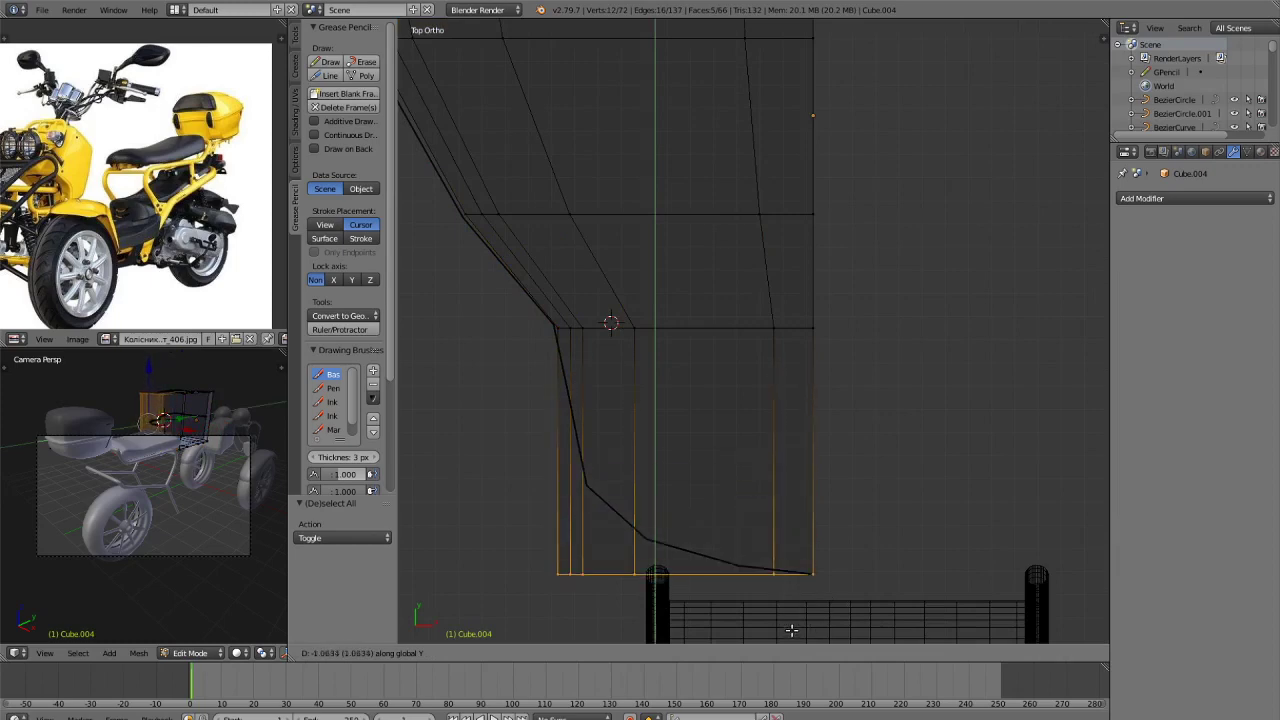
left_click(791, 630)
scroll(769, 569, "up", 1)
scroll(770, 562, "down", 3)
middle_click_drag(774, 539, 799, 514, "shift")
scroll(805, 510, "up", 1)
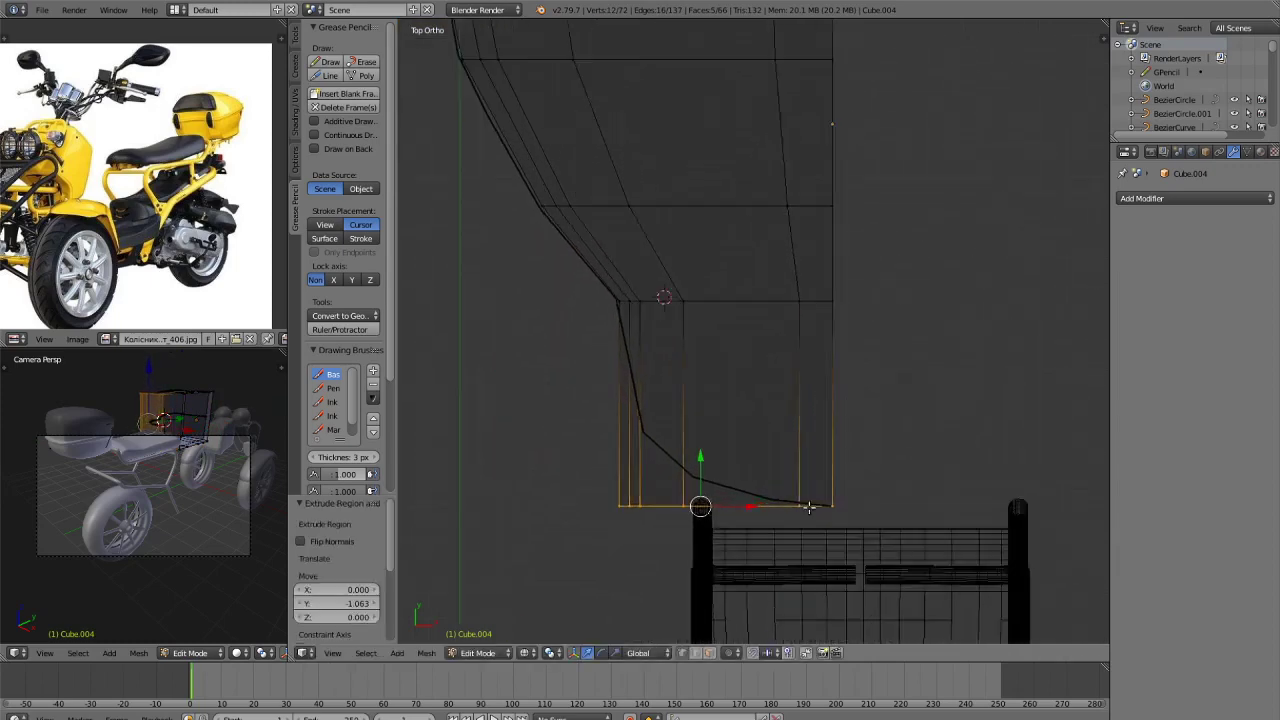
key("a")
Add a crosswise loop cut in the extruded section at the outline's bend and shift its three outer vertex columns inward onto the outline.
scroll(808, 507, "up", 2)
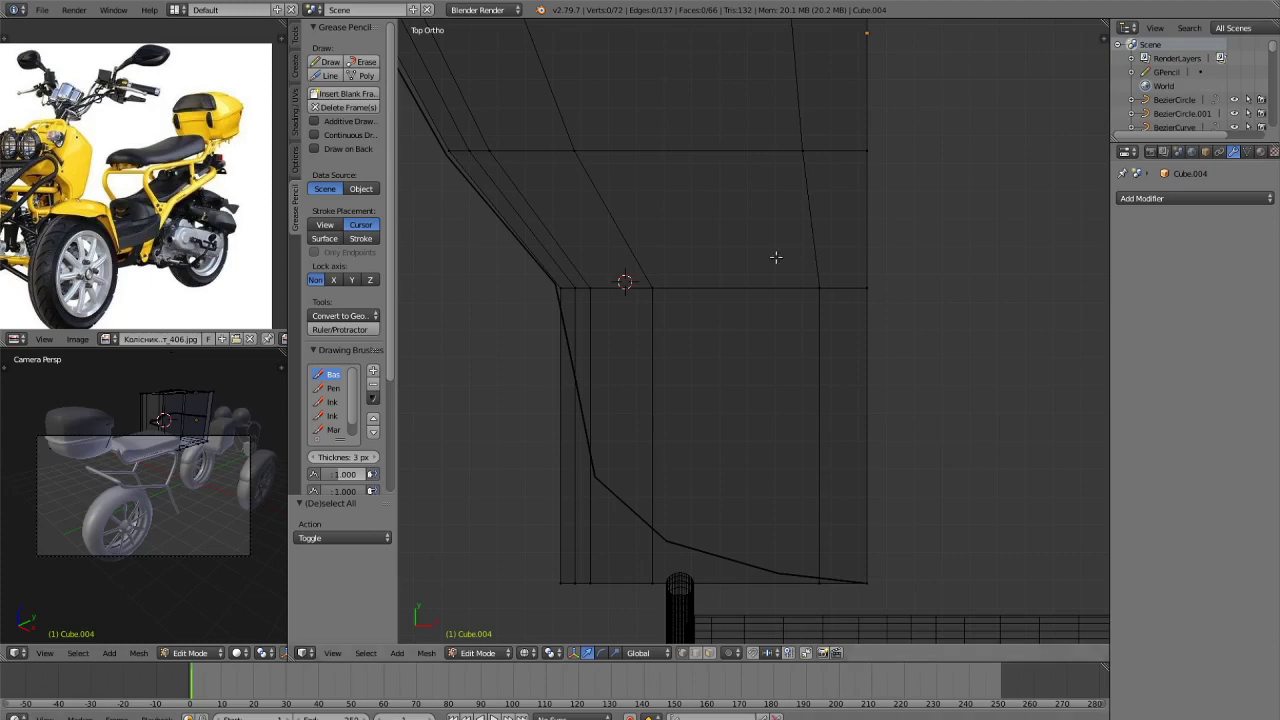
key("ctrl+r")
left_click(642, 474)
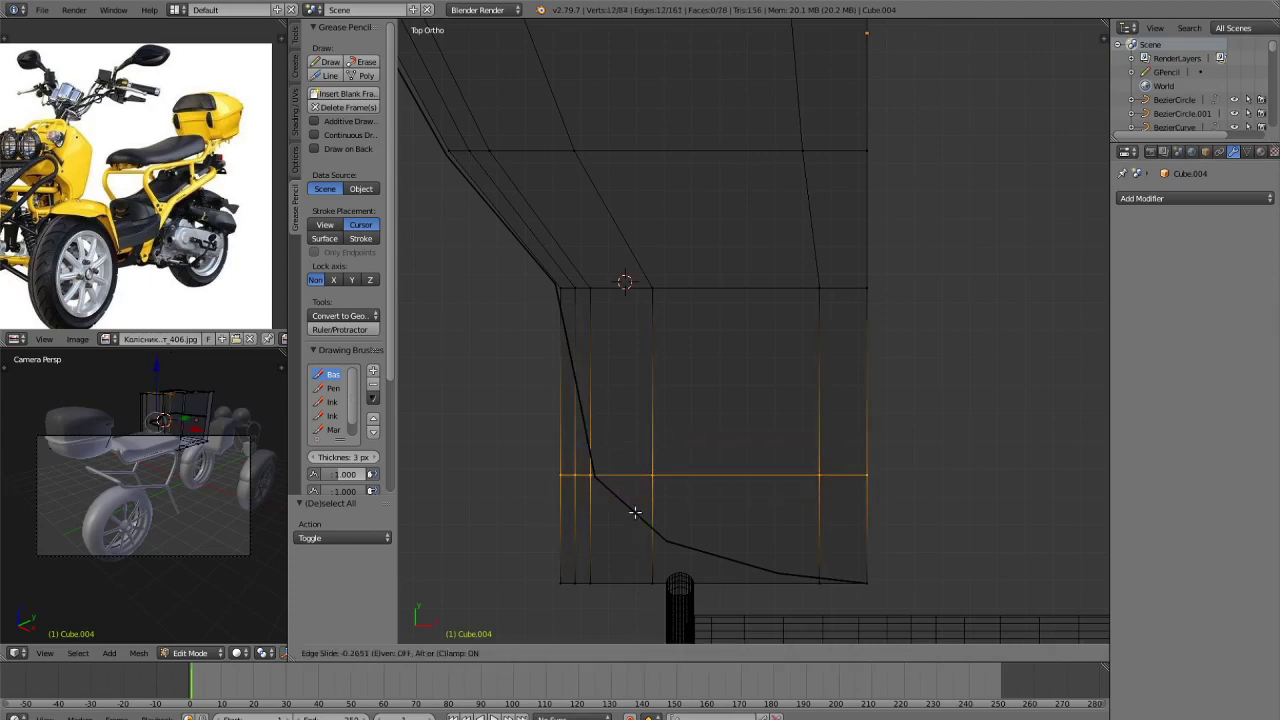
left_click(634, 511)
key("a")
key("c")
left_click_drag(523, 474, 651, 474)
right_click(608, 478)
key("a")
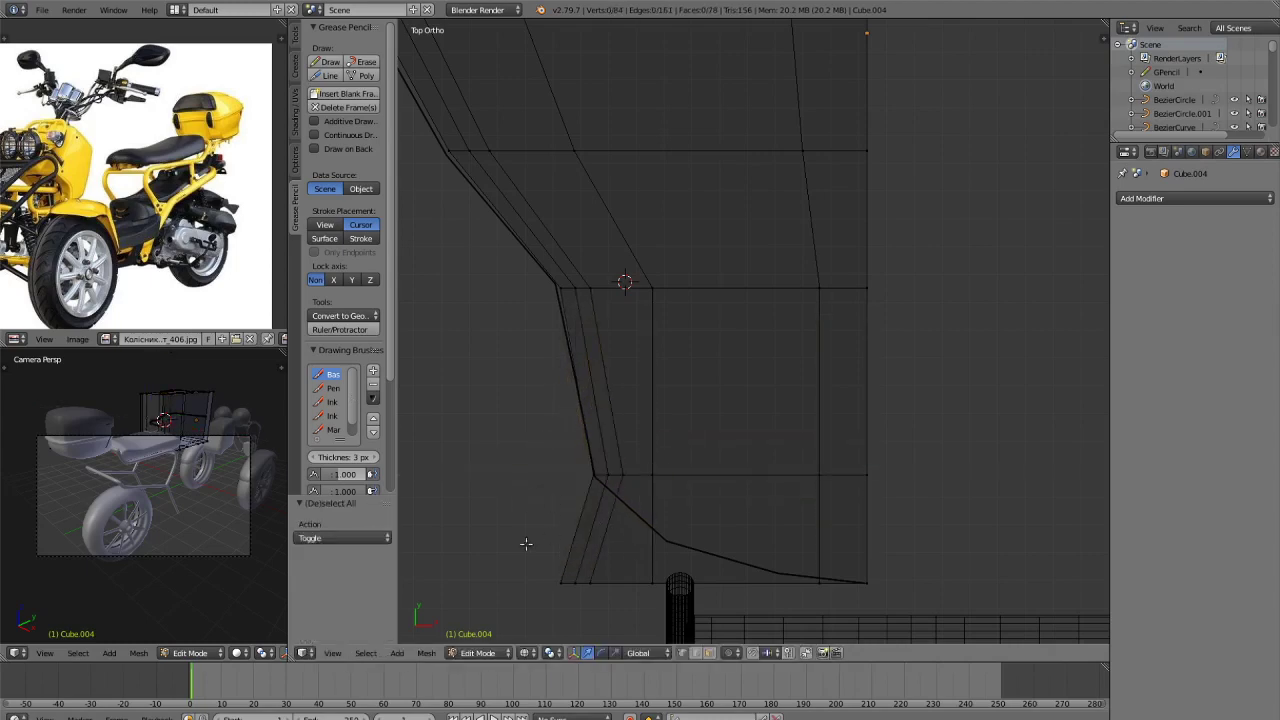
Add a crosswise loop cut in the rear section of the body, level with the outline's next bend.
scroll(609, 551, "down", 5)
scroll(669, 533, "up", 2)
scroll(700, 468, "up", 5)
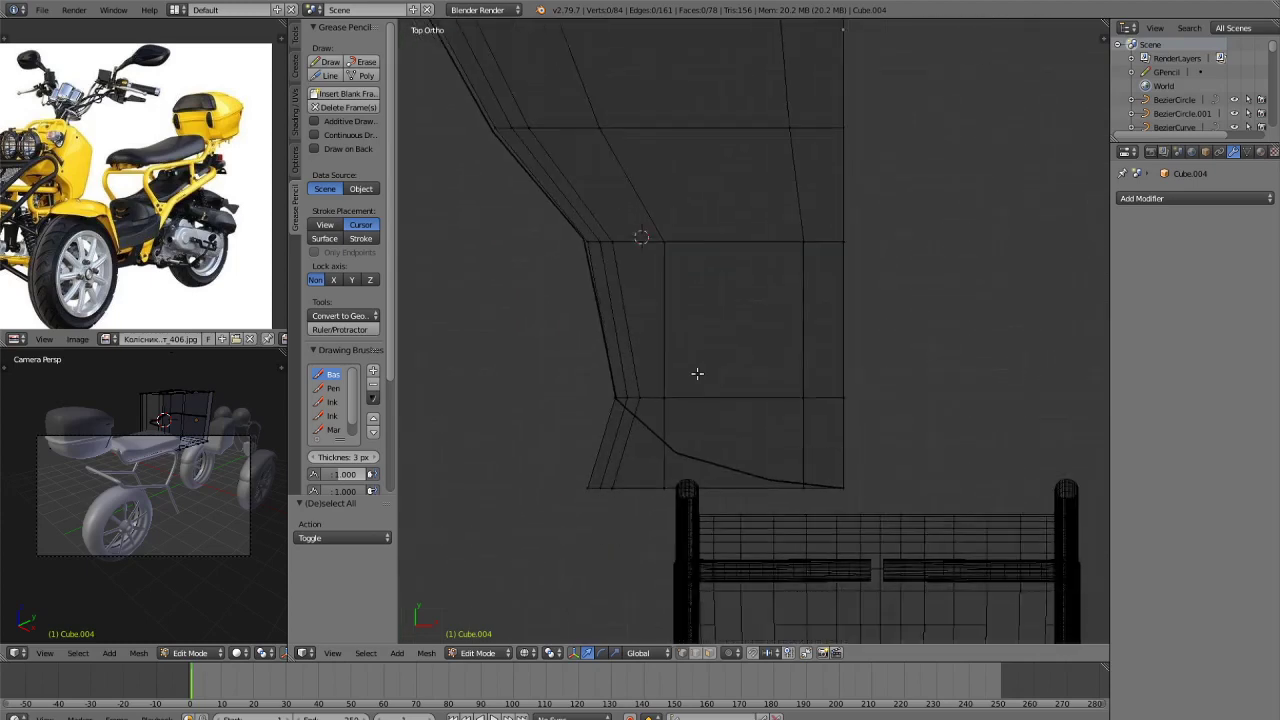
key("ctrl+r")
left_click(612, 466)
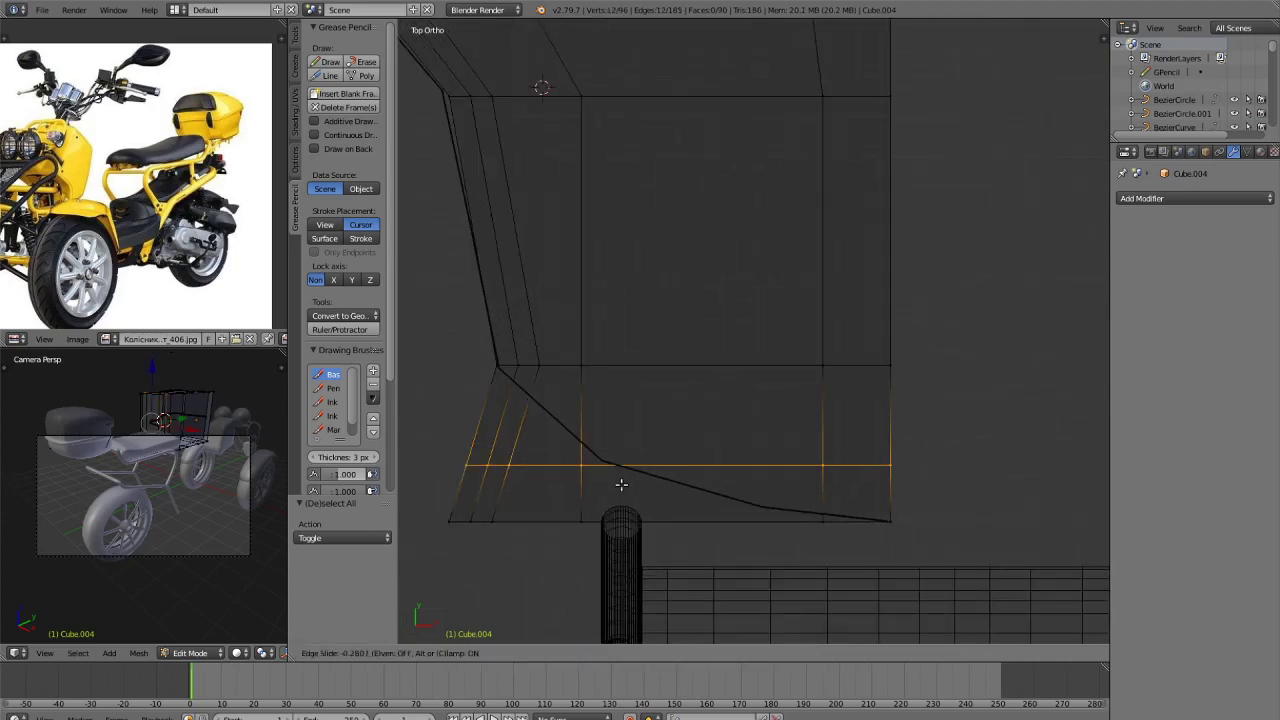
left_click(617, 476)
key("a")
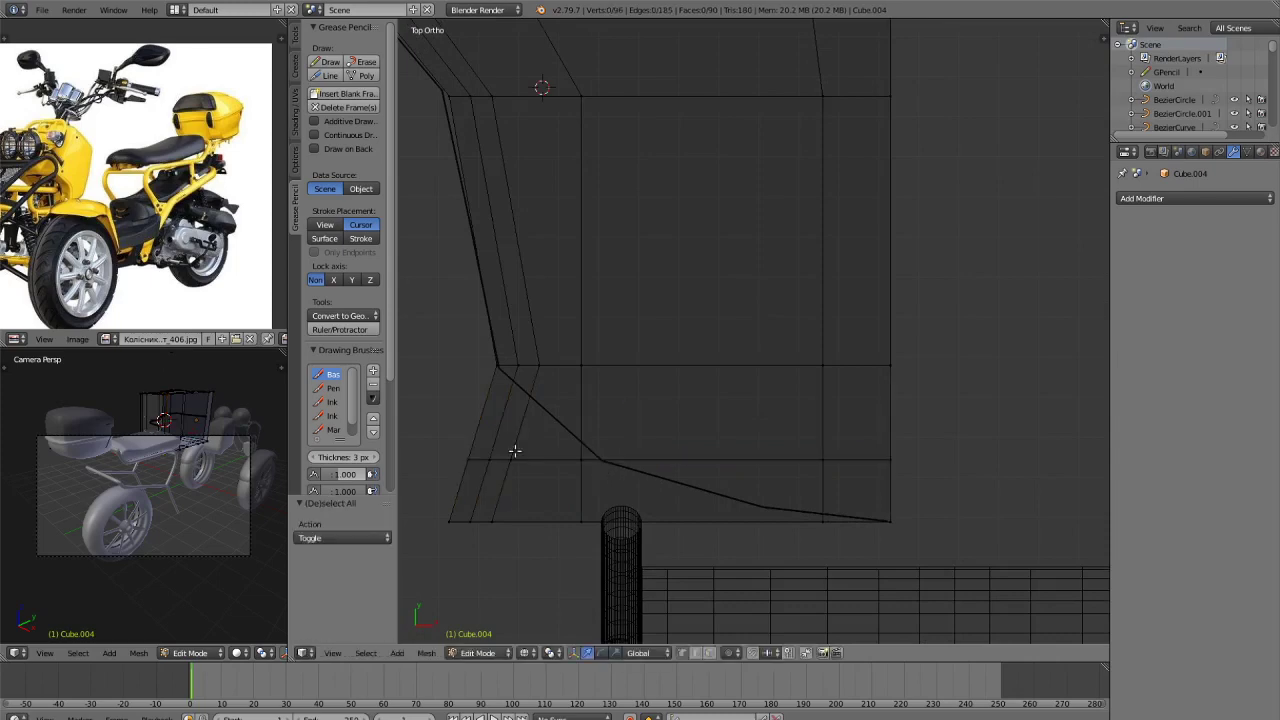
Move the three outer vertex columns of the new loop inward along X onto the outline's bend.
key("c")
left_click(489, 466)
right_click(489, 466)
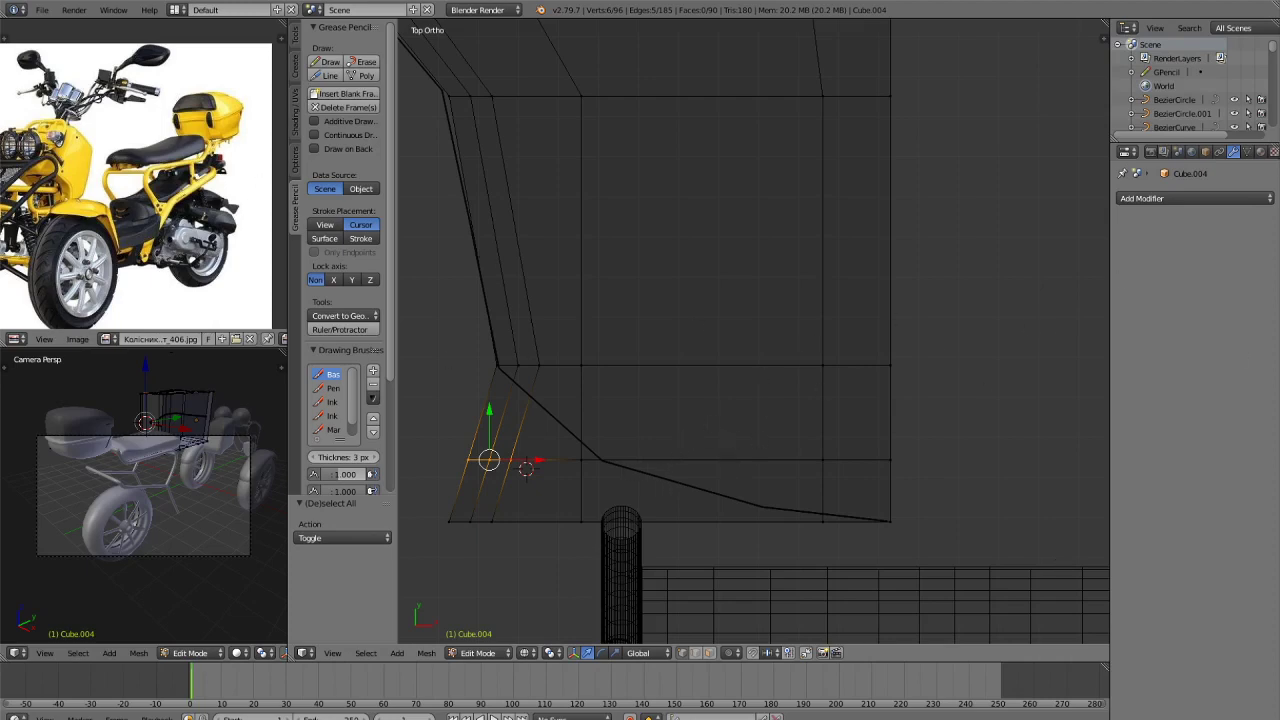
scroll(646, 440, "down", 4)
scroll(640, 437, "up", 3)
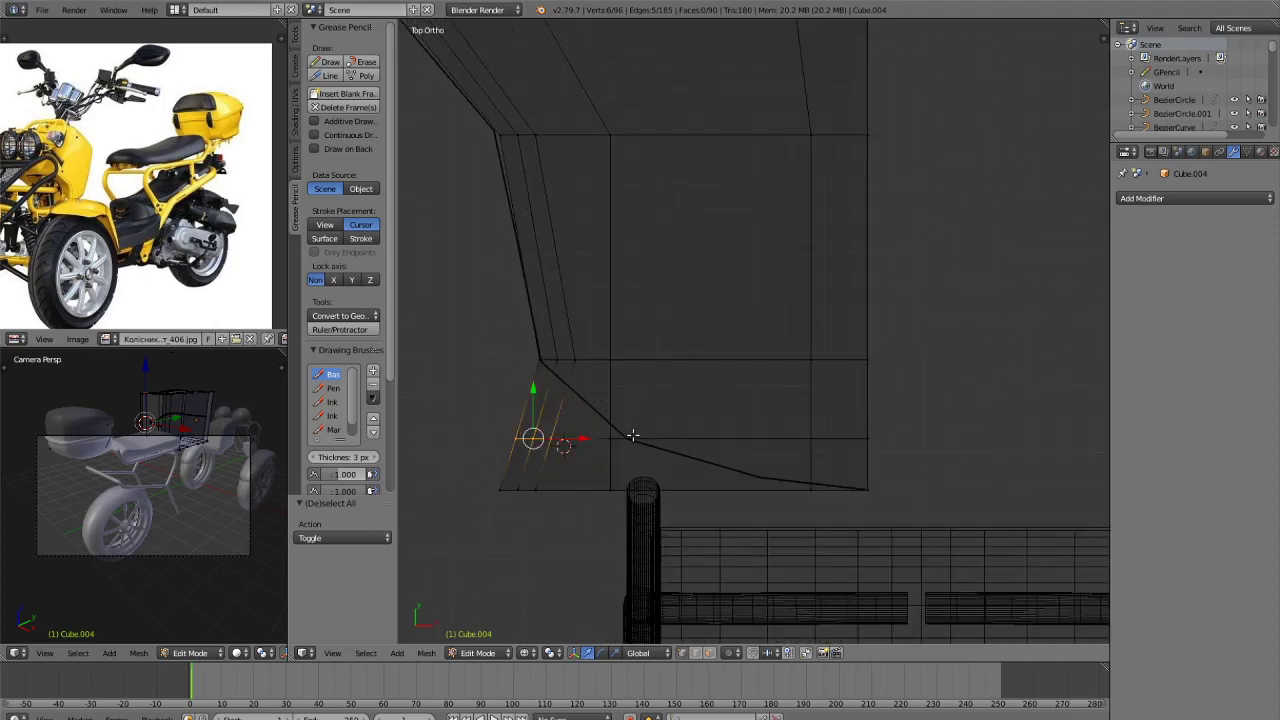
key("g")
key("x")
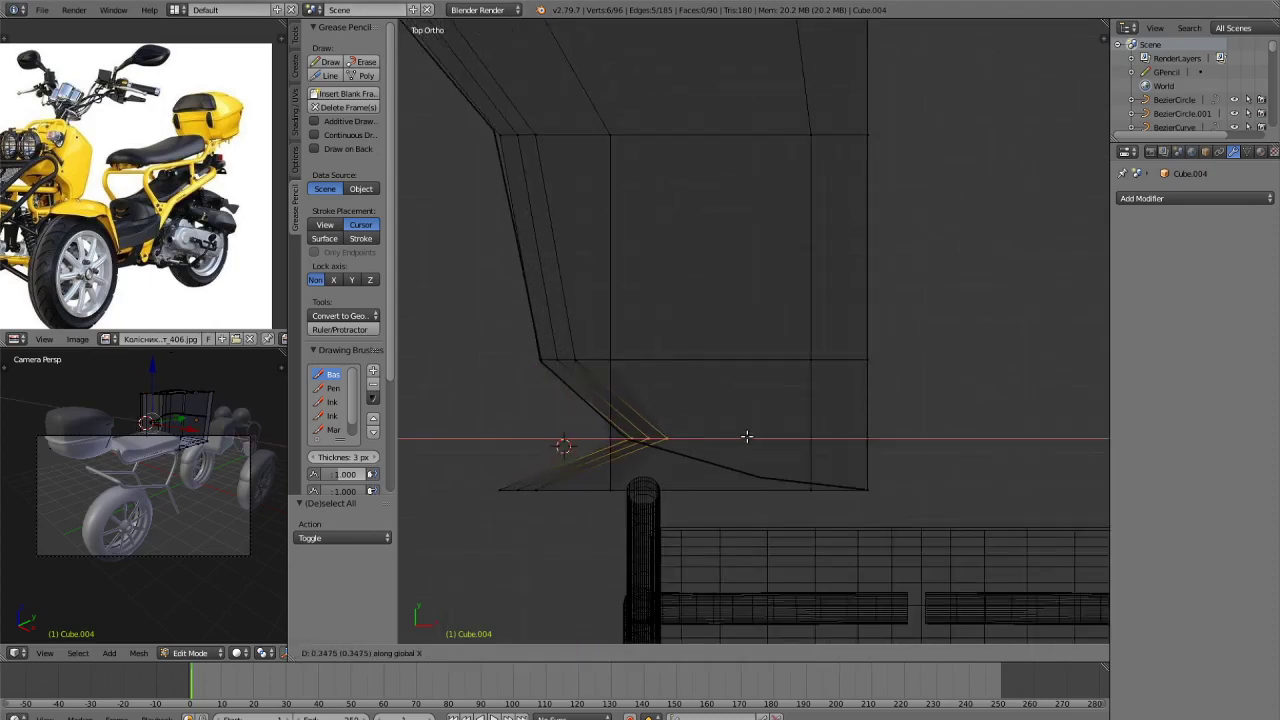
left_click(731, 447)
Try to shift the four outer vertex columns of the rear edge inward along X toward the outline's end.
key("c")
mouse_move(539, 501)
left_mouse_down()
mouse_move(515, 489)
mouse_move(747, 492)
left_mouse_up()
right_click(622, 495)
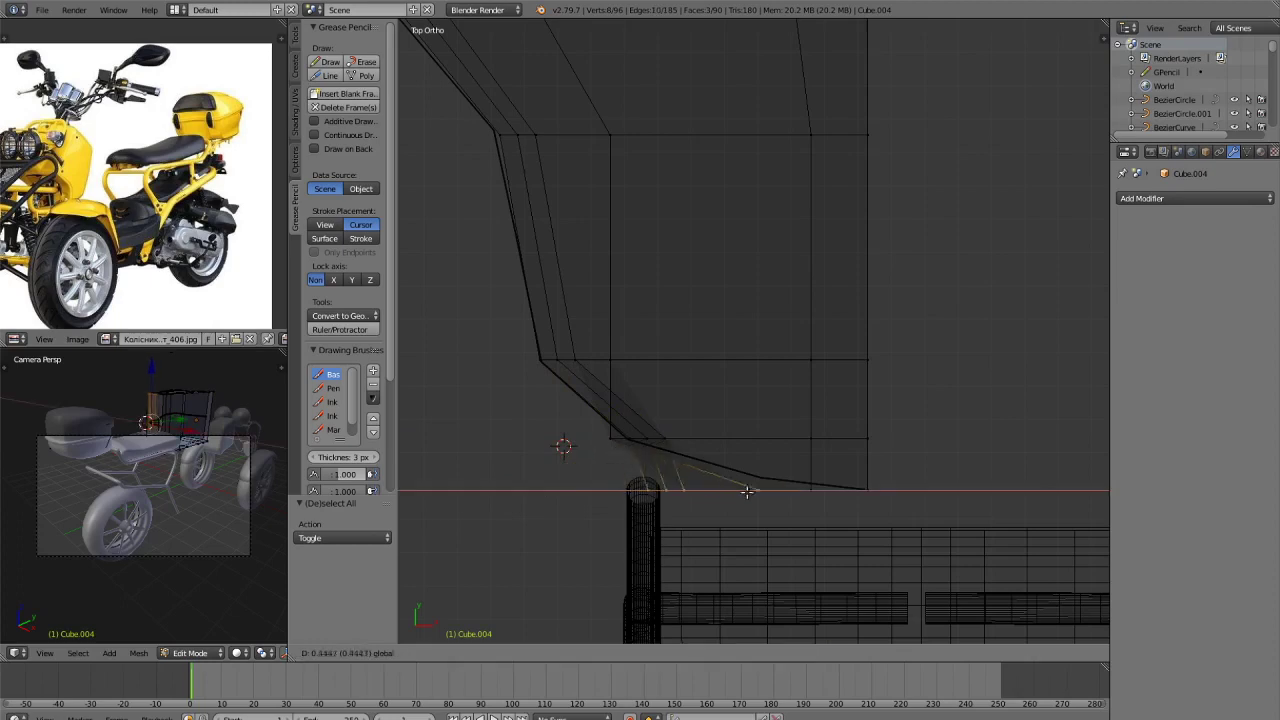
left_click(811, 494)
scroll(912, 539, "up", 3)
key("ctrl+z")
scroll(915, 541, "down", 2)
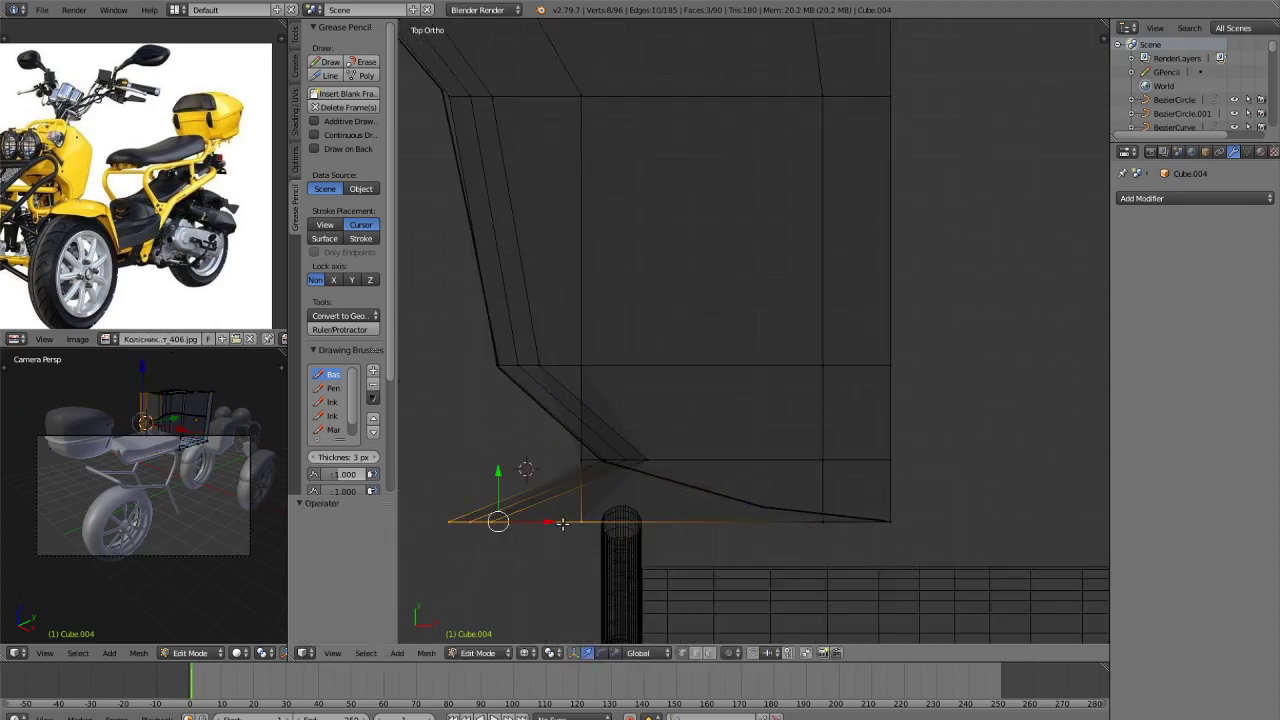
Try to reposition the same rear-edge vertices along X by -0.174 and 0.841, and undo these moves.
key("g")
key("x")
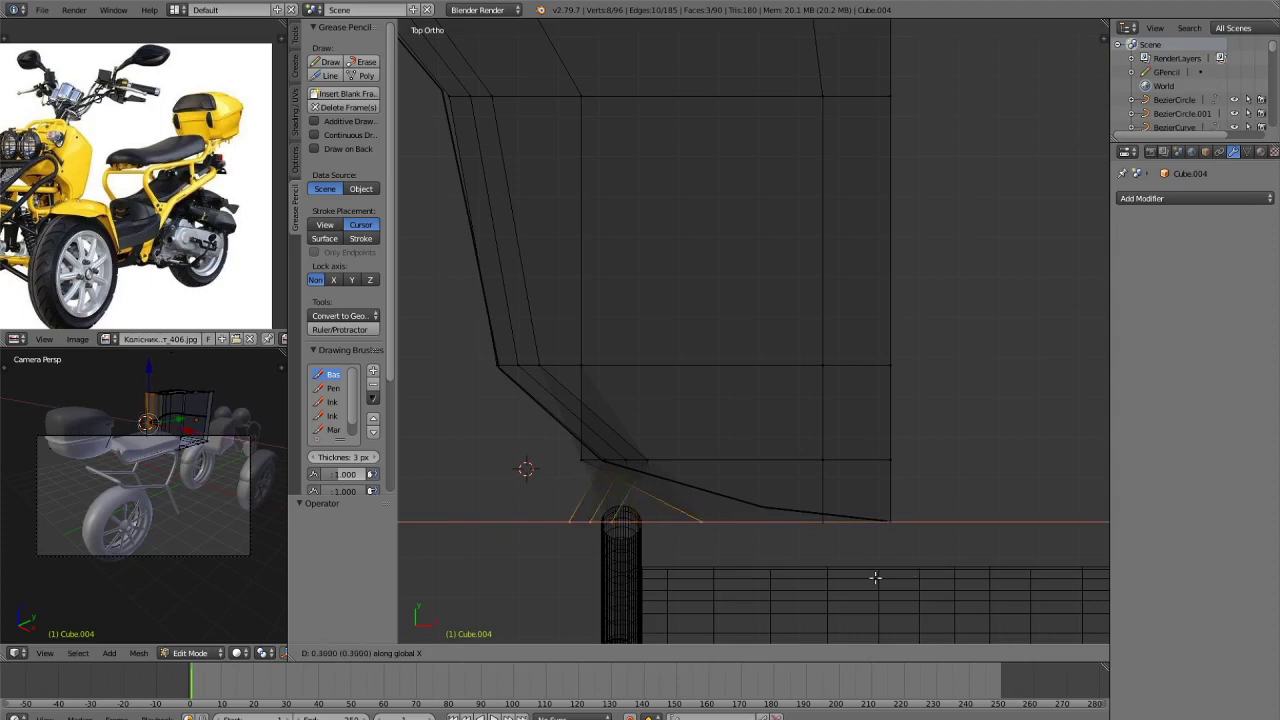
left_click(699, 540)
scroll(690, 520, "down", 2)
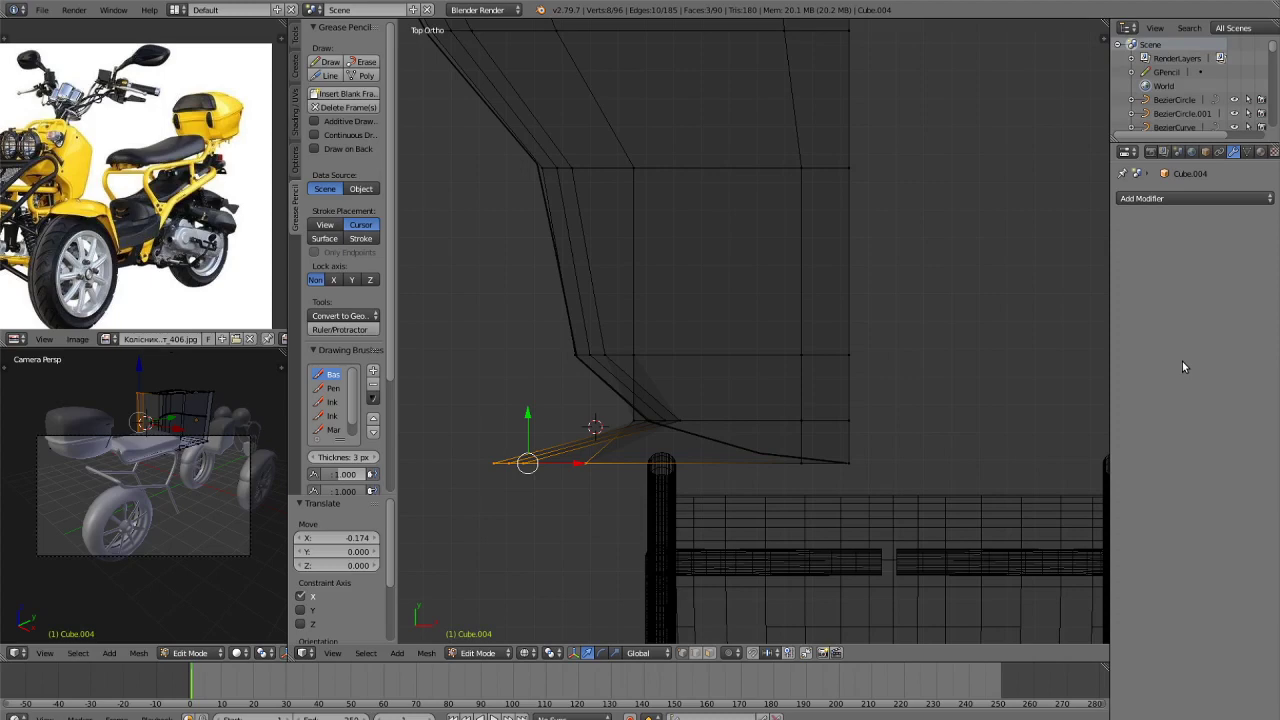
key("g")
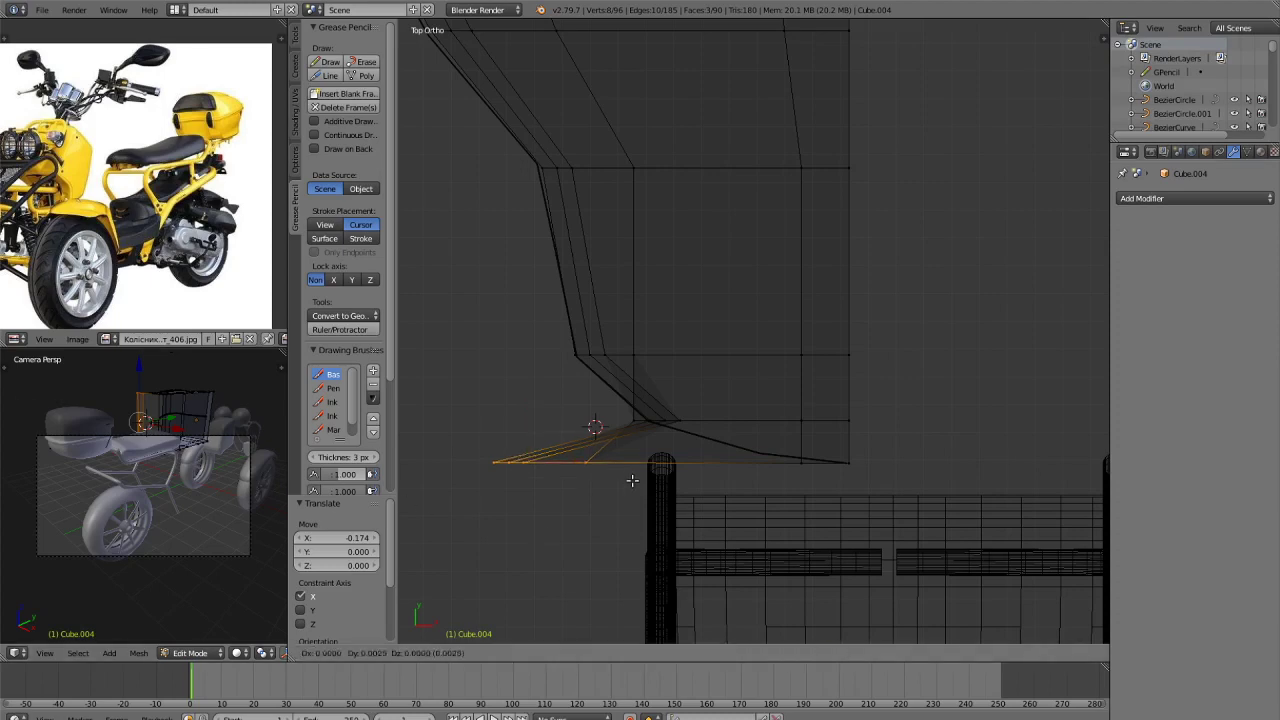
left_click(847, 481)
scroll(847, 481, "up", 2)
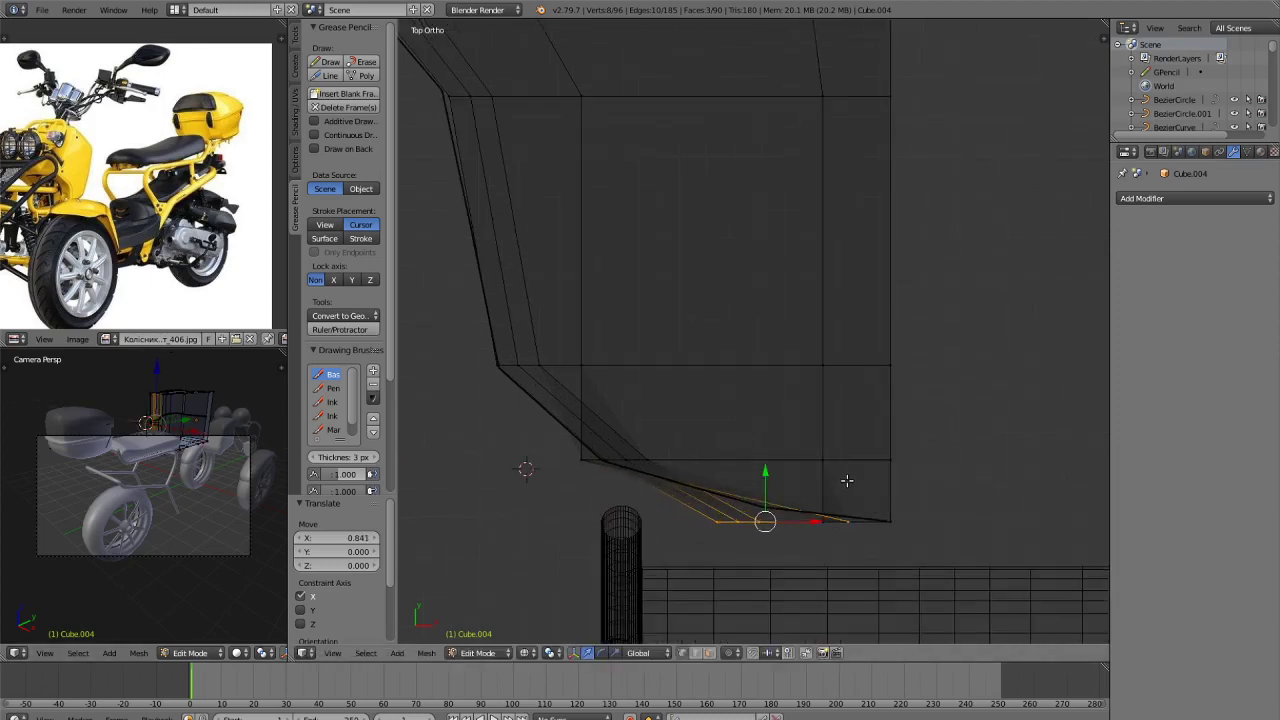
key("ctrl+z")
scroll(820, 492, "down", 2)
key("ctrl+z")
key("ctrl+z")
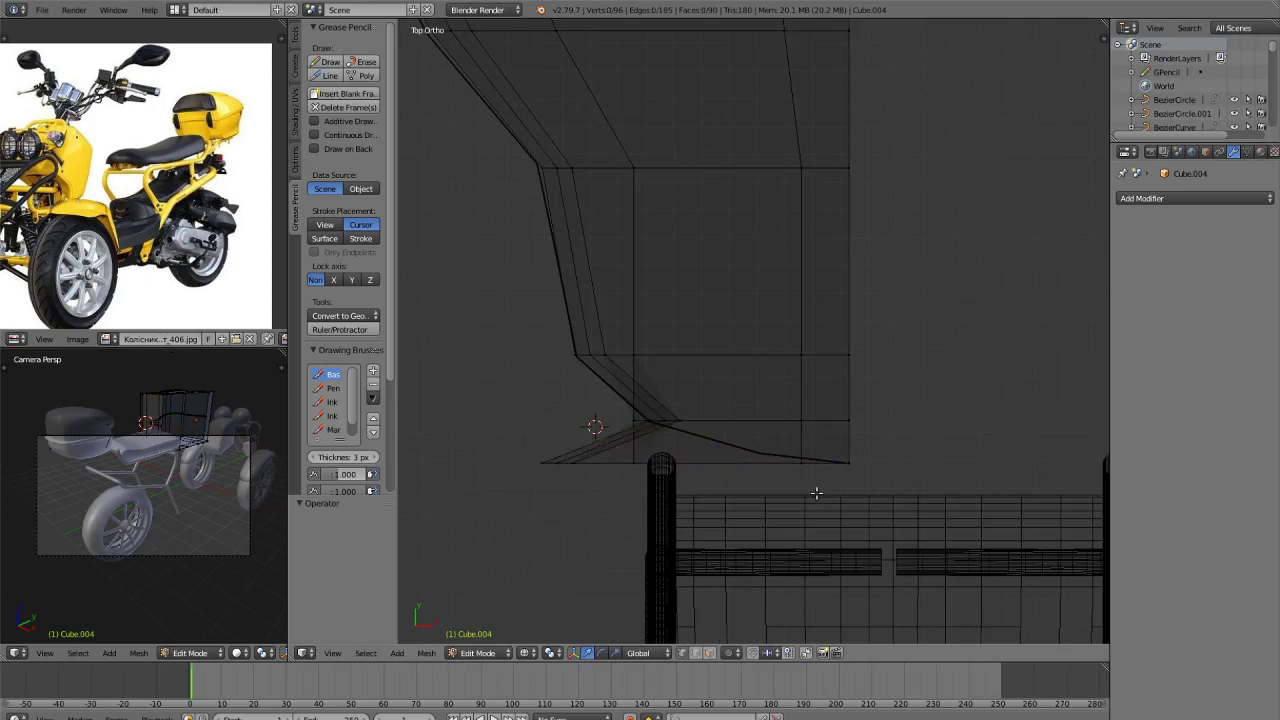
key("z")
mouse_move(696, 471)
middle_mouse_down()
mouse_move(864, 421)
mouse_move(873, 446)
mouse_move(834, 429)
mouse_move(866, 443)
mouse_move(894, 429)
mouse_move(800, 393)
mouse_move(776, 404)
middle_mouse_up()
key("z")
key("KP_7")
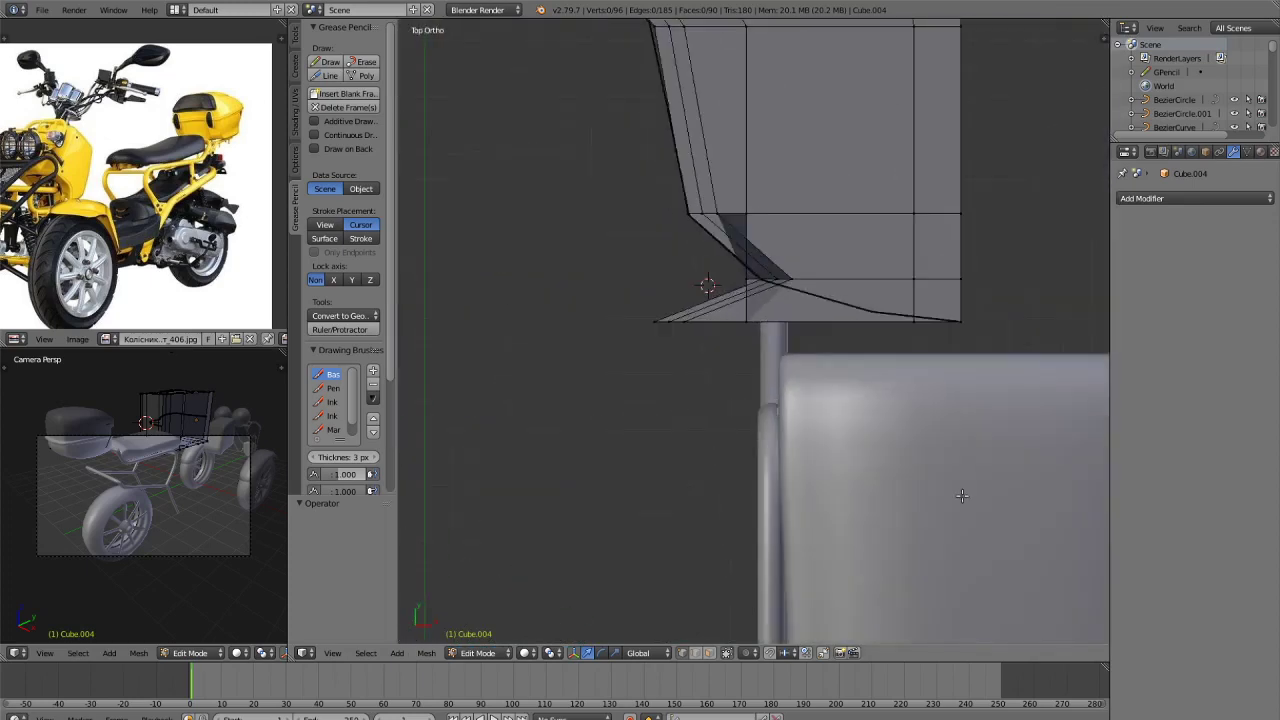
key("c")
left_click_drag(673, 314, 749, 329)
right_click(749, 322)
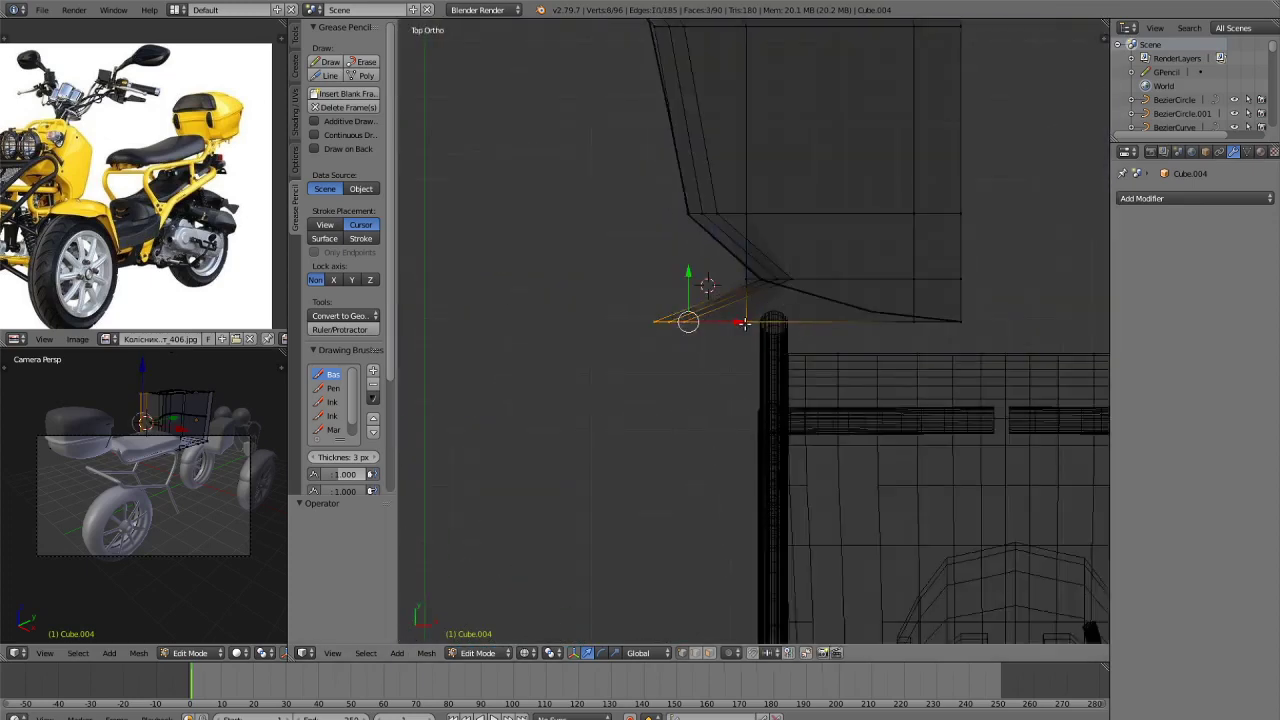
key("g")
key("x")
key("a")
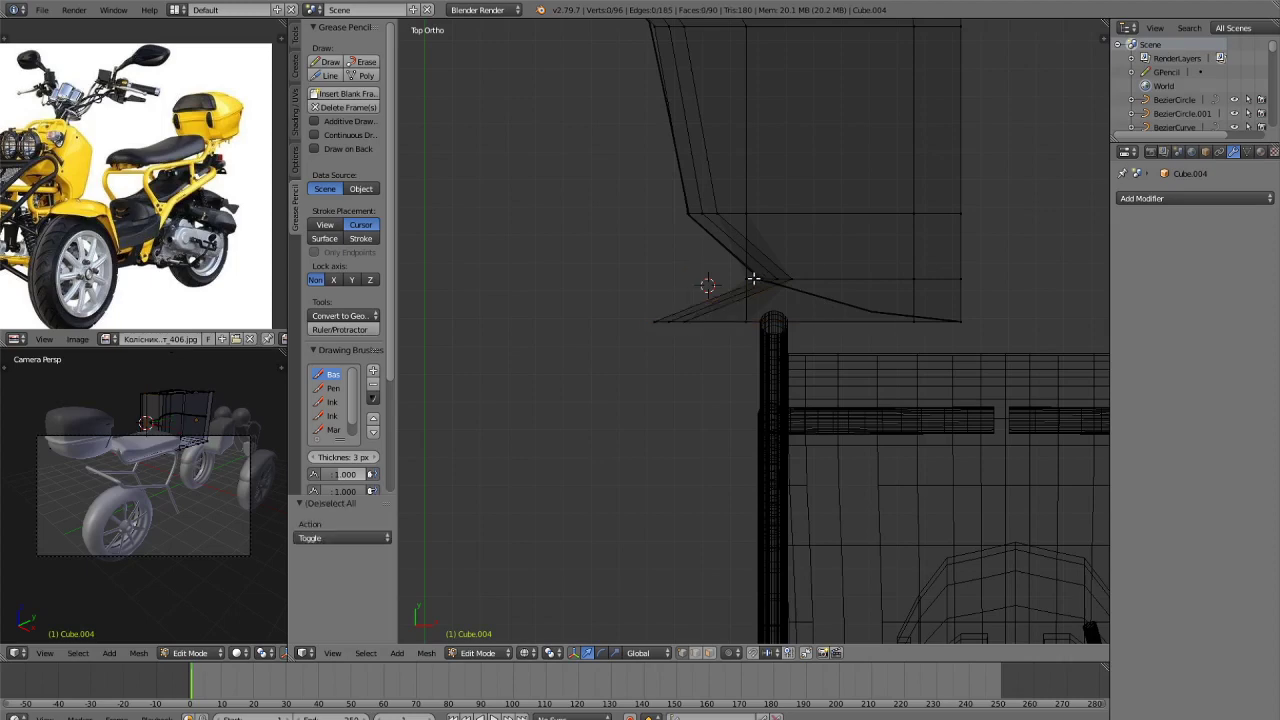
Move the four overlapping outer vertex columns of the last crosswise loop back outward along X.
key("c")
left_click_drag(750, 278, 852, 273)
right_click(823, 267)
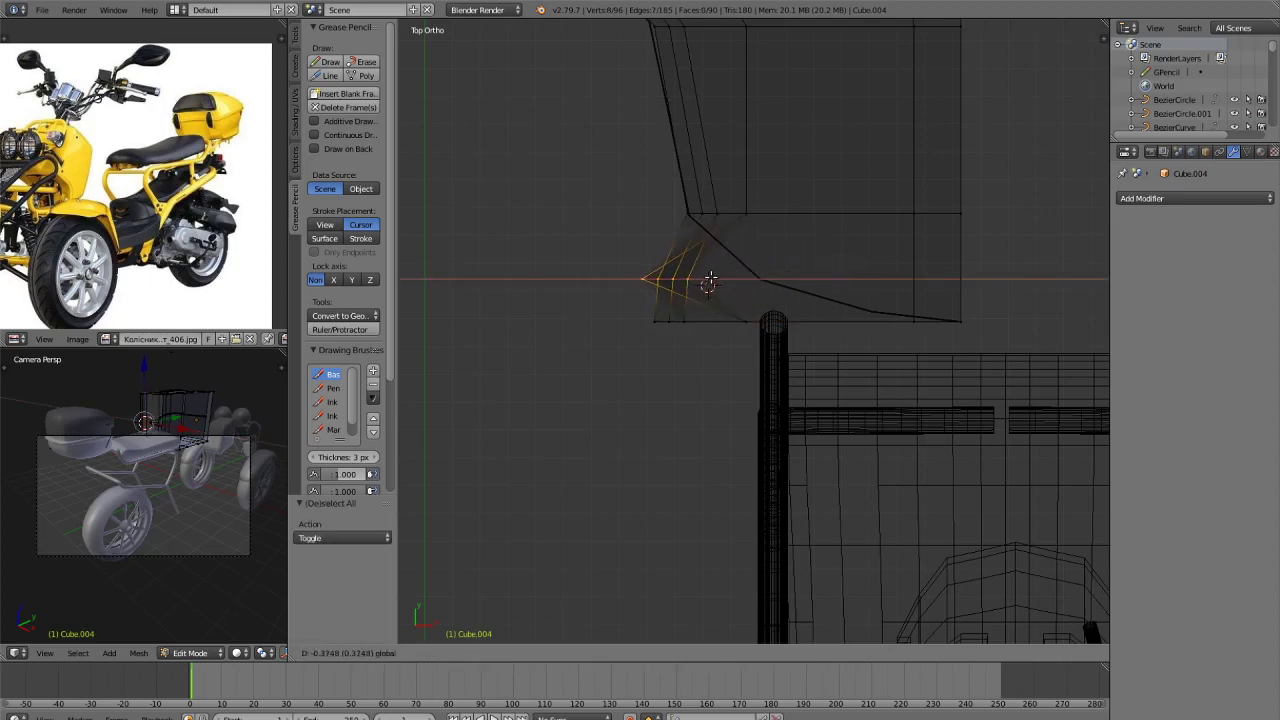
left_click_drag(734, 278, 732, 278)
Move only the fourth vertex column of that loop far inward along X, past the outline's bend.
scroll(717, 270, "up", 4)
key("a")
key("c")
left_click(560, 223)
right_click(582, 228)
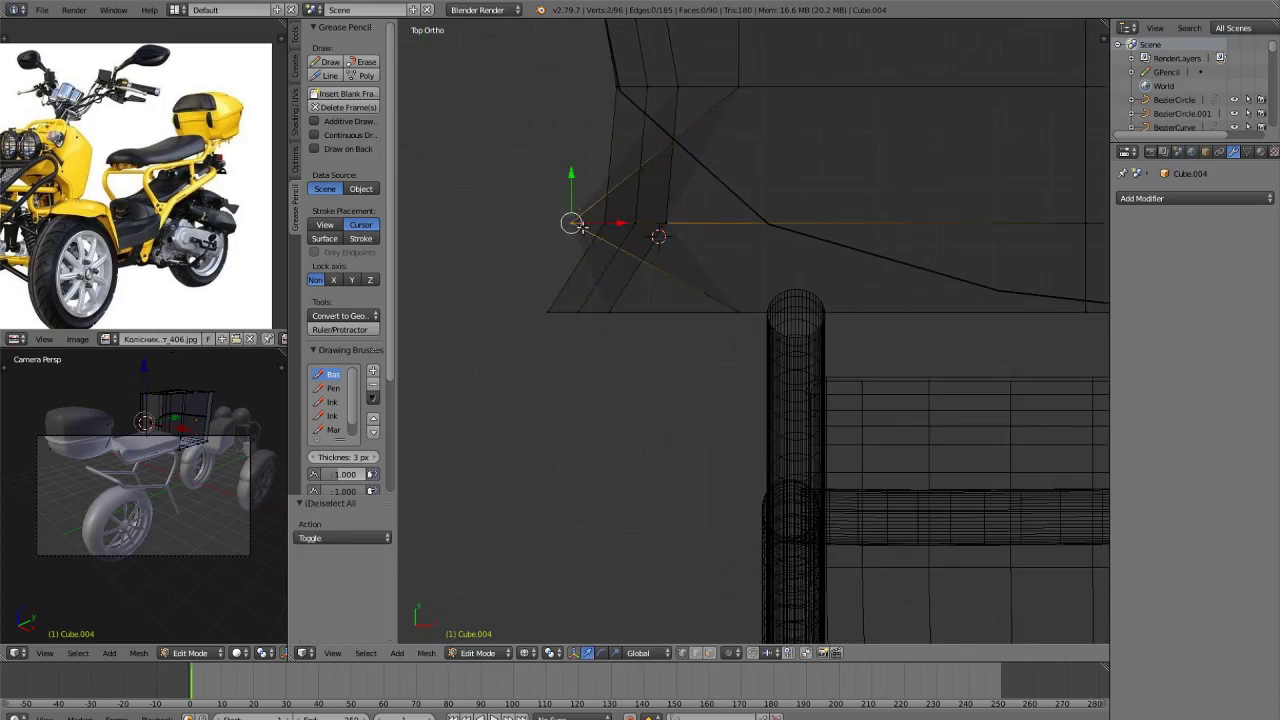
key("g")
key("x")
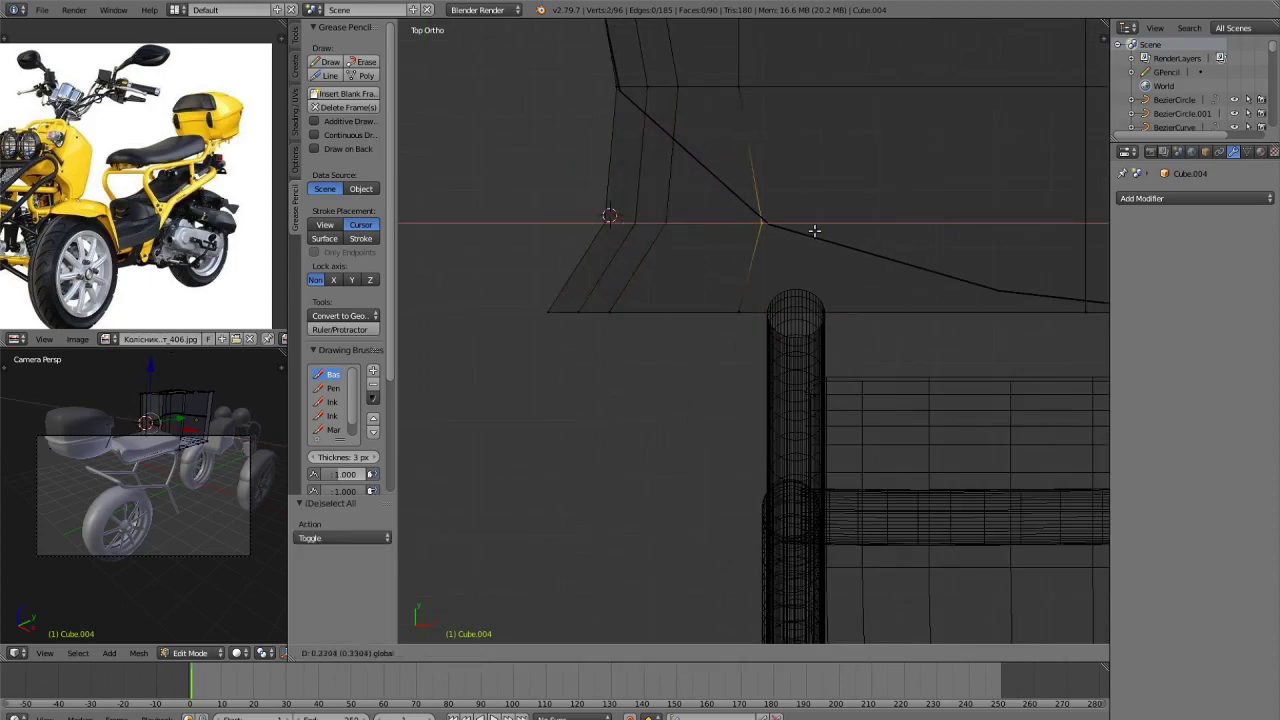
left_click(1029, 234)
key("a")
Shift the remaining three outer vertex columns of that loop inward along X onto the outline's bend.
key("c")
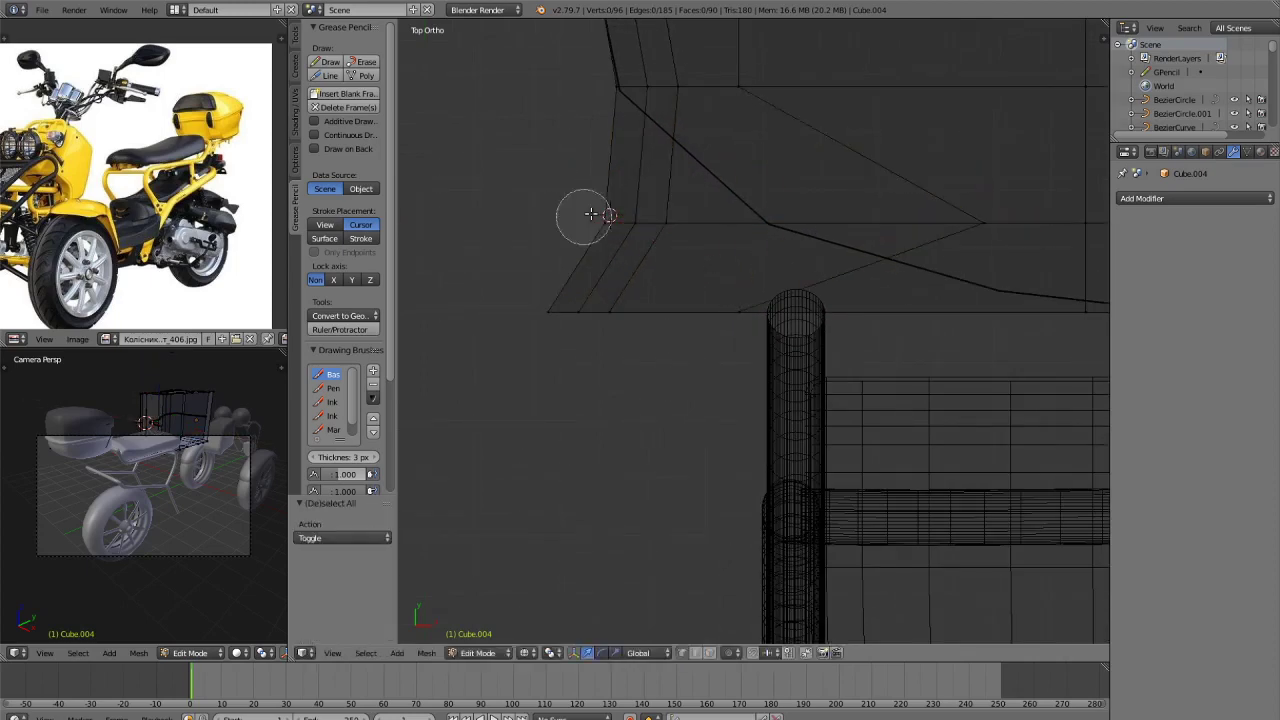
right_click(686, 207)
left_click_drag(591, 217, 851, 220)
Try to move all four outer vertex columns of the rear edge inward along X together, and undo it.
key("a")
scroll(730, 270, "down", 1)
key("c")
left_click_drag(595, 316, 784, 322)
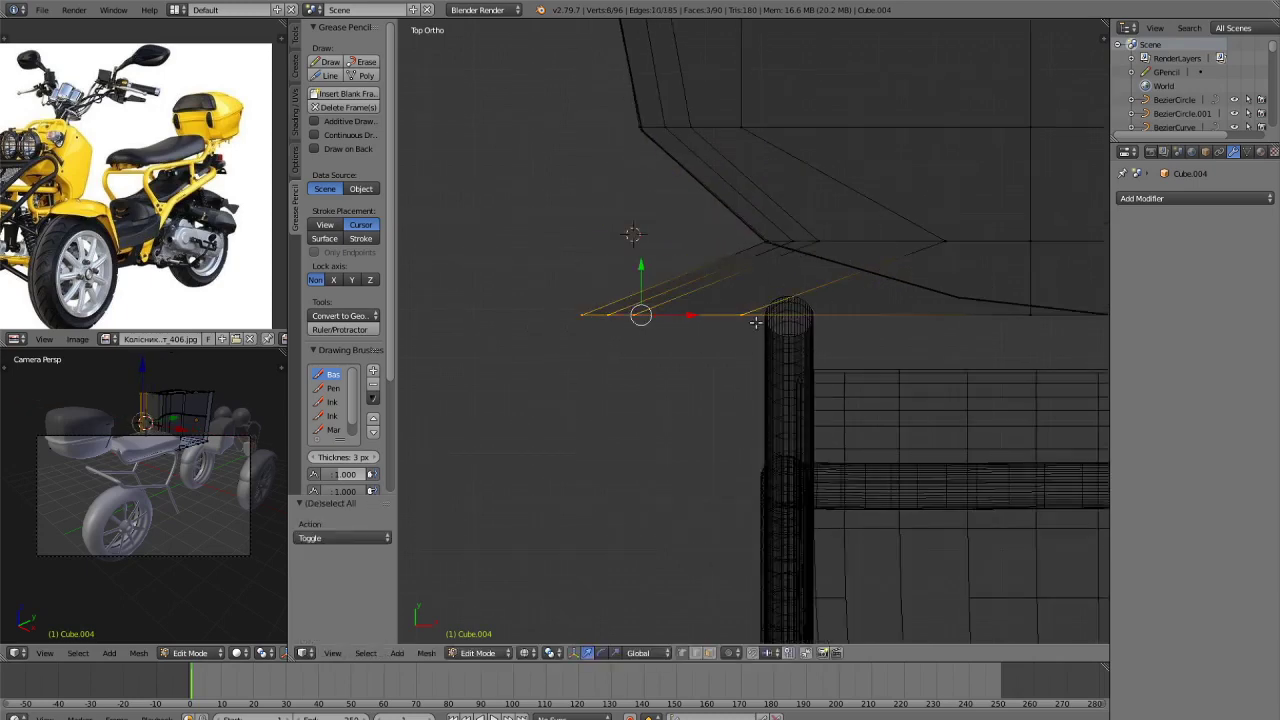
left_click_drag(696, 318, 1038, 303)
scroll(990, 335, "down", 1)
scroll(814, 346, "down", 1)
middle_click_drag(968, 346, 733, 351, "shift")
scroll(809, 334, "up", 4)
key("ctrl+z")
Move the fourth vertex column of the rear edge 0.529 along X toward the open centre side.
scroll(783, 337, "down", 3)
key("a")
key("c")
left_click(497, 325)
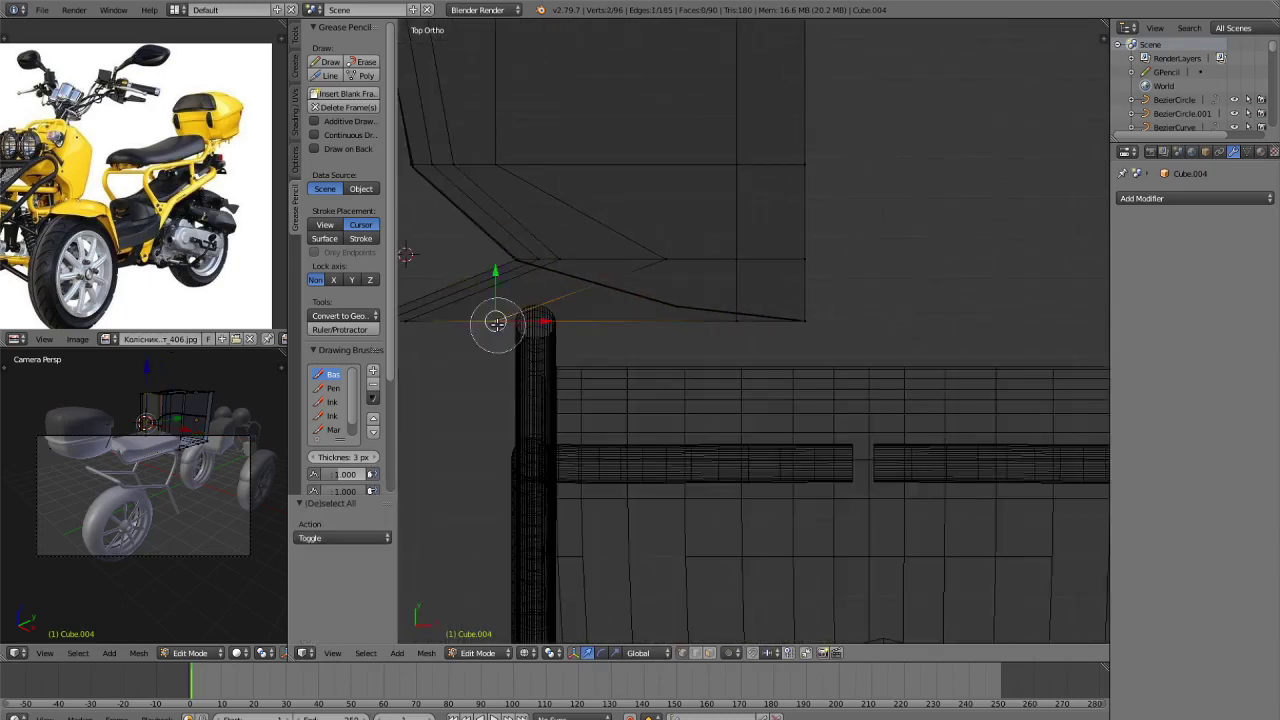
key("g")
key("x")
left_click(749, 315)
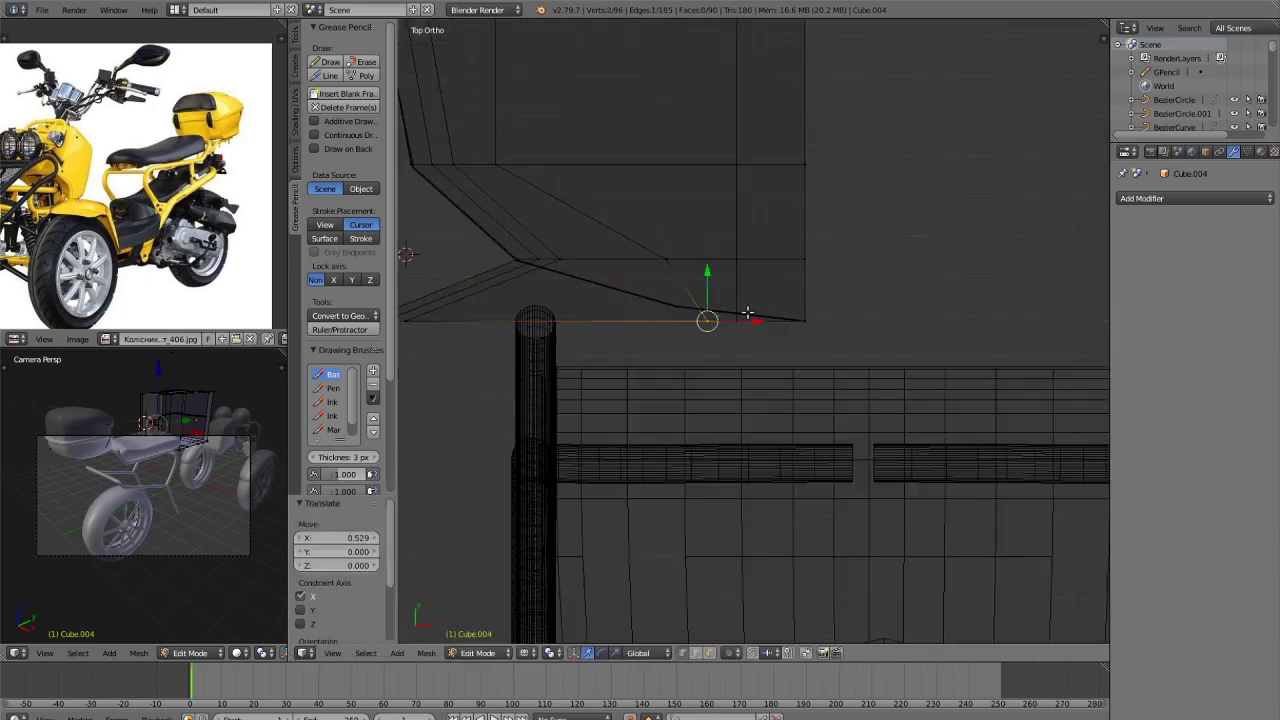
Move the three outer vertex columns of the rear edge inward along X, close to the outline's last bend.
key("a")
scroll(749, 315, "down", 1)
left_click_drag(422, 324, 486, 323)
key("g")
key("x")
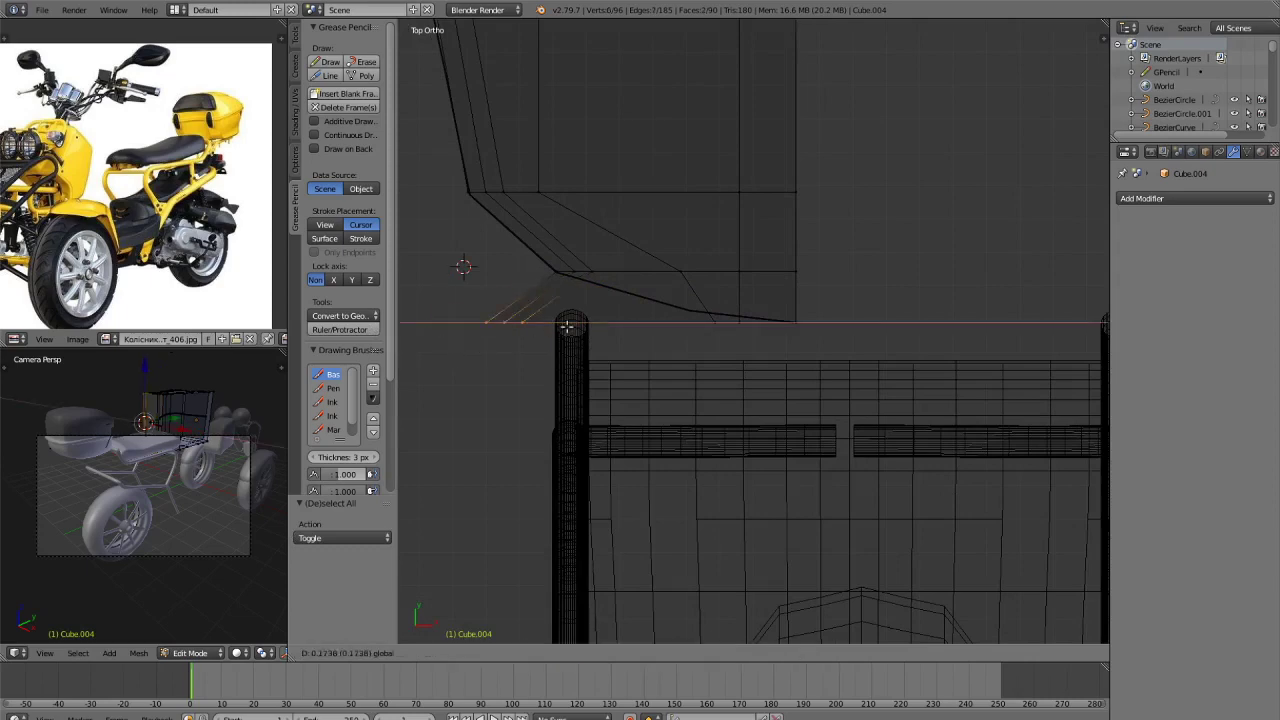
left_click(702, 304)
Return to Object Mode and flatten the half body by scaling it 0.227 along Z.
scroll(663, 349, "down", 5)
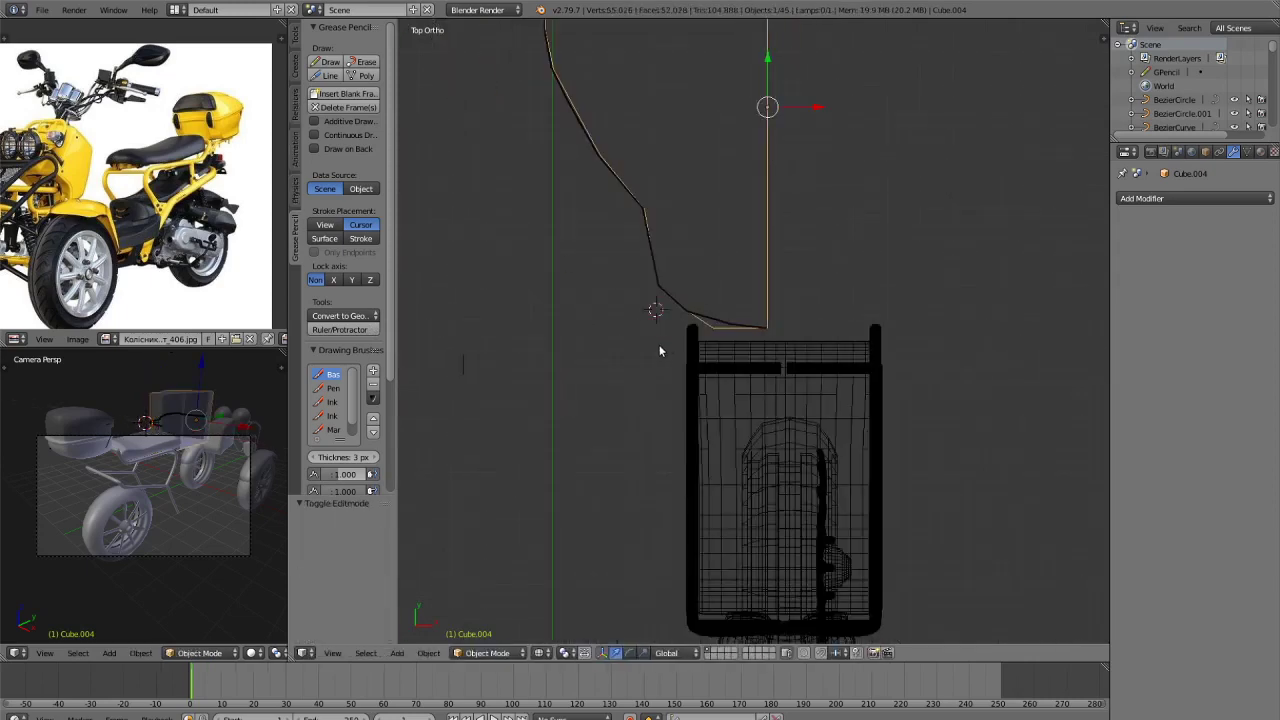
key("Tab")
middle_click_drag(655, 359, 883, 331)
key("s")
key("z")
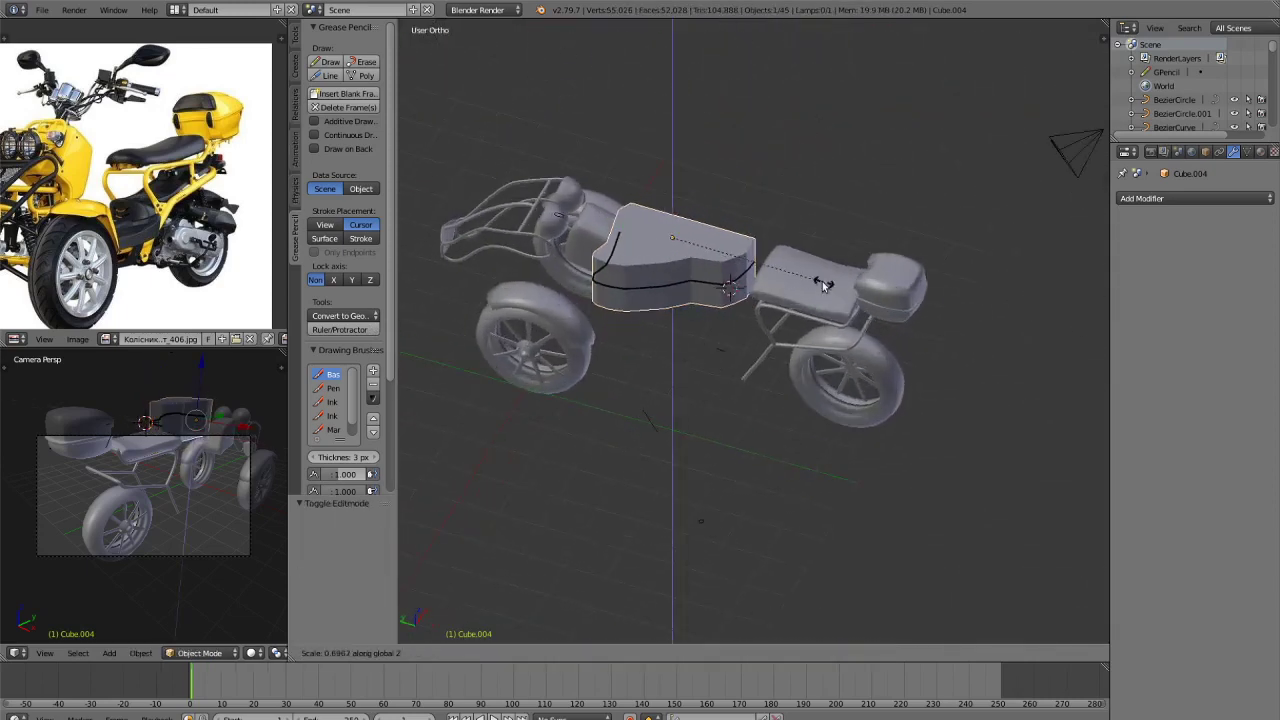
left_click(803, 327)
Raise the half body along Z above the drawn outline and scale it 0.722 along Z.
key("g")
key("z")
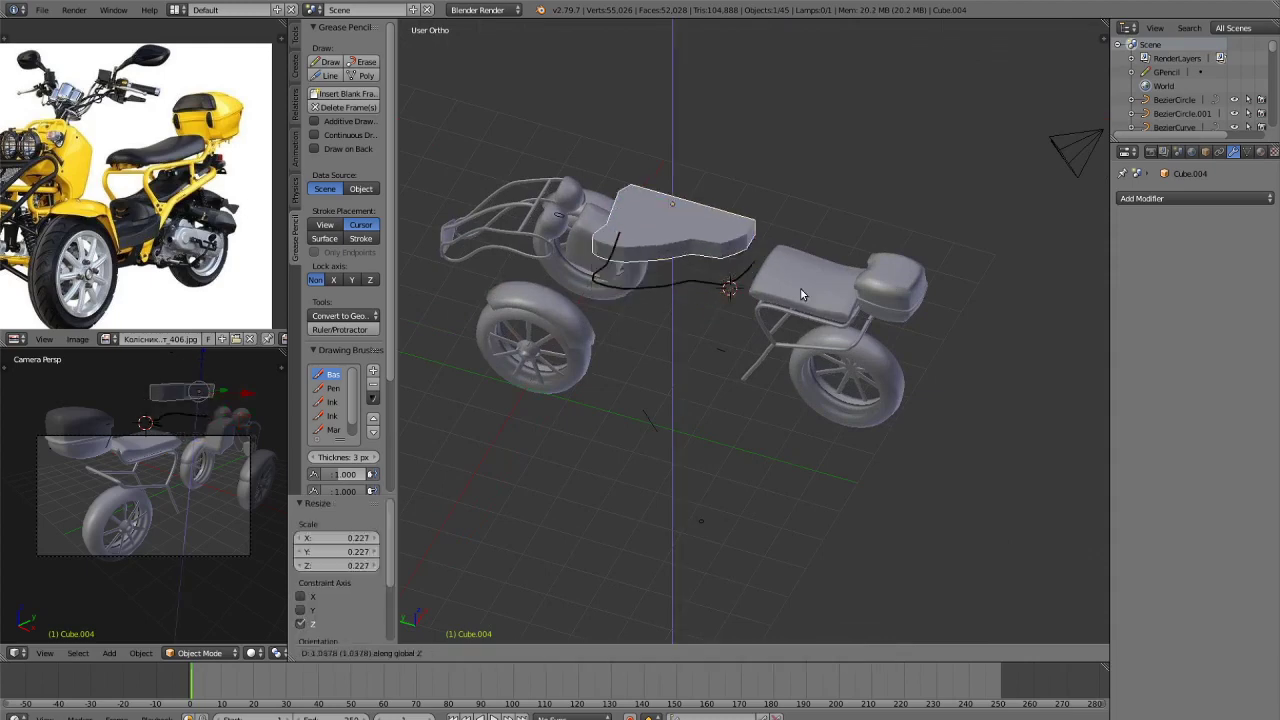
left_click(765, 268)
key("s")
key("z")
left_click(775, 264)
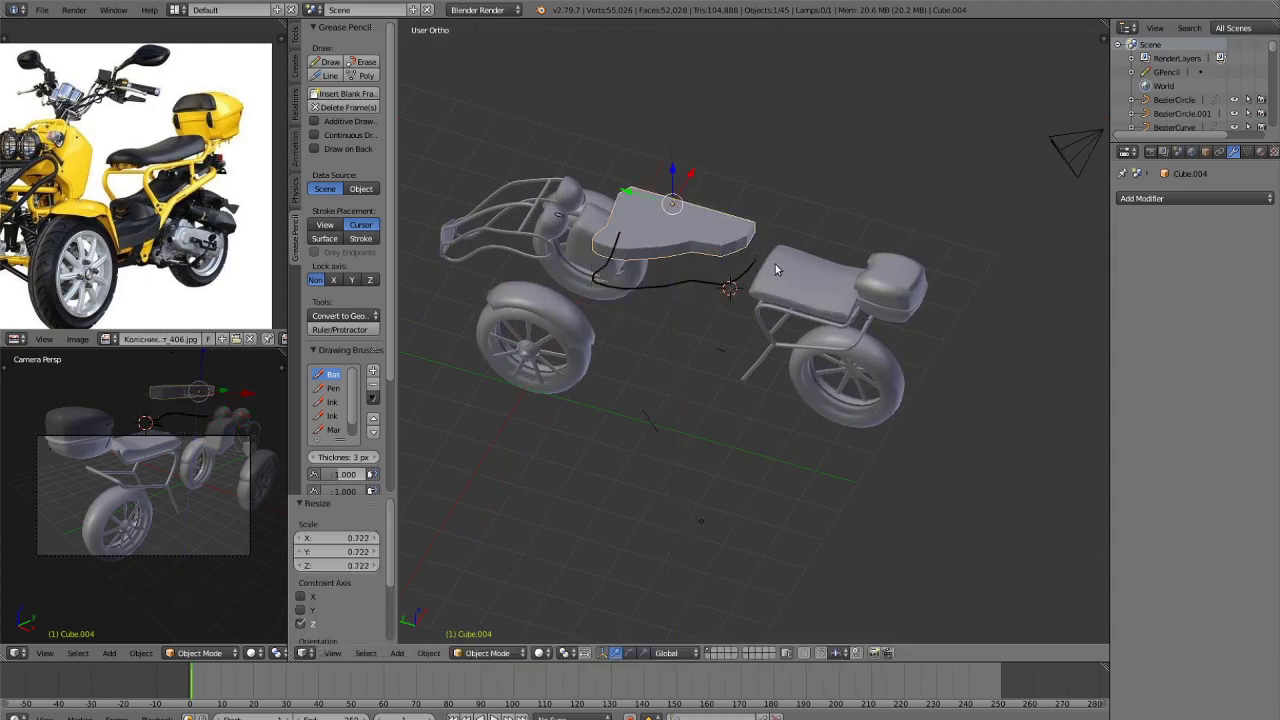
Rotate the half body 180° about the X axis.
scroll(246, 229, "up", 2)
middle_click_drag(700, 330, 760, 319)
key("r")
key("x")
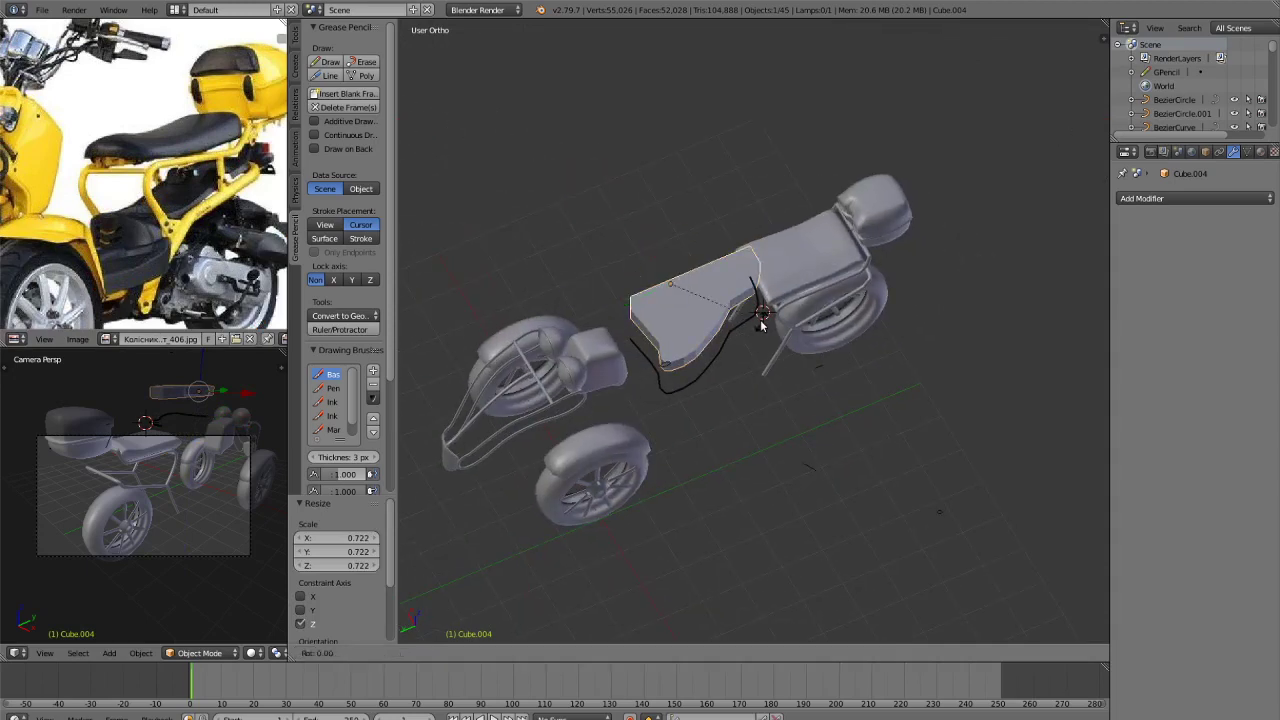
key("1")
key("8")
key("0")
key("Return")
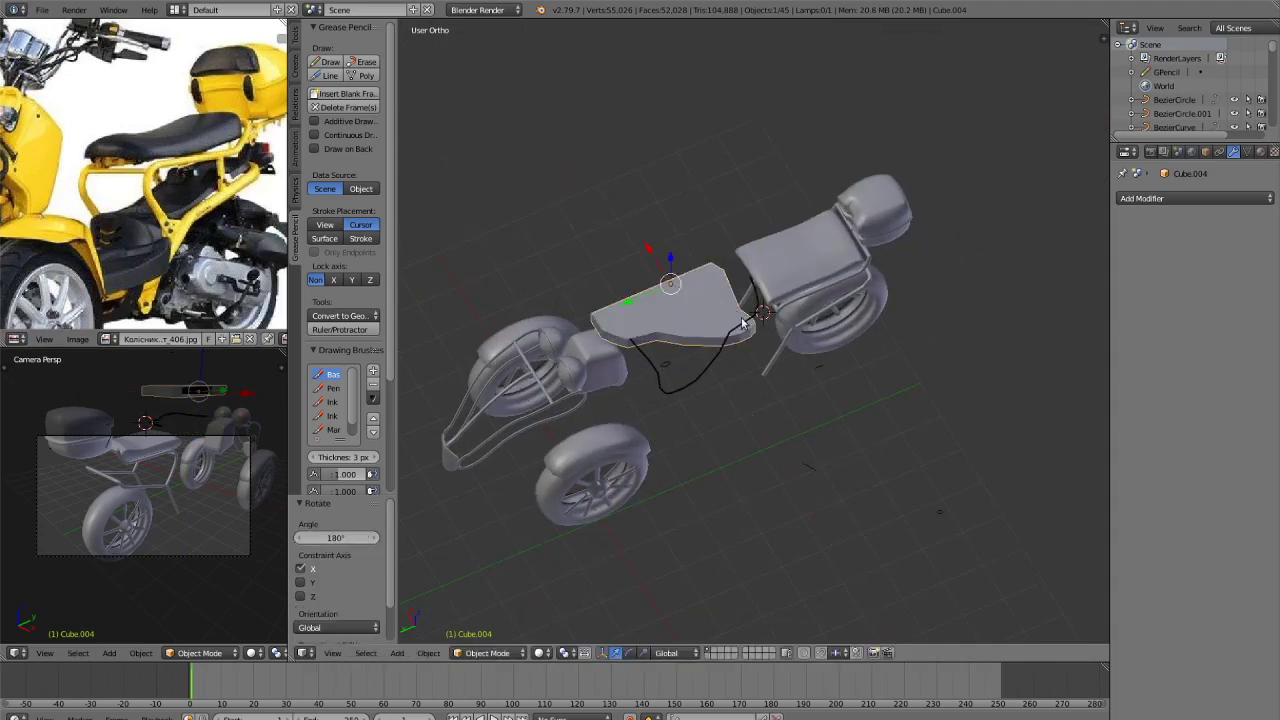
Move the half body along Y toward the seat and lower it 1.568 along Z to seat height.
key("KP_7")
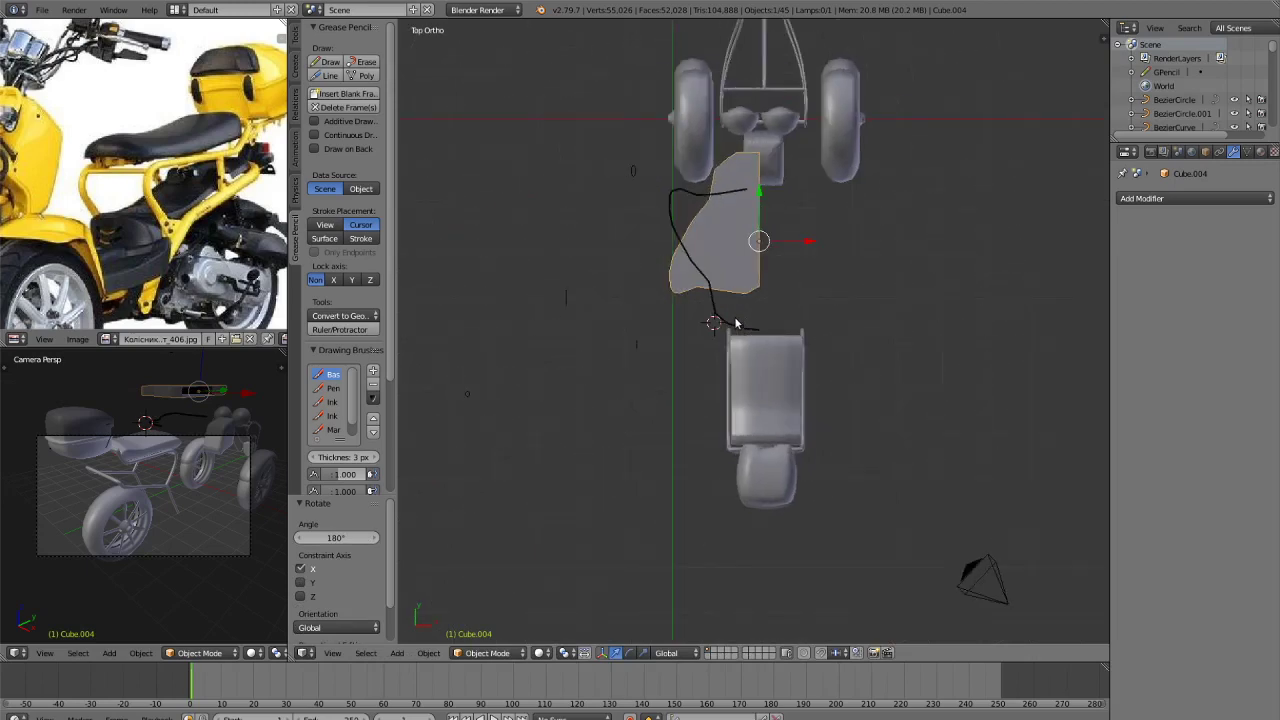
key("KP_3")
key("g")
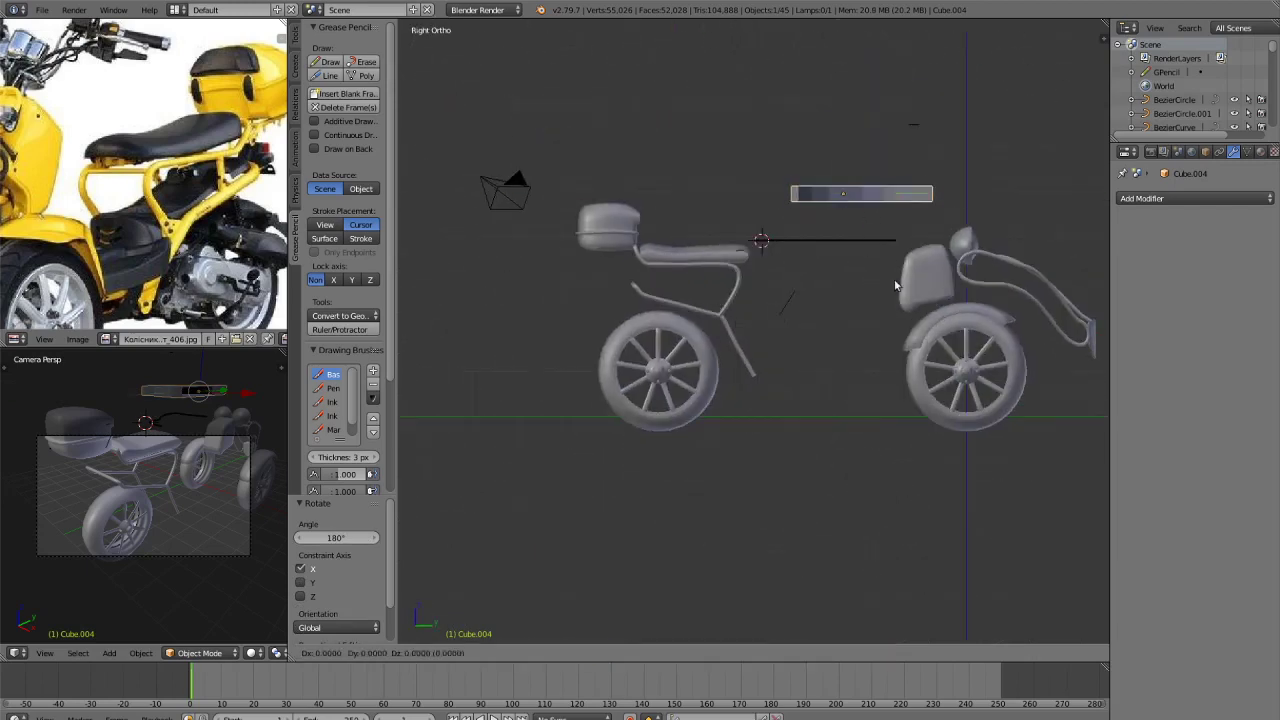
key("y")
left_click(848, 266)
key("g")
key("z")
left_click(844, 324)
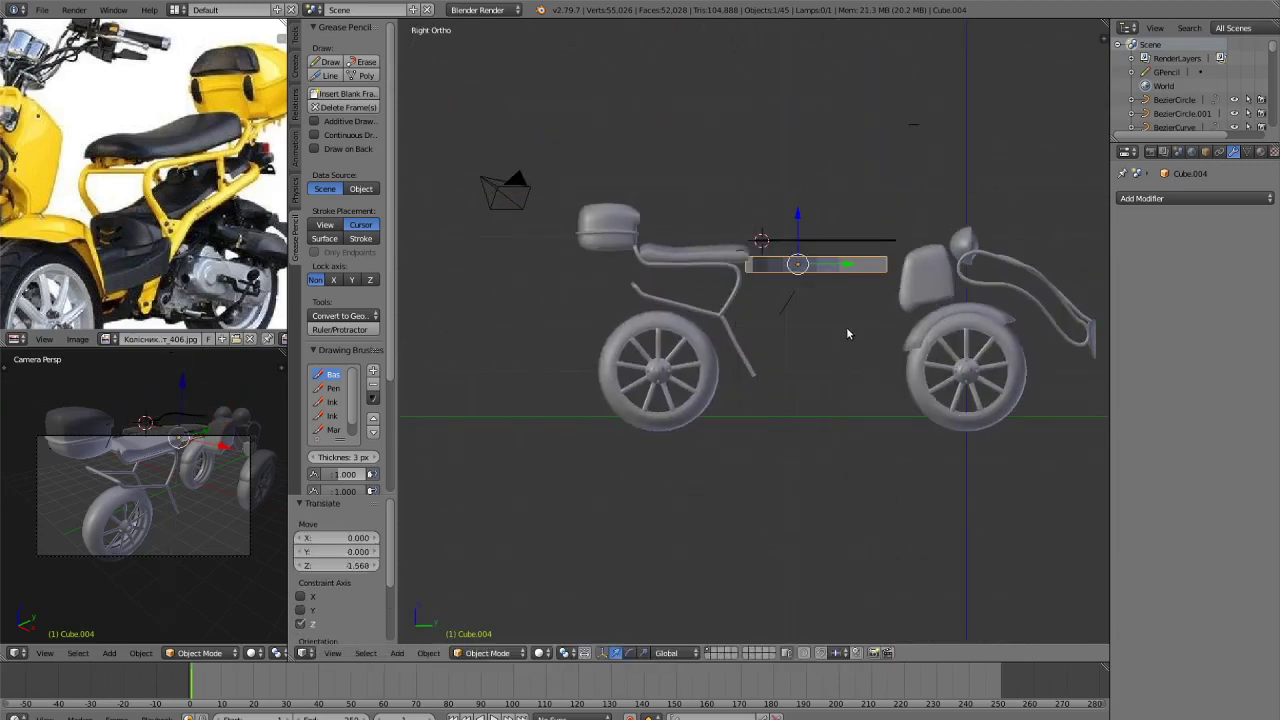
Open the half body's mesh for editing in vertex select mode and clear the selection.
middle_click_drag(846, 326, 987, 422)
key("KP_7")
key("Tab")
scroll(987, 428, "up", 3)
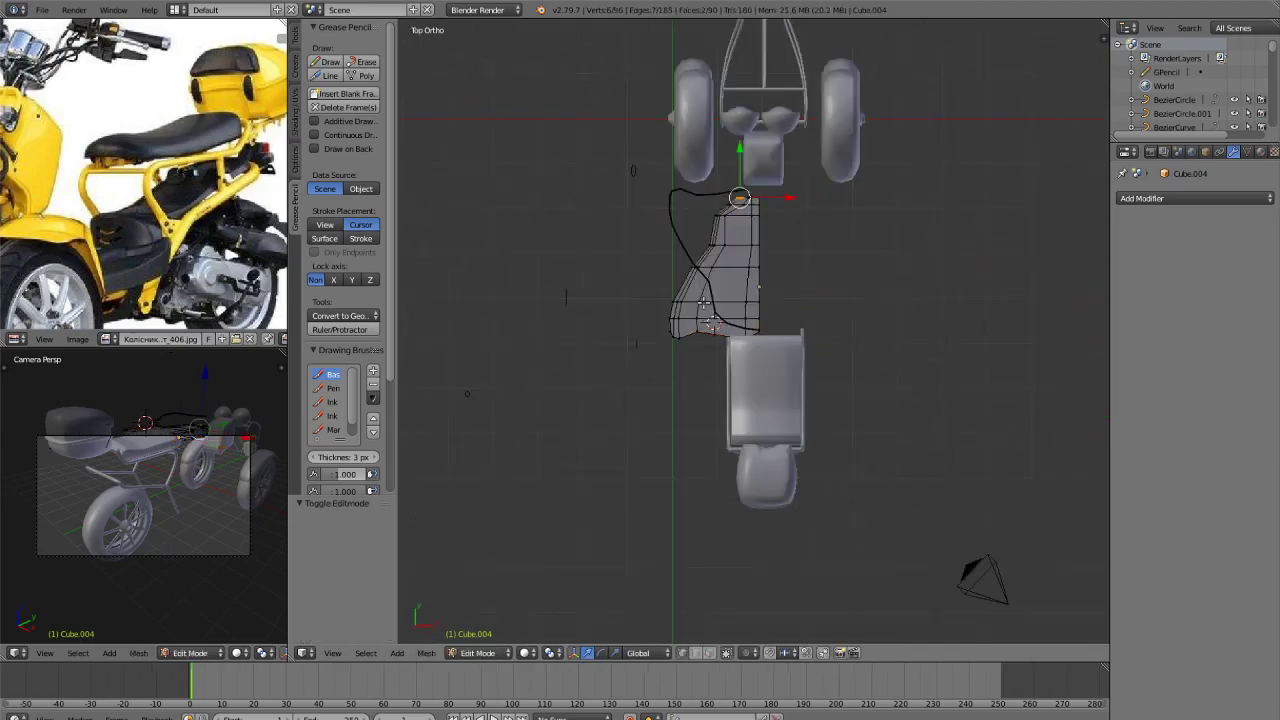
key("ctrl+Tab")
left_click(712, 298)
scroll(715, 311, "up", 3)
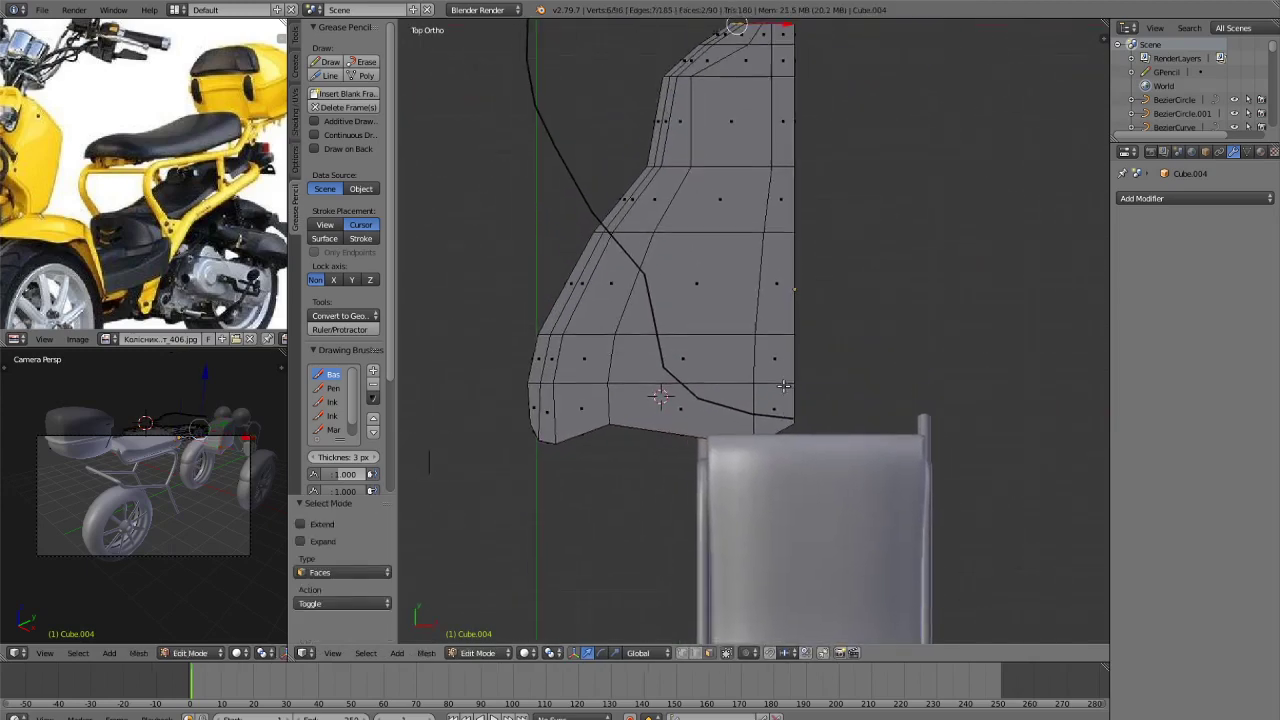
key("ctrl+Tab")
left_click(766, 265)
key("a")
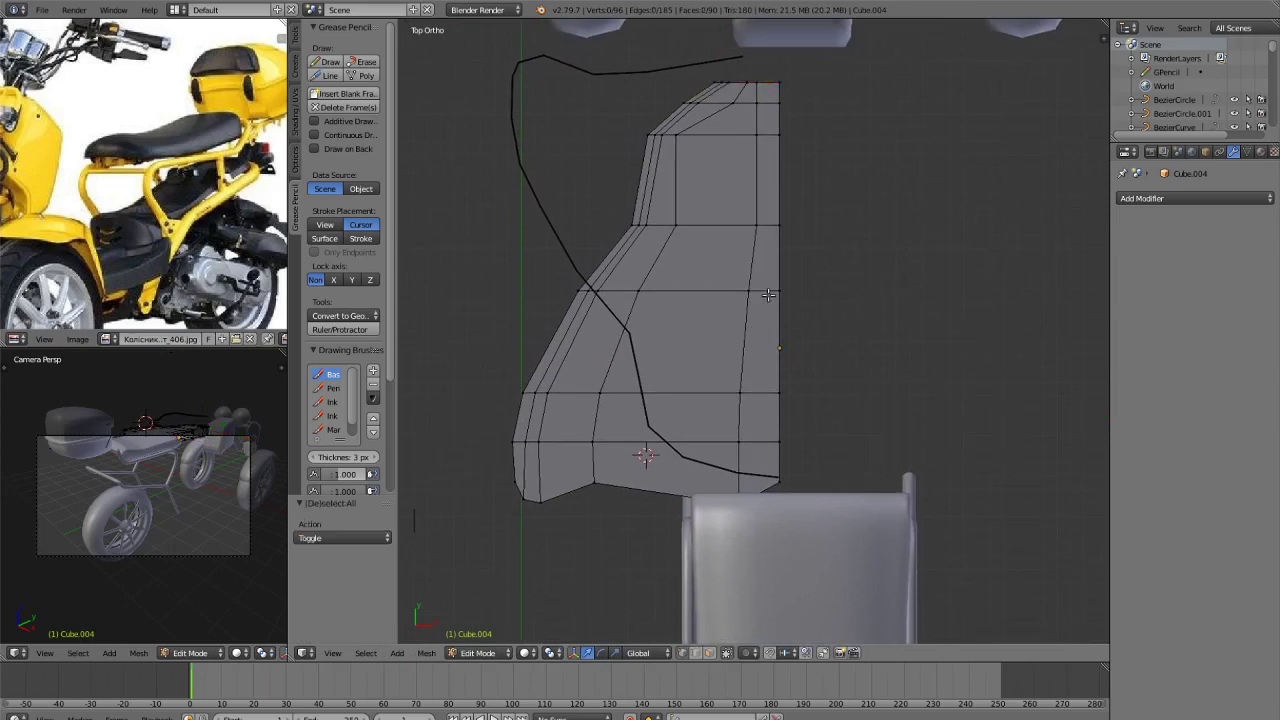
Try to delete the column of vertices along the half body's straight centre edge.
key("z")
left_click_drag(773, 152, 820, 484)
key("x")
left_click(818, 486)
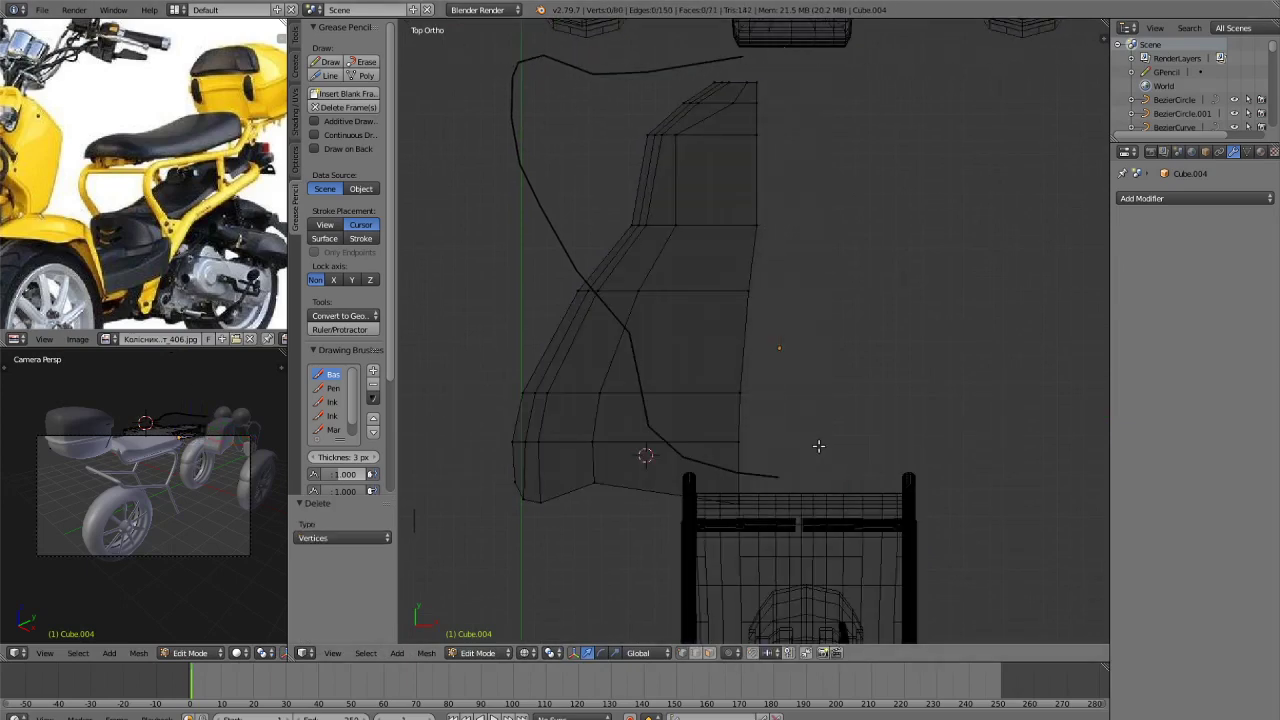
key("ctrl+z")
Add a Mirror modifier across the X axis to complete the half body's other side.
left_click(1150, 199)
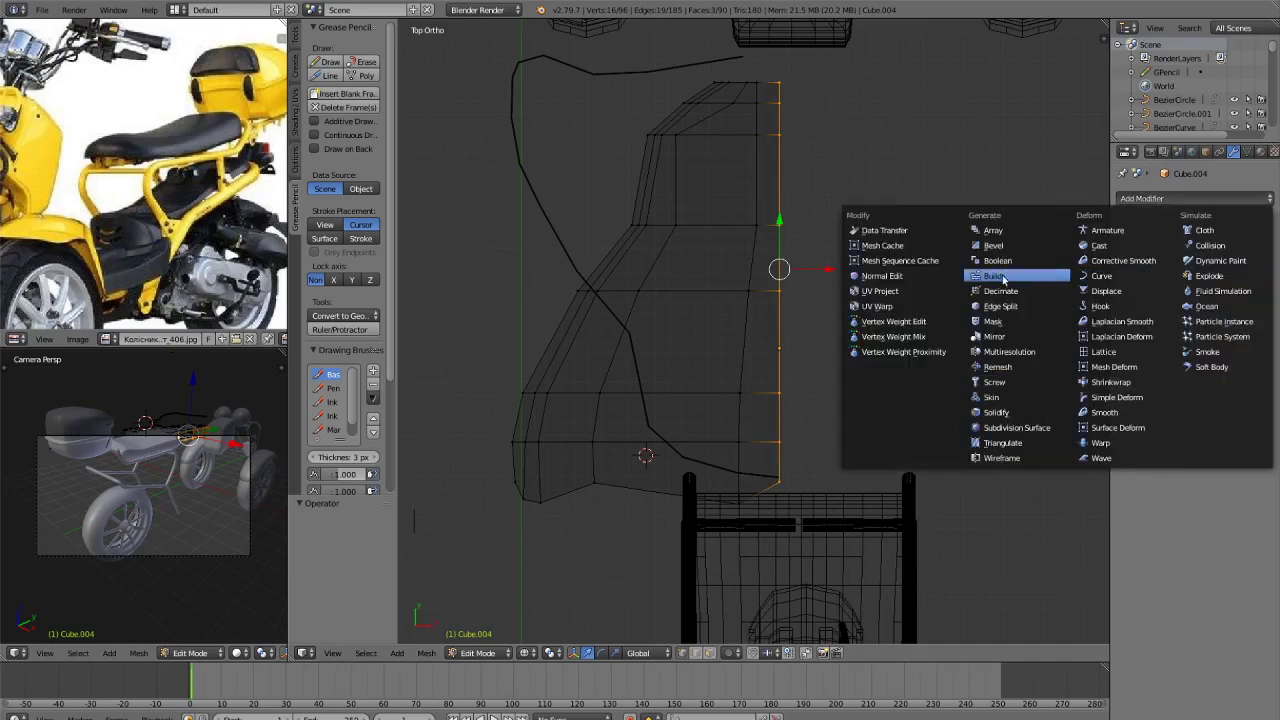
left_click(994, 337)
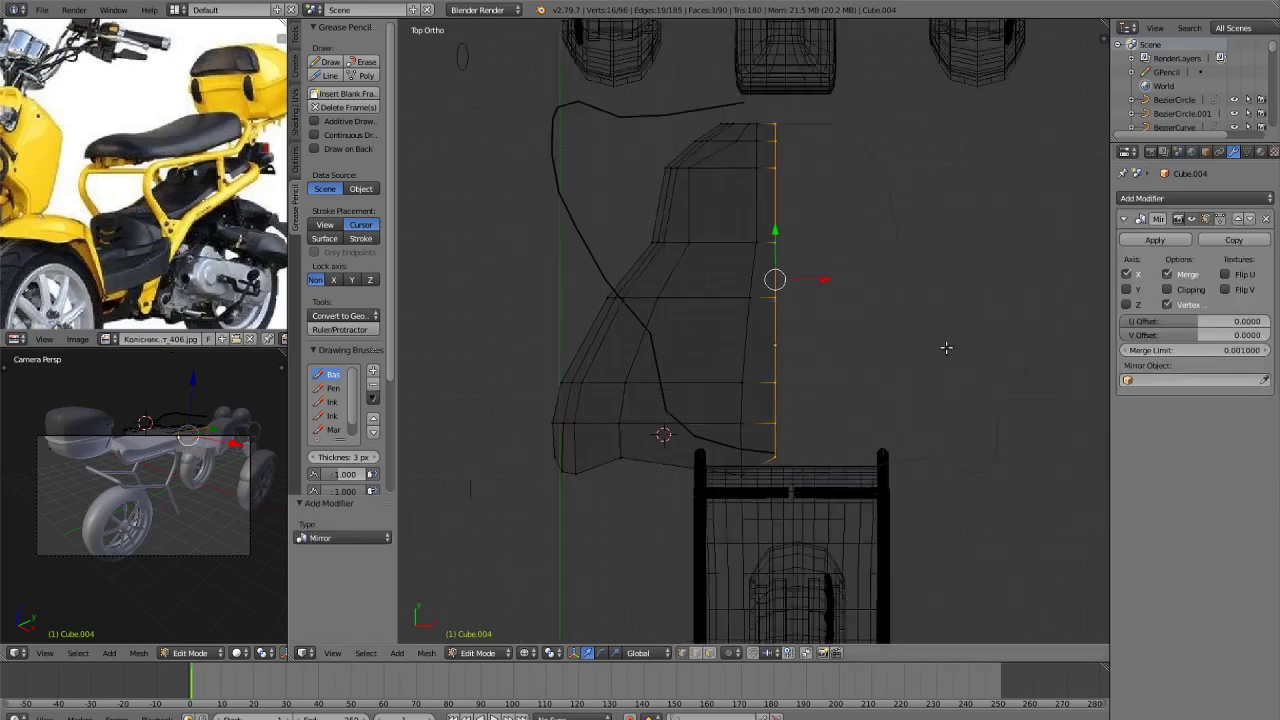
mouse_move(946, 351)
middle_mouse_down()
mouse_move(886, 286)
mouse_move(847, 380)
mouse_move(789, 406)
middle_mouse_up()
key("z")
key("KP_7")
scroll(800, 430, "down", 3)
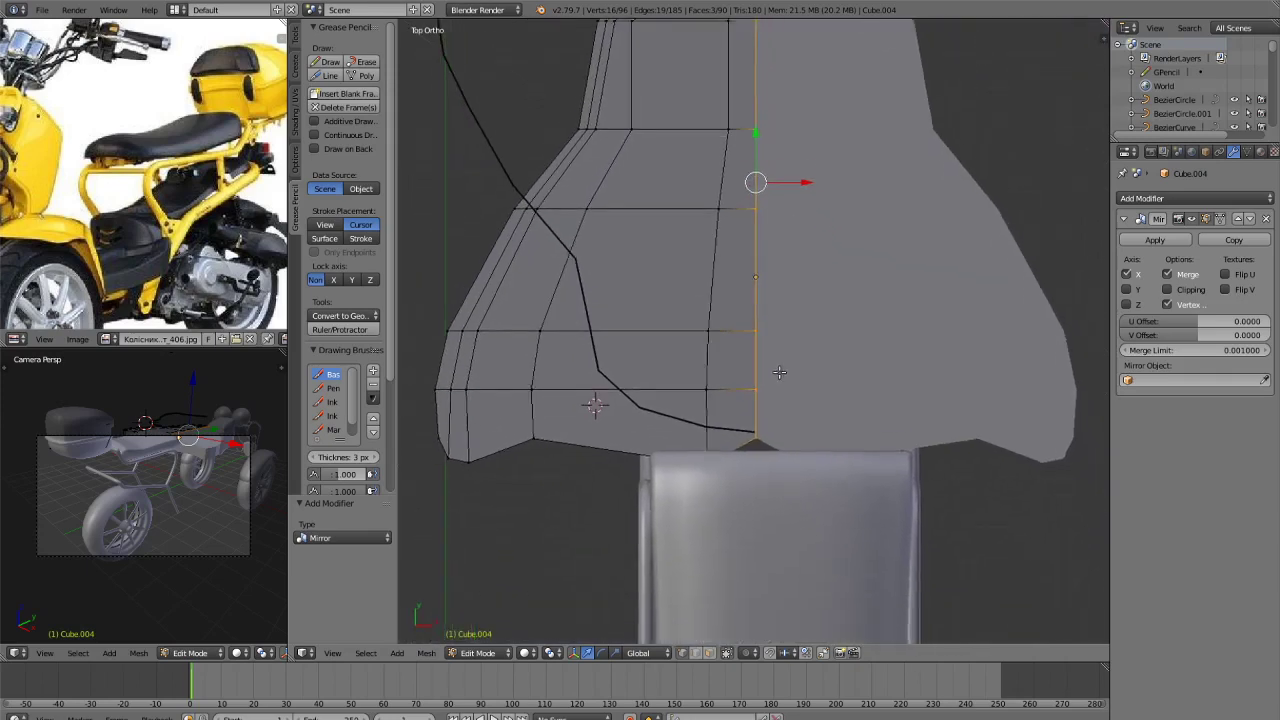
scroll(820, 415, "up", 2)
key("g")
key("y")
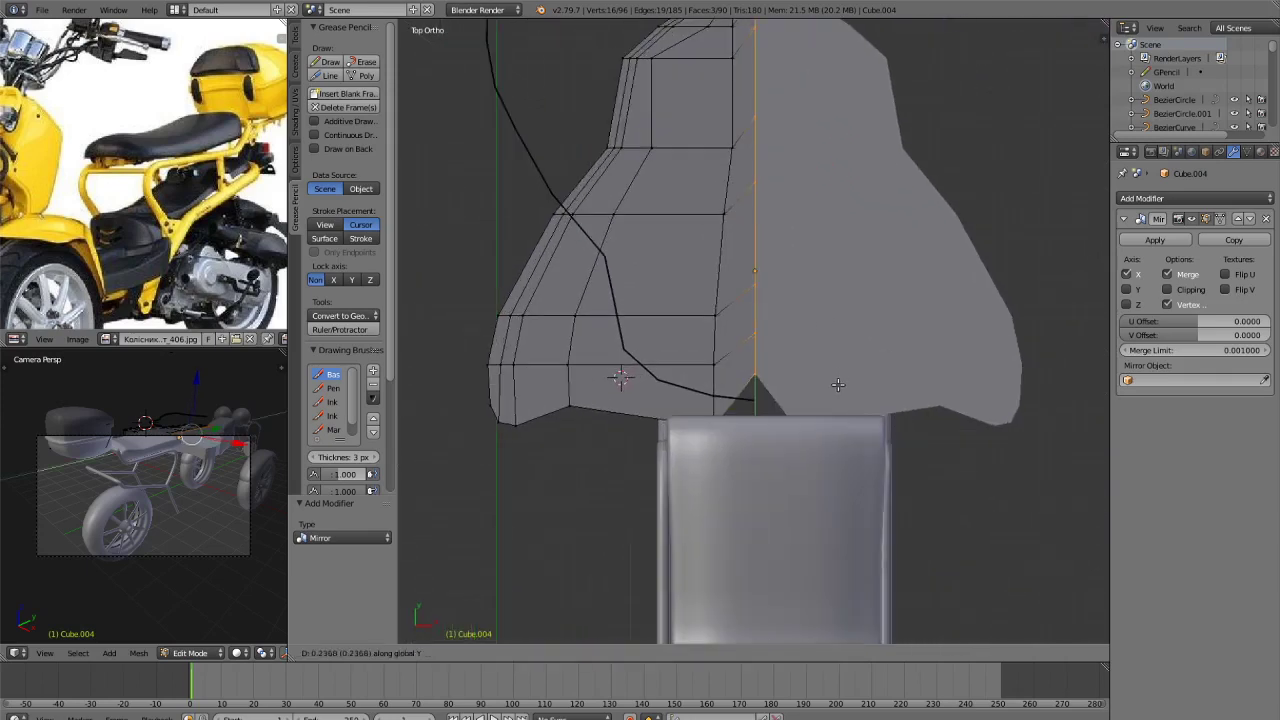
left_click(838, 384)
In Object Mode, move the mirrored body 0.082 along X and 0.160 along Y, plus a little farther forward along Y.
key("Tab")
key("g")
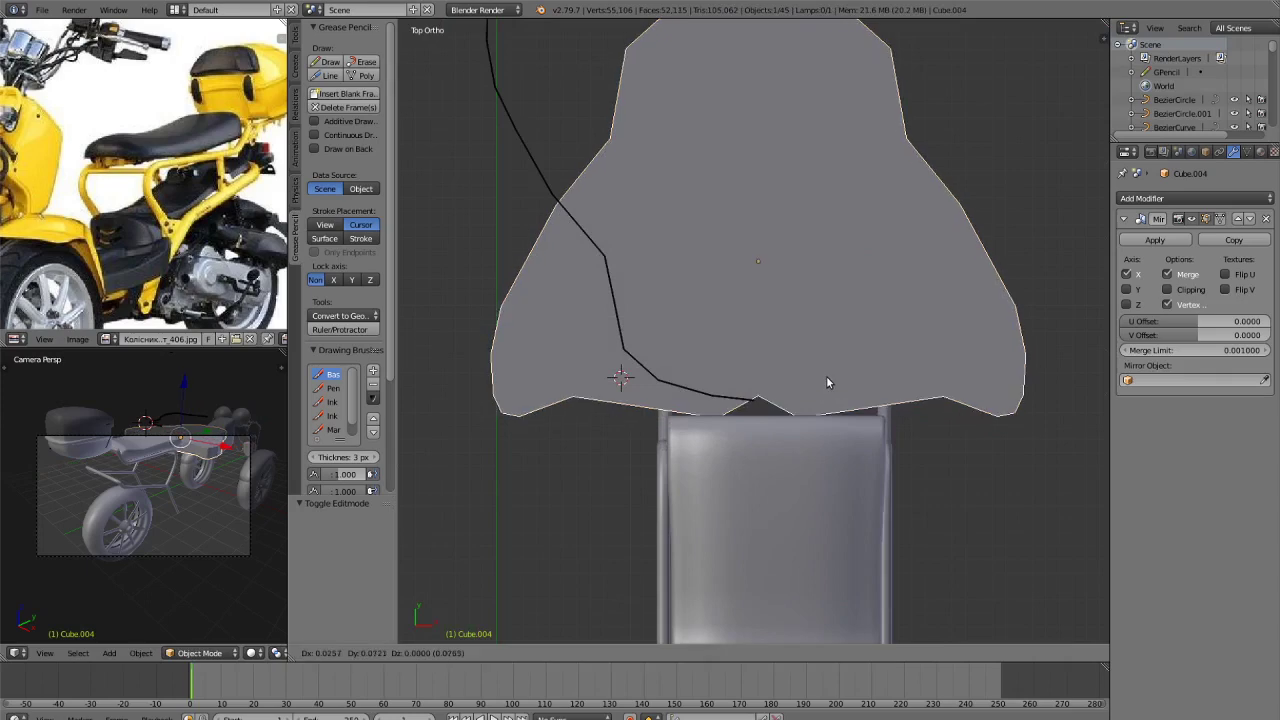
left_click(835, 369)
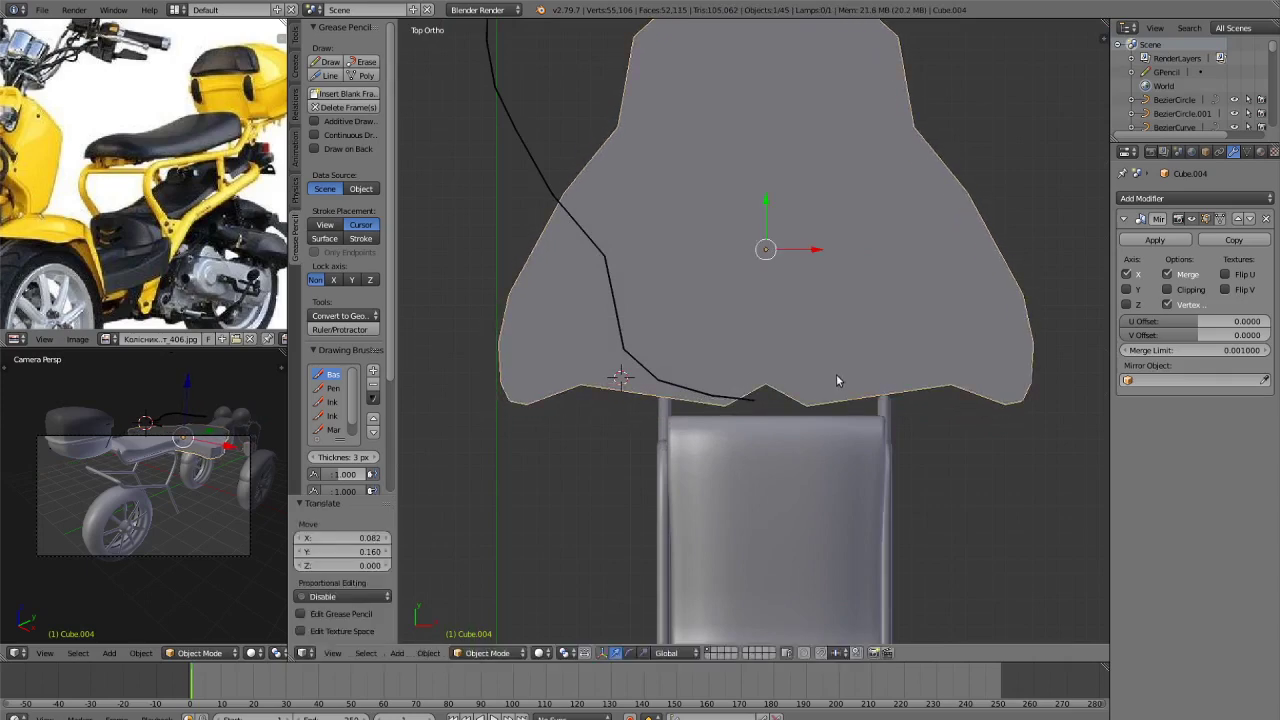
key("g")
key("y")
left_click(851, 380)
Move the two centre vertices at the body's seat end about -0.172 along Y to straighten the notch in the rear edge.
key("Tab")
key("ctrl+Tab")
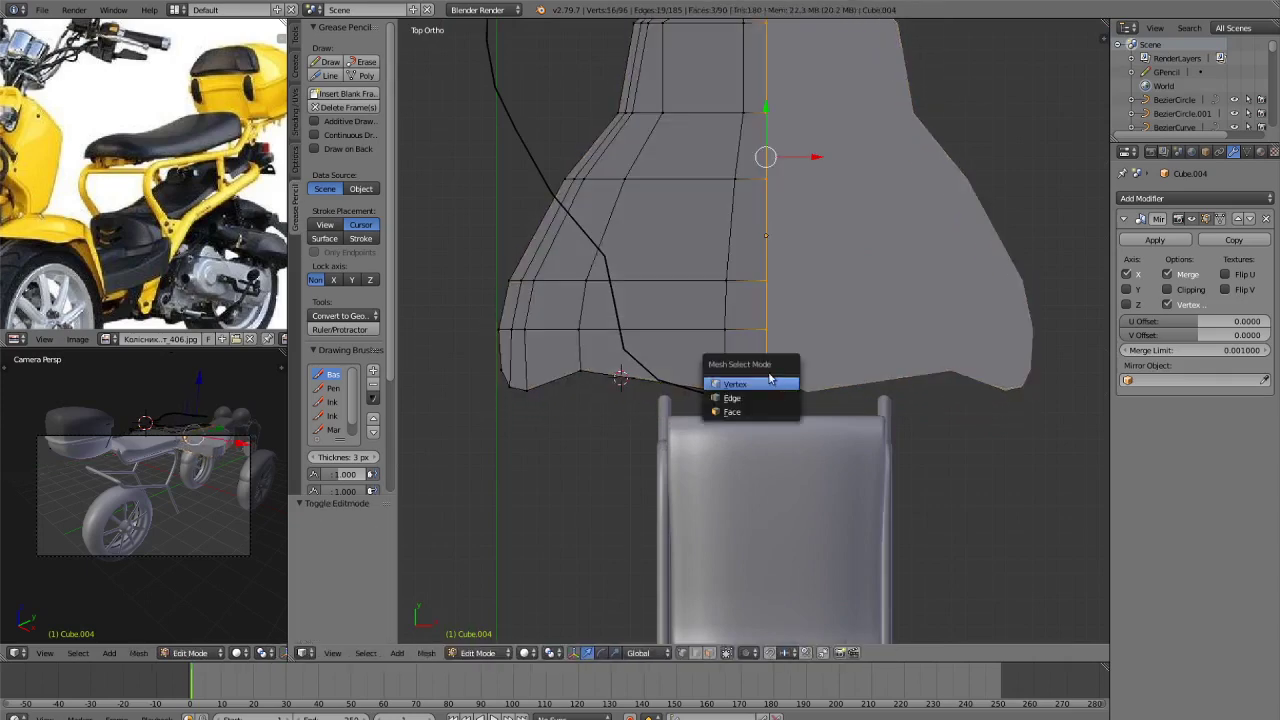
left_click(769, 378)
key("z")
scroll(775, 391, "up", 2)
key("a")
key("c")
left_click(785, 396)
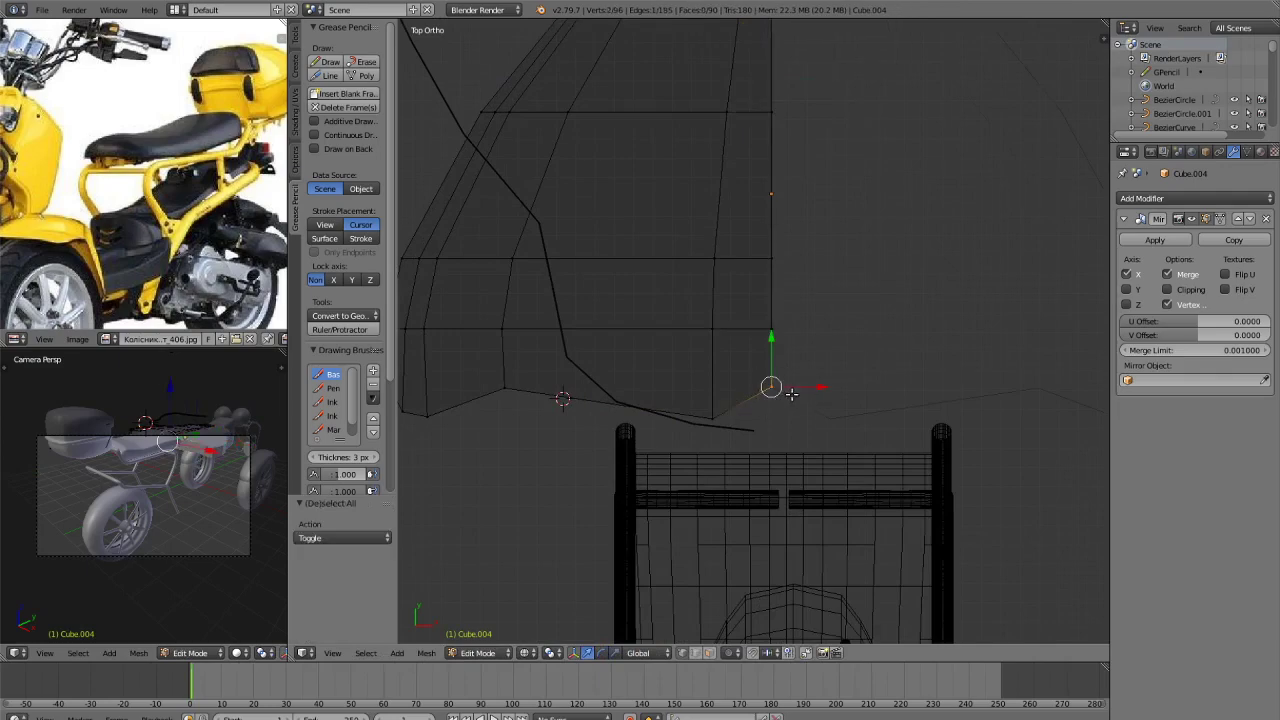
key("g")
key("y")
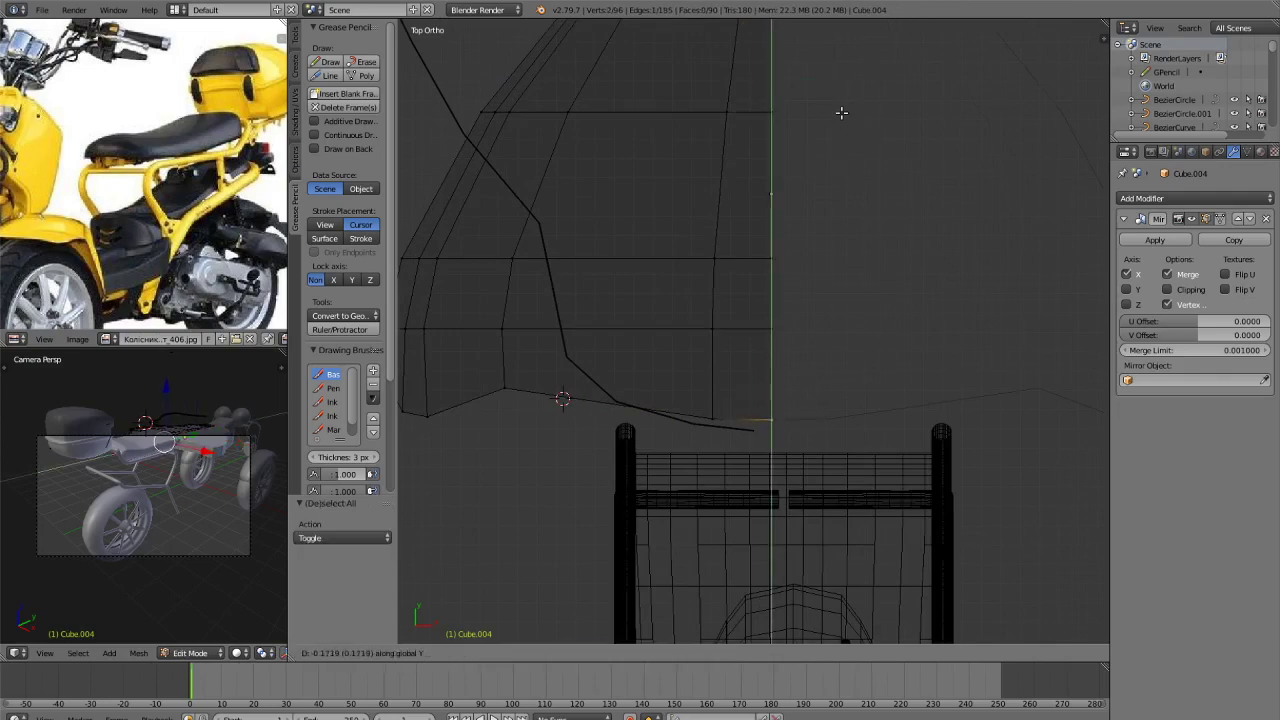
left_click(841, 113)
Return to Object Mode with solid shading and erase the grease pencil outline around the body.
key("Tab")
scroll(817, 209, "down", 4)
middle_click_drag(817, 209, 968, 183)
scroll(968, 183, "up", 2)
scroll(968, 183, "down", 2)
key("z")
mouse_move(881, 221)
middle_mouse_down()
mouse_move(873, 176)
mouse_move(831, 233)
middle_mouse_up()
key("KP_7")
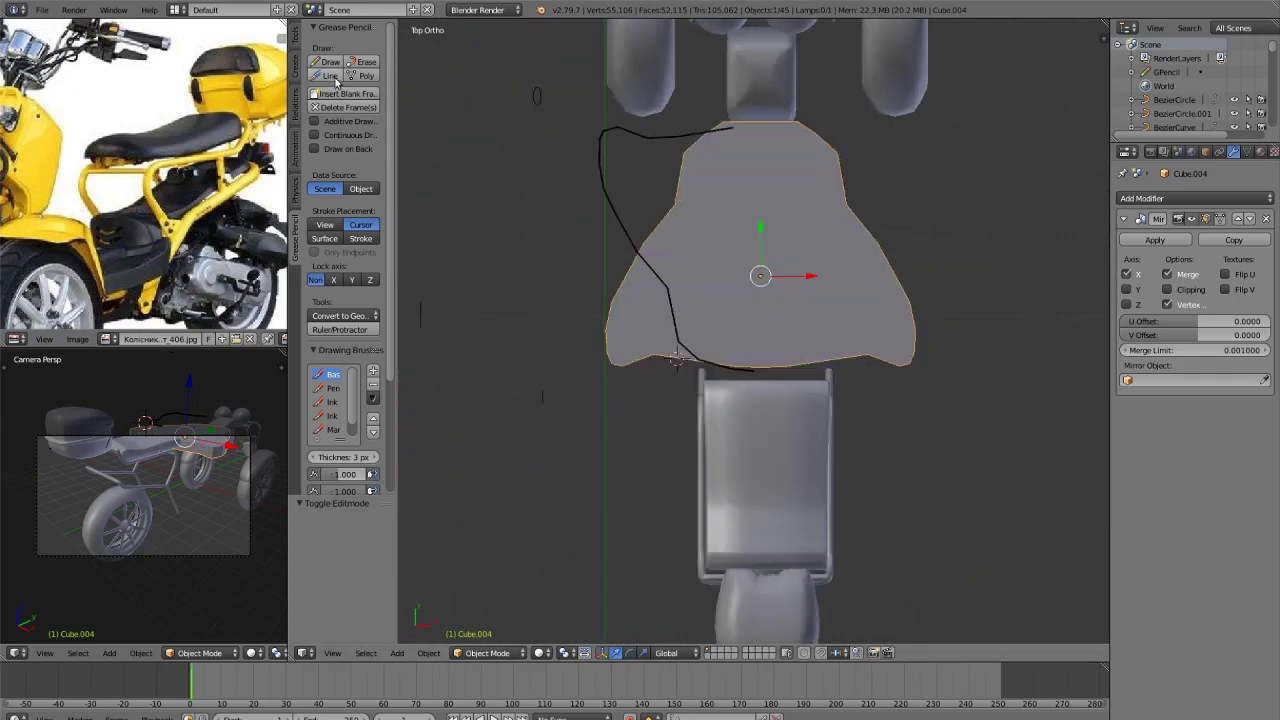
left_click(364, 62)
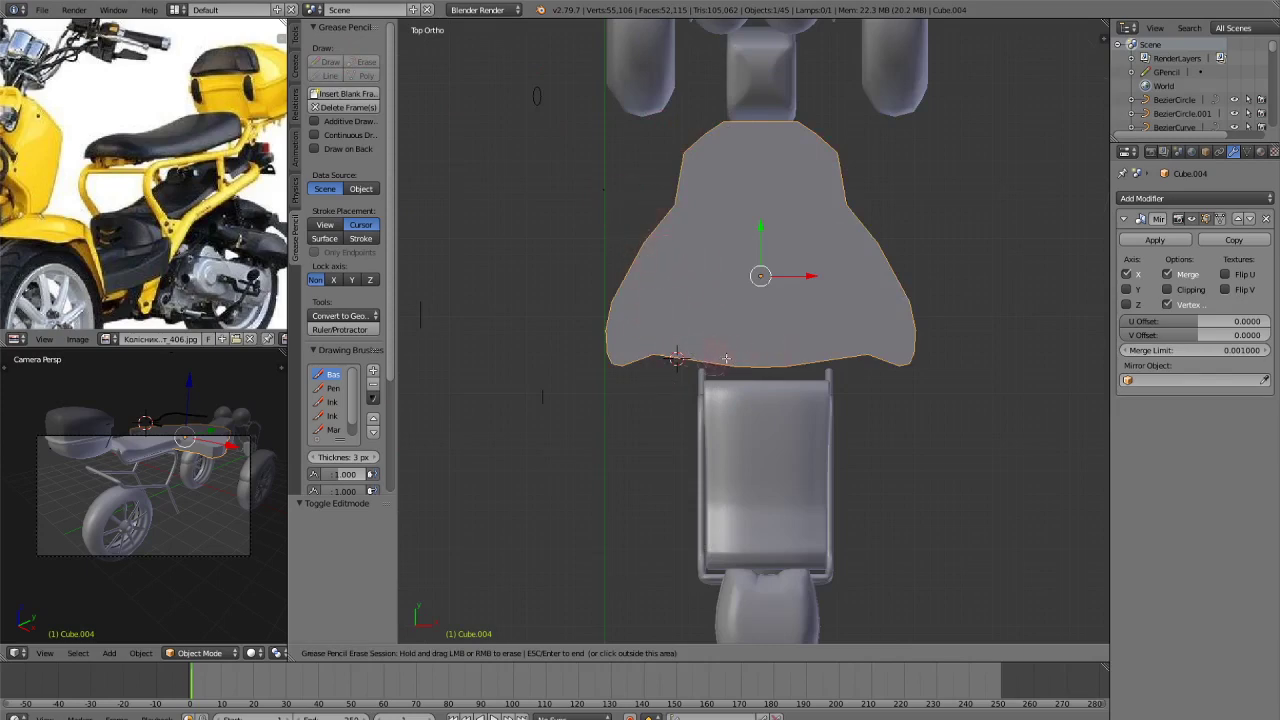
key("Escape")
Lower the mirrored body 2.239 along Z to floorboard height between the wheels.
middle_click_drag(868, 346, 859, 259)
key("g")
key("z")
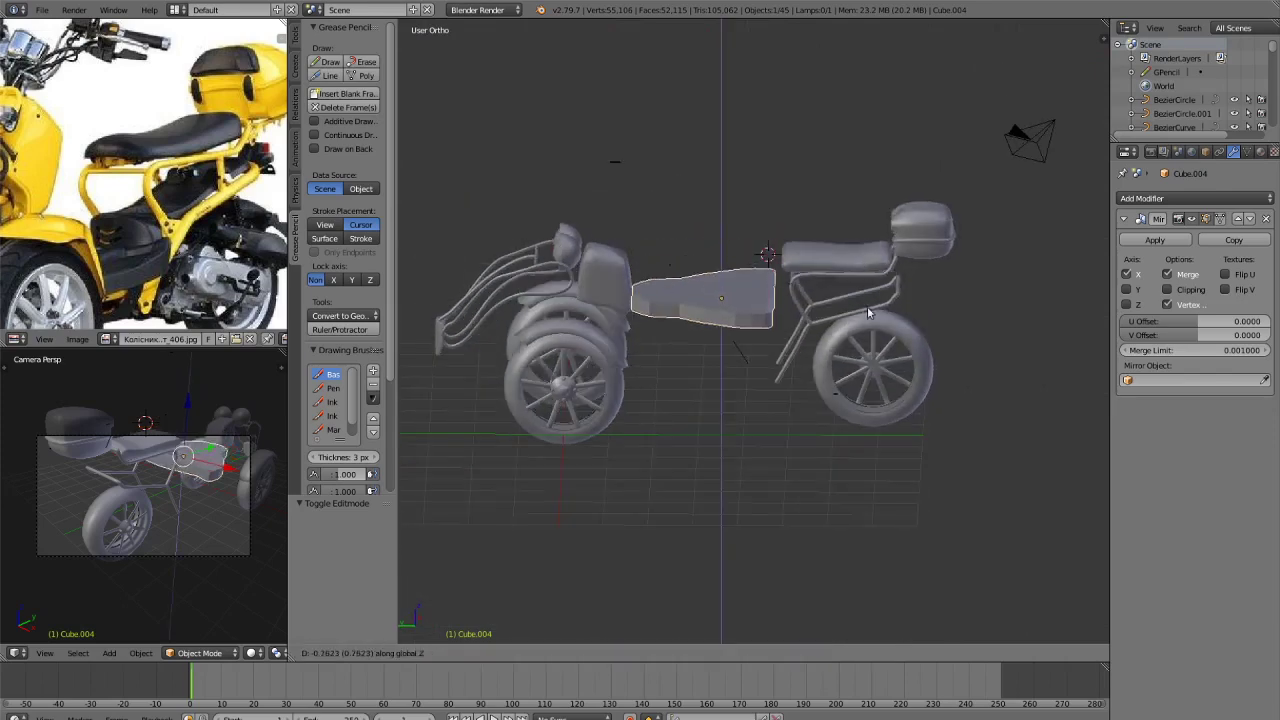
left_click(861, 362)
middle_click_drag(843, 352, 876, 388)
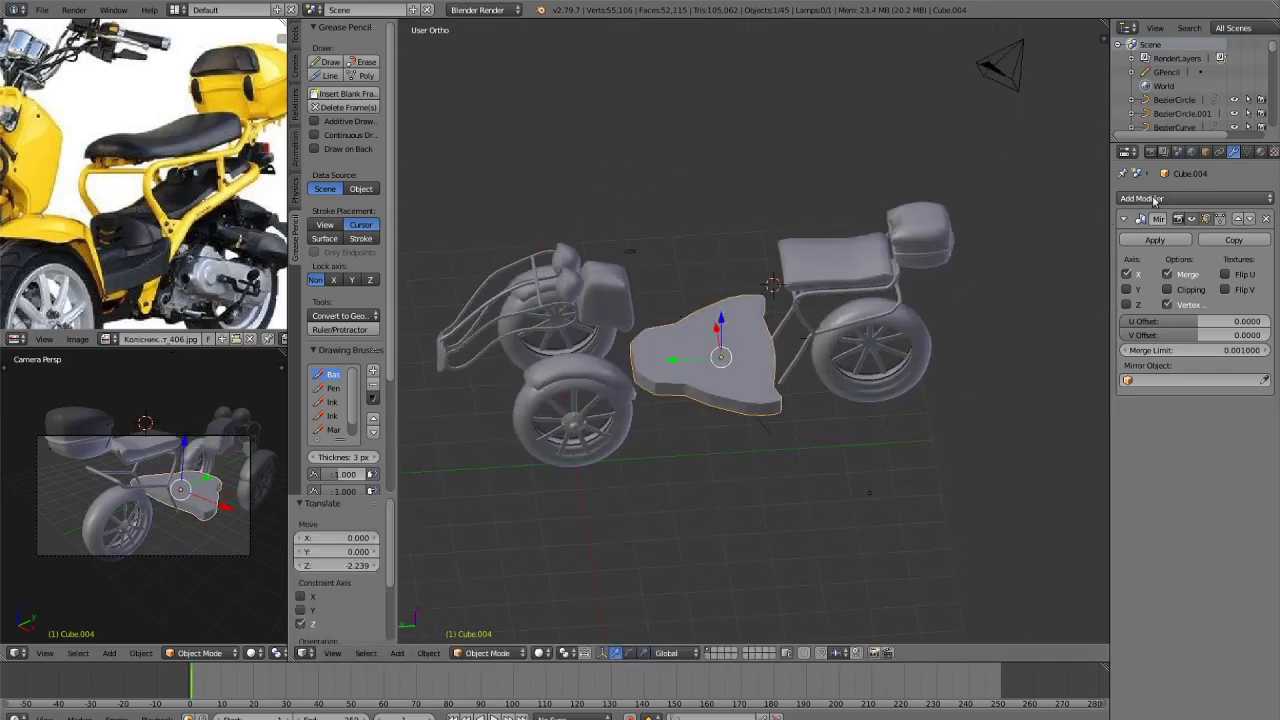
Add a Subdivision Surface modifier to the body and enable Clipping on its Mirror modifier.
left_click(1153, 199)
left_click(1012, 424)
scroll(770, 420, "up", 4)
key("Tab")
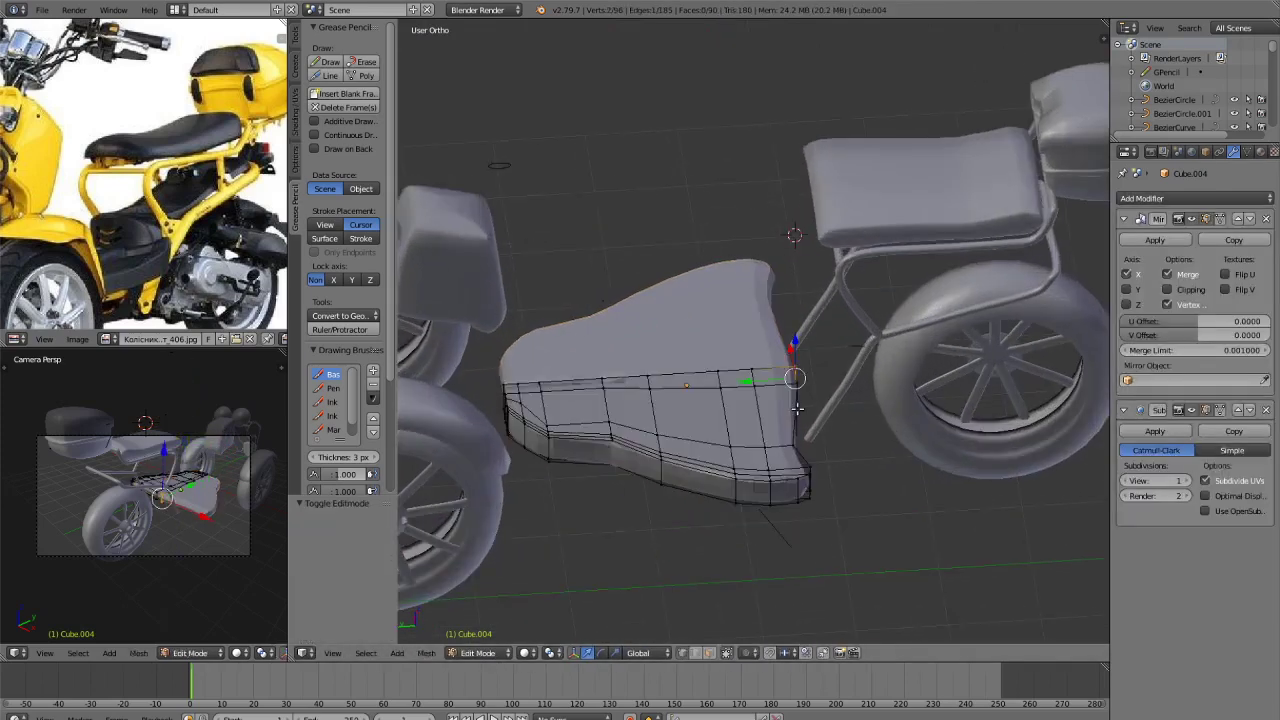
middle_click_drag(797, 408, 777, 309)
scroll(786, 300, "up", 2)
key("Tab")
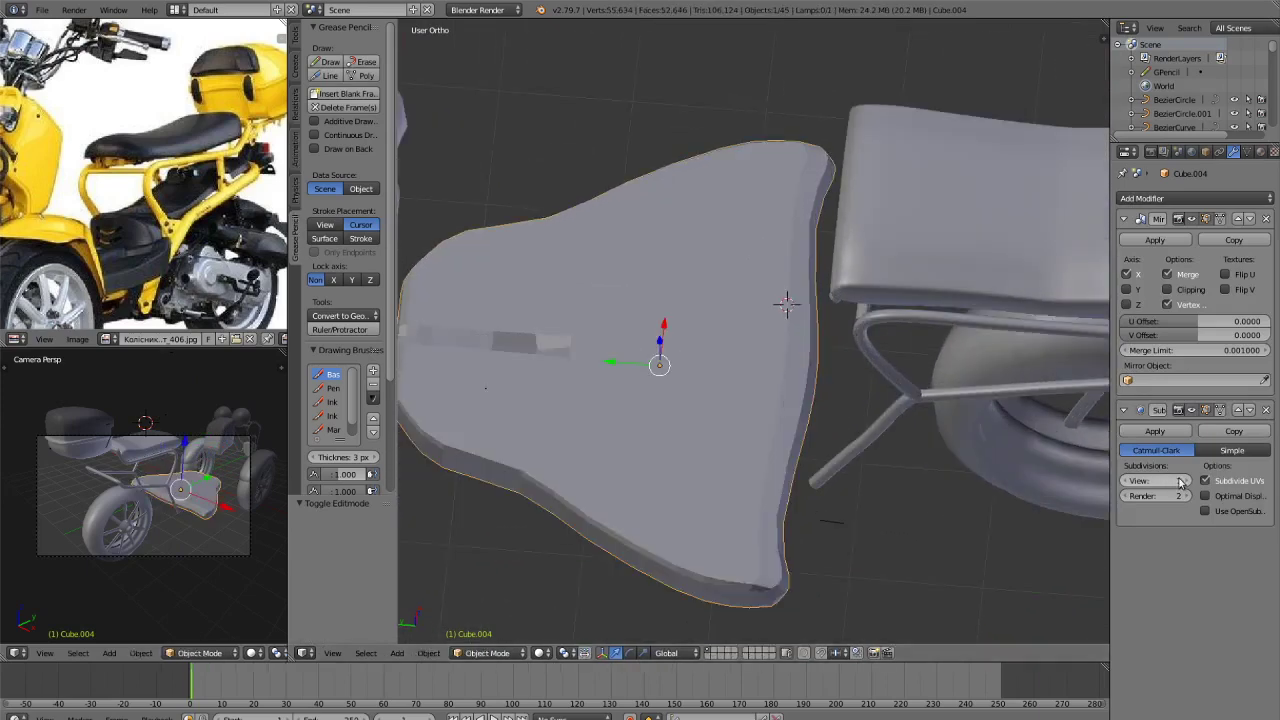
left_click(1168, 290)
Try to move the whole half mesh along X to close the centre seam.
key("Tab")
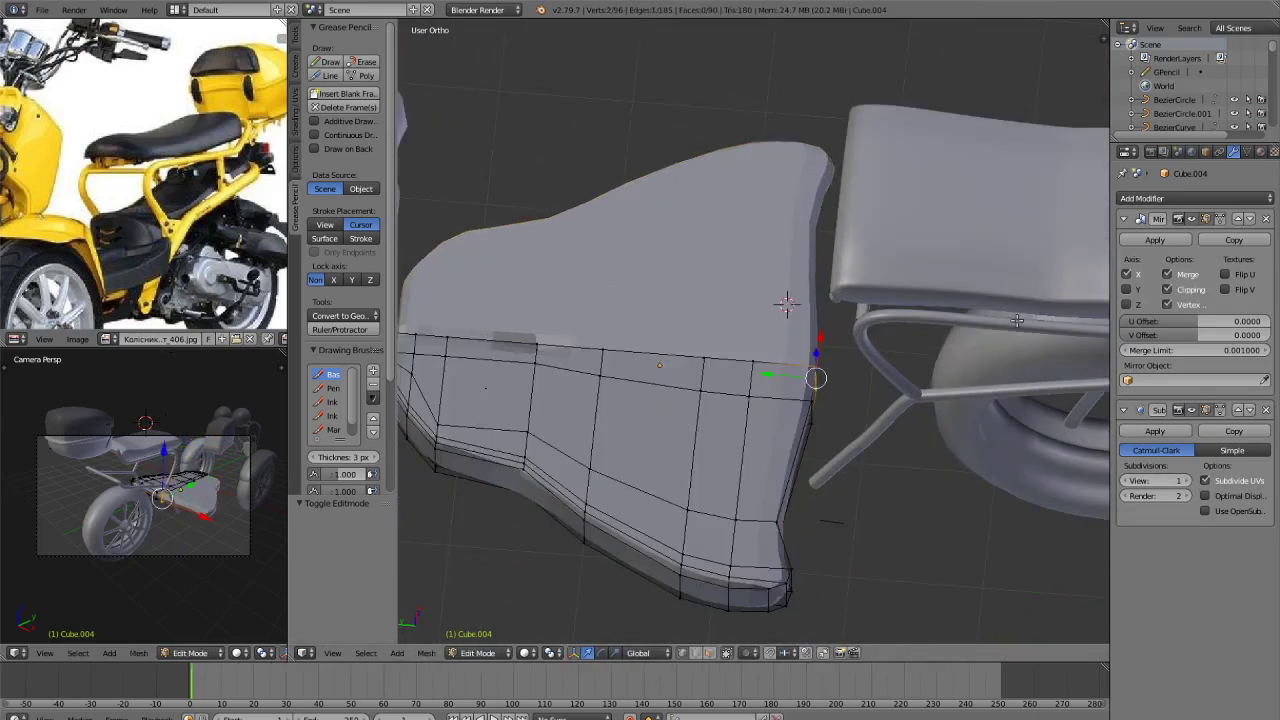
key("a")
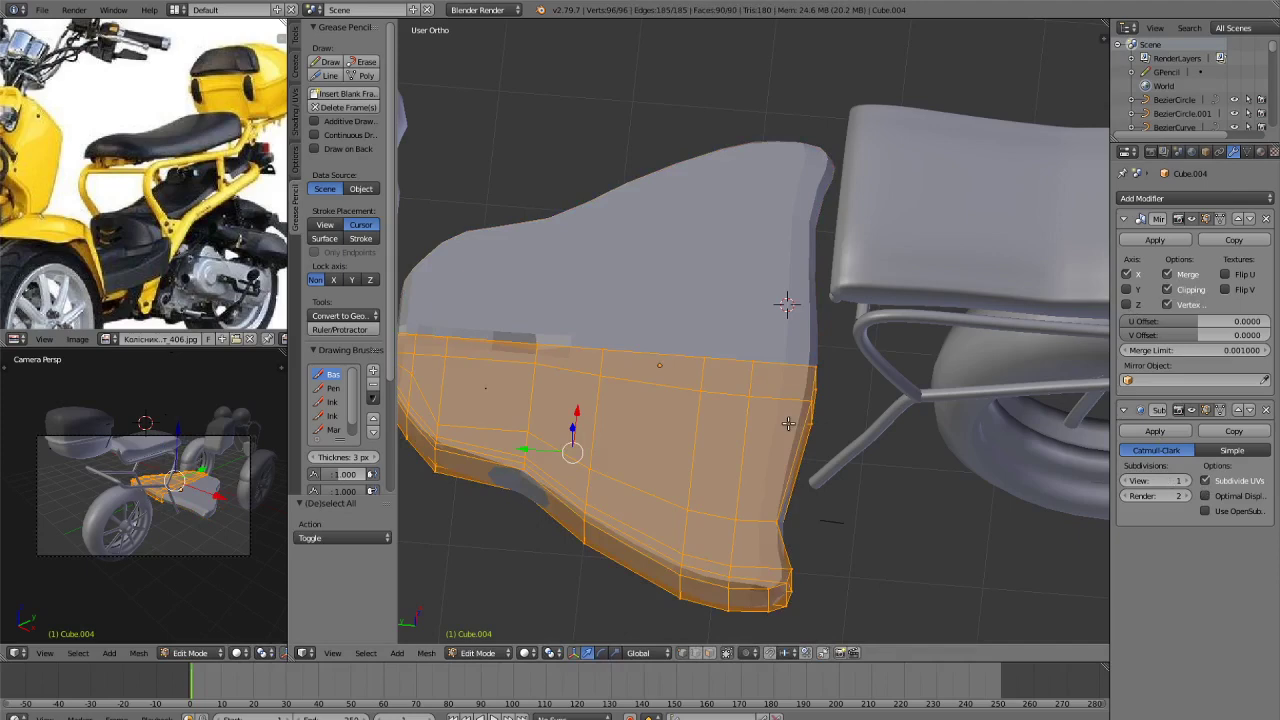
key("g")
key("x")
left_click(769, 446)
key("ctrl+z")
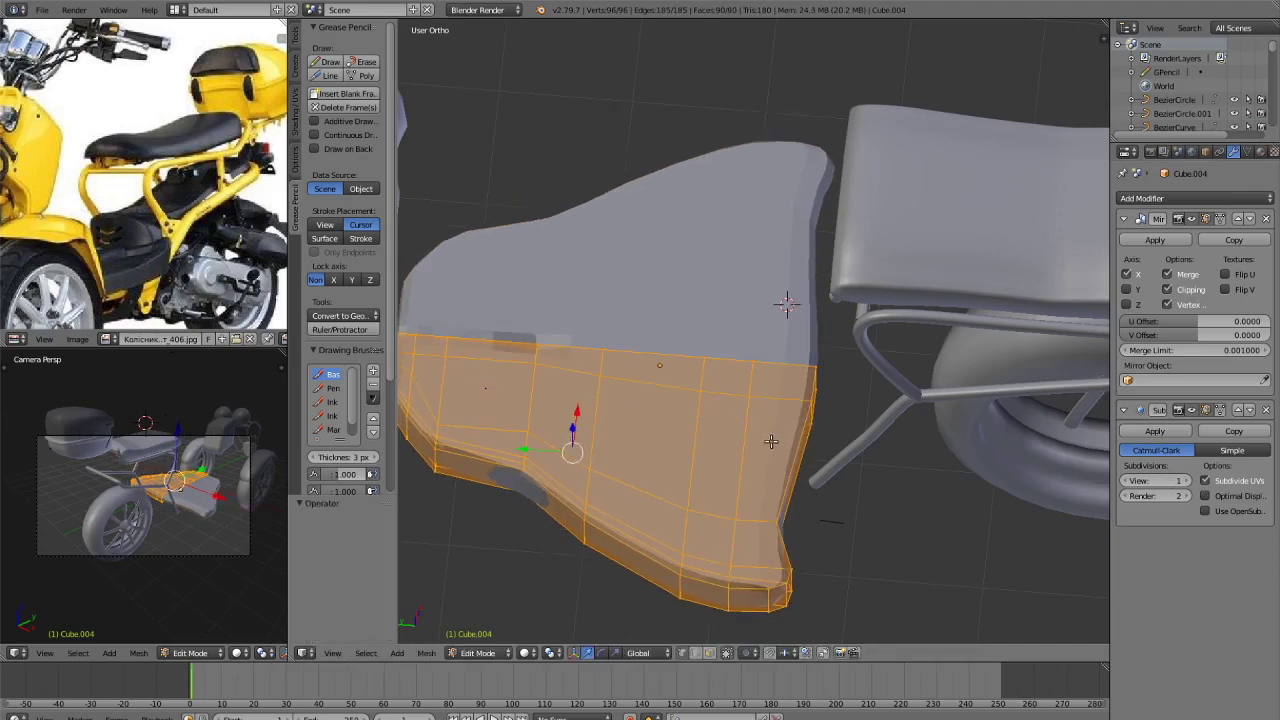
Move the whole half mesh 0.005 along X toward the mirror seam.
key("g")
key("x")
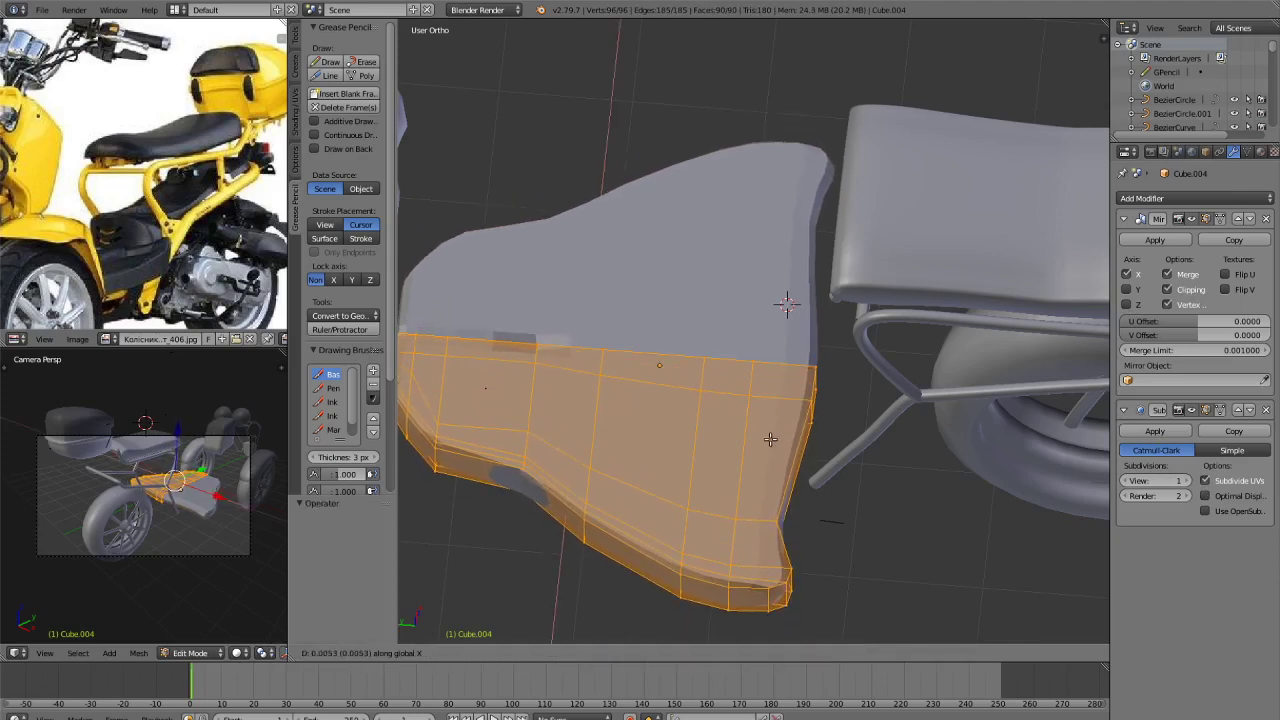
left_click(770, 439)
key("KP_7")
middle_click_drag(747, 320, 961, 361)
scroll(961, 361, "up", 3)
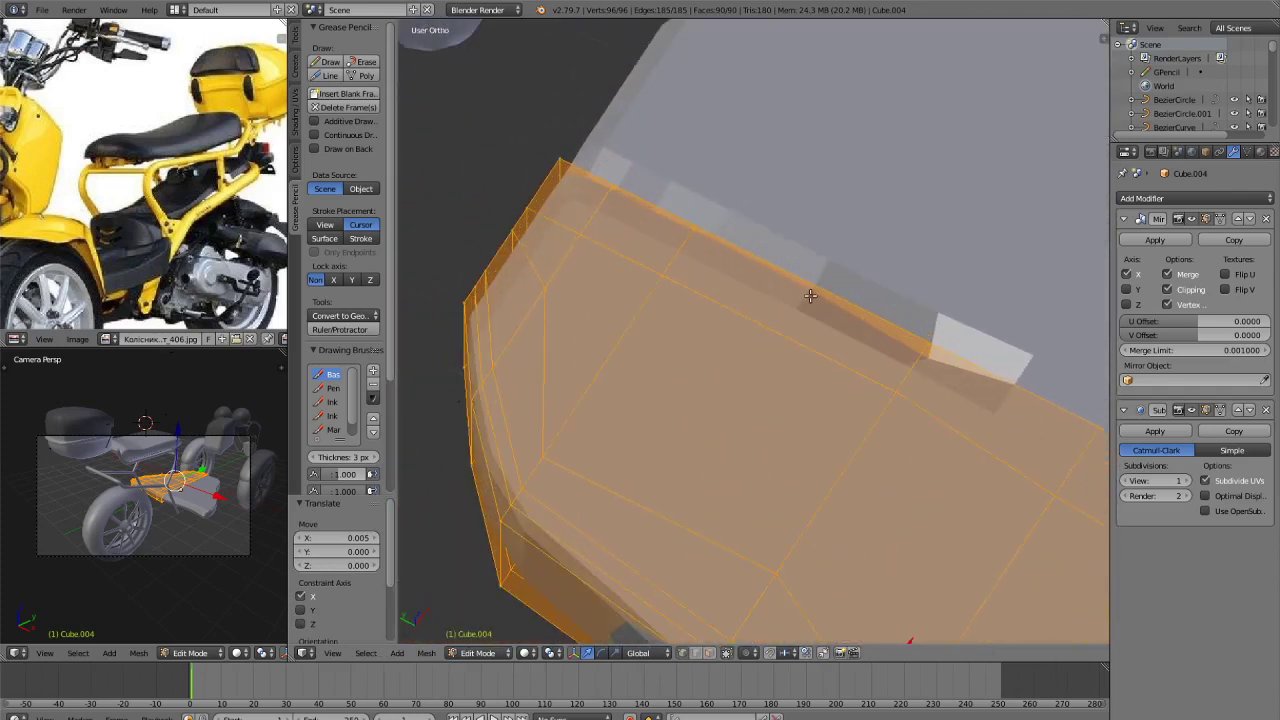
Try to raise the centre seam edges near the body's front end about 0.117 along Z.
key("ctrl+Tab")
left_click(785, 313)
key("a")
right_click(802, 281, "alt")
middle_click_drag(802, 281, 817, 302)
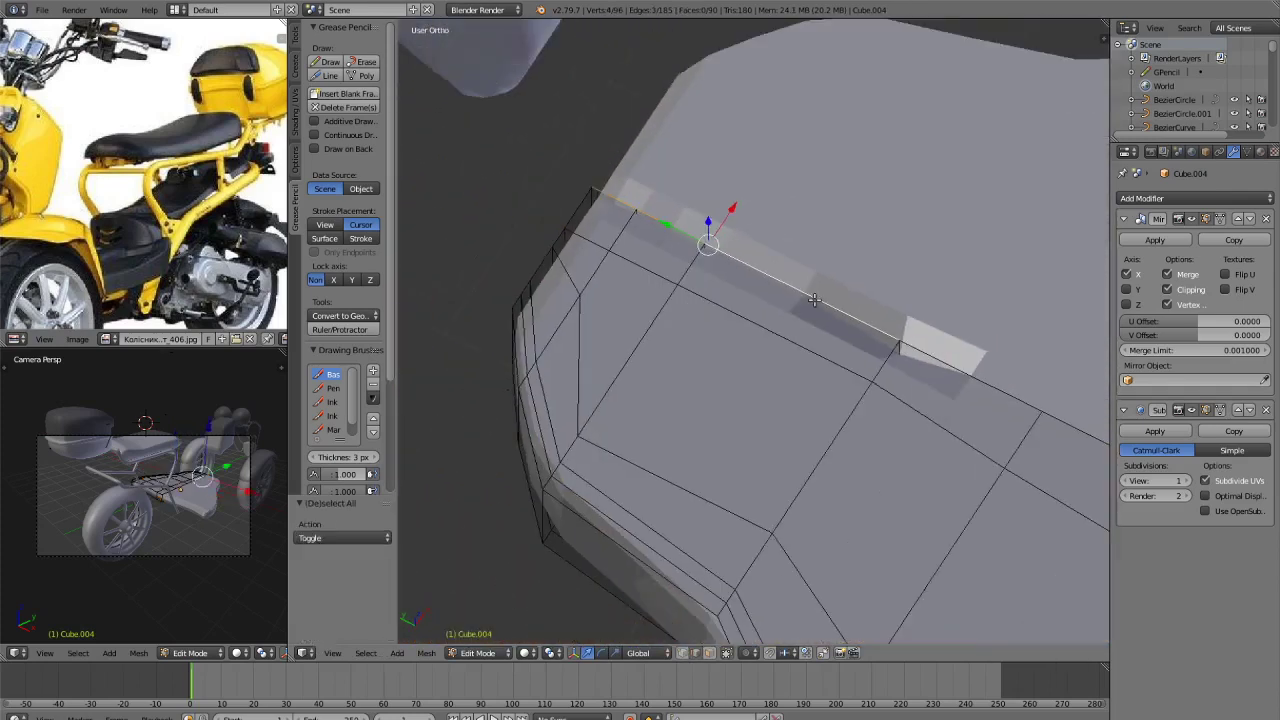
key("g")
key("z")
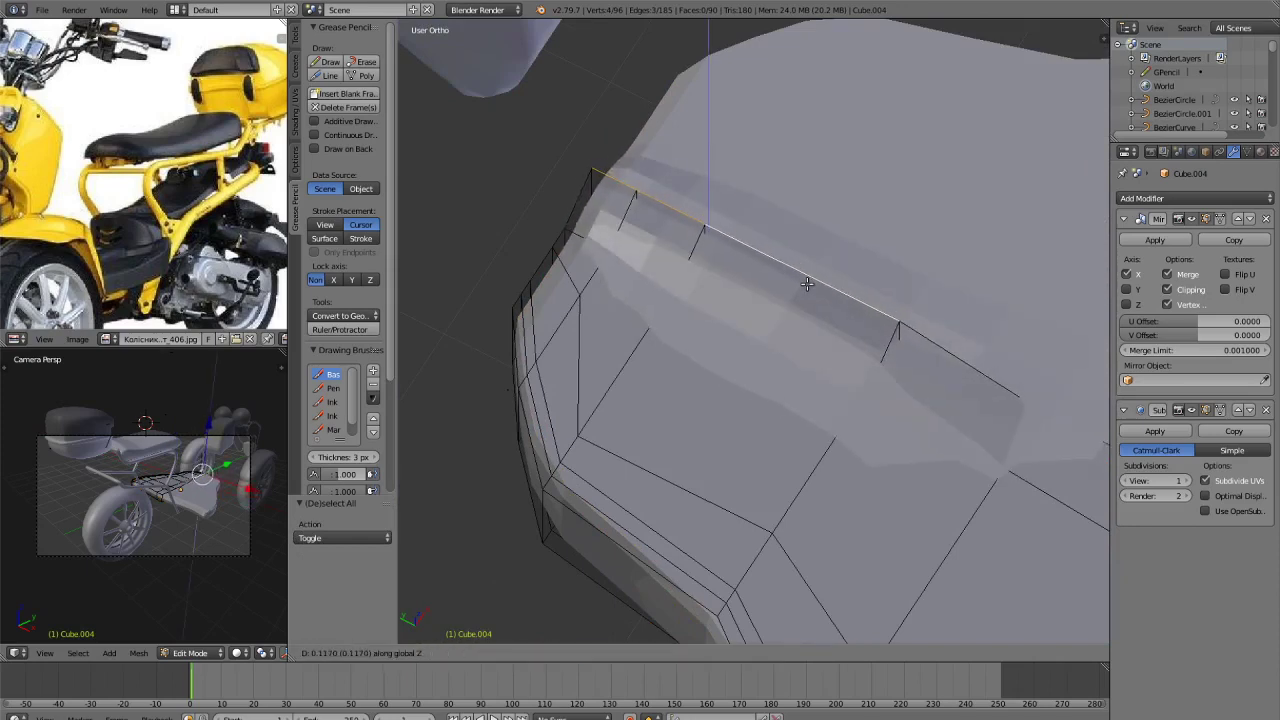
left_click(808, 285)
In face select mode, delete the first stray inner face along the centre seam on the body's underside.
key("Tab")
scroll(766, 327, "down", 6)
middle_click_drag(766, 327, 837, 277)
scroll(837, 277, "up", 2)
key("Tab")
key("a")
key("a")
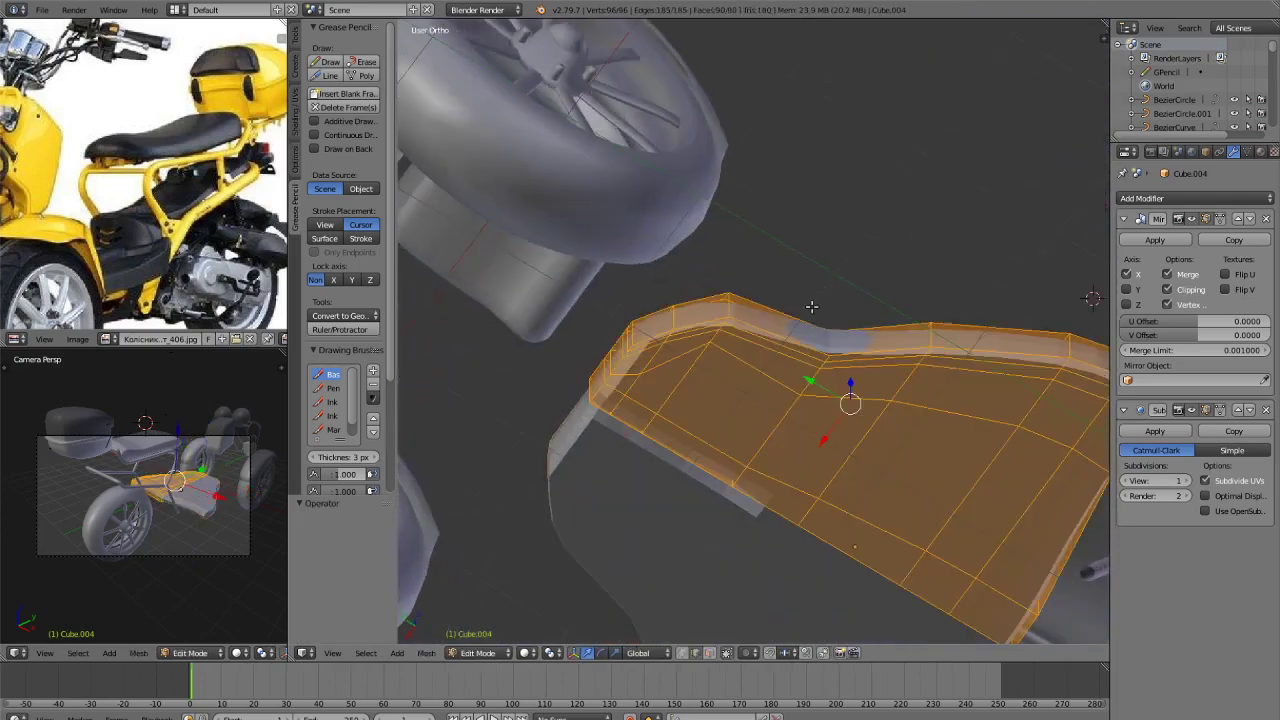
mouse_move(823, 413)
middle_mouse_down()
mouse_move(700, 543)
mouse_move(839, 431)
middle_mouse_up()
key("ctrl+Tab")
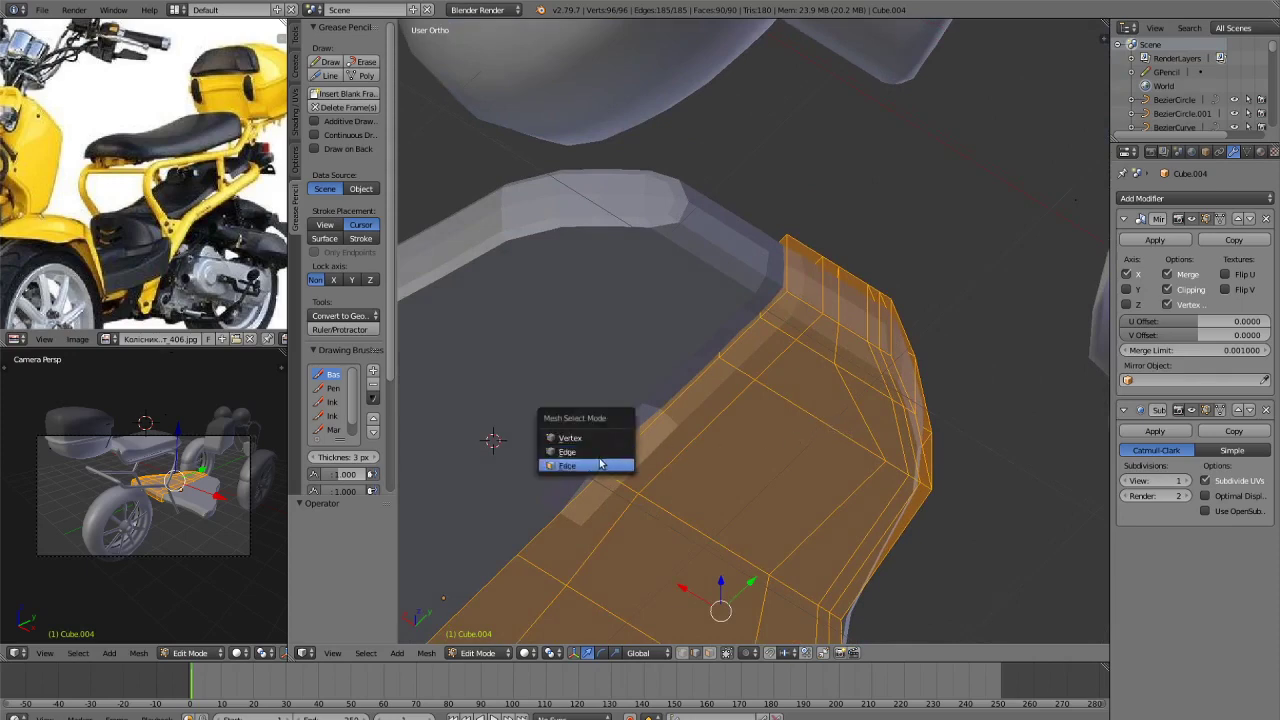
left_click(620, 458)
right_click(637, 427)
key("x")
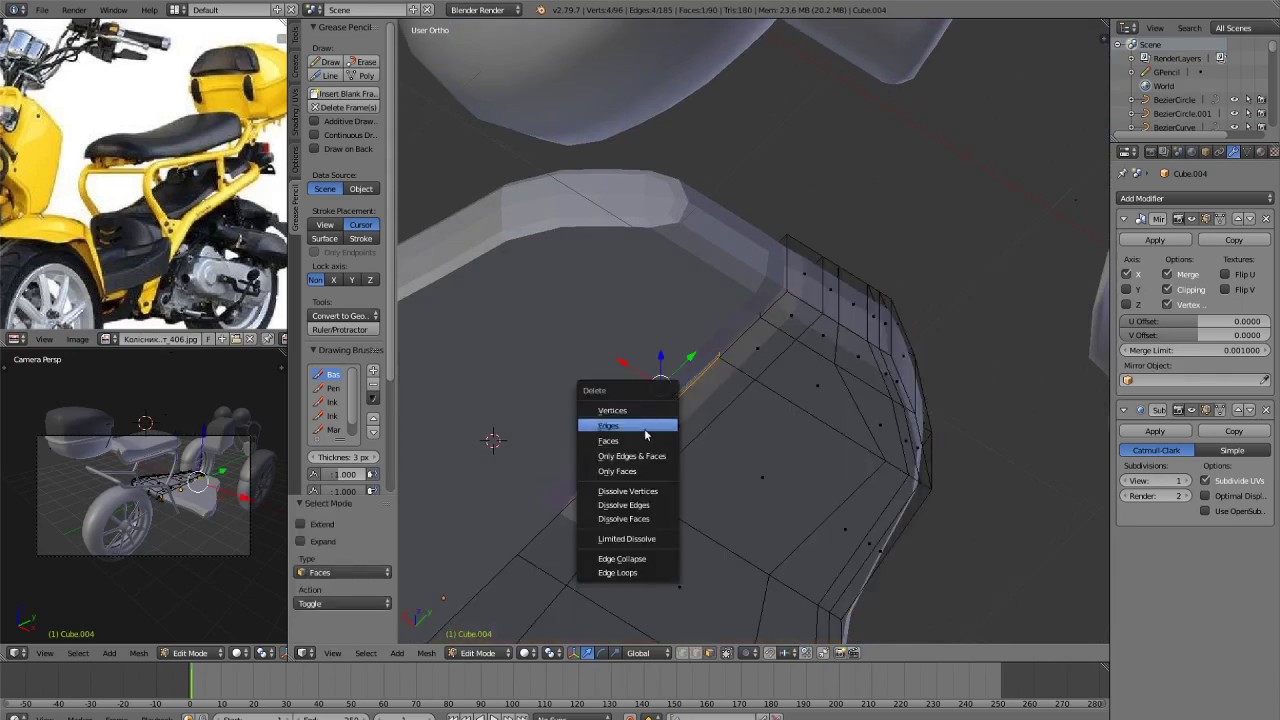
left_click(667, 421)
Delete the two other inner faces along the centre seam toward the body's front end.
key("x")
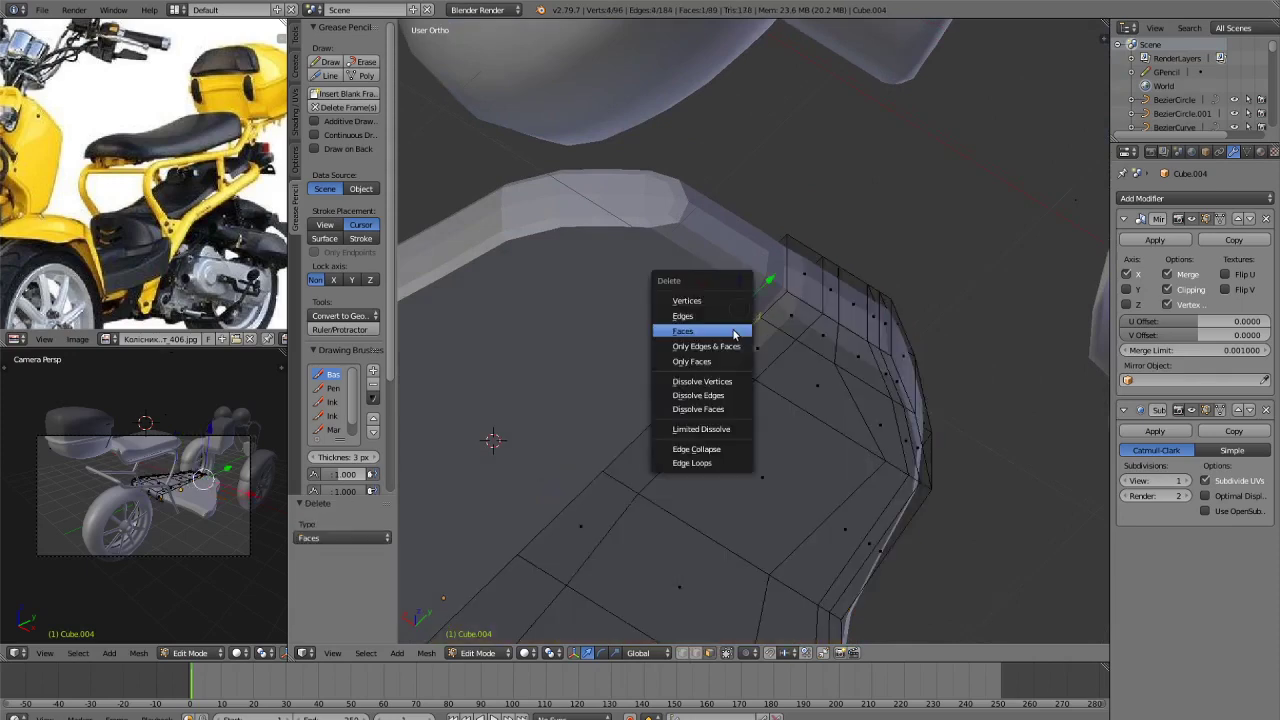
left_click(739, 328)
right_click(772, 289)
key("x")
left_click(771, 289)
scroll(766, 317, "down", 1)
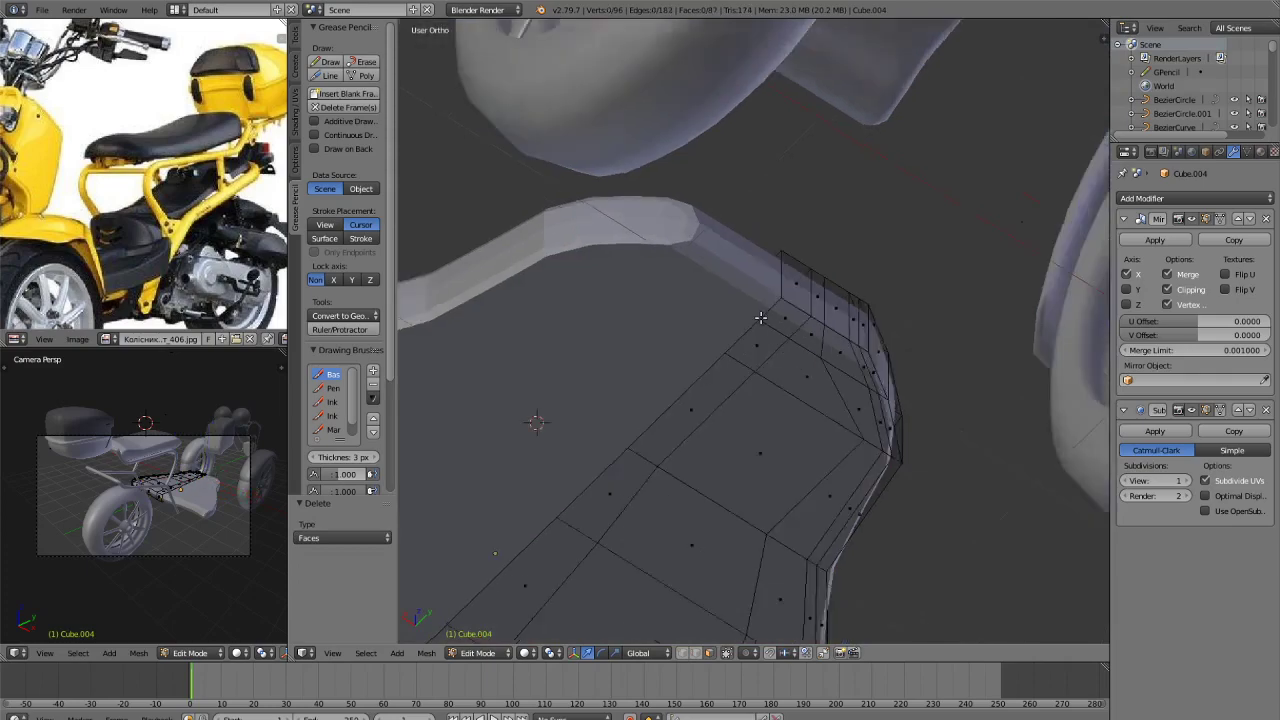
Return to Object Mode and thin the body by scaling it 0.766 along Z.
key("Tab")
middle_click_drag(766, 317, 877, 420)
scroll(875, 520, "down", 3)
key("s")
key("z")
left_click(852, 388)
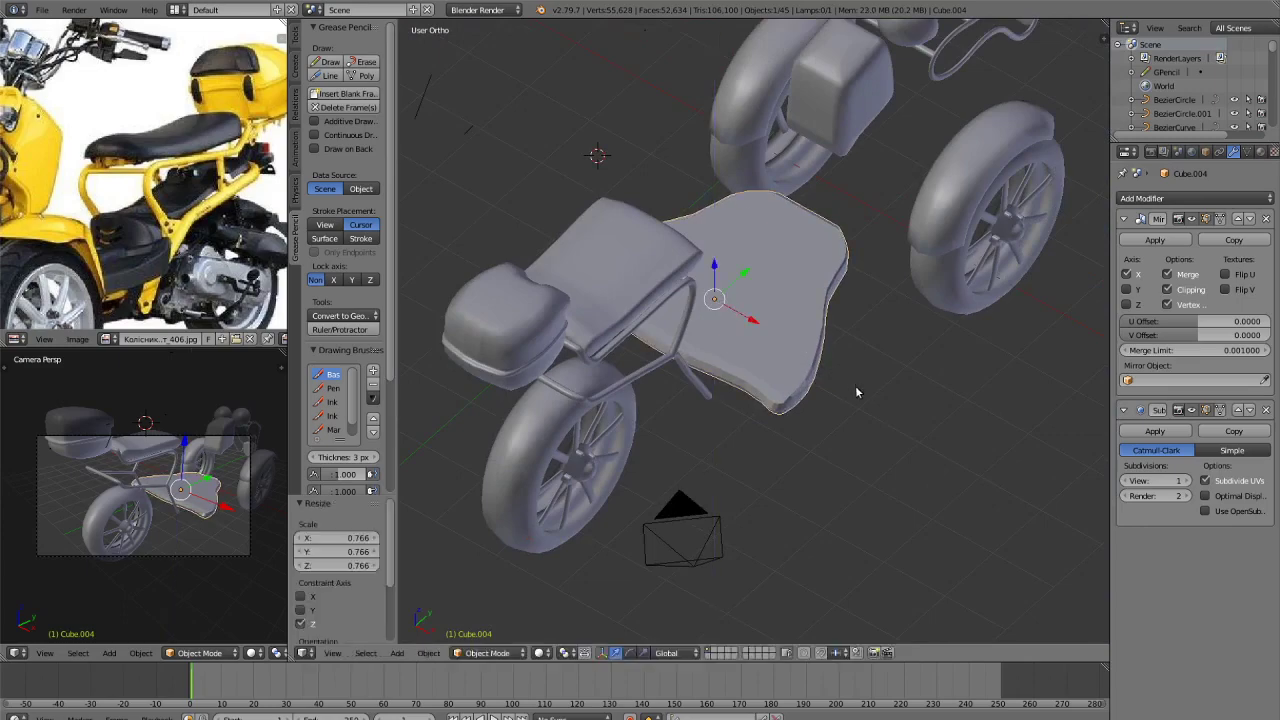
Adjust the body's width in the top view by scaling it along X.
key("KP_Decimal")
key("KP_7")
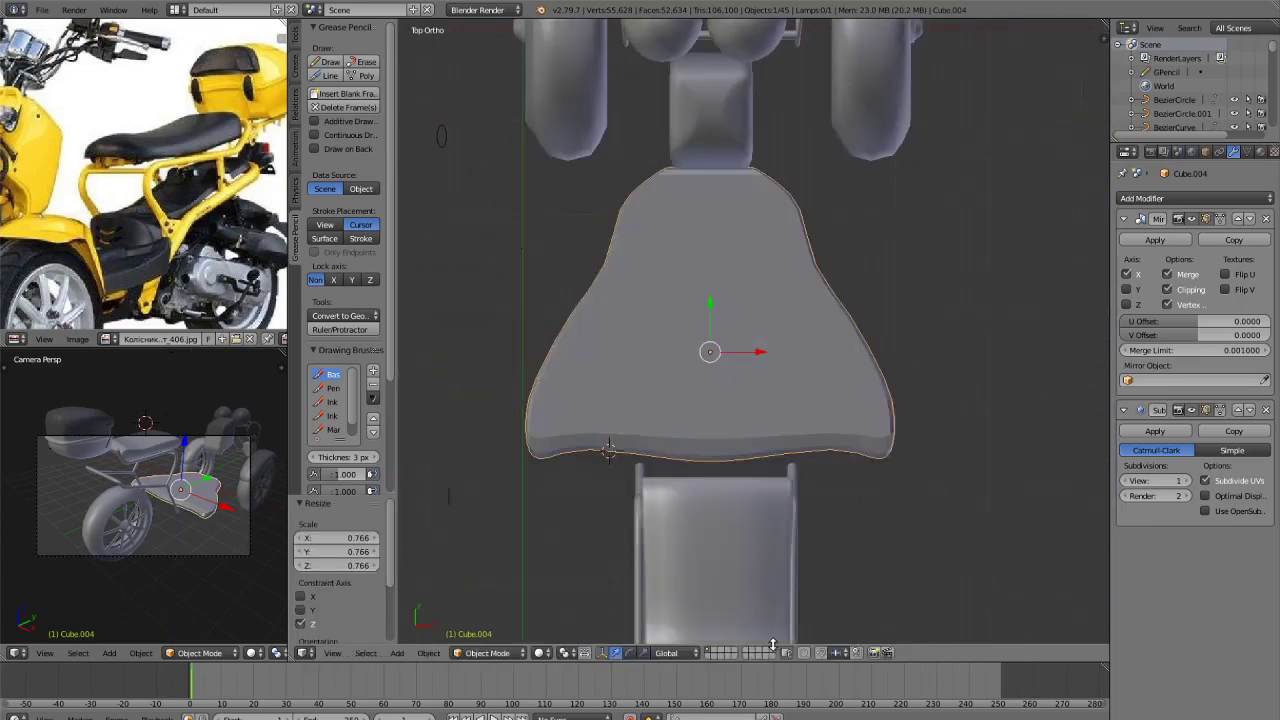
key("s")
key("x")
left_click(846, 466)
Scale the body along Y to fit between the front assembly and the seat, and nudge it slightly forward.
middle_click_drag(846, 466, 861, 417)
key("s")
key("y")
left_click(866, 433)
left_click_drag(713, 329, 706, 329)
Select the inner top faces of the half floorboard in face mode and extrude them by -0.166 along Z to form a recess.
key("Tab")
scroll(895, 426, "up", 3)
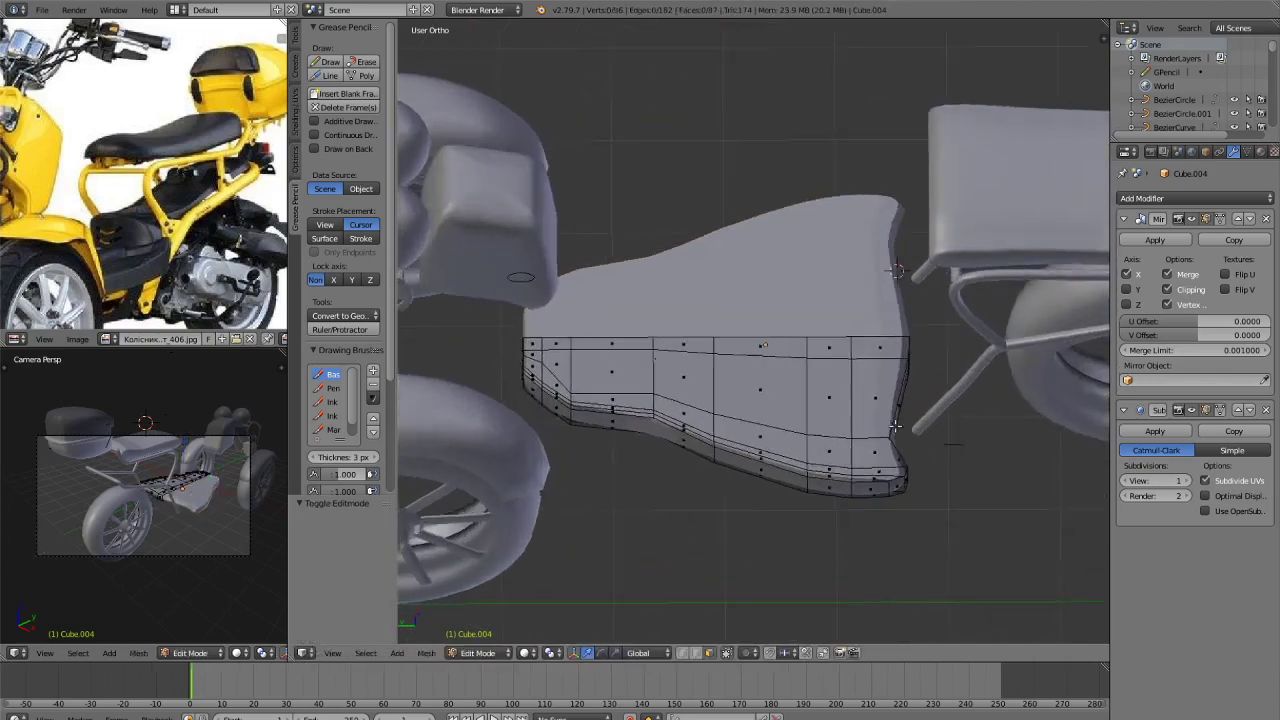
middle_click_drag(895, 426, 905, 438)
key("ctrl+Tab")
left_click(858, 439)
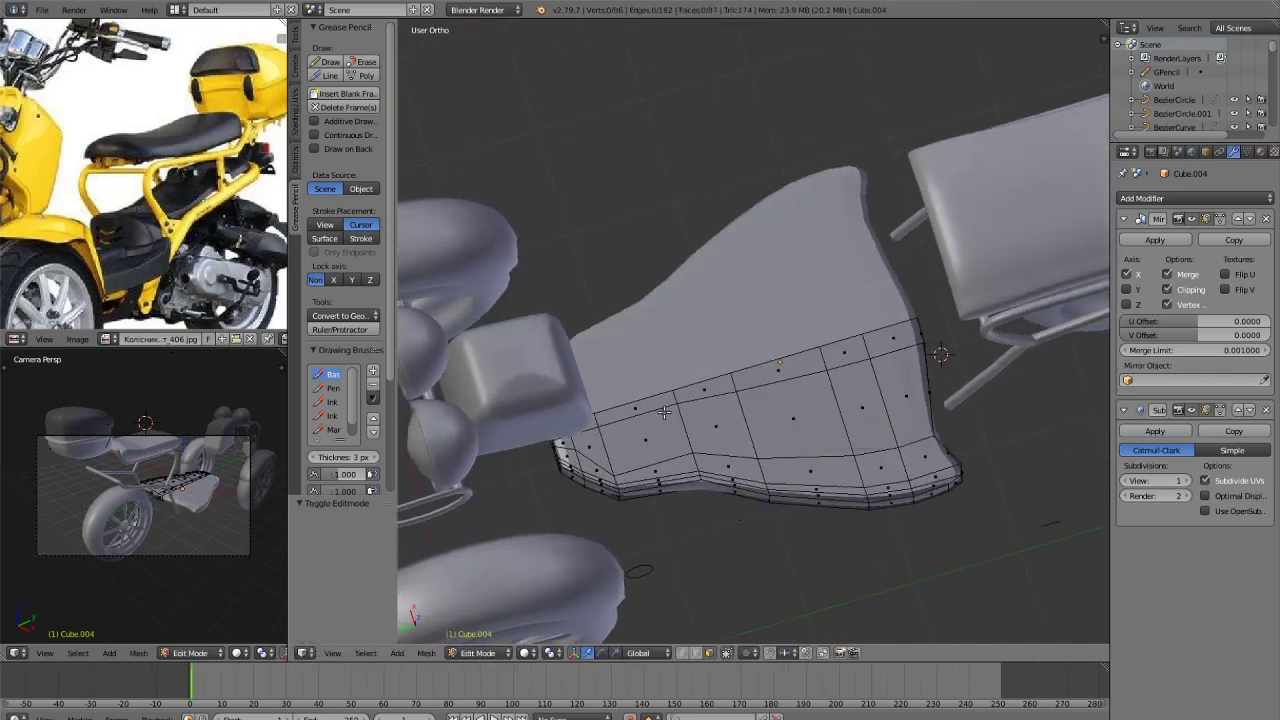
key("KP_7")
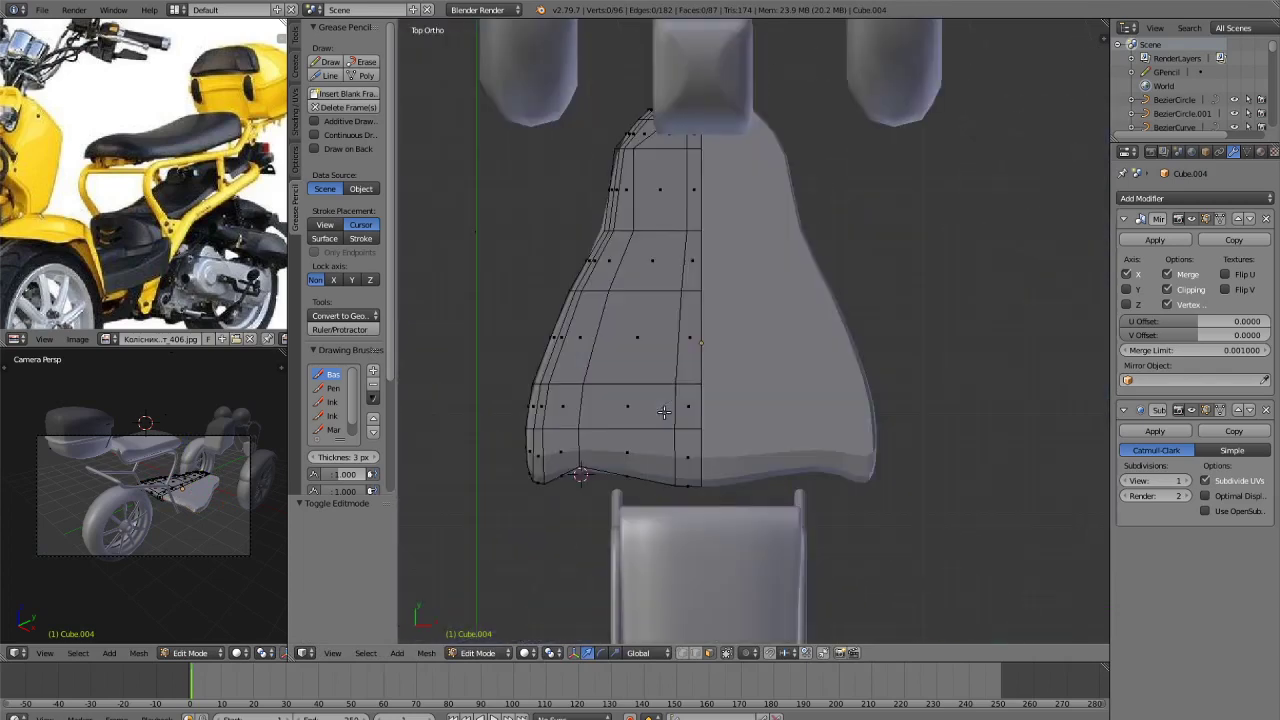
mouse_move(633, 390)
left_mouse_down()
mouse_move(657, 323)
mouse_move(661, 227)
left_mouse_up()
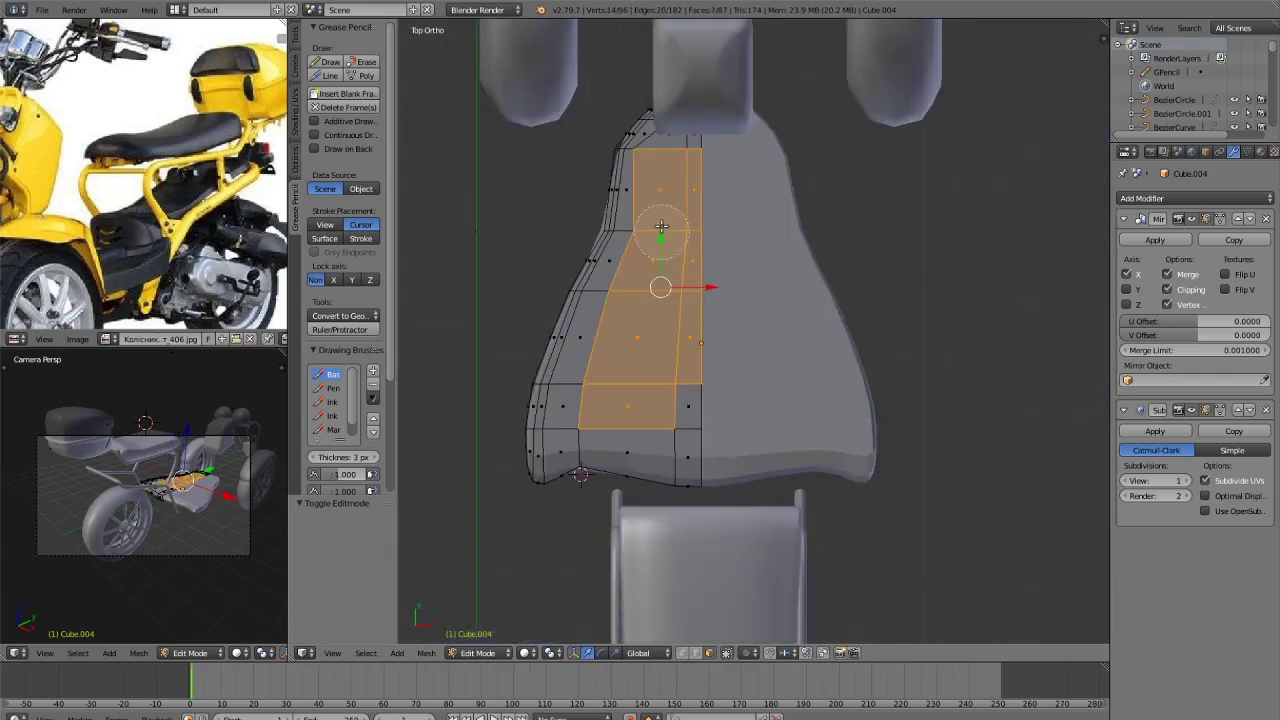
middle_click_drag(705, 378, 711, 231)
mouse_move(660, 204)
left_mouse_down()
mouse_move(640, 410)
mouse_move(578, 402)
mouse_move(614, 316)
left_mouse_up()
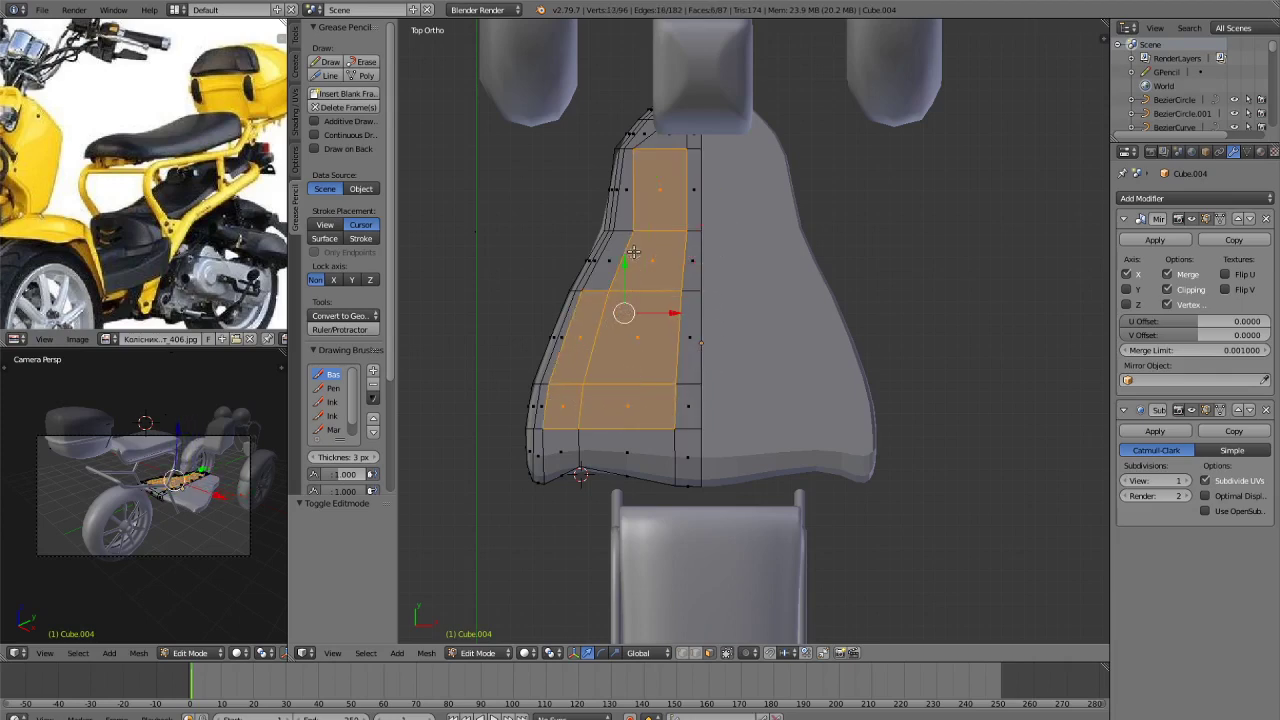
middle_click_drag(632, 240, 800, 335)
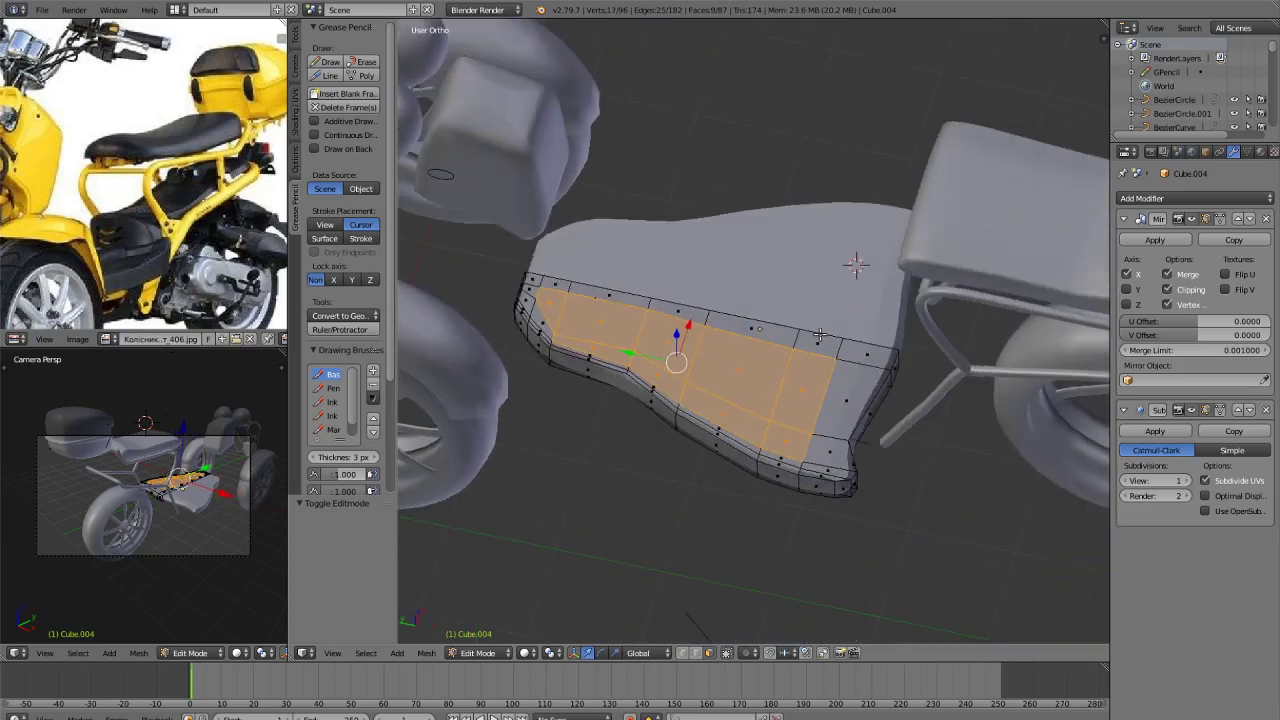
key("e")
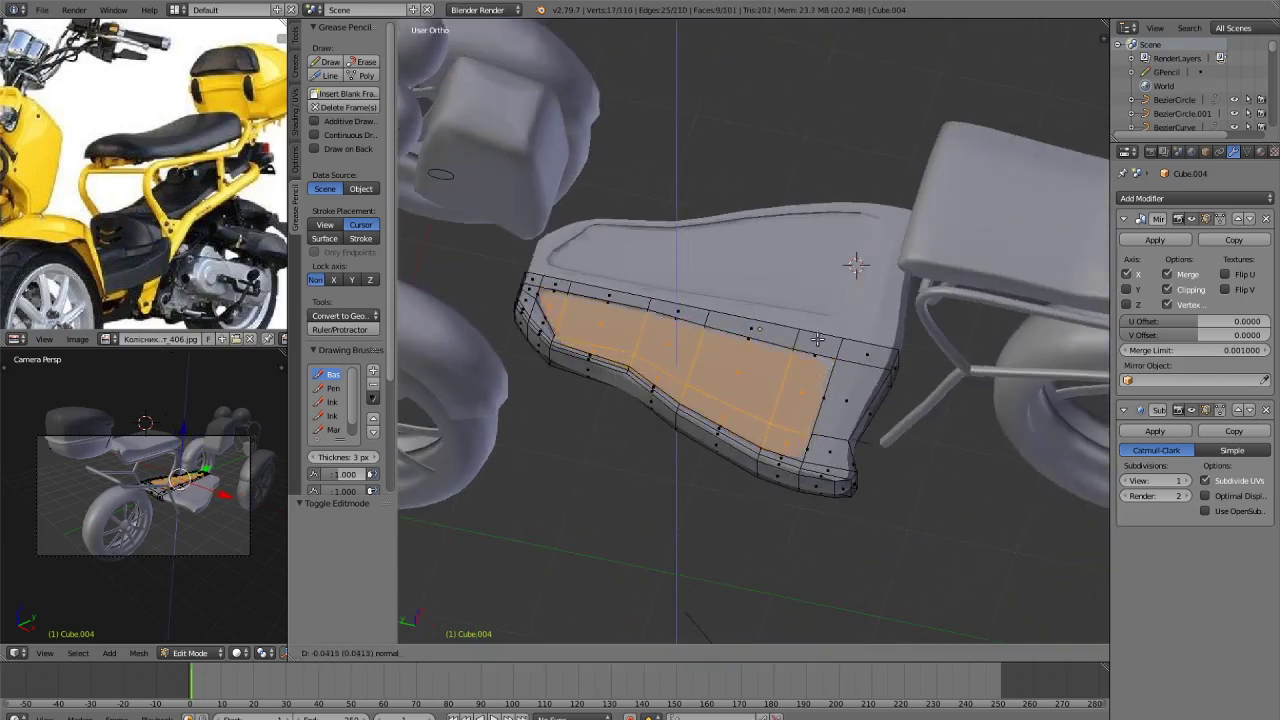
left_click(816, 345)
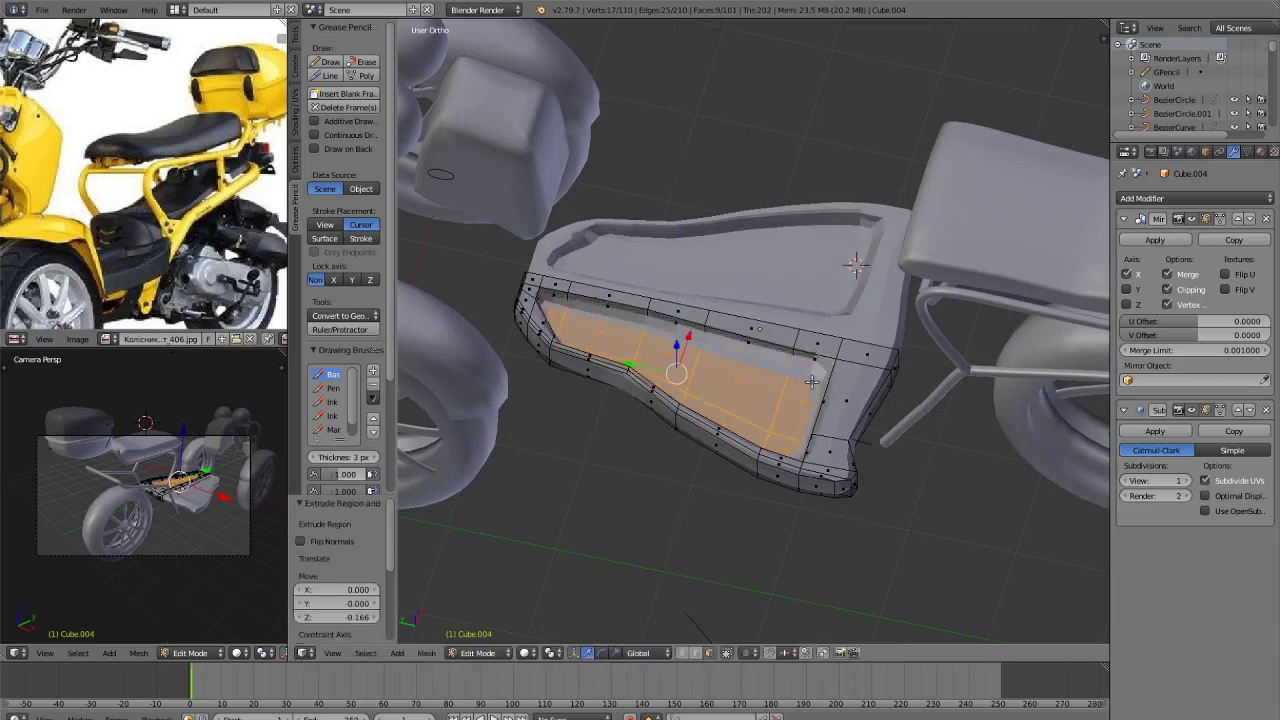
Add three edge loops close to the recess's centre-side, outer and rear edges to sharpen them.
key("ctrl+r")
left_click(835, 378)
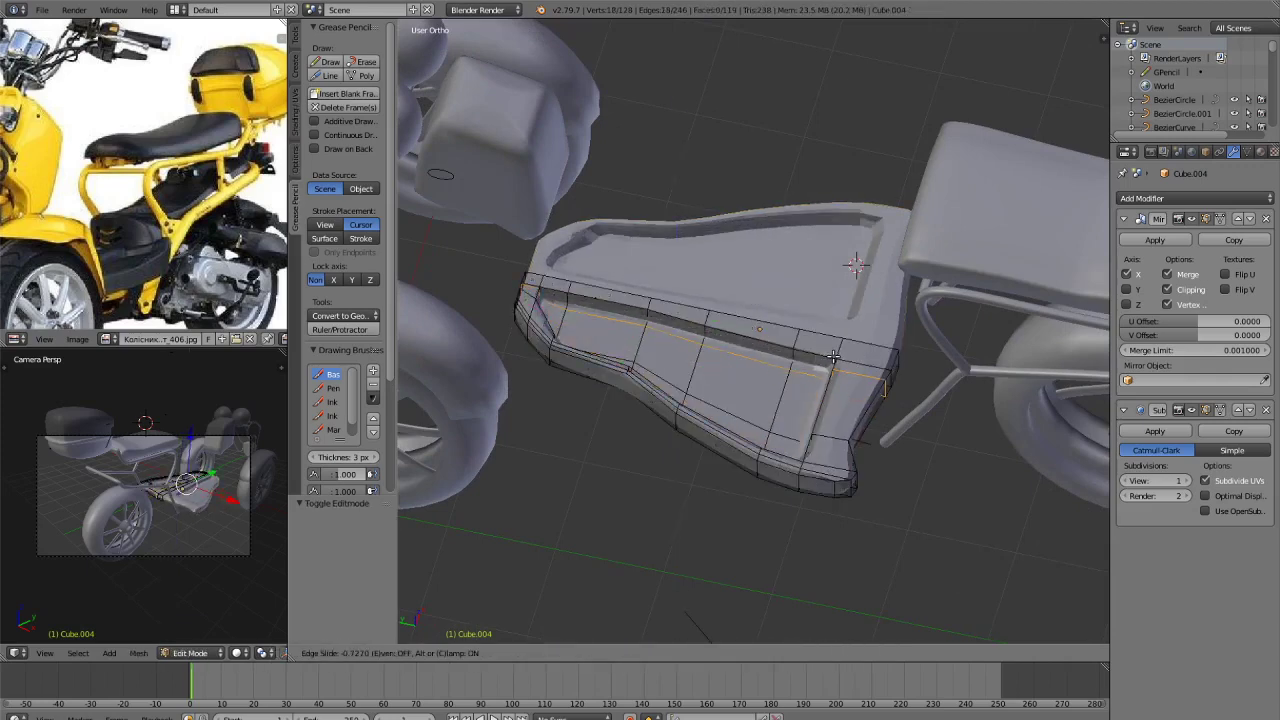
left_click(833, 356)
key("ctrl+r")
left_click(847, 452)
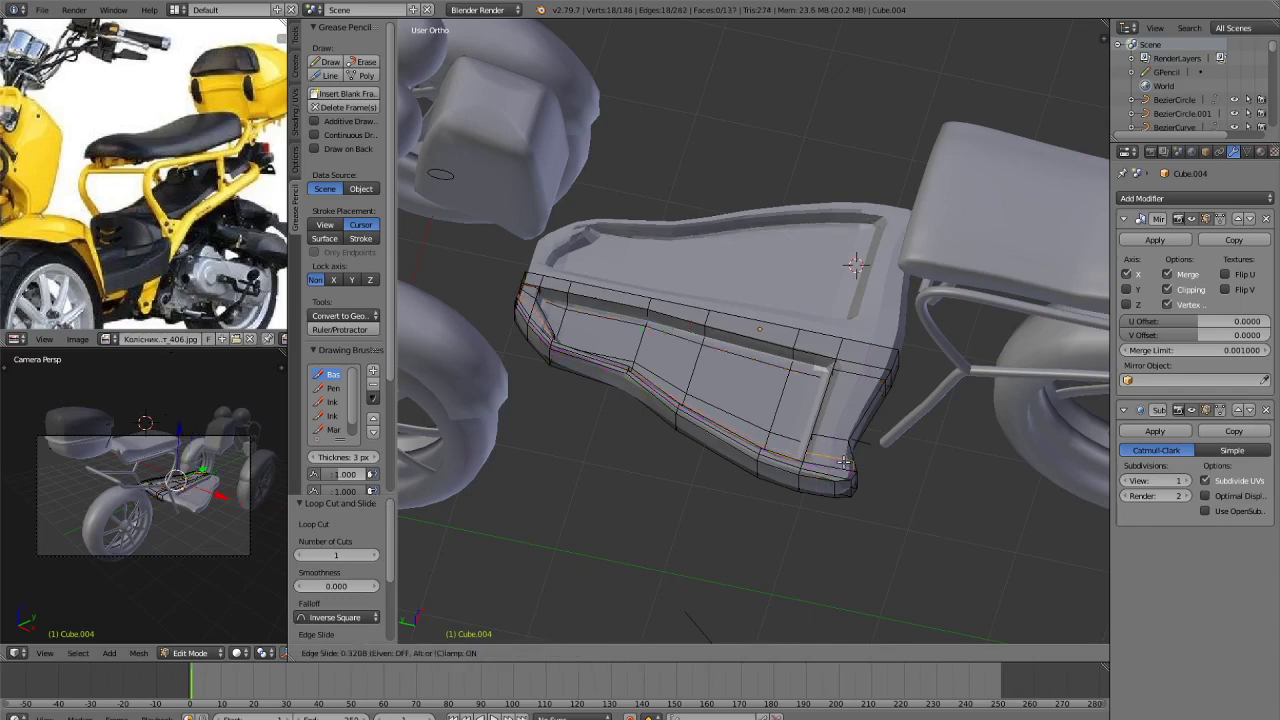
left_click(846, 458)
key("ctrl+r")
left_click(820, 345)
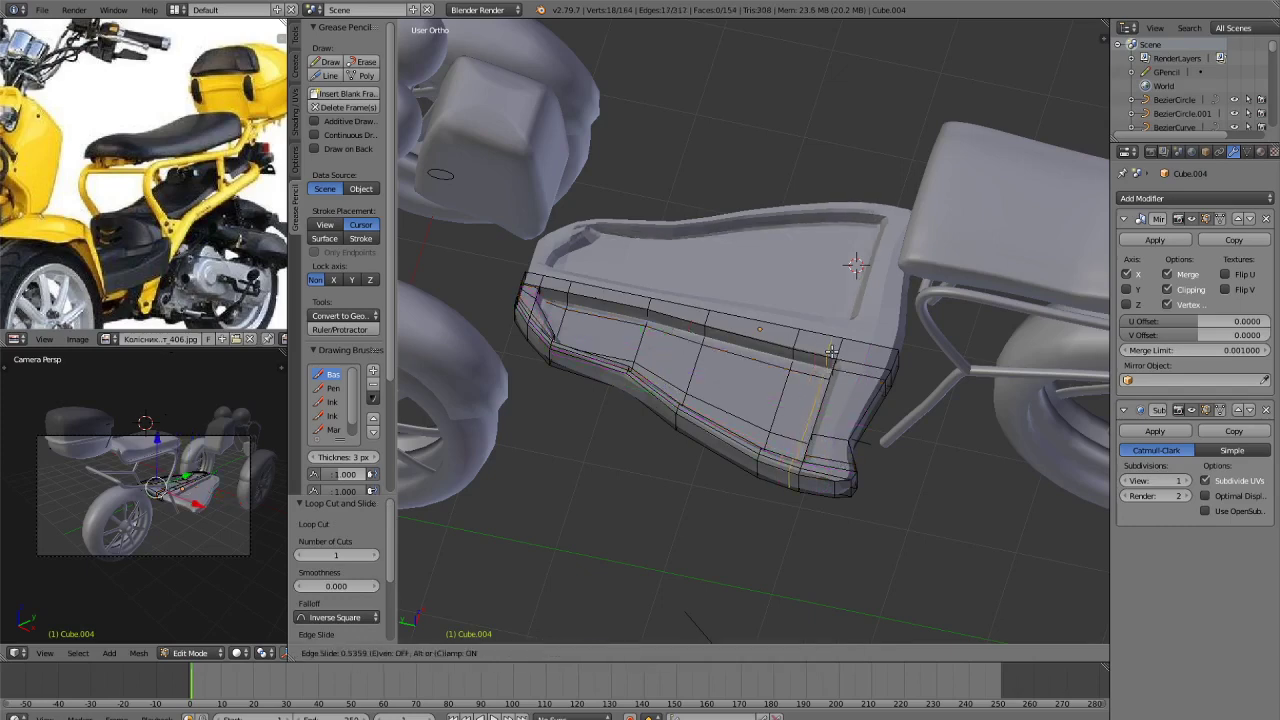
left_click(830, 360)
scroll(540, 297, "up", 2)
key("ctrl+r")
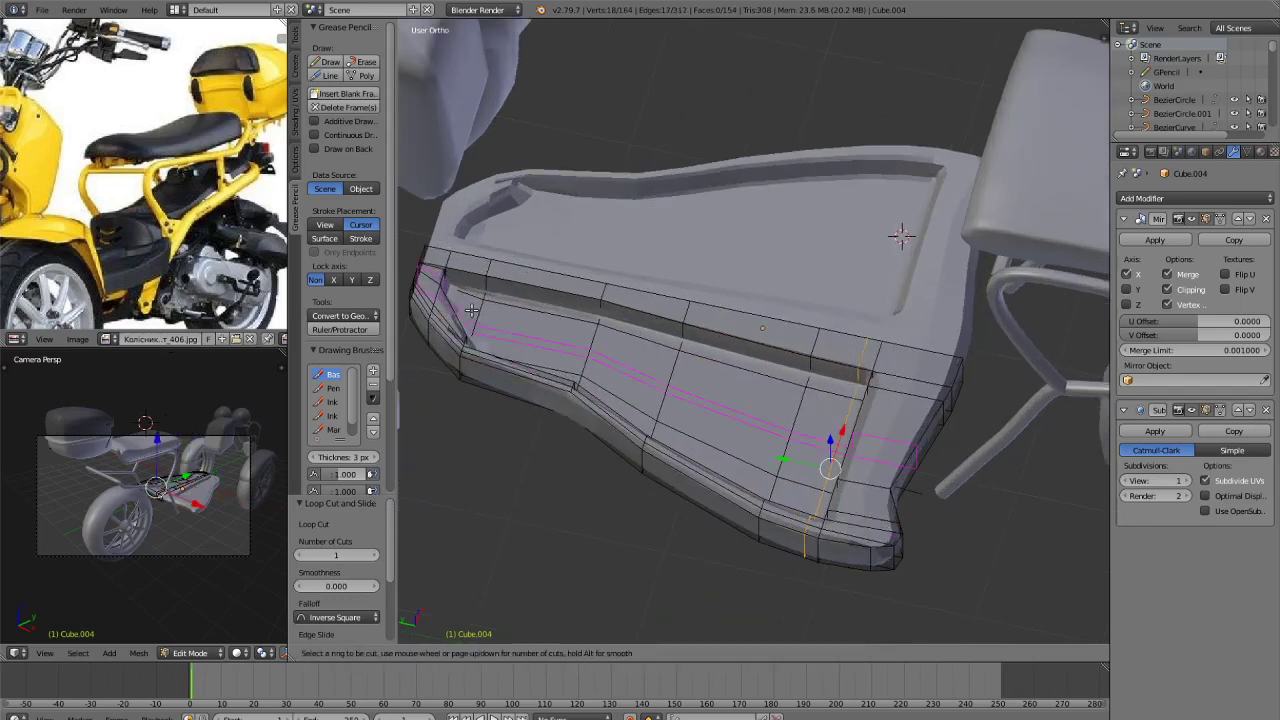
left_click(469, 288)
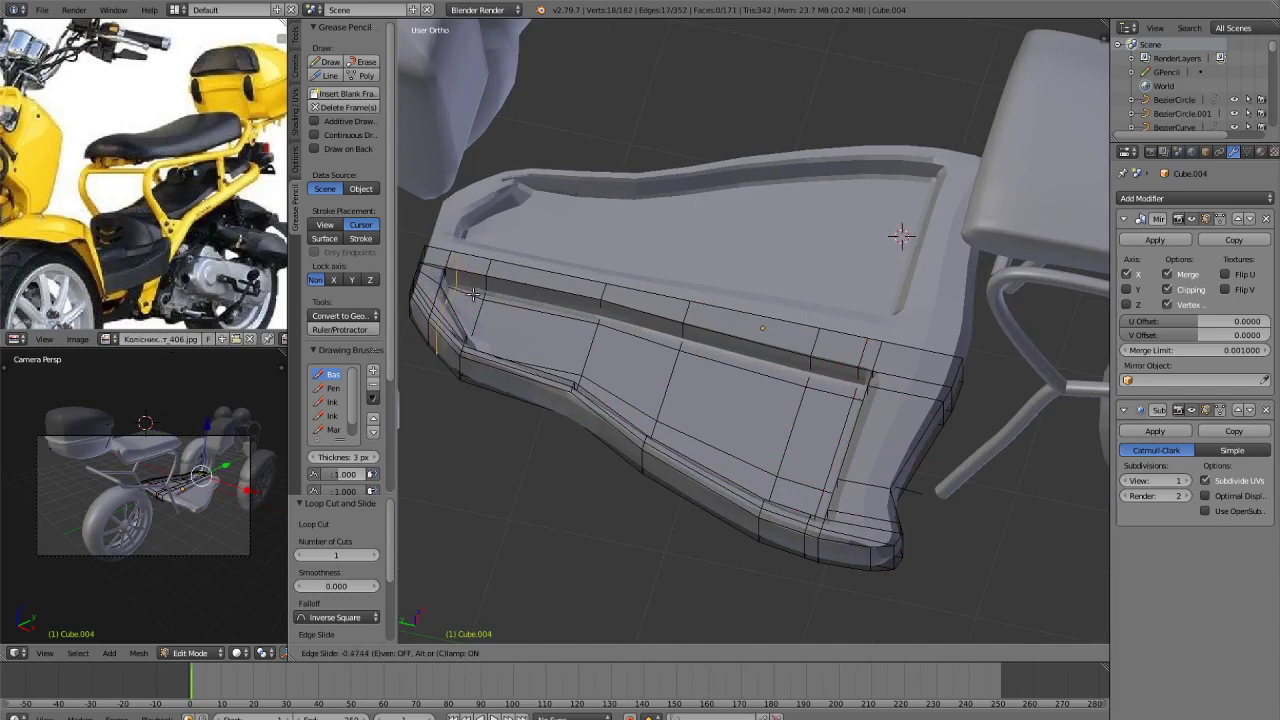
left_click(443, 283)
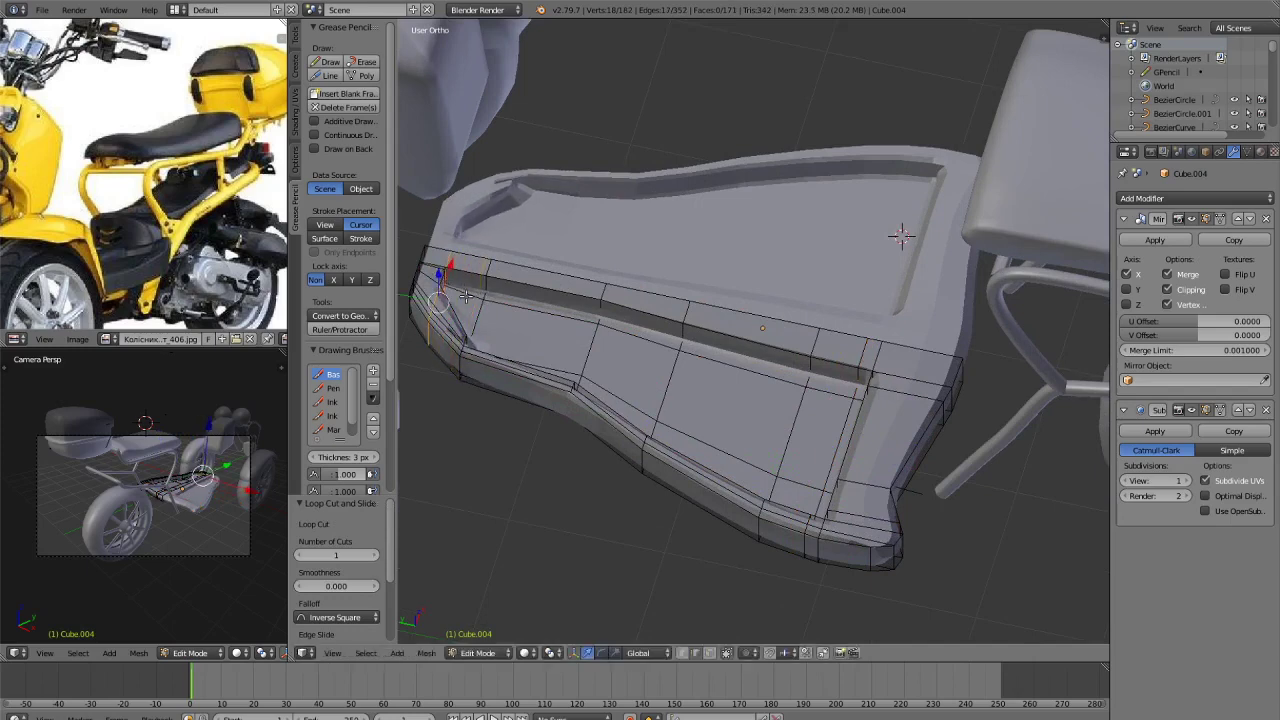
key("ctrl+z")
Add an edge loop across the floorboard and slide it close to the recess's front edge.
key("ctrl+r")
left_click(485, 346)
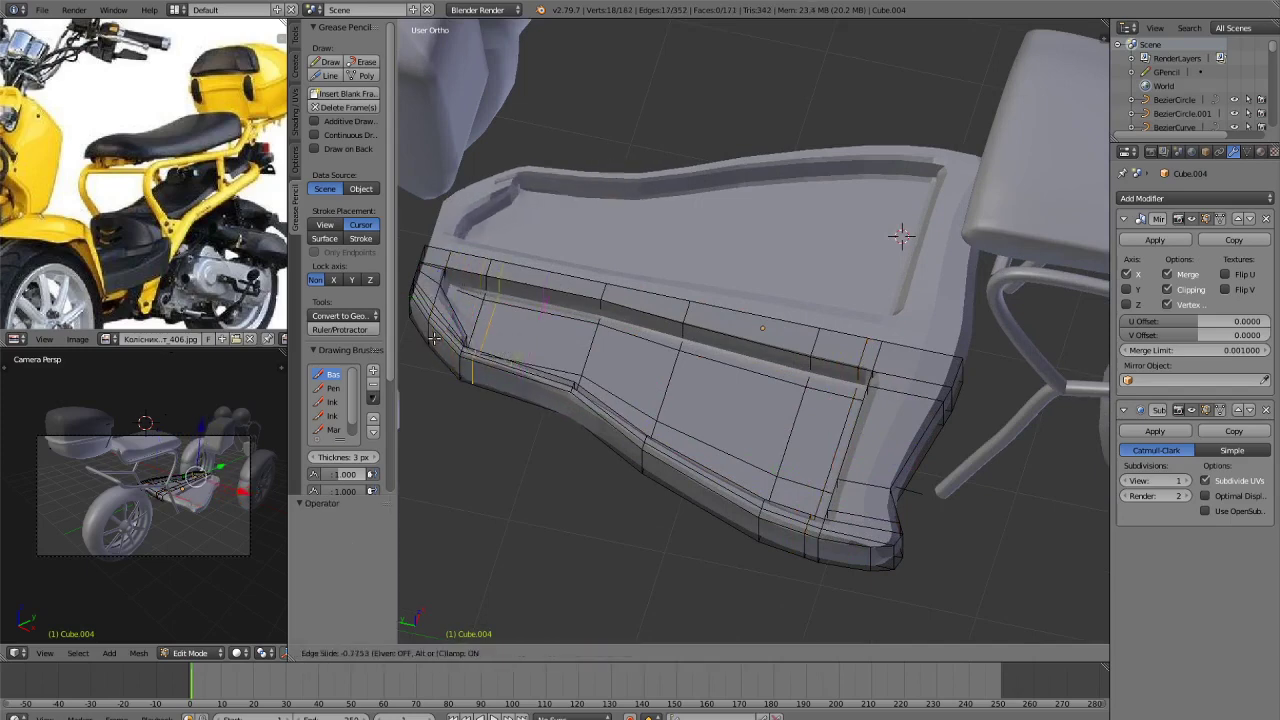
left_click(426, 338)
Return to Object Mode and apply smooth shading to the floorboard.
key("Tab")
scroll(517, 318, "down", 1)
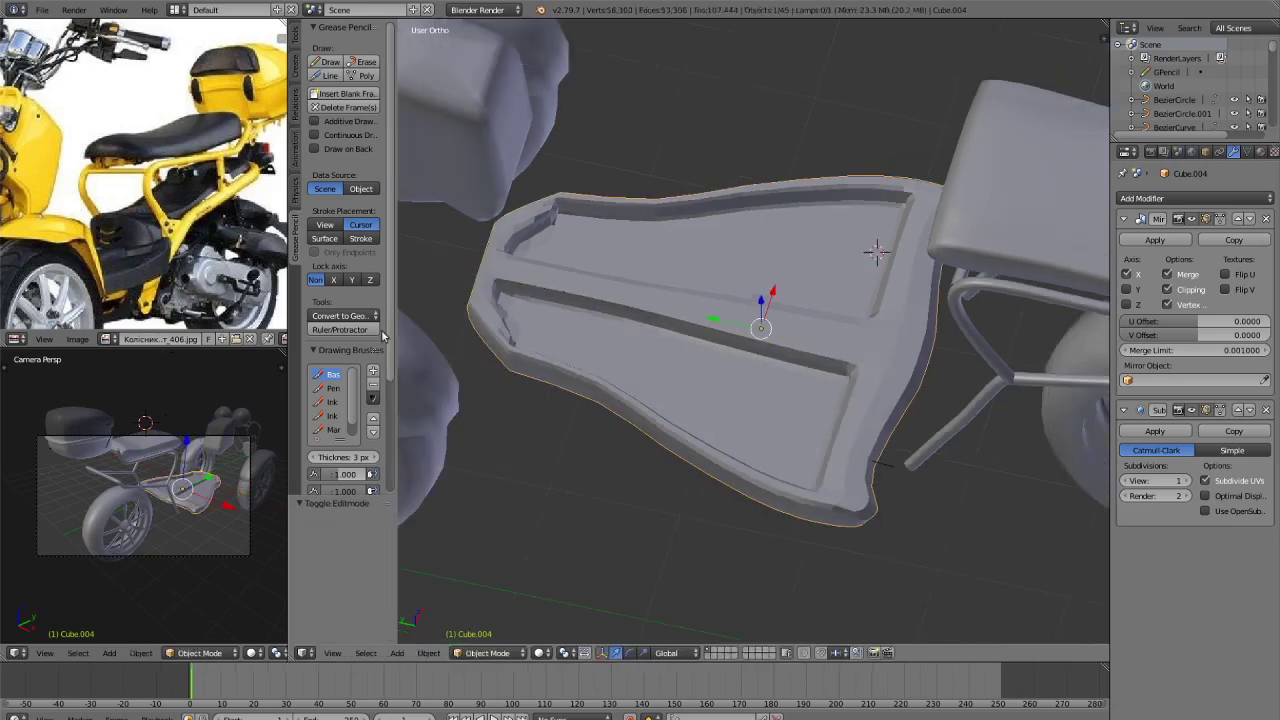
left_click(296, 42)
left_click(326, 228)
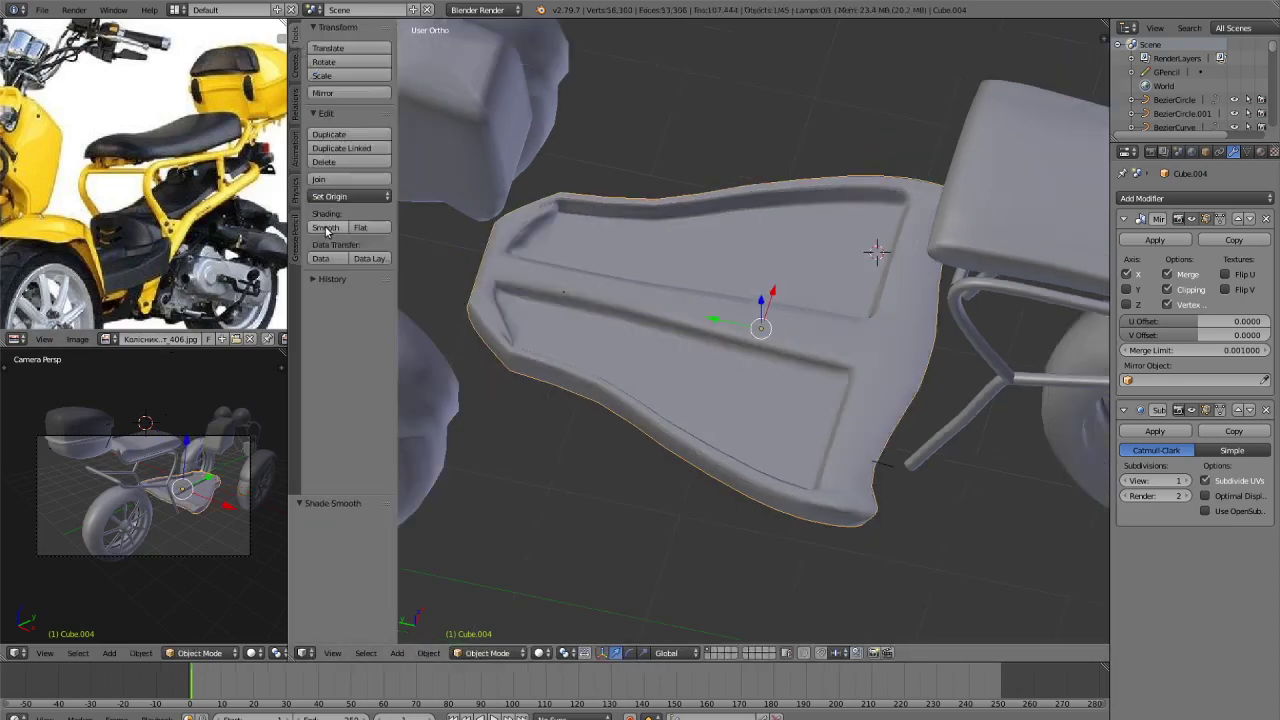
Raise the floorboard 0.079 along Z.
mouse_move(620, 320)
middle_mouse_down()
mouse_move(791, 350)
mouse_move(928, 409)
middle_mouse_up()
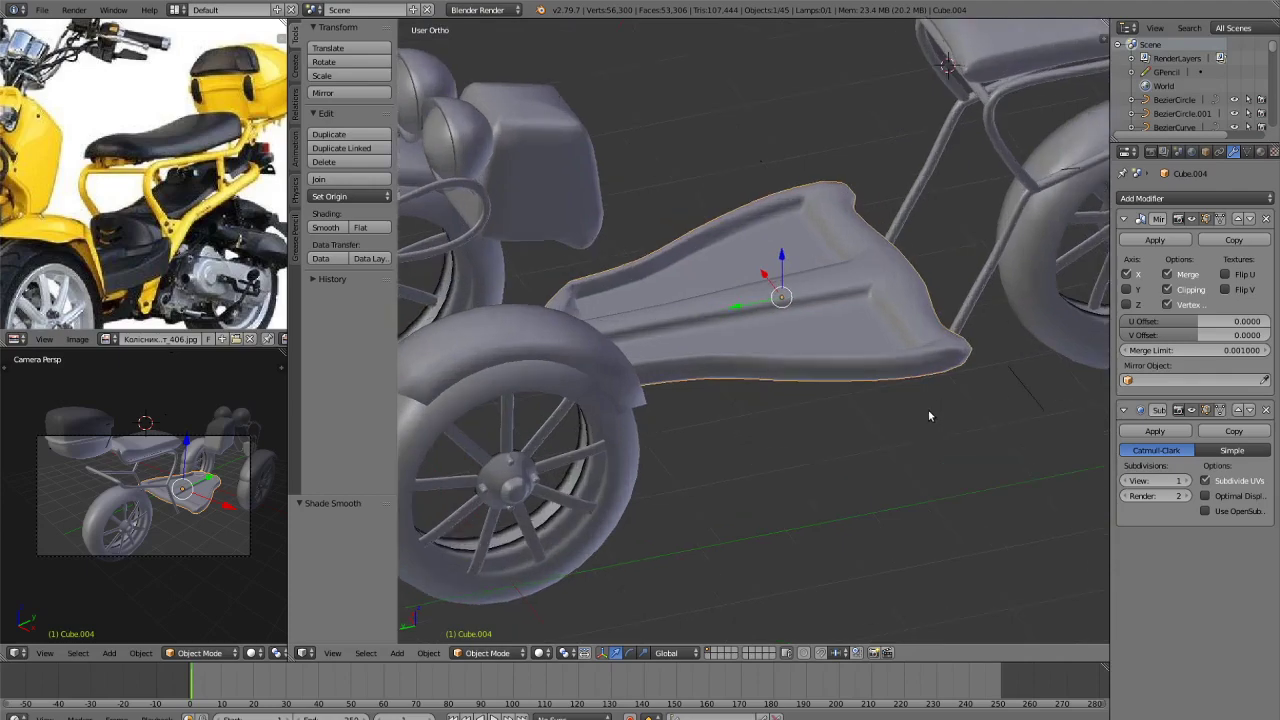
key("g")
key("z")
left_click(905, 415)
key("KP_3")
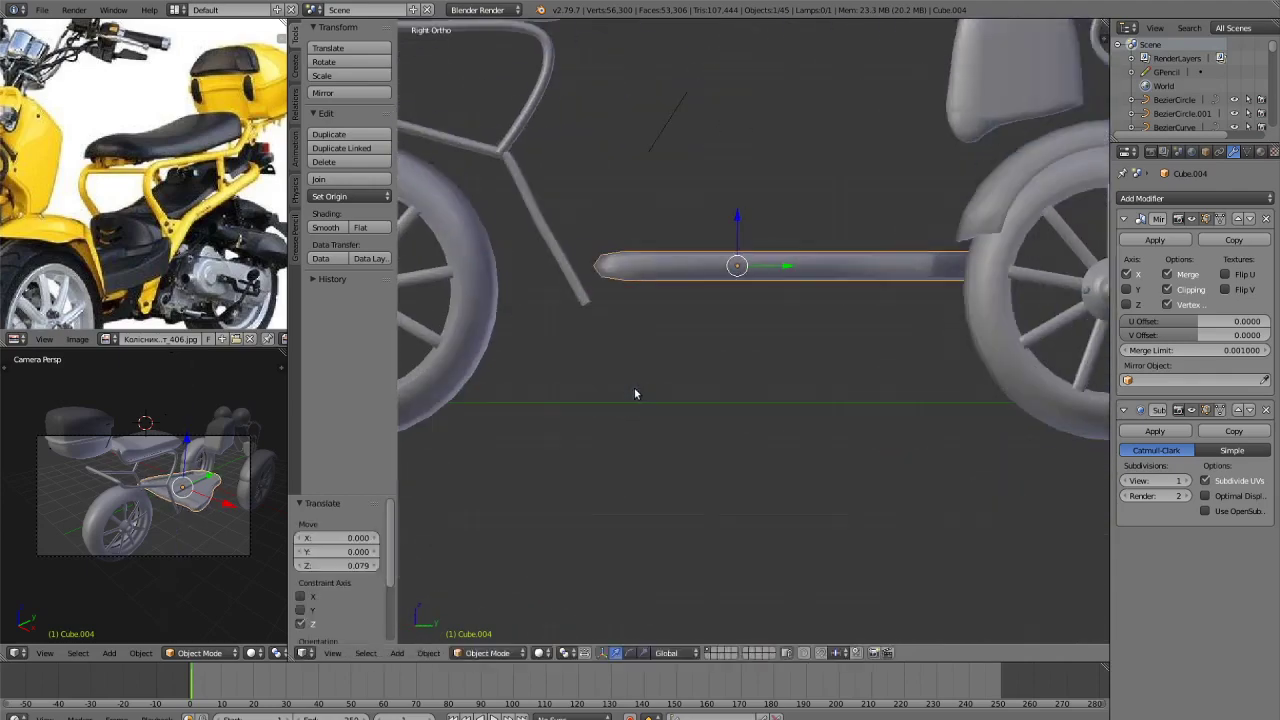
key("ctrl+KP_3")
key("Tab")
scroll(840, 294, "up", 7)
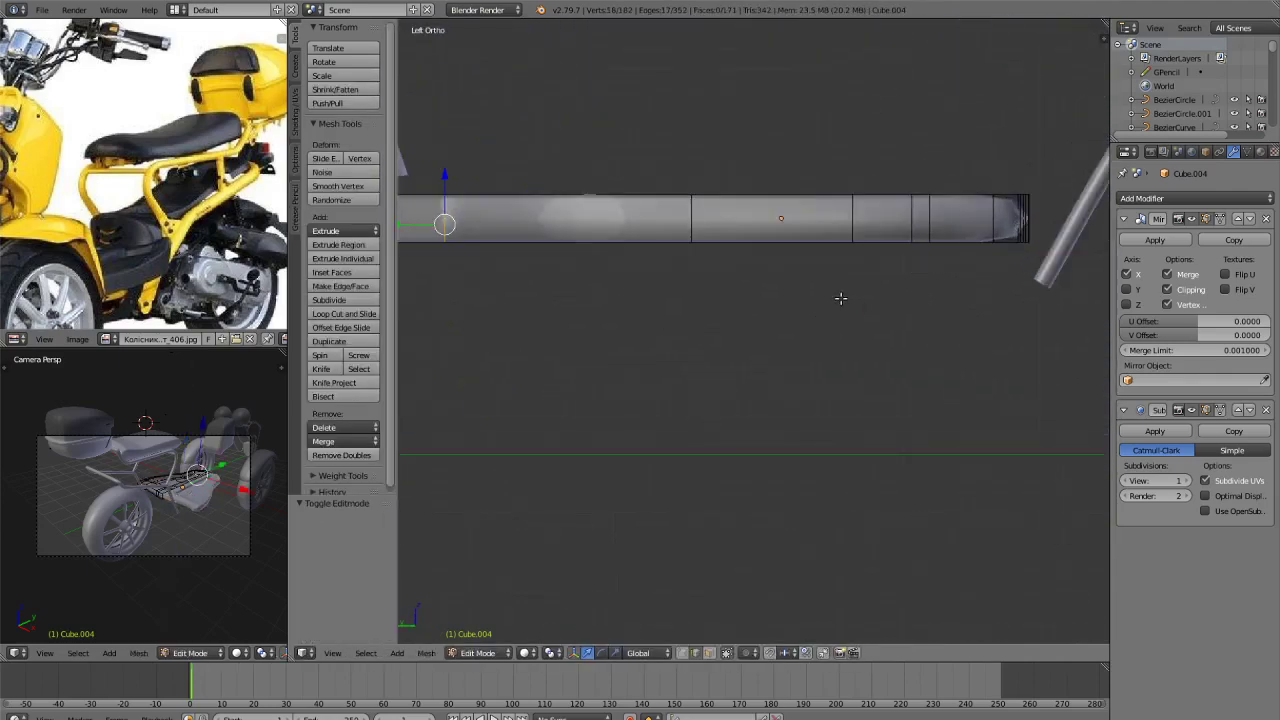
key("ctrl+Tab")
key("ctrl+r")
left_click(1021, 208)
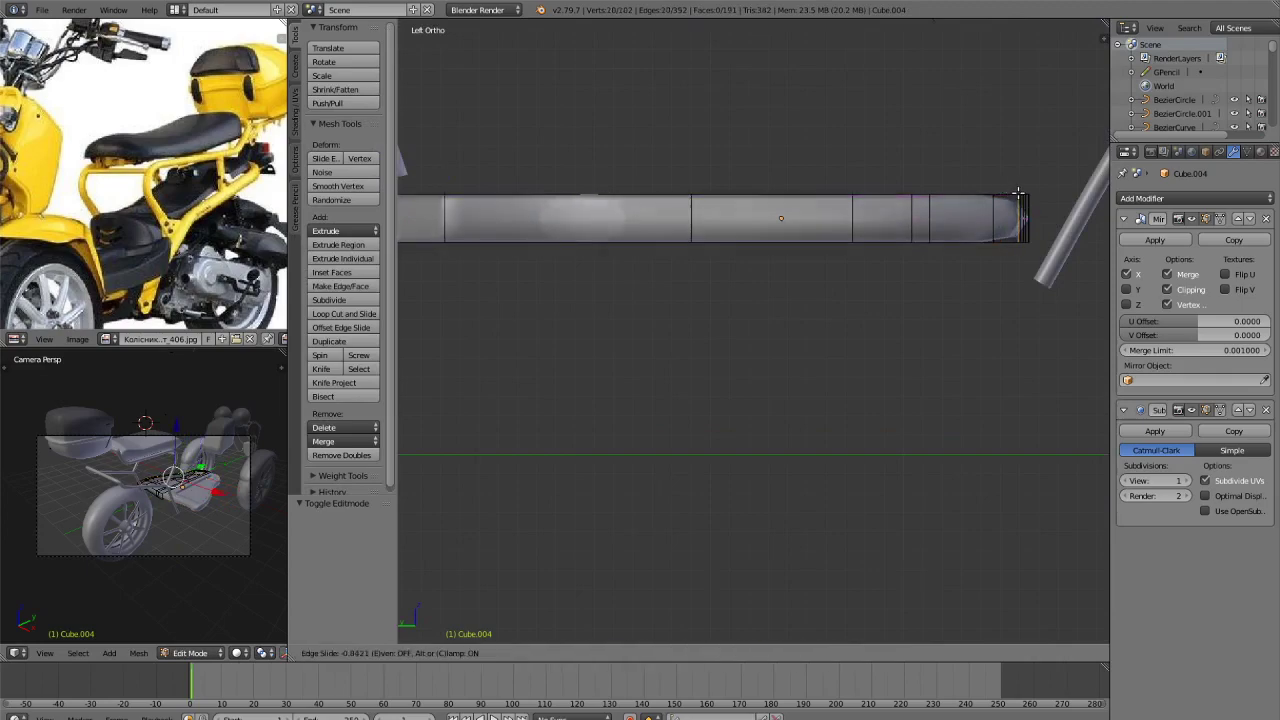
left_click(1017, 197)
key("ctrl+z")
Add an edge loop across the floorboard's rear end and slide it close to the rear rim.
scroll(983, 286, "down", 2)
middle_click_drag(983, 286, 819, 271)
scroll(805, 420, "up", 3)
key("ctrl+r")
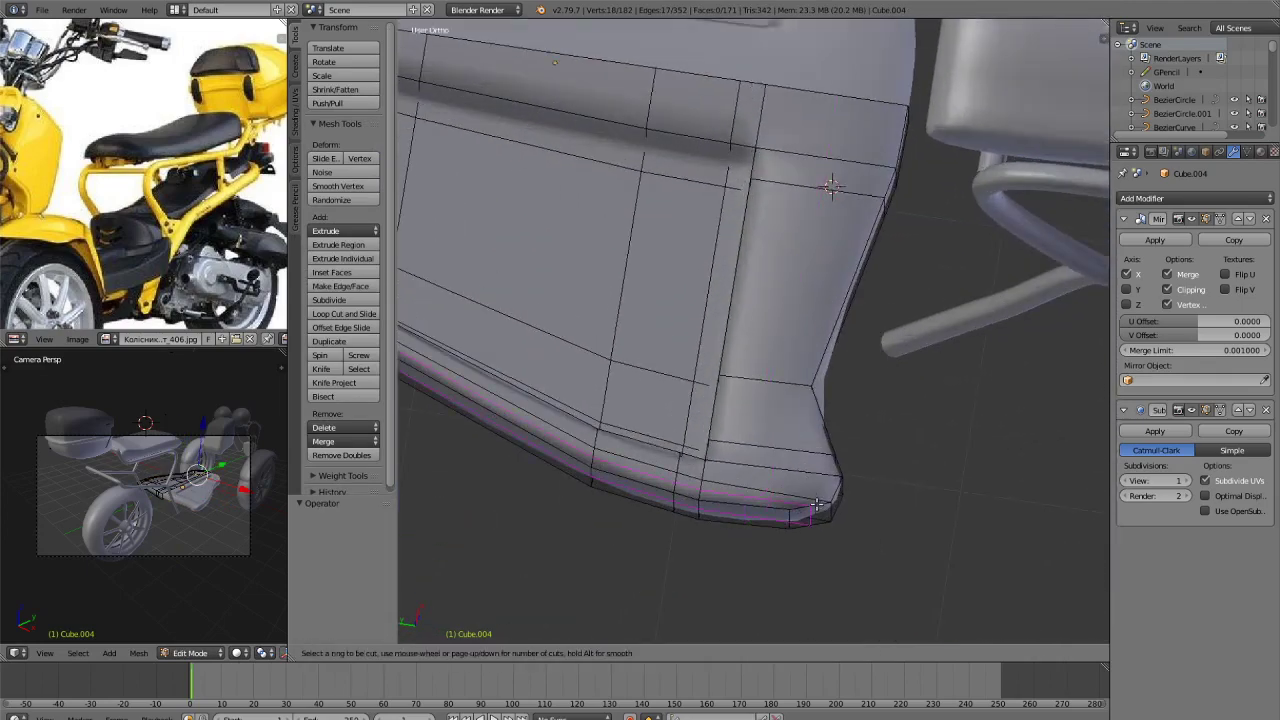
left_click(813, 493)
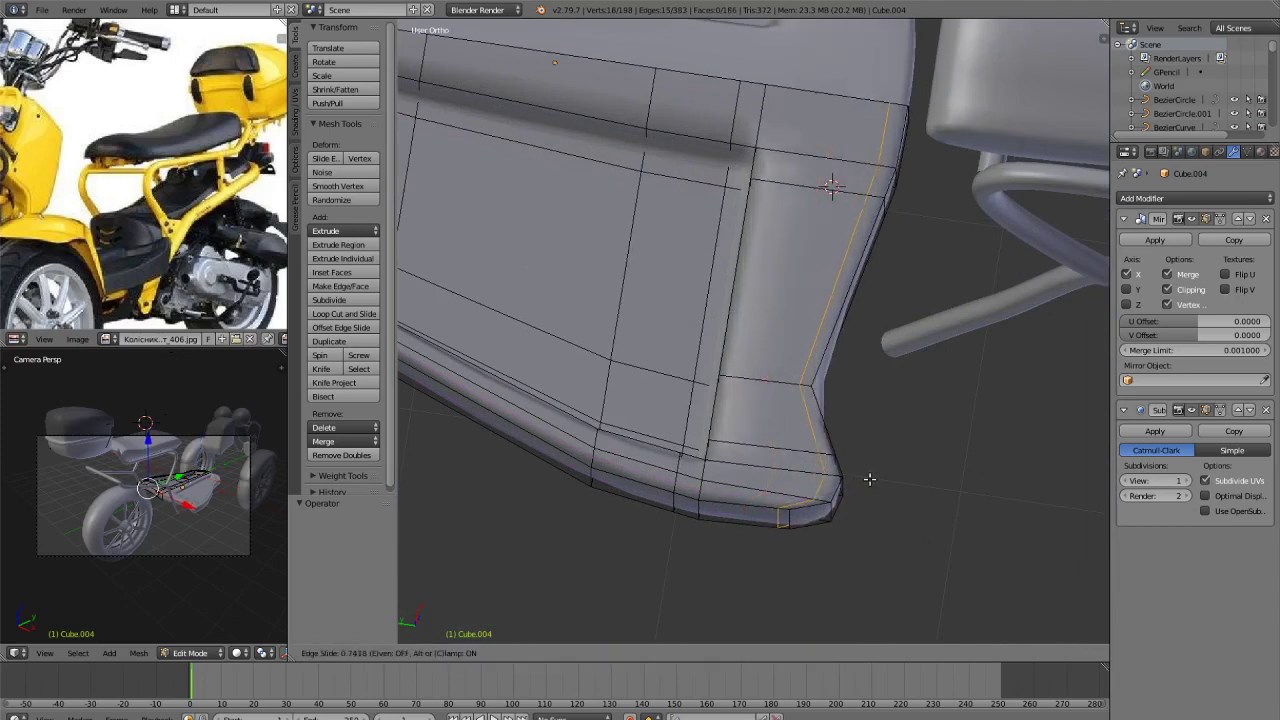
left_click(865, 478)
Return to Object Mode, deselect everything, and examine the floorboard in rendered viewport shading before going back to solid shading.
key("Tab")
scroll(829, 483, "down", 7)
key("a")
middle_click_drag(829, 483, 827, 426)
key("shift+z")
key("shift+z")
scroll(826, 415, "up", 5)
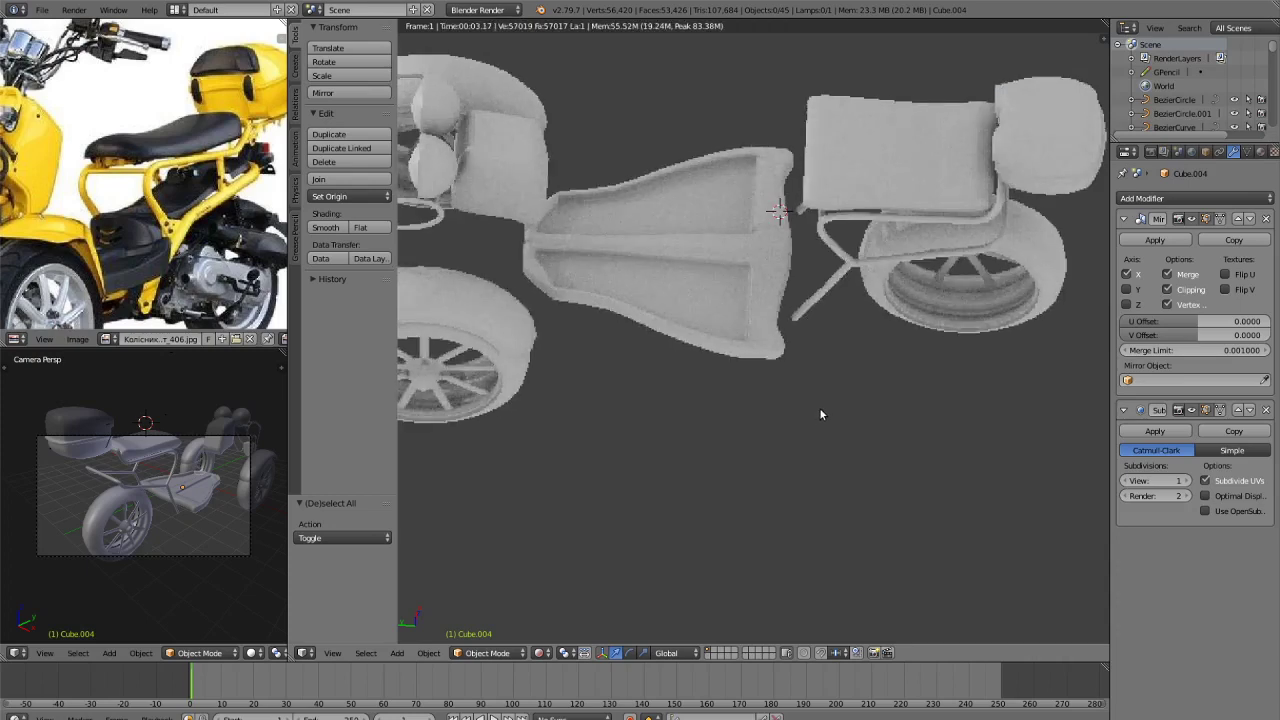
key("z")
key("z")
Select the floorboard's rear-end vertices in the left wireframe view in Edit Mode and enable proportional editing.
key("KP_3")
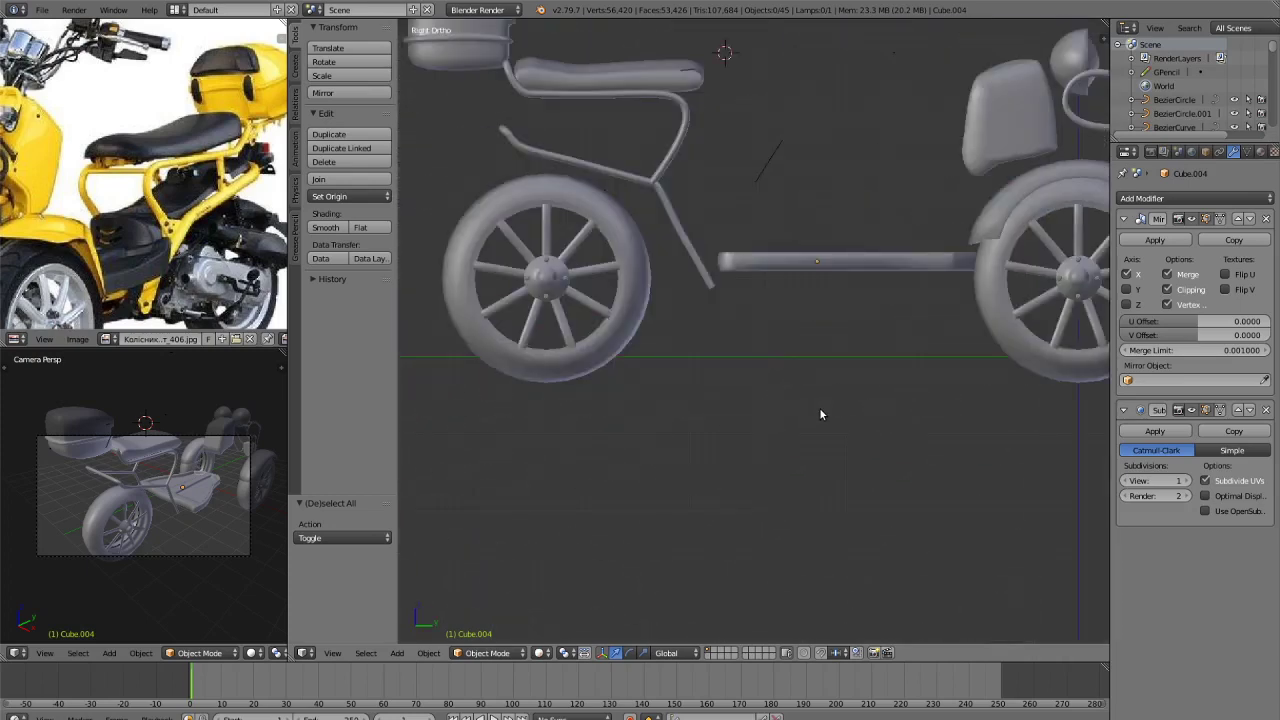
key("ctrl+KP_3")
key("Tab")
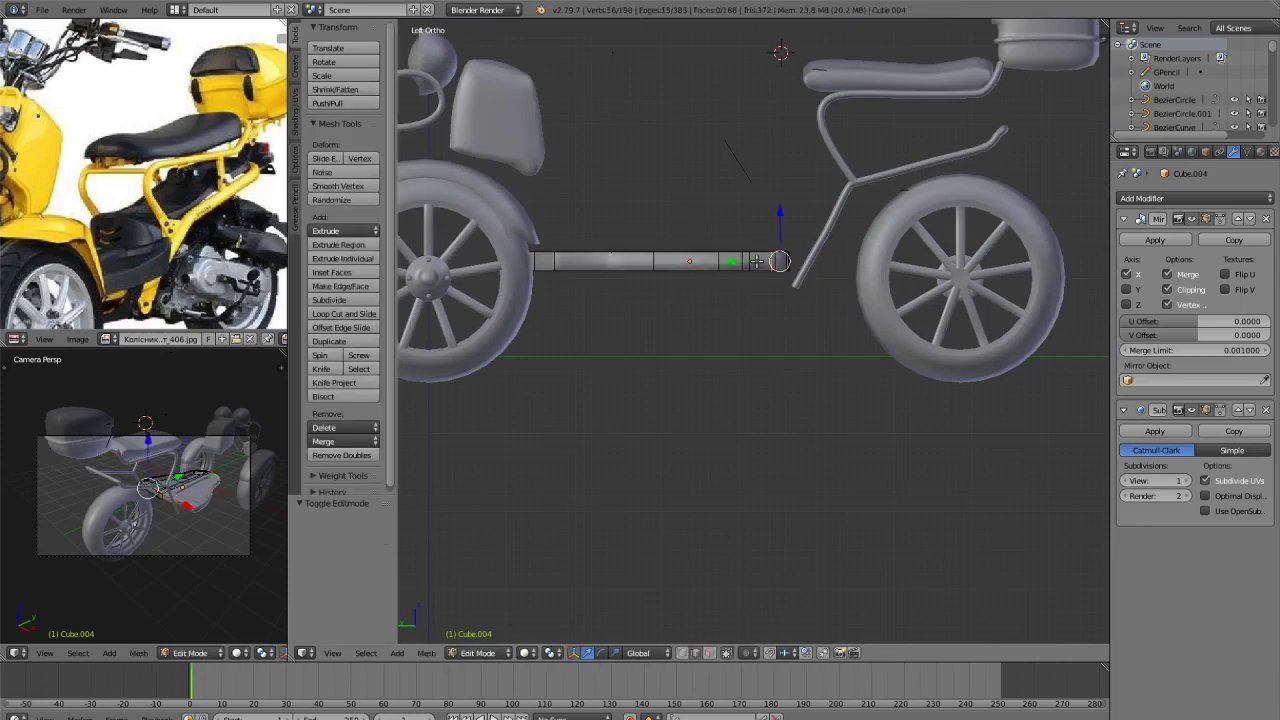
scroll(757, 261, "up", 4)
key("ctrl+Tab")
key("a")
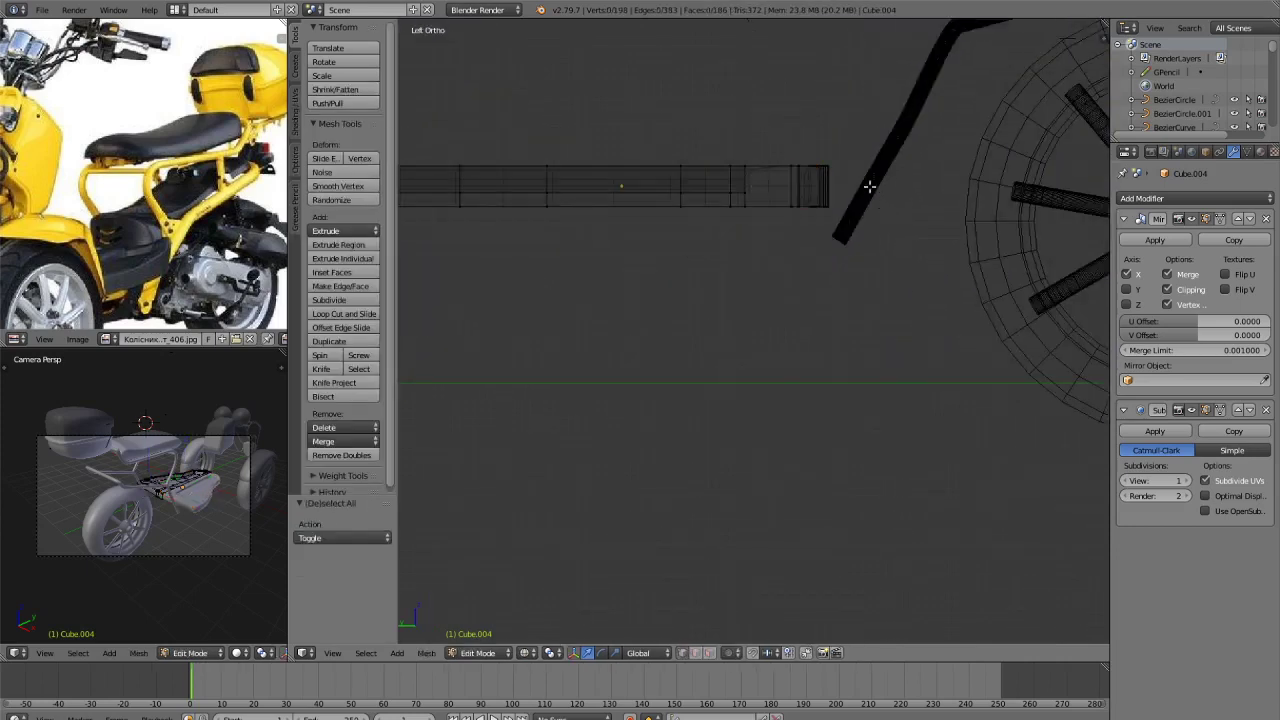
left_click_drag(784, 116, 857, 270)
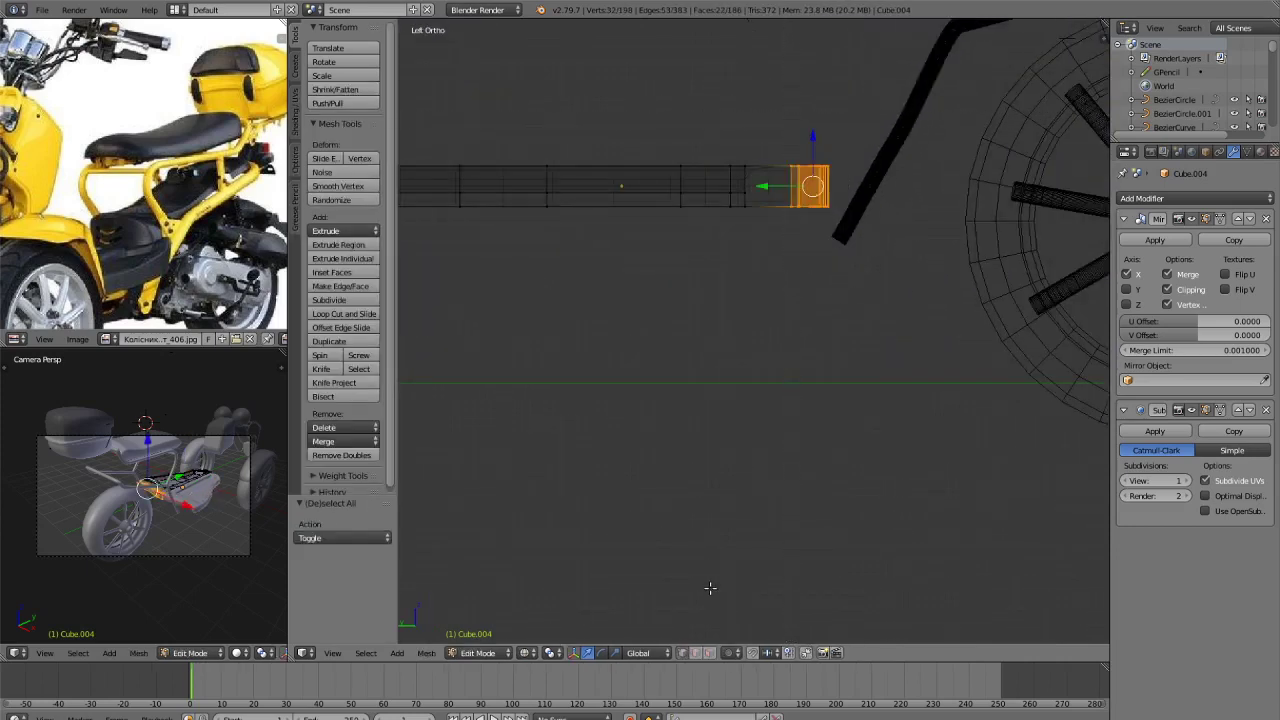
left_click(736, 658)
left_click(760, 617)
key("g")
key("z")
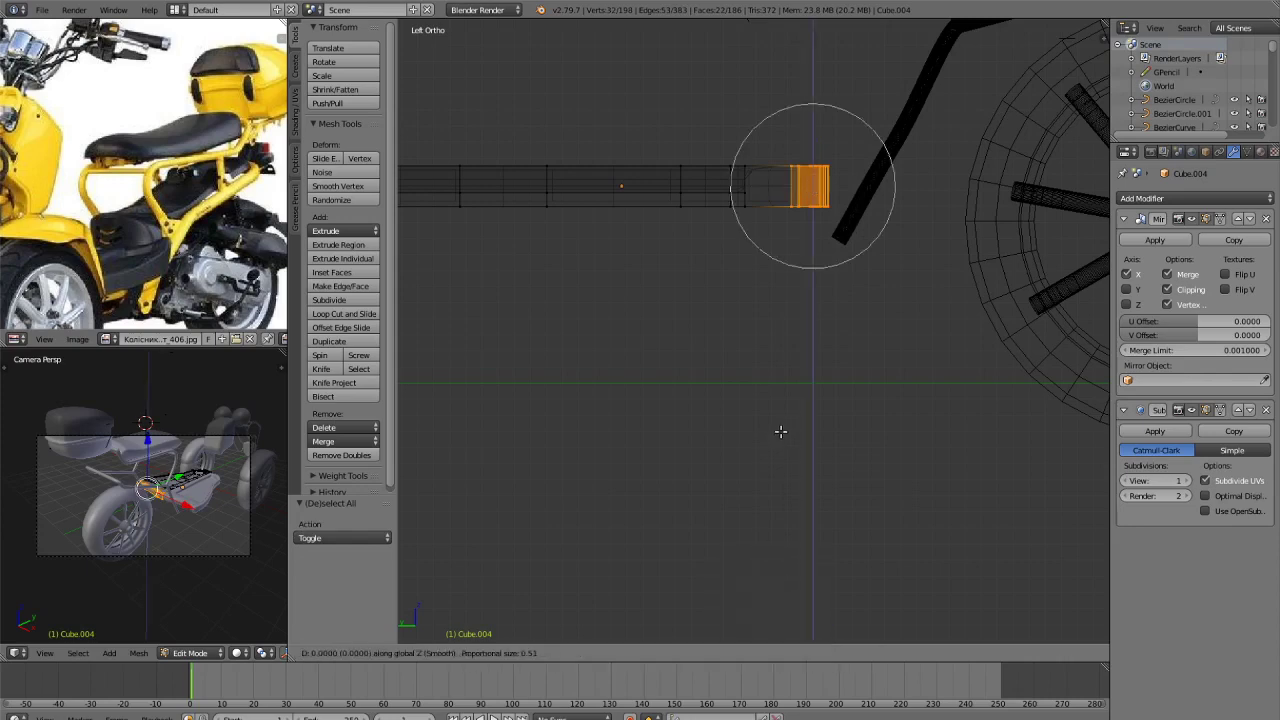
left_click(779, 393)
key("ctrl+z")
Nudge the rear end by -0.013 along Z while widening the proportional editing radius.
key("g")
scroll(781, 368, "down", 15)
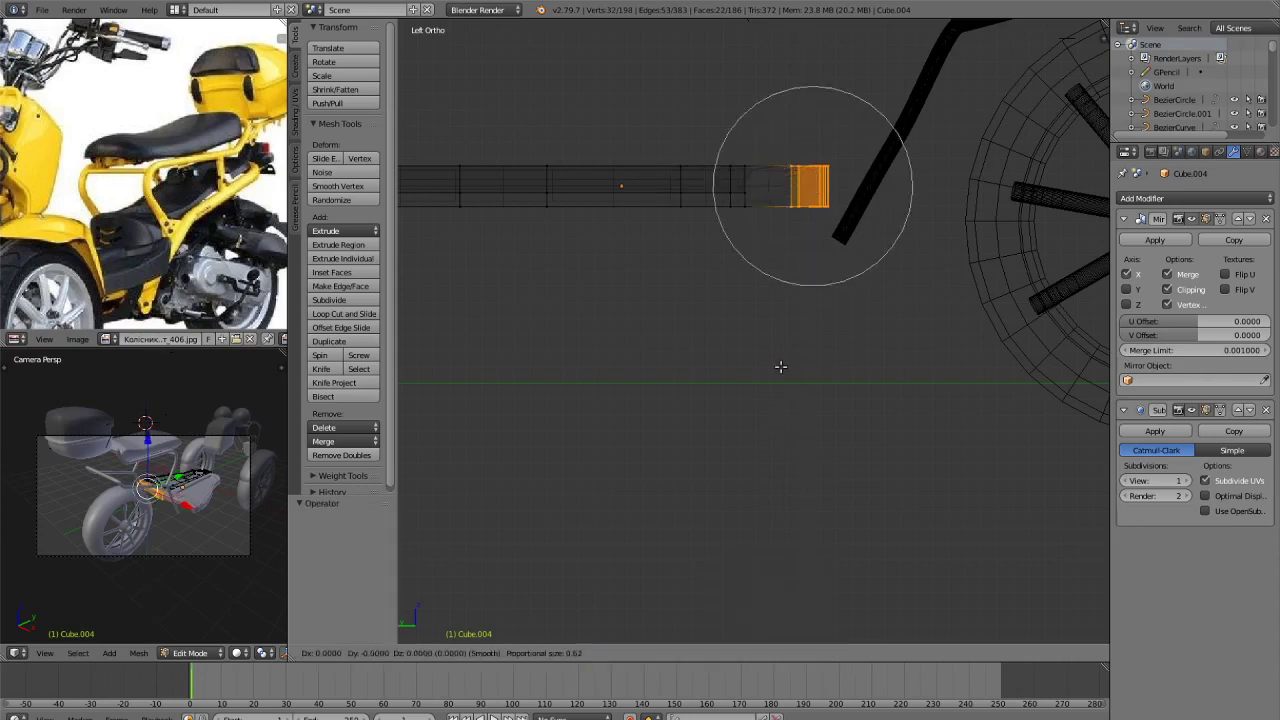
left_click(781, 370)
scroll(780, 370, "down", 3)
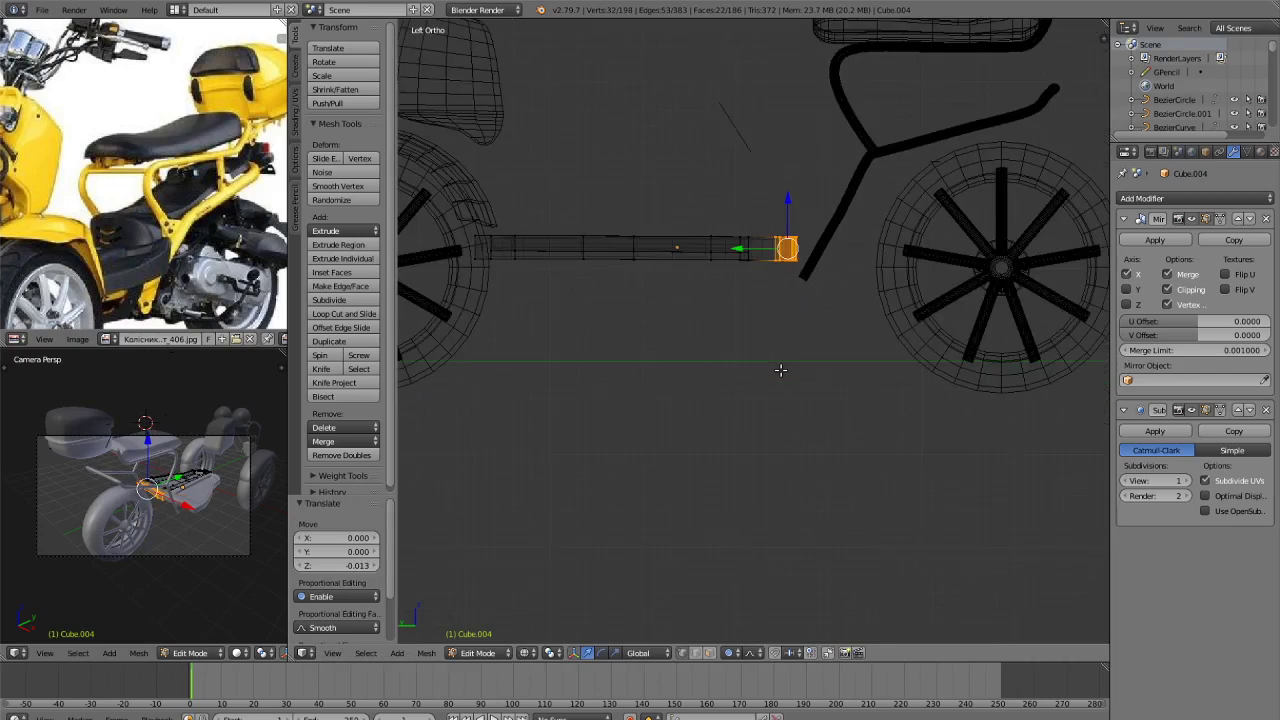
Raise the floorboard's selected rear end 0.541 along Z, adjusting the proportional editing radius to 2.85.
key("g")
key("z")
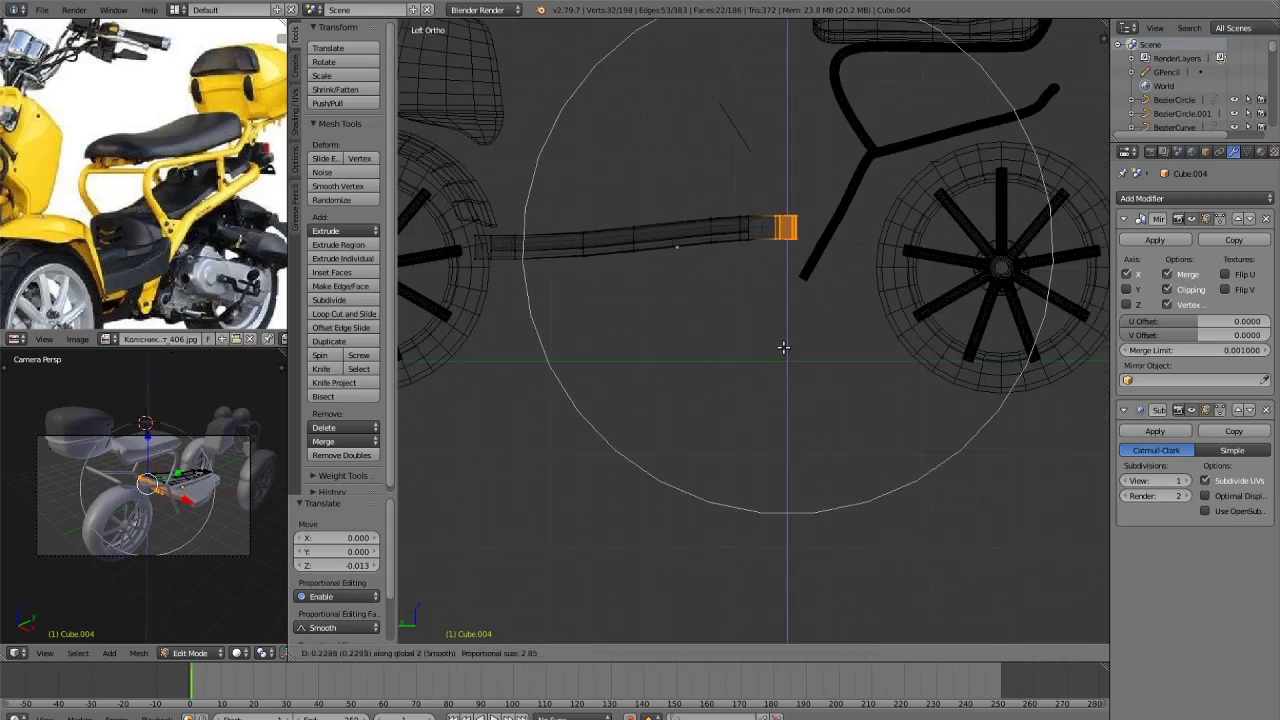
scroll(778, 348, "up", 3)
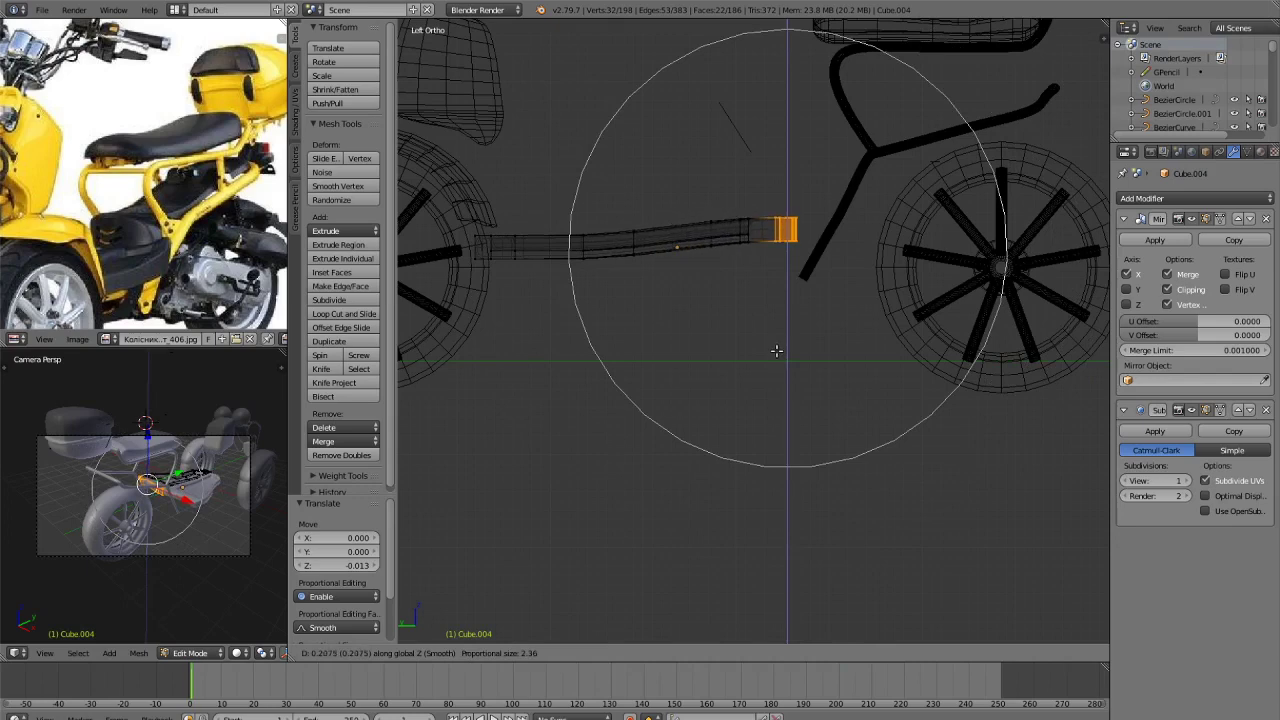
scroll(776, 340, "up", 2)
scroll(775, 325, "up", 1)
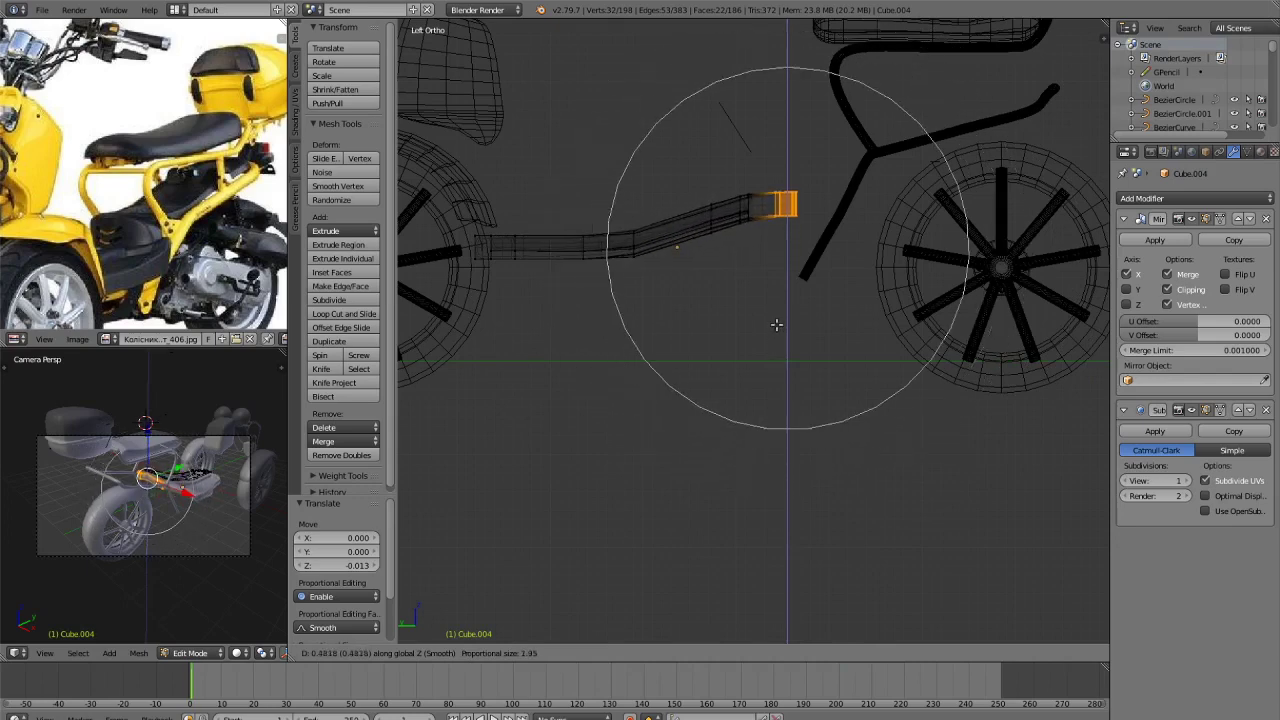
scroll(777, 315, "down", 3)
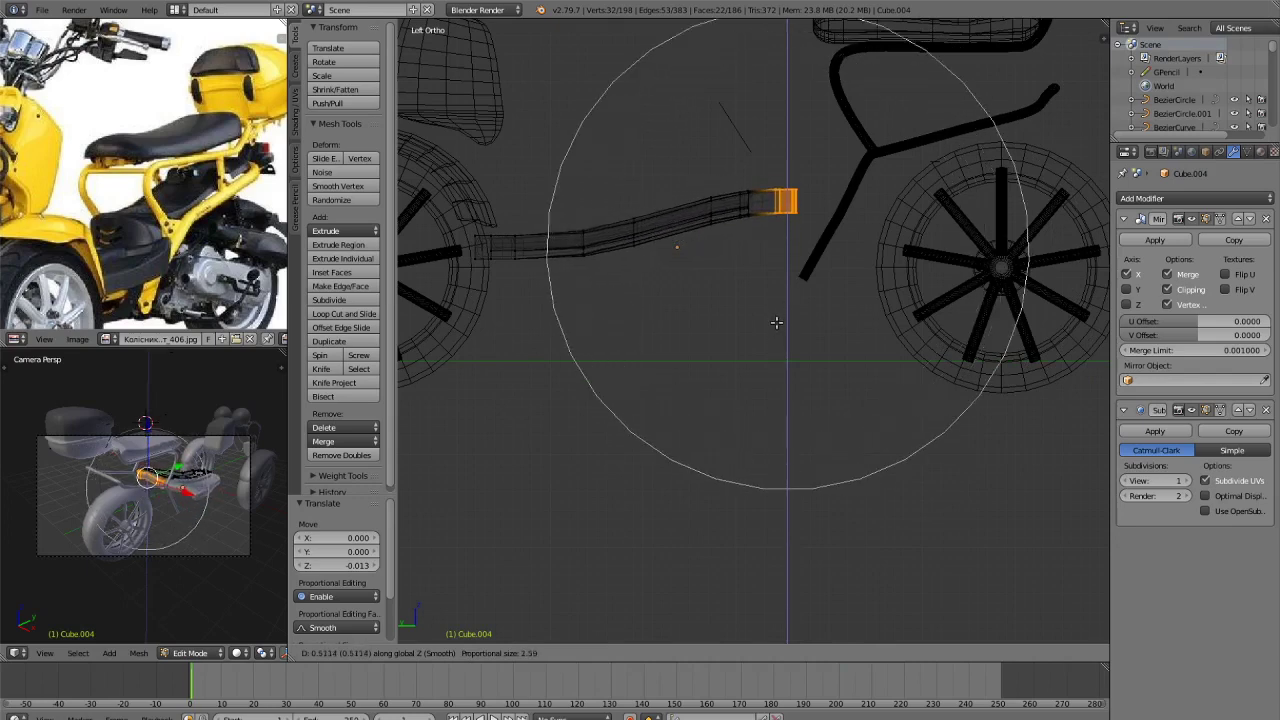
scroll(775, 316, "down", 1)
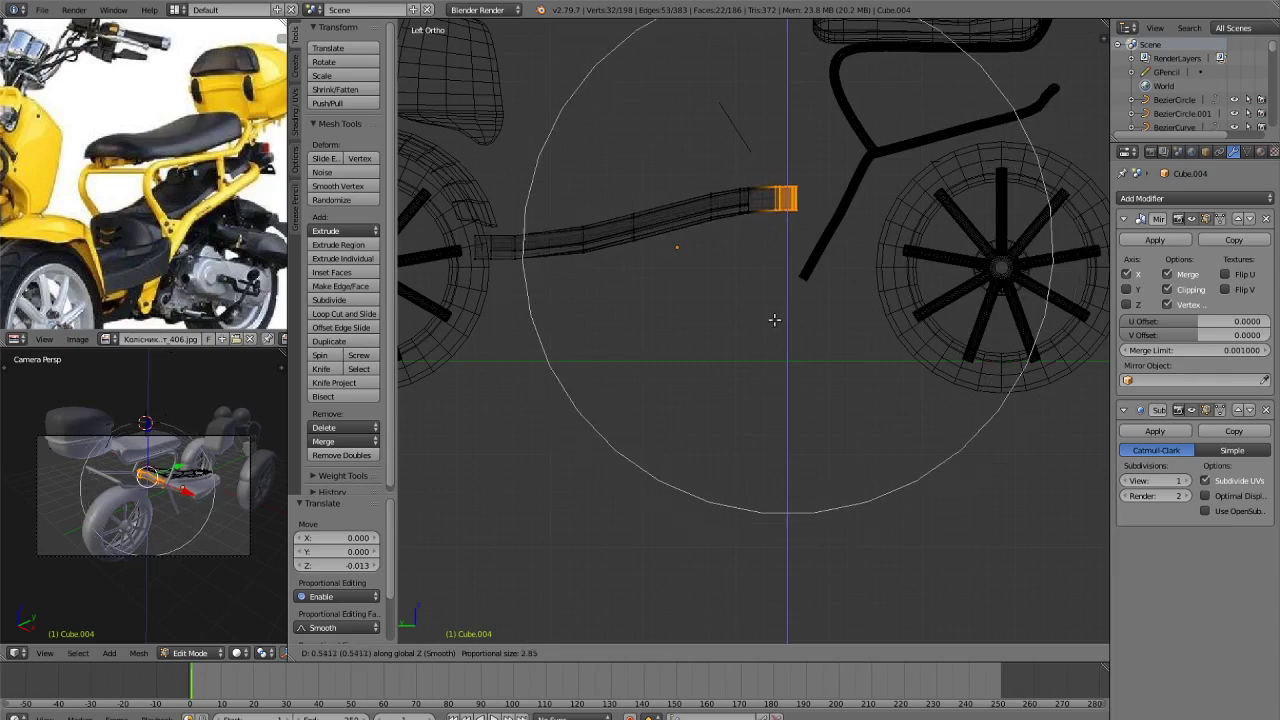
left_click(774, 320)
Disable proportional editing, rotate the floorboard's rear end -16.2° about X, and nudge it slightly upward.
scroll(786, 335, "up", 1)
left_click(733, 653)
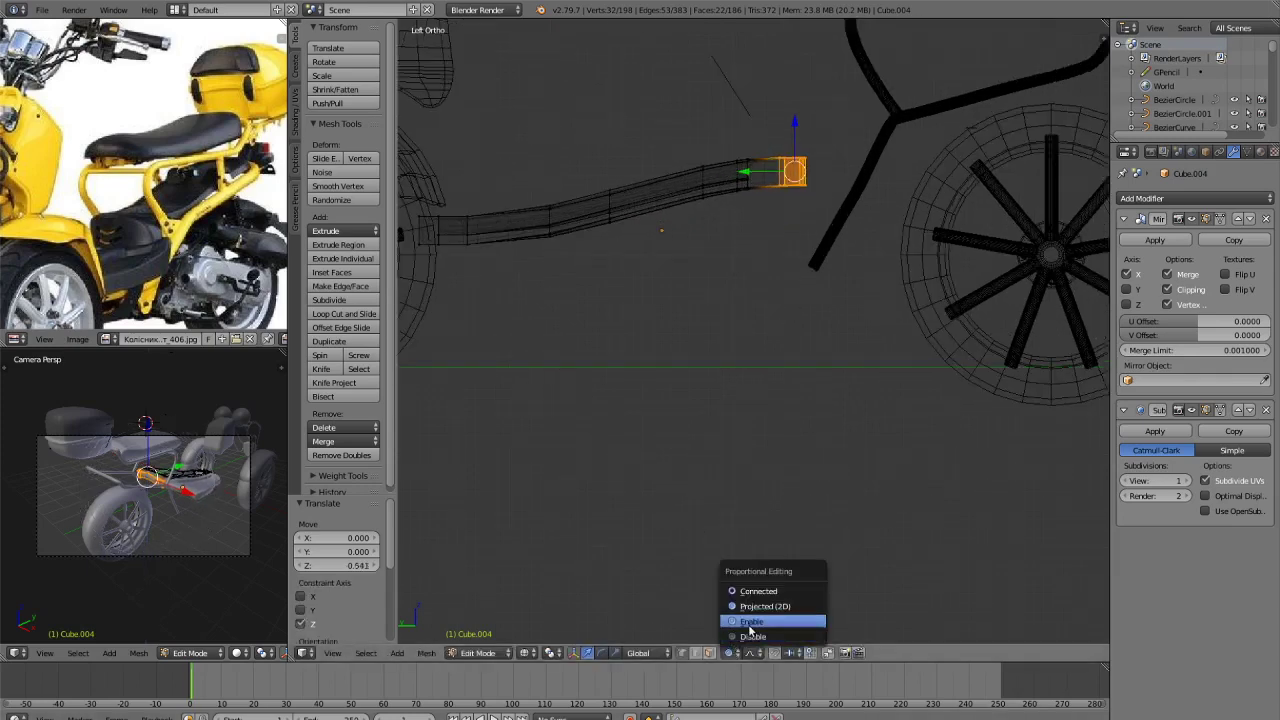
left_click(752, 636)
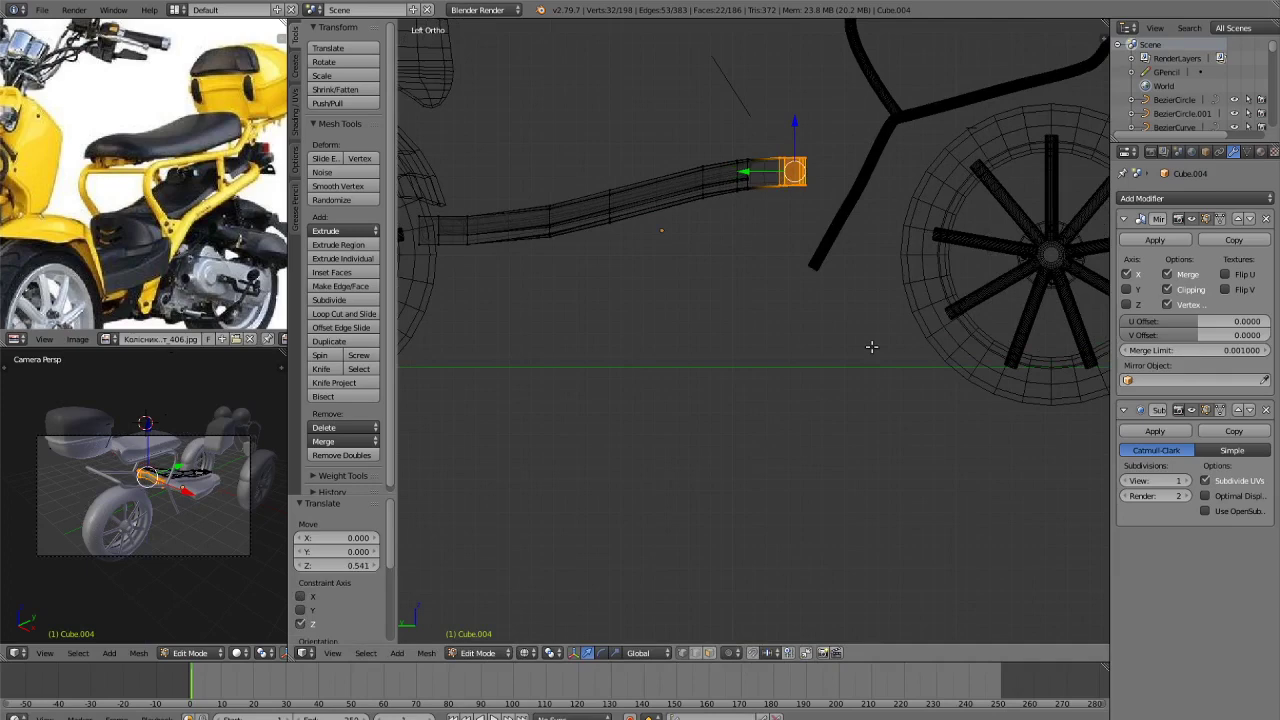
key("r")
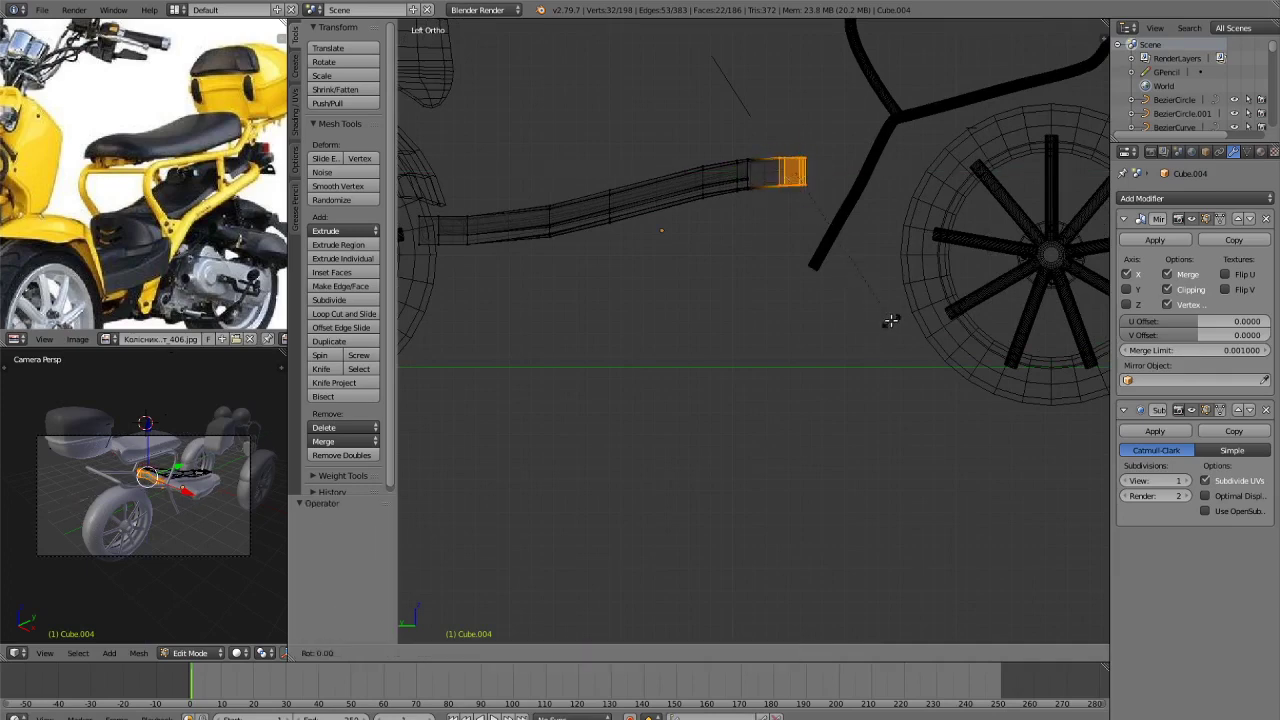
left_click(912, 283)
key("g")
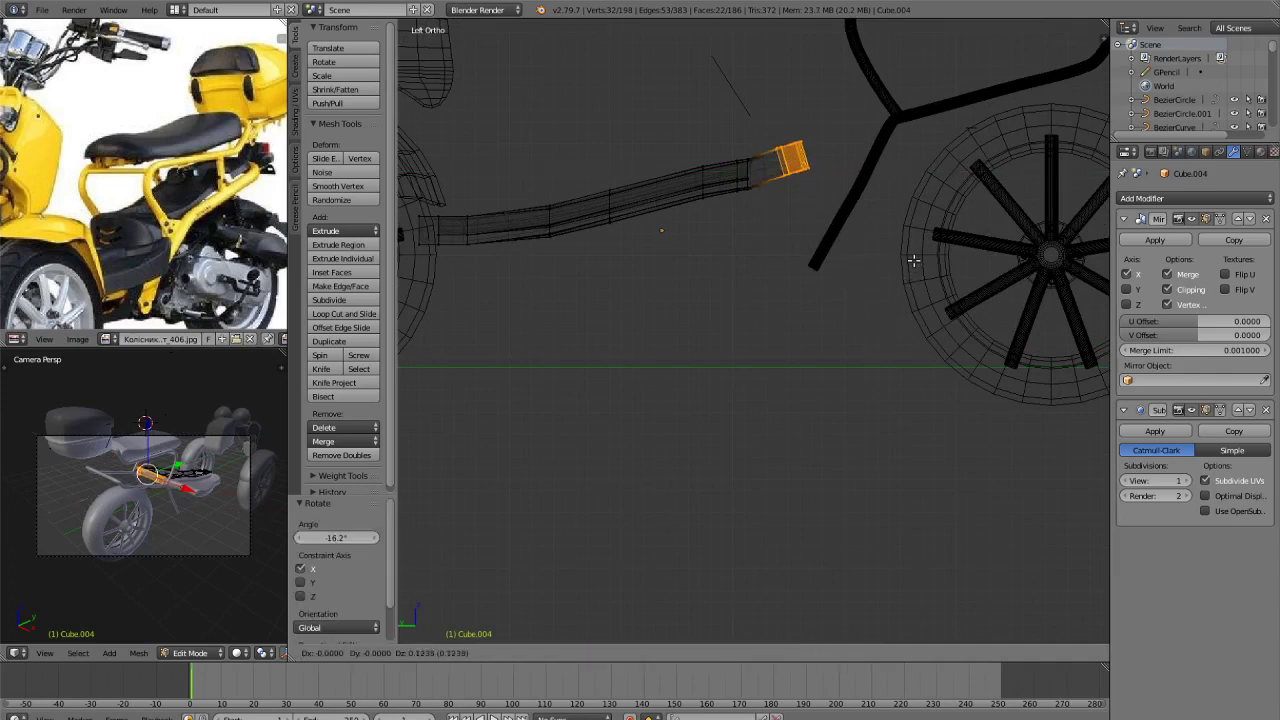
left_click(911, 262)
Return to Object Mode with solid shading and lower the floorboard 0.276 along Z.
key("Tab")
scroll(888, 295, "down", 3)
key("z")
mouse_move(888, 297)
middle_mouse_down()
mouse_move(866, 354)
mouse_move(817, 317)
mouse_move(818, 298)
middle_mouse_up()
left_click_drag(688, 234, 688, 256)
middle_click_drag(712, 232, 708, 232)
Move the floorboard -0.181 along Y in the right view, stretch it slightly along Y, and deselect it.
key("KP_3")
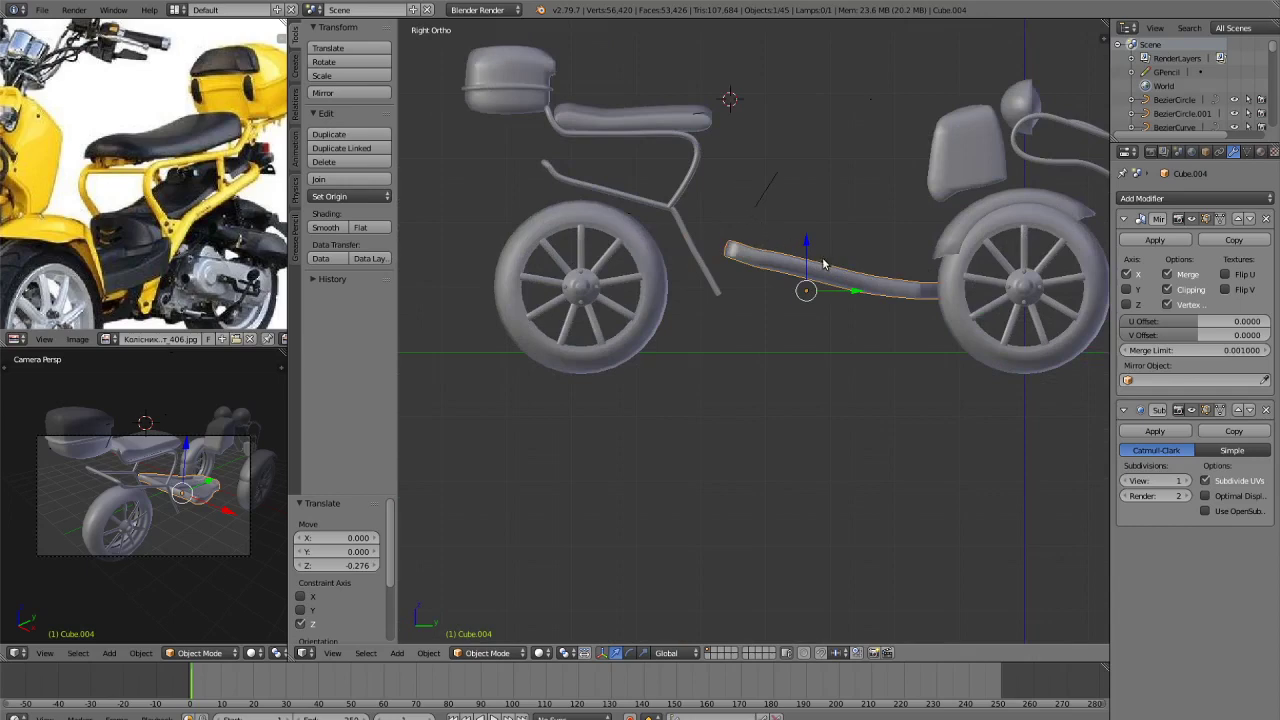
left_click_drag(853, 290, 838, 288)
key("s")
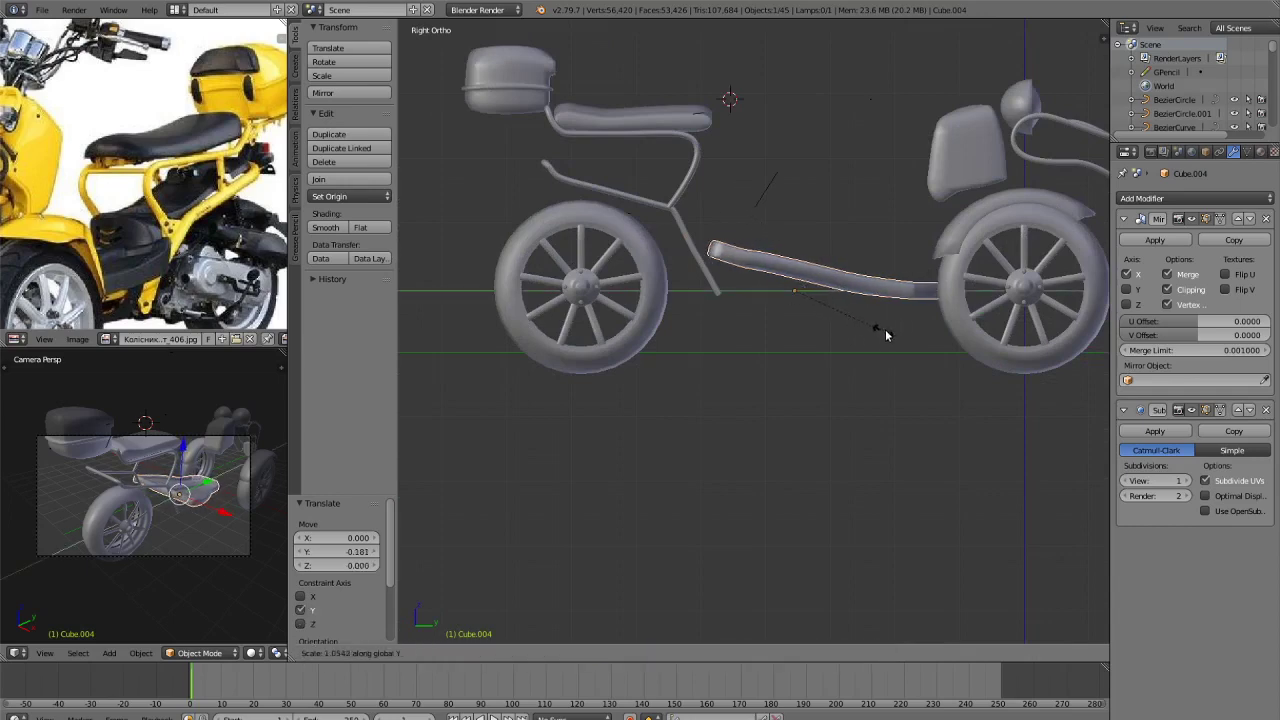
key("y")
left_click(886, 326)
scroll(857, 312, "down", 1)
key("Tab")
key("Tab")
key("a")
Examine the floorboard's fit in solid and rendered shading, and study the handlebar area in the reference photo.
middle_click_drag(814, 318, 946, 406)
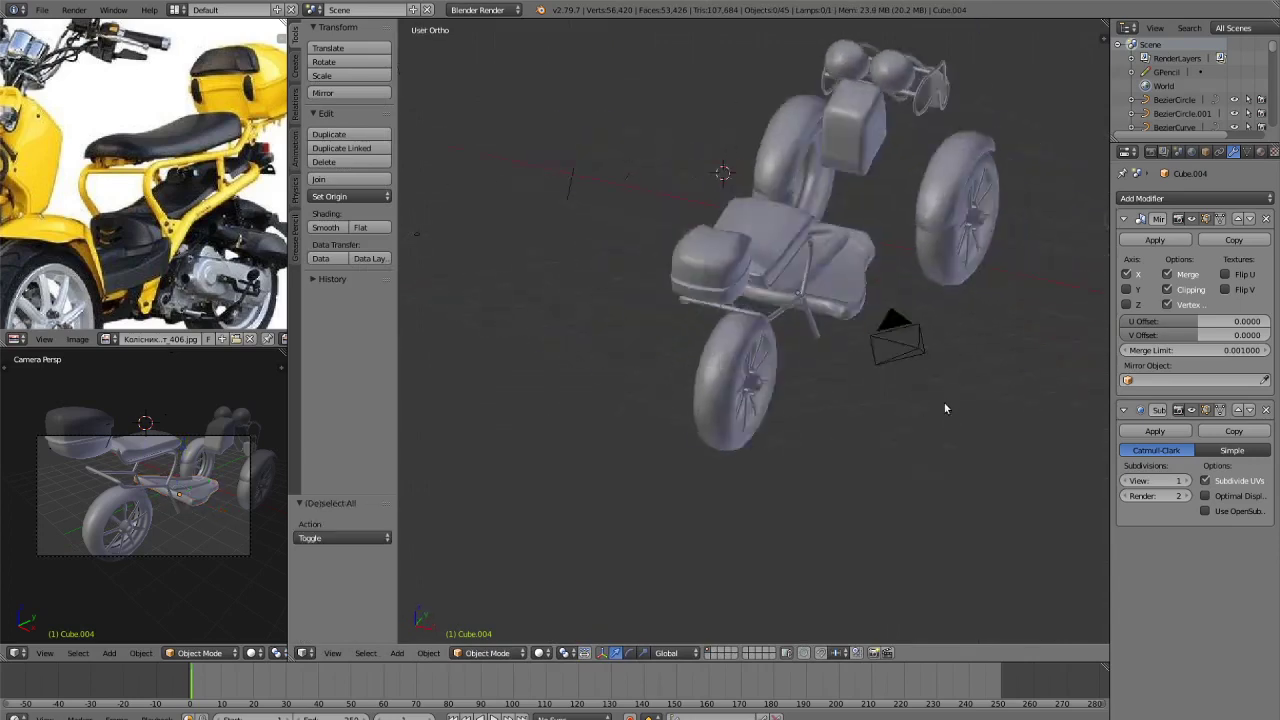
middle_click_drag(660, 312, 851, 268)
scroll(166, 212, "down", 1)
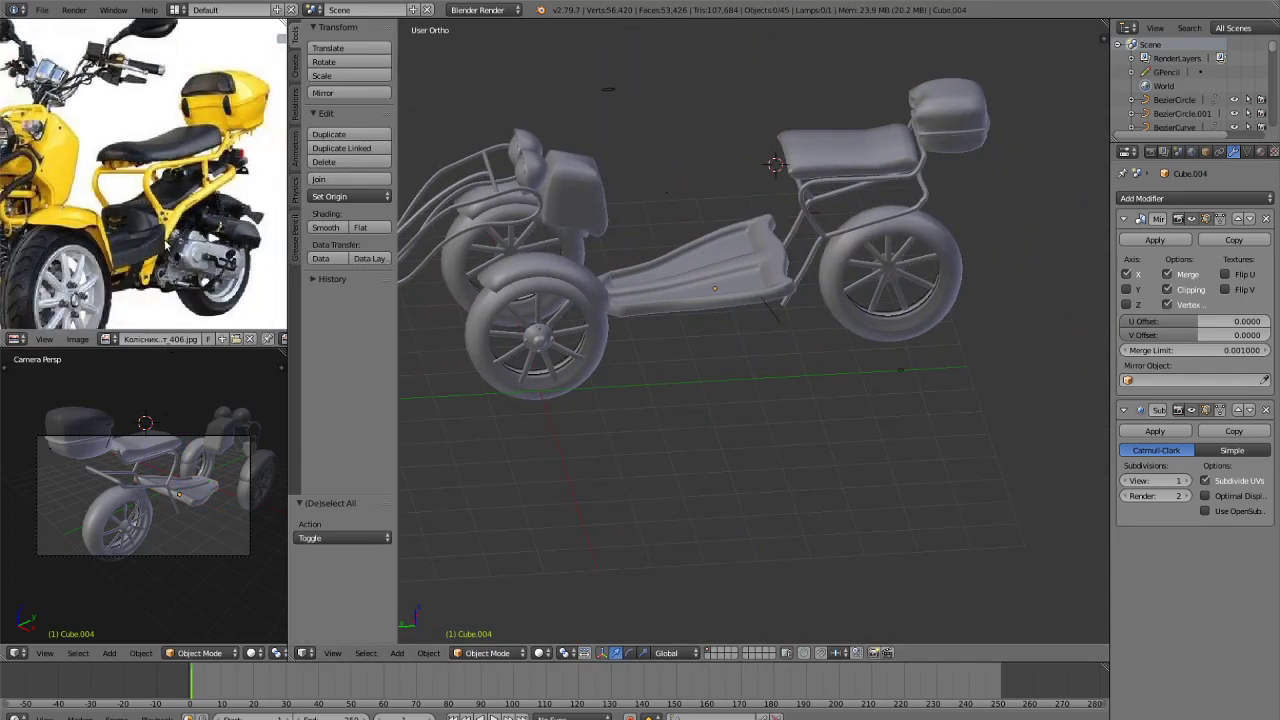
middle_click_drag(729, 303, 711, 187)
left_click(728, 119)
middle_click_drag(766, 262, 771, 229)
key("shift+z")
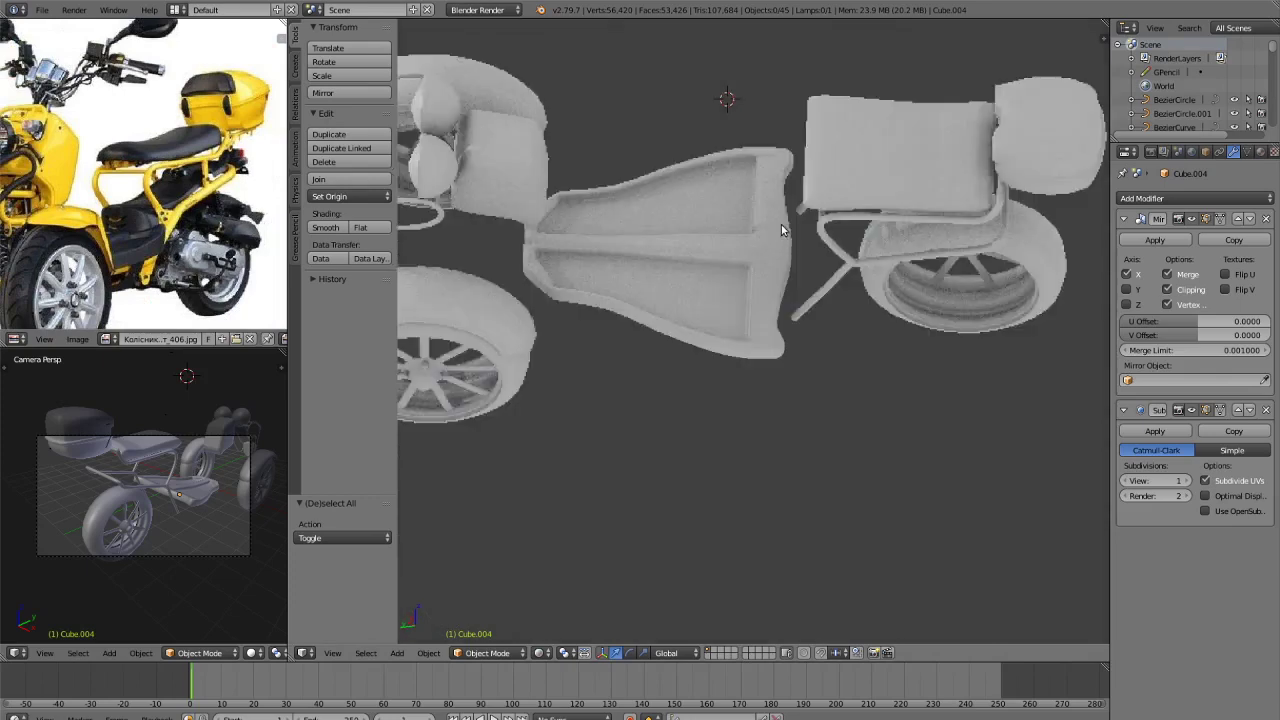
scroll(805, 275, "down", 4)
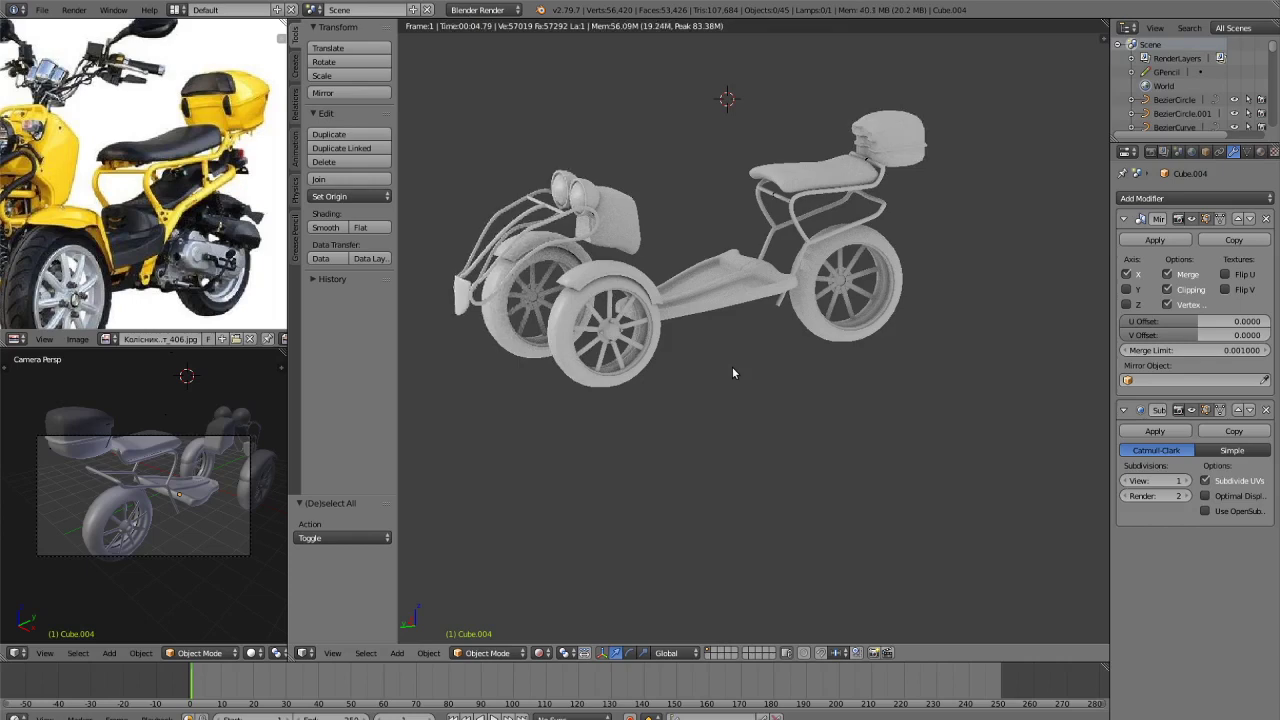
key("shift+z")
scroll(178, 172, "down", 3)
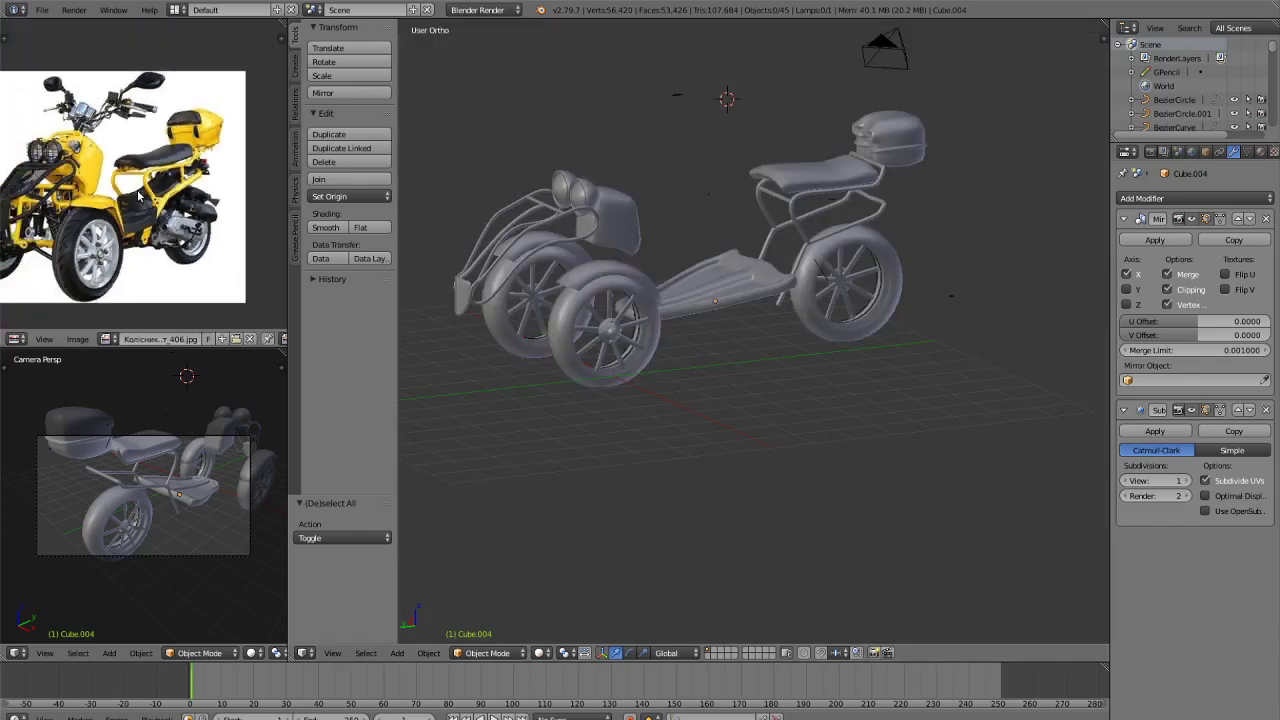
scroll(178, 172, "up", 2)
scroll(178, 172, "up", 4)
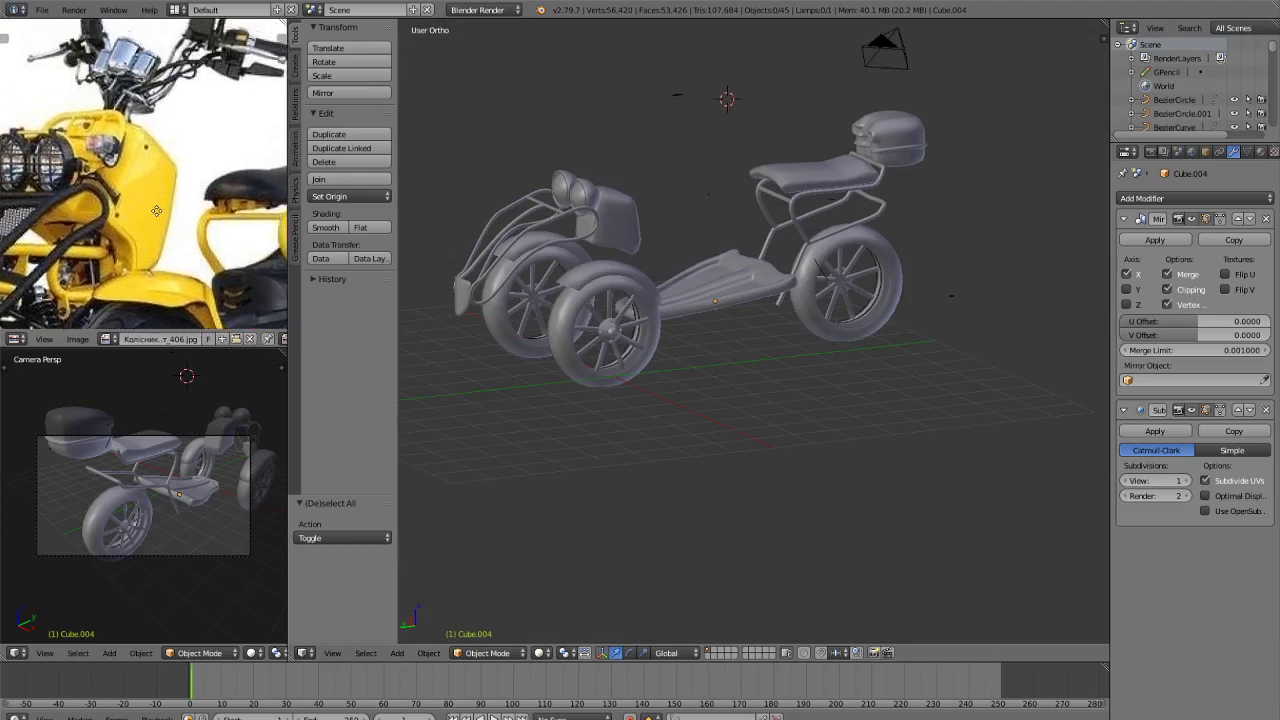
Nudge the rear top case along X in the front view to align it with the frame, and deselect it.
key("KP_1")
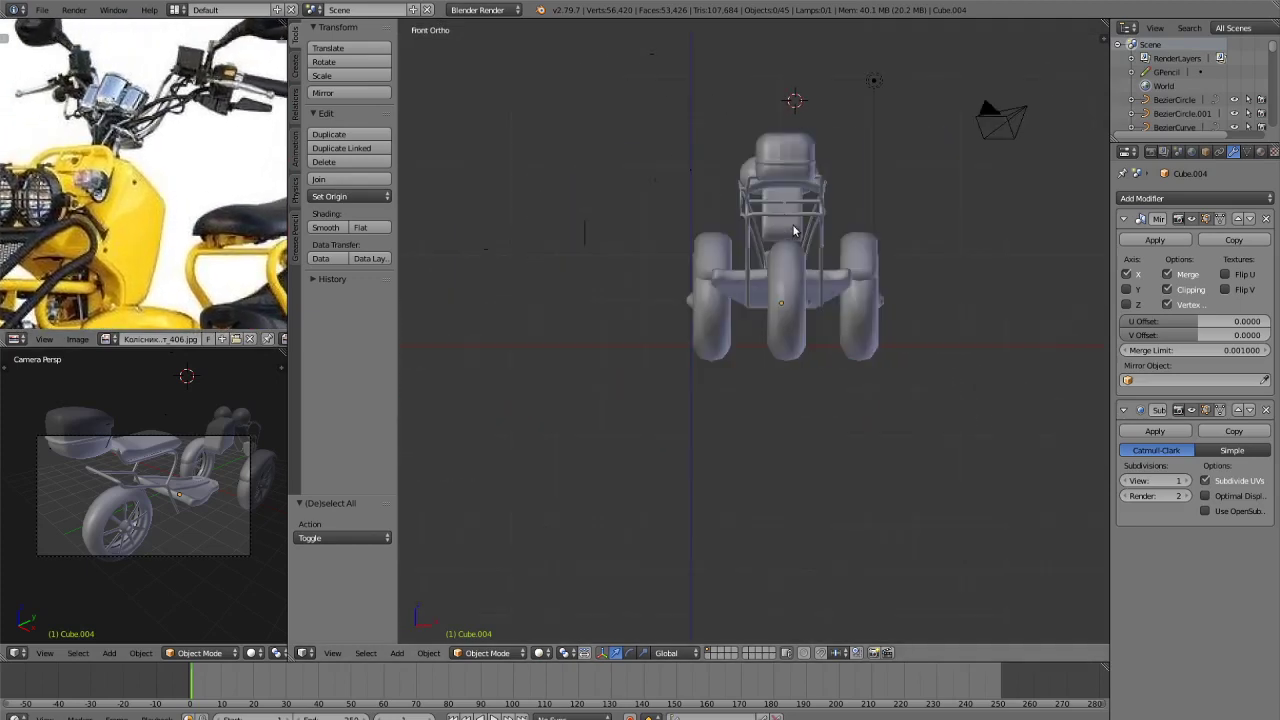
scroll(862, 108, "up", 1)
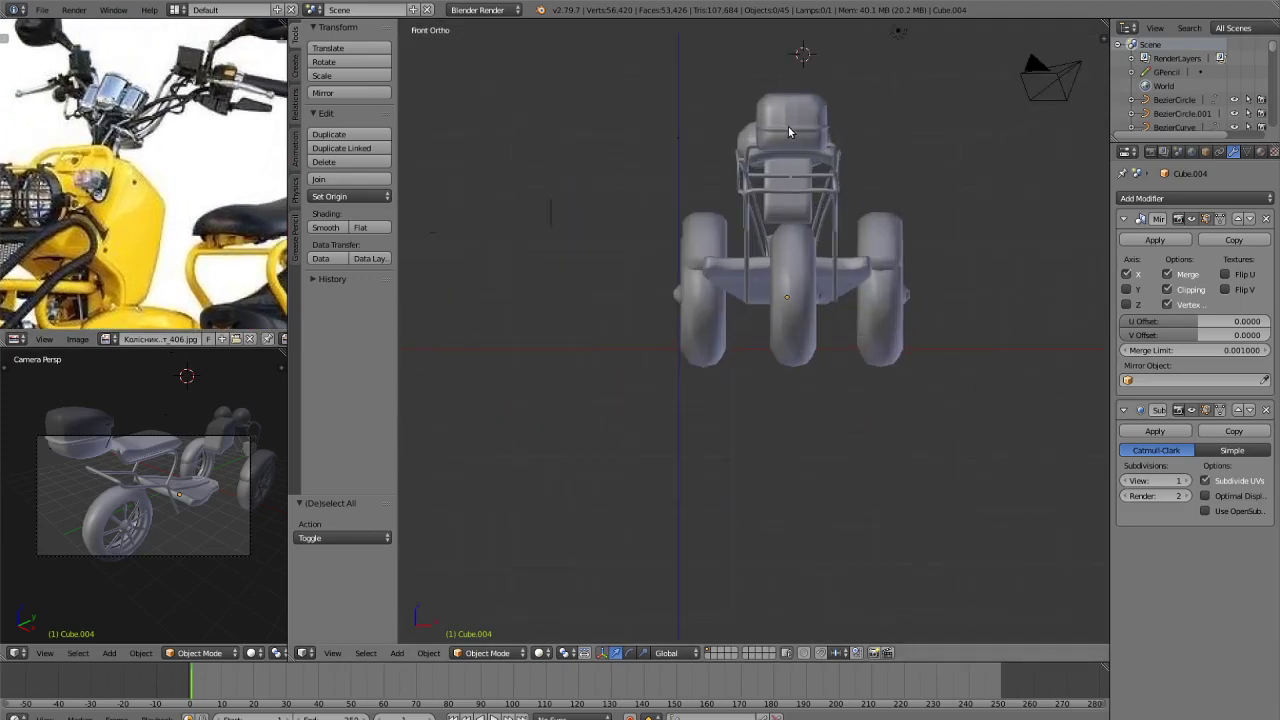
right_click(788, 127)
scroll(849, 134, "down", 2)
key("g")
key("x")
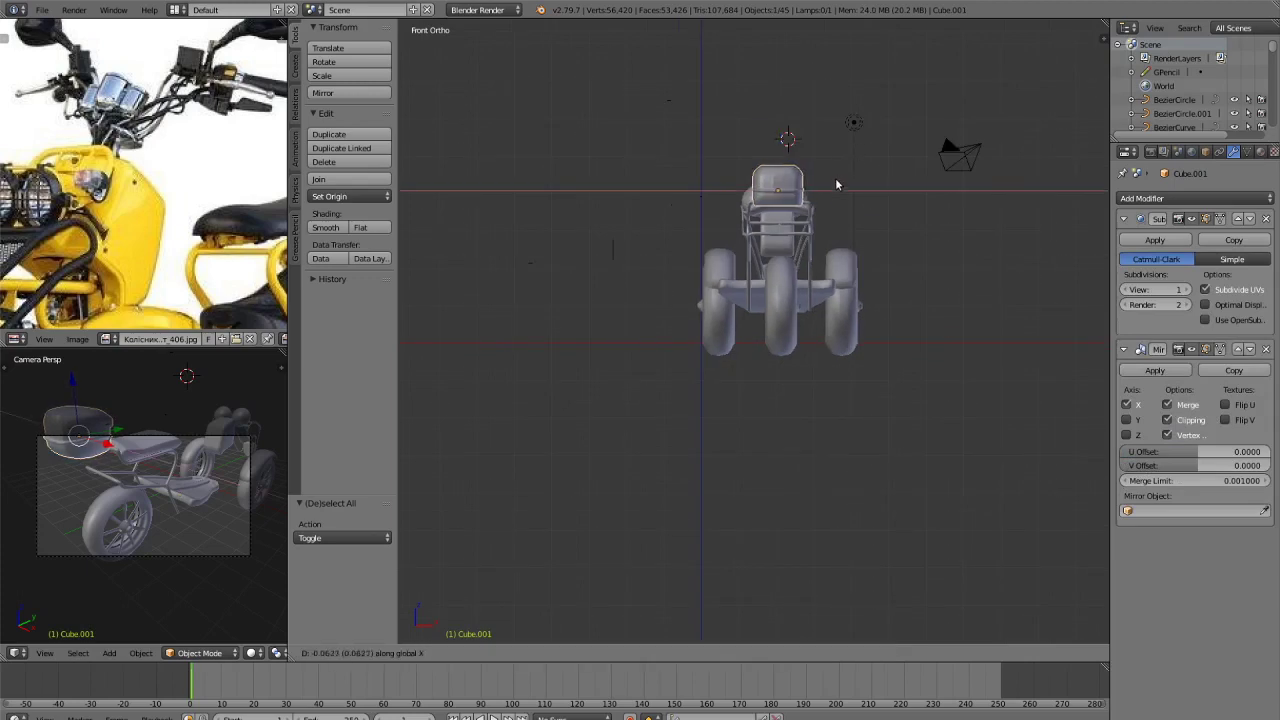
left_click(855, 199)
key("a")
Add a Bezier curve and move it 3.839 along Y toward the headlights for the handlebar.
key("KP_3")
middle_click_drag(894, 224, 824, 140)
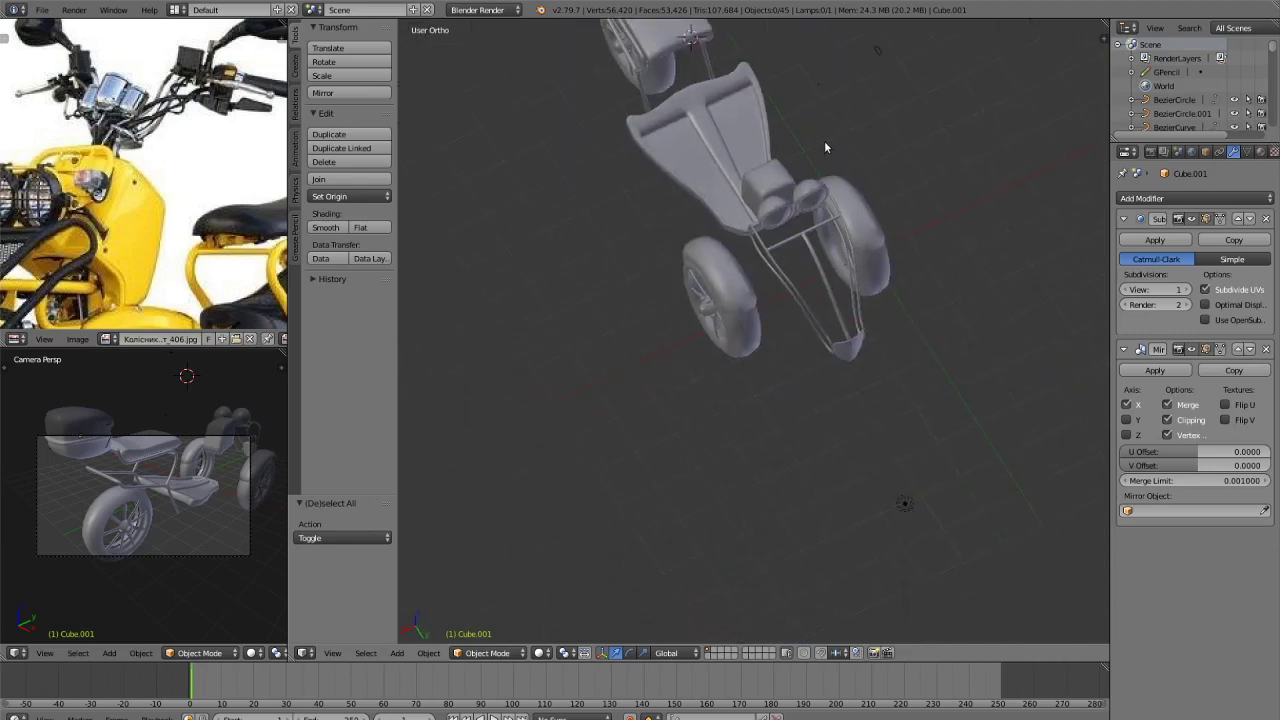
key("shift+a")
mouse_move(826, 146)
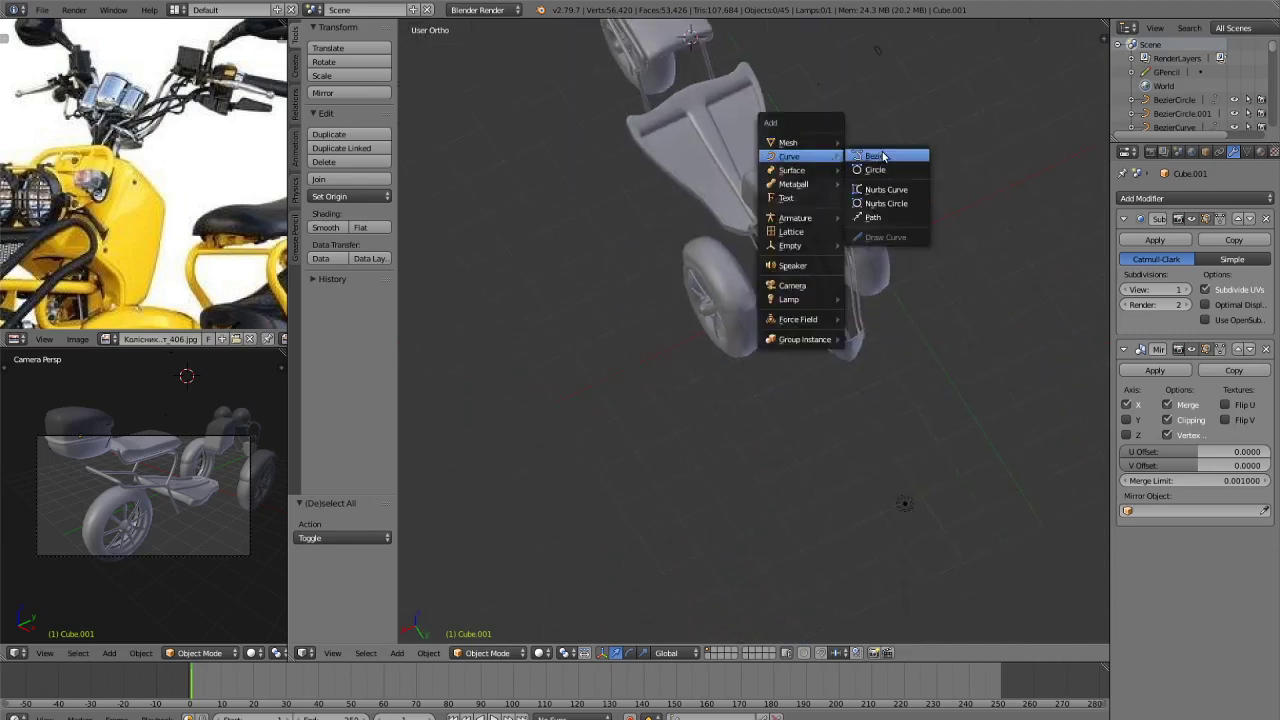
left_click(883, 157)
key("g")
key("y")
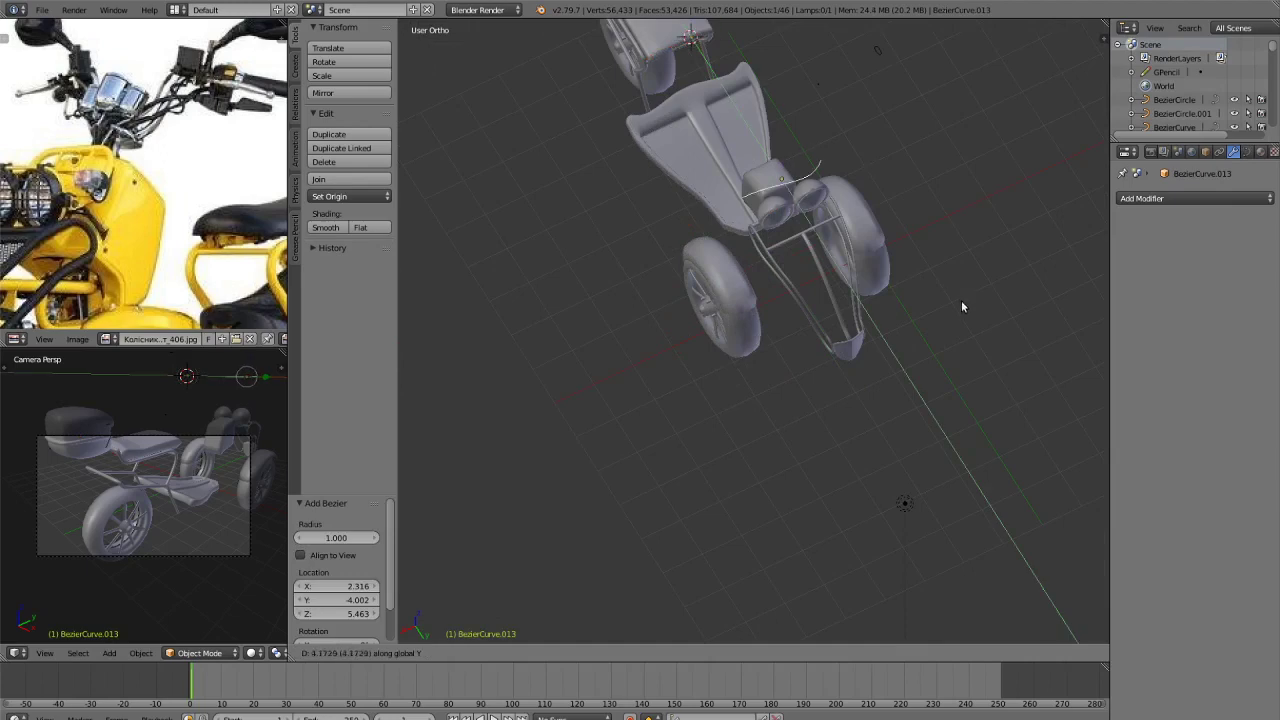
left_click(960, 298)
Rotate the curve 90° about Y and turn it twice about Z, using 180° for the second turn.
type("ry90")
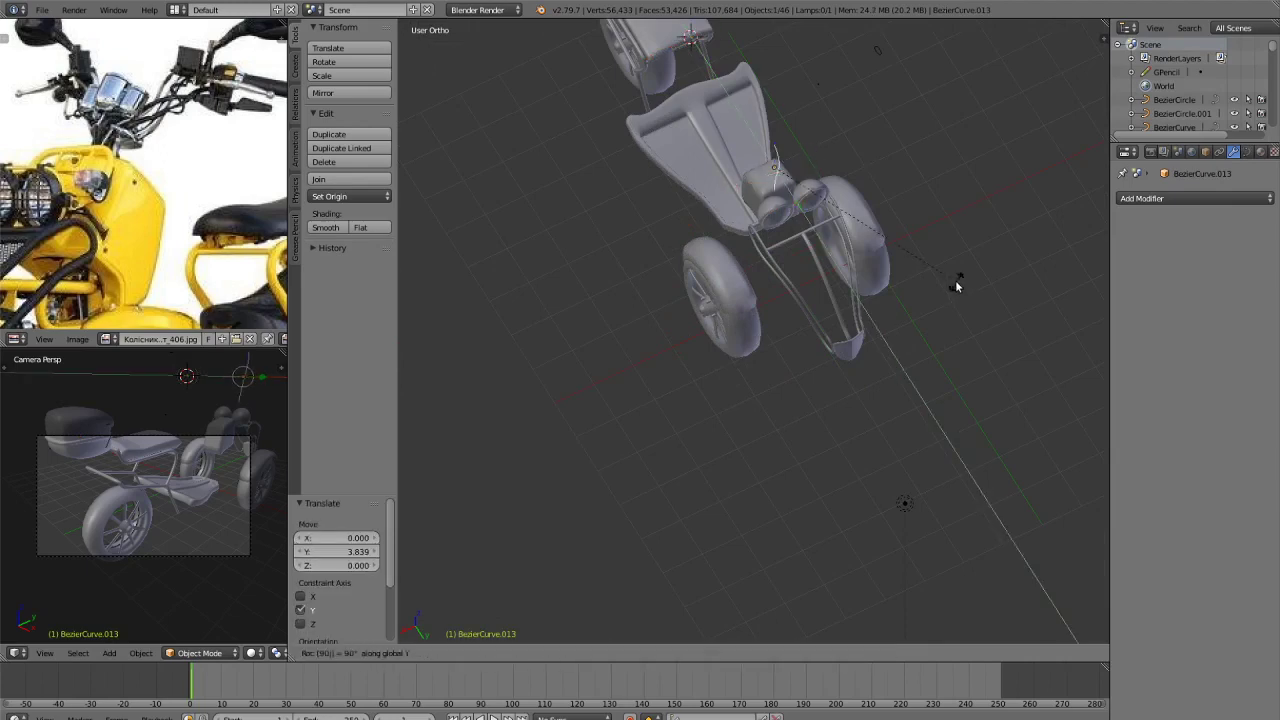
key("Return")
key("r")
key("z")
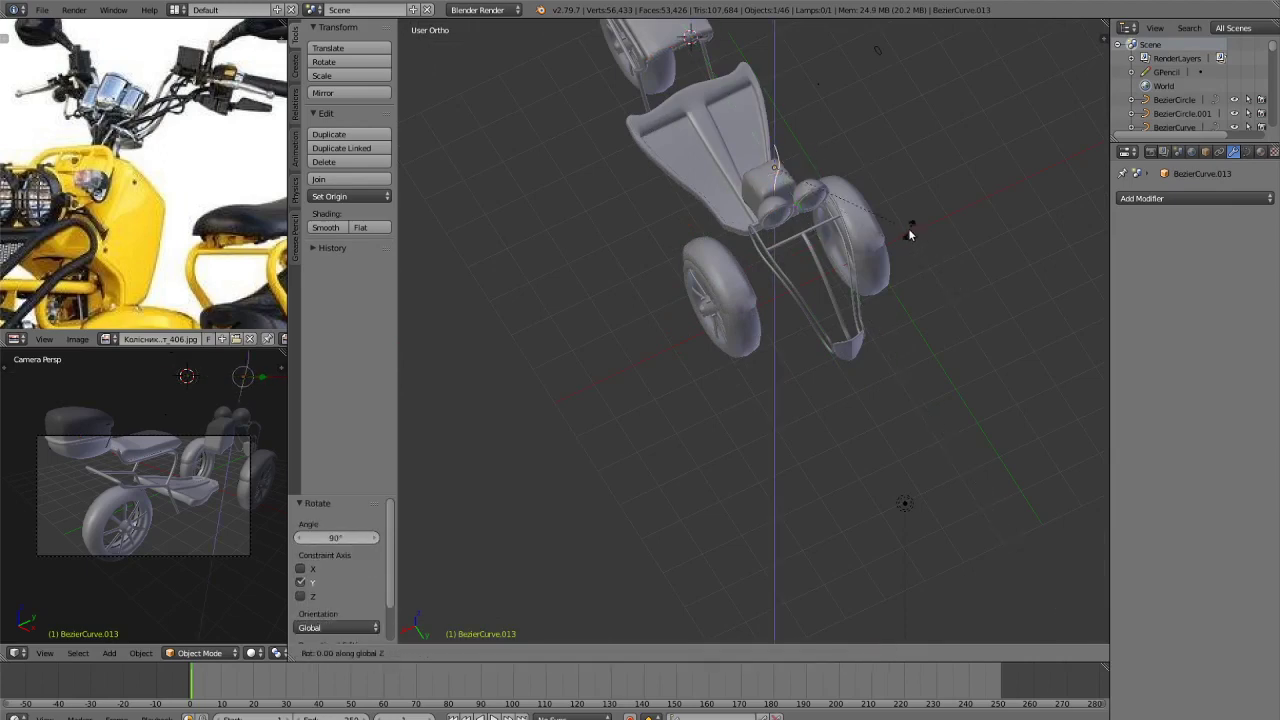
key("Return")
key("r")
key("z")
key("Return")
scroll(867, 163, "up", 1)
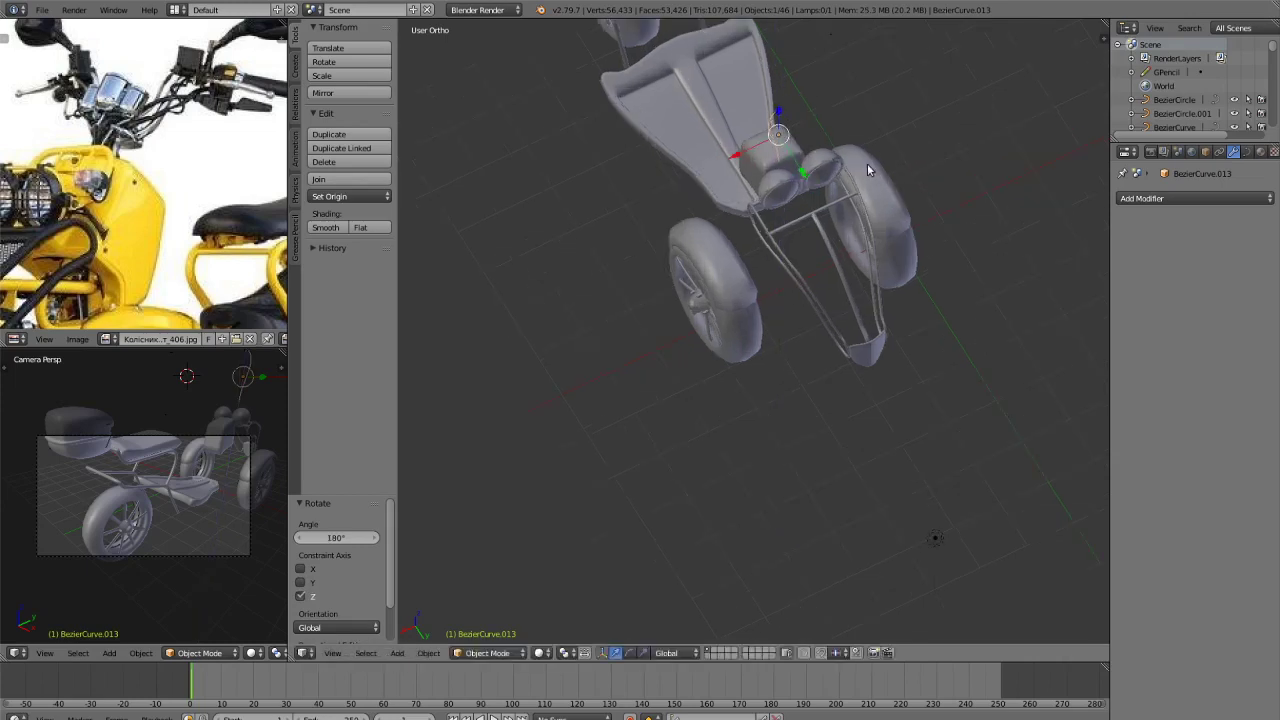
Frame the upright curve above the headlights in the back view and open it in Edit Mode.
key("KP_3")
key("KP_1")
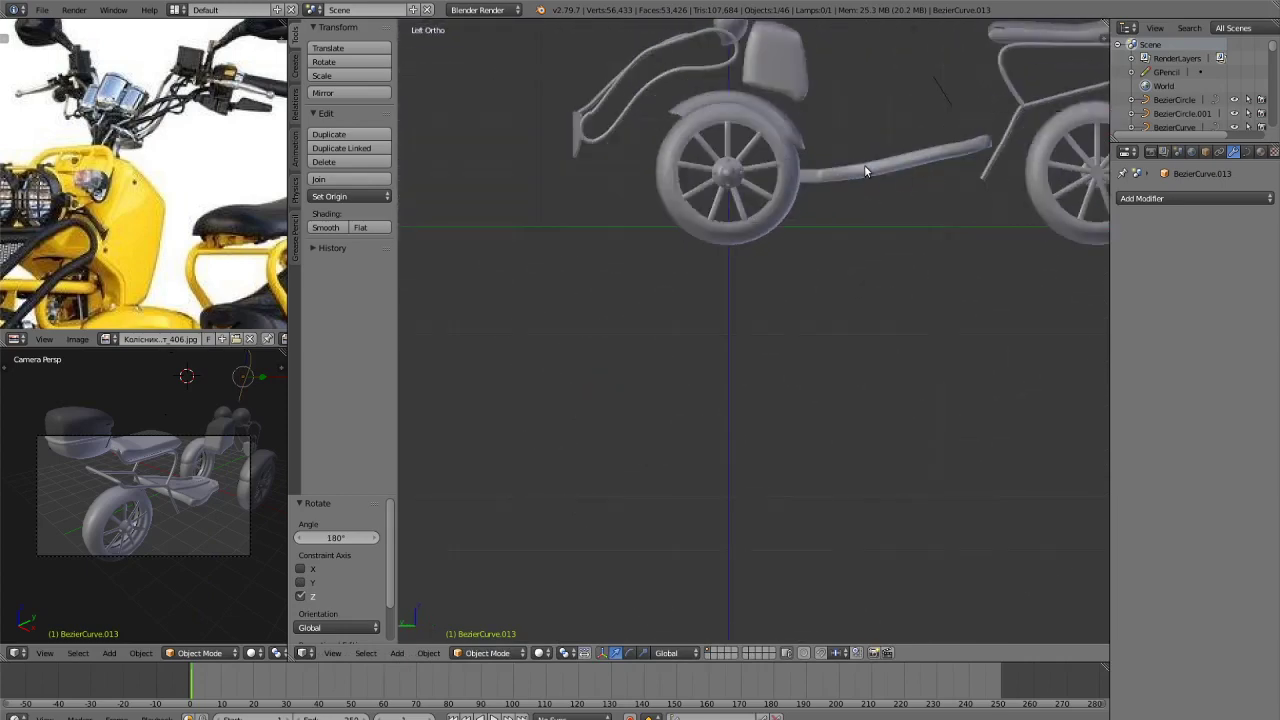
key("KP_1")
key("ctrl+KP_1")
middle_click_drag(796, 182, 766, 457, "shift")
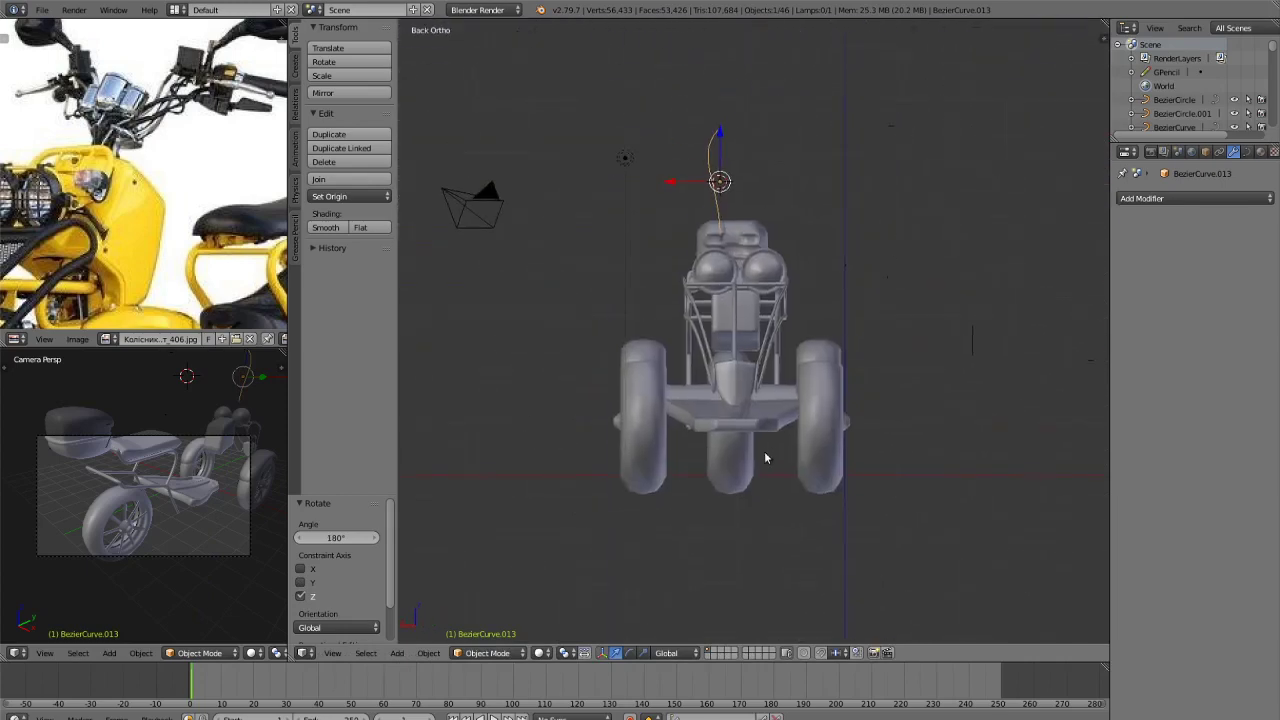
scroll(783, 217, "up", 3)
middle_click_drag(806, 312, 800, 454, "shift")
scroll(787, 319, "down", 1)
key("Tab")
scroll(787, 325, "up", 2)
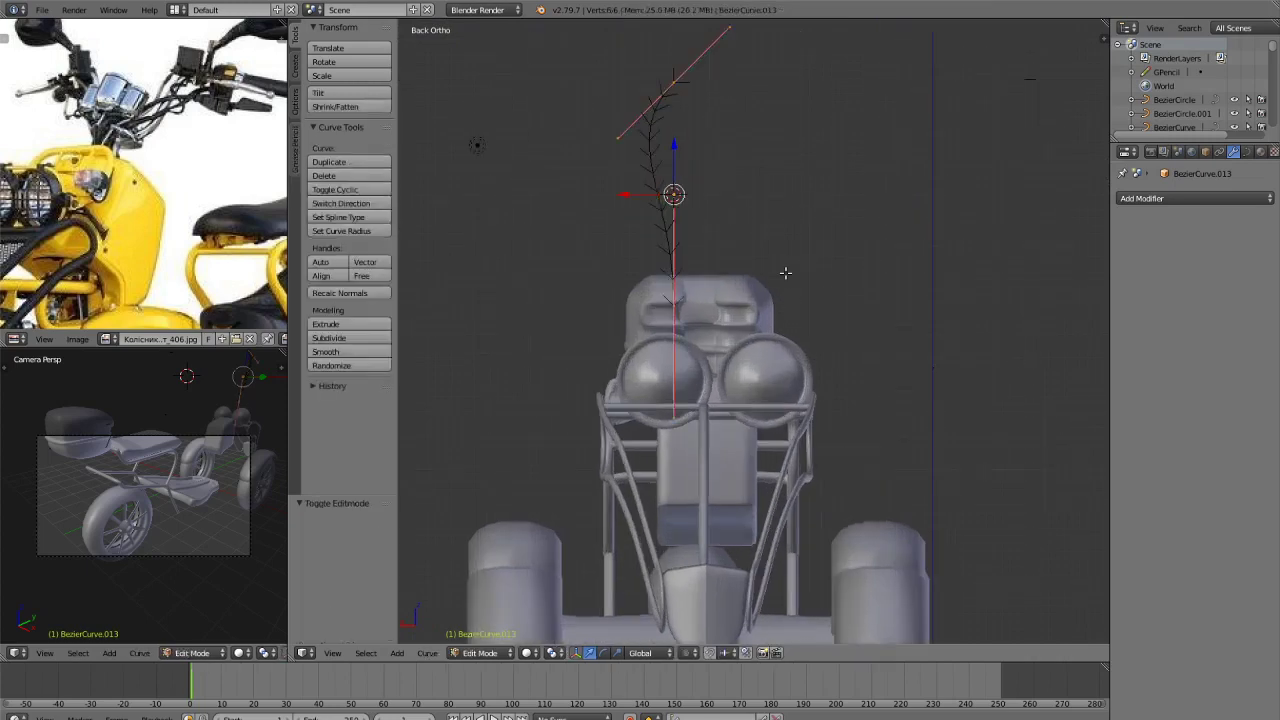
scroll(724, 135, "down", 1)
Try moving the curve's upper control point, and undo that move.
right_click_drag(692, 127, 723, 137)
left_click(723, 137)
key("ctrl+z")
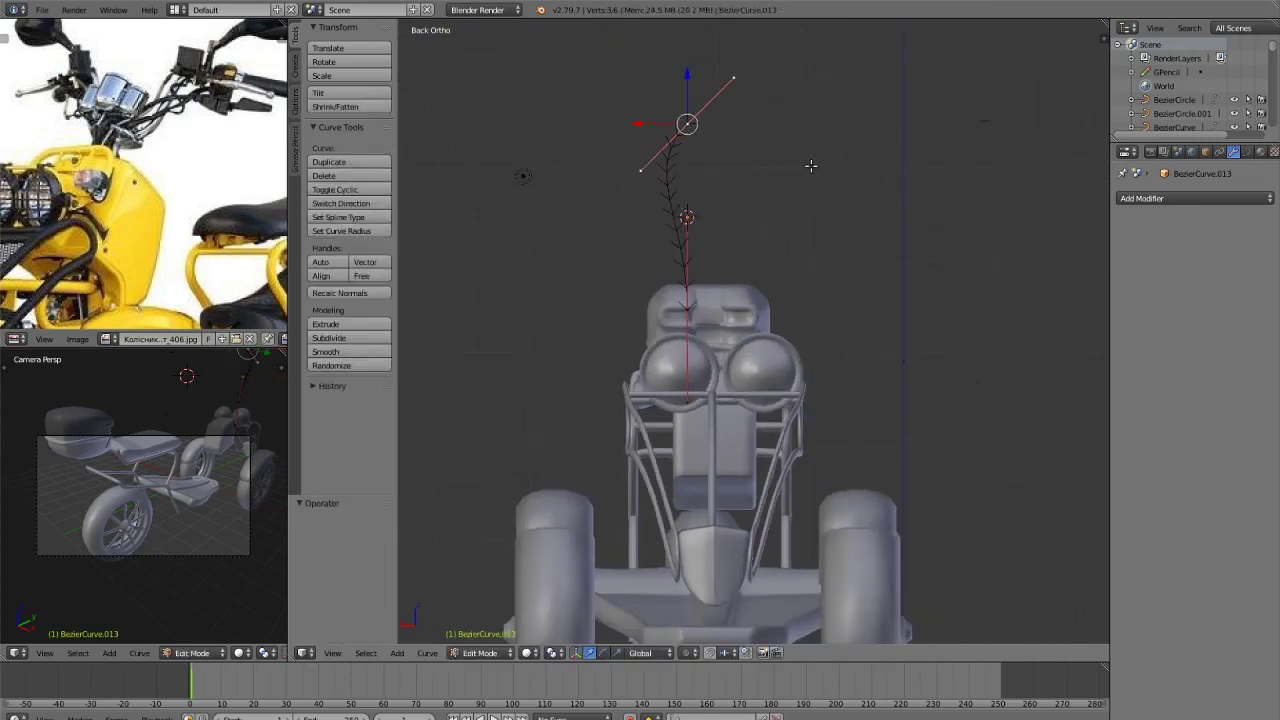
Turn the whole curve about Z in Object Mode to reverse its bend, and resume editing it.
key("Tab")
key("r")
key("z")
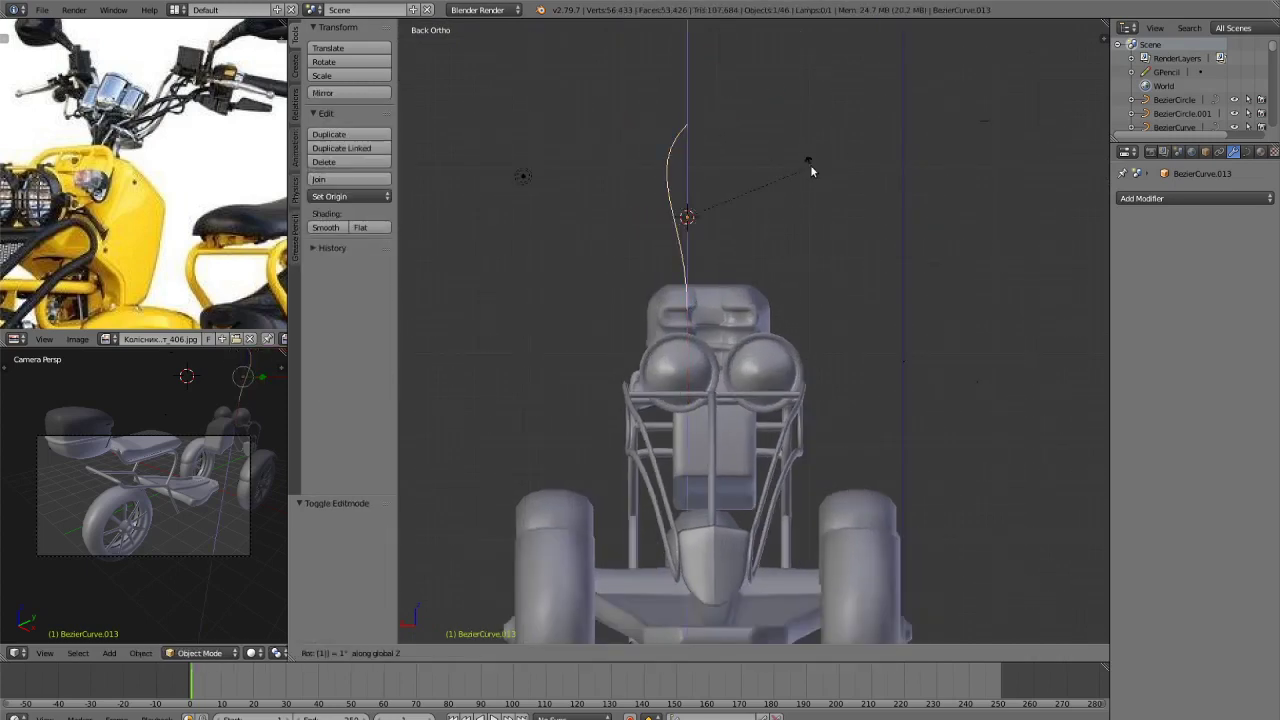
left_click(810, 170)
key("Tab")
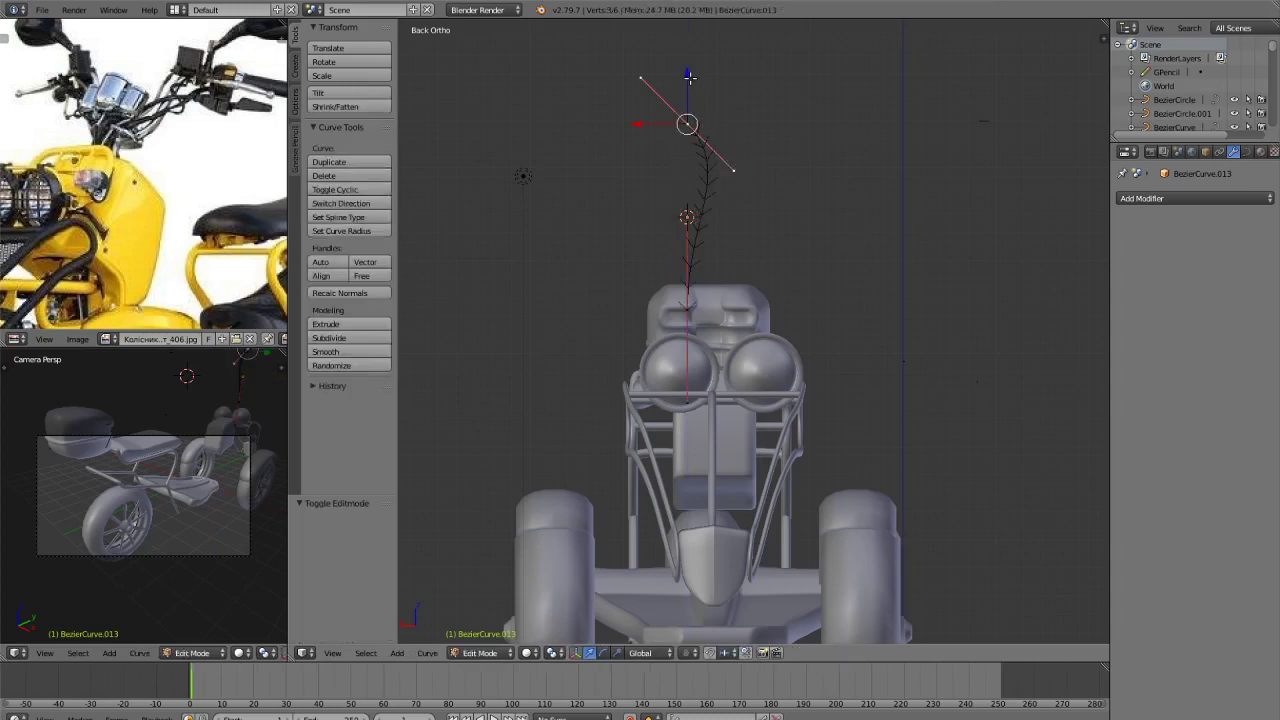
Lower the curve's upper control point 0.912 along Z and shift it outward along X beyond the headlight.
left_click_drag(690, 77, 706, 232)
key("g")
key("x")
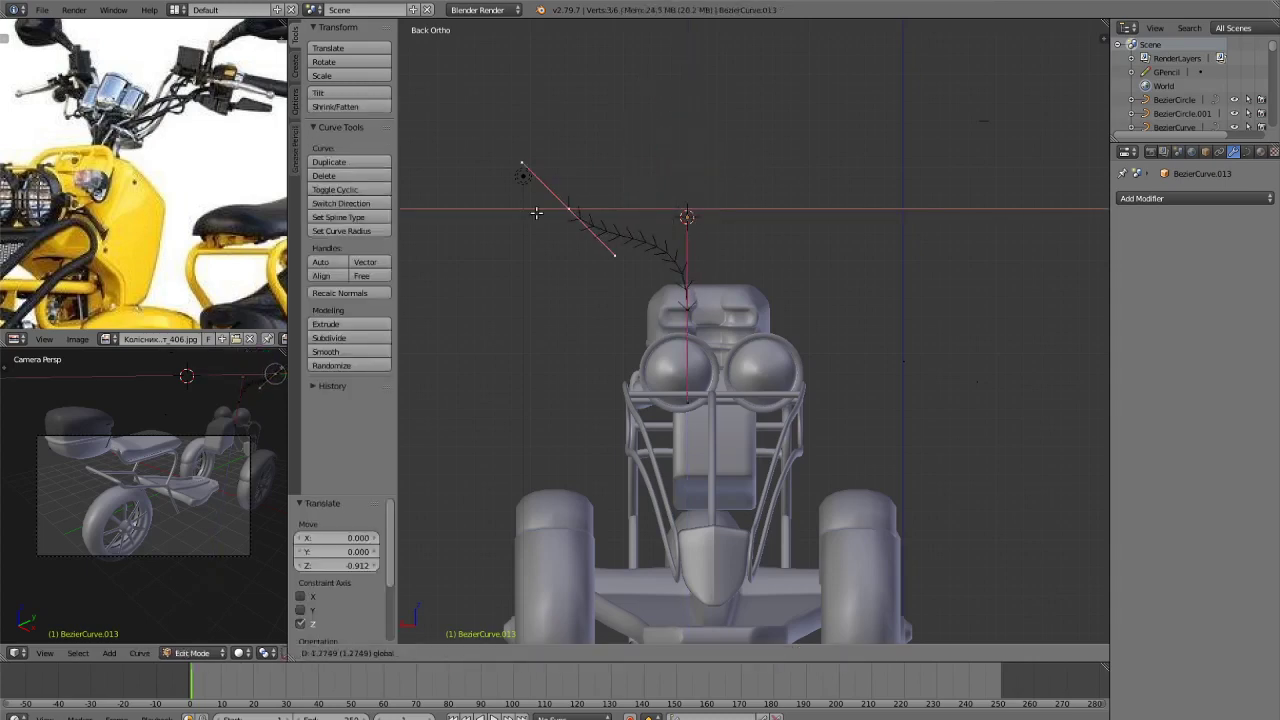
left_click(520, 207)
Rotate the outer control point's handles -30.9° about X and 45.4° about Y to level the handlebar end.
key("r")
key("x")
left_click(708, 259)
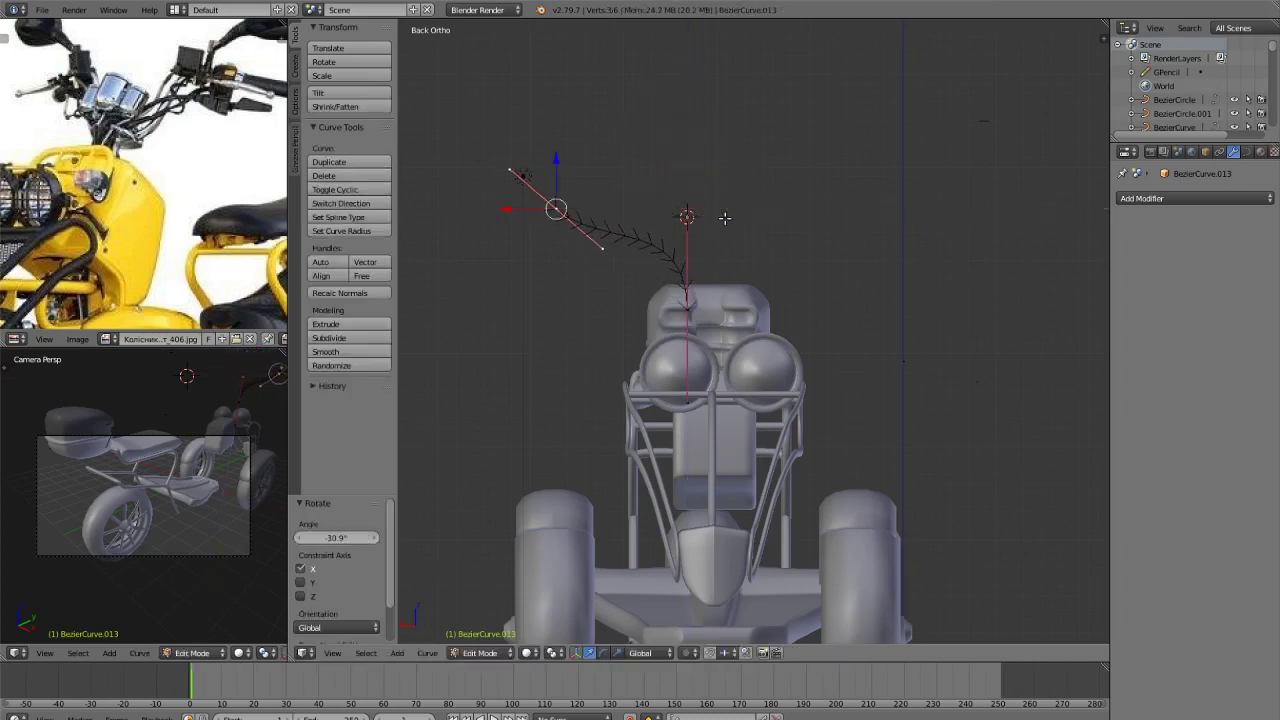
key("r")
key("y")
left_click(781, 195)
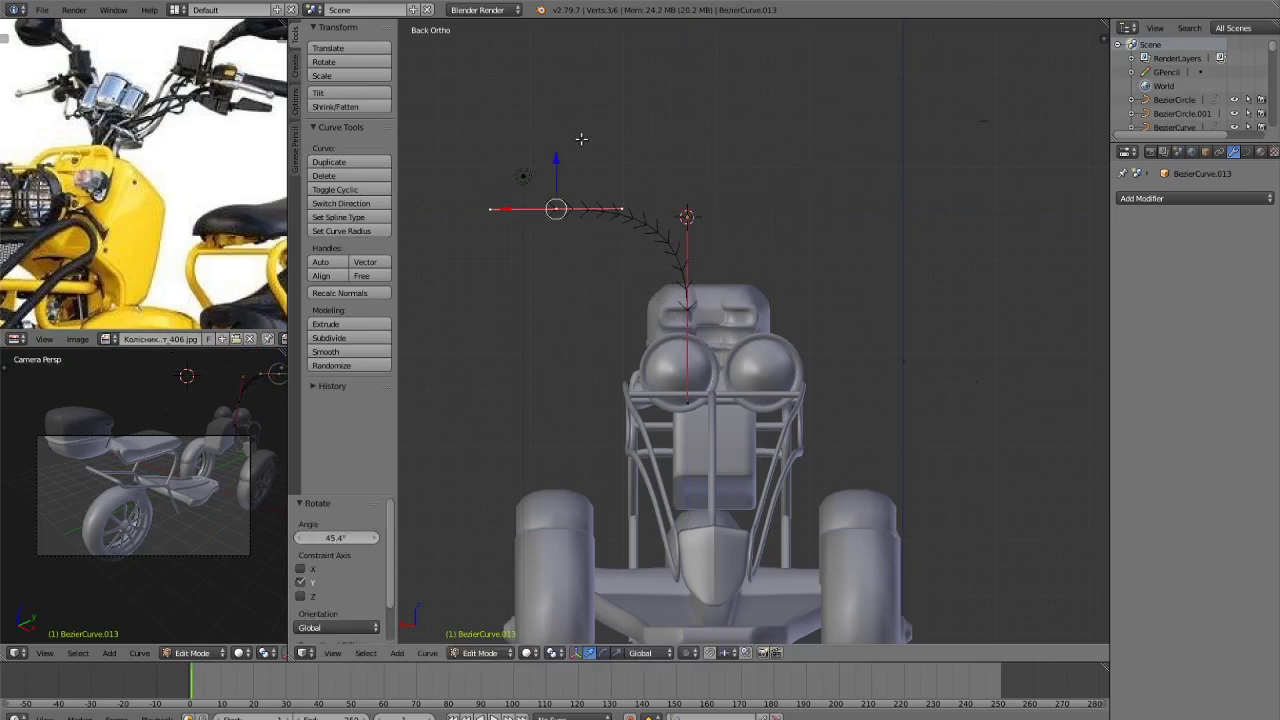
Undo the handle rotations on the handlebar curve's outer control point.
left_click_drag(560, 160, 481, 211)
key("ctrl+z")
key("ctrl+z")
key("ctrl+z")
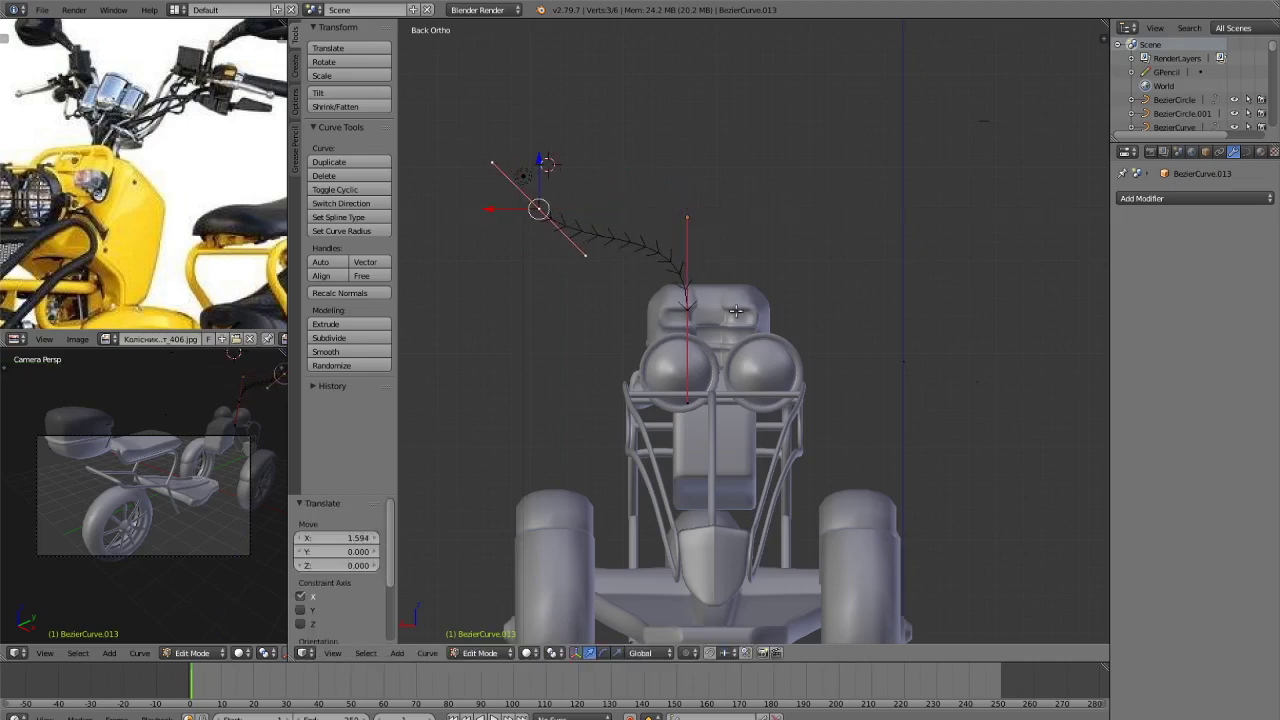
Subdivide the handlebar curve with one cut and lower the new middle control point 0.319 along Z.
key("w")
left_click(711, 317)
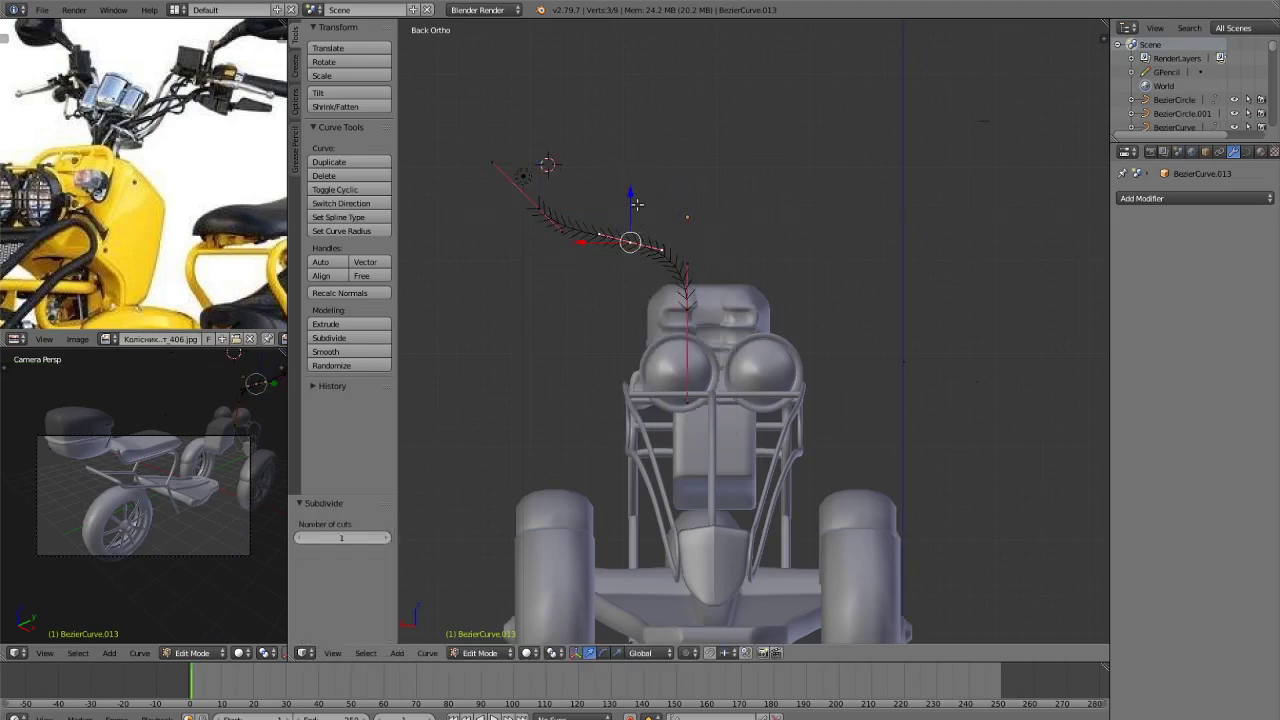
left_click_drag(637, 204, 621, 226)
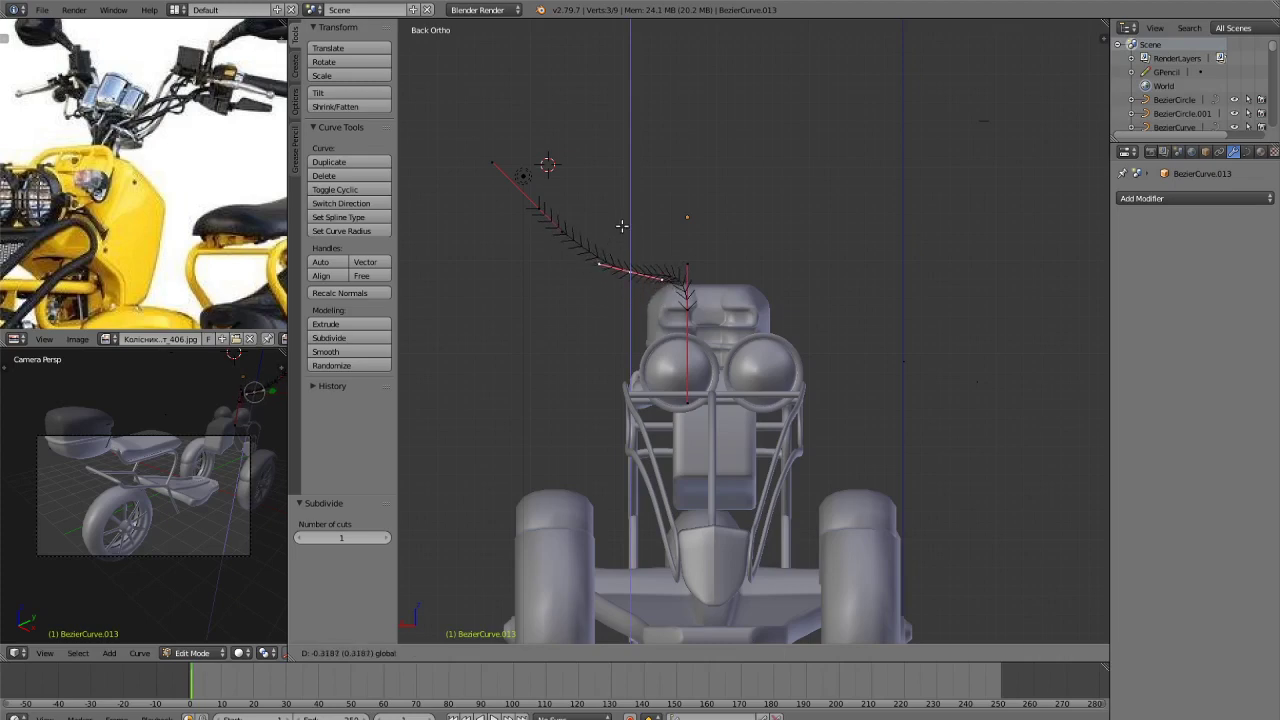
left_click(621, 226)
scroll(685, 275, "up", 3)
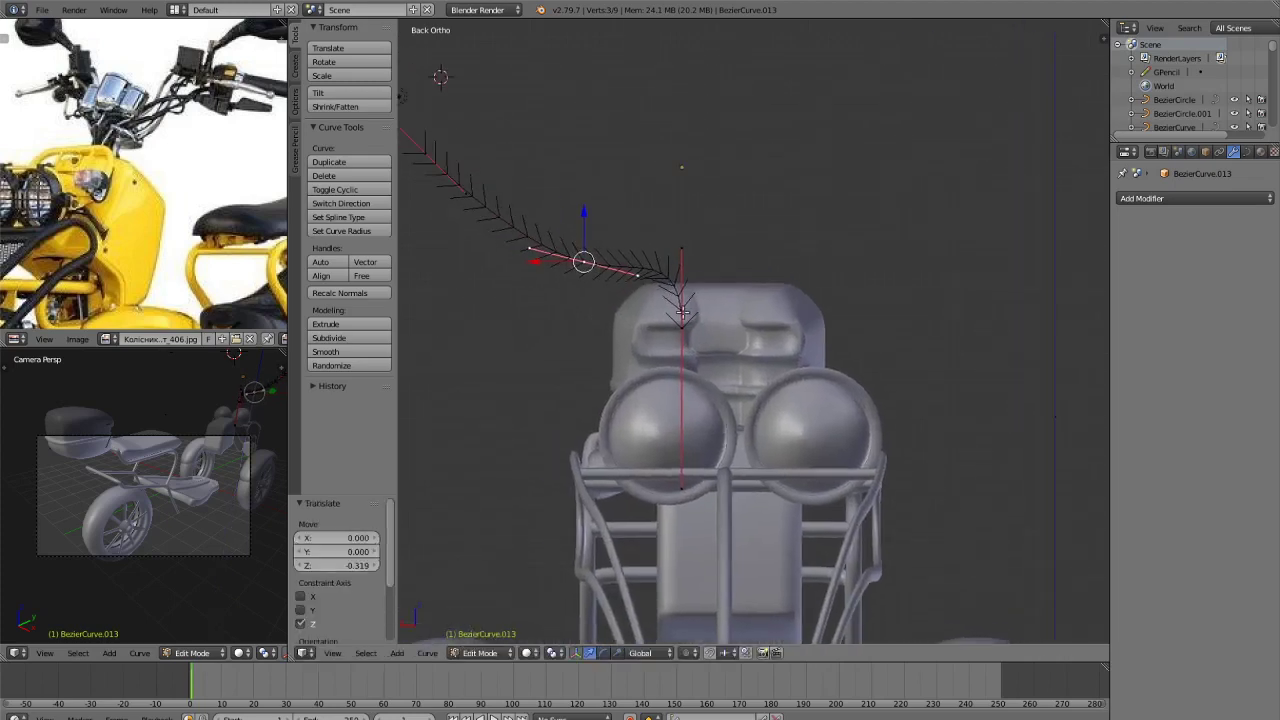
Lower the curve's base control point 0.253 along Z and move the outer control point -0.571 along X.
left_click_drag(680, 278, 700, 330)
right_click(586, 258)
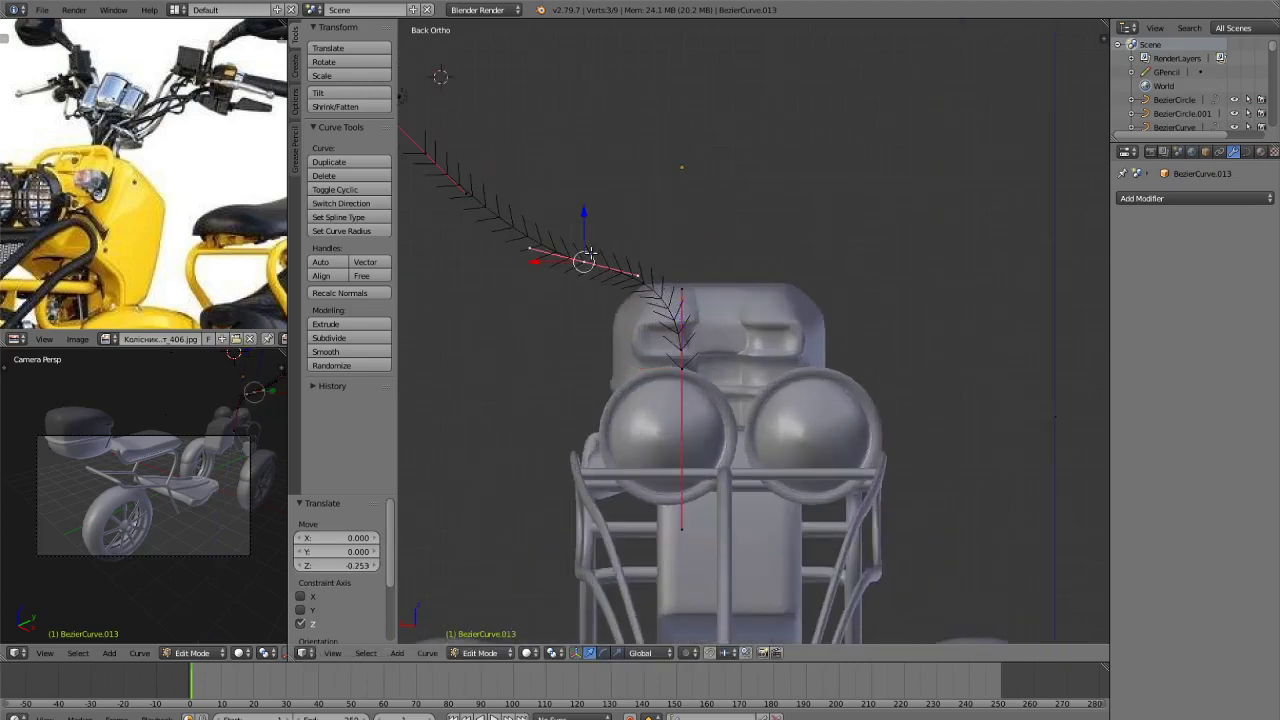
scroll(527, 214, "down", 1)
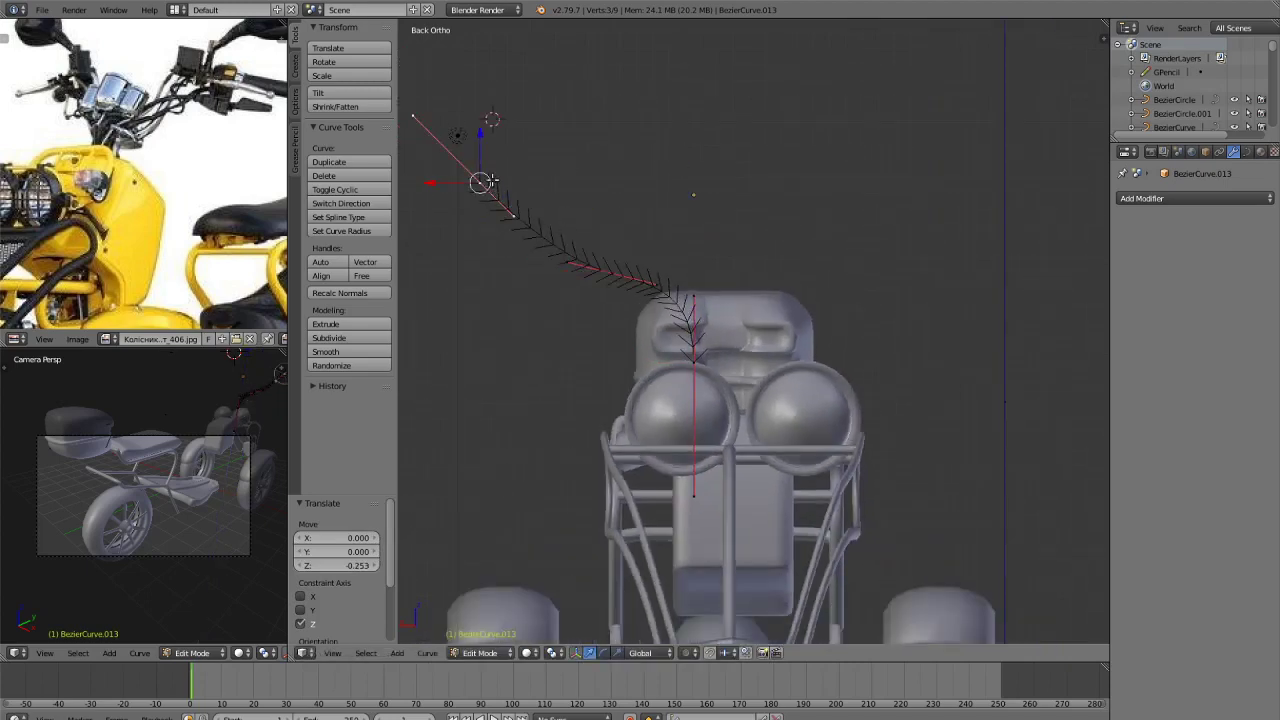
left_click_drag(445, 185, 537, 200)
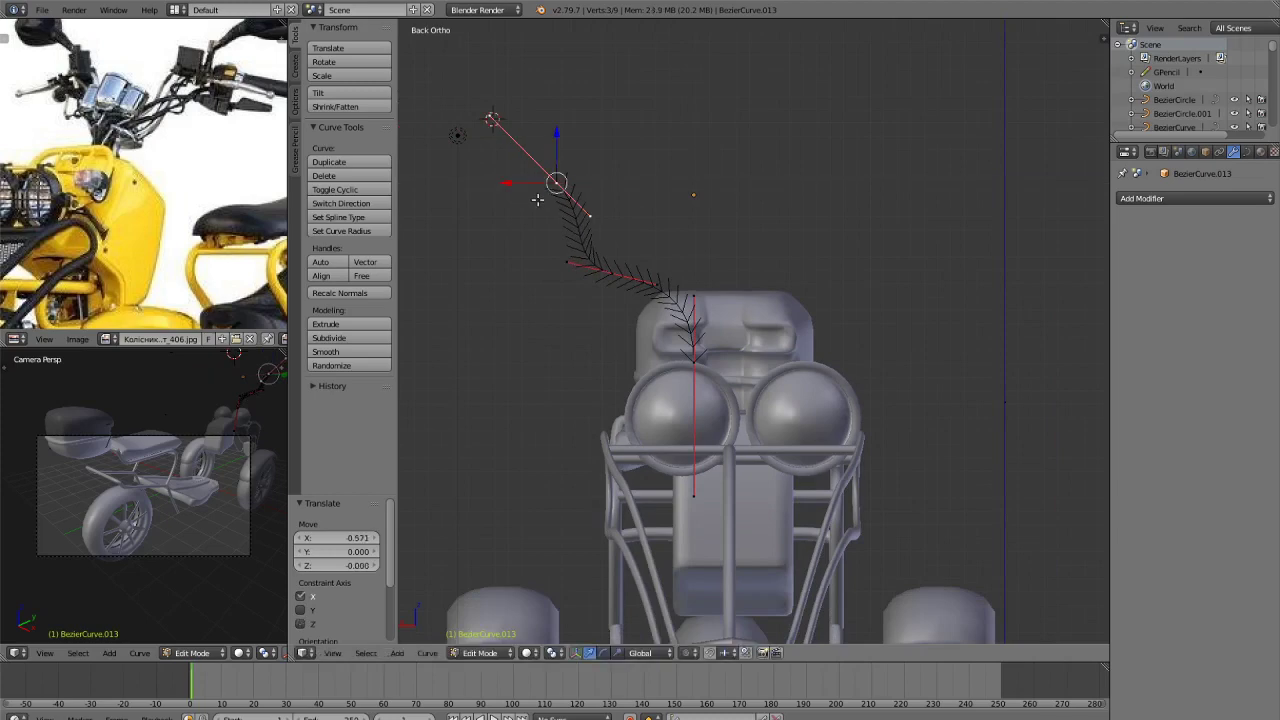
Rotate the outer control point's handles about Y to bring them closer to horizontal.
key("r")
key("y")
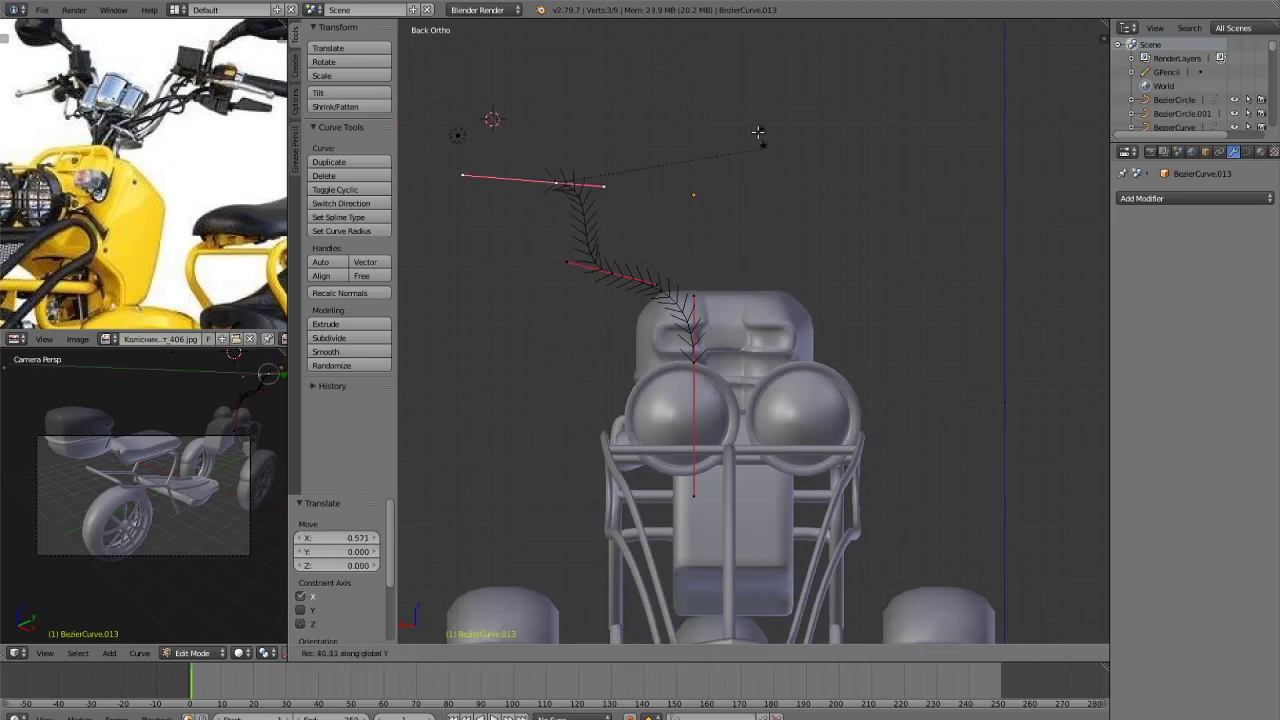
left_click(746, 180)
key("Tab")
key("Tab")
scroll(680, 221, "up", 1)
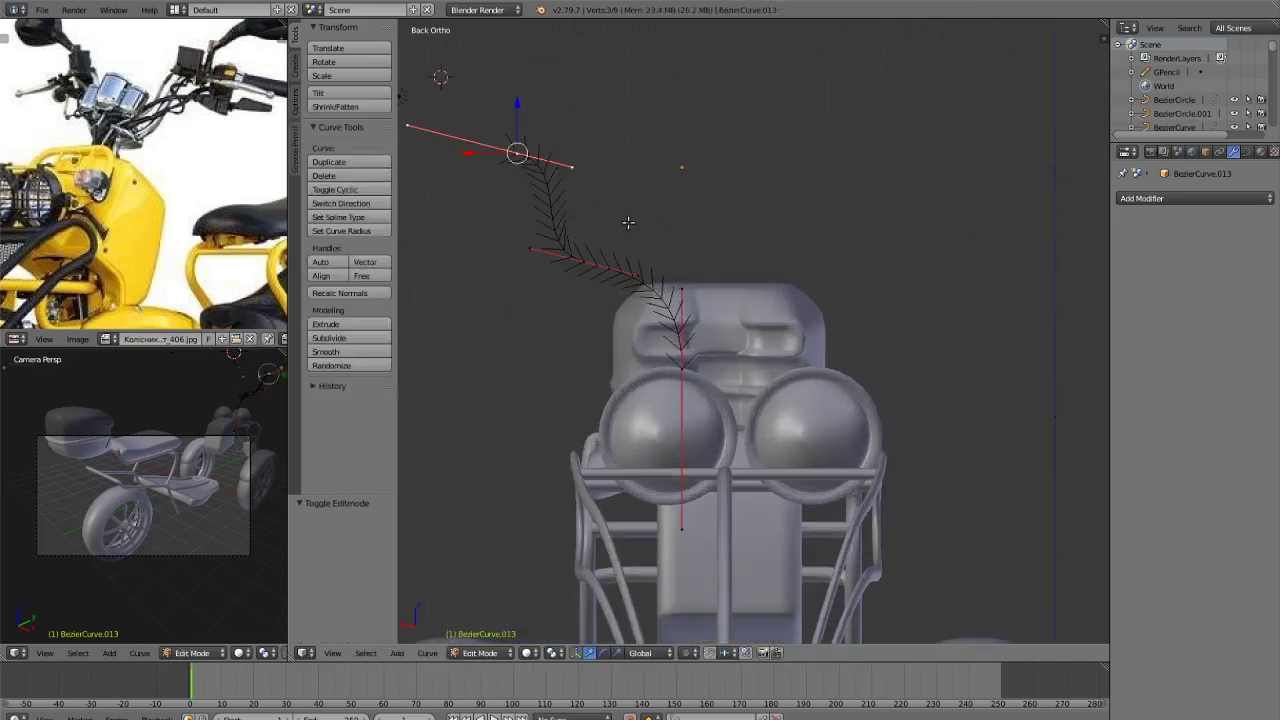
Scale the middle control point's handles to 0.809 and shift that point slightly outward along X.
right_click(562, 242)
key("s")
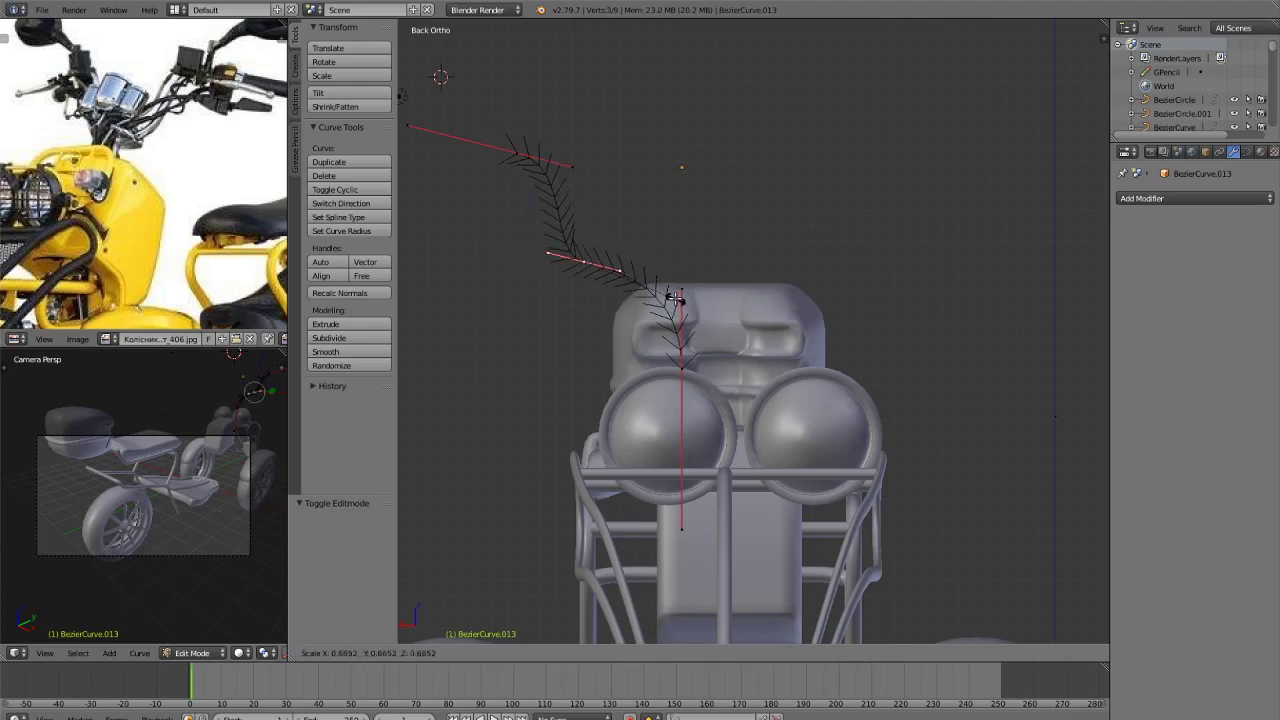
left_click(645, 288)
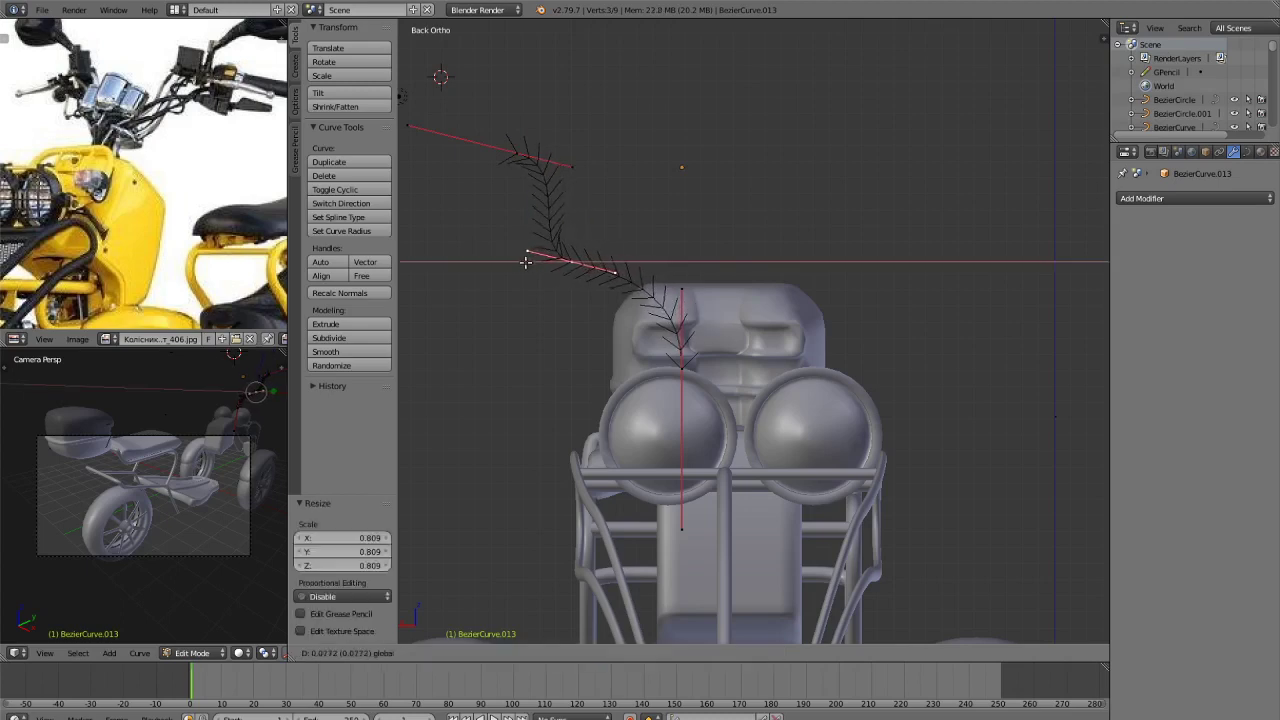
Rotate the outer control point's handles a further 9.2° about Y.
key("Tab")
scroll(700, 300, "down", 3)
middle_click_drag(700, 300, 816, 390)
scroll(816, 390, "up", 3)
key("Tab")
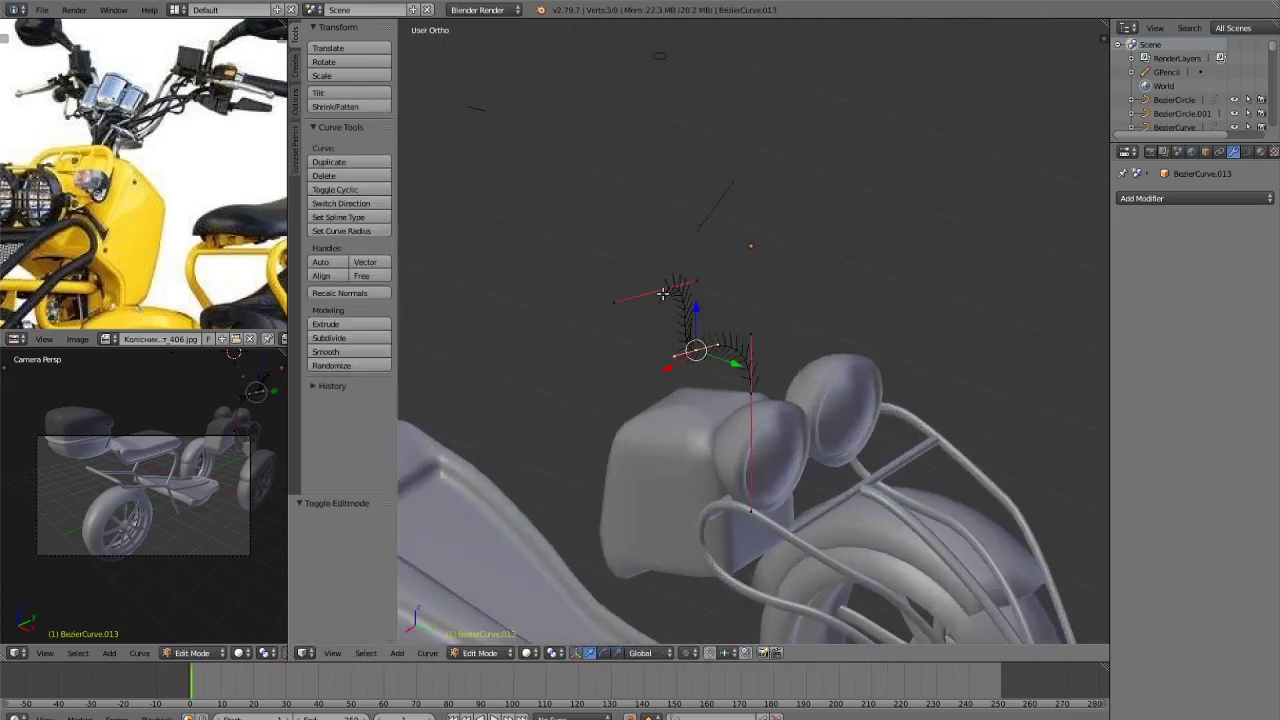
key("y")
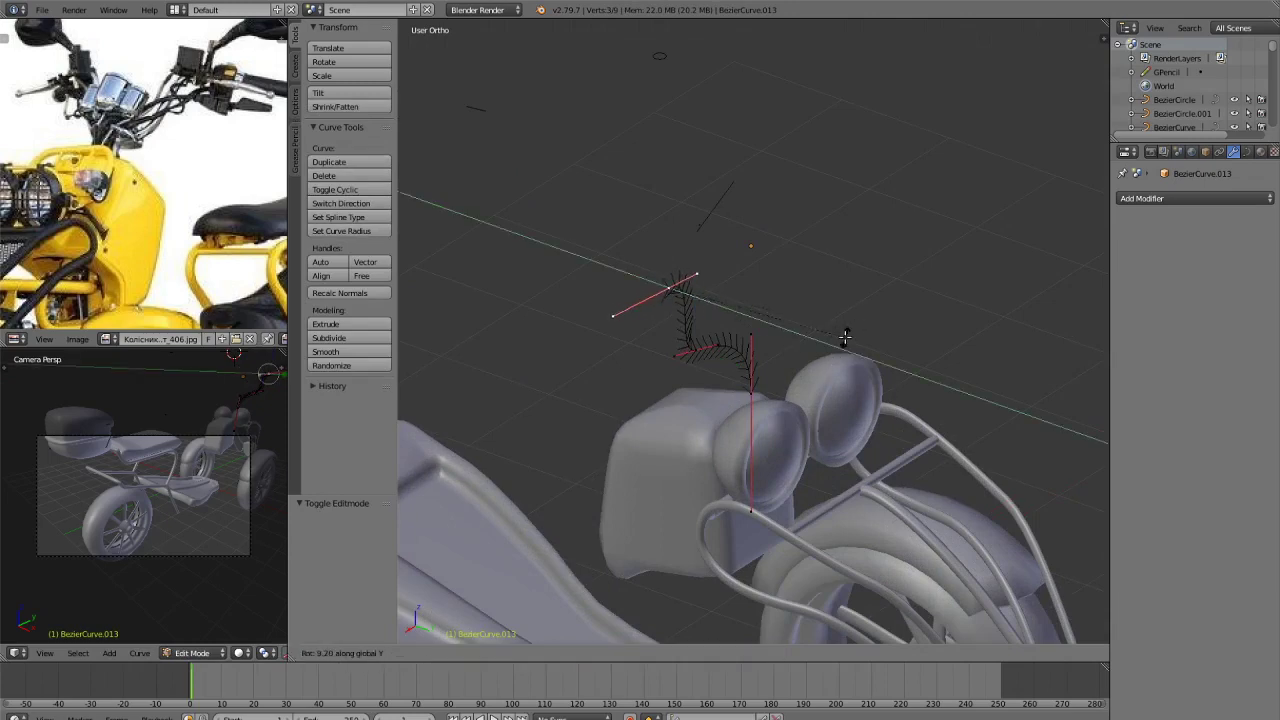
left_click(845, 337)
key("KP_3")
key("KP_1")
key("ctrl+KP_1")
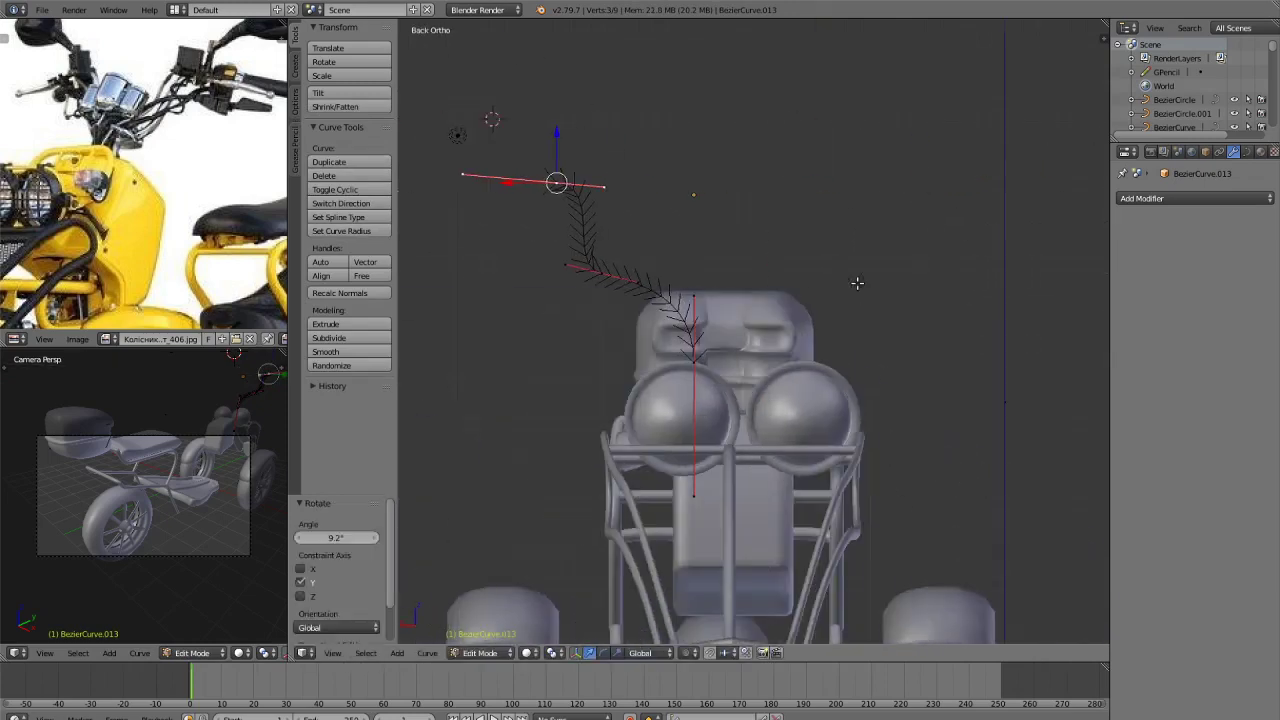
Extrude the handlebar's outer end 1.086 along X and lower the new end point slightly along Z.
key("e")
key("x")
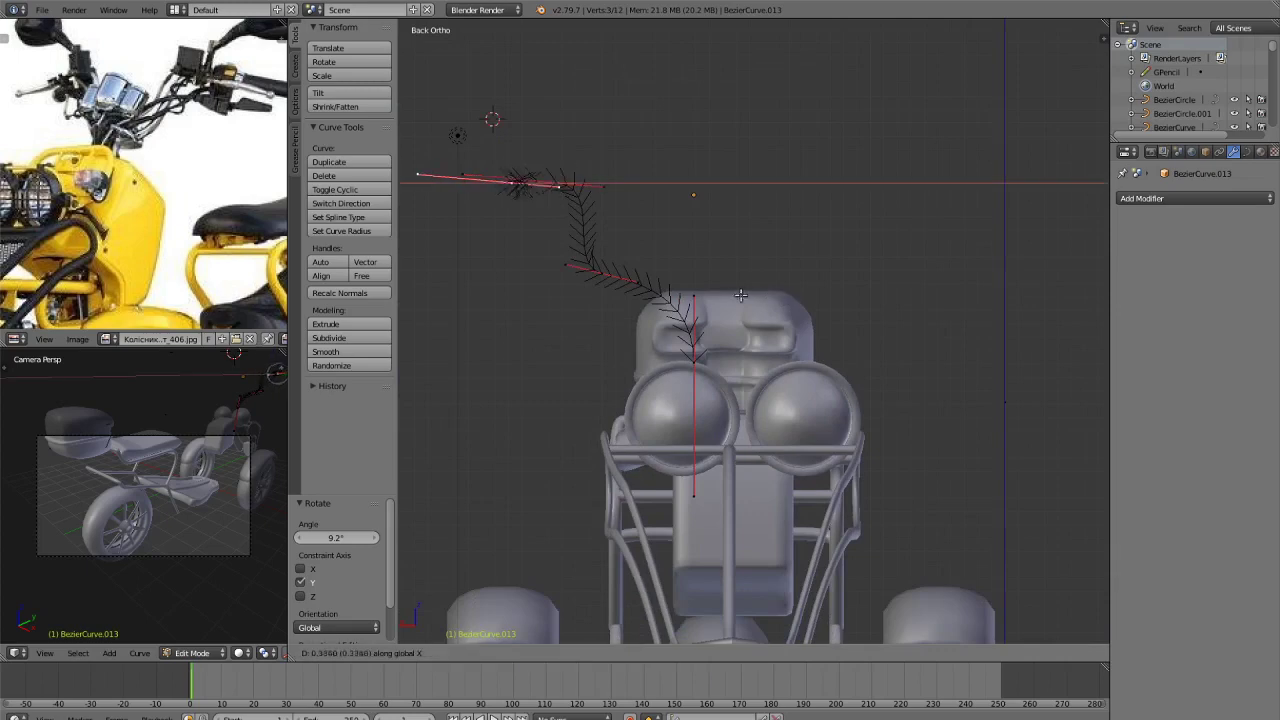
left_click(640, 290)
middle_click_drag(651, 289, 855, 290, "shift")
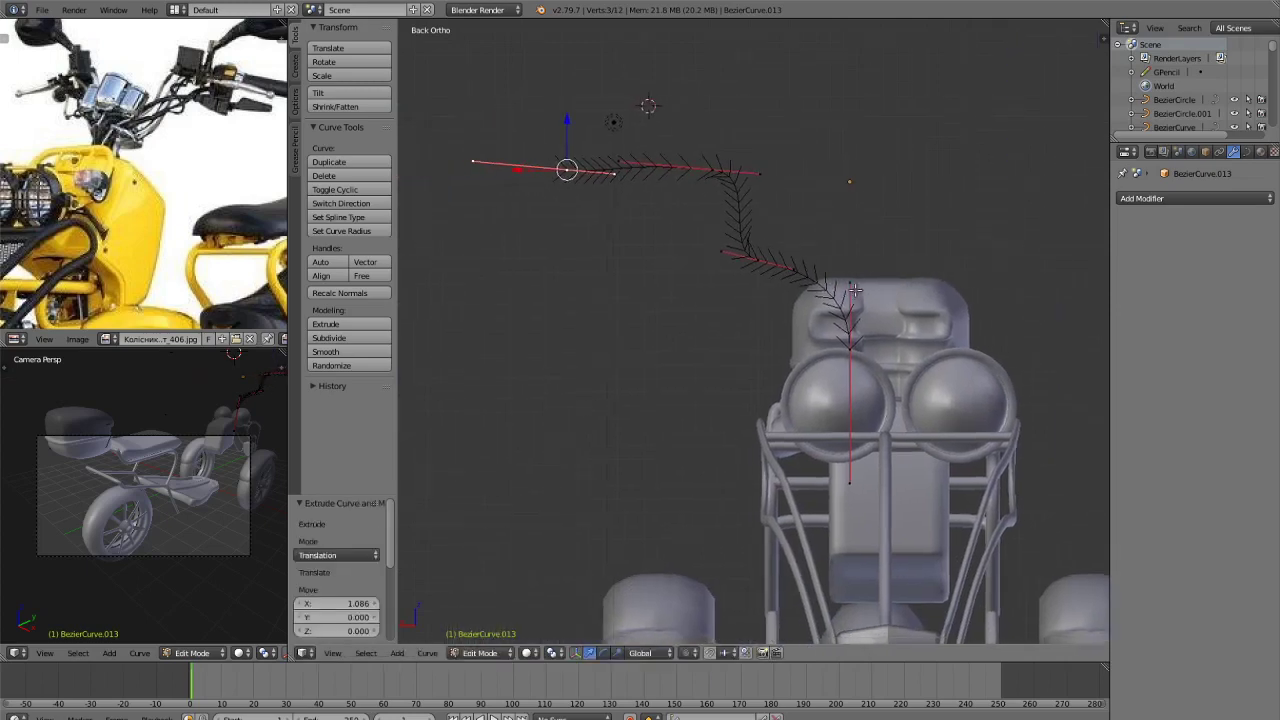
key("g")
key("z")
left_click(666, 222)
key("Tab")
Rotate the whole handlebar curve 14.5° about X in Object Mode.
scroll(740, 320, "down", 3)
middle_click_drag(784, 330, 830, 367)
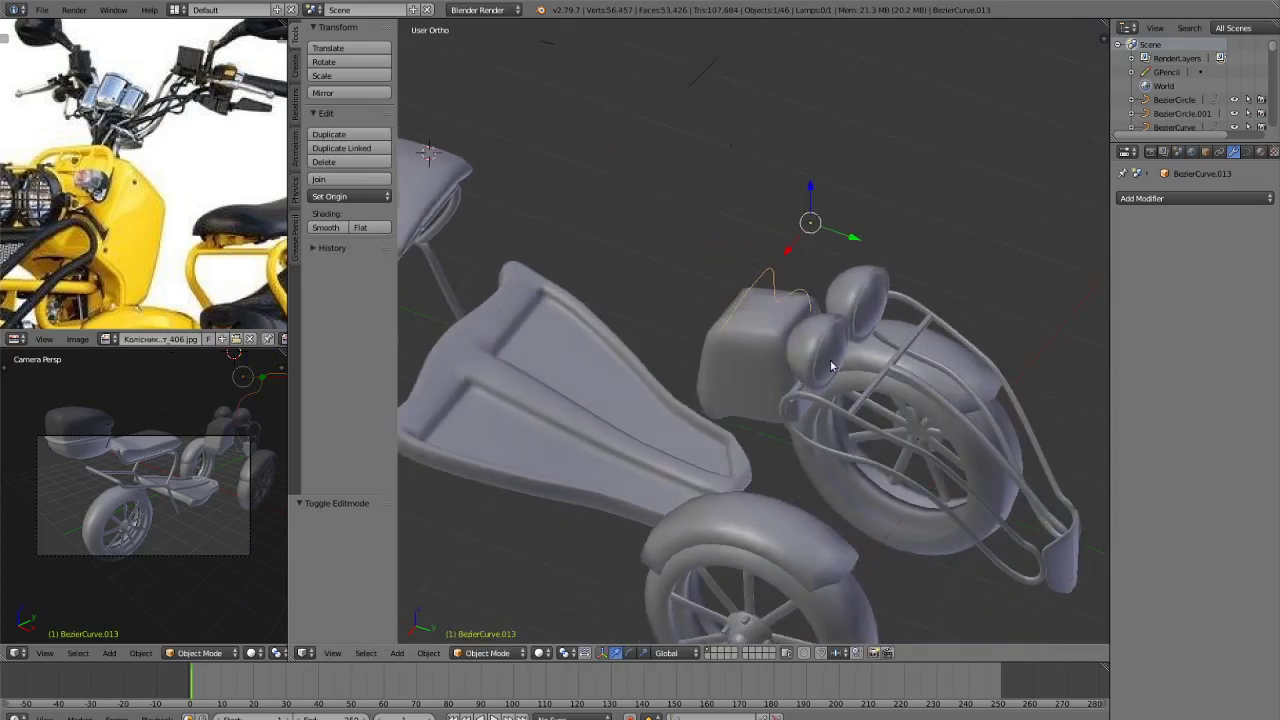
key("r")
key("x")
left_click(911, 343)
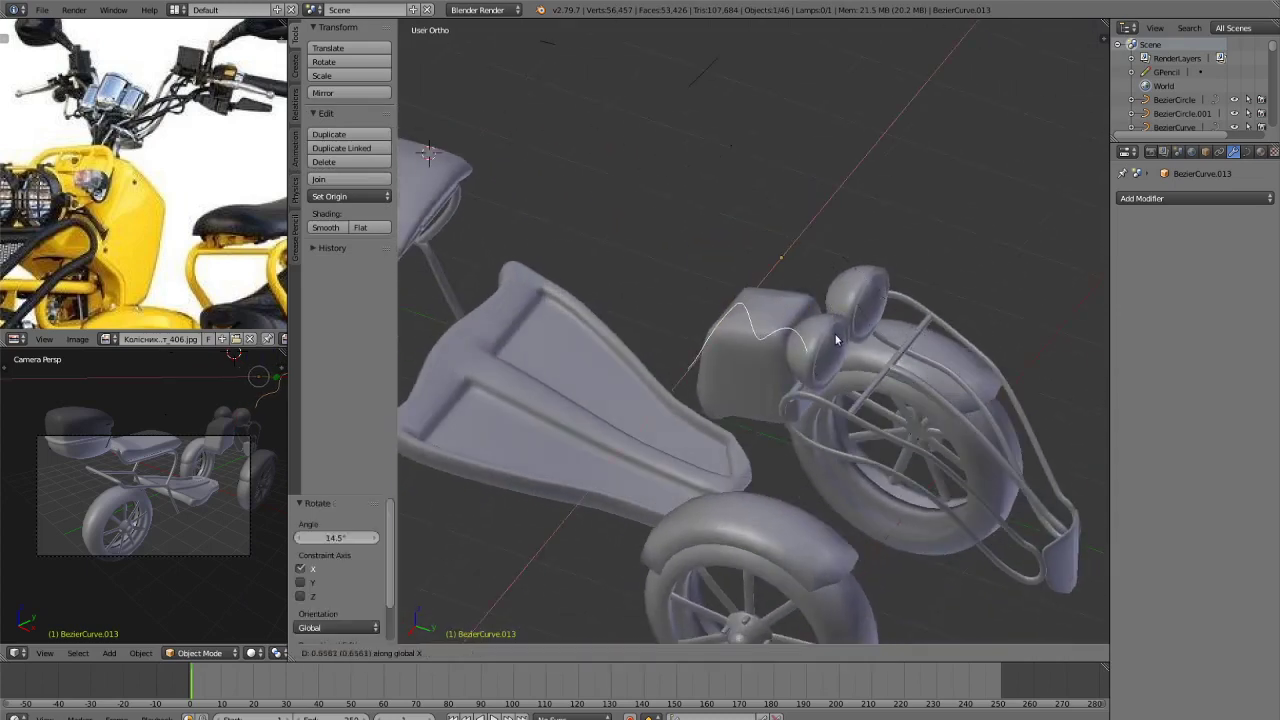
Move the handlebar curve toward the seat along Y and 0.356 along X.
key("g")
key("y")
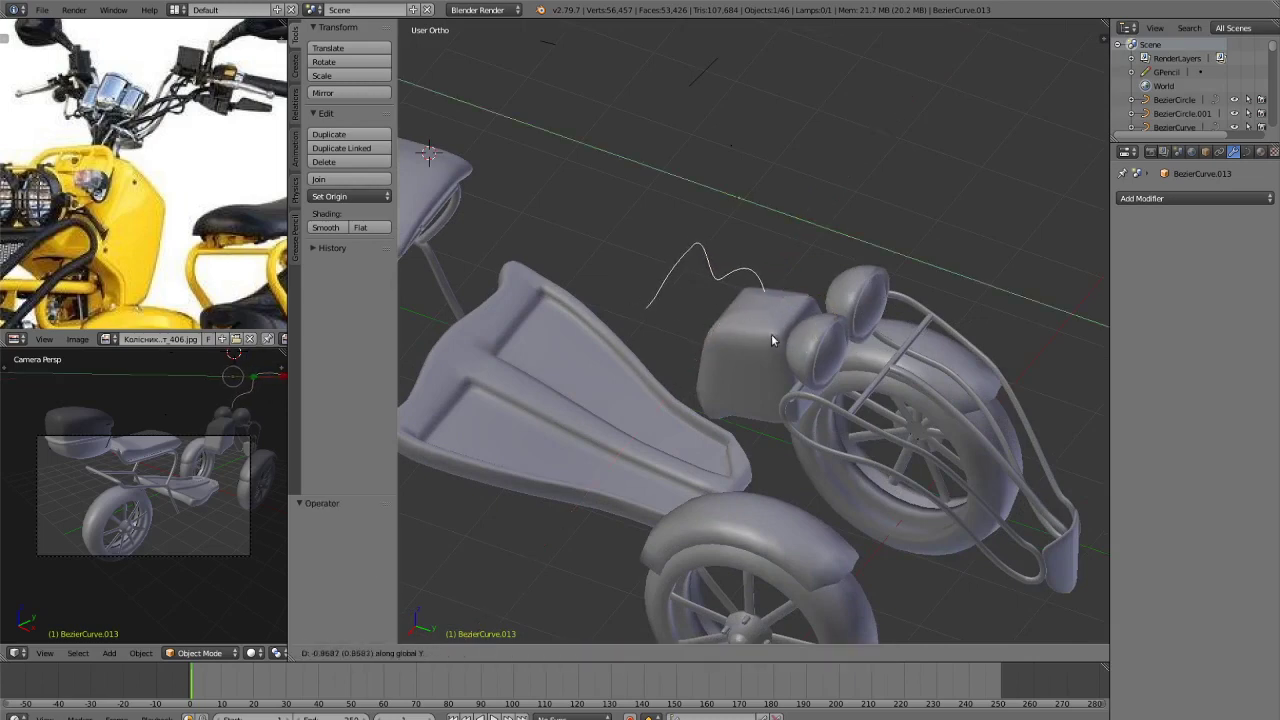
left_click(799, 346)
key("g")
key("x")
left_click(797, 345)
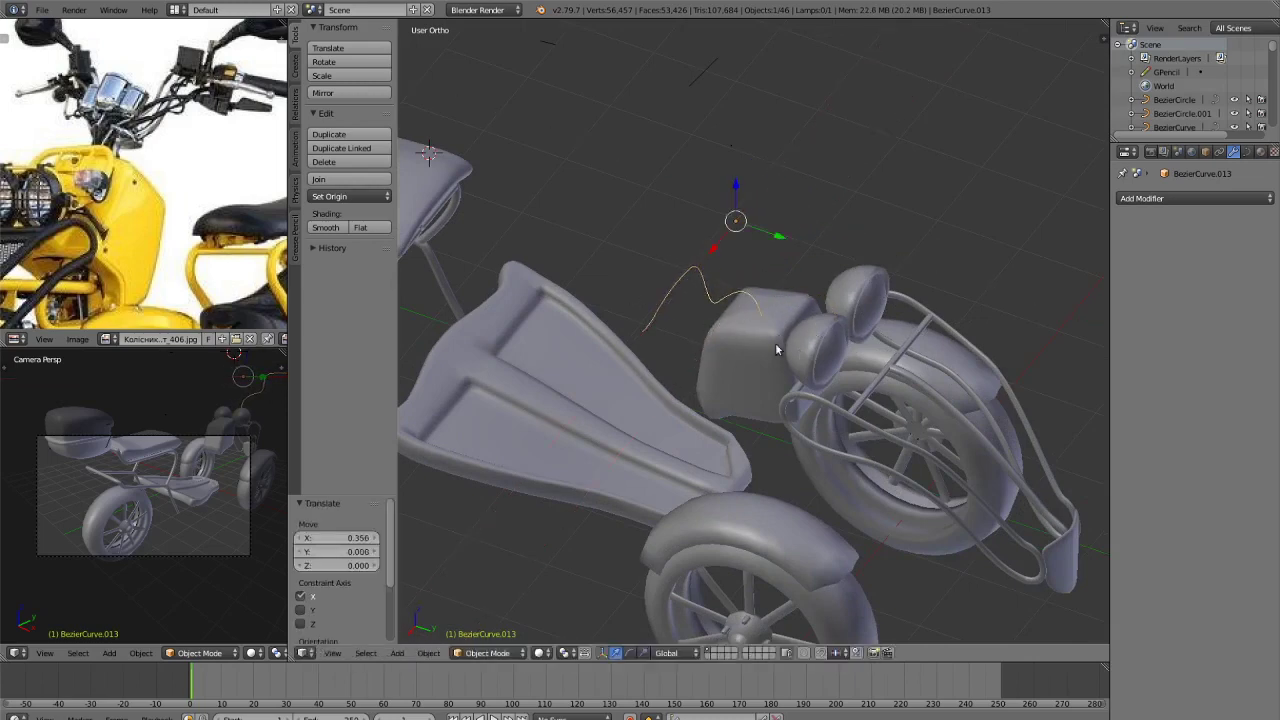
Lower the handlebar curve 0.343 along Z toward the headlight housing.
key("ctrl+KP_3")
key("KP_1")
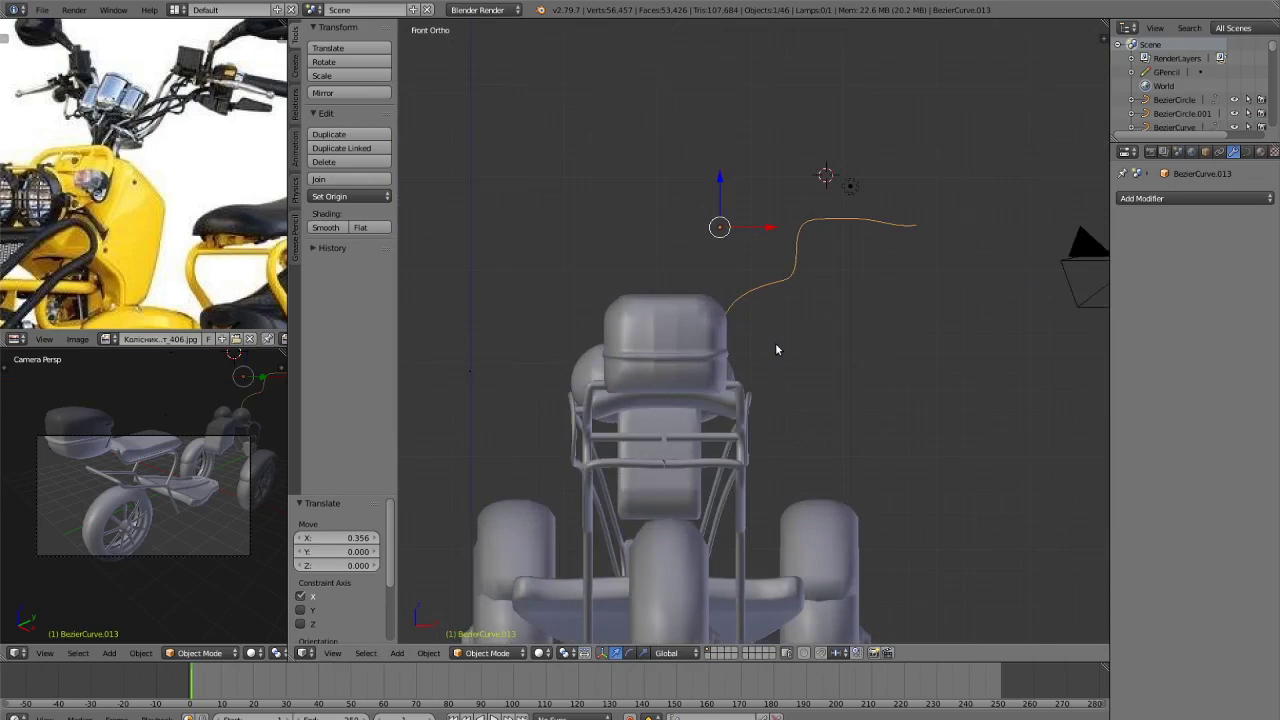
key("ctrl+KP_1")
scroll(795, 359, "up", 2)
middle_click_drag(794, 356, 881, 464)
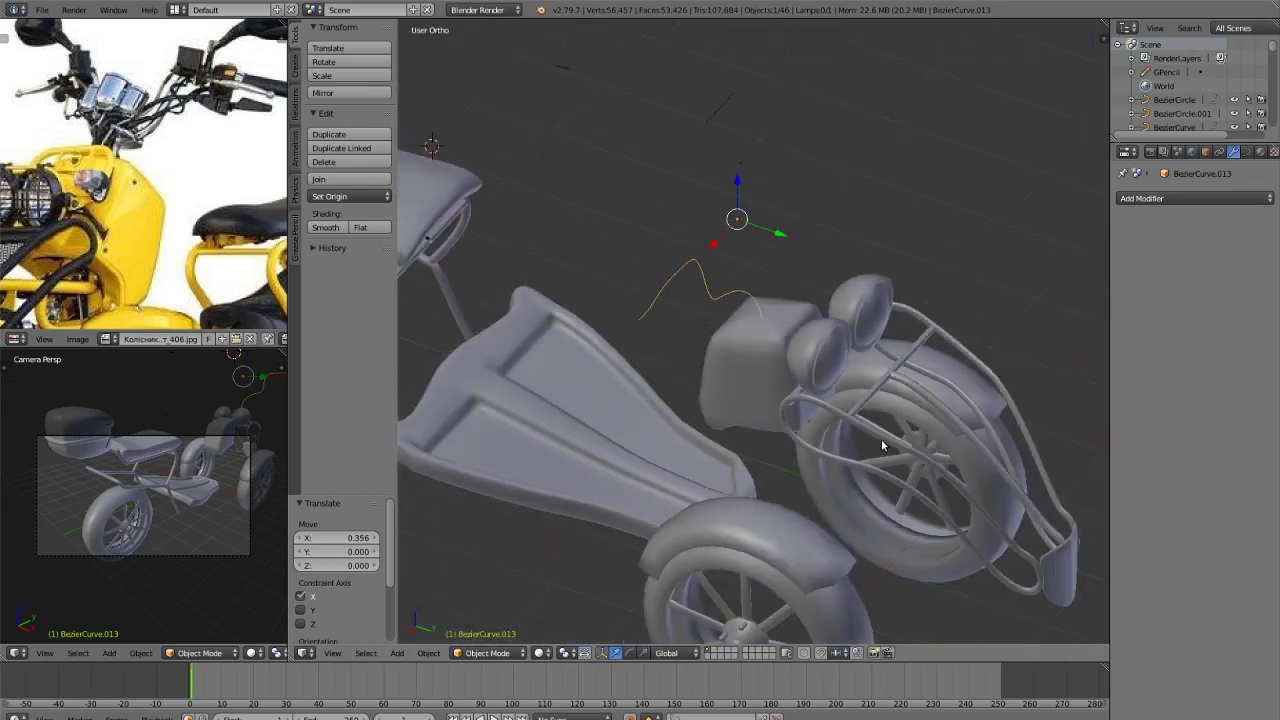
key("g")
key("z")
left_click(881, 464)
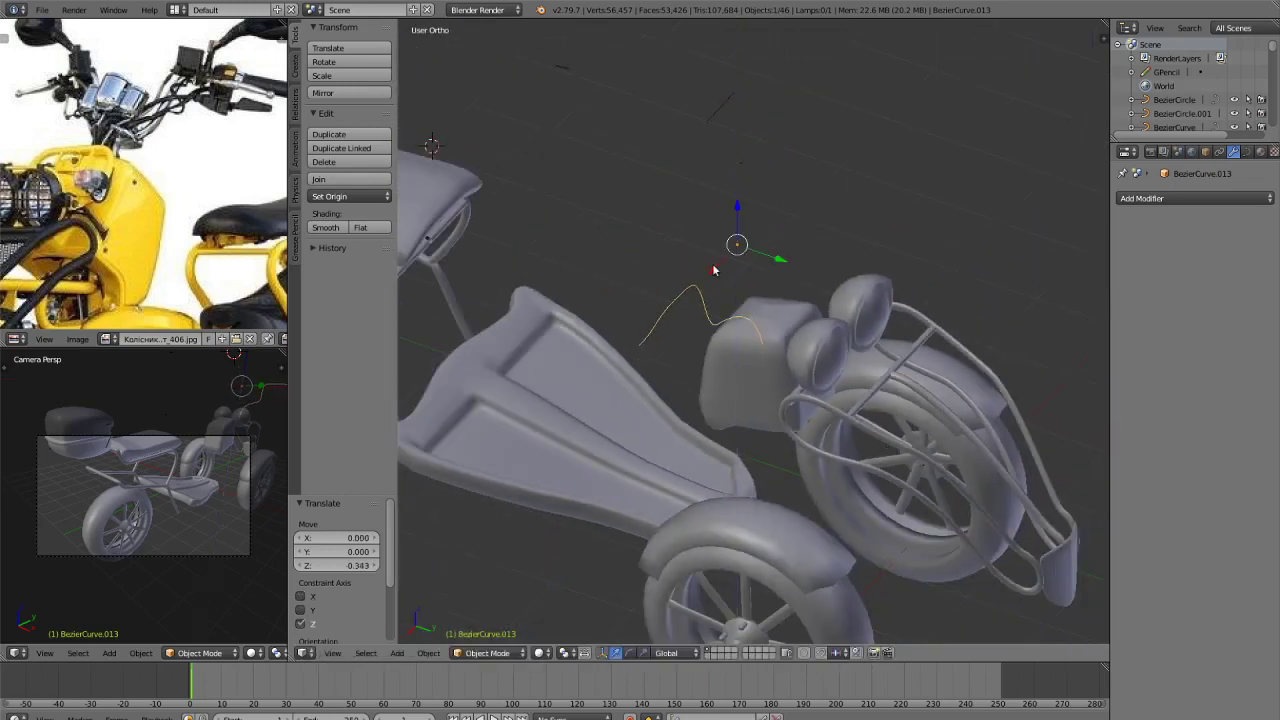
Shift the handlebar curve -0.410 along X and -0.323 along Y to line it up with the headlight housing.
key("g")
key("x")
left_click(808, 271)
middle_click_drag(808, 271, 860, 316)
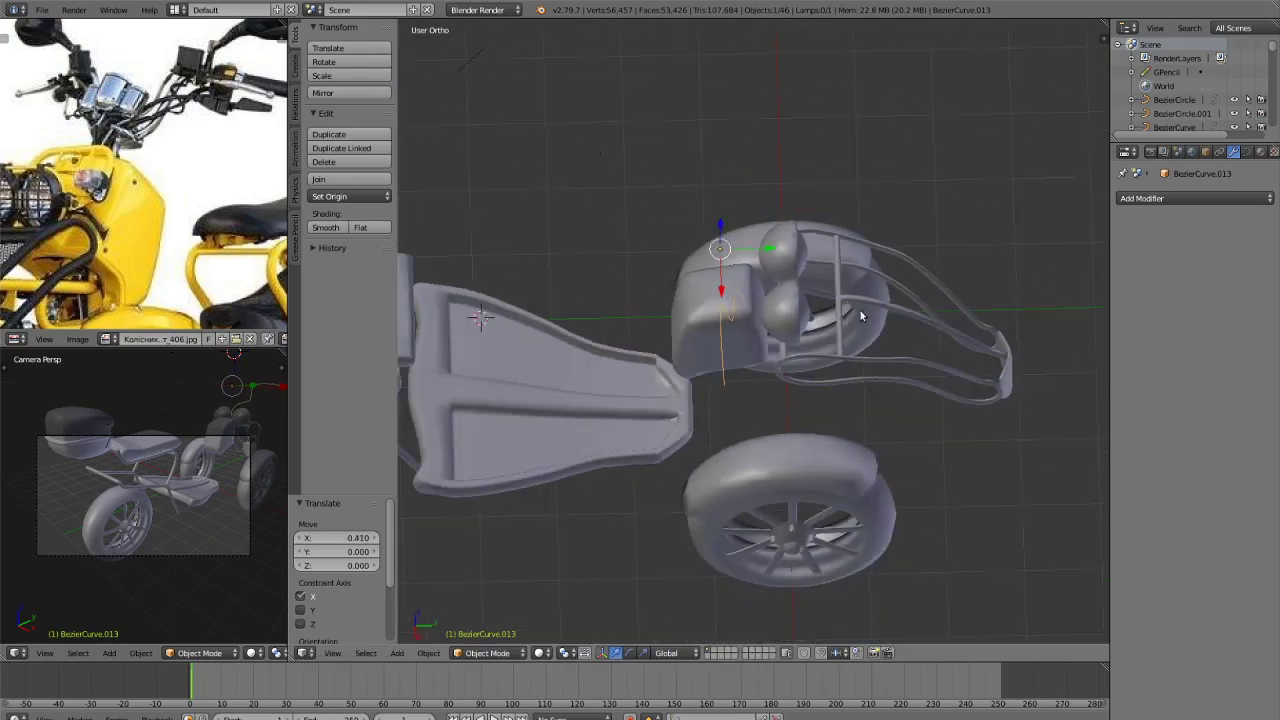
key("g")
key("y")
left_click(786, 269)
middle_click_drag(786, 269, 820, 287)
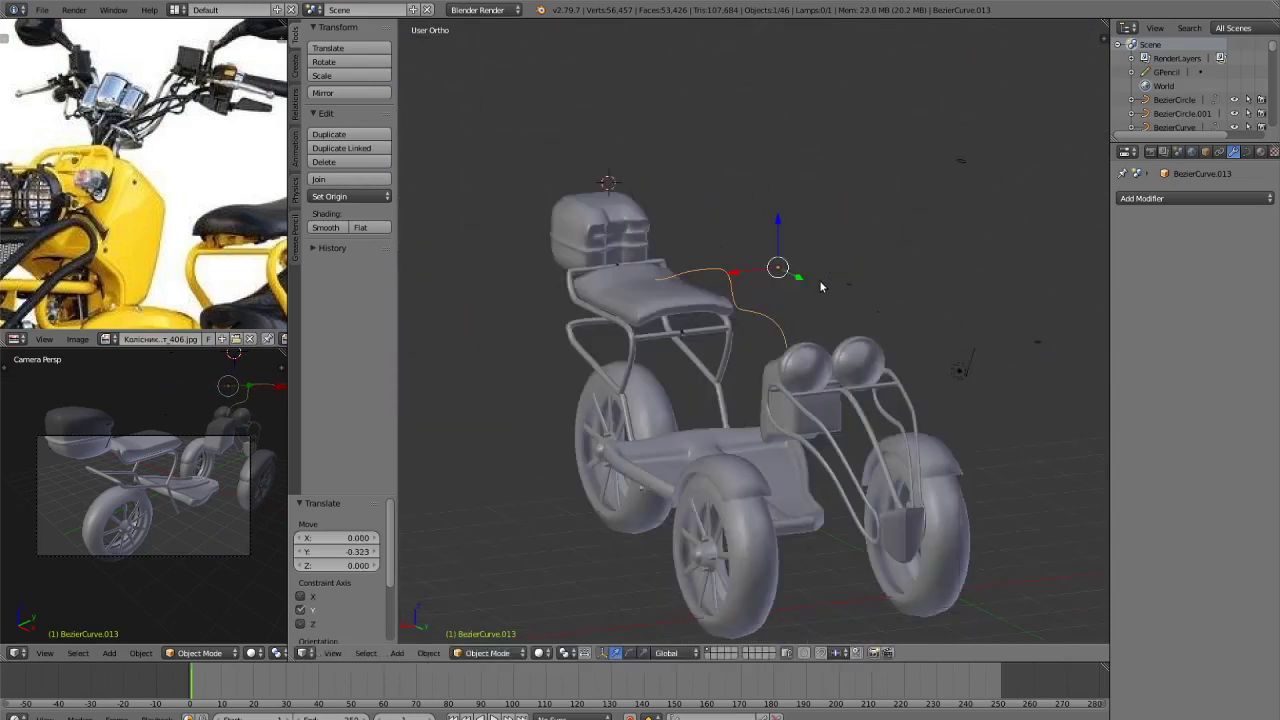
Lower the handlebar curve along Z so its base meets the top of the headlight housing.
scroll(820, 287, "up", 4)
key("g")
key("z")
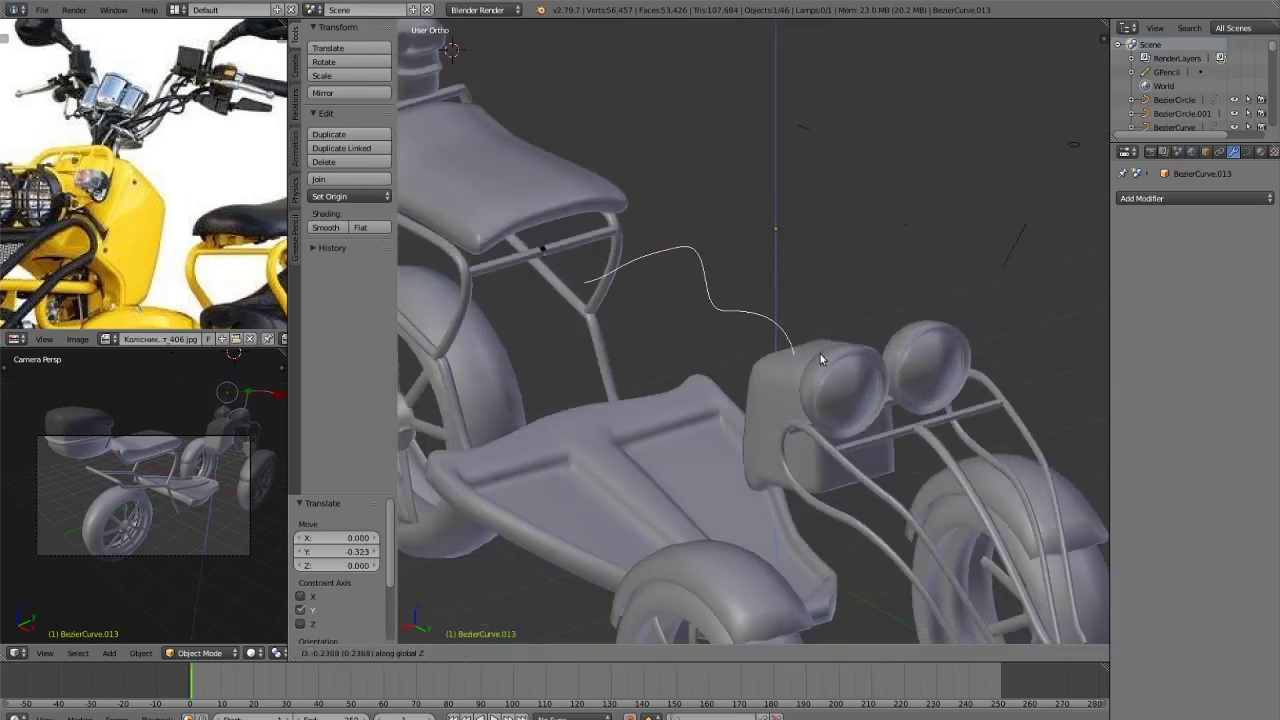
left_click(820, 329)
Shift the handlebar's outer end point slightly outward along X in Edit Mode, and return to Object Mode.
scroll(820, 329, "down", 3)
middle_click_drag(820, 329, 726, 348)
key("Tab")
scroll(688, 268, "up", 3)
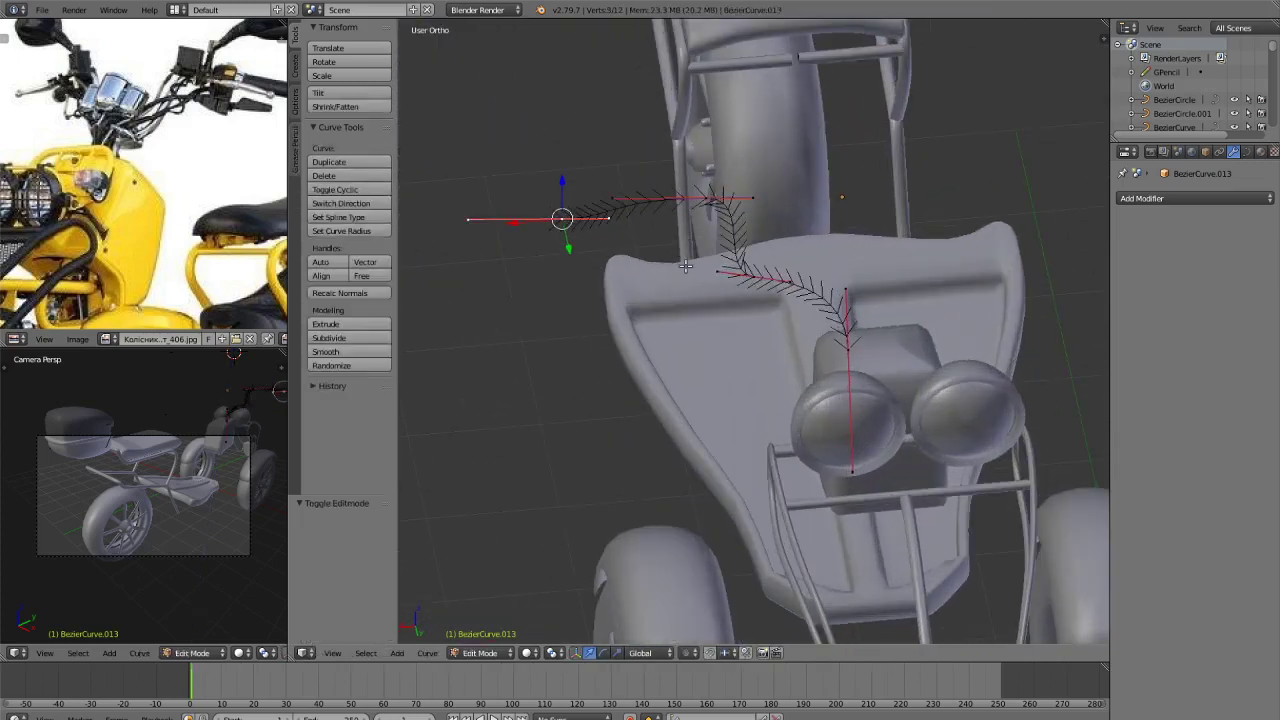
left_click_drag(518, 225, 511, 223)
key("Tab")
scroll(751, 309, "down", 2)
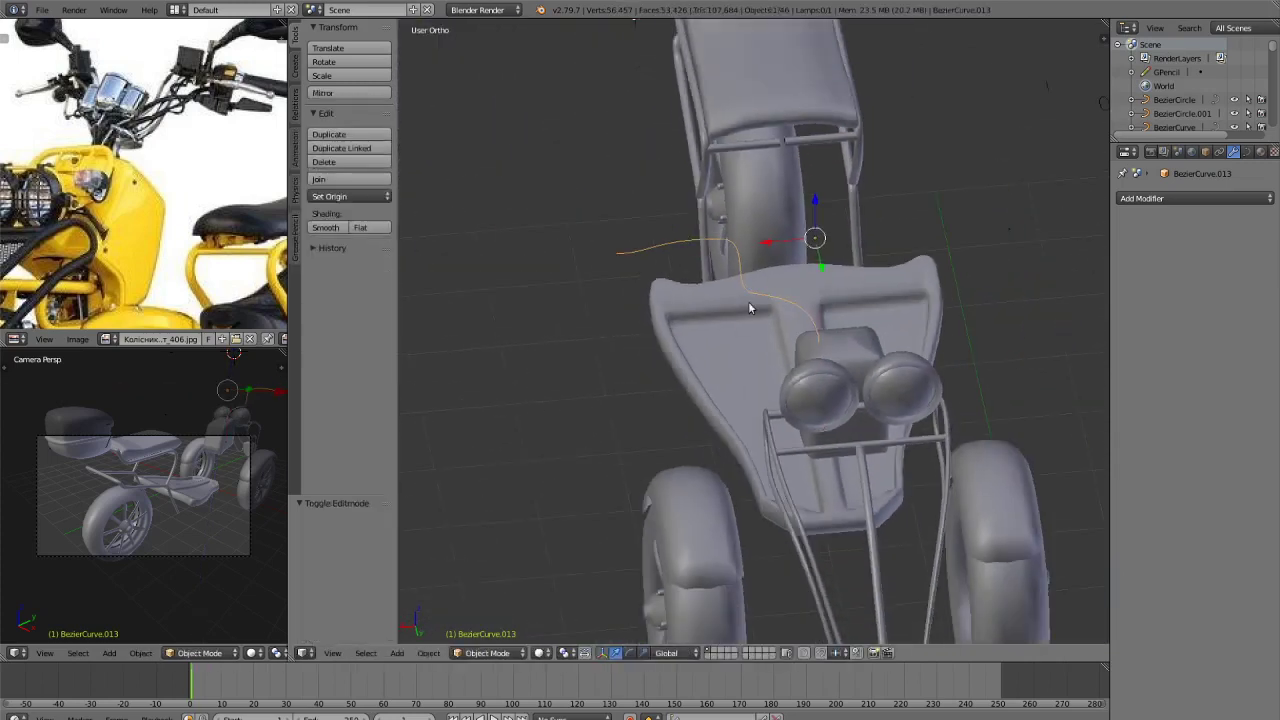
Add a Bezier circle in the empty space beside the scooter and scale it down.
middle_click_drag(751, 309, 813, 334)
scroll(813, 334, "up", 1)
left_click(1191, 200)
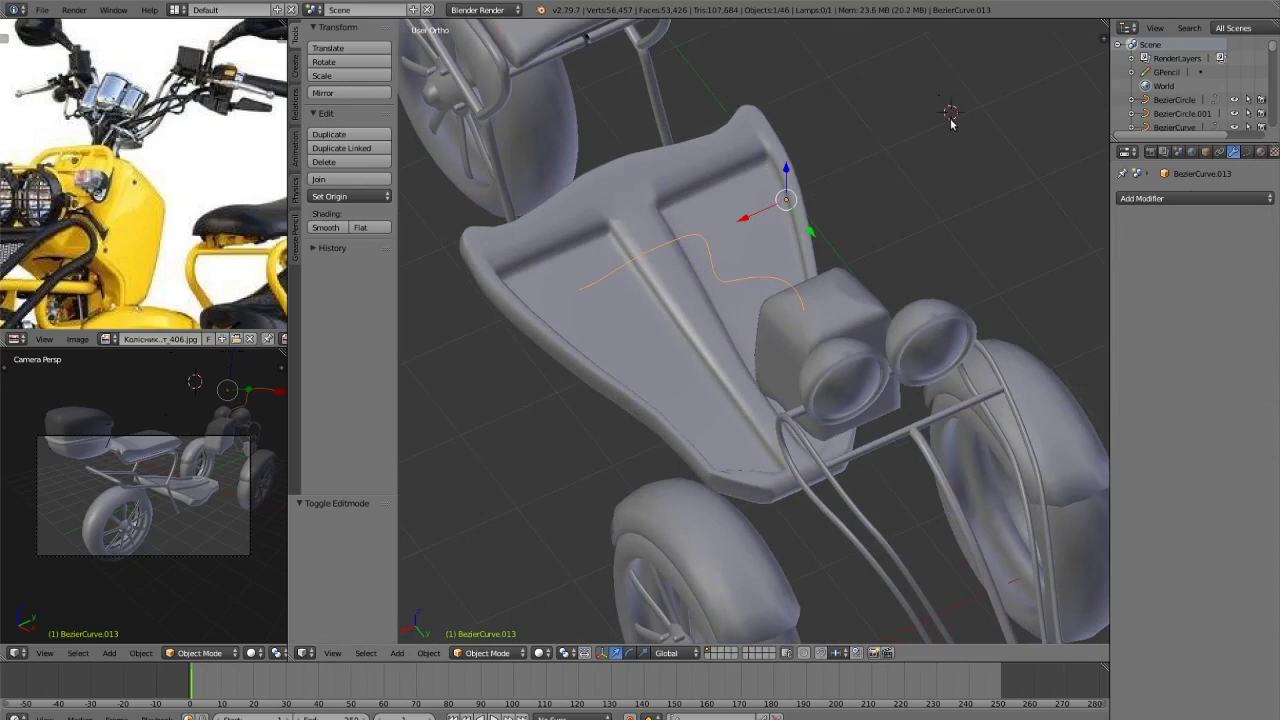
key("shift+a")
left_click(968, 147)
scroll(886, 251, "down", 5)
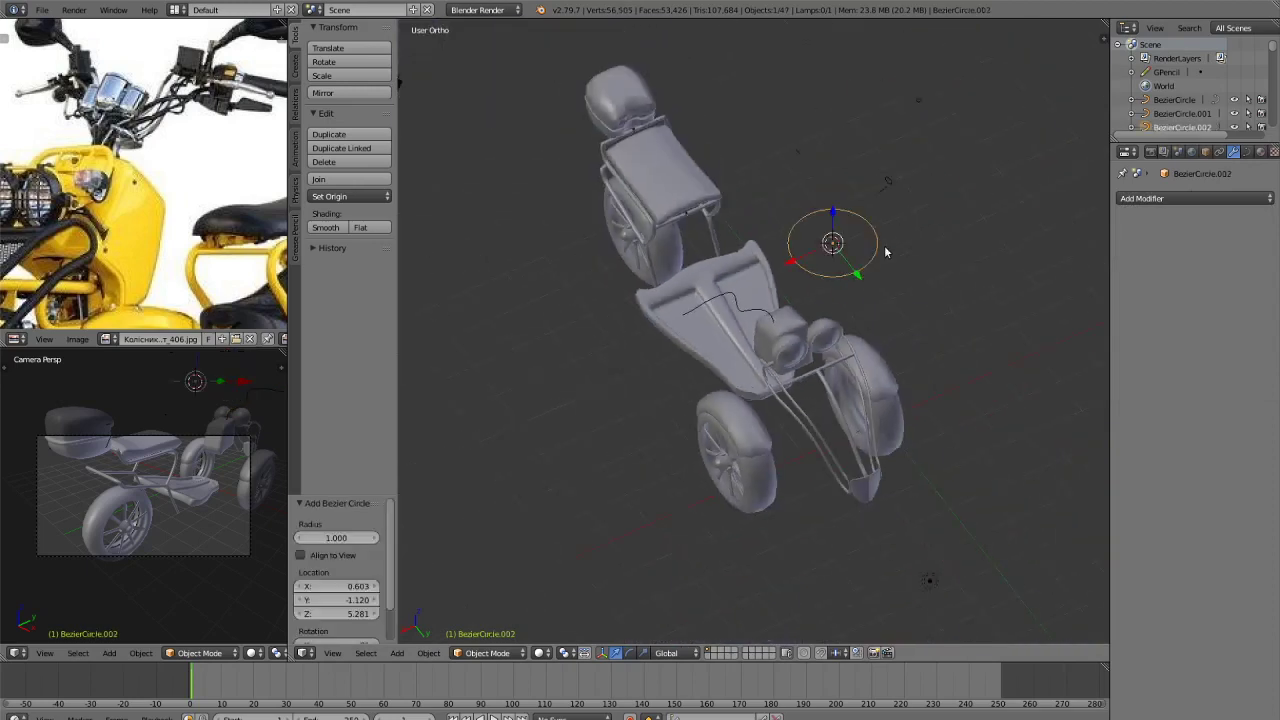
scroll(886, 251, "up", 1)
key("s")
left_click(874, 225)
Assign BezierCircle.002 as the handlebar curve's bevel object.
scroll(868, 237, "up", 3)
middle_click_drag(868, 237, 766, 200)
right_click(766, 200)
middle_click_drag(836, 246, 767, 260)
right_click(876, 152, "shift")
key("a")
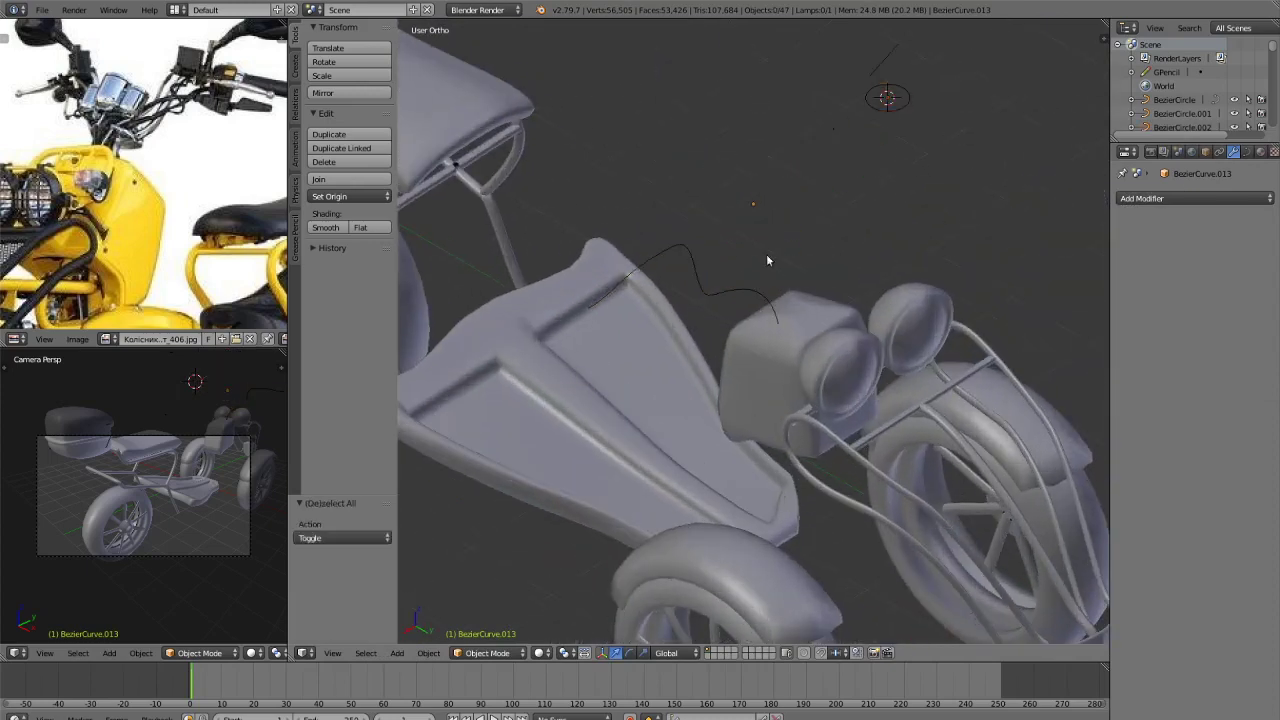
left_click(1247, 151)
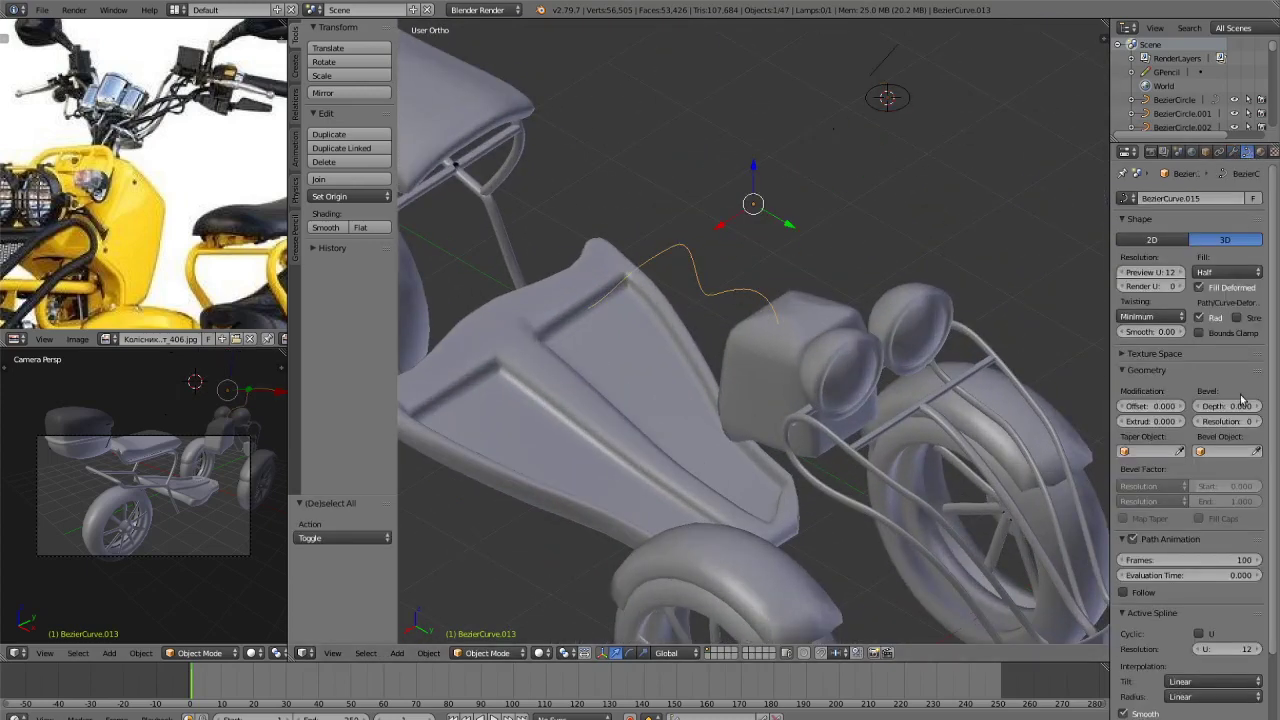
left_click(1217, 451)
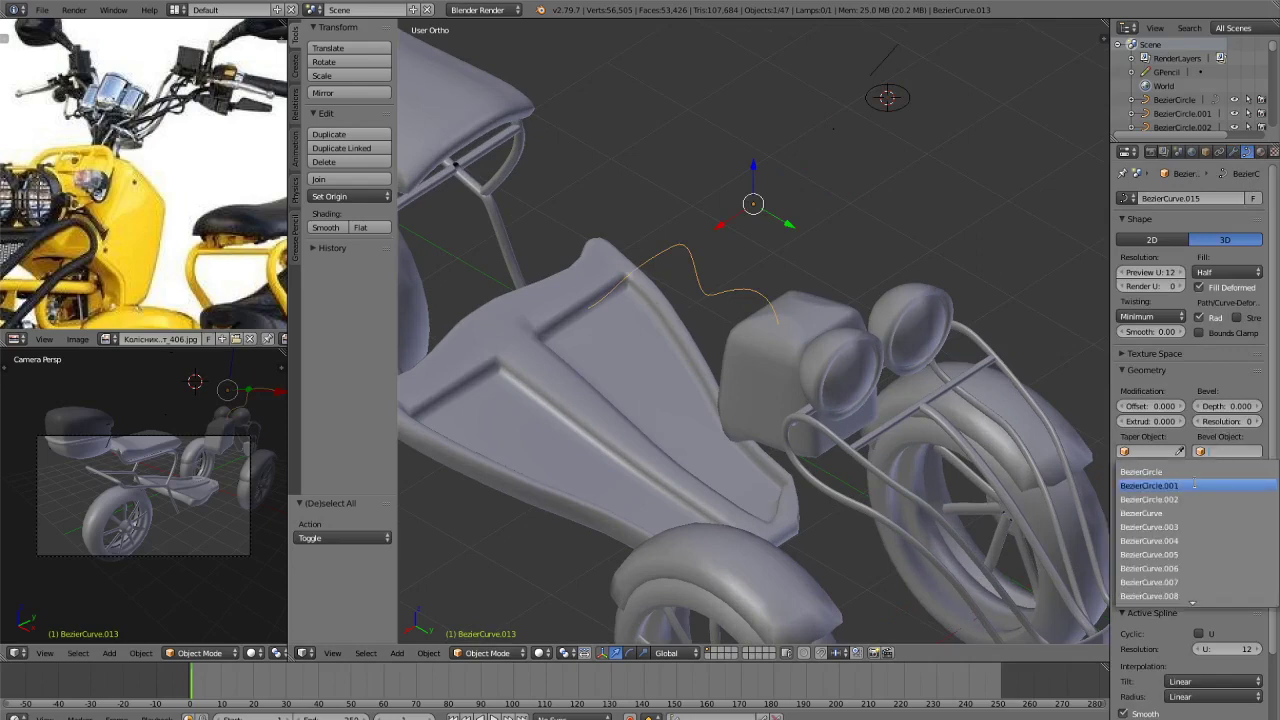
left_click(1200, 497)
Scale the handlebar's bevel circle down to about 0.25 of its size to make the tube thinner.
right_click(906, 90)
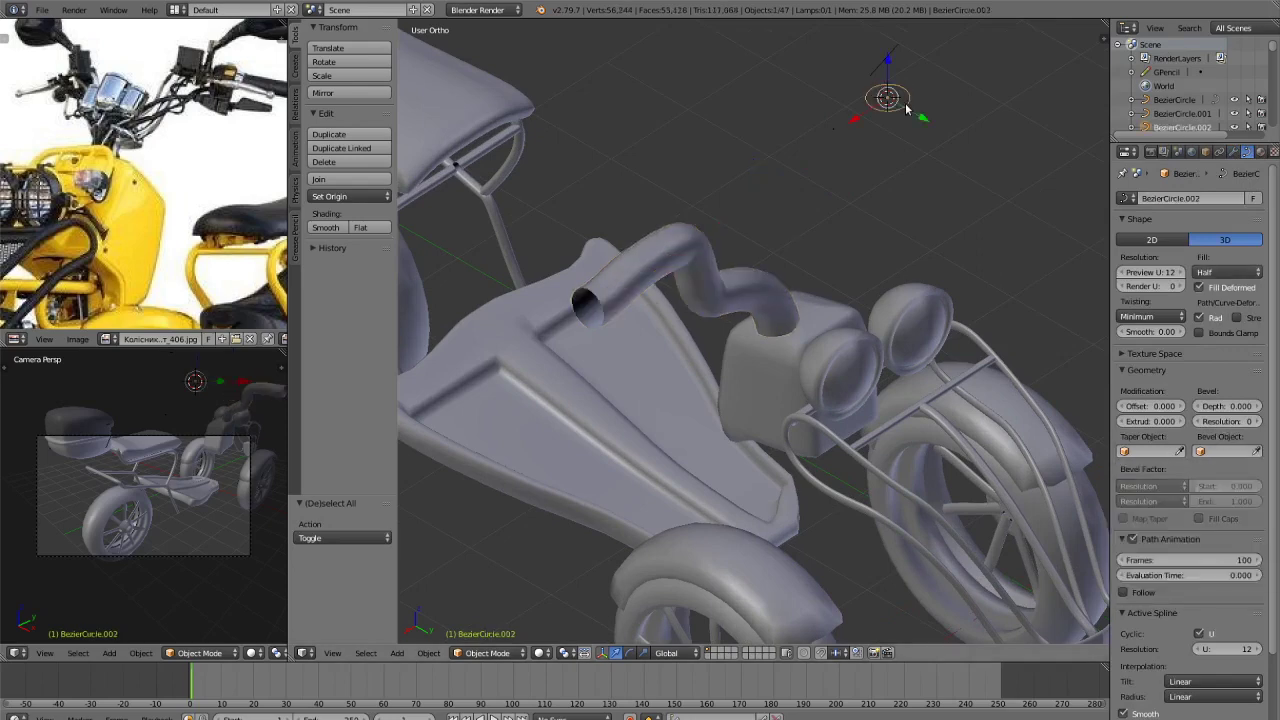
key("s")
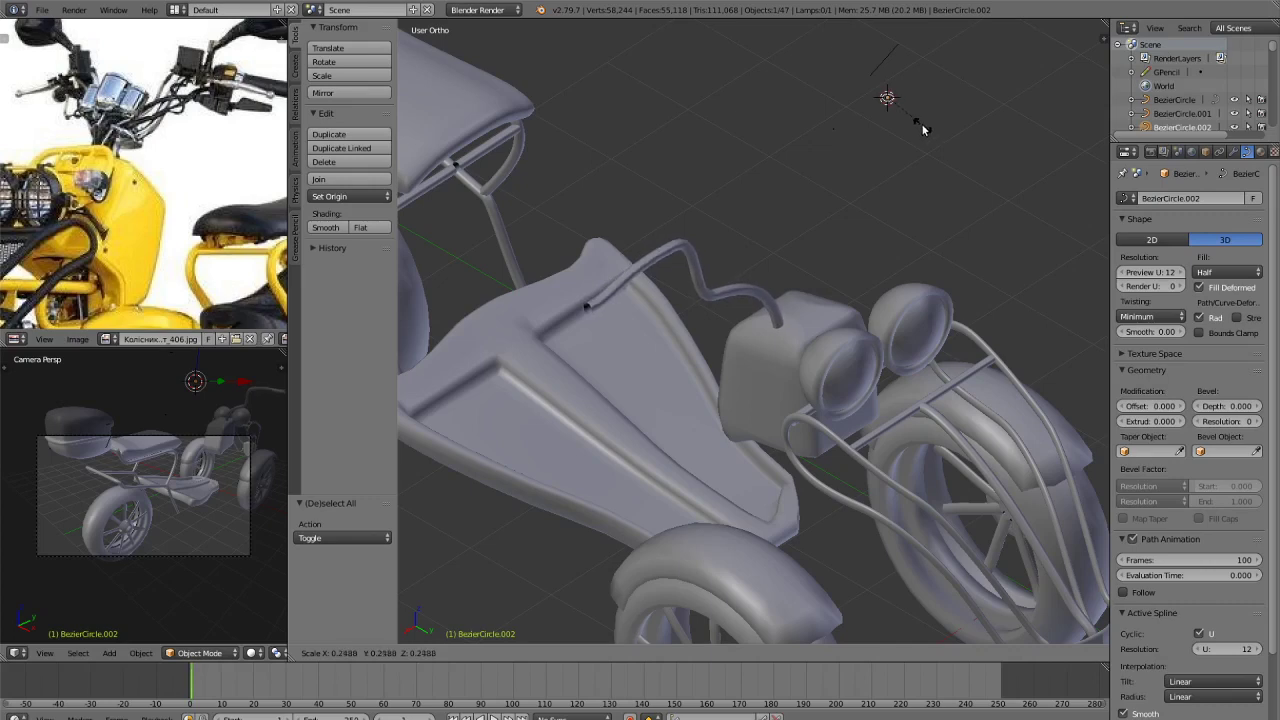
left_click(923, 128)
Move the handlebar curve's two outer points about 0.27 backward along negative Y in Edit Mode.
key("KP_1")
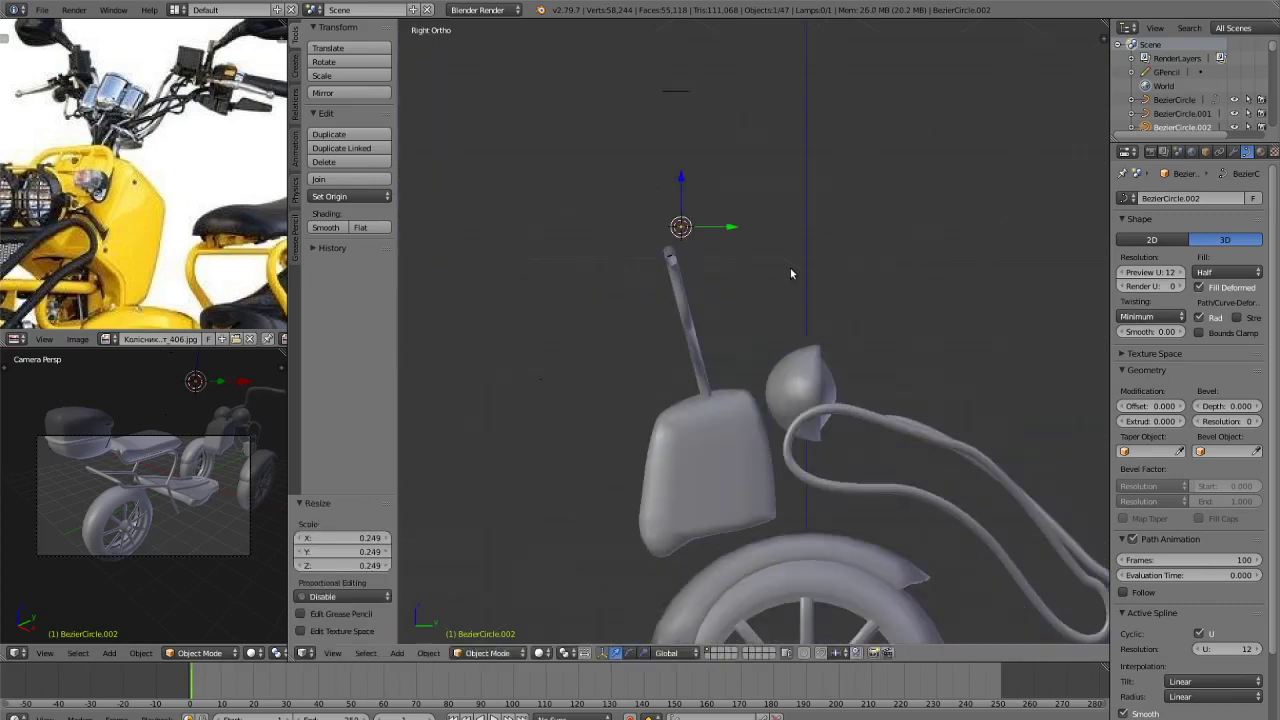
key("ctrl+KP_1")
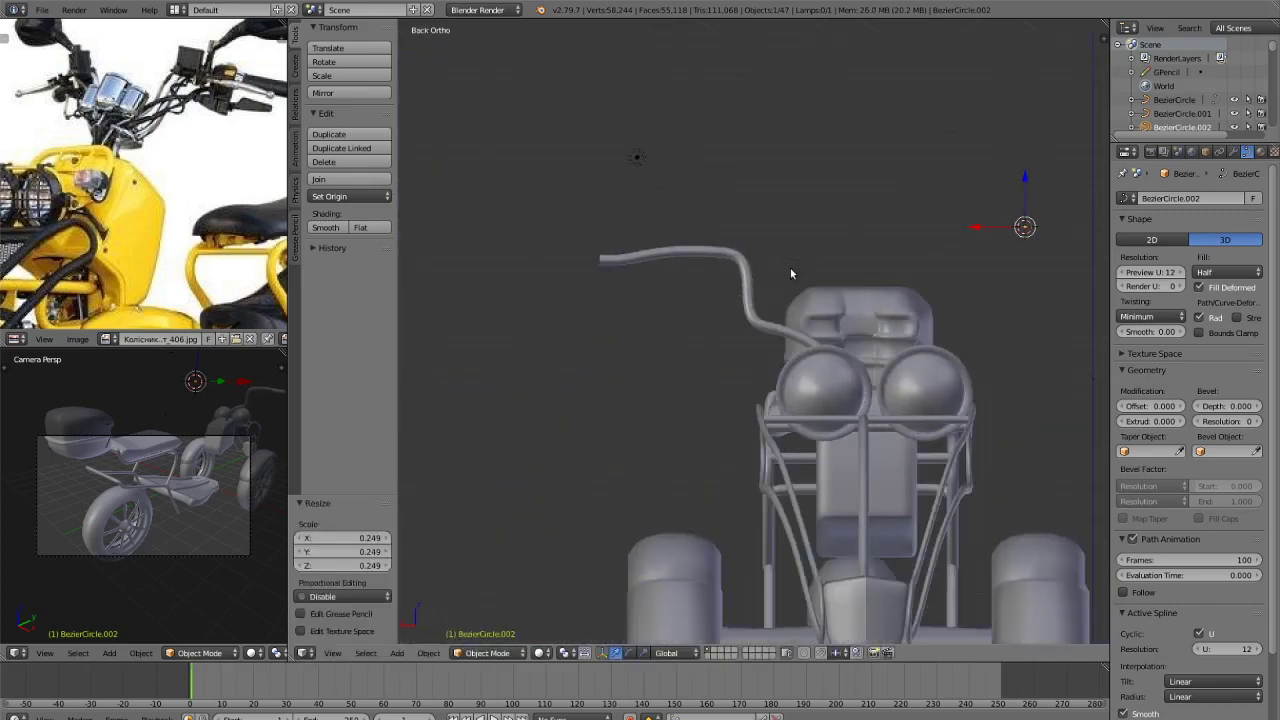
right_click(686, 251)
middle_click_drag(703, 251, 891, 349)
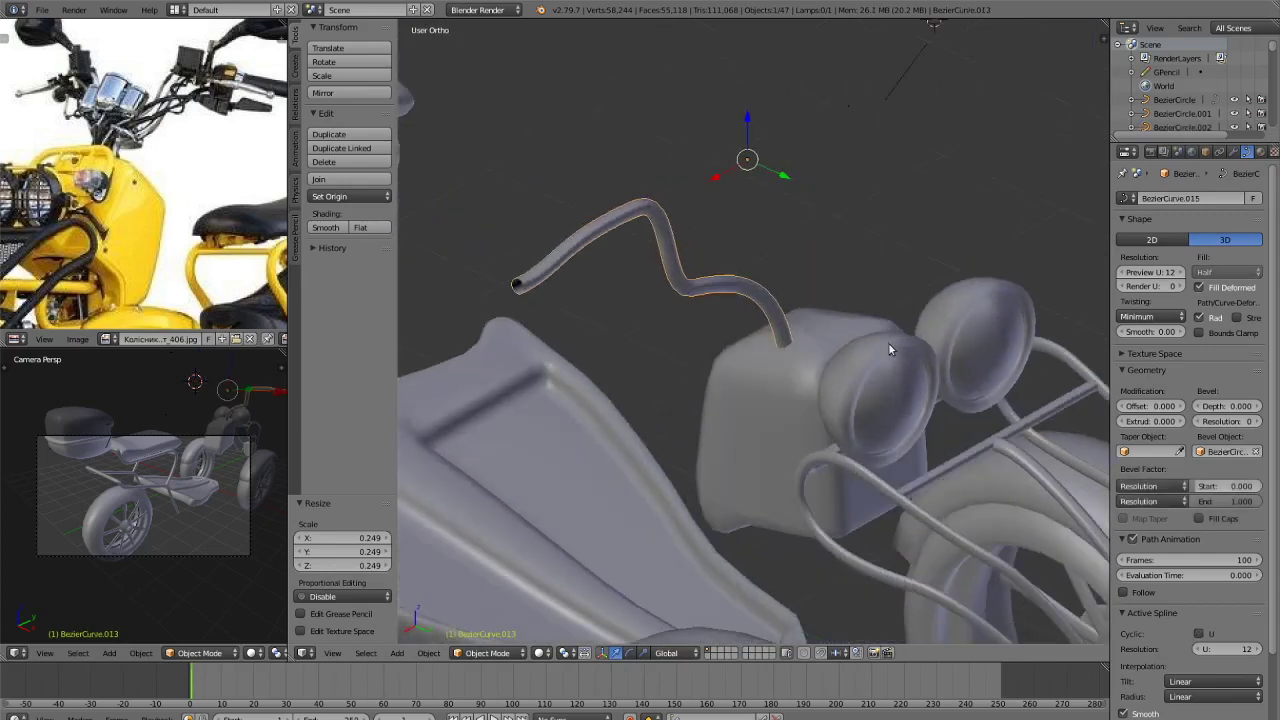
key("Tab")
scroll(639, 271, "down", 2)
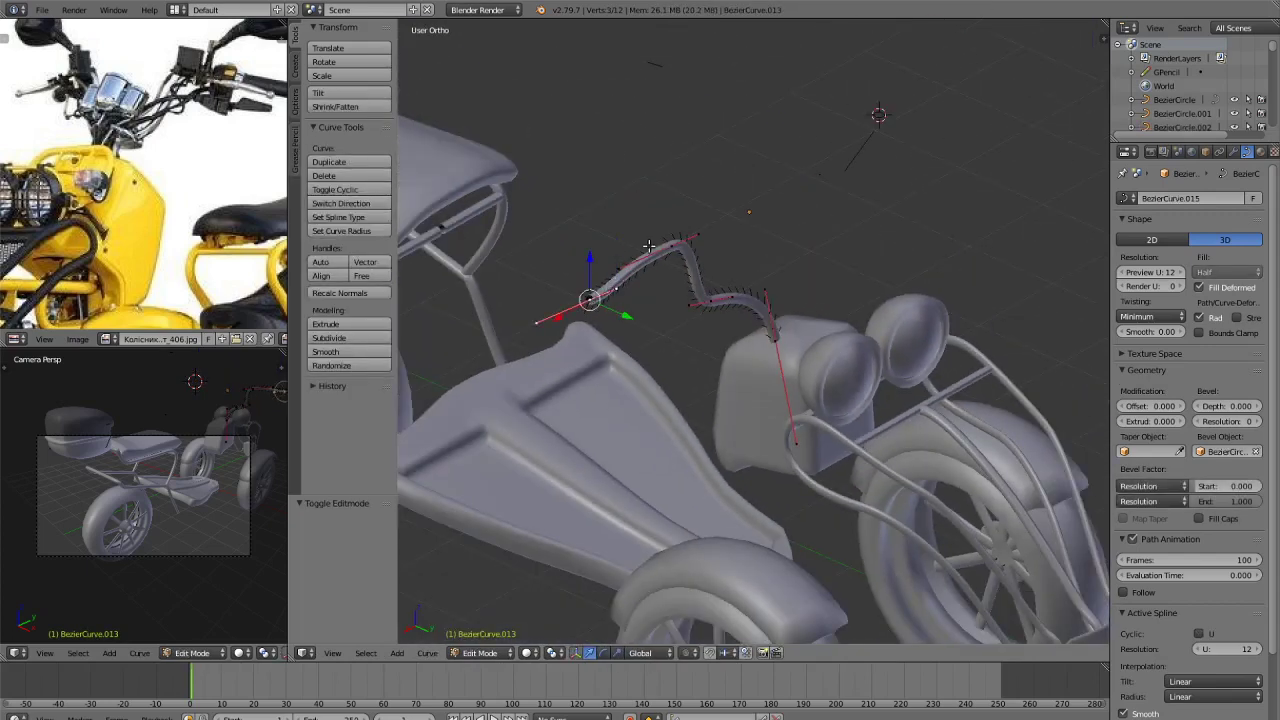
key("g")
key("y")
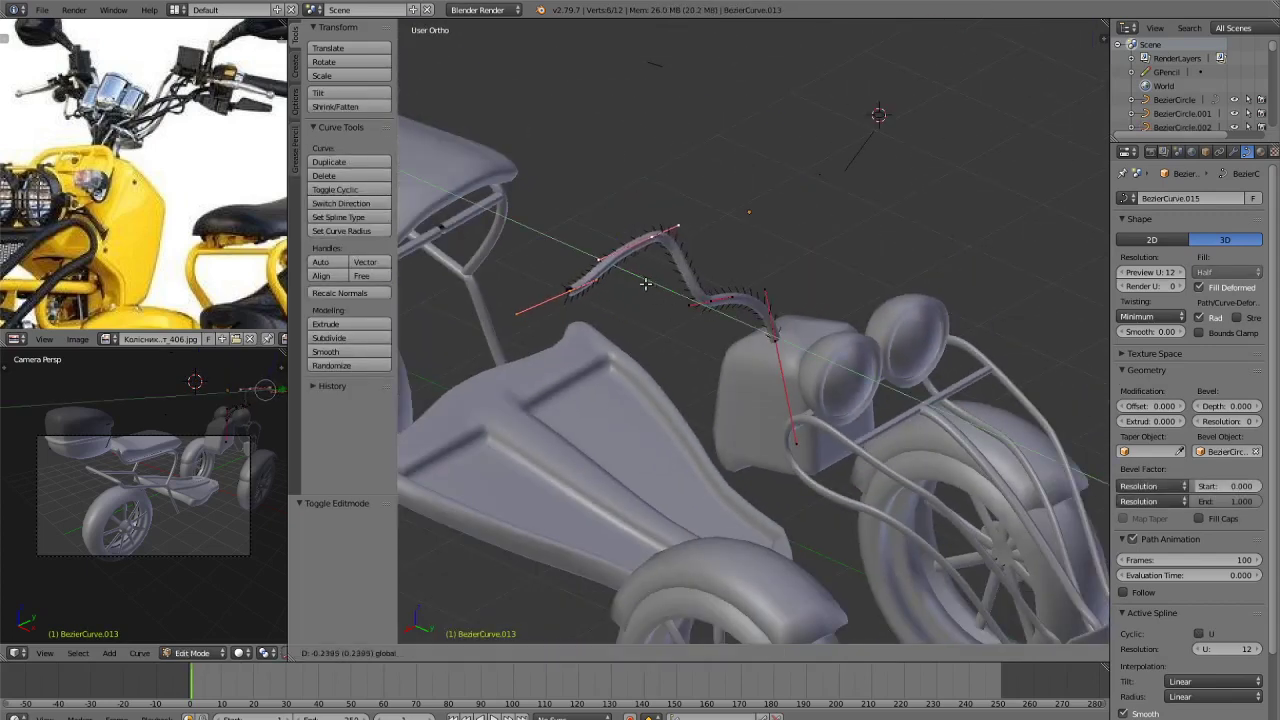
left_click(568, 296)
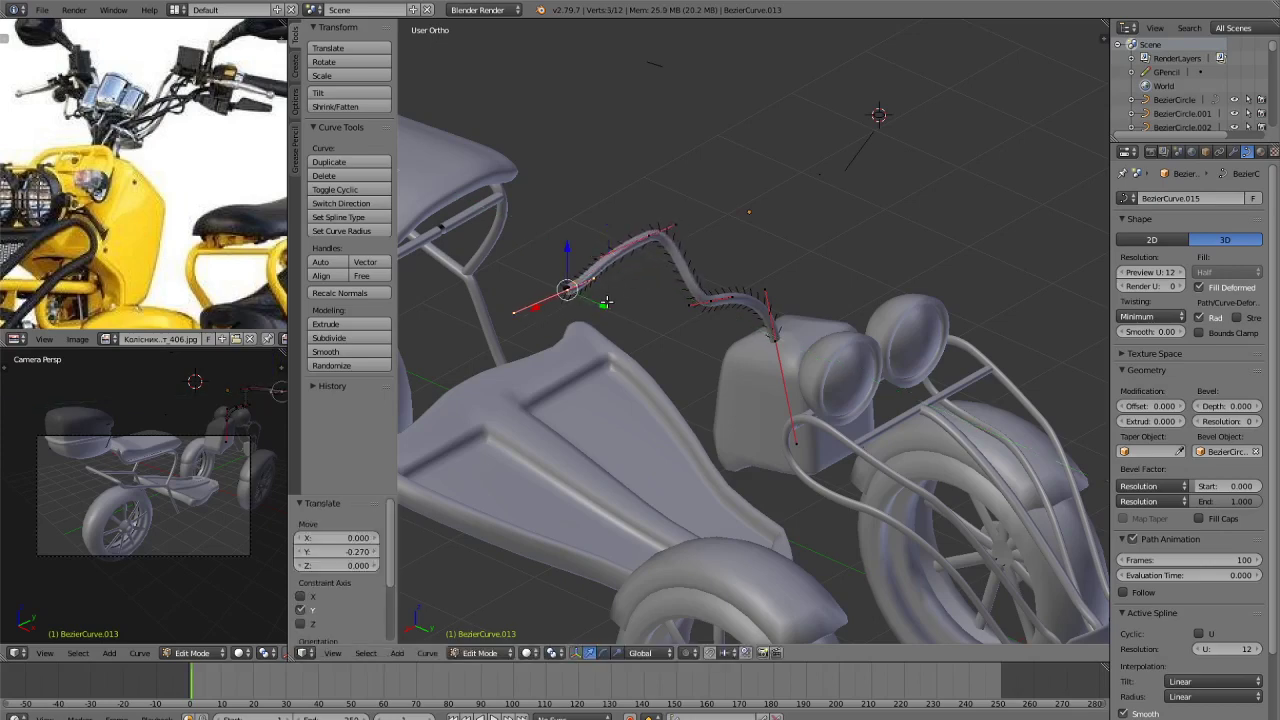
Pull the handlebar's outer end point farther back along Y, rotate its handles about Z, and return to Object Mode.
left_click_drag(607, 302, 583, 285)
key("r")
key("z")
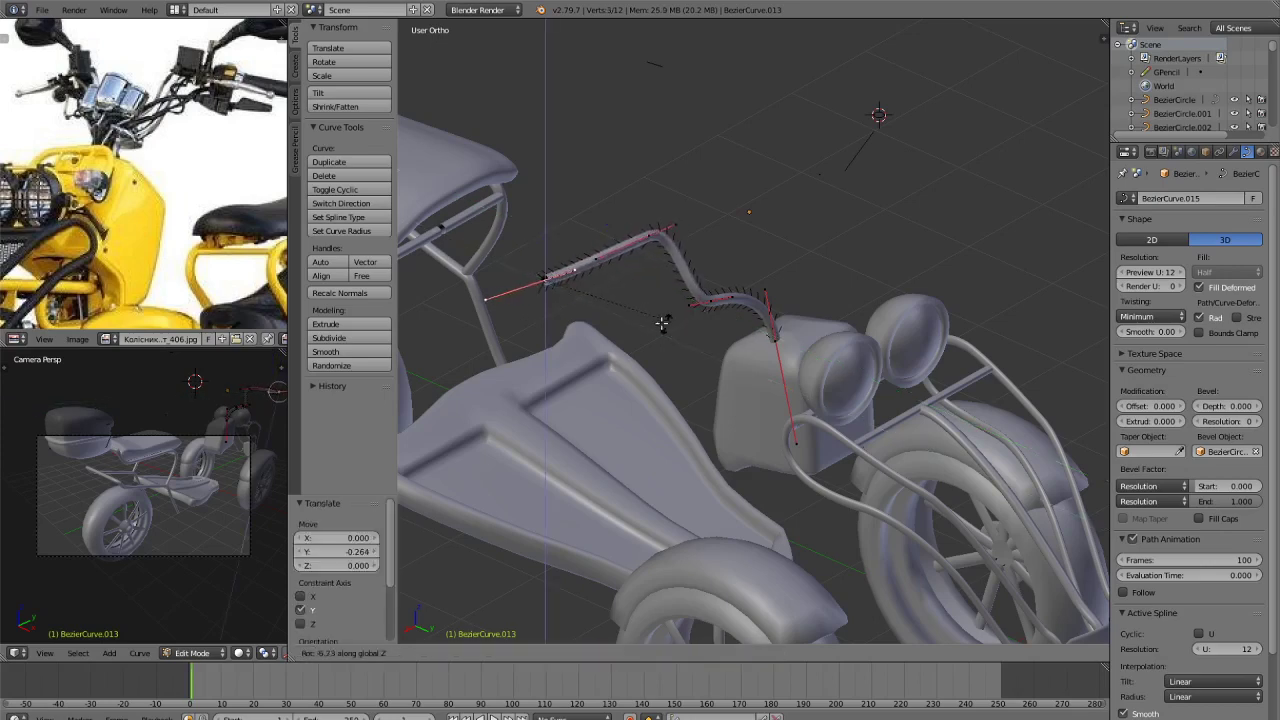
left_click(592, 298)
left_click(575, 292)
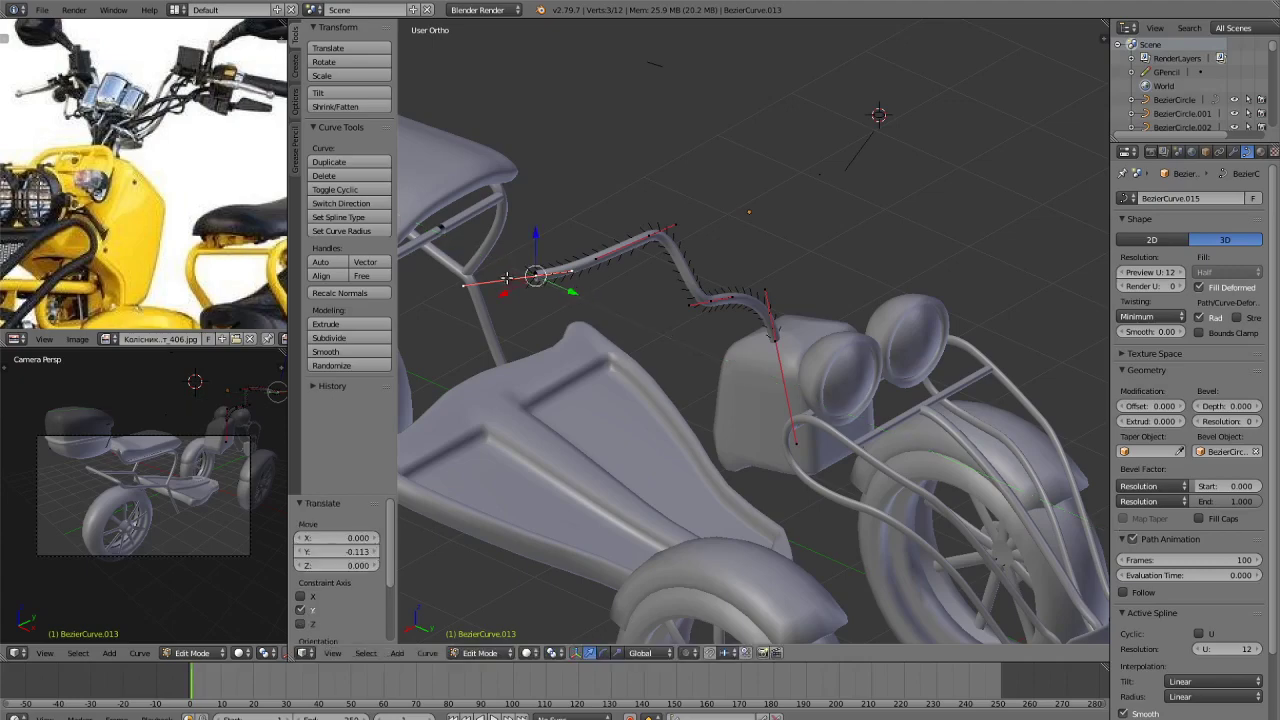
left_click_drag(502, 297, 542, 301)
key("r")
key("z")
left_click(651, 334)
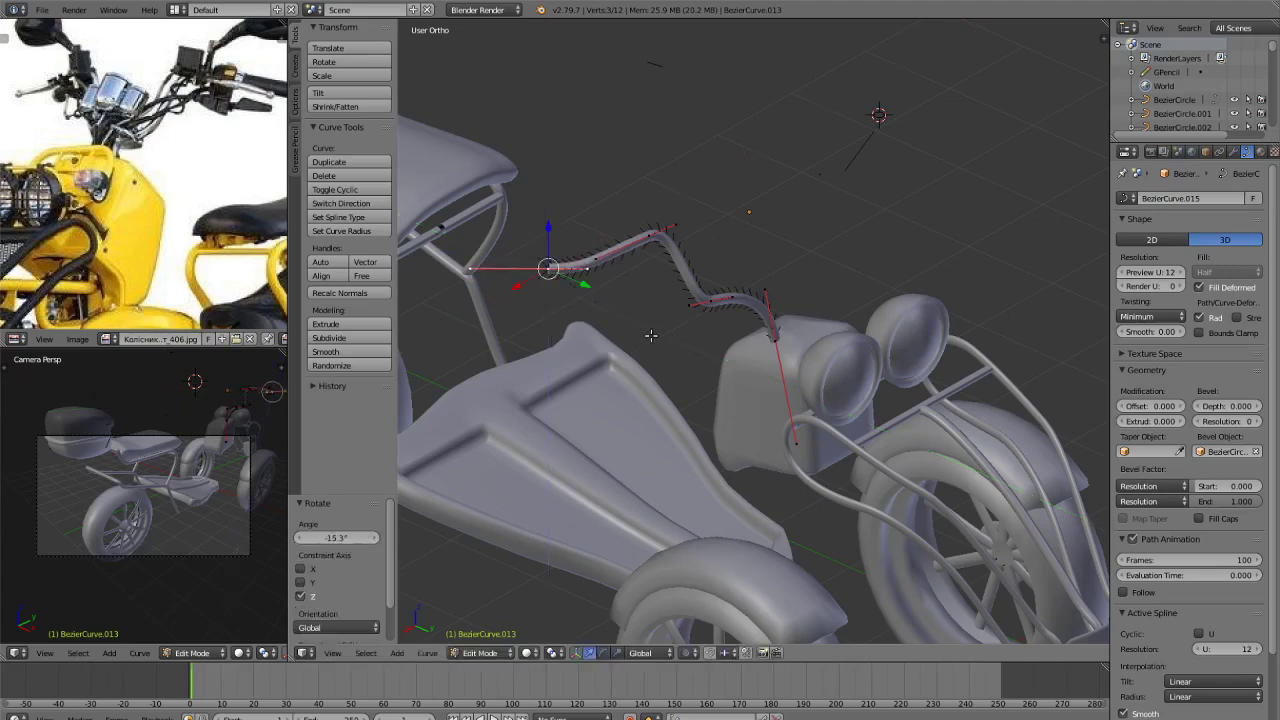
key("Tab")
Nudge the handlebar half about 0.045 along negative X, toward the center of the headlight housing.
scroll(789, 340, "down", 3)
middle_click_drag(789, 340, 749, 336)
scroll(750, 336, "up", 2)
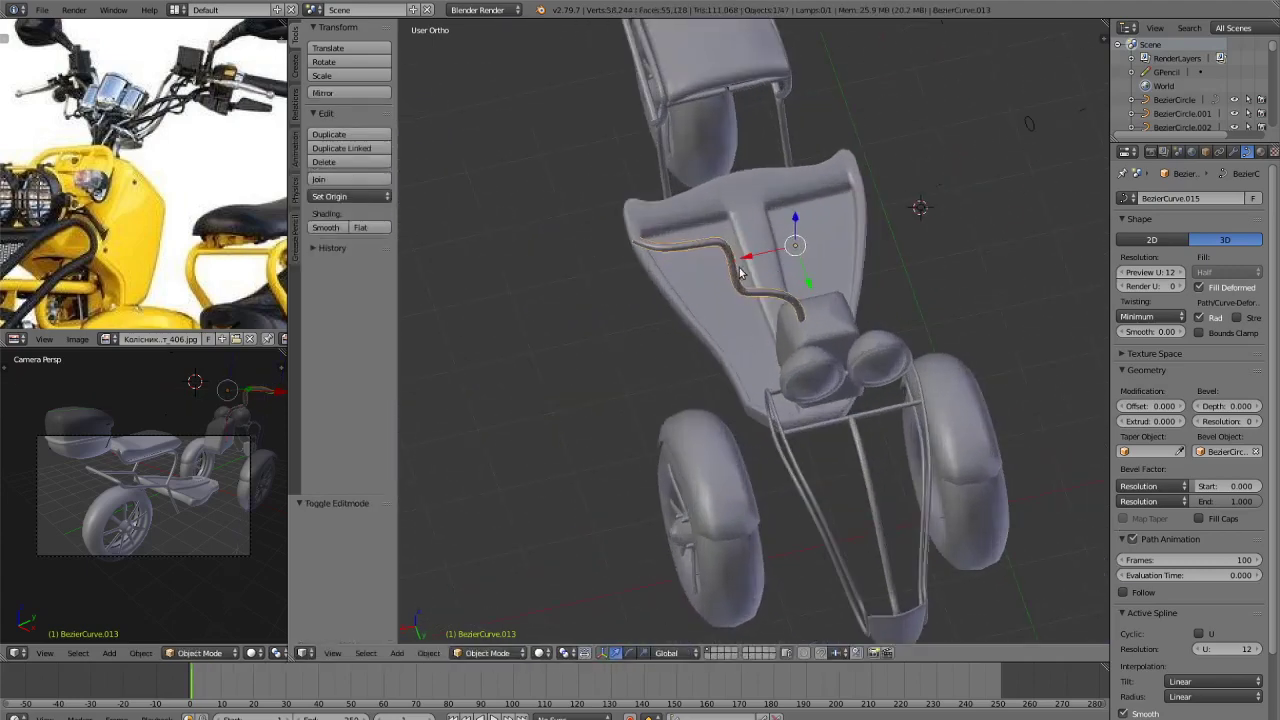
left_click_drag(742, 260, 752, 258)
left_click(752, 264)
Duplicate the handlebar half and offset the copy about 0.95 along negative X.
key("shift+d")
key("x")
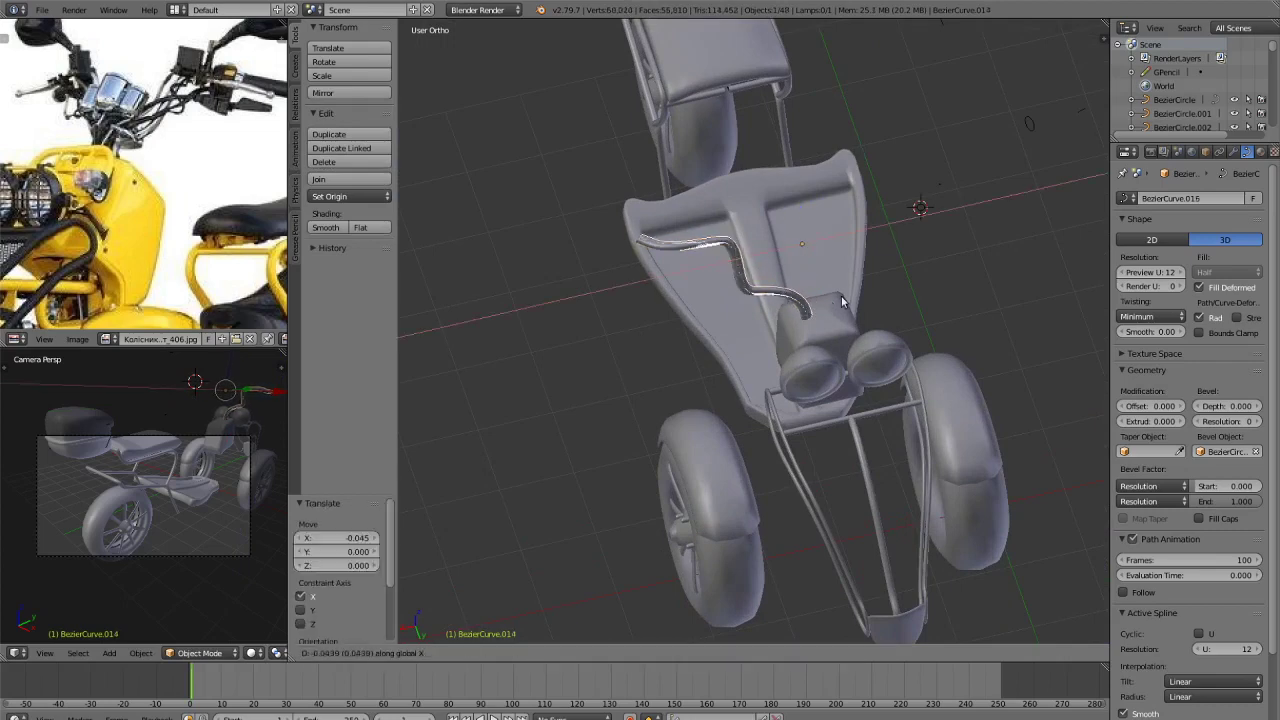
left_click(895, 295)
Try rotating the duplicated handlebar half 180° about Z, and undo the rotation.
key("r")
key("z")
key("1")
key("8")
key("0")
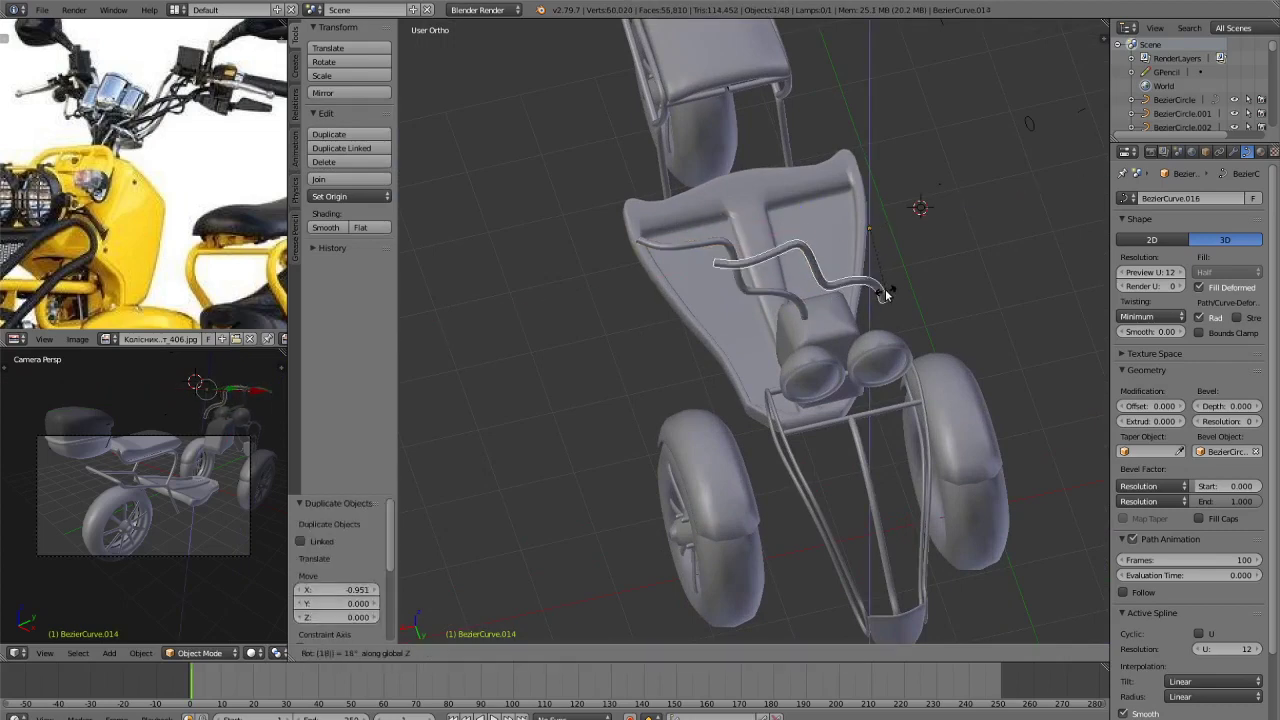
key("Return")
key("ctrl+z")
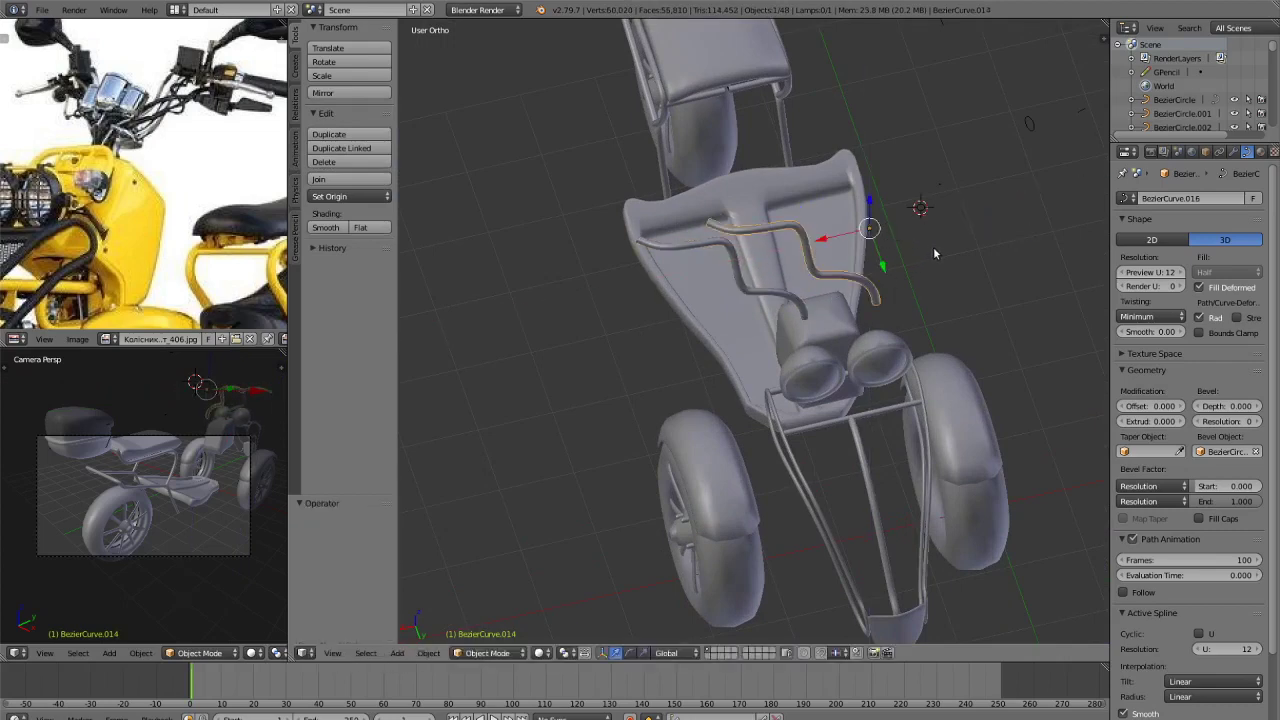
Mirror the duplicated handlebar half along global X and move it about 0.68 along X to sit beside the original half.
key("ctrl+m")
key("x")
key("Return")
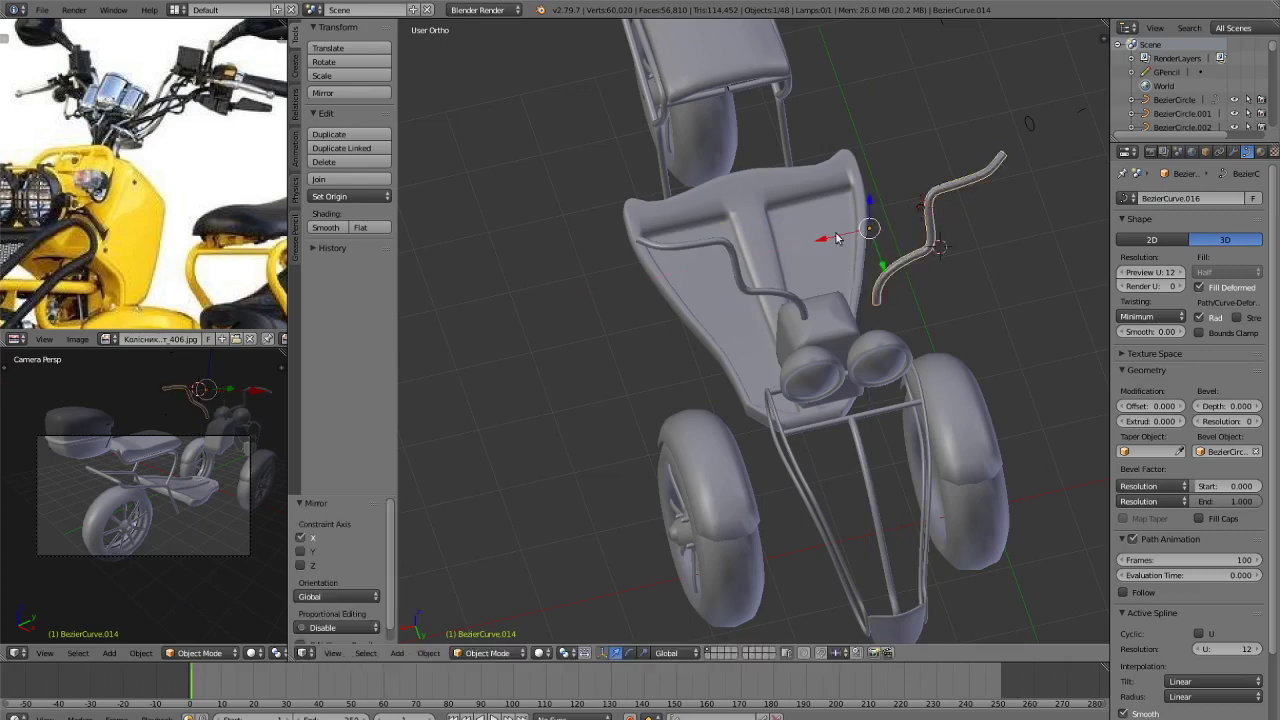
key("g")
key("x")
left_click(891, 320)
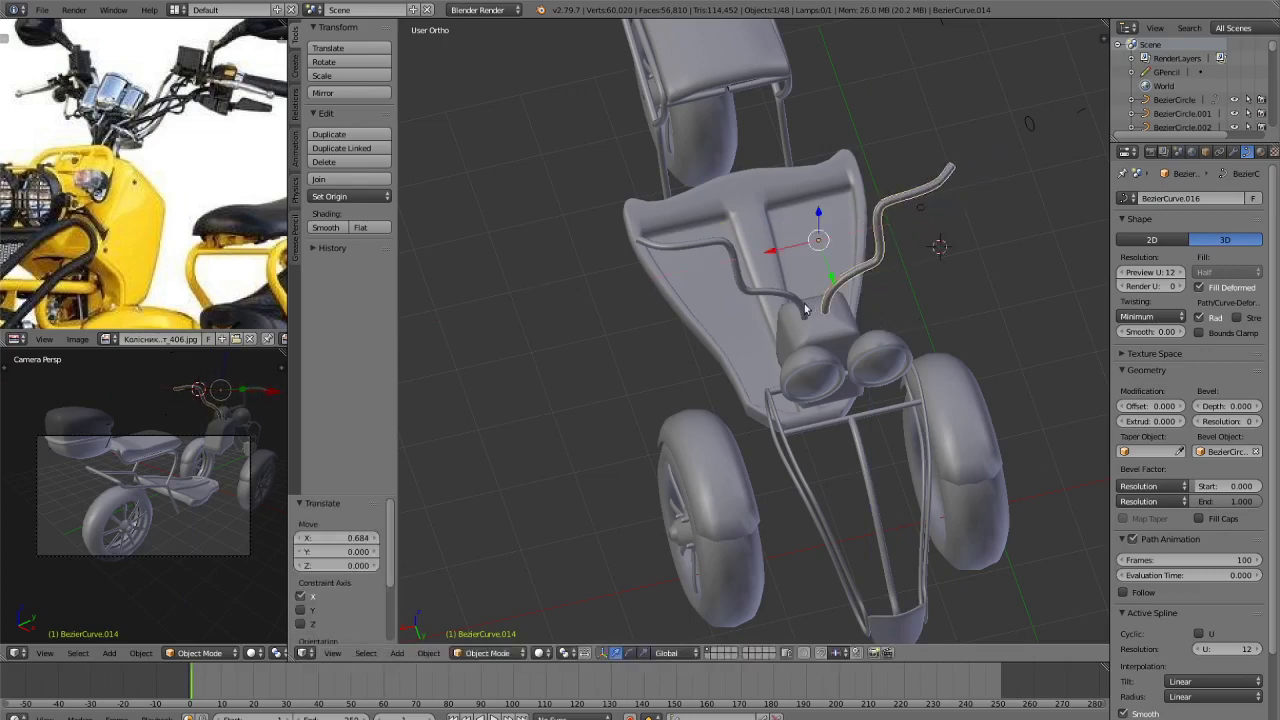
right_click(799, 307, "shift")
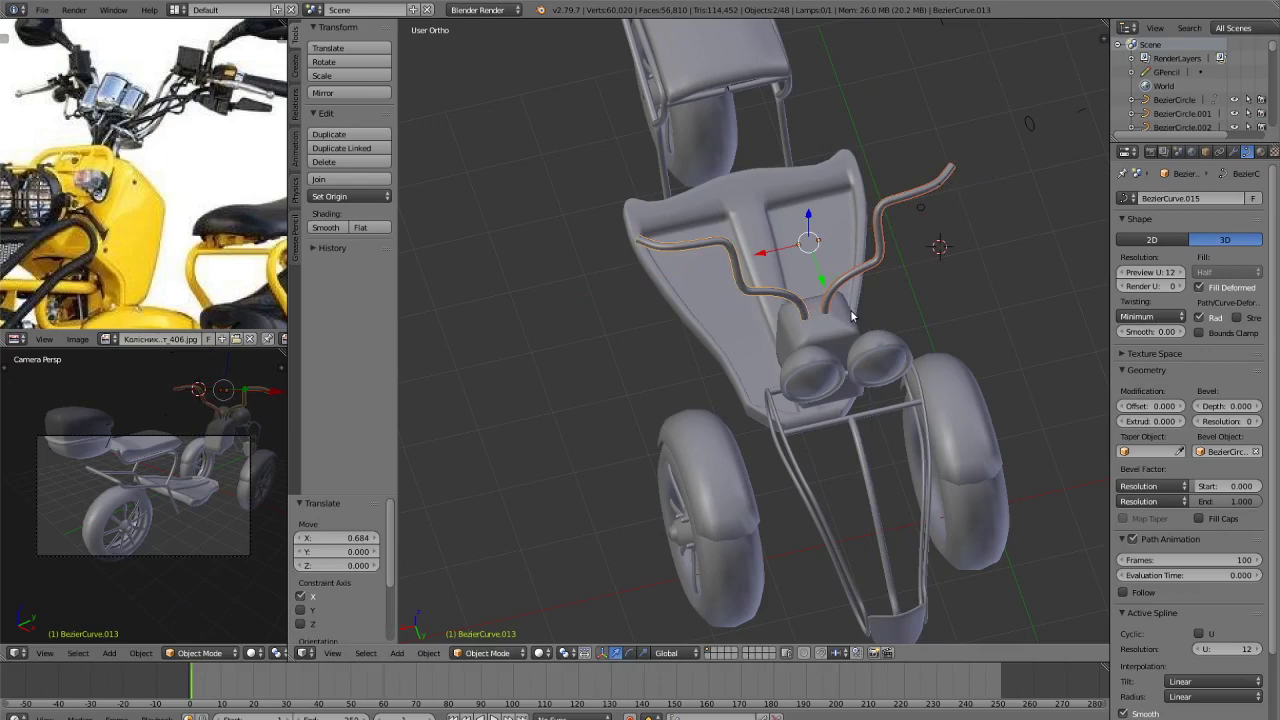
key("a")
Examine the whole scooter with its new handlebar from several angles and in rendered viewport shading.
scroll(884, 470, "down", 3)
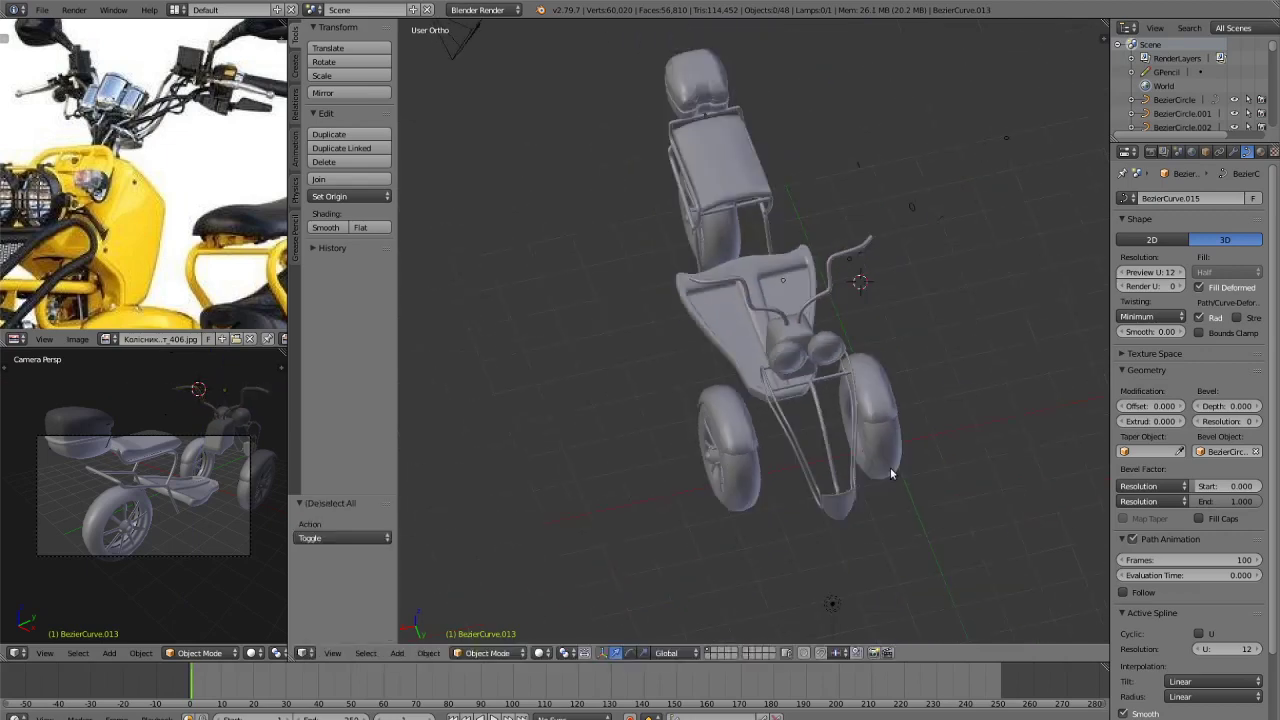
middle_click_drag(891, 474, 969, 391)
scroll(950, 385, "up", 1)
scroll(955, 306, "up", 1)
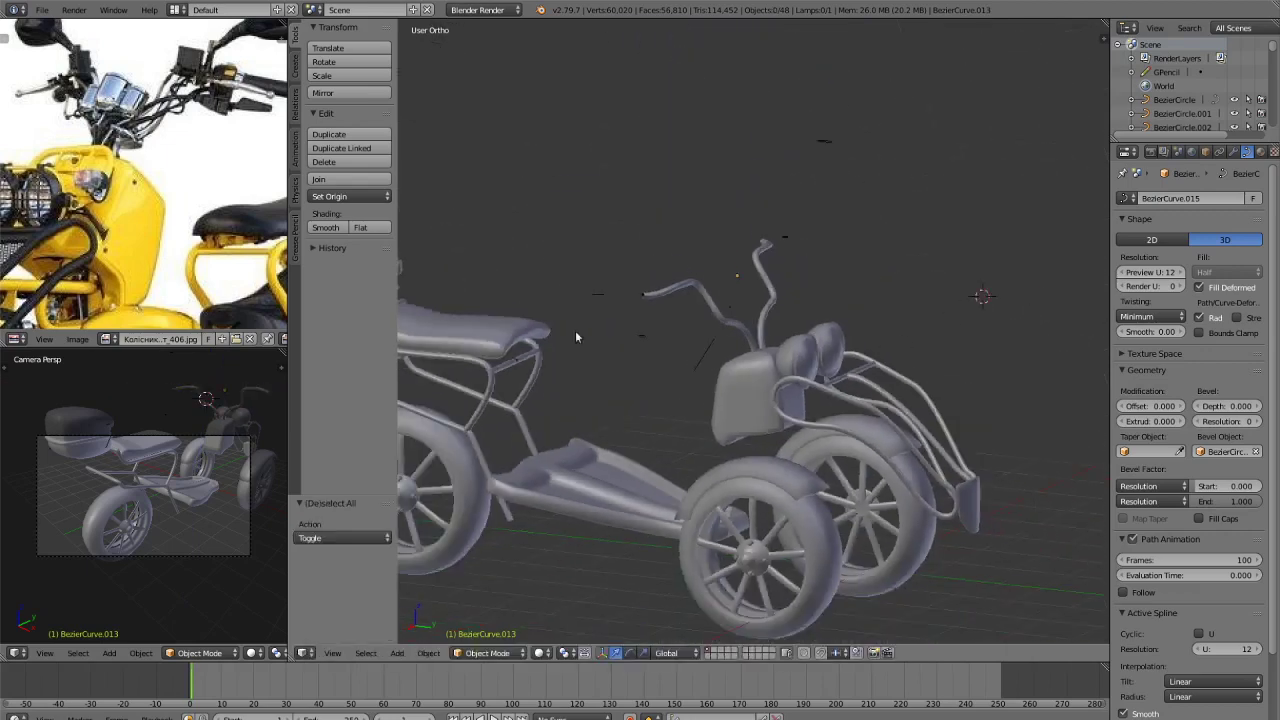
scroll(215, 260, "down", 3)
scroll(760, 300, "up", 1)
mouse_move(832, 325)
middle_mouse_down()
mouse_move(914, 350)
mouse_move(866, 406)
mouse_move(771, 407)
middle_mouse_up()
key("shift+z")
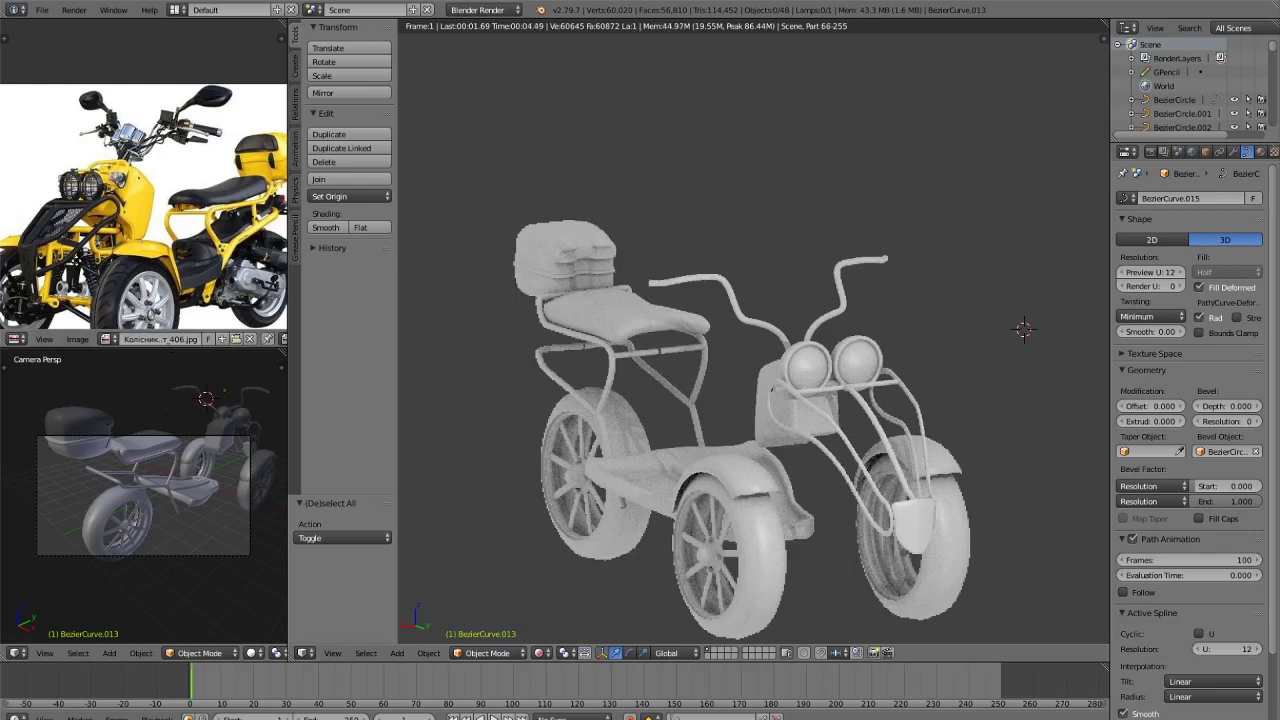
Examine the headlight area in the reference photo and compare it with the trike model from the side, front and back.
middle_click_drag(66, 293, 131, 175)
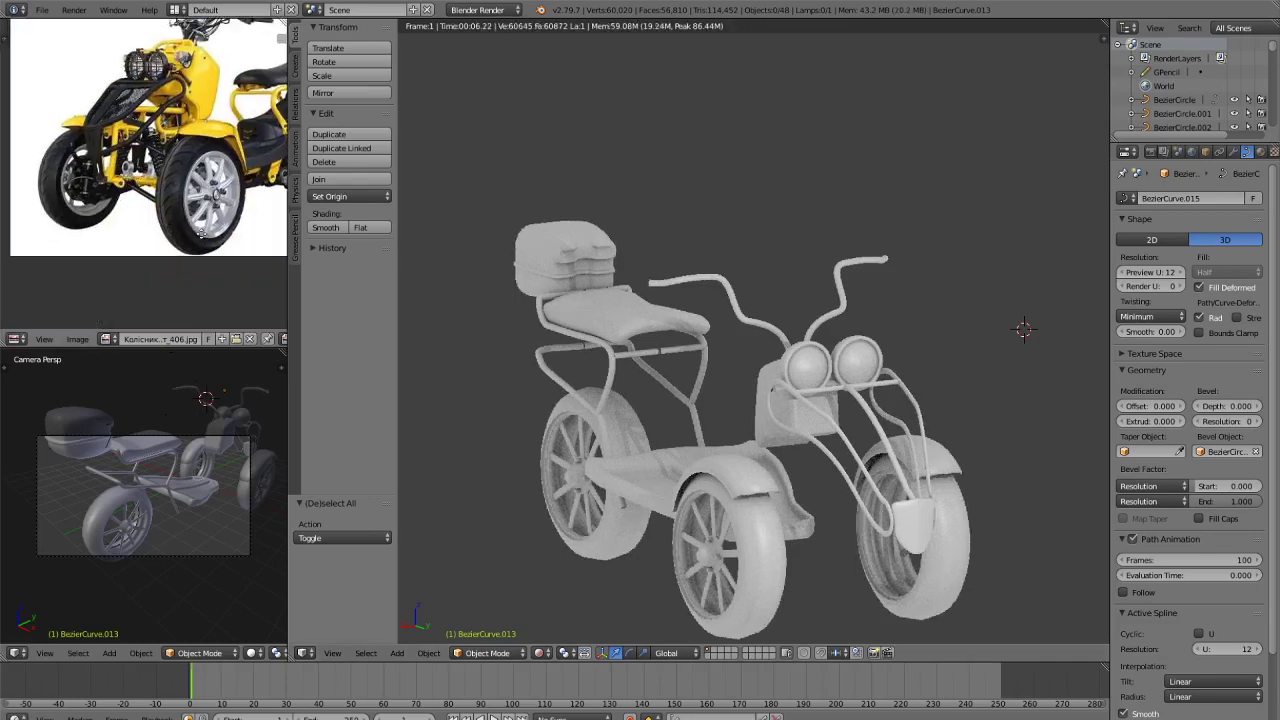
middle_click_drag(201, 234, 299, 240)
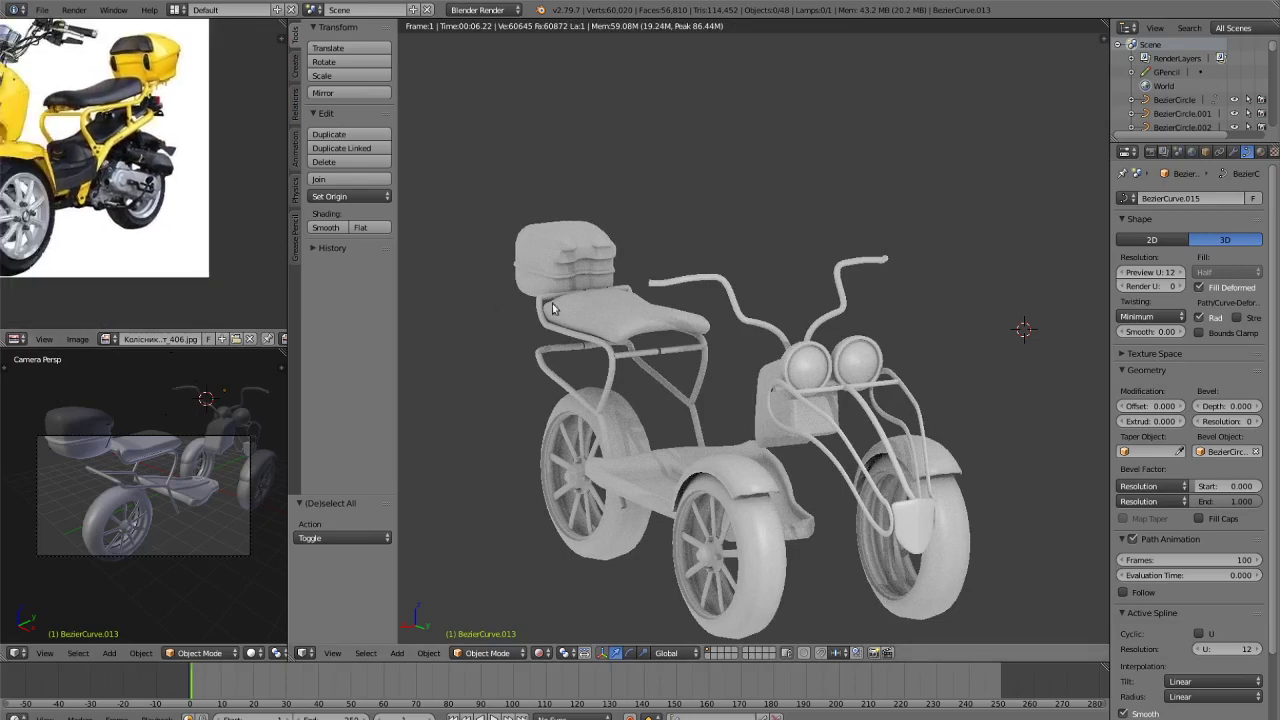
middle_click_drag(754, 377, 791, 248)
scroll(810, 287, "down", 3)
scroll(810, 287, "up", 1)
scroll(24, 108, "down", 2)
scroll(115, 152, "up", 5)
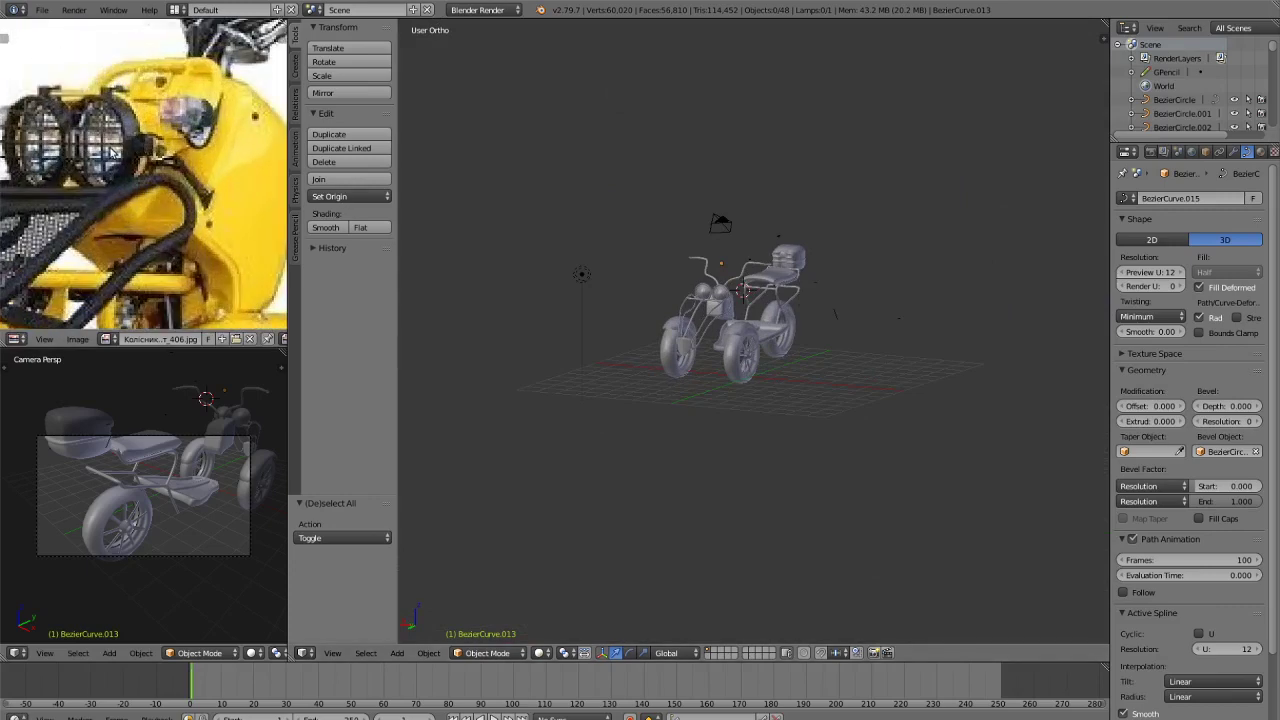
middle_click_drag(95, 140, 139, 153)
scroll(926, 283, "up", 4)
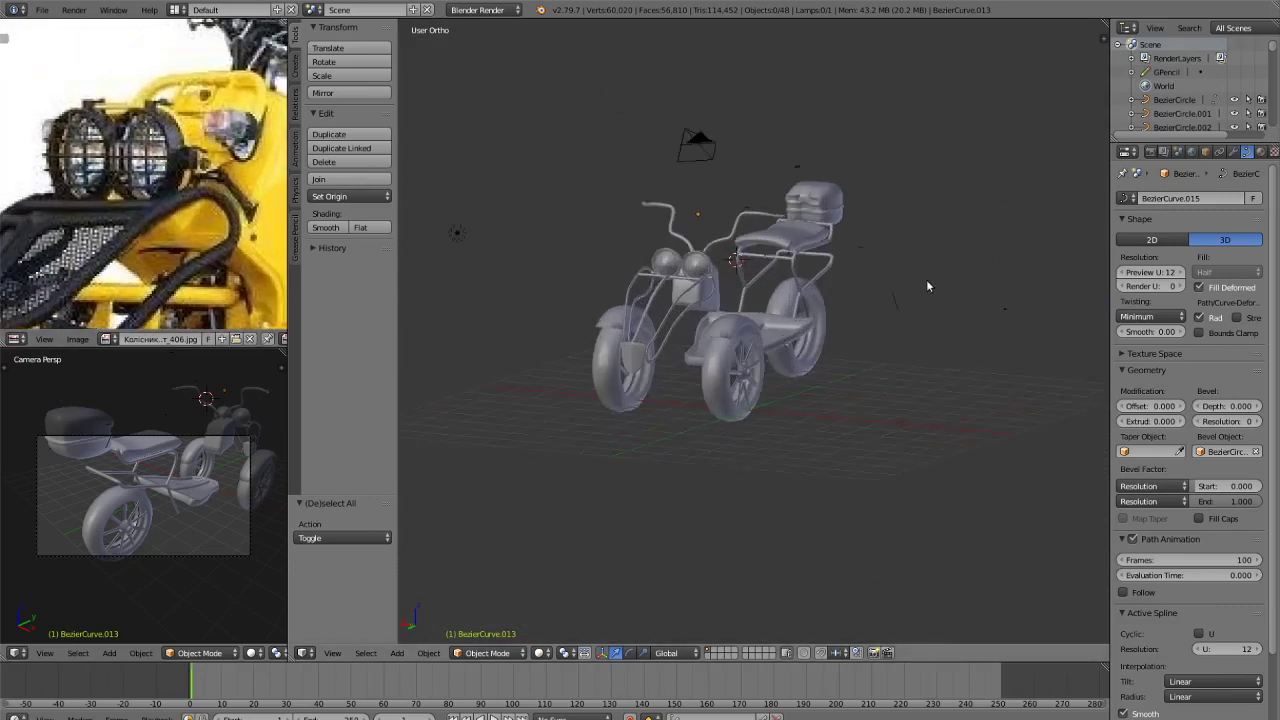
middle_click_drag(926, 283, 829, 309)
key("KP_3")
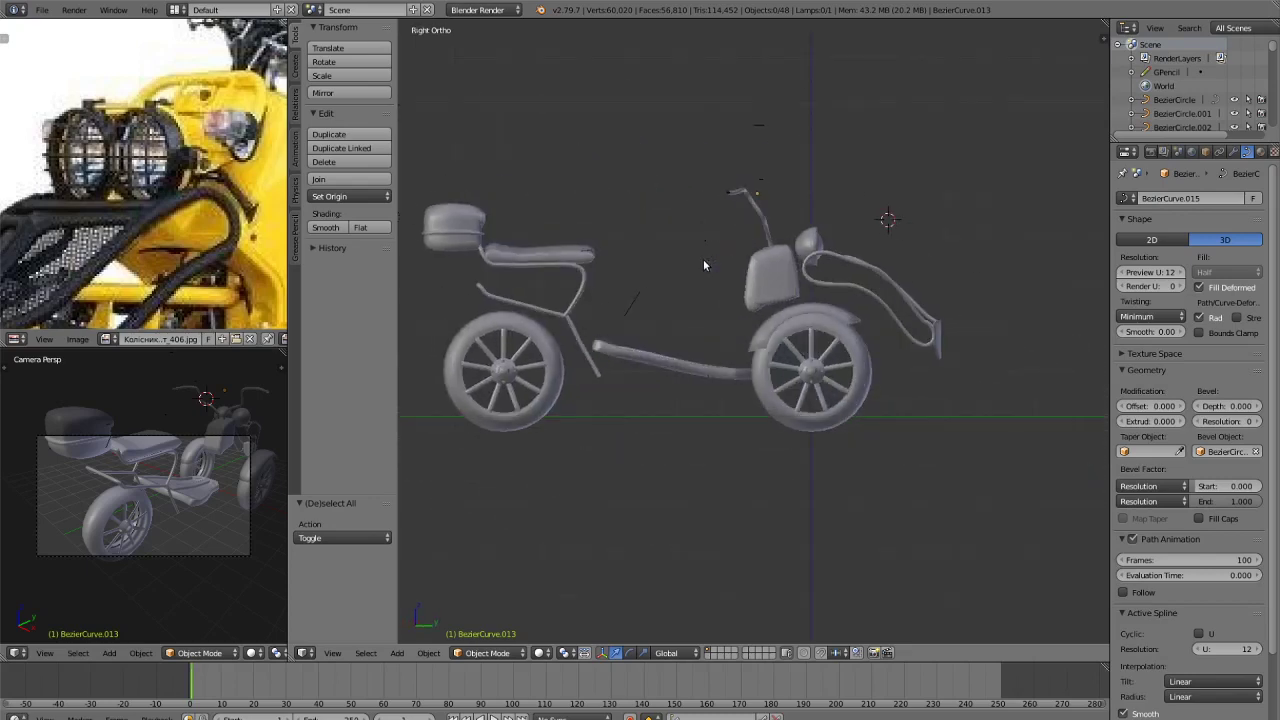
key("KP_1")
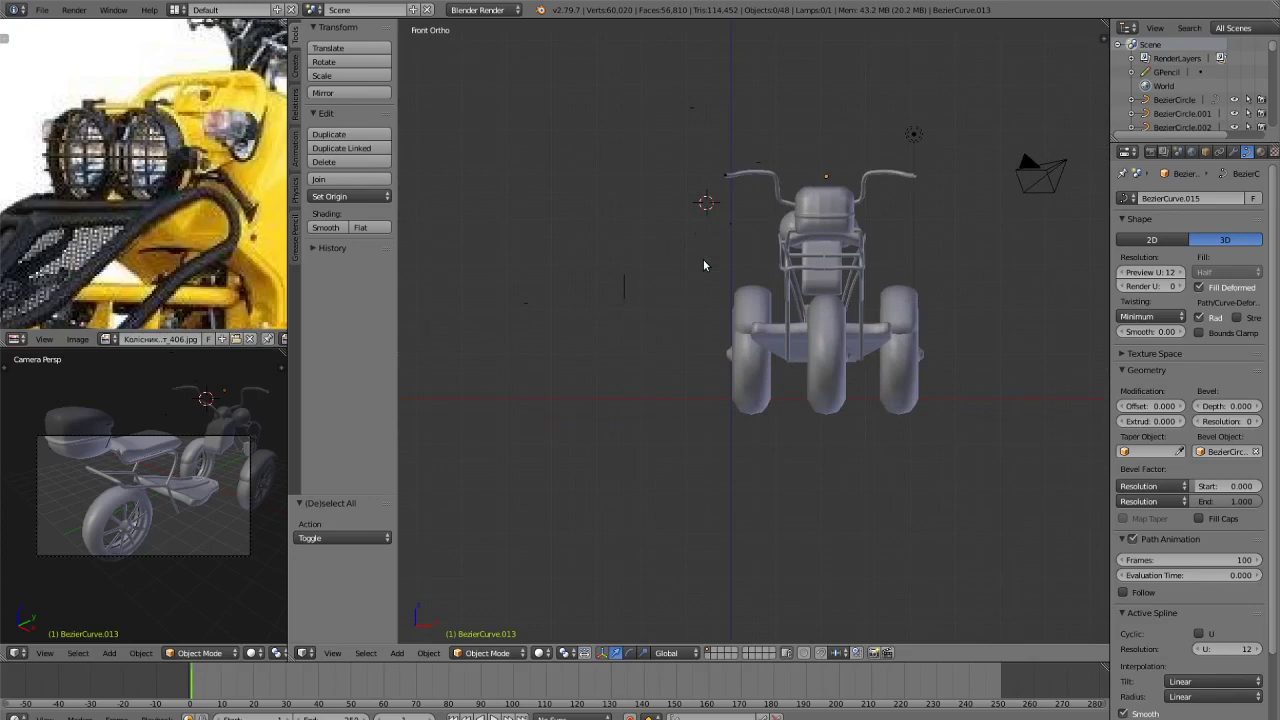
key("ctrl+KP_3")
key("KP_1")
key("ctrl+KP_1")
middle_click_drag(757, 404, 785, 466, "shift")
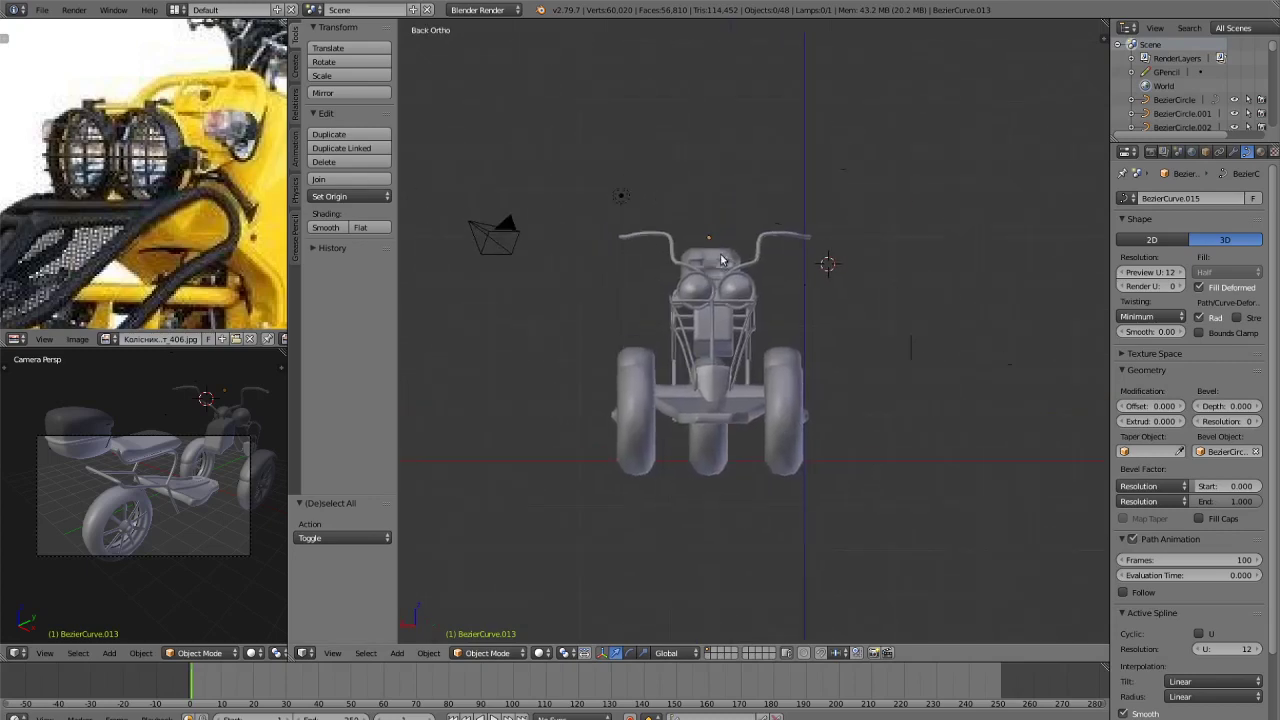
Select both headlights, centre them sideways above the front frame and raise them 0.130 along Z.
scroll(785, 466, "up", 5)
right_click(716, 209)
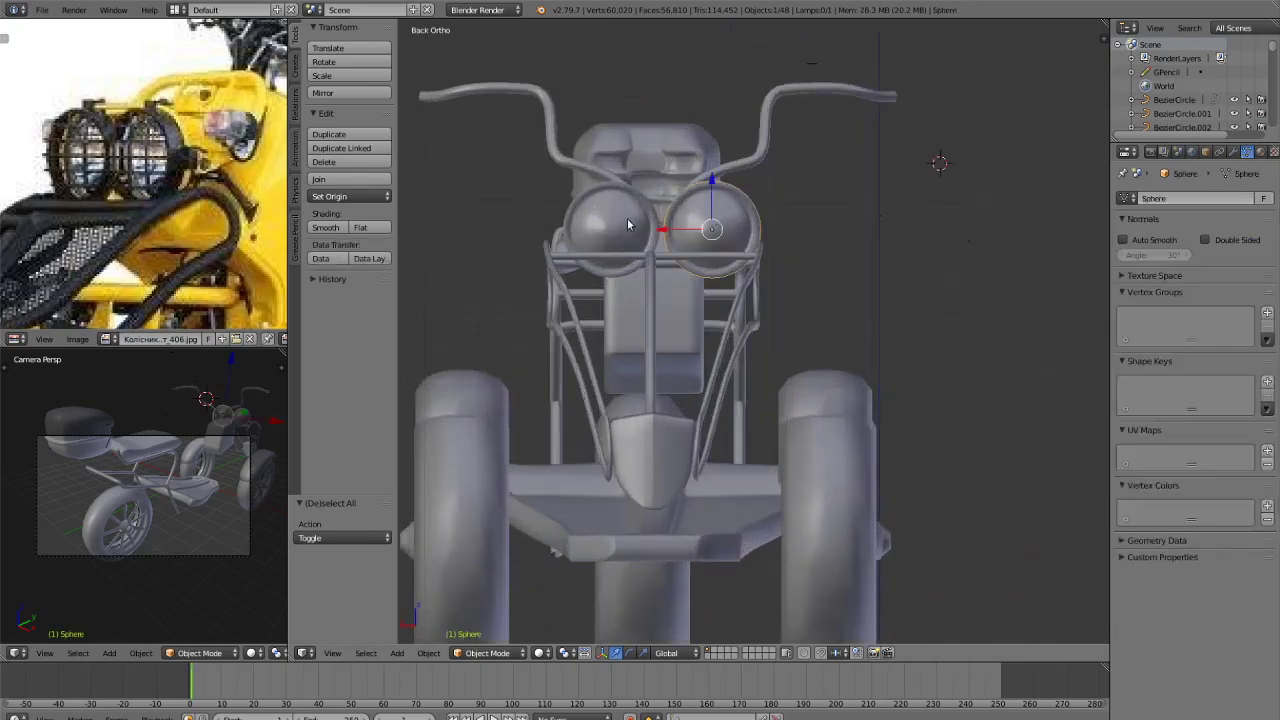
key("shift+bracketright")
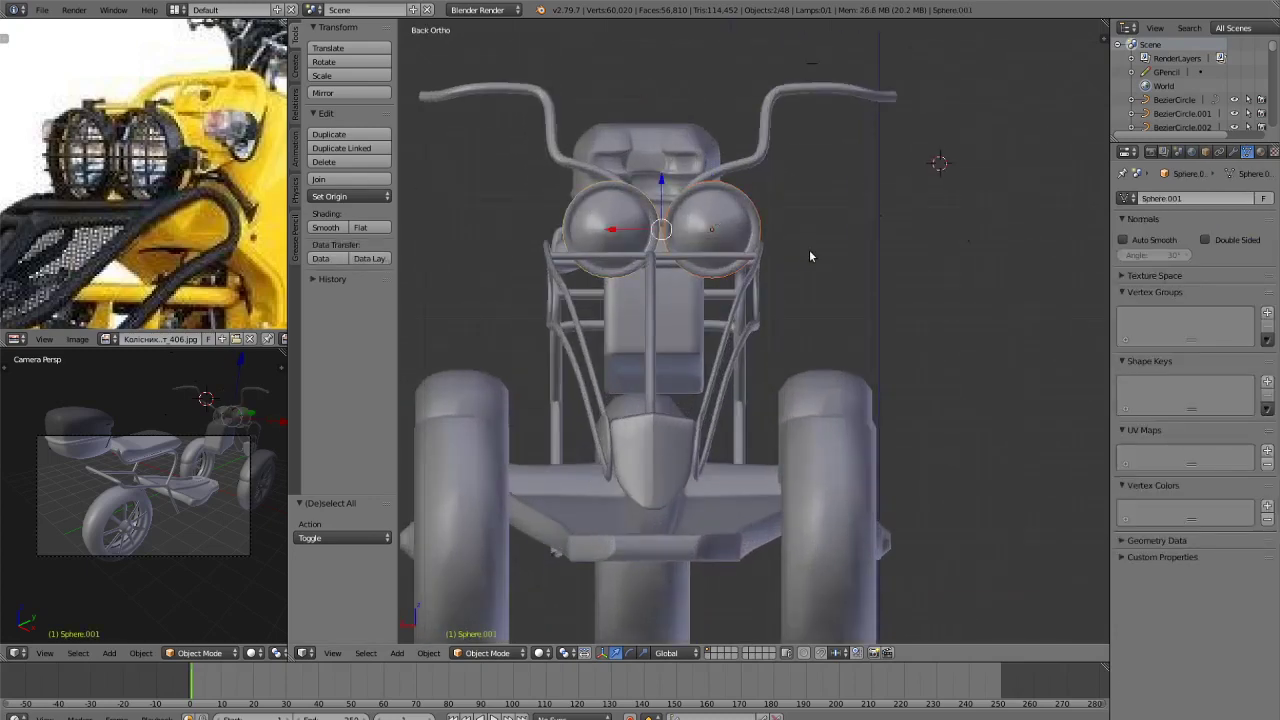
key("g")
key("x")
left_click(796, 252)
key("g")
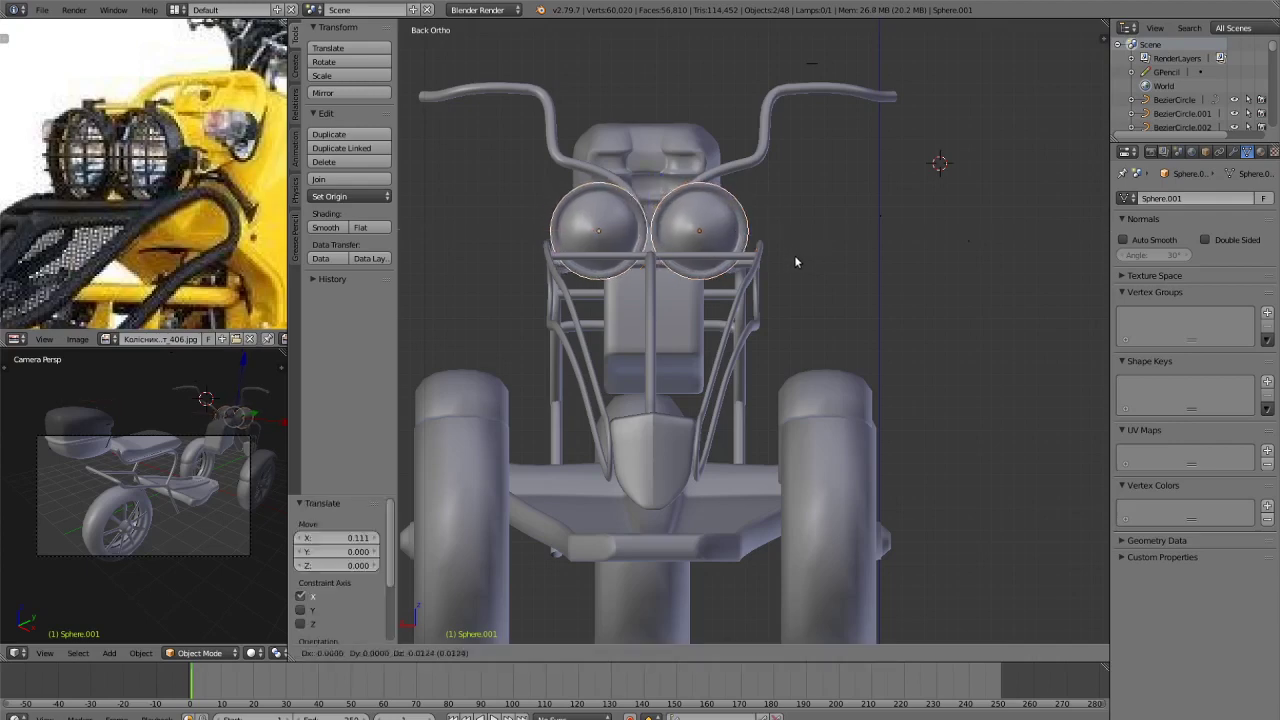
key("z")
left_click(592, 180)
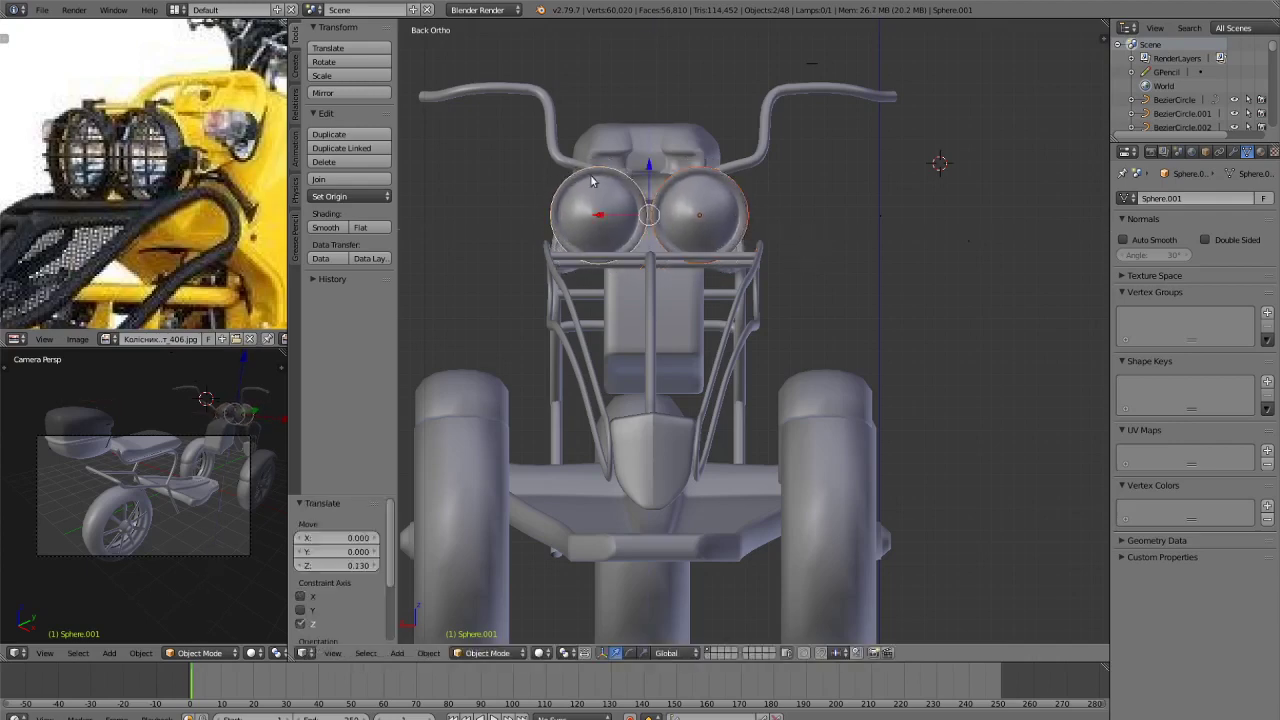
key("a")
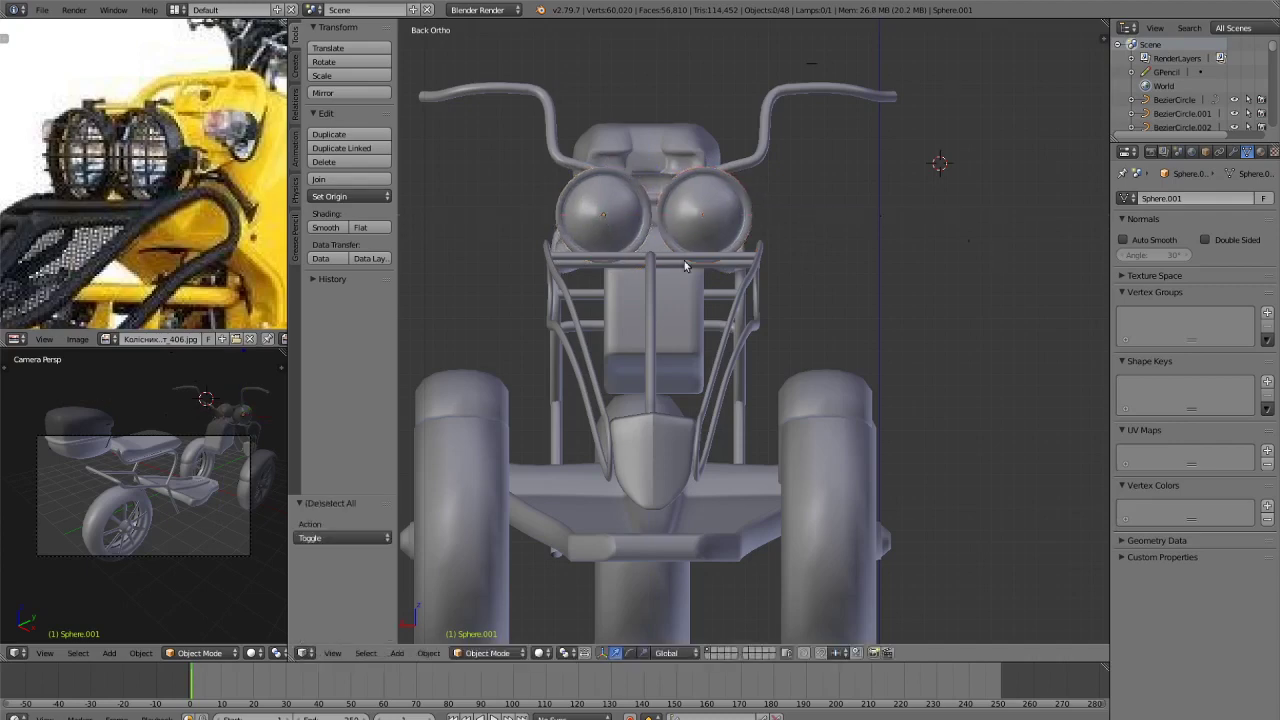
Add a Bezier curve above the handlebars and open it for point editing in the top view.
scroll(684, 260, "down", 4)
key("shift+a")
mouse_move(771, 124)
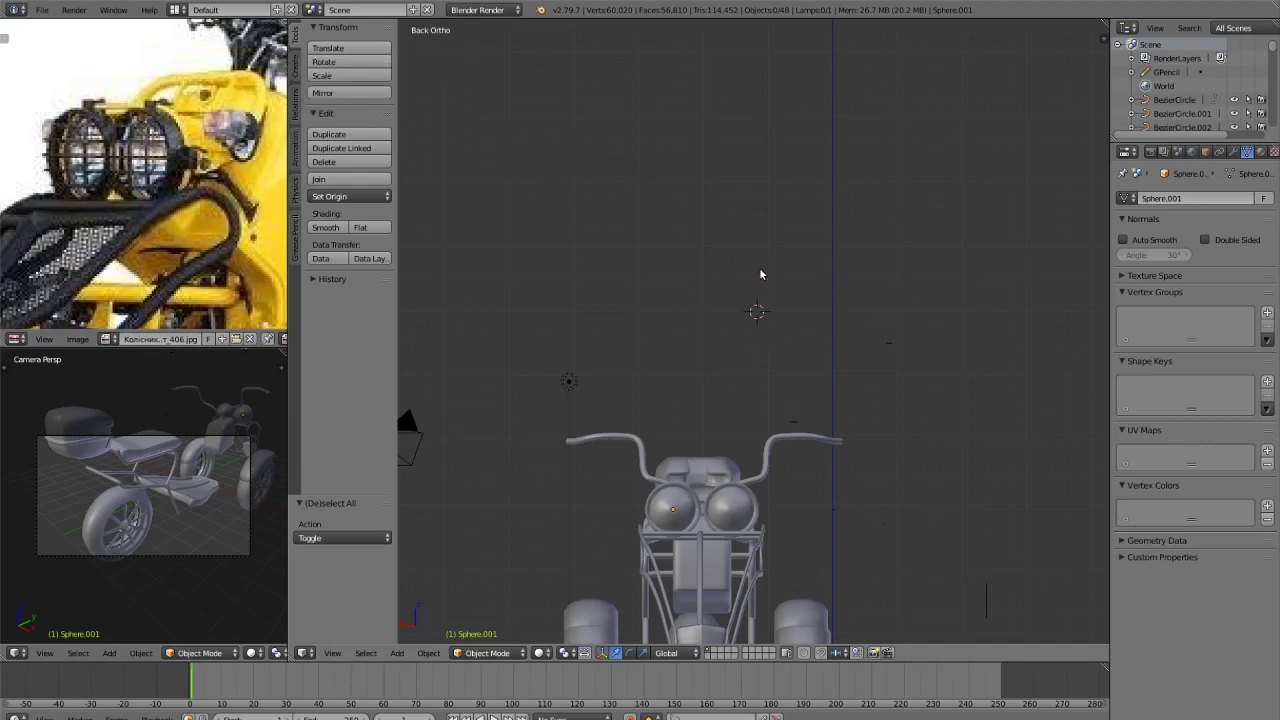
key("shift+a")
mouse_move(760, 262)
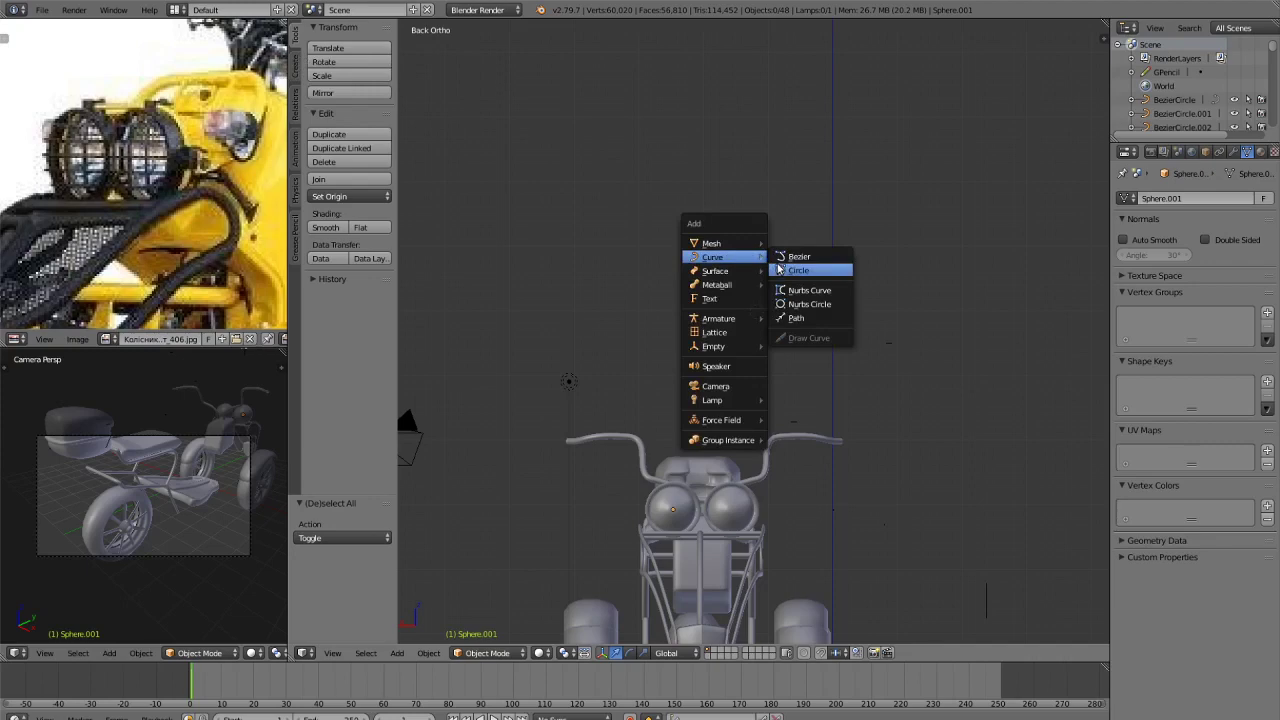
left_click(784, 259)
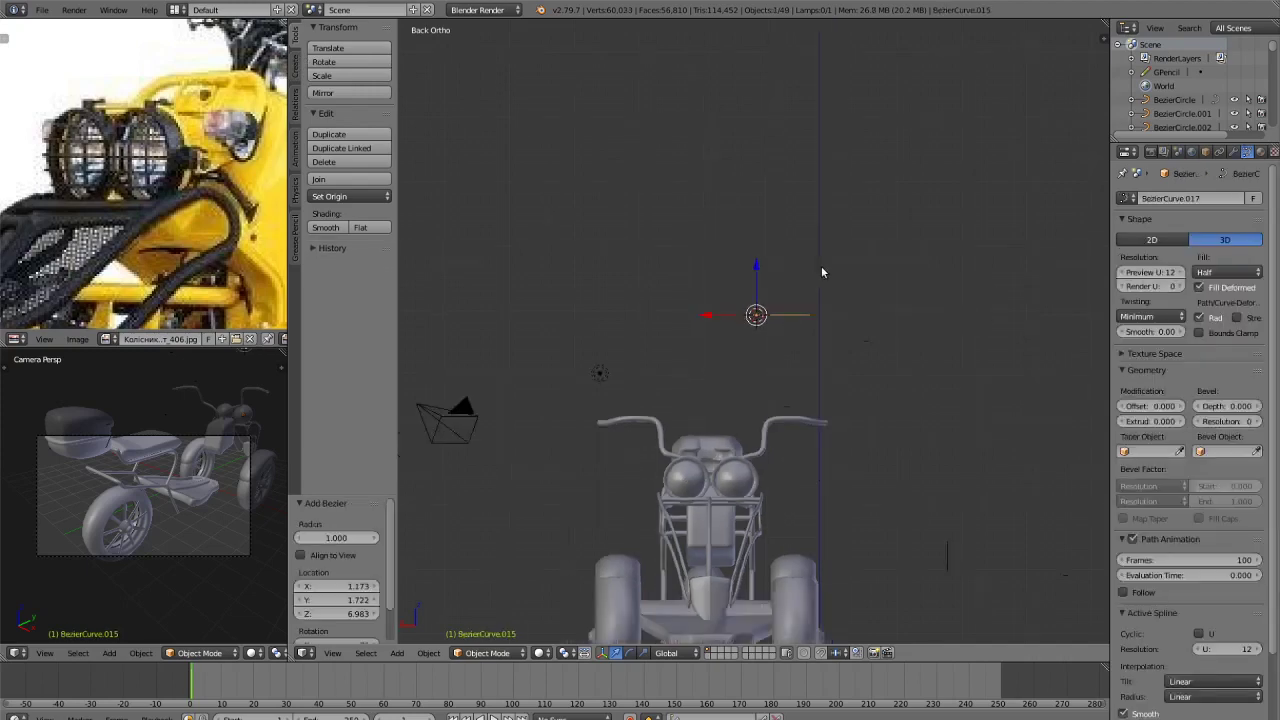
middle_click_drag(823, 269, 880, 330)
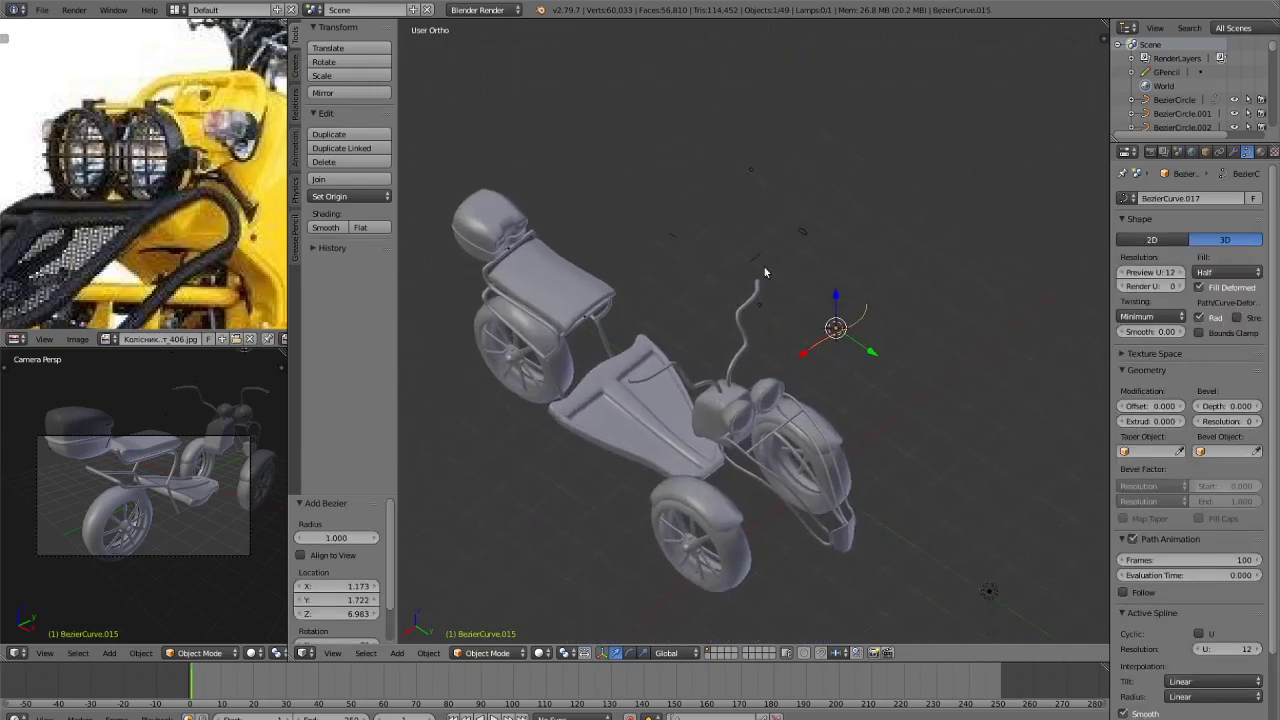
key("KP_7")
scroll(876, 187, "up", 3)
key("Tab")
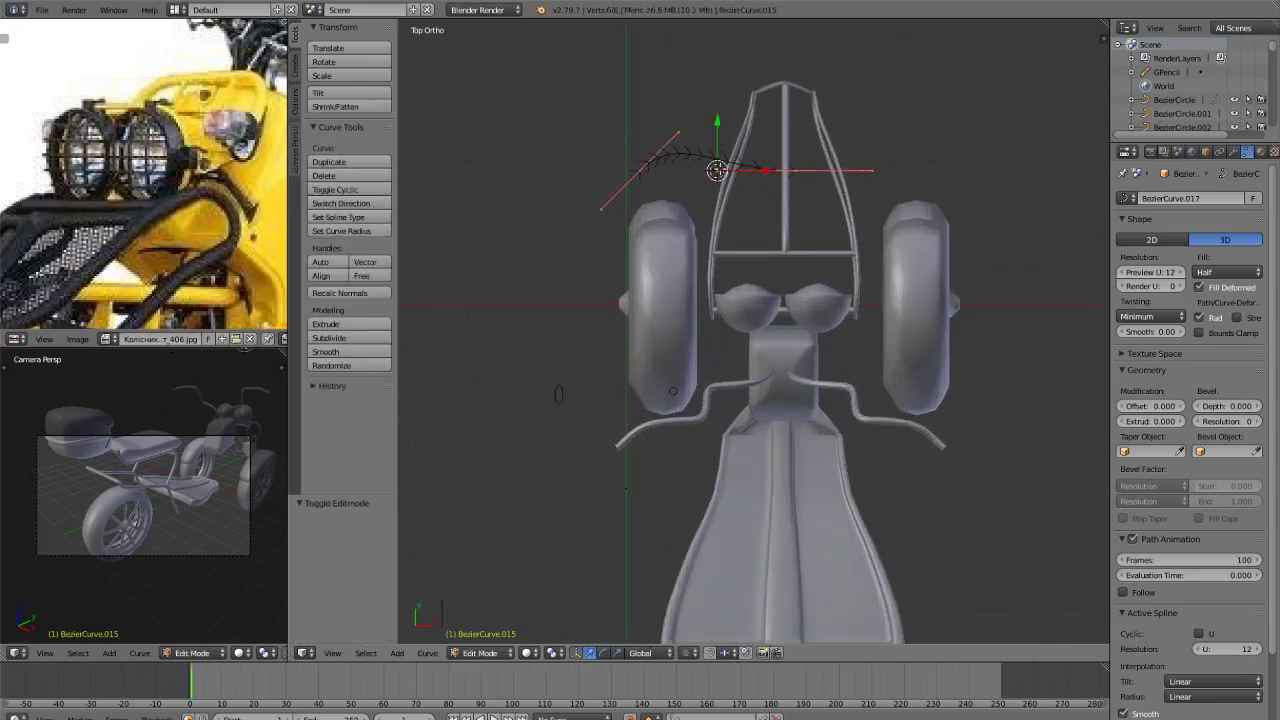
left_click_drag(717, 122, 717, 100)
key("ctrl+z")
middle_click_drag(785, 158, 771, 334, "shift")
scroll(764, 332, "up", 2)
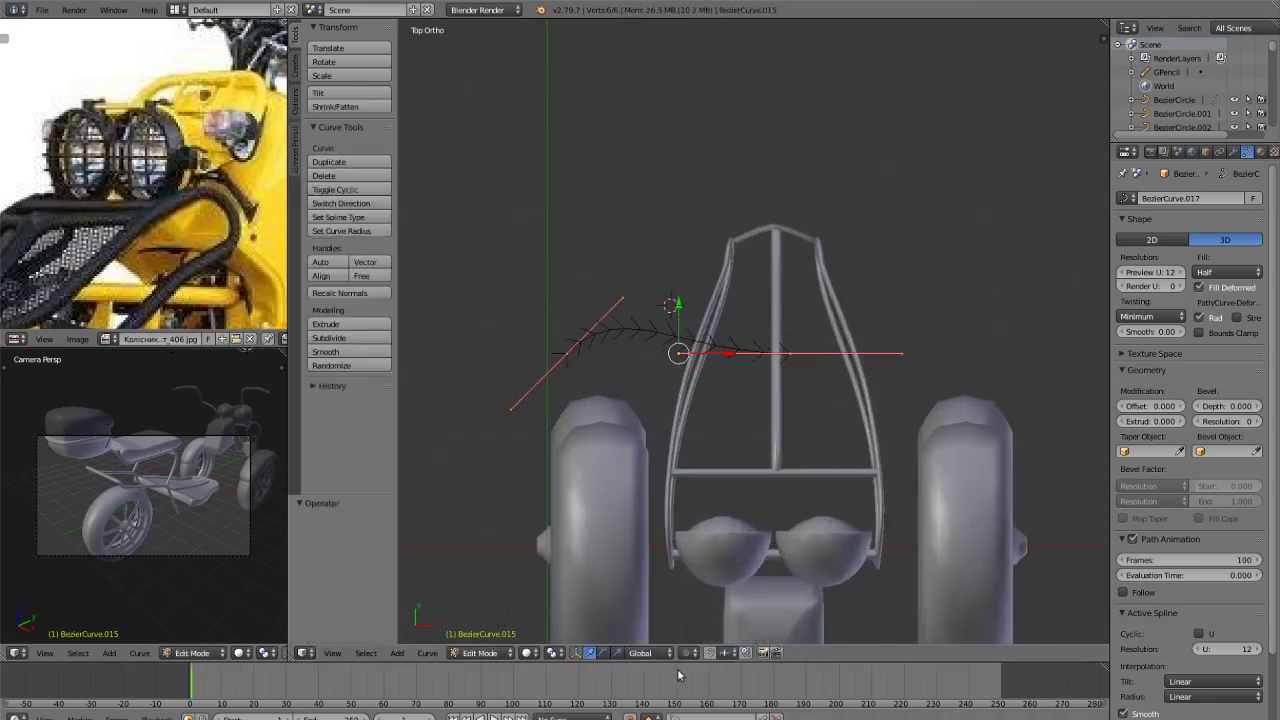
key("g")
key("y")
left_click(735, 380)
key("ctrl+z")
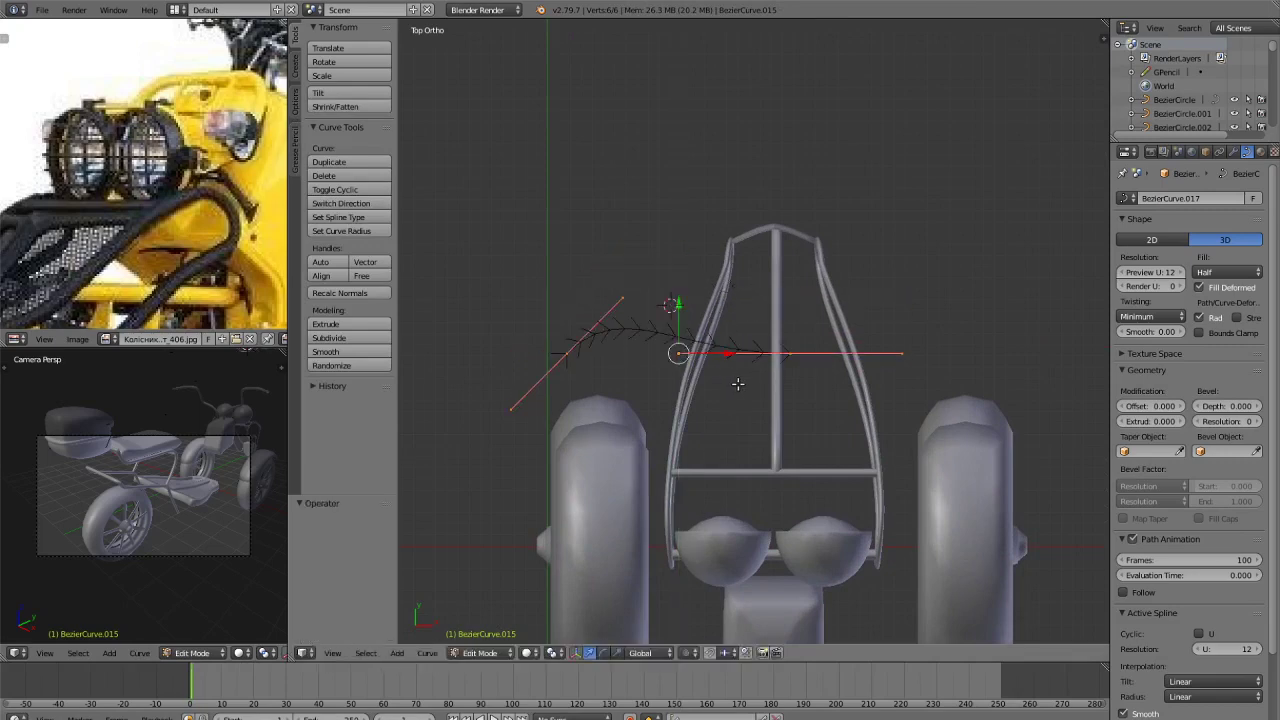
Move the inner handle of the curve's right endpoint 0.760 along Y and shift the endpoint -0.154 along X.
key("a")
right_click_drag(679, 363, 727, 399)
key("x")
key("y")
left_click(811, 353)
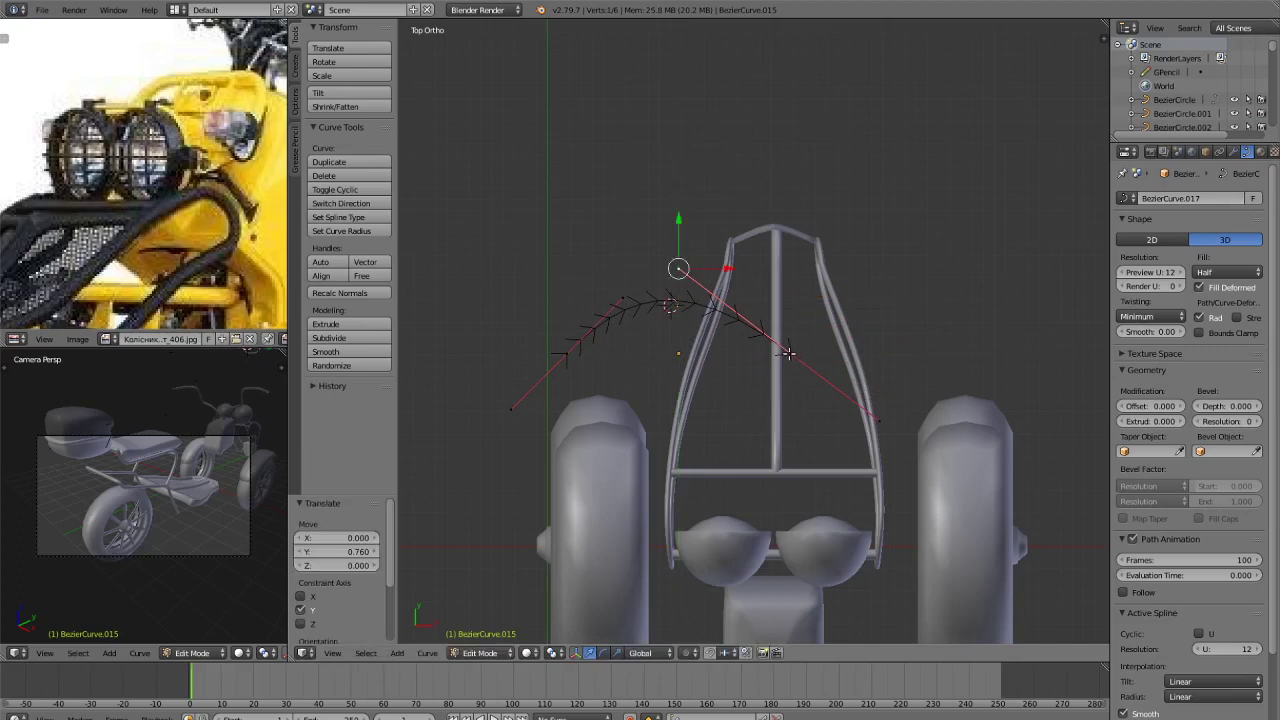
key("g")
key("x")
left_click(767, 343)
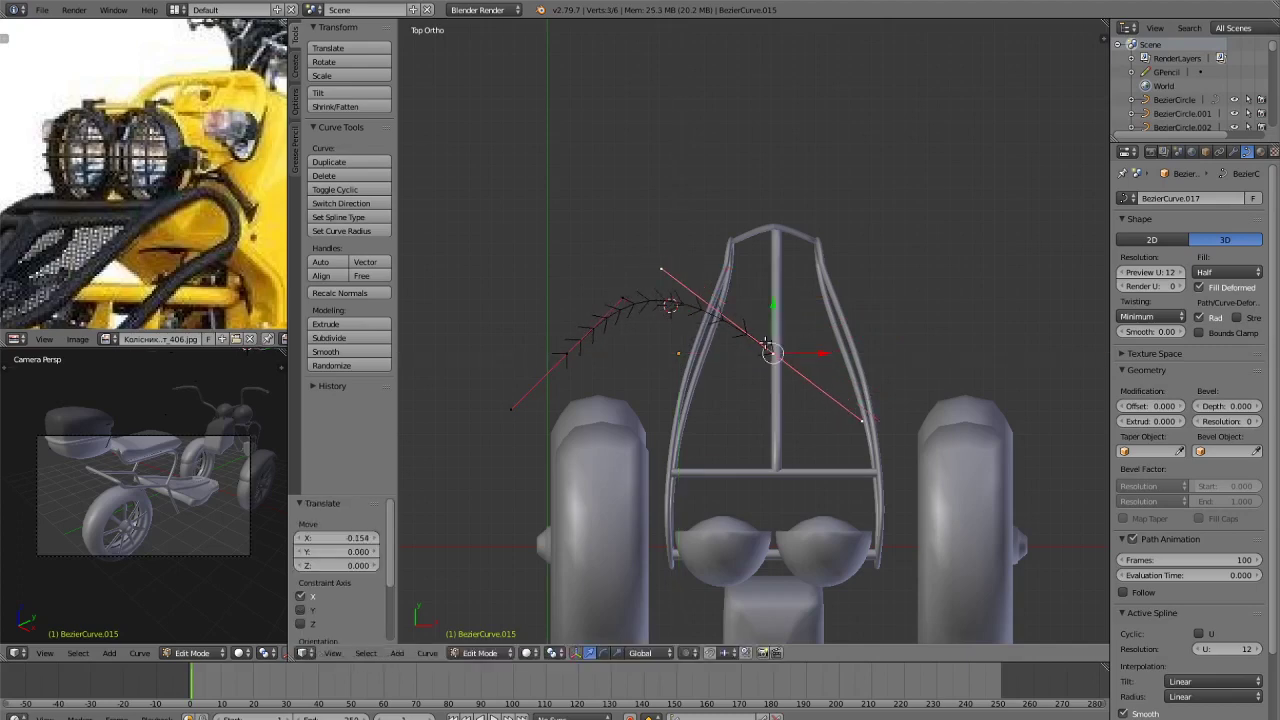
Subdivide the curve with one cut and move the new middle point 0.210 along X.
key("w")
left_click(866, 326)
right_click(677, 298)
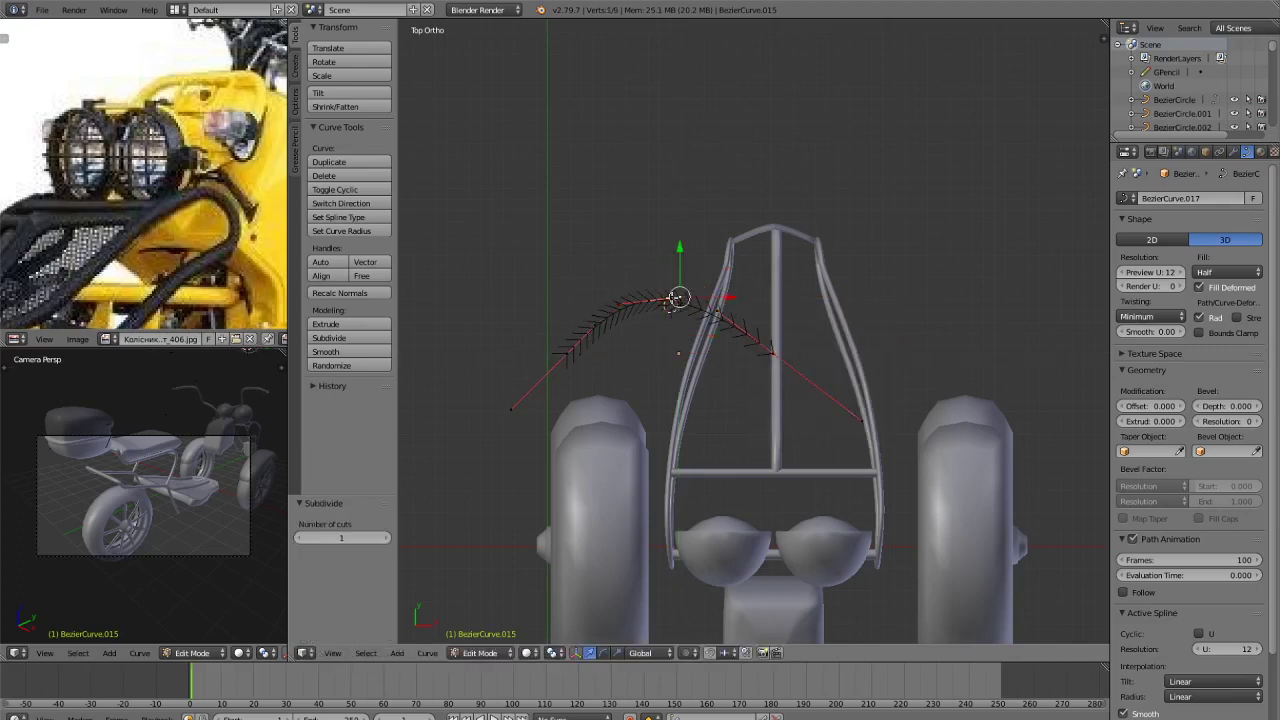
key("g")
key("x")
left_click(712, 300)
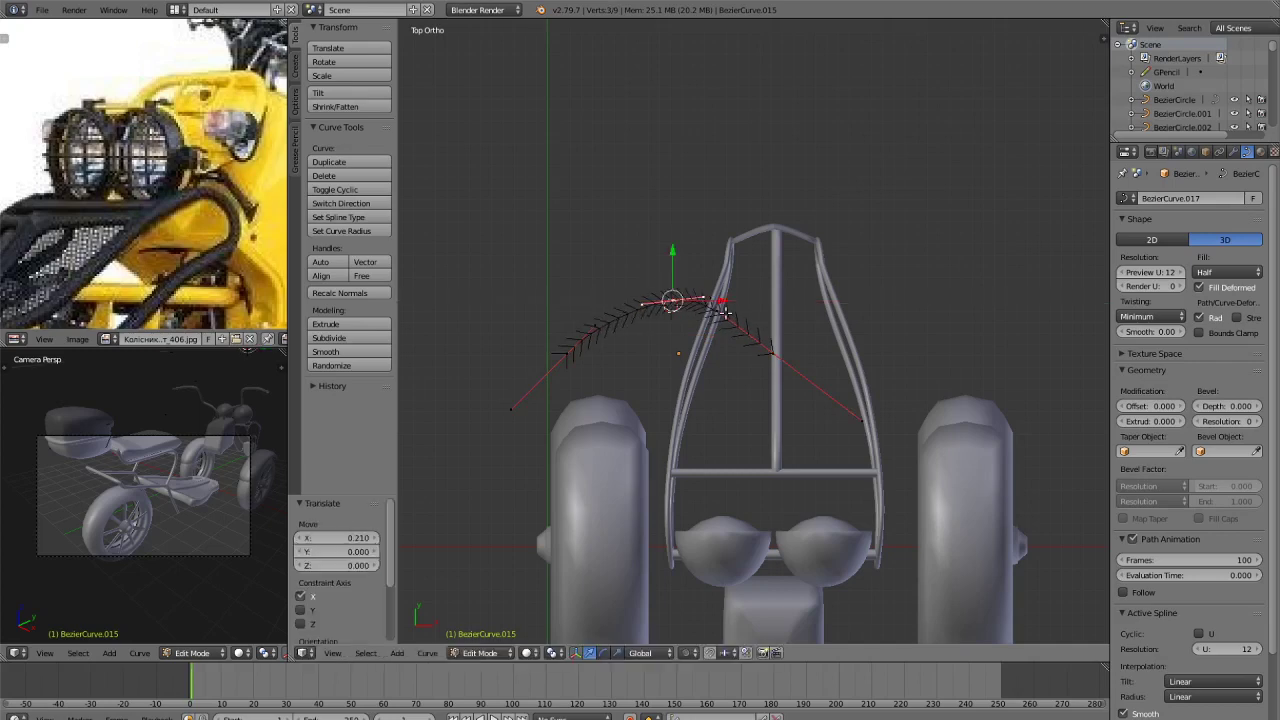
Level the middle point by rotating it -5.6°, move it -0.117 along Y and scale its handles to smooth the arc.
key("r")
left_click(759, 341)
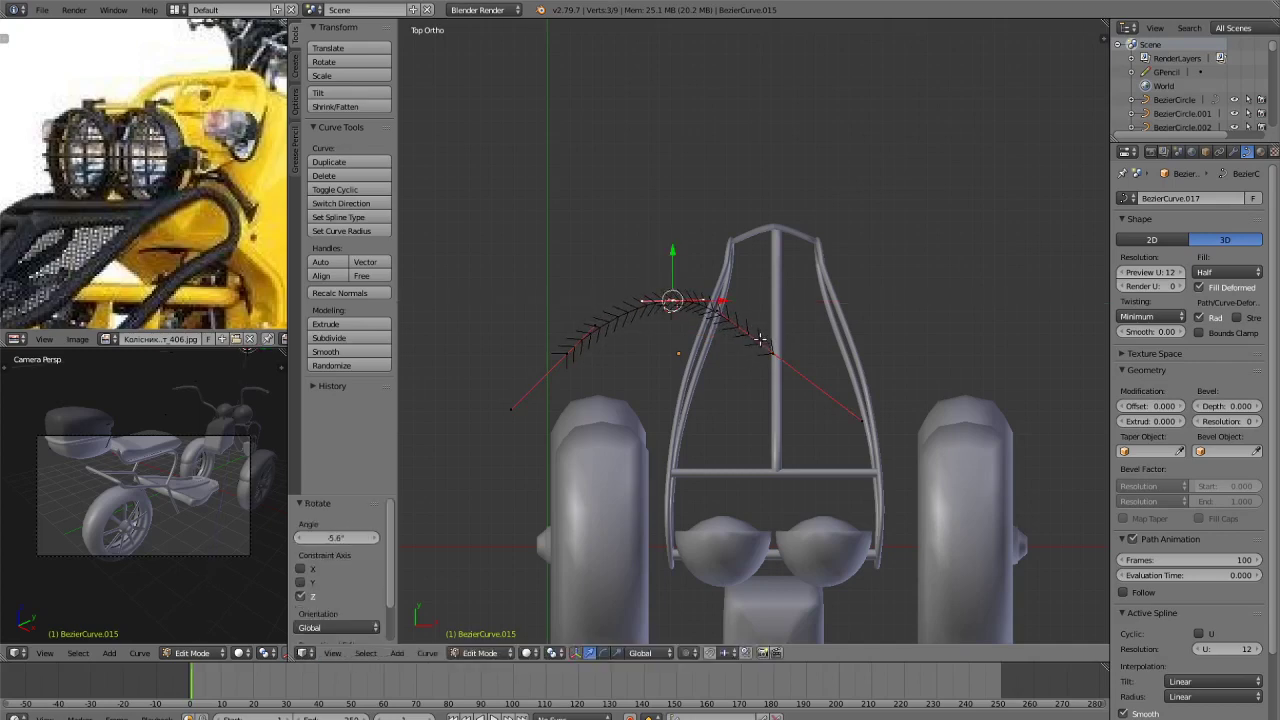
key("g")
key("y")
left_click(751, 350)
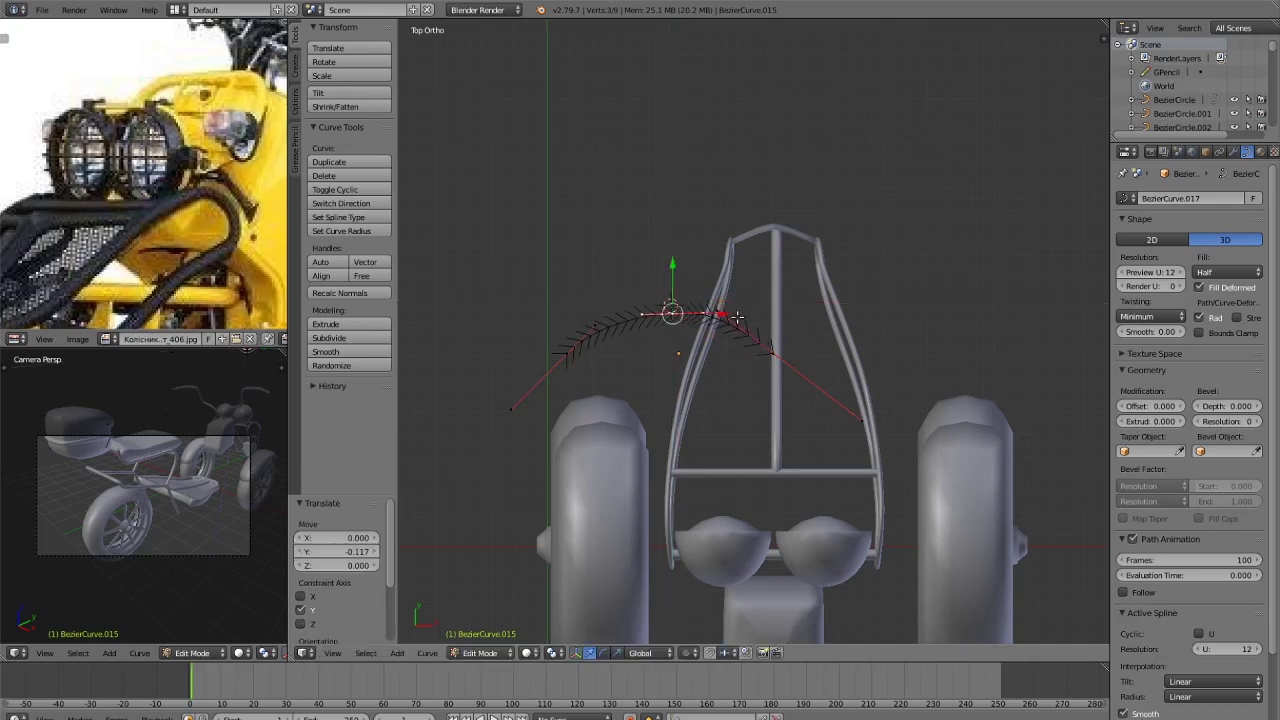
key("s")
left_click(841, 404)
key("Tab")
scroll(835, 406, "down", 1)
scroll(815, 402, "up", 2)
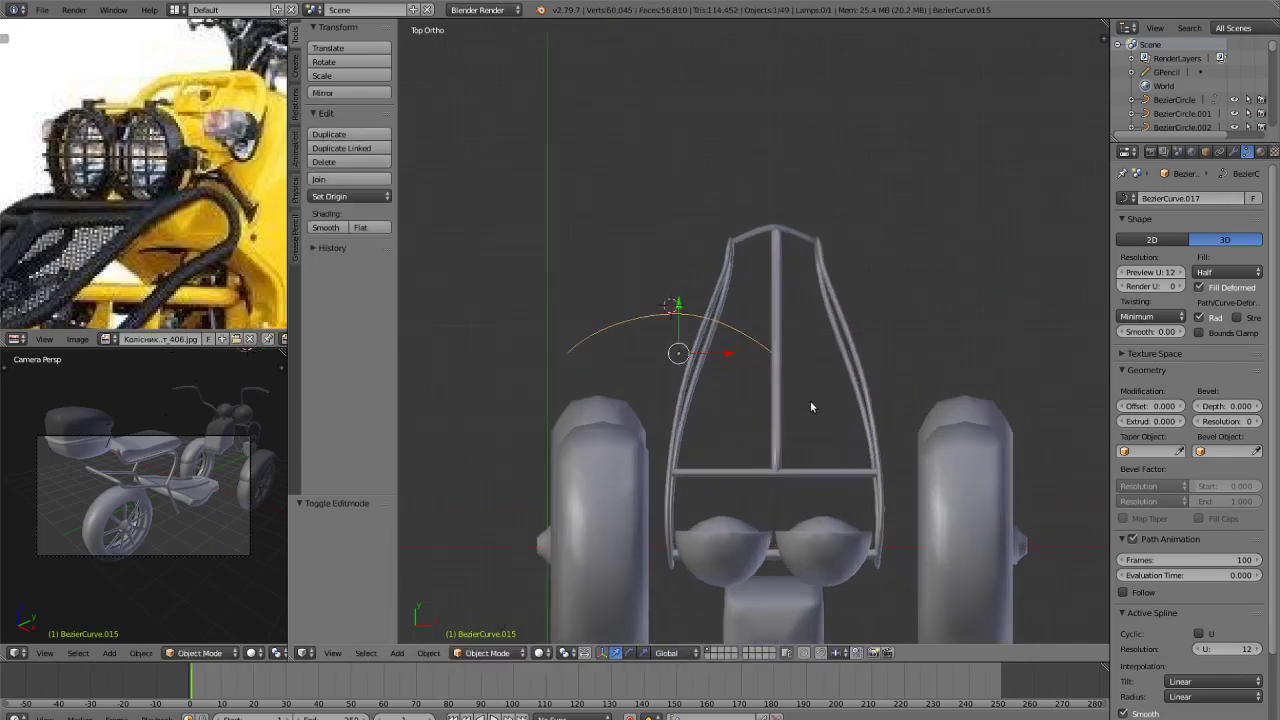
Move the curve's left endpoint 0.062 along X, rotate it 8.18° and scale its handles to about 0.79.
key("Tab")
key("r")
left_click(568, 359)
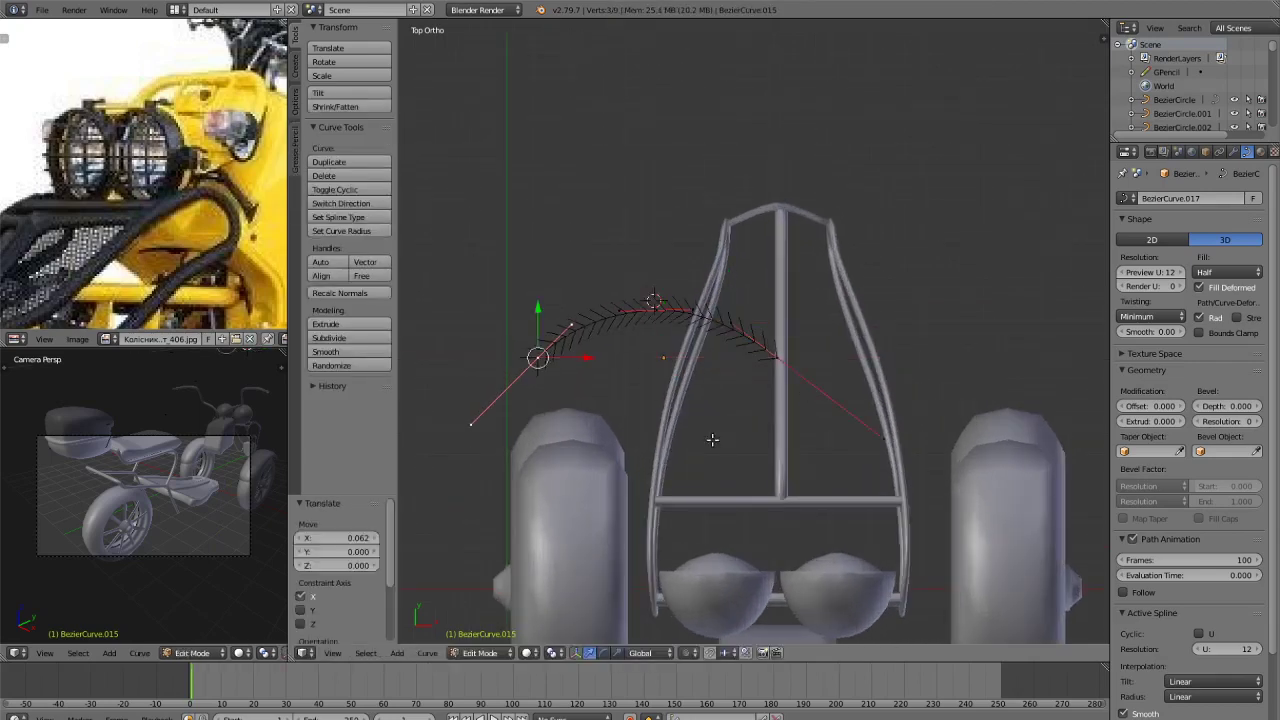
key("s")
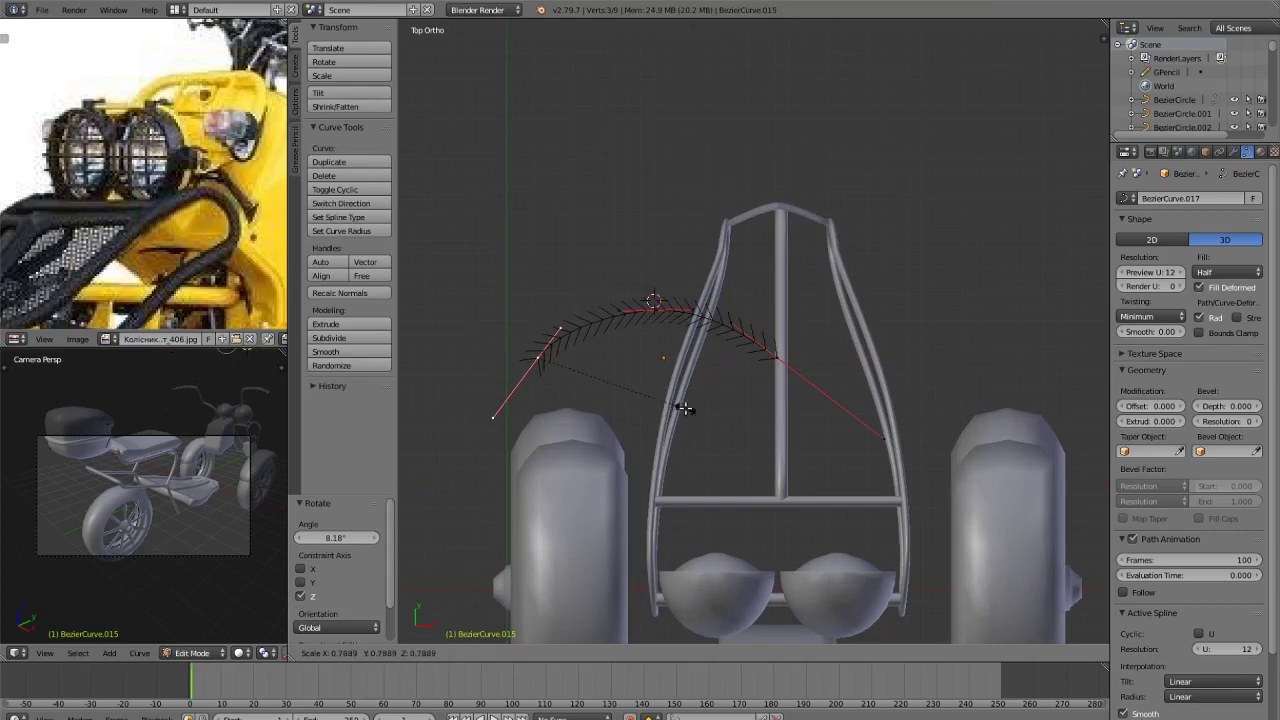
left_click(684, 408)
key("Tab")
scroll(714, 410, "down", 1)
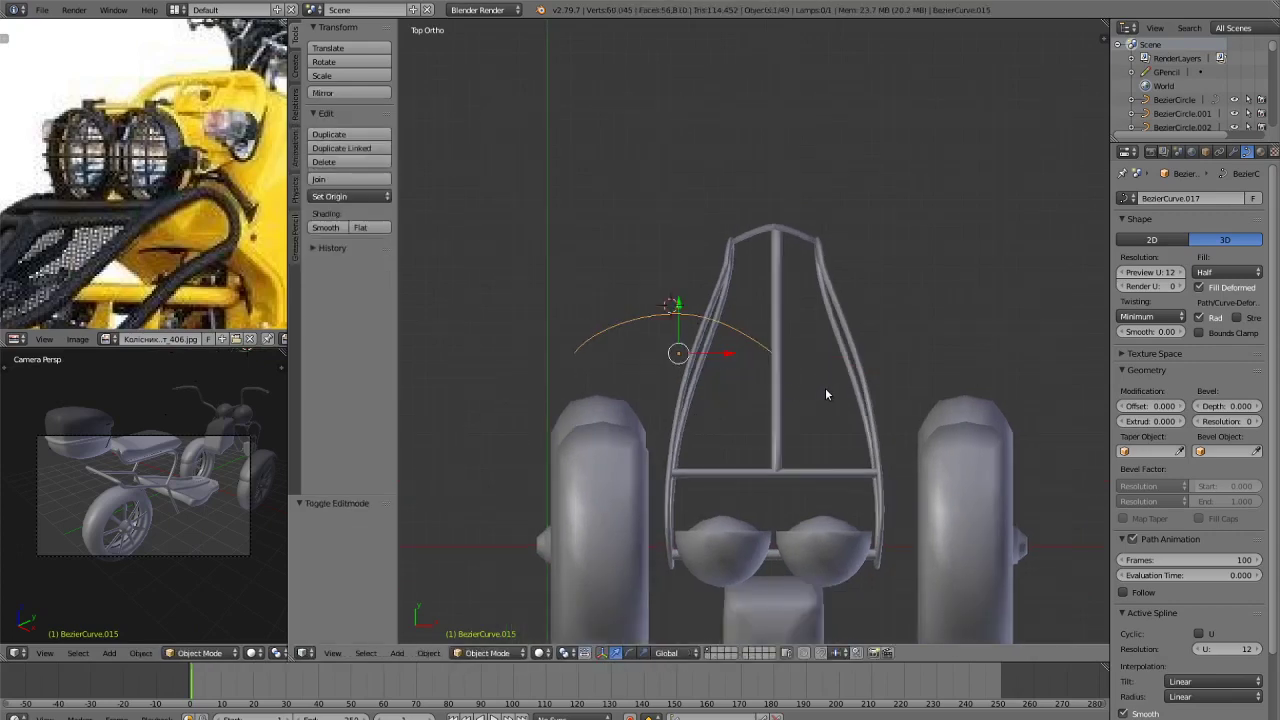
Scale the right endpoint's handles to 0.586, then move the endpoint 0.066 along Y and adjust it along X.
key("Tab")
right_click(608, 352)
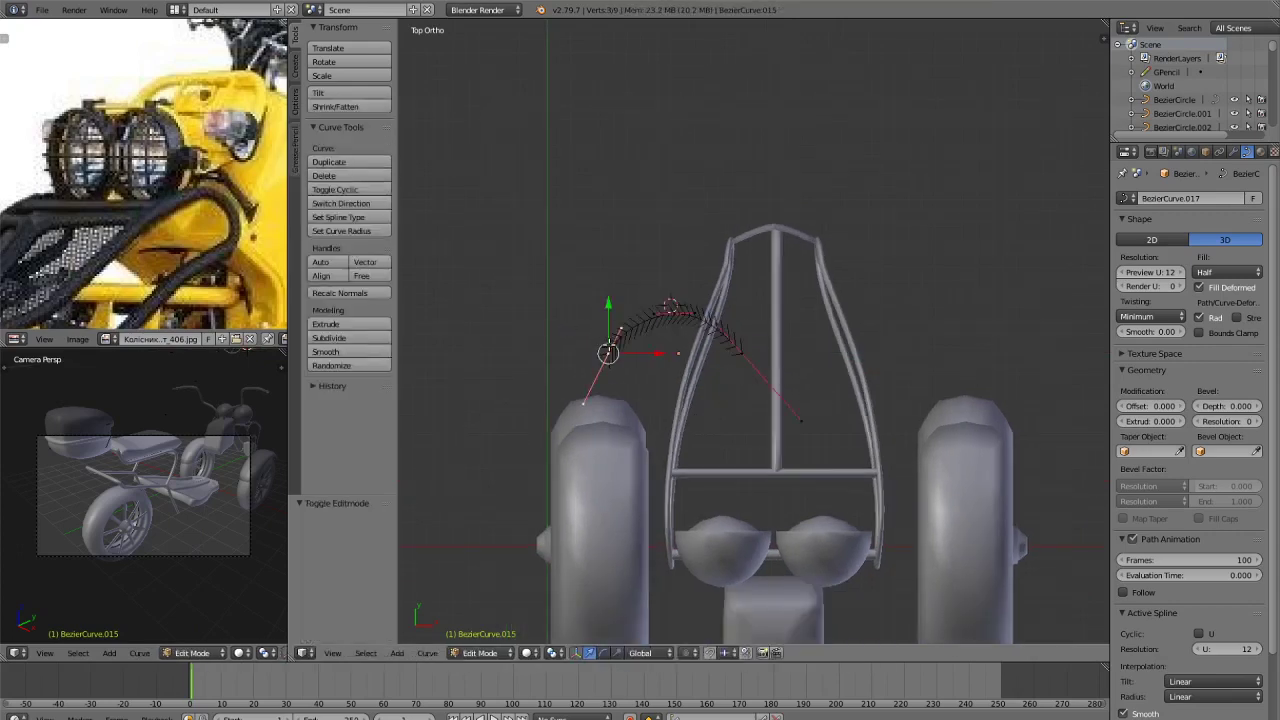
left_click_drag(608, 302, 609, 303)
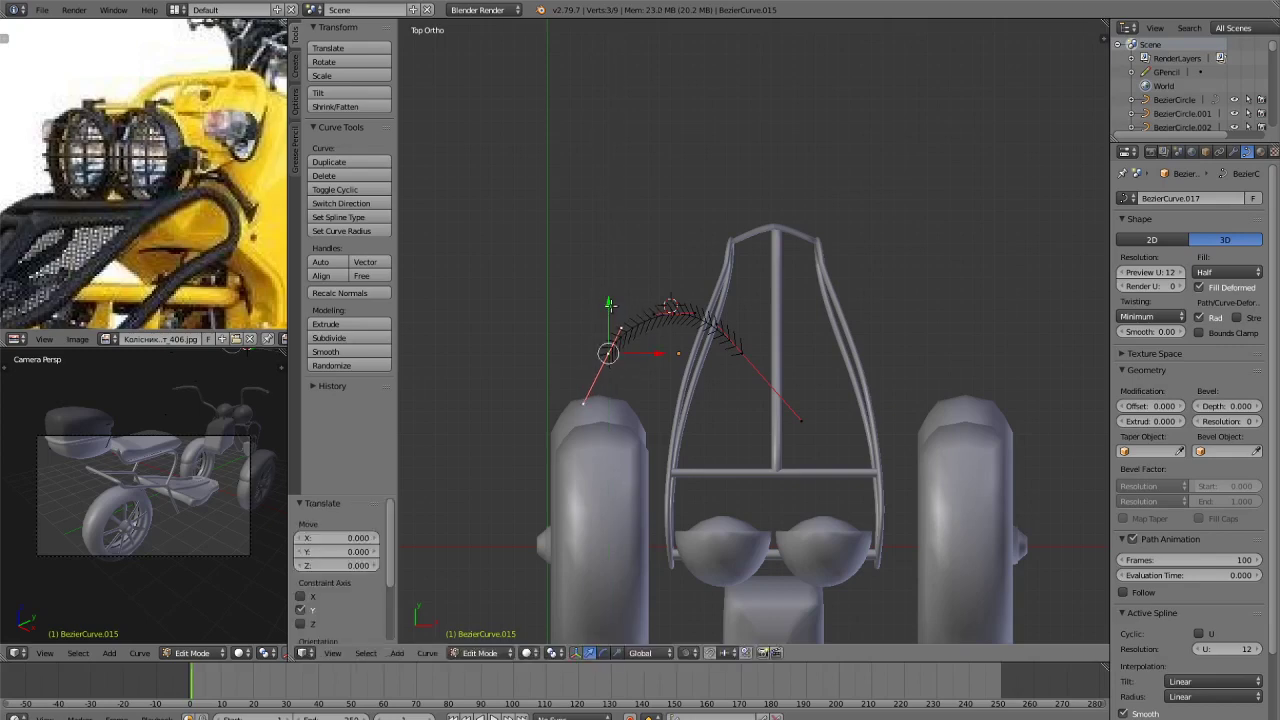
key("s")
left_click(841, 435)
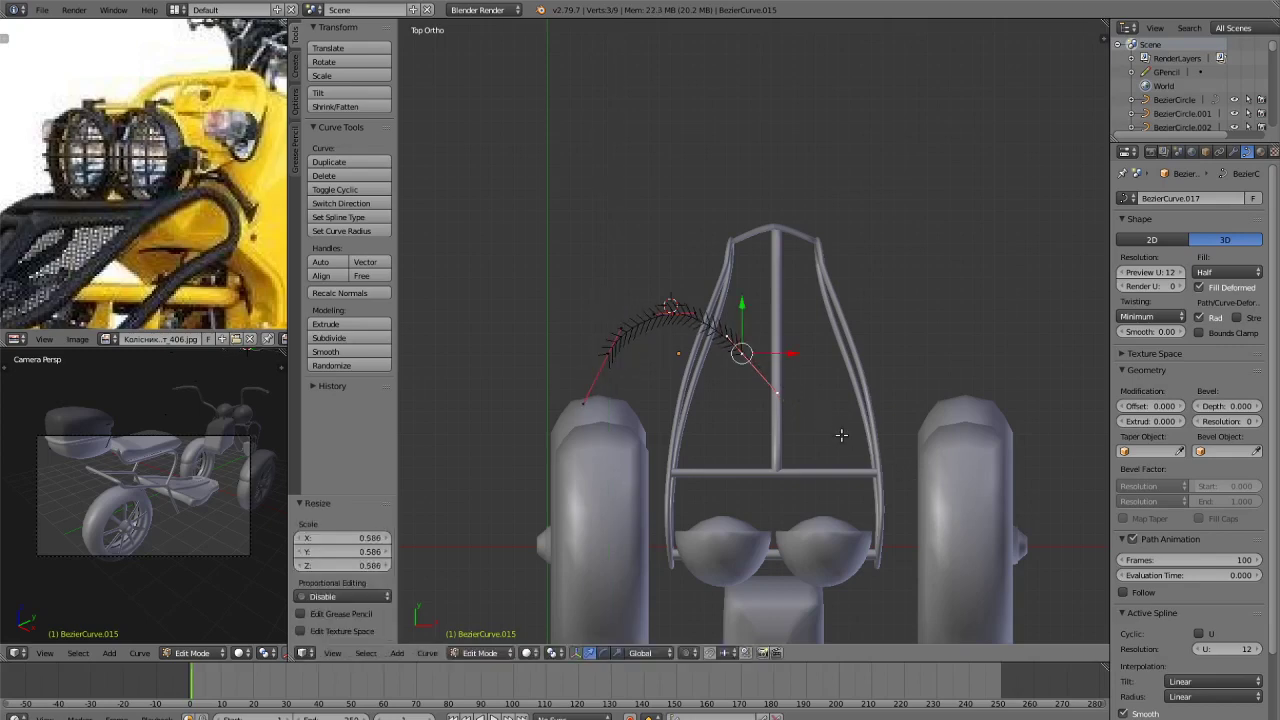
key("g")
key("y")
left_click(843, 430)
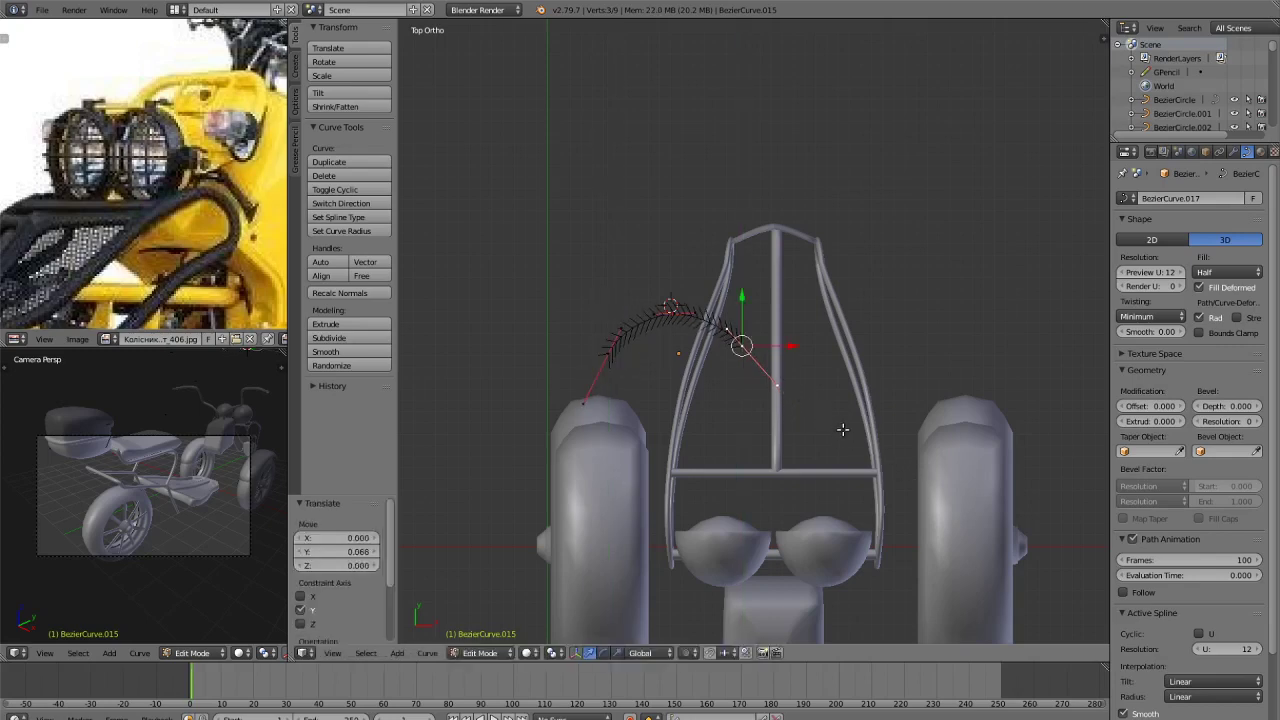
key("g")
key("x")
left_click(842, 441)
key("Tab")
Leave curve editing and assign a Bezier circle as the arc's bevel object to give it a tubular thickness.
middle_click_drag(826, 414, 711, 266)
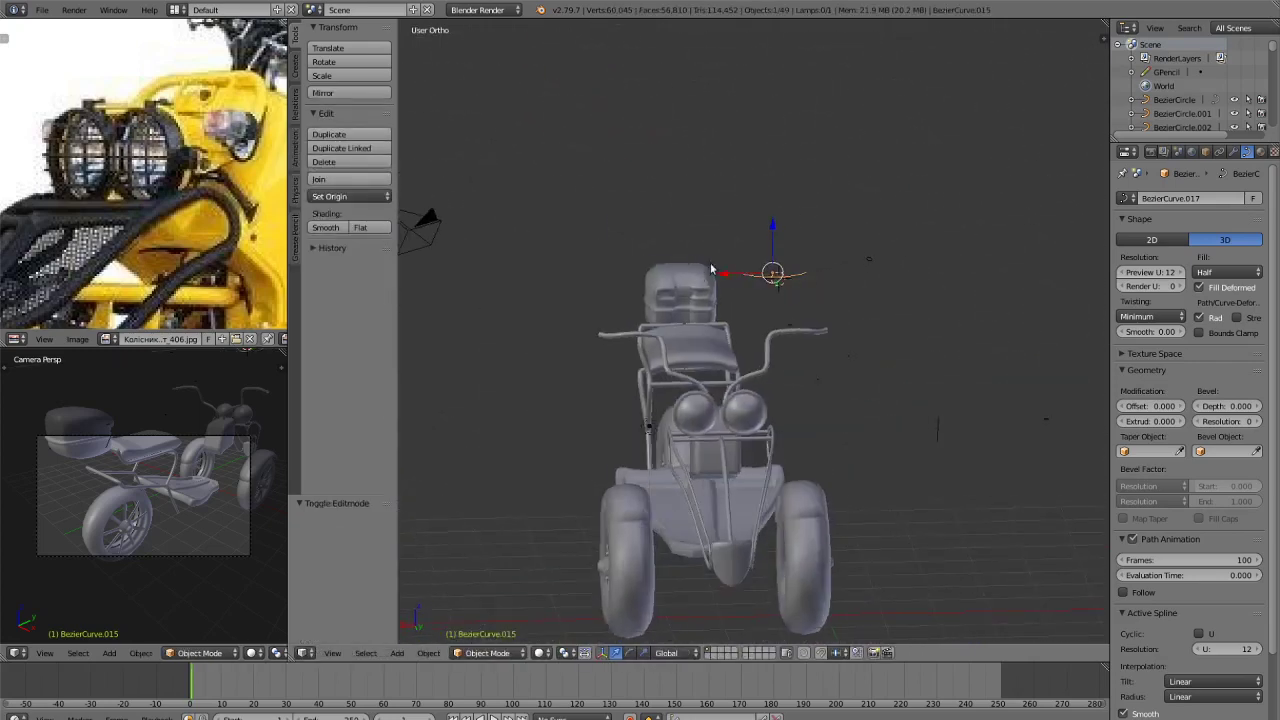
scroll(1020, 303, "up", 3)
left_click(1208, 452)
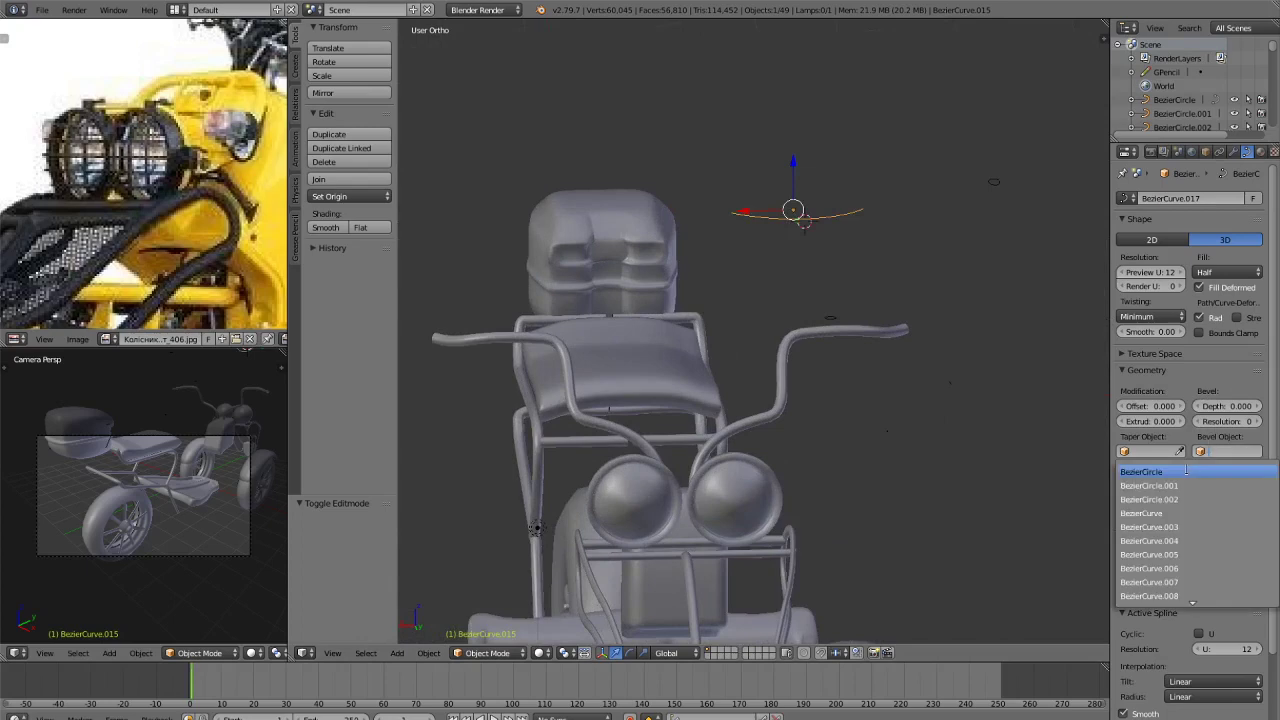
left_click(1180, 480)
Scale the curved tube to 0.389 along Z, then scale it uniformly to 0.717.
middle_click_drag(1037, 406, 1023, 309)
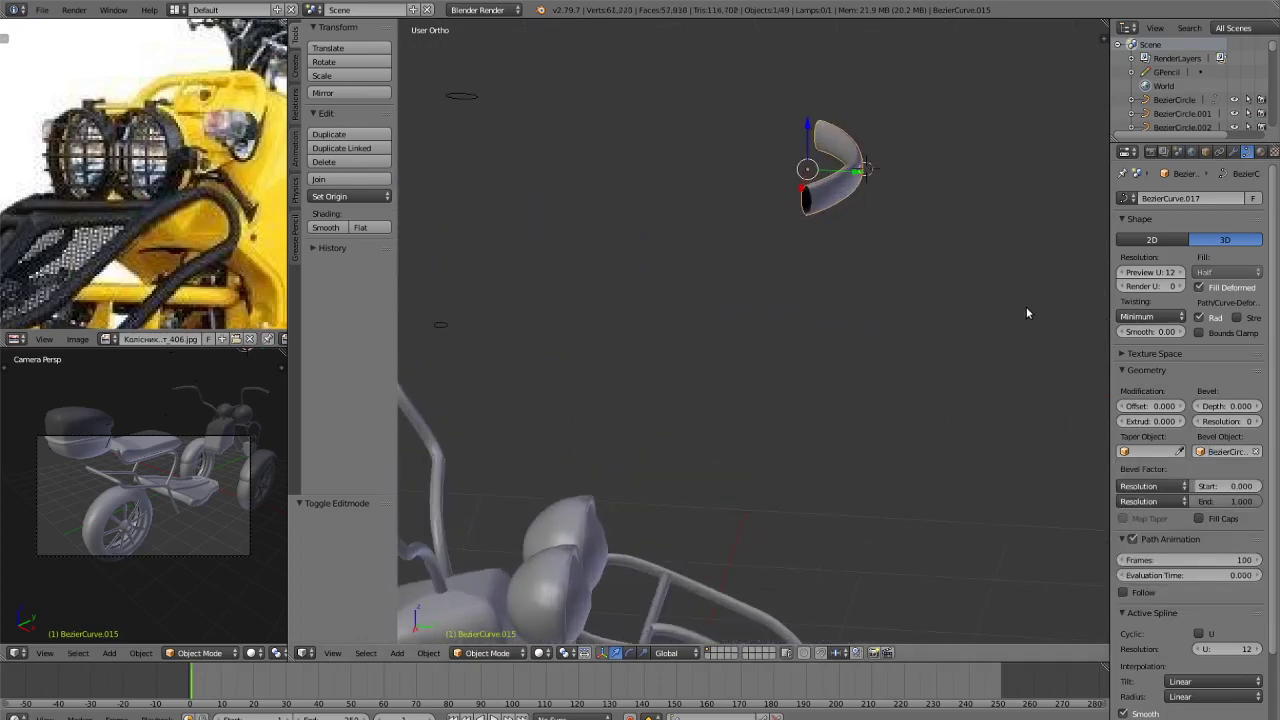
key("s")
key("z")
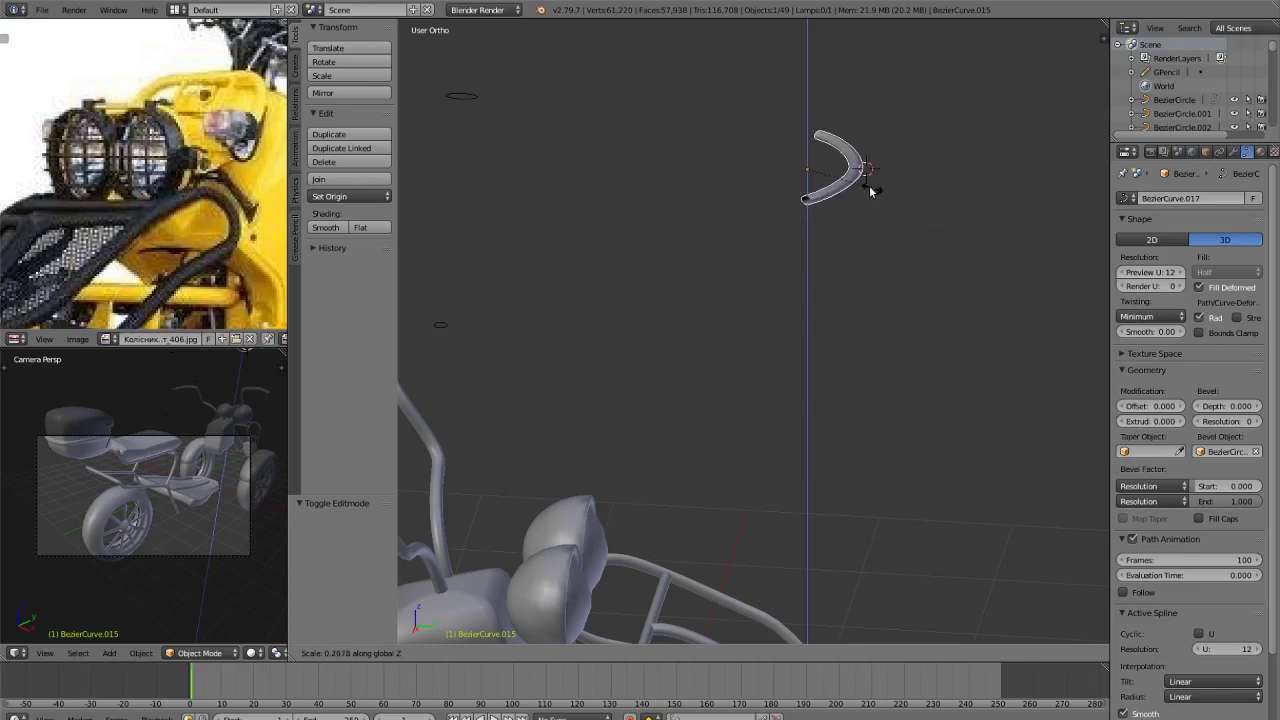
left_click(897, 228)
key("KP_3")
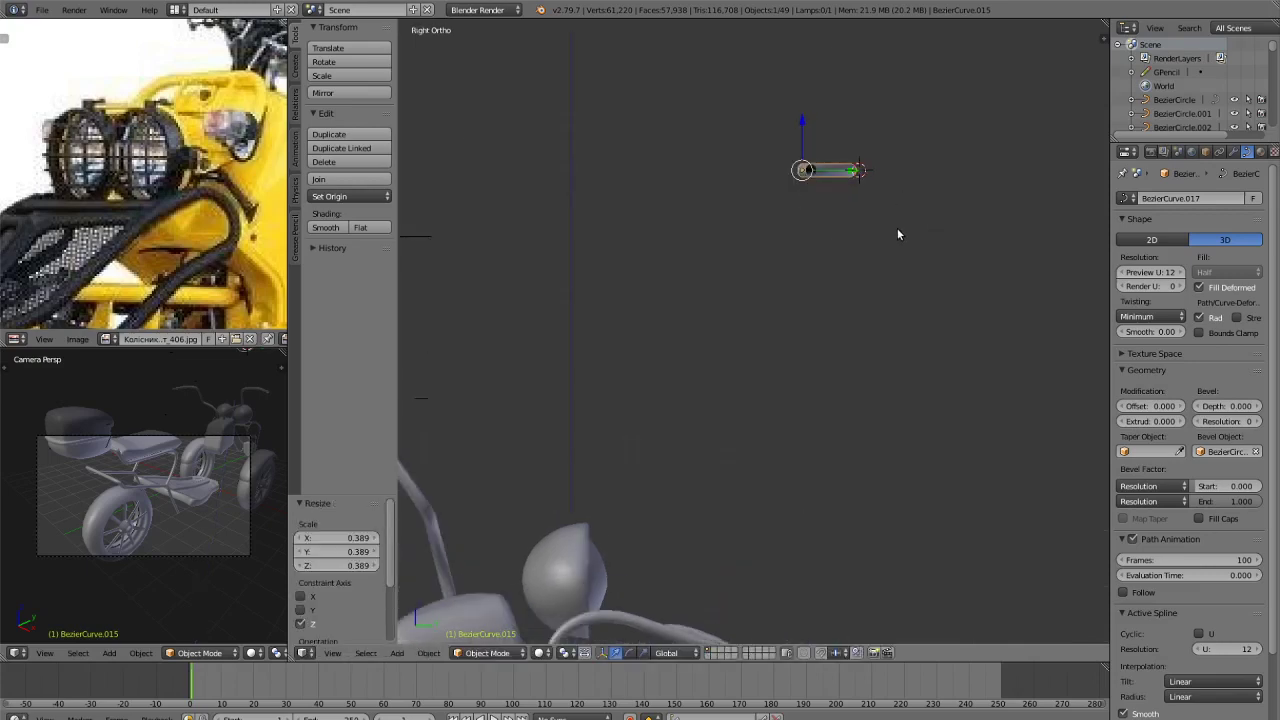
key("KP_1")
key("ctrl+KP_1")
middle_click_drag(867, 250, 796, 319, "shift")
key("s")
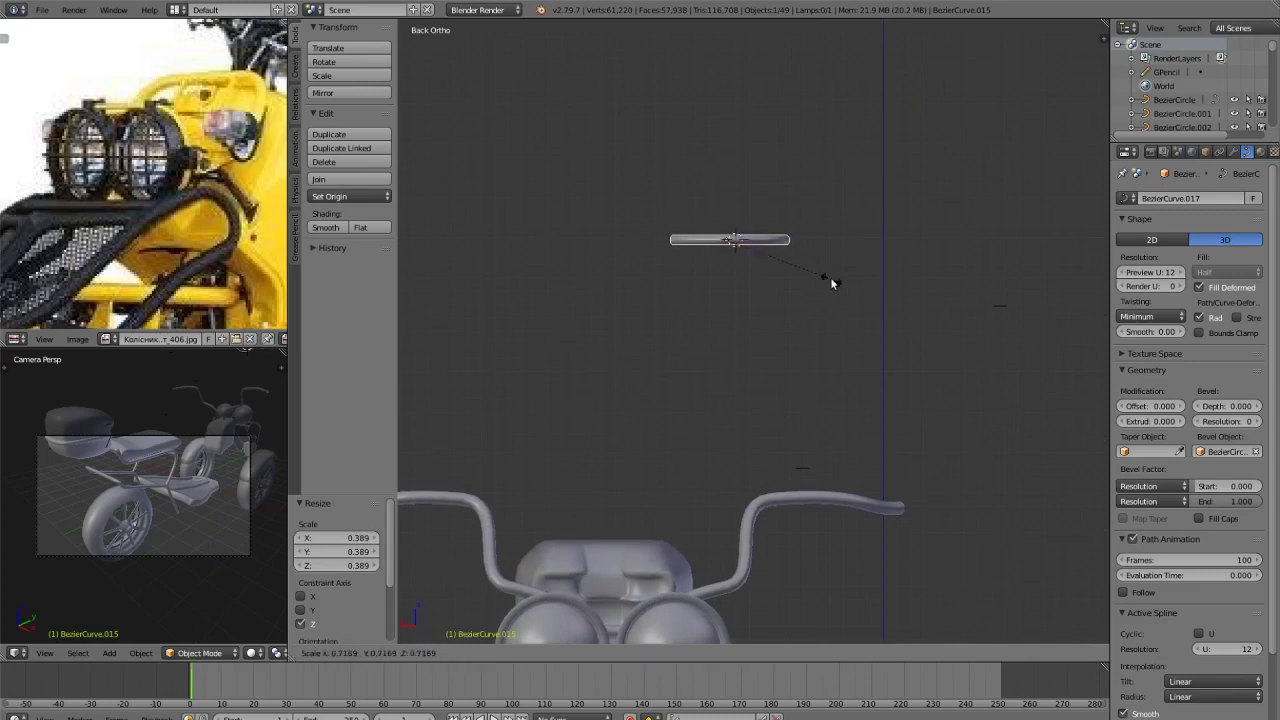
left_click(830, 280)
Duplicate the curved bar twice upward along Z, offsetting the copies by 0.304 and 0.293, to form three horizontal bars.
key("shift+d")
key("z")
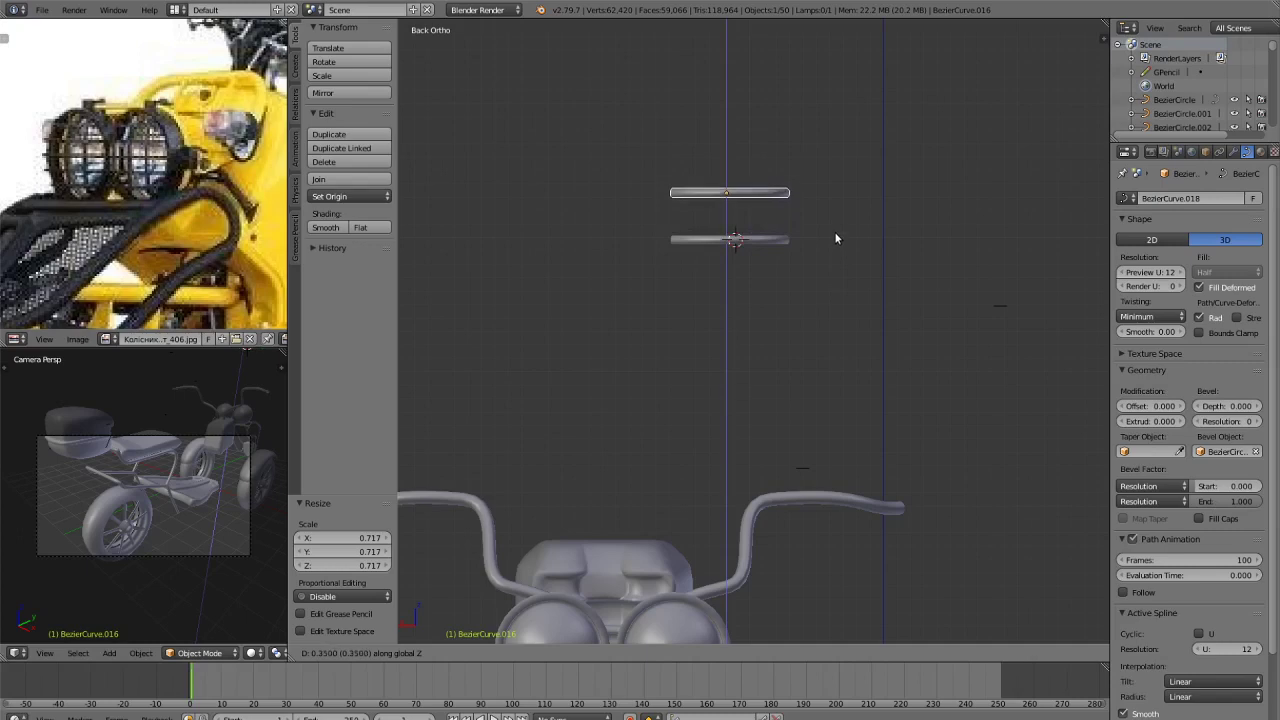
left_click(834, 241)
key("shift+d")
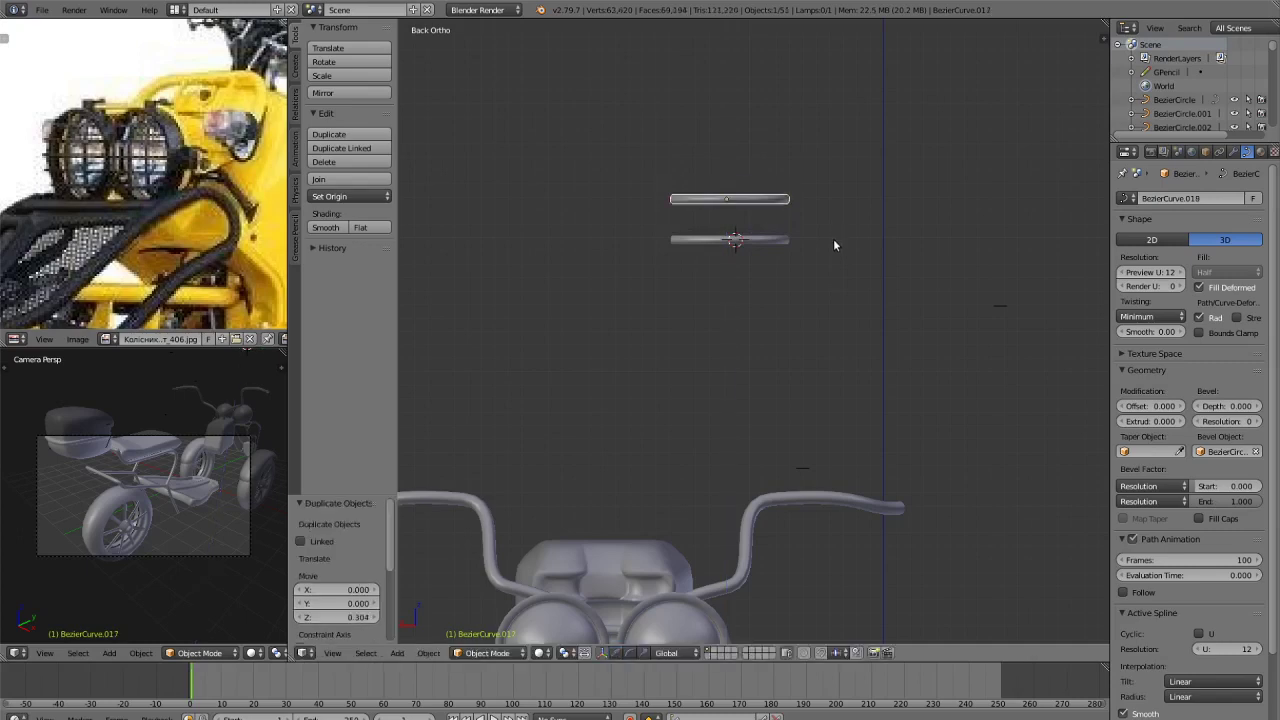
key("z")
left_click(834, 206)
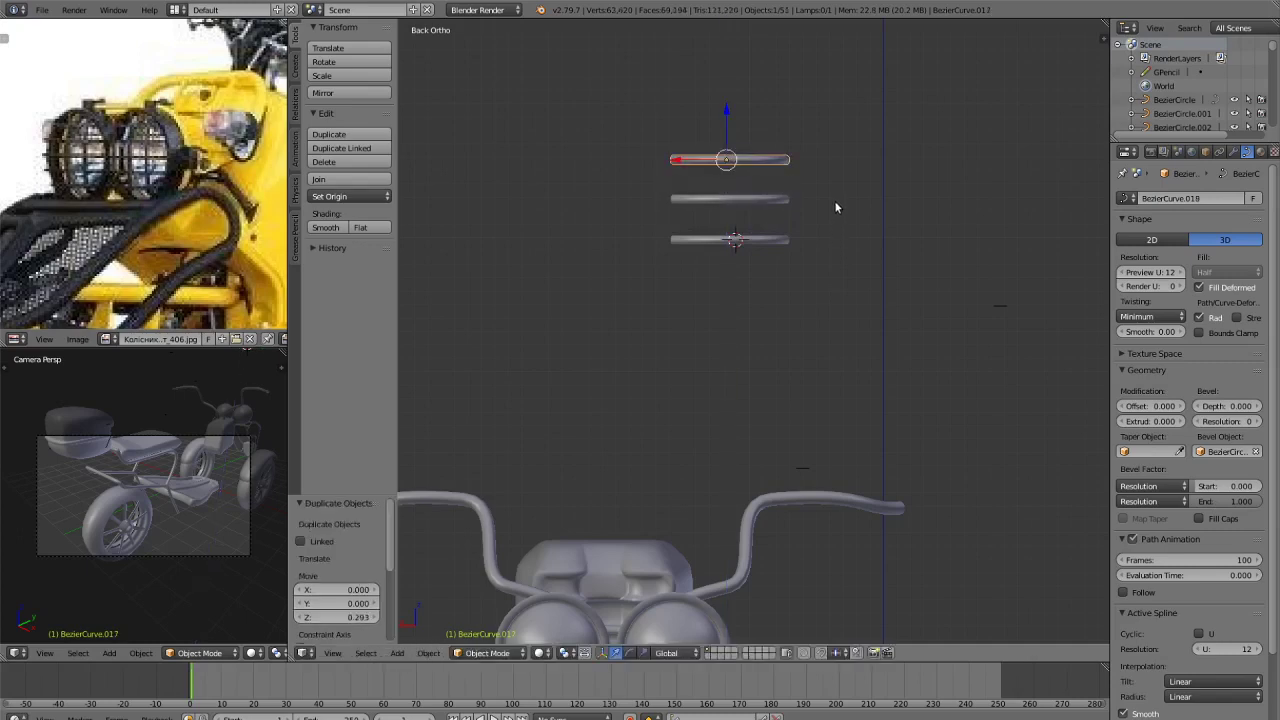
Duplicate the uppermost bar 0.304 along Z, rotate the copy 90° and lower it along Z across the three horizontal bars.
key("shift+d")
key("z")
left_click(835, 164)
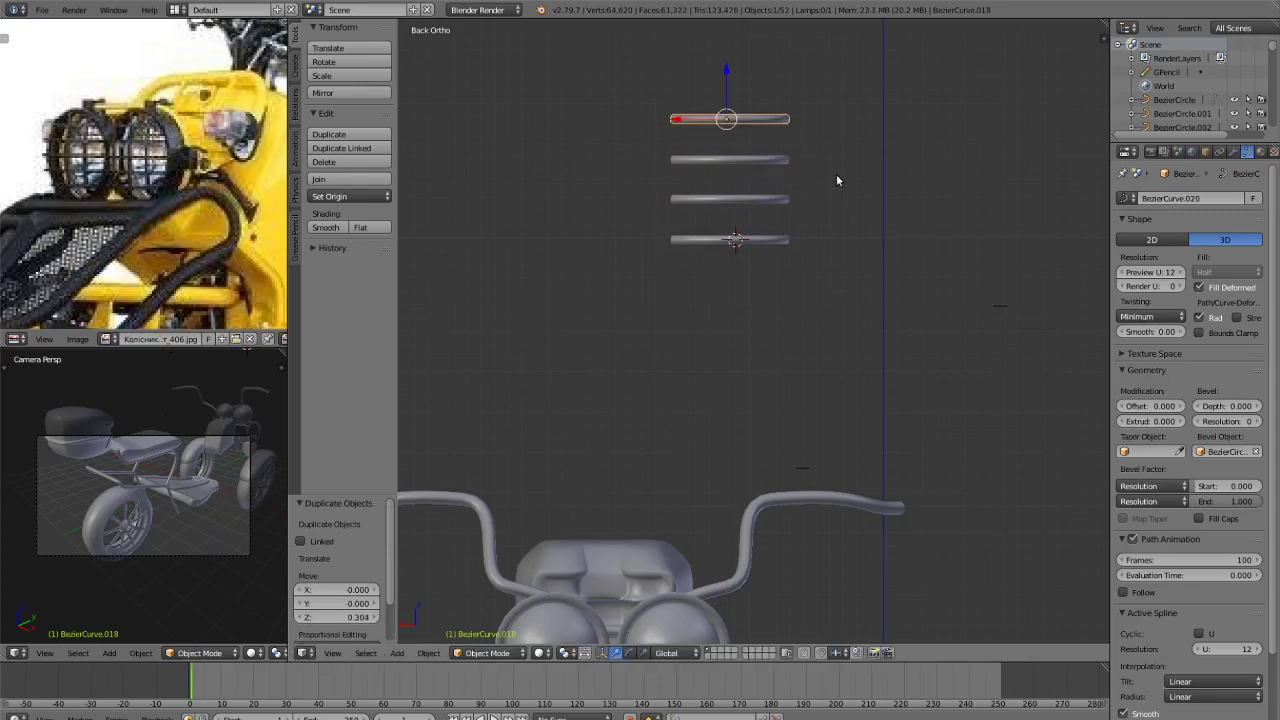
type("r90")
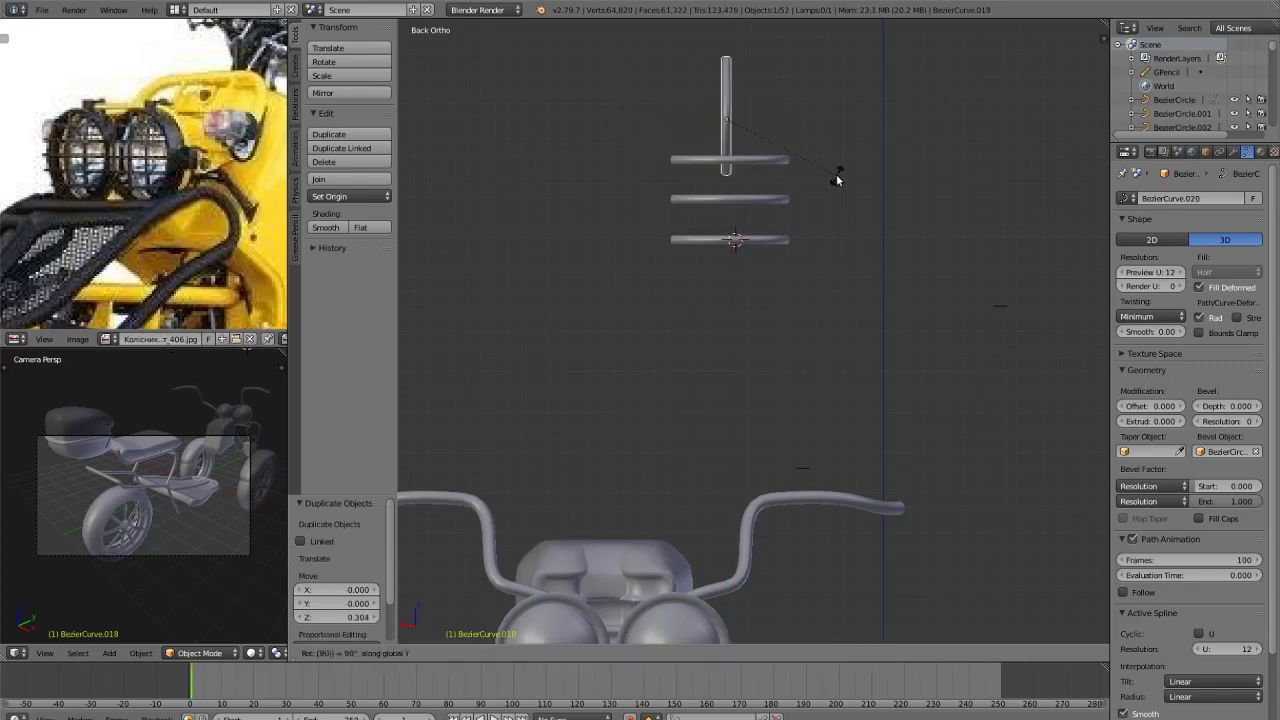
key("Return")
key("g")
key("z")
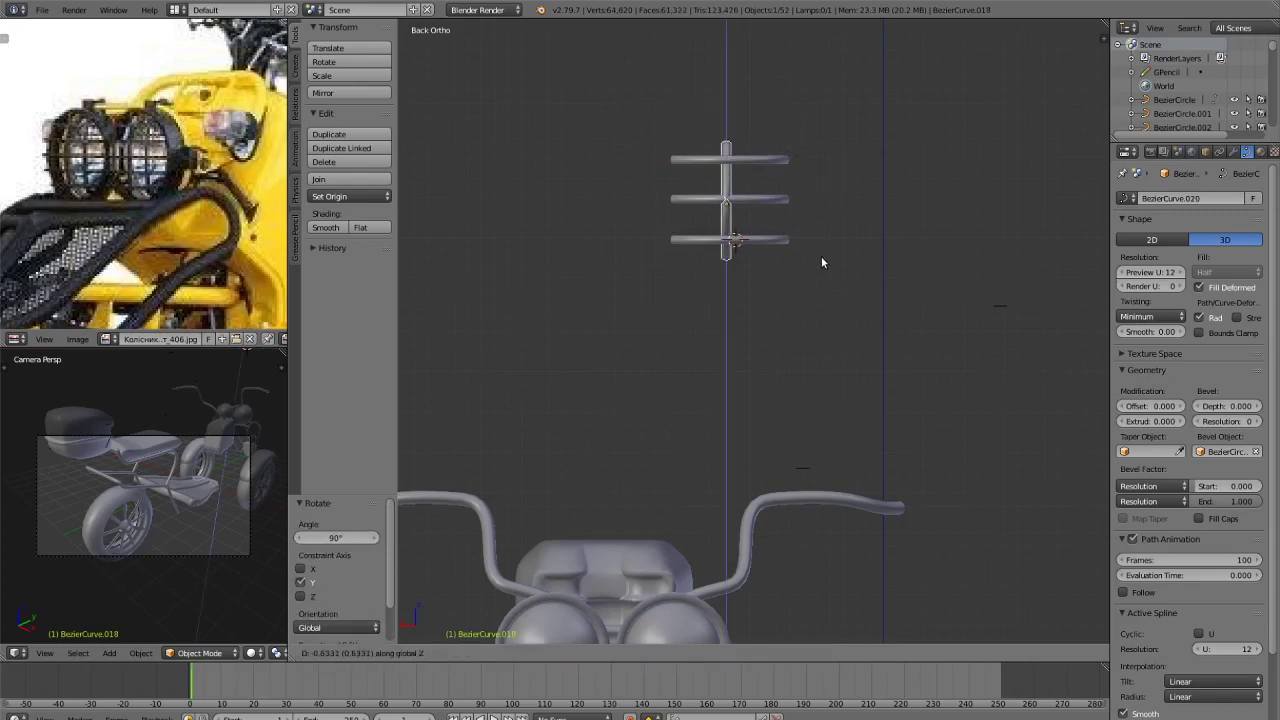
left_click(821, 256)
Adjust the vertical bar along Y, duplicate it -0.358 along X and fine-tune the copy's position along Y.
middle_click_drag(821, 256, 779, 276)
mouse_move(754, 258)
left_mouse_down()
mouse_move(765, 270)
mouse_move(691, 286)
mouse_move(766, 280)
left_mouse_up()
key("shift+d")
key("x")
left_click(779, 256)
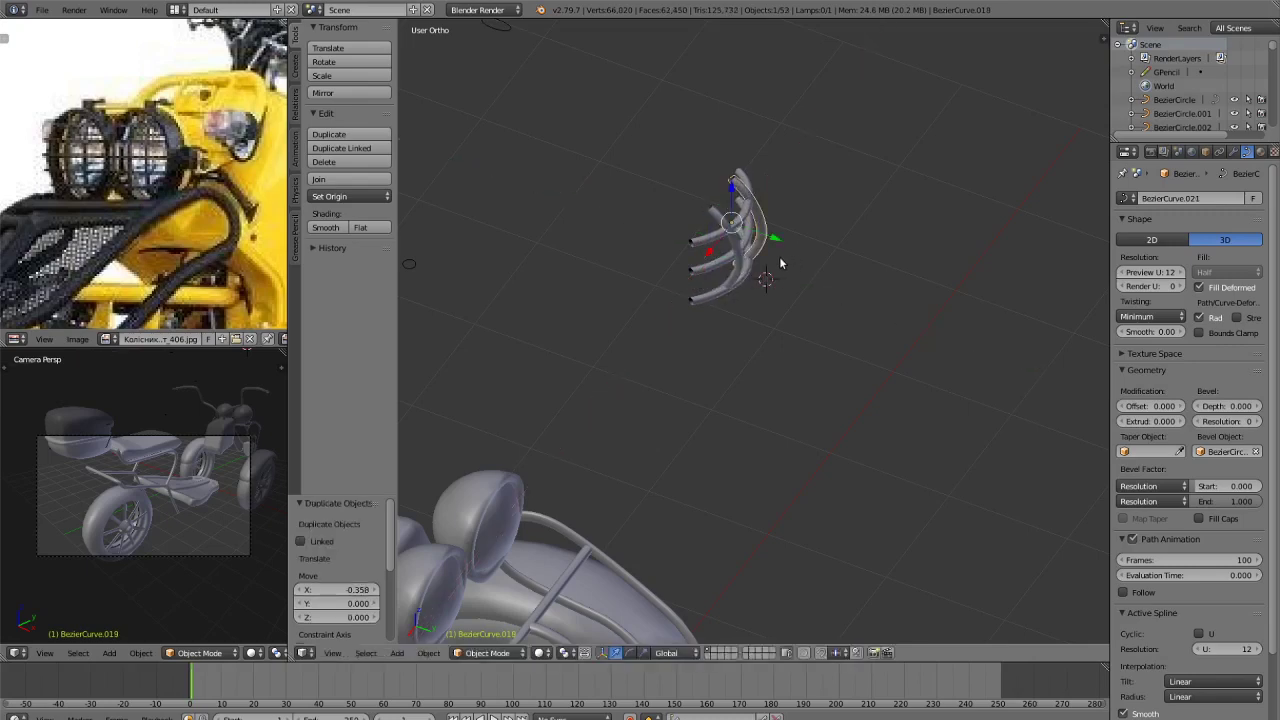
key("KP_7")
scroll(897, 213, "up", 4)
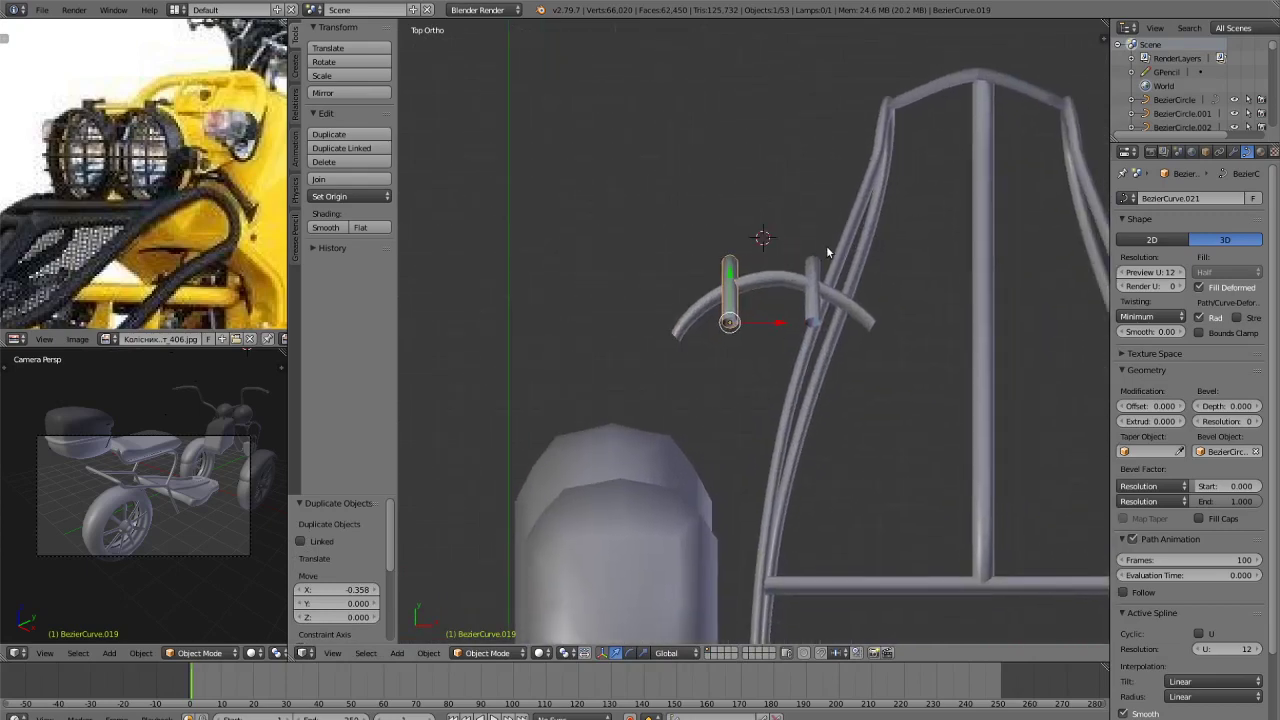
key("g")
key("y")
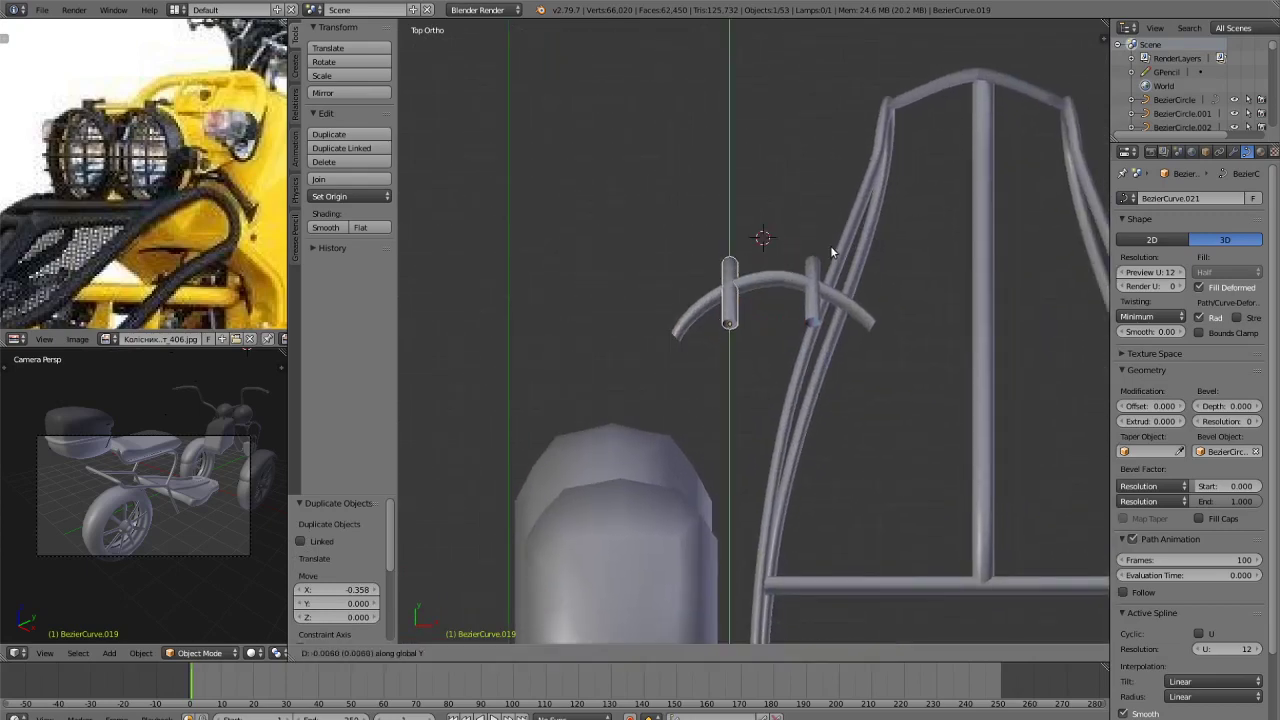
left_click(831, 247)
Select all five grille bars and scale them together to 0.762.
key("a")
middle_click_drag(831, 247, 854, 175)
scroll(757, 172, "down", 10)
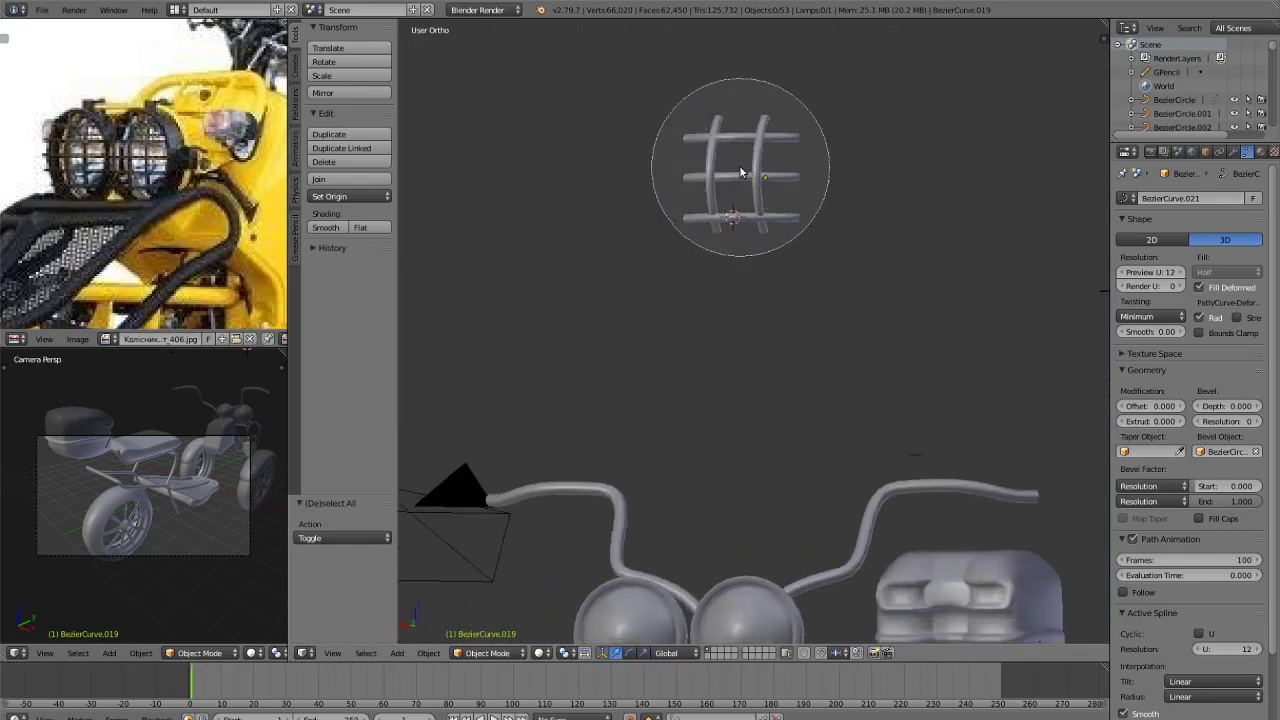
left_click(740, 169)
right_click(925, 277)
key("s")
left_click(889, 236)
Move the grille -3.398 along Z down to the height of the headlights.
middle_click_drag(890, 237, 826, 123)
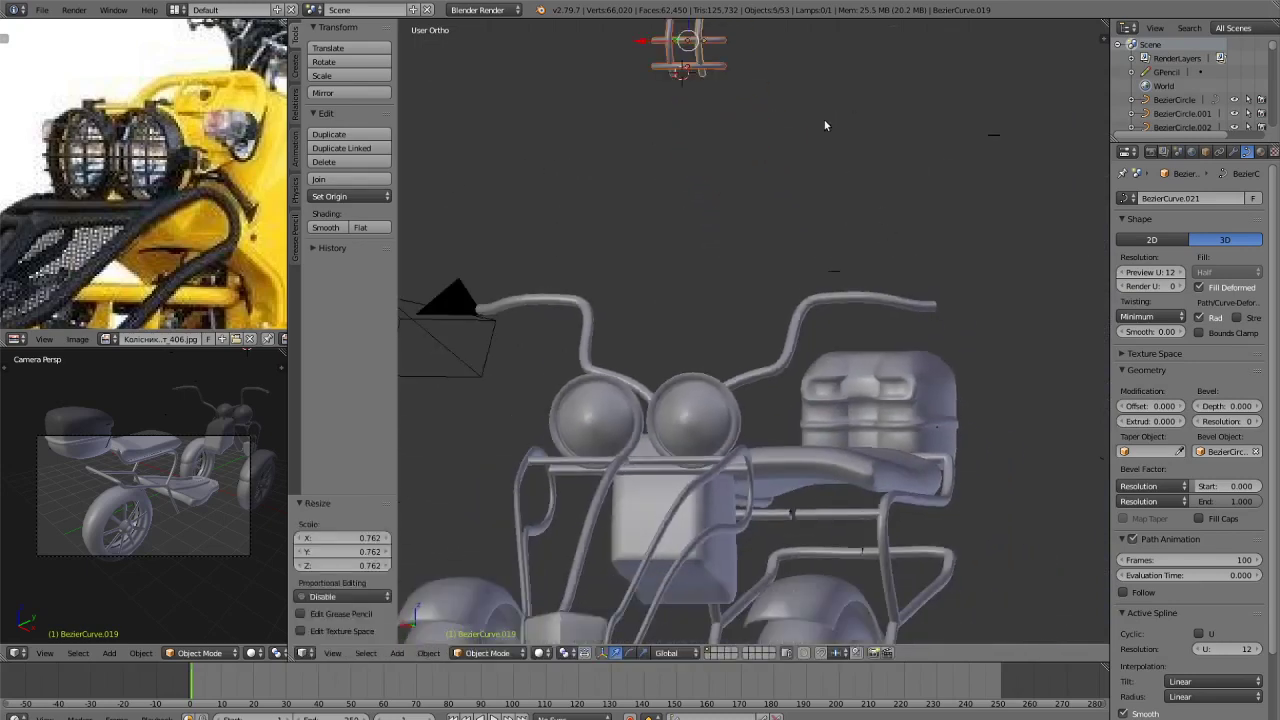
key("g")
key("z")
left_click(782, 519)
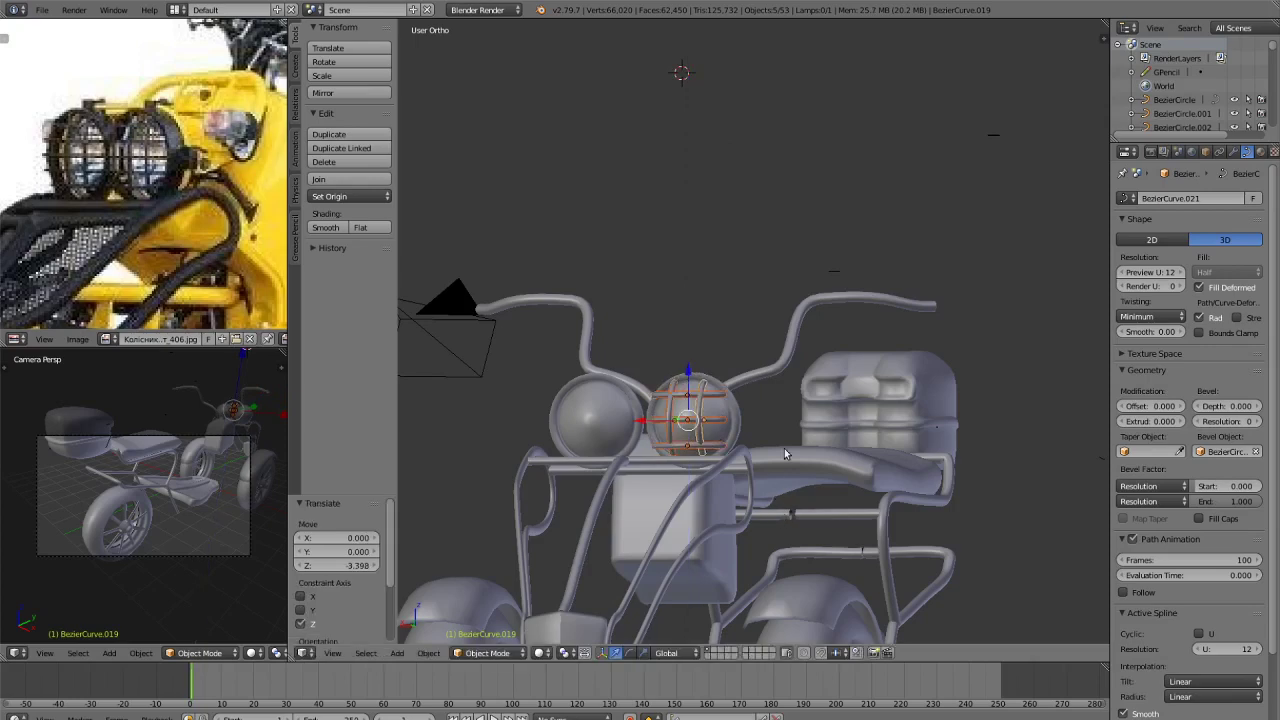
Move the grille along Y to just in front of the headlights, then shift it 0.347 along X.
middle_click_drag(786, 451, 844, 507)
key("g")
key("y")
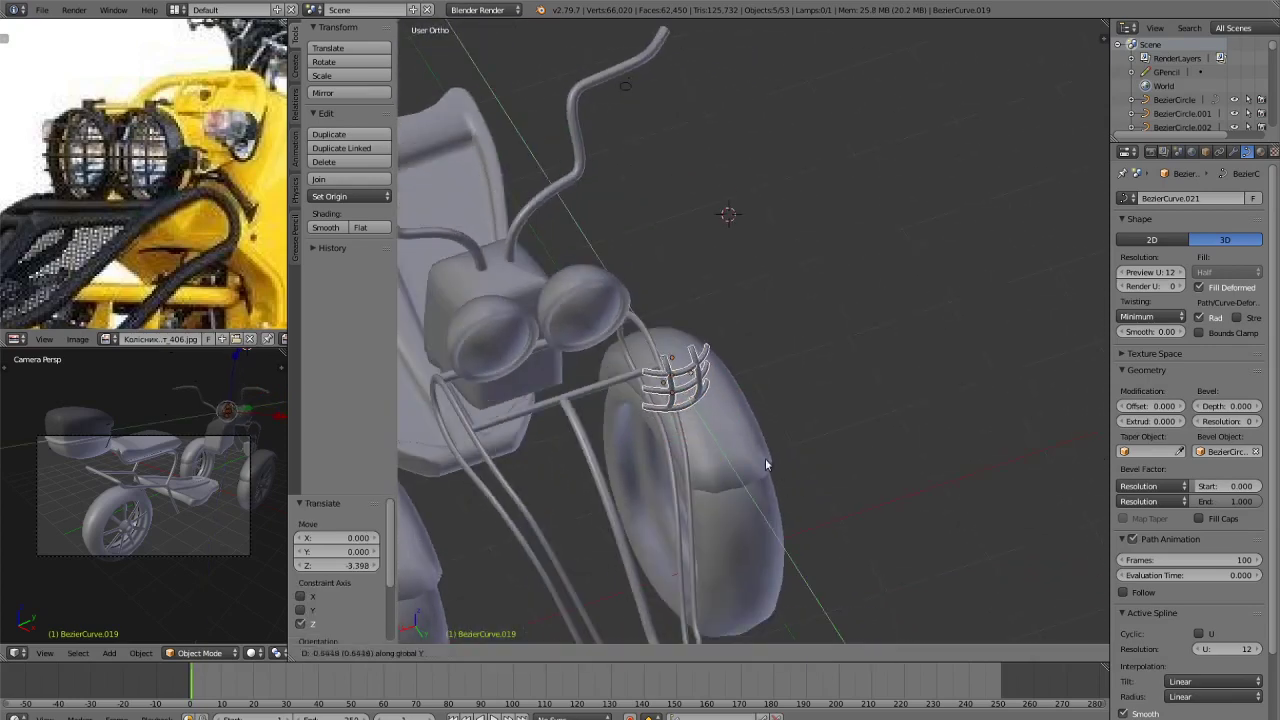
left_click(744, 409)
middle_click_drag(744, 409, 925, 431)
key("g")
key("x")
left_click(730, 419)
Fit the grille into the headlight opening by moving it -0.161 along Y and 0.057 along X.
scroll(921, 428, "up", 2)
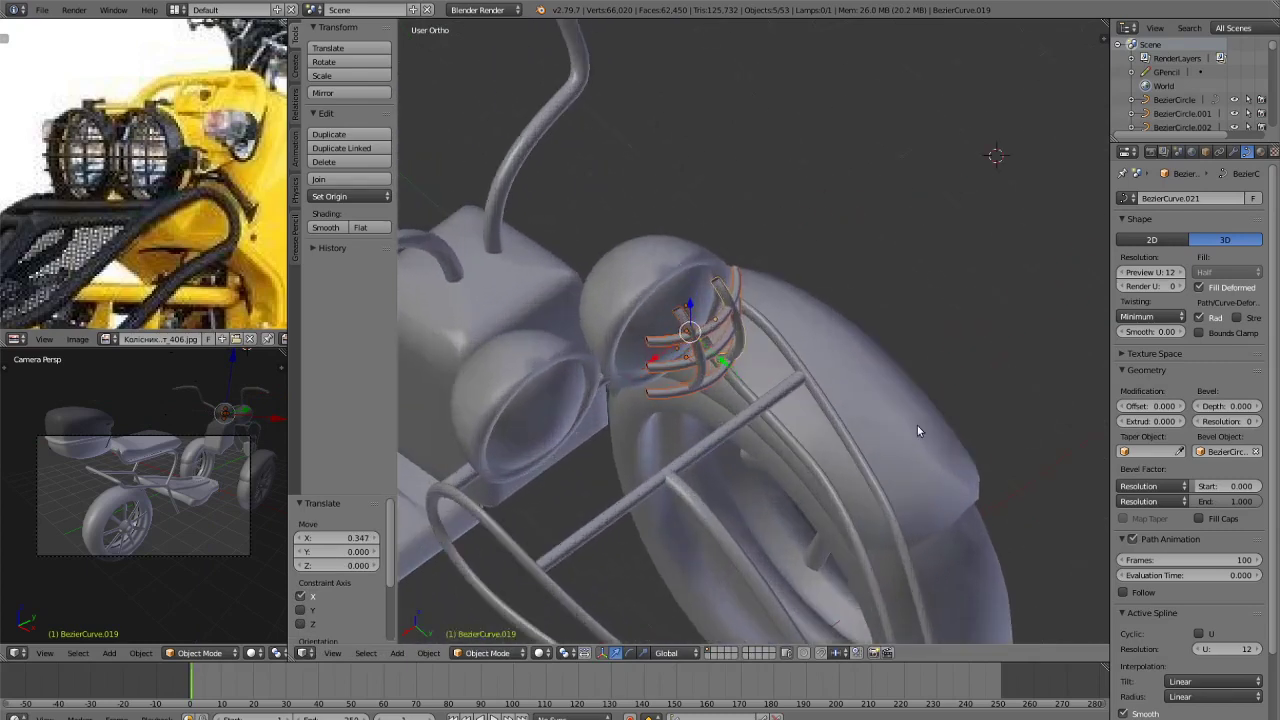
key("g")
key("y")
left_click(746, 400)
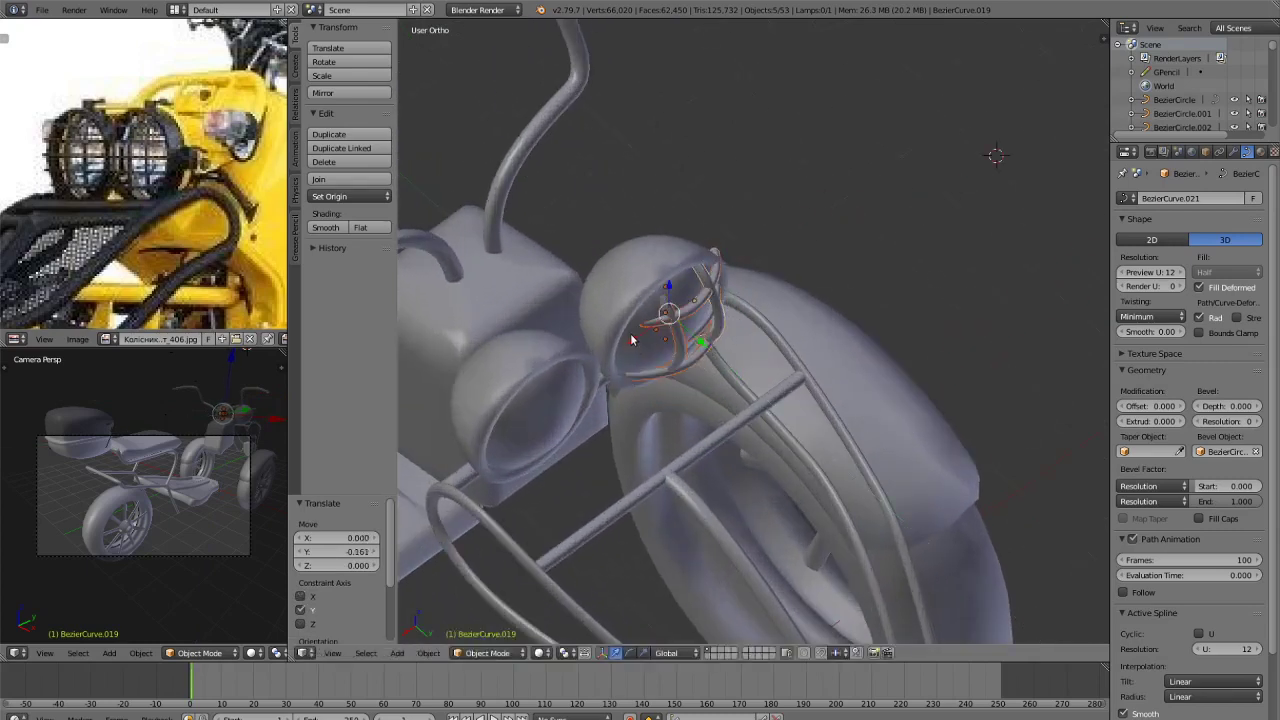
key("g")
key("x")
left_click(662, 356)
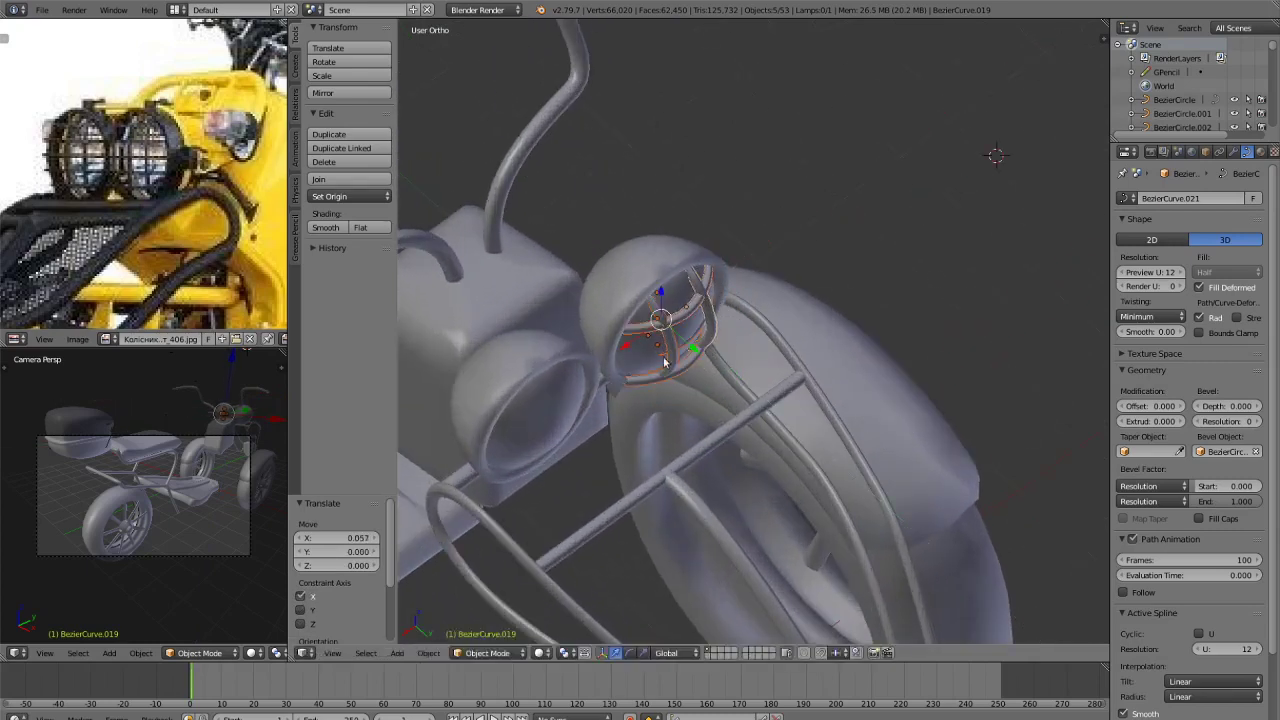
Center the grille vertically within the headlight rim along Z, then adjust its depth along Y.
key("KP_3")
key("KP_1")
key("ctrl+KP_1")
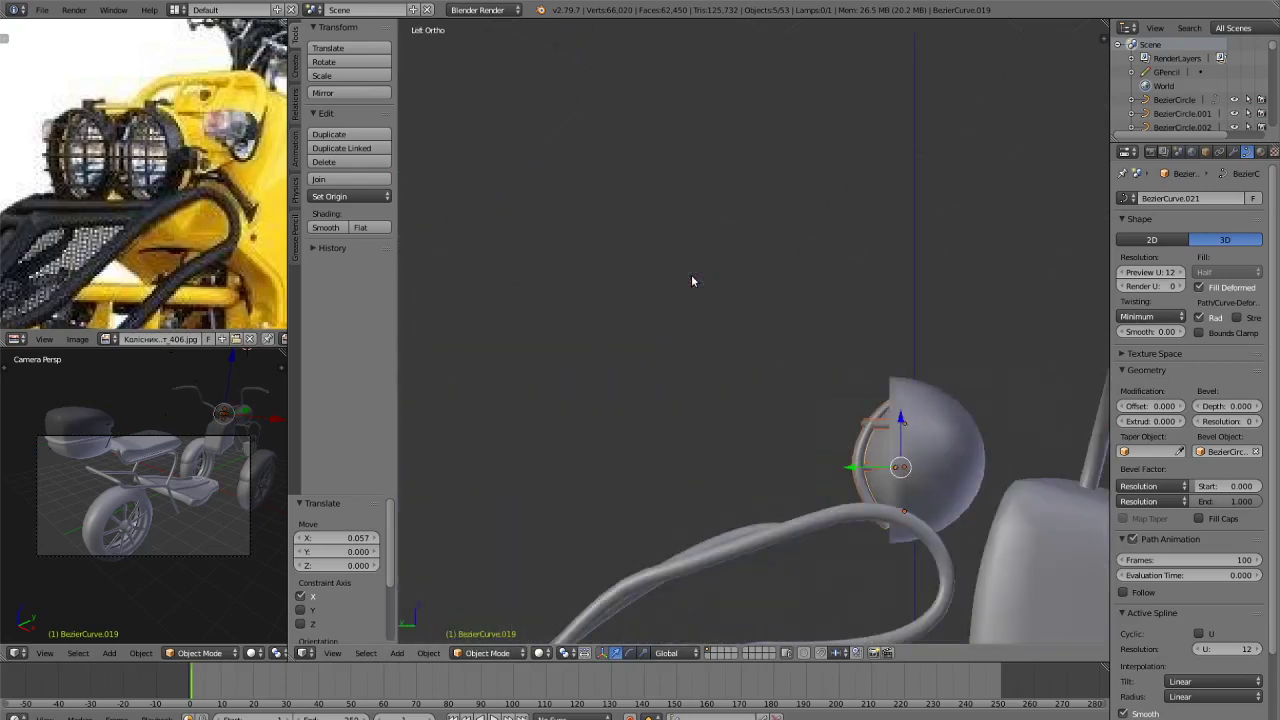
key("KP_Decimal")
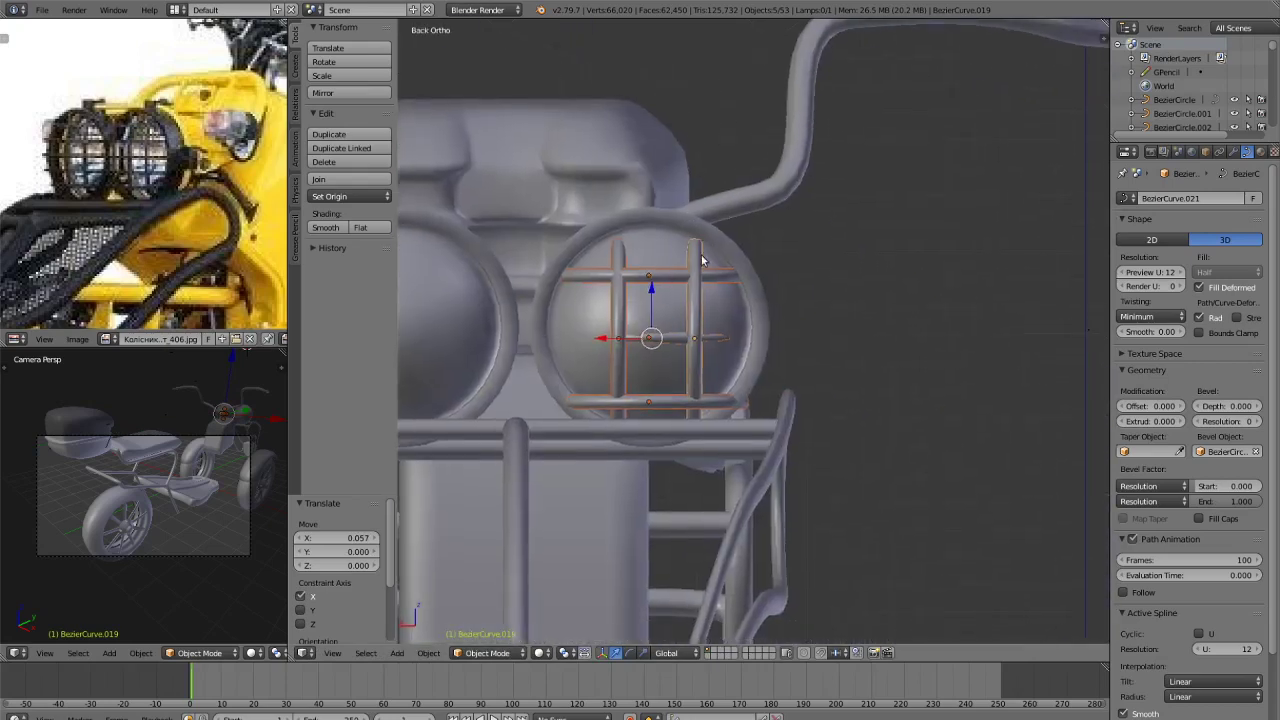
key("g")
key("z")
left_click(728, 316)
middle_click_drag(728, 316, 776, 368)
left_click_drag(589, 293, 595, 298)
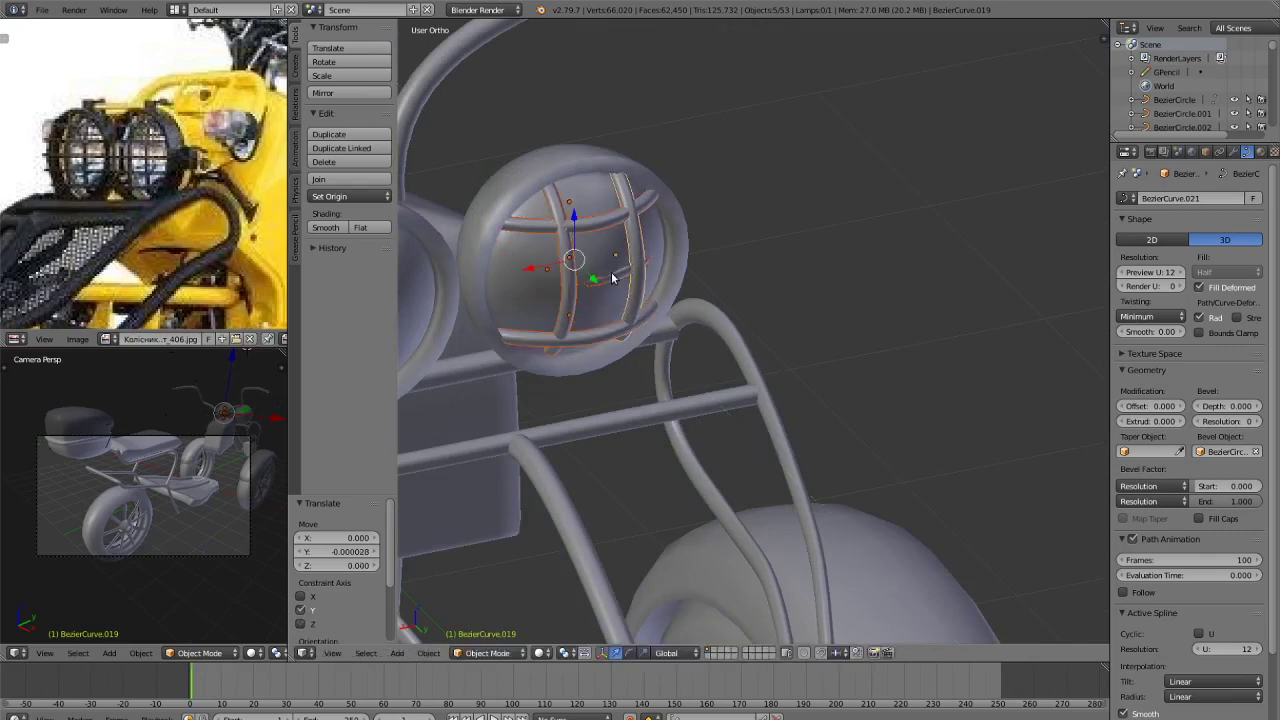
Move the grille's middle horizontal bar 0.043 along Y so it sits in front of the headlight glass.
right_click(613, 278)
right_click(616, 282)
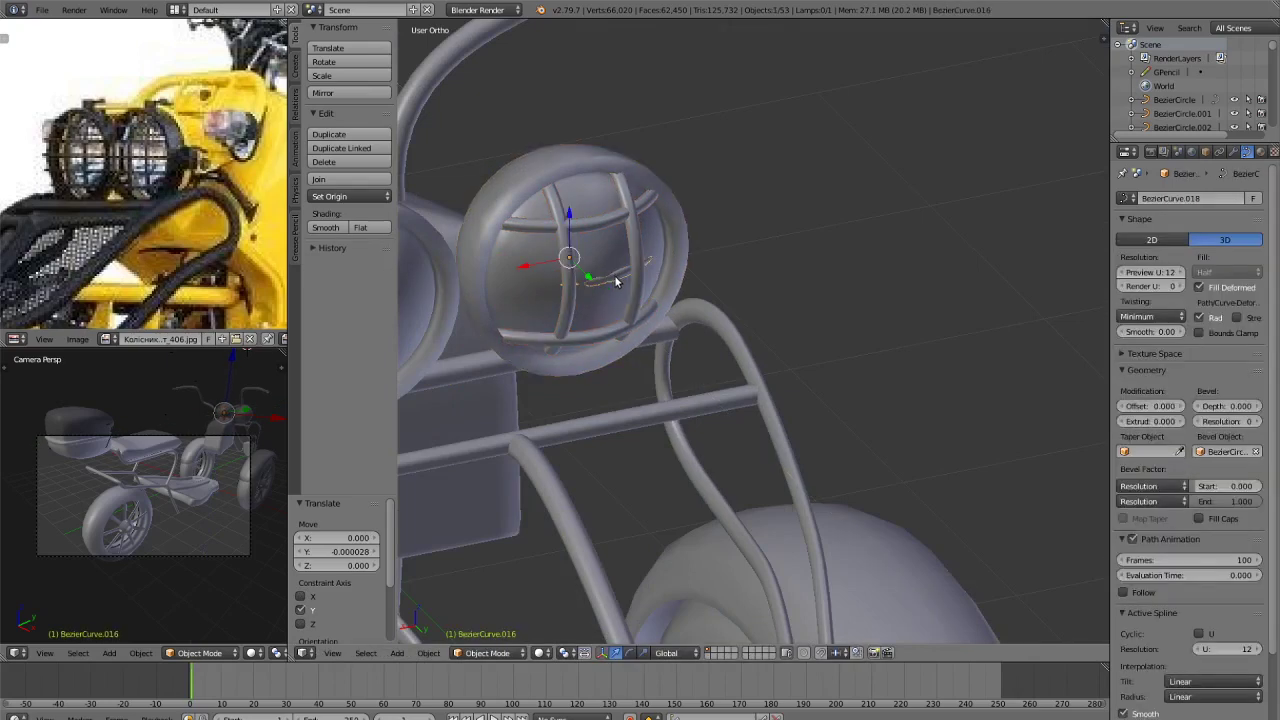
left_click_drag(584, 272, 589, 280)
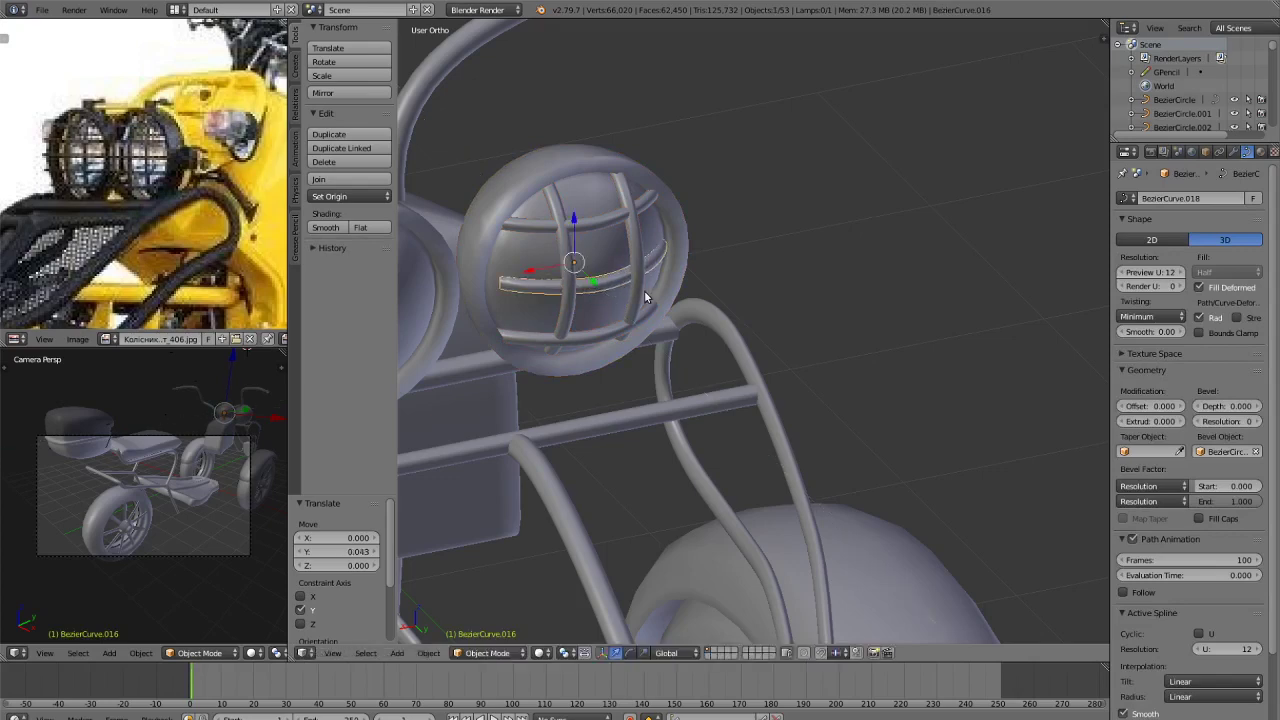
key("s")
key("Escape")
Edit the middle bar's curve, moving one endpoint -0.040 along Y and the other 0.038 along X to reach the rim.
key("Tab")
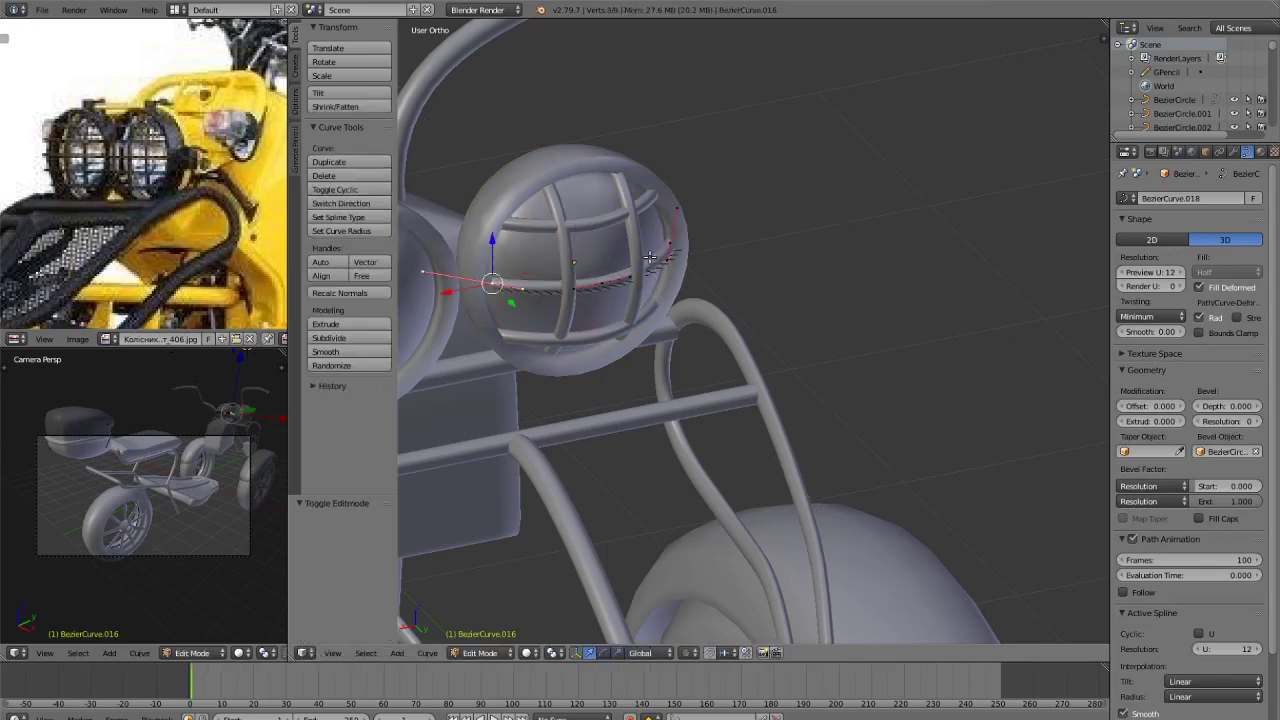
left_click_drag(689, 259, 684, 254)
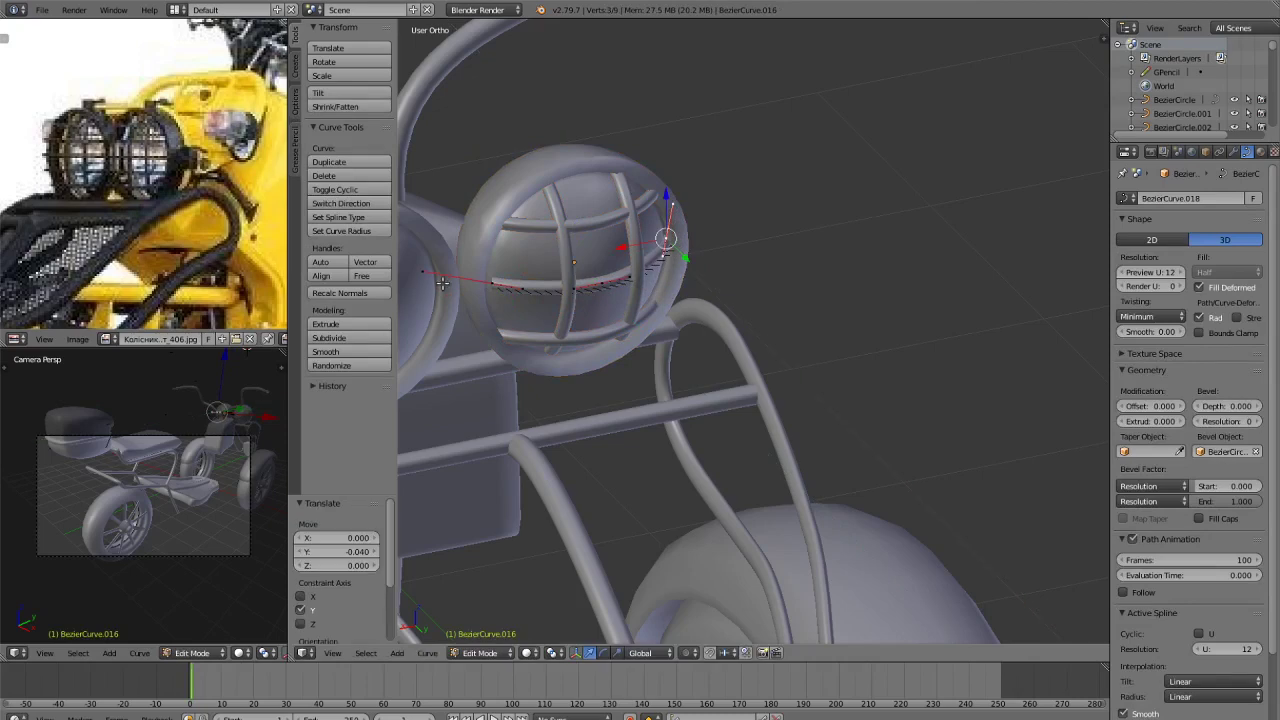
right_click(488, 279)
left_click_drag(457, 293, 454, 294)
key("x")
left_click(483, 291)
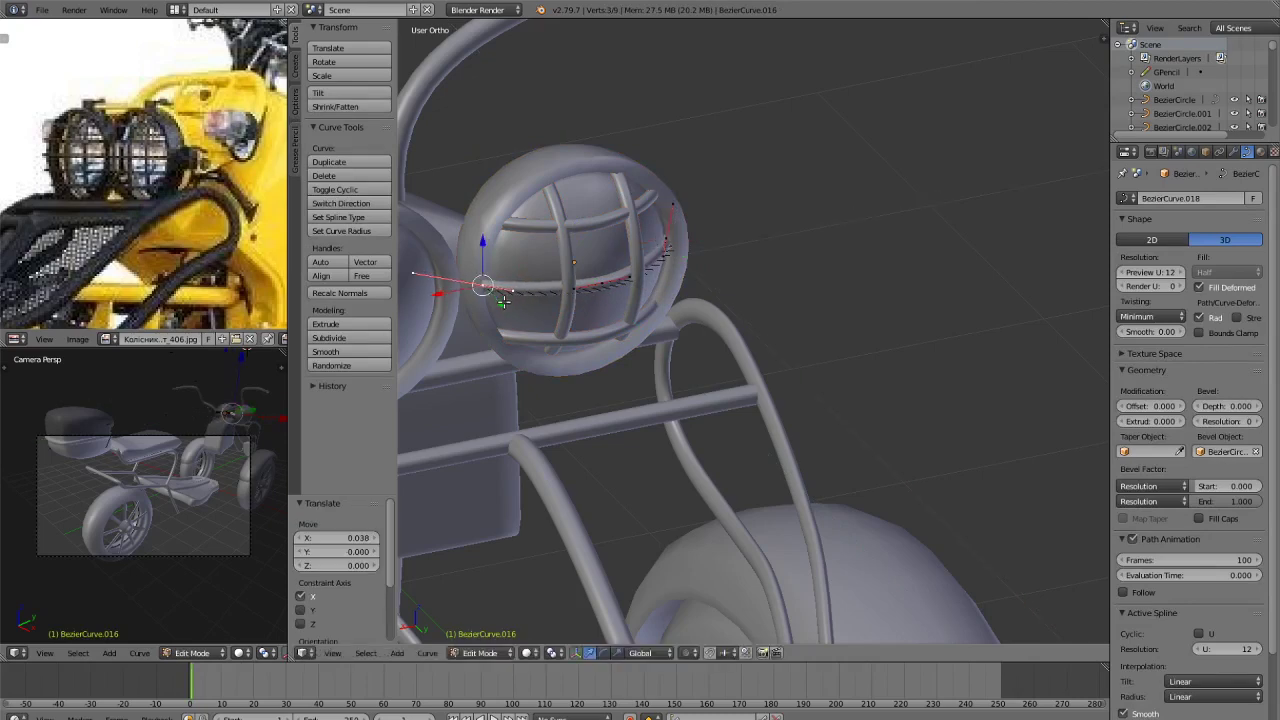
key("Tab")
key("a")
middle_click_drag(519, 294, 689, 341)
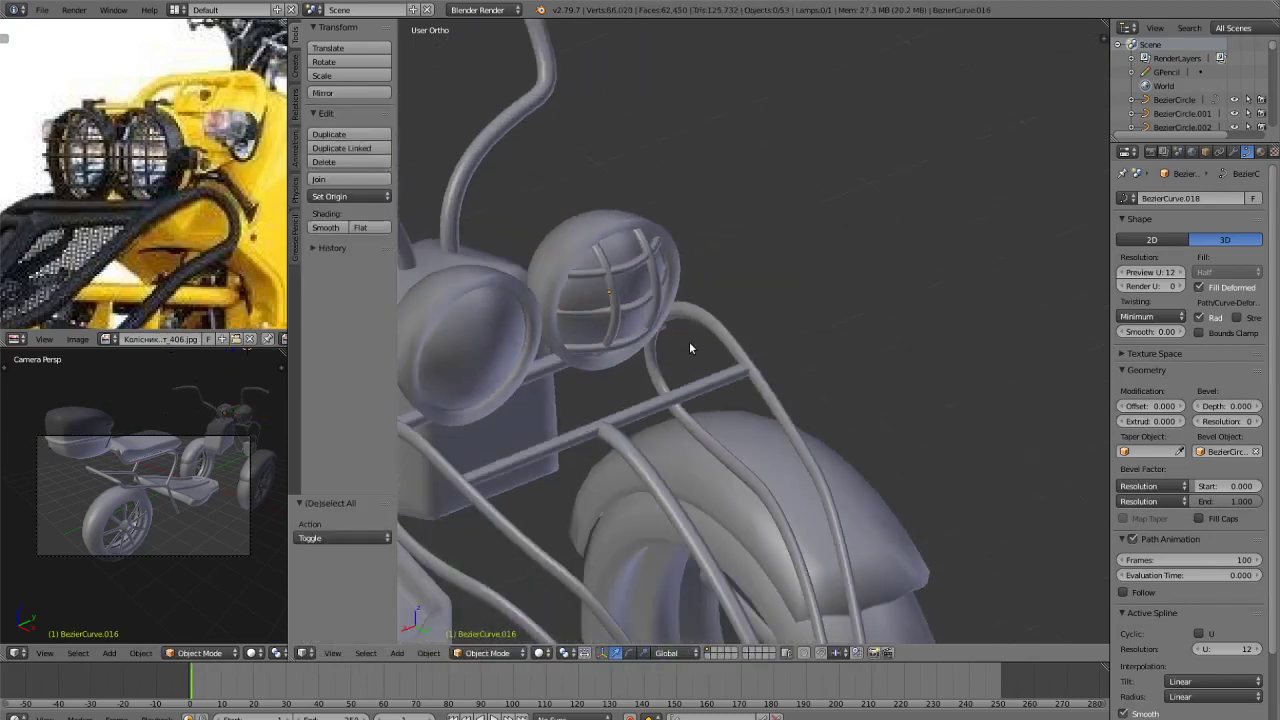
key("c")
left_click(627, 299)
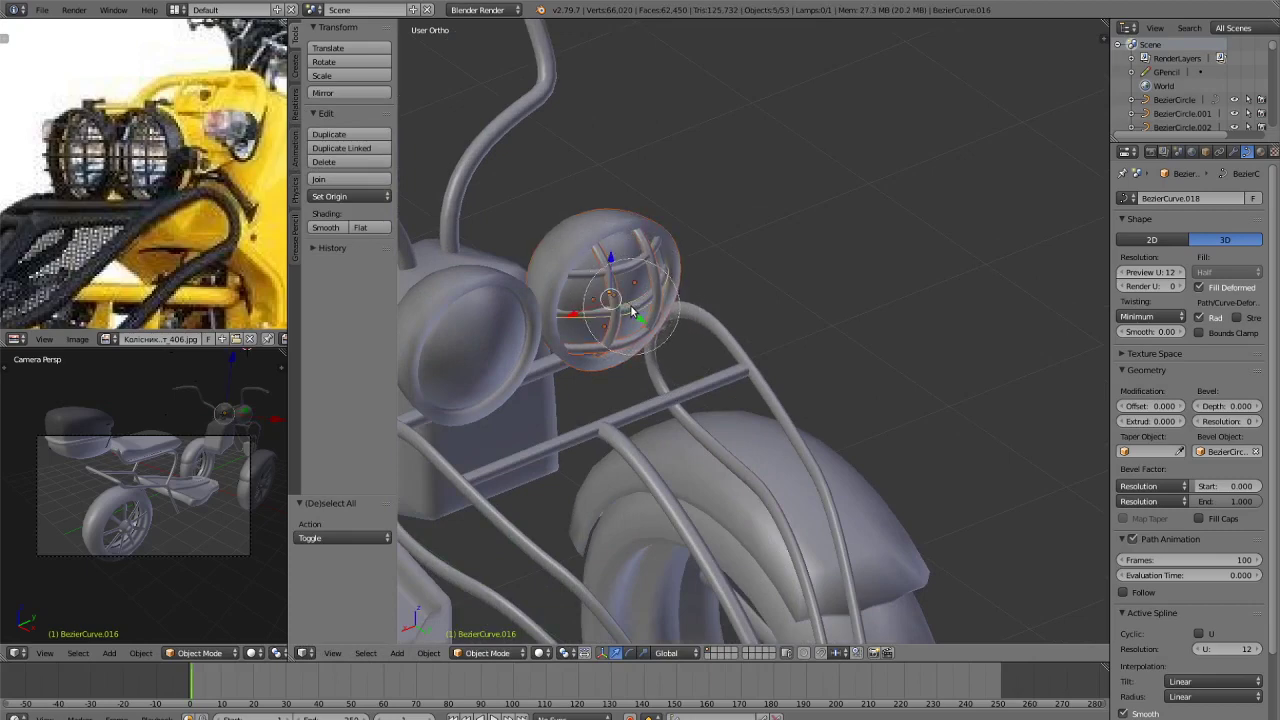
key("Escape")
key("a")
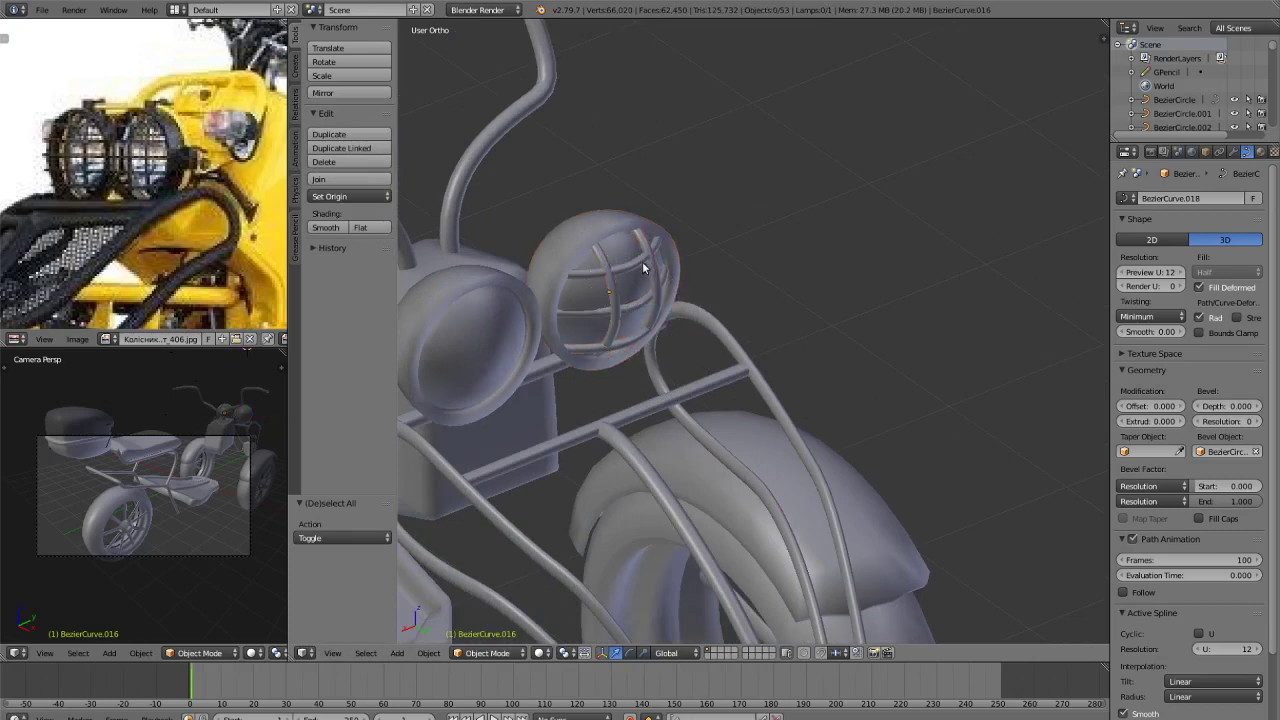
Duplicate all the grille bars of the finished headlight and move the copies about 0.80 along X onto the other headlight.
right_click(642, 265)
right_click(609, 272, "shift")
right_click(634, 310, "shift")
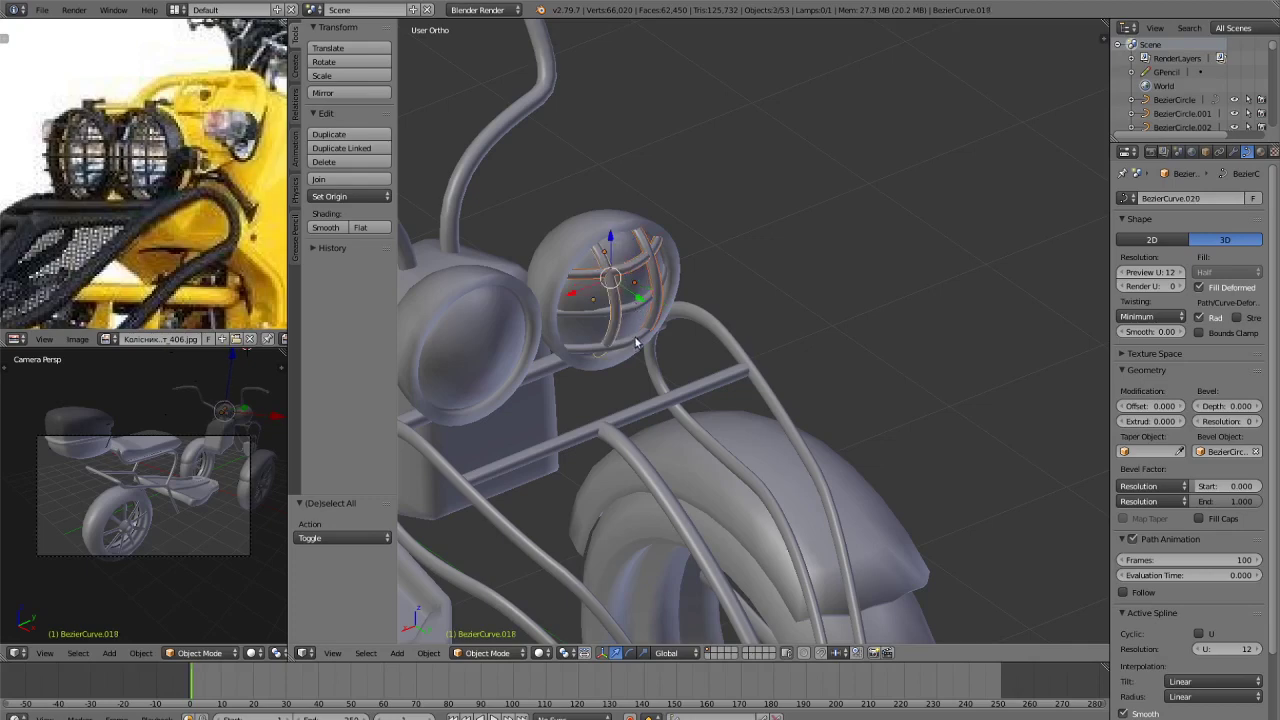
right_click(632, 345, "shift")
right_click(682, 327, "shift")
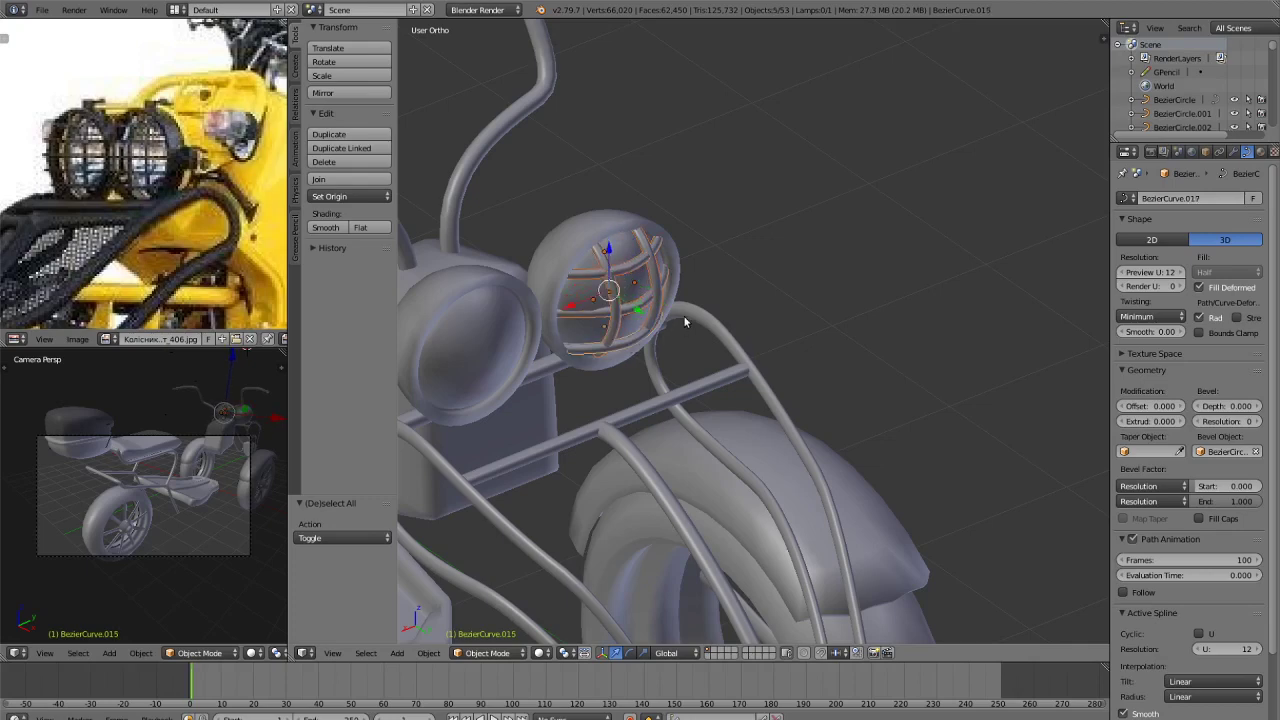
key("shift+d")
key("x")
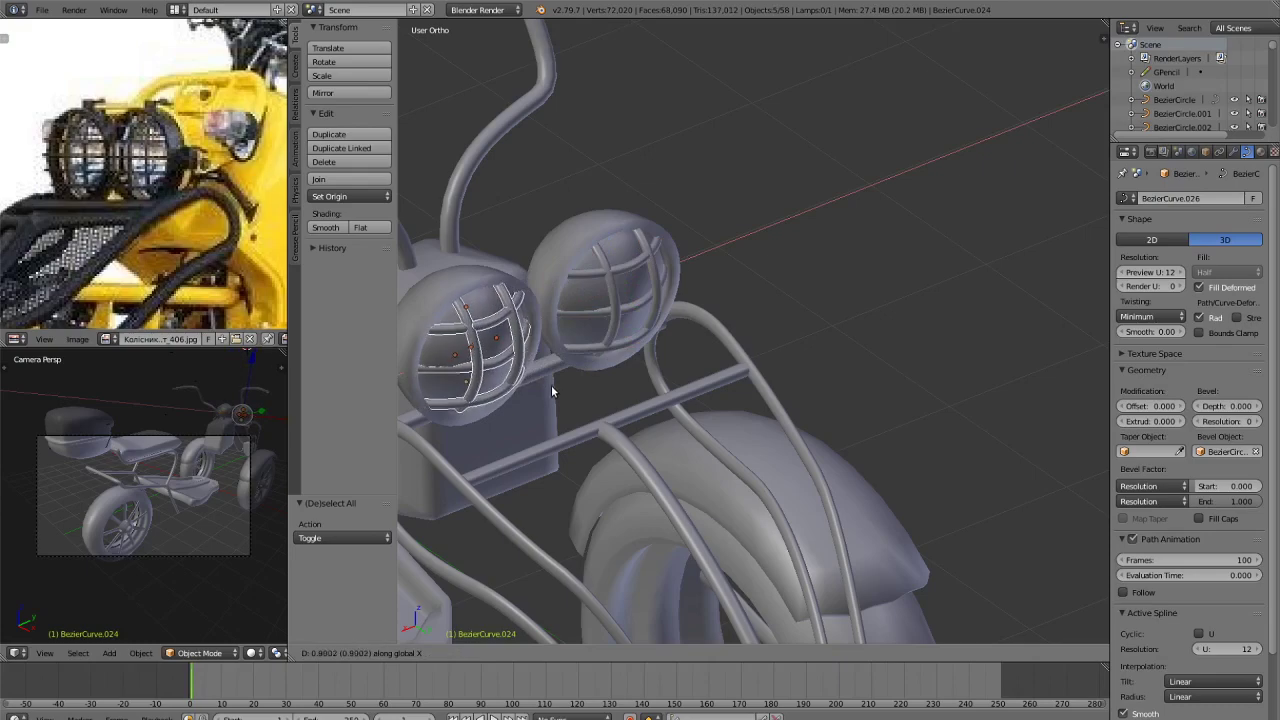
left_click(553, 392)
Deselect everything and preview the whole scooter in rendered shading to check the grilles on both headlights.
mouse_move(553, 392)
middle_mouse_down()
mouse_move(495, 360)
mouse_move(645, 385)
mouse_move(866, 300)
mouse_move(840, 304)
middle_mouse_up()
scroll(495, 360, "down", 5)
key("a")
key("shift+z")
key("KP_8")
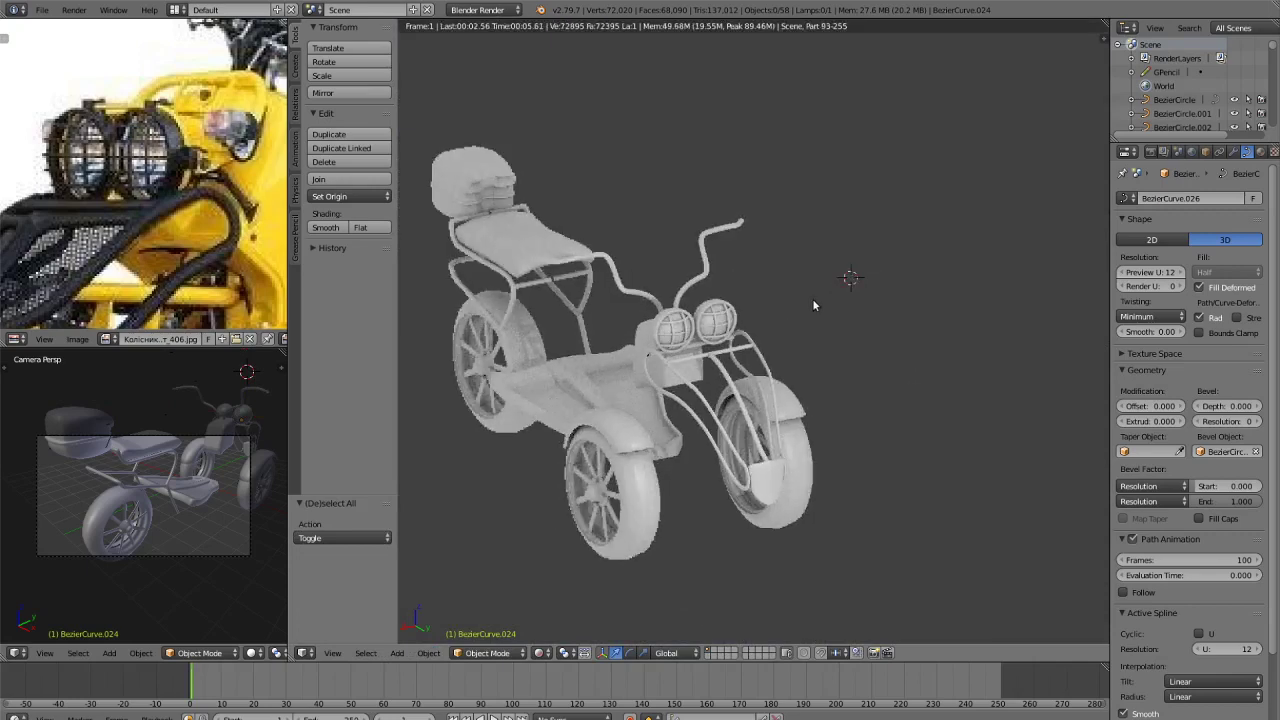
left_click(891, 234)
key("z")
key("z")
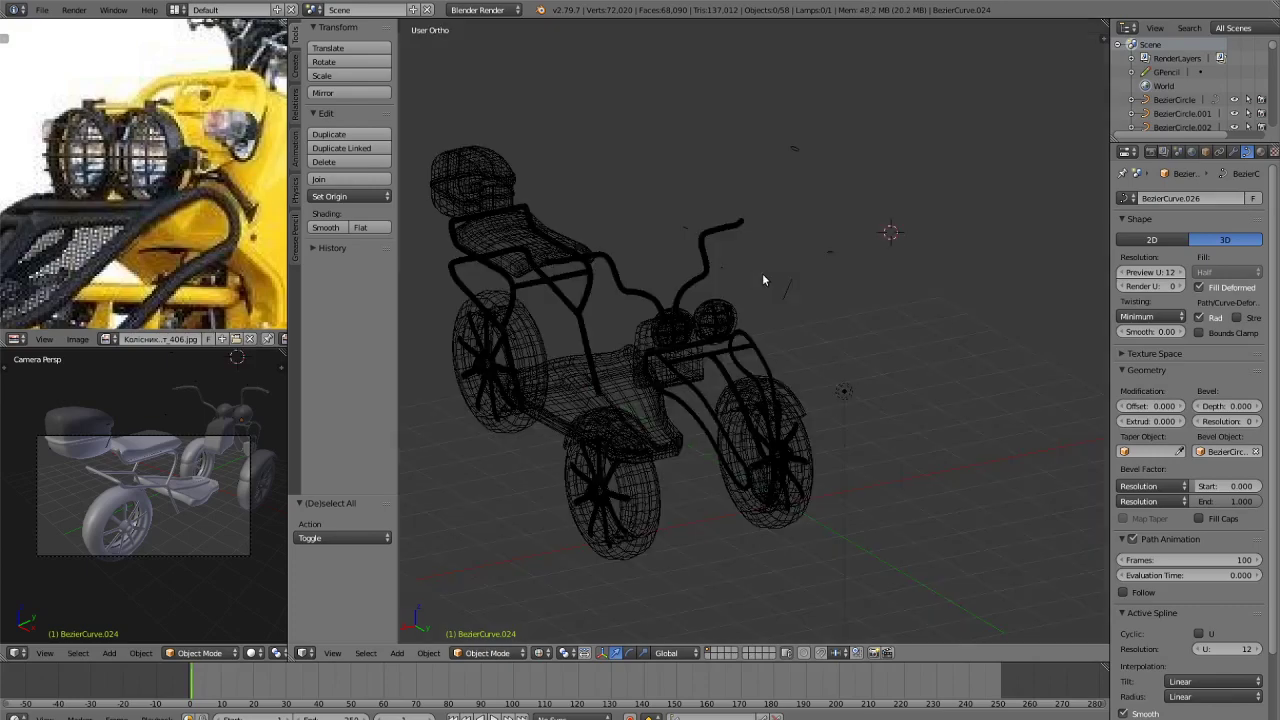
scroll(762, 273, "up", 4)
mouse_move(762, 273)
middle_mouse_down()
mouse_move(785, 316)
mouse_move(771, 291)
mouse_move(880, 317)
middle_mouse_up()
scroll(875, 305, "down", 5)
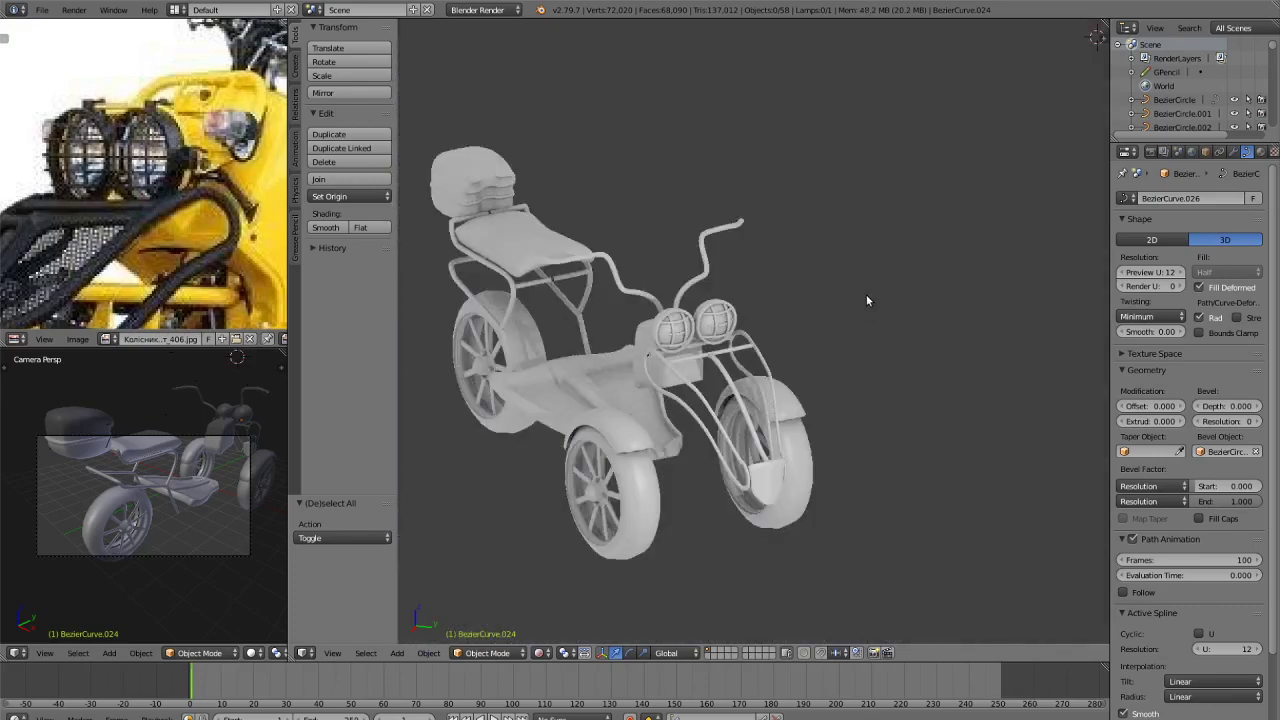
Inspect the headlights and front tubing from the side in rendered shading.
key("shift+z")
scroll(897, 300, "up", 6)
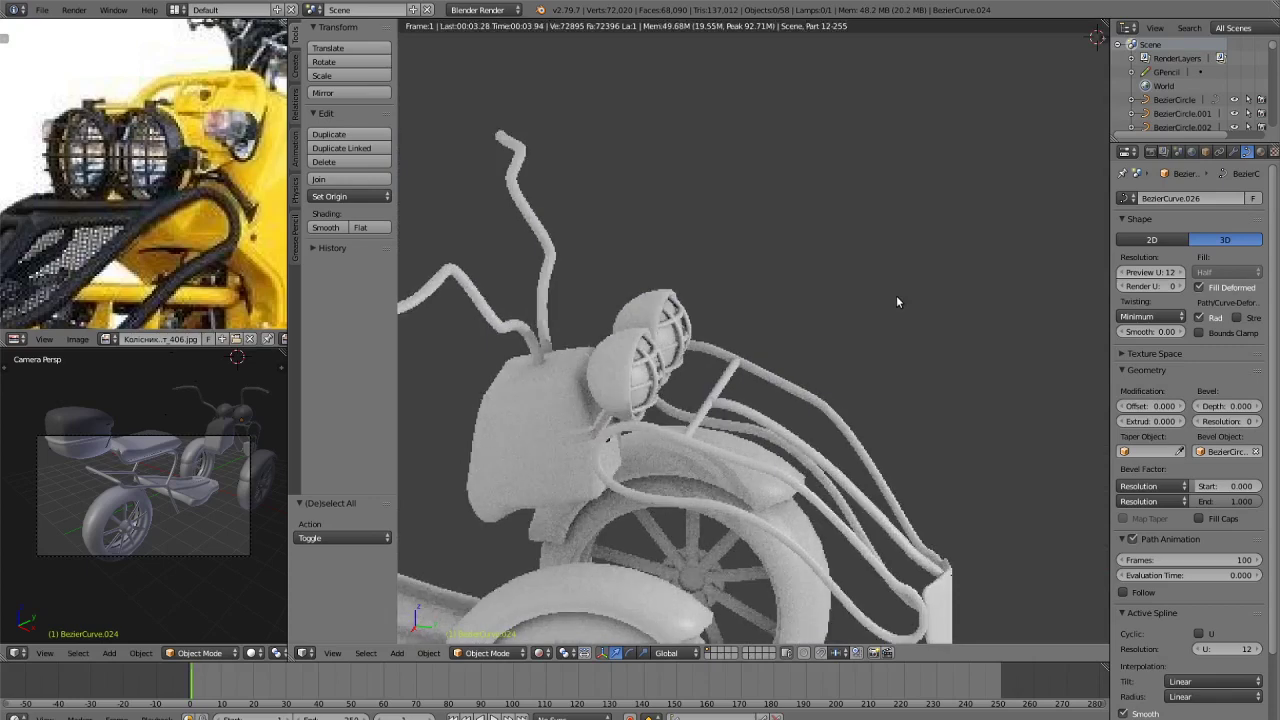
key("z")
key("z")
scroll(973, 322, "down", 4)
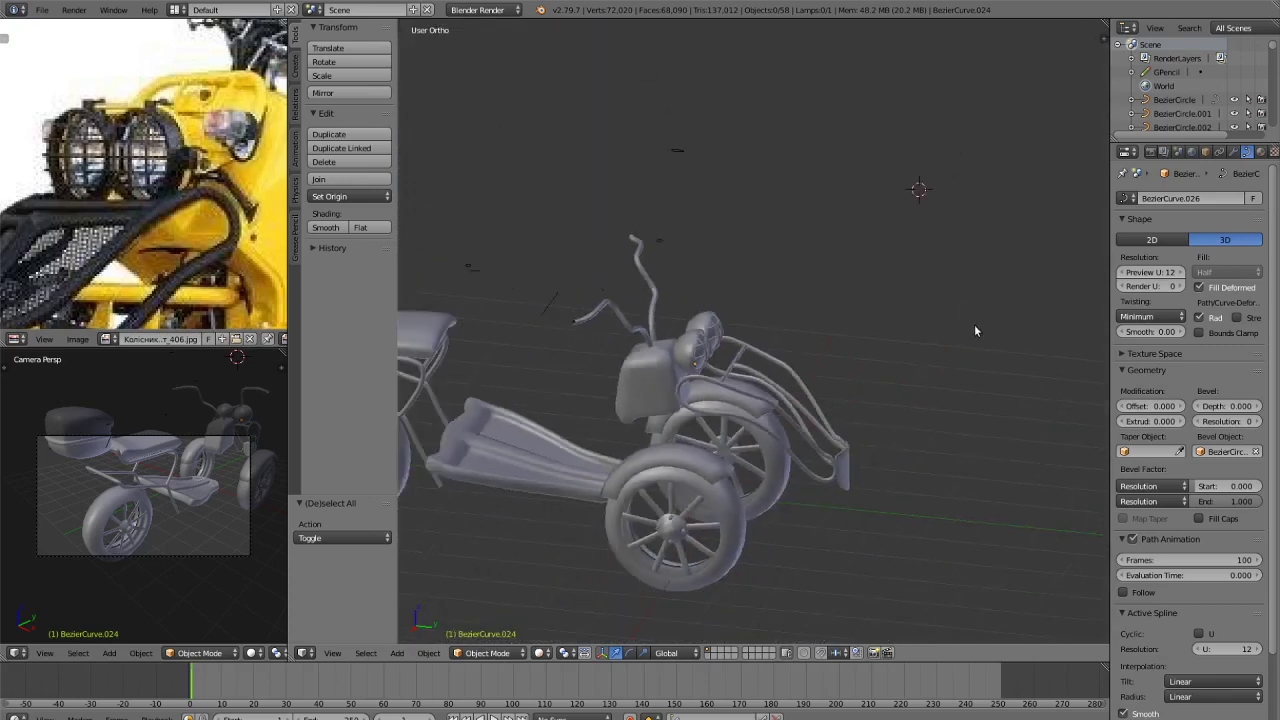
middle_click_drag(974, 325, 630, 340)
mouse_move(878, 344)
middle_mouse_down()
mouse_move(638, 286)
mouse_move(695, 289)
mouse_move(721, 274)
mouse_move(658, 314)
mouse_move(671, 314)
middle_mouse_up()
key("shift+z")
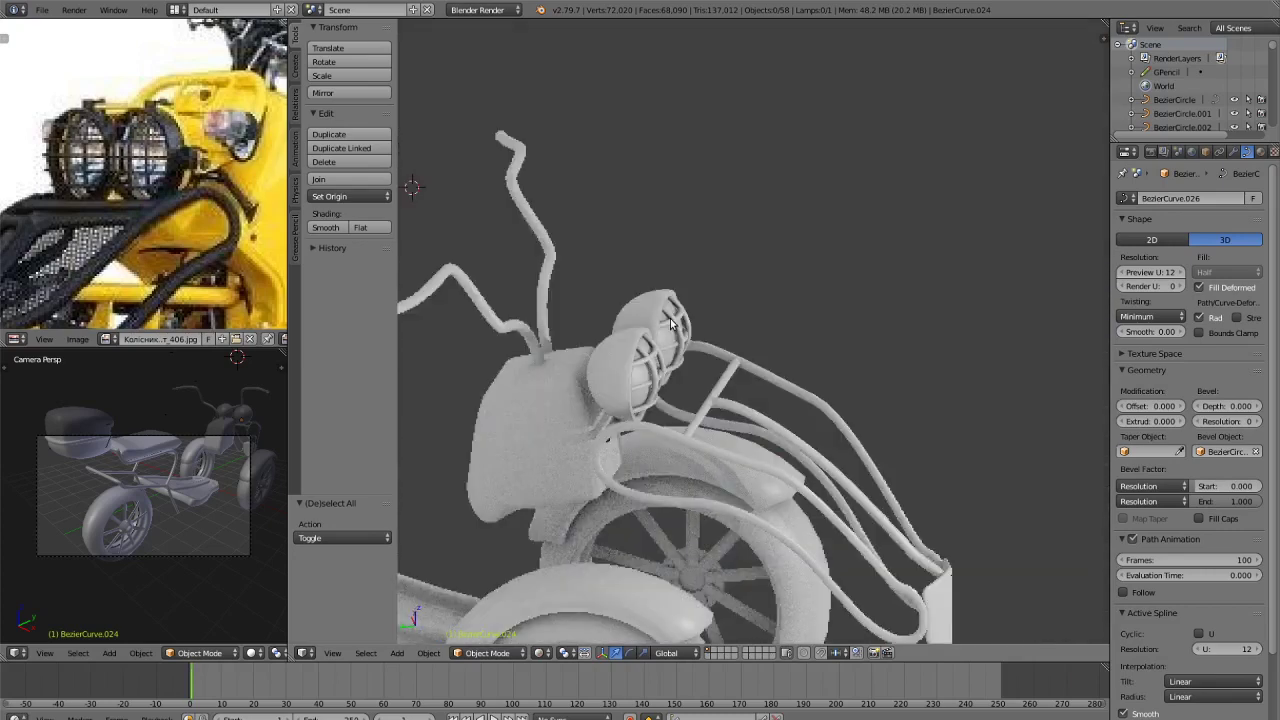
key("z")
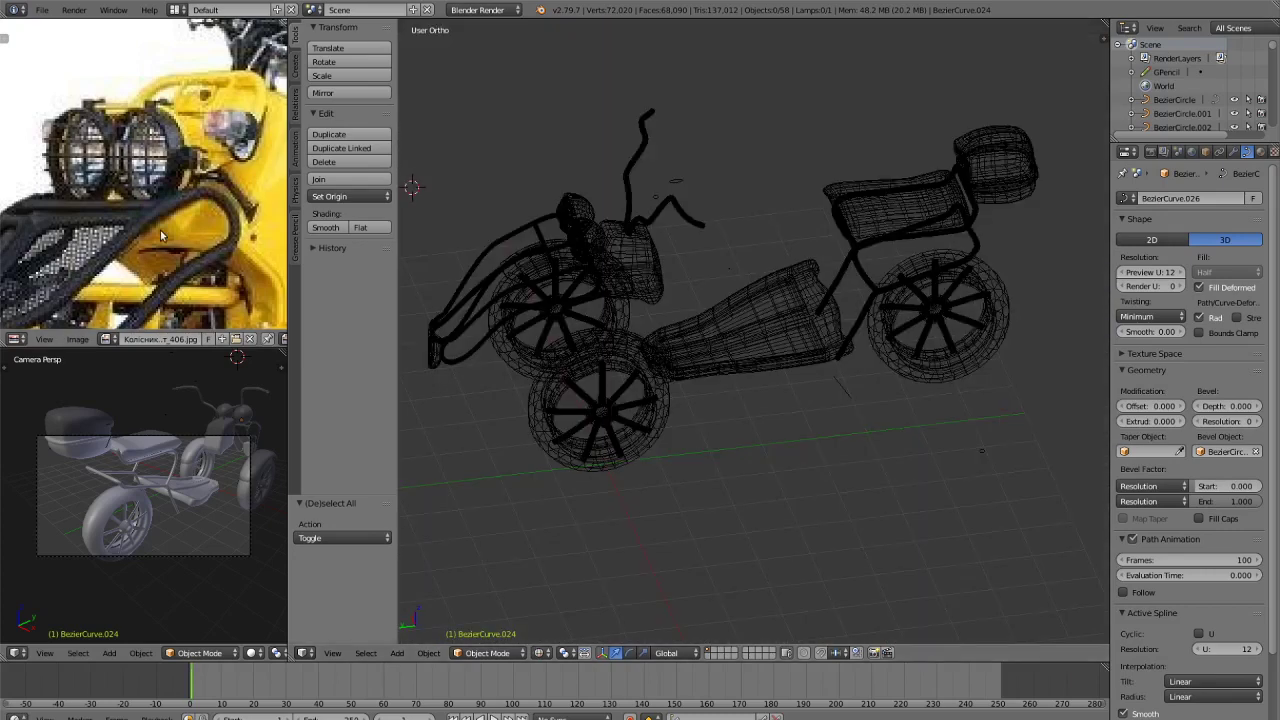
Compare the whole model in side view with the full scooter in the reference photo.
scroll(160, 230, "down", 3)
scroll(173, 208, "up", 2)
middle_click_drag(728, 372, 731, 290)
key("z")
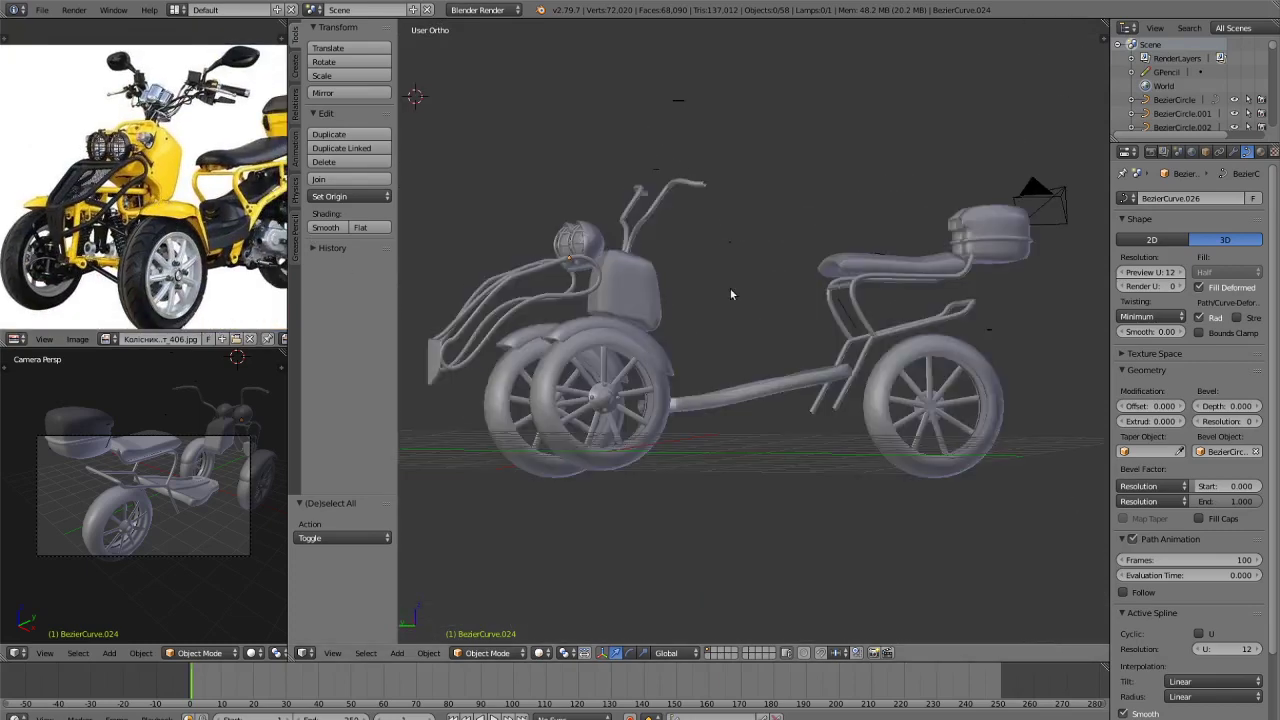
scroll(241, 191, "down", 1)
scroll(241, 191, "up", 1)
middle_click_drag(241, 191, 176, 189)
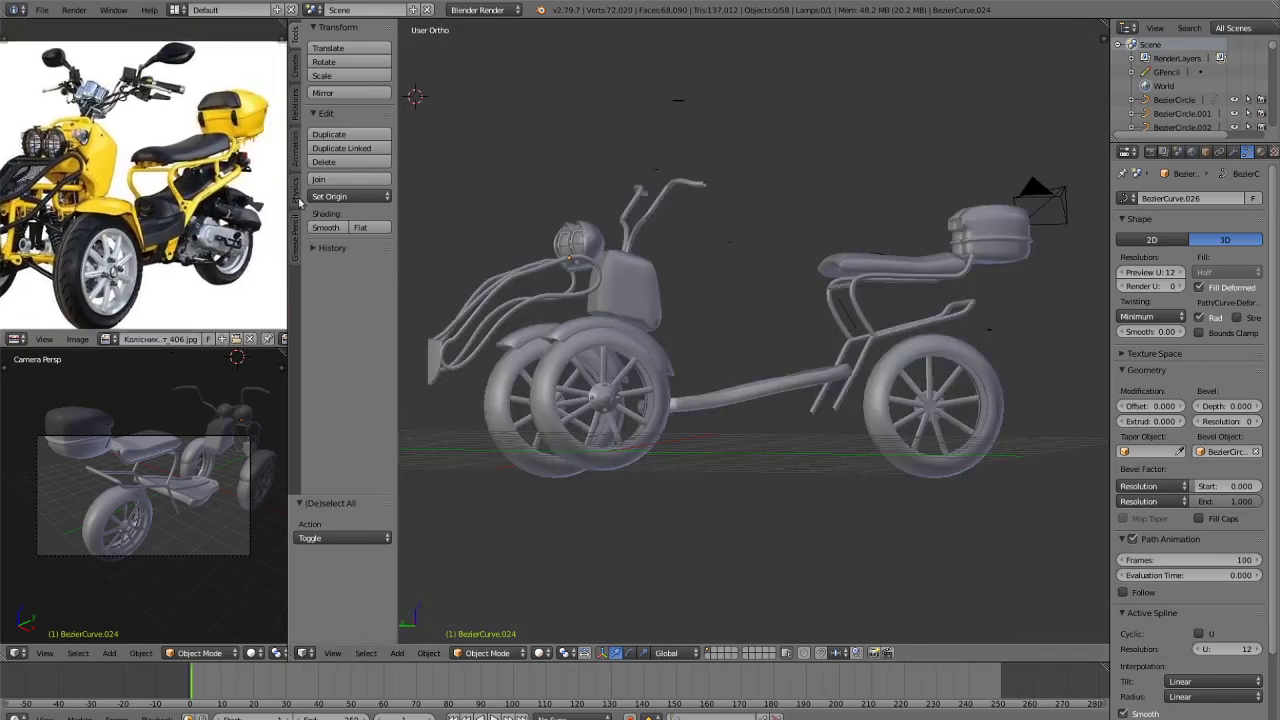
middle_click_drag(925, 308, 890, 322)
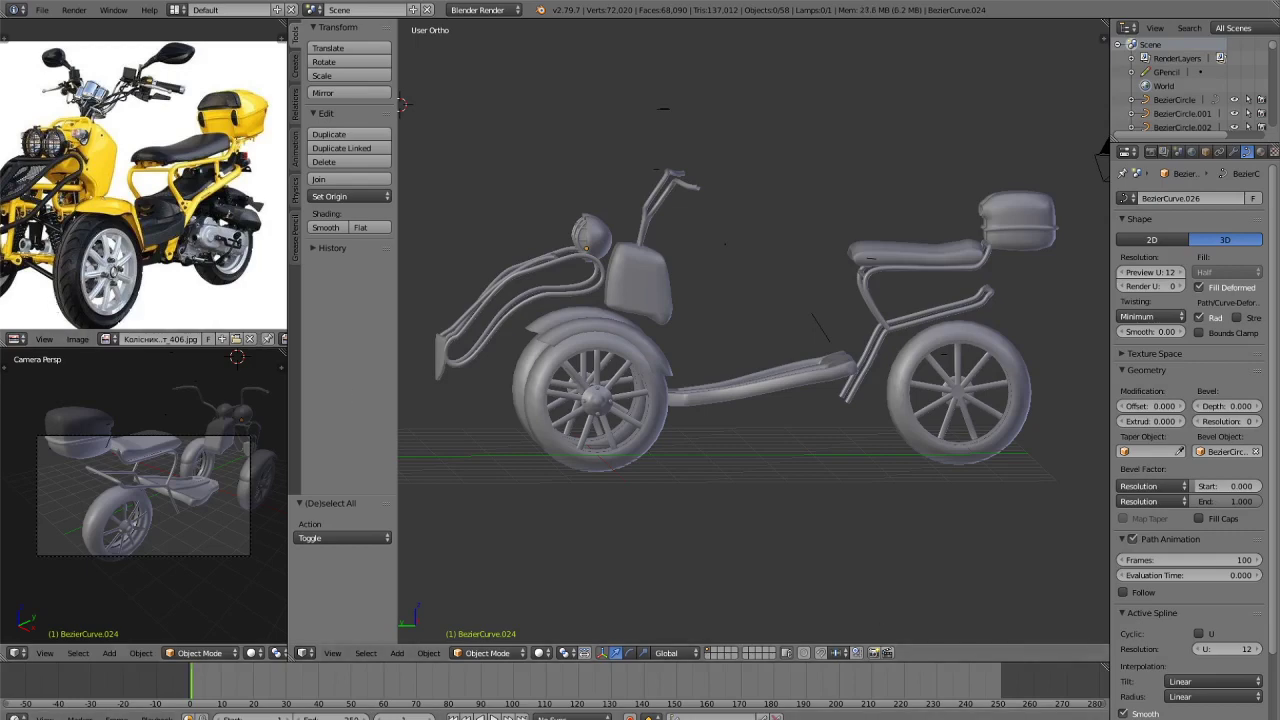
Examine the front frame and suspension between the front wheels in the reference photo and compare it with the model's front.
scroll(134, 253, "up", 2)
scroll(52, 156, "down", 3)
middle_click_drag(52, 156, 136, 172)
scroll(136, 172, "up", 1)
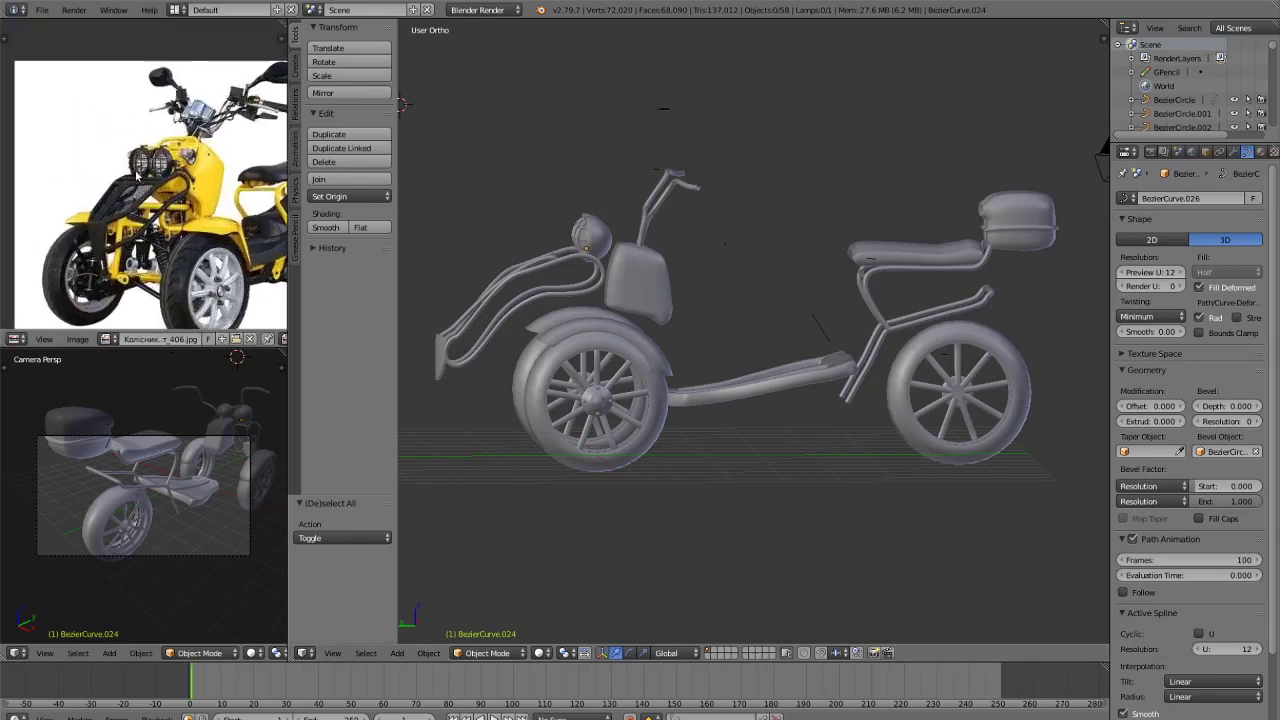
scroll(192, 210, "up", 3)
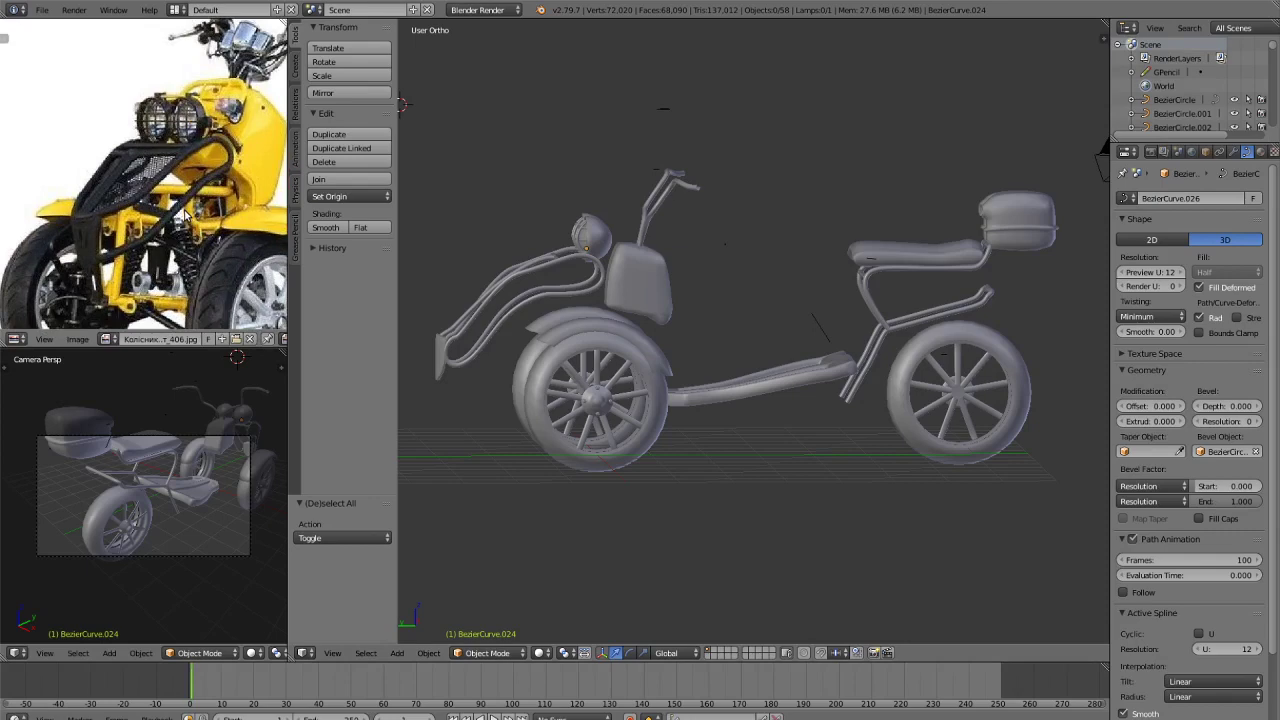
middle_click_drag(508, 242, 732, 250)
scroll(168, 263, "up", 1)
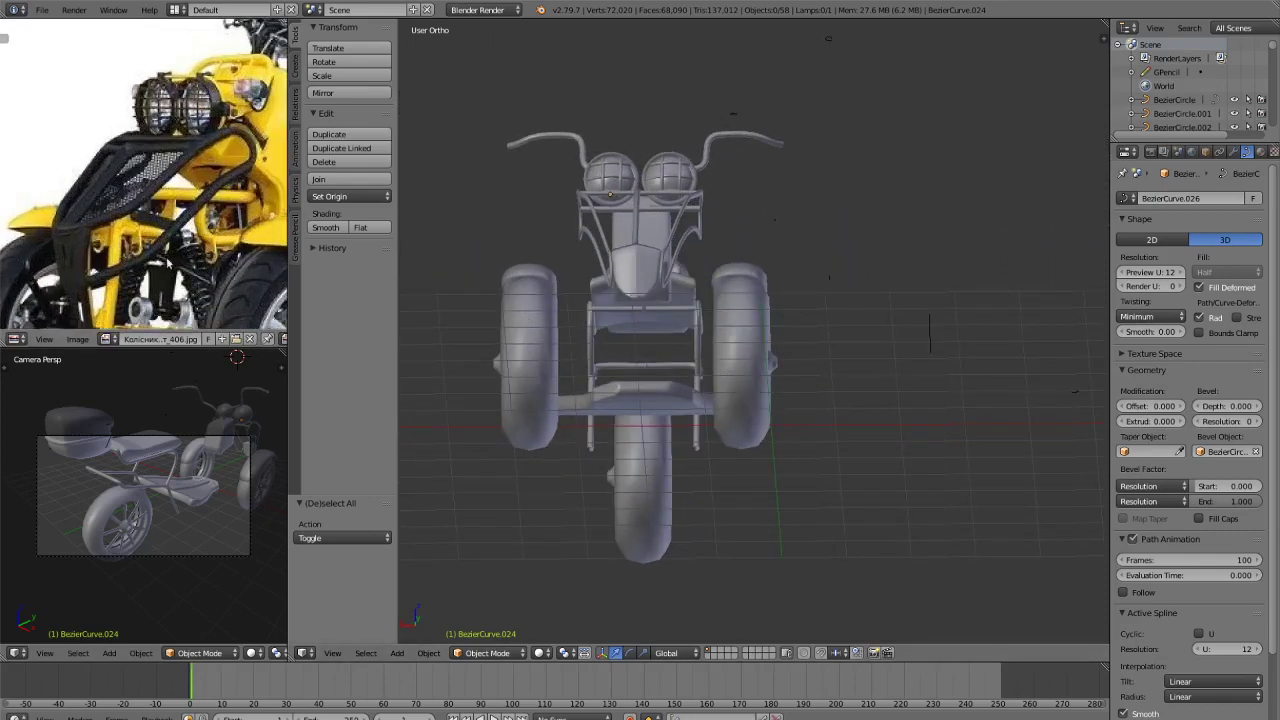
middle_click_drag(168, 263, 122, 179)
middle_click_drag(160, 224, 180, 206)
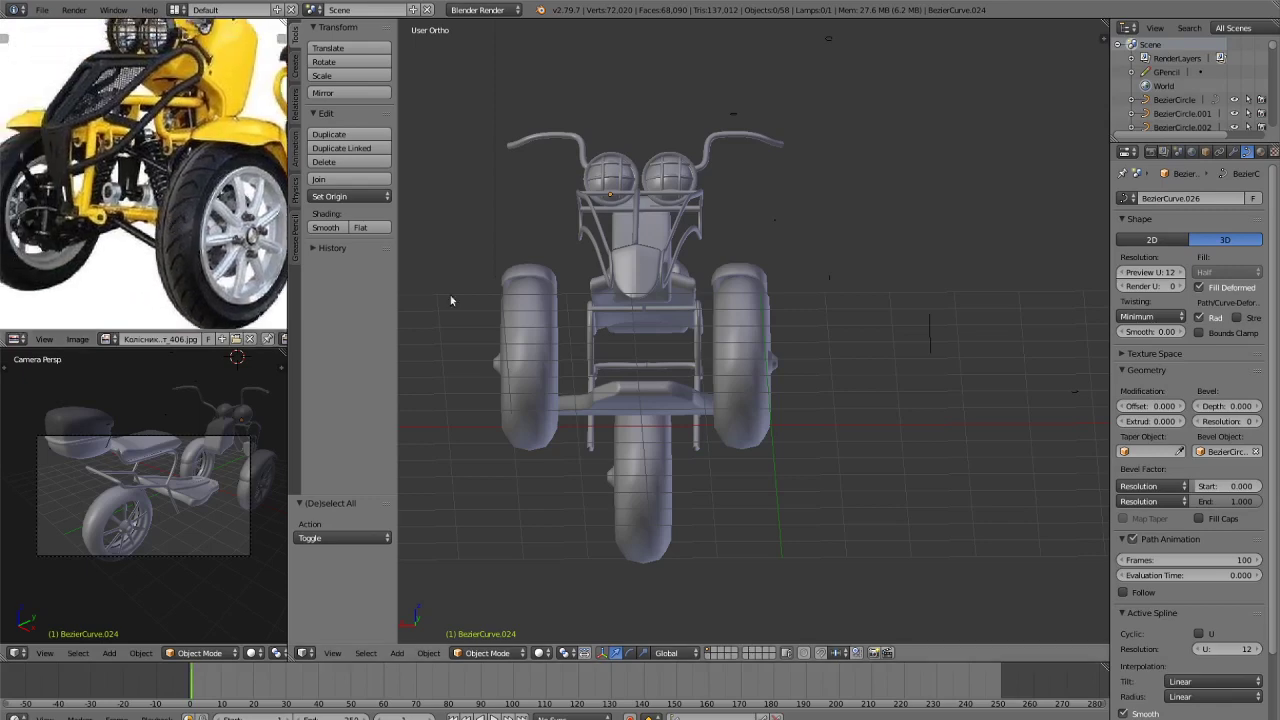
Sketch an open U-shaped outline between the two front wheels in Back view with the Grease Pencil Poly tool.
middle_click_drag(682, 298, 685, 374)
key("KP_3")
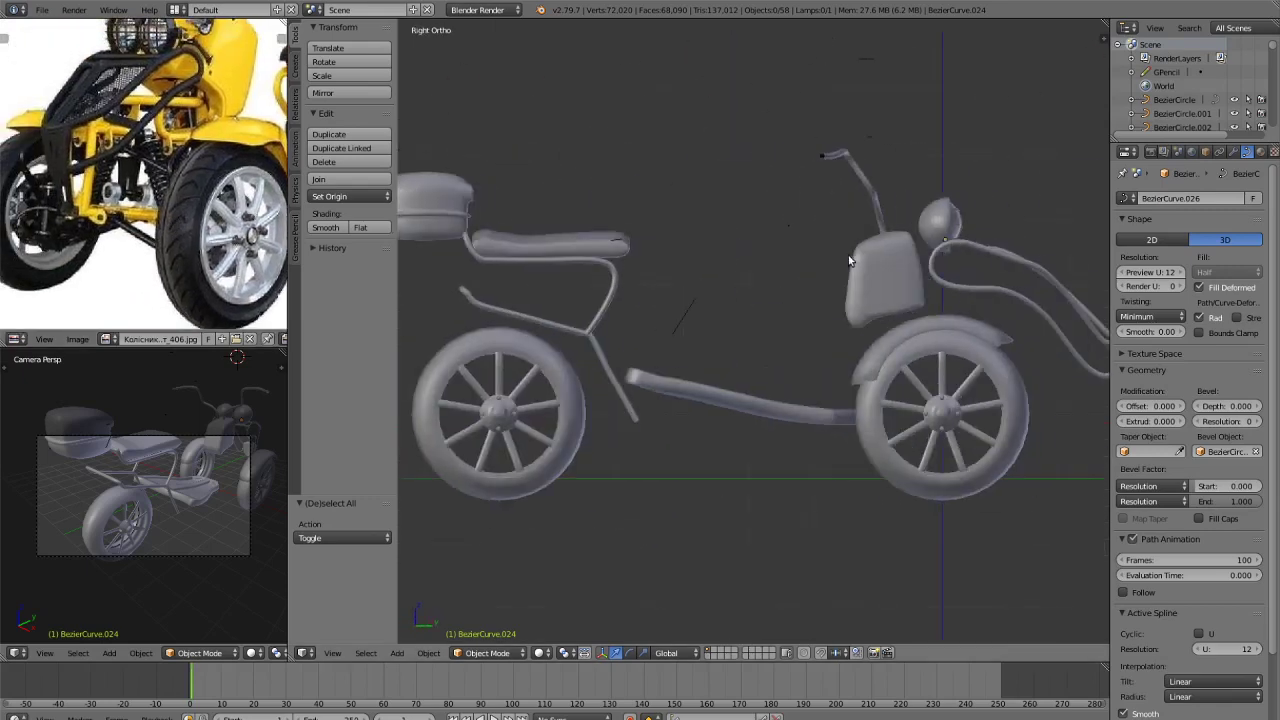
key("ctrl+KP_3")
key("ctrl+KP_1")
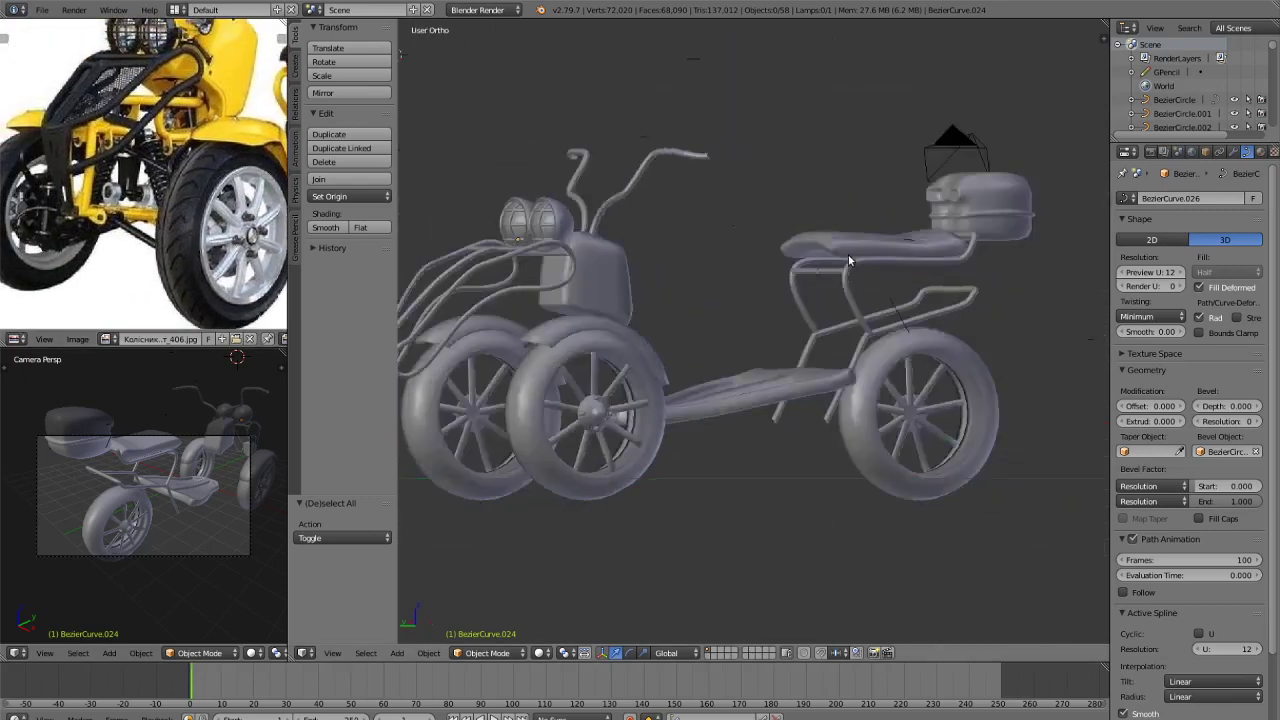
middle_click_drag(917, 310, 1053, 205, "shift")
scroll(951, 243, "up", 2)
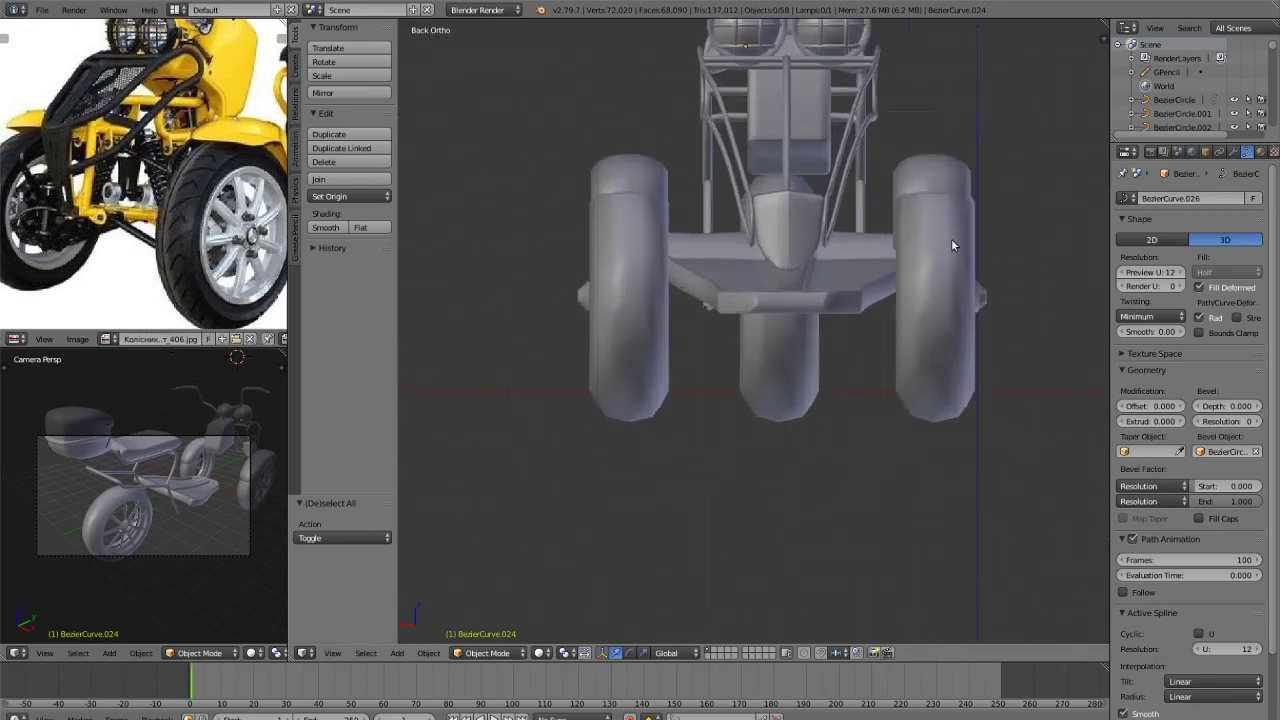
middle_click_drag(951, 226, 842, 264, "shift")
left_click(295, 230)
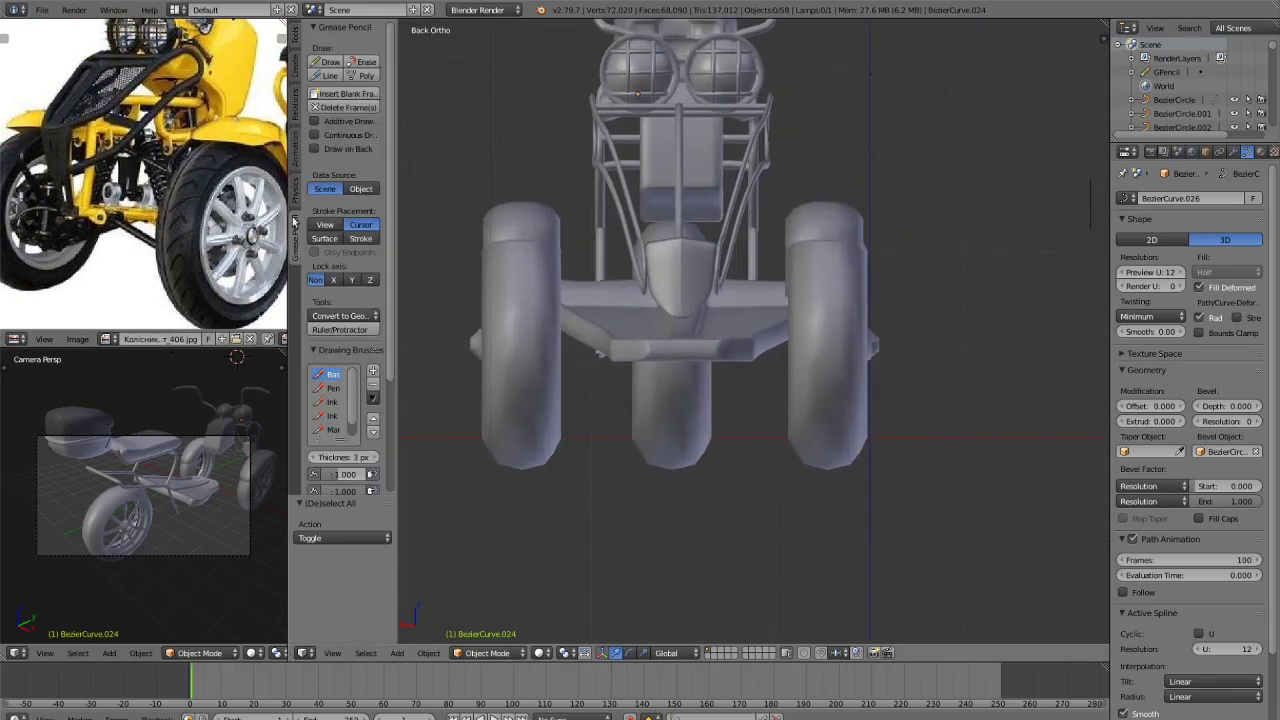
left_click(364, 76)
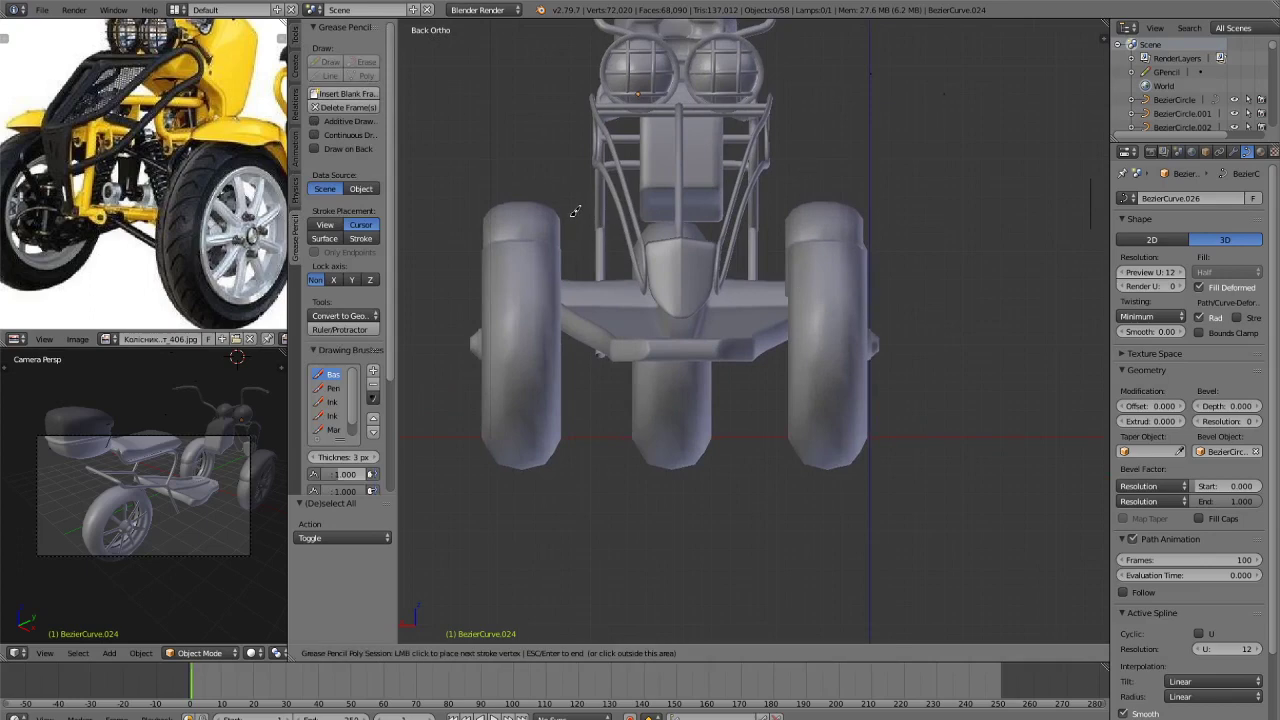
left_click(573, 350)
left_click(776, 356)
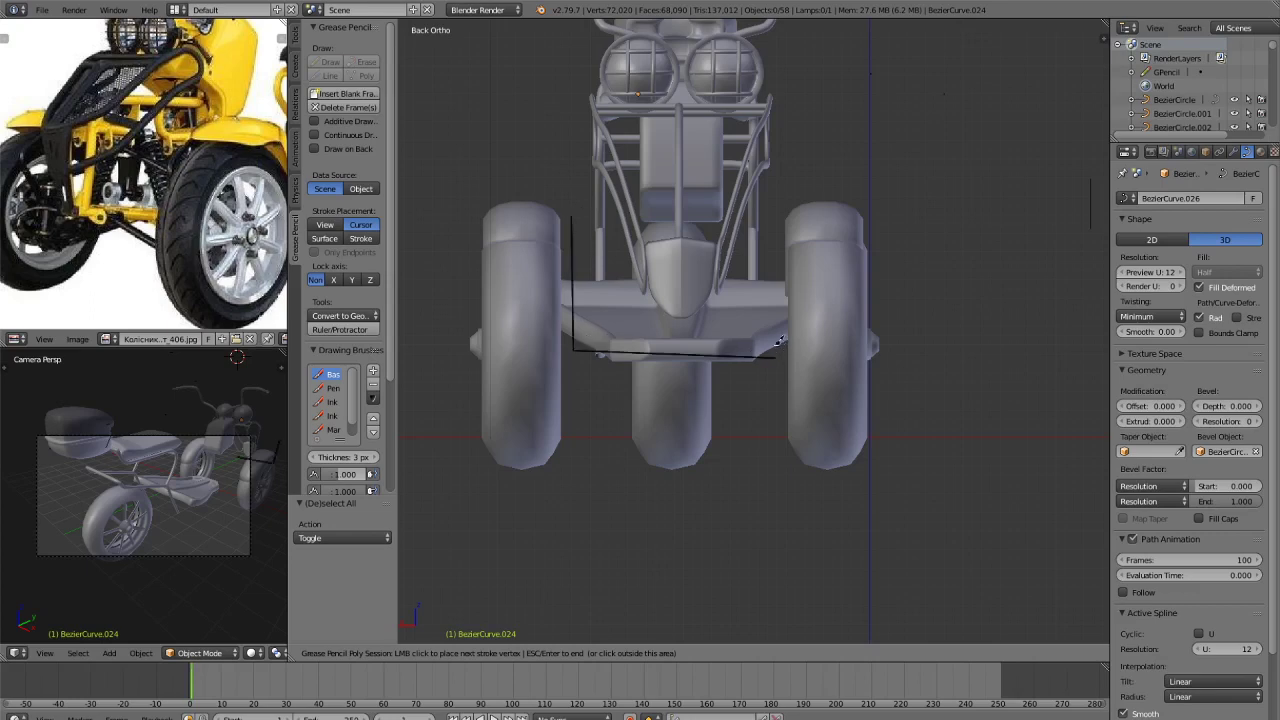
key("ctrl+z")
left_click(776, 348)
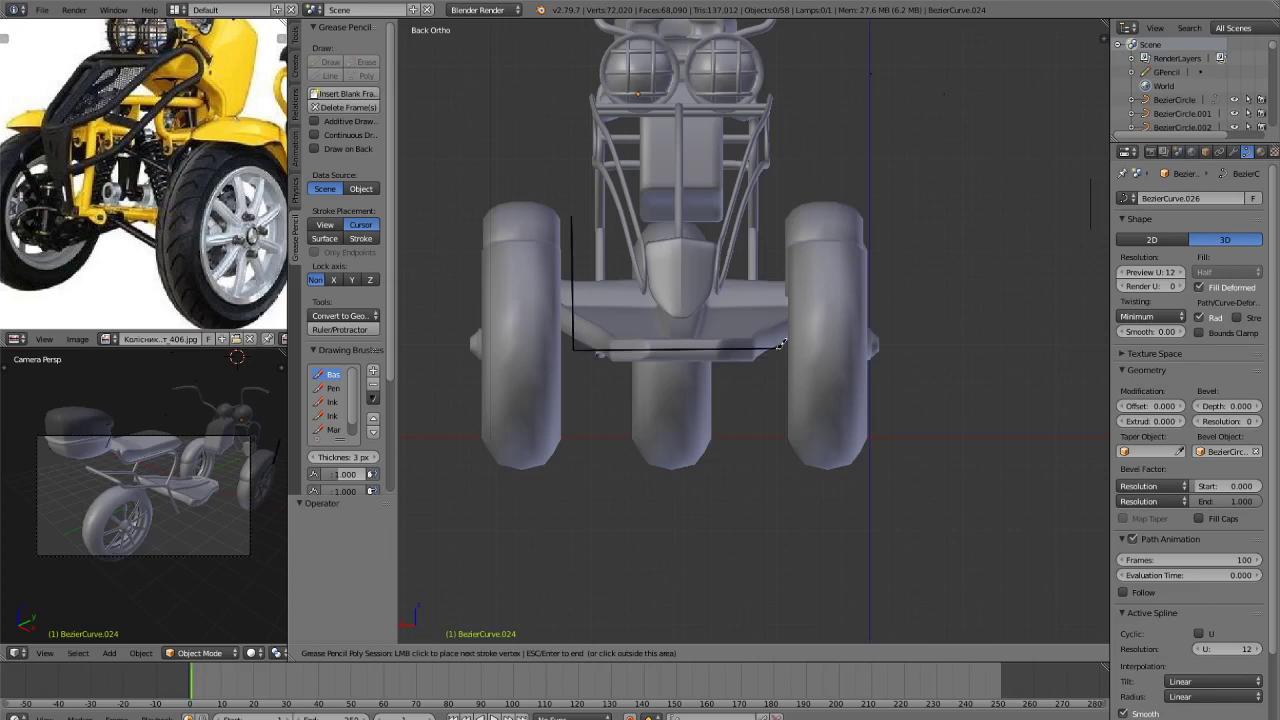
left_click(777, 223)
key("Escape")
Sketch a stepped side profile ahead of the front bumper in Right view with the Grease Pencil Poly tool.
mouse_move(645, 288)
middle_mouse_down()
mouse_move(823, 300)
mouse_move(703, 380)
mouse_move(906, 320)
mouse_move(870, 335)
mouse_move(982, 321)
middle_mouse_up()
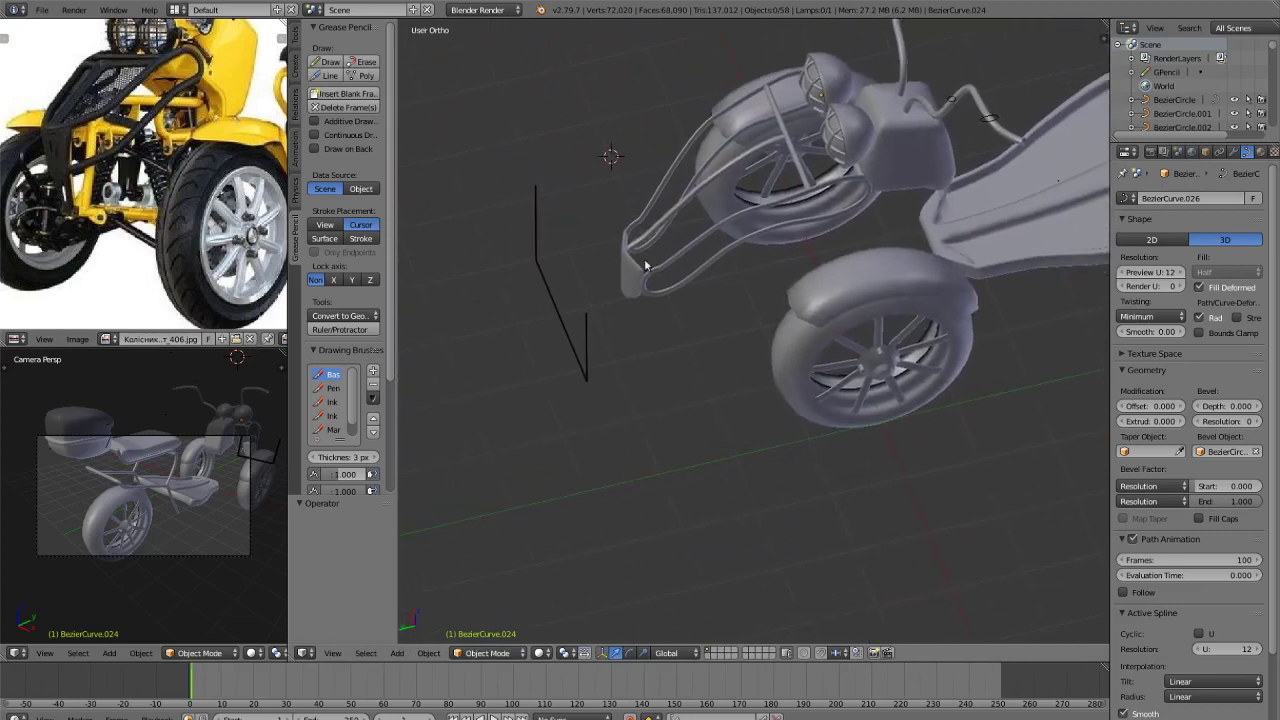
left_click(366, 75)
key("KP_3")
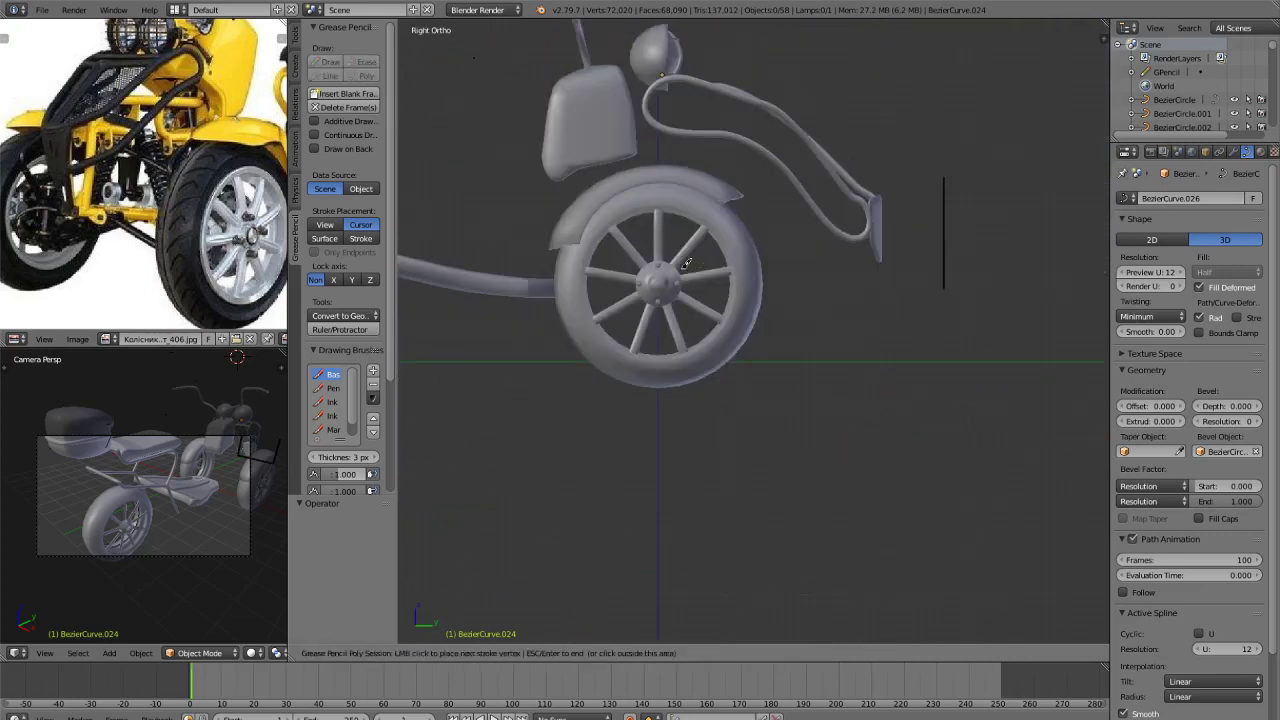
middle_click_drag(948, 333, 807, 277, "shift")
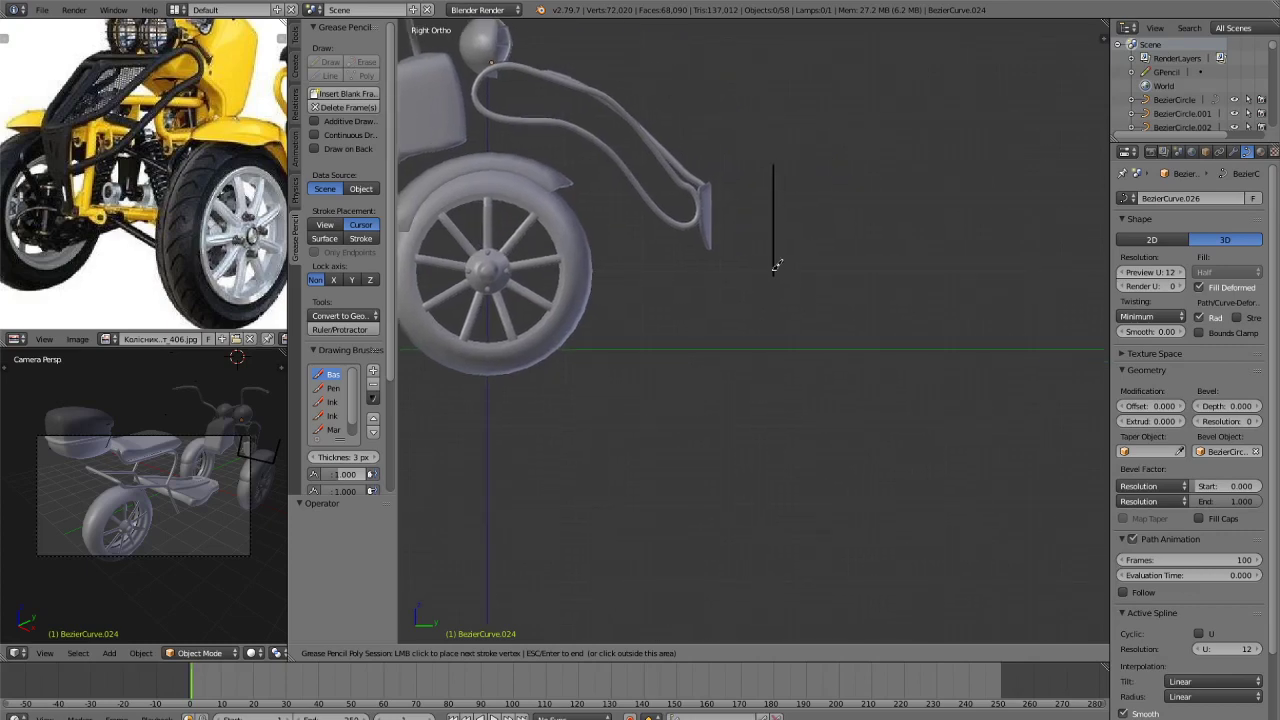
left_click(905, 276)
left_click(911, 173)
right_click(907, 192)
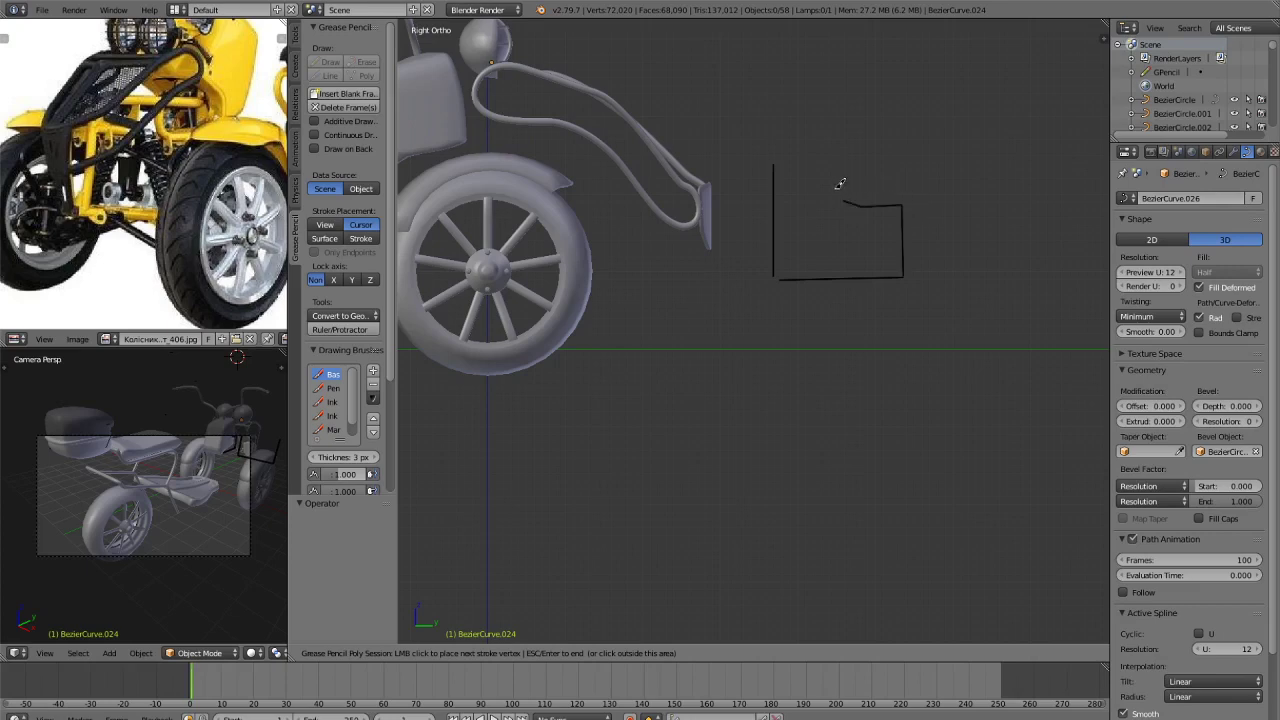
left_click(832, 163)
key("Escape")
mouse_move(889, 187)
middle_mouse_down()
mouse_move(834, 262)
mouse_move(846, 280)
mouse_move(891, 219)
middle_mouse_up()
key("KP_1")
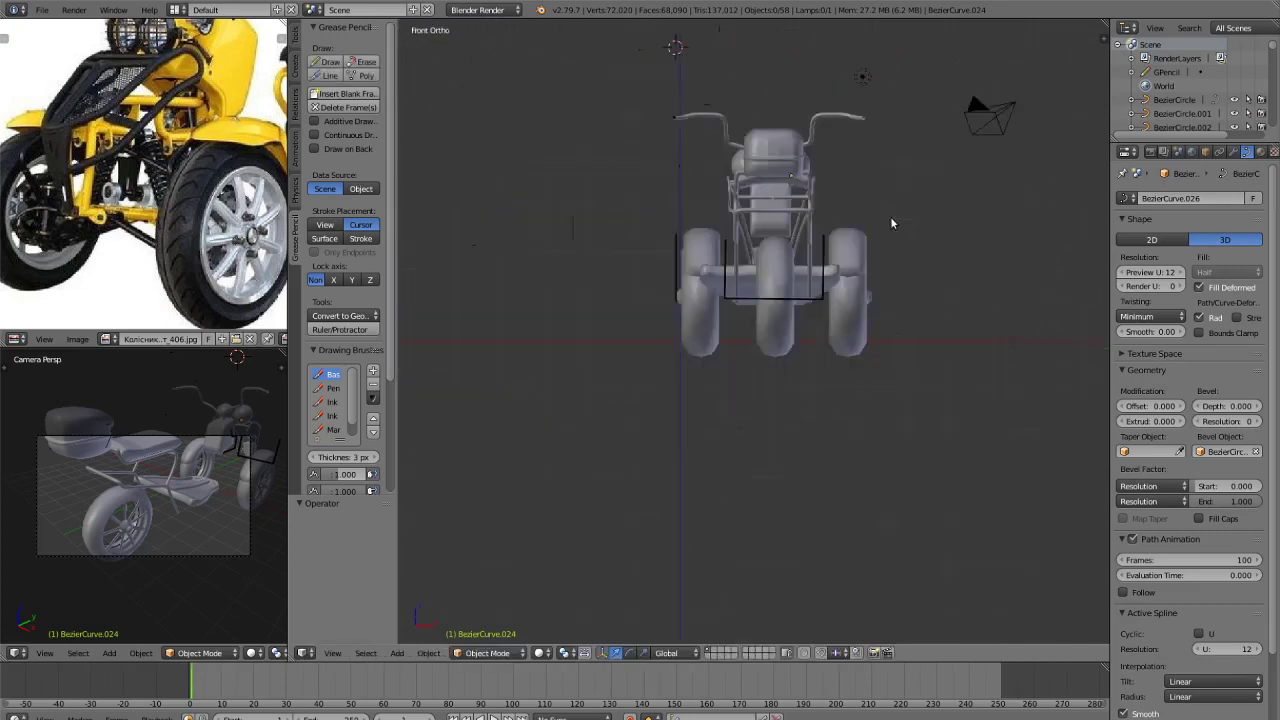
key("KP_3")
scroll(932, 263, "up", 4)
middle_click_drag(932, 263, 884, 260, "shift")
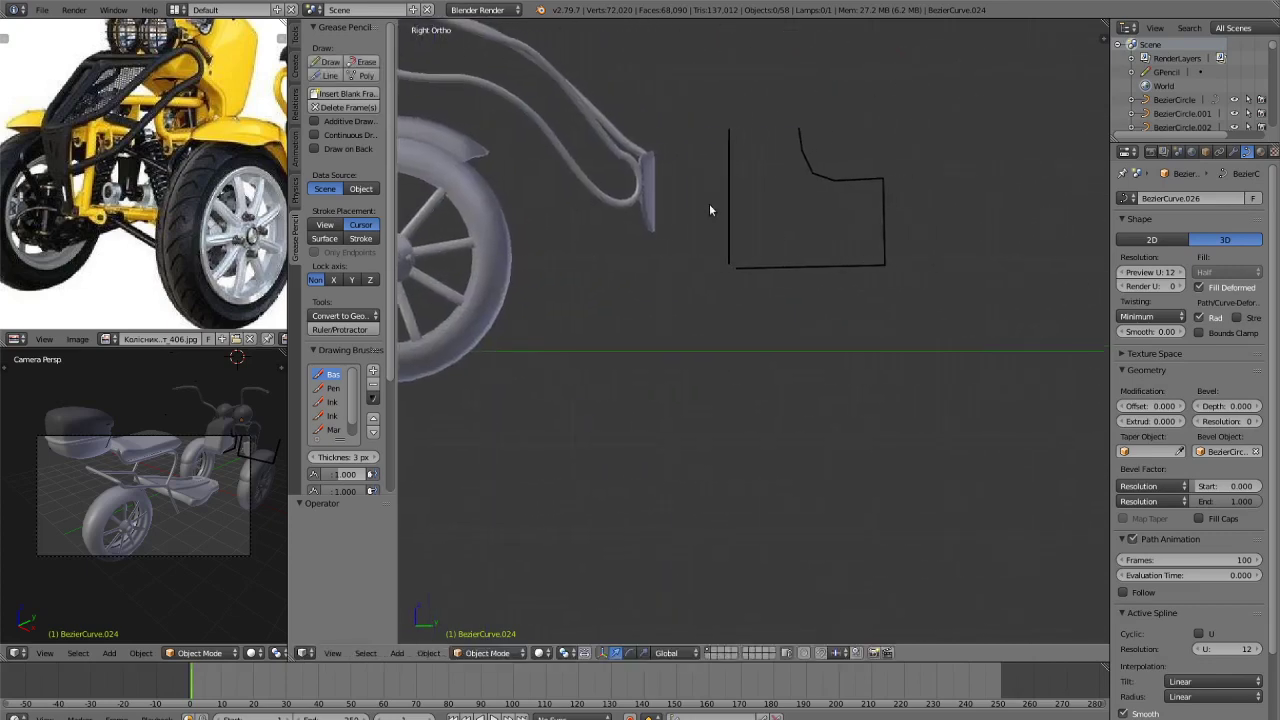
key("shift+a")
mouse_move(791, 214)
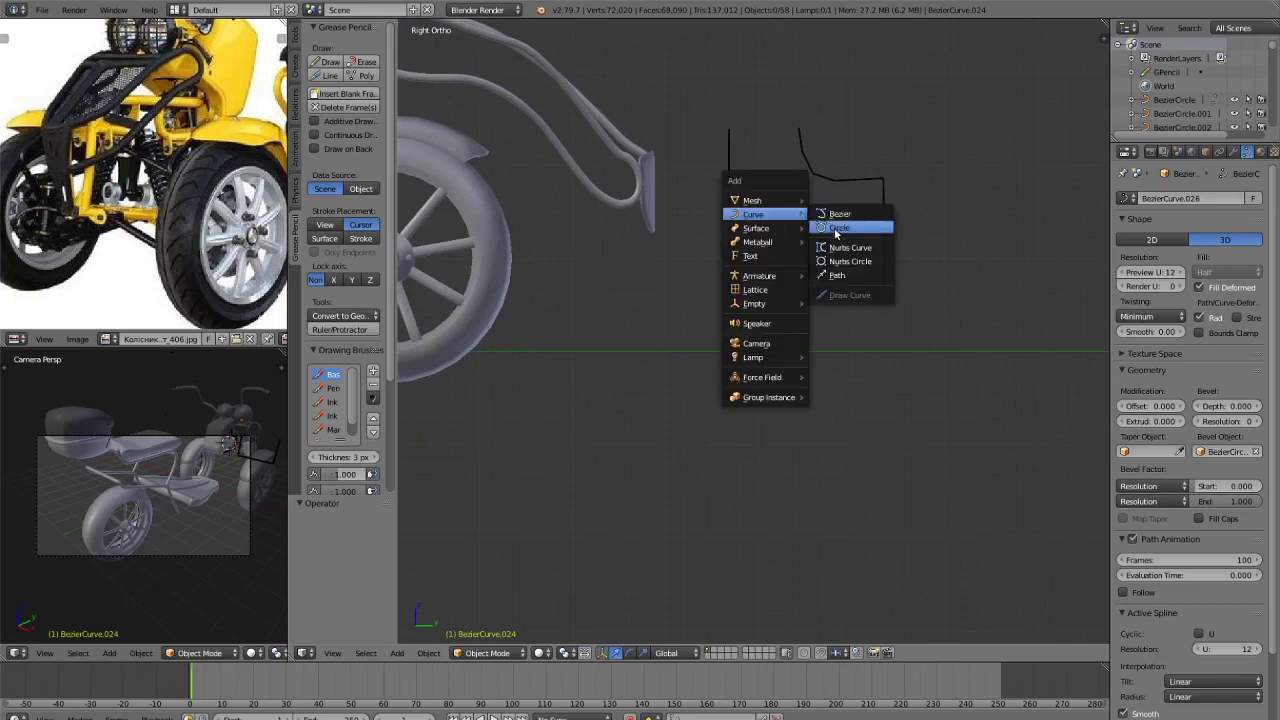
key("KP_1")
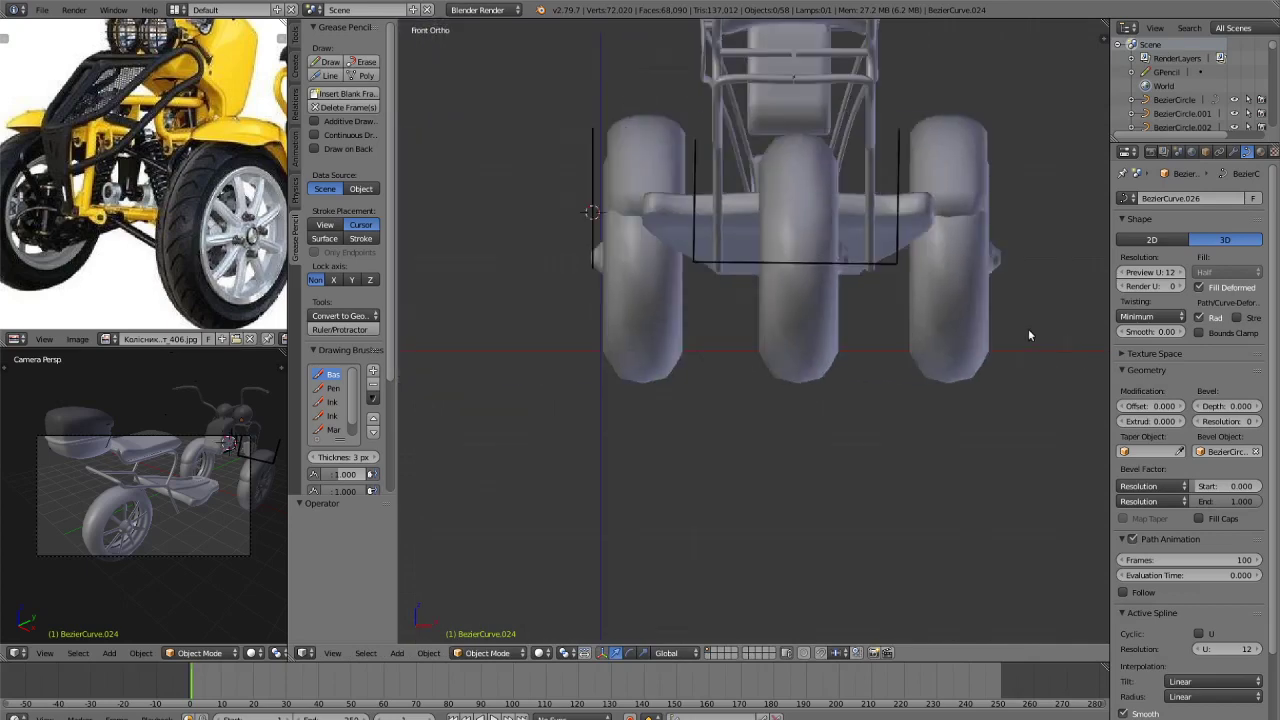
key("shift+a")
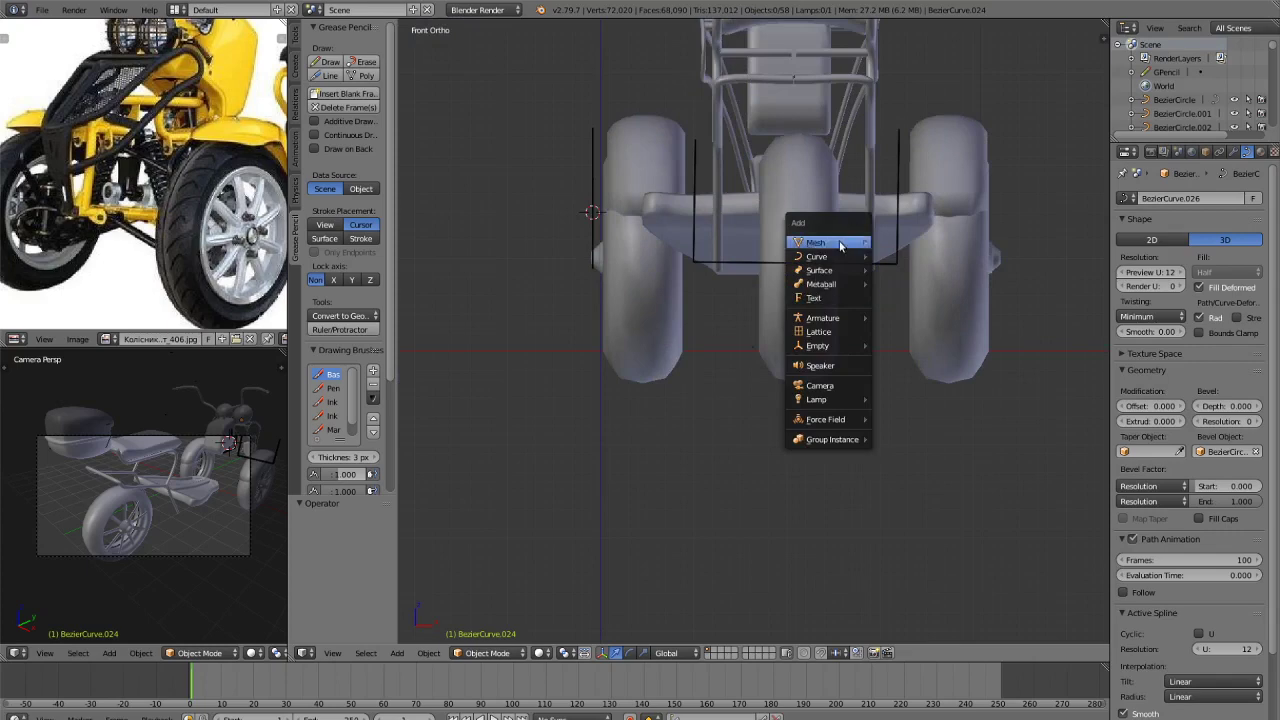
mouse_move(836, 258)
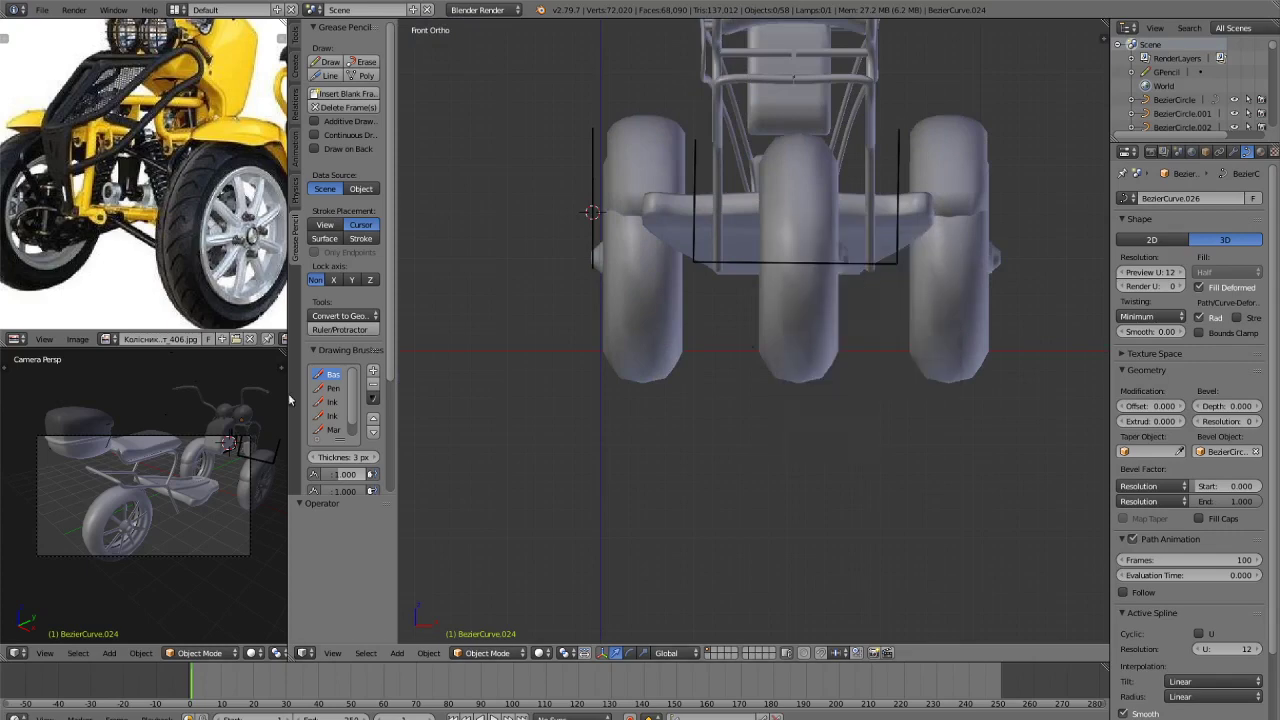
key("KP_3")
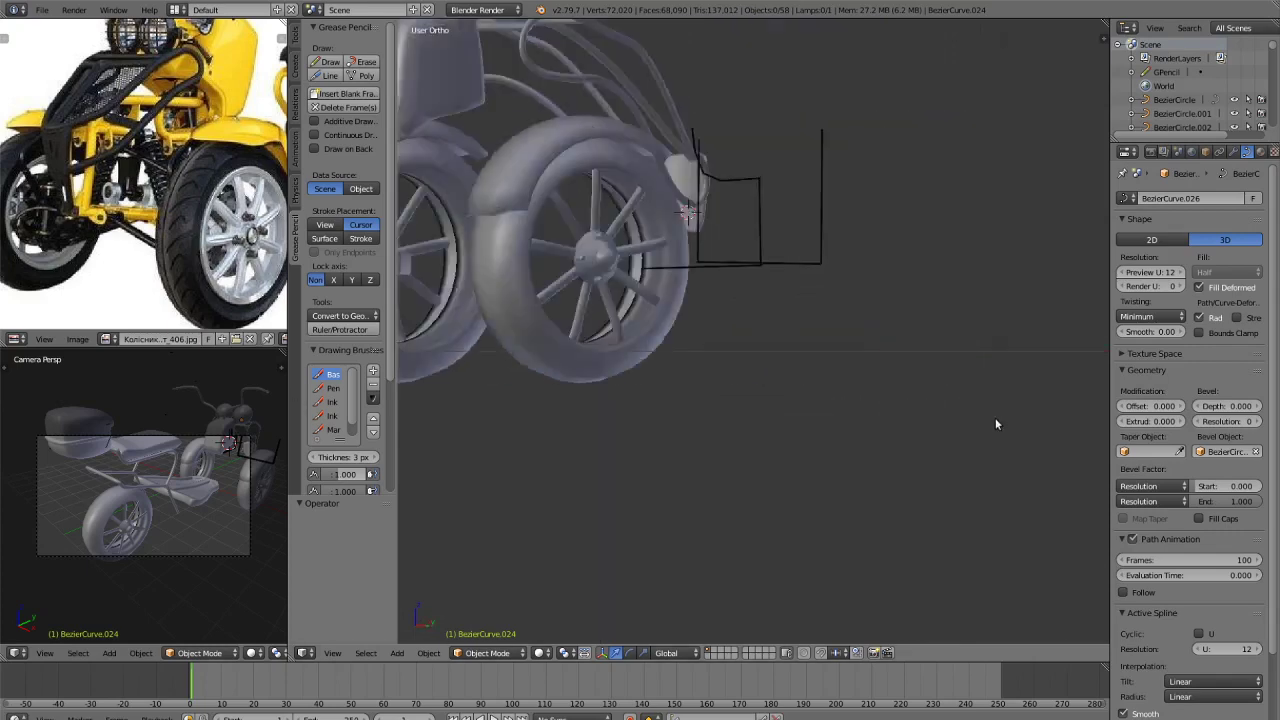
Add a Bezier curve at the 3D cursor and rotate it 90° about Y and 90° about X into the side plane.
key("shift+a")
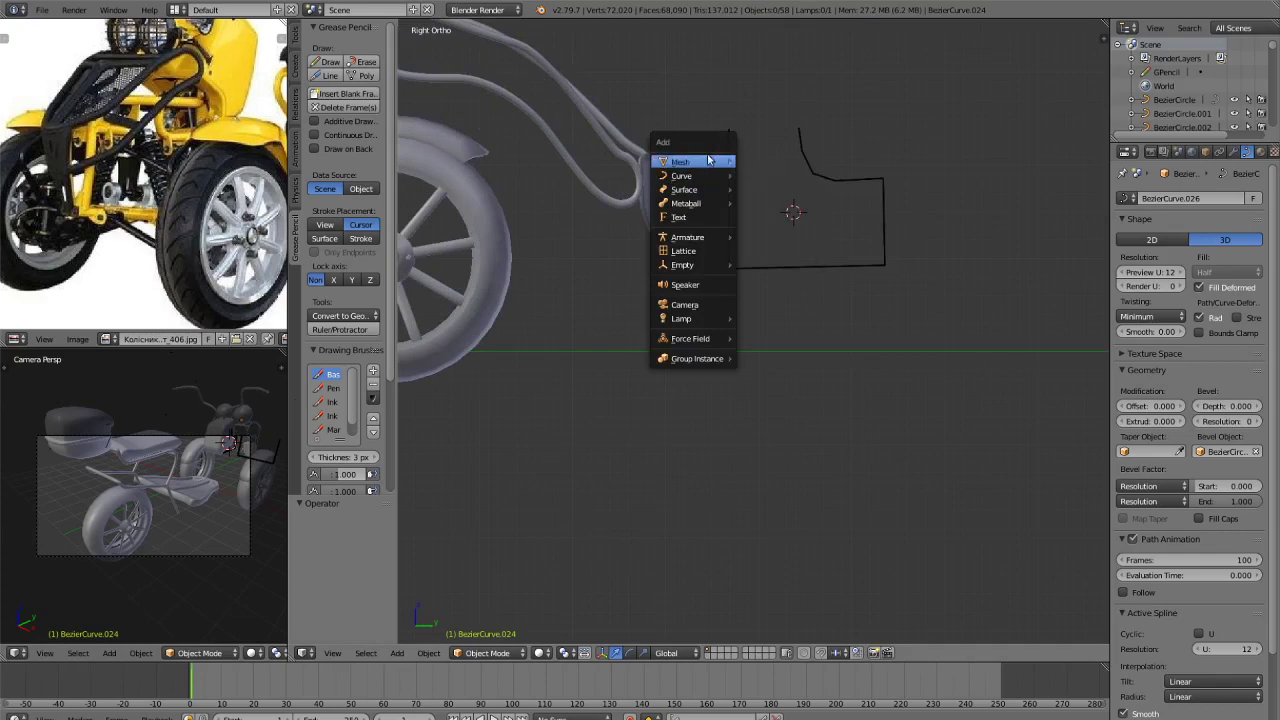
left_click(765, 176)
scroll(837, 316, "up", 1)
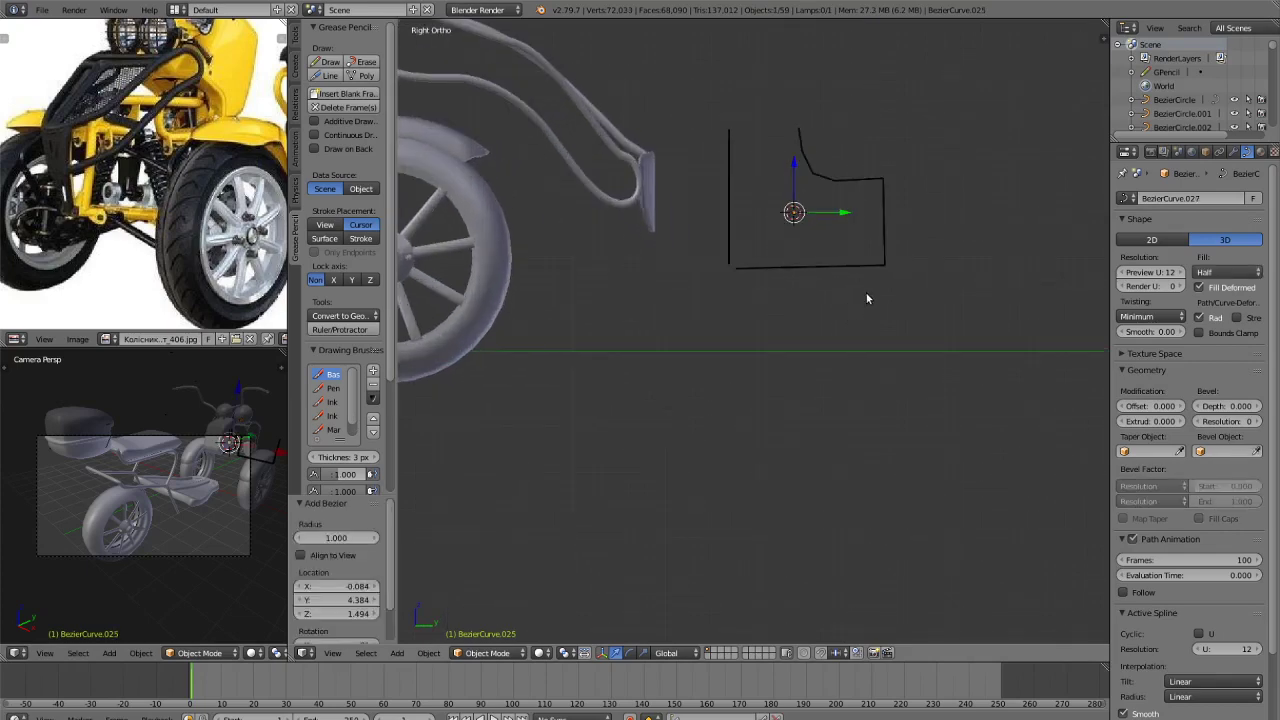
type("ry90")
key("Return")
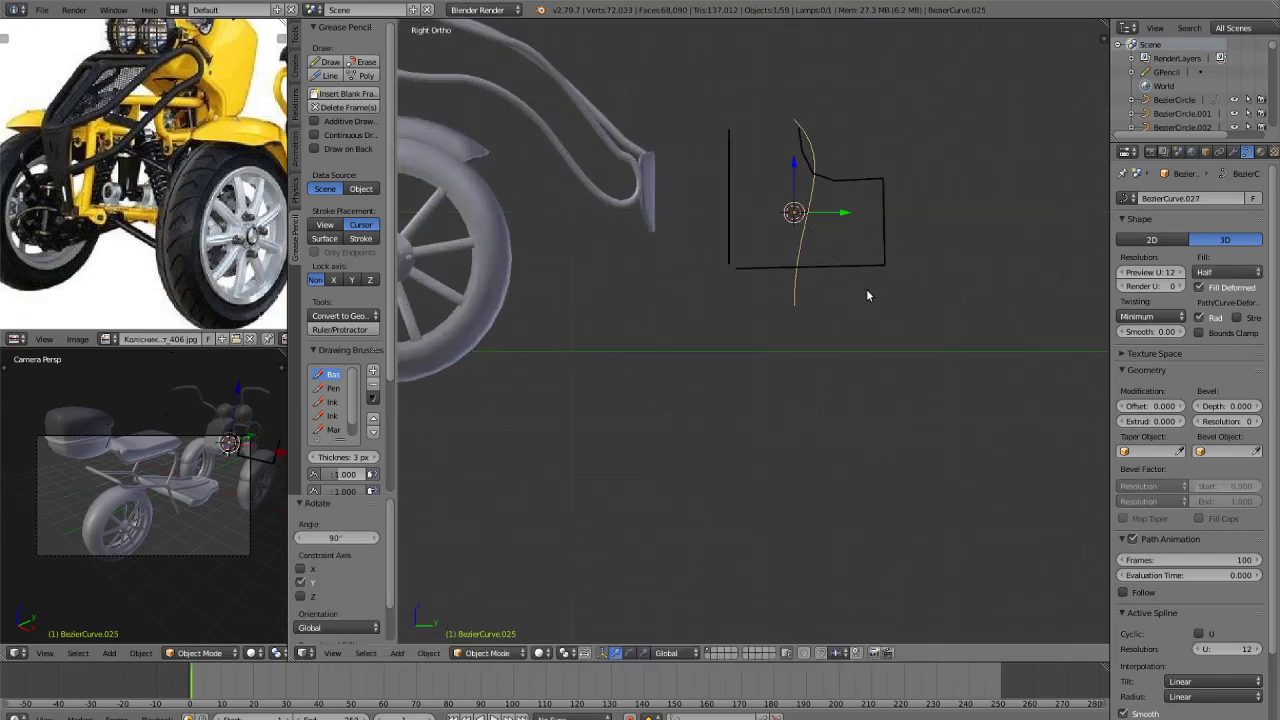
type("r")
type("90")
key("Return")
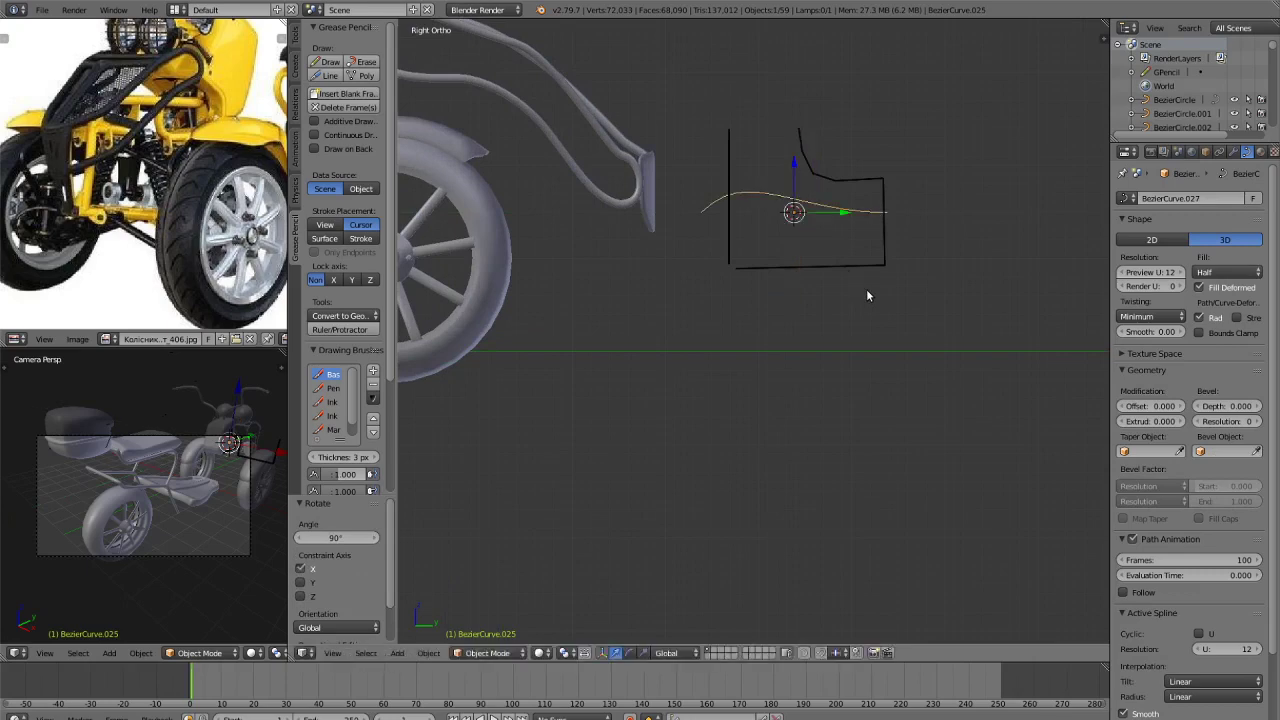
Rotate the new curve by 90° about Y twice and lower it onto the bottom line of the sketched side profile.
type("ry90")
key("Return")
type("ry90")
key("Return")
left_click_drag(798, 170, 802, 219)
Place the curve's rear endpoint at the guide's lower rear corner and level its handle along the bottom line.
key("Tab")
scroll(880, 214, "up", 3)
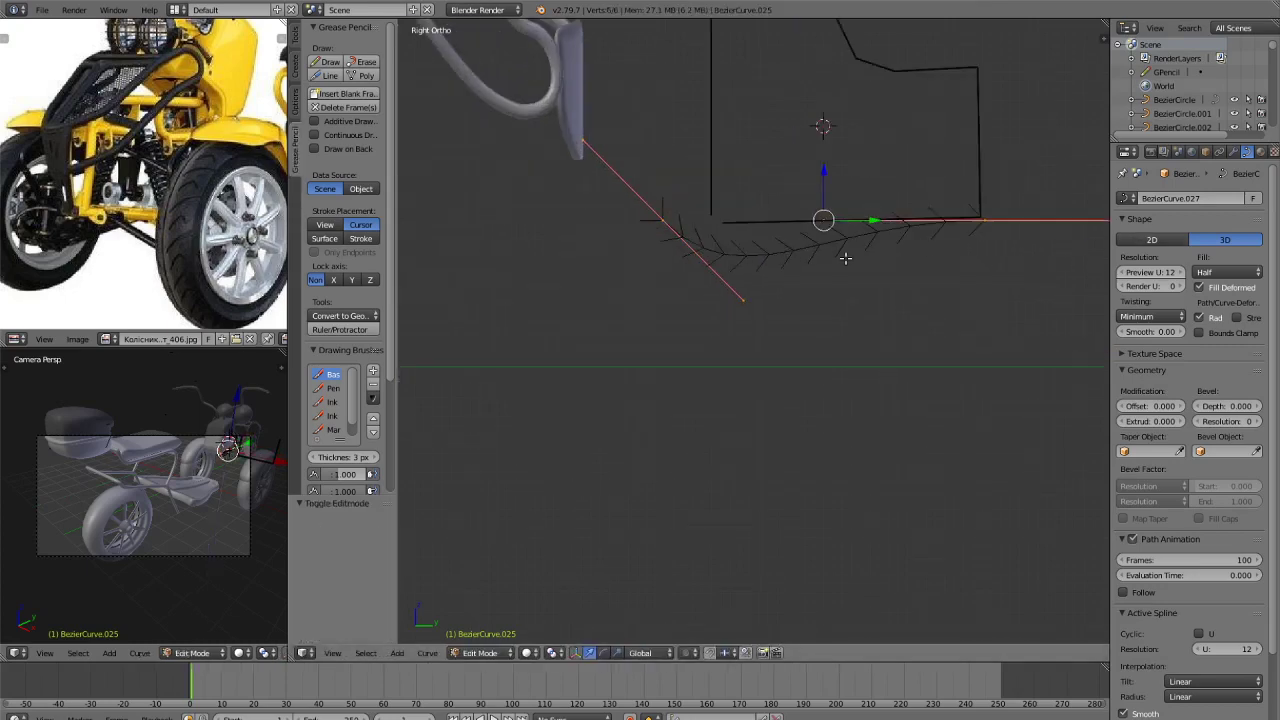
right_click(665, 217)
left_click_drag(697, 220, 820, 183)
right_click(798, 300)
key("Tab")
key("Tab")
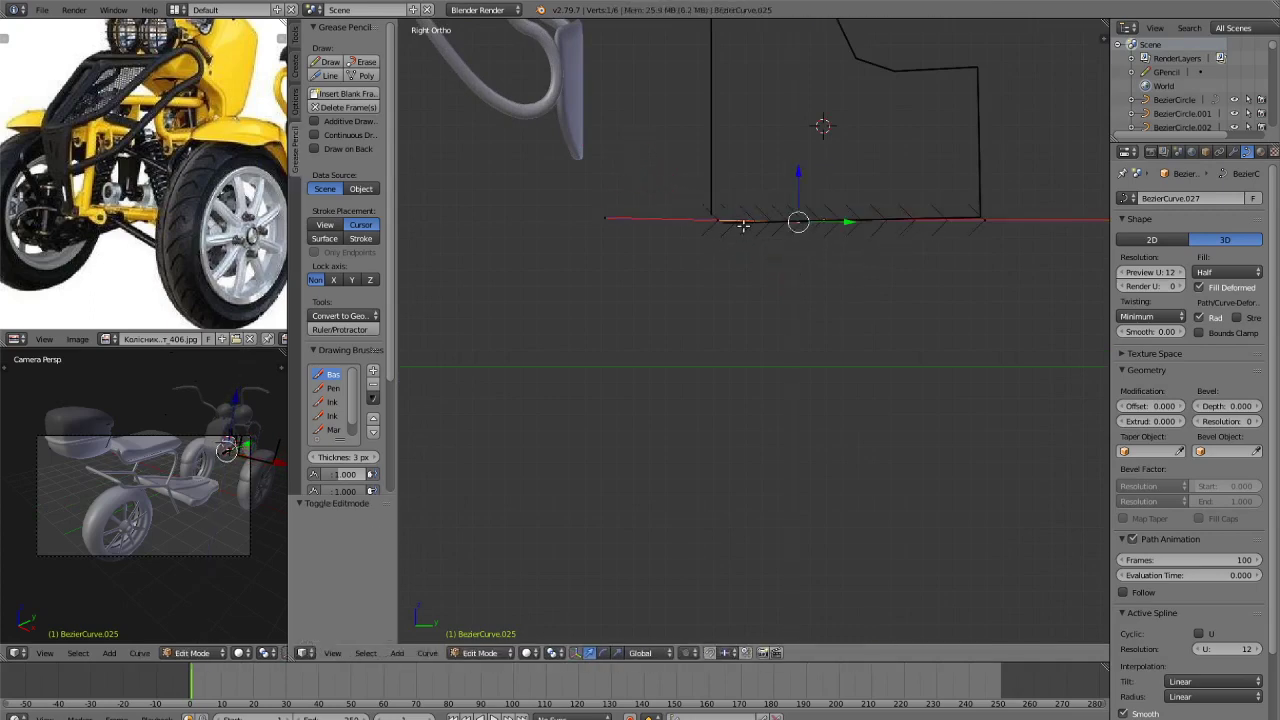
Fine-tune the rear endpoint by -0.017 and its inner handle by 0.017 along Z to follow the bottom guide line.
right_click(725, 219)
key("g")
key("z")
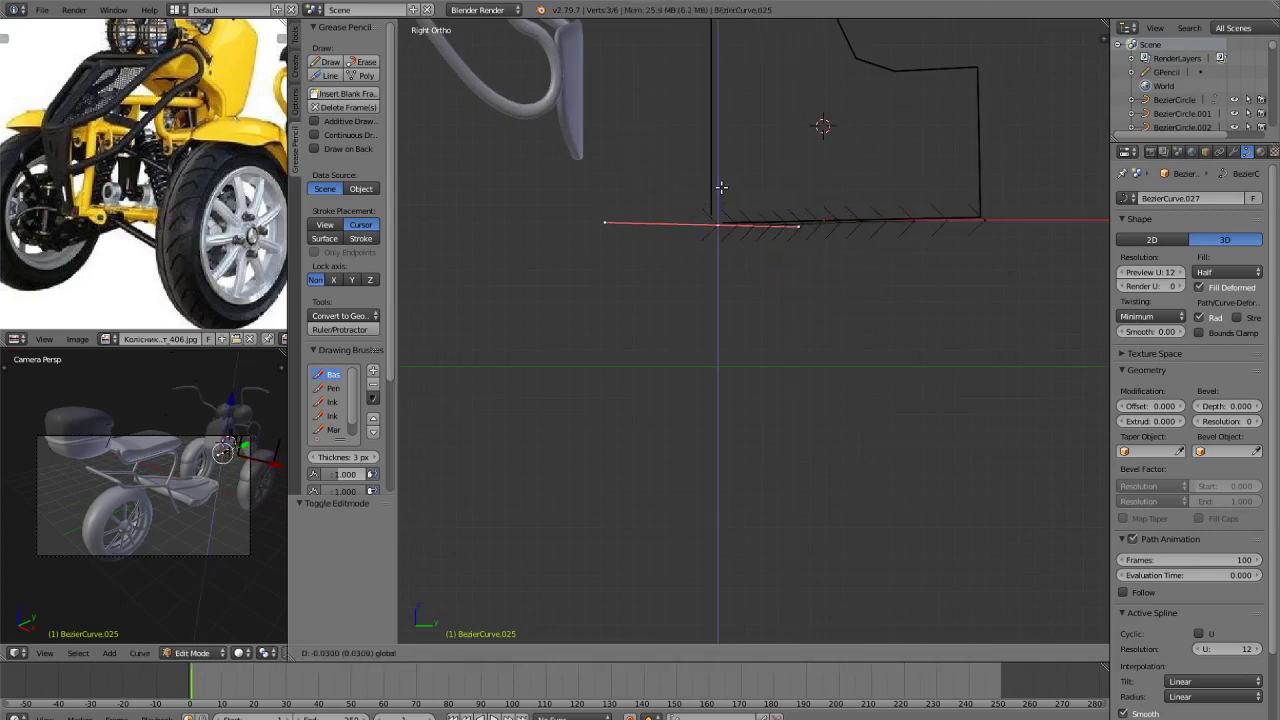
left_click(719, 185)
right_click(798, 187)
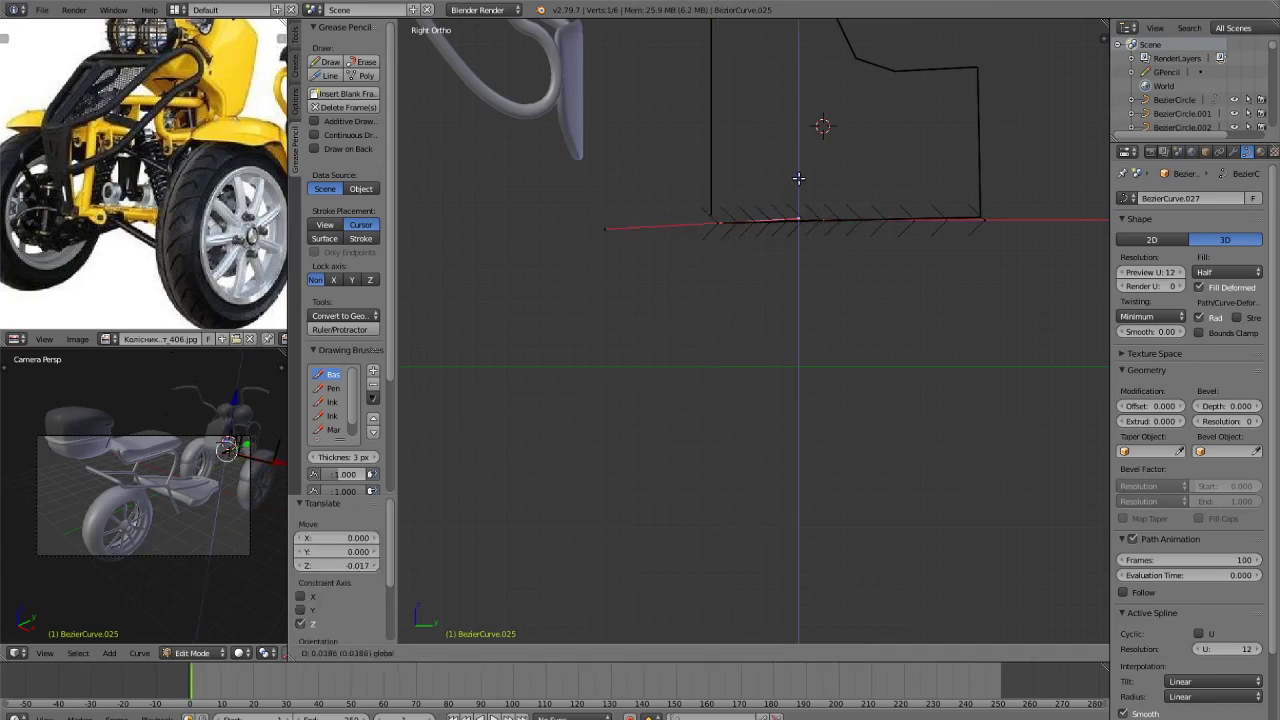
left_click(800, 182)
Extrude the rear endpoint 1.488 up along Z to the top of the rear vertical guide line.
right_click(725, 228)
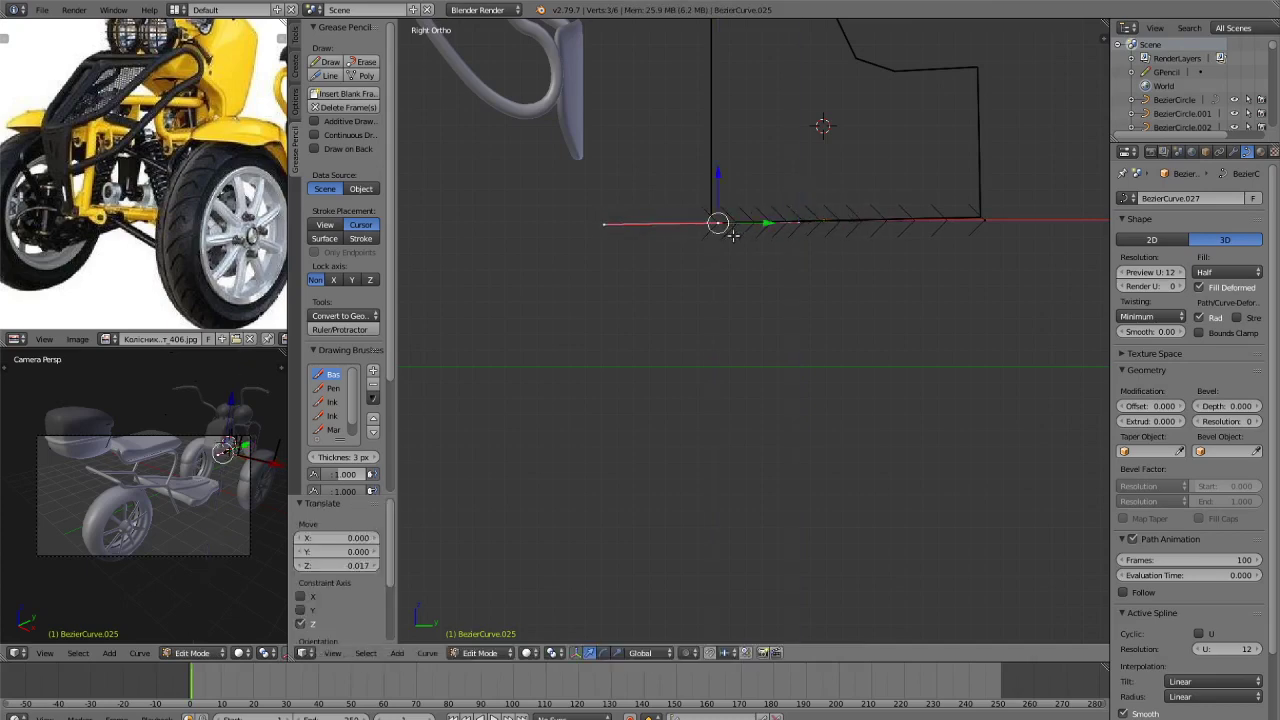
middle_click_drag(775, 248, 789, 349, "shift")
key("g")
key("z")
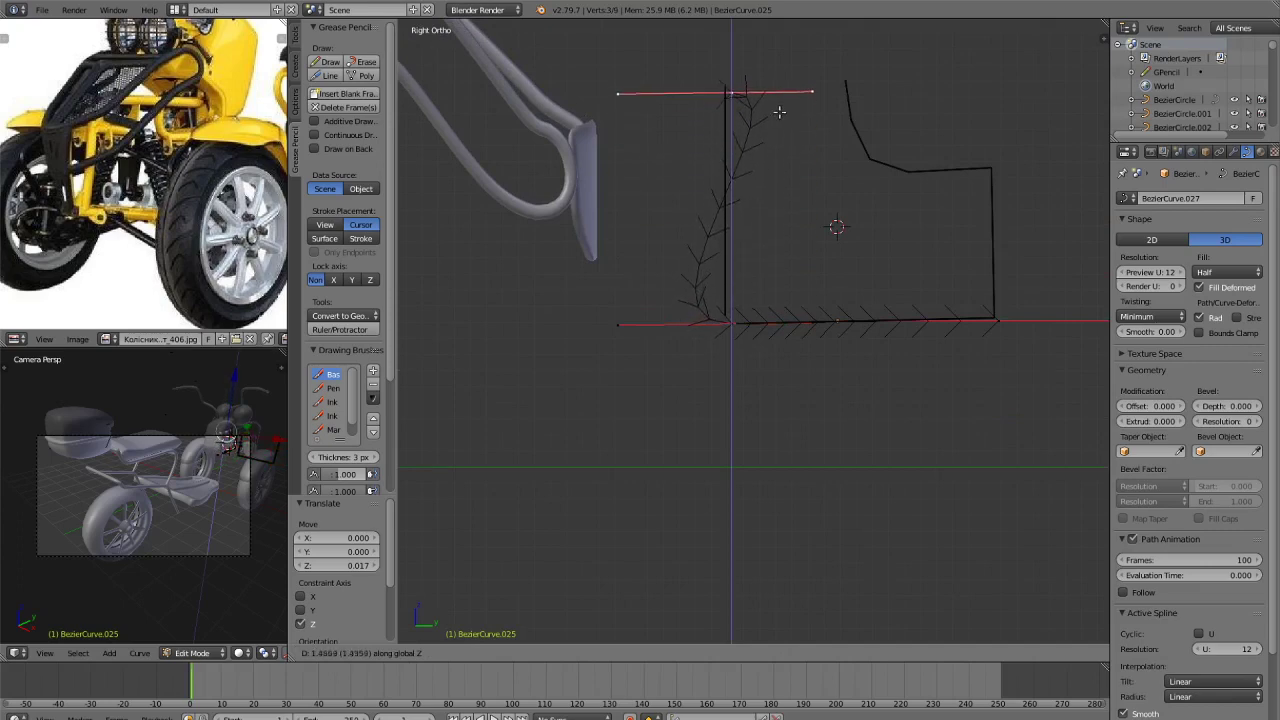
left_click(770, 109)
Subdivide the extruded vertical segment with one cut and select its new middle control point.
right_click(735, 321, "shift")
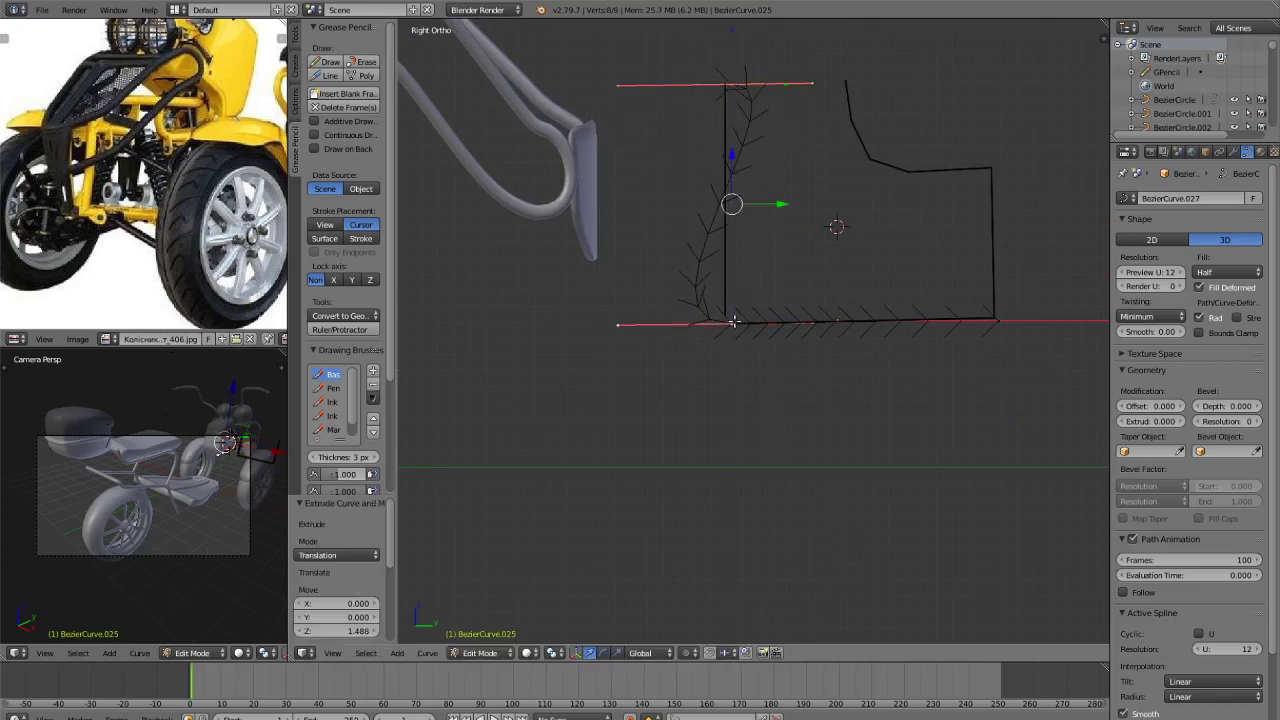
scroll(763, 325, "up", 1)
key("w")
left_click(786, 337)
right_click(688, 266)
right_click(716, 189)
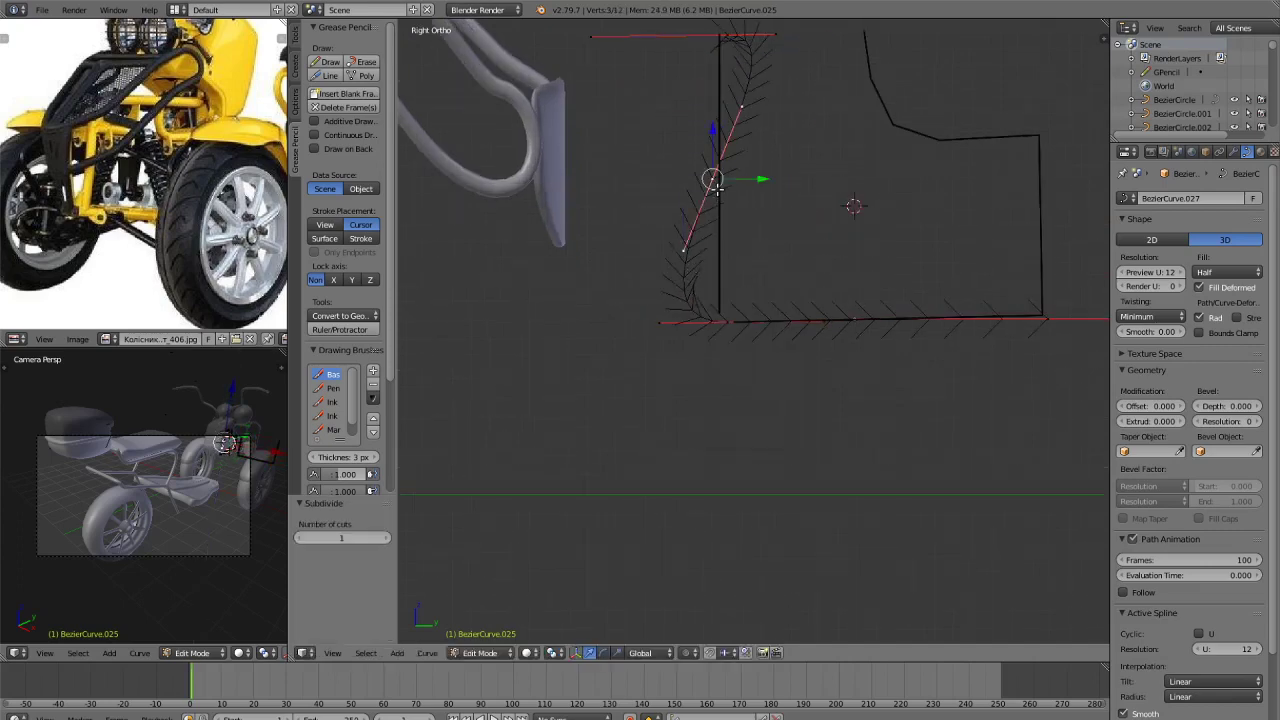
left_click(717, 161)
key("s")
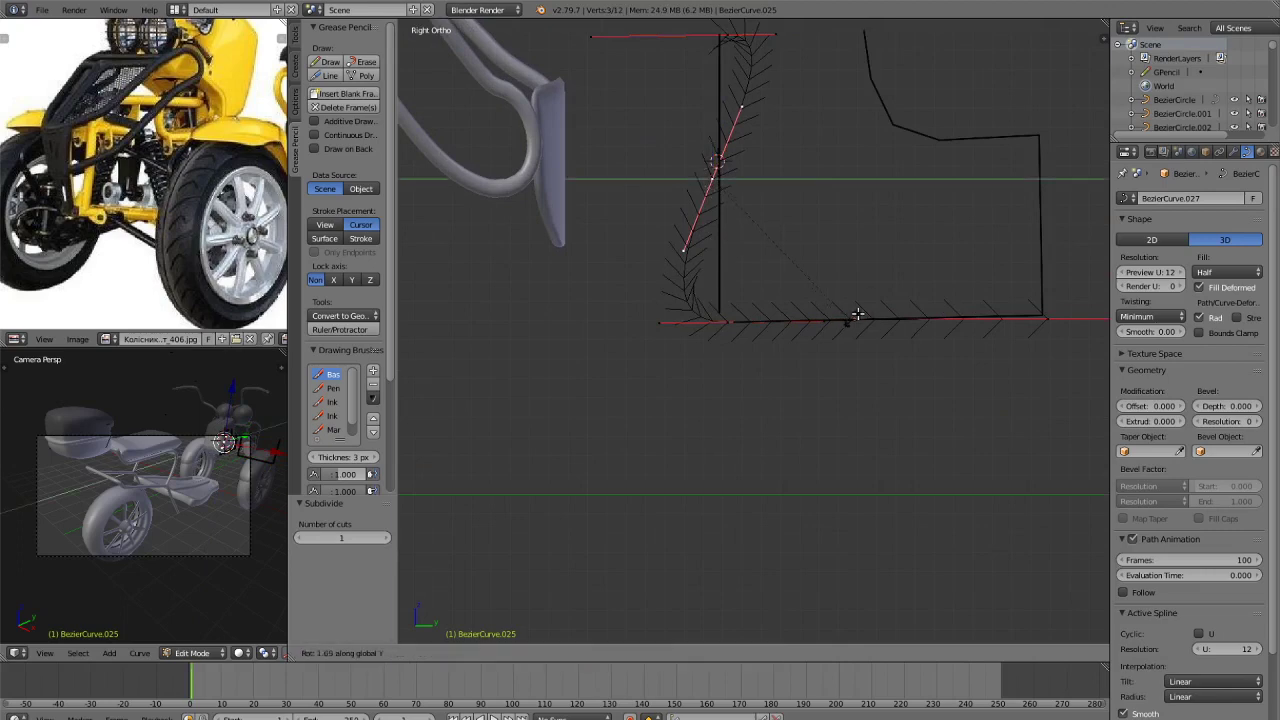
left_click(875, 285)
key("ctrl+z")
Rotate the middle point's handles 23° about X to vertical and shift the point 0.039 along Y onto the guide line.
key("r")
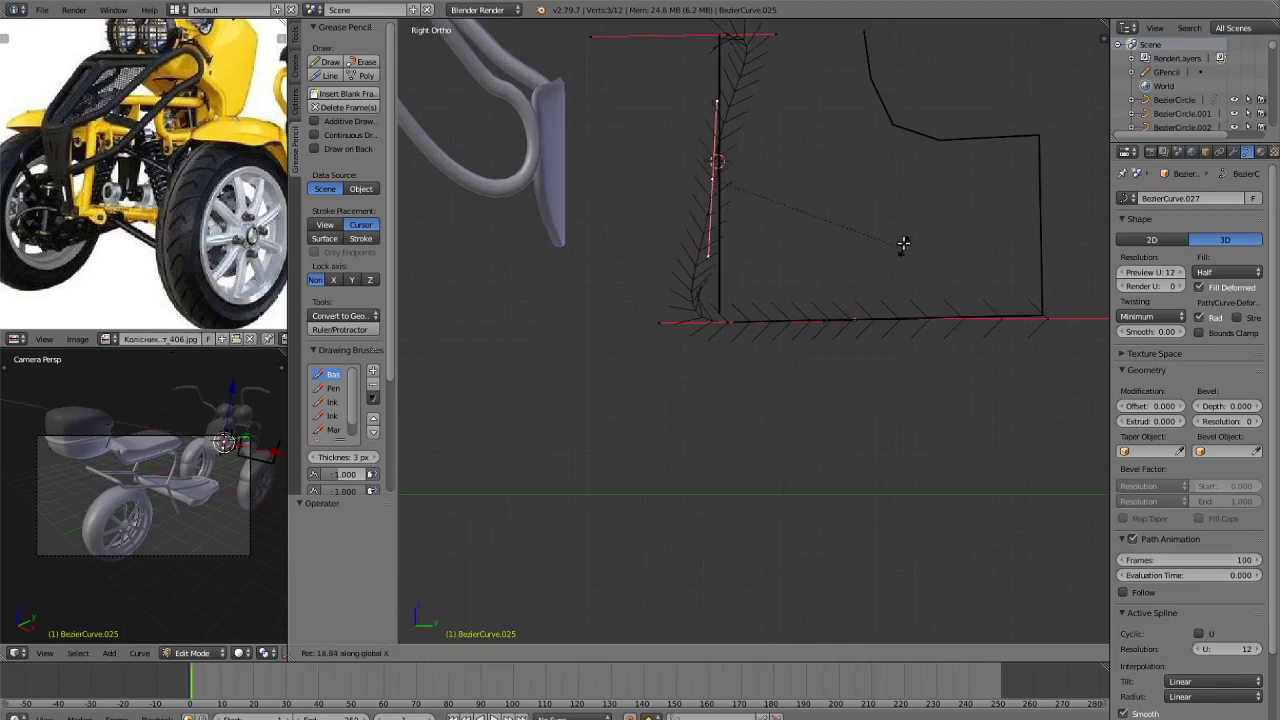
left_click(894, 231)
key("g")
key("y")
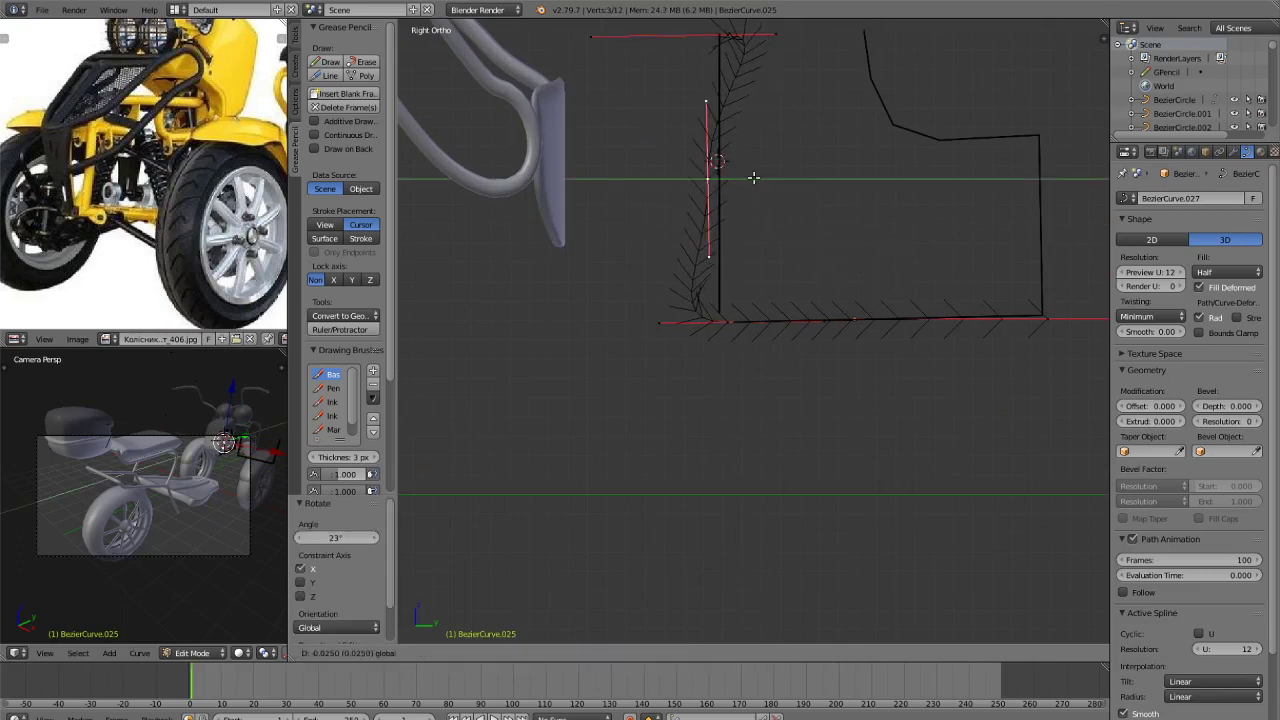
left_click(773, 173)
Scale the top endpoint's handles to 0.498, rotate them 92.5° upright and shift the point -0.039 along Y.
middle_click_drag(773, 173, 775, 328, "shift")
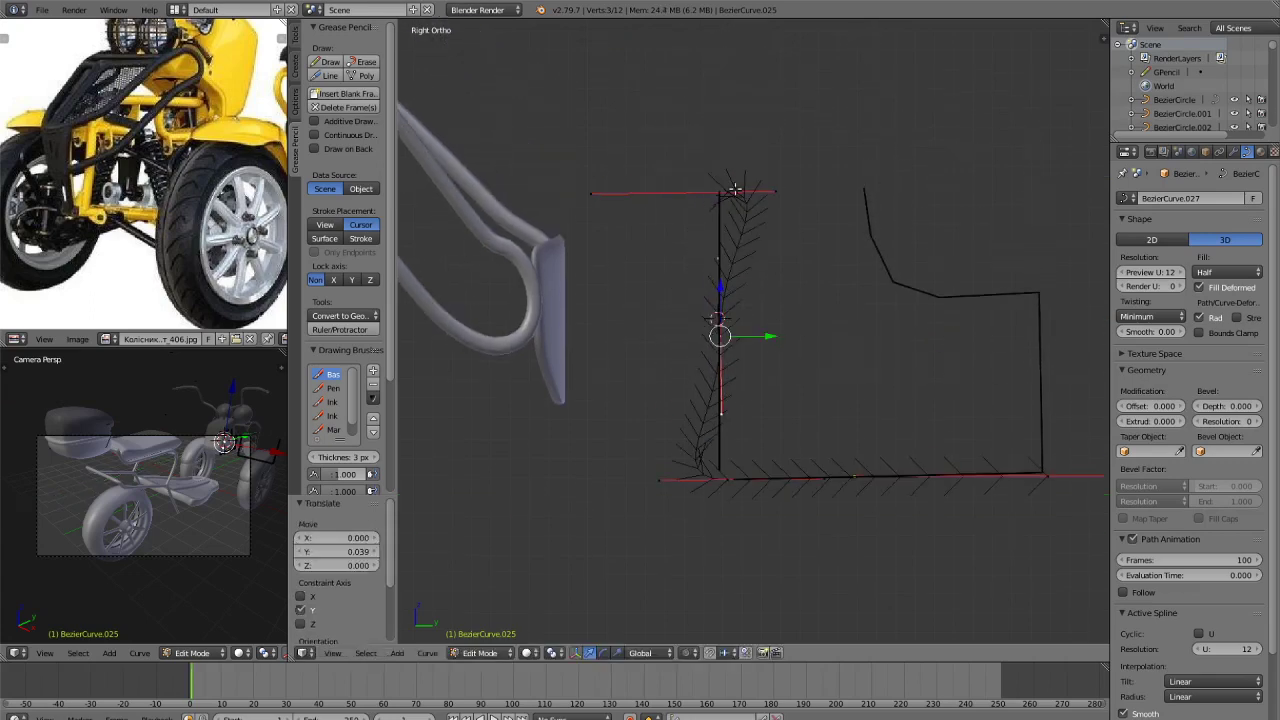
key("s")
left_click(810, 230)
key("r")
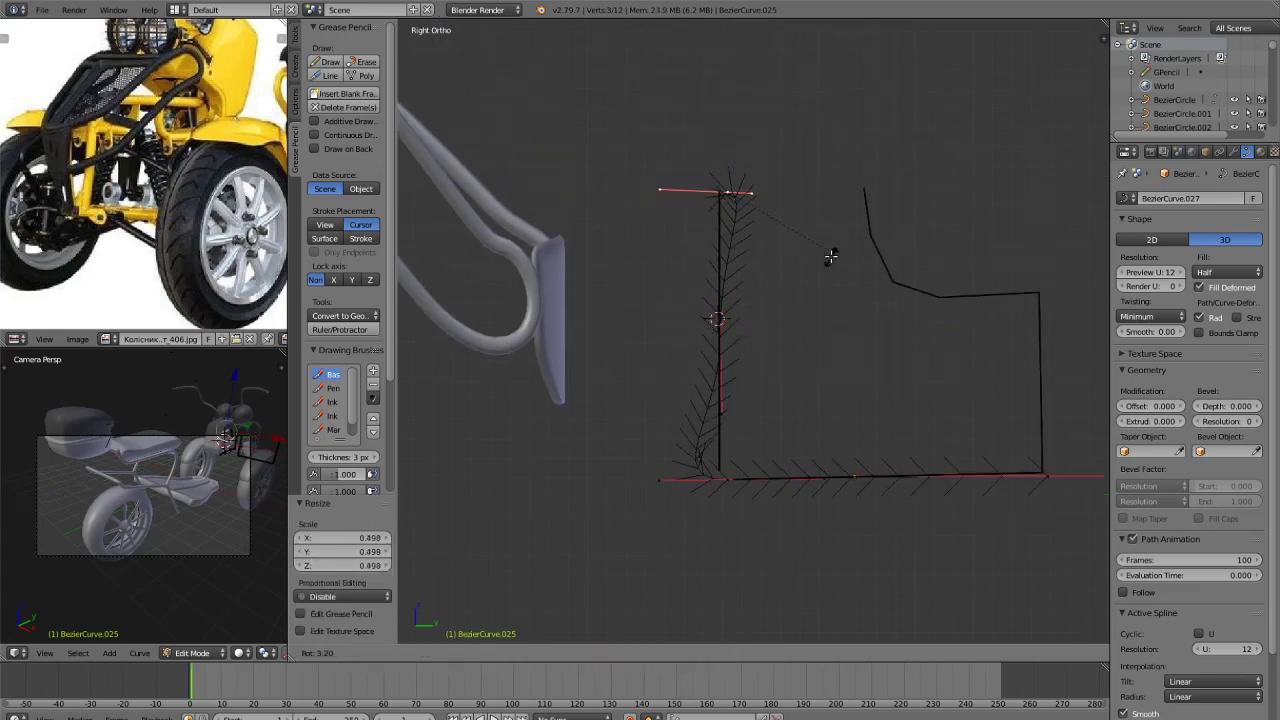
left_click(793, 159)
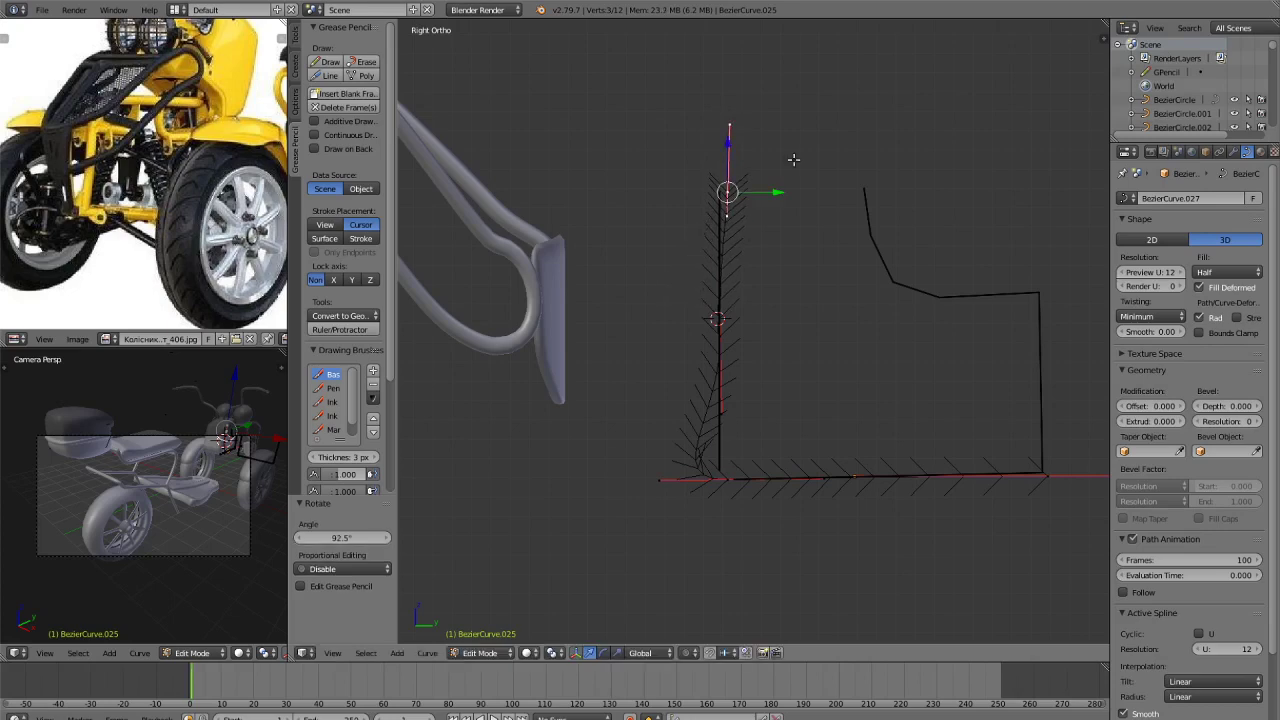
left_click_drag(775, 191, 768, 200)
Scale the lower rear corner point's handles to 0.371 for a tight bend and nudge the point along Y.
right_click(672, 482)
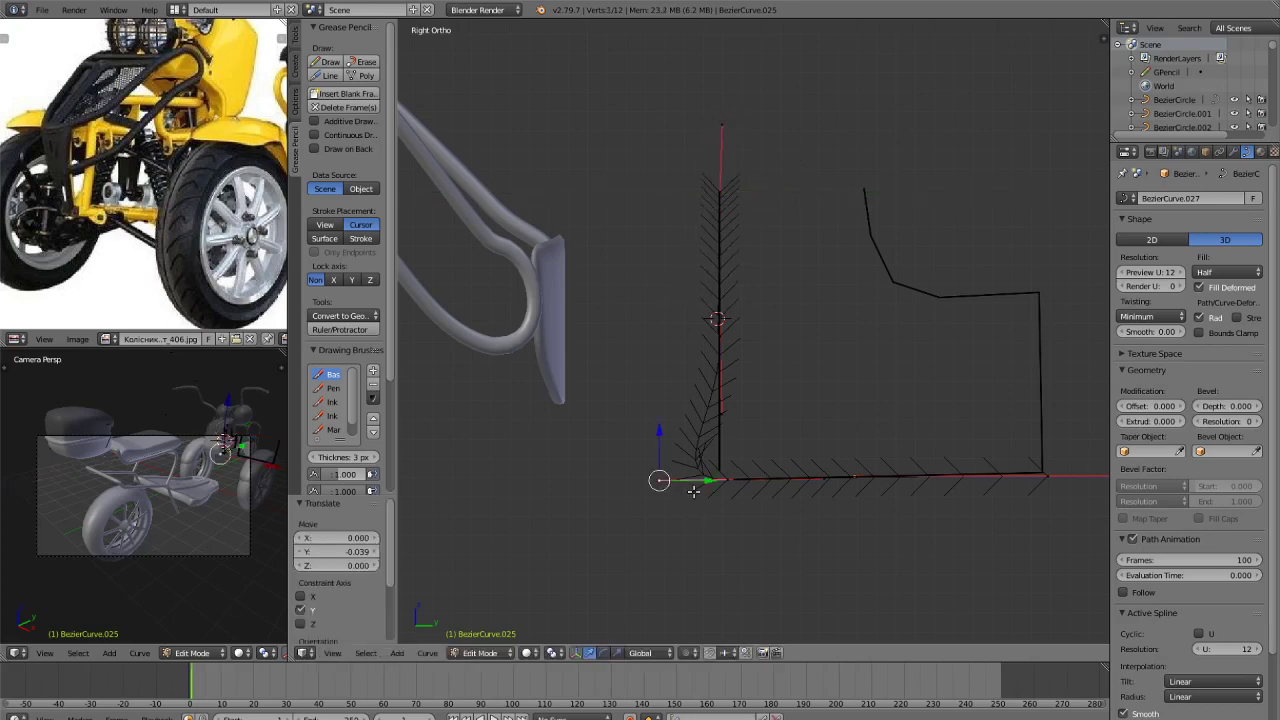
right_click(731, 484)
key("s")
left_click(748, 488)
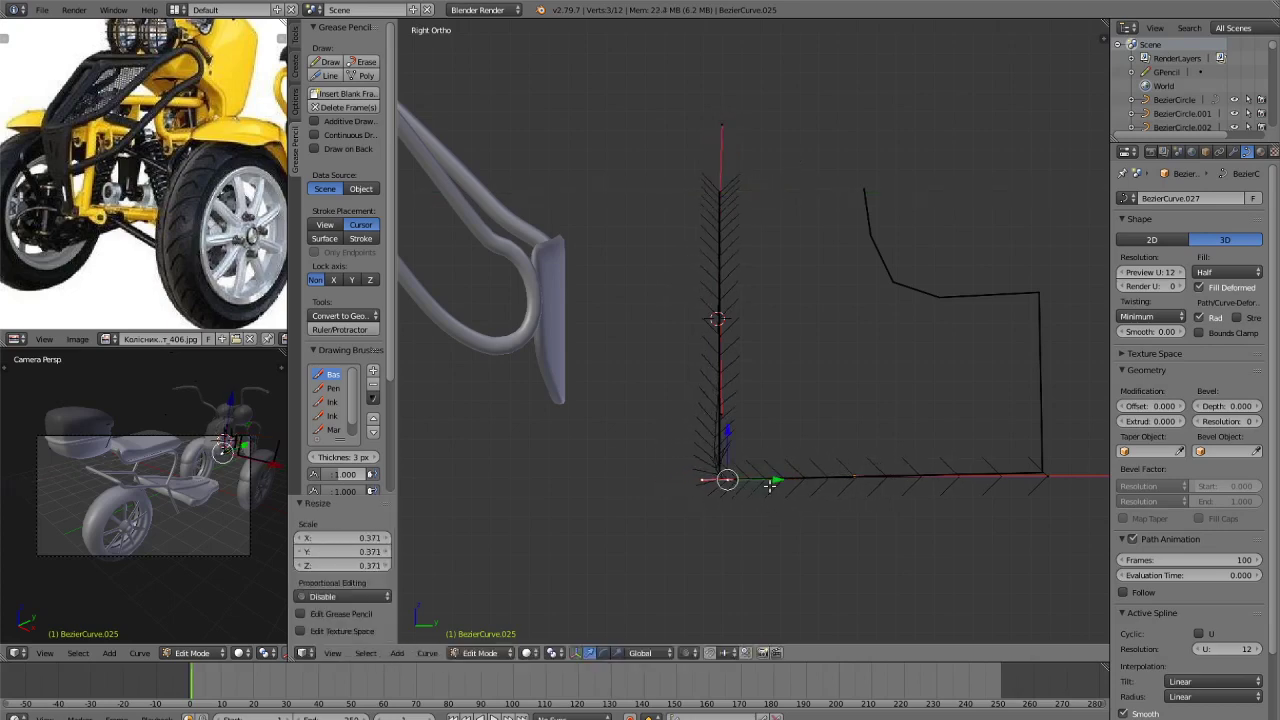
key("g")
key("y")
left_click(777, 485)
key("Tab")
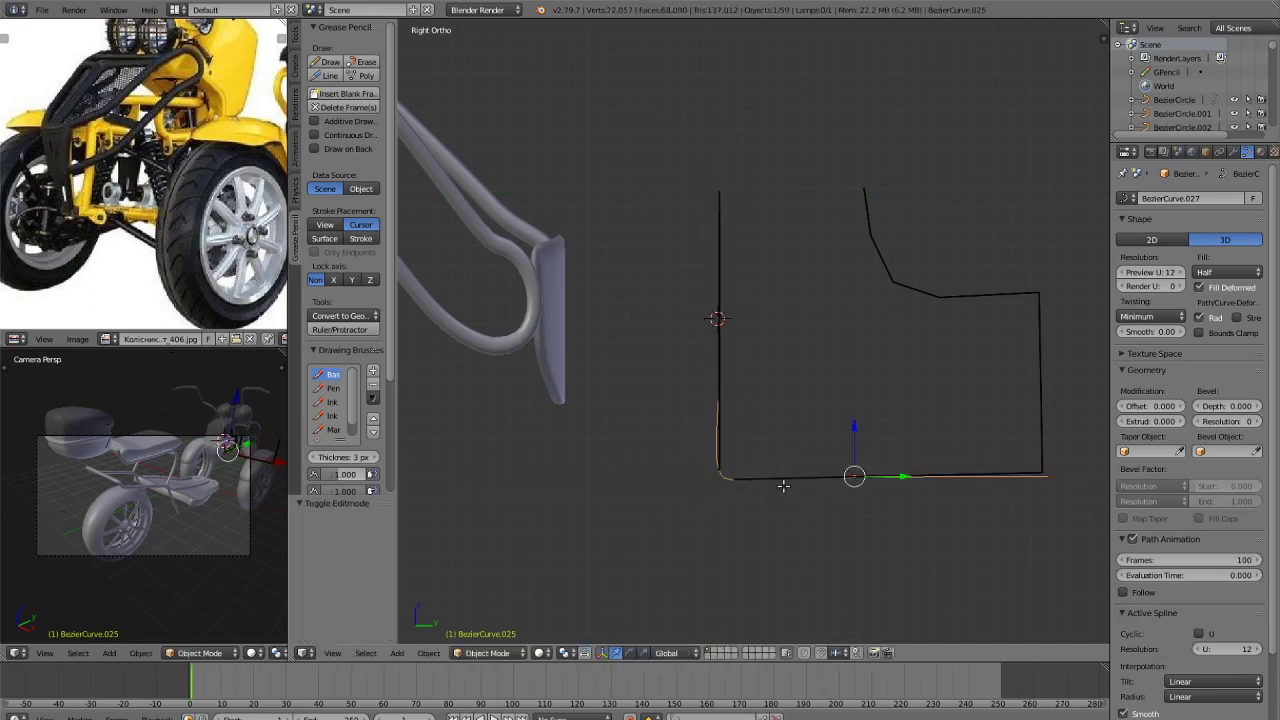
Assign an existing BezierCircle as the curve's bevel object to turn it into a tube.
key("Tab")
left_click(1218, 454)
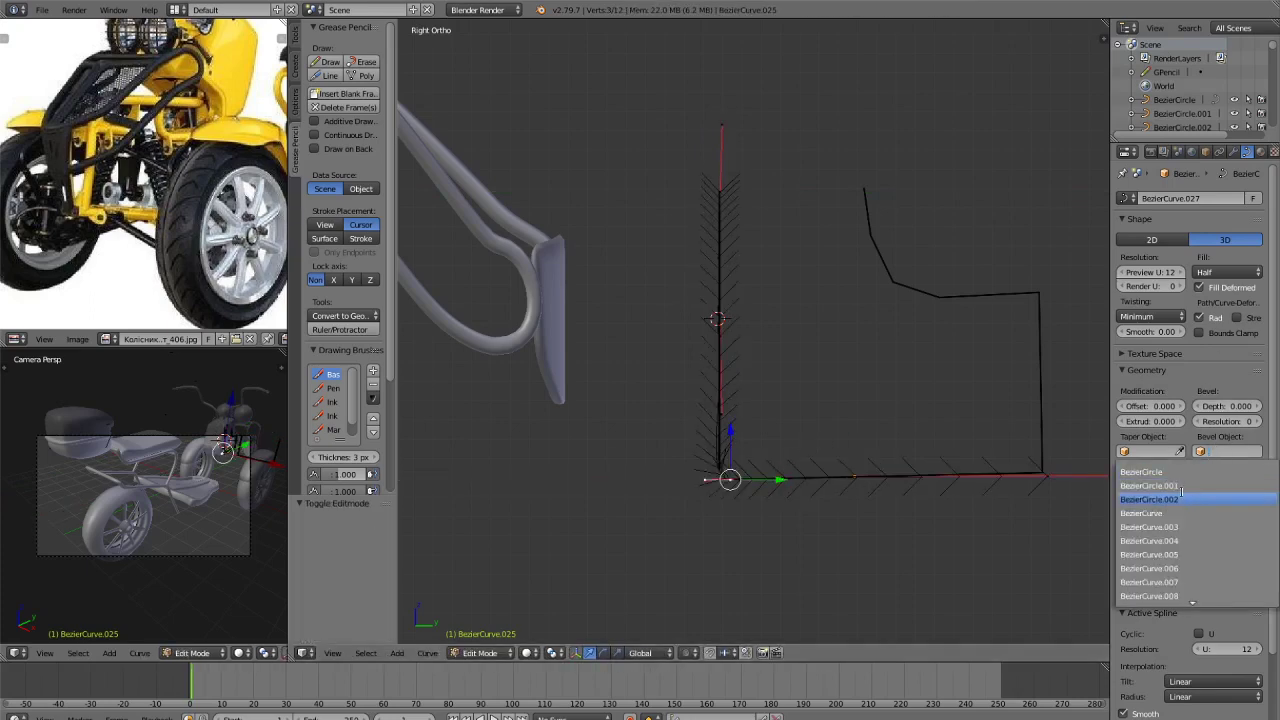
left_click(1206, 488)
left_click(1218, 452)
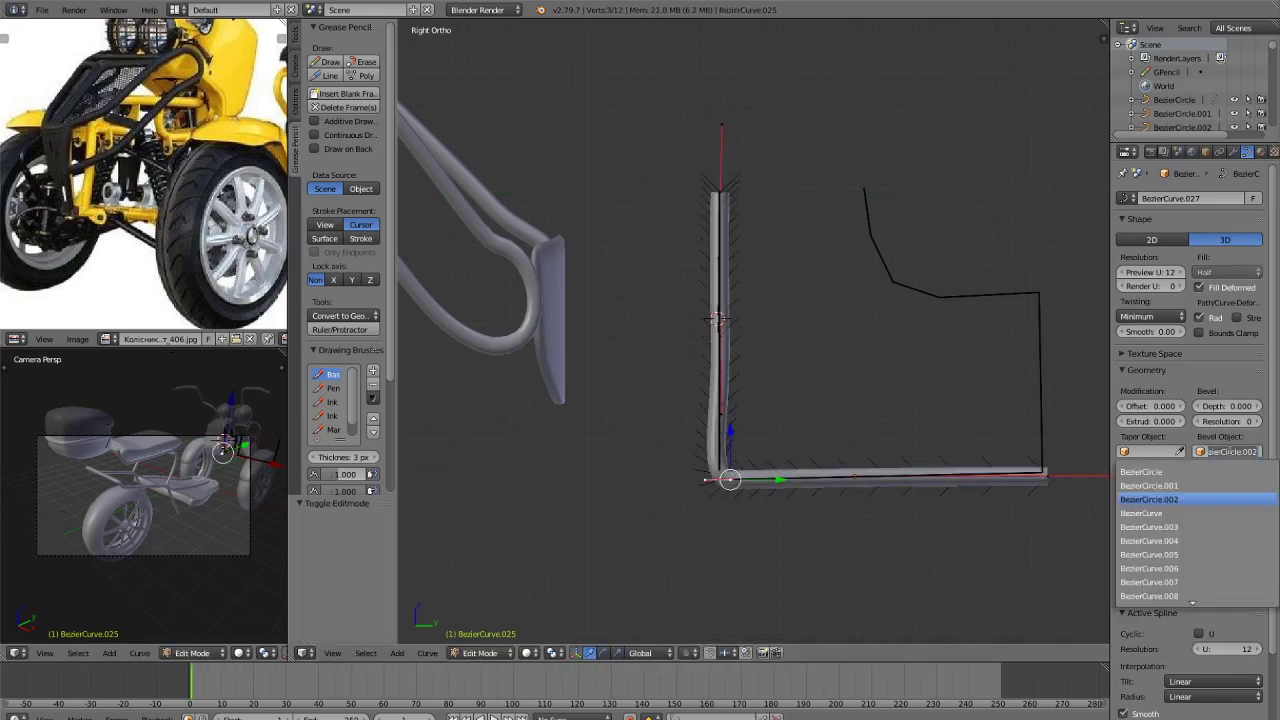
left_click(1195, 486)
middle_click_drag(1001, 452, 951, 440)
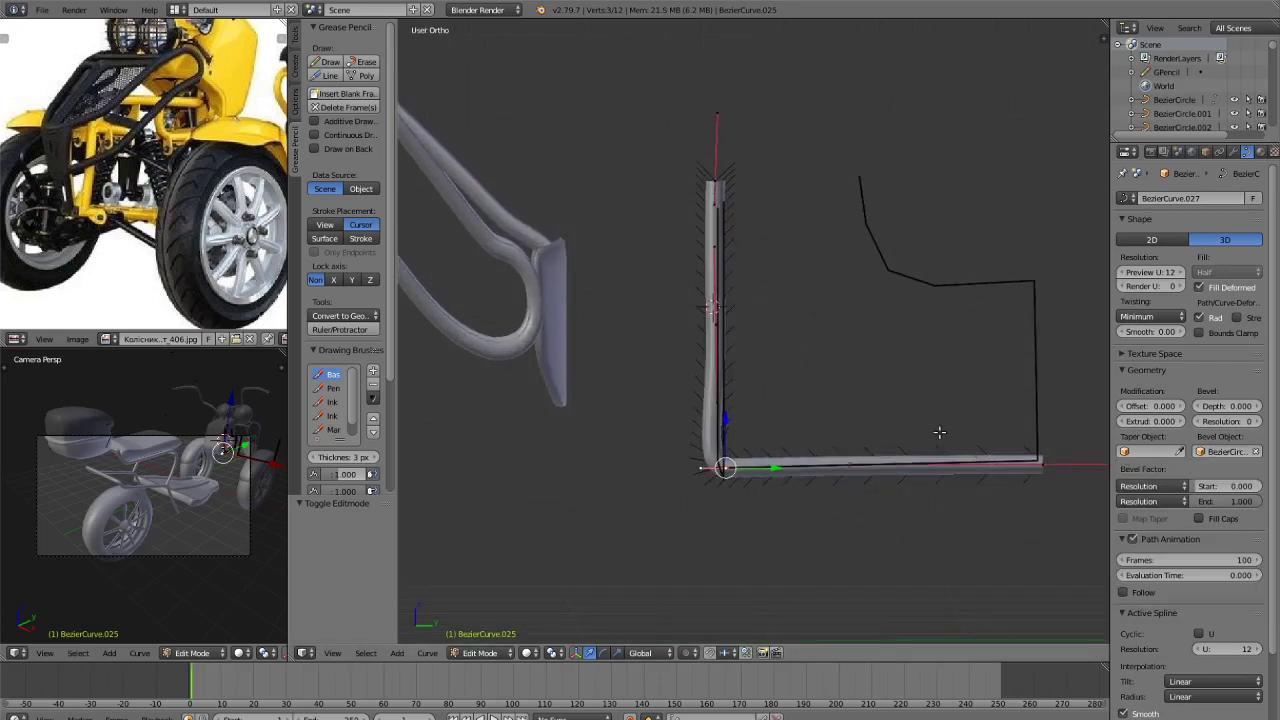
key("KP_3")
Shift the middle point's upper handle slightly backward along Y to straighten the vertical tube.
right_click(720, 335)
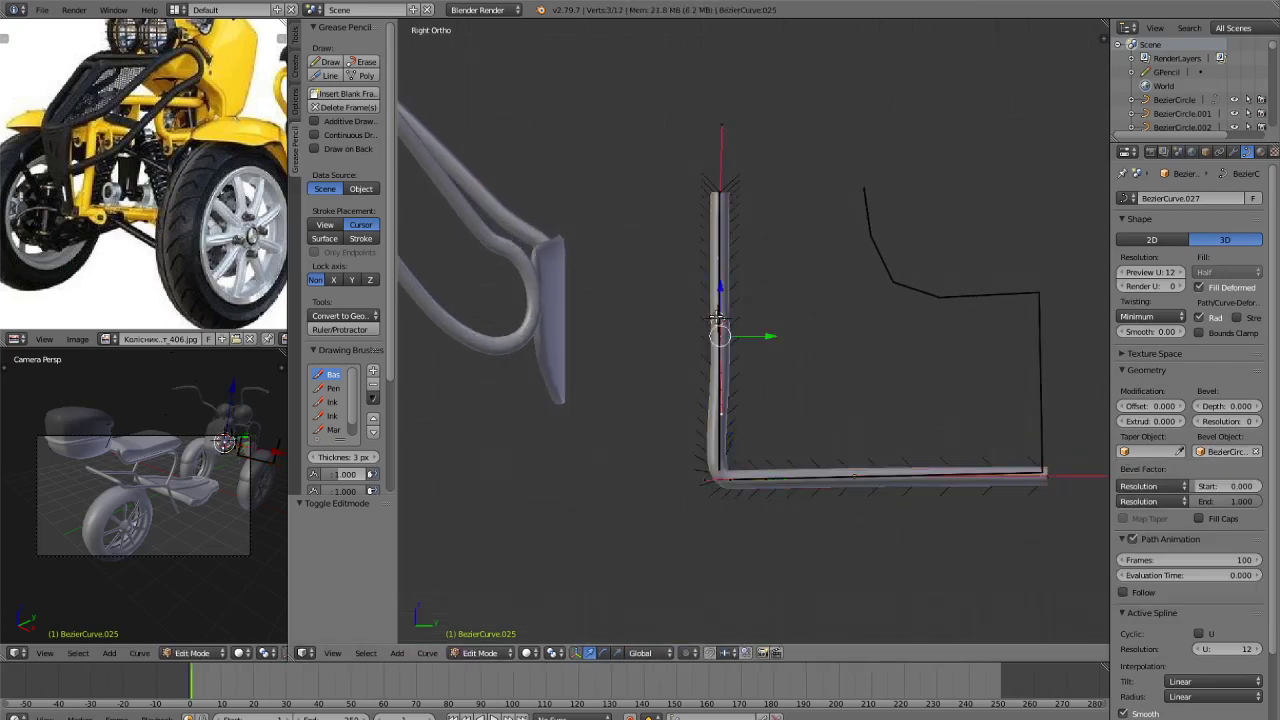
left_click(761, 340)
key("g")
key("y")
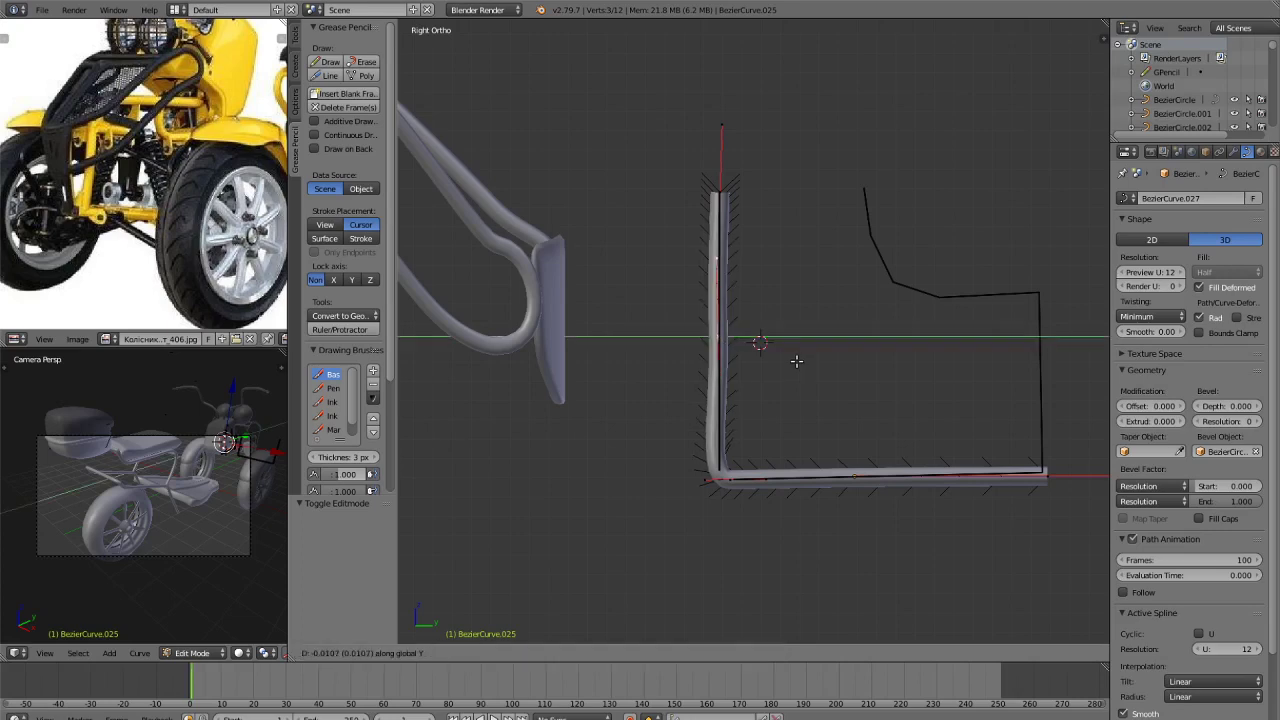
left_click(796, 360)
key("Tab")
key("Tab")
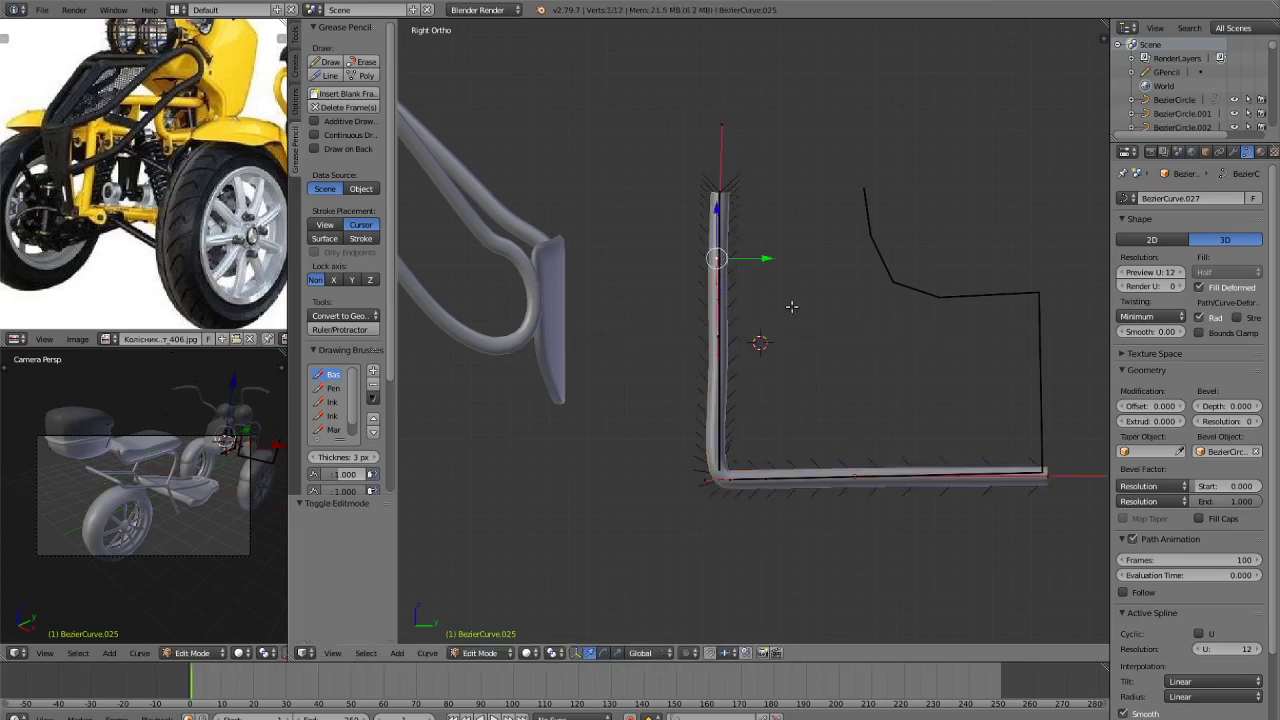
key("g")
key("y")
left_click(791, 303)
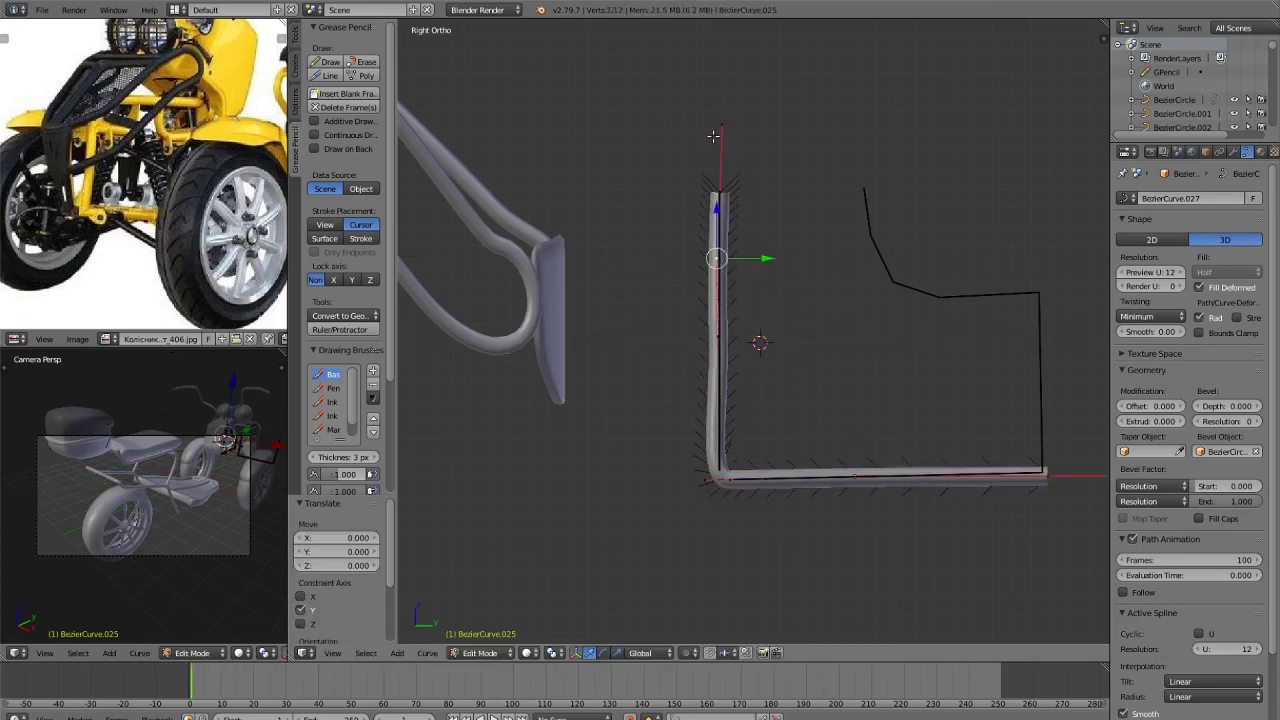
Shift the vertical tube's top endpoint about -0.018 along Y to line it up with the section below.
right_click(737, 186)
key("g")
key("y")
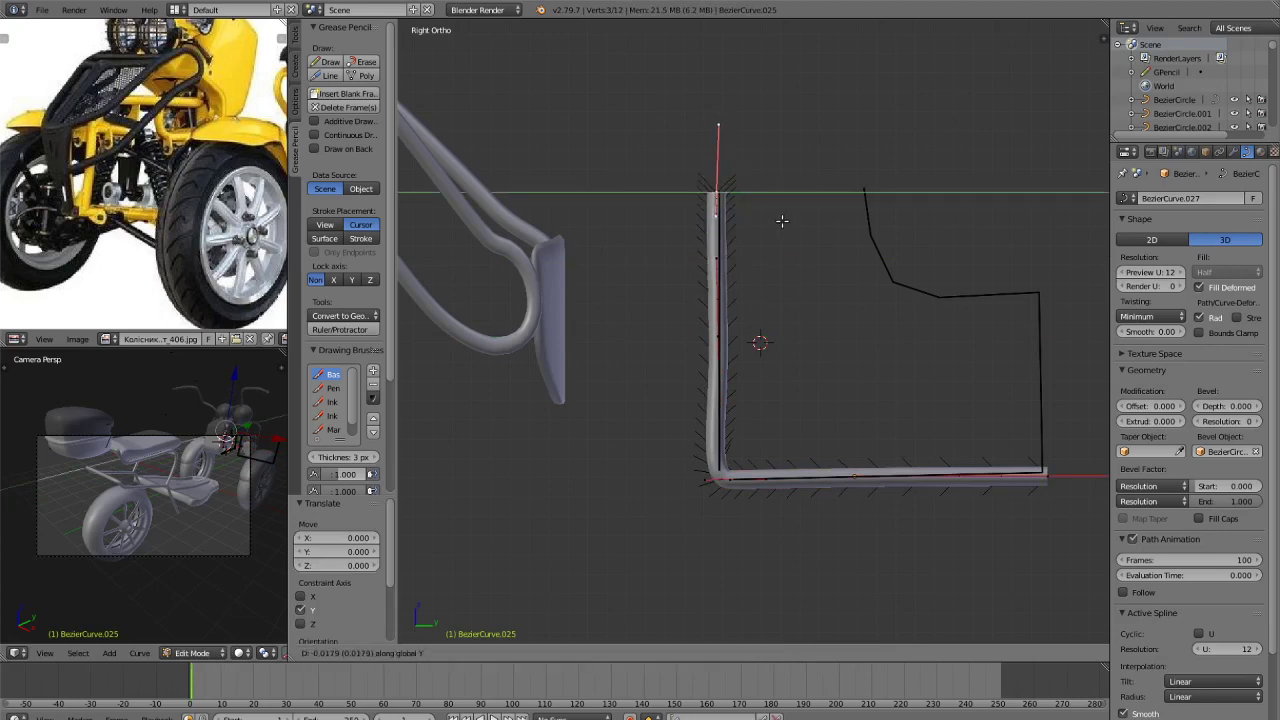
left_click(786, 220)
key("Tab")
key("Tab")
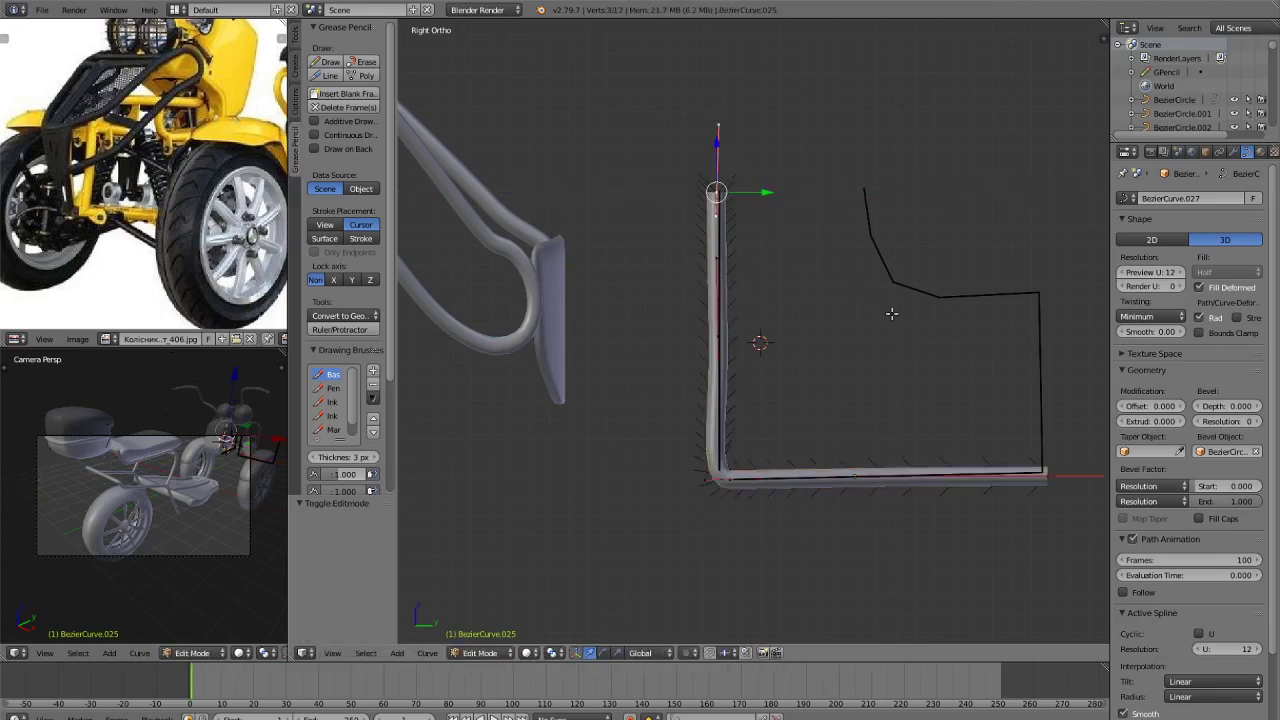
Move the tube's front endpoint forward along Y and 0.014 up along Z onto the profile's lower front corner.
right_click(1046, 477)
middle_click_drag(1055, 499, 930, 457, "shift")
key("g")
key("y")
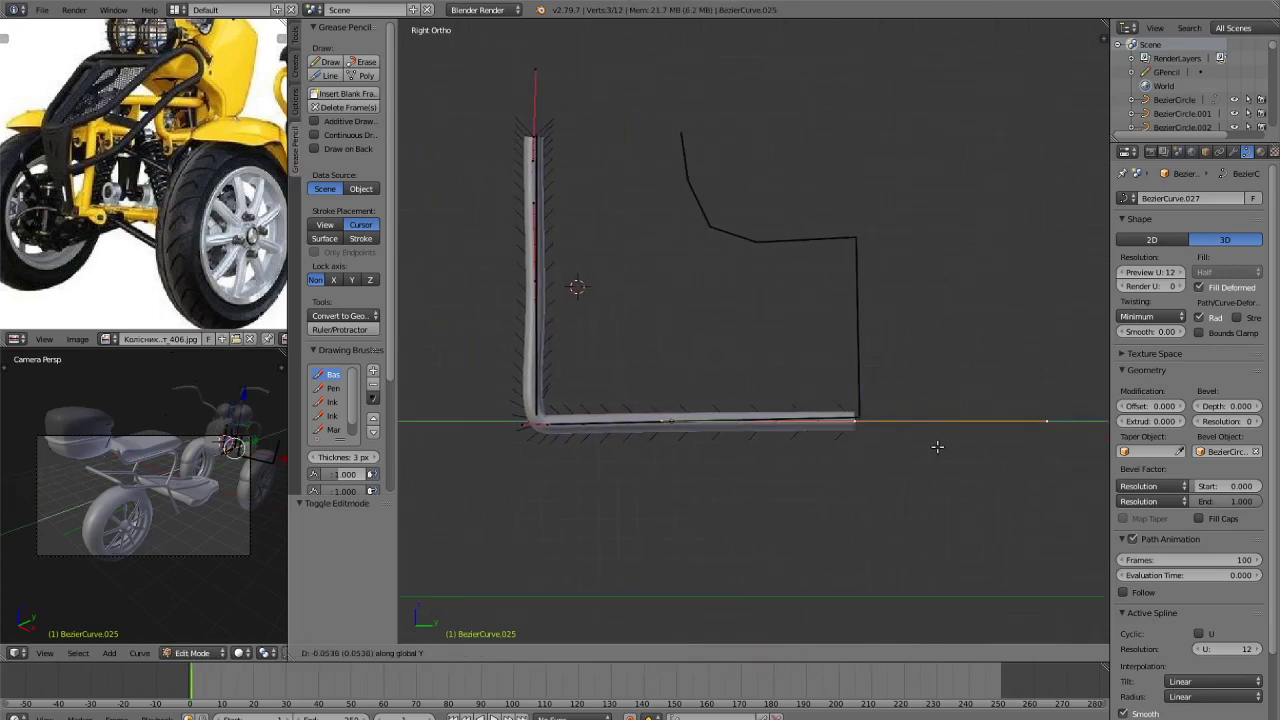
left_click(940, 447)
key("g")
key("z")
left_click(944, 444)
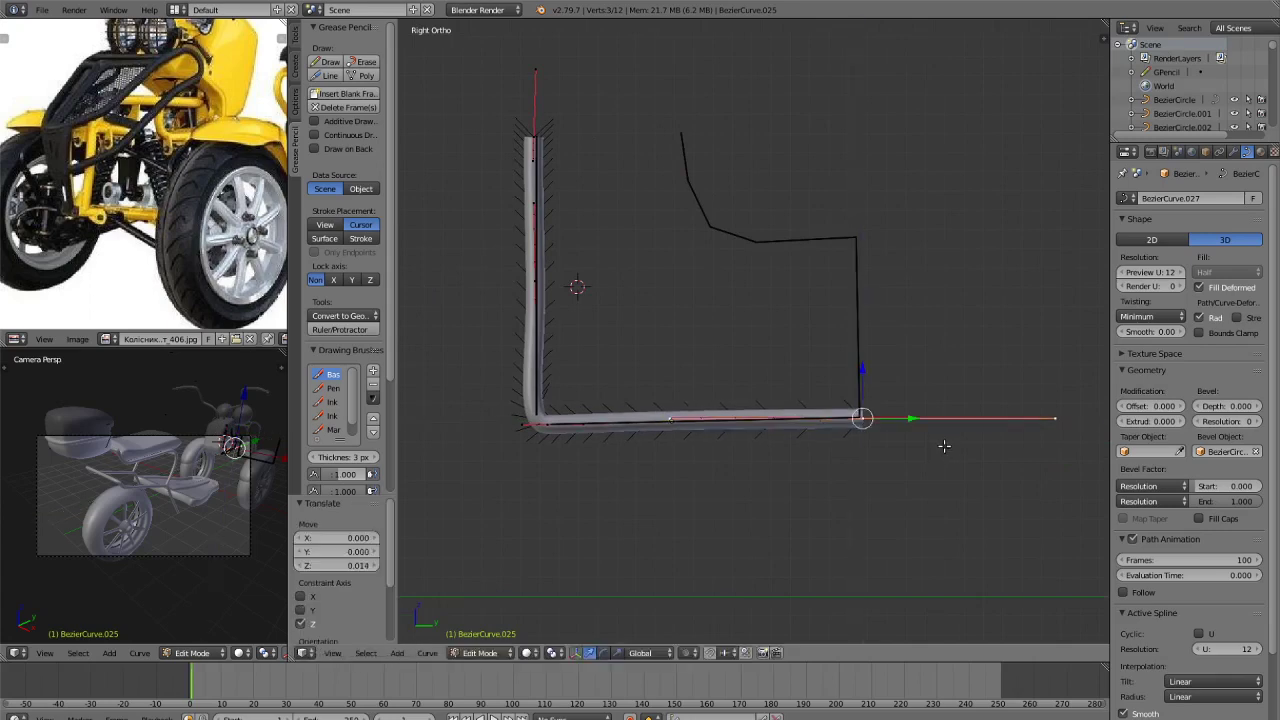
Extrude the front endpoint 0.926 up along Z to the profile's upper front corner.
key("e")
key("z")
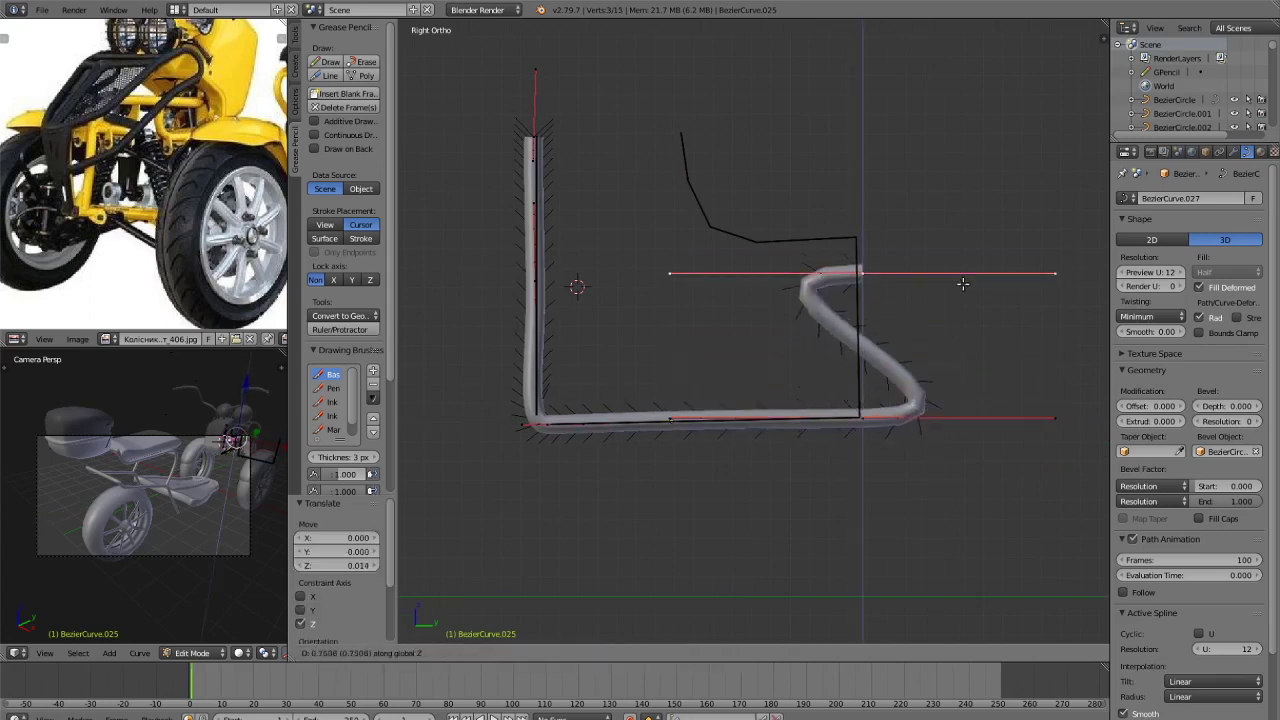
left_click(966, 268)
Scale the lower front corner point's handles to 0.175 along Y to tighten the bend.
right_click(874, 444)
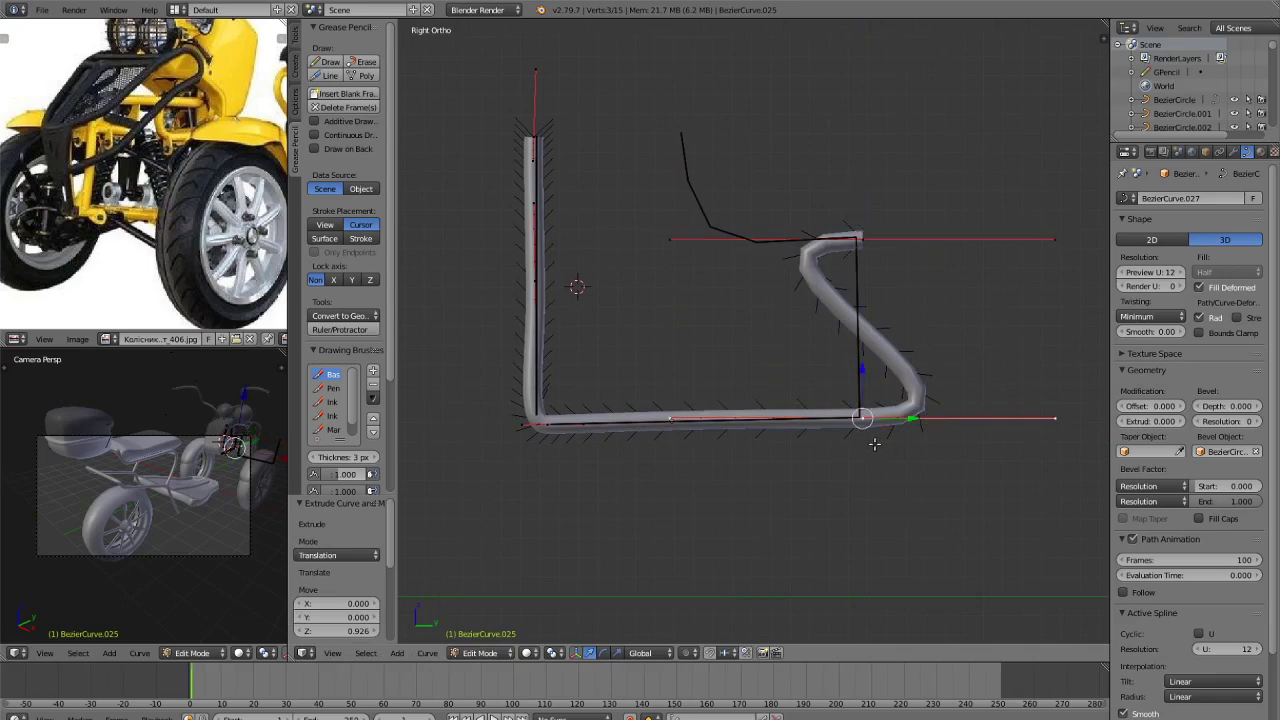
key("s")
key("y")
left_click(866, 432)
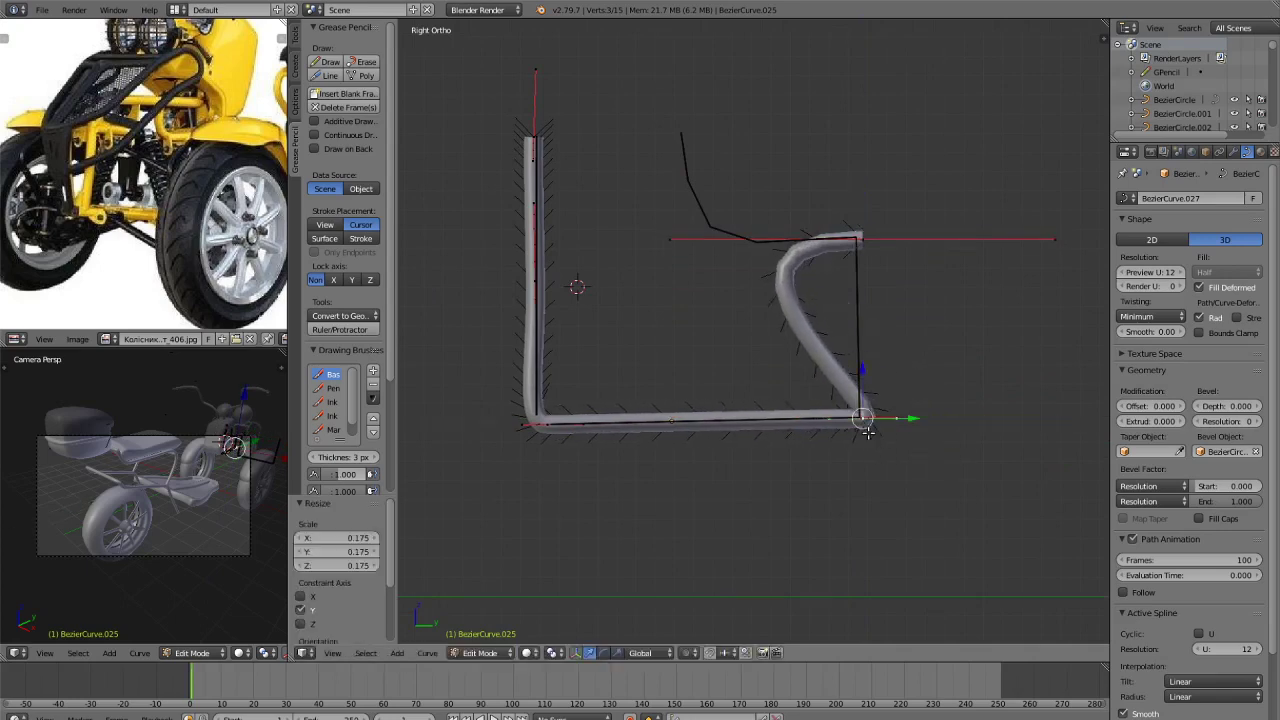
Scale the upper front corner point's handles to 0.444 along Y and rotate them 96.6° about X.
right_click(882, 244)
key("s")
key("y")
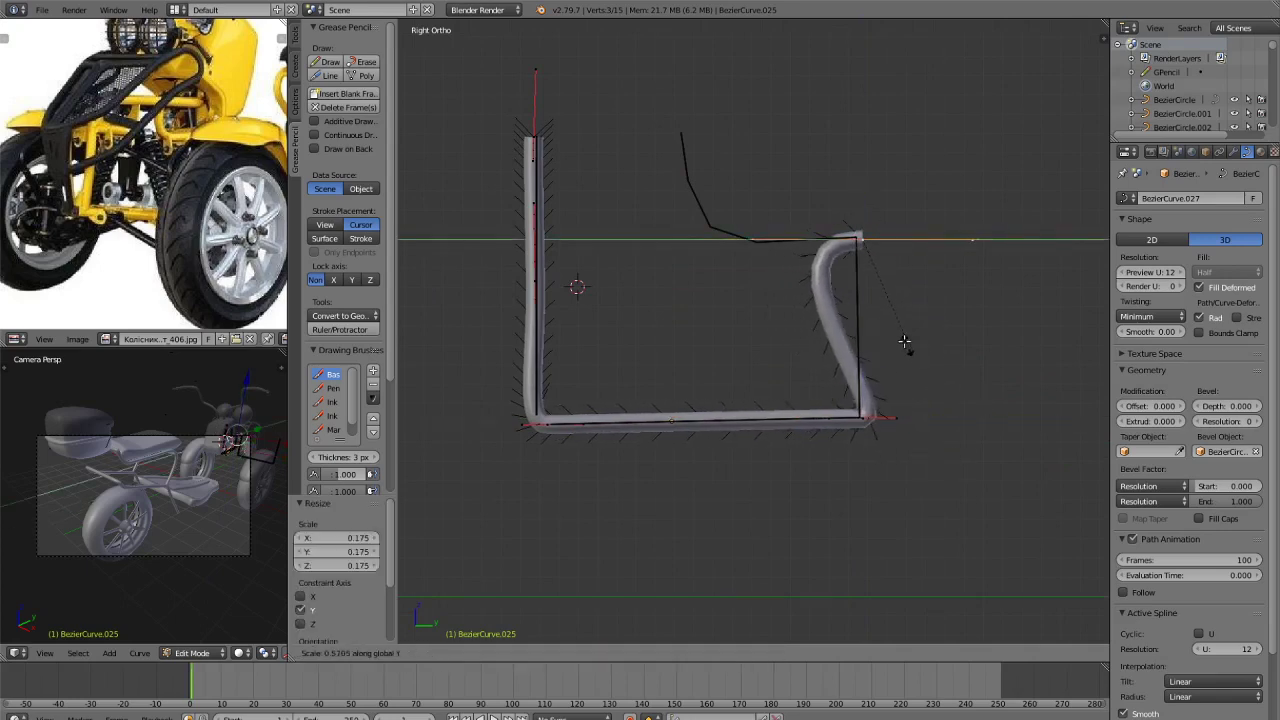
left_click(933, 402)
key("r")
key("x")
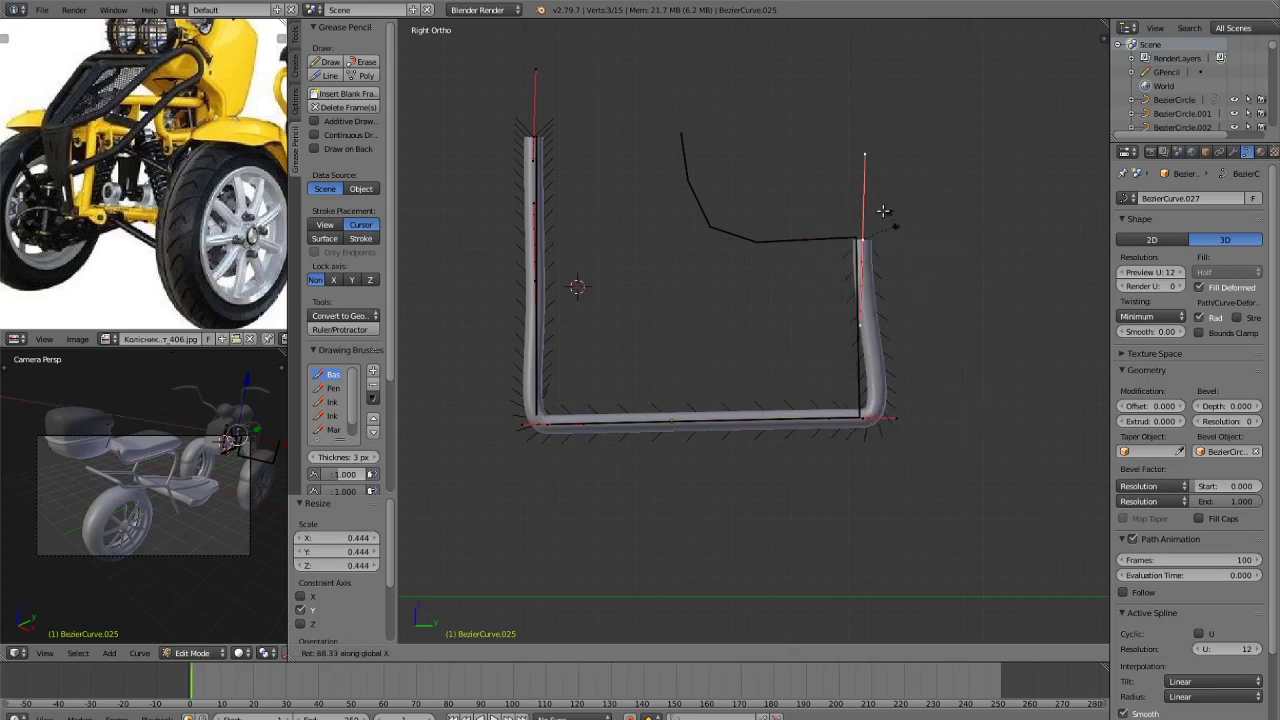
left_click(889, 222)
Move the lower front corner point back along Y onto the guide and the upper front corner point -0.023 along Y.
right_click(889, 410)
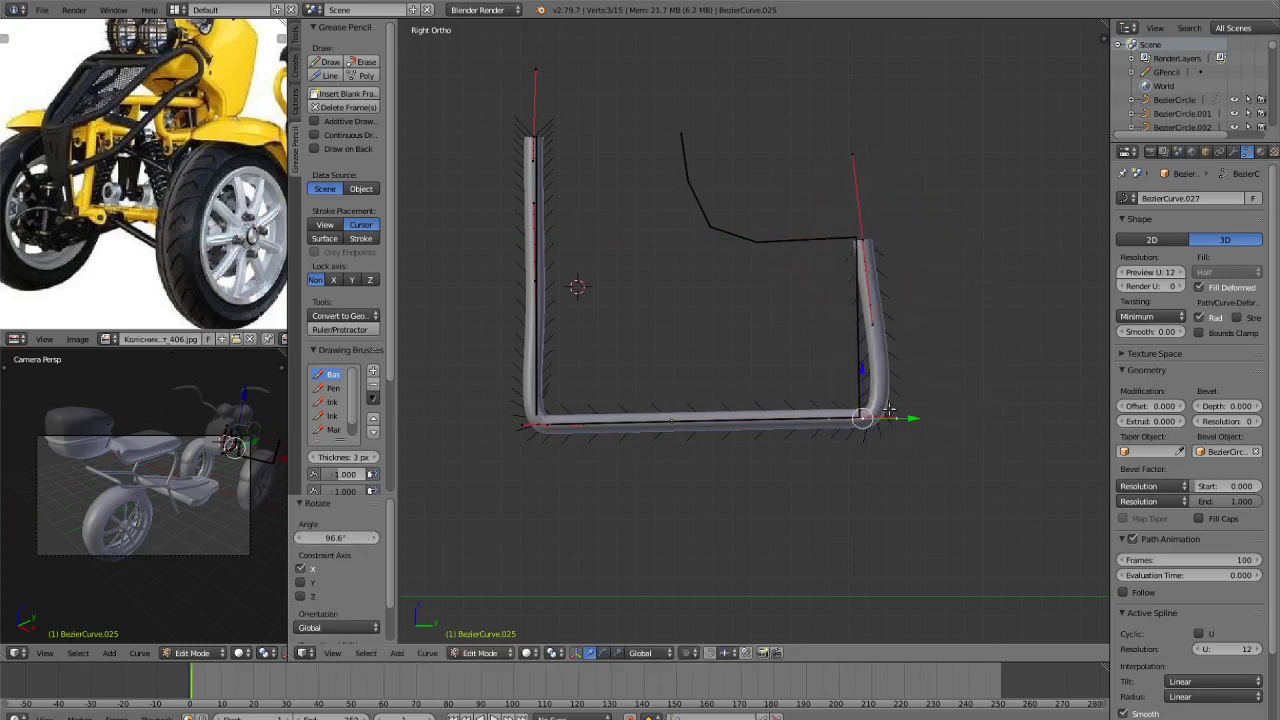
key("g")
key("y")
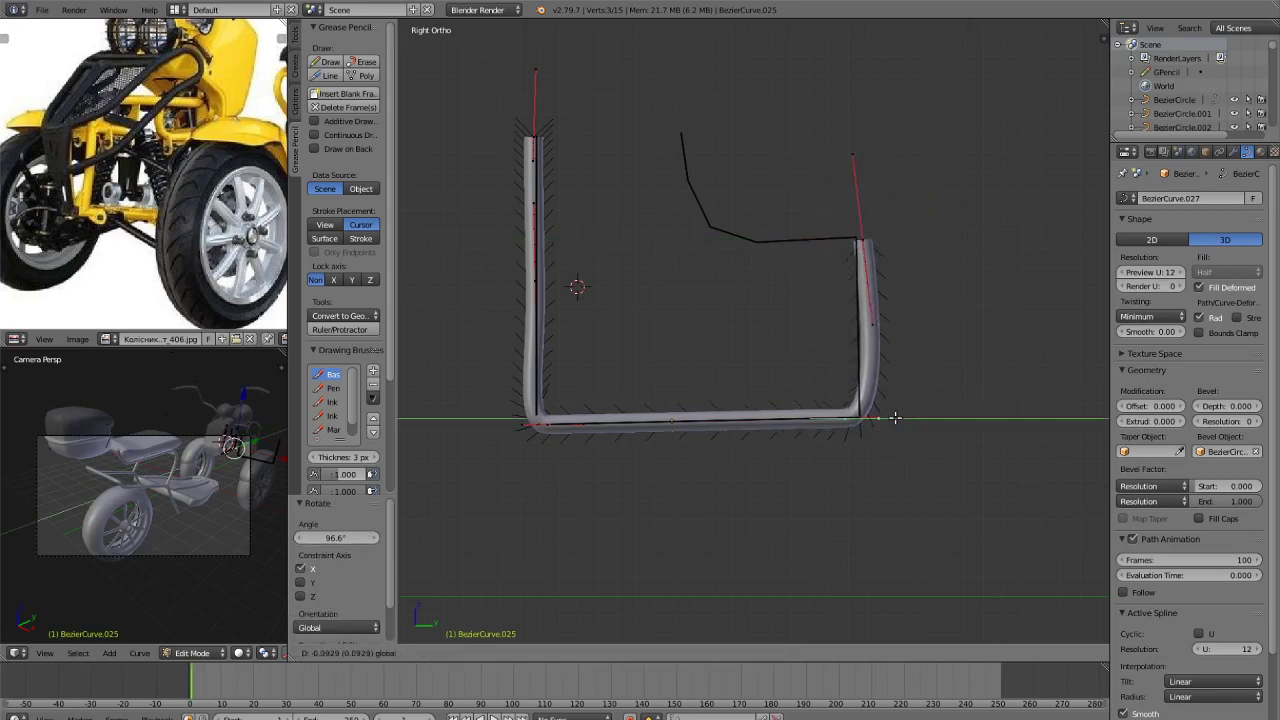
left_click(886, 420)
right_click(885, 244)
left_click_drag(916, 239, 911, 239)
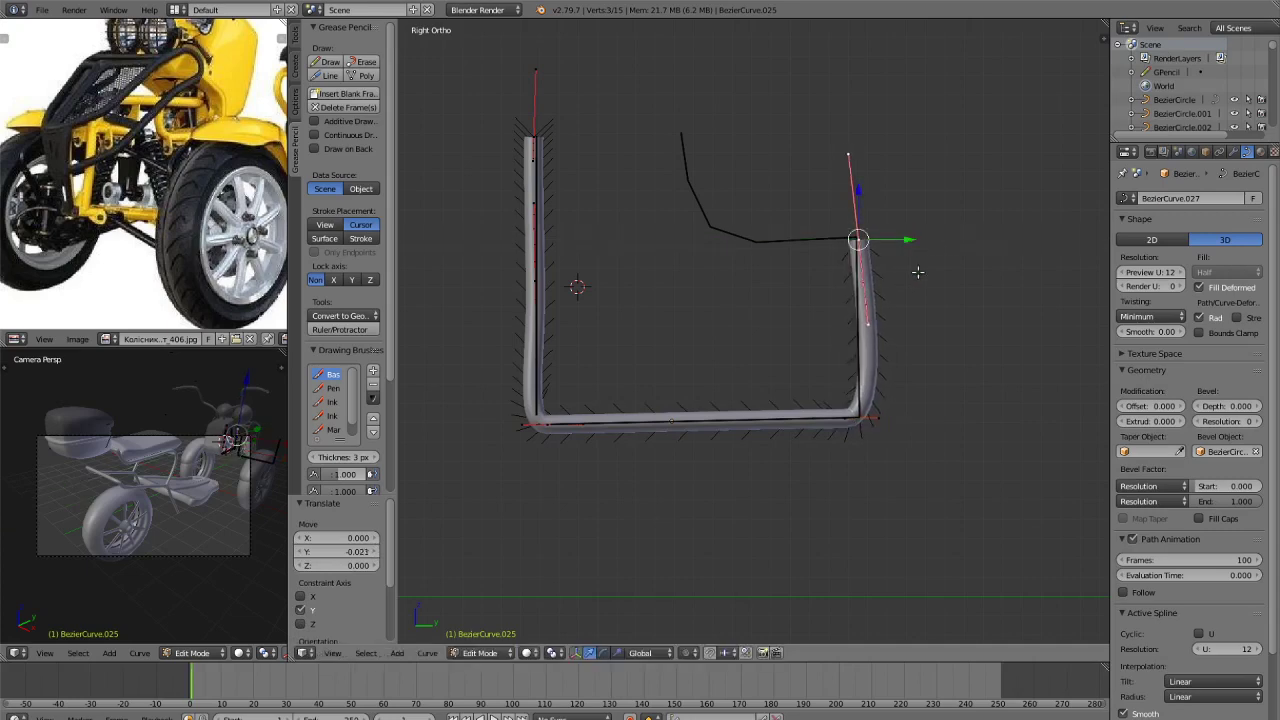
Extrude the upper front corner point -0.931 along Y and 0.538 along Z to the guide's upper end.
scroll(905, 290, "up", 3)
middle_click_drag(886, 316, 840, 384, "shift")
key("e")
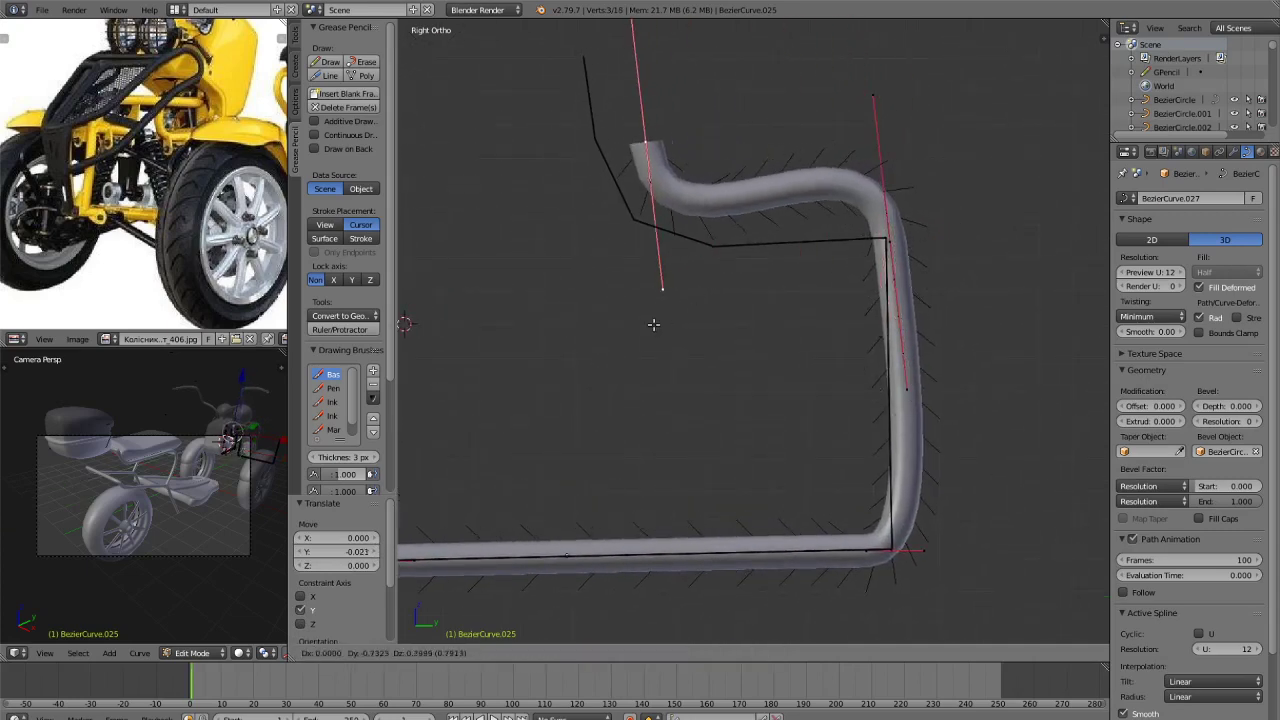
left_click(598, 241)
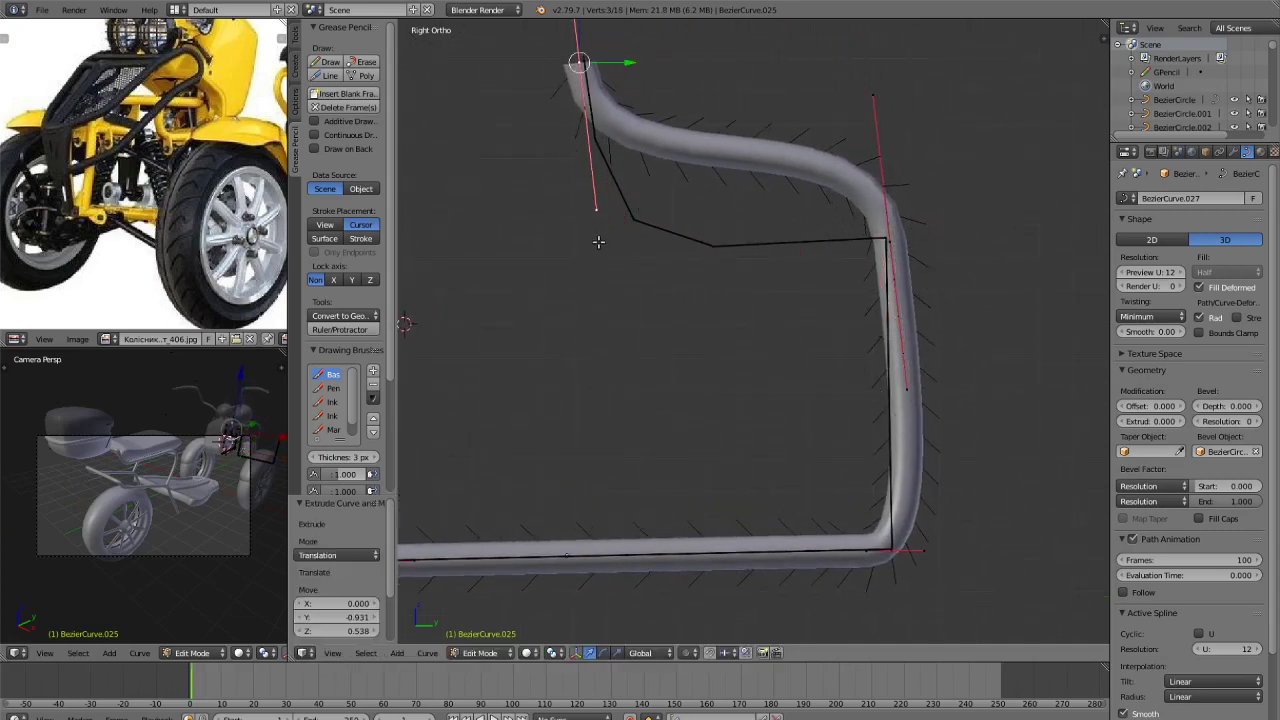
Subdivide the new upper segment once and move its middle point -0.254 along Z down to the guide.
right_click(894, 248, "shift")
key("w")
left_click(890, 247)
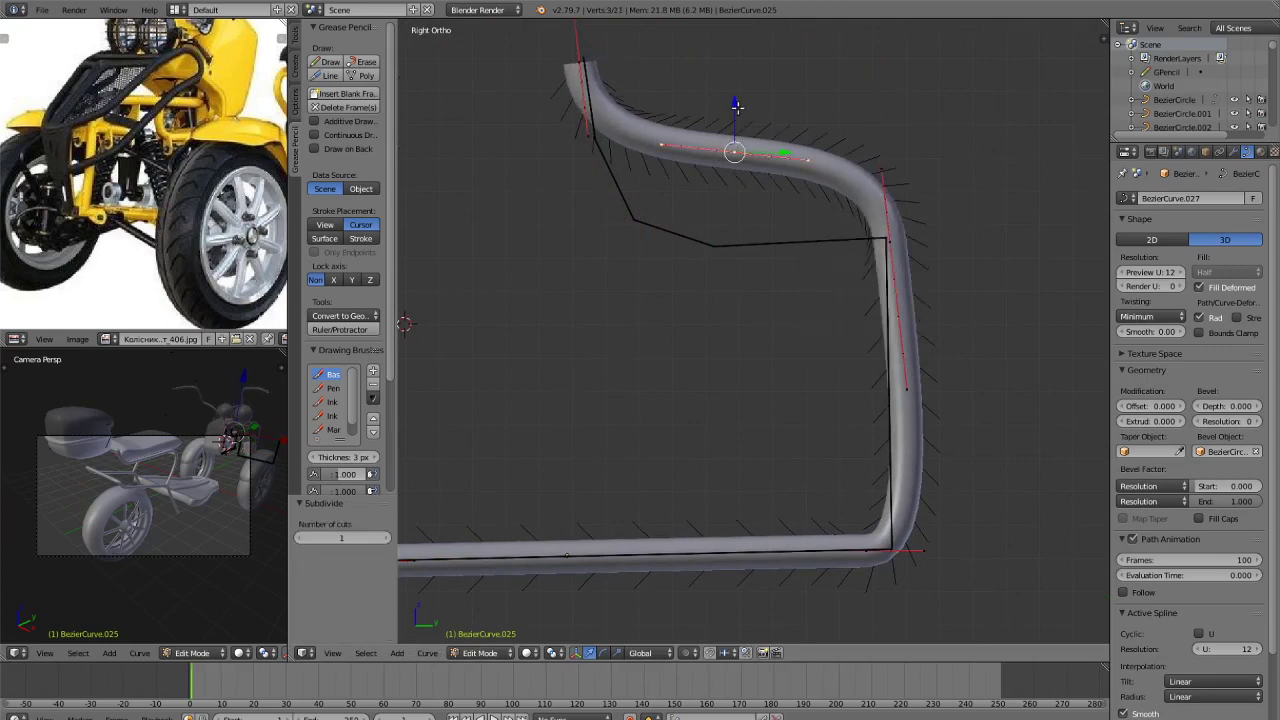
key("g")
key("z")
left_click(768, 240)
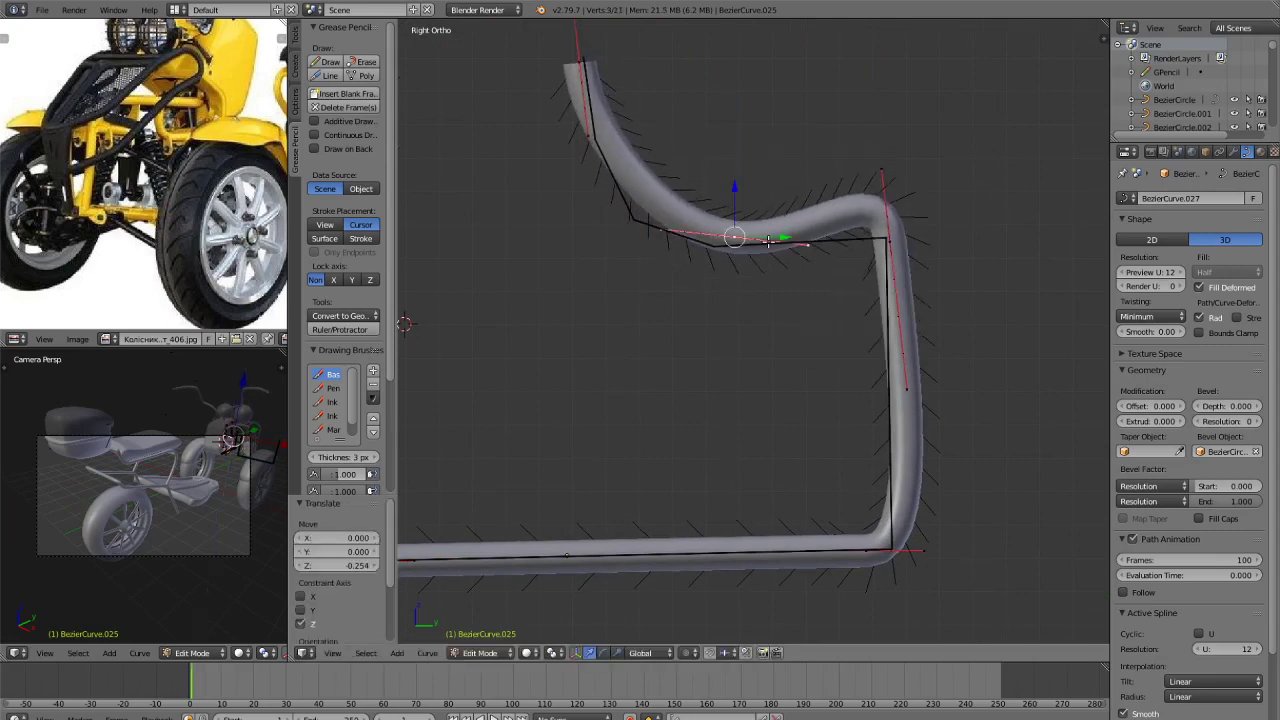
Scale the upper front corner point's handles to 0.438 and move the point -0.056 along Z.
right_click(887, 240)
key("s")
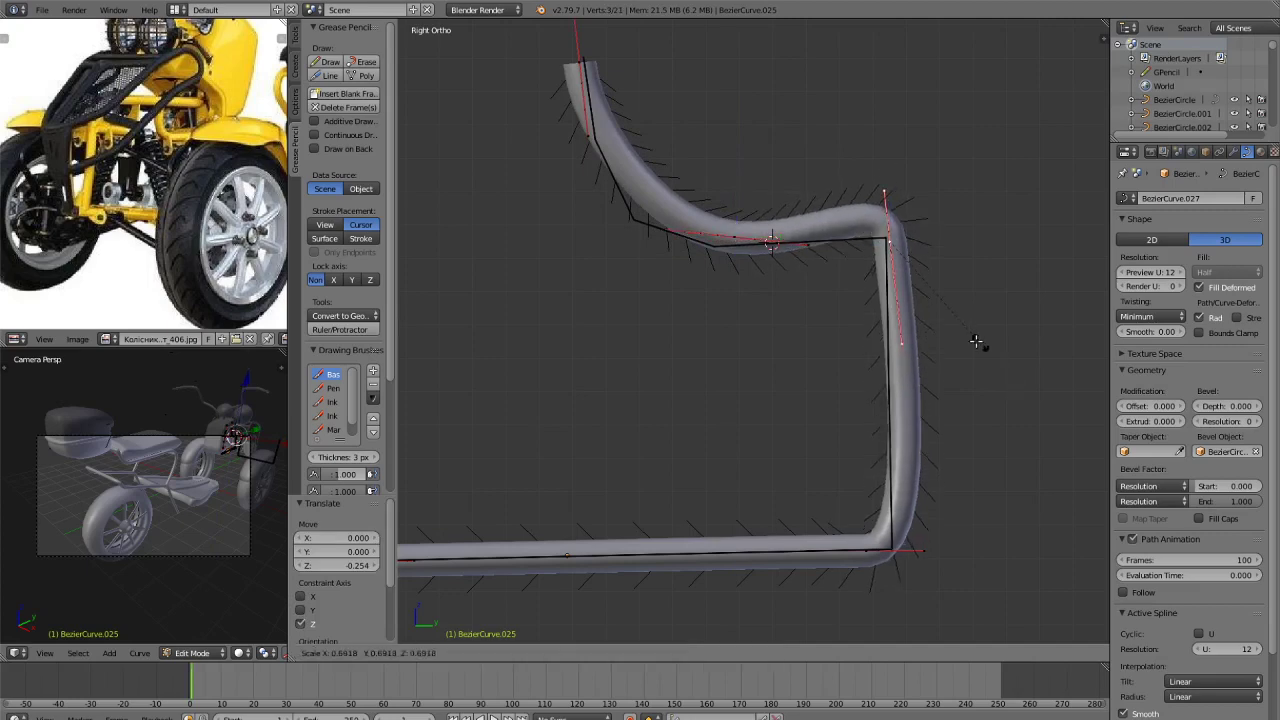
left_click(912, 231)
key("g")
key("z")
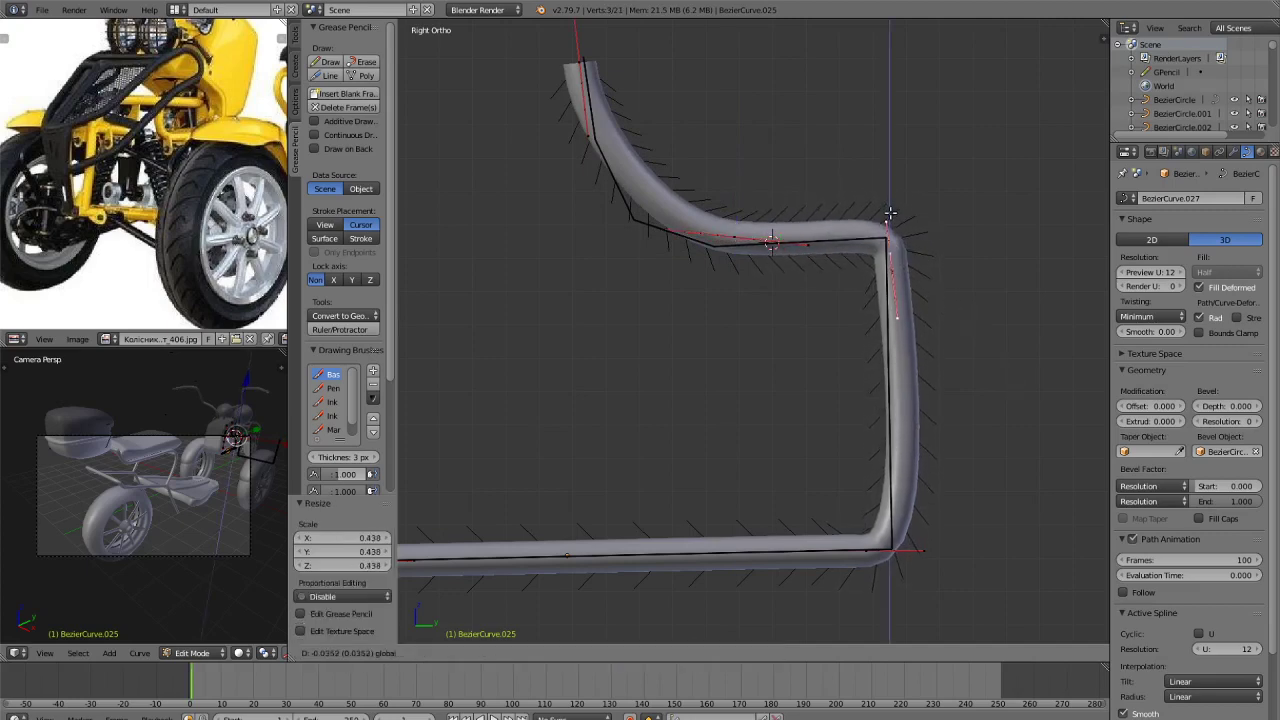
left_click(891, 226)
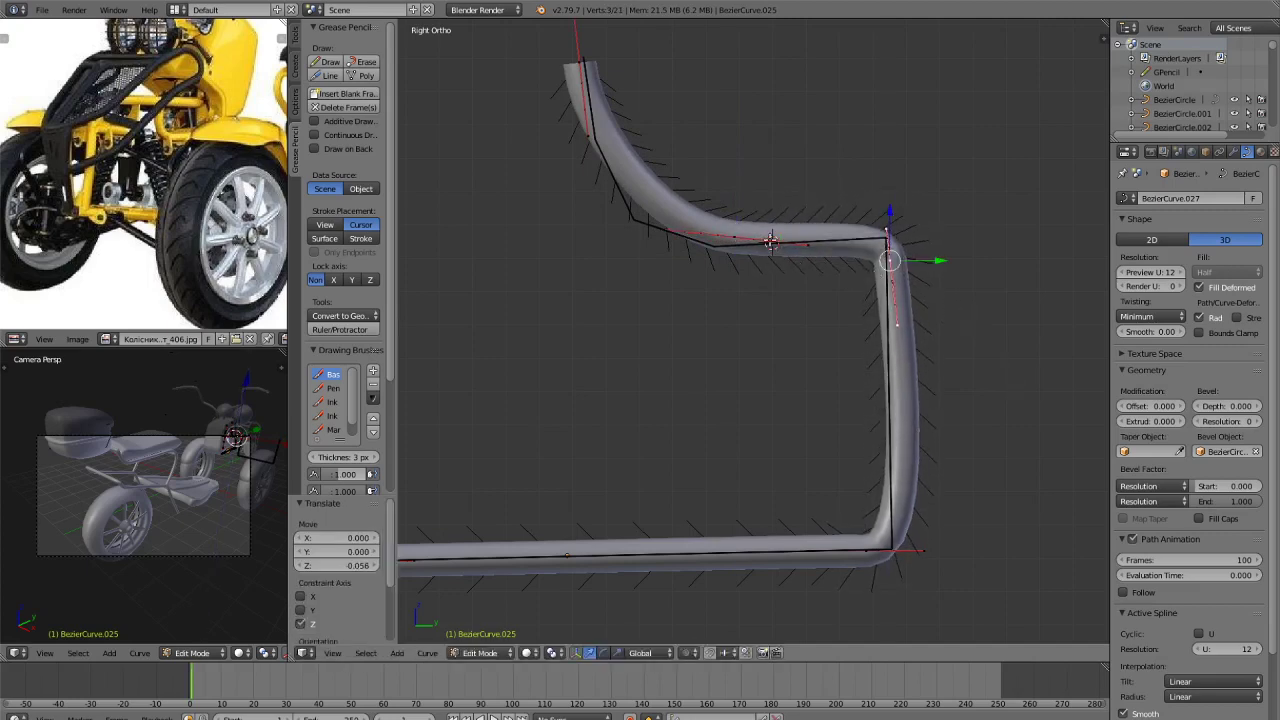
Subdivide the segment between the upper middle point and the tube's raised end.
right_click(753, 233)
right_click(589, 60, "shift")
key("w")
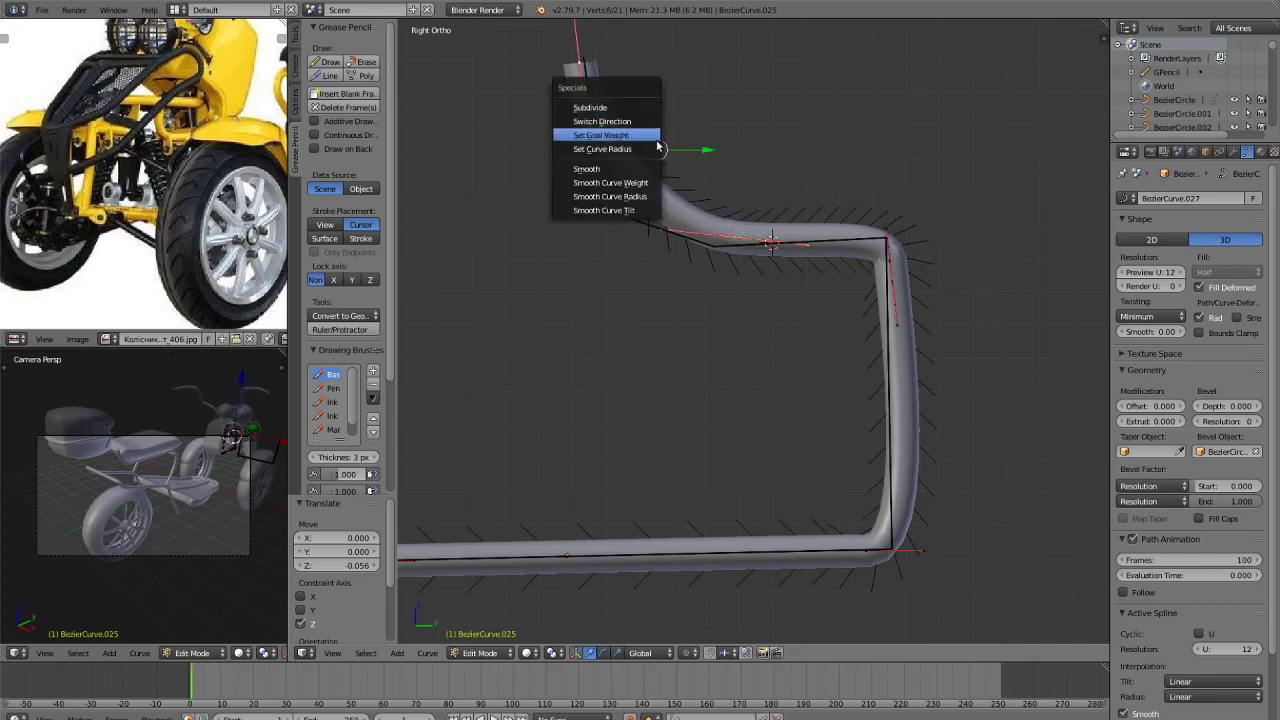
left_click(636, 108)
Move the point added in the upper bend -0.056 along Y and -0.052 along Z toward the guide.
right_click(634, 182)
left_click_drag(687, 177, 672, 176)
left_click(617, 166)
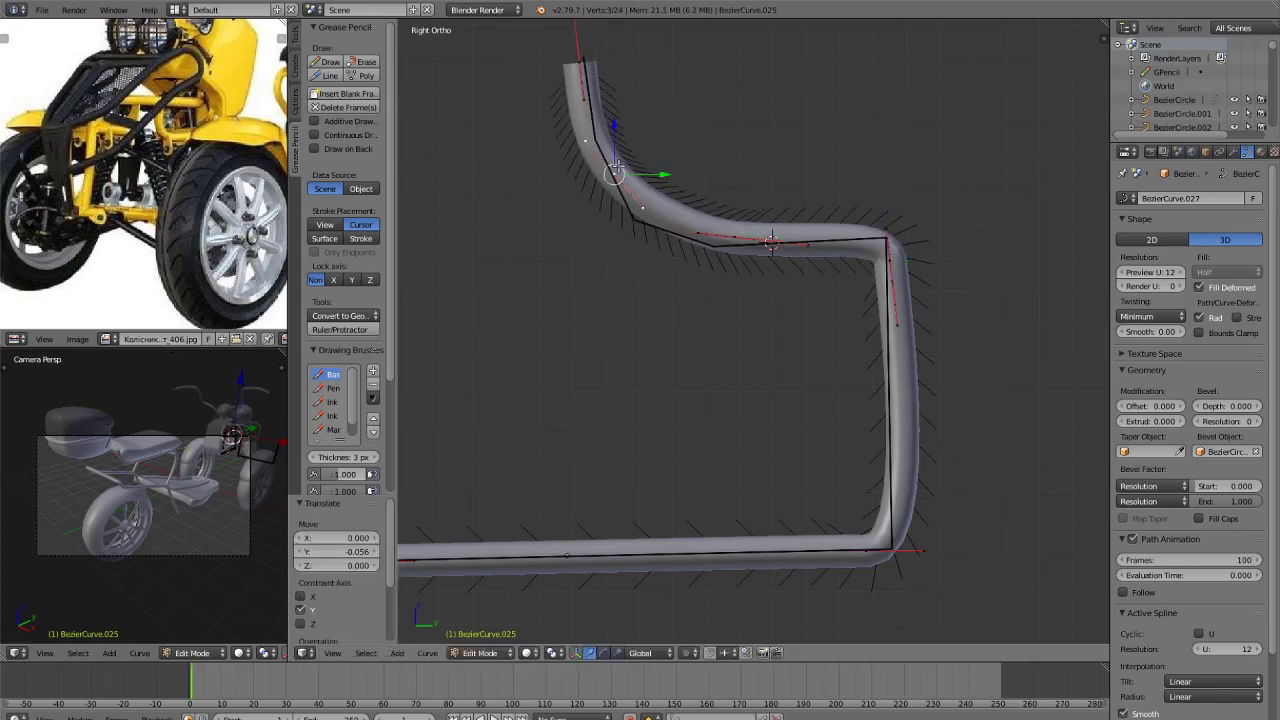
key("g")
key("z")
left_click(751, 202)
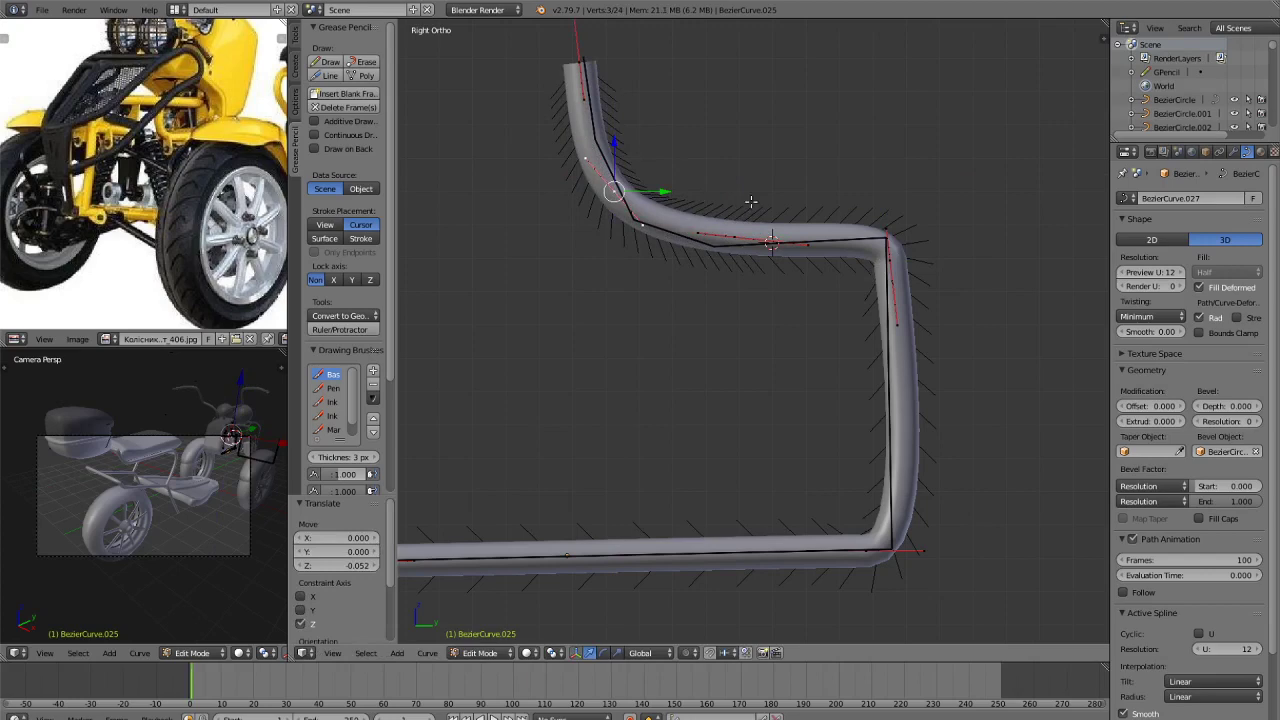
Shift the upper front corner point -0.004 along Y, lower it -0.008 and about -0.035 along Z, and finish editing the curve.
right_click(893, 245)
key("g")
key("y")
left_click(889, 215)
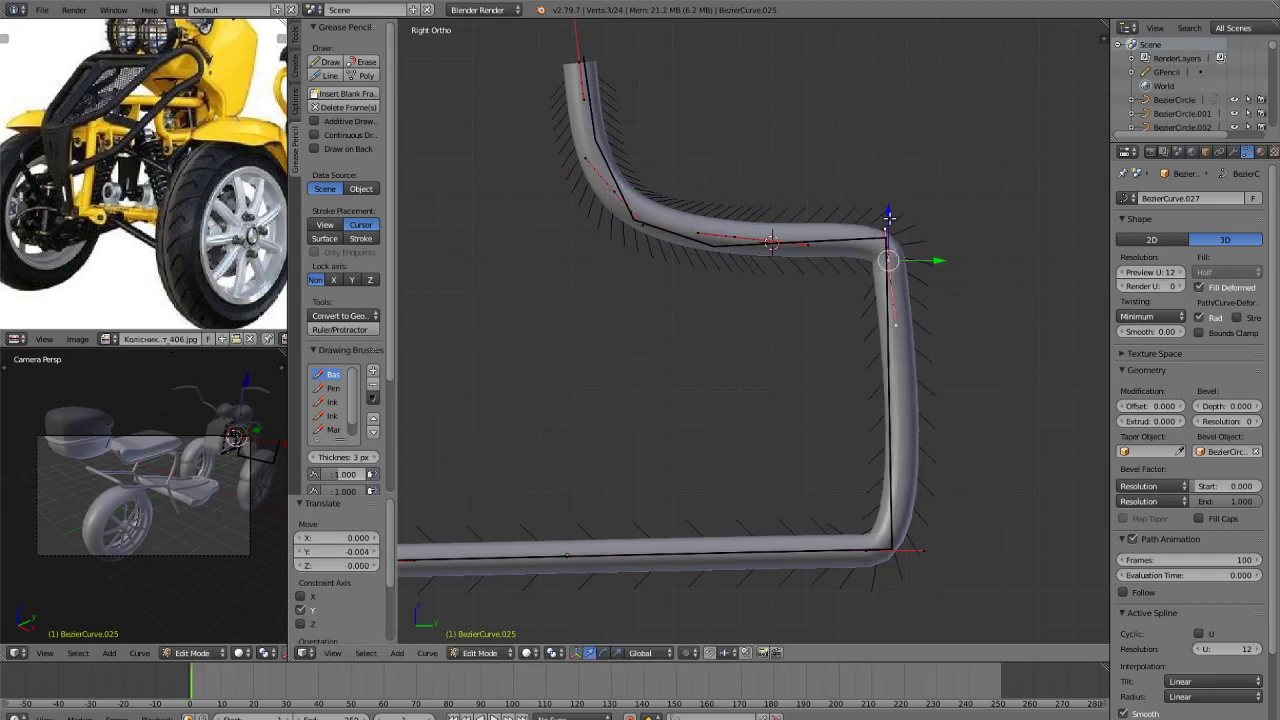
key("g")
key("z")
left_click(888, 221)
key("g")
key("z")
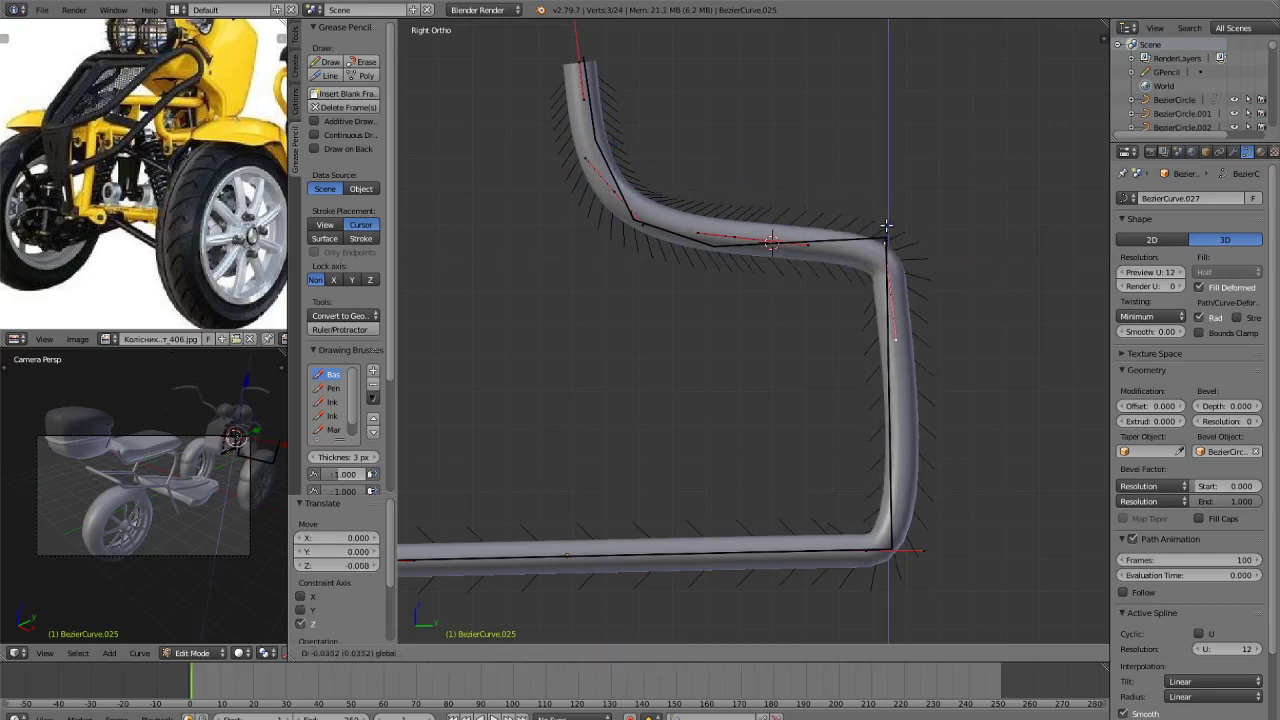
left_click(886, 225)
key("Tab")
Erase the side-profile grease pencil guide in the front view, keeping the U-shaped cross guide.
scroll(923, 403, "down", 8)
scroll(898, 430, "up", 2)
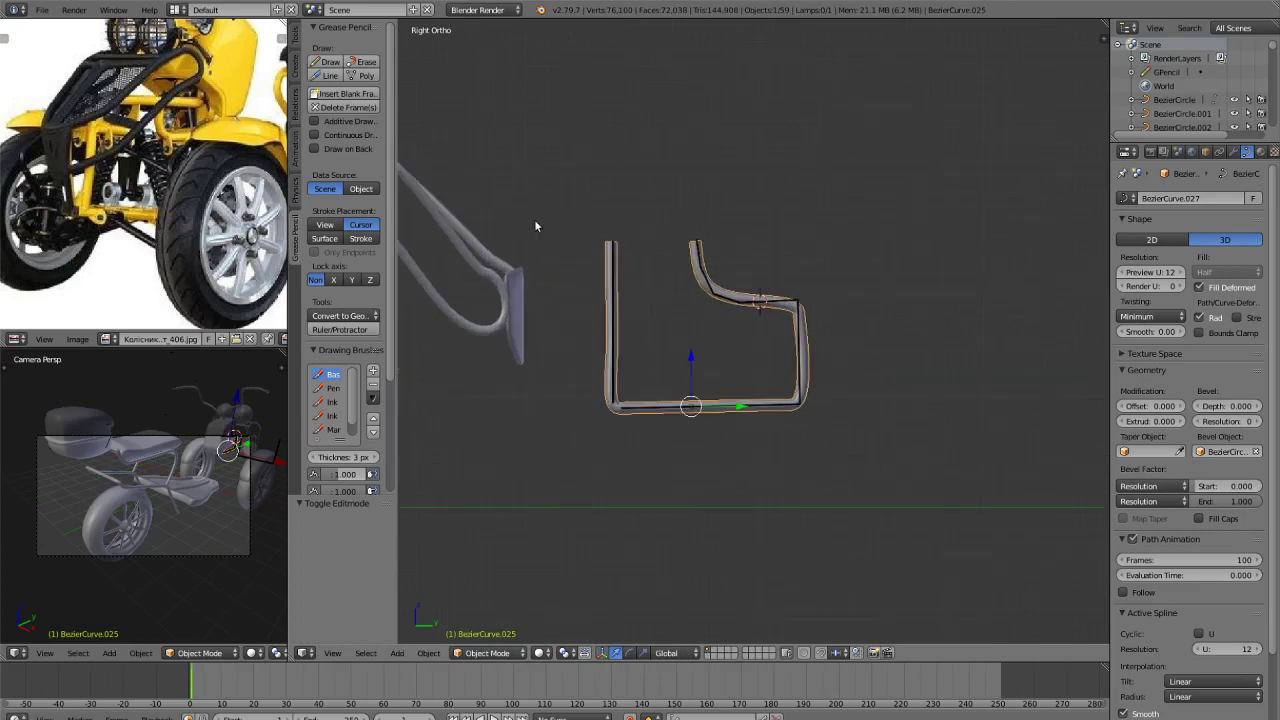
key("KP_1")
key("a")
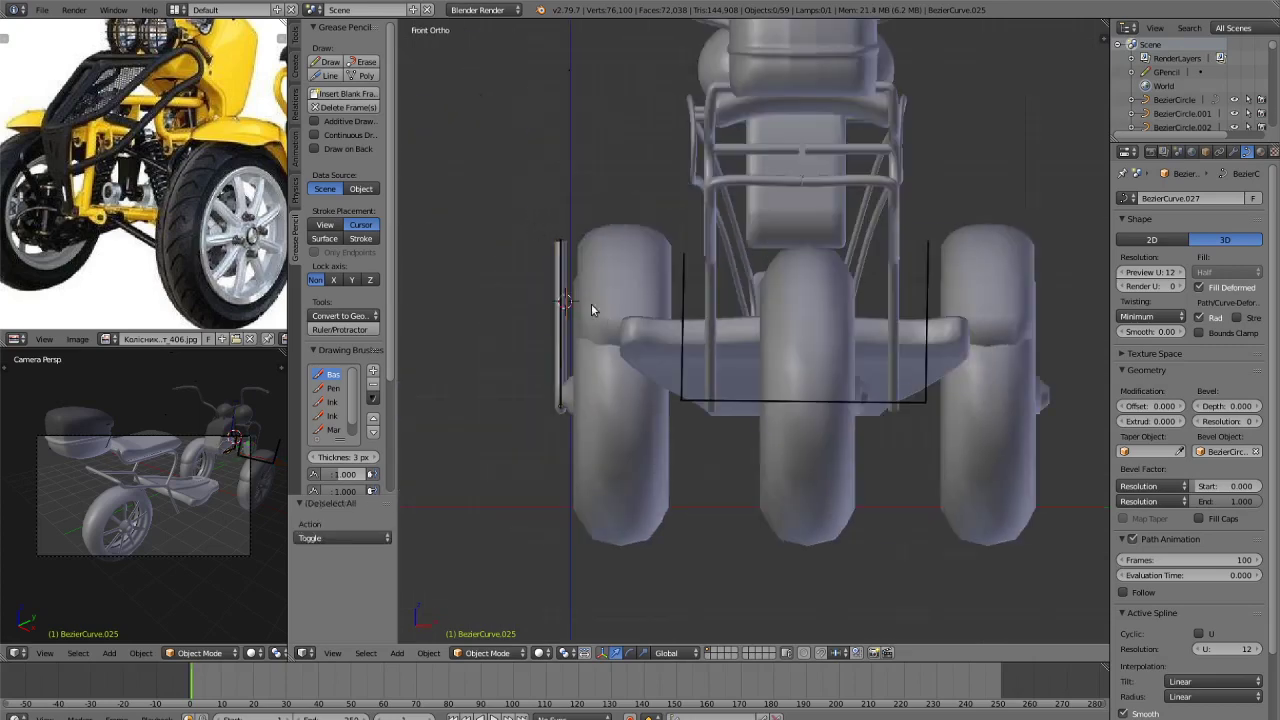
left_click(365, 65)
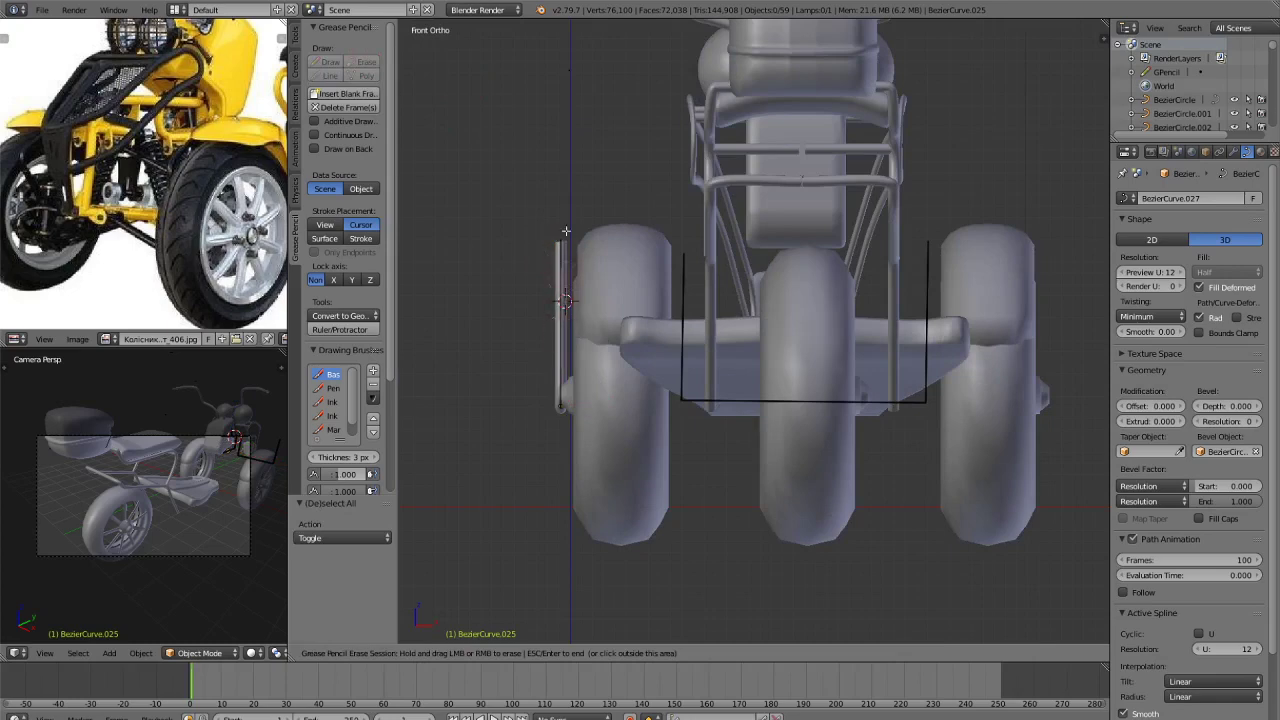
key("Escape")
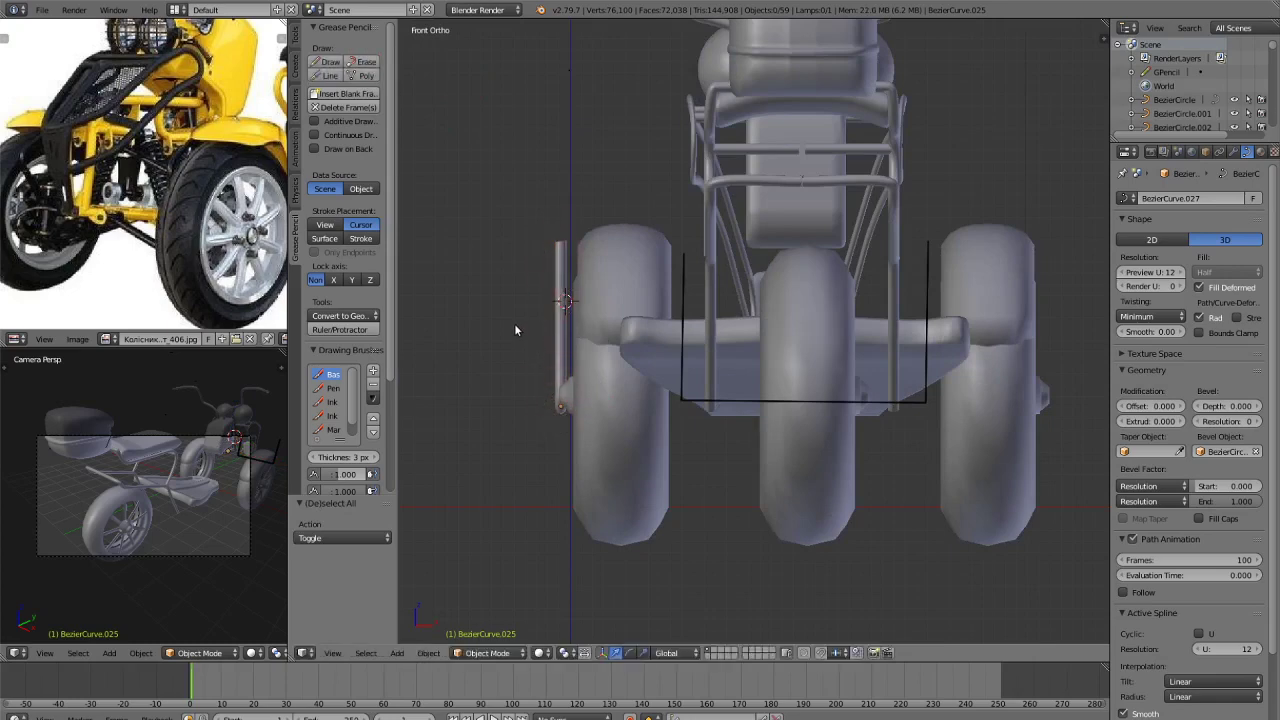
Move the tube 1.062 along X to the cross guide's near upright and 2.231 along X to the opposite upright.
right_click(559, 330)
left_click_drag(604, 408, 721, 407)
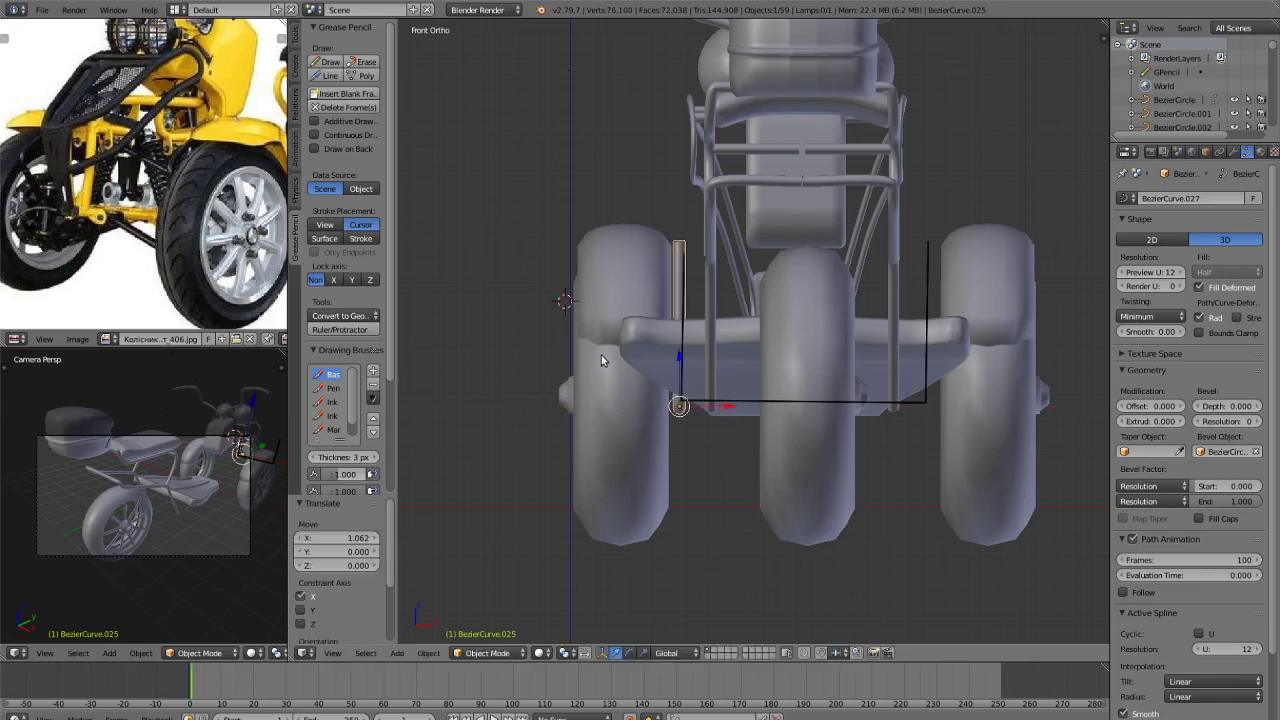
key("KP_3")
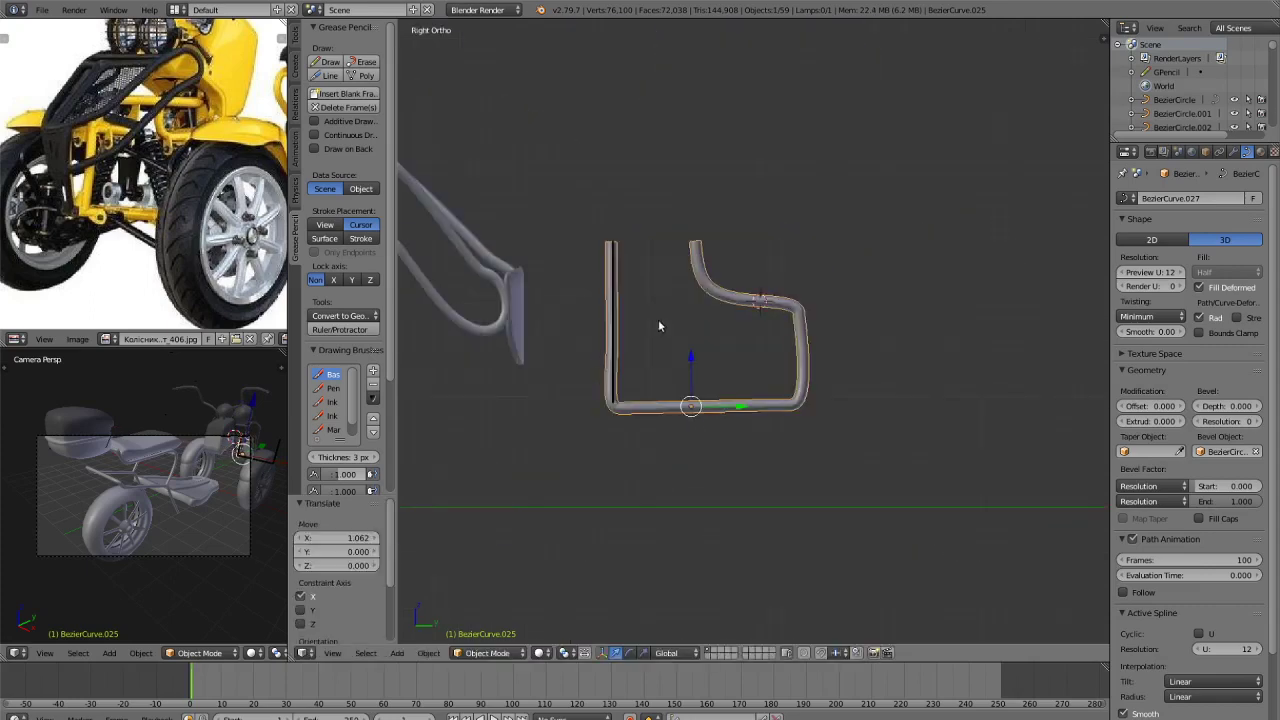
middle_click_drag(658, 319, 697, 376)
left_click_drag(707, 343, 613, 530)
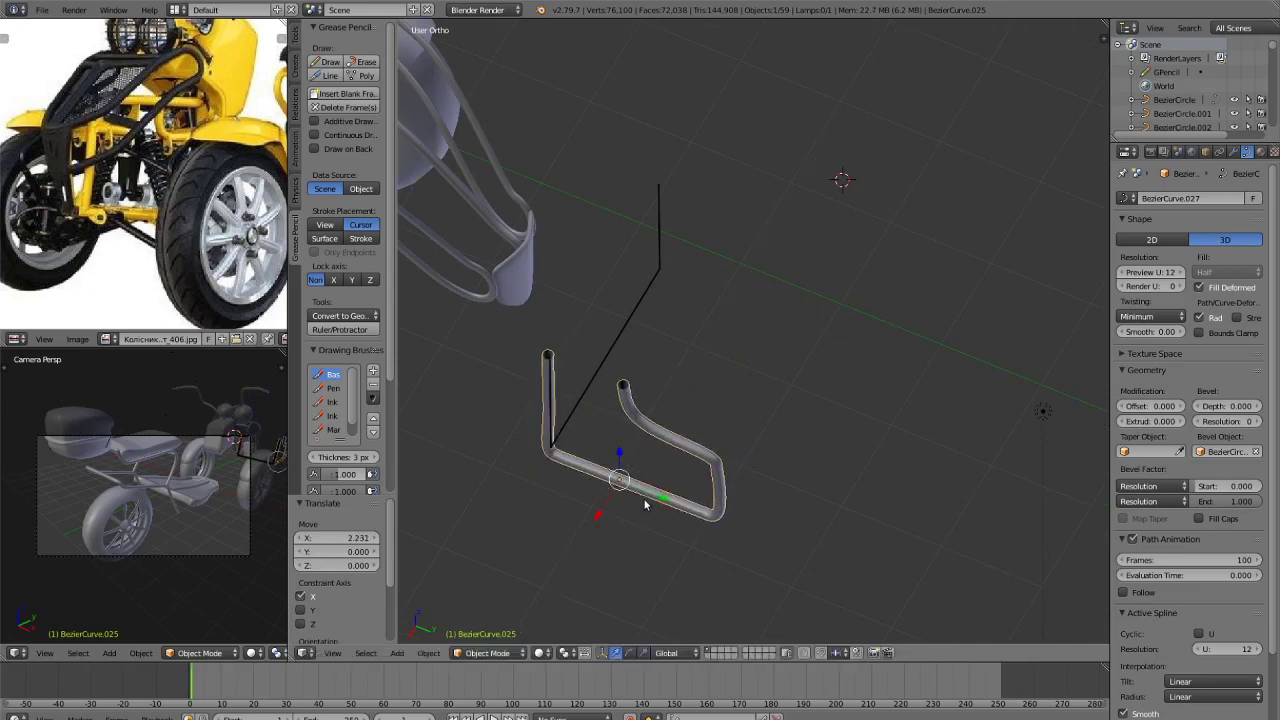
Duplicate the side tube -2.150 along X to the guide's other upright and delete the original tube.
key("shift+d")
key("x")
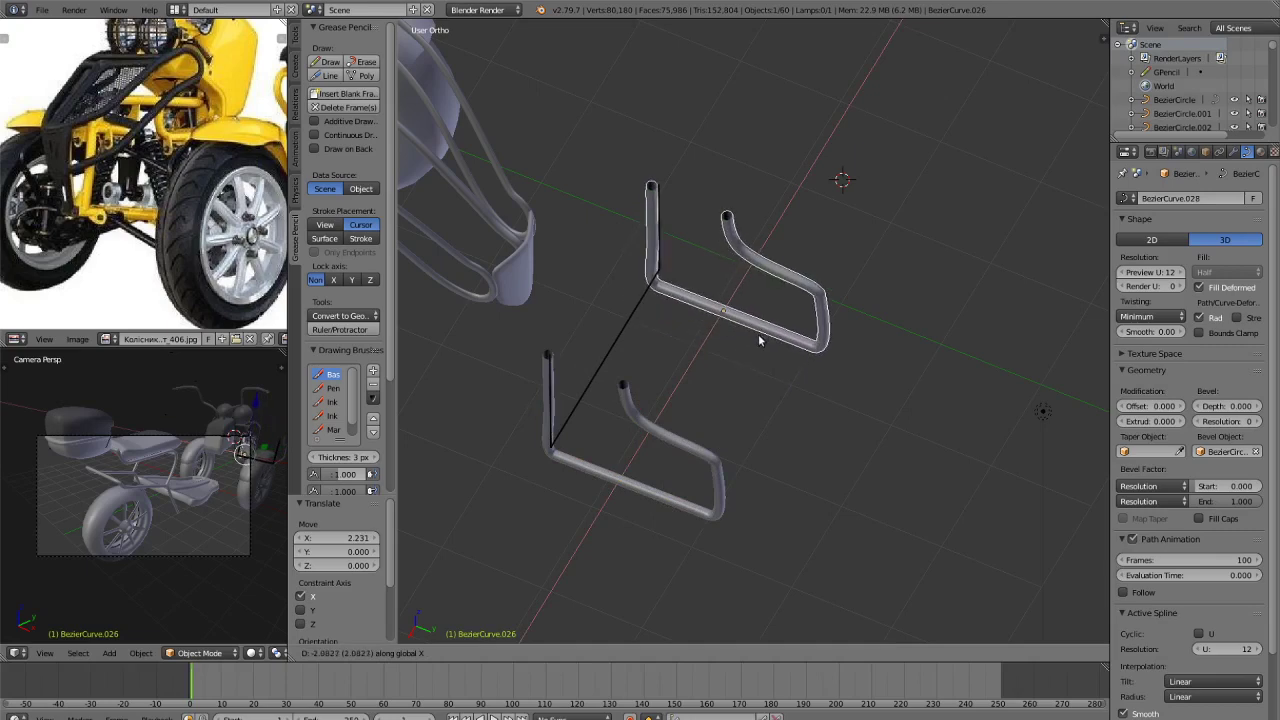
left_click(760, 329)
middle_click_drag(760, 366, 678, 360)
key("KP_3")
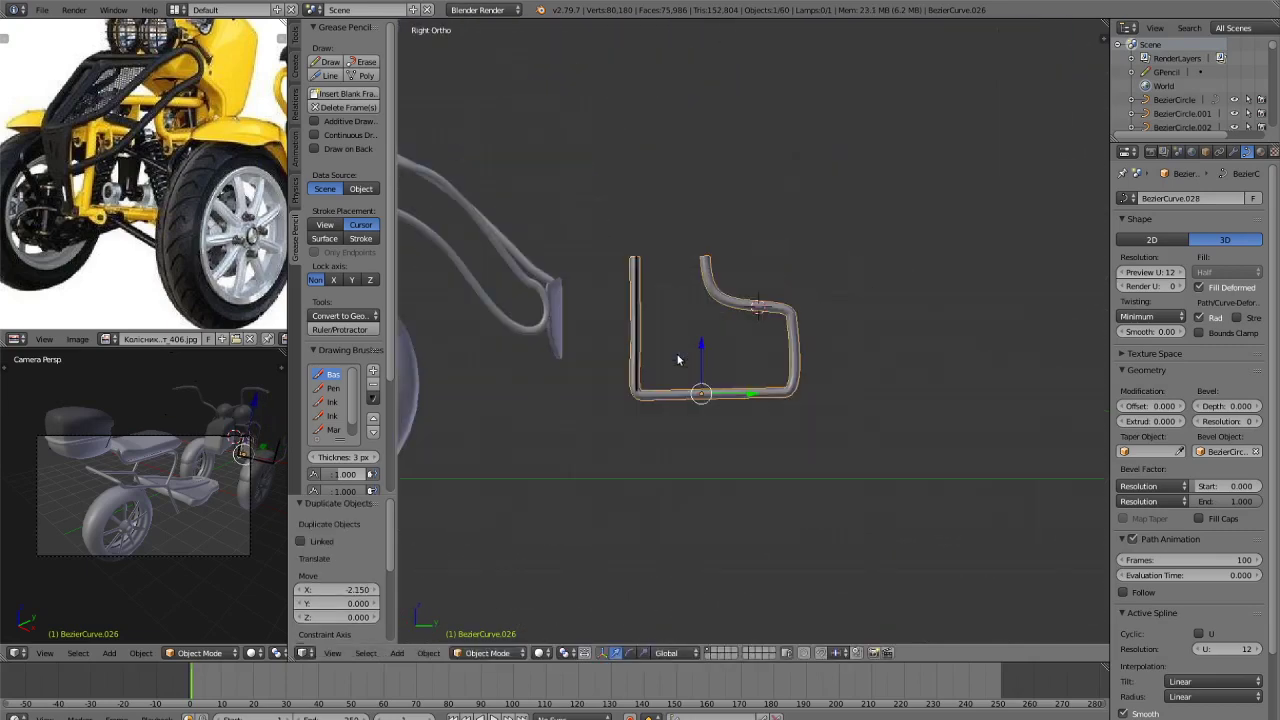
key("KP_1")
middle_click_drag(677, 354, 720, 316)
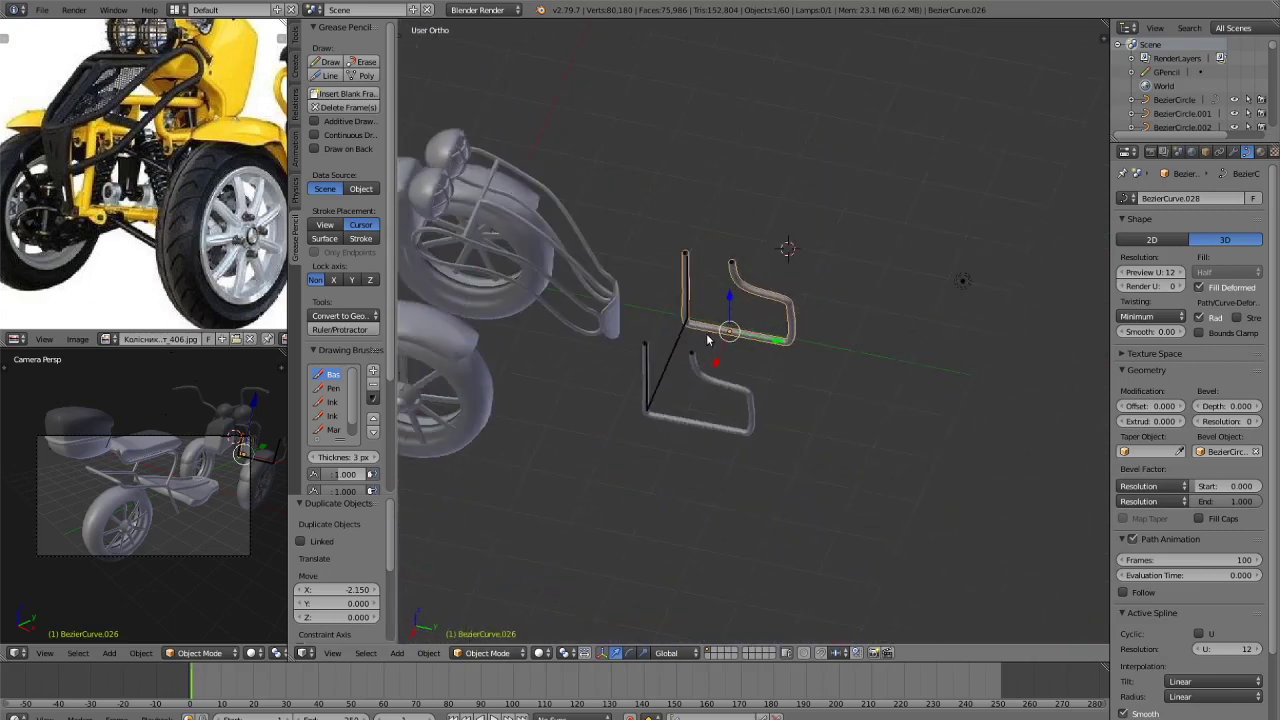
right_click(758, 416)
Try to extrude a crossbar from the remaining tube's lower rear corner point, first along X and once freely.
key("Tab")
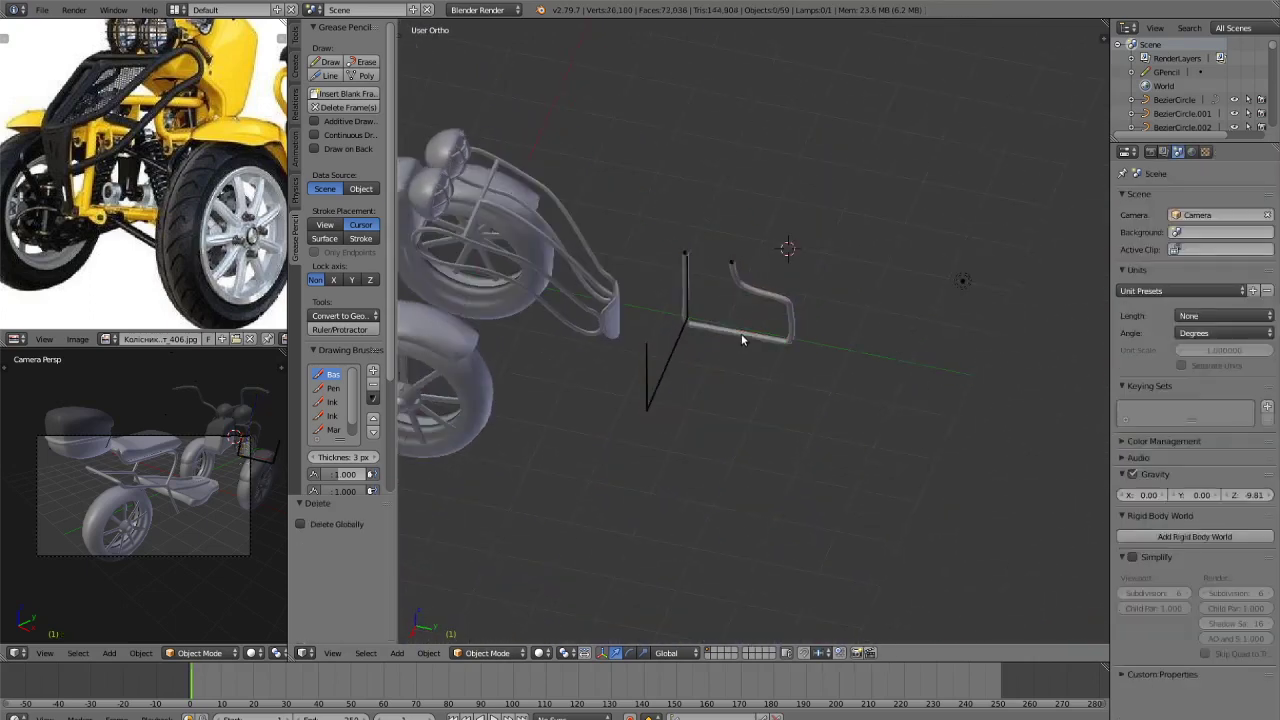
scroll(741, 337, "up", 3)
scroll(741, 337, "up", 1)
left_click(606, 313)
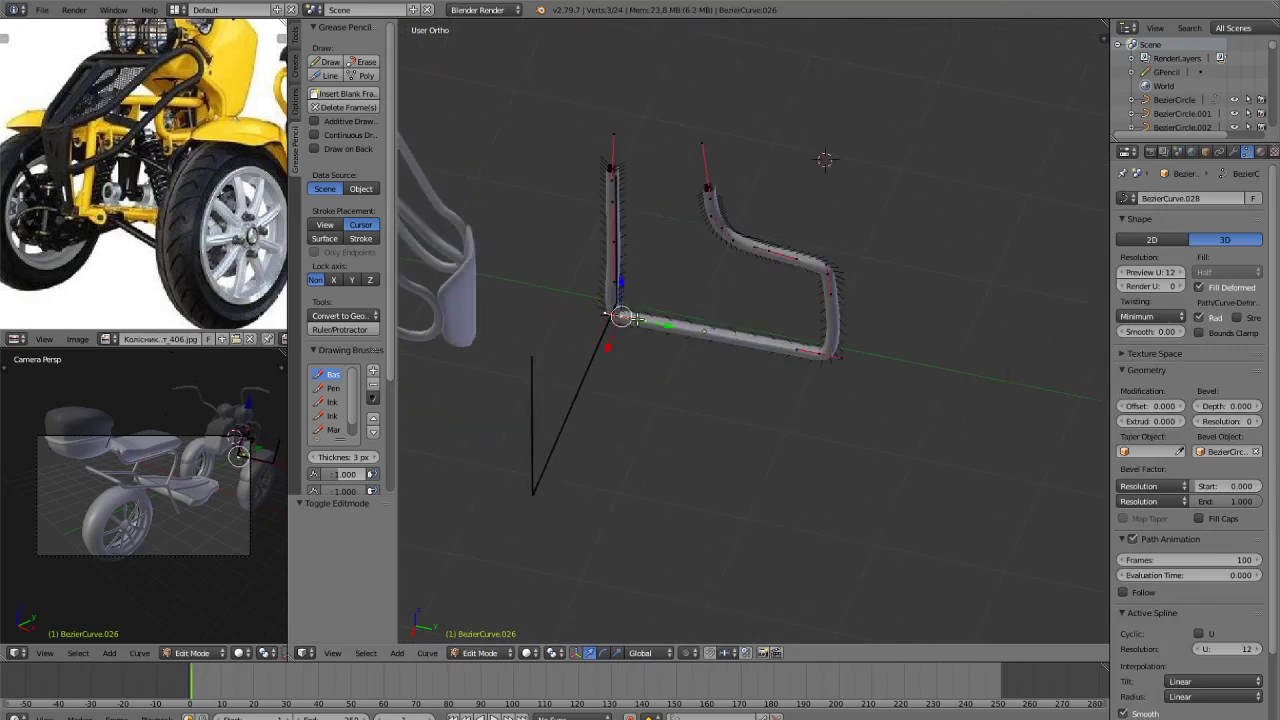
key("g")
key("x")
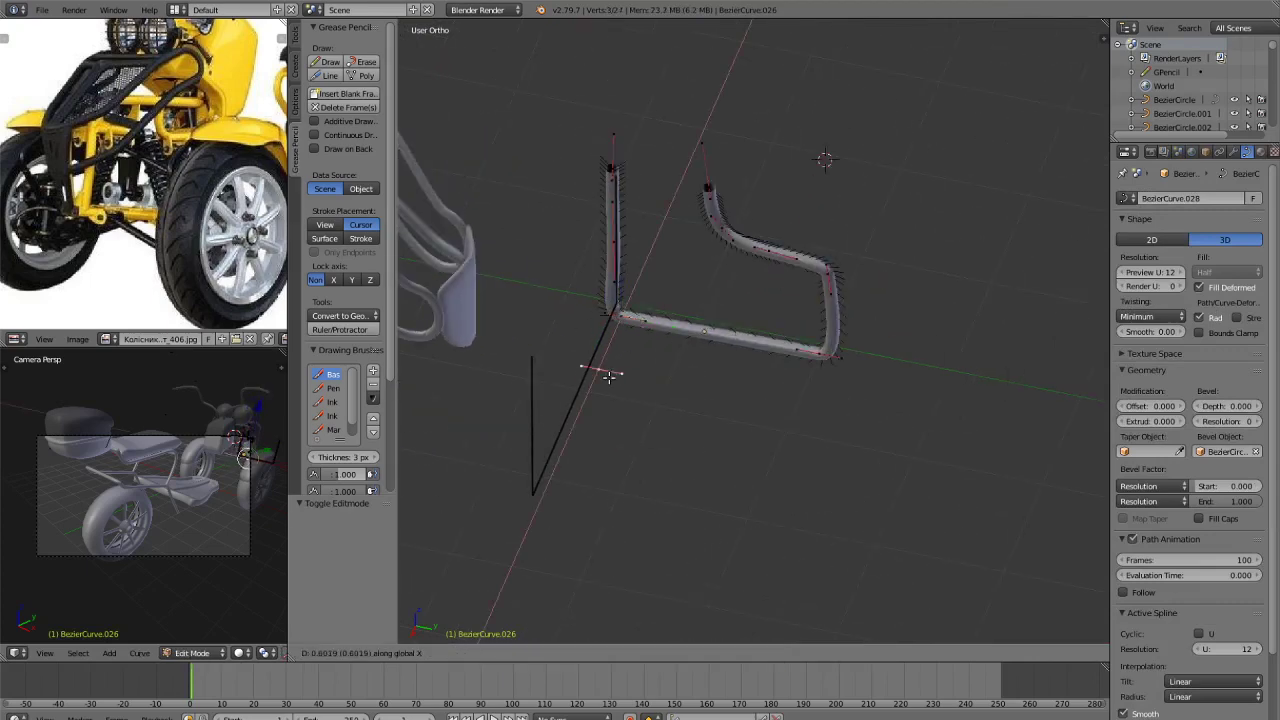
left_click(602, 388)
key("ctrl+z")
key("e")
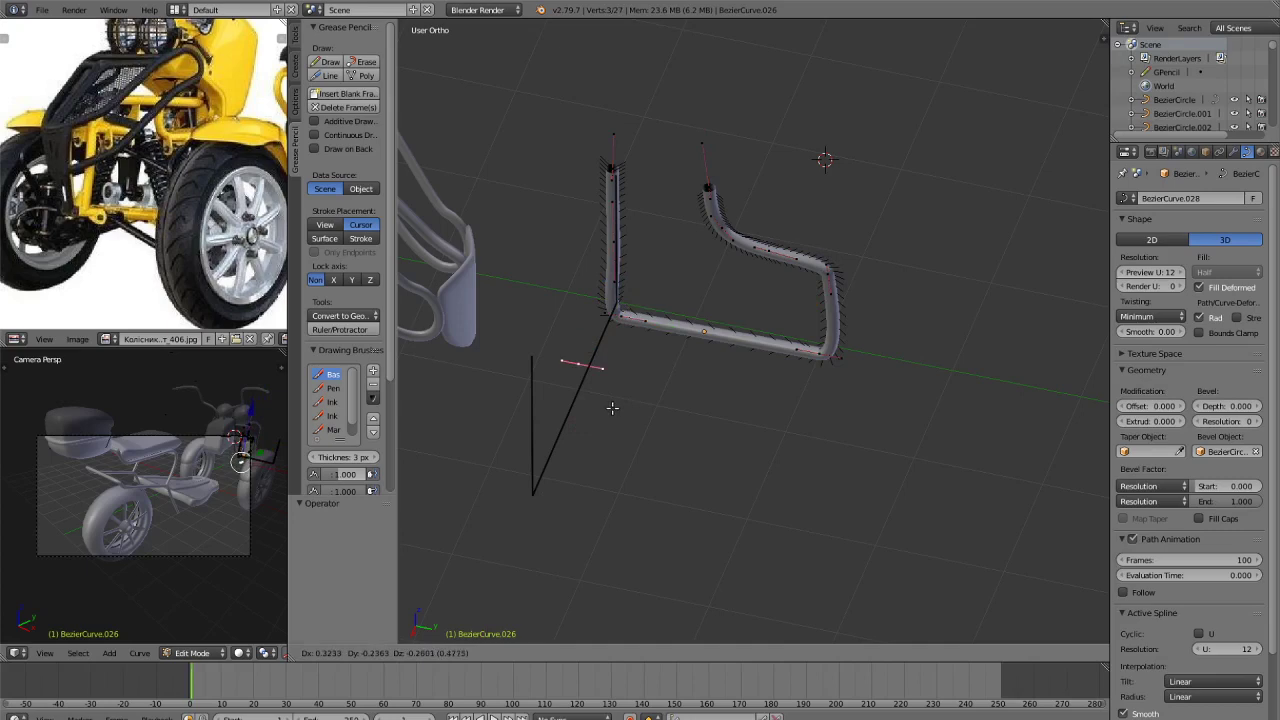
left_click(612, 408)
key("ctrl+z")
key("Tab")
Duplicate the side tube about 2.1 along X to the cross guide's opposite upright.
scroll(828, 391, "down", 2)
middle_click_drag(828, 393, 752, 414)
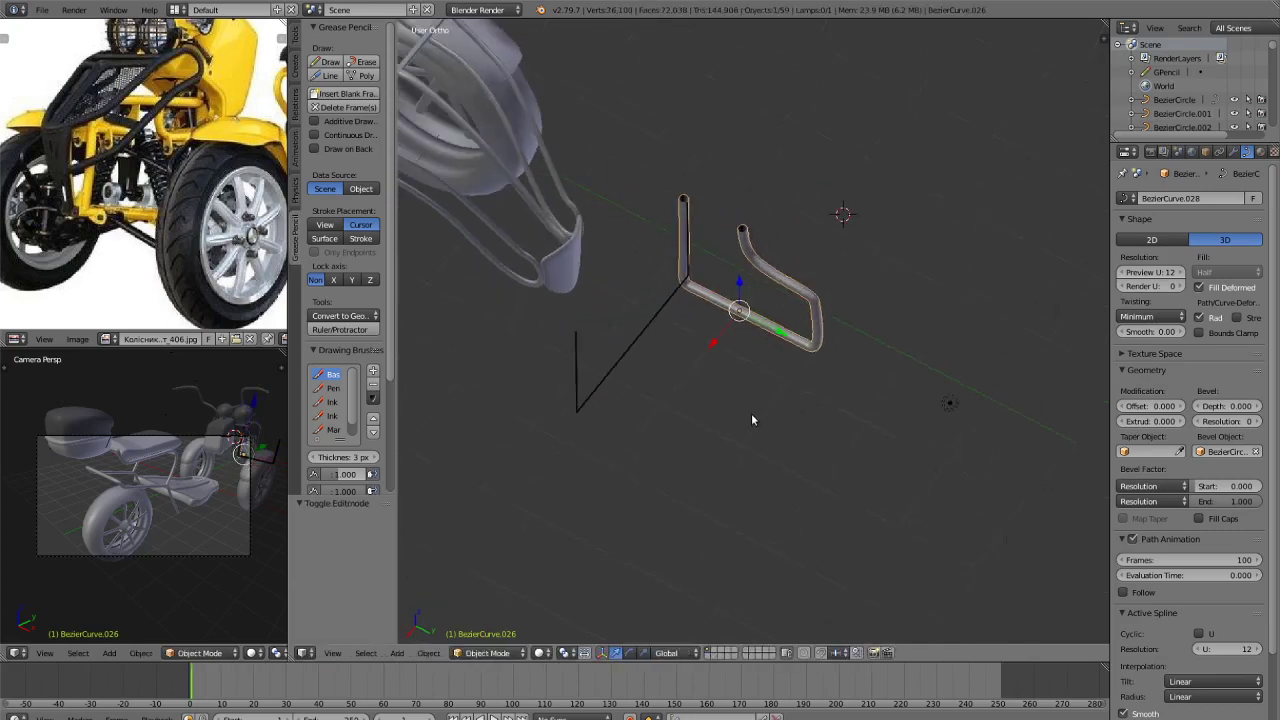
key("KP_7")
key("ctrl+KP_3")
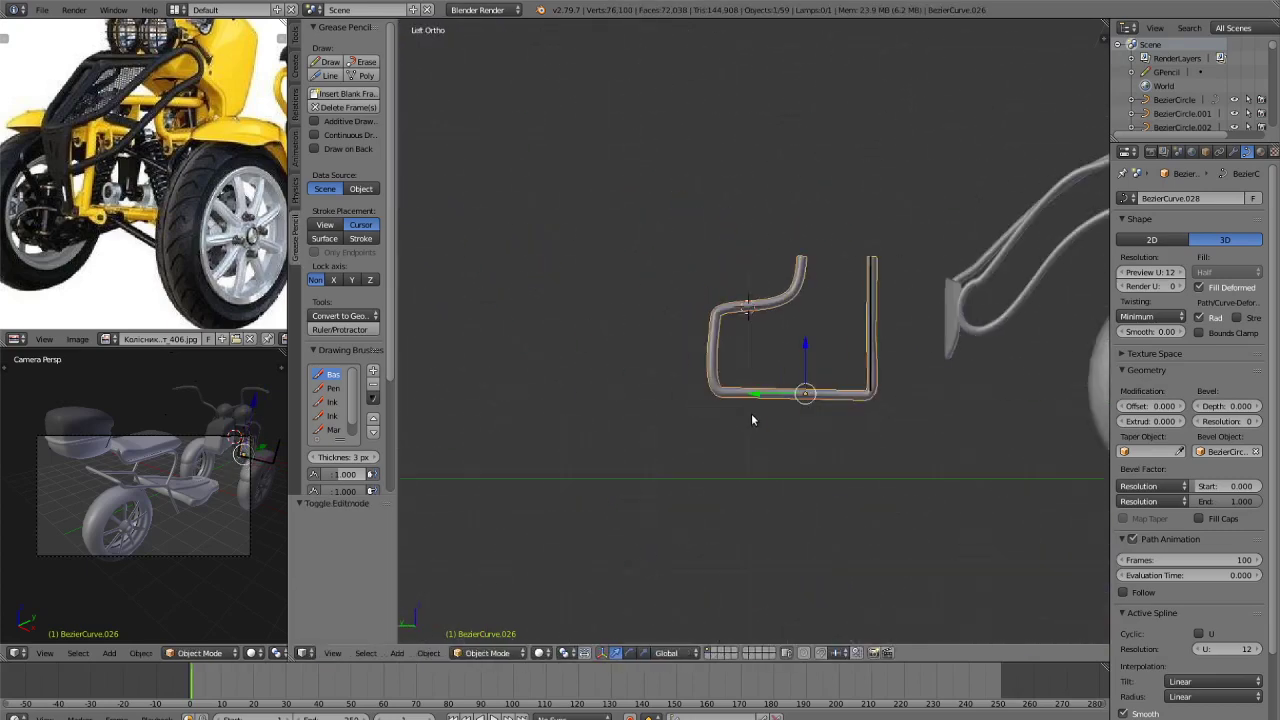
key("KP_1")
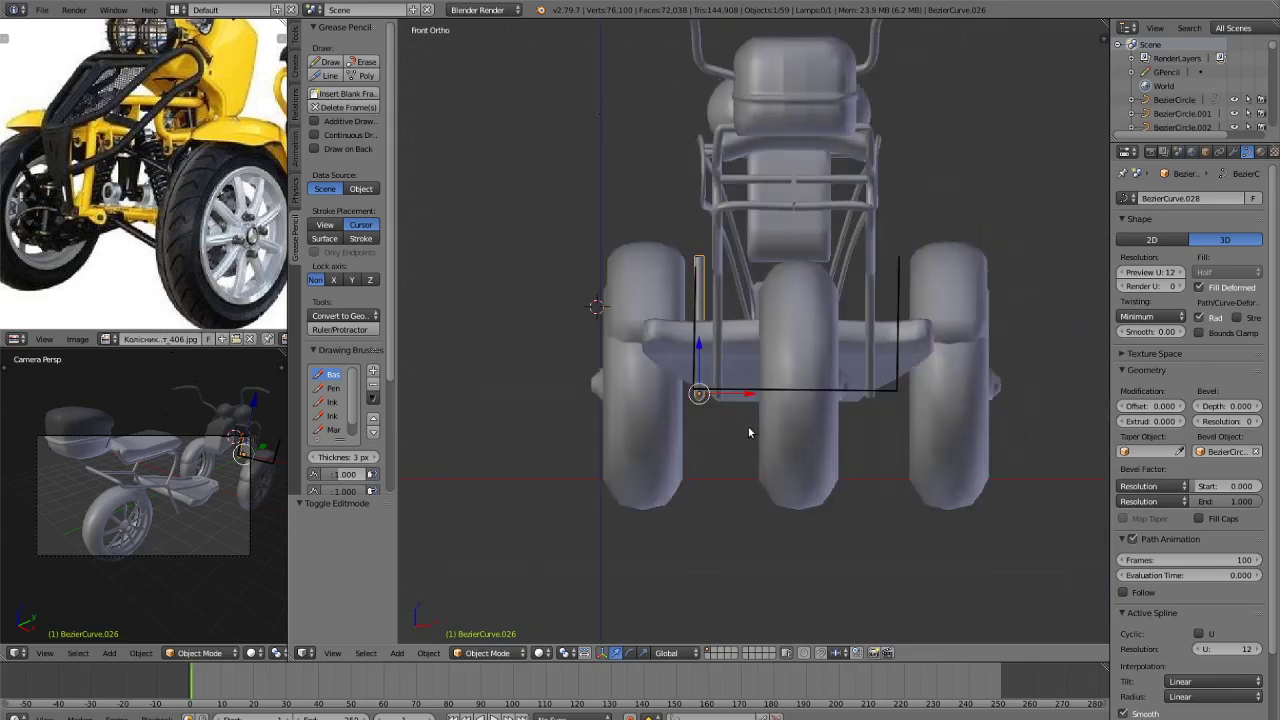
middle_click_drag(751, 420, 894, 467)
scroll(894, 467, "up", 3)
middle_click_drag(800, 450, 856, 390)
key("shift+d")
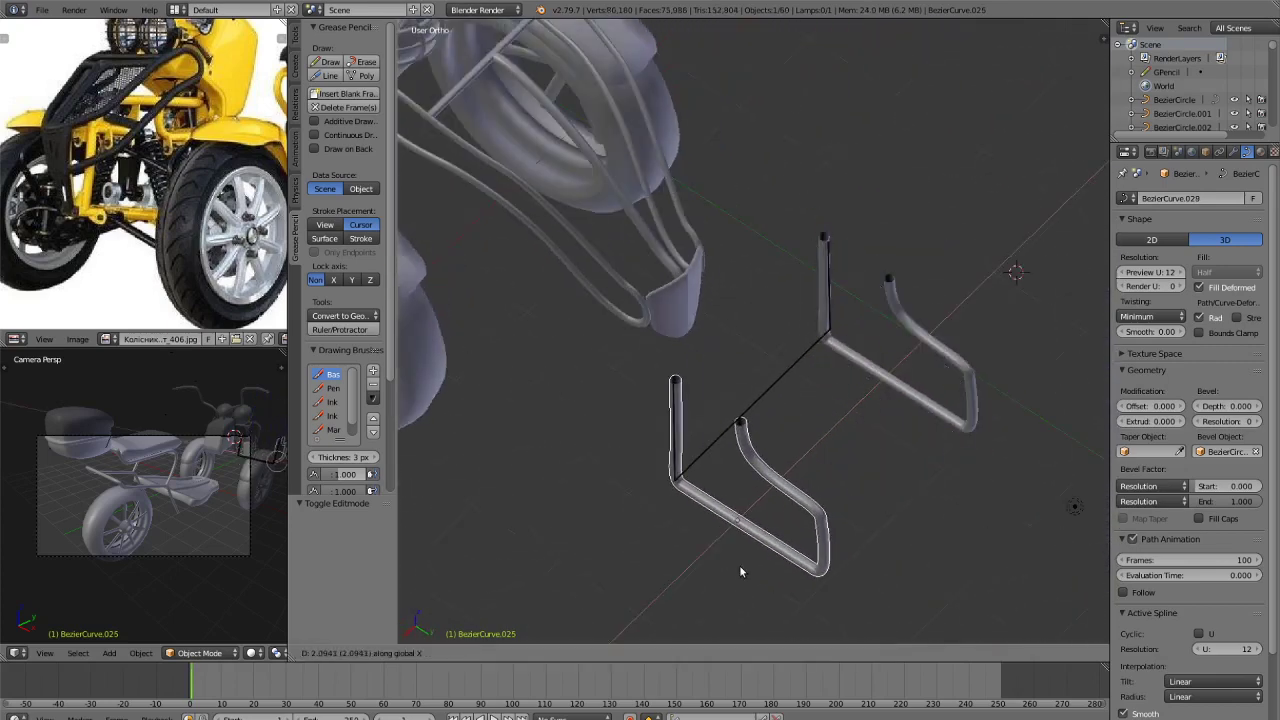
left_click(739, 565)
Add a Bezier curve midway between the side tubes and align it with the cross guide's horizontal line in the top view.
key("a")
key("shift+a")
mouse_move(740, 393)
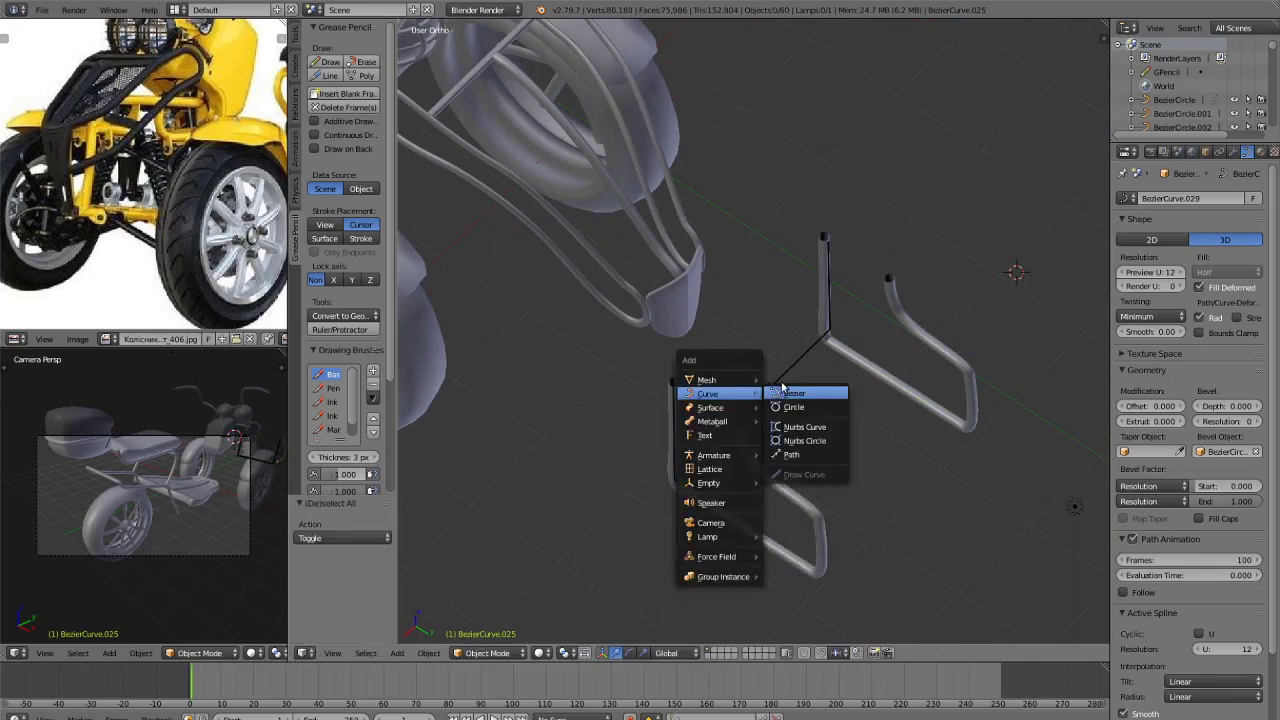
key("Escape")
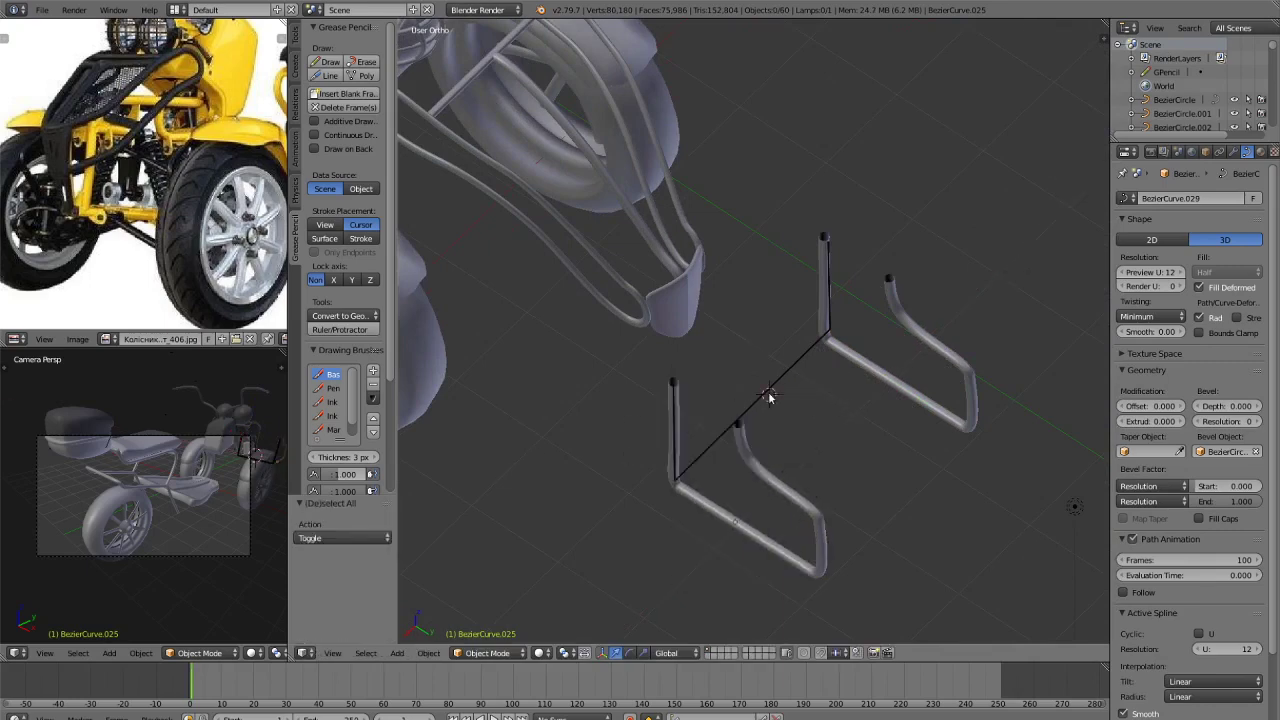
key("shift+a")
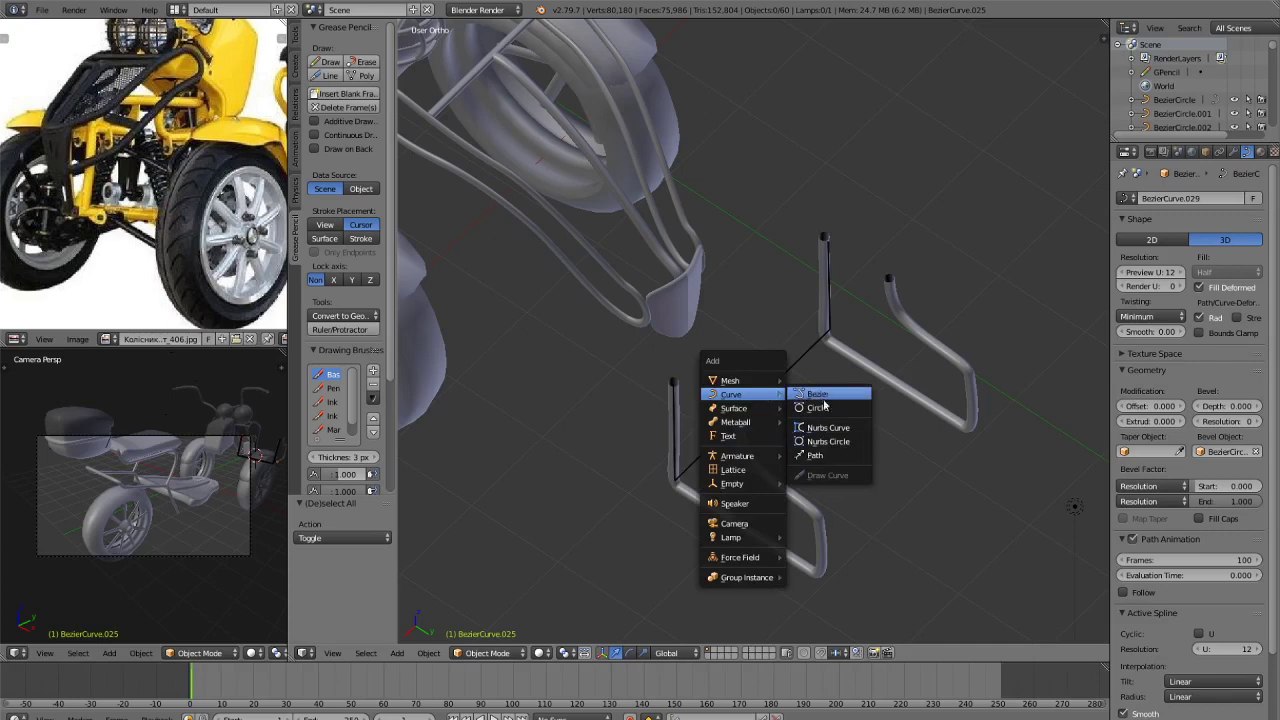
left_click(818, 394)
scroll(859, 515, "down", 2)
key("KP_7")
scroll(780, 205, "up", 3)
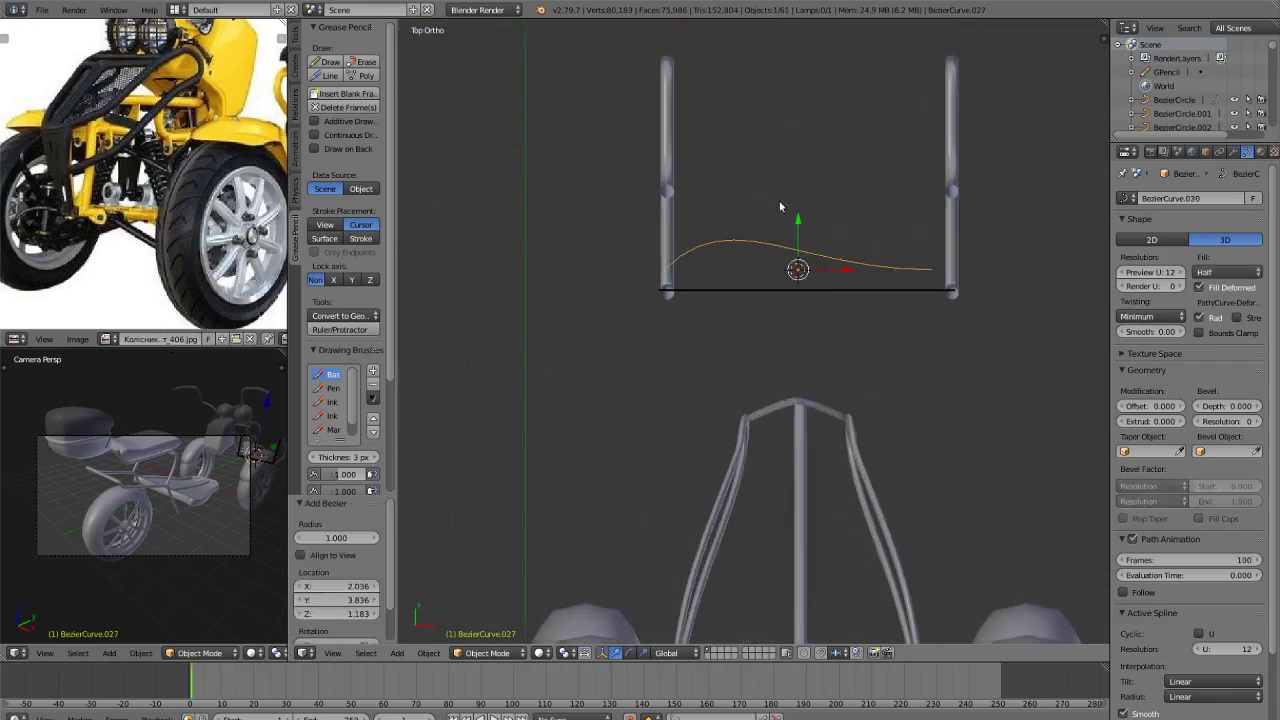
left_click_drag(797, 225, 798, 245)
left_click_drag(834, 293, 854, 295)
Straighten the new curve along the guide by moving the slanted end's handle -0.499 along Y.
key("Tab")
right_click(740, 236)
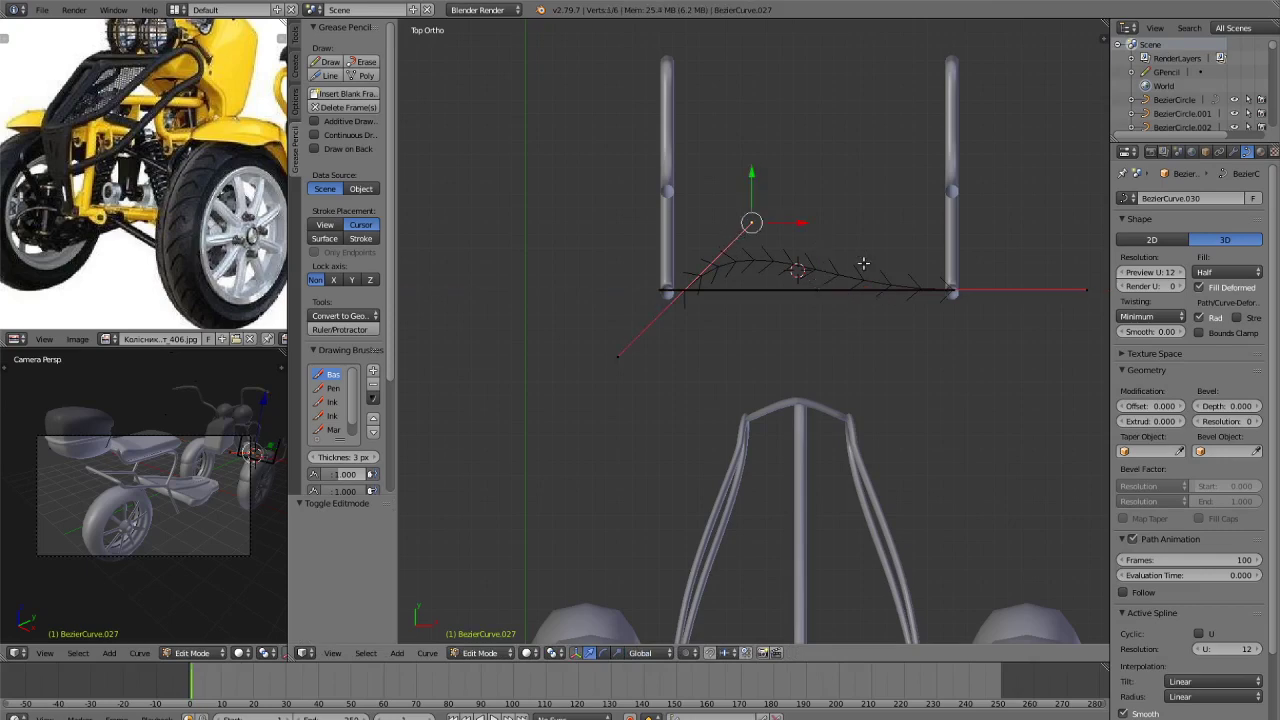
key("g")
key("y")
left_click(856, 330)
key("Tab")
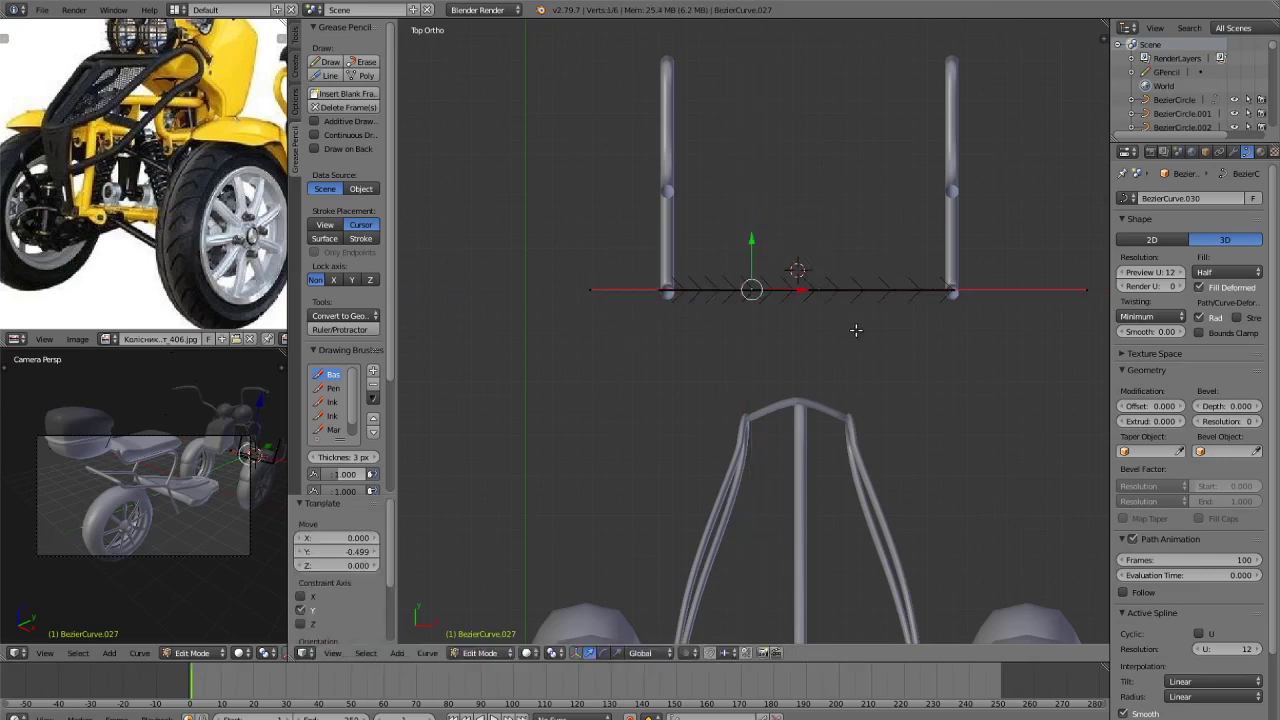
Turn the straight curve into a crossbar tube using BezierCircle as its bevel object.
left_click(1220, 453)
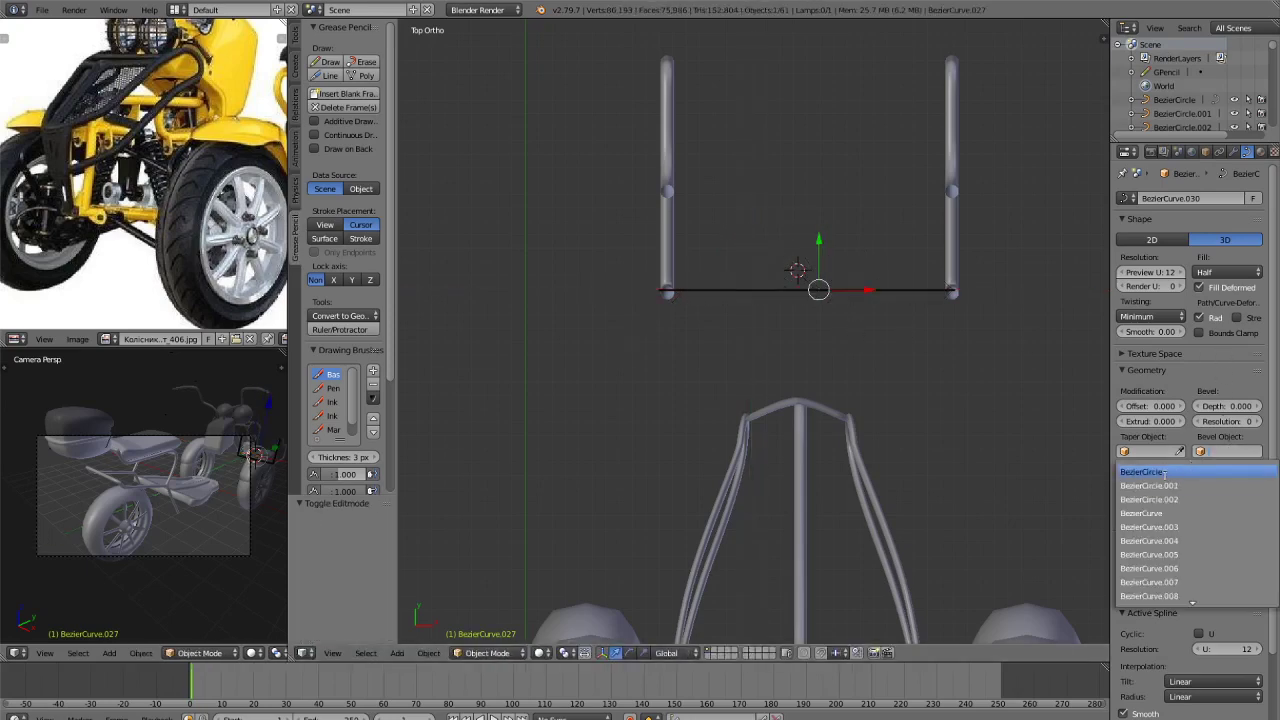
left_click(1200, 466)
key("Tab")
key("Tab")
Scale the crossbar along X and shift it -0.077 along X so it spans the two side tubes.
key("s")
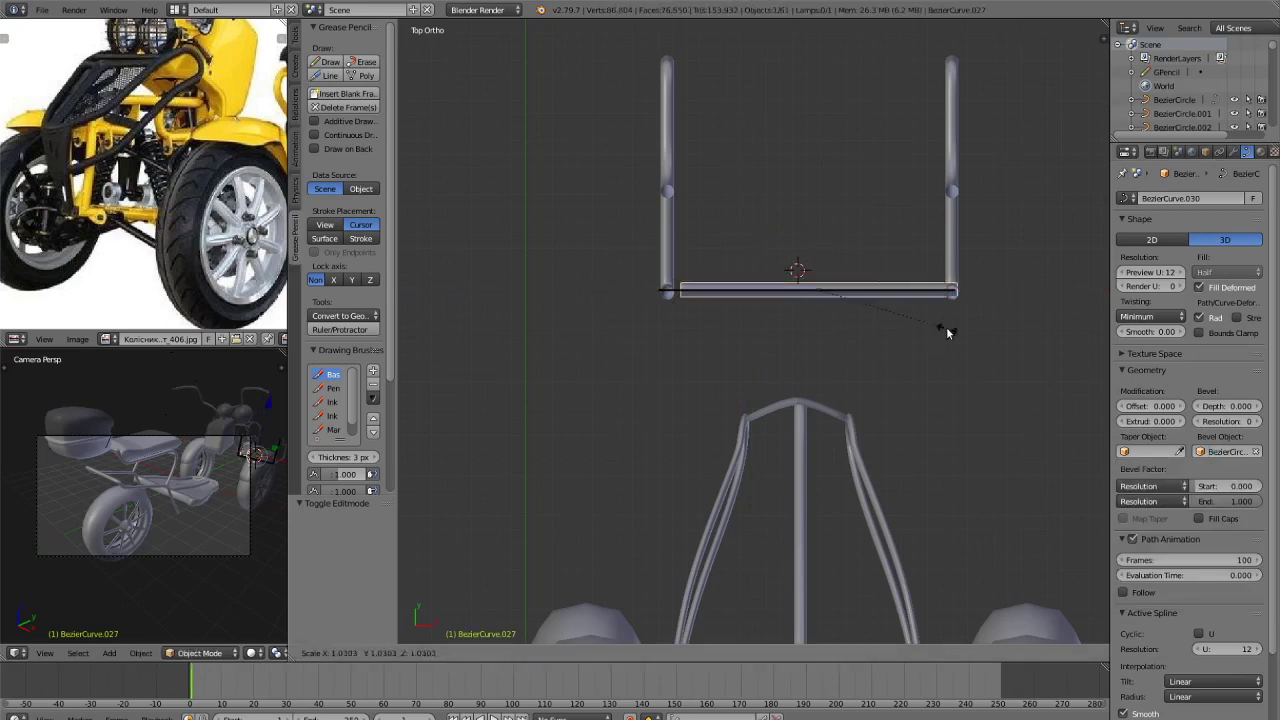
key("x")
left_click(948, 334)
key("g")
key("x")
left_click(915, 321)
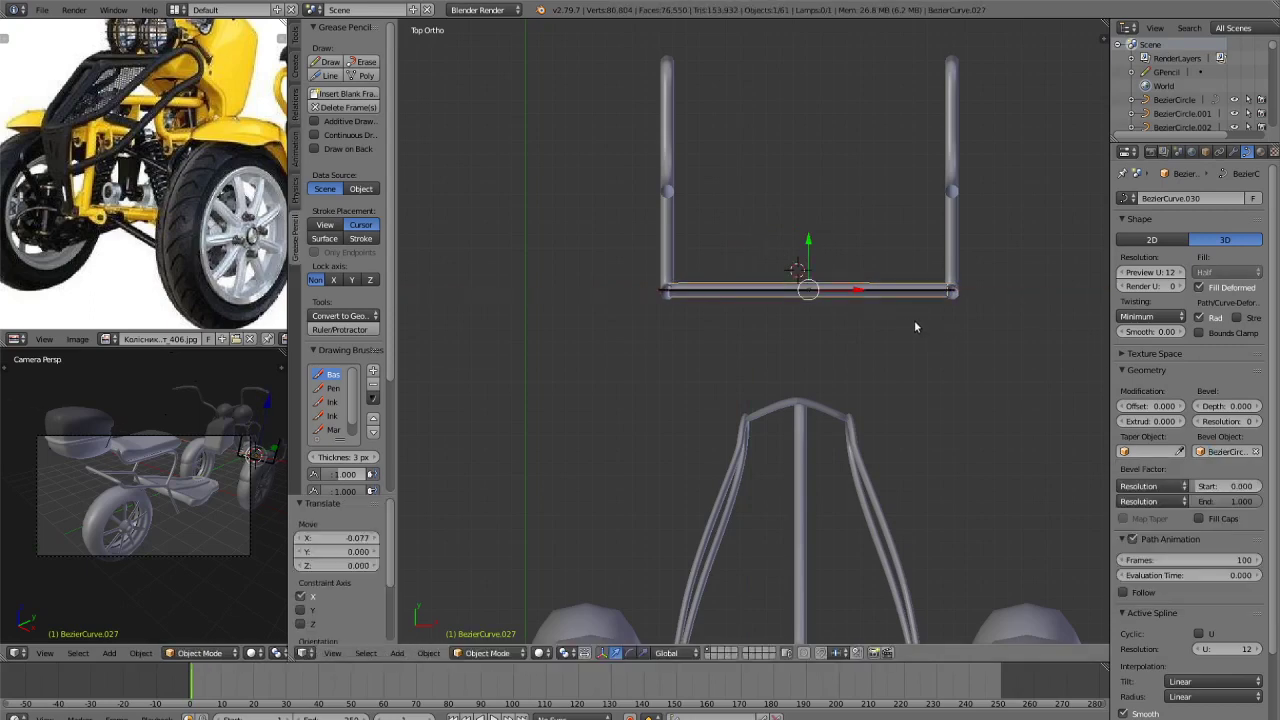
key("s")
key("x")
left_click(916, 324)
Scale the crossbar by 0.926 along X between the side tubes.
key("Tab")
key("Tab")
middle_click_drag(916, 324, 788, 389)
key("a")
scroll(957, 372, "down", 2)
right_click(783, 376)
scroll(836, 398, "up", 3)
key("s")
key("x")
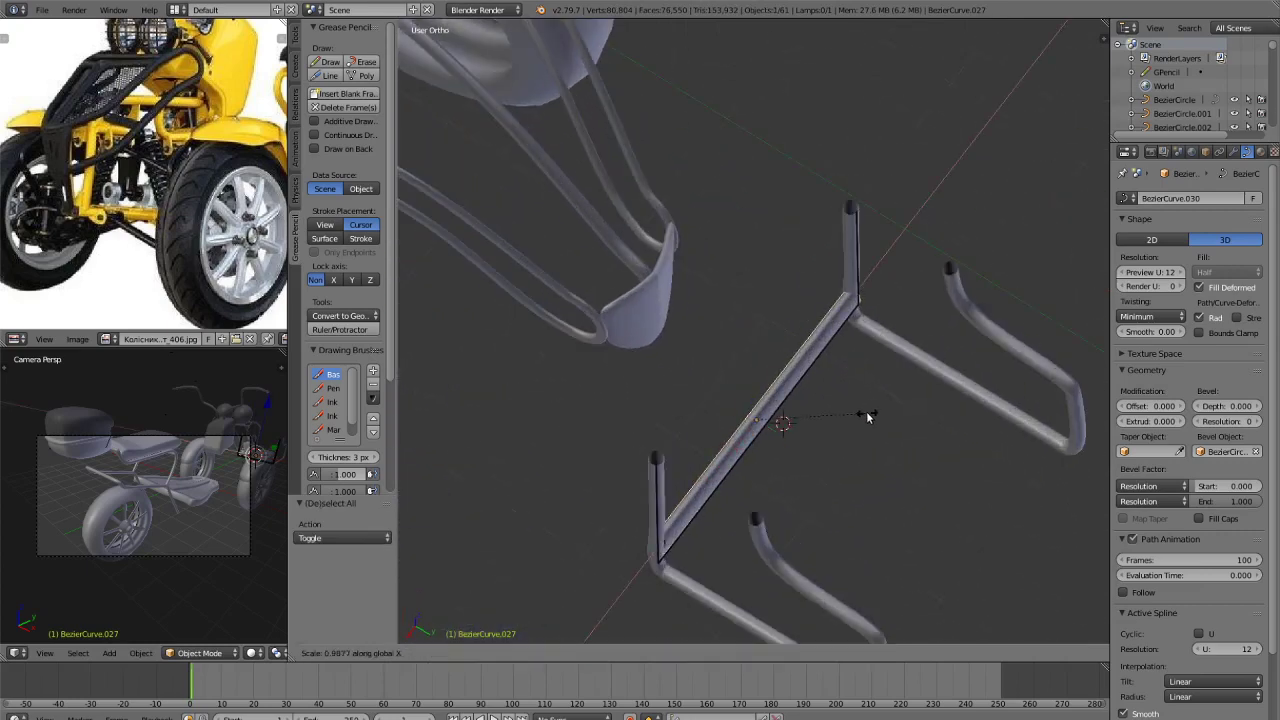
left_click(871, 398)
Reduce the crossbar's height by scaling it 0.467 along Z in the back view.
key("KP_3")
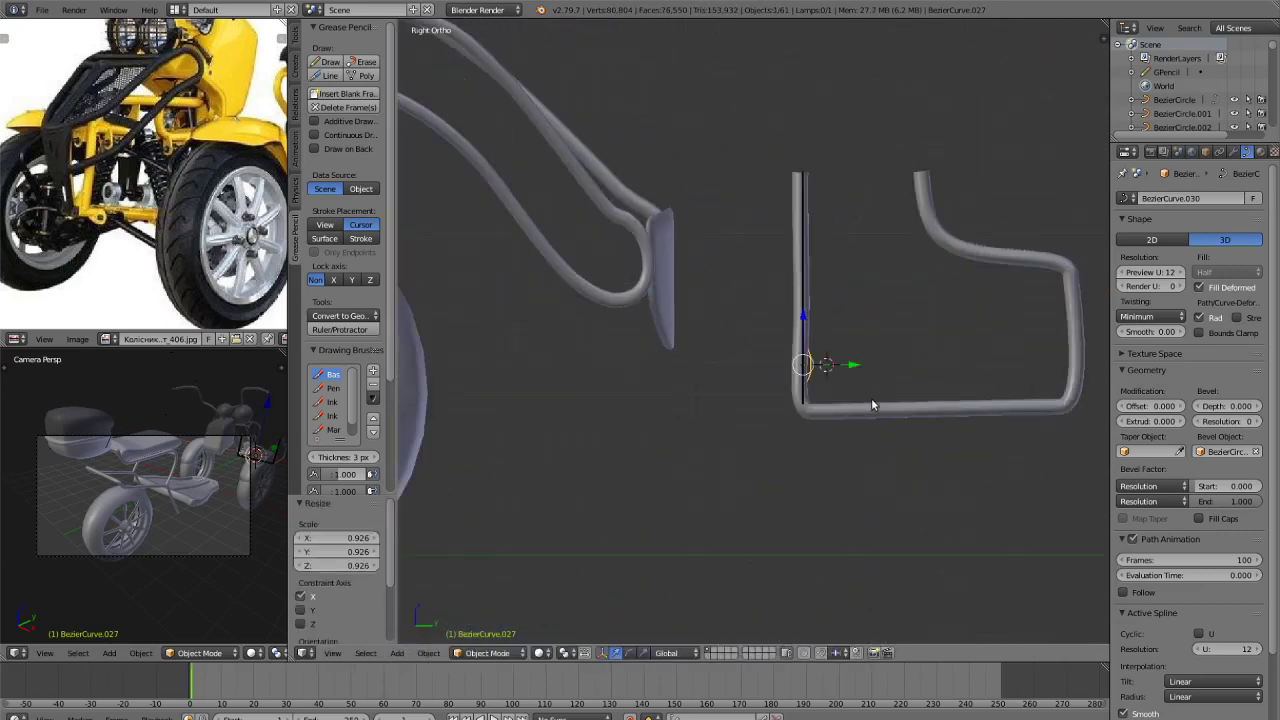
key("ctrl+KP_1")
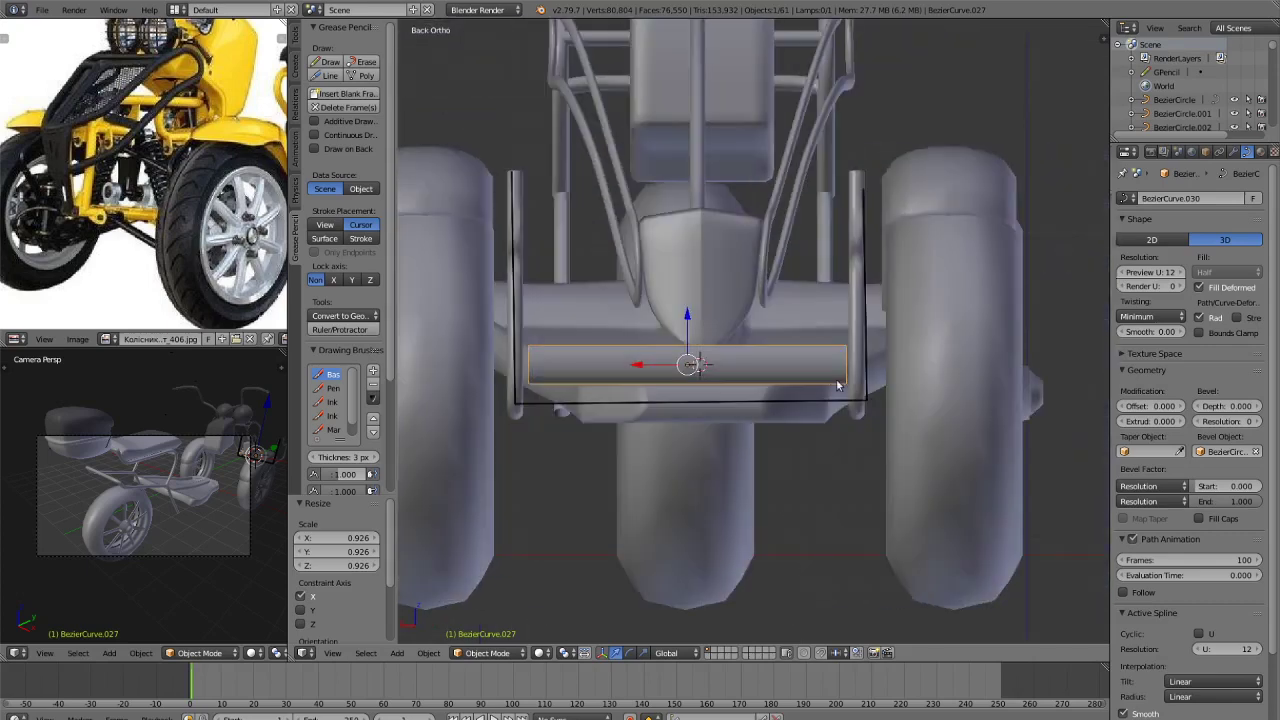
key("s")
key("z")
left_click(772, 366)
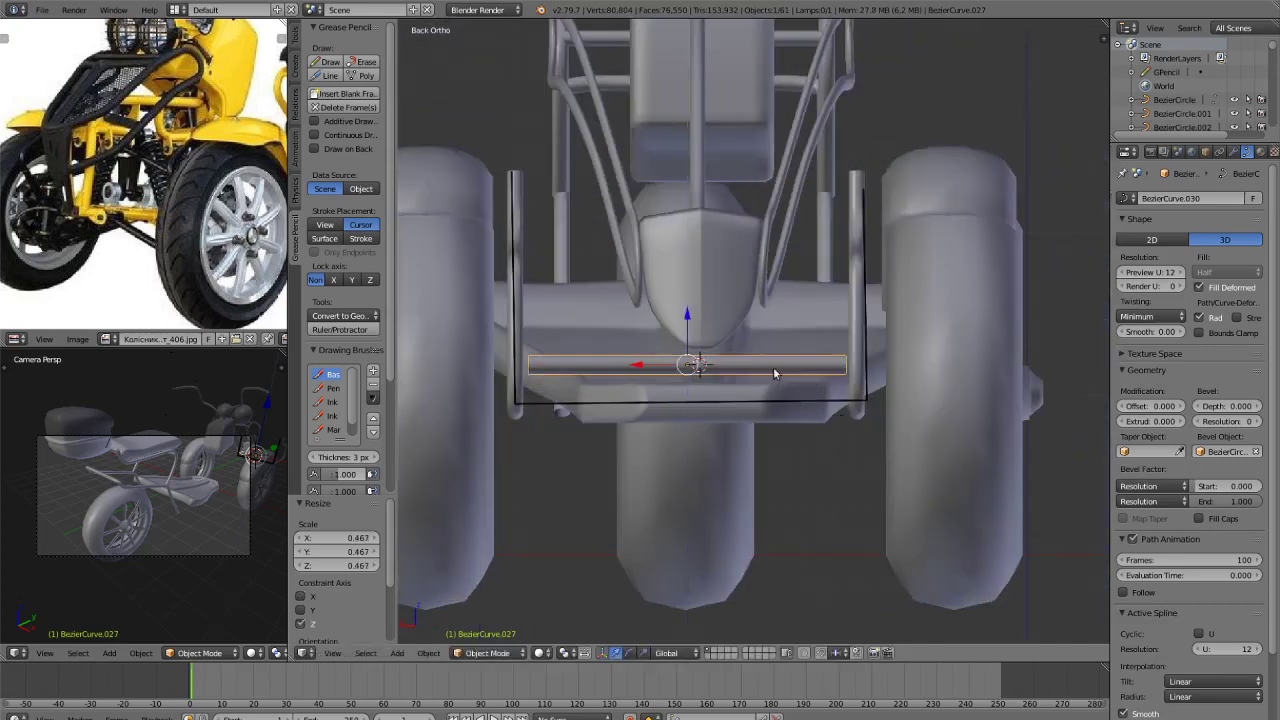
Lower the crossbar 0.249 along Z to the guide's base and scale it along X to meet both side tubes.
key("g")
key("z")
left_click(799, 434)
key("s")
key("x")
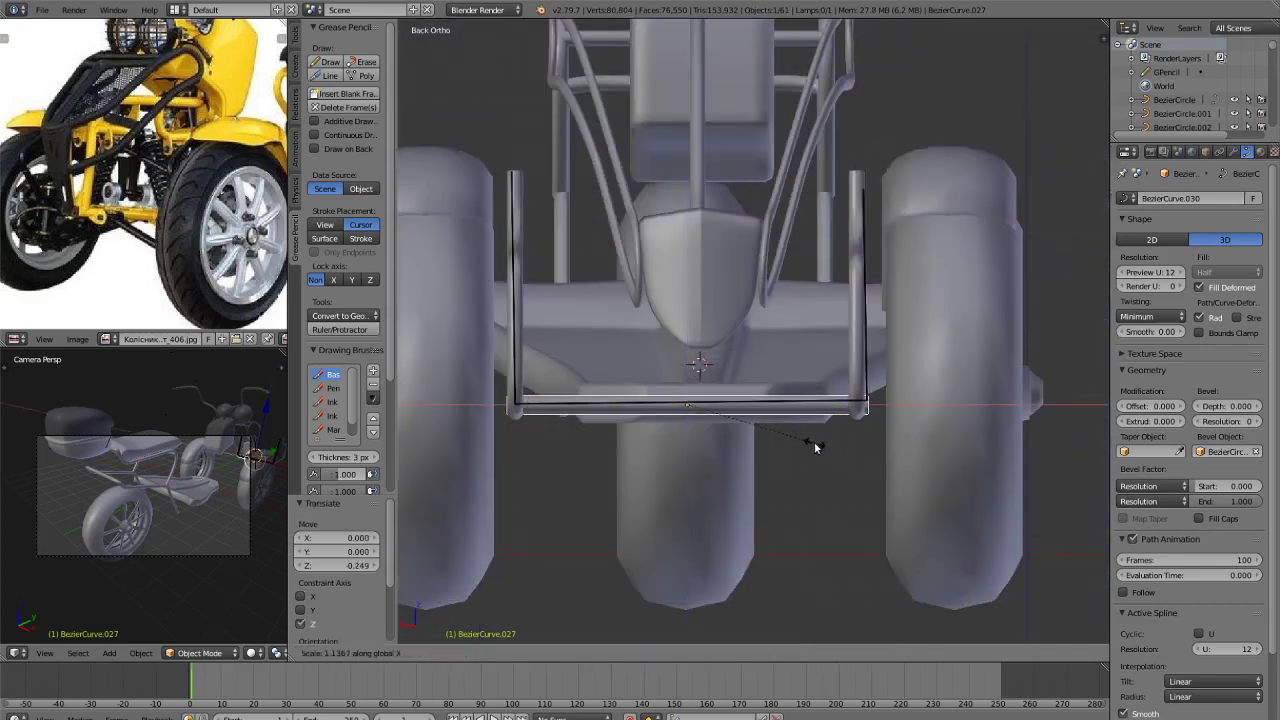
left_click(792, 434)
scroll(808, 444, "down", 4)
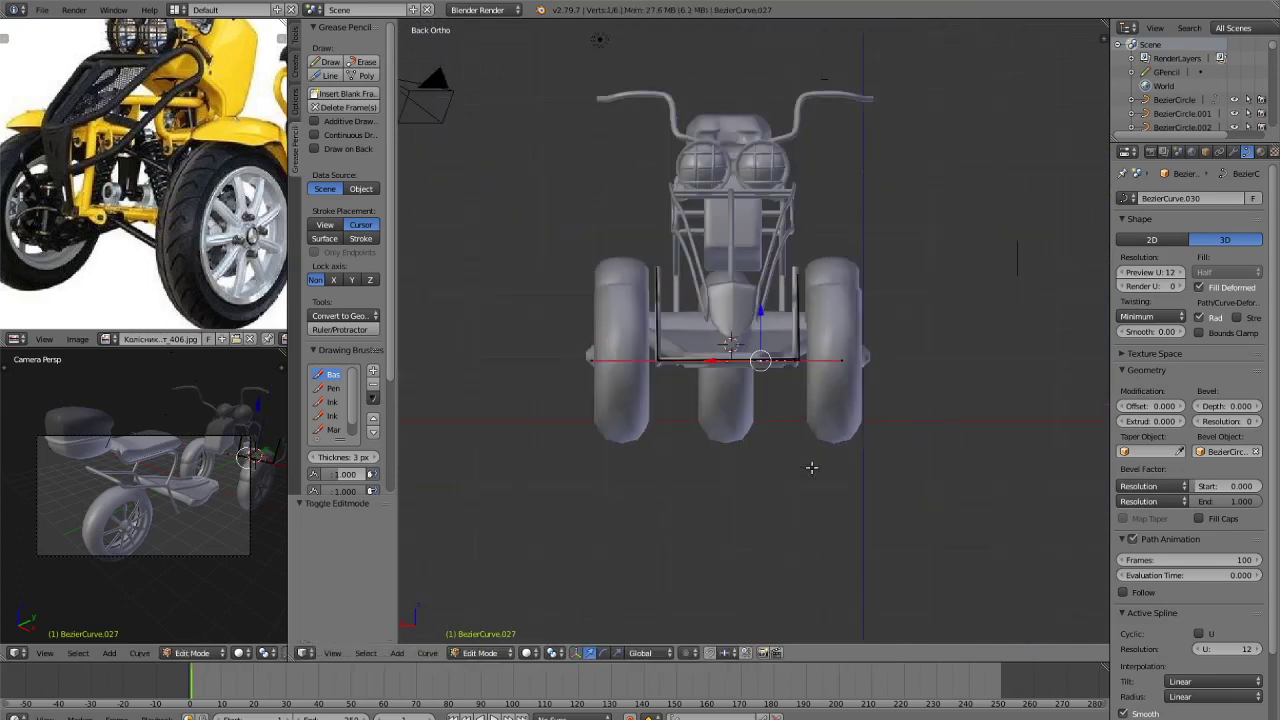
key("a")
Duplicate the lower crossbar 1.357 along Z to the upper ends of the straight uprights.
middle_click_drag(786, 447, 770, 376)
scroll(860, 360, "up", 2)
right_click(775, 386)
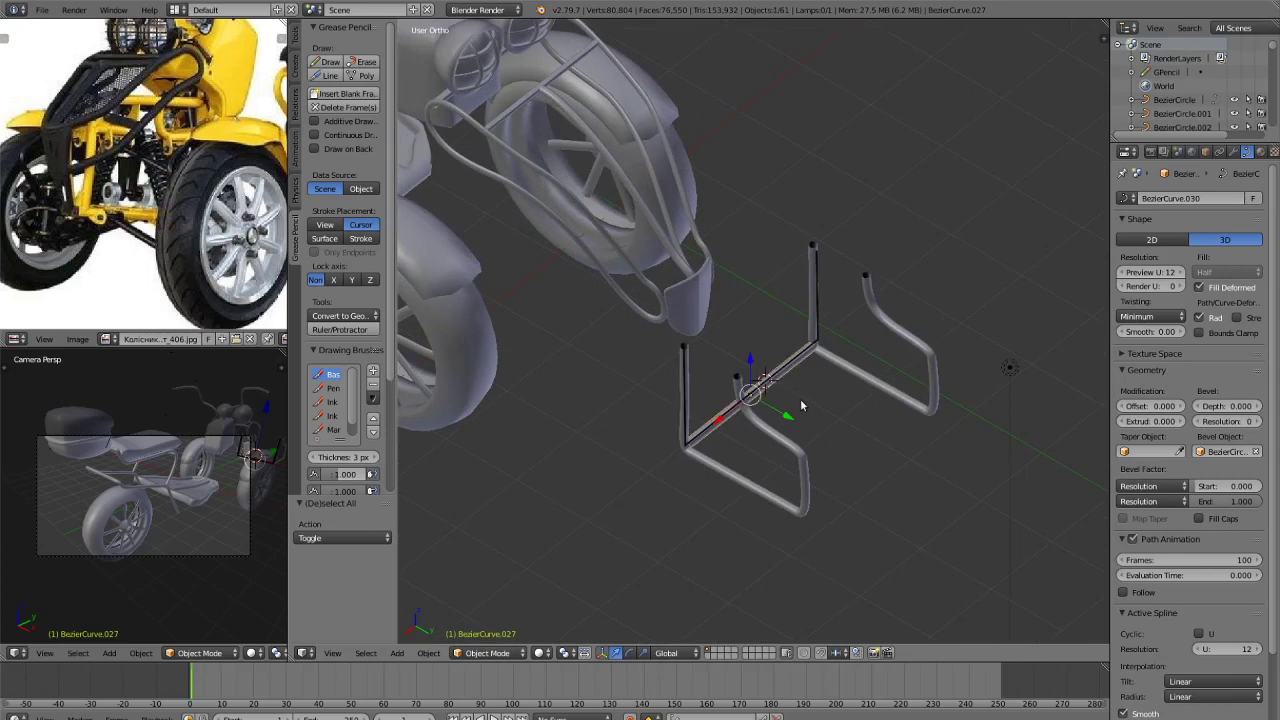
key("shift+d")
key("z")
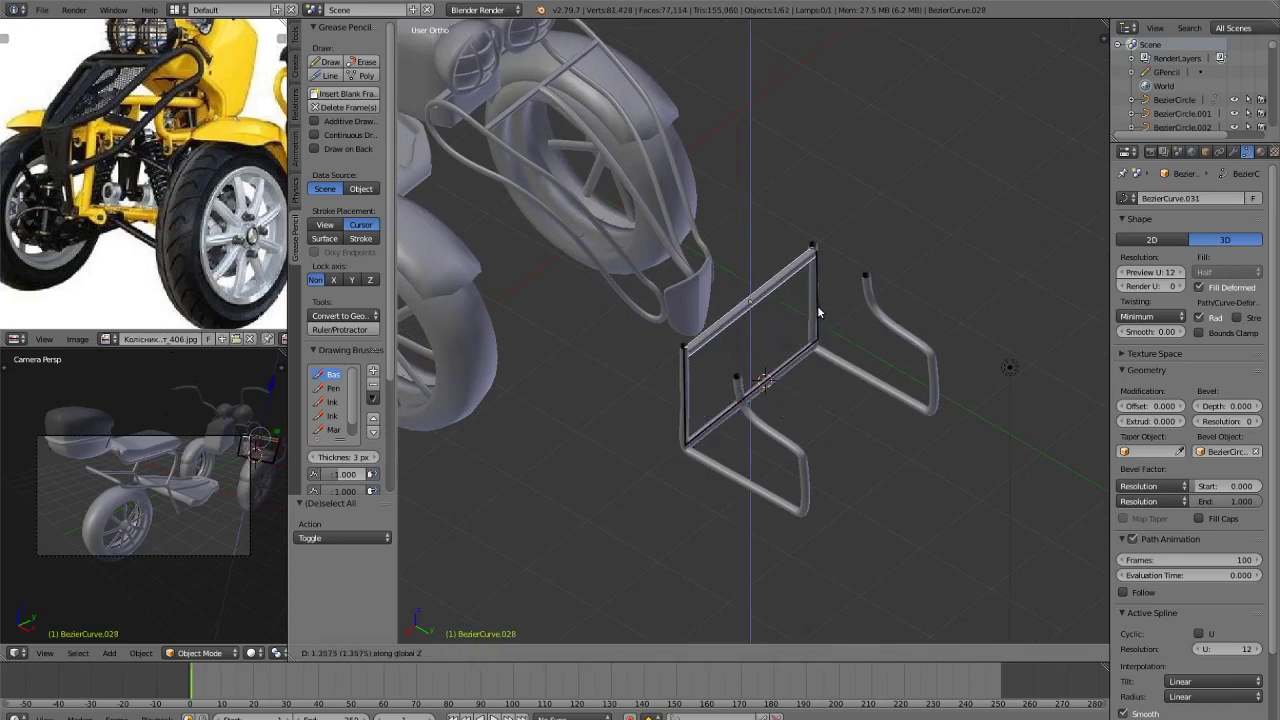
left_click(813, 357)
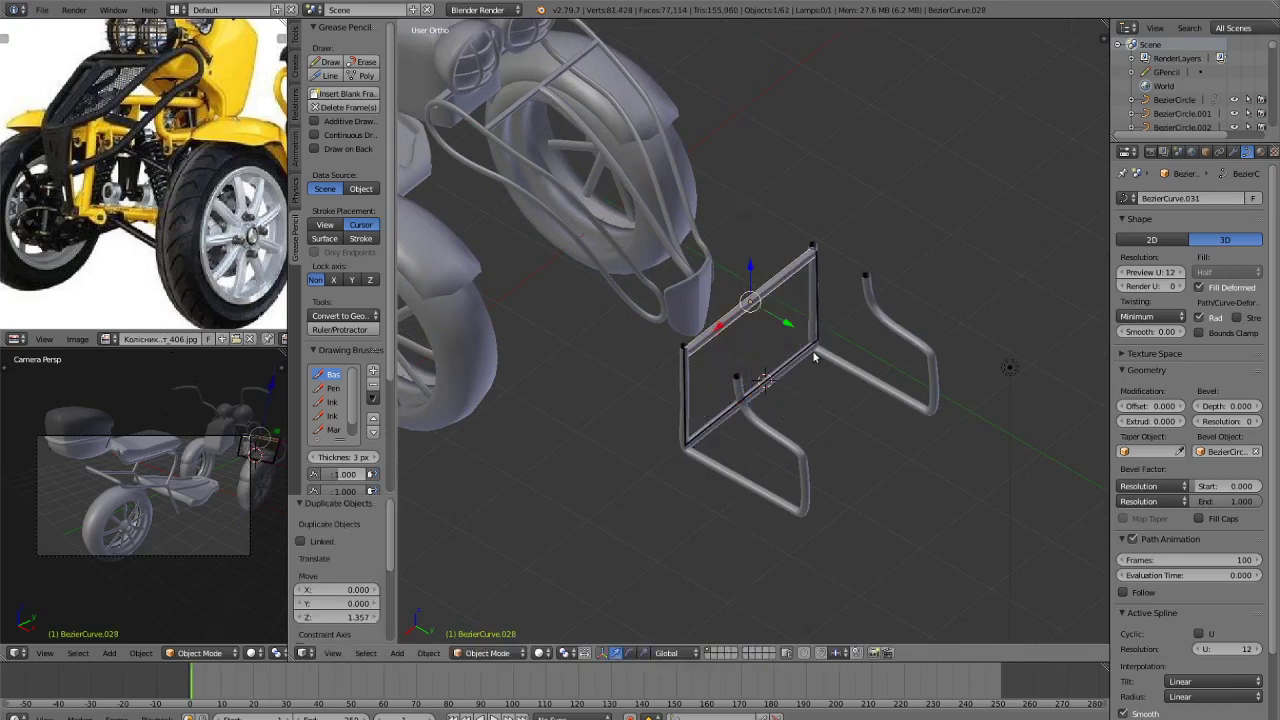
Erase the U-shaped grease pencil cross guide around the tubes.
left_click(366, 64)
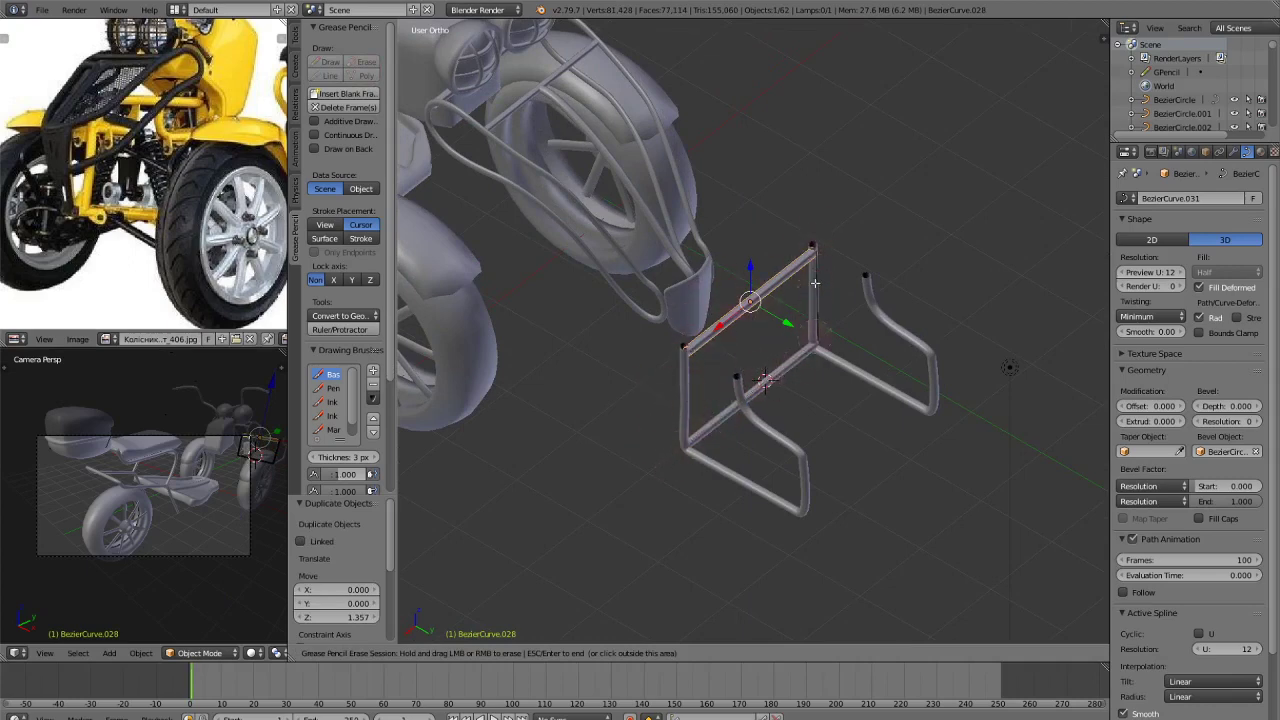
key("Escape")
middle_click_drag(877, 396, 882, 400)
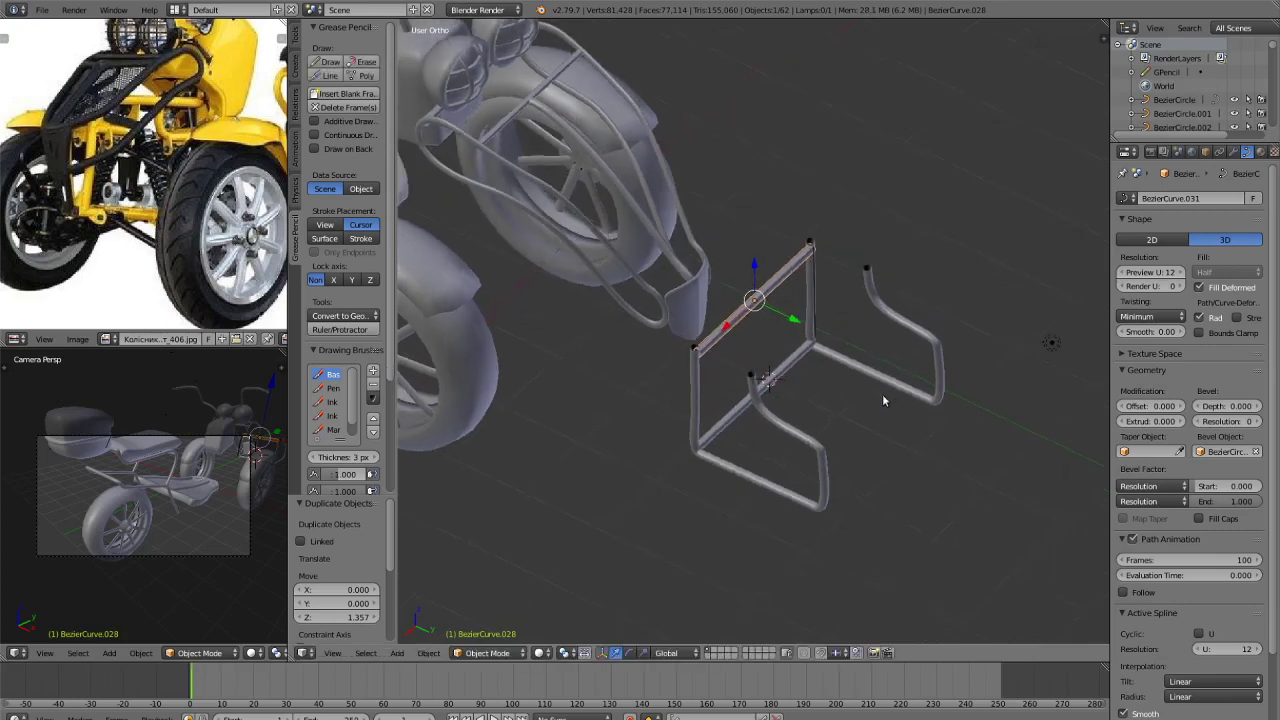
left_click(365, 63)
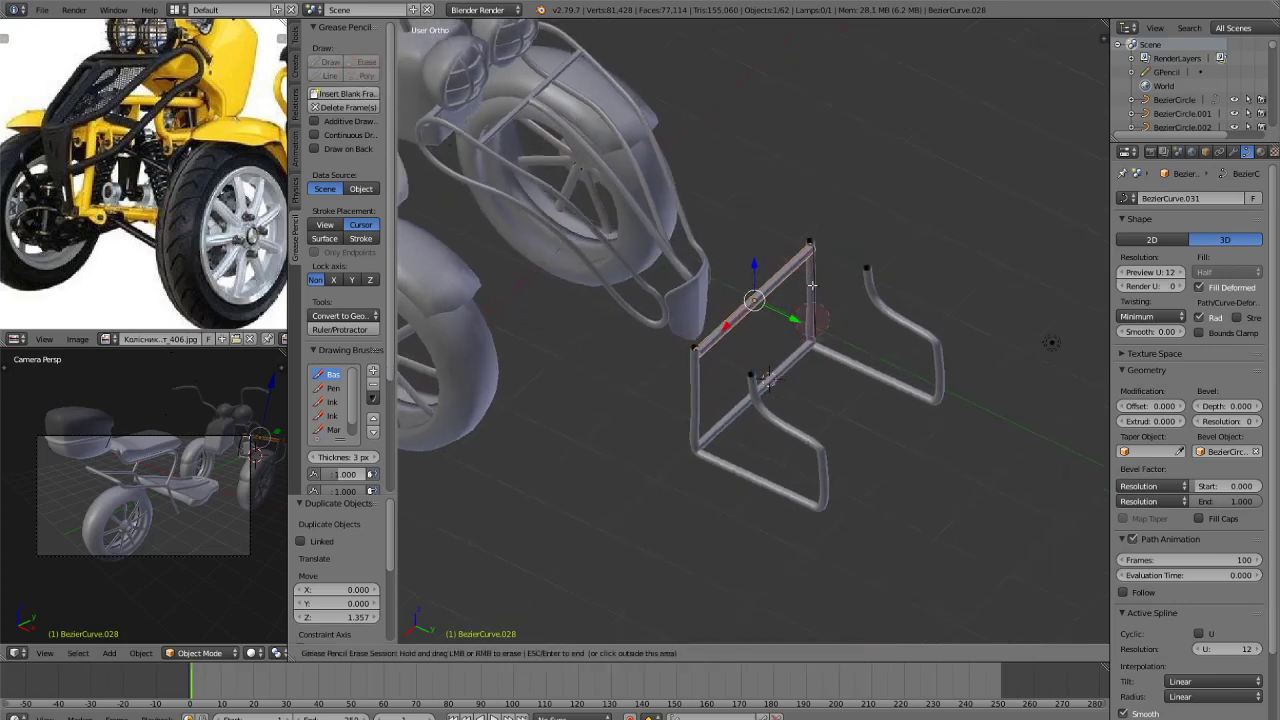
key("Escape")
Duplicate the upper crossbar 0.727 along Y to the curved tube ends and fit its length along X.
mouse_move(816, 235)
middle_mouse_down()
mouse_move(843, 362)
mouse_move(882, 366)
middle_mouse_up()
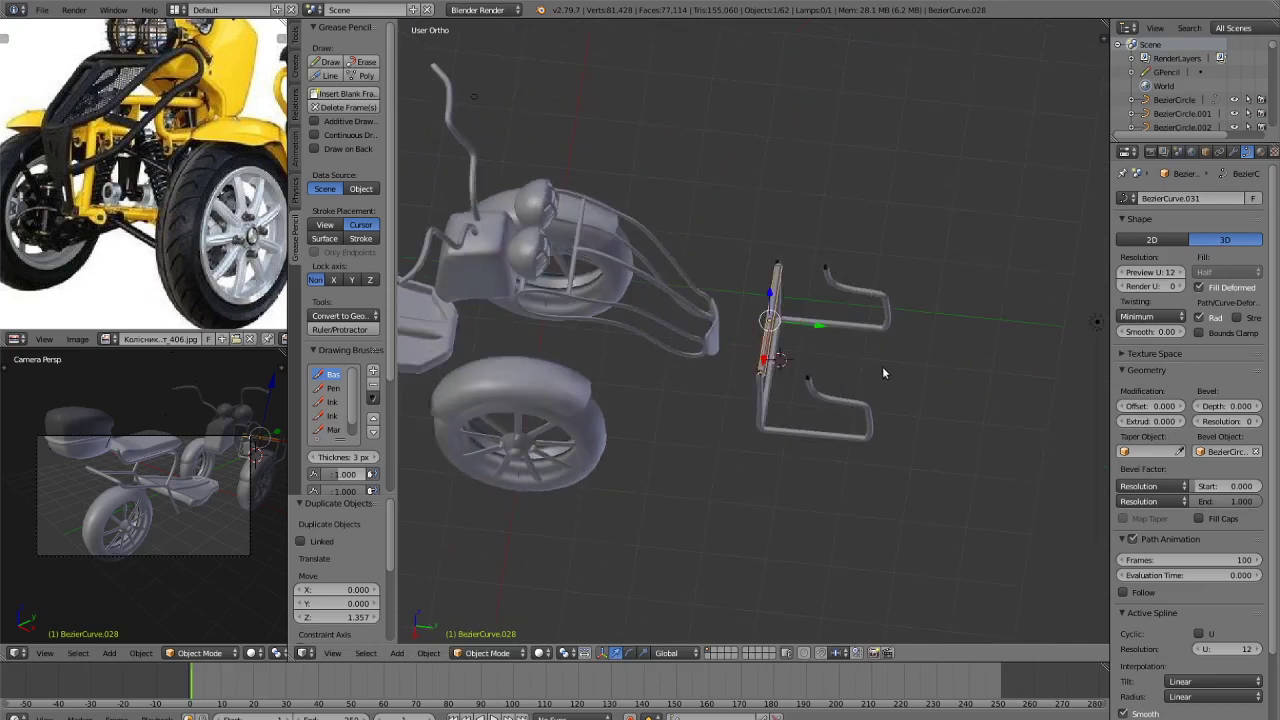
key("shift+d")
key("y")
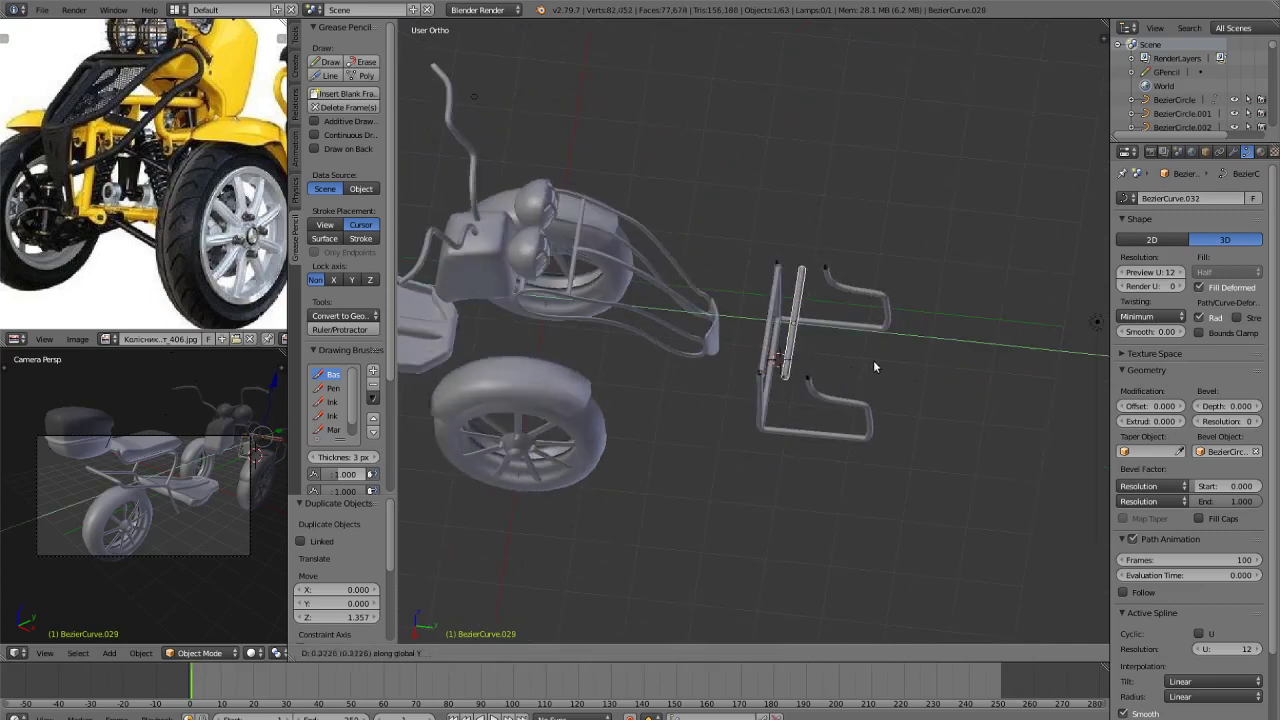
left_click(892, 360)
scroll(892, 361, "up", 2)
key("s")
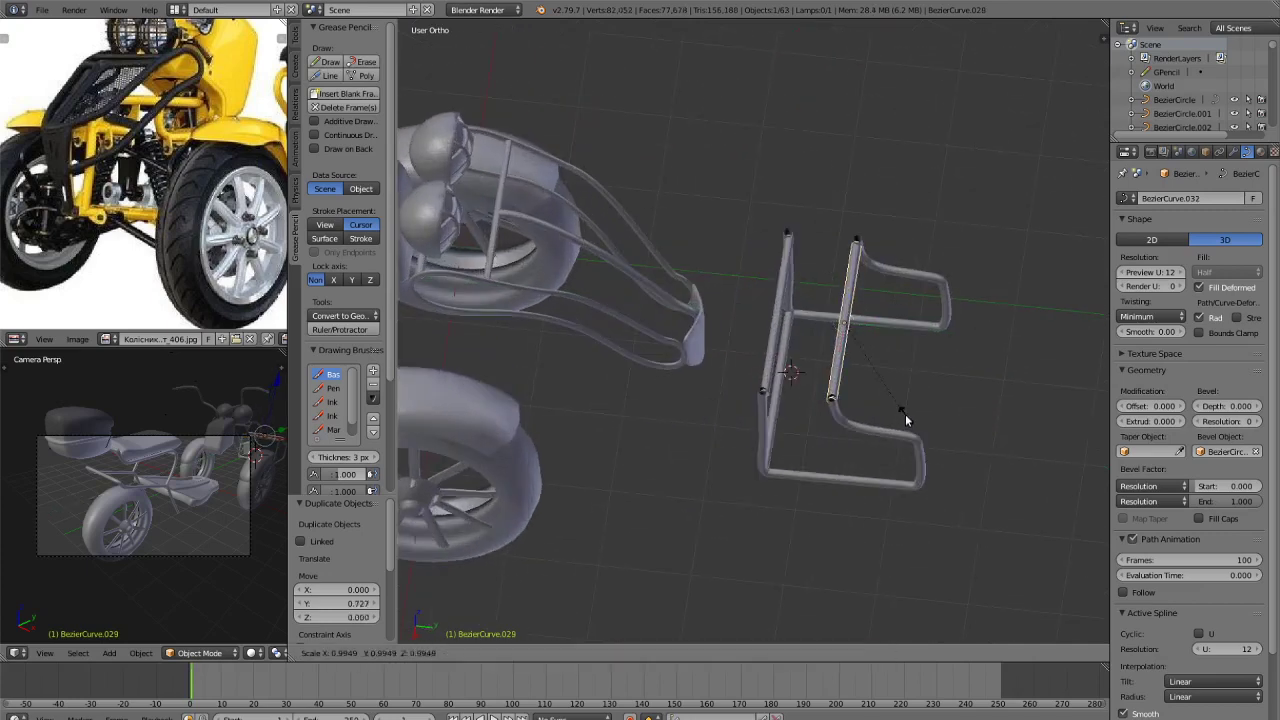
key("x")
left_click(900, 413)
key("a")
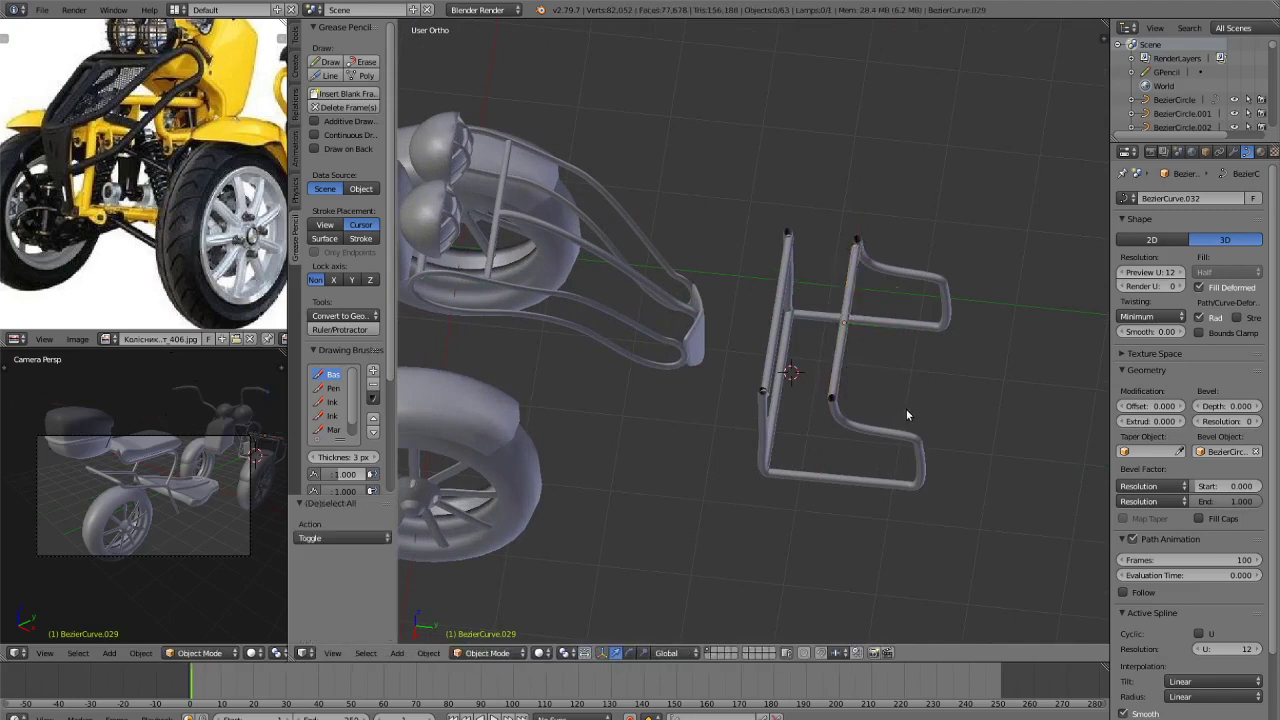
Preview the tubular frame in rendered shading and return to solid shading.
middle_click_drag(906, 409, 869, 409)
key("shift+z")
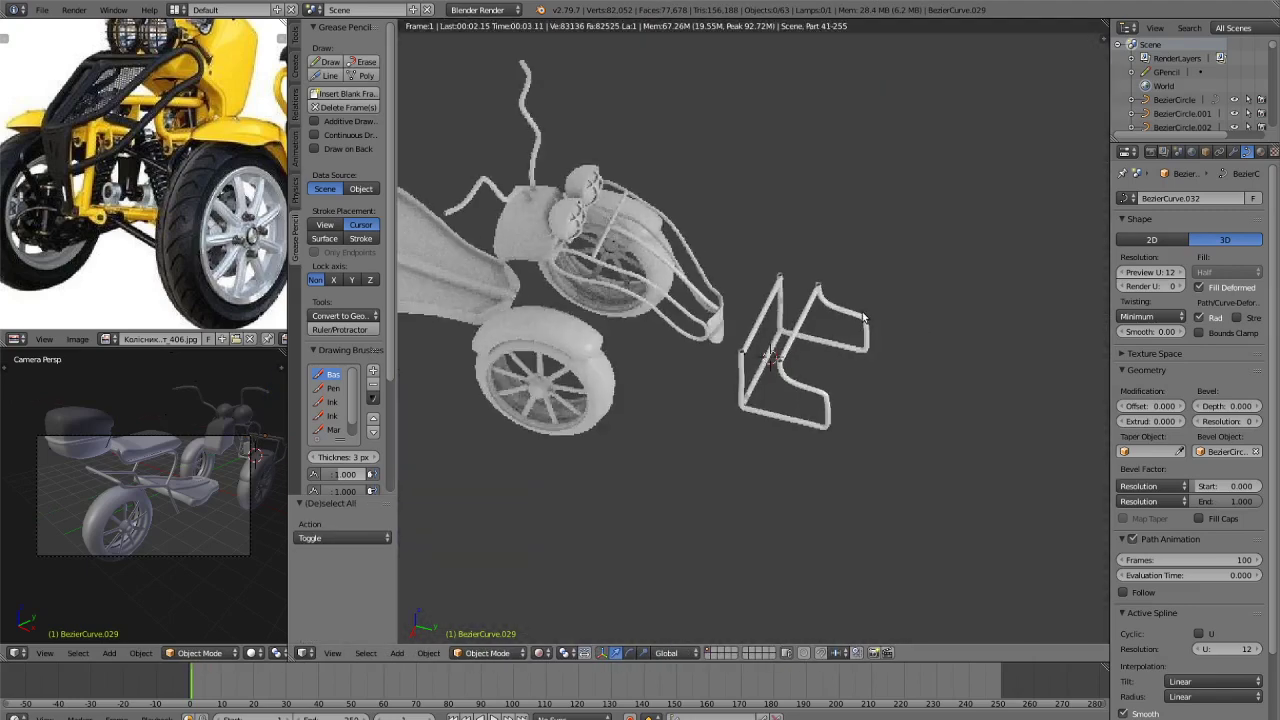
key("shift+z")
scroll(836, 356, "down", 3)
scroll(837, 353, "up", 5)
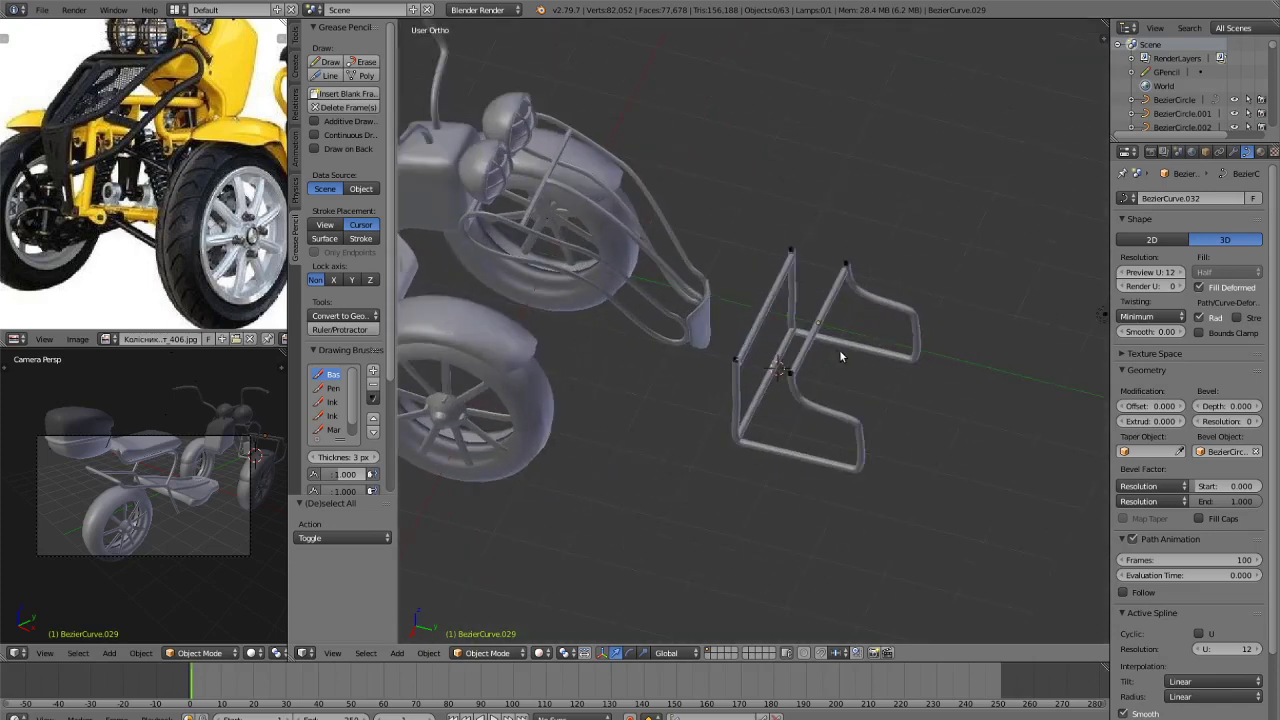
Move all the tubes of the front frame about 4.67 along negative Y to between the front wheels, then clear the selection.
key("c")
left_click_drag(843, 350, 847, 359)
key("Escape")
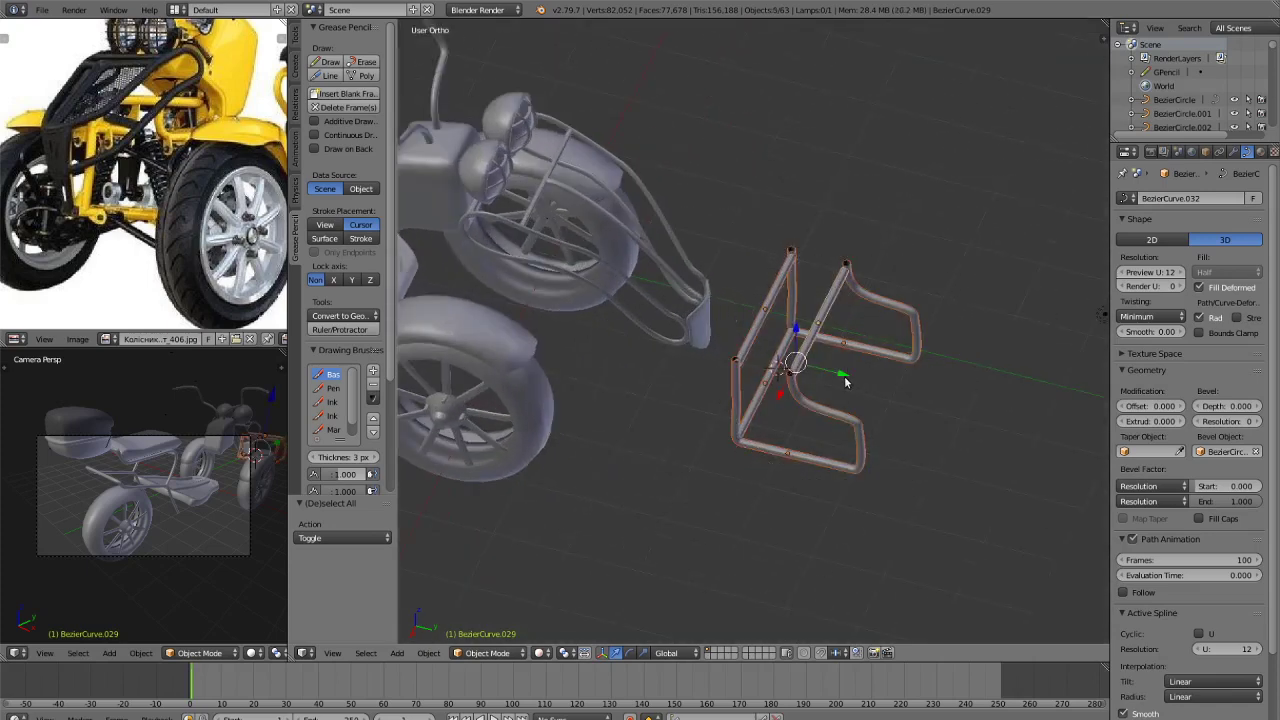
key("KP_1")
key("ctrl+KP_3")
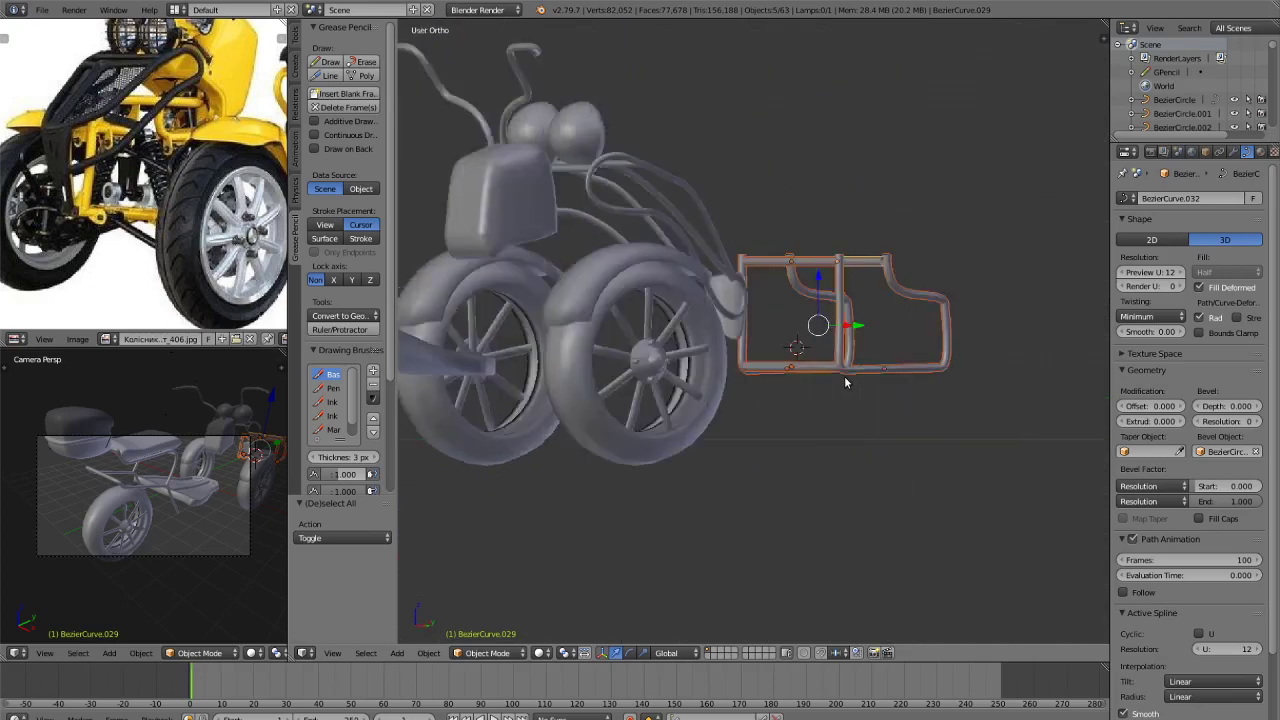
middle_click_drag(866, 420, 671, 423, "shift")
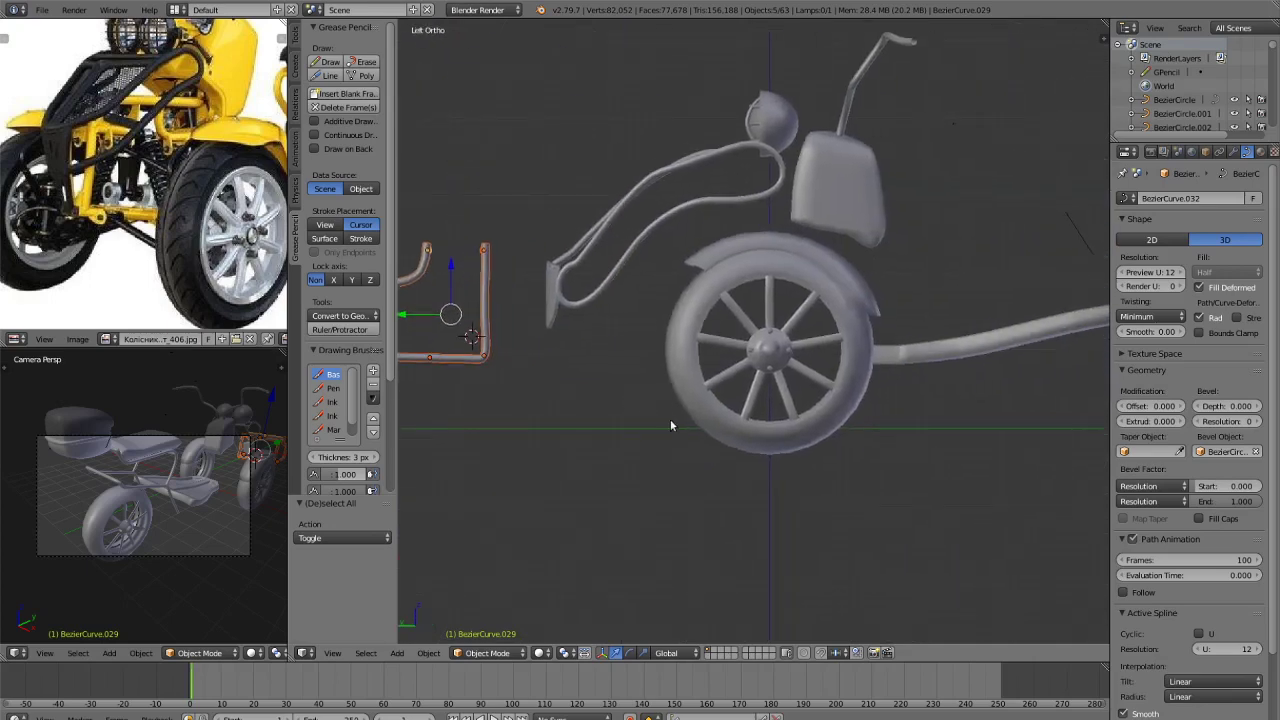
key("g")
key("y")
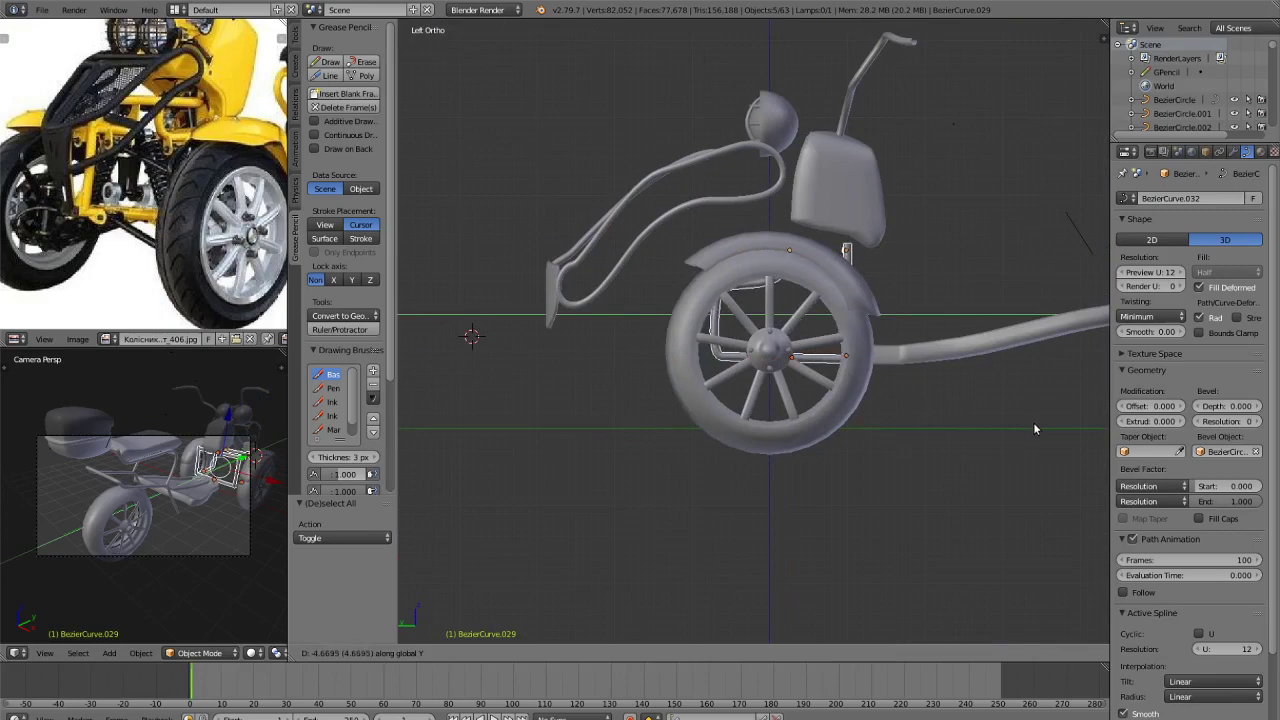
left_click(1037, 424)
middle_click_drag(1024, 418, 757, 292)
left_click_drag(765, 278, 764, 282)
key("a")
Examine the tubular frame's fit between the front wheels and compare it with the suspension in the reference photo.
scroll(764, 284, "down", 3)
middle_click_drag(800, 360, 795, 325)
scroll(86, 188, "up", 3)
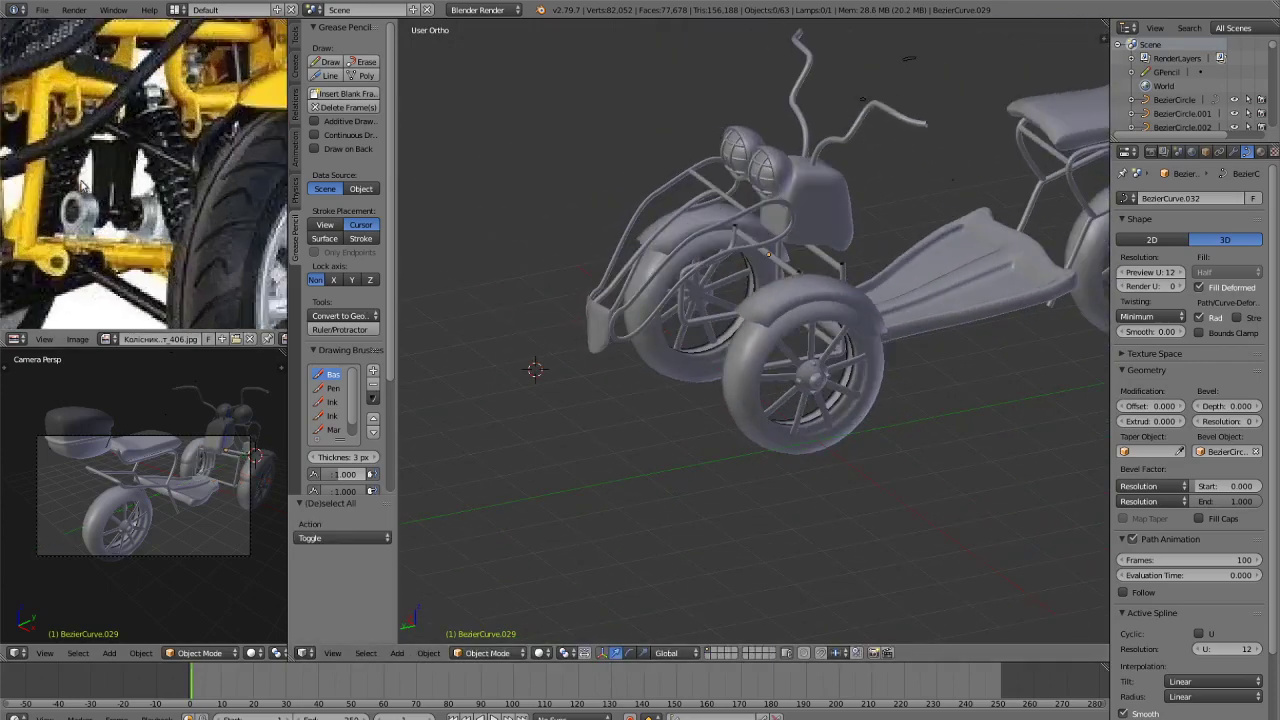
scroll(130, 194, "down", 4)
middle_click_drag(520, 325, 870, 300)
scroll(895, 295, "up", 6)
scroll(226, 188, "up", 2)
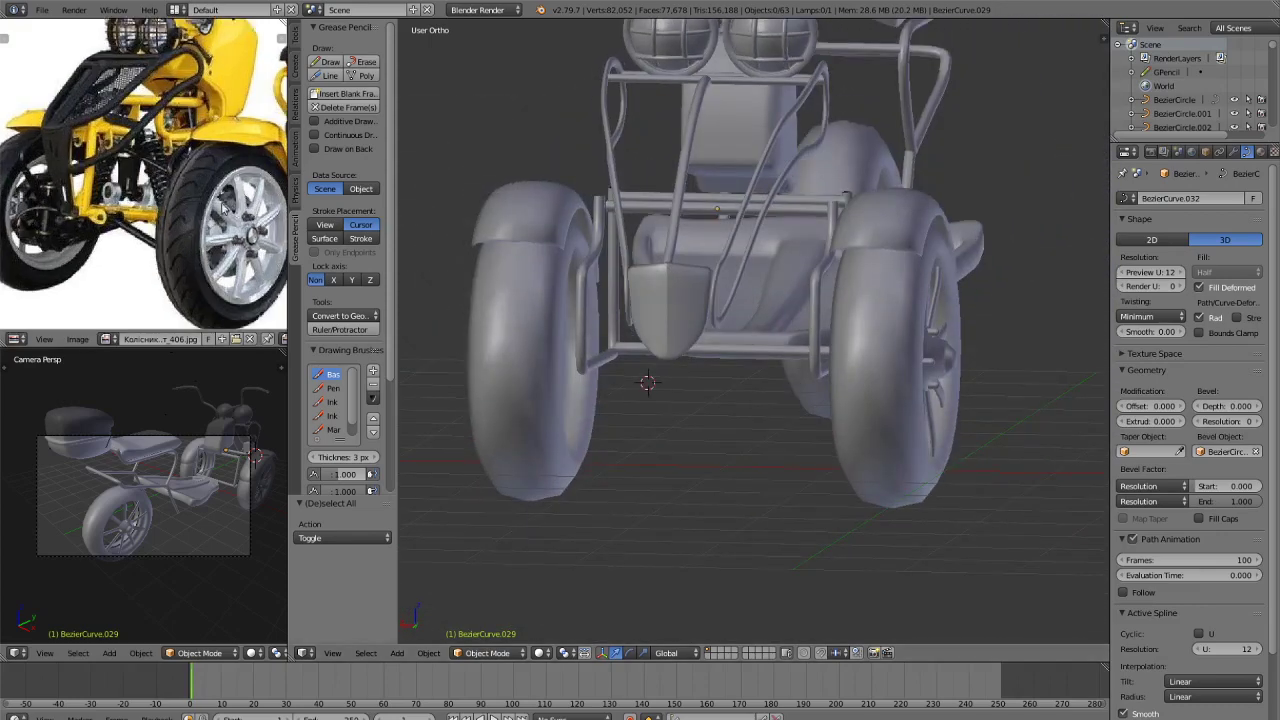
scroll(224, 208, "up", 1)
middle_click_drag(224, 208, 262, 255)
middle_click_drag(583, 314, 718, 382)
scroll(718, 382, "up", 4)
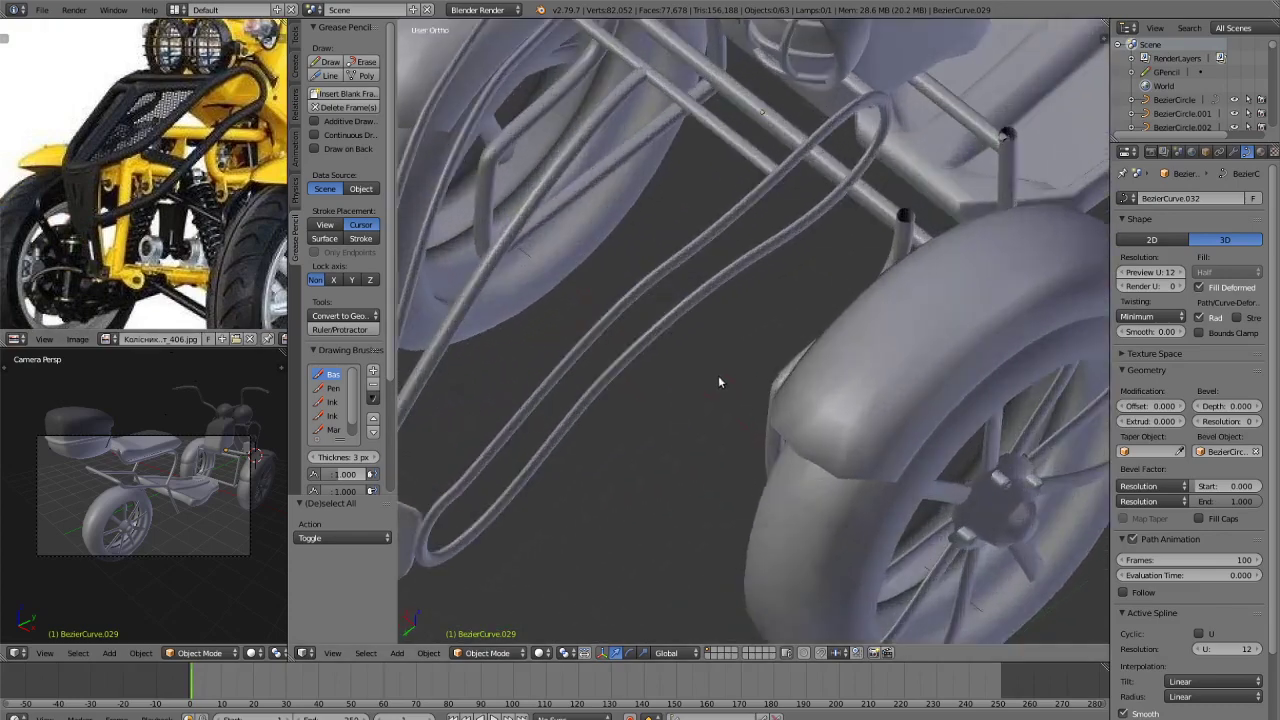
Add a cylinder mesh with 32 vertices, radius 1 and depth 2 in the empty space beside the scooter.
scroll(718, 381, "down", 7)
middle_click_drag(800, 380, 1013, 171)
middle_click_drag(925, 195, 980, 277)
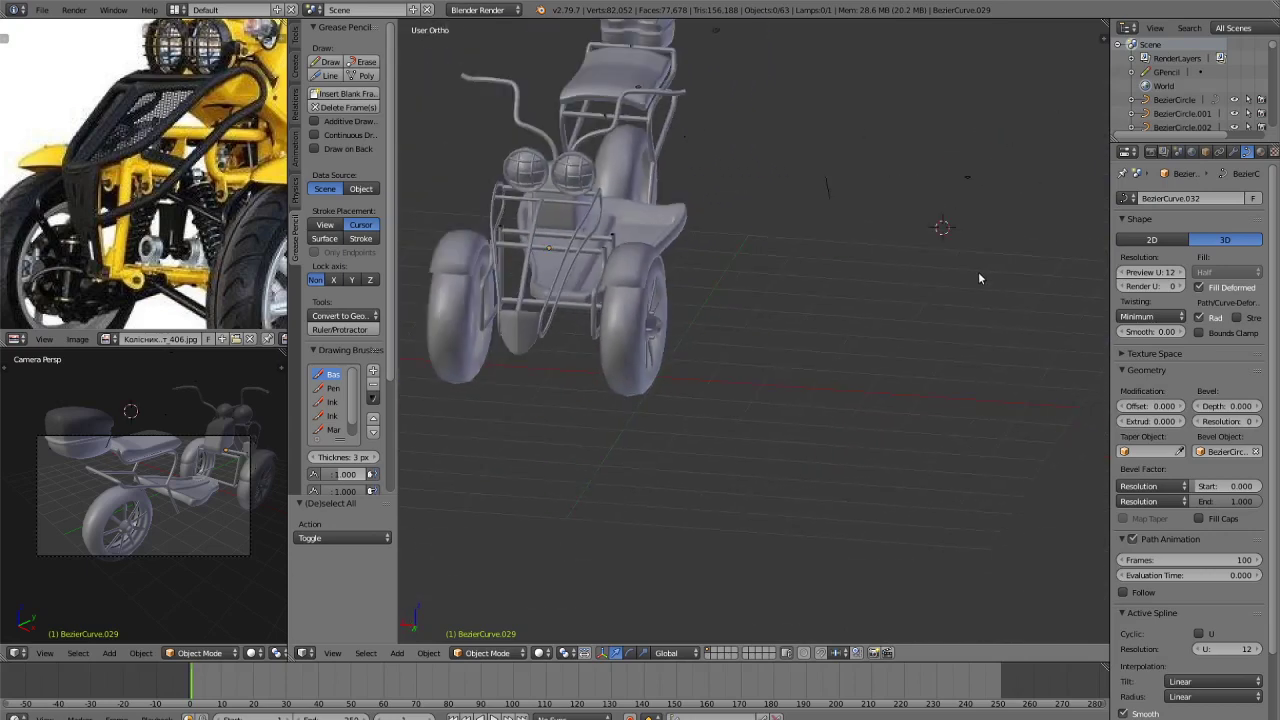
key("shift+a")
mouse_move(975, 262)
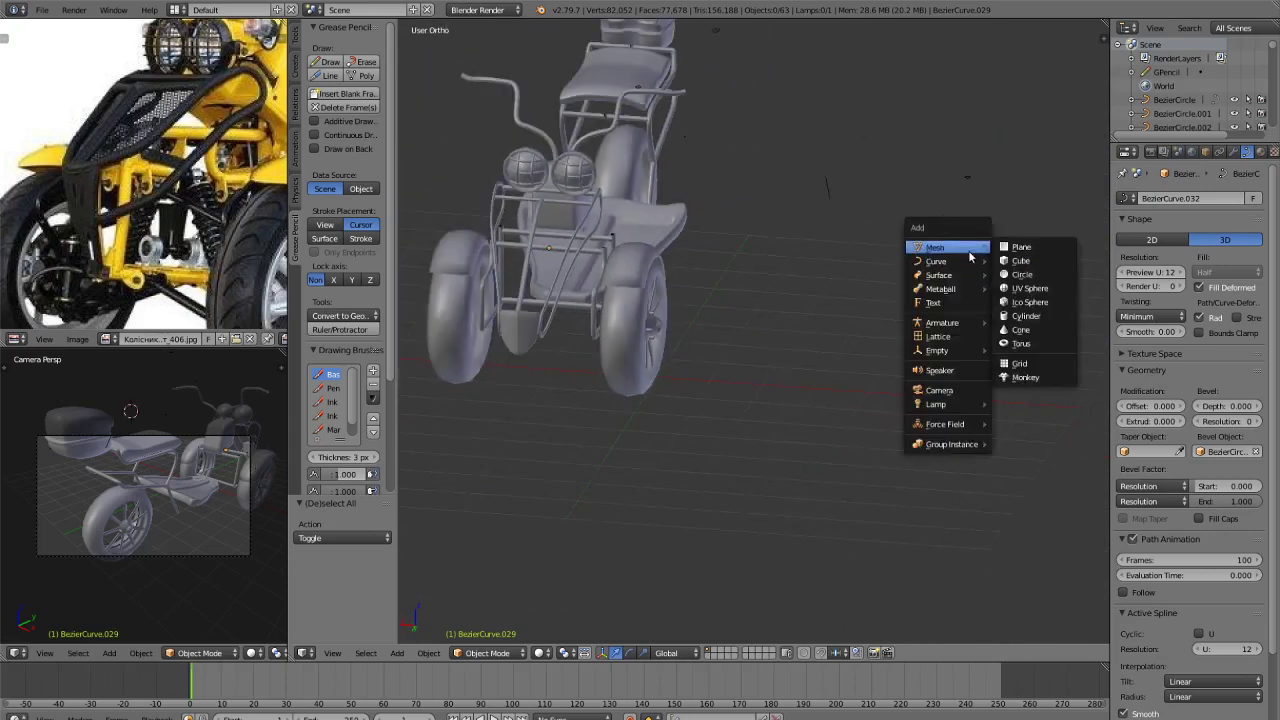
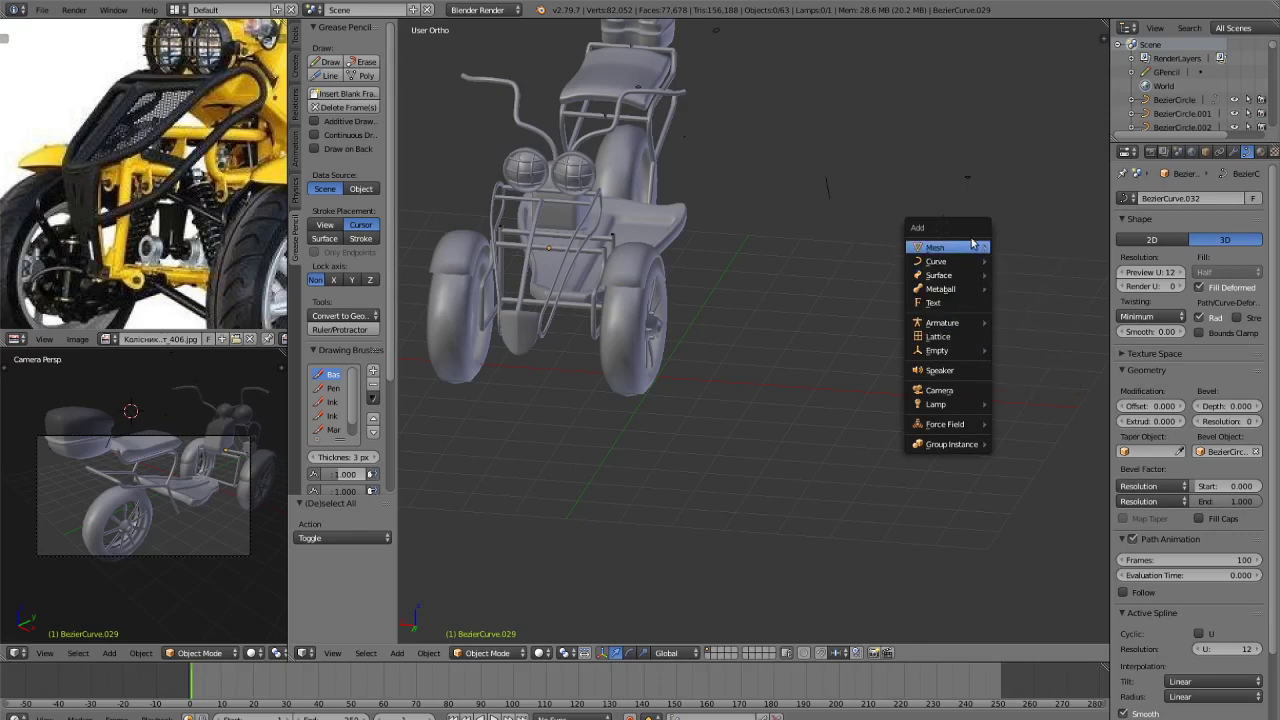
left_click(1022, 316)
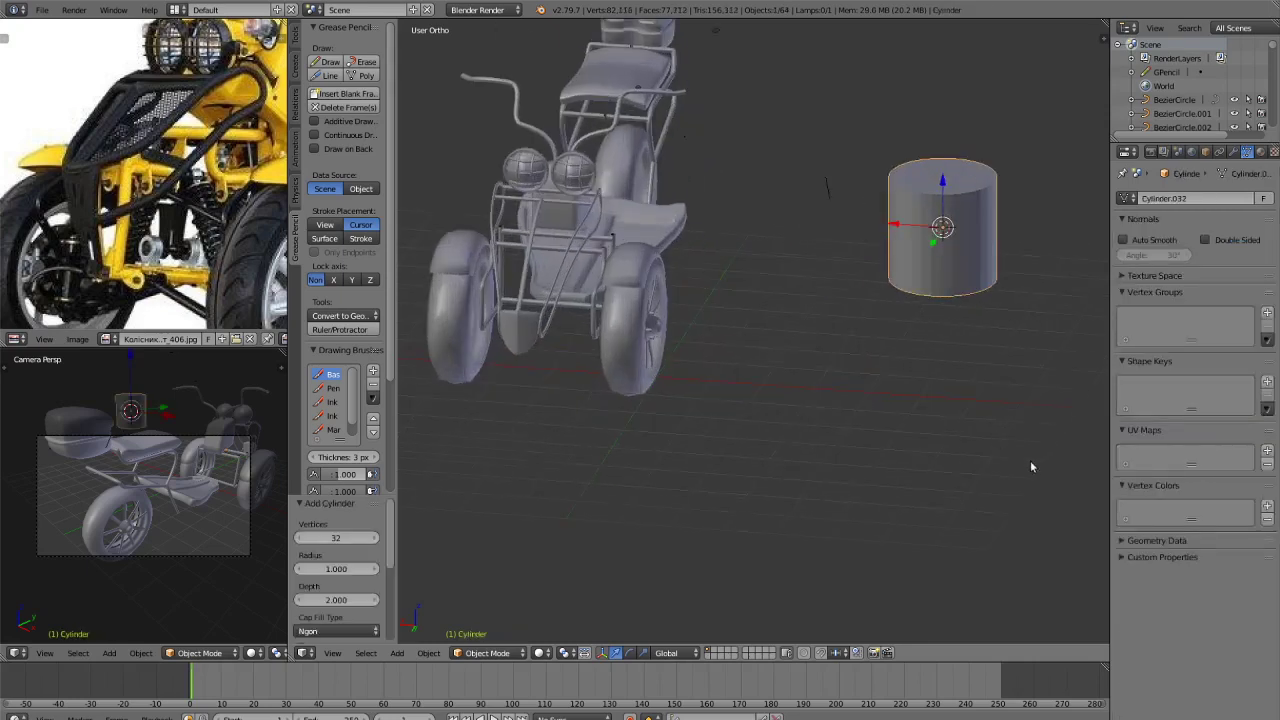
Scale the cylinder by 0.465 and adjust its stretch along Z, undoing the last change.
key("s")
left_click(1000, 306)
key("s")
key("z")
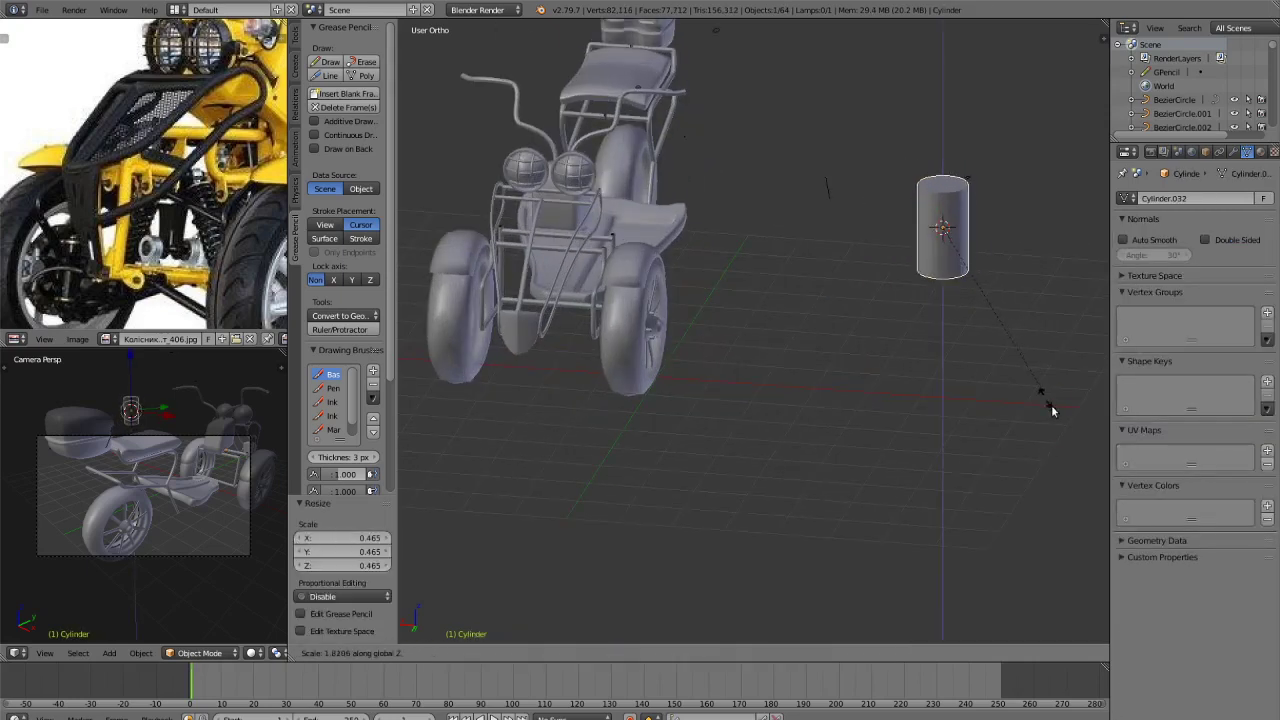
left_click(1081, 444)
key("ctrl+z")
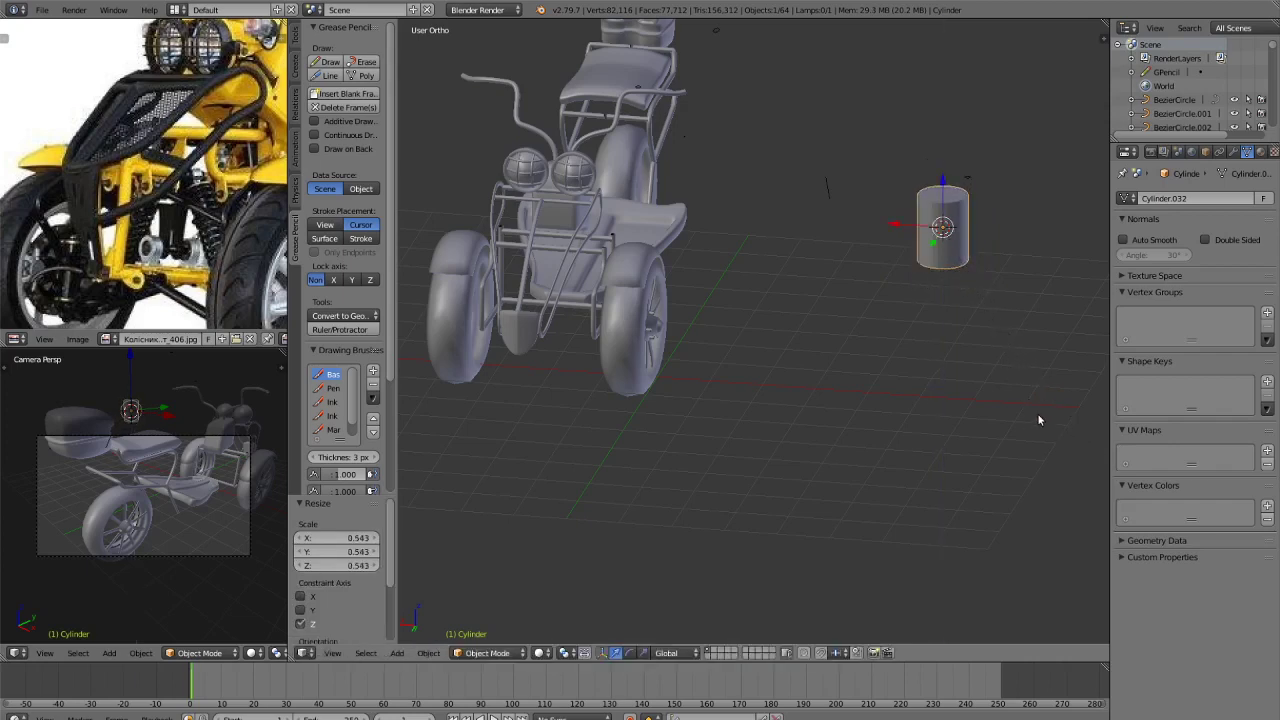
Shrink the cylinder uniformly and stretch it by 2.371 along Z.
key("s")
left_click(993, 343)
key("s")
key("z")
left_click(1069, 480)
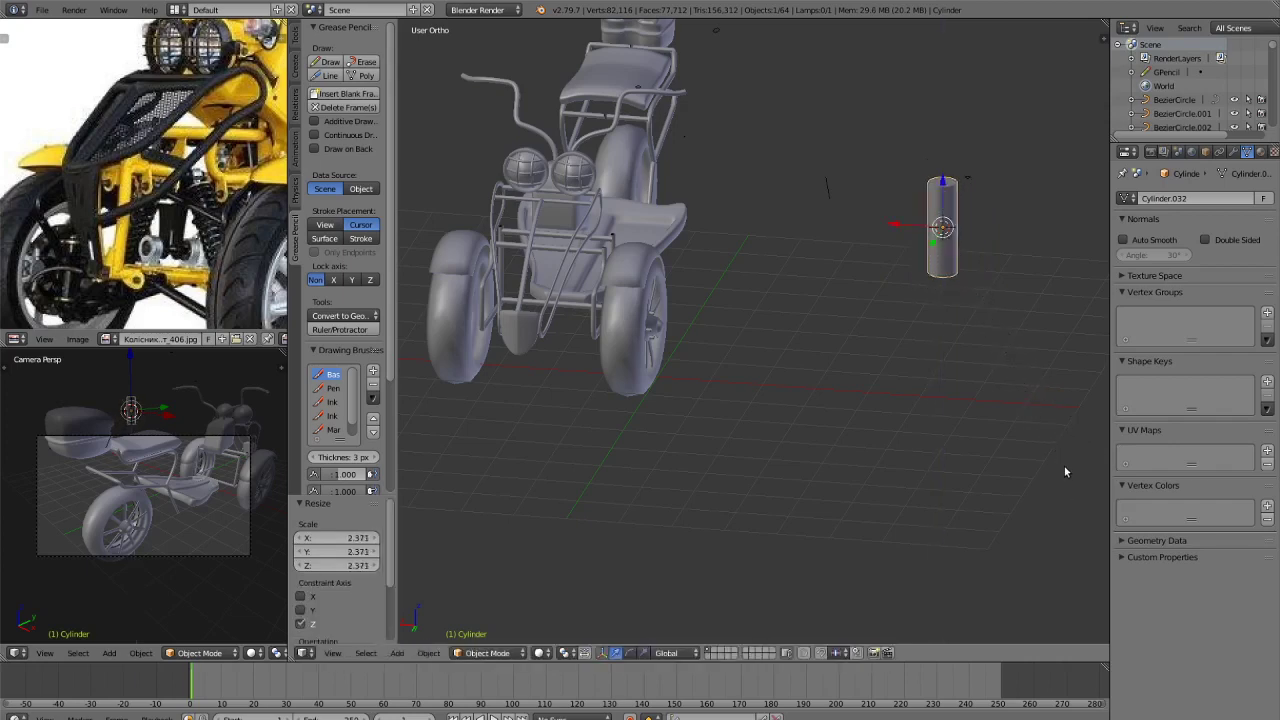
Slim the cylinder further and stretch it by 1.540 and 1.078 along Z into a tall tube.
key("s")
left_click(1028, 409)
key("s")
key("z")
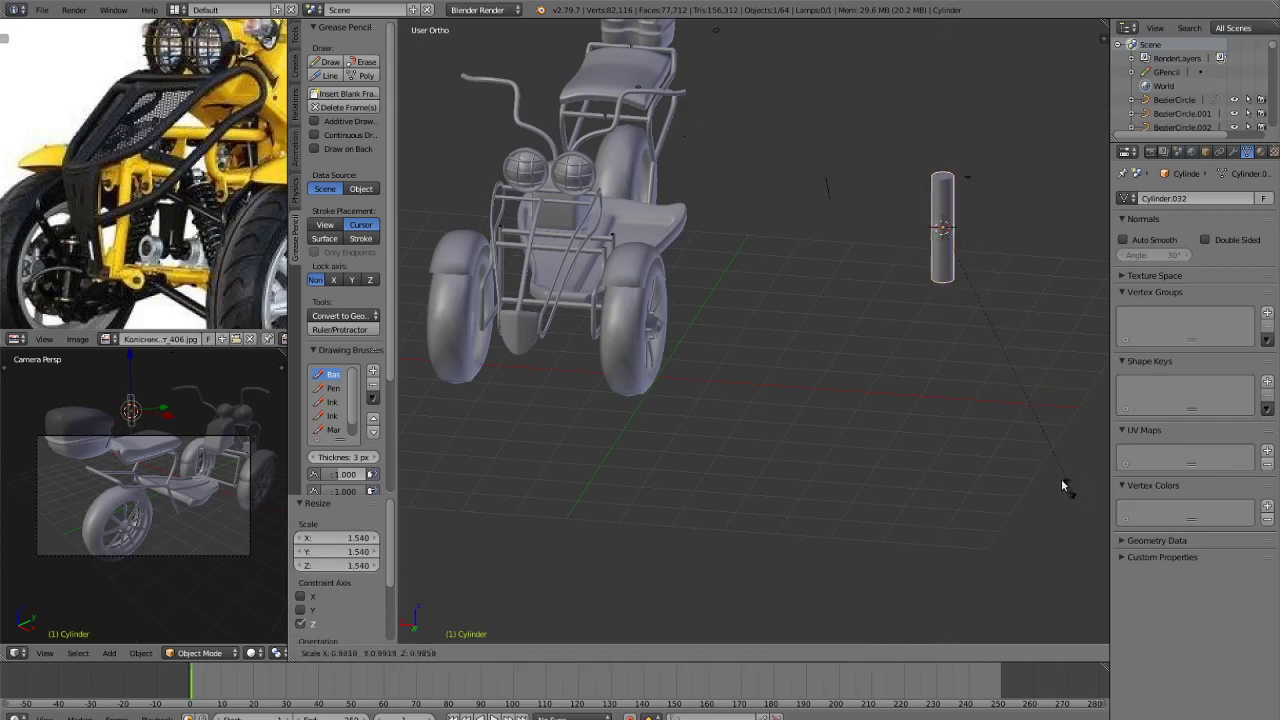
left_click(1061, 478)
Extrude the cylinder's top face 0.027 upwards and scale it by 1.232 to start a flared collar.
middle_click_drag(1053, 478, 891, 451)
key("KP_Divide")
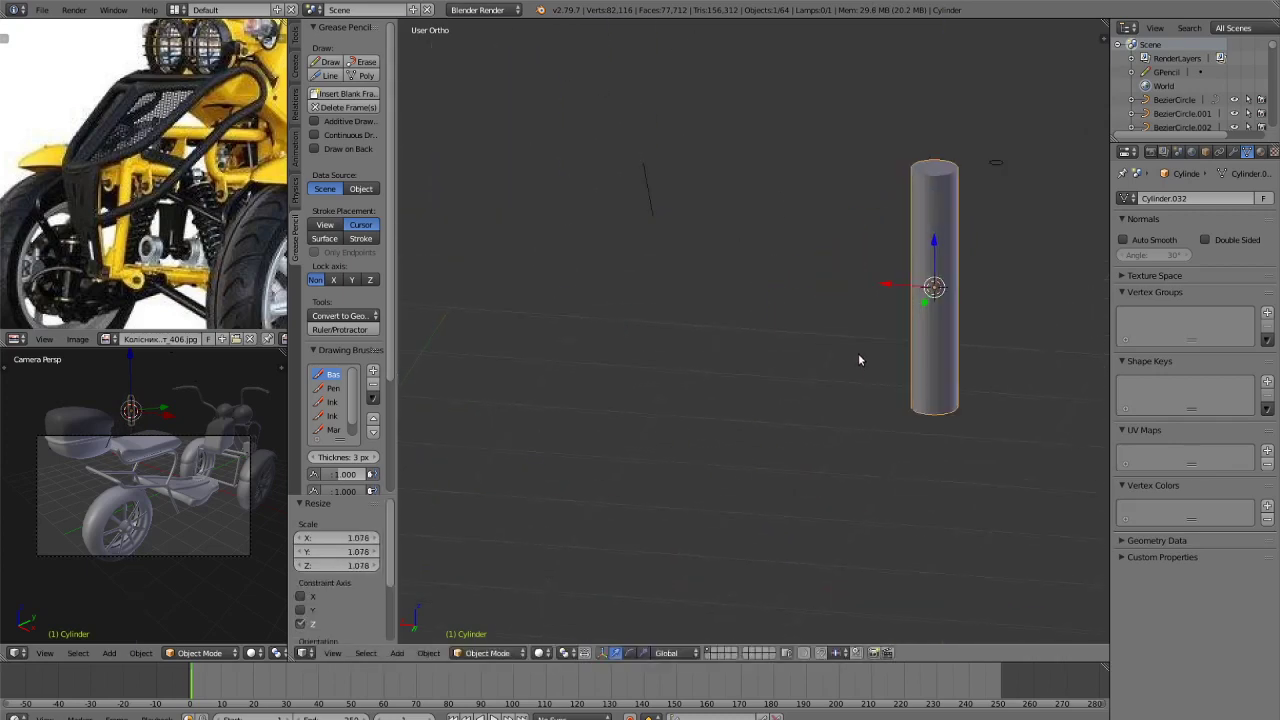
key("Tab")
key("ctrl+Tab")
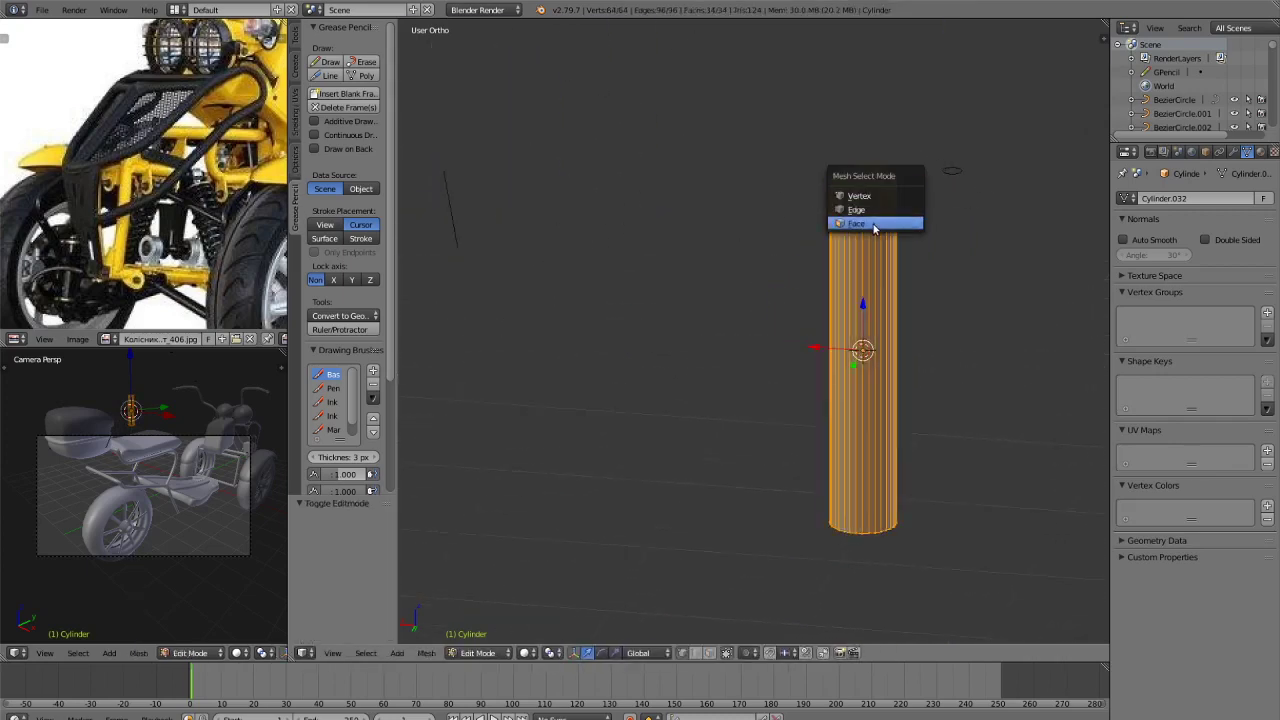
left_click(873, 225)
right_click(864, 174)
key("e")
left_click(983, 251)
key("s")
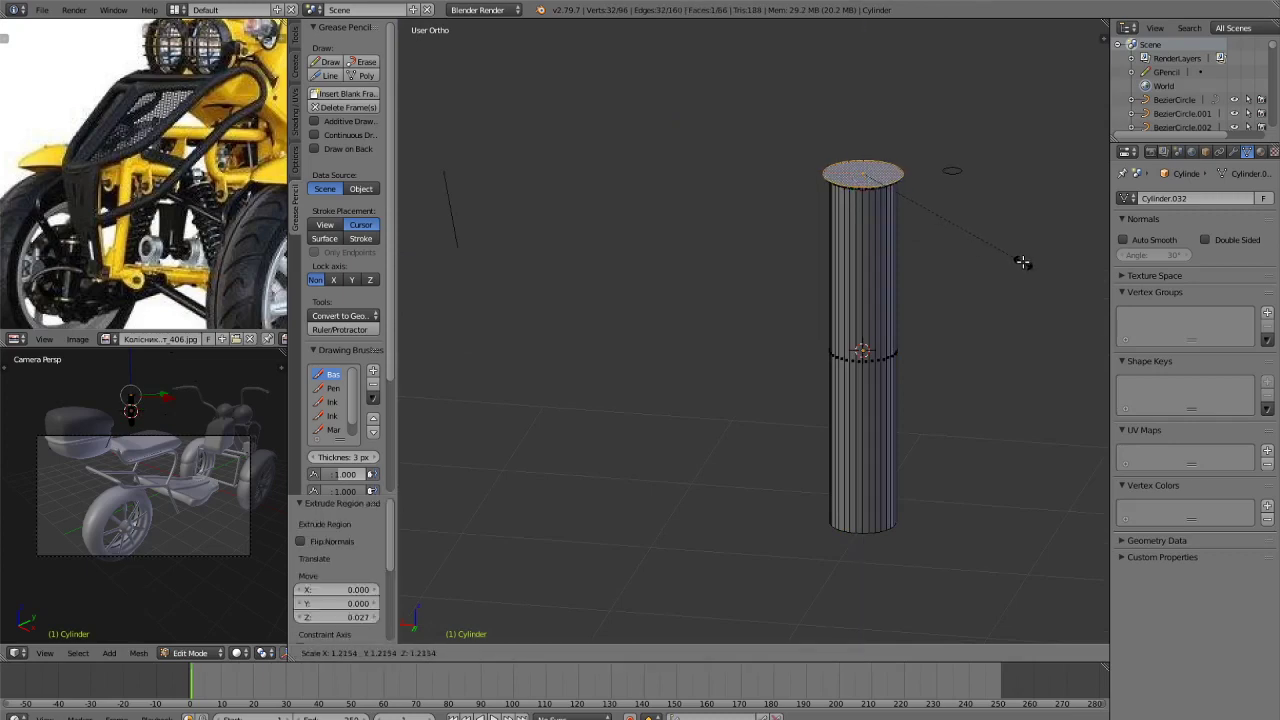
left_click(1025, 263)
Extrude the collar's top face about 0.019 upwards and scale it by 0.932 to round the rim.
key("e")
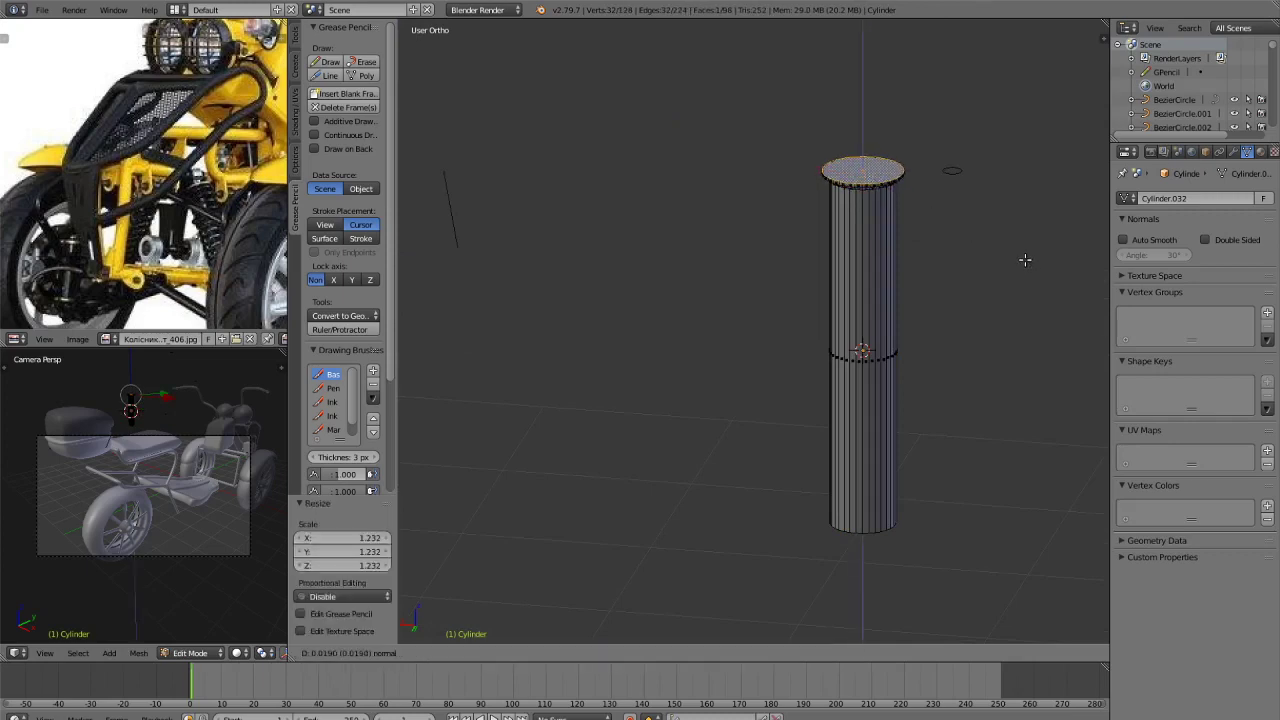
left_click(1023, 258)
key("s")
left_click(1017, 233)
Extrude the collar's top again, scale it by 0.601, raise it 0.028 along Z, and narrow the face slightly.
key("e")
key("e")
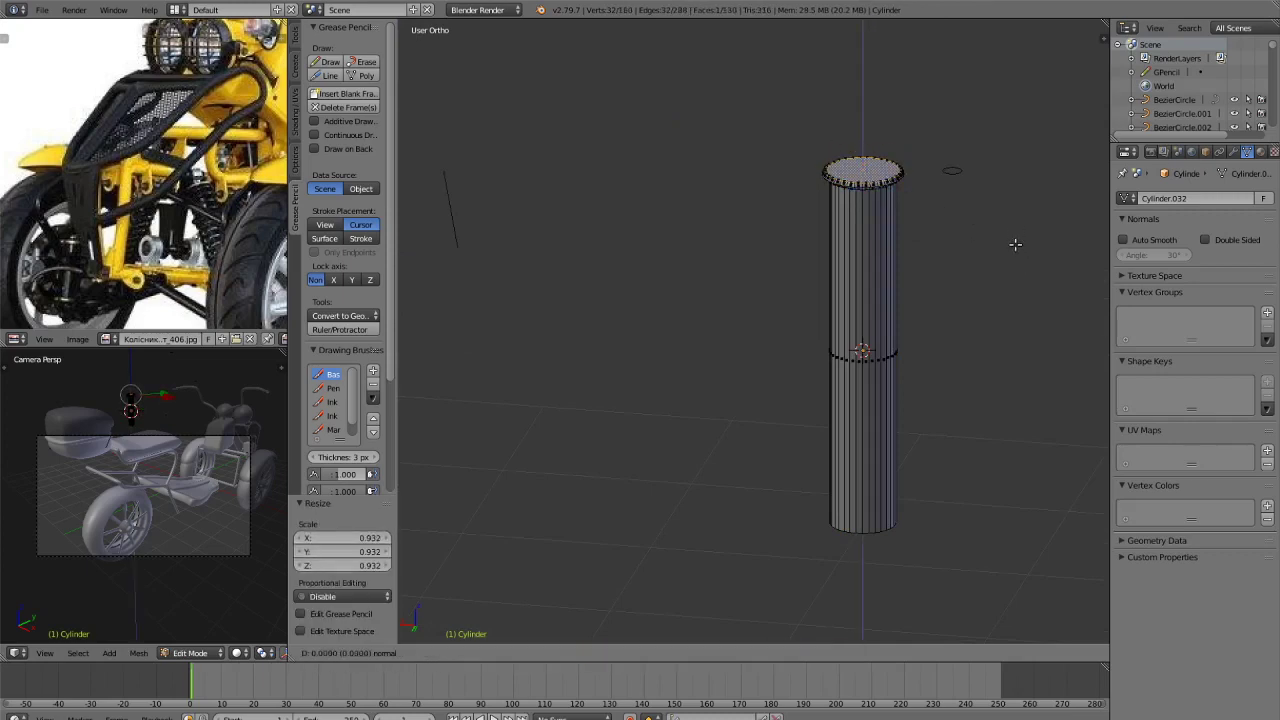
left_click(1015, 244)
key("s")
left_click(957, 203)
key("g")
key("z")
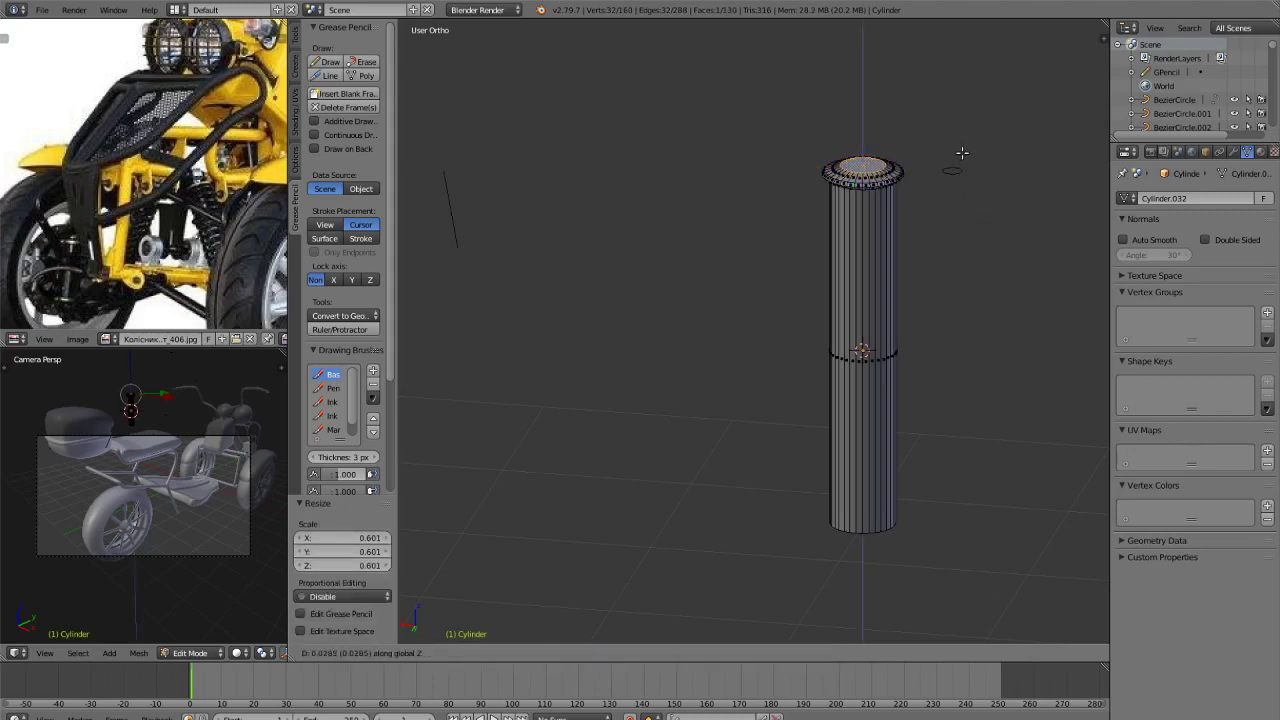
left_click(962, 153)
scroll(971, 197, "up", 5)
key("s")
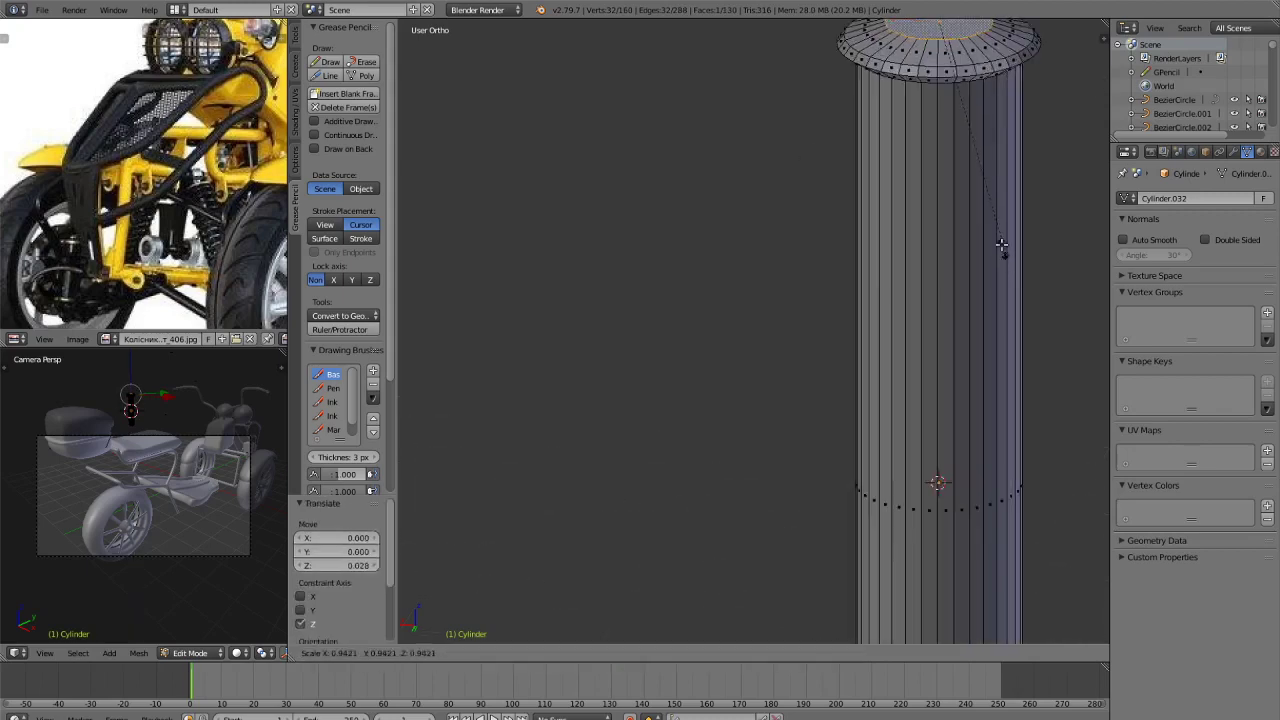
left_click(975, 270)
Extrude a neck 0.040 upwards from the collar, add a short second segment, and widen its top face by 1.071.
scroll(971, 277, "down", 3)
key("e")
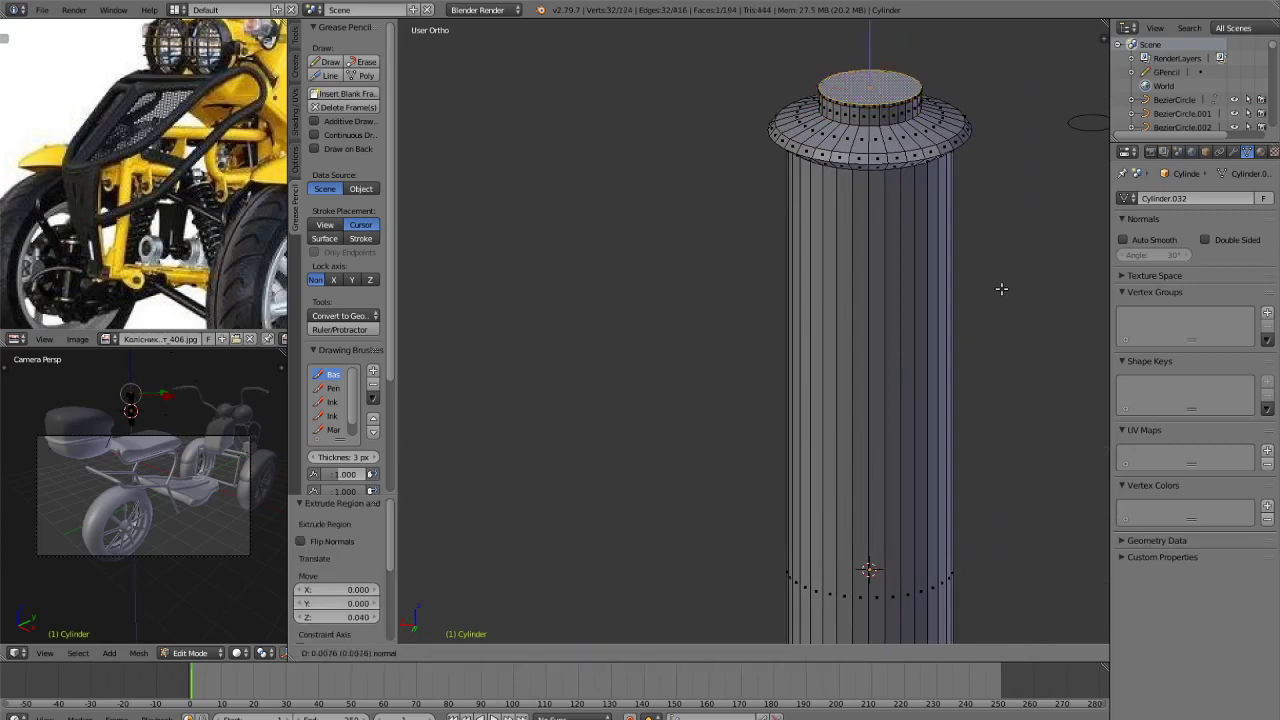
left_click(1003, 282)
key("s")
left_click(1045, 274)
Extrude the neck's top slightly, widen it to begin a round knob, and raise the face 0.006 along Z.
key("e")
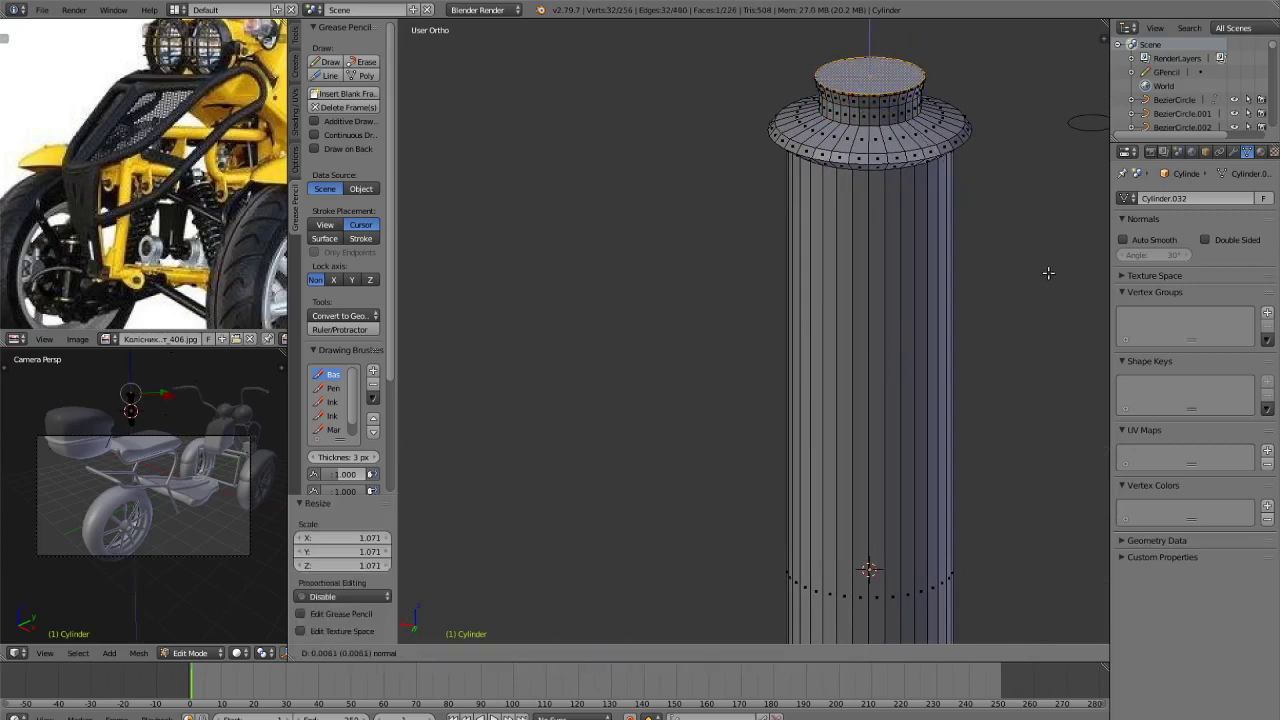
left_click(1048, 273)
key("s")
left_click(1080, 294)
key("e")
left_click(1081, 275)
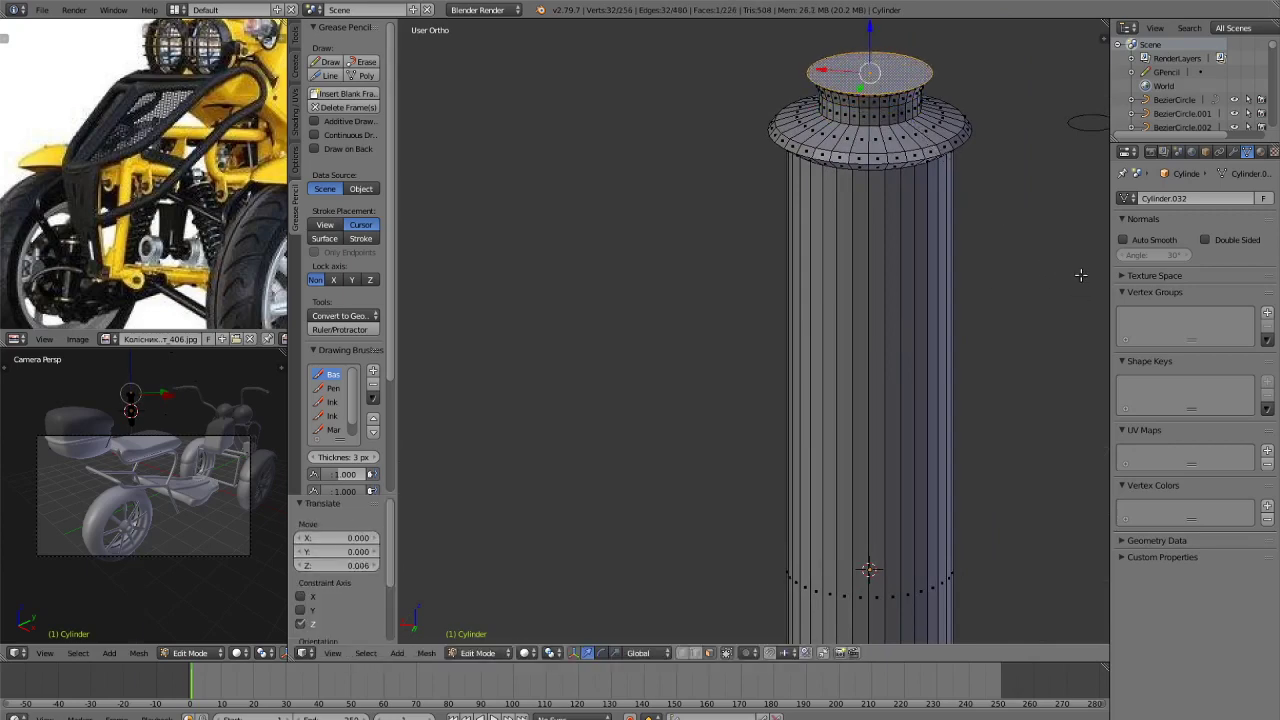
Continue the knob's outward curve with two short upward extrusions, scaling the first one's top face by 1.080.
key("e")
left_click(1081, 269)
key("s")
left_click(406, 276)
key("e")
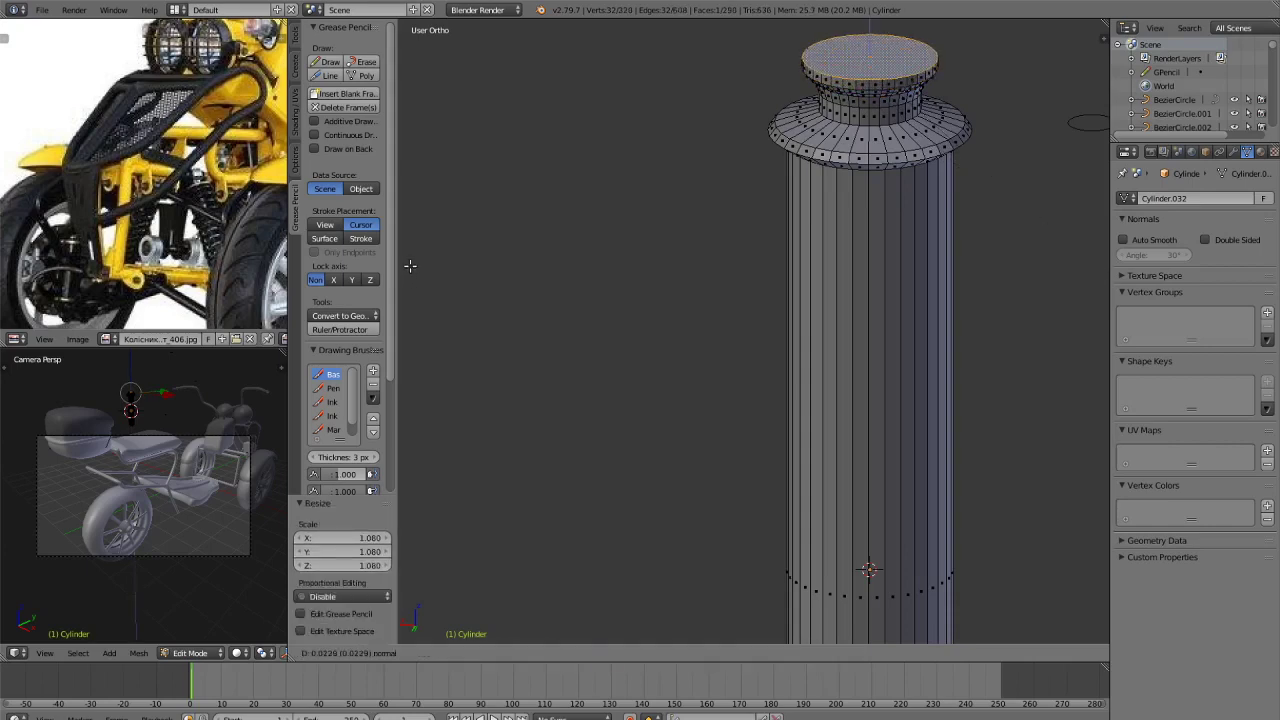
left_click(414, 272)
key("s")
left_click(1003, 234)
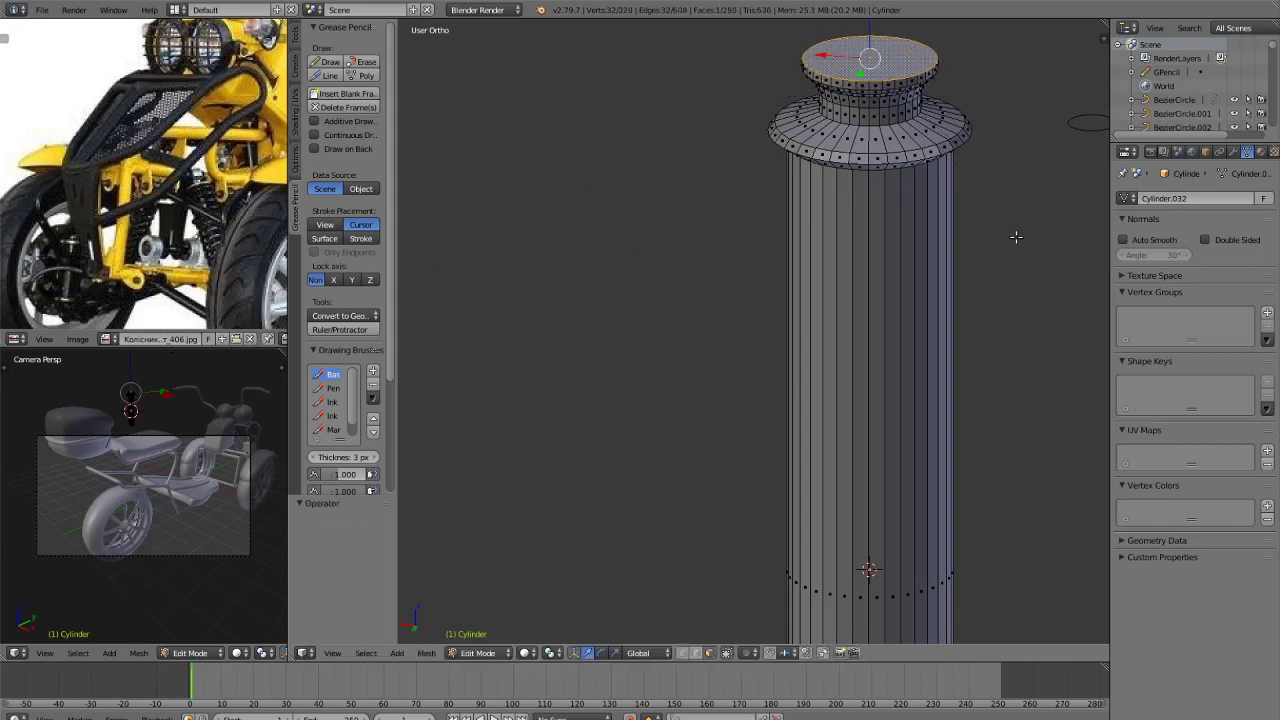
Extrude the knob's top face 0.018 and then 0.020 upwards, widening it slightly after each extrusion.
key("e")
left_click(1045, 234)
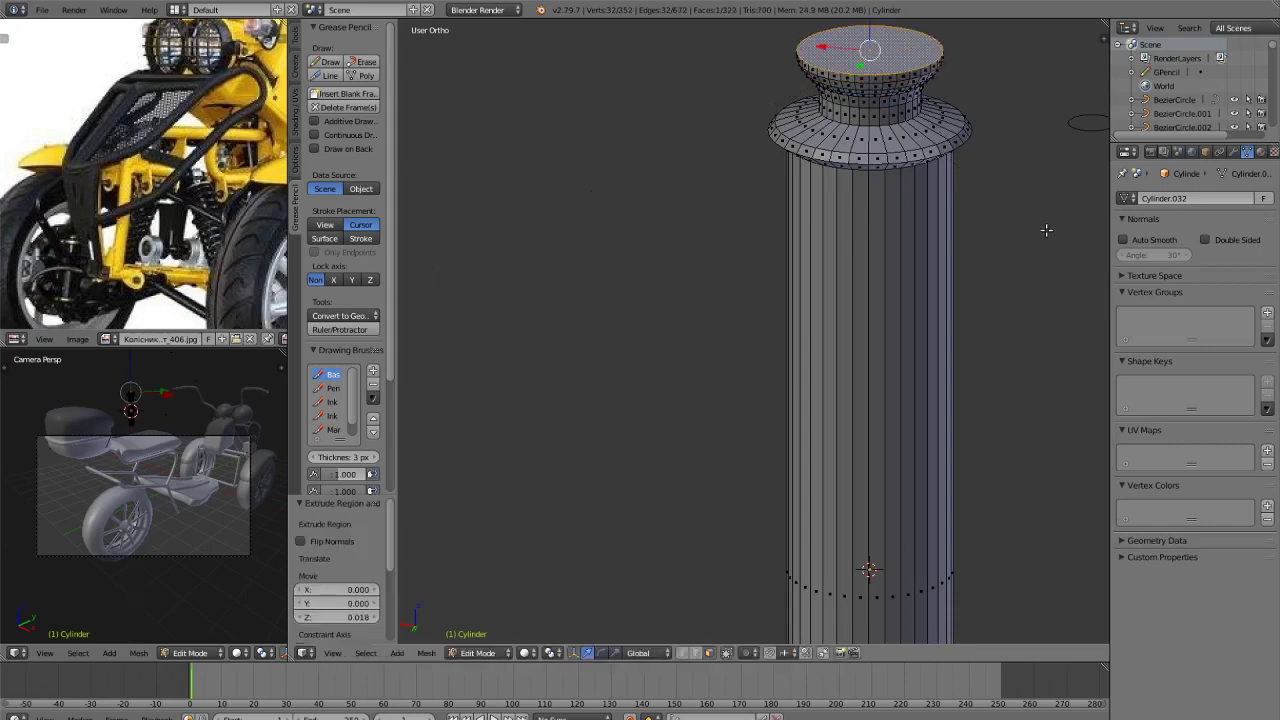
key("s")
left_click(1058, 232)
key("e")
left_click(1065, 224)
key("s")
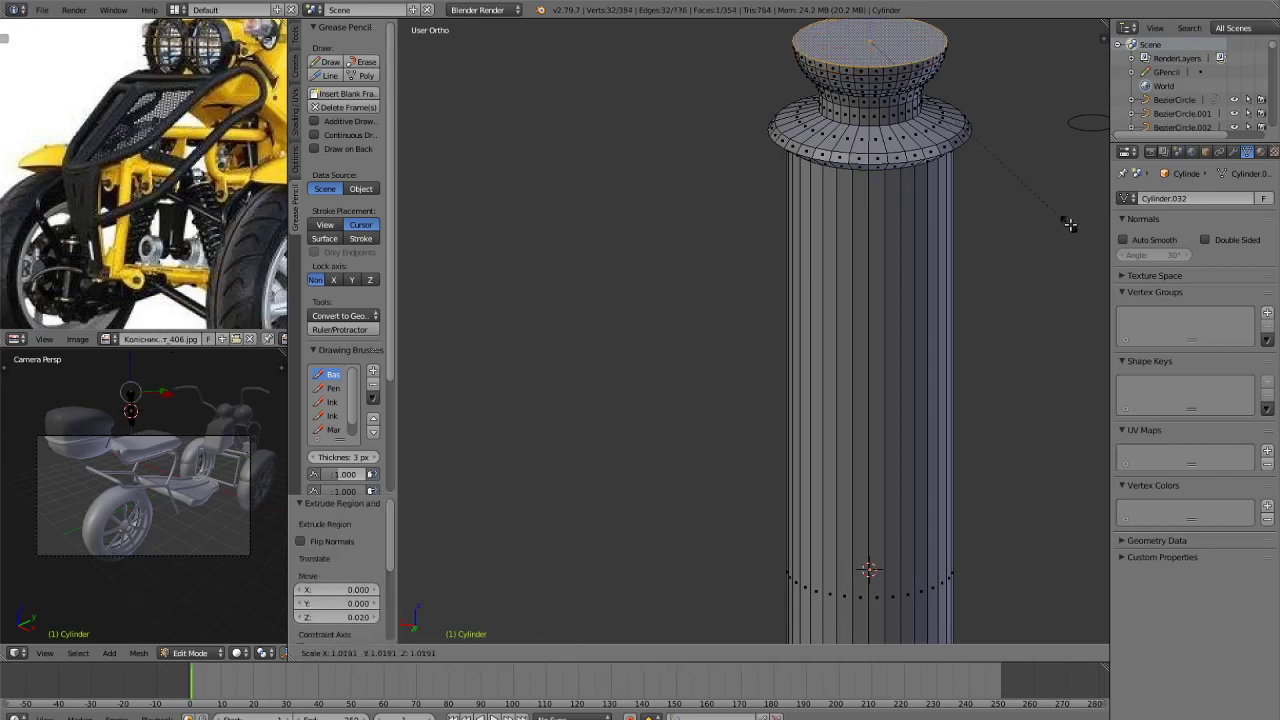
left_click(1066, 222)
Extrude the knob's widest section upwards twice by 0.017, scaling the last top face by 0.949.
key("e")
left_click(1068, 215)
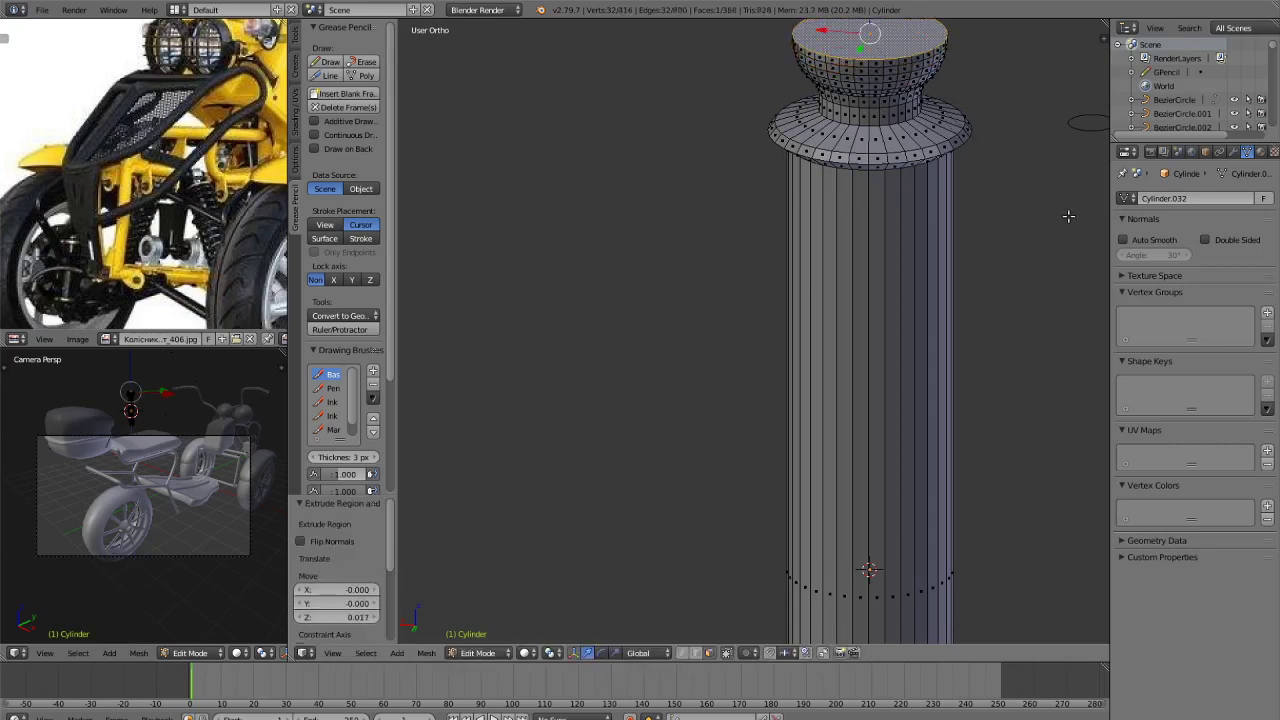
key("s")
left_click(1071, 211)
key("e")
left_click(1073, 205)
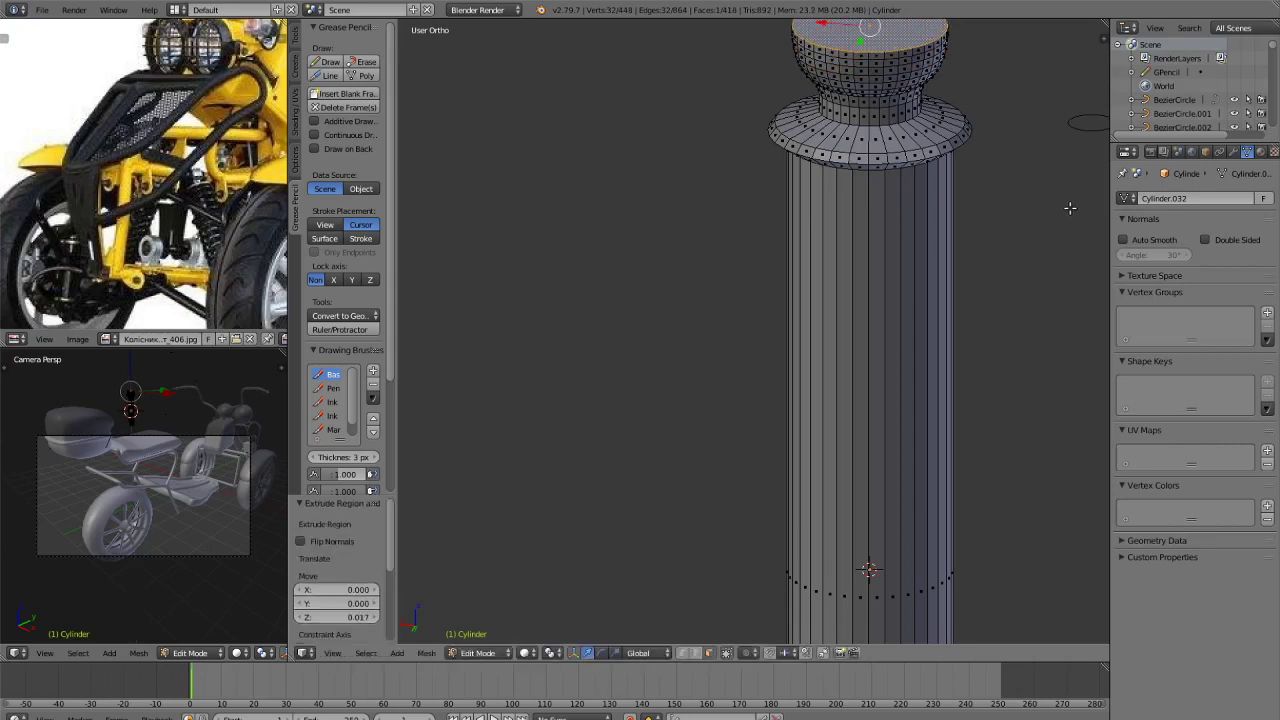
key("s")
left_click(1057, 200)
Add two more short extrusions to the knob, the second 0.018 high, shrinking the top face after each.
middle_click_drag(1057, 200, 999, 250, "shift")
key("e")
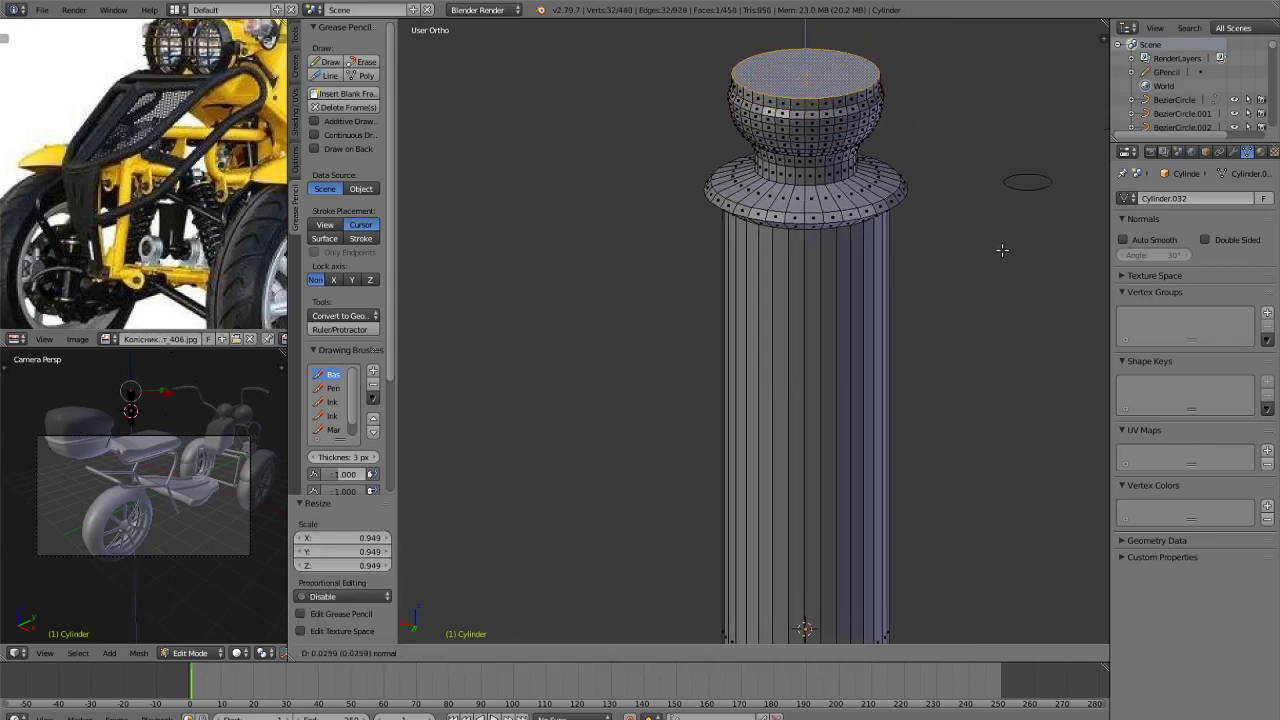
left_click(998, 250)
key("s")
left_click(980, 230)
key("e")
left_click(970, 217)
key("s")
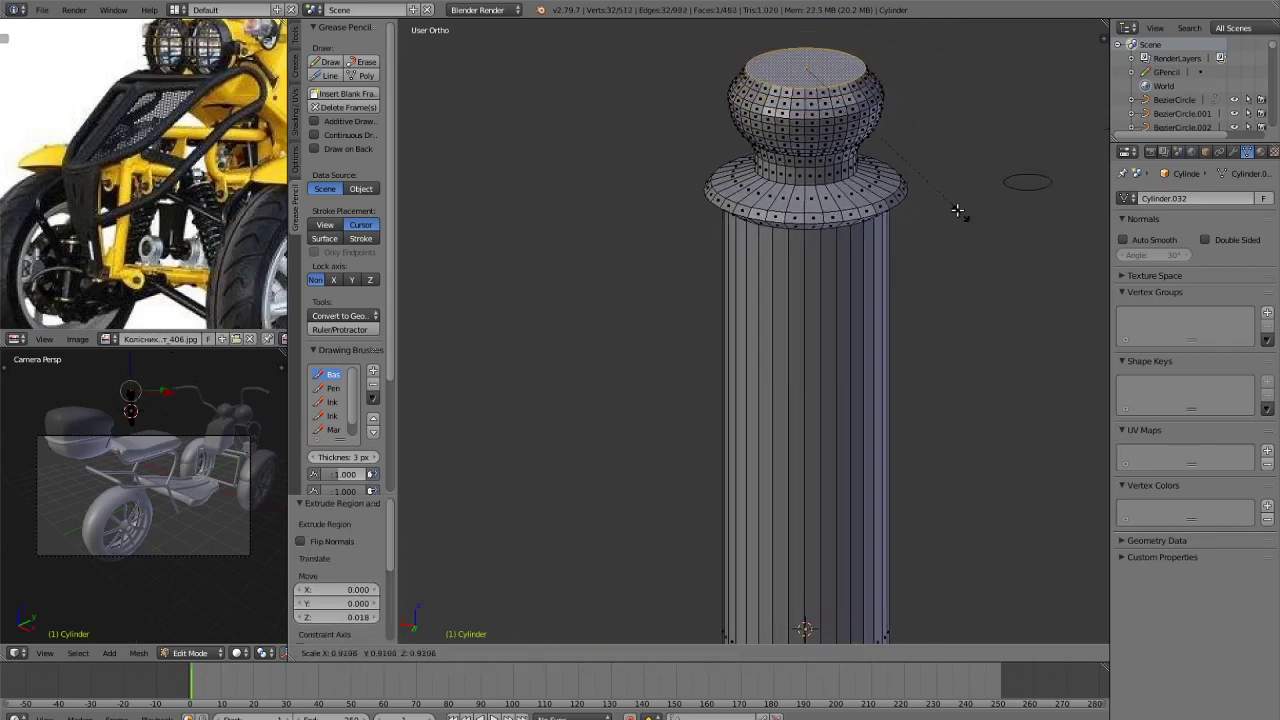
left_click(941, 197)
Close the knob's top with a 0.015 extrusion scaled down to about 0.7, and return to Object Mode.
key("e")
left_click(937, 187)
key("s")
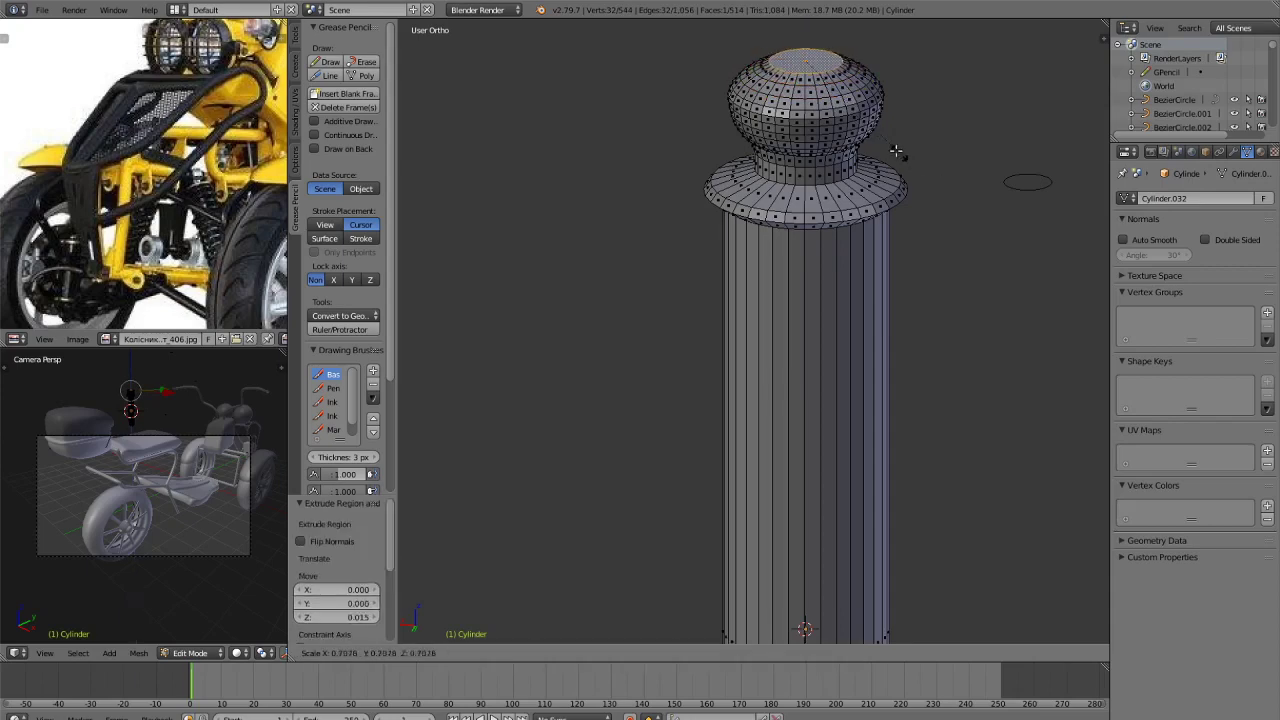
left_click(879, 142)
key("Tab")
scroll(868, 464, "down", 8)
middle_click_drag(868, 464, 788, 296, "shift")
scroll(713, 311, "up", 2)
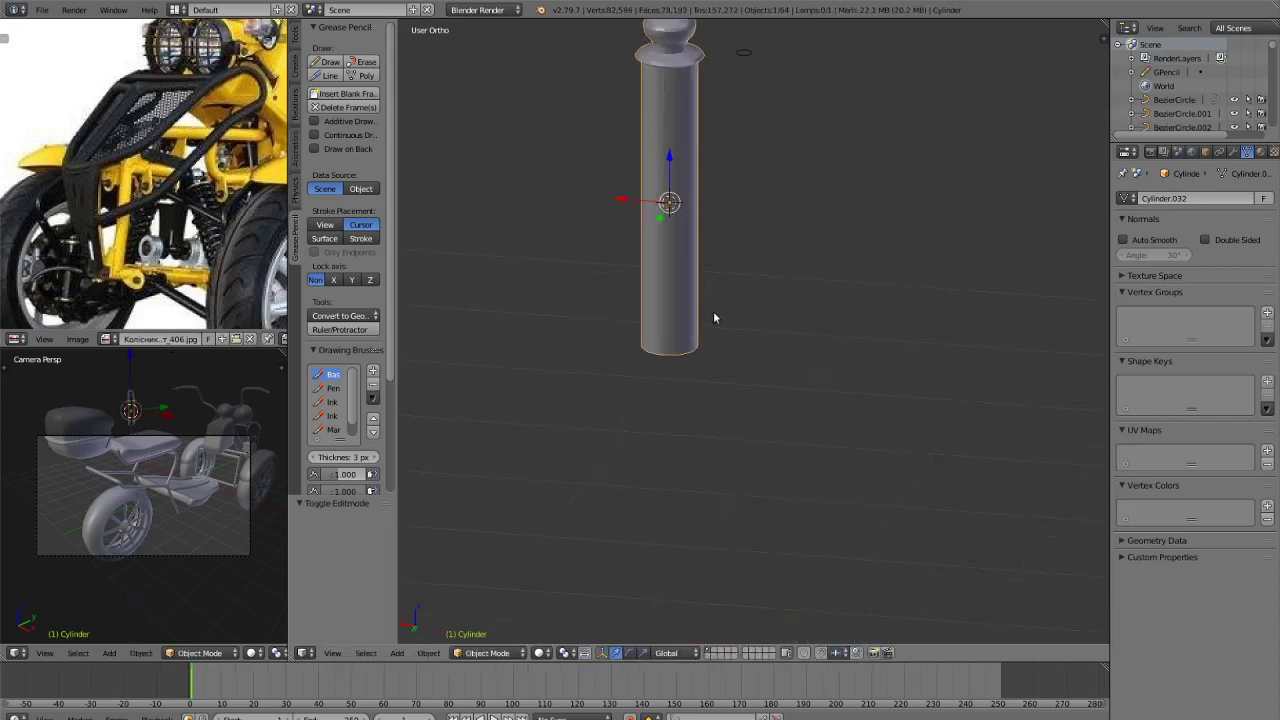
Extrude the cylinder's bottom face by 0.077 and widen it slightly, then extrude it by 0.048 and narrow it slightly.
middle_click_drag(713, 364, 689, 320)
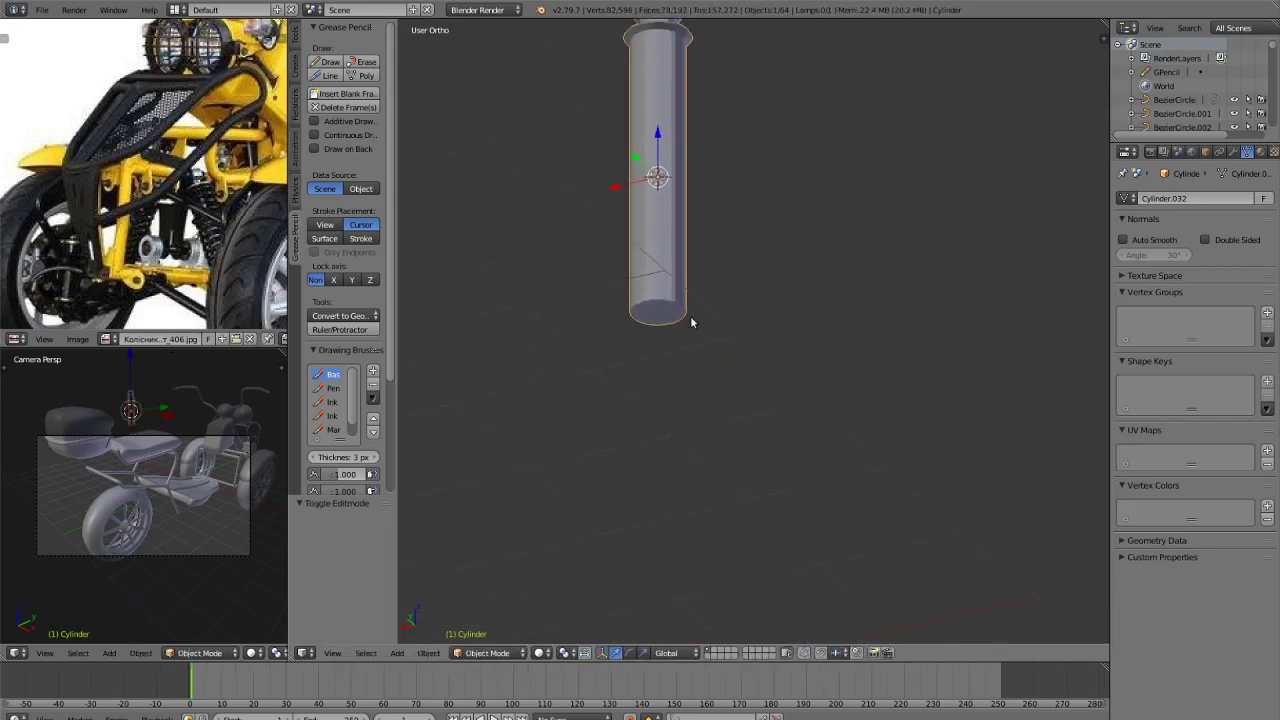
key("Tab")
key("e")
left_click(720, 363)
key("s")
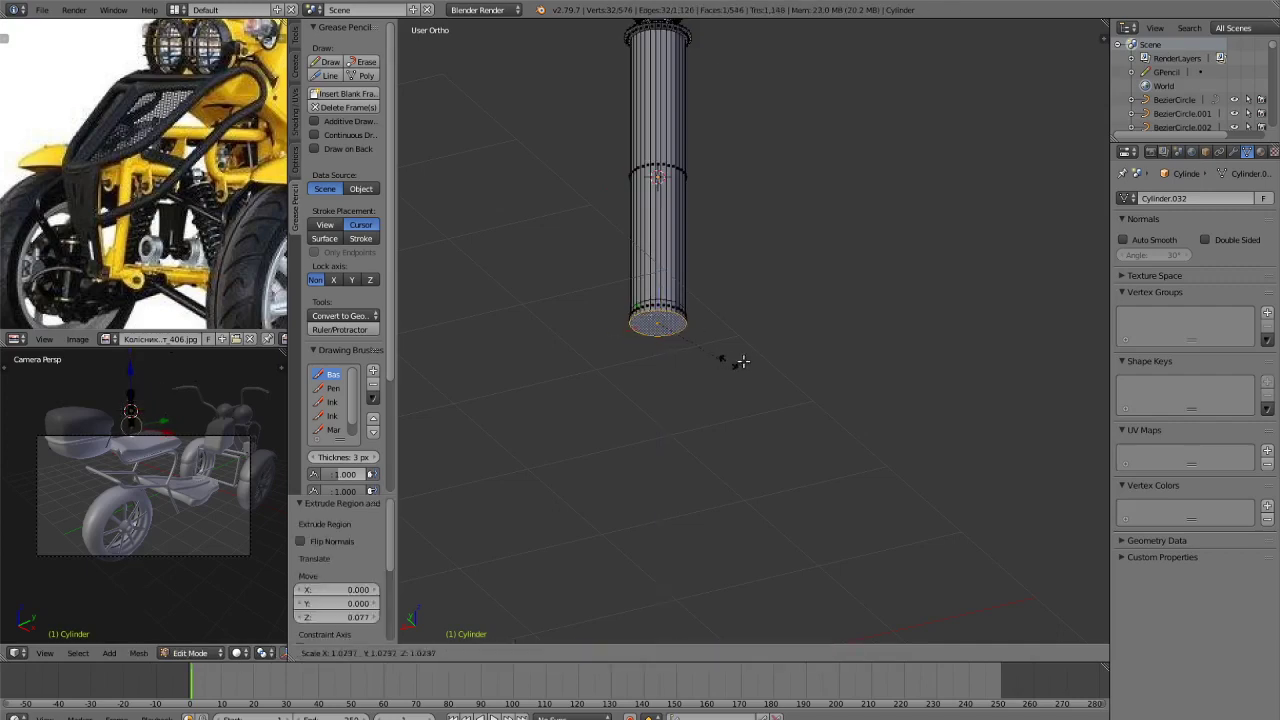
left_click(749, 351)
key("e")
left_click(749, 360)
key("s")
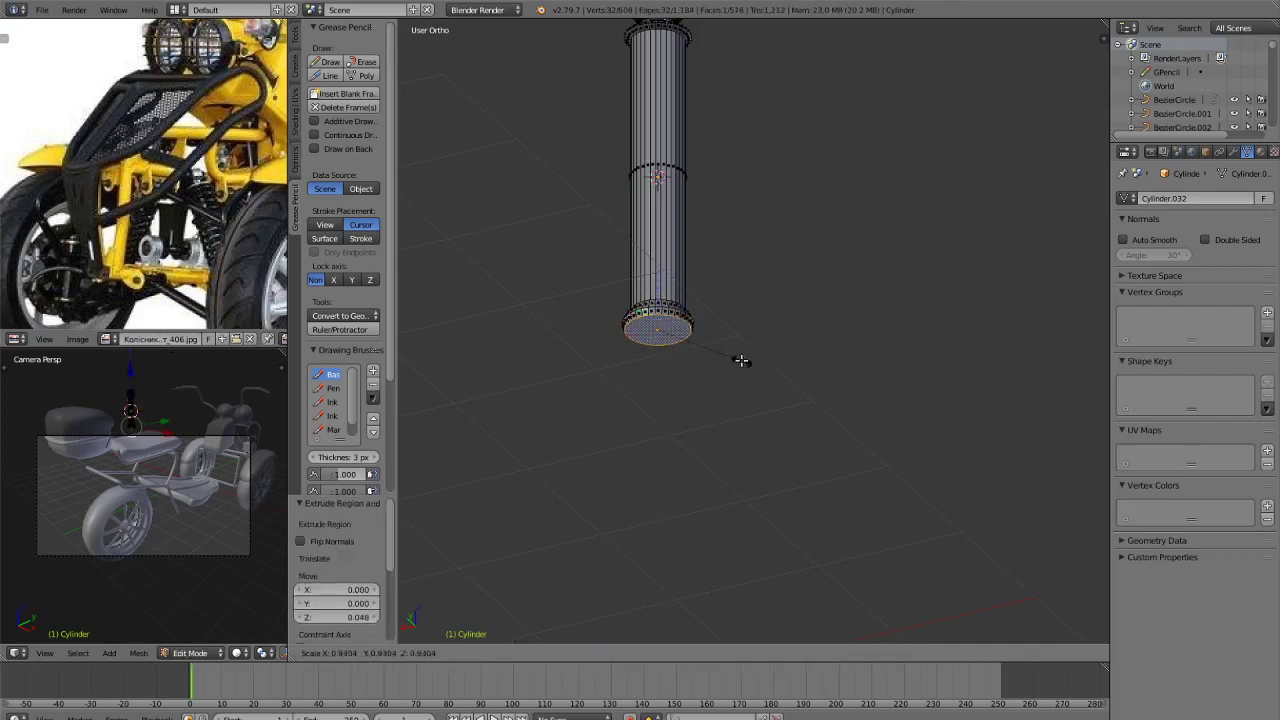
left_click(739, 361)
Taper the cylinder's lower end with three more extrusions, the second 0.048 long, shrinking the end face after each of the first two.
key("e")
left_click(736, 371)
key("s")
left_click(709, 369)
key("e")
left_click(709, 372)
key("s")
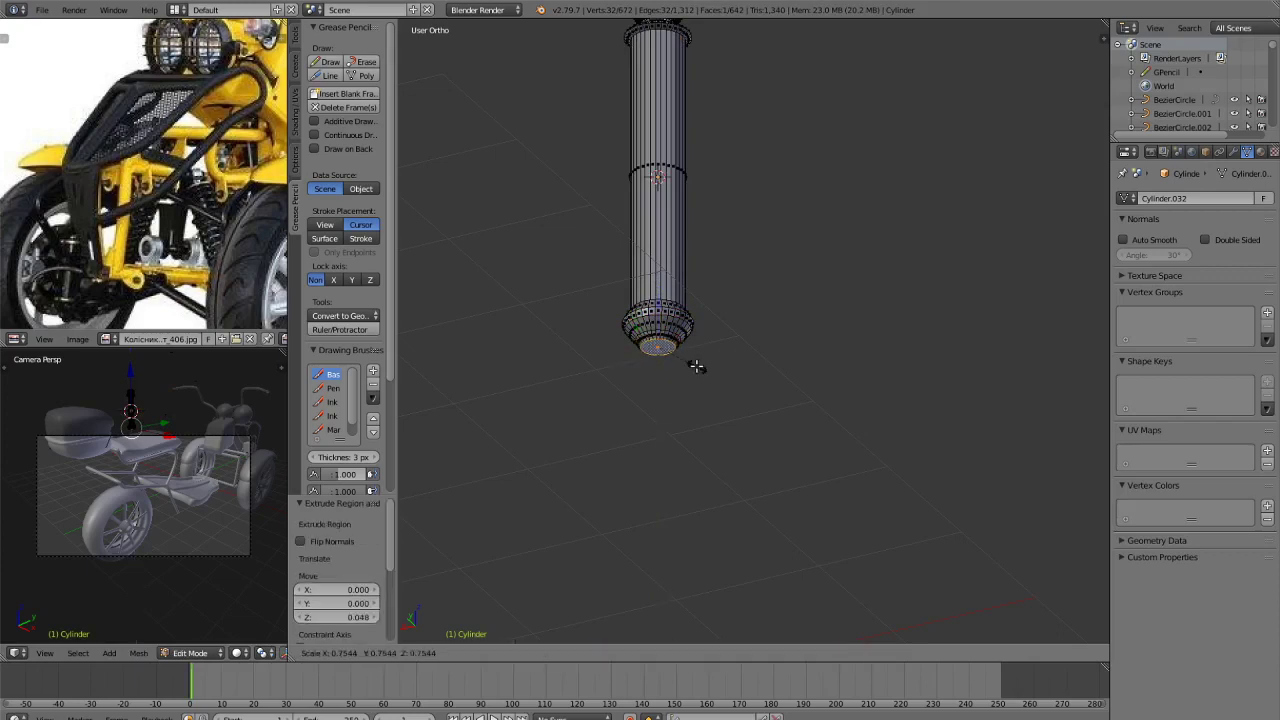
left_click(694, 366)
key("e")
left_click(695, 357)
Deselect the cylinder in Object Mode and place the 3D cursor just beside it.
key("Tab")
scroll(712, 408, "down", 6)
key("a")
middle_click_drag(712, 411, 735, 462)
left_click(757, 314)
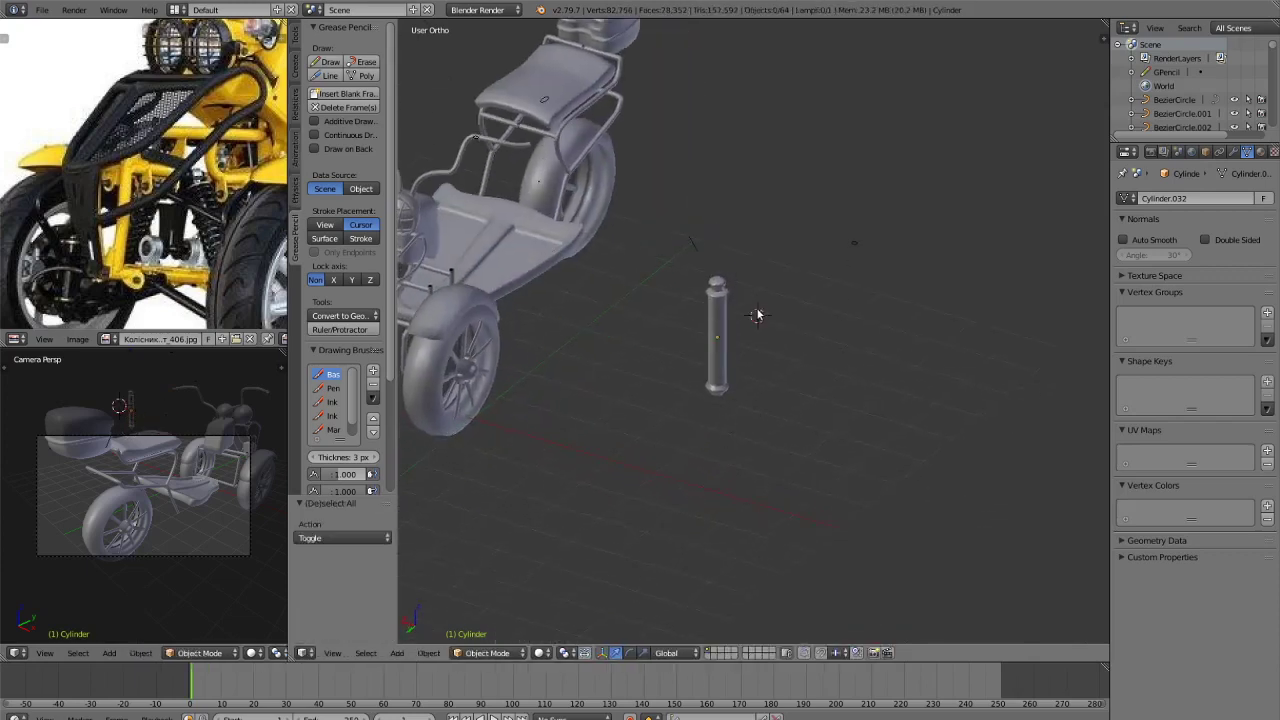
scroll(710, 365, "up", 5)
key("shift+a")
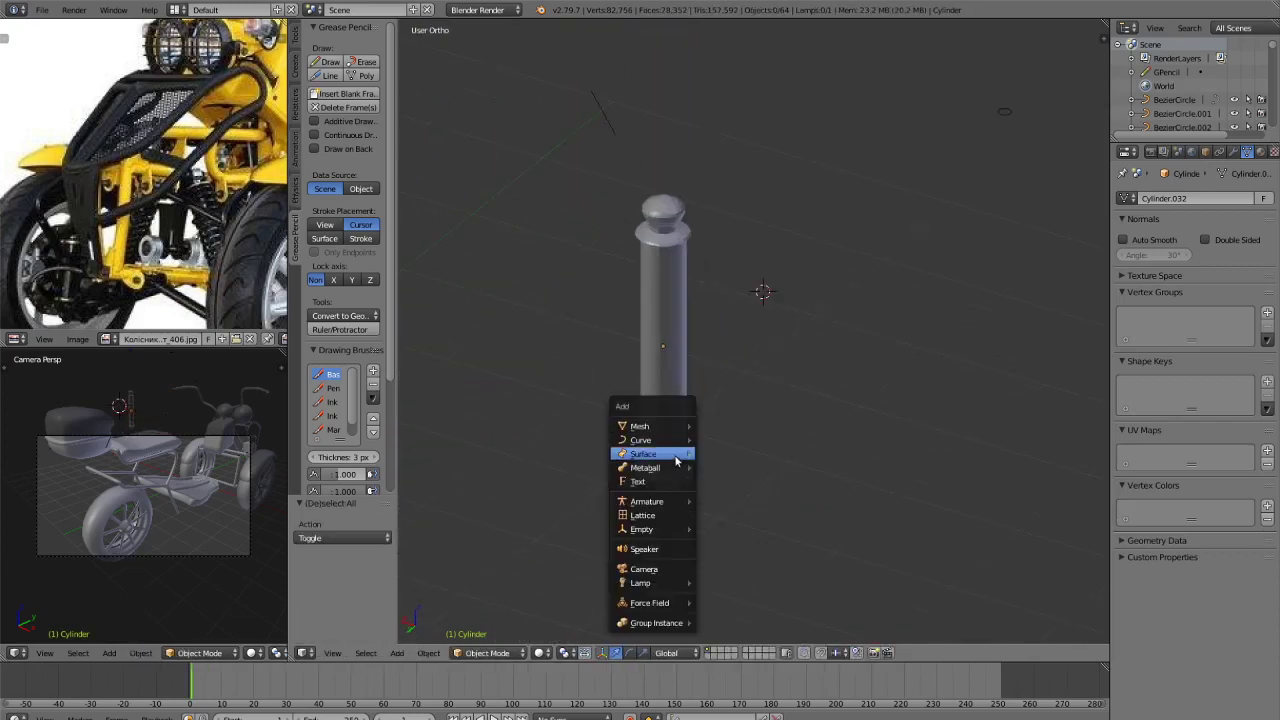
mouse_move(688, 447)
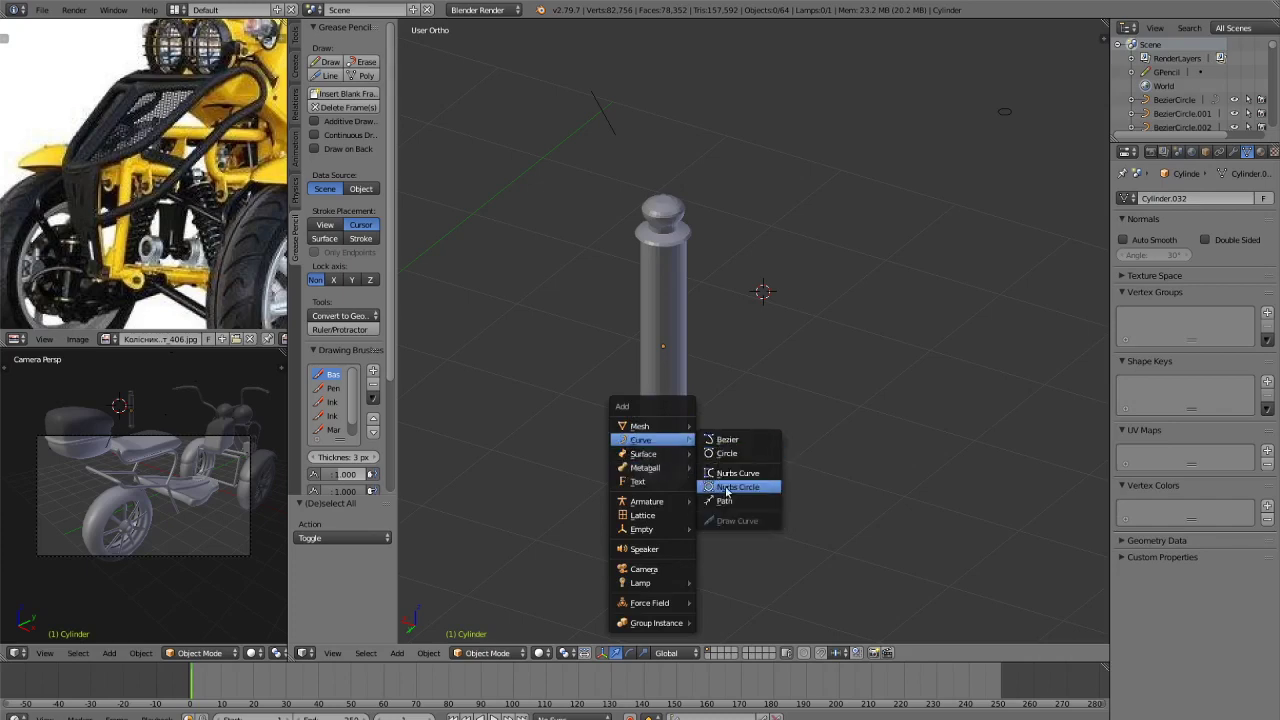
left_click(727, 487)
scroll(735, 496, "down", 4)
scroll(735, 496, "up", 4)
key("s")
left_click(832, 342)
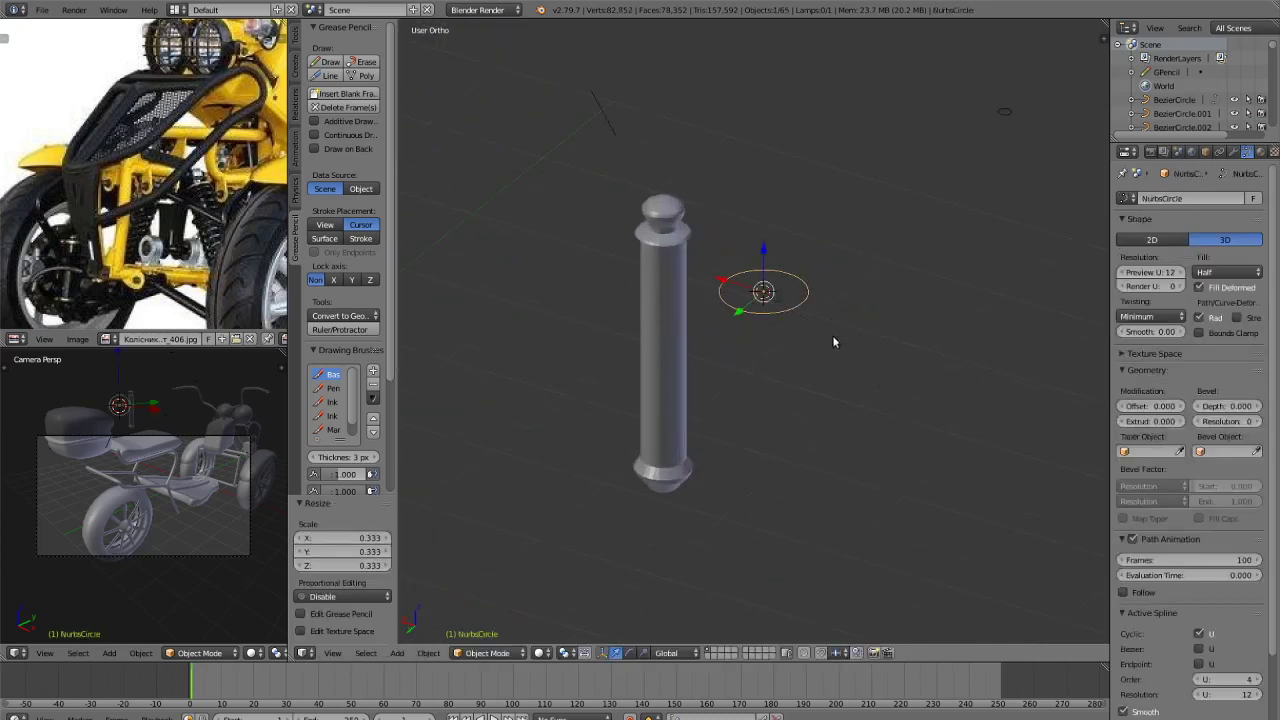
key("Delete")
Add a 32-vertex mesh circle with radius 1.000 at the 3D cursor and scale it down to 0.319.
key("shift+a")
mouse_move(820, 342)
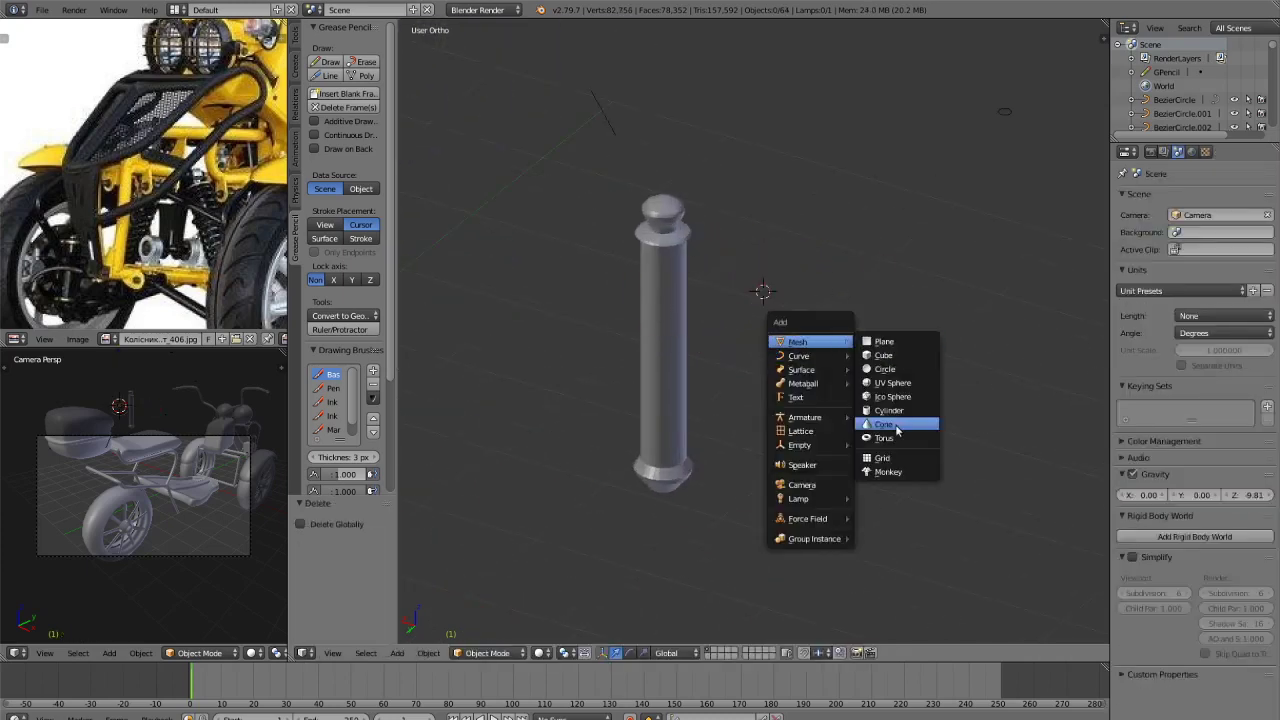
left_click(886, 369)
scroll(871, 418, "down", 4)
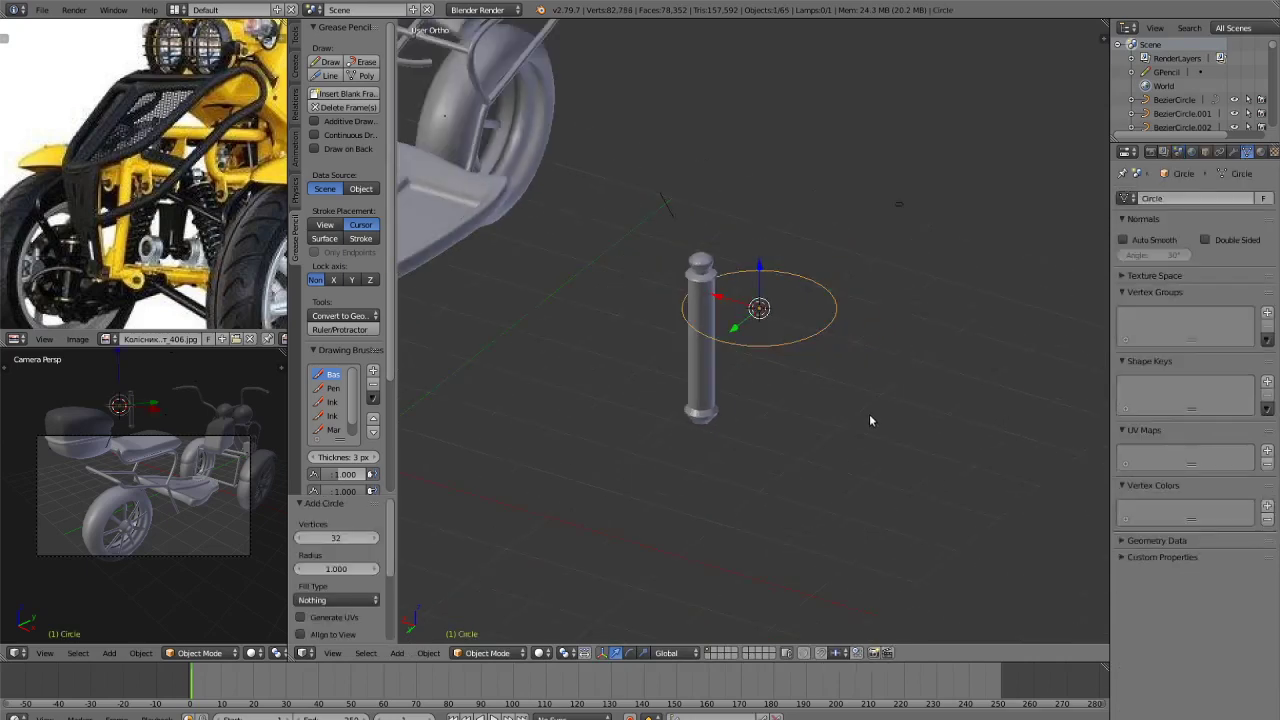
scroll(871, 418, "up", 4)
key("s")
left_click(828, 318)
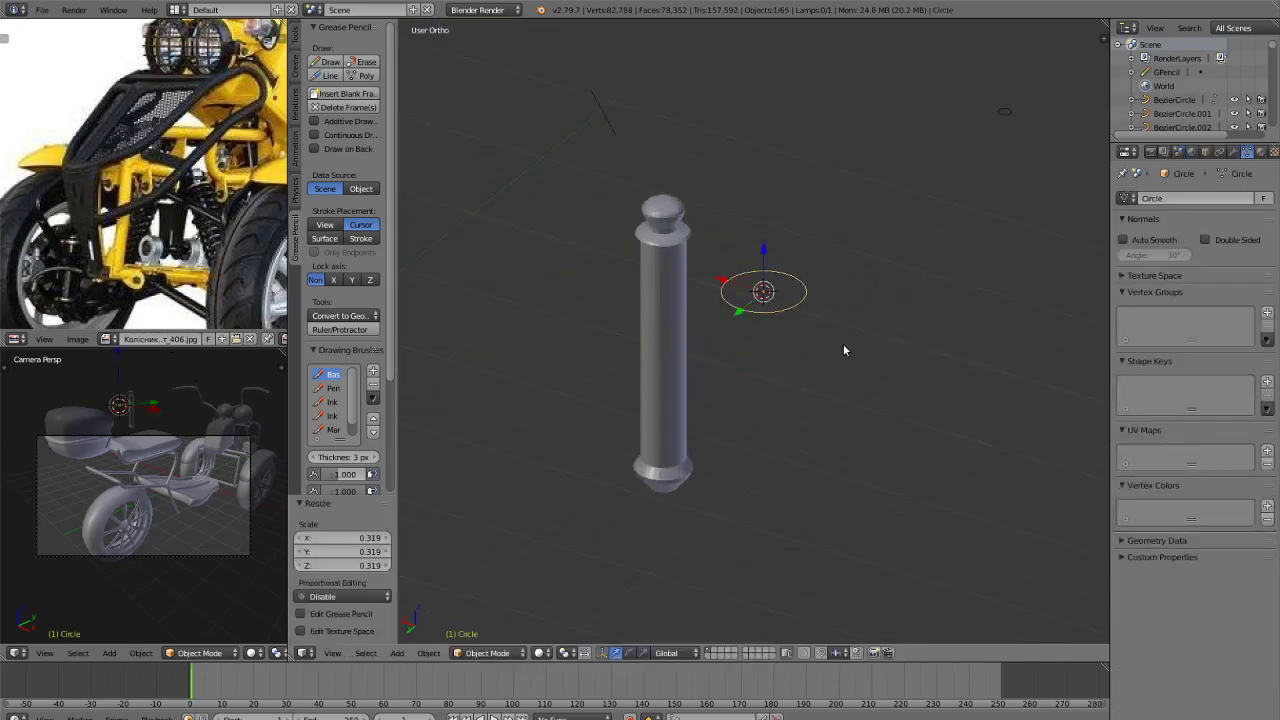
Add a Screw modifier to the circle and set its axis to Y.
left_click(1259, 152)
left_click(1124, 243)
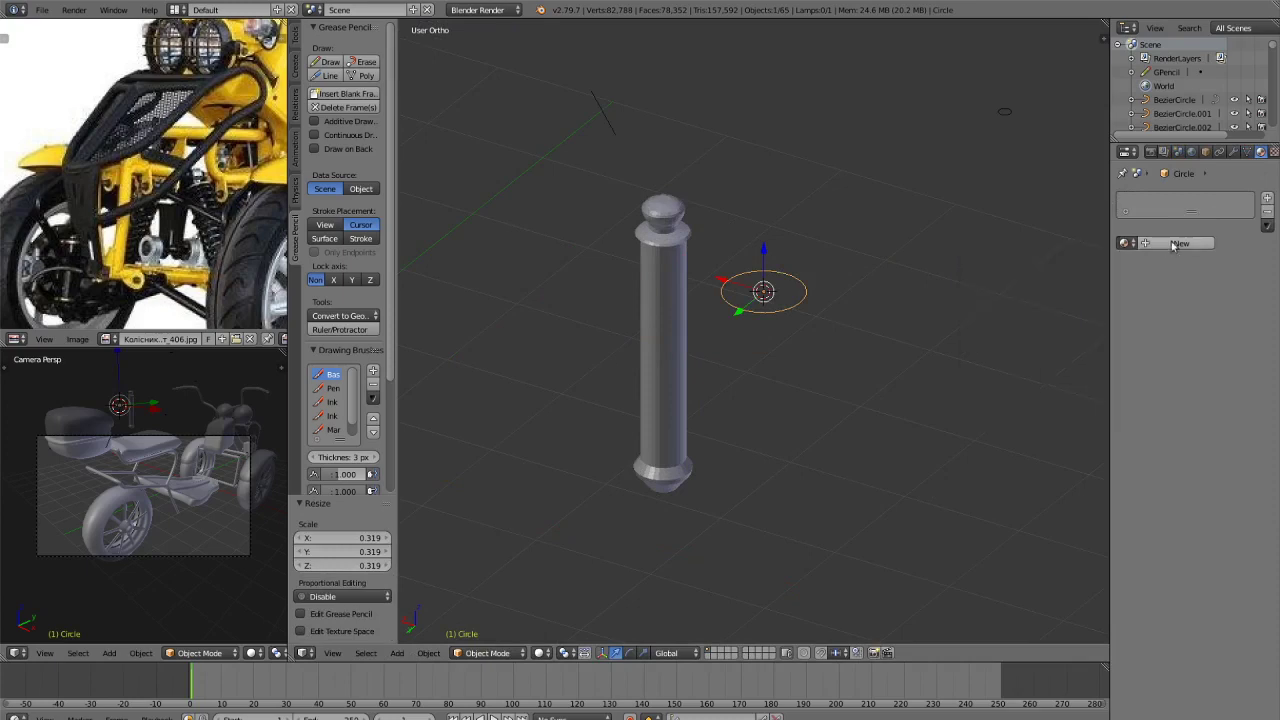
left_click(1232, 152)
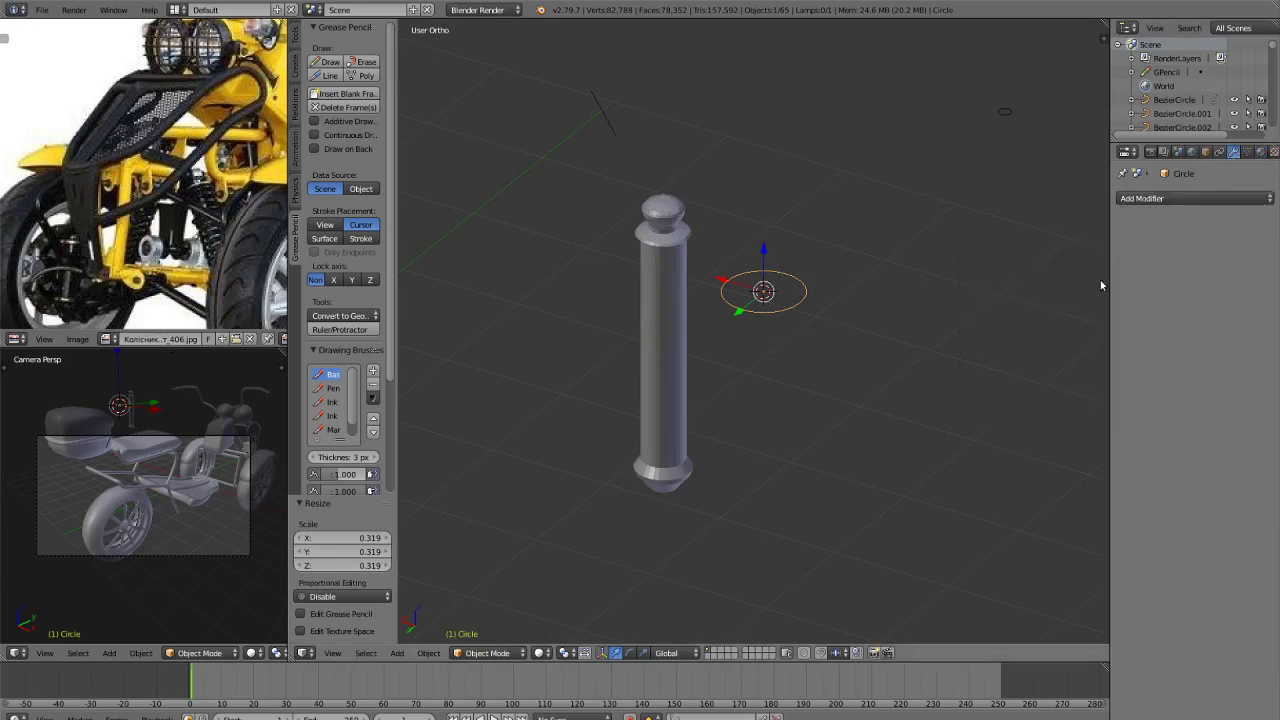
left_click(1185, 199)
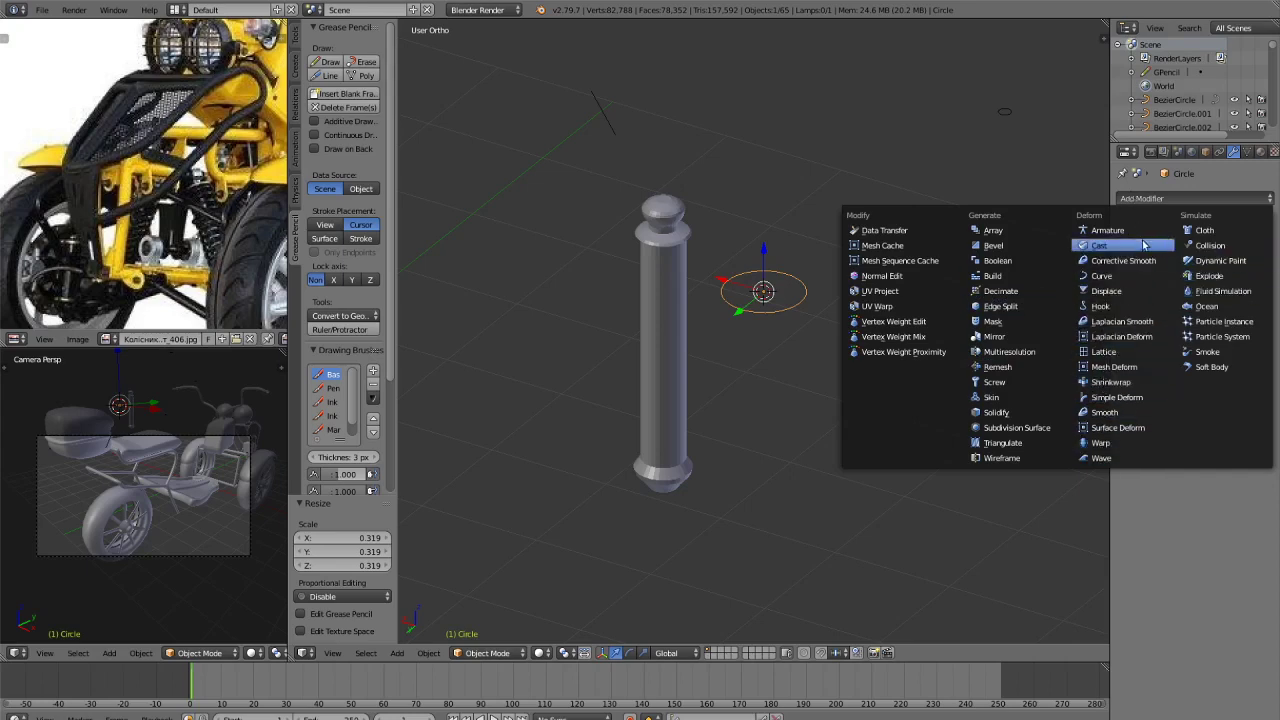
left_click(1220, 196)
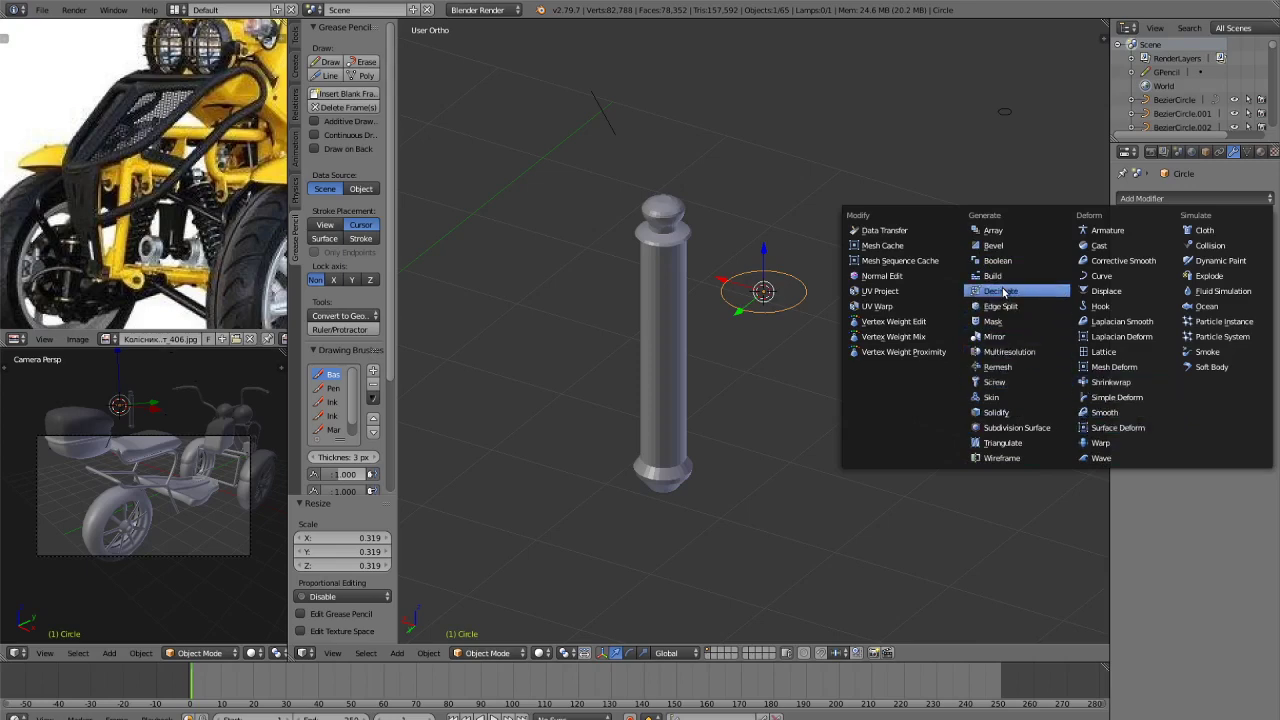
left_click(1019, 380)
scroll(1017, 372, "up", 3)
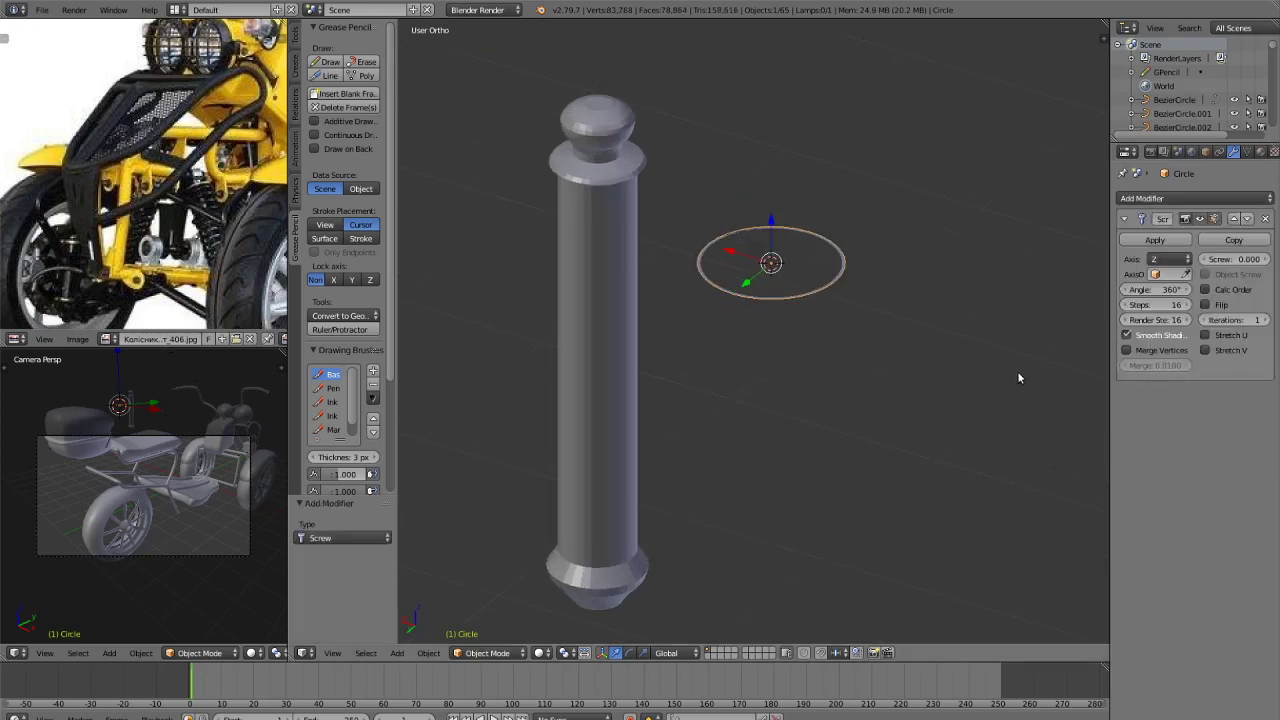
left_click(1188, 260)
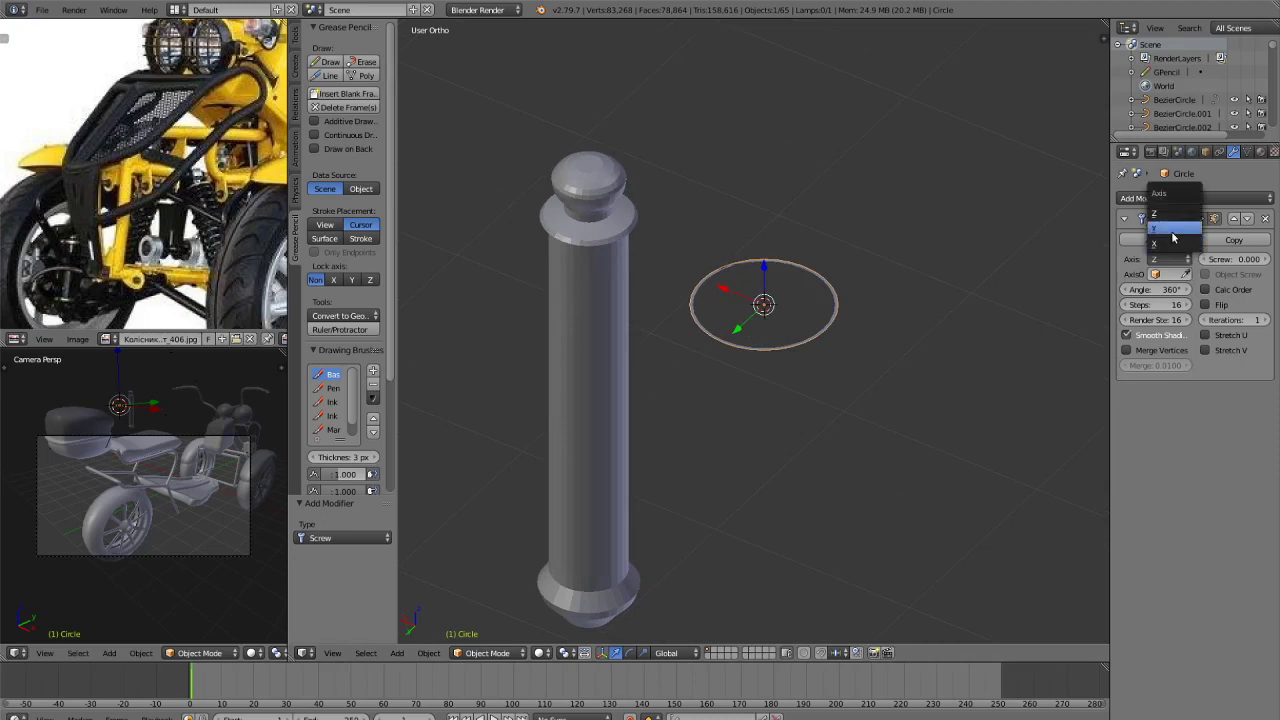
left_click(1173, 230)
Move the circle's vertices along X away from the object's origin to form a ring, and return to Object Mode.
key("Tab")
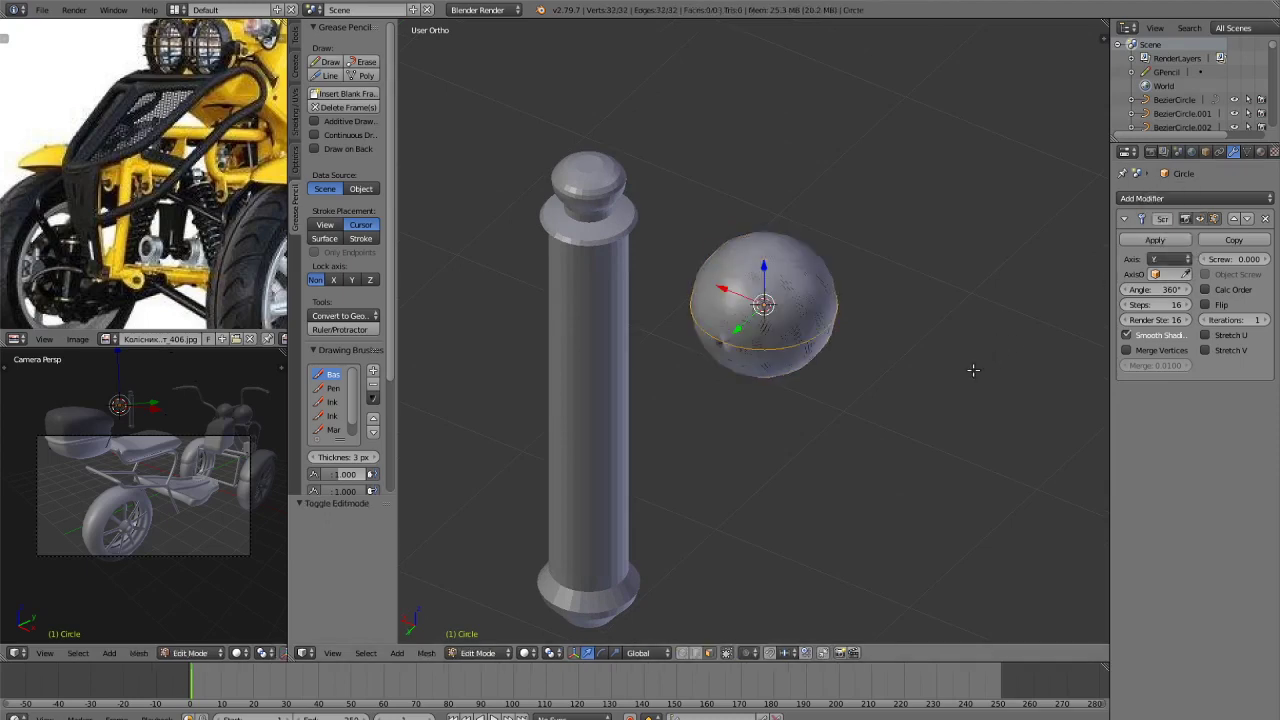
key("g")
key("y")
key("Escape")
key("g")
key("x")
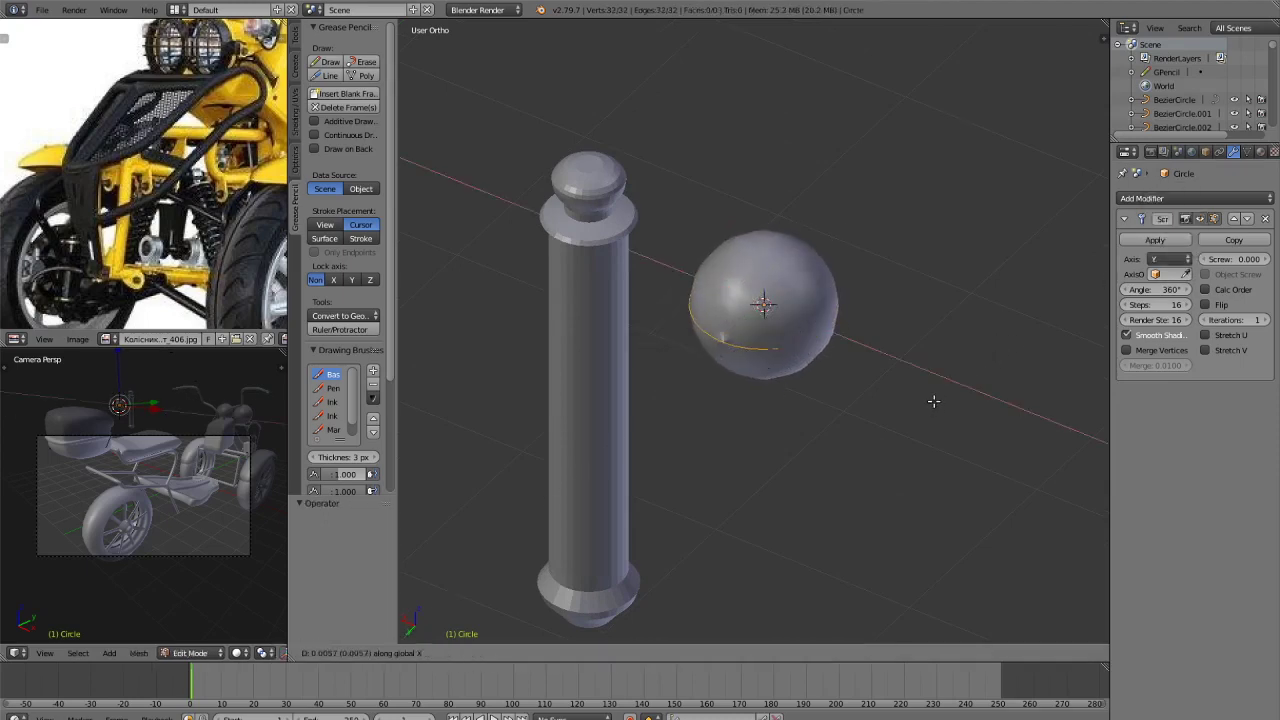
left_click(497, 507)
scroll(766, 491, "down", 3)
key("Tab")
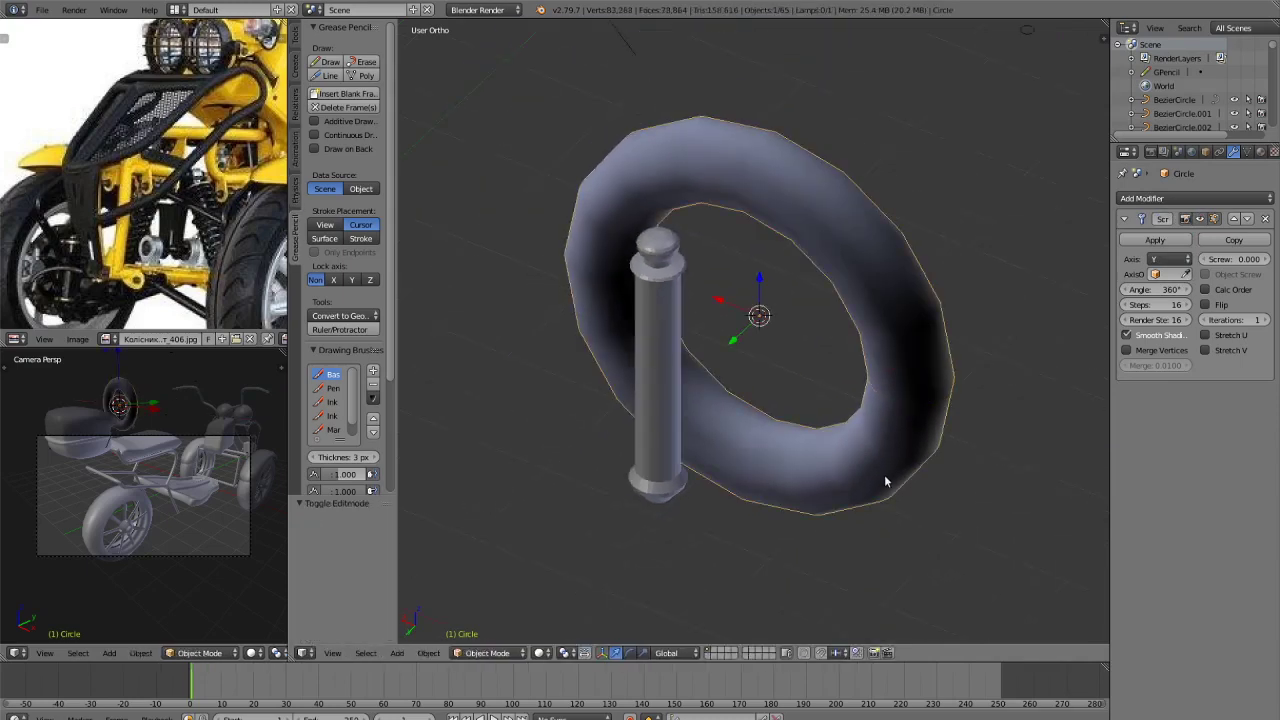
Rotate the ring 90° about X and move it along Y clear of the cylinder.
key("r")
key("x")
key("9")
key("0")
key("Return")
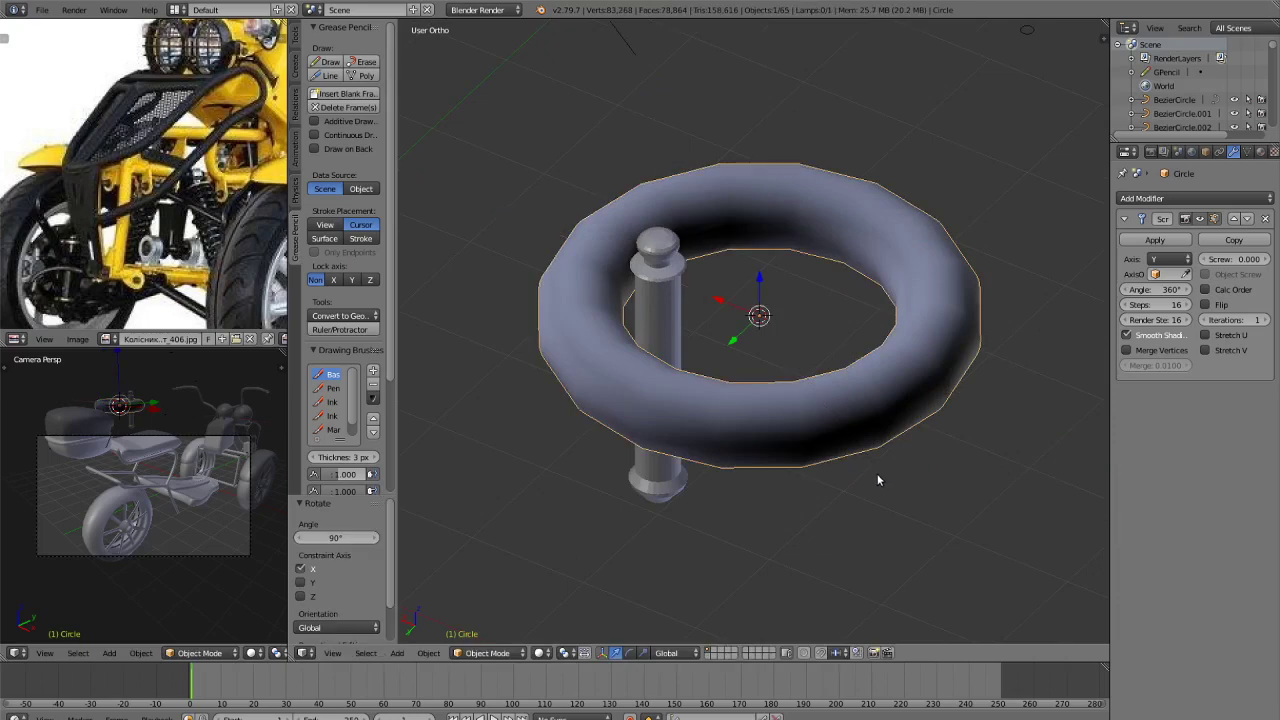
key("g")
key("y")
left_click(964, 325)
Shift the ring's profile circle by -0.180 along X in Edit Mode to tighten the ring.
key("Tab")
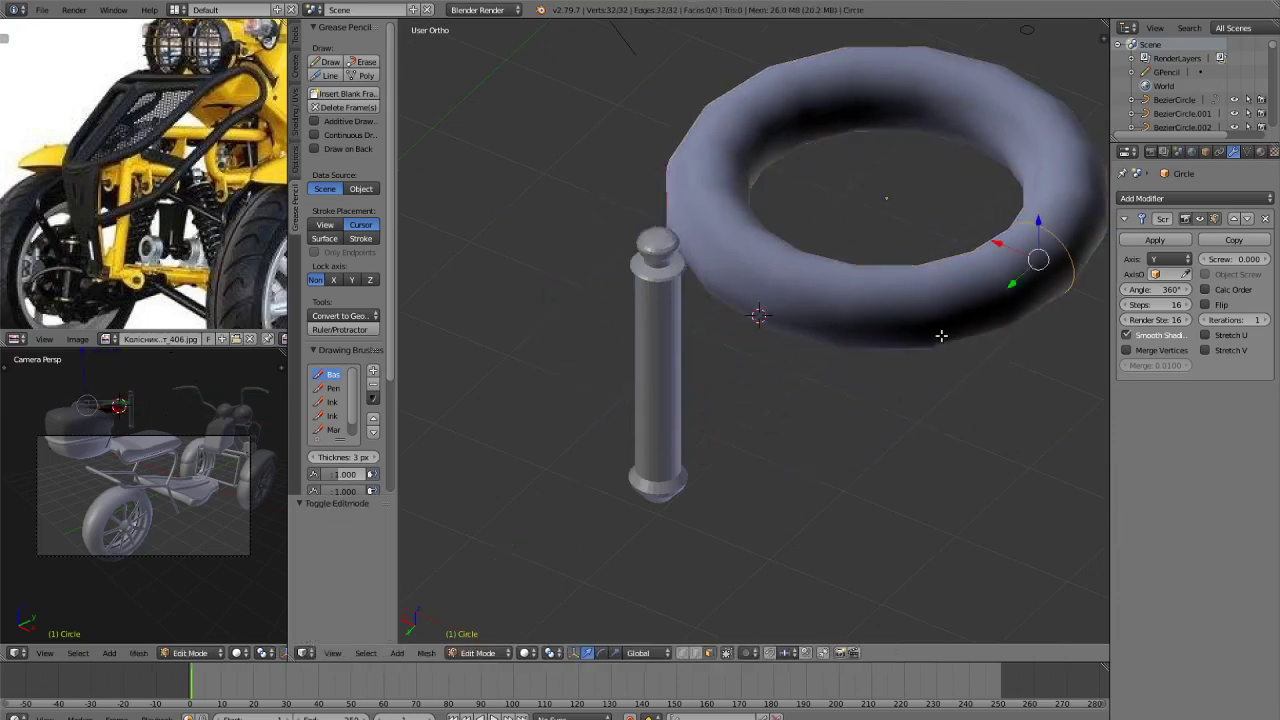
middle_click_drag(895, 312, 872, 312, "shift")
scroll(872, 313, "down", 2, "ctrl")
key("g")
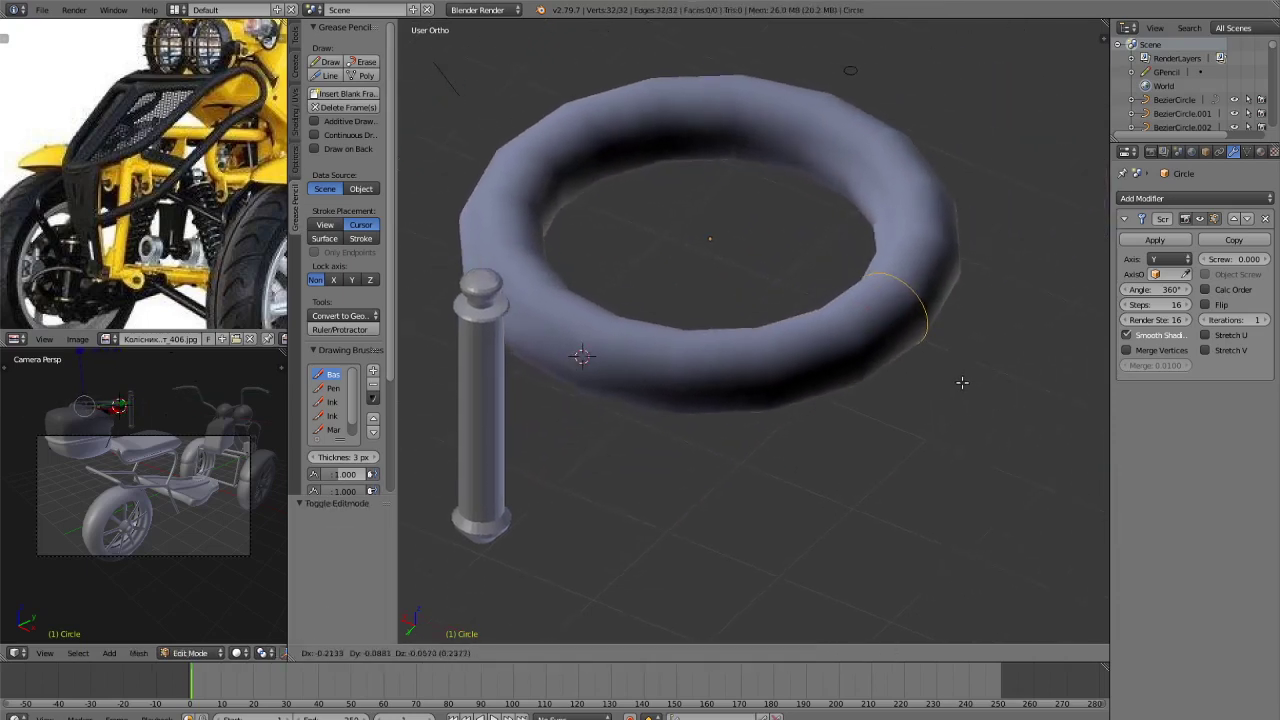
right_click(966, 384)
key("g")
key("x")
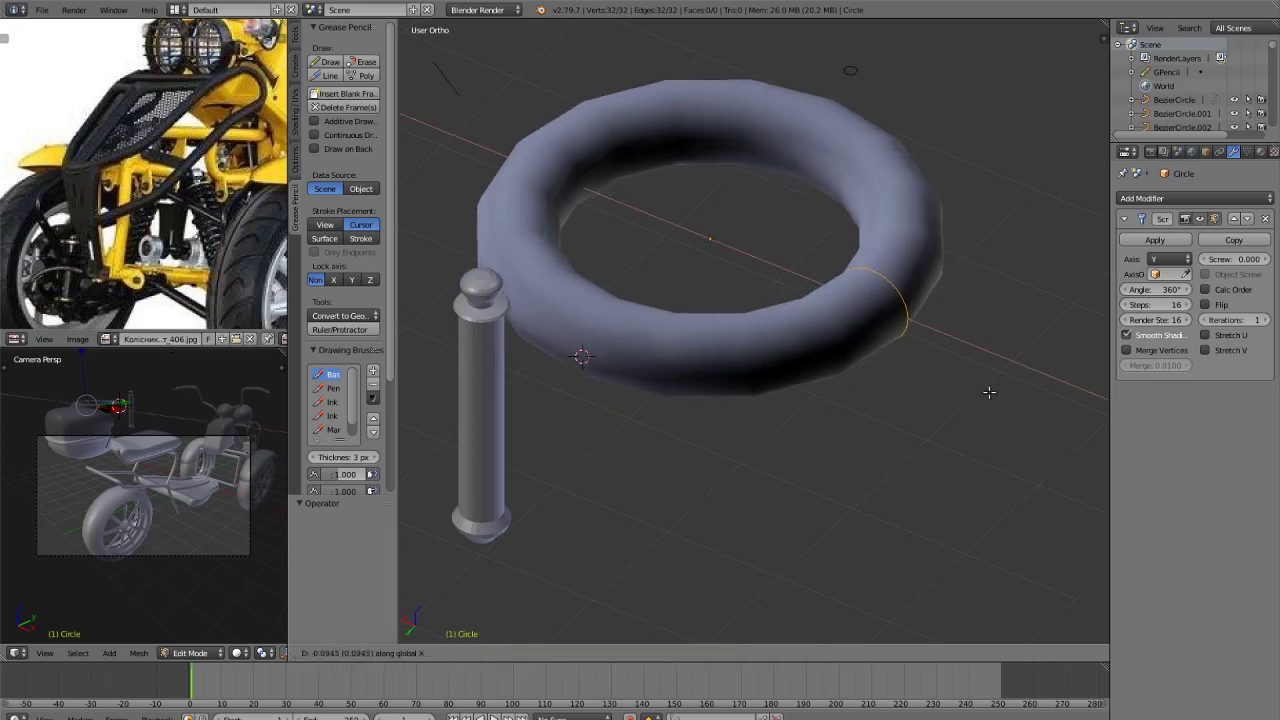
left_click(985, 391)
Move the profile circle freely to the opposite side of its origin, then adjust it by -0.239 along Y and 0.305 along X.
key("g")
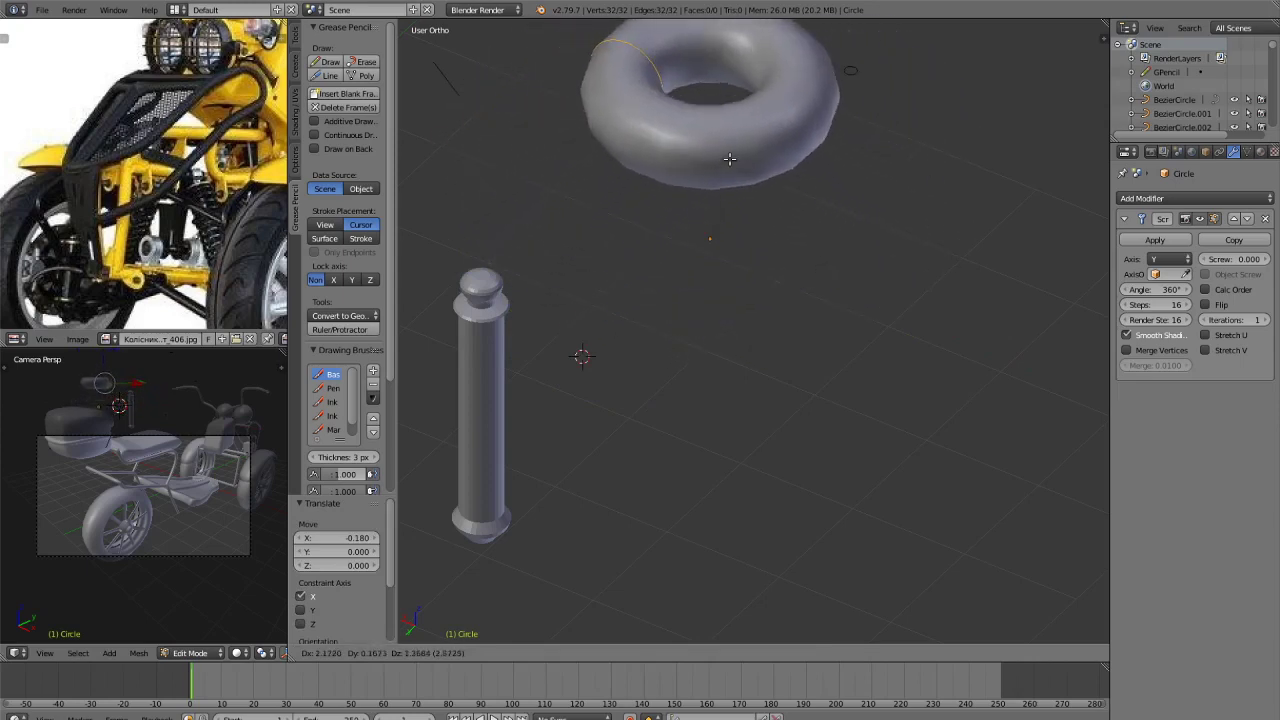
left_click(686, 127)
middle_click_drag(691, 127, 823, 471, "shift")
key("g")
key("y")
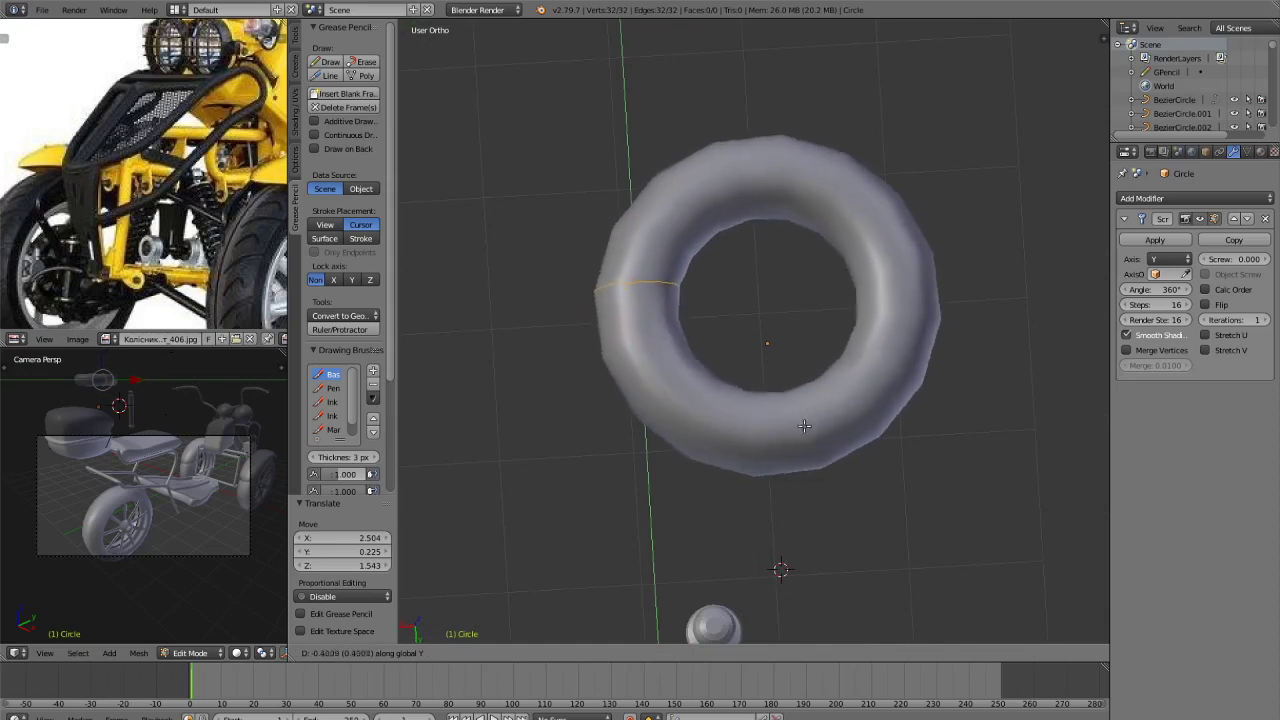
left_click(806, 440)
key("g")
key("x")
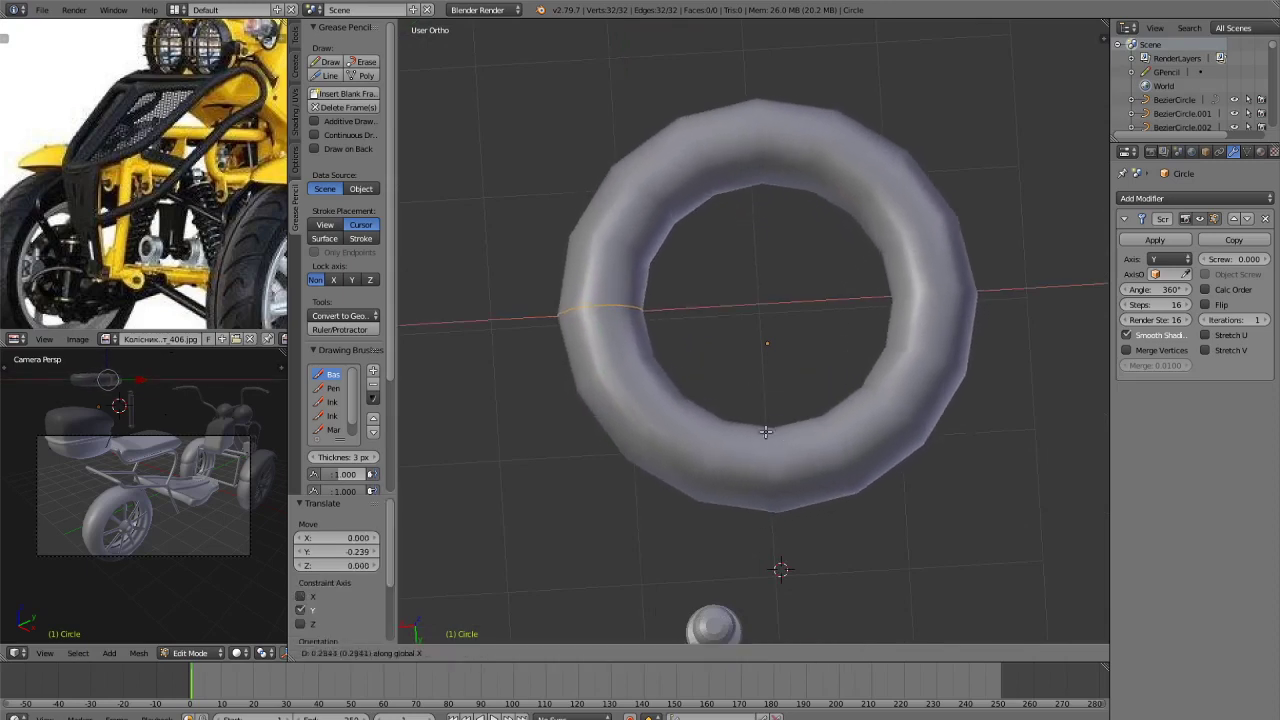
left_click(766, 429)
middle_click_drag(766, 429, 775, 370)
scroll(746, 369, "down", 3)
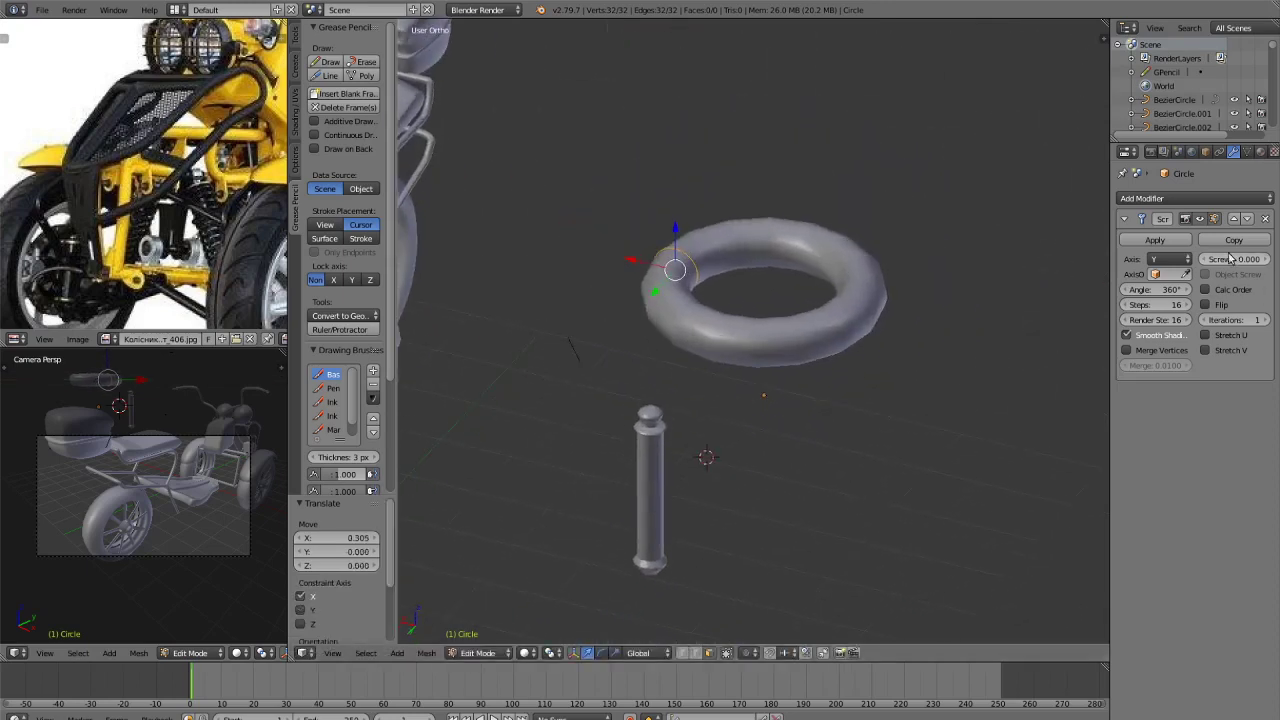
Turn the ring into a coil spring by setting the Screw modifier to Screw 4.400, Steps 43 and Iterations 4.
left_click_drag(1230, 259, 1220, 260)
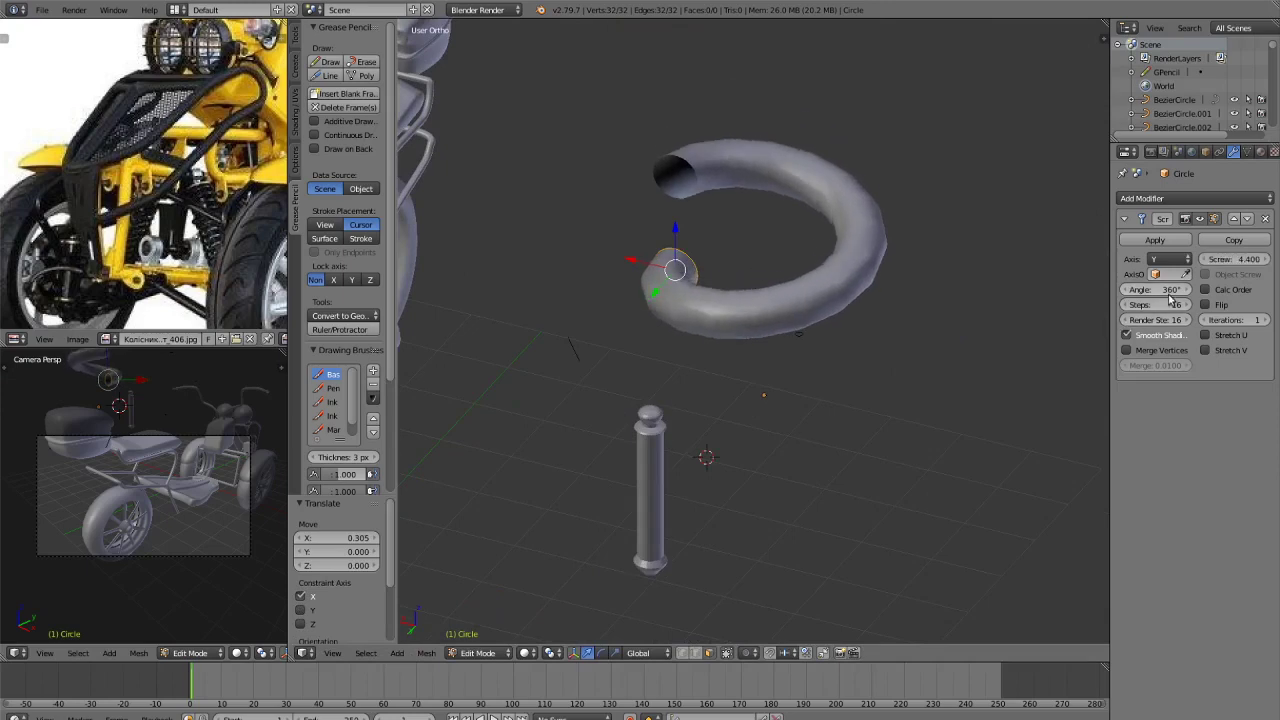
scroll(965, 371, "up", 1)
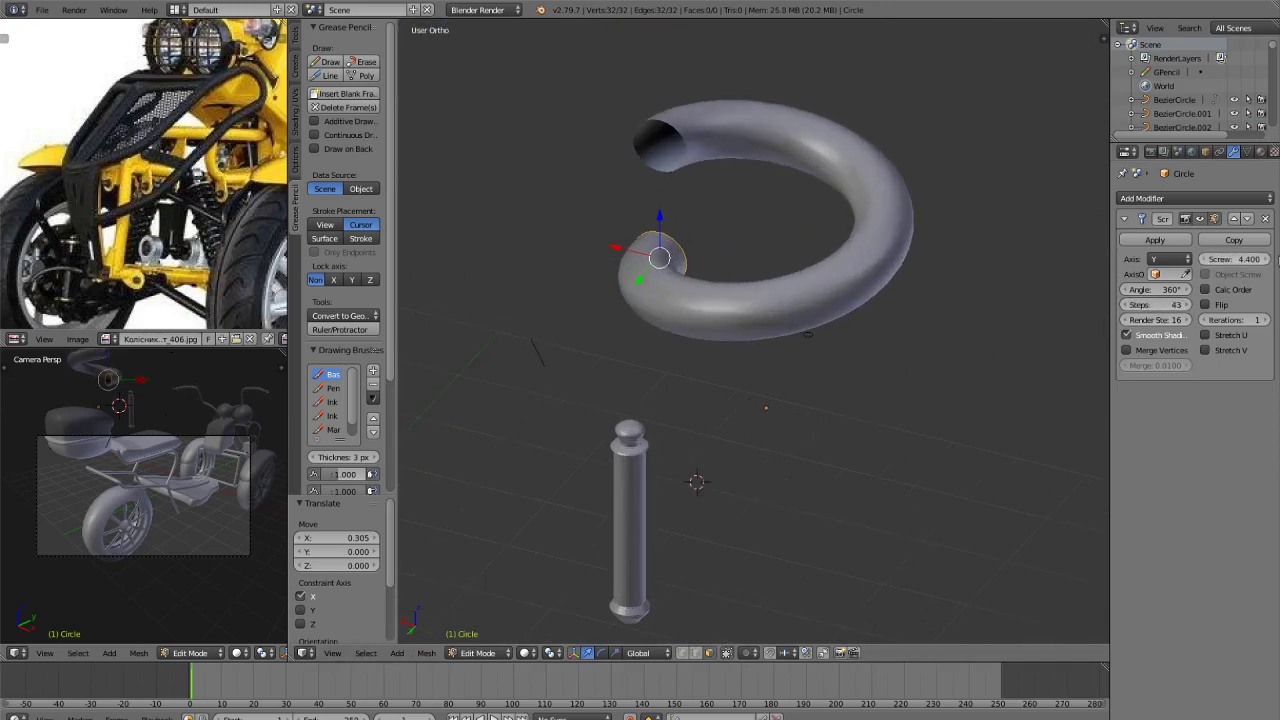
left_click(1265, 319)
left_click(1265, 319)
left_click(1265, 319)
scroll(836, 390, "down", 3)
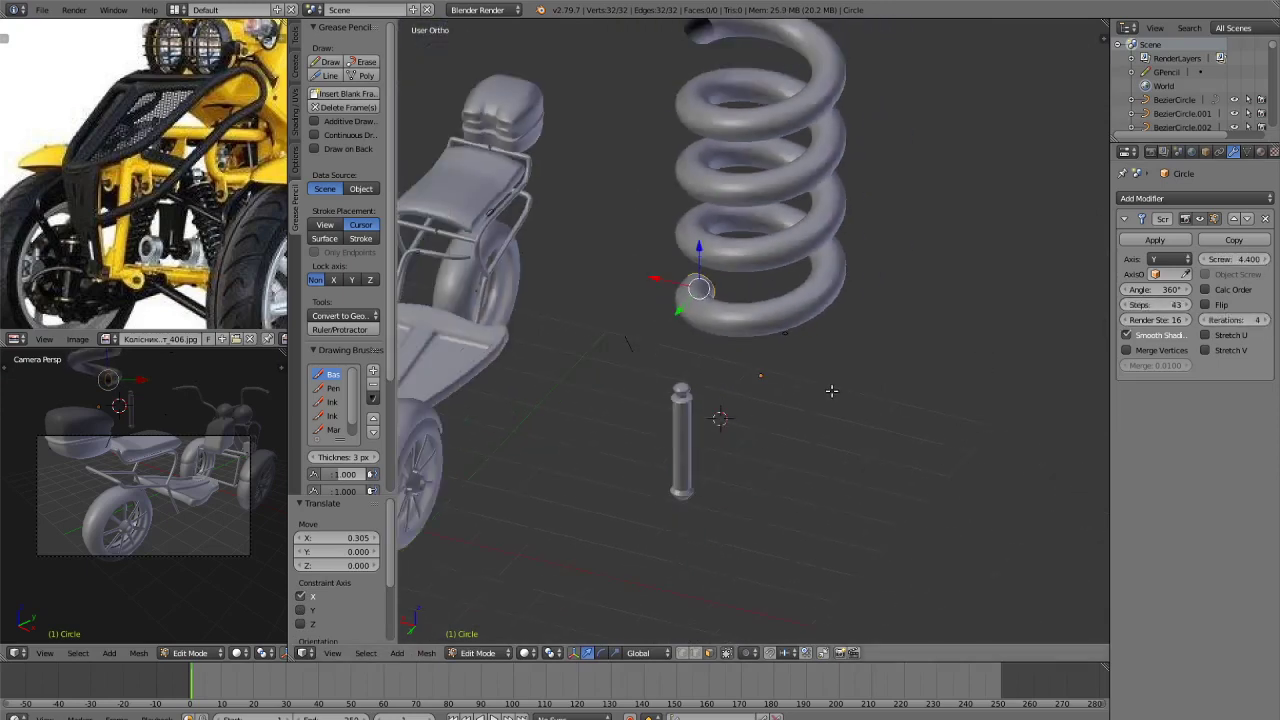
Scale down the profile circle to thin the spring's wire, then scale the whole spring by 0.399 in Object Mode.
key("s")
left_click(871, 354)
key("Tab")
key("s")
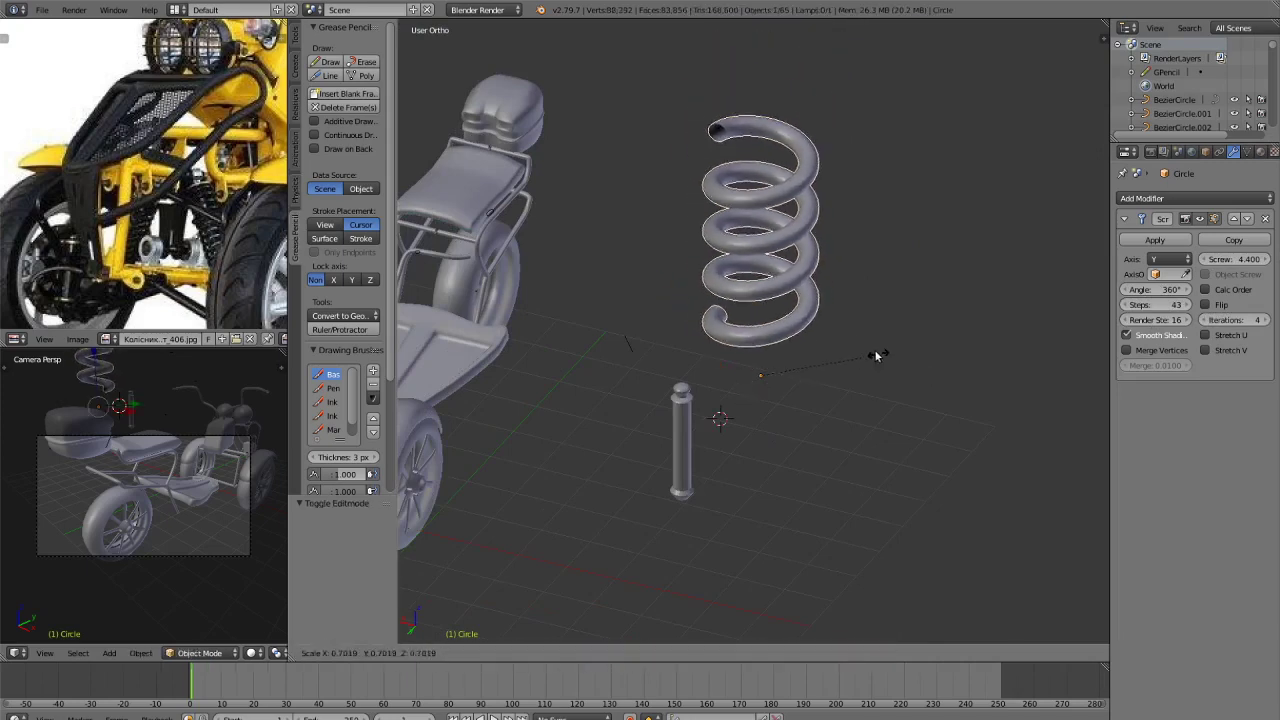
left_click(823, 350)
Scale the whole coil spring by 0.504 in Object Mode to suit the shock absorber cylinder.
key("KP_1")
scroll(760, 385, "up", 2)
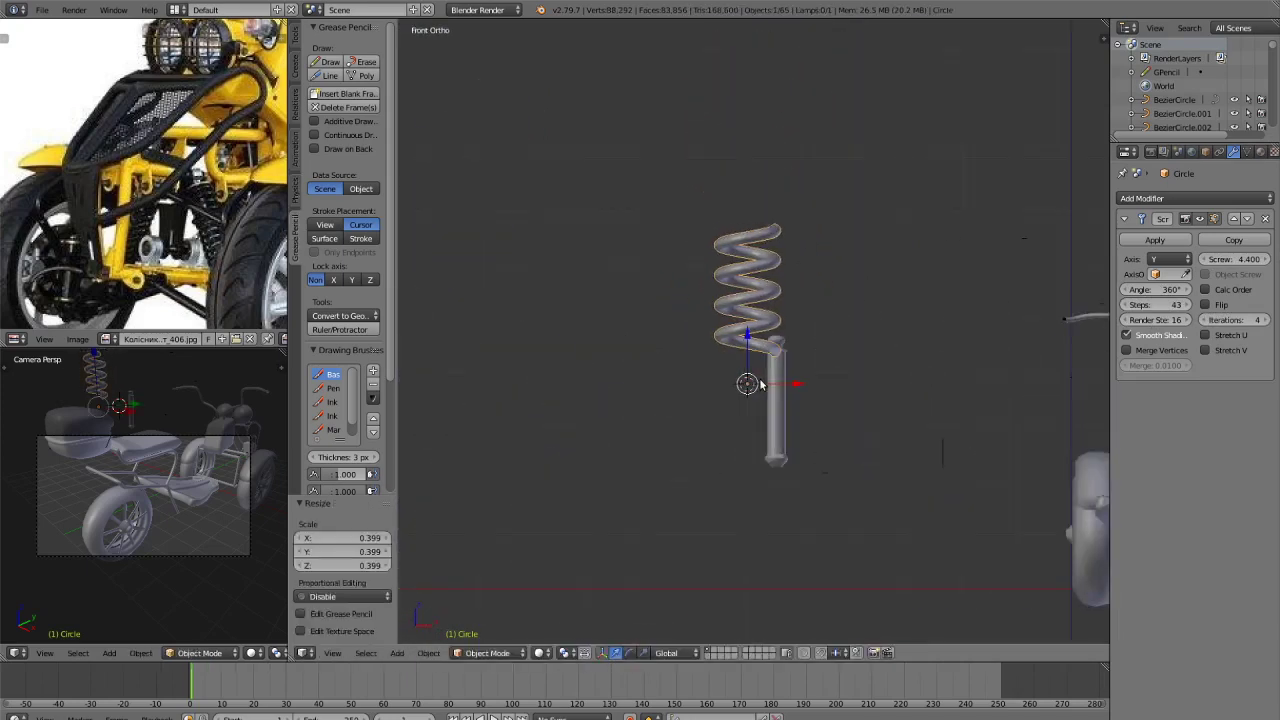
key("ctrl+KP_1")
scroll(700, 461, "up", 2)
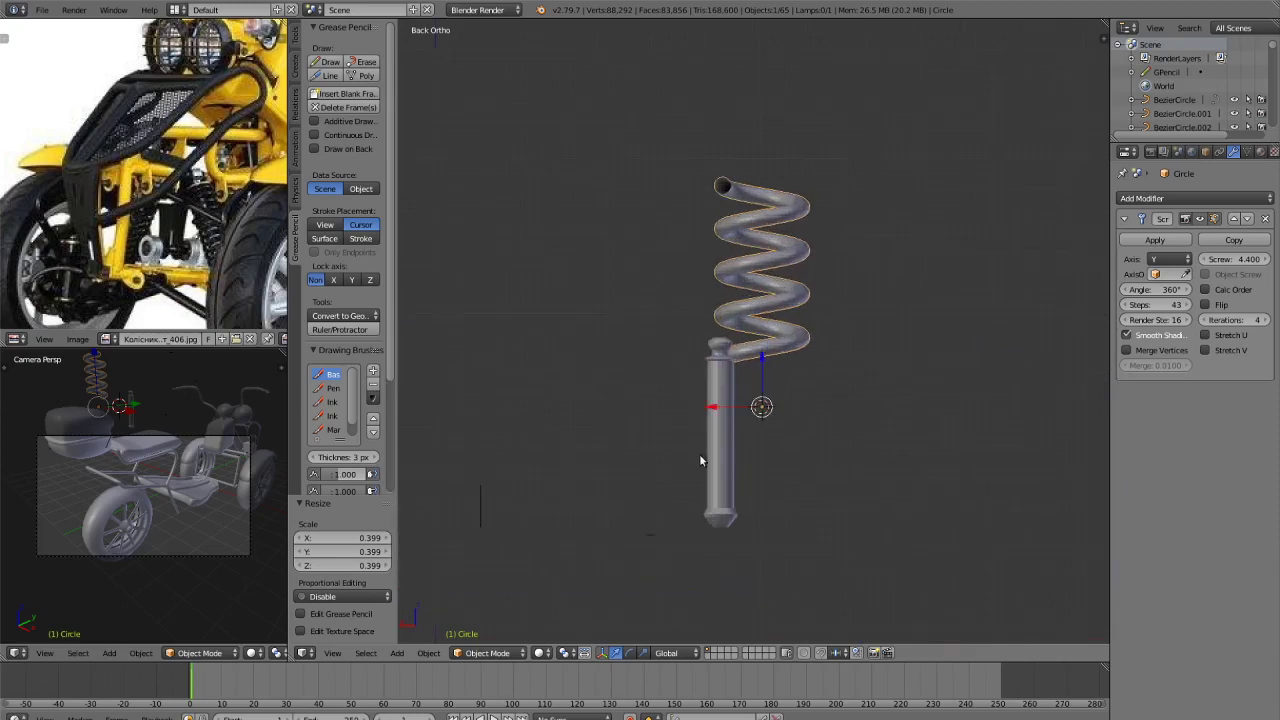
key("Tab")
key("a")
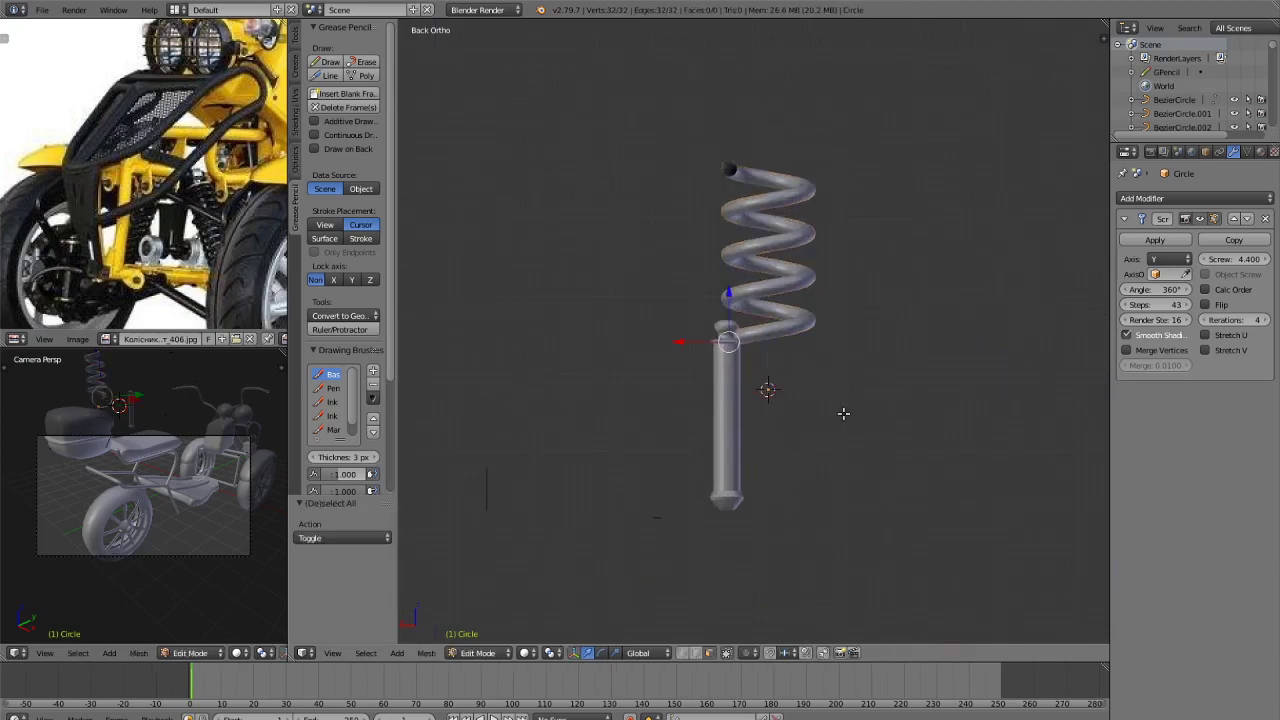
key("Tab")
key("s")
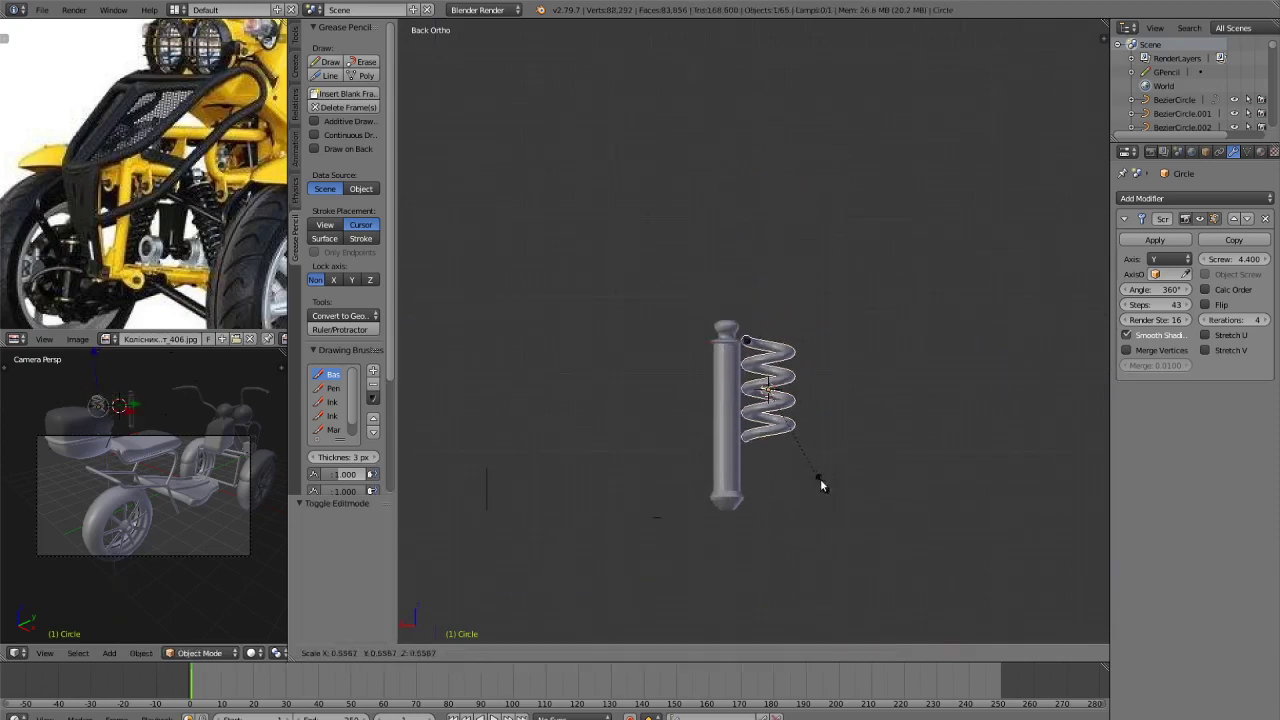
left_click(820, 478)
Move the spring 0.587 along X and 2.224 along Y so it sits around the cylinder.
key("g")
key("x")
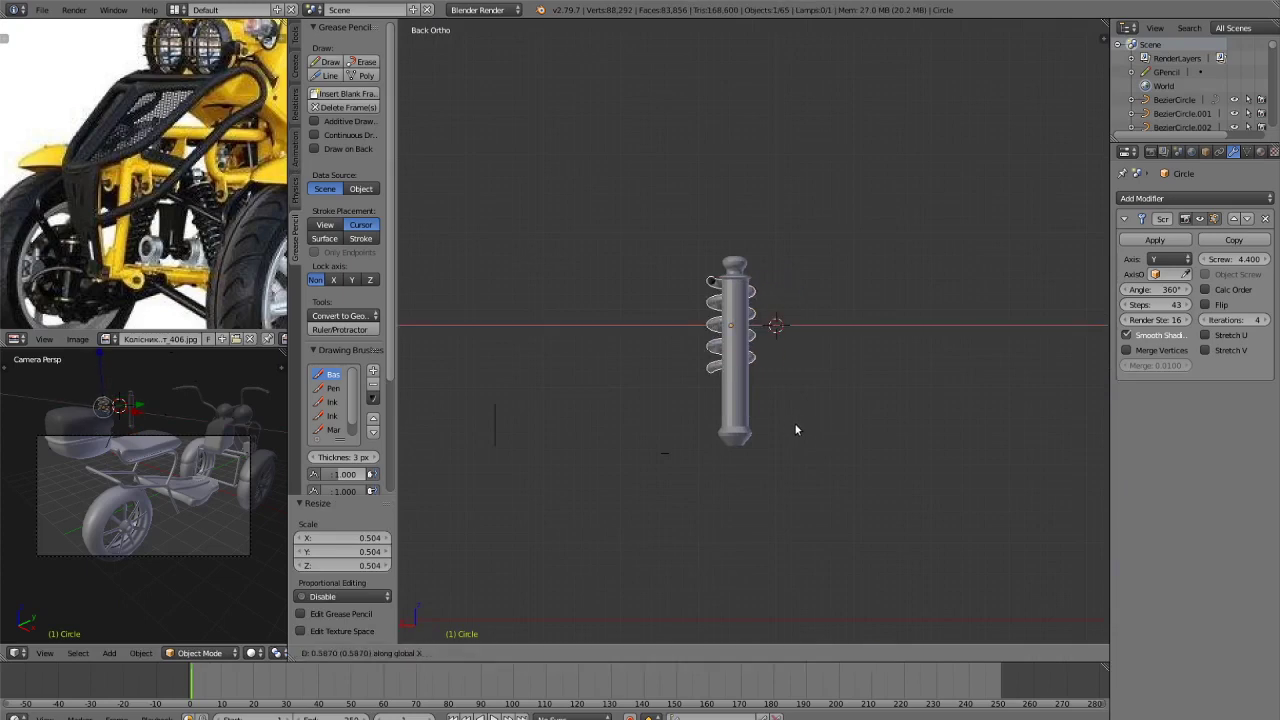
left_click(786, 434)
key("KP_7")
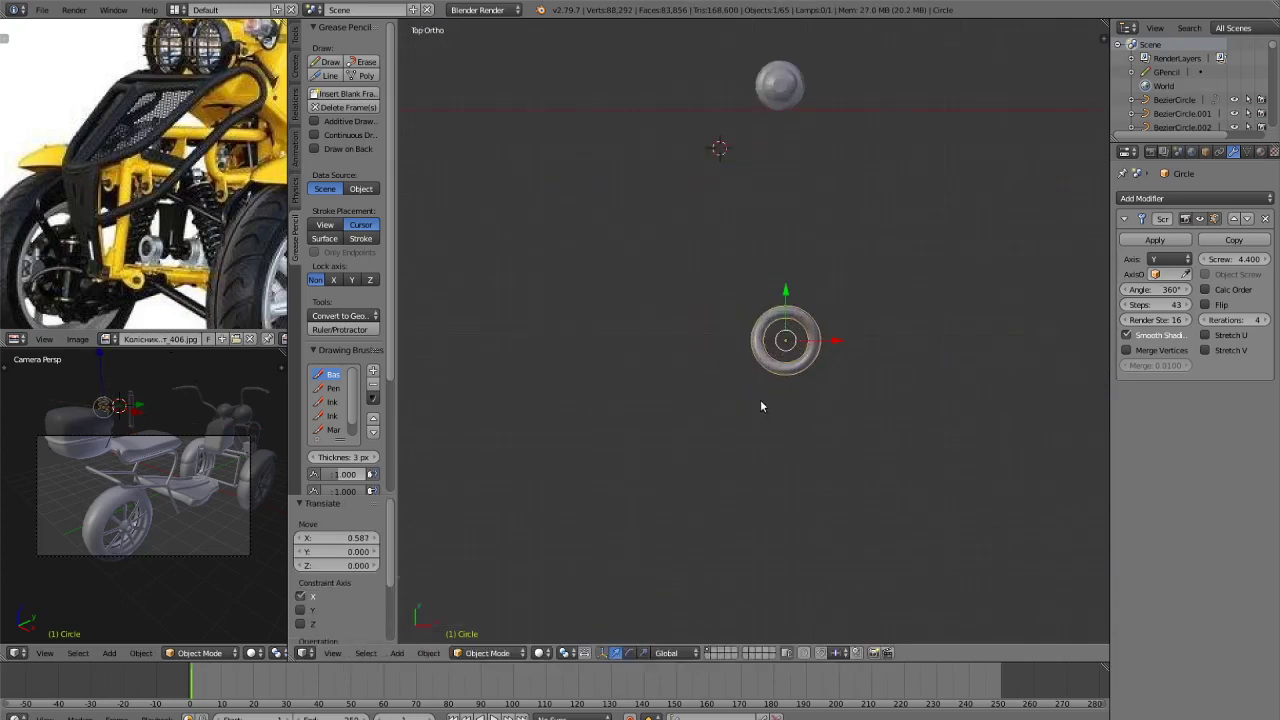
key("g")
key("y")
left_click(781, 160)
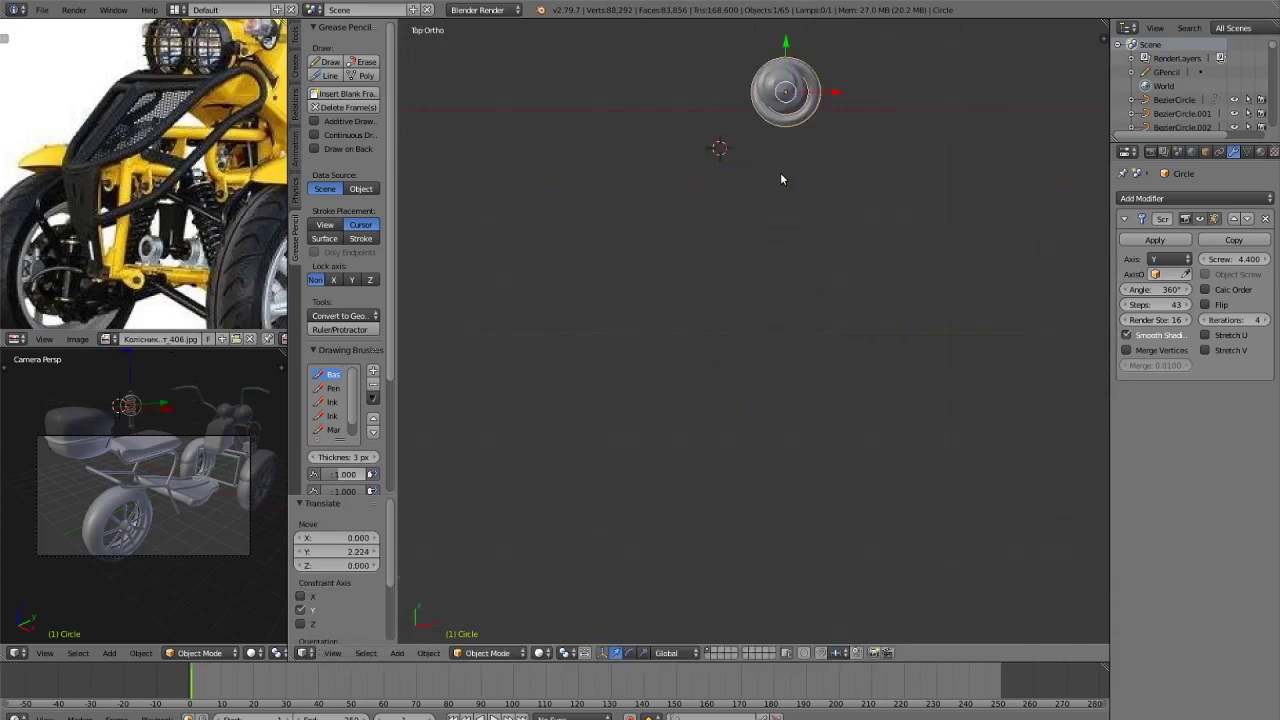
Center the spring on the cylinder by moving it 0.056 along Y, then scale it by 0.858.
key("KP_3")
key("ctrl+KP_3")
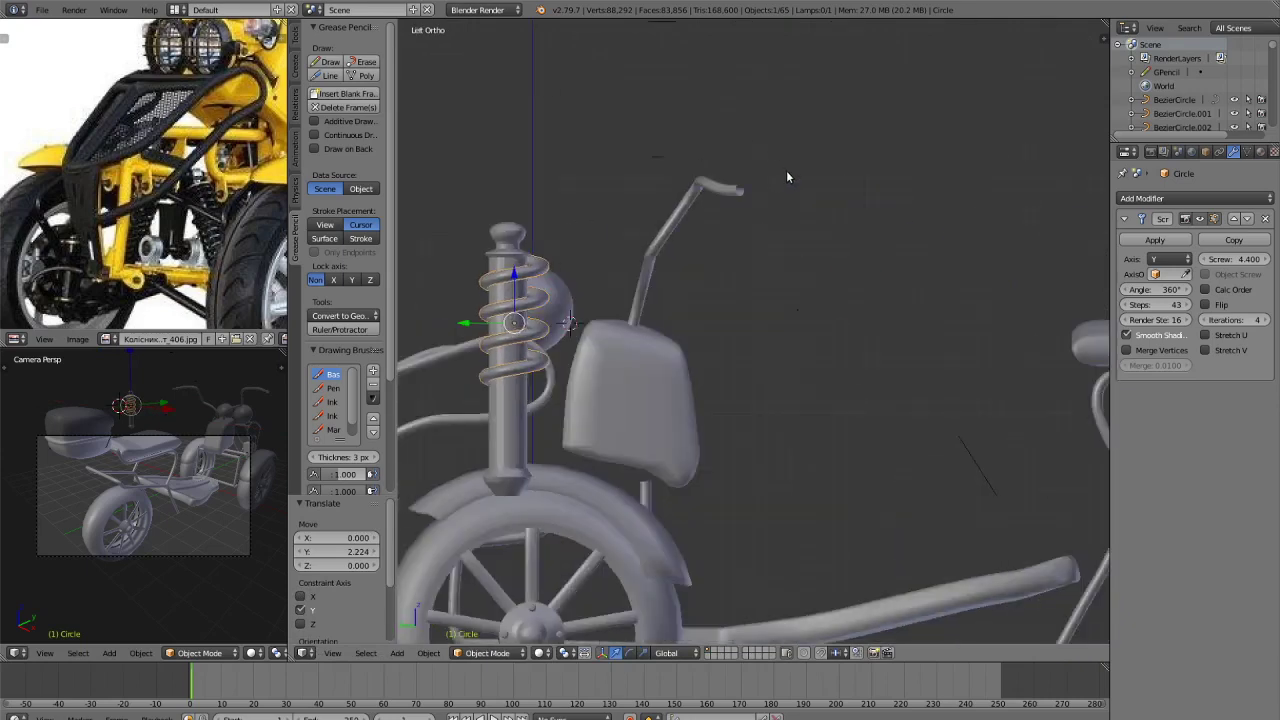
scroll(738, 316, "up", 2)
middle_click_drag(738, 323, 952, 327, "shift")
key("g")
key("y")
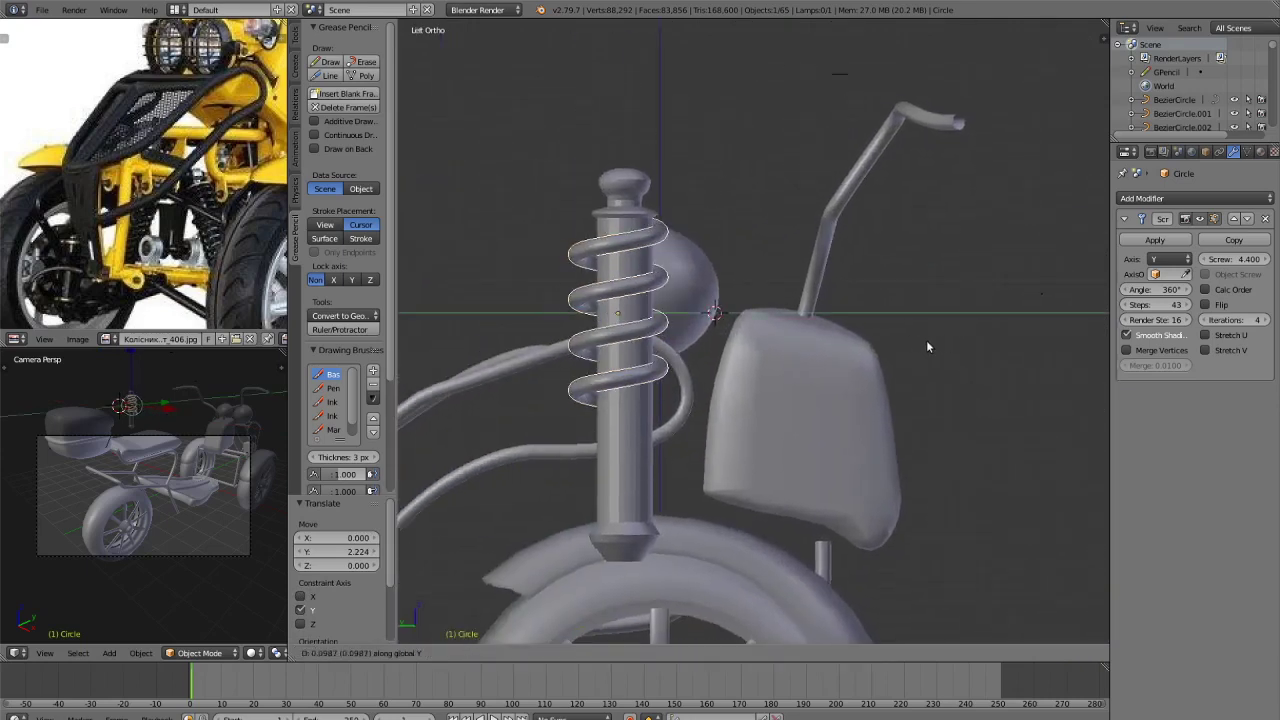
left_click(934, 347)
key("s")
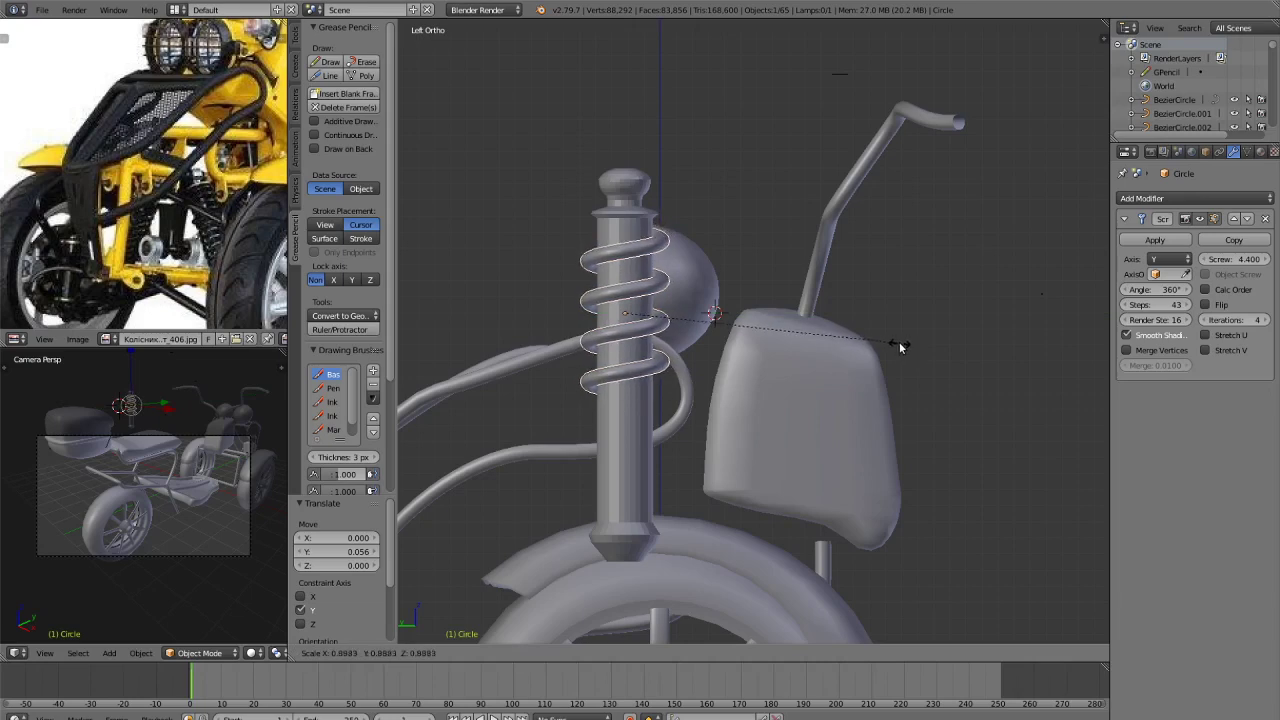
left_click(889, 343)
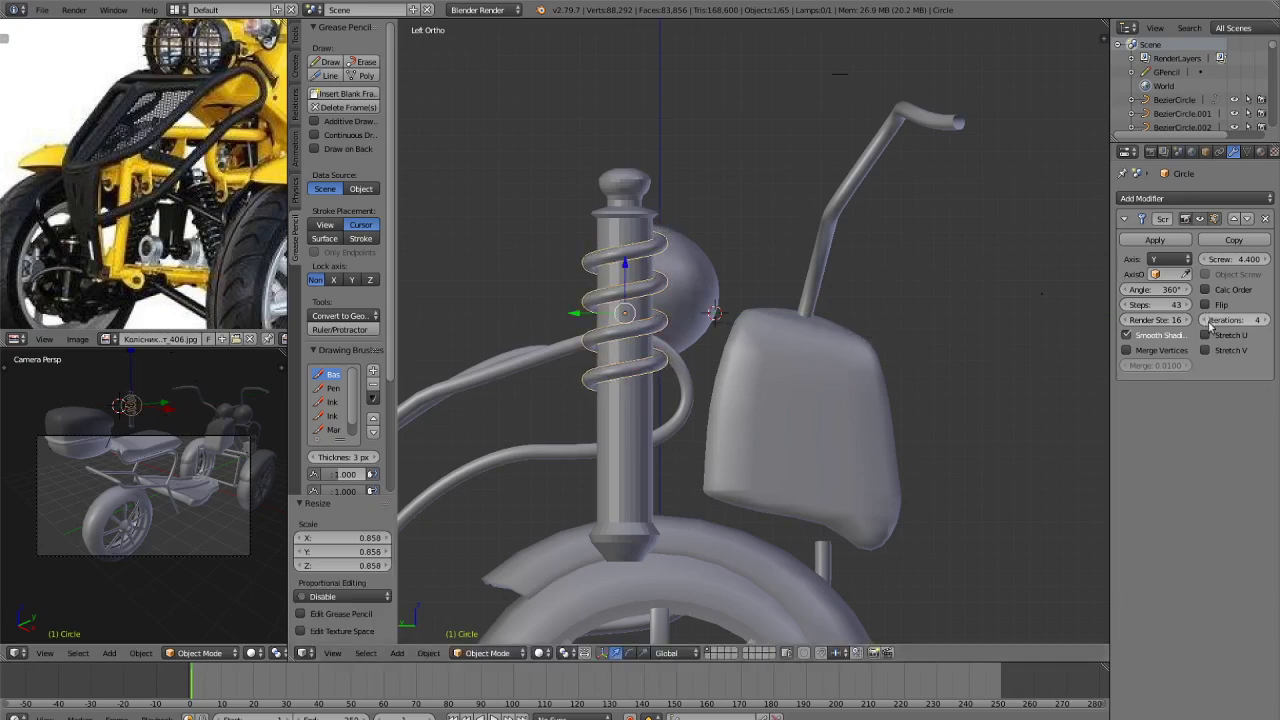
Set the Screw modifier's Iterations to 8 and move the spring -0.854 along Z down the cylinder.
left_click(1268, 322)
key("g")
key("z")
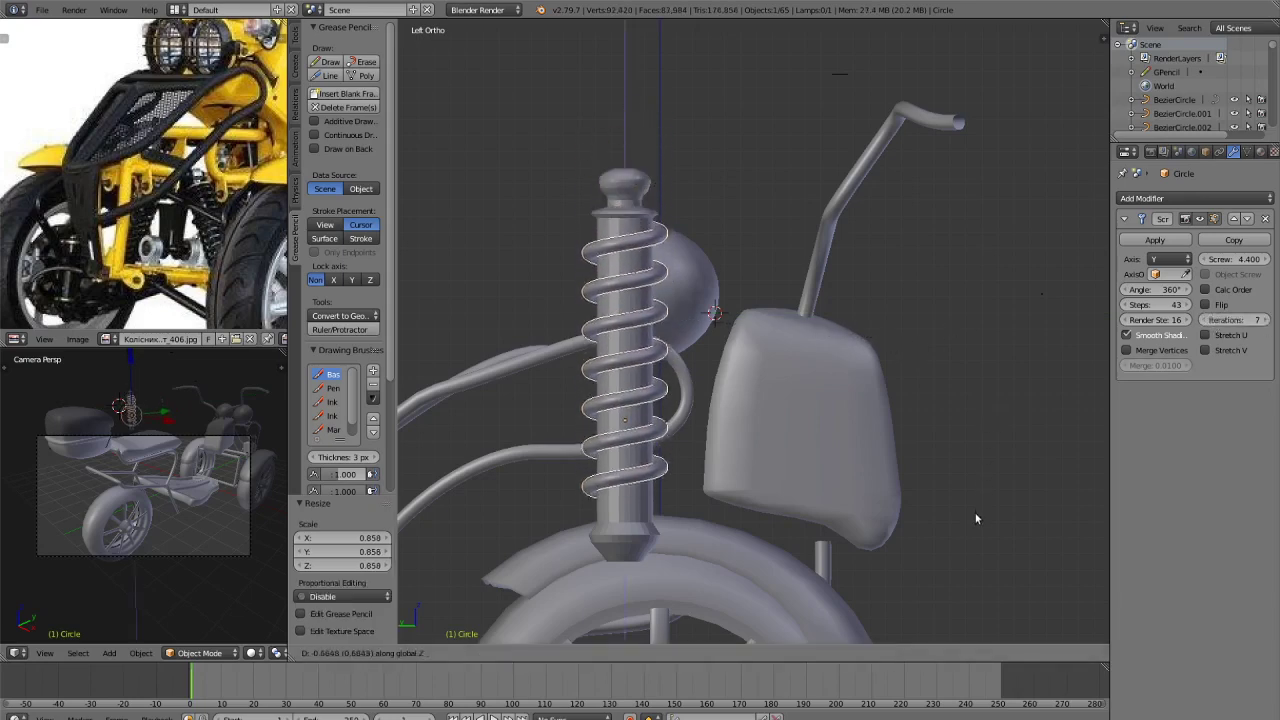
left_click(967, 536)
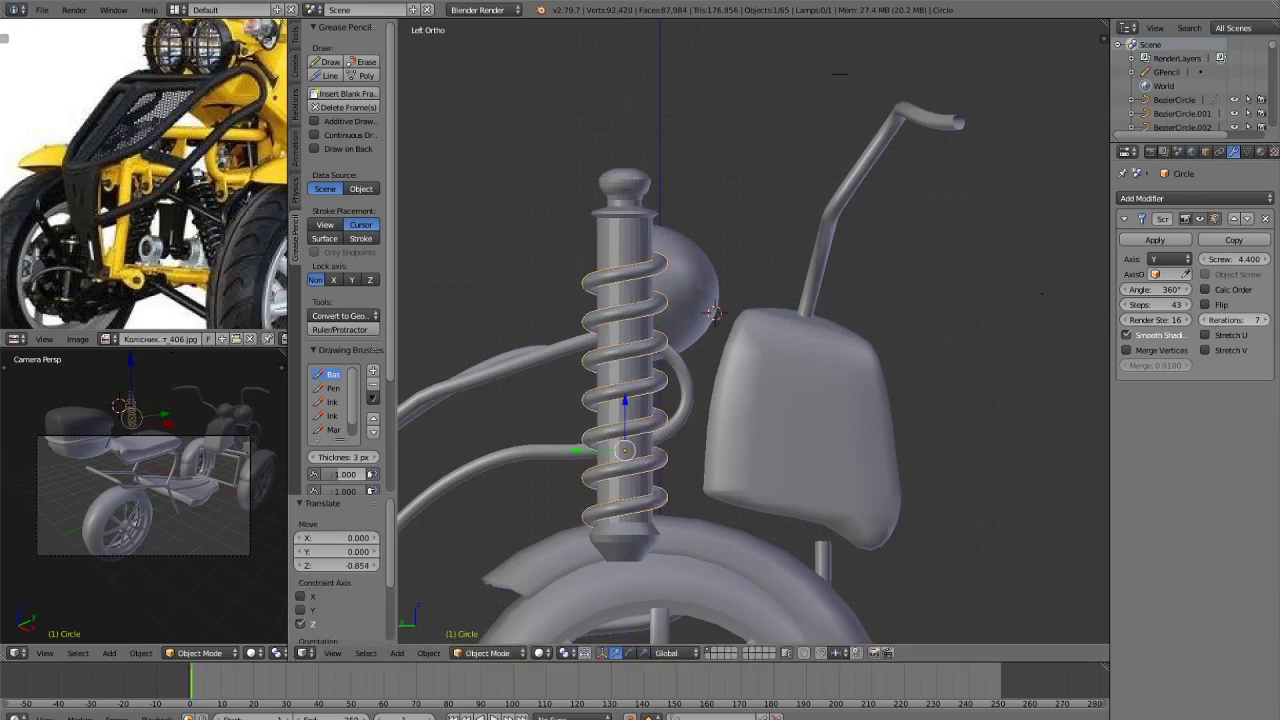
scroll(824, 393, "down", 4)
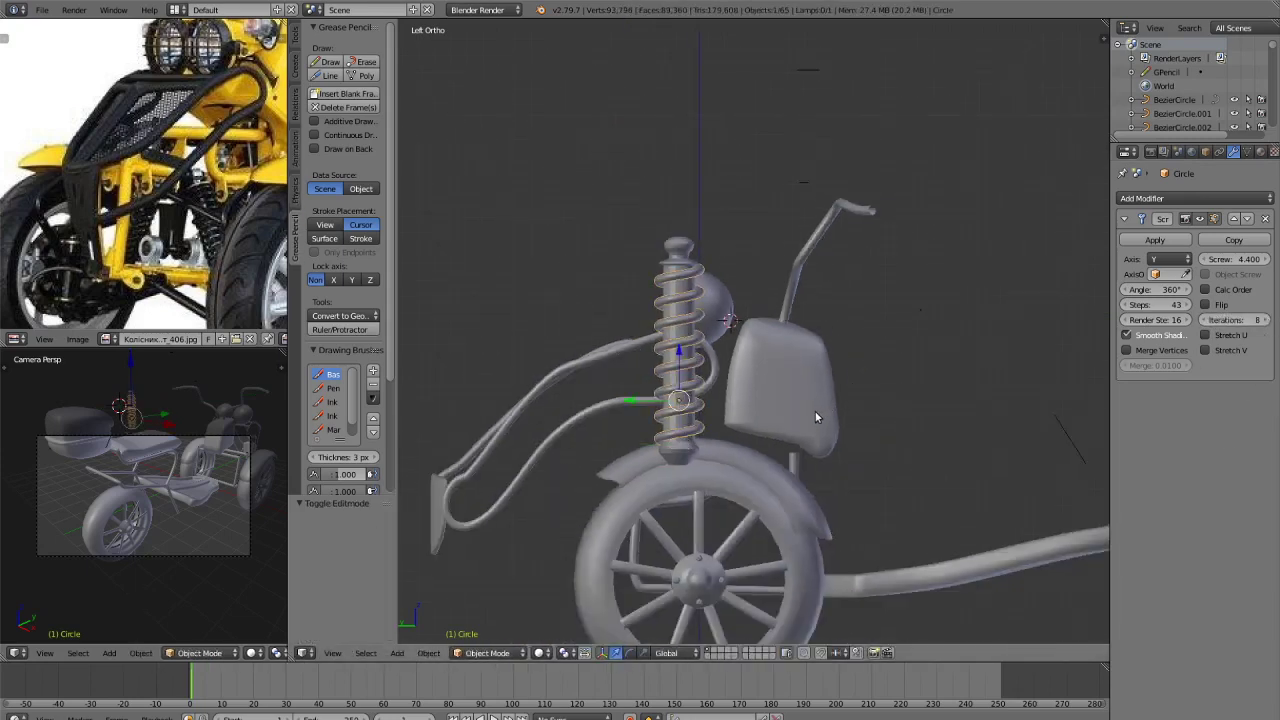
Nudge the spring along X to center it on the cylinder, then scale it by 0.868.
key("Tab")
key("a")
middle_click_drag(829, 430, 986, 457)
scroll(811, 414, "down", 3)
scroll(839, 419, "up", 5)
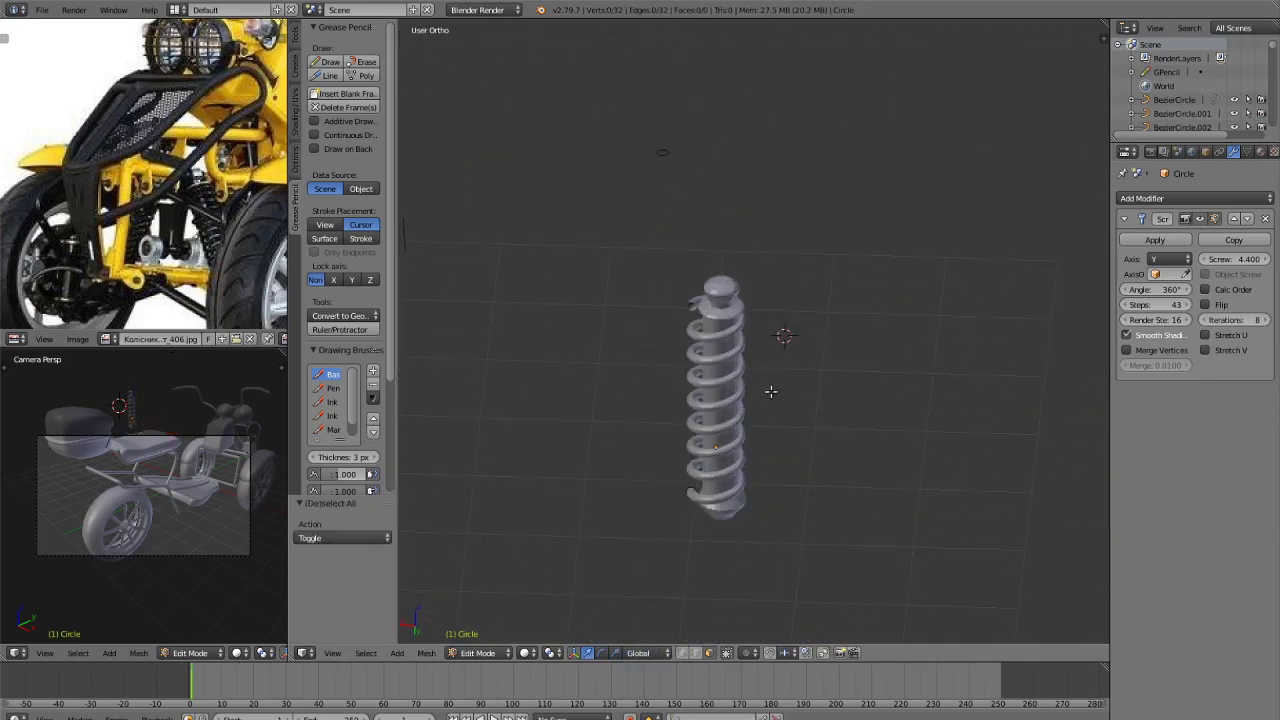
key("Tab")
key("g")
key("x")
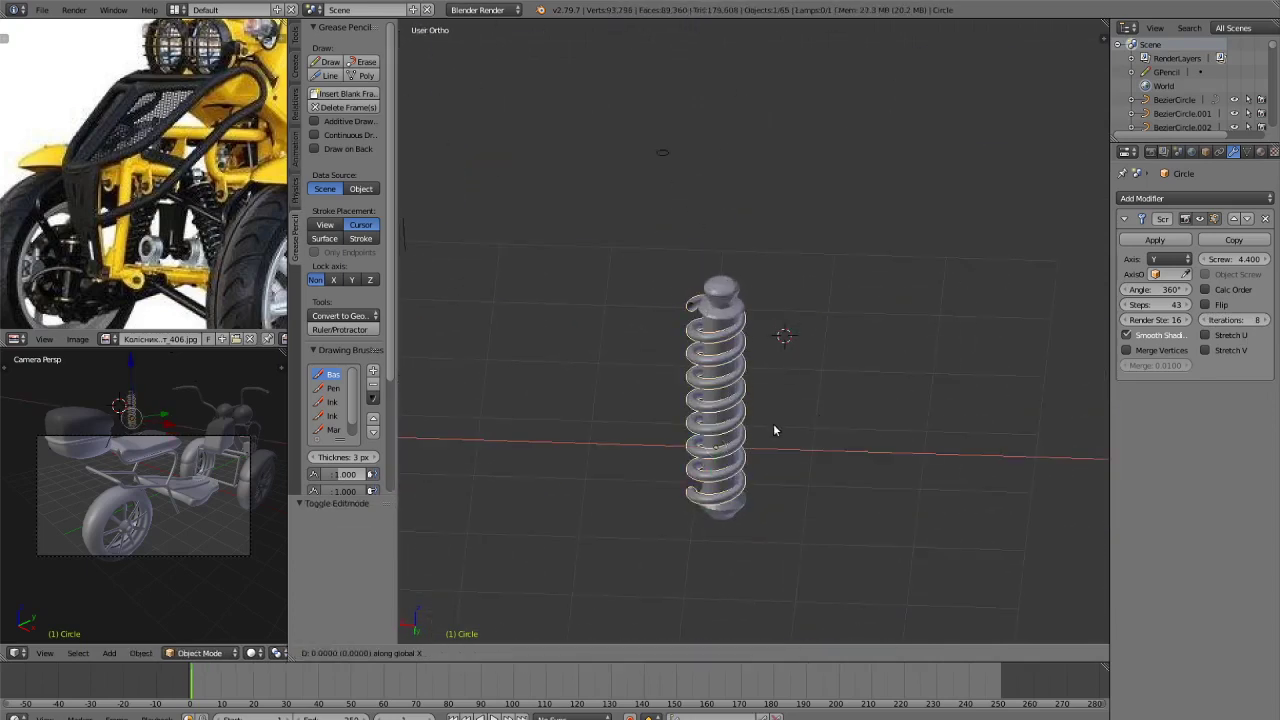
left_click(835, 438)
key("s")
left_click(826, 436)
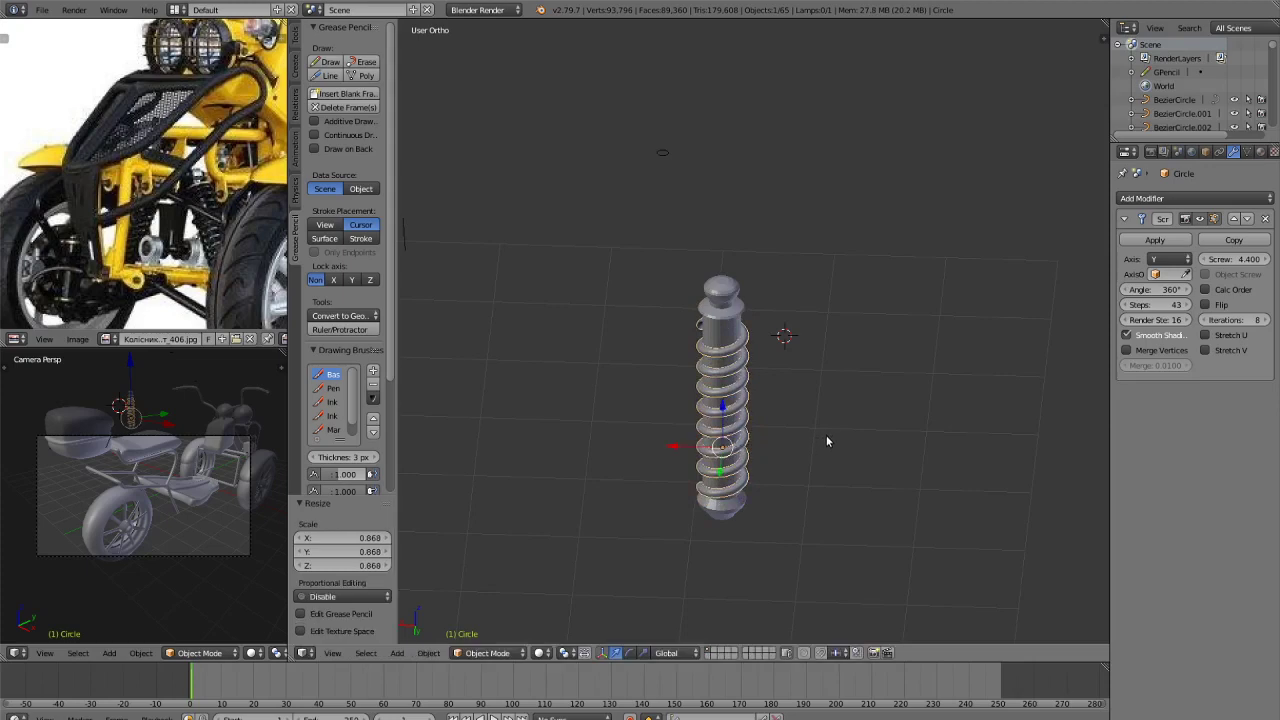
Scale the spring by 0.915 and lower it by 0.067 along Z.
key("s")
left_click(817, 437)
key("g")
key("z")
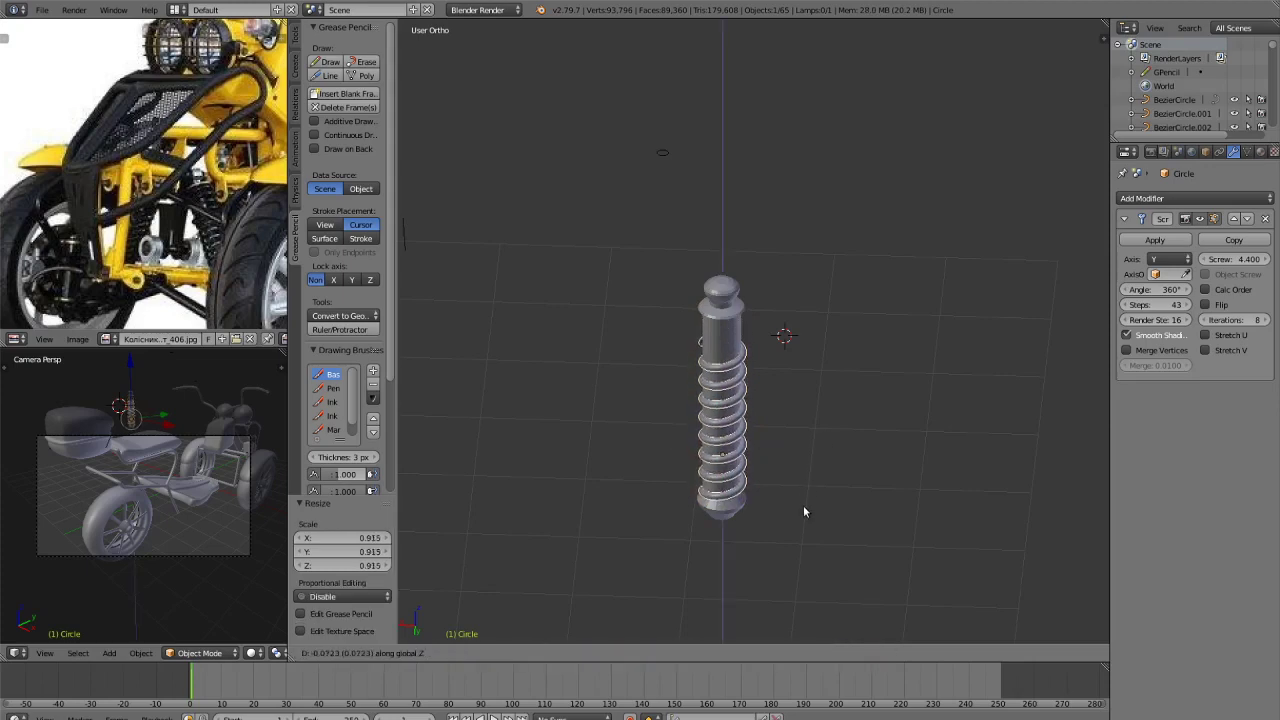
left_click(804, 502)
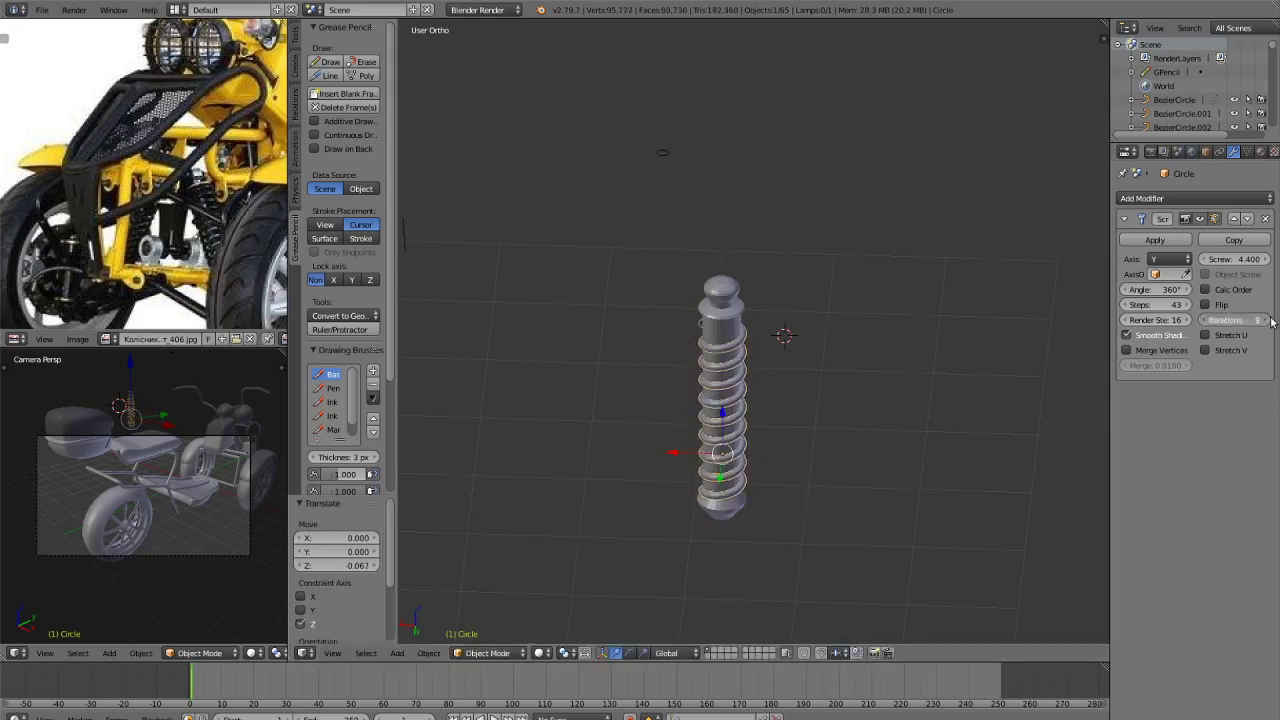
Set the Screw modifier's Iterations to 10 and scale the spring slightly along Z to fit the cylinder's length.
middle_click_drag(842, 365, 950, 425)
scroll(911, 441, "up", 2)
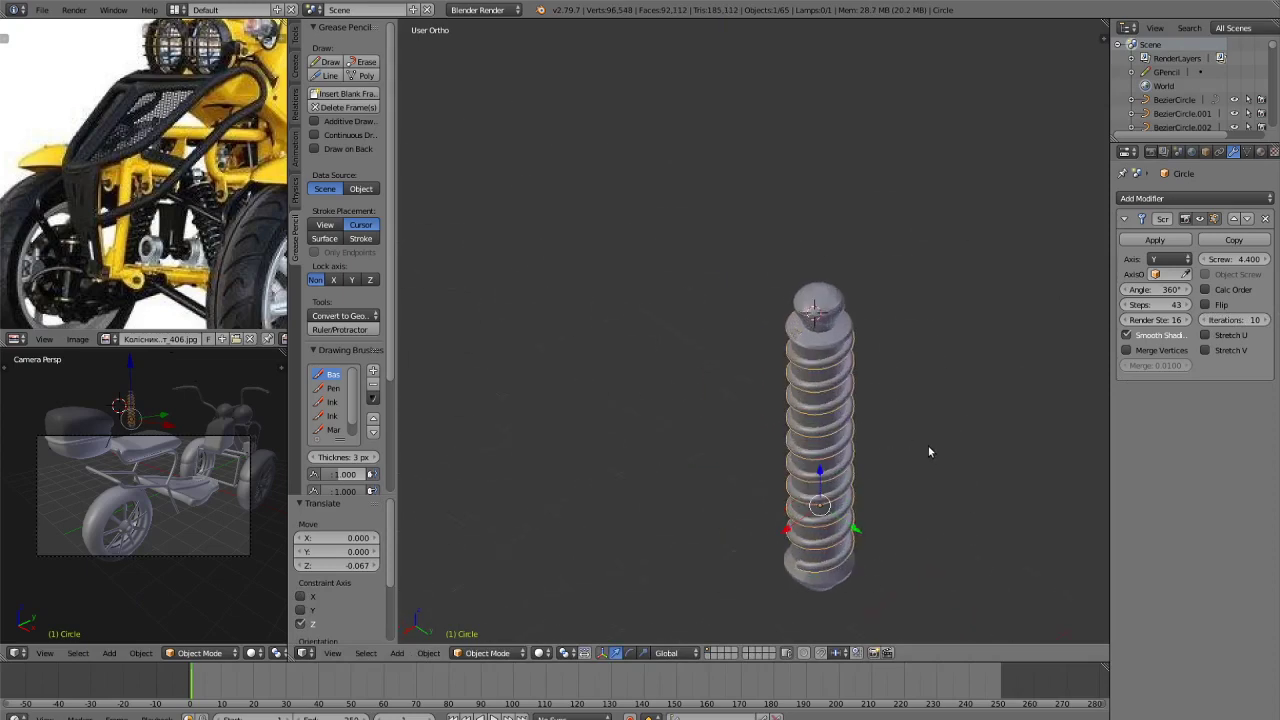
key("s")
key("z")
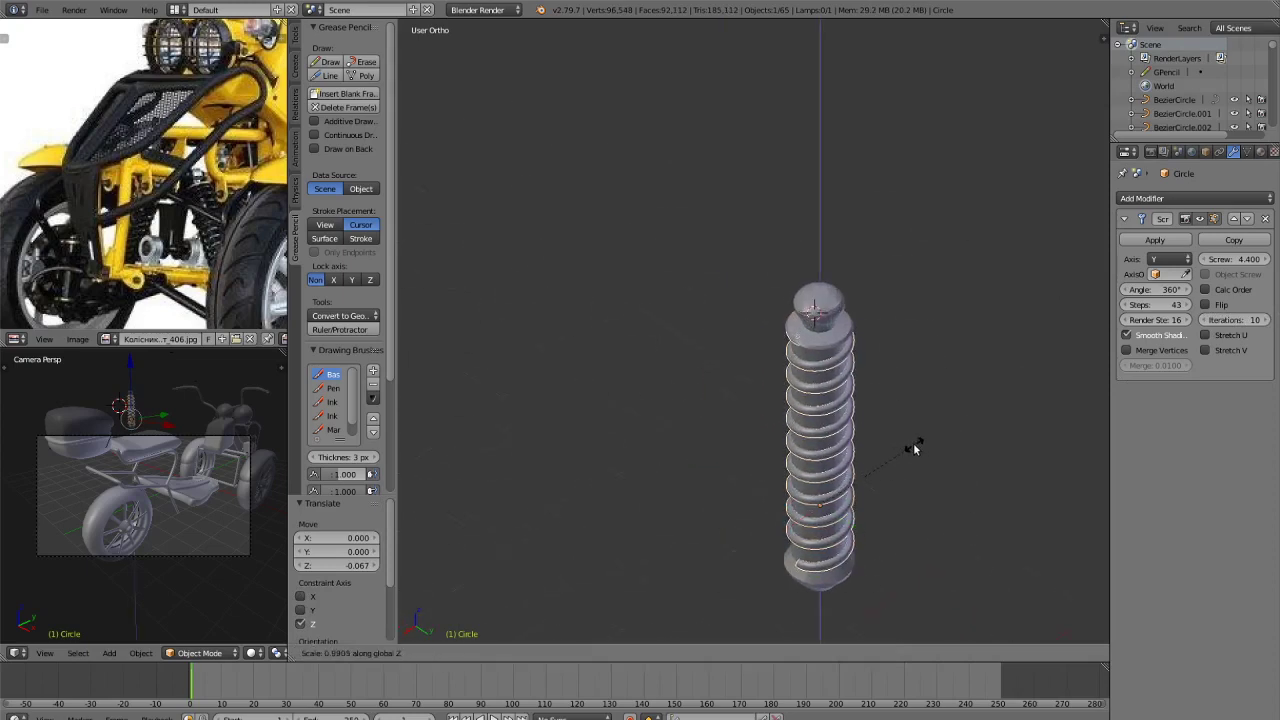
left_click(913, 443)
key("ctrl+space")
key("a")
scroll(913, 477, "down", 2)
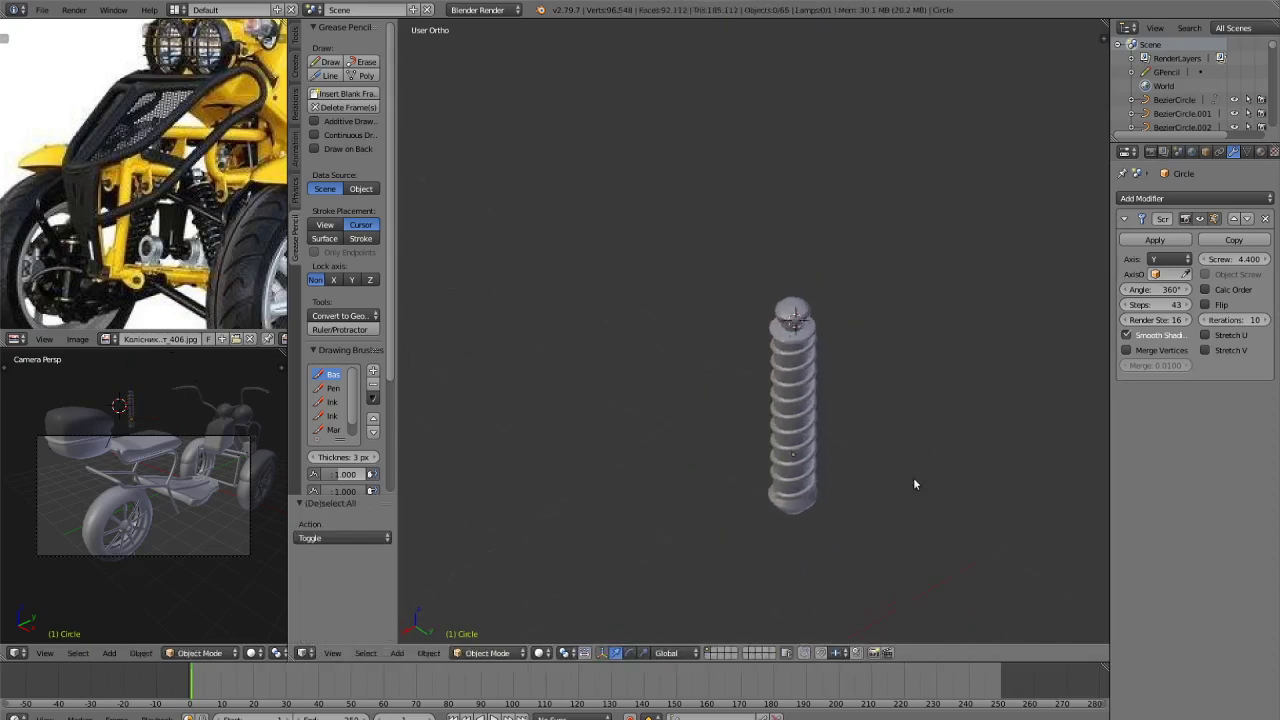
middle_click_drag(913, 479, 737, 491)
scroll(737, 491, "down", 4)
key("c")
scroll(705, 357, "down", 1)
scroll(706, 363, "up", 5)
left_click(708, 356)
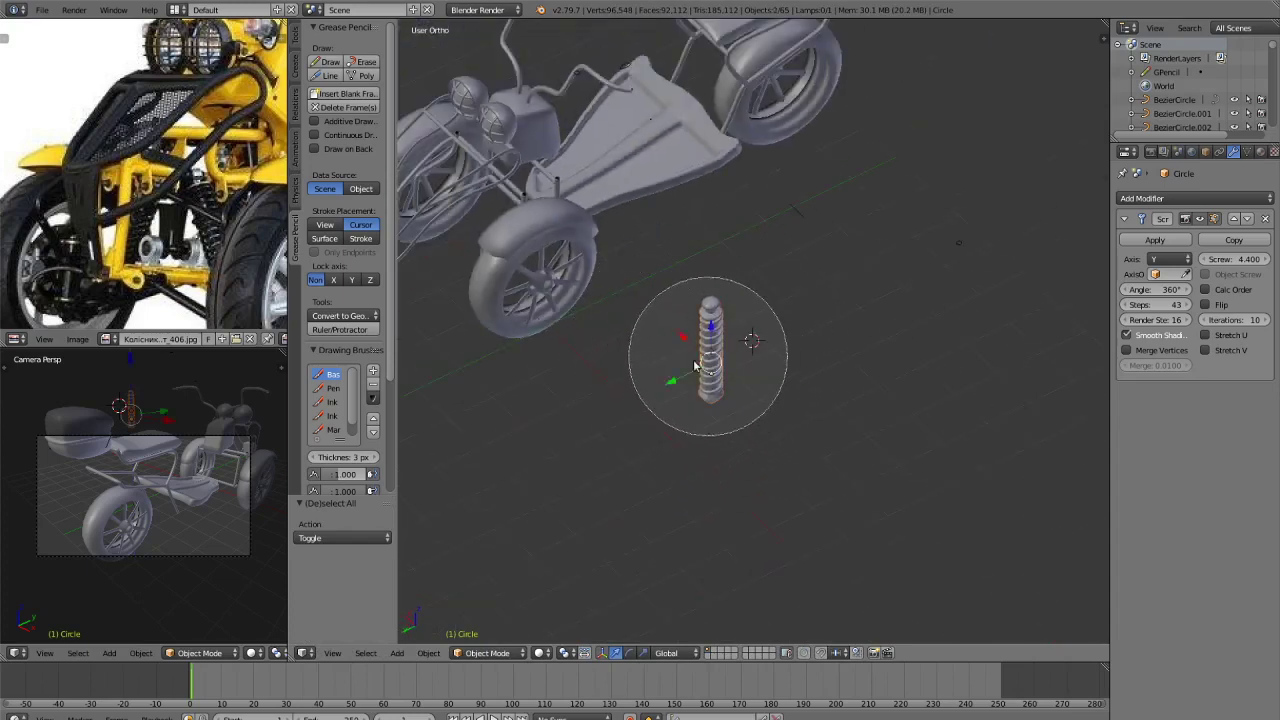
right_click(694, 362)
scroll(795, 347, "up", 4)
key("a")
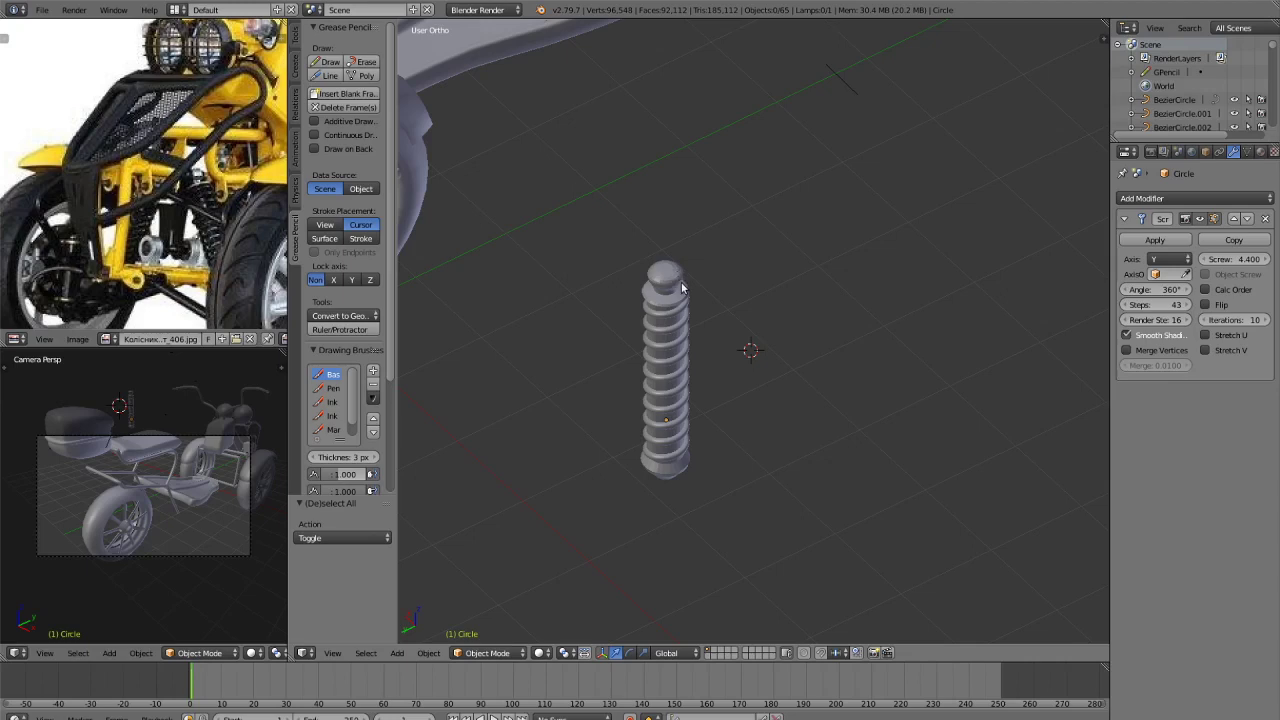
Apply smooth shading to the shock absorber cylinder and deselect it.
right_click(678, 293)
scroll(674, 300, "down", 4)
scroll(671, 303, "up", 4)
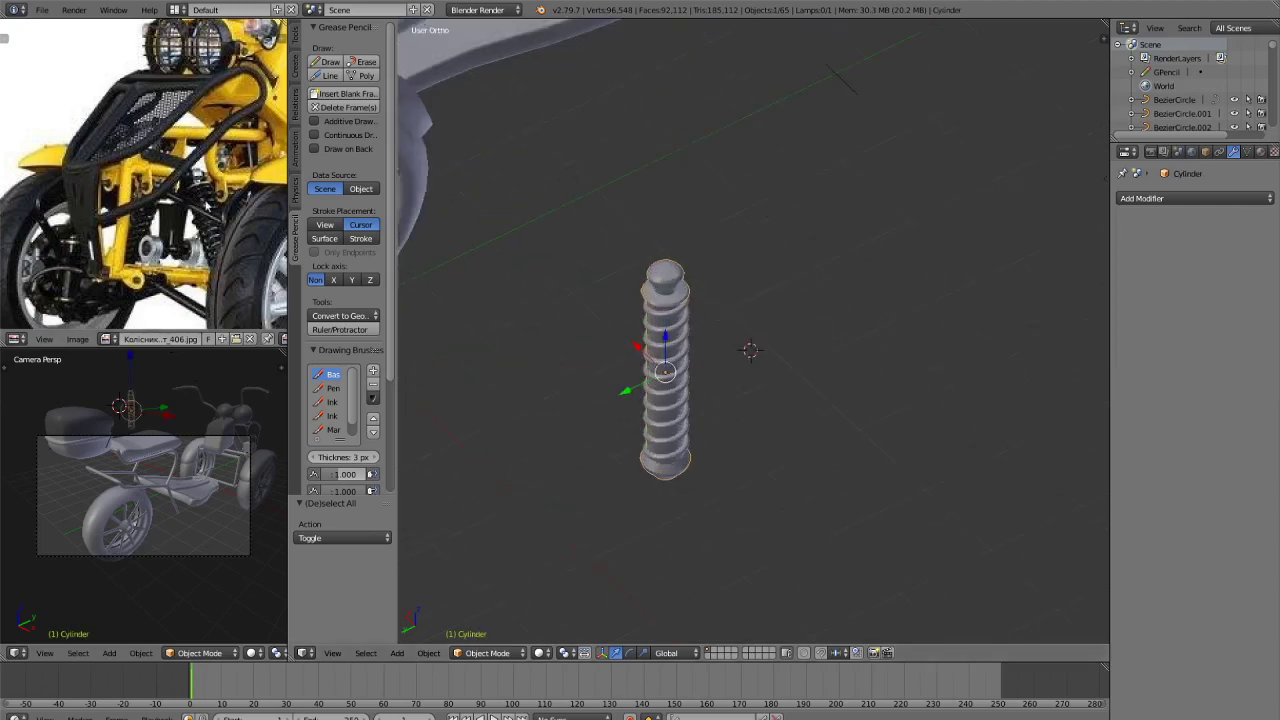
left_click(295, 42)
left_click(325, 227)
scroll(640, 398, "down", 1)
key("a")
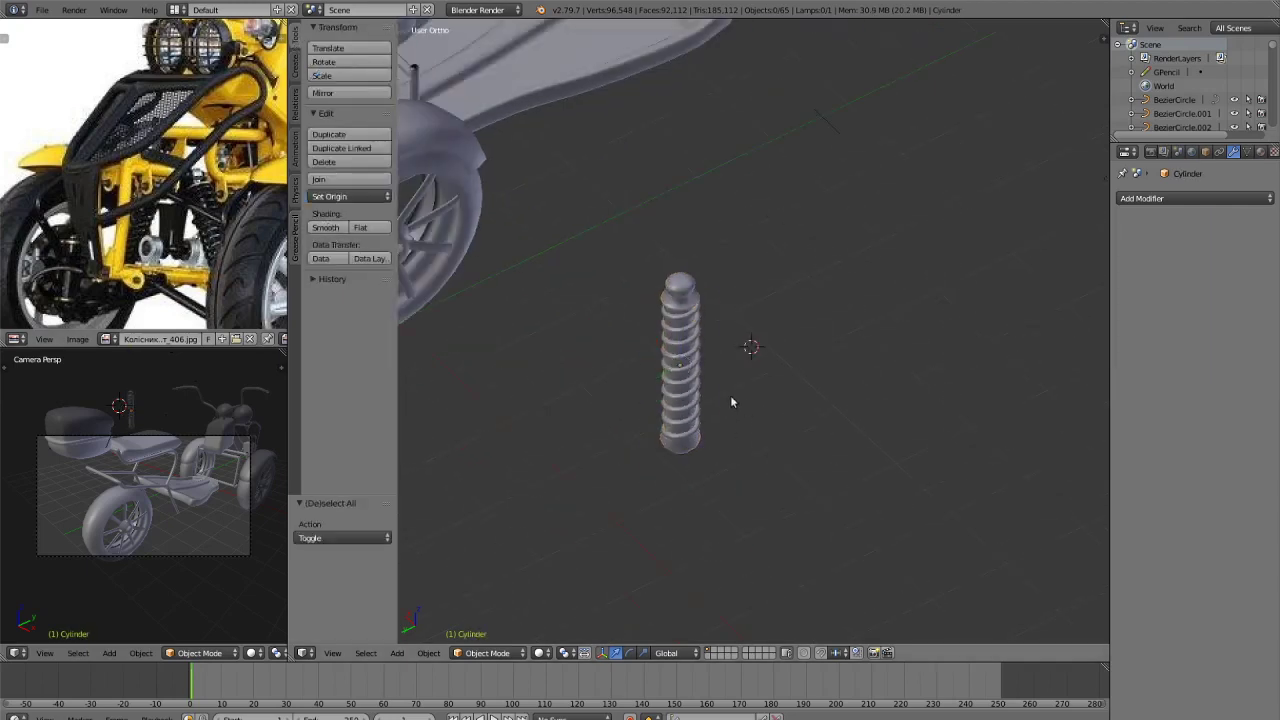
Select the cylinder and spring together and move them 8.927 along X to the scooter's front end.
key("c")
scroll(705, 375, "down", 6)
left_click(688, 362)
right_click(688, 362)
key("KP_7")
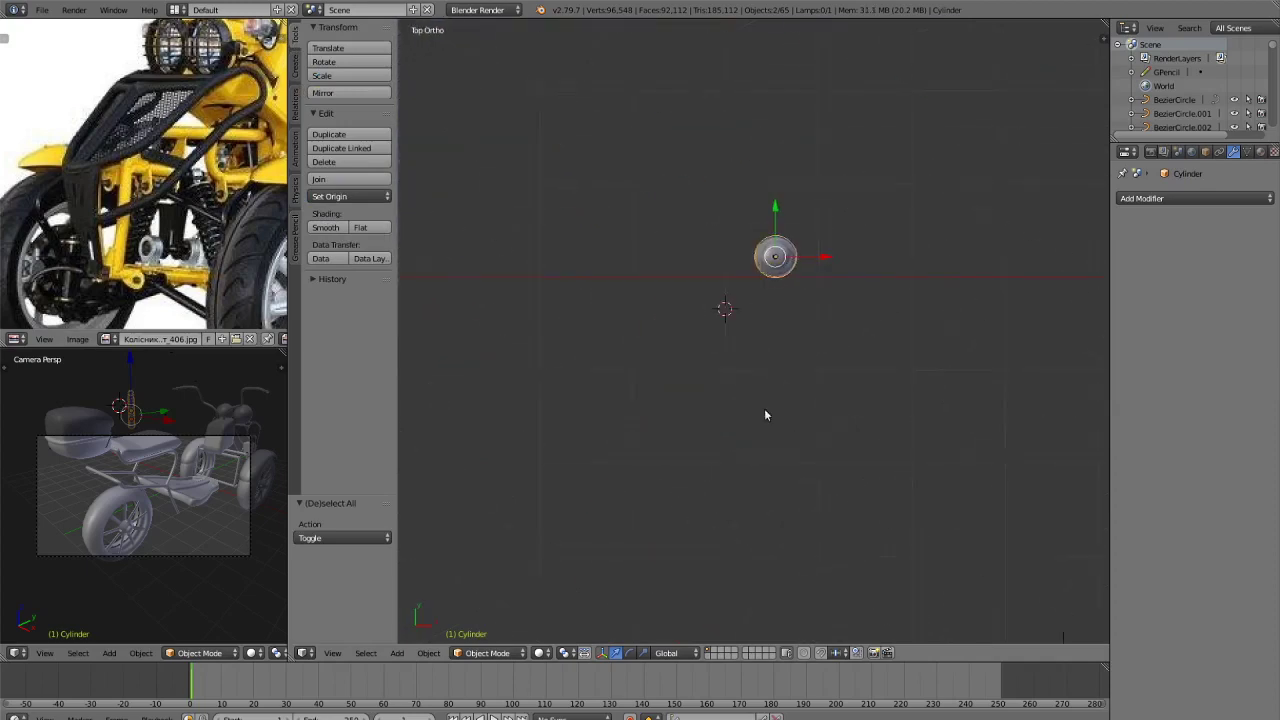
scroll(637, 402, "down", 4)
middle_click_drag(802, 366, 717, 362, "shift")
key("g")
key("y")
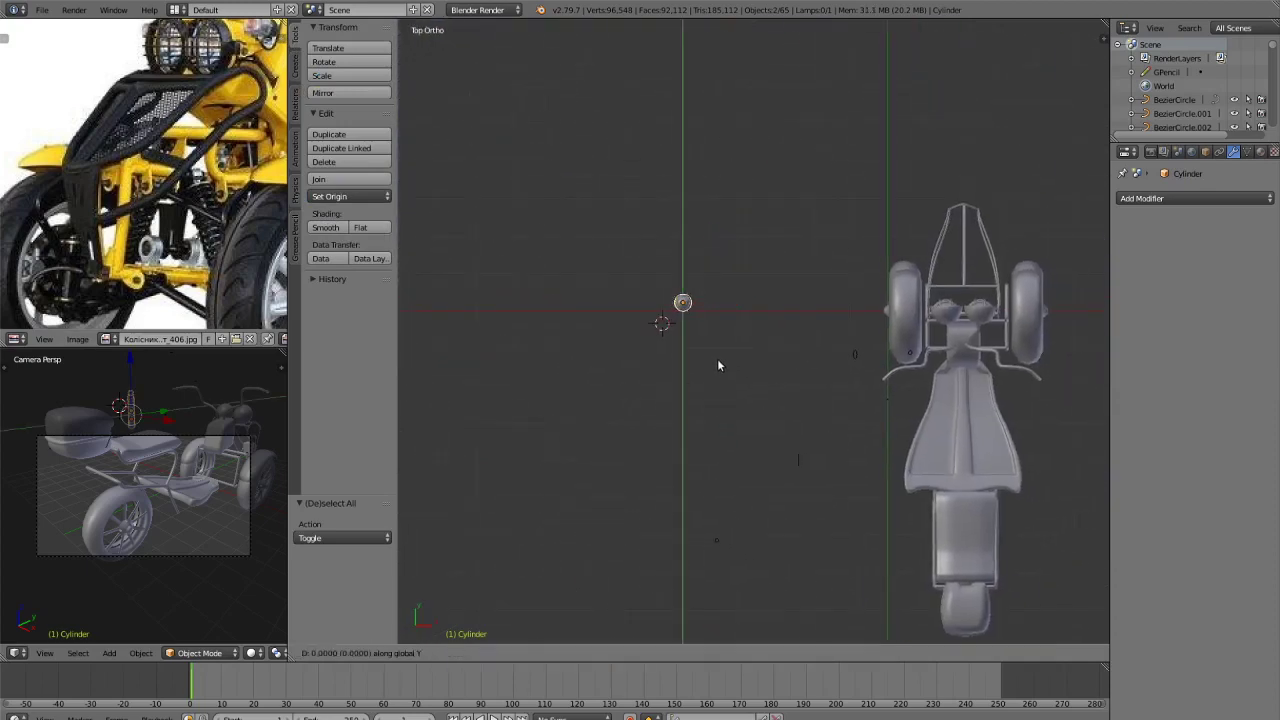
right_click(794, 336)
key("g")
key("x")
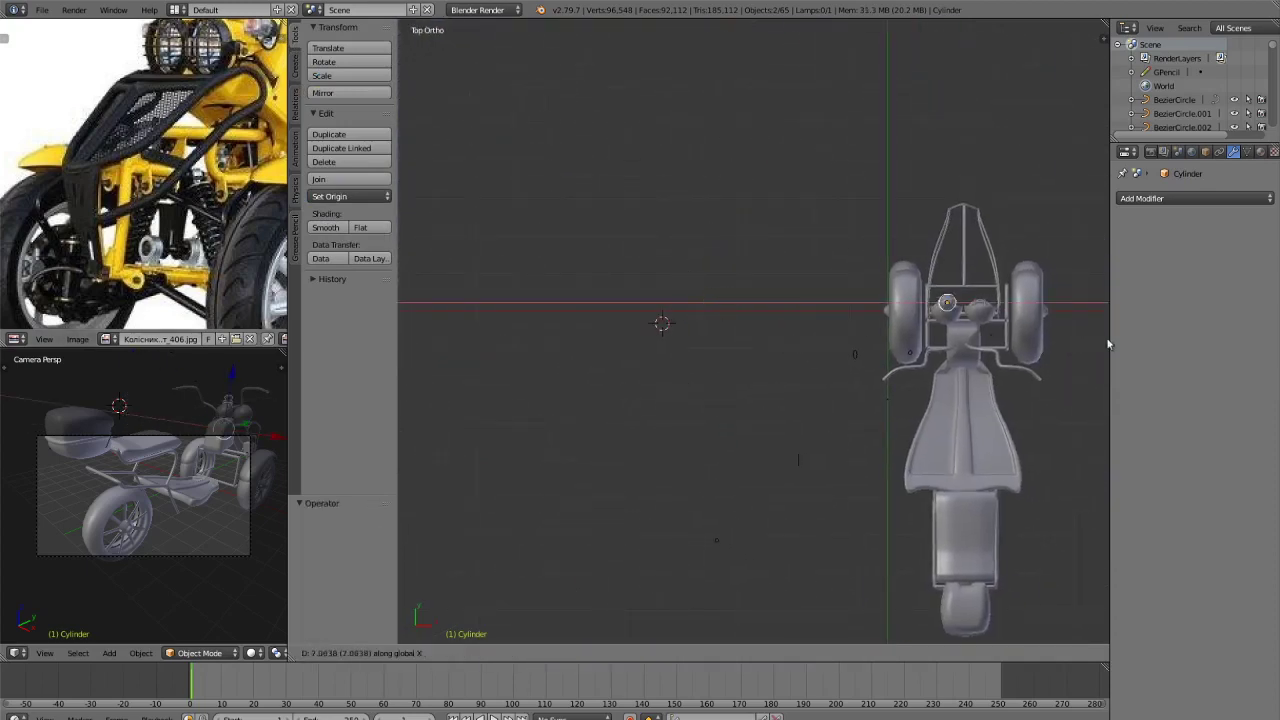
left_click(560, 350)
Shift the cylinder and spring by -0.489 along X to line them up with the front frame beside the wheel.
scroll(901, 359, "up", 1)
scroll(901, 359, "down", 4)
middle_click_drag(901, 359, 936, 300)
scroll(994, 331, "up", 5)
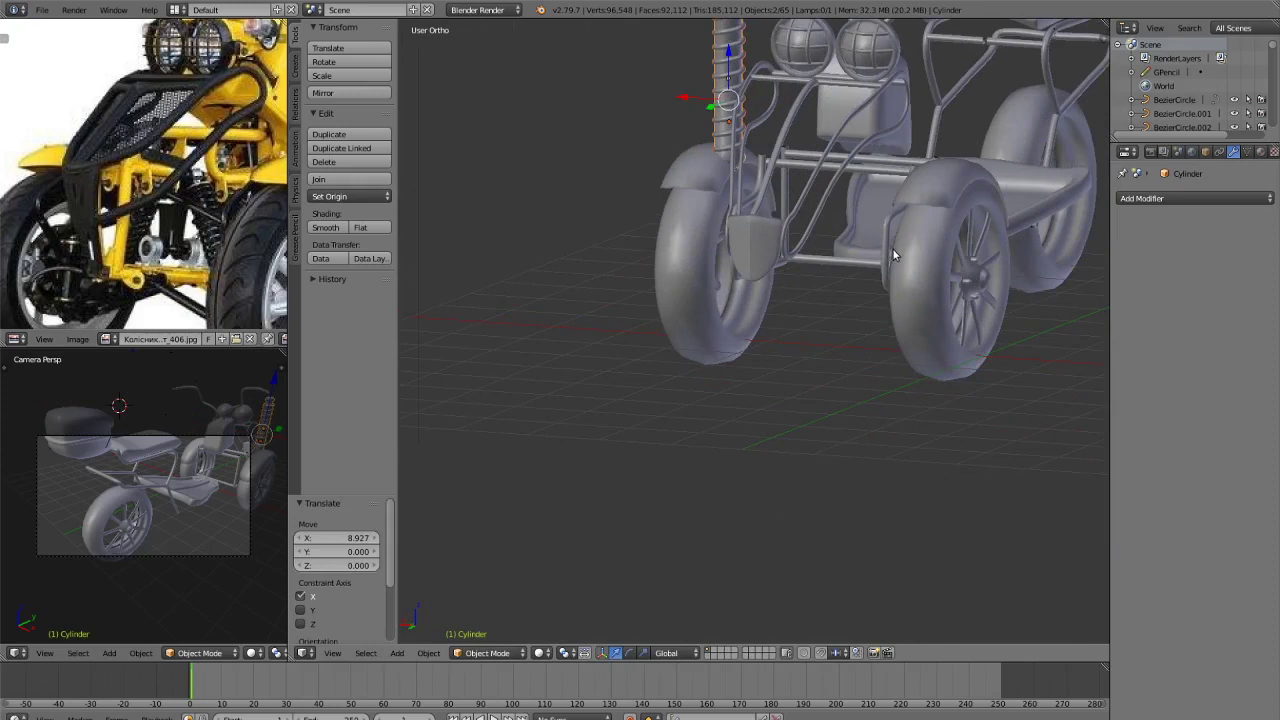
key("KP_1")
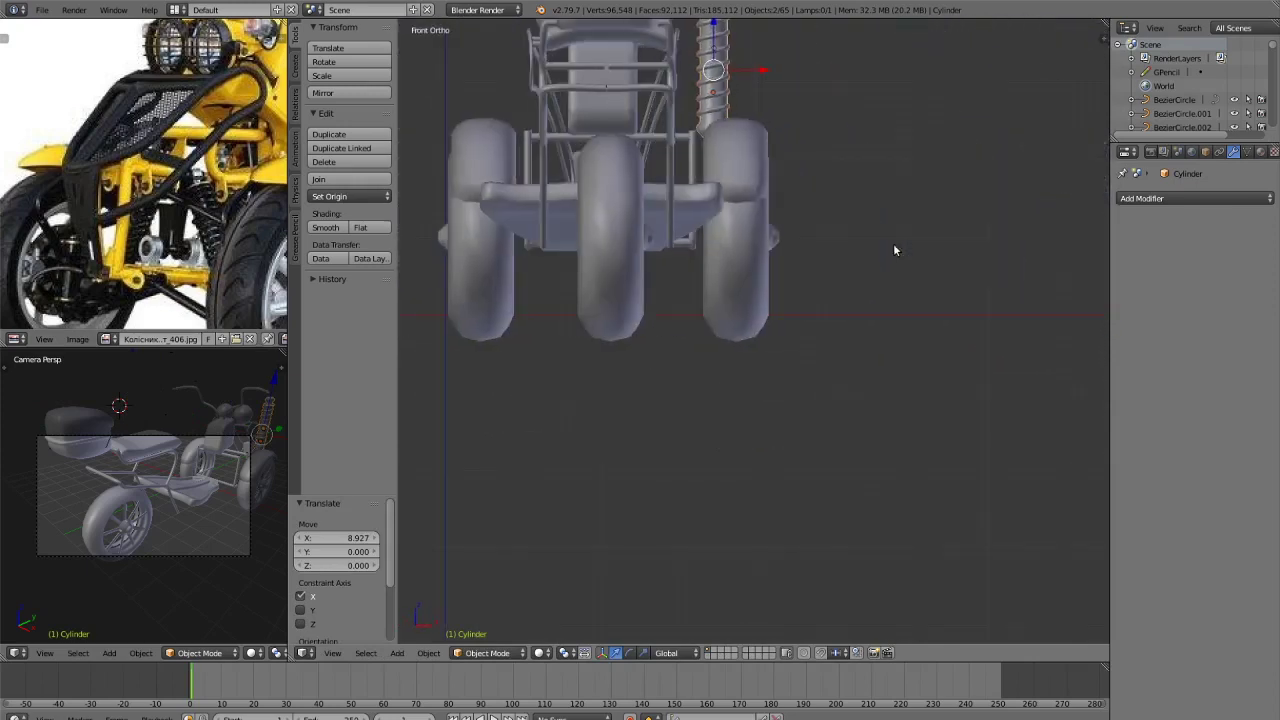
key("ctrl+KP_1")
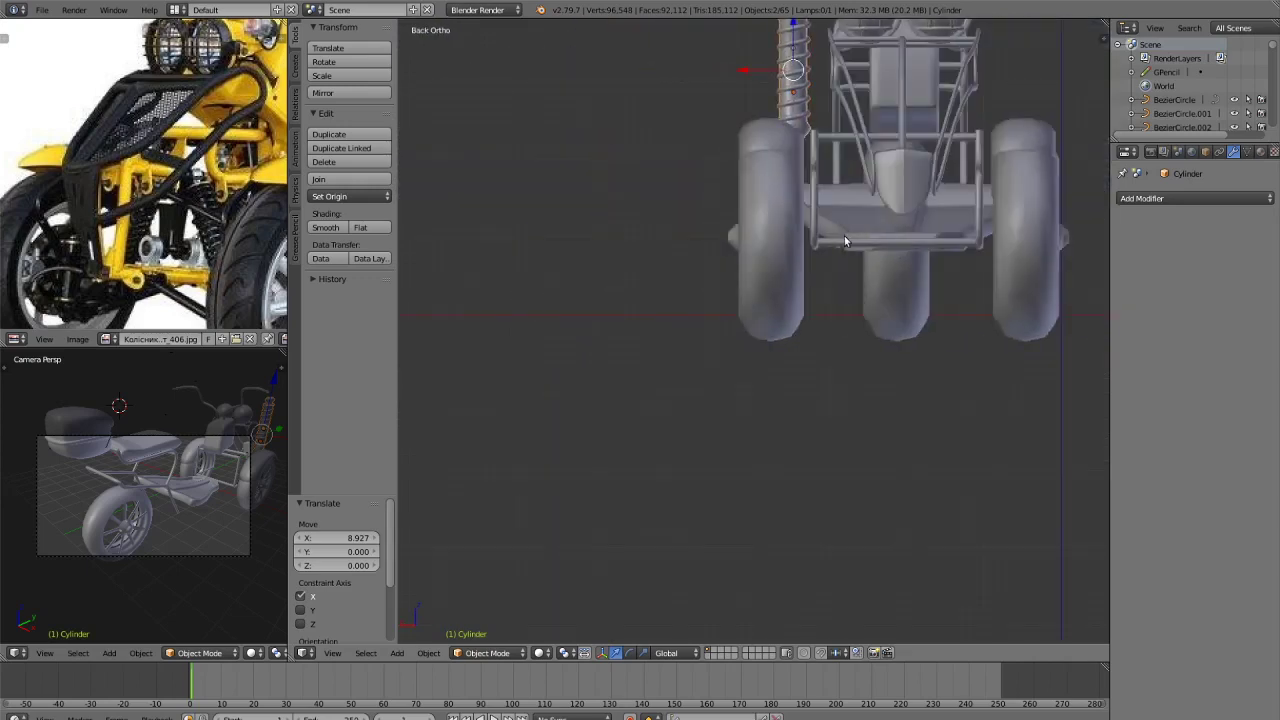
middle_click_drag(844, 235, 742, 412, "shift")
key("g")
key("x")
left_click(781, 425)
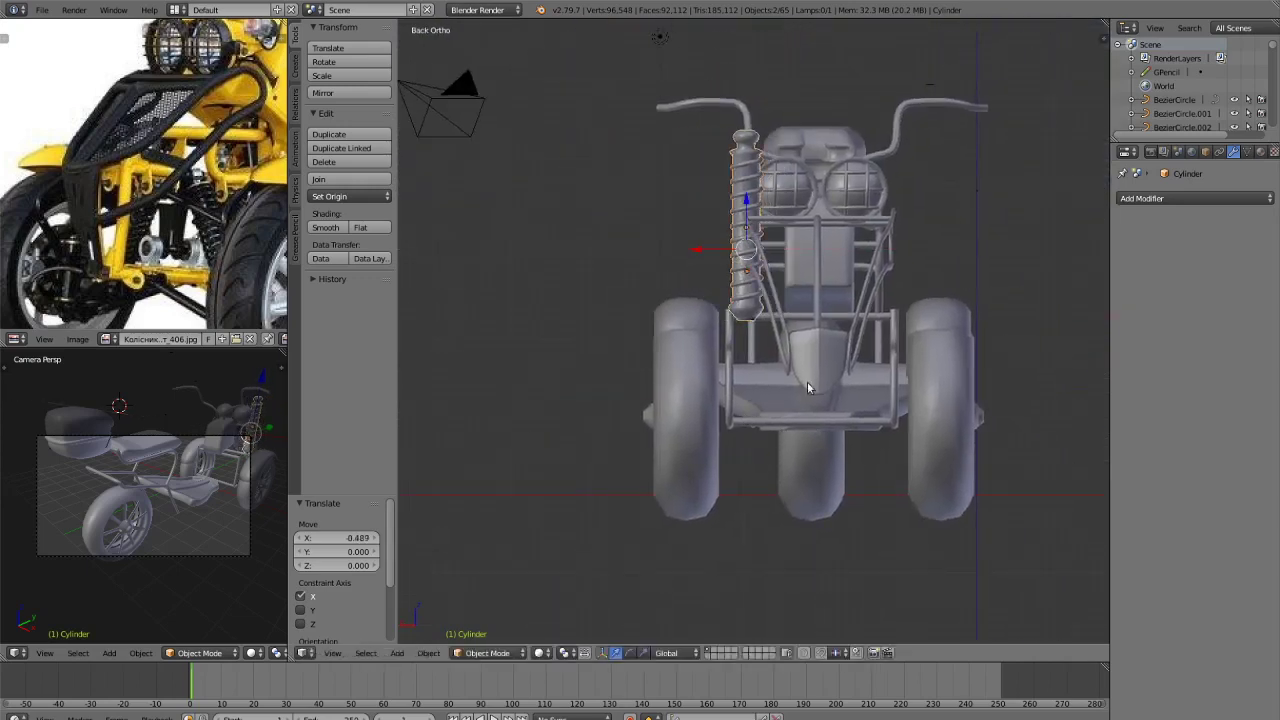
Lower the cylinder and spring by -1.868 along Z and scale them uniformly to 0.479 to fit inside the front frame.
scroll(815, 365, "up", 3)
middle_click_drag(828, 339, 809, 323, "shift")
key("g")
key("z")
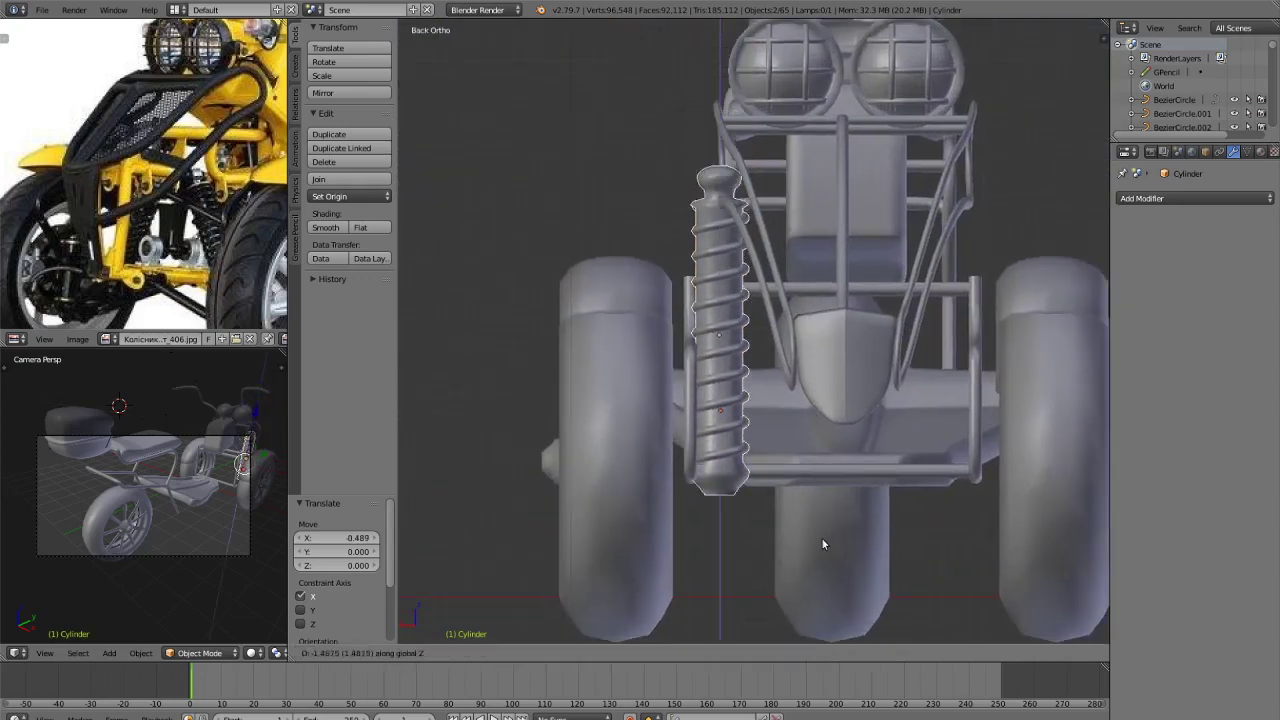
left_click(818, 552)
key("s")
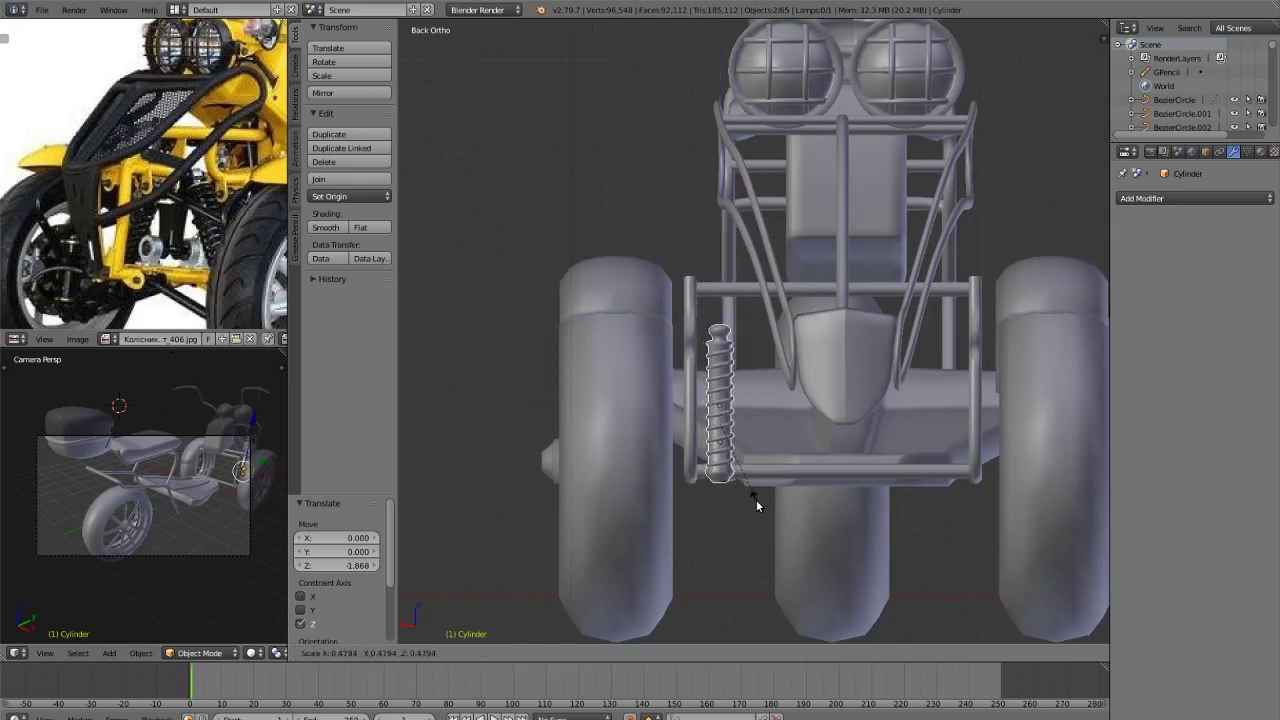
left_click(756, 499)
Tilt the shock absorber about Y so its upper end leans toward the scooter's centre, and adjust its position along X.
scroll(765, 480, "up", 3)
key("r")
key("y")
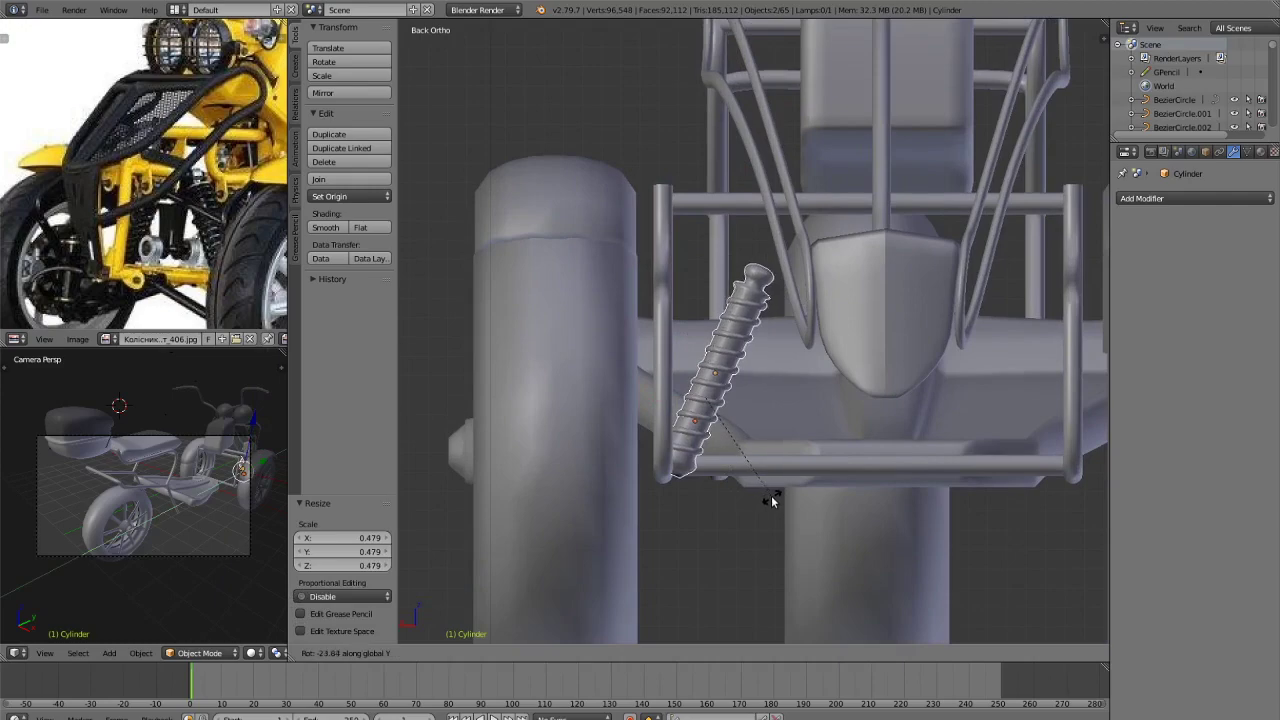
left_click(786, 495)
middle_click_drag(786, 494, 706, 452)
key("g")
key("x")
left_click(702, 456)
Duplicate the cylinder and spring -0.887 along X and try to mirror the copy across X.
key("shift+d")
key("x")
left_click(842, 436)
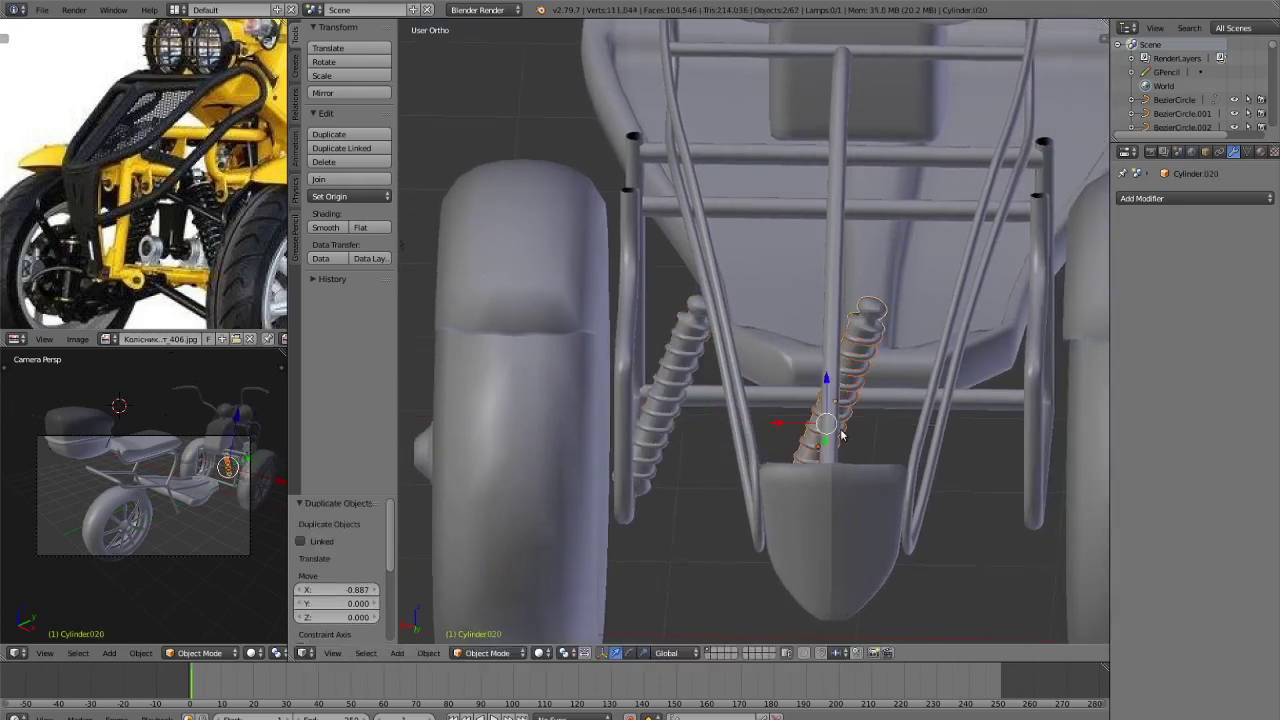
key("ctrl+m")
key("x")
left_click(843, 436)
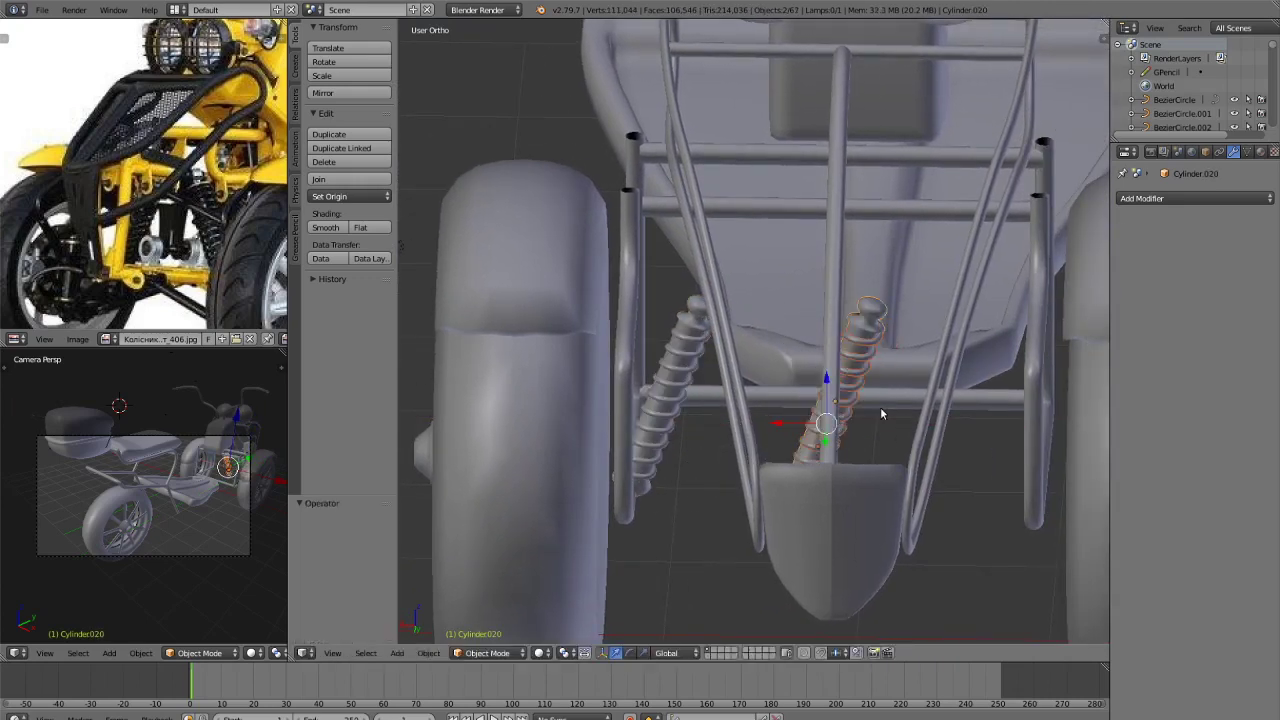
Rotate the duplicated shock absorber 39.8° about Y so it leans the opposite way.
scroll(895, 445, "down", 3)
key("r")
key("y")
left_click(946, 392)
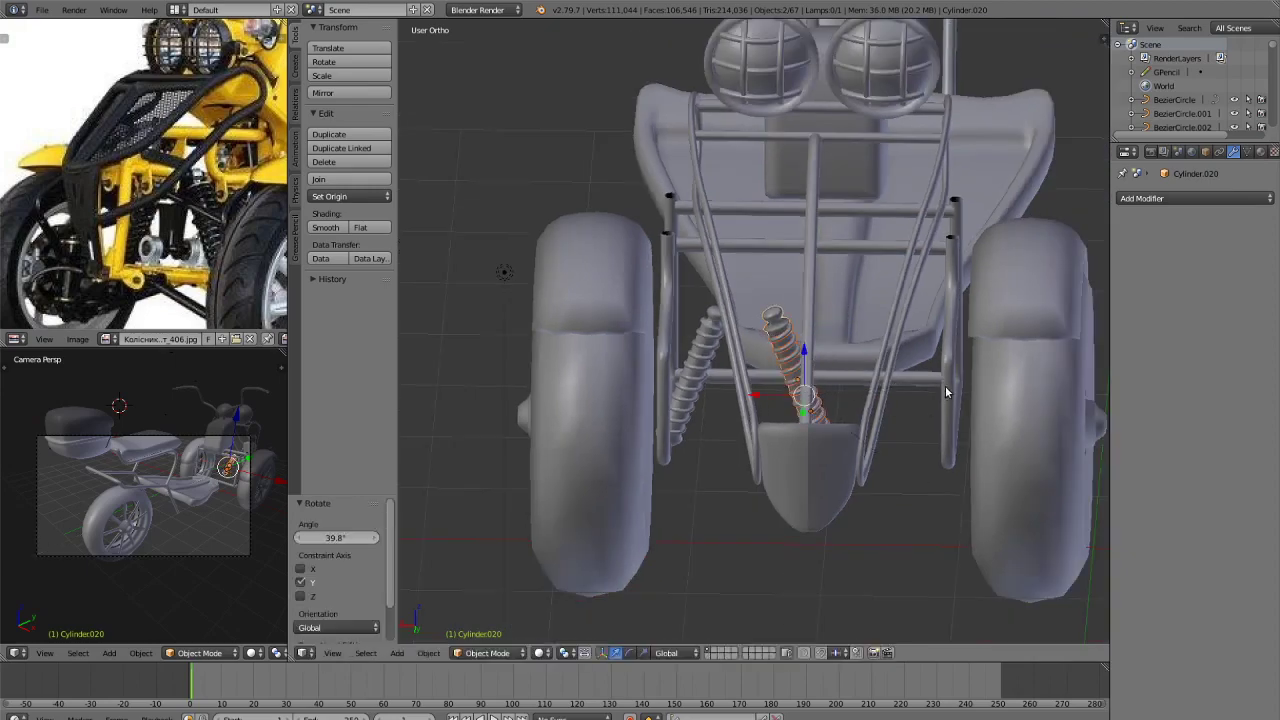
Move the duplicated shock absorber by -0.933 along X to the opposite side of the front frame.
key("KP_3")
key("ctrl+KP_3")
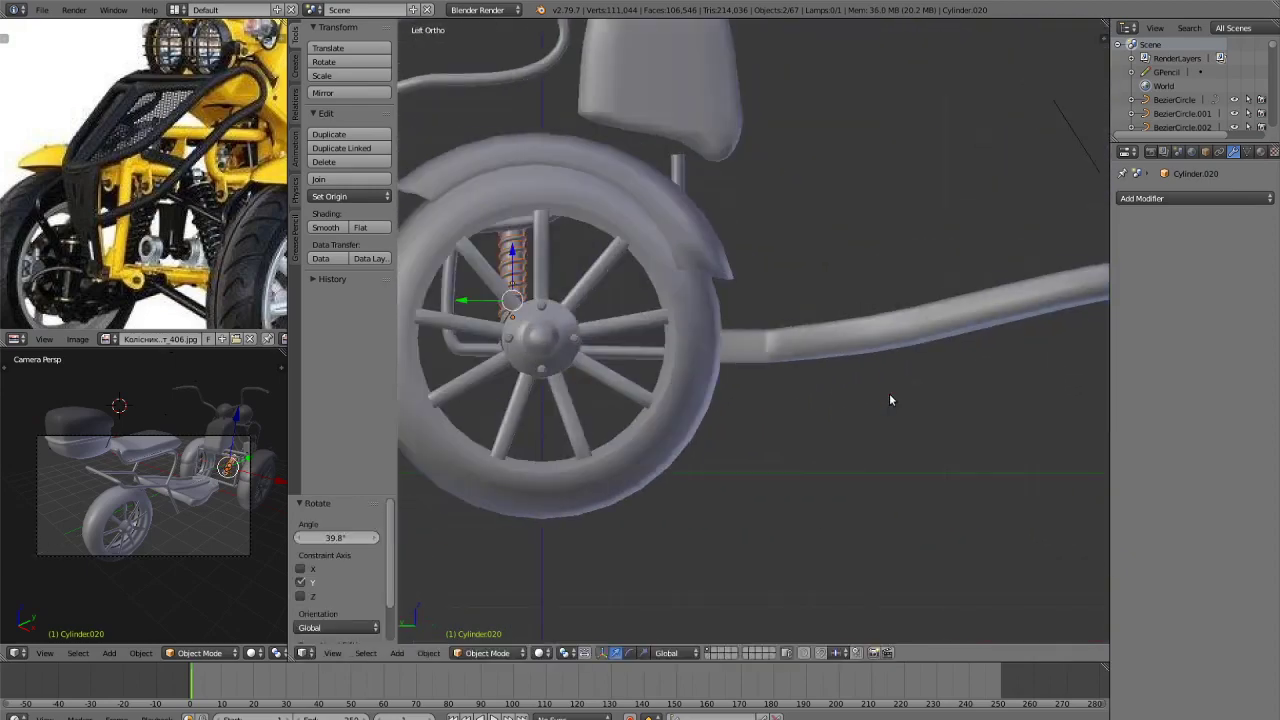
key("KP_1")
key("ctrl+KP_1")
scroll(889, 395, "up", 4)
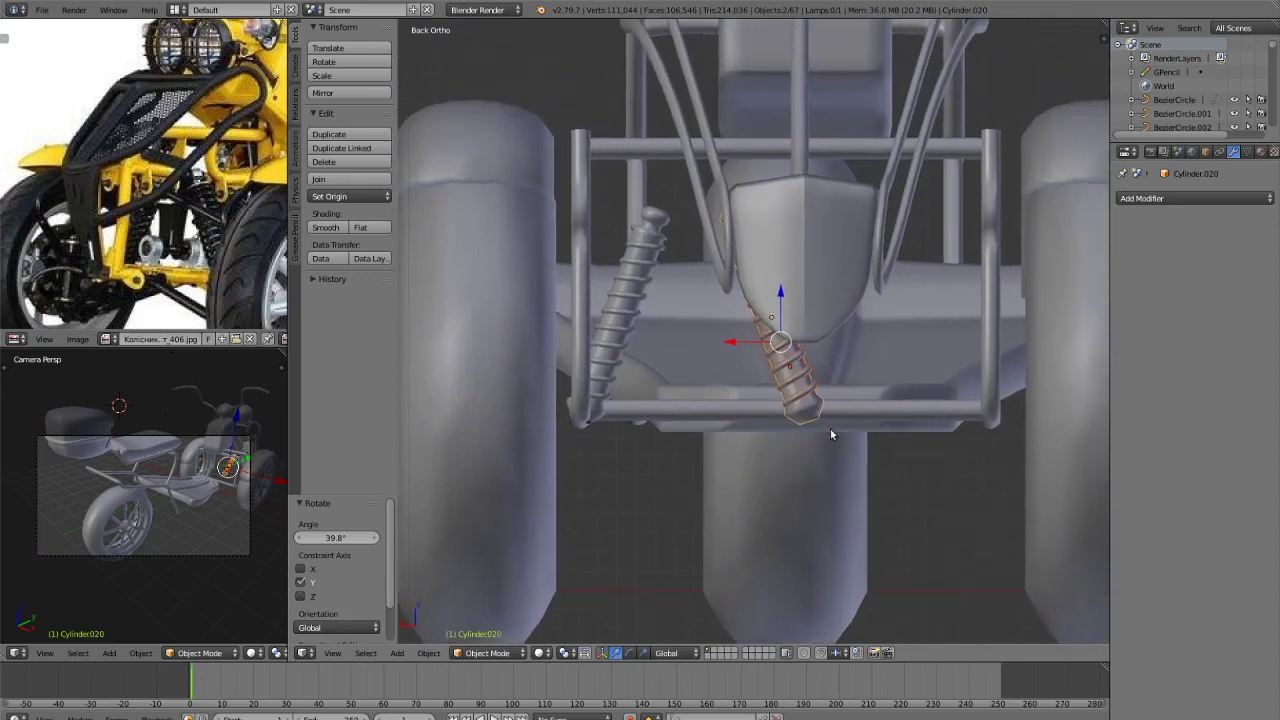
key("g")
key("x")
left_click(1008, 404)
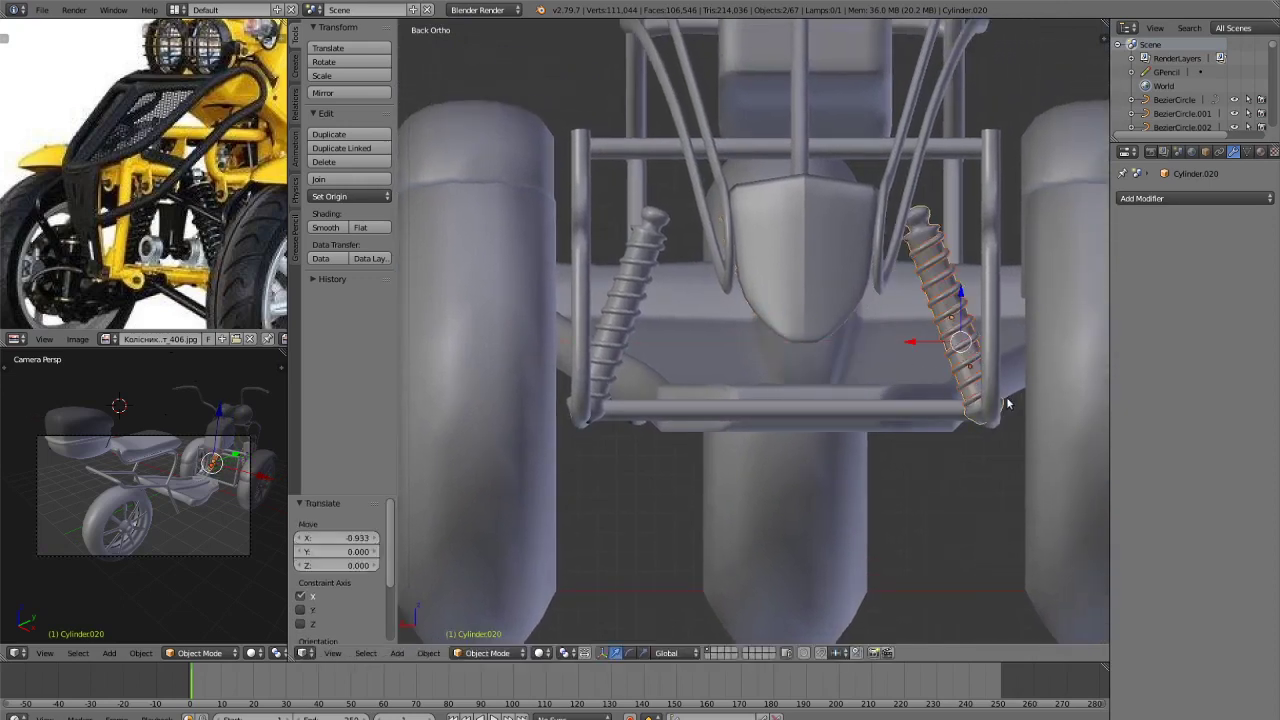
Tilt the duplicated shock absorber further inward about Y and nudge it 0.001 along Y.
key("r")
key("y")
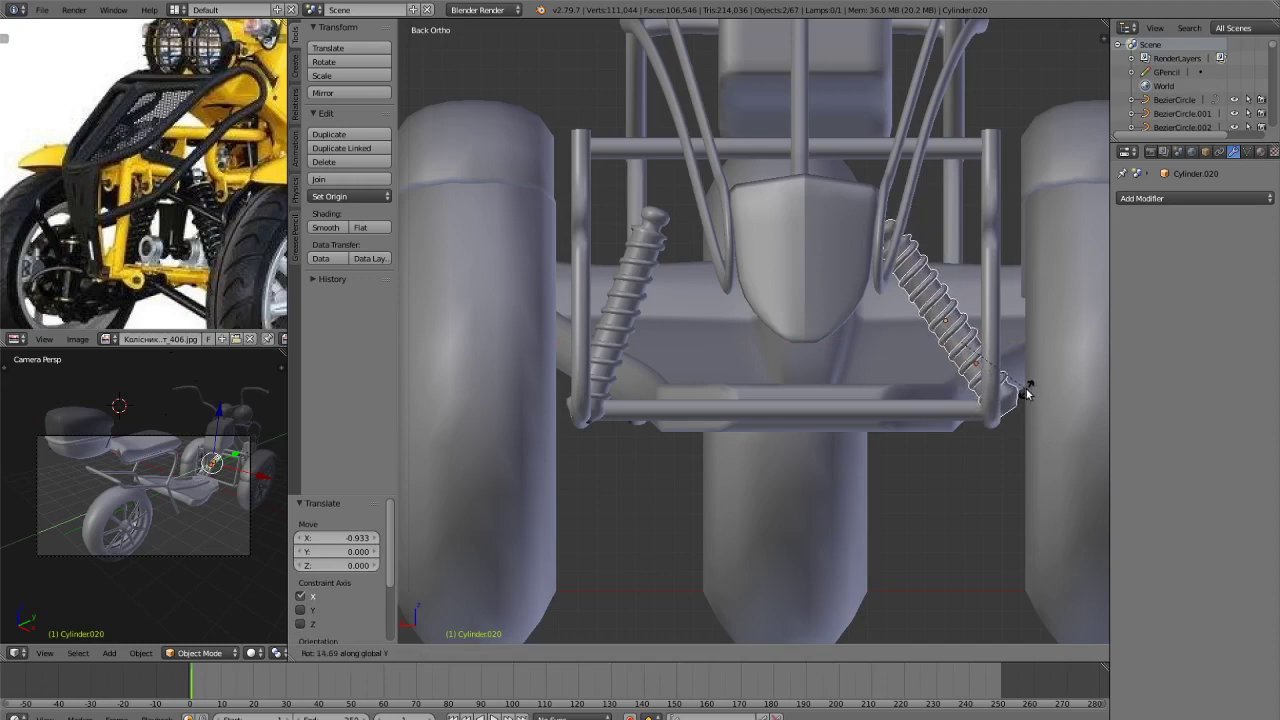
left_click(1022, 398)
key("g")
key("y")
left_click(1014, 404)
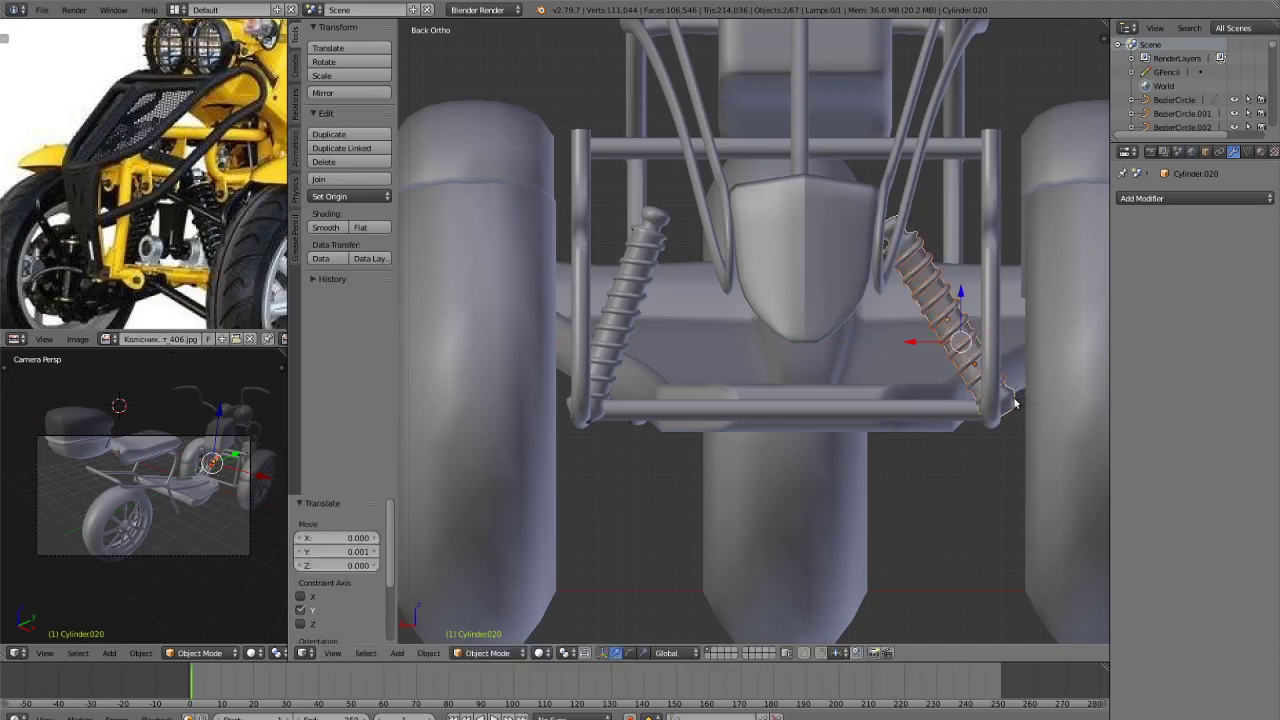
Shift the duplicated shock absorber 0.082 along X so its lower end sits inside the frame post.
key("g")
key("x")
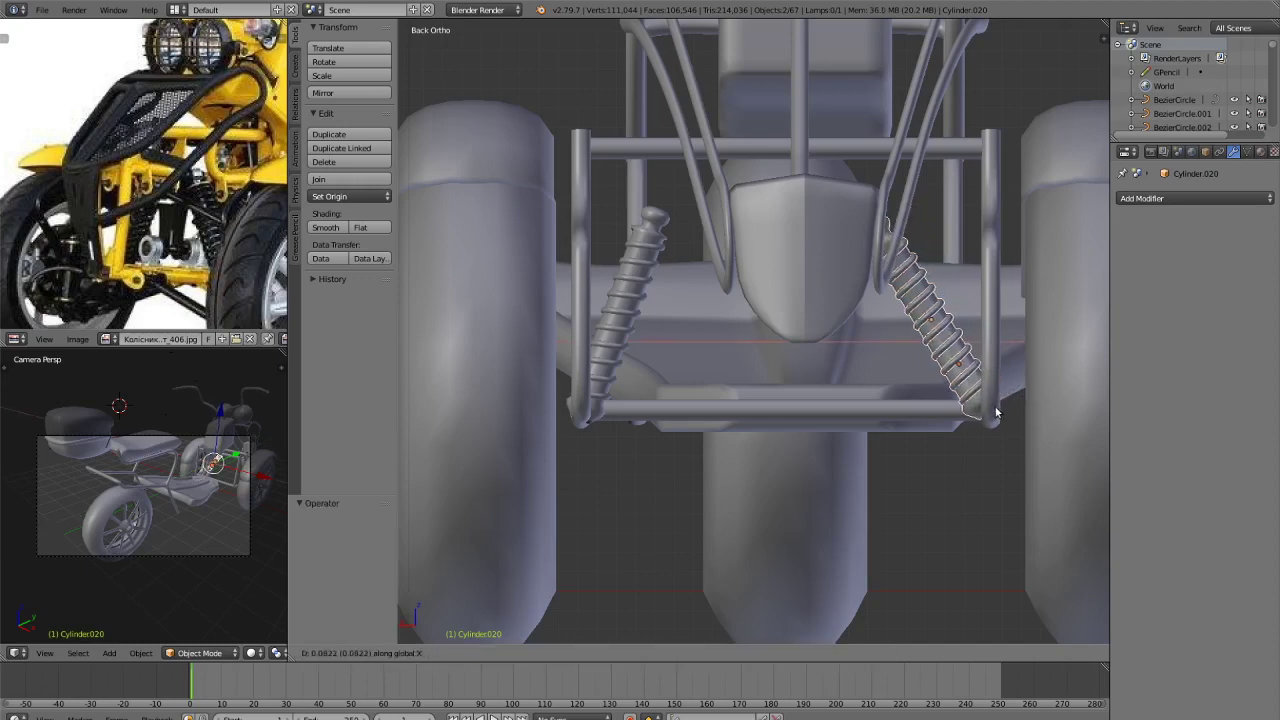
left_click(996, 412)
key("g")
key("z")
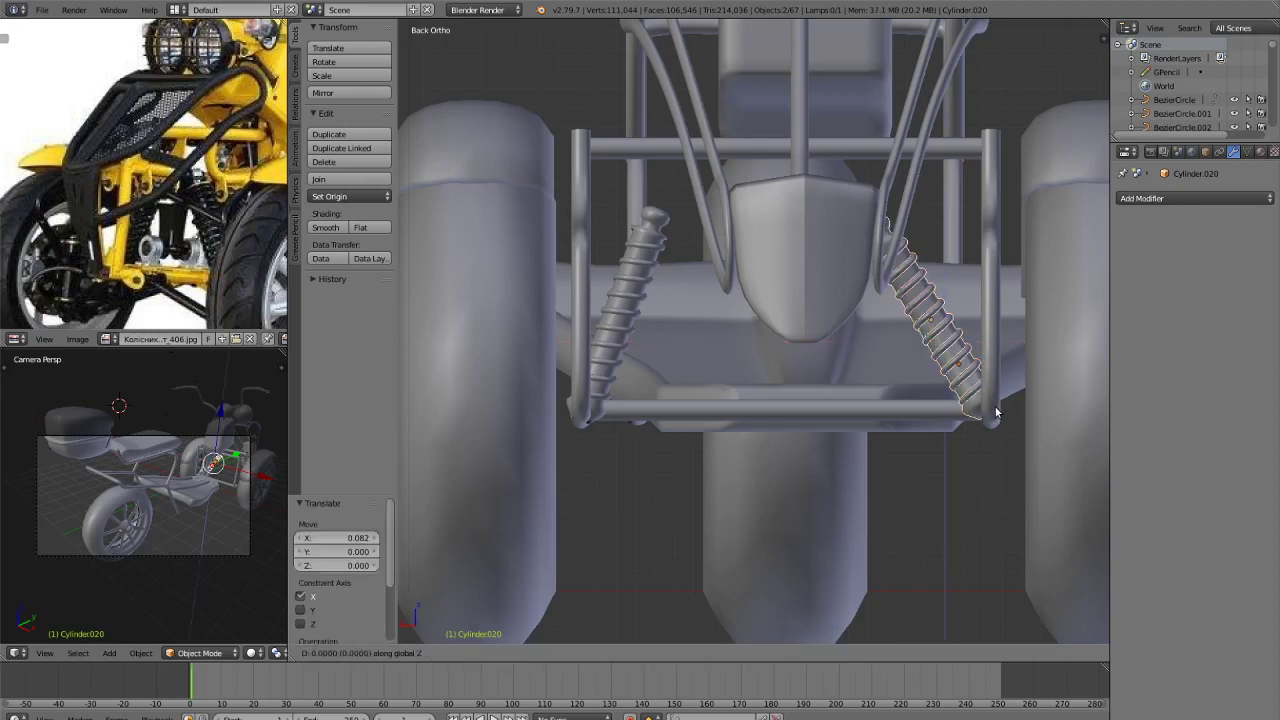
left_click(996, 412)
Try rotating the duplicated shock absorber about X and about Y.
scroll(989, 406, "down", 4)
scroll(968, 407, "up", 1)
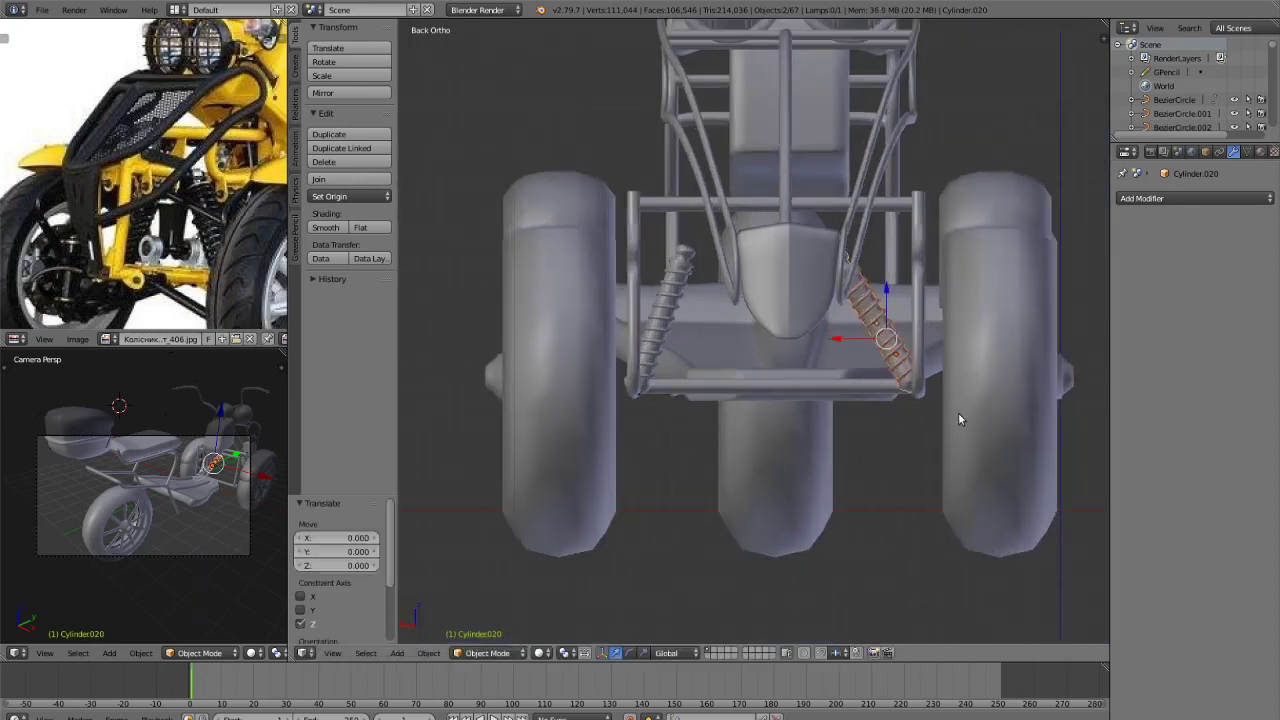
key("z")
key("z")
key("r")
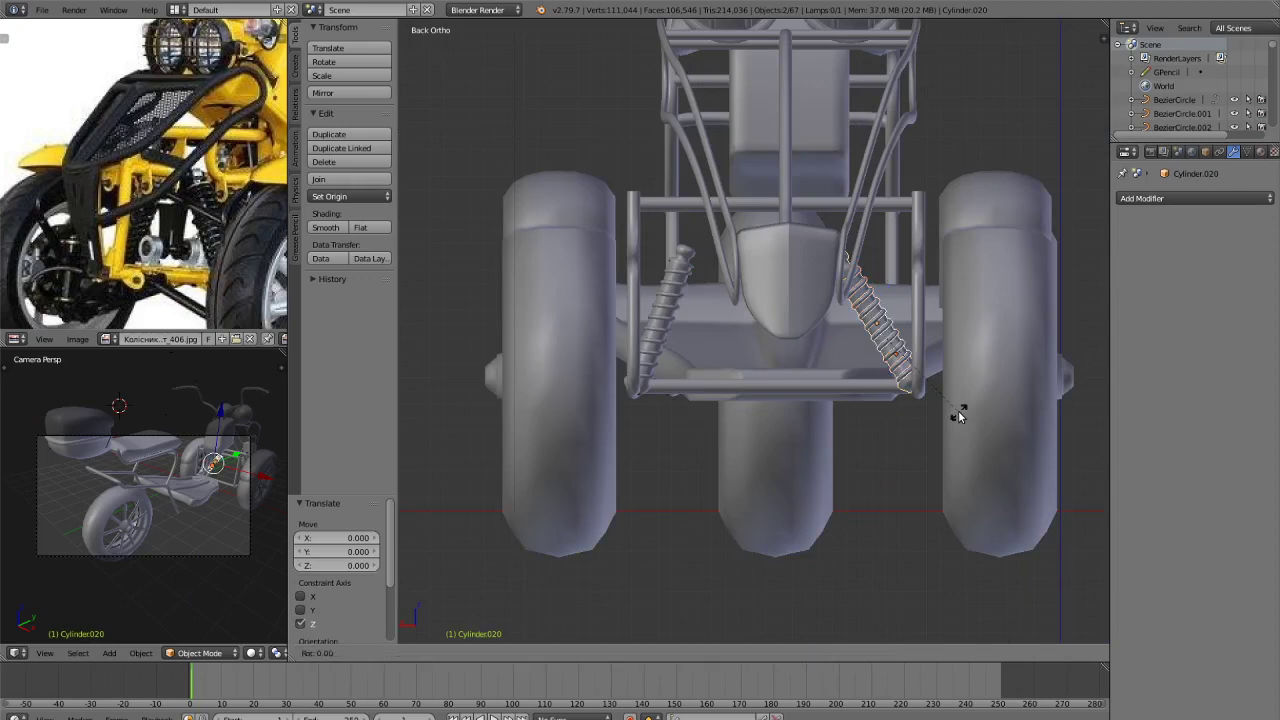
key("x")
key("Escape")
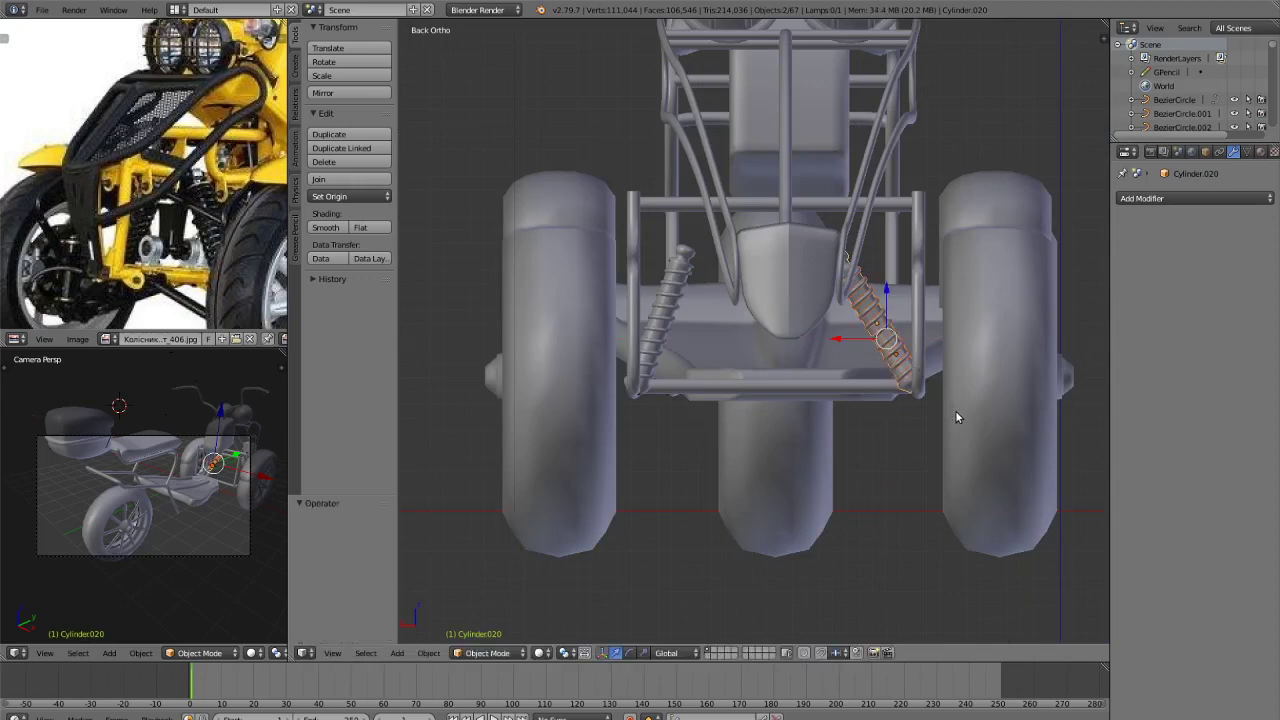
key("r")
key("y")
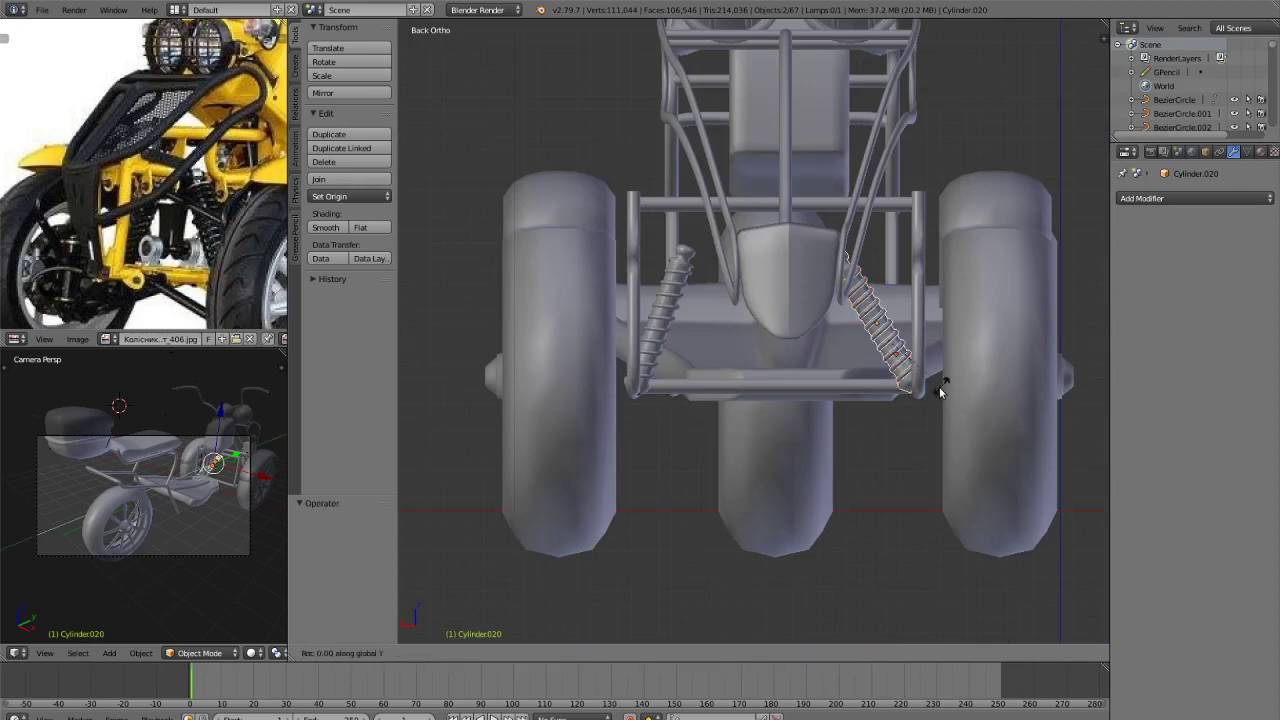
left_click(943, 390)
Deselect everything and circle-select both front wheels with their hubs, the frame posts and the springs between them.
key("a")
scroll(924, 387, "down", 2)
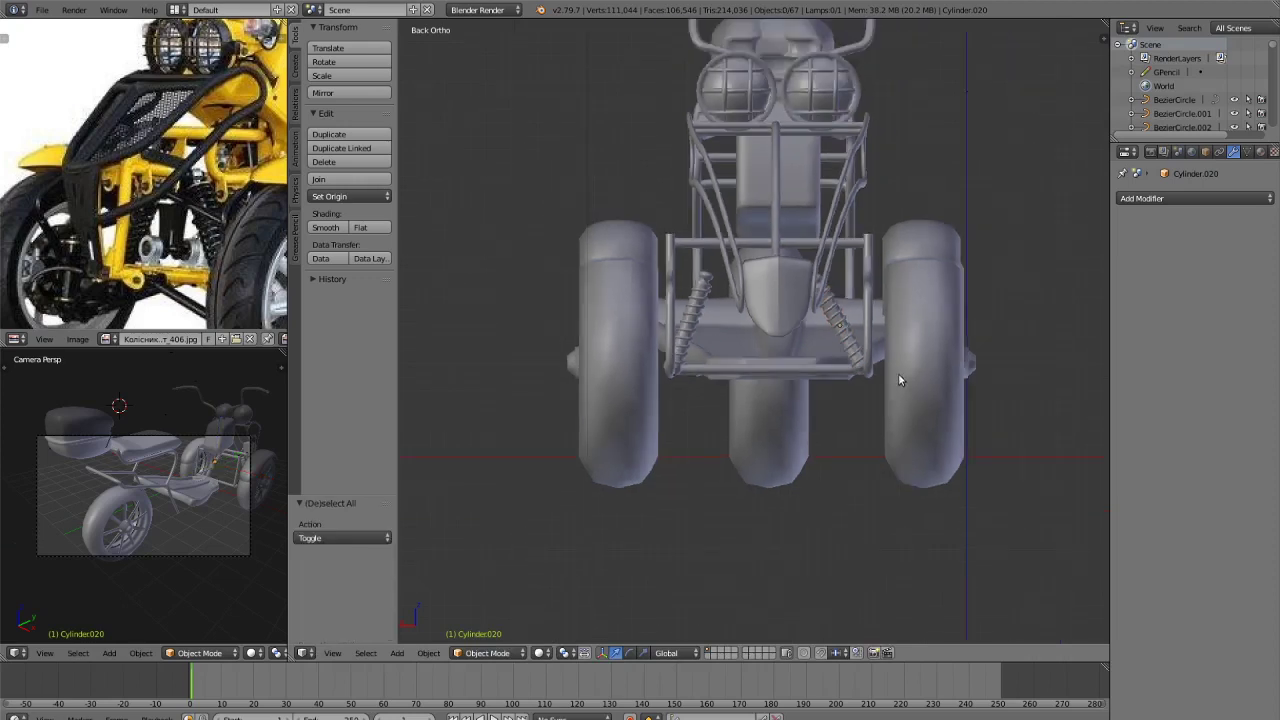
key("c")
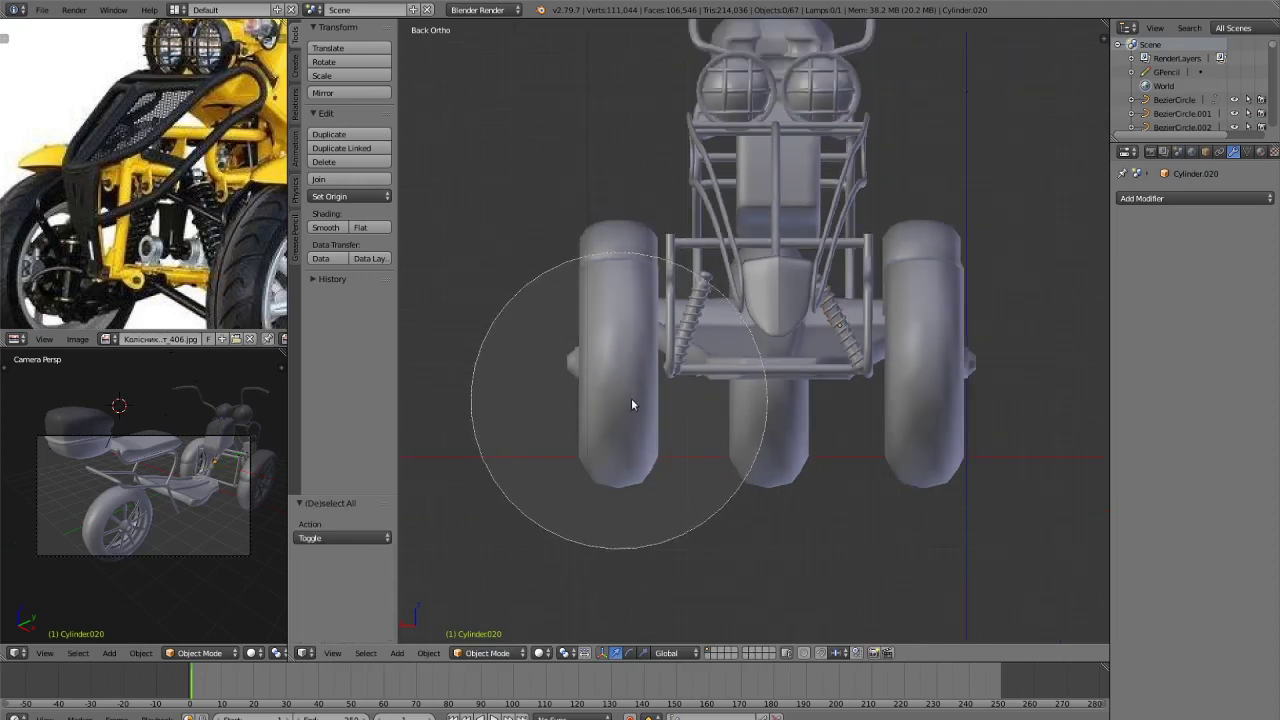
middle_click_drag(631, 398, 600, 461)
key("c")
left_click(510, 460)
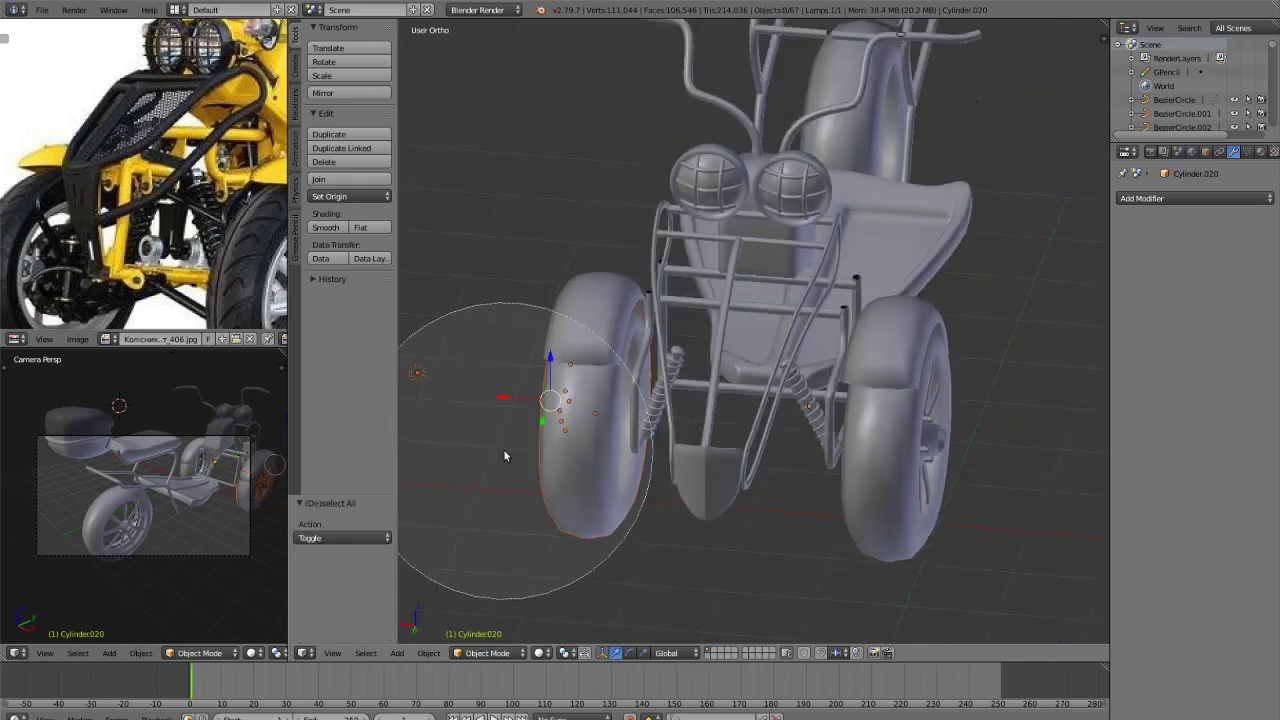
left_click_drag(514, 451, 937, 482)
right_click(938, 485)
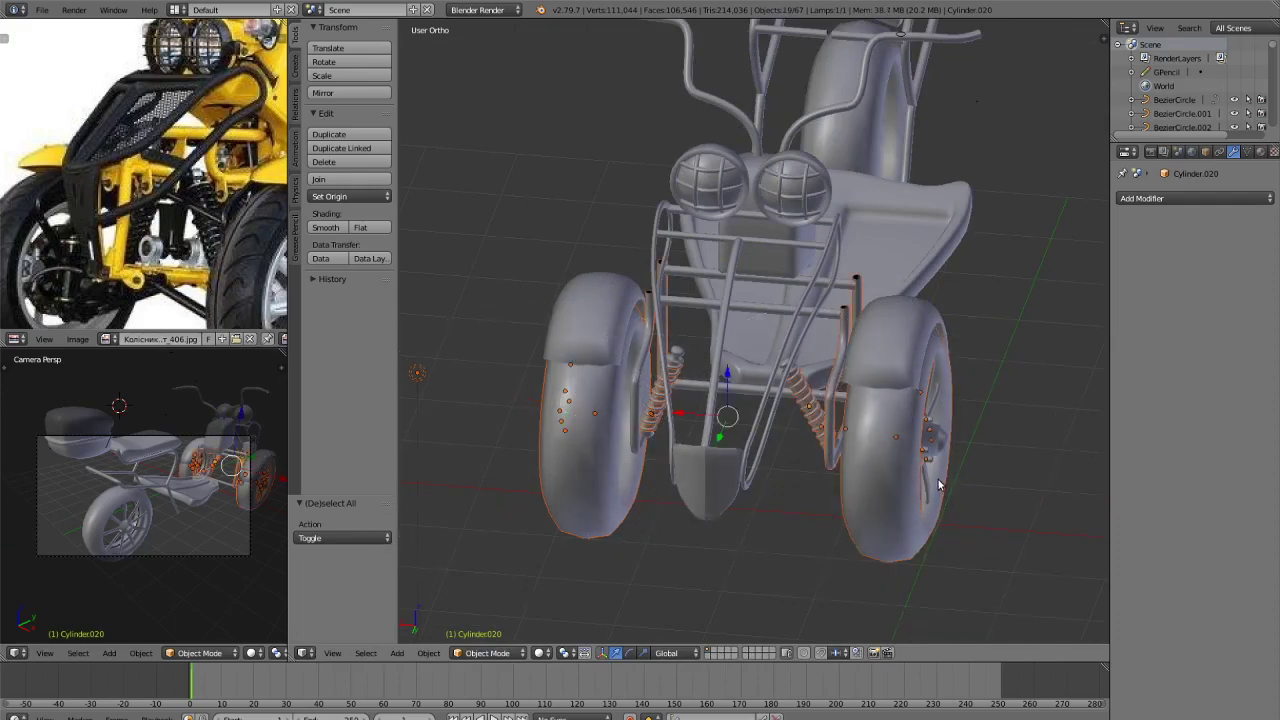
Try shifting the selected wheels, posts and springs along X in the back view, and undo the move.
key("KP_3")
key("KP_1")
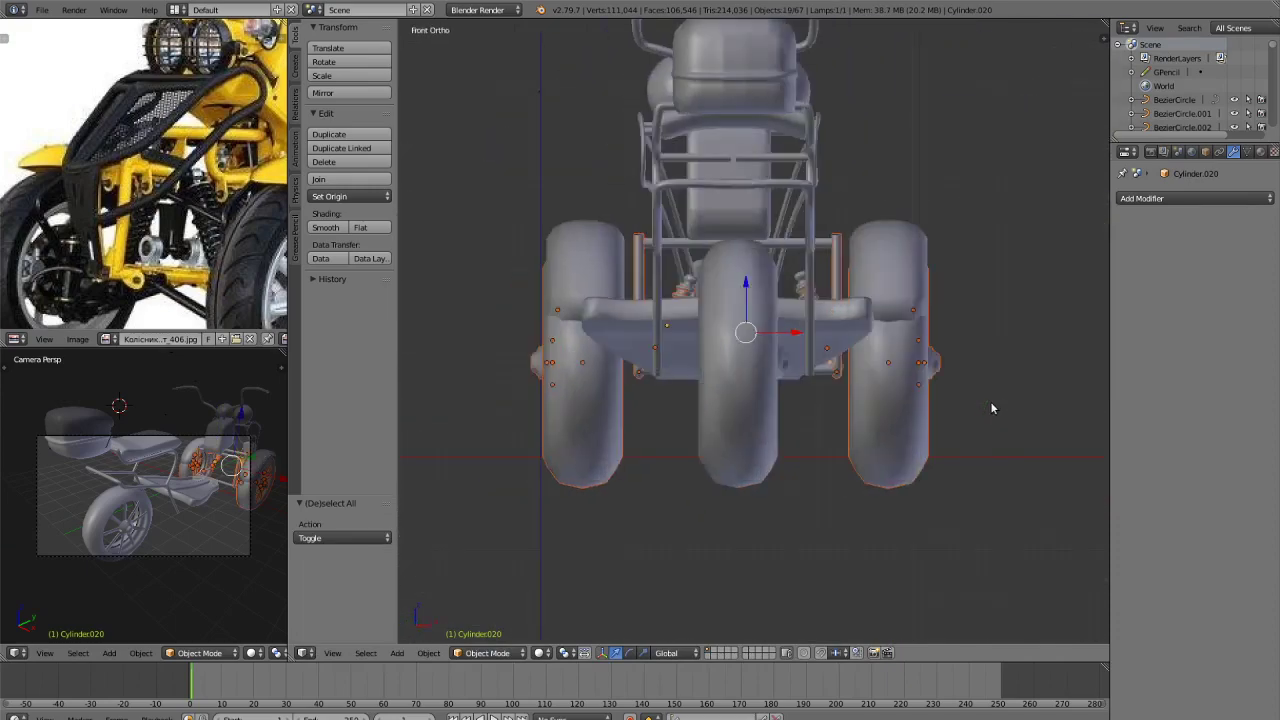
key("ctrl+KP_1")
scroll(881, 422, "up", 2)
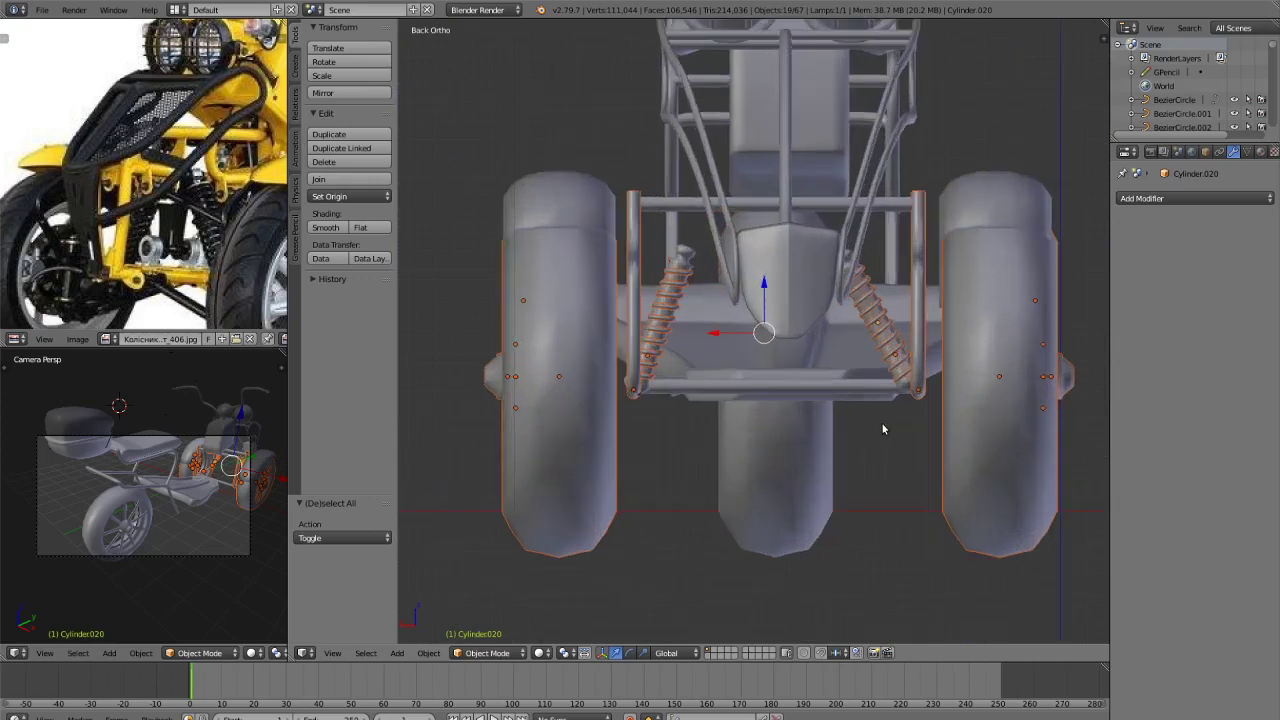
key("g")
key("x")
left_click(894, 423)
key("ctrl+z")
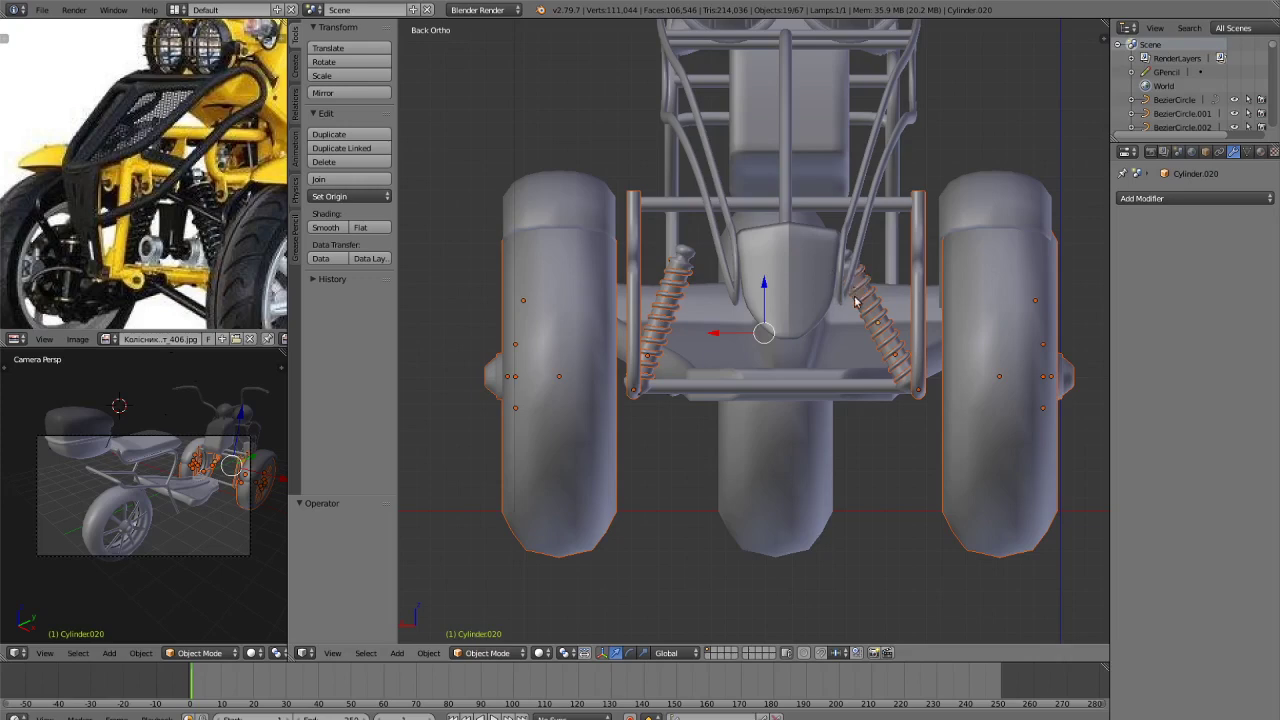
Add both shock absorber cylinders to the selection of front-wheel parts.
right_click(878, 318, "shift")
middle_click_drag(904, 293, 787, 339, "shift")
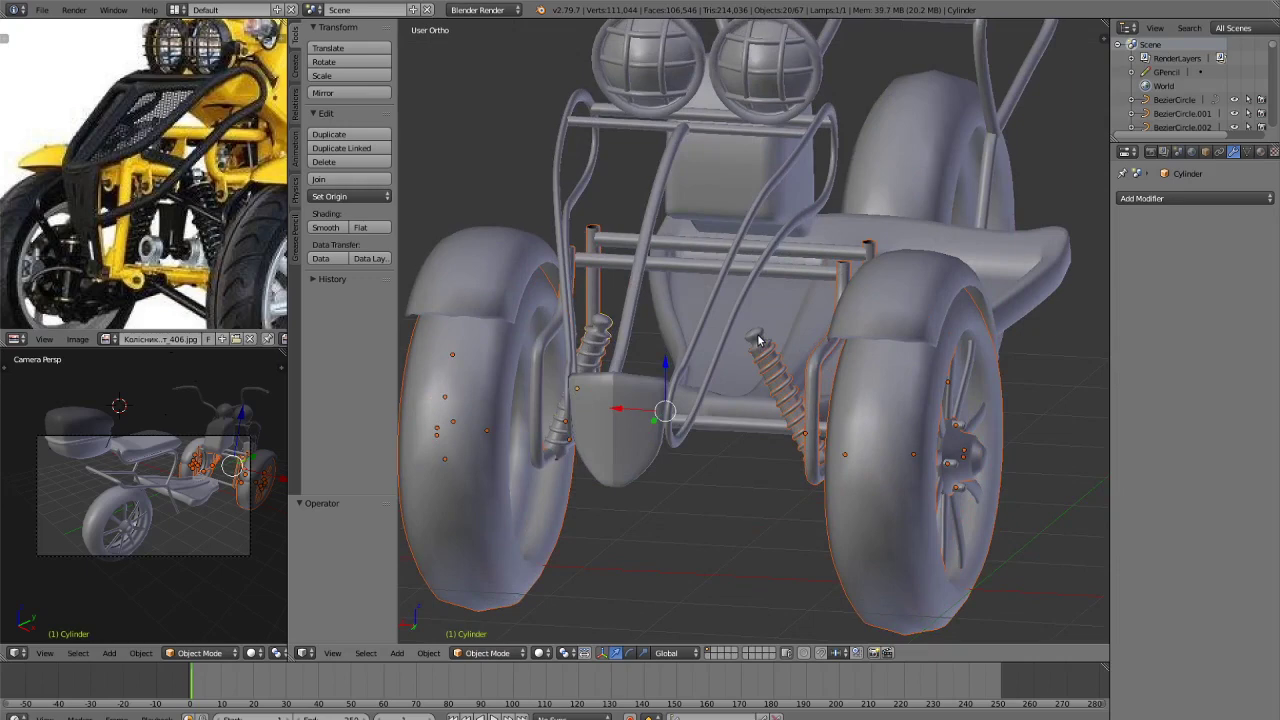
right_click(761, 344, "shift")
Try moving the selection including both shock absorber cylinders along X, and undo the move.
key("g")
key("z")
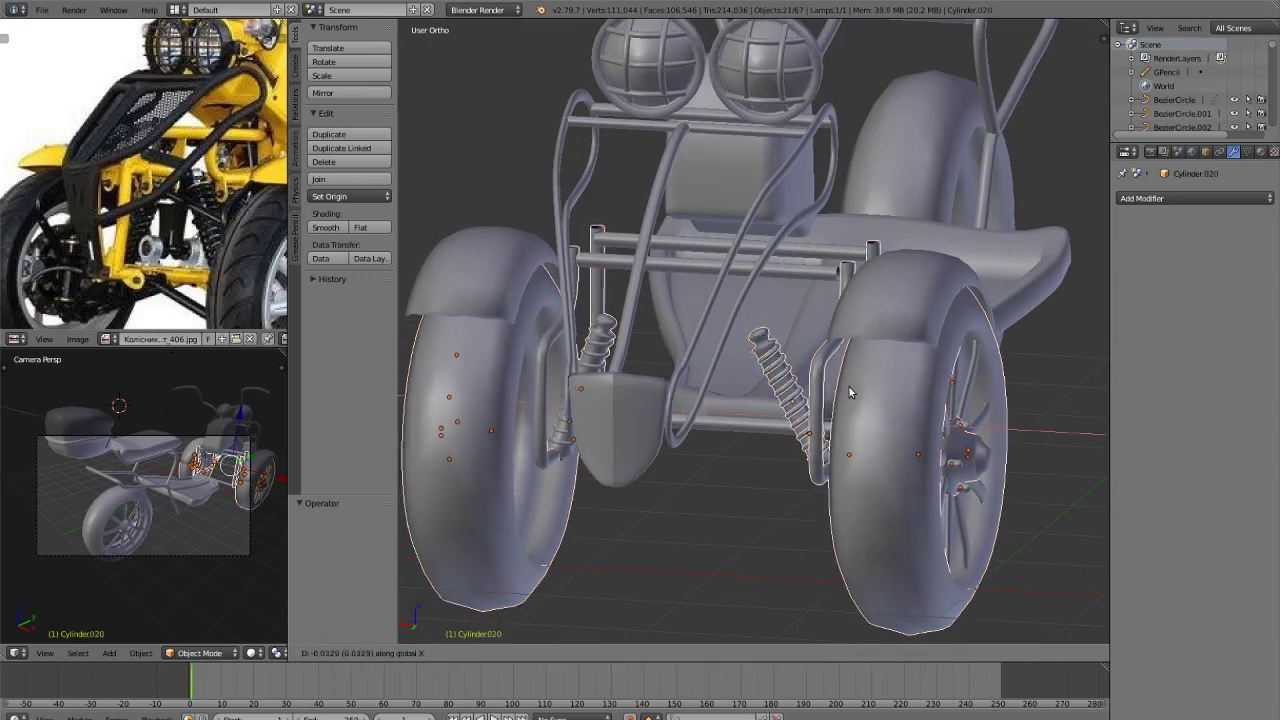
left_click(868, 387)
key("ctrl+z")
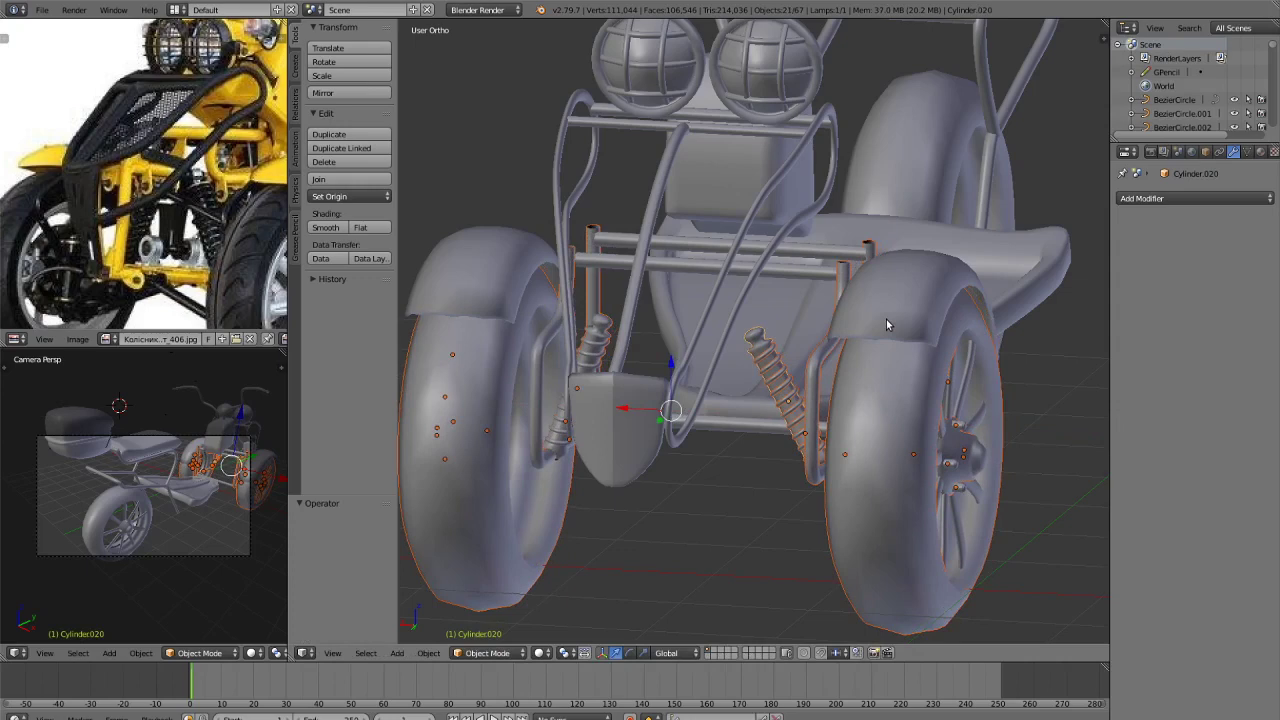
Add both front fenders and the two upper crossbars of the front frame to the selection.
right_click(698, 266, "shift")
right_click(702, 247, "shift")
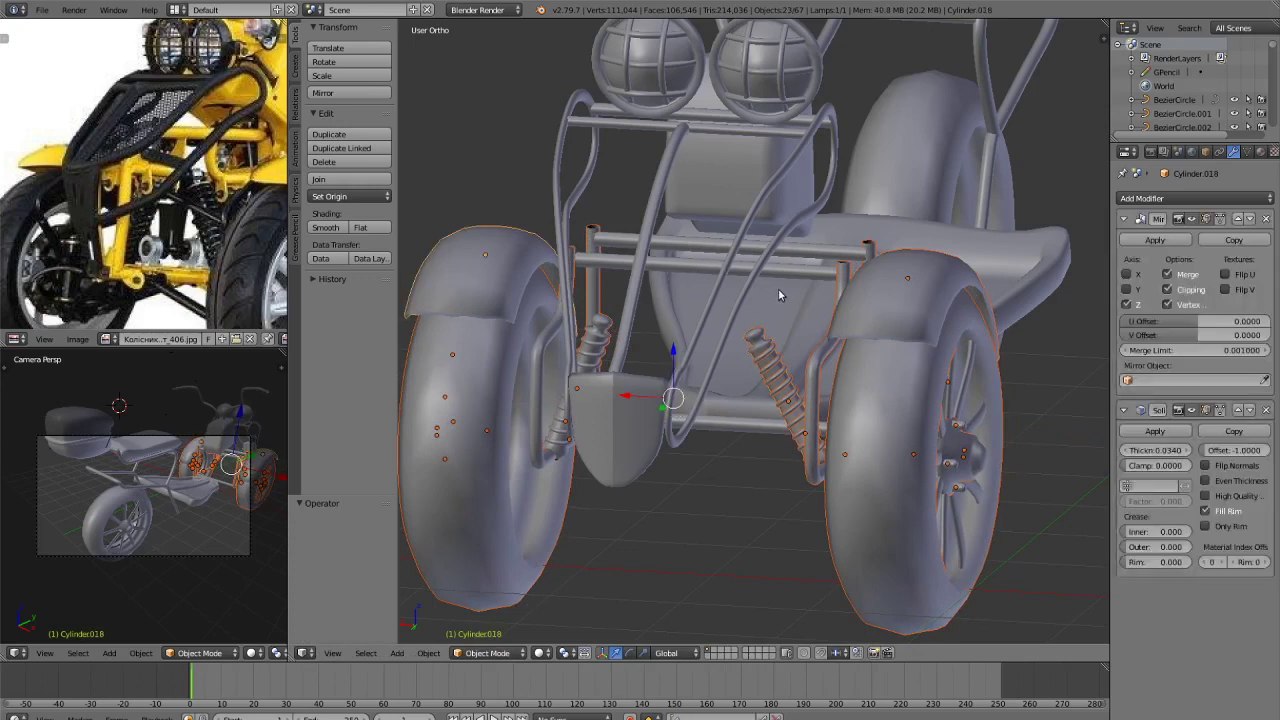
right_click(687, 244, "shift")
Try shifting the selected front assembly with fenders and upper crossbars along X in the back view.
key("ctrl+KP_1")
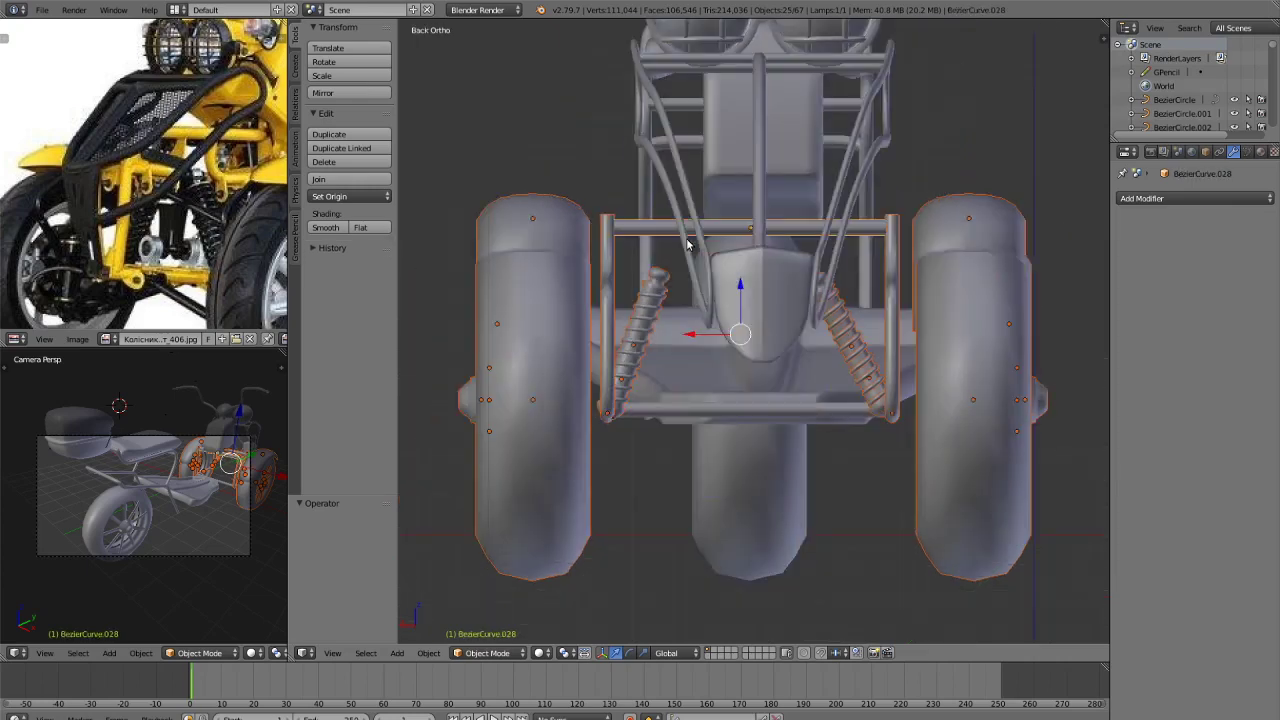
key("g")
key("x")
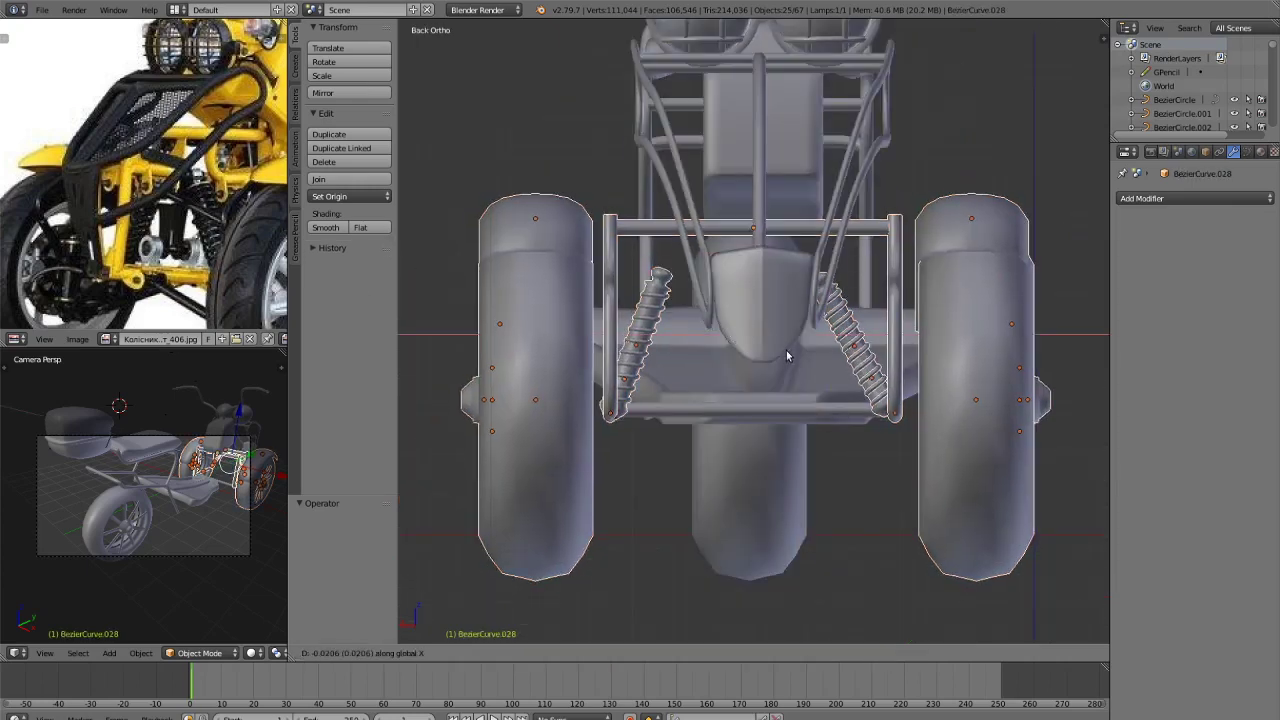
left_click(836, 427)
Add the frame's lower crossbar to the selection, shift the whole front assembly about -0.126 along X, and deselect everything.
middle_click_drag(836, 427, 668, 442)
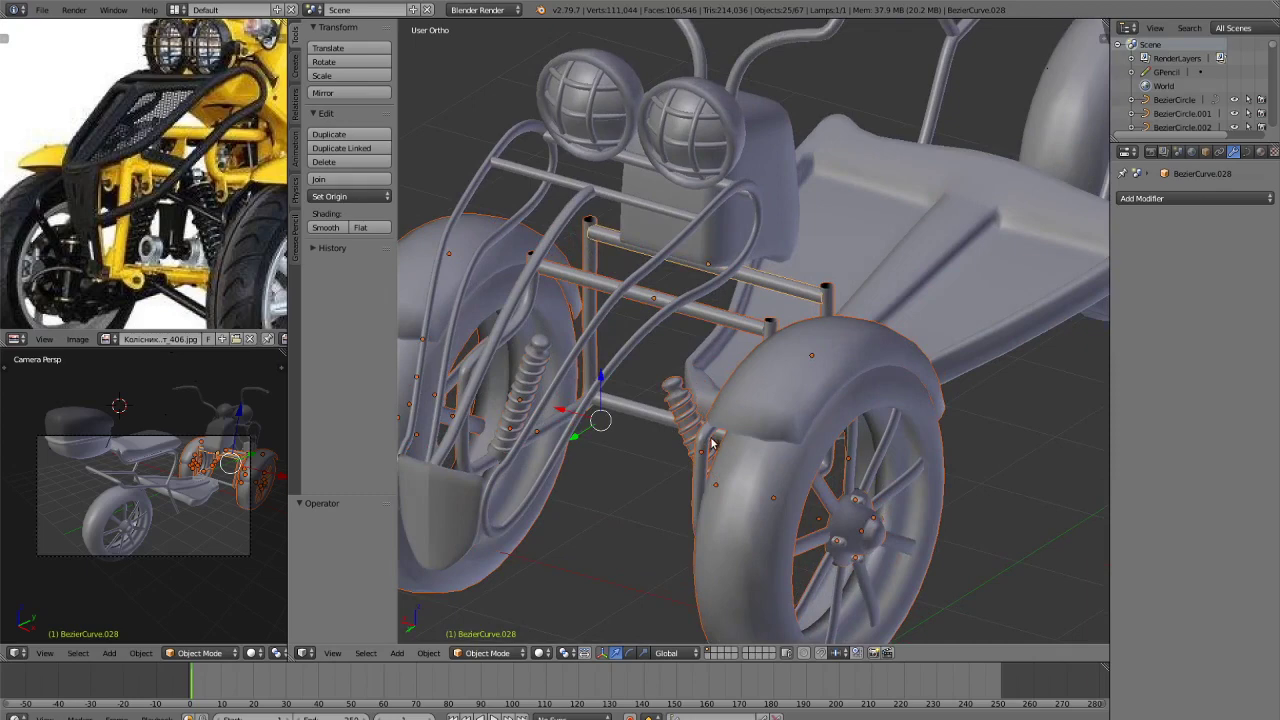
right_click(640, 415, "shift")
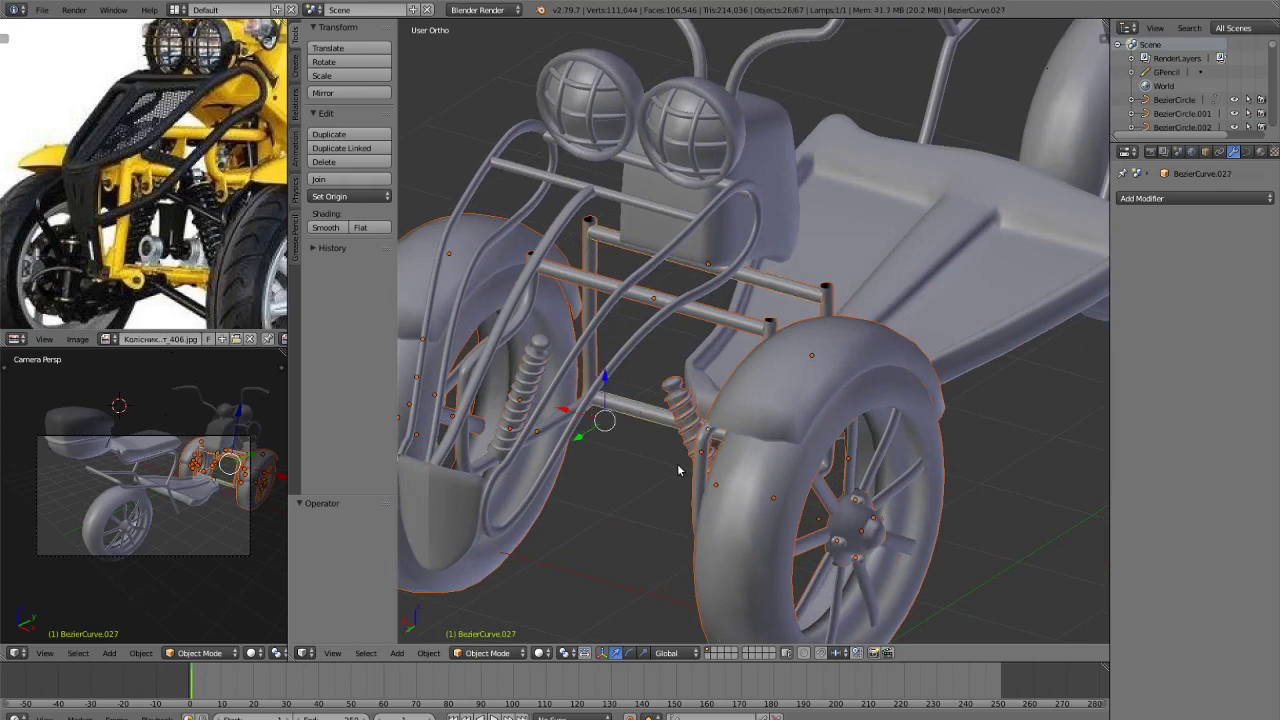
key("ctrl+KP_1")
key("g")
key("x")
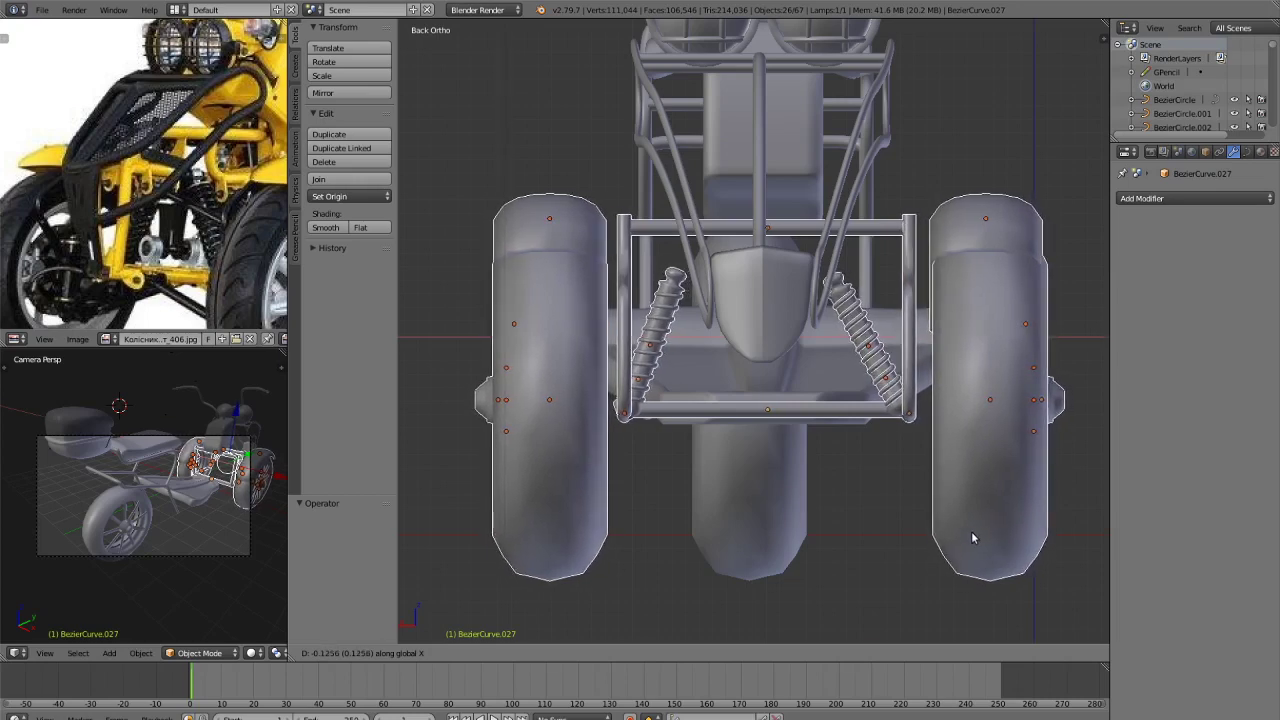
left_click(971, 531)
key("a")
Check the whole scooter from above in rendered shading and switch the view to wireframe.
scroll(875, 460, "down", 5)
mouse_move(875, 460)
middle_mouse_down()
mouse_move(966, 520)
mouse_move(884, 561)
mouse_move(898, 524)
mouse_move(887, 539)
middle_mouse_up()
key("shift+z")
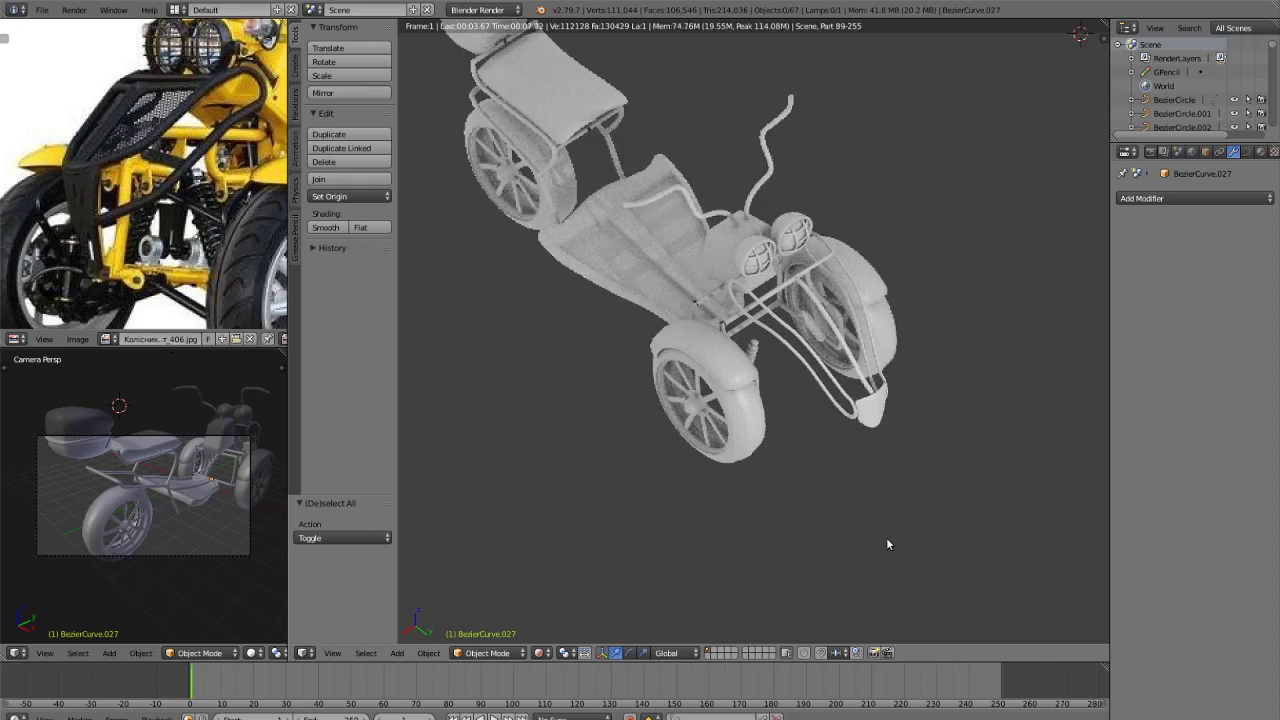
key("z")
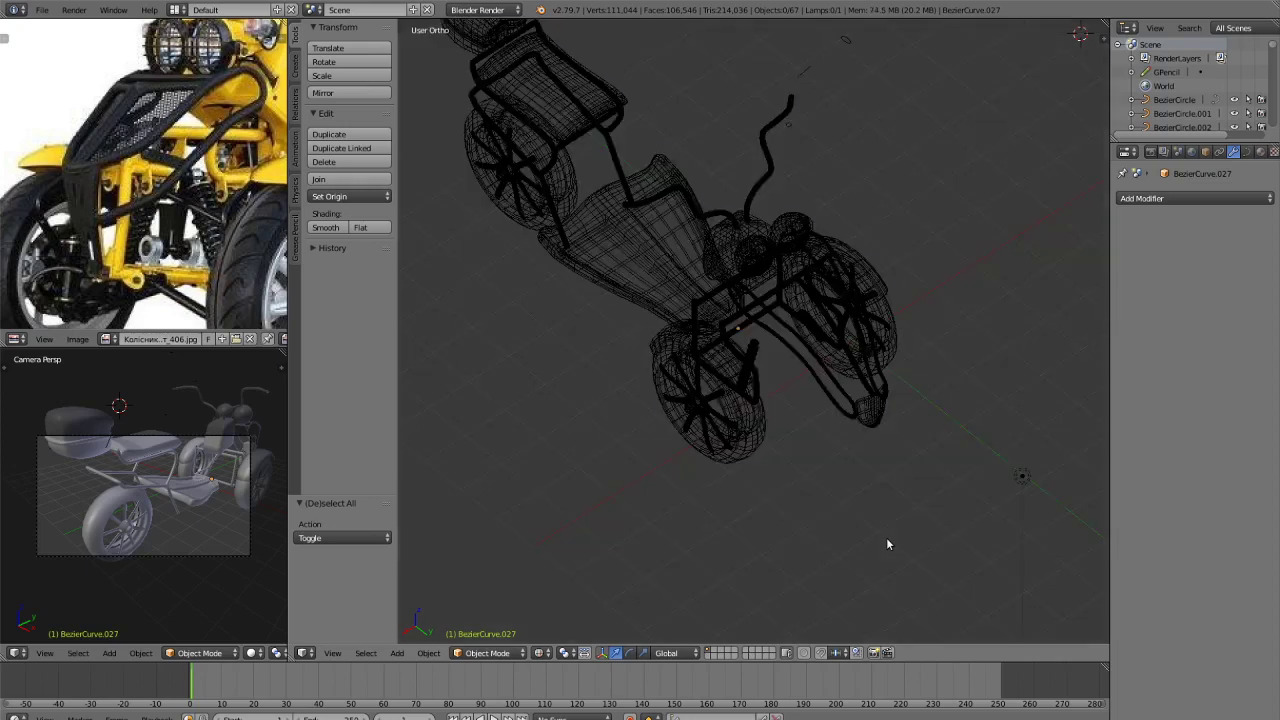
Return to solid shading and duplicate the front frame's forward upper crossbar about 0.698 along Y.
key("z")
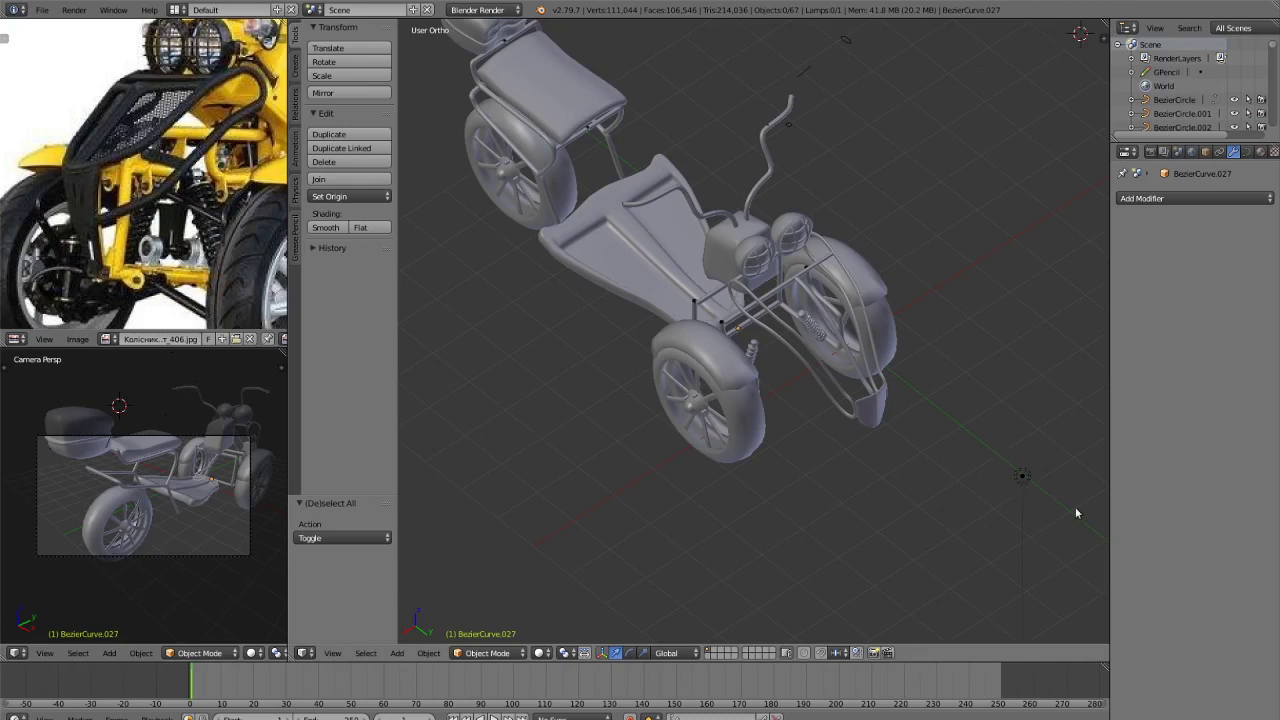
scroll(770, 378, "up", 3)
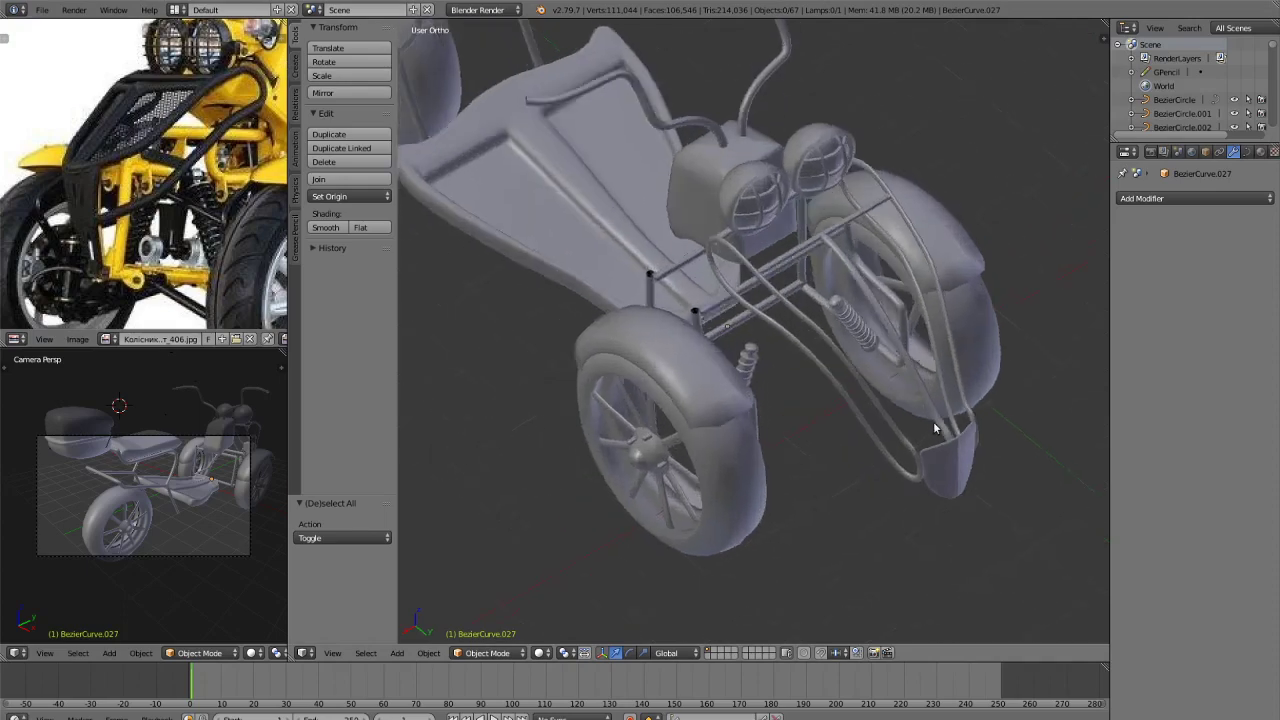
scroll(937, 423, "down", 1)
middle_click_drag(937, 423, 732, 290)
scroll(826, 390, "up", 4)
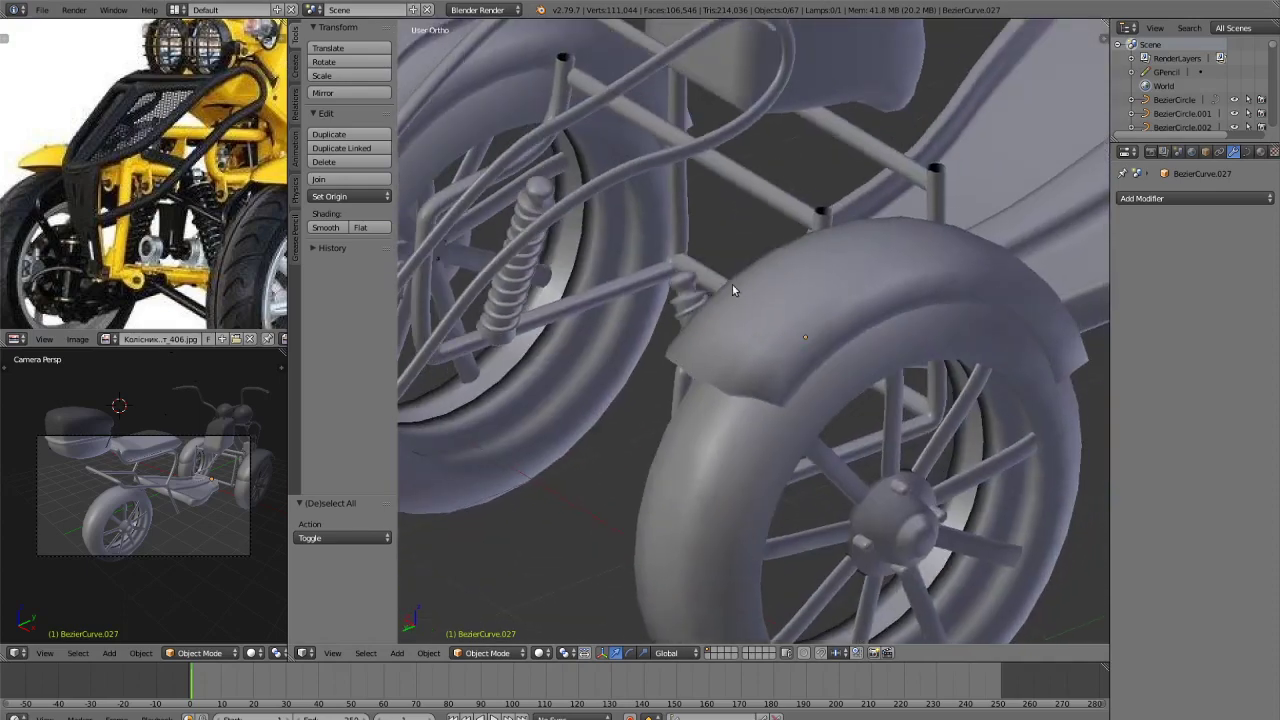
right_click(748, 183)
middle_click_drag(751, 186, 922, 284)
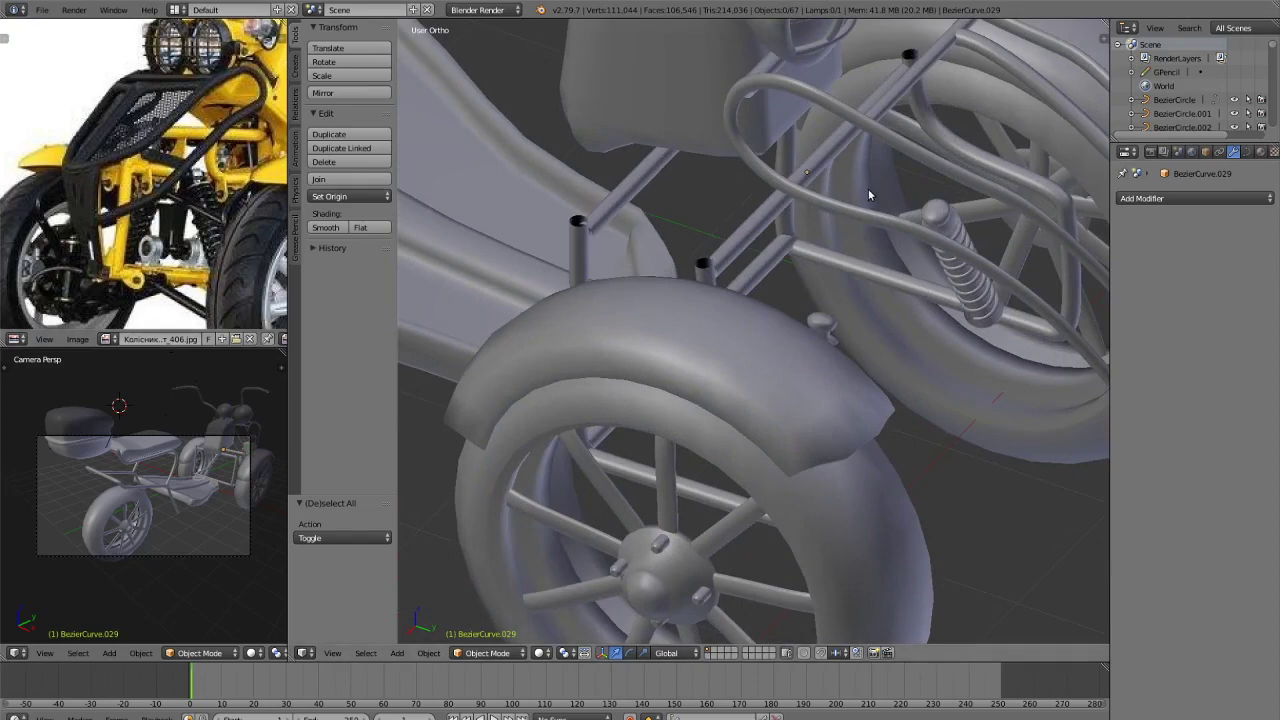
middle_click_drag(880, 280, 761, 197)
right_click(780, 158)
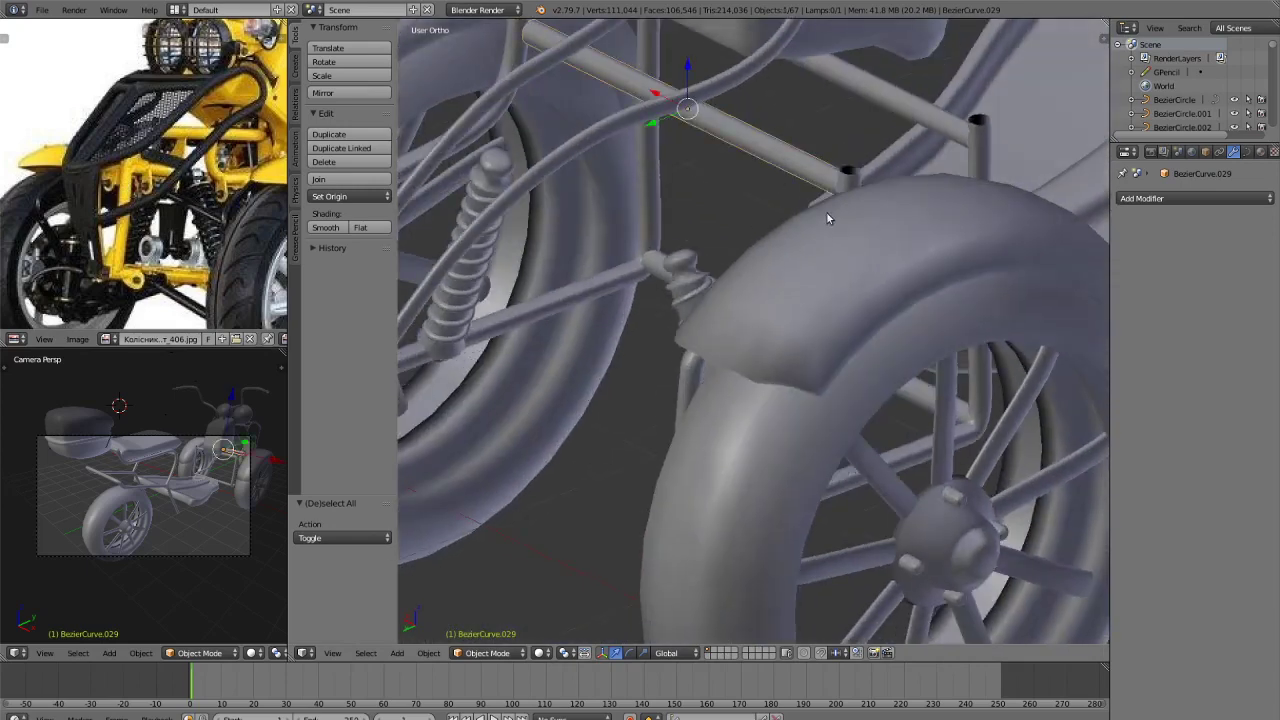
key("shift+d")
key("y")
left_click(889, 203)
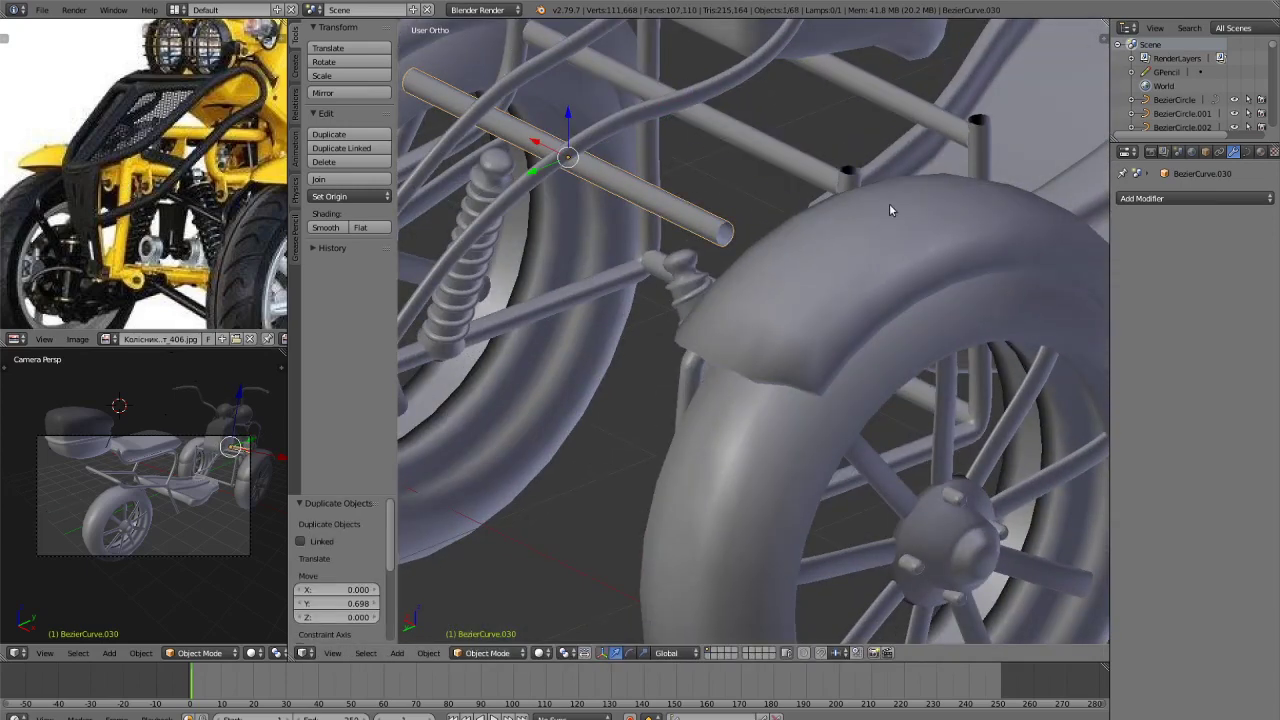
Shorten the duplicated crossbar by scaling it to about 0.624 along X.
key("s")
key("x")
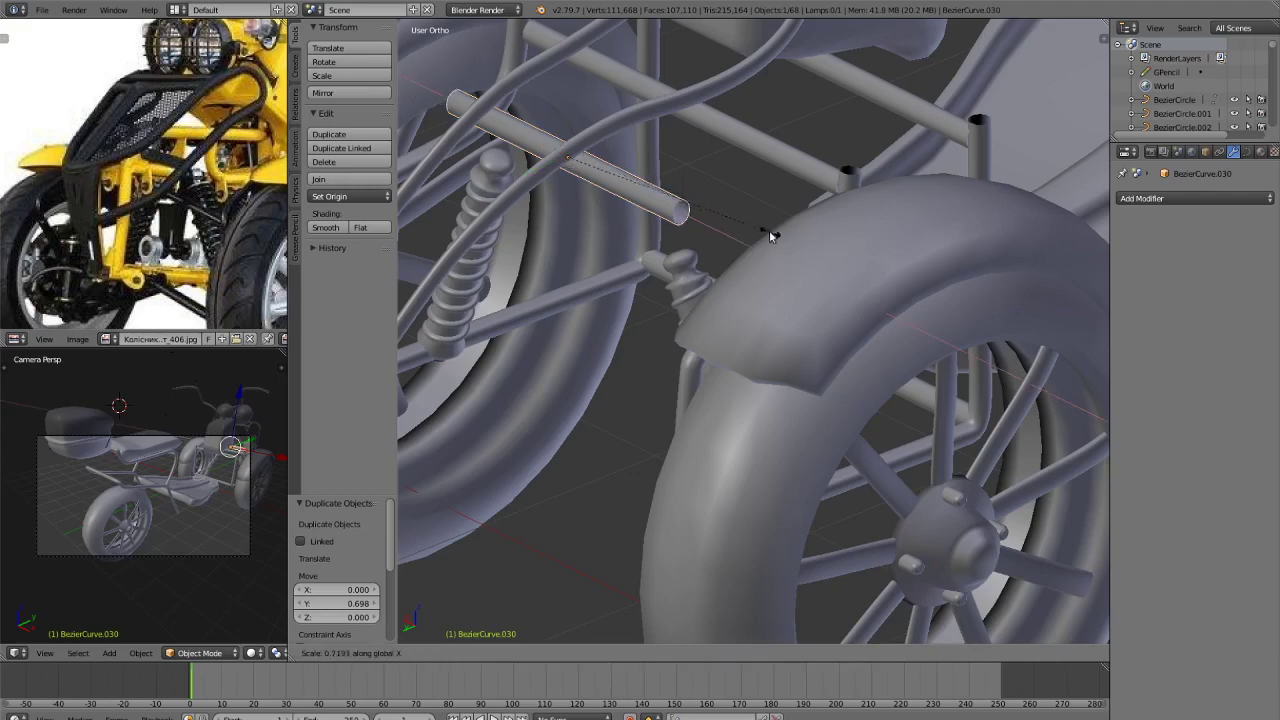
left_click(753, 227)
Lower the short crossbar about 0.283 along Z and shift it about -0.176 along Y towards the shock absorber tops.
key("KP_1")
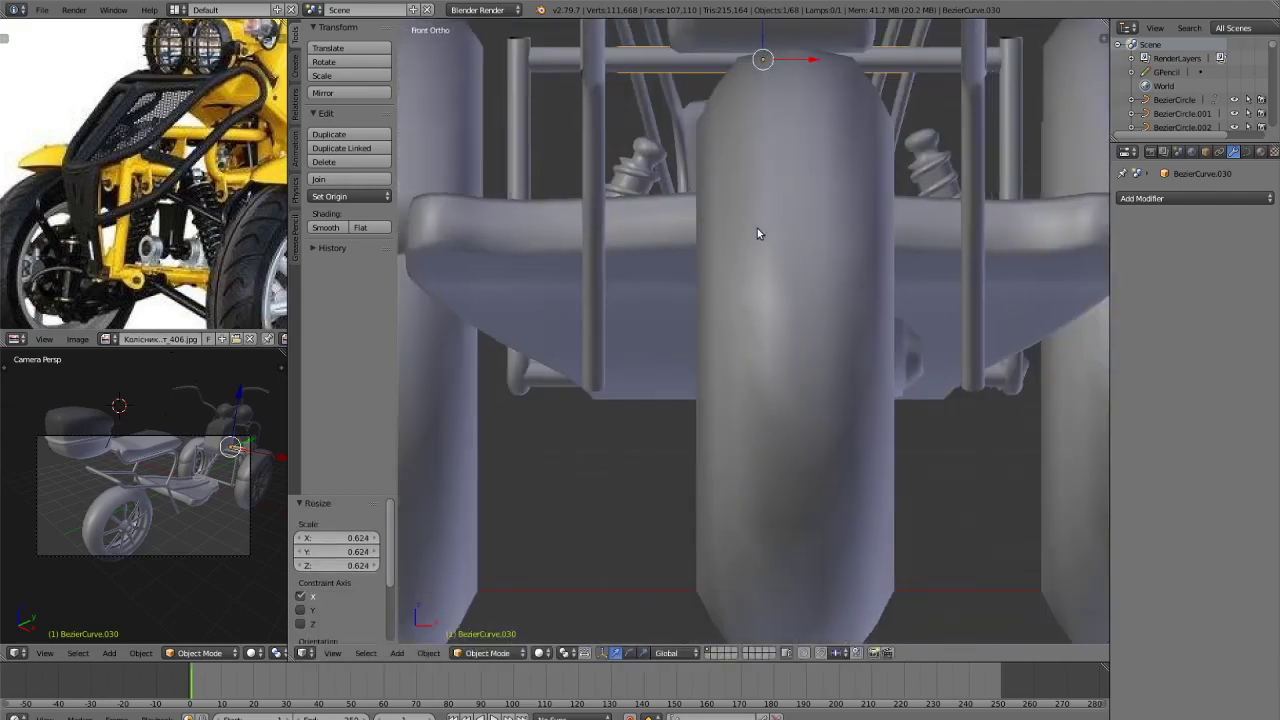
key("ctrl+KP_3")
key("ctrl+KP_1")
scroll(769, 218, "up", 2)
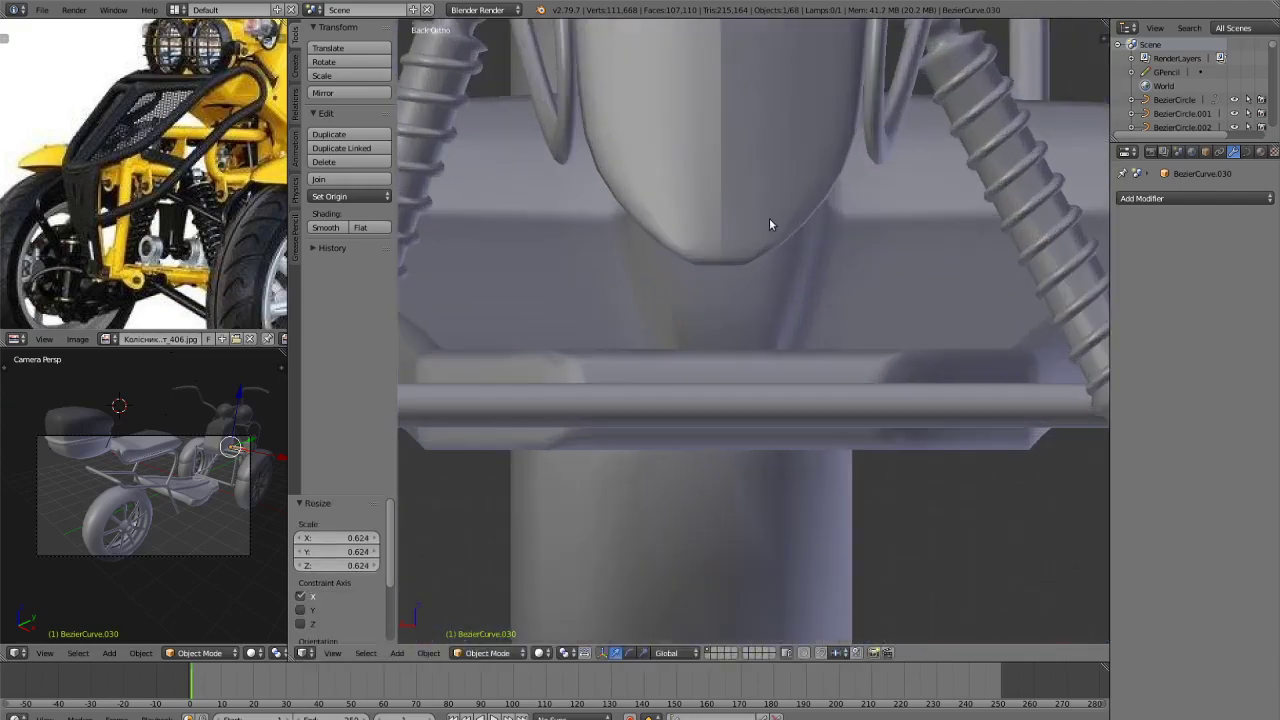
scroll(806, 281, "down", 2)
middle_click_drag(806, 281, 856, 325)
key("g")
key("z")
left_click(830, 365)
key("g")
key("y")
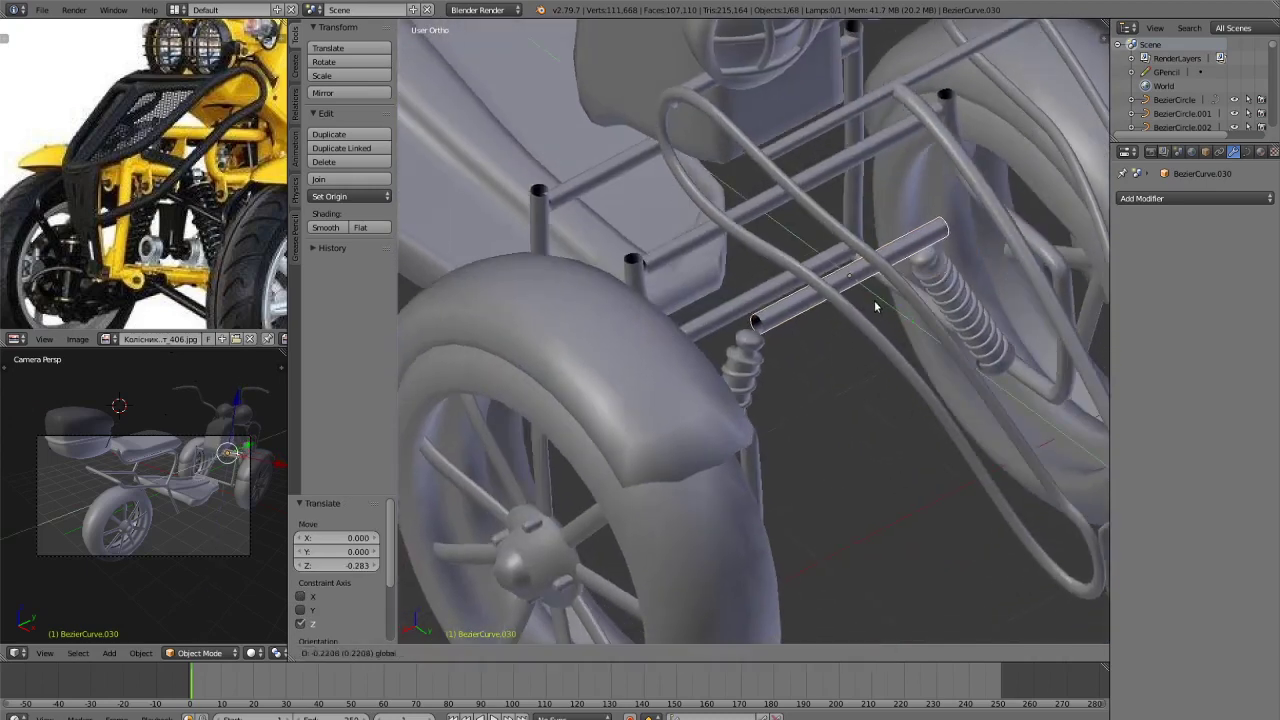
left_click(864, 327)
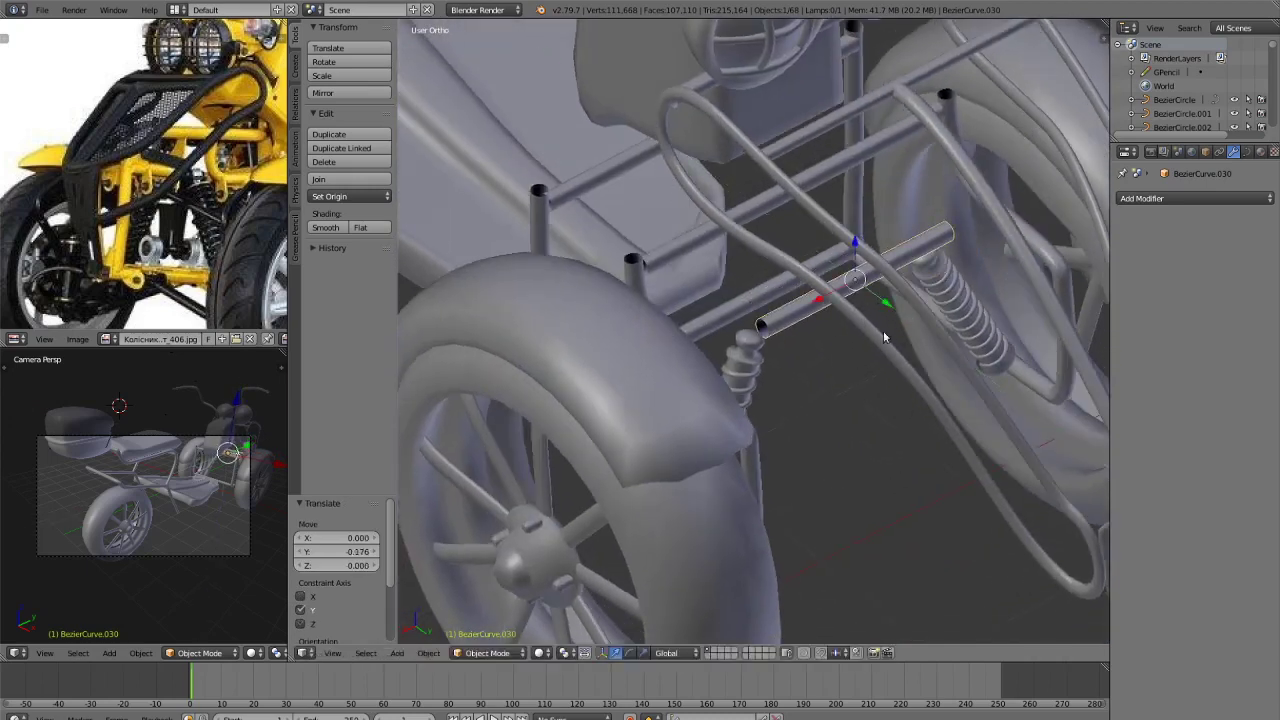
Scale the short crossbar to about 0.91 along X and shift it about 0.11 along X between the shock absorbers.
key("s")
key("x")
left_click(936, 325)
key("g")
key("x")
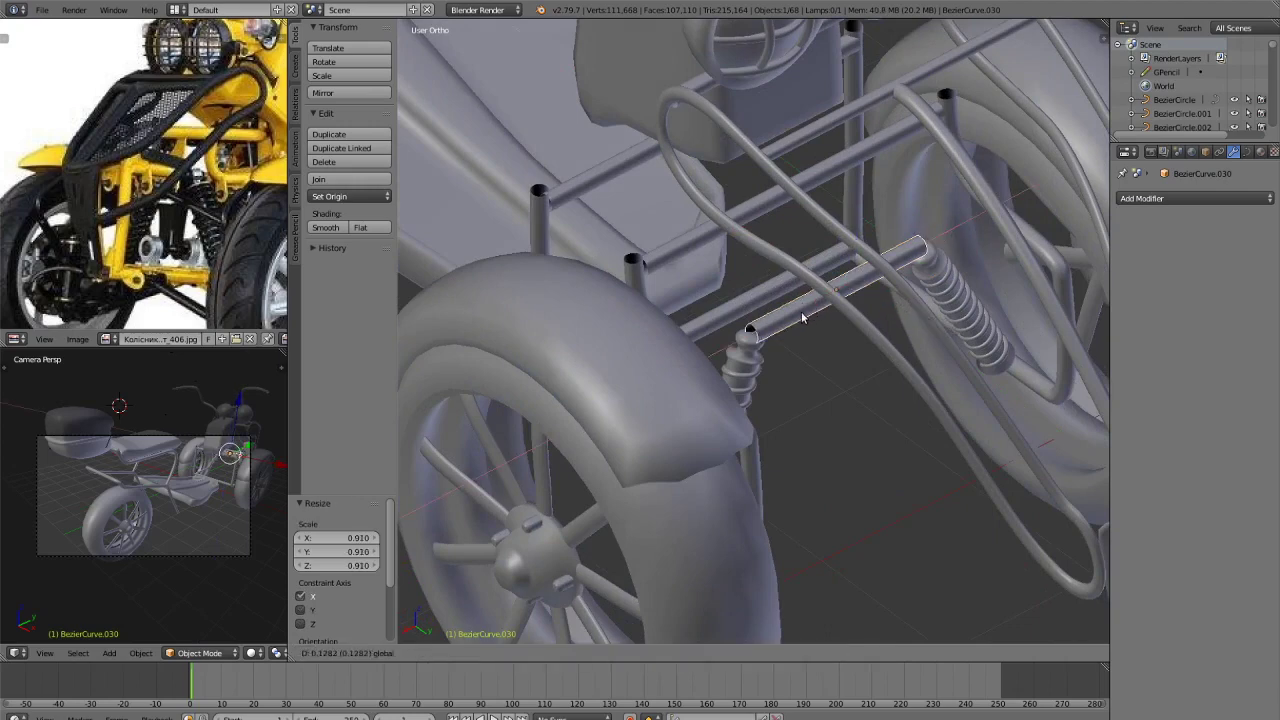
left_click(819, 312)
Lower the short crossbar along Z in two moves of about 0.023 and 0.038 to meet the shock absorber tops.
key("g")
key("z")
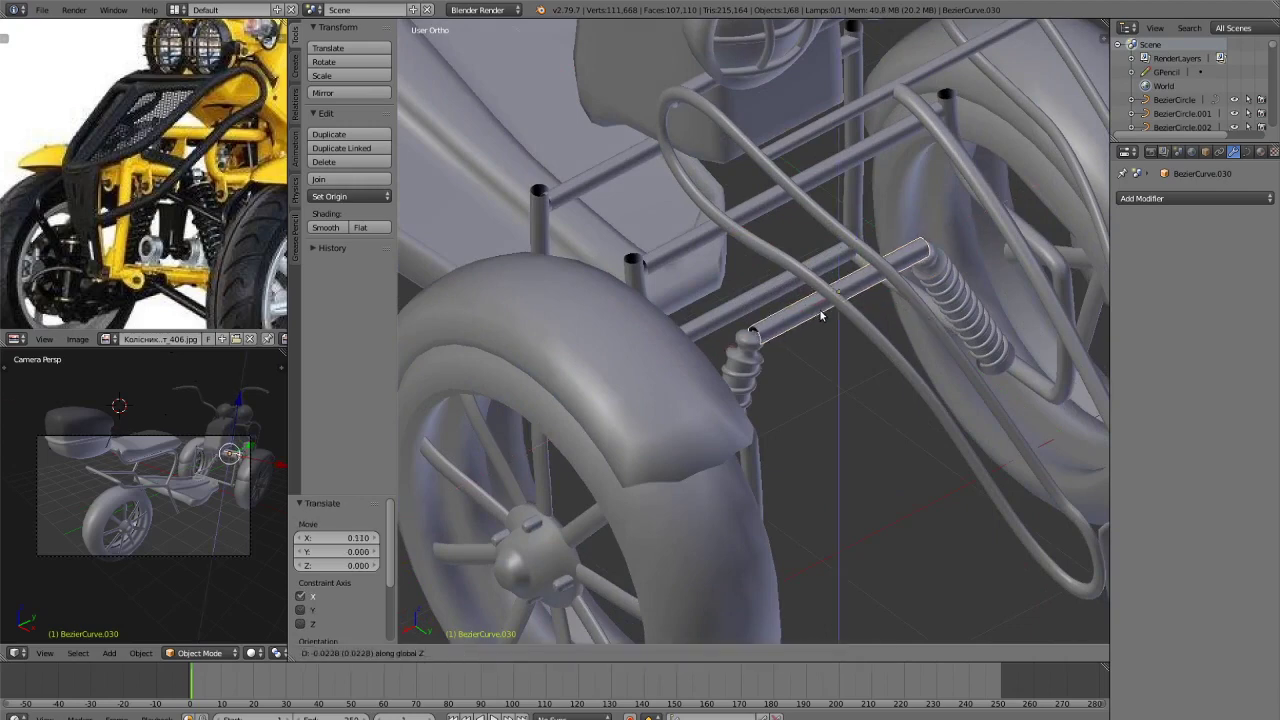
left_click(820, 316)
middle_click_drag(826, 314, 797, 301)
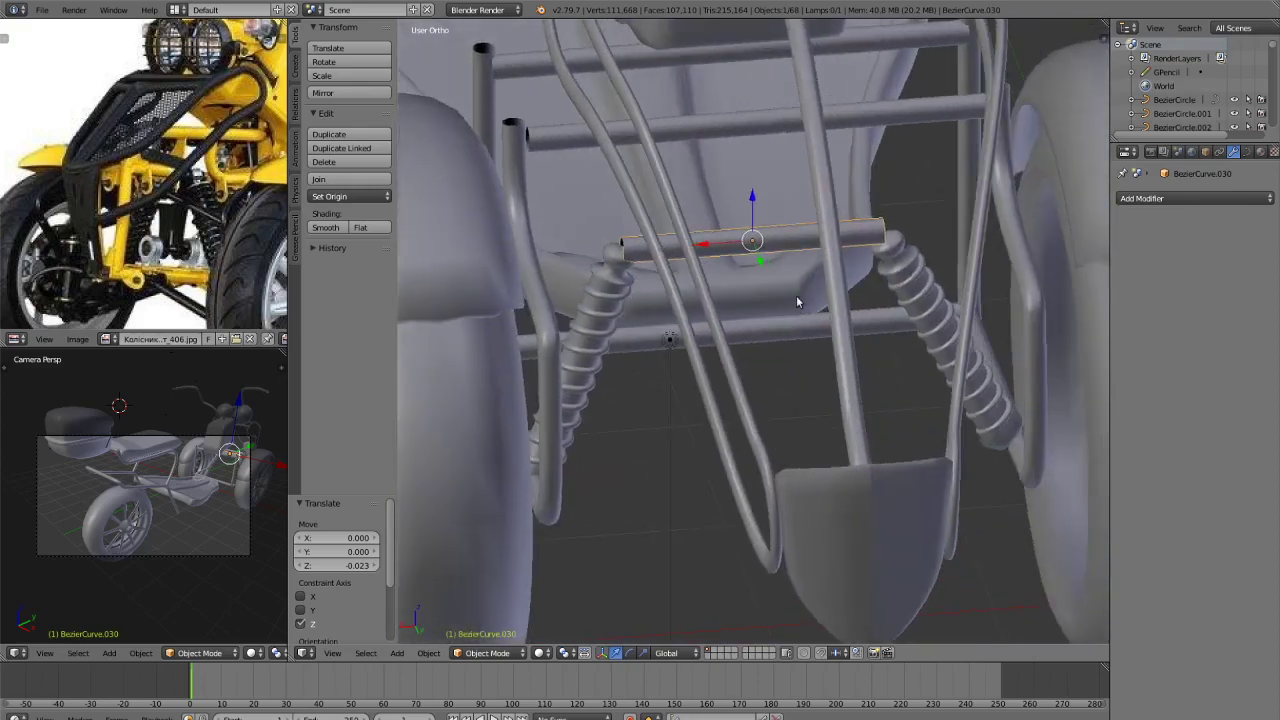
key("g")
key("z")
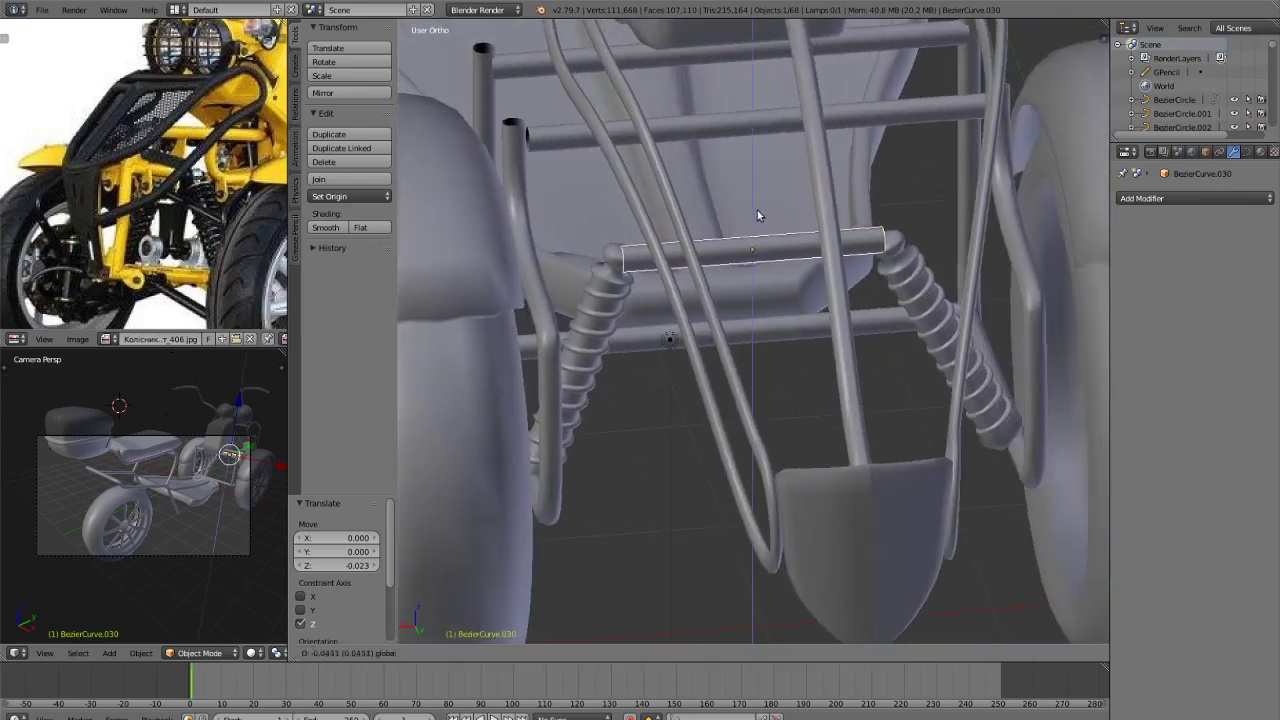
left_click(760, 214)
Shift the short crossbar about -0.017 along Y and lower it about 0.021 along Z.
middle_click_drag(760, 214, 832, 376)
key("g")
key("y")
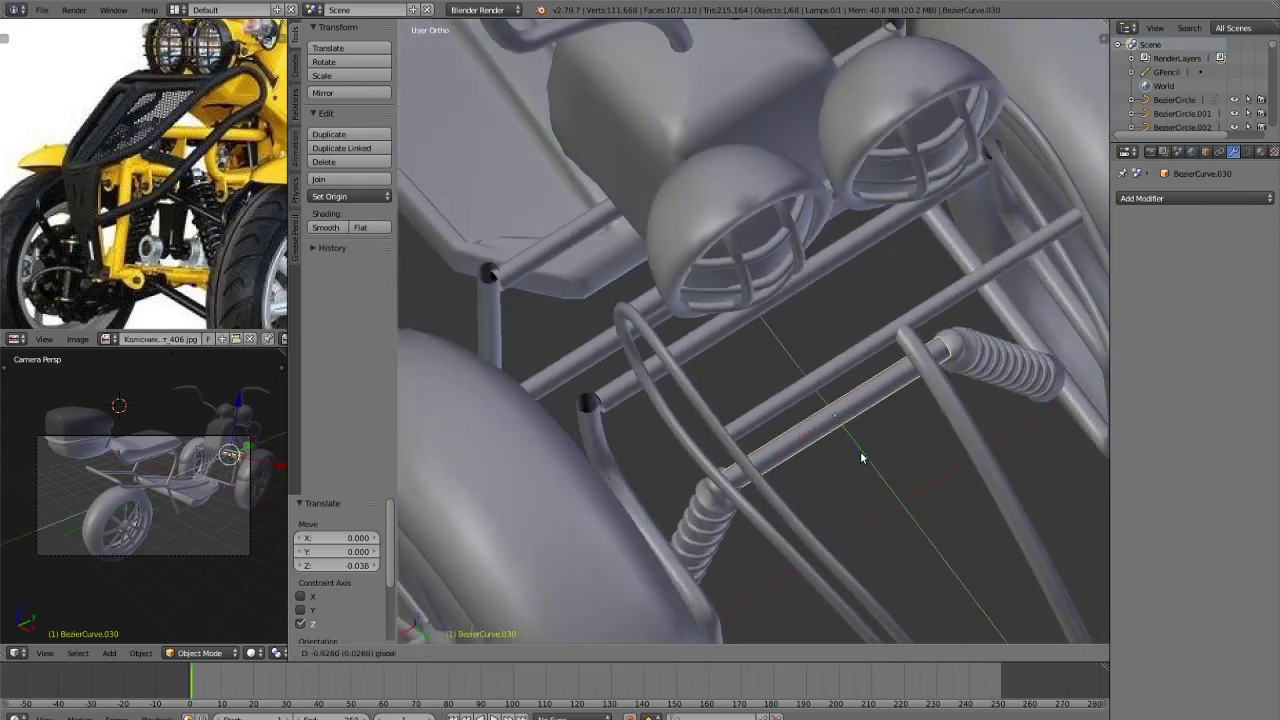
left_click(863, 450)
key("g")
key("y")
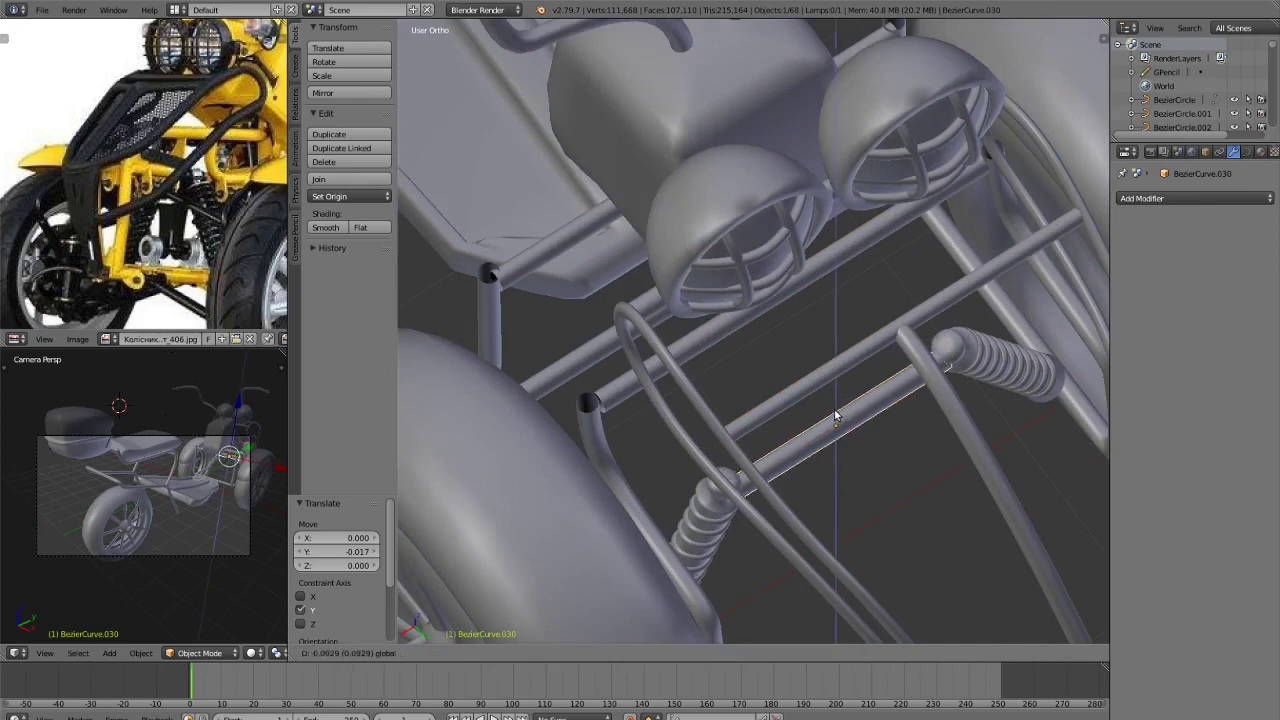
left_click(837, 412)
middle_click_drag(837, 412, 895, 380)
left_click(899, 354)
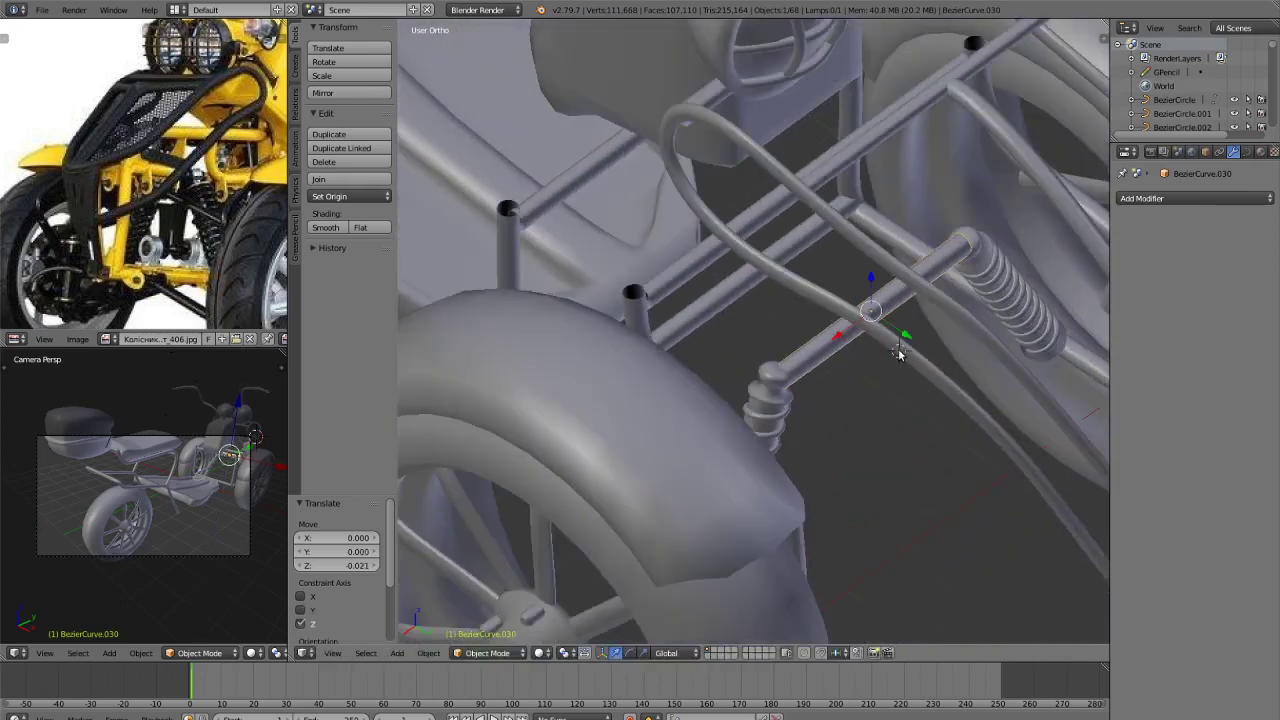
Nudge the short crossbar about -0.004 along Y and adjust its position slightly along X.
key("g")
key("y")
left_click(902, 348)
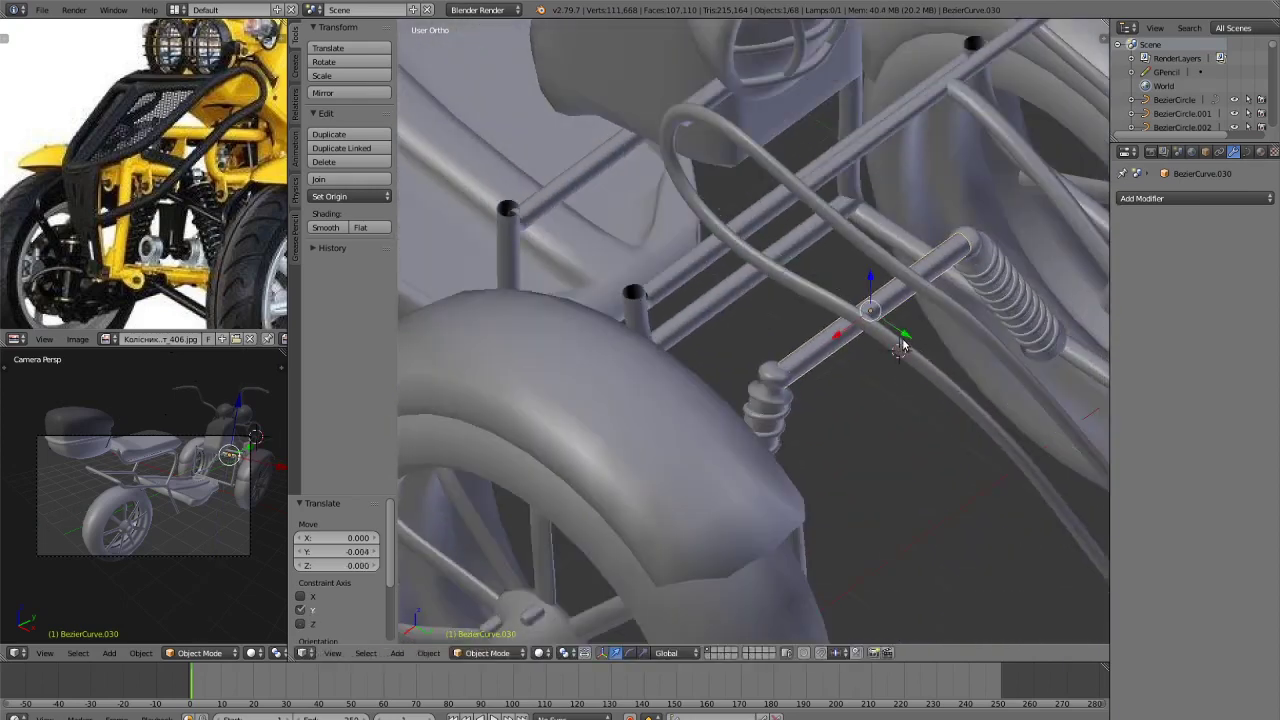
key("g")
key("x")
left_click(907, 346)
left_click(873, 278)
Duplicate the short crossbar about 0.147 up along Z and rotate the copy 90° about Y to stand upright.
middle_click_drag(873, 278, 895, 360)
key("shift+d")
key("z")
left_click(900, 352)
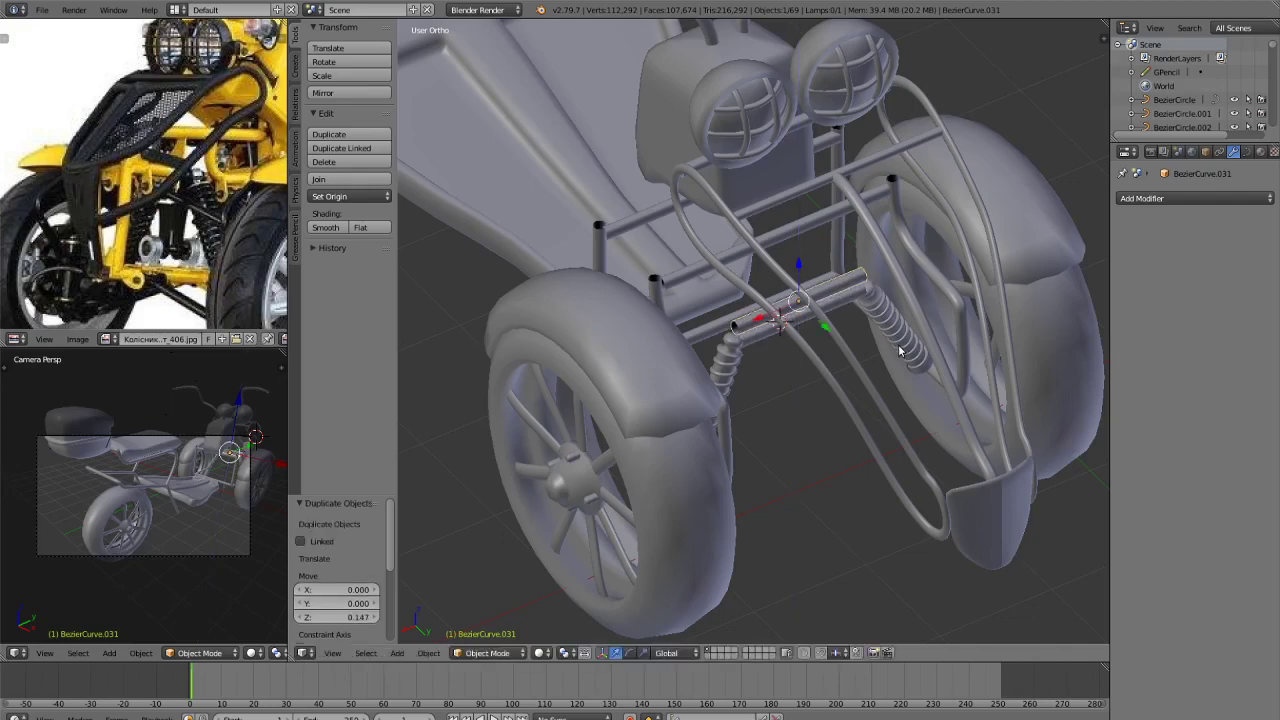
key("r")
key("y")
key("9")
key("0")
key("Return")
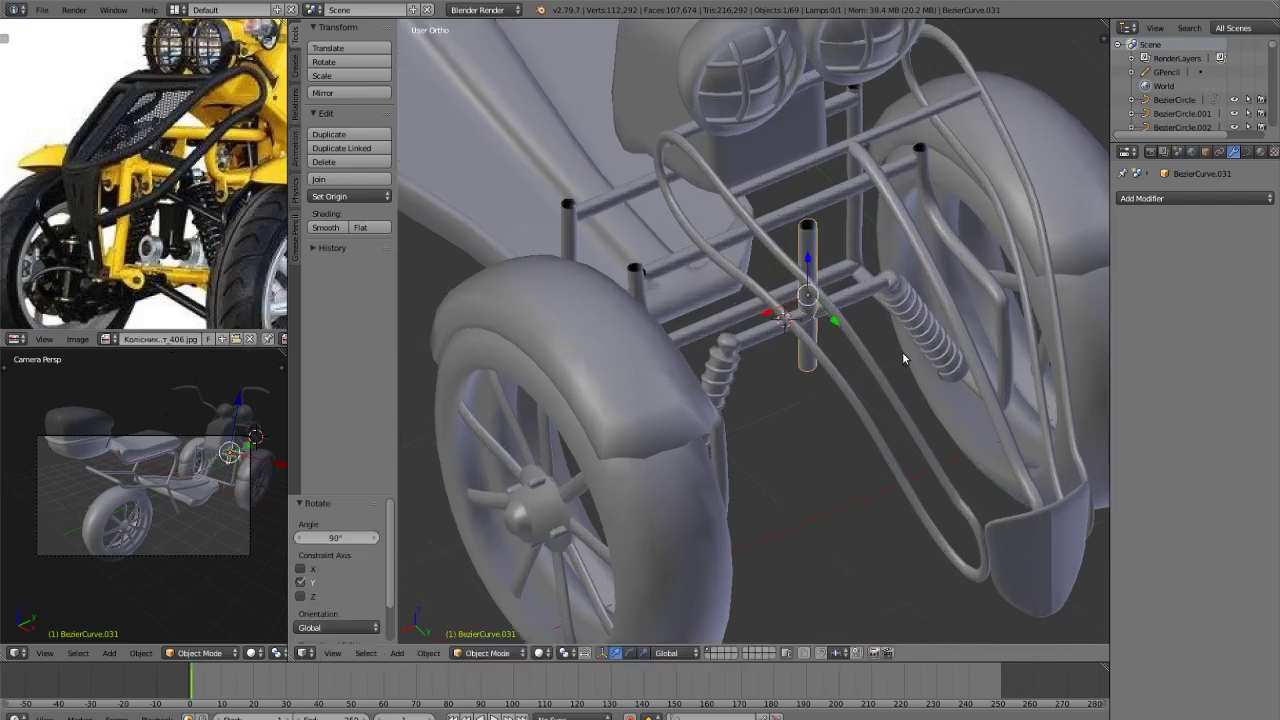
Scale the upright tube to about 0.749 along Z and raise it about 0.415 along Z.
scroll(902, 352, "up", 2)
key("s")
left_click(883, 329)
middle_click_drag(883, 329, 956, 314)
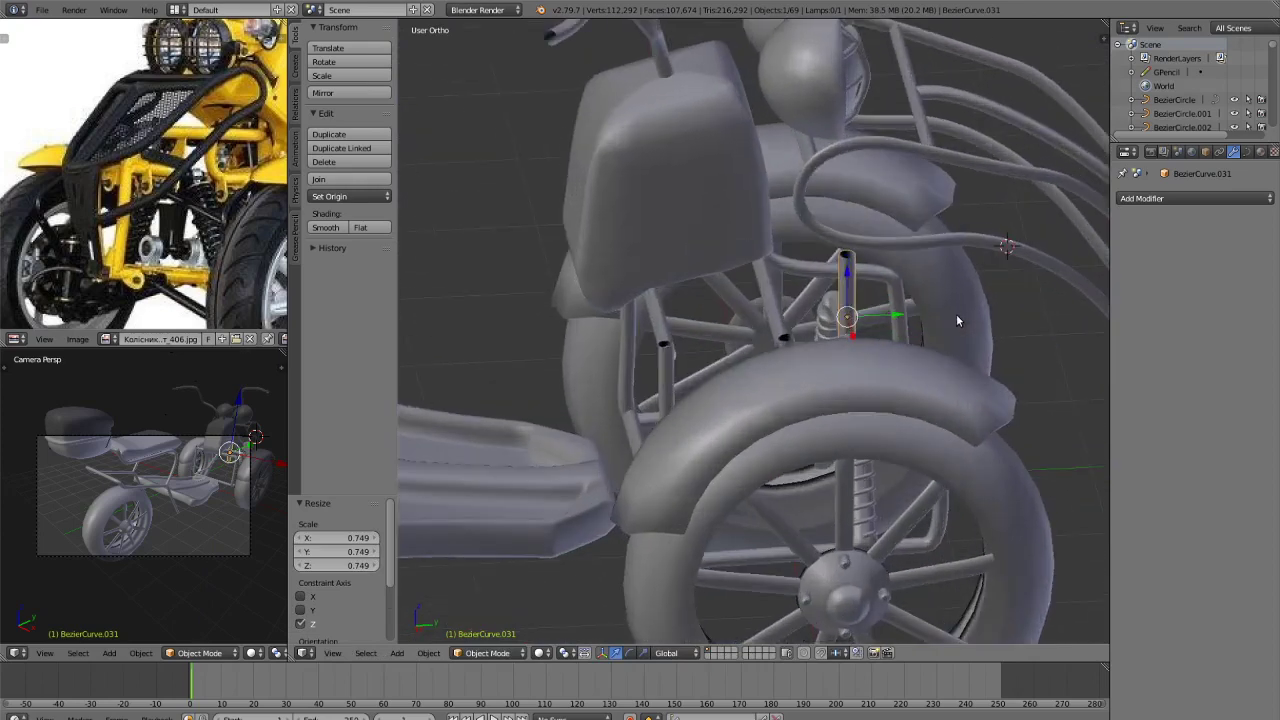
key("g")
key("z")
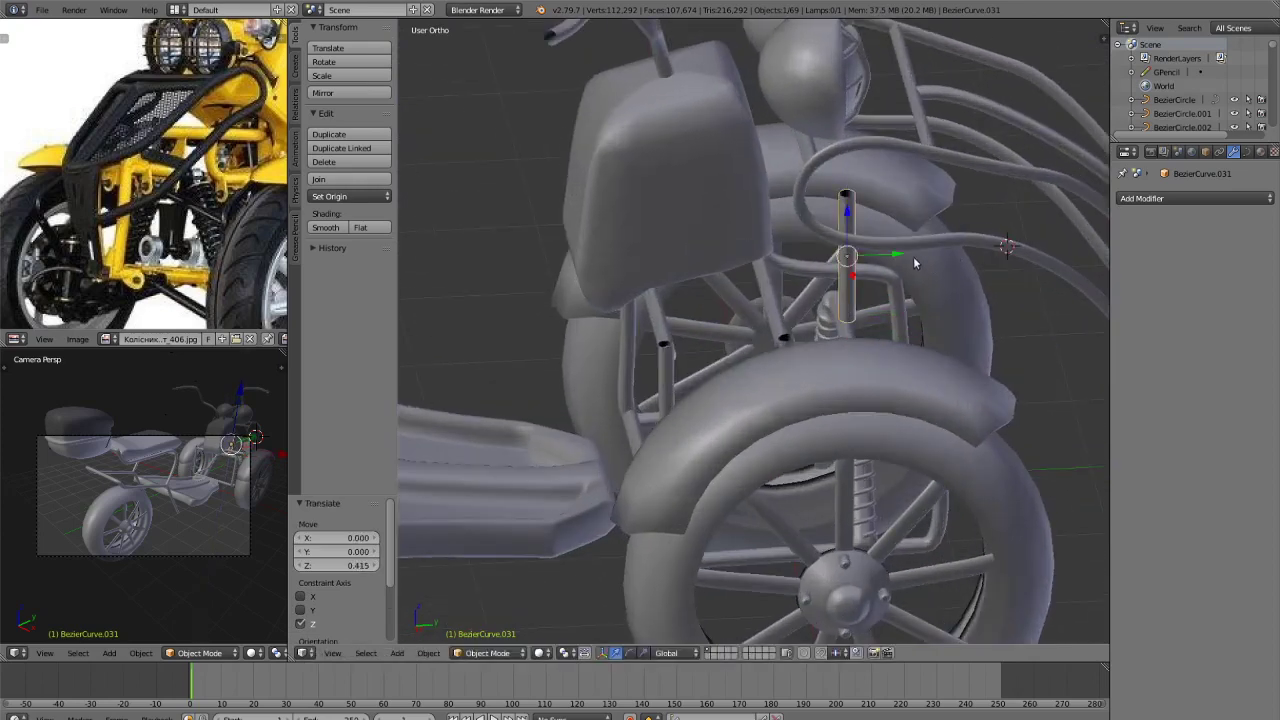
Try rotating the upright tube about Y in the right view, and undo the rotation.
key("KP_3")
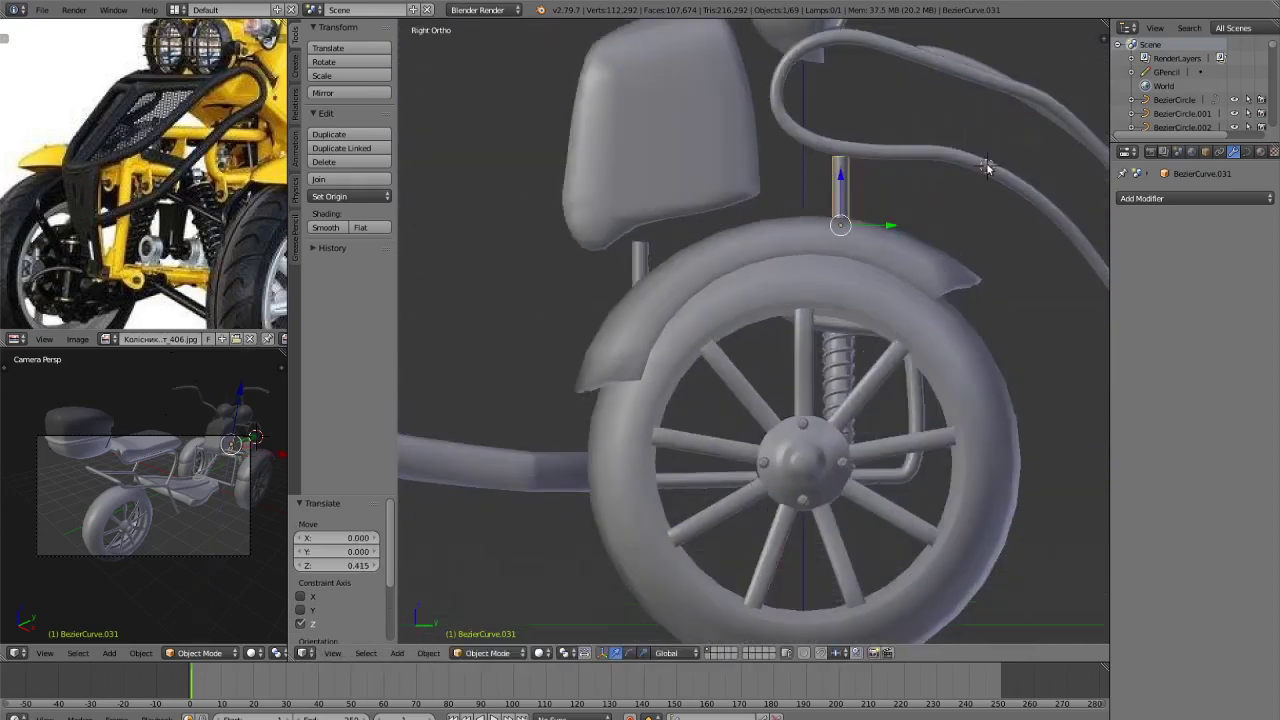
middle_click_drag(990, 160, 942, 202, "shift")
key("z")
key("z")
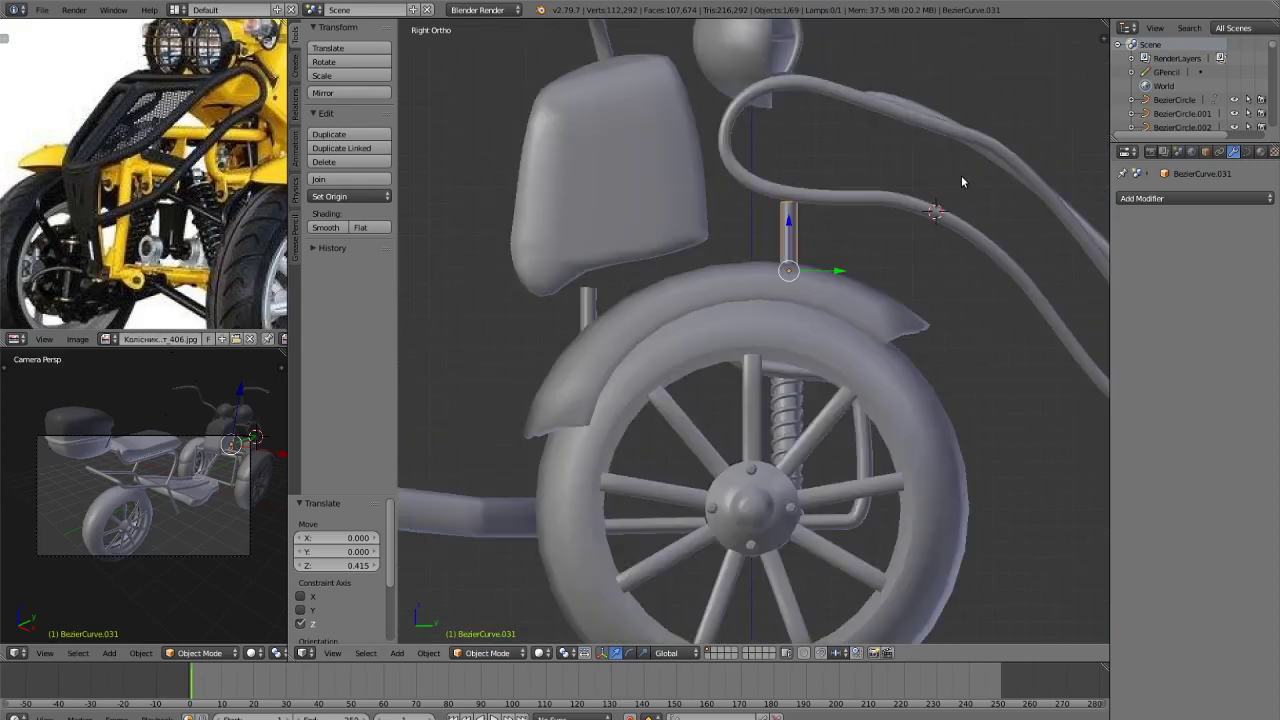
key("r")
key("y")
left_click(926, 265)
key("ctrl+z")
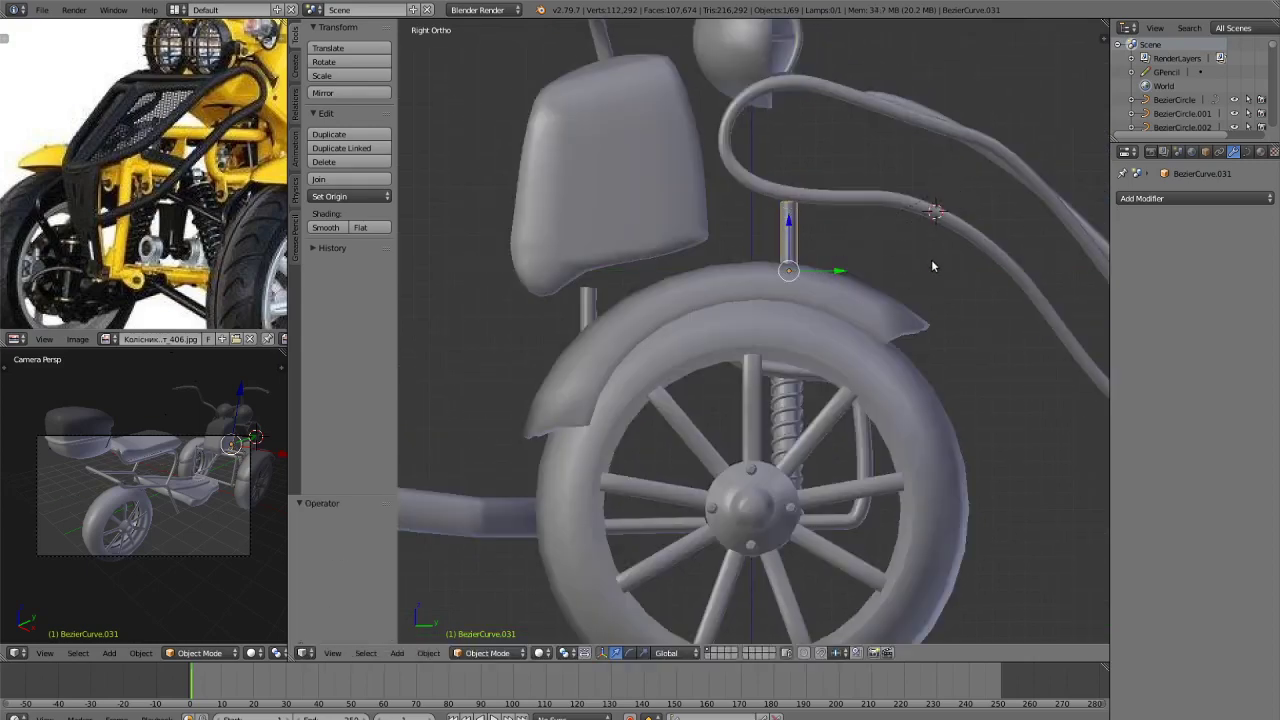
Rotate the selected short tube about -22° around X and stretch it by about 1.866 along its local Z axis.
key("r")
key("x")
left_click(905, 305)
middle_click_drag(925, 262, 827, 303)
key("s")
key("z")
key("z")
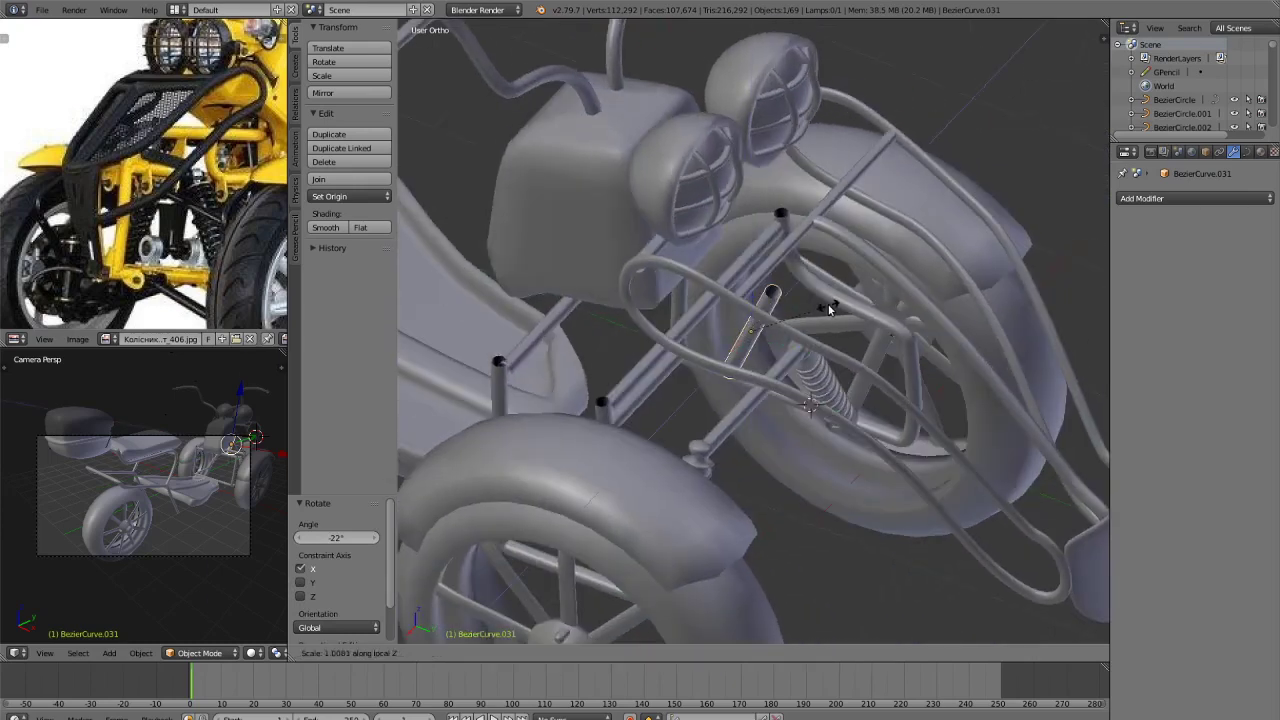
left_click(884, 259)
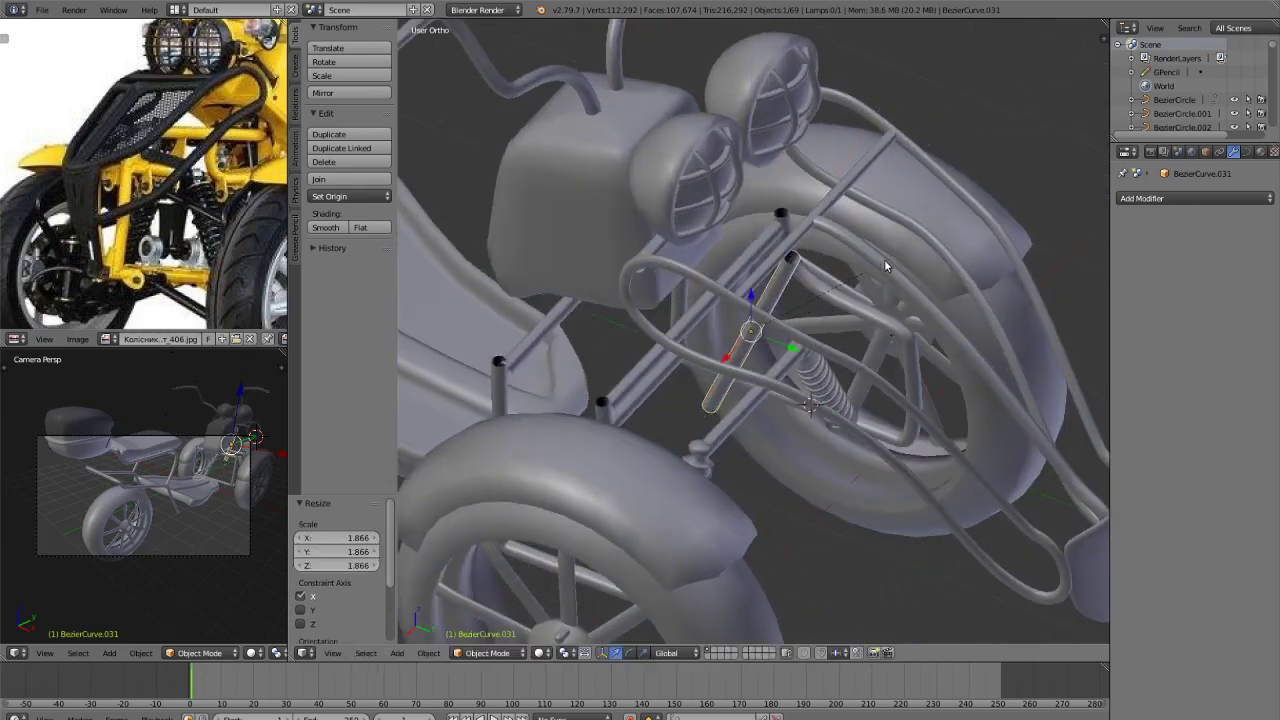
Move the tube 0.064 along Y, tilt it about 8° around X, and raise it 0.169 along Z.
left_click_drag(803, 355, 830, 363)
key("r")
key("x")
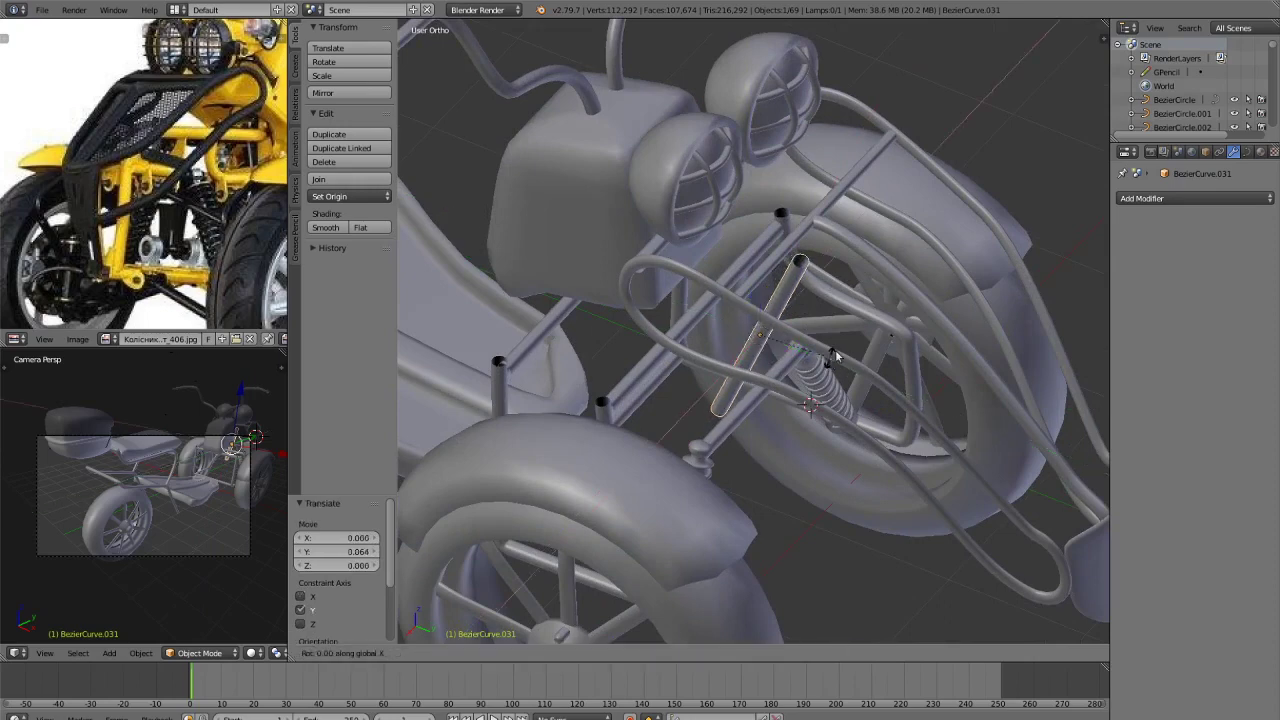
left_click(845, 352)
key("g")
key("z")
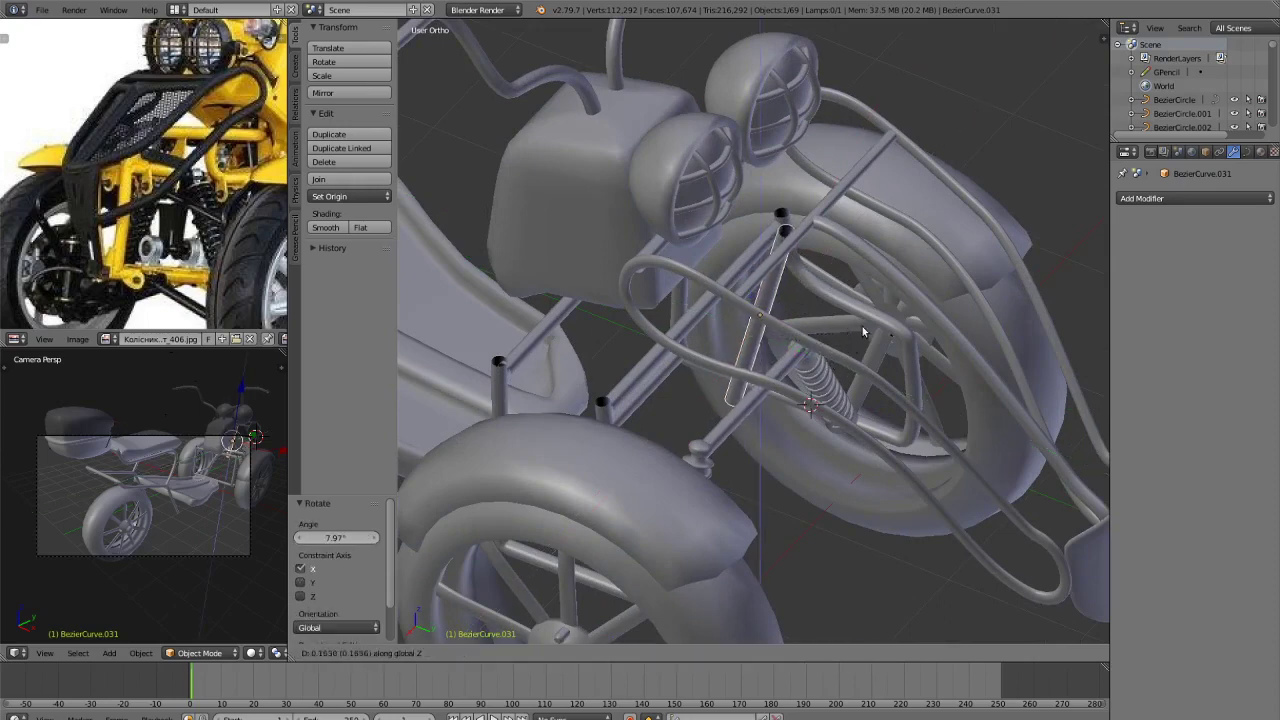
left_click(865, 332)
Shorten the tube to 0.842 of its length along local Z and move it 0.134 along Y.
key("s")
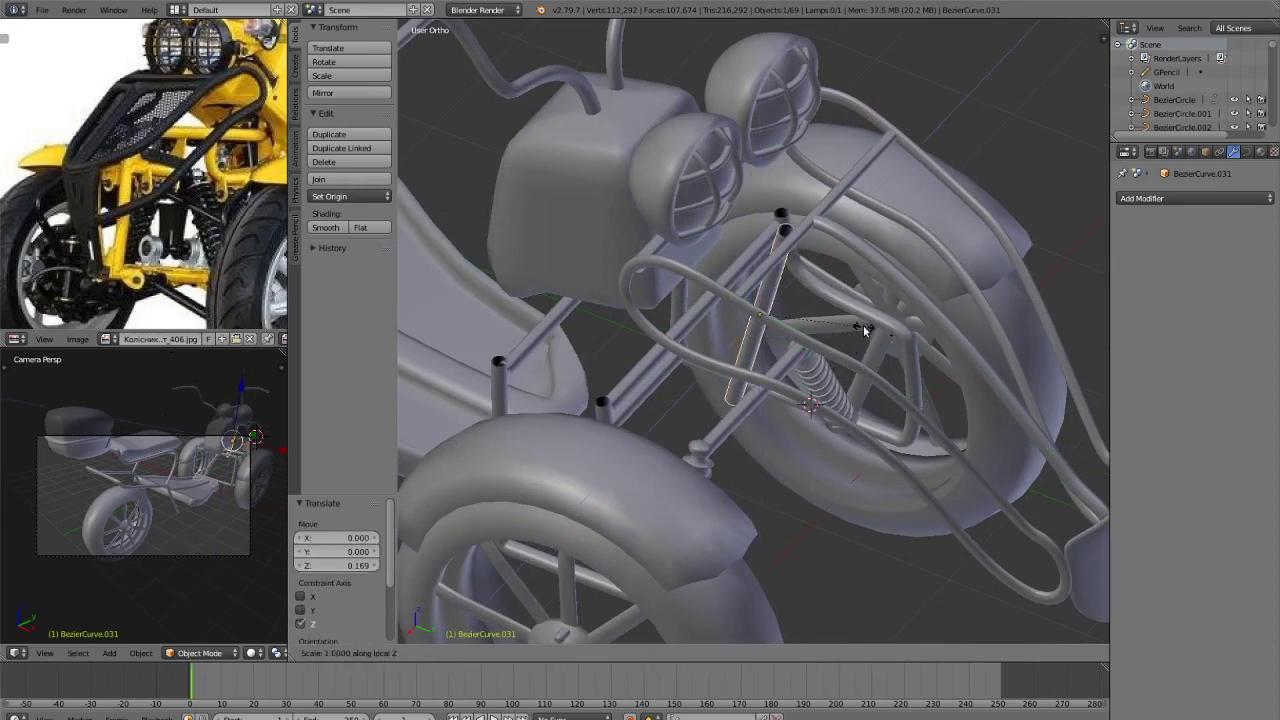
left_click(846, 328)
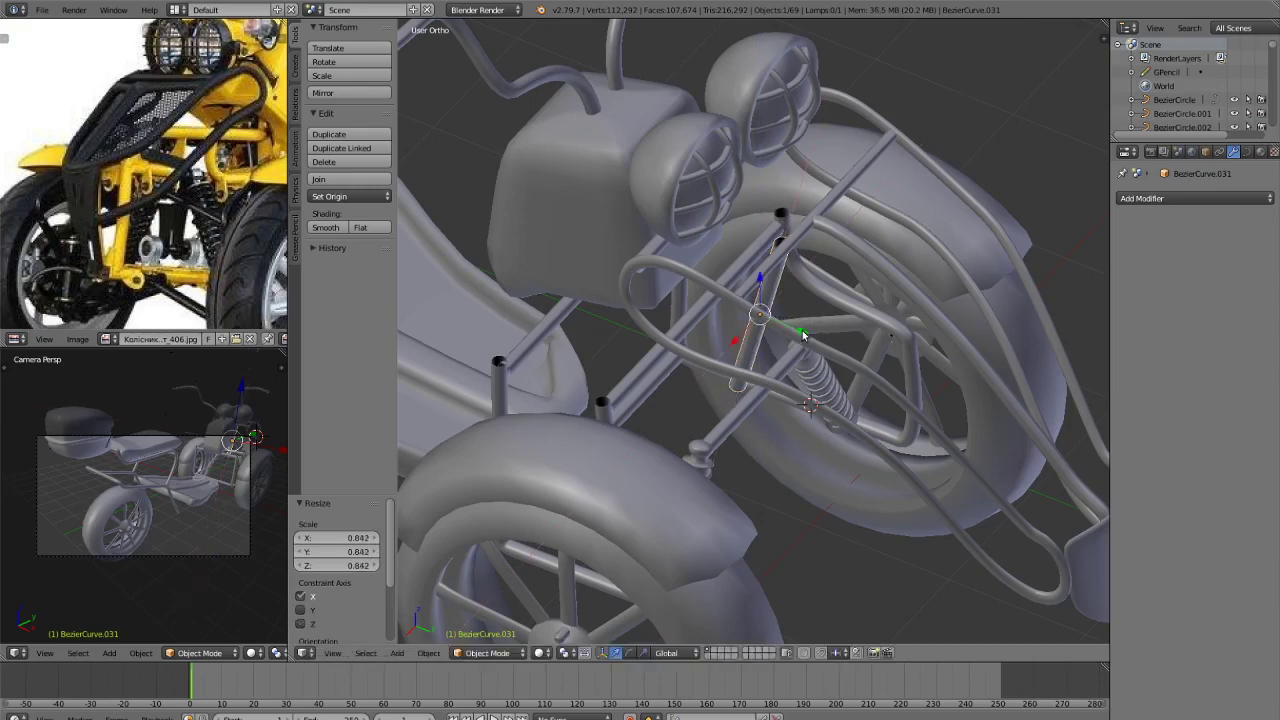
key("g")
key("y")
left_click(818, 346)
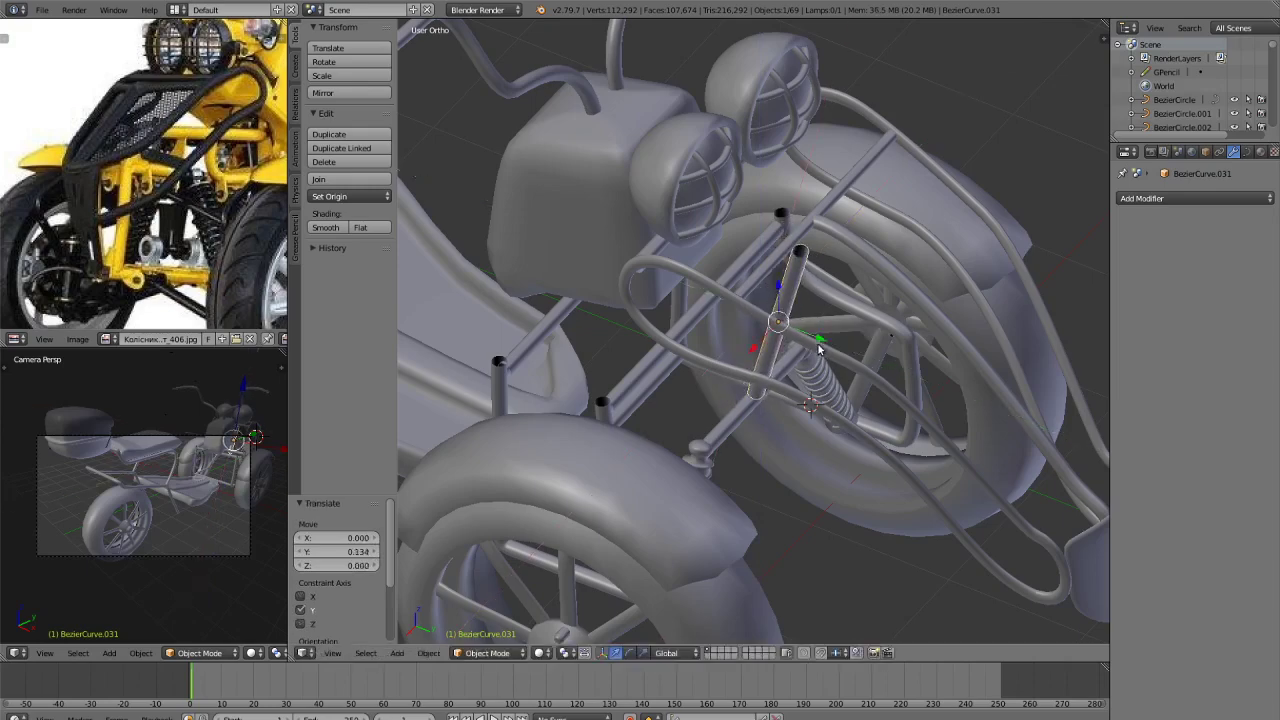
Shift the tube along X, Z and Y so its lower end sits on the crossbar between the shock absorbers.
mouse_move(818, 346)
middle_mouse_down()
mouse_move(743, 301)
mouse_move(811, 328)
middle_mouse_up()
scroll(773, 279, "up", 4)
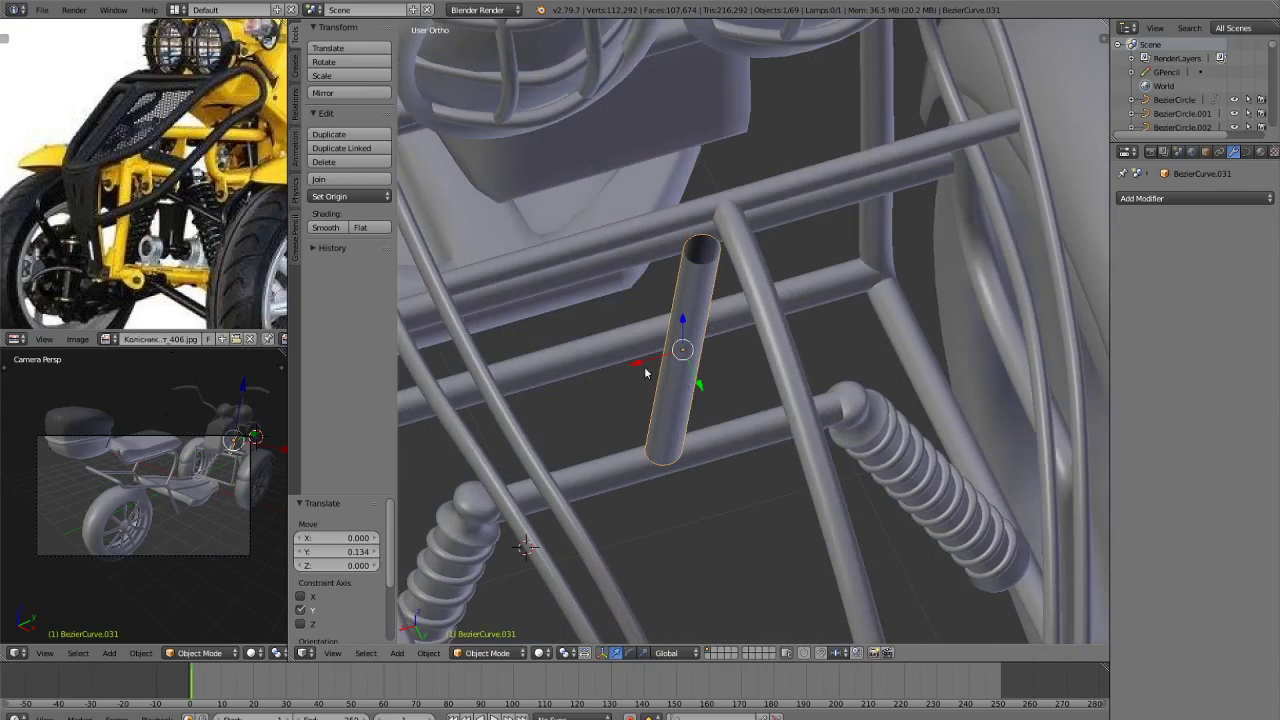
key("g")
key("x")
left_click(540, 380)
middle_click_drag(540, 380, 743, 300)
key("g")
key("z")
left_click(795, 330)
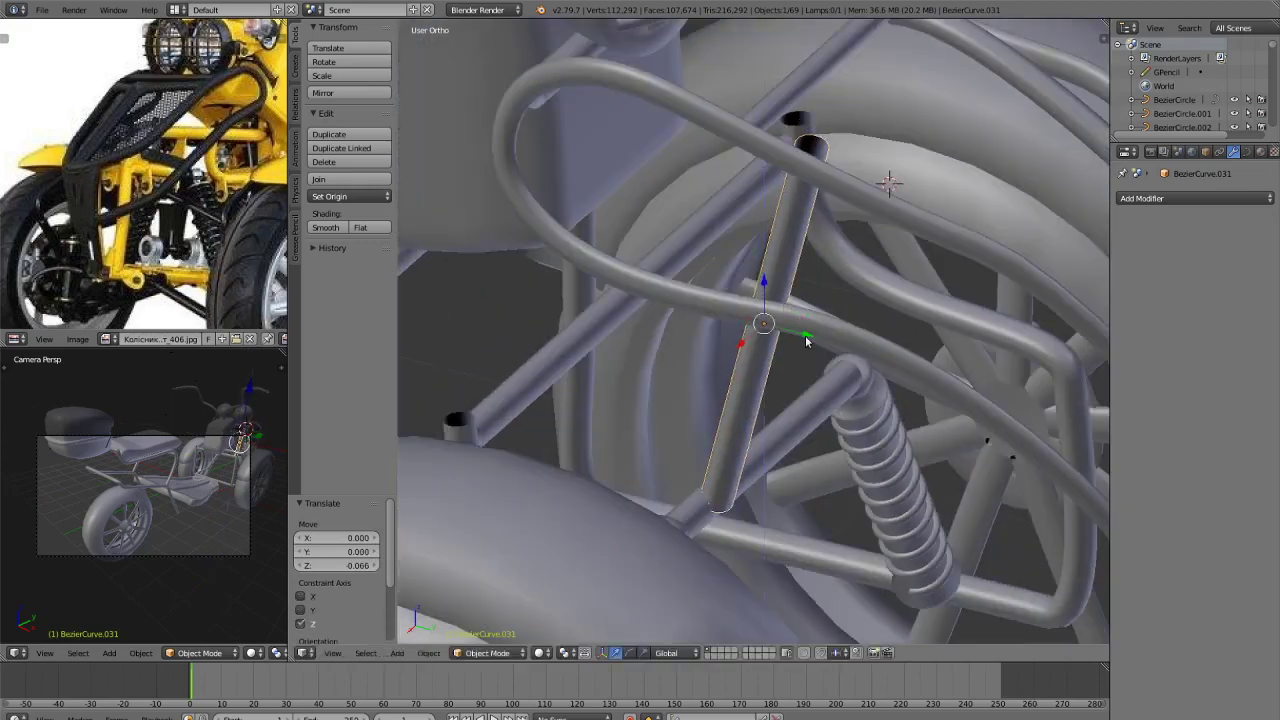
key("g")
key("y")
left_click(797, 335)
Edit the tube's curve: scale its upper control point's handles and move the point up toward the front frame crossbar.
middle_click_drag(801, 331, 759, 203)
key("Tab")
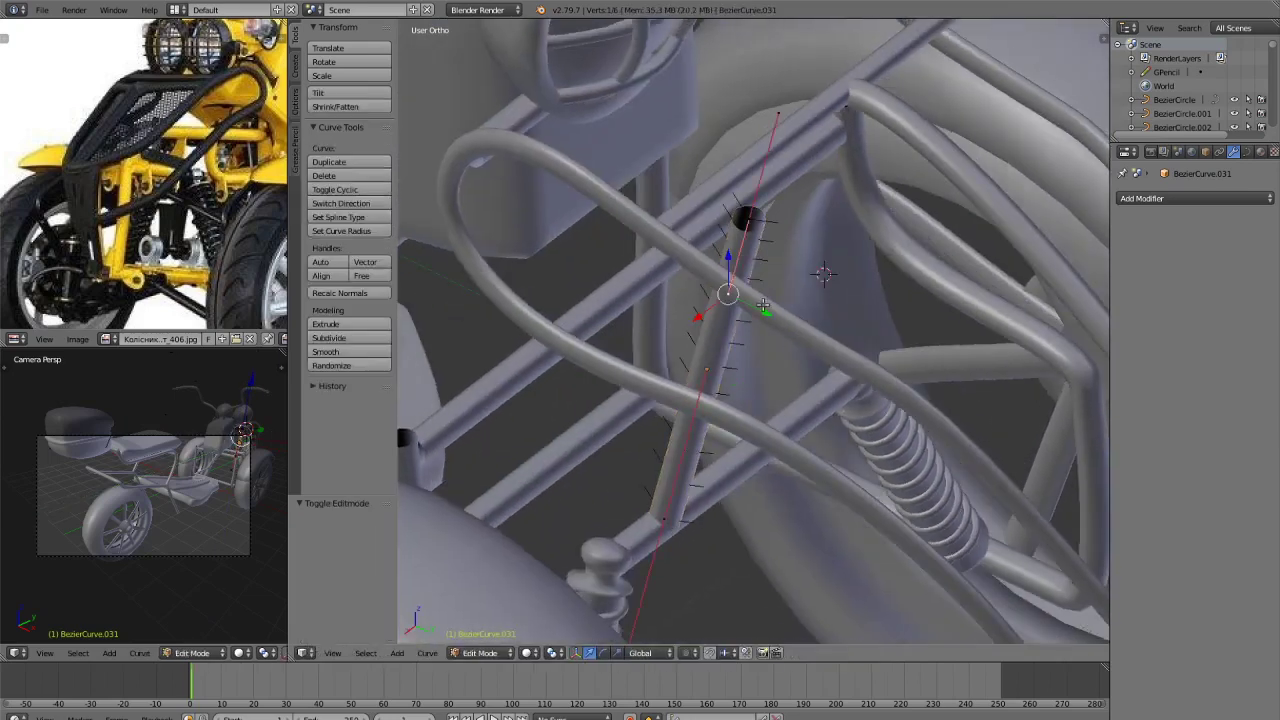
key("g")
key("y")
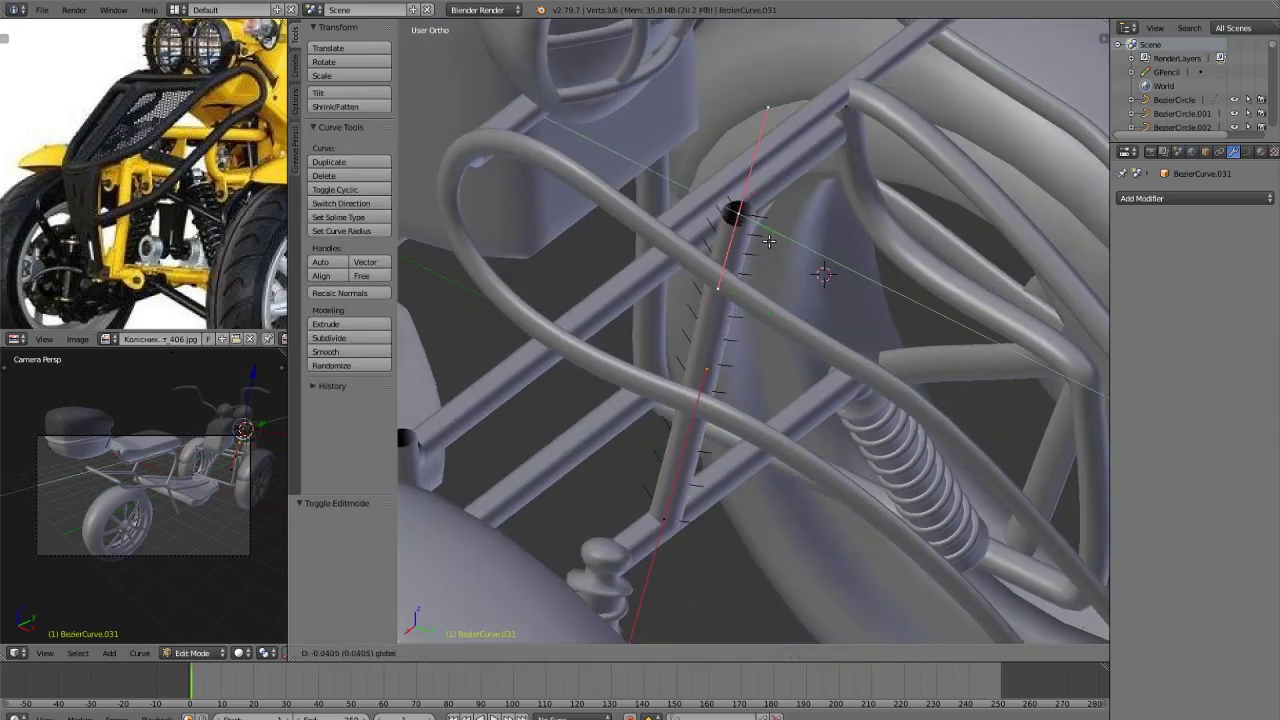
left_click(704, 445)
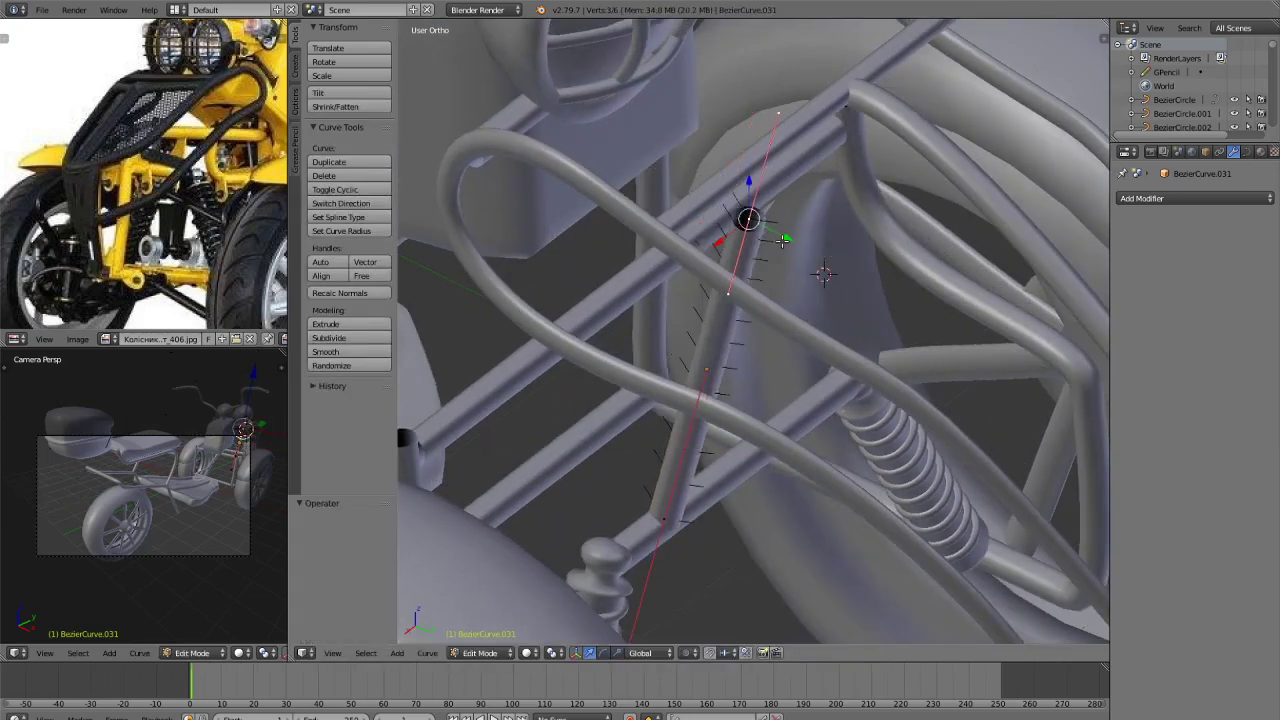
left_click_drag(783, 241, 774, 236)
left_click_drag(744, 178, 750, 134)
left_click_drag(781, 185, 750, 119)
key("s")
left_click(800, 202)
left_click_drag(781, 170, 802, 190)
In the right side view, align the tube's upper control point with the front frame bar and scale its handles to about 0.896.
key("KP_1")
key("KP_3")
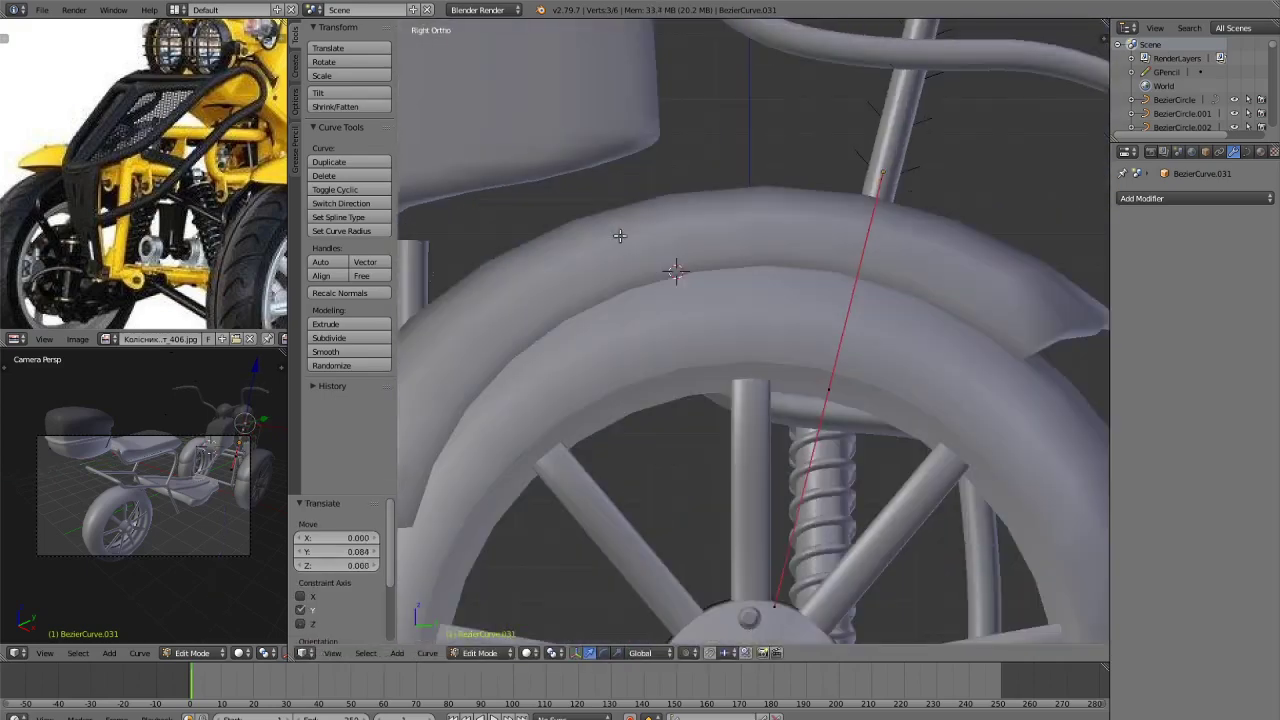
scroll(871, 240, "up", 4)
scroll(720, 467, "up", 3)
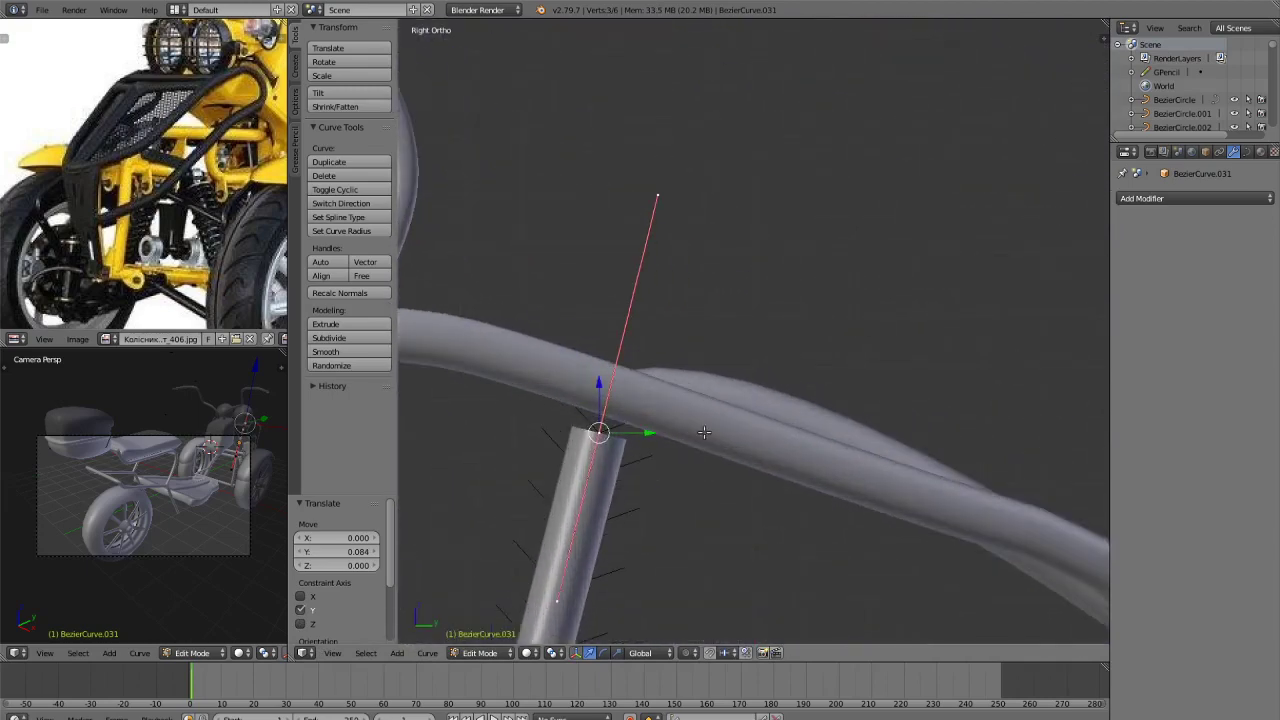
left_click_drag(598, 386, 601, 350)
key("z")
left_click_drag(636, 397, 652, 402)
scroll(700, 466, "down", 3)
scroll(740, 460, "up", 1)
mouse_move(700, 466)
middle_mouse_down()
mouse_move(774, 470)
mouse_move(737, 401)
middle_mouse_up()
scroll(752, 466, "down", 1)
key("z")
left_click_drag(662, 423, 652, 421)
key("s")
left_click(695, 450)
Move the tube's upper control point outward along X to bend the tube sideways, and finish editing the curve.
middle_click_drag(703, 456, 740, 390)
key("g")
key("x")
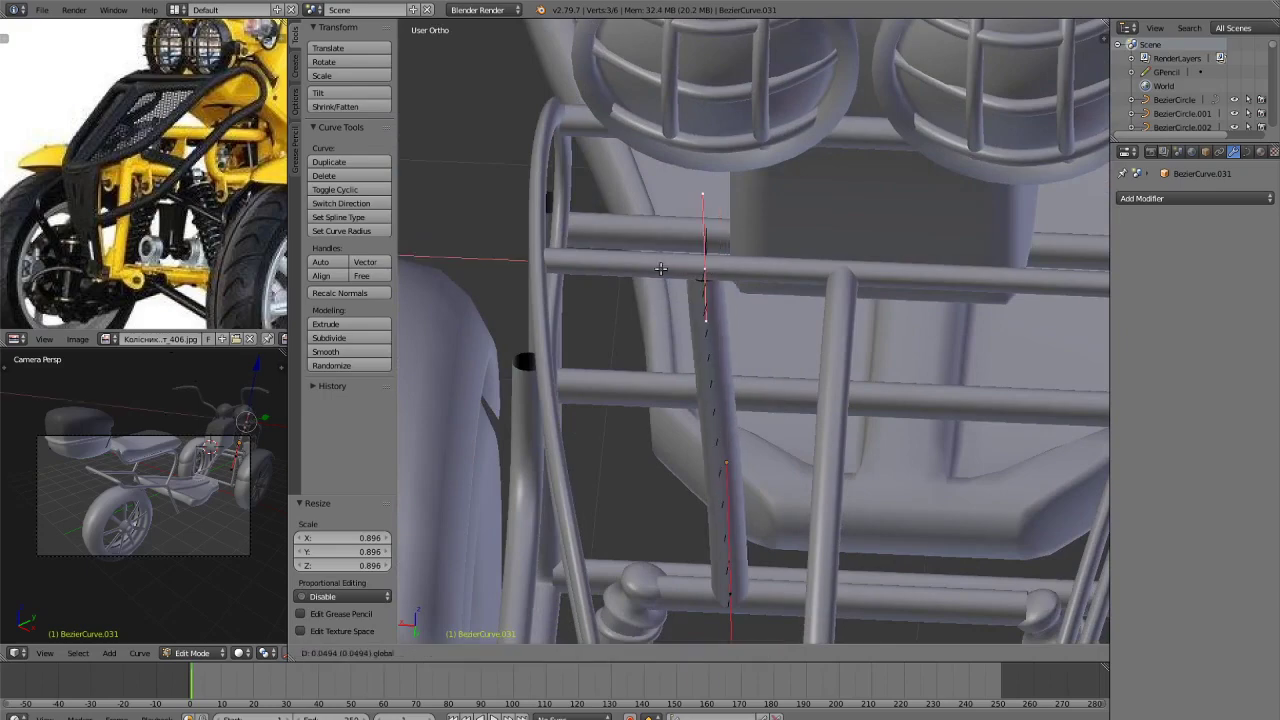
left_click(573, 248)
key("Tab")
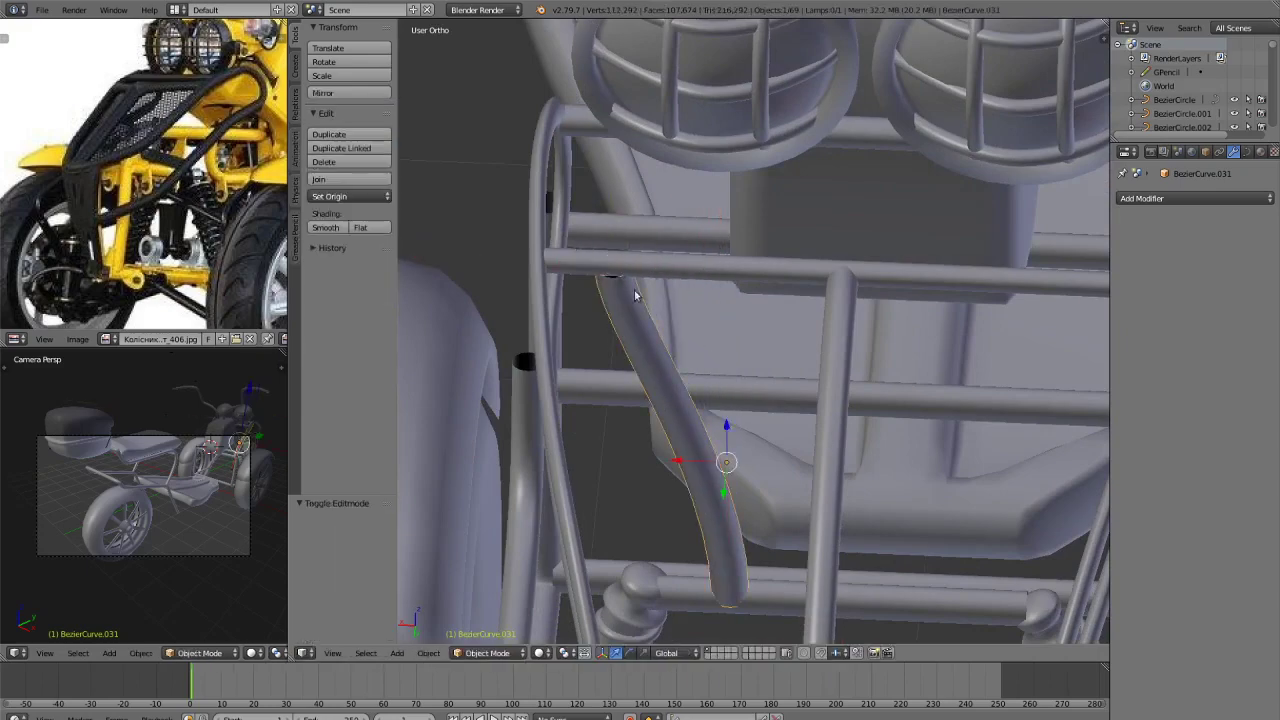
Duplicate the bent tube and place the copy about -0.505 along X, across the central bar.
scroll(700, 370, "down", 3)
middle_click_drag(757, 440, 788, 421)
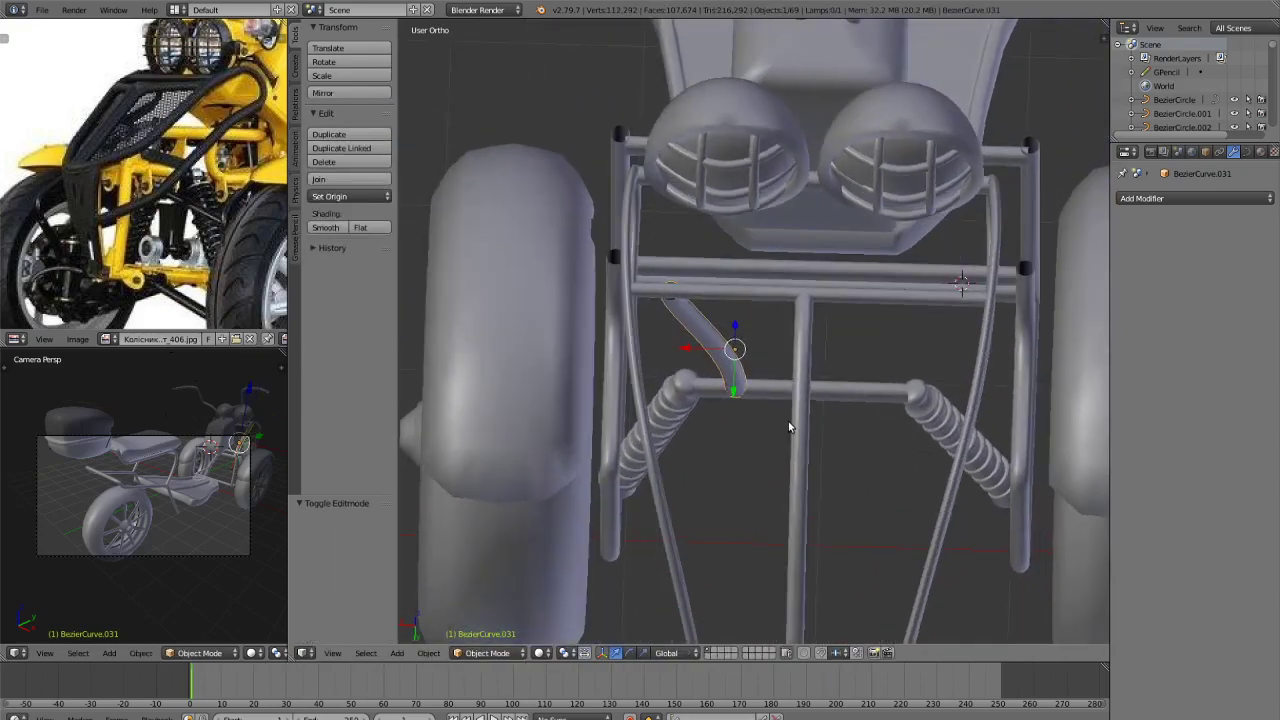
key("shift+d")
key("x")
left_click(876, 430)
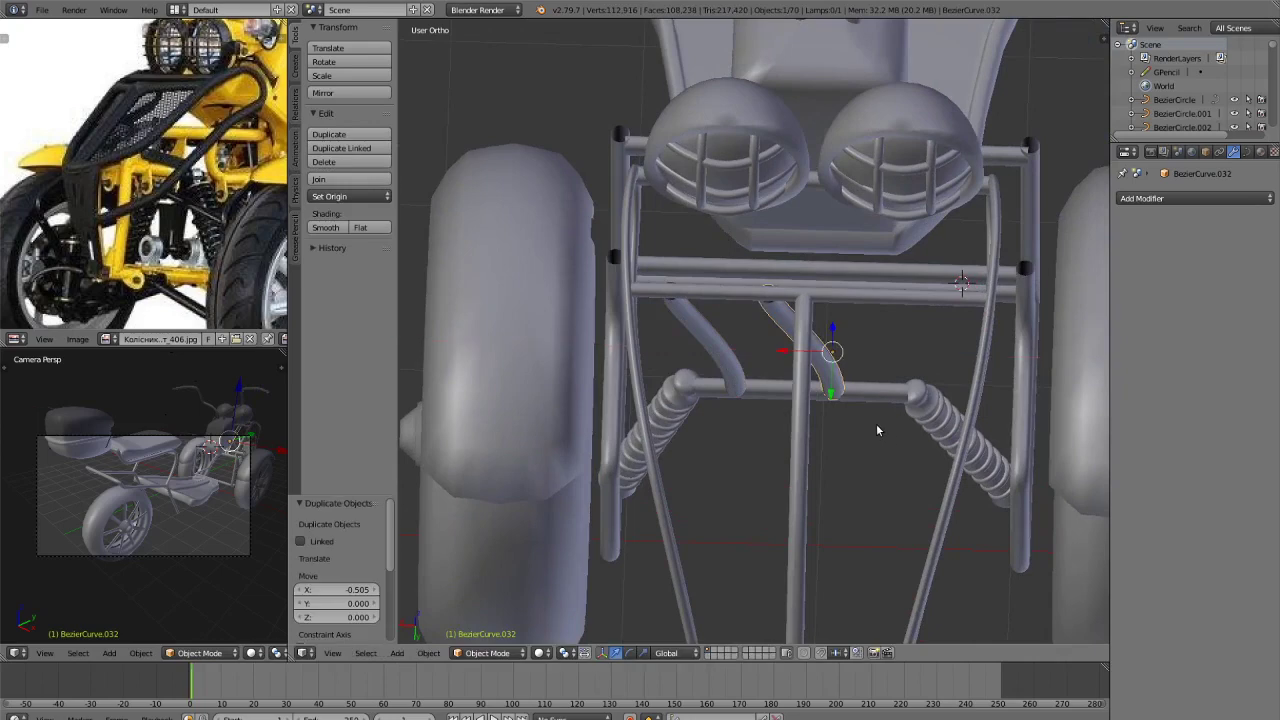
Mirror the copied tube along global X and move it about -0.19 along X to match the original's placement.
key("ctrl+m")
key("x")
left_click(825, 415)
key("g")
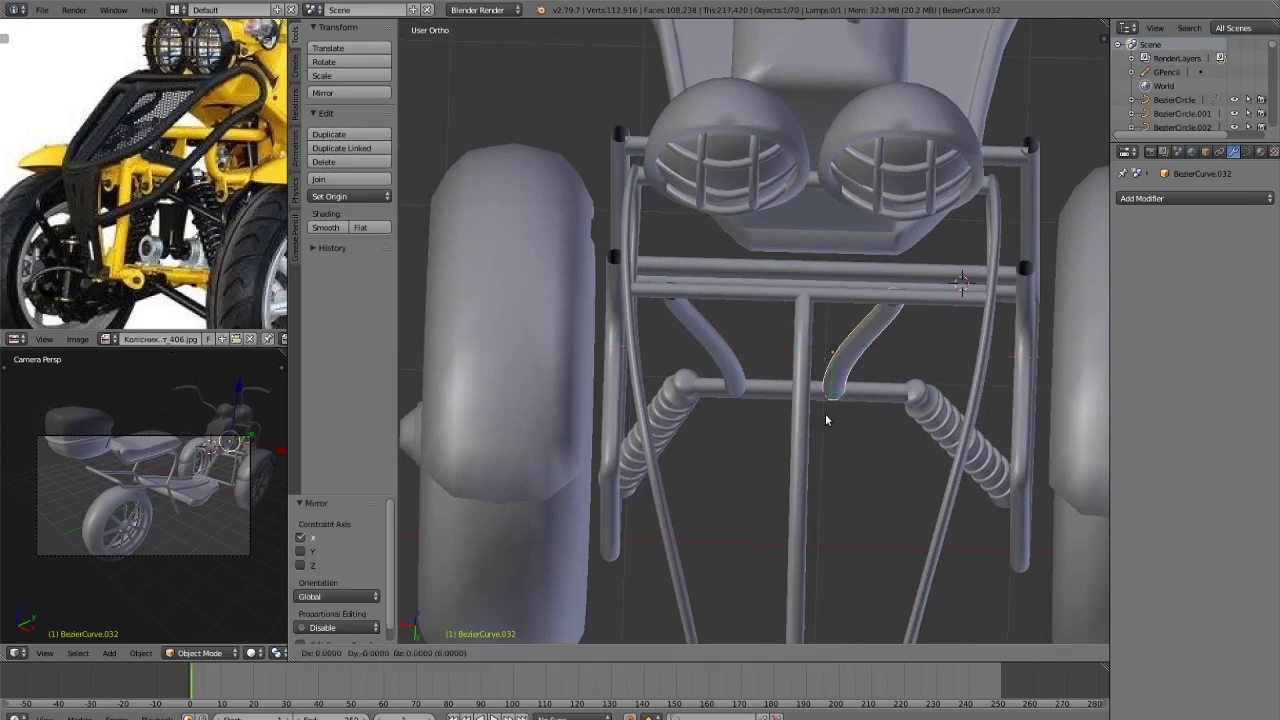
key("x")
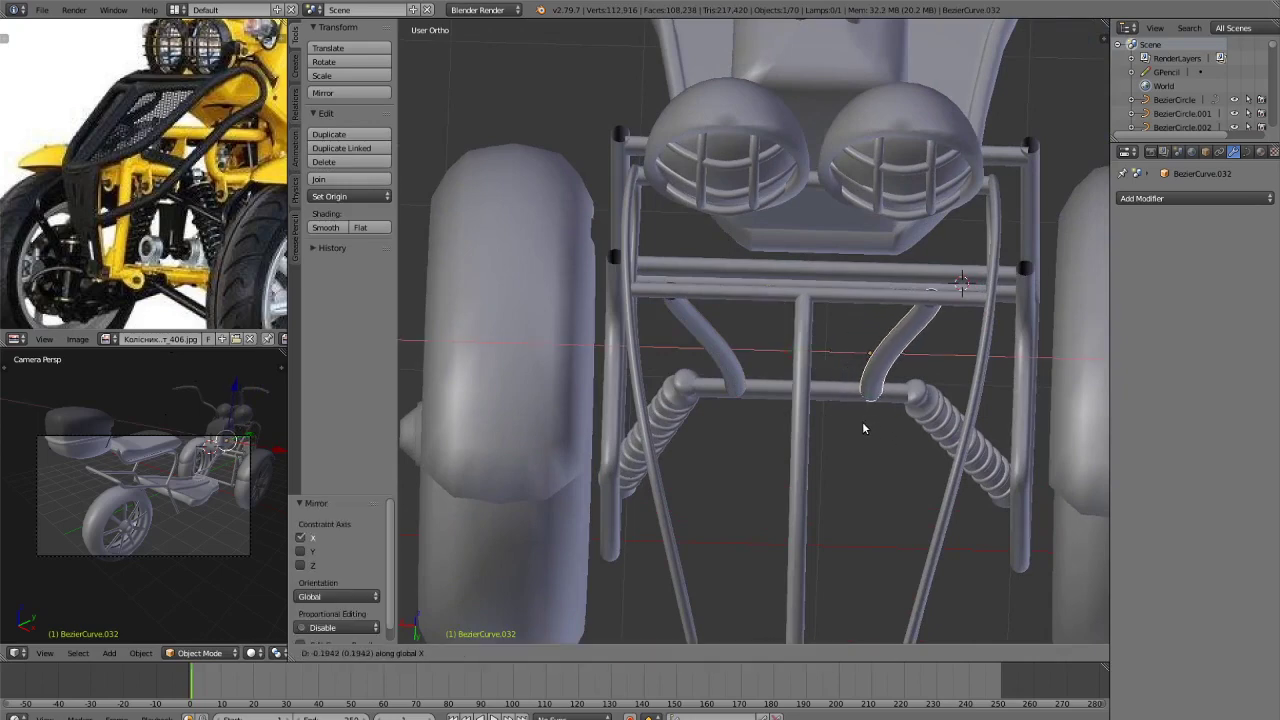
left_click(862, 421)
Deselect everything and inspect the front frame with its new tubes in rendered shading, then in solid shading.
key("a")
middle_click_drag(862, 430, 964, 404)
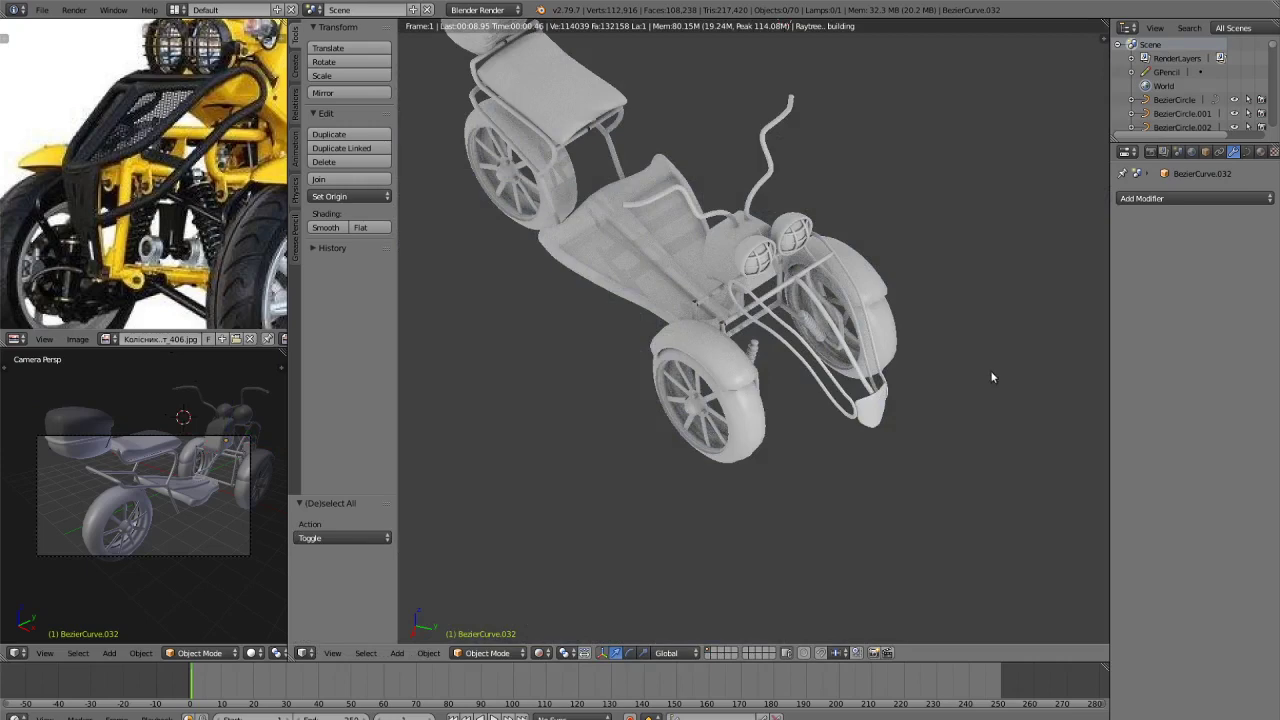
scroll(988, 370, "up", 6)
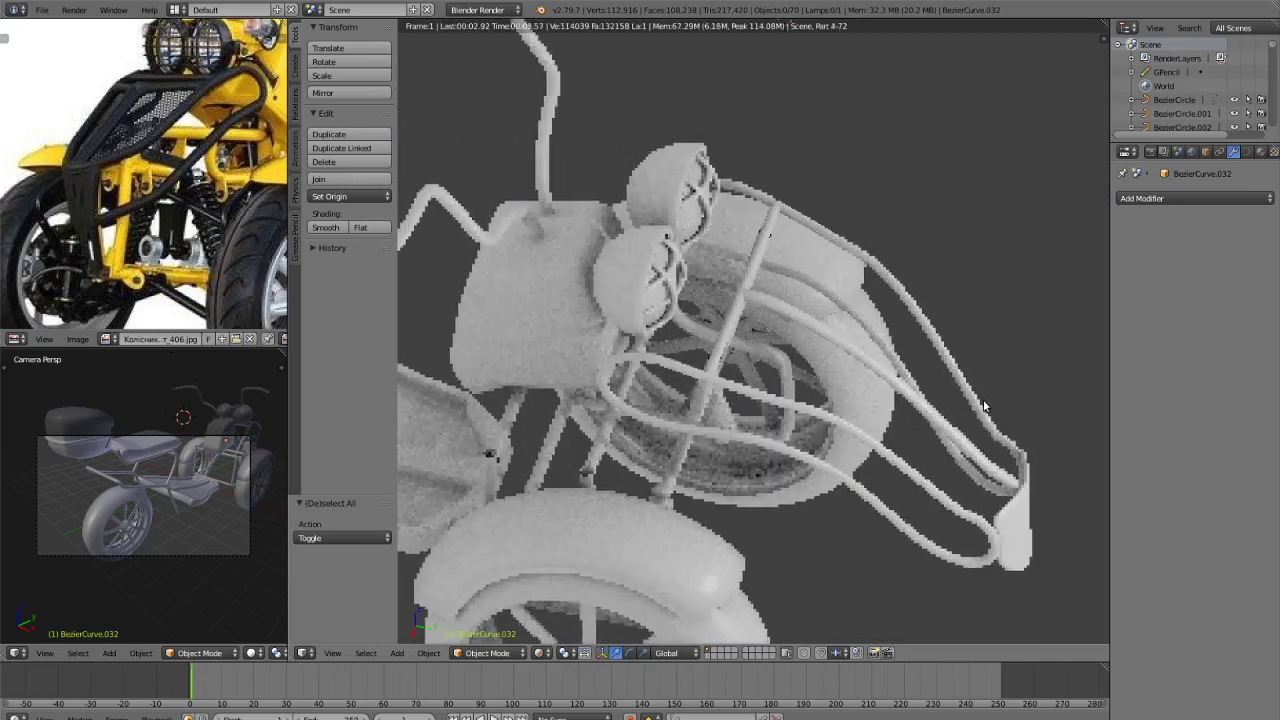
middle_click_drag(926, 404, 856, 405)
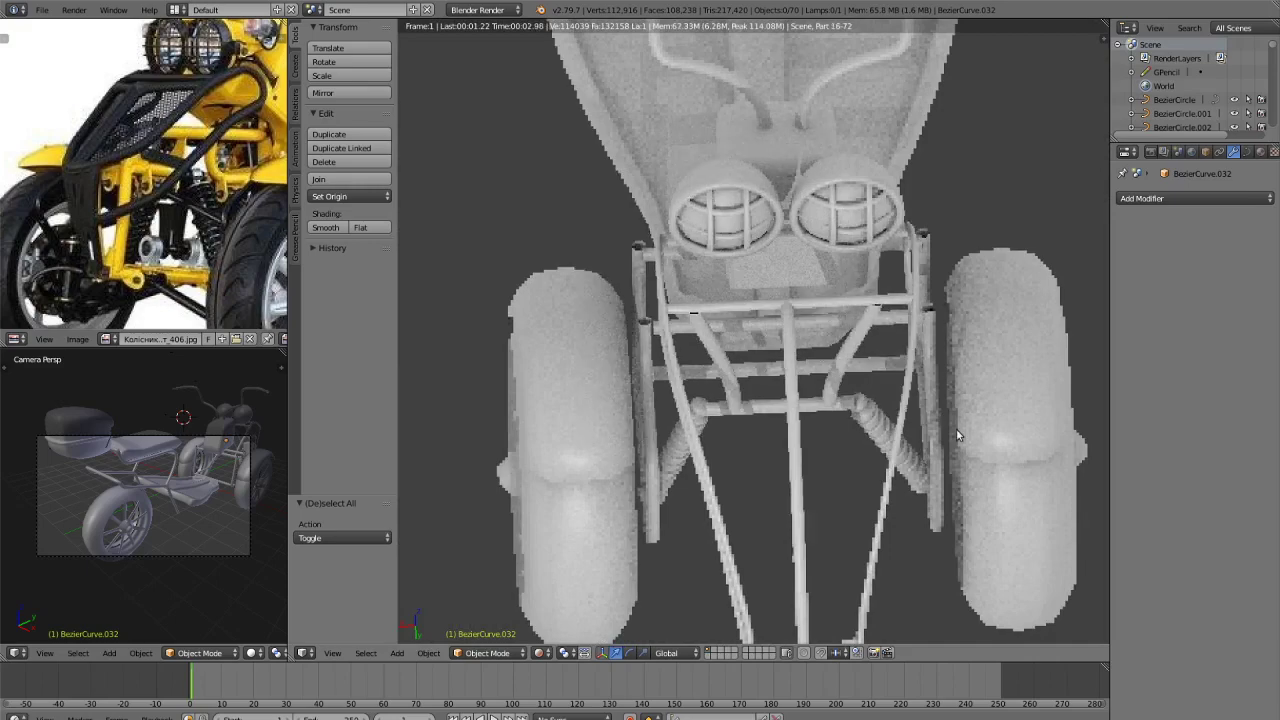
key("z")
key("z")
mouse_move(880, 417)
middle_mouse_down()
mouse_move(860, 403)
mouse_move(949, 433)
middle_mouse_up()
scroll(770, 471, "up", 3)
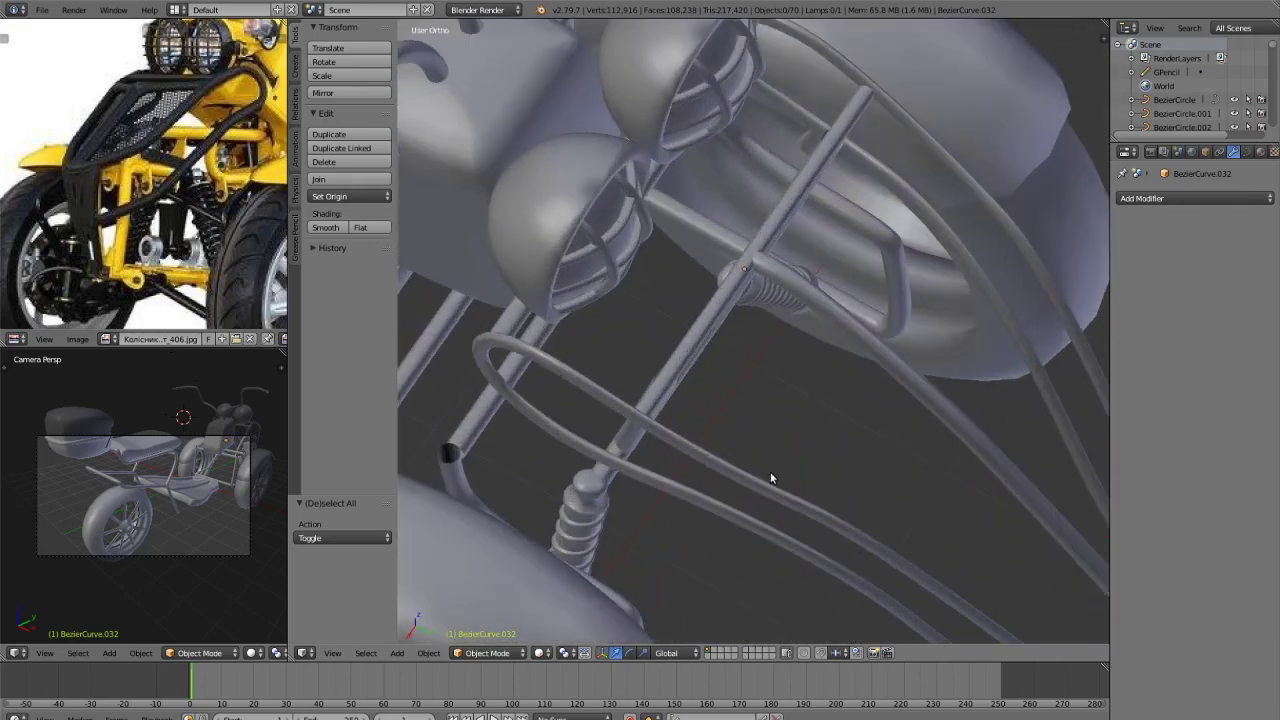
Examine the open tube ends beside the front wheel and compare the front assembly with the reference photo.
middle_click_drag(499, 442, 733, 409, "shift")
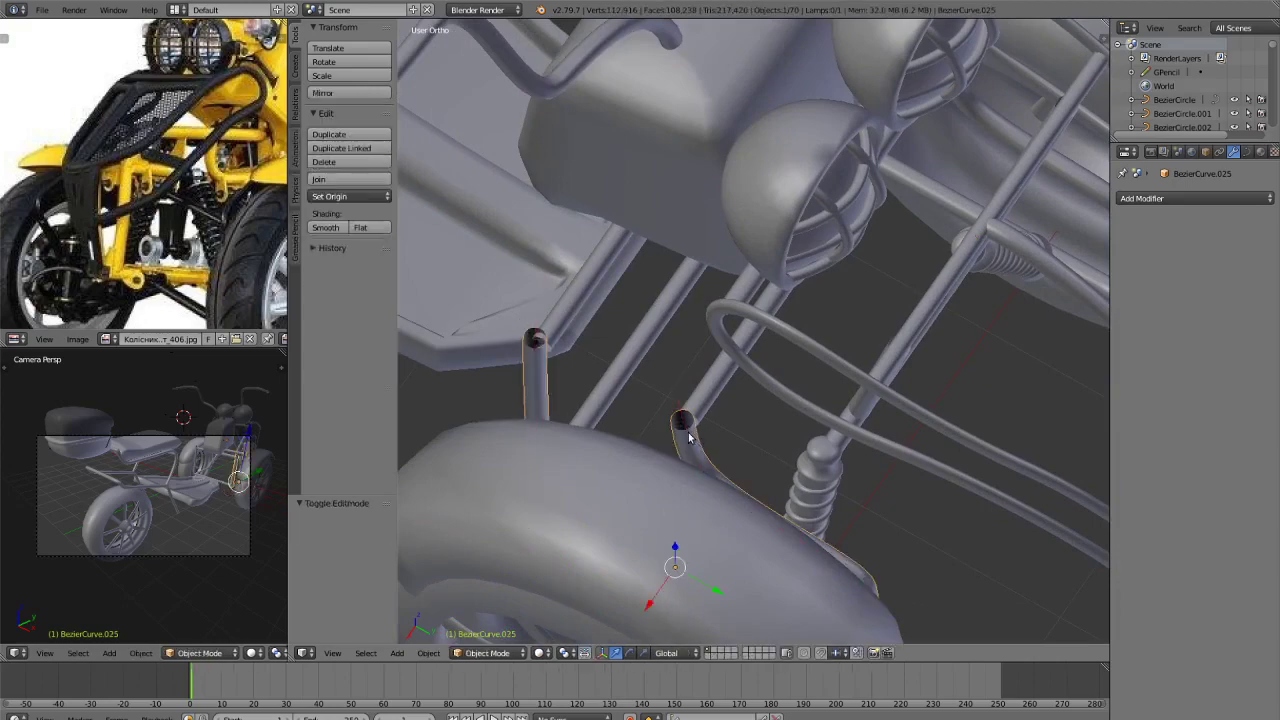
key("a")
right_click(696, 396)
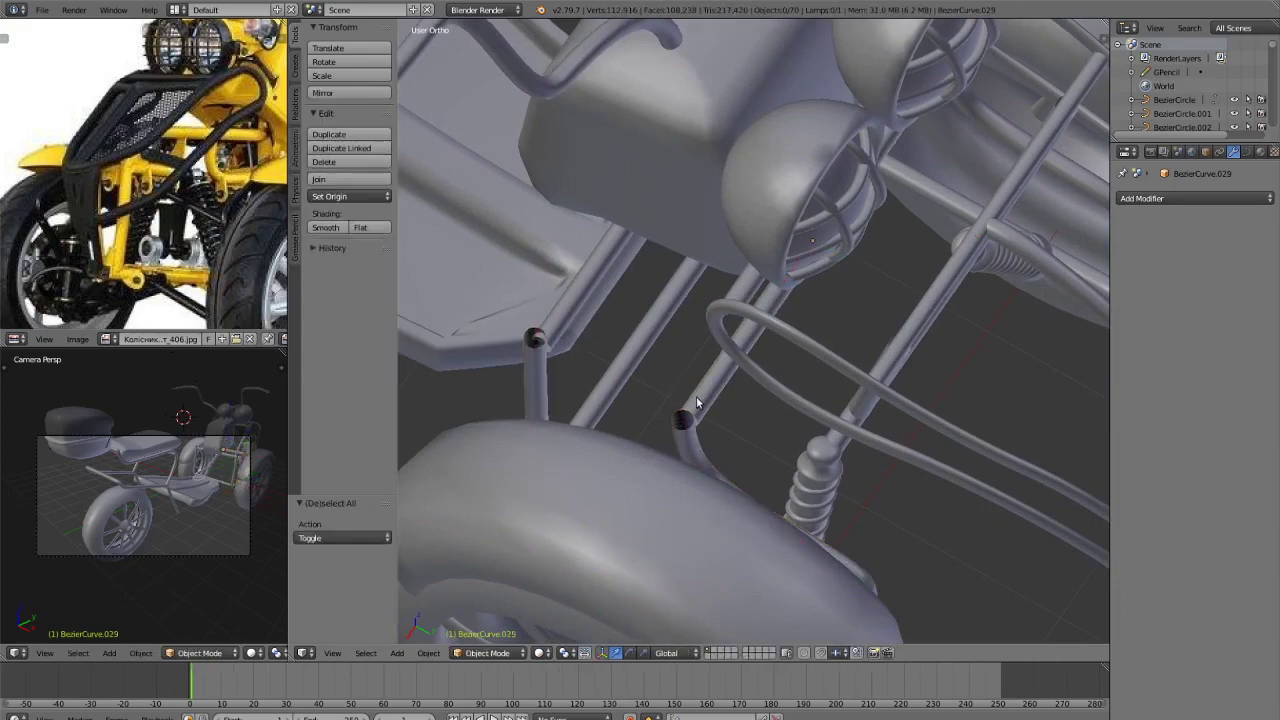
scroll(715, 407, "down", 6)
middle_click_drag(715, 407, 846, 285)
scroll(183, 240, "down", 2)
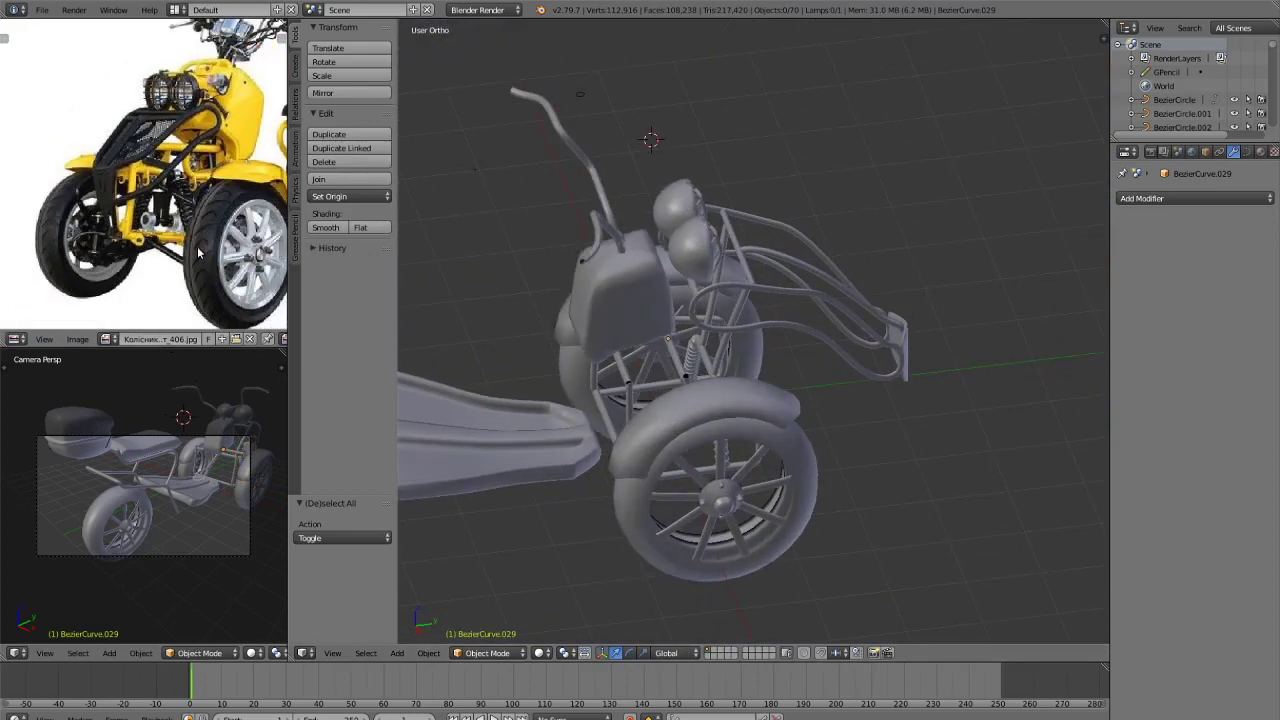
scroll(183, 240, "up", 2)
middle_click_drag(634, 318, 820, 145)
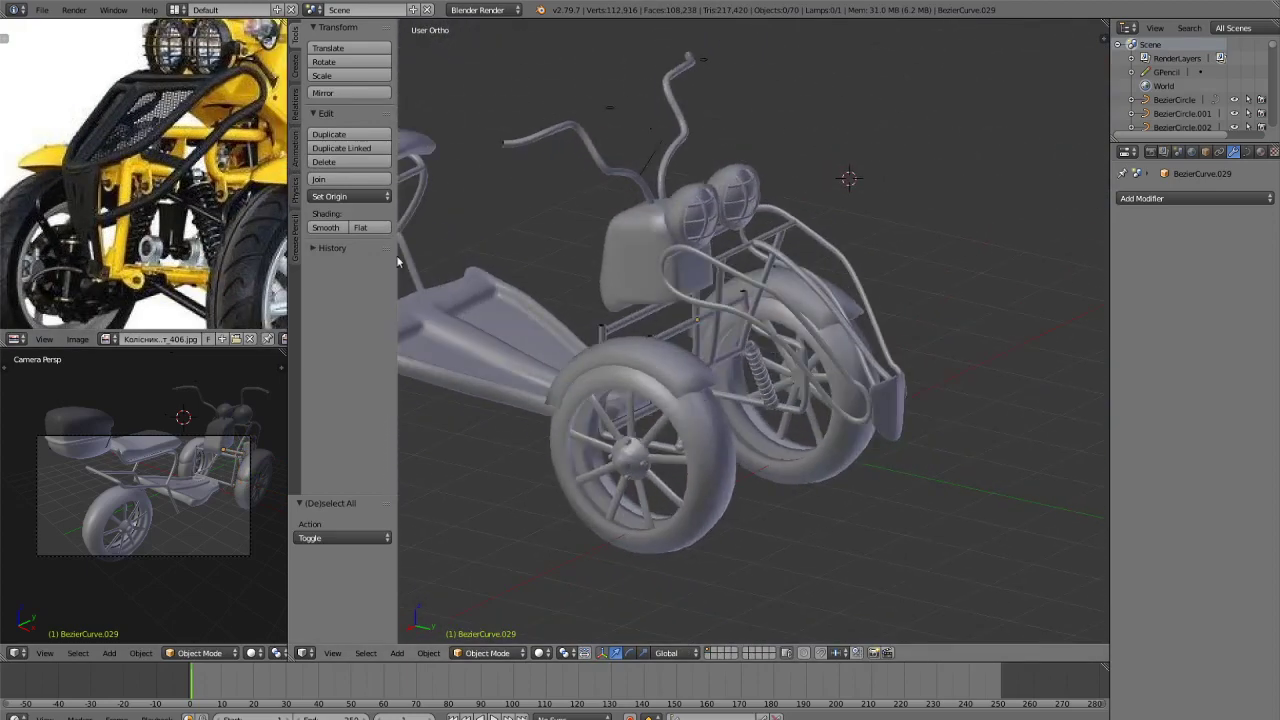
scroll(215, 258, "down", 2)
scroll(215, 258, "up", 2)
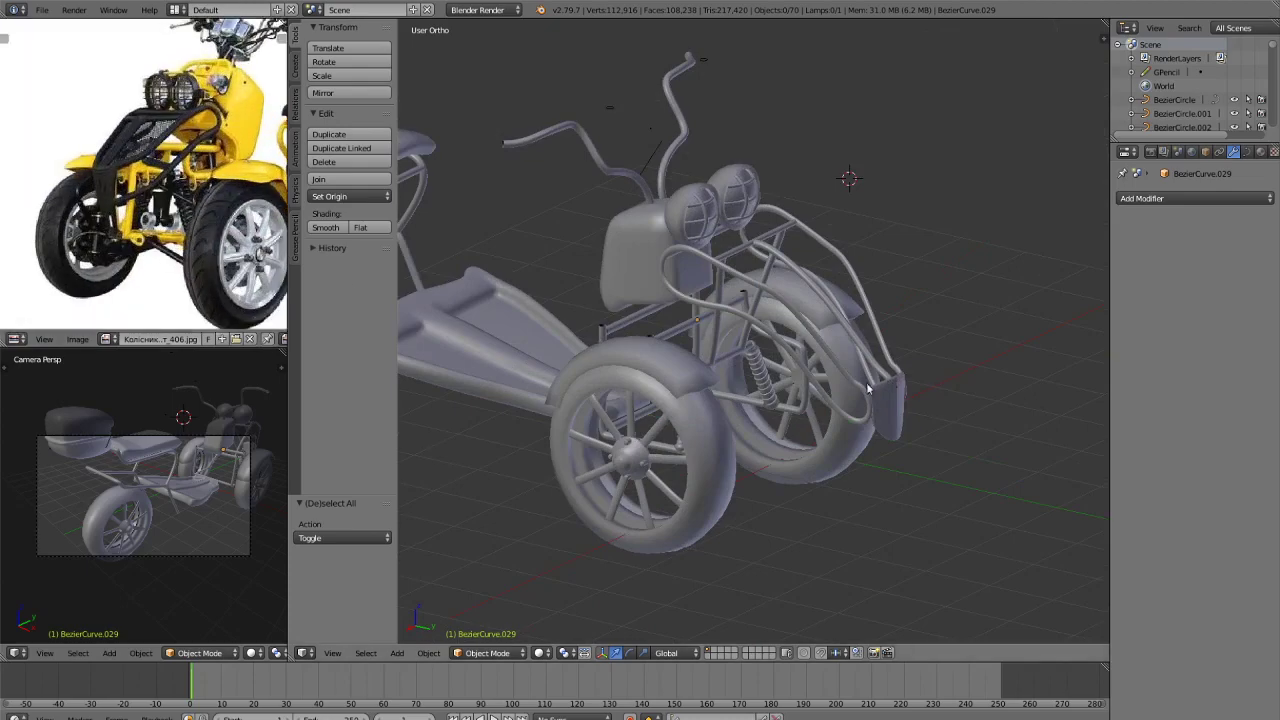
middle_click_drag(870, 389, 926, 449)
scroll(926, 449, "down", 4)
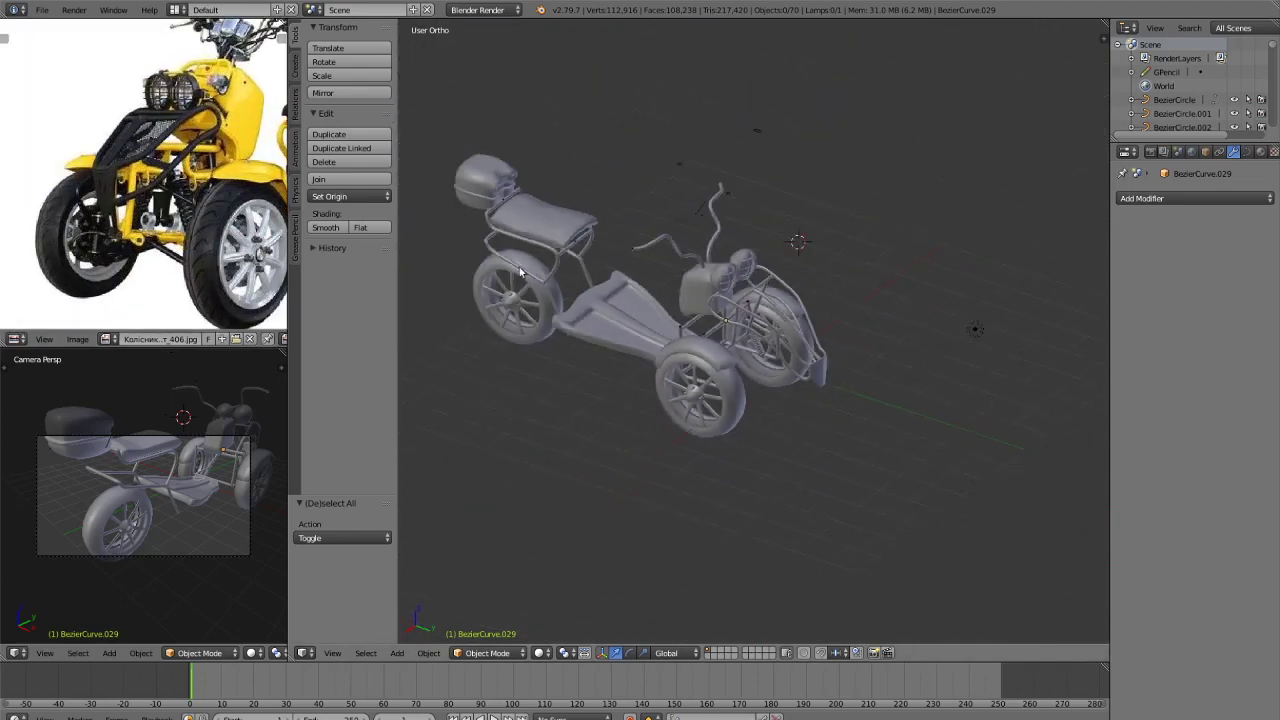
Compare the whole trike with the full reference photo and view the model from its left side.
scroll(280, 200, "down", 2)
middle_click_drag(285, 200, 227, 208)
scroll(225, 208, "up", 1)
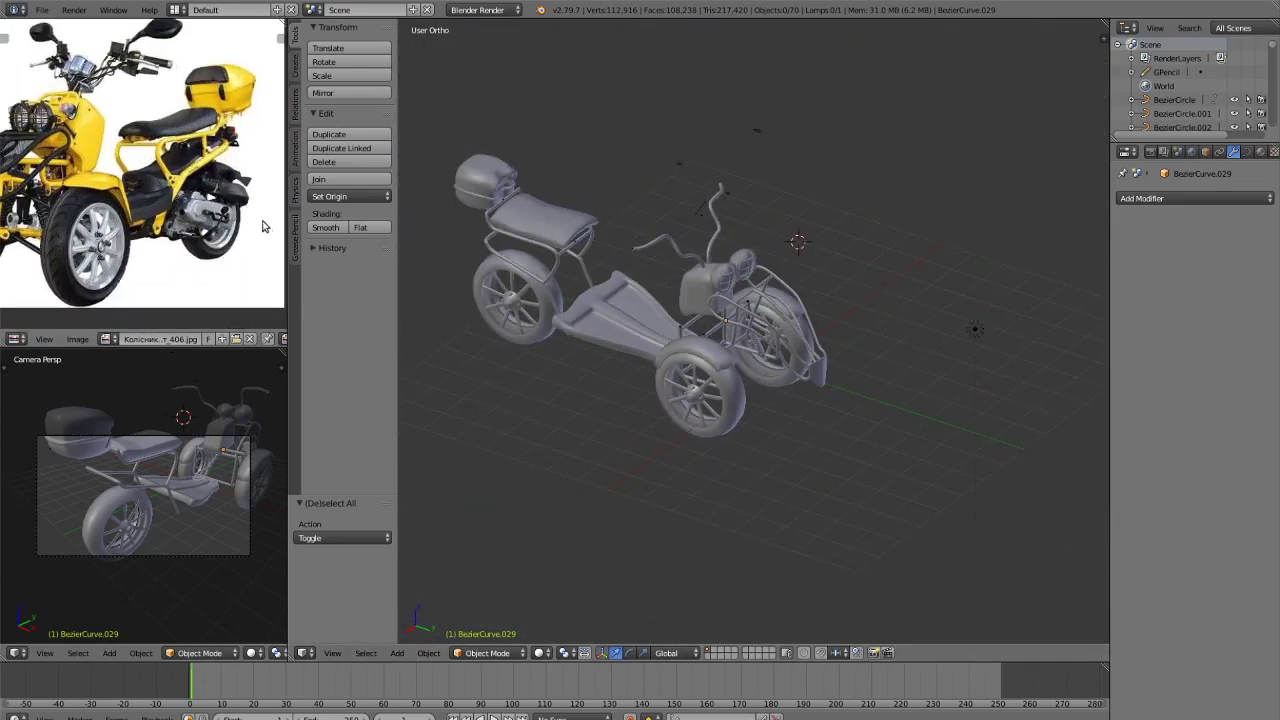
scroll(240, 228, "down", 2)
scroll(240, 220, "up", 1)
scroll(246, 217, "down", 1)
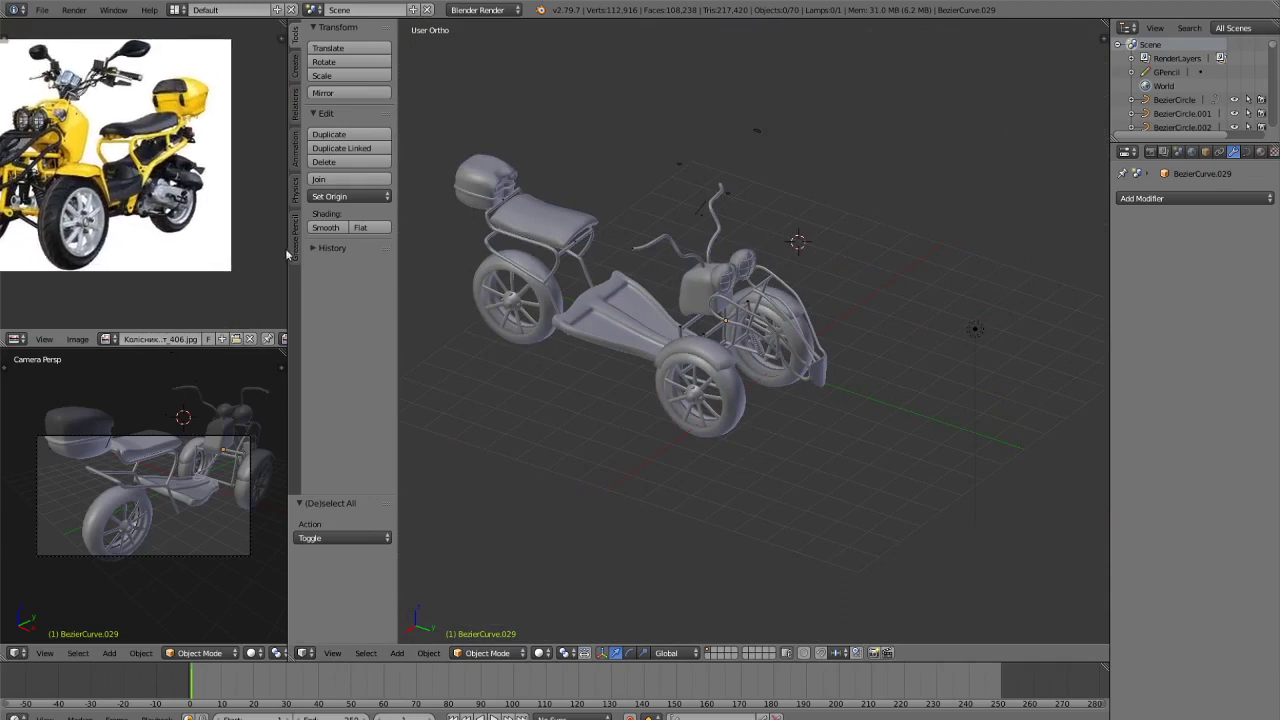
middle_click_drag(600, 320, 693, 356)
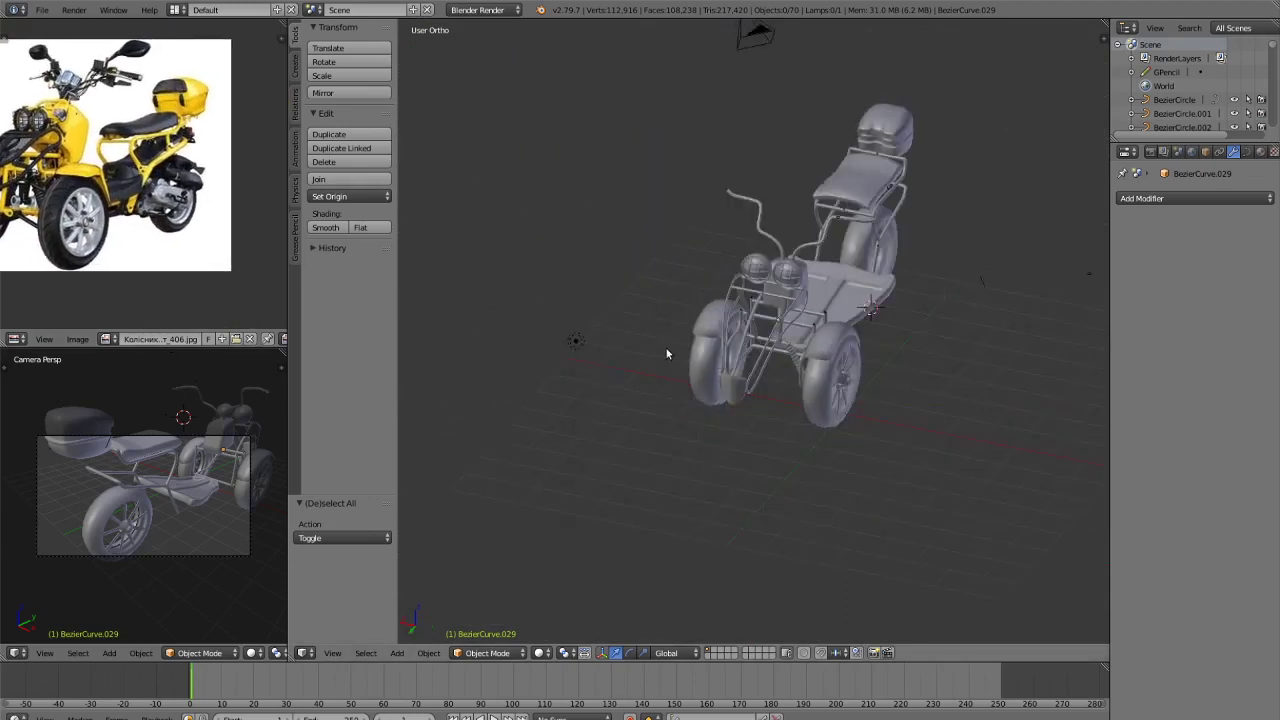
key("KP_3")
key("ctrl+KP_3")
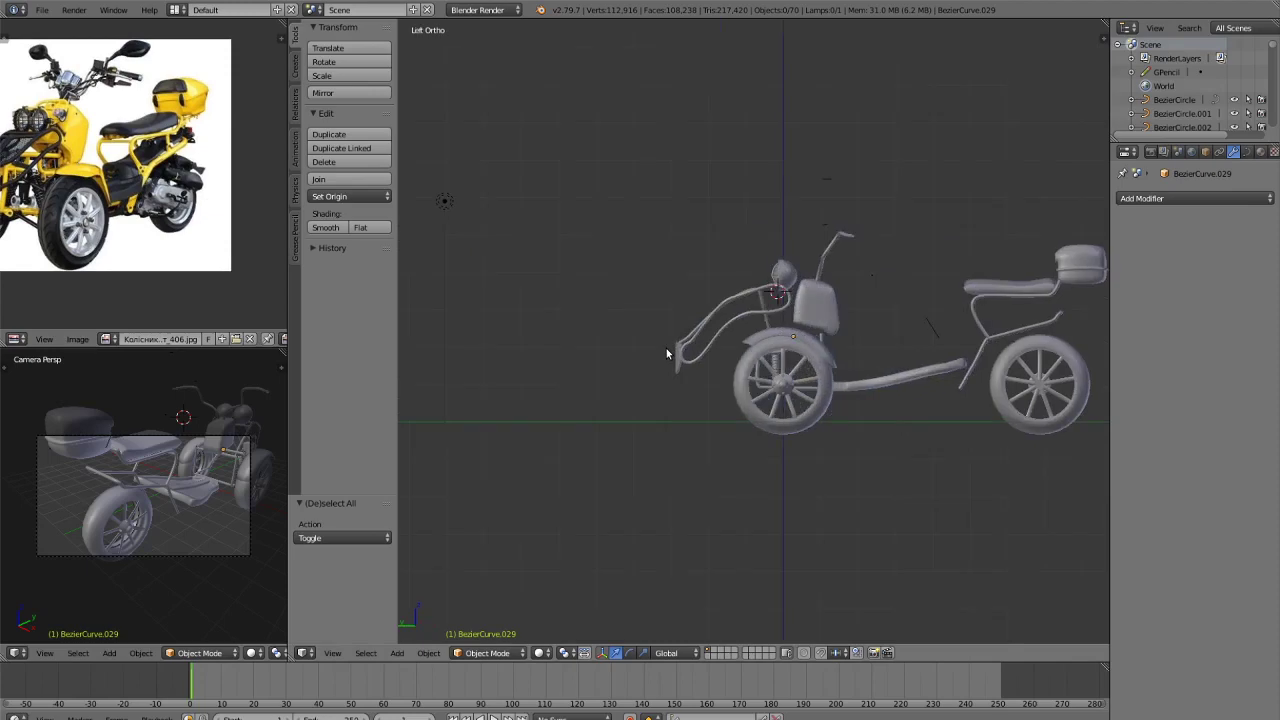
middle_click_drag(960, 295, 783, 267, "shift")
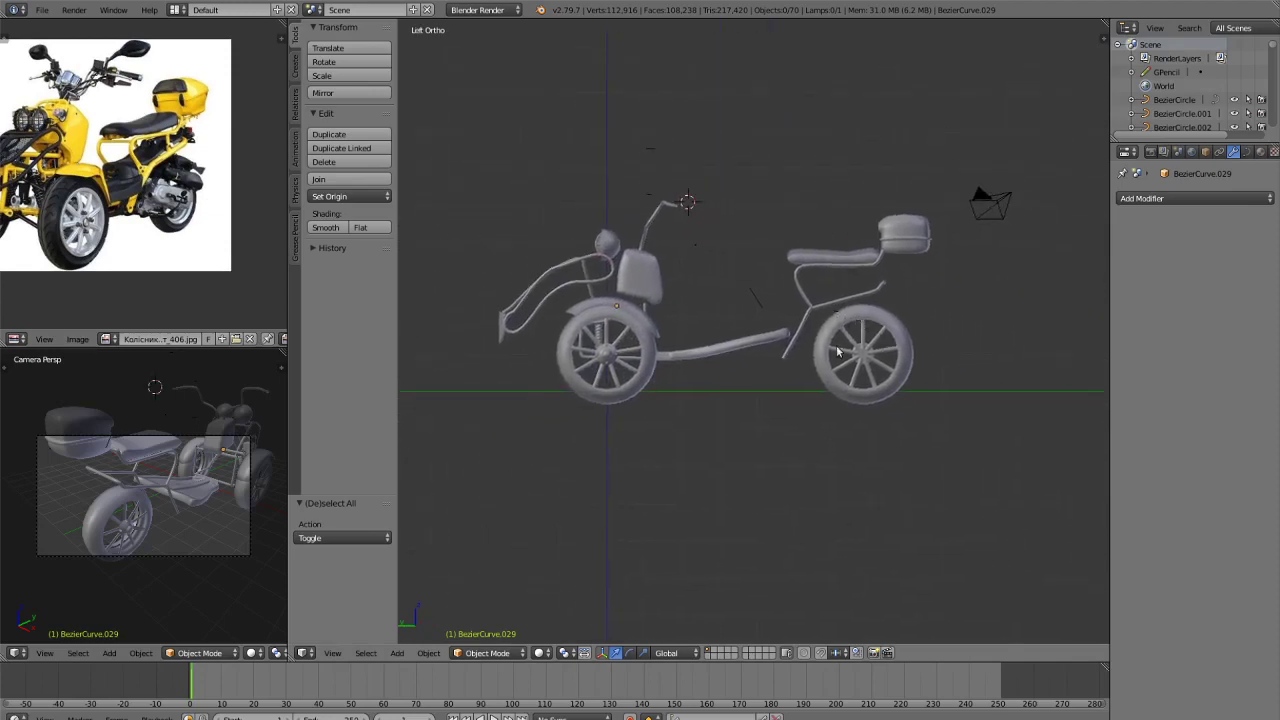
Add a cube in the empty space ahead of the trike's front frame, working in the top view.
middle_click_drag(619, 345, 611, 271)
scroll(763, 309, "up", 5)
scroll(101, 187, "up", 6)
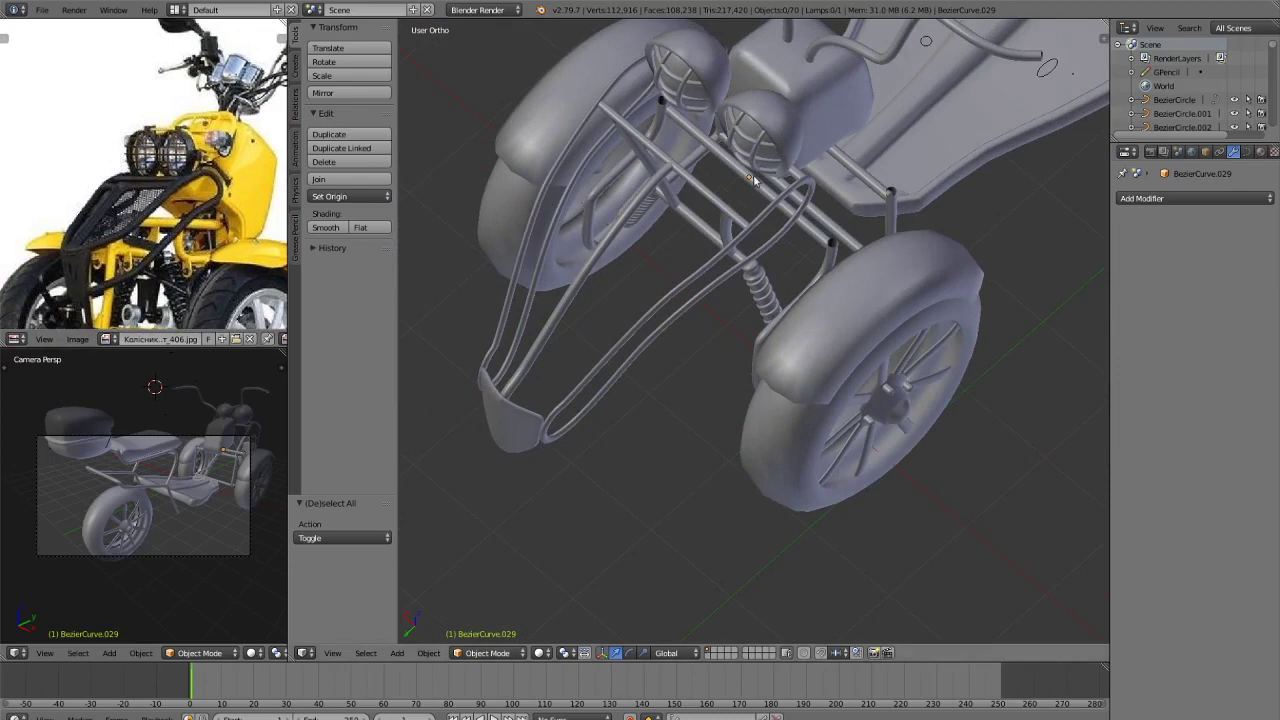
key("KP_3")
key("KP_1")
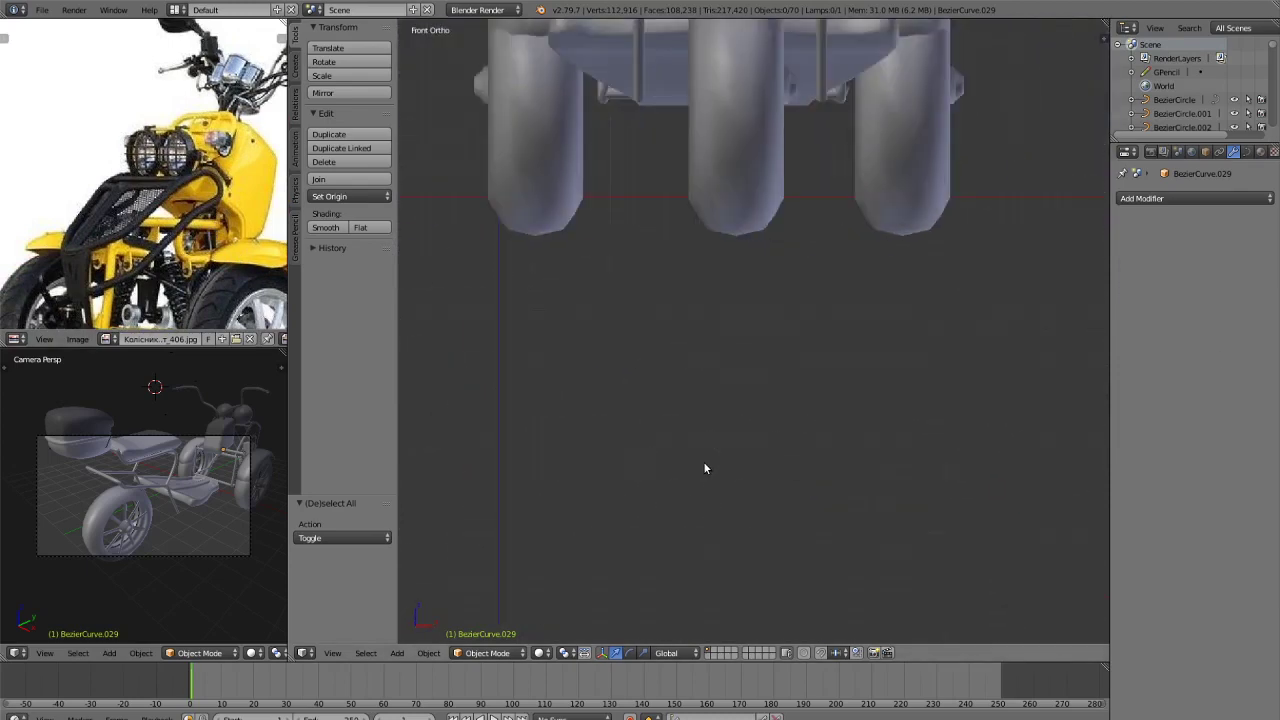
key("KP_7")
scroll(890, 289, "down", 5)
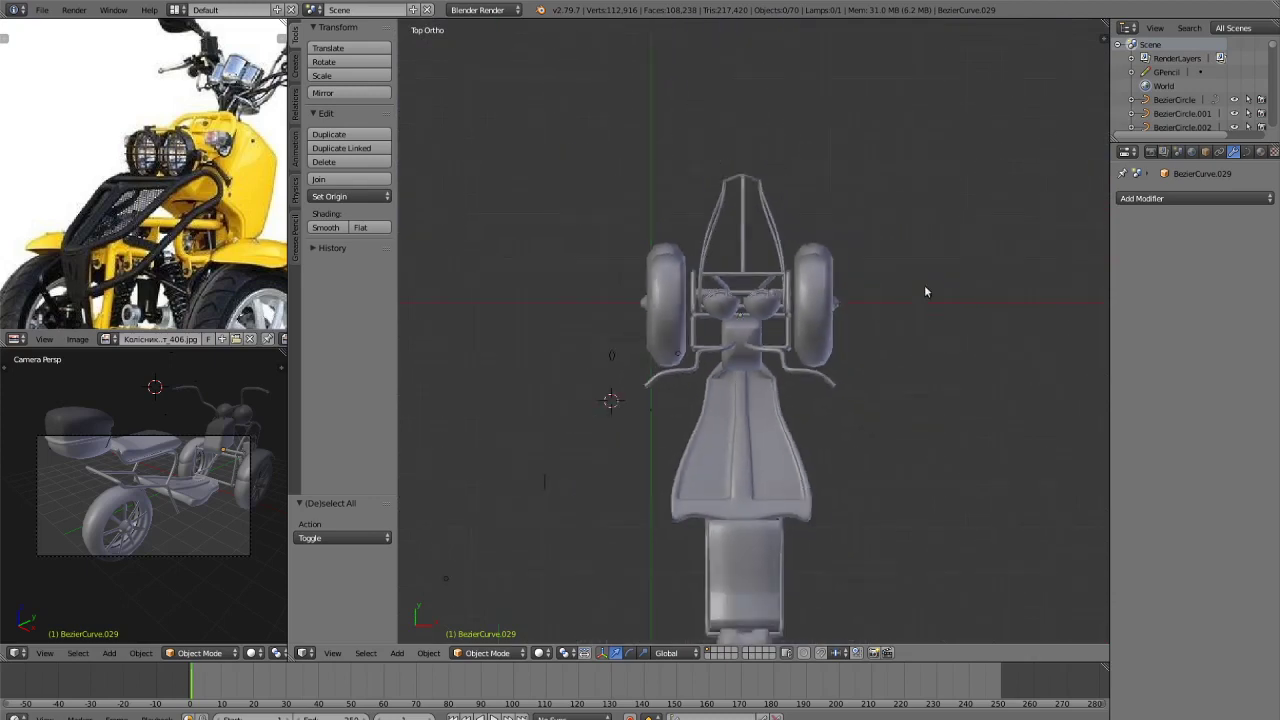
middle_click_drag(926, 289, 670, 497, "shift")
left_click(762, 189)
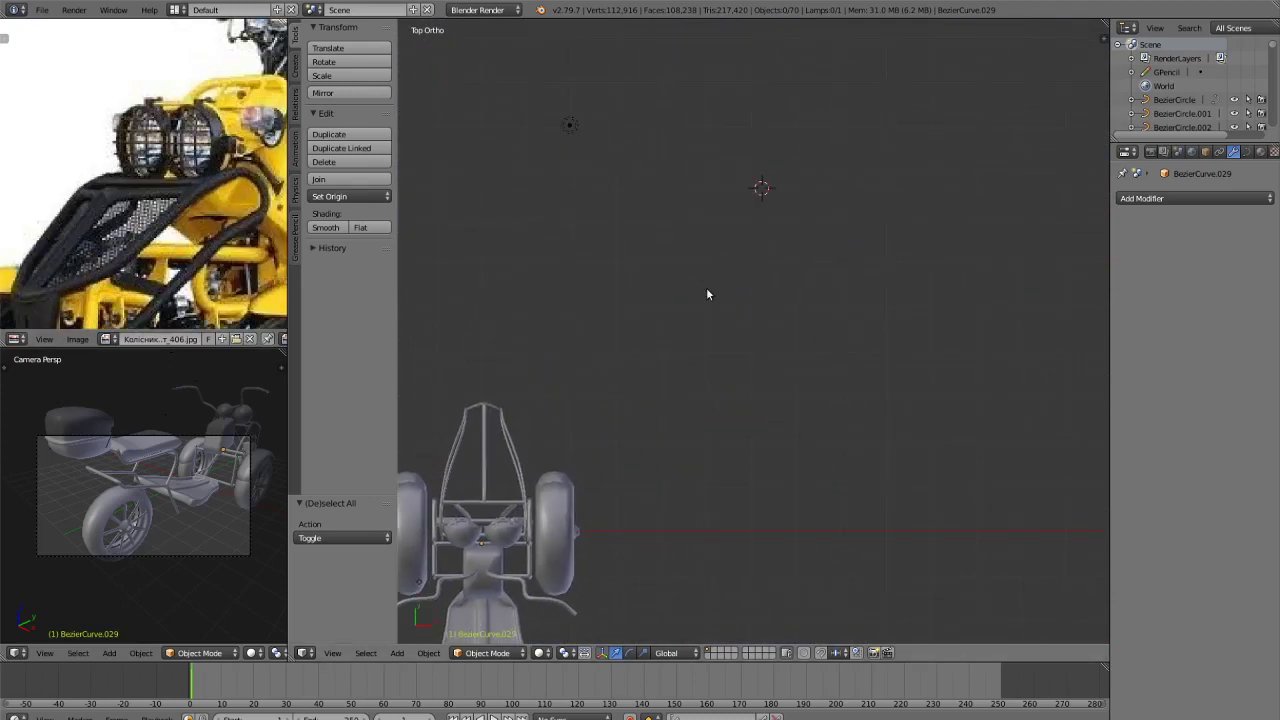
key("shift+a")
mouse_move(735, 290)
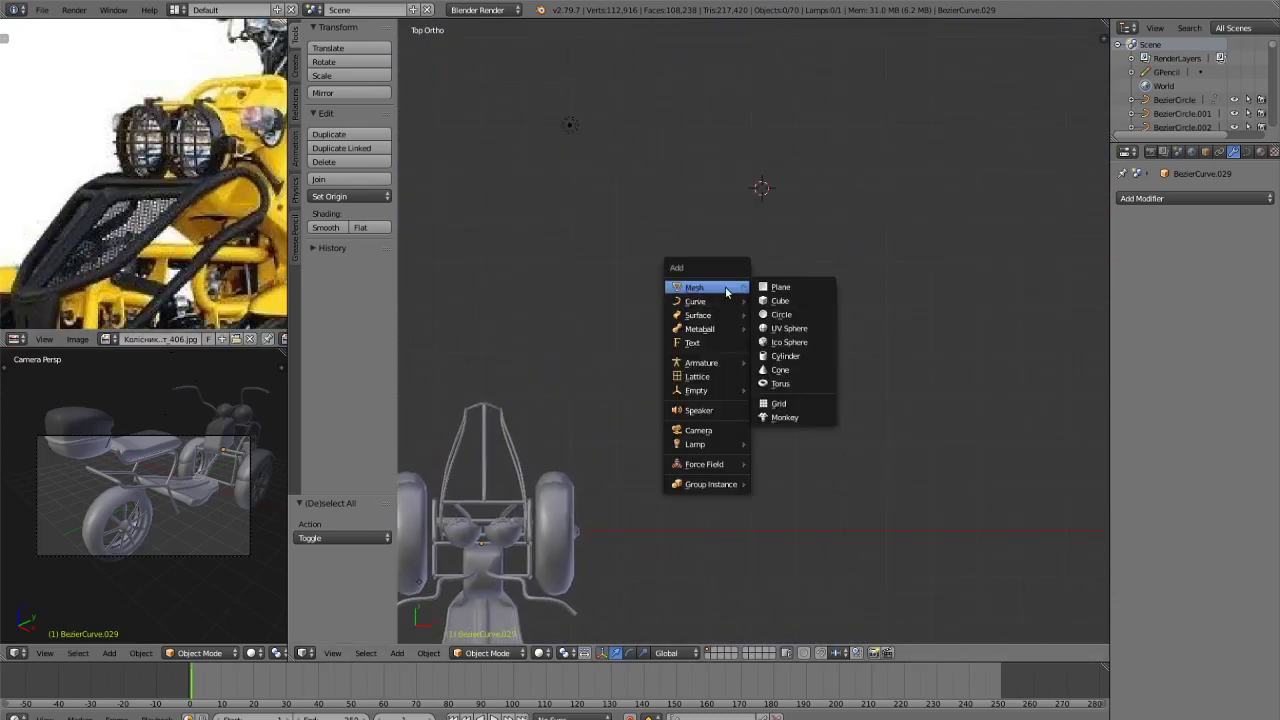
left_click(780, 301)
middle_click_drag(866, 334, 791, 451, "shift")
scroll(791, 451, "up", 3)
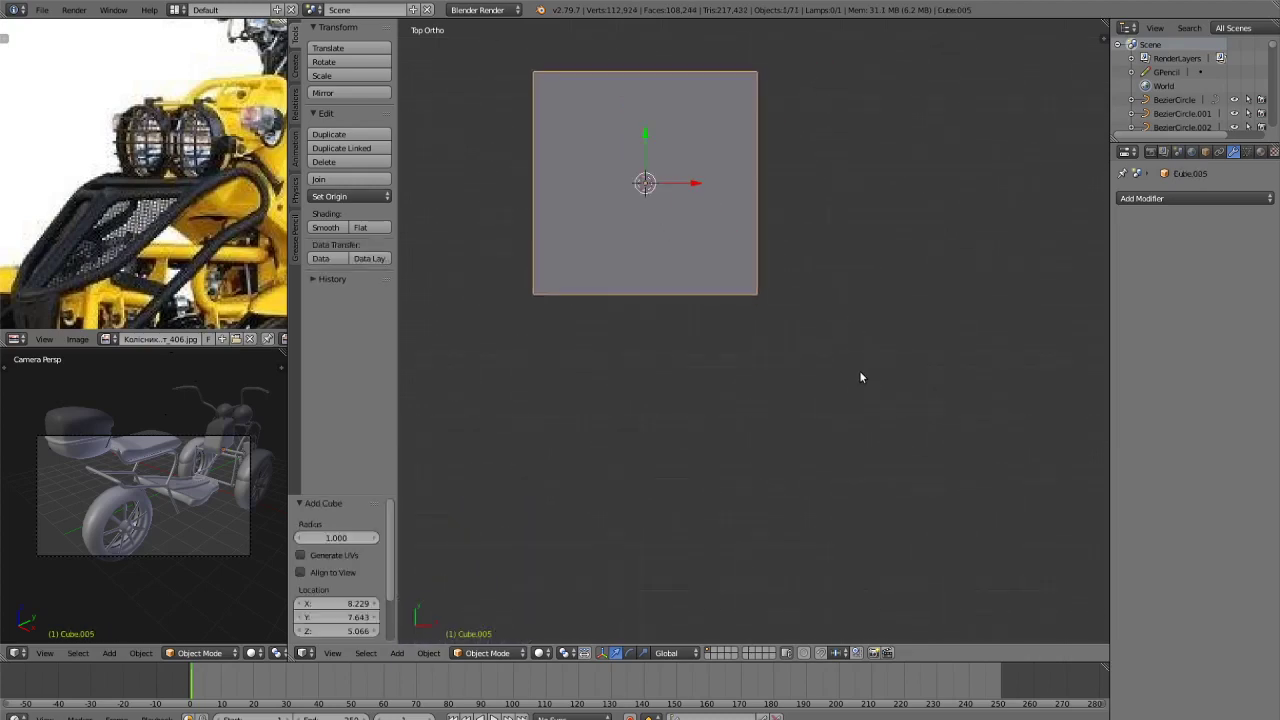
Scale the new cube by 0.143 along X and flatten it along Z into a narrow bar.
key("s")
key("x")
left_click(652, 221)
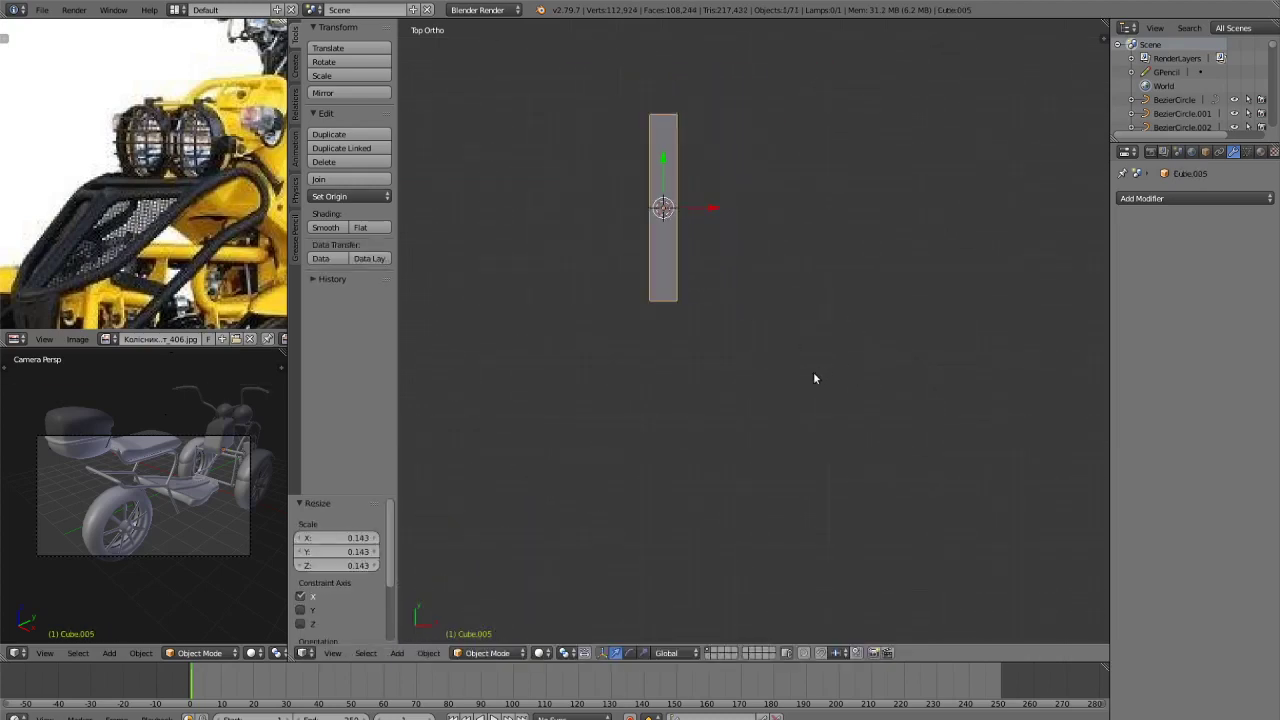
middle_click_drag(813, 371, 909, 452)
key("s")
key("z")
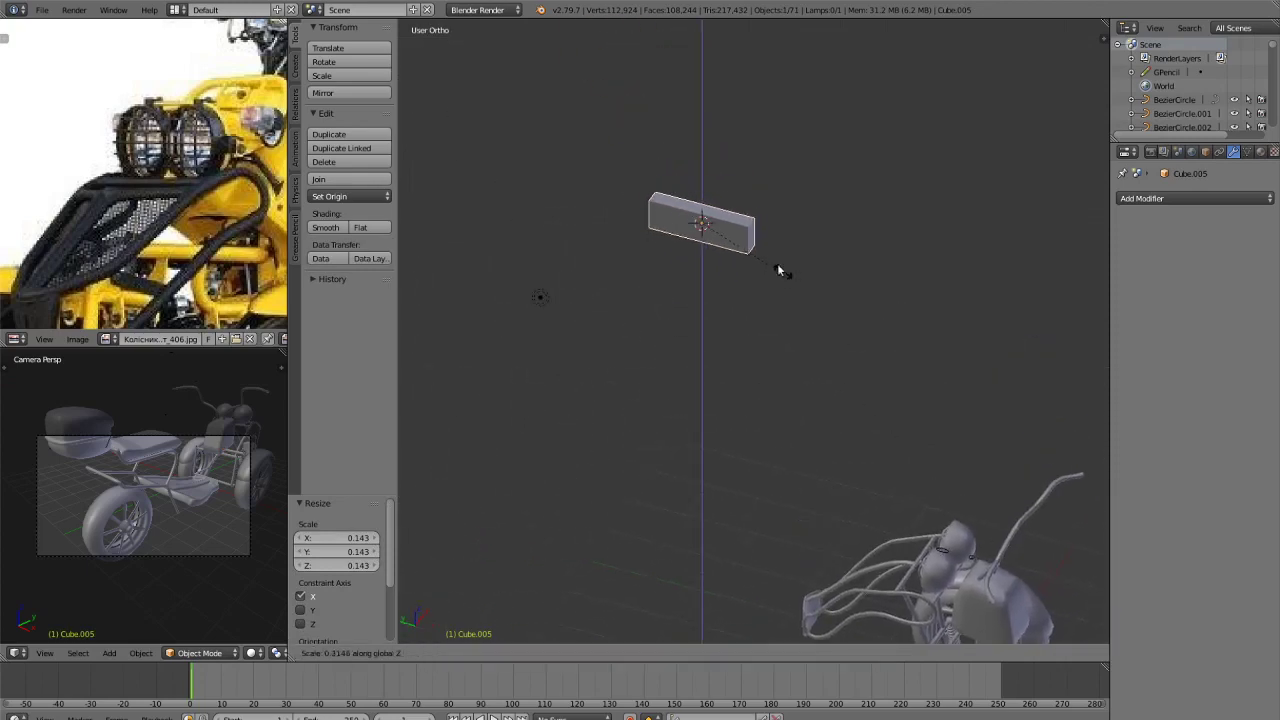
left_click(743, 234)
Thin the bar's cross-section further by scaling it along X and along Z.
middle_click_drag(743, 234, 917, 365)
scroll(820, 376, "up", 2)
key("s")
key("x")
left_click(888, 300)
key("s")
key("z")
left_click(868, 346)
Scale the bar by about 0.478 along Z and about 0.834 along X.
middle_click_drag(917, 365, 891, 414, "shift")
key("s")
key("z")
left_click(830, 268)
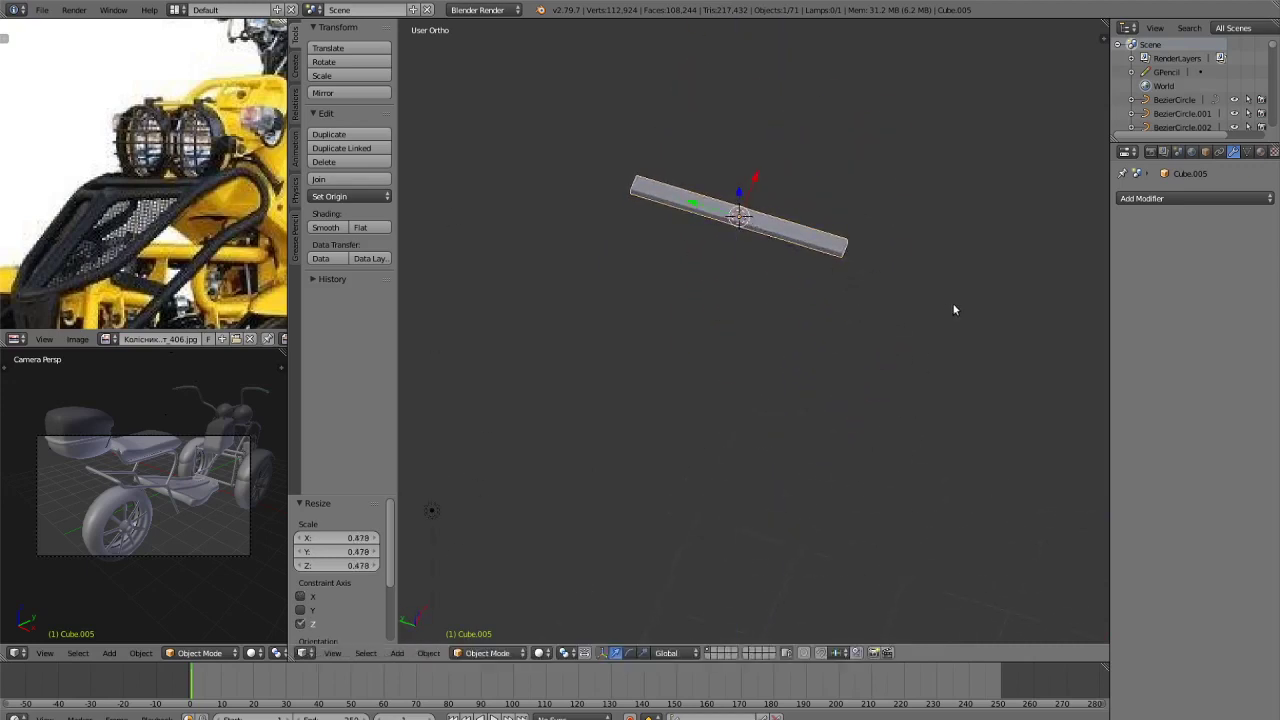
key("s")
key("x")
left_click(912, 299)
In the top view, shorten the bar to about 0.565 along Y and narrow it to about 0.627 along X.
key("KP_7")
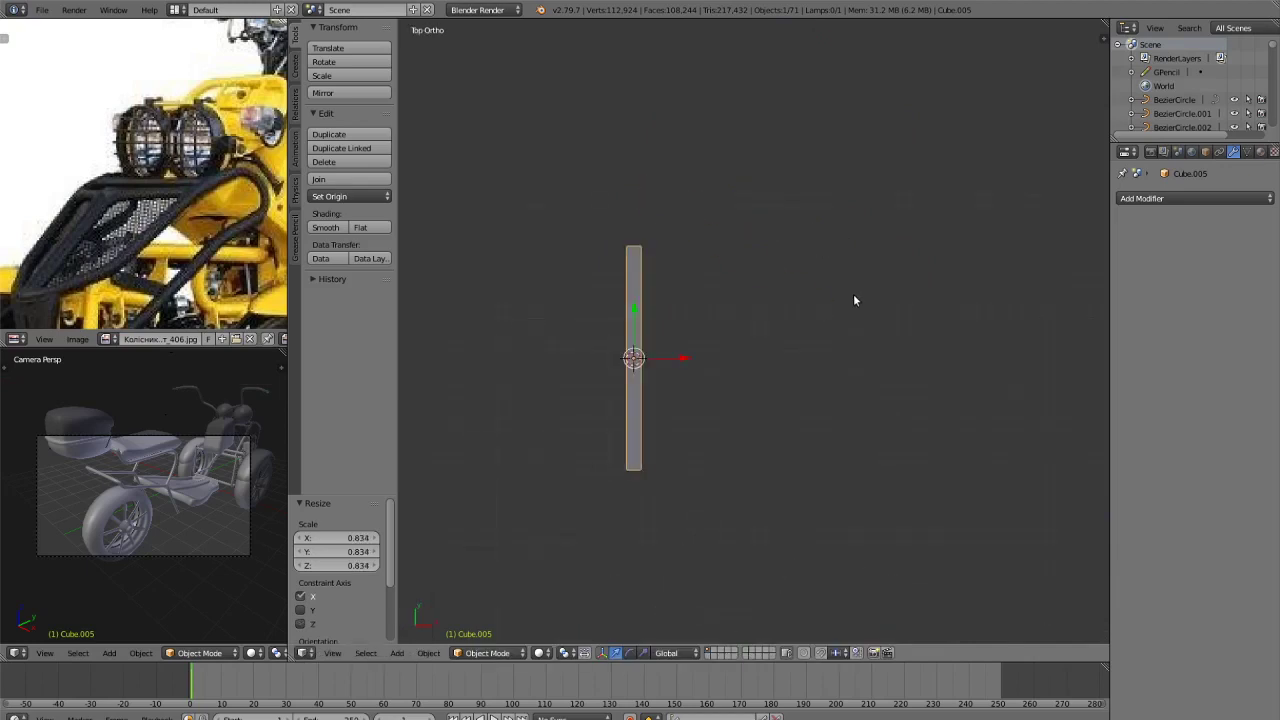
scroll(747, 388, "up", 2)
middle_click_drag(791, 329, 926, 298, "shift")
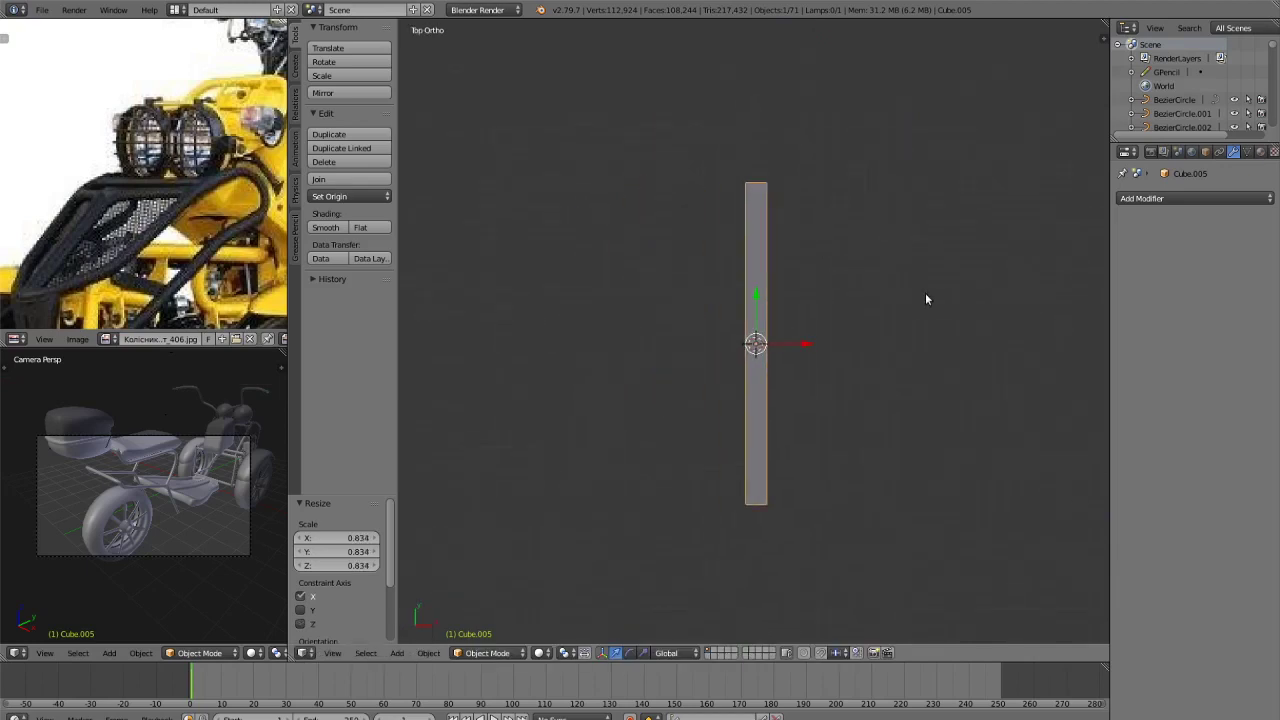
key("s")
key("y")
left_click(851, 357)
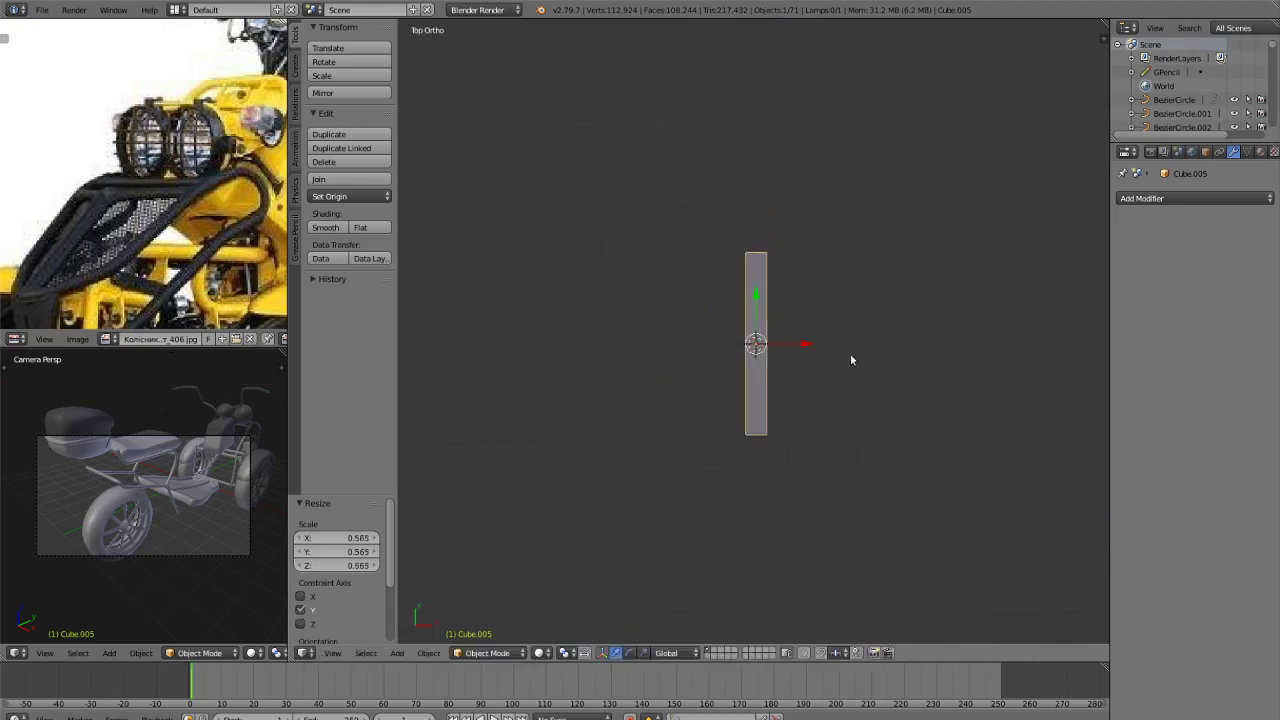
key("s")
key("x")
left_click(838, 365)
scroll(838, 365, "up", 3)
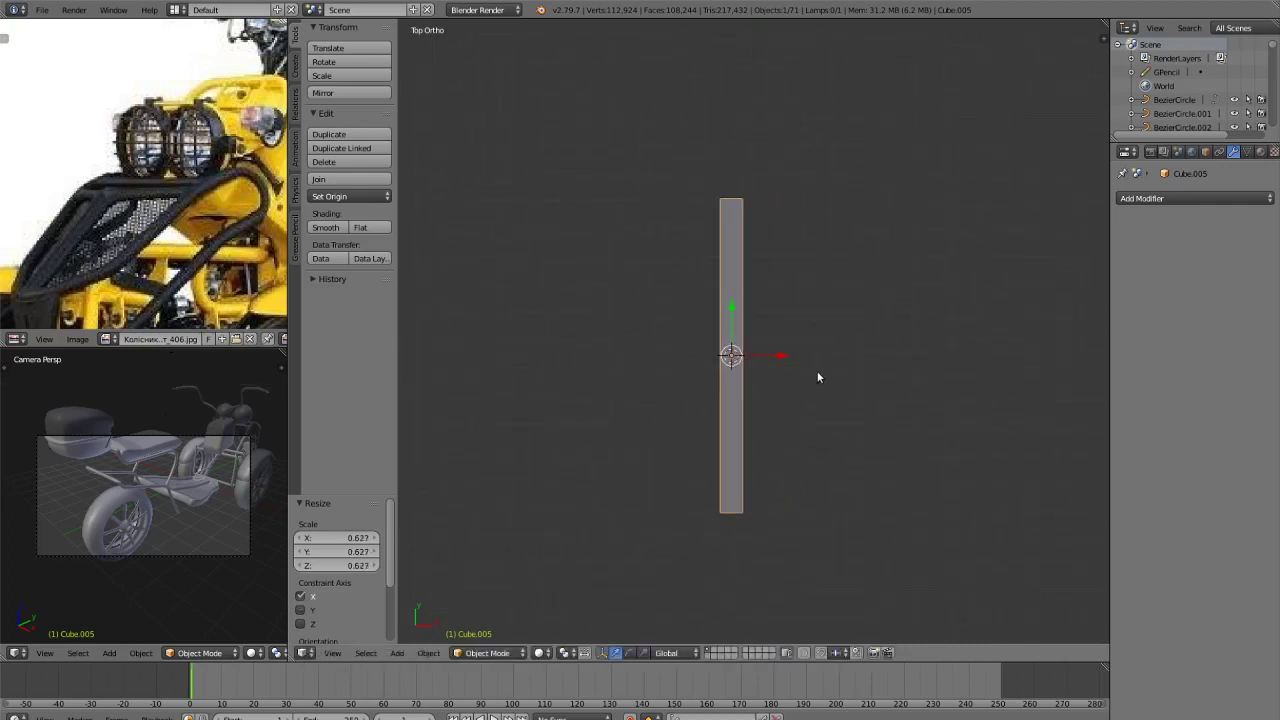
Duplicate the bar and place the copy about 0.432 away along X.
key("shift+d")
key("y")
key("x")
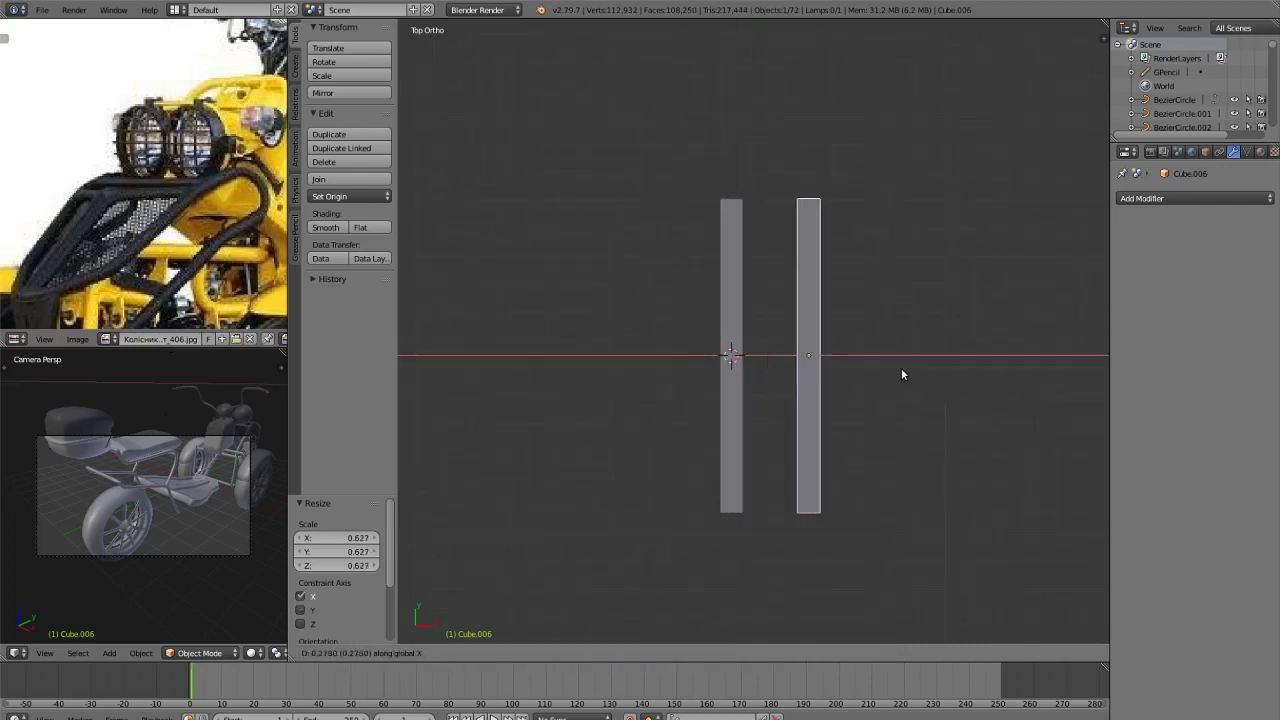
left_click(938, 371)
Rotate the copied bar 90 degrees and move it along X to form a centred cross with the original bar.
type("r")
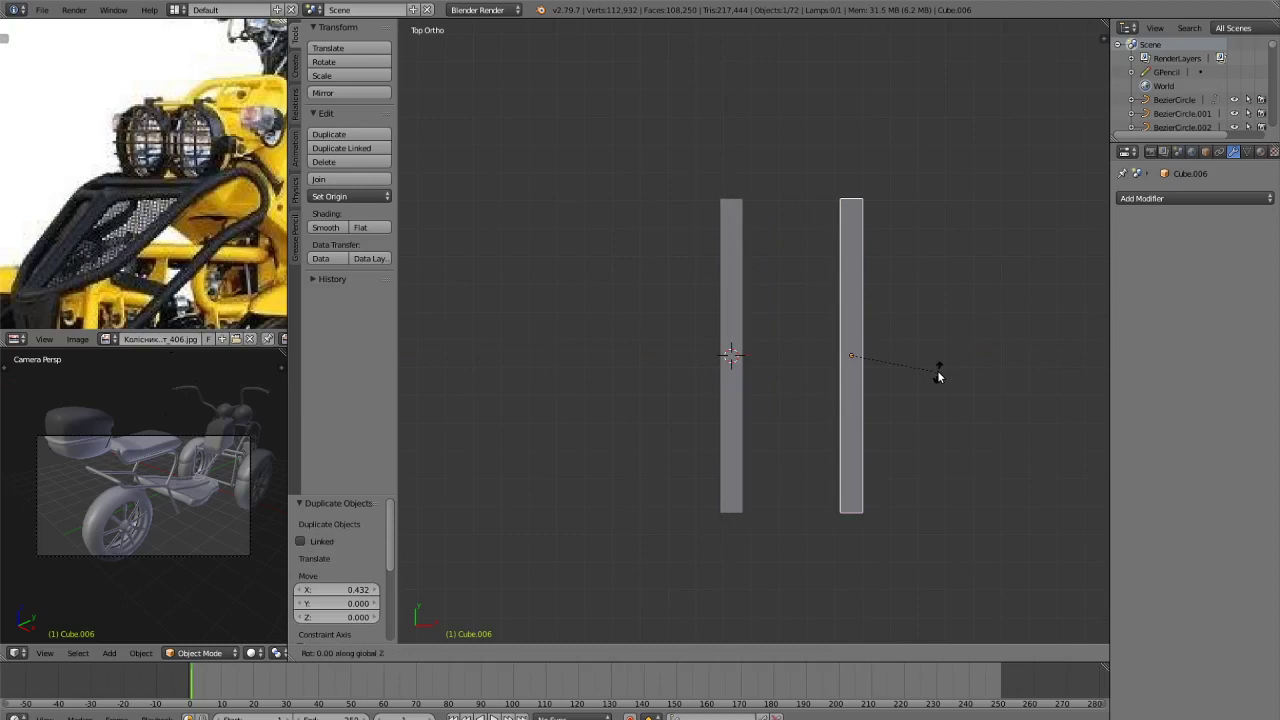
type("90")
key("Return")
left_click_drag(885, 358, 780, 361)
middle_click_drag(780, 361, 826, 525)
Select both crossed bars and duplicate them about 0.602 along Y in the top view.
scroll(756, 243, "up", 4)
key("a")
key("c")
left_click(668, 224)
right_click(668, 224)
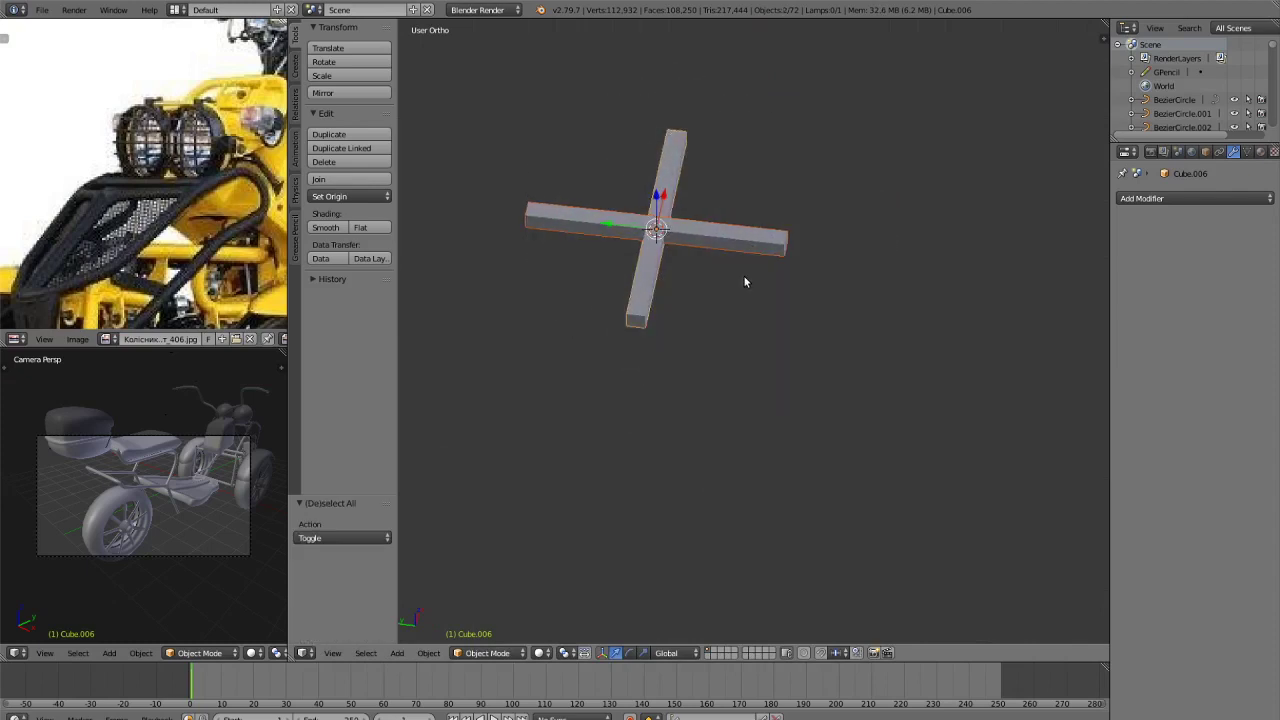
key("ctrl+KP_7")
key("KP_7")
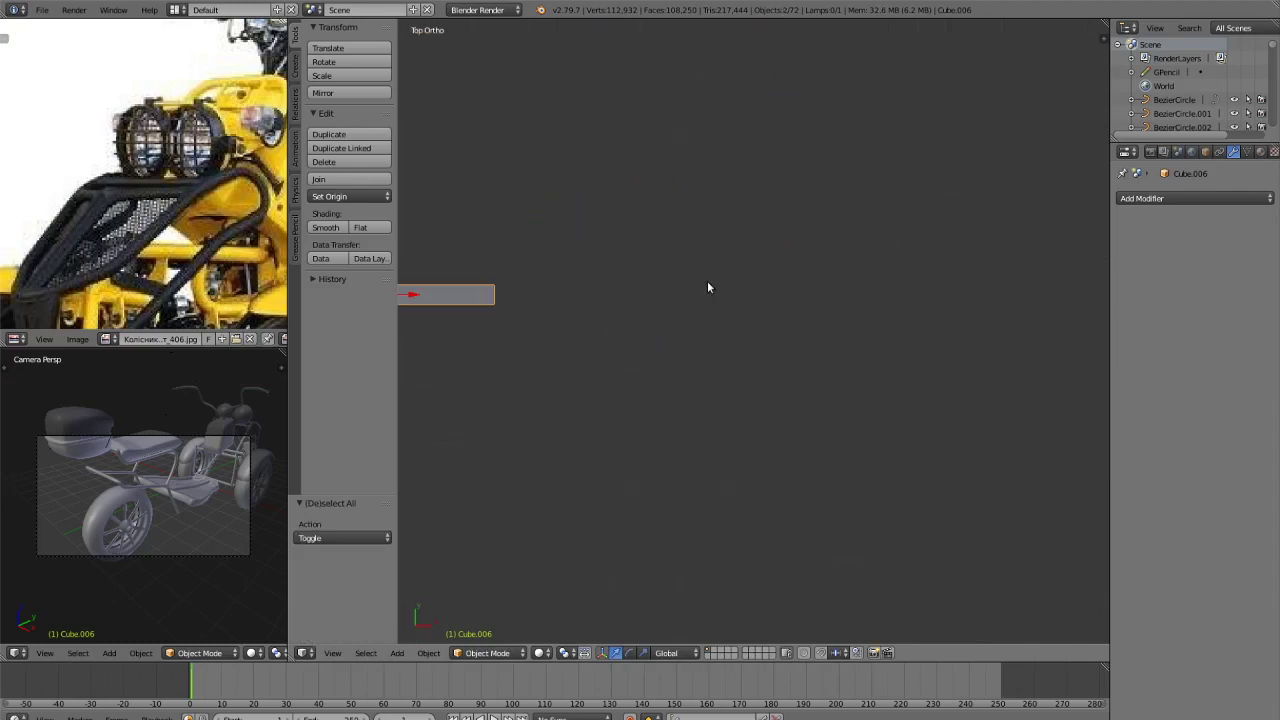
scroll(707, 287, "down", 4)
middle_click_drag(744, 323, 888, 343, "shift")
scroll(839, 363, "up", 4)
middle_click_drag(819, 374, 867, 369, "shift")
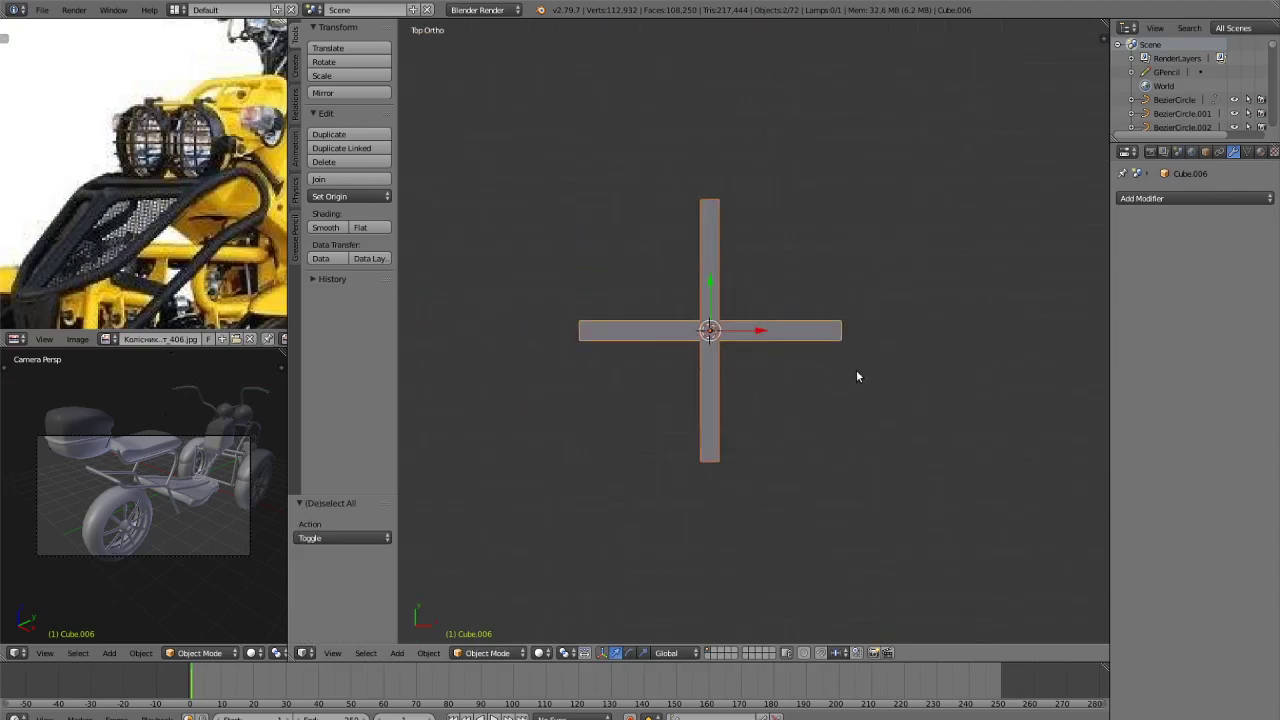
key("shift+d")
key("y")
left_click(817, 231)
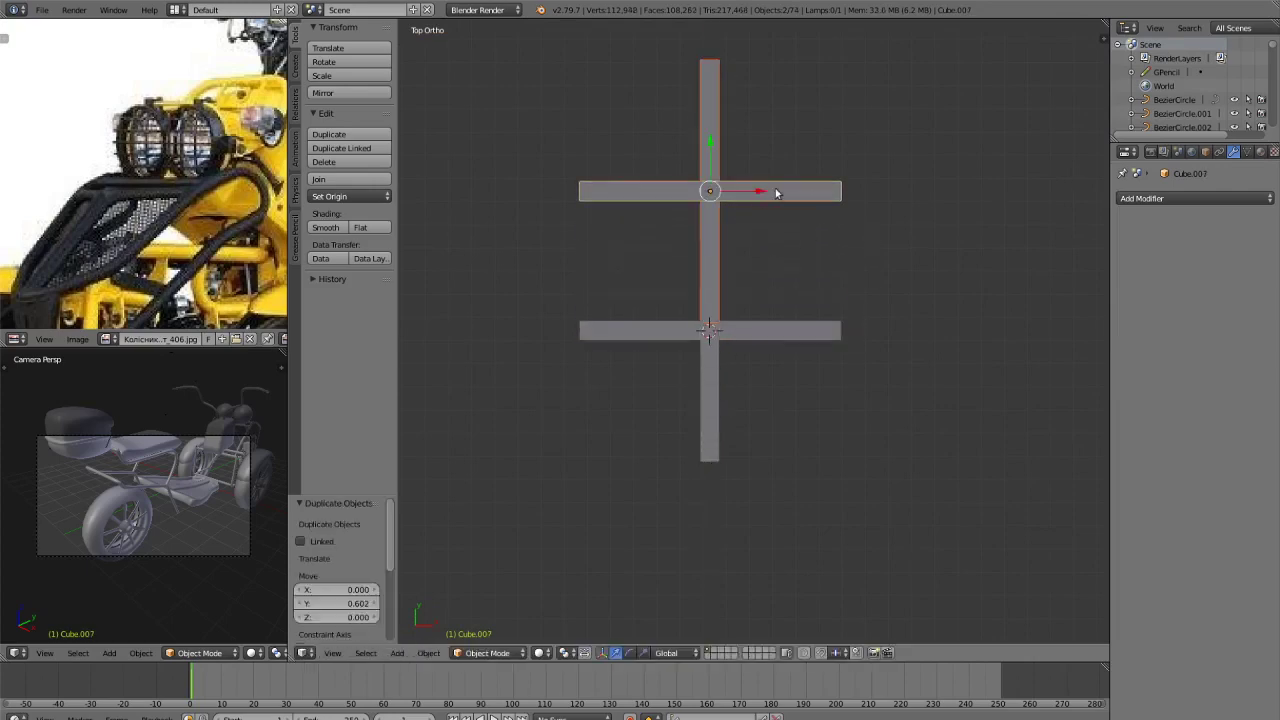
Move the copied cross about 0.521 along X and -0.083 along Y, then nudge it vertically to close a square cell.
left_click_drag(776, 193, 877, 187)
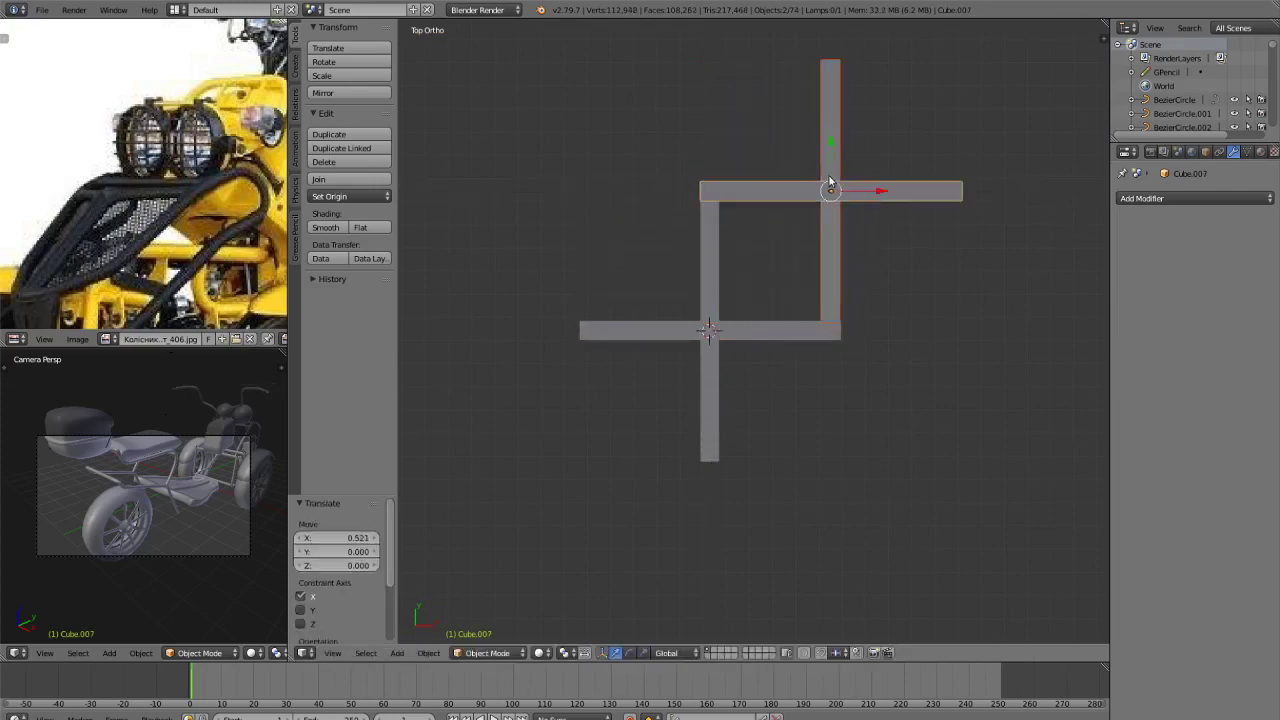
left_click_drag(831, 145, 841, 230)
middle_click_drag(841, 230, 878, 200)
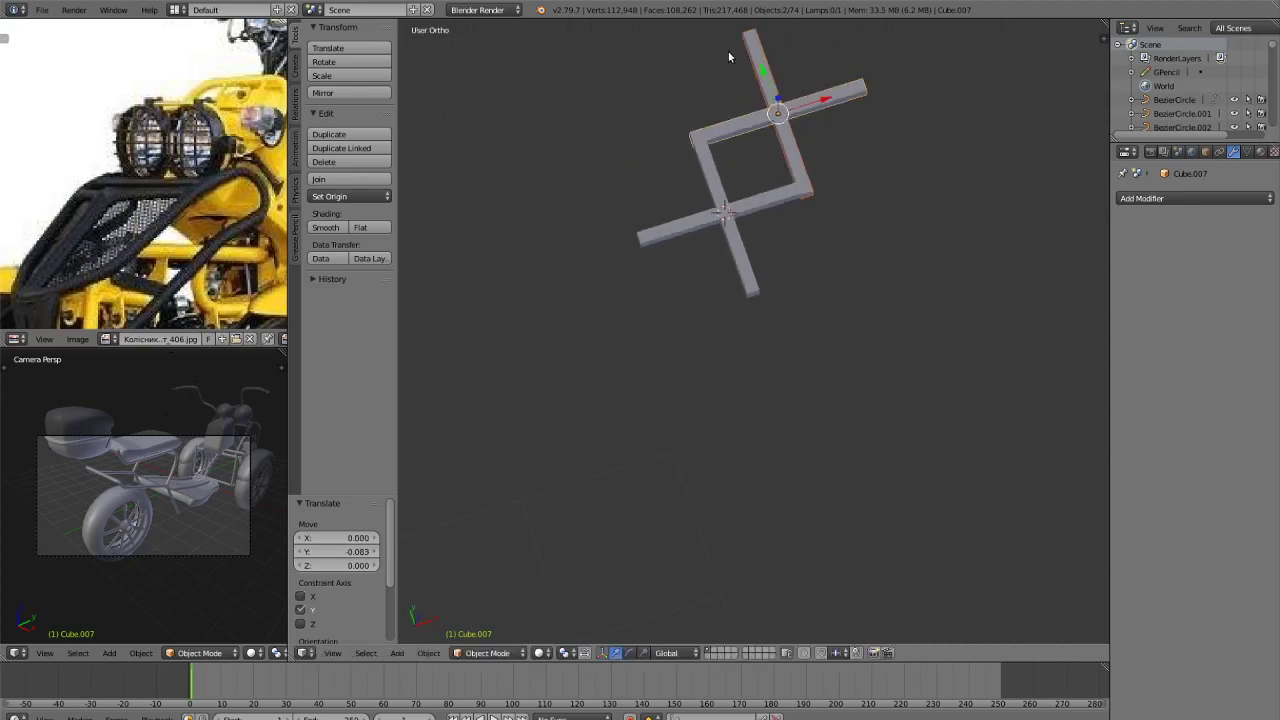
left_click_drag(781, 99, 782, 96)
Select all four bars of the two crosses and join them into one object.
key("a")
scroll(735, 180, "down", 3)
key("c")
left_click(745, 207)
right_click(696, 240)
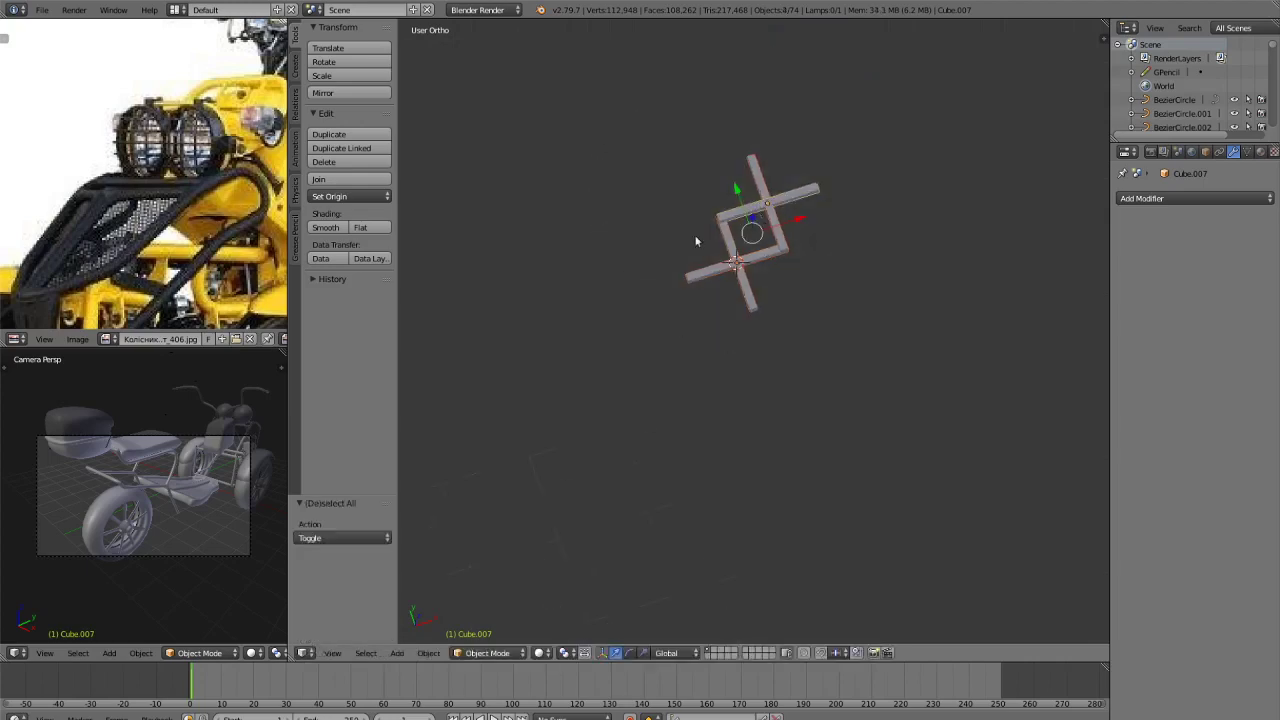
left_click(360, 178)
Duplicate the joined lattice piece about 1.103 along X, and duplicate that copy about -1.107 along Y.
key("shift+d")
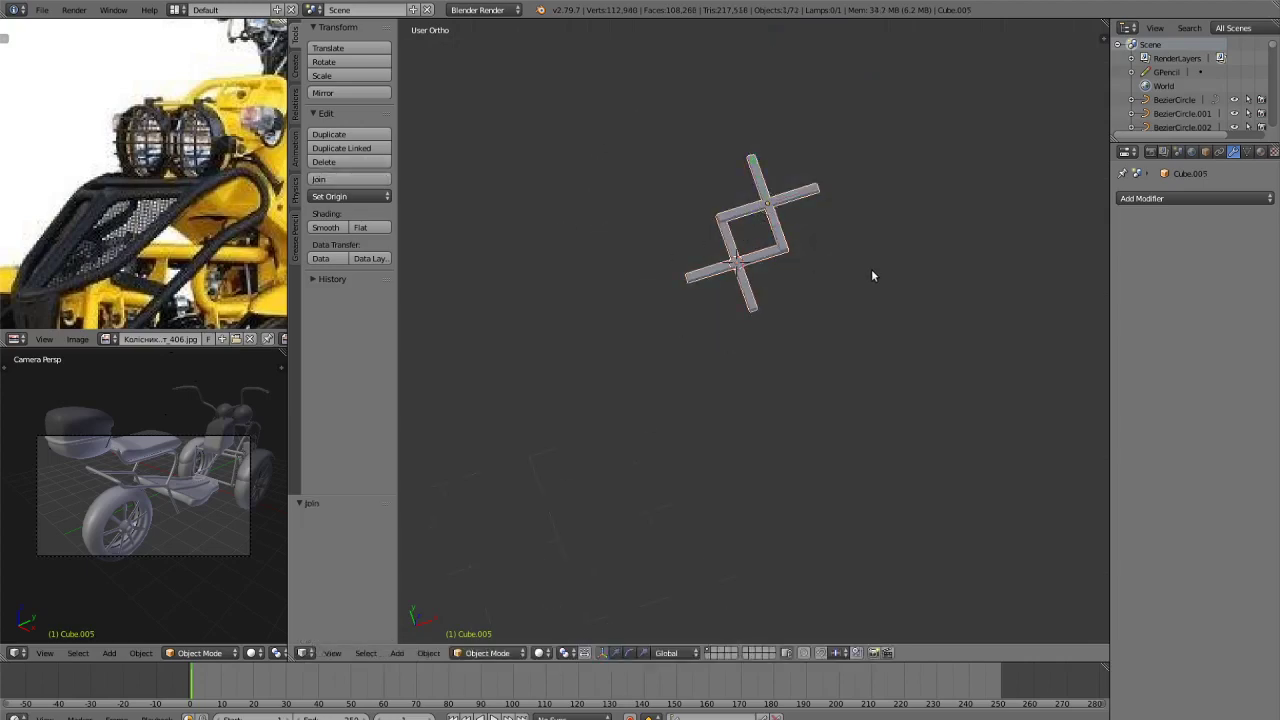
key("x")
left_click(971, 249)
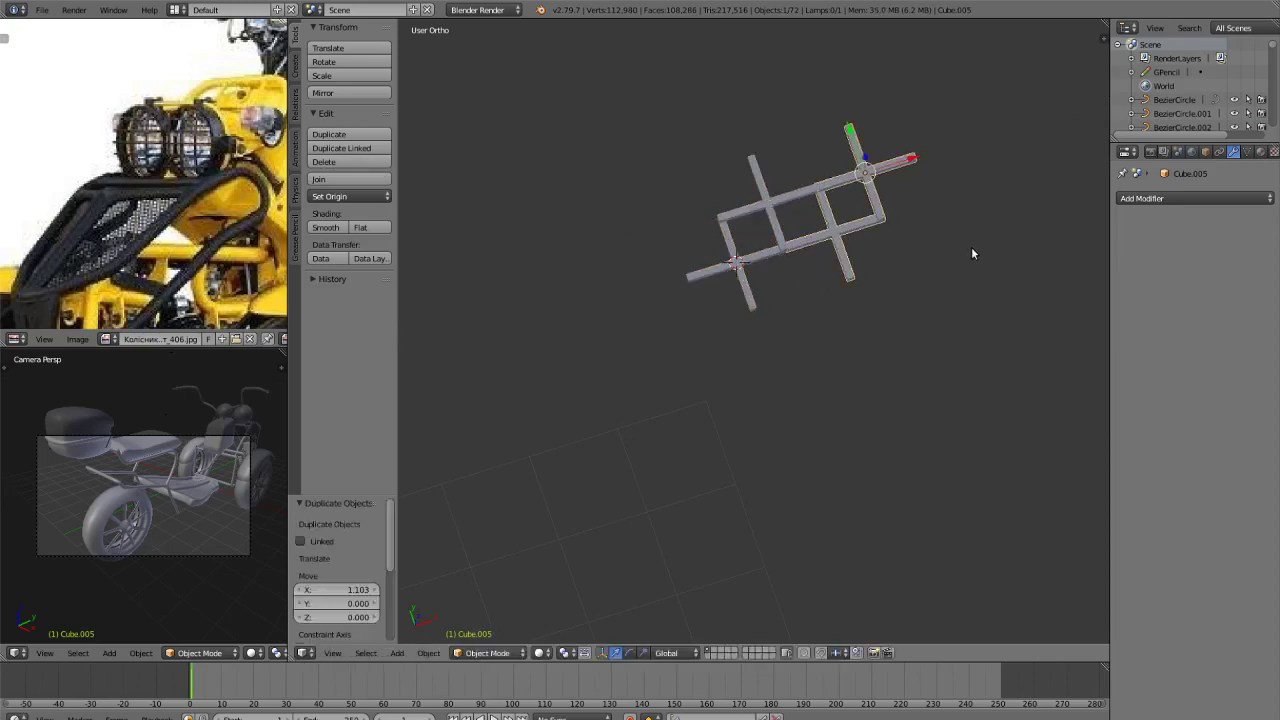
key("shift+d")
key("y")
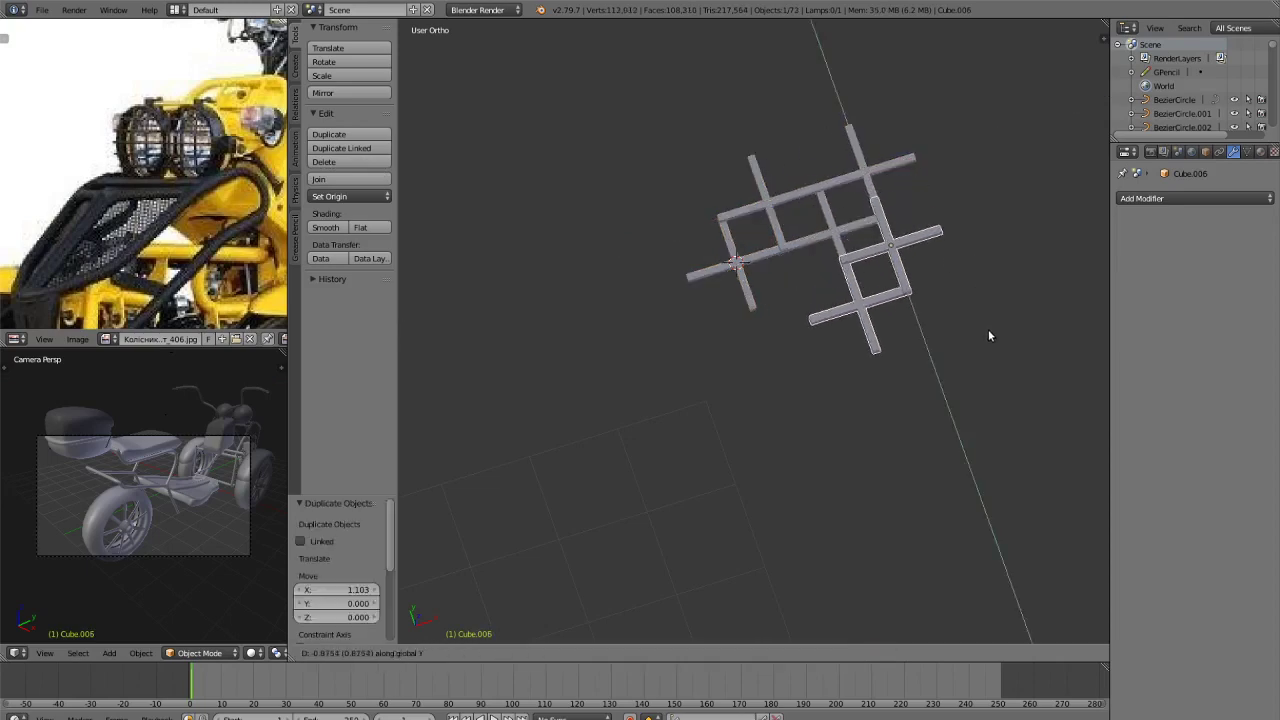
left_click(988, 344)
Duplicate the lowest lattice piece about -1.082 along X to fill the grid's remaining corner.
key("shift+d")
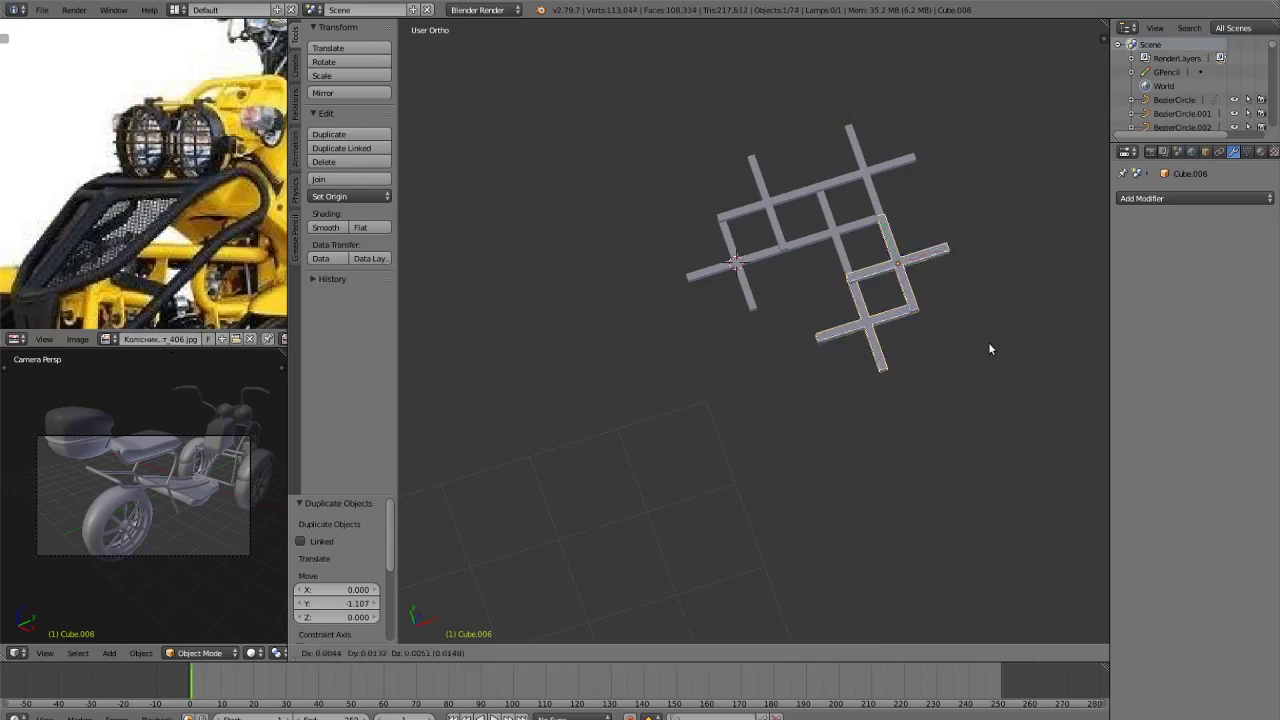
key("x")
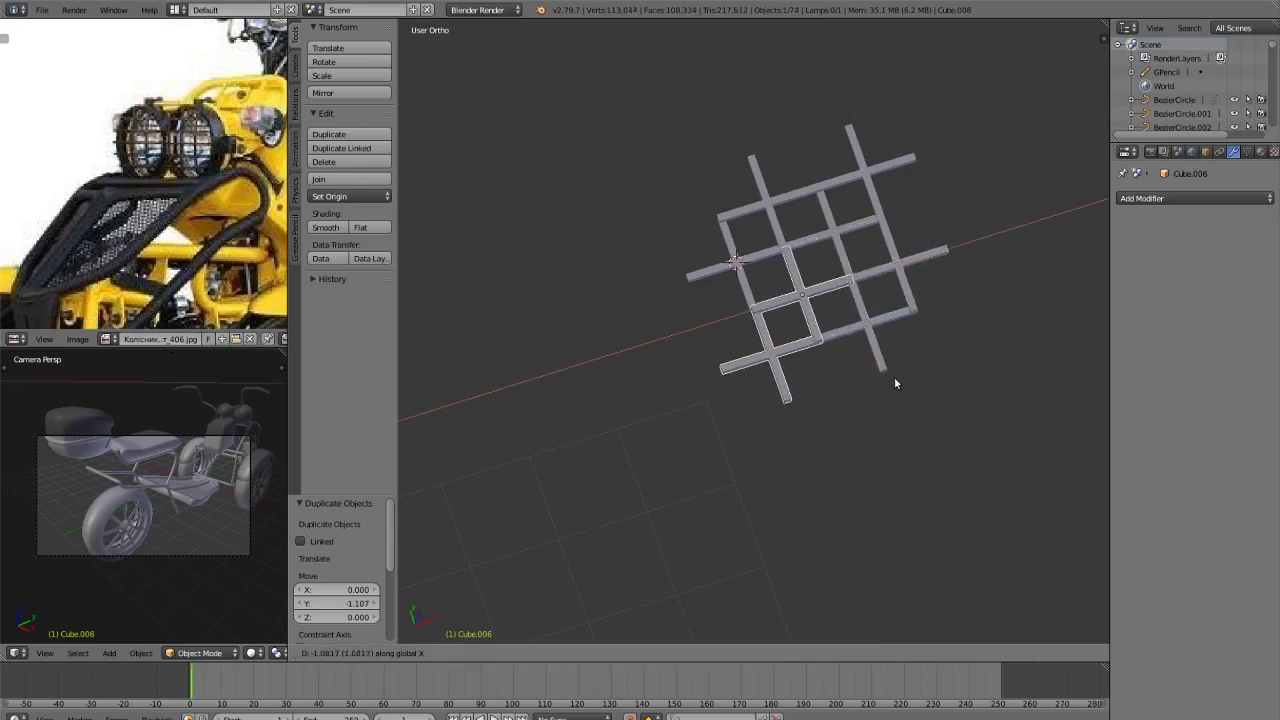
left_click(895, 378)
middle_click_drag(889, 371, 897, 398)
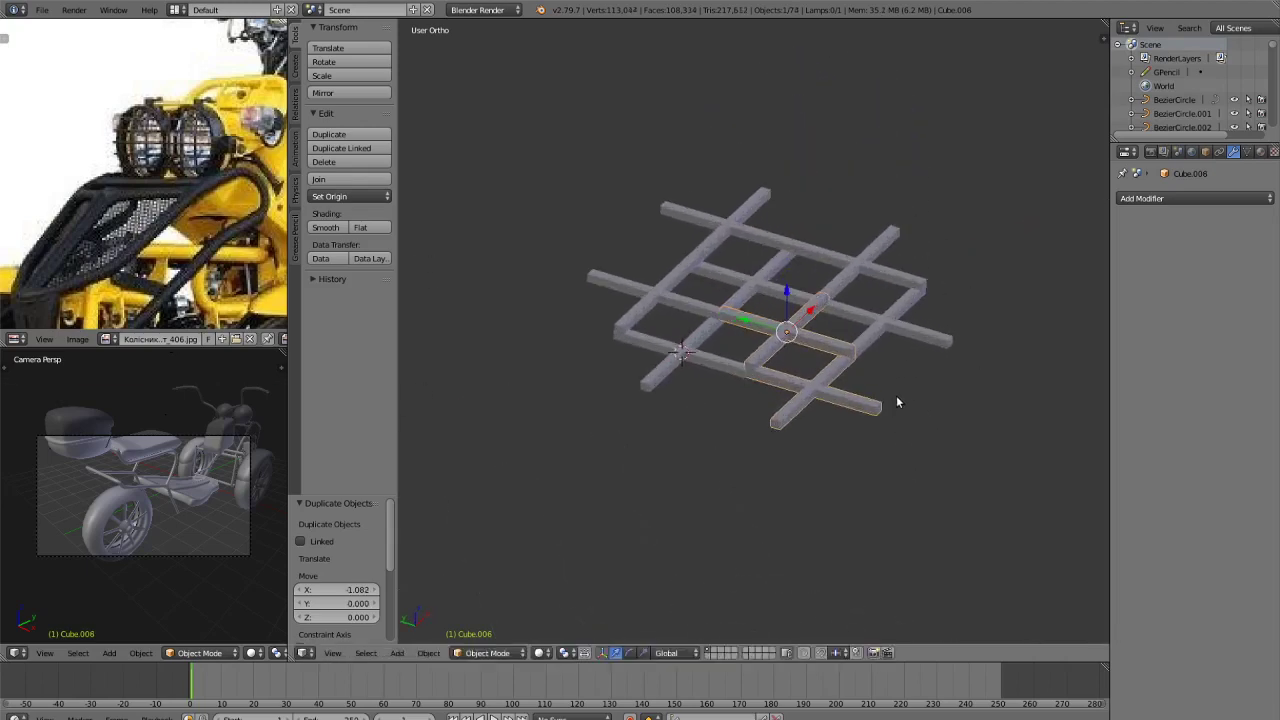
right_click(750, 318)
left_click_drag(785, 289, 785, 287)
key("ctrl+z")
Move the last lattice copy about -0.02 along X to line its bars up with the grid, then deselect everything.
middle_click_drag(834, 330, 798, 424)
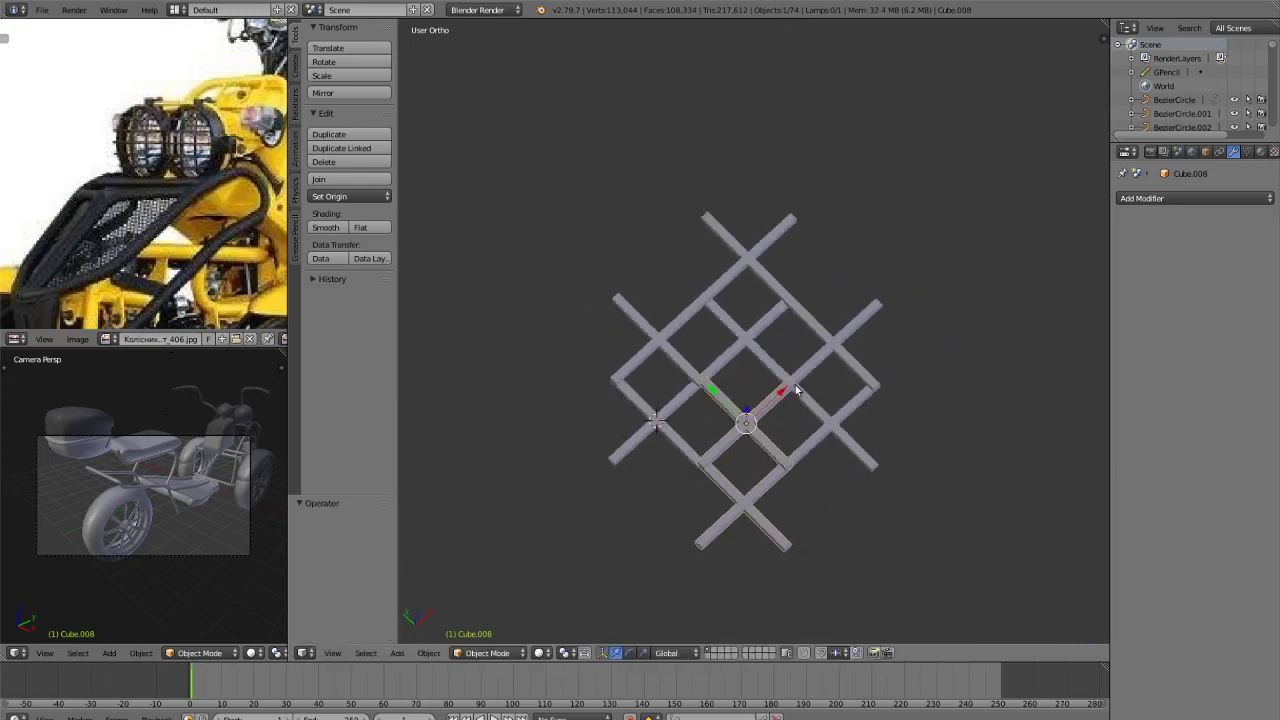
key("KP_7")
scroll(691, 386, "up", 6)
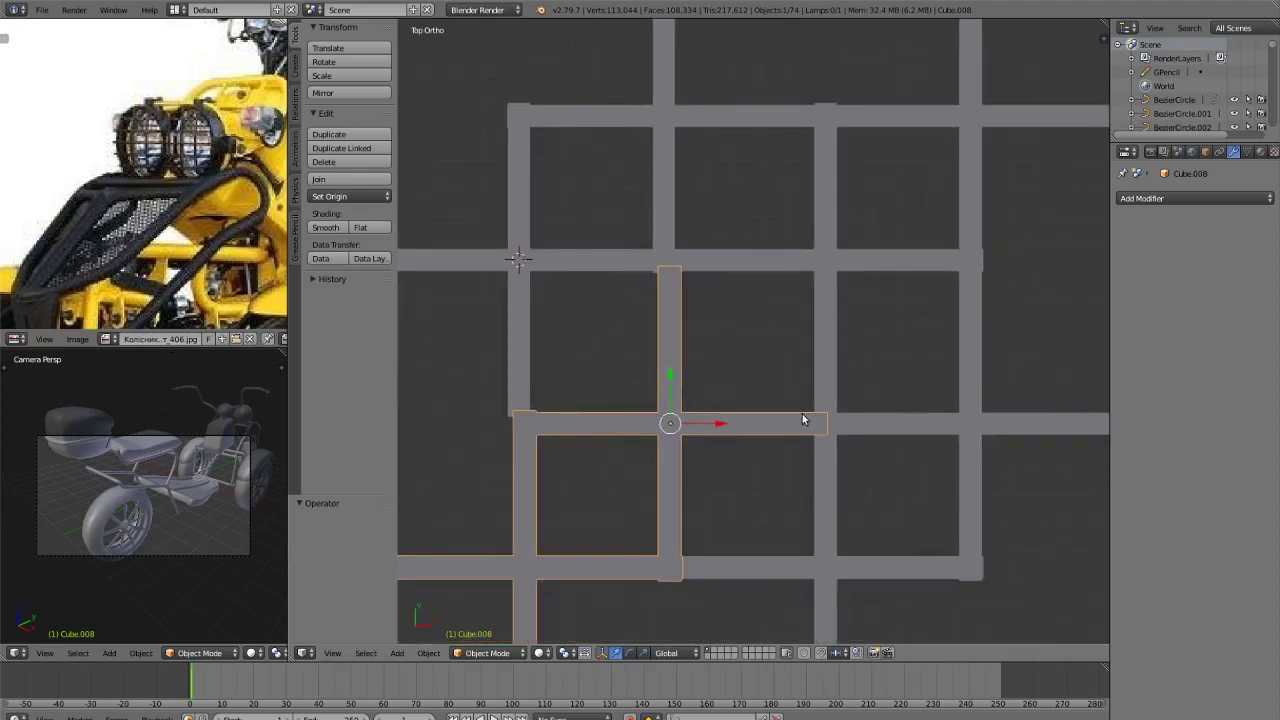
key("g")
key("x")
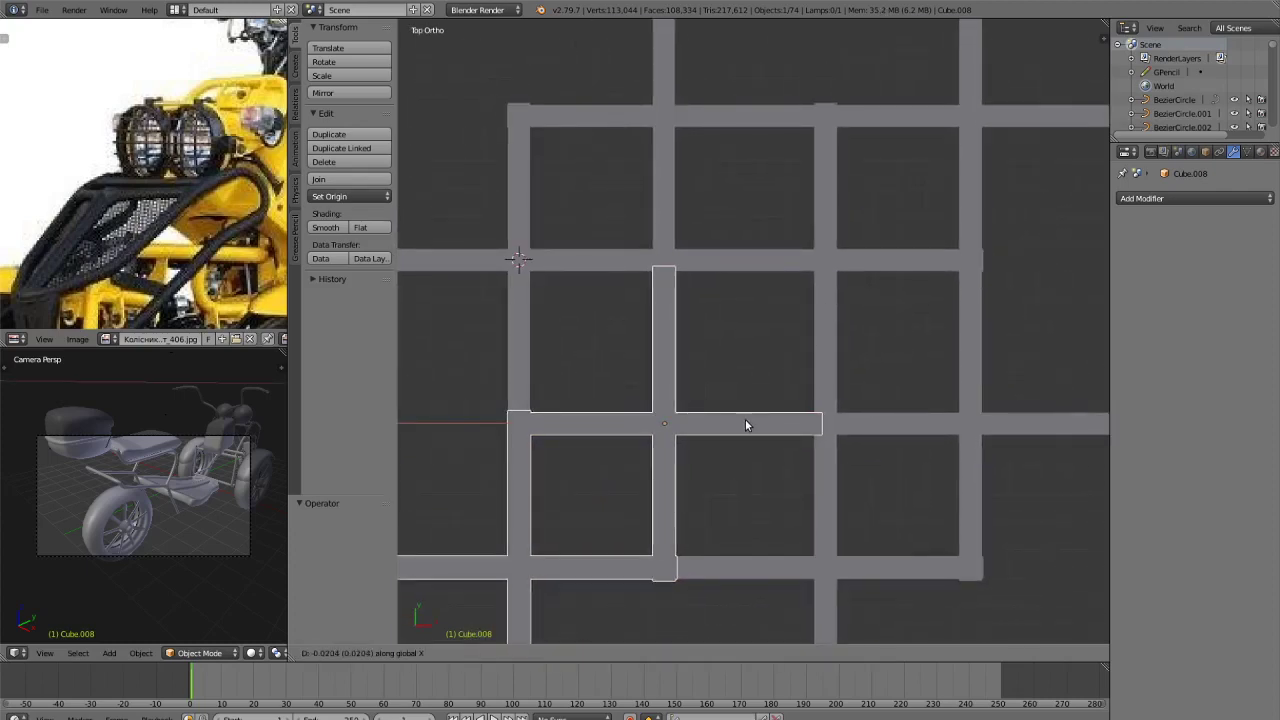
left_click(745, 425)
scroll(742, 426, "down", 5)
key("a")
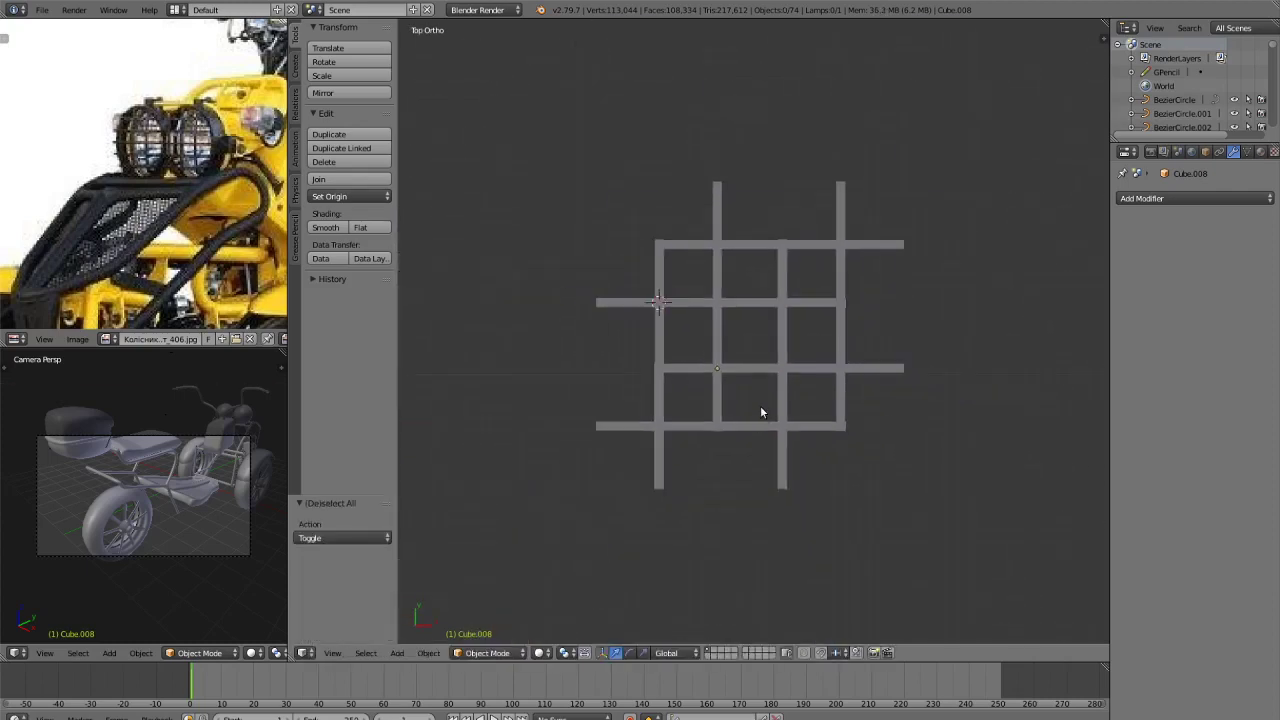
Select all four lattice pieces and join them into a single grid object.
right_click(771, 350)
key("b")
left_click_drag(508, 160, 964, 494)
left_click(336, 179)
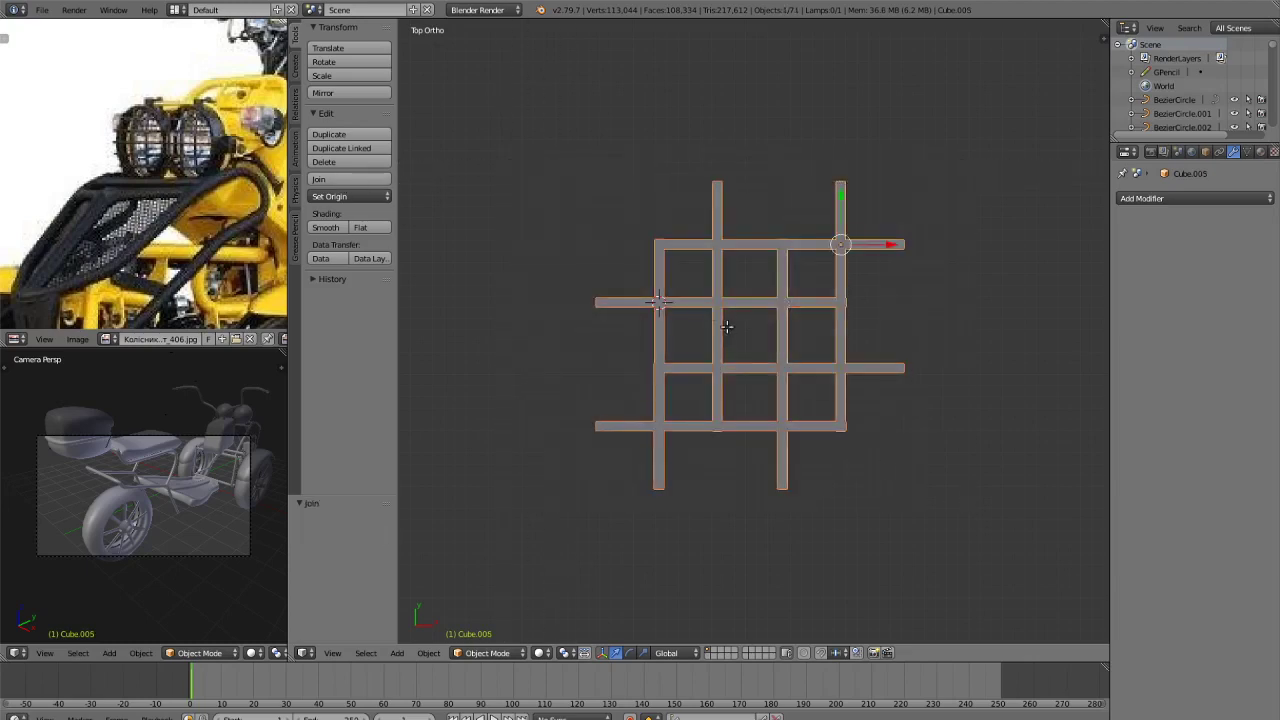
Enter edit mode on the grid, try a loop cut across the second vertical bar near its upper overhang, and undo it.
key("Tab")
scroll(727, 325, "up", 2)
key("ctrl+Tab")
left_click(700, 285)
key("a")
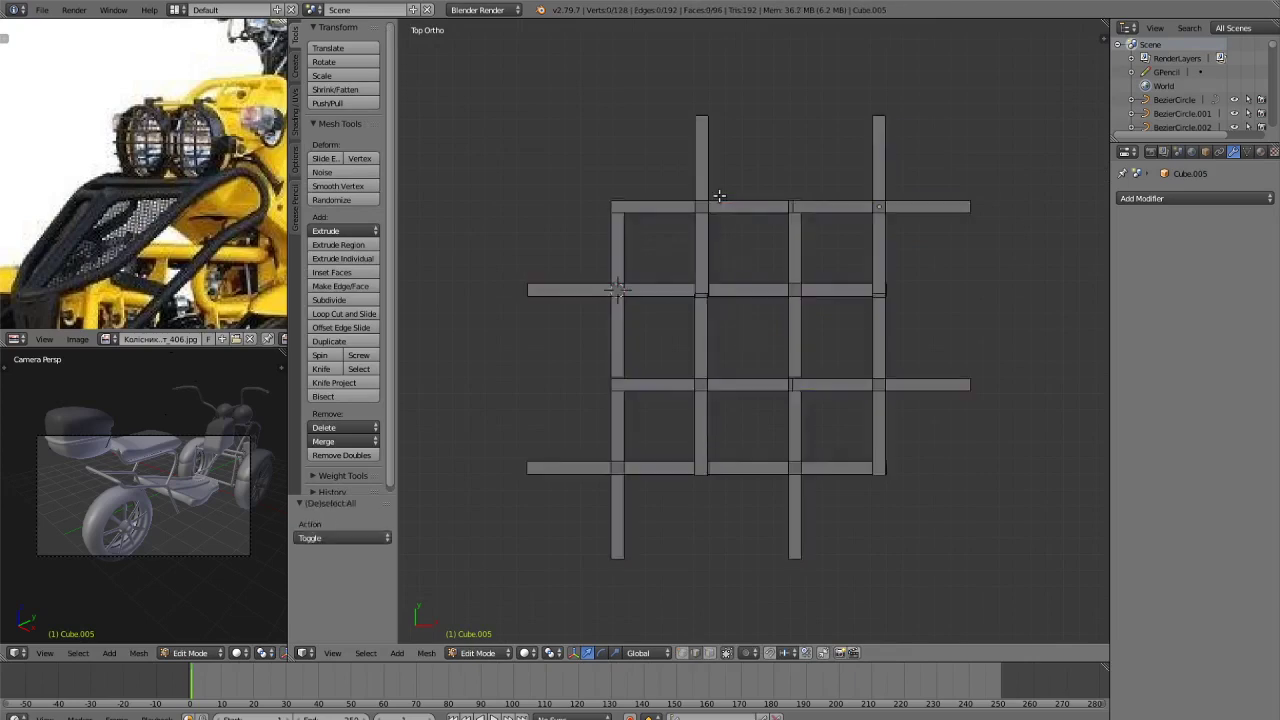
key("ctrl+r")
left_click(706, 180)
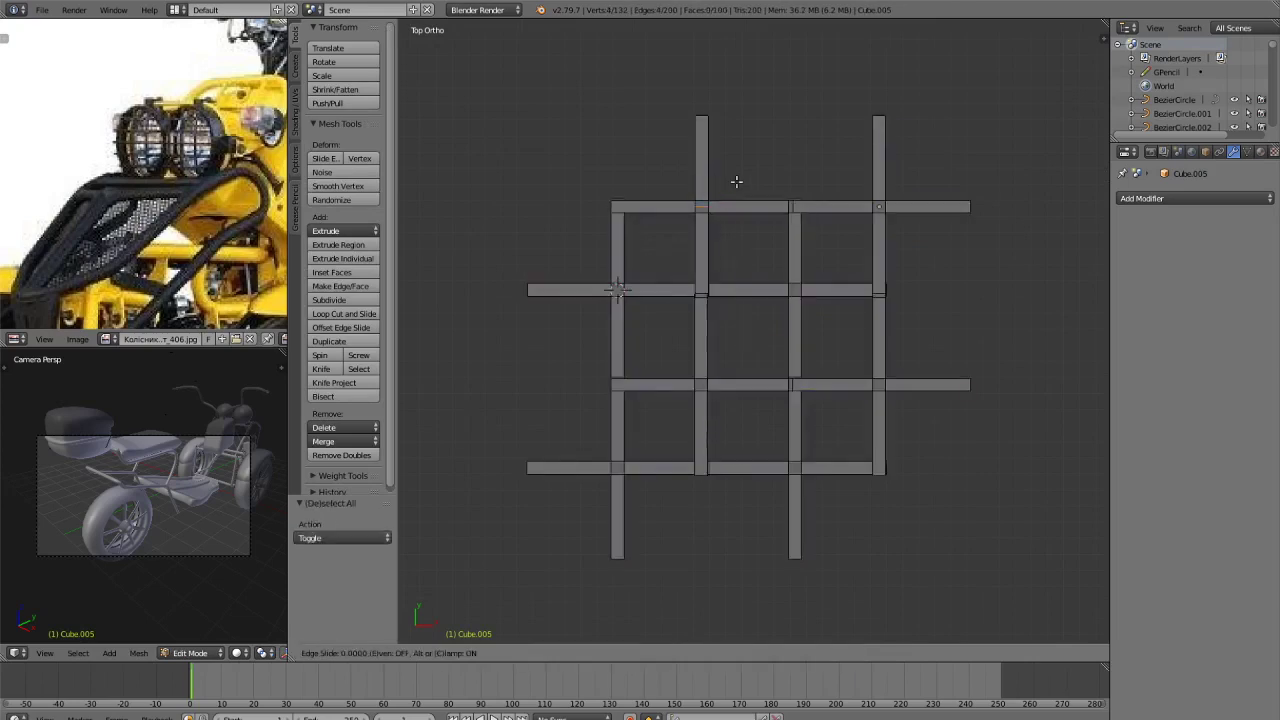
left_click(736, 181)
key("ctrl+z")
In vertex mode, circle-select the bars' overhanging ends around the grid, try deleting those vertices, and undo the deletion.
key("ctrl+Tab")
left_click(739, 143)
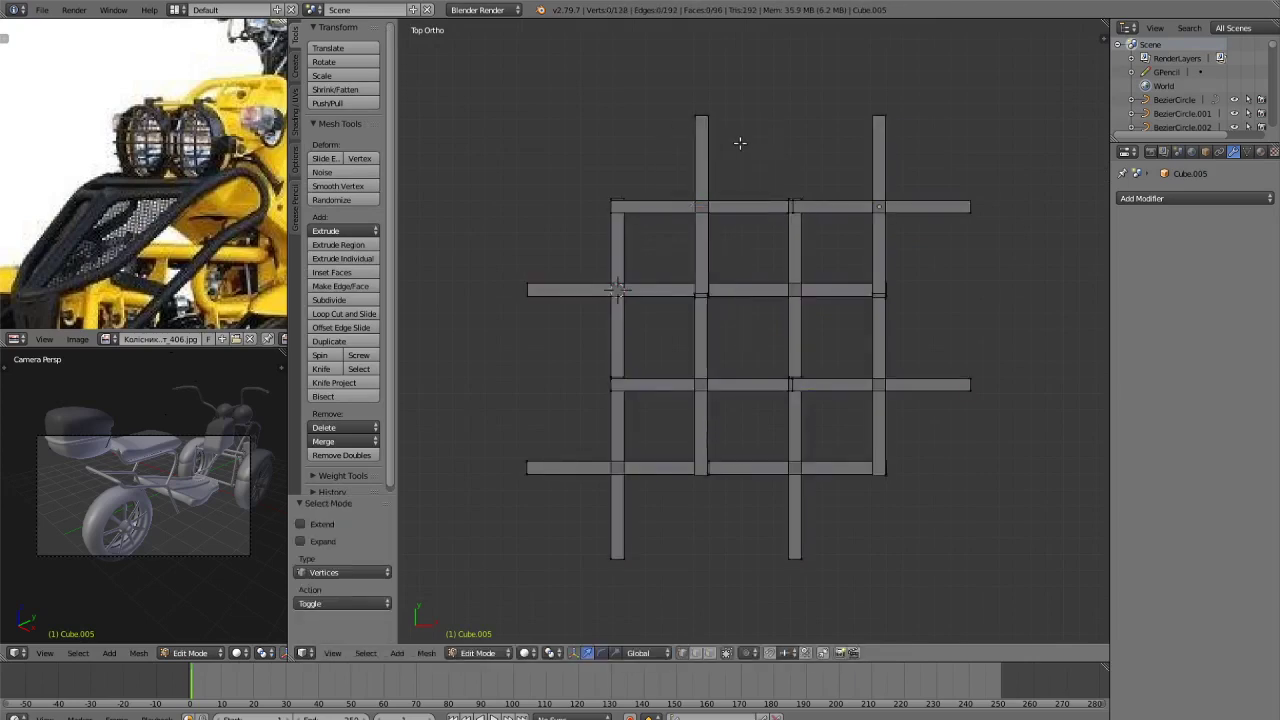
key("z")
key("c")
scroll(694, 83, "down", 5)
left_click(698, 98)
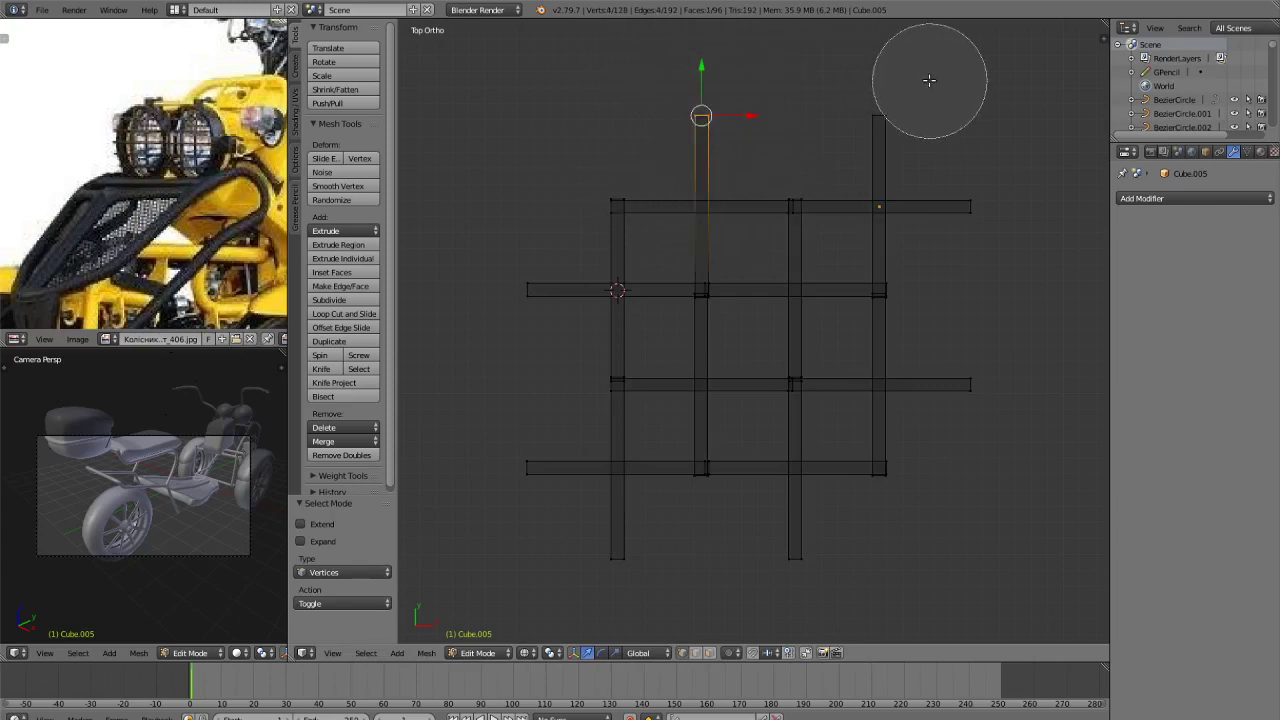
left_click(925, 84)
right_click(1016, 271)
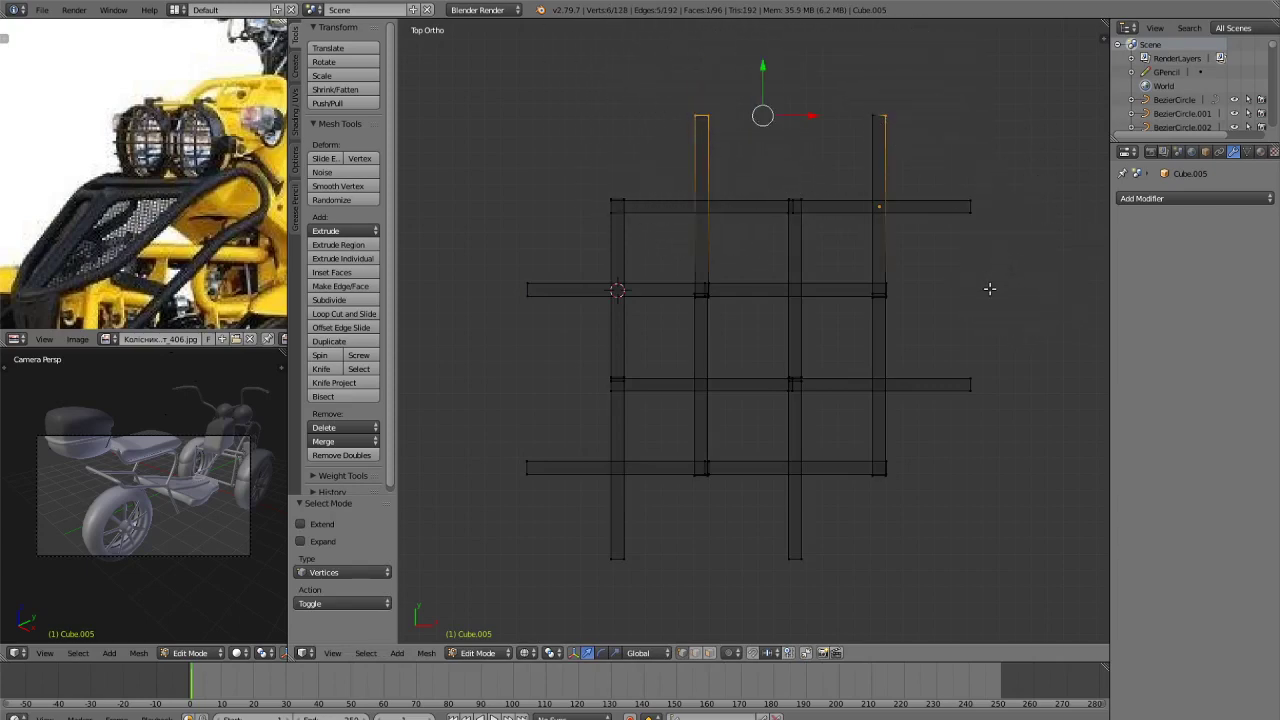
key("c")
left_click(990, 410)
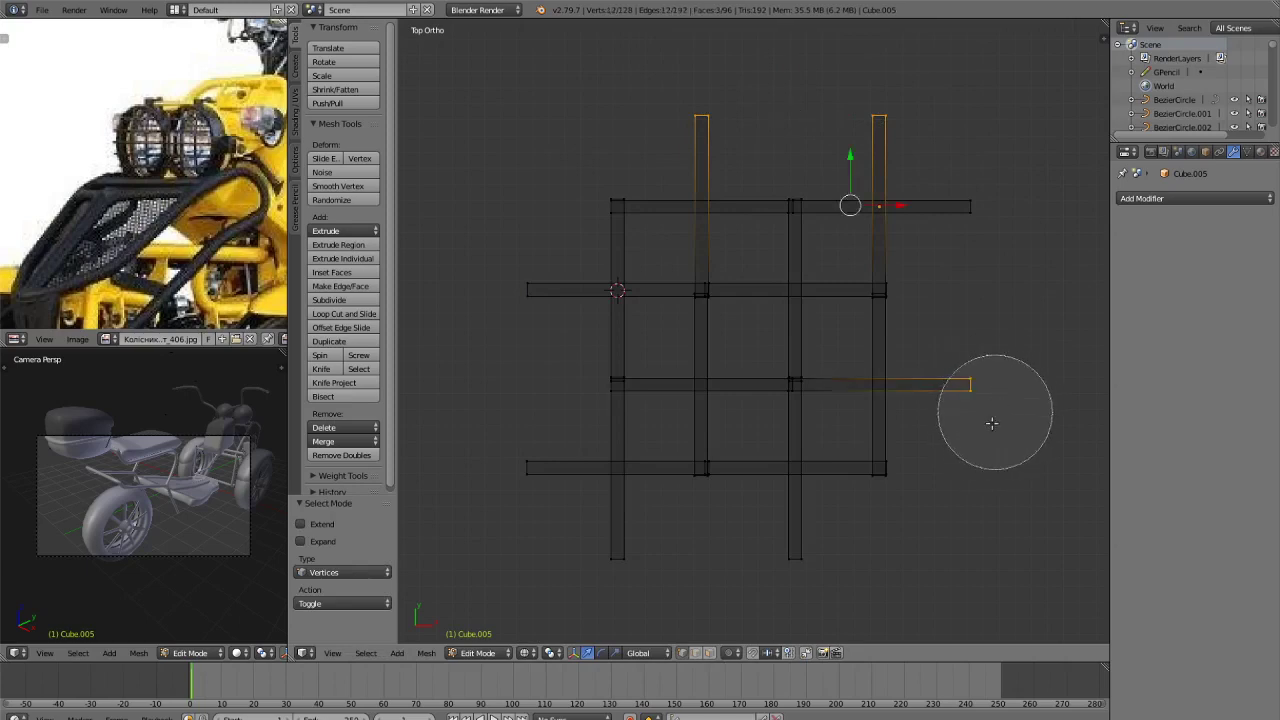
mouse_move(846, 566)
left_mouse_down()
mouse_move(789, 580)
mouse_move(503, 549)
left_mouse_up()
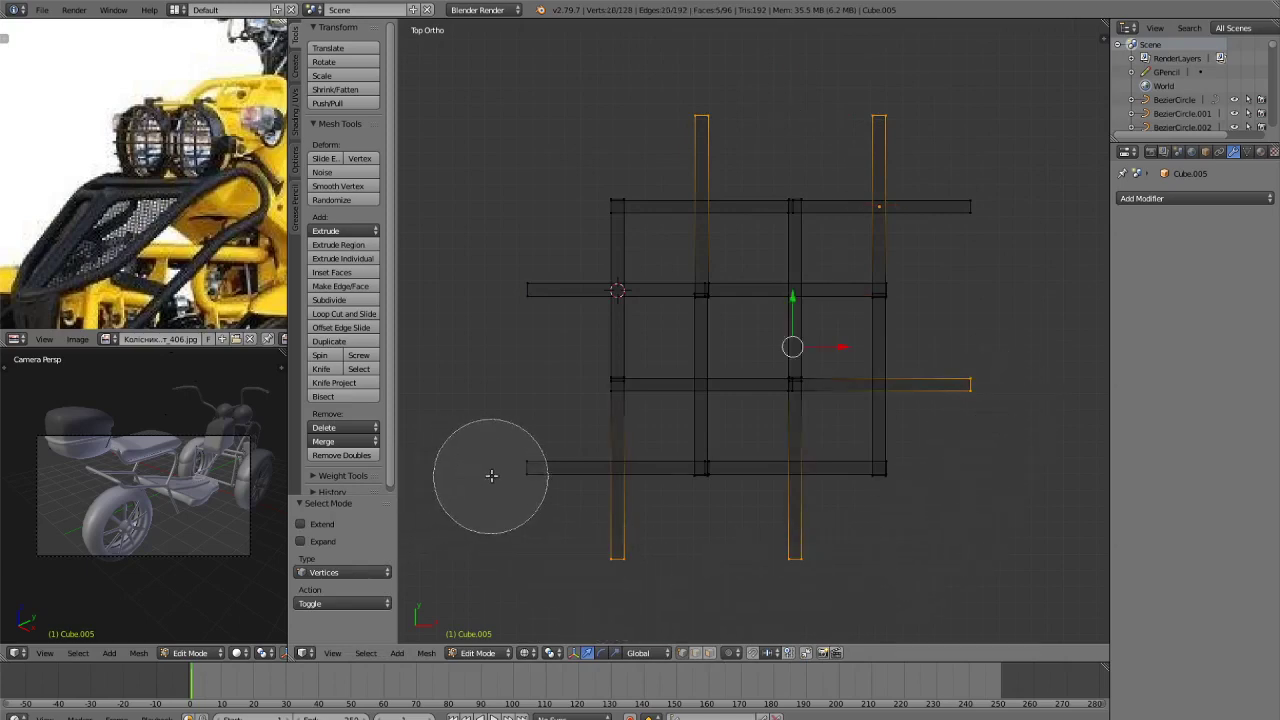
right_click(514, 300)
key("x")
left_click(497, 281)
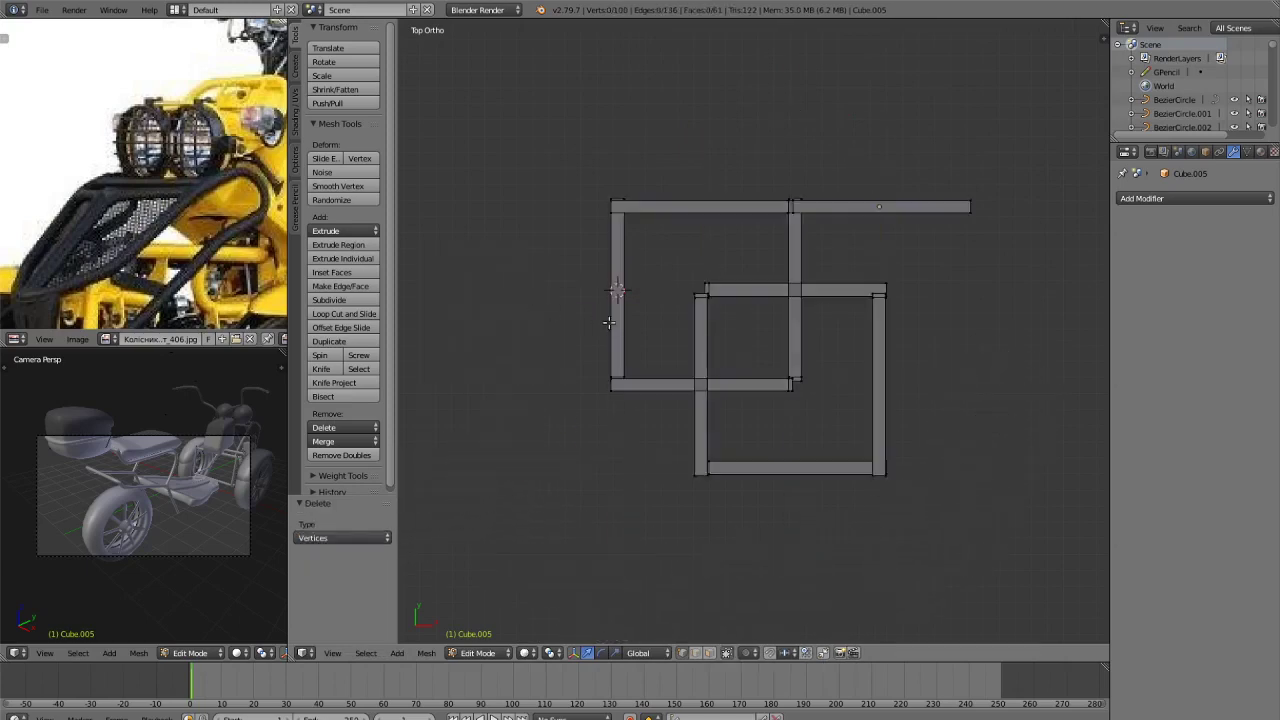
key("z")
key("ctrl+z")
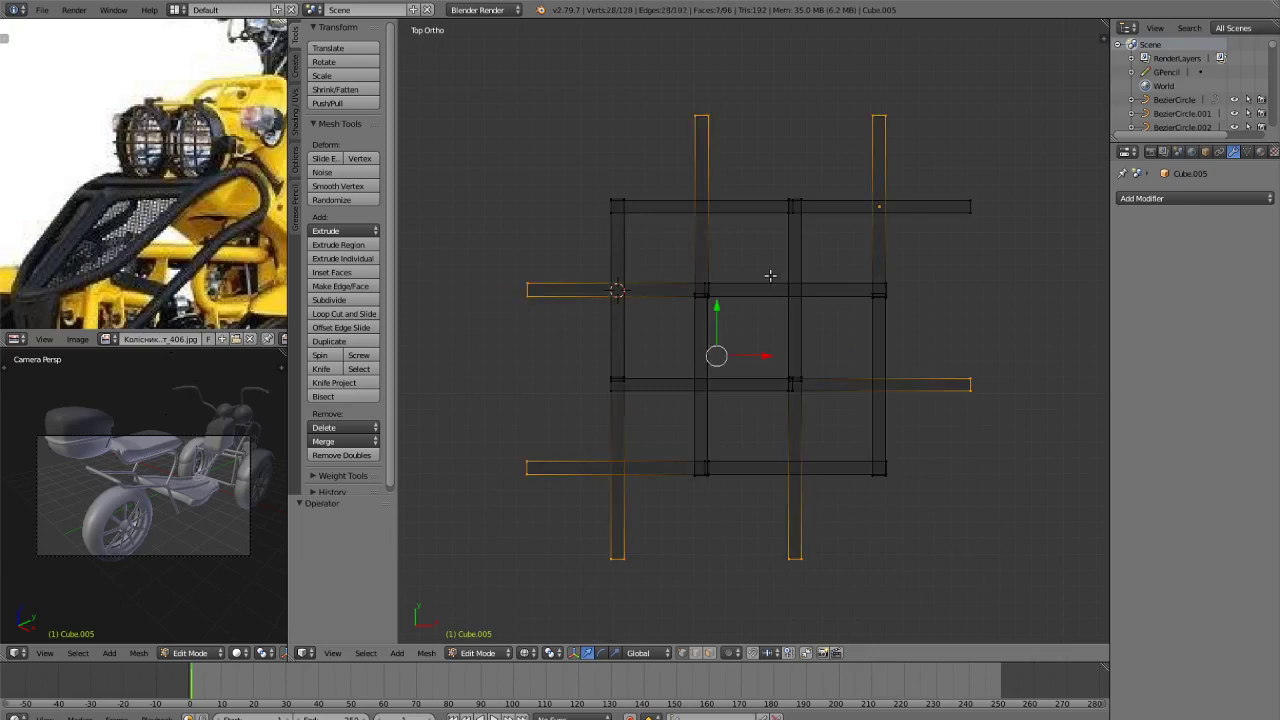
Add a loop cut to each of the two upward-overhanging bars, sliding it to the grid's upper edge.
key("a")
key("ctrl+r")
left_click(715, 166)
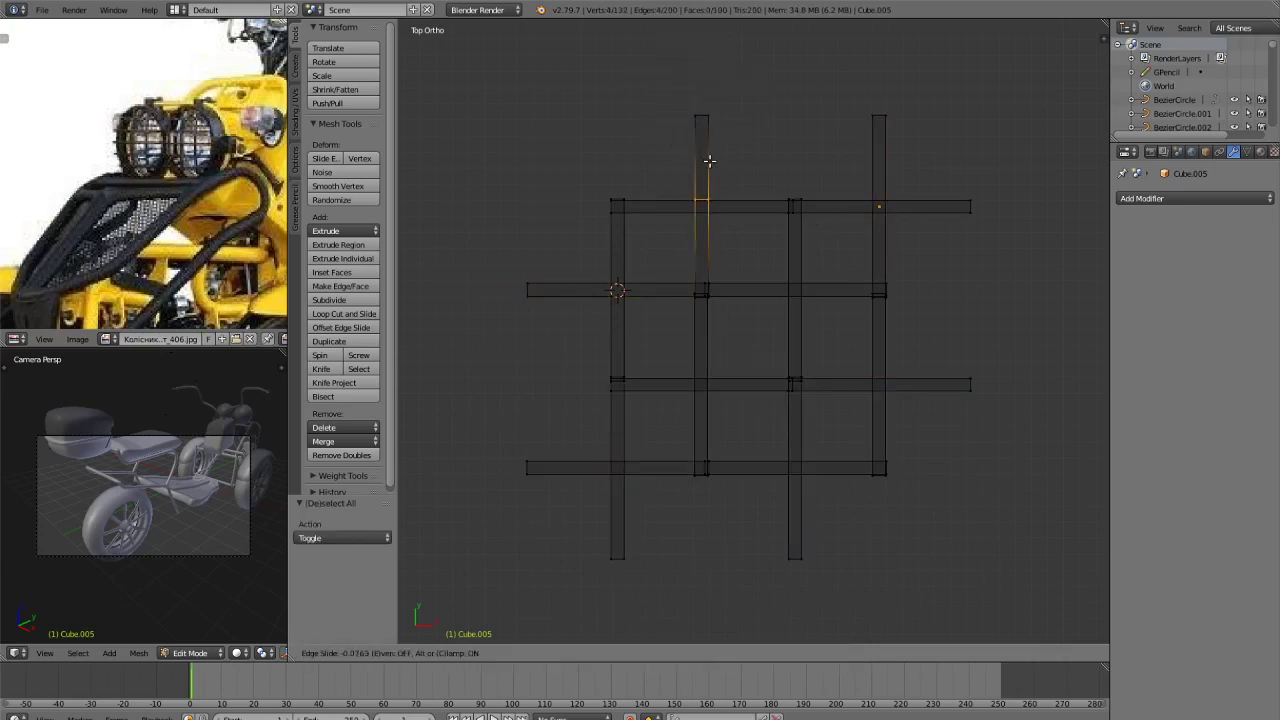
left_click(709, 161)
key("ctrl+r")
left_click(887, 192)
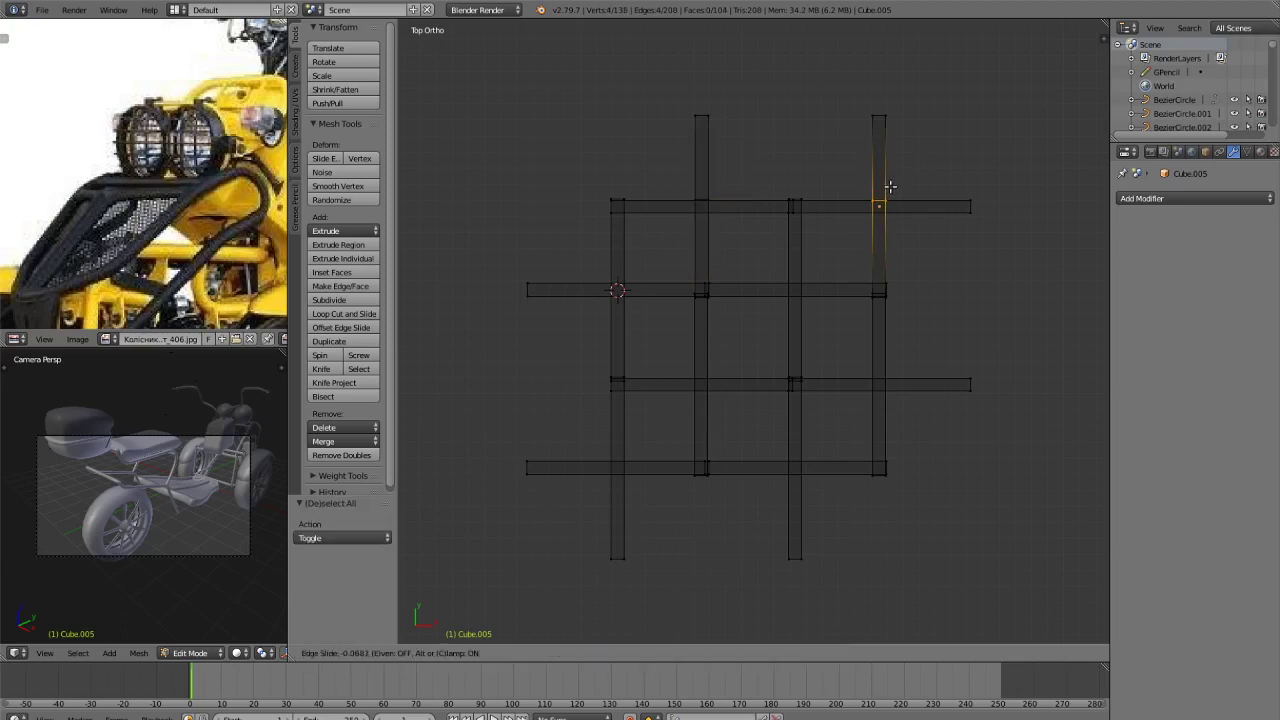
left_click(890, 186)
key("a")
Add a loop cut to each of the two bars overhanging at the grid's right side, aligned with its right edge.
key("ctrl+r")
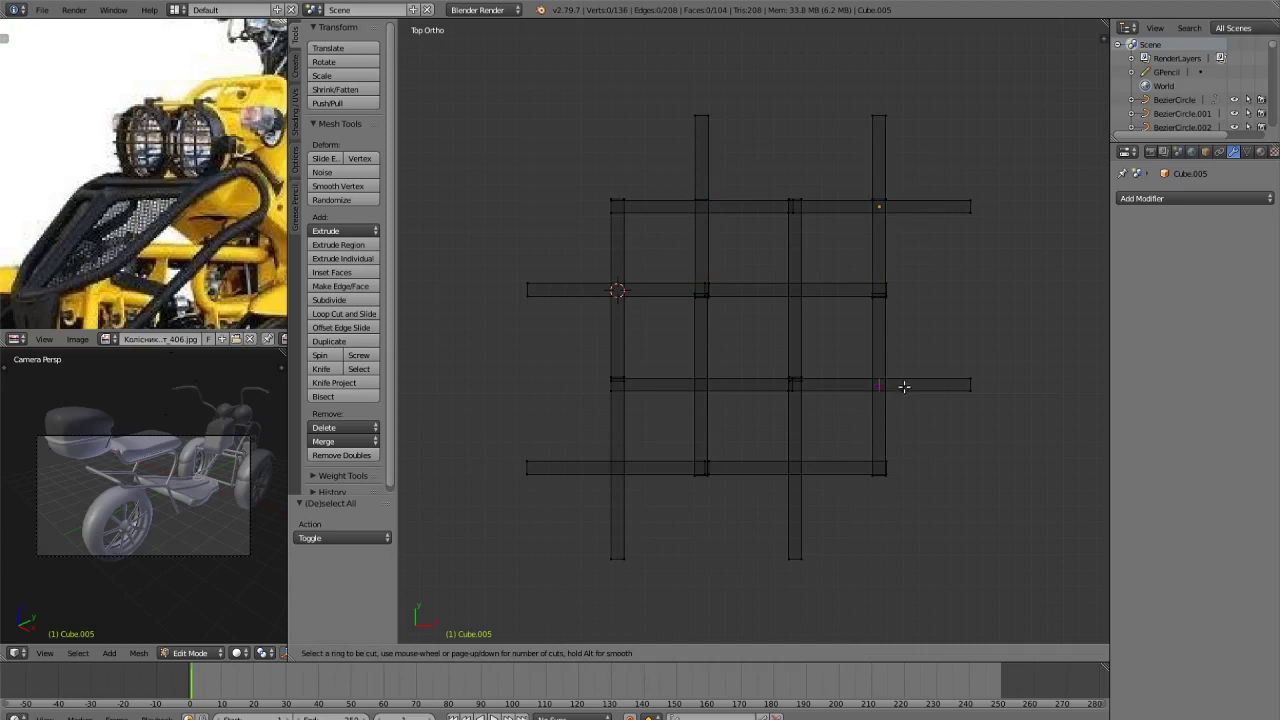
left_click(905, 386)
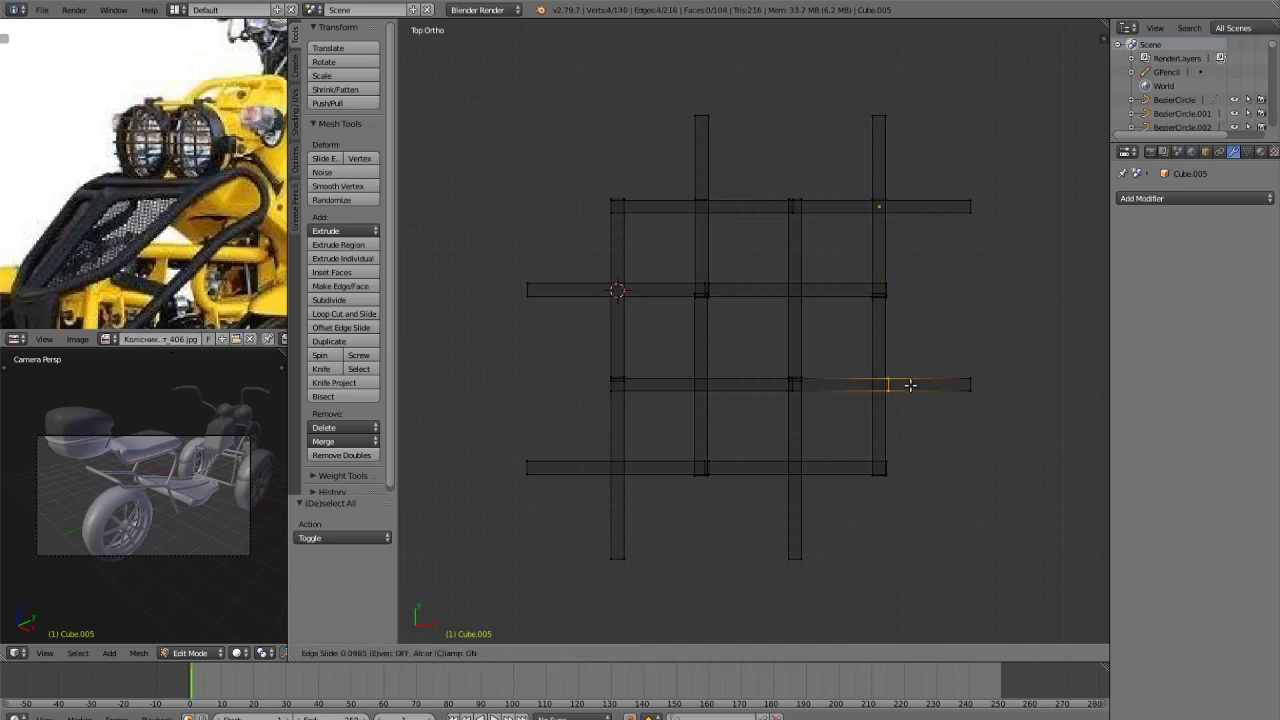
left_click(906, 385)
key("ctrl+r")
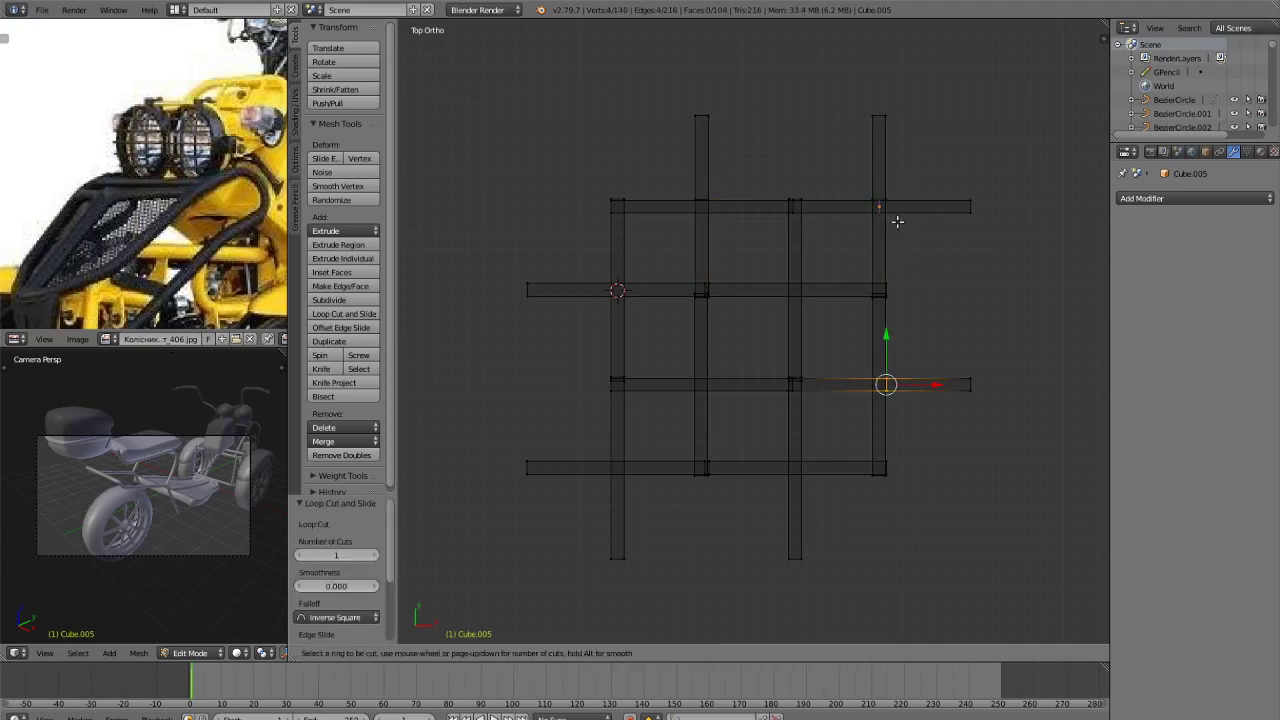
left_click(902, 205)
left_click(894, 210)
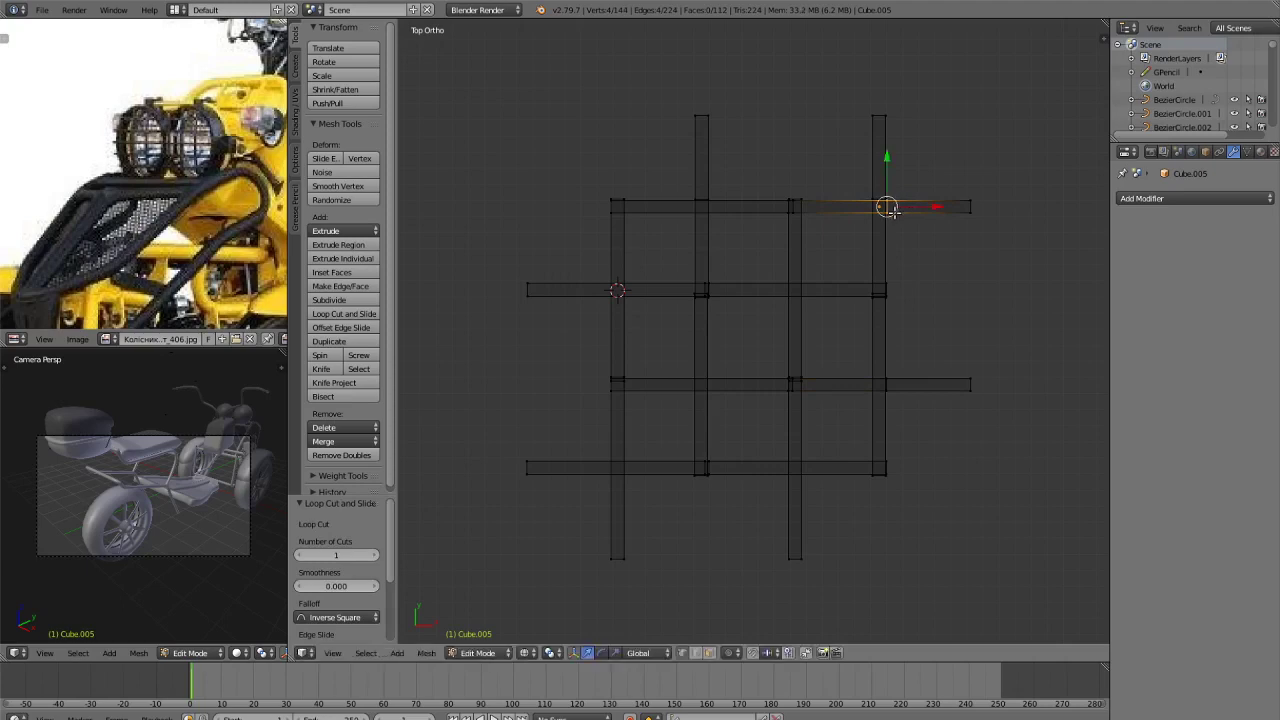
Add a loop cut to each of the two downward-overhanging bars, sliding it to the grid's lower edge.
key("ctrl+r")
left_click(805, 503)
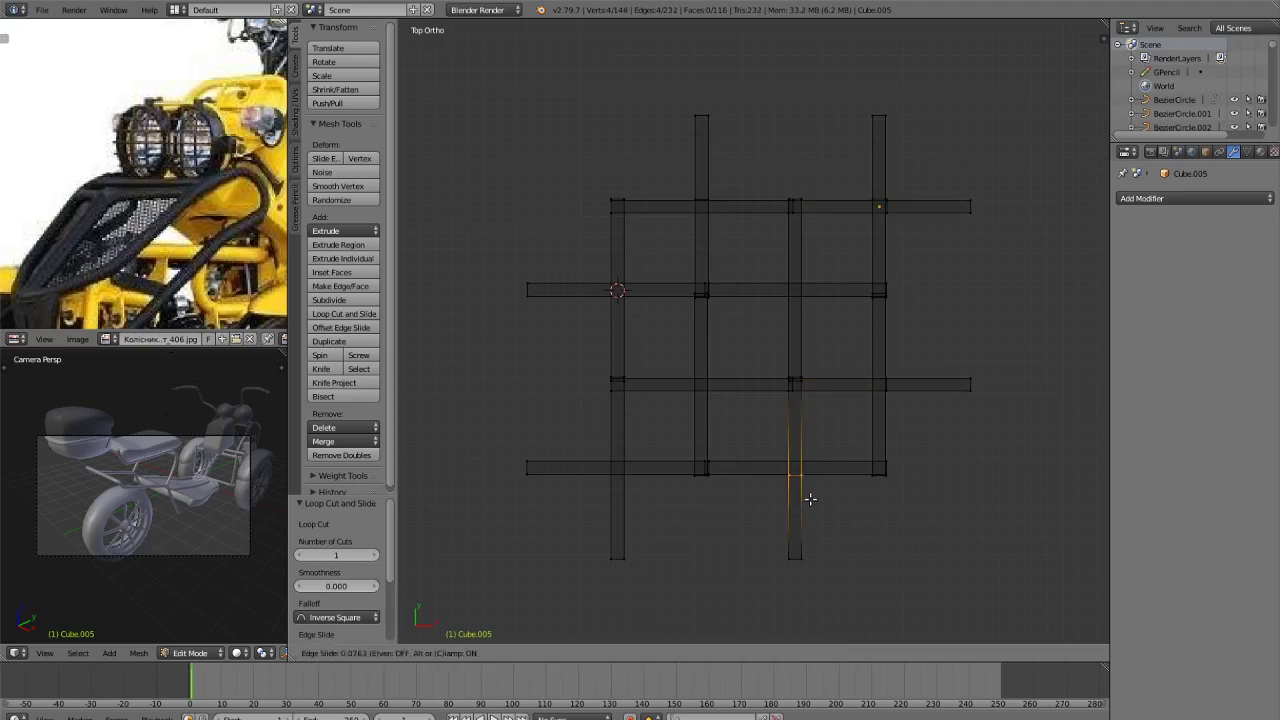
left_click(810, 498)
key("ctrl+r")
left_click(635, 489)
left_click(635, 494)
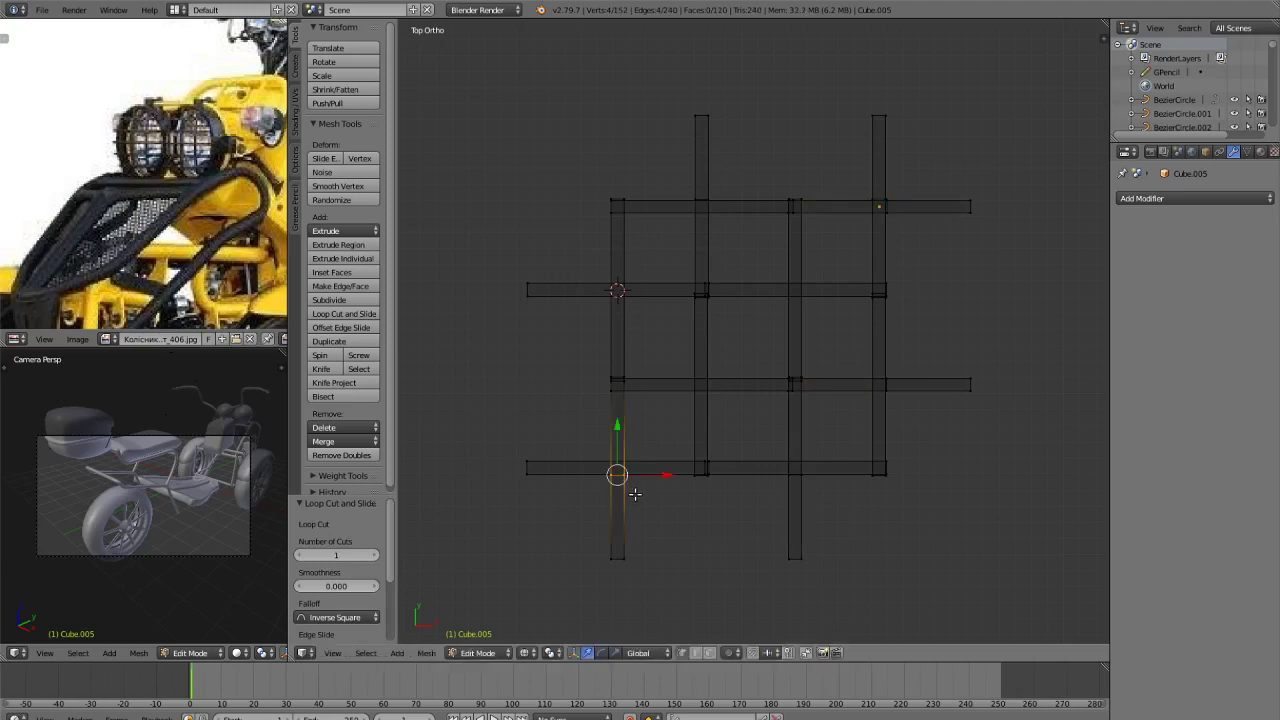
Add a loop cut to both bars overhanging at the grid's left side, aligned with its left edge, and deselect everything.
key("ctrl+r")
left_click(598, 467)
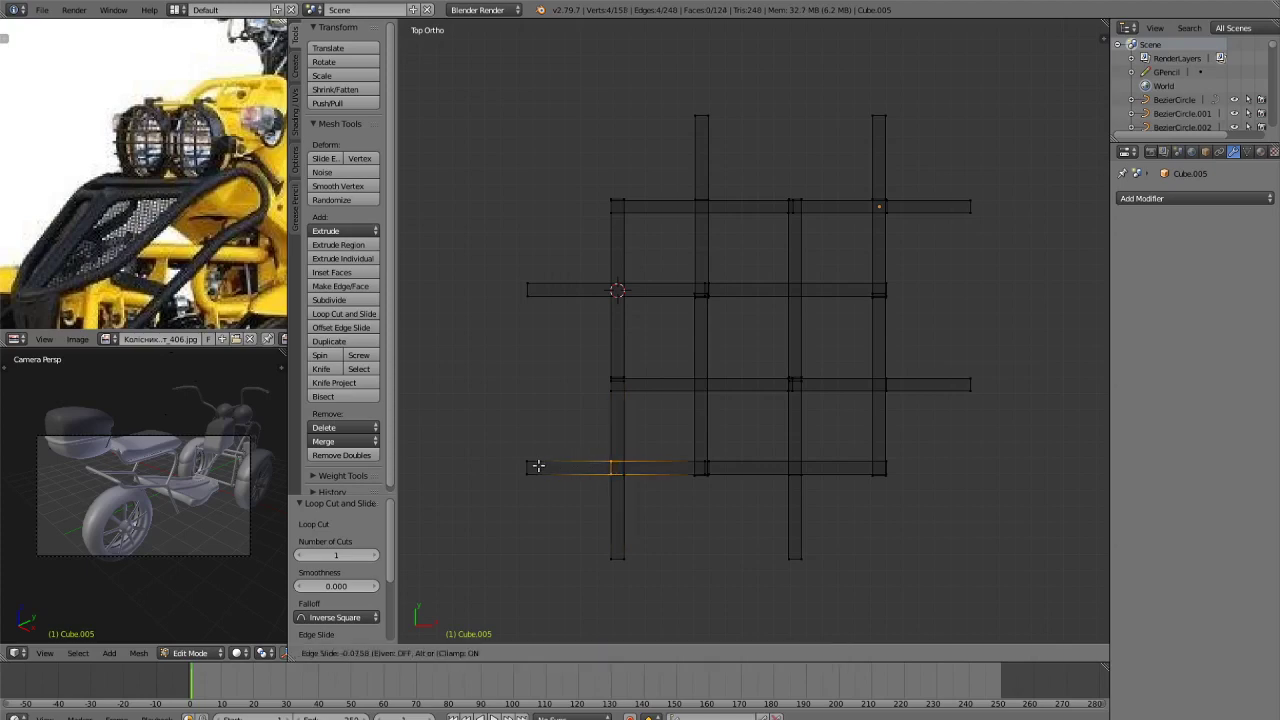
left_click(537, 466)
key("ctrl+r")
left_click(607, 288)
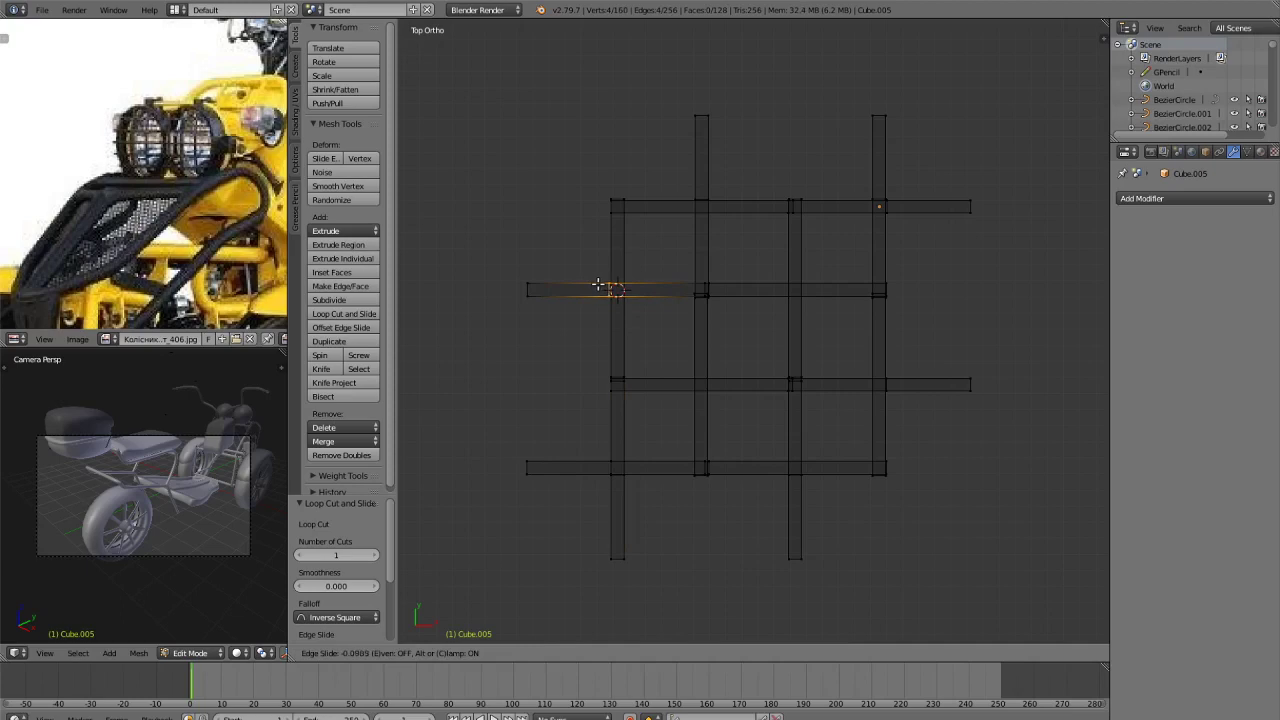
left_click(608, 289)
key("a")
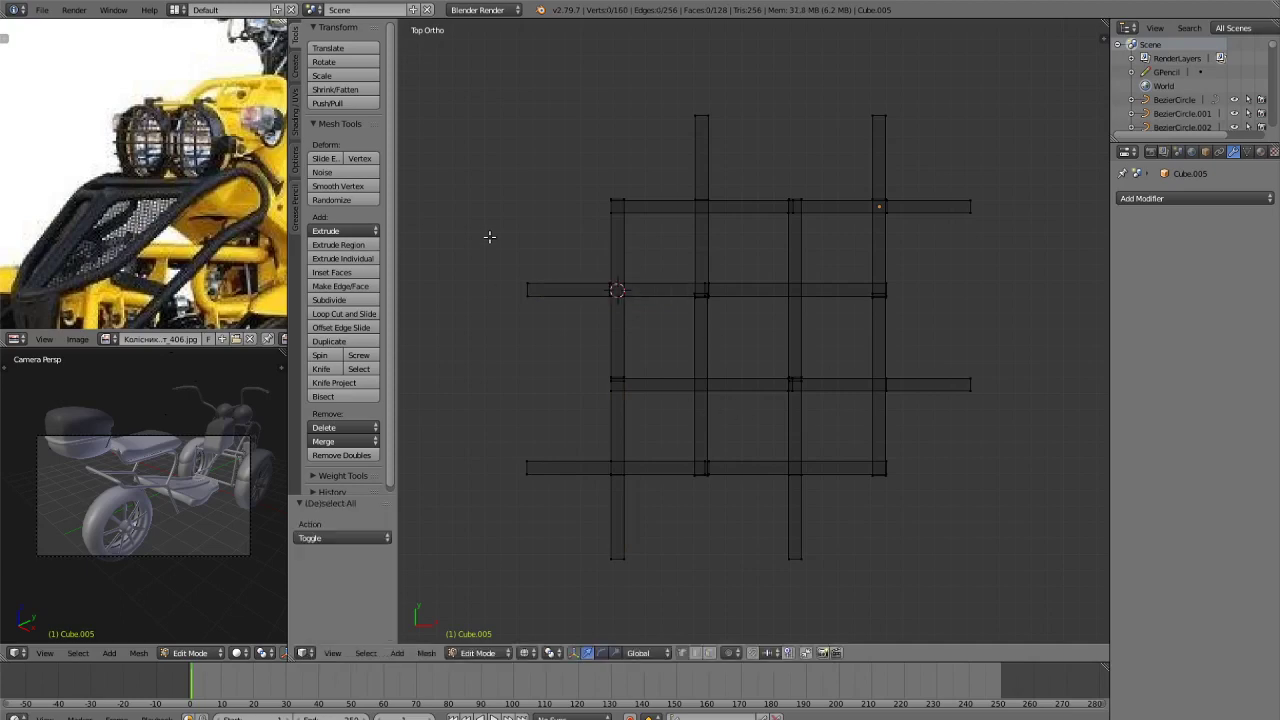
Box-select the end vertices of all the overhanging bars and delete them, trimming the grid to a square.
key("b")
left_click_drag(449, 189, 530, 487)
key("b")
mouse_move(545, 534)
left_mouse_down()
mouse_move(828, 584)
mouse_move(503, 586)
mouse_move(522, 536)
left_mouse_up()
key("b")
key("b")
left_click_drag(962, 462, 631, 143)
key("b")
key("x")
left_click(783, 199)
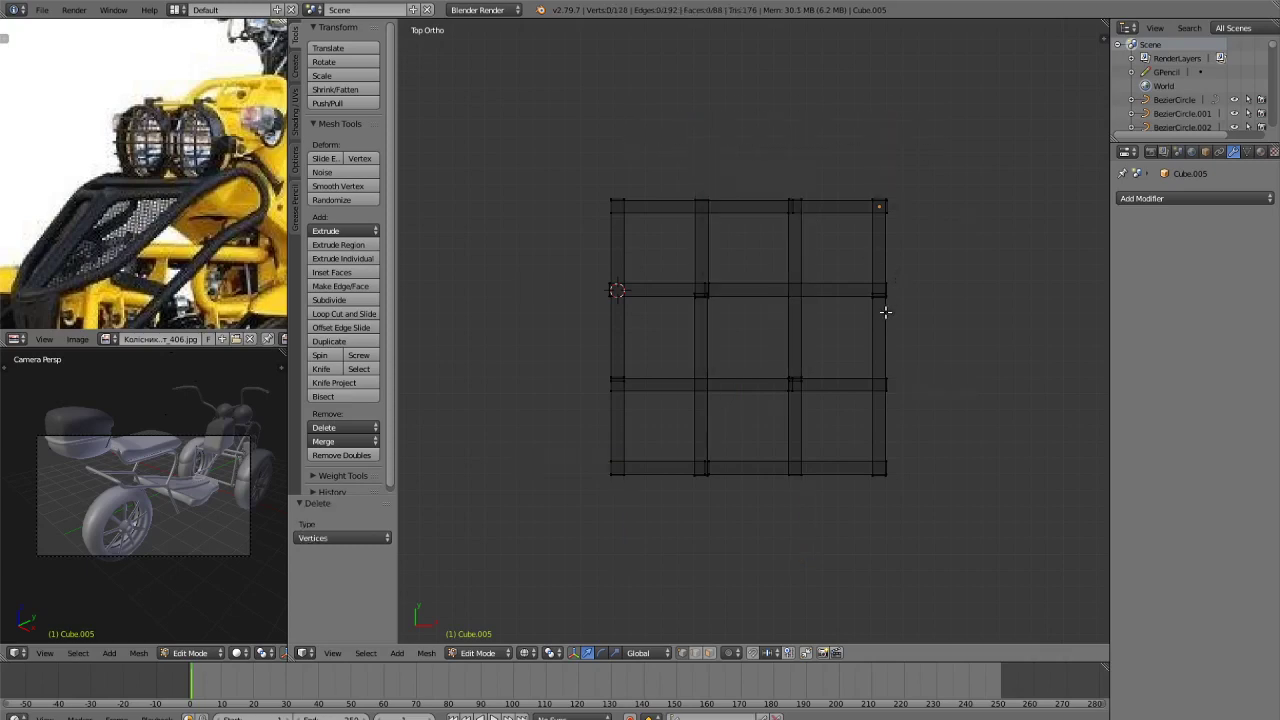
Duplicate the whole trimmed grid about 1.711 along X, and undo the duplication.
key("a")
key("shift+d")
key("x")
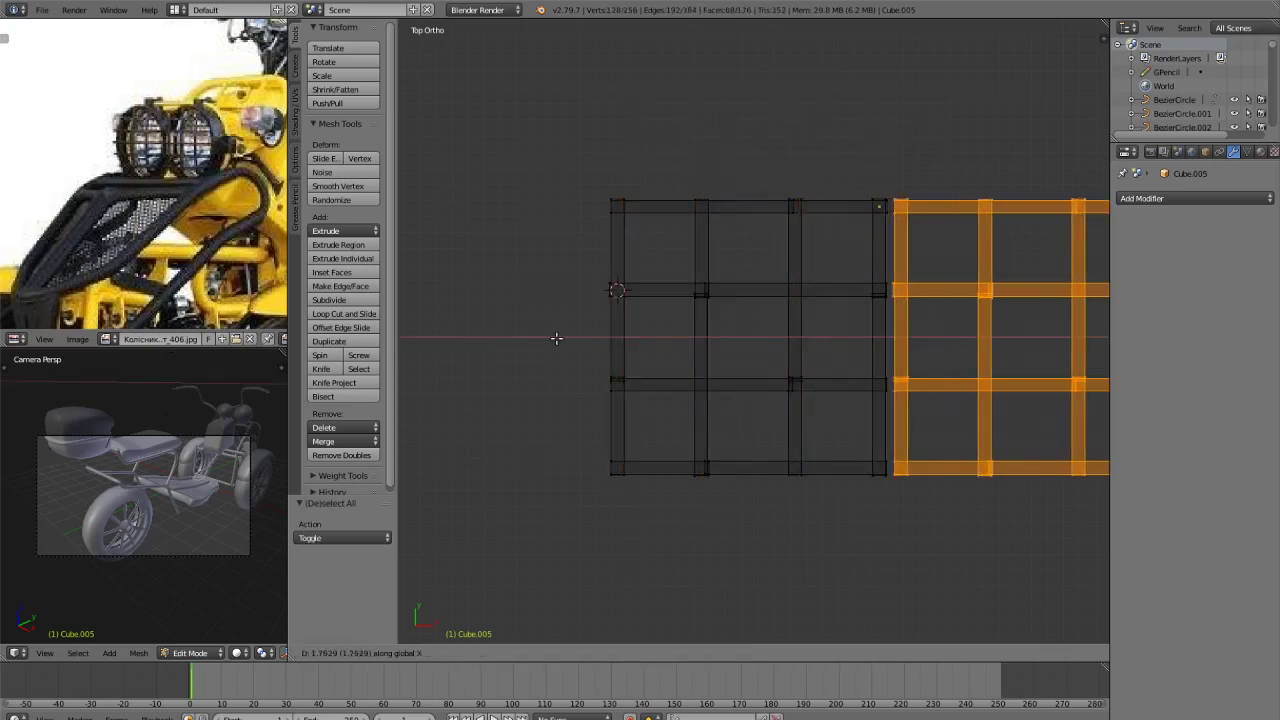
left_click(543, 340)
scroll(777, 414, "down", 4)
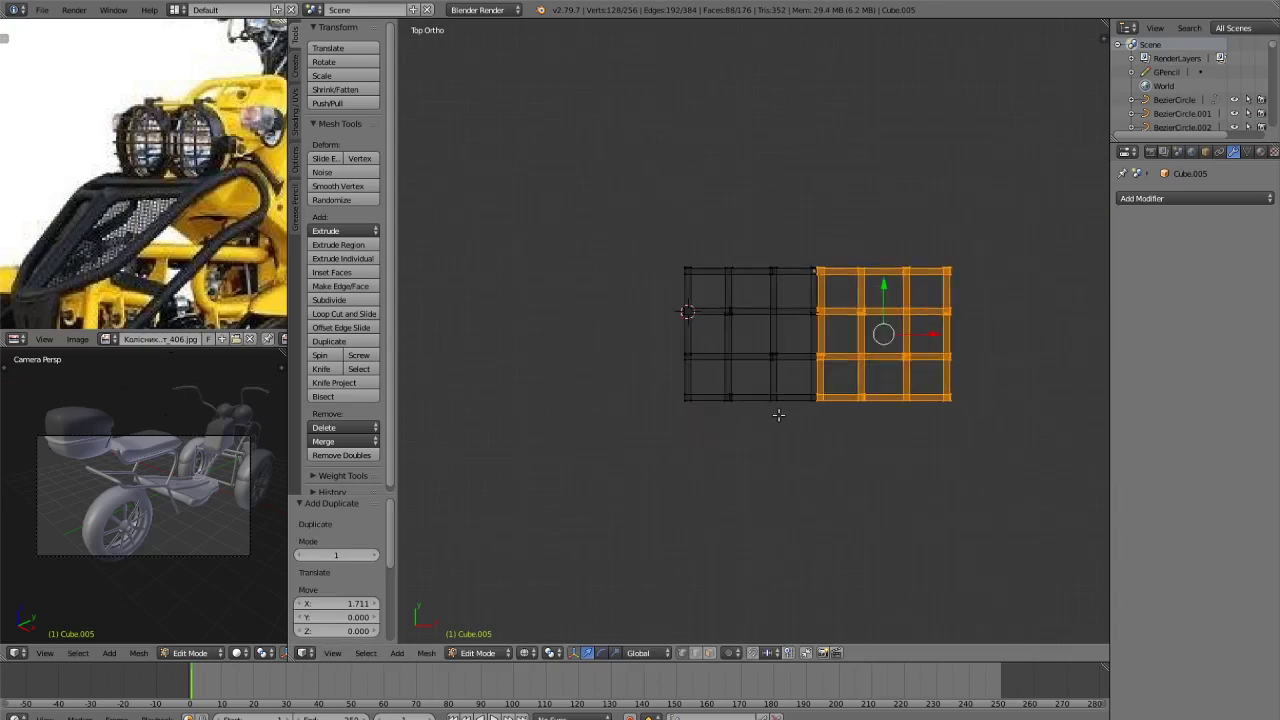
scroll(800, 410, "up", 3)
key("ctrl+z")
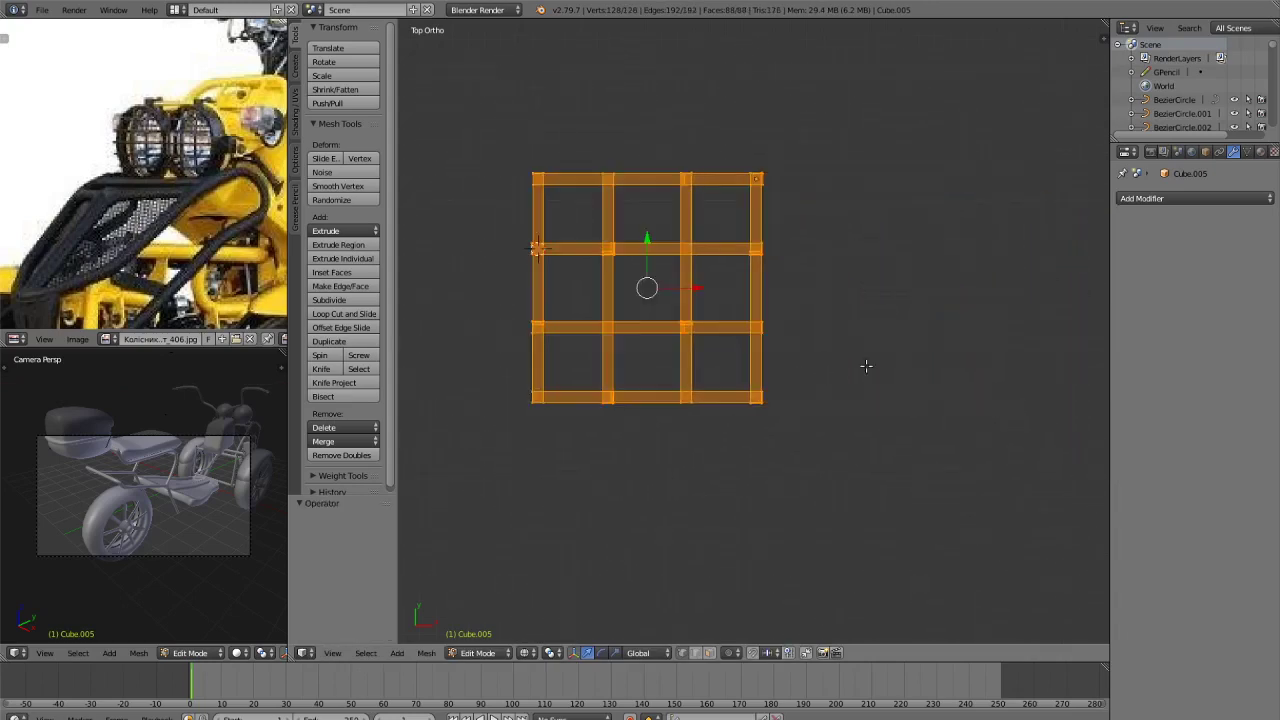
Add an Array modifier to the grid with a fixed count of 2 and a relative offset of 1.000.
left_click(1190, 198)
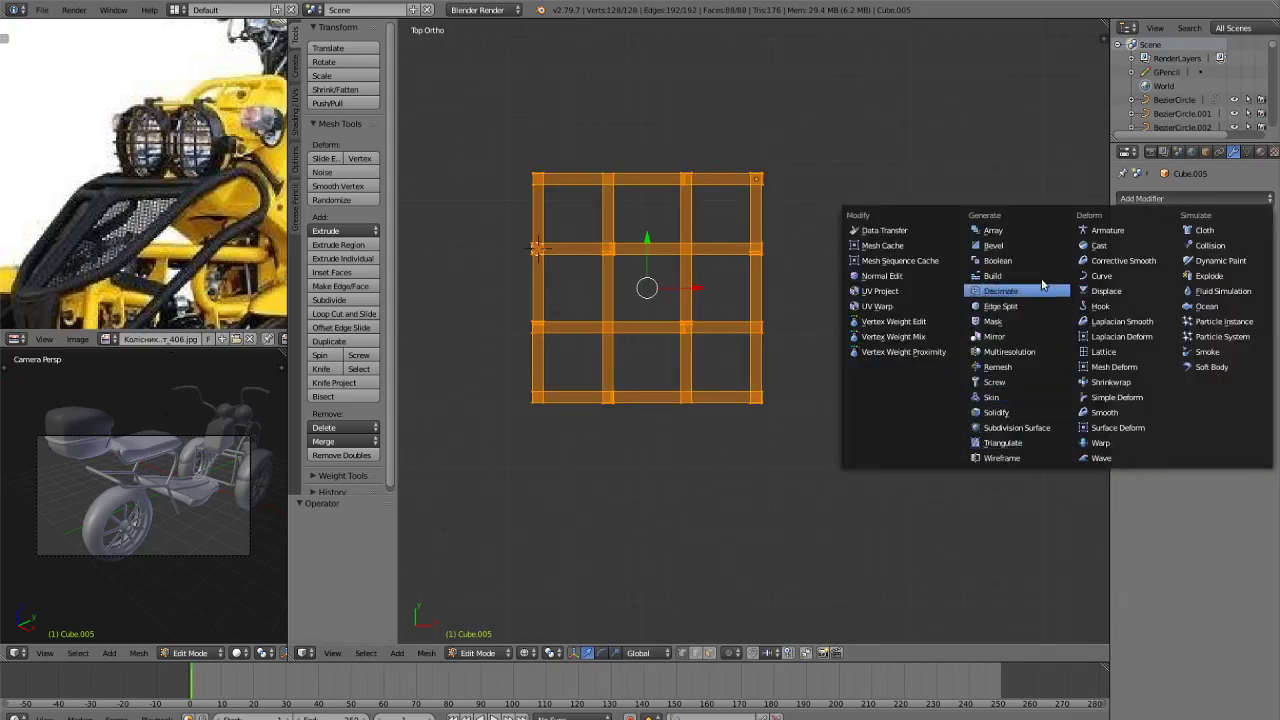
left_click(992, 230)
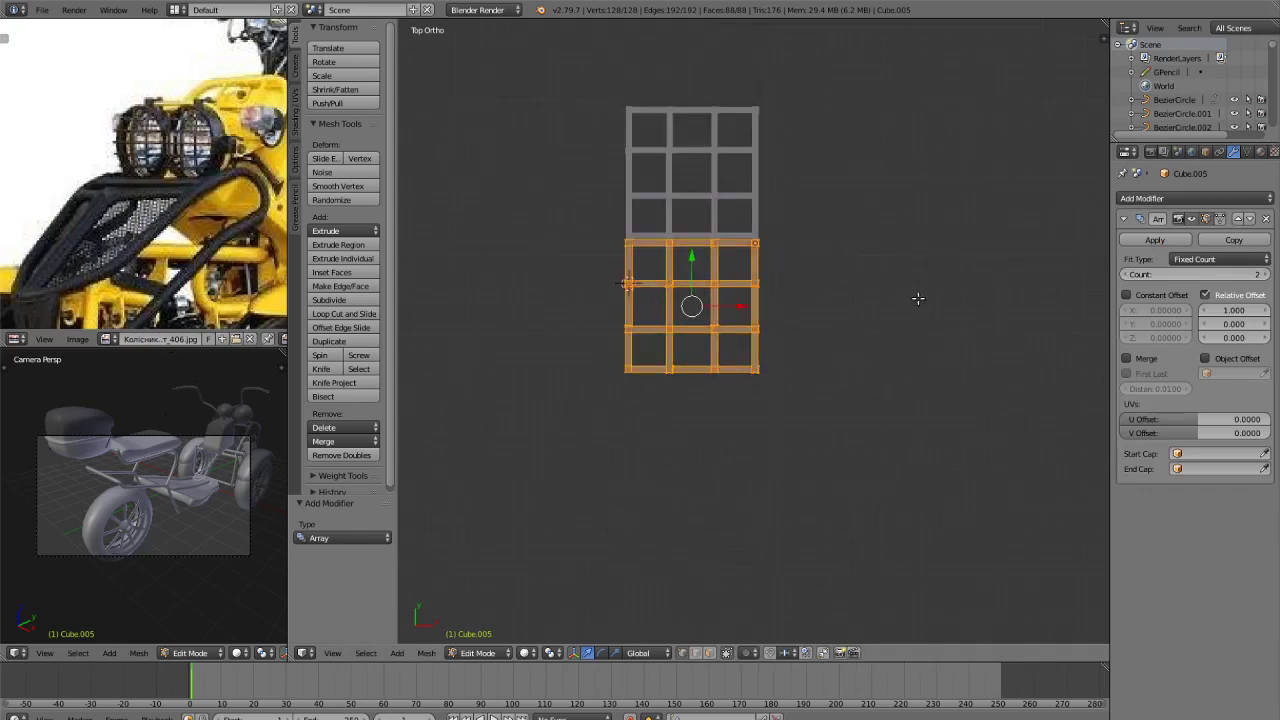
middle_click_drag(789, 334, 790, 332)
key("z")
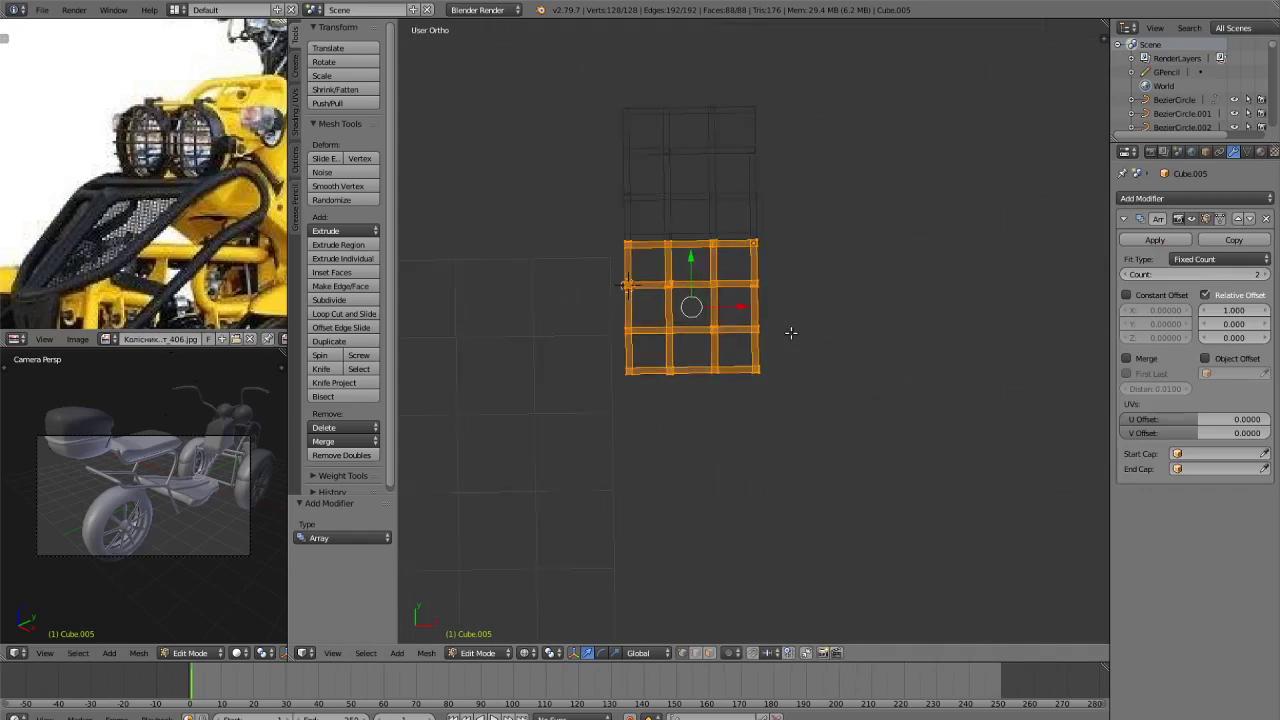
key("Tab")
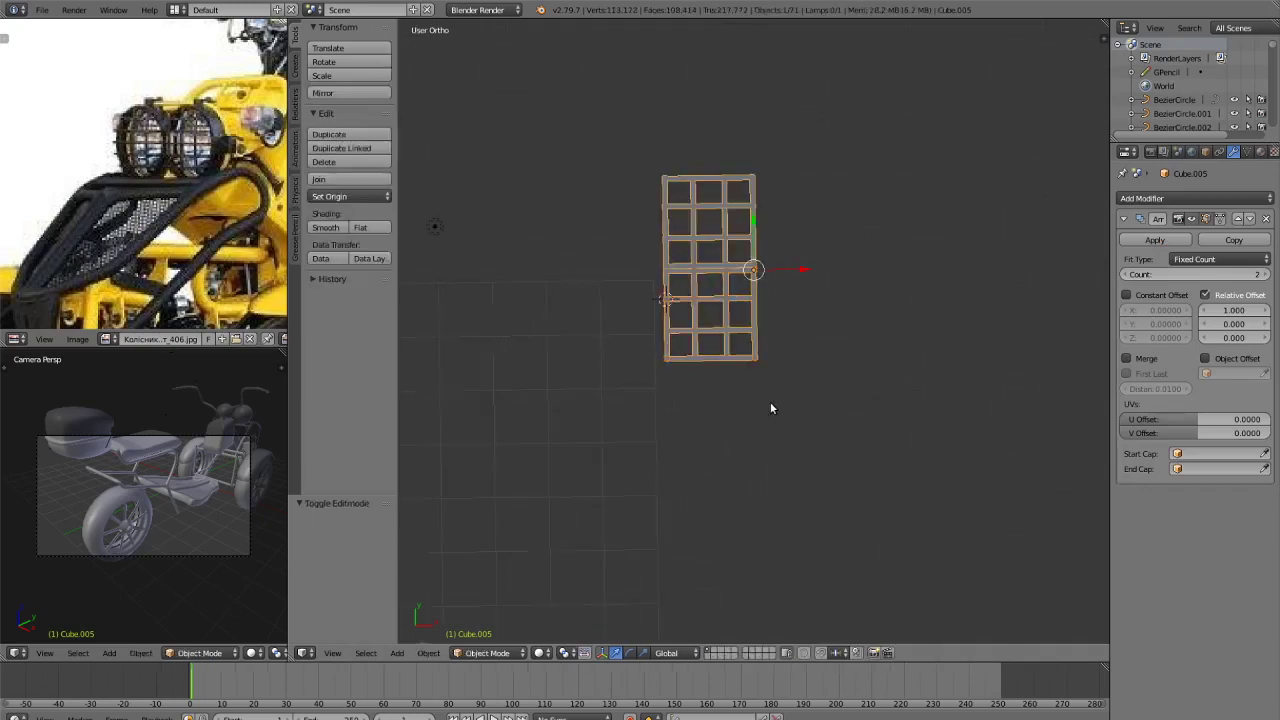
Examine the arrayed grid's bar intersections up close in an angled view with rendered shading.
key("Tab")
scroll(784, 377, "up", 4)
middle_click_drag(784, 377, 955, 333)
middle_click_drag(840, 396, 923, 359, "shift")
scroll(857, 392, "up", 1)
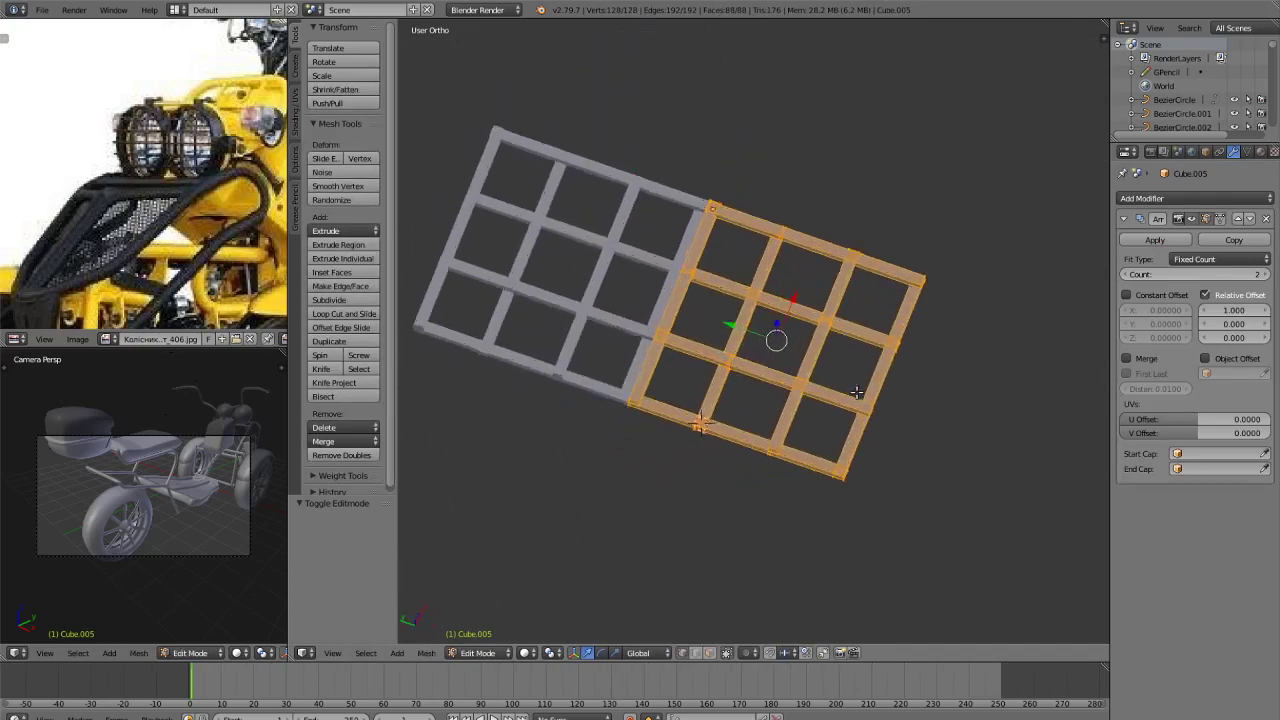
scroll(857, 392, "up", 2)
key("shift+z")
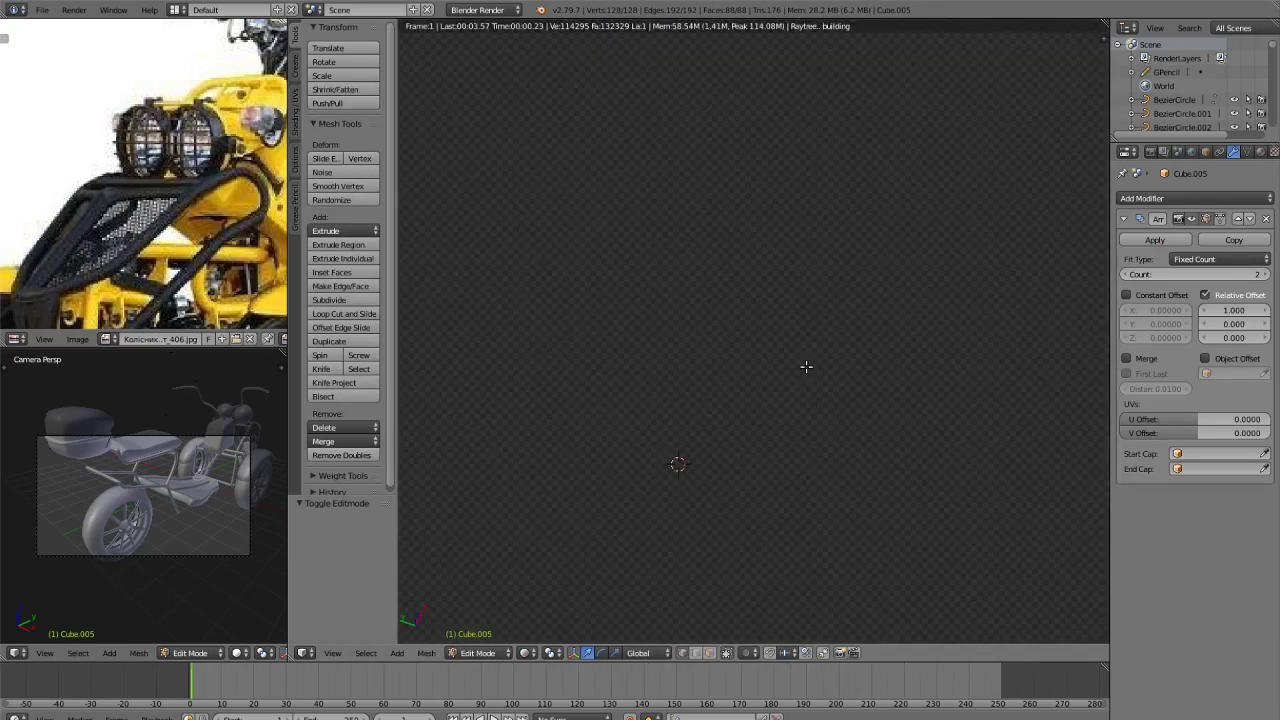
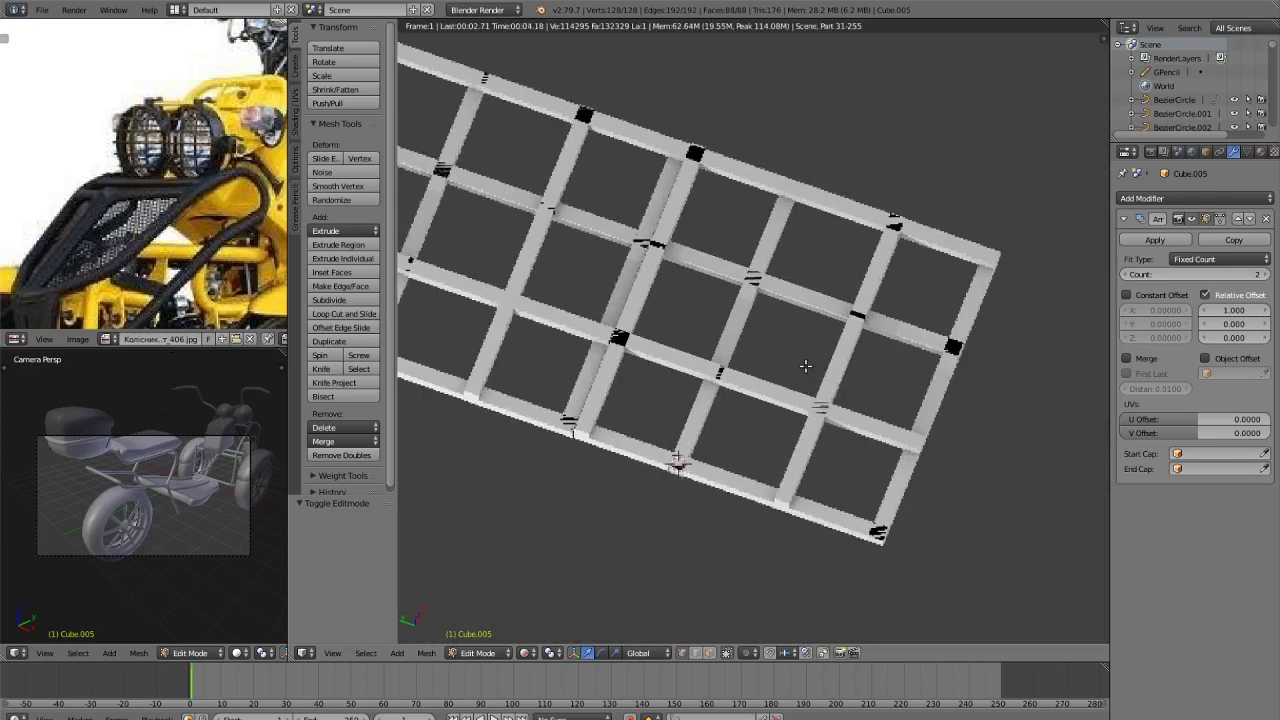
key("shift+z")
key("x")
left_click(805, 366)
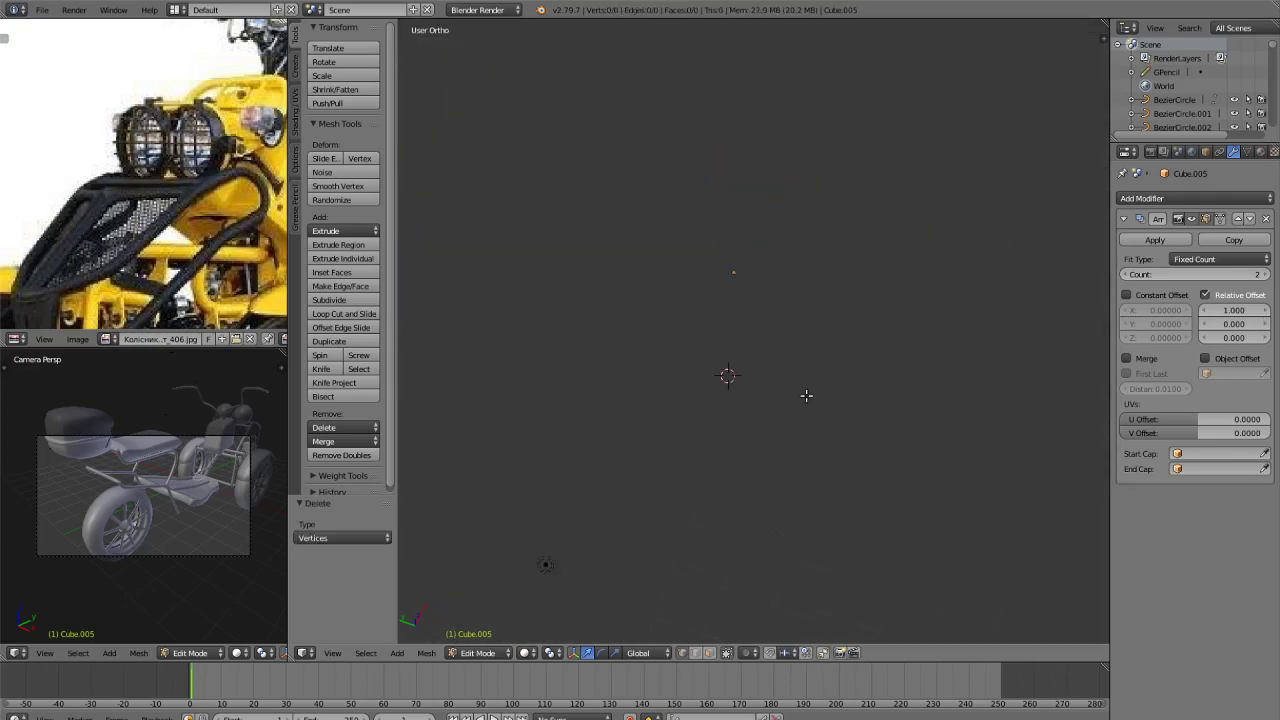
key("ctrl+z")
key("x")
left_click(804, 396)
key("ctrl+z")
Leave edit mode and delete the entire grid object from the scene.
key("Tab")
key("x")
left_click(799, 395)
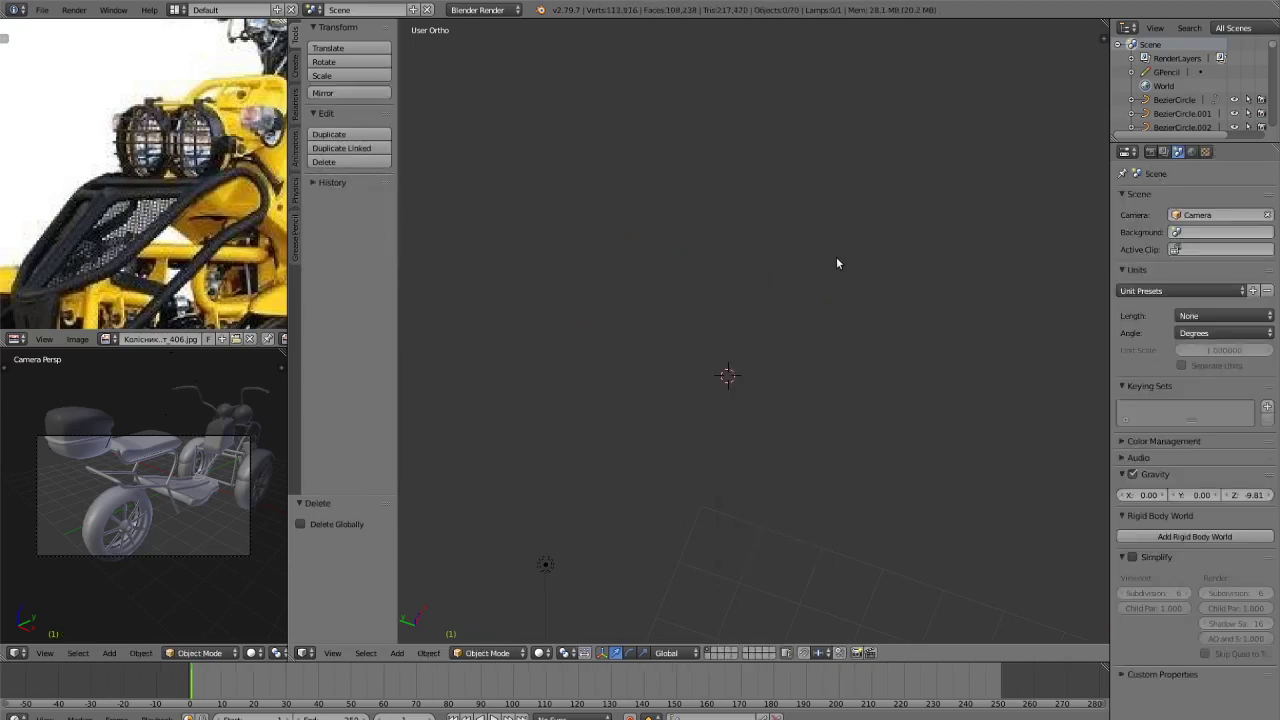
Add a Bezier curve with radius 1.000 at the 3D cursor beside the scooter.
key("KP_7")
scroll(733, 282, "down", 8)
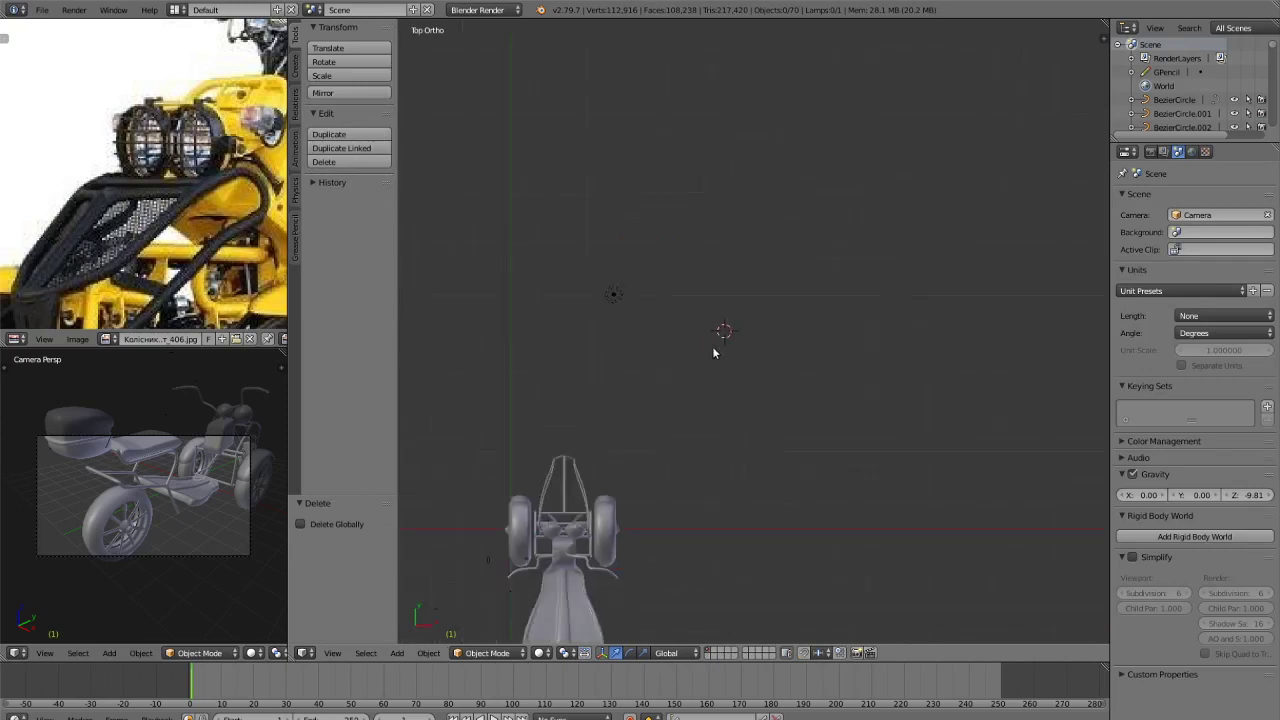
scroll(754, 442, "up", 4)
key("shift+a")
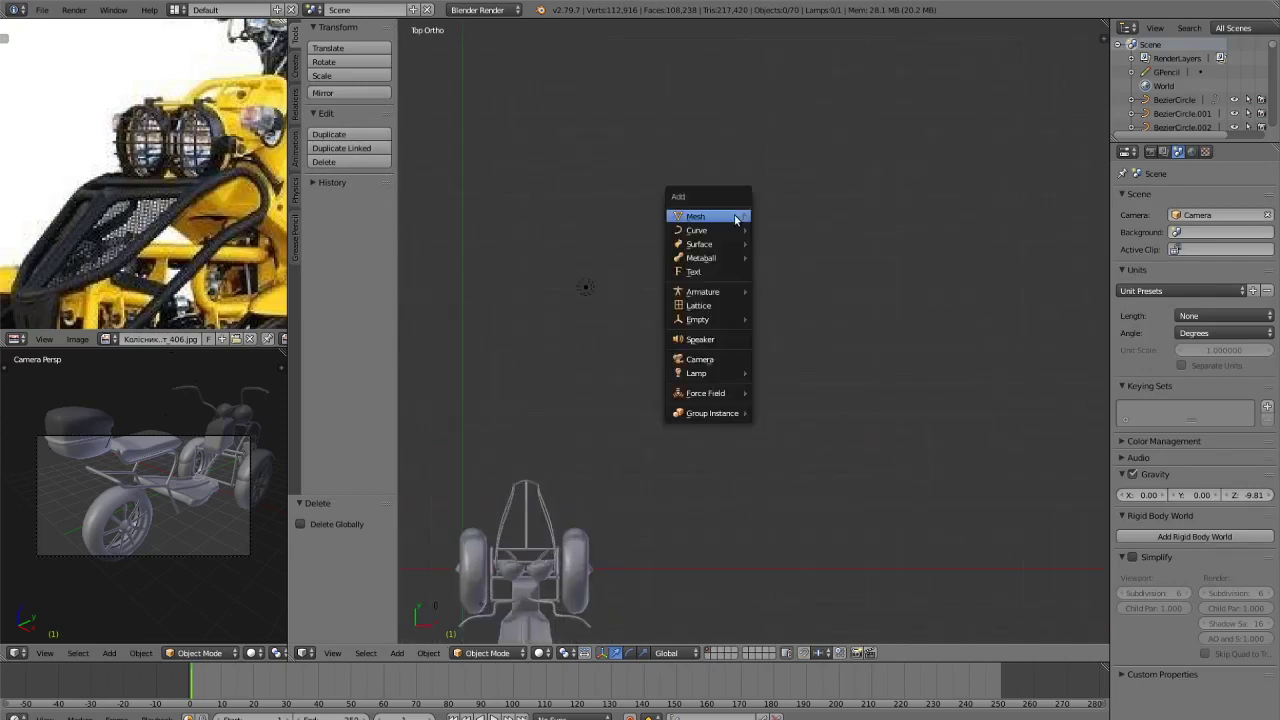
mouse_move(723, 232)
left_click(800, 231)
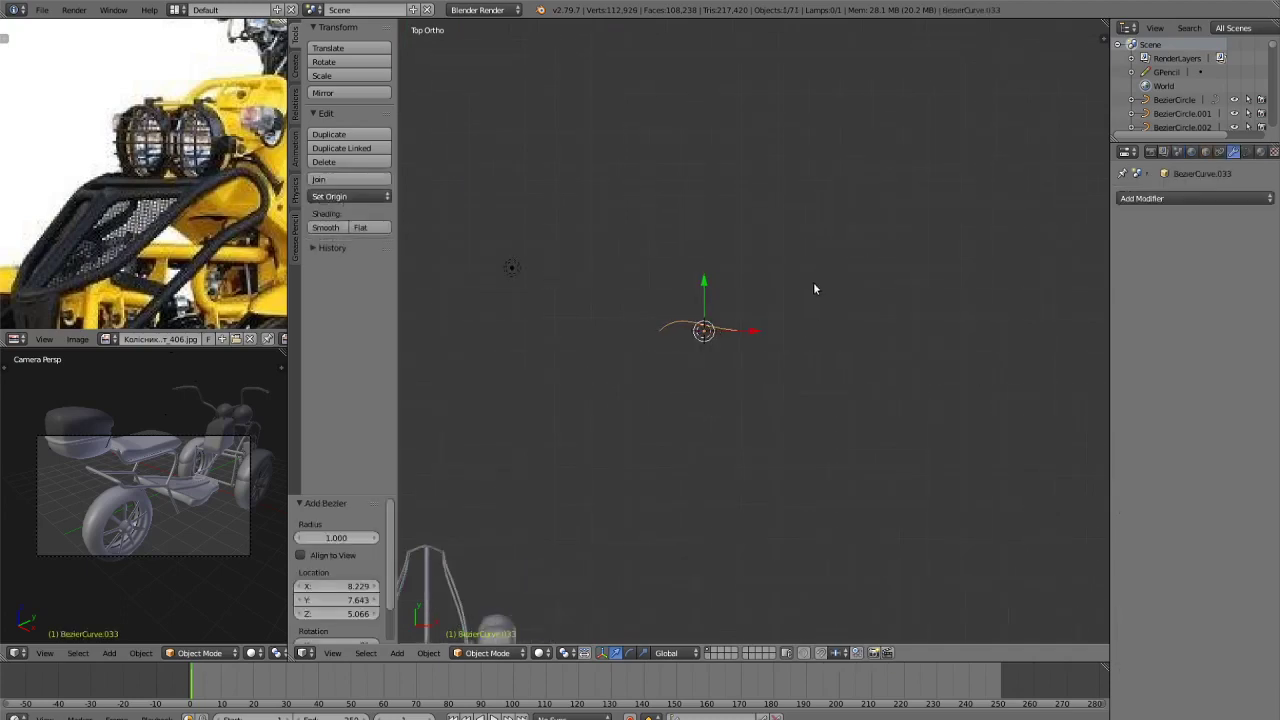
Try to rotate the new curve 90° about the global Y axis.
scroll(761, 347, "up", 2)
key("r")
key("y")
key("9")
key("0")
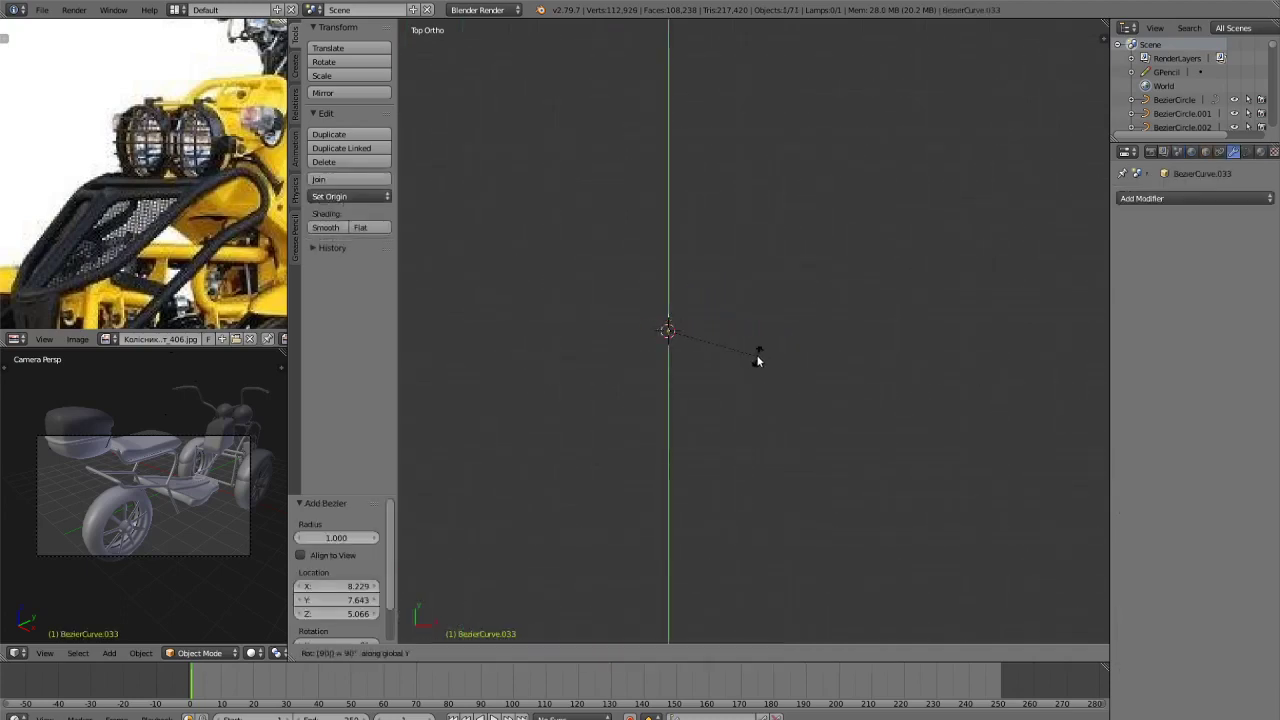
key("Return")
Rotate the new Bezier curve 90° about the global X axis.
middle_click_drag(886, 366, 884, 314)
key("r")
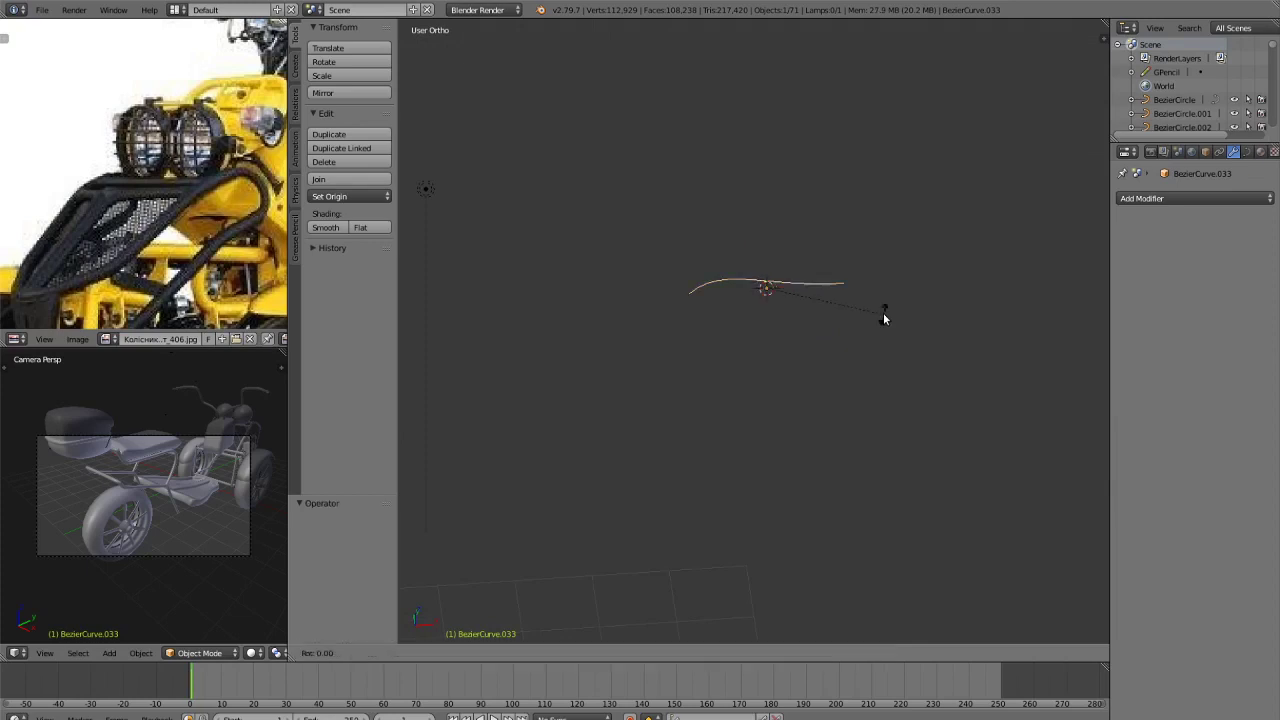
key("x")
key("9")
key("0")
key("Return")
key("KP_7")
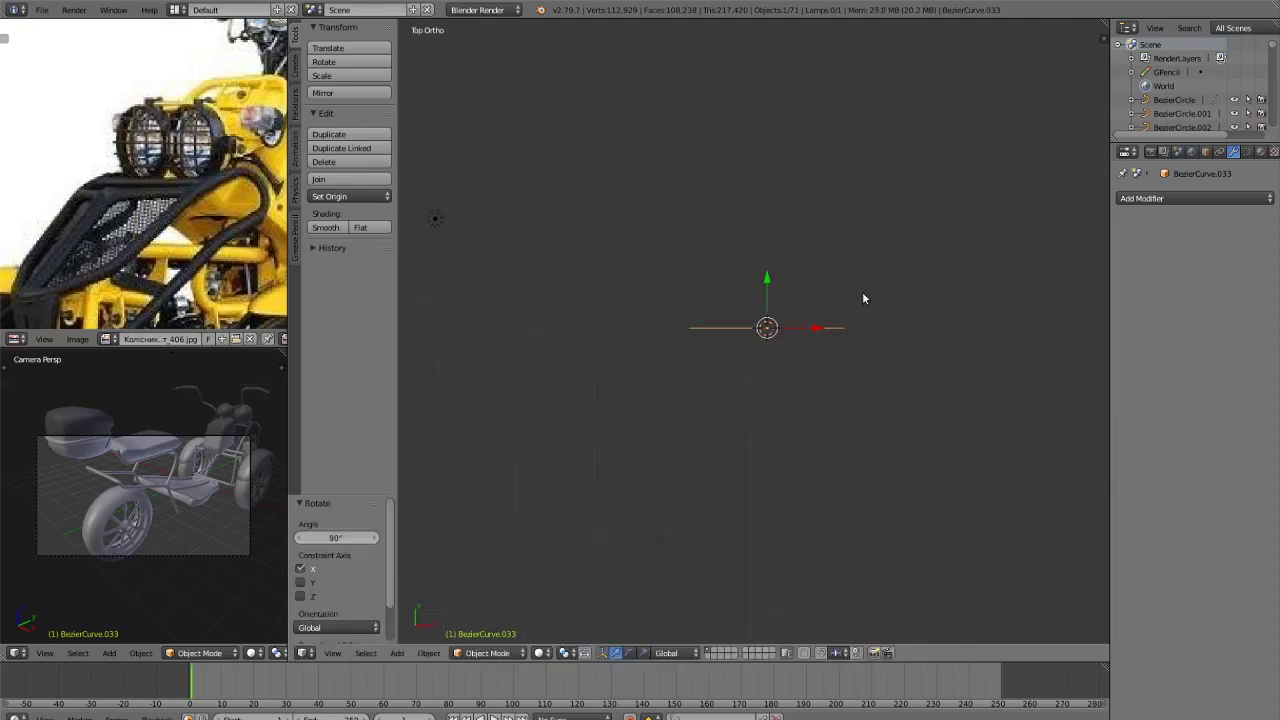
Turn the curve into a thin round tube using a Bezier circle as bevel object, and scale it to about 0.883.
left_click(1246, 151)
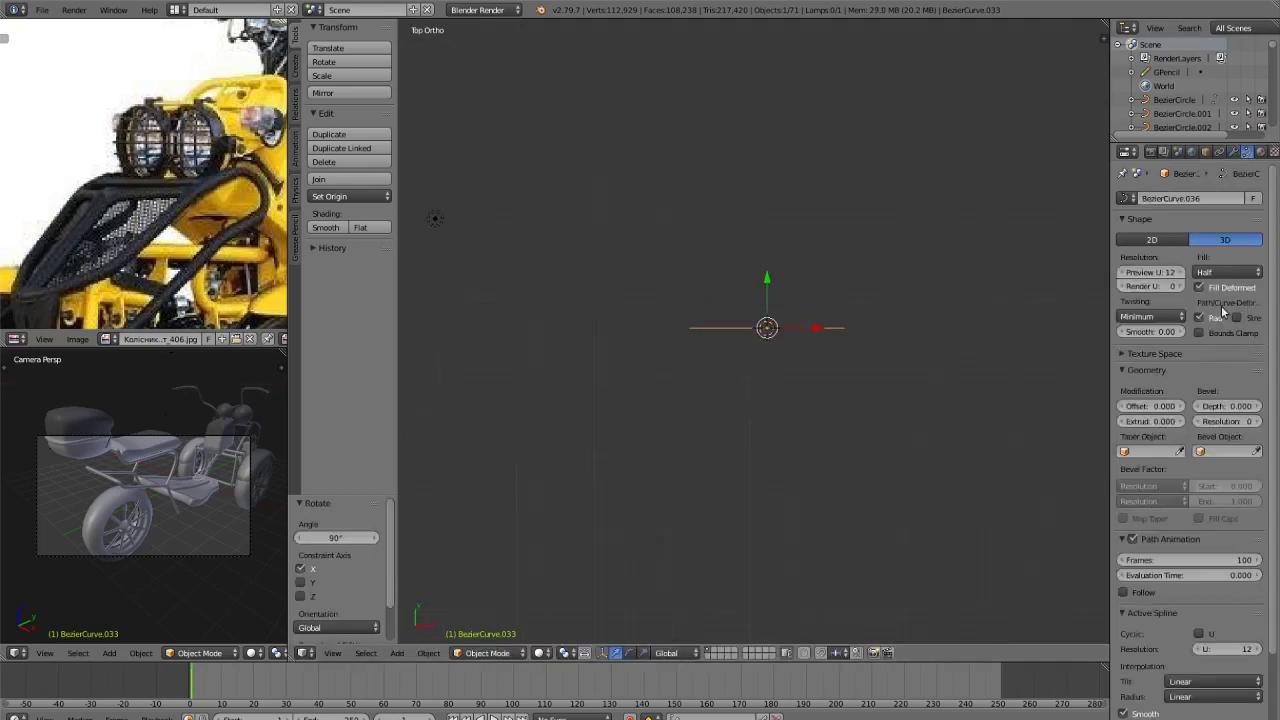
left_click(1226, 451)
left_click(1186, 480)
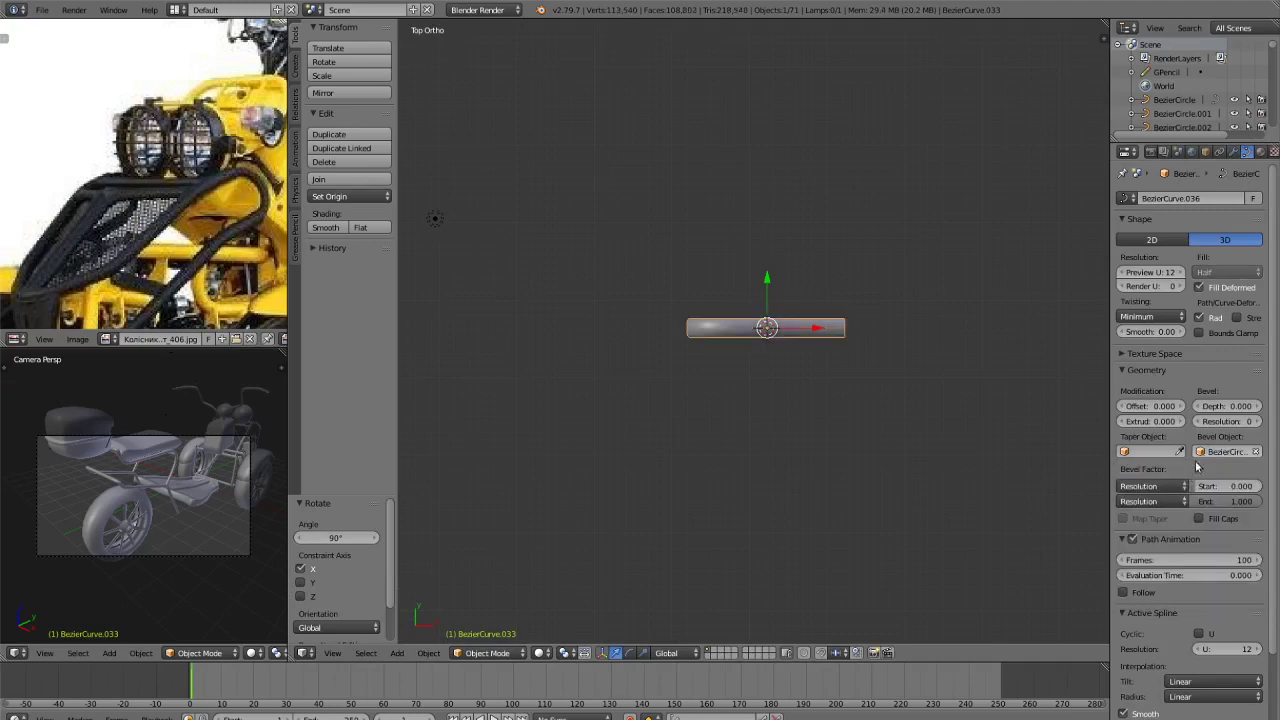
middle_click_drag(774, 466, 959, 316)
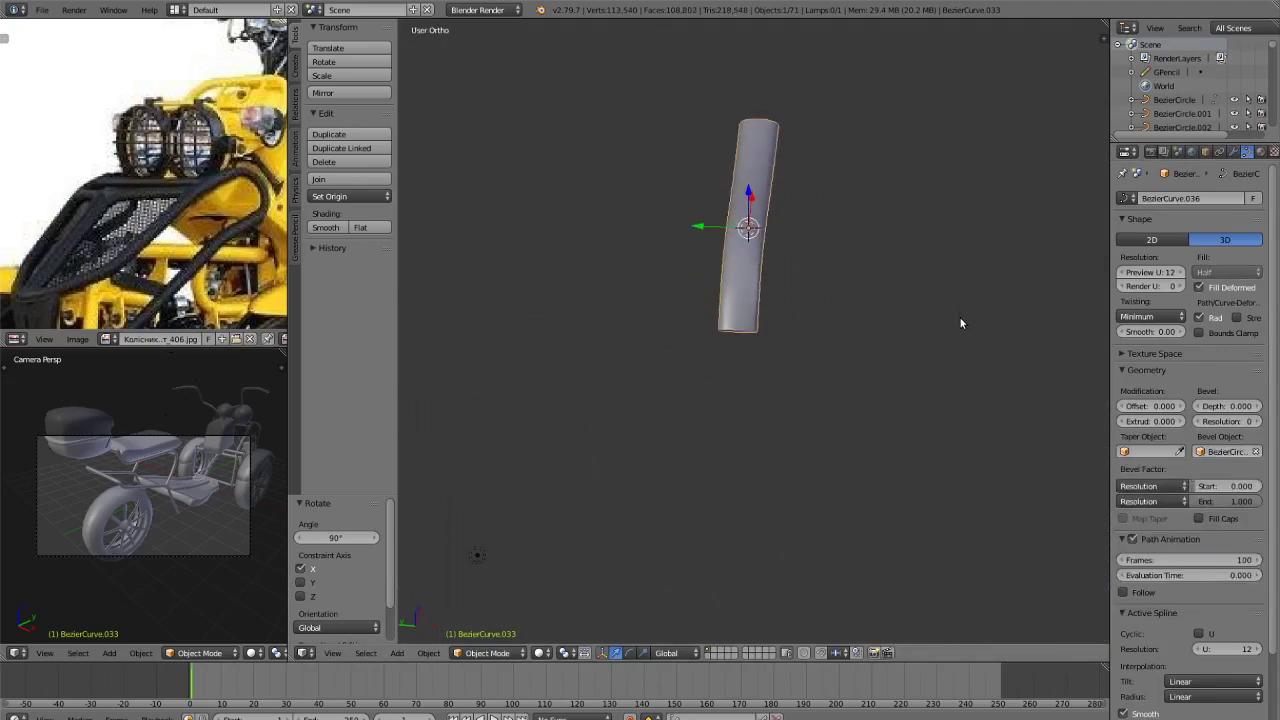
left_click(1228, 452)
left_click(1190, 484)
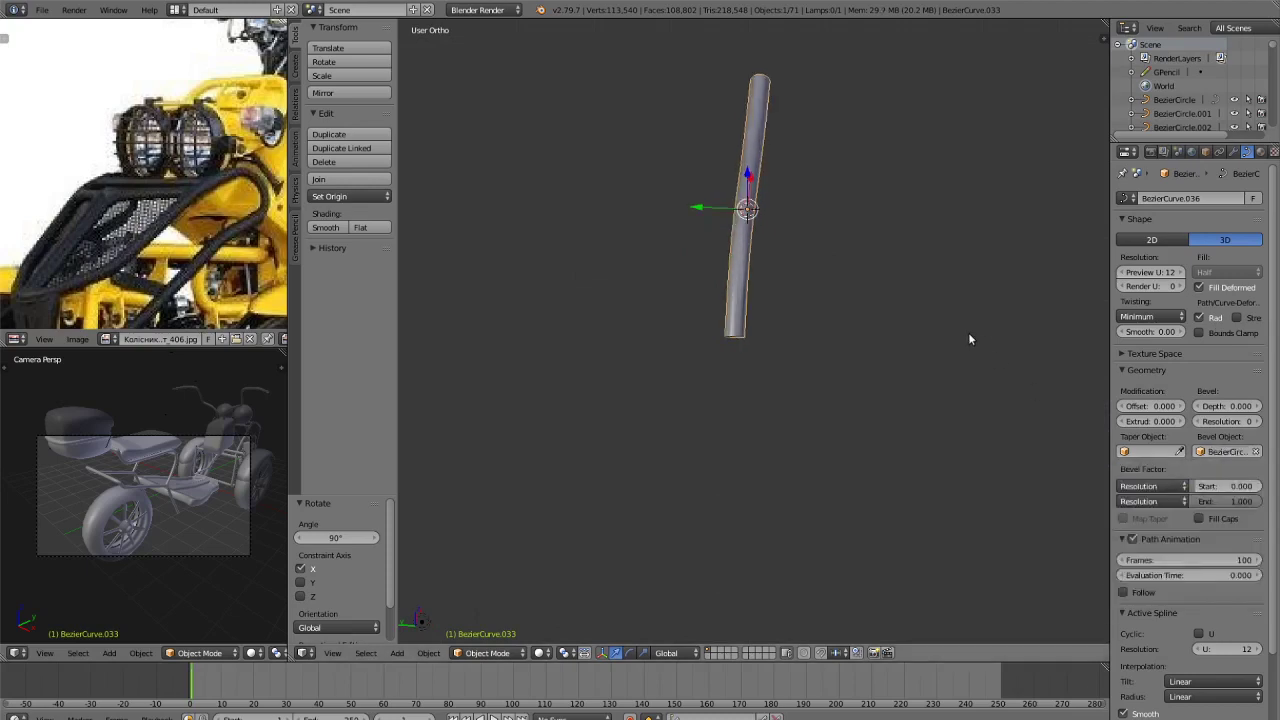
key("s")
left_click(906, 312)
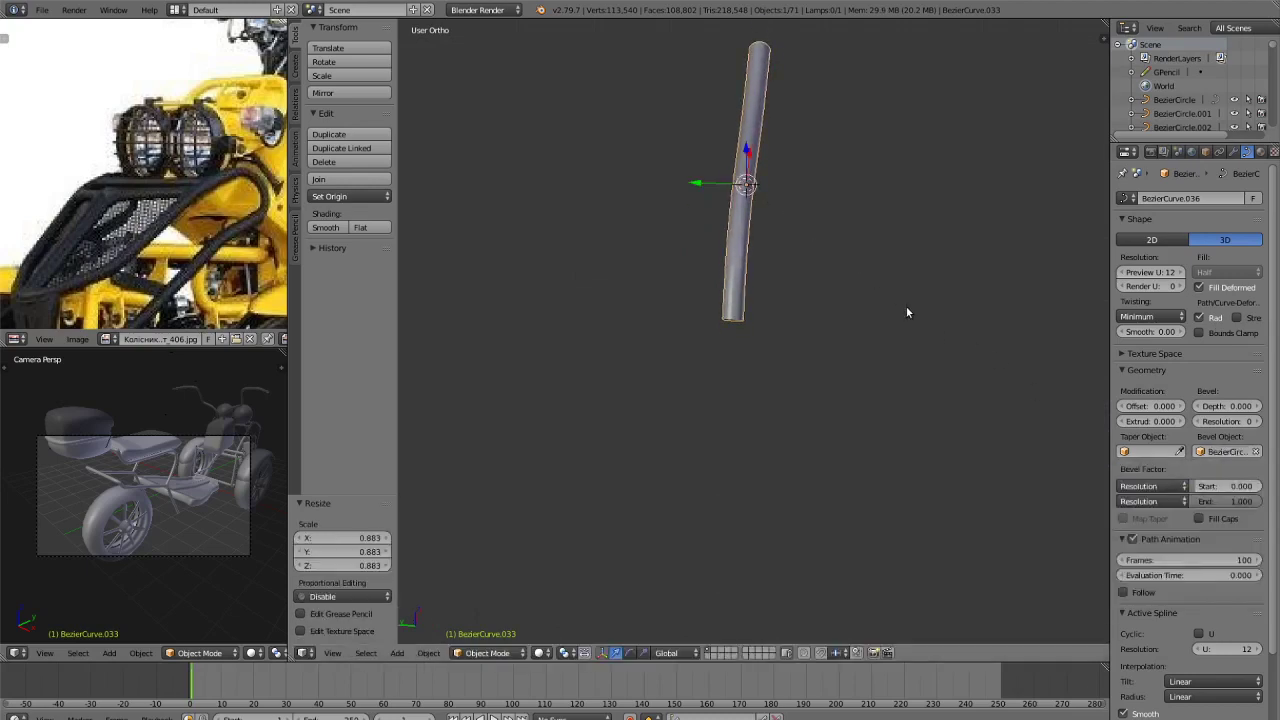
Straighten the tube by lowering the selected curve point about 0.458 along Z in edit mode.
key("ctrl+KP_1")
key("Tab")
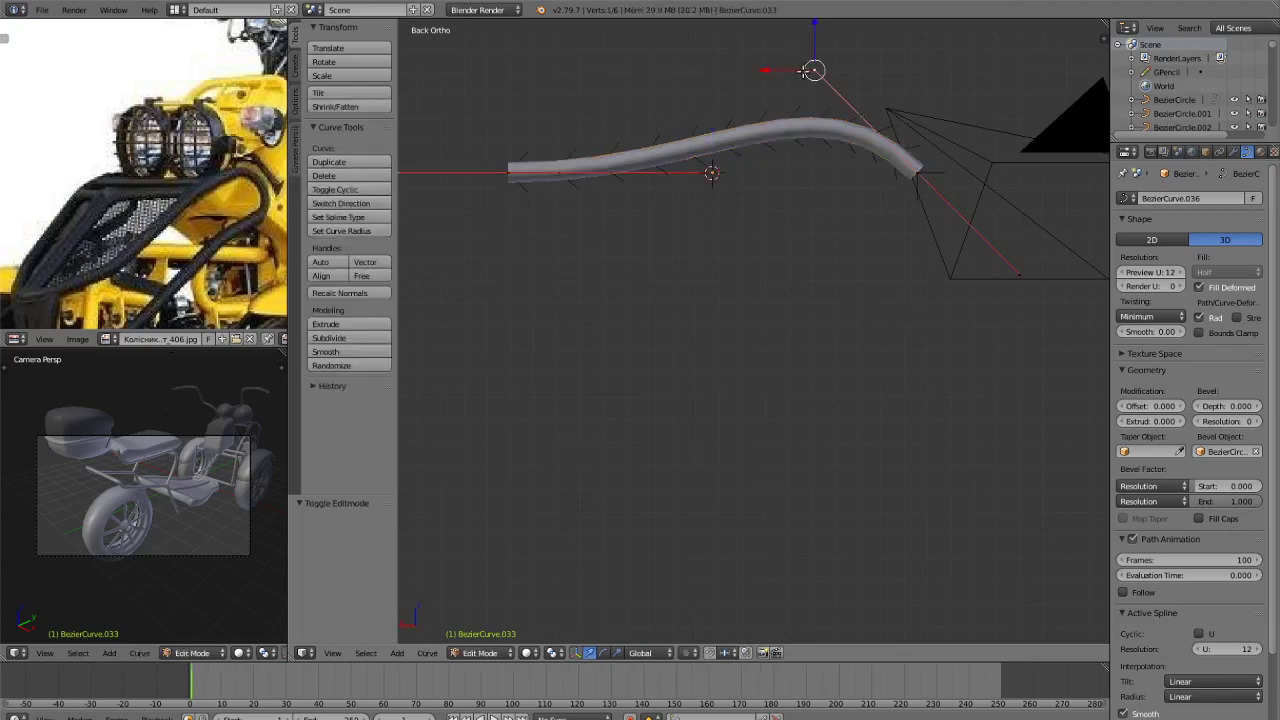
scroll(813, 70, "down", 2)
key("g")
key("z")
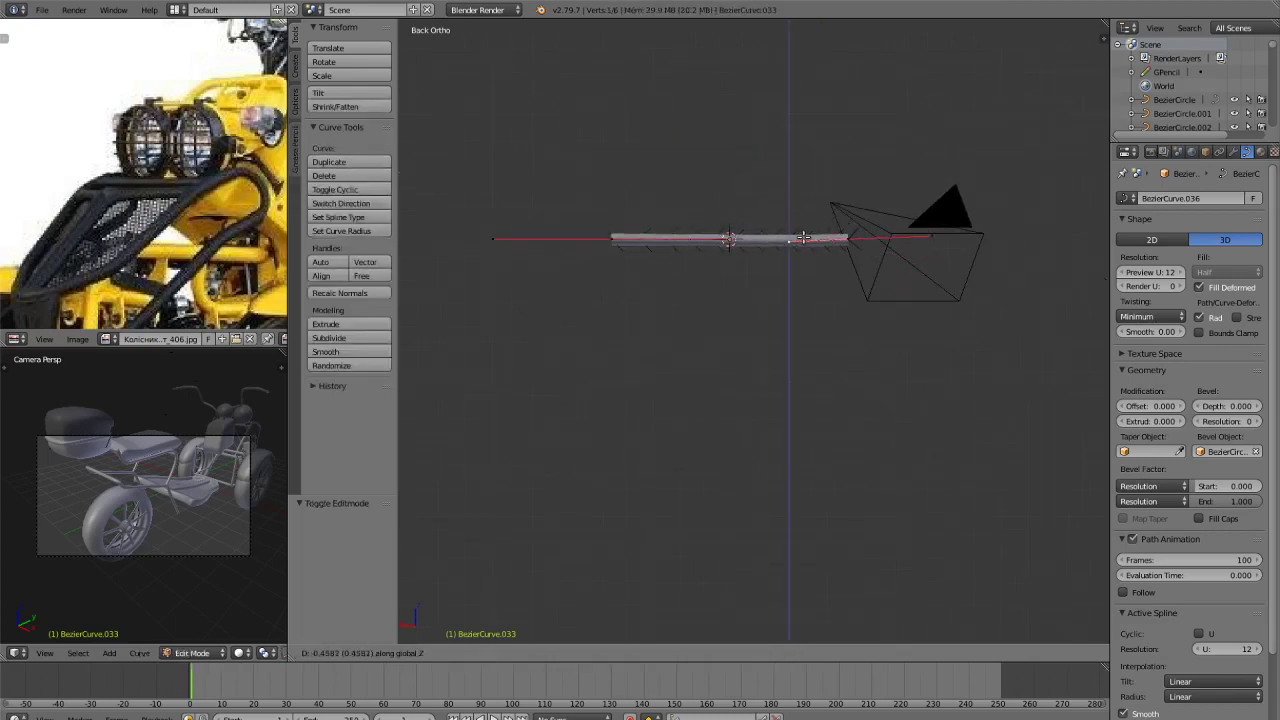
left_click(804, 237)
key("Tab")
Duplicate the straight bar about 0.664 along Y.
key("KP_7")
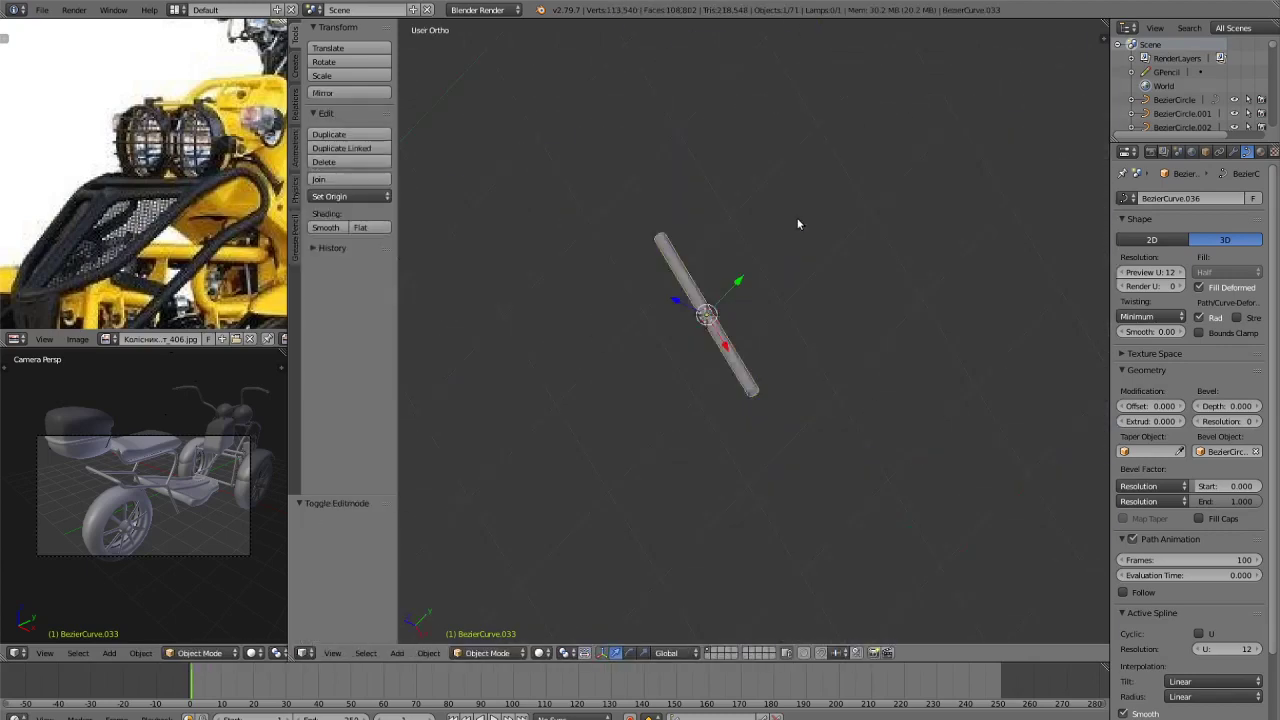
key("KP_7")
scroll(1185, 450, "down", 2)
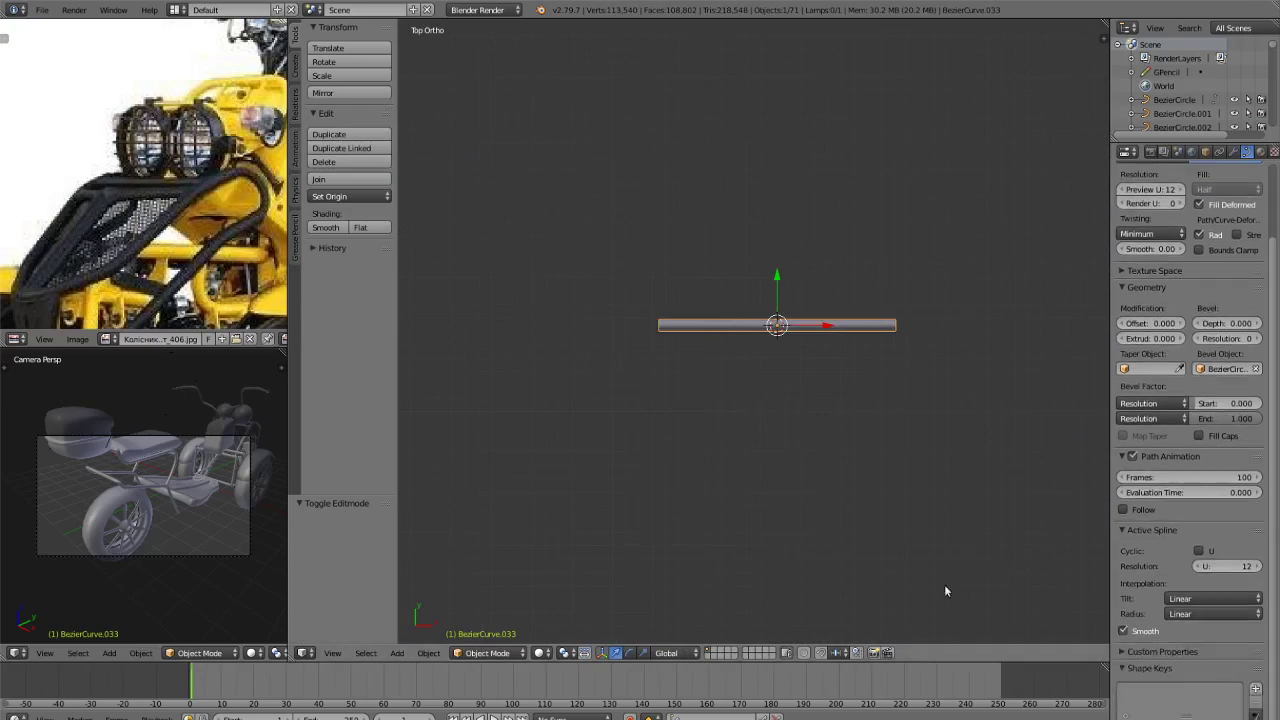
scroll(928, 510, "down", 11)
scroll(897, 395, "up", 6)
scroll(898, 385, "up", 4)
scroll(903, 380, "down", 1)
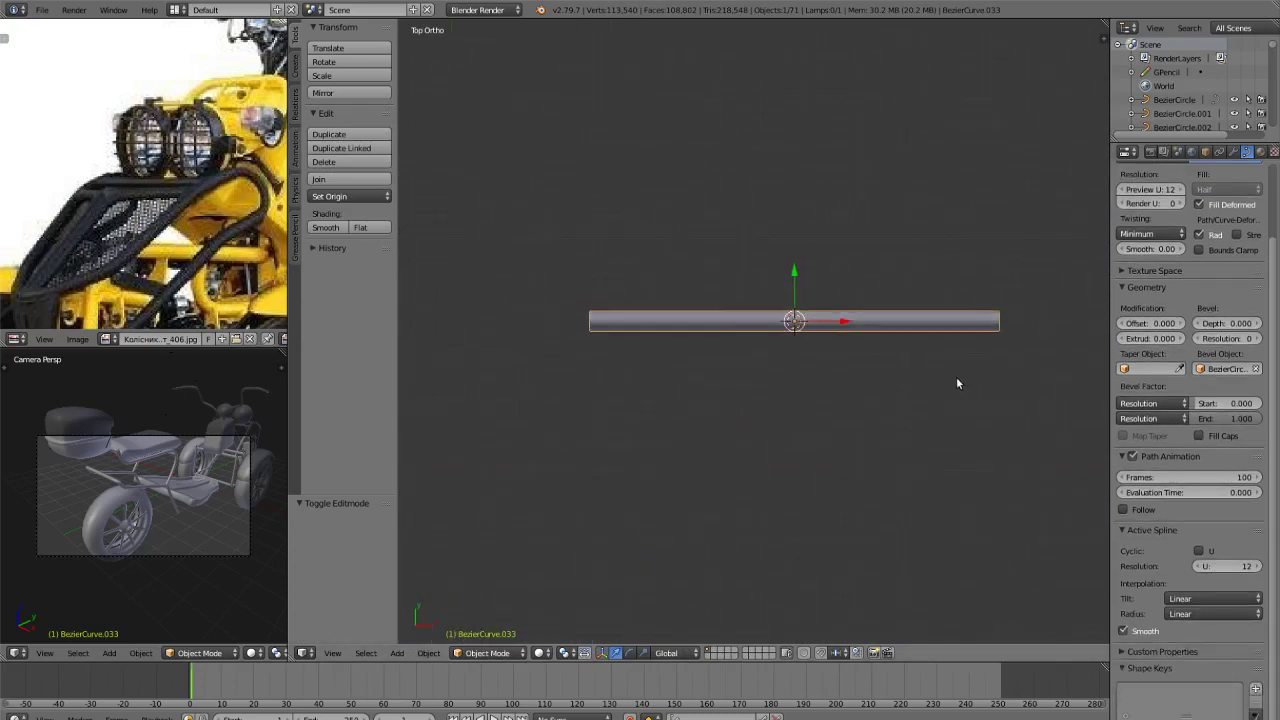
key("shift+d")
key("y")
left_click(966, 244)
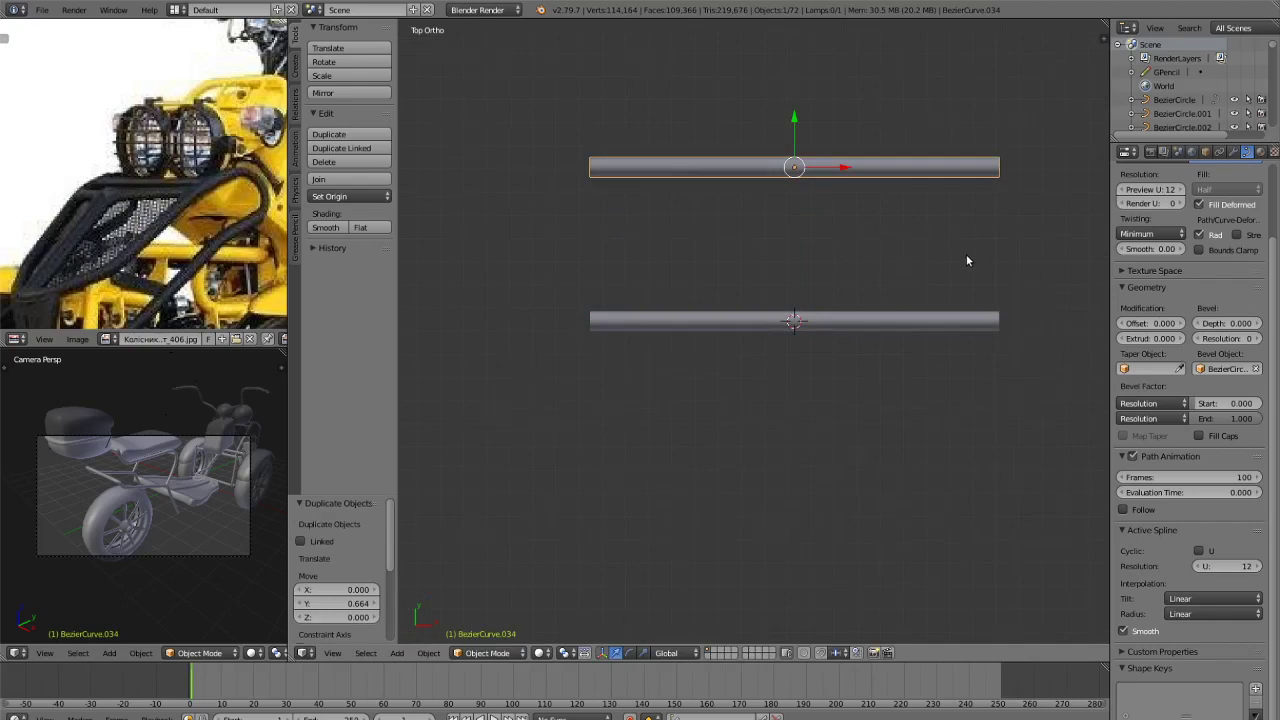
Duplicate the second bar about 0.498 further along Y to make a third bar.
scroll(950, 340, "down", 2)
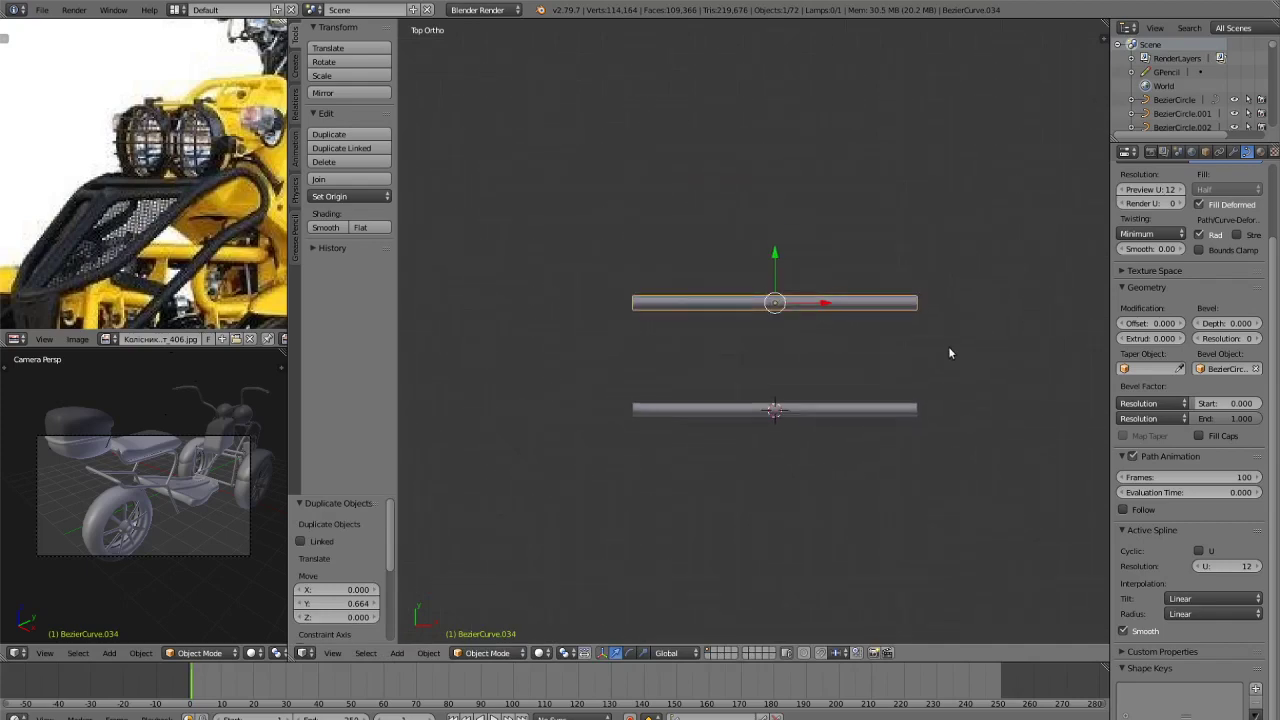
key("shift+d")
key("y")
left_click(950, 273)
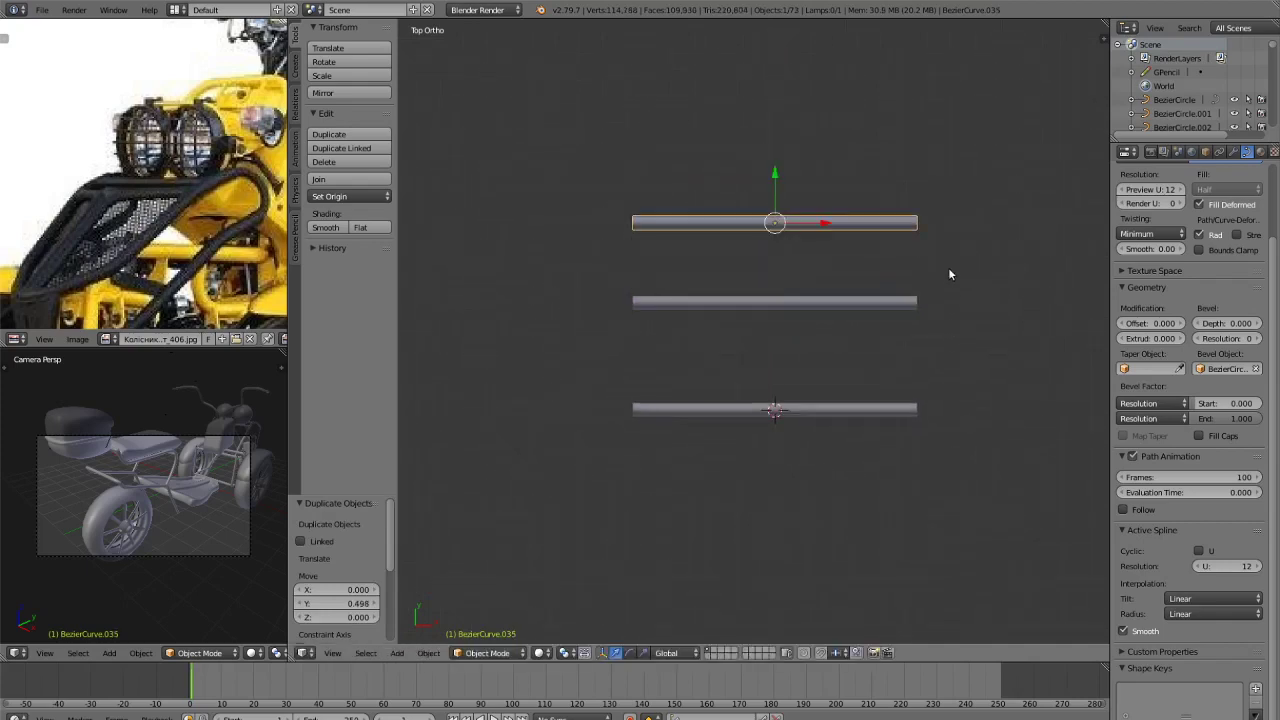
Rotate the third bar 180° about Z, and undo the rotation.
key("r")
key("z")
key("1")
key("8")
key("0")
key("Return")
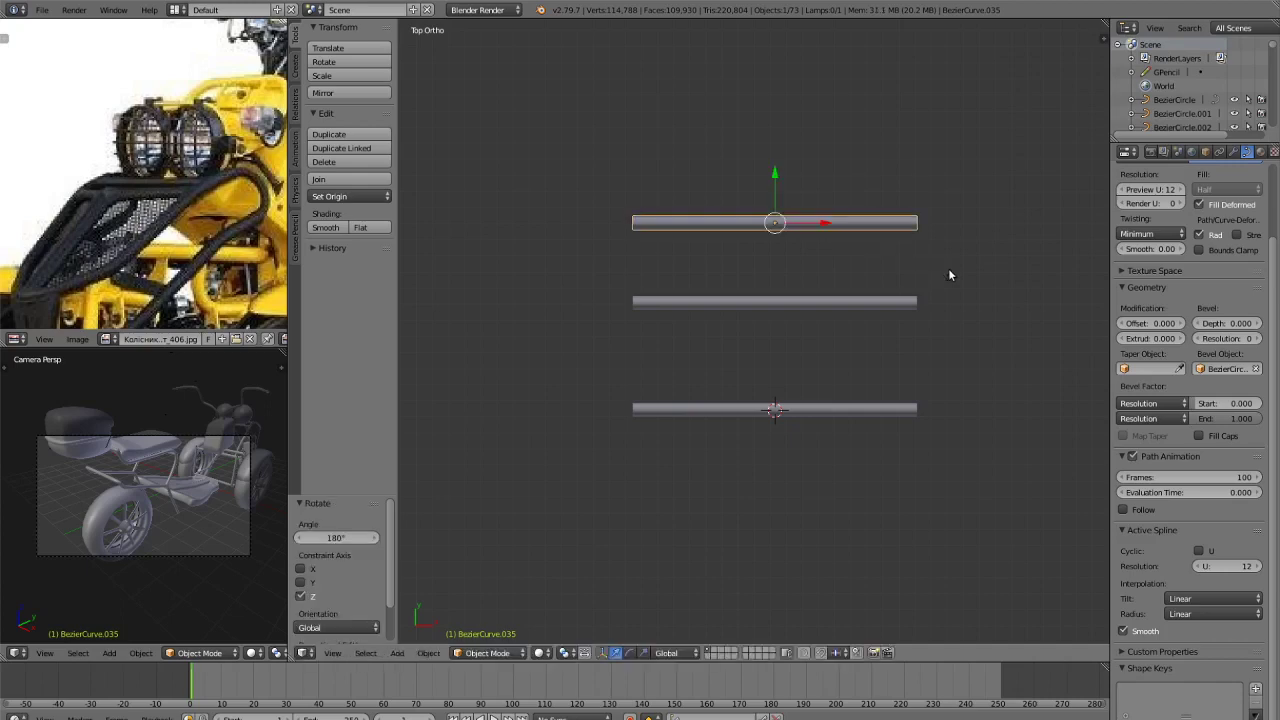
key("ctrl+z")
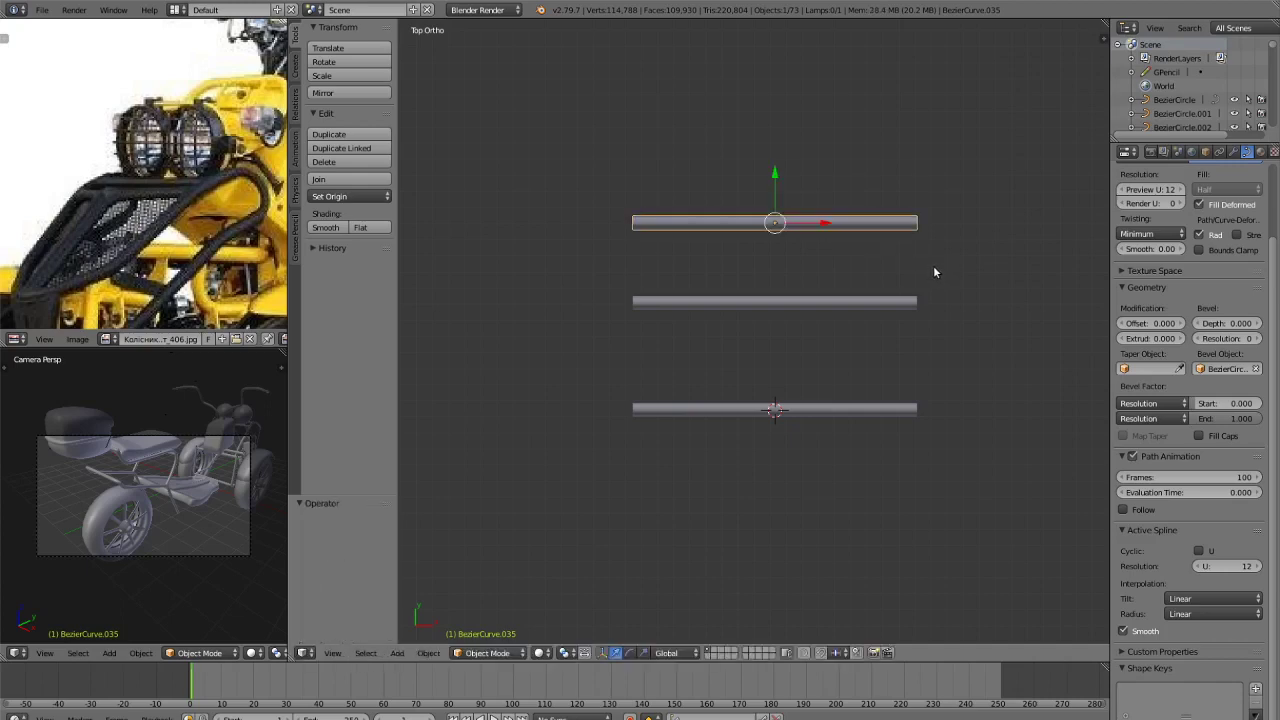
Rotate the third bar 90° about Z so it runs perpendicular to the other two.
key("r")
key("z")
key("9")
key("0")
key("Return")
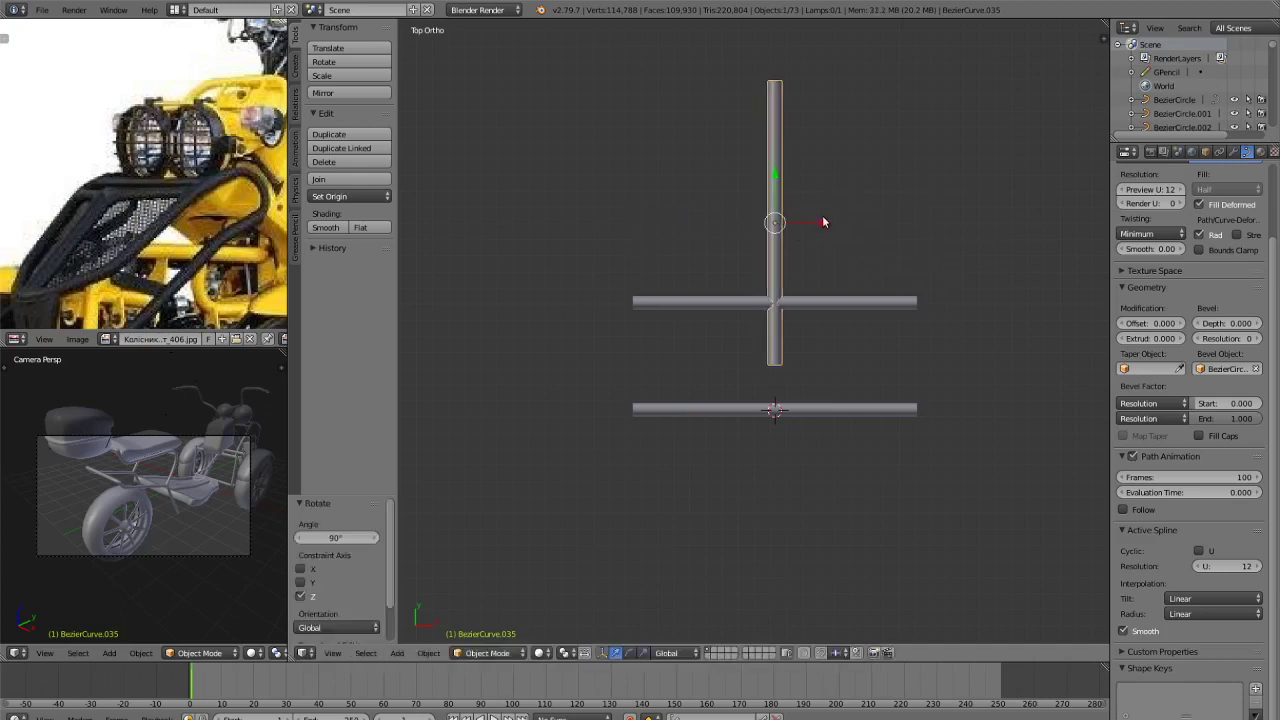
Position the perpendicular bar across the other two, about -0.661 along X and raised about 0.027 along Z.
left_click_drag(822, 218, 725, 195)
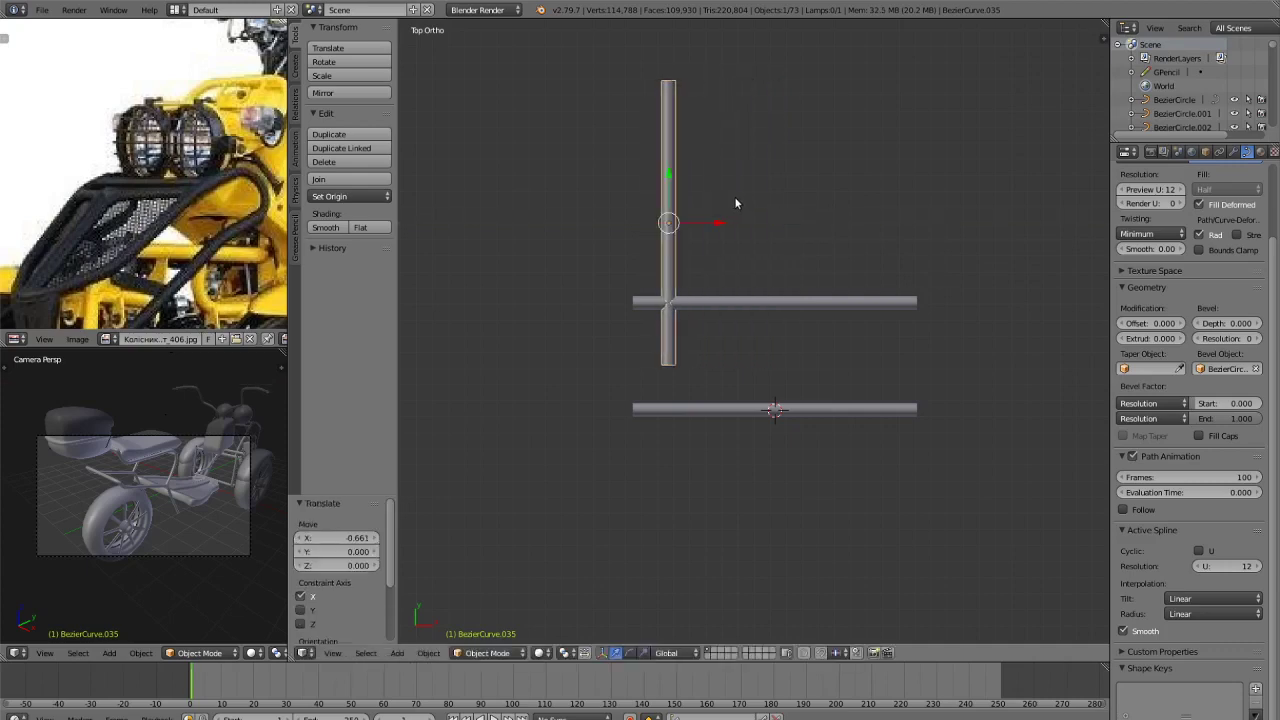
key("g")
key("y")
left_click(746, 325)
middle_click_drag(746, 325, 798, 307)
scroll(840, 258, "up", 3)
key("g")
key("z")
left_click(842, 205)
Duplicate the crossing bar about 0.655 along X.
key("shift+d")
key("x")
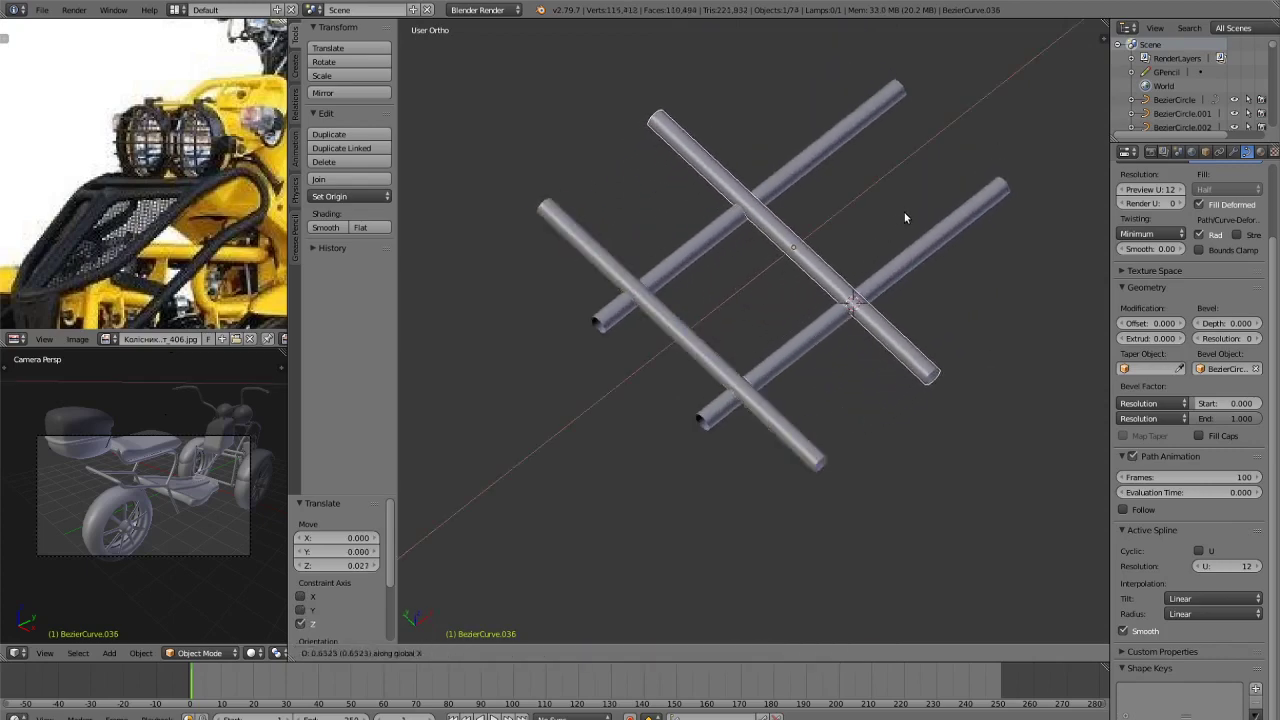
left_click(904, 212)
middle_click_drag(904, 212, 851, 278)
left_click(859, 285)
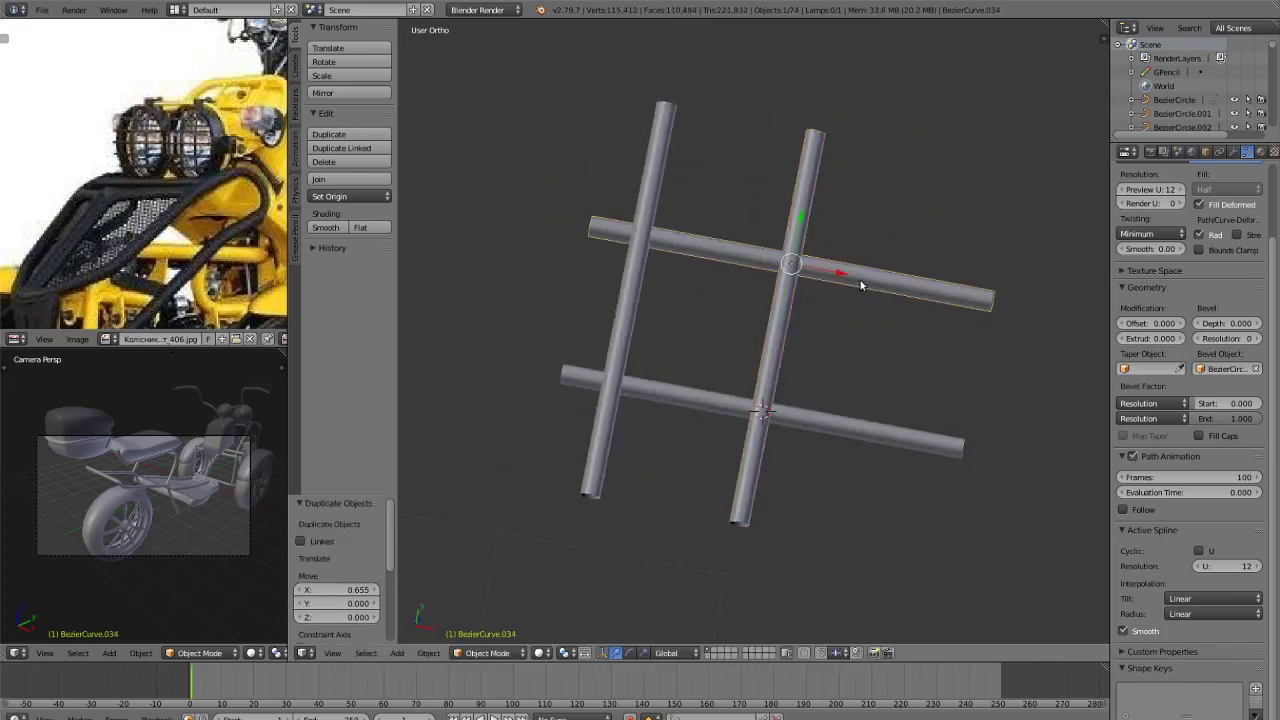
key("Tab")
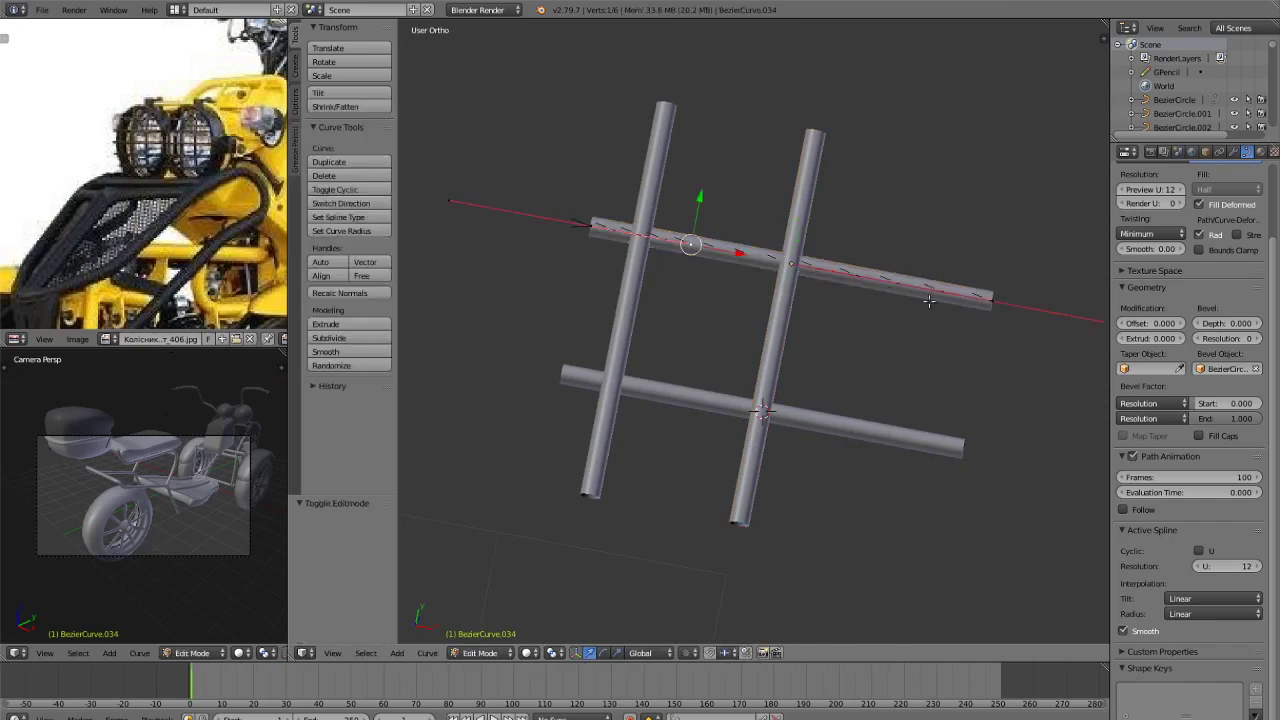
key("Tab")
right_click(786, 326)
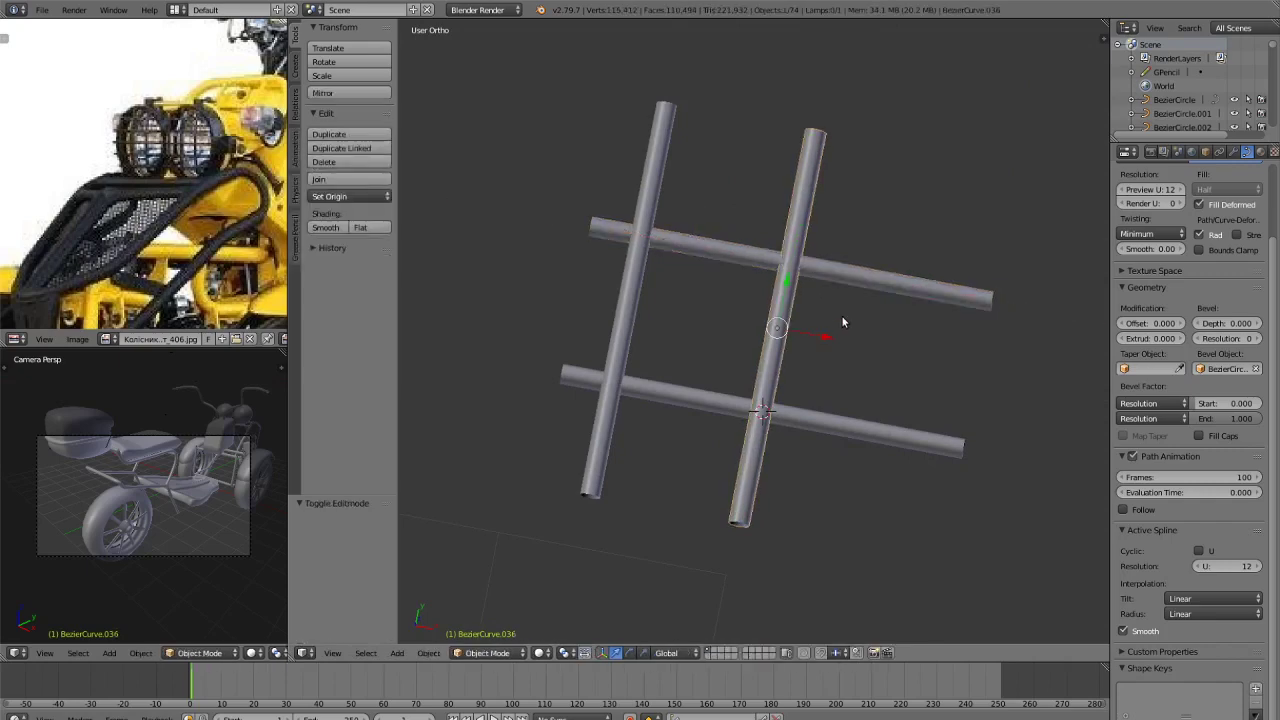
key("KP_7")
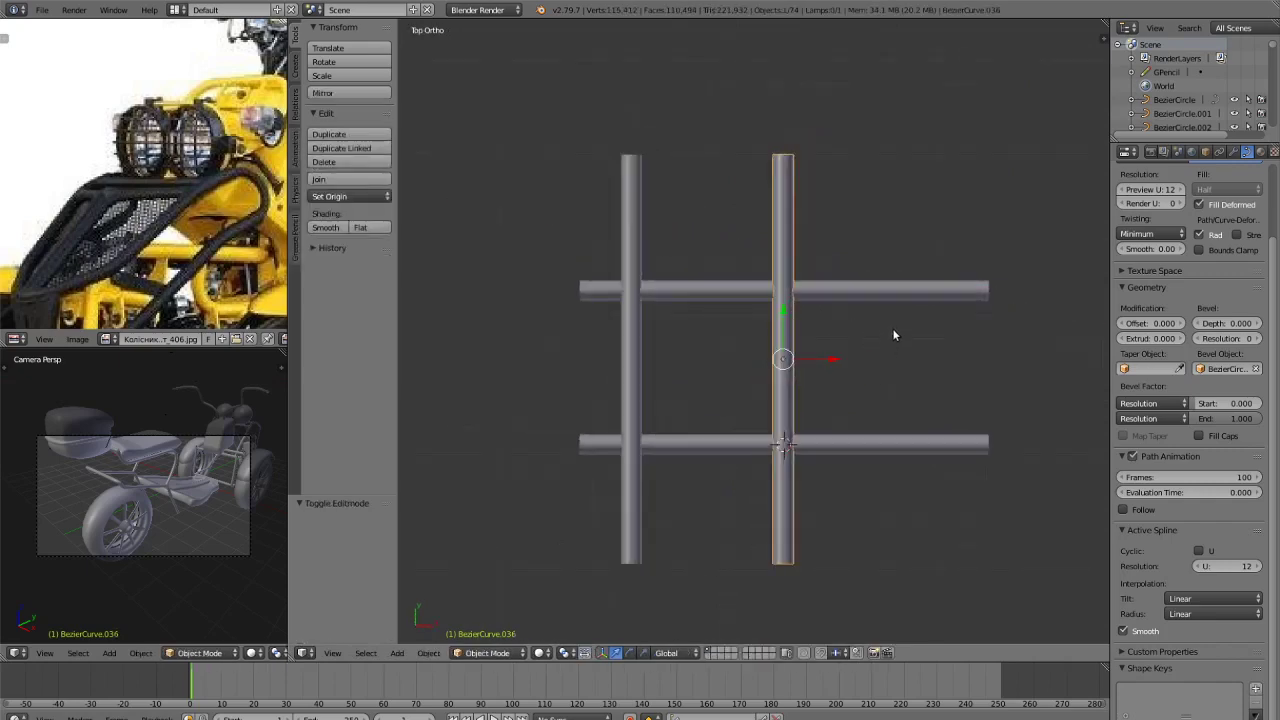
right_click(894, 297)
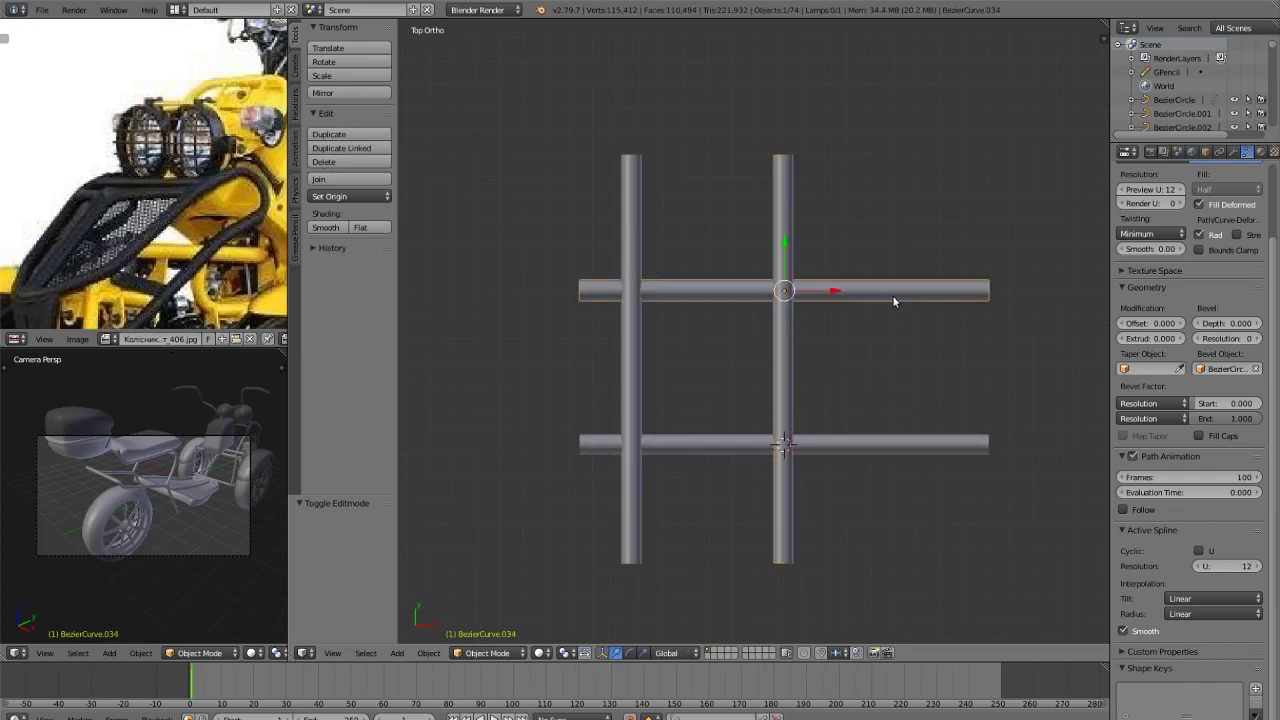
Shorten the duplicated crossing bar by scaling it to about 0.517 along Y.
right_click(796, 325)
key("s")
key("y")
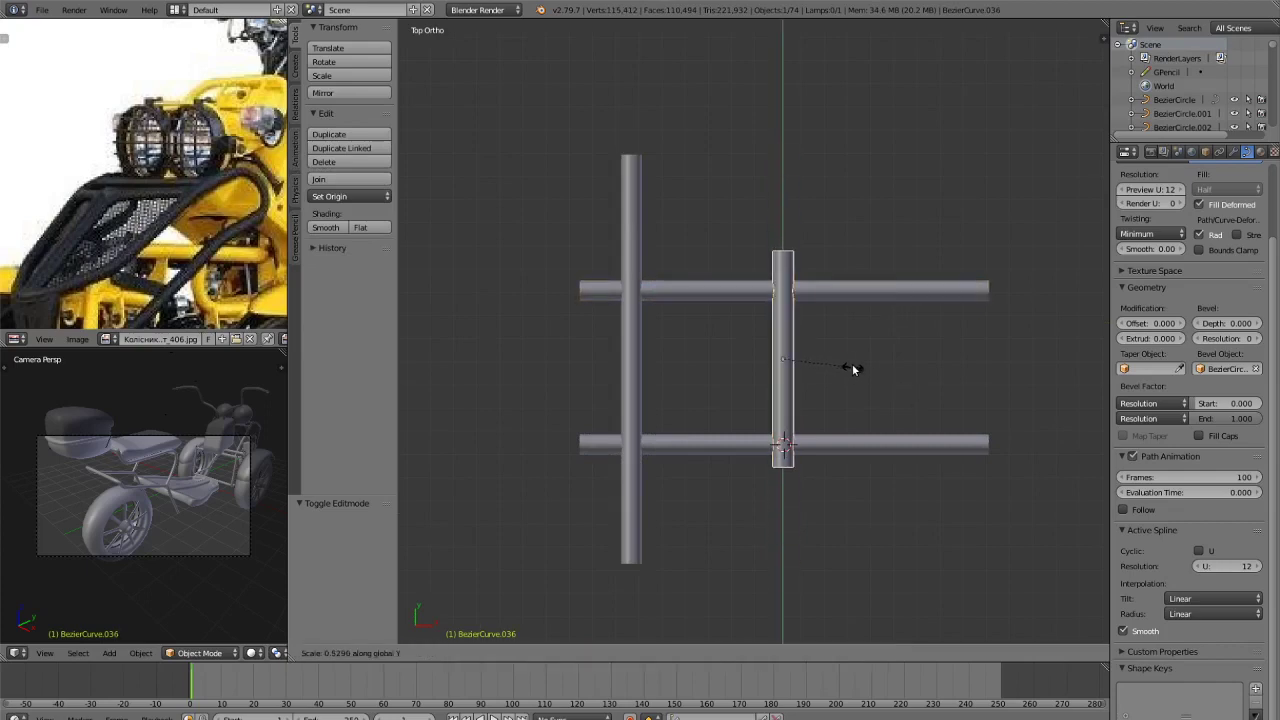
left_click(851, 369)
Try scaling the original long crossing bar along Y, and delete that bar.
right_click(638, 365)
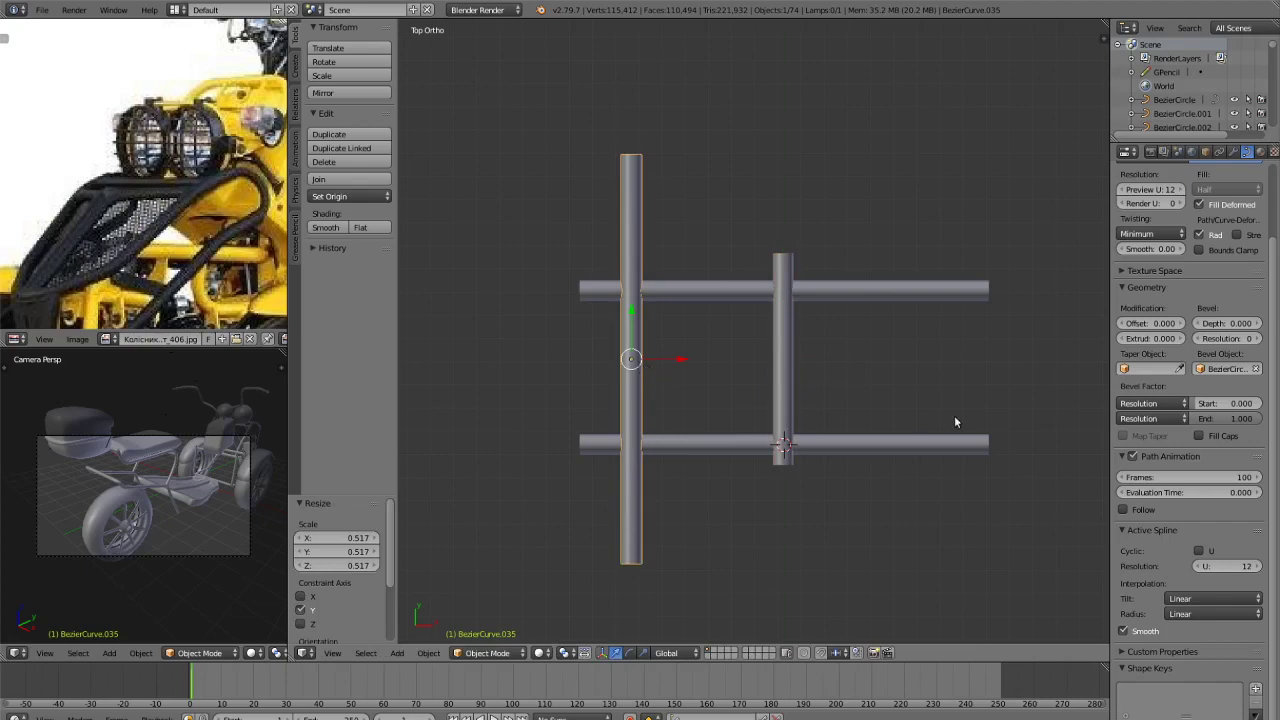
key("s")
key("y")
left_click(852, 398)
key("x")
left_click(851, 397)
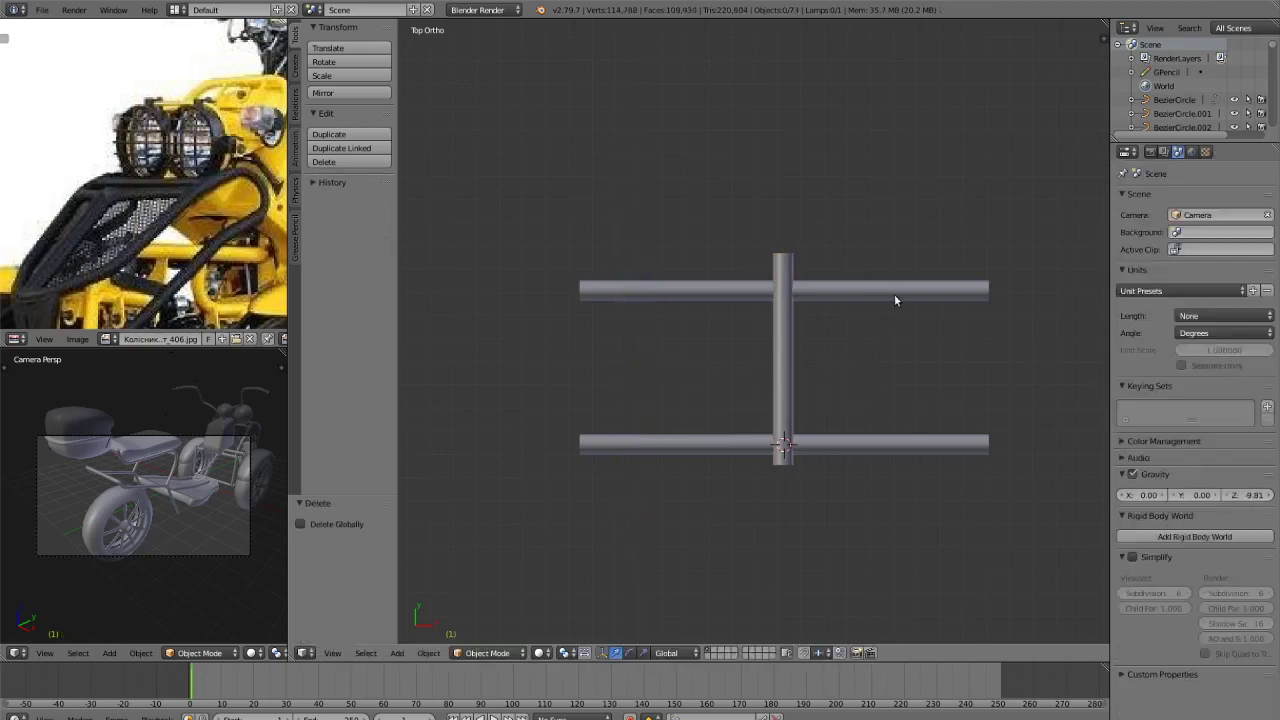
Duplicate the shortened crossing bar about -0.777 along X, and select the lower bar running along X.
right_click(895, 292)
right_click(790, 370)
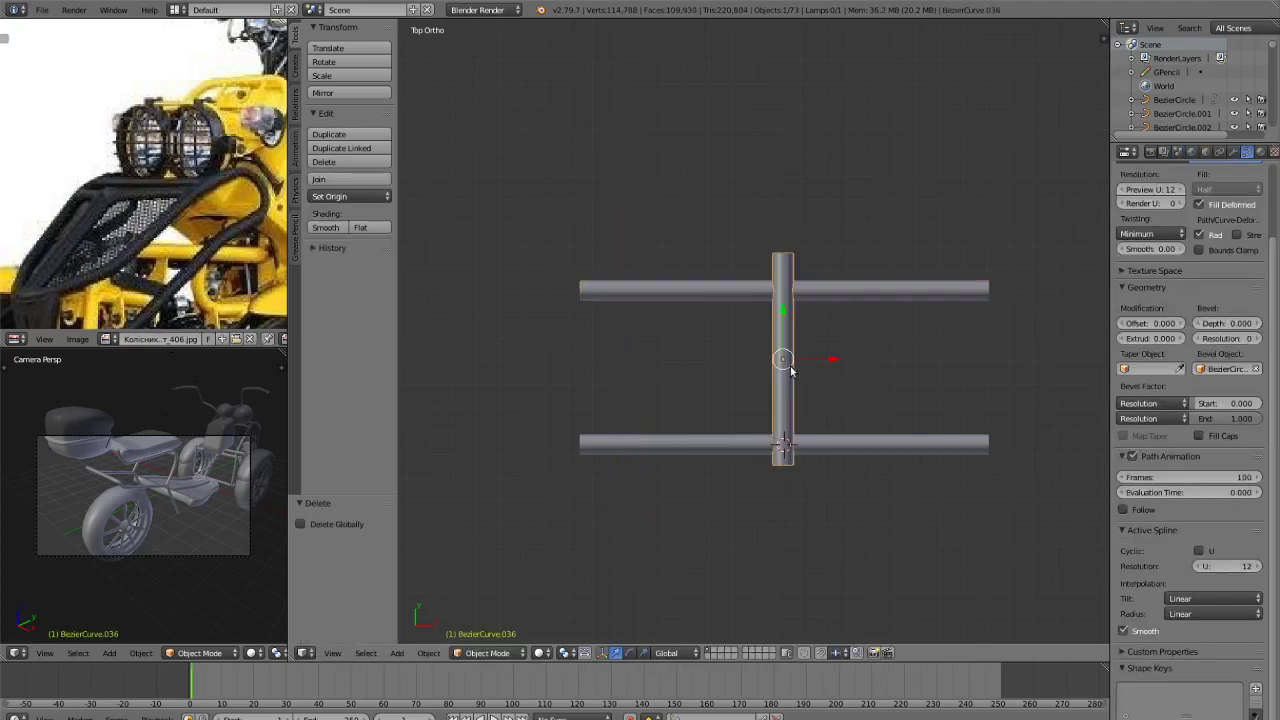
key("shift+d")
key("x")
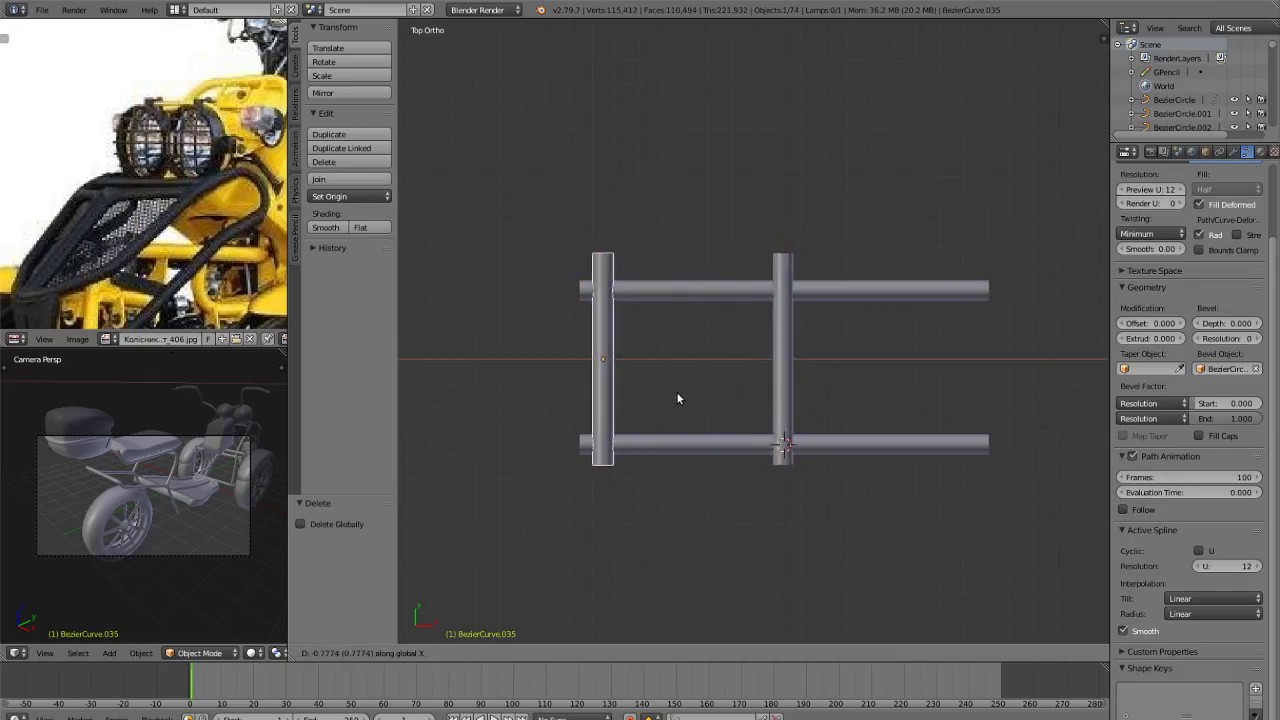
left_click(677, 395)
right_click(899, 441)
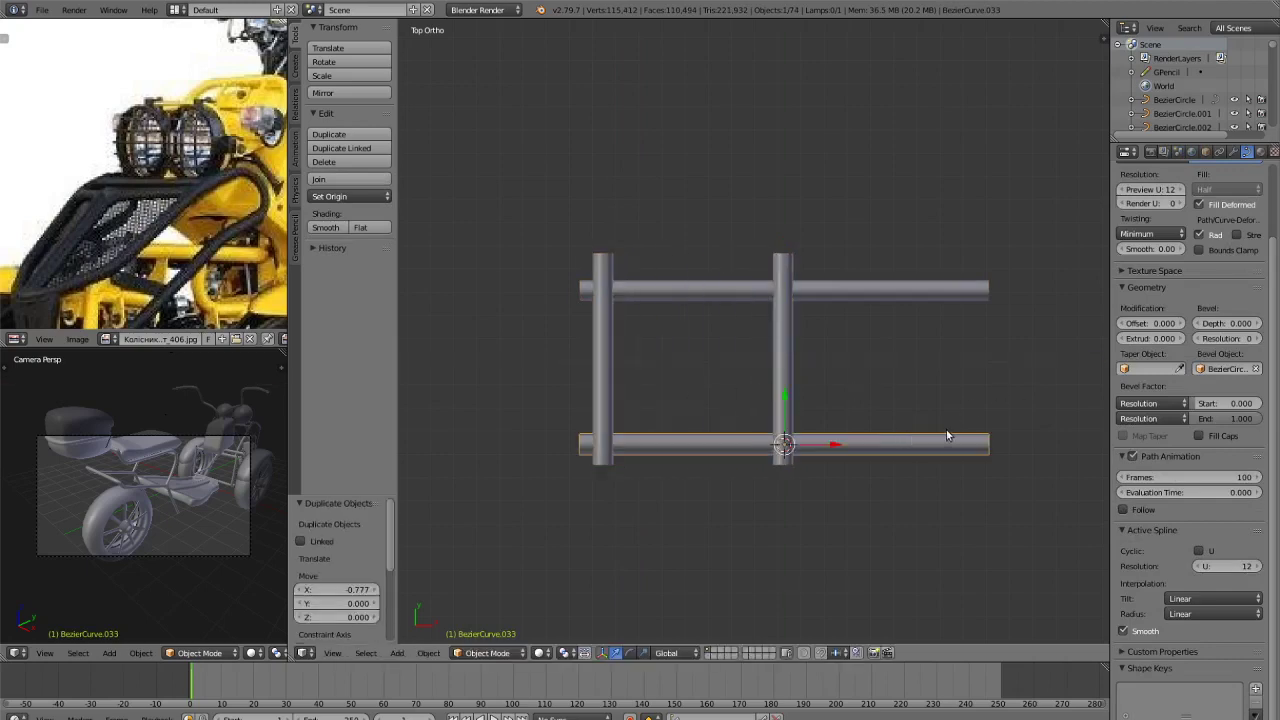
Shorten the lower bar by scaling it to 0.484 along X, and move it about -0.408 along X.
key("s")
key("x")
left_click(868, 446)
key("g")
key("x")
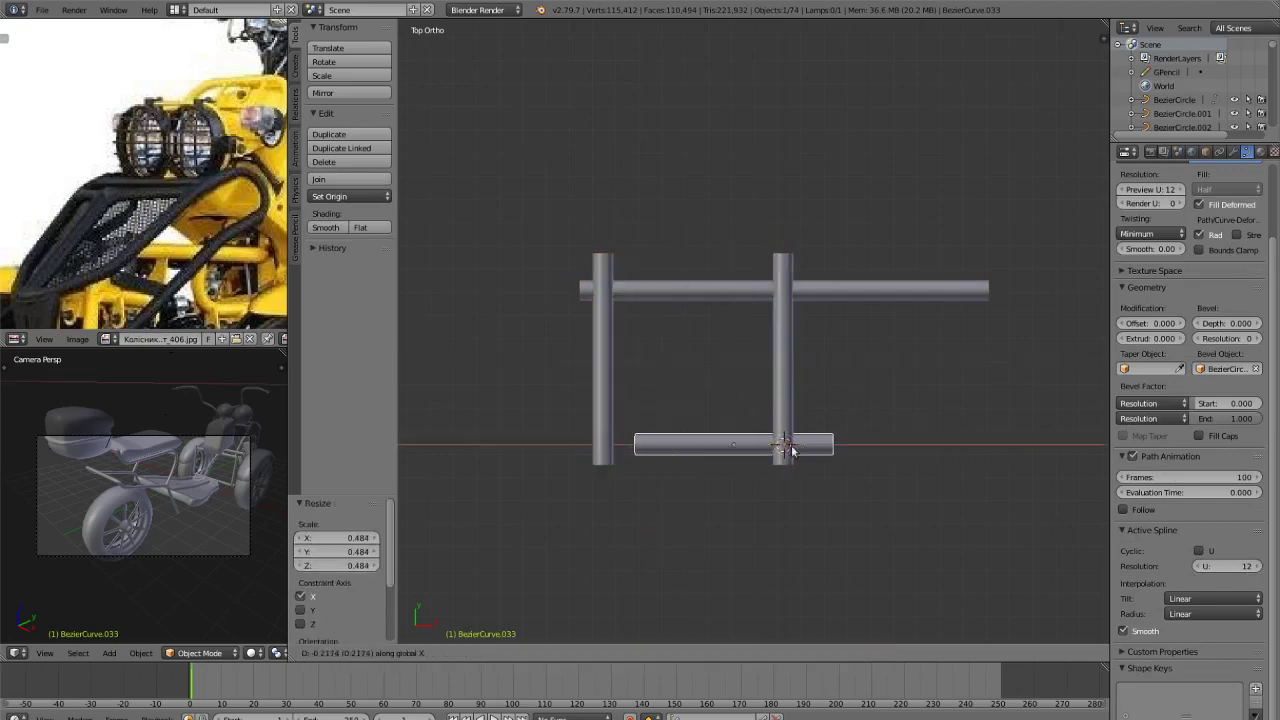
left_click(769, 455)
Lengthen the lower bar slightly along X and nudge it along X so it spans both crossing bars.
key("s")
key("x")
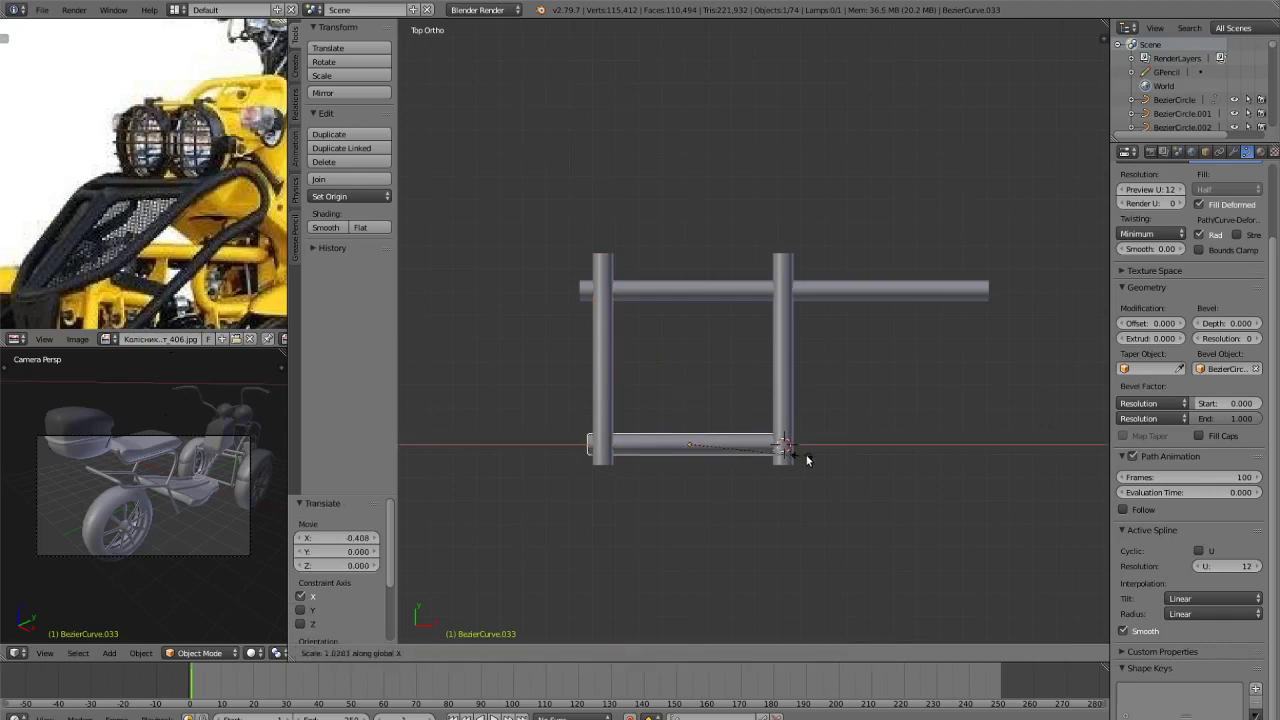
left_click(825, 453)
key("g")
key("x")
left_click(842, 448)
key("a")
Shorten the upper bar by scaling it to 0.462 along X, and move it about -0.399 along X.
right_click(853, 298)
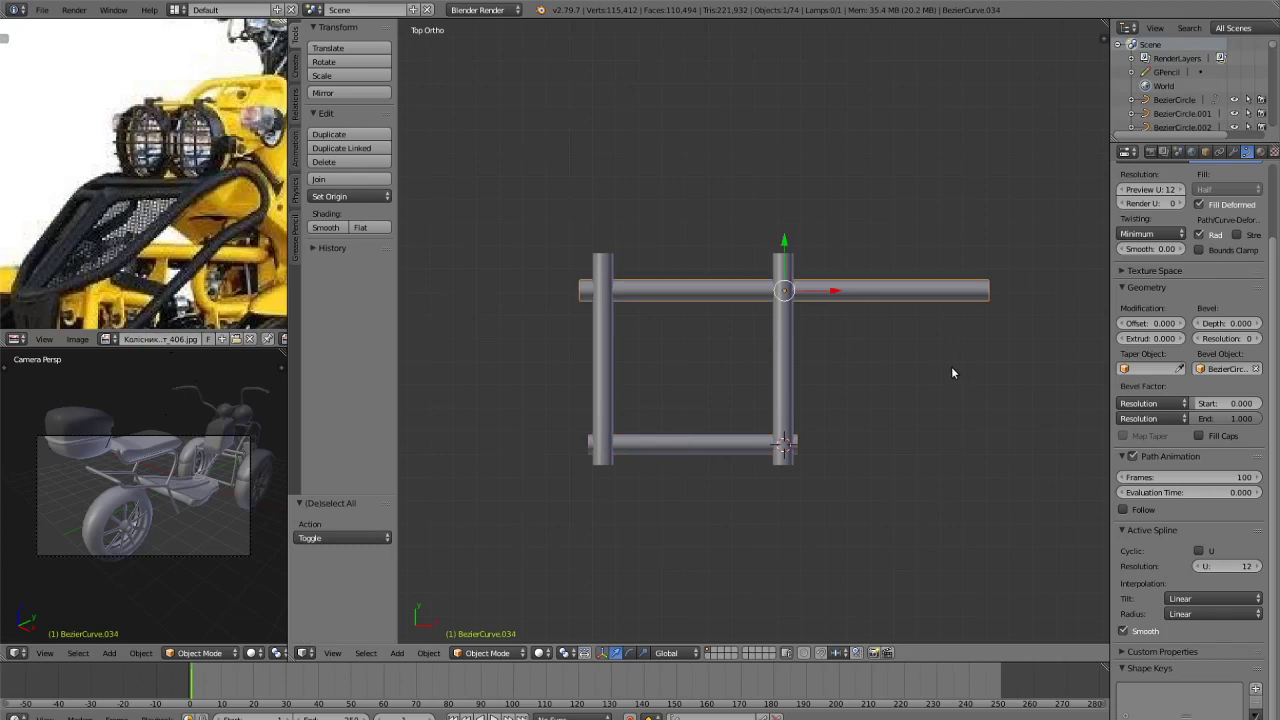
key("s")
key("x")
left_click(843, 356)
key("g")
key("x")
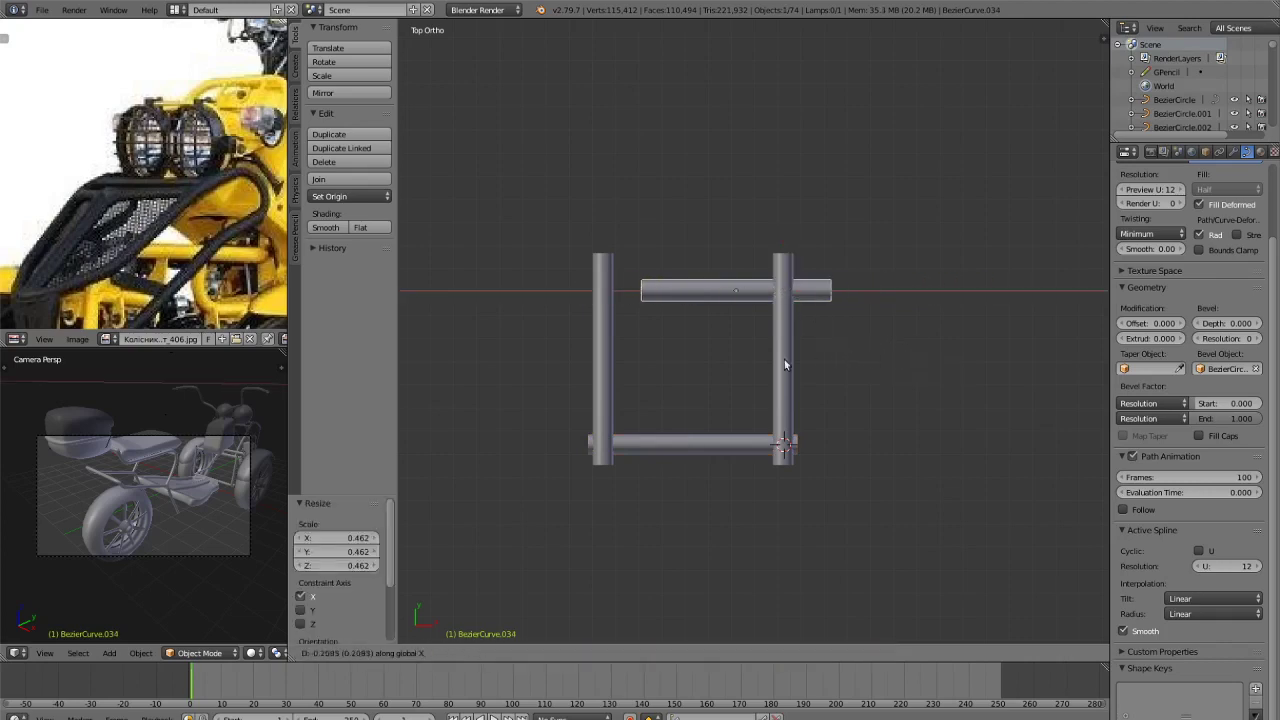
left_click(750, 362)
Scale the upper bar by 1.130 along X and move it slightly outward along Y.
key("s")
key("x")
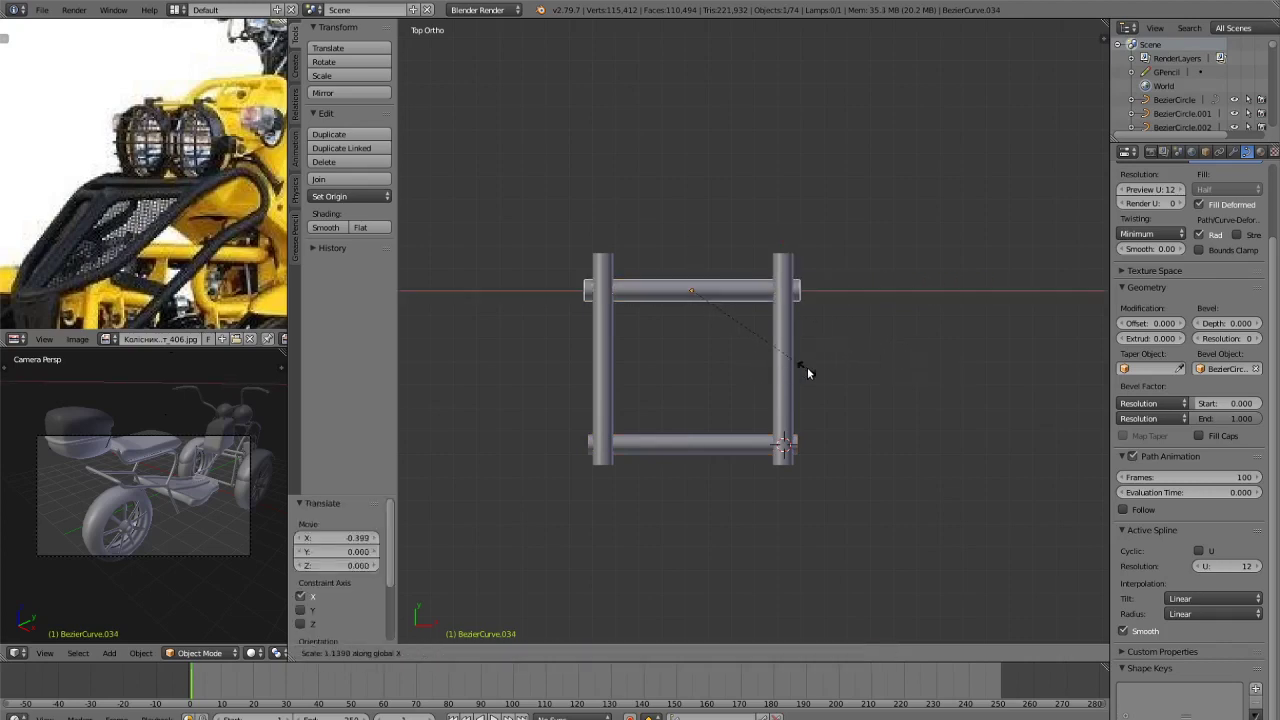
left_click(804, 367)
key("g")
key("y")
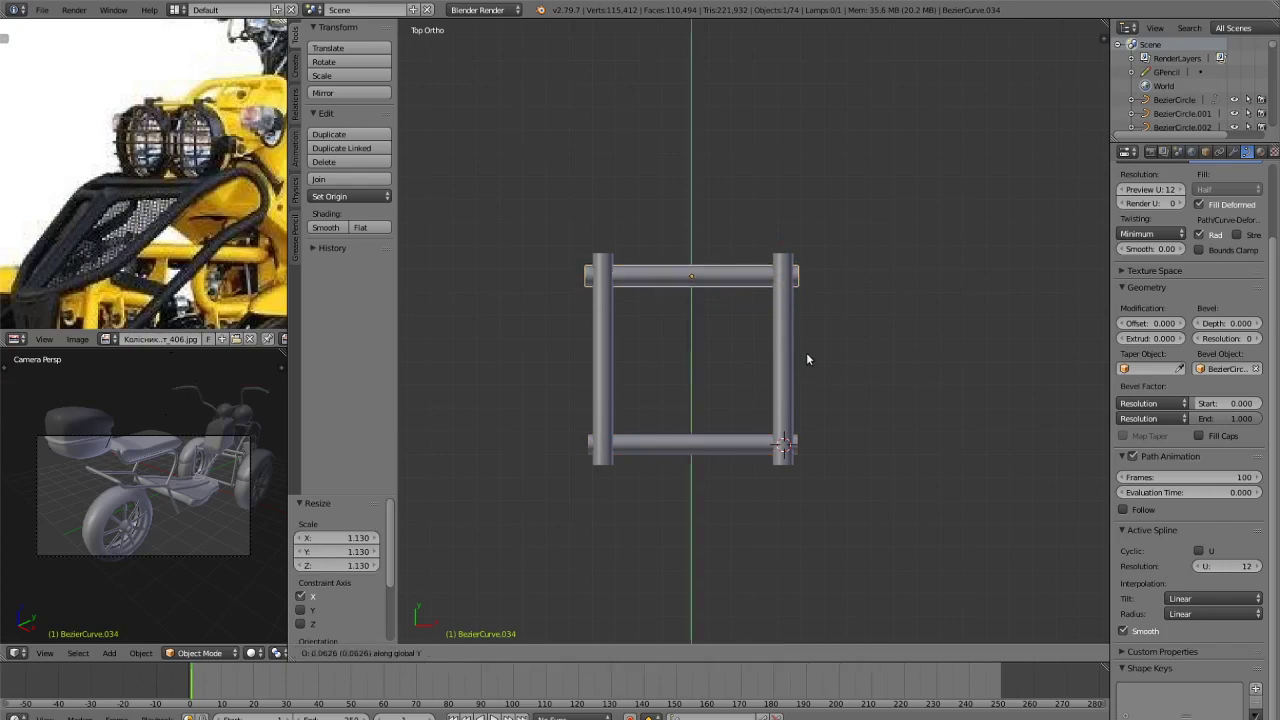
left_click(806, 352)
key("a")
scroll(811, 367, "down", 5)
middle_click_drag(811, 367, 744, 322)
scroll(750, 310, "down", 4)
key("c")
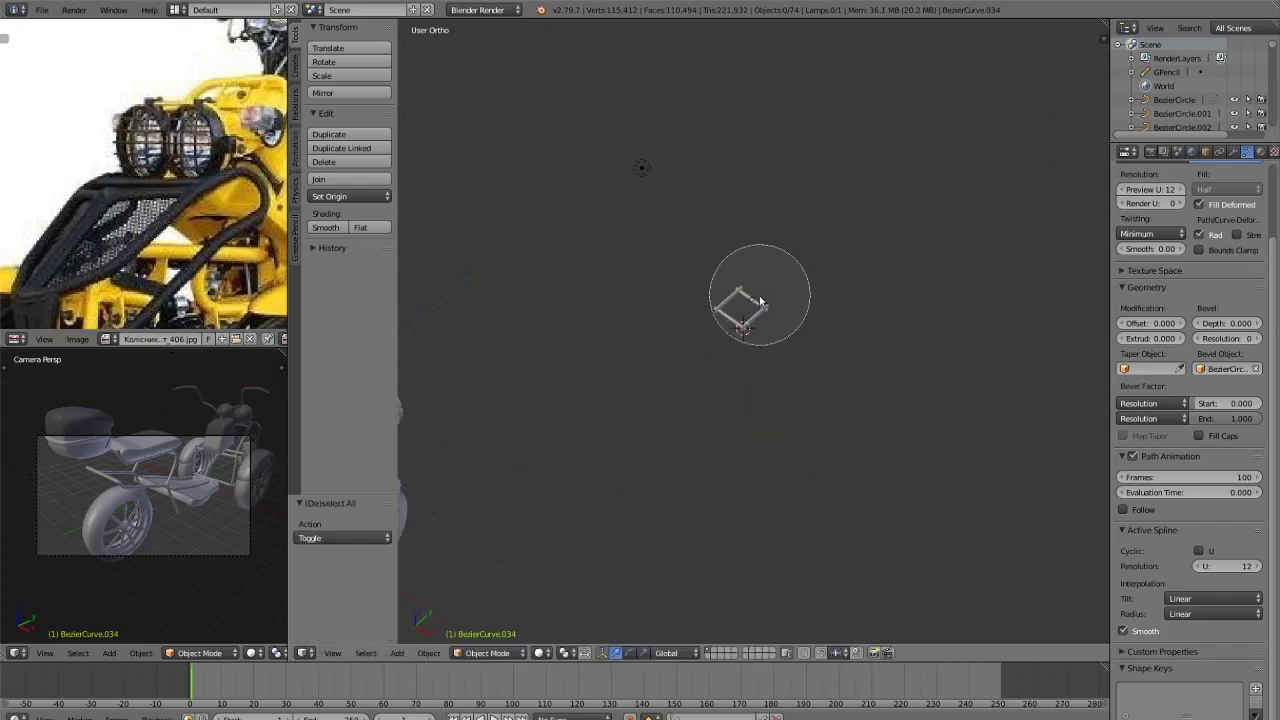
left_click(762, 297)
key("Escape")
scroll(803, 334, "up", 5)
middle_click_drag(803, 334, 928, 404)
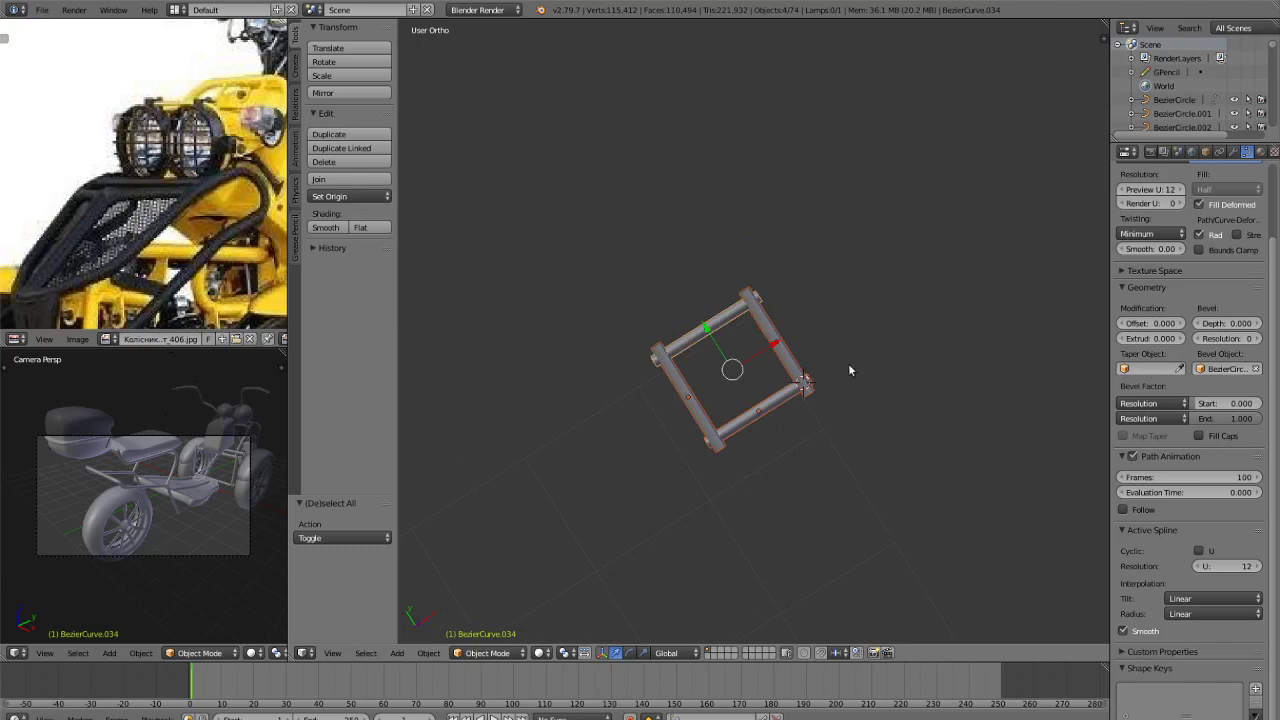
key("KP_7")
key("a")
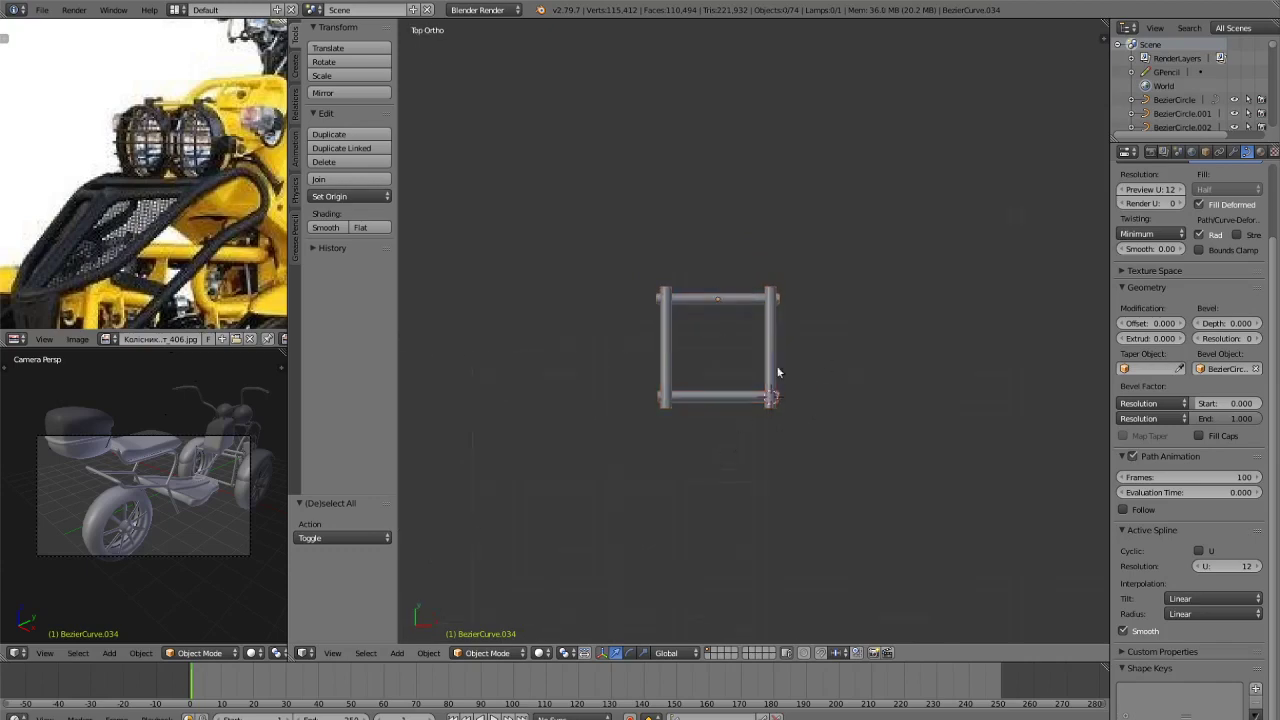
Lengthen the crossing bar at the higher-X end of the square by scaling it 2.241 along Y.
right_click(769, 362)
key("Tab")
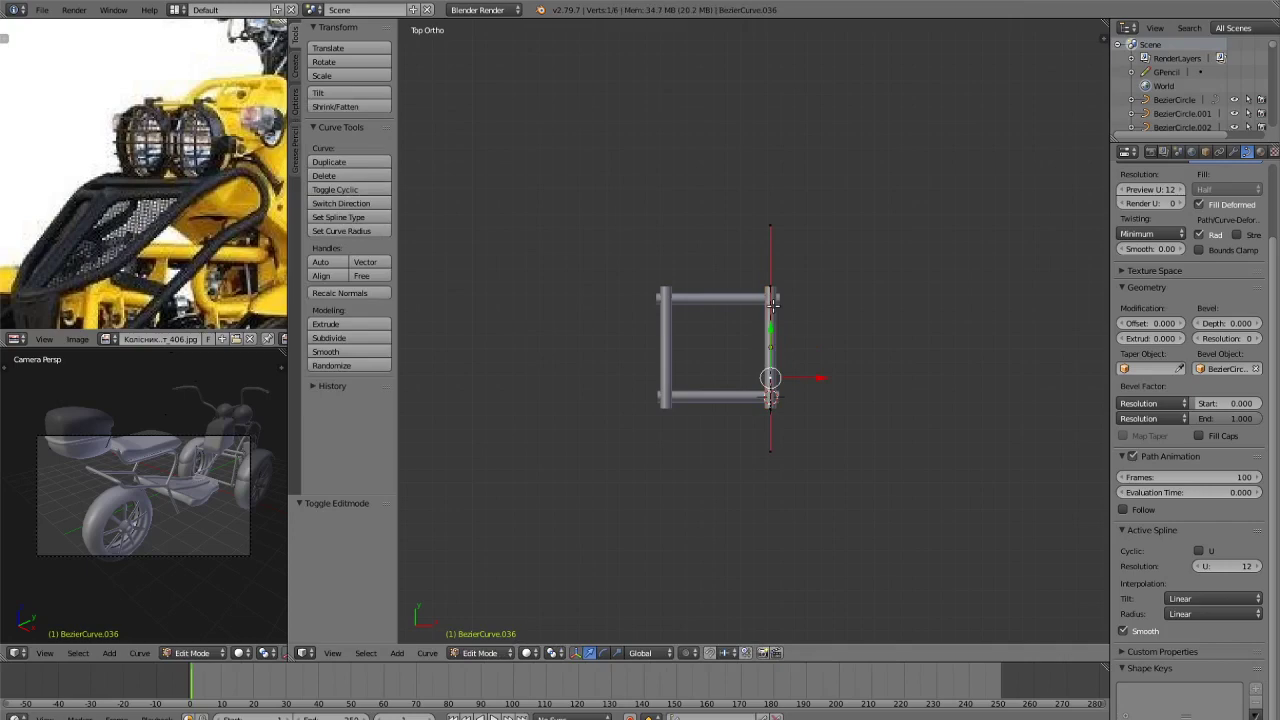
key("Tab")
key("s")
key("y")
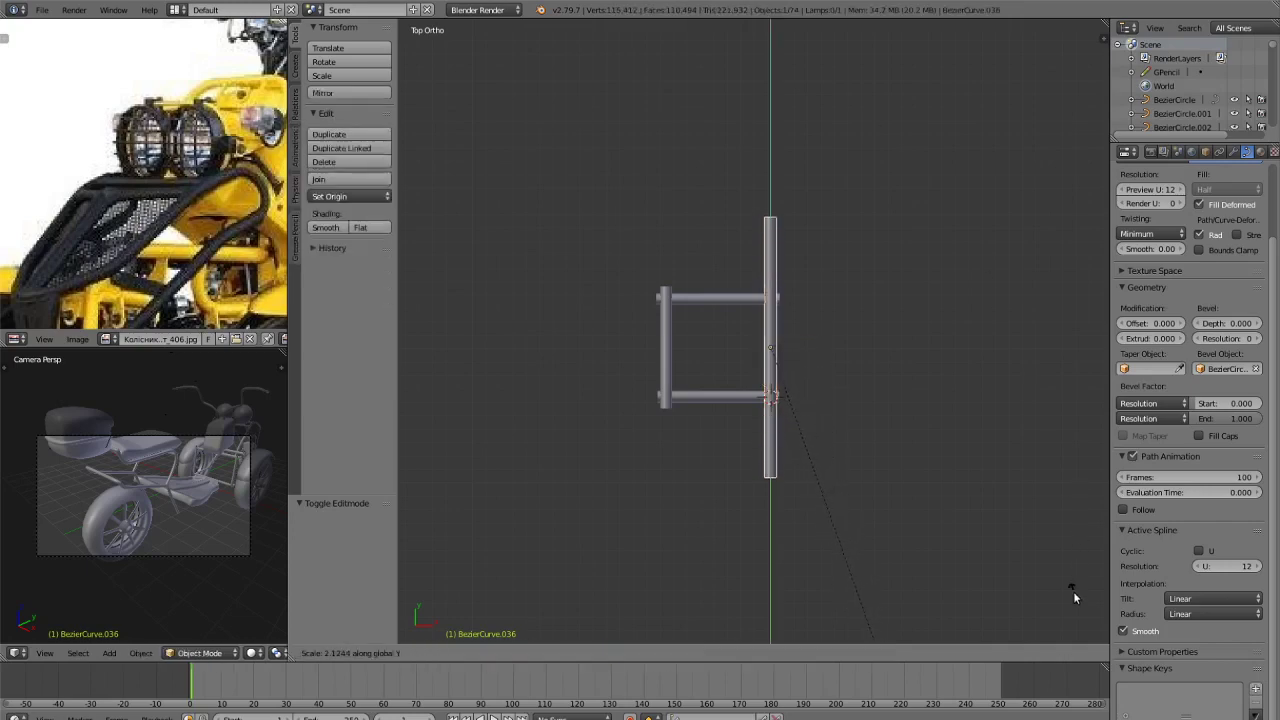
left_click(1067, 58)
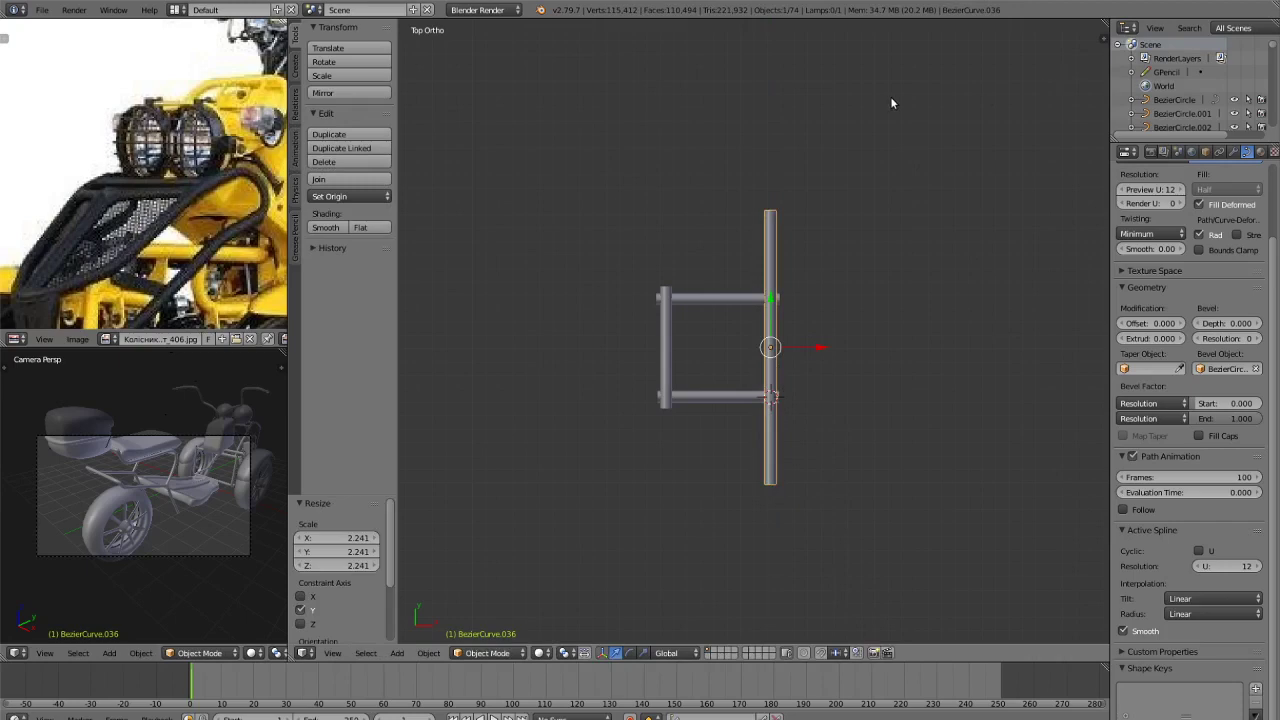
Try scaling the other, lower-X crossing bar along Y, and delete that bar.
right_click(665, 357)
key("s")
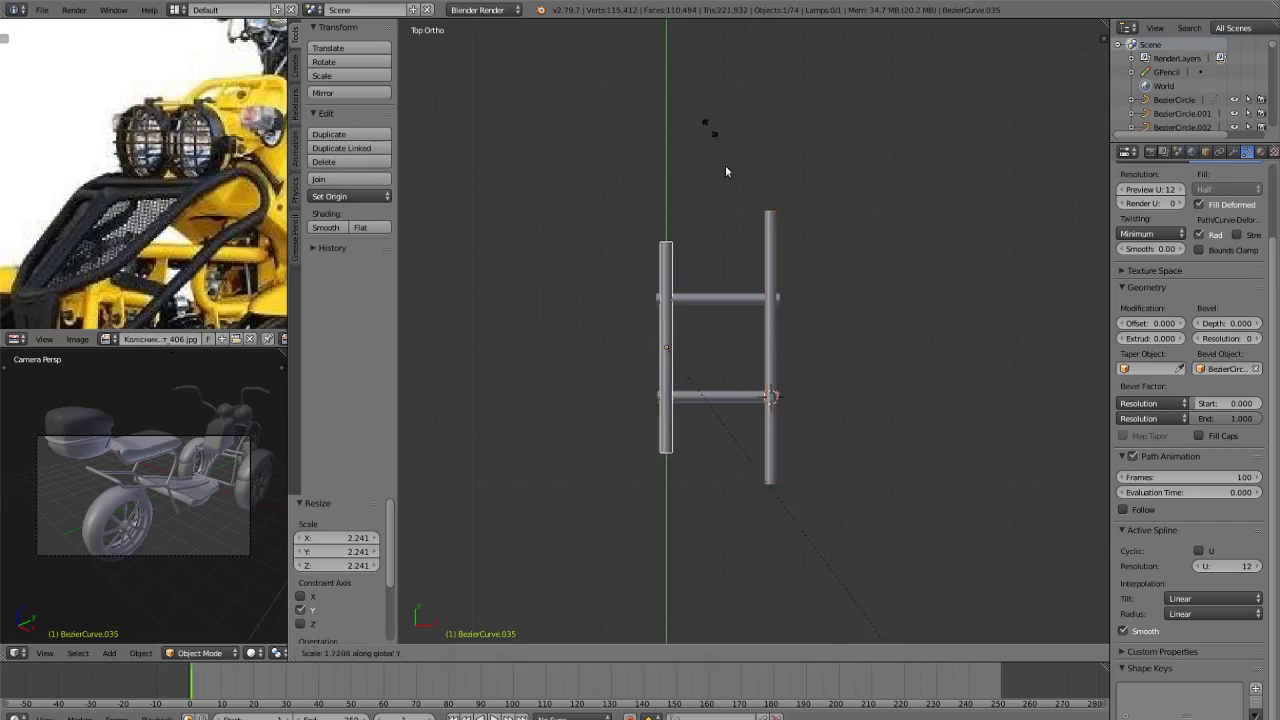
key("Escape")
key("x")
left_click(814, 304)
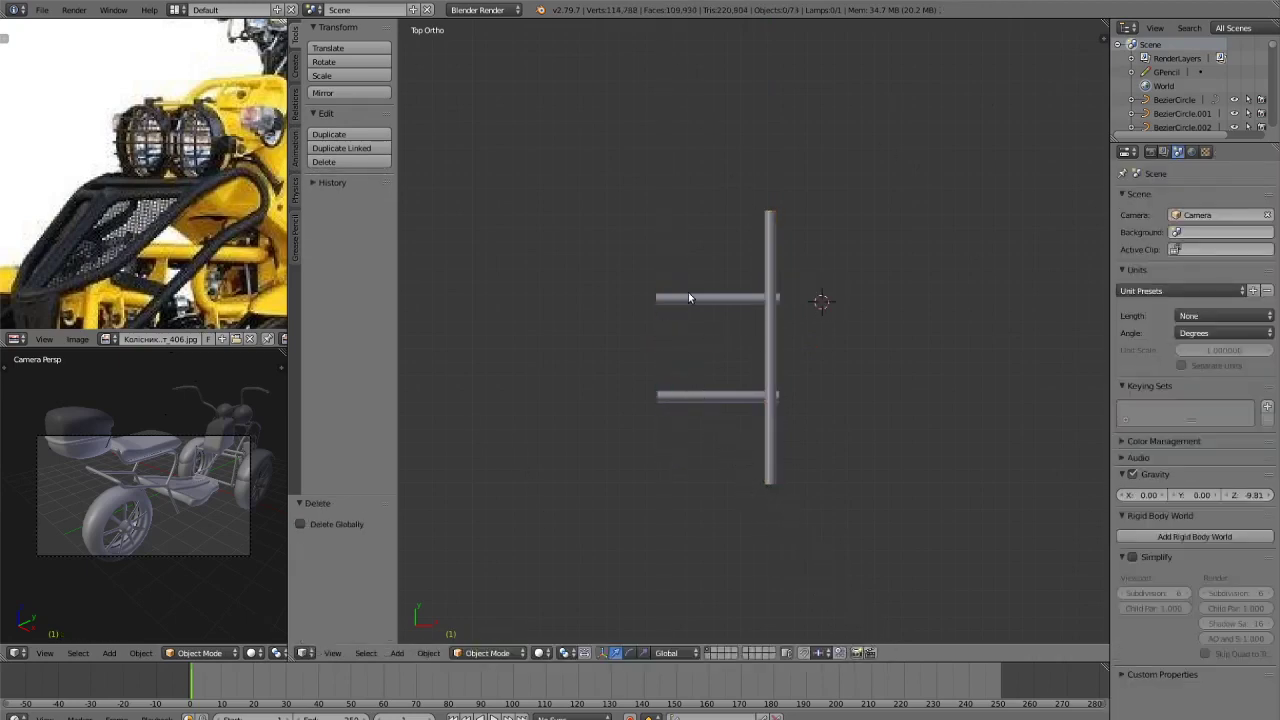
Scale the upper bar by 1.075 along Y and by 2.523 along X.
right_click(691, 292)
key("s")
key("y")
left_click(852, 360)
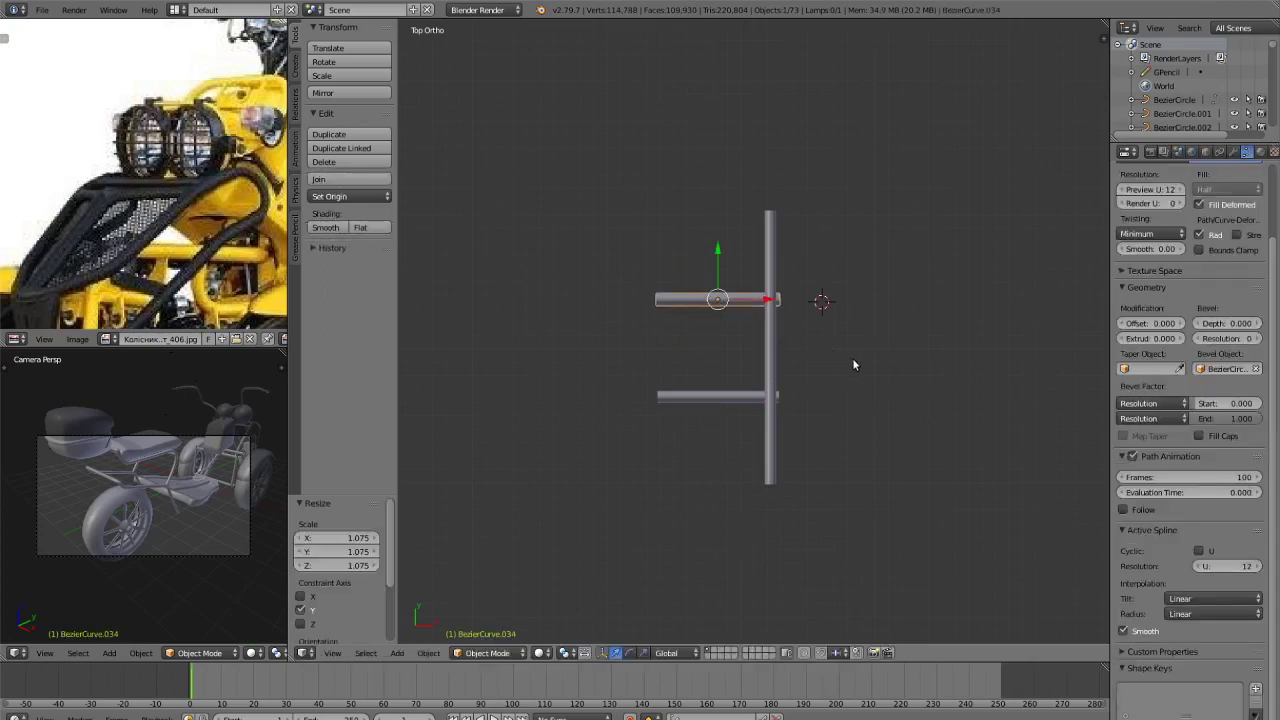
key("s")
key("x")
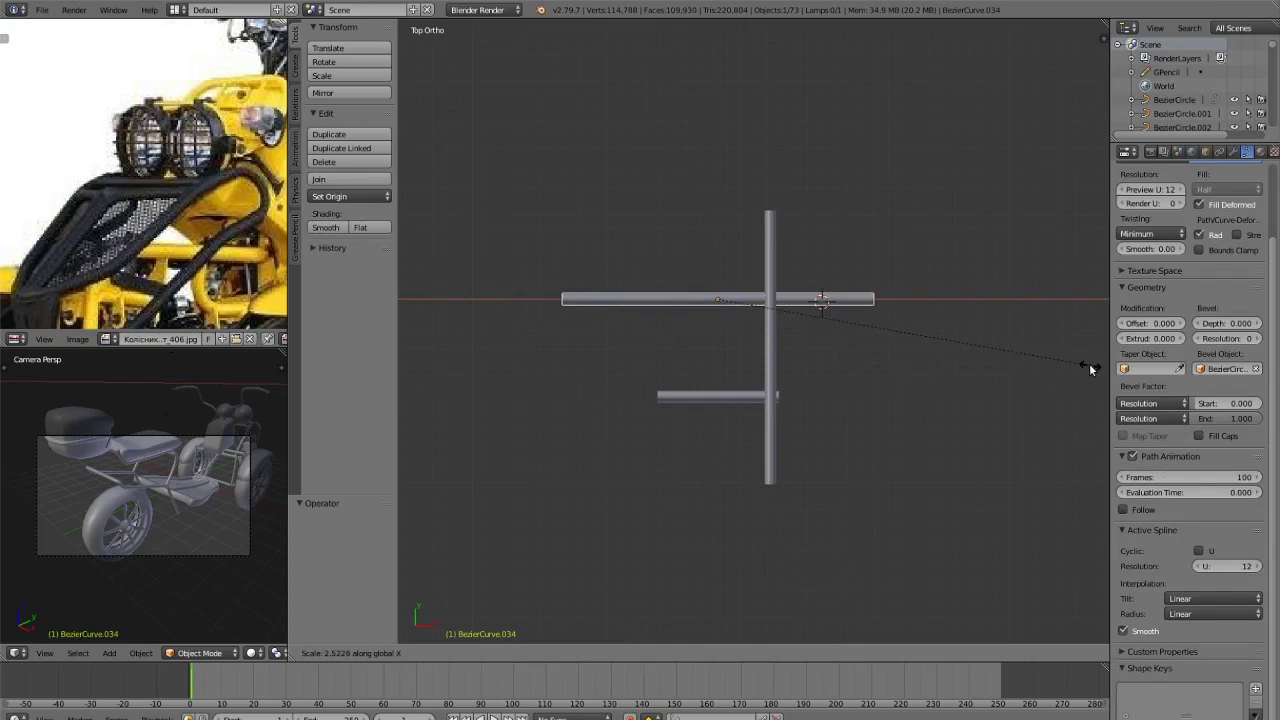
left_click(1091, 369)
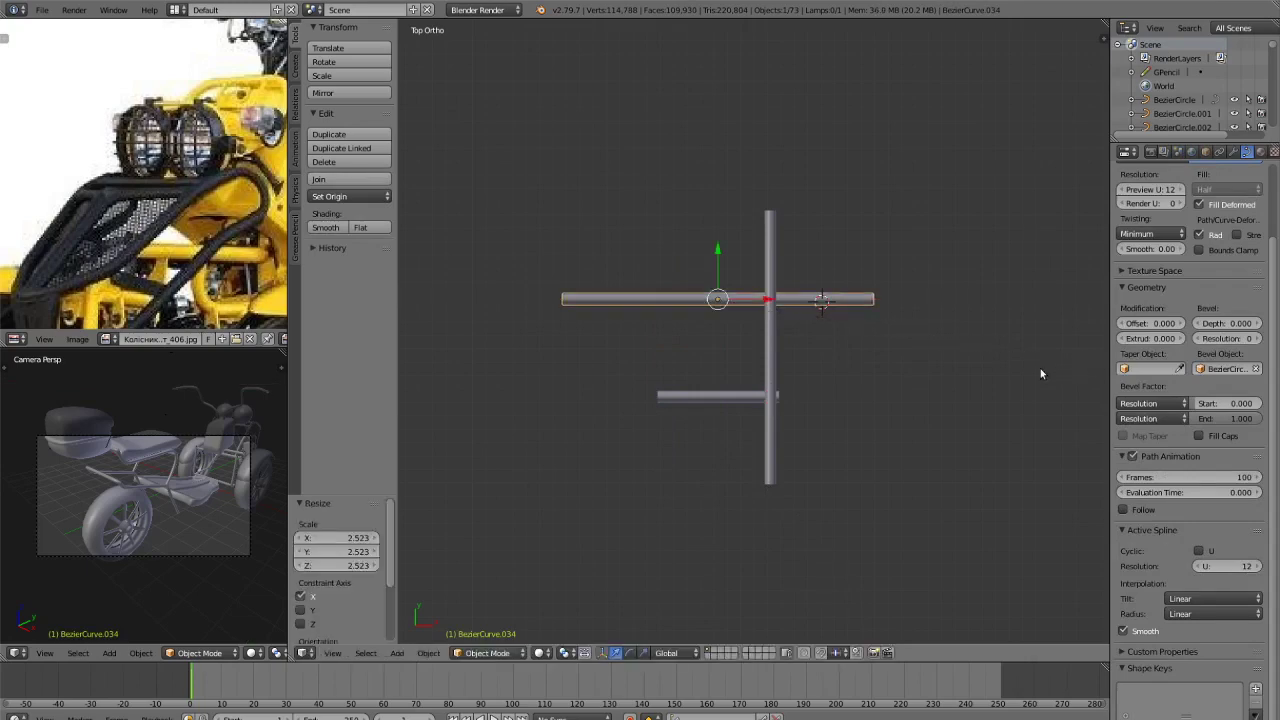
Delete the lower and upper bars running along X, keeping only the long bar along Y.
right_click_drag(724, 395, 727, 397)
key("x")
left_click(728, 392)
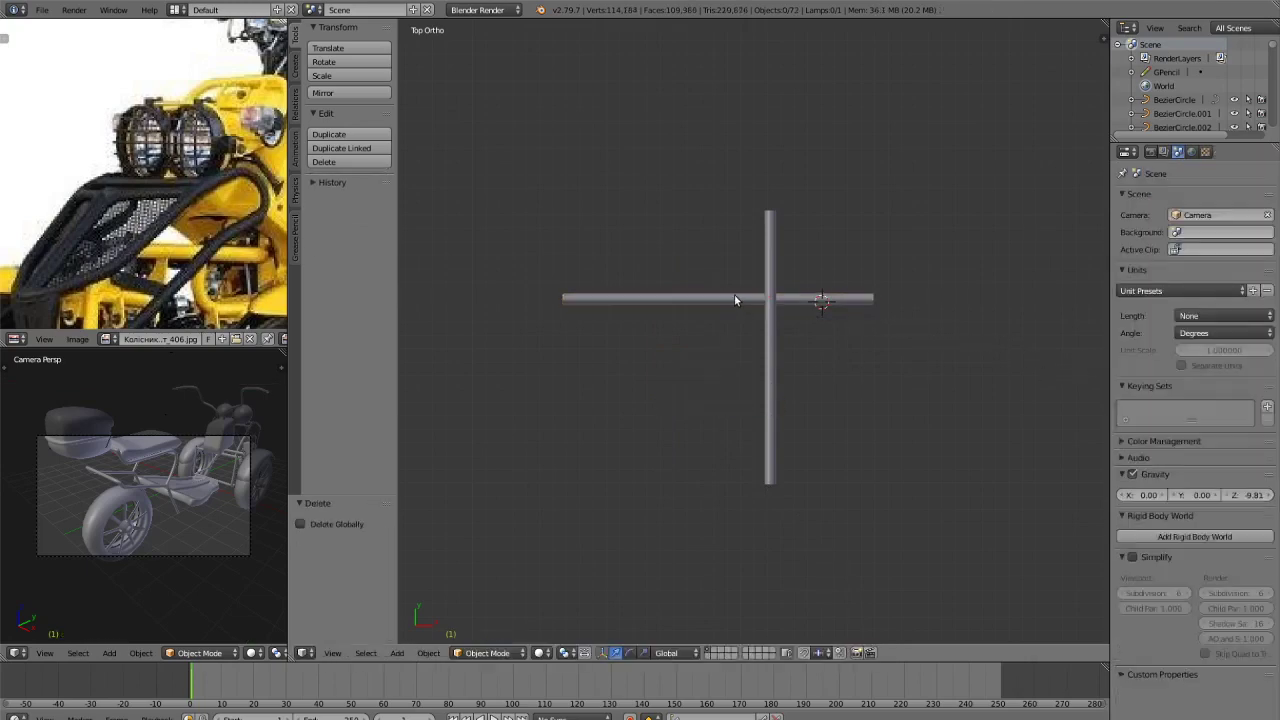
right_click(737, 297)
key("x")
left_click(737, 297)
Duplicate the long bar about -0.695 along X, and duplicate that copy about 0.293 along X.
right_click(766, 352)
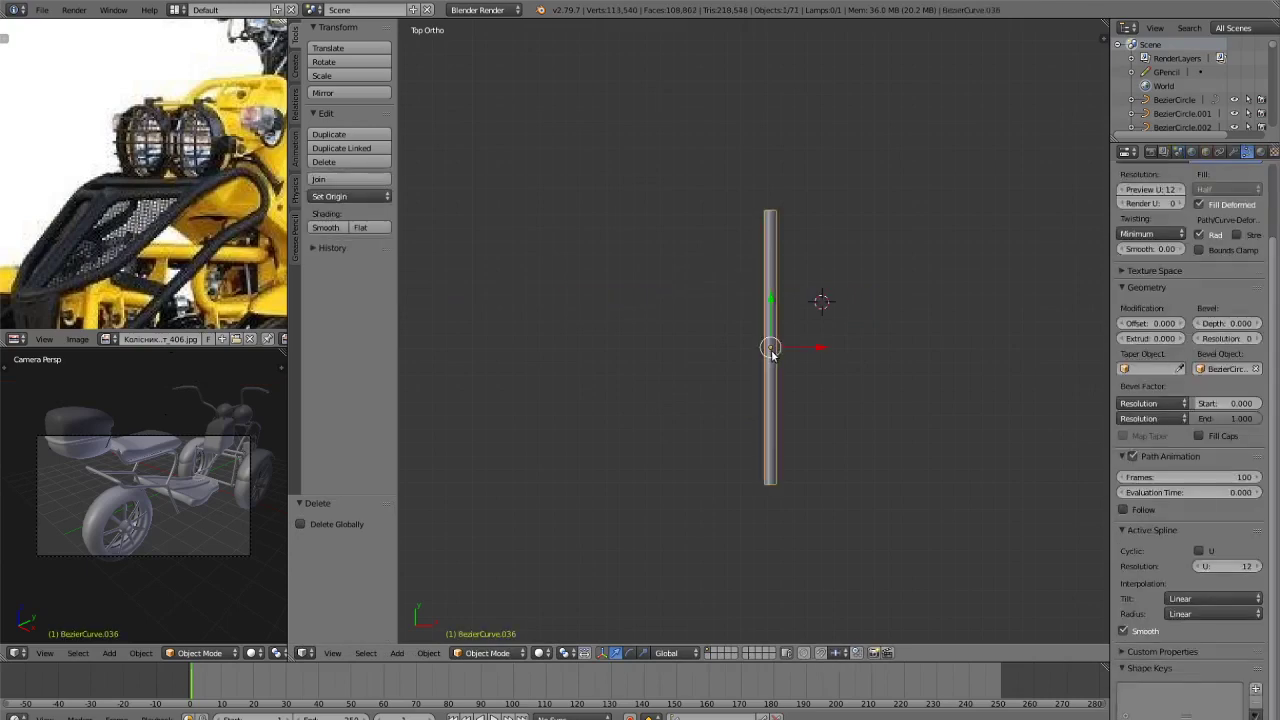
key("shift+d")
key("x")
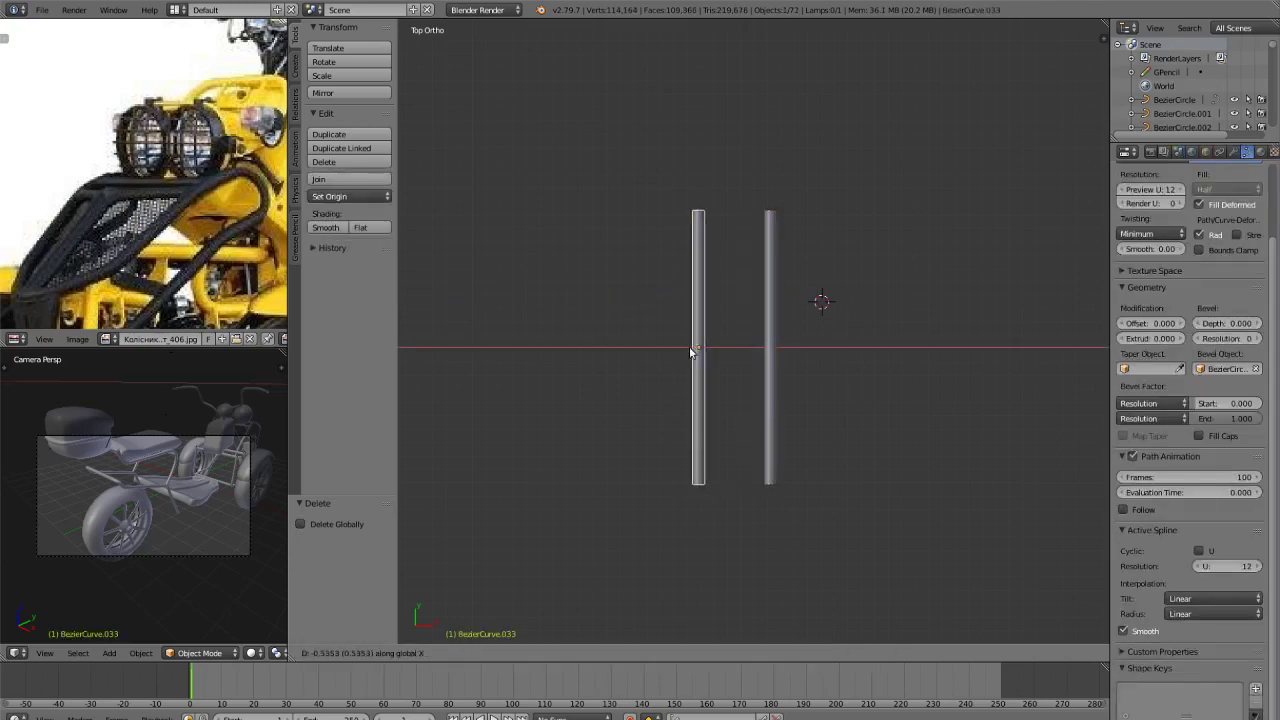
left_click(679, 352)
key("shift+d")
key("x")
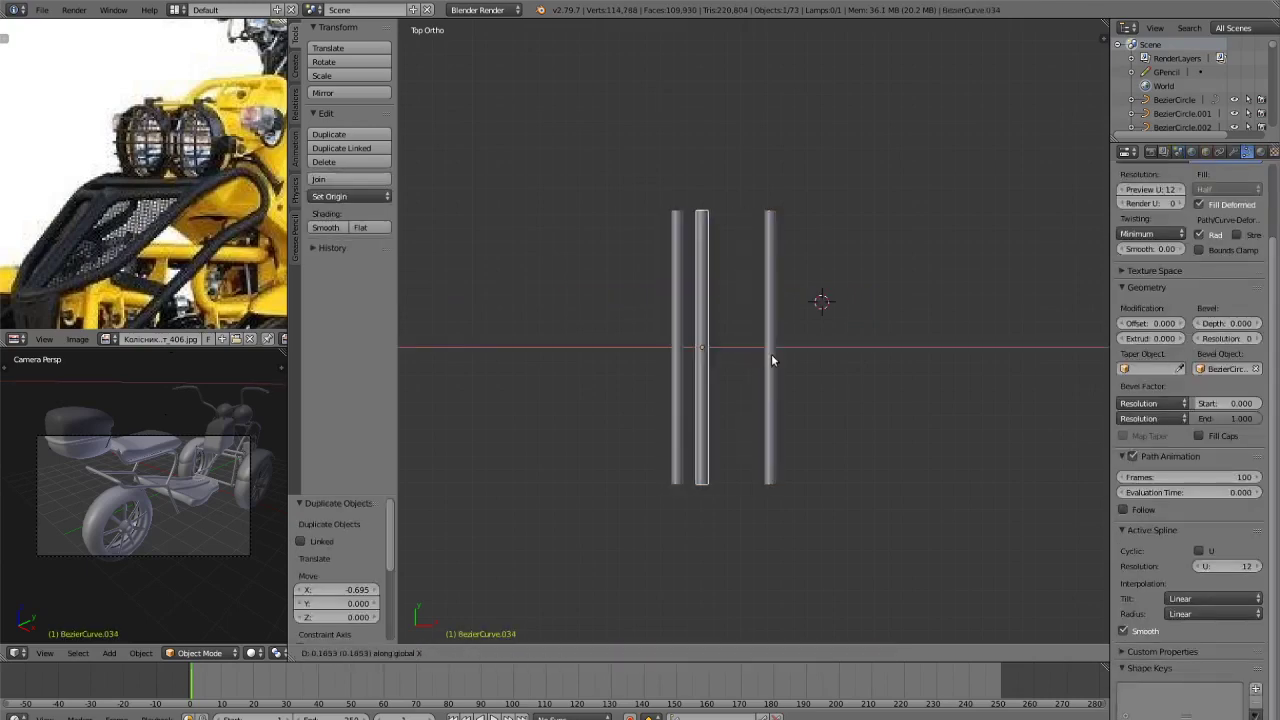
left_click(784, 359)
type("rz1")
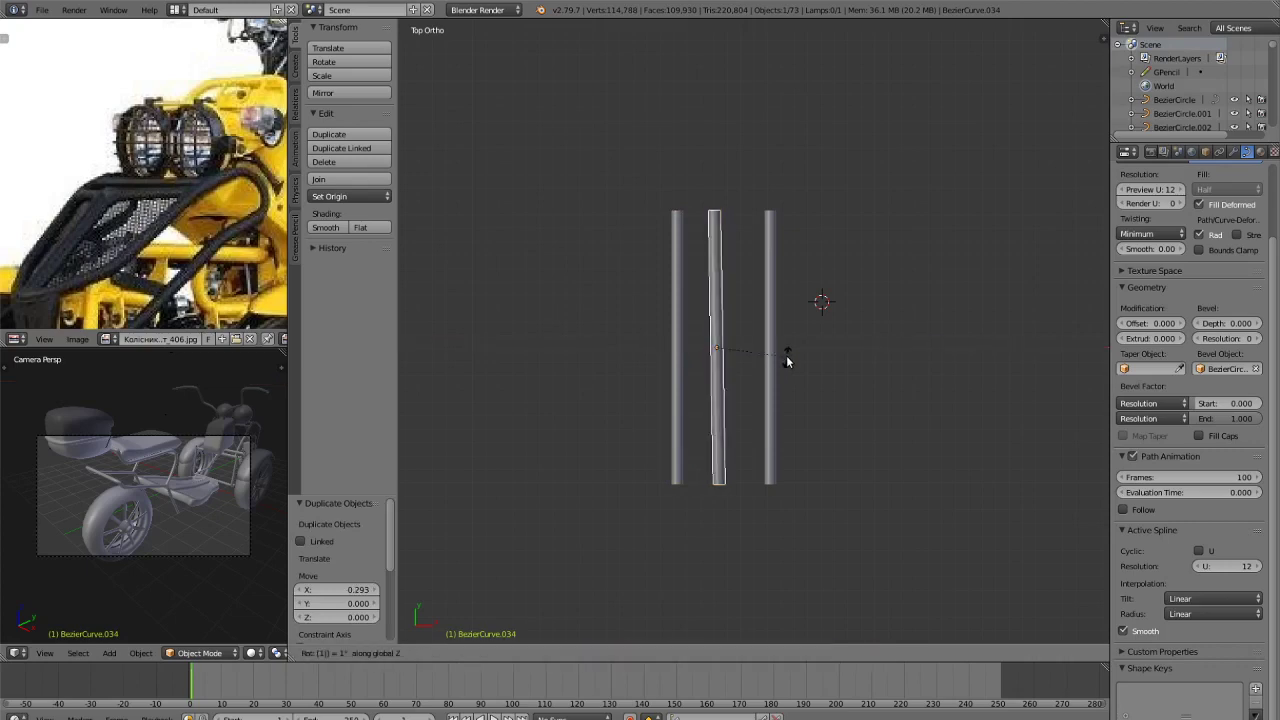
type("80")
key("Return")
key("ctrl+z")
Rotate the middle bar 90° about Z and move it about 0.381 along Y.
type("r")
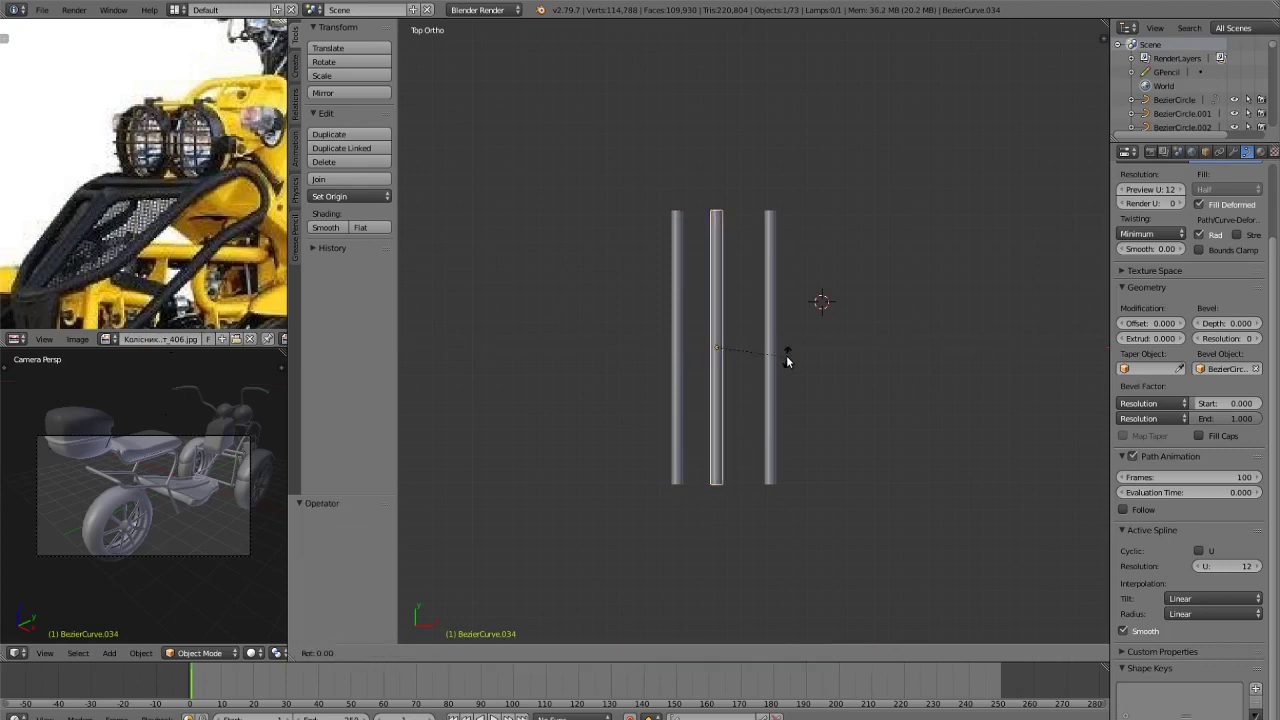
type("90")
key("Return")
key("g")
key("y")
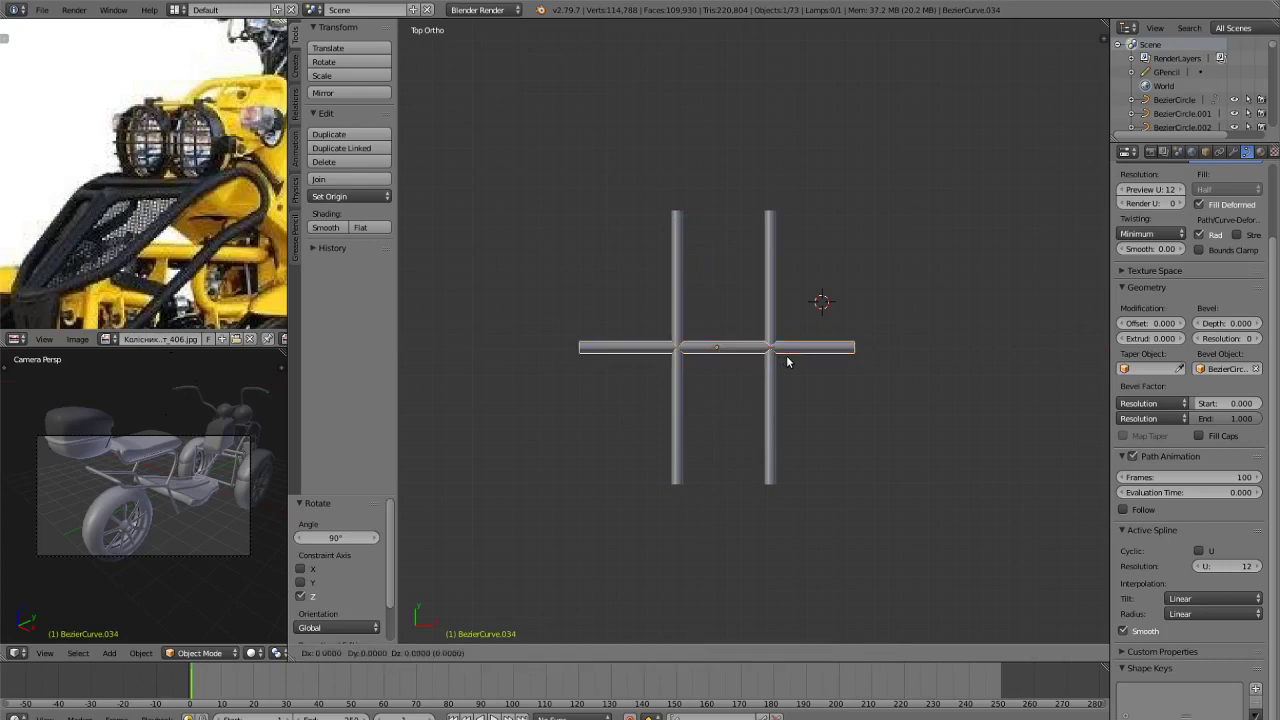
left_click(787, 311)
Duplicate the rotated bar about -0.674 along Y, and shift both bars running along X about -0.05 along Y.
key("shift+d")
key("y")
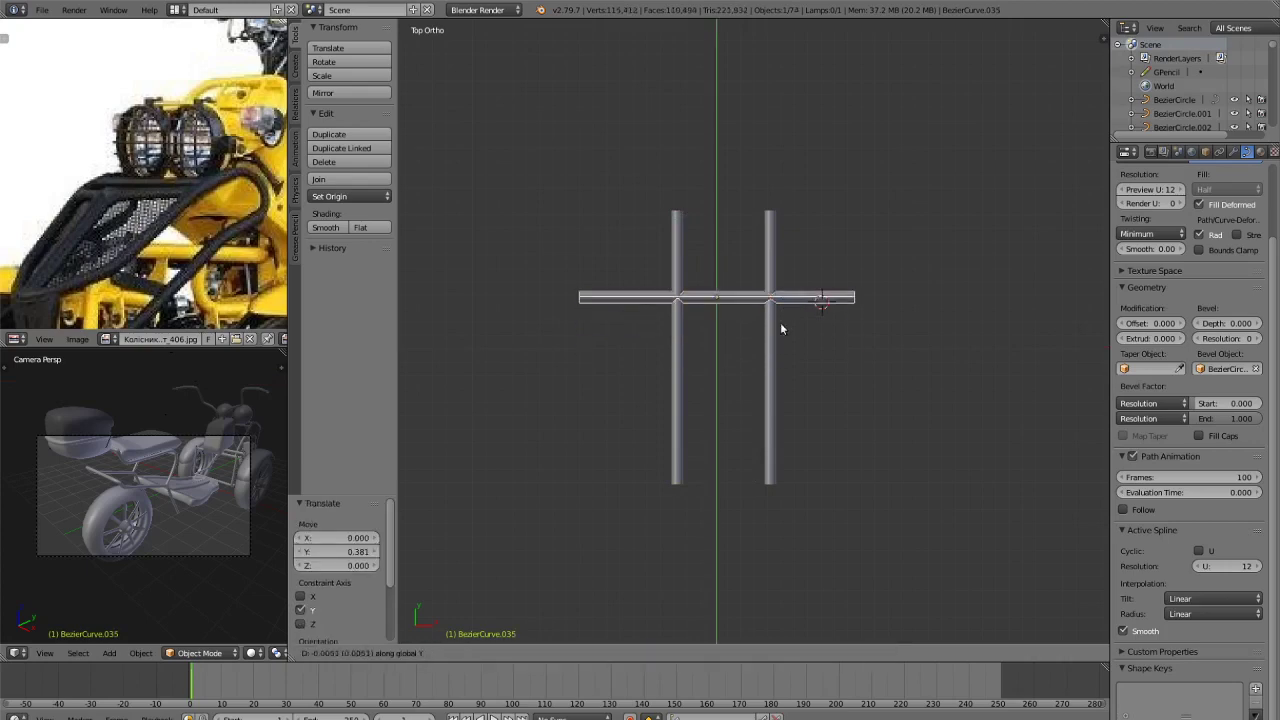
left_click(775, 393)
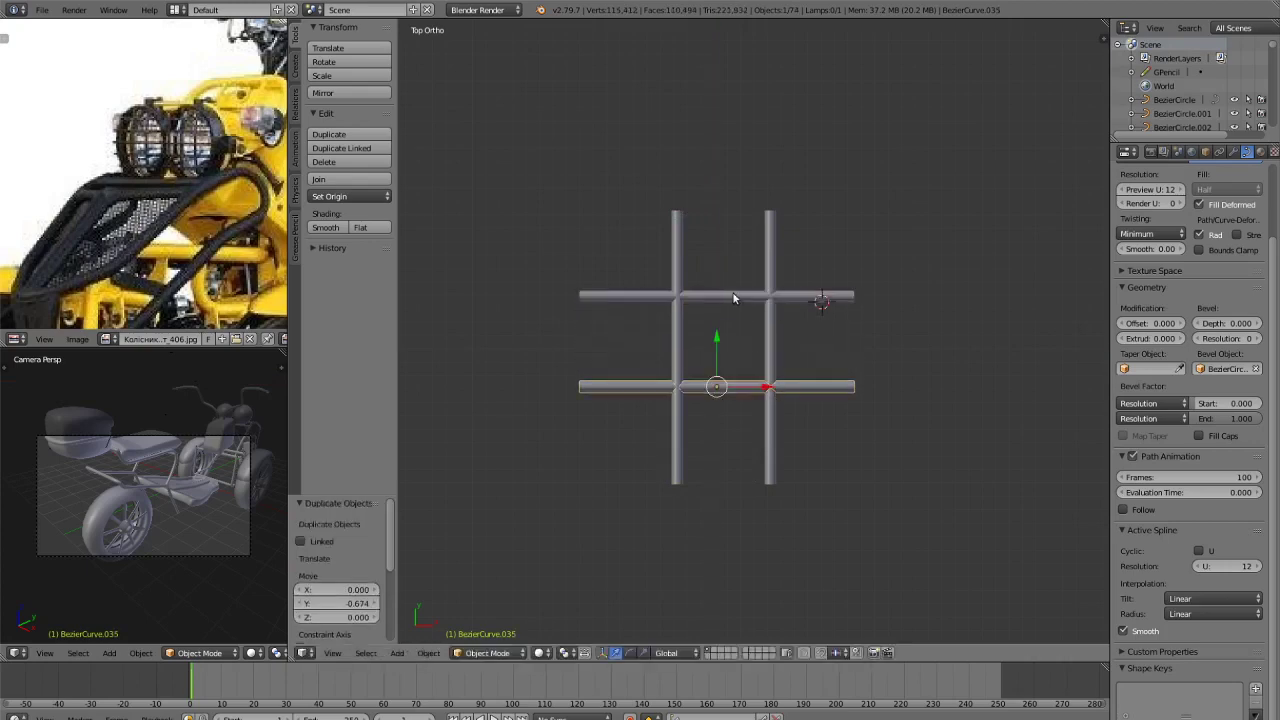
right_click(733, 297, "shift")
key("g")
key("y")
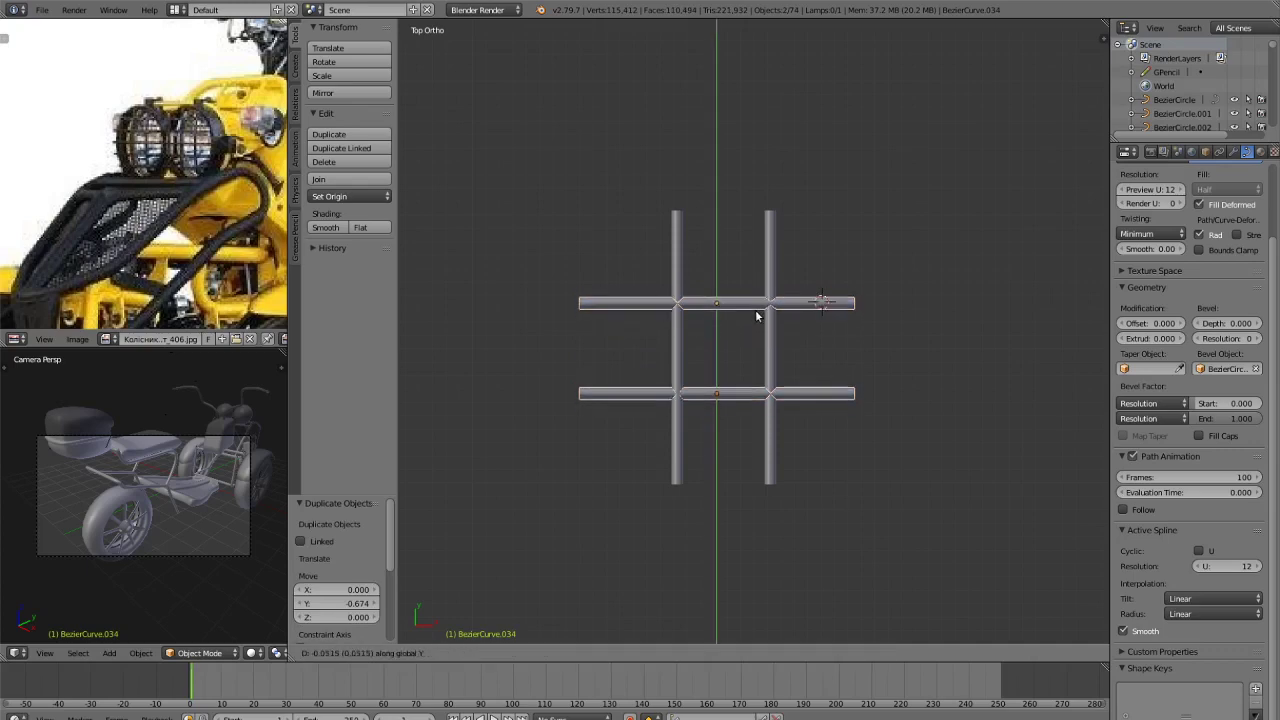
left_click(757, 314)
key("a")
Select all four crossed bars, preview them rendered from the top, and join them into one curve object.
scroll(757, 372, "down", 3)
key("c")
scroll(720, 349, "down", 3)
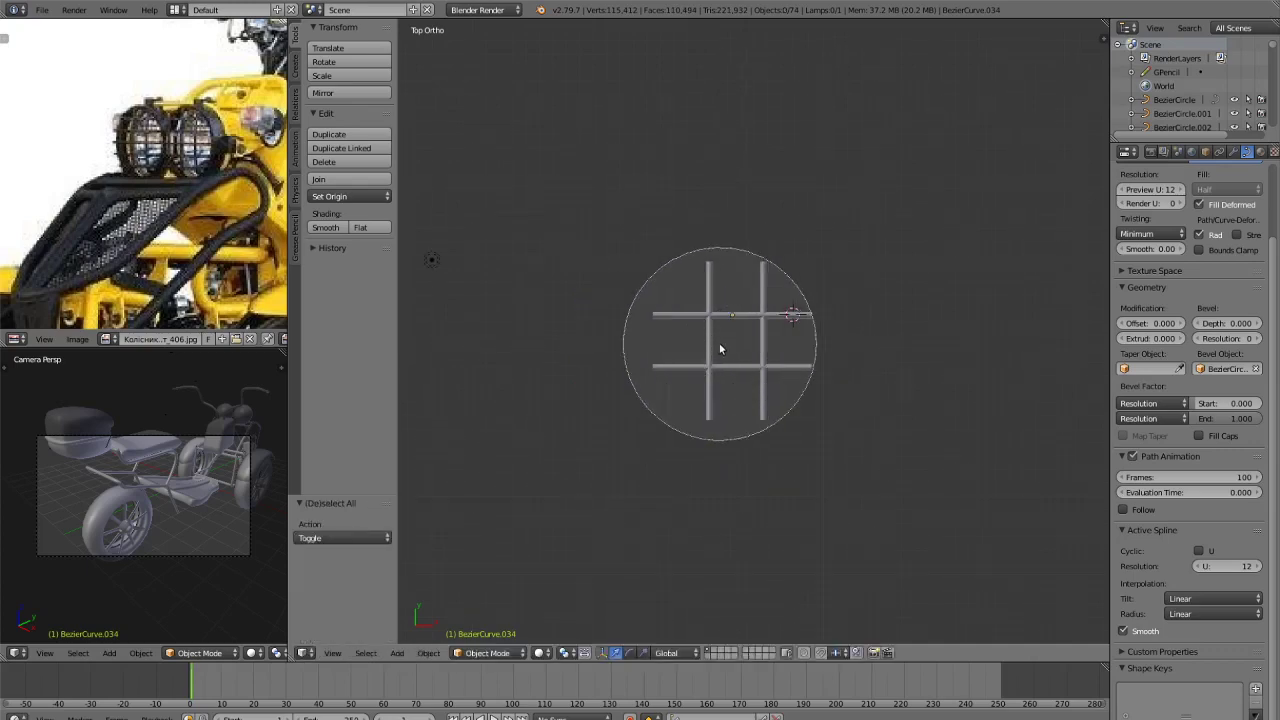
left_click(725, 345)
right_click(722, 345)
key("shift+z")
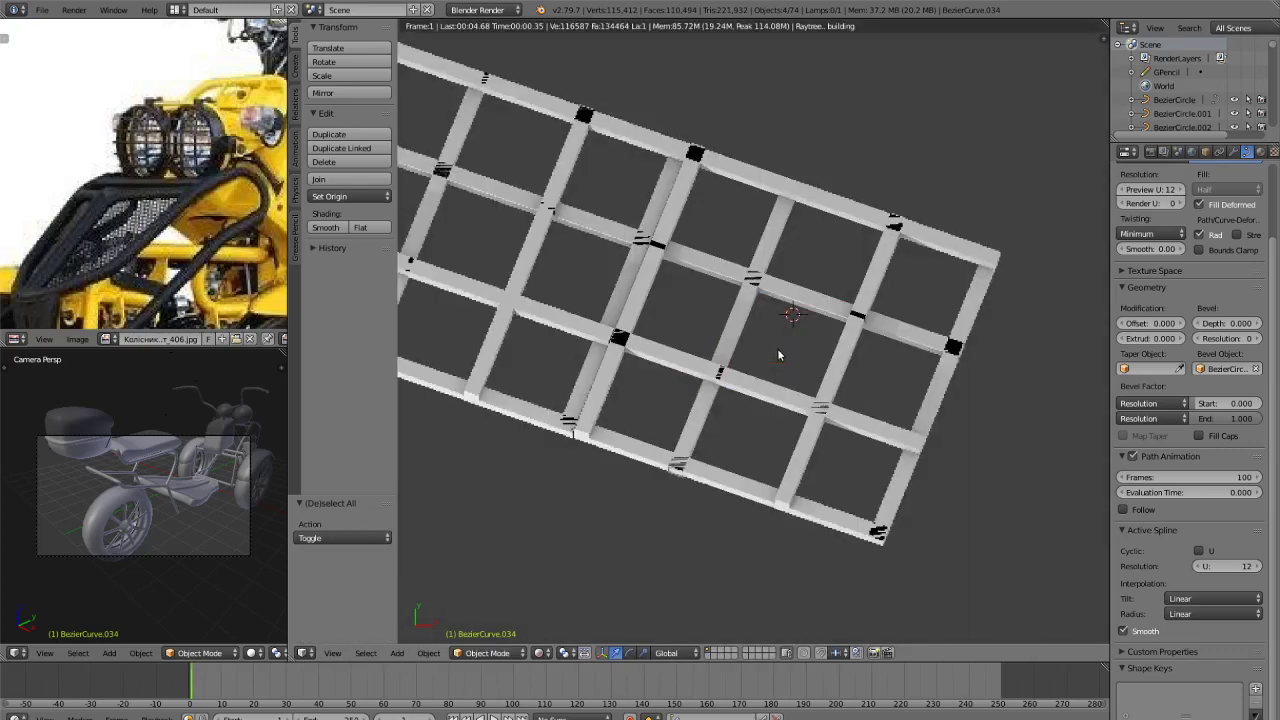
key("KP_7")
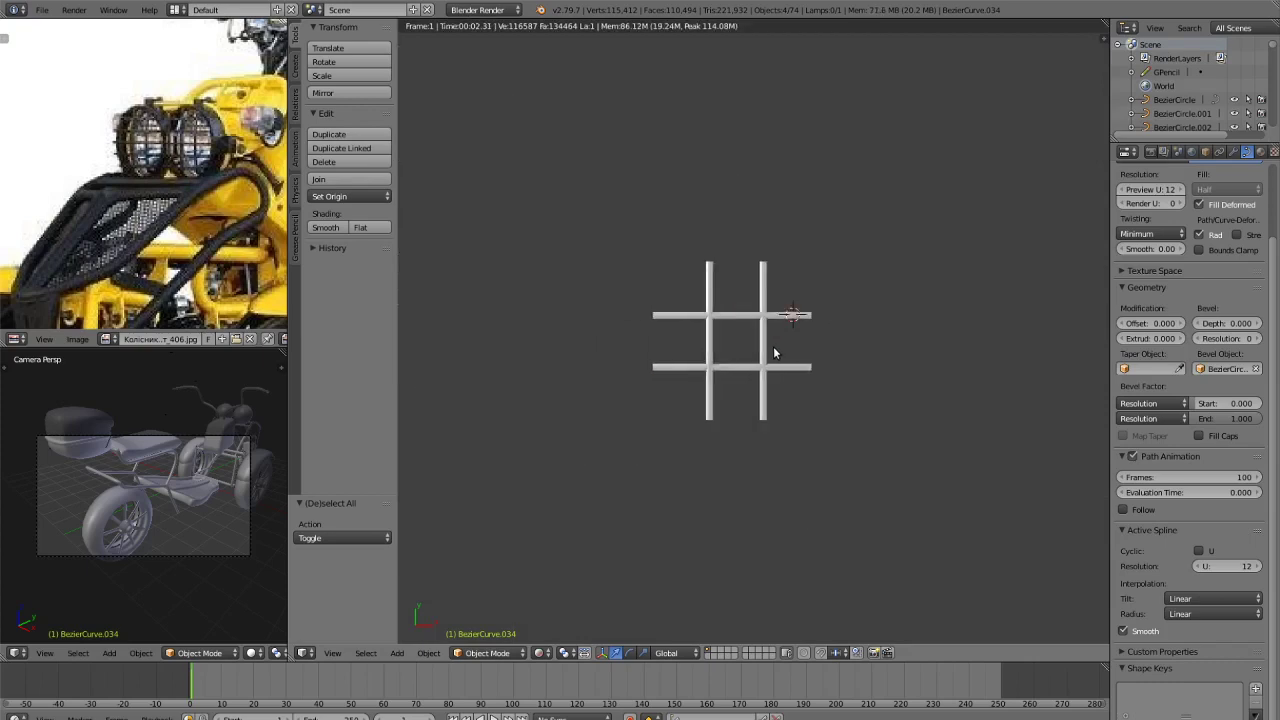
key("shift+z")
left_click(350, 179)
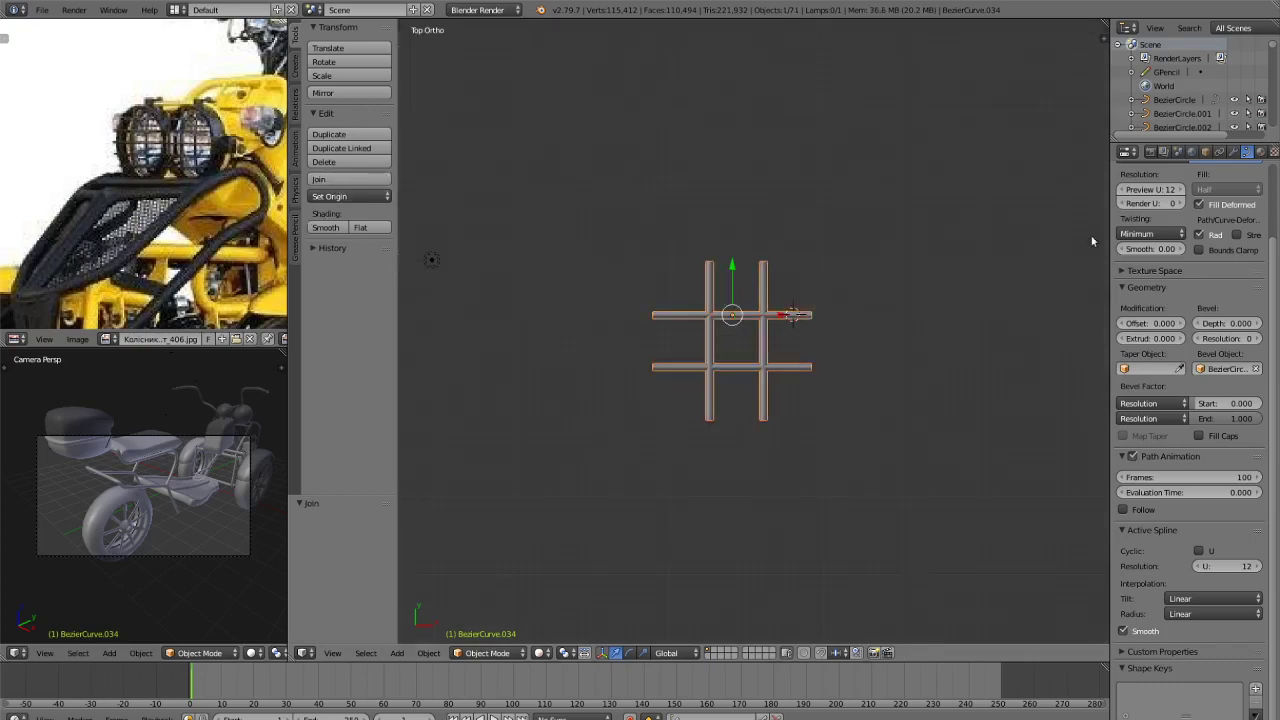
Add an Array modifier to the joined grid of bars and enter Edit Mode on its curves.
left_click(1233, 151)
left_click(1200, 198)
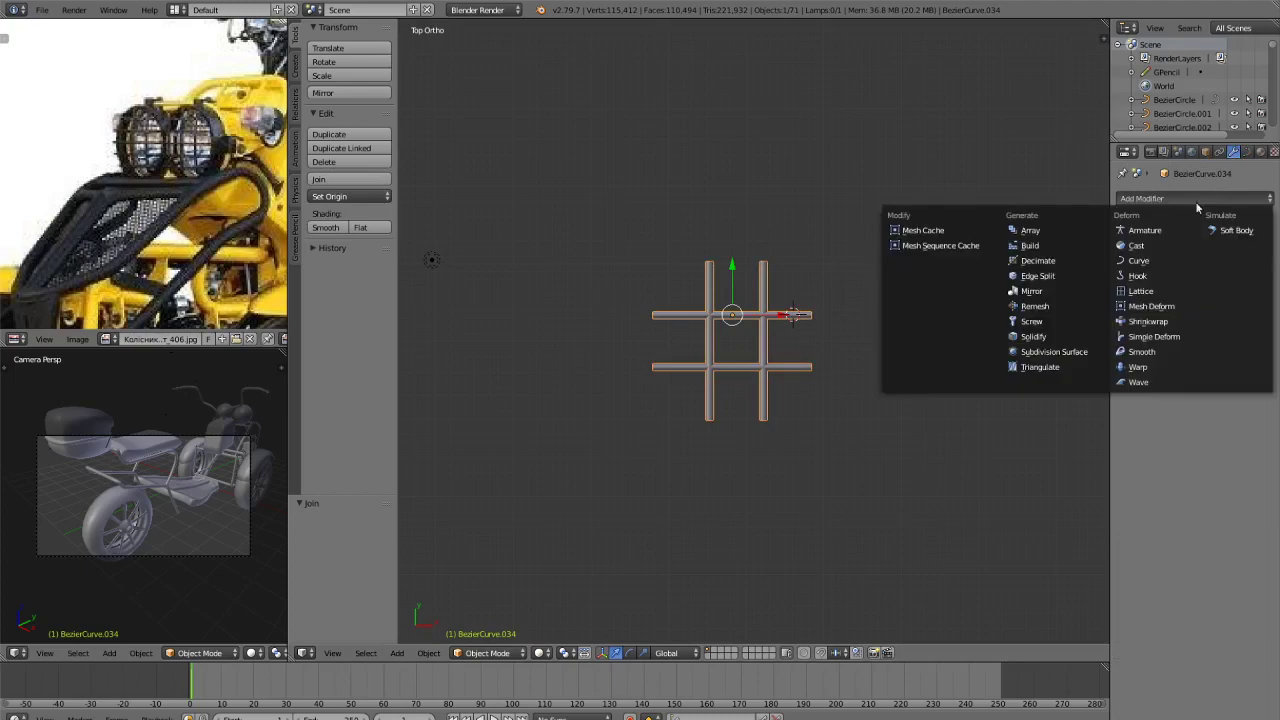
left_click(1031, 230)
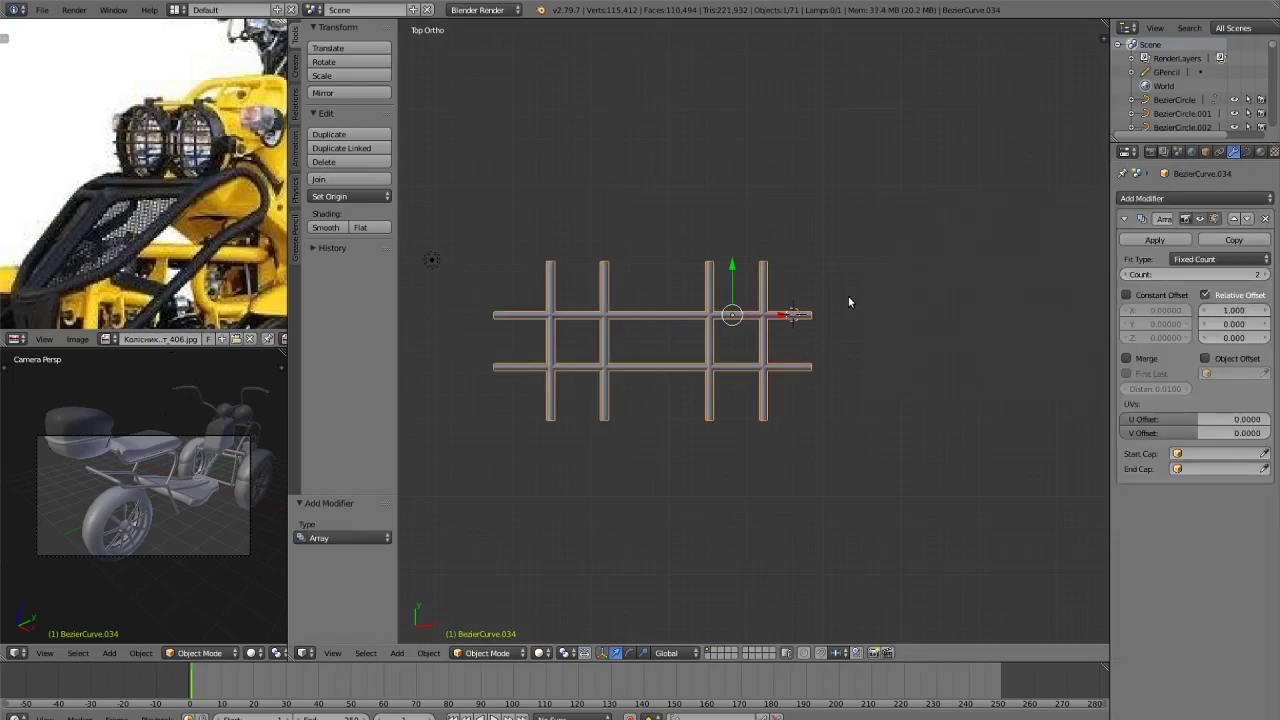
scroll(901, 313, "down", 1)
scroll(899, 316, "up", 2)
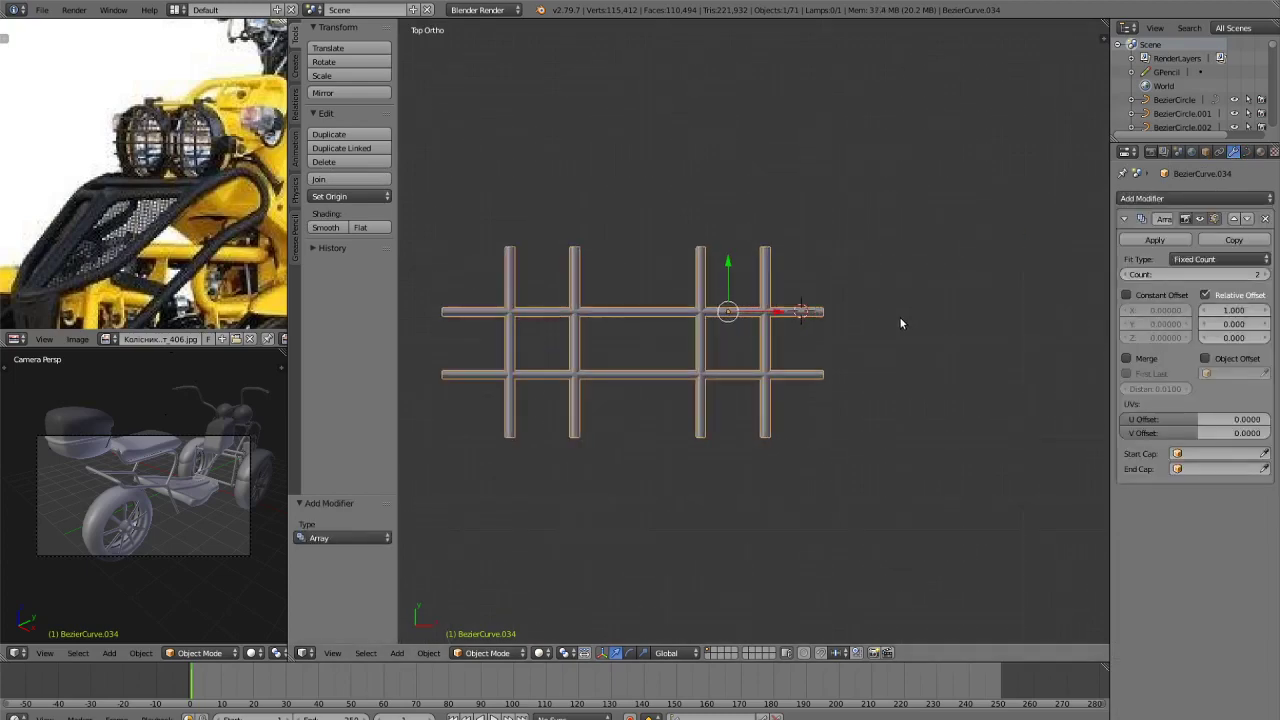
key("Tab")
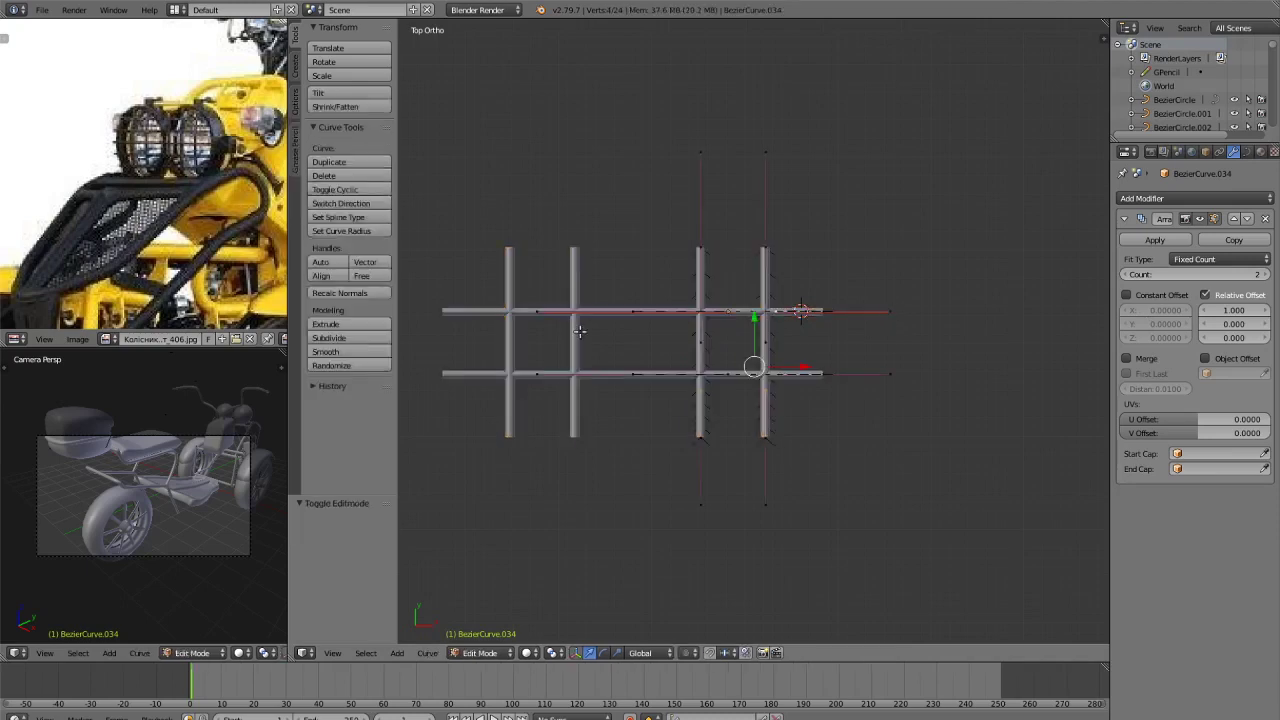
Shorten the two bars running along X by moving each one's left end about 0.334 inward along X.
right_click(626, 314)
key("g")
key("x")
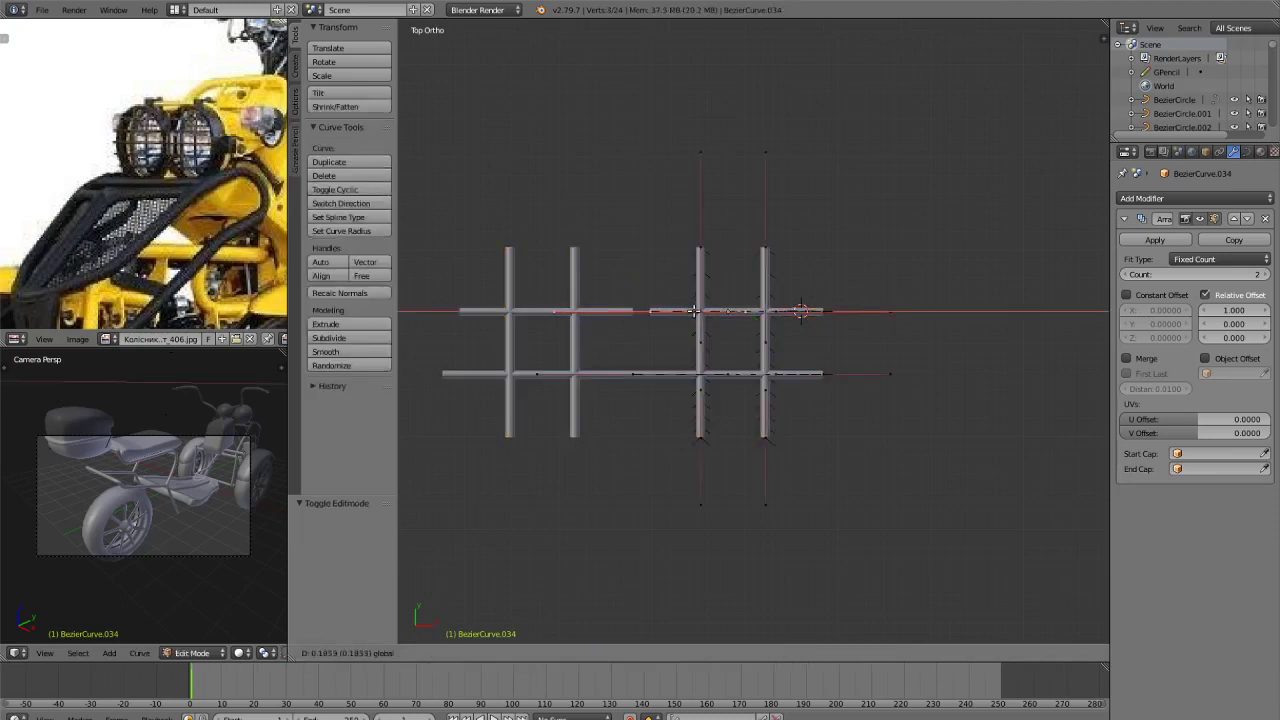
left_click(704, 312)
right_click(670, 370)
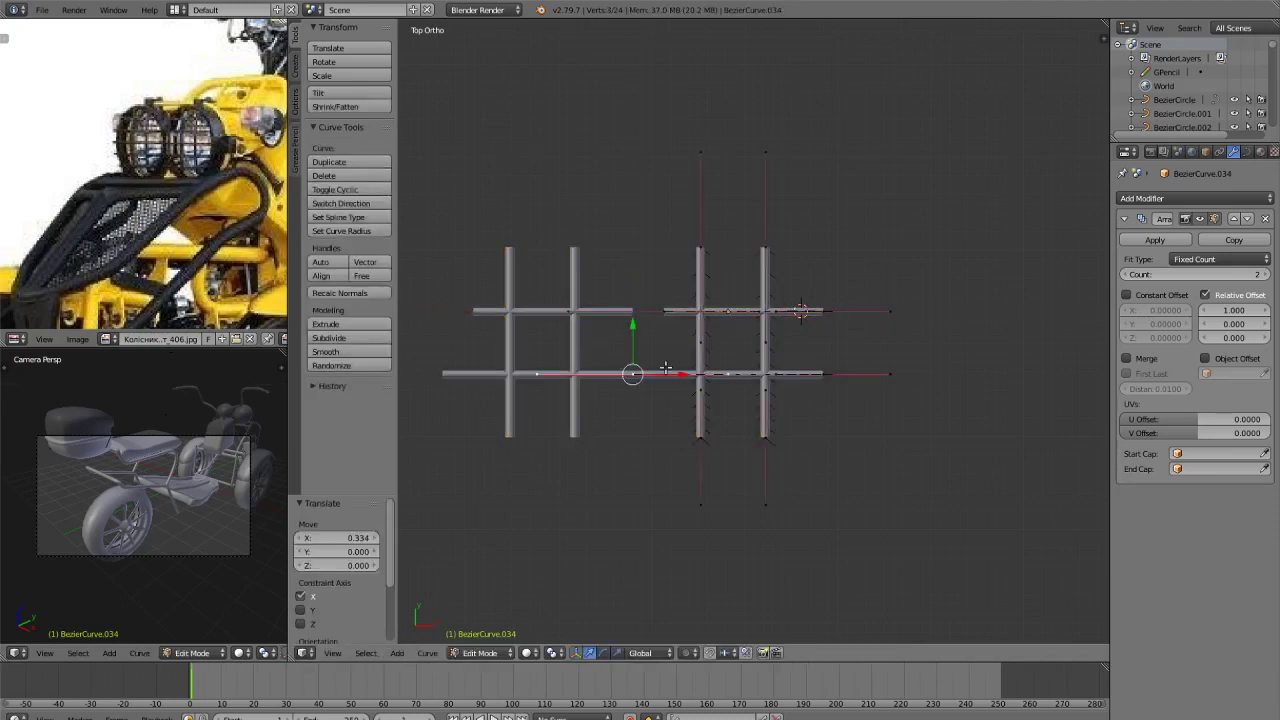
key("g")
key("x")
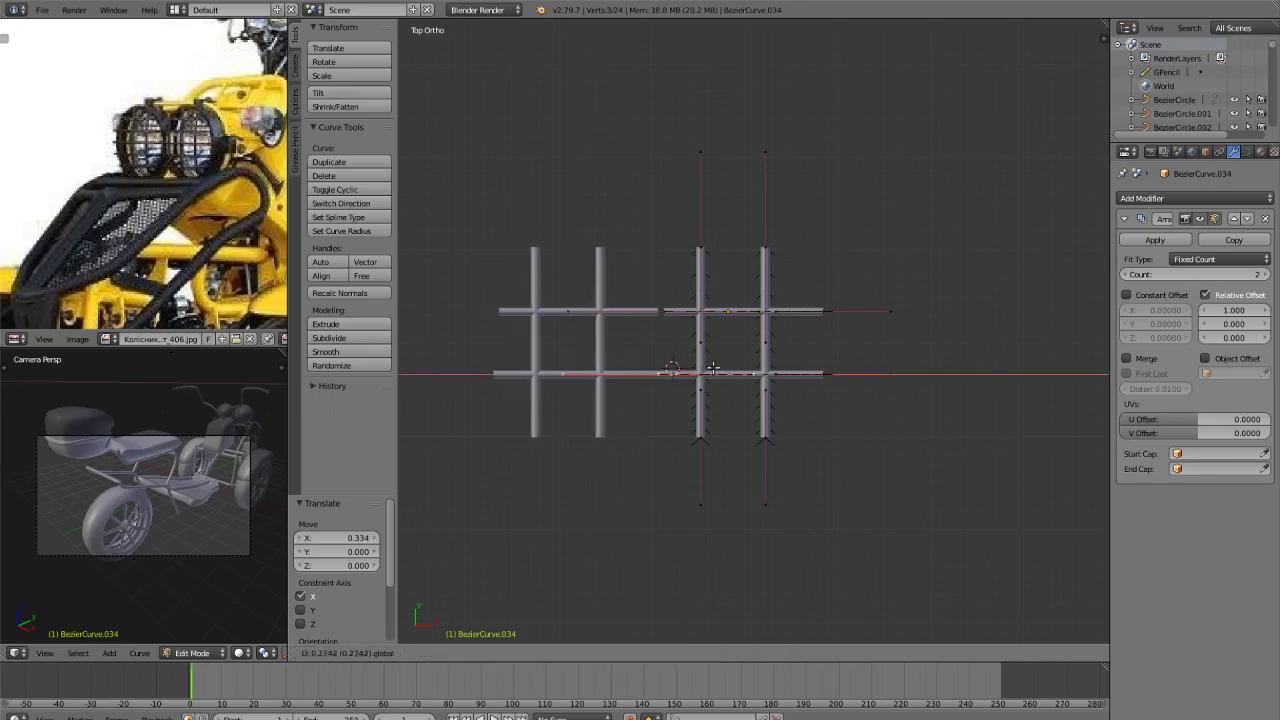
left_click(708, 370)
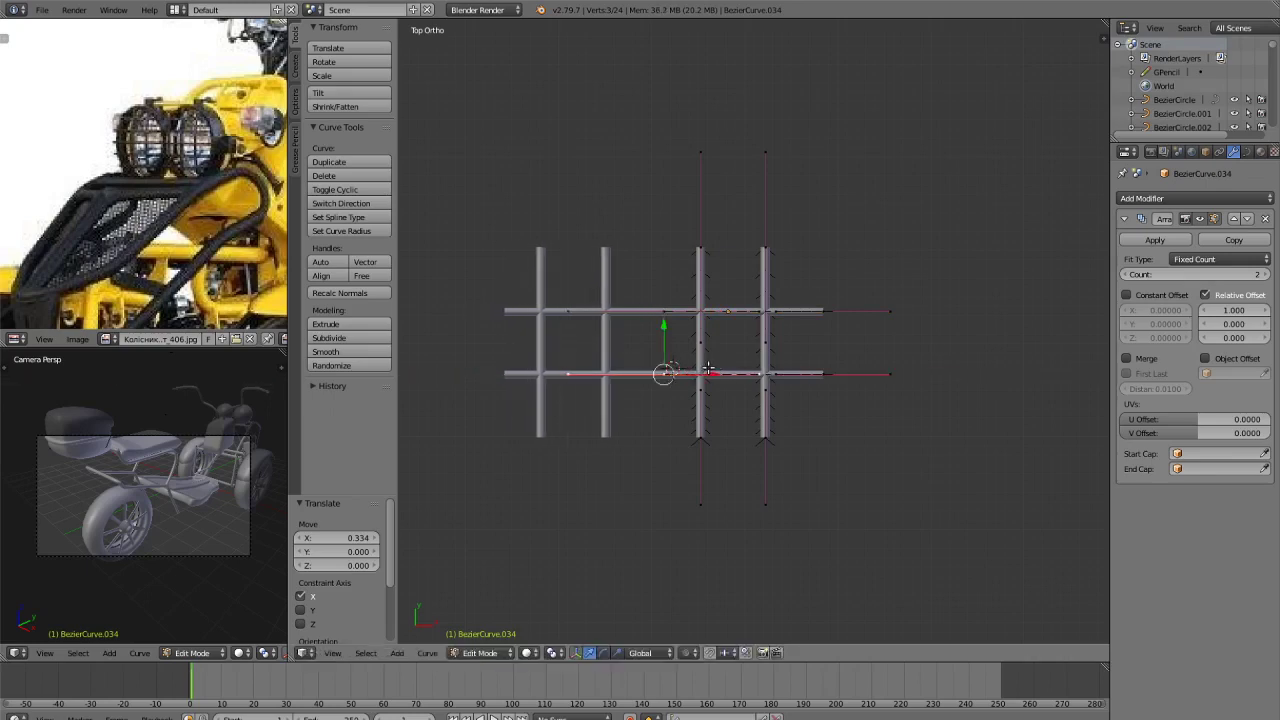
Shorten the two bars running along Y by moving each one's upper end about -0.334 along Y.
right_click(697, 249)
key("g")
key("y")
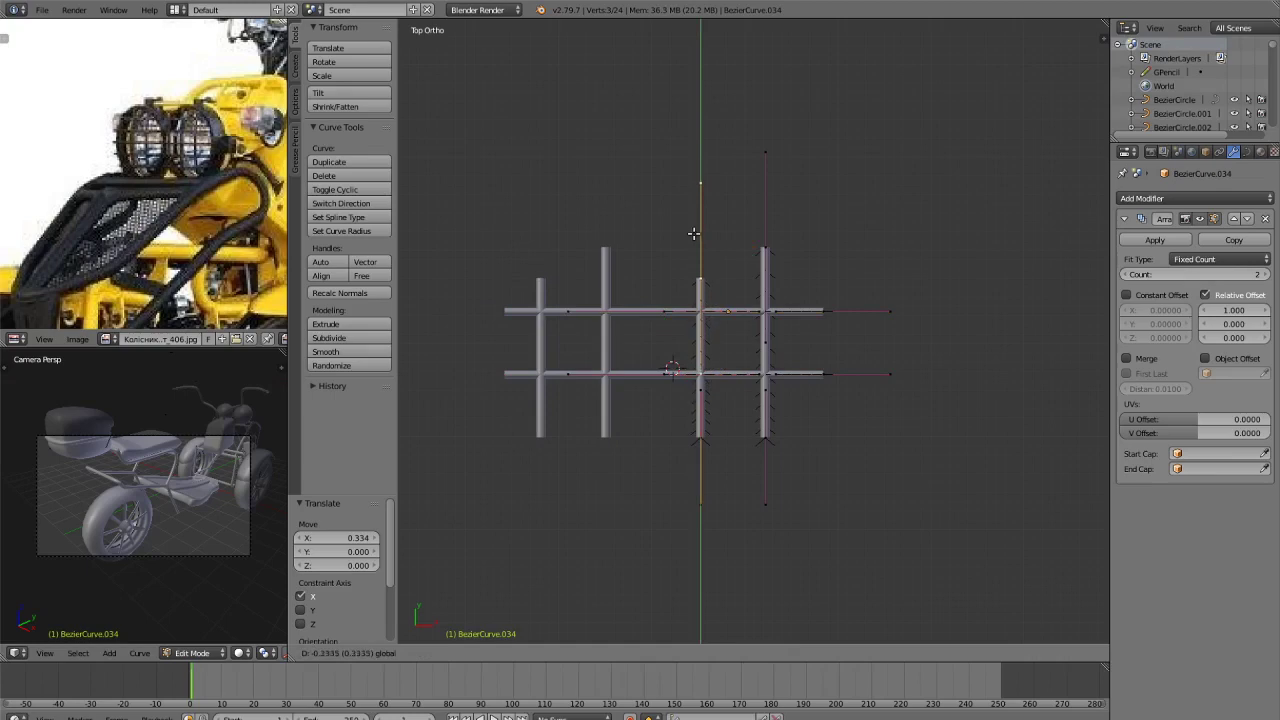
left_click(696, 233)
right_click(765, 249)
key("g")
key("y")
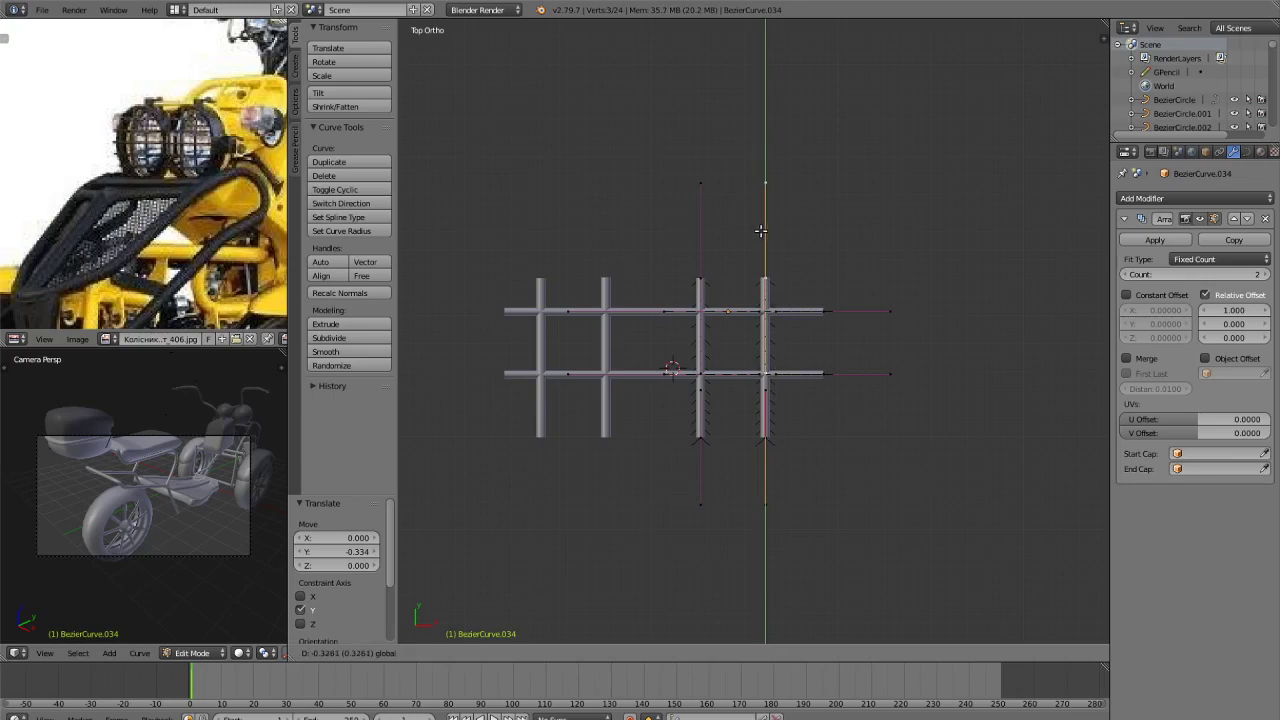
left_click(760, 231)
Move the lower ends of the two bars running along Y inward by about 0.319 along Y.
right_click(768, 435)
left_click_drag(766, 390, 766, 360)
right_click(701, 437)
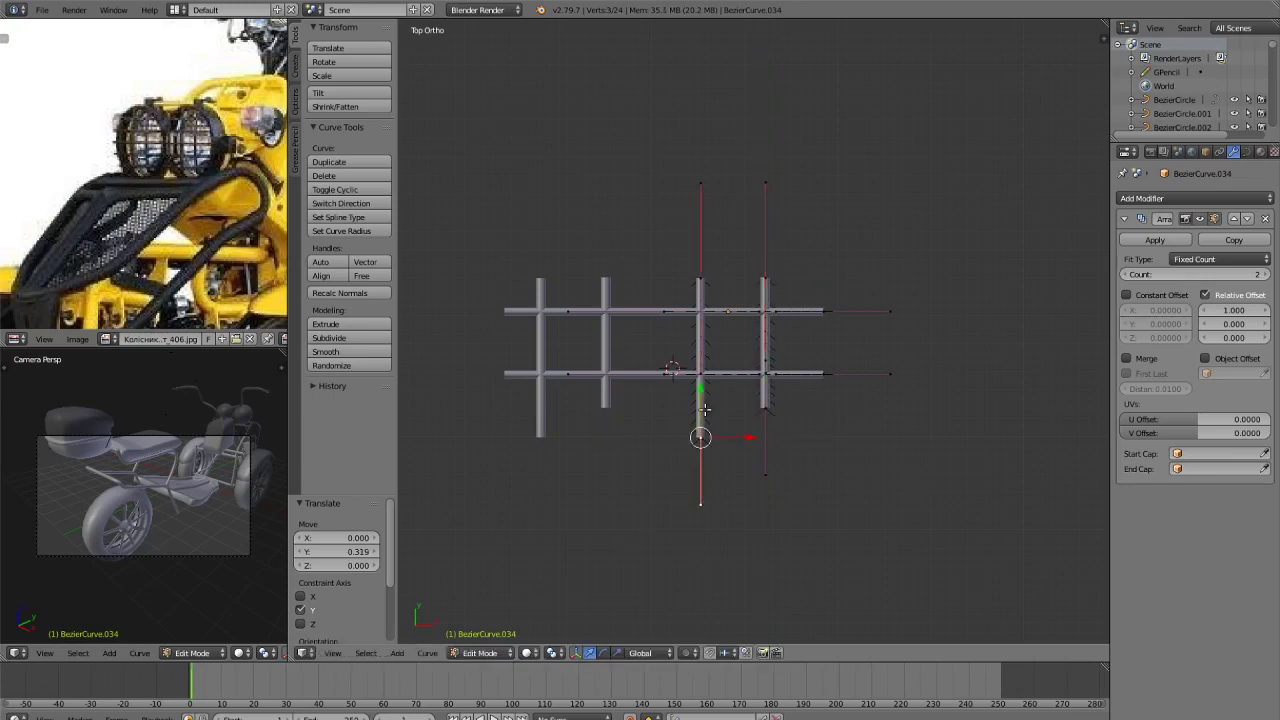
mouse_move(702, 392)
left_mouse_down()
mouse_move(703, 366)
mouse_move(728, 377)
left_mouse_up()
Move the left ends of both bars running along X a further 0.156 or so inward along X.
right_click(666, 373)
right_click(665, 312)
left_click_drag(718, 313, 732, 316)
Pull in the right ends of both bars running along X, the lower by about -0.222, and nudge the upper back about 0.074.
right_click(814, 314)
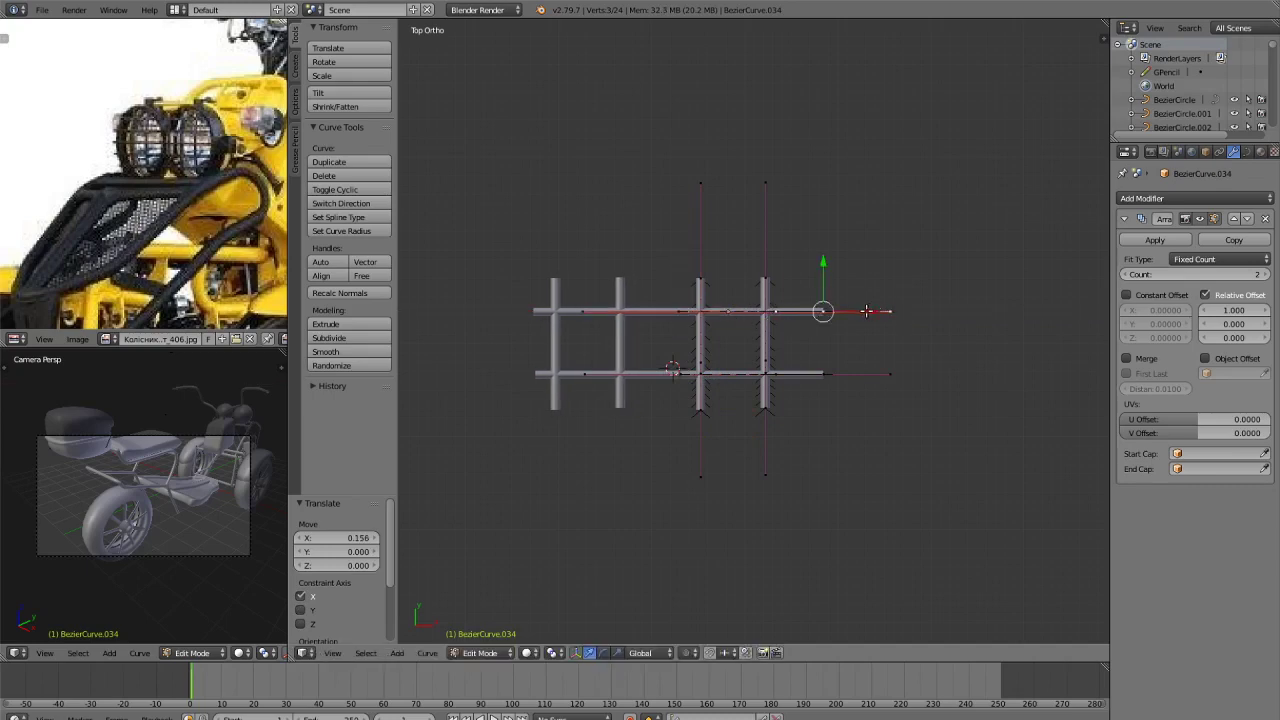
left_click_drag(866, 311, 847, 378)
right_click(822, 373)
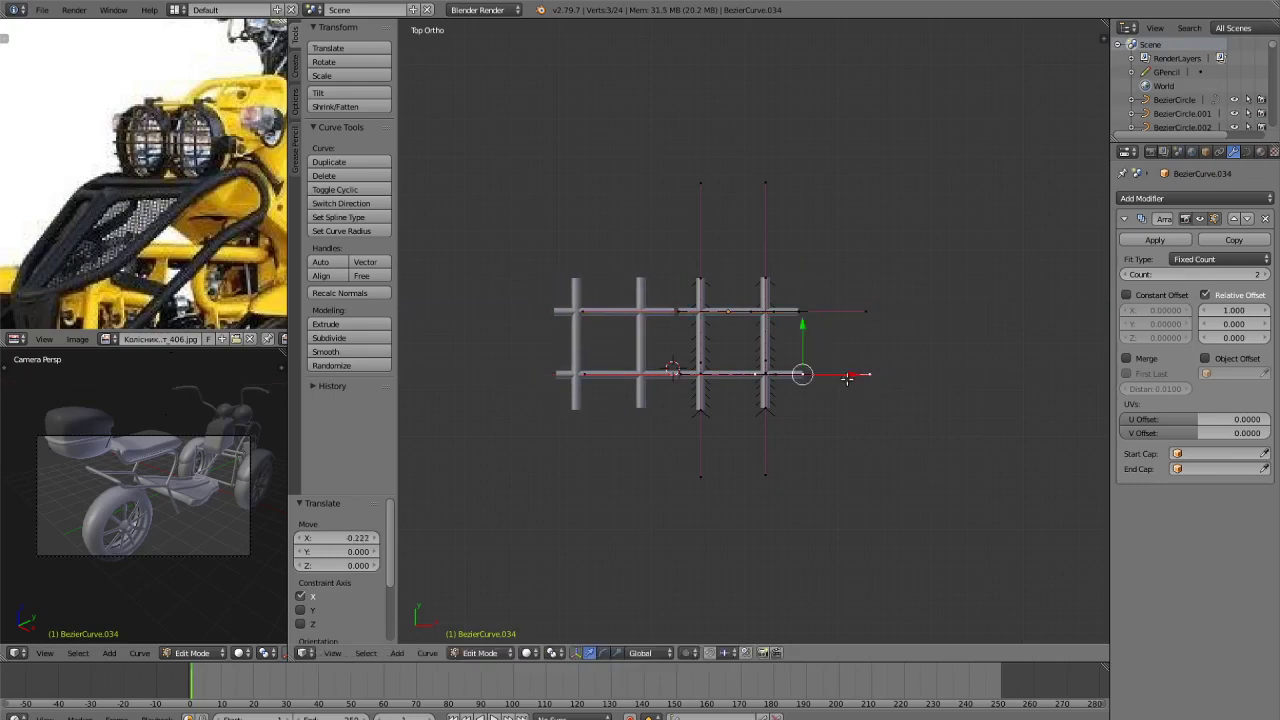
right_click(806, 316)
left_click_drag(838, 313, 846, 322)
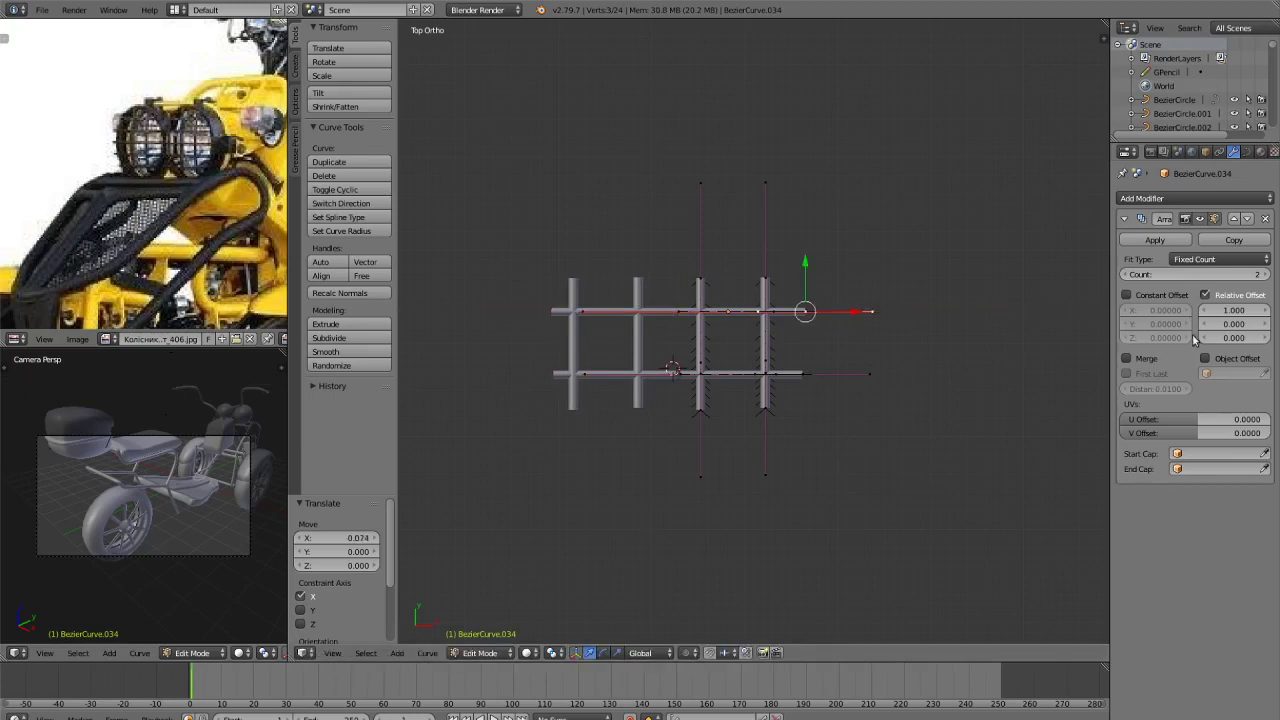
left_click(1126, 296)
left_click(1126, 296)
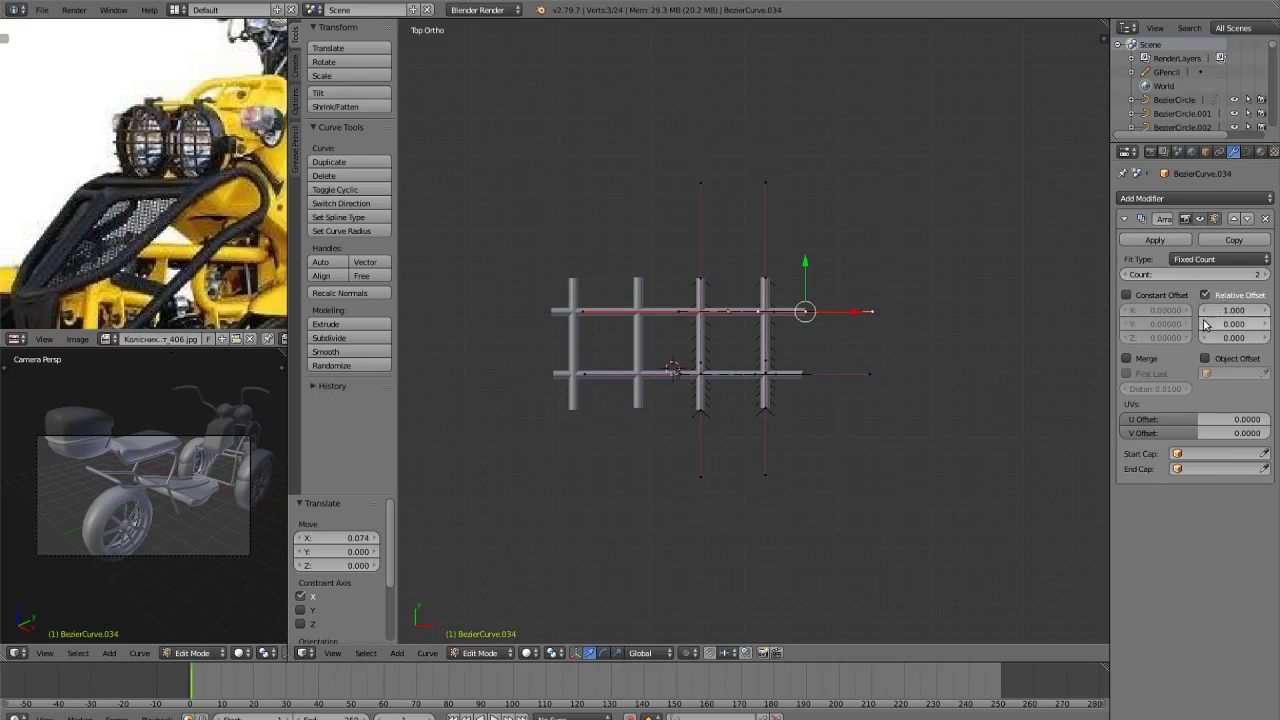
left_click(1129, 296)
left_click(1130, 297)
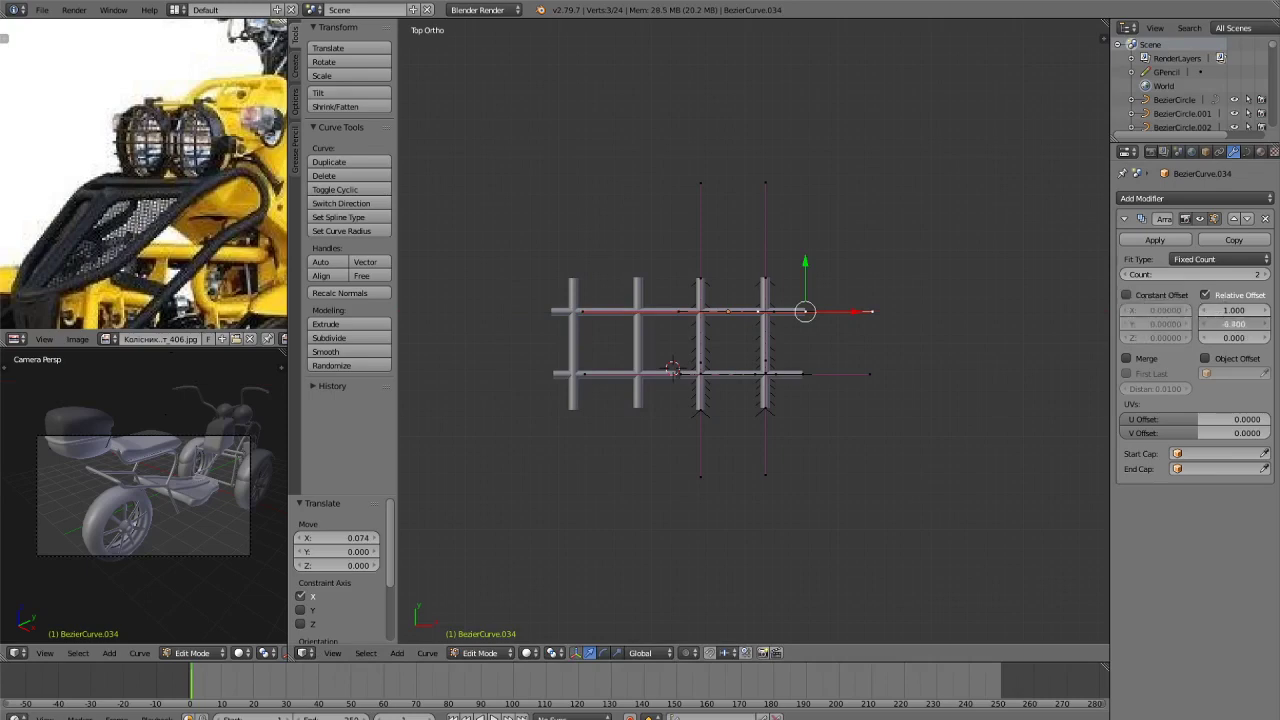
left_click(1240, 325)
type("0")
key("Return")
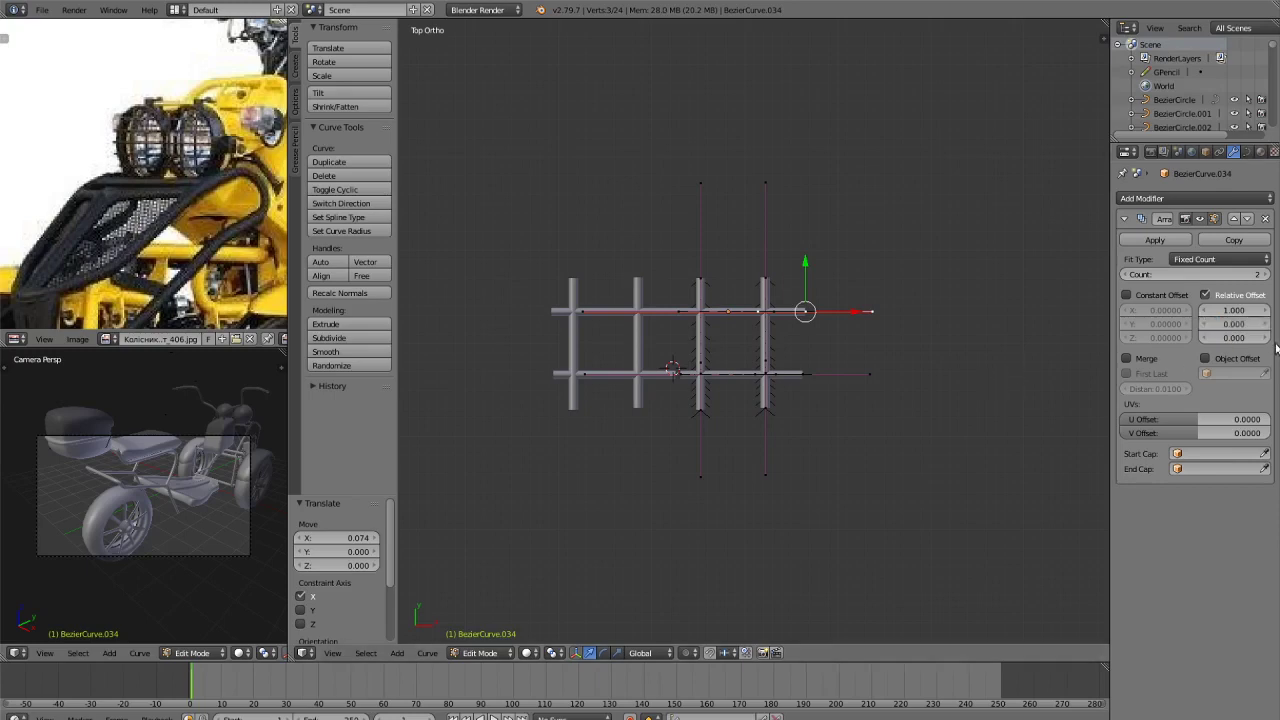
left_click_drag(1236, 338, 1270, 338)
left_click(1236, 338)
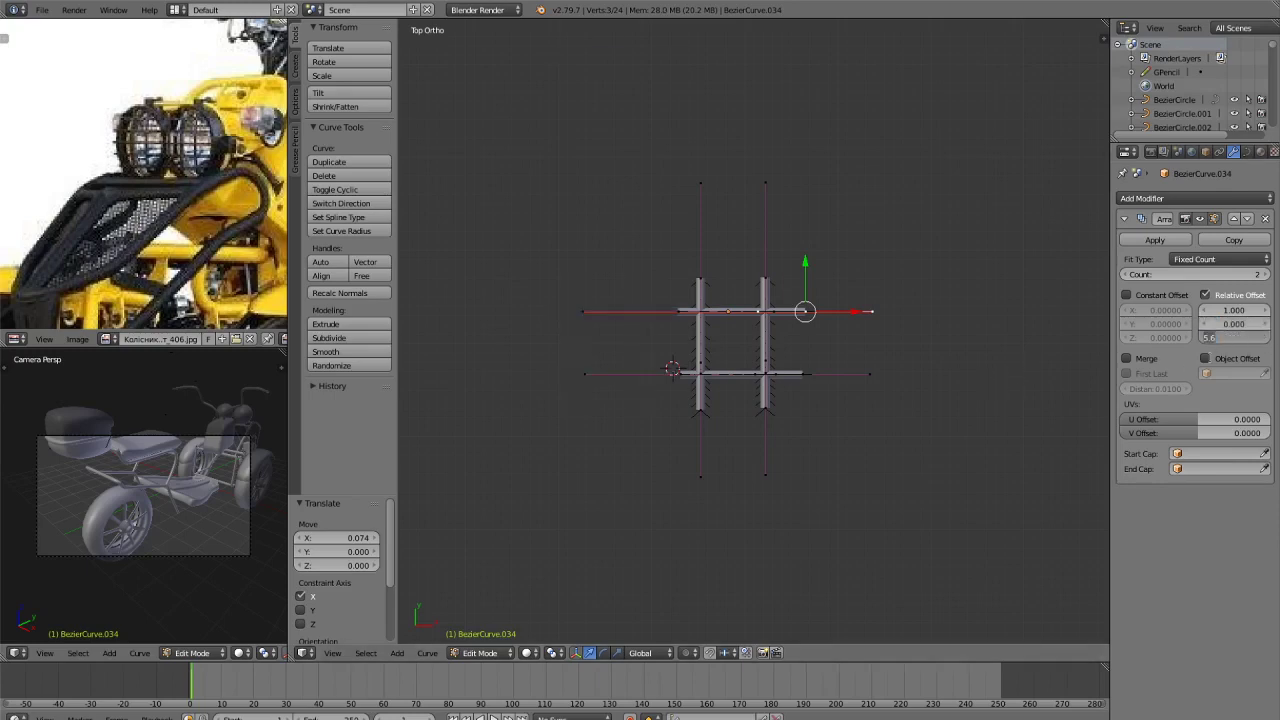
key("Return")
Set the grid's Array count to 6 and leave Edit Mode.
scroll(960, 388, "down", 3)
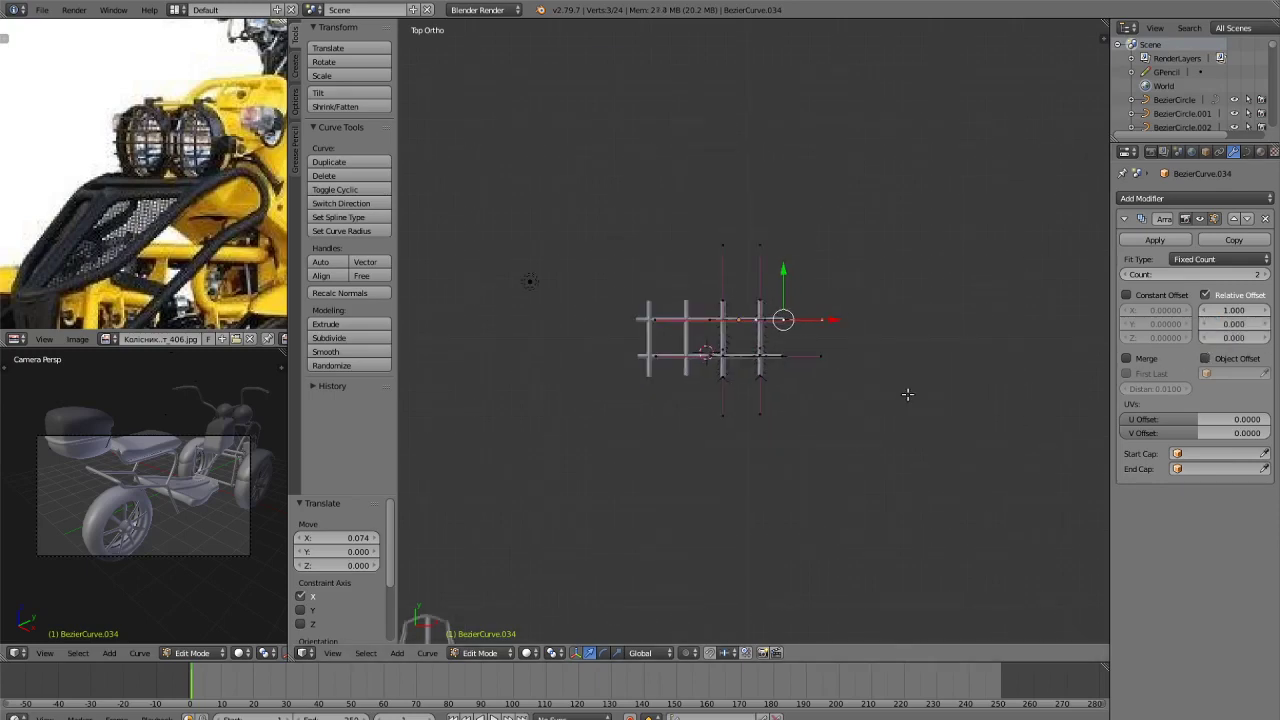
left_click(1266, 276)
left_click(1266, 276)
left_click(1266, 276)
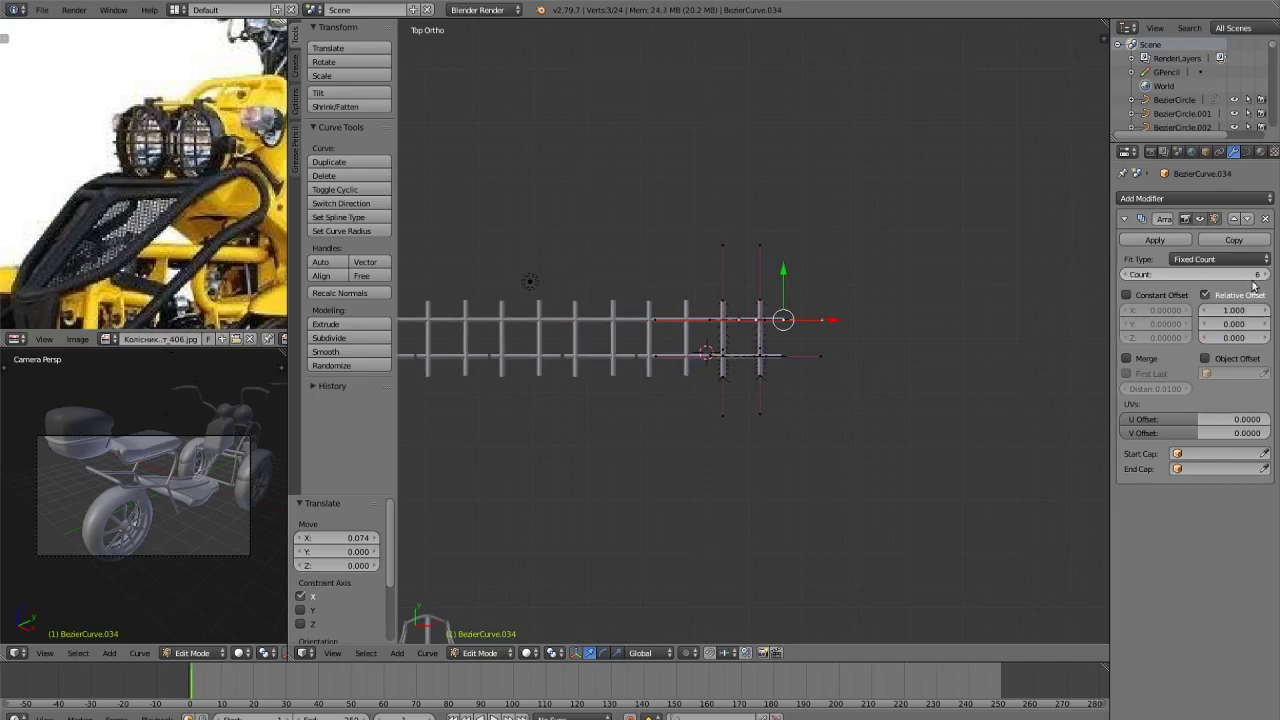
left_click(1266, 276)
scroll(788, 343, "down", 4)
scroll(788, 343, "up", 4)
key("Tab")
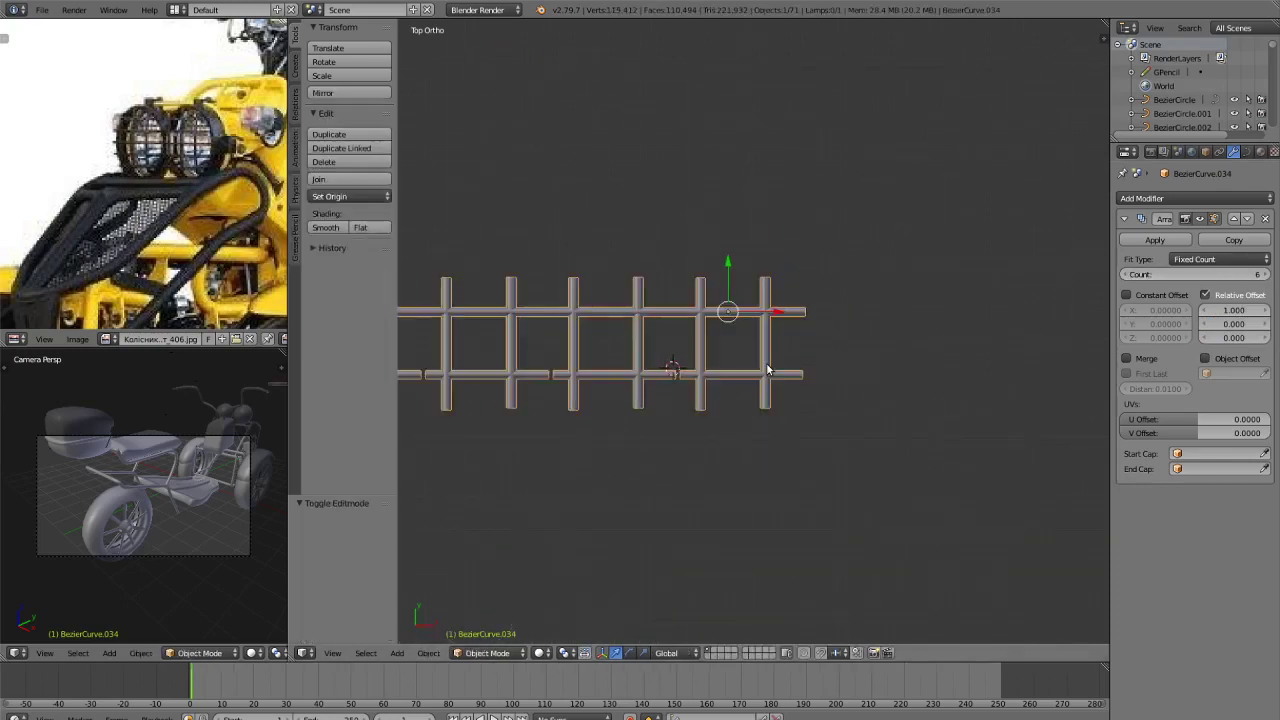
In Edit Mode, move the lower X-running bar's left end about -0.006 and the upper bar's left end about 0.049 along X.
key("Tab")
scroll(767, 370, "up", 1)
right_click(660, 381)
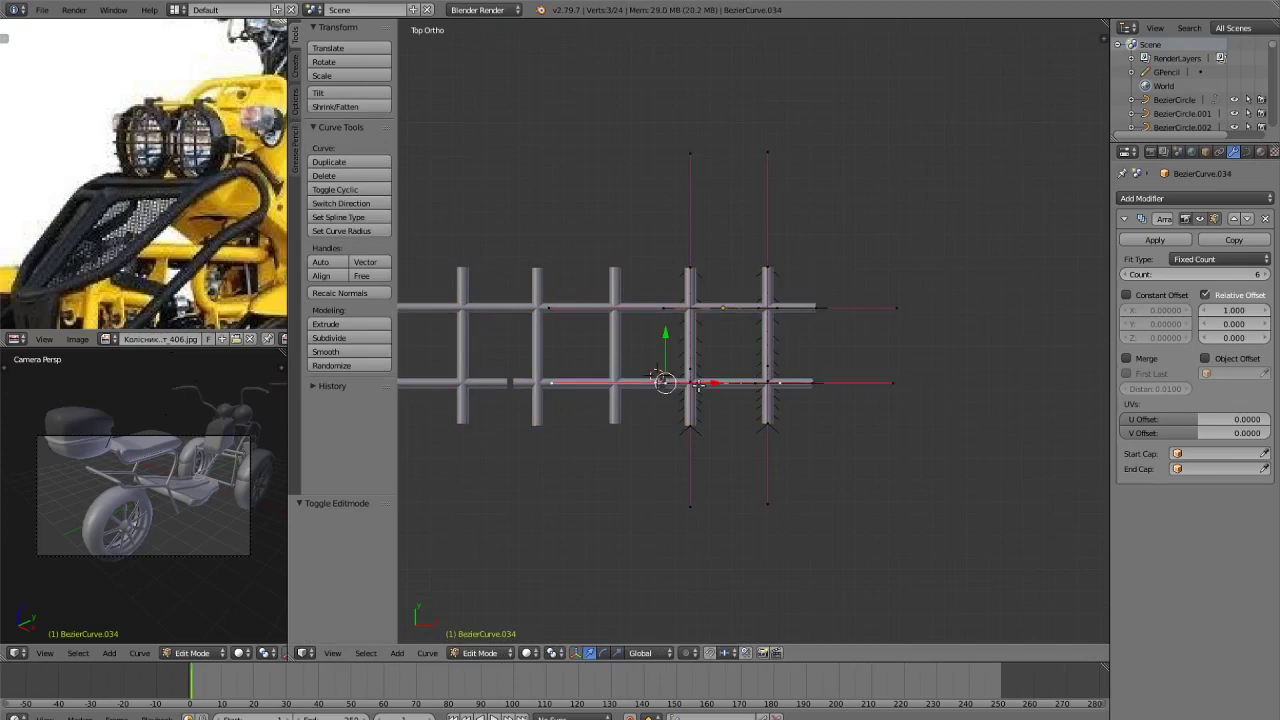
key("g")
key("x")
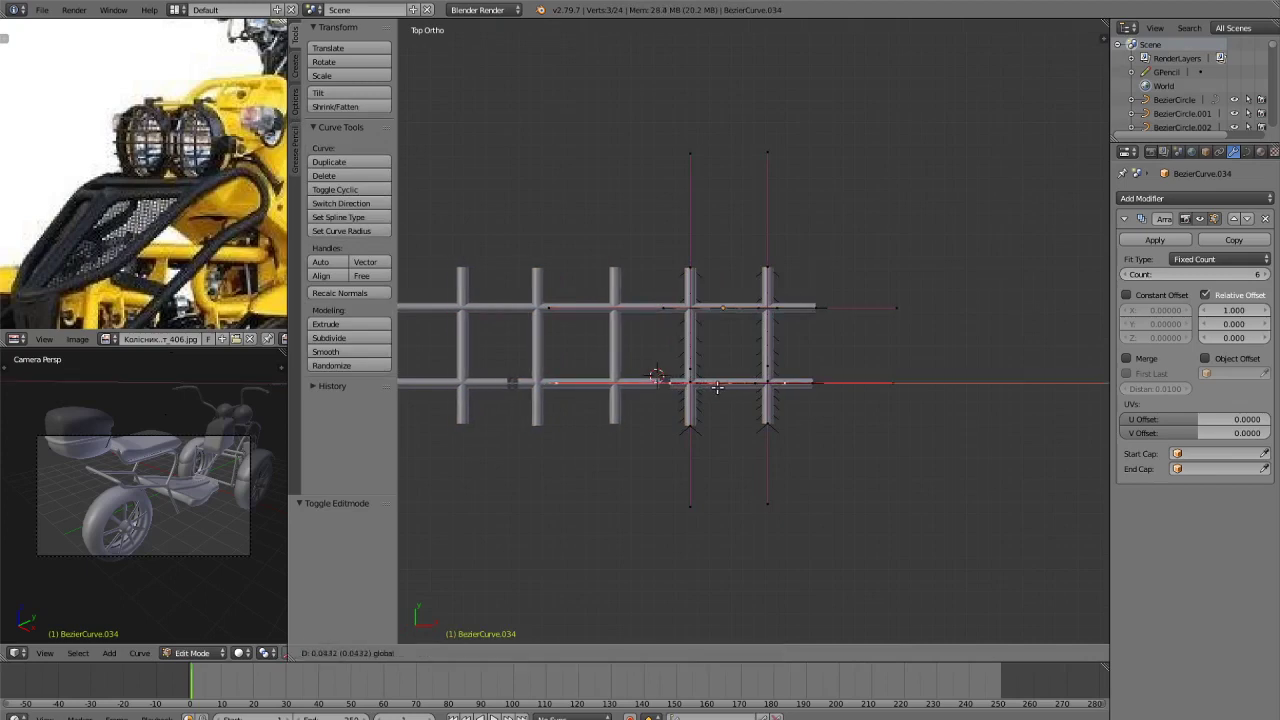
left_click(702, 384)
right_click(680, 307)
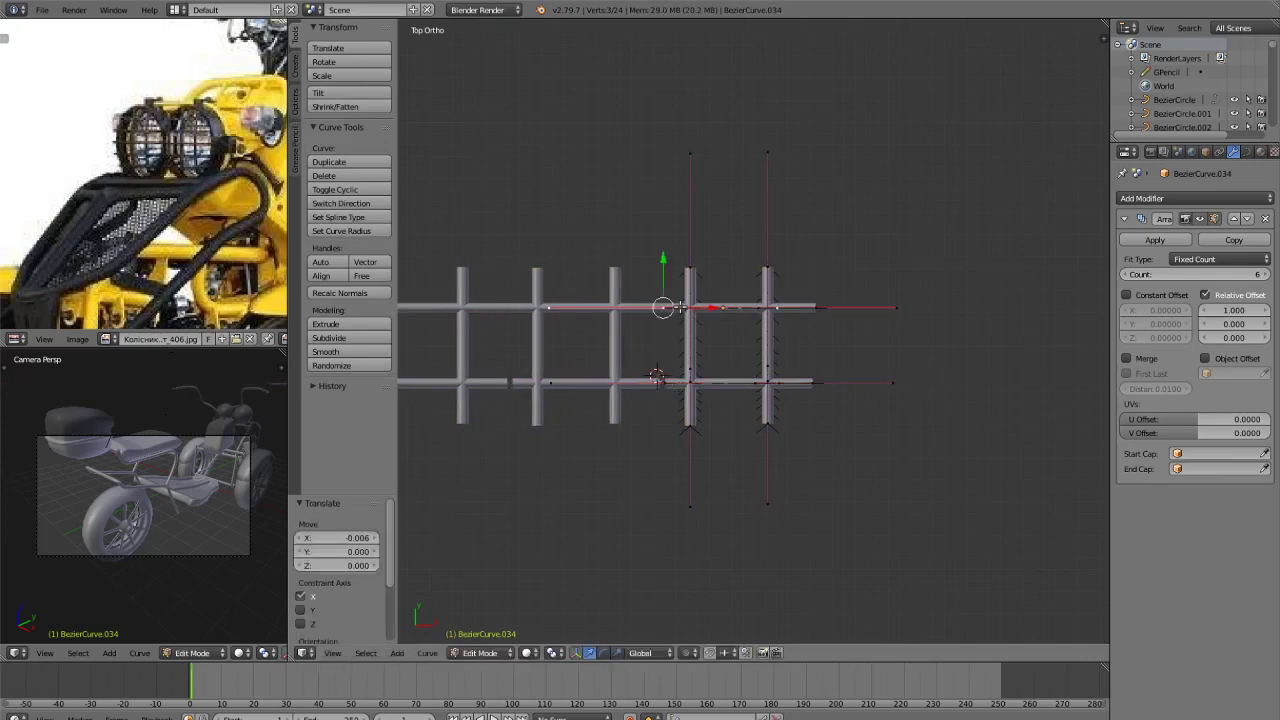
key("g")
key("x")
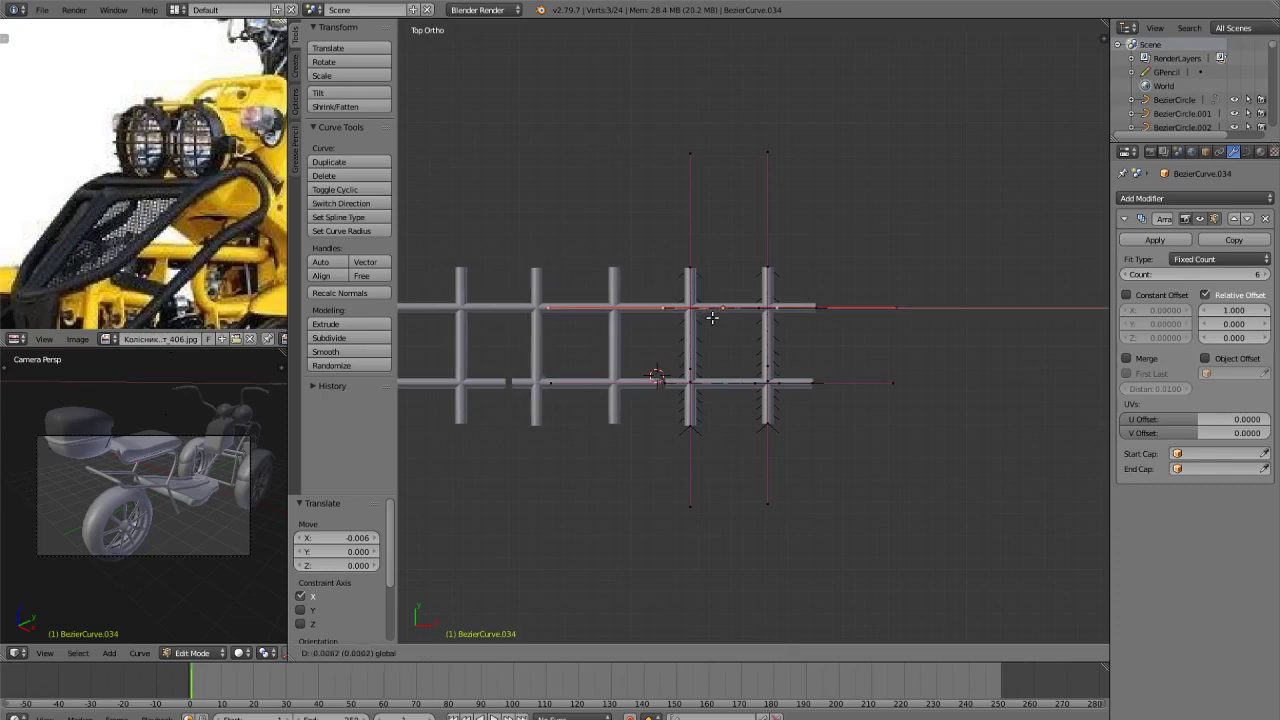
left_click(712, 351)
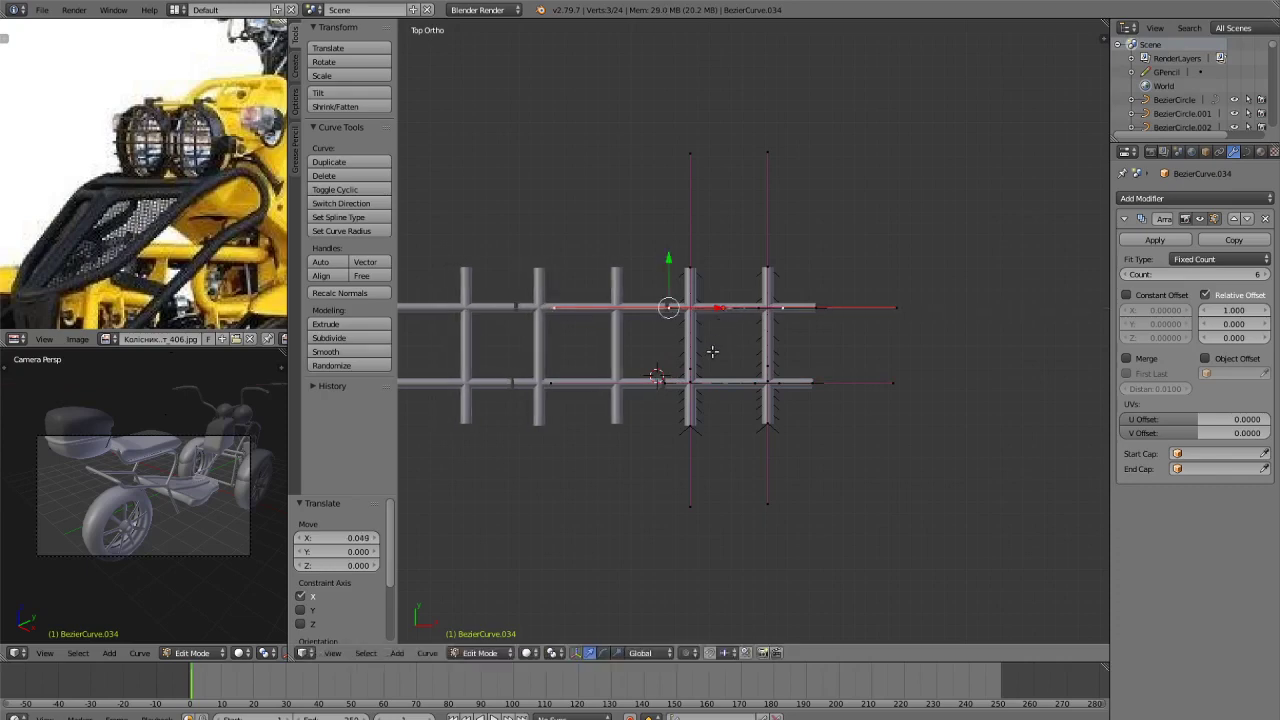
Shift the left ends of both X-running bars together about -0.019 along X.
right_click(674, 376, "shift")
key("g")
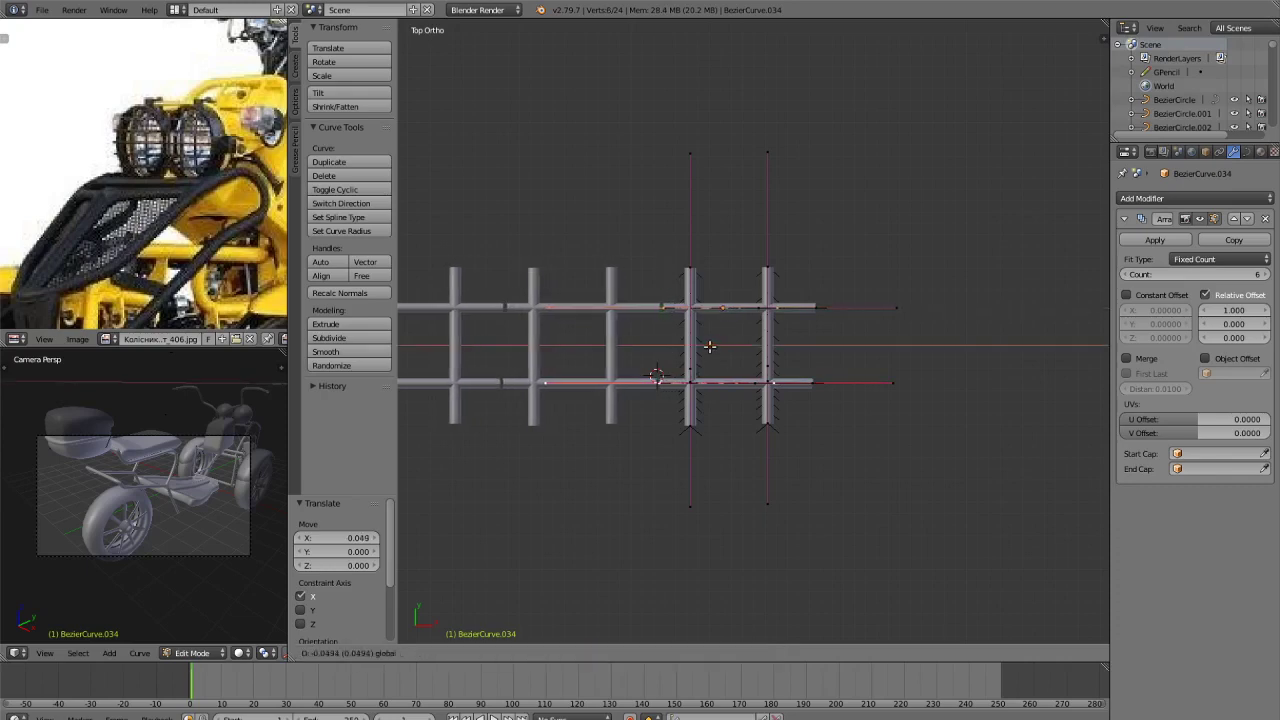
key("x")
left_click(712, 346)
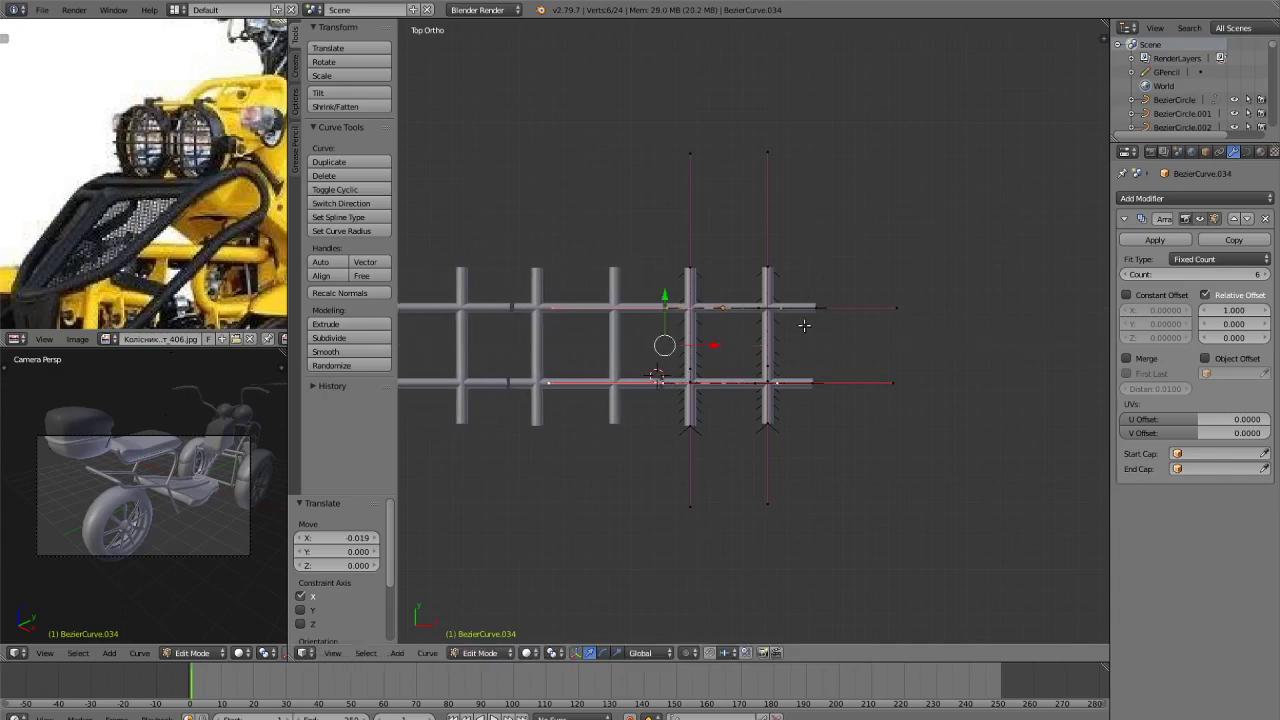
Move the upper X-running bar's right end about -0.074 and the lower bar's right end about 0.006 along X.
right_click(825, 308)
key("g")
key("x")
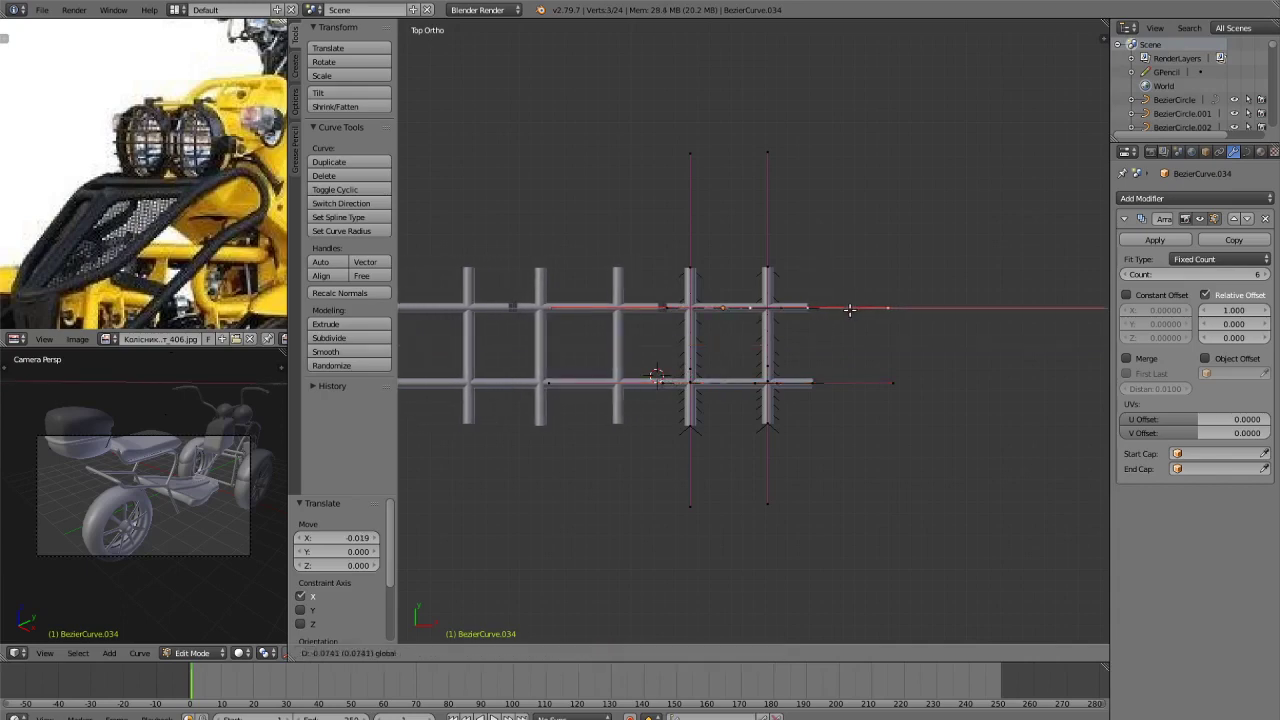
left_click(849, 318)
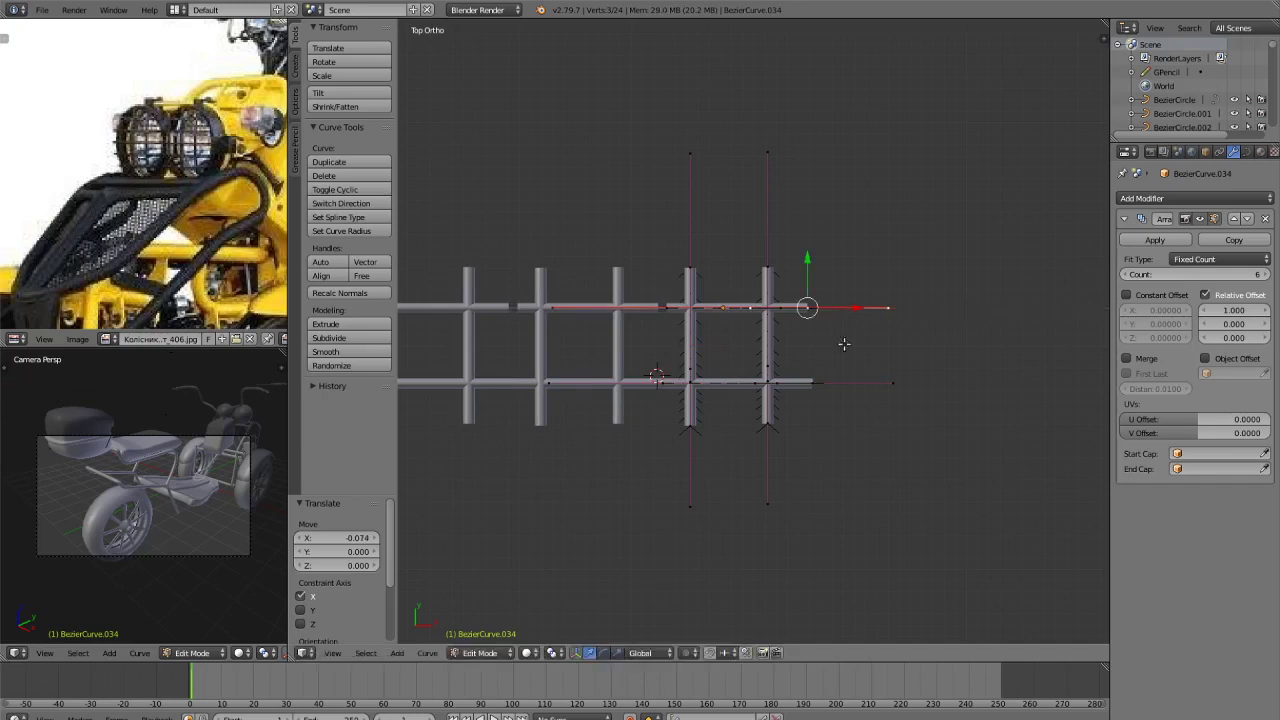
right_click(836, 365)
key("g")
key("x")
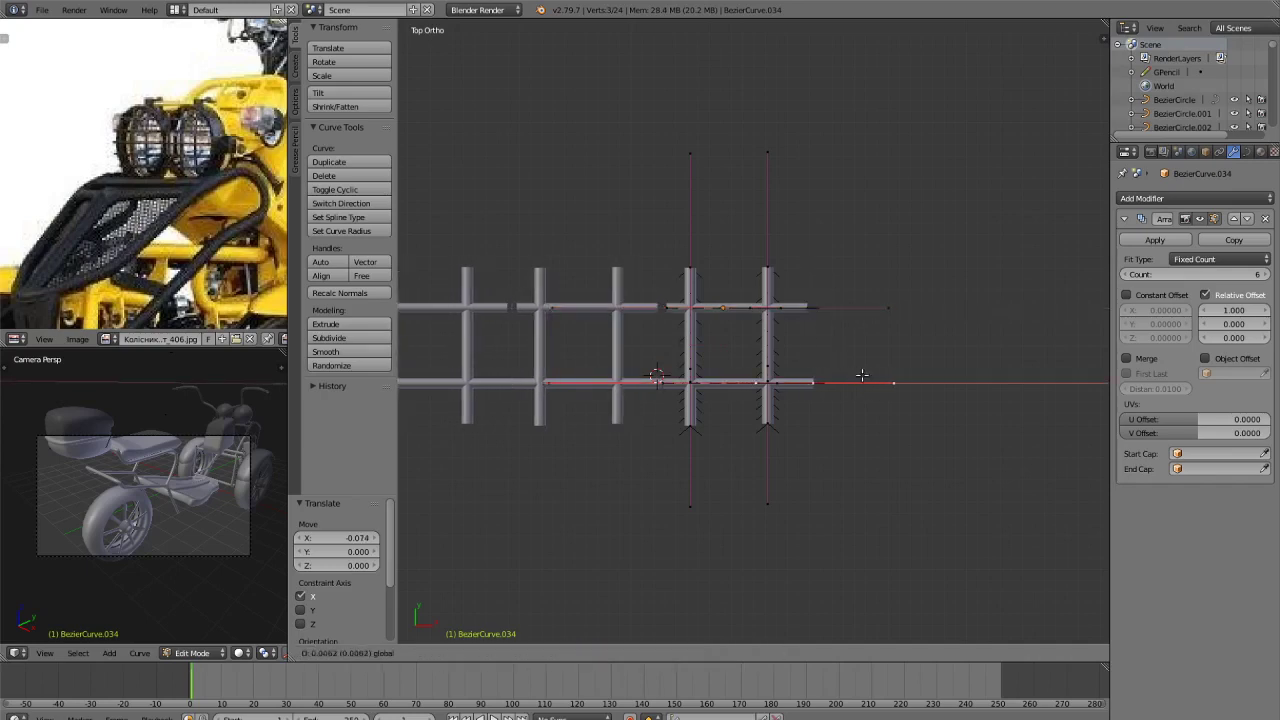
left_click(858, 372)
Adjust the upper X-running bar's left end along X and check the whole arrayed strip in Object Mode.
right_click(705, 308)
key("g")
key("x")
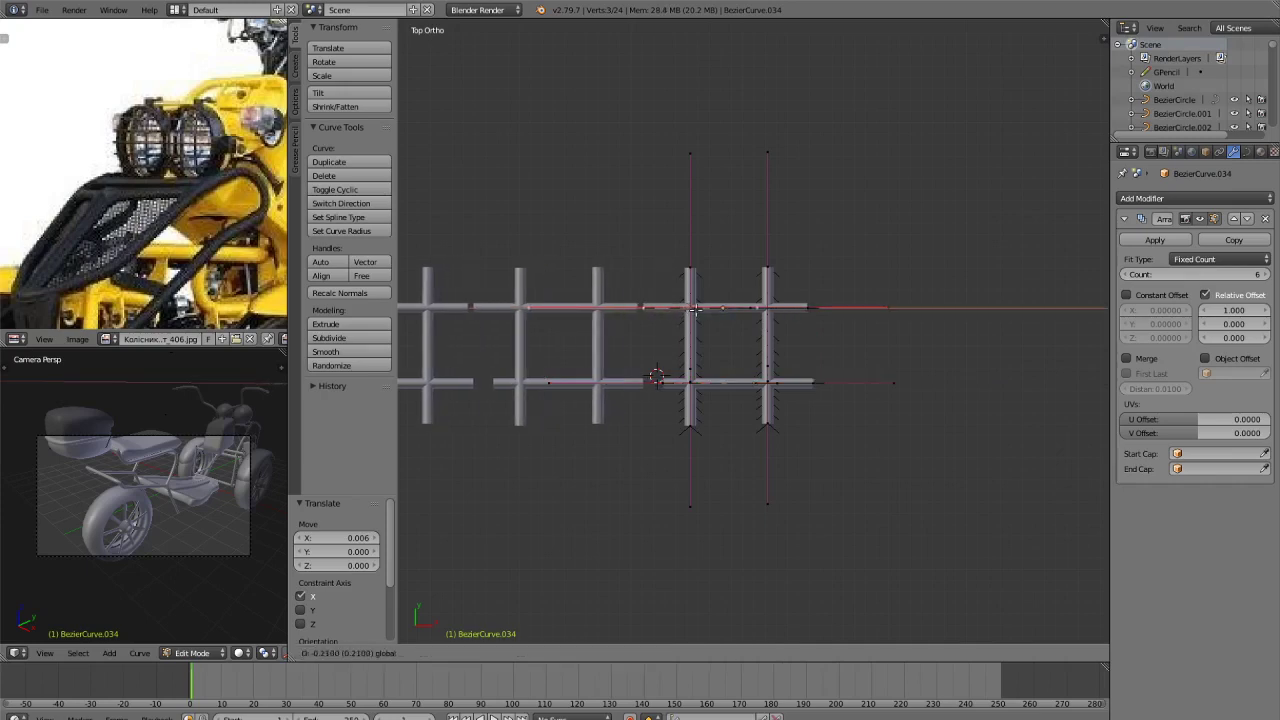
left_click(714, 314)
key("Tab")
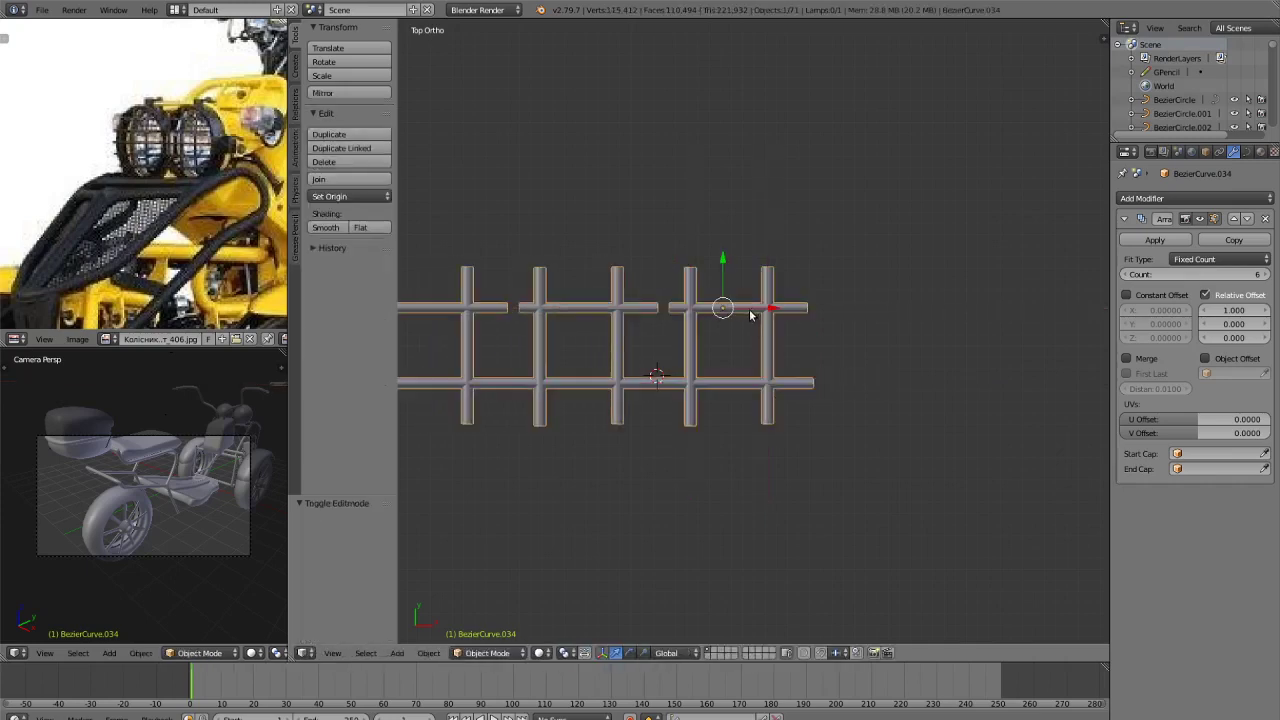
scroll(751, 314, "down", 8)
scroll(749, 320, "up", 4)
scroll(747, 319, "down", 2)
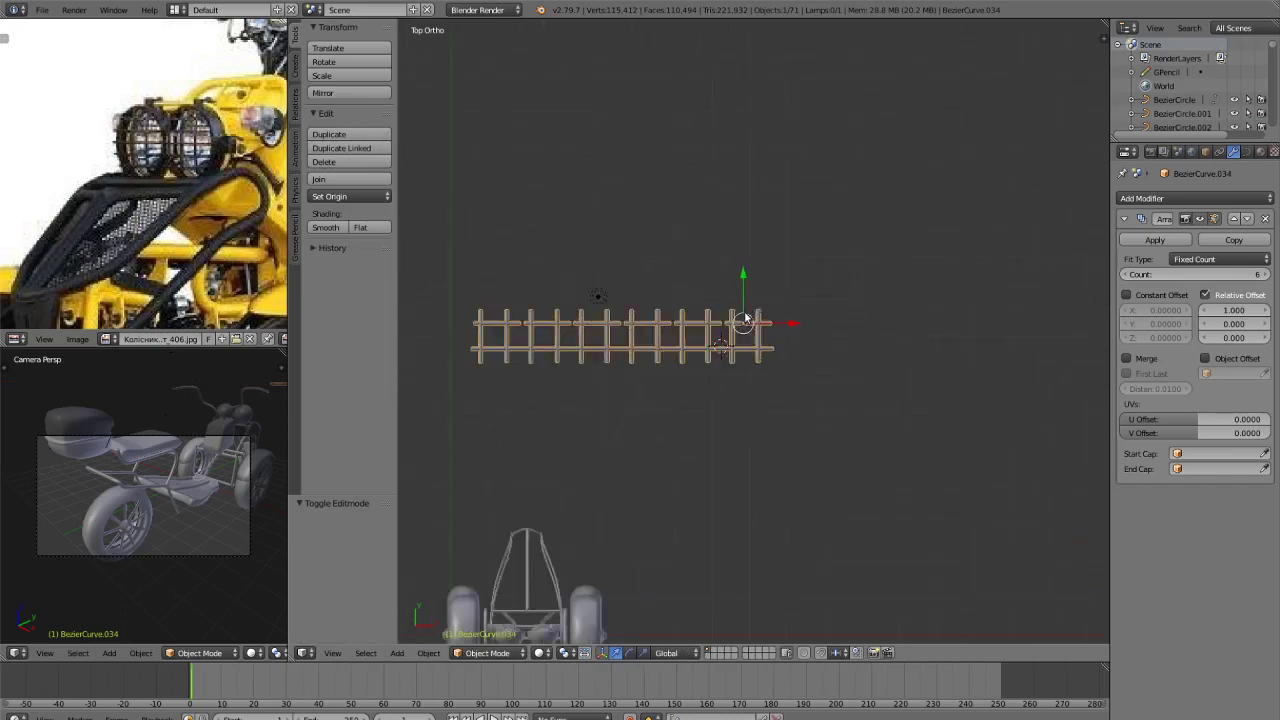
Extend the upper X-running bar's left end slightly in Edit Mode to close the gaps between its array copies.
scroll(745, 318, "up", 5)
key("Tab")
left_click_drag(729, 304, 718, 302)
key("Tab")
scroll(755, 330, "down", 6)
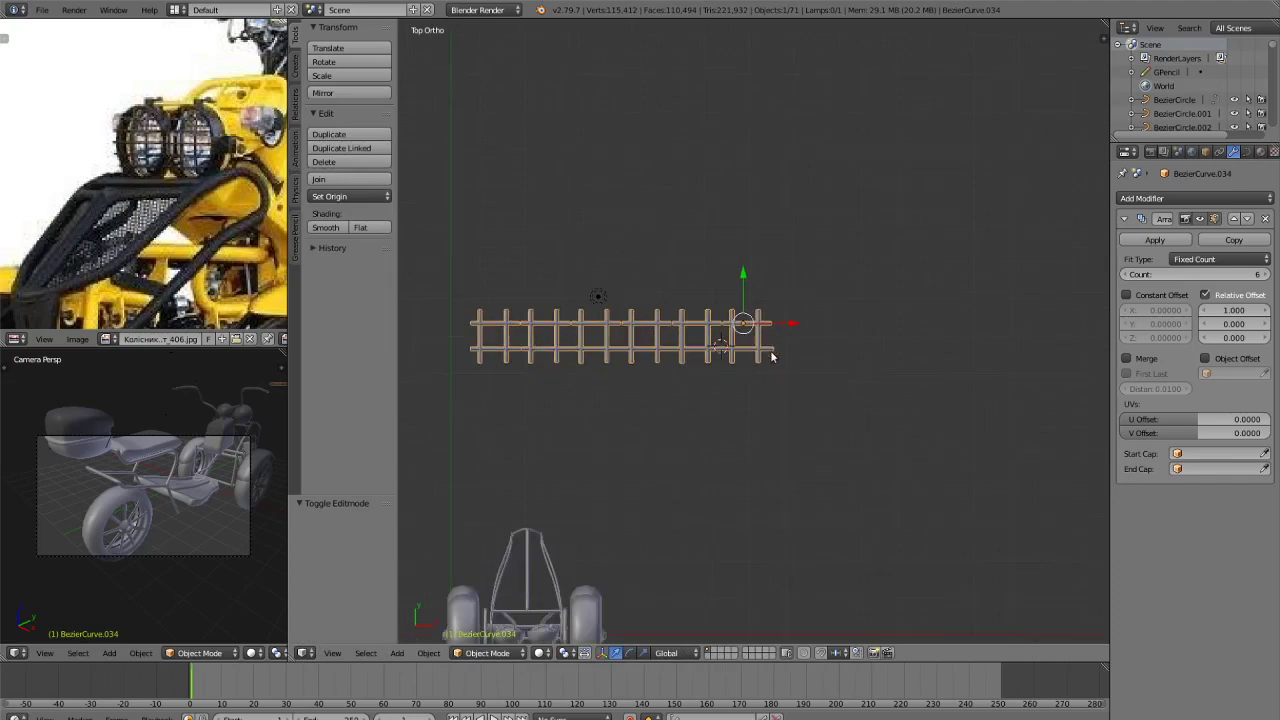
Raise the Array modifier's count to 11 to lengthen the grid strip.
scroll(771, 357, "up", 1)
middle_click_drag(775, 343, 864, 383, "shift")
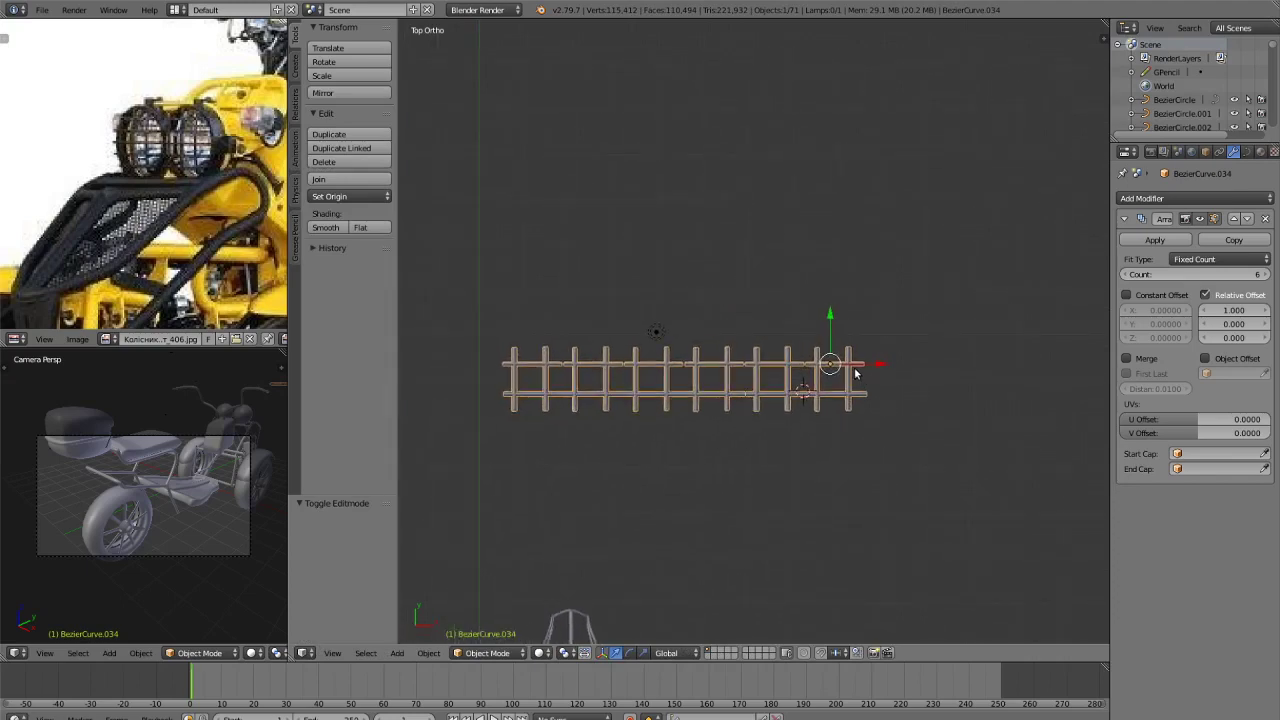
scroll(1098, 382, "down", 5)
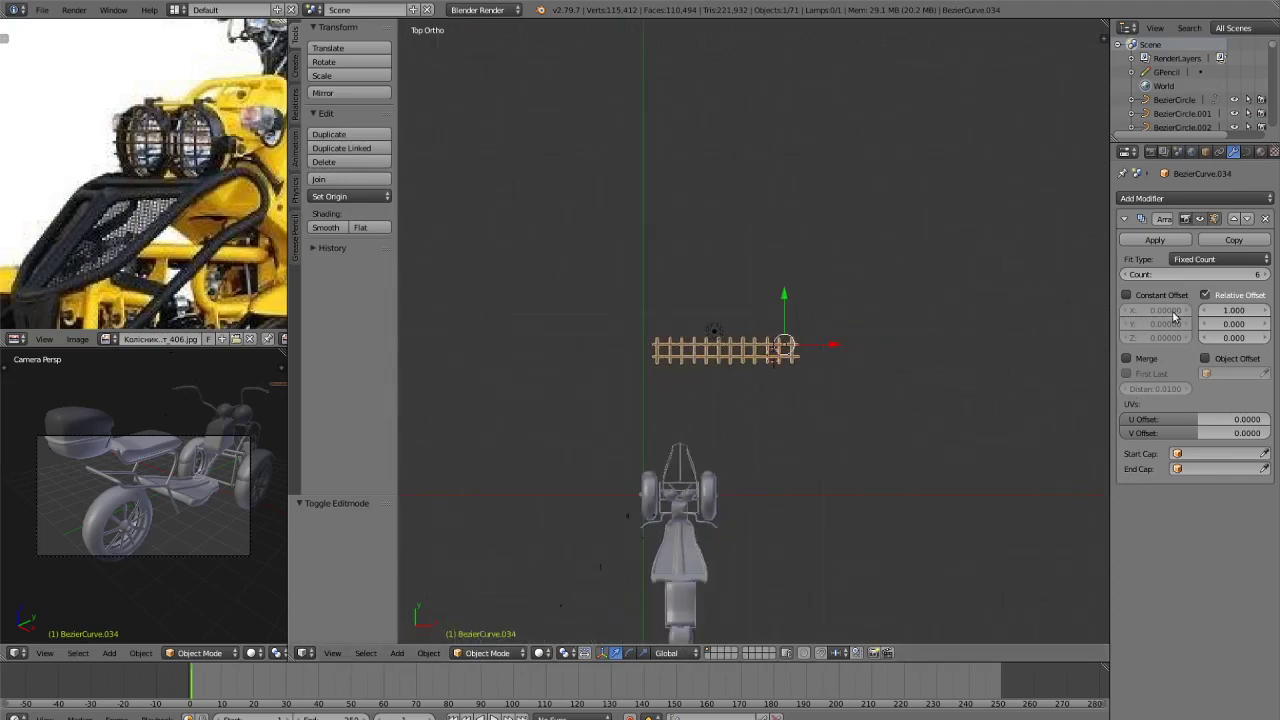
left_click(1267, 276)
left_click(1267, 276)
left_click(1267, 276)
left_click(1267, 276)
left_click(1267, 276)
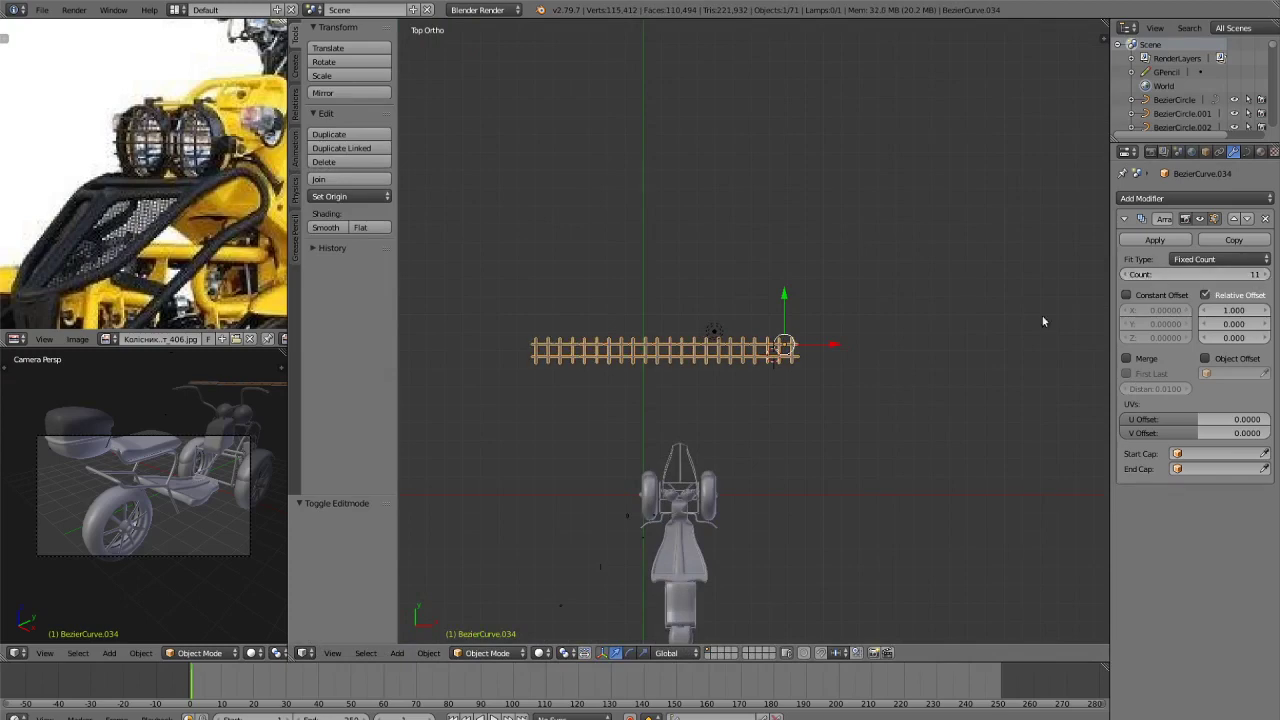
Add a second Array modifier to the grid strip with a relative offset of 0 in X and 1 in Z.
left_click(1225, 199)
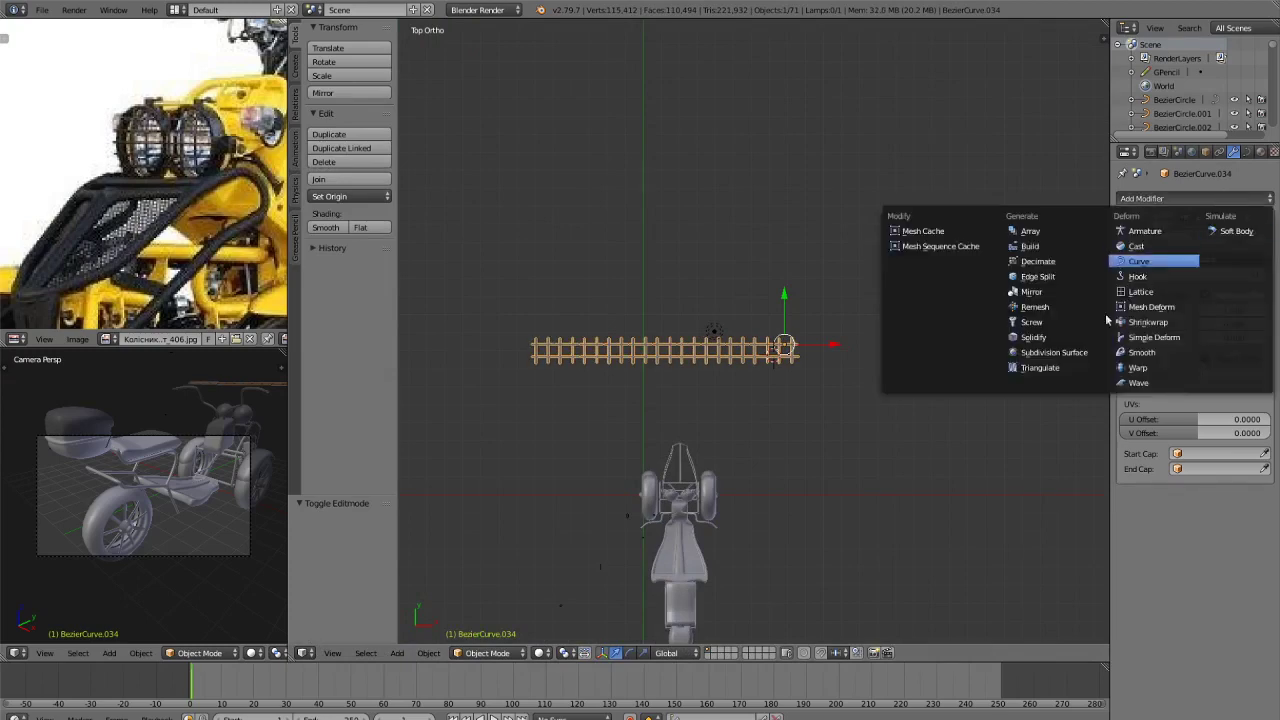
left_click(1028, 231)
scroll(1146, 537, "down", 1)
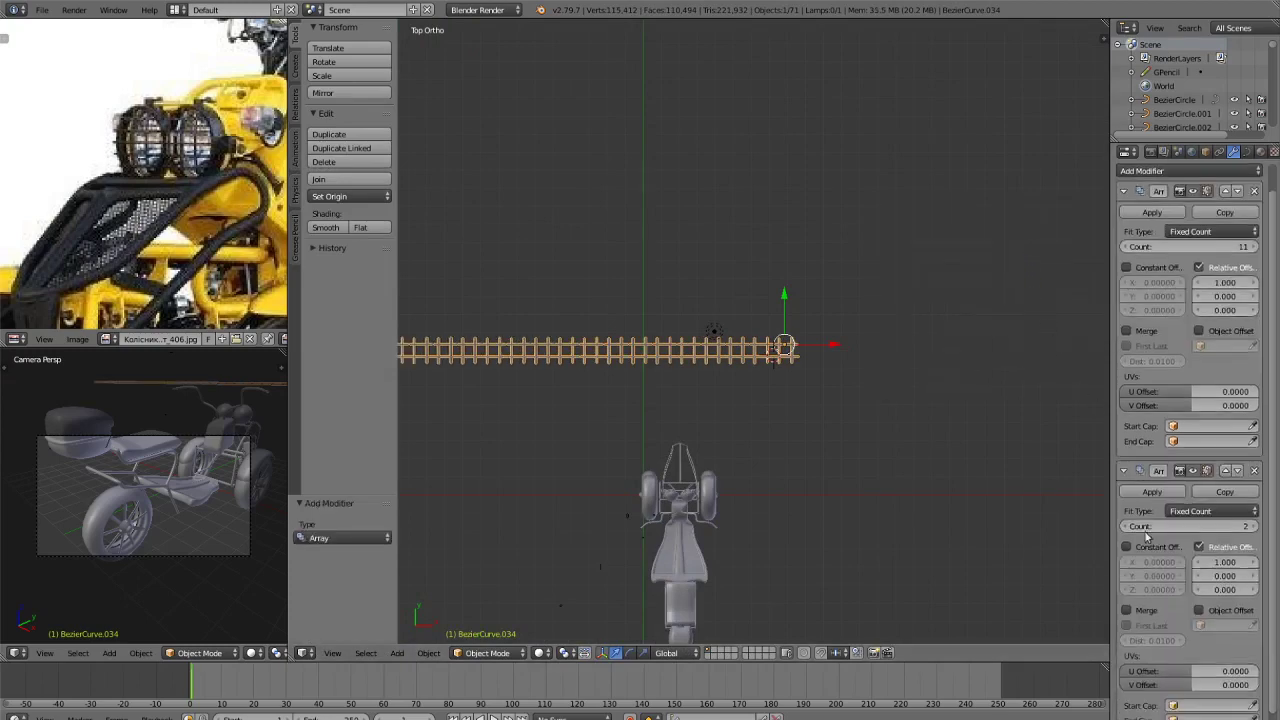
left_click(1199, 547)
left_click(1199, 547)
left_click(1221, 563)
type("0")
key("Return")
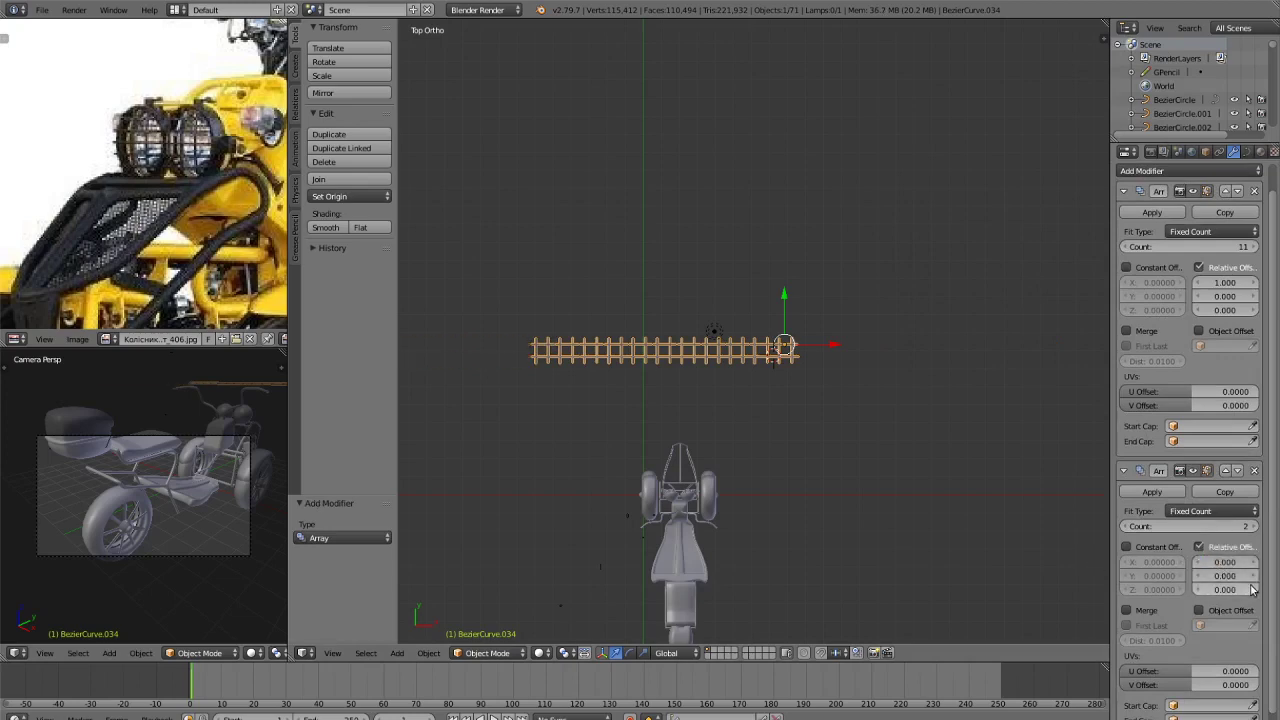
left_click(1230, 590)
type("1")
key("Return")
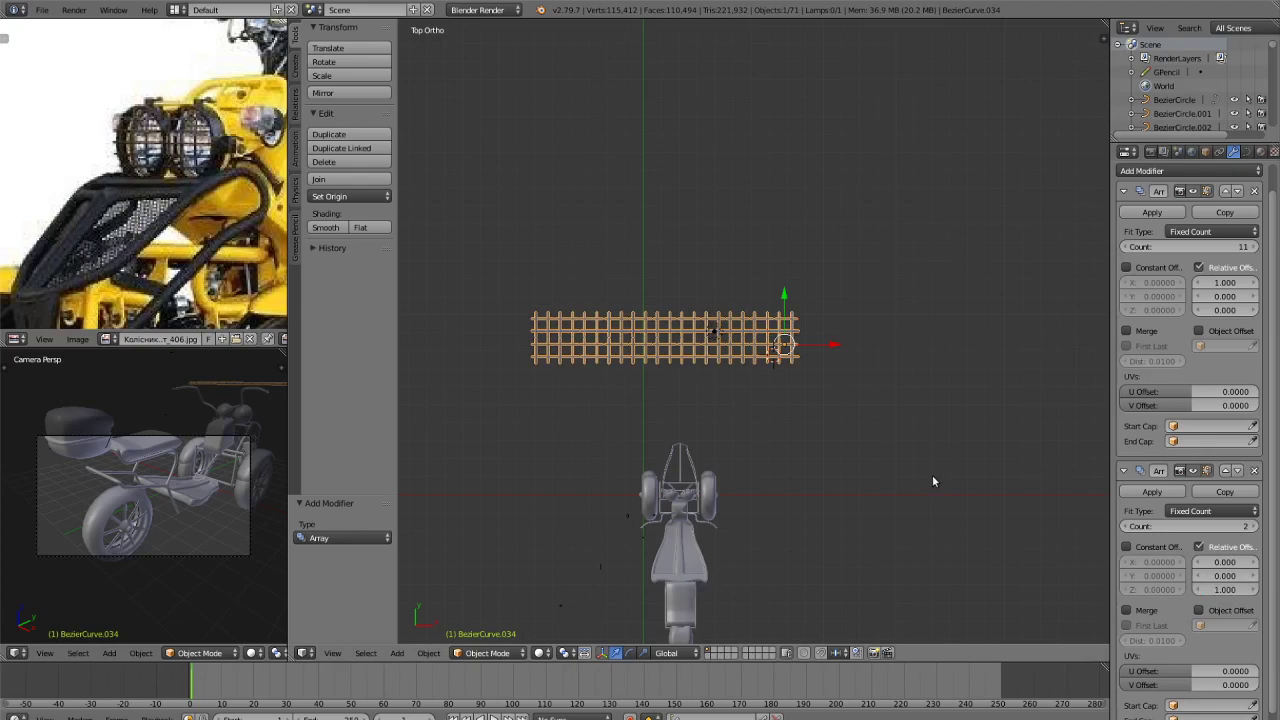
Raise the second Array modifier's count to 9 and preview the full grid in rendered shading.
left_click(1253, 527)
left_click(1253, 527)
left_click(1253, 527)
left_click(1253, 527)
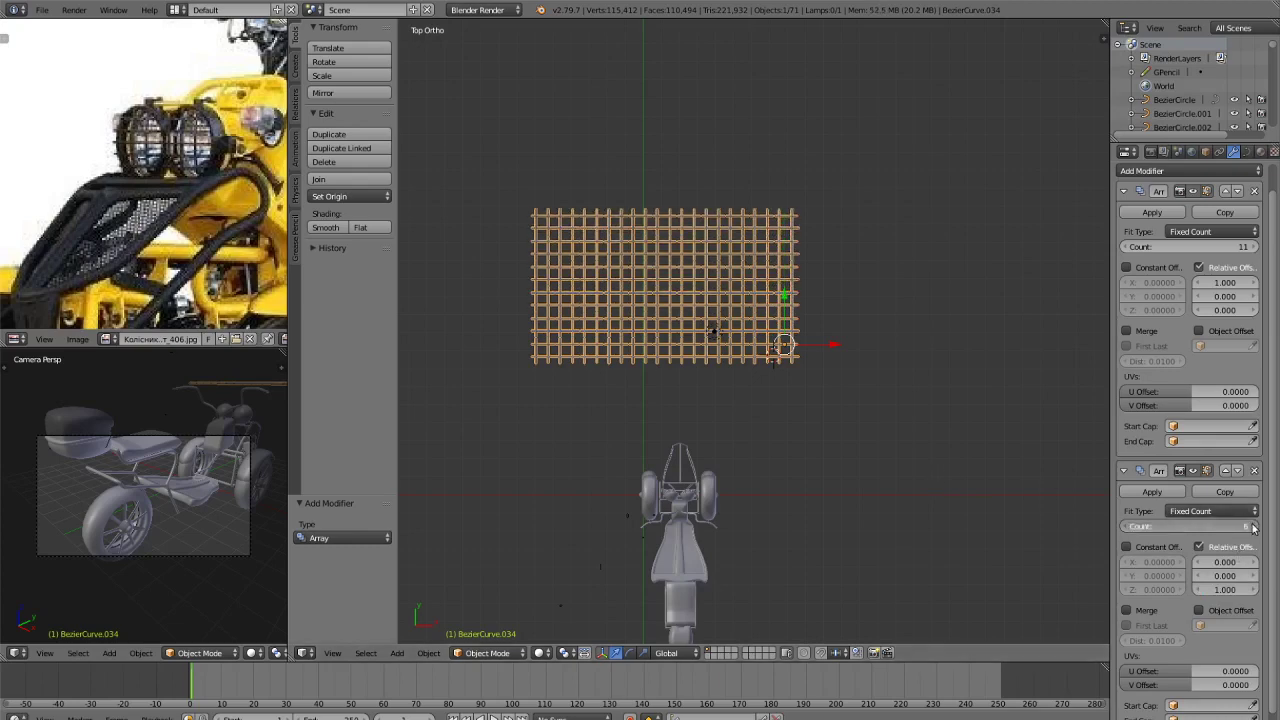
left_click(1253, 527)
left_click(1253, 527)
middle_click_drag(880, 335, 843, 289)
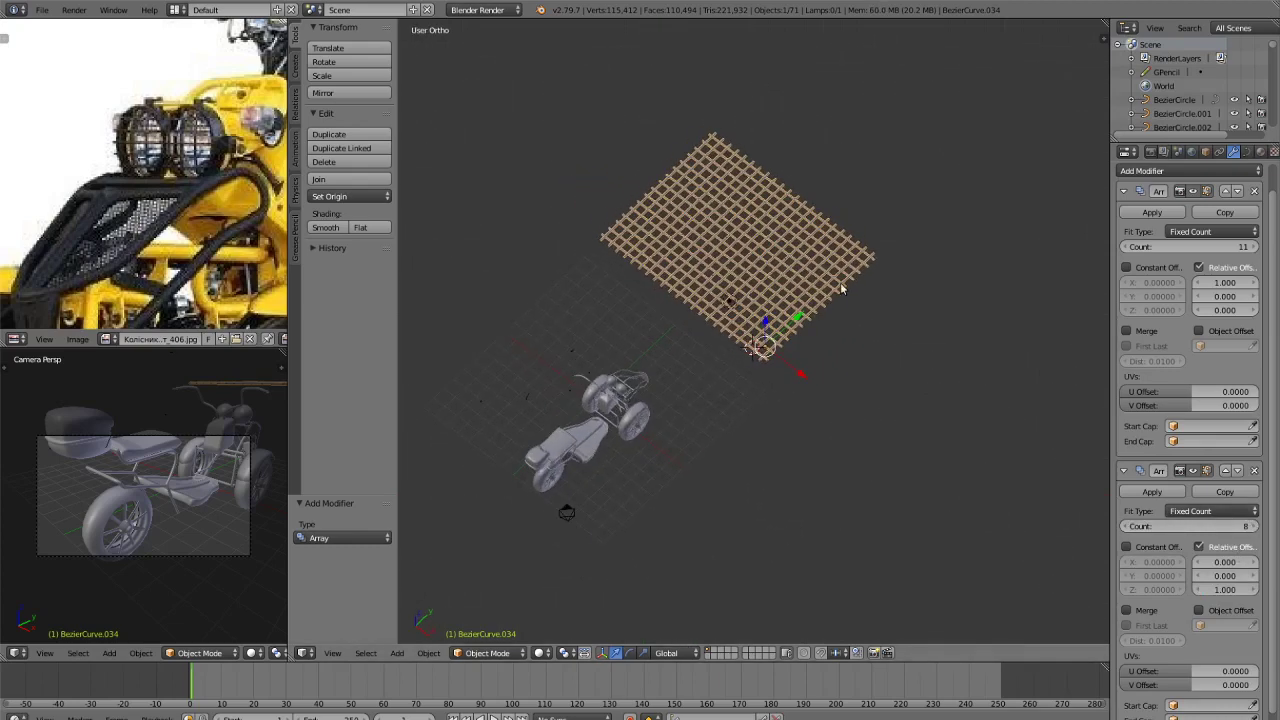
left_click(1253, 527)
middle_click_drag(1046, 451, 1028, 436)
key("KP_7")
key("shift+z")
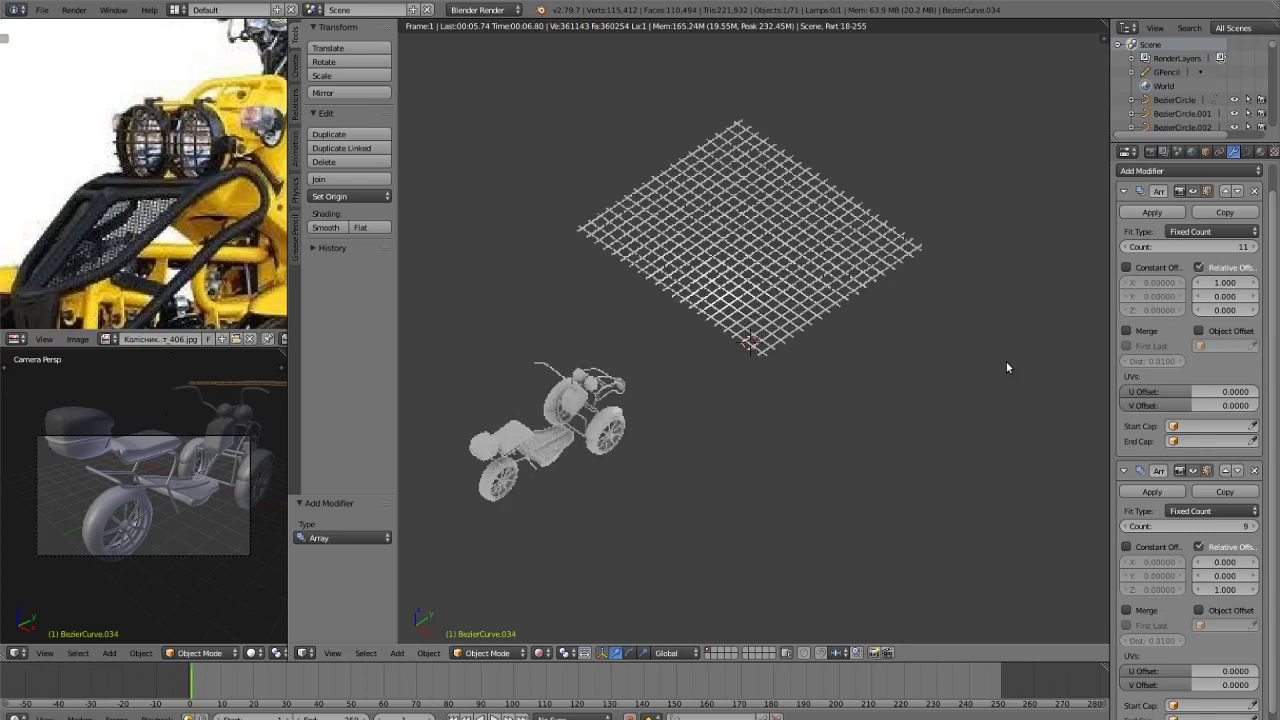
key("shift+z")
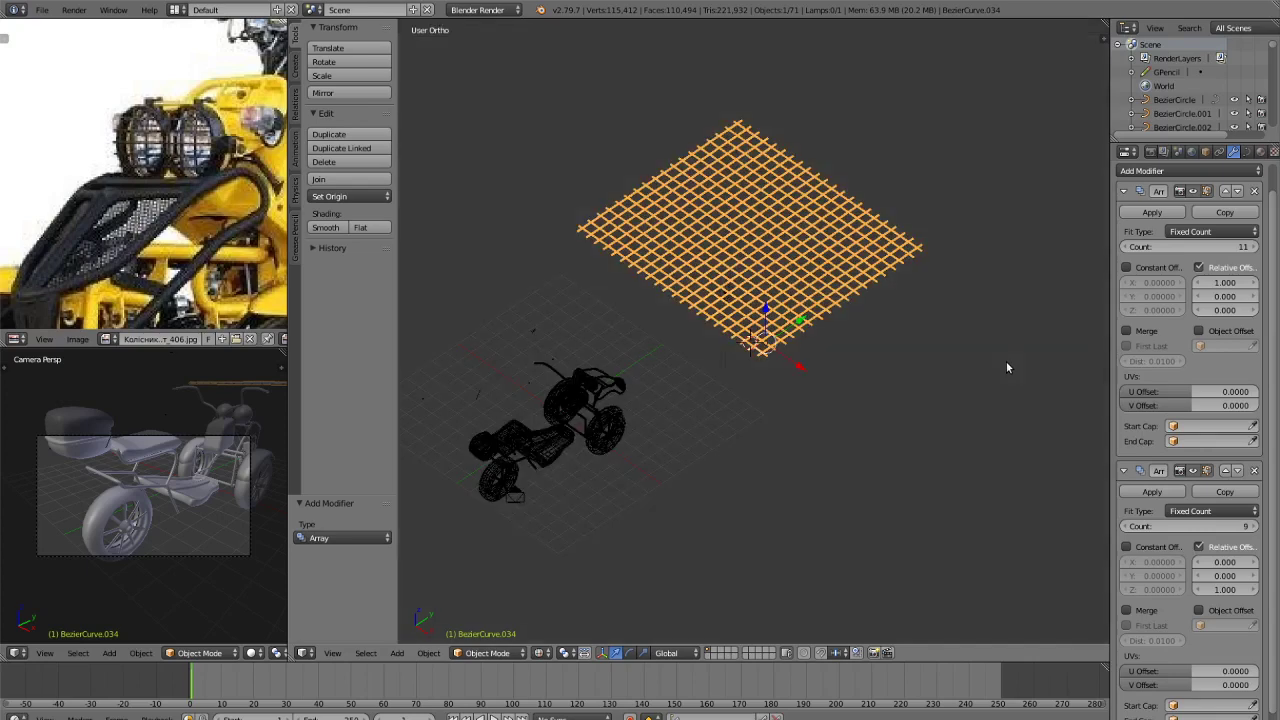
Scale the whole grid down to 0.163 of its size.
key("s")
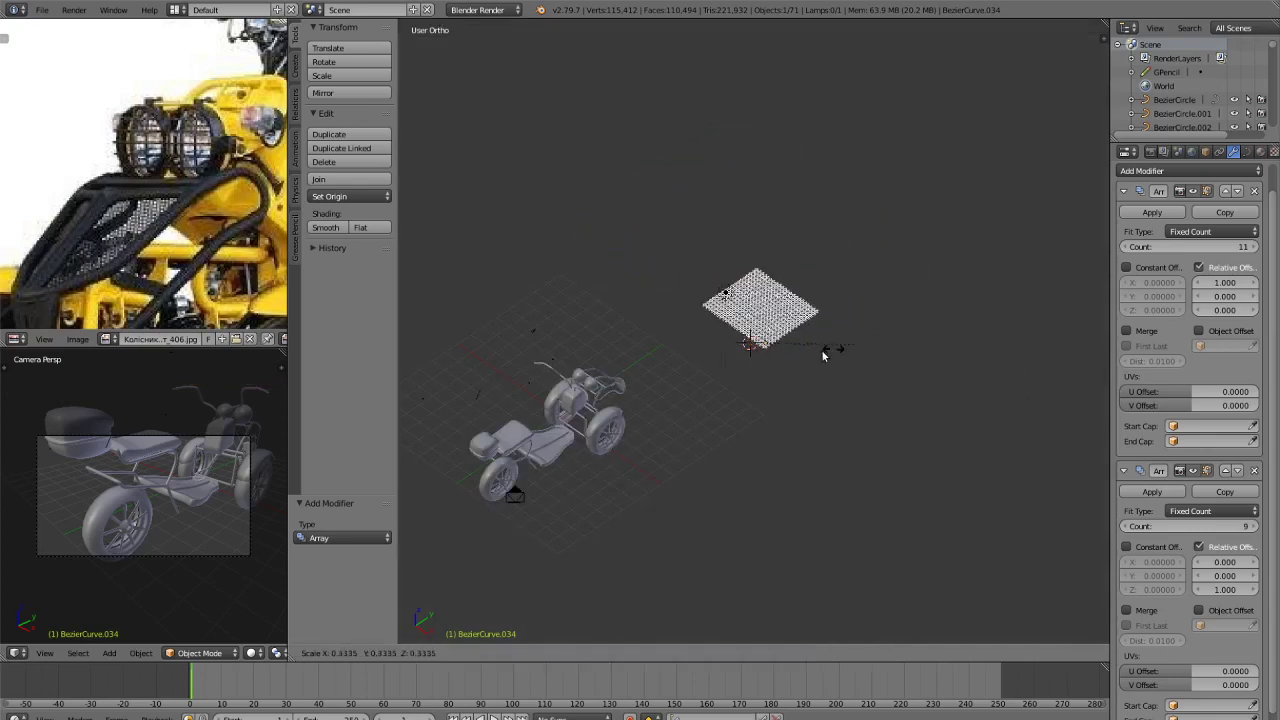
left_click(807, 352)
scroll(846, 375, "up", 12)
middle_click_drag(886, 343, 690, 283)
Examine the front frame from several sides, including the side tube's curve in Edit Mode.
scroll(761, 333, "down", 8)
middle_click_drag(761, 333, 862, 422, "shift")
key("KP_1")
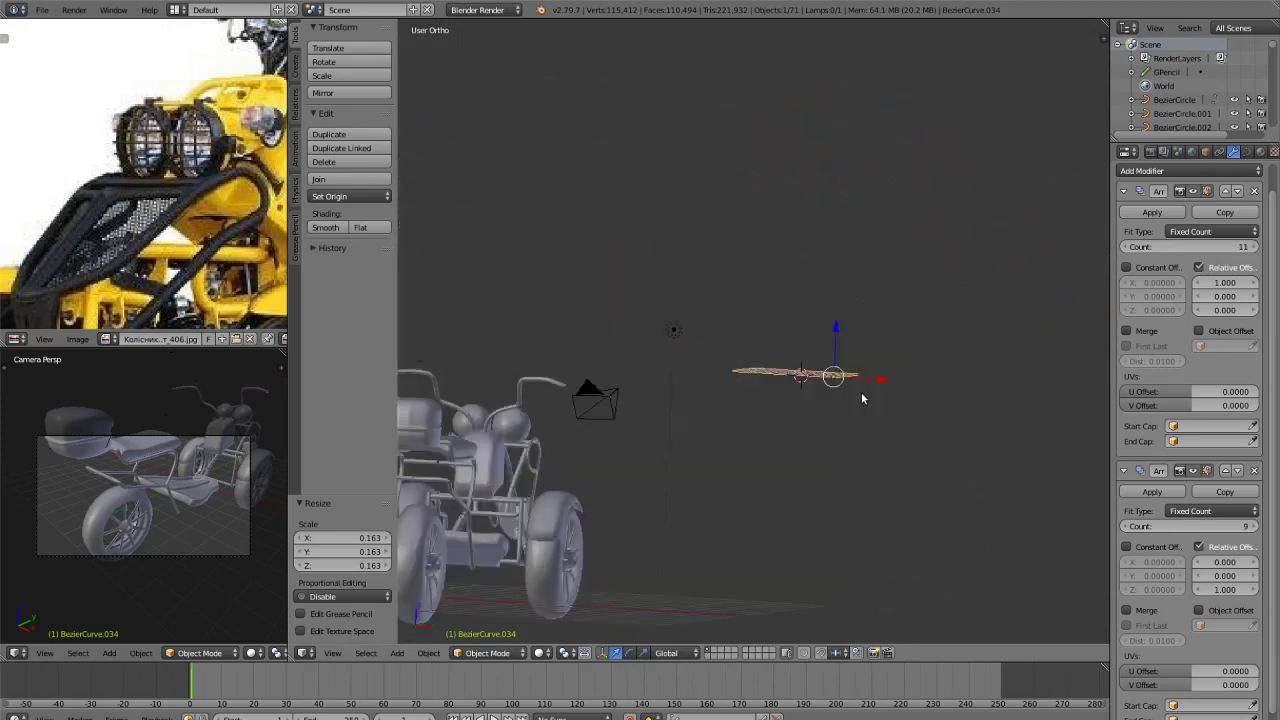
key("KP_3")
key("ctrl+KP_3")
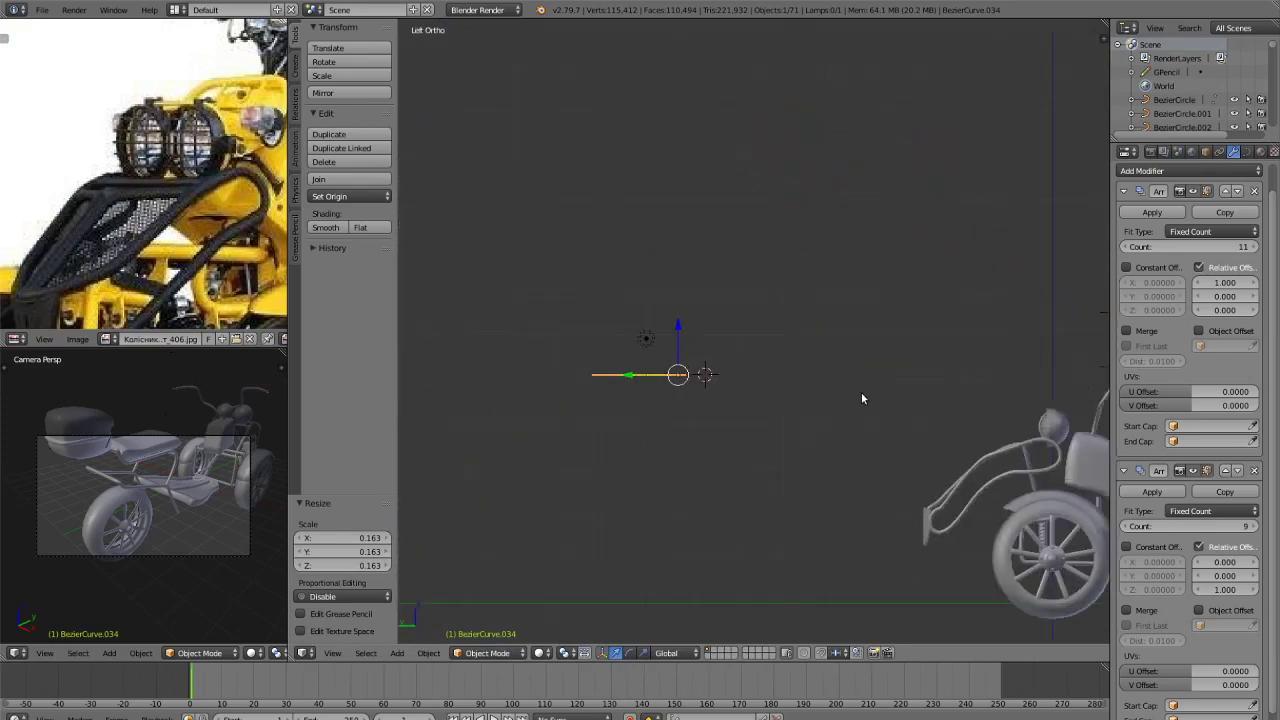
middle_click_drag(861, 392, 1010, 480)
middle_click_drag(940, 462, 500, 336, "shift")
scroll(600, 345, "up", 4)
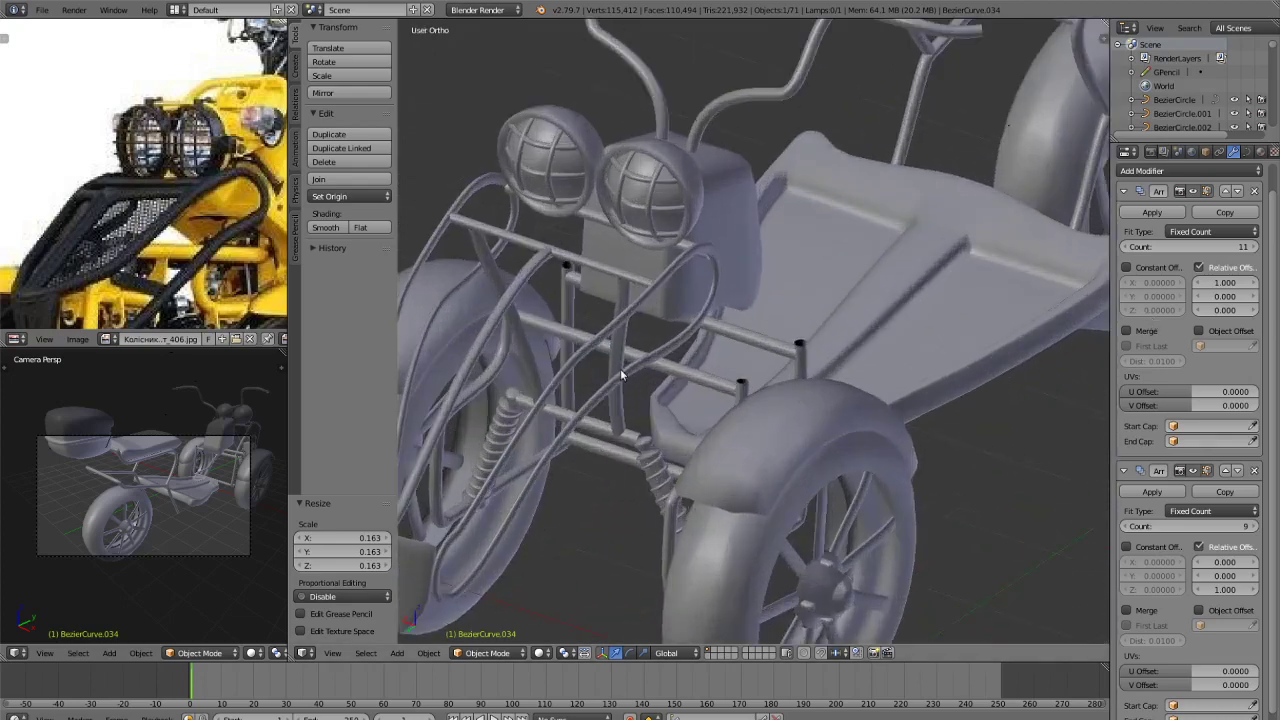
middle_click_drag(740, 358, 608, 372)
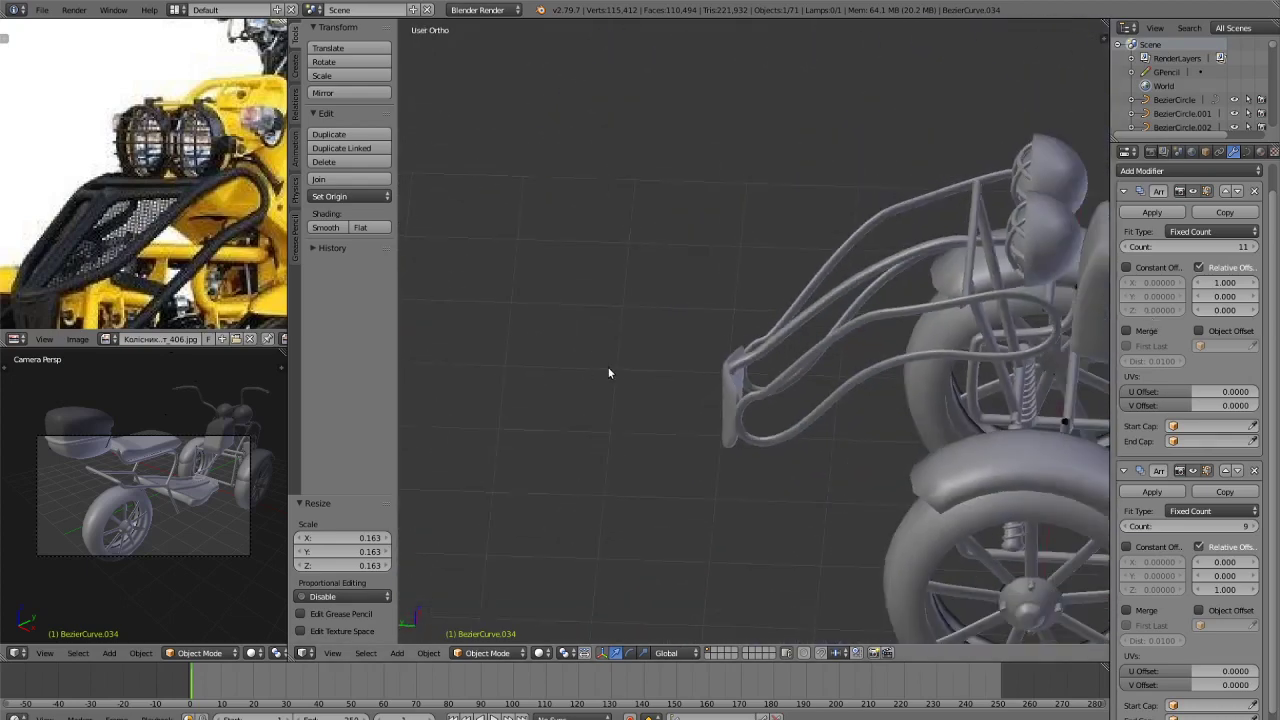
right_click(895, 307)
key("Tab")
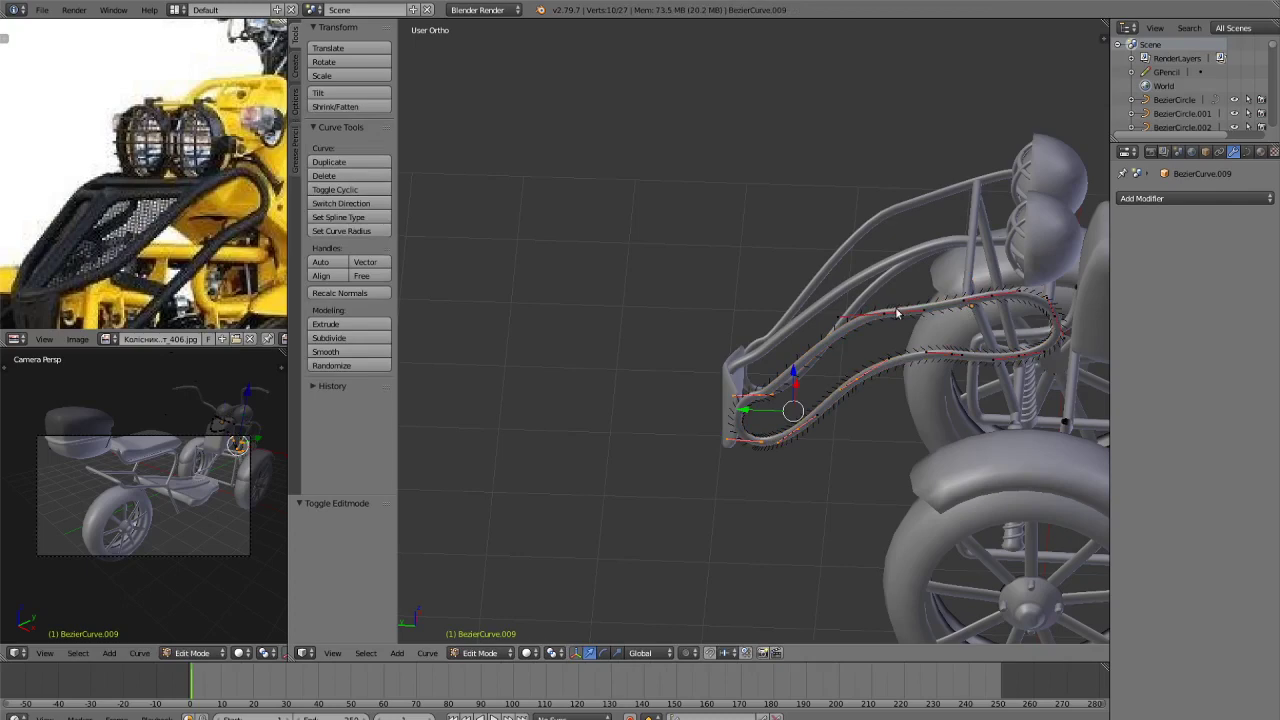
key("Tab")
scroll(897, 314, "down", 8)
key("a")
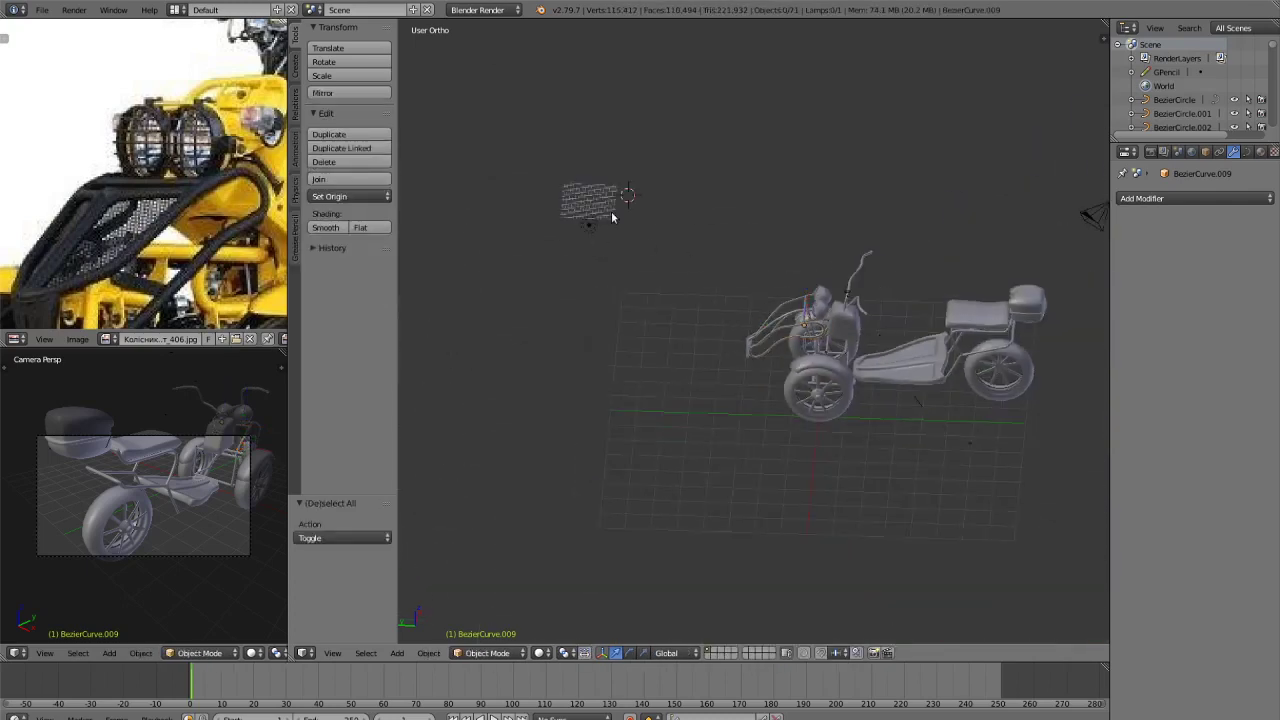
Move the grid -3.718 along X and -5.869 along Y to the scooter's front end.
right_click(613, 217)
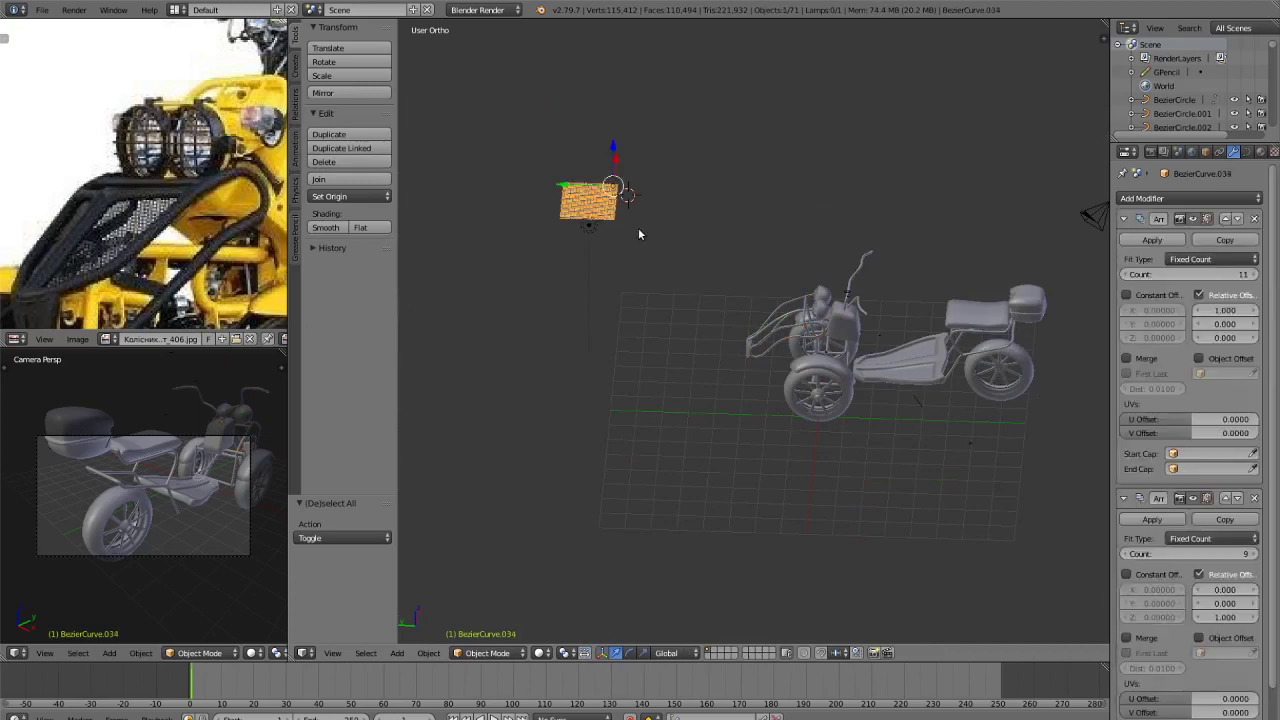
key("KP_7")
middle_click_drag(868, 362, 796, 343, "shift")
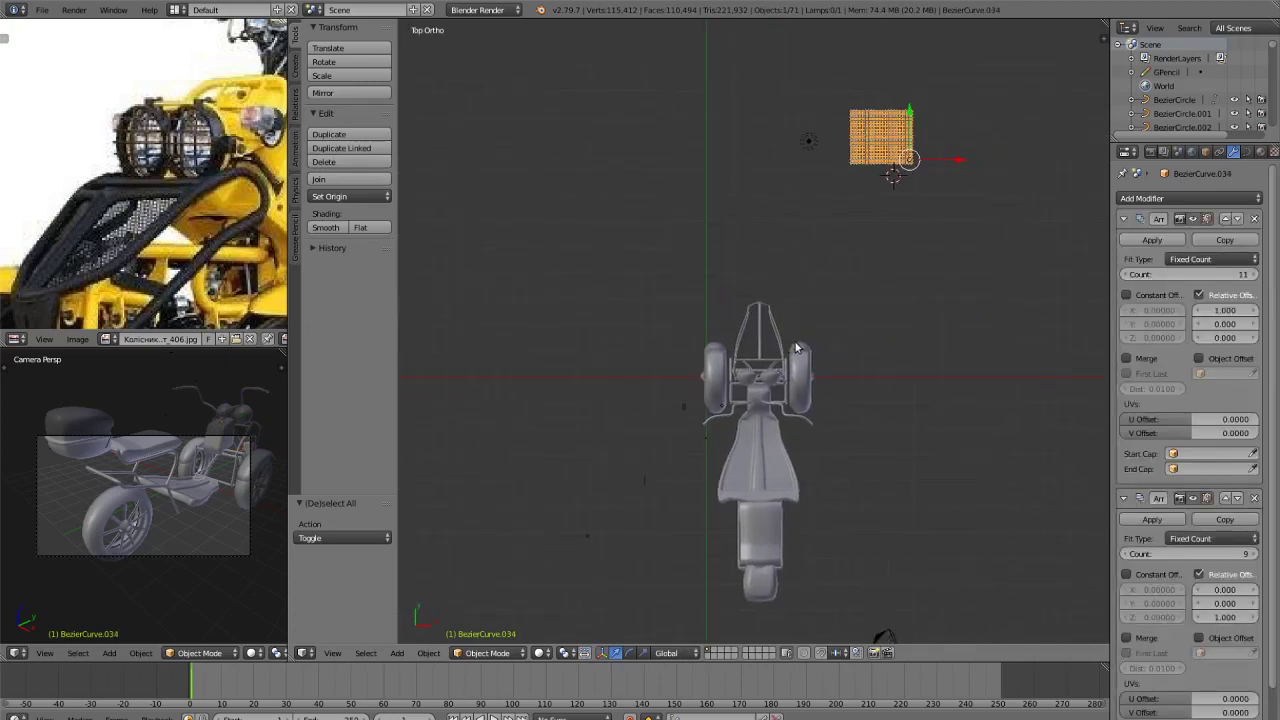
key("g")
key("x")
left_click(698, 344)
key("g")
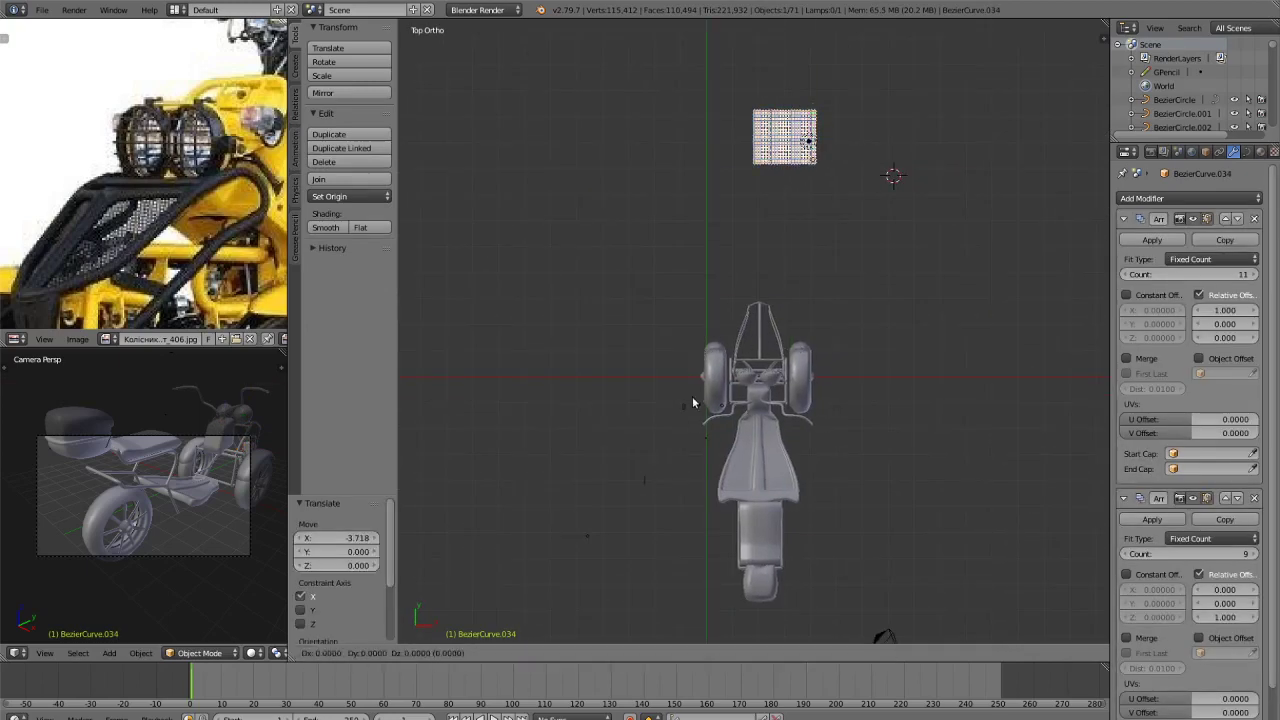
key("y")
left_click(692, 505)
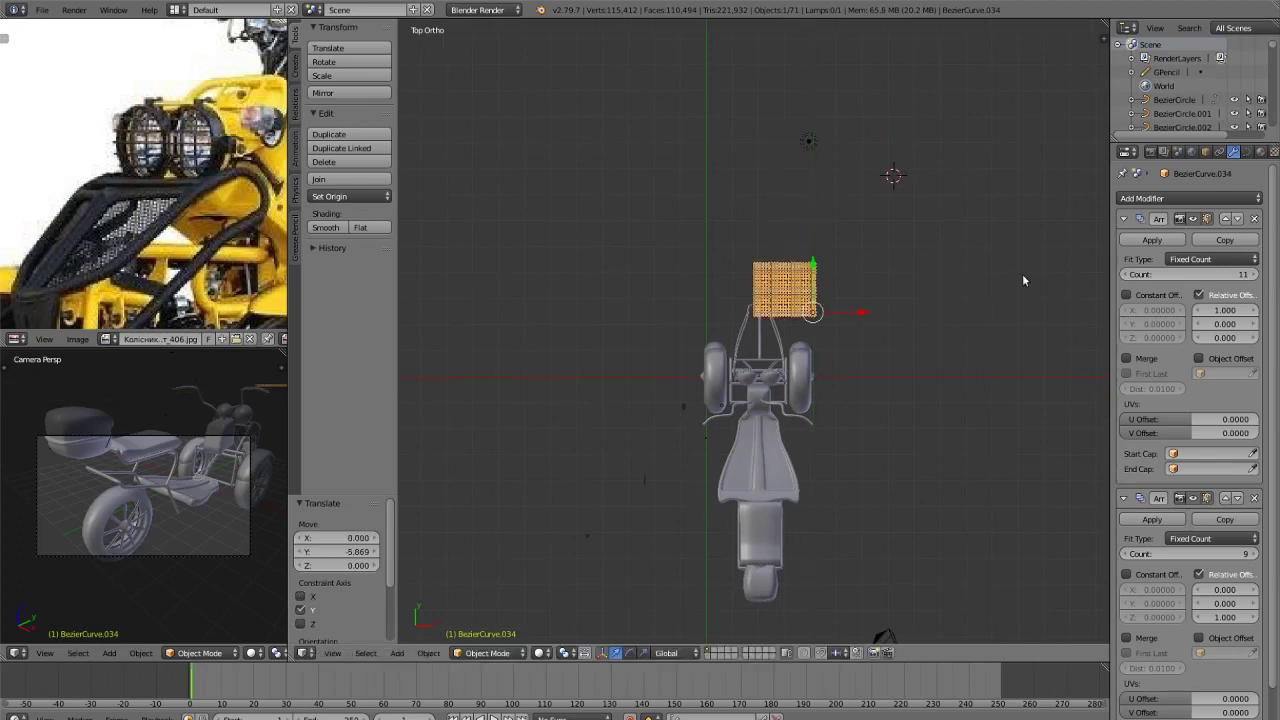
Shift the grid back along Y and lower it by 1.445 along Z to the top of the front frame.
scroll(915, 384, "up", 3)
middle_click_drag(915, 384, 720, 298)
scroll(841, 393, "up", 3)
key("KP_3")
middle_click_drag(752, 265, 842, 275, "shift")
key("z")
key("z")
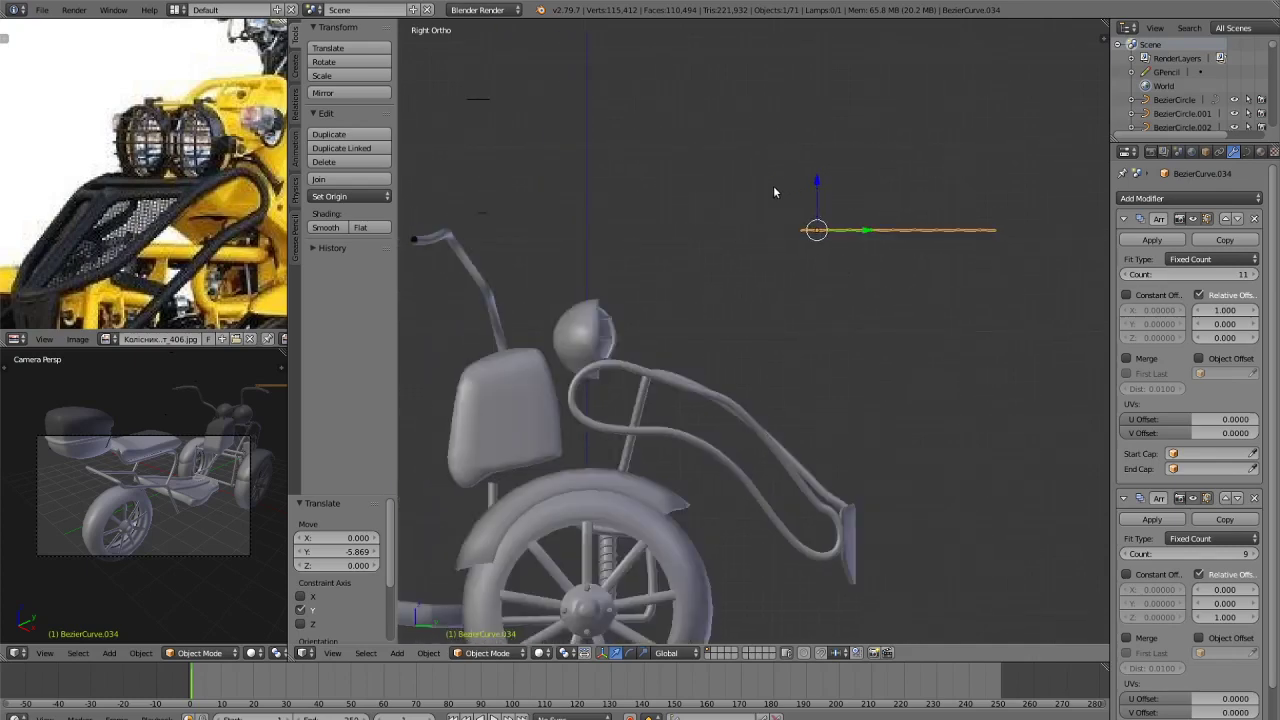
left_click_drag(773, 185, 773, 188)
left_click_drag(859, 231, 709, 254)
left_click_drag(665, 198, 666, 317)
Add a Curve modifier to the grid below the two Array modifiers.
left_click(1226, 200)
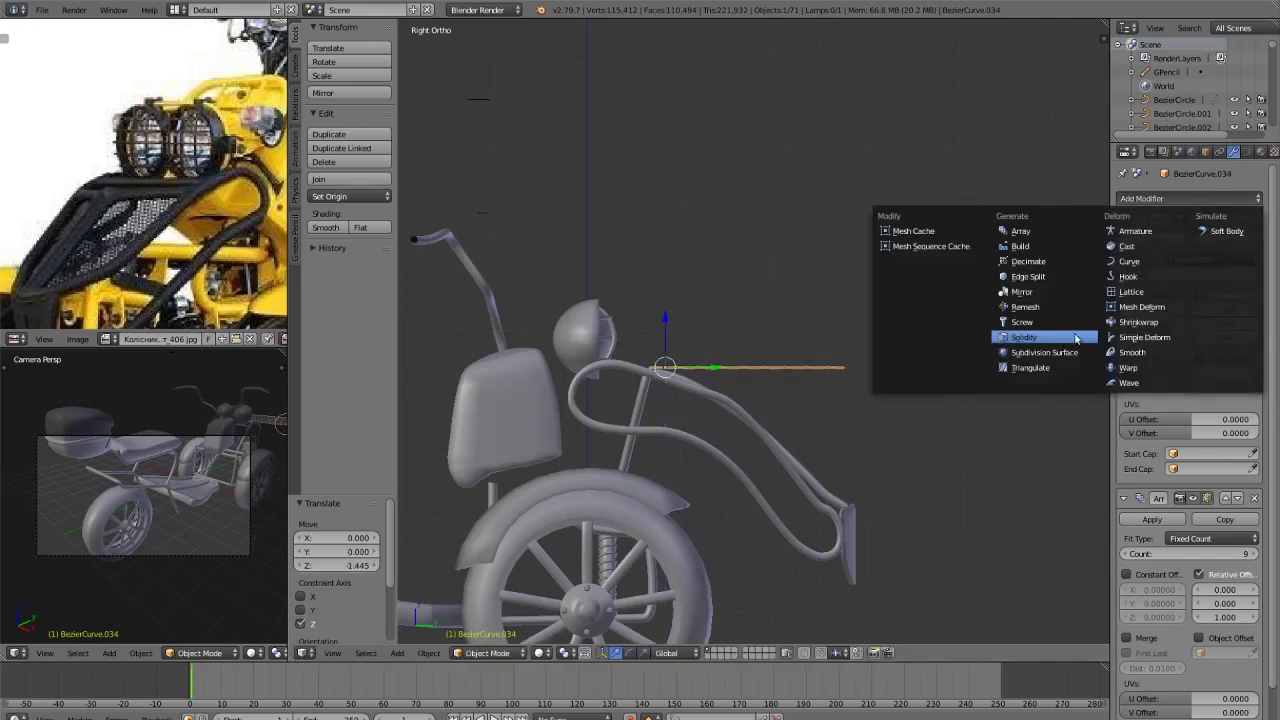
left_click(1129, 261)
scroll(835, 344, "down", 4)
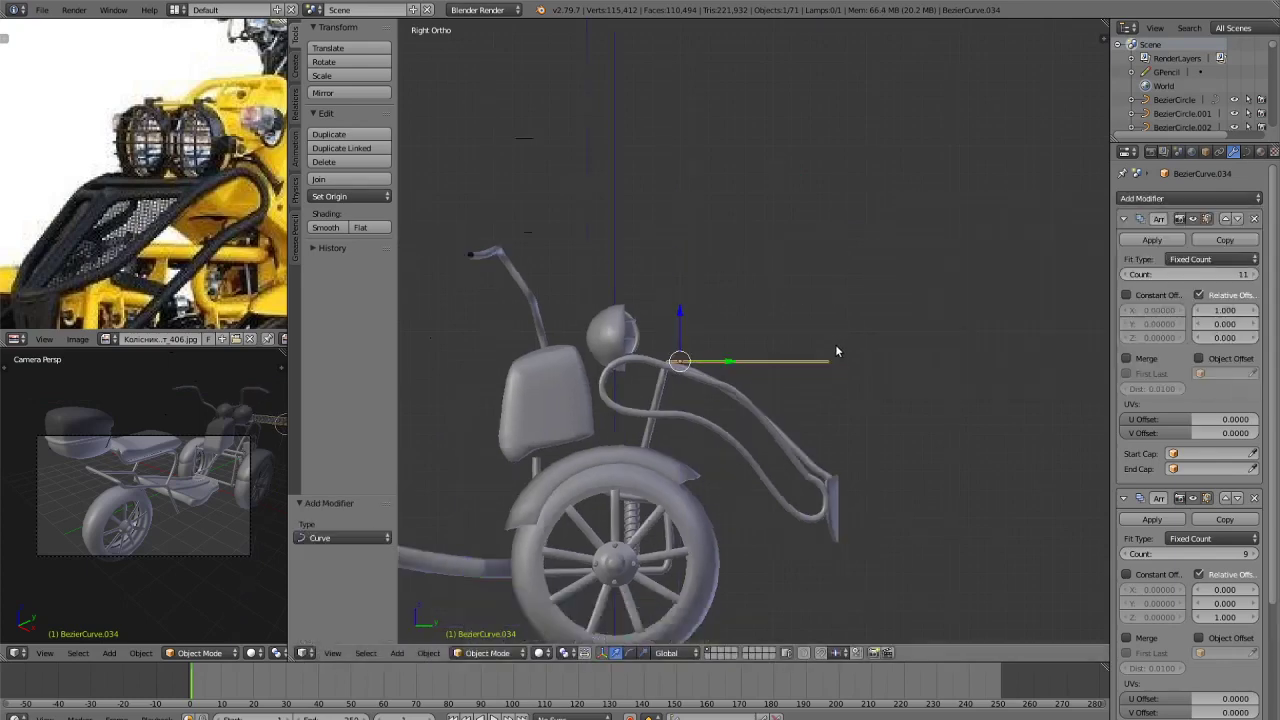
scroll(1220, 605, "down", 4)
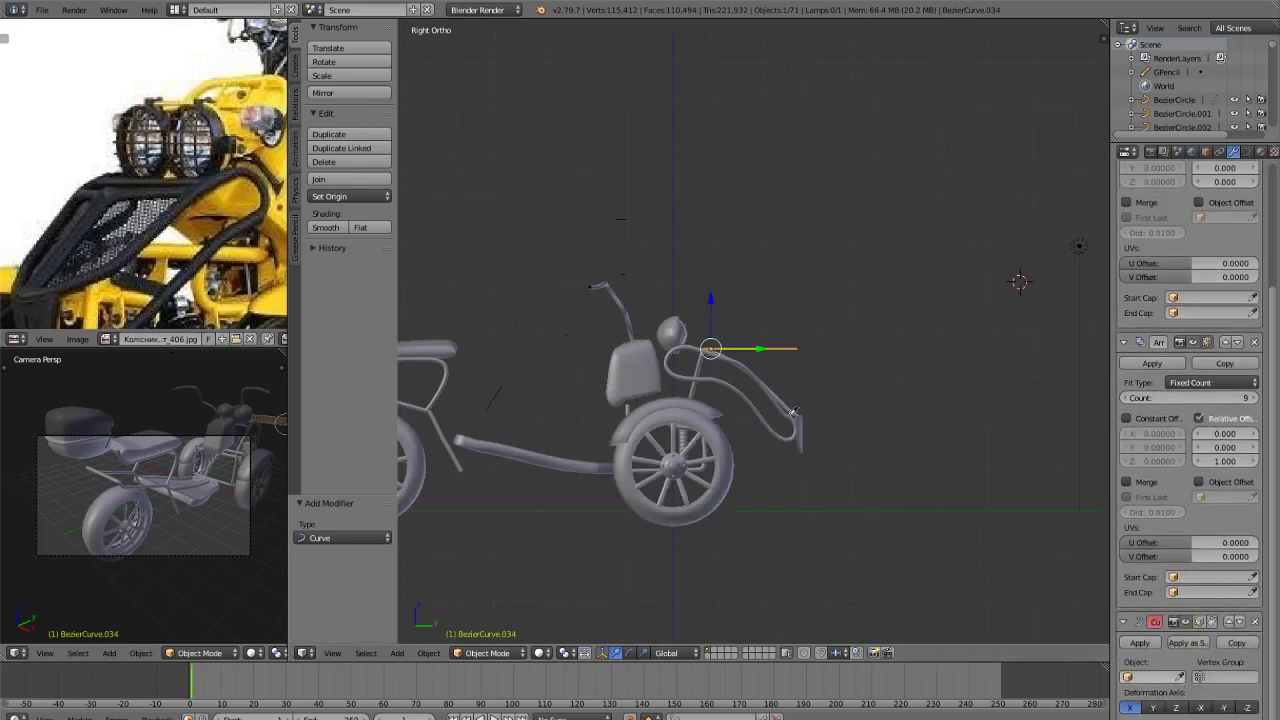
Assign a front frame tube as the Curve modifier's object and check the bent grid from above.
left_click(847, 348)
scroll(847, 348, "down", 3)
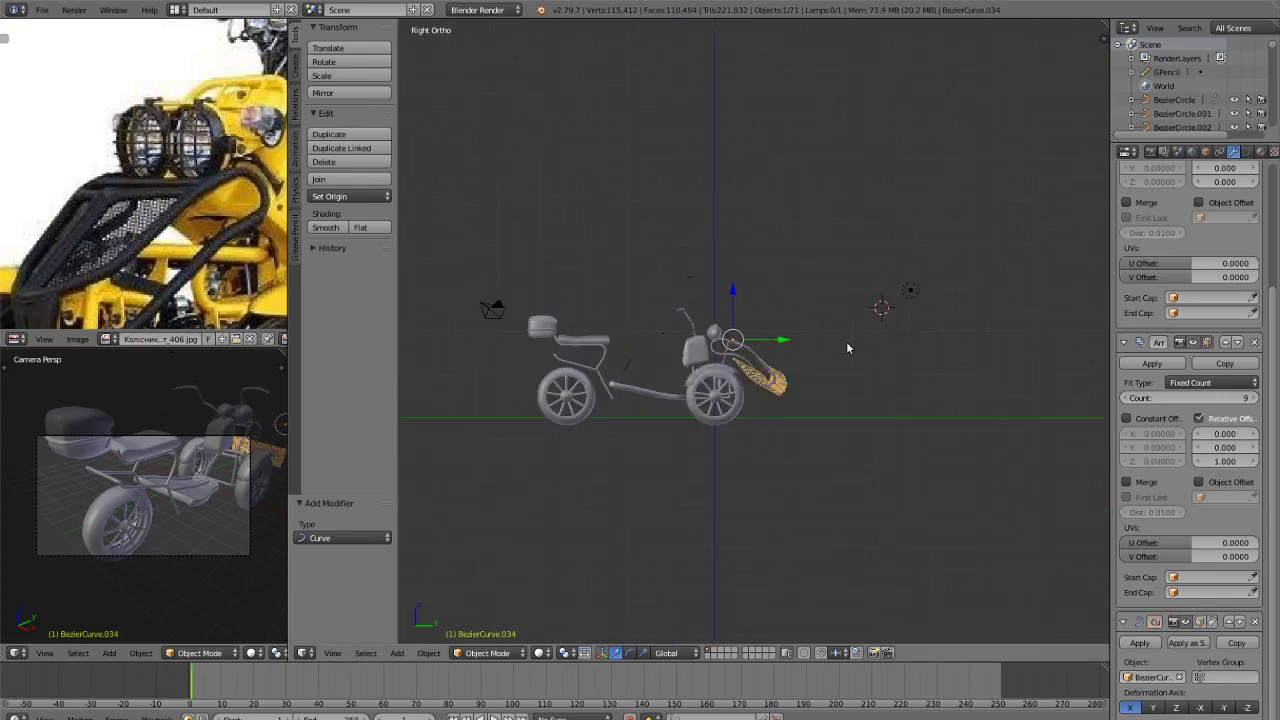
scroll(754, 343, "up", 5)
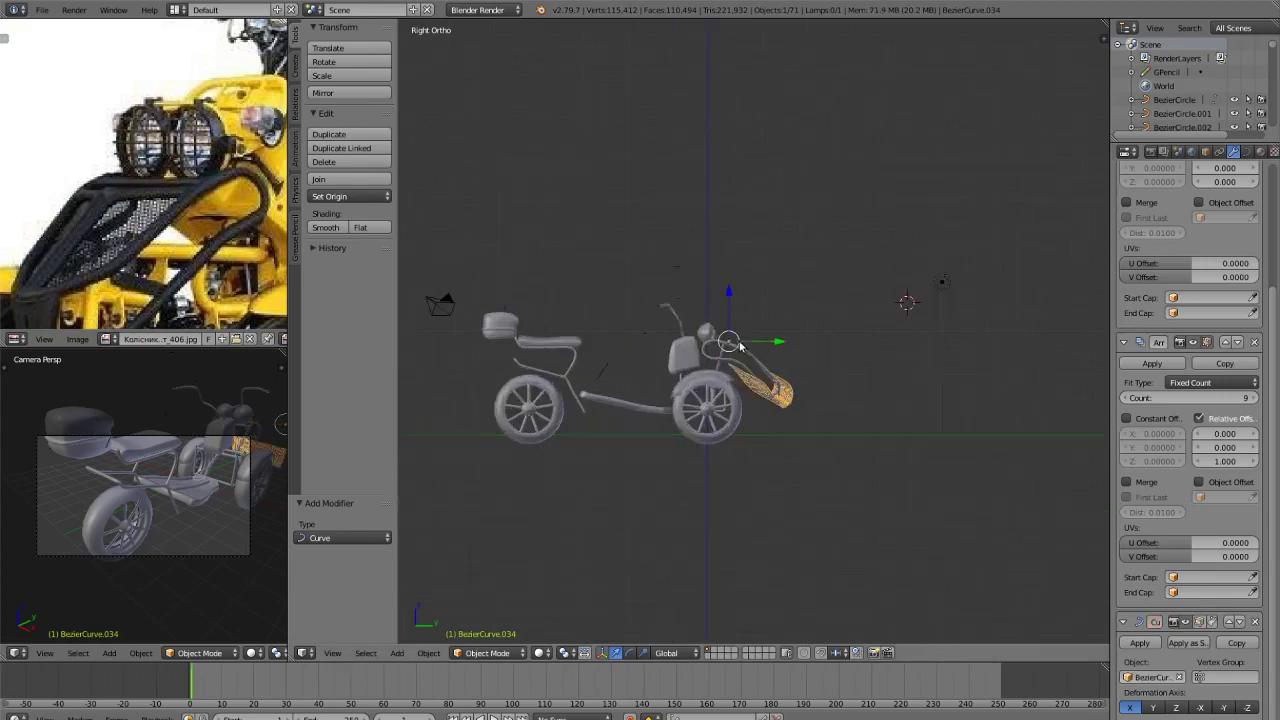
middle_click_drag(808, 374, 856, 518)
scroll(856, 518, "up", 2)
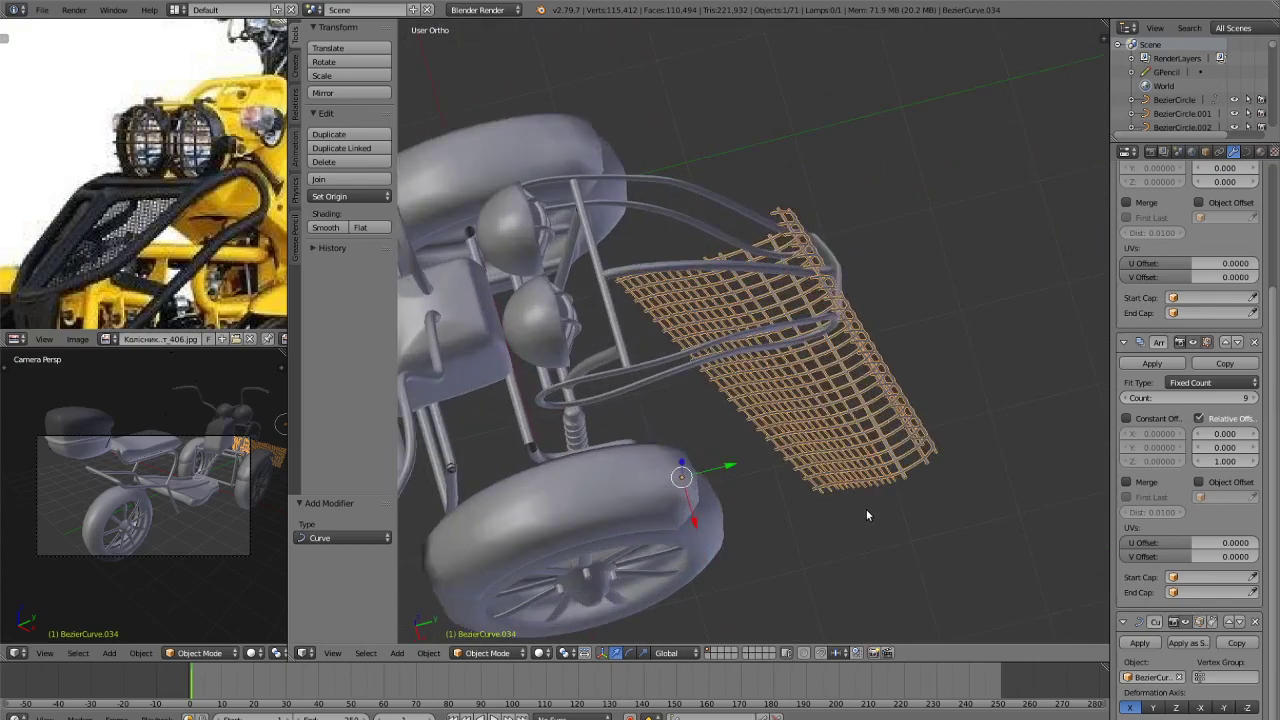
Try moving the bent grid along Z, and undo both the move and the curve assignment.
key("g")
key("z")
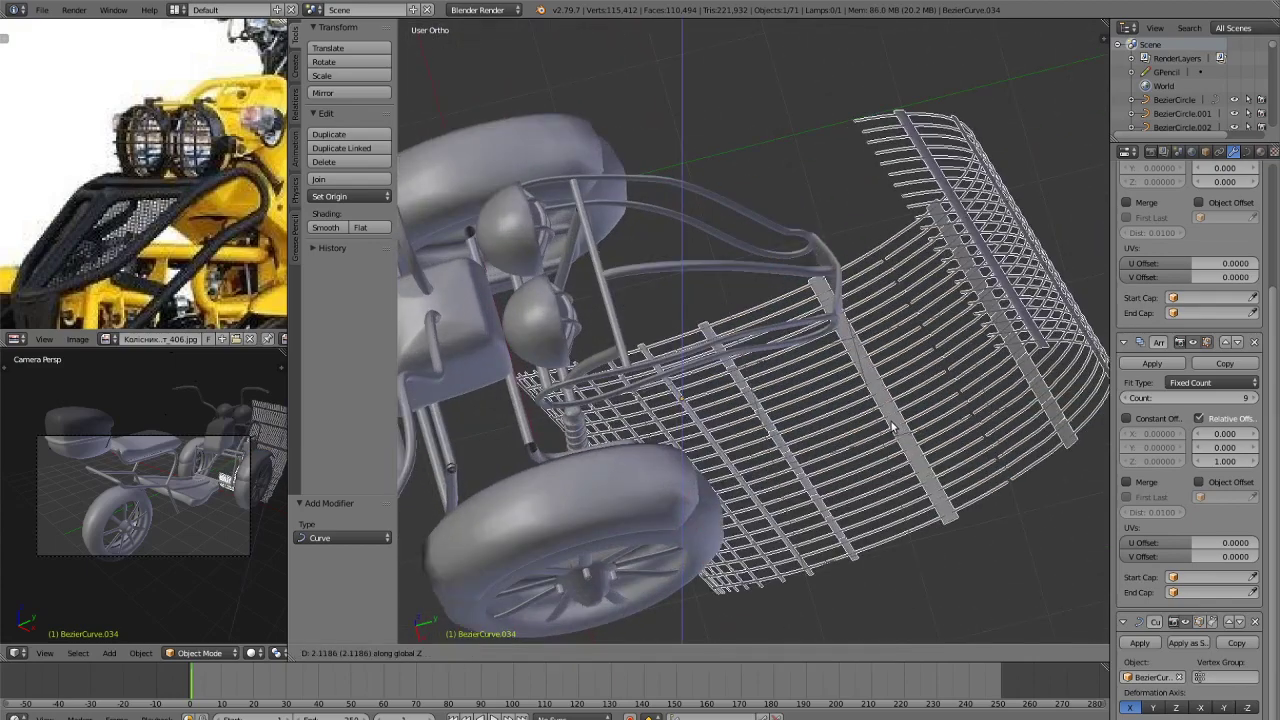
left_click(891, 422)
key("ctrl+z")
key("ctrl+z")
Raise the flat grid by 0.915 along Z above the front frame.
mouse_move(891, 422)
middle_mouse_down()
mouse_move(847, 398)
mouse_move(844, 372)
mouse_move(888, 401)
middle_mouse_up()
scroll(1034, 533, "up", 2)
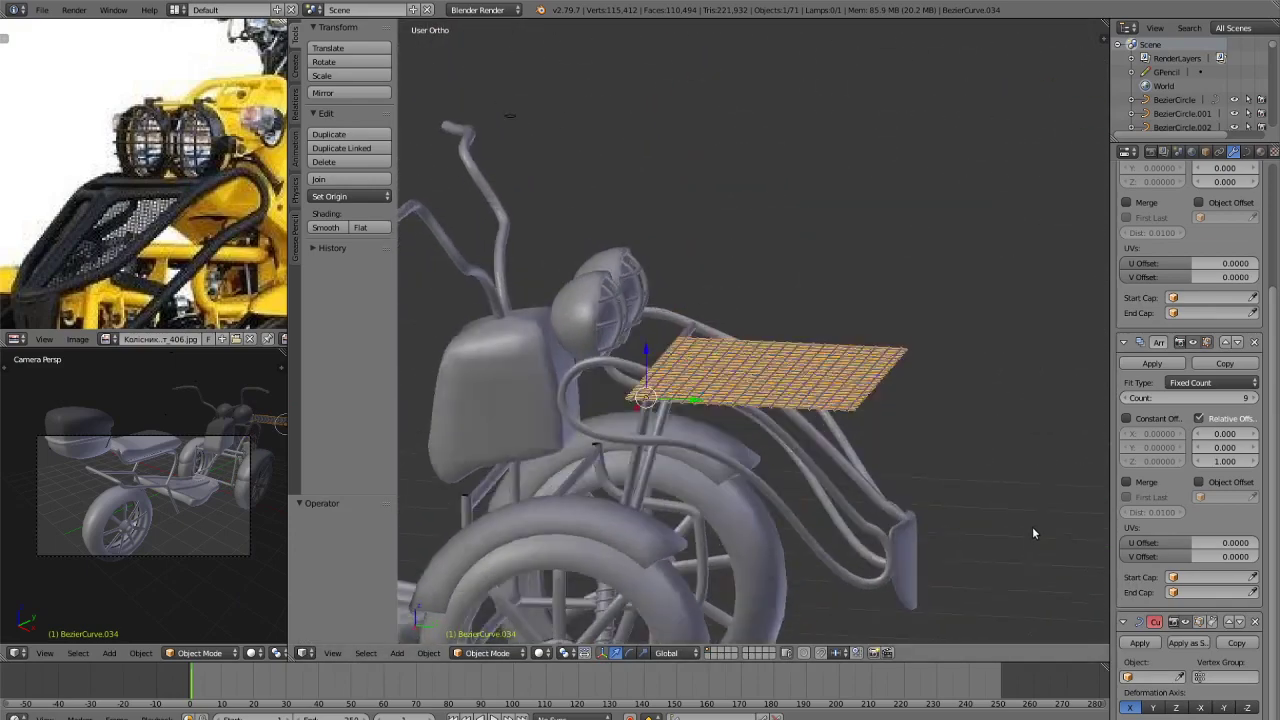
mouse_move(1034, 533)
middle_mouse_down()
mouse_move(1036, 547)
mouse_move(997, 566)
mouse_move(1042, 555)
middle_mouse_up()
key("g")
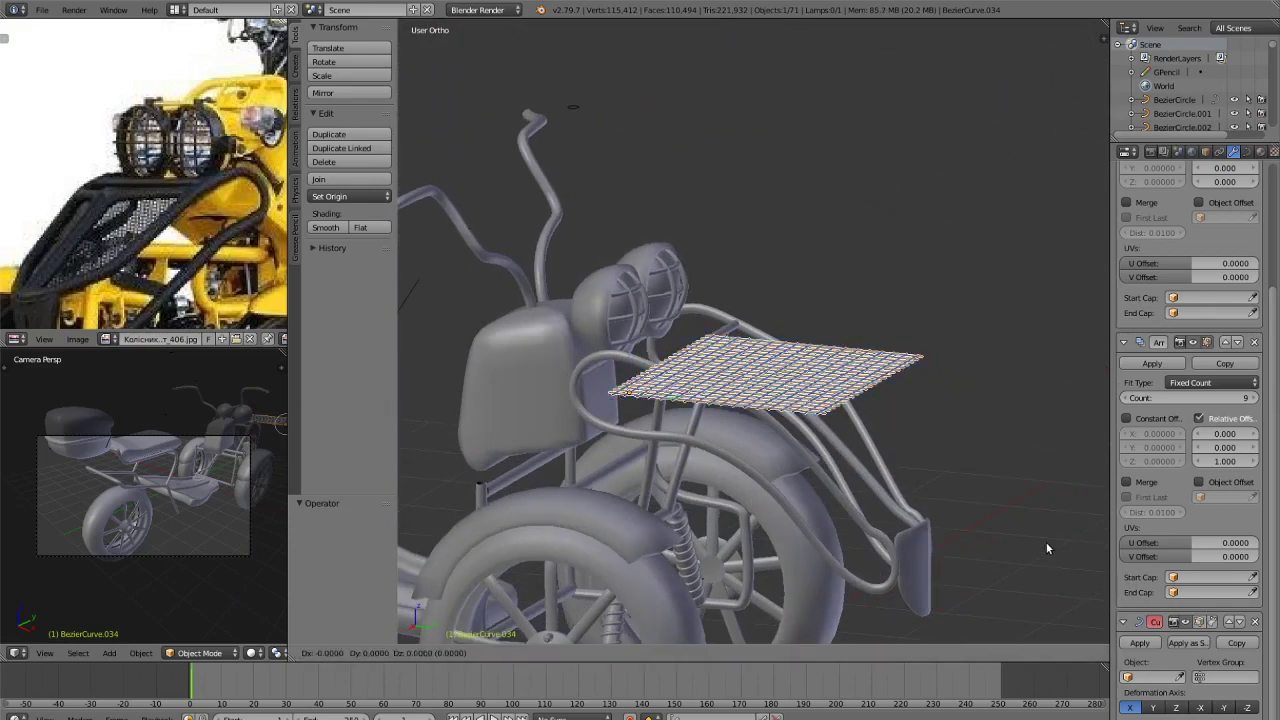
key("z")
left_click(1049, 467)
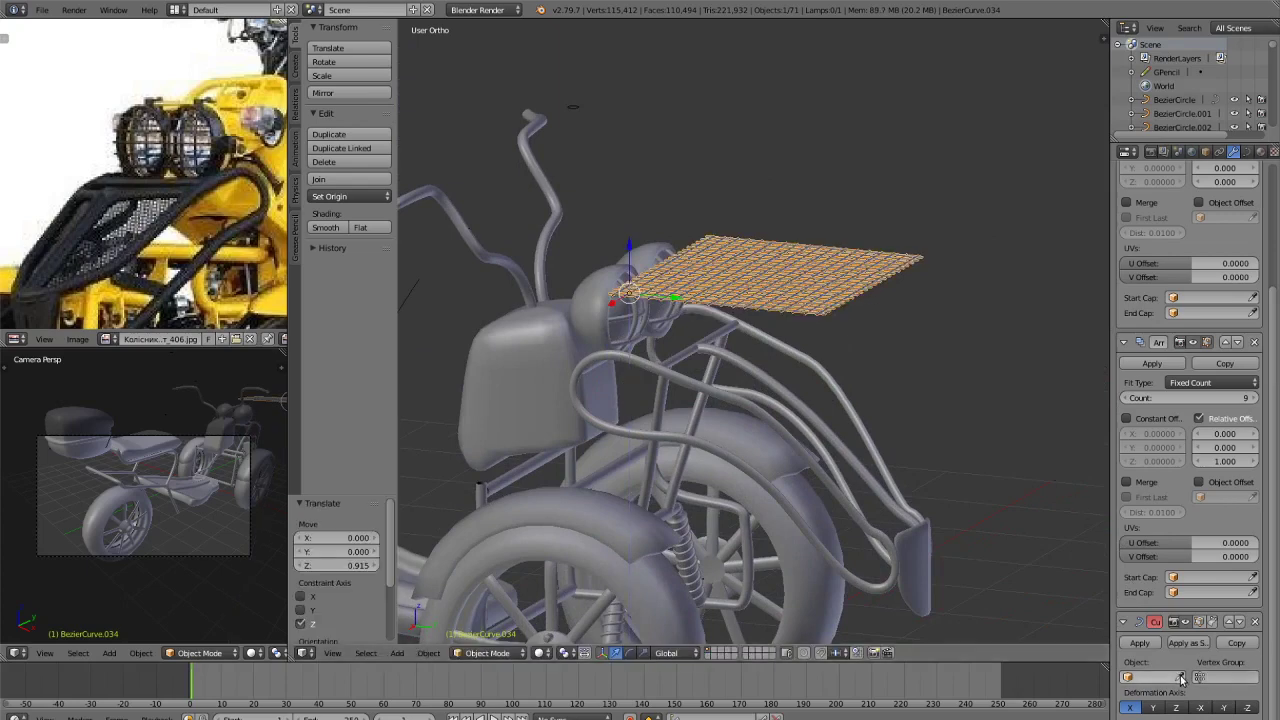
Try bending the grid along a front frame tube and moving it -3.027 along X, and undo both.
left_click(868, 592)
mouse_move(887, 560)
middle_mouse_down()
mouse_move(920, 508)
mouse_move(885, 543)
middle_mouse_up()
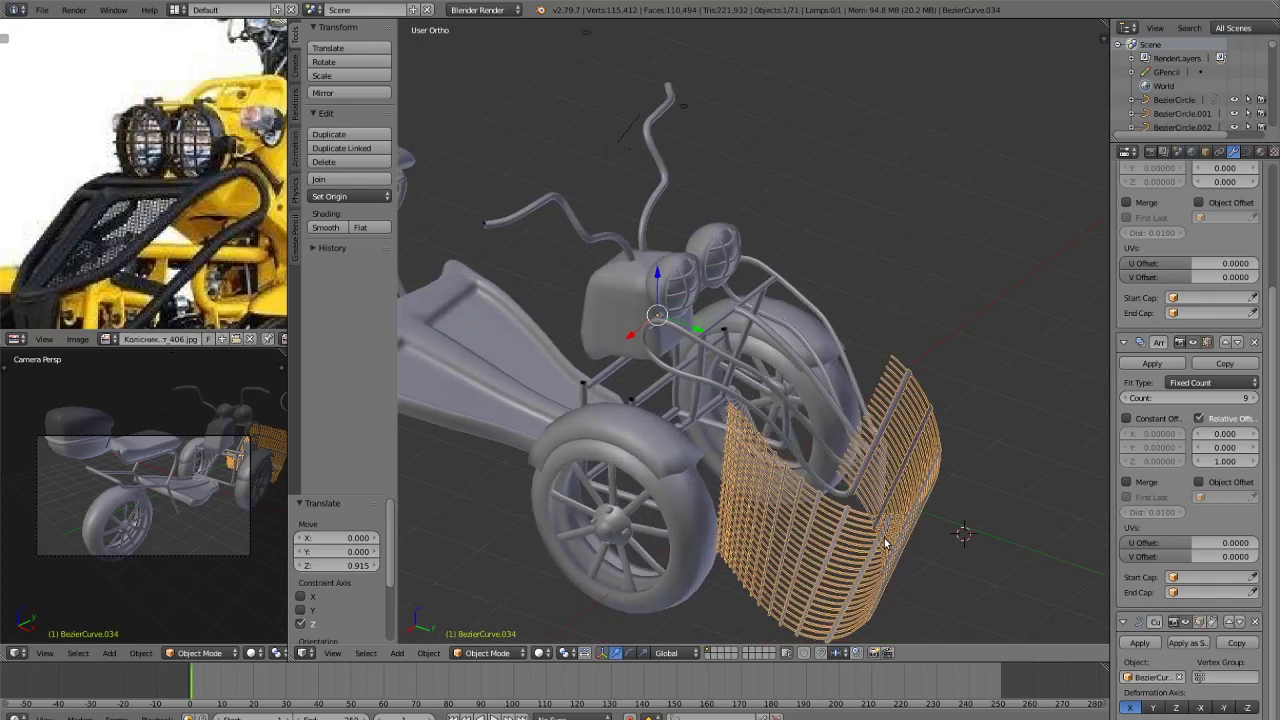
key("g")
key("x")
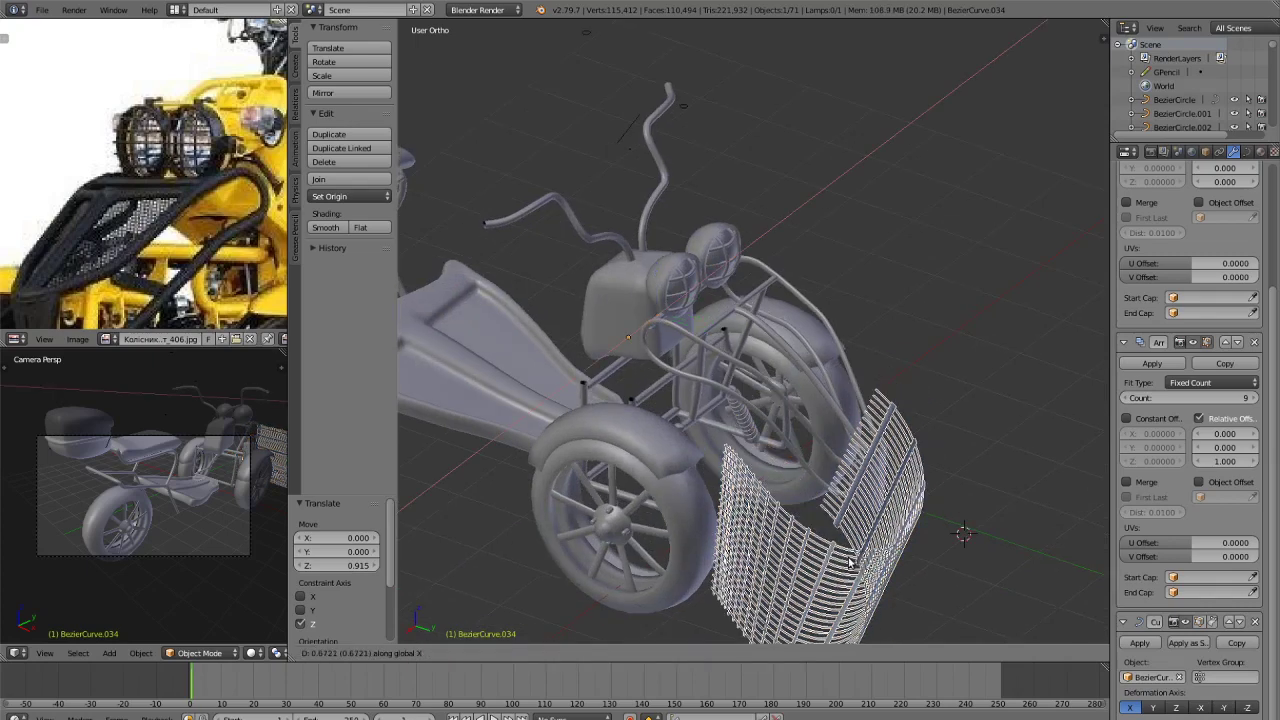
left_click(982, 422)
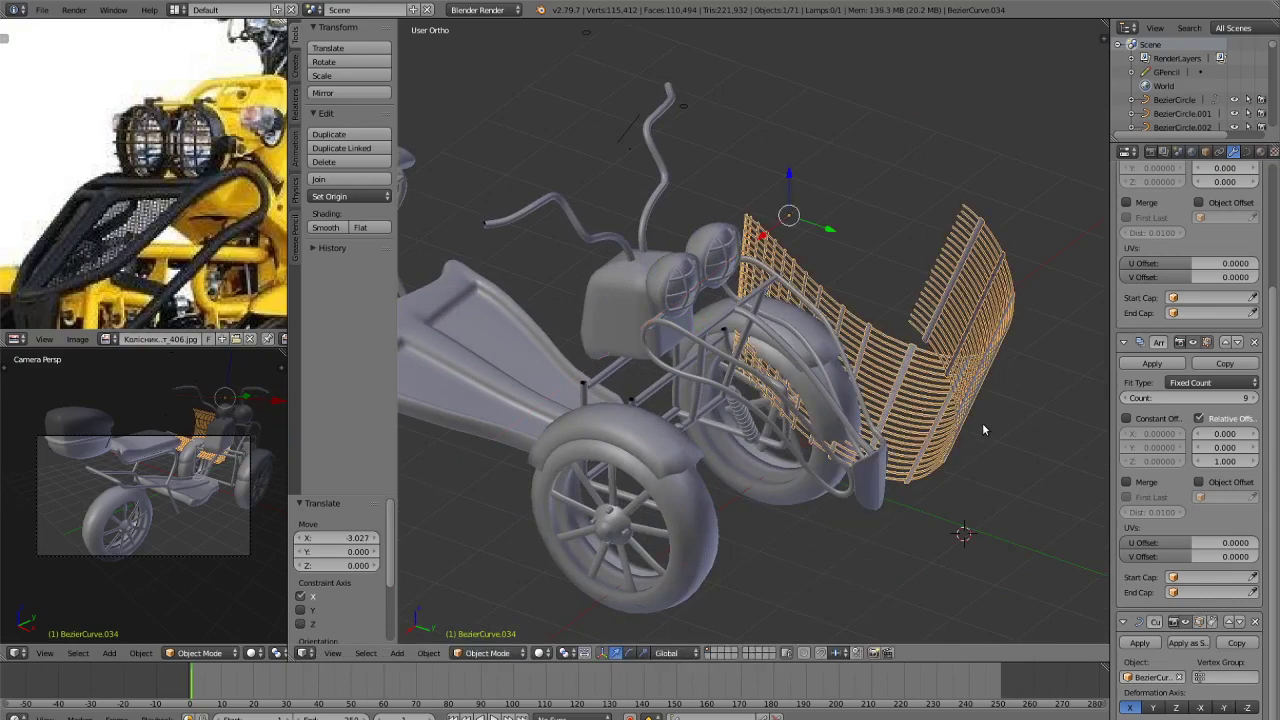
key("ctrl+z")
key("ctrl+z")
Deselect everything and assign a front frame tube as the Curve modifier's object.
middle_click_drag(969, 427, 1038, 558)
key("a")
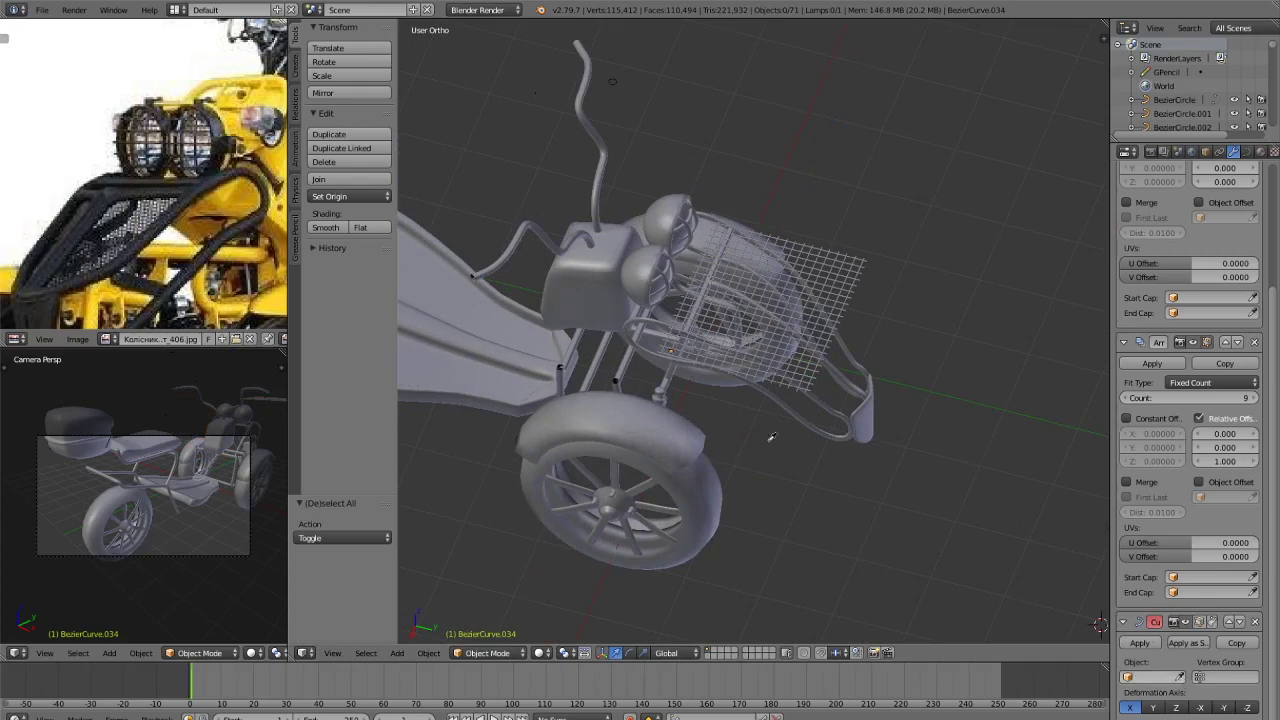
left_click(816, 440)
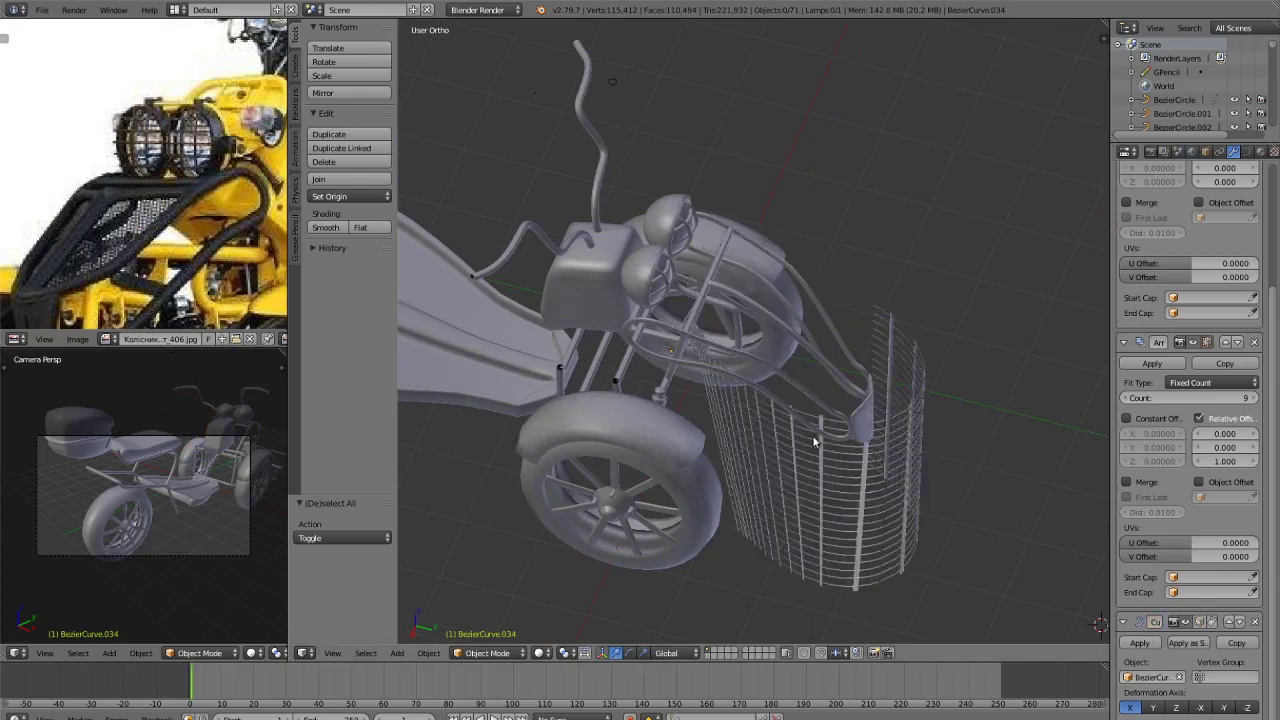
Select the bent grid in front of the scooter and move it -2.337 along Y.
scroll(800, 453, "down", 3)
middle_click_drag(800, 453, 887, 429)
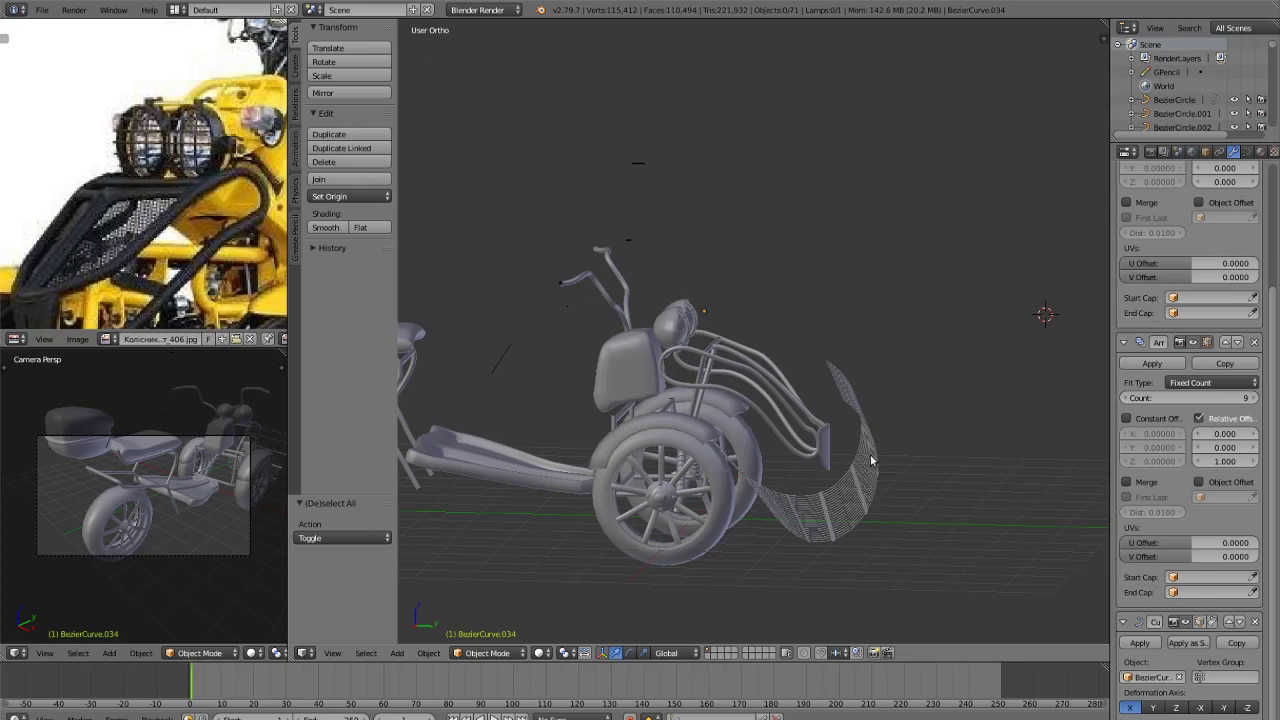
right_click(871, 461)
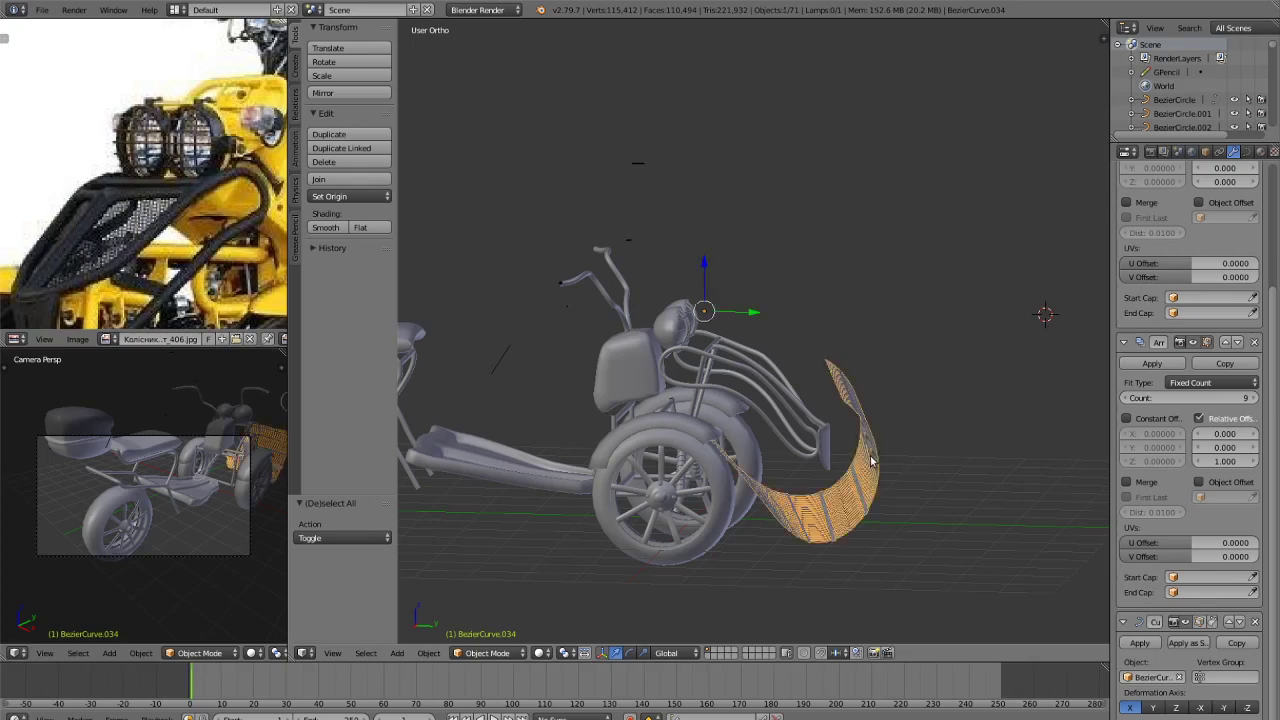
key("g")
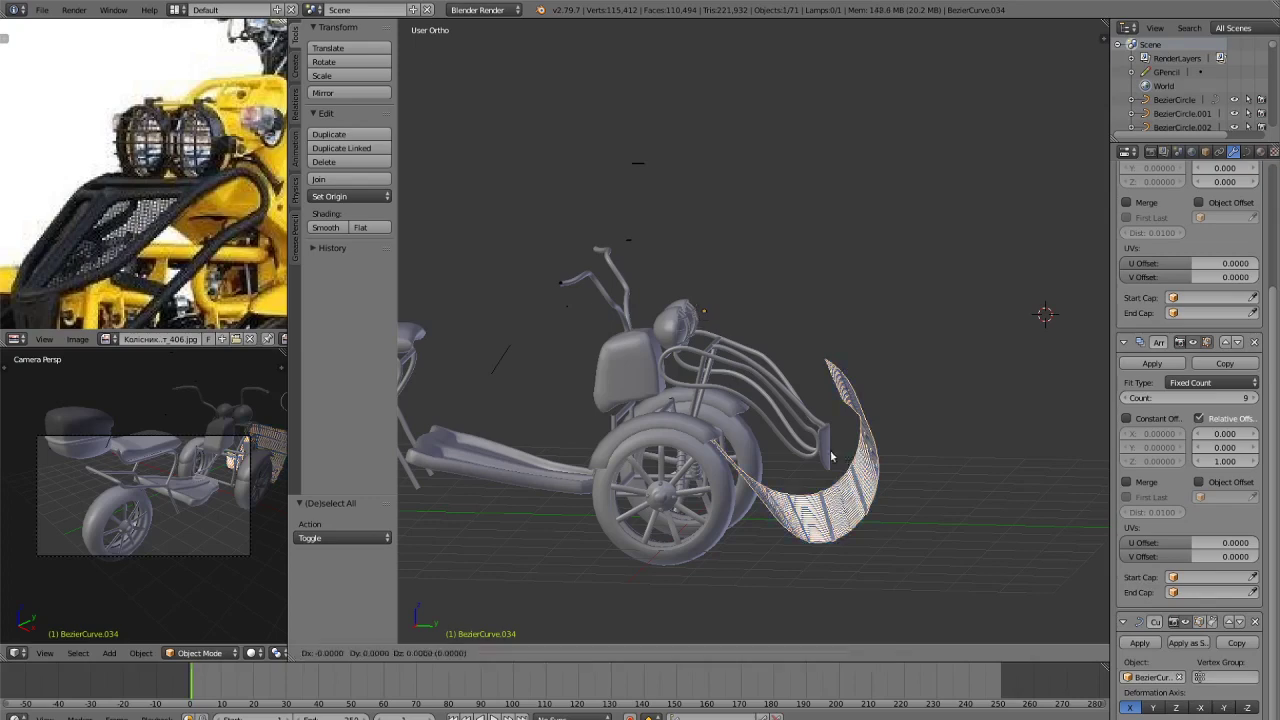
key("y")
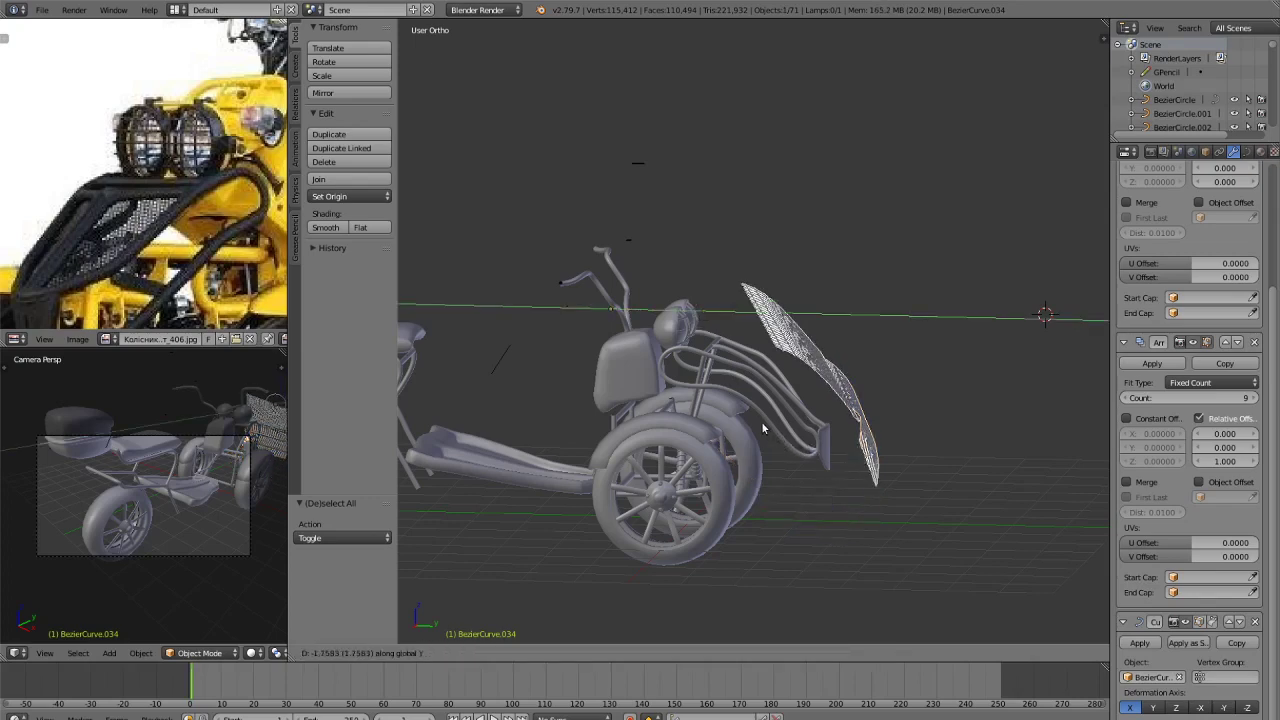
left_click(748, 413)
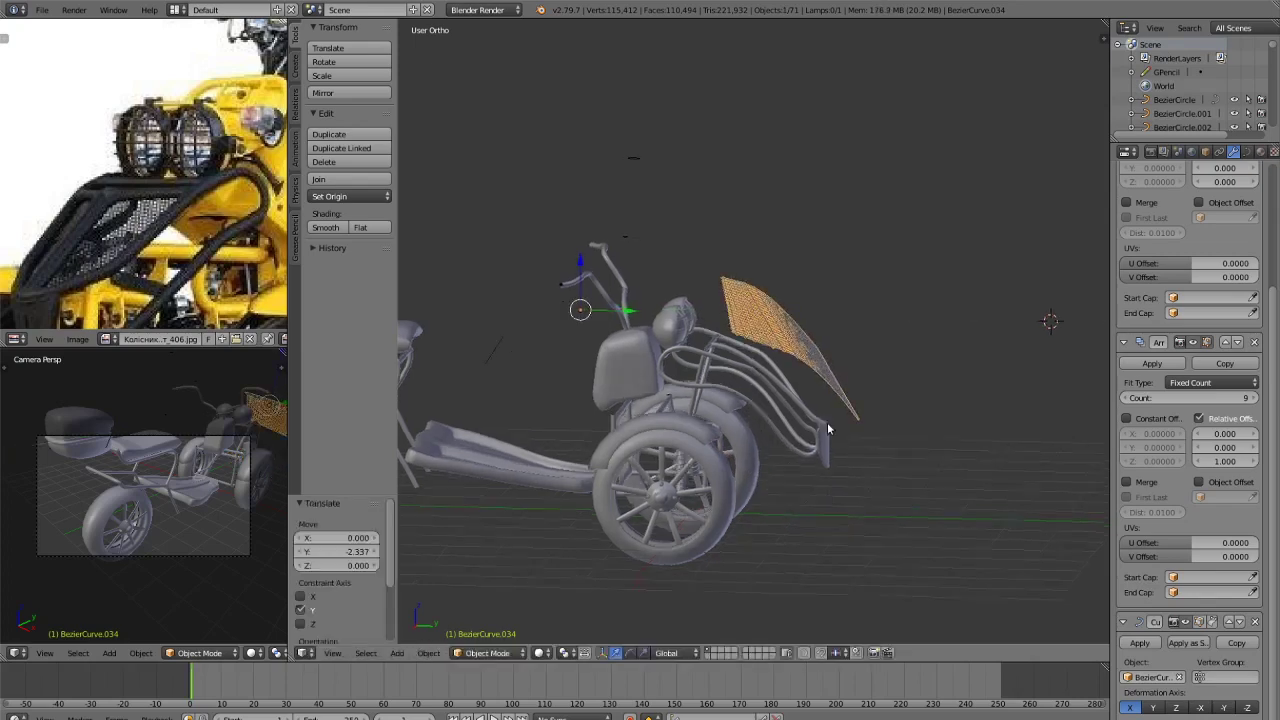
Rotate the grid -17.1° about Z and move it -0.683 along Y.
middle_click_drag(748, 413, 808, 486)
key("r")
key("z")
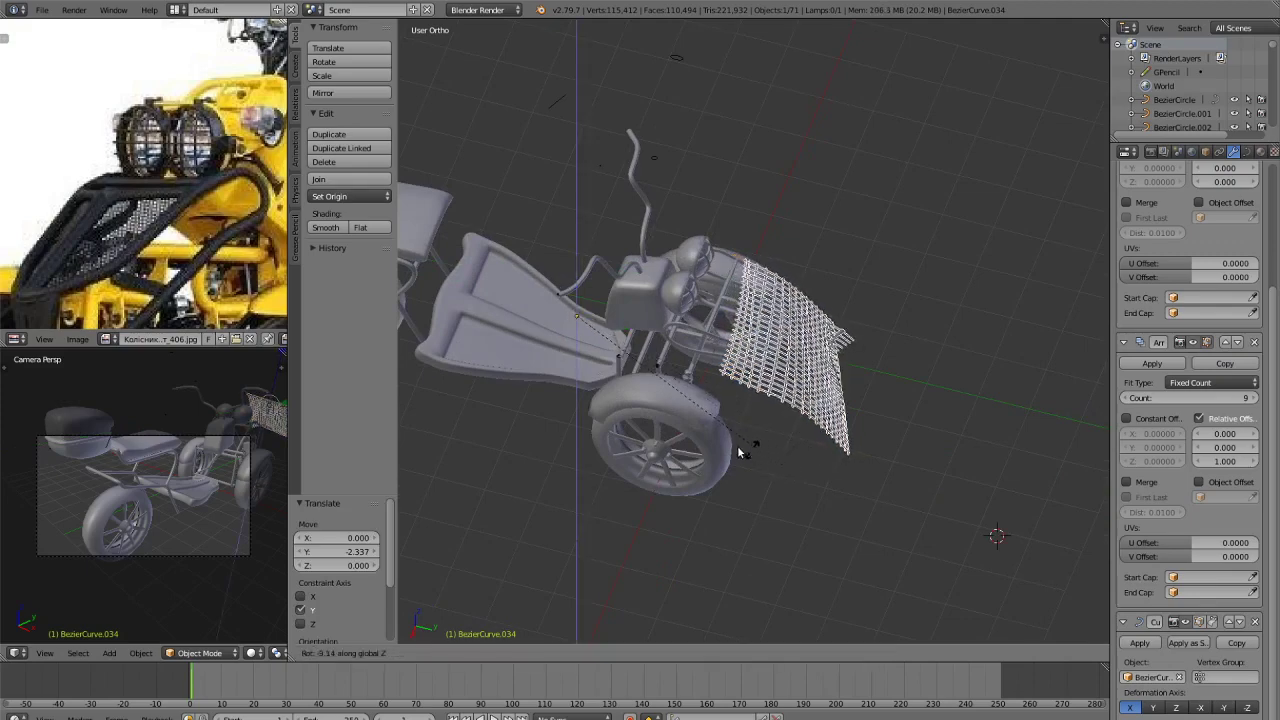
left_click(776, 452)
middle_click_drag(776, 452, 946, 489)
scroll(975, 523, "up", 4)
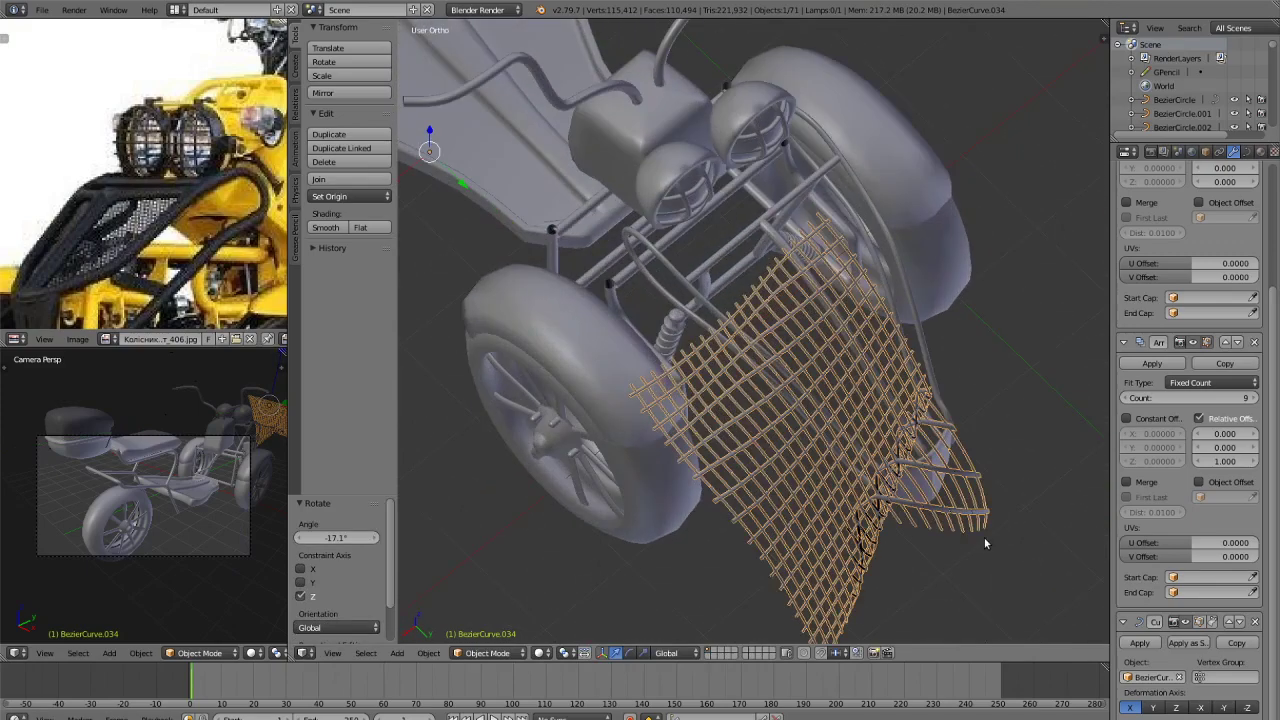
key("g")
key("y")
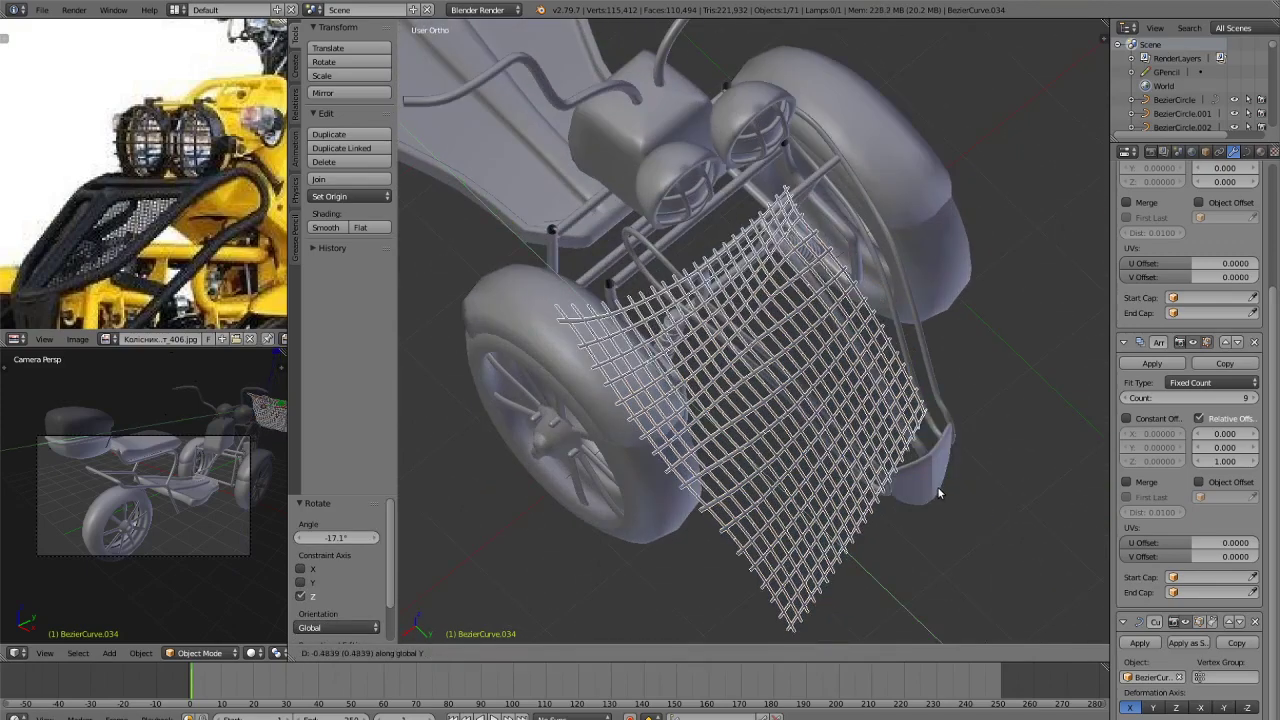
left_click(937, 489)
Scale the grid uniformly to 0.592 and move it -0.948 along X.
scroll(937, 489, "down", 3)
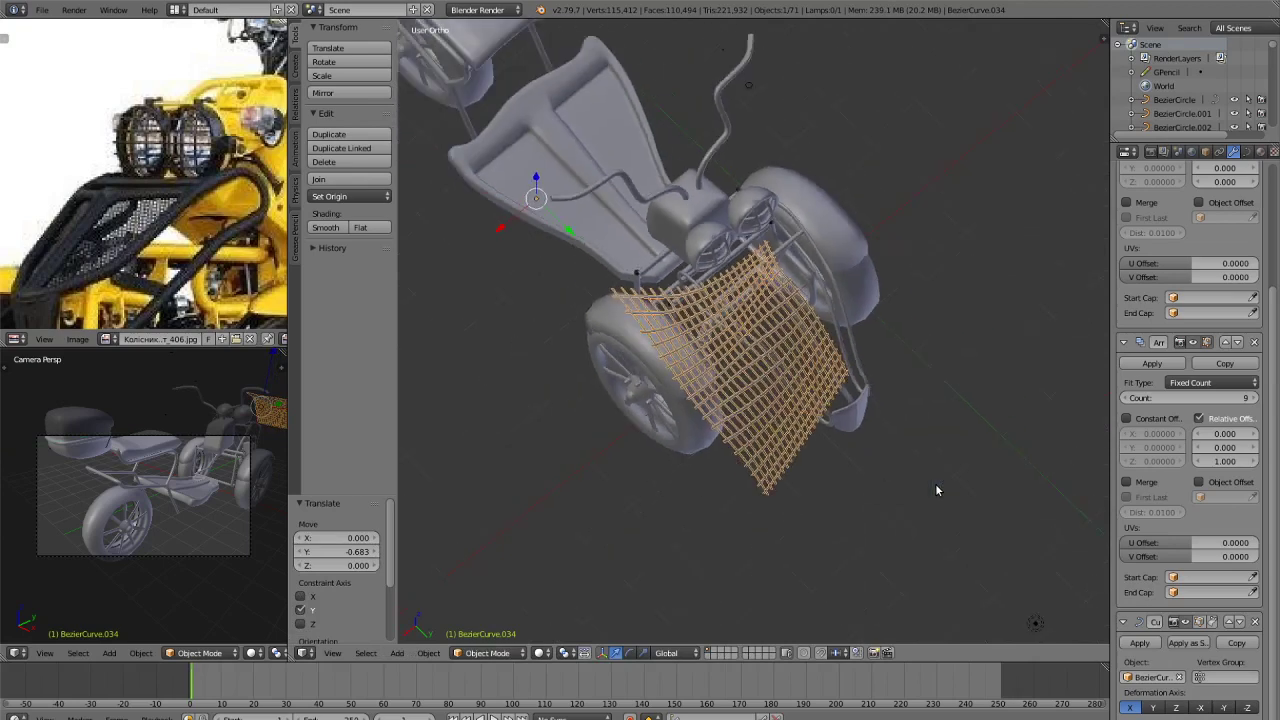
key("s")
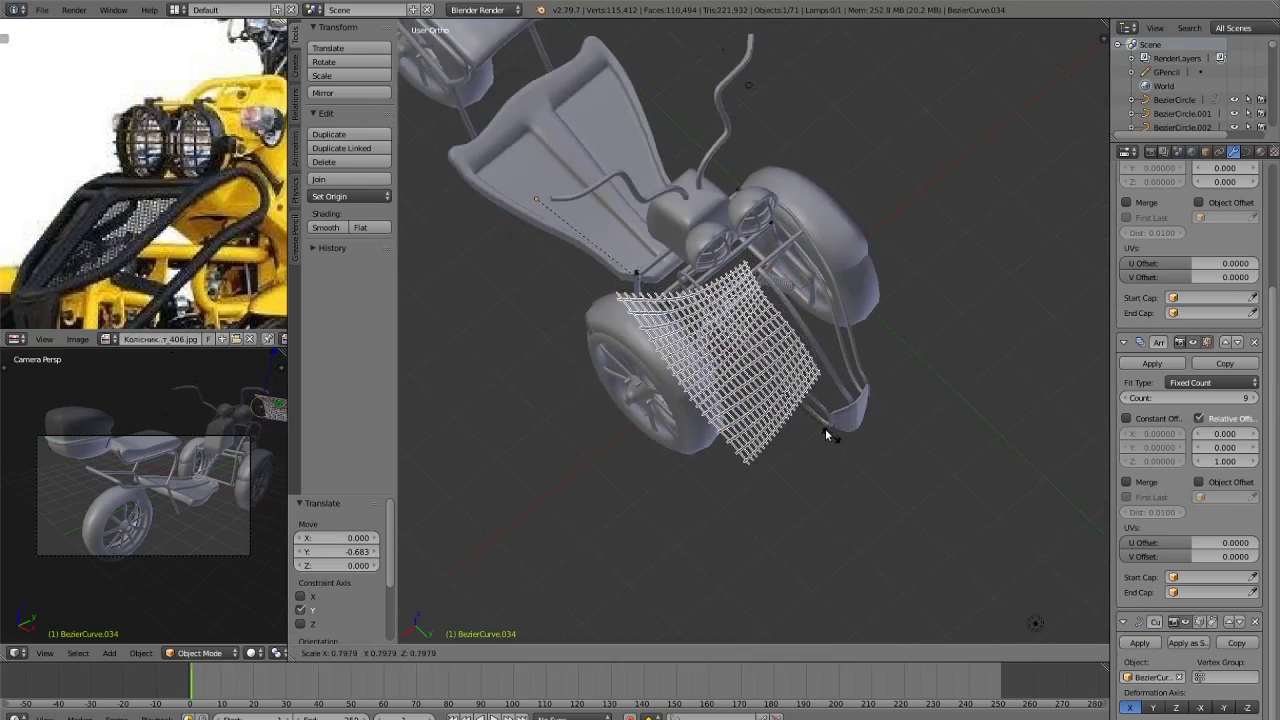
left_click(760, 390)
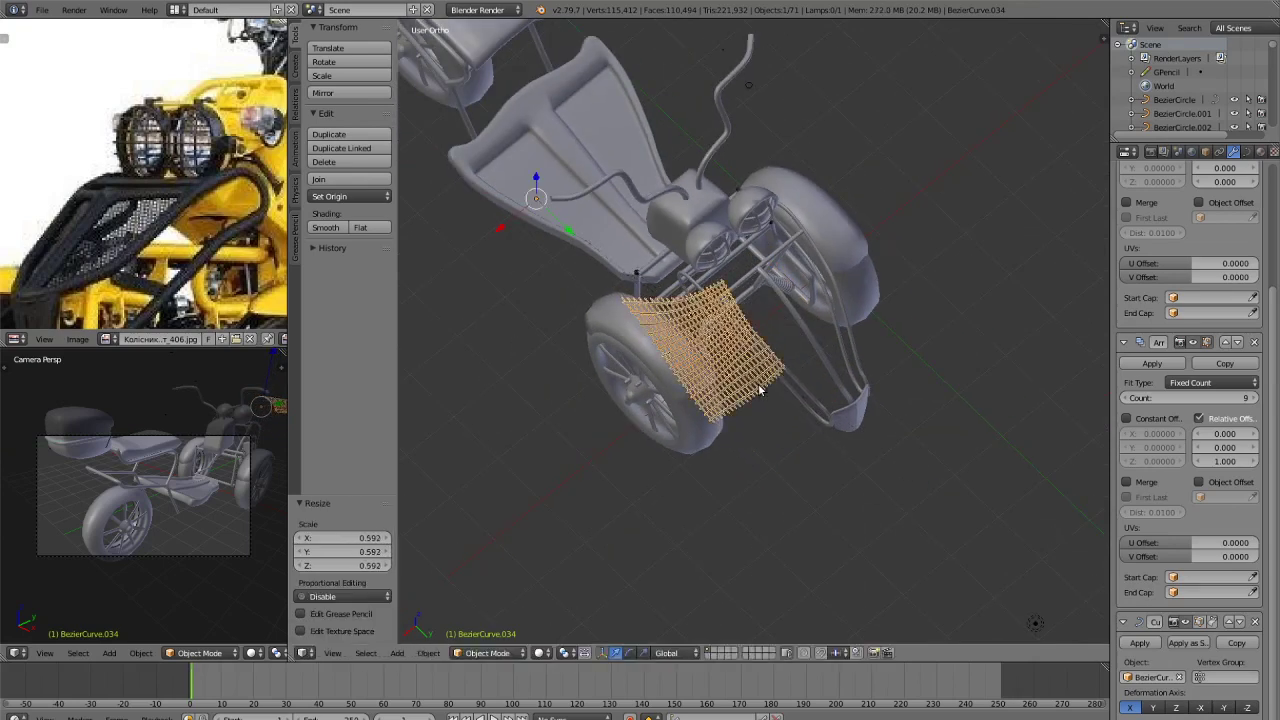
key("g")
key("x")
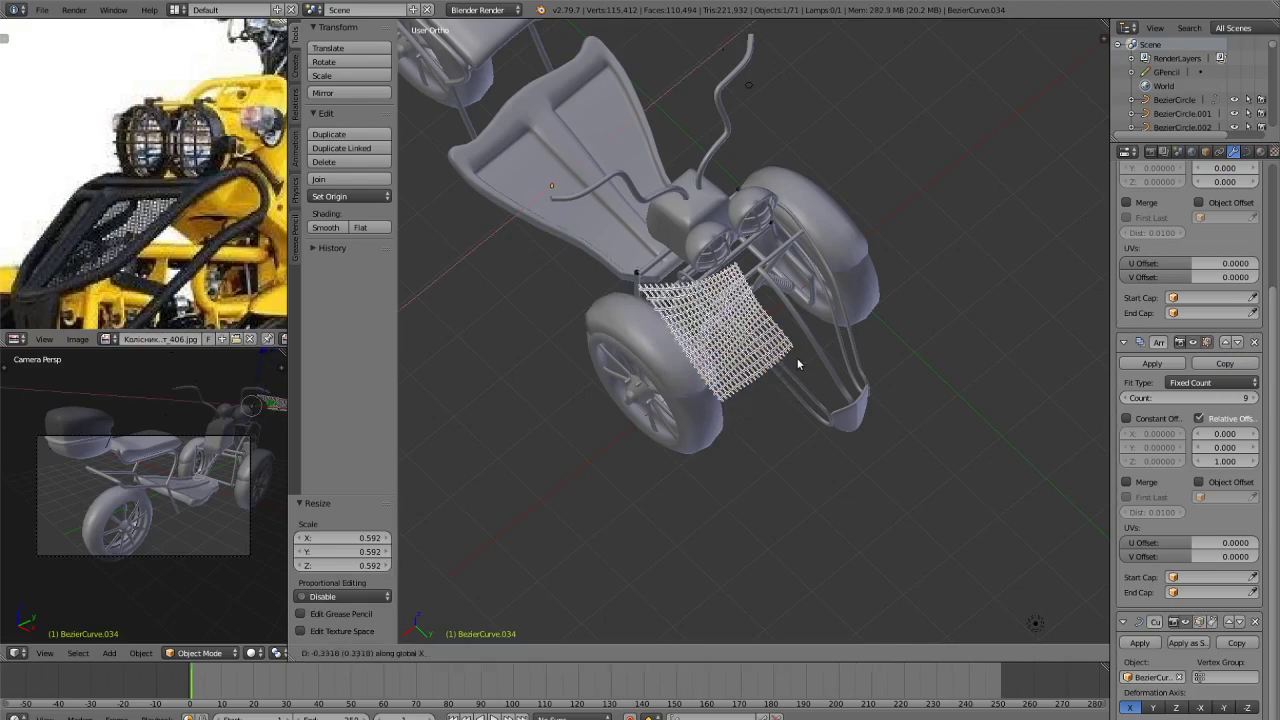
left_click(807, 351)
Move the grid -0.517 along X and 0.272 along Y to sit above the front frame.
middle_click_drag(807, 351, 980, 415)
scroll(919, 324, "up", 3)
scroll(954, 456, "down", 5)
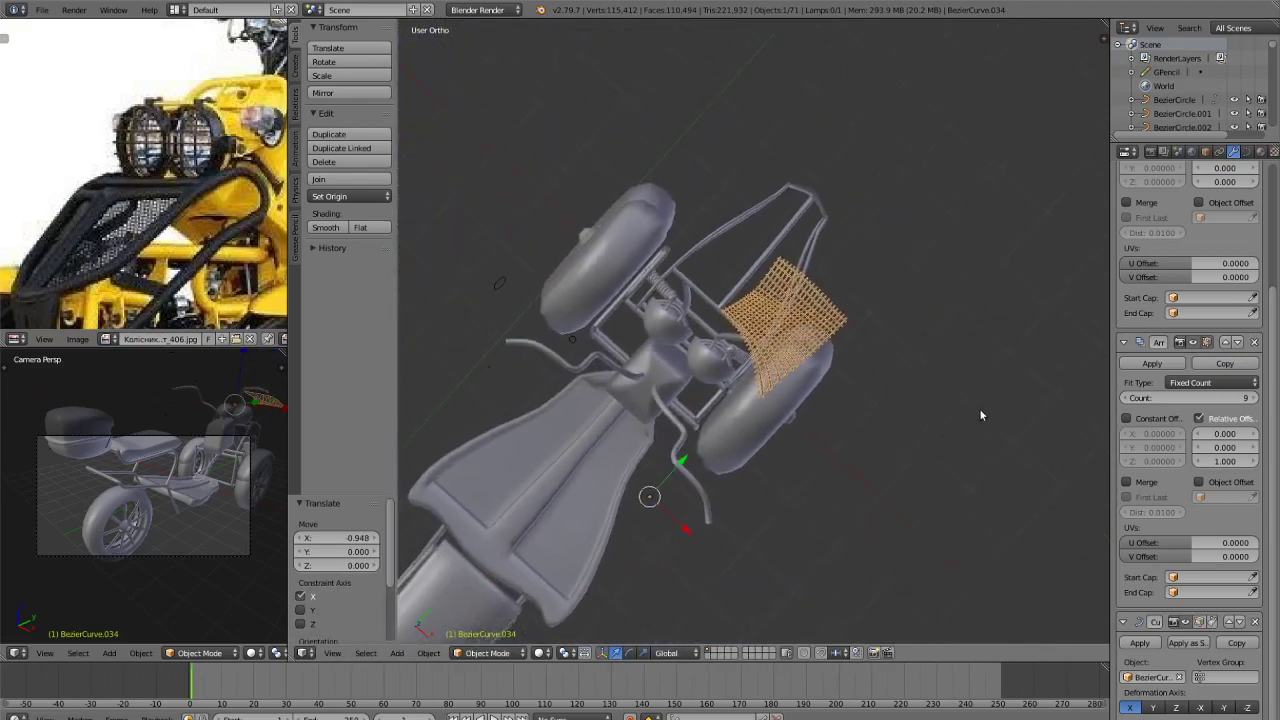
left_click_drag(684, 529, 659, 512)
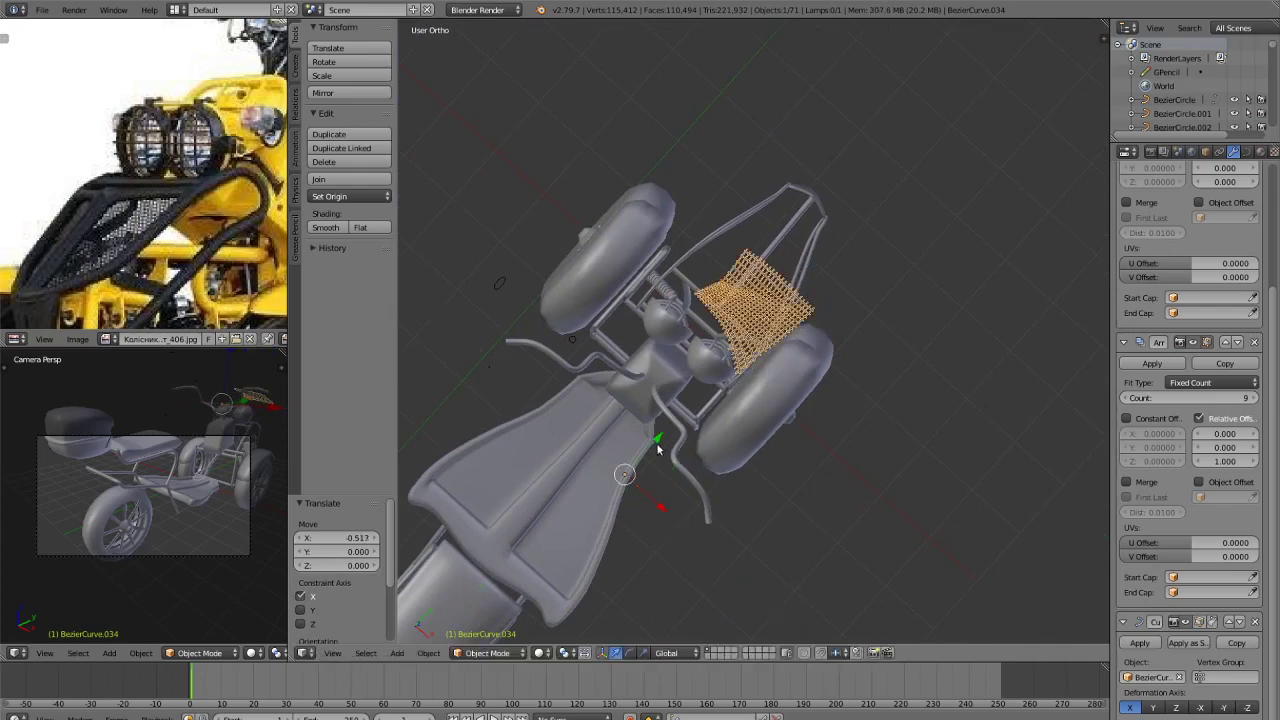
key("g")
key("y")
left_click(886, 420)
Lower the grid by 1.032 along Z onto the front frame.
middle_click_drag(886, 420, 862, 405)
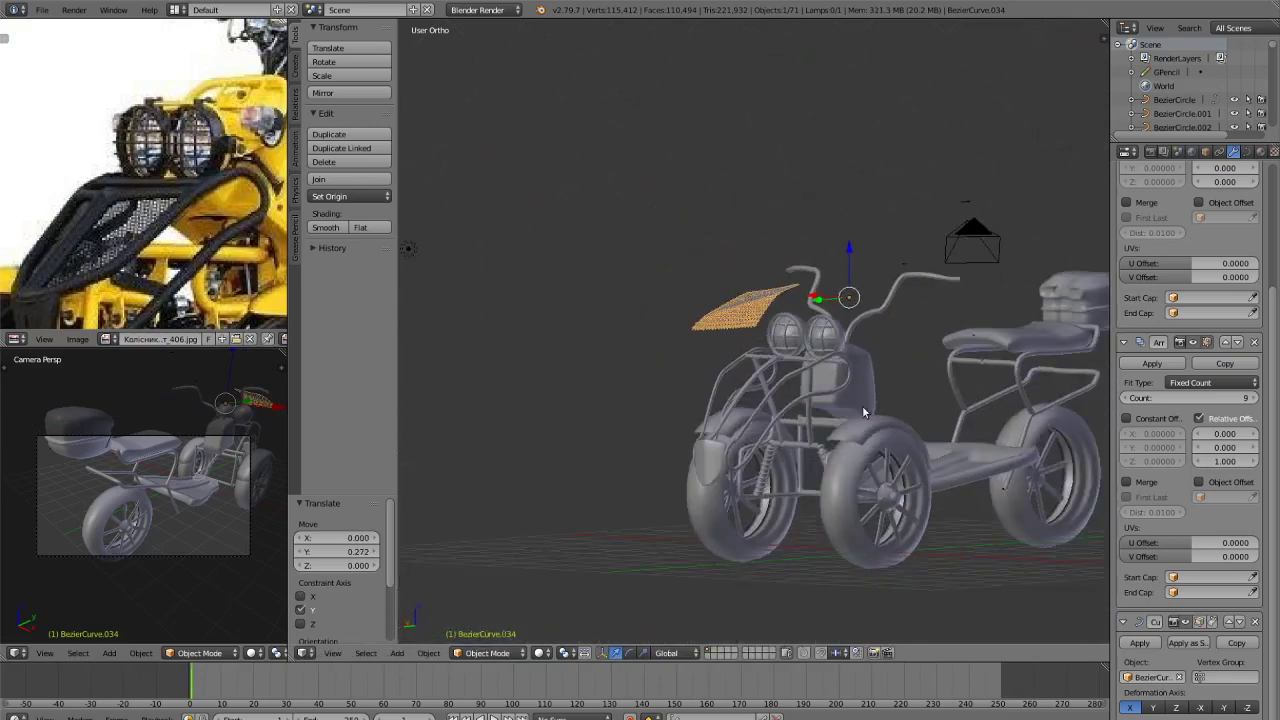
scroll(858, 413, "up", 3)
key("g")
key("z")
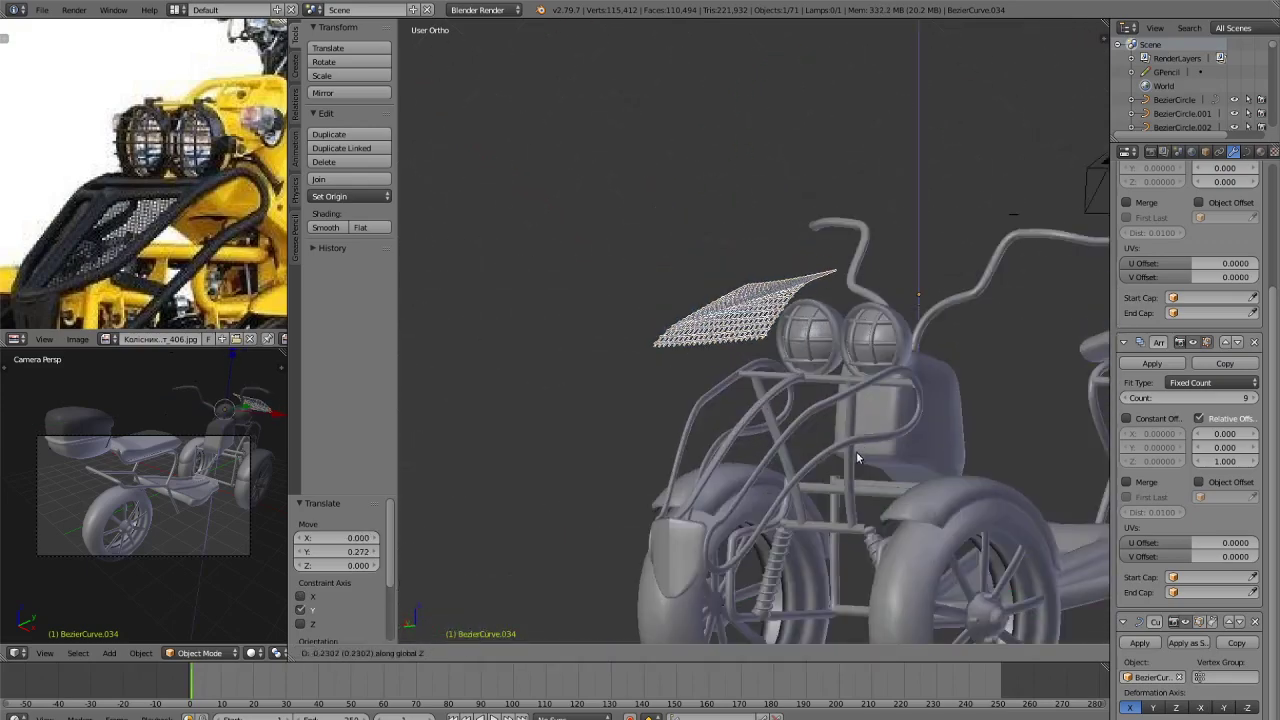
left_click(851, 503)
Shift the grid 0.103 along X over the front frame.
middle_click_drag(851, 503, 880, 530)
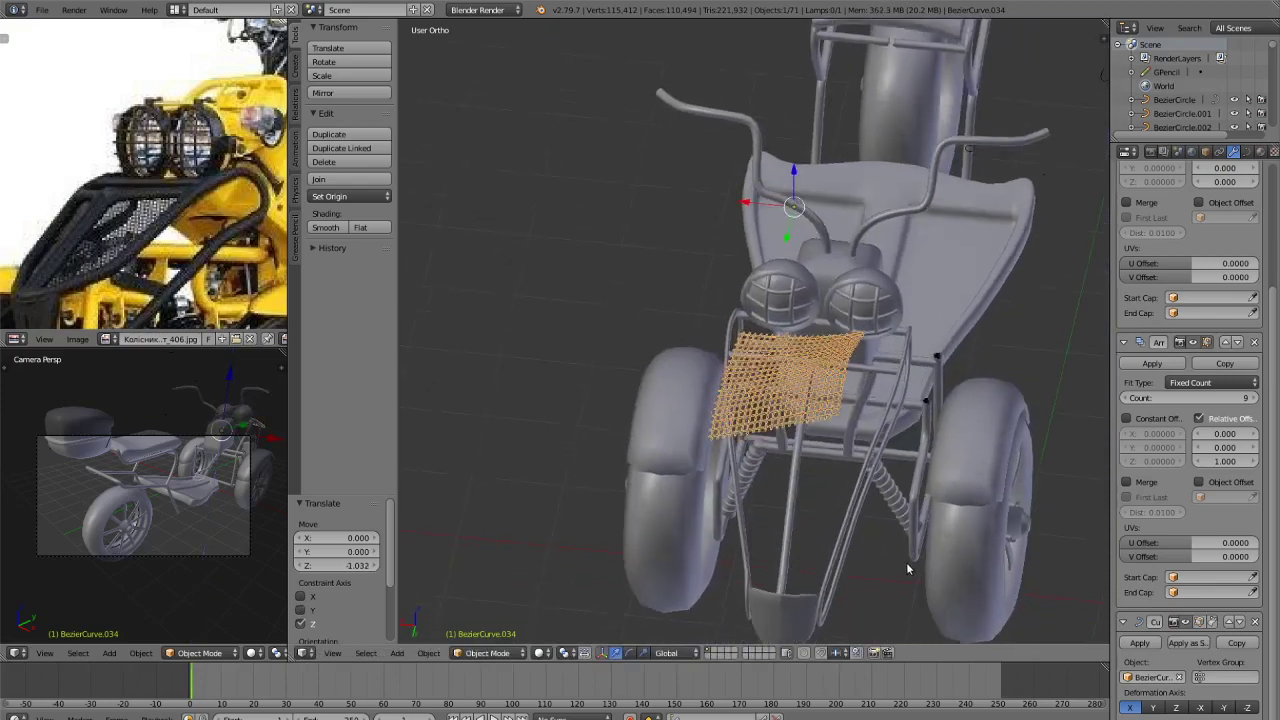
scroll(896, 538, "up", 2)
scroll(896, 538, "down", 3)
key("g")
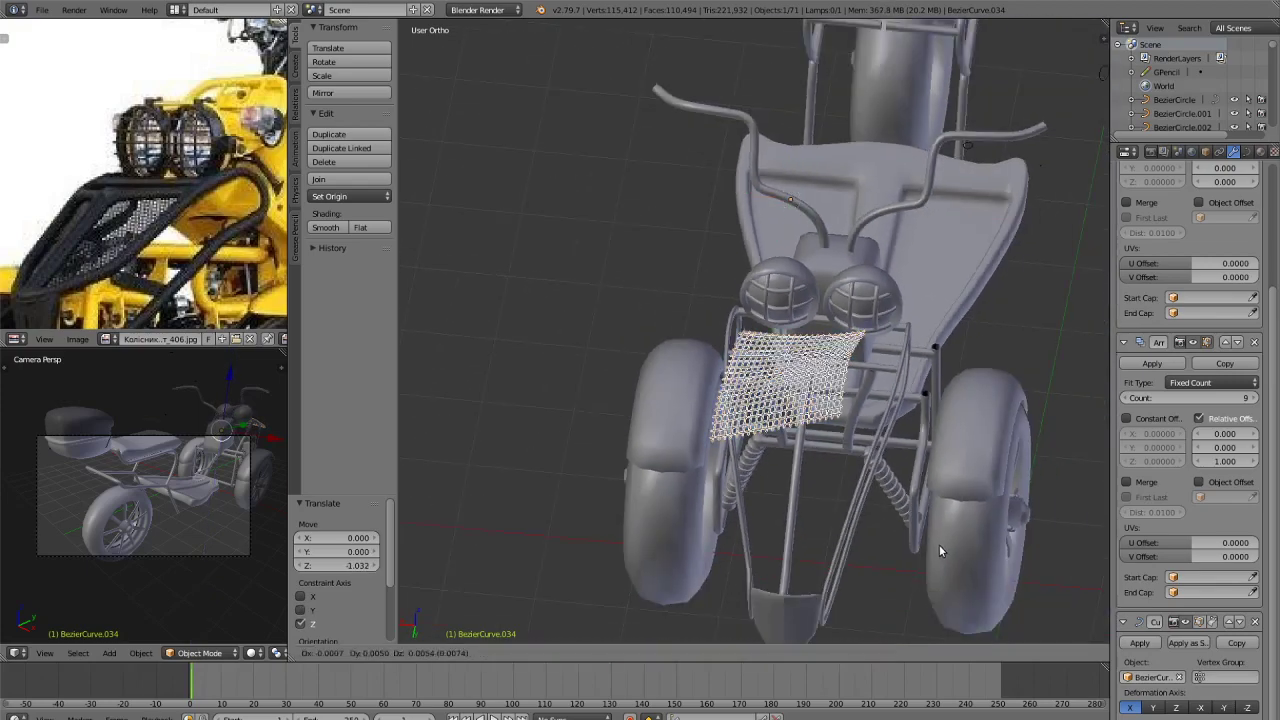
key("x")
left_click(930, 553)
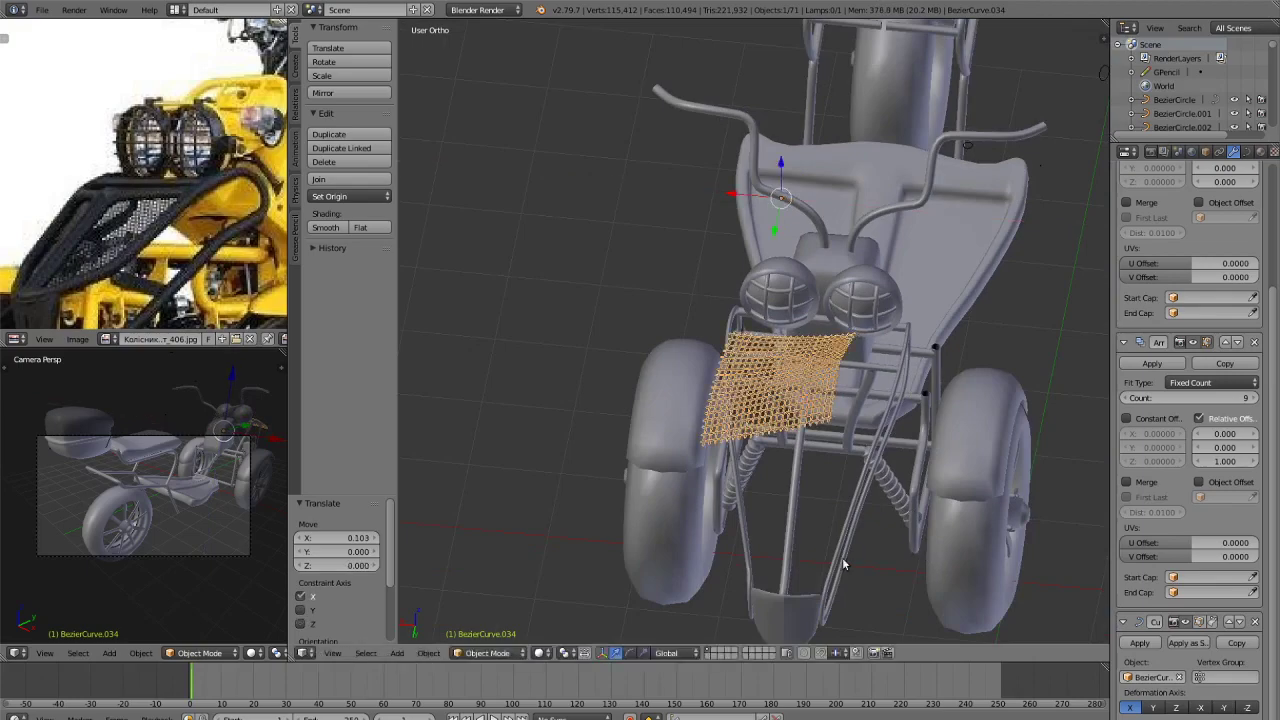
Check the grid against the frame tubes and move it 0.131 along Y.
middle_click_drag(843, 560, 963, 546)
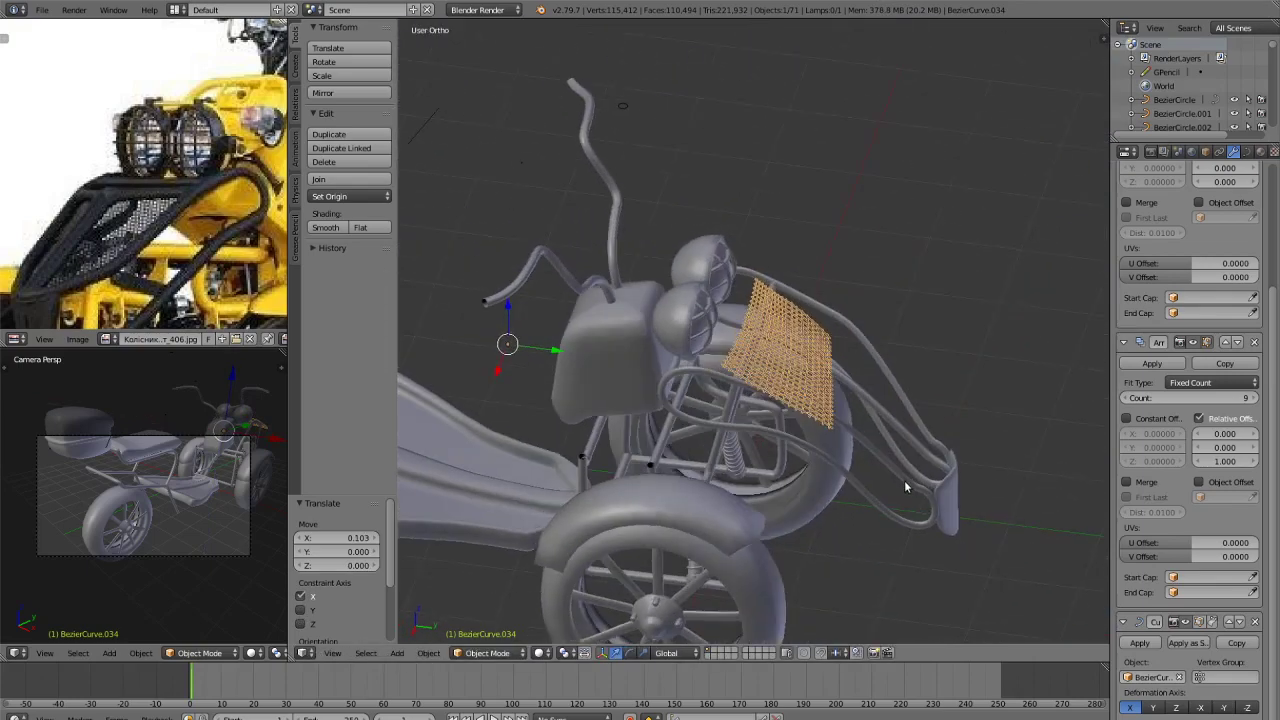
mouse_move(904, 480)
middle_mouse_down()
mouse_move(895, 465)
mouse_move(889, 491)
middle_mouse_up()
scroll(891, 476, "up", 4)
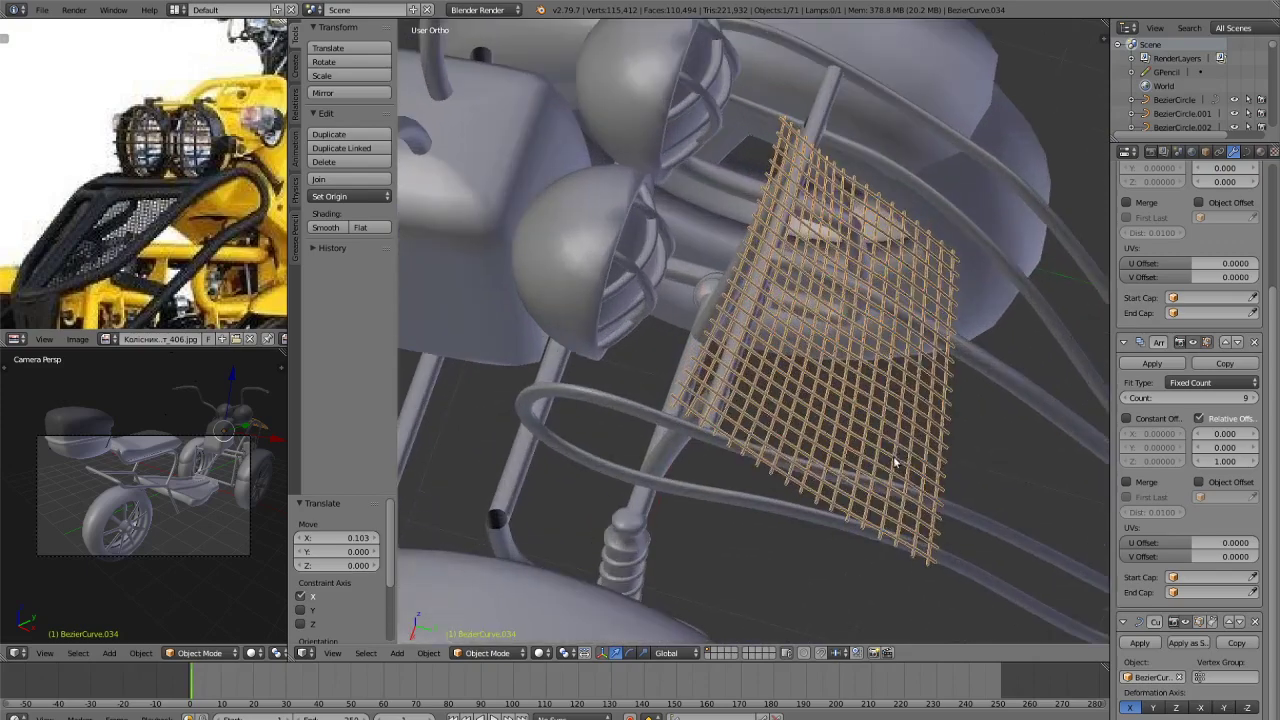
scroll(894, 462, "down", 5)
scroll(894, 463, "up", 3)
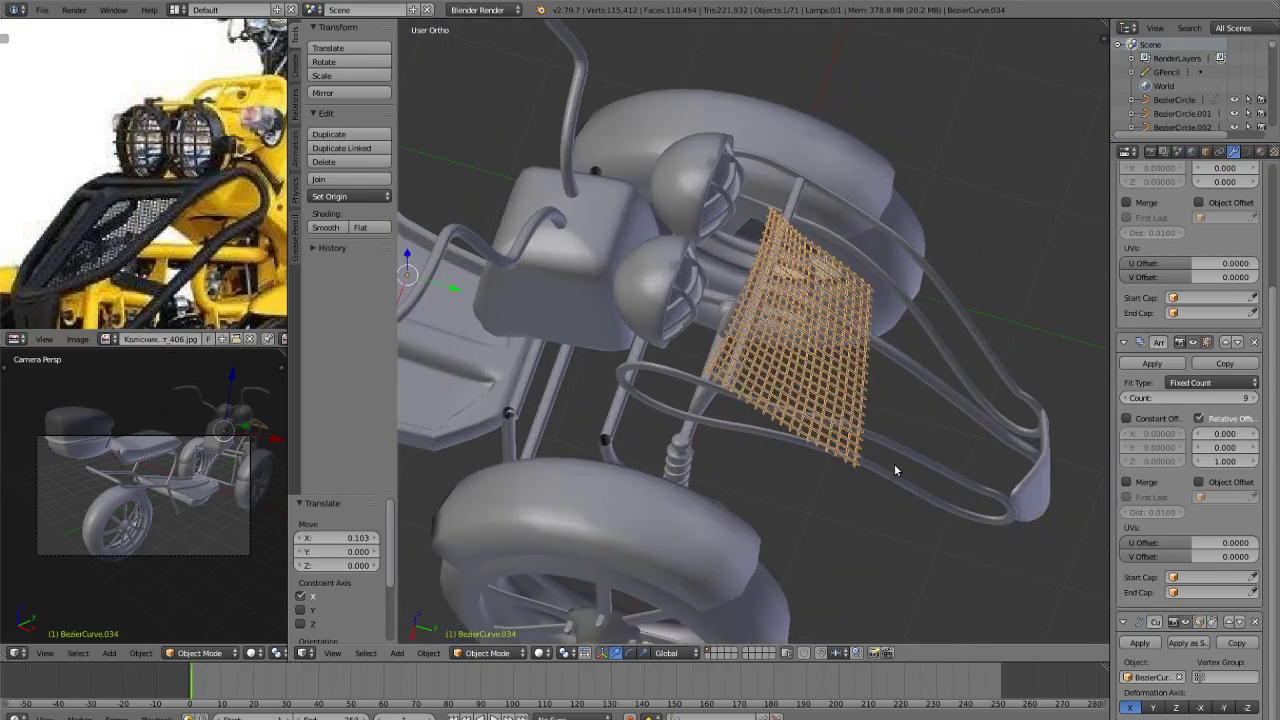
key("g")
key("y")
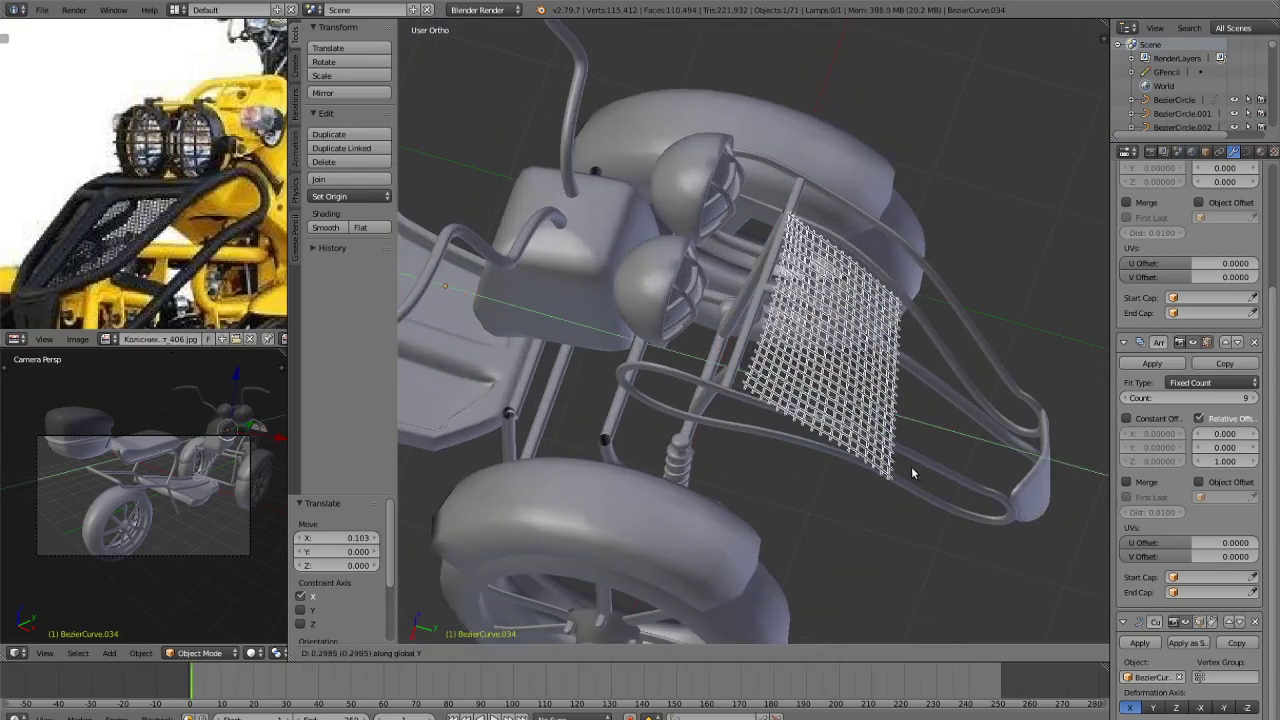
left_click(911, 466)
Preview the grid on the front frame in rendered shading and return to solid shading.
scroll(911, 468, "down", 3)
middle_click_drag(911, 469, 839, 456)
scroll(839, 456, "up", 2)
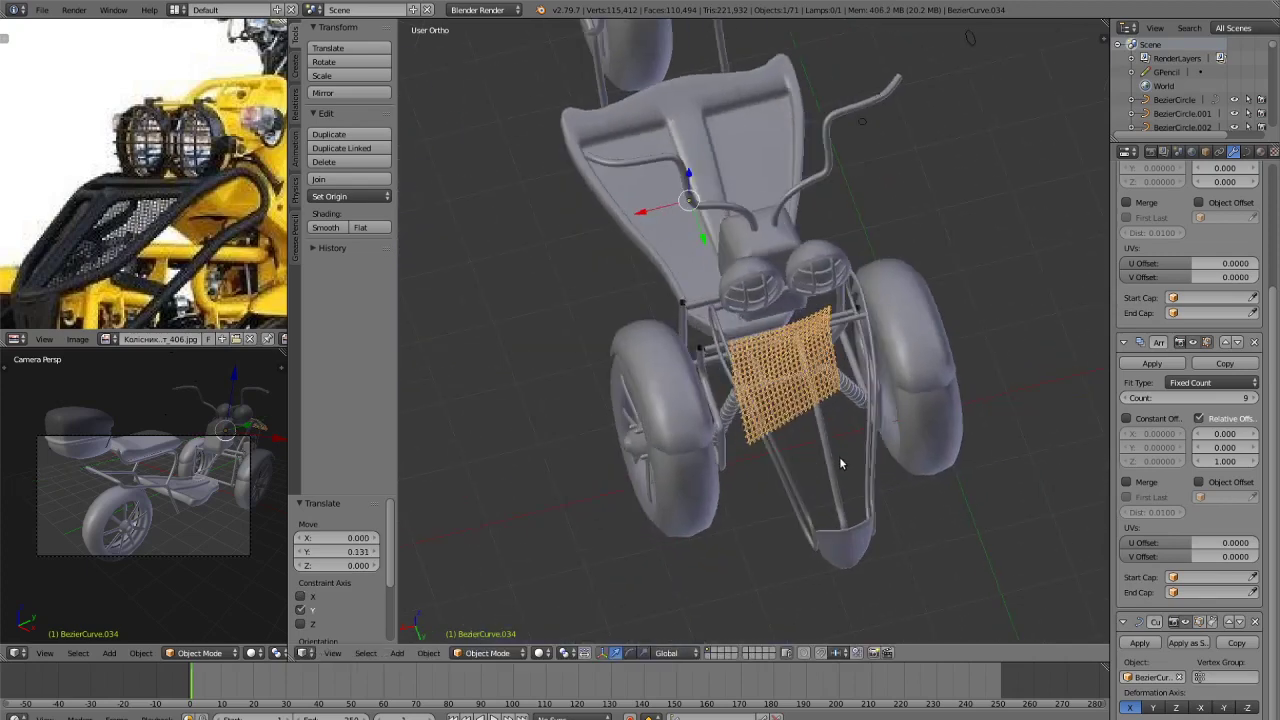
key("shift+z")
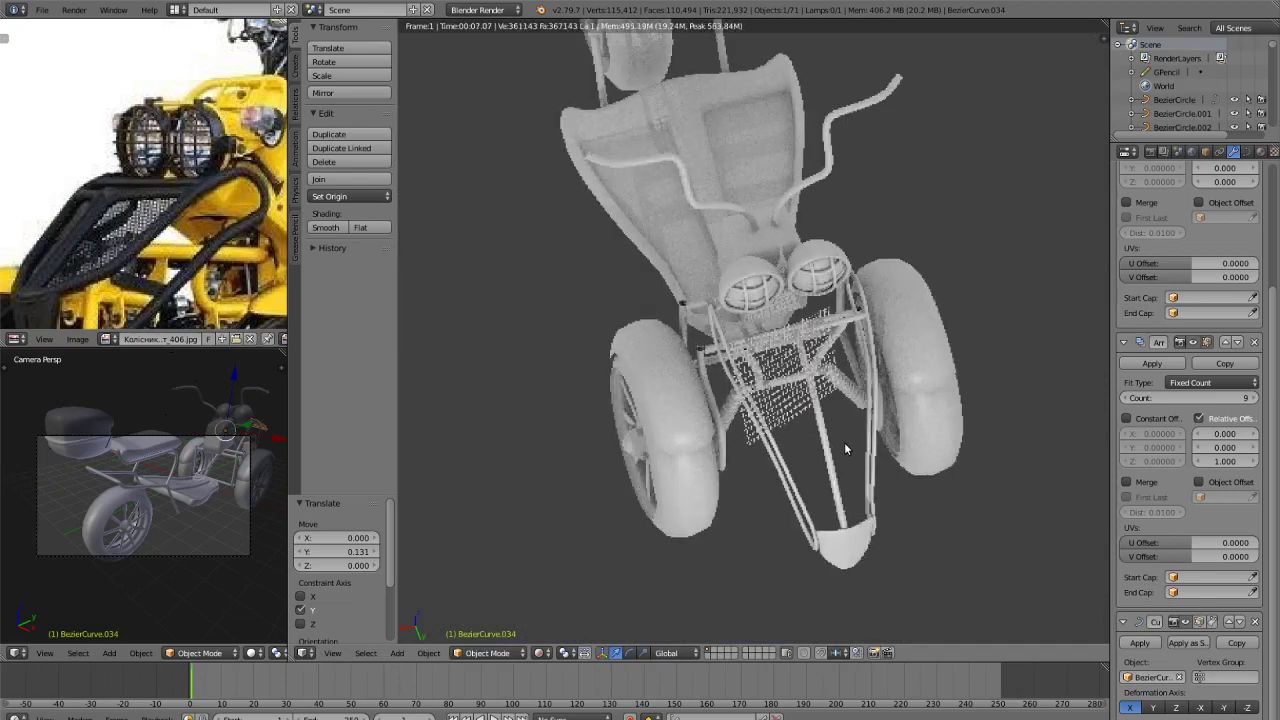
key("shift+z")
Delete the arrayed grid object from the front frame.
right_click(766, 455)
key("x")
left_click(776, 458)
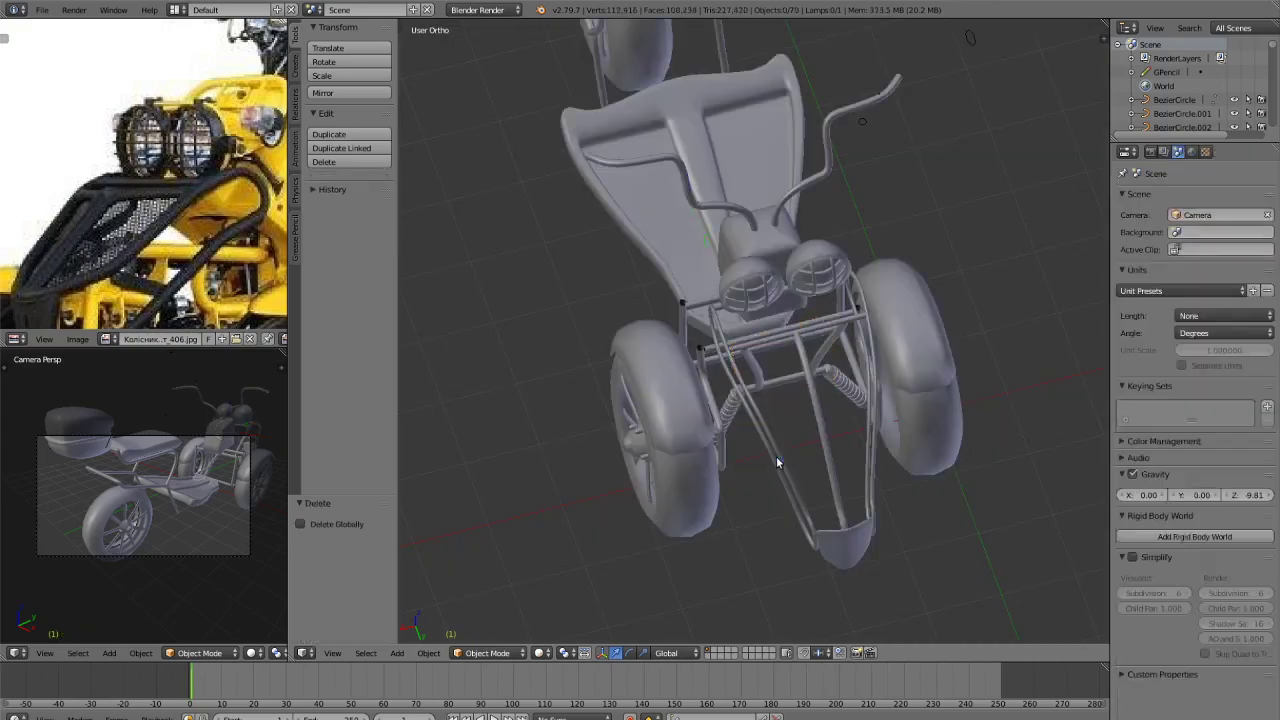
Add a mesh plane as the new base for the front grille.
middle_click_drag(776, 456, 804, 392)
key("KP_7")
scroll(900, 289, "up", 4)
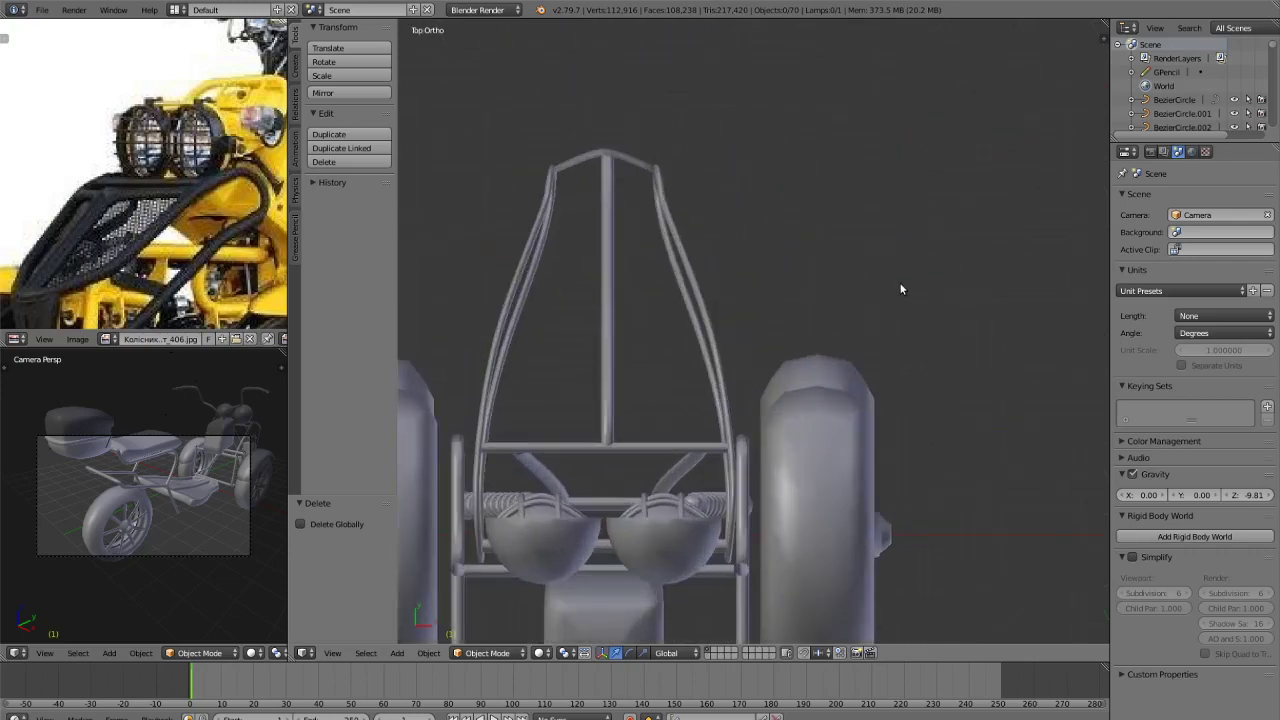
middle_click_drag(900, 289, 884, 340)
key("shift+a")
mouse_move(885, 345)
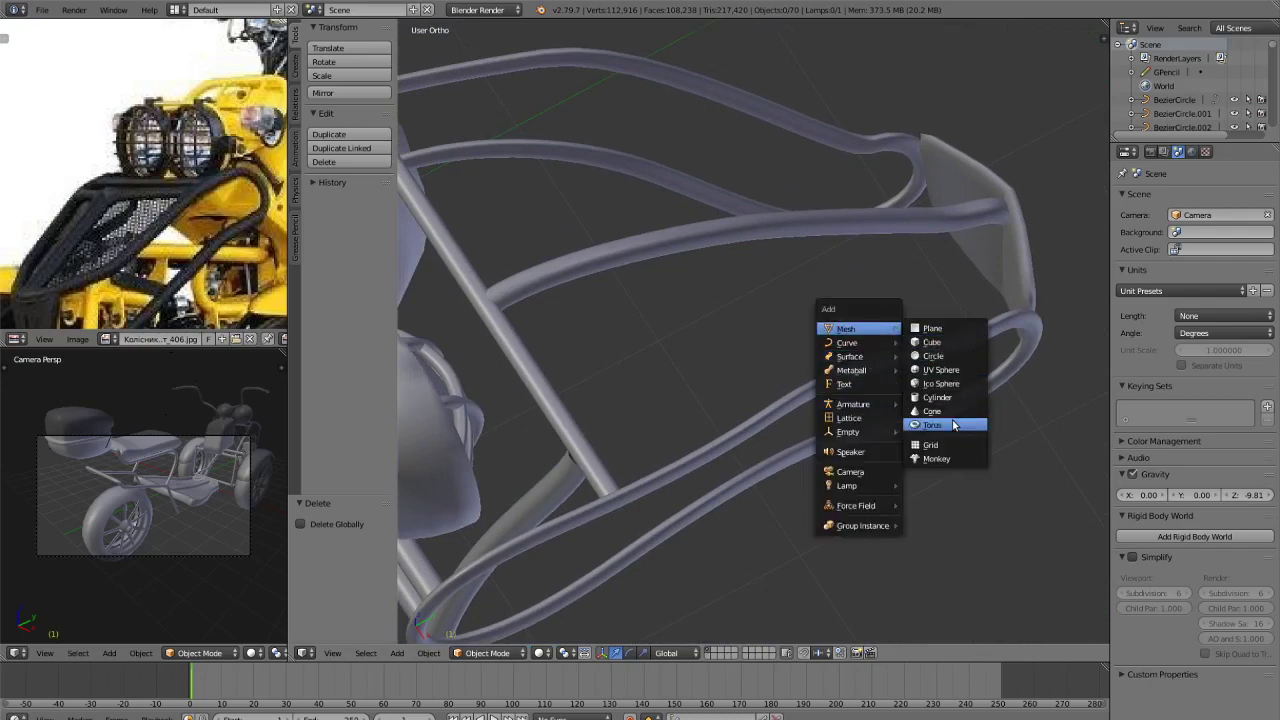
left_click(945, 333)
Move the plane along Y toward the scooter and -3.488 along X over the front frame.
scroll(958, 356, "down", 8)
scroll(970, 389, "up", 1)
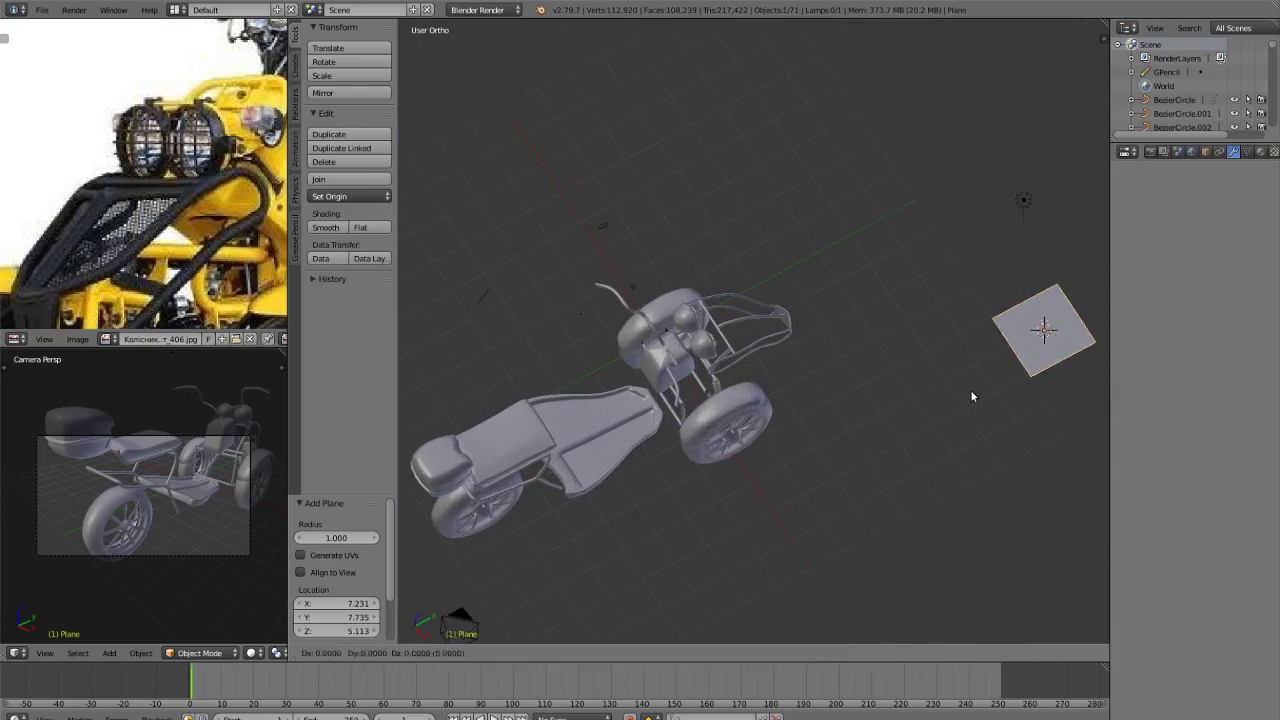
key("g")
key("y")
left_click(753, 465)
key("g")
key("x")
left_click(957, 361)
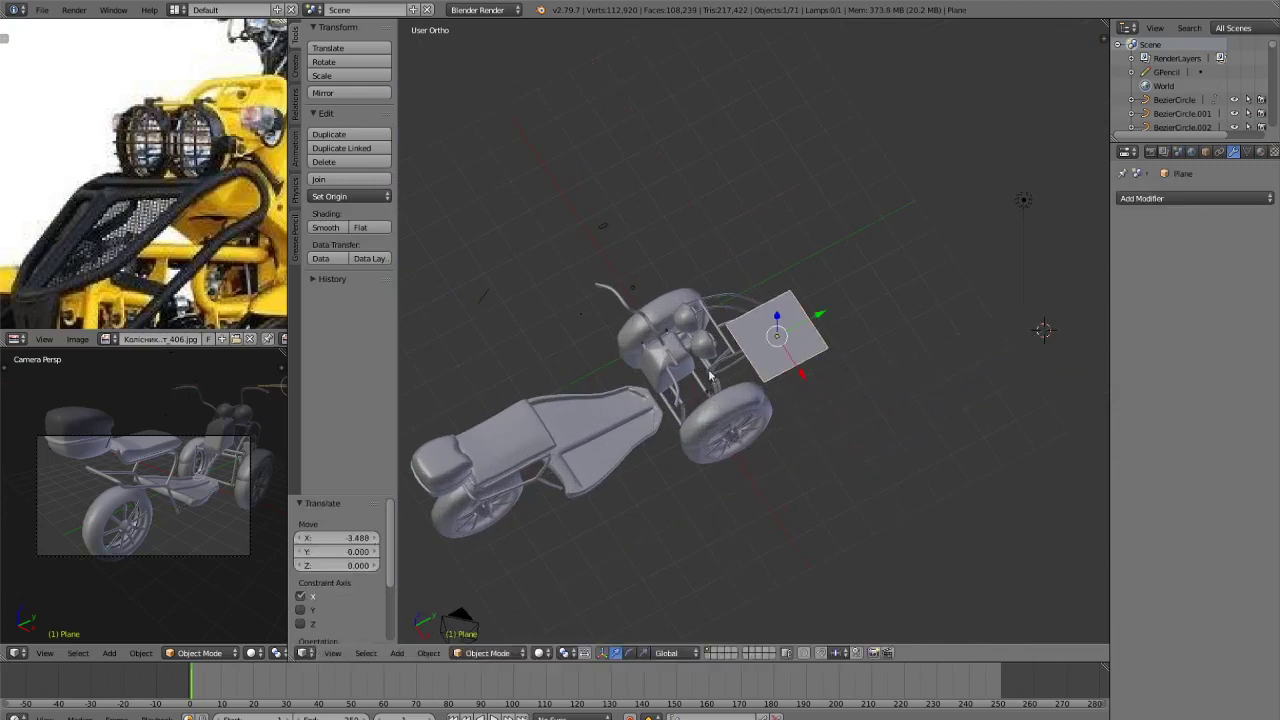
In right orthographic view, lower the plane by 1.557 along Z to the height of the upper frame tubes.
key("KP_3")
scroll(871, 327, "up", 4)
key("g")
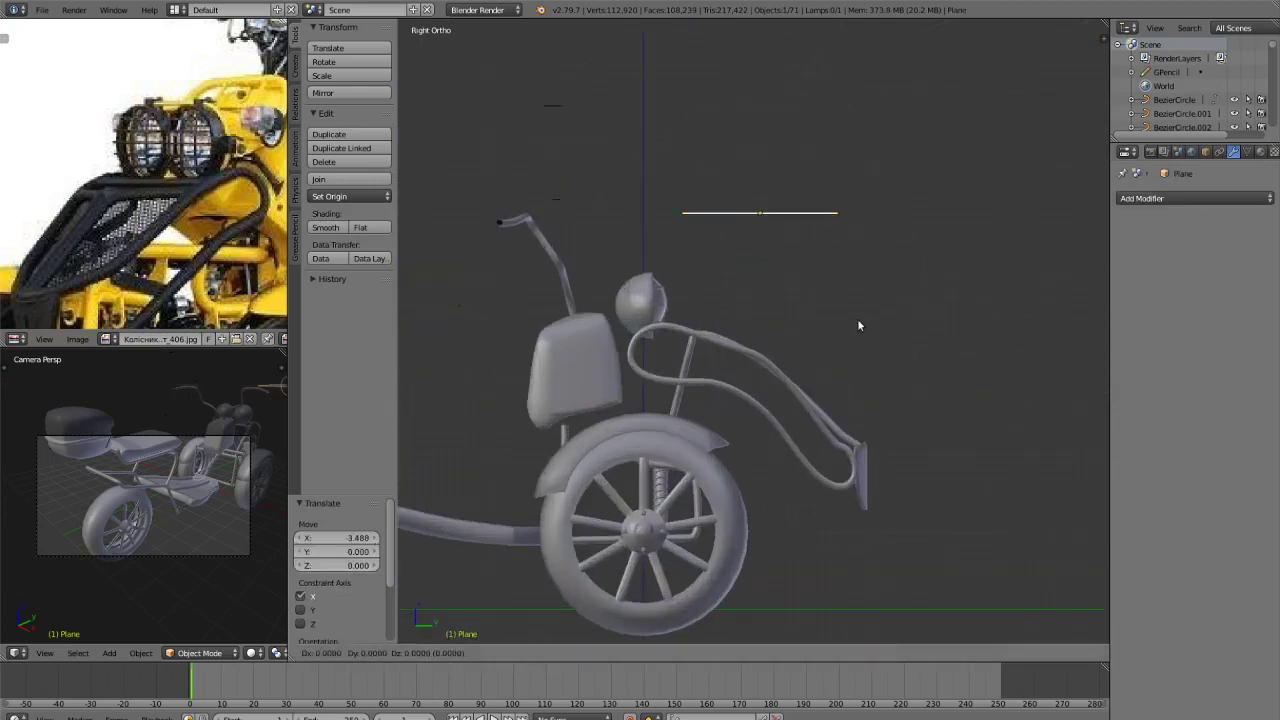
key("z")
left_click(863, 415)
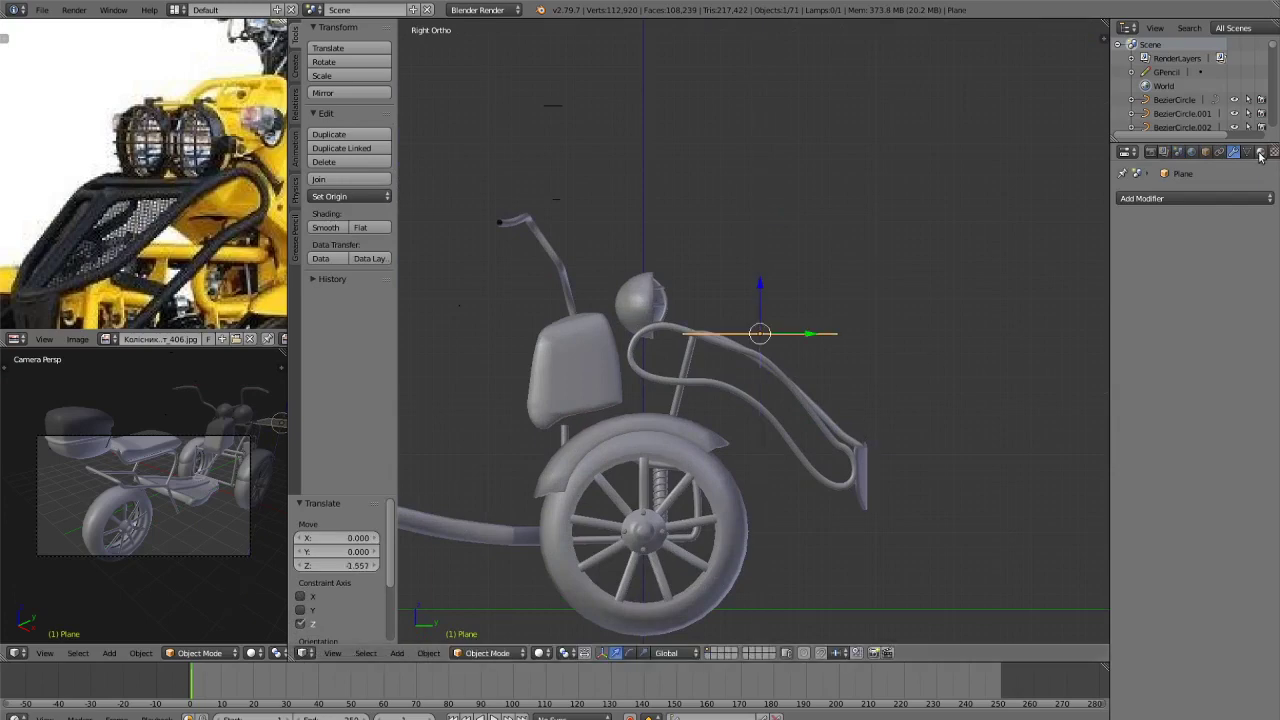
Divide the grille plane crosswise with 11 evenly spaced loop cuts.
key("Tab")
middle_click_drag(720, 390, 849, 424)
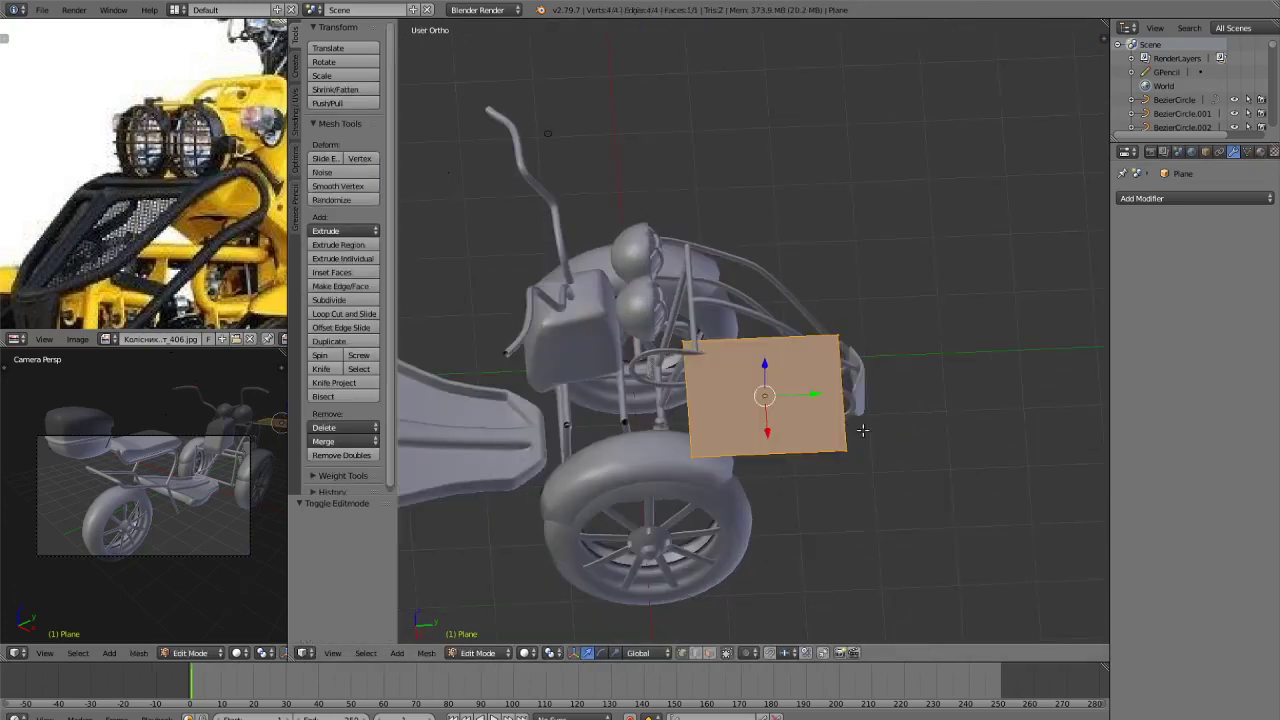
scroll(835, 420, "up", 5)
scroll(825, 415, "down", 3)
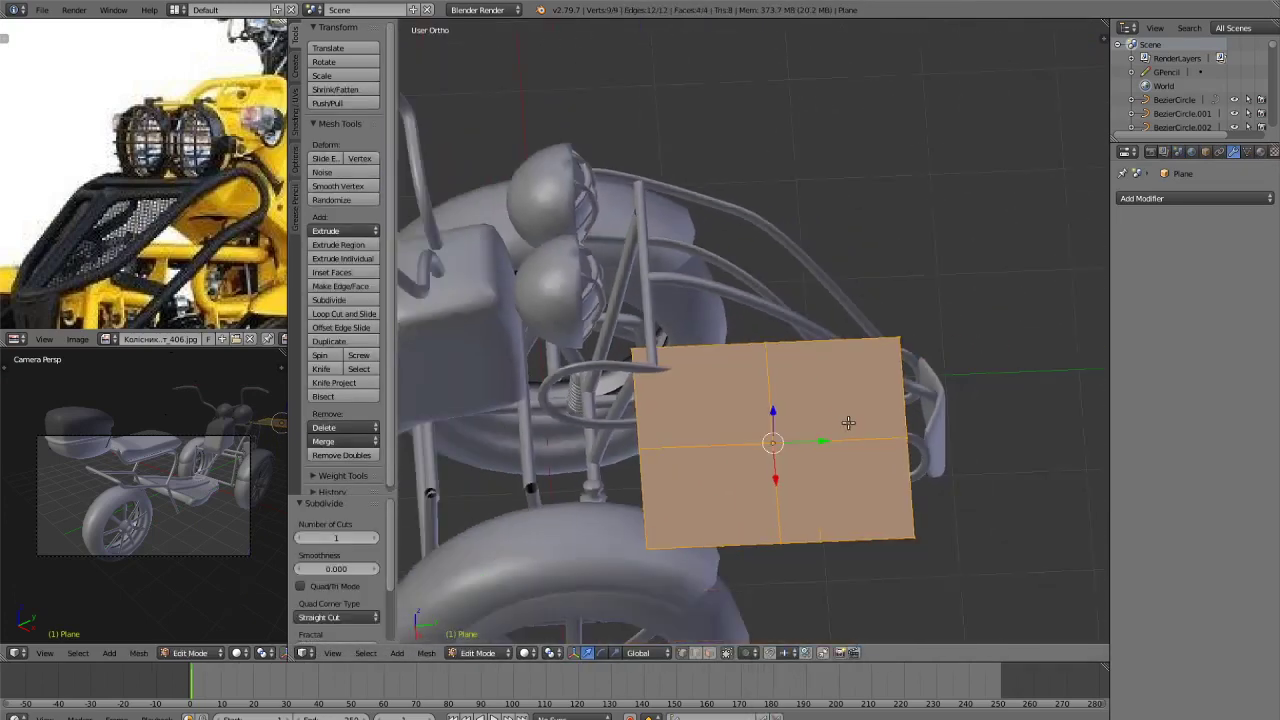
key("ctrl+r")
scroll(828, 368, "up", 10)
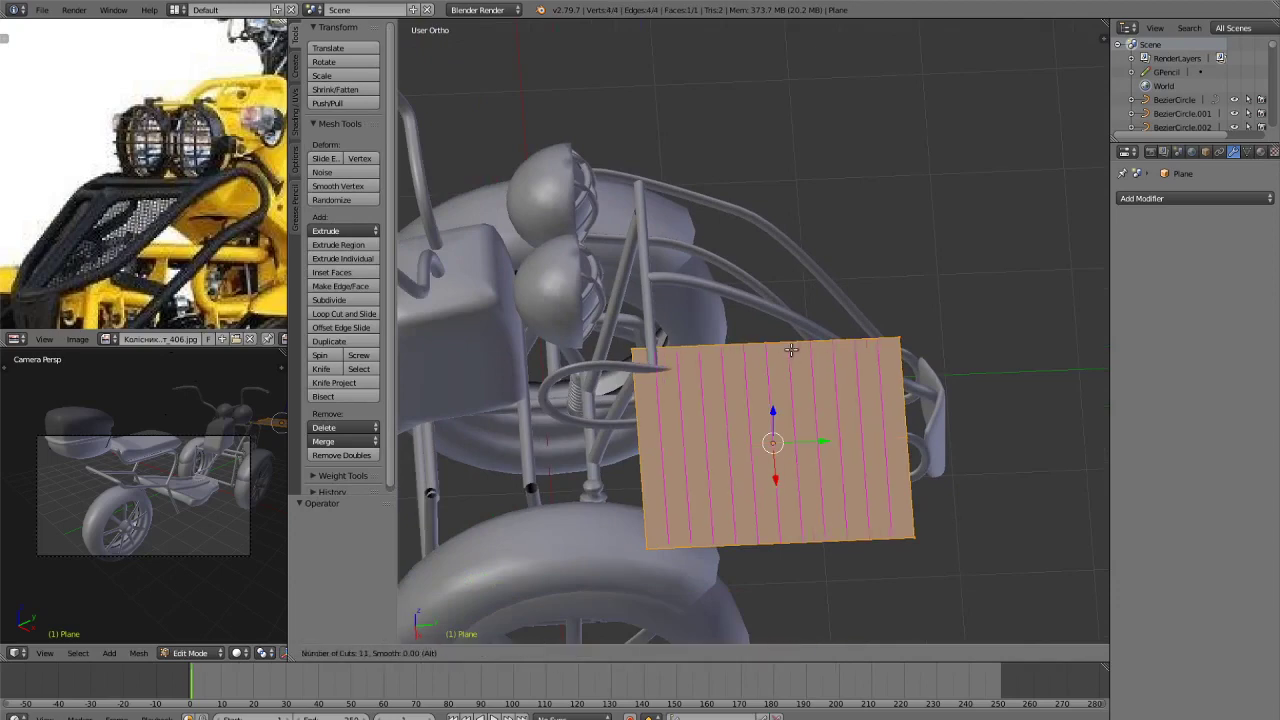
left_click(791, 350)
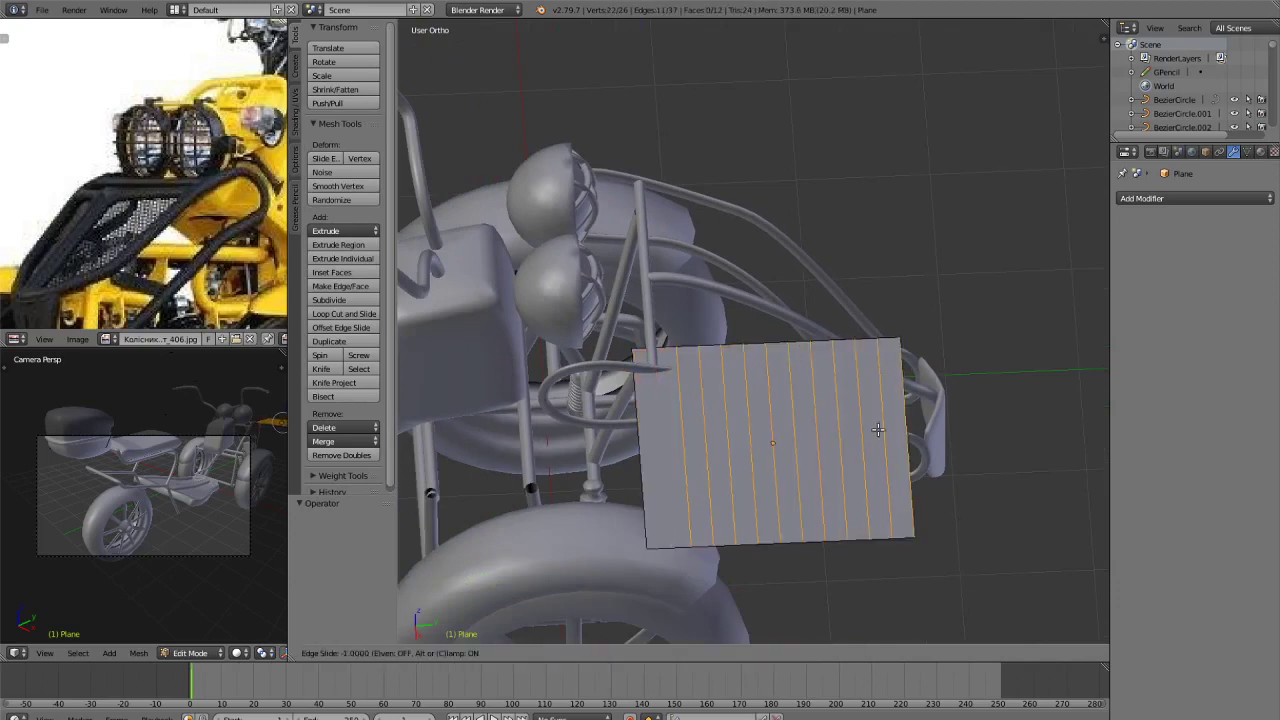
left_click(797, 403)
Add 3 centred lengthwise loop cuts to the grille plane and return to Object Mode.
key("ctrl+r")
scroll(891, 418, "up", 1)
left_click(891, 418)
right_click(893, 424)
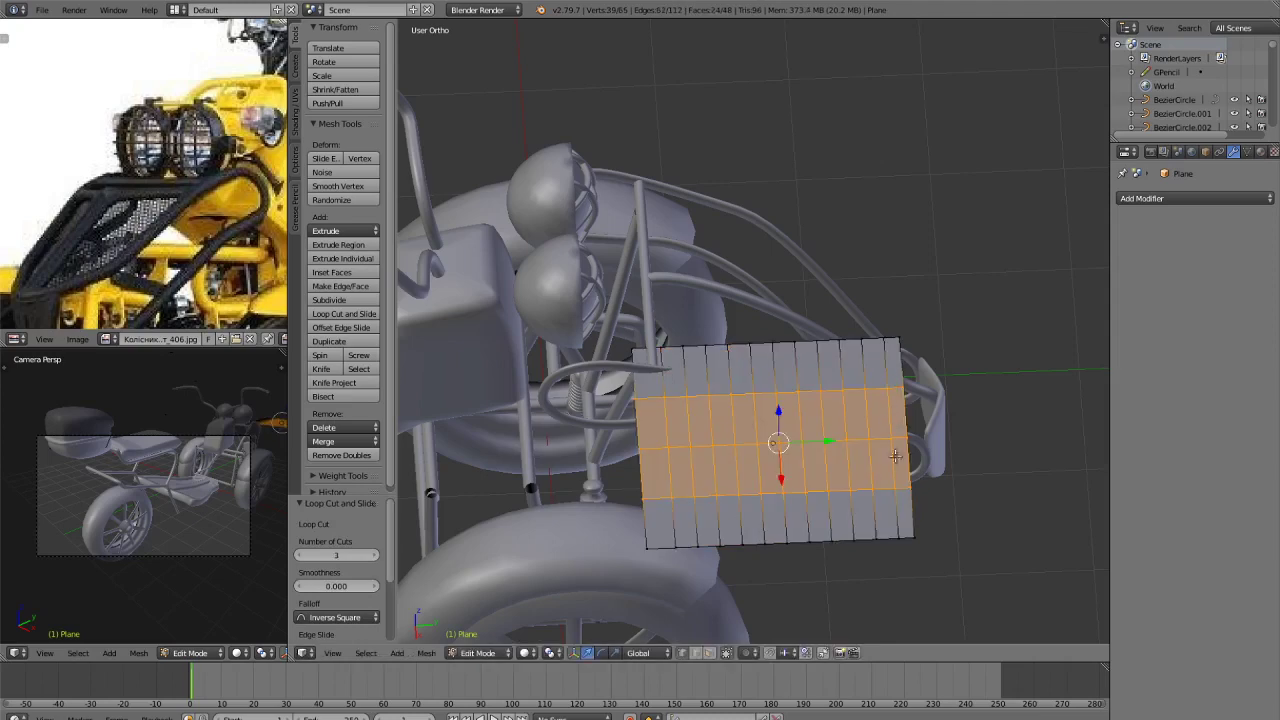
key("Tab")
Move the subdivided plane -1.044 along X toward the middle of the front frame.
scroll(923, 497, "down", 1)
key("g")
key("x")
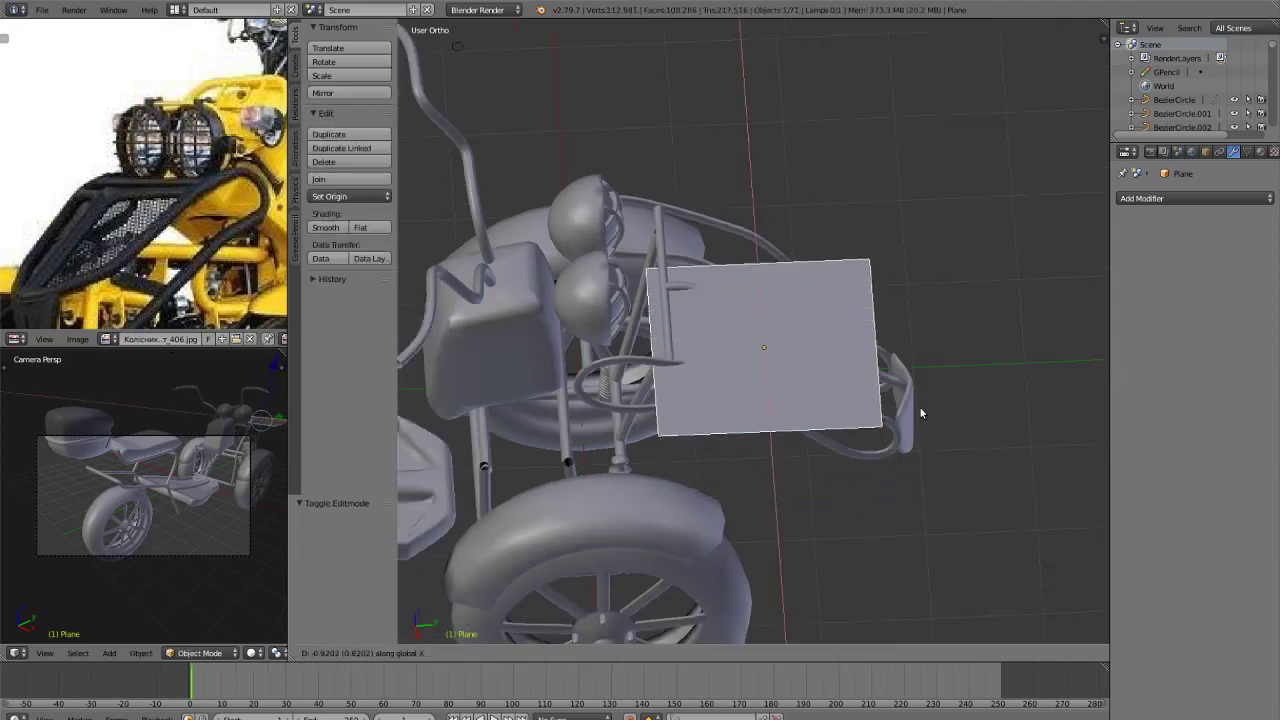
left_click(919, 404)
In top orthographic view, narrow the plane by scaling it 0.659 along X.
key("KP_7")
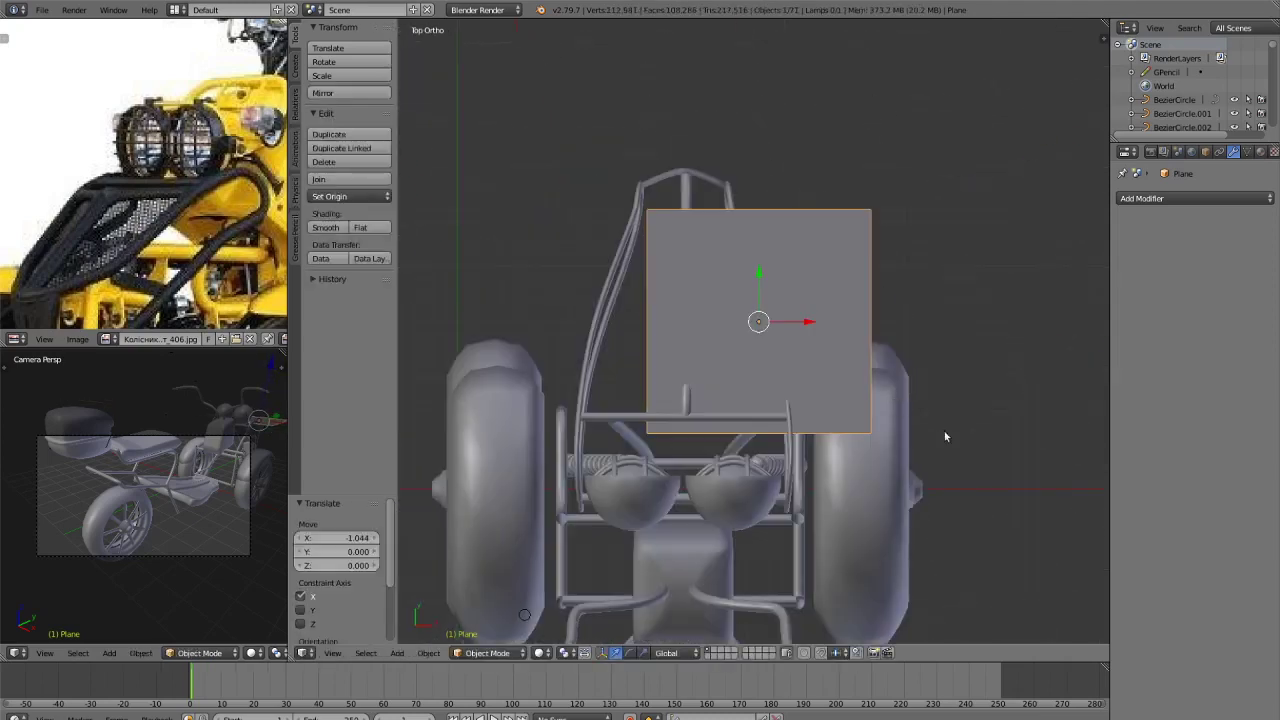
scroll(944, 431, "up", 2)
key("s")
key("x")
left_click(933, 453)
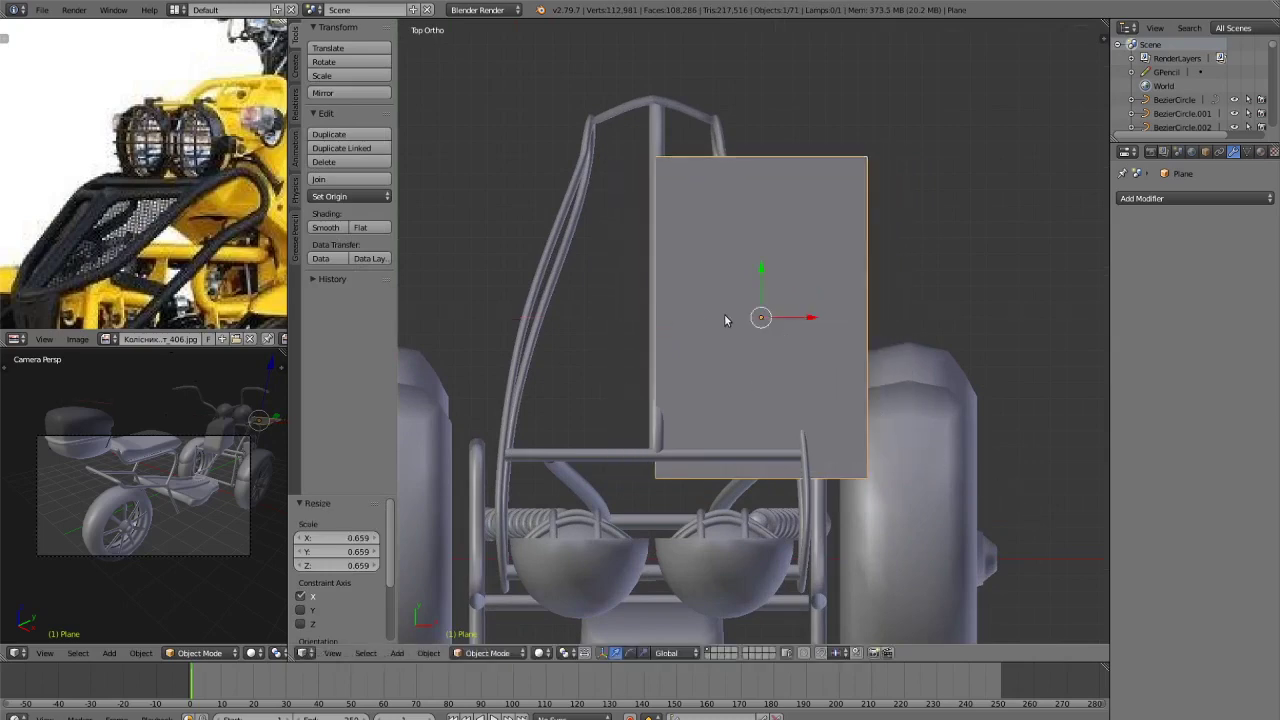
Move the plane -0.236 along X and scale it 0.759 along X to fit half of the front frame.
key("g")
key("x")
left_click(768, 318)
key("s")
key("x")
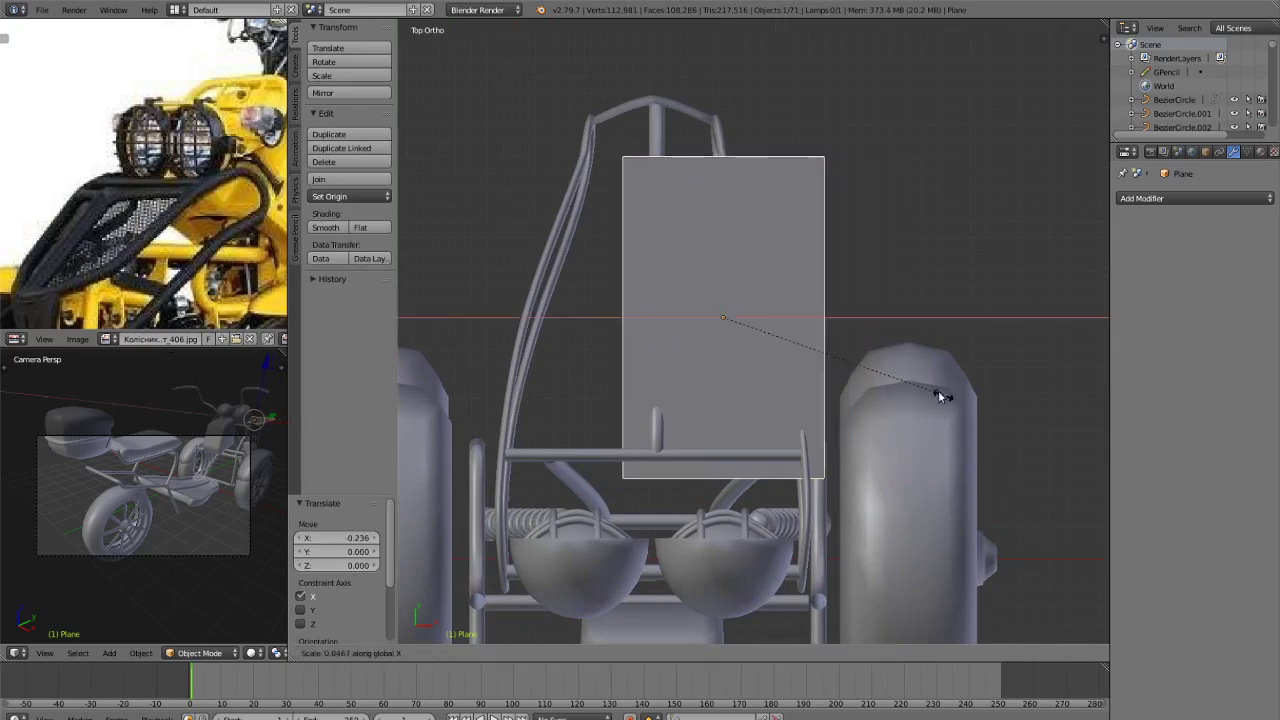
left_click(901, 388)
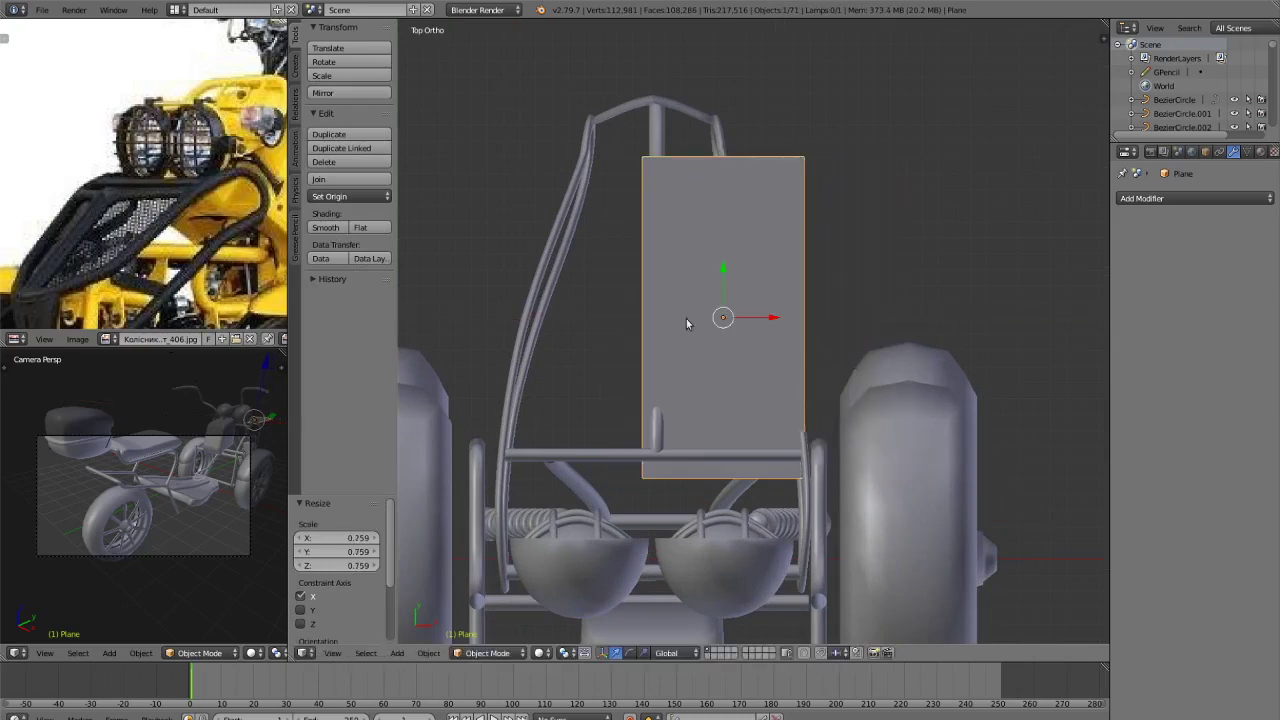
Nudge the plane 0.030 along X and 0.094 along Y over the frame opening.
left_click_drag(775, 318, 781, 318)
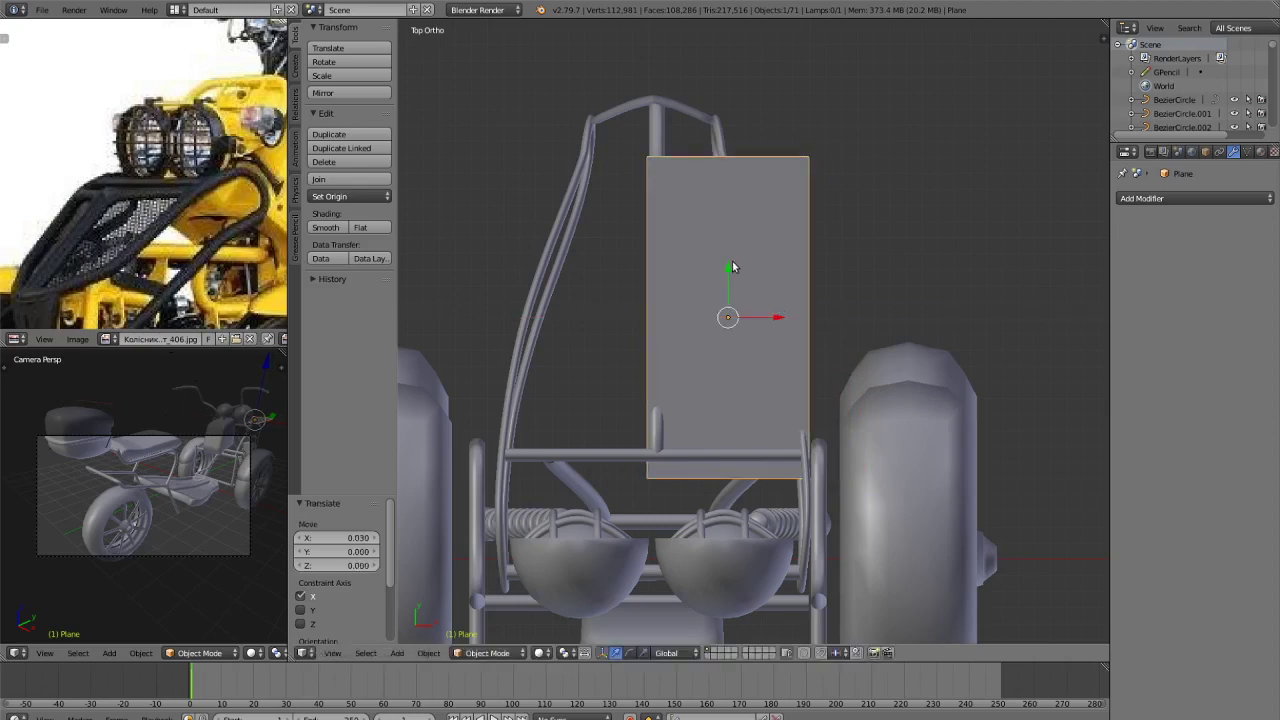
left_click_drag(733, 267, 737, 249)
scroll(802, 316, "up", 1)
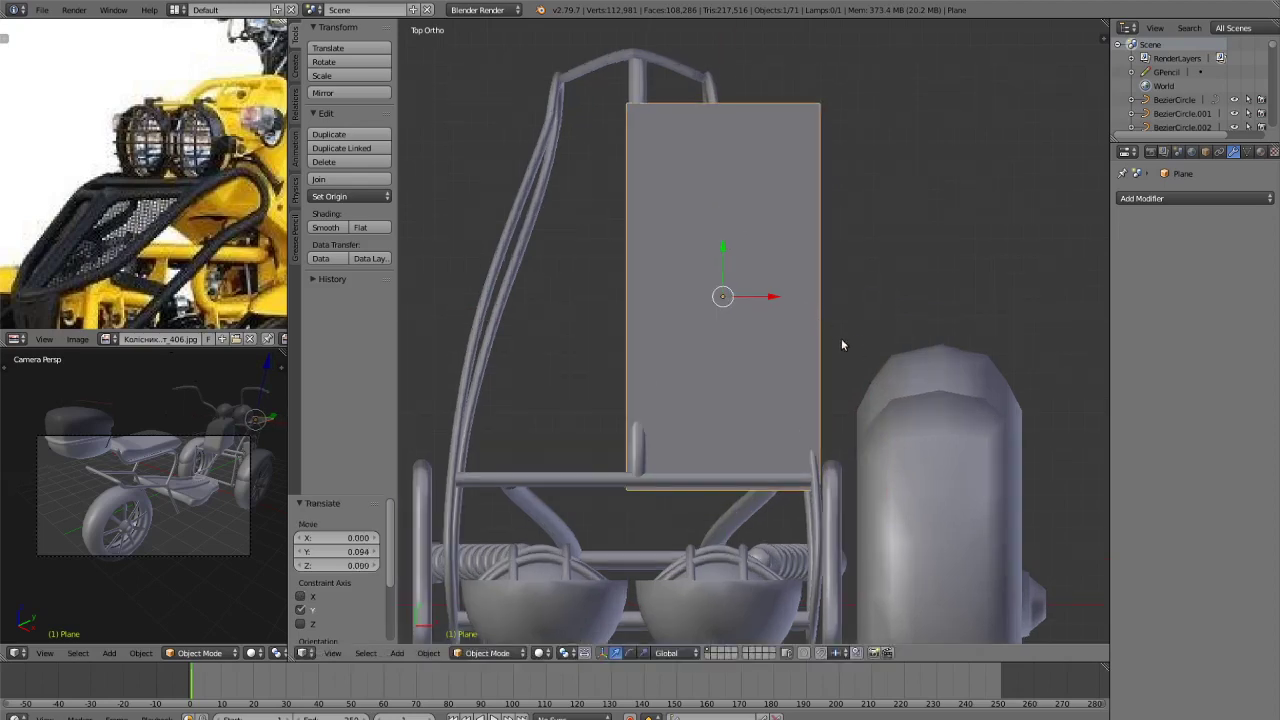
Add a Curve modifier to the plane with the front frame's side tube as its curve object.
middle_click_drag(841, 345, 822, 472)
key("a")
right_click(869, 308)
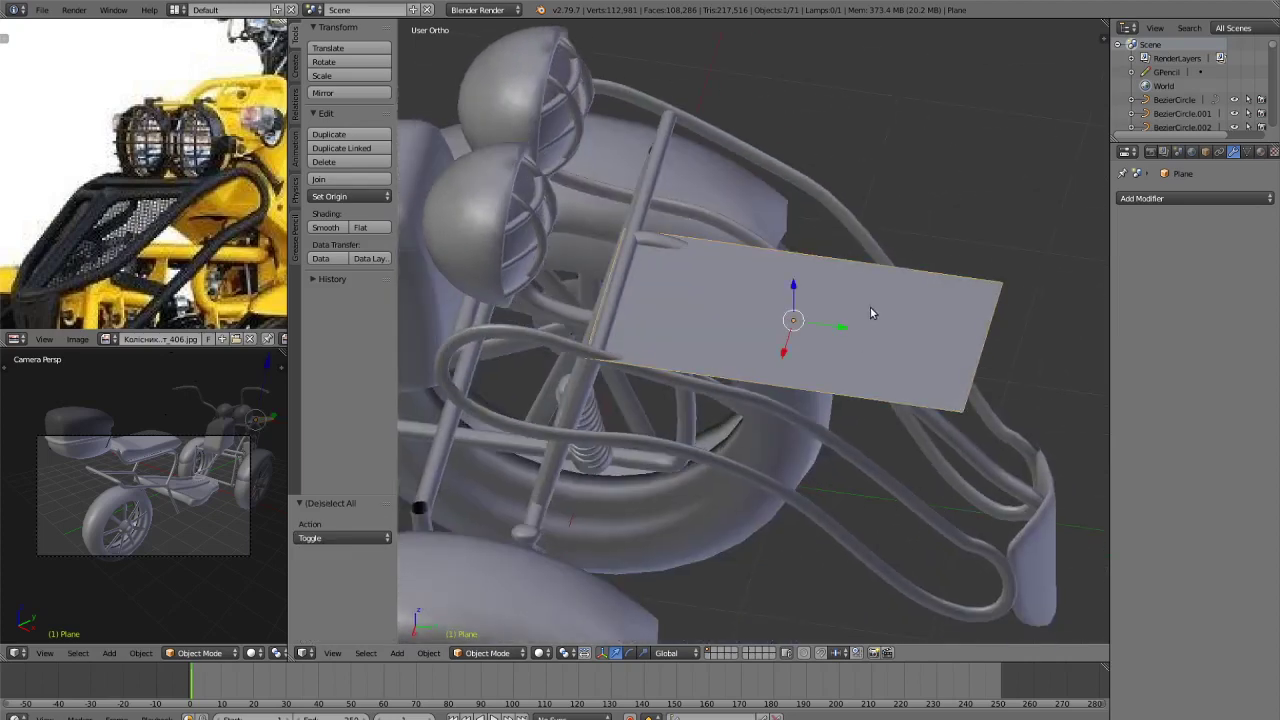
left_click(1187, 200)
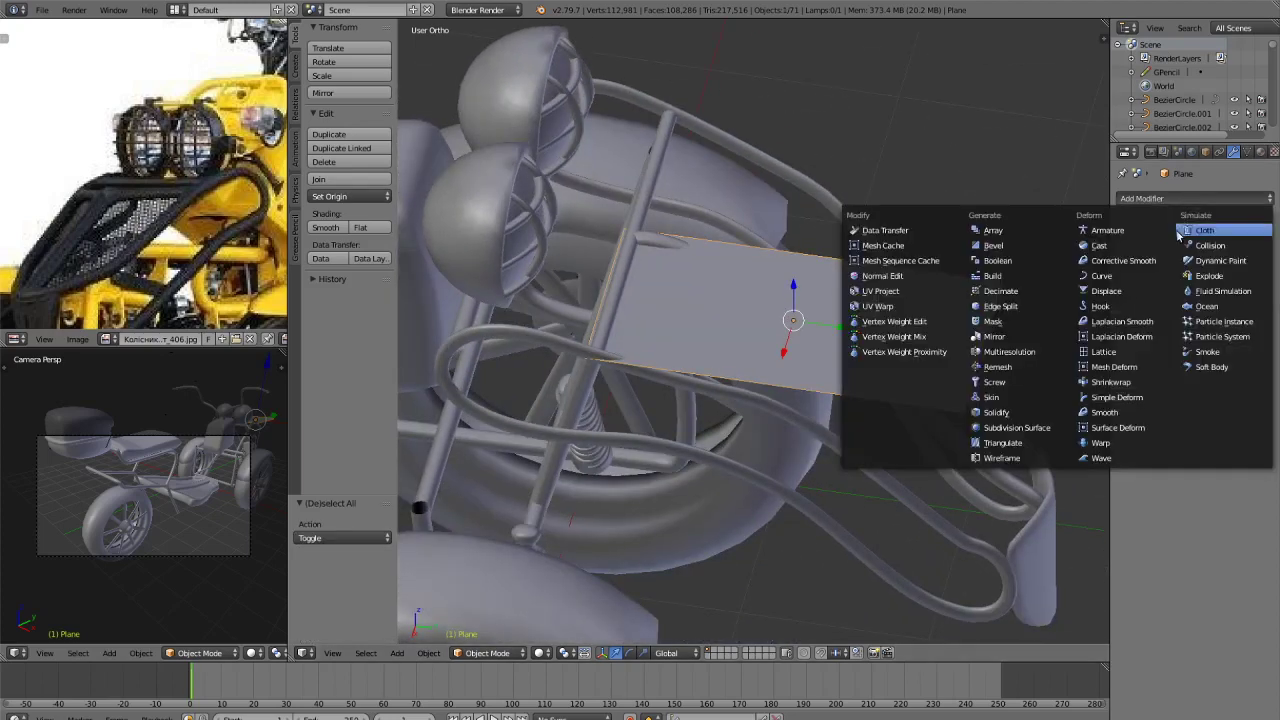
left_click(1120, 277)
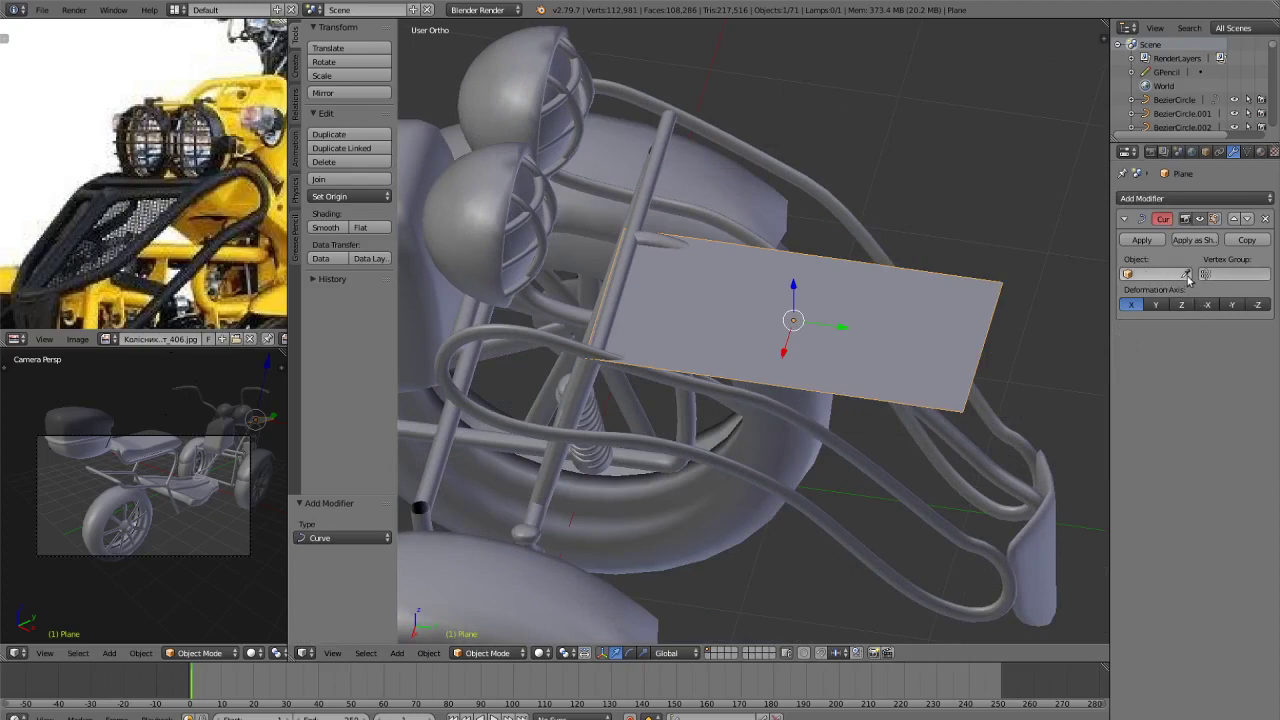
left_click(869, 466)
Move the curve-deformed plane -2.323 along Y to bring it back over the front frame.
middle_click_drag(886, 463, 836, 346)
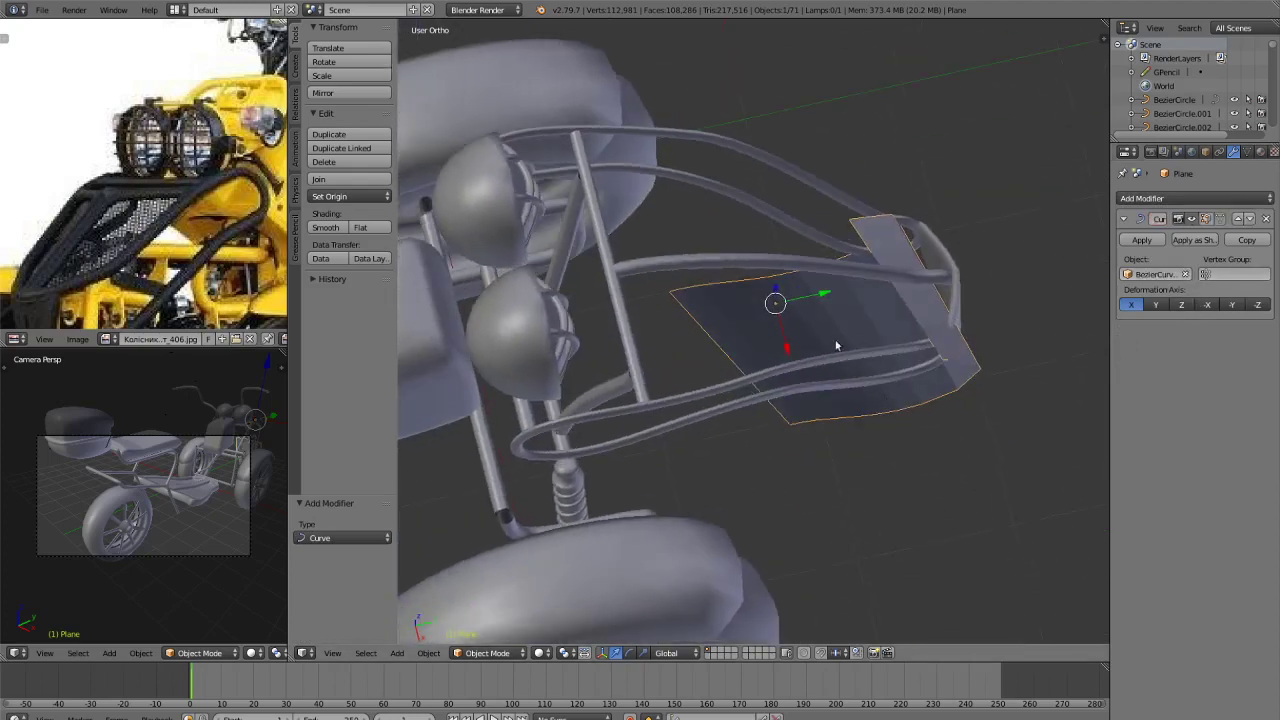
key("g")
key("y")
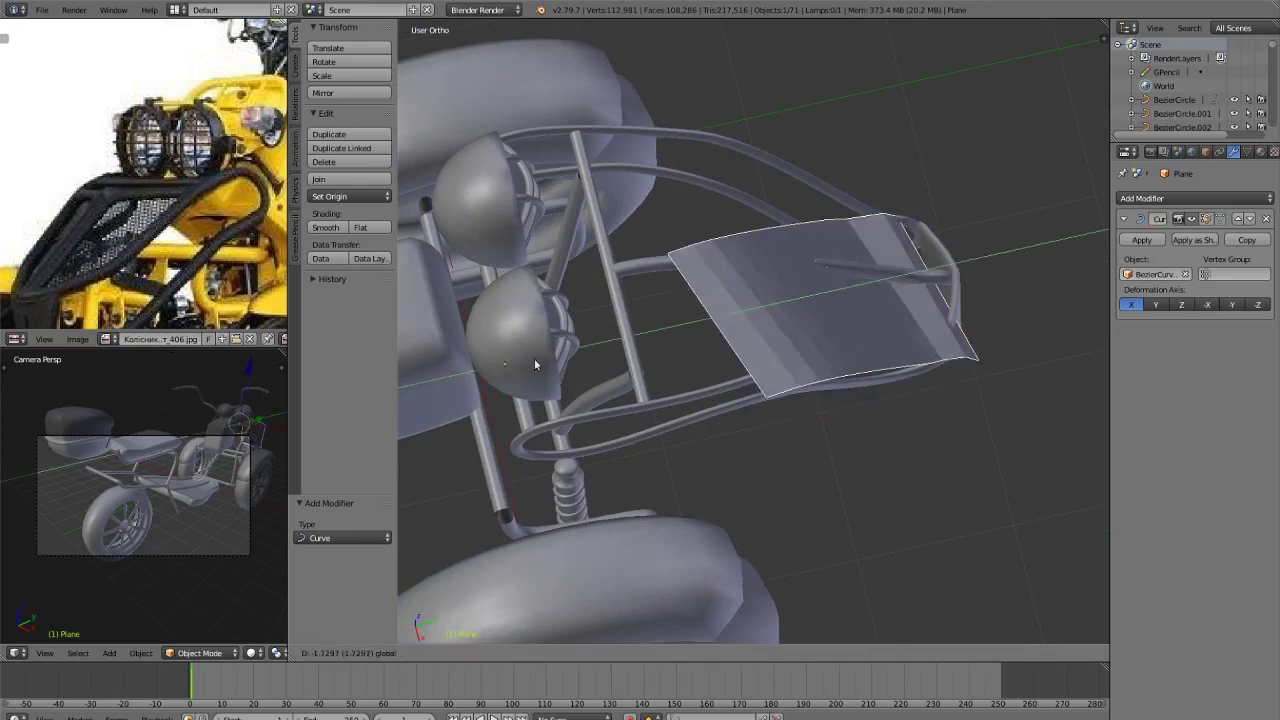
left_click(460, 405)
Rotate the deformed plane -9.01° about Z and narrow it along X to follow the frame tubes.
middle_click_drag(715, 415, 860, 460)
scroll(860, 460, "down", 2)
key("r")
key("z")
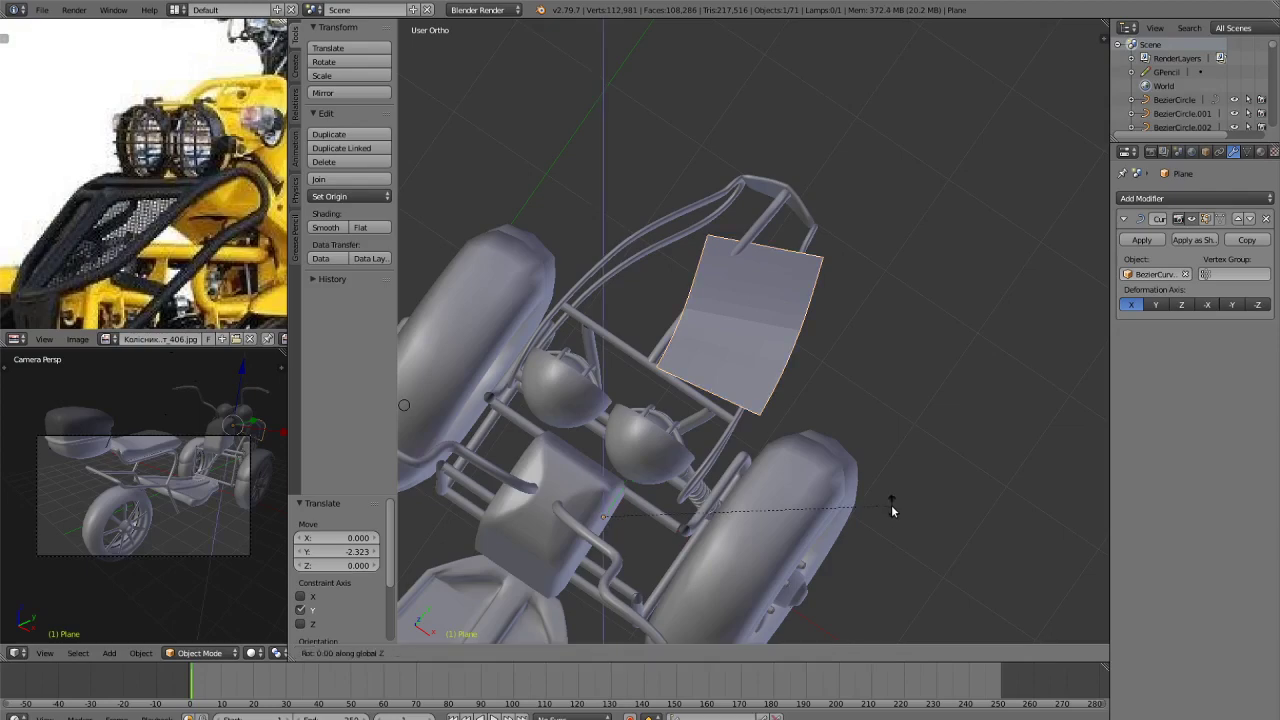
left_click(843, 546)
key("s")
key("x")
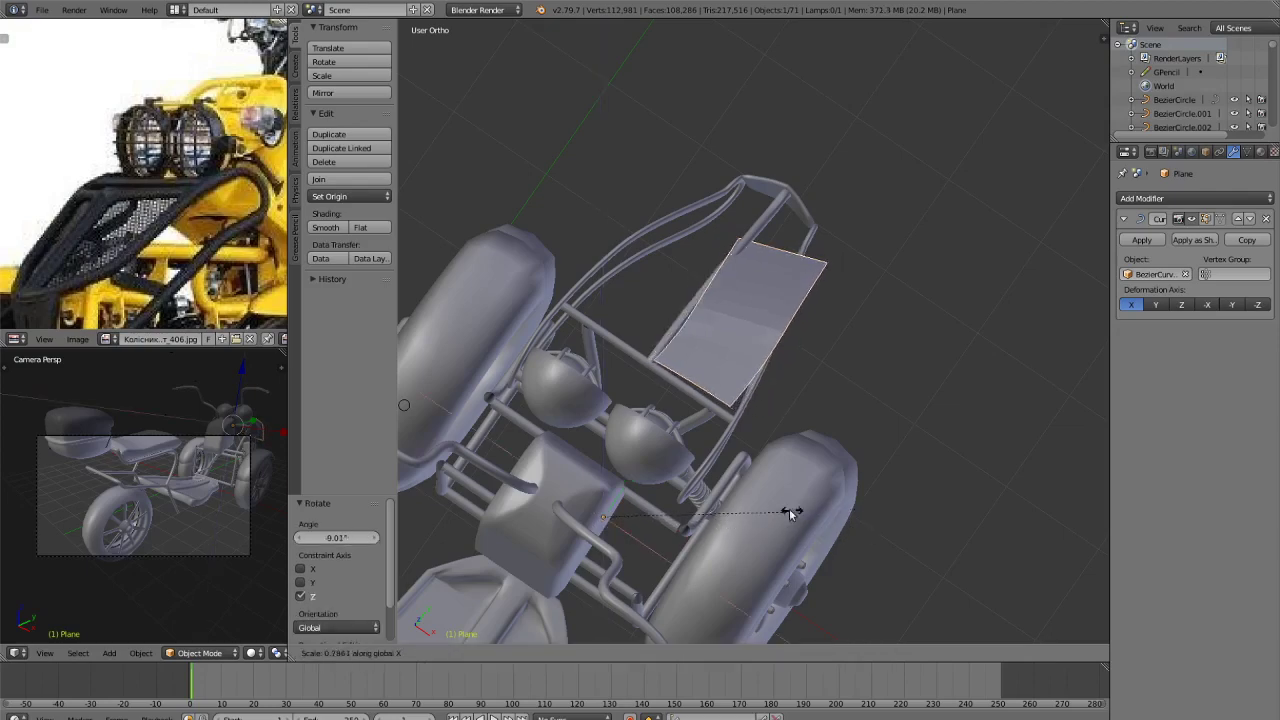
left_click(815, 543)
Shift the deformed plane 0.046 along X between the side tube and the centre tube.
middle_click_drag(815, 543, 752, 456)
key("Tab")
key("Tab")
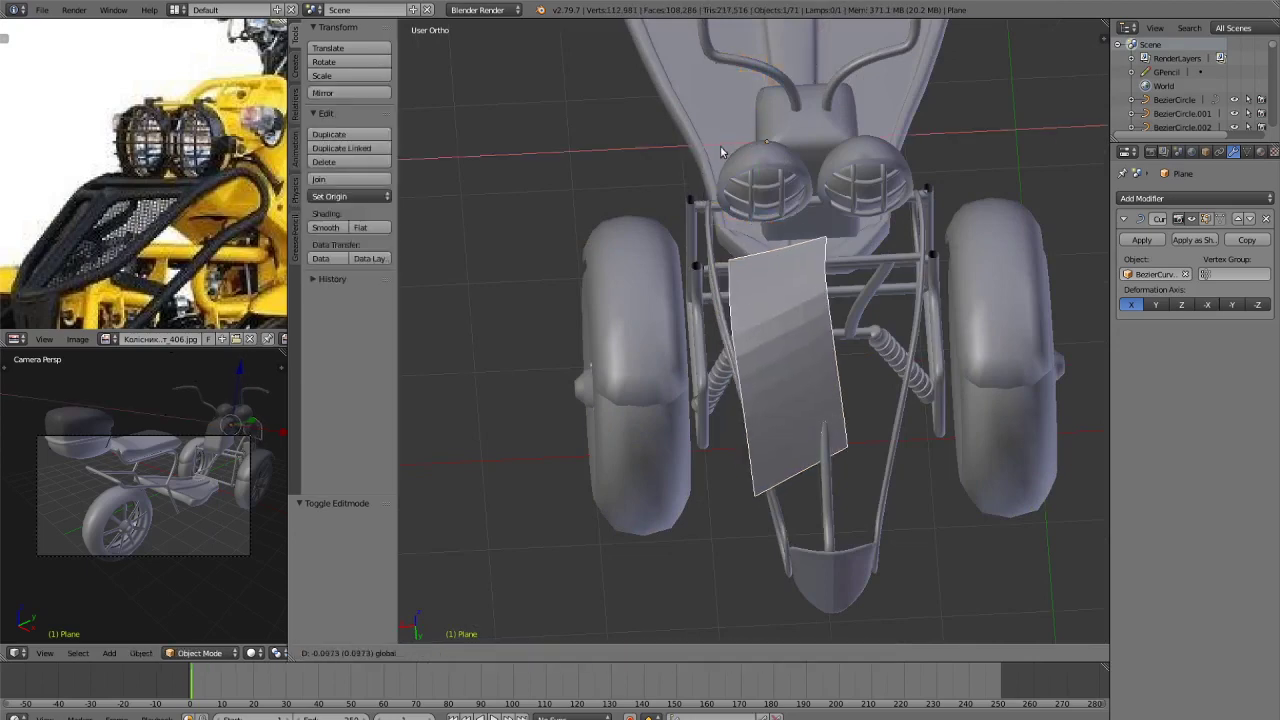
left_click(703, 169)
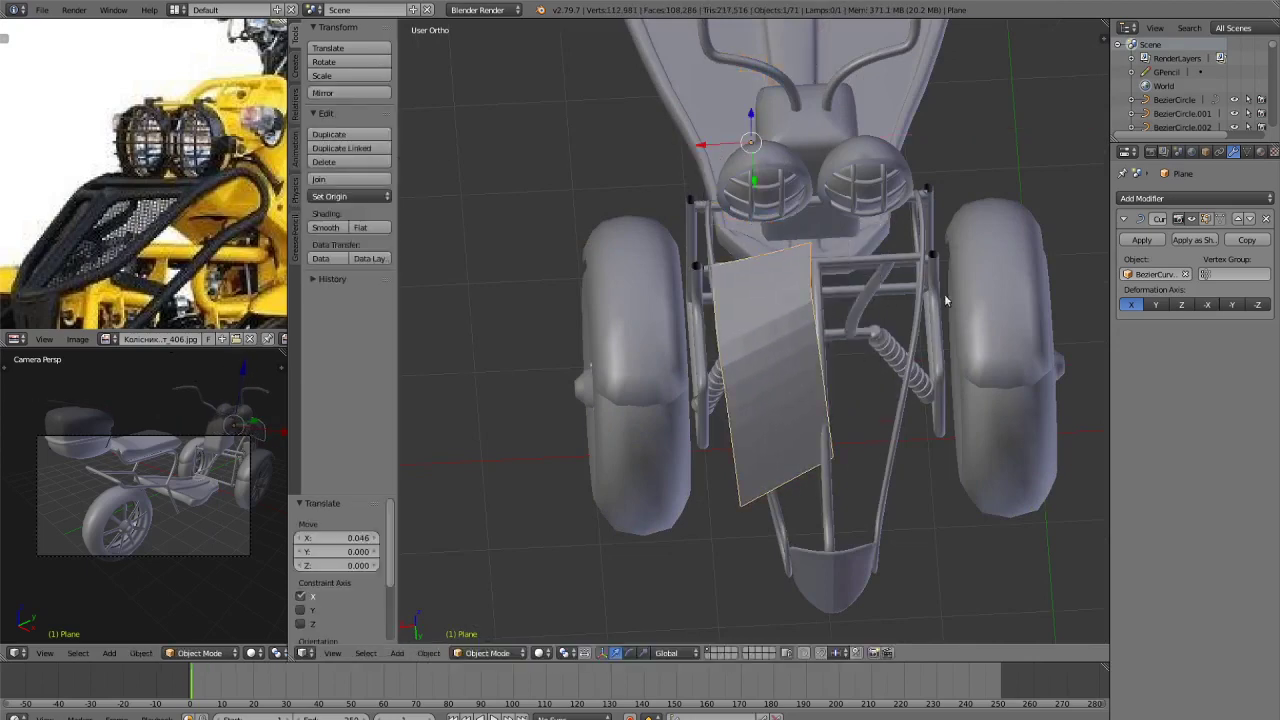
Tilt the deformed plane -21.2° about Y to match the slope between the frame tubes.
mouse_move(944, 297)
middle_mouse_down()
mouse_move(850, 265)
mouse_move(924, 296)
middle_mouse_up()
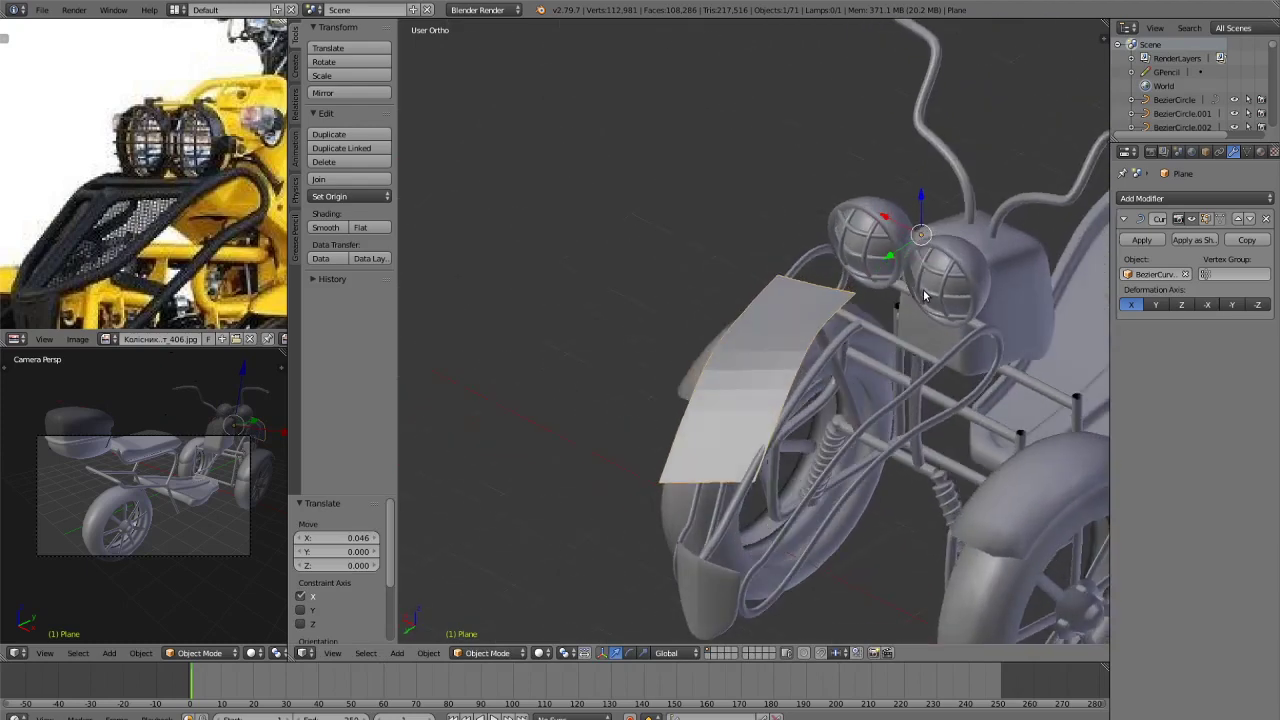
key("r")
key("y")
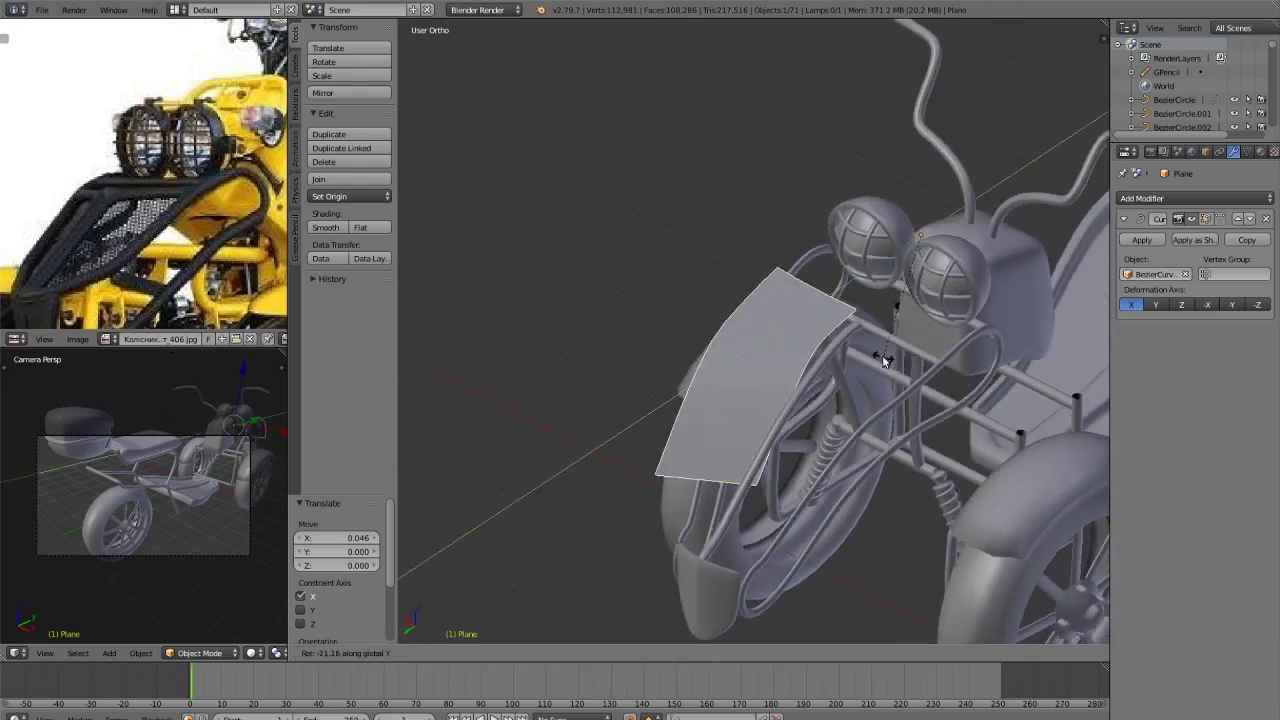
left_click(884, 360)
middle_click_drag(884, 360, 955, 415)
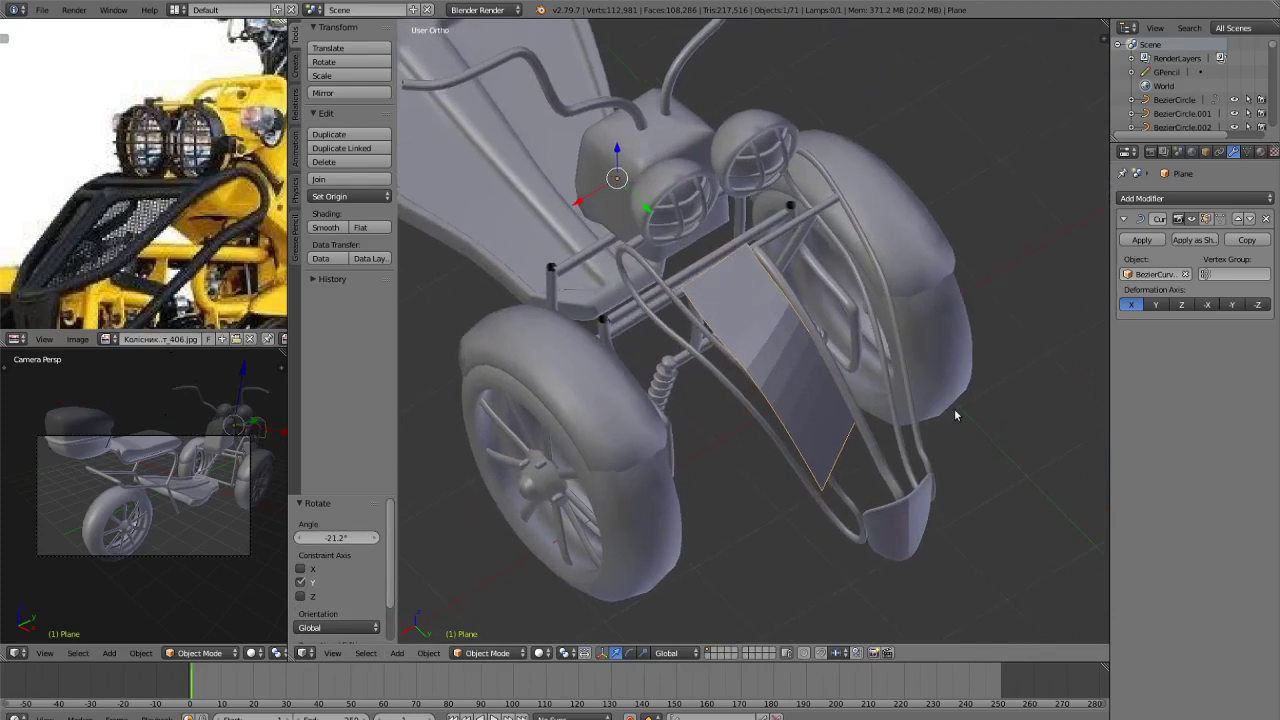
Move the deformed plane -0.024 along Y and stretch it by a factor of 1.328 along Y.
mouse_move(646, 210)
left_mouse_down()
mouse_move(664, 229)
mouse_move(643, 205)
mouse_move(639, 220)
left_mouse_up()
key("s")
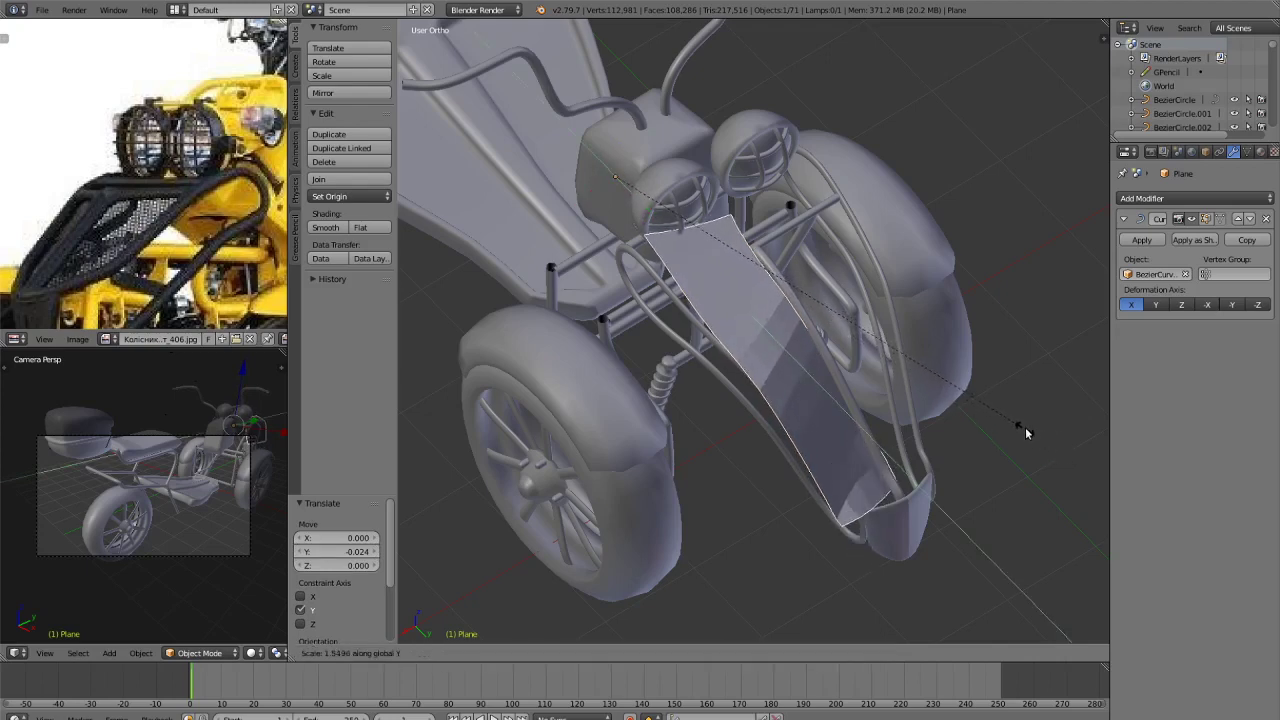
left_click(970, 391)
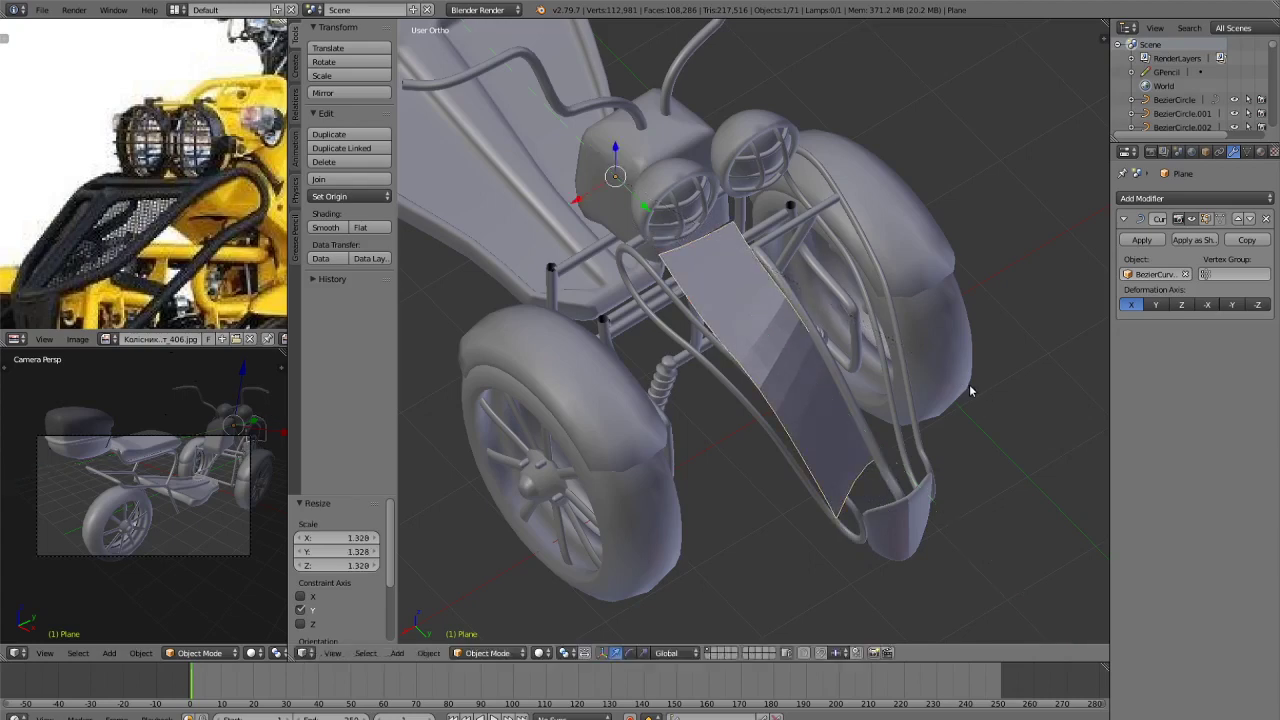
Move the stretched plane 0.297 along Y toward the frame's front tip.
key("g")
key("y")
left_click(658, 234)
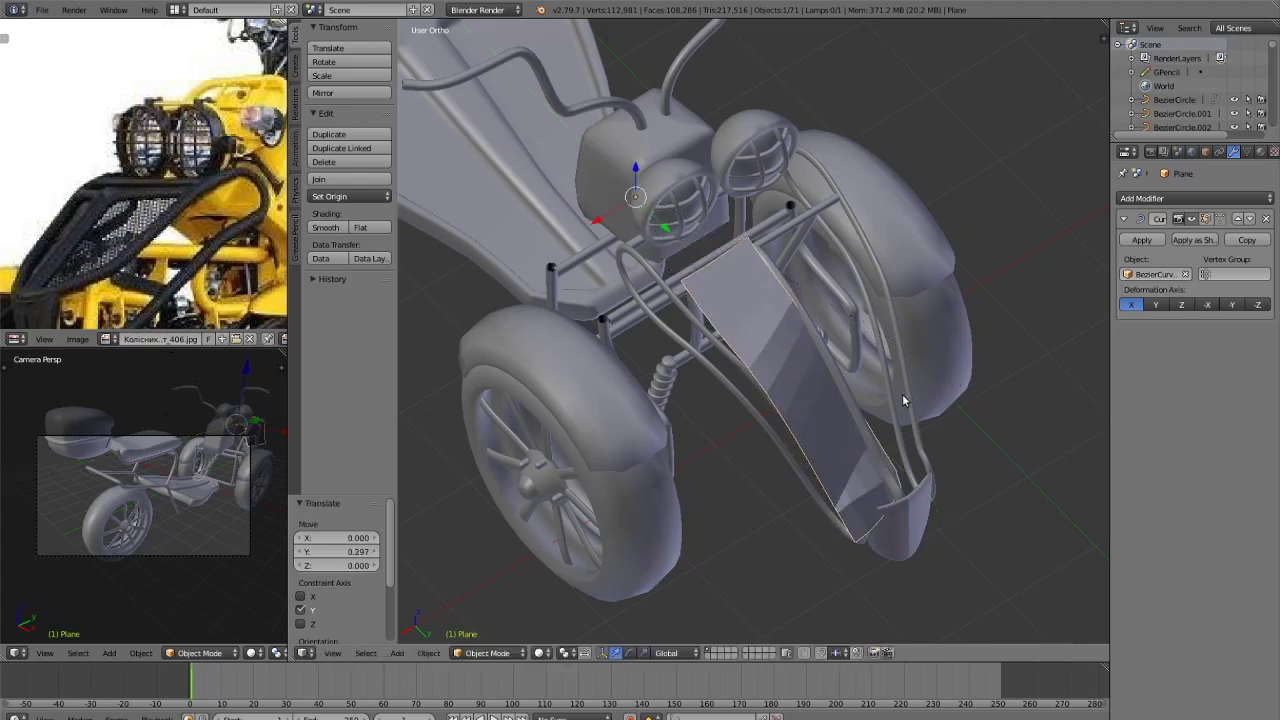
Scale the plane 0.829 along X and reposition it along X between the frame tubes.
middle_click_drag(903, 398, 802, 362)
key("s")
key("x")
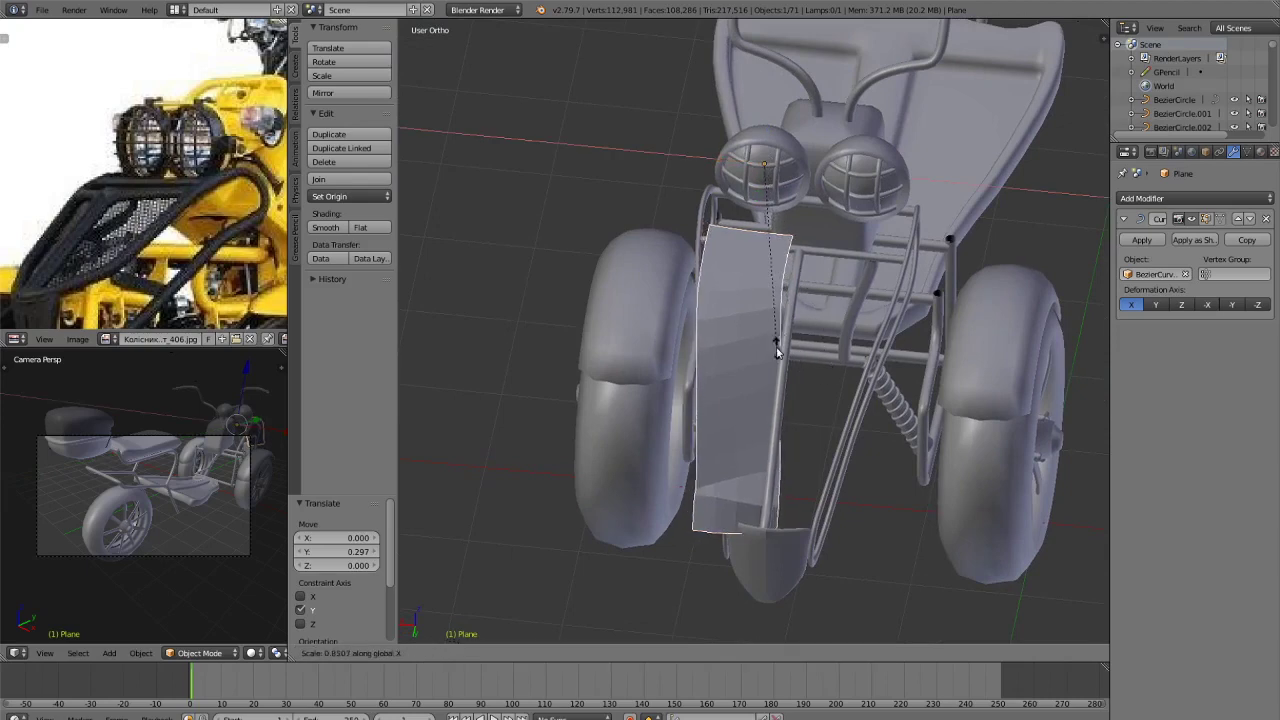
left_click(776, 346)
middle_click_drag(776, 346, 776, 322)
key("g")
key("x")
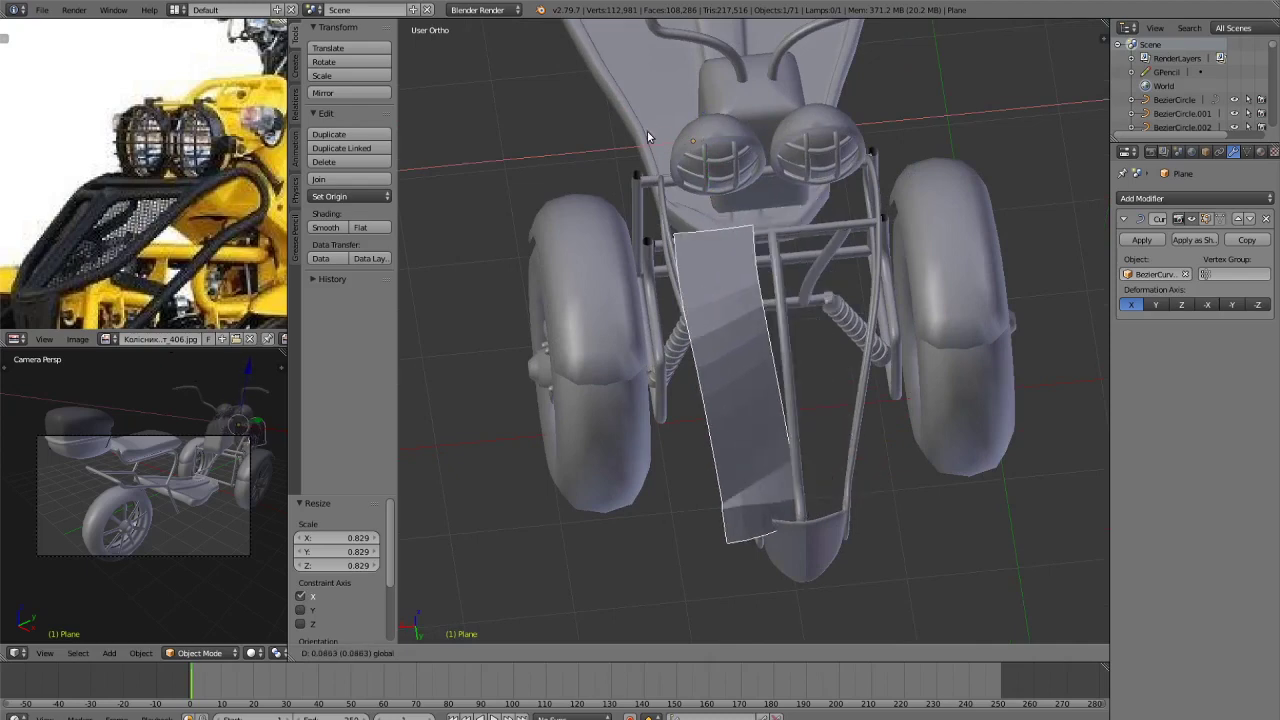
left_click(647, 131)
key("Tab")
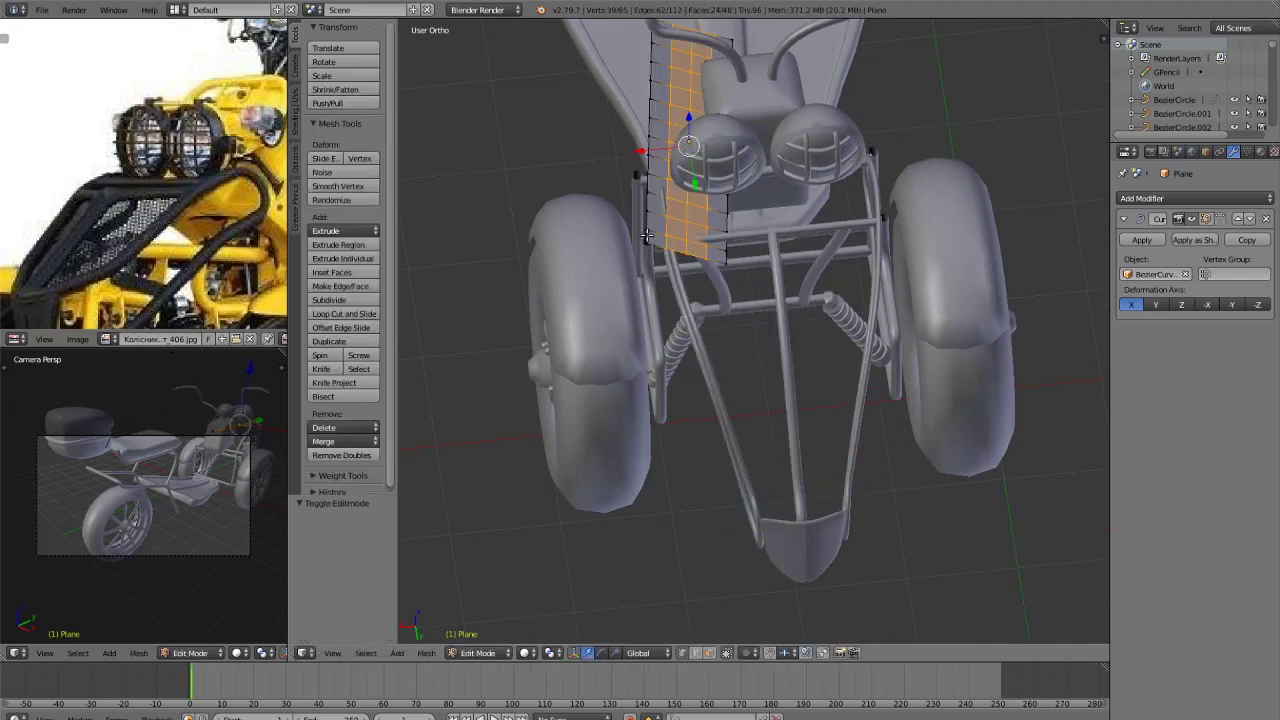
middle_click_drag(647, 235, 635, 332)
key("a")
key("c")
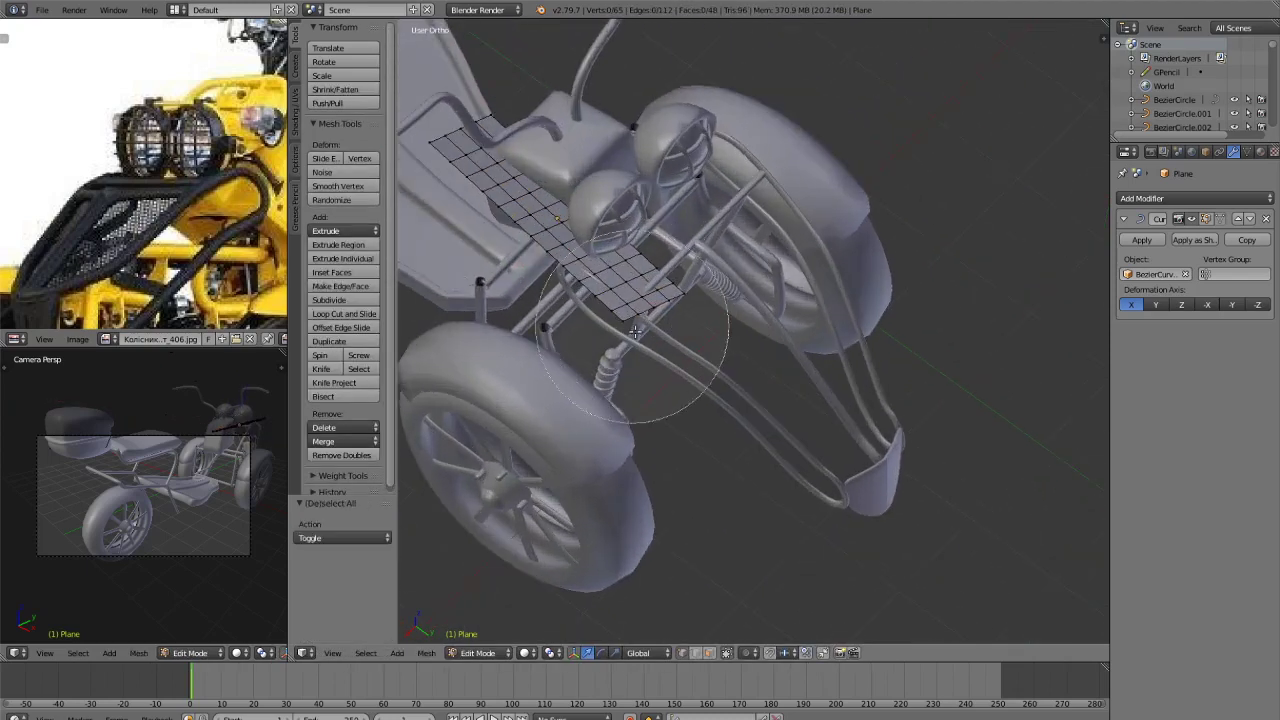
scroll(640, 333, "up", 5)
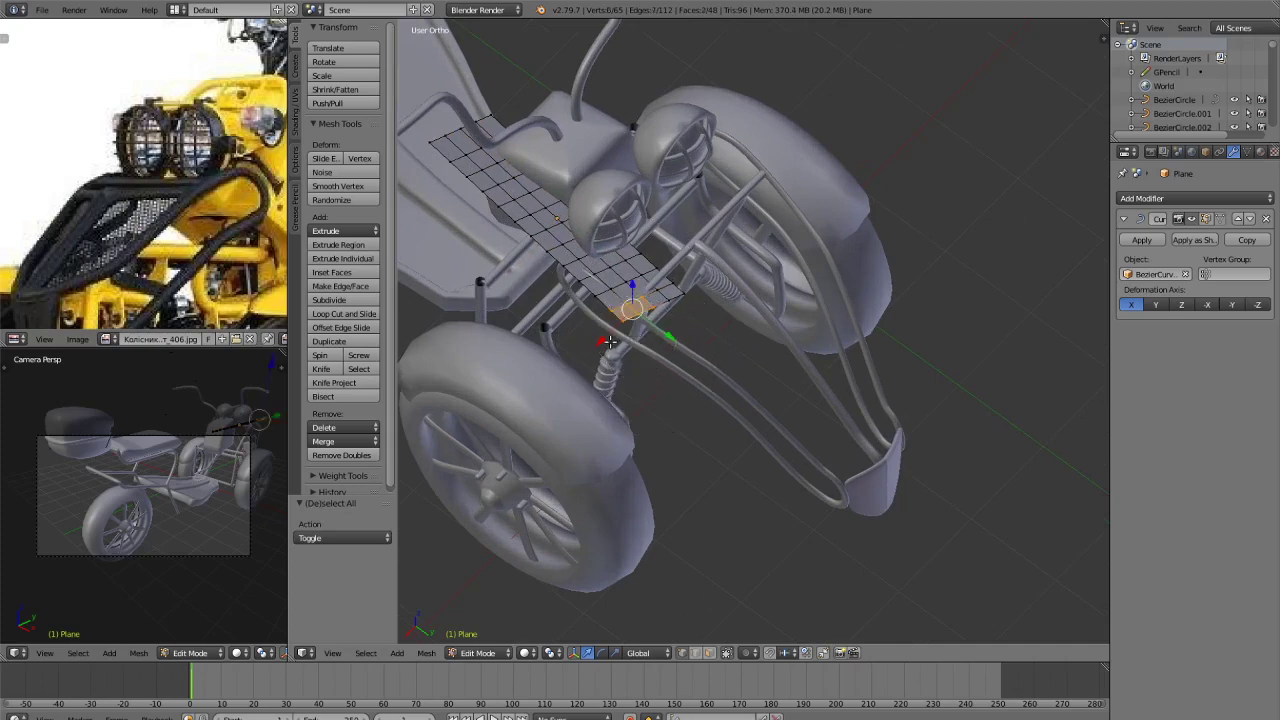
key("Escape")
key("Tab")
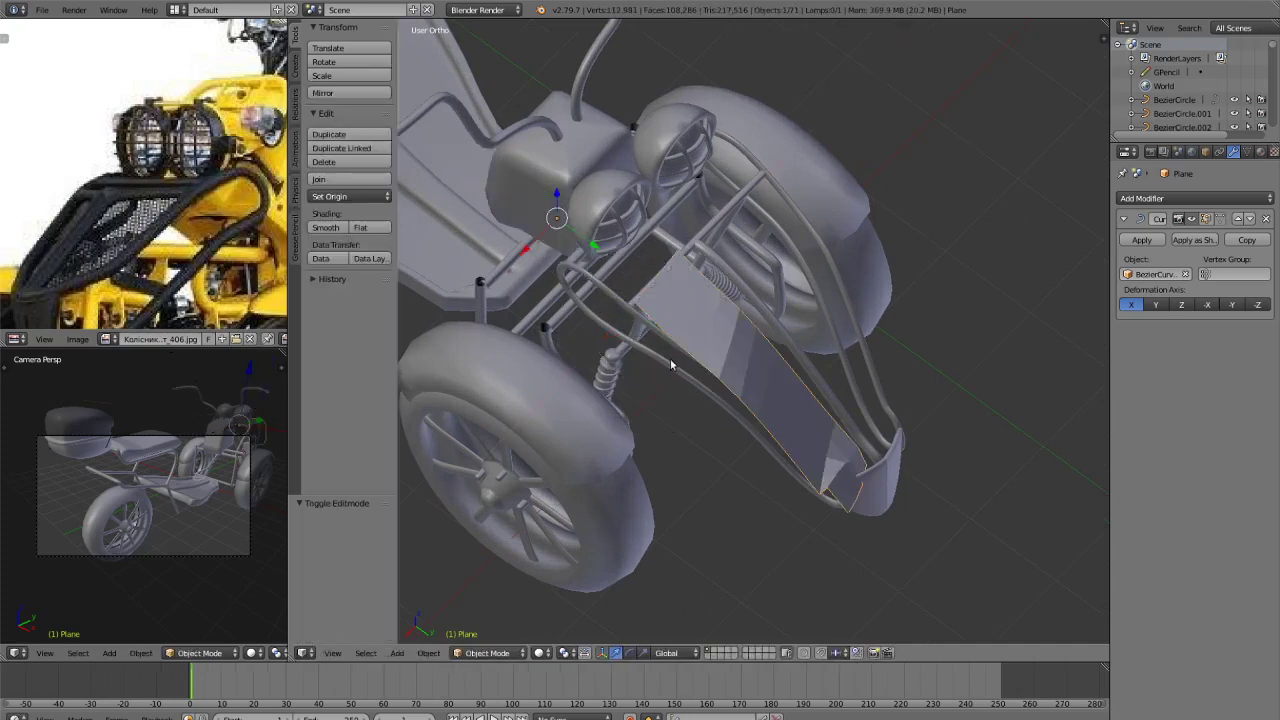
key("Tab")
key("Tab")
Rotate the deformed plane 27.4° about Y and shift it about -0.12 along X over the front frame.
middle_click_drag(680, 355, 920, 423)
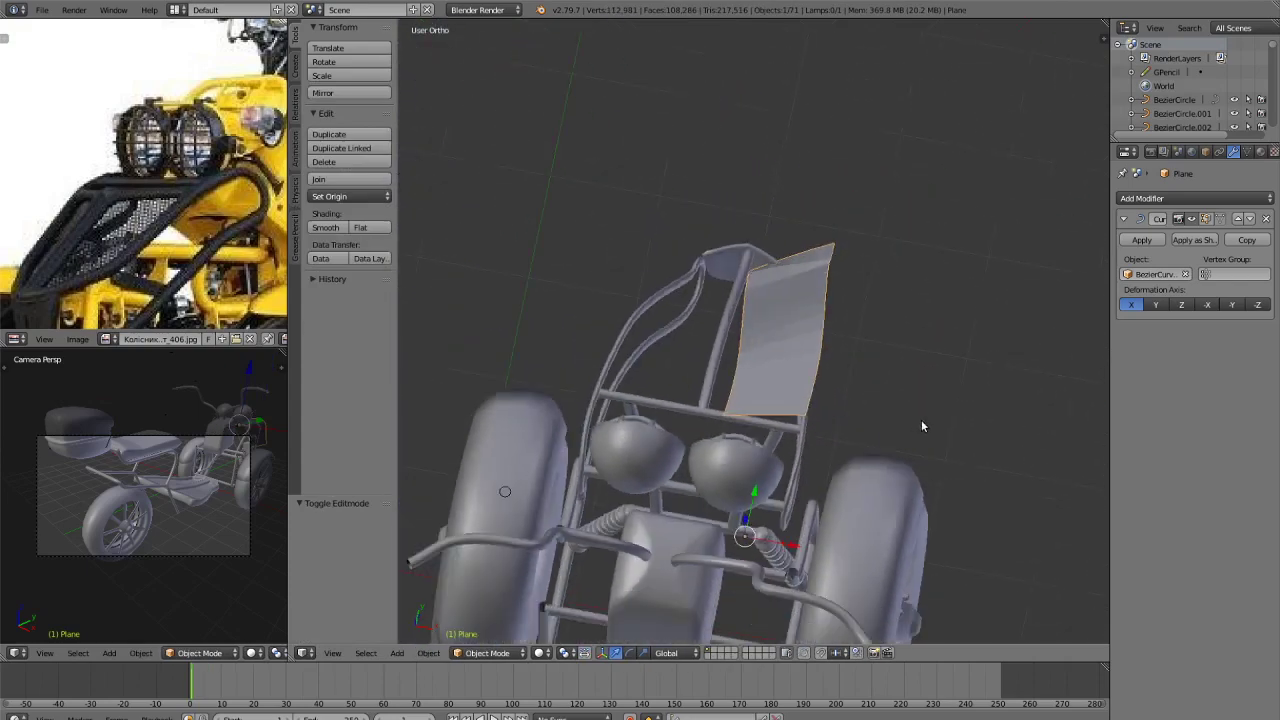
key("g")
key("y")
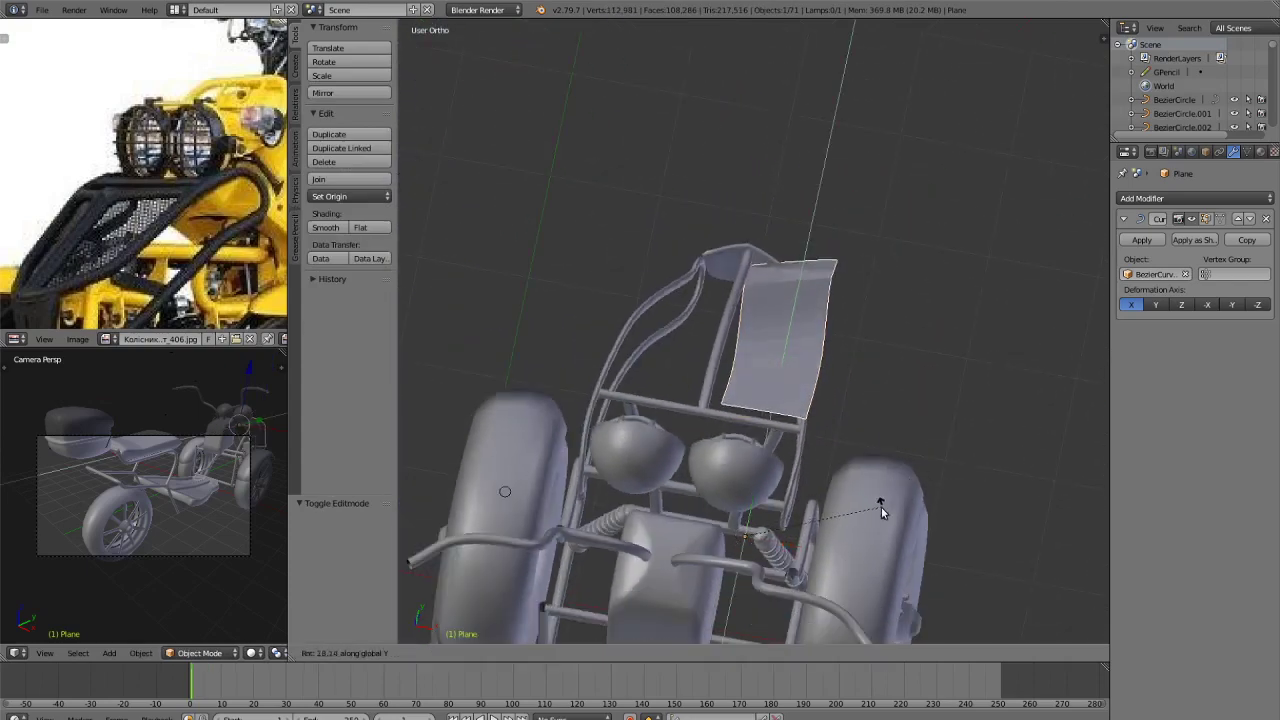
left_click(857, 528)
key("g")
key("x")
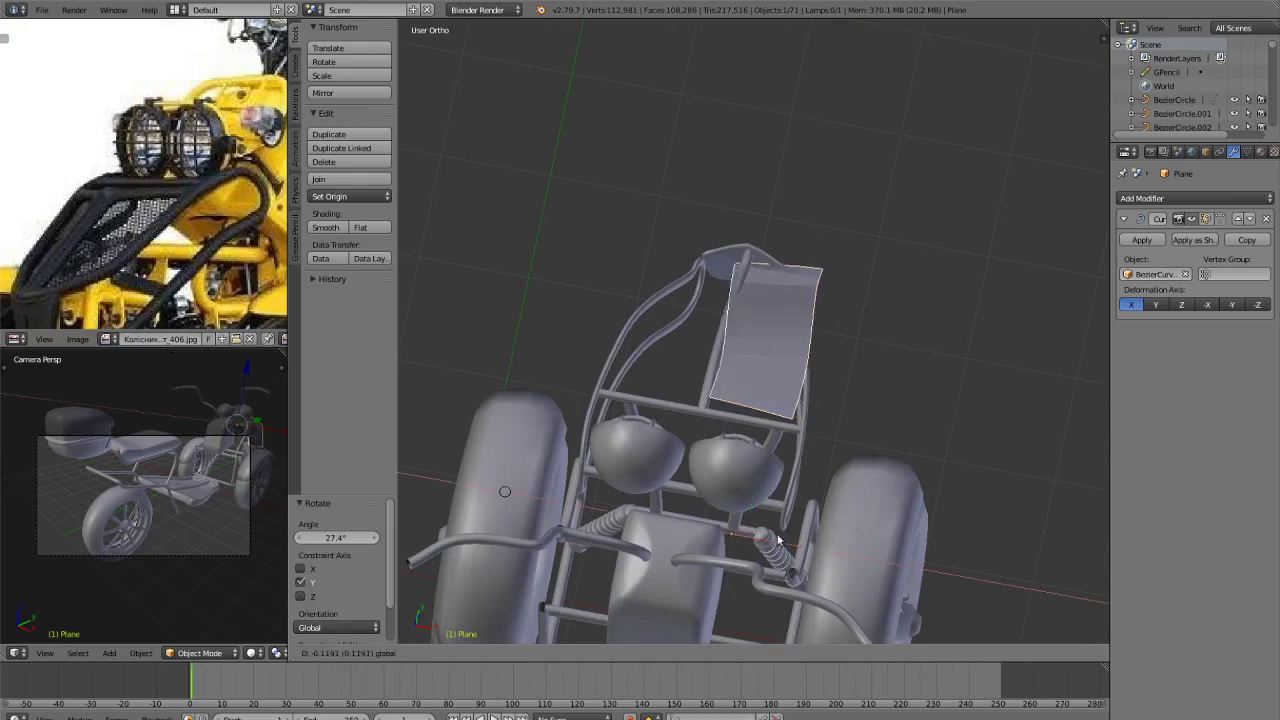
left_click(776, 540)
Delete the curve-deformed plane from the front frame.
middle_click_drag(776, 540, 601, 254)
left_click_drag(565, 275, 571, 286)
middle_click_drag(744, 291, 723, 354)
left_click(760, 339)
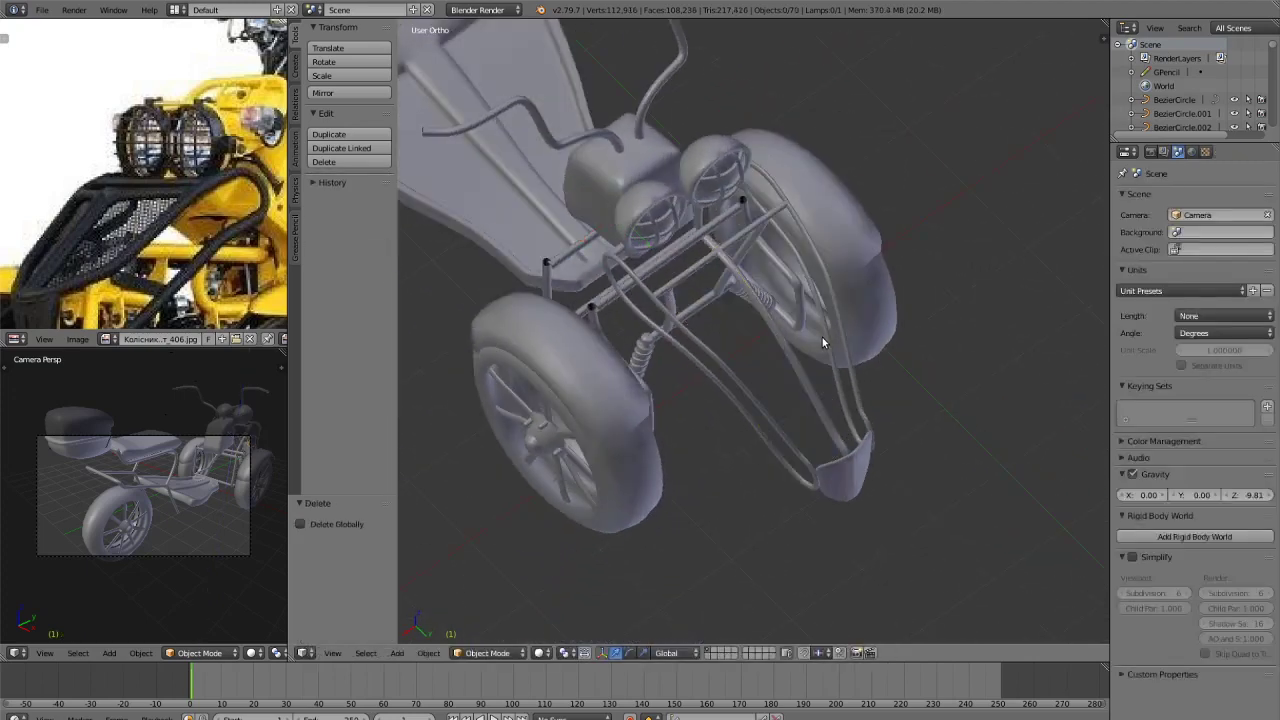
key("ctrl+z")
key("ctrl+z")
key("x")
left_click(823, 340)
Select the looped curve tube on one side of the front frame.
middle_click_drag(823, 340, 932, 352)
scroll(931, 287, "up", 3)
right_click(728, 300)
middle_click_drag(853, 371, 797, 380)
scroll(450, 636, "down", 2)
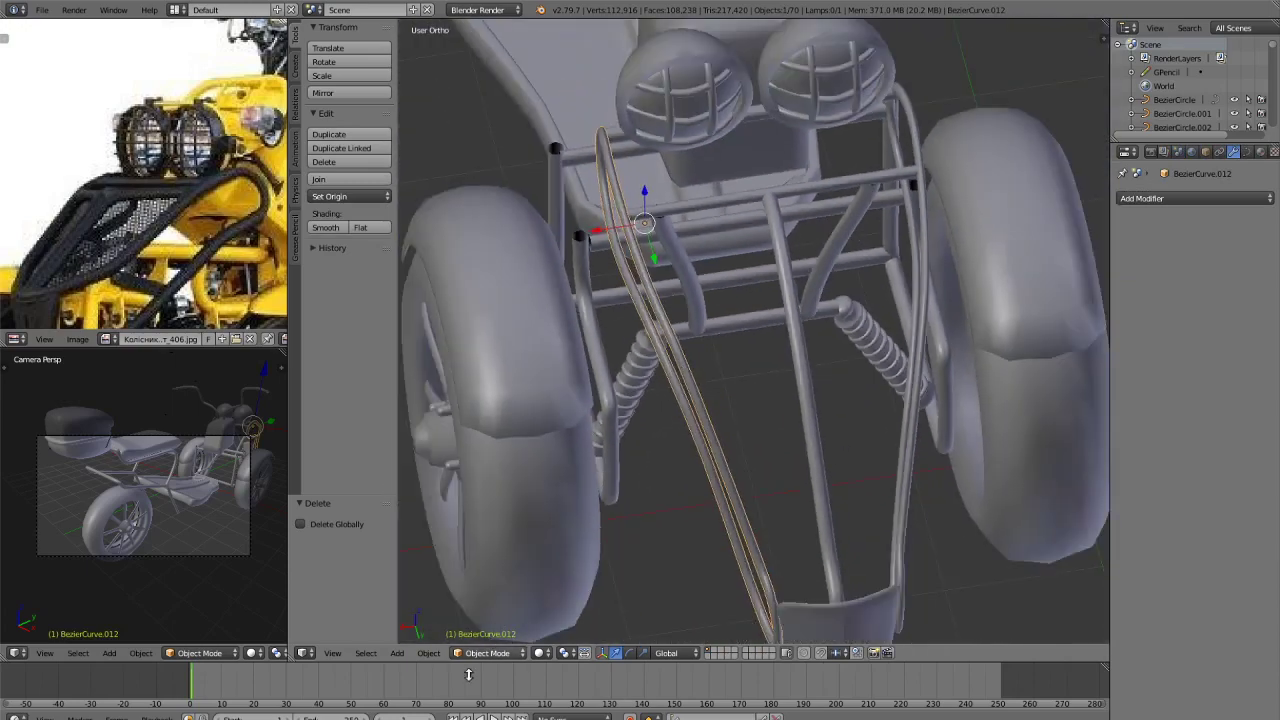
Try to convert the looped side tube with Curve from Mesh/Text and inspect it in Edit Mode.
left_click(429, 652)
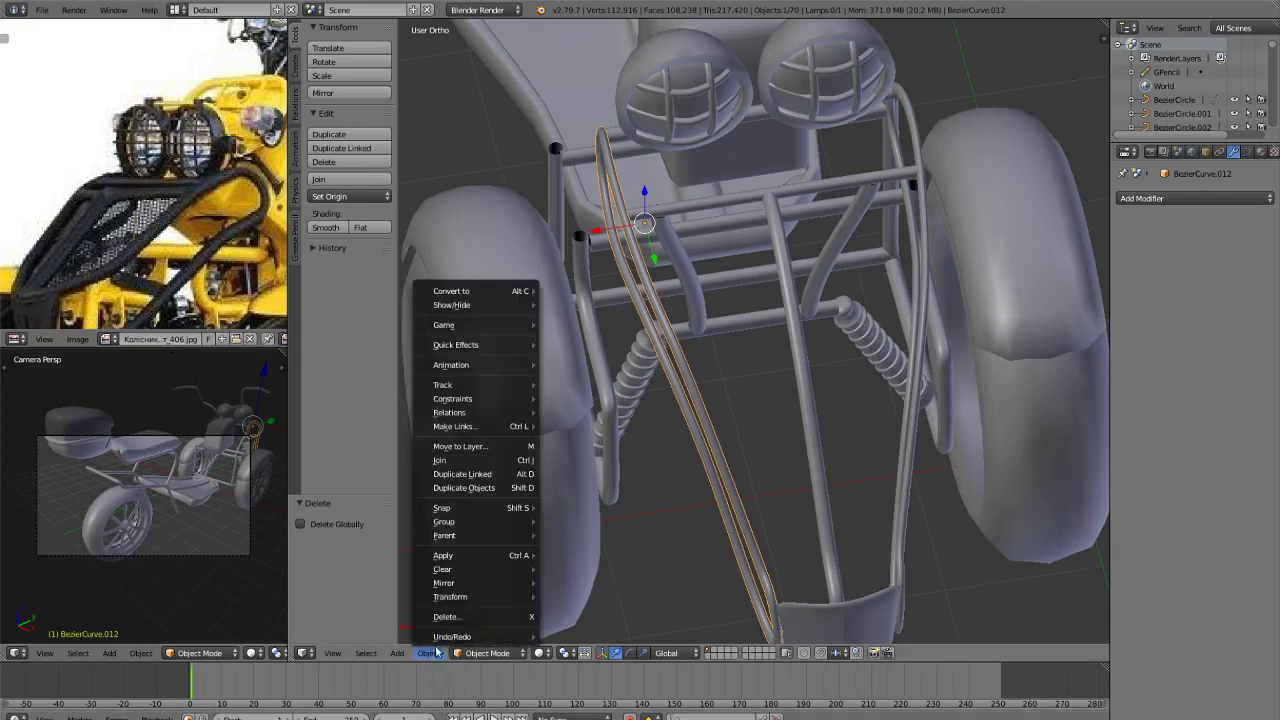
mouse_move(495, 291)
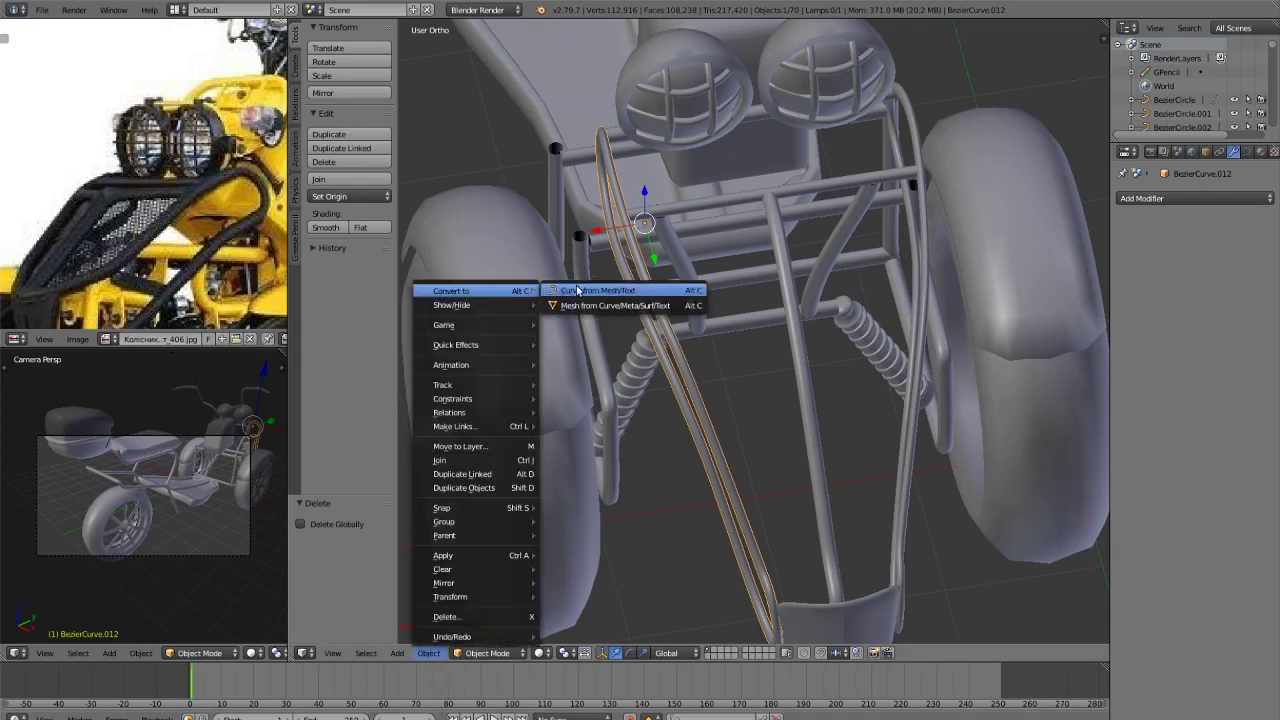
left_click(577, 290)
middle_click_drag(870, 340, 754, 364)
key("Tab")
scroll(754, 366, "up", 5)
key("Tab")
scroll(730, 380, "down", 7)
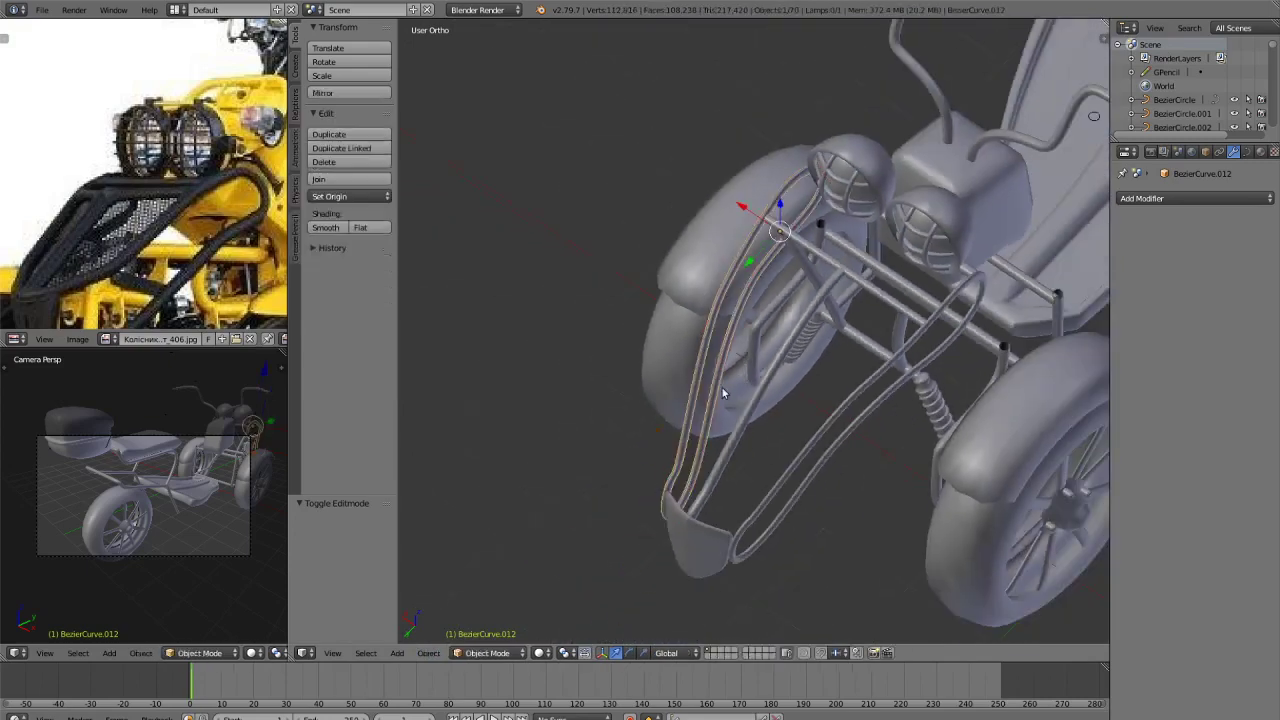
Convert the looped side tube from a curve to a mesh and open it for editing.
left_click(428, 653)
mouse_move(471, 289)
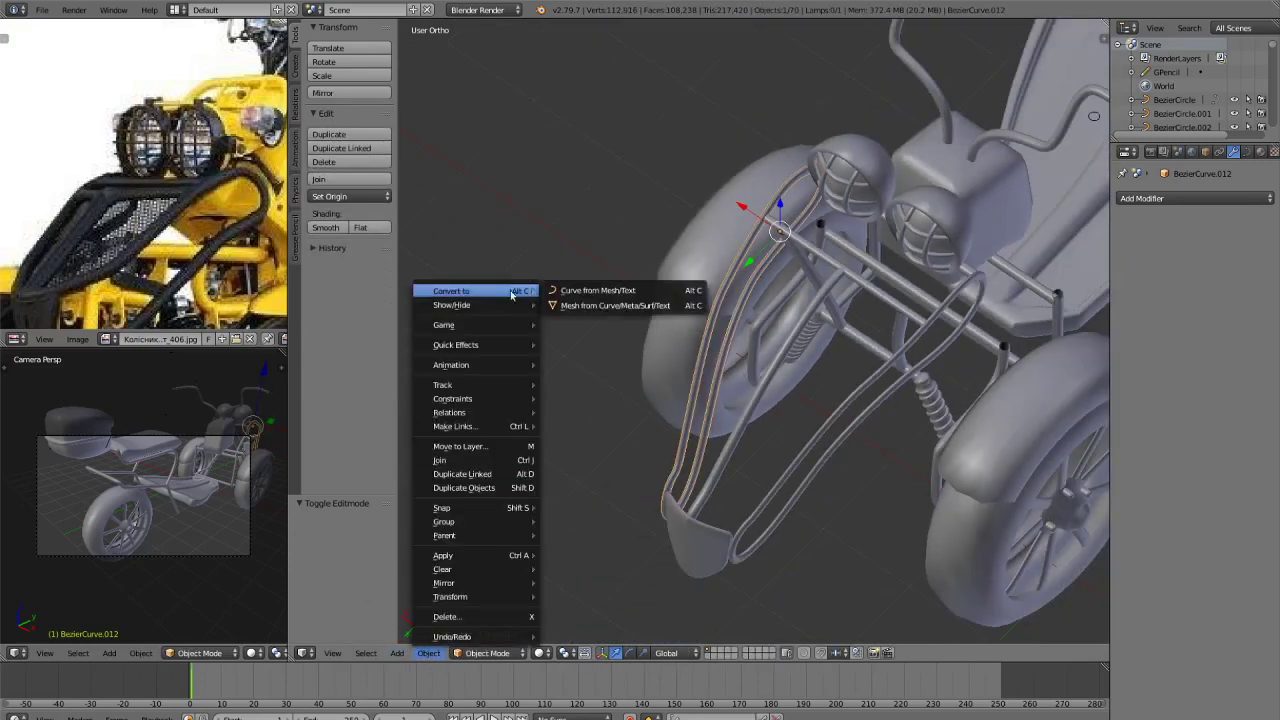
left_click(590, 304)
key("Tab")
scroll(743, 270, "up", 8)
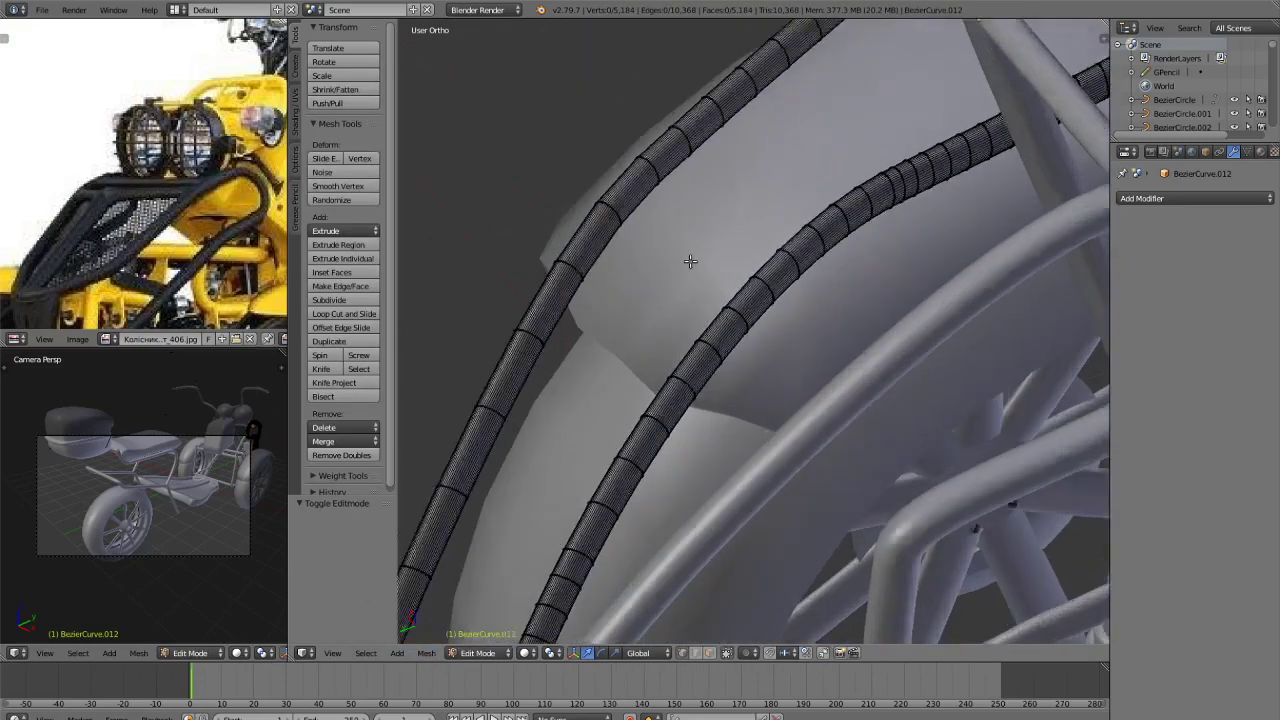
Switch to edge selection and select one lengthwise edge loop running around the looped side tube.
key("ctrl+Tab")
left_click(551, 240)
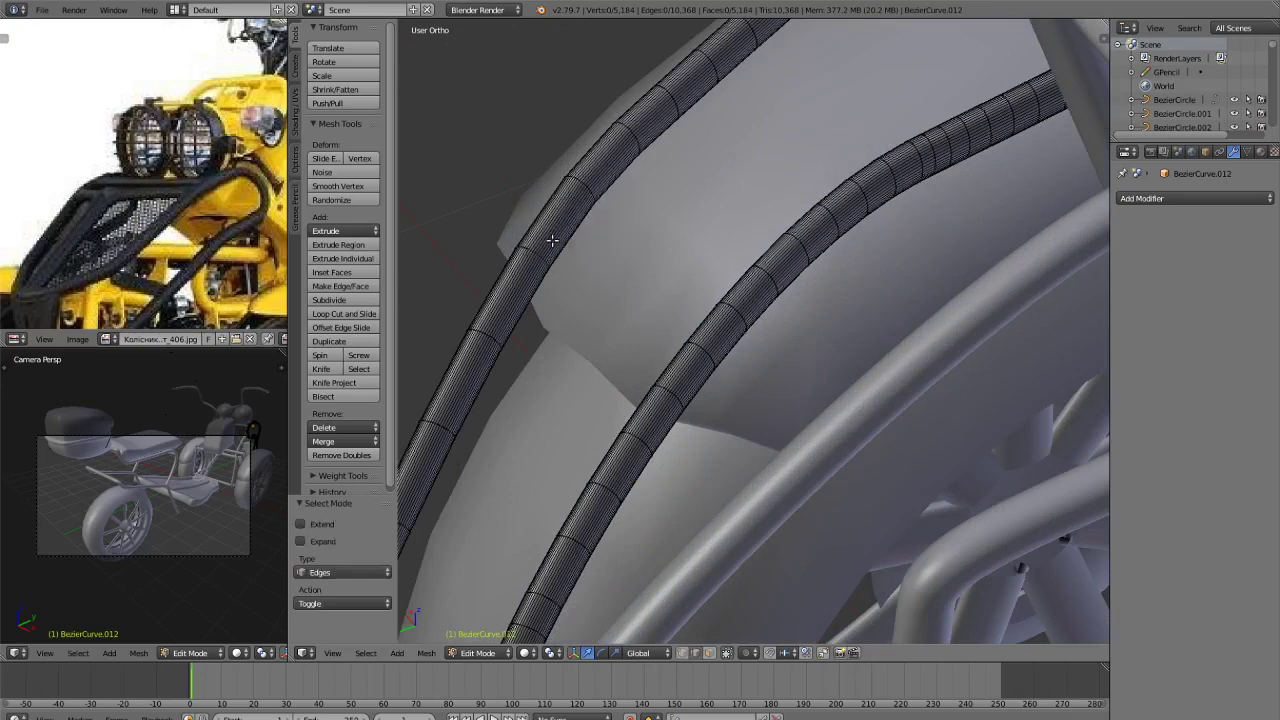
right_click(552, 240, "alt")
scroll(640, 289, "down", 9)
middle_click_drag(640, 289, 817, 354)
scroll(758, 389, "up", 1)
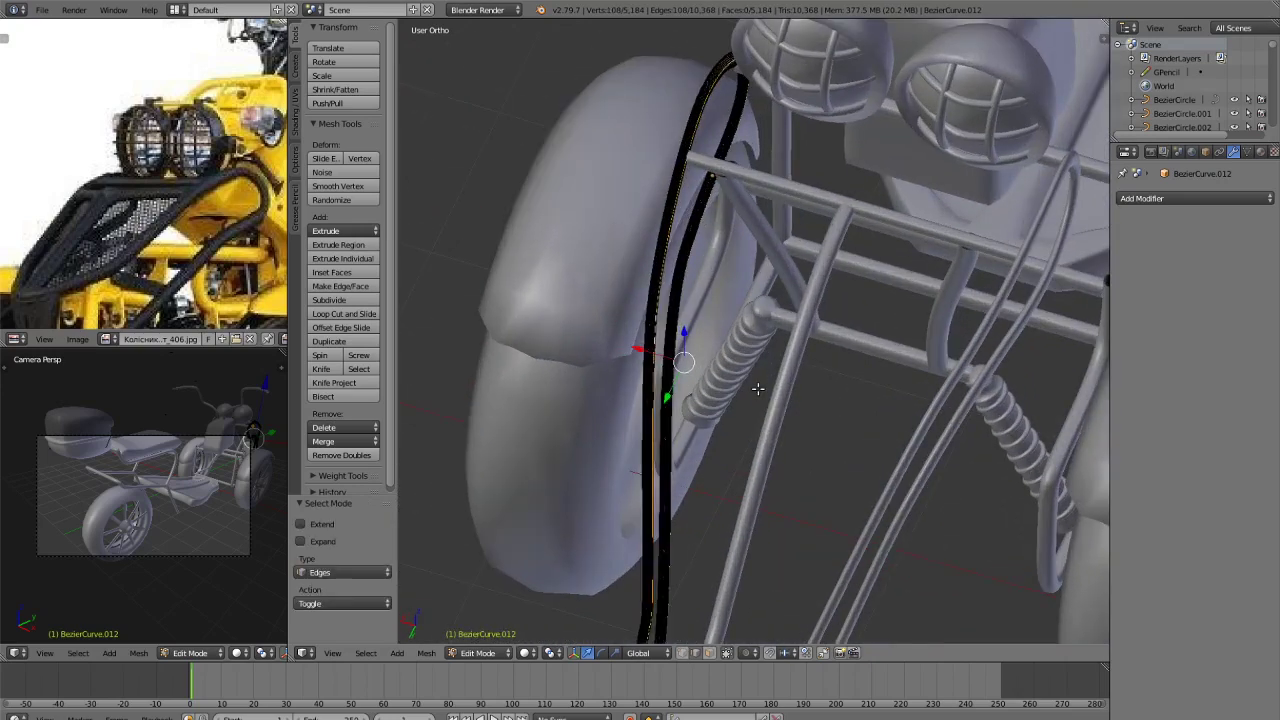
Try to extrude the tube's selected edge loop along X toward the frame's middle.
key("e")
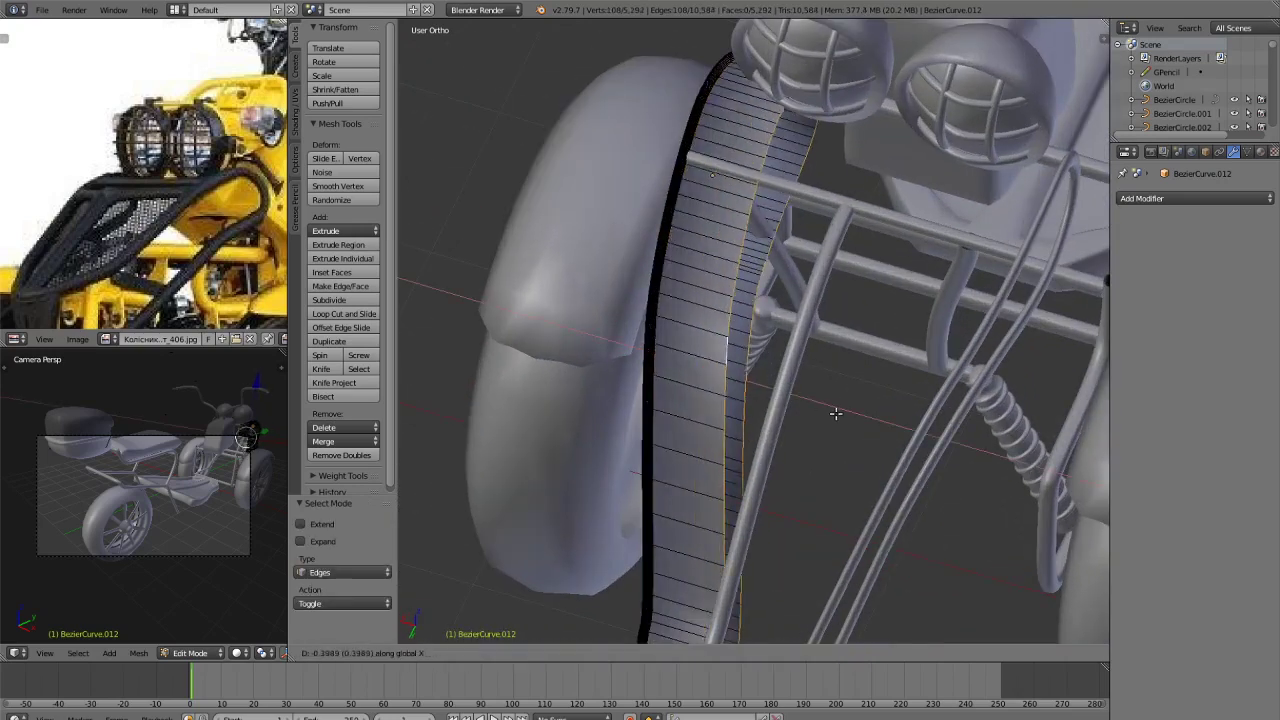
left_click(857, 420)
key("ctrl+z")
scroll(858, 420, "down", 4)
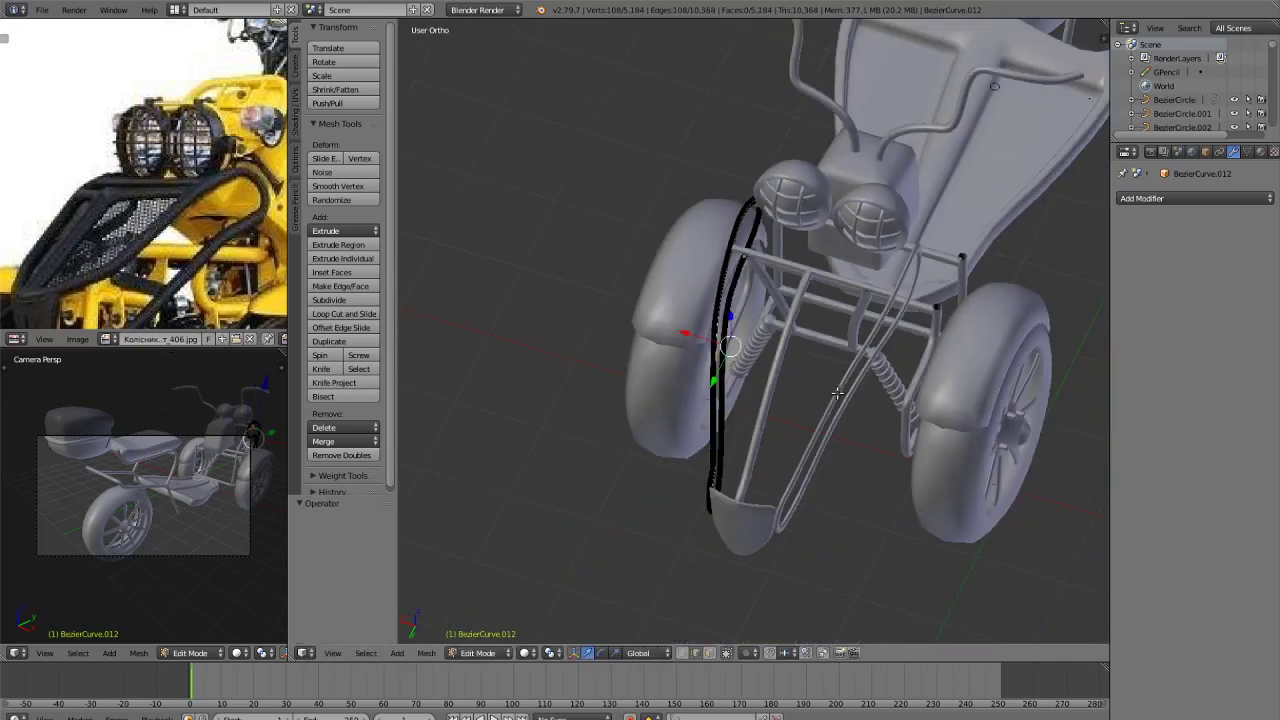
Extrude the tube's edge loop -0.614 along X across the frame and check the surface in rendered and wireframe shading.
middle_click_drag(830, 390, 860, 383)
scroll(852, 393, "up", 3)
key("e")
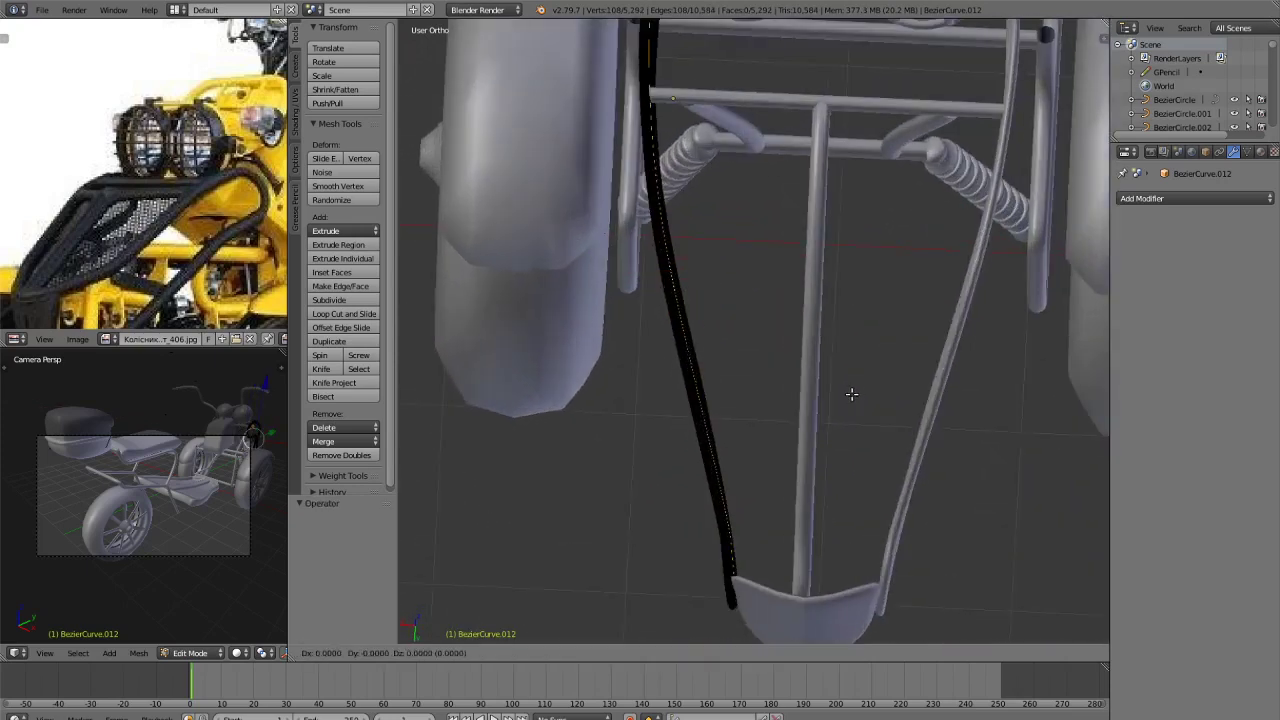
key("x")
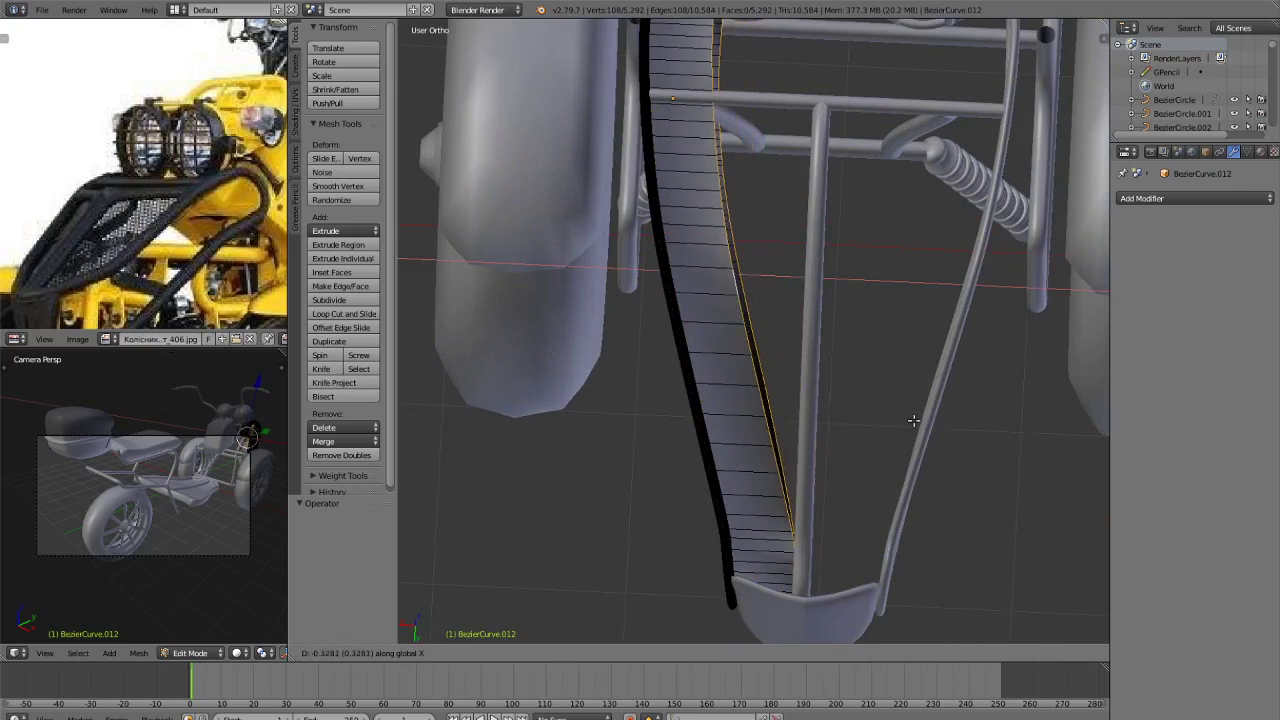
left_click(969, 423)
scroll(949, 414, "down", 2)
middle_click_drag(949, 414, 971, 386)
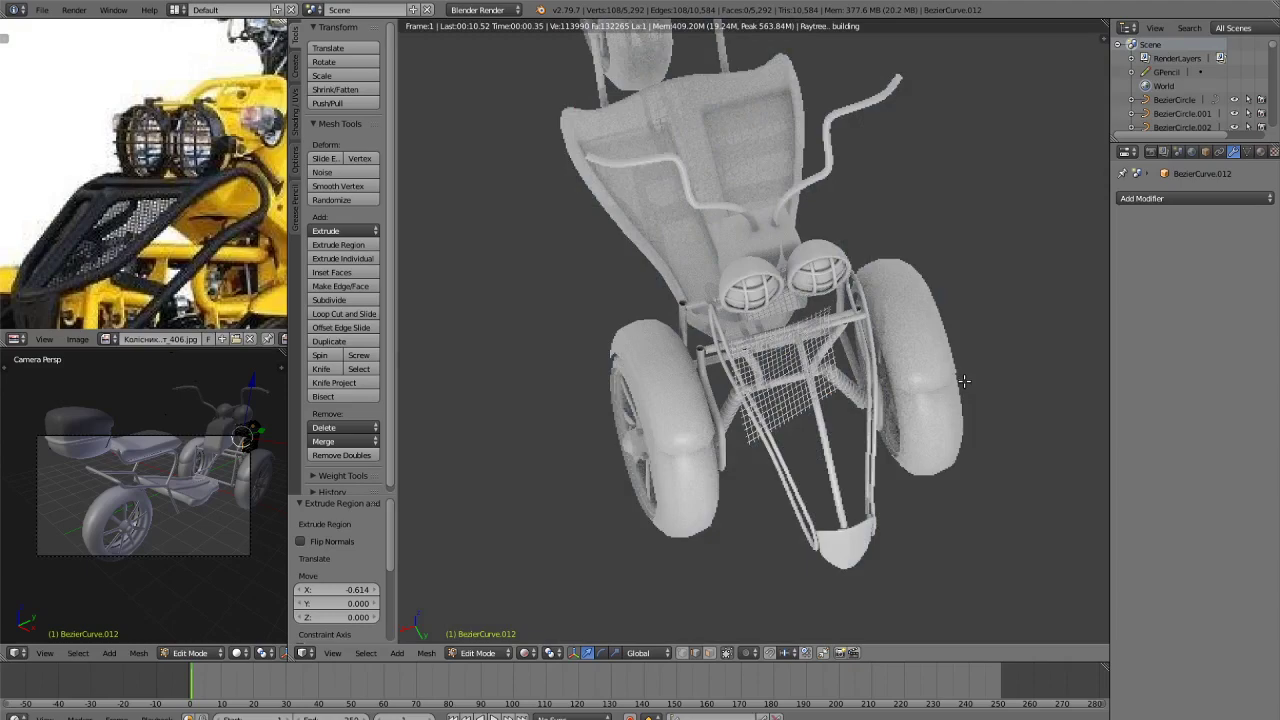
scroll(964, 381, "up", 4)
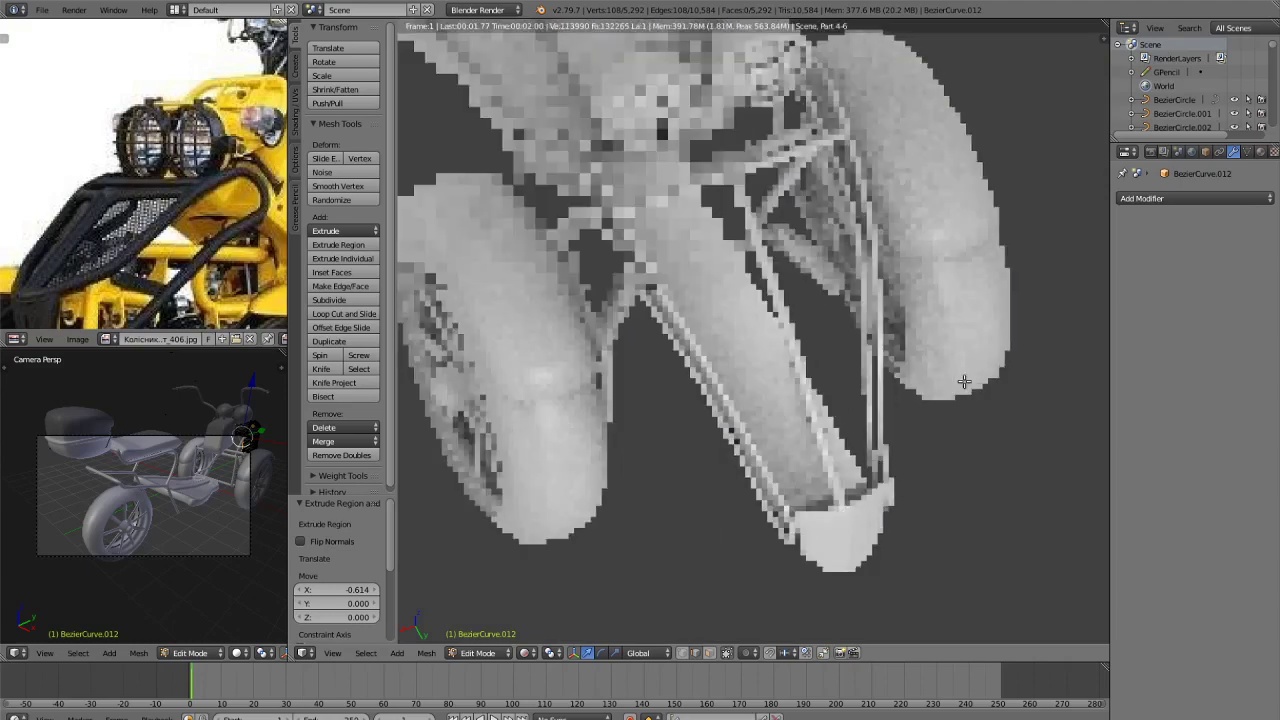
key("z")
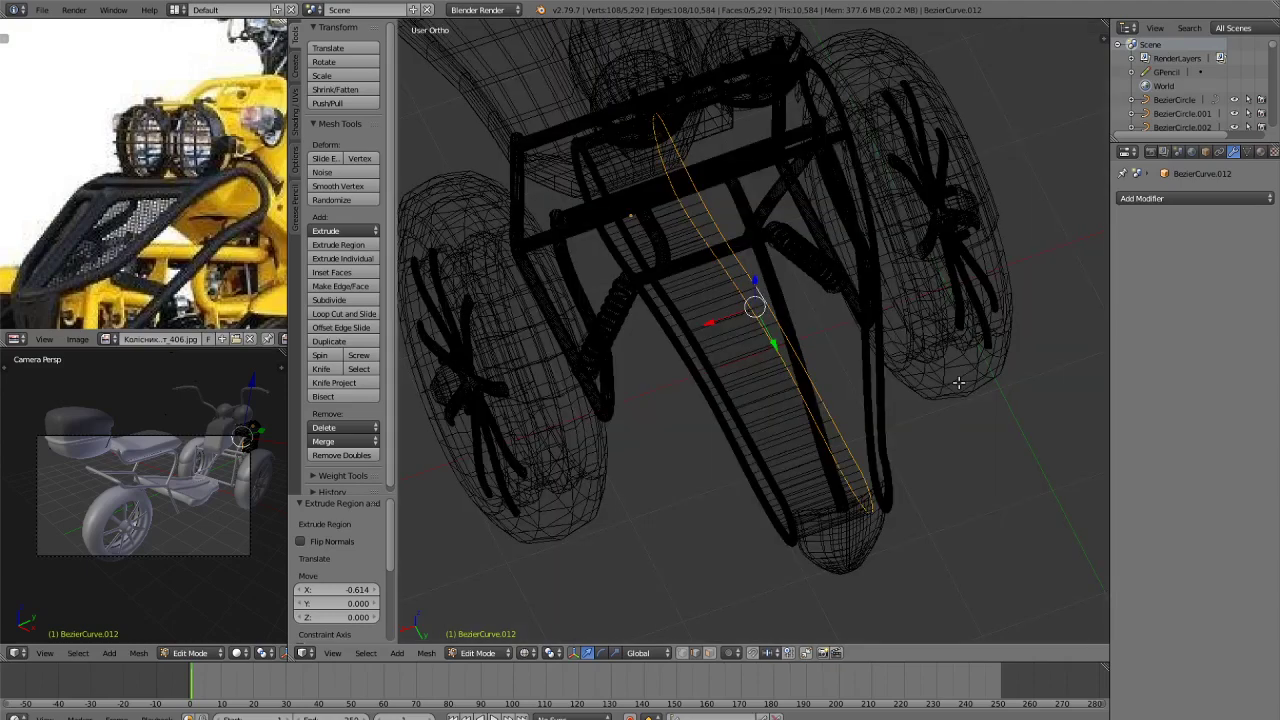
key("z")
In the right wireframe view, deselect part of the edge loop, keeping only a single lengthwise run selected.
key("KP_3")
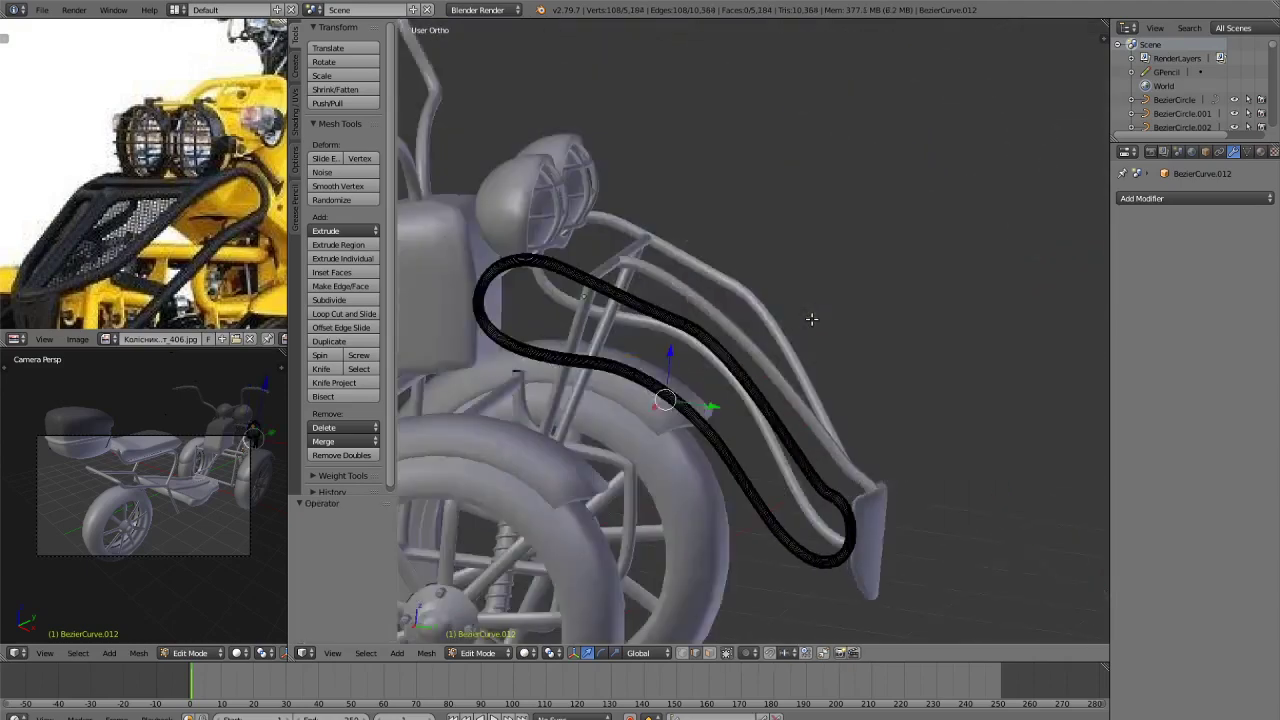
key("z")
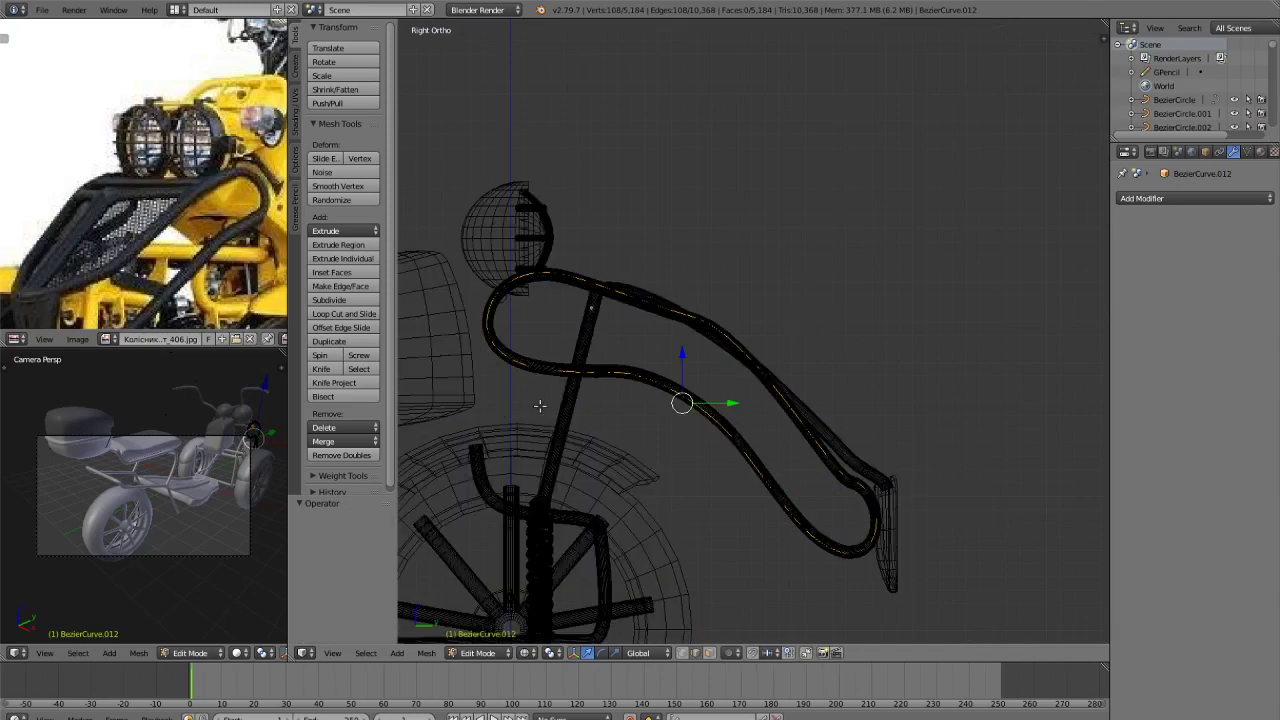
key("c")
mouse_move(509, 300)
middle_mouse_down()
mouse_move(562, 378)
mouse_move(677, 423)
mouse_move(749, 500)
mouse_move(858, 546)
mouse_move(931, 397)
mouse_move(1006, 380)
mouse_move(883, 566)
mouse_move(831, 551)
mouse_move(875, 435)
mouse_move(847, 452)
middle_mouse_up()
key("Escape")
Duplicate the selected edge run and move the copy 0.953 along X, outside the frame.
key("e")
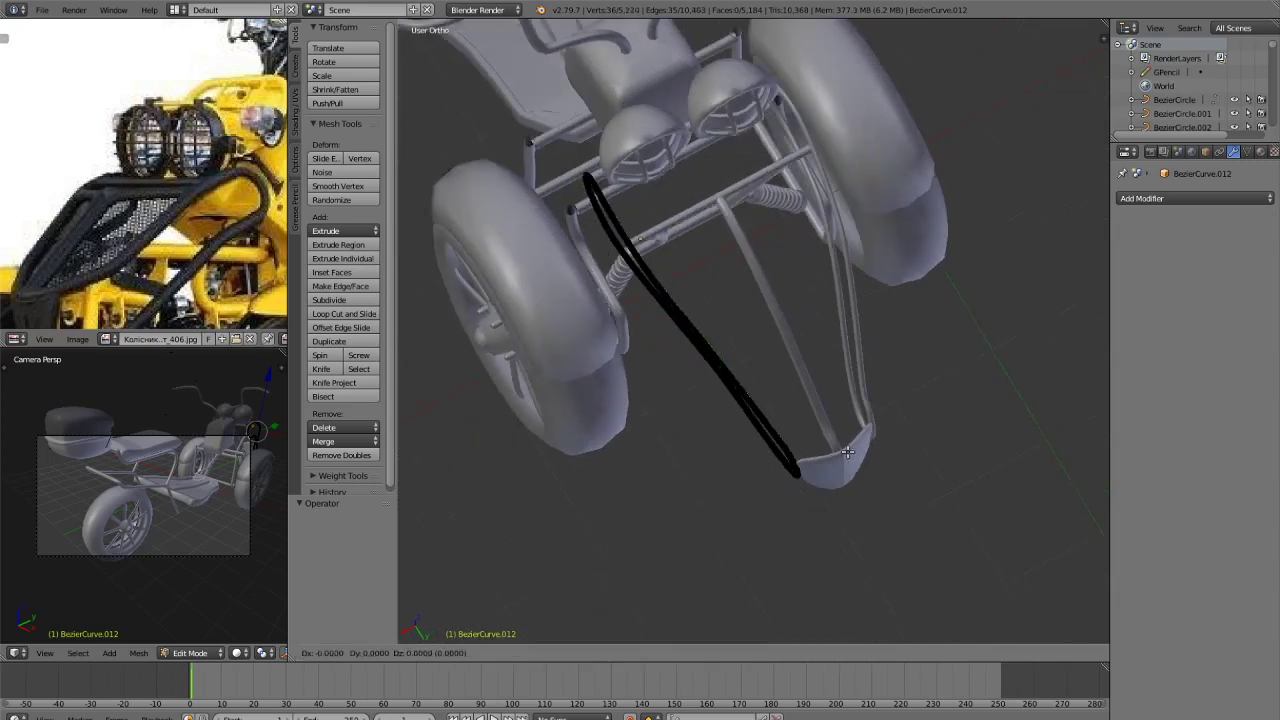
left_click(749, 490)
middle_click_drag(749, 490, 747, 440)
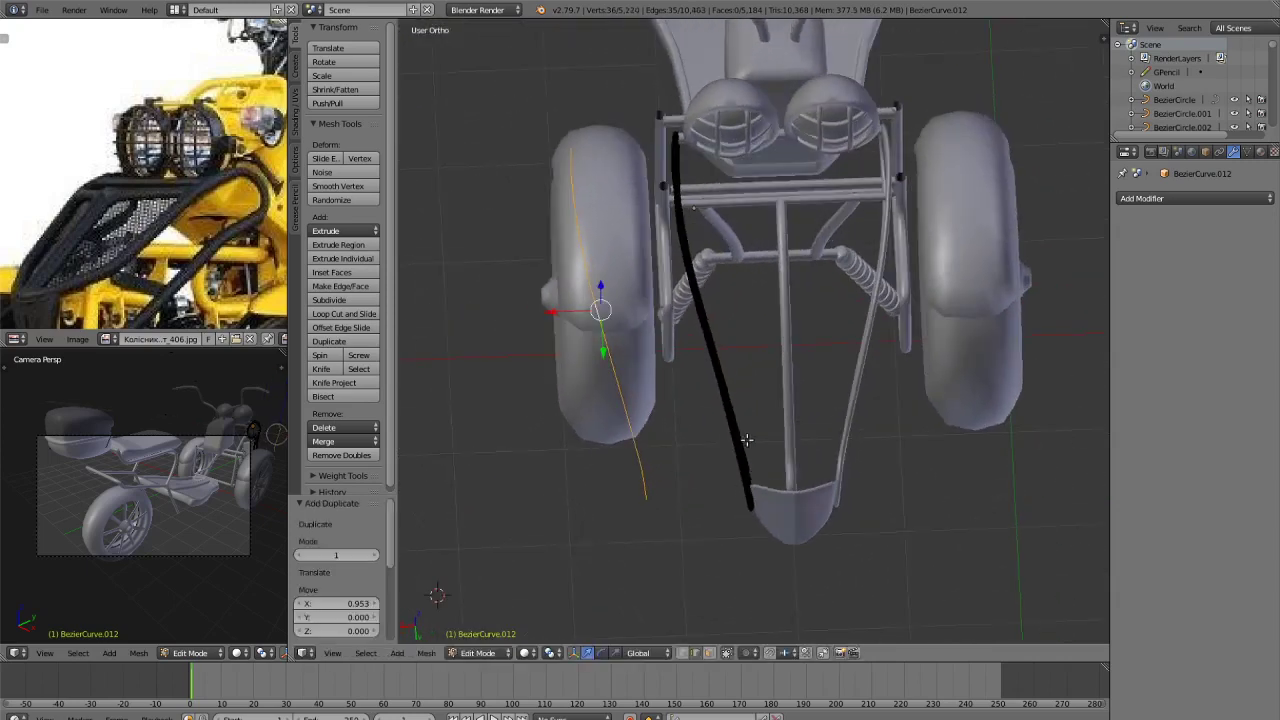
Separate the duplicated edge run into its own object and select only that object.
key("Tab")
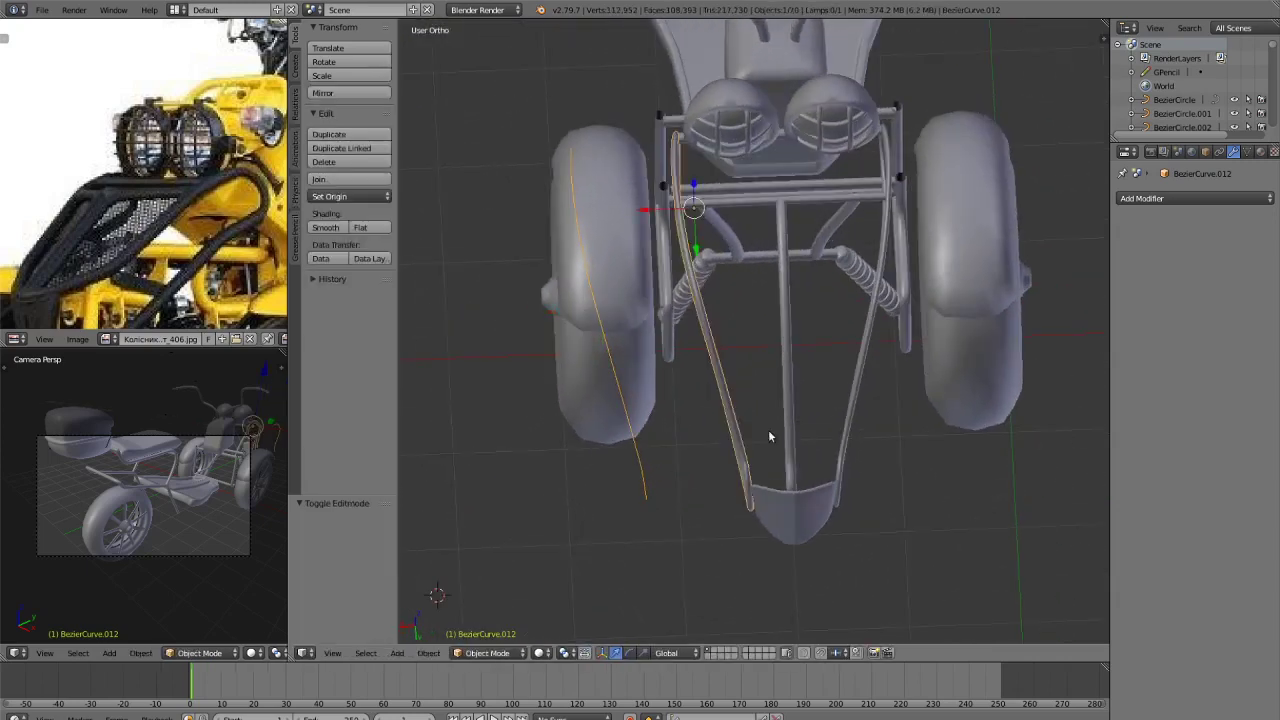
key("Tab")
key("p")
left_click(770, 432)
key("Tab")
key("a")
right_click(646, 468)
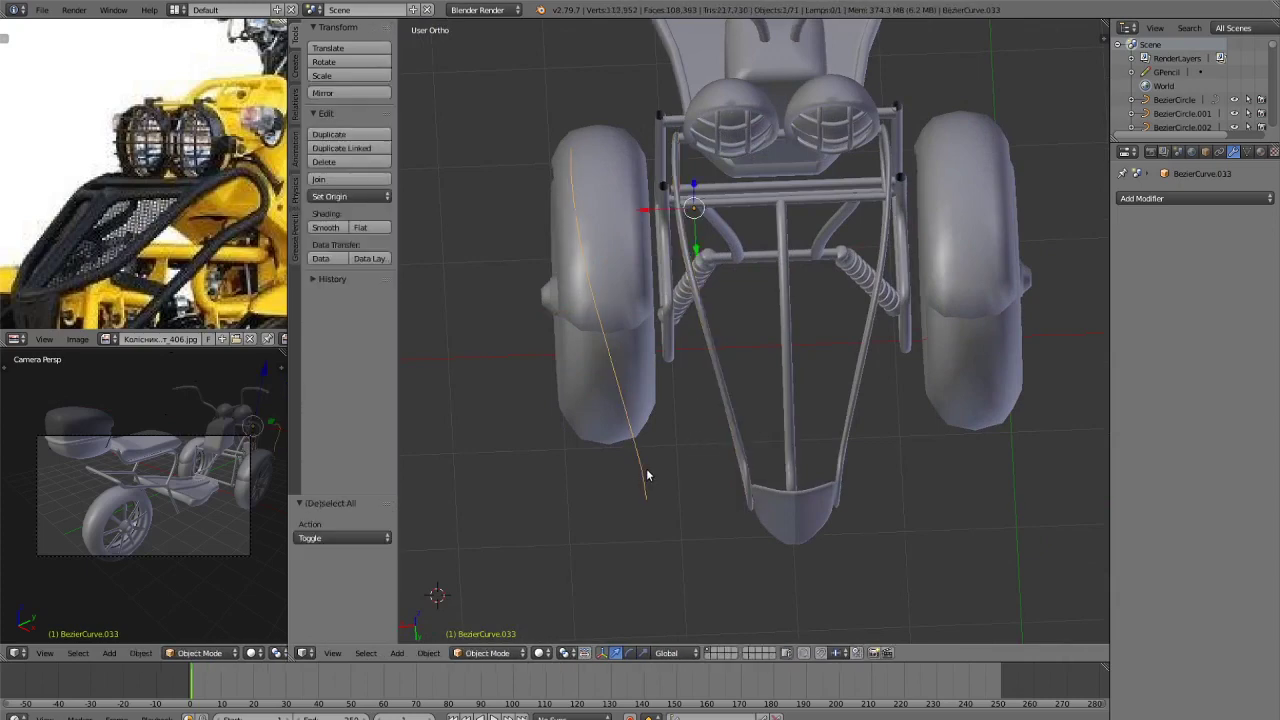
Move all vertices of the separated edge line -0.943 along X, back onto the looped tube.
key("Tab")
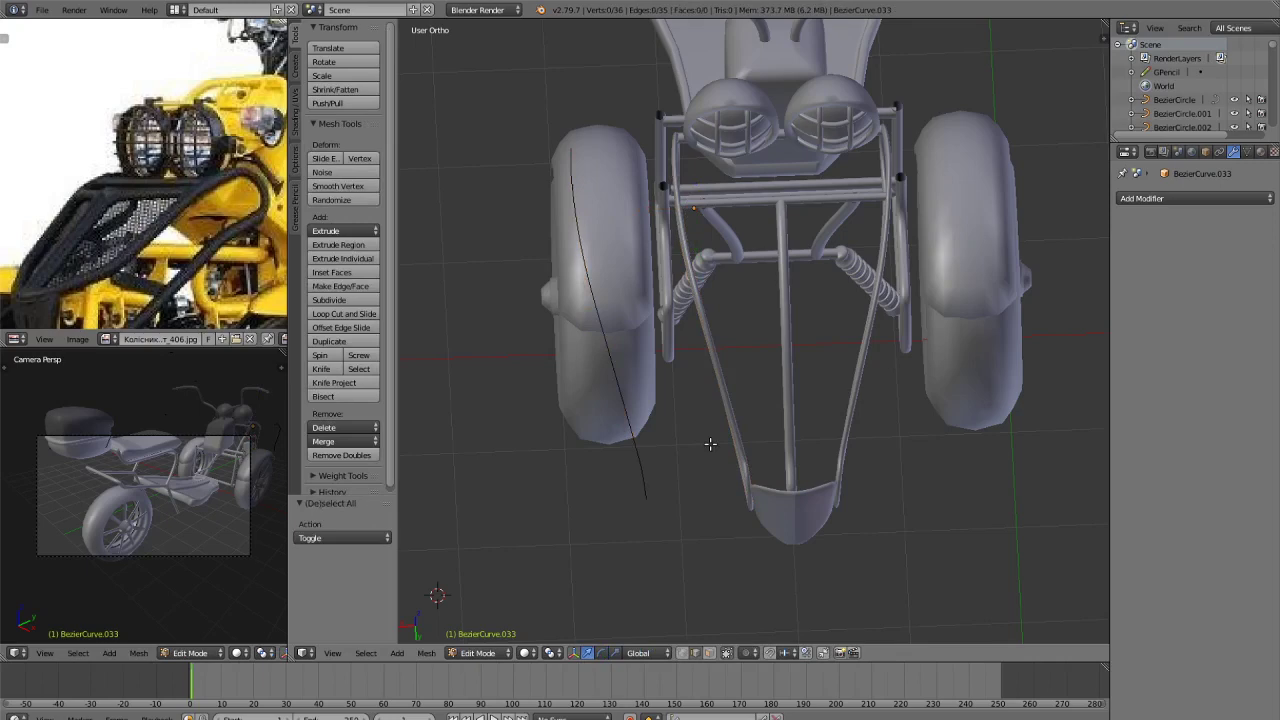
key("g")
key("x")
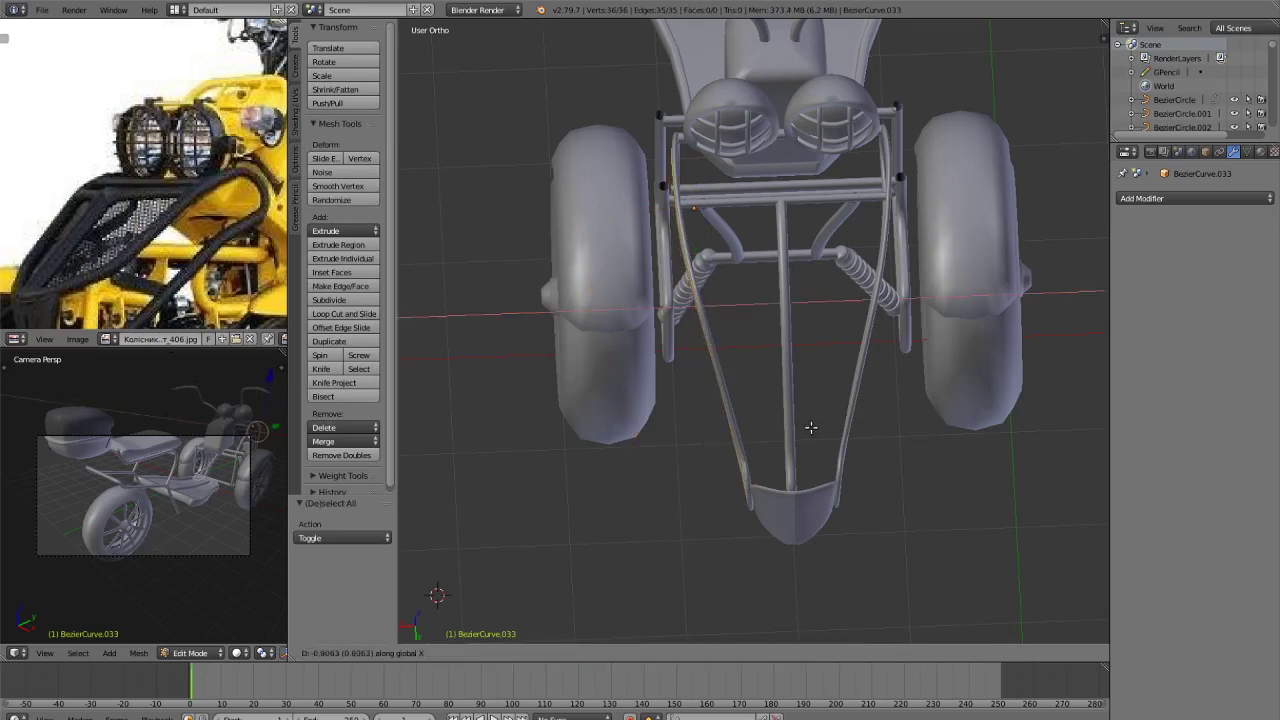
left_click(815, 428)
middle_click_drag(811, 434, 770, 331)
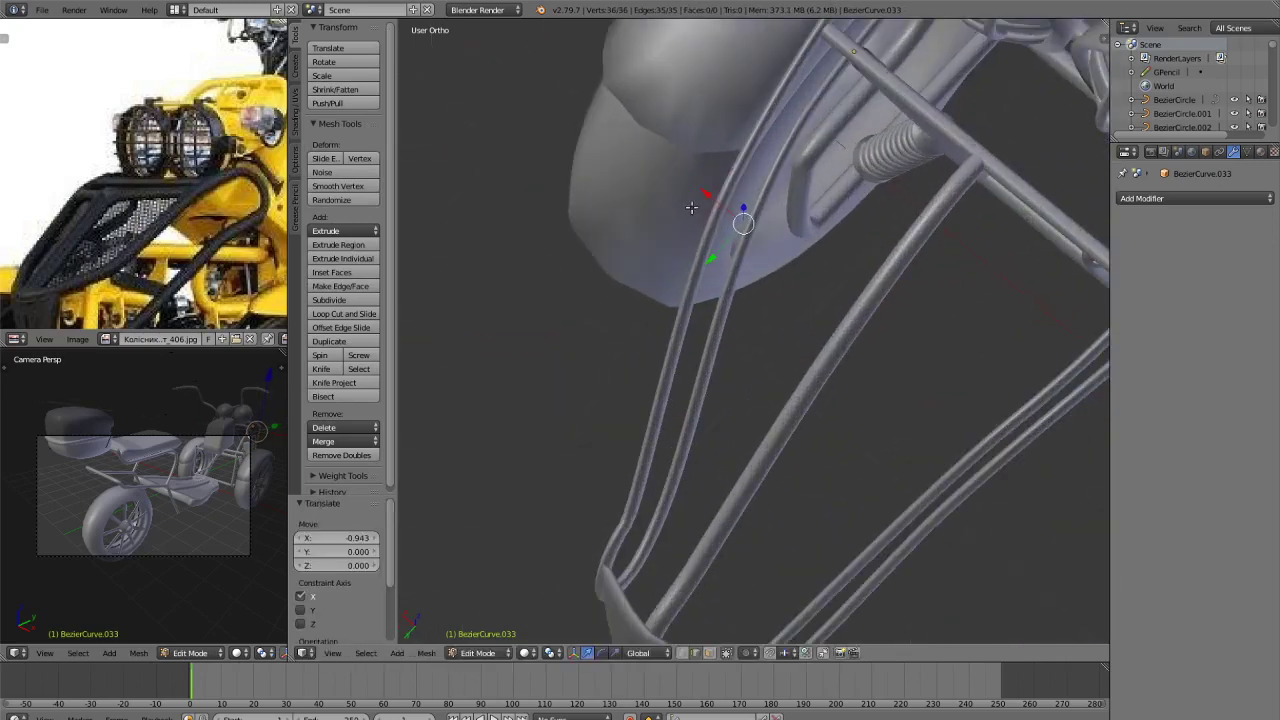
Move the edge line object outward along X beside the tube and extrude its edges along X into a surface strip.
key("Tab")
scroll(760, 225, "down", 5)
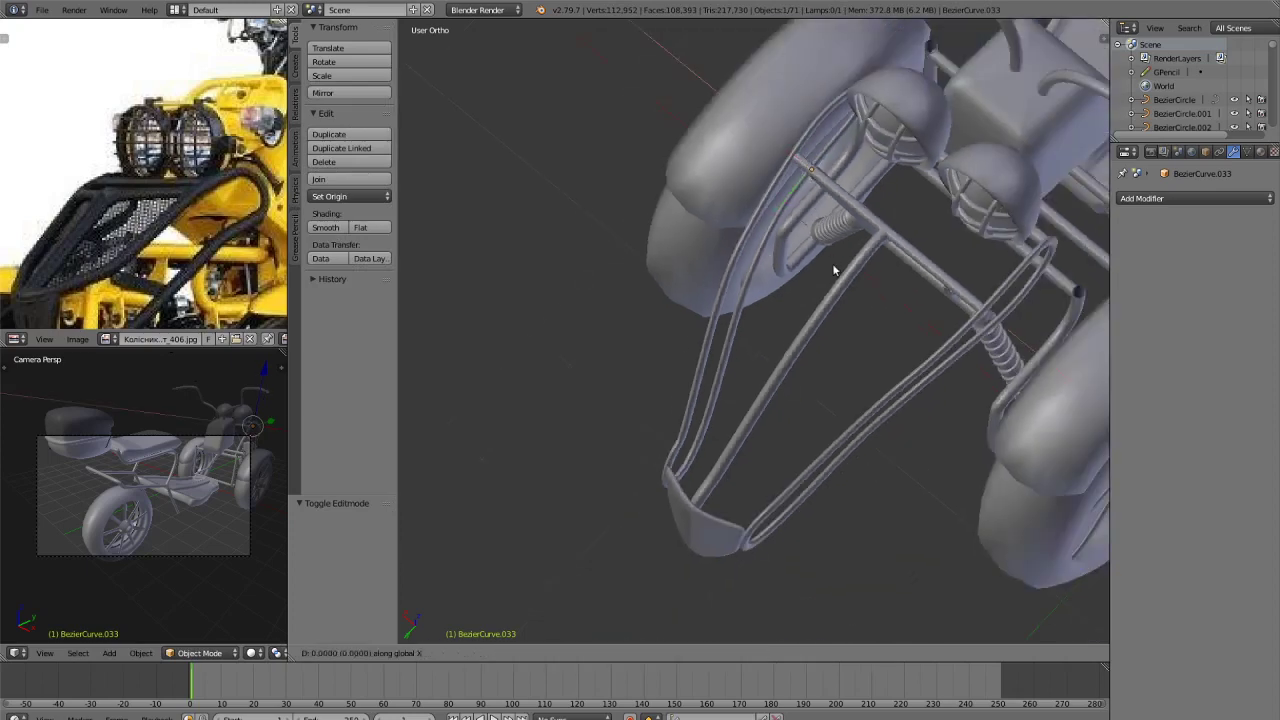
key("Tab")
scroll(788, 243, "up", 3)
key("a")
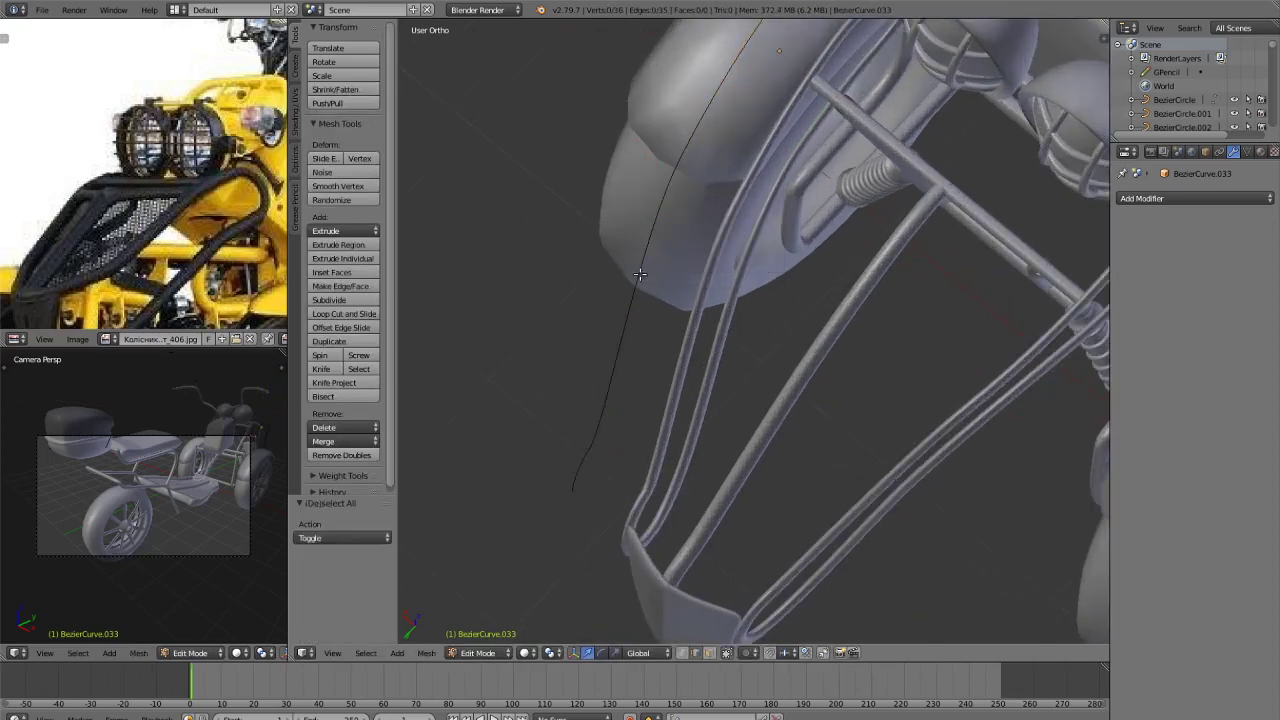
key("a")
key("e")
key("x")
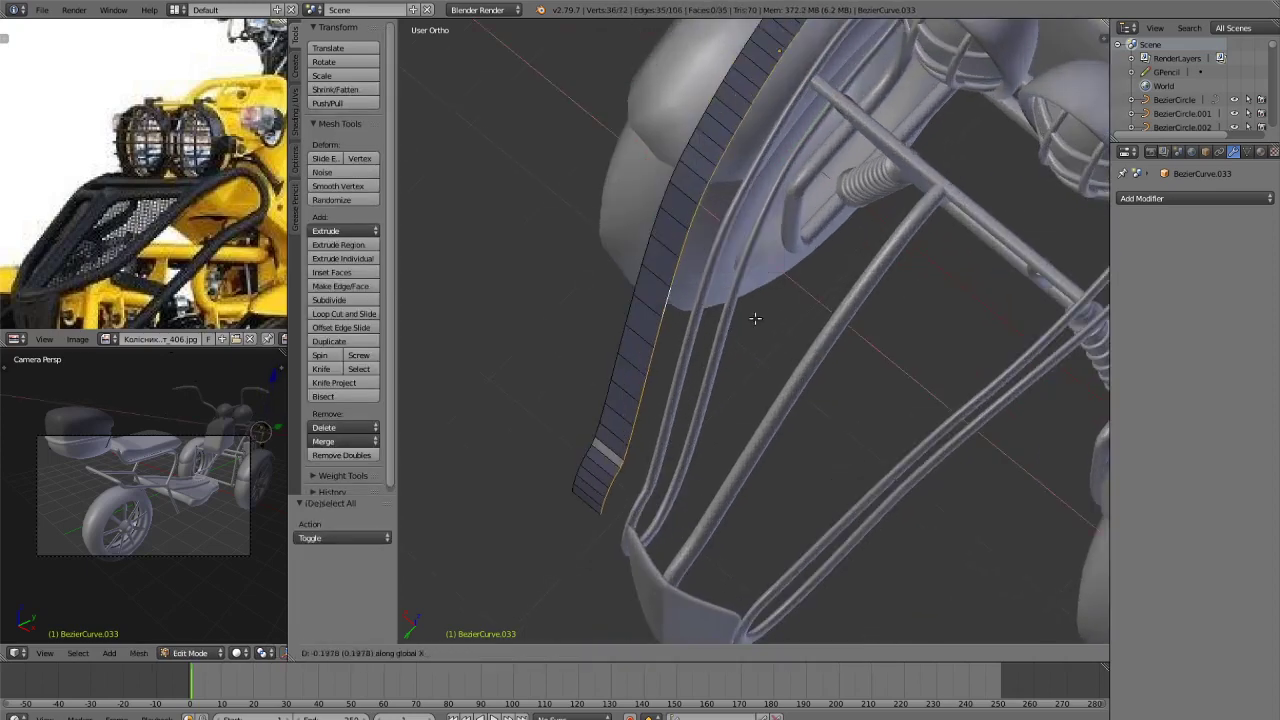
left_click(796, 332)
key("Tab")
mouse_move(796, 332)
middle_mouse_down()
mouse_move(824, 352)
mouse_move(814, 342)
middle_mouse_up()
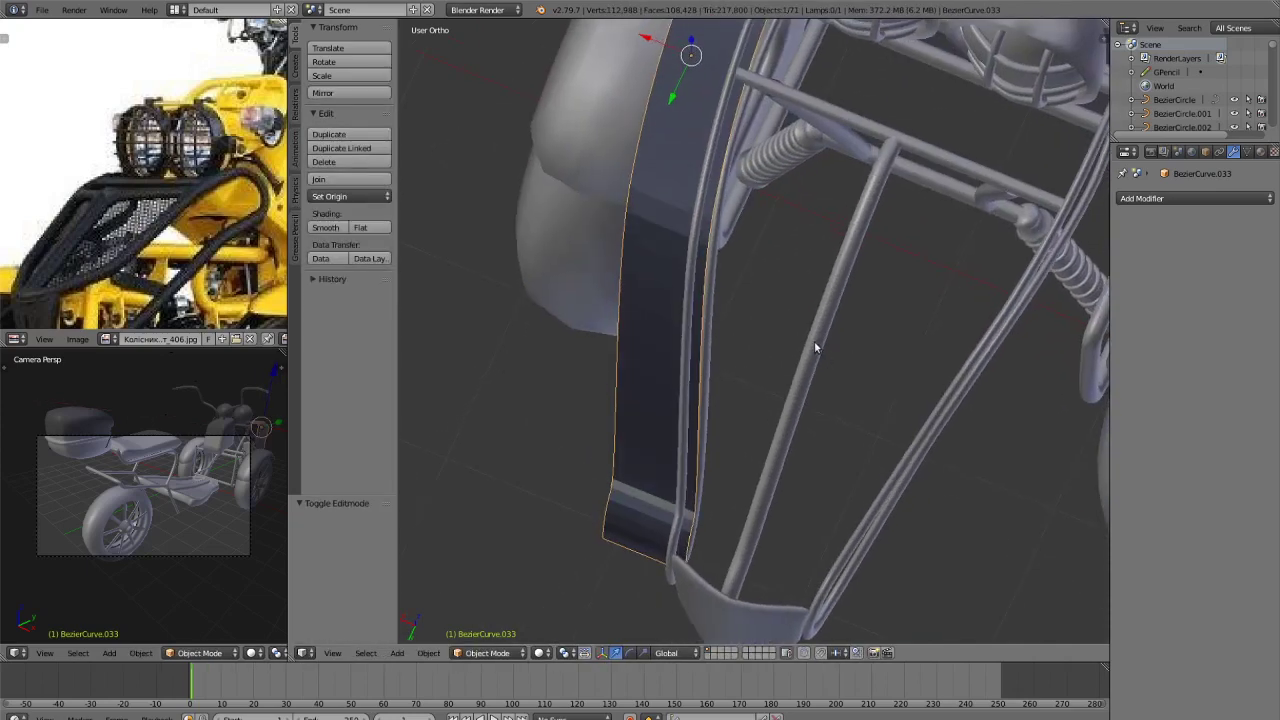
In top view, try moving the strip -0.386 along X to sit inside the side tube.
key("KP_7")
scroll(754, 420, "down", 2)
key("g")
key("x")
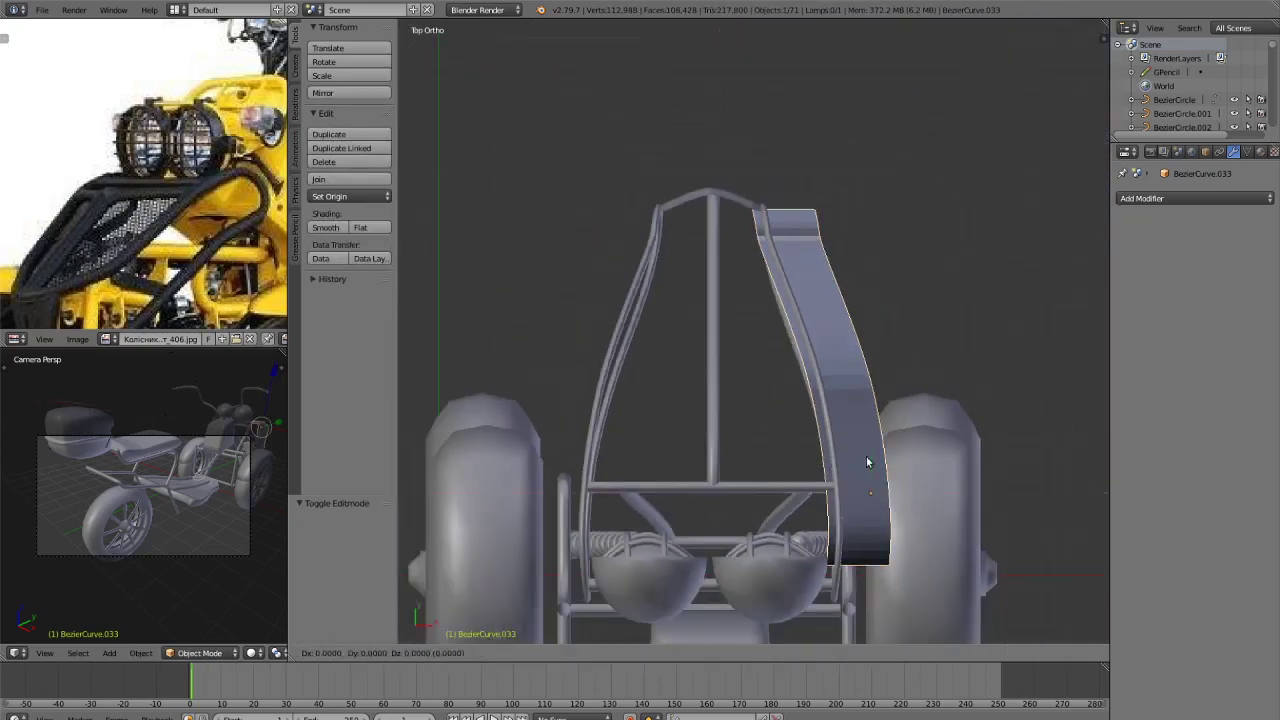
left_click(814, 463)
scroll(812, 450, "up", 1)
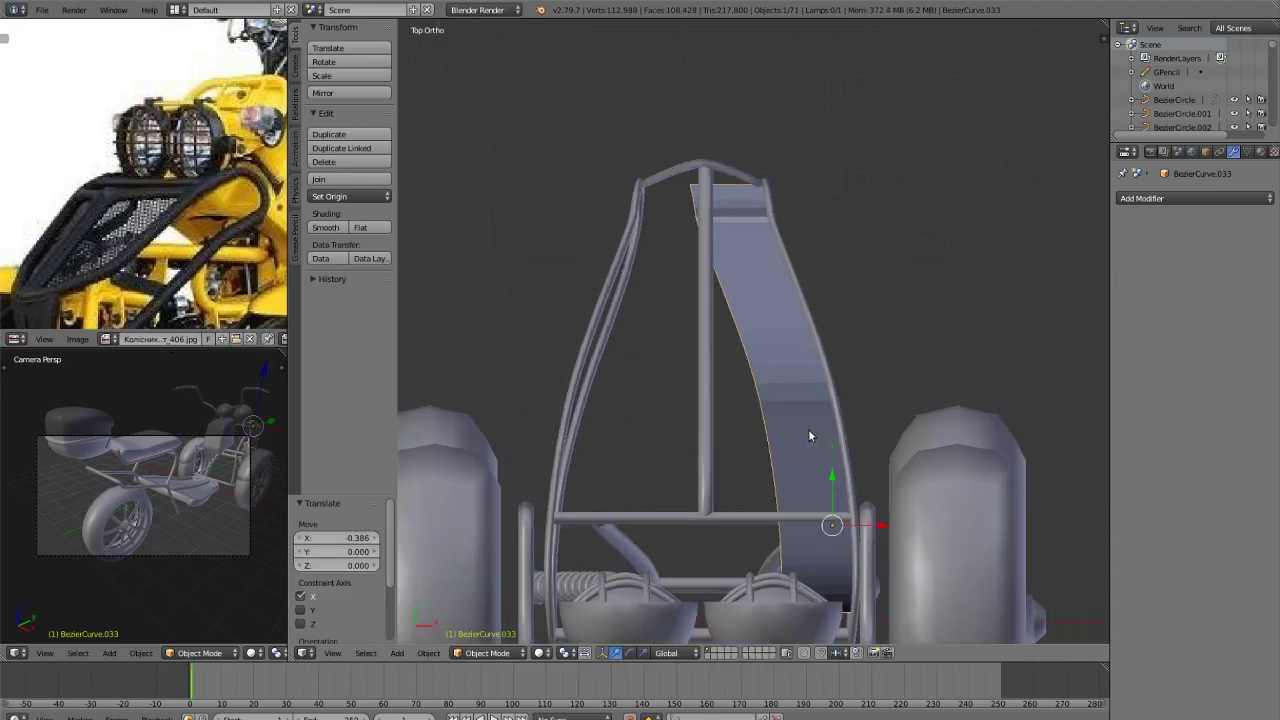
key("ctrl+z")
Move the strip object 1.171 along X, out beside the wheel and clear of the frame.
scroll(910, 496, "down", 2)
key("Tab")
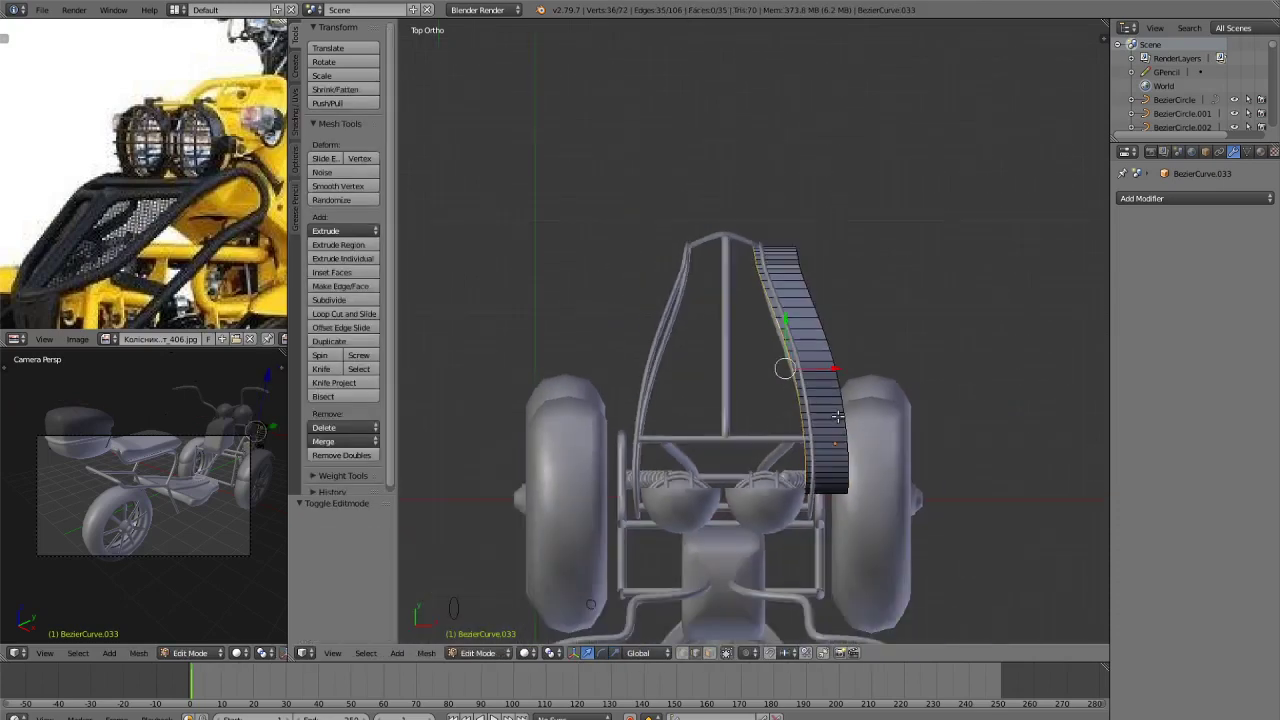
key("Tab")
key("g")
key("x")
left_click(994, 423)
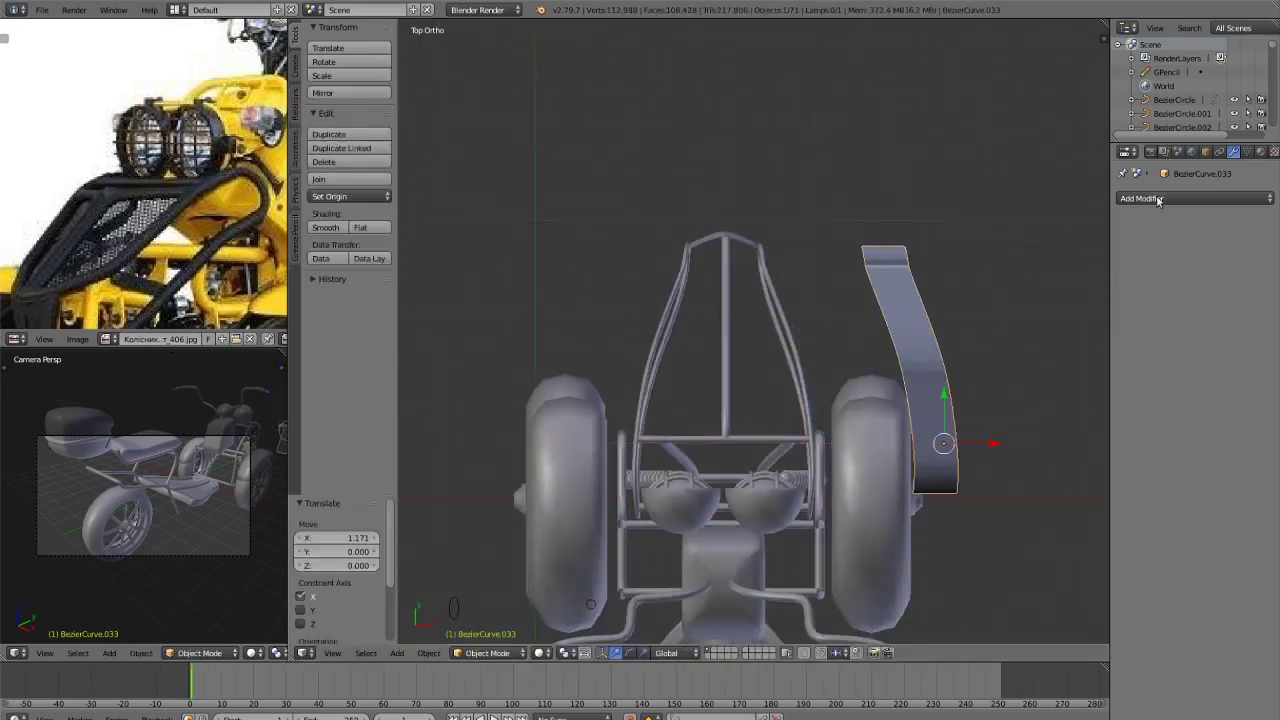
Add a Mirror modifier to the strip and set it to mirror across the Z axis only.
left_click(1160, 198)
left_click(1020, 337)
scroll(1018, 500, "up", 2)
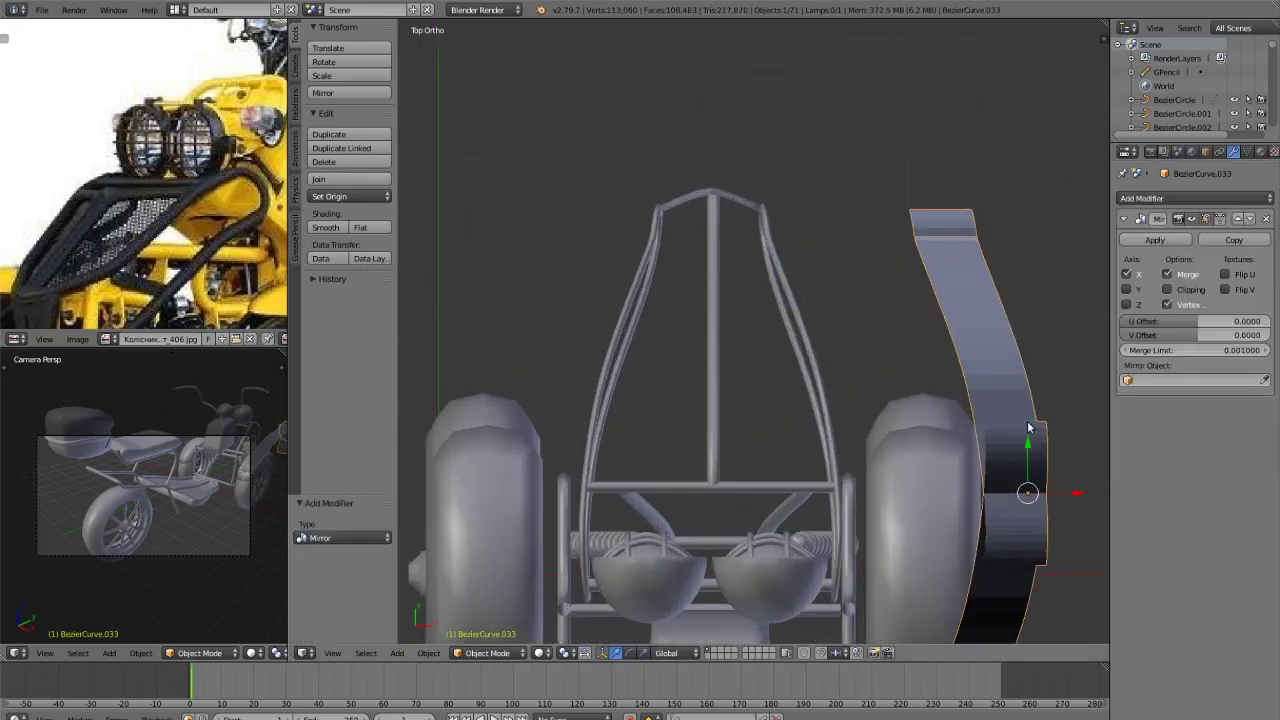
left_click(1131, 276)
left_click(1130, 290)
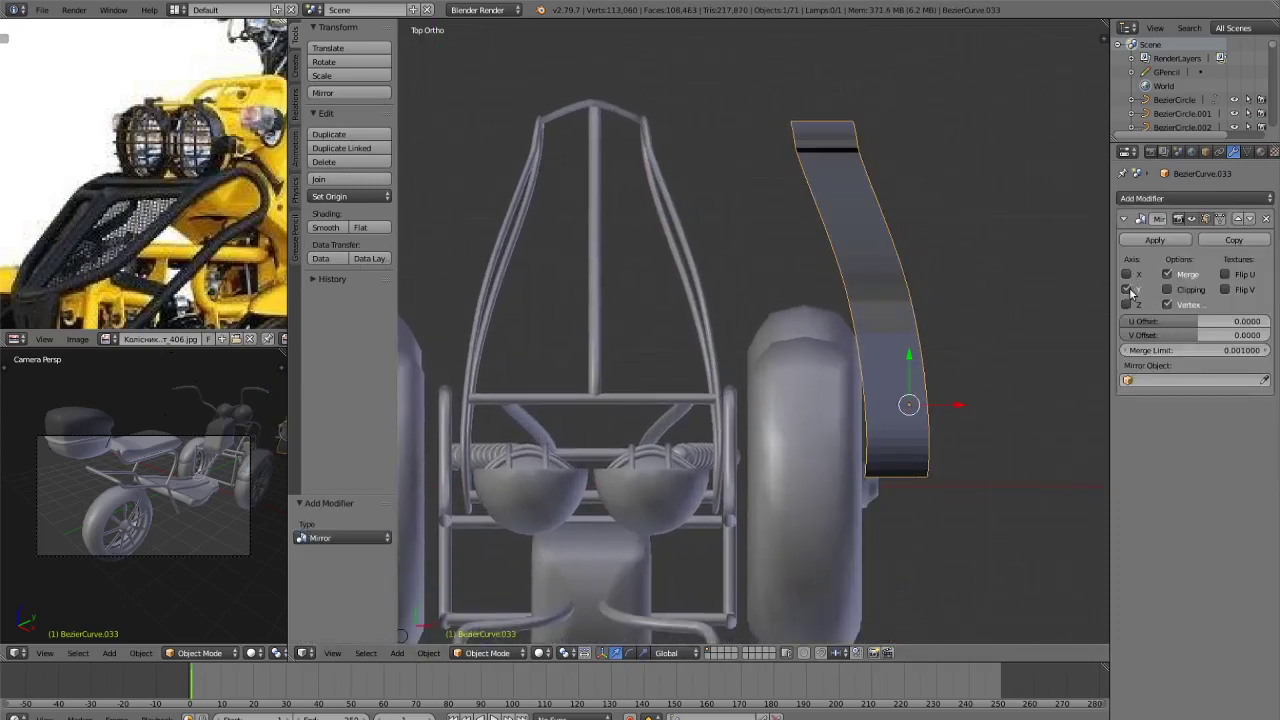
left_click(1130, 290)
left_click(1128, 305)
Select all of the strip's vertices and move them 0.875 along X away from the object's origin.
key("Tab")
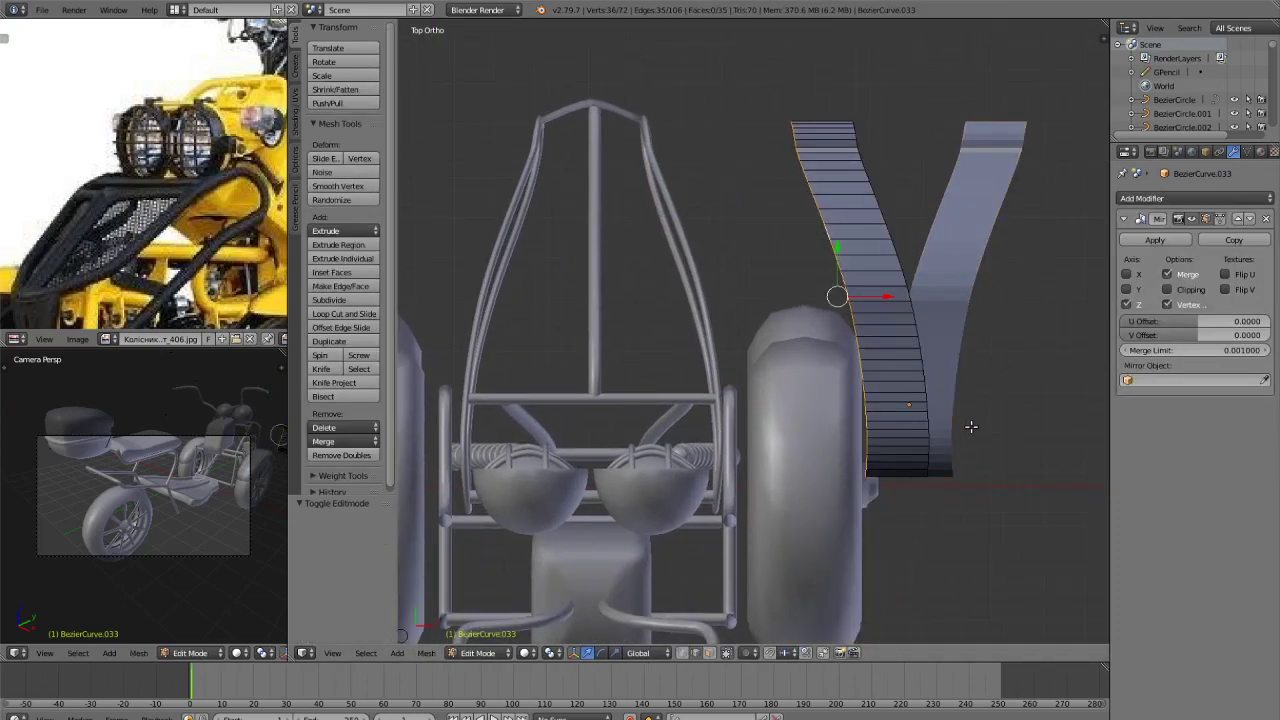
key("a")
key("g")
key("x")
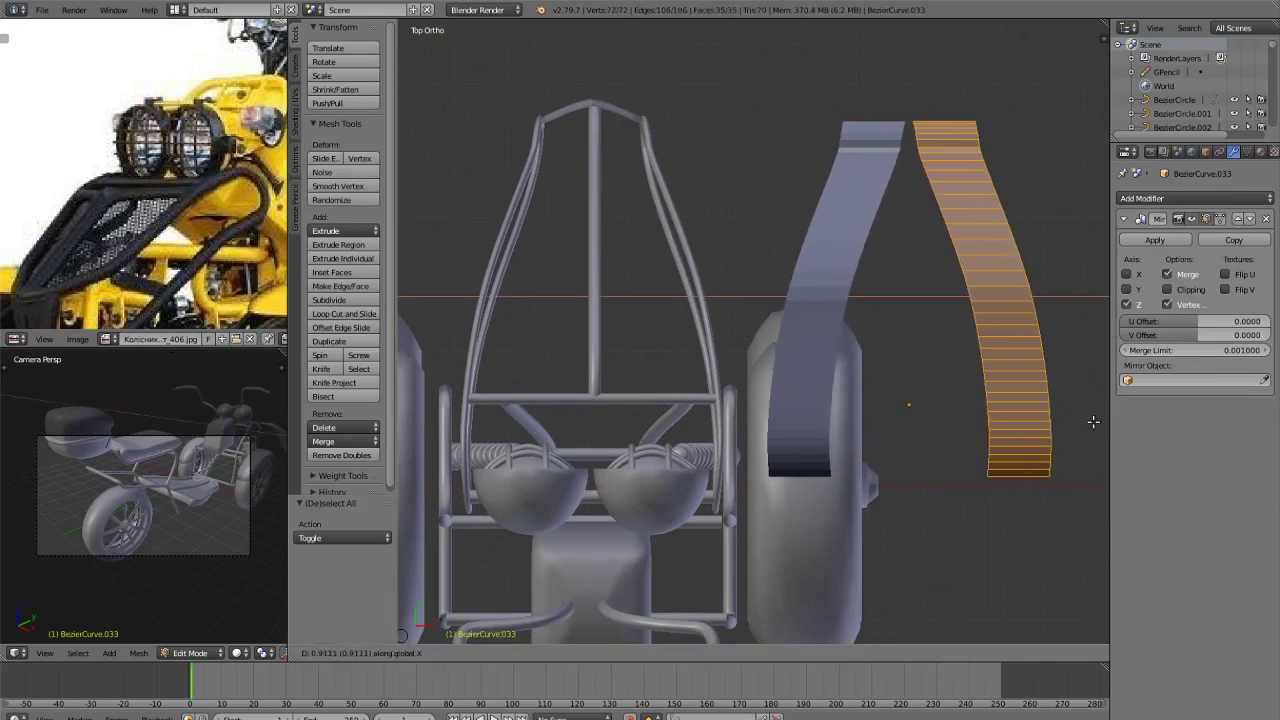
left_click(1088, 423)
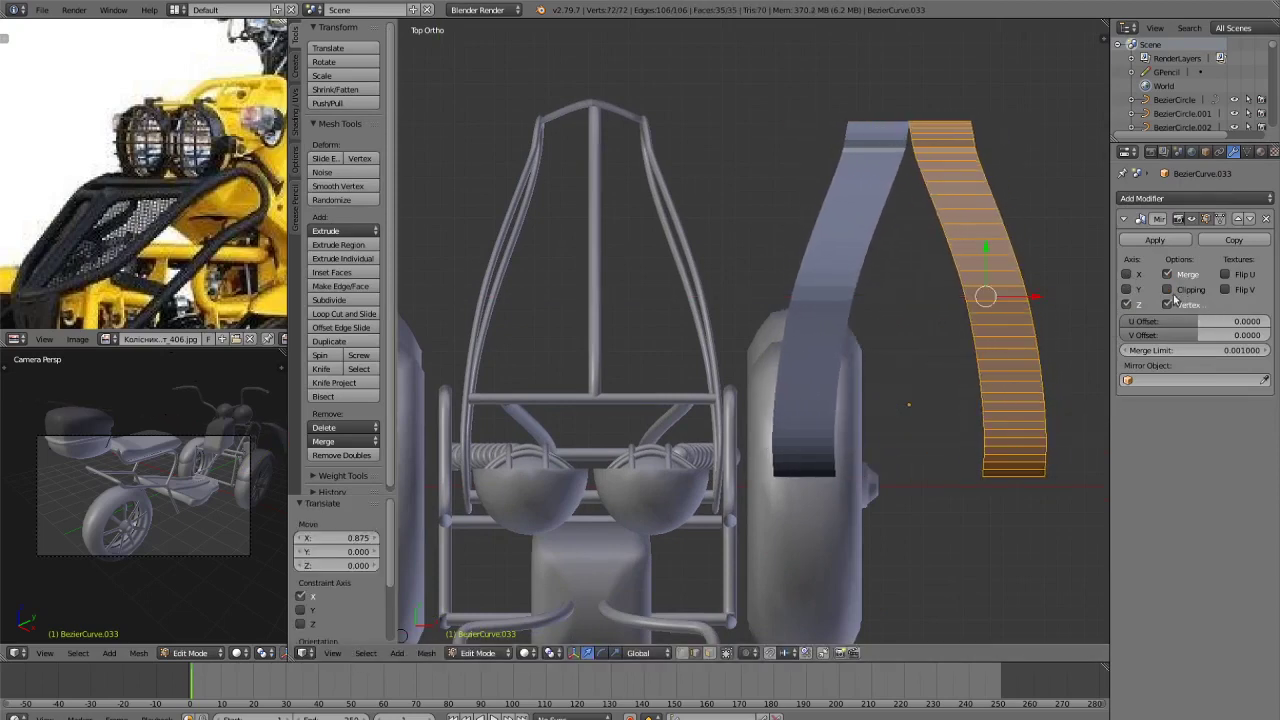
Enable Clipping on the Mirror modifier and shift all strip vertices another 0.010 along X.
middle_click_drag(1057, 357, 955, 364, "shift")
key("g")
key("x")
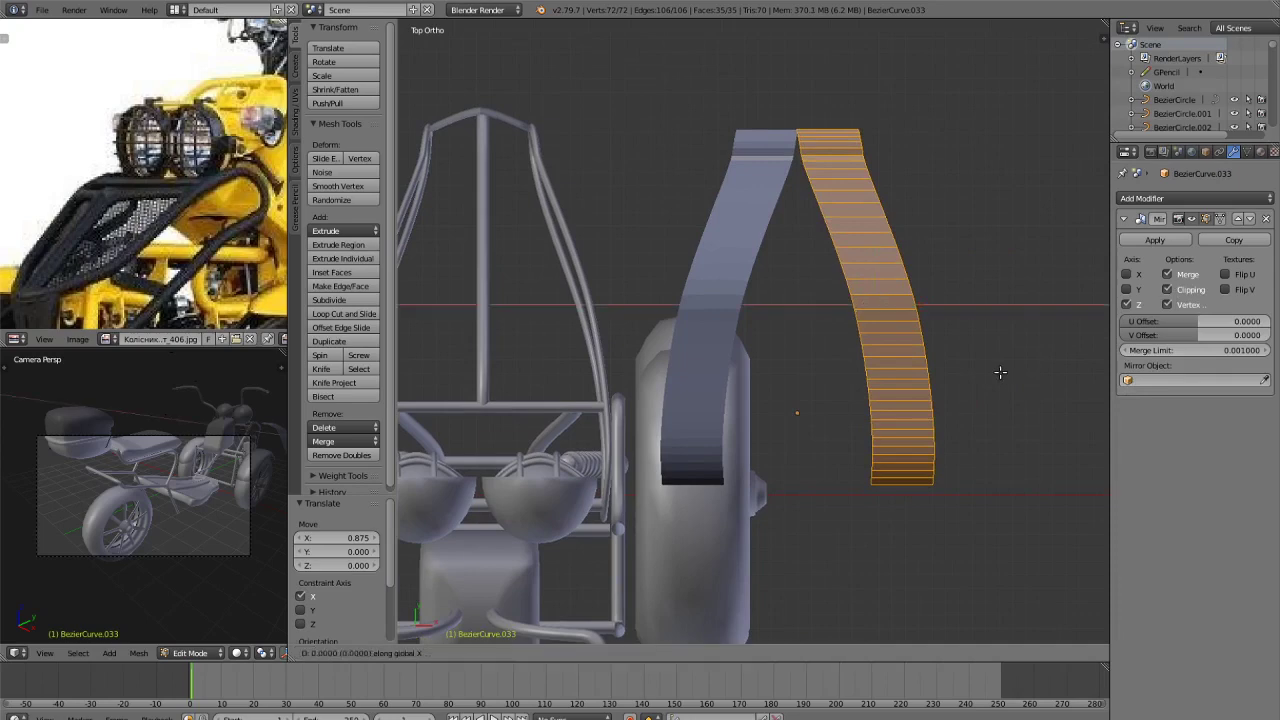
left_click(974, 377)
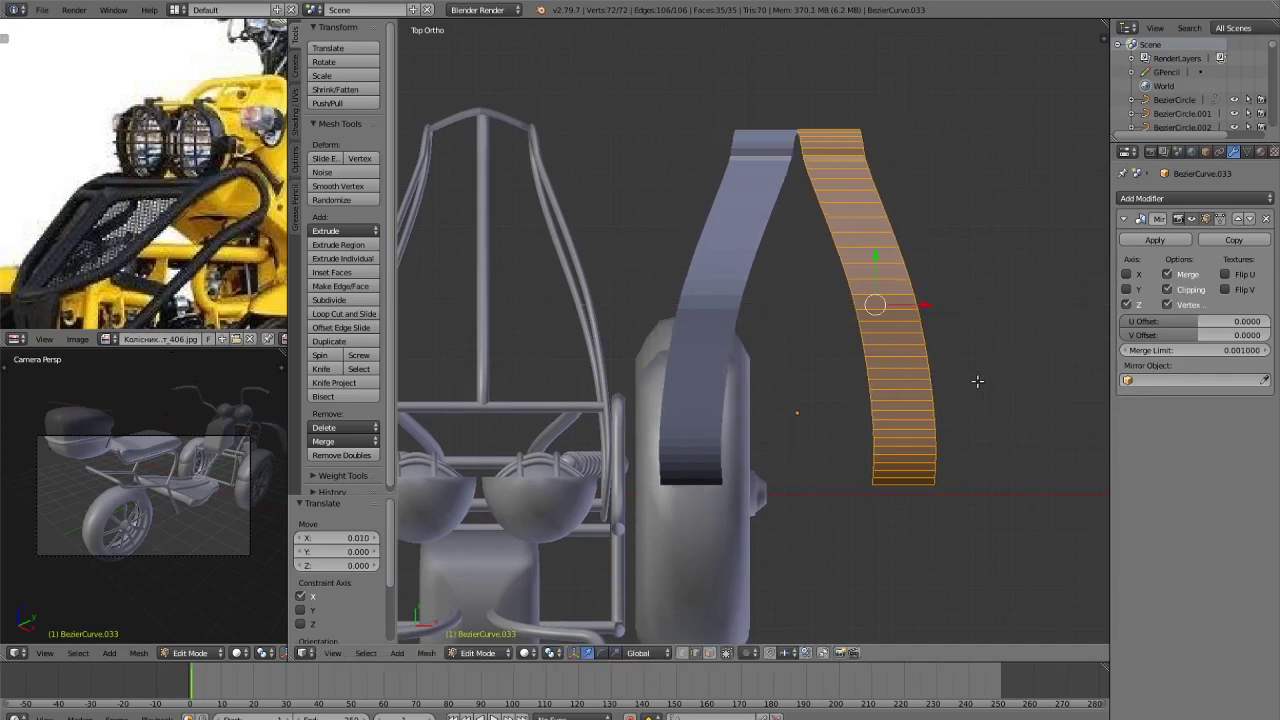
Select the strip's inner edge loop and move it about -0.83 along X onto the mirror plane, closing the gap between the halves.
key("ctrl+Tab")
left_click(930, 397)
scroll(754, 380, "up", 5)
key("a")
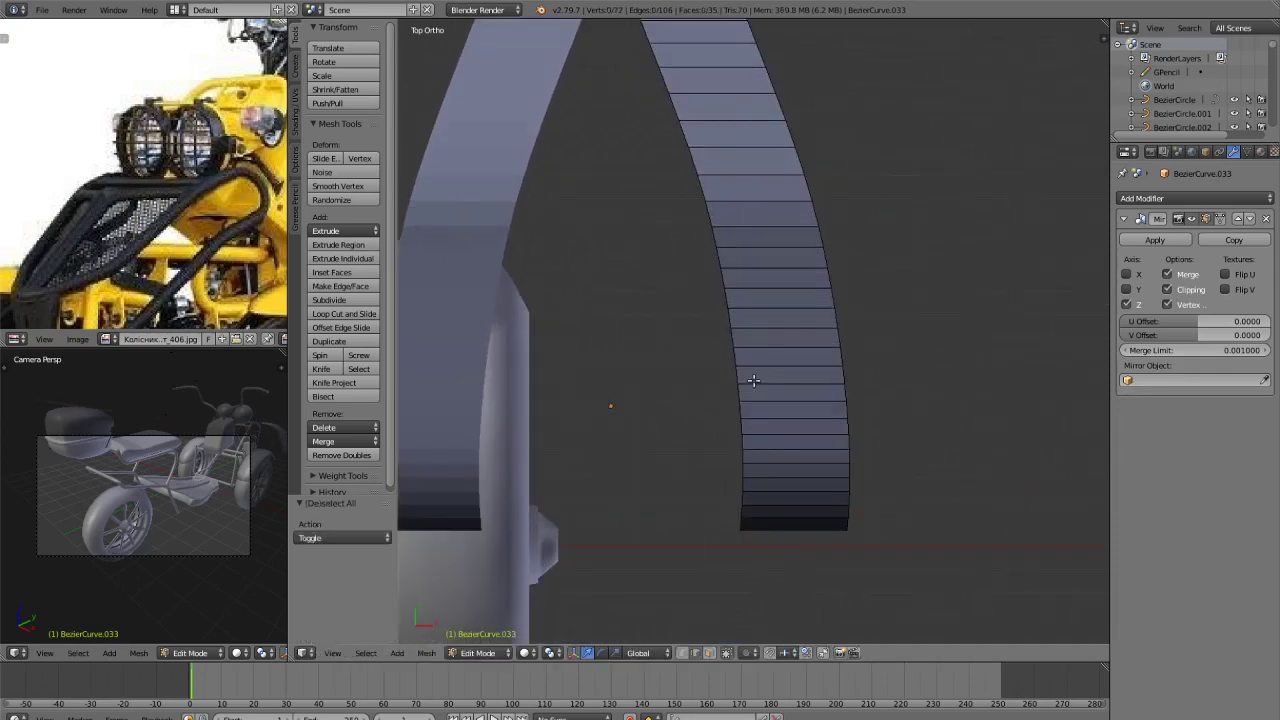
right_click(743, 427, "alt")
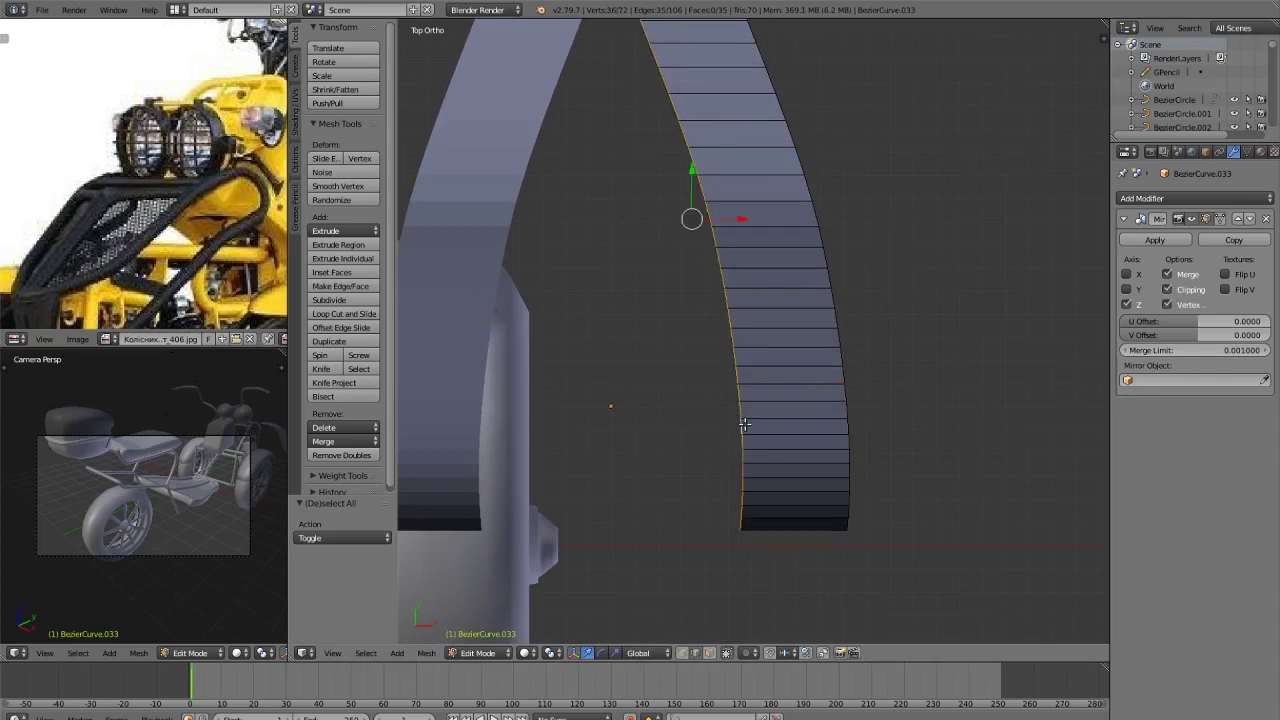
scroll(800, 438, "down", 3)
key("e")
key("x")
left_click(694, 447)
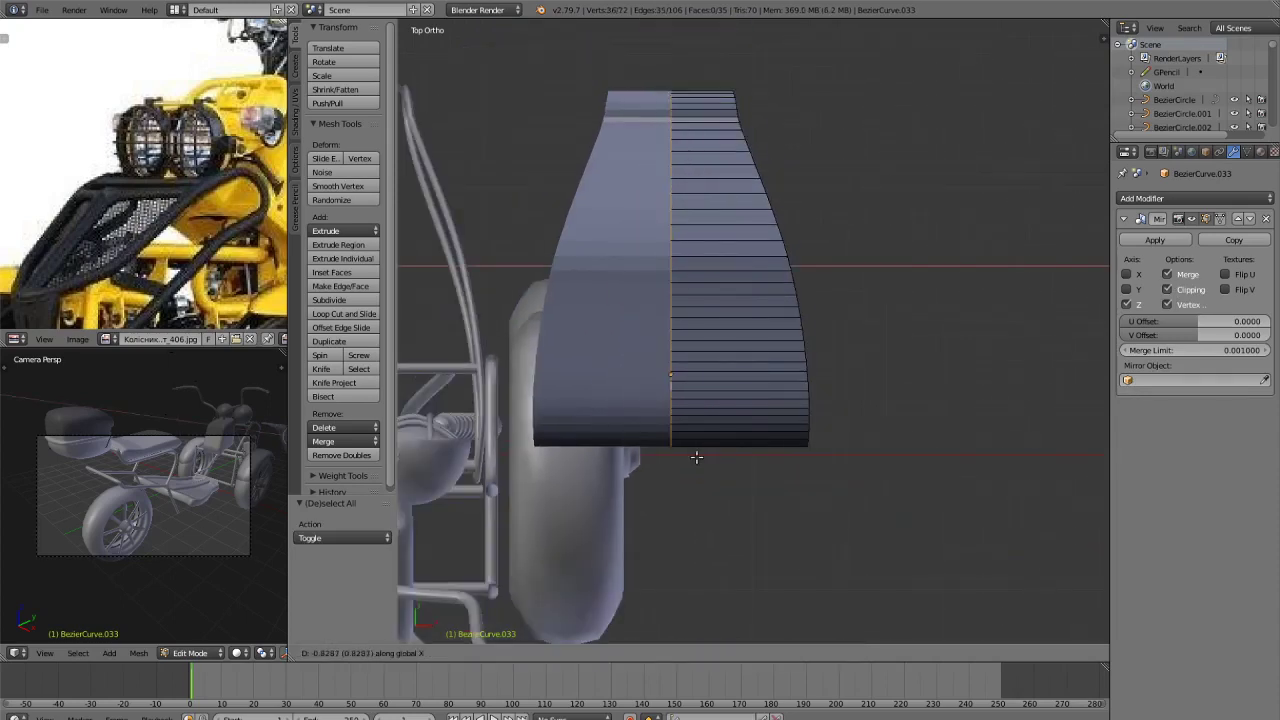
Narrow the mirrored panel slightly along X and move it -2.350 along X into the front frame.
key("Tab")
scroll(800, 463, "down", 2)
key("s")
key("x")
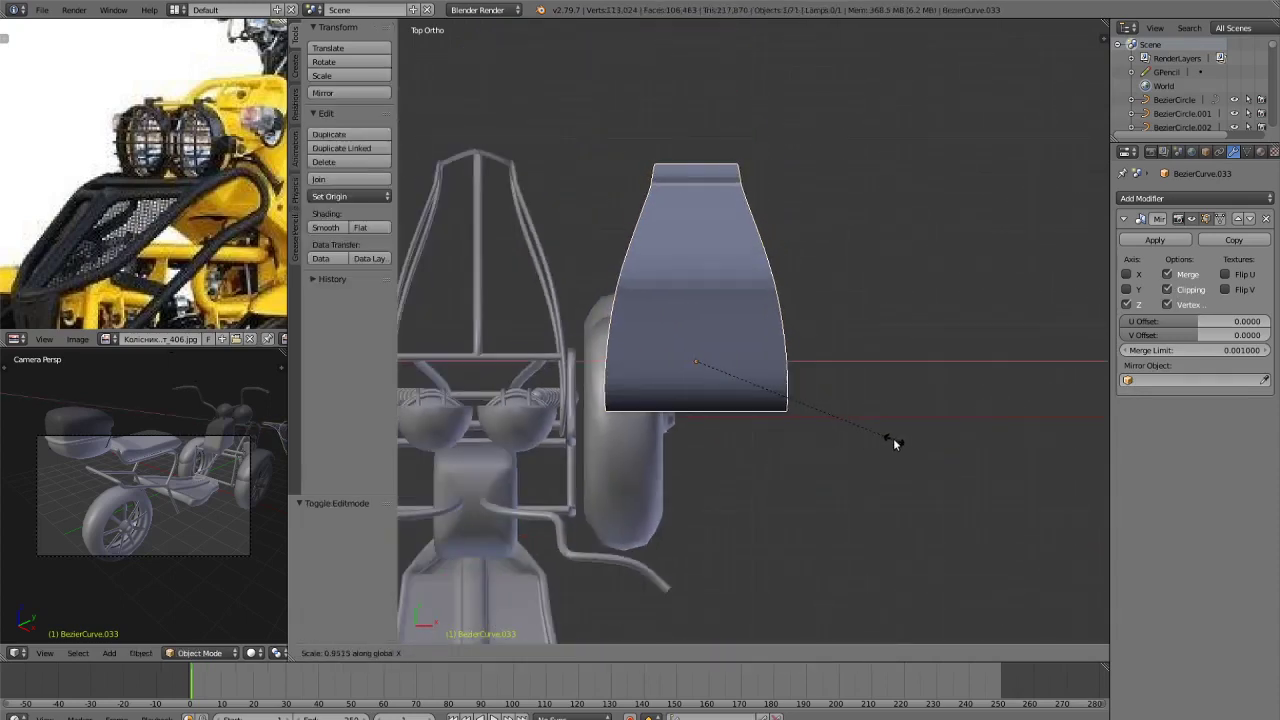
left_click(891, 438)
key("g")
key("x")
left_click(674, 453)
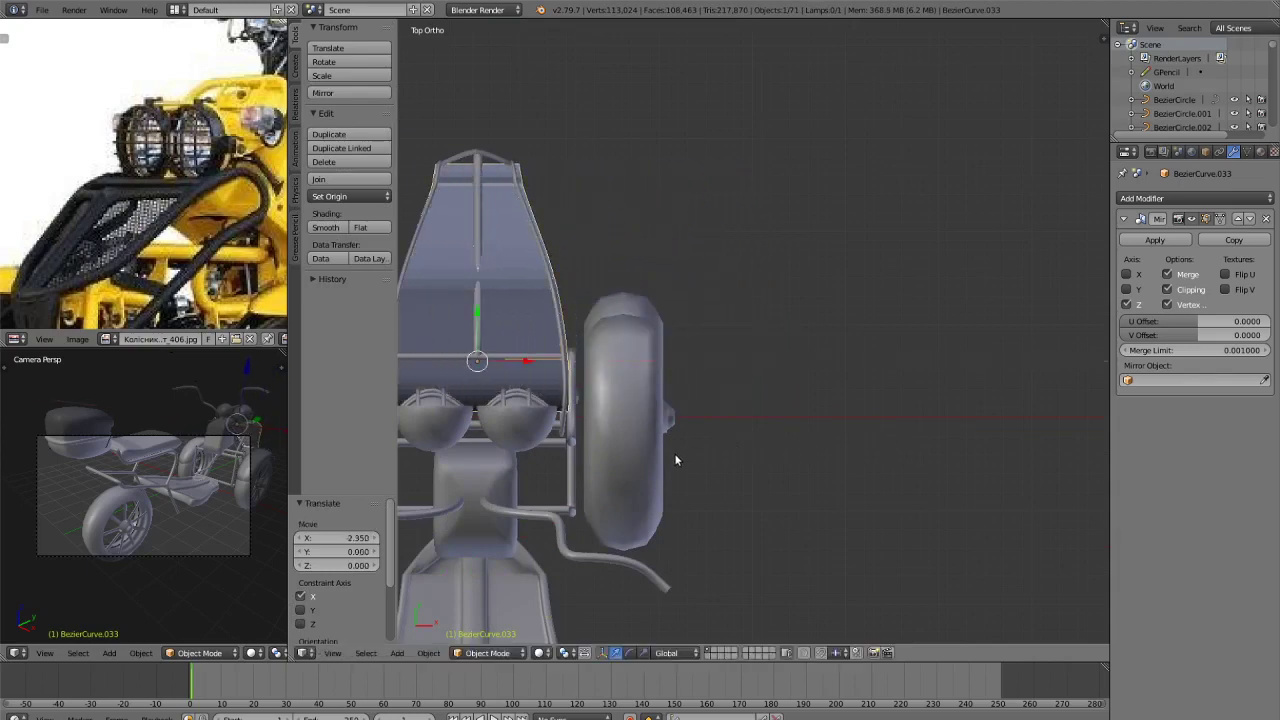
Scale the panel by 0.957 along X to fit between the frame's side tubes.
key("s")
key("x")
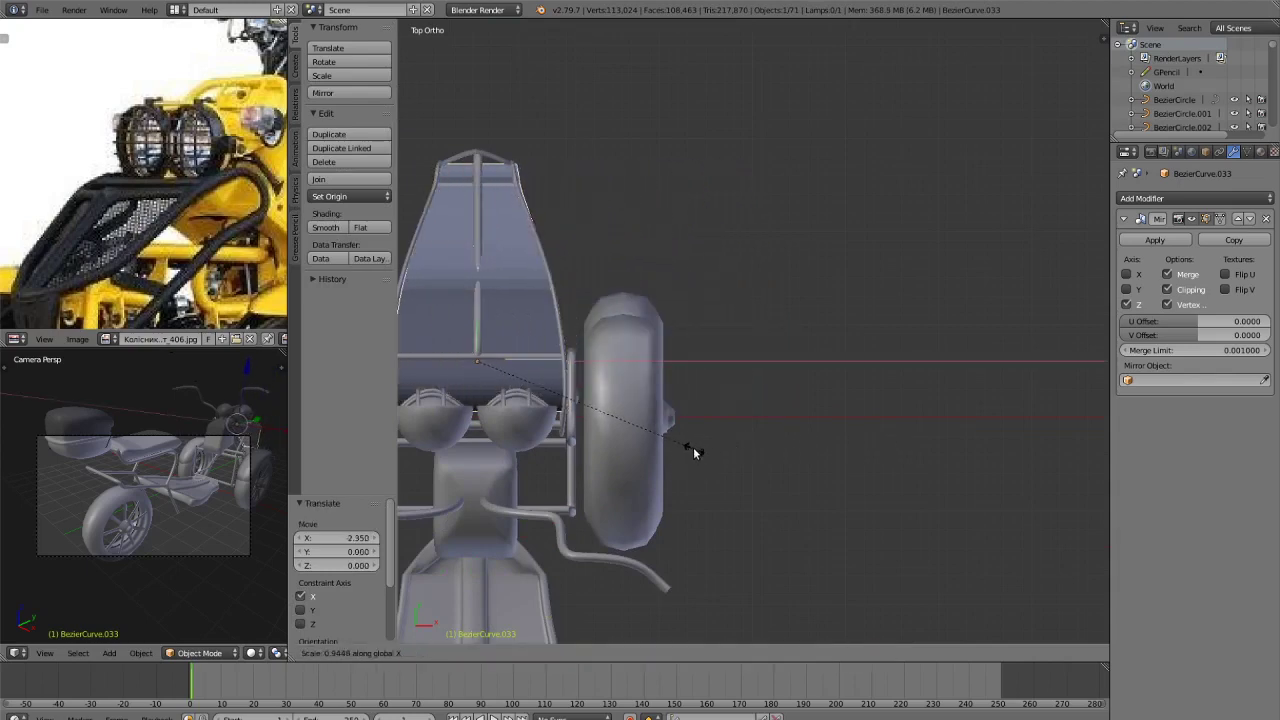
left_click(696, 454)
key("KP_Decimal")
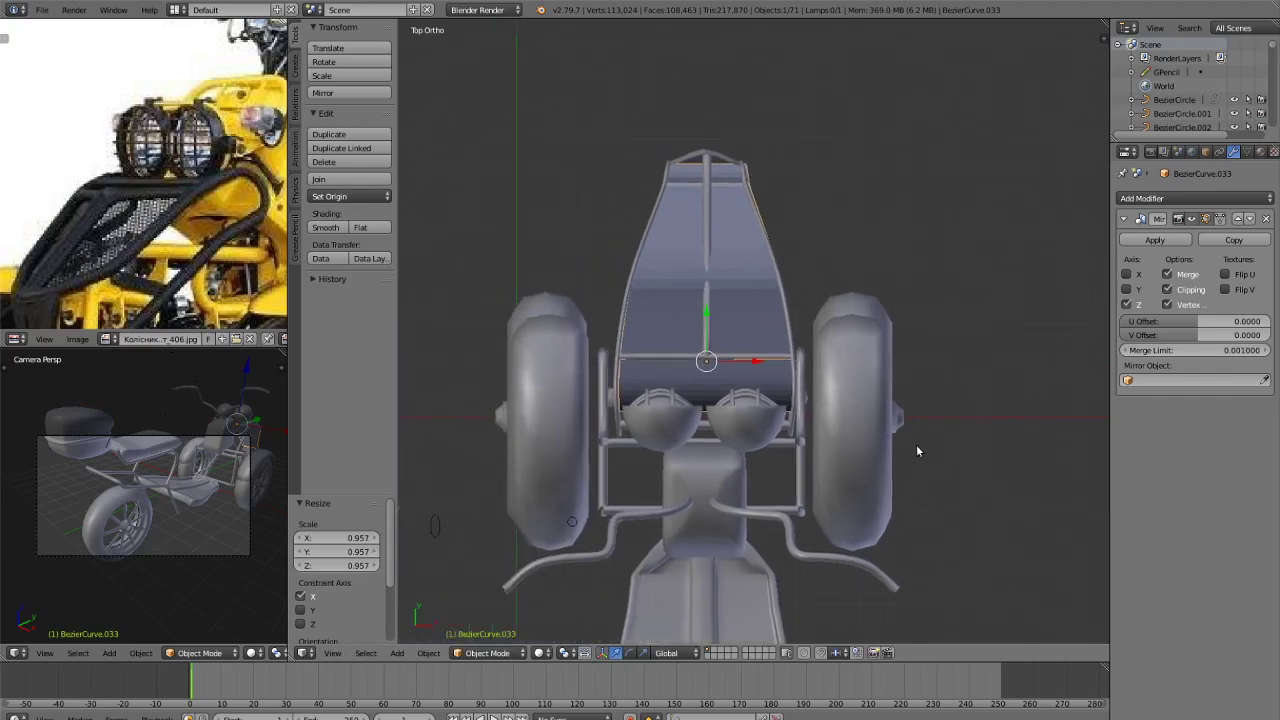
Examine how the panel fits against the frame tubes from an angled side view, including in rendered shading.
left_click_drag(722, 389, 728, 389)
middle_click_drag(728, 389, 758, 250)
left_click_drag(726, 205, 721, 223)
key("Tab")
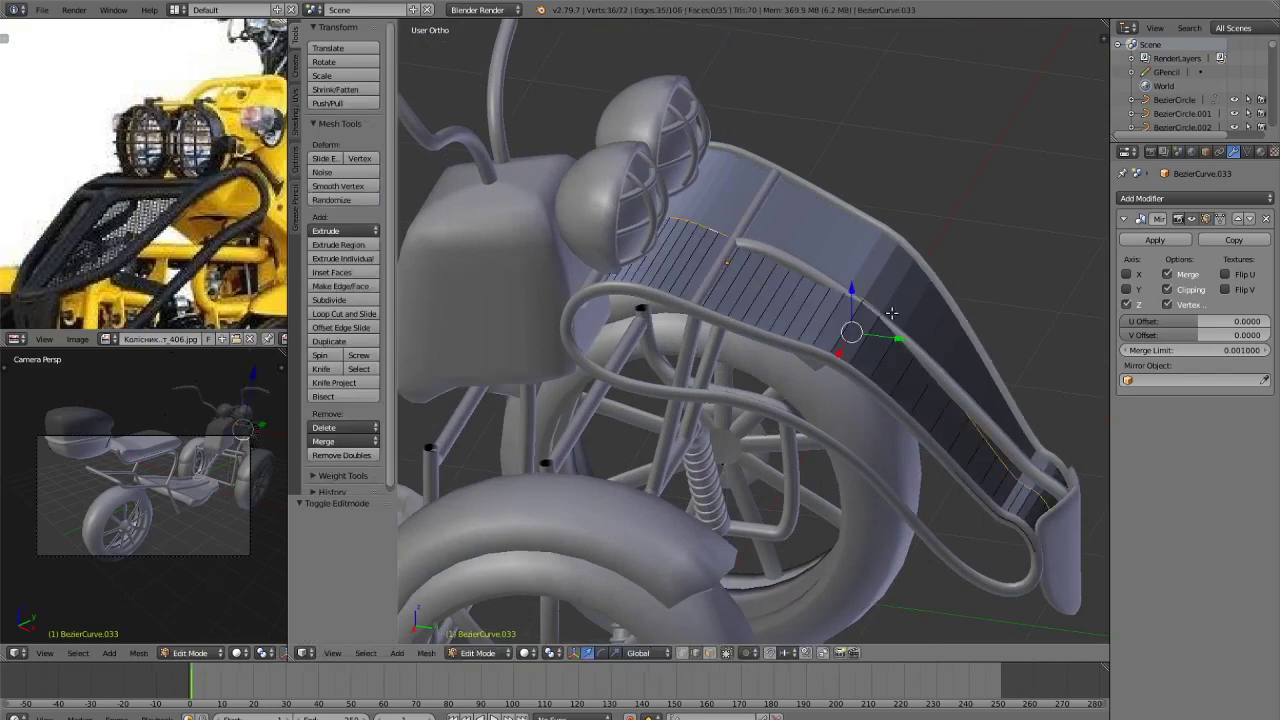
key("Tab")
key("a")
scroll(891, 320, "down", 2)
mouse_move(891, 320)
middle_mouse_down()
mouse_move(930, 352)
mouse_move(905, 338)
mouse_move(951, 338)
middle_mouse_up()
key("shift+z")
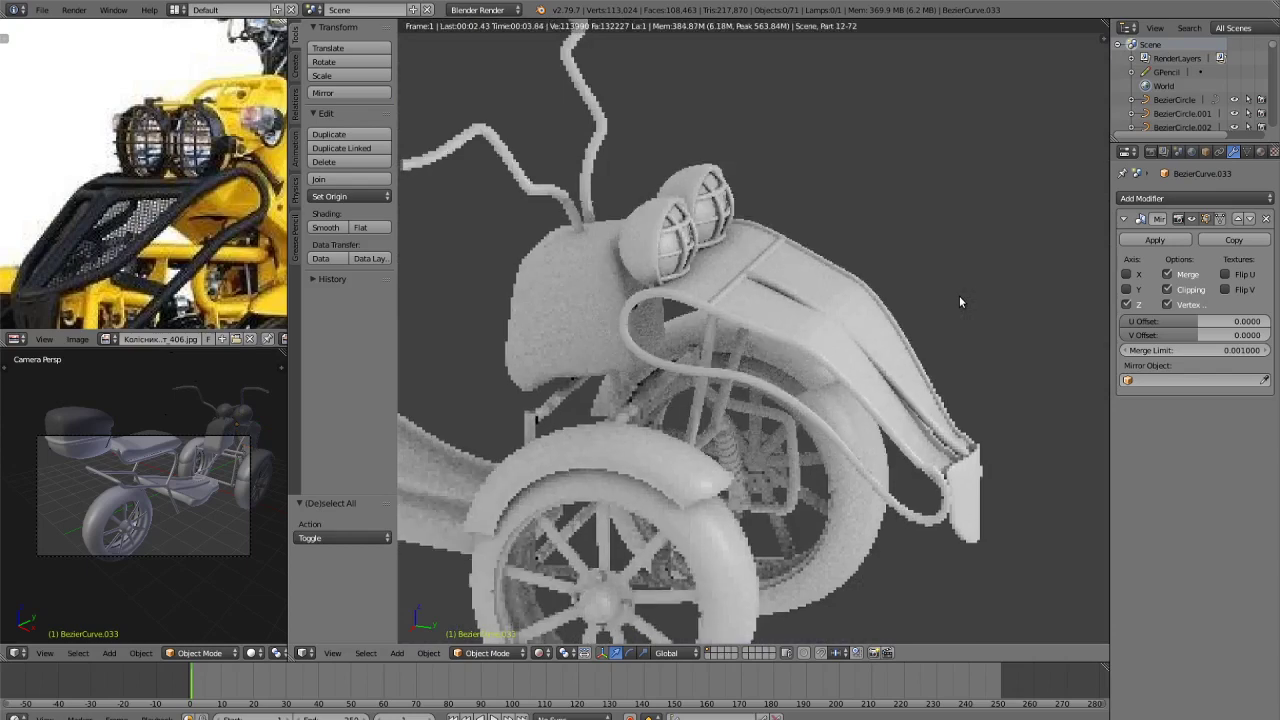
key("z")
key("z")
scroll(930, 320, "up", 5)
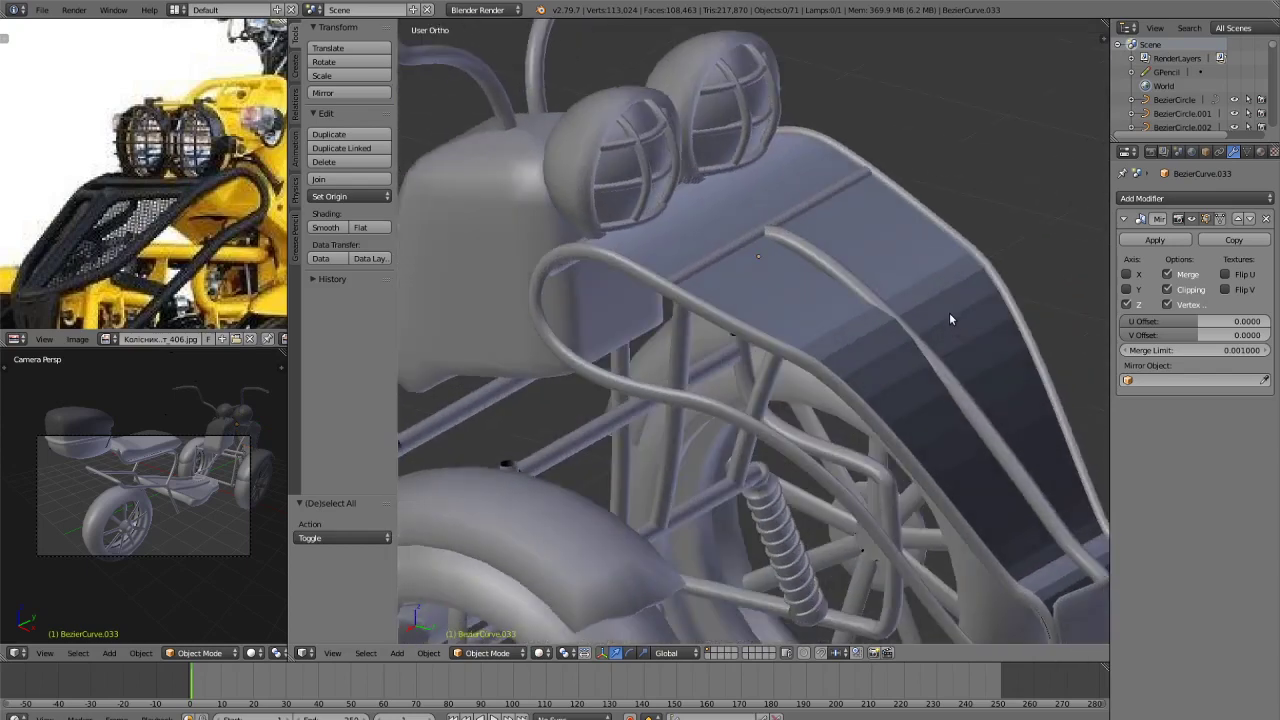
Edit the central tube's curve and raise its selected control point along Z relative to the panel.
right_click(960, 396)
key("Tab")
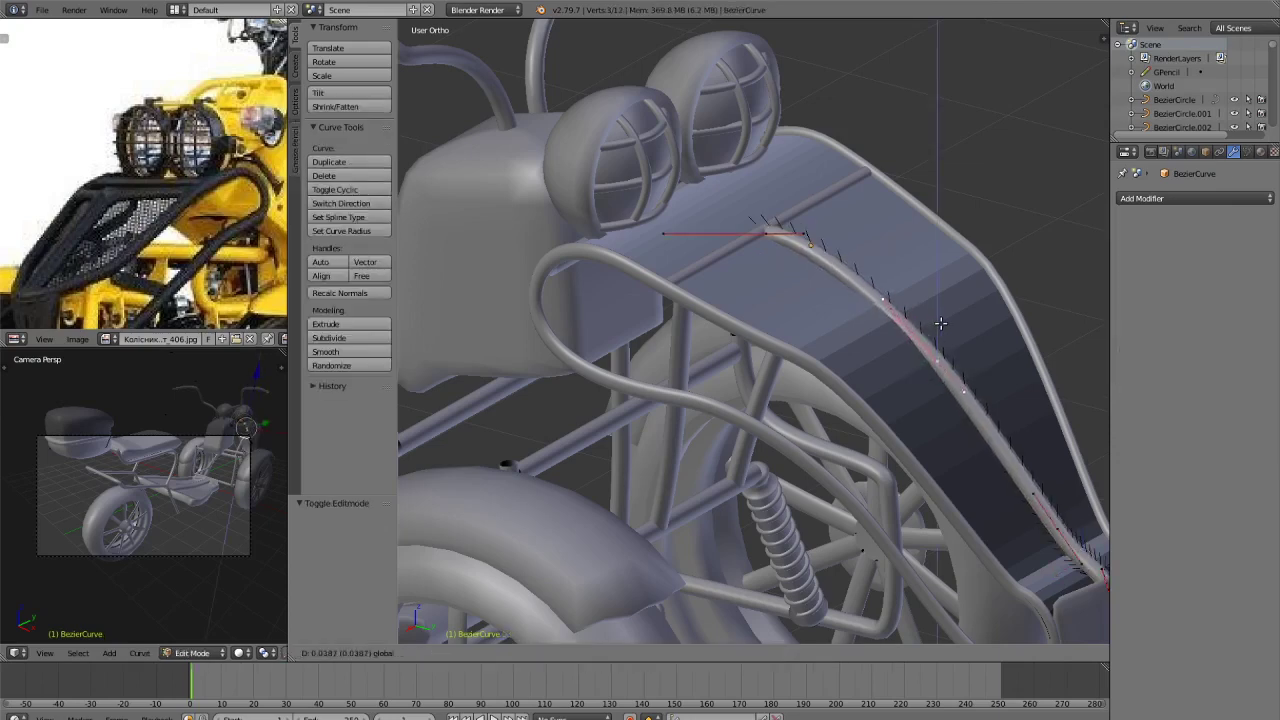
Finish editing the front guard's middle tube, deselect everything and preview the tricycle's front in rendered shading.
key("Tab")
key("a")
scroll(977, 352, "down", 3)
scroll(1000, 366, "down", 3)
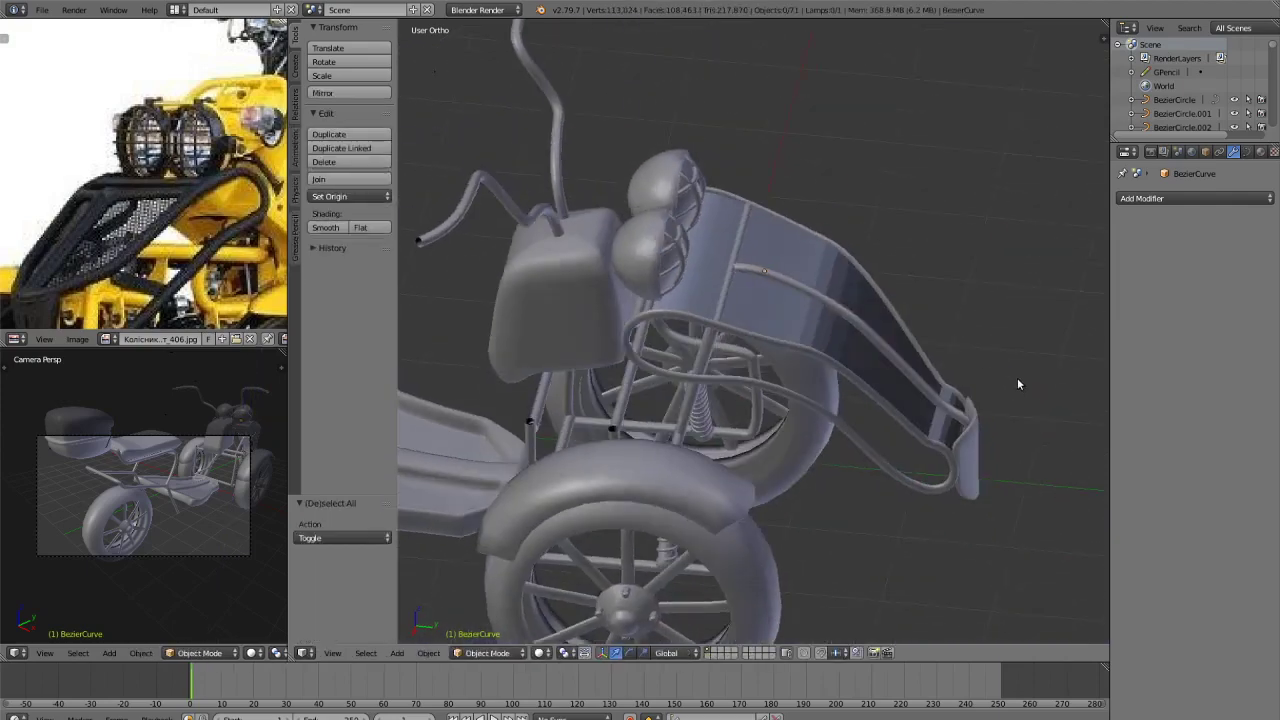
key("F12")
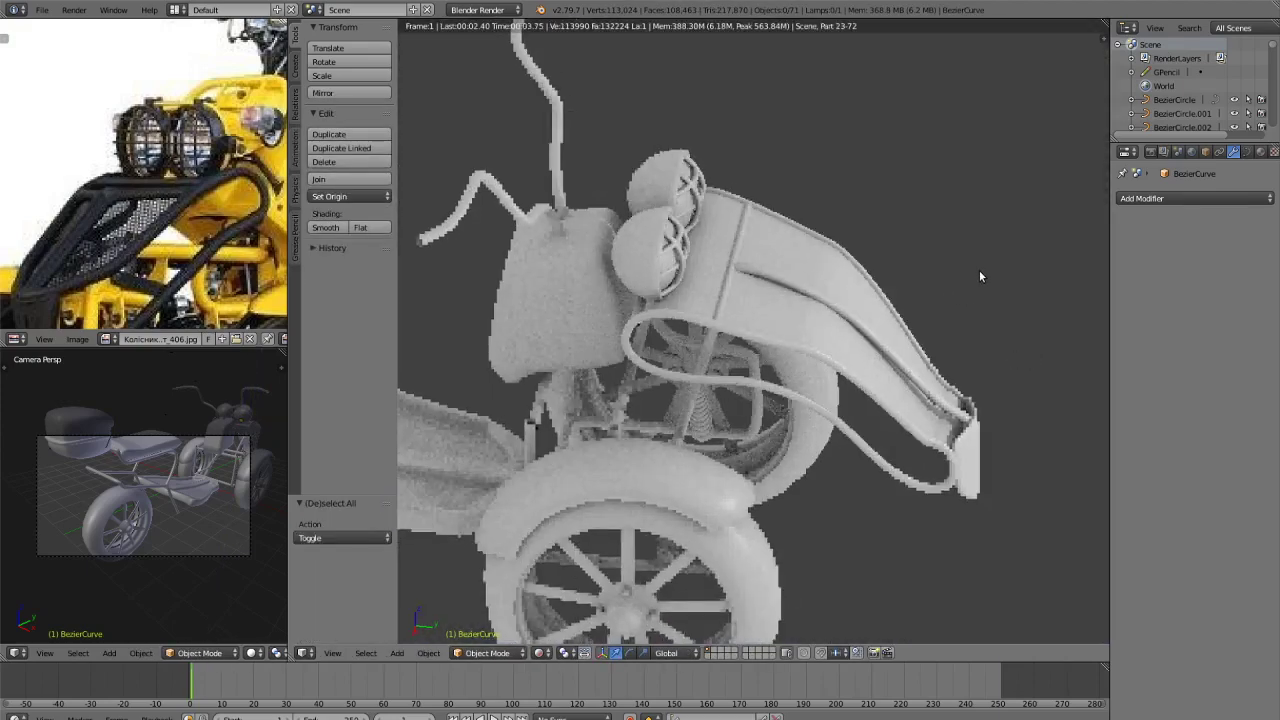
key("Escape")
Add a Particle System modifier to the curved panel of the front guard and open its particle settings.
middle_click_drag(969, 296, 902, 307)
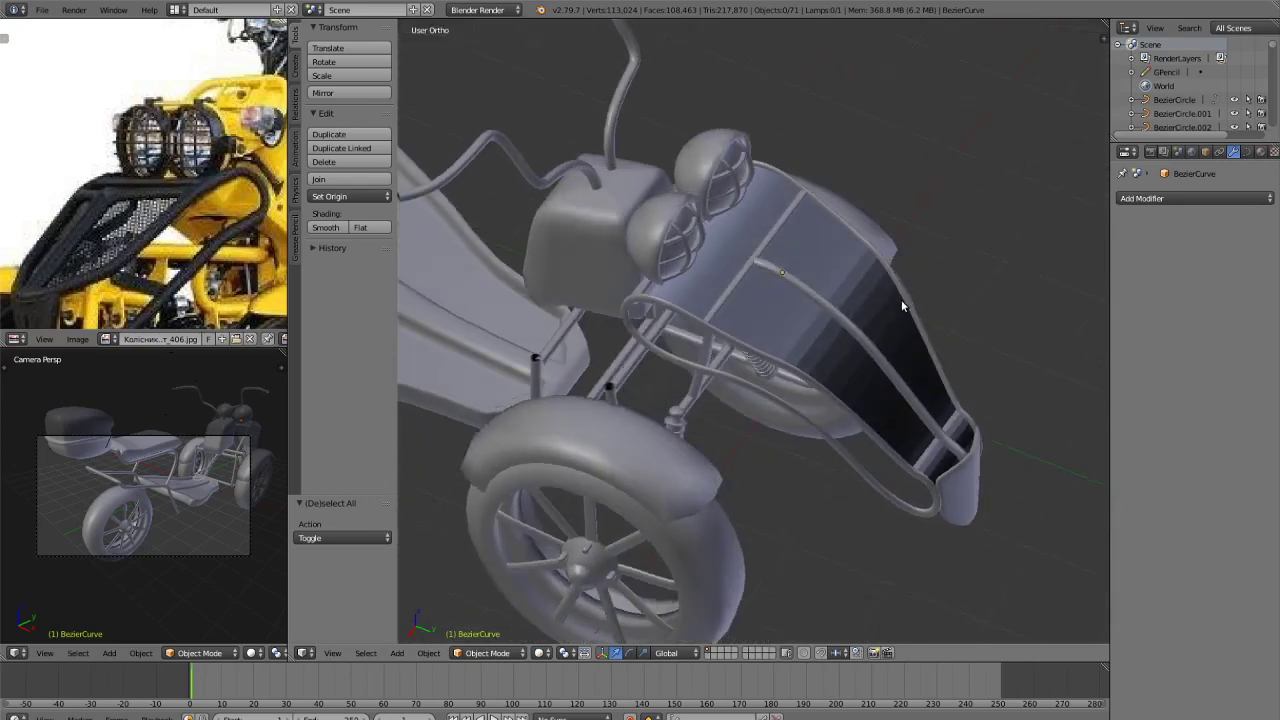
right_click(901, 299)
middle_click_drag(901, 299, 943, 297)
middle_click_drag(994, 330, 1007, 326)
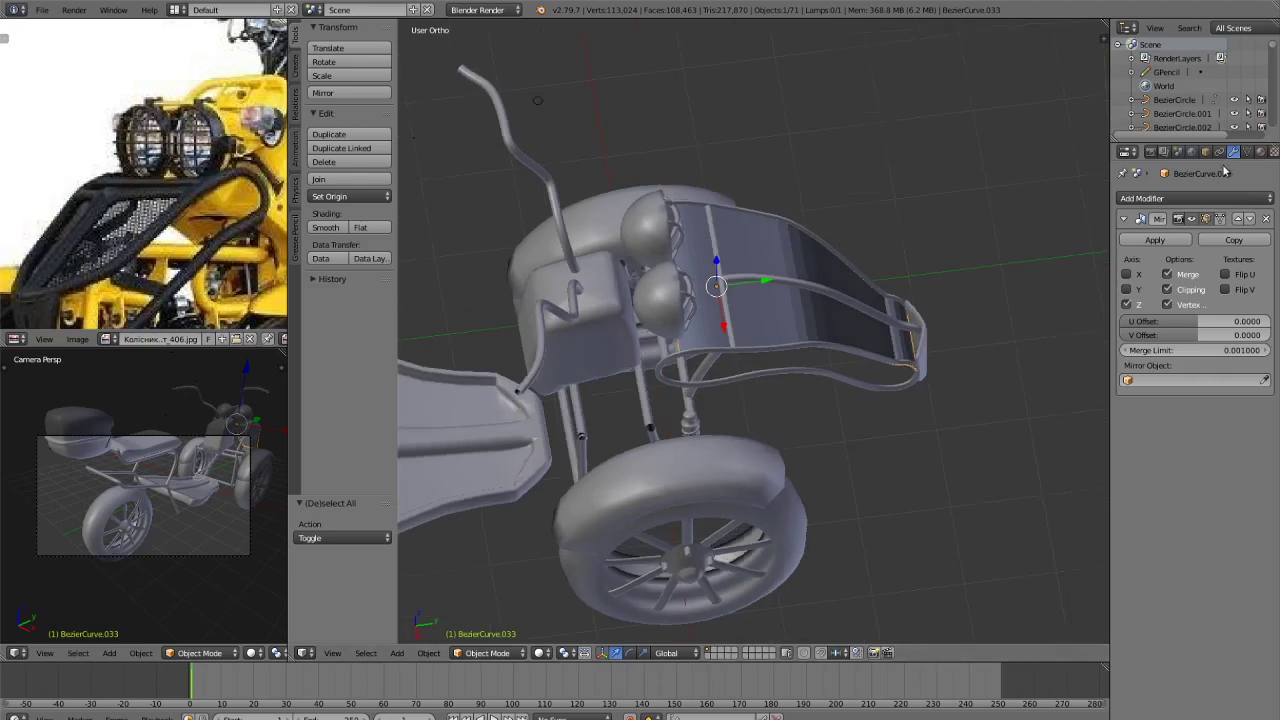
left_click(1180, 198)
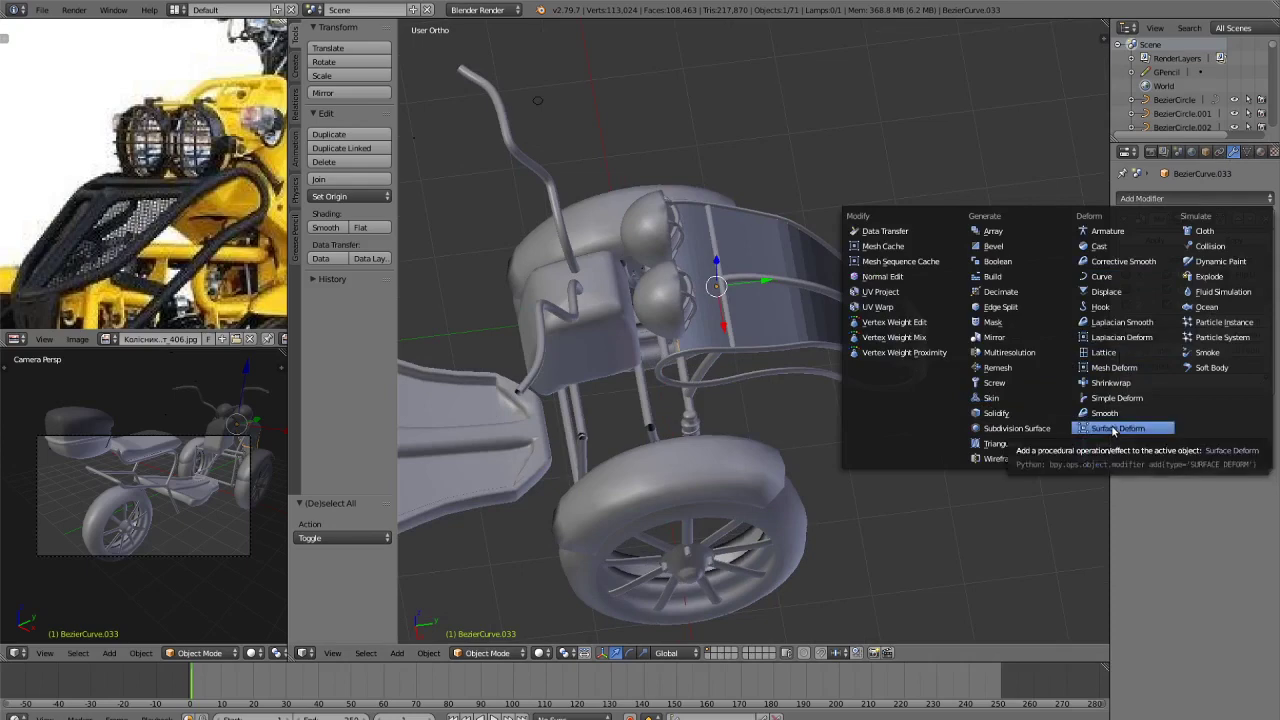
left_click(1231, 341)
scroll(929, 320, "up", 6)
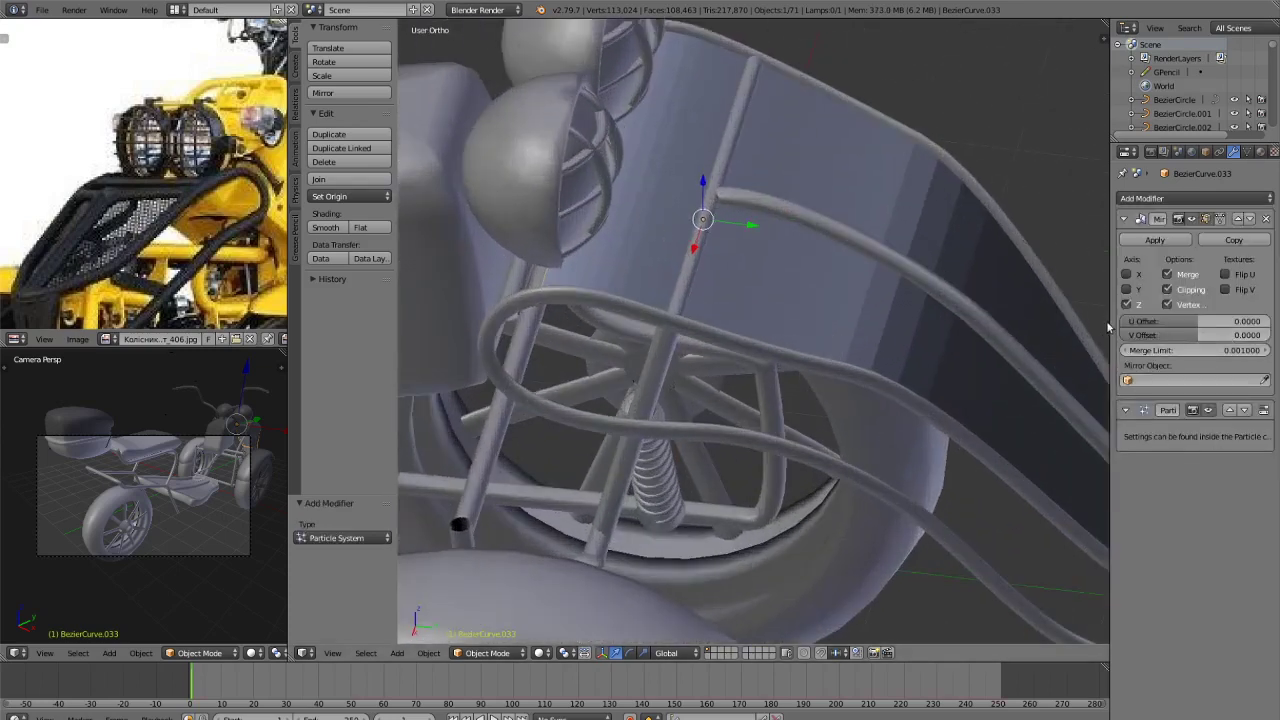
left_click_drag(1109, 336, 990, 352)
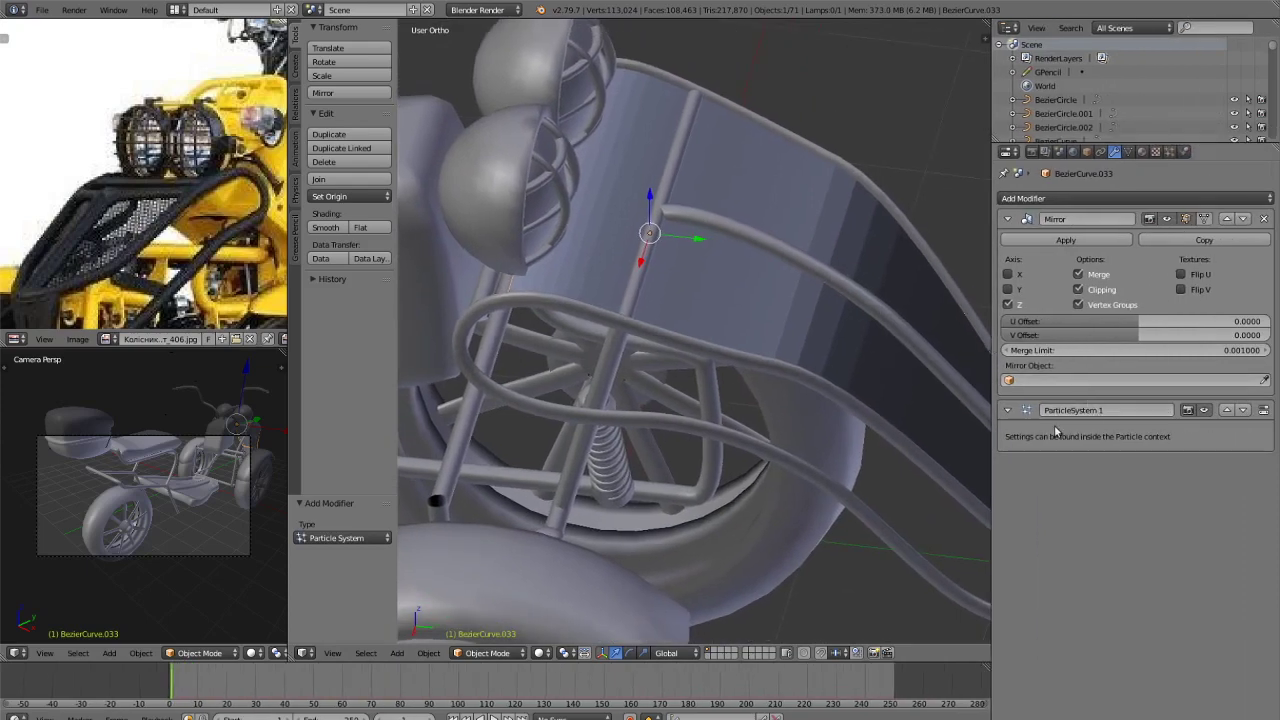
left_click(1168, 152)
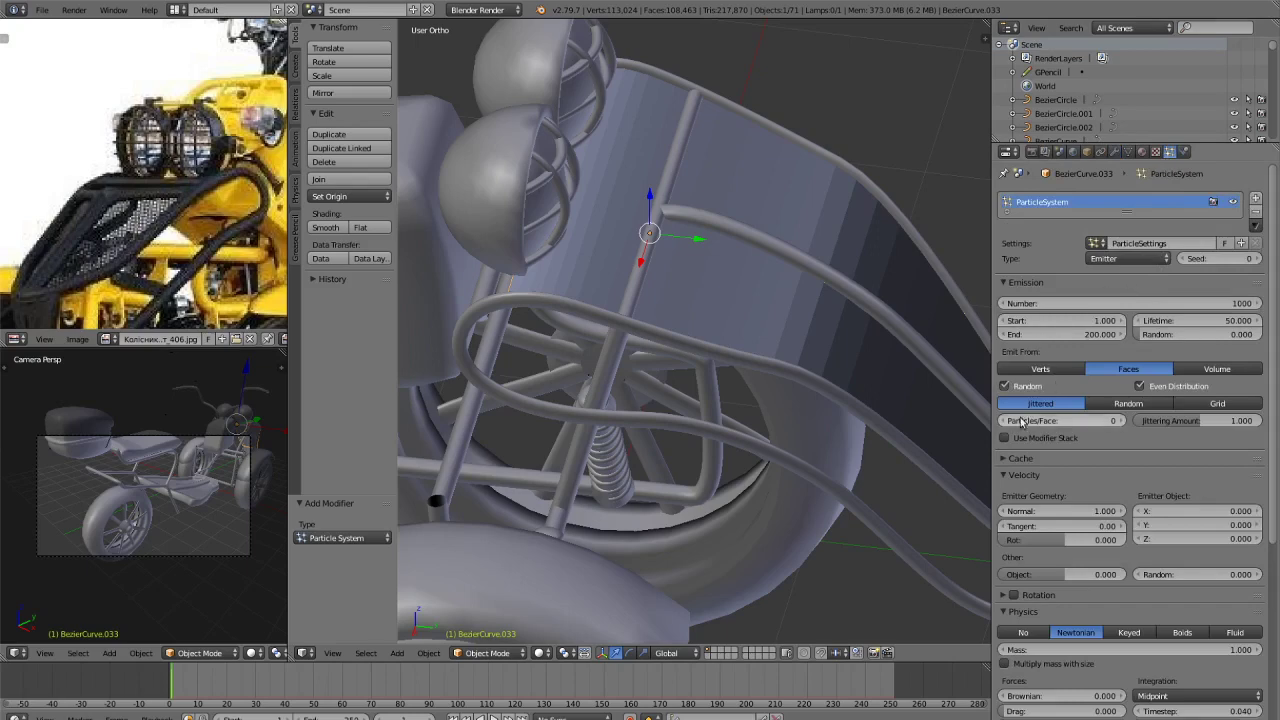
Check the front guard panel in rendered and wireframe shading, and return to solid shading.
scroll(843, 323, "down", 2)
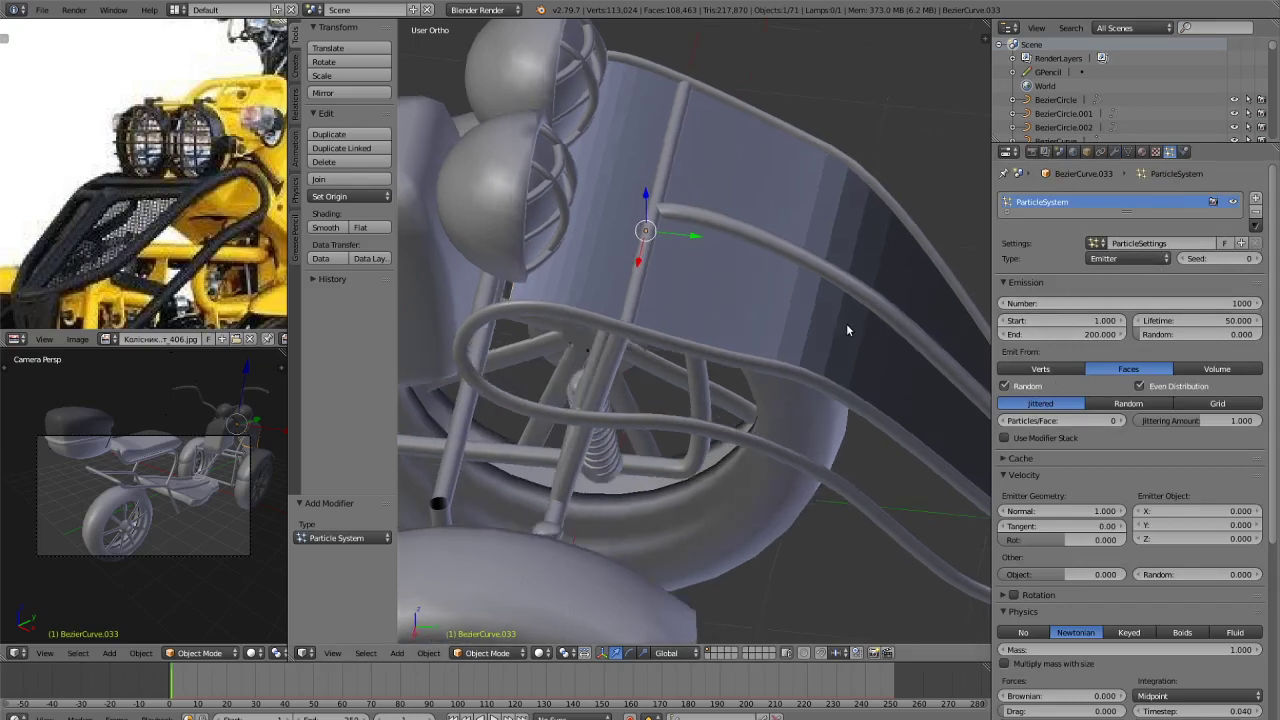
middle_click_drag(846, 323, 861, 342)
key("shift+z")
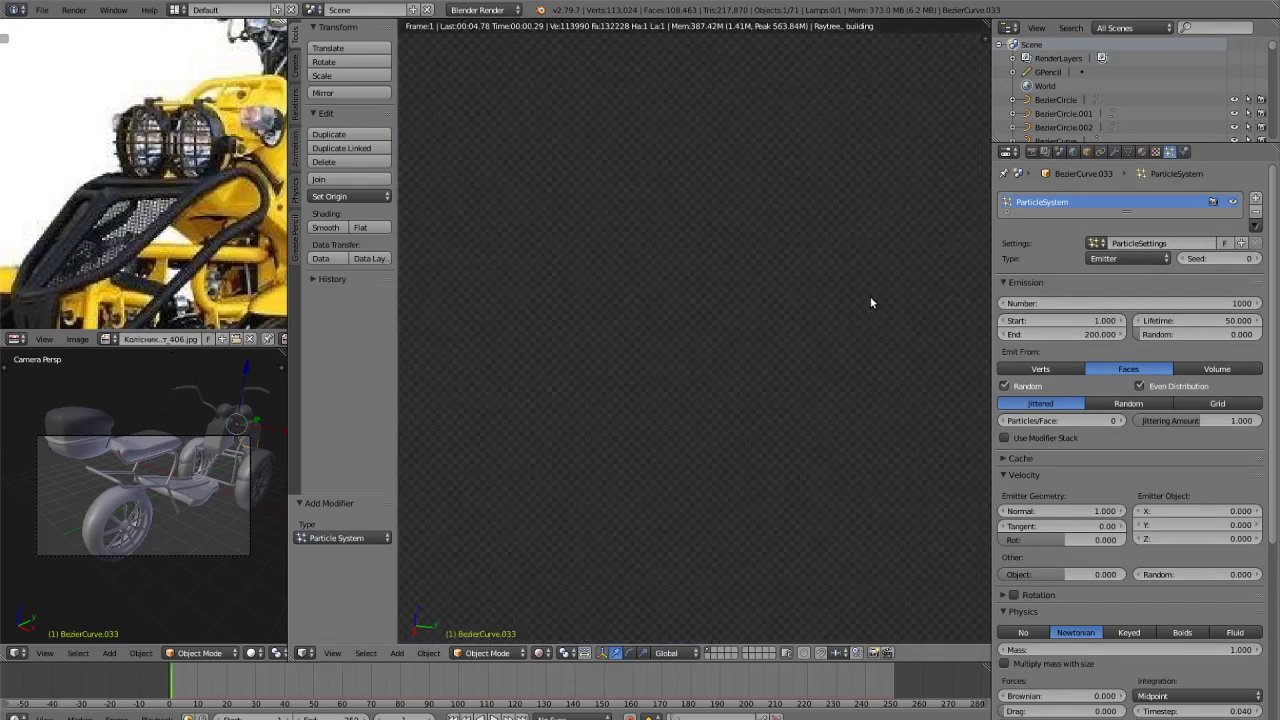
key("shift+z")
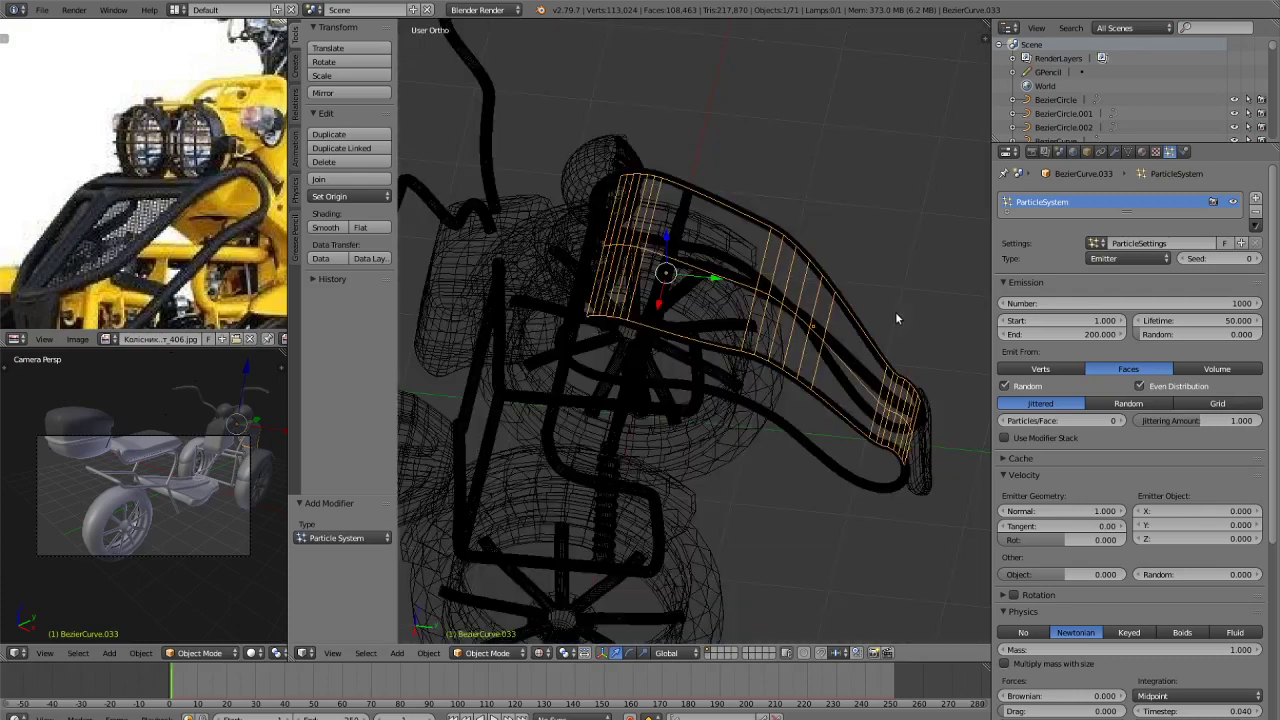
key("z")
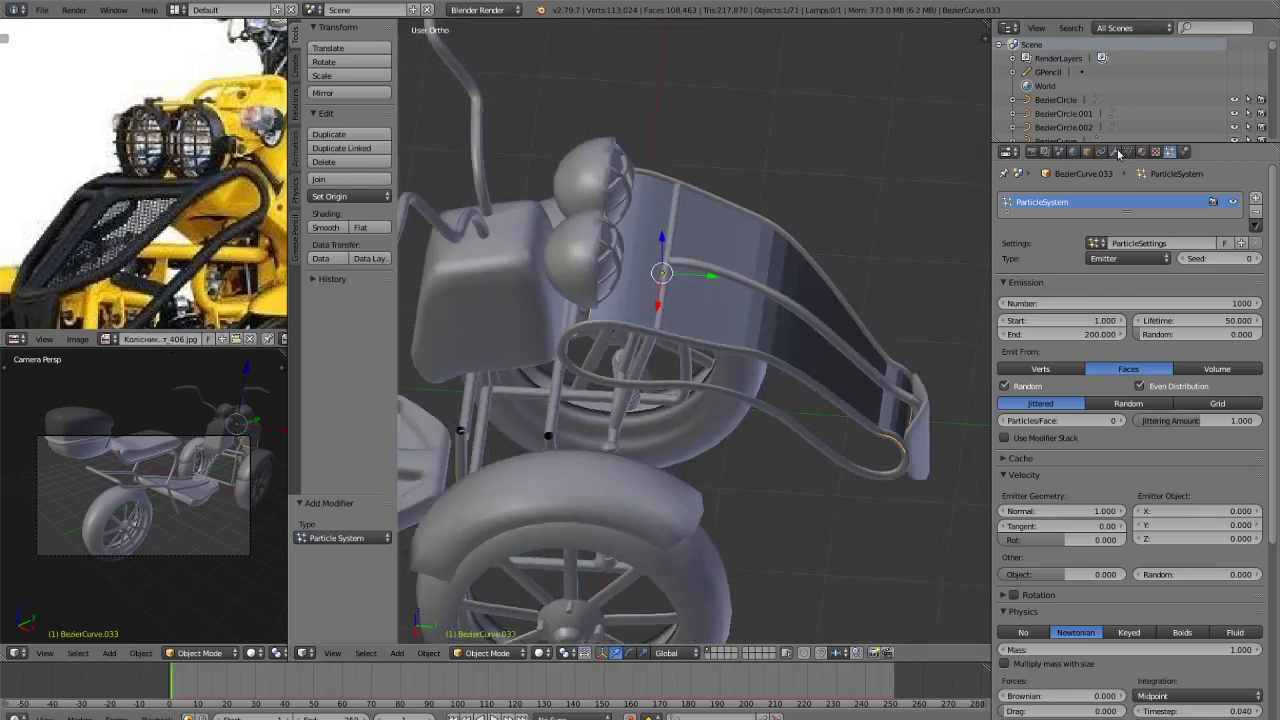
Collapse the guard panel's particle system modifier and look through the modifiers that can be added.
left_click(1116, 152)
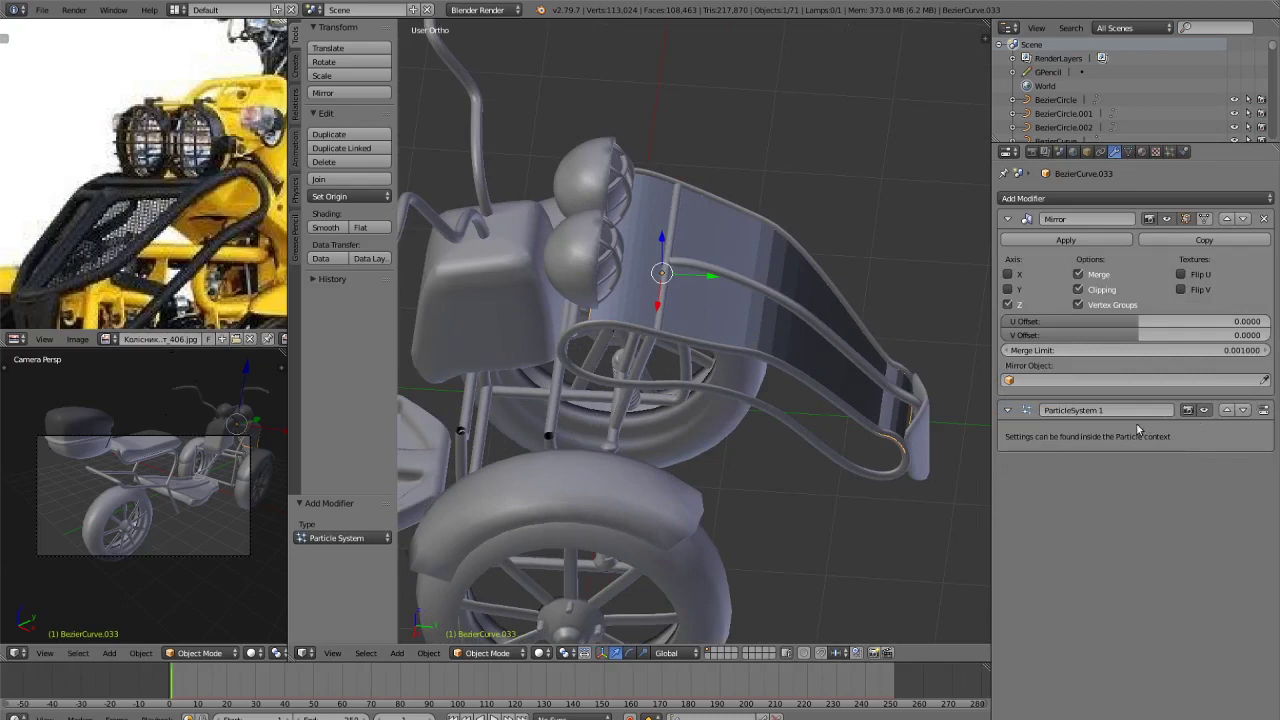
left_click(1005, 413)
left_click(1126, 200)
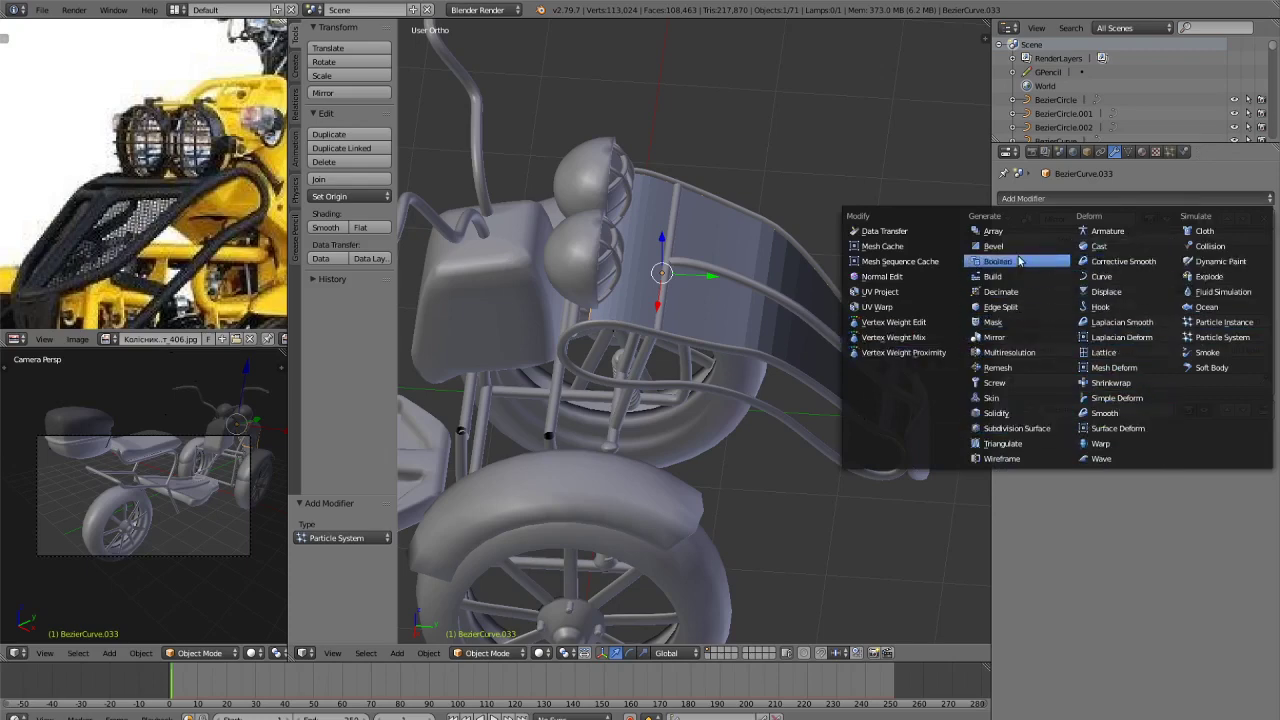
left_click(995, 337)
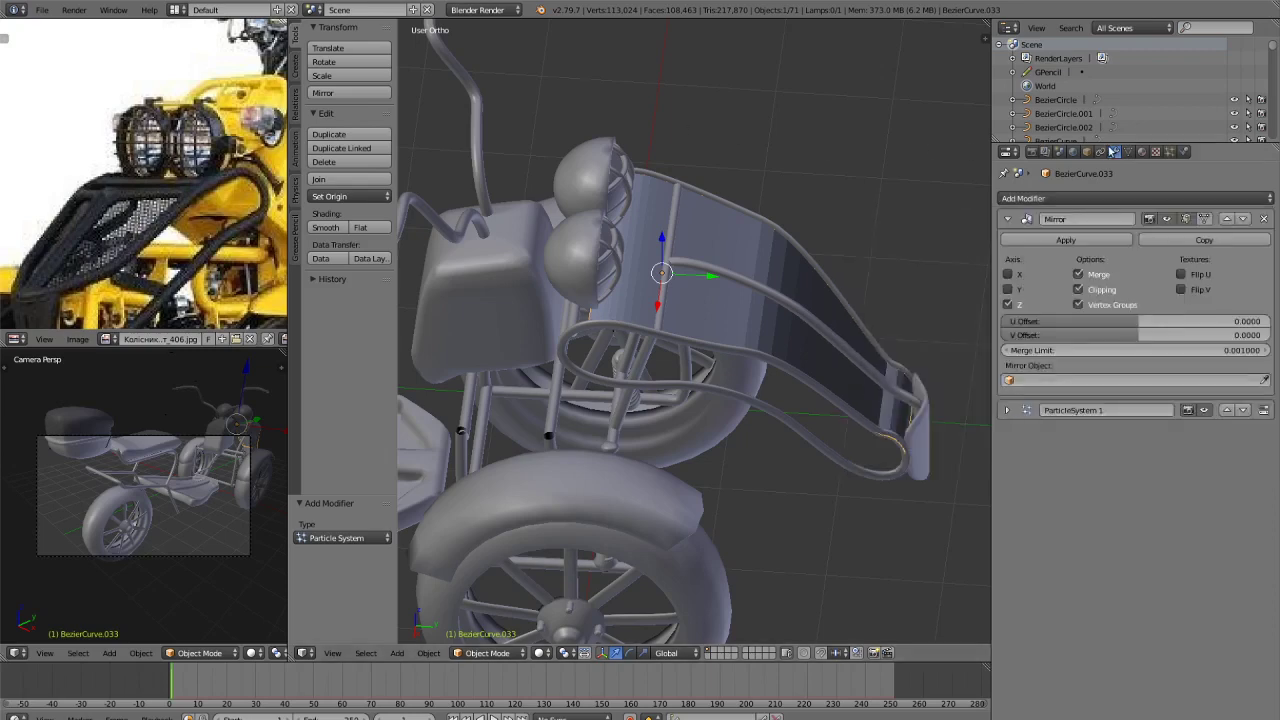
left_click(1040, 198)
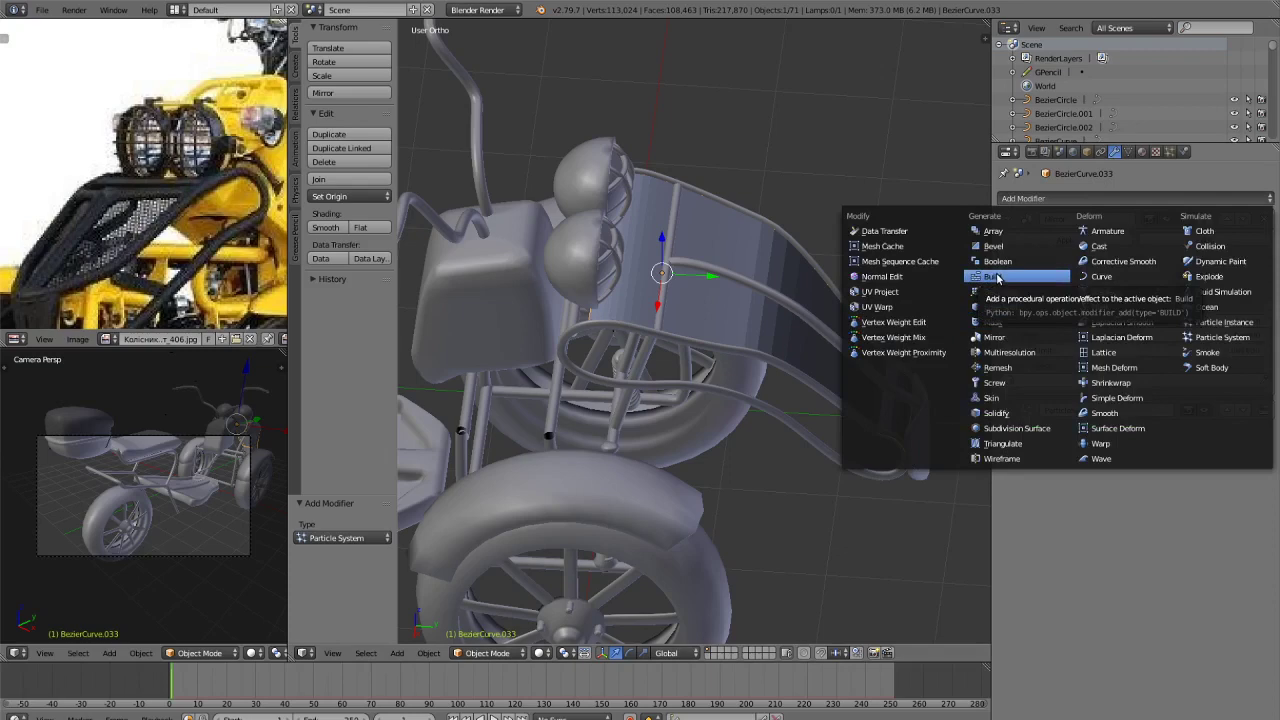
left_click(1058, 152)
left_click(1073, 152)
left_click(1087, 152)
left_click(1101, 153)
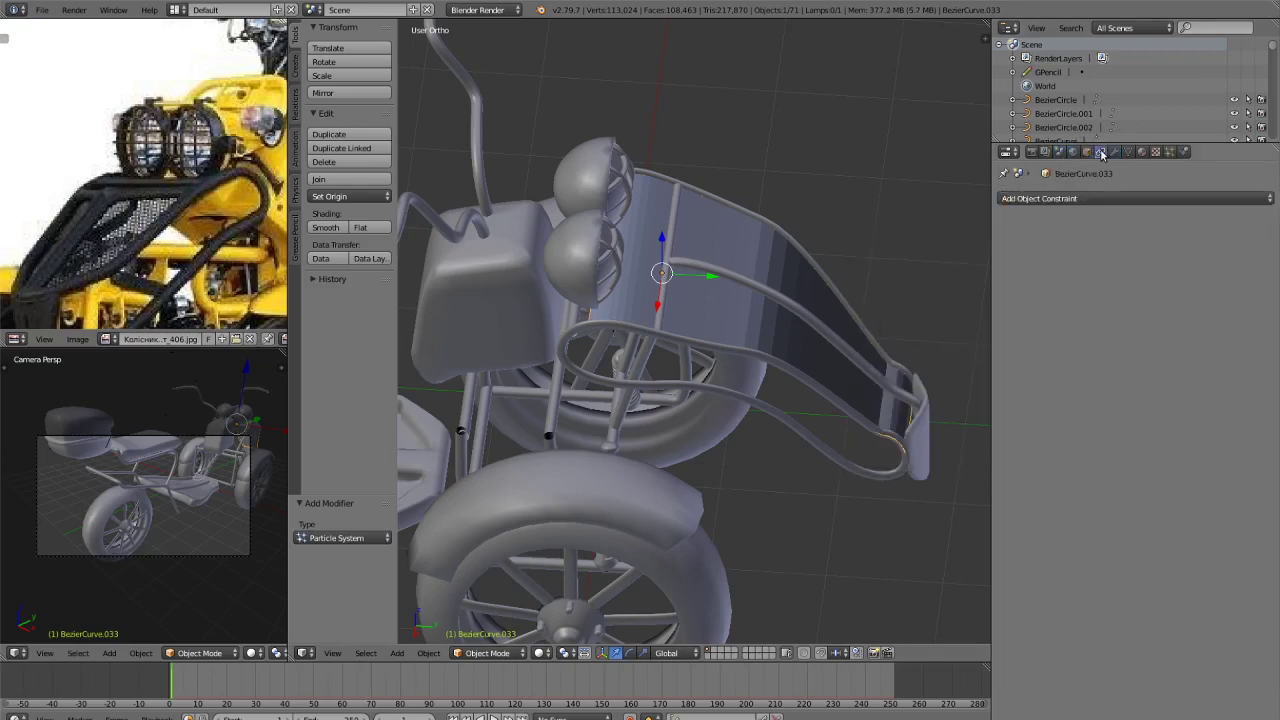
left_click(1032, 152)
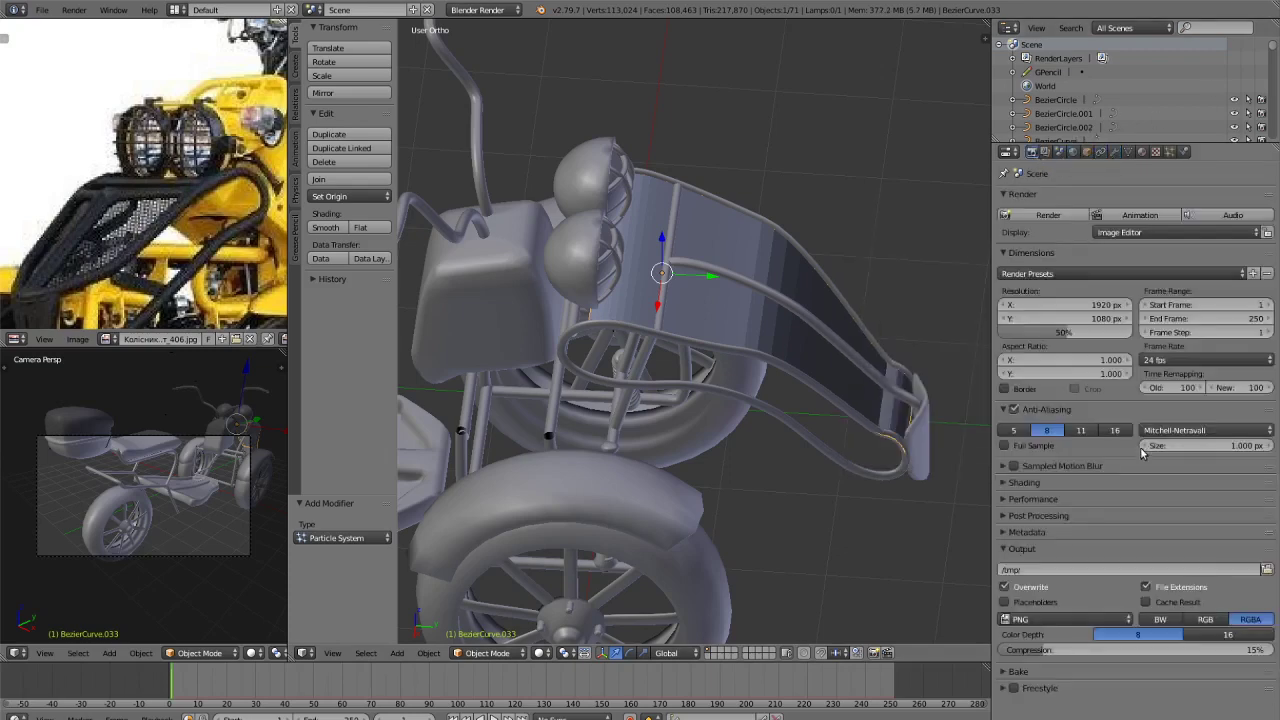
left_click(1073, 152)
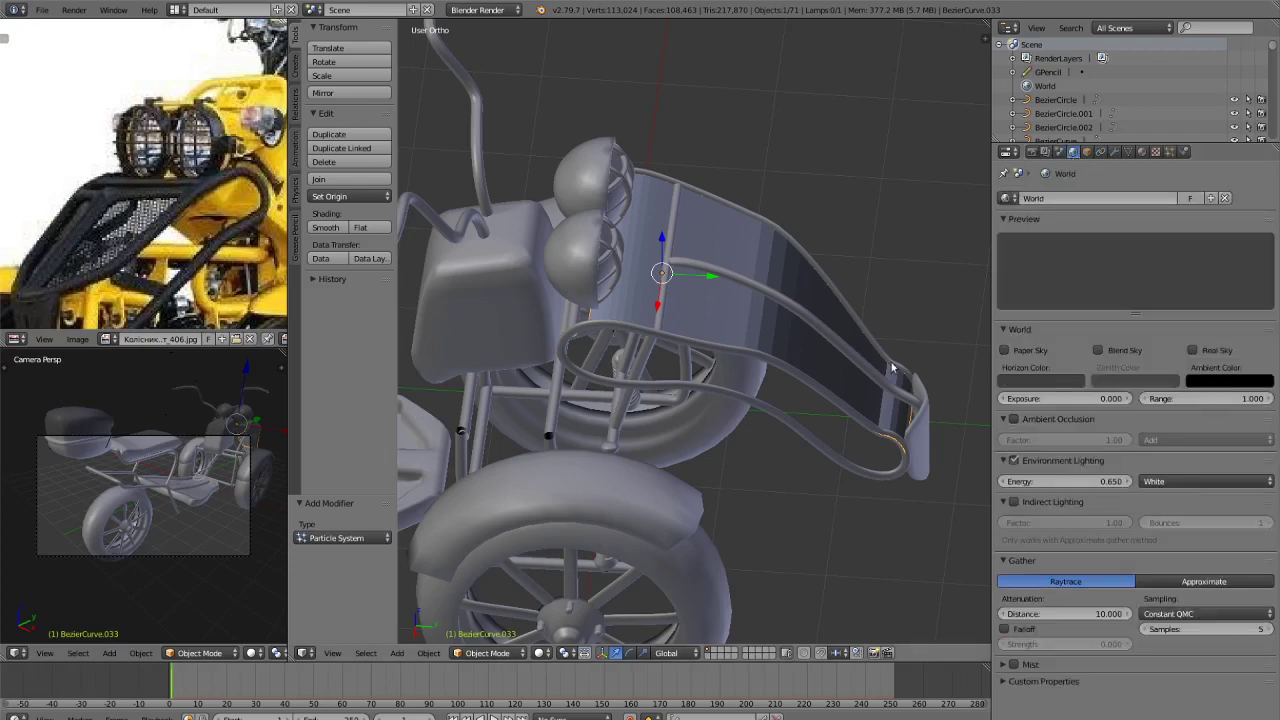
Create a new material for the curved guard panel and darken its diffuse colour to RGB 0.040.
scroll(893, 372, "down", 3)
middle_click_drag(856, 370, 766, 398)
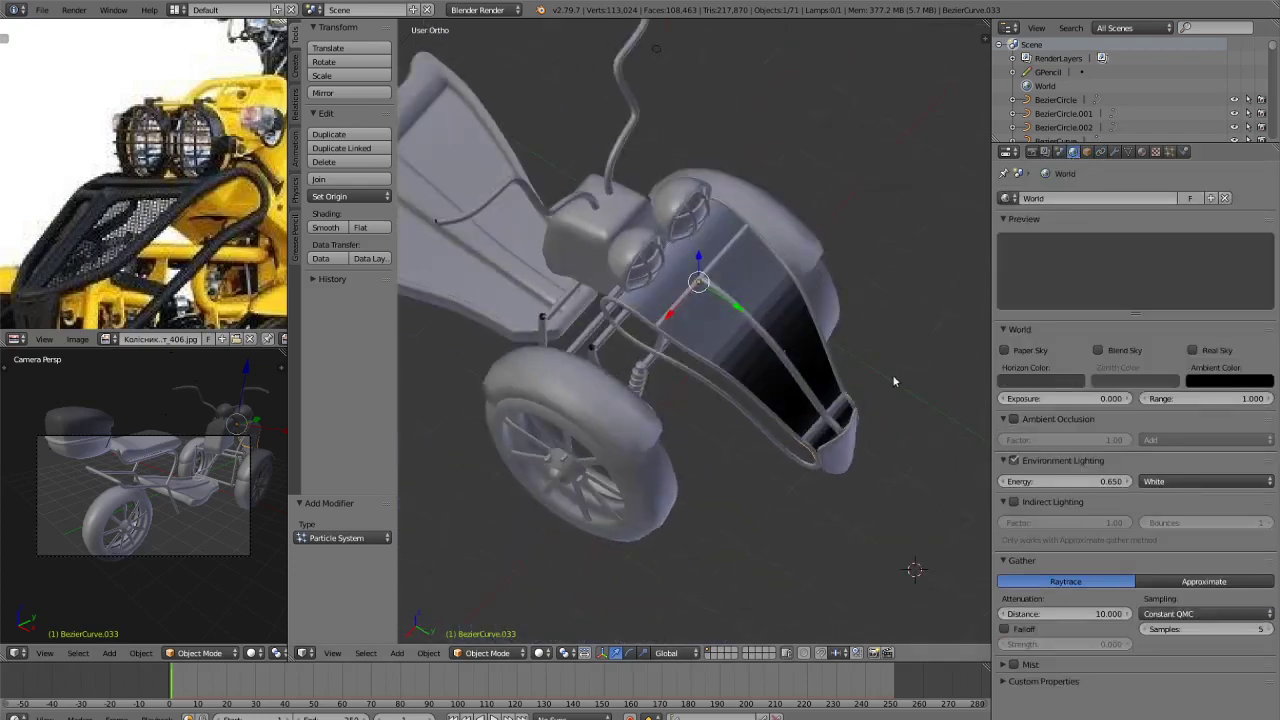
left_click(1140, 151)
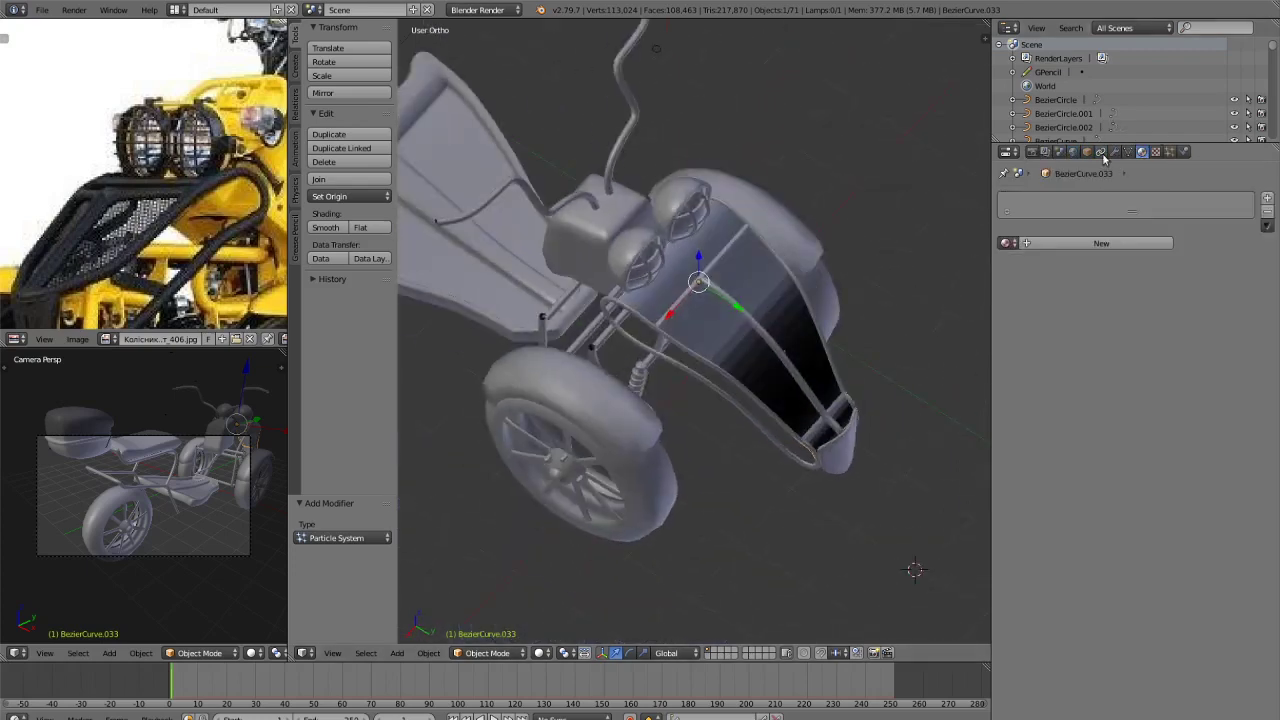
left_click(1082, 243)
left_click(1100, 413)
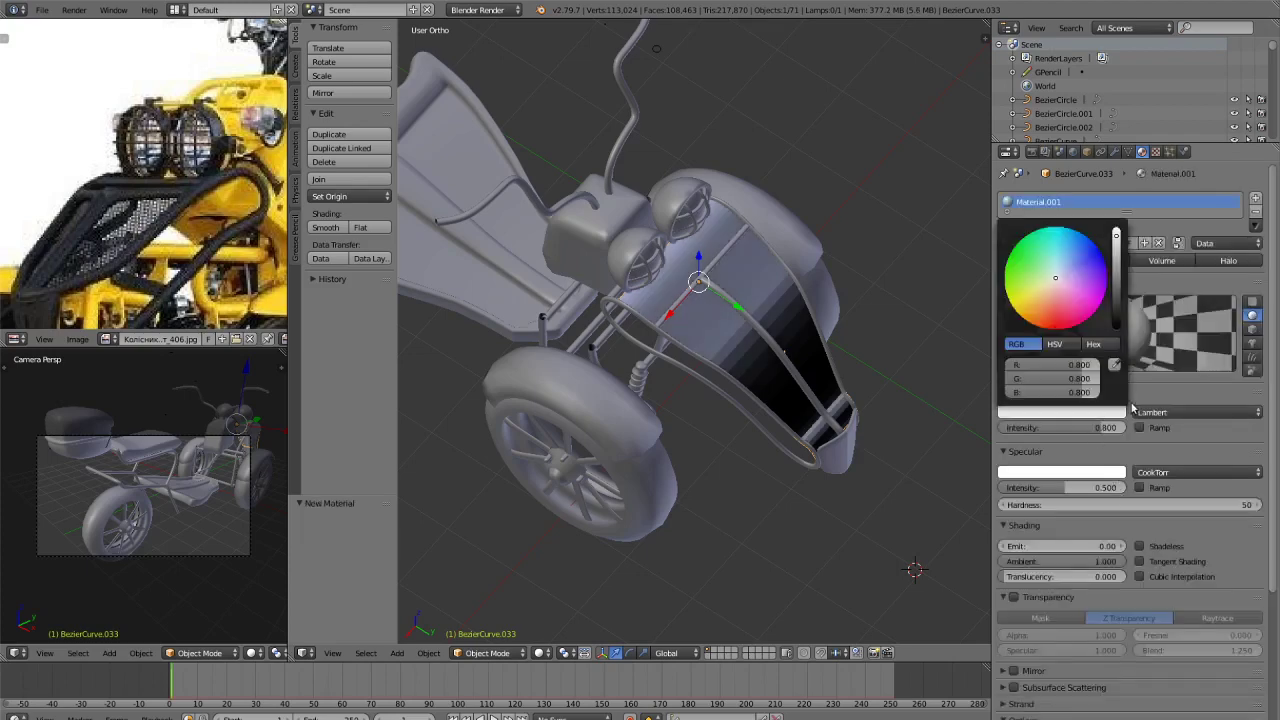
left_click_drag(1116, 235, 1116, 310)
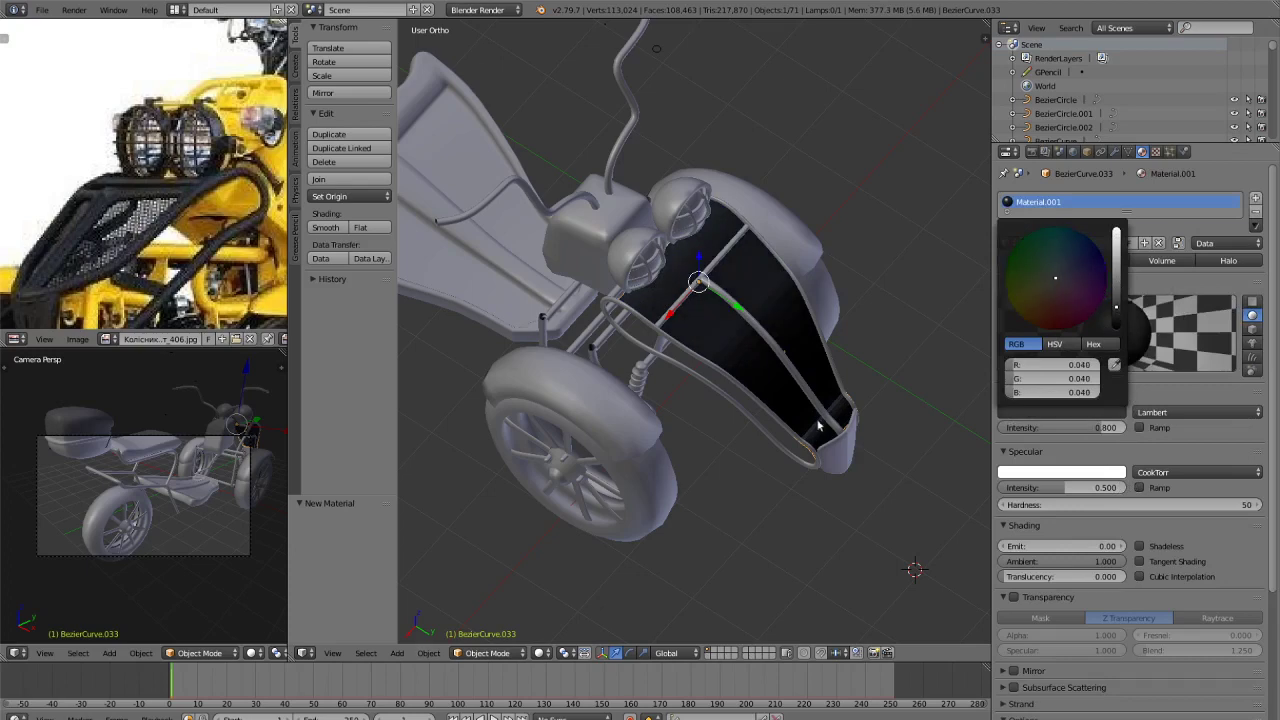
left_click(1026, 412)
middle_click_drag(903, 477, 910, 437)
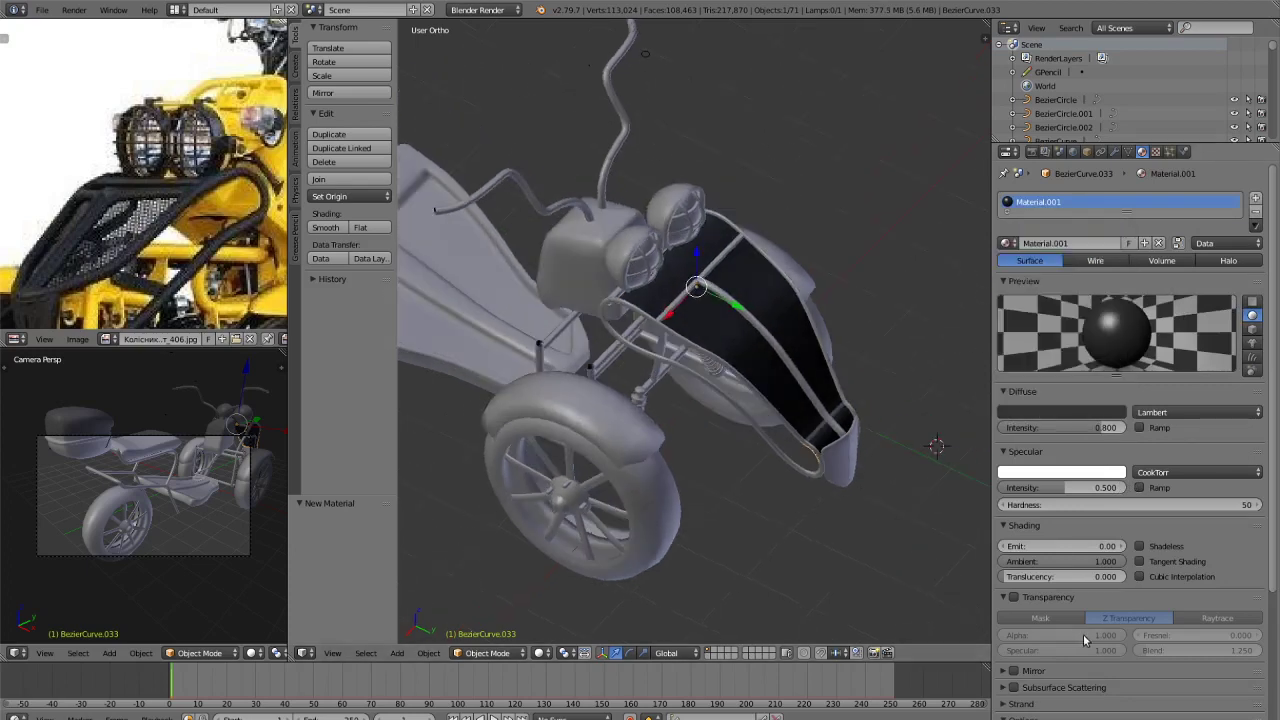
Enable Z Transparency on the guard panel's material with alpha 0.584 and preview it in rendered shading.
left_click(1014, 597)
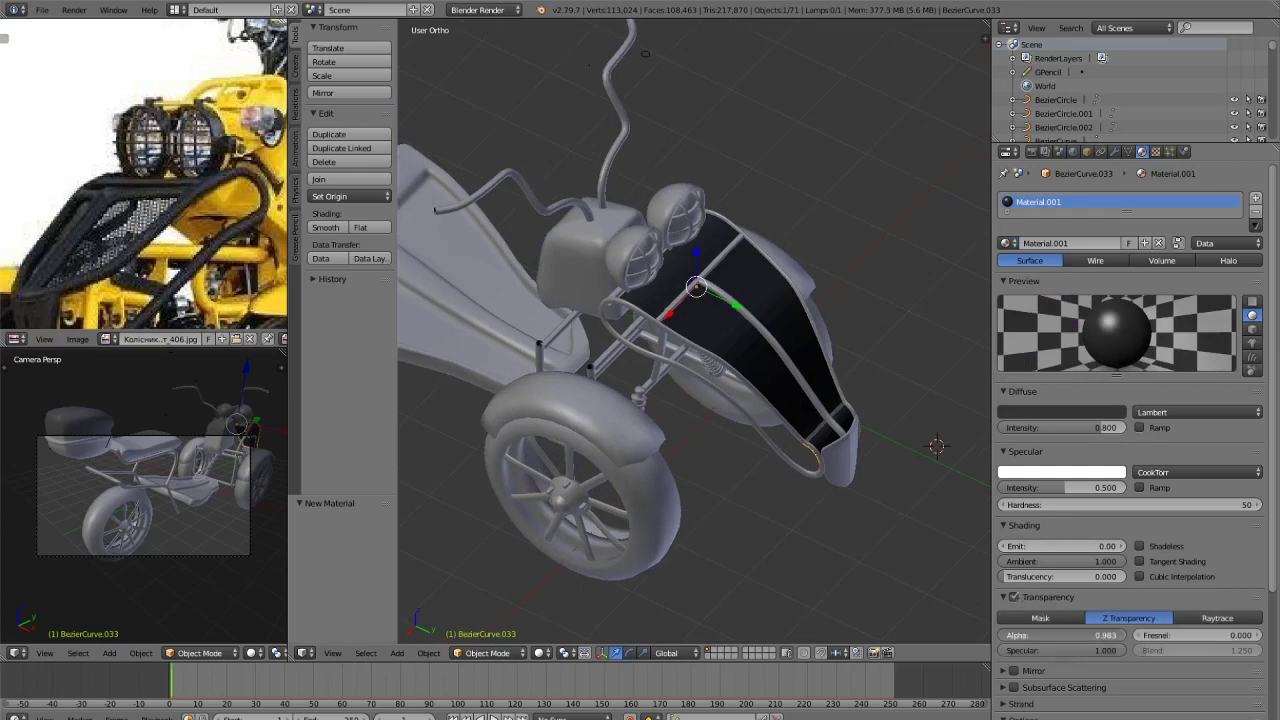
left_click_drag(1101, 635, 1074, 635)
mouse_move(872, 560)
middle_mouse_down()
mouse_move(820, 480)
mouse_move(842, 472)
middle_mouse_up()
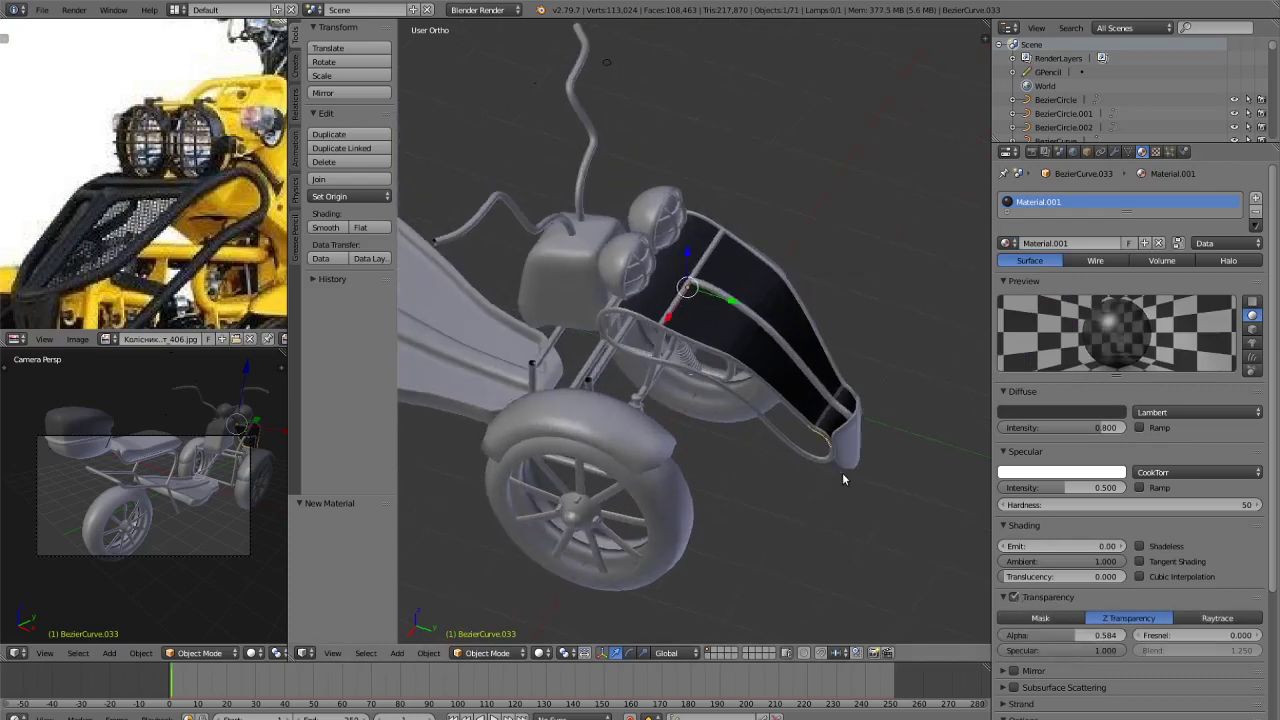
key("shift+z")
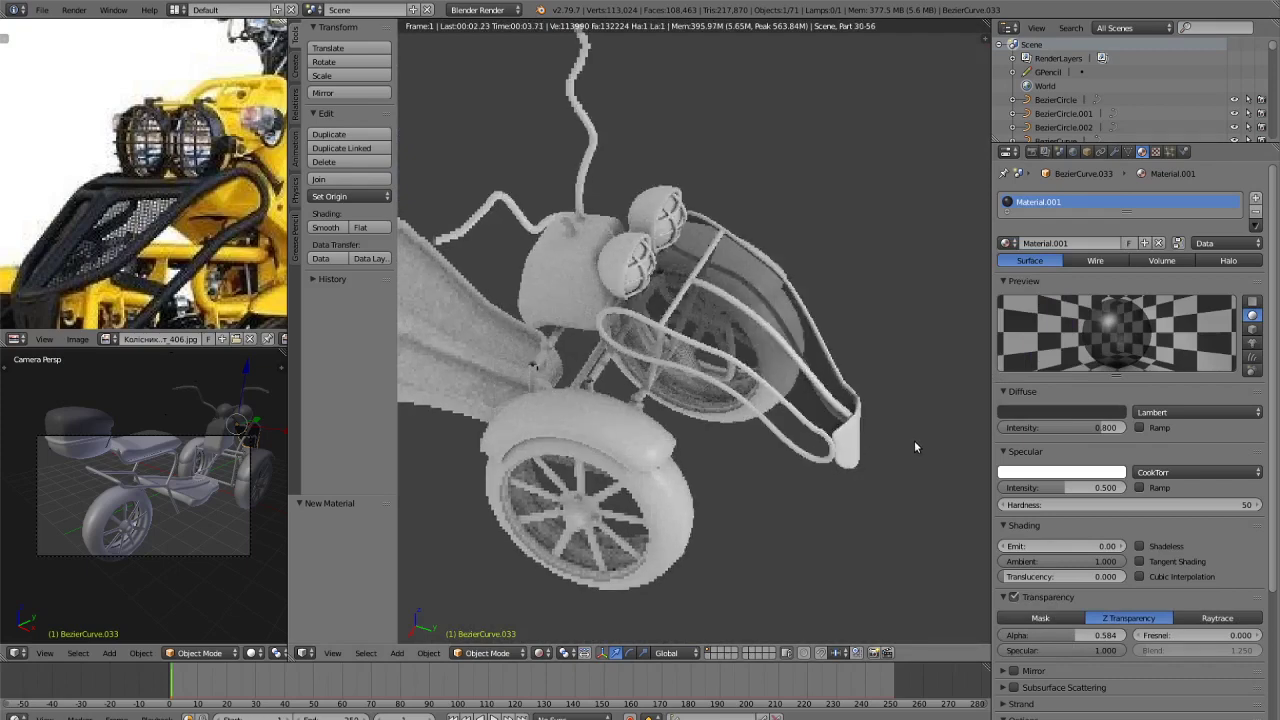
middle_click_drag(868, 465, 777, 443)
key("z")
key("z")
Set the guard panel material's alpha to 0.708 and switch its render type to Wire.
scroll(763, 463, "up", 4)
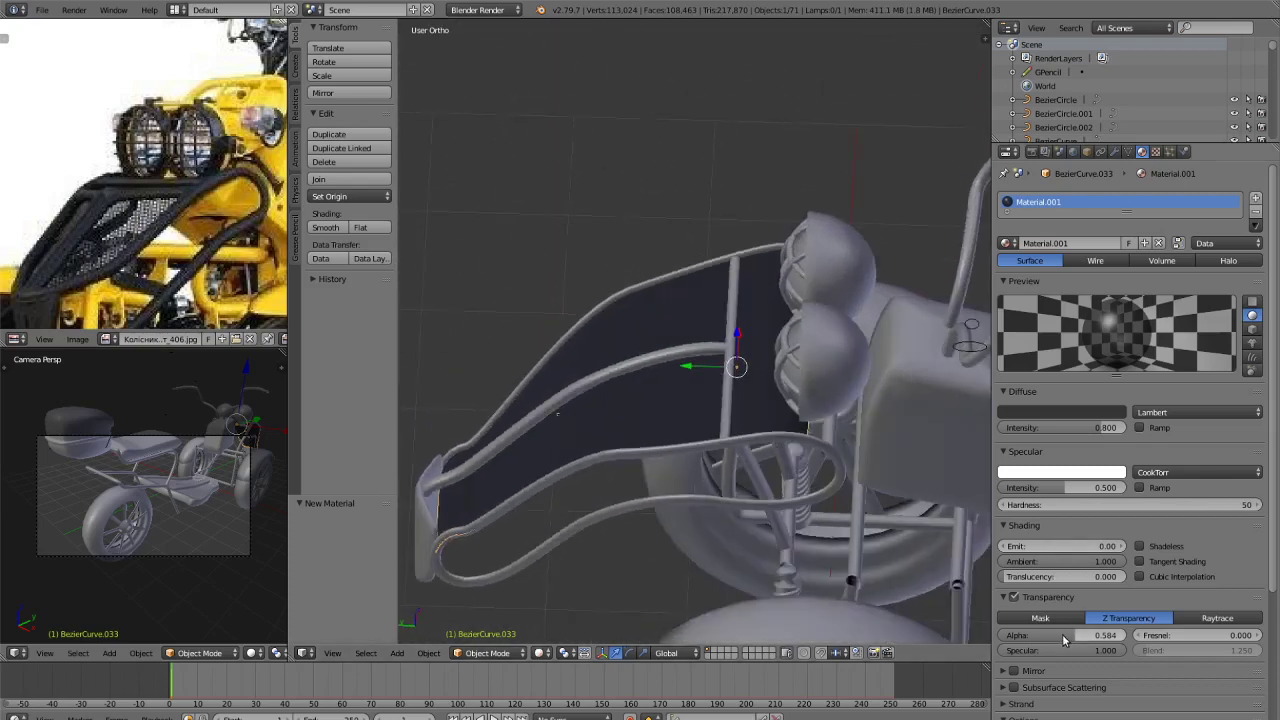
key("shift+z")
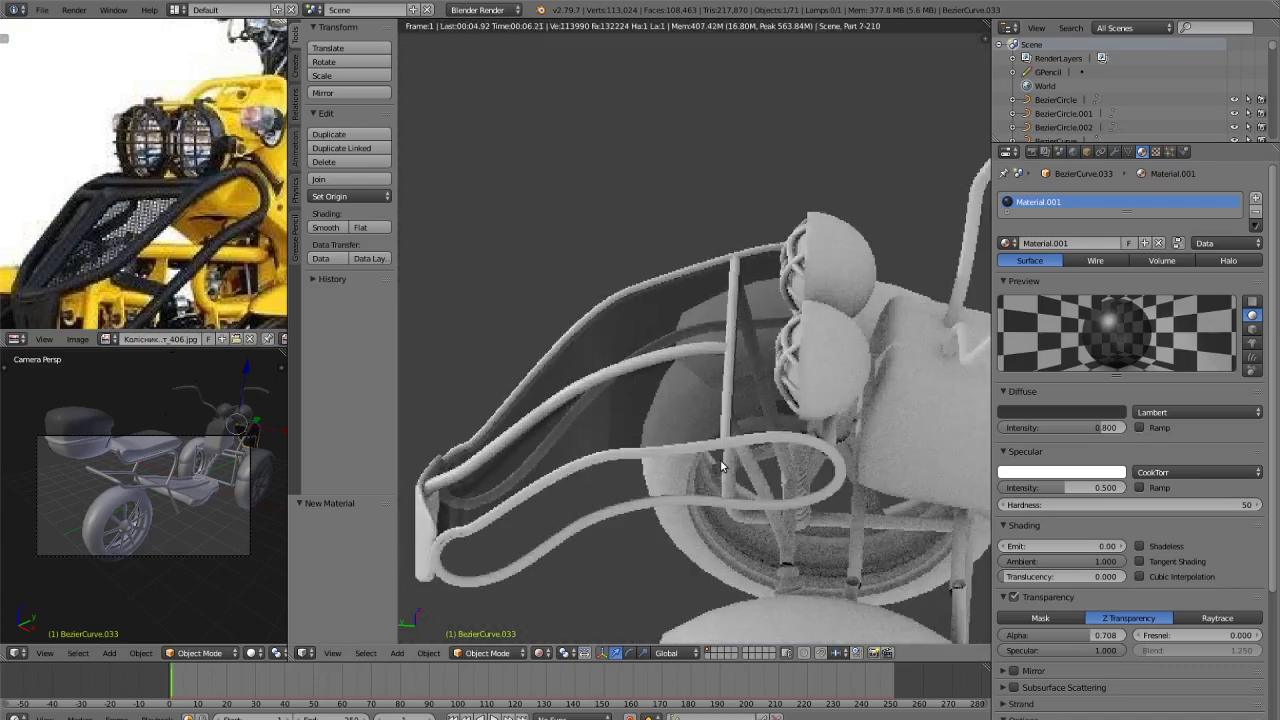
key("shift+z")
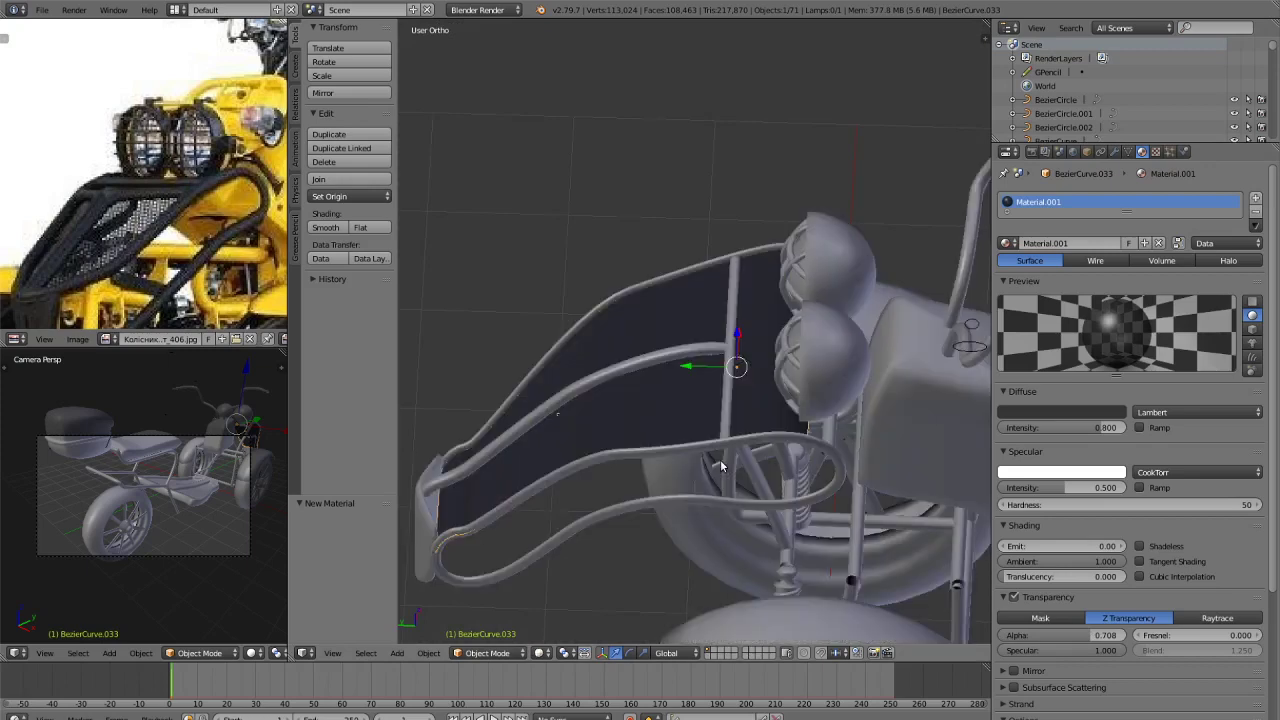
left_click(1087, 263)
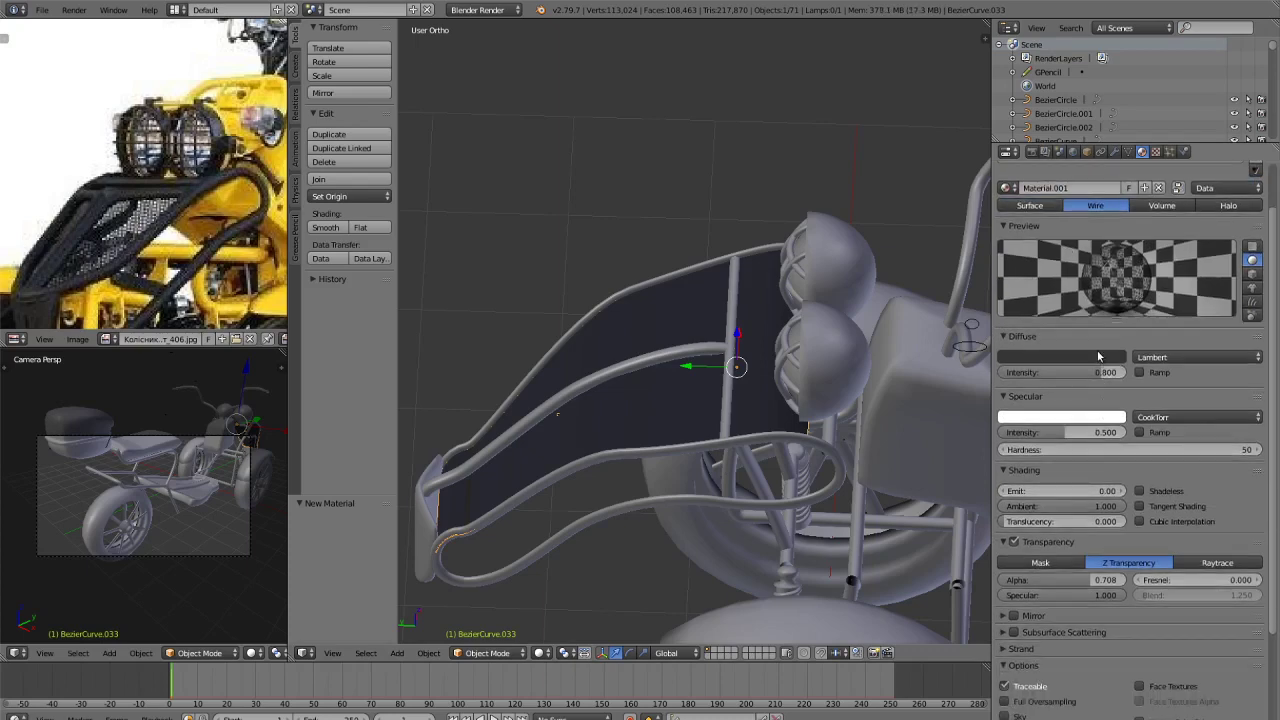
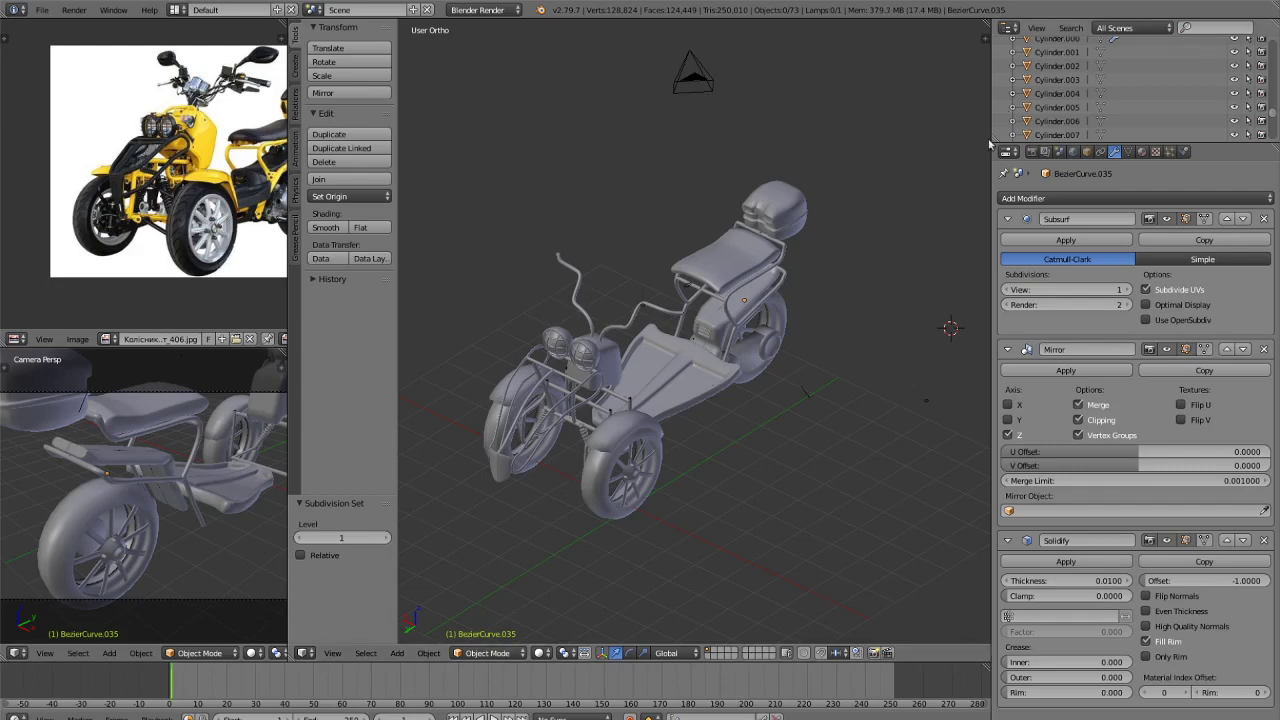
Set the subdivision level of the selected panel under the rear seat to 1.
key("ctrl+1")
Examine the handlebar area in the reference photo and compare it with the handlebars of the tricycle model.
middle_click_drag(838, 330, 450, 258)
scroll(205, 150, "up", 3)
middle_click_drag(205, 145, 138, 228)
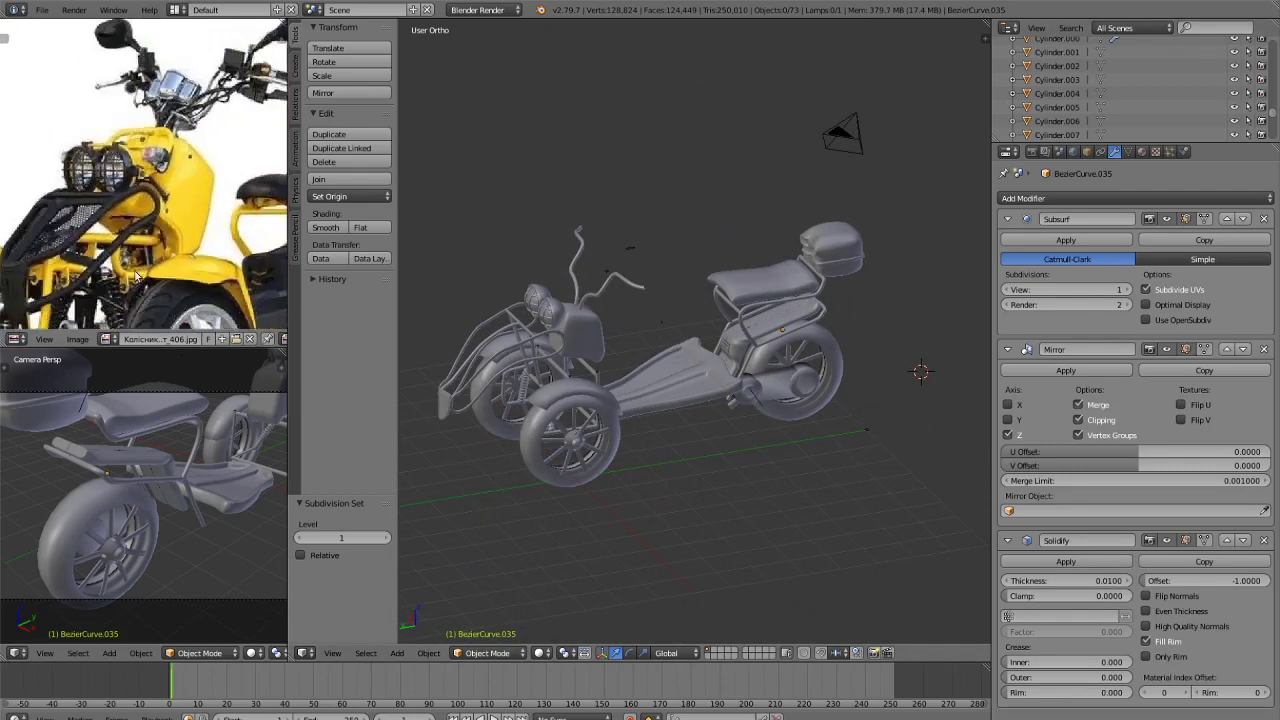
scroll(138, 228, "down", 2)
scroll(172, 197, "up", 1)
middle_click_drag(240, 127, 189, 188)
scroll(186, 178, "up", 2)
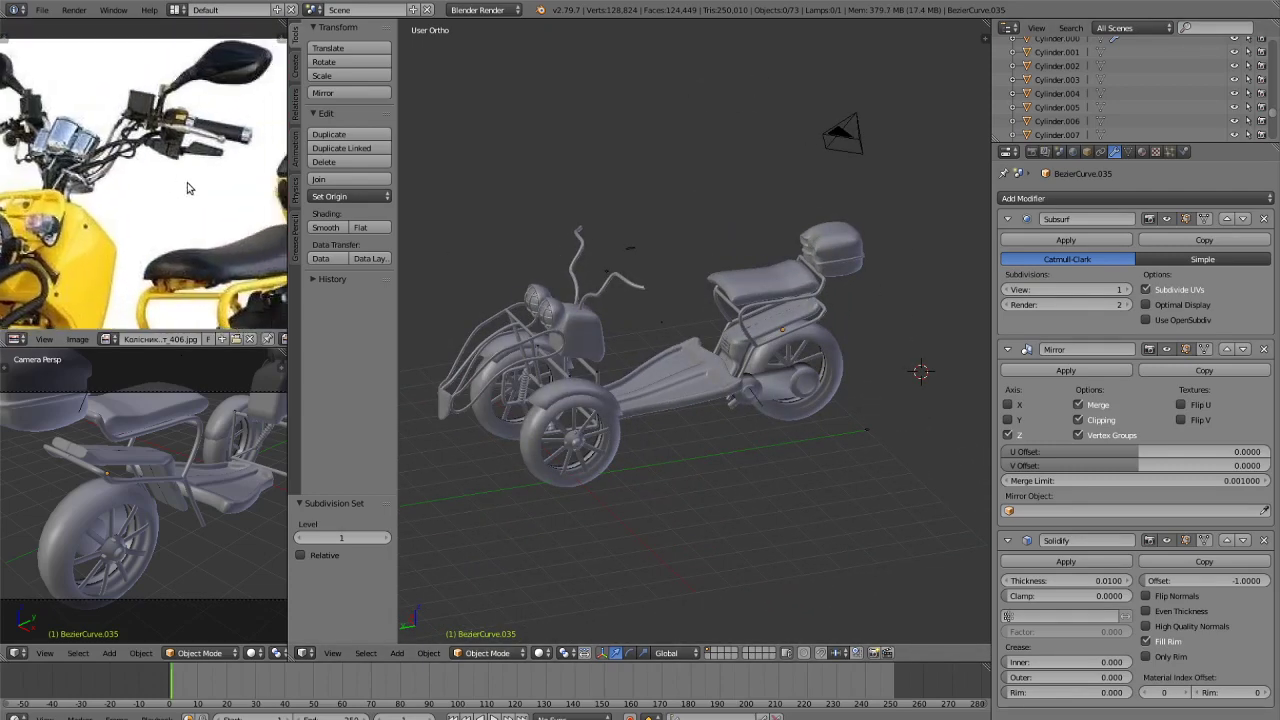
middle_click_drag(652, 280, 547, 236)
scroll(671, 276, "up", 1)
middle_click_drag(671, 276, 712, 255)
scroll(690, 245, "up", 5)
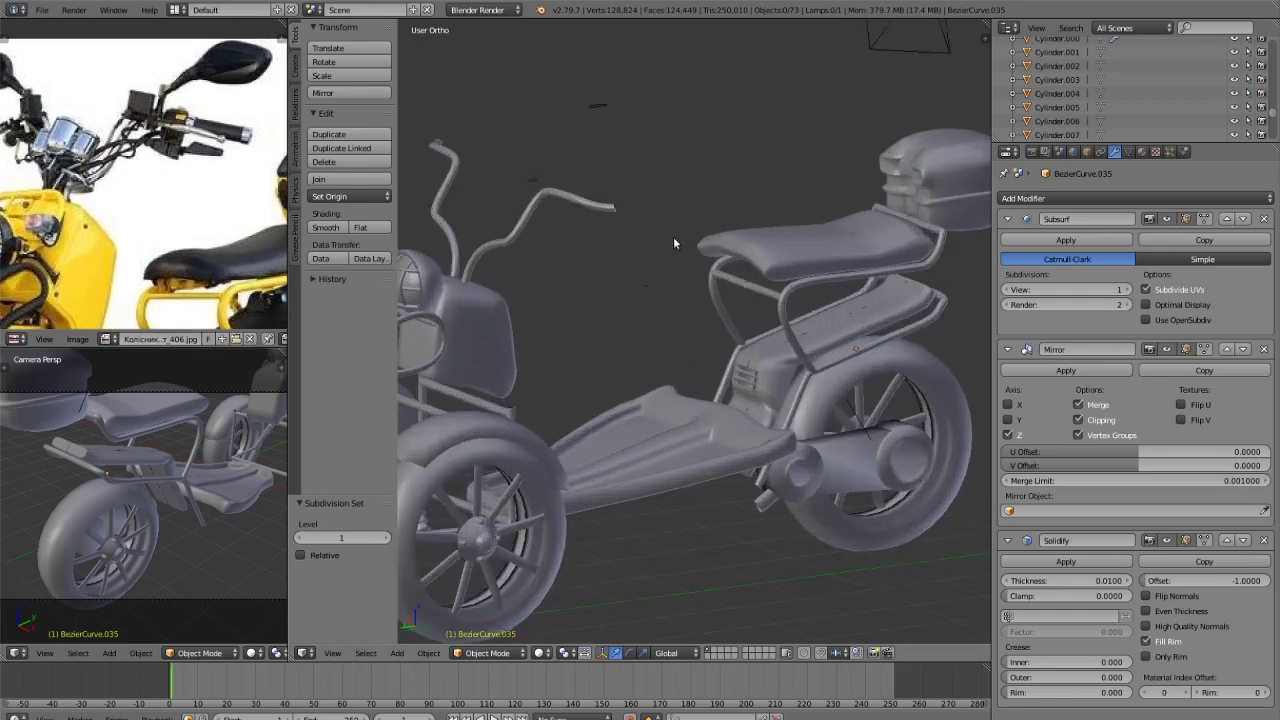
Add a 32-vertex cylinder with radius 1 and depth 2 and move it along the Y axis.
key("shift+a")
mouse_move(645, 227)
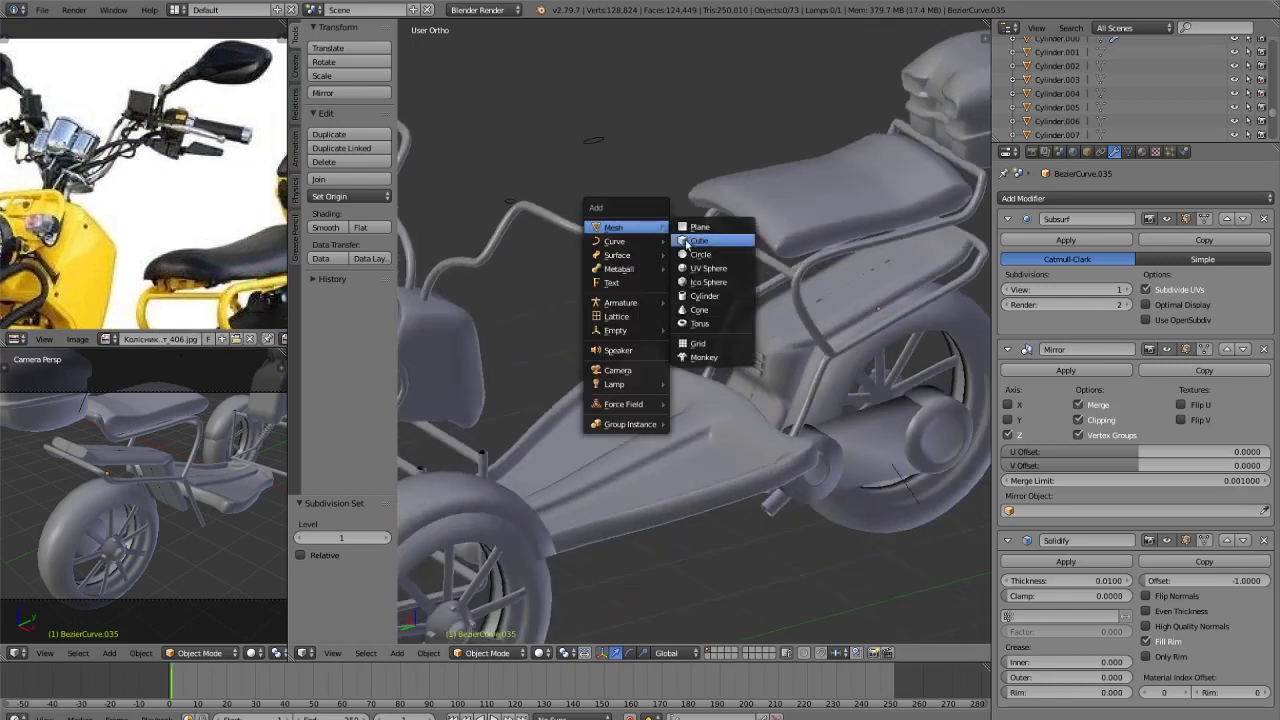
left_click(704, 296)
scroll(704, 296, "down", 5)
scroll(805, 370, "up", 2)
key("g")
key("y")
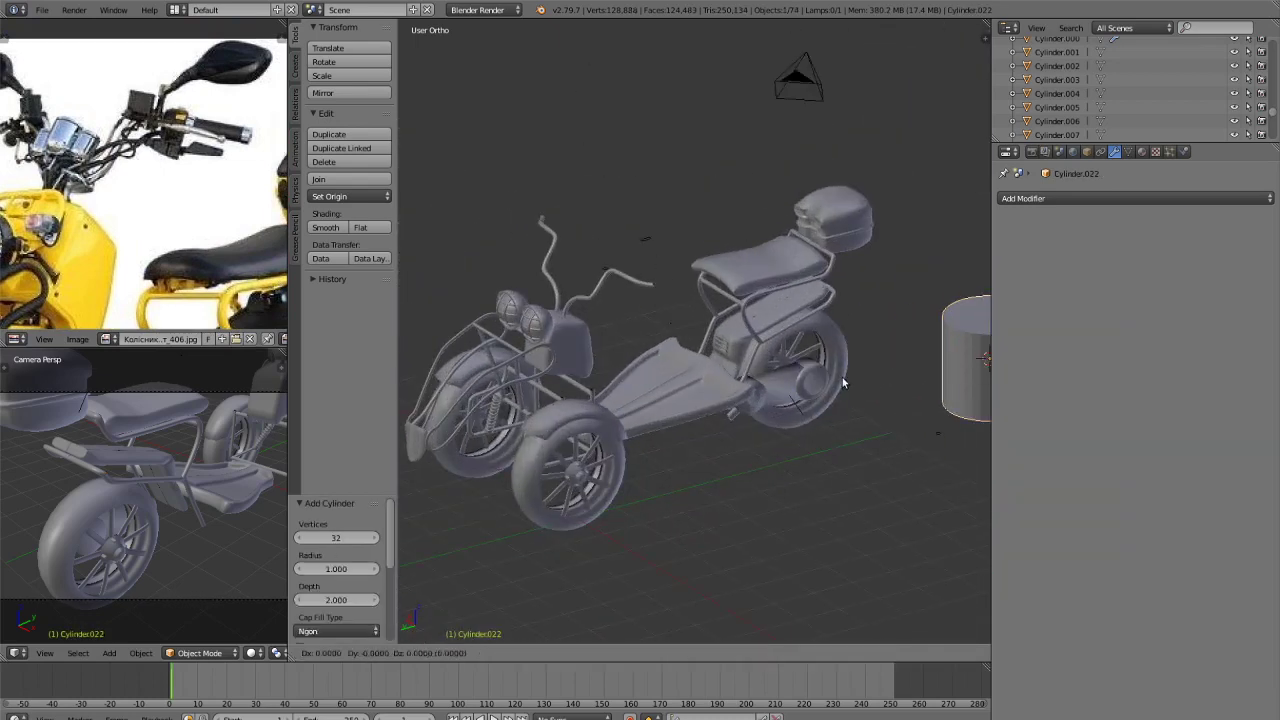
left_click(733, 440)
Rotate the cylinder 90 degrees about the Y axis so it lies on its side.
middle_click_drag(733, 440, 728, 405, "shift")
key("r")
key("y")
key("9")
key("0")
key("Return")
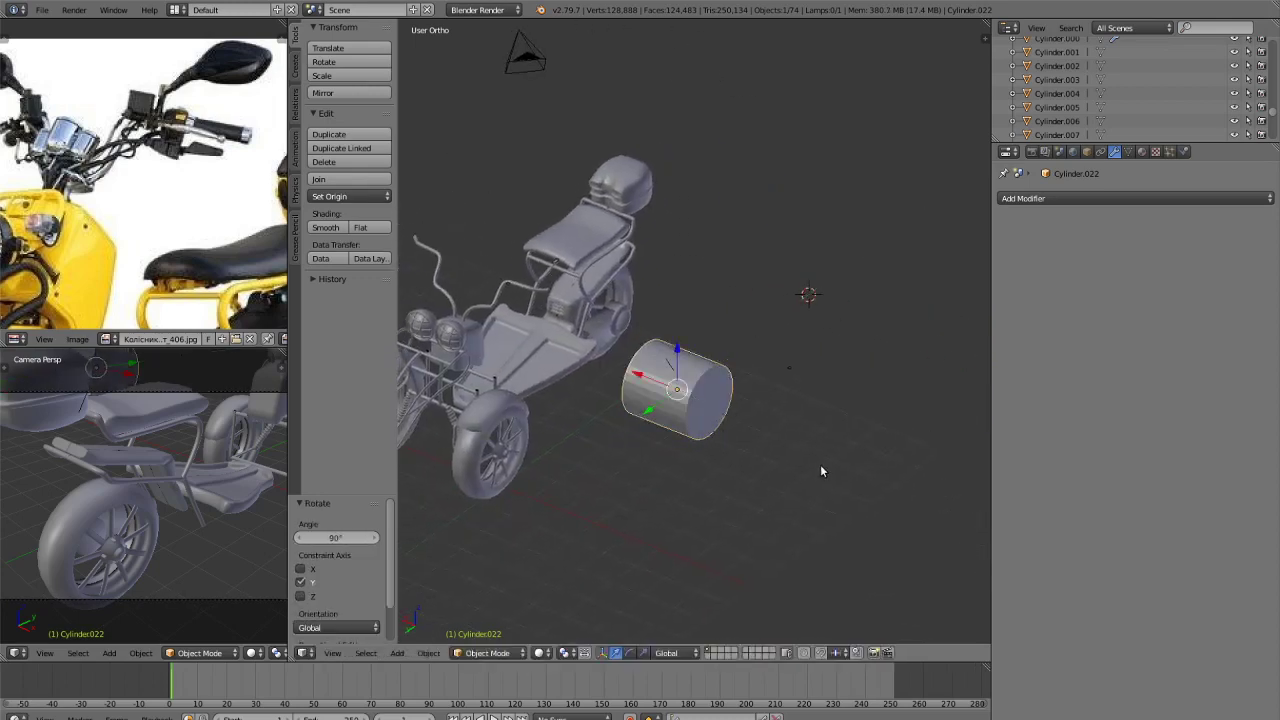
Scale the cylinder down uniformly by a factor of 0.326.
key("s")
left_click(806, 443)
key("s")
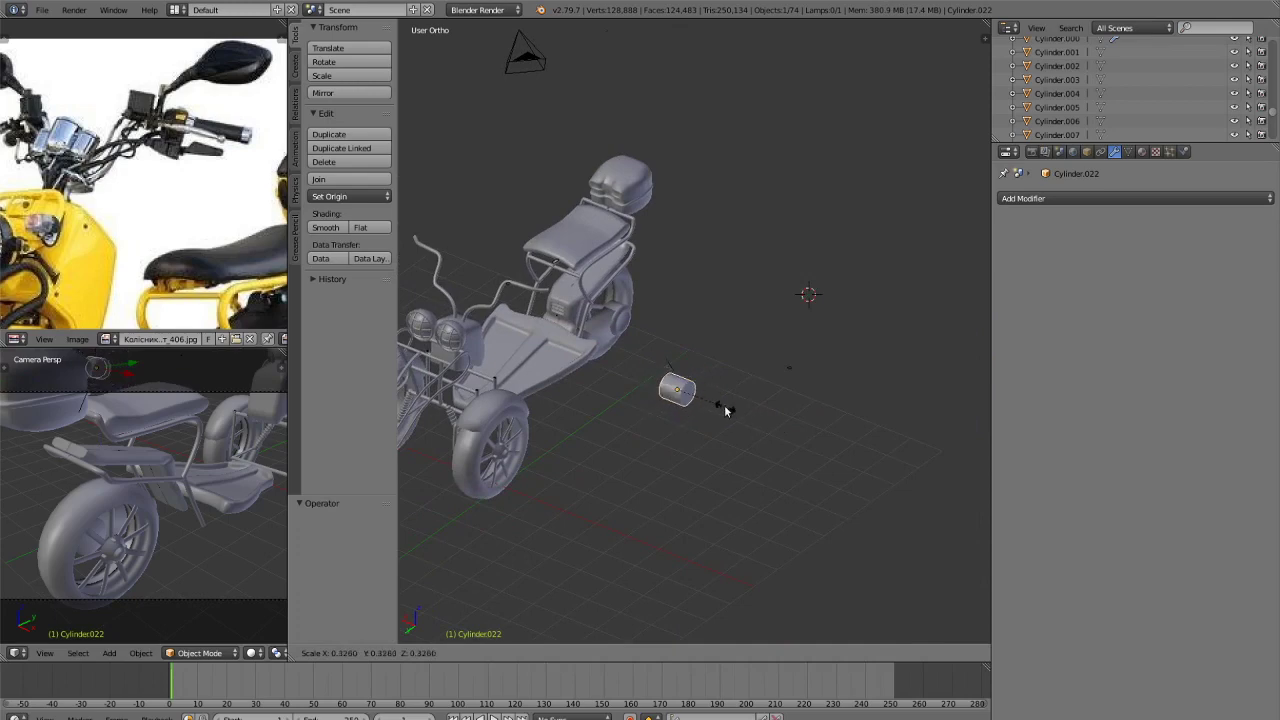
left_click(723, 406)
mouse_move(723, 406)
middle_mouse_down()
mouse_move(657, 391)
mouse_move(731, 358)
mouse_move(700, 400)
mouse_move(857, 360)
mouse_move(851, 380)
mouse_move(690, 389)
mouse_move(695, 411)
mouse_move(735, 385)
mouse_move(714, 400)
middle_mouse_up()
key("shift+z")
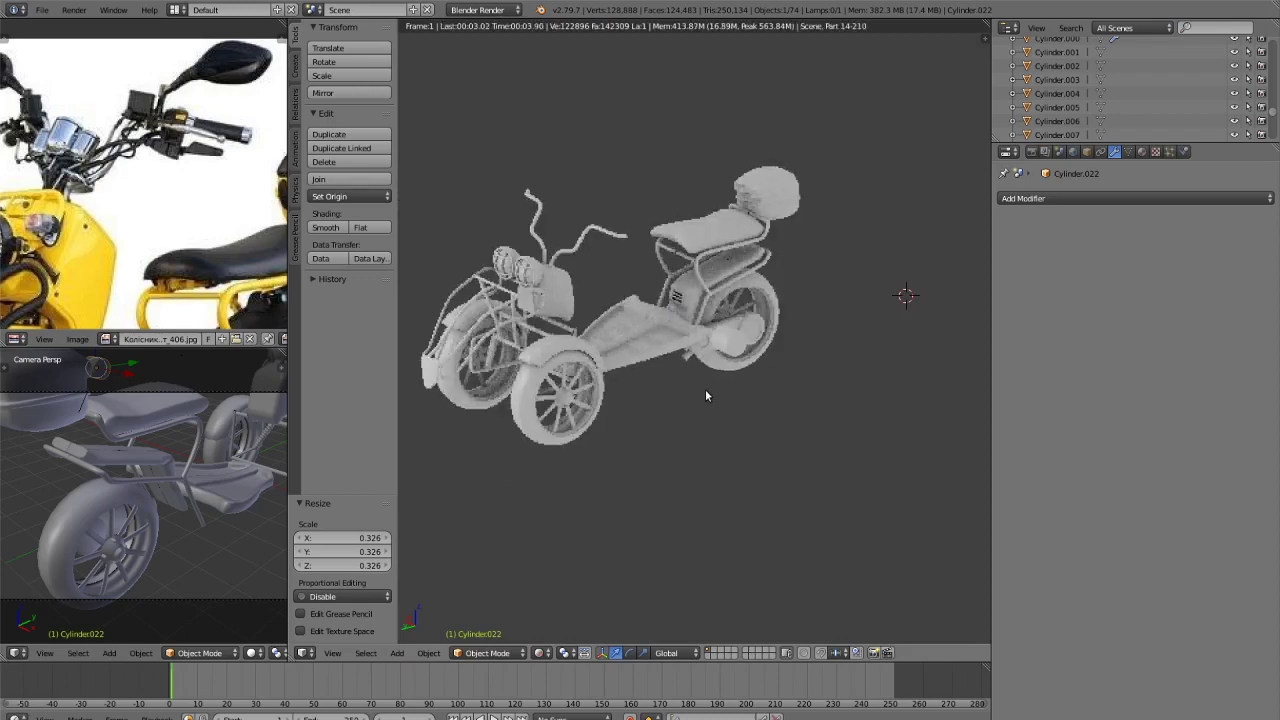
key("z")
key("z")
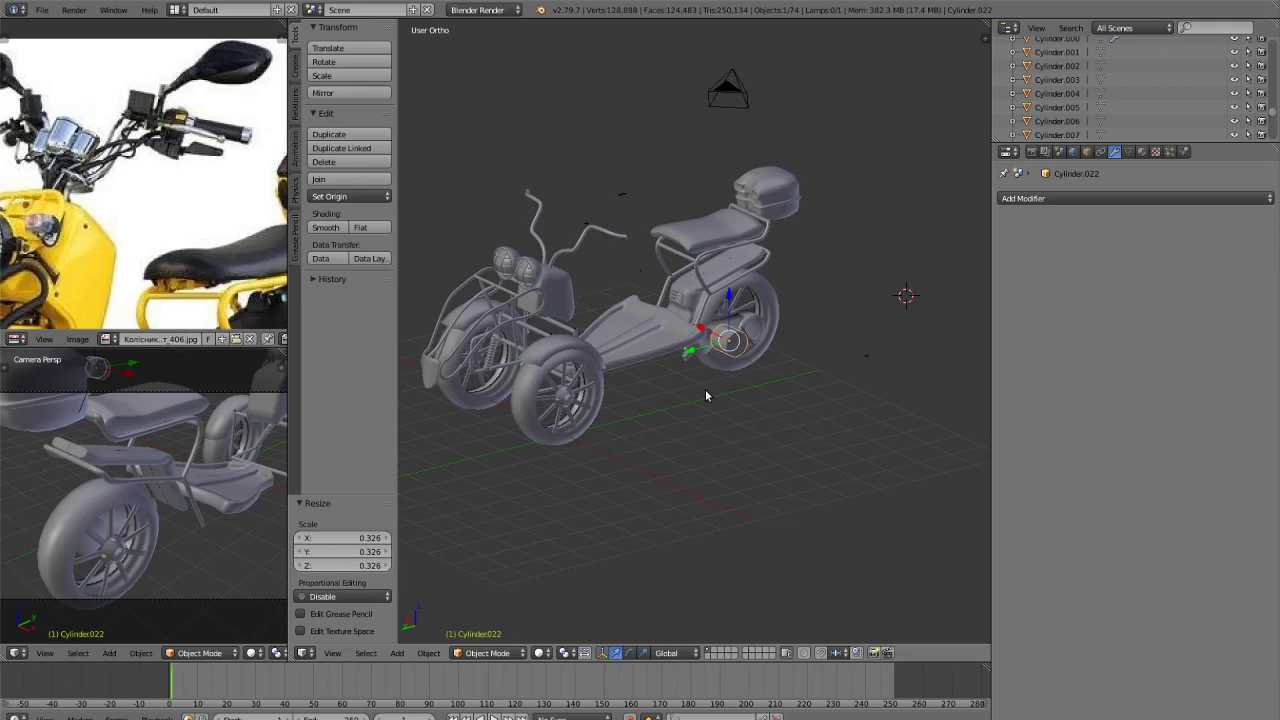
Shrink the cylinder further in three uniform scaling passes, the second by 0.608, towards handlebar-grip size.
scroll(706, 396, "up", 2)
scroll(880, 490, "up", 2)
key("s")
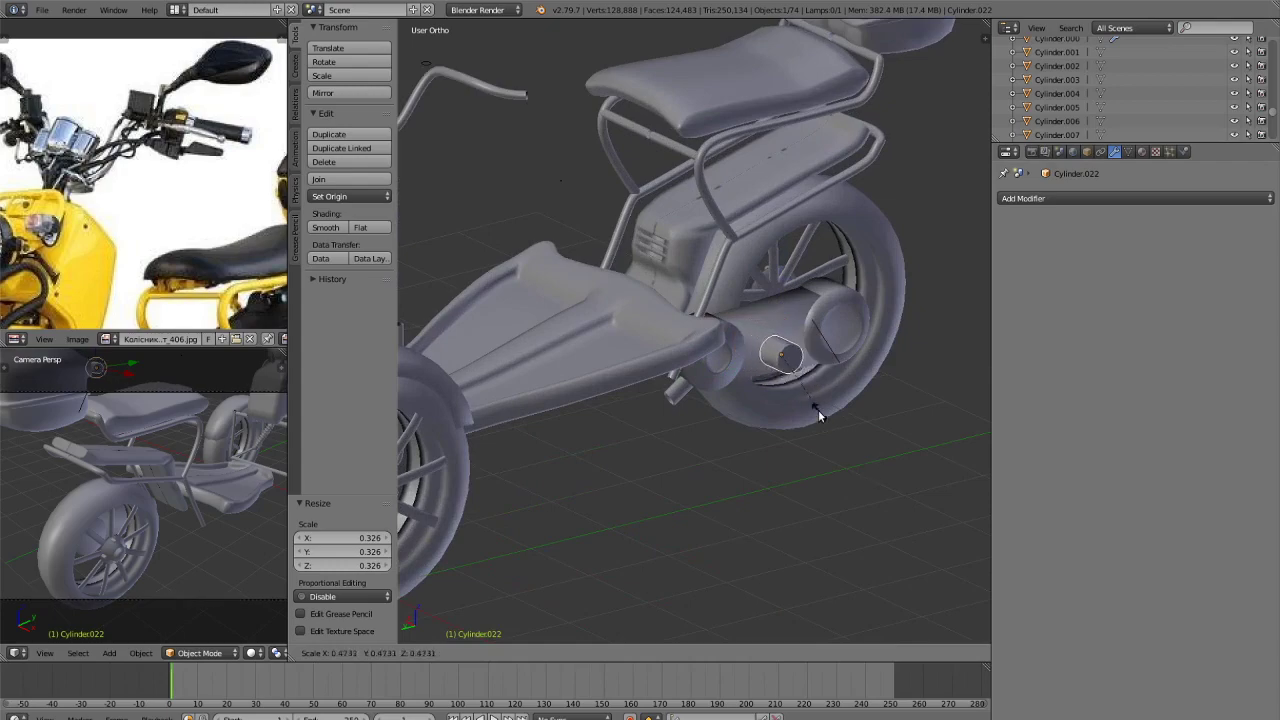
left_click(817, 414)
scroll(811, 405, "up", 2)
scroll(899, 422, "down", 4)
middle_click_drag(731, 386, 883, 460)
key("s")
left_click(842, 420)
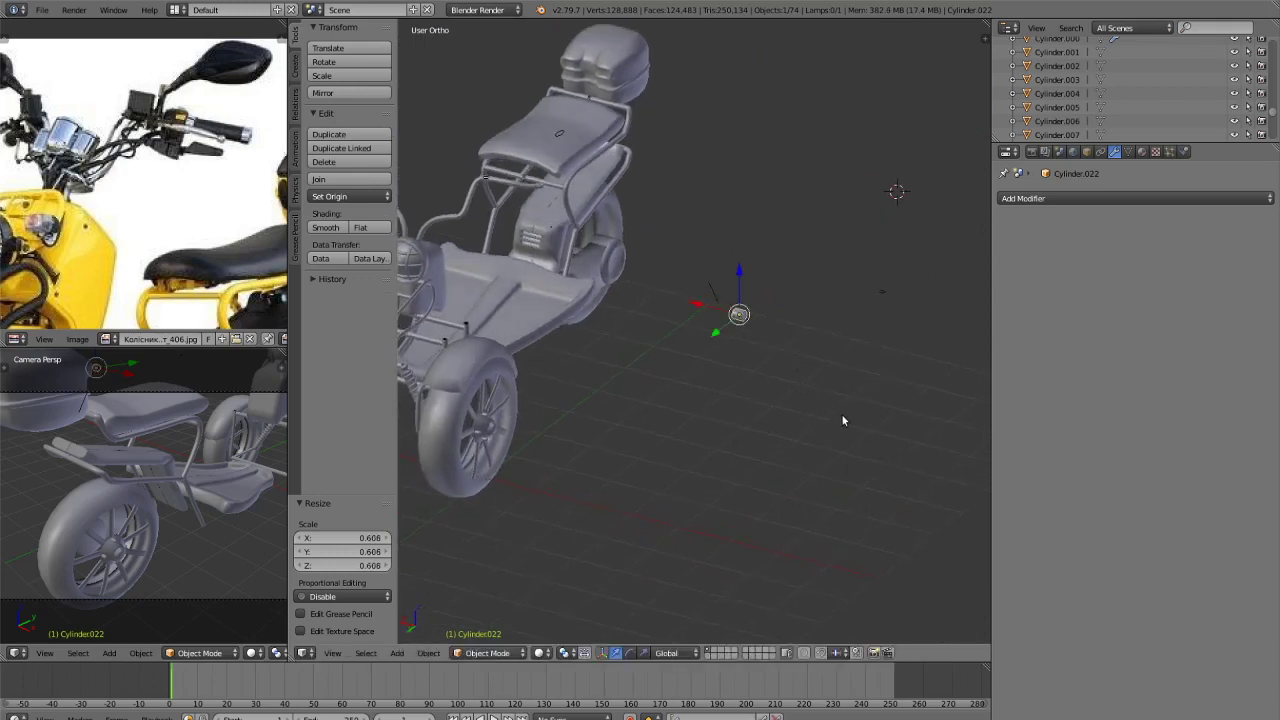
scroll(820, 400, "up", 4)
middle_click_drag(809, 389, 733, 395, "shift")
scroll(800, 410, "up", 3)
key("s")
left_click(886, 426)
Extrude the cylinder's outer end face outward by 0.326 and once more by 0.093.
key("Tab")
scroll(817, 338, "up", 3)
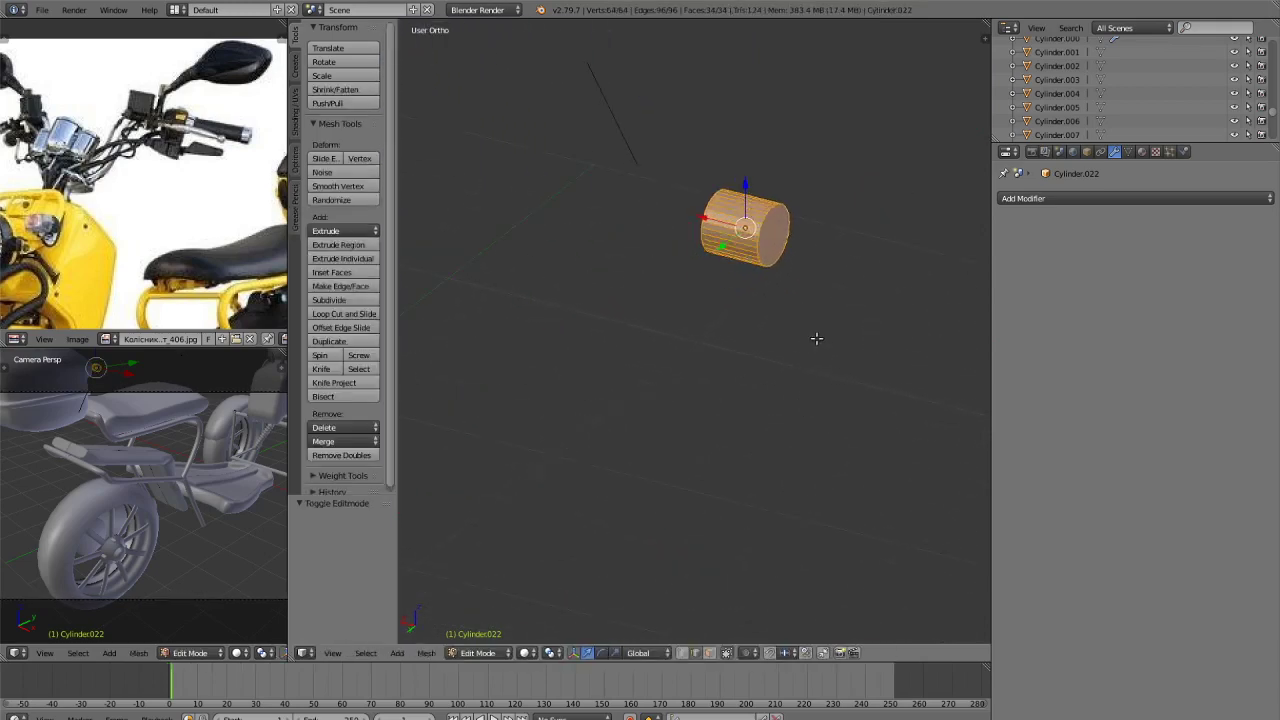
key("ctrl+Tab")
left_click(783, 360)
right_click(811, 266)
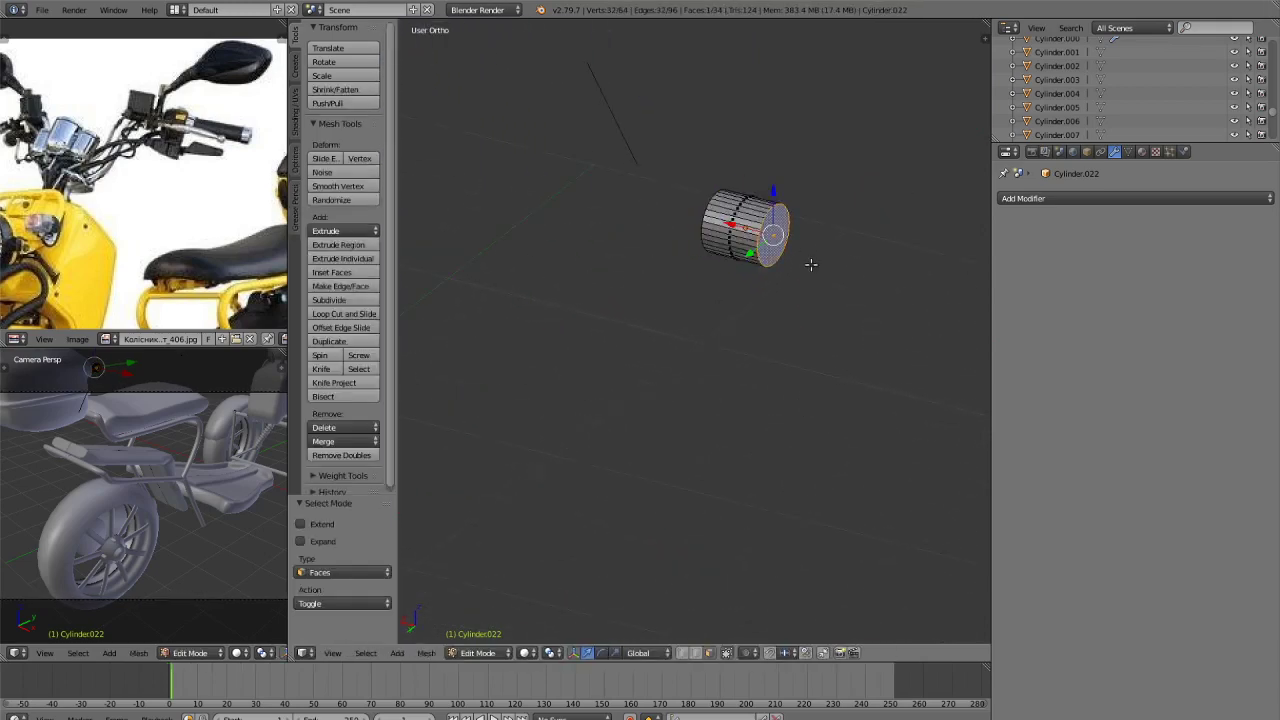
key("e")
left_click(897, 293)
key("e")
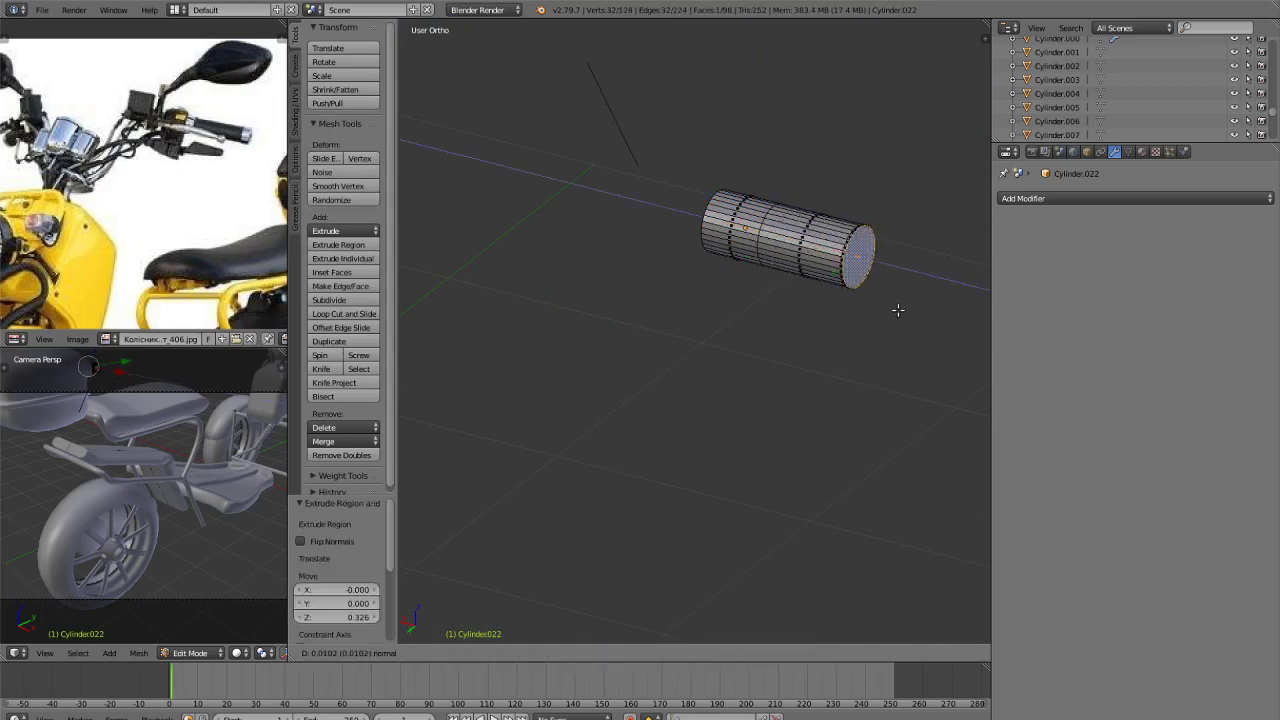
left_click(911, 320)
Select the short end segment including its cap, extrude it in place and scale it up into a wider collar.
key("ctrl+Tab")
left_click(879, 318)
key("ctrl+KP_Add")
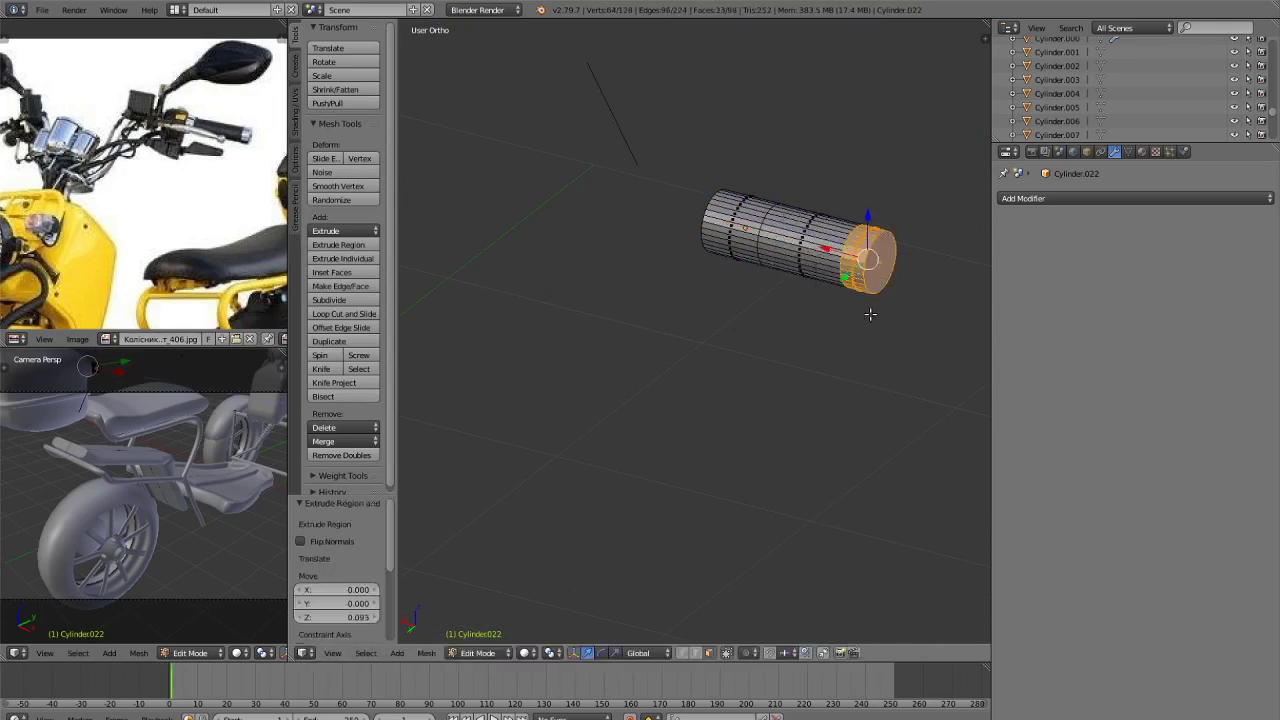
key("e")
right_click(884, 333)
key("s")
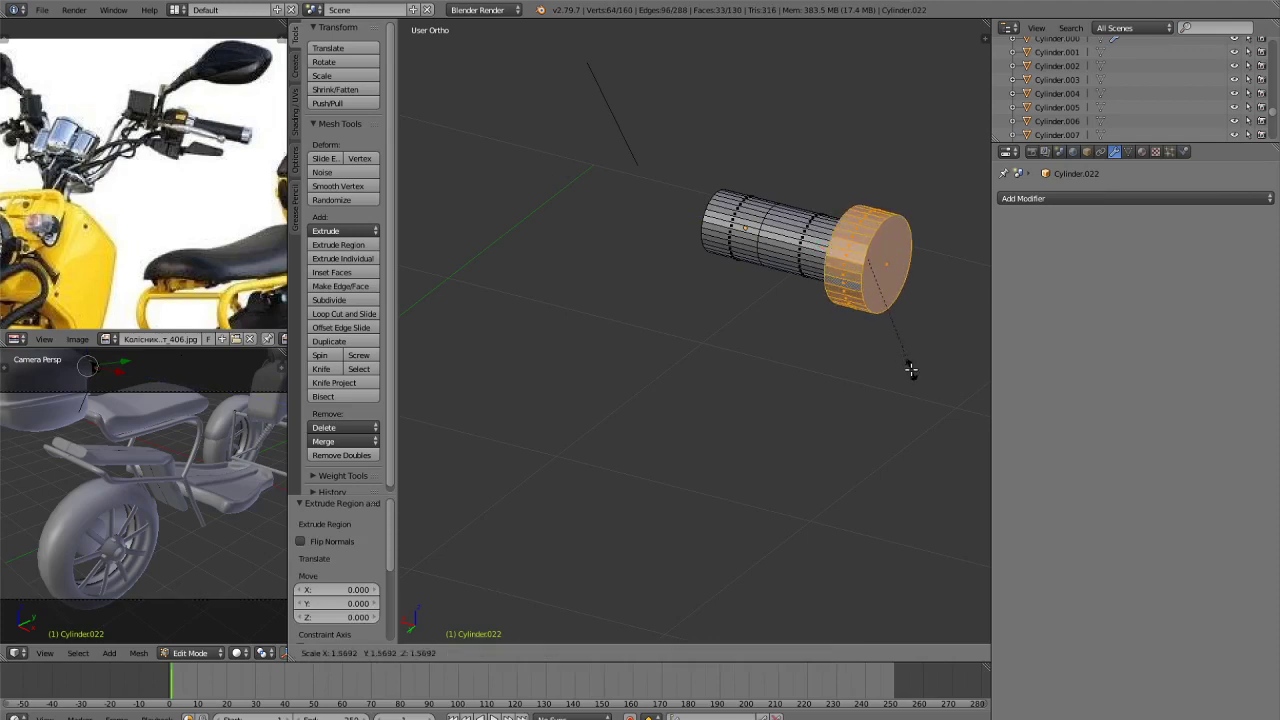
left_click(905, 355)
Inset the collar's end cap by extruding it in place at scale 0.649, and extrude it inward as a shallow recess.
key("ctrl+Tab")
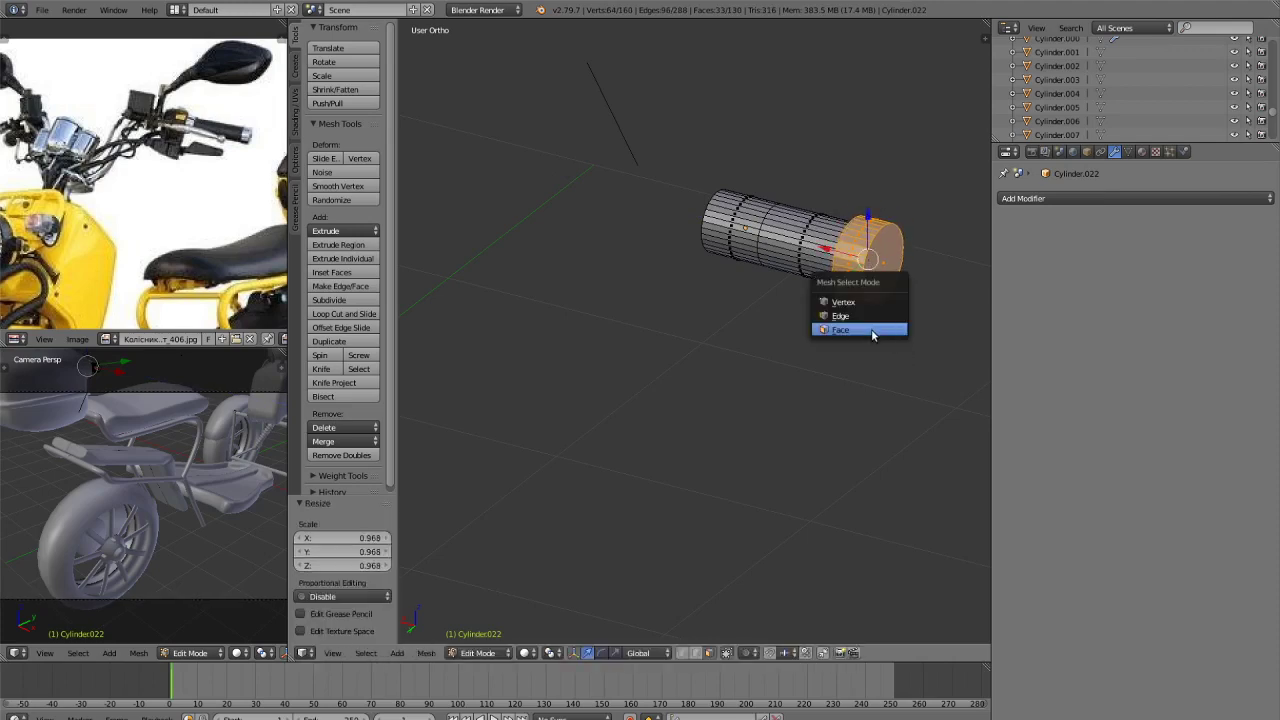
left_click(871, 334)
right_click(885, 290)
key("e")
right_click(894, 349)
key("s")
left_click(885, 323)
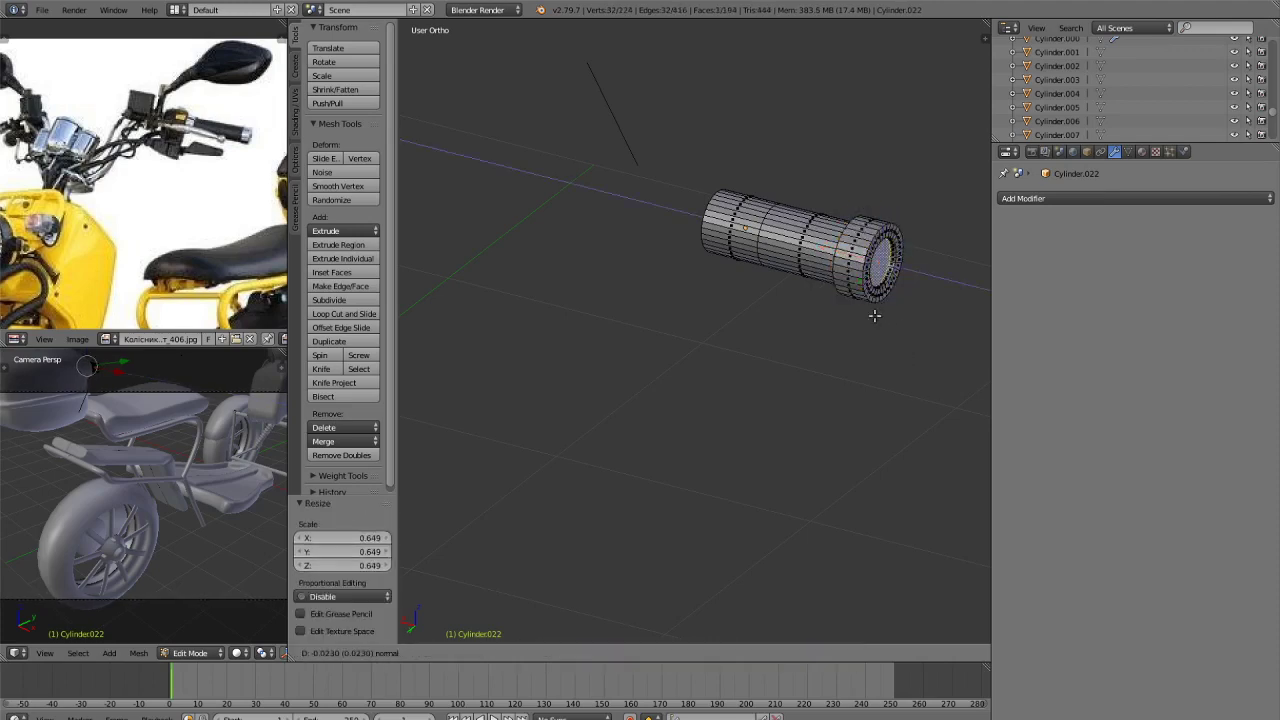
key("Tab")
middle_click_drag(862, 337, 780, 397)
Extrude the opposite end face in place, scale it to 1.648 and shift it outward along X to form a flared flange.
key("Tab")
scroll(772, 336, "up", 4)
key("ctrl+Tab")
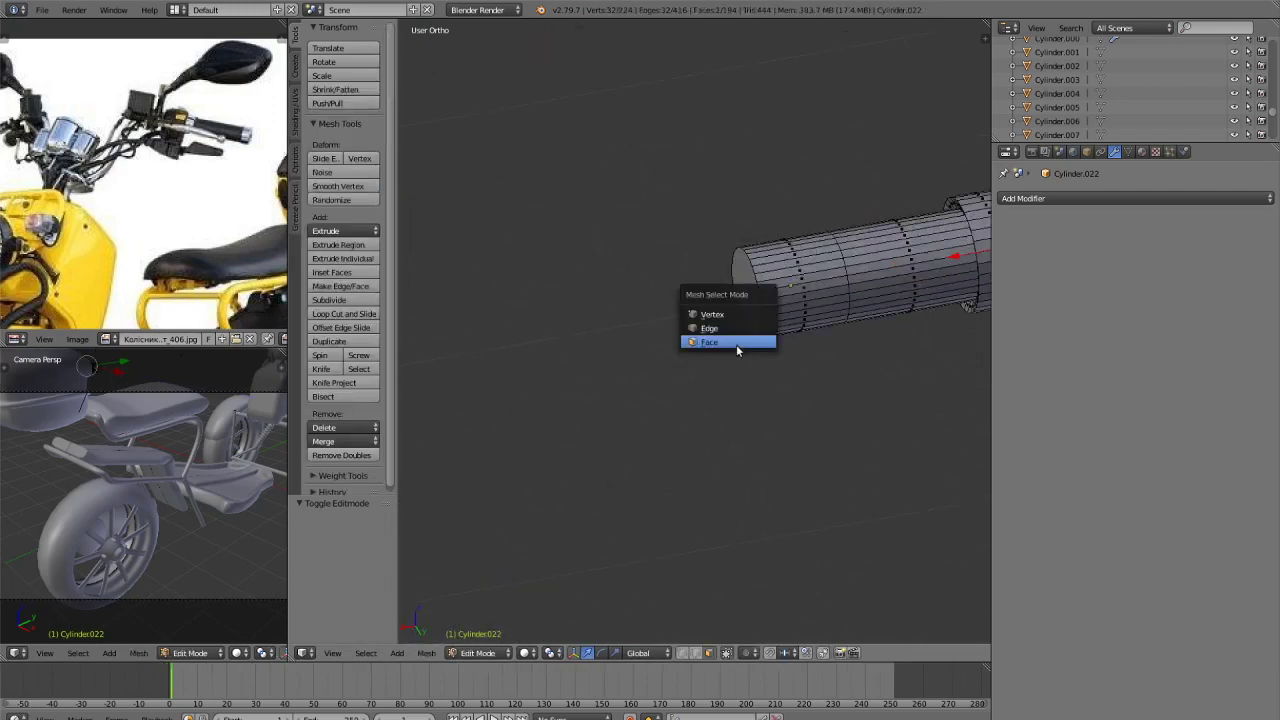
left_click(735, 342)
key("e")
right_click(854, 400)
key("s")
left_click(945, 446)
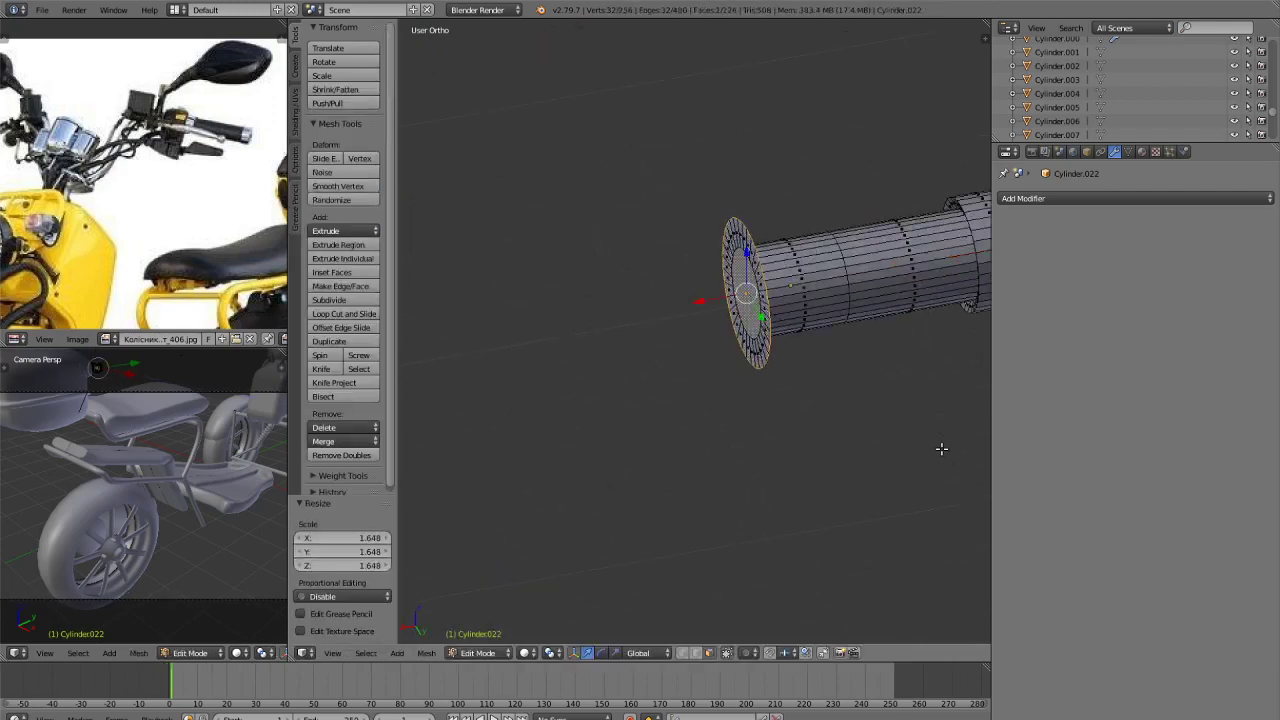
key("g")
key("x")
left_click(905, 451)
Extrude the flange face outward by 0.074, narrow it, and move it 0.014 along X to taper the rim.
key("e")
left_click(880, 449)
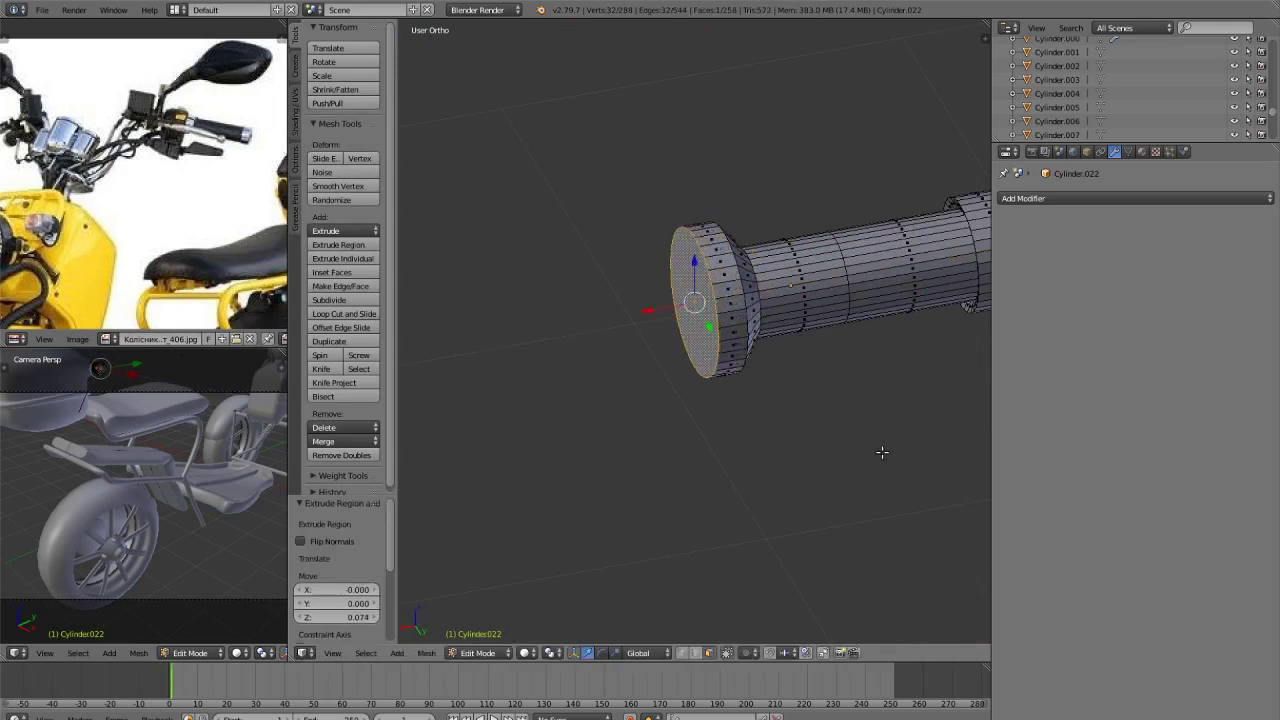
key("s")
left_click(837, 449)
key("g")
key("x")
left_click(822, 451)
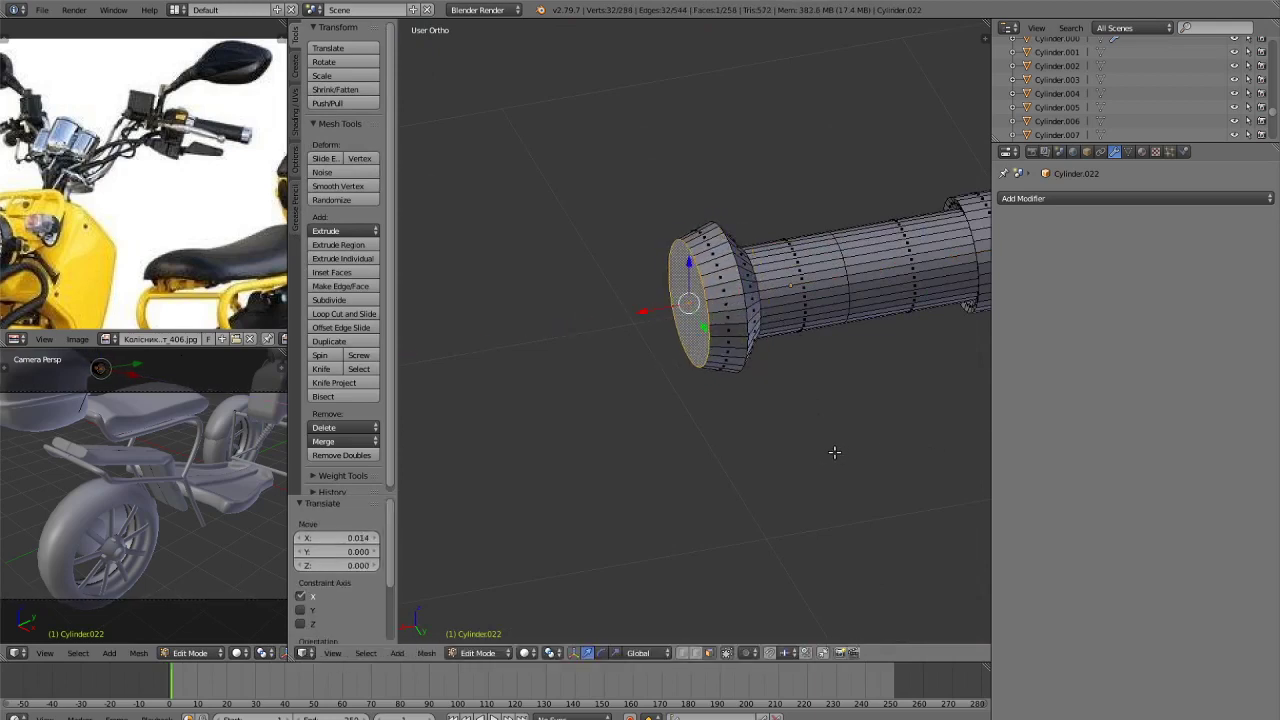
Inset the flange's end face, push it inward by 0.045, narrow it and extrude its centre once more.
key("s")
left_click(775, 418)
key("e")
left_click(796, 416)
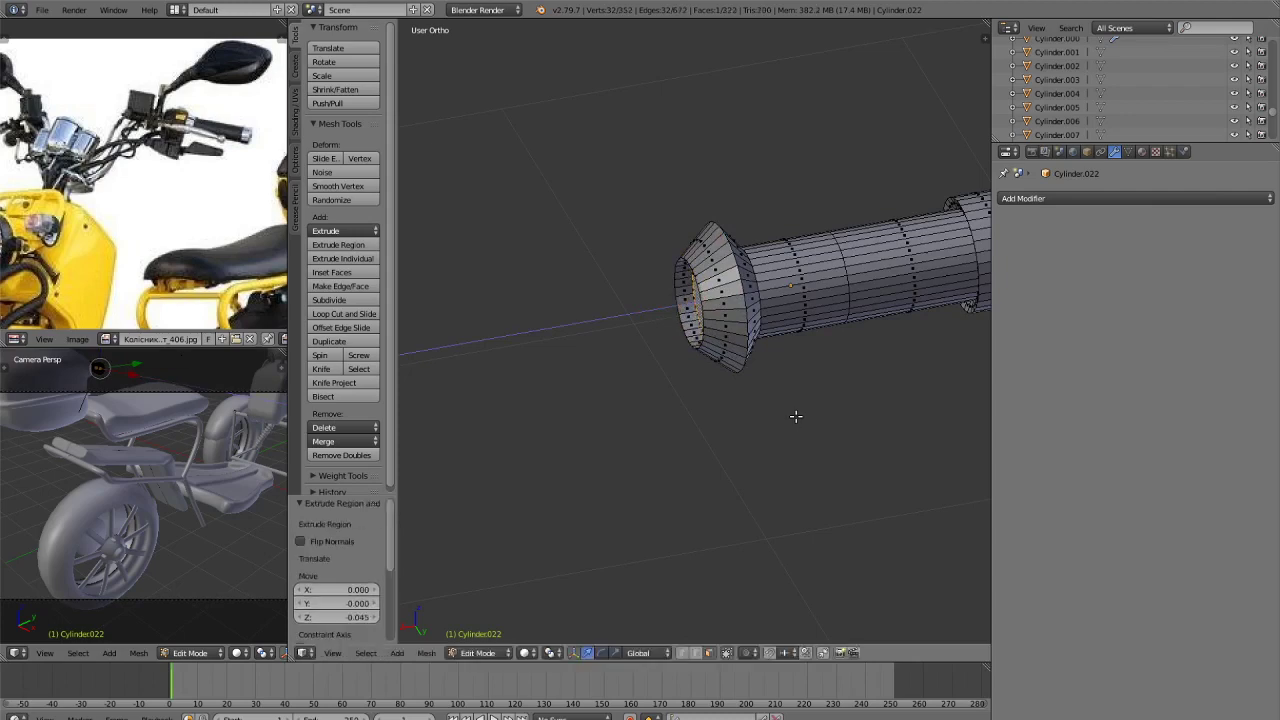
key("s")
left_click(776, 394)
key("e")
left_click(766, 397)
key("Tab")
Scale the whole grip uniformly to 0.85.
scroll(774, 419, "down", 7)
middle_click_drag(775, 414, 723, 397)
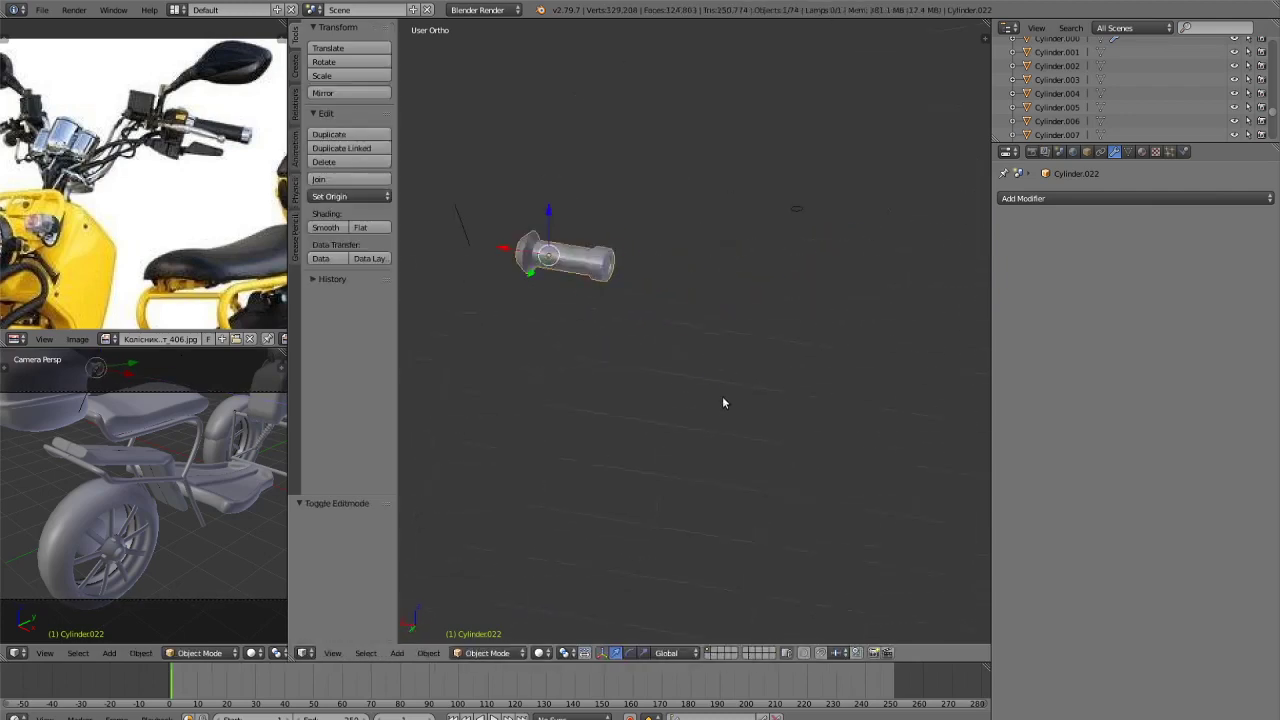
scroll(723, 397, "down", 7)
scroll(838, 447, "up", 2)
key("s")
left_click(814, 417)
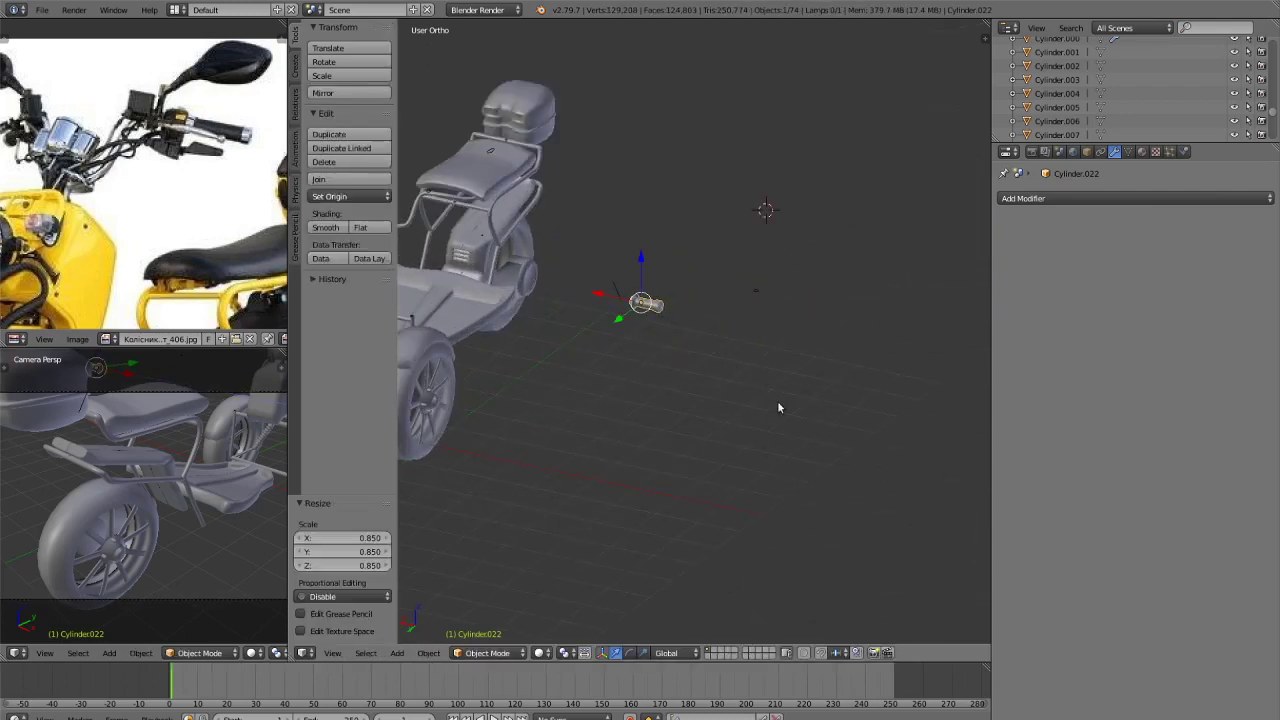
In top view, move the grip 3.274 along X towards the tricycle.
key("KP_7")
scroll(743, 395, "down", 1)
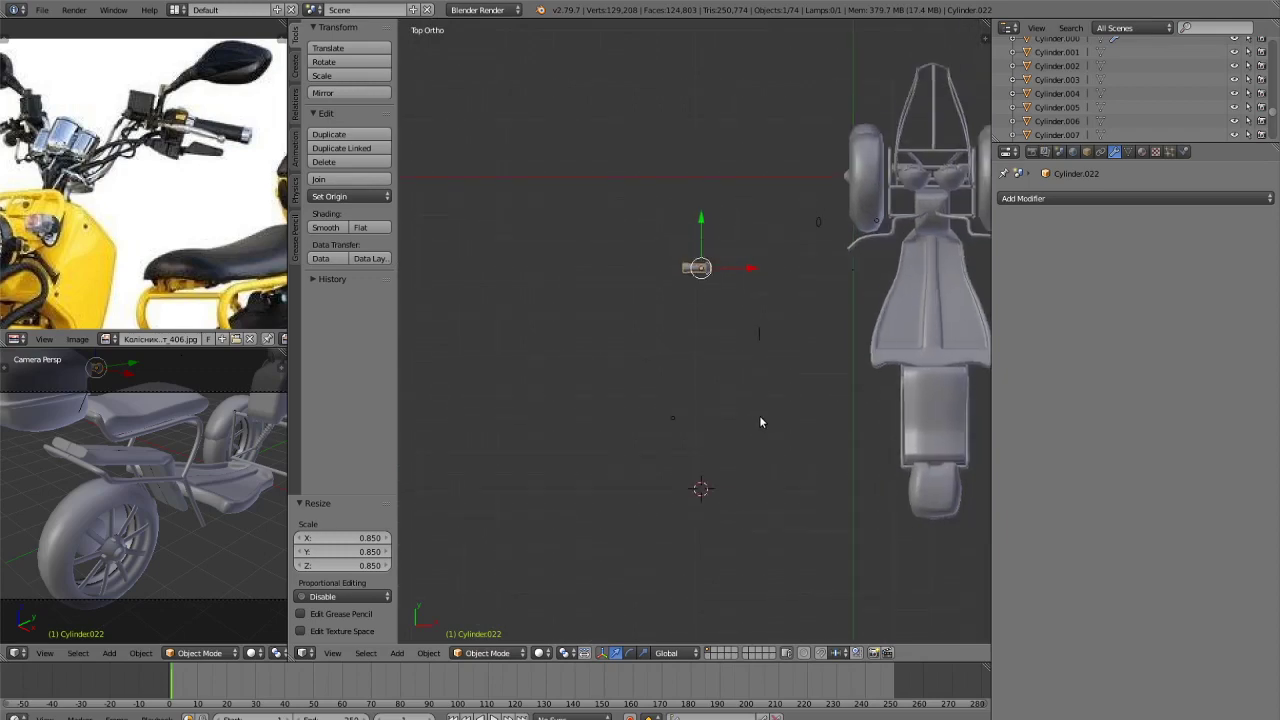
middle_click_drag(760, 420, 691, 437, "shift")
key("g")
key("x")
left_click(822, 429)
scroll(789, 406, "up", 3)
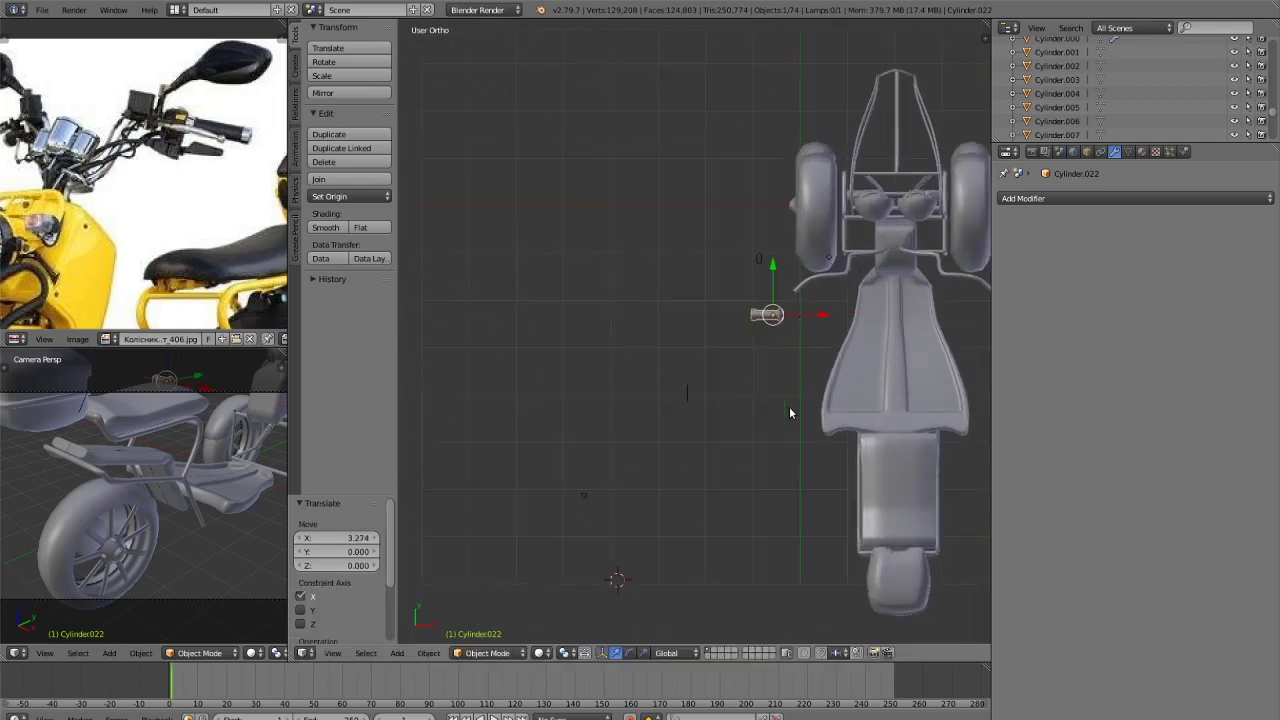
Rotate the grip 41.9 degrees about the Z axis to match the direction of the handlebar end.
middle_click_drag(789, 406, 830, 417)
key("r")
key("z")
left_click(901, 367)
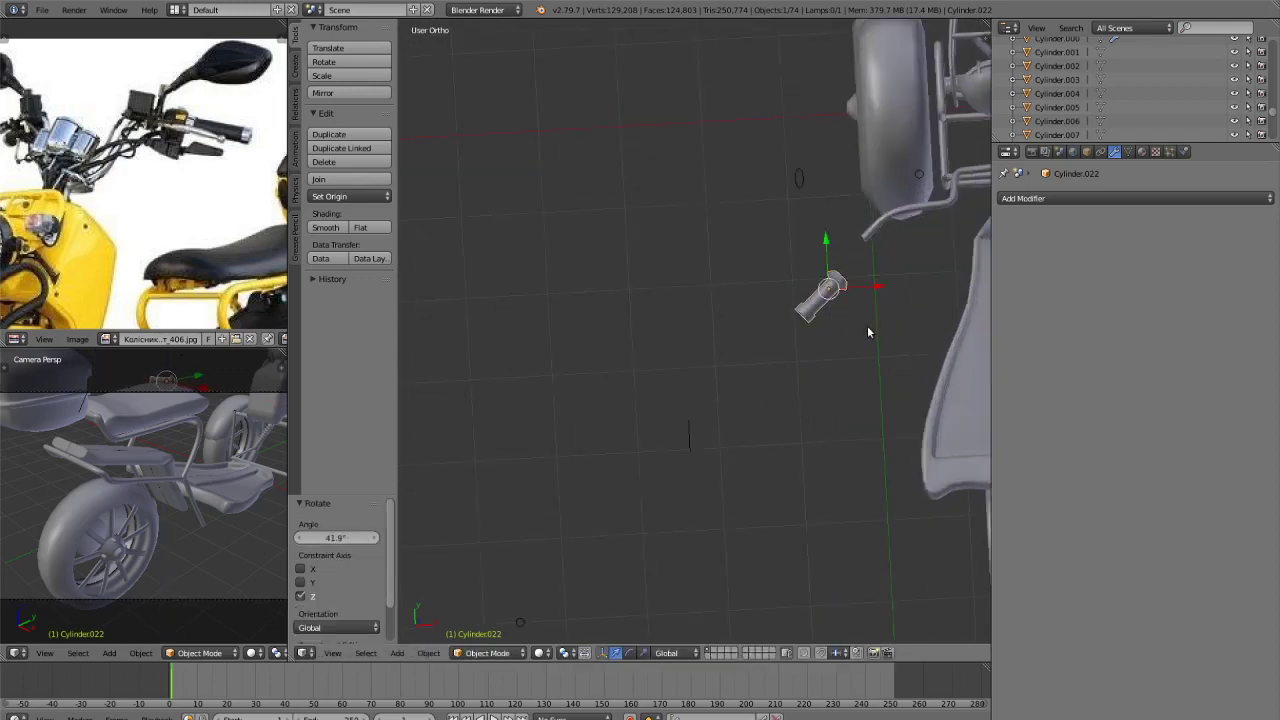
Align the grip under the handlebar end by moving it 0.261 along Y, about 0.34 along X and 0.19 along Y.
key("g")
key("y")
left_click(869, 305)
key("g")
key("x")
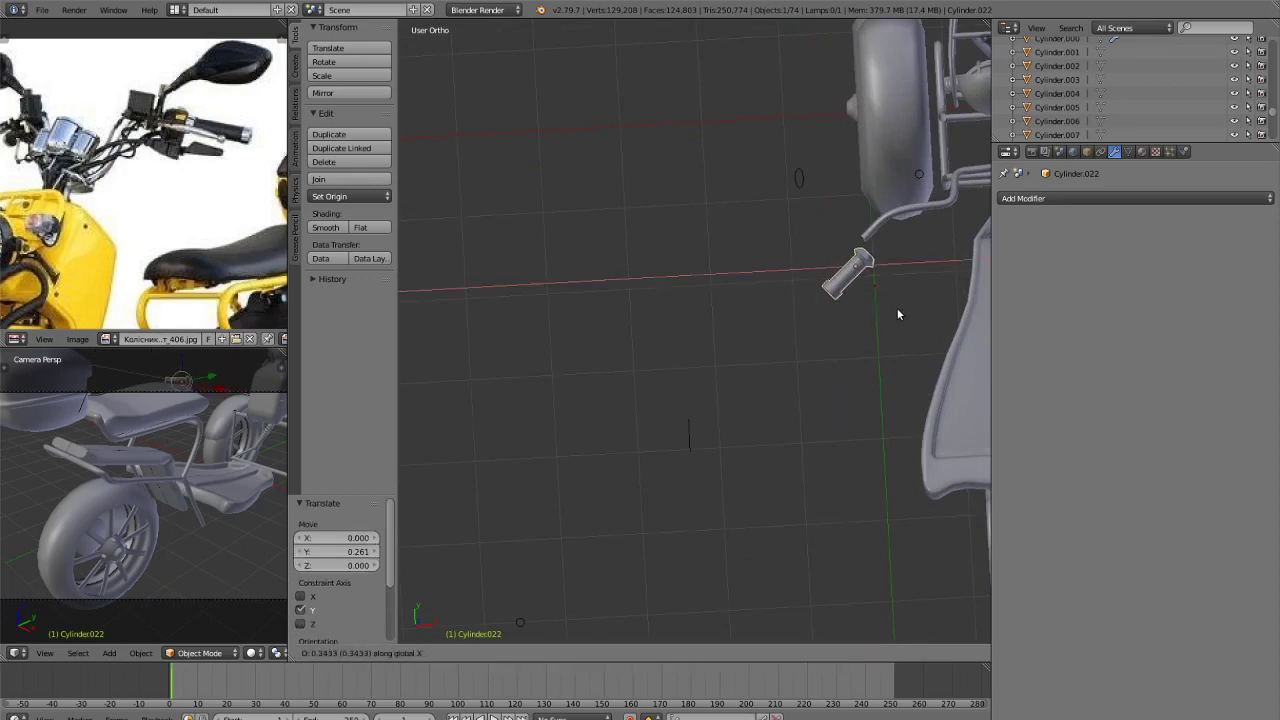
left_click(897, 308)
key("g")
key("y")
left_click(888, 296)
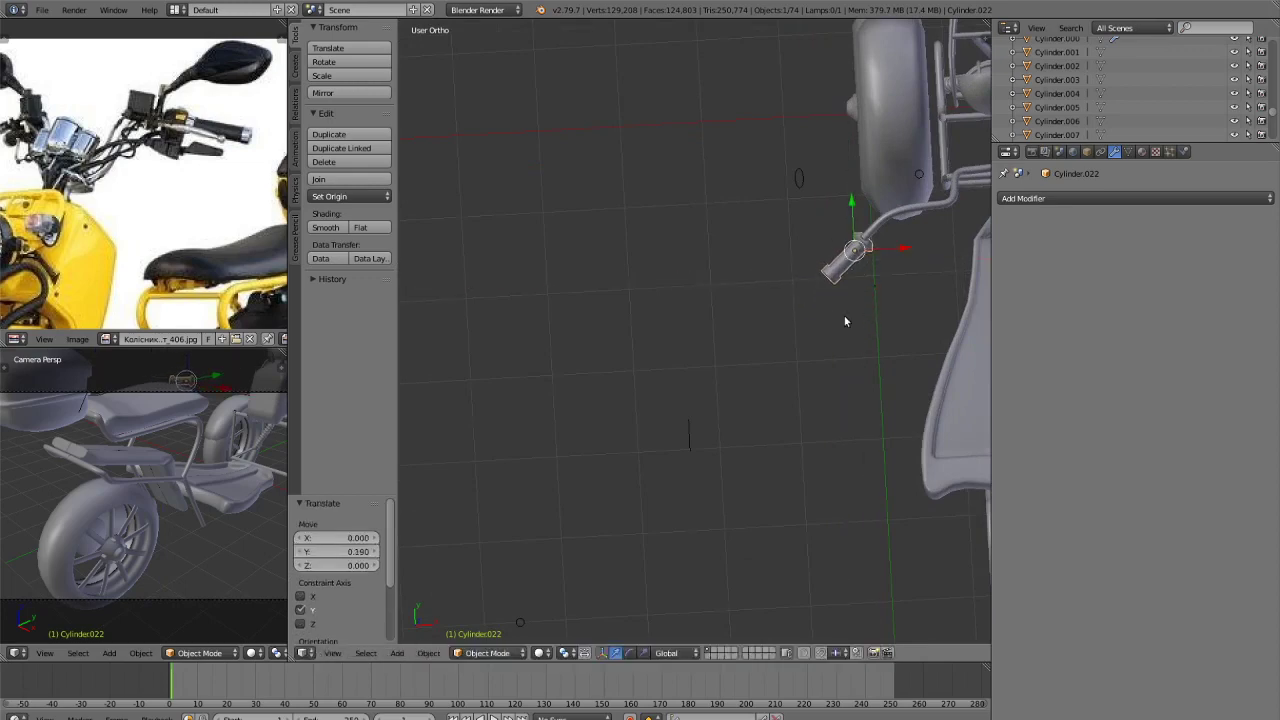
Raise the grip along Z to the height of the handlebar end and shift it 0.038 along X.
key("KP_3")
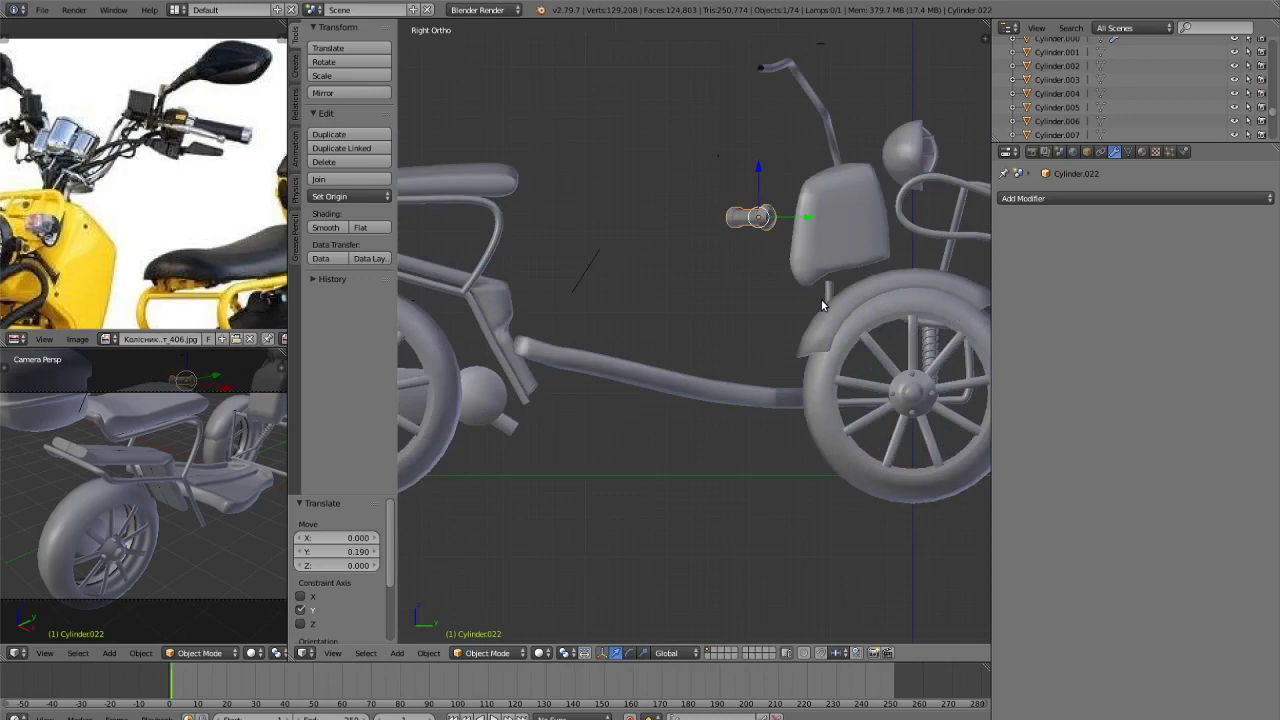
key("KP_1")
middle_click_drag(717, 234, 651, 463, "shift")
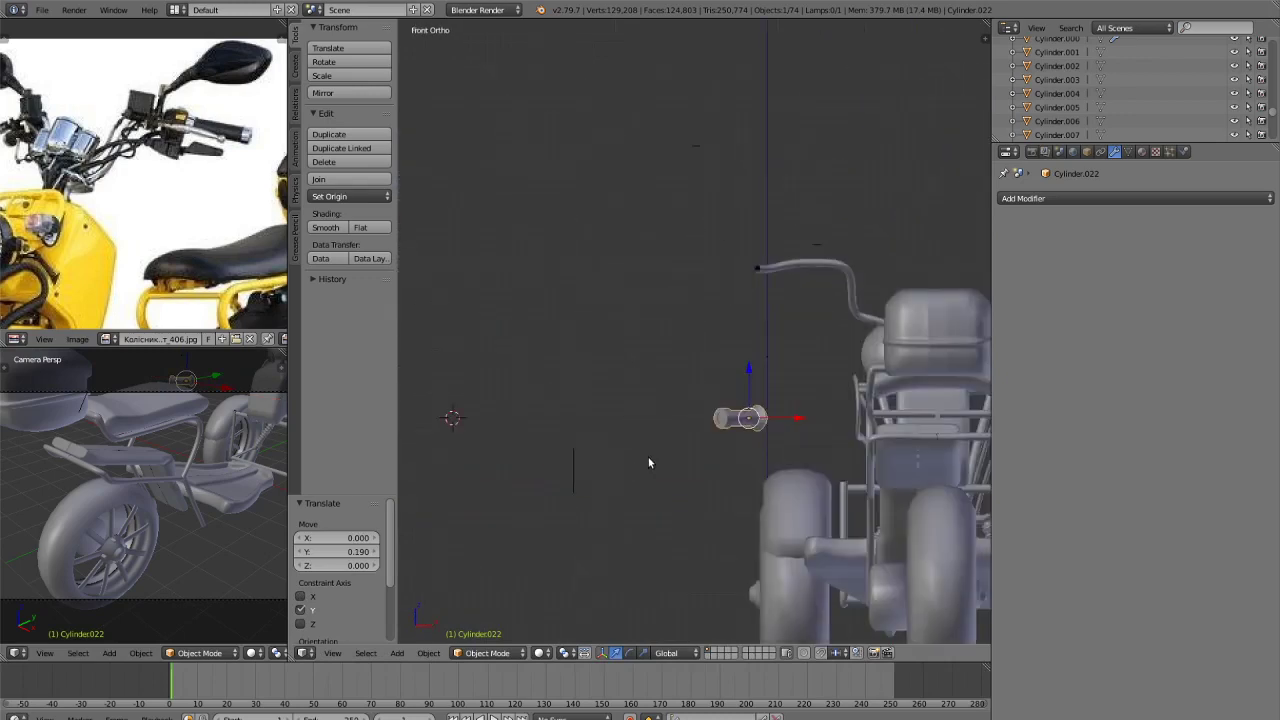
key("g")
key("z")
left_click(664, 310)
middle_click_drag(664, 310, 763, 194)
key("g")
key("x")
left_click(764, 193)
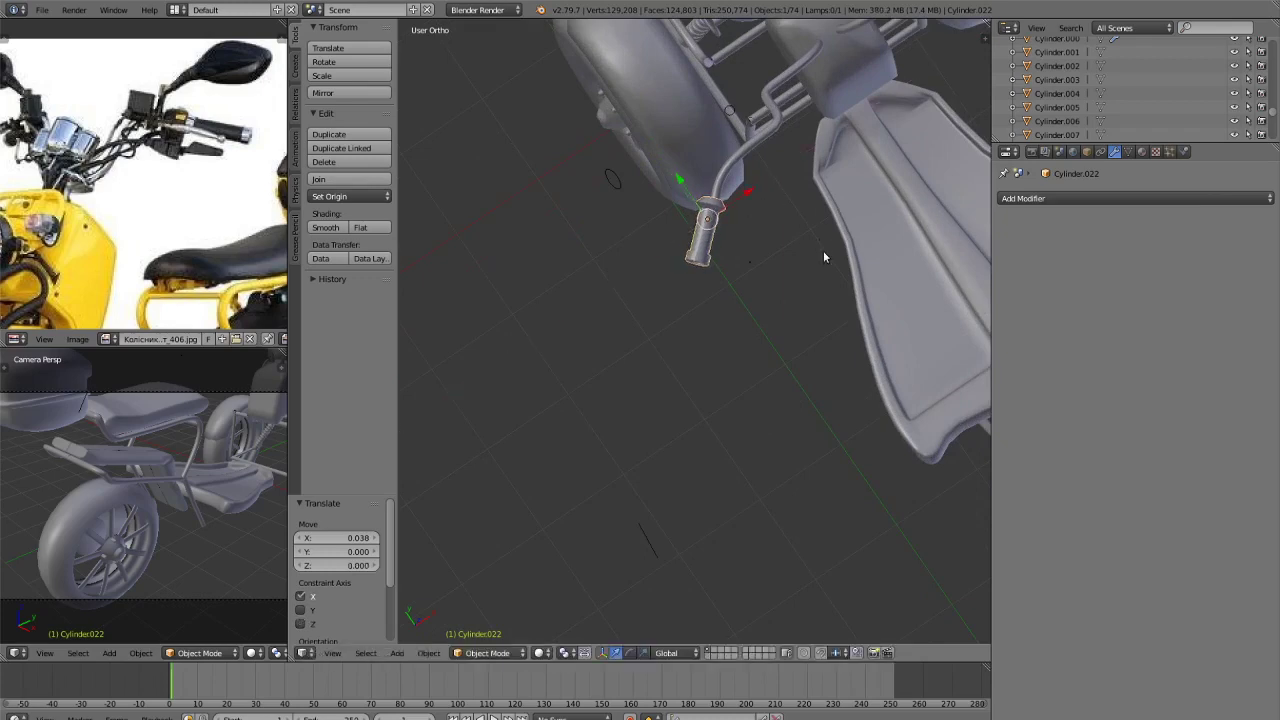
Scale the grip to 0.63 and move it 0.031 along X onto the handlebar end.
key("s")
left_click(782, 227)
scroll(770, 225, "up", 3)
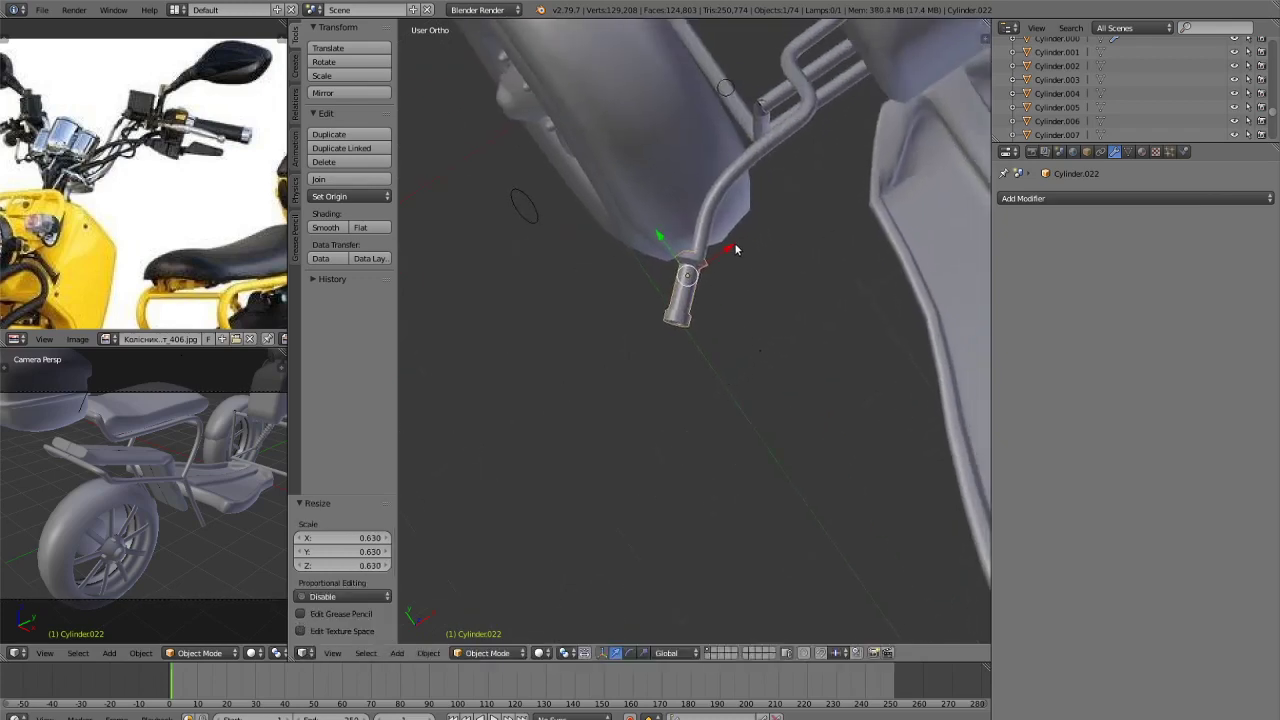
left_click_drag(735, 247, 747, 253)
scroll(747, 253, "up", 1)
Shift the handlebar grip -0.019 and a further -0.022 along Y.
key("g")
key("y")
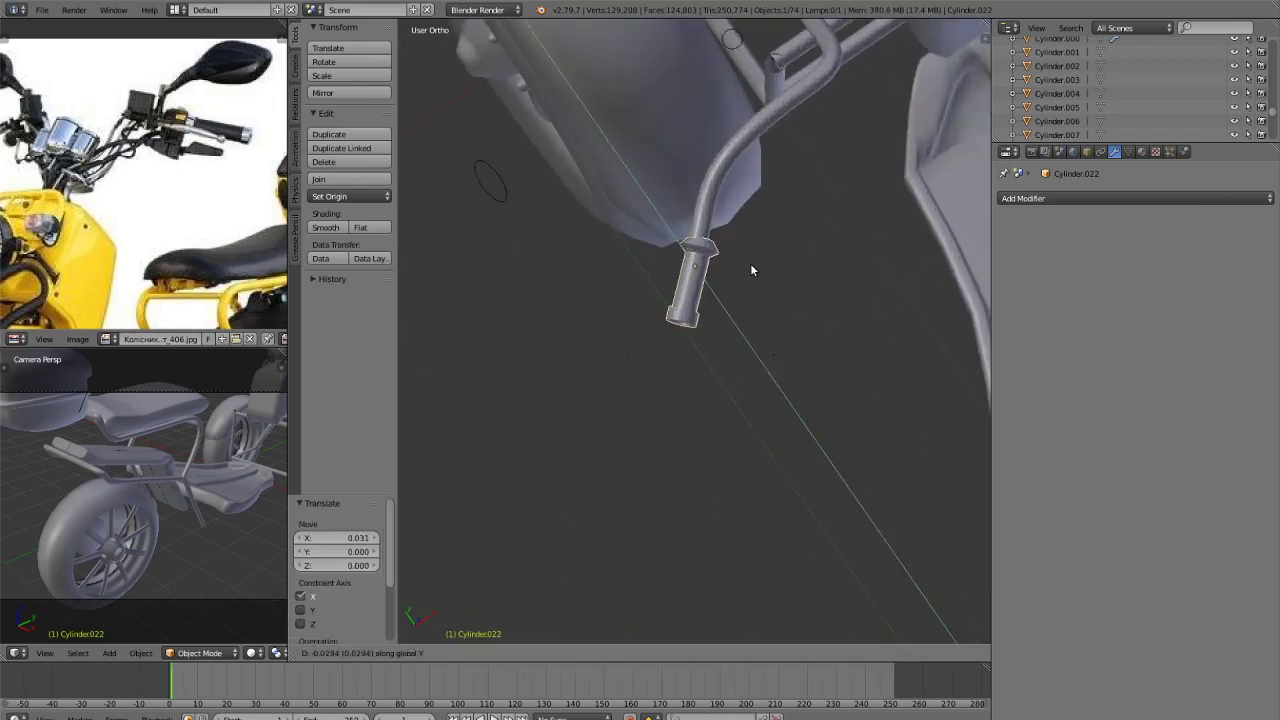
left_click(749, 260)
key("g")
key("x")
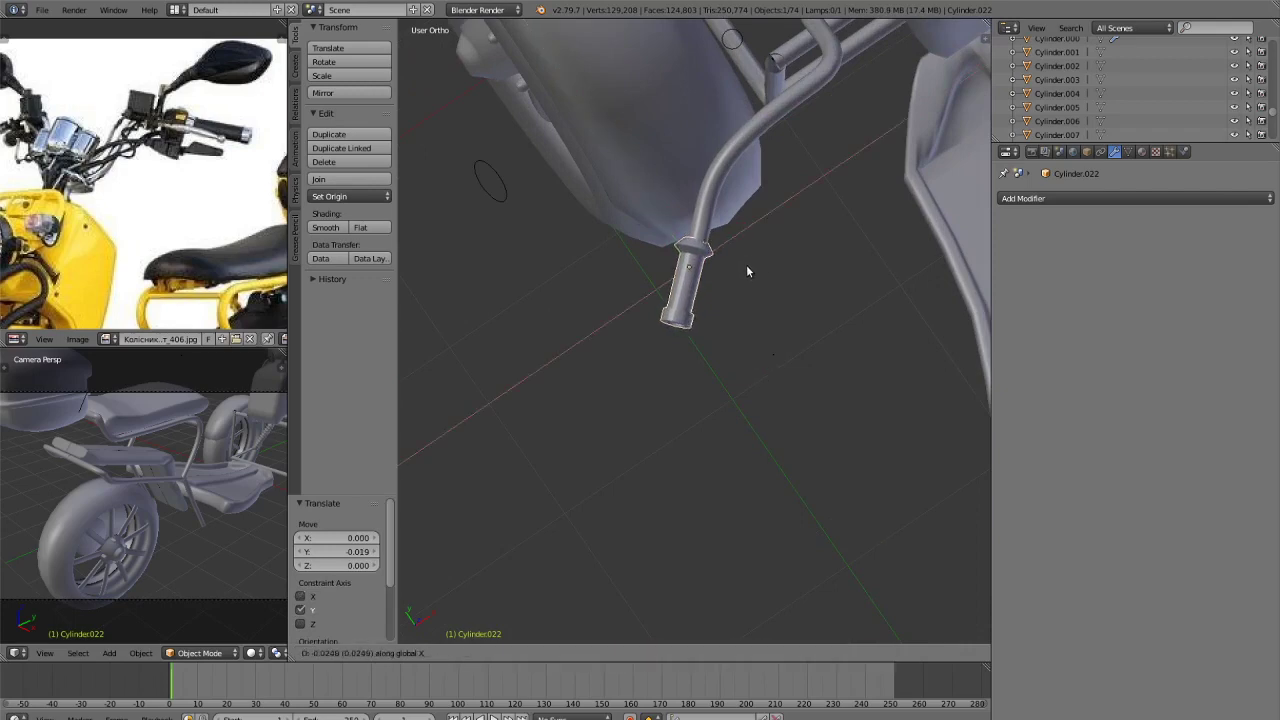
key("y")
left_click(747, 270)
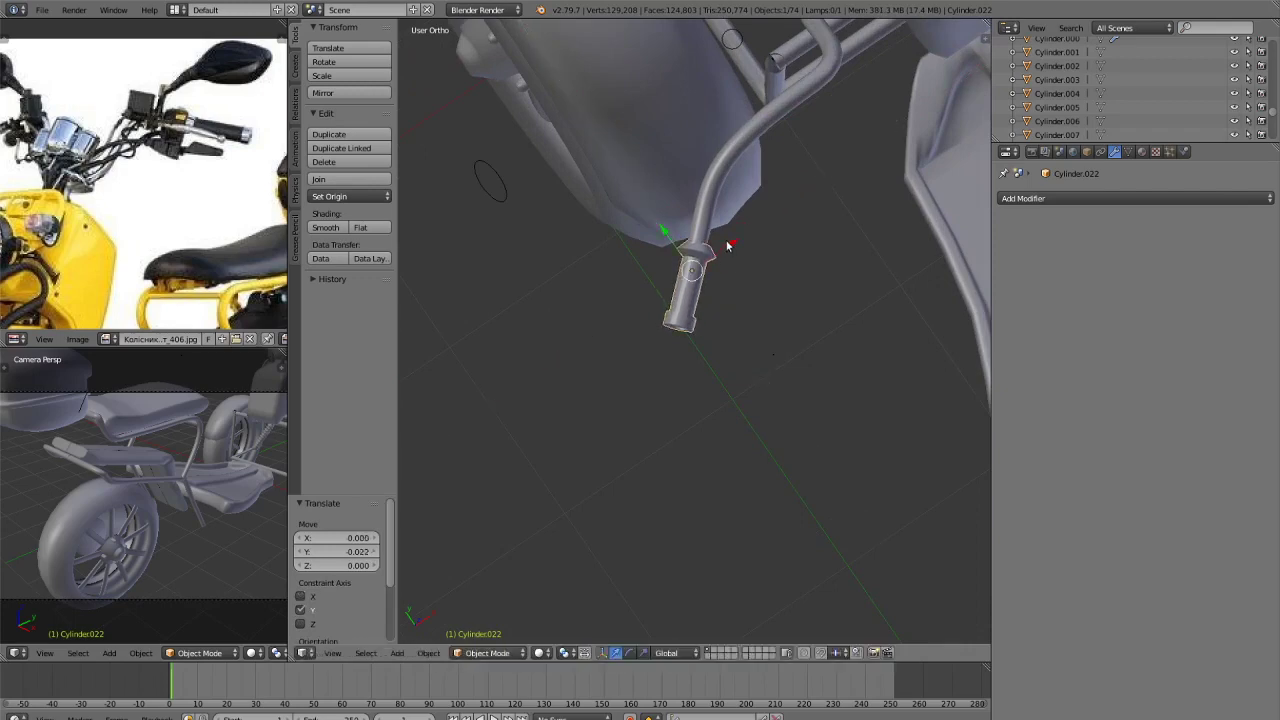
Fine-tune the grip's position by moving it -0.011 along X and -0.013 along Y.
key("g")
key("x")
left_click(724, 244)
key("g")
key("y")
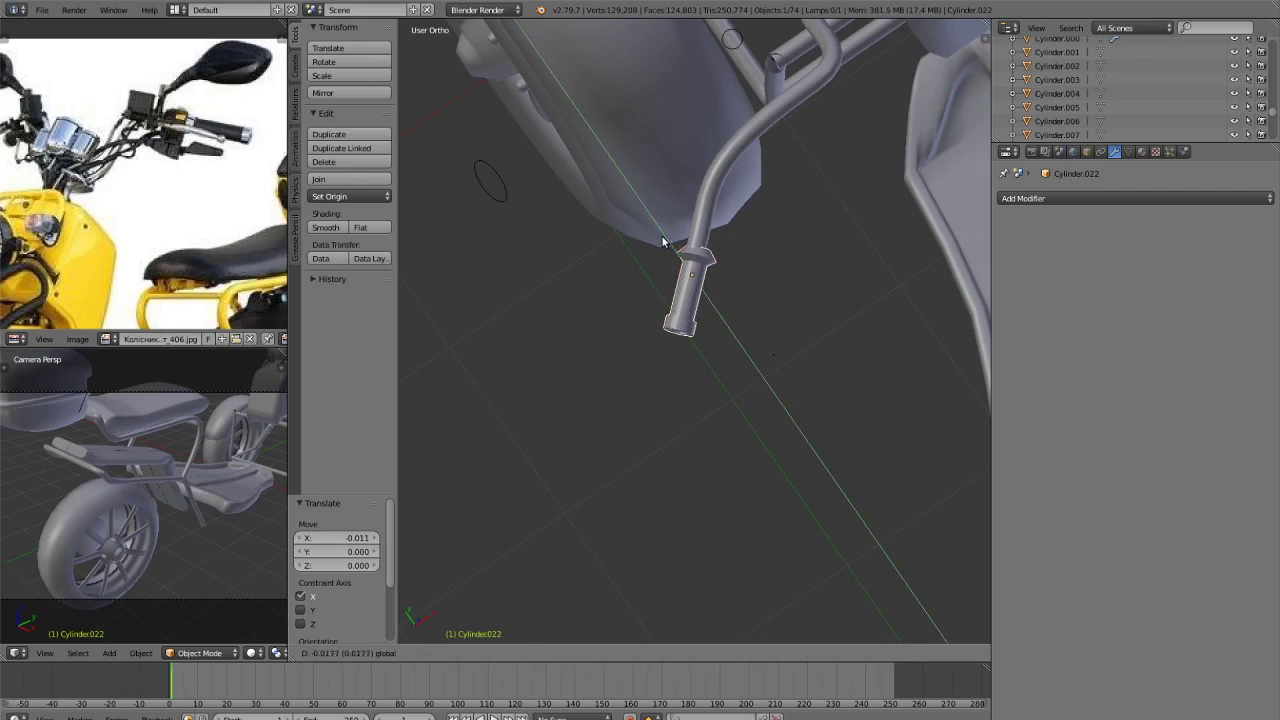
left_click(662, 241)
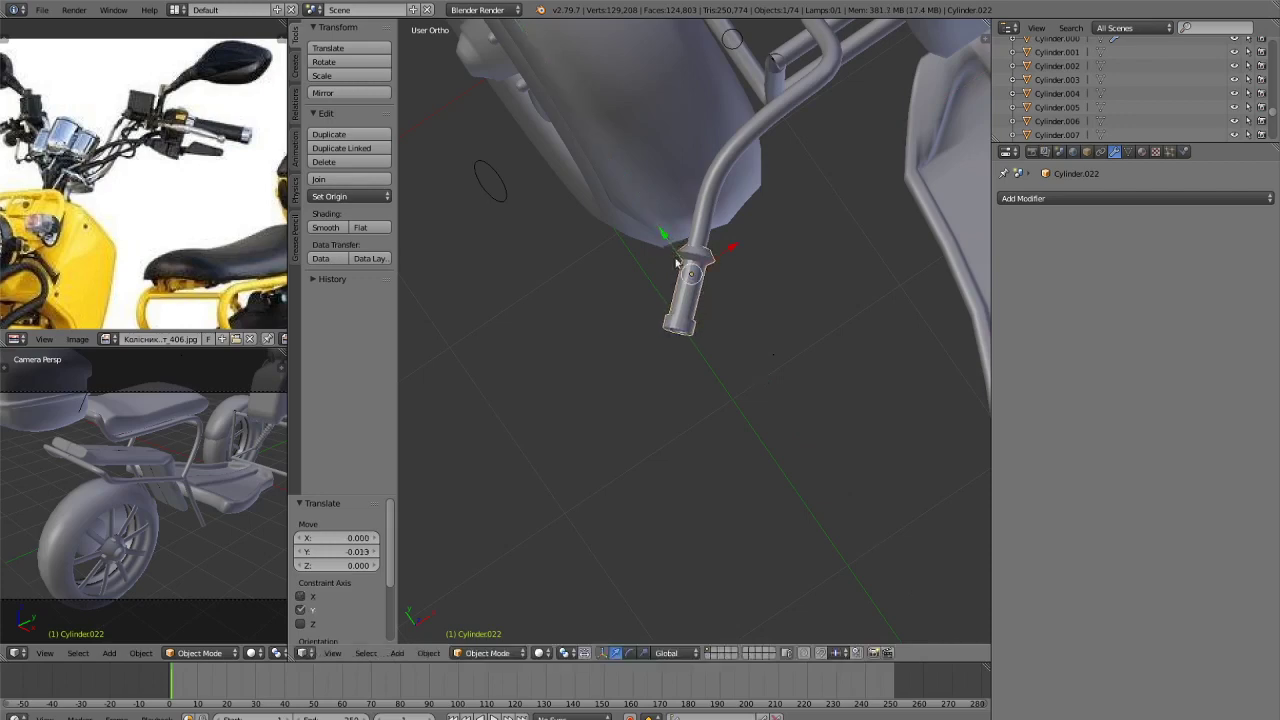
Raise the grip 0.010 along Z so it lines up with the handlebar end in side view.
key("KP_1")
key("KP_3")
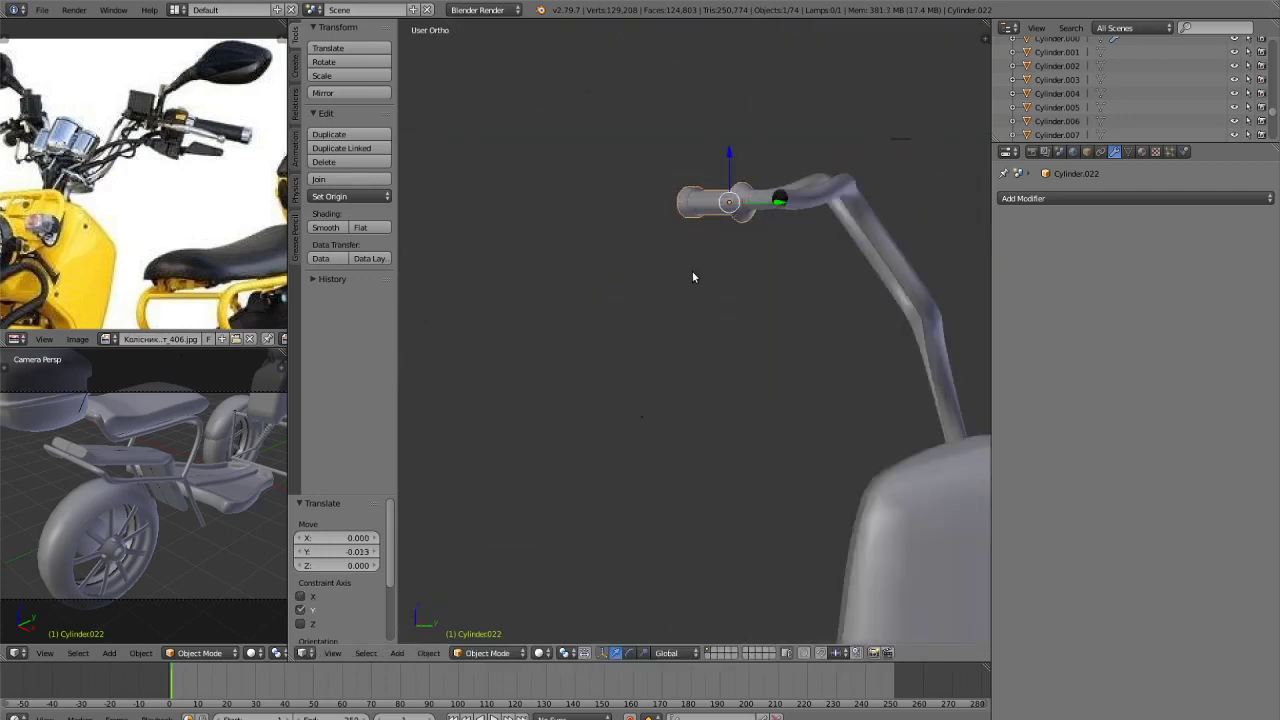
key("ctrl+KP_3")
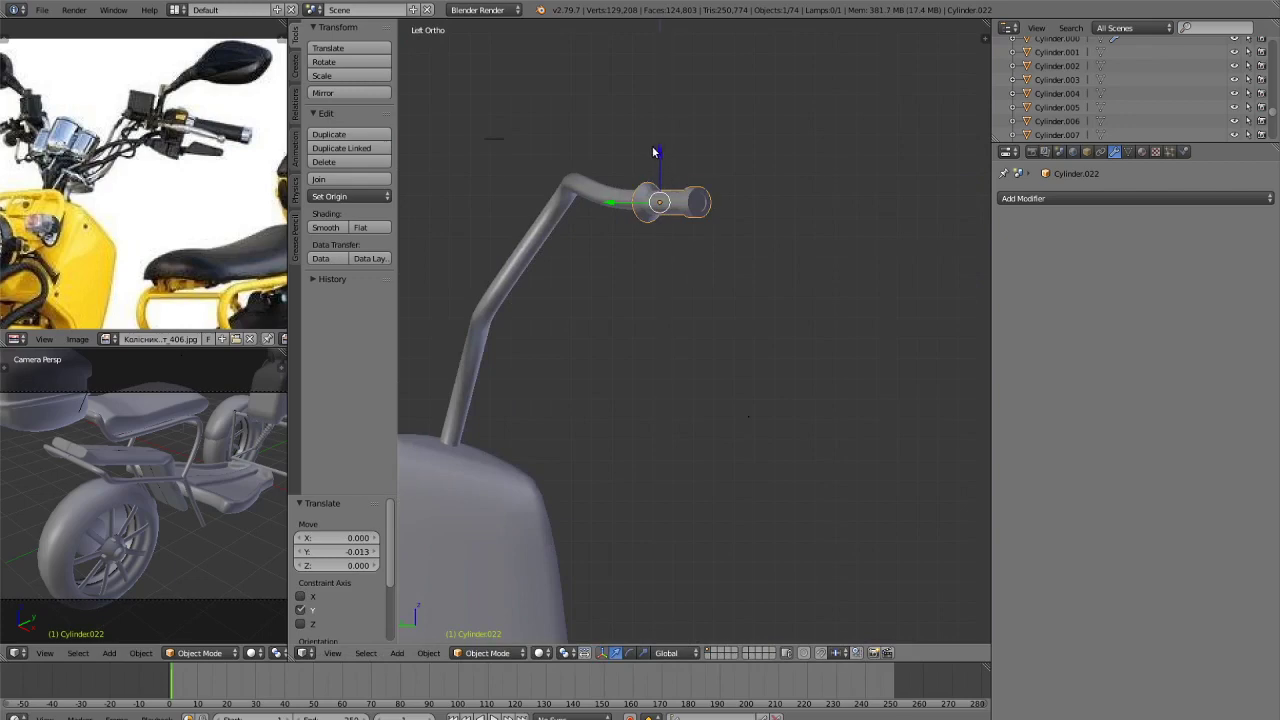
key("g")
key("z")
left_click(652, 146)
middle_click_drag(652, 146, 683, 463)
scroll(684, 470, "down", 5)
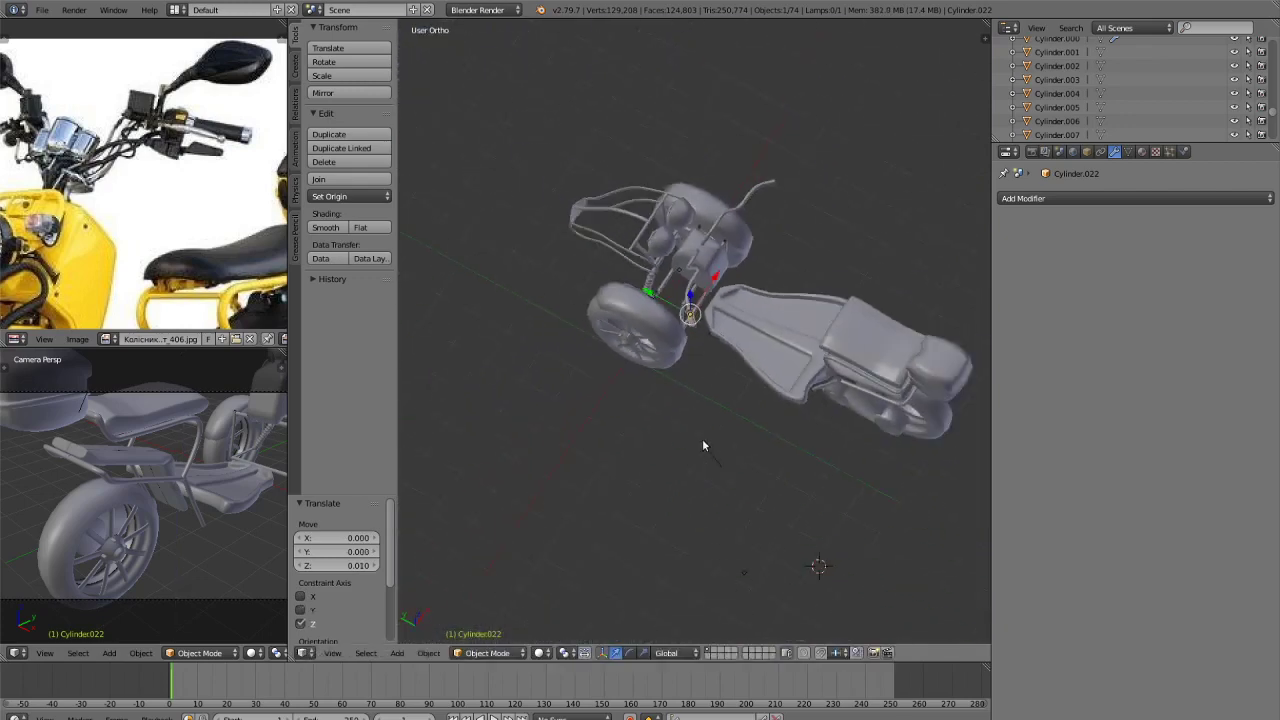
Duplicate the grip and move the copy 4.231 along X to the opposite handlebar end.
key("KP_7")
scroll(757, 369, "up", 3)
scroll(757, 369, "up", 2)
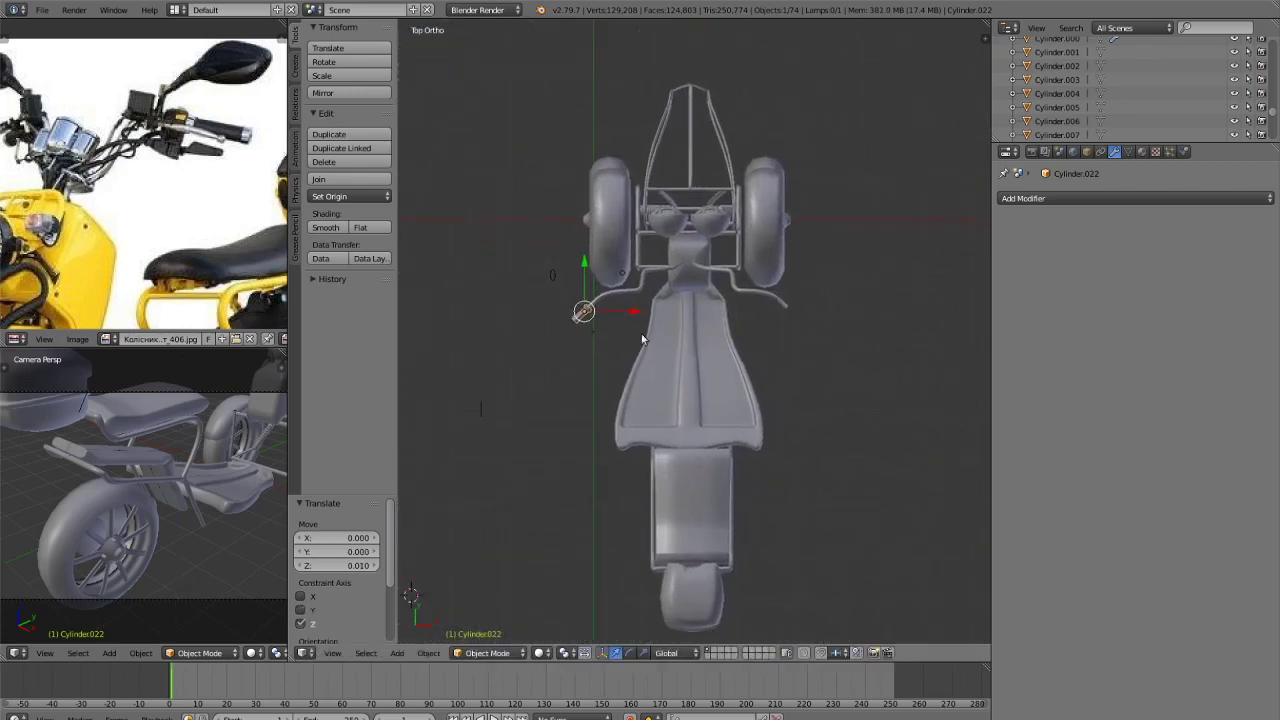
key("shift+d")
key("x")
left_click(855, 359)
scroll(877, 378, "up", 3)
middle_click_drag(877, 384, 749, 369, "shift")
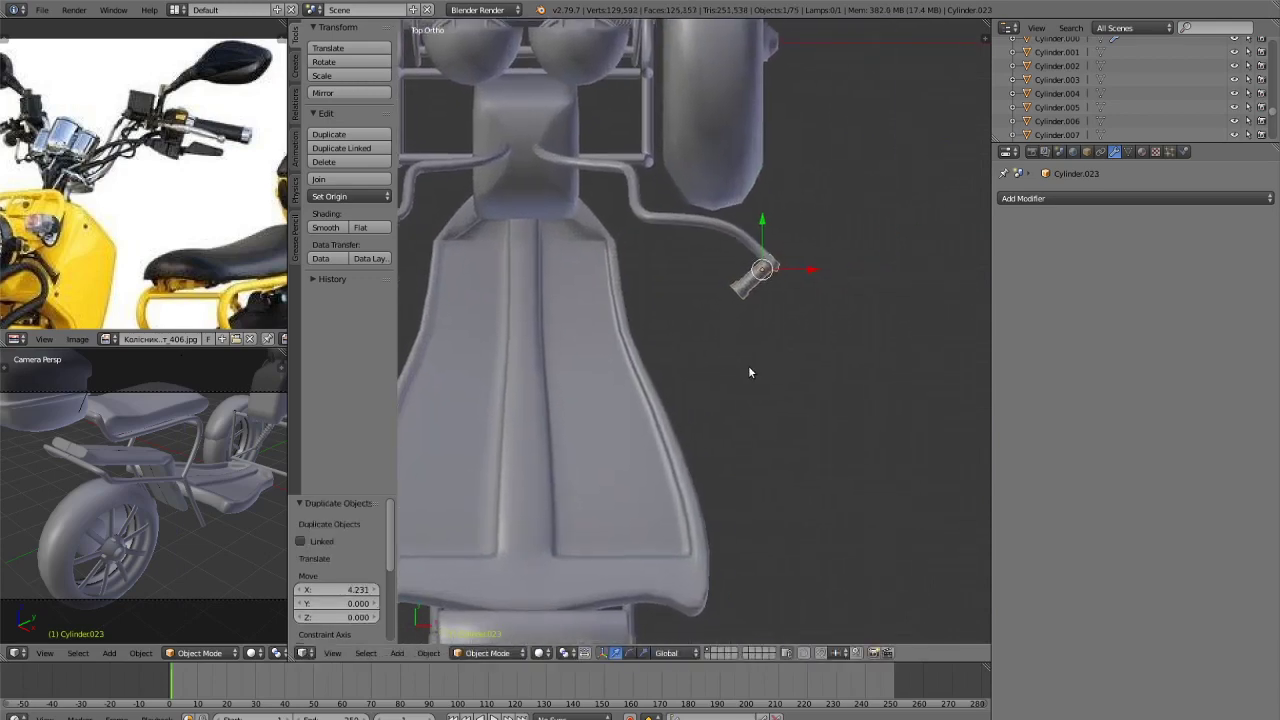
Rotate the copied grip 106° about Z and move it about 0.158 along X onto the handlebar end.
key("r")
key("z")
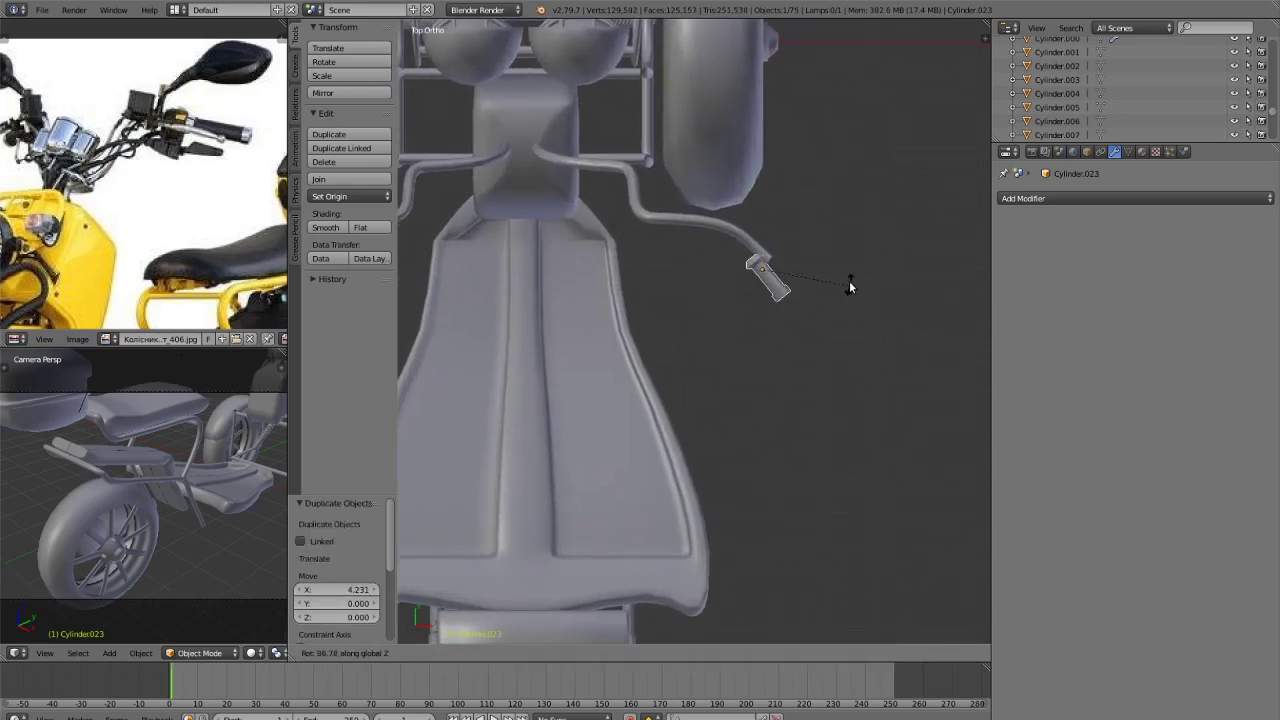
left_click(850, 258)
key("g")
key("x")
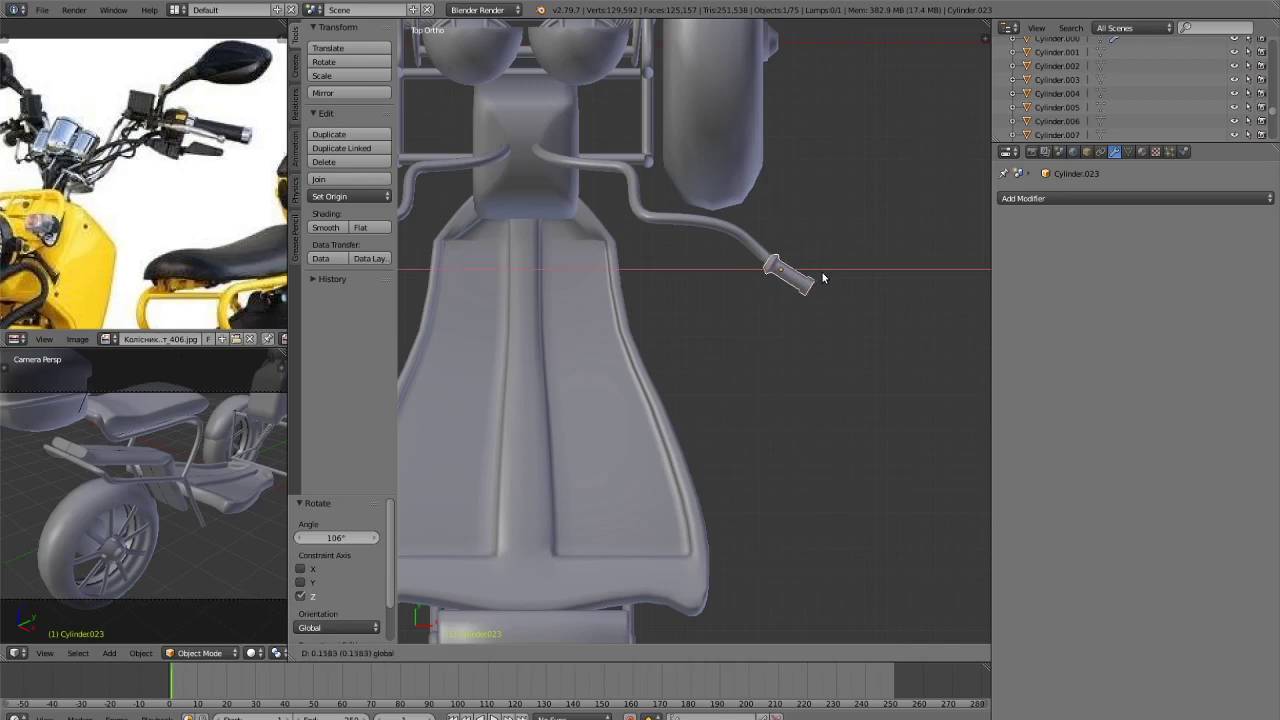
left_click(822, 278)
key("a")
scroll(778, 223, "down", 5)
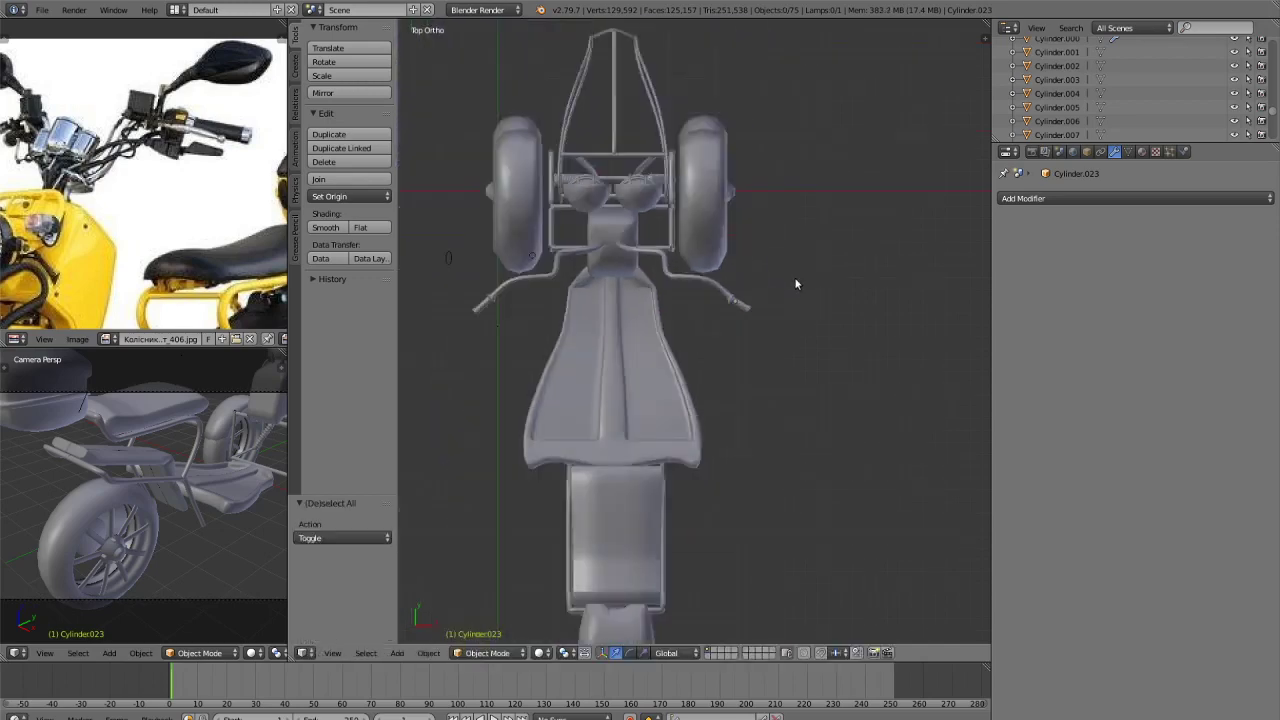
Examine both handlebar grips and the whole scooter in rendered and solid shading from several angles.
mouse_move(795, 284)
middle_mouse_down()
mouse_move(722, 232)
mouse_move(757, 226)
mouse_move(783, 294)
middle_mouse_up()
scroll(757, 226, "down", 4)
scroll(788, 288, "up", 5)
key("shift+z")
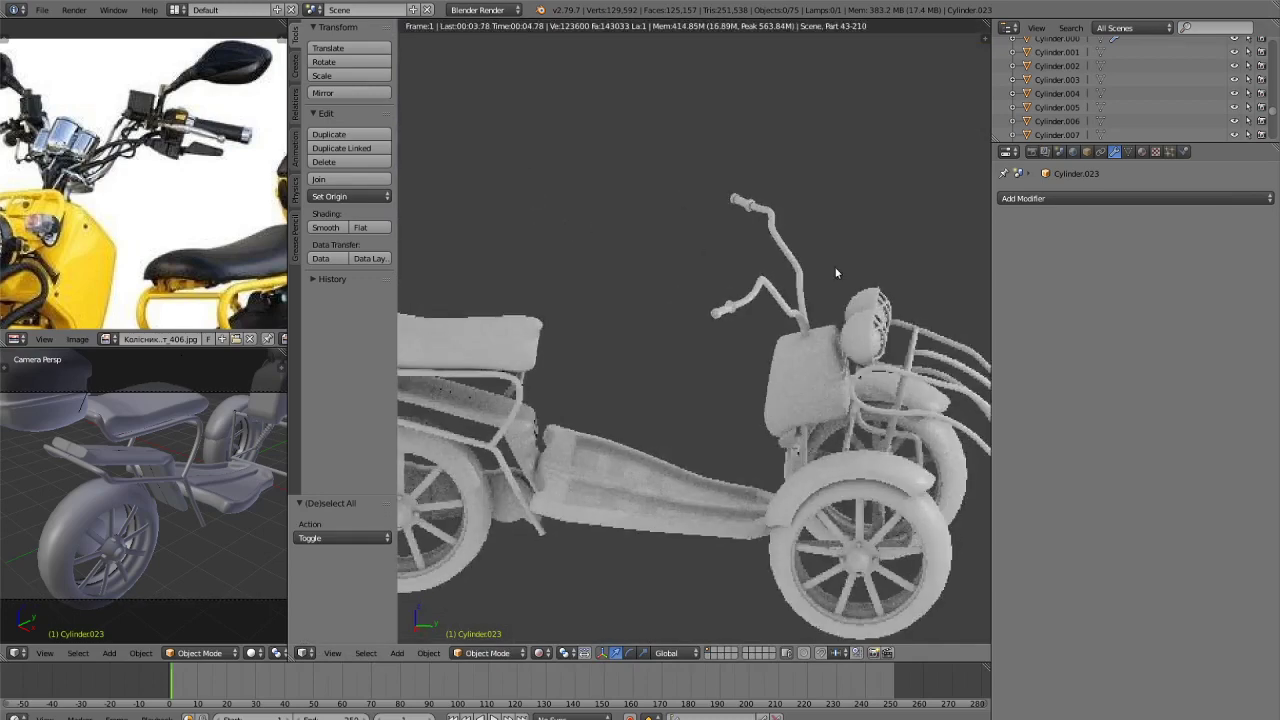
key("z")
key("z")
scroll(691, 314, "down", 3)
middle_click_drag(871, 277, 645, 314)
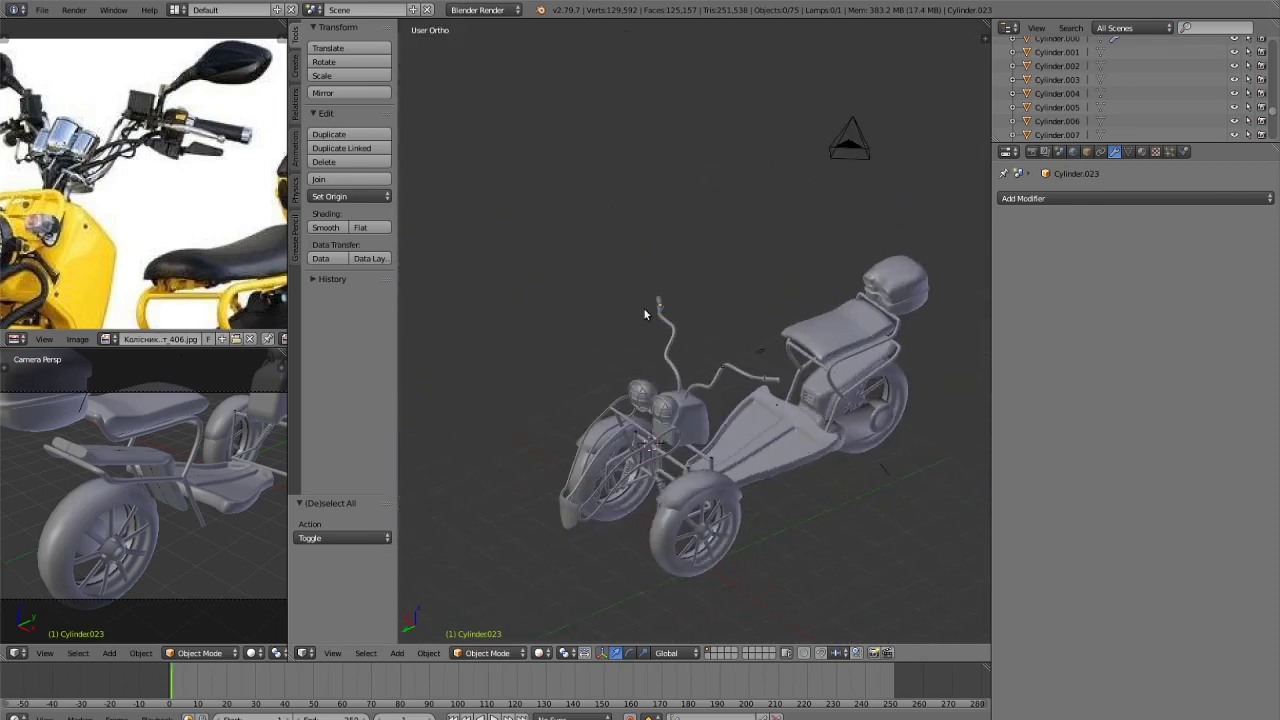
scroll(159, 105, "down", 3)
scroll(190, 133, "up", 1)
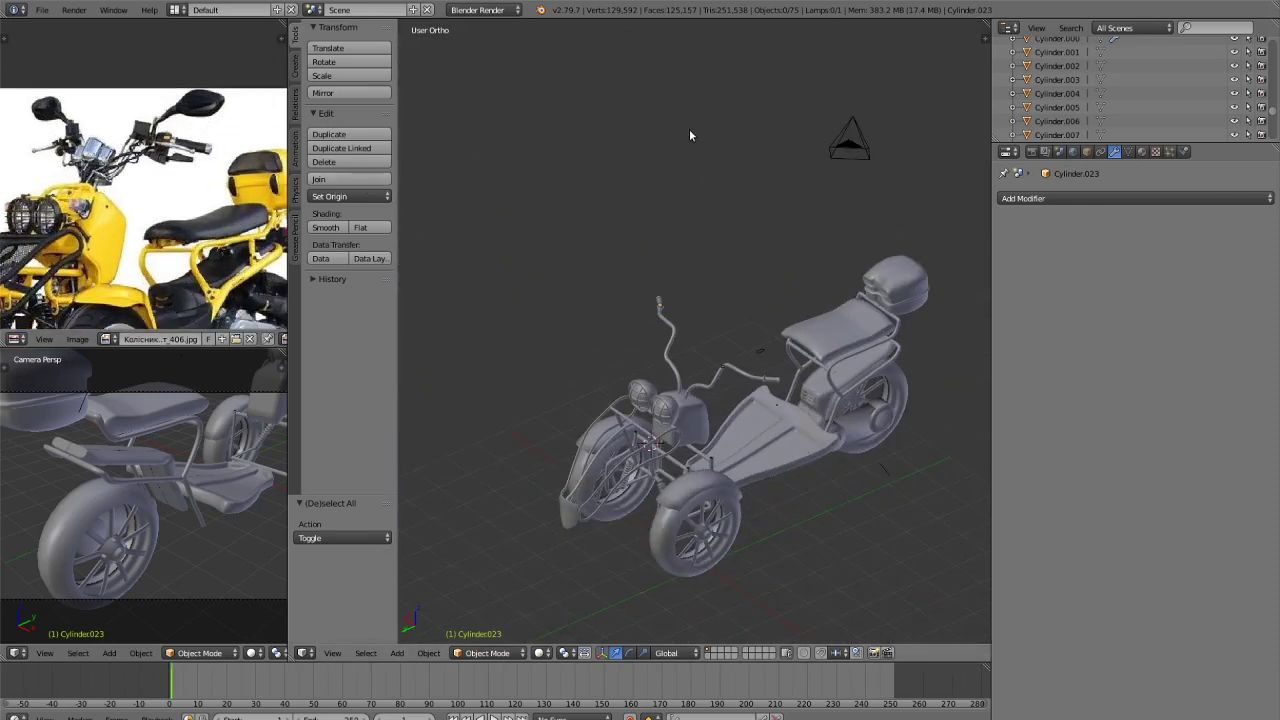
Add a cube of radius 1 and move it 6.208 along Z above the scooter.
key("KP_3")
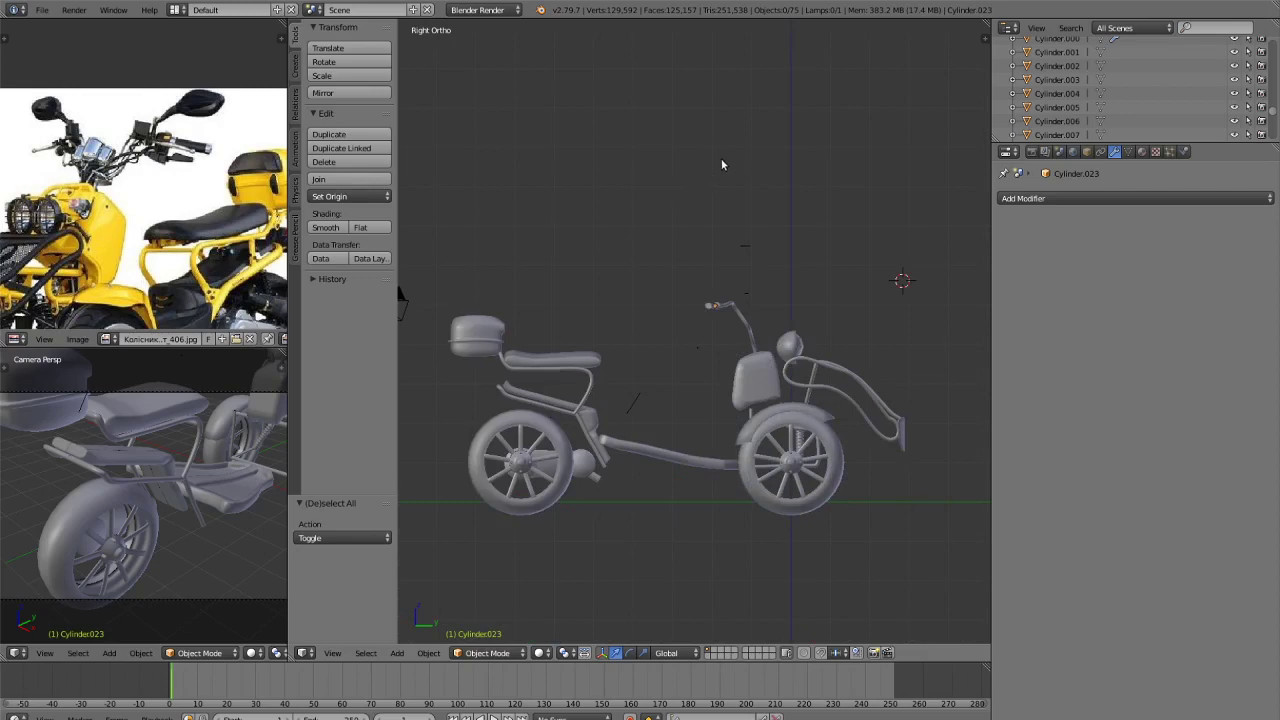
middle_click_drag(723, 163, 623, 246, "shift")
key("shift+a")
mouse_move(626, 245)
left_click(680, 256)
scroll(713, 328, "down", 5)
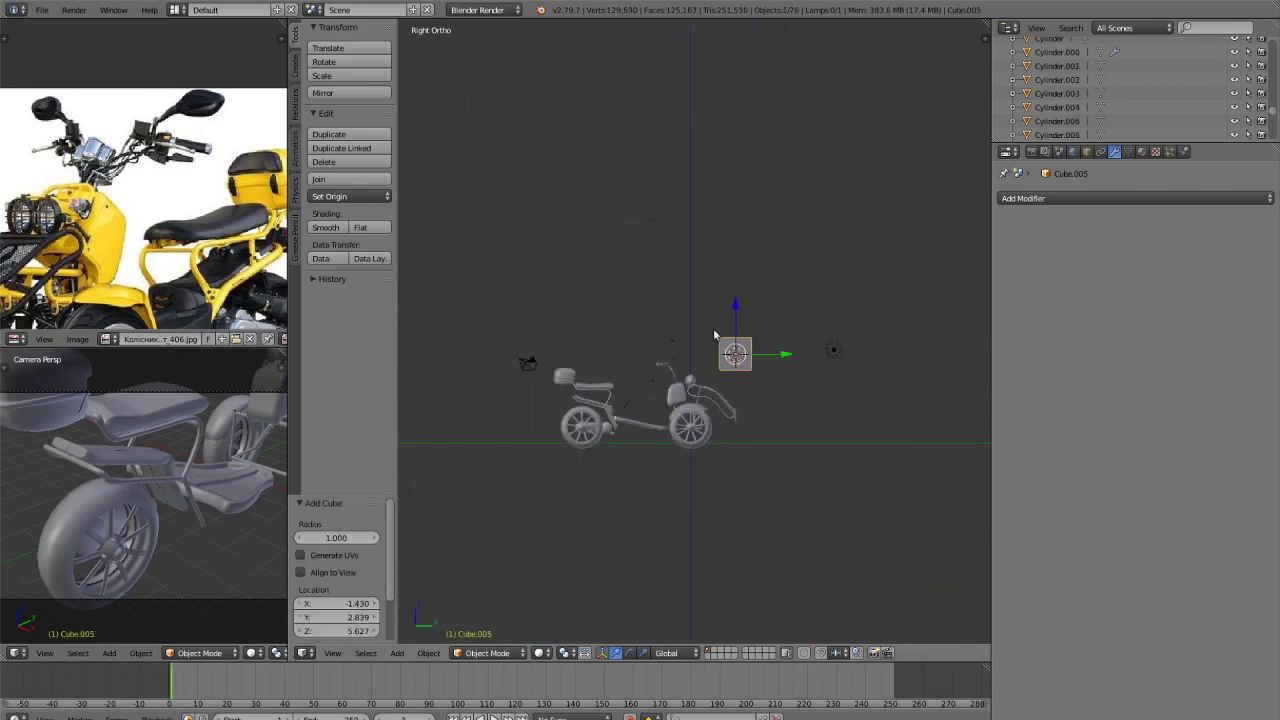
scroll(766, 397, "up", 1)
key("g")
key("z")
left_click(765, 279)
scroll(800, 302, "up", 4)
middle_click_drag(803, 309, 640, 452, "shift")
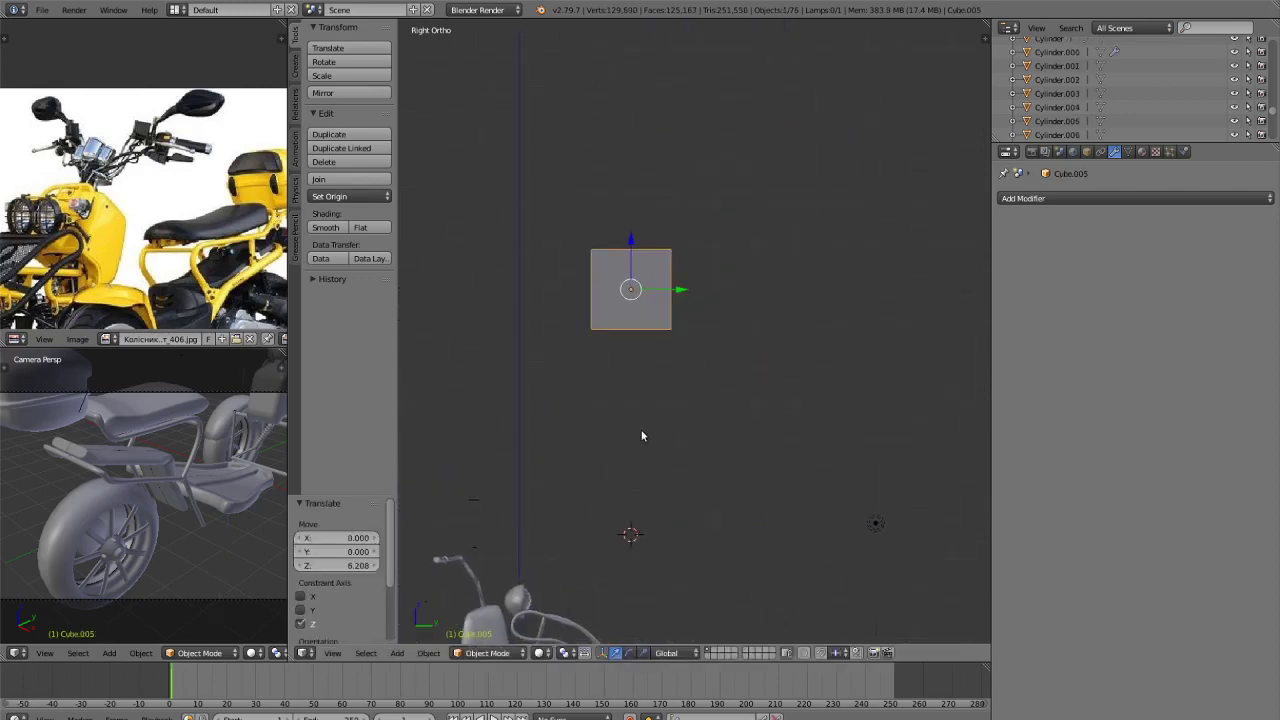
Extrude the cube's face that points along X in place and scale it to 0.822 as an inset.
scroll(696, 330, "up", 4)
key("Tab")
key("ctrl+Tab")
left_click(686, 319)
right_click(540, 262)
key("e")
right_click(841, 322)
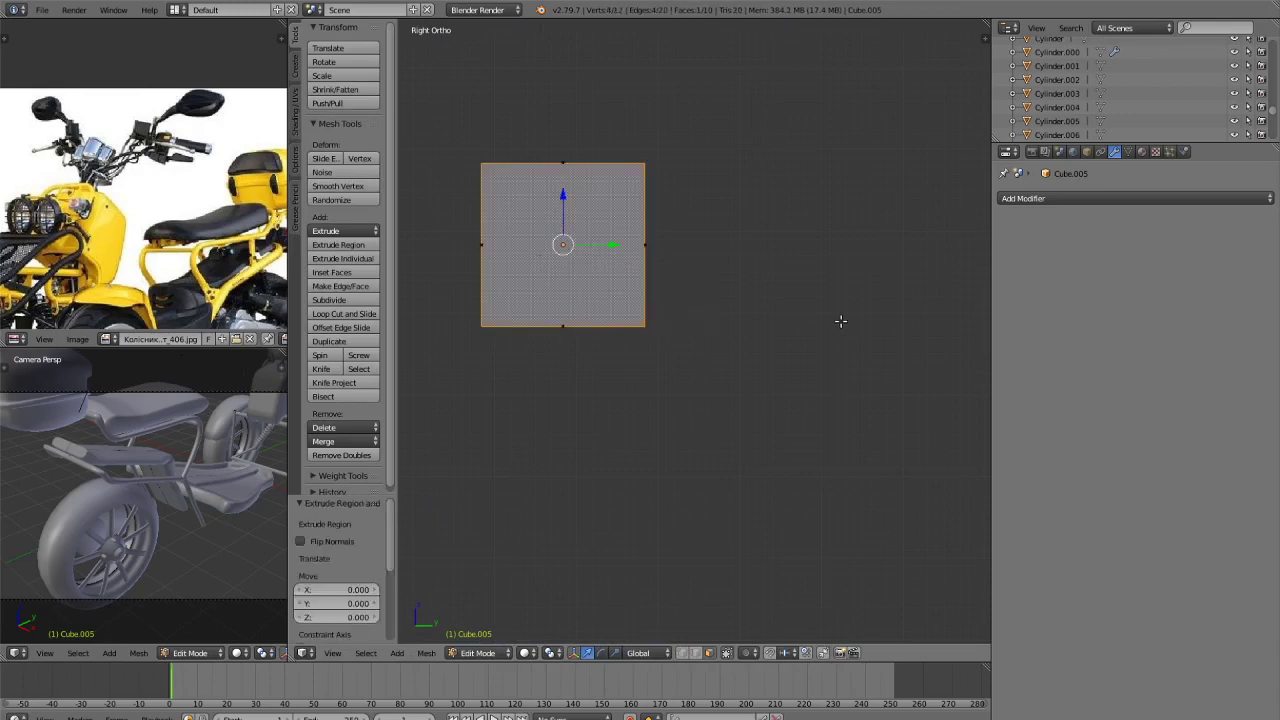
key("s")
left_click(757, 357)
Extrude the inset face 0.390 into the cube to form a recess.
key("e")
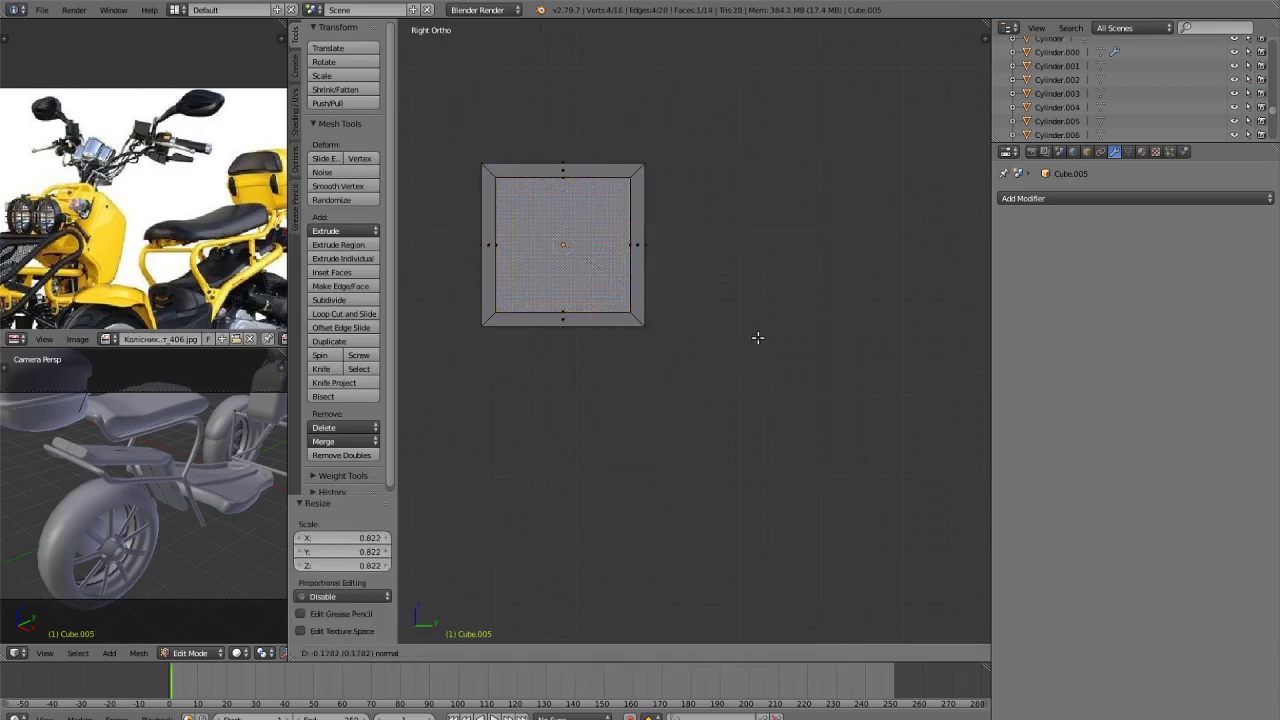
left_click(758, 338)
scroll(734, 357, "down", 3)
middle_click_drag(734, 357, 711, 403)
scroll(872, 325, "up", 5)
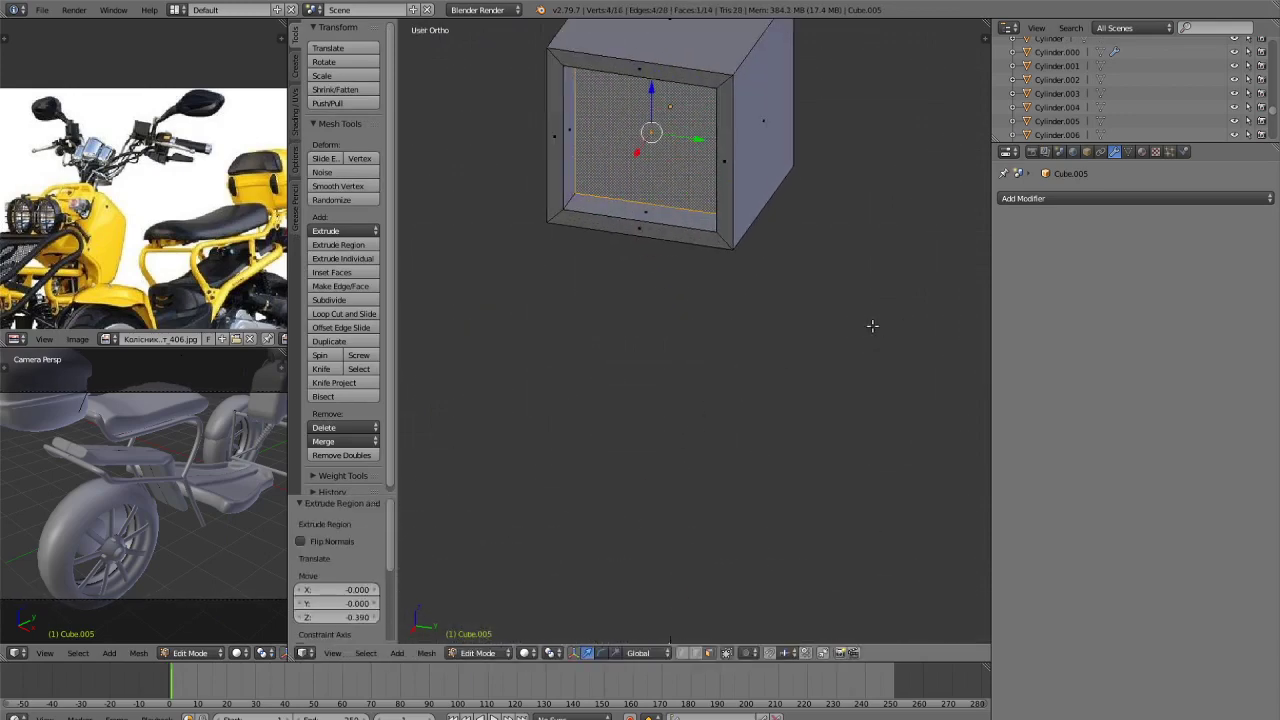
Flatten the recessed cube along X to roughly 0.3 of its depth.
key("Tab")
scroll(870, 357, "down", 2)
key("s")
key("x")
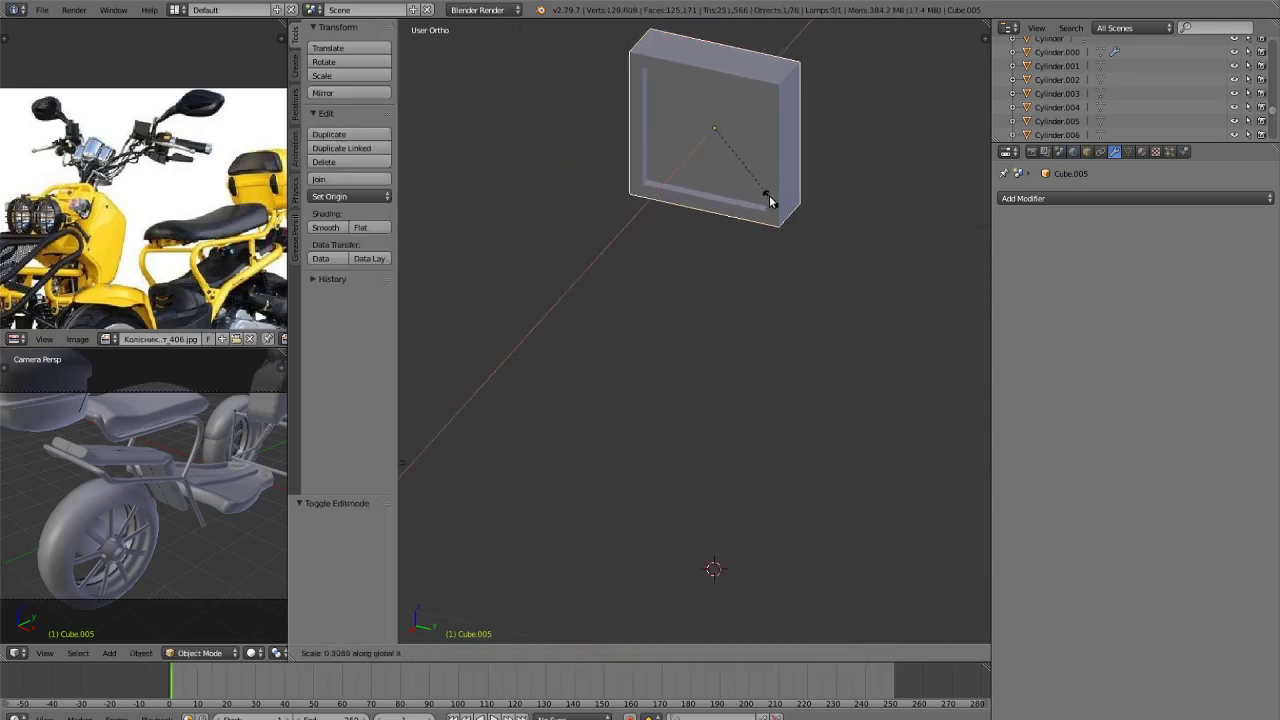
left_click(769, 195)
middle_click_drag(768, 221, 805, 260, "shift")
Add a Subdivision Surface modifier to the flattened cube and stretch it to 1.203 along Y.
left_click(1029, 197)
left_click(986, 428)
middle_click_drag(732, 278, 675, 318, "shift")
middle_click_drag(569, 396, 848, 380, "shift")
key("s")
key("y")
left_click(765, 397)
Check the smoothed cube's shape in local view with rendered, wireframe and solid shading.
key("KP_Divide")
key("shift+z")
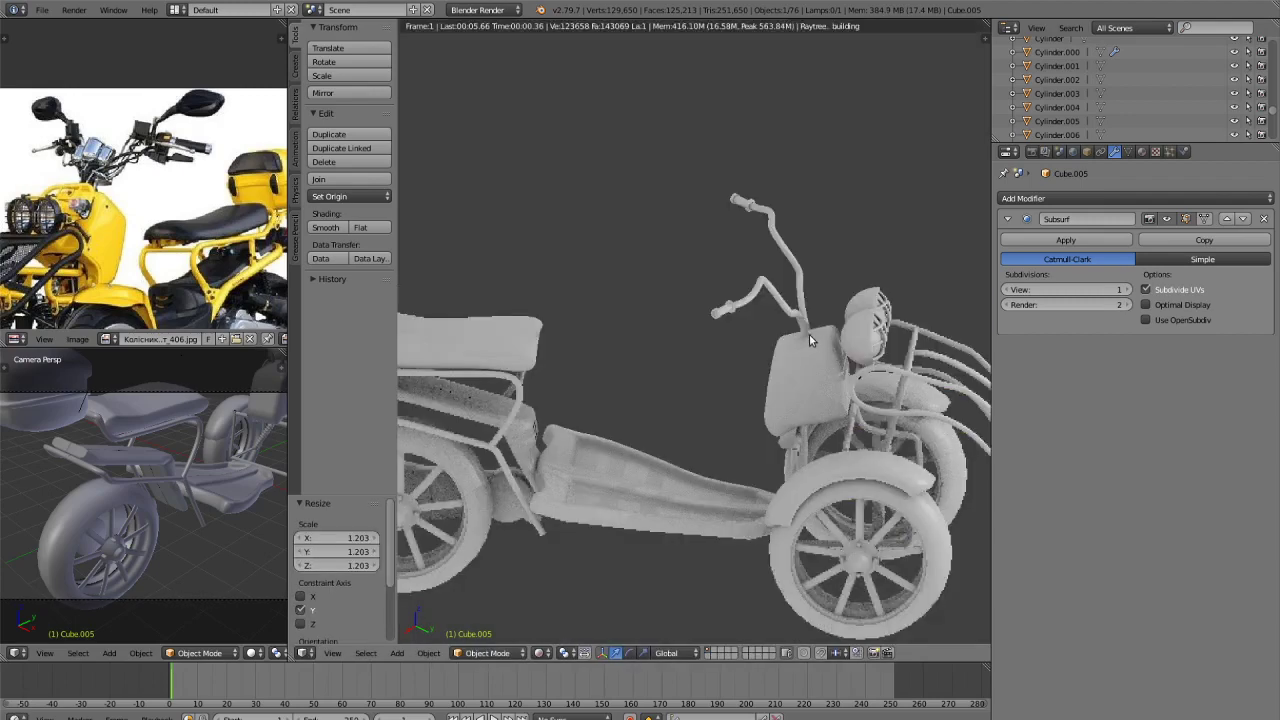
key("KP_Divide")
key("shift+z")
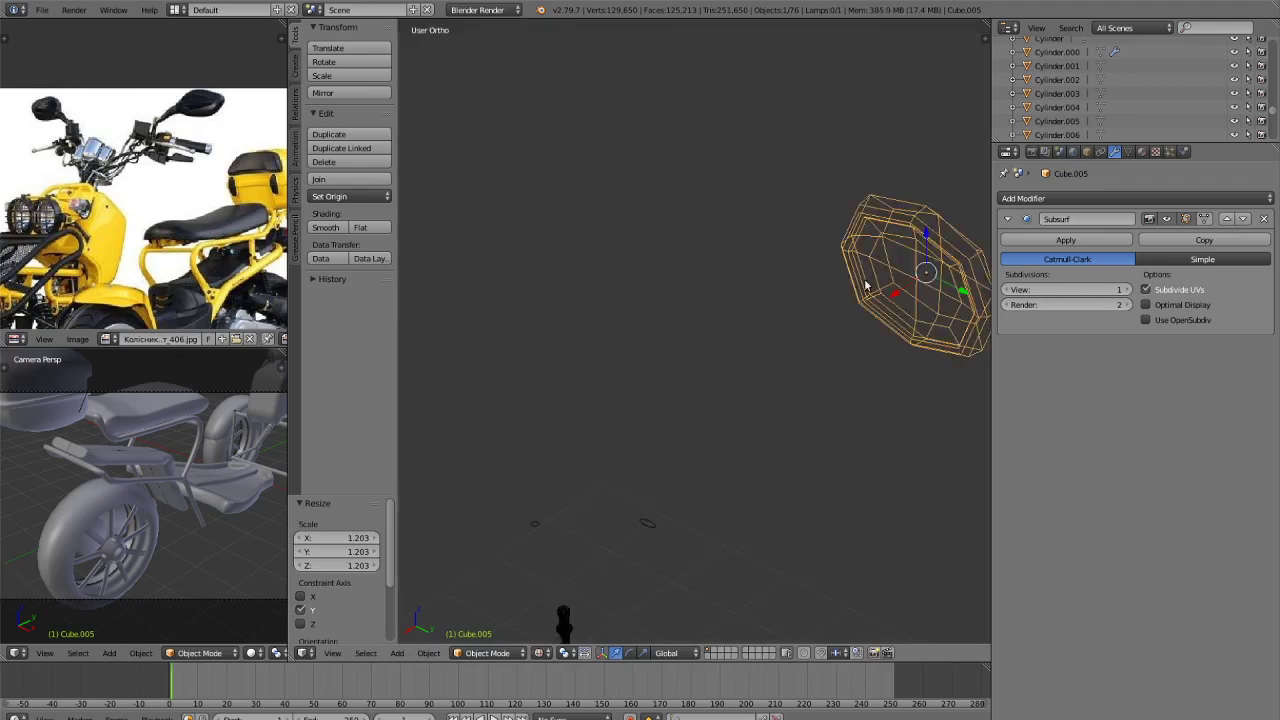
key("z")
middle_click_drag(829, 286, 693, 284, "shift")
middle_click_drag(750, 296, 852, 267)
Set the Subsurf view subdivisions to 2 and check the smoothed shape in rendered shading.
left_click(1128, 290)
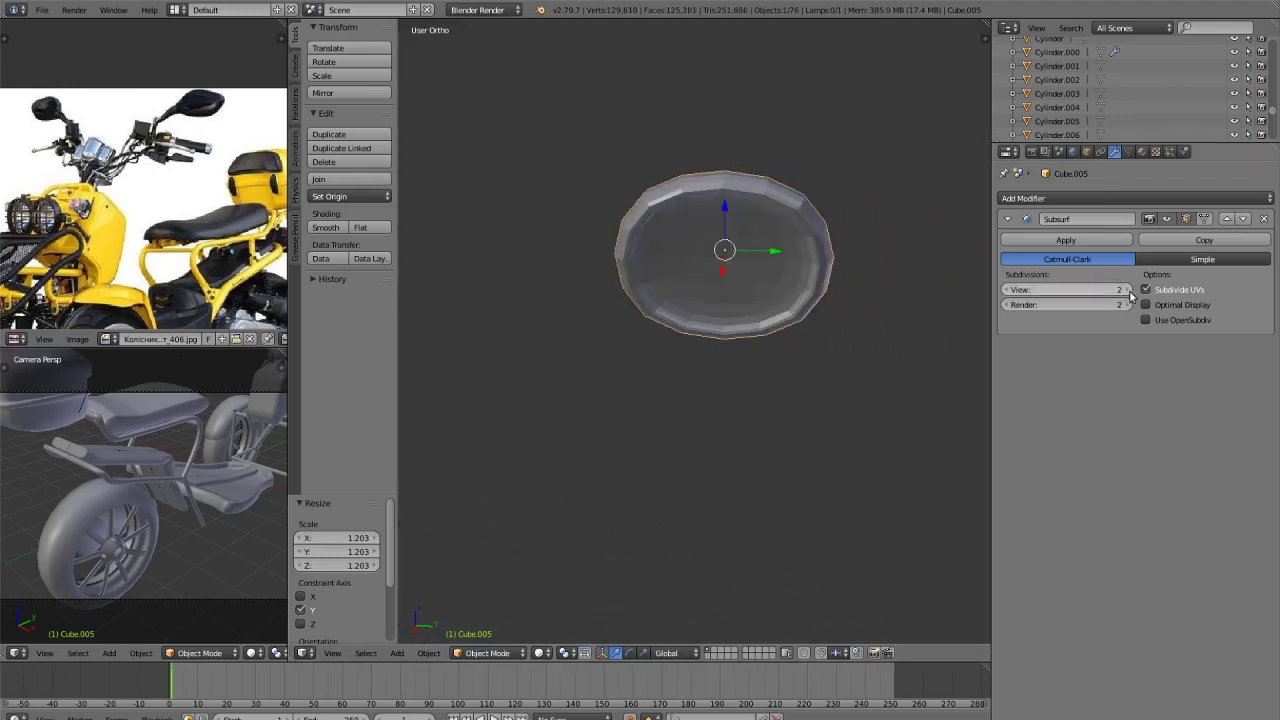
left_click(1127, 289)
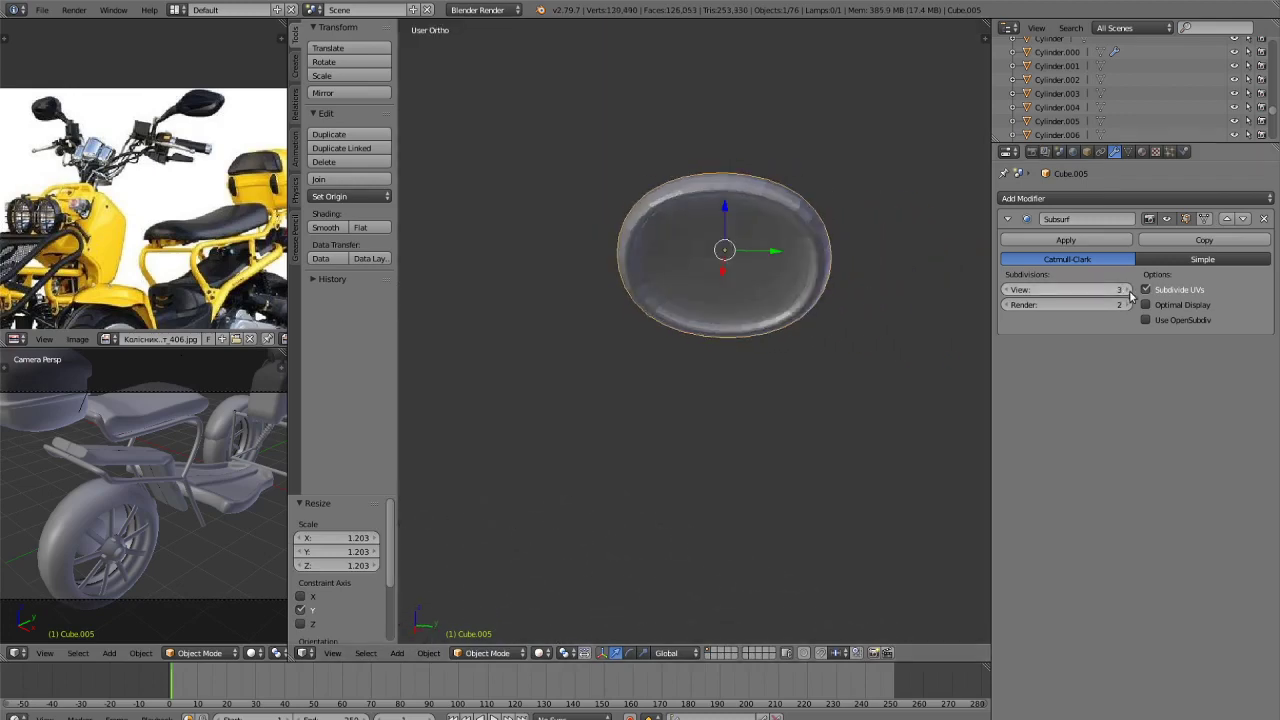
left_click(1007, 290)
key("shift+z")
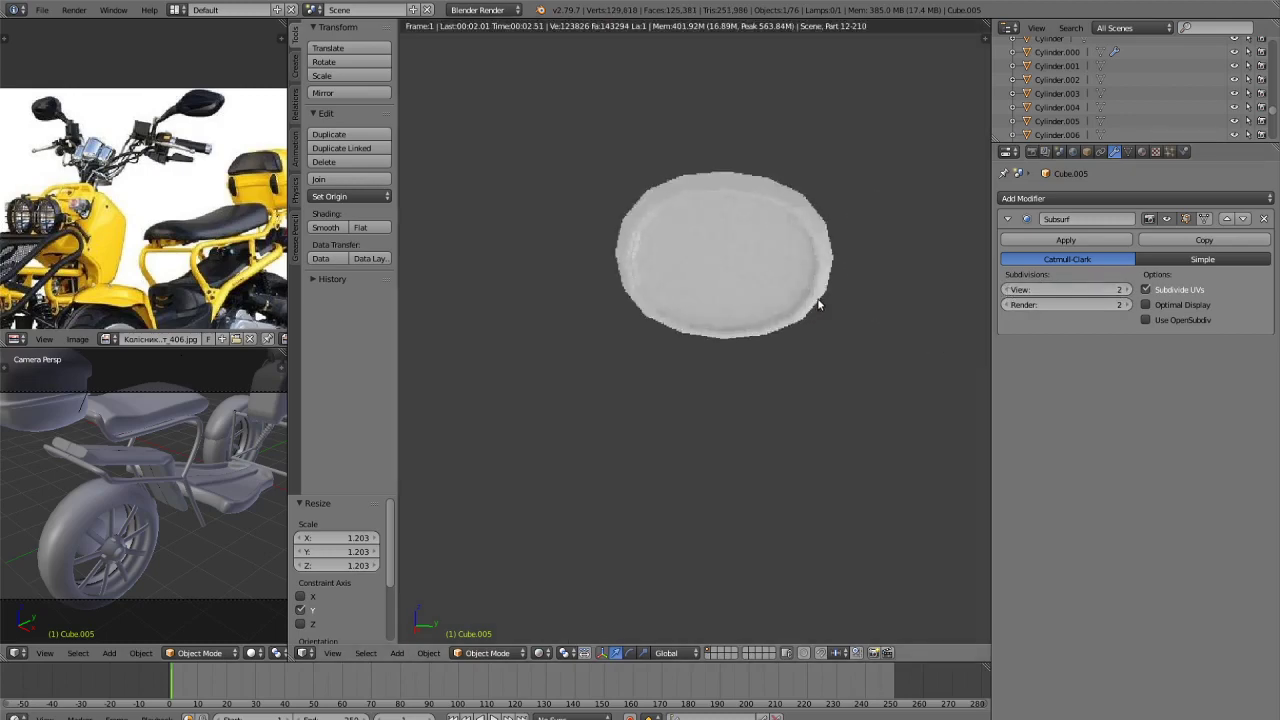
key("shift+z")
key("z")
Compare the Subsurf view subdivisions from 0 to 3 and return them to 2.
left_click_drag(1066, 289, 1005, 289)
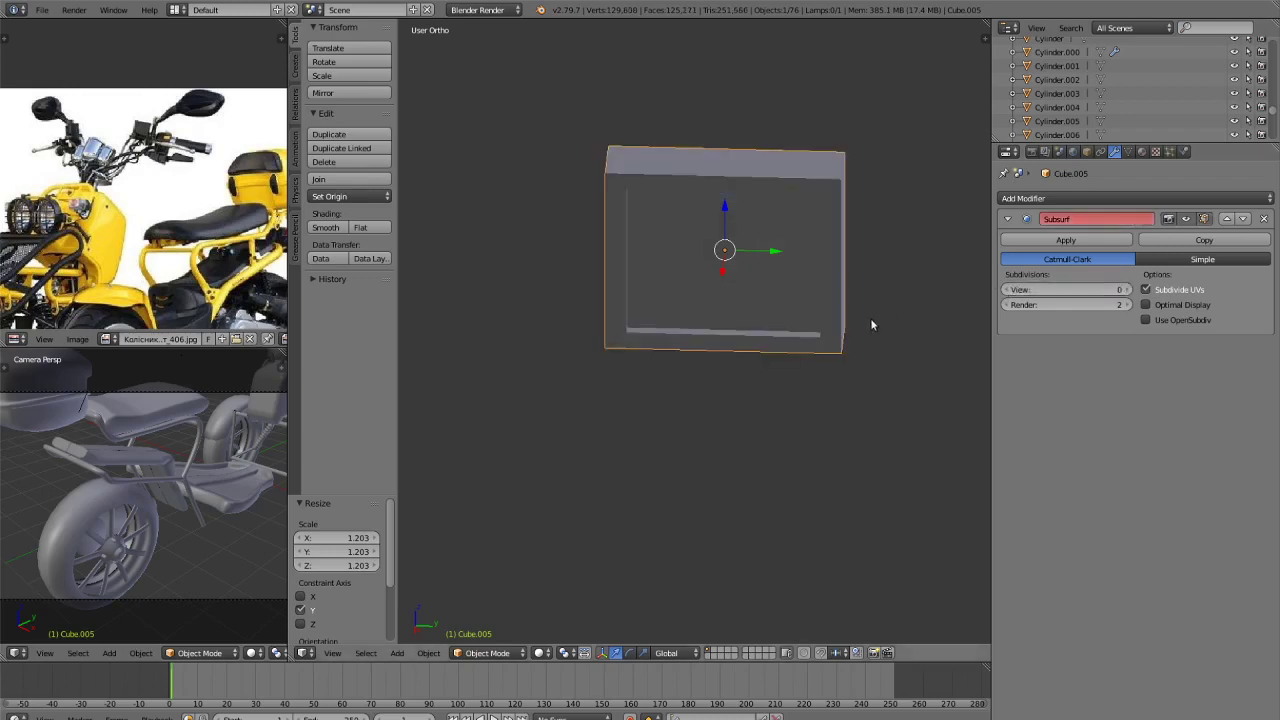
middle_click_drag(871, 323, 849, 329)
scroll(849, 329, "down", 3)
left_click(1128, 290)
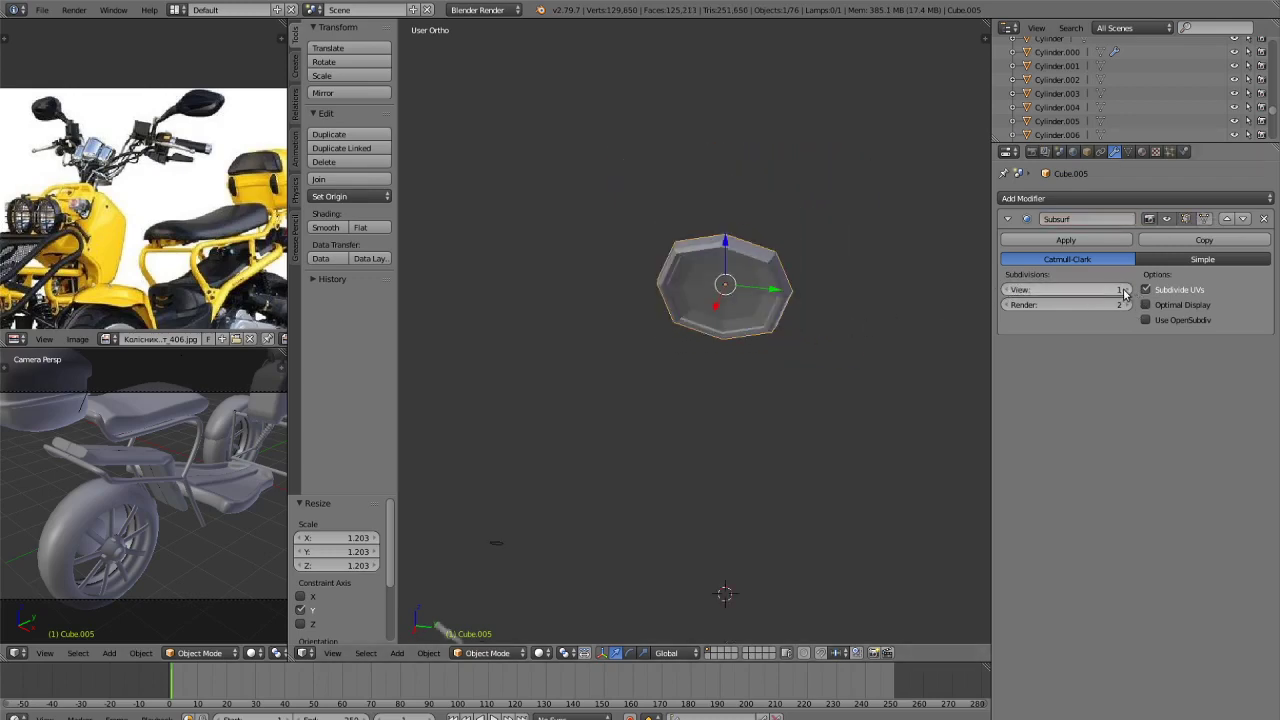
left_click(1124, 290)
left_click(1124, 290)
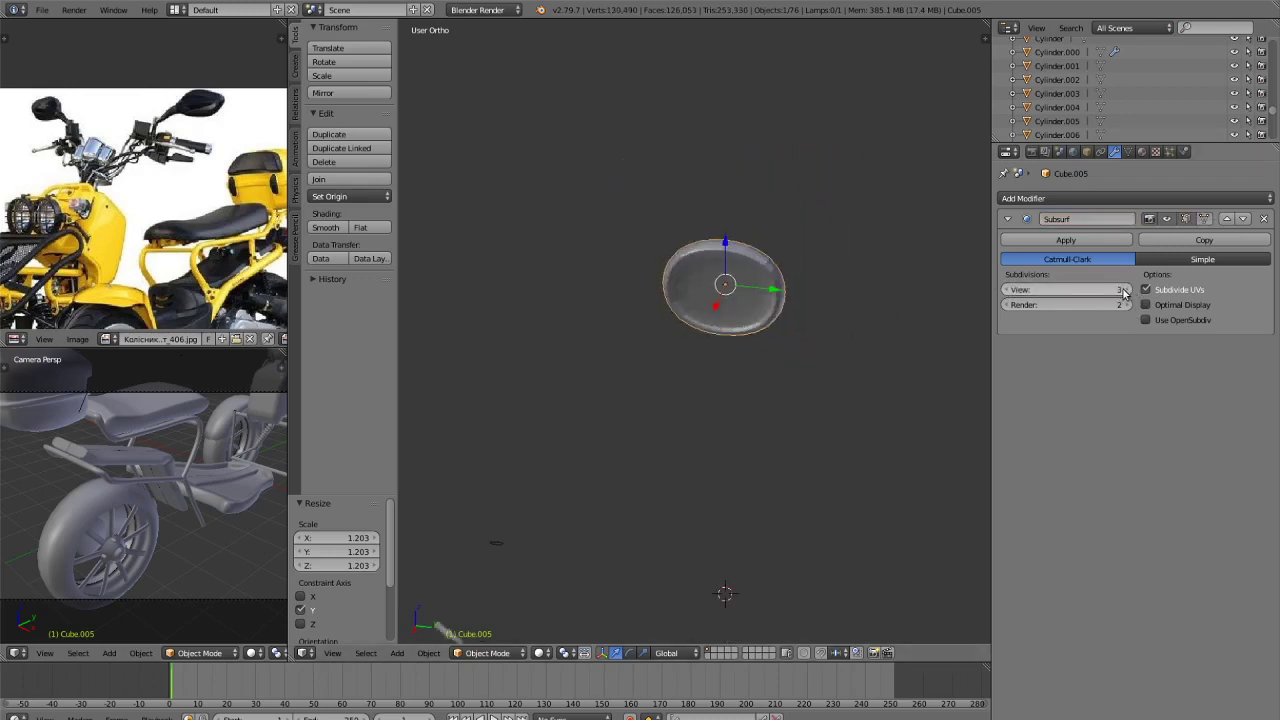
left_click(1004, 292)
Cut a centred vertical edge loop around the recessed cube.
middle_click_drag(901, 307, 711, 306, "shift")
scroll(701, 313, "up", 3)
middle_click_drag(634, 293, 867, 313, "shift")
key("Tab")
middle_click_drag(794, 283, 776, 220)
key("ctrl+r")
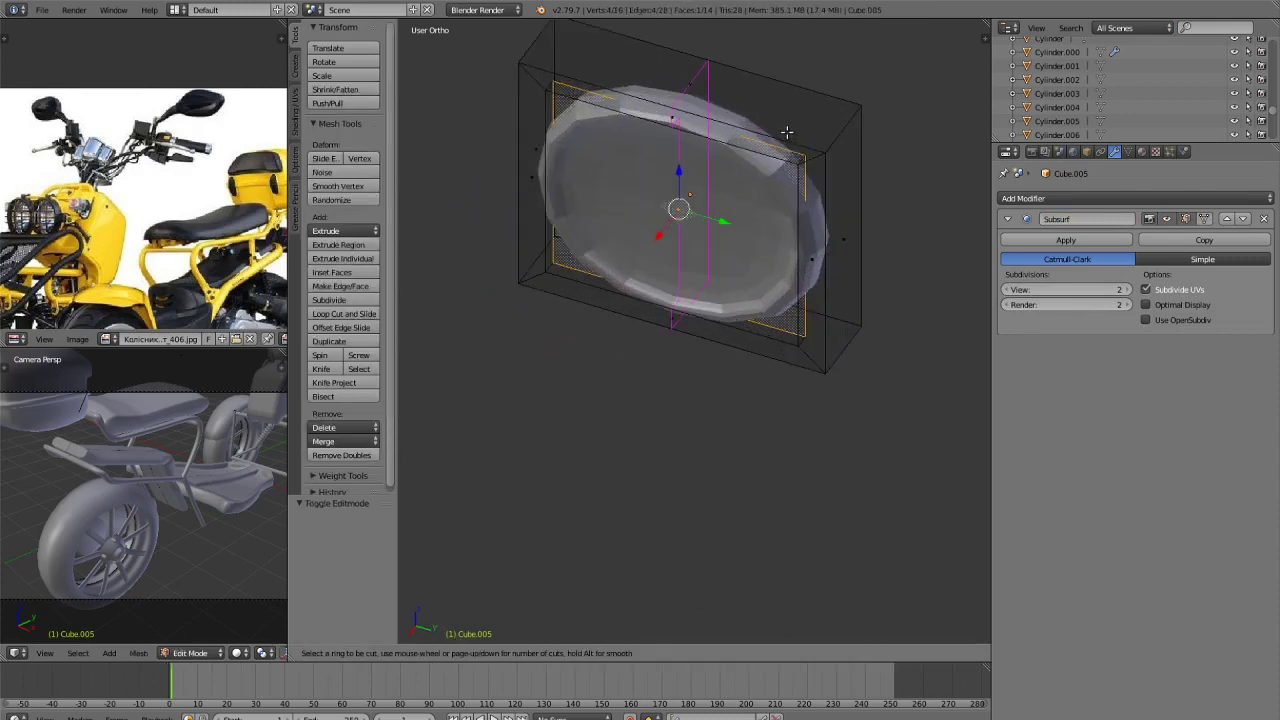
left_click(786, 129)
right_click(872, 155)
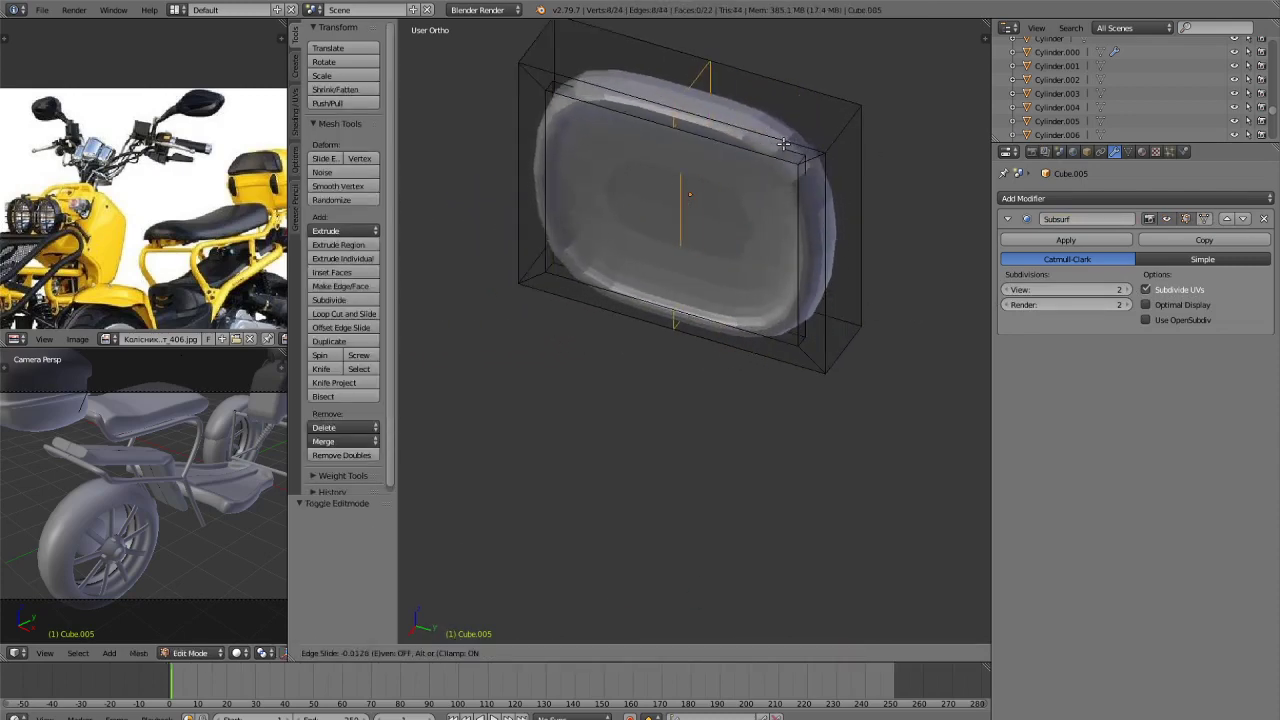
Try scaling the centre edge loop and undo the change.
key("s")
left_click(774, 174)
key("ctrl+z")
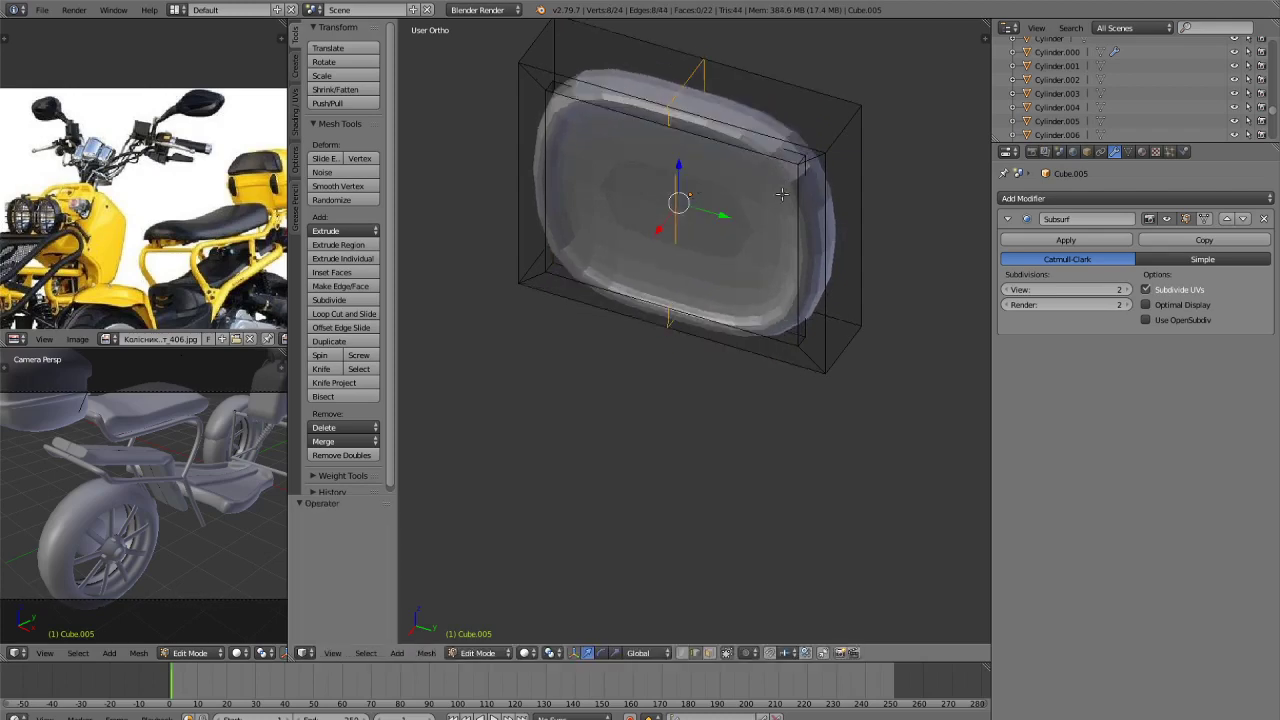
scroll(810, 292, "down", 3)
key("ctrl+z")
key("ctrl+z")
key("ctrl+z")
key("ctrl+z")
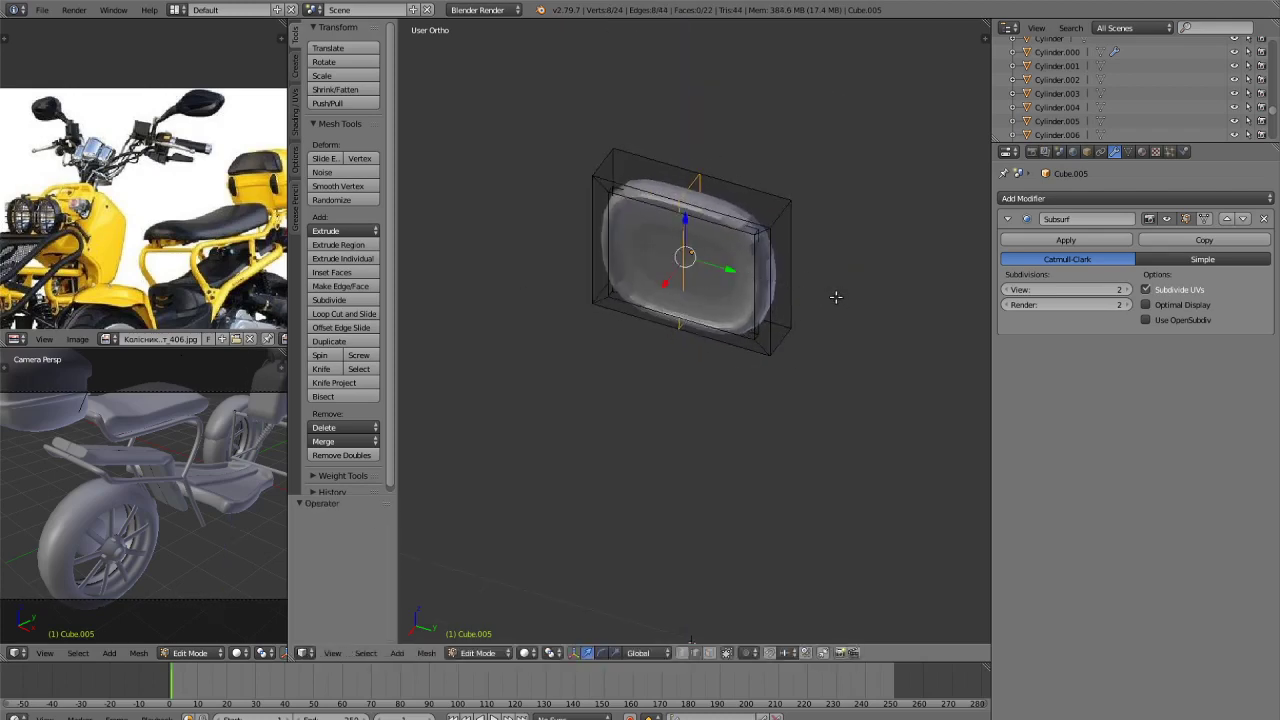
Stretch the whole rounded mirror part by about 1.05 along Y, and scale it along Z.
key("Tab")
key("s")
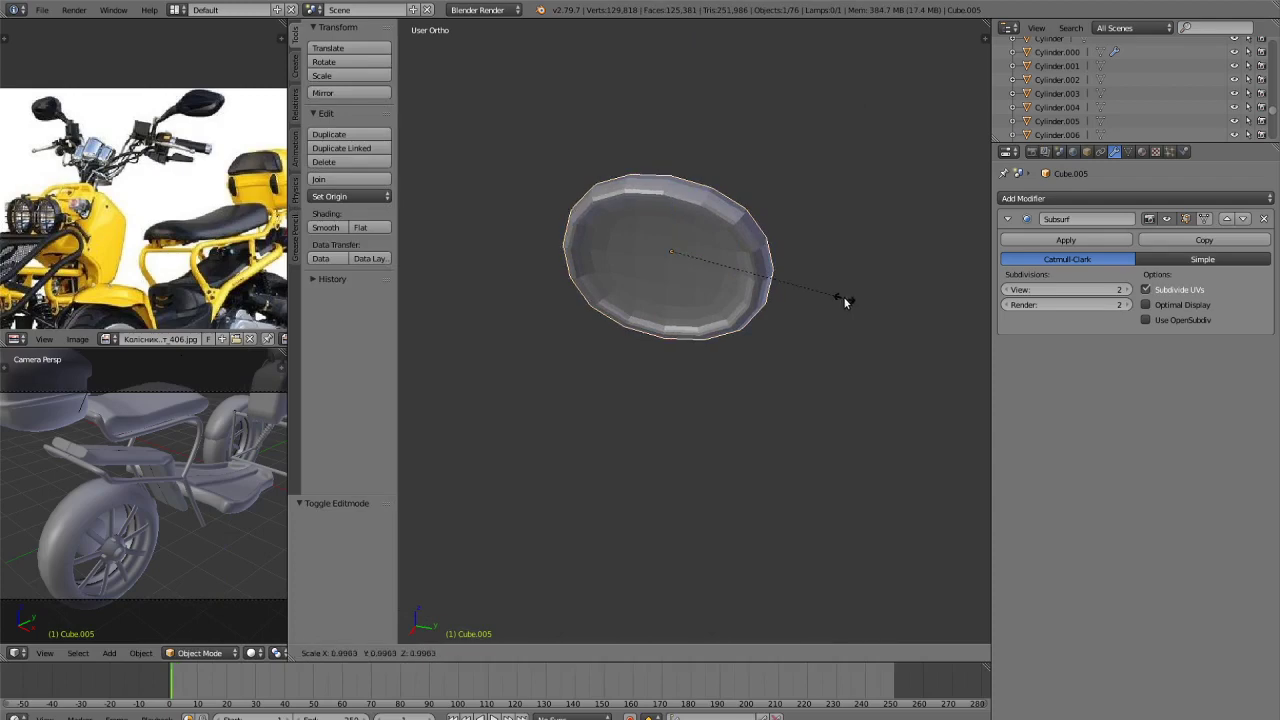
key("y")
left_click(851, 299)
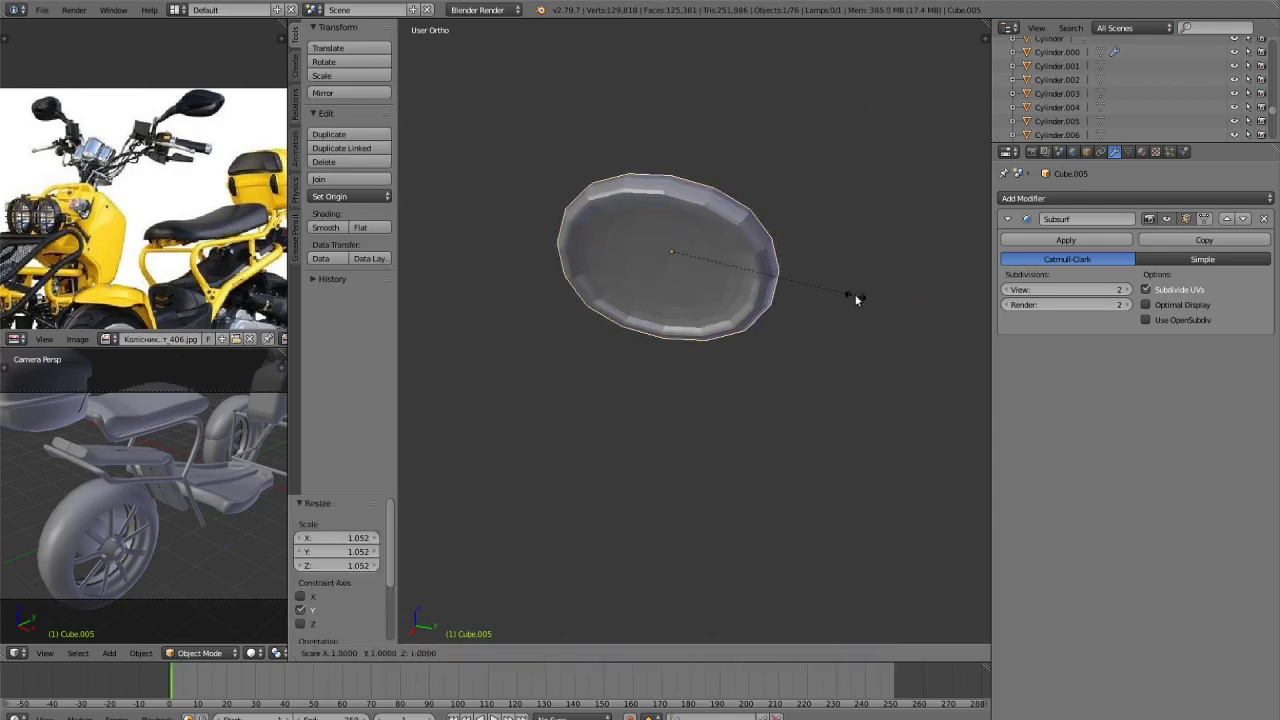
key("s")
key("z")
left_click(847, 301)
Select all vertices at one narrow end of the mirror cage from the right view and rotate them about 16.5°.
key("Tab")
key("ctrl+Tab")
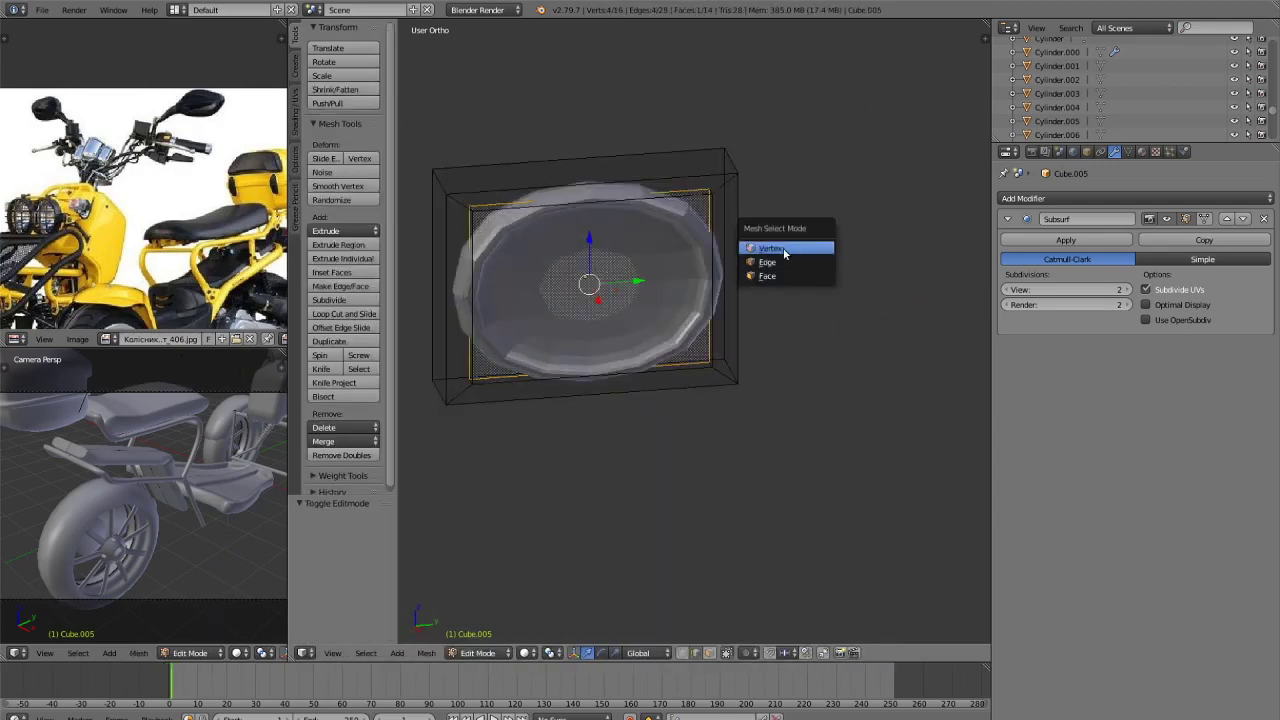
left_click(785, 250)
key("KP_3")
key("a")
key("z")
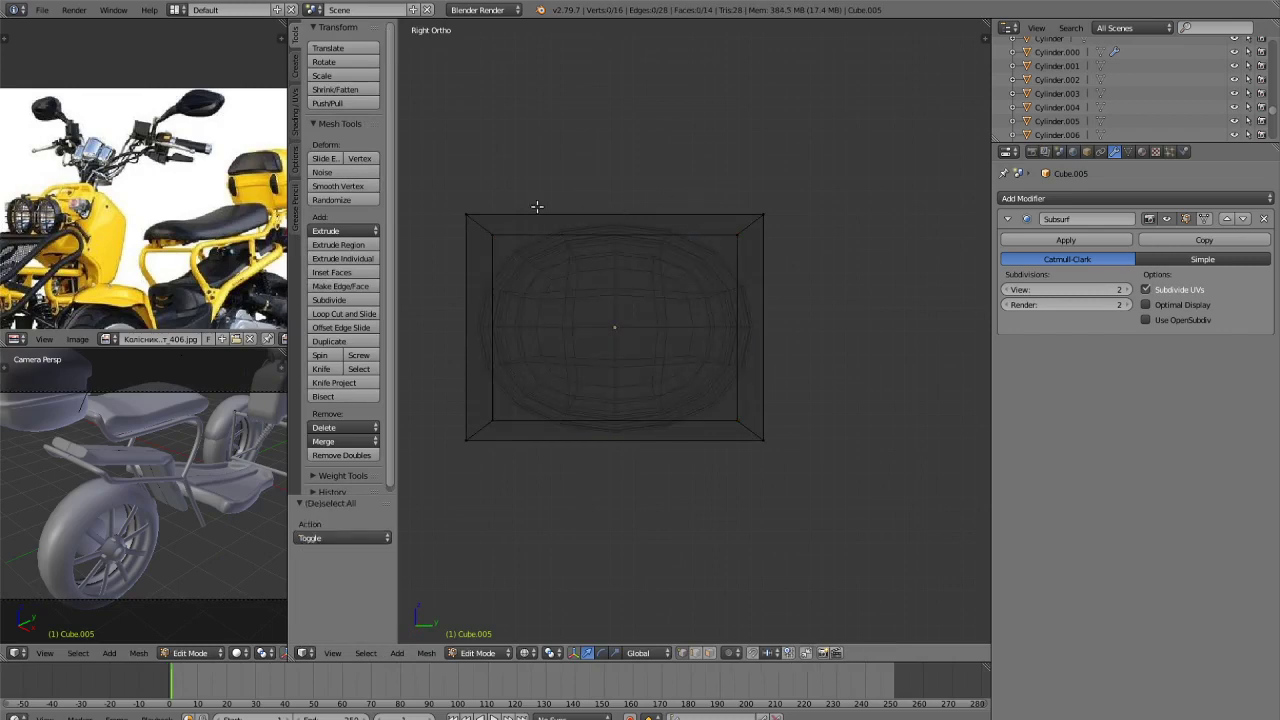
left_click_drag(420, 163, 546, 537)
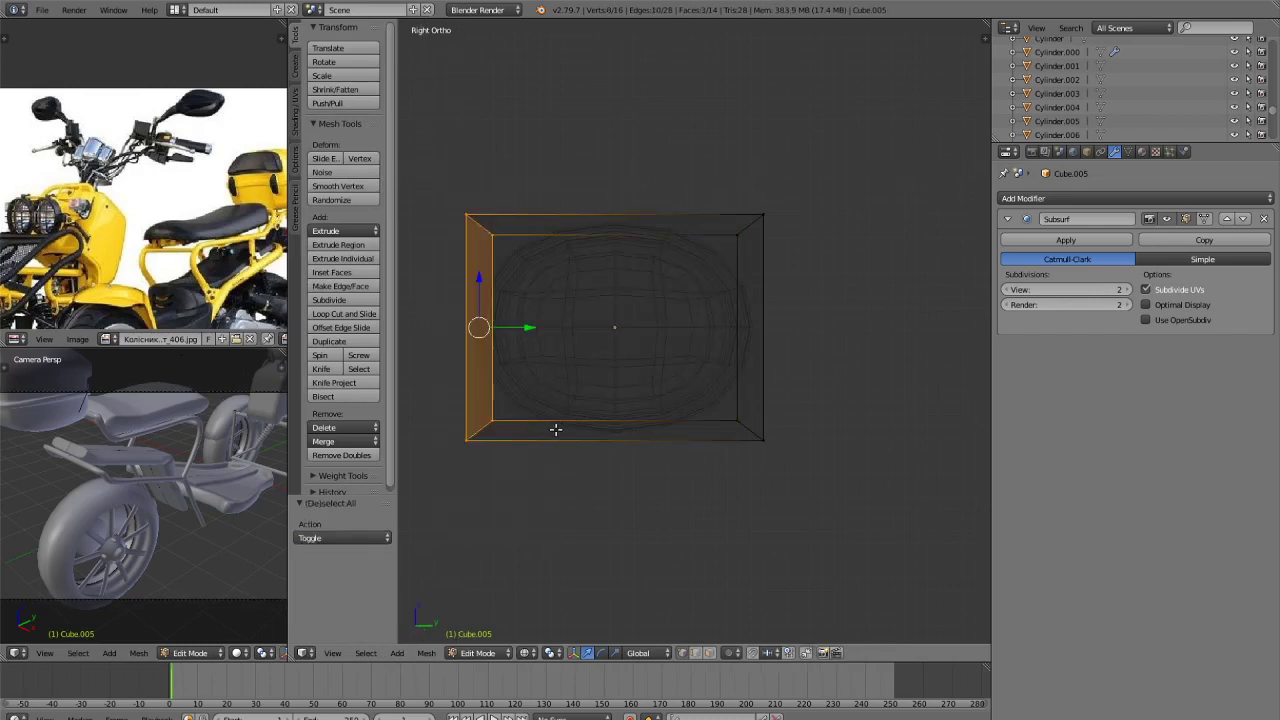
key("r")
left_click(588, 408)
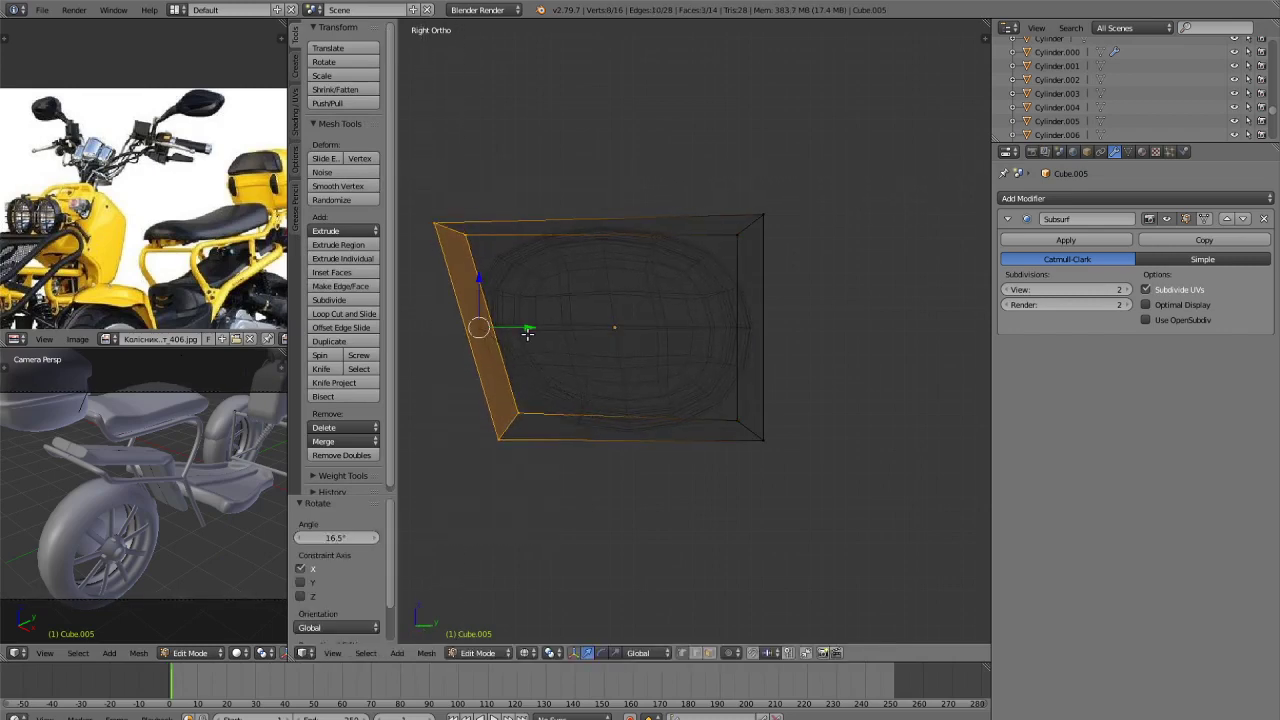
Tilt the slanted end of the mirror cage about 5° more and scale it along Z.
key("r")
left_click(566, 330)
key("s")
key("z")
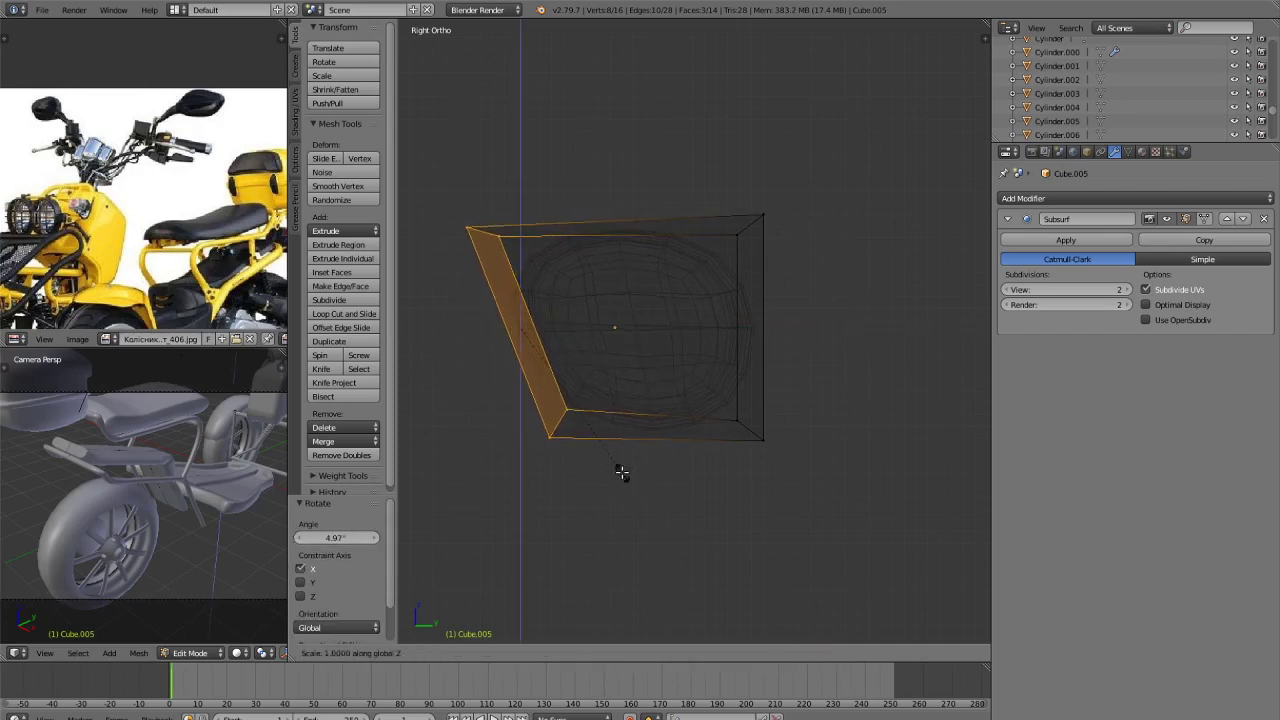
left_click(600, 450)
Scale the whole mirror slightly and check its smoothed shape in solid shading.
key("Tab")
key("s")
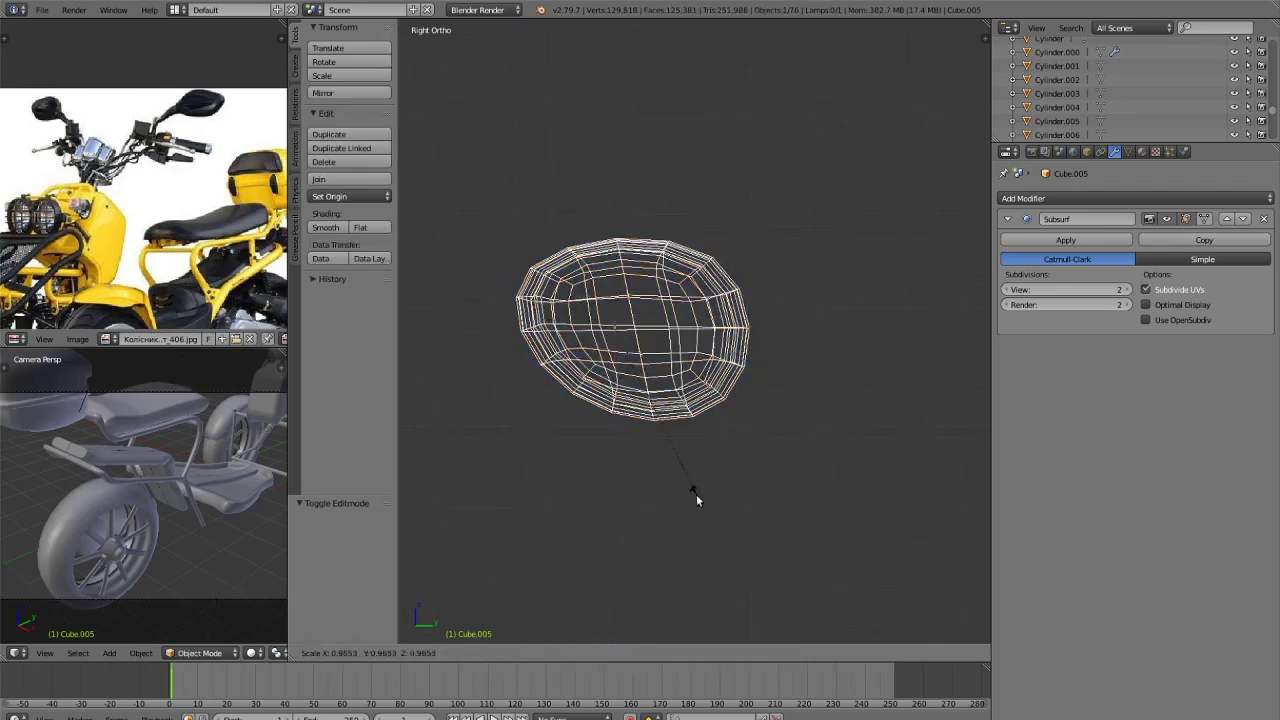
left_click(696, 494)
key("Tab")
mouse_move(694, 489)
middle_mouse_down()
mouse_move(760, 526)
mouse_move(749, 527)
middle_mouse_up()
key("z")
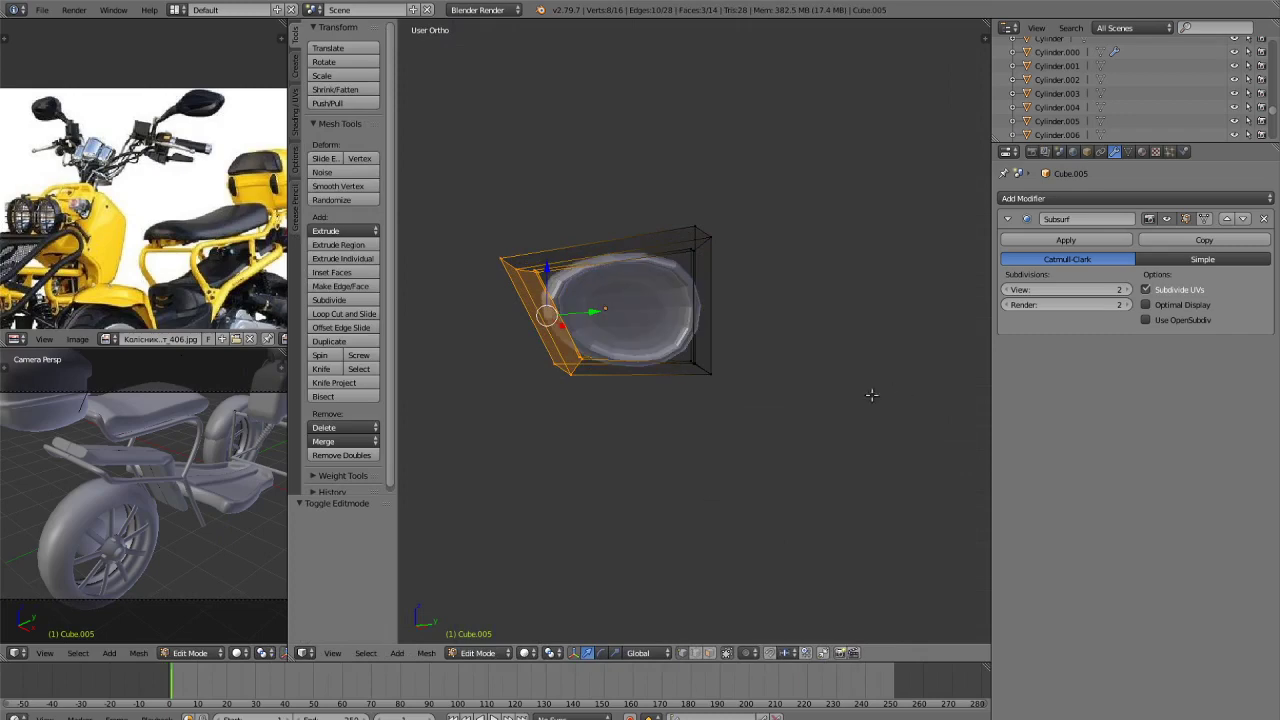
key("Tab")
key("Tab")
Try cutting a vertical edge loop near the straight end of the mirror and undo it.
key("ctrl+r")
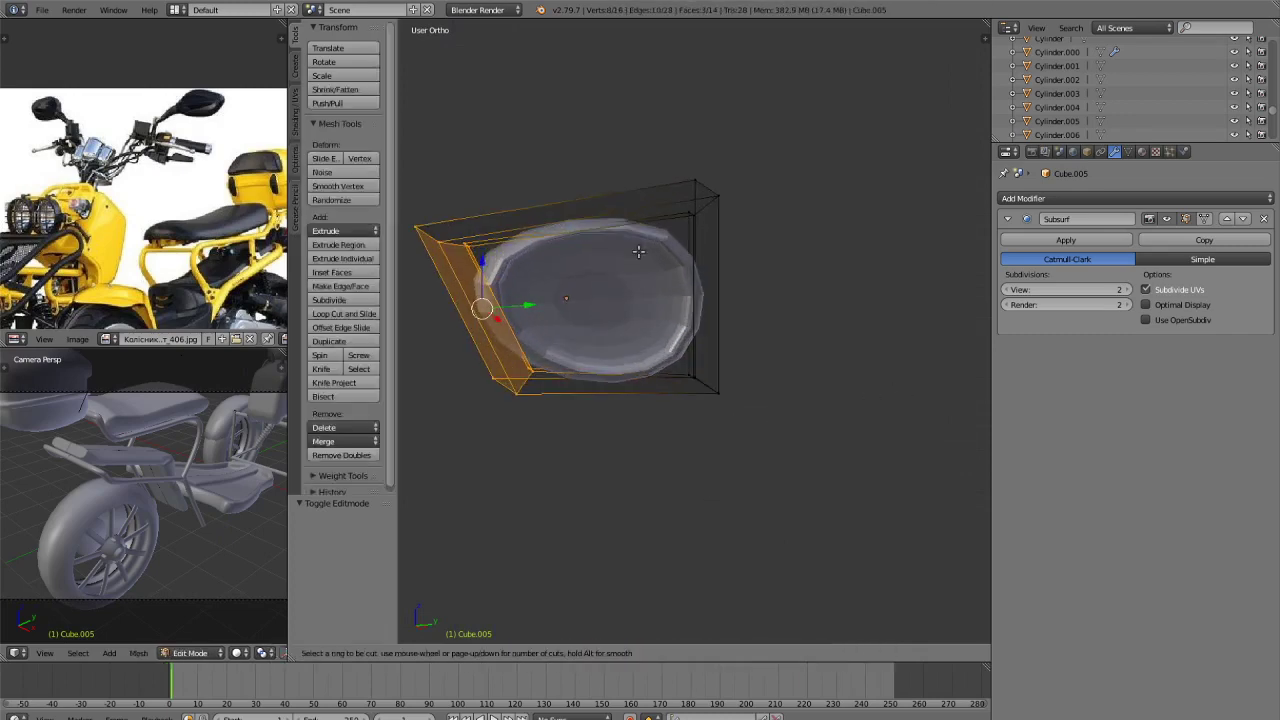
left_click(638, 244)
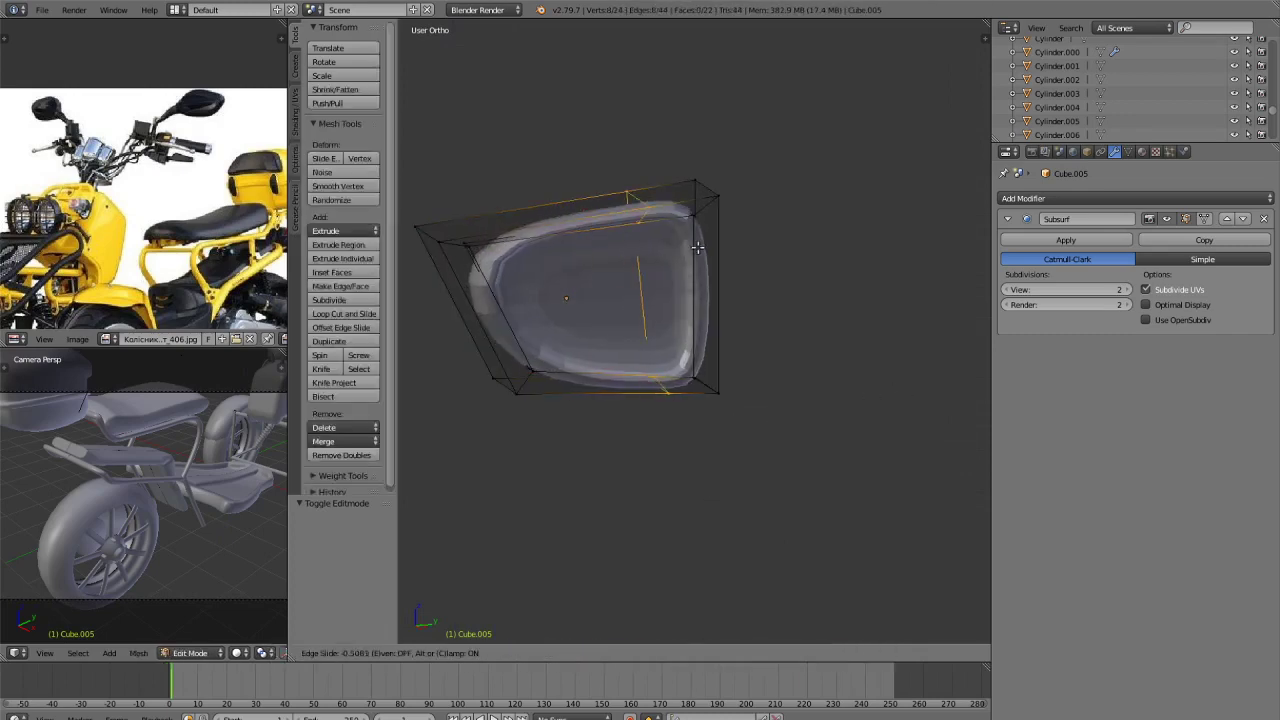
left_click(655, 284)
key("ctrl+z")
Extrude the recessed front face in place and scale it down to about 0.69.
key("ctrl+Tab")
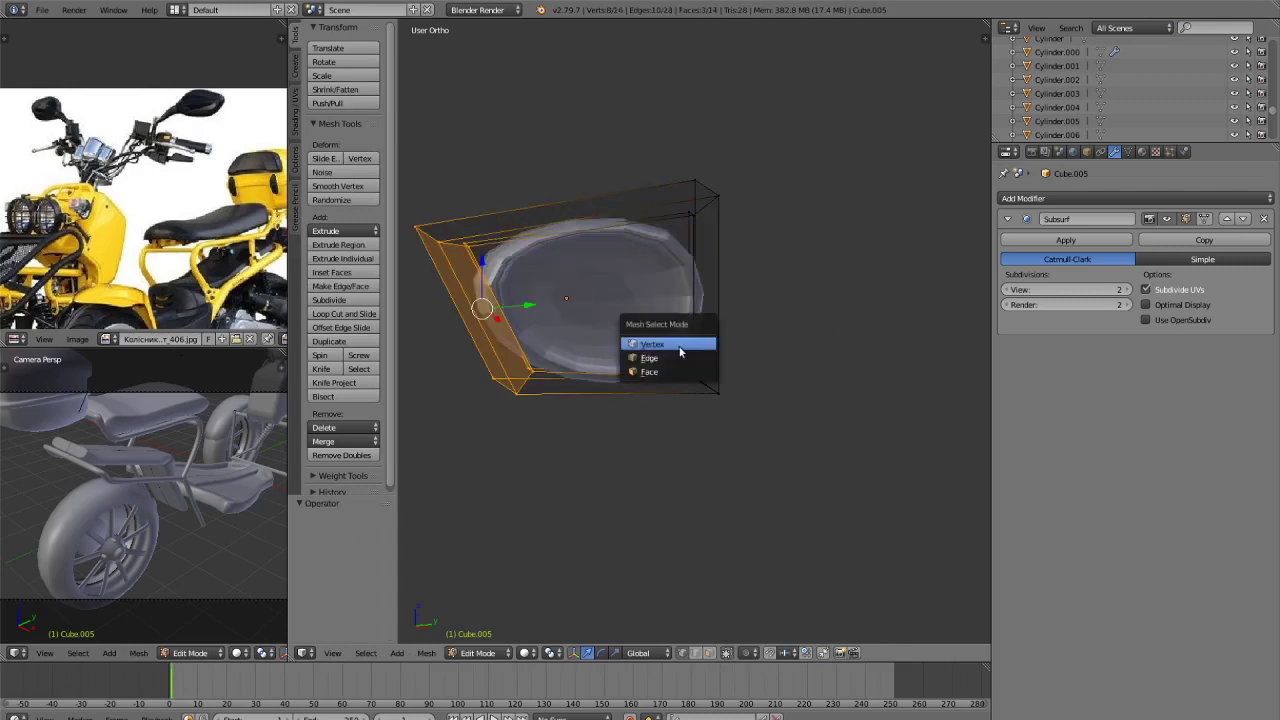
left_click(659, 374)
key("e")
key("s")
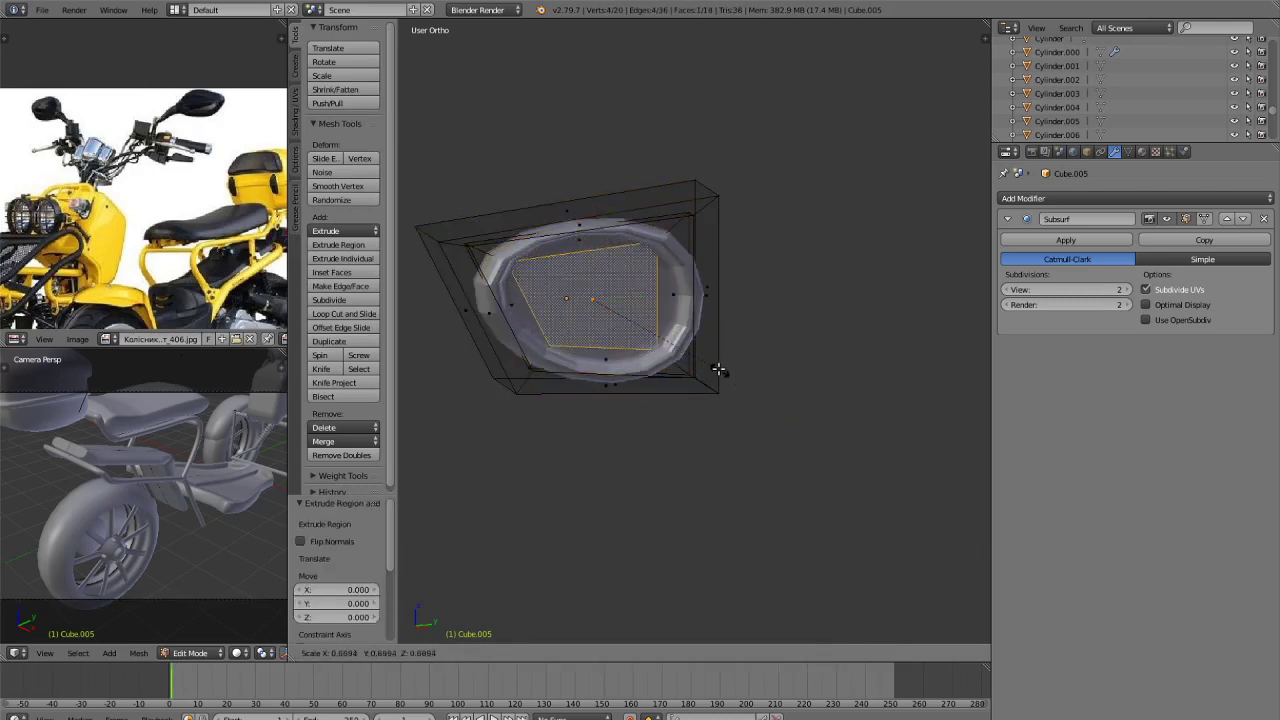
left_click(718, 372)
key("Tab")
key("Tab")
Push the inner face in by about 0.146 along X and bring it back by about 0.073.
middle_click_drag(843, 468, 766, 378)
key("g")
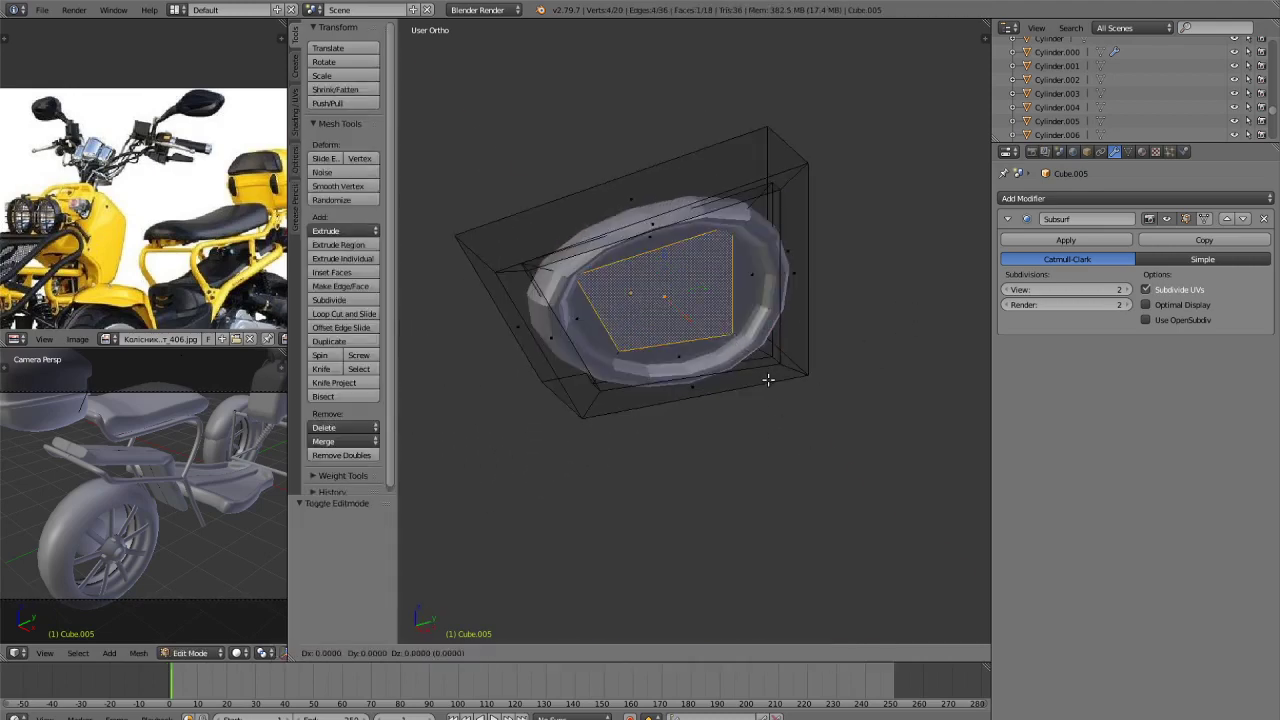
key("x")
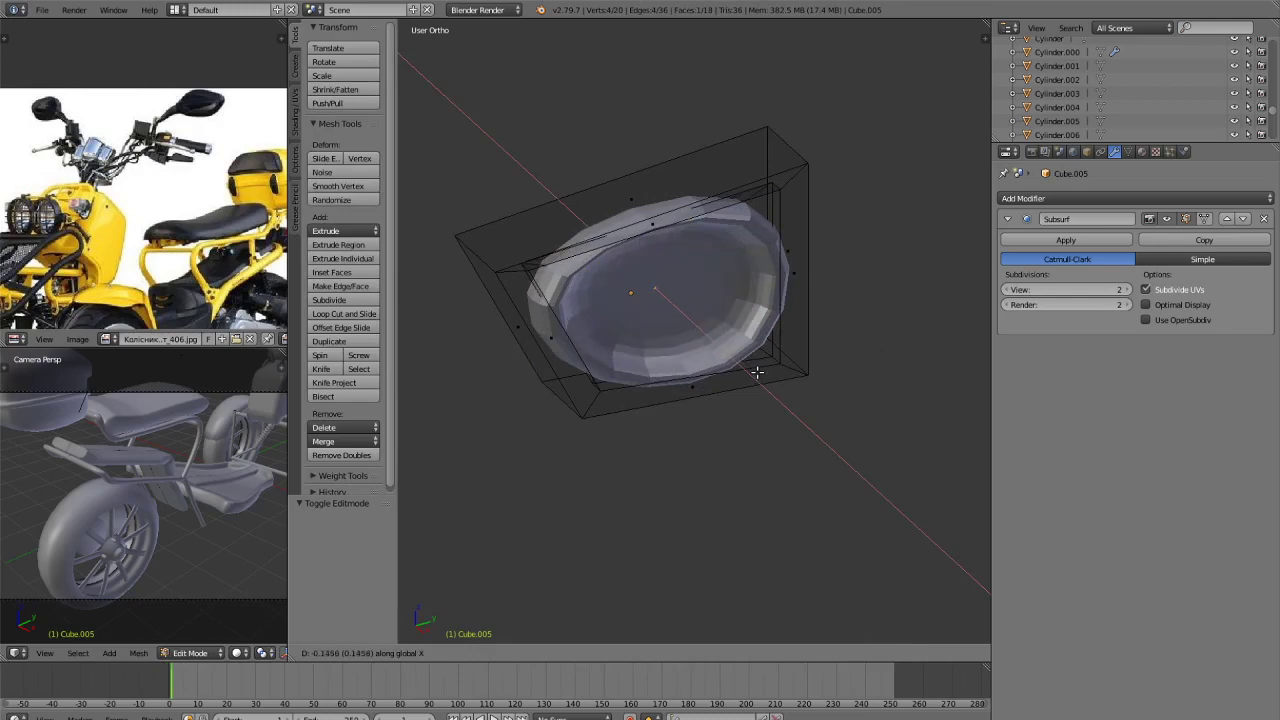
left_click(757, 368)
key("g")
key("x")
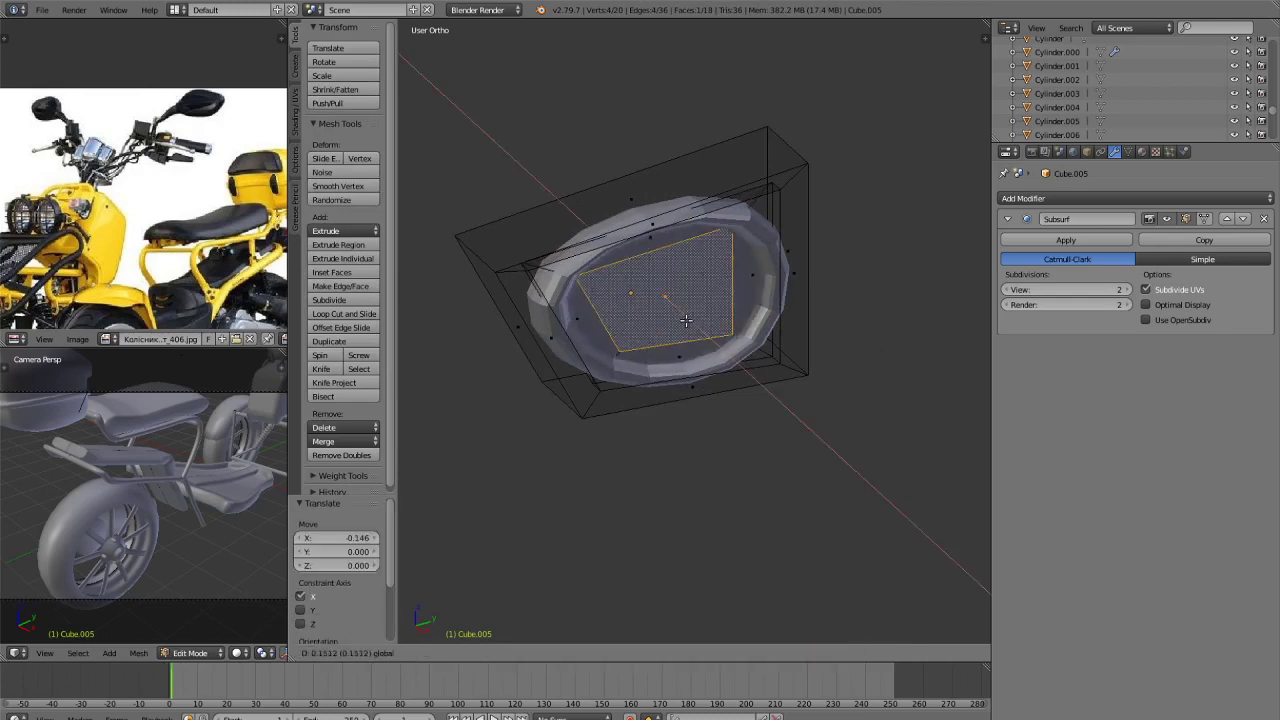
left_click(676, 318)
Try a further extrusion of the inner face, undo it, and scale the face instead.
scroll(676, 318, "up", 3)
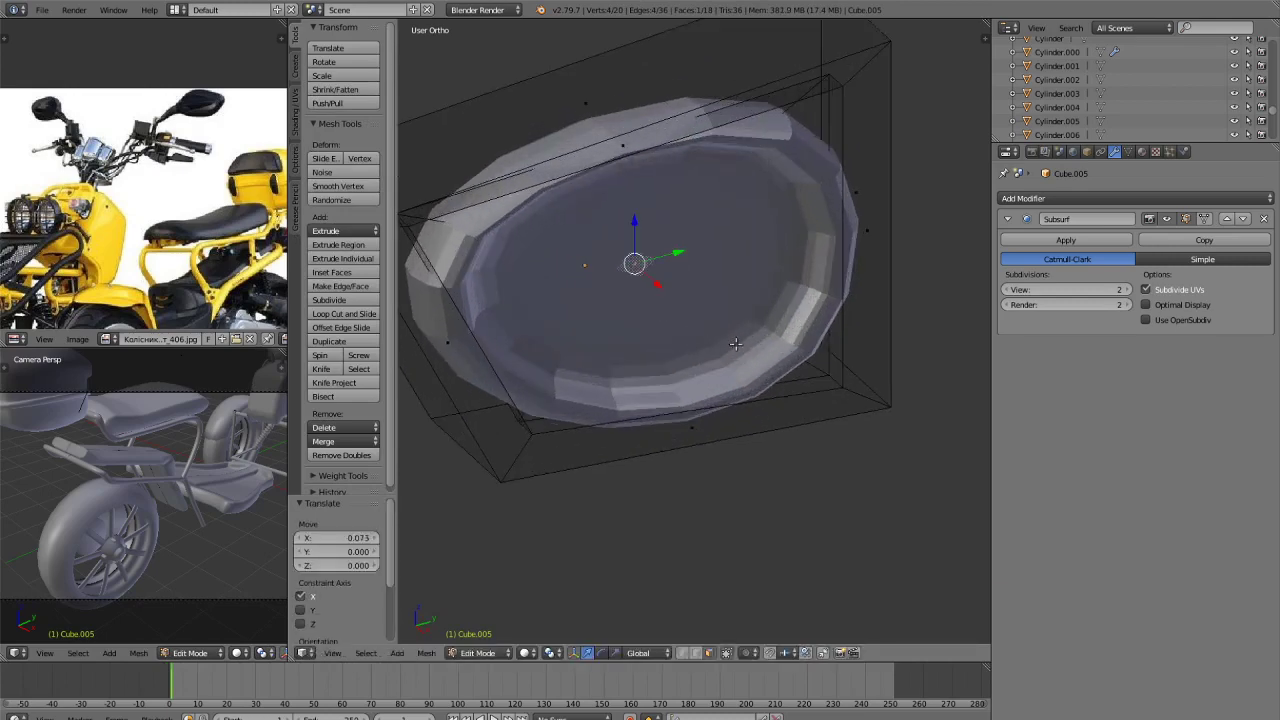
key("e")
left_click(749, 338)
key("ctrl+z")
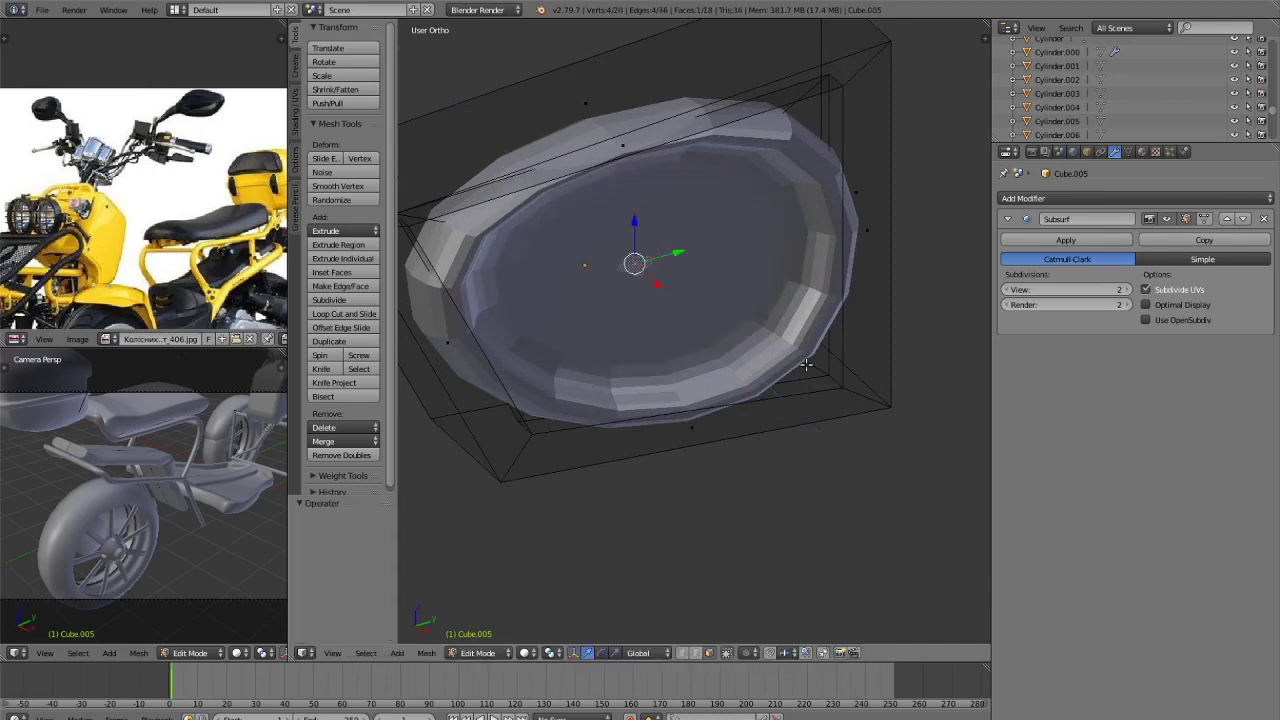
key("s")
left_click(821, 369)
Try extruding the inner face again with a scale change and undo both operations.
key("e")
right_click(820, 366)
key("s")
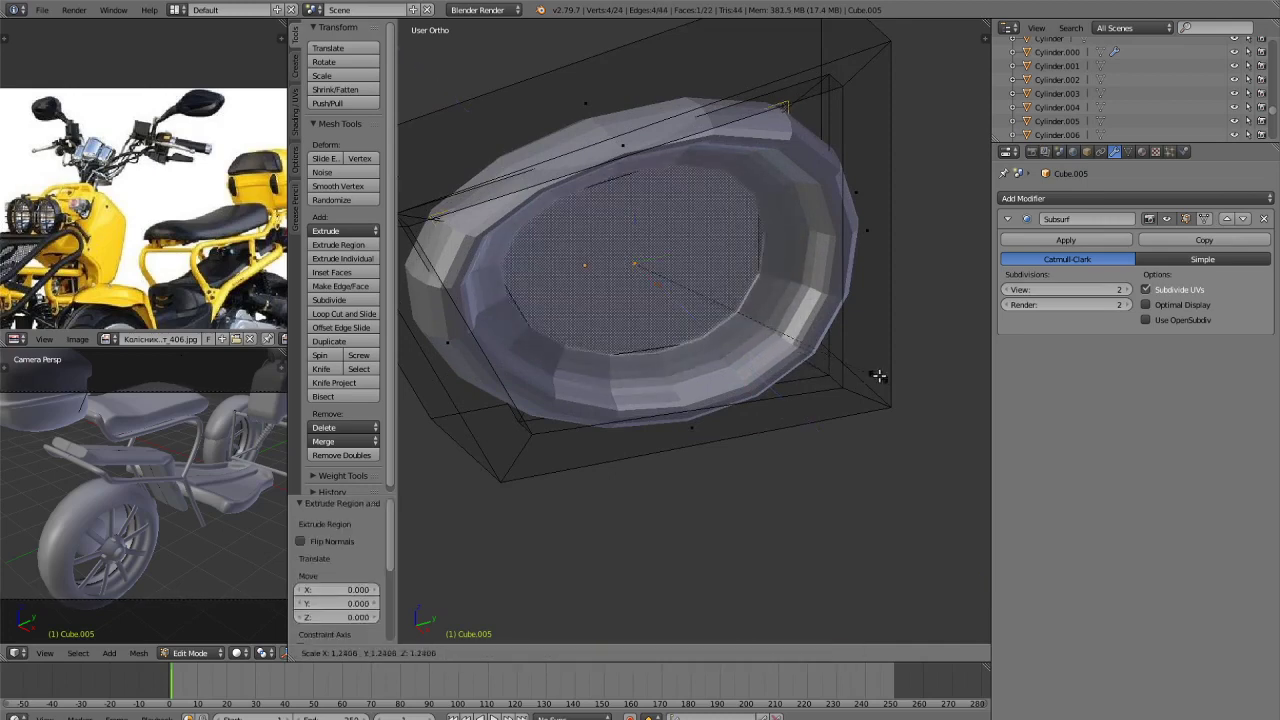
left_click(890, 379)
key("ctrl+z")
key("ctrl+z")
Scale the mirror object down and apply smooth shading to it.
key("Tab")
scroll(860, 384, "down", 3)
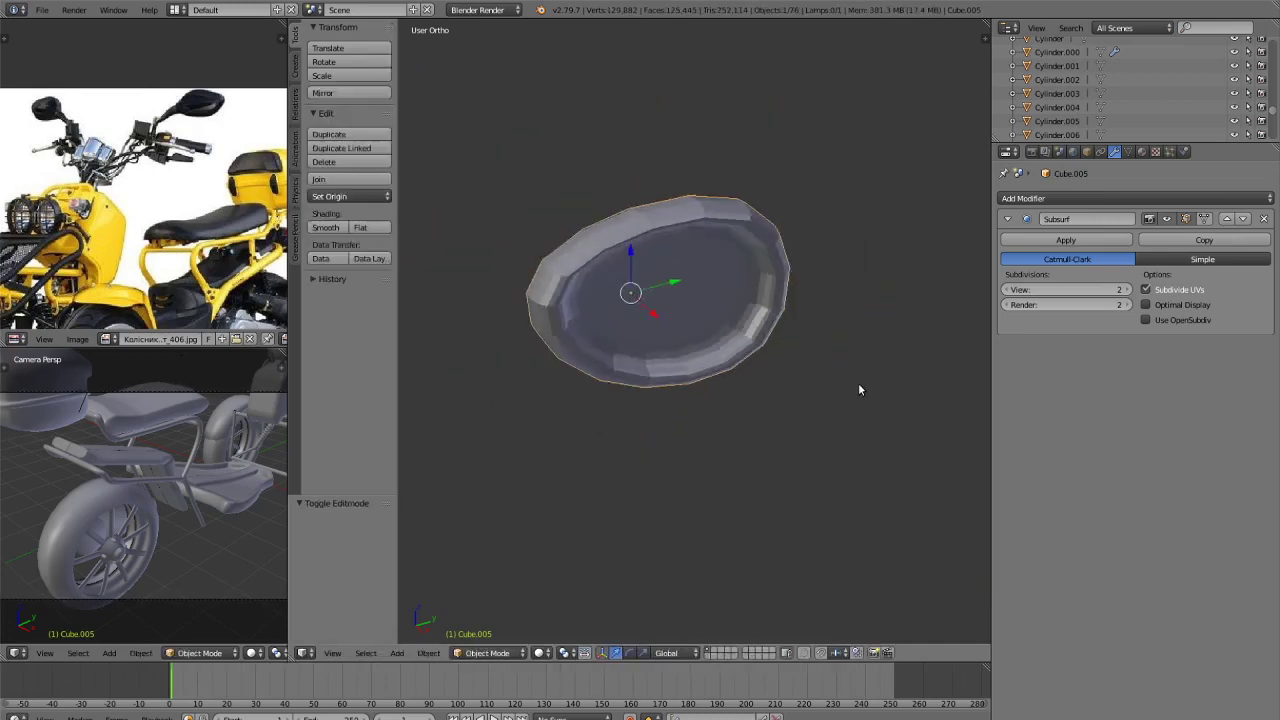
key("a")
middle_click_drag(858, 383, 776, 387)
scroll(759, 346, "down", 3)
right_click(759, 348)
scroll(815, 368, "down", 3)
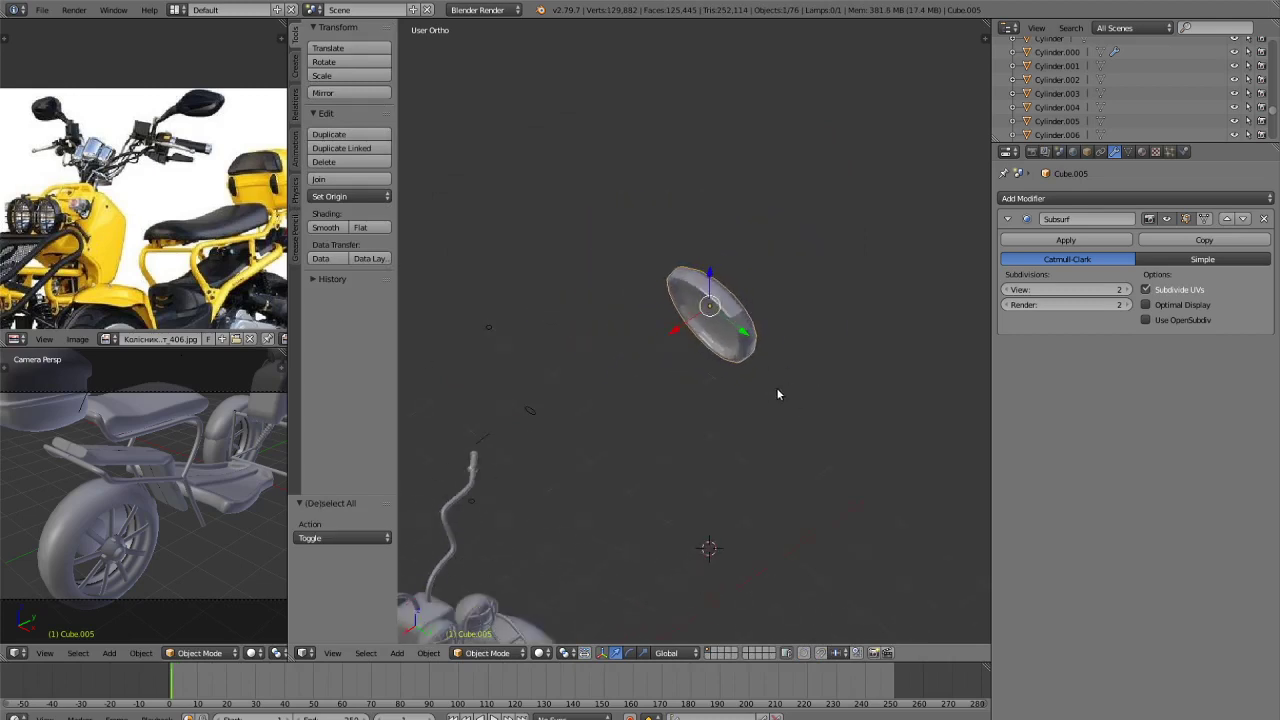
scroll(776, 387, "up", 4)
key("s")
left_click(803, 383)
left_click(326, 228)
scroll(797, 418, "down", 4)
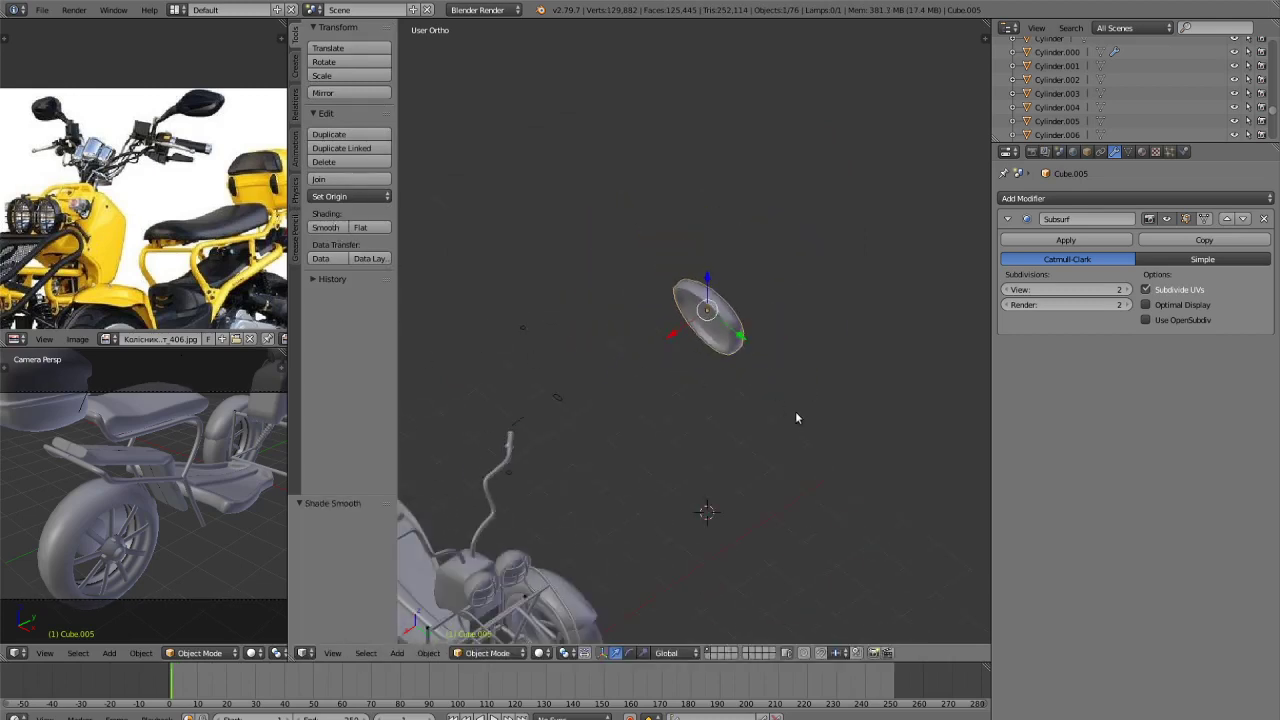
Rotate the mirror 90° about Z from the top view and turn it another 180°.
key("KP_3")
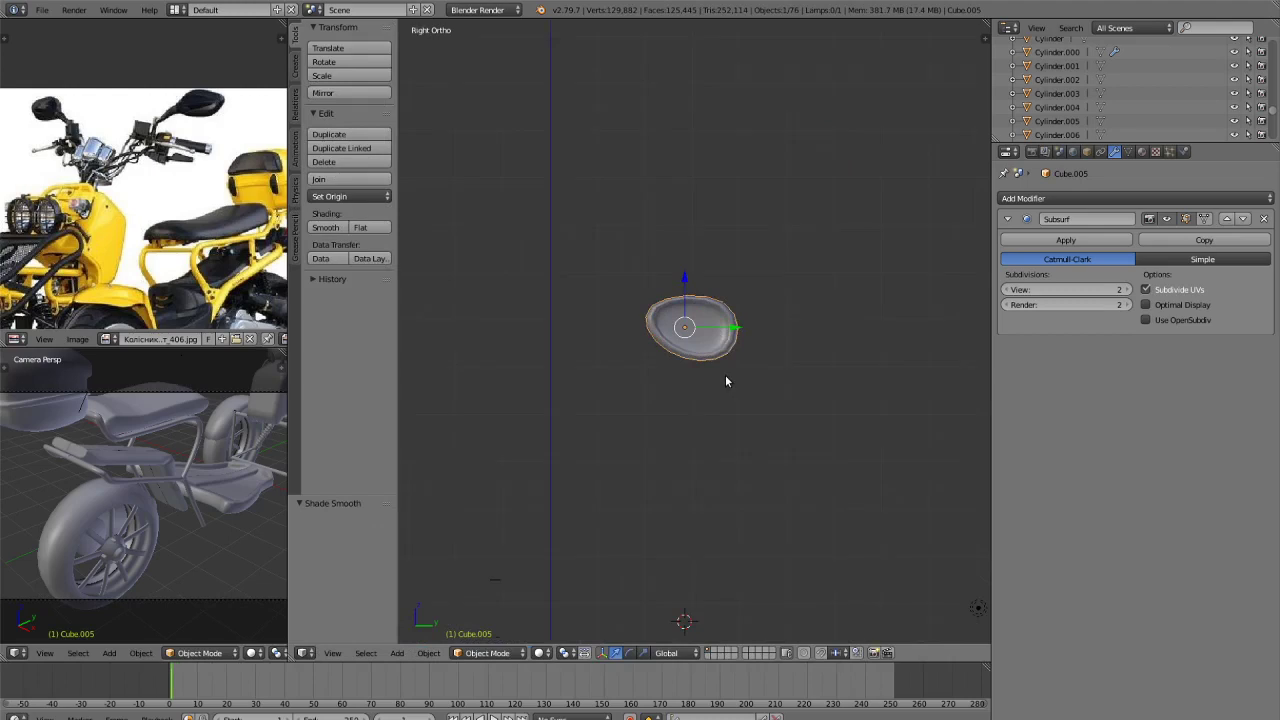
scroll(753, 412, "down", 4)
key("KP_7")
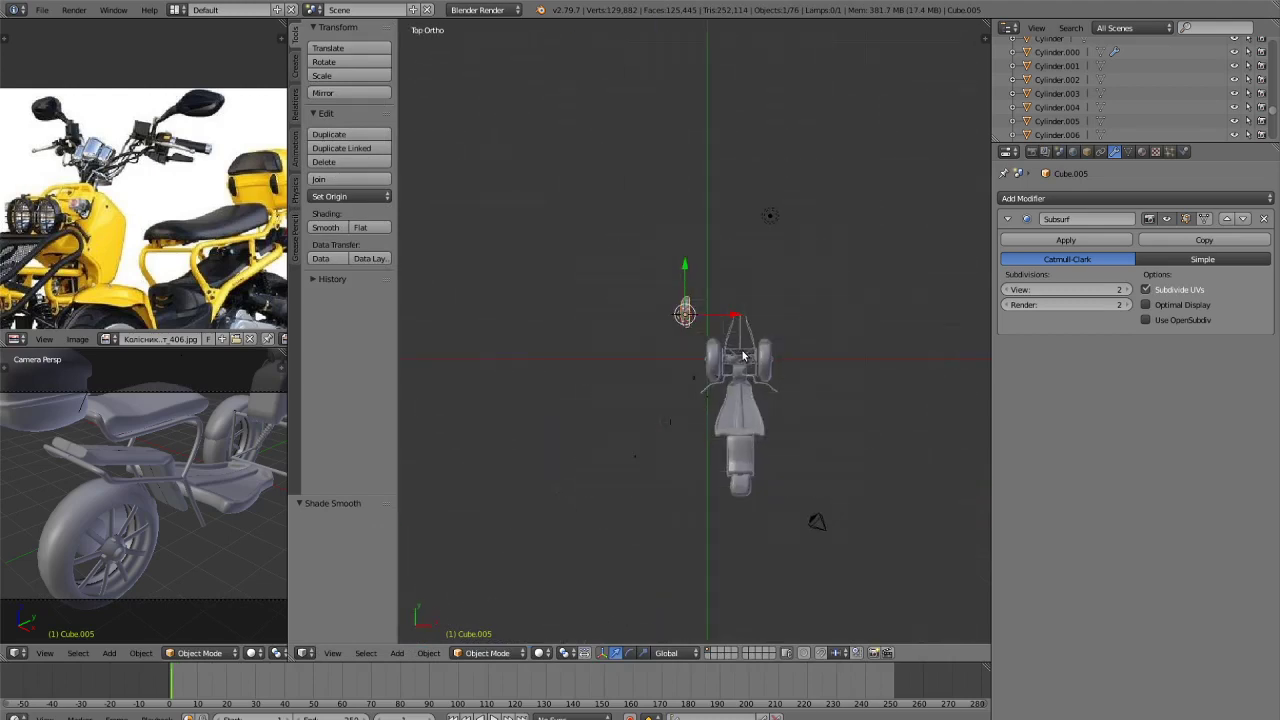
key("r")
key("9")
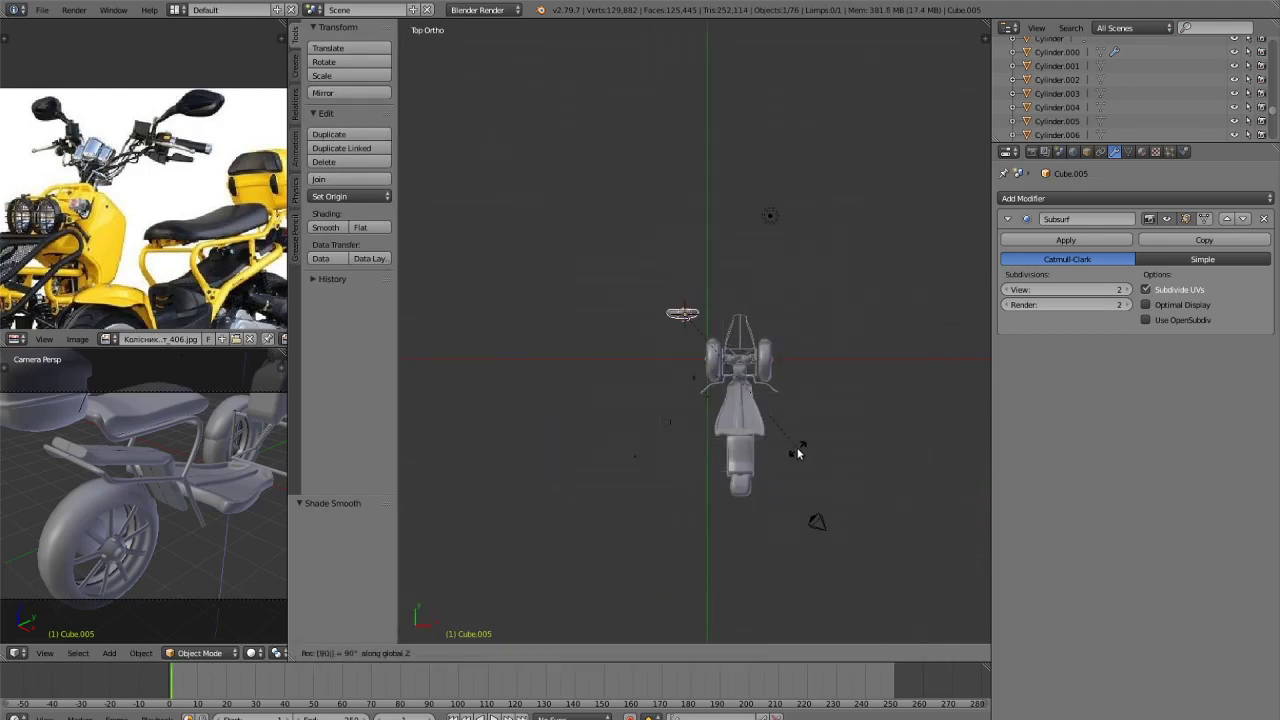
key("Return")
type("r180")
key("Return")
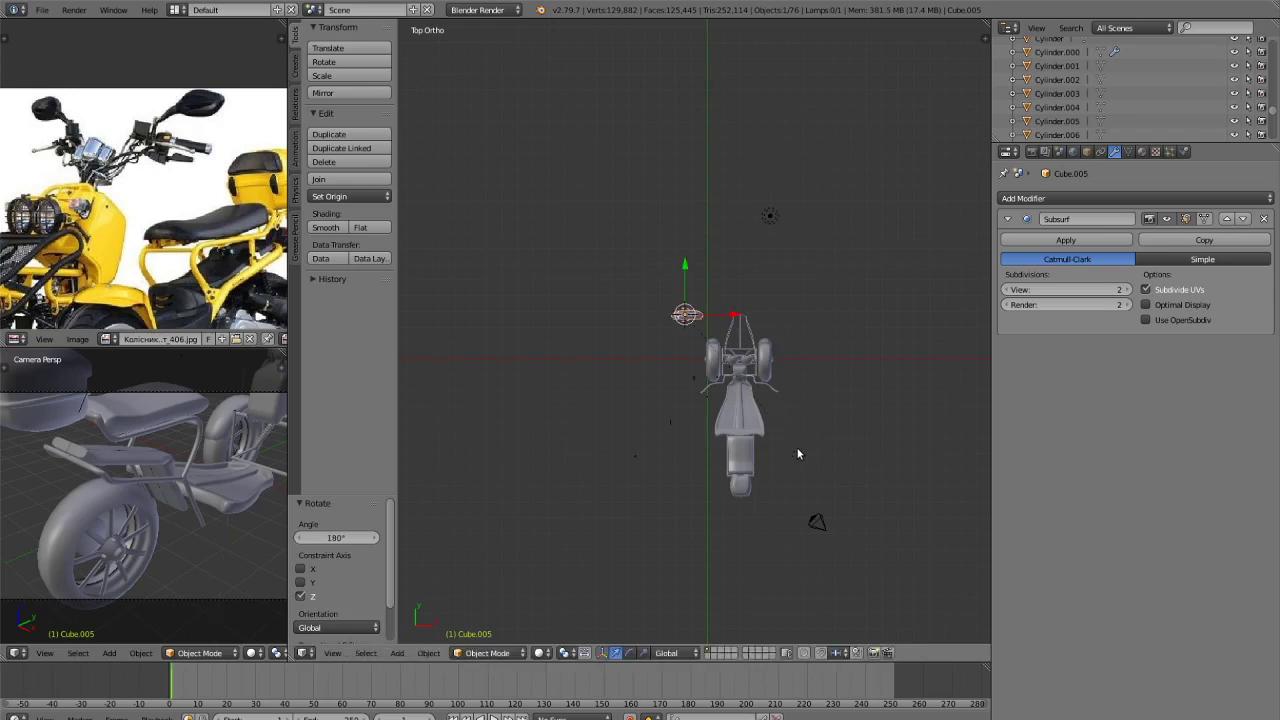
Examine the mirror's orientation and position relative to the scooter from the side and front views.
key("KP_3")
key("ctrl+KP_3")
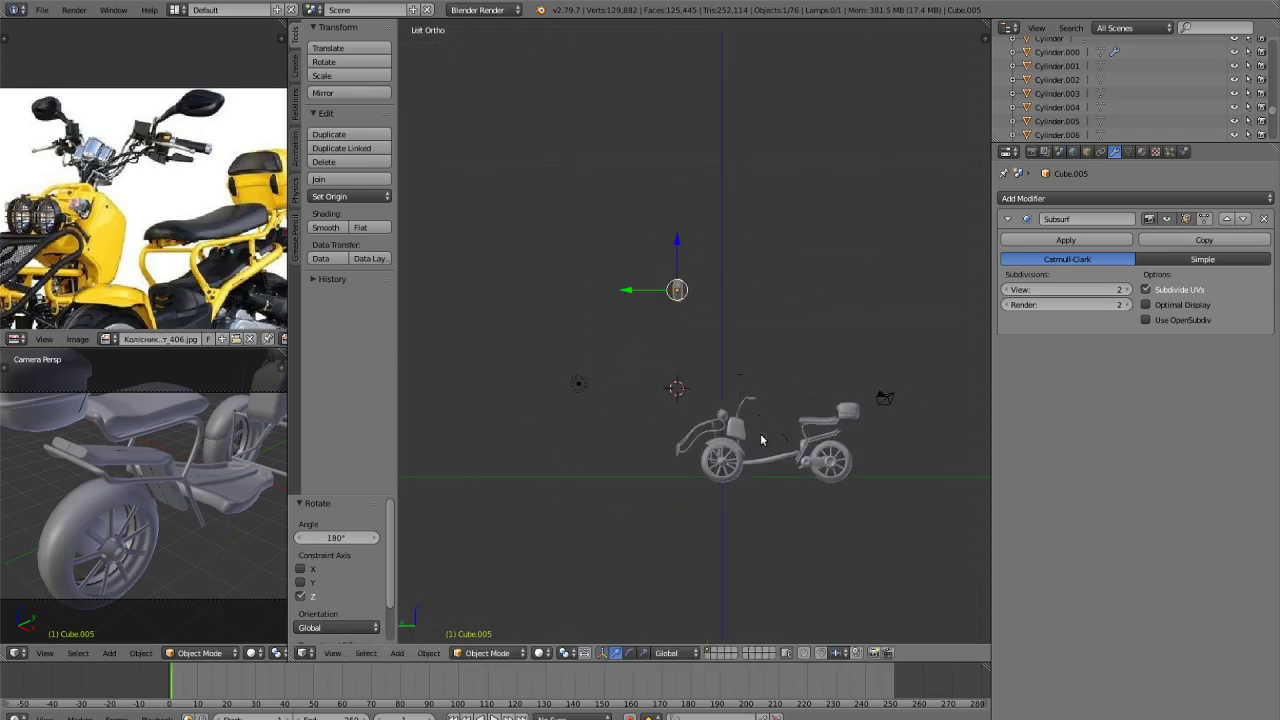
key("KP_1")
key("KP_6")
key("KP_6")
key("KP_6")
key("KP_6")
key("KP_6")
key("KP_6")
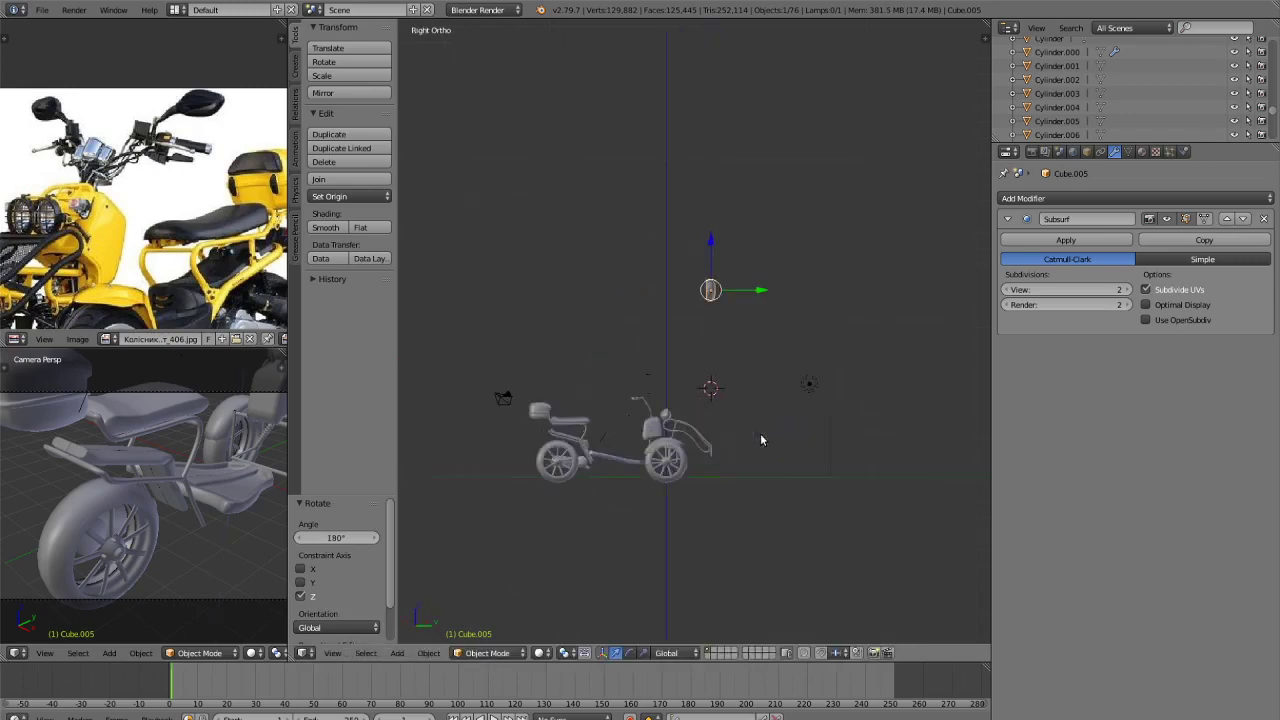
key("KP_6")
key("KP_3")
key("KP_1")
Lower the mirror by about 4.99 along Z and shift it about 1.79 along X toward the handlebar.
scroll(770, 450, "up", 3)
middle_click_drag(826, 475, 668, 326, "shift")
key("g")
key("z")
left_click(834, 468)
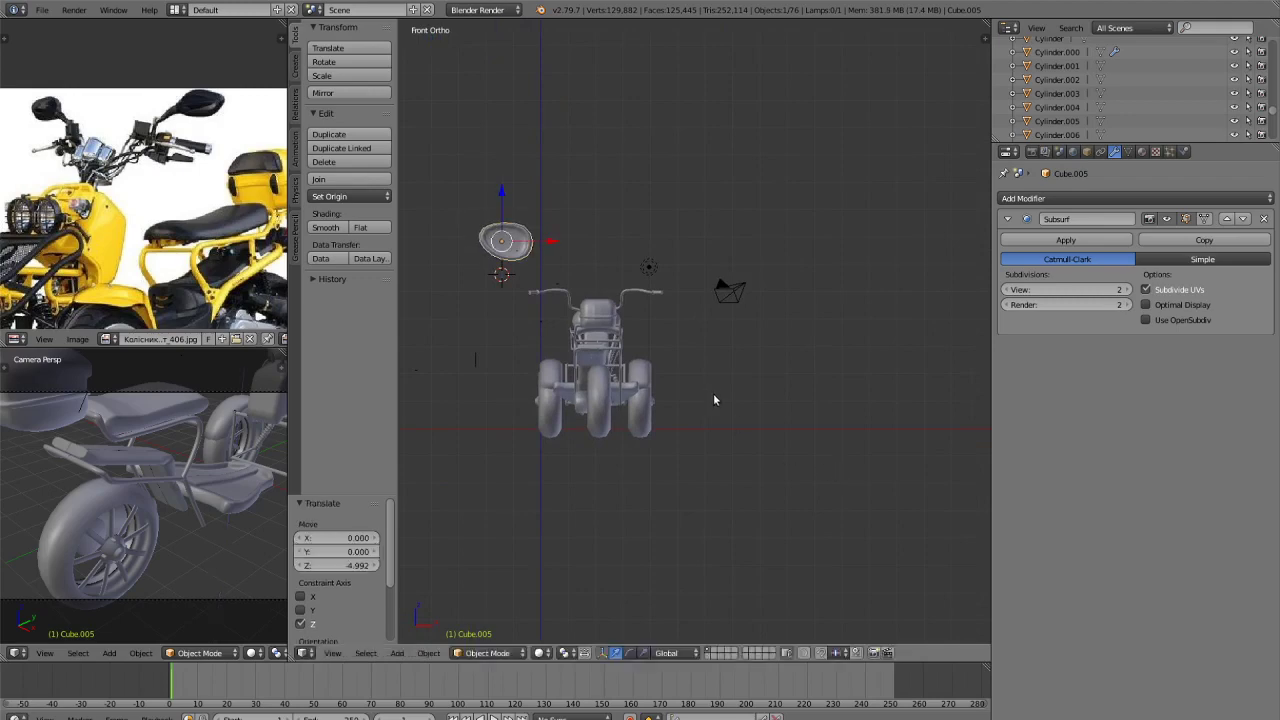
key("g")
key("x")
left_click(761, 392)
Shrink the mirror to 0.448 of its size and lower it closer above the handlebar end.
key("s")
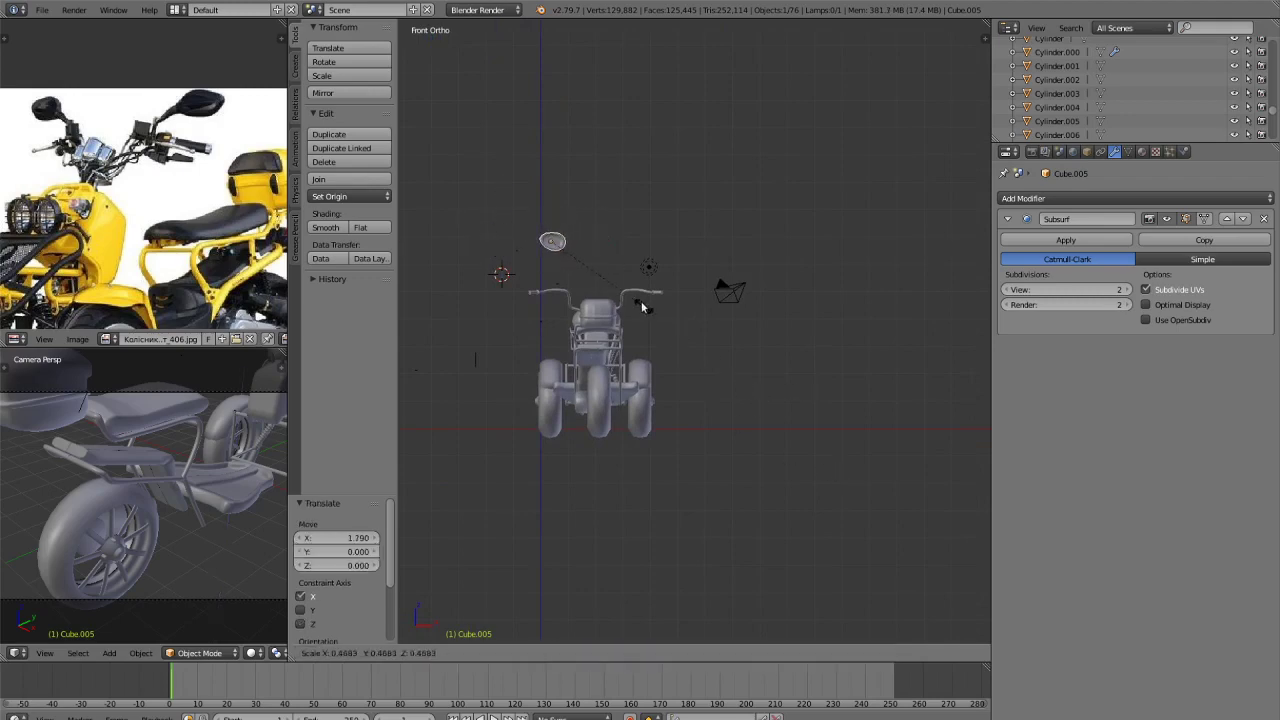
left_click(677, 296)
scroll(666, 296, "up", 4)
key("g")
key("z")
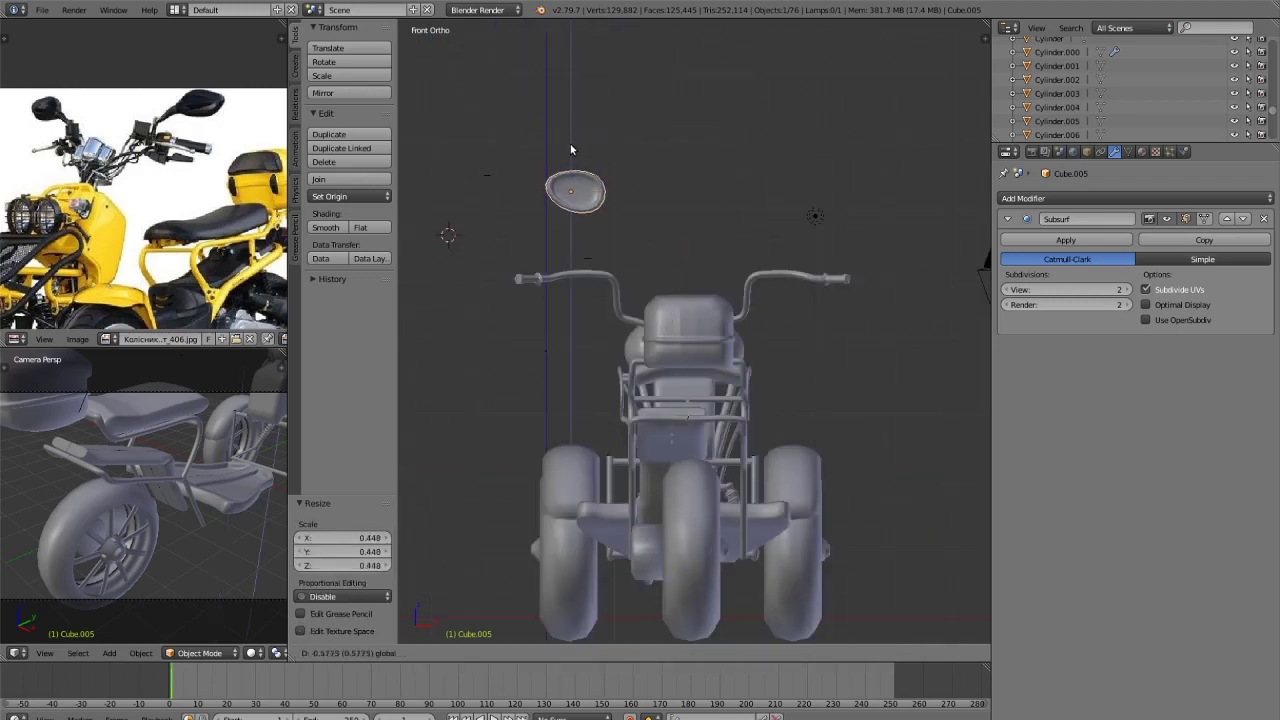
left_click(585, 165)
Move the mirror about 4.49 along negative Y to bring it over the scooter's front.
middle_click_drag(585, 165, 629, 329)
scroll(669, 366, "up", 2)
scroll(669, 366, "down", 2)
middle_click_drag(669, 366, 697, 463)
scroll(689, 420, "down", 2)
key("g")
key("y")
left_click(738, 522)
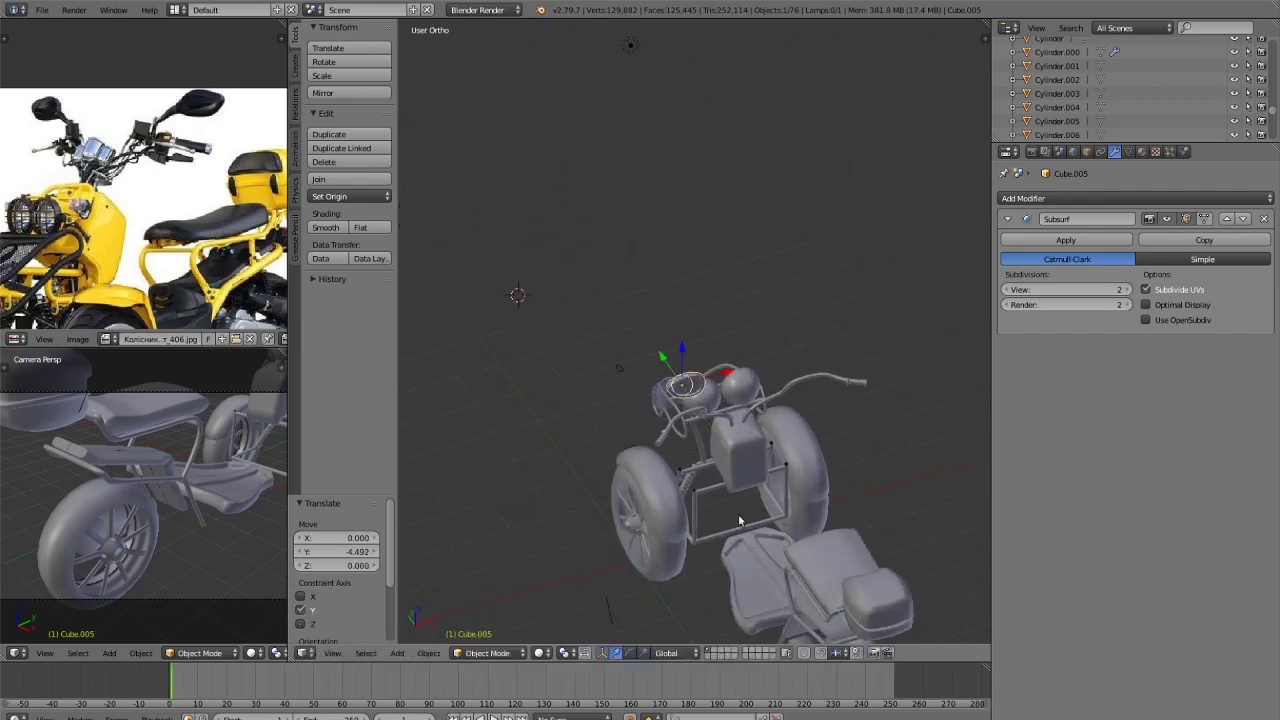
Resize the mirror uniformly in two passes beside the handlebar, enlarging it by about 1.49 in the second.
key("s")
left_click(706, 470)
scroll(708, 472, "up", 3)
key("s")
left_click(743, 489)
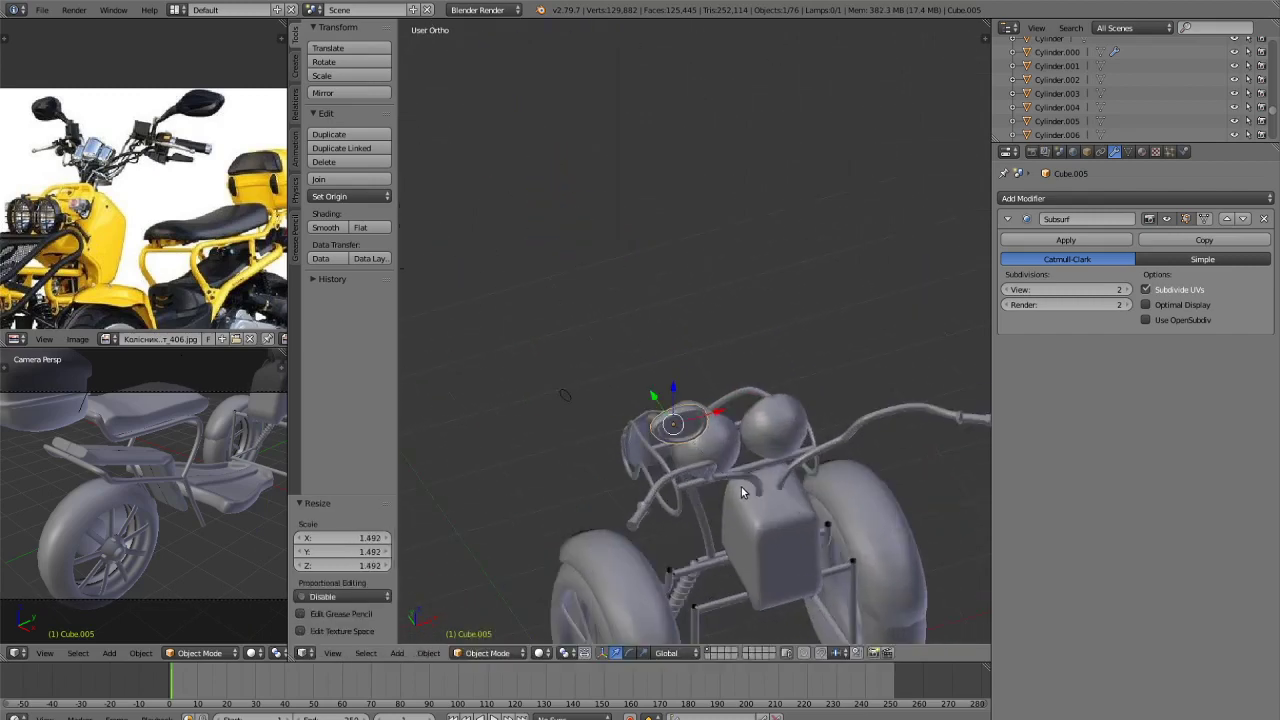
Try a 180° rotation of the mirror about Z, undo it, and rotate the mirror by about 4.56° instead.
type("rz180")
key("Return")
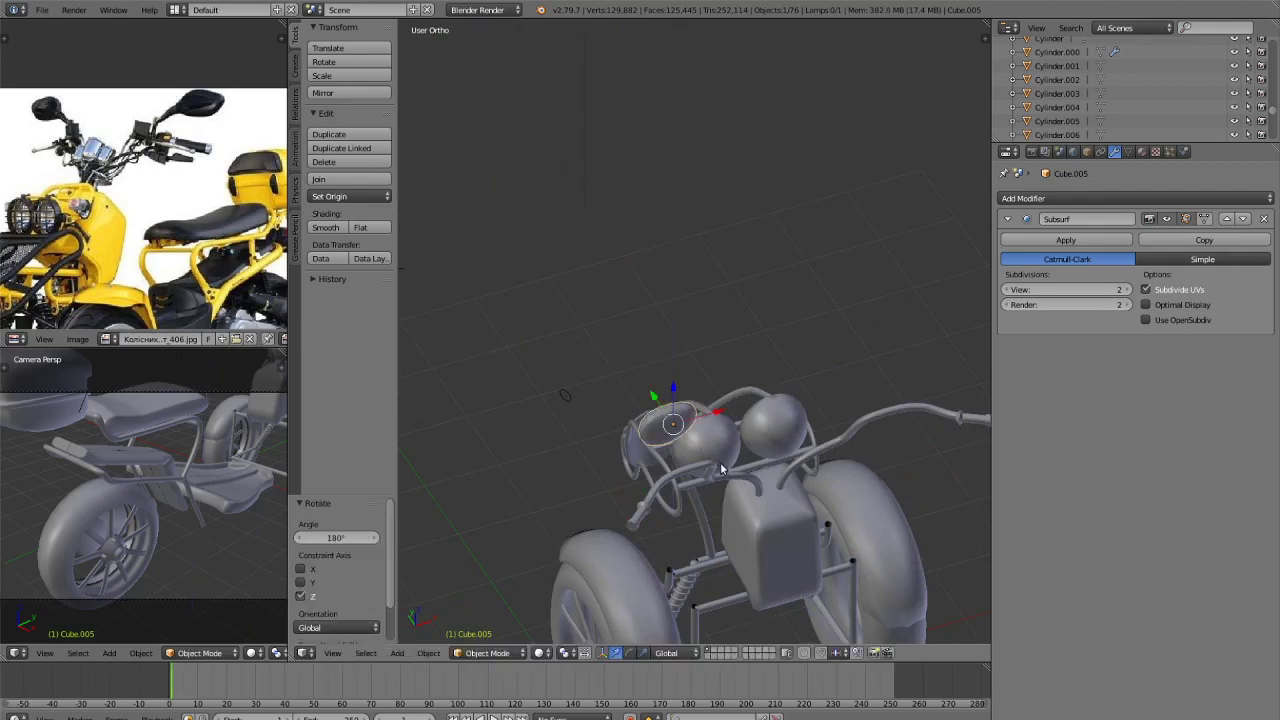
key("ctrl+z")
key("r")
left_click(722, 469)
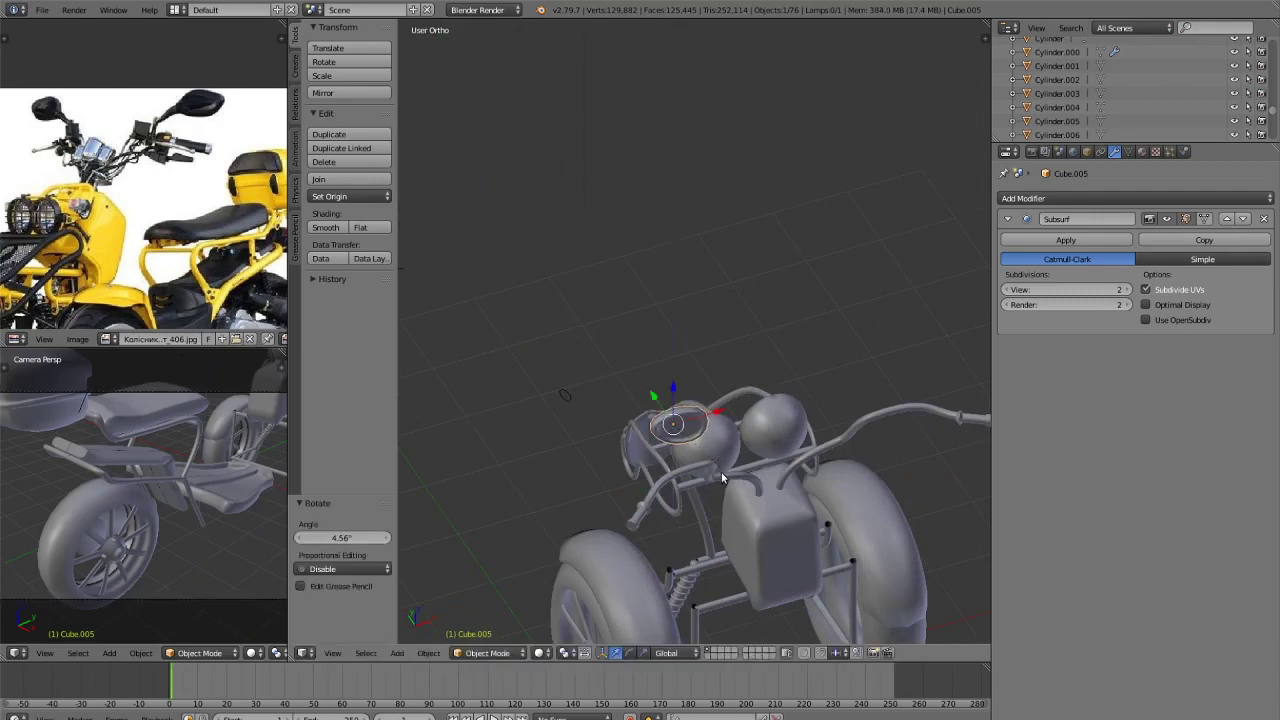
Undo the mirror's last rotation and move the mirror about 3.242 along X, across to the opposite handlebar.
key("ctrl+z")
middle_click_drag(724, 474, 696, 437)
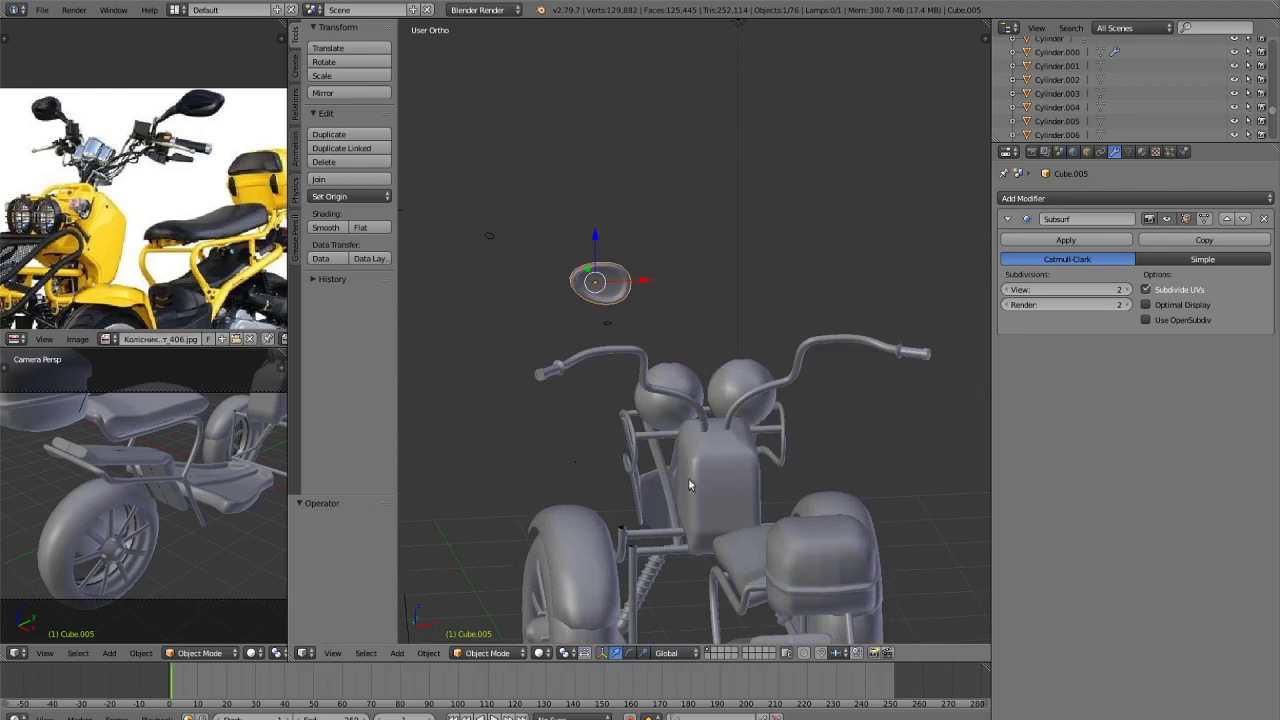
key("KP_3")
key("KP_1")
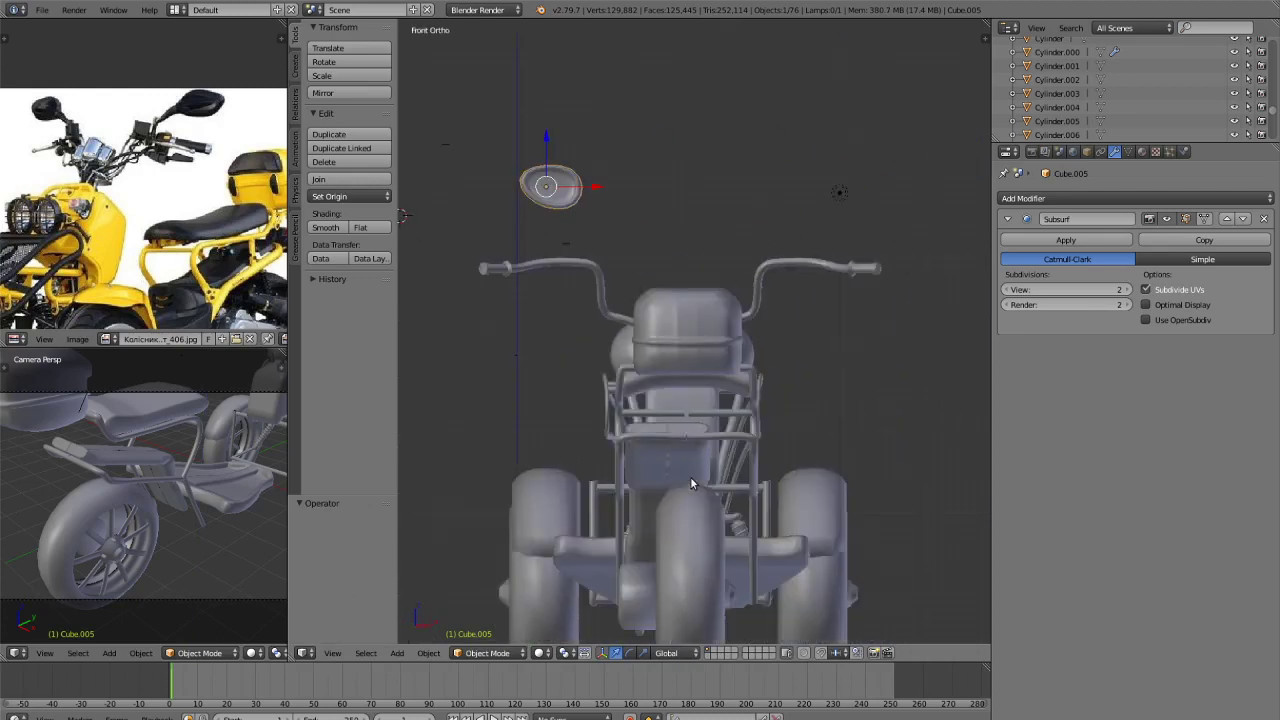
key("ctrl+KP_1")
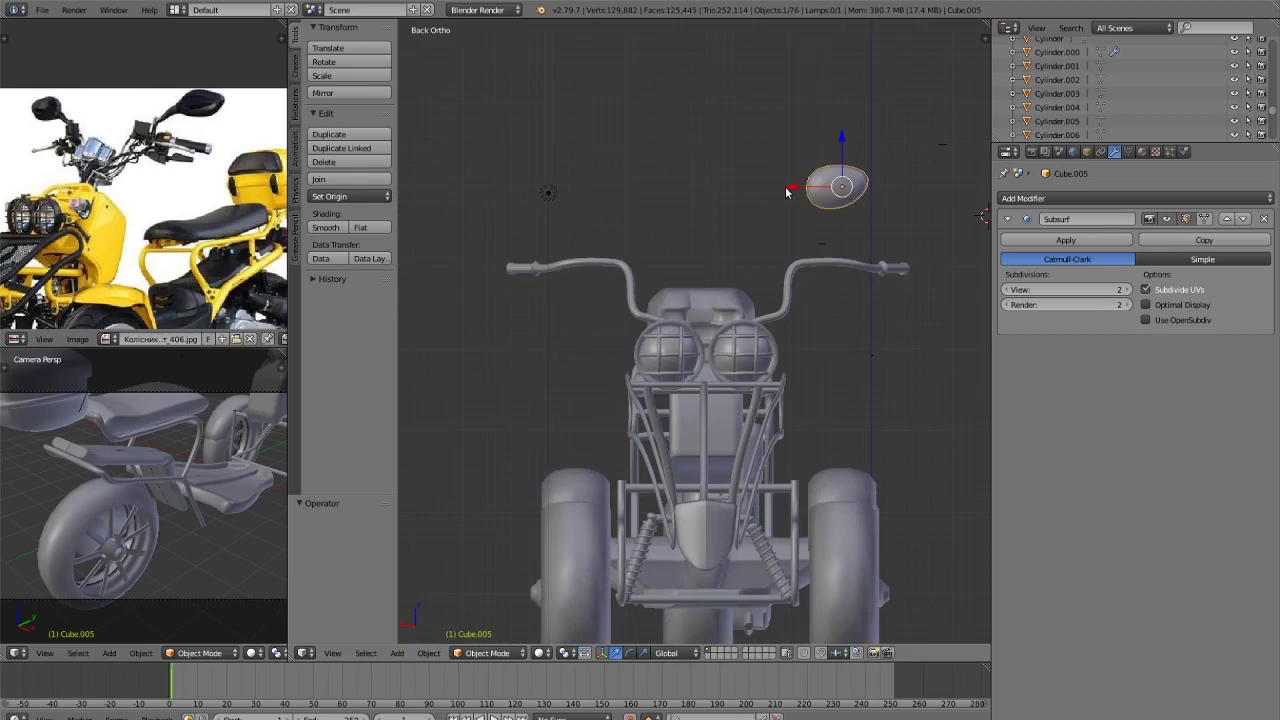
left_click_drag(787, 193, 547, 250)
Rotate the mirror by -37° about Y and lower it along Z toward the handlebar.
key("r")
key("y")
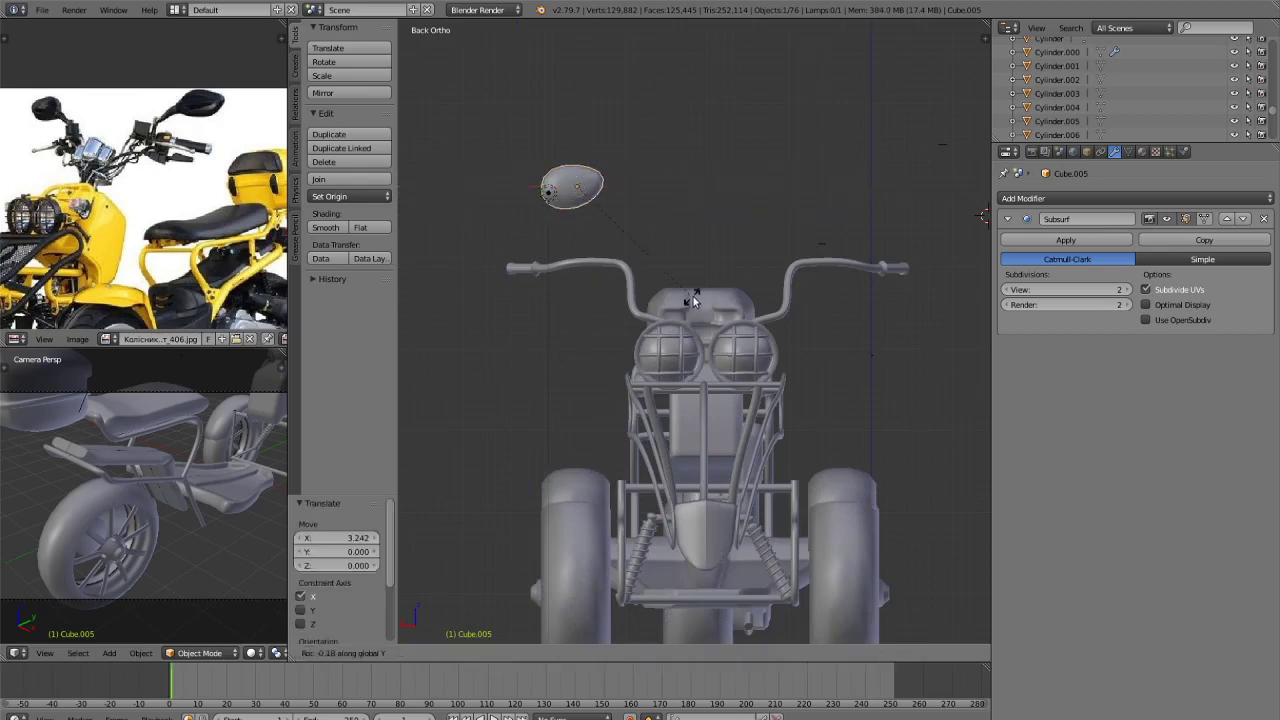
left_click(572, 158)
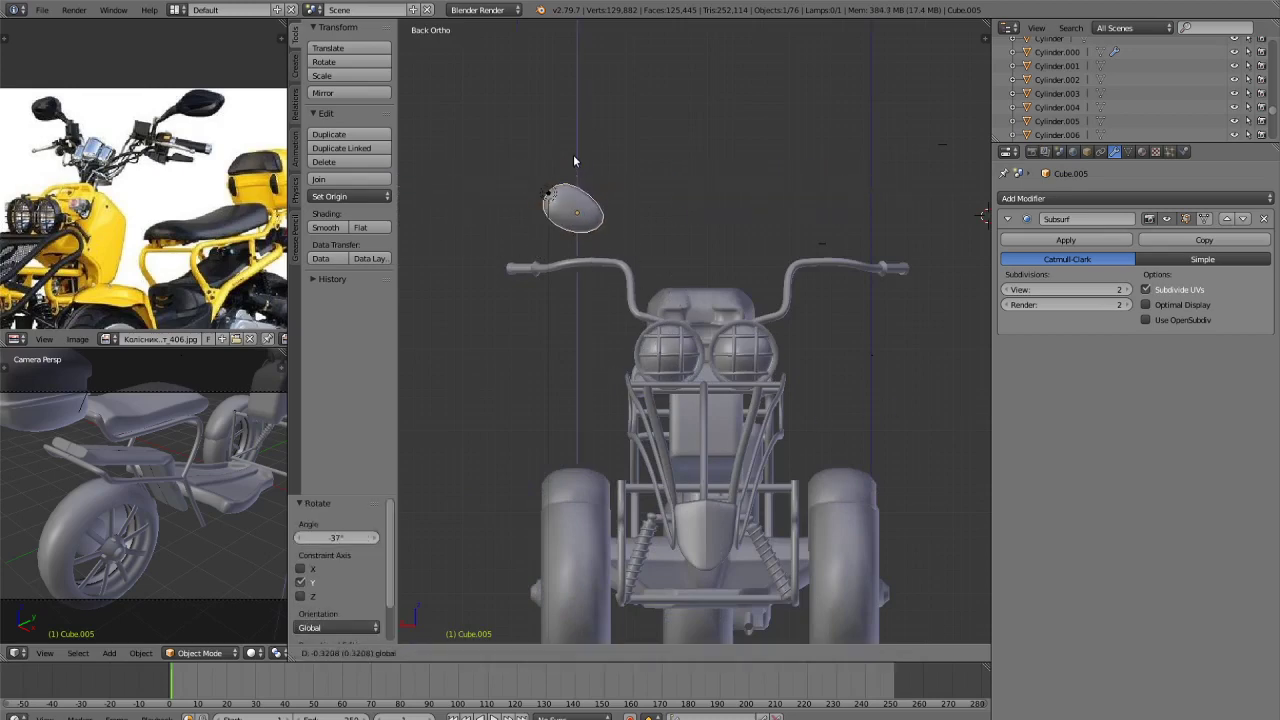
key("a")
middle_click_drag(572, 158, 749, 257)
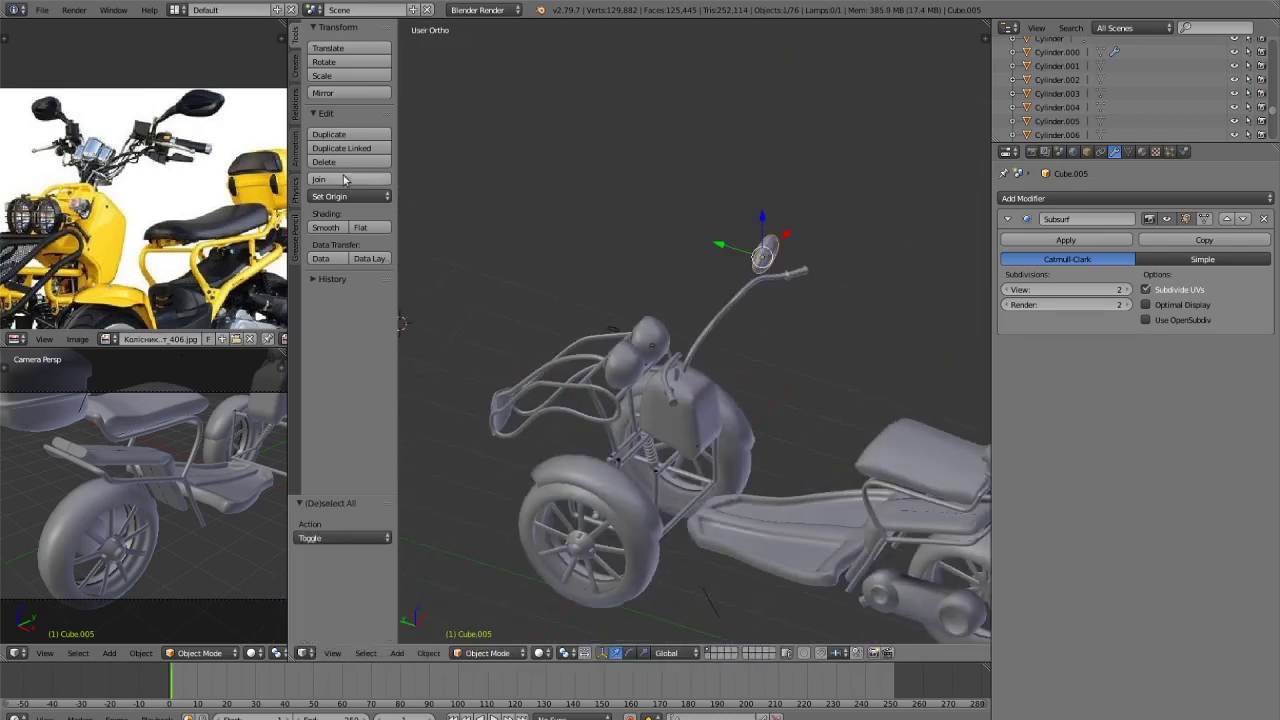
Shade the mirror smooth and raise it by about 0.16 along Z above the handlebar.
left_click(326, 228)
mouse_move(560, 330)
middle_mouse_down()
mouse_move(685, 417)
mouse_move(749, 409)
mouse_move(756, 425)
middle_mouse_up()
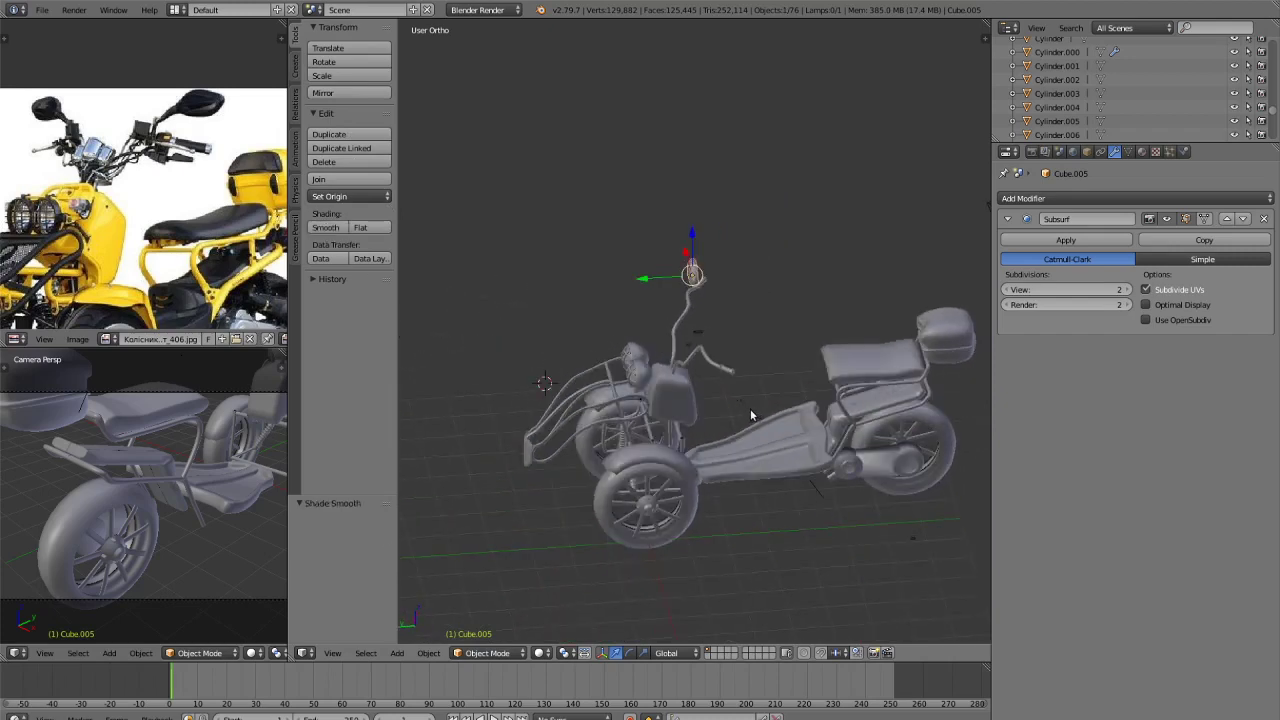
scroll(740, 370, "up", 6)
middle_click_drag(731, 328, 749, 269)
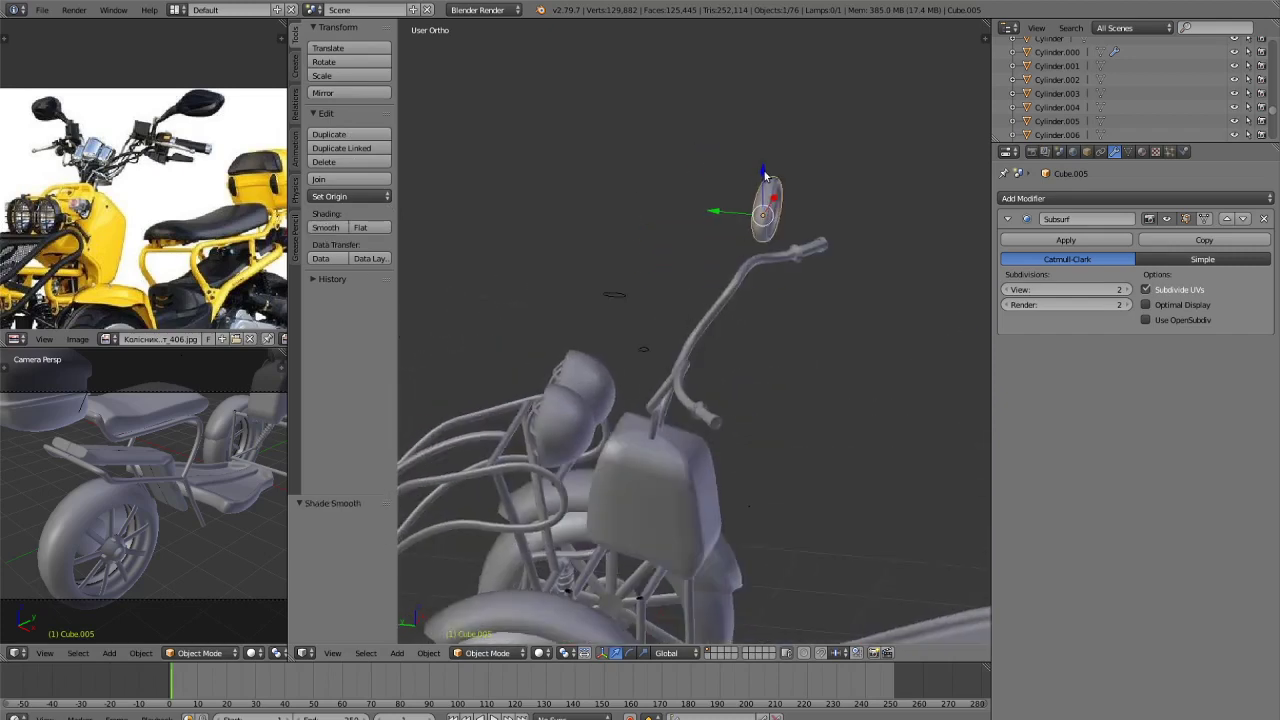
mouse_move(765, 176)
left_mouse_down()
mouse_move(761, 208)
mouse_move(755, 172)
left_mouse_up()
middle_click_drag(760, 320, 661, 422)
scroll(661, 422, "up", 3)
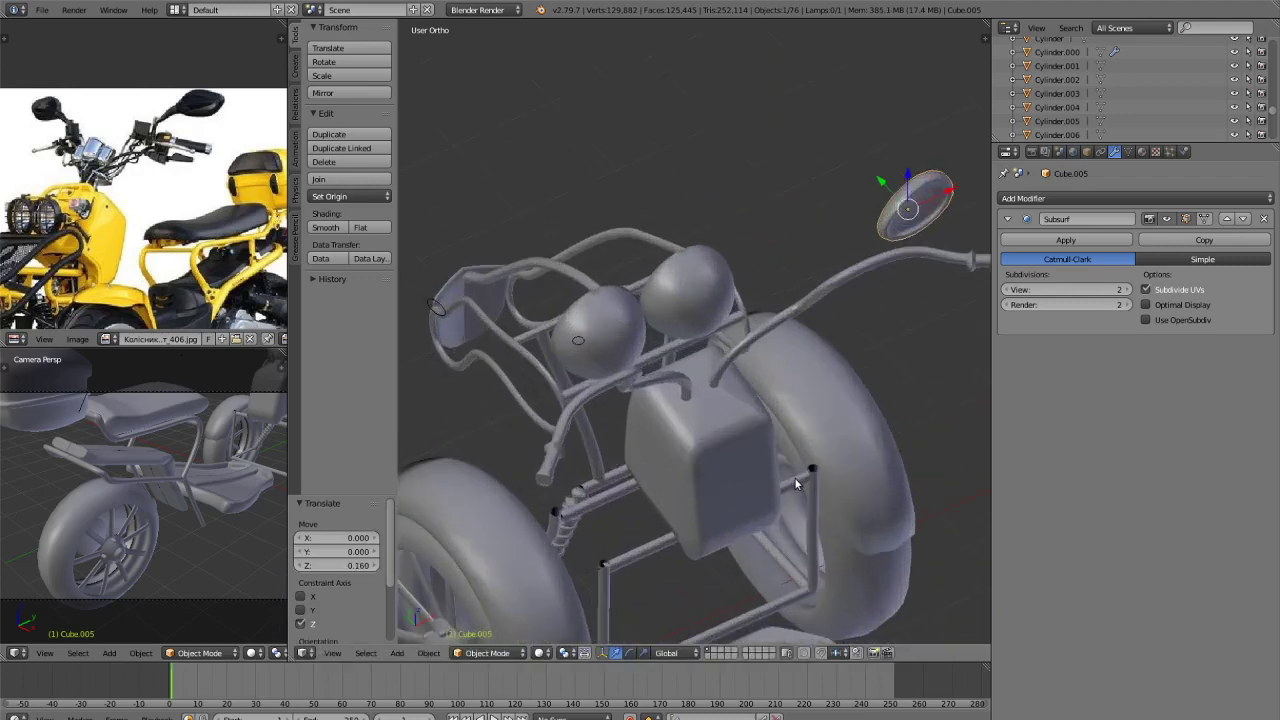
Duplicate the straight frame bar between the front wheels and raise the copy about 2.879 along Z.
right_click(793, 484)
scroll(793, 484, "down", 4)
key("g")
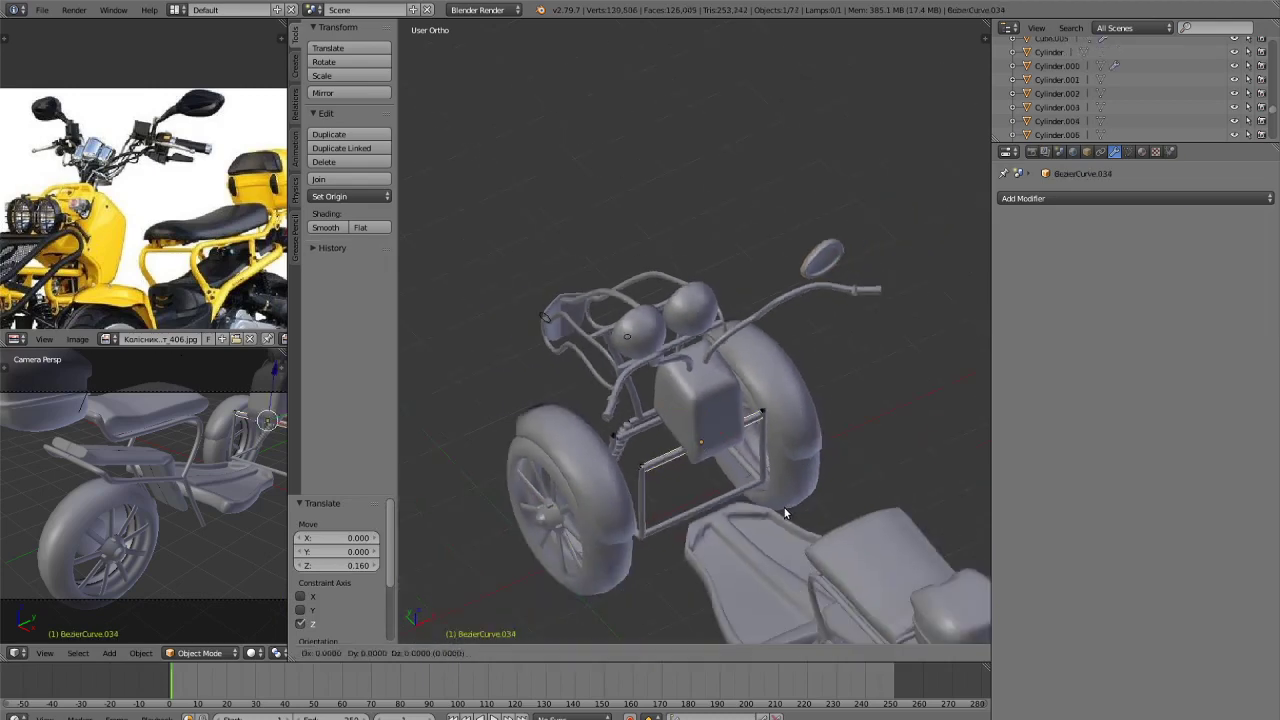
key("z")
left_click(760, 410)
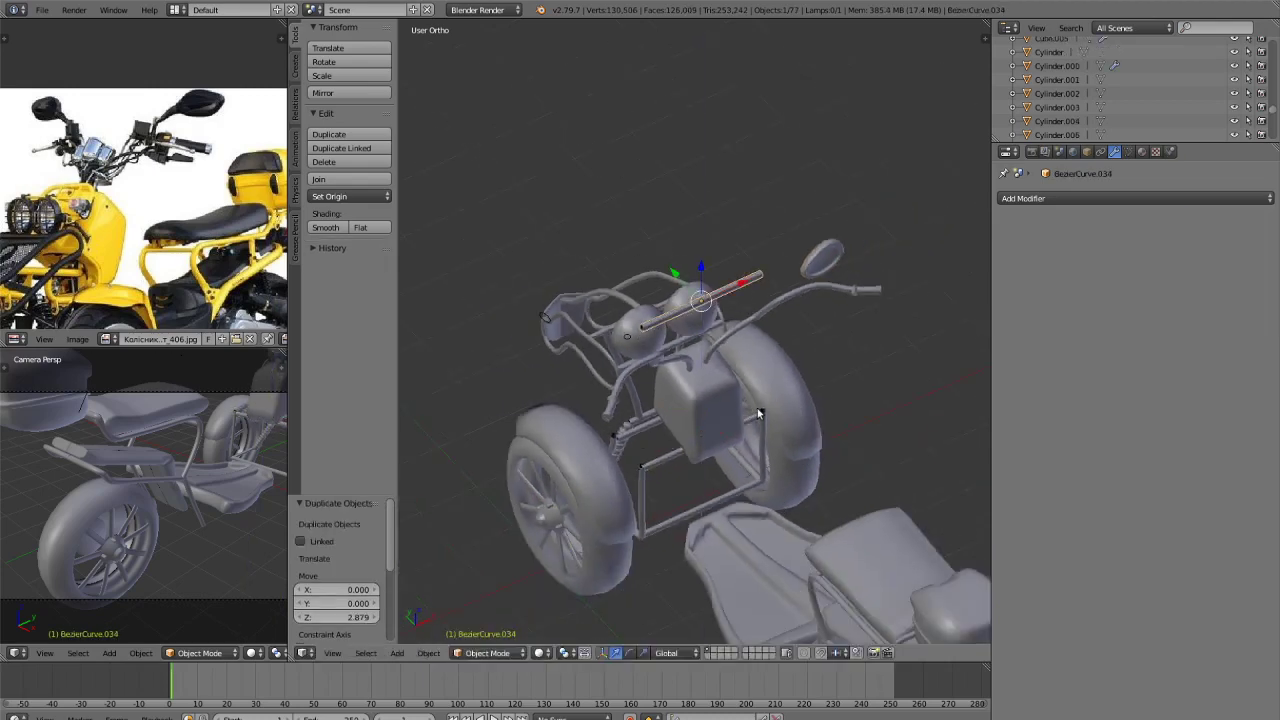
Rotate the copied bar 90° about Y to stand upright and scale it uniformly to 0.627.
key("r")
key("y")
key("9")
key("0")
key("Return")
left_click(740, 375)
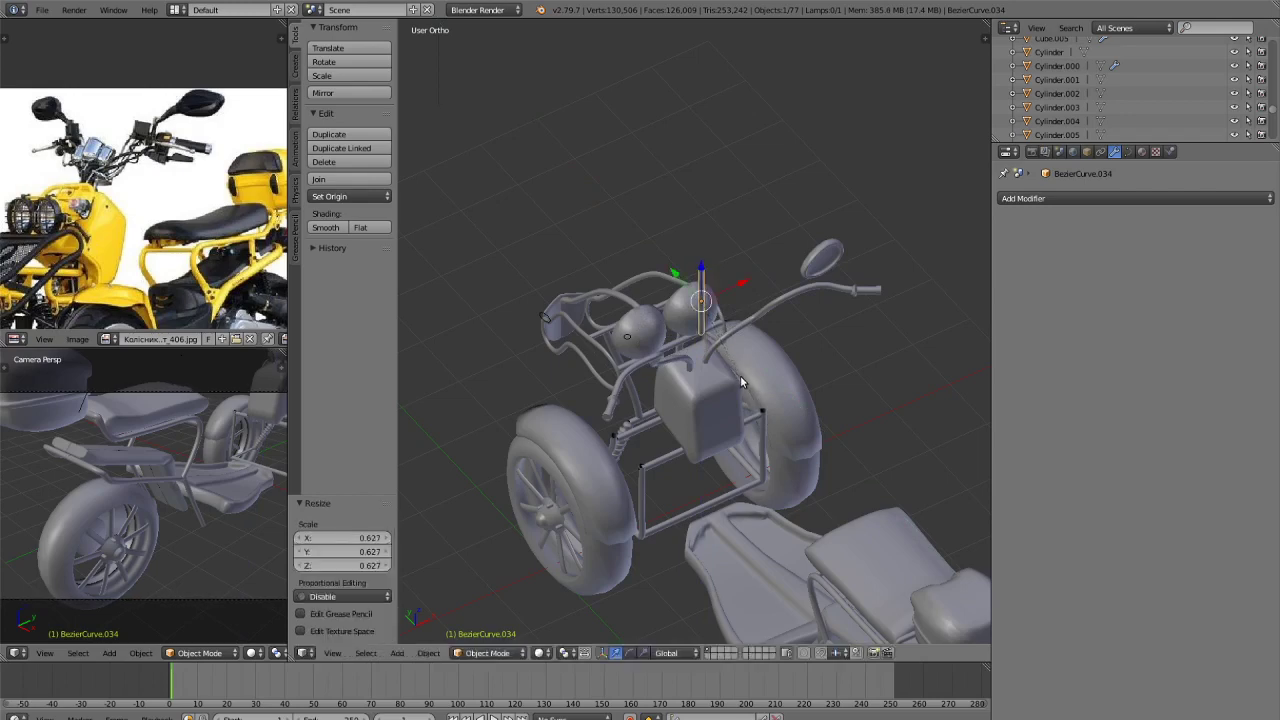
Move the upright bar about 1.206 along X to the mirror's side of the handlebar.
key("KP_3")
key("ctrl+KP_3")
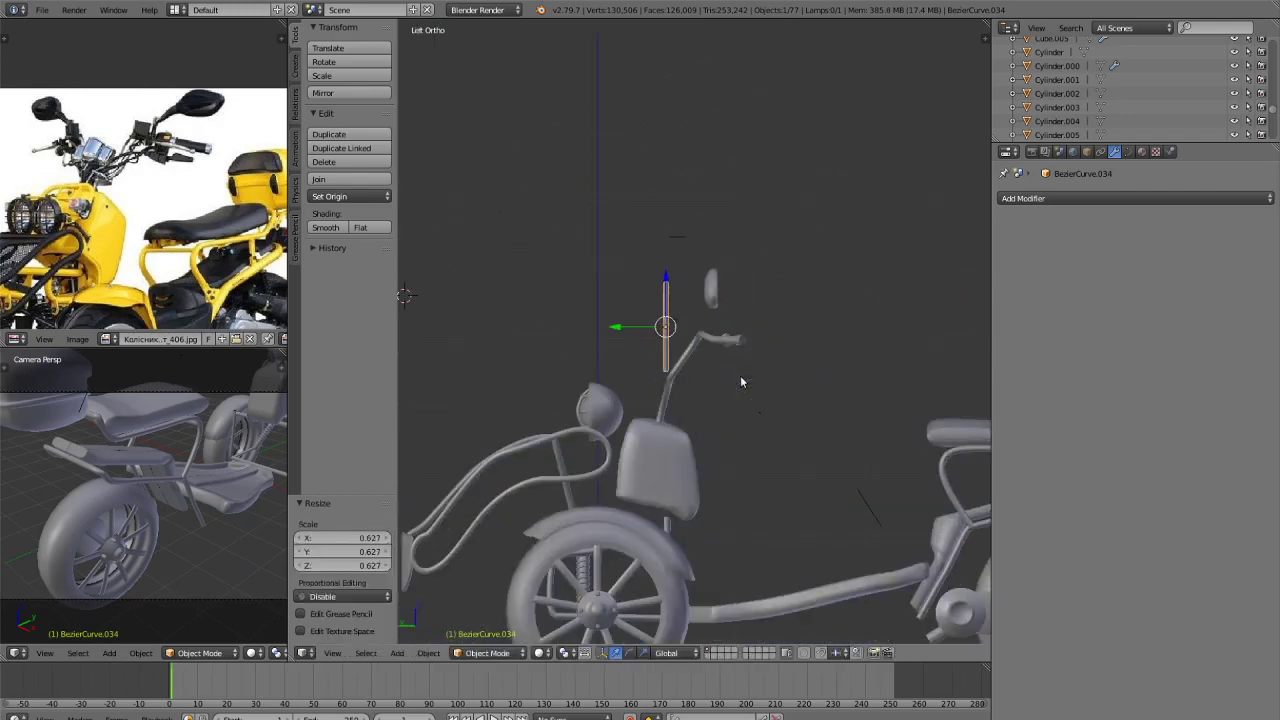
key("KP_1")
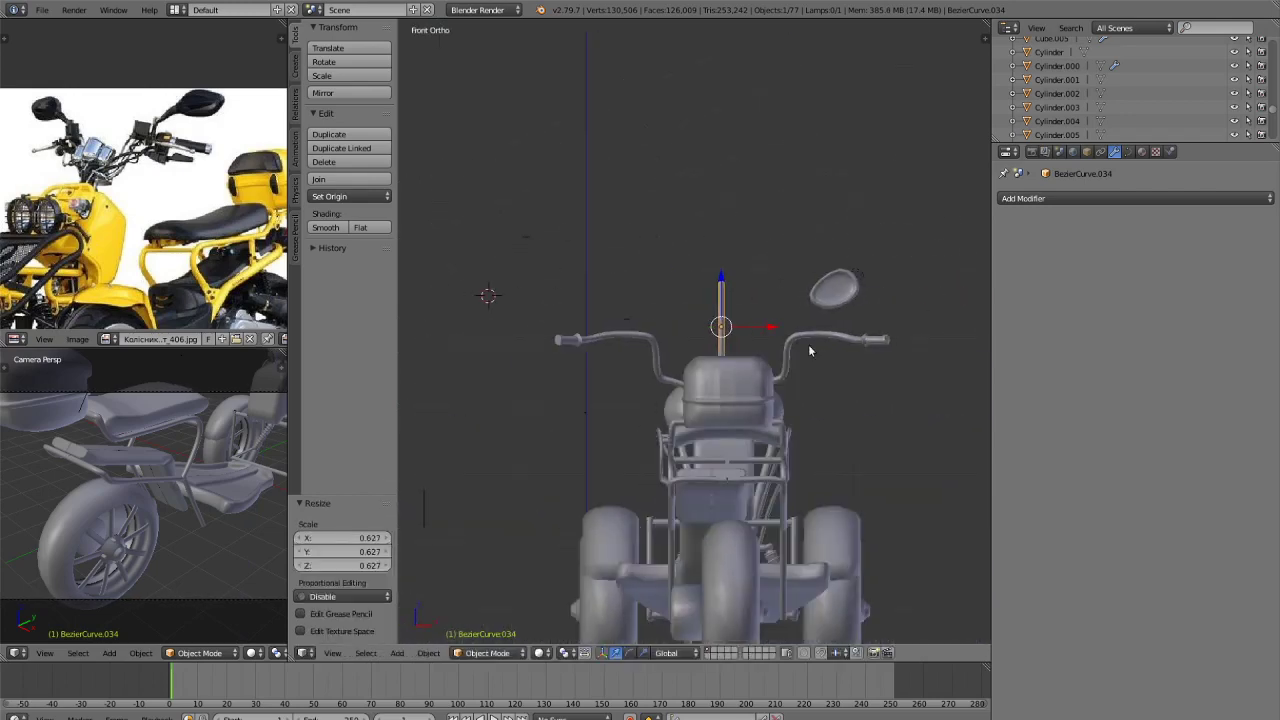
key("g")
key("x")
left_click(855, 357)
Shorten the upright bar to 0.841 of its length along Z.
key("ctrl+KP_3")
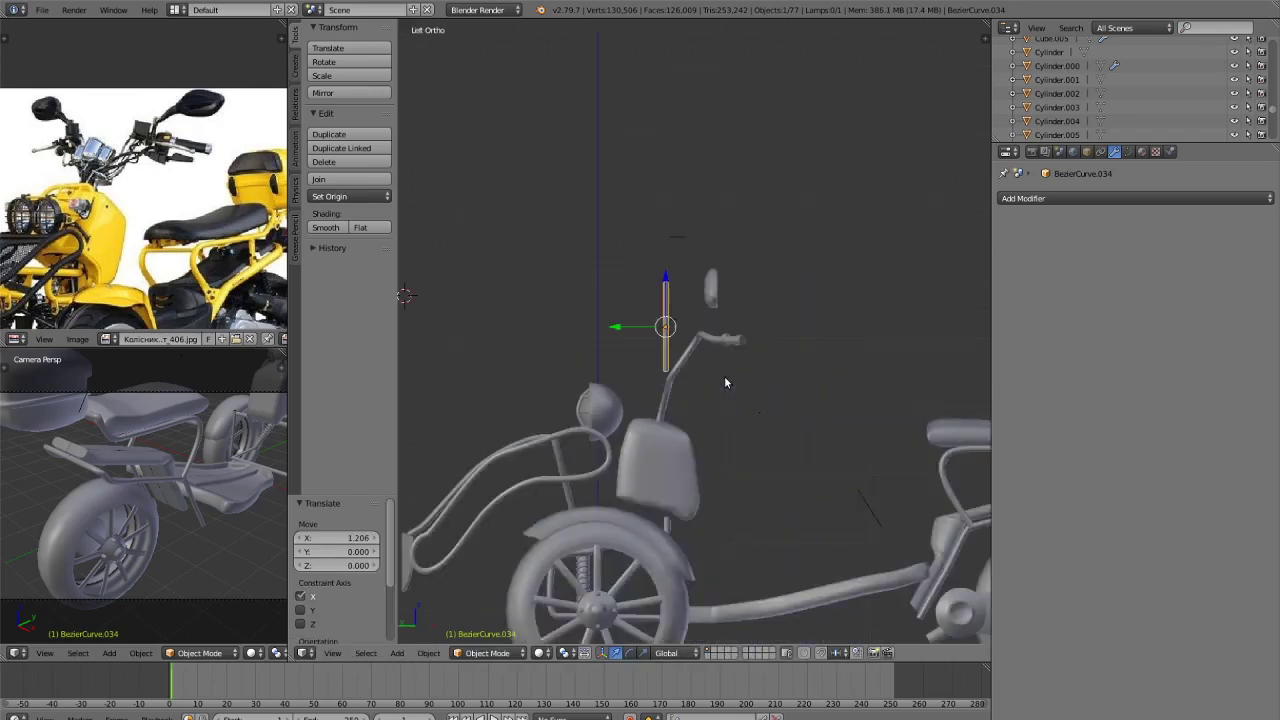
key("KP_3")
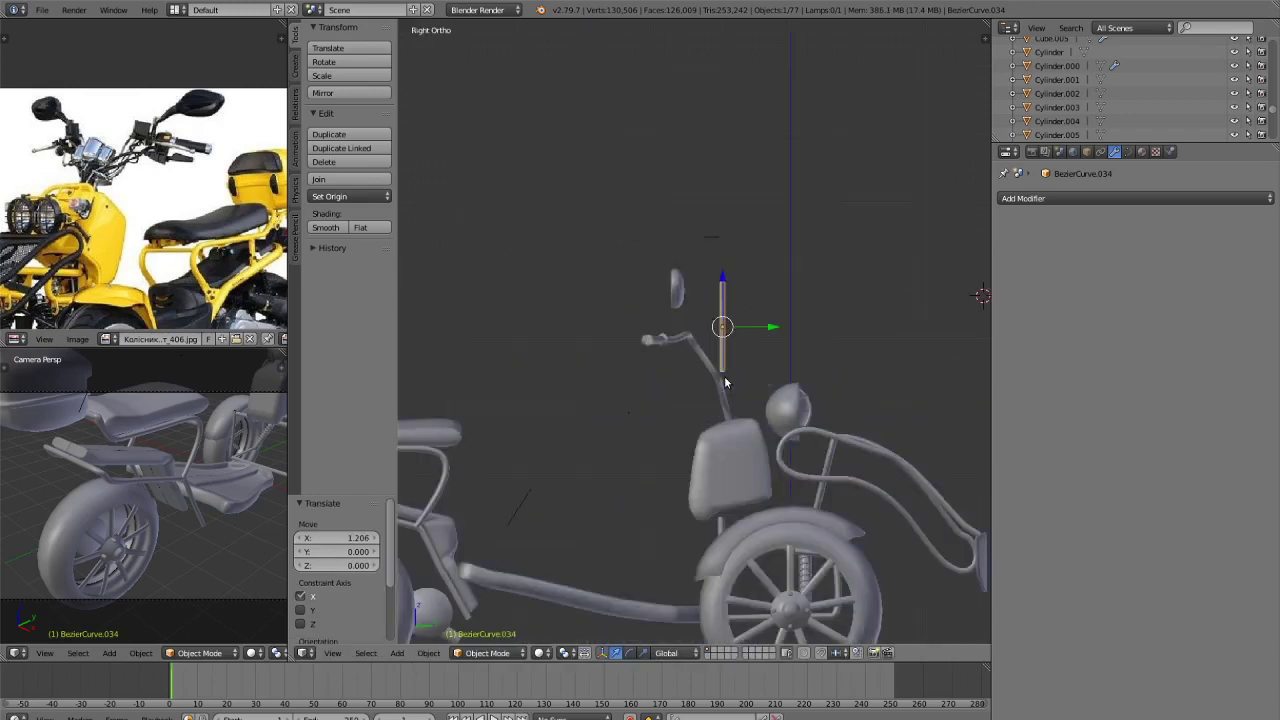
key("KP_7")
scroll(894, 403, "up", 3)
middle_click_drag(894, 403, 700, 445)
key("s")
key("z")
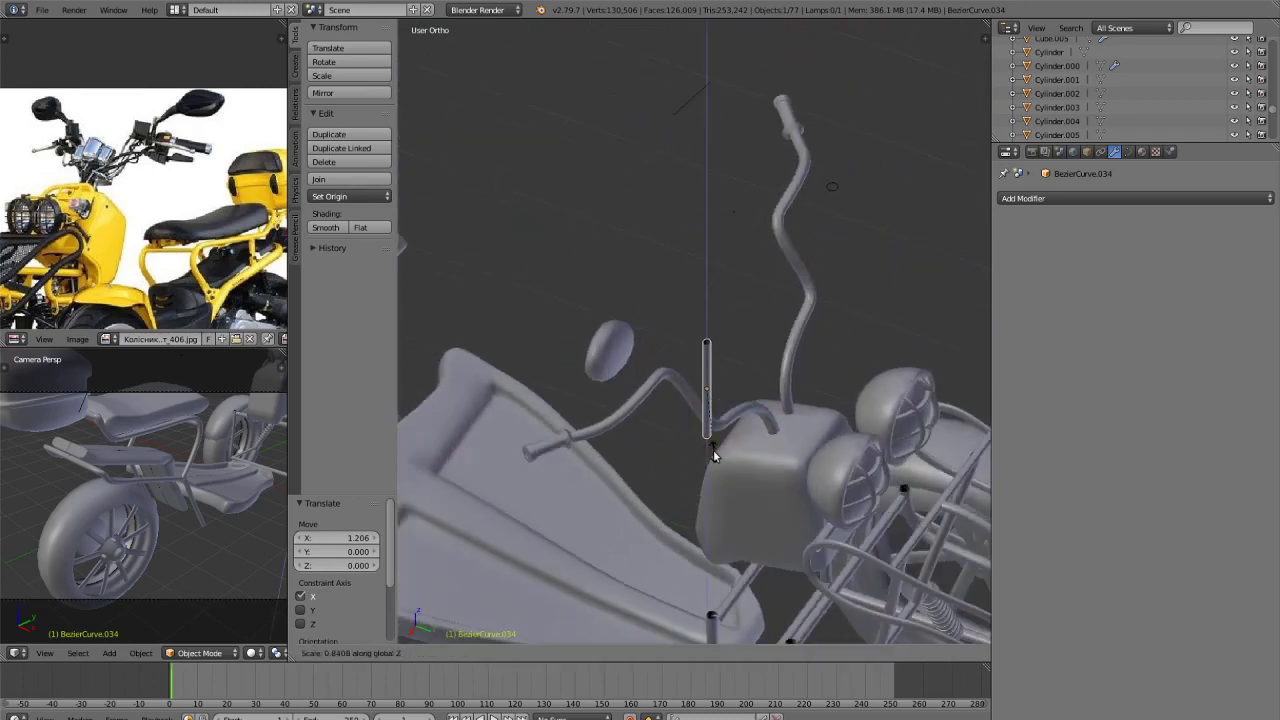
left_click(713, 449)
Move the bar along negative Y to the handlebar and raise it by about 0.268 along Z.
key("g")
key("y")
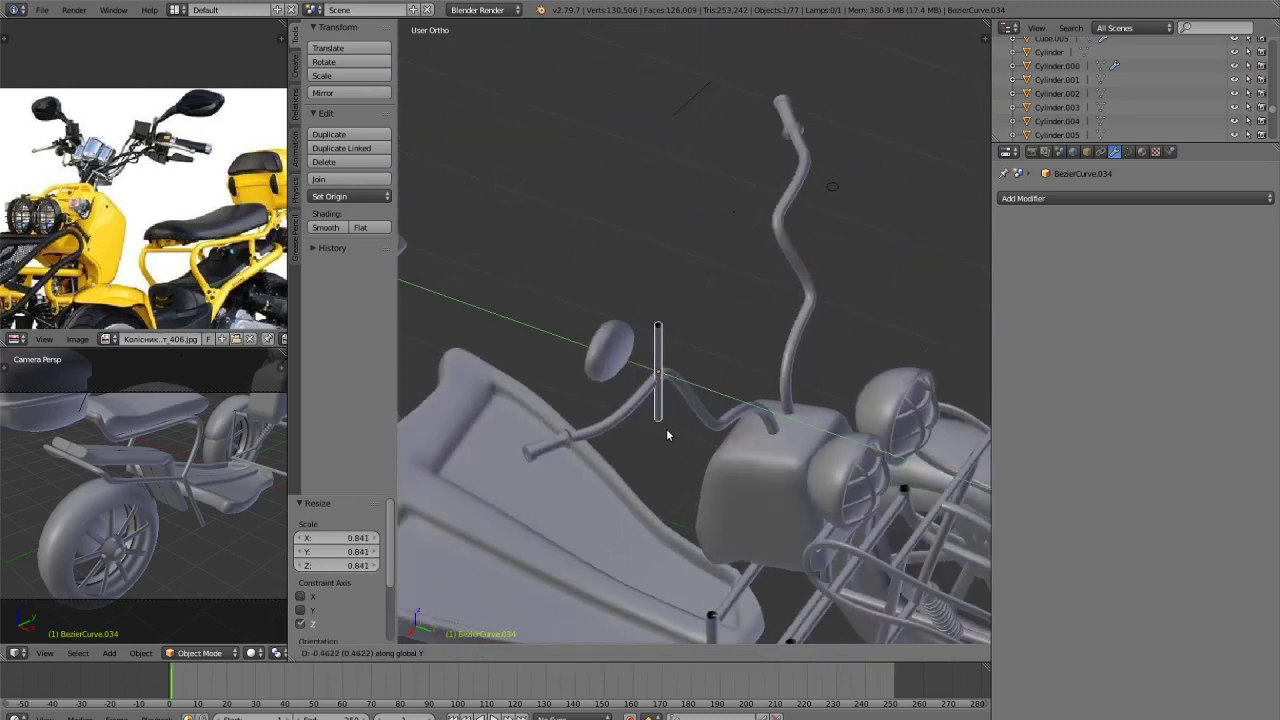
key("z")
left_click(669, 405)
scroll(676, 426, "up", 3)
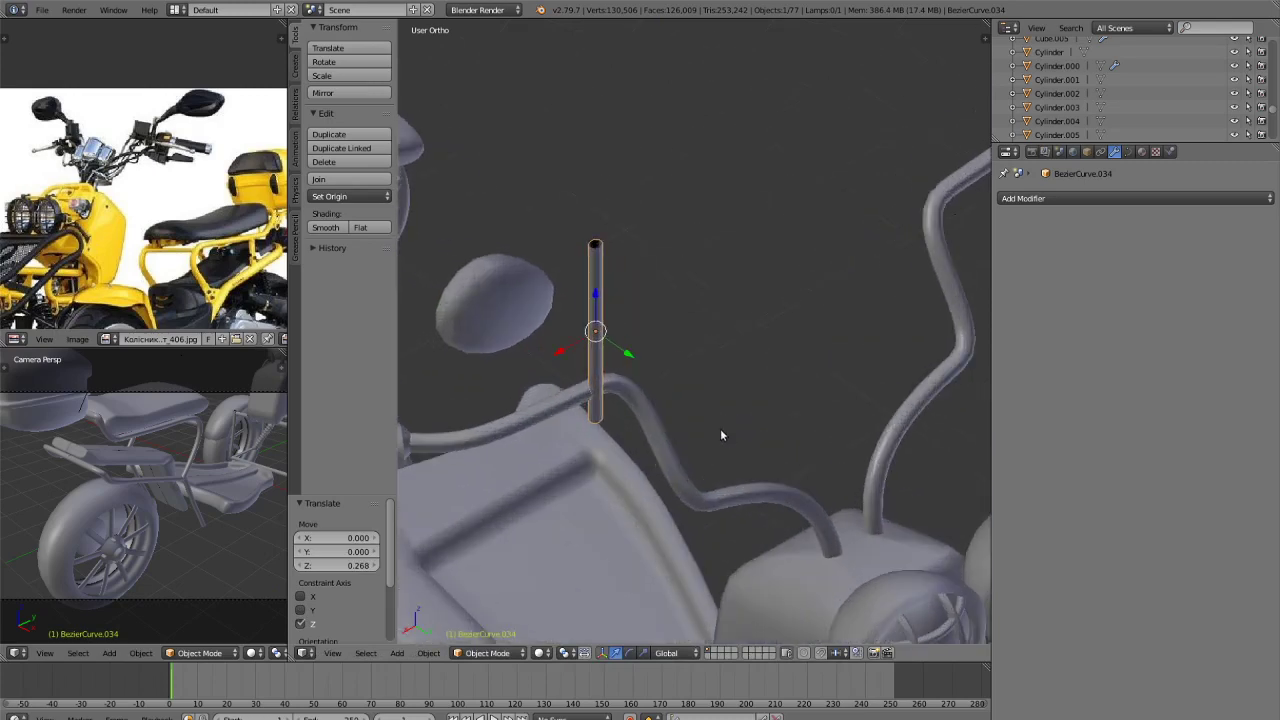
Tilt the bar 14.9° about Y and shift it along X between the handlebar and the mirror.
key("r")
key("y")
left_click(765, 405)
key("g")
key("x")
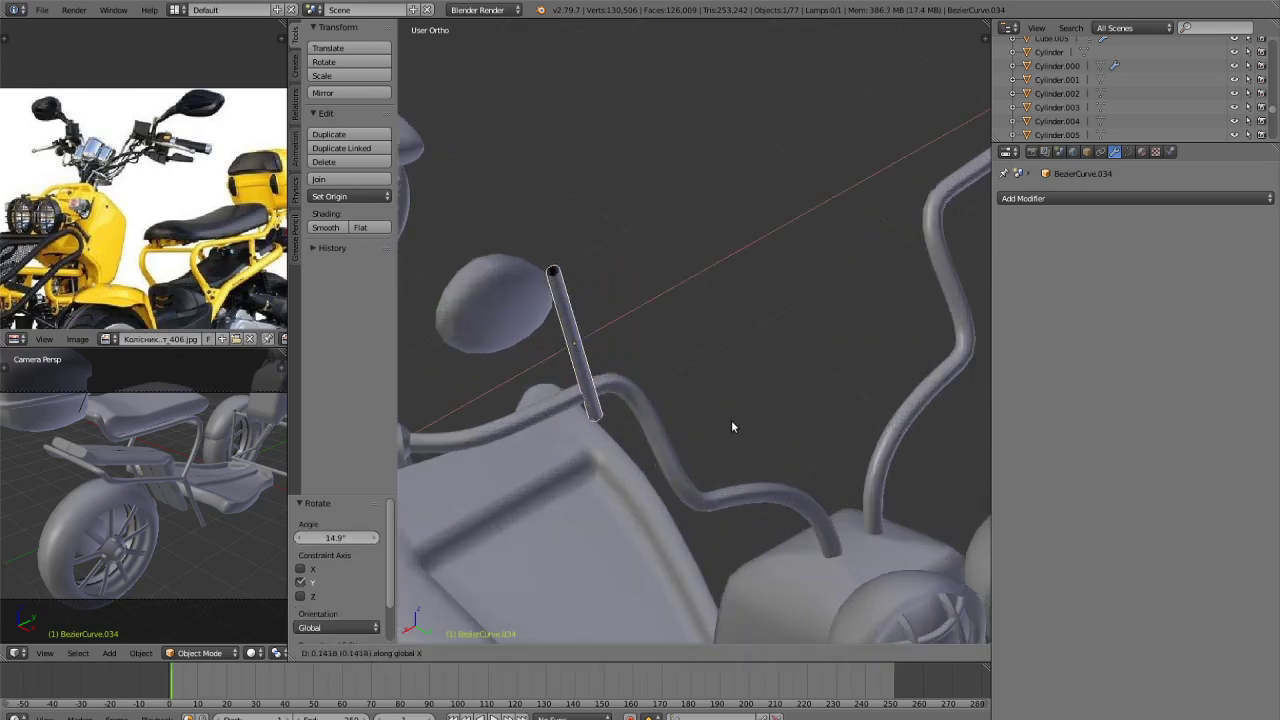
left_click(729, 432)
Shrink the mirror rod uniformly and shift it by about -0.016 along Y onto the handlebar.
key("s")
left_click(663, 414)
mouse_move(663, 414)
middle_mouse_down()
mouse_move(786, 434)
mouse_move(687, 407)
middle_mouse_up()
key("g")
key("y")
left_click(685, 405)
right_click(684, 403)
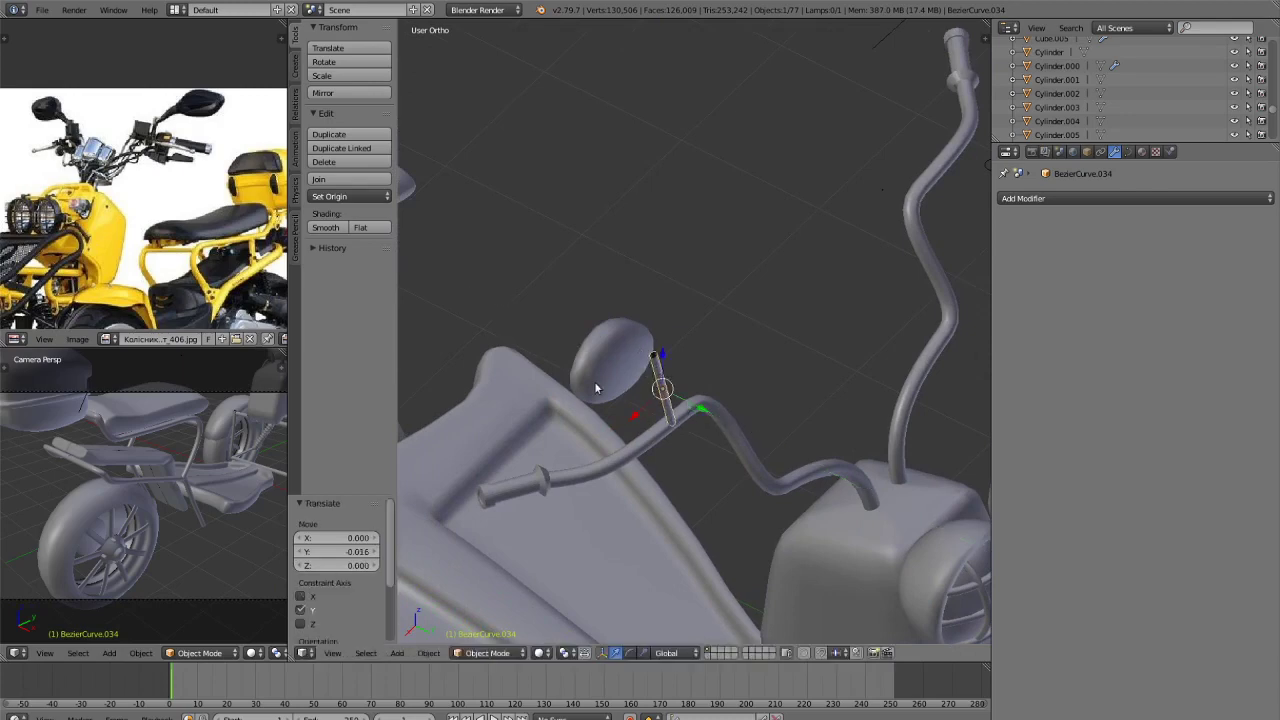
Rotate the mirror rod a further 23° about Y so it slants toward the mirror.
right_click(660, 403)
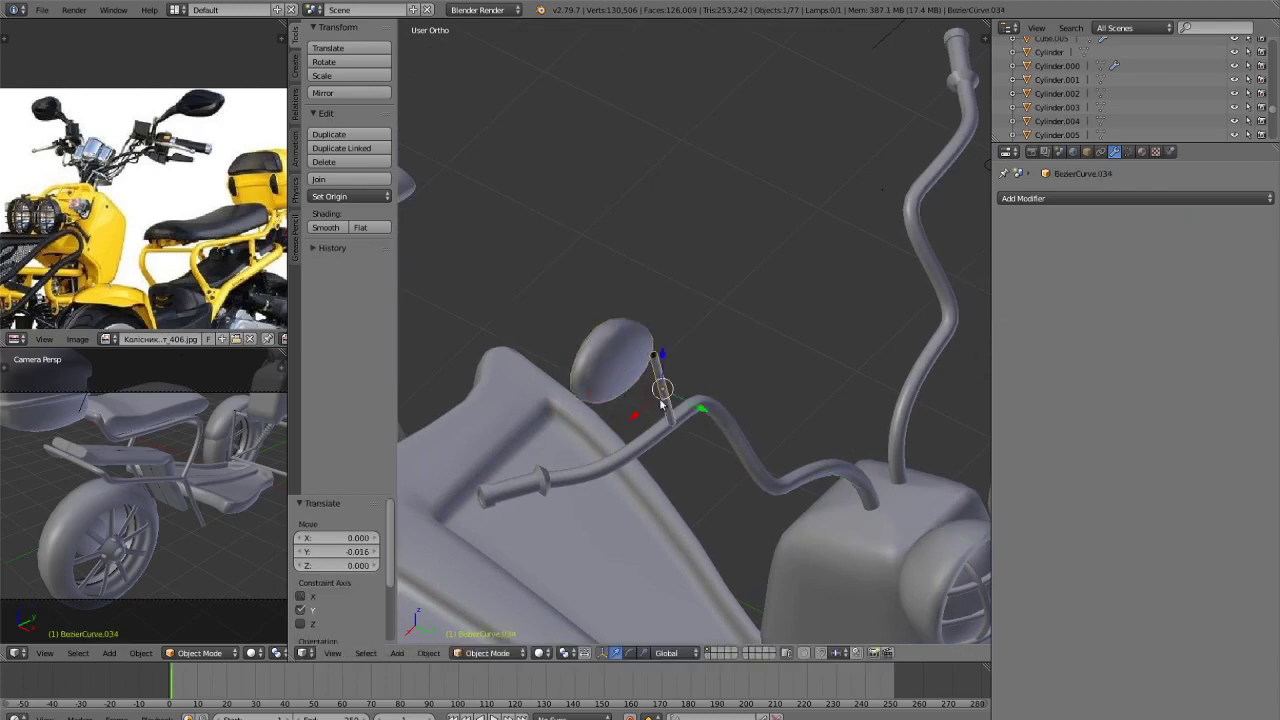
key("r")
key("y")
left_click(718, 422)
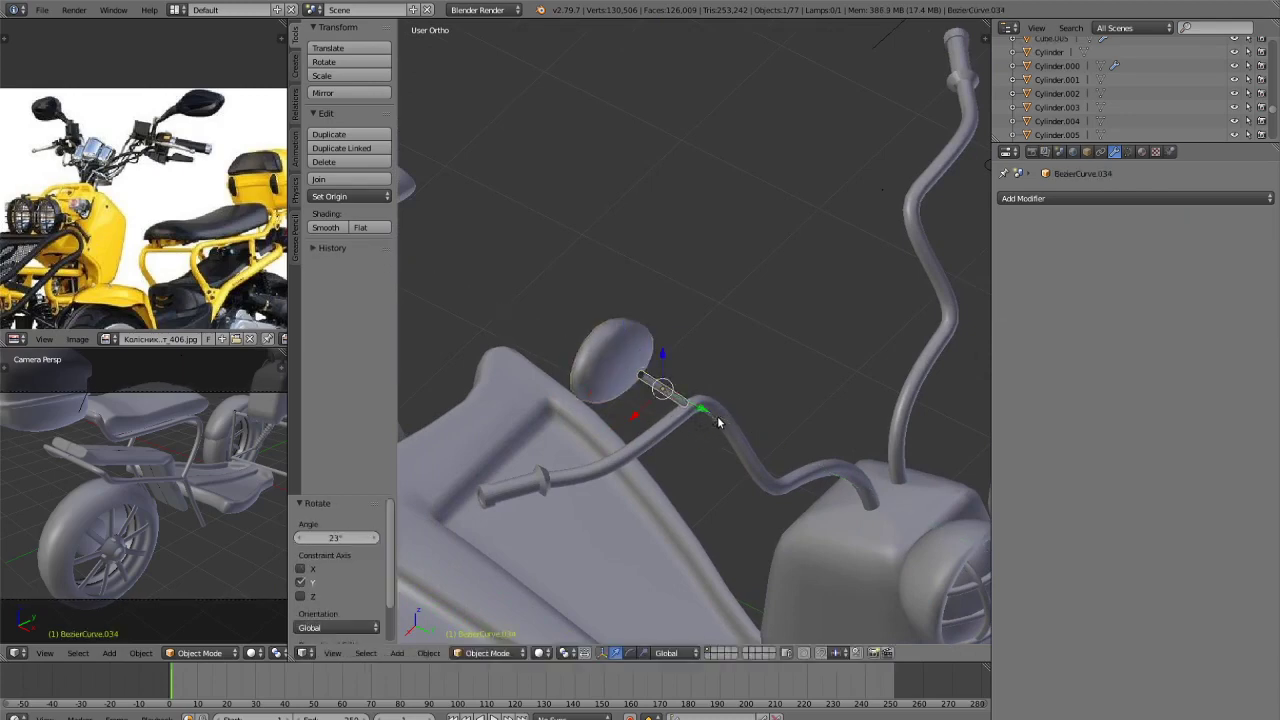
Move the rod about -0.091 along X and adjust its height along Z to seat it on the handlebar bend.
middle_click_drag(718, 422, 651, 355)
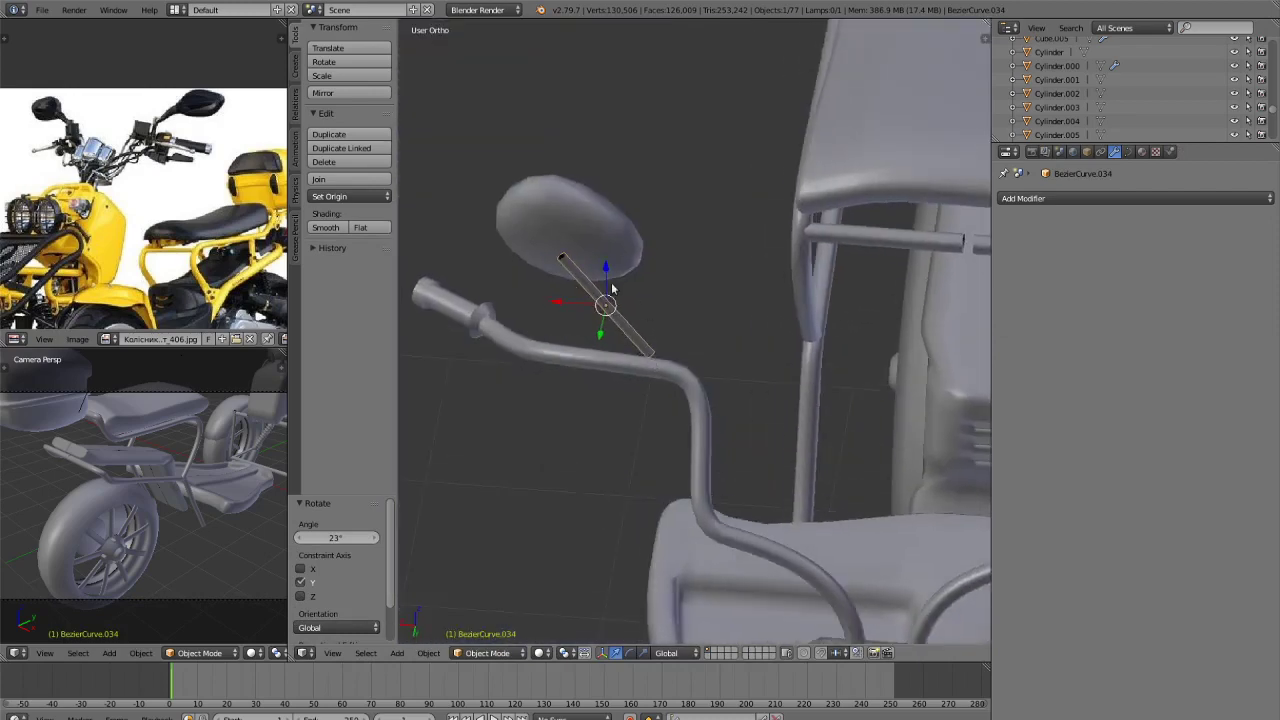
left_click_drag(565, 303, 583, 311)
key("g")
key("z")
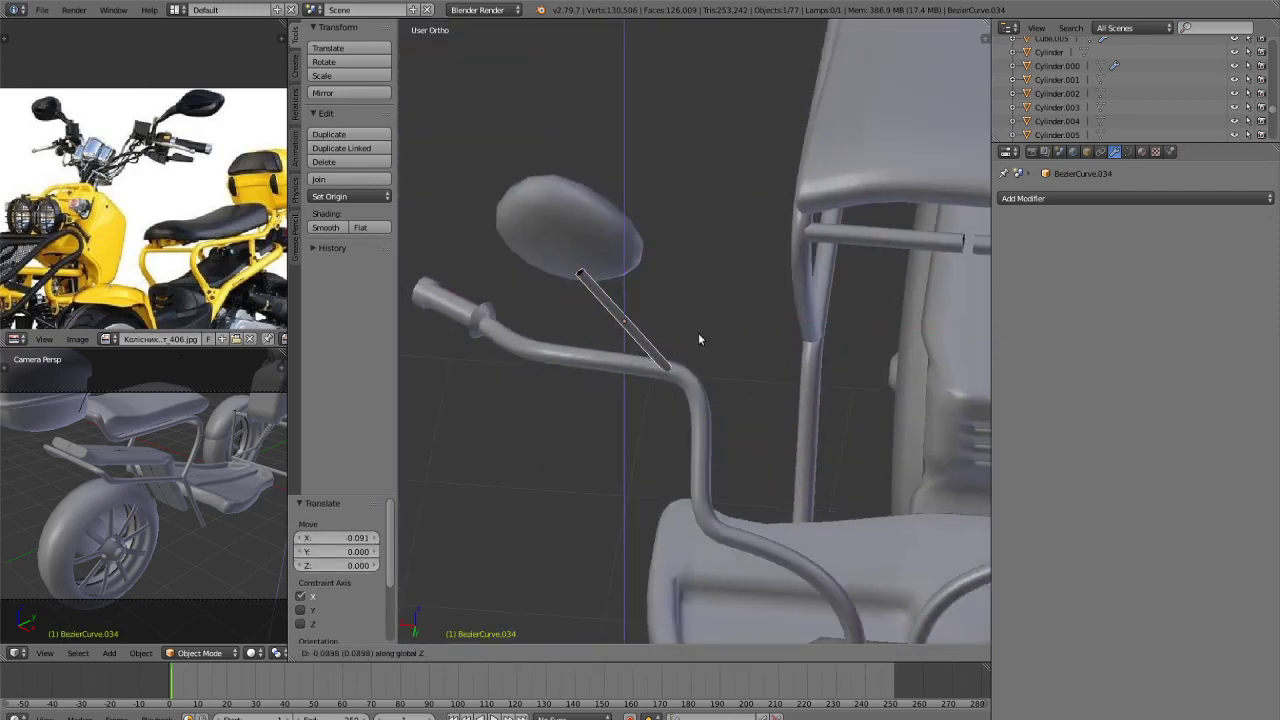
left_click(694, 337)
Move the mirror about 0.167 along Y and shift it along X to meet the rod's upper end.
key("a")
right_click(620, 276)
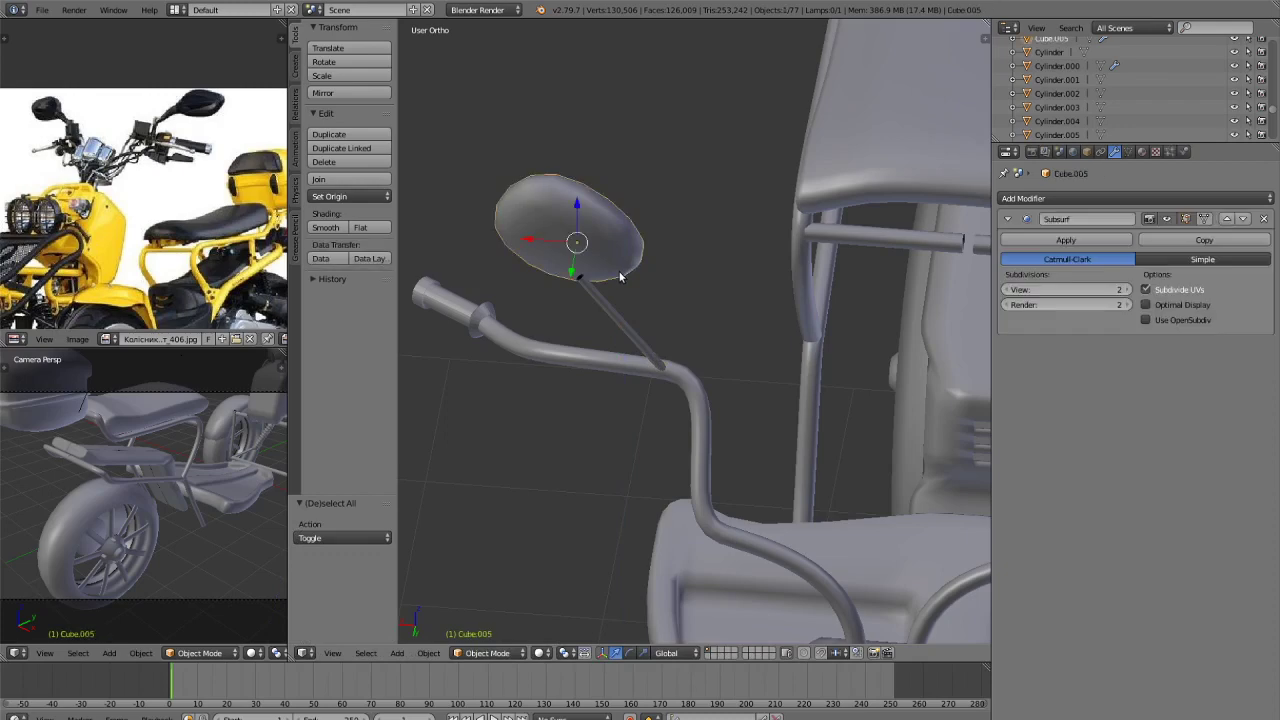
middle_click_drag(619, 276, 686, 343)
key("g")
key("y")
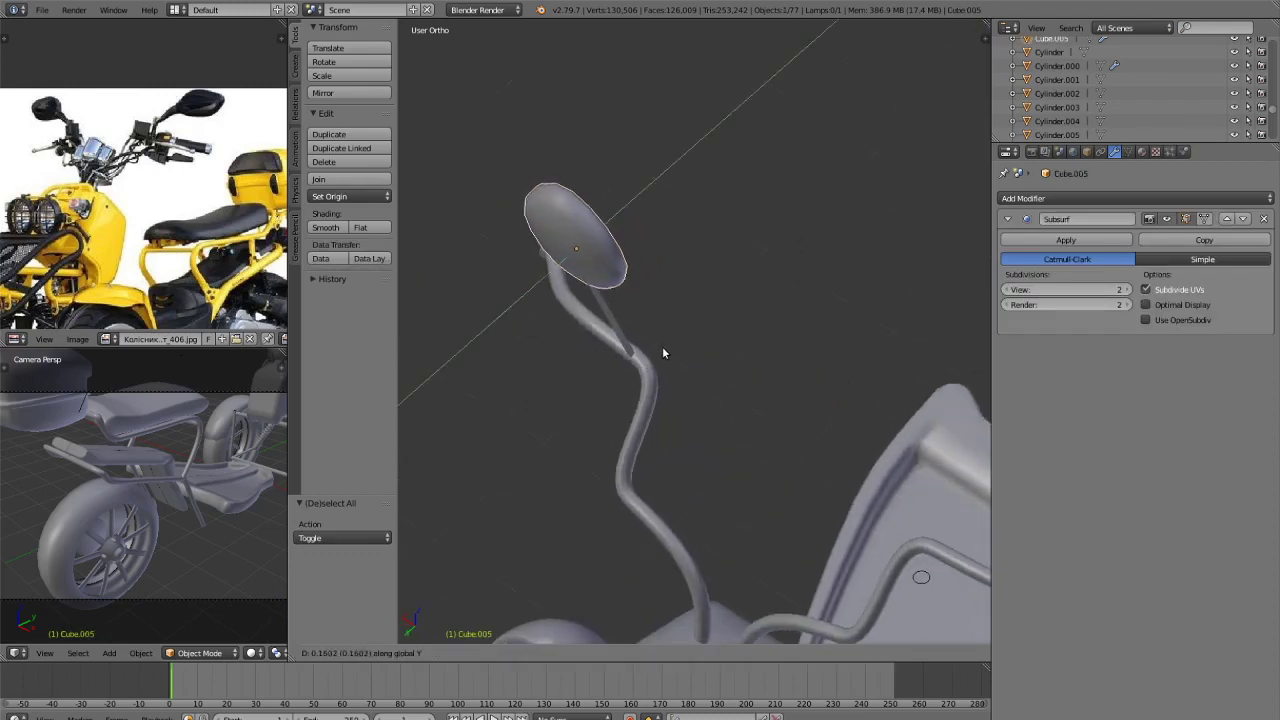
left_click(668, 344)
key("g")
key("x")
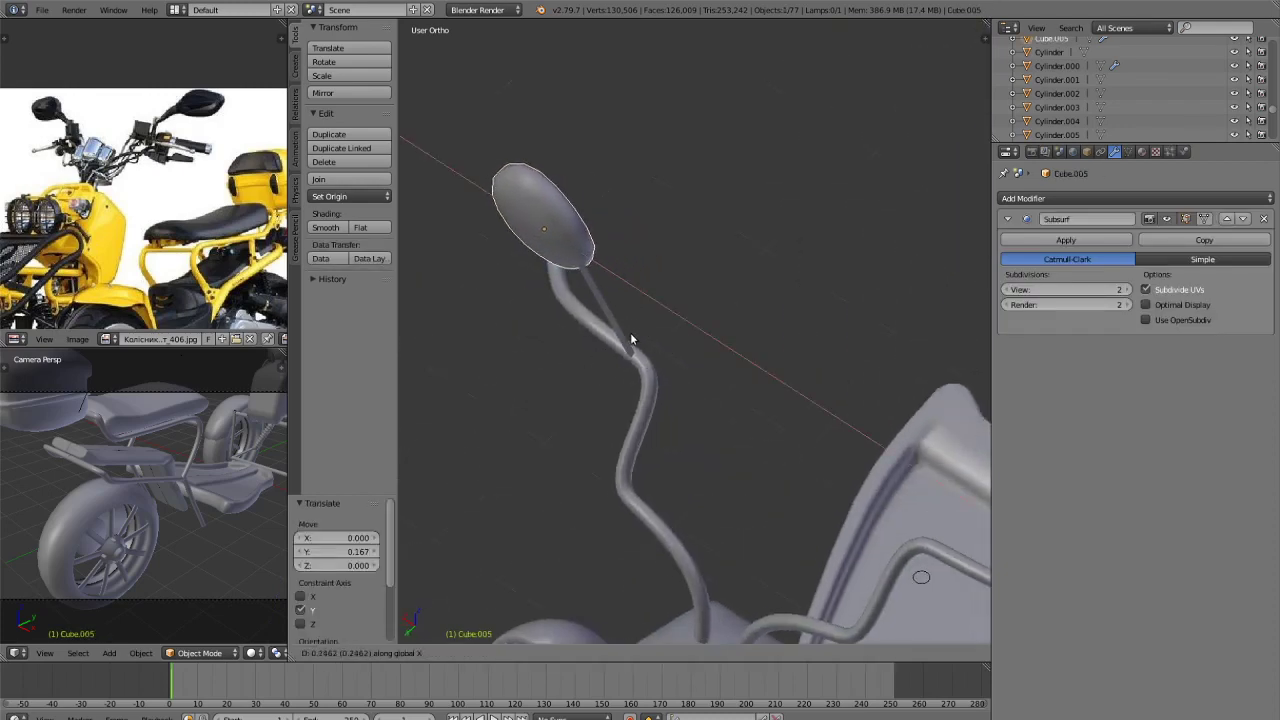
left_click(682, 338)
key("a")
Try rotating the mirror about X, undo it, and rotate the mirror about 15° about Y instead.
middle_click_drag(682, 338, 708, 257)
scroll(708, 186, "up", 3)
key("KP_3")
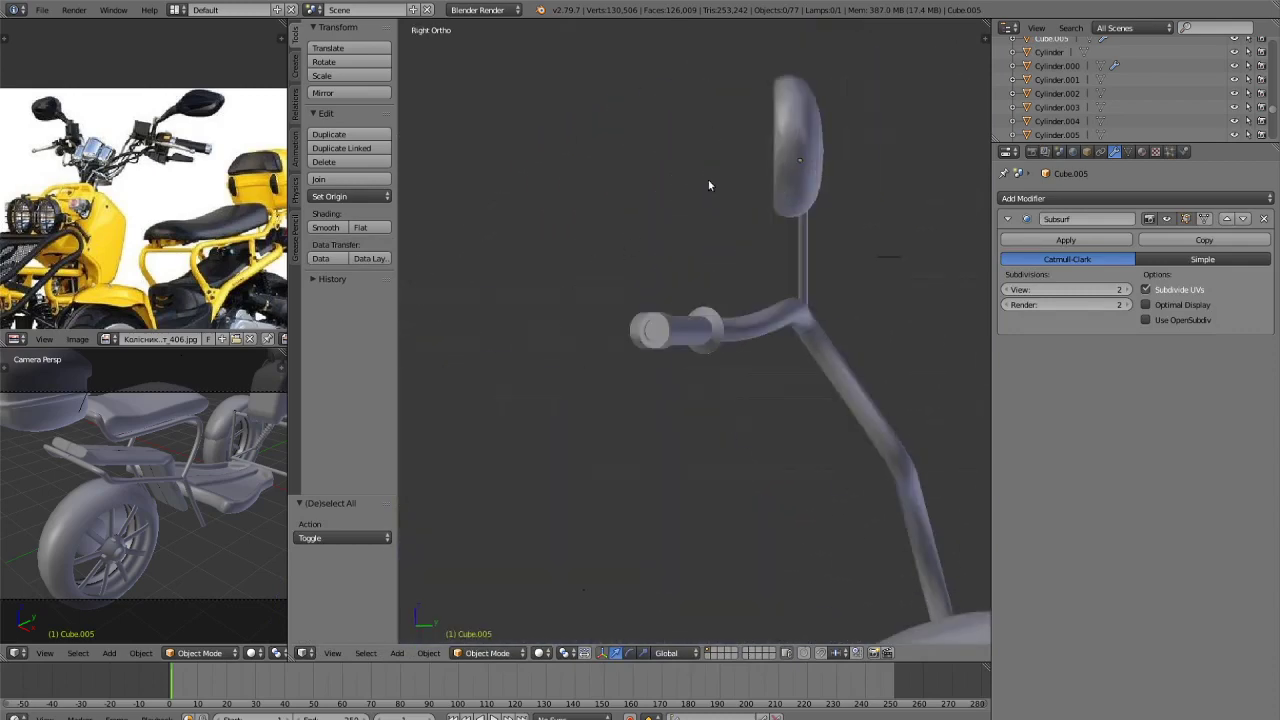
key("KP_1")
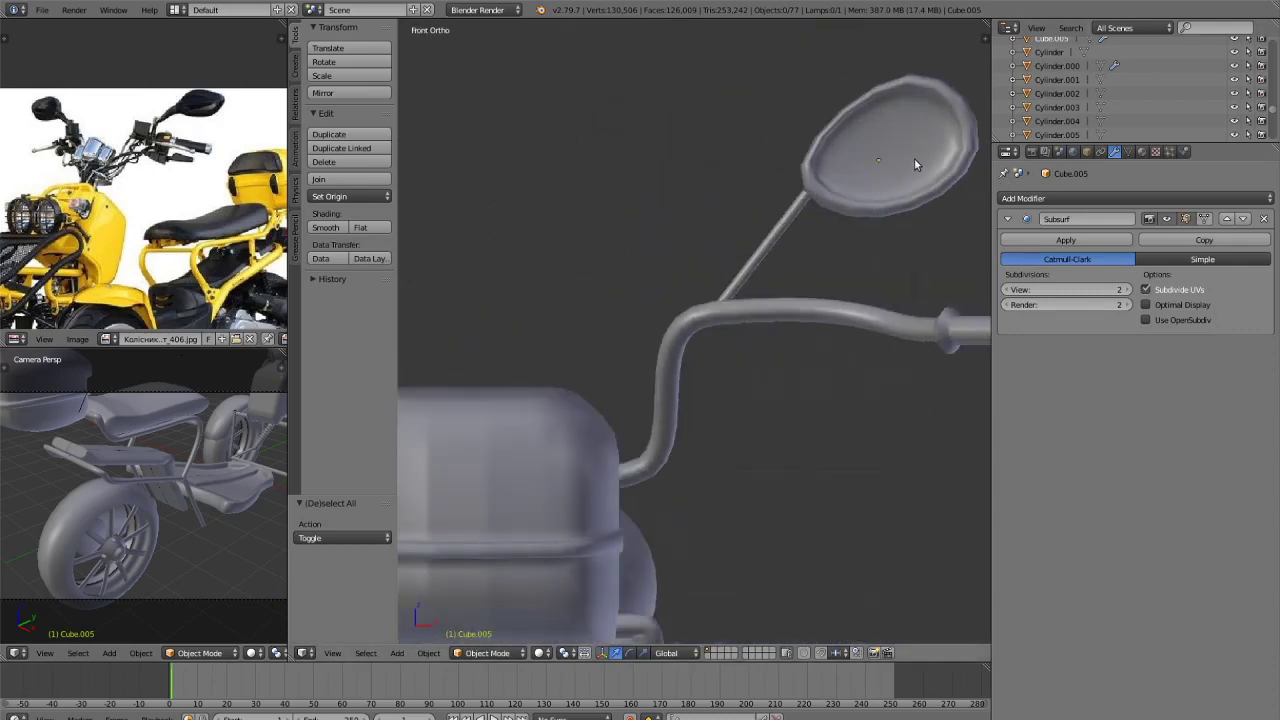
right_click(927, 180)
scroll(913, 242, "down", 3)
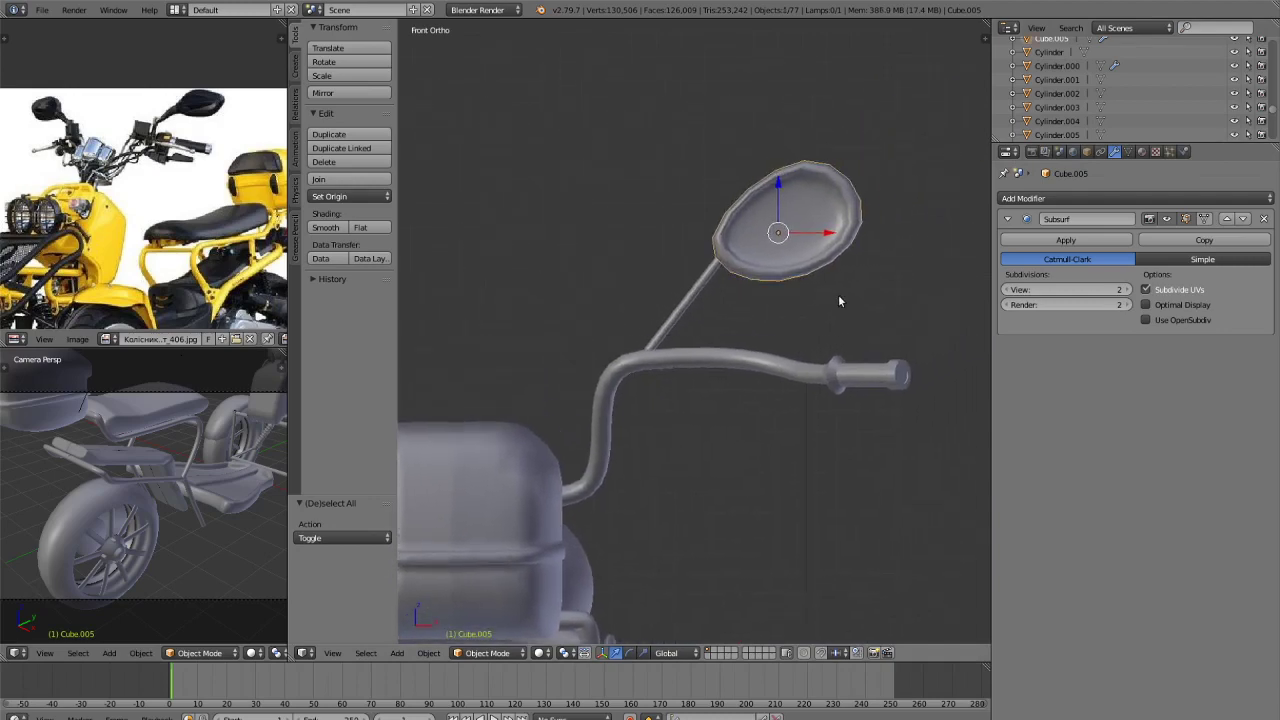
key("r")
key("x")
left_click(857, 274)
key("ctrl+z")
key("r")
key("y")
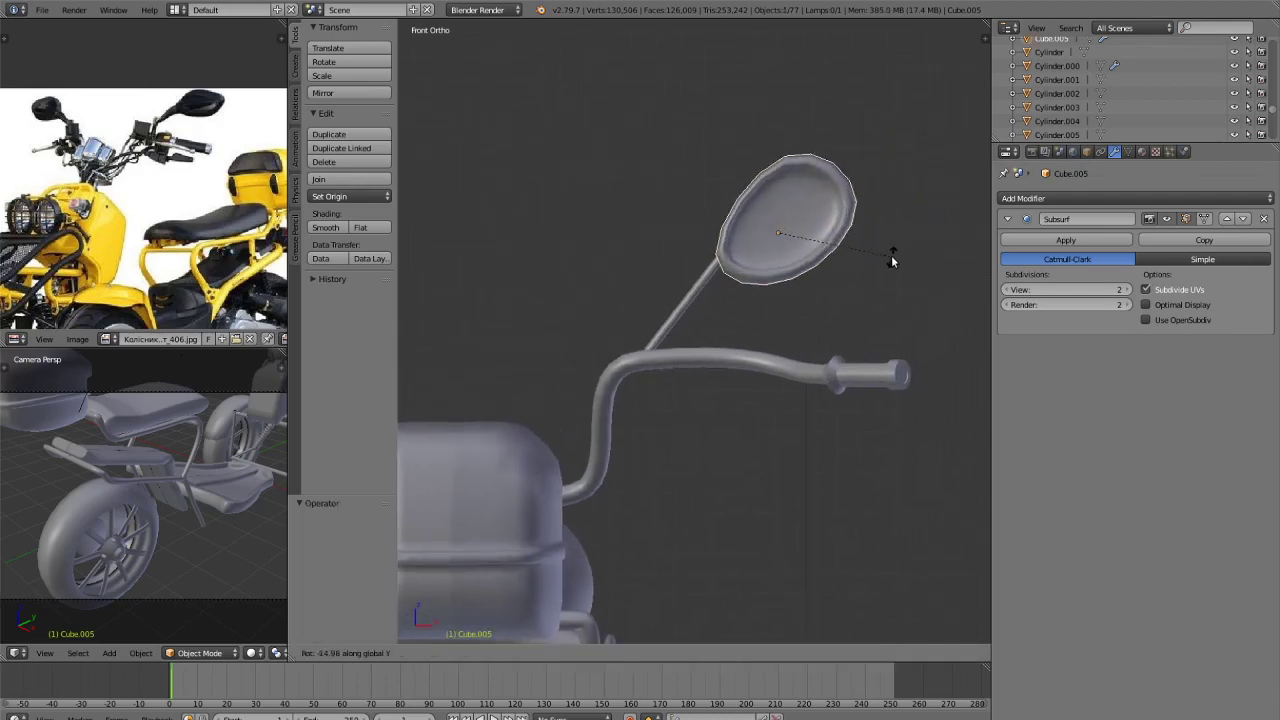
left_click(887, 256)
Nudge the mirror slightly upward so its lower edge sits on the rod's end.
key("g")
left_click(884, 244)
key("a")
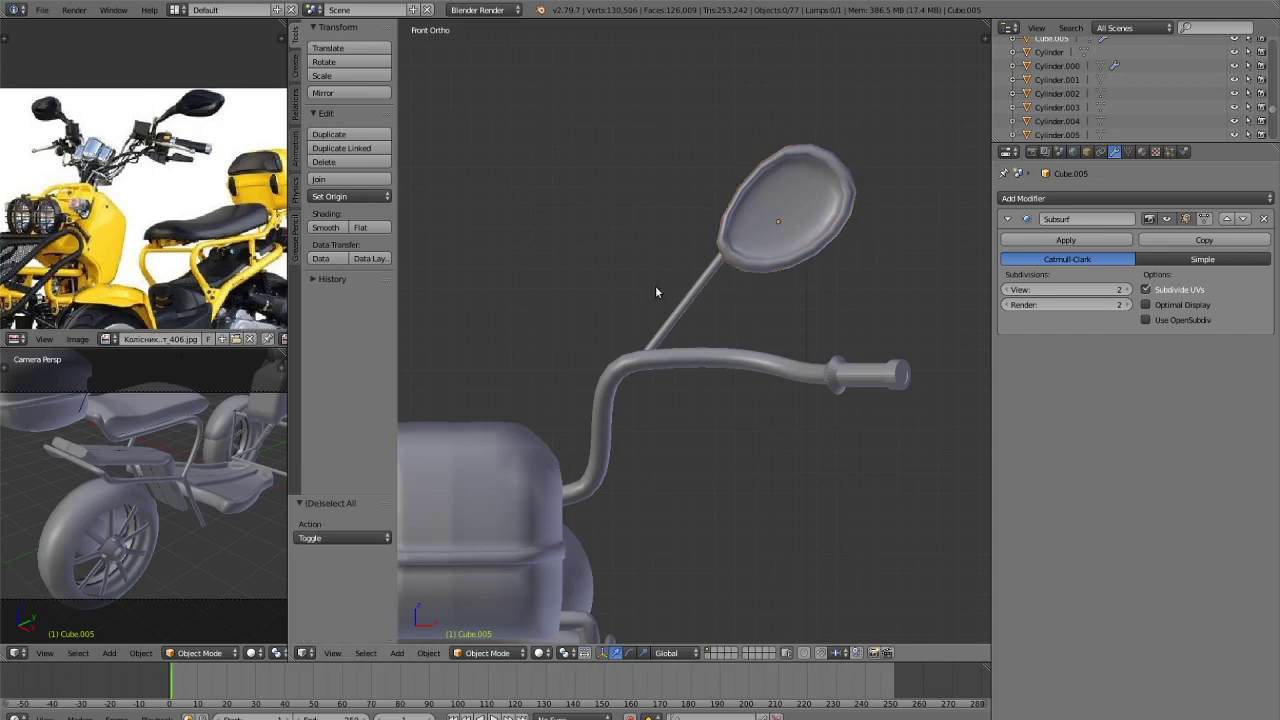
Edit the mirror rod's curve and raise the lower handle of its upper control point by about 0.106 along Z.
right_click(688, 293)
key("Tab")
scroll(686, 265, "up", 2)
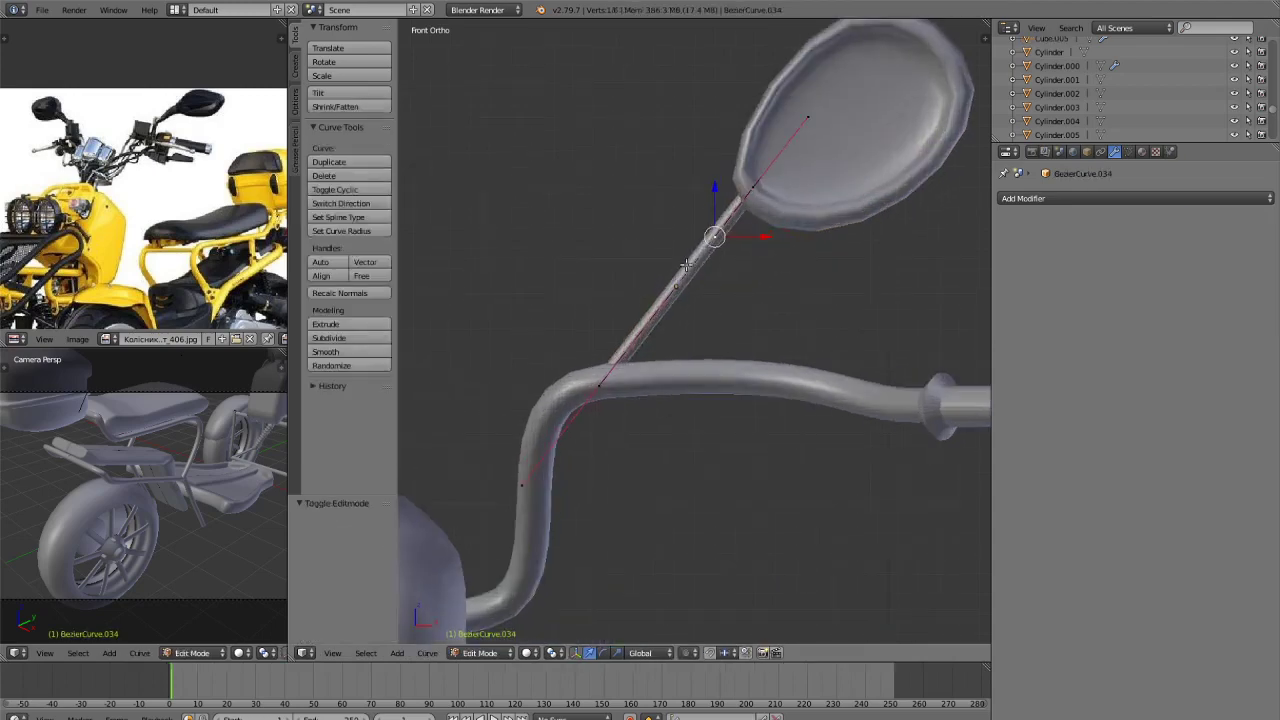
left_click_drag(711, 188, 694, 146)
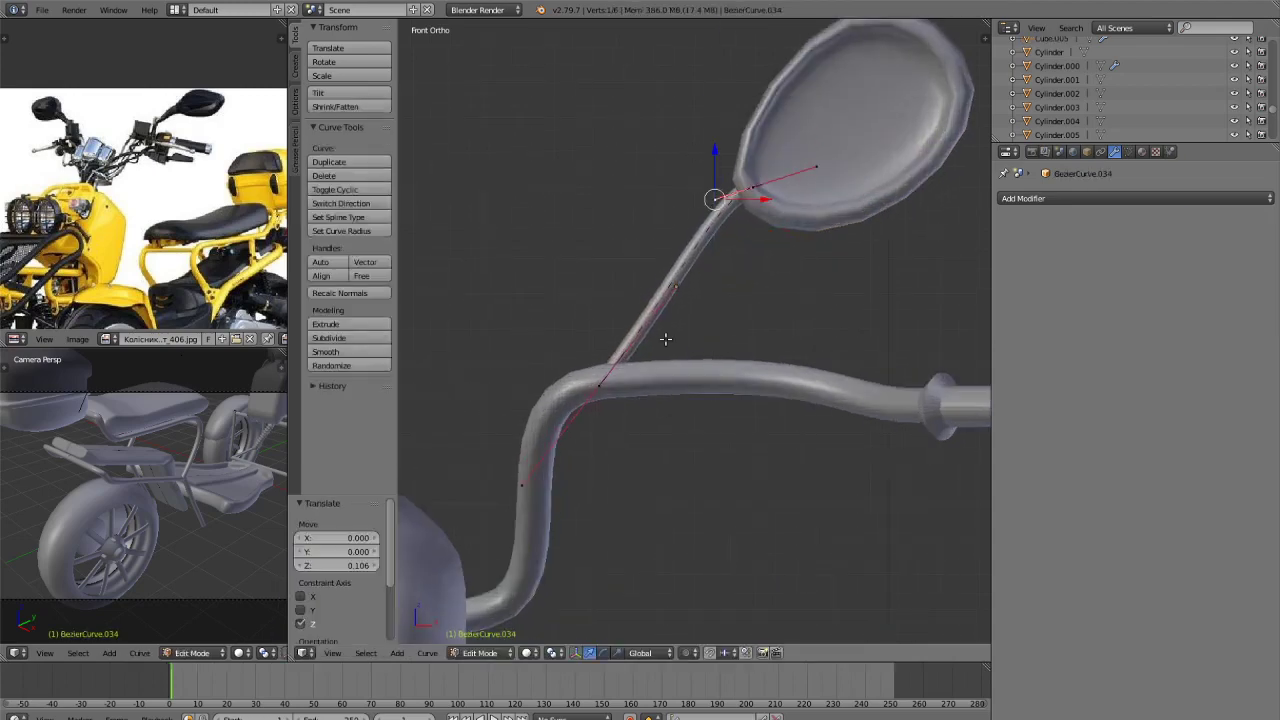
Shift the mirror rod's lower control point about 0.192 along X and lower its upper end point slightly along Z.
right_click(628, 352)
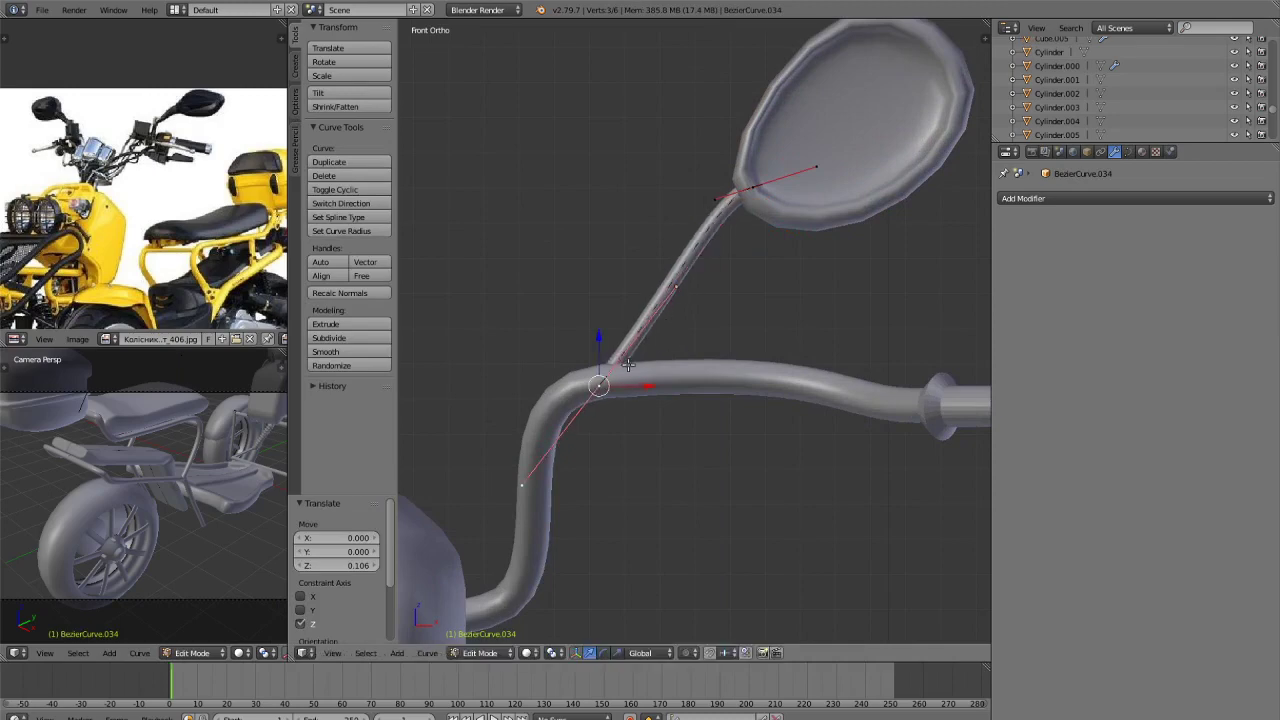
left_click_drag(647, 386, 717, 377)
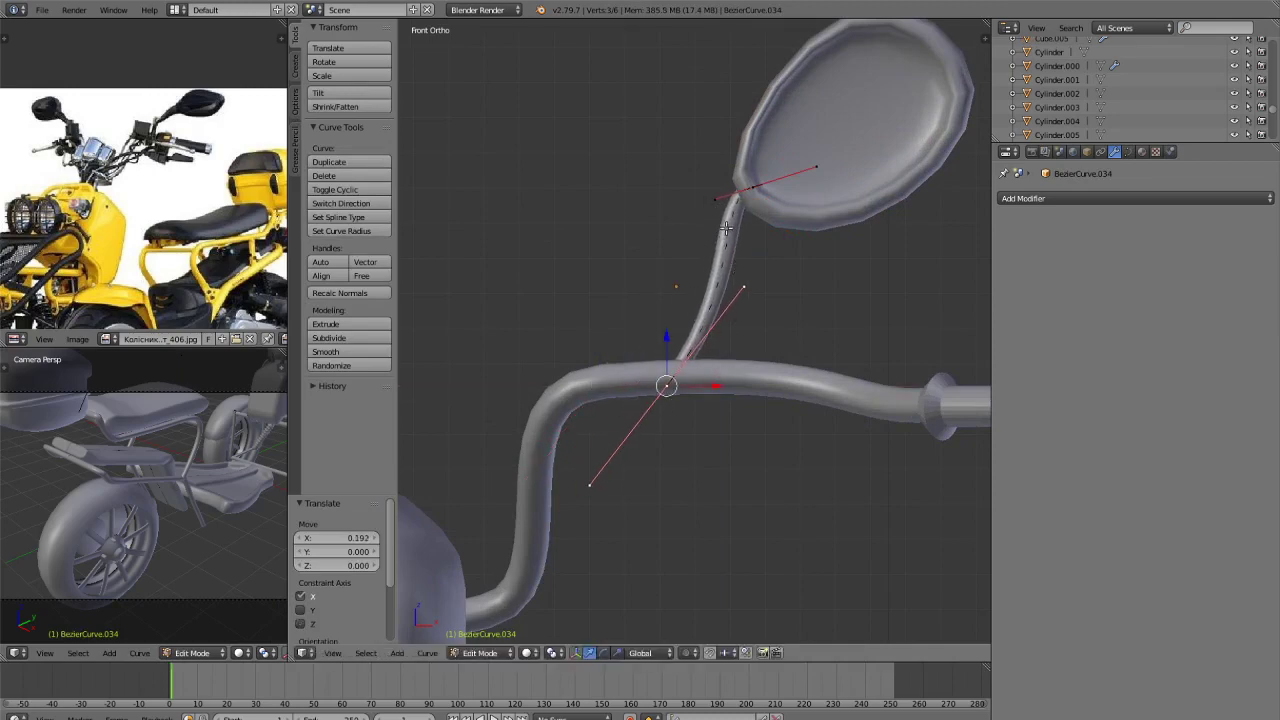
right_click(751, 186)
left_click_drag(757, 145, 765, 165)
right_click(815, 186)
key("Tab")
Rotate the mirror slightly about Y, lower it a little and shift it about 0.047 along X beside the rod's upper end.
right_click(815, 187)
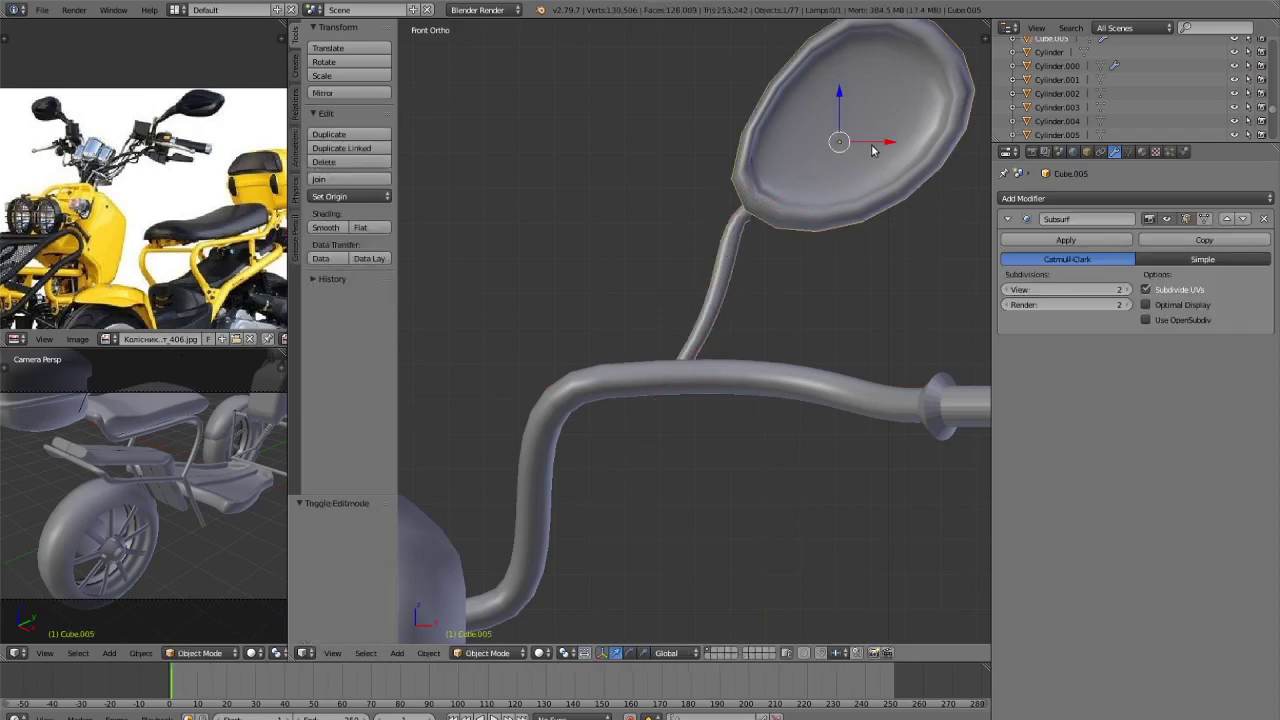
key("g")
key("x")
left_click(885, 201)
key("g")
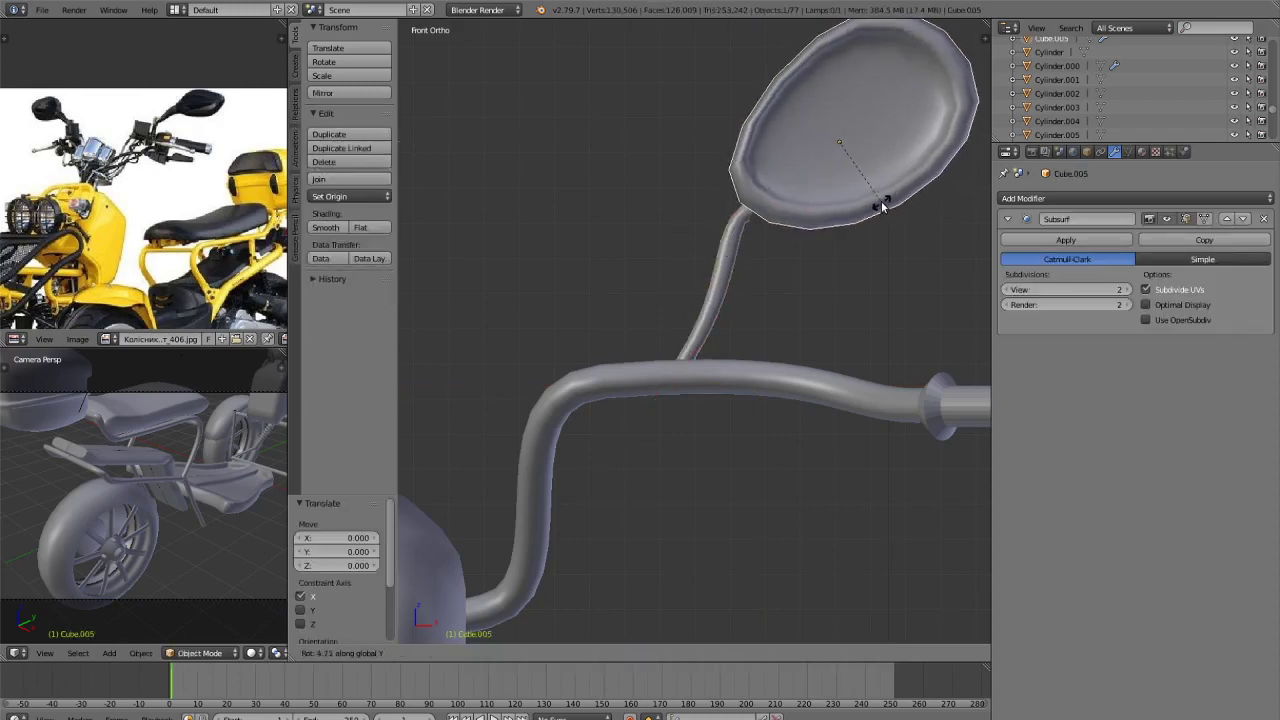
left_click(856, 197)
left_click_drag(885, 155, 901, 156)
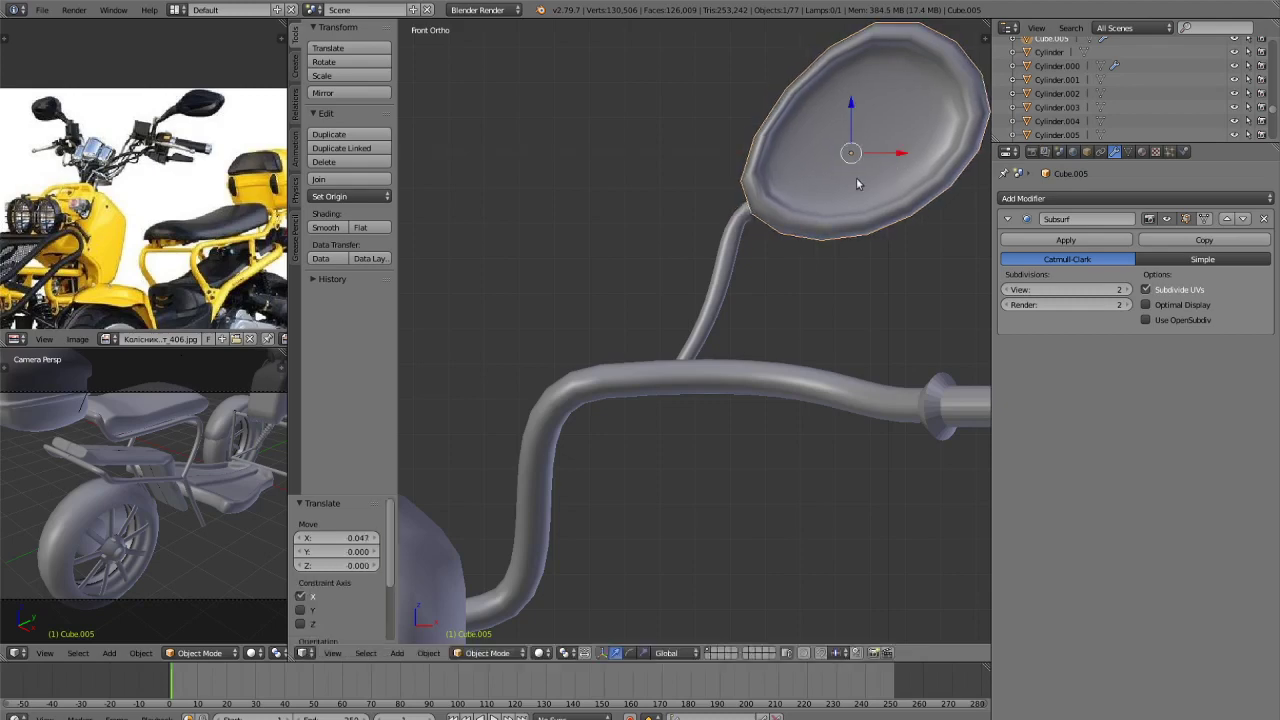
Move the rod's upper control point up and along X into the mirror's lower edge, and subdivide the curve with one cut.
right_click(745, 236)
key("Tab")
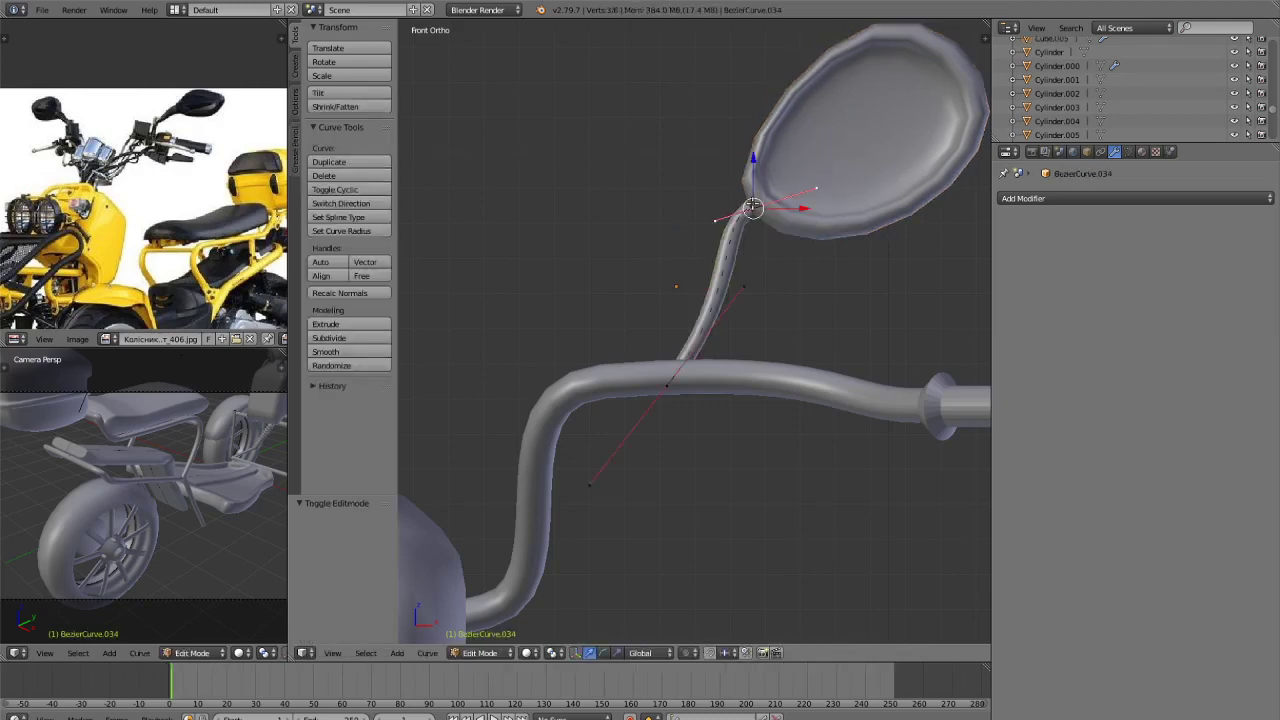
left_click_drag(808, 210, 829, 211)
left_click_drag(778, 161, 778, 146)
key("w")
left_click(656, 396)
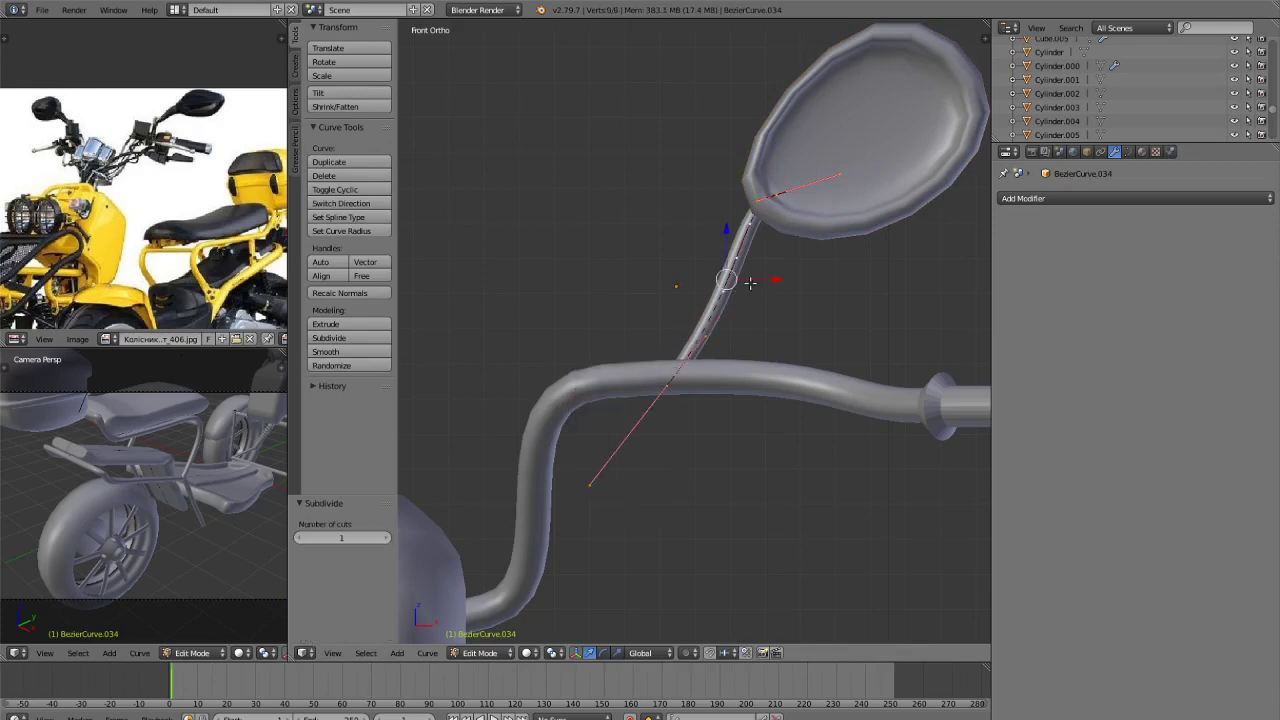
Try shifting the lower handle of the rod's middle control point along X, undo it, and show the model in wireframe.
key("g")
key("x")
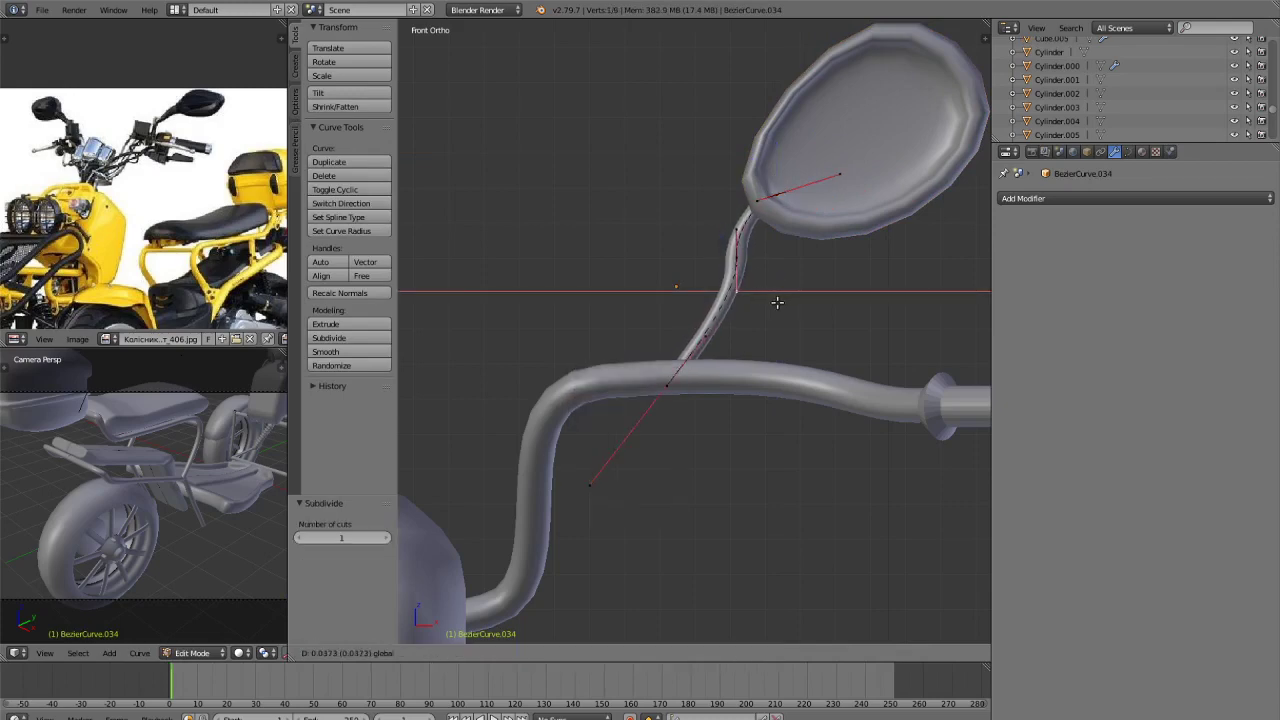
left_click(777, 302)
key("z")
key("ctrl+z")
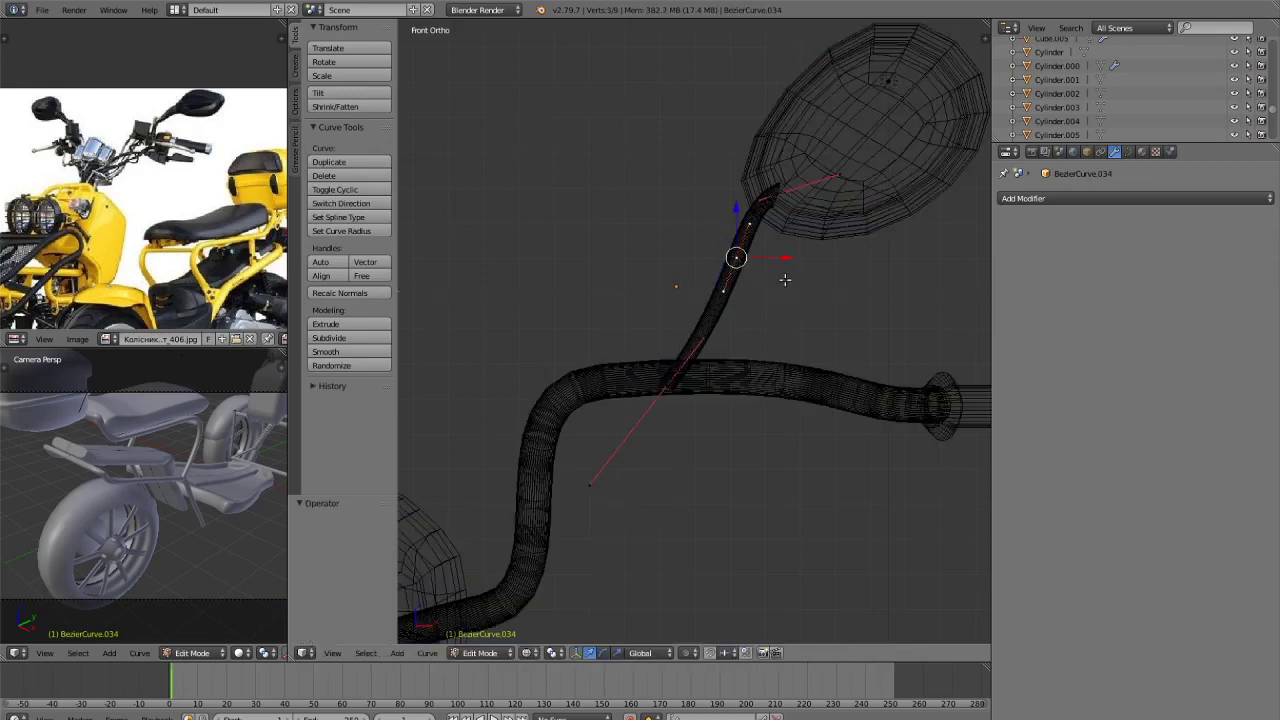
Shrink the handles of the rod's middle control point slightly and shift the point about 0.043 along X.
key("s")
left_click(800, 289)
key("g")
key("x")
left_click(786, 260)
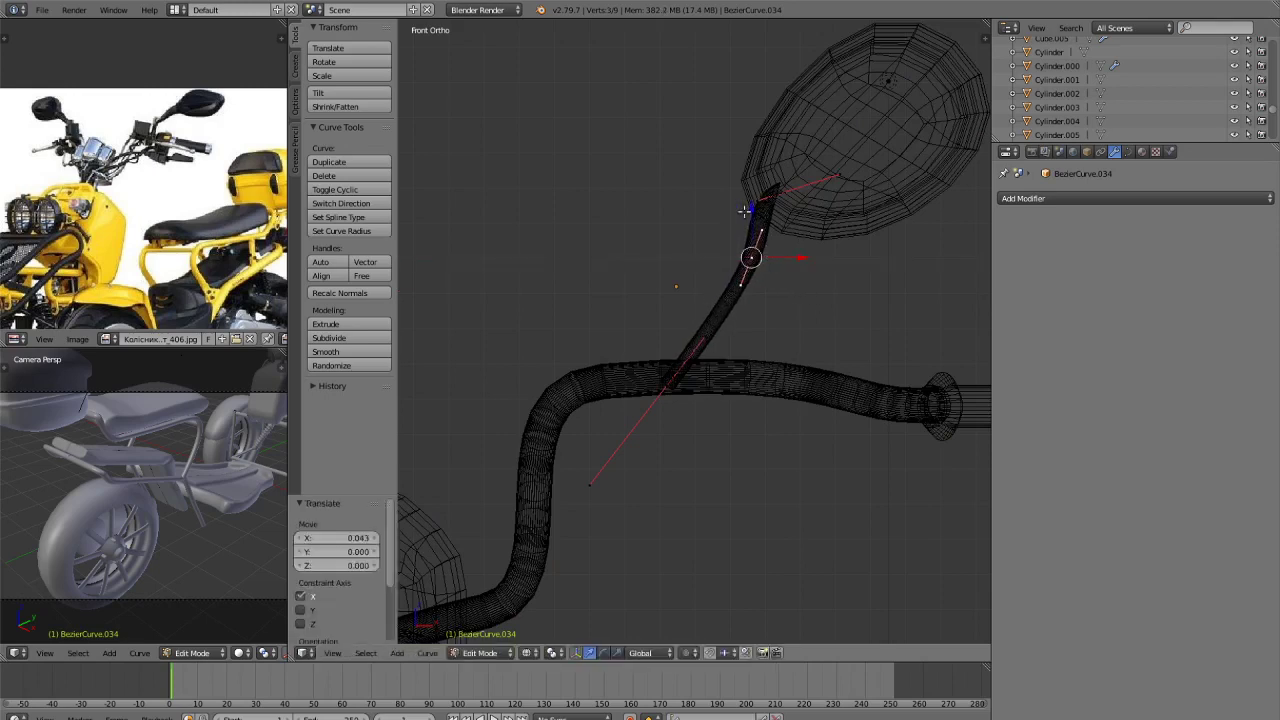
Lower the rod's middle control point about 0.069 along Z and shift it about -0.035 along X.
key("g")
key("z")
left_click(794, 274)
key("g")
key("x")
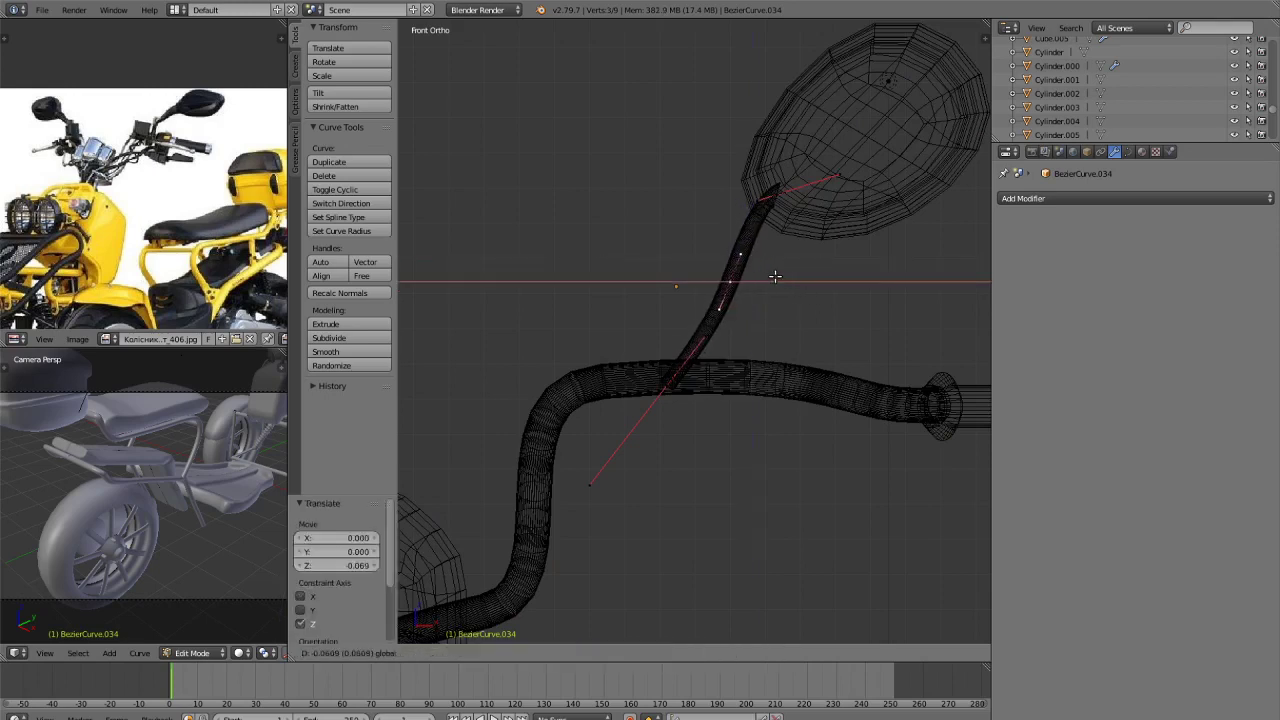
left_click(782, 278)
Scale the handles of the rod's lower control point to about 0.7, leave curve editing, and return to solid shading.
right_click(679, 372)
key("s")
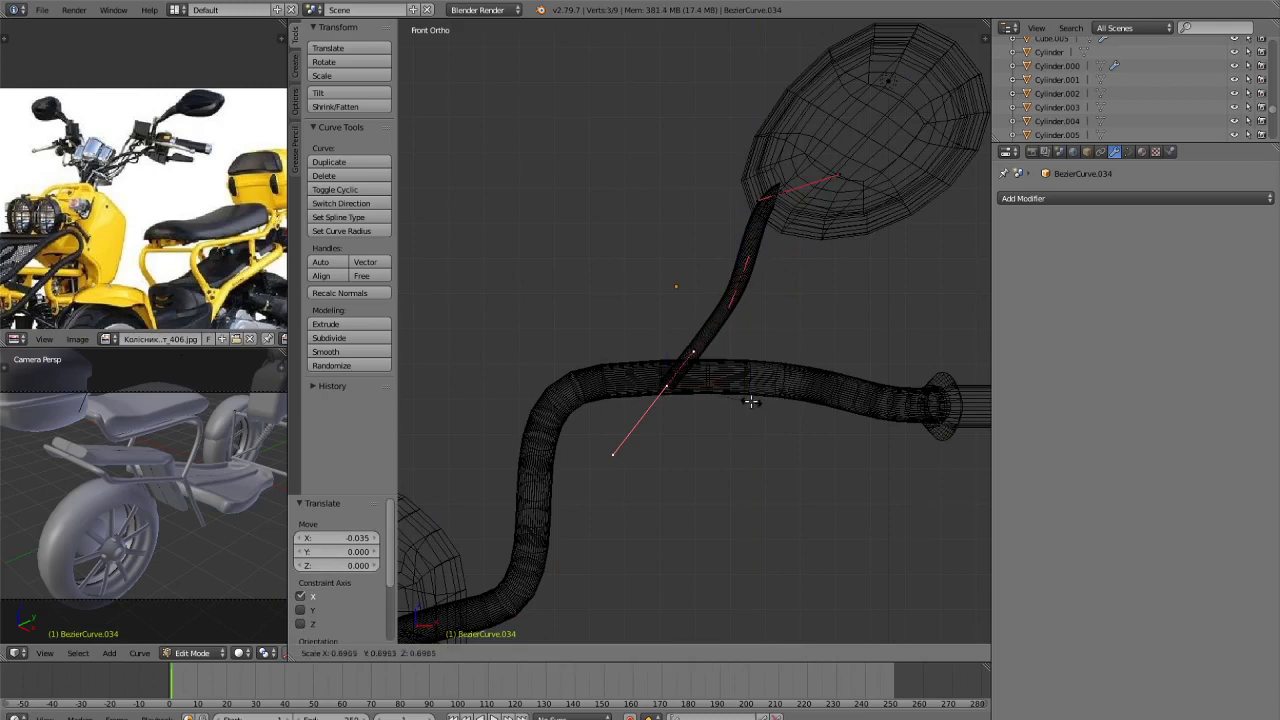
left_click(753, 400)
key("Tab")
scroll(755, 400, "down", 1)
key("Tab")
key("Tab")
key("a")
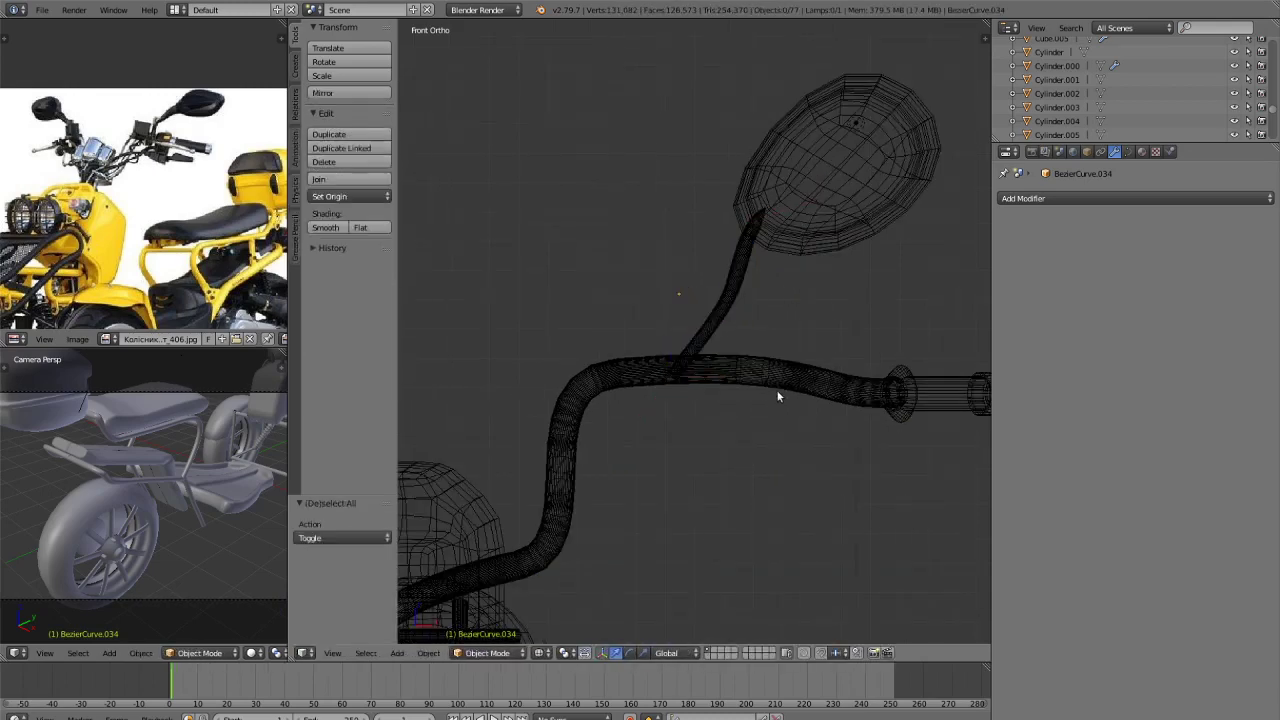
key("z")
Shift the rod's middle control point about -0.107 along X to bend the rod more strongly.
mouse_move(771, 391)
middle_mouse_down()
mouse_move(834, 434)
mouse_move(690, 266)
middle_mouse_up()
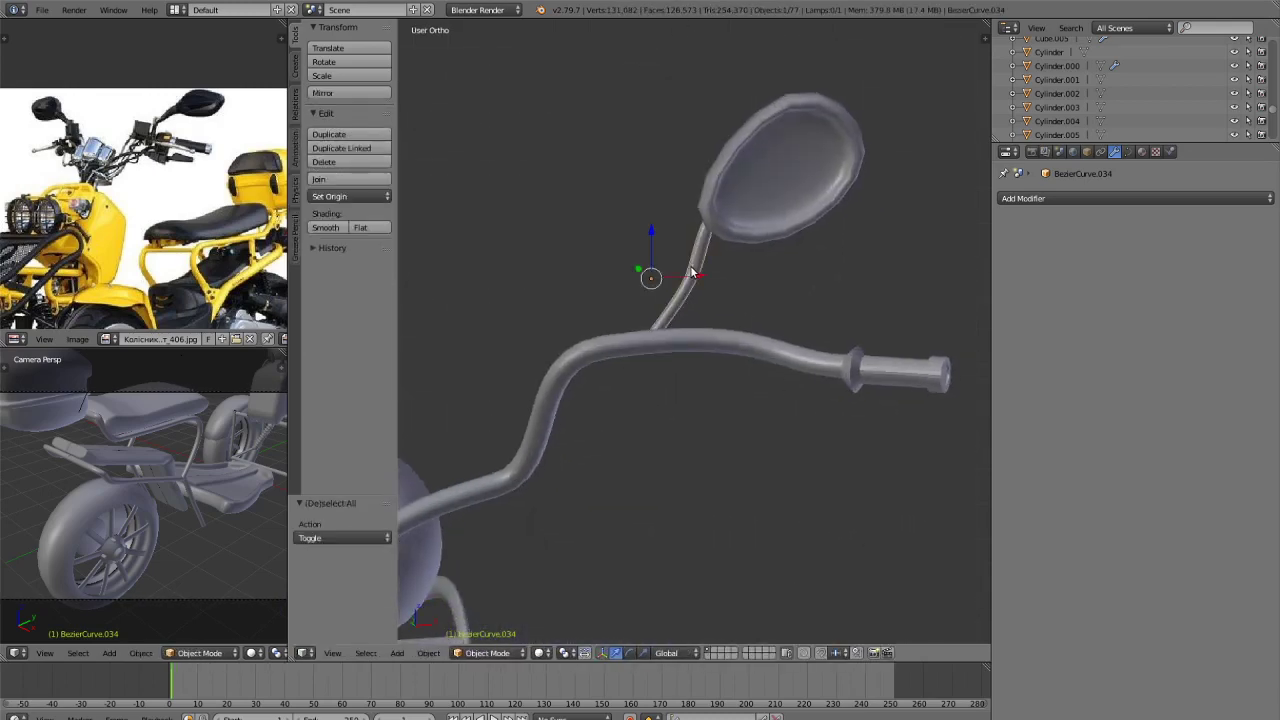
scroll(690, 272, "up", 2)
key("Tab")
right_click(706, 181)
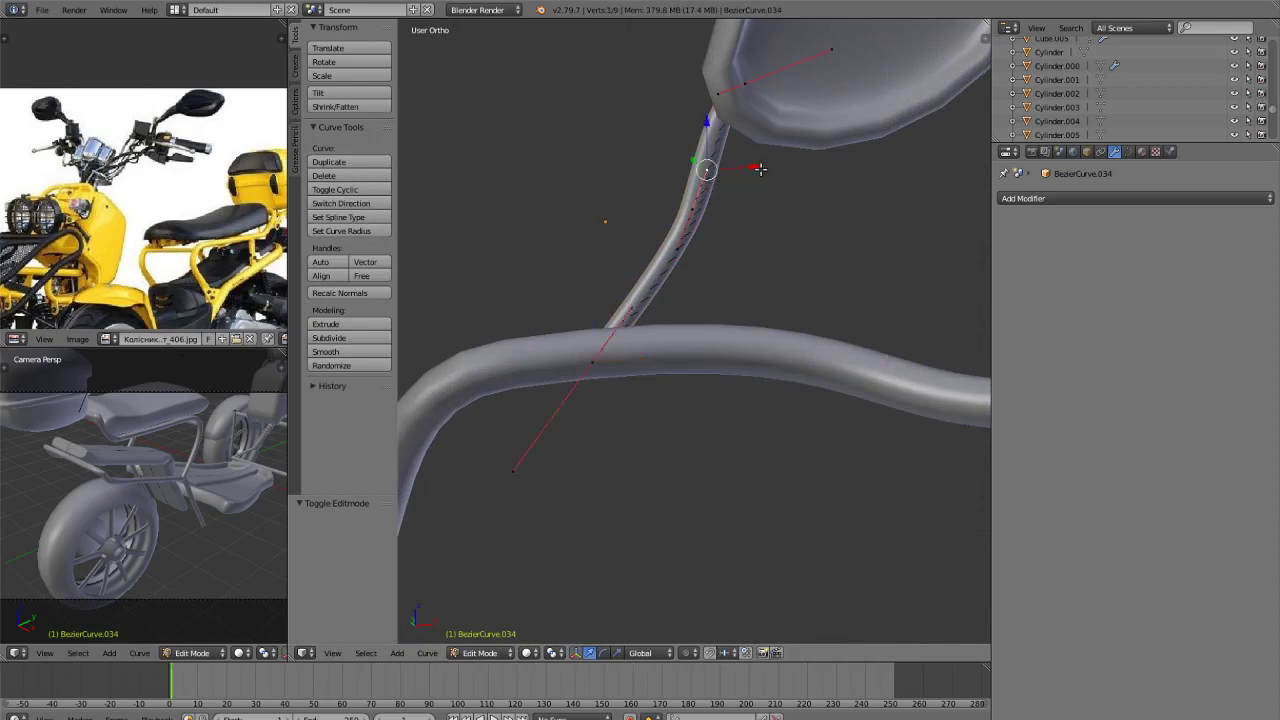
left_click_drag(757, 168, 680, 204)
key("ctrl+z")
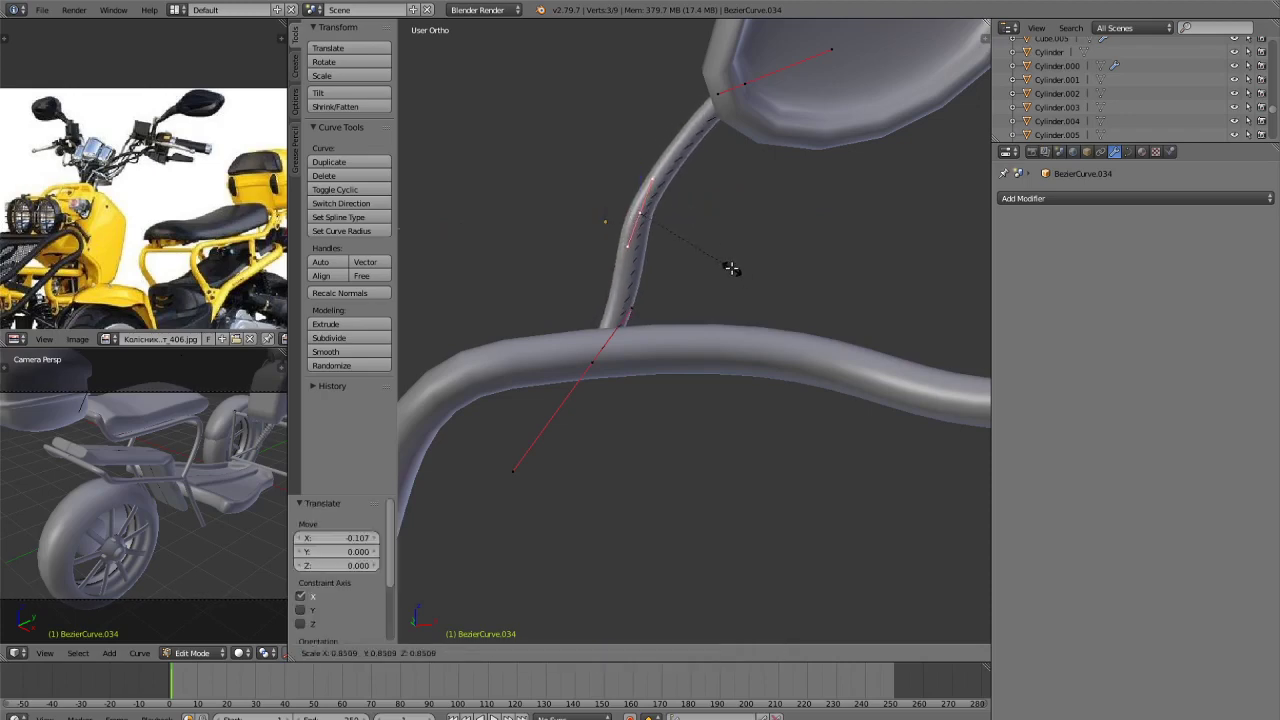
key("Tab")
Preview the mirror and handlebar in rendered shading and return to solid shading.
scroll(757, 316, "down", 4)
key("a")
key("KP_5")
key("shift+z")
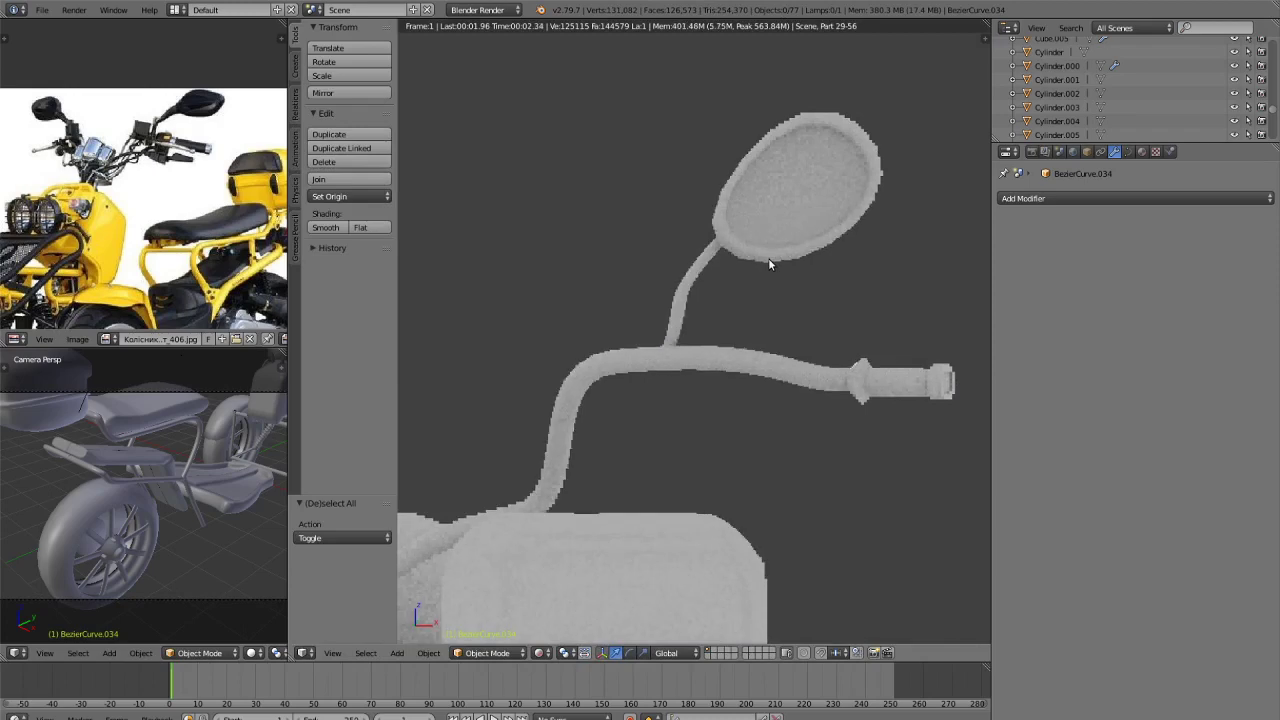
key("shift+z")
Compare smooth and flat shading on the mirror and leave it shaded smooth.
right_click(790, 219)
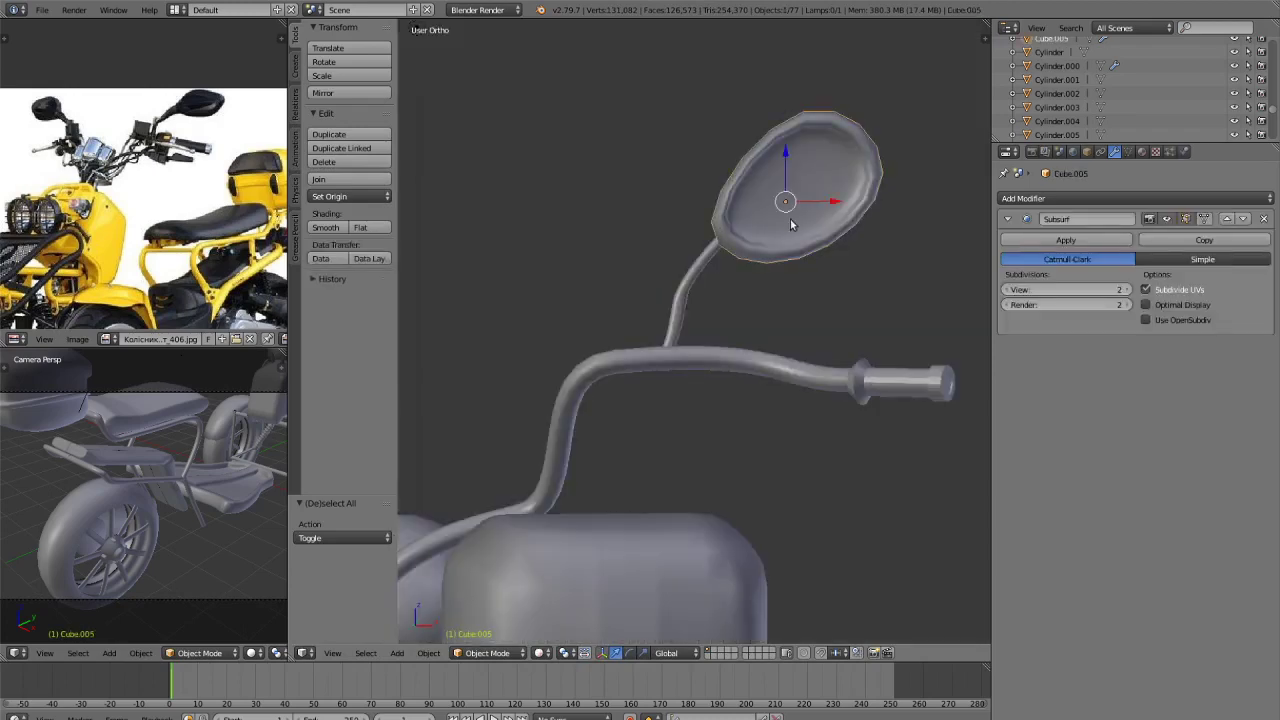
left_click(327, 227)
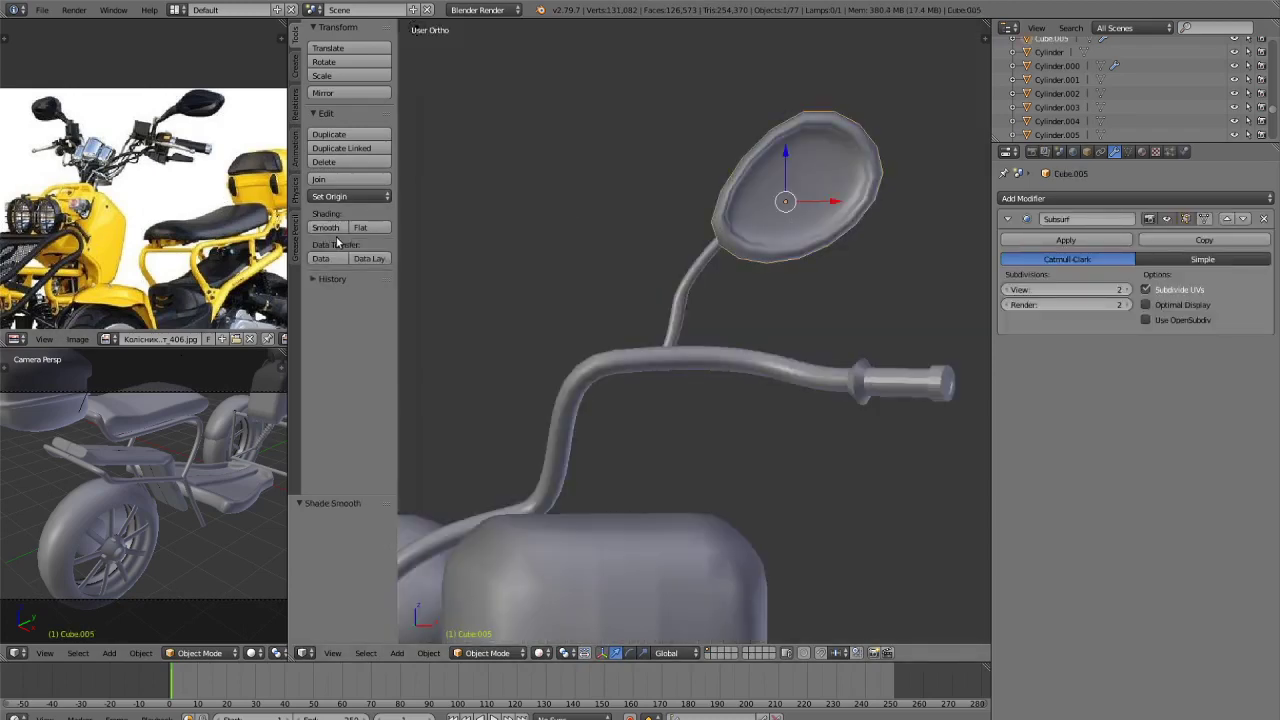
left_click(364, 228)
left_click(329, 228)
scroll(638, 257, "down", 3)
scroll(640, 259, "up", 1)
middle_click_drag(640, 259, 764, 317)
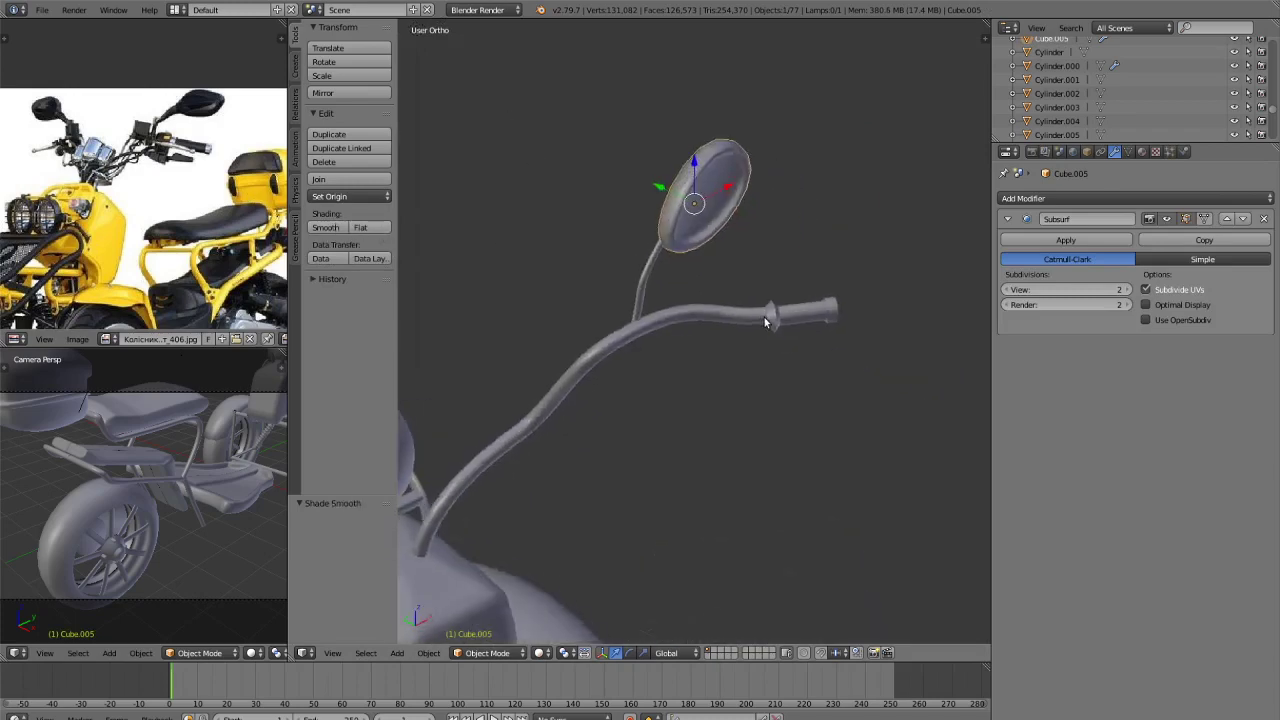
Duplicate the mirror together with its rod and move the copies about -1.889 along X.
scroll(718, 290, "down", 4)
scroll(678, 268, "down", 5)
right_click(678, 267)
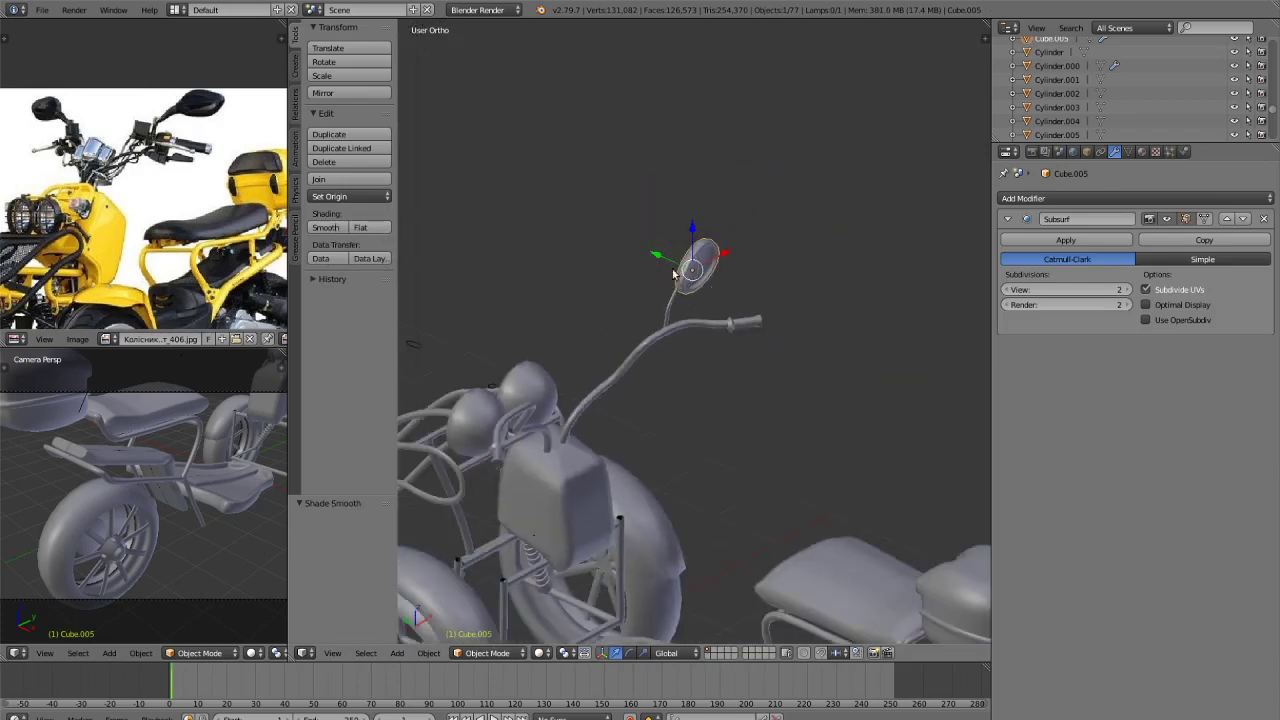
key("c")
scroll(666, 286, "down", 1)
left_click(675, 280)
right_click(678, 283)
middle_click_drag(678, 283, 661, 379)
scroll(661, 379, "down", 2)
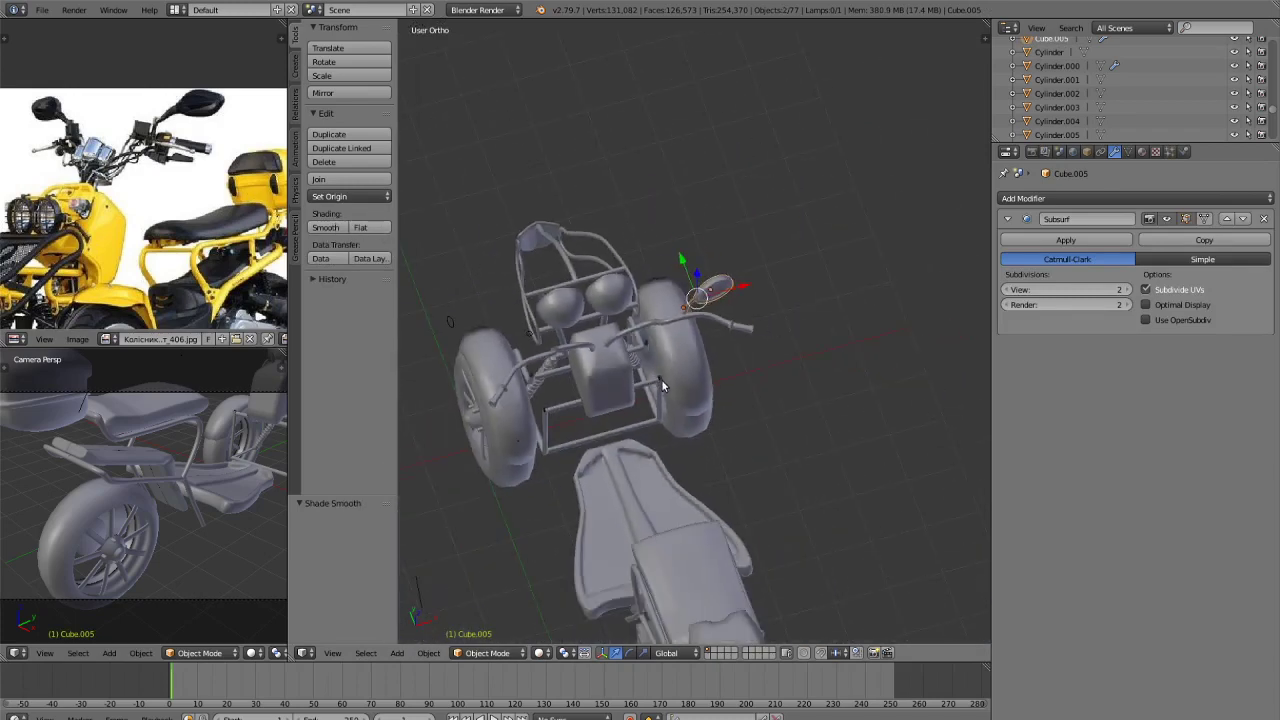
key("shift+d")
key("x")
left_click(563, 402)
Try rotating the duplicated mirror and rod 180° about Z, and undo it.
type("rz1")
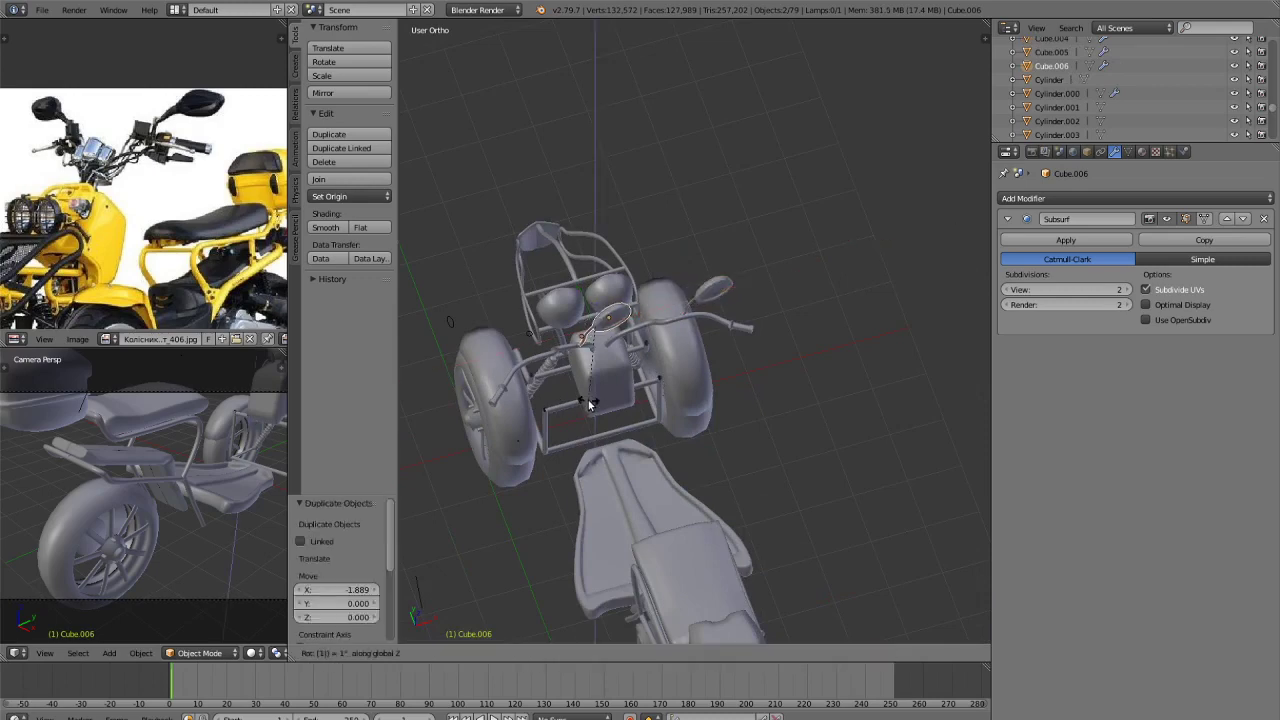
type("80")
key("Return")
key("ctrl+z")
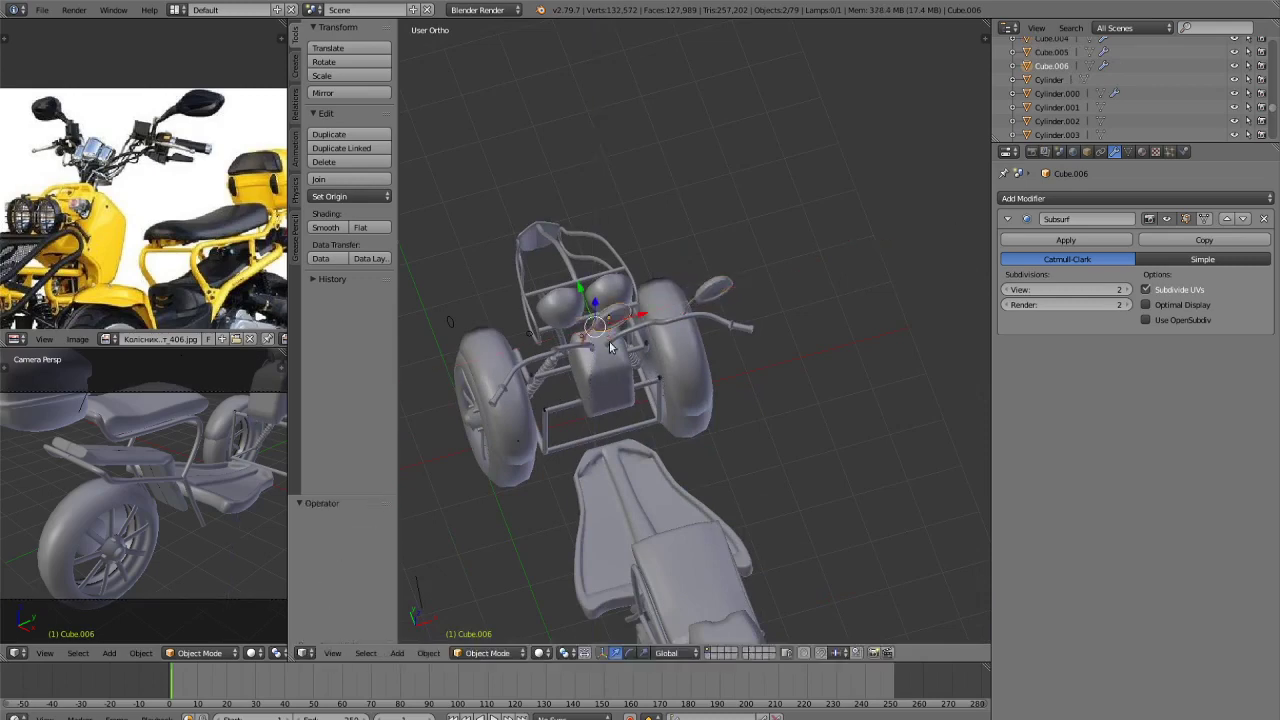
Try mirroring the duplicated mirror and rod along global X, check them from the side and front, and undo it.
key("ctrl+m")
key("x")
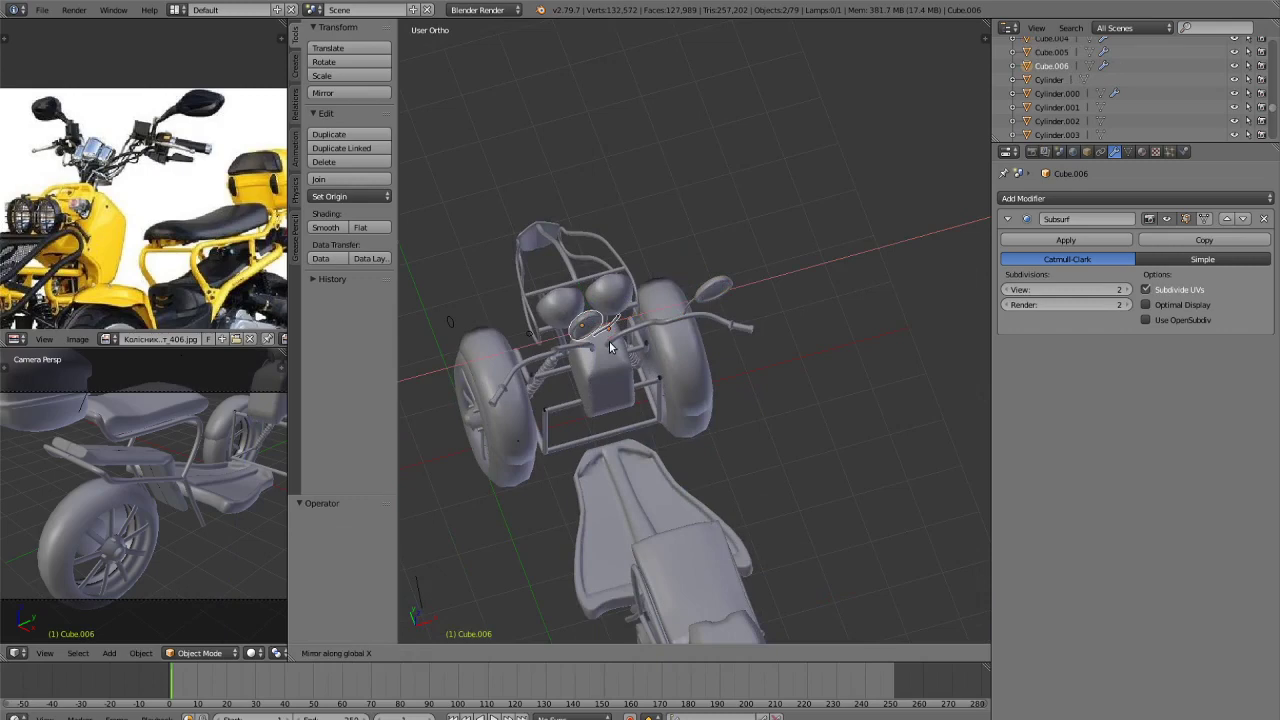
key("Return")
key("KP_3")
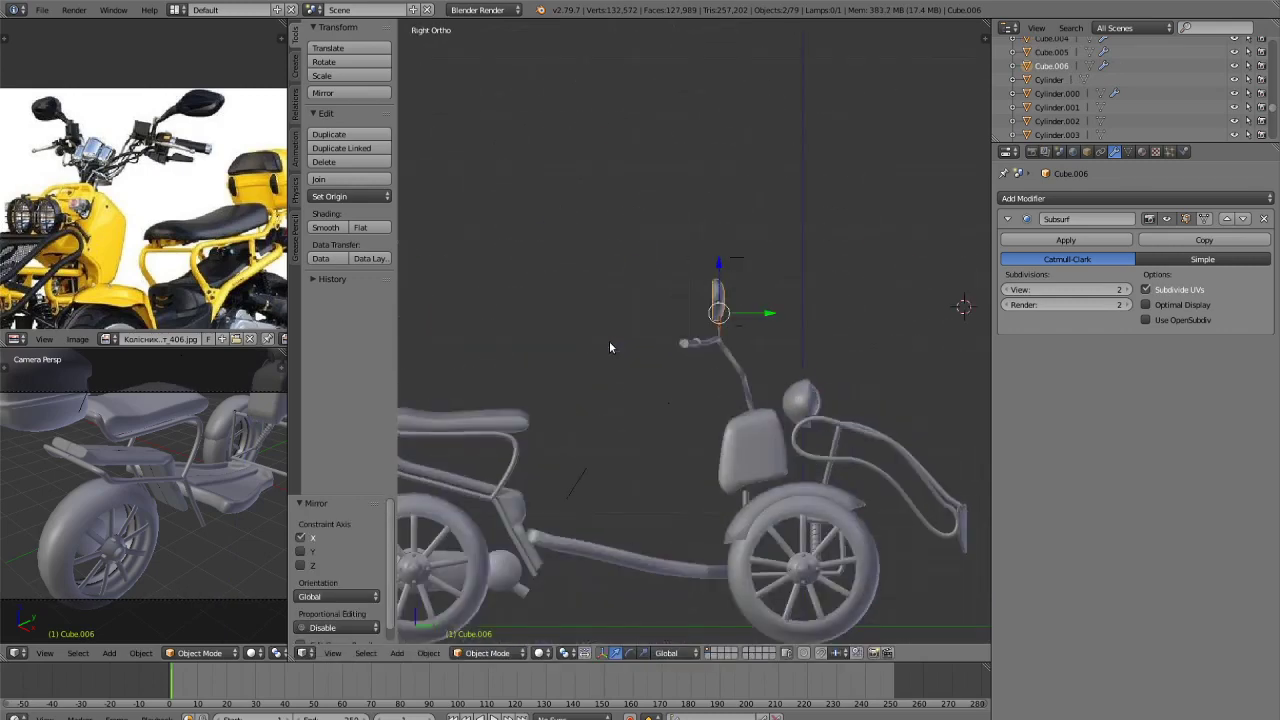
key("KP_1")
key("KP_Decimal")
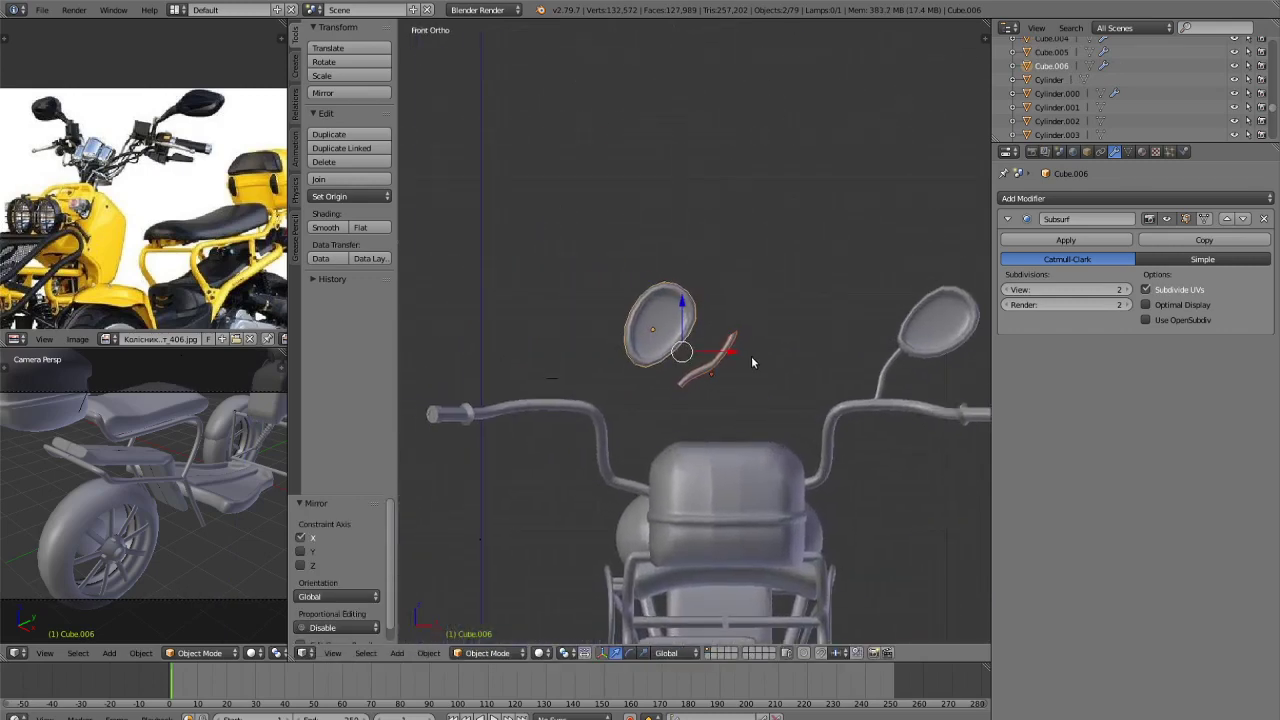
key("ctrl+z")
Try rotating only the duplicated mirror 180° about Z, and undo the rotation.
key("a")
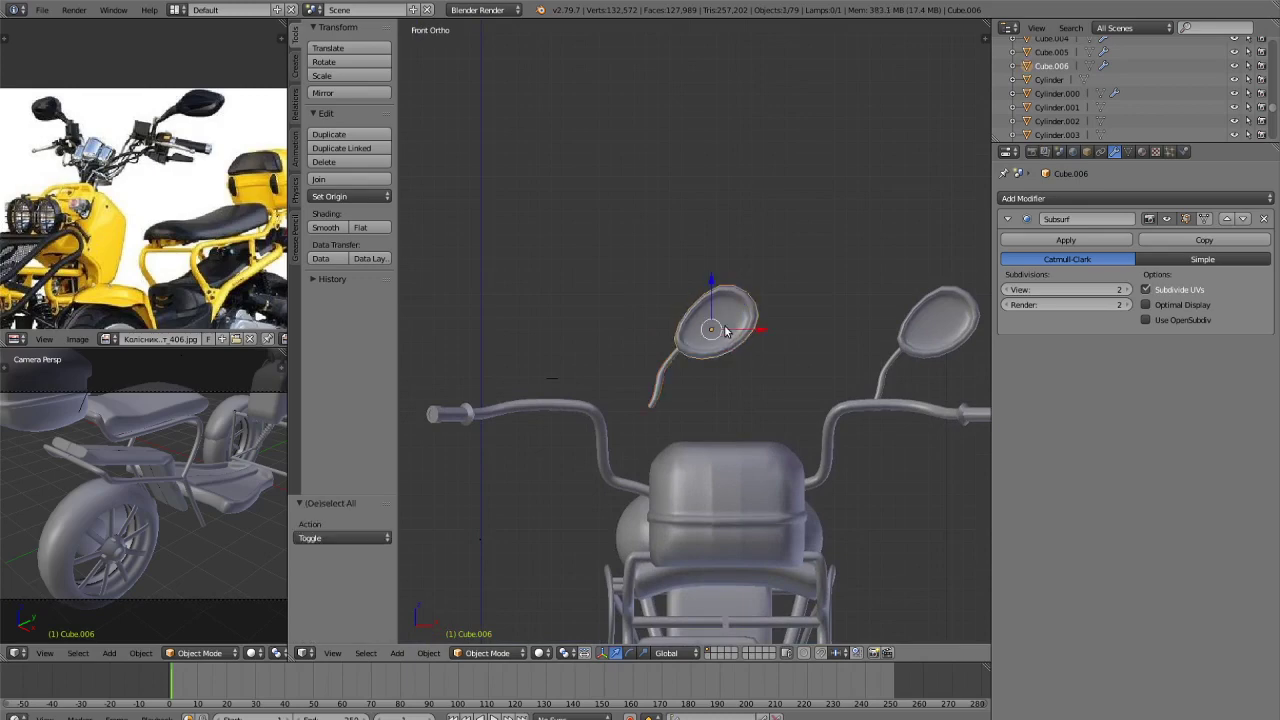
type("rz180")
key("Return")
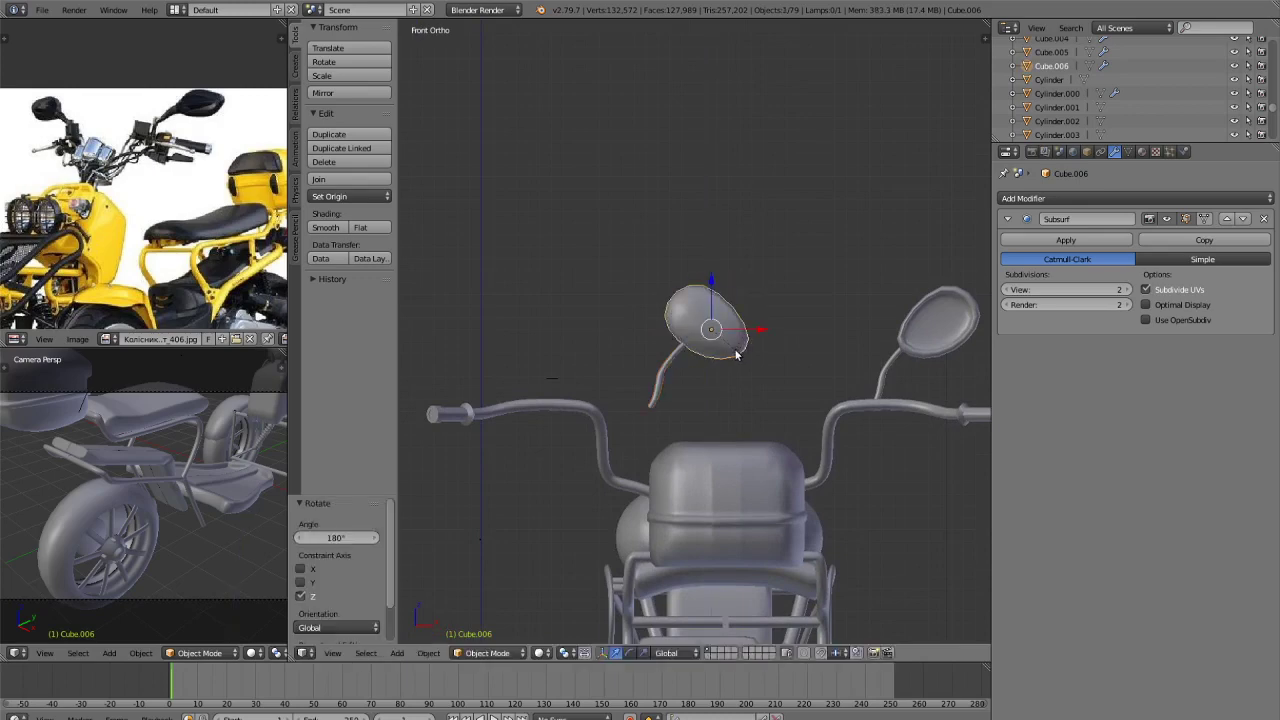
key("ctrl+z")
Try mirroring only the duplicated mirror along global X, and undo it.
right_click(722, 329)
key("ctrl+m")
key("x")
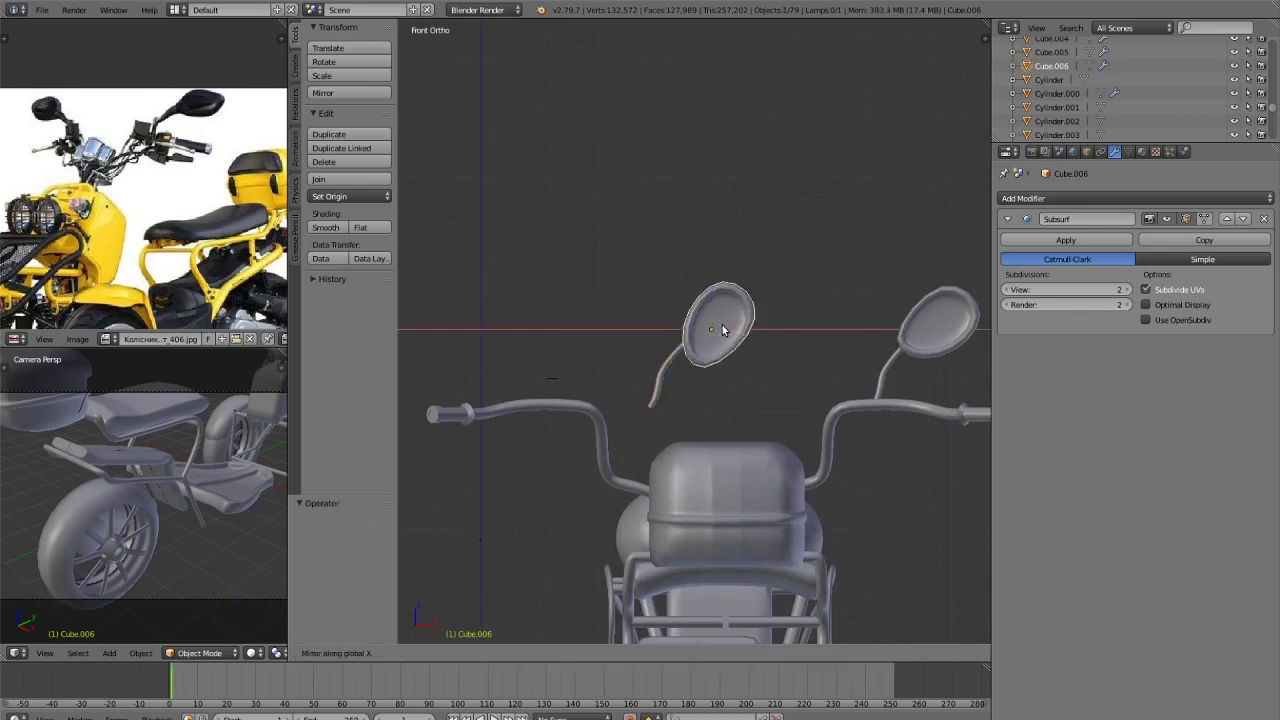
left_click(723, 329)
key("ctrl+z")
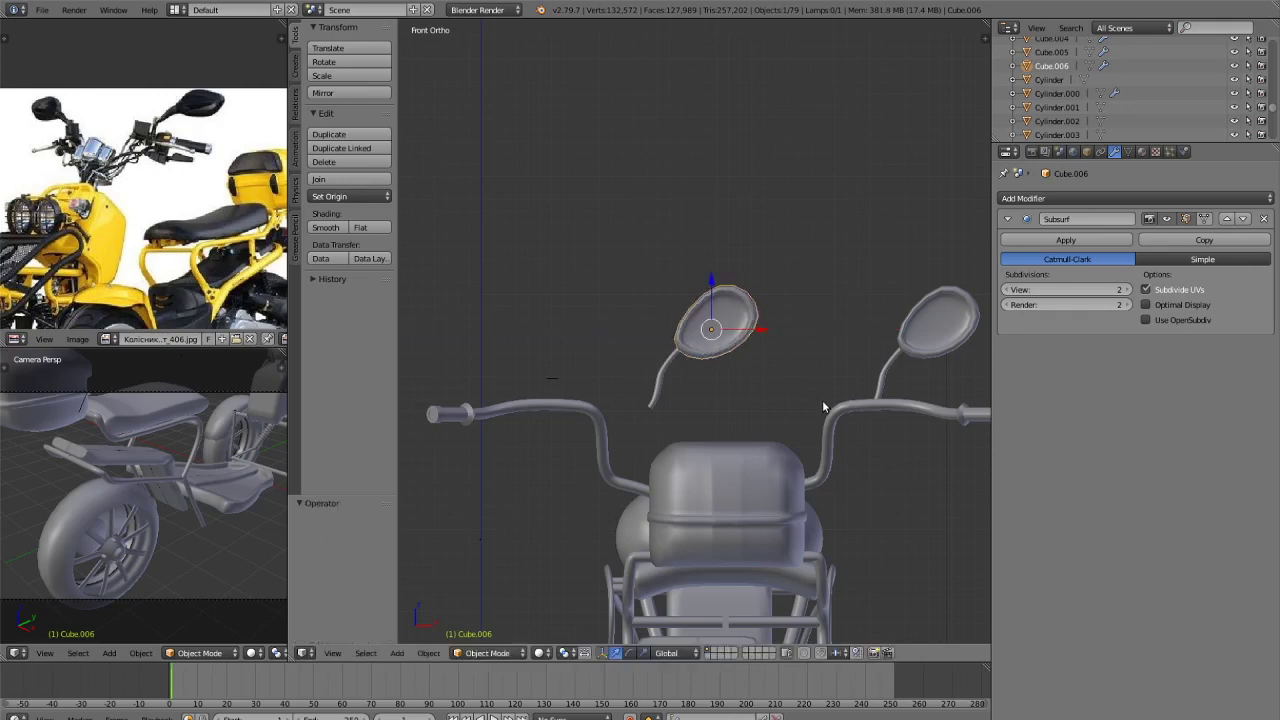
Delete the duplicated mirror and its rod.
key("a")
key("c")
left_click(680, 320)
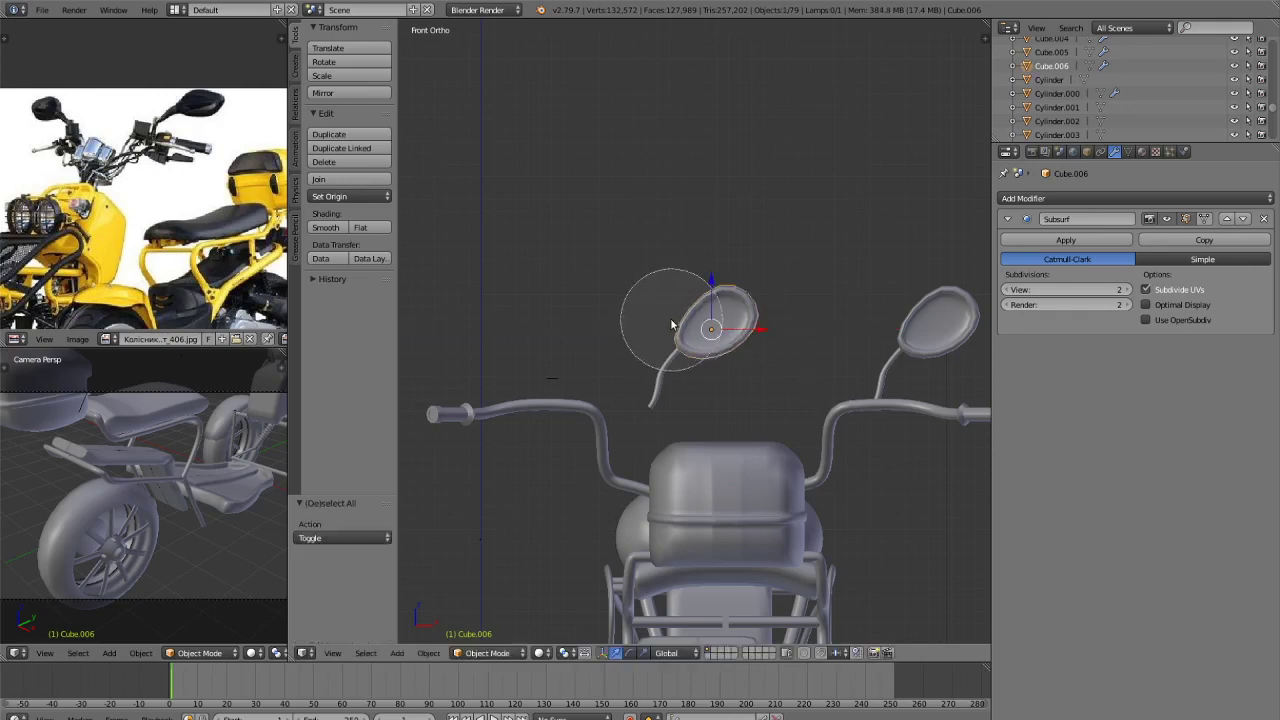
key("x")
left_click(668, 366)
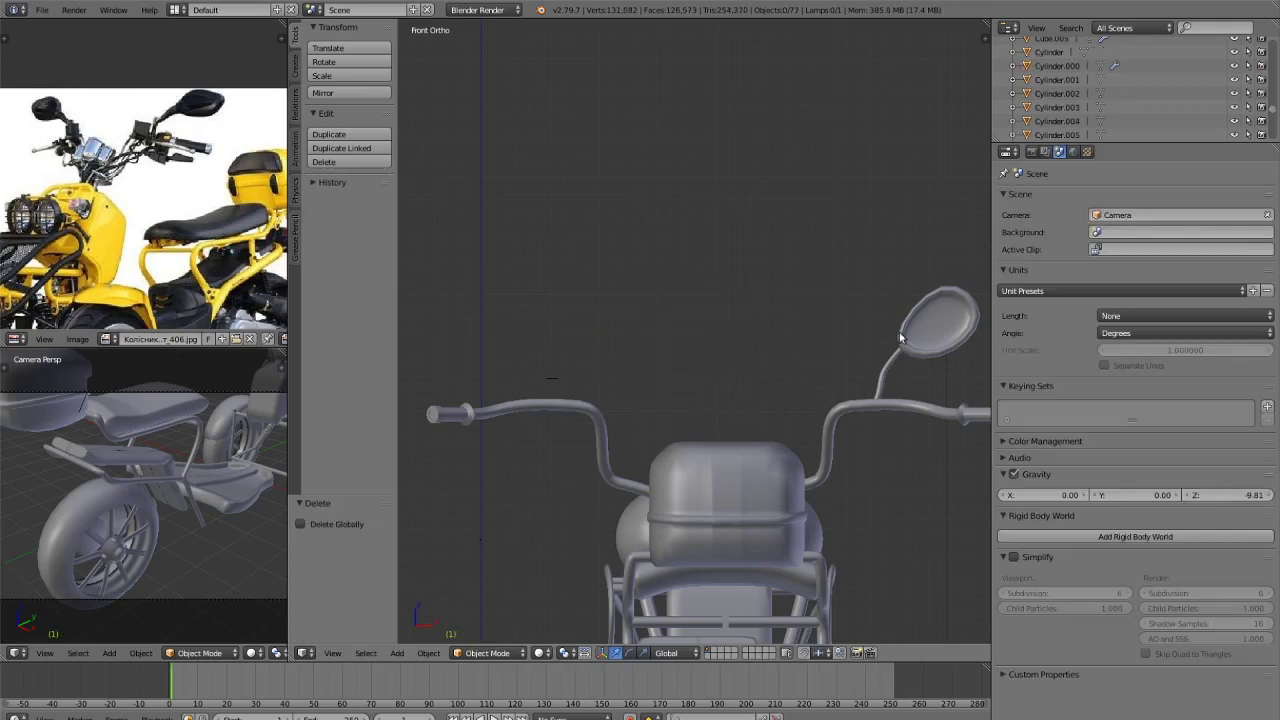
Try to join the handlebar mirror's parts with its rod while the rod is still a curve.
key("c")
left_click(895, 340)
key("Escape")
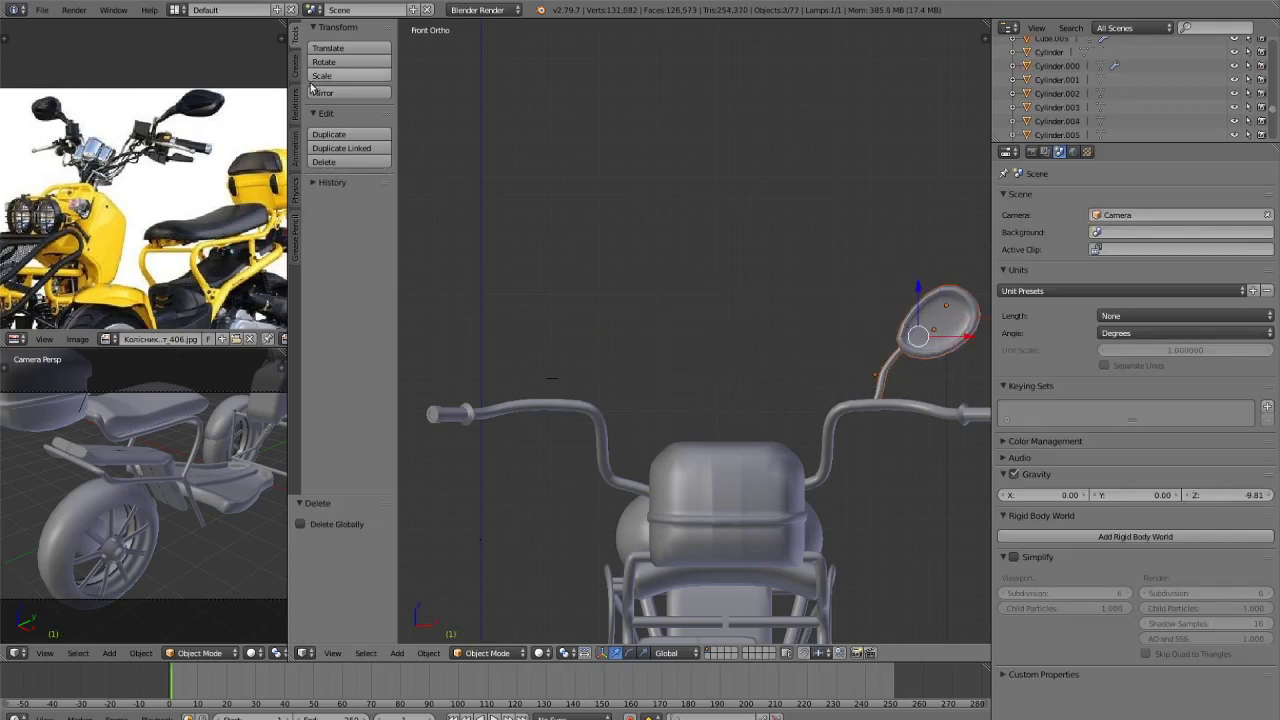
key("a")
right_click(884, 380)
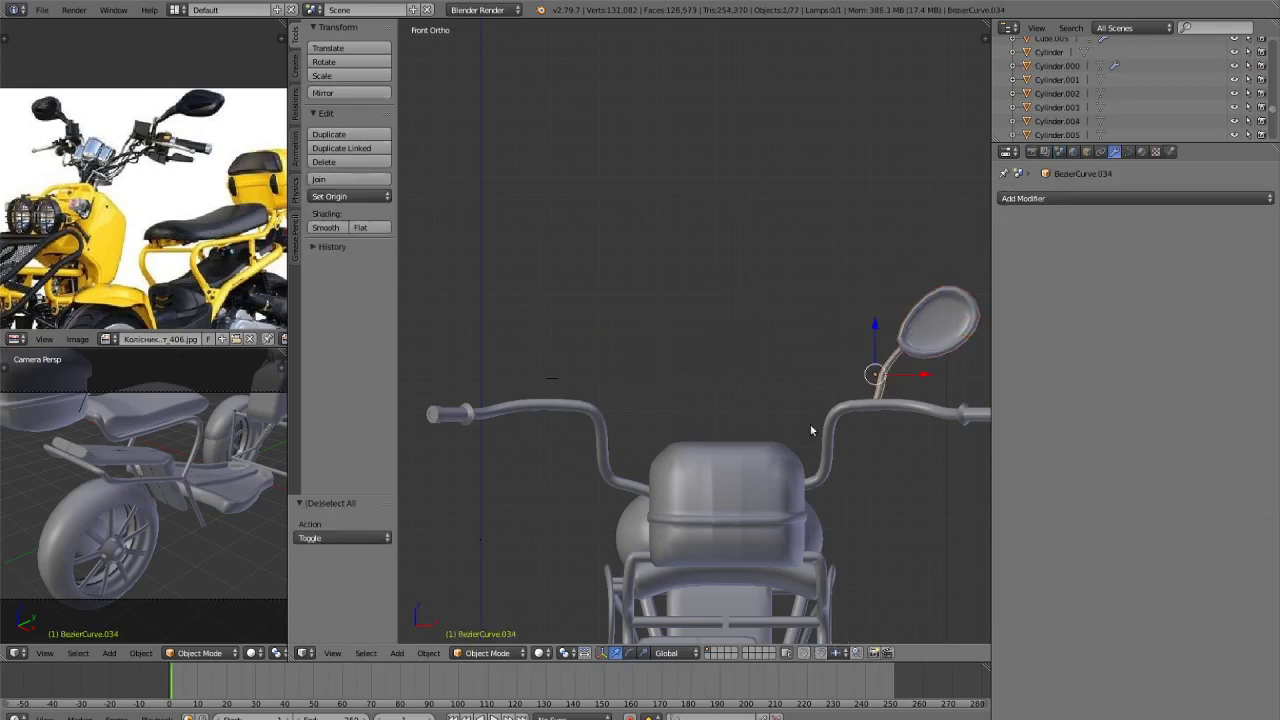
left_click(428, 653)
mouse_move(488, 296)
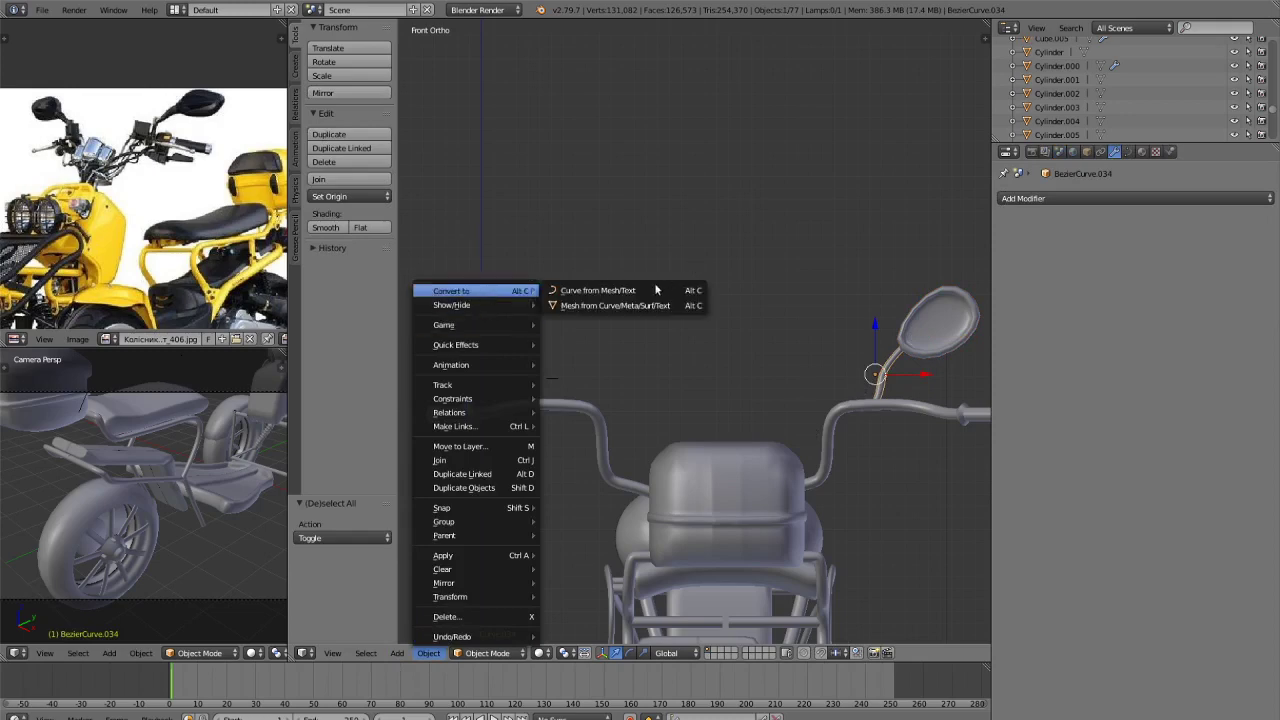
key("c")
left_click_drag(889, 343, 912, 336)
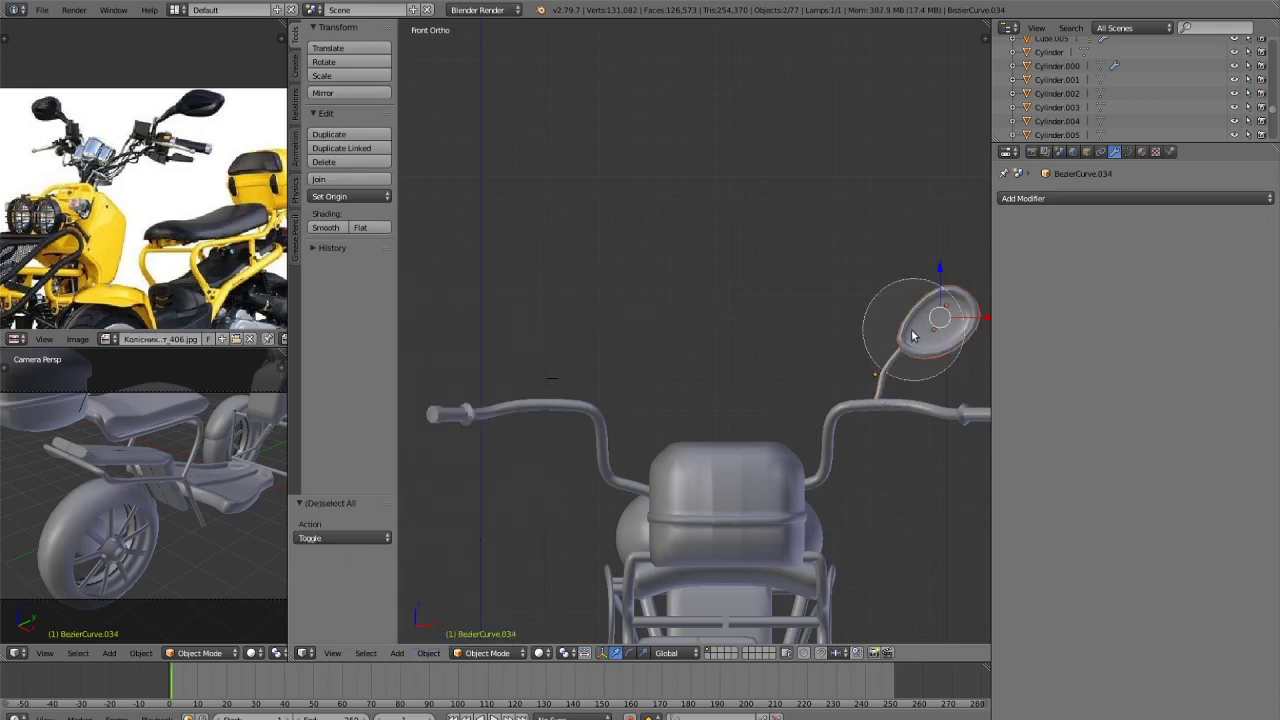
right_click(877, 375)
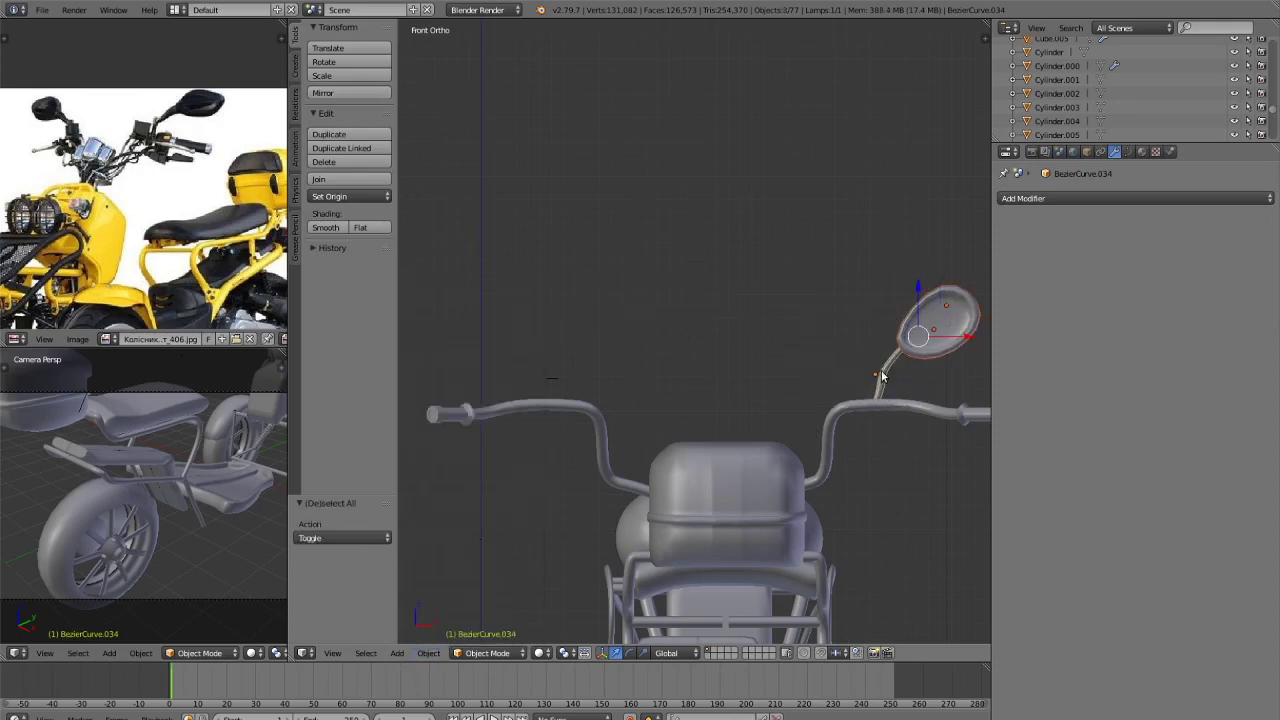
left_click(376, 182)
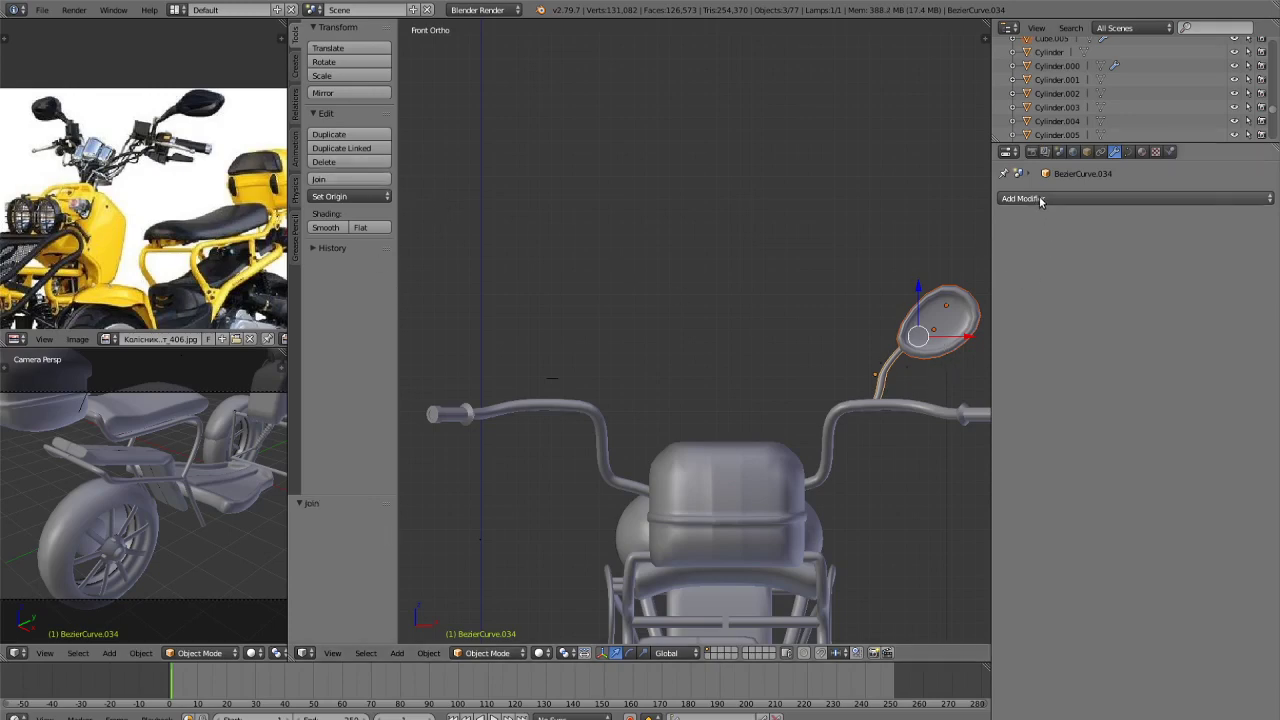
Convert the mirror's rod from a Bezier curve to a mesh.
key("KP_Decimal")
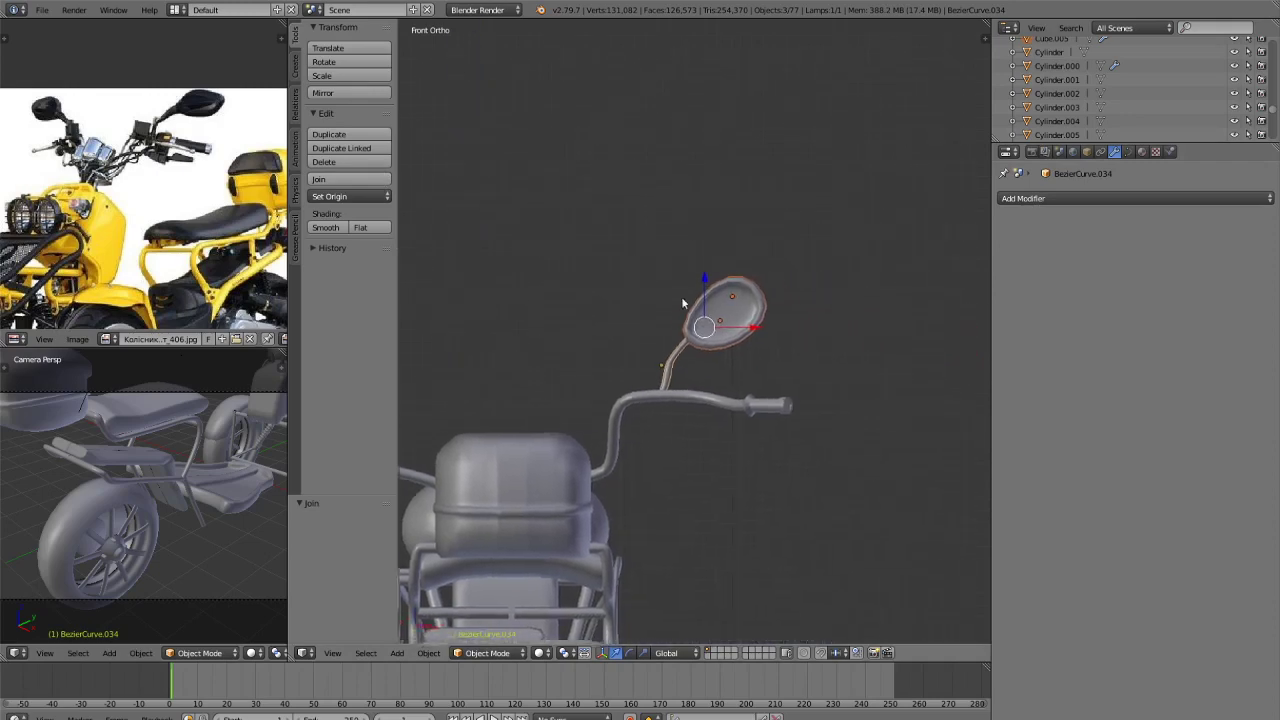
key("Tab")
key("Tab")
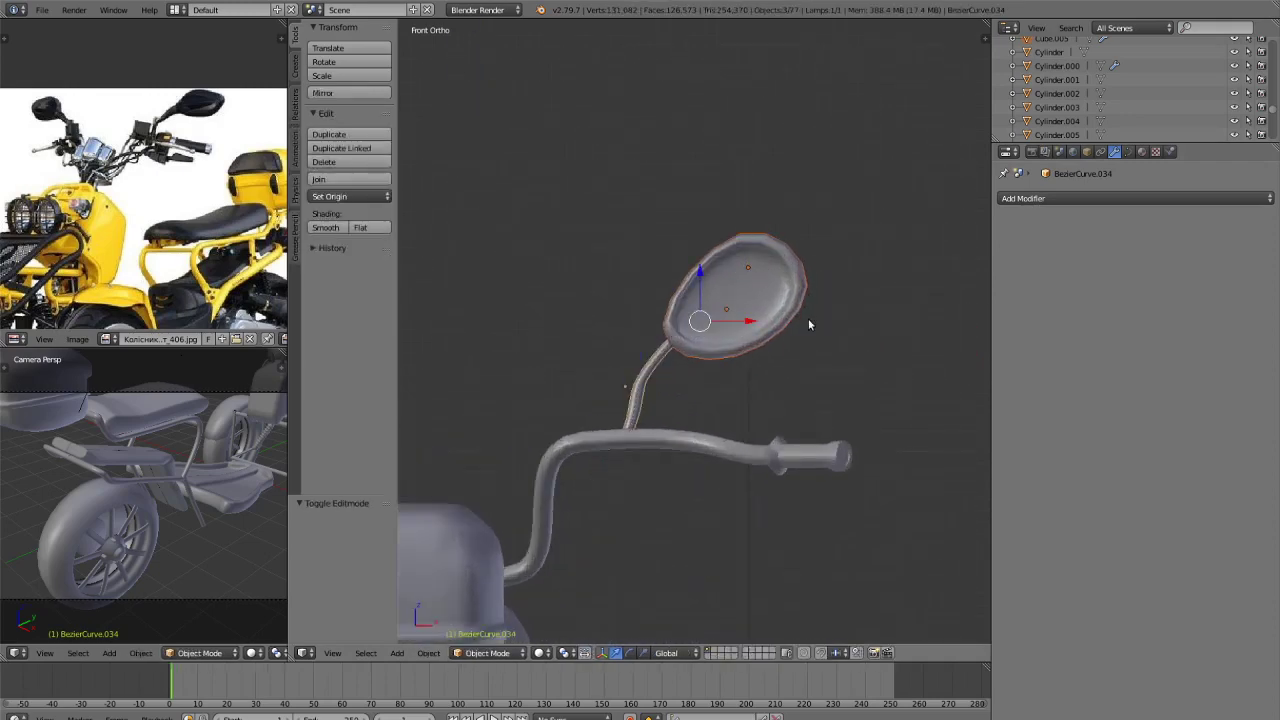
key("Tab")
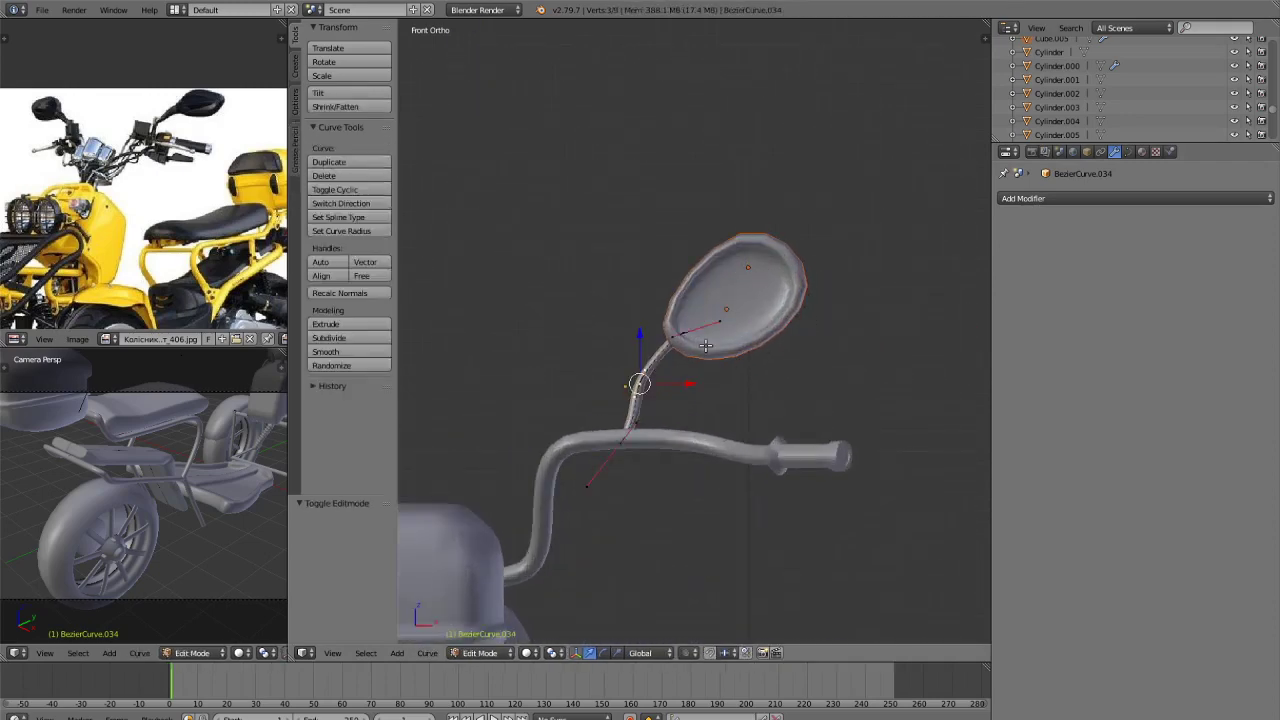
key("Tab")
key("a")
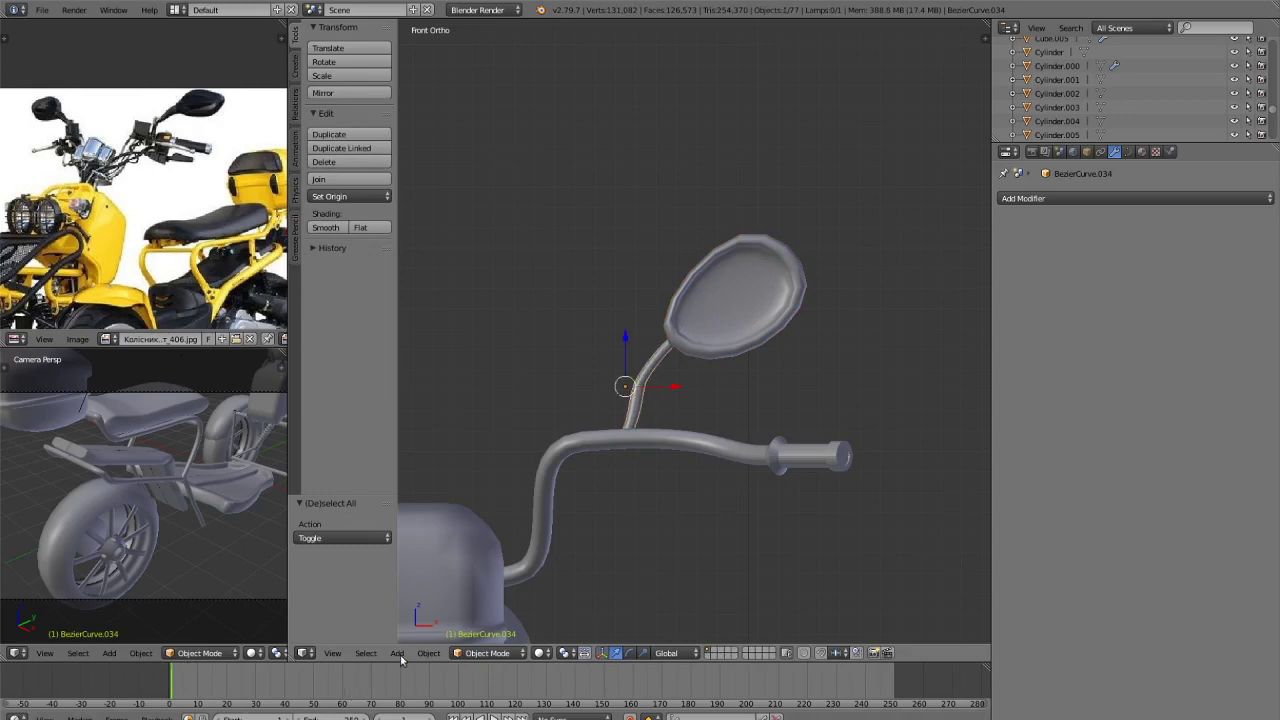
left_click(428, 654)
mouse_move(530, 289)
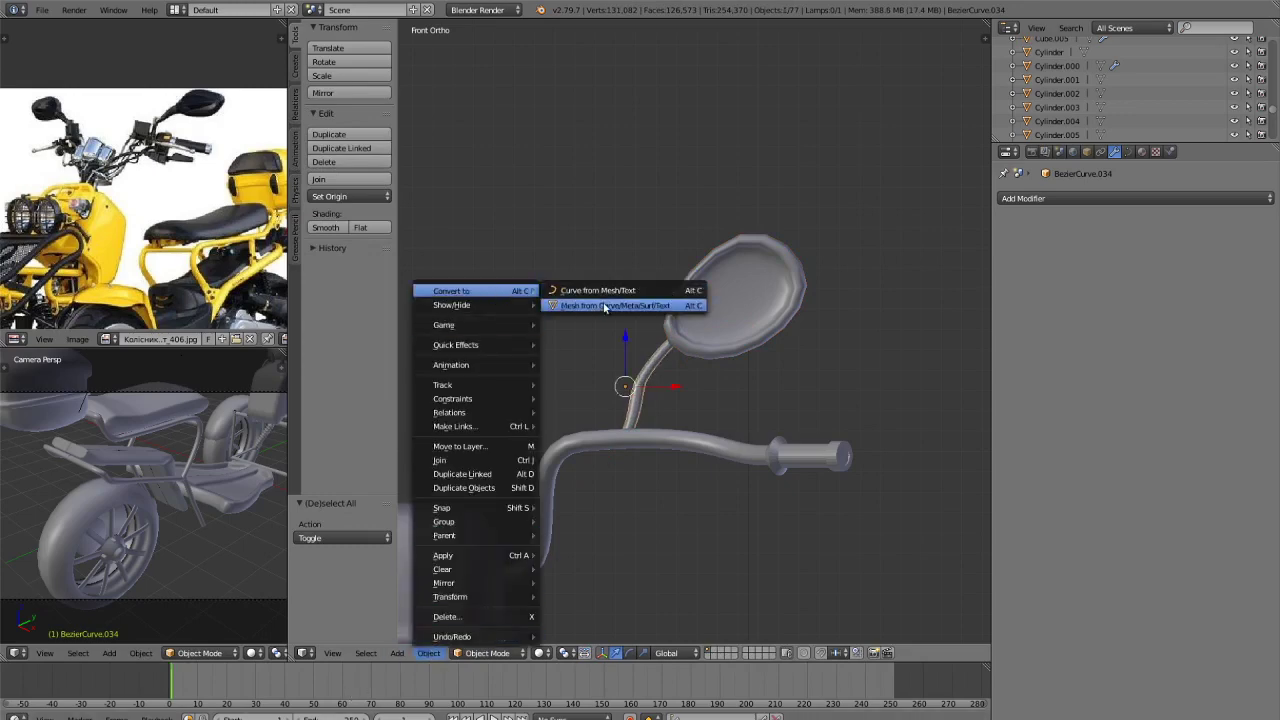
left_click(605, 309)
key("Tab")
key("Tab")
Try joining the mirror into the rod mesh, check its shape in a rendered preview, and undo the join.
key("a")
key("c")
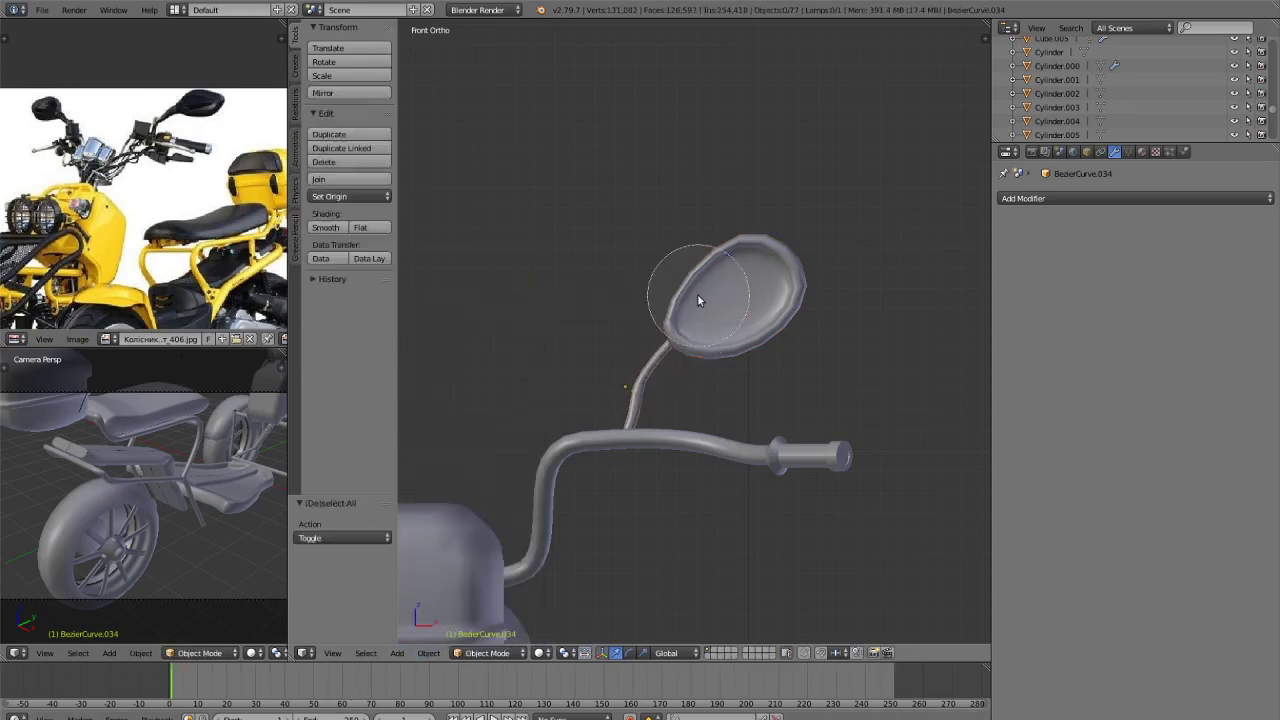
left_click(700, 298)
left_click(637, 378)
right_click(652, 350)
left_click(370, 179)
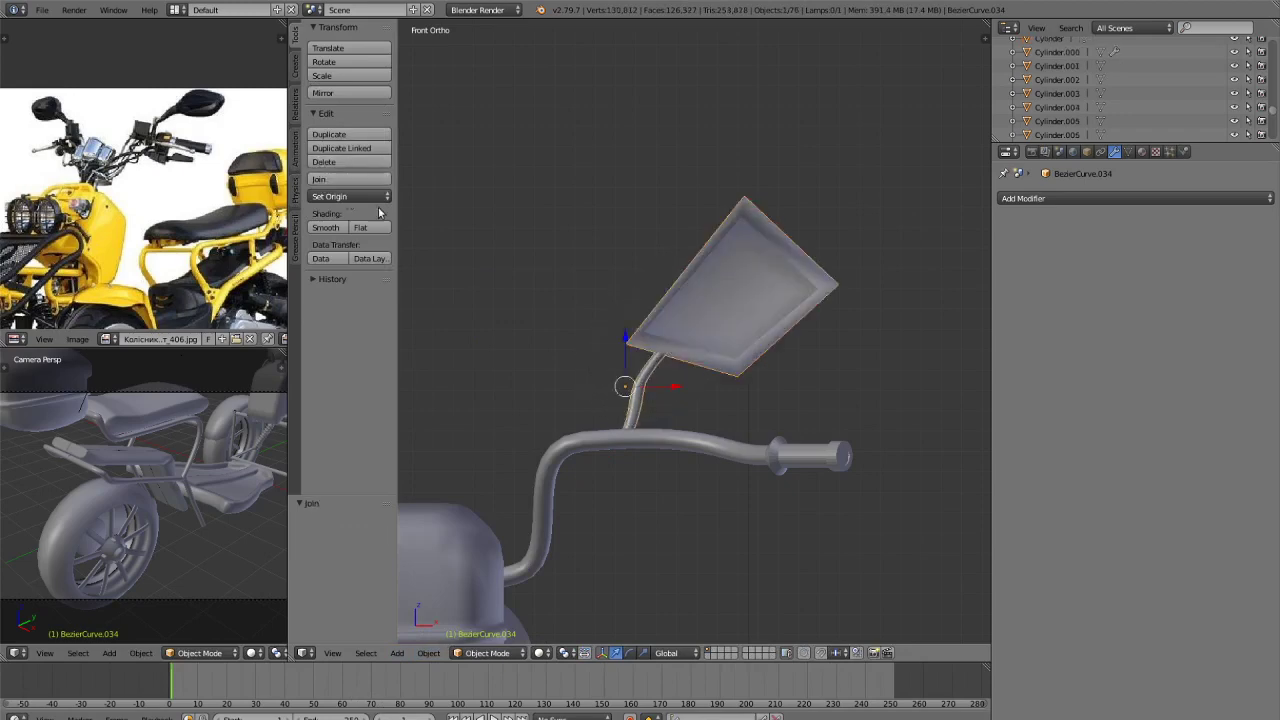
middle_click_drag(745, 352, 832, 449)
key("shift+z")
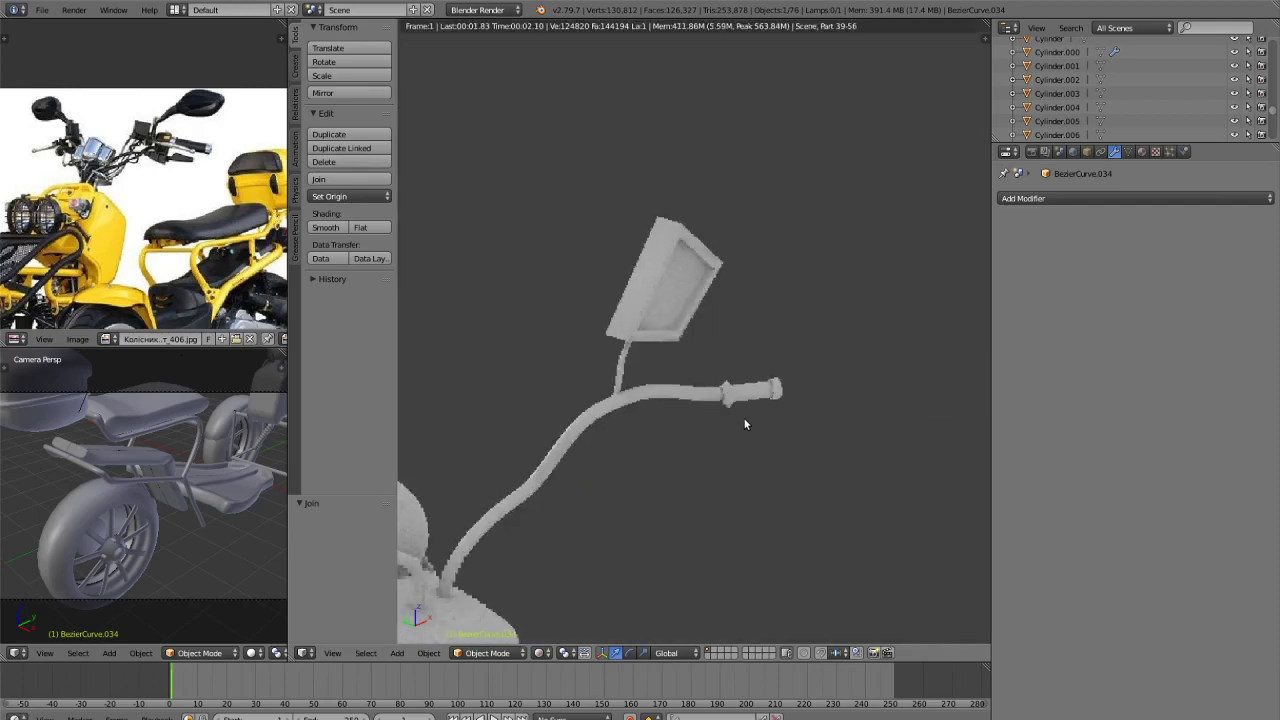
key("shift+z")
key("ctrl+z")
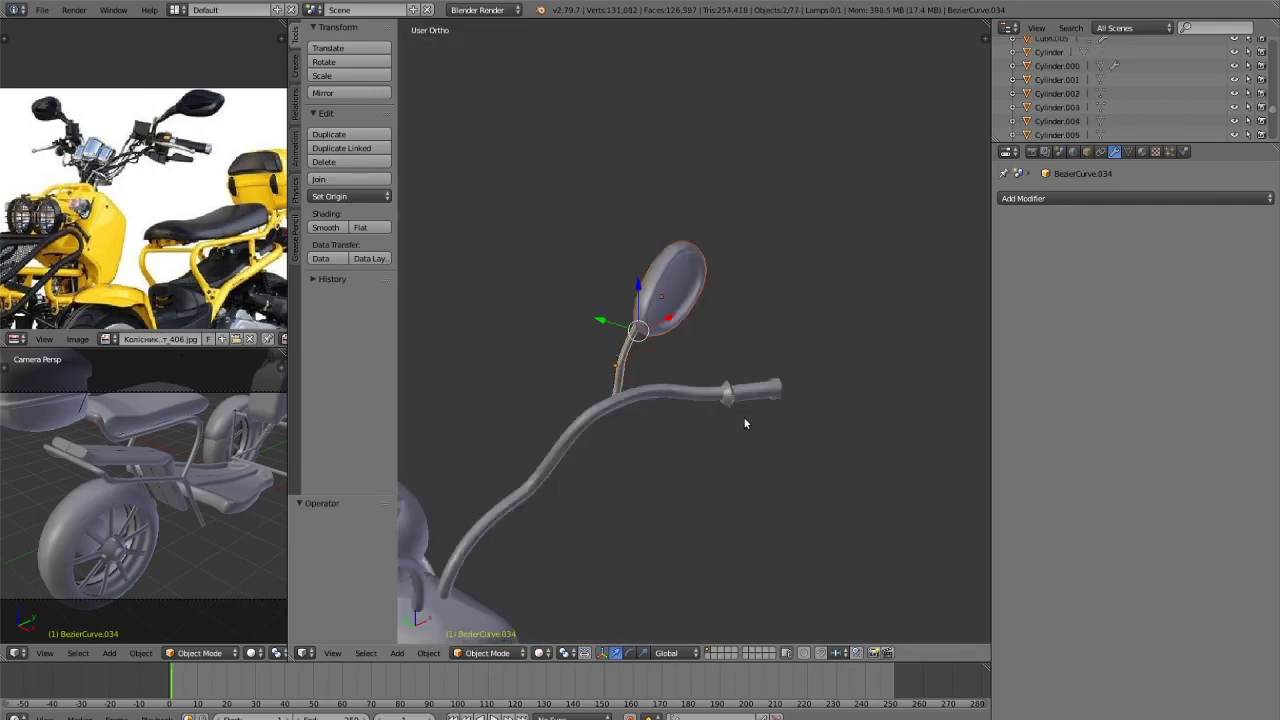
Apply the Subsurf modifier on the mirror housing and join the housing with its rod.
key("a")
left_click(675, 279)
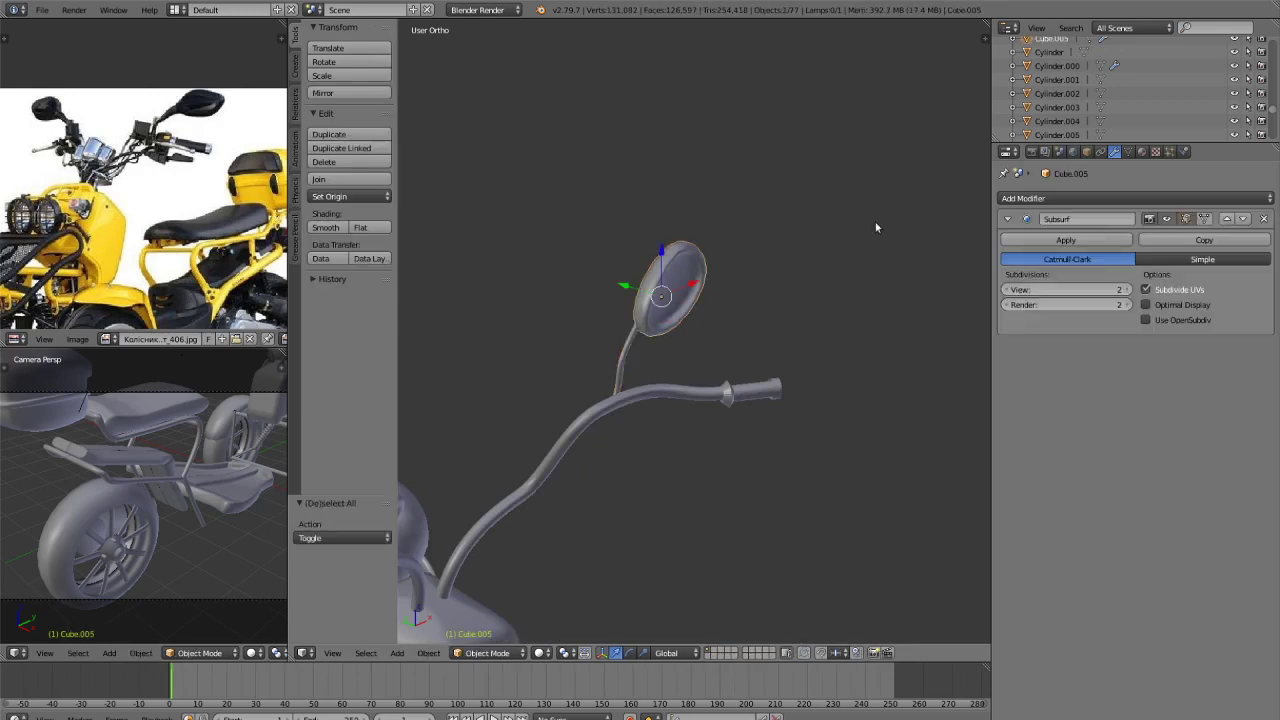
left_click(1086, 218)
key("c")
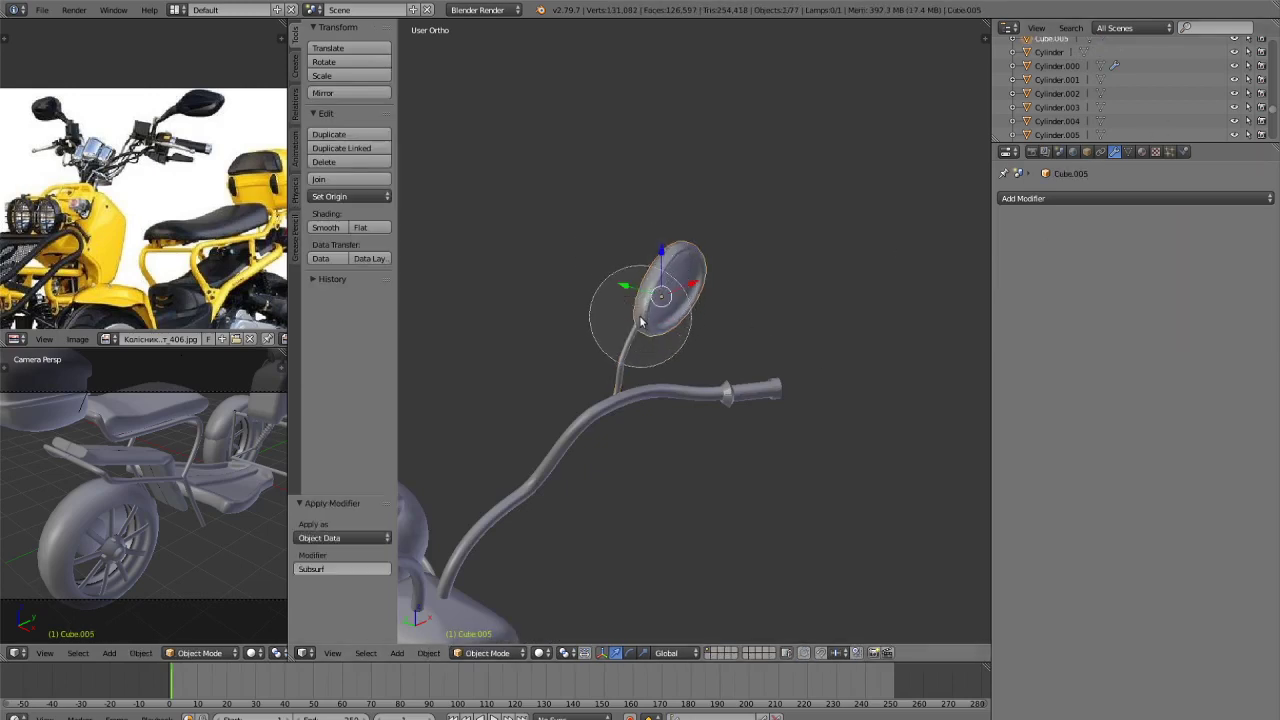
left_click(629, 339)
right_click(630, 337)
left_click(325, 184)
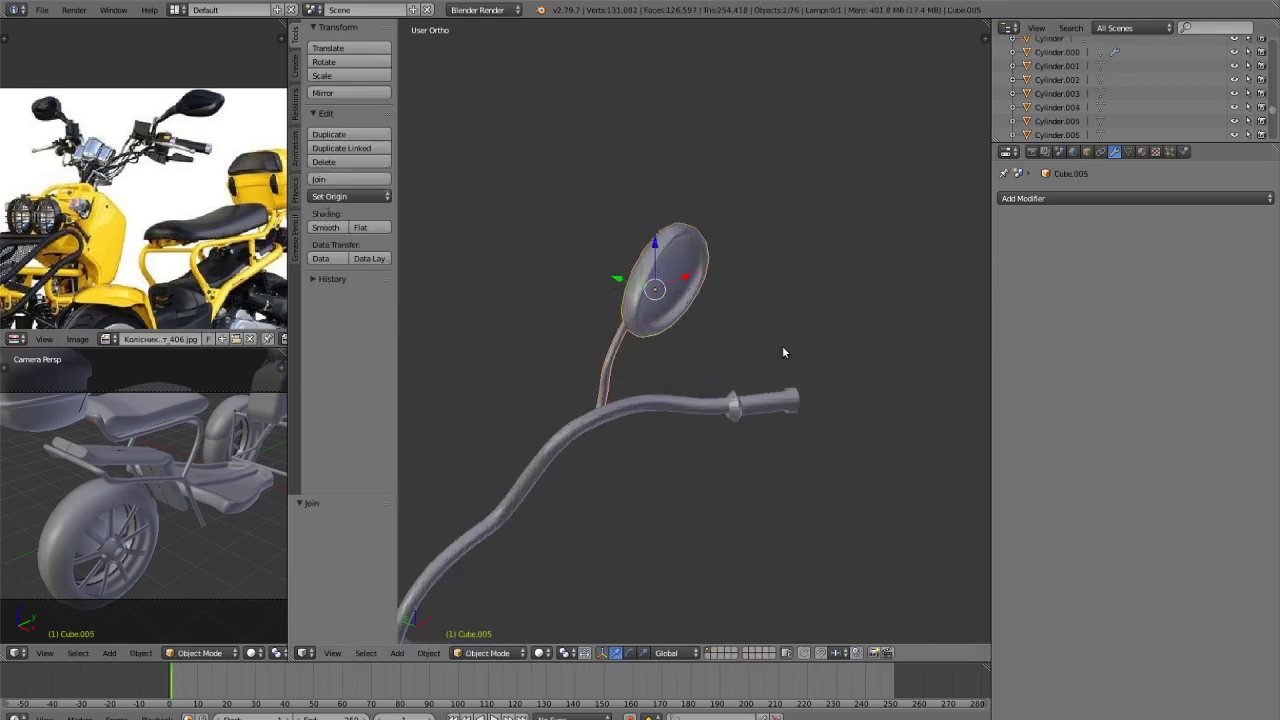
Duplicate the joined mirror, move the copy about -3.415 along X to the other handlebar, and mirror it along global X.
scroll(782, 345, "down", 5)
scroll(714, 349, "up", 6)
scroll(759, 368, "down", 5)
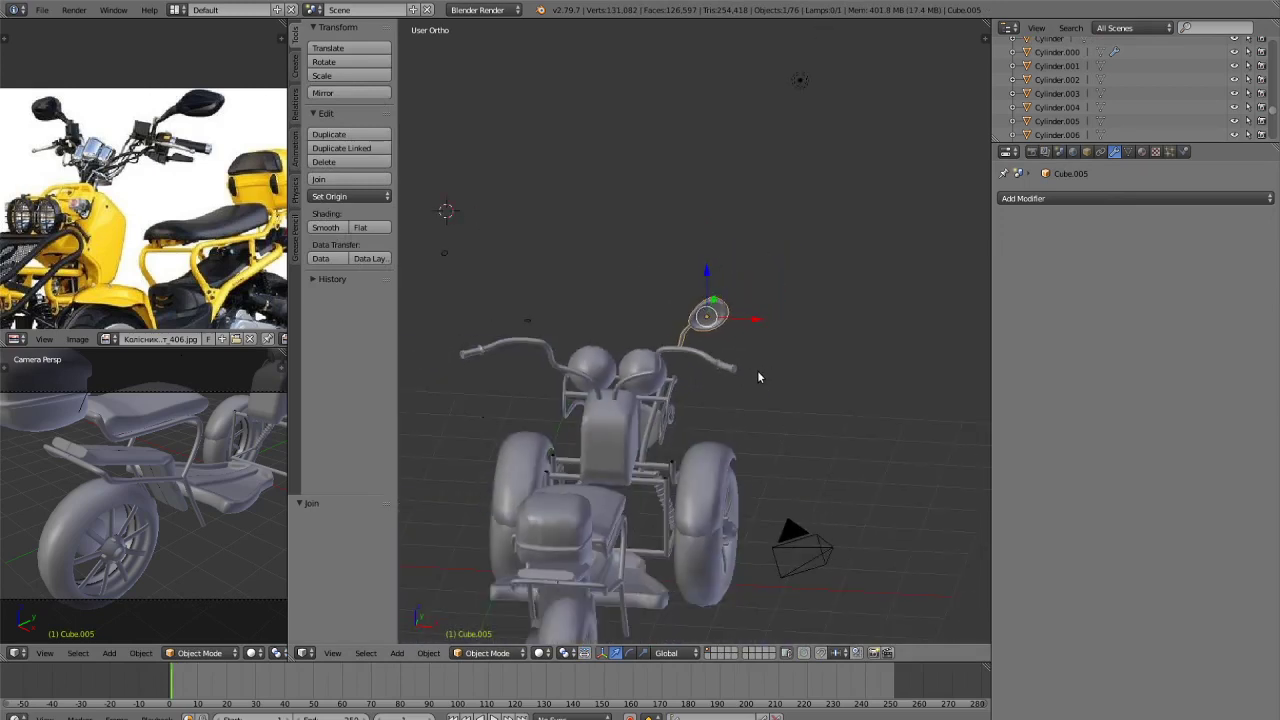
key("shift+d")
key("x")
left_click(553, 375)
key("ctrl+m")
key("x")
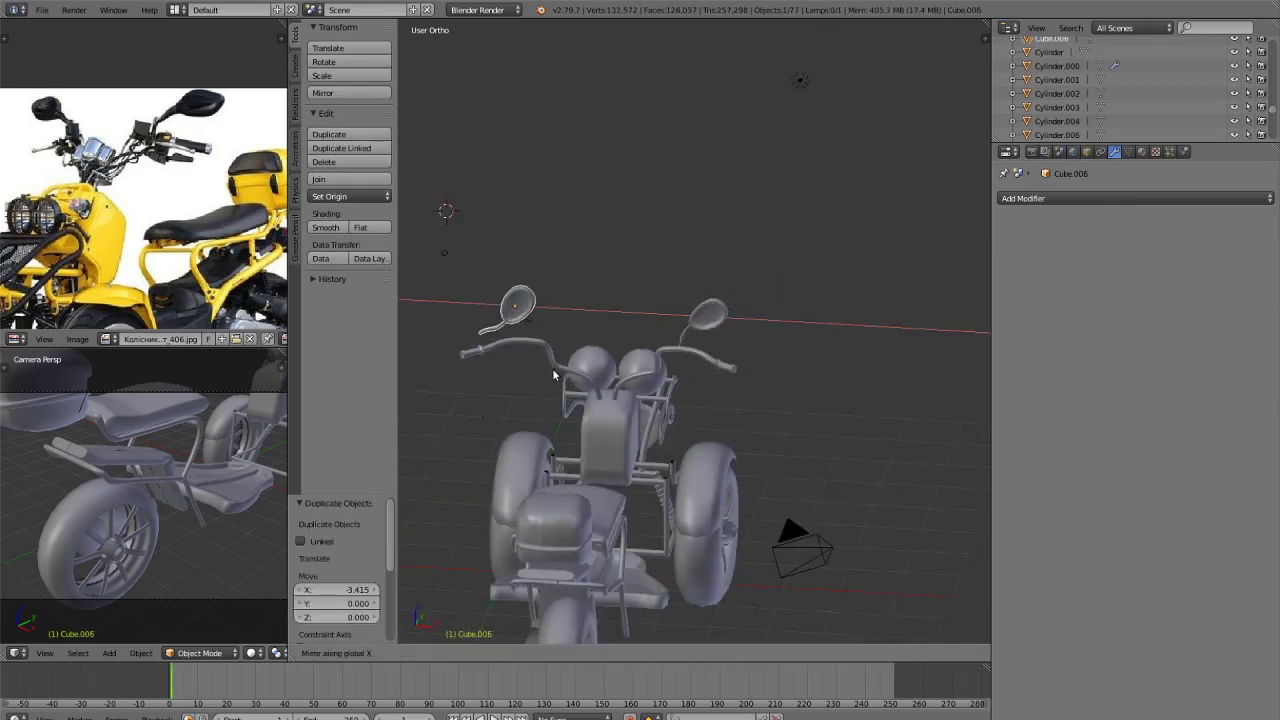
left_click(553, 375)
Rotate the mirrored copy by about -85.4° around global Y so its rod points down to the handlebar.
key("KP_3")
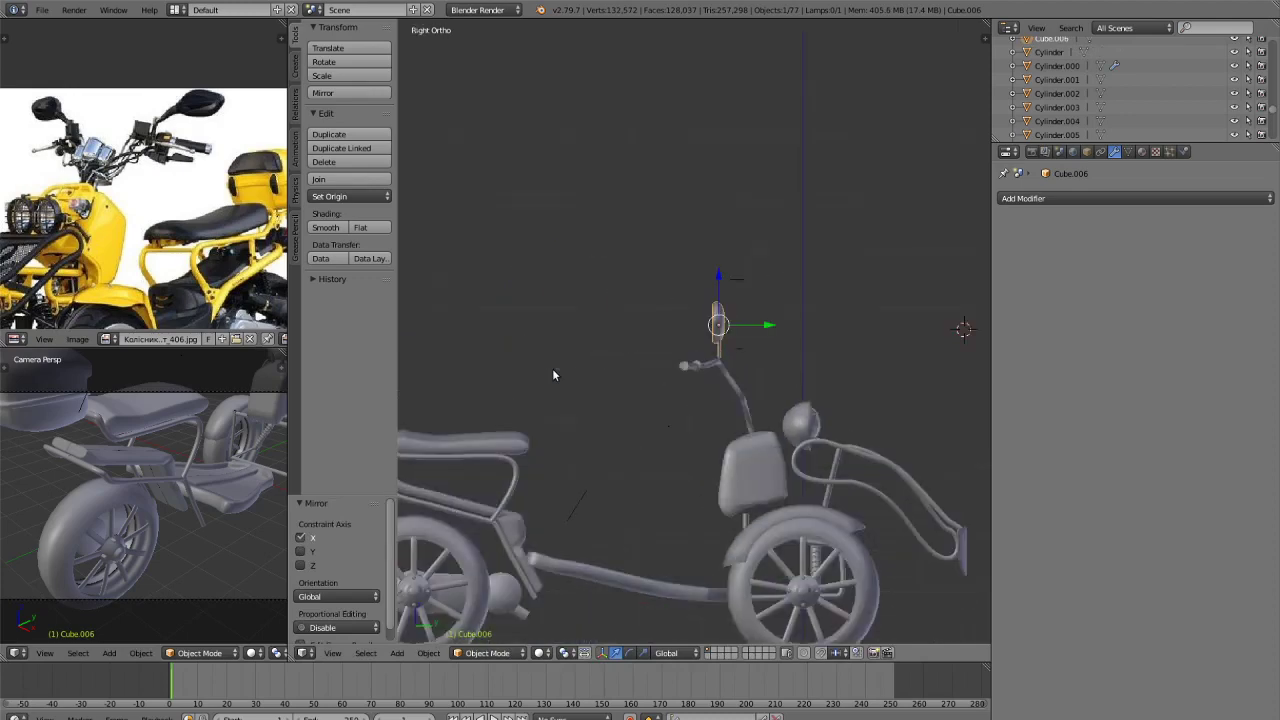
key("KP_1")
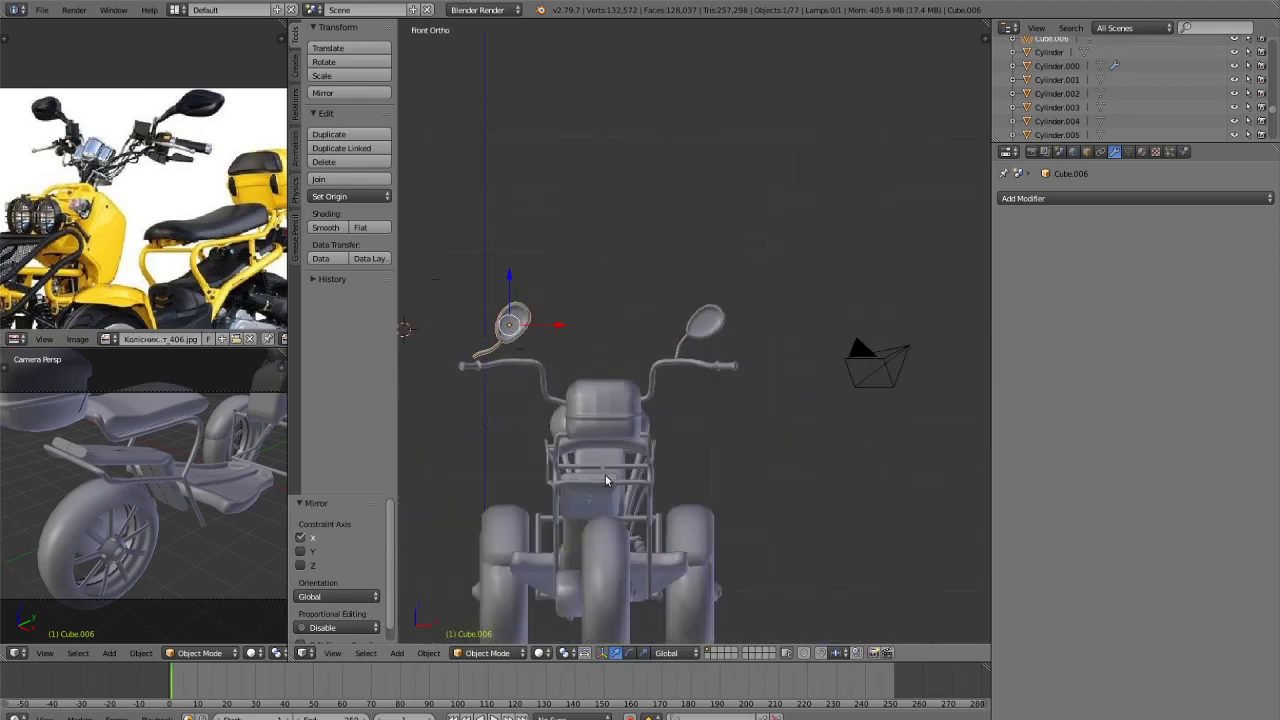
key("r")
key("y")
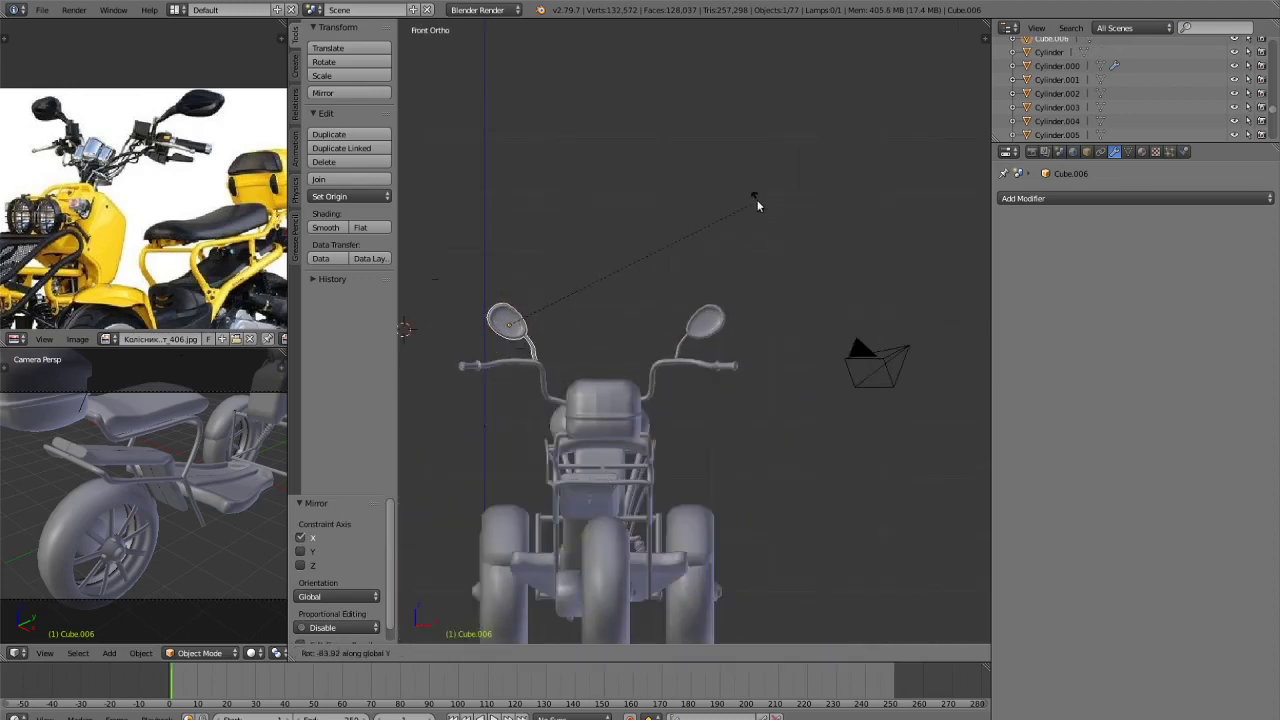
left_click(753, 193)
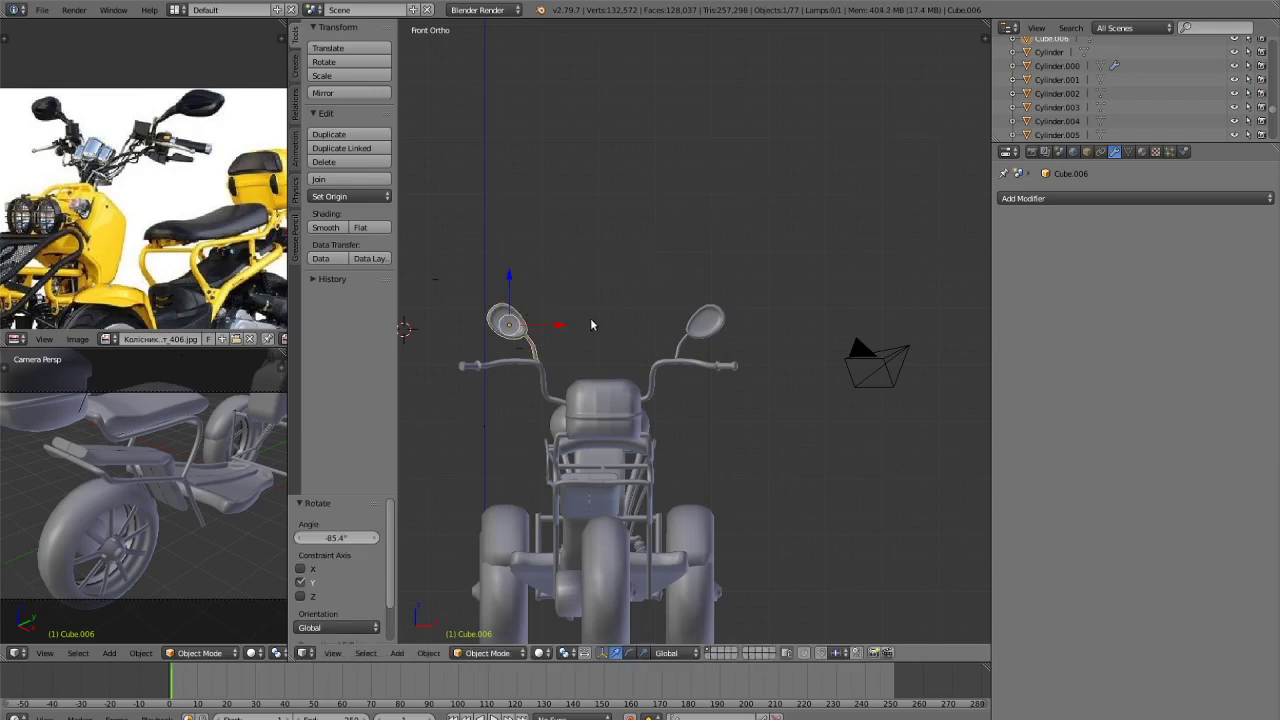
Seat the copied mirror on its handlebar by moving it about -0.231 along X, -0.039 along Y, and slightly along Z.
key("g")
key("x")
left_click(534, 332)
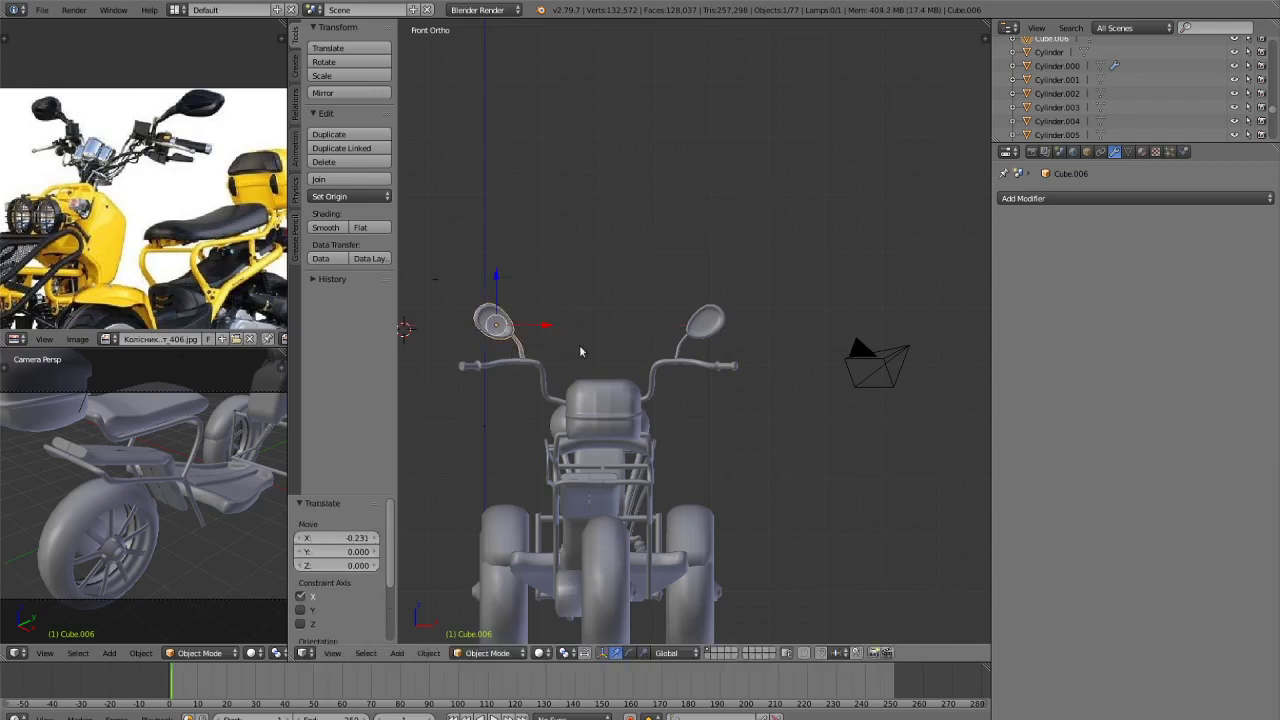
middle_click_drag(580, 351, 739, 430)
scroll(613, 398, "up", 2)
key("g")
key("y")
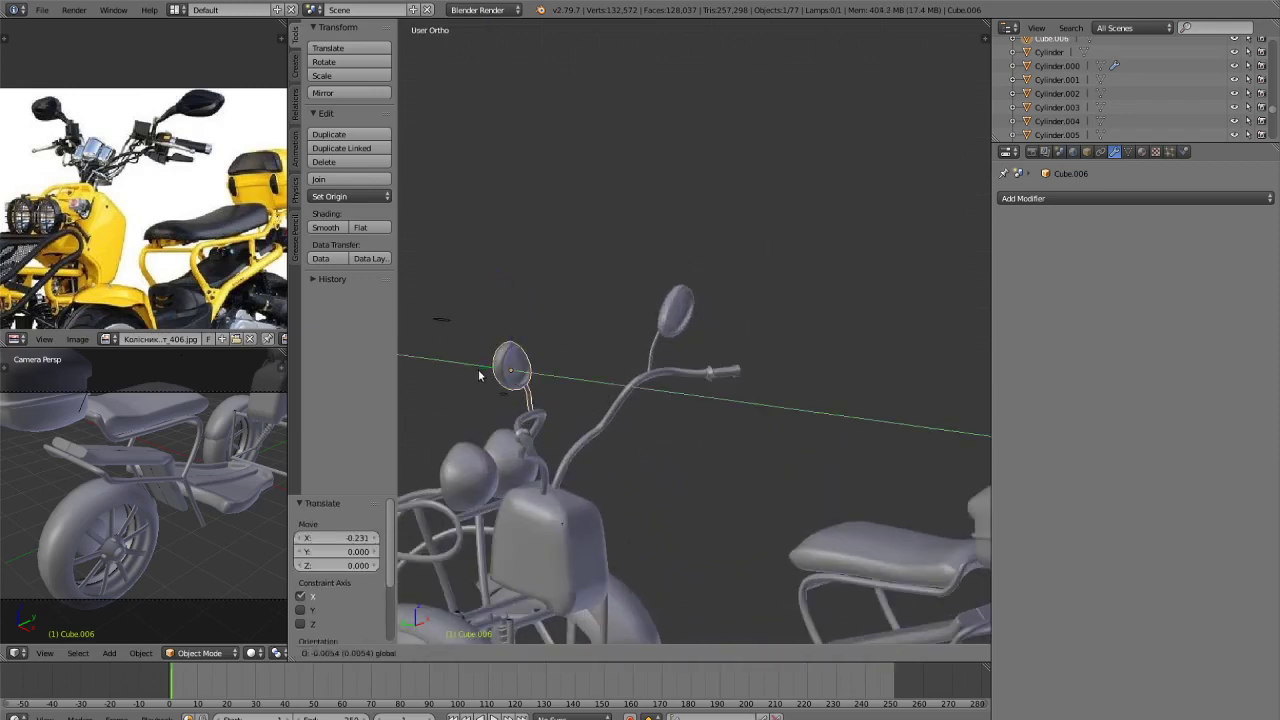
left_click(488, 380)
key("g")
key("z")
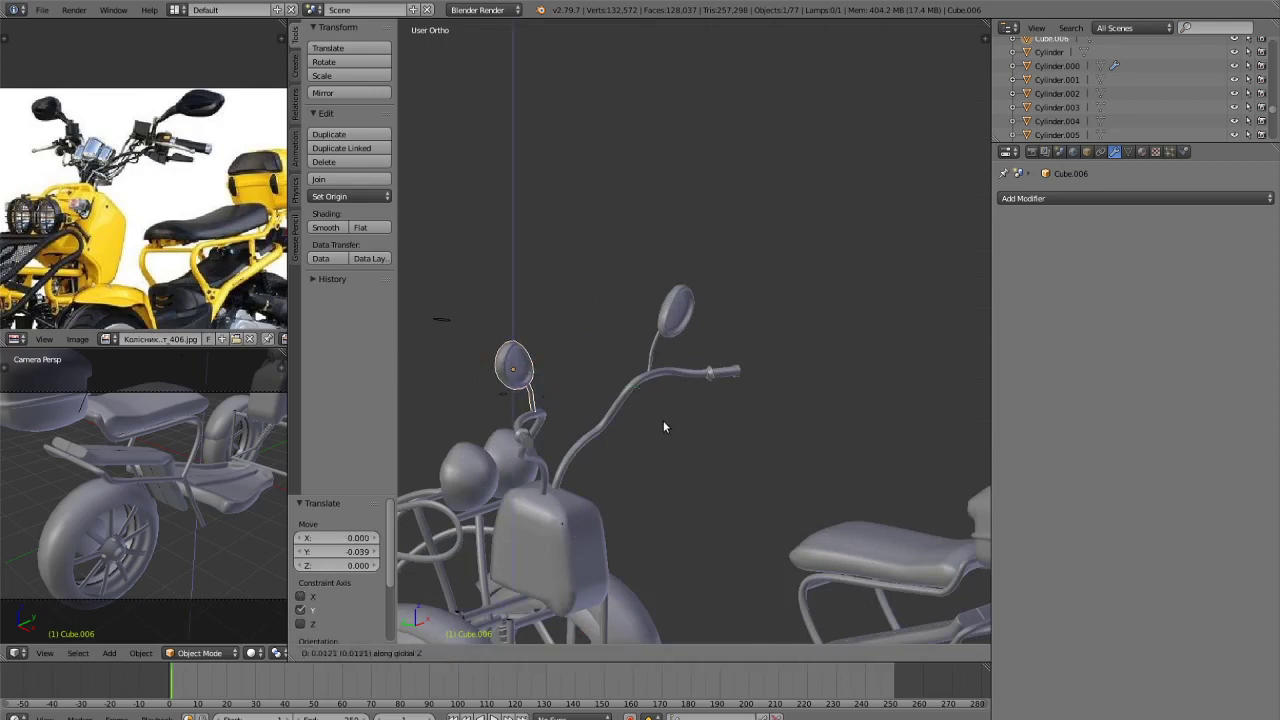
left_click(663, 420)
key("a")
Check the whole scooter and its mirrors from several angles and in a rendered preview.
scroll(663, 420, "down", 6)
middle_click_drag(809, 515, 793, 416)
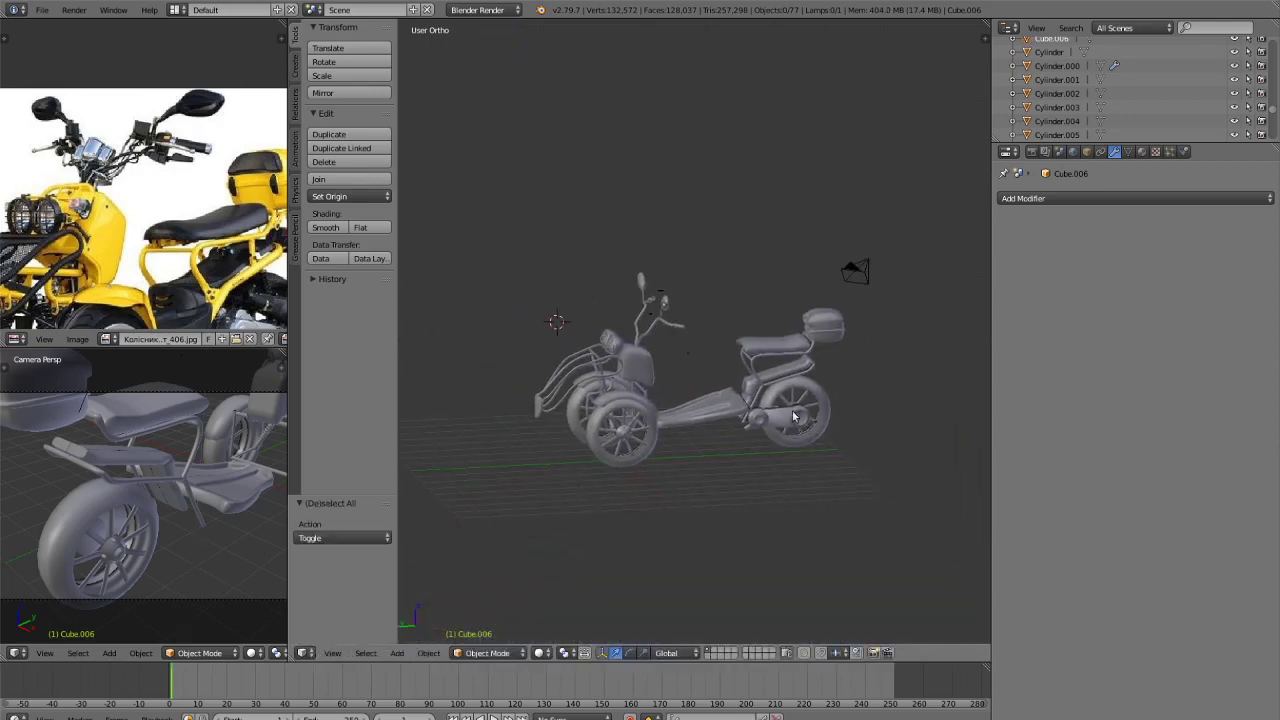
mouse_move(736, 367)
middle_mouse_down()
mouse_move(823, 383)
mouse_move(814, 394)
middle_mouse_up()
scroll(804, 393, "up", 8)
key("shift+z")
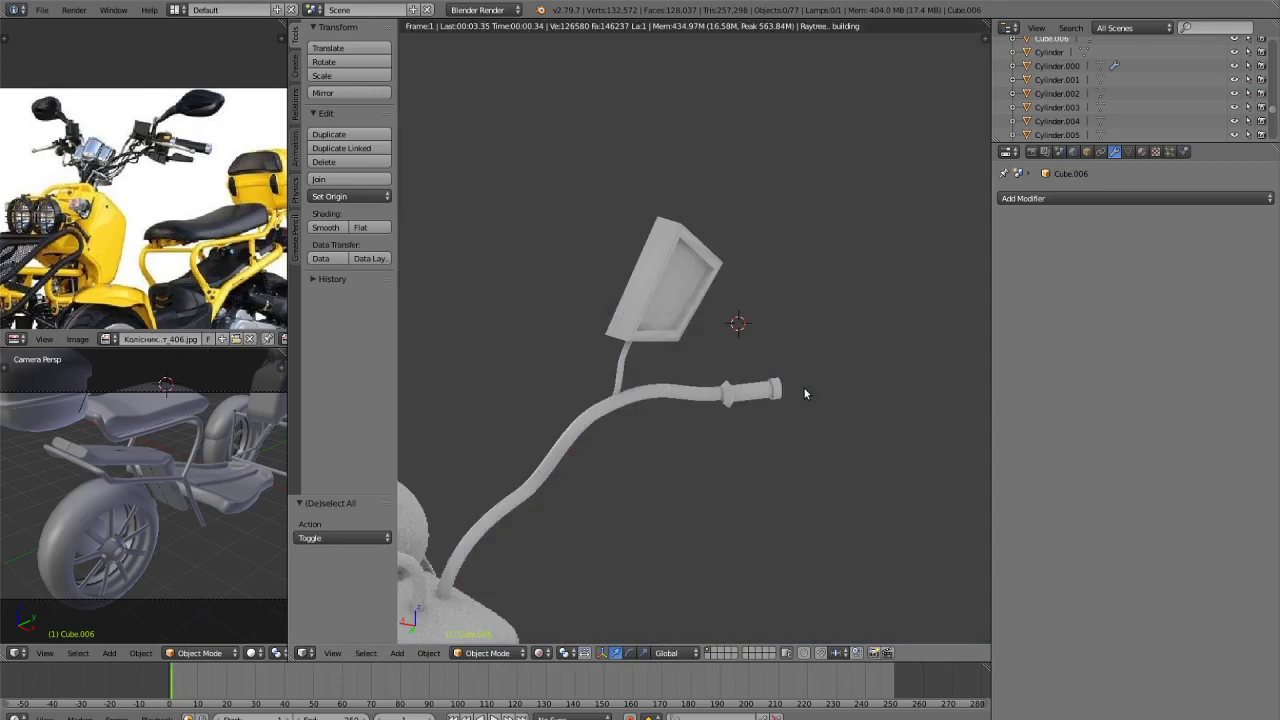
scroll(752, 371, "down", 8)
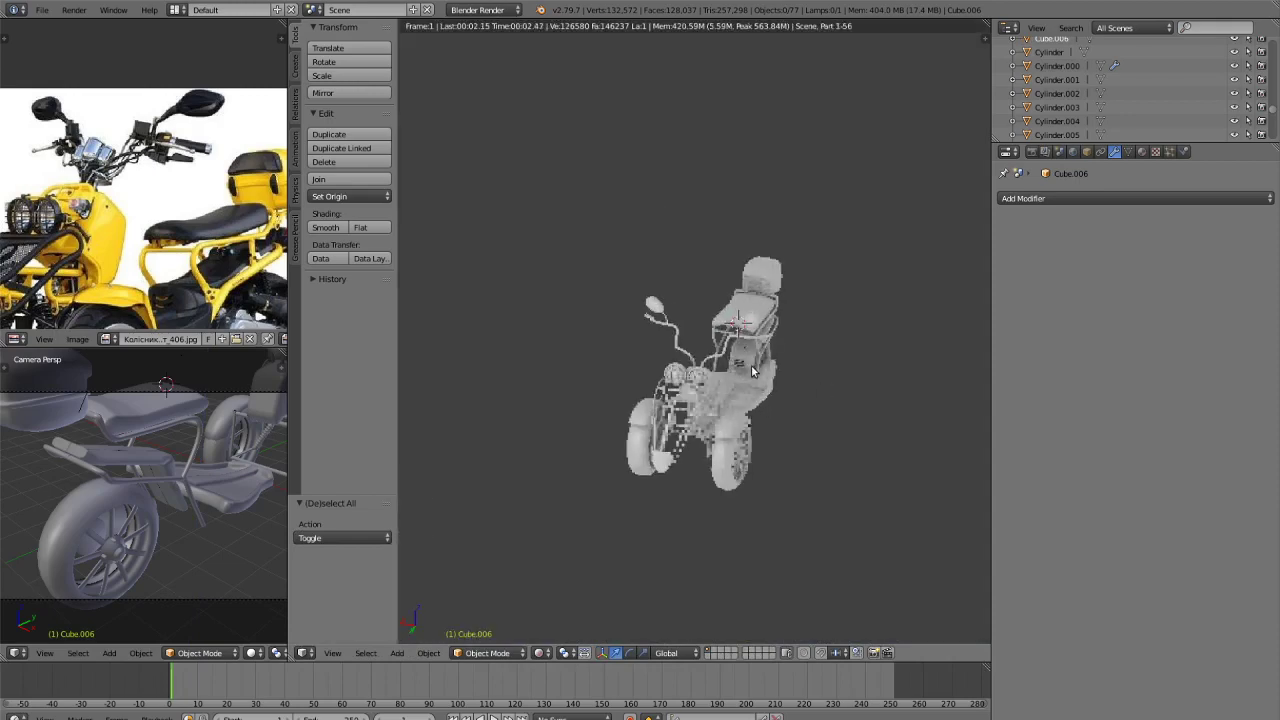
key("shift+z")
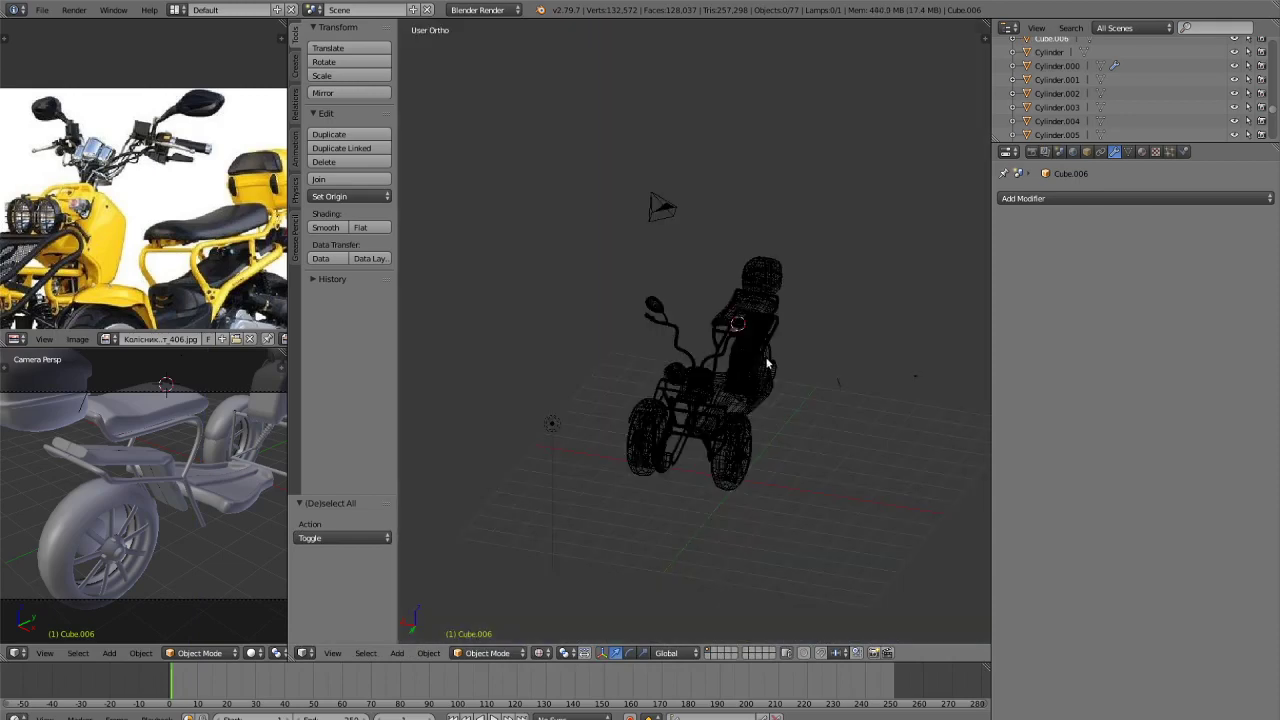
Add a cube mesh and raise it about 5.737 along Z above the scooter.
mouse_move(823, 360)
middle_mouse_down()
mouse_move(747, 284)
mouse_move(873, 323)
middle_mouse_up()
scroll(752, 283, "up", 5)
key("shift+a")
mouse_move(760, 232)
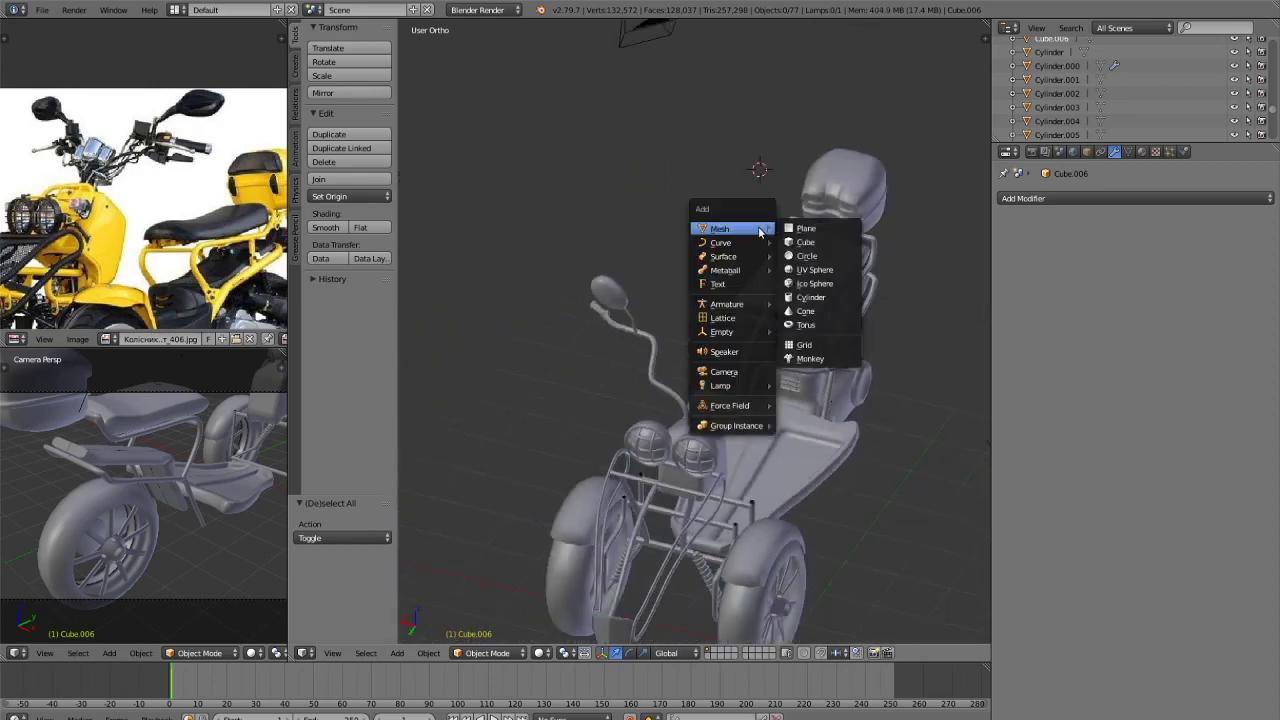
left_click(826, 246)
scroll(826, 298, "down", 3)
key("g")
key("z")
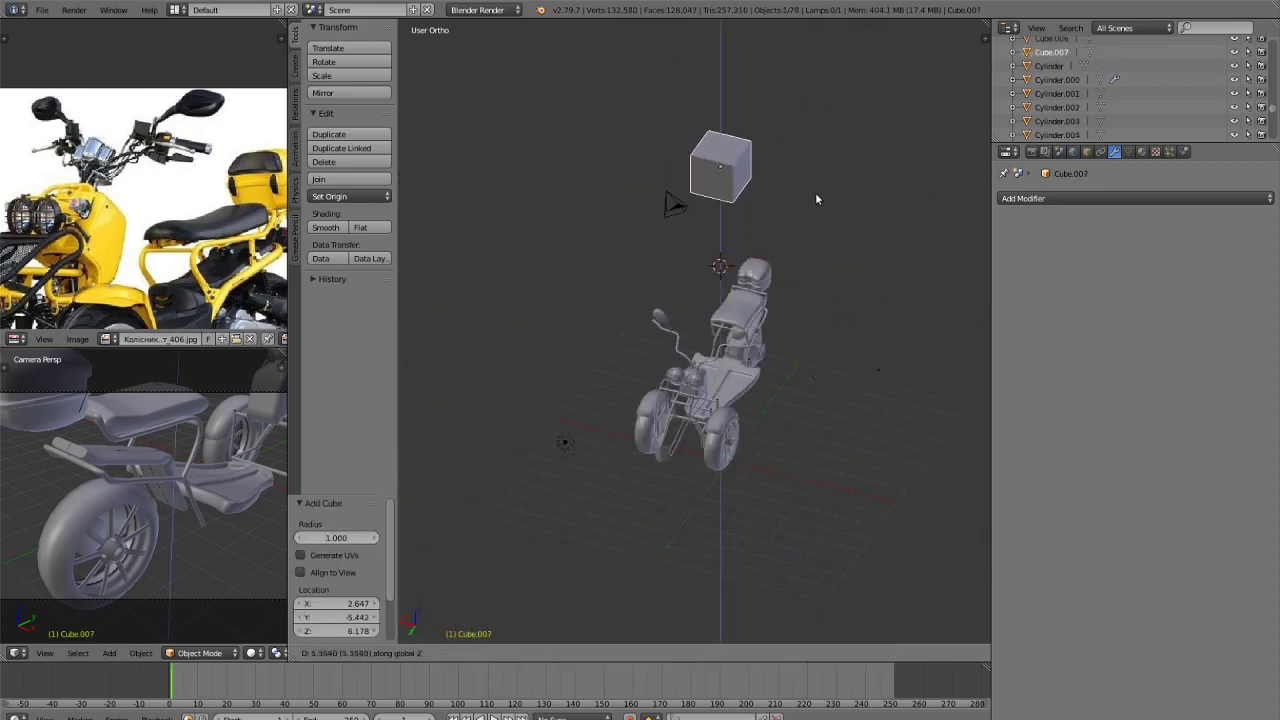
left_click(808, 205)
Scale the cube along Y by about 0.616 in the top view.
middle_click_drag(832, 220, 803, 284, "shift")
key("KP_7")
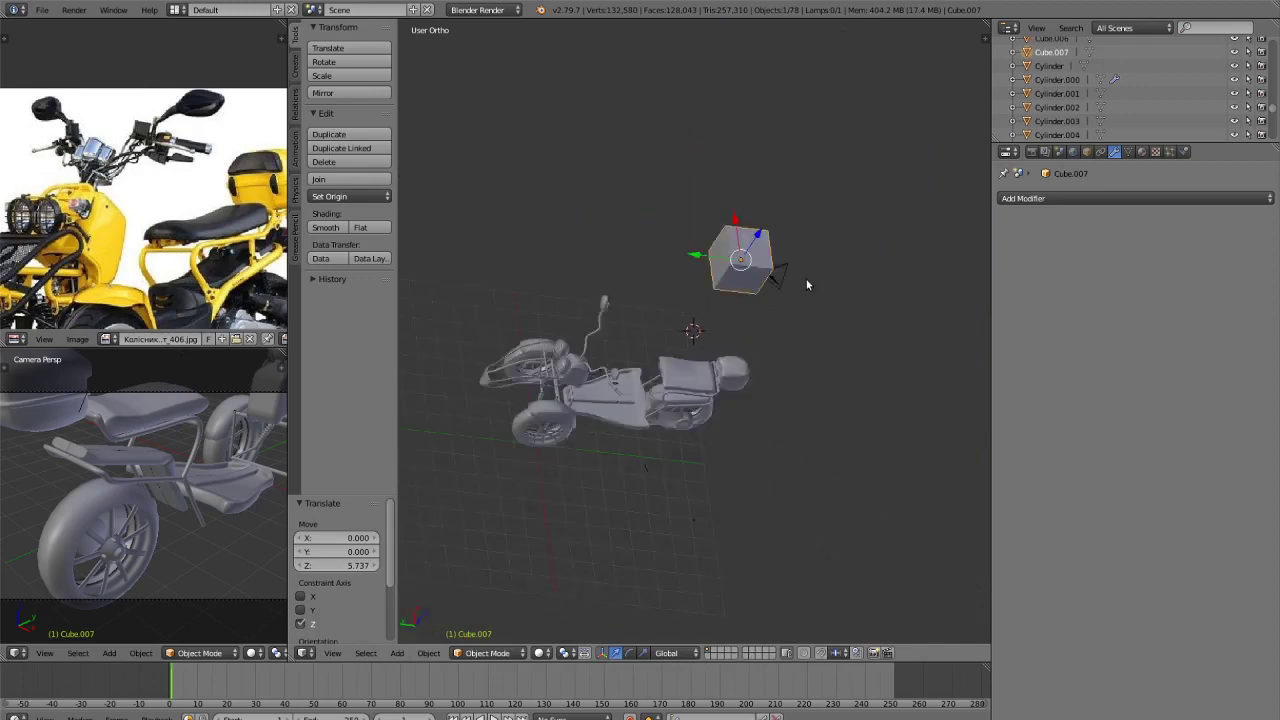
scroll(857, 440, "up", 4)
key("s")
key("y")
left_click(811, 384)
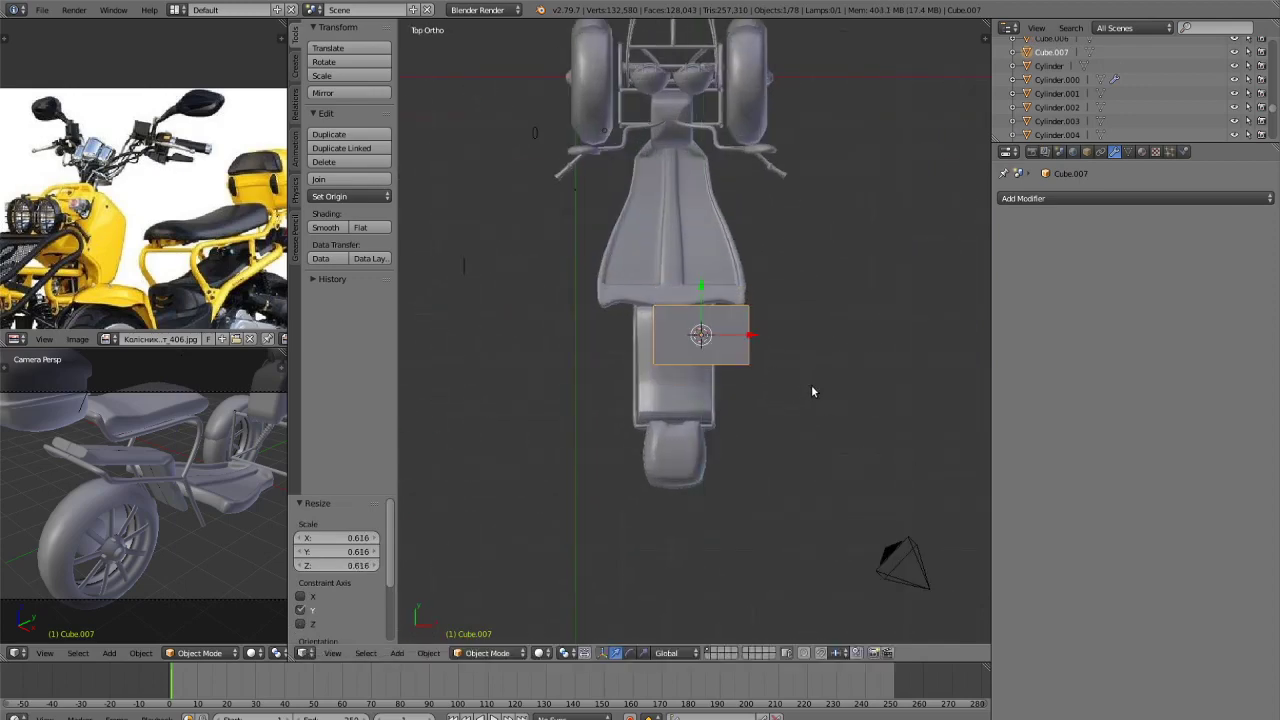
Scale the cube by about 0.716 along X and add three evenly spaced loop cuts across its width.
key("s")
key("x")
left_click(771, 368)
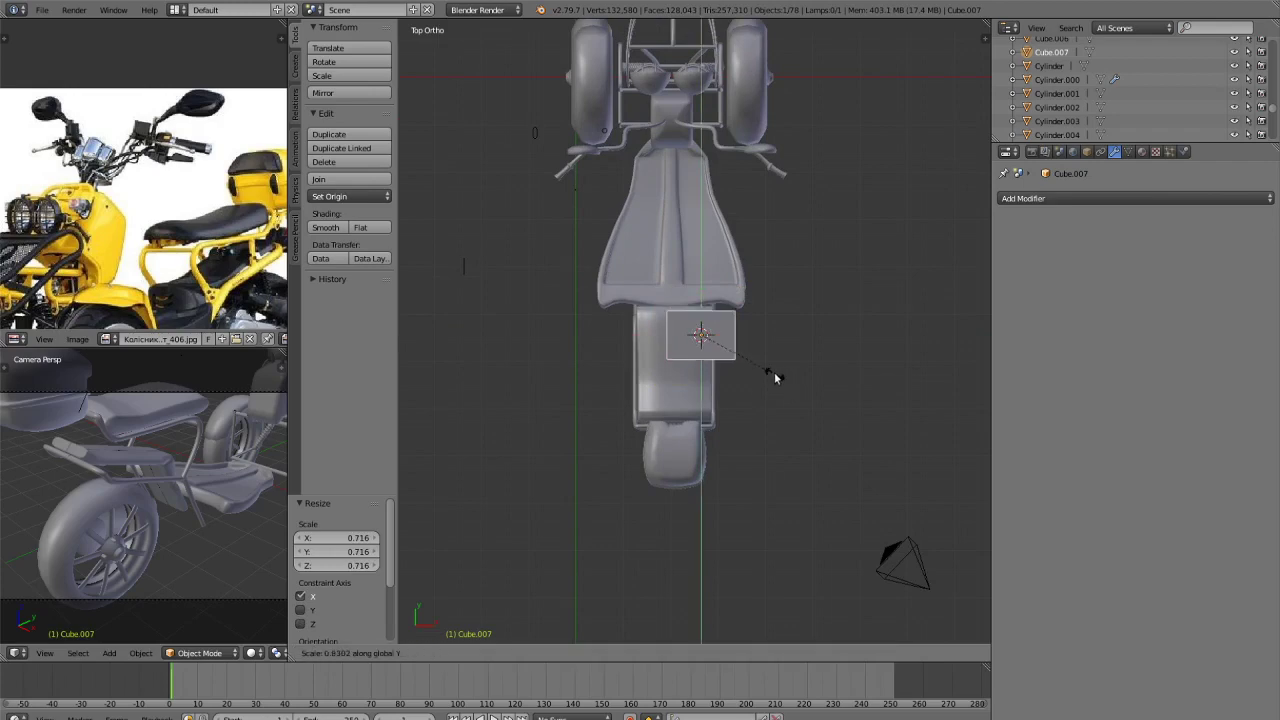
key("Tab")
scroll(745, 330, "up", 3)
key("ctrl+r")
scroll(723, 297, "up", 1)
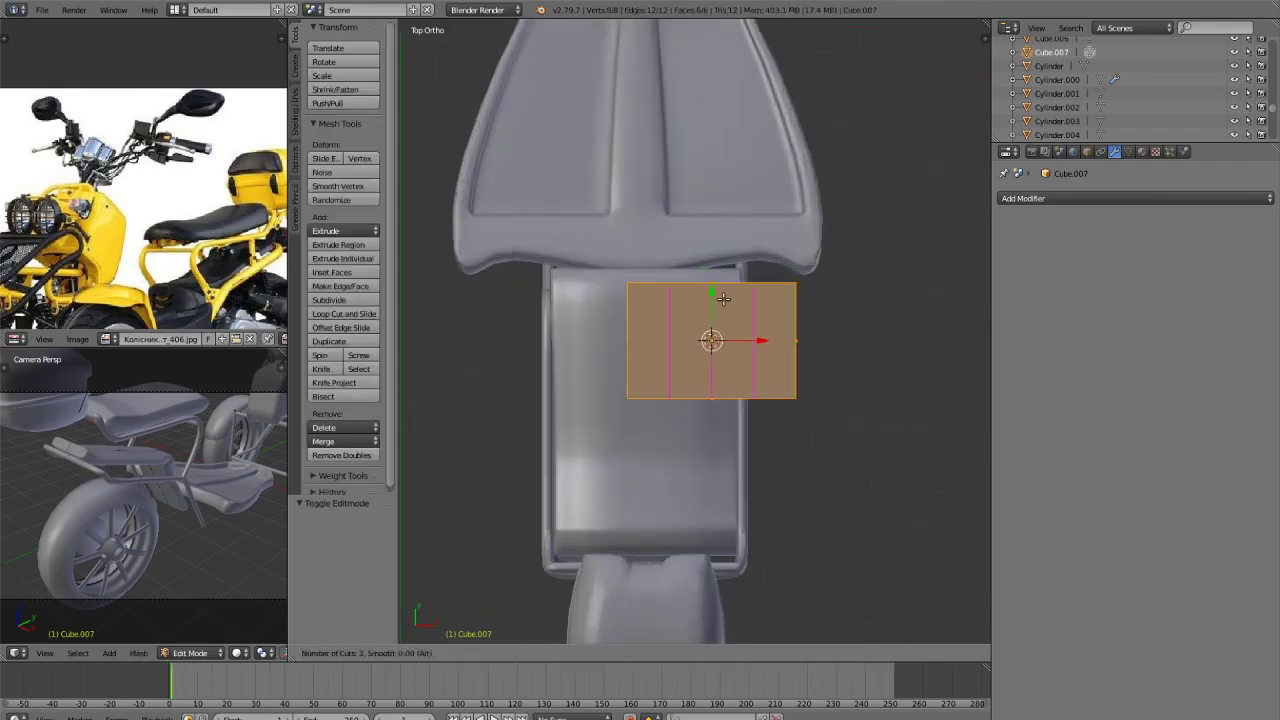
left_click(723, 297)
right_click(723, 297)
Bow out the block's front side by moving its middle front vertices outward along Y.
key("ctrl+Tab")
left_click(693, 272)
key("z")
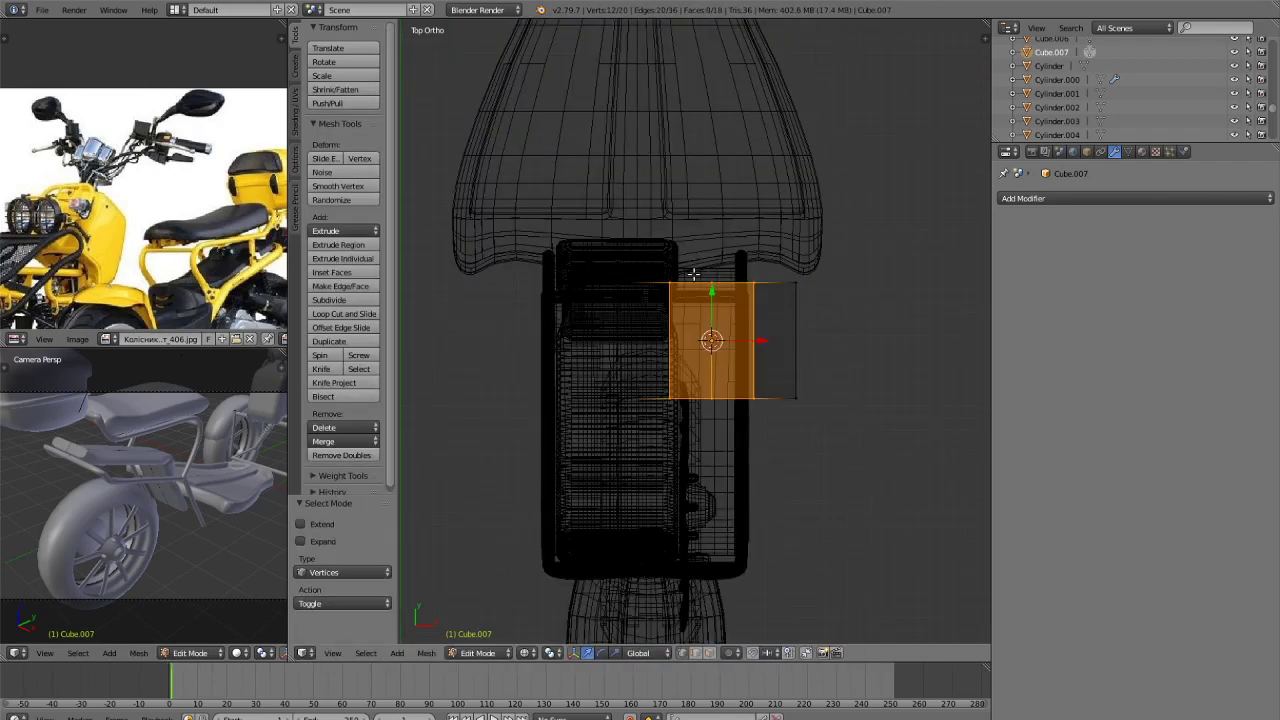
key("z")
key("a")
key("z")
left_click_drag(683, 276, 720, 271)
key("g")
key("y")
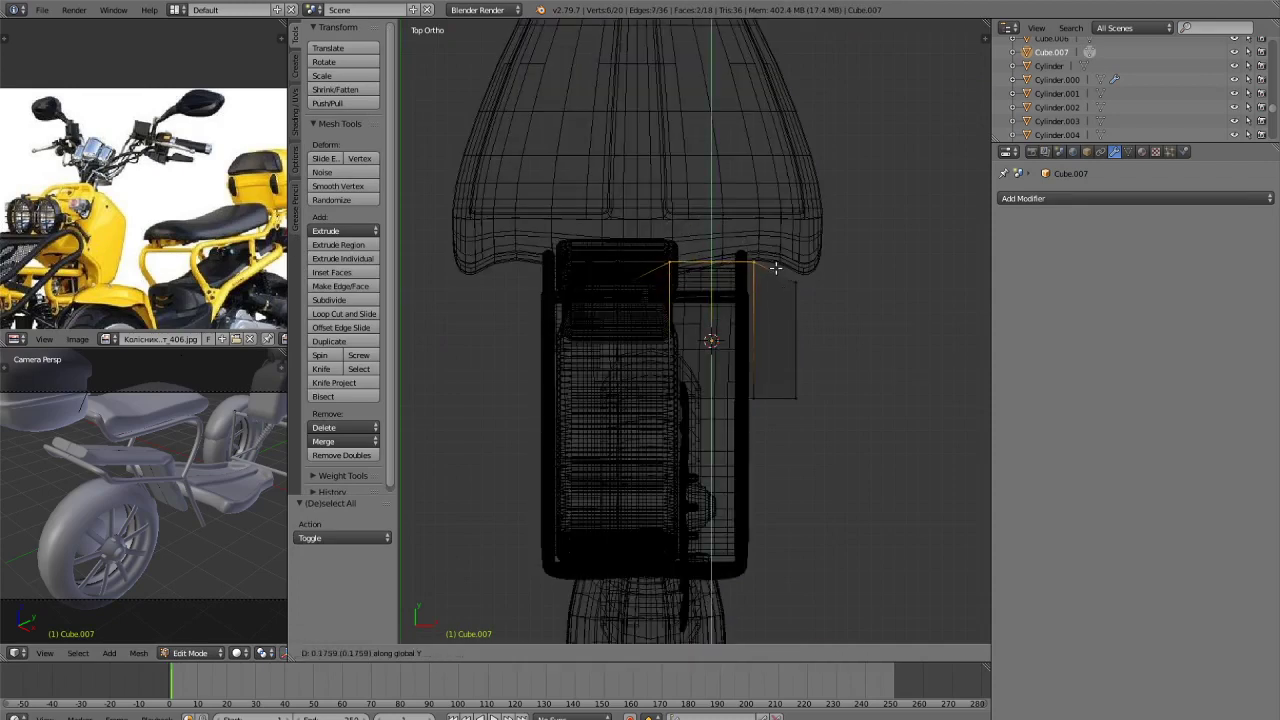
left_click(775, 275)
Shrink the block by about 0.8 overall, by 0.821 along Y and by 0.899 along X.
key("Tab")
scroll(852, 344, "down", 2)
key("s")
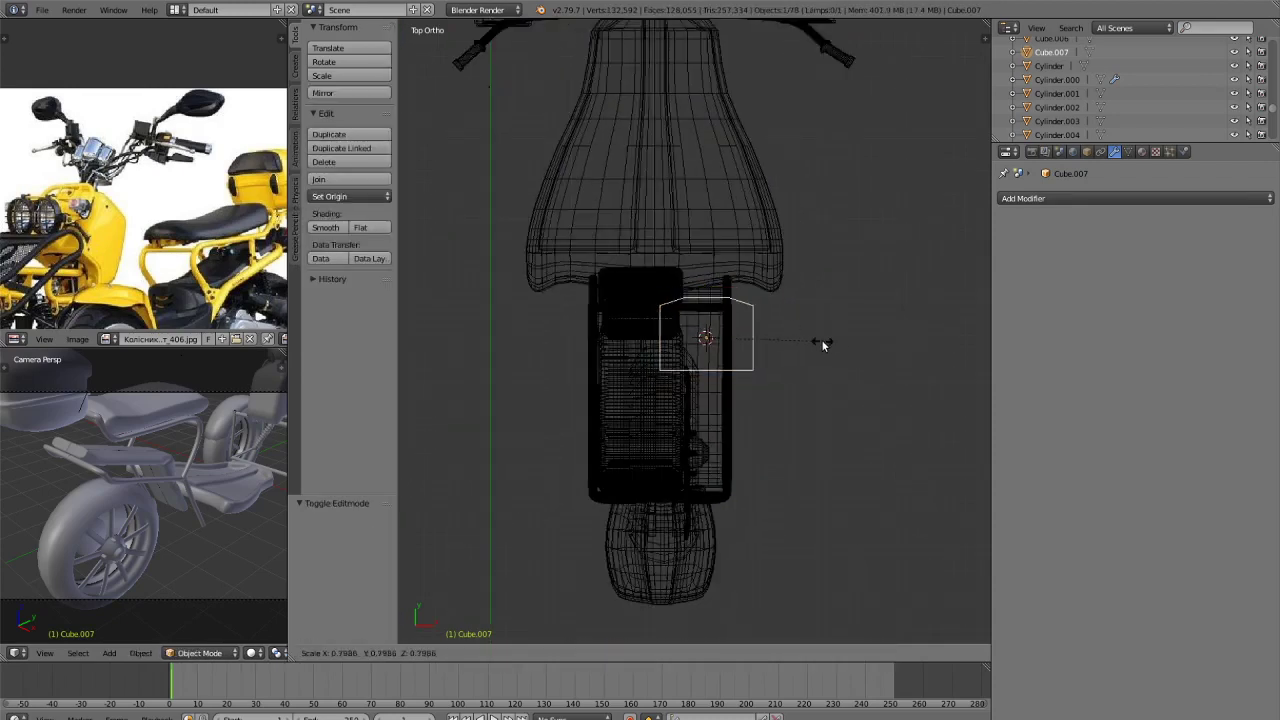
left_click(823, 346)
key("s")
key("y")
left_click(801, 335)
key("s")
key("x")
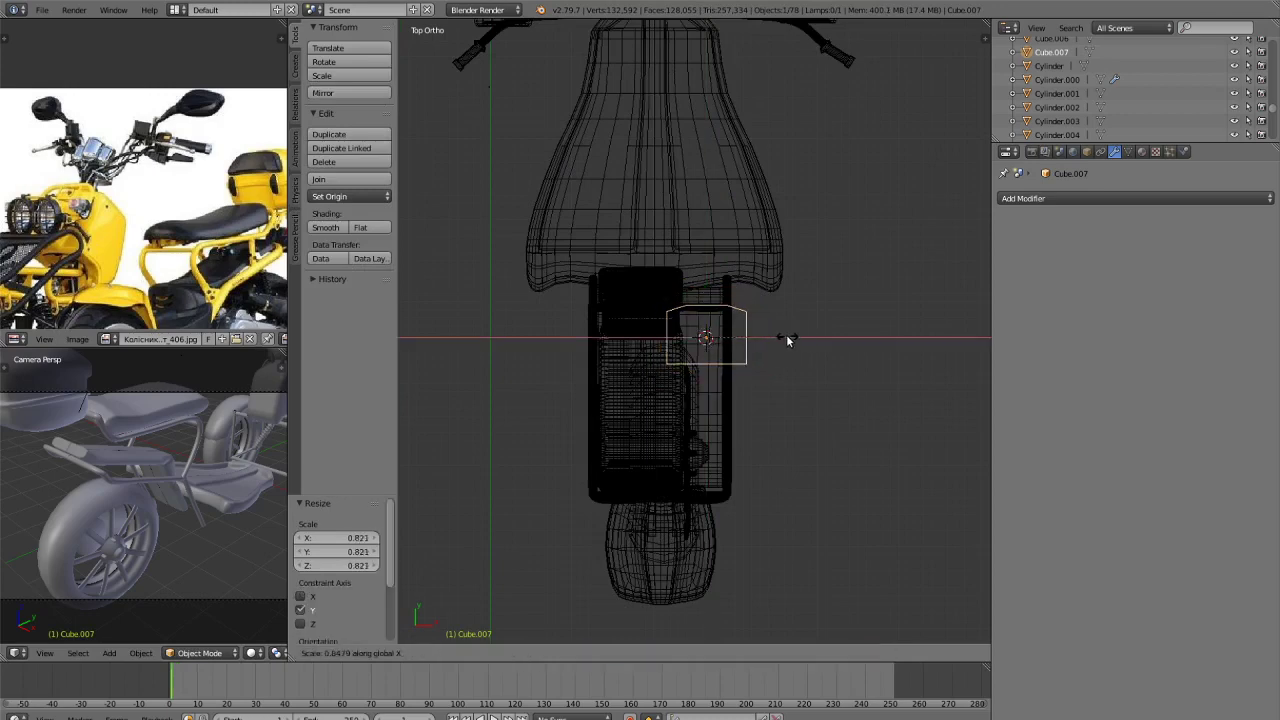
left_click(792, 343)
key("s")
key("y")
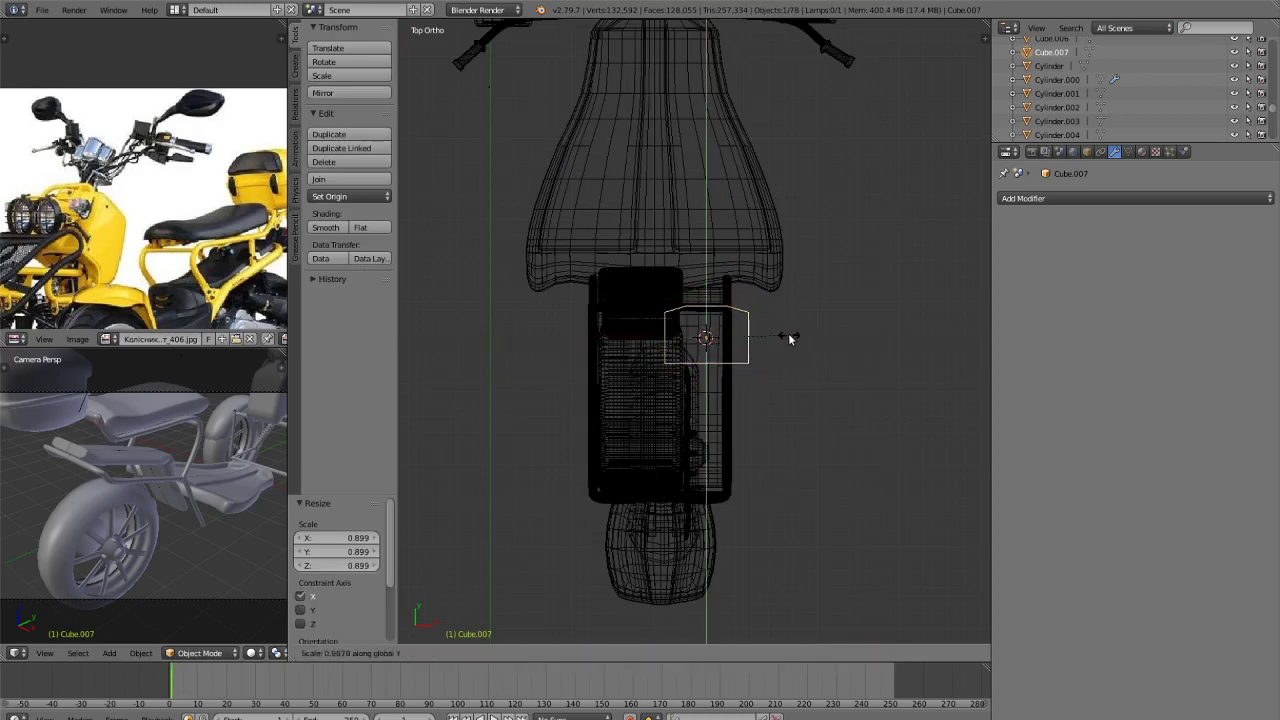
left_click(794, 342)
Duplicate the block in the negative X direction beside the original and return to solid shading.
key("shift+d")
key("x")
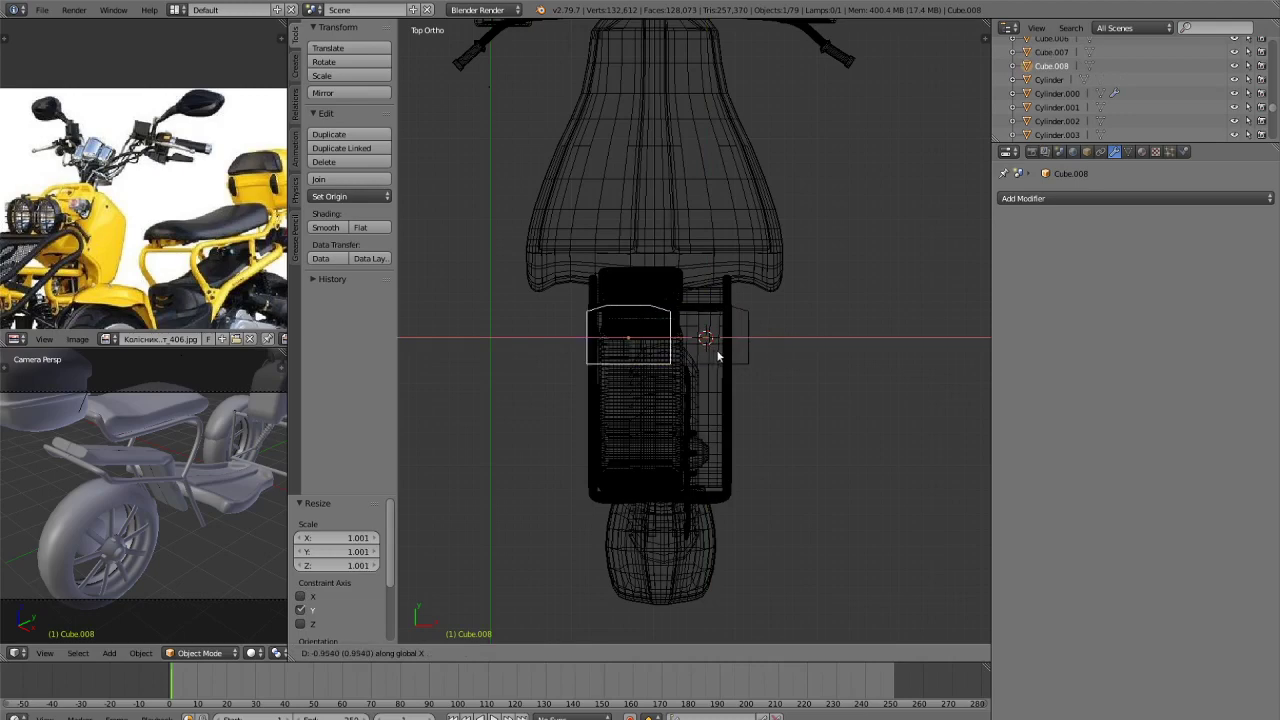
left_click(712, 350)
key("z")
mouse_move(814, 377)
middle_mouse_down()
mouse_move(832, 331)
mouse_move(853, 326)
mouse_move(810, 350)
middle_mouse_up()
key("s")
left_click(813, 305)
key("ctrl+z")
Scale the duplicated block by 0.782 and fit it against the larger one, moving it 0.095 along X and -0.080 along Y.
key("KP_7")
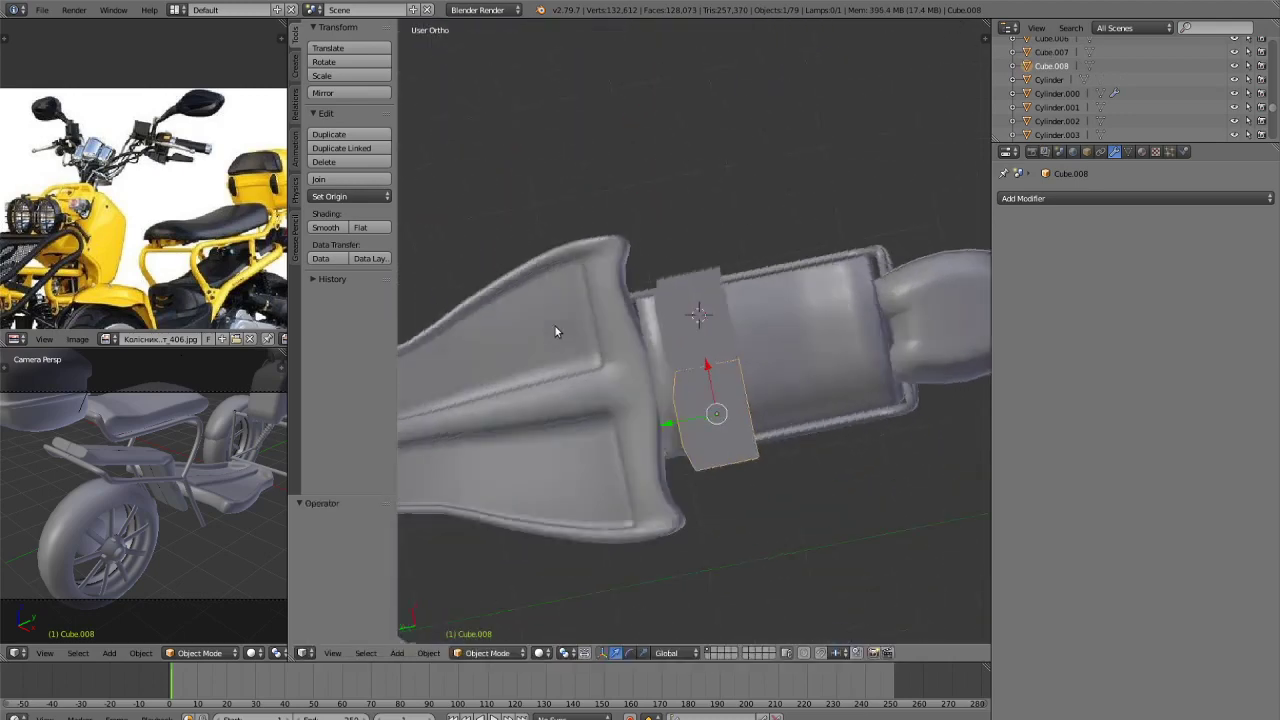
scroll(554, 324, "up", 3)
key("s")
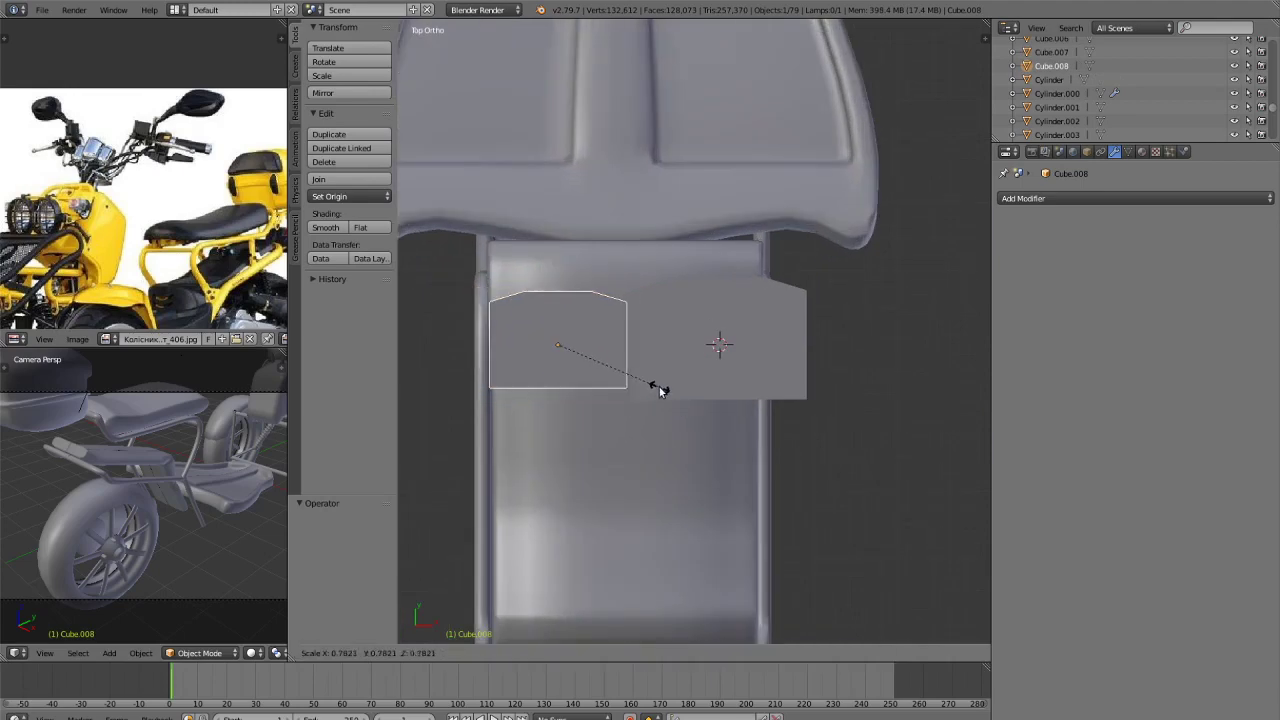
left_click(651, 386)
middle_click_drag(651, 386, 690, 184)
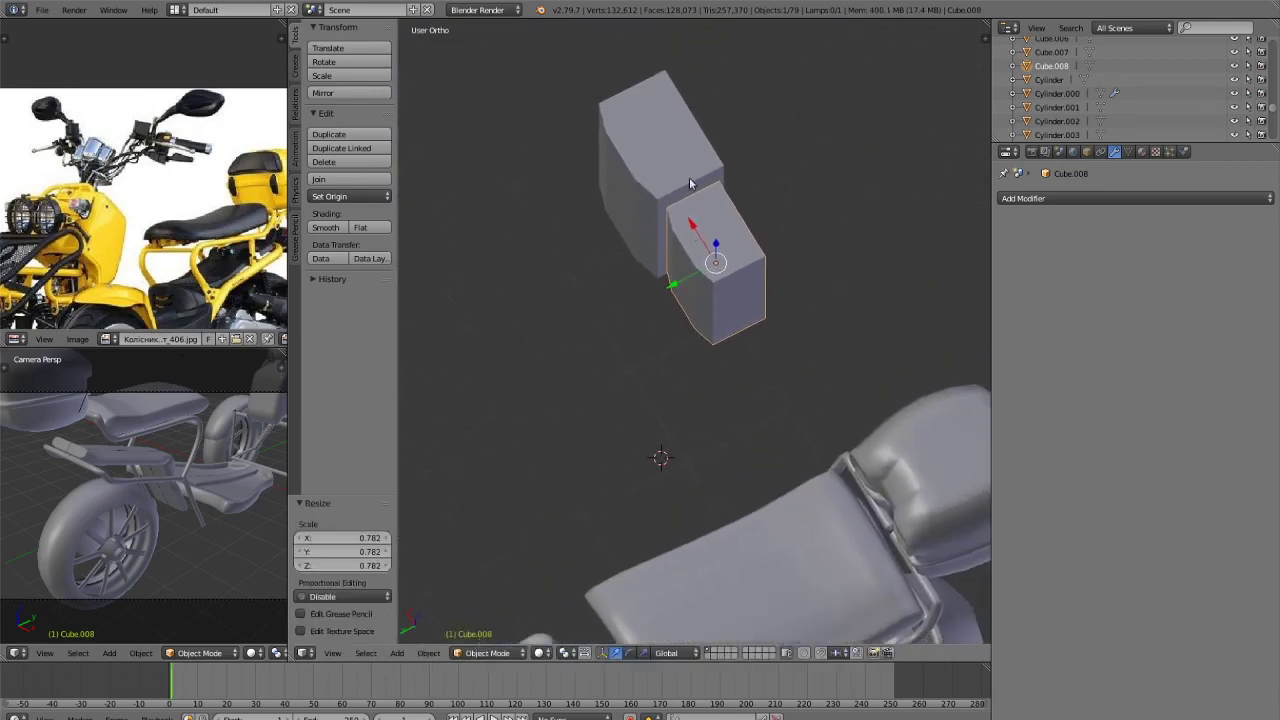
left_click_drag(716, 245, 685, 229)
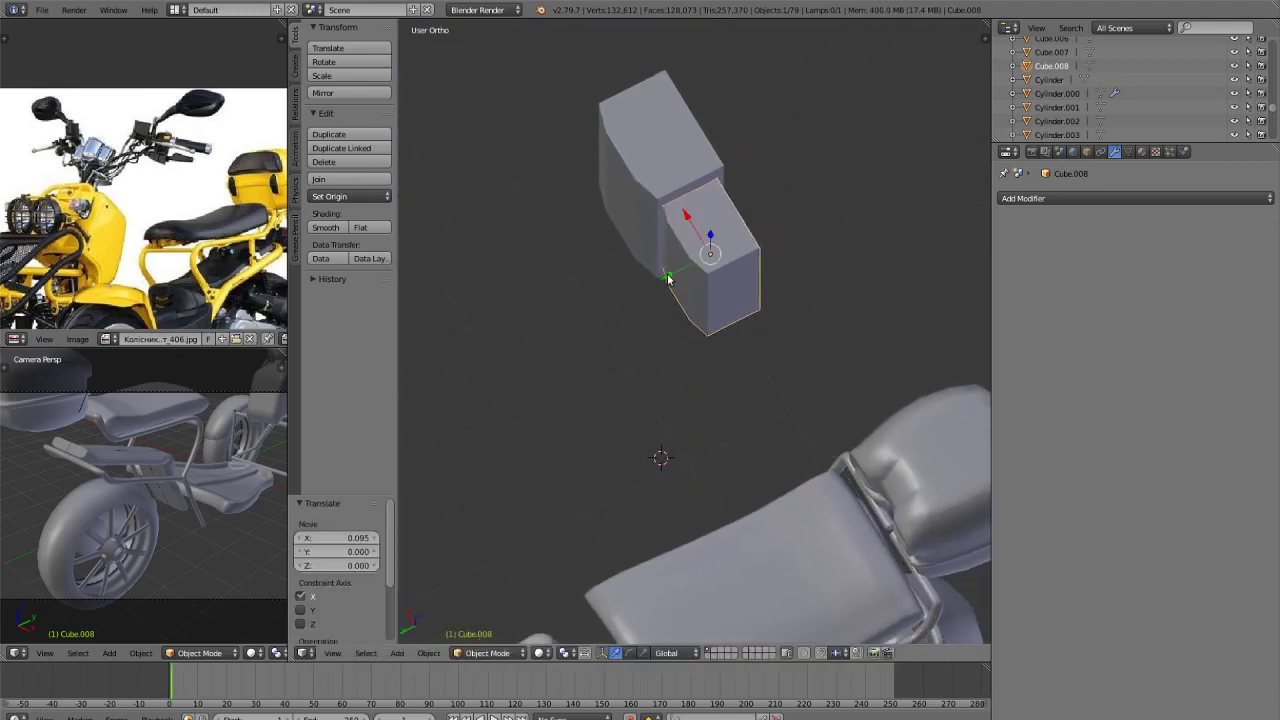
middle_click_drag(685, 229, 812, 283)
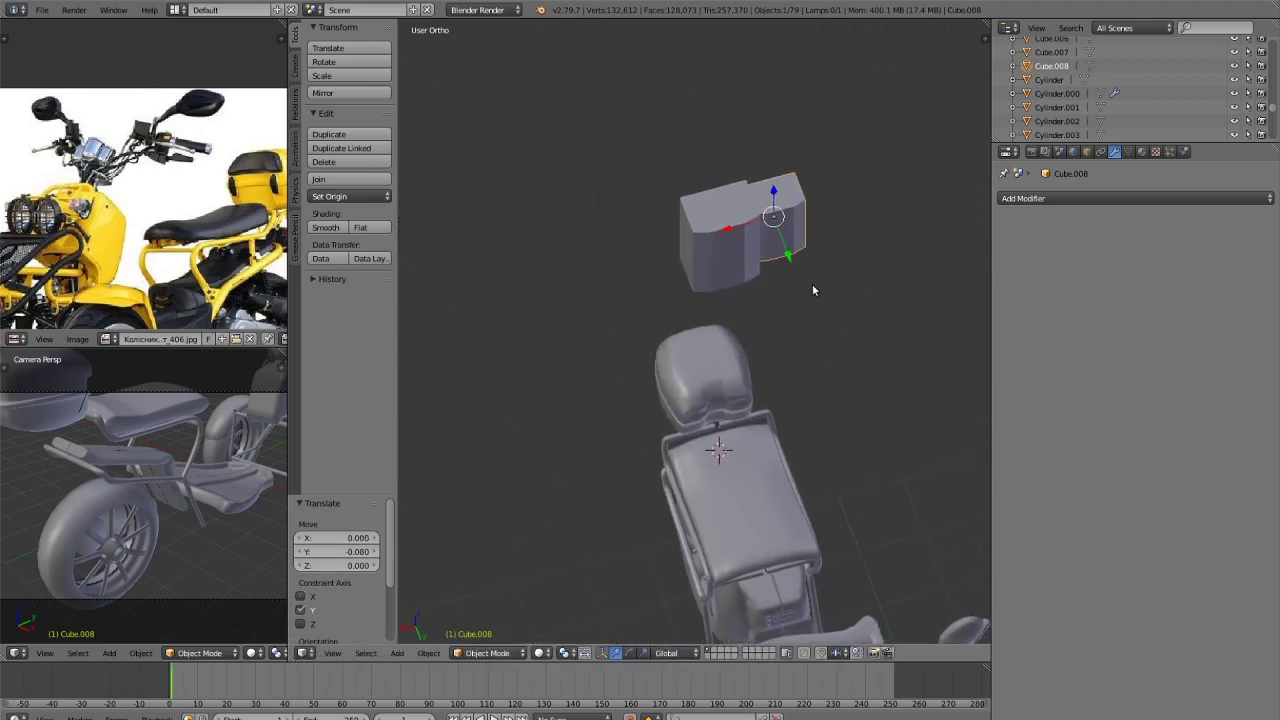
Duplicate the smaller block along X to the opposite side of the larger block.
key("shift+d")
key("x")
left_click(697, 310)
Join the three blocks into one object and add a Subdivision Surface modifier to it.
key("a")
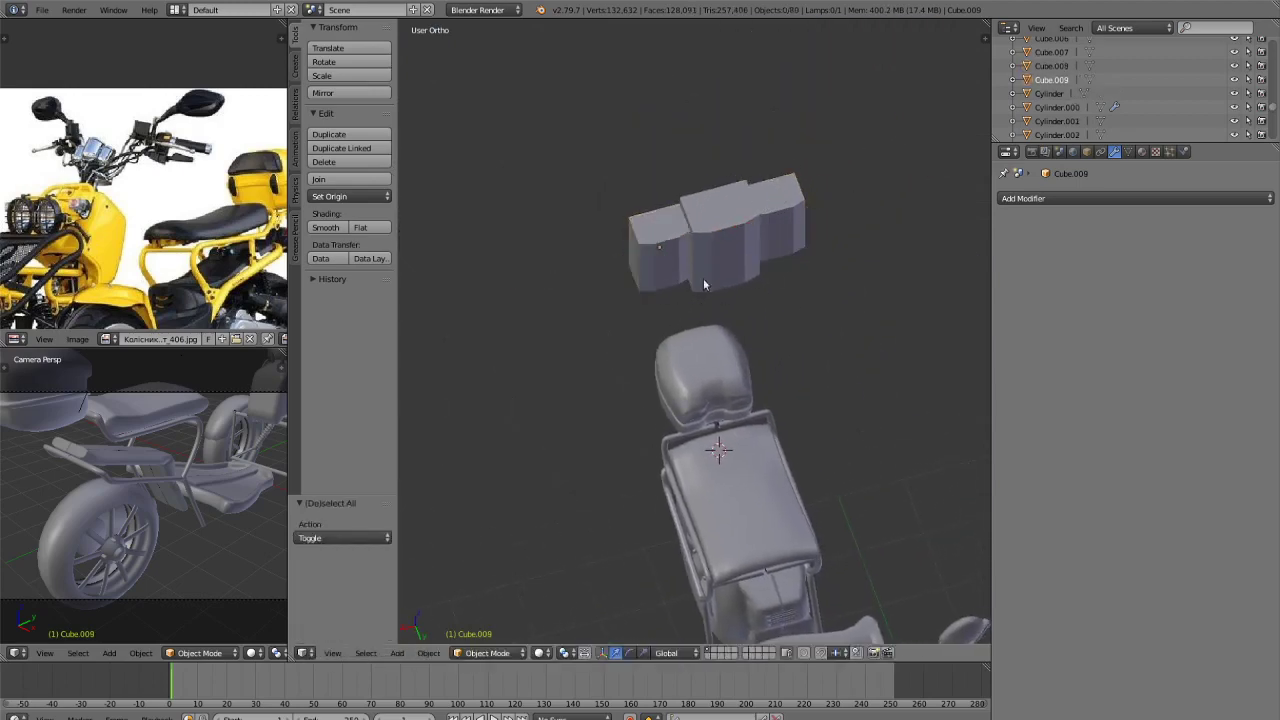
key("c")
left_click_drag(737, 223, 714, 229)
key("Escape")
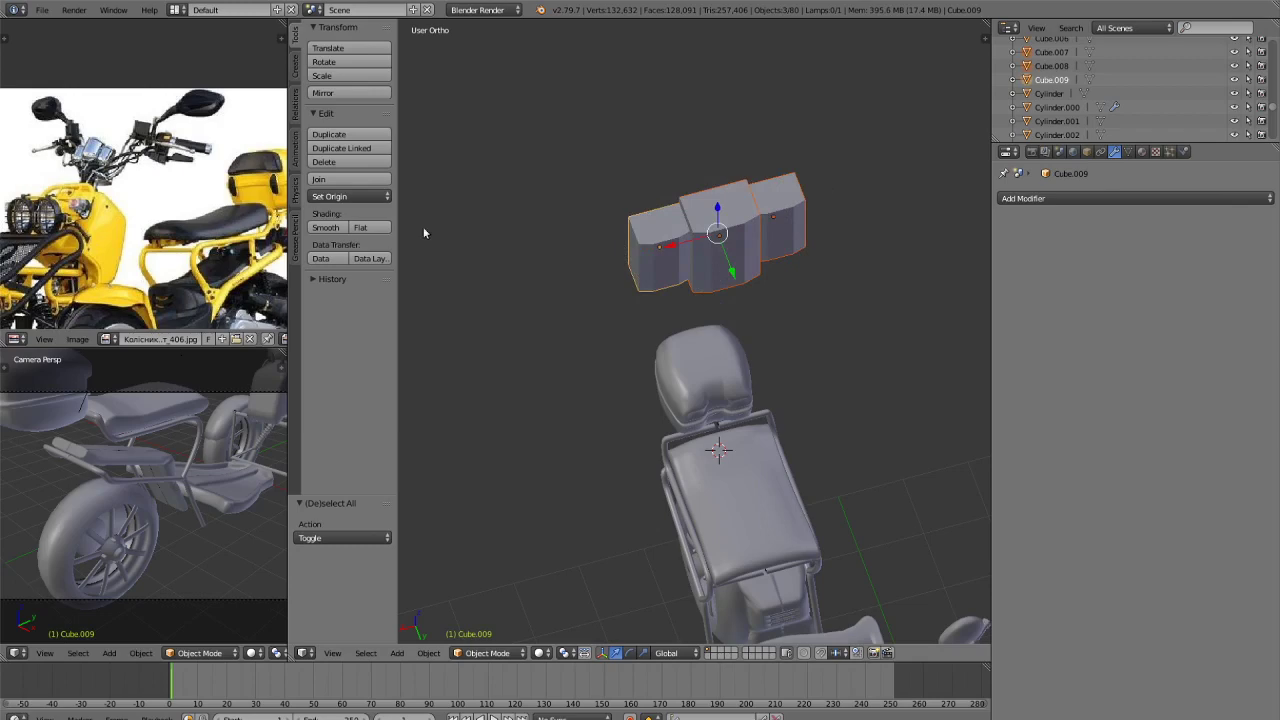
left_click(317, 179)
left_click(1005, 198)
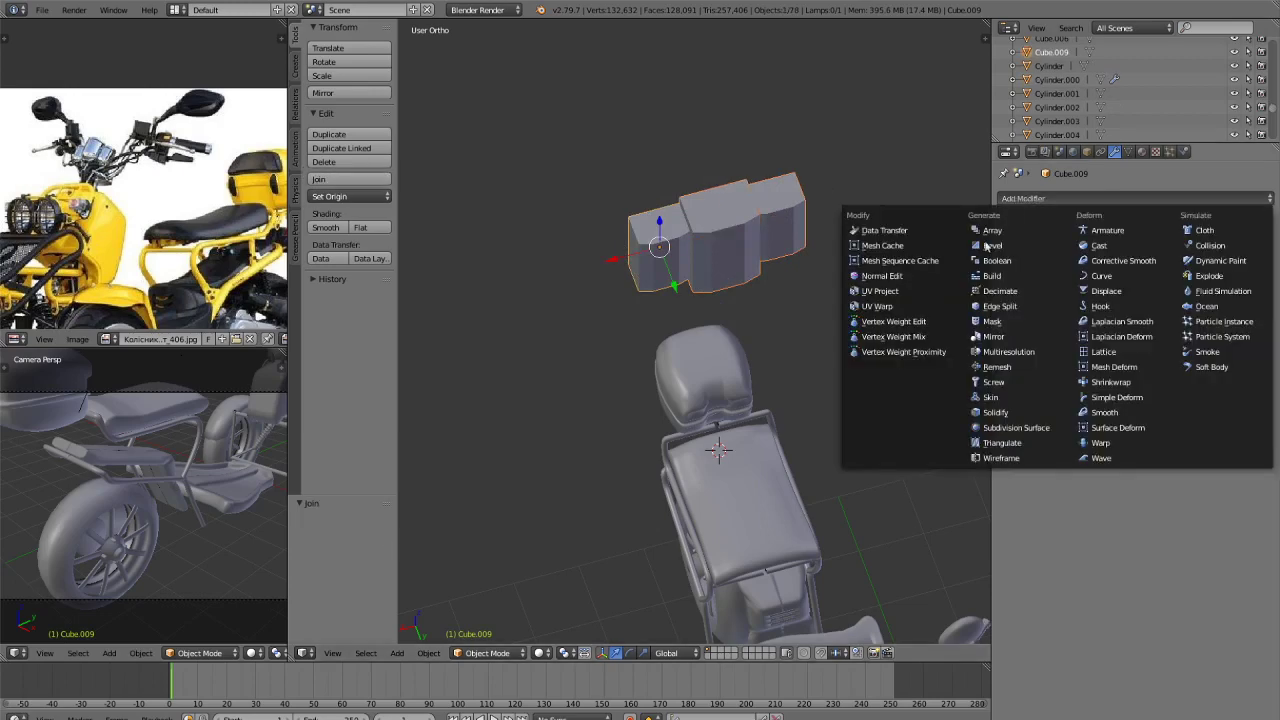
left_click(986, 428)
Add a horizontal loop cut near the top edge of each of the three blocks to sharpen it.
scroll(808, 228, "up", 2)
key("Tab")
key("ctrl+r")
left_click(836, 172)
left_click(846, 140)
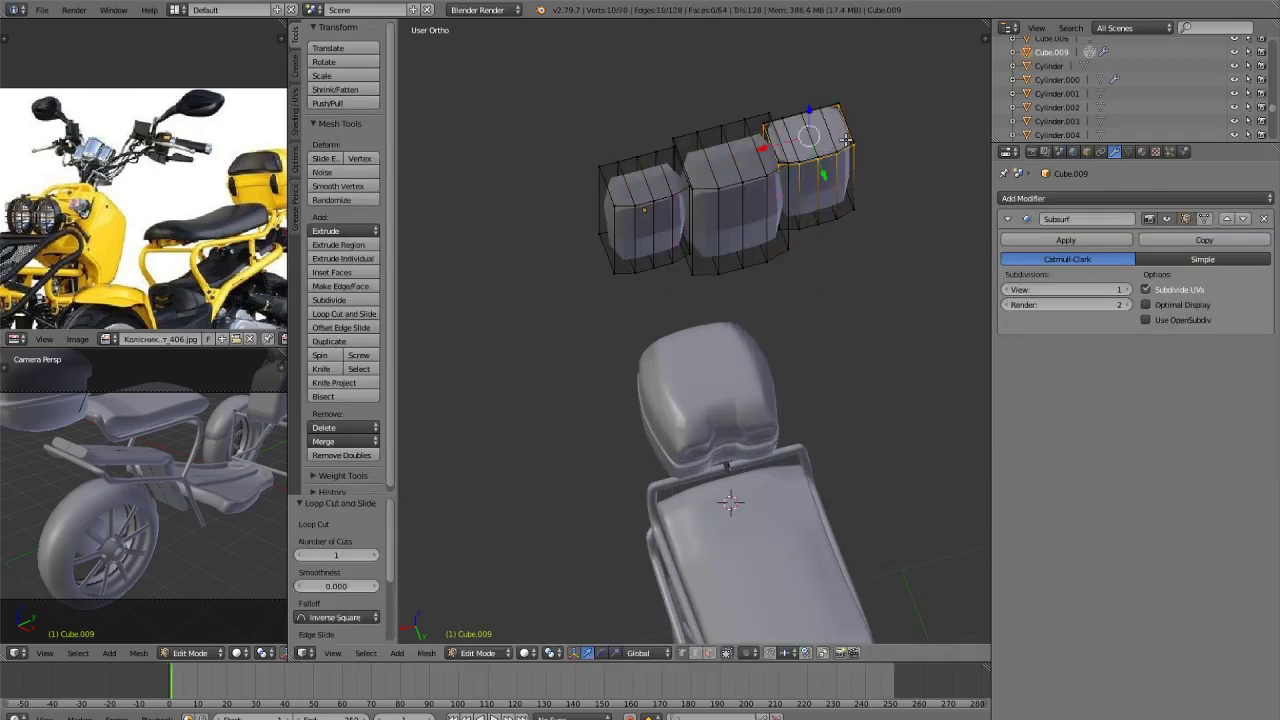
key("ctrl+r")
left_click(745, 180)
right_click(745, 180)
key("ctrl+r")
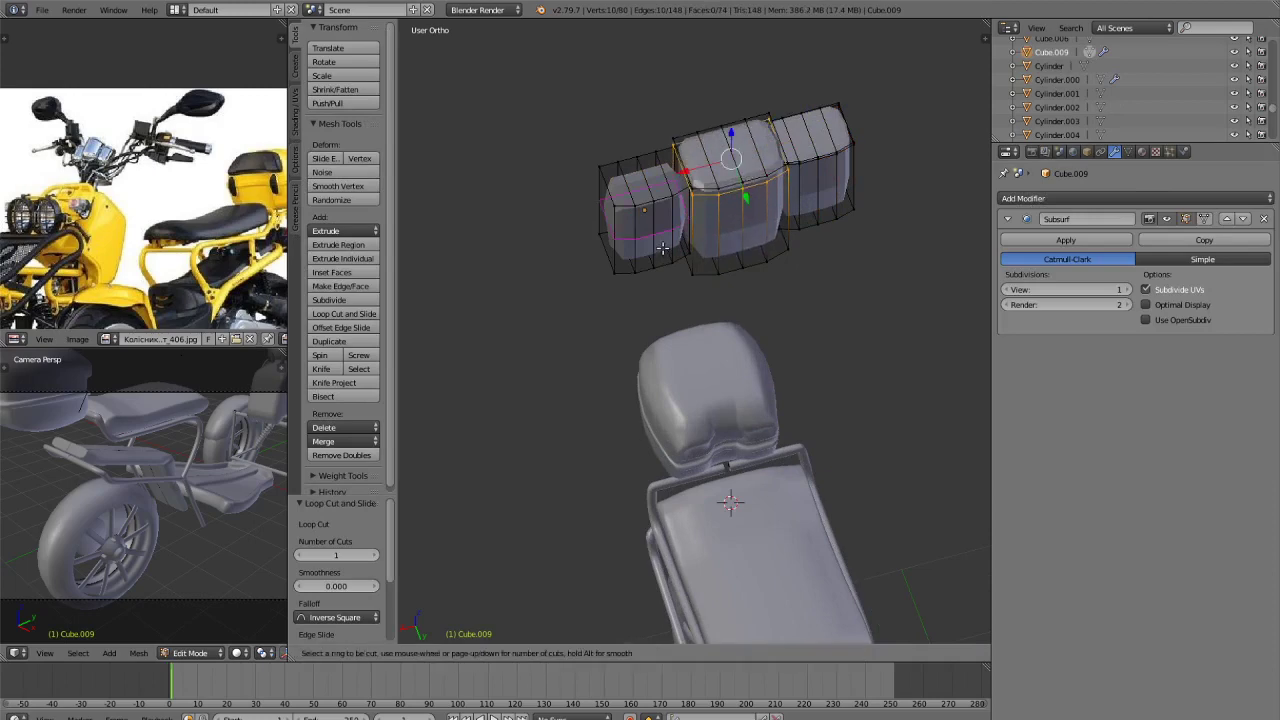
left_click(662, 248)
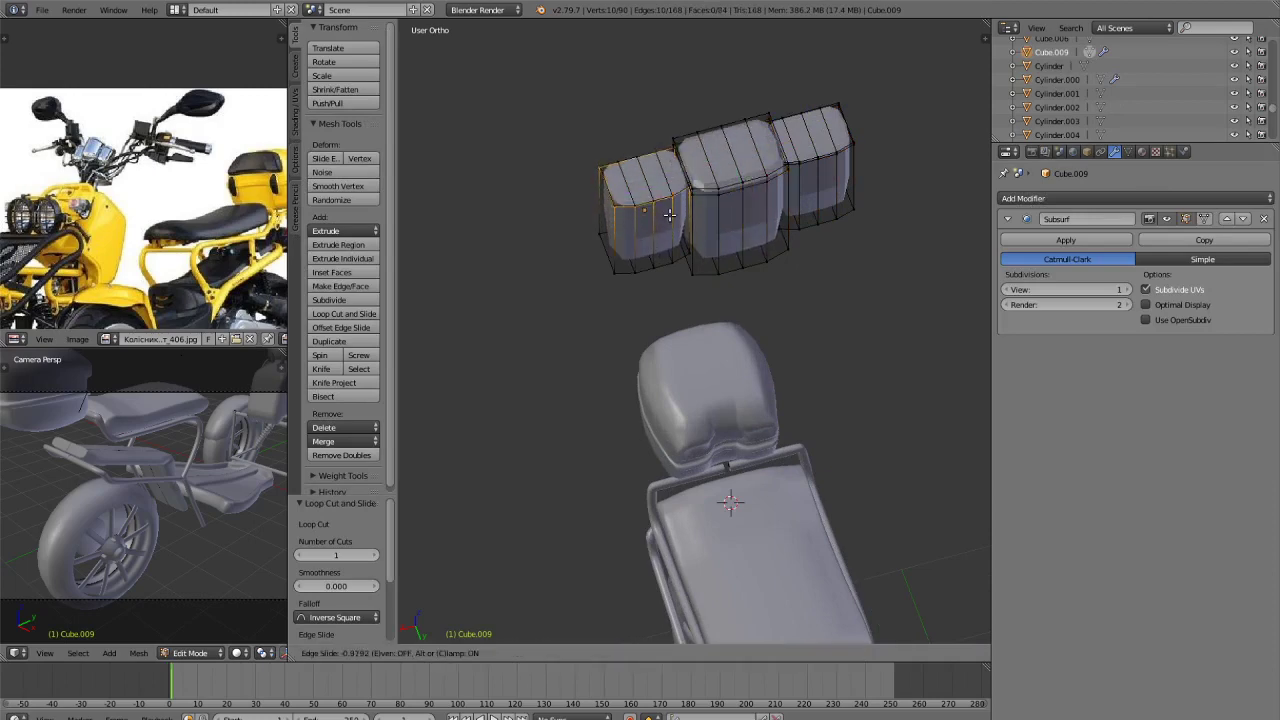
Add a horizontal loop cut near the bottom edge of each of the three blocks.
left_click(656, 265)
key("ctrl+r")
left_click(735, 250)
left_click(737, 285)
key("ctrl+r")
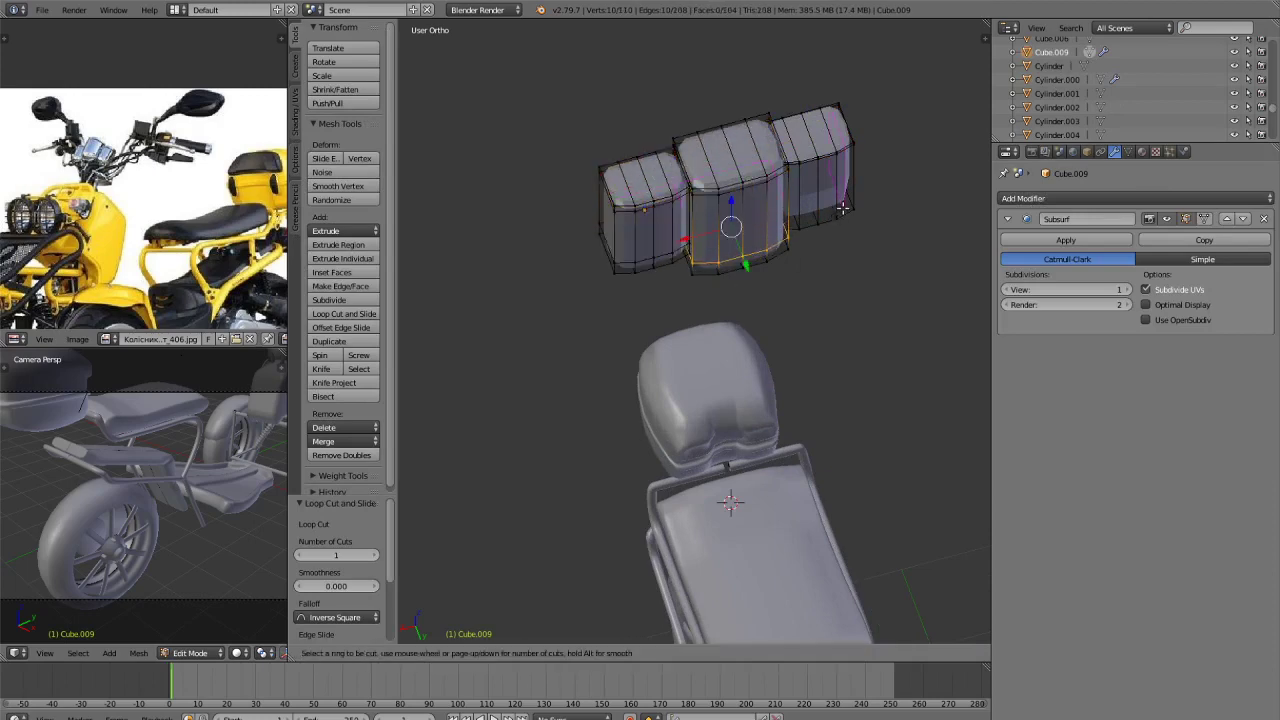
left_click(812, 206)
left_click(820, 226)
Leave mesh editing and apply smooth shading to the joined block cluster.
key("Tab")
middle_click_drag(818, 298, 792, 245)
scroll(792, 249, "down", 2)
left_click(334, 228)
scroll(677, 374, "down", 4)
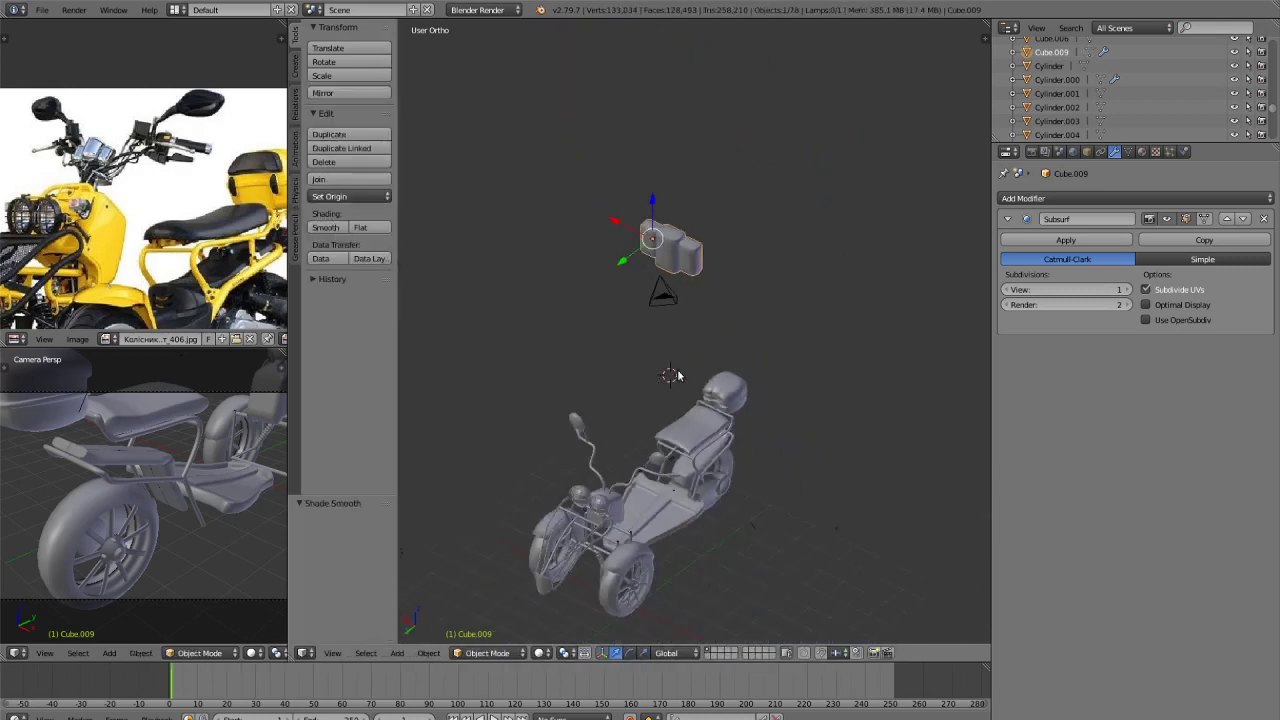
Move the block cluster to the scooter's front, 4.916 along Y and about -6.639 along Z.
key("KP_7")
key("KP_7")
key("g")
key("y")
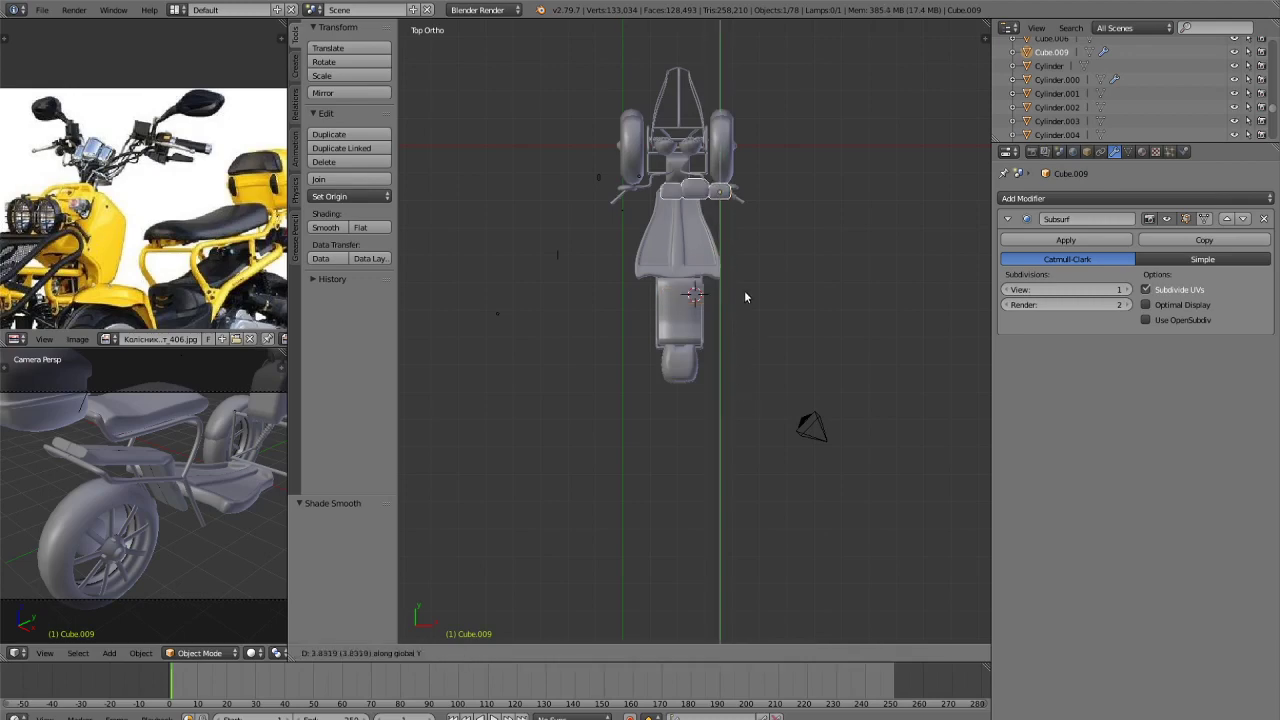
left_click(698, 262)
key("KP_3")
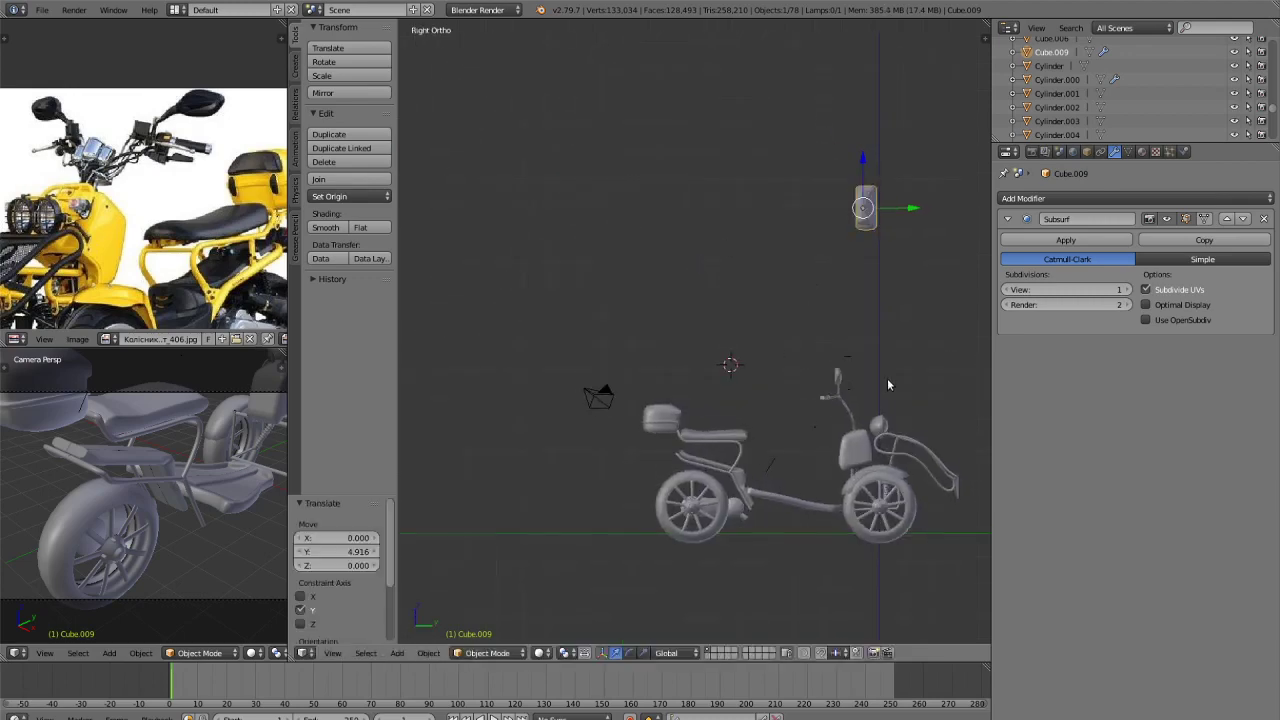
middle_click_drag(887, 378, 736, 307, "shift")
scroll(737, 310, "up", 1)
key("g")
key("z")
left_click(766, 492)
Scale the block cluster down by 0.732 and by a further 0.624 to suit the handlebars.
key("s")
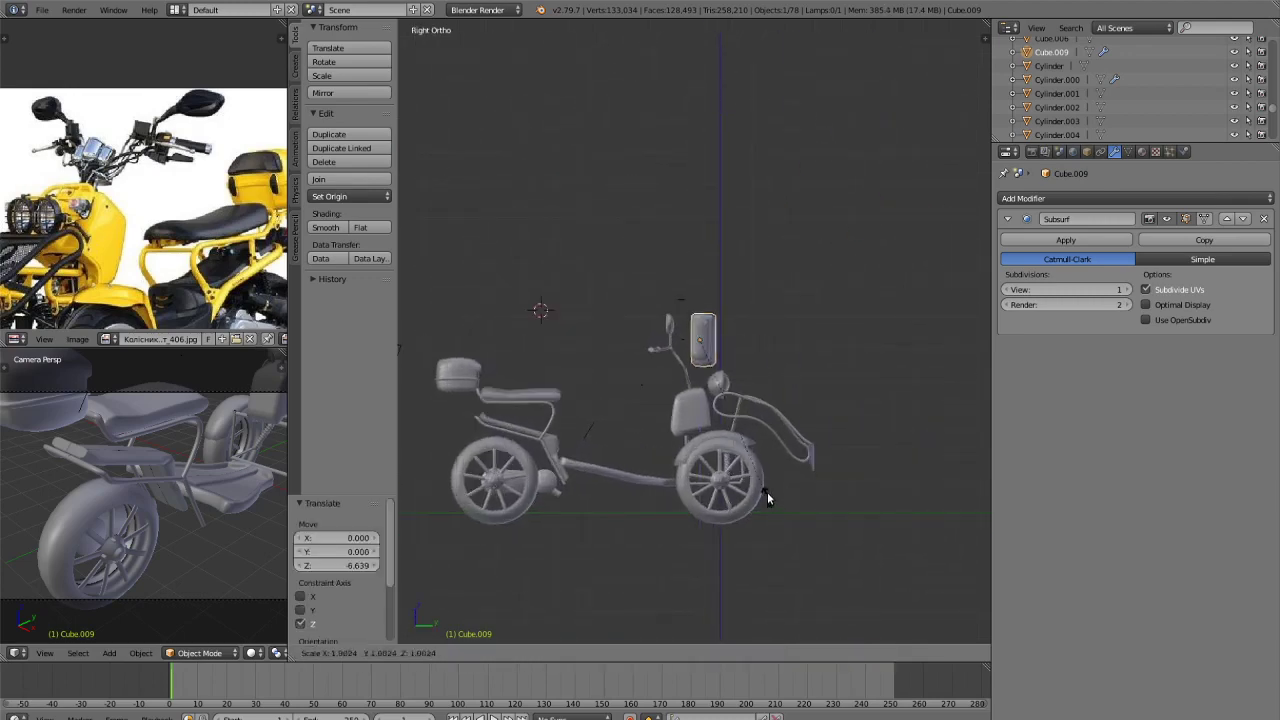
left_click(747, 462)
middle_click_drag(747, 462, 690, 485)
scroll(771, 417, "up", 4)
scroll(771, 417, "down", 1)
middle_click_drag(830, 425, 777, 483)
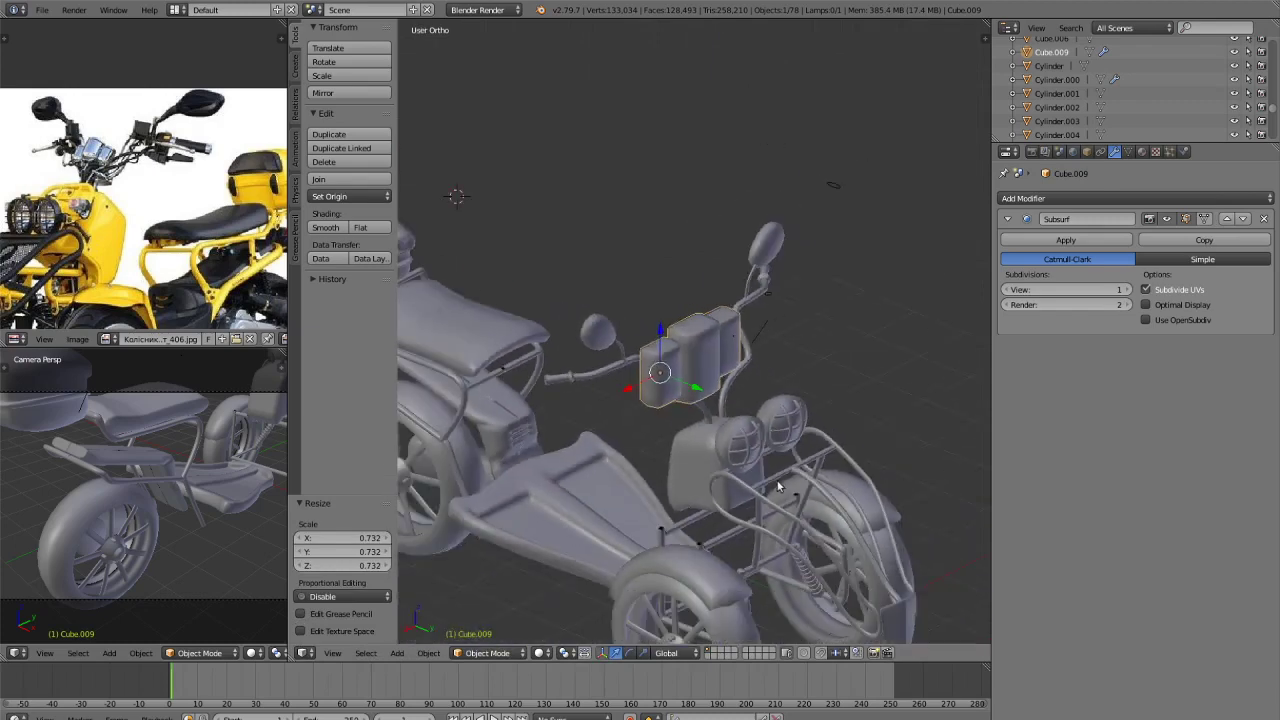
key("s")
left_click(729, 451)
Center the block cluster between the handlebars by moving it -0.948 along X in the top view.
key("KP_7")
scroll(858, 428, "up", 4)
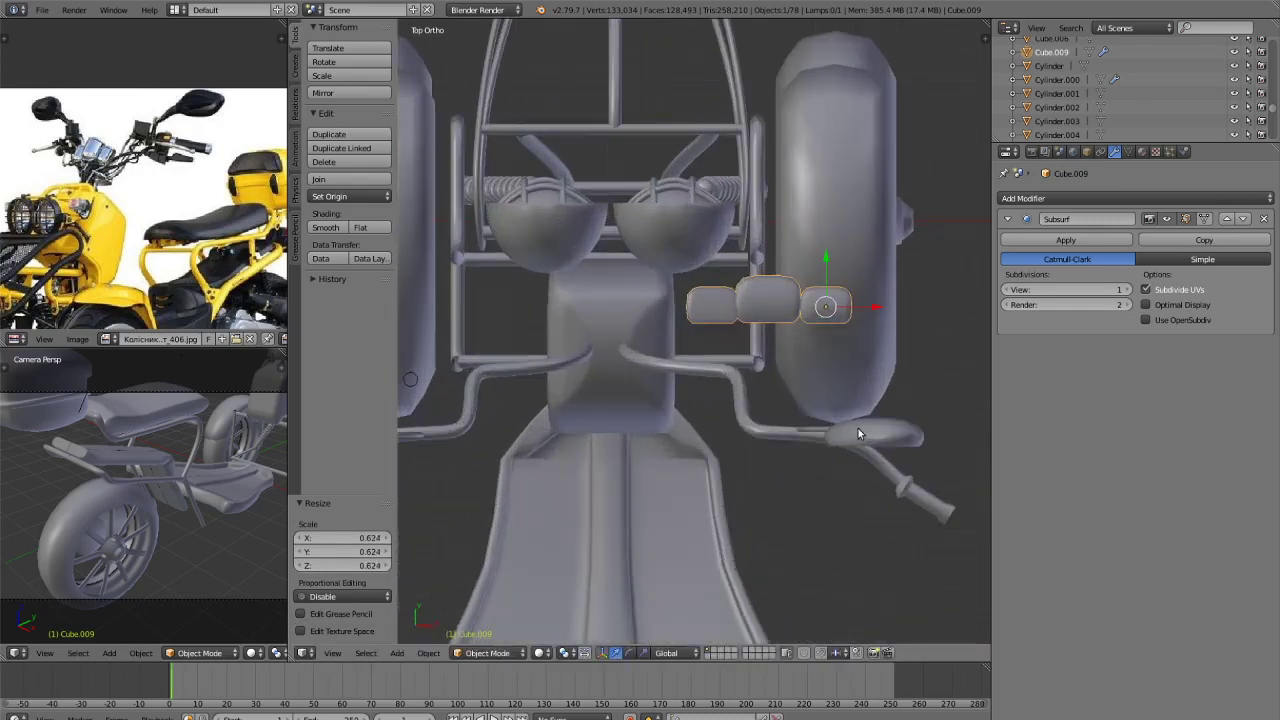
key("g")
key("x")
left_click(713, 424)
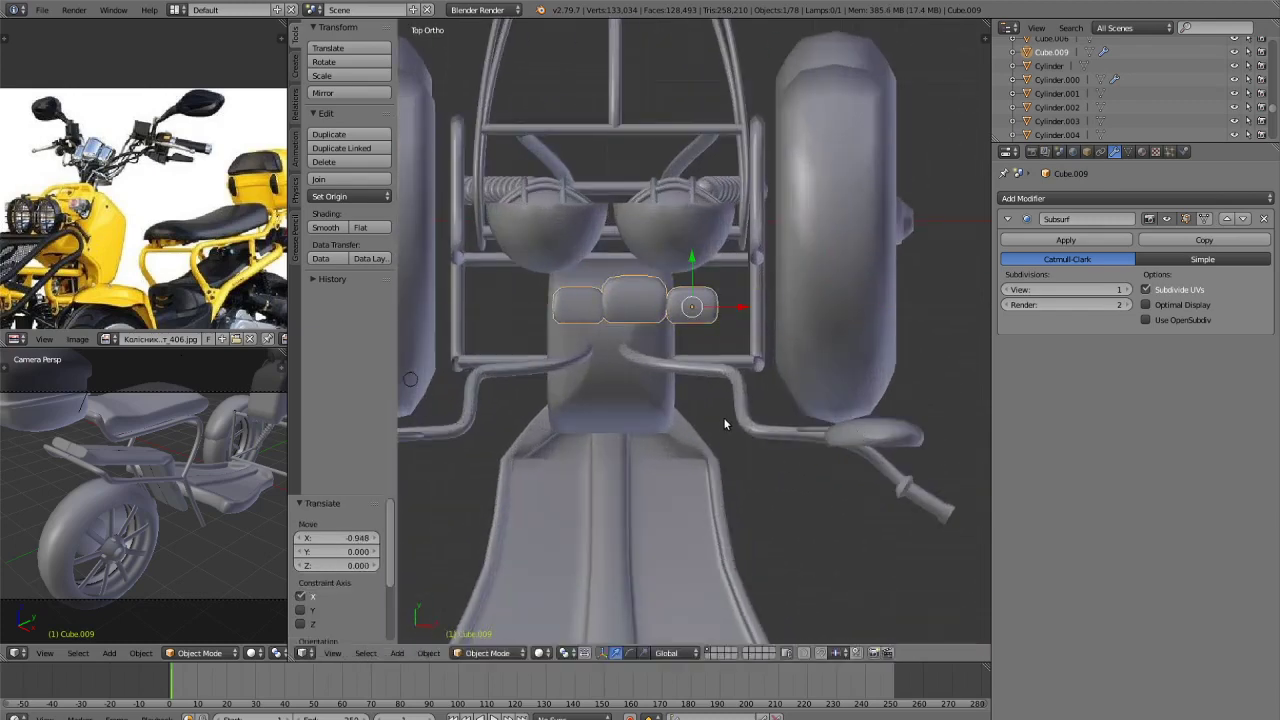
In the side view, lower the block cluster to just above the front housing and move it -0.181 along Y.
key("KP_3")
middle_click_drag(810, 384, 763, 229, "shift")
key("g")
key("z")
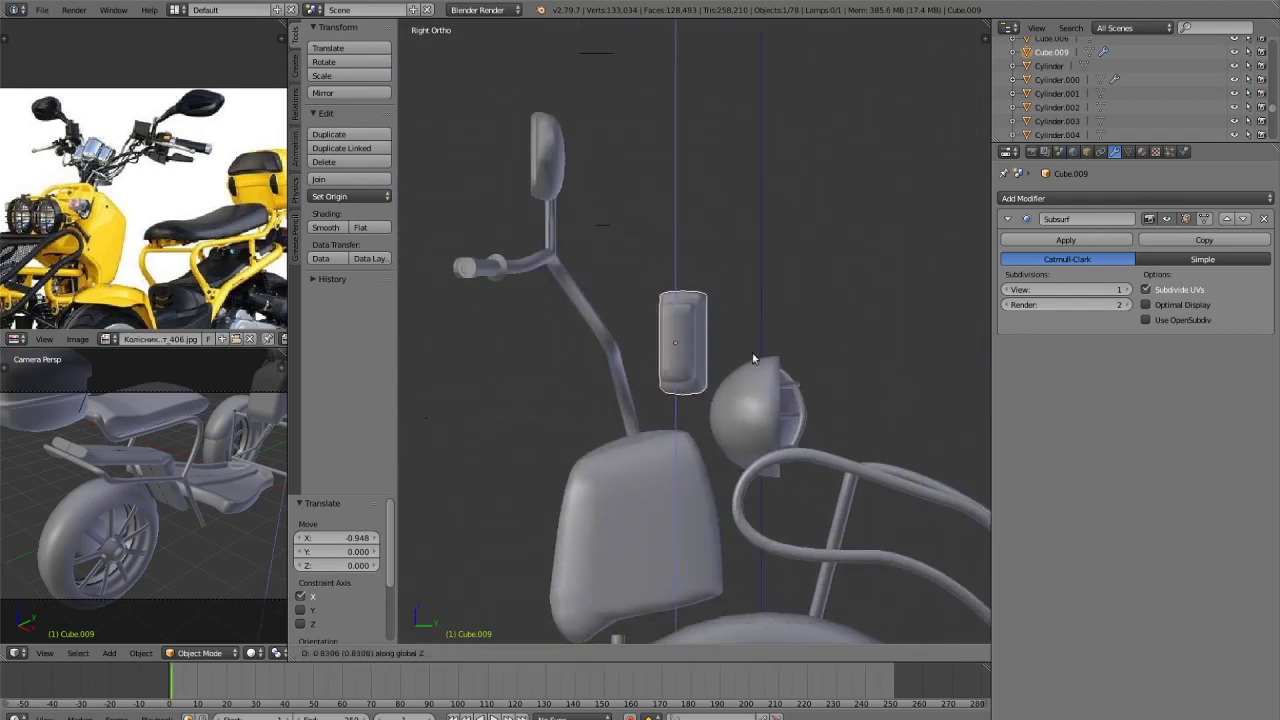
left_click(716, 365)
key("g")
key("y")
left_click(707, 388)
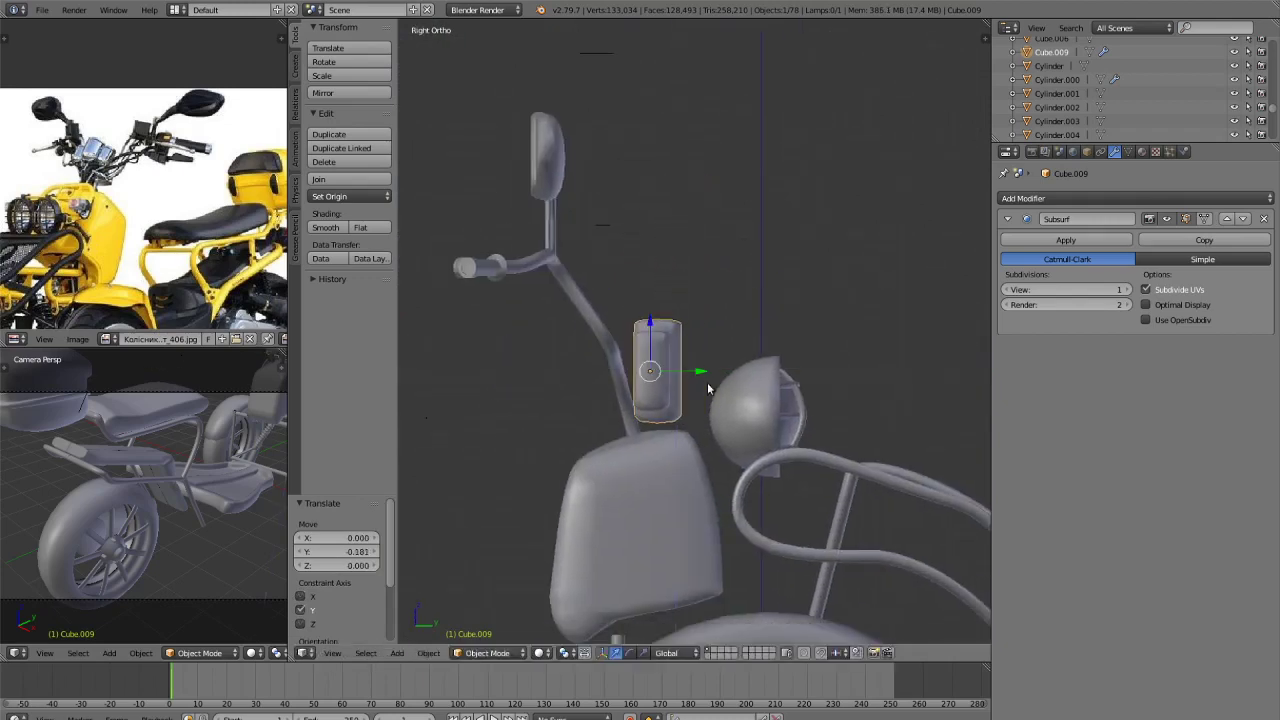
key("g")
key("Escape")
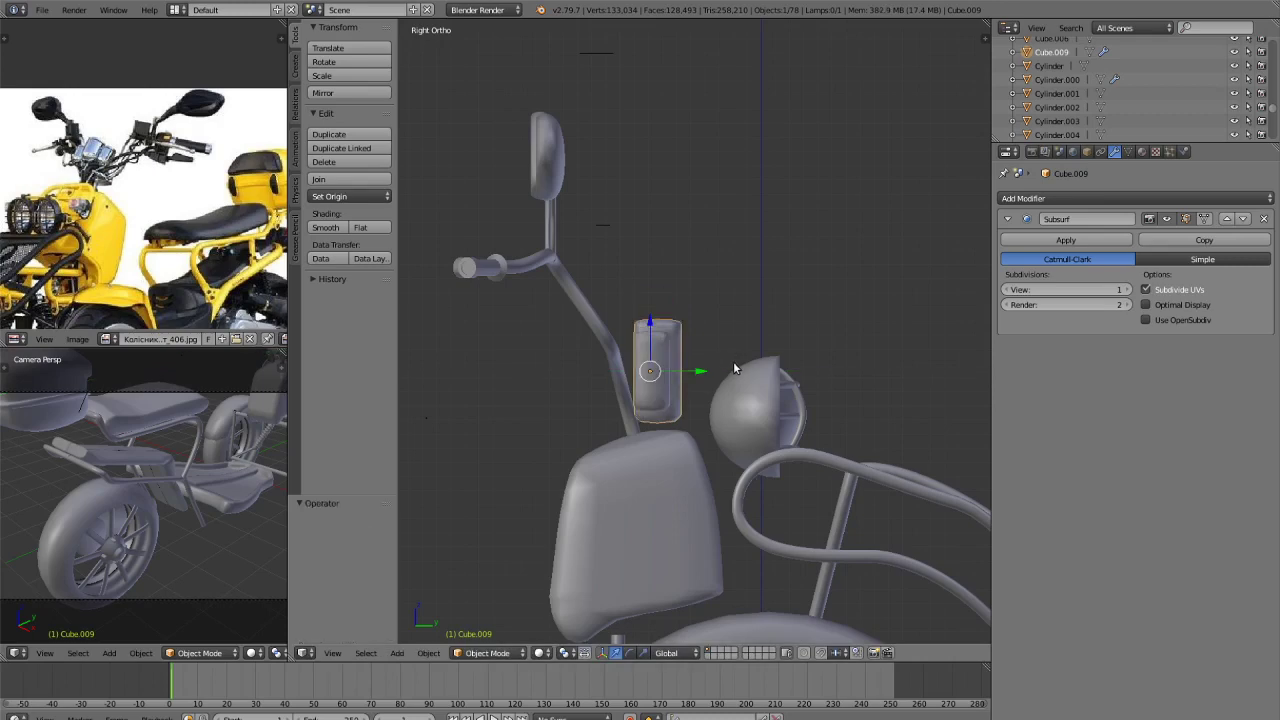
Tilt the block cluster about X to follow the handlebar stem and lower it 0.107 along Z.
key("r")
key("x")
left_click(744, 330)
left_click_drag(654, 326, 656, 342)
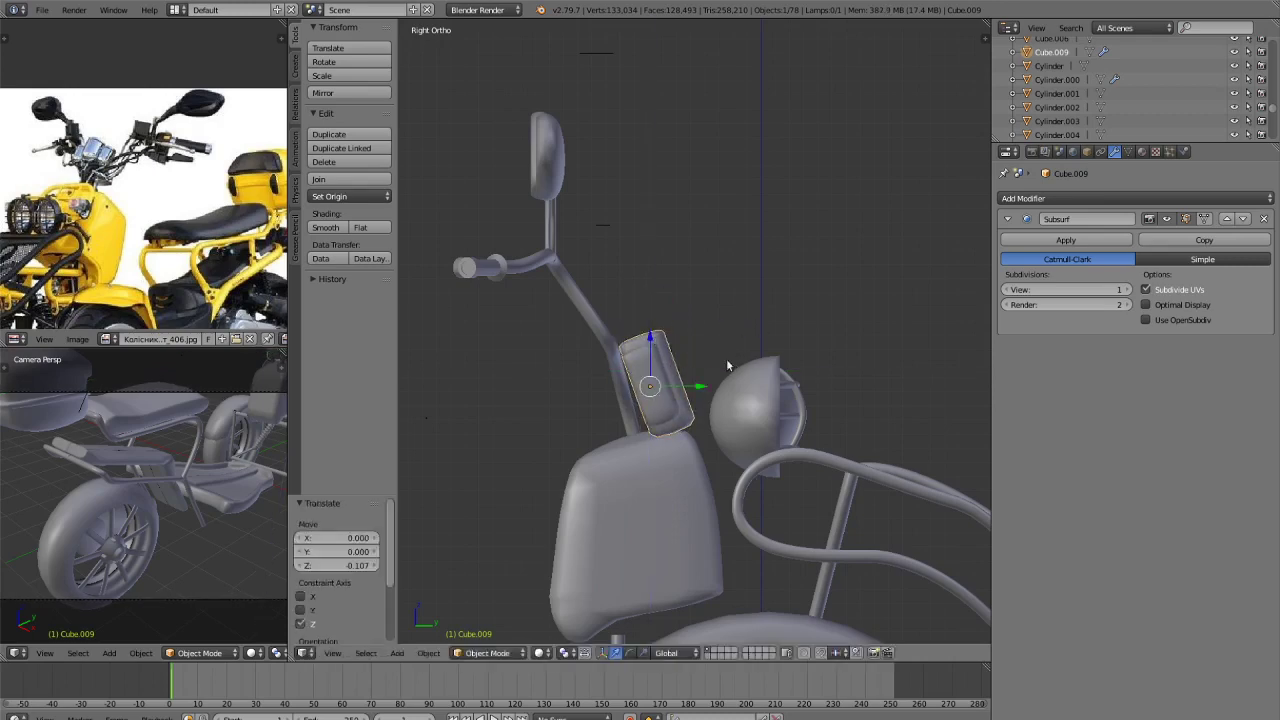
key("r")
key("x")
left_click(807, 396)
Scale the block cluster by 0.859 and recenter it by moving it -0.157 along X.
middle_click_drag(807, 396, 781, 387)
key("s")
key("Escape")
key("g")
key("x")
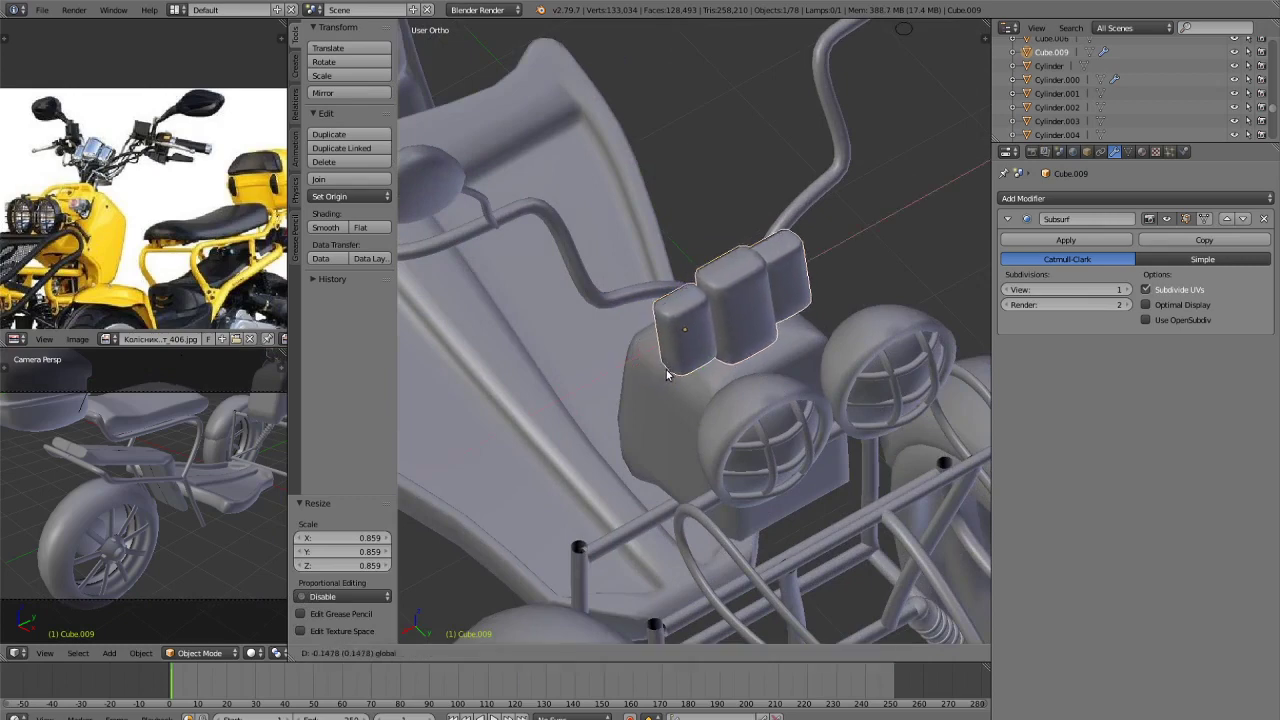
left_click(697, 323)
Lower the block cluster along Z until it sits on the front housing, and deselect everything.
key("g")
key("z")
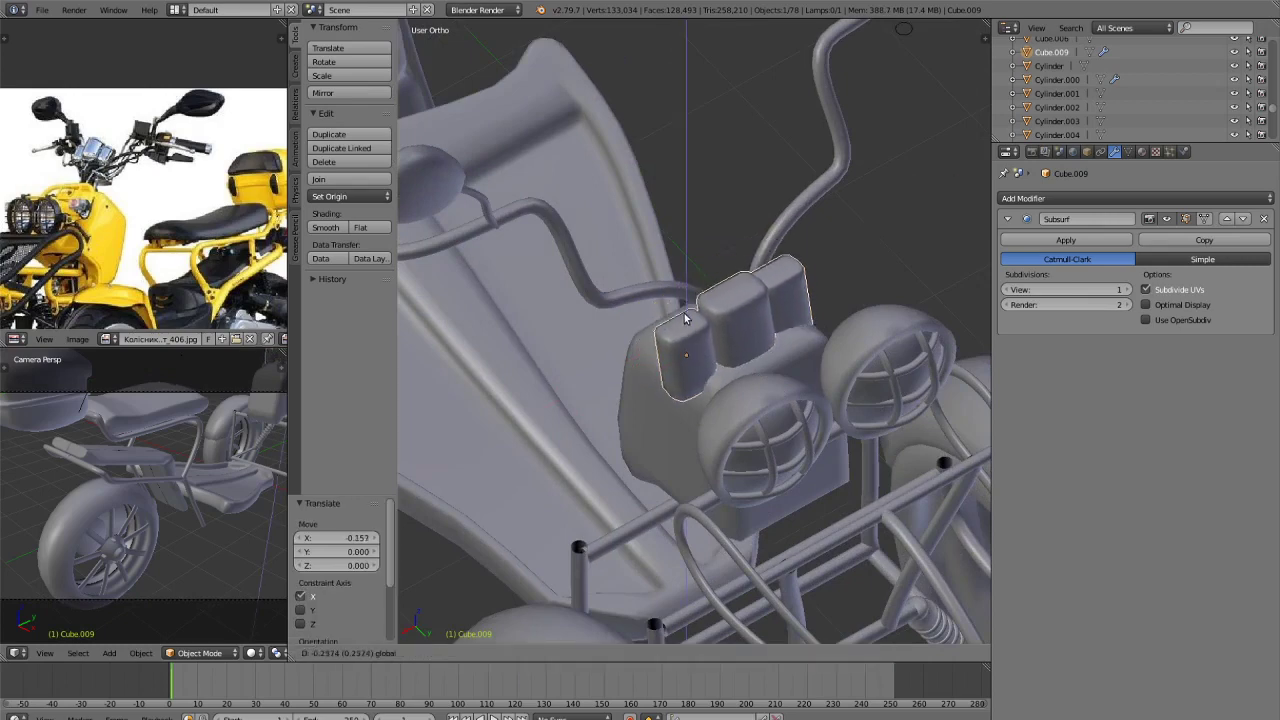
left_click(629, 390)
key("a")
Check the whole scooter with its new block cluster in a rendered preview.
scroll(795, 329, "down", 7)
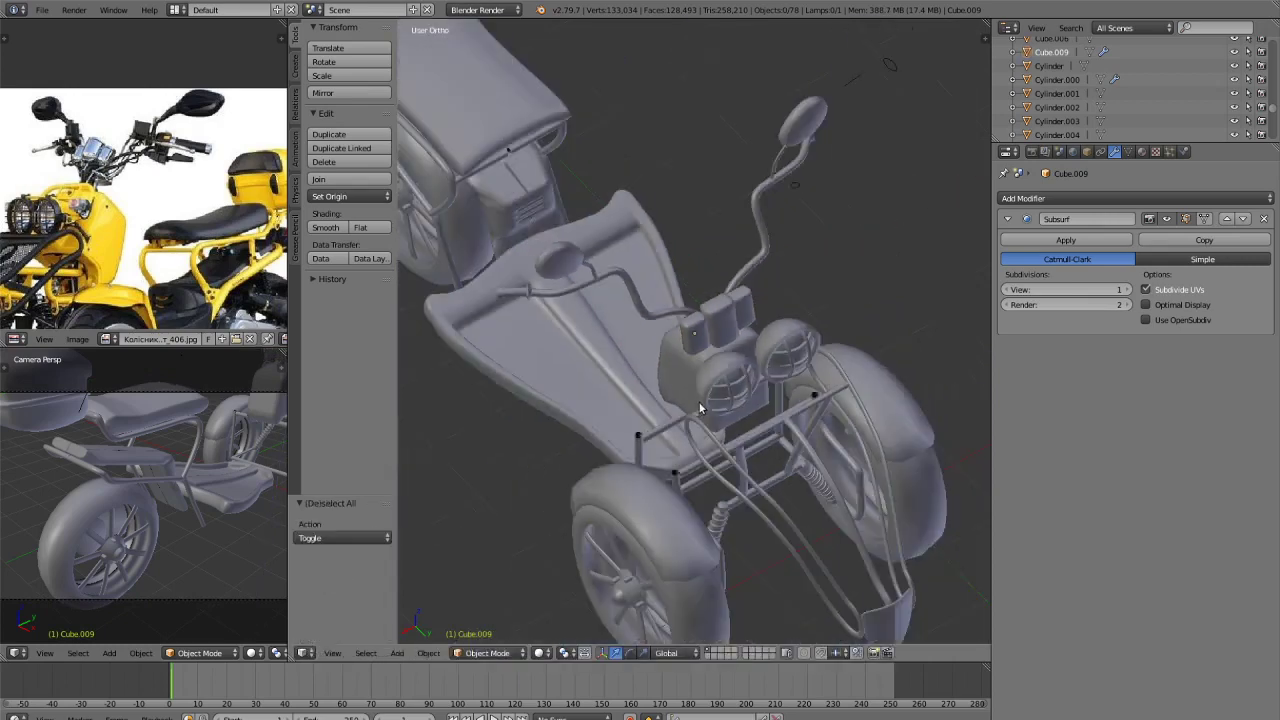
middle_click_drag(793, 325, 857, 333)
key("shift+z")
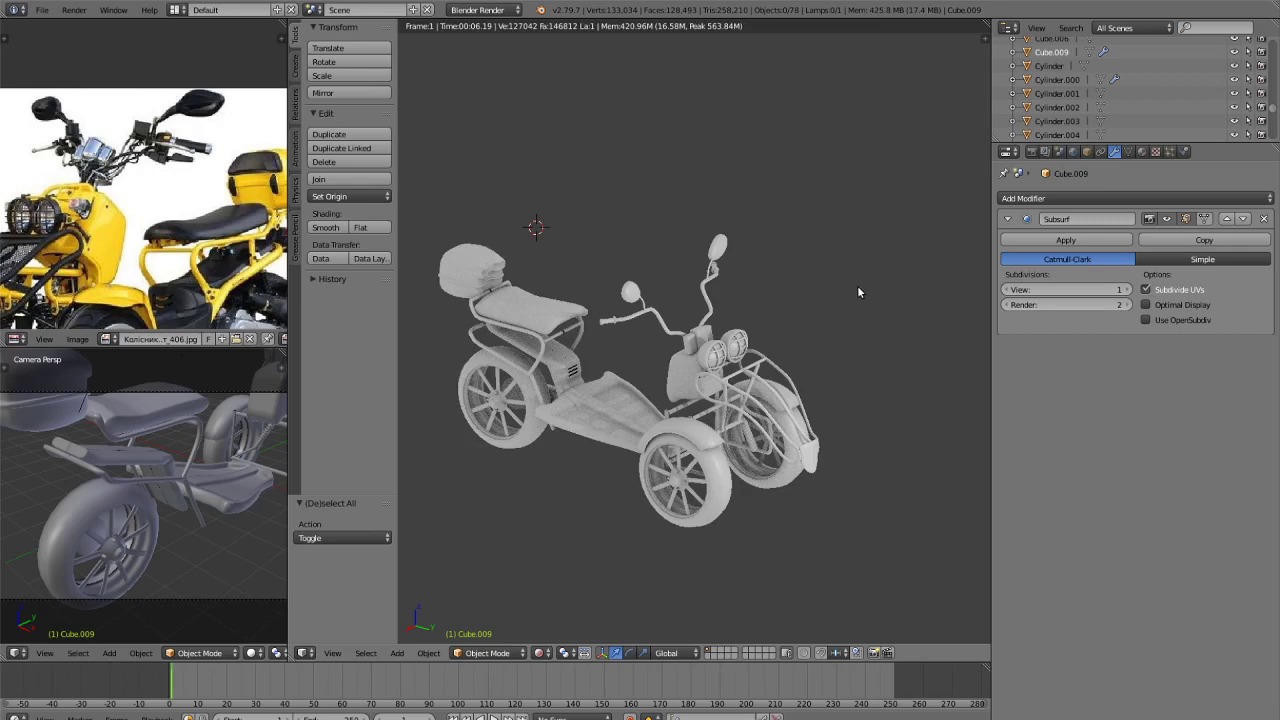
Return to solid shading and unhide the BezierCurve.033 mesh grille on the front guard.
key("shift+z")
scroll(140, 190, "down", 2)
scroll(143, 210, "up", 4)
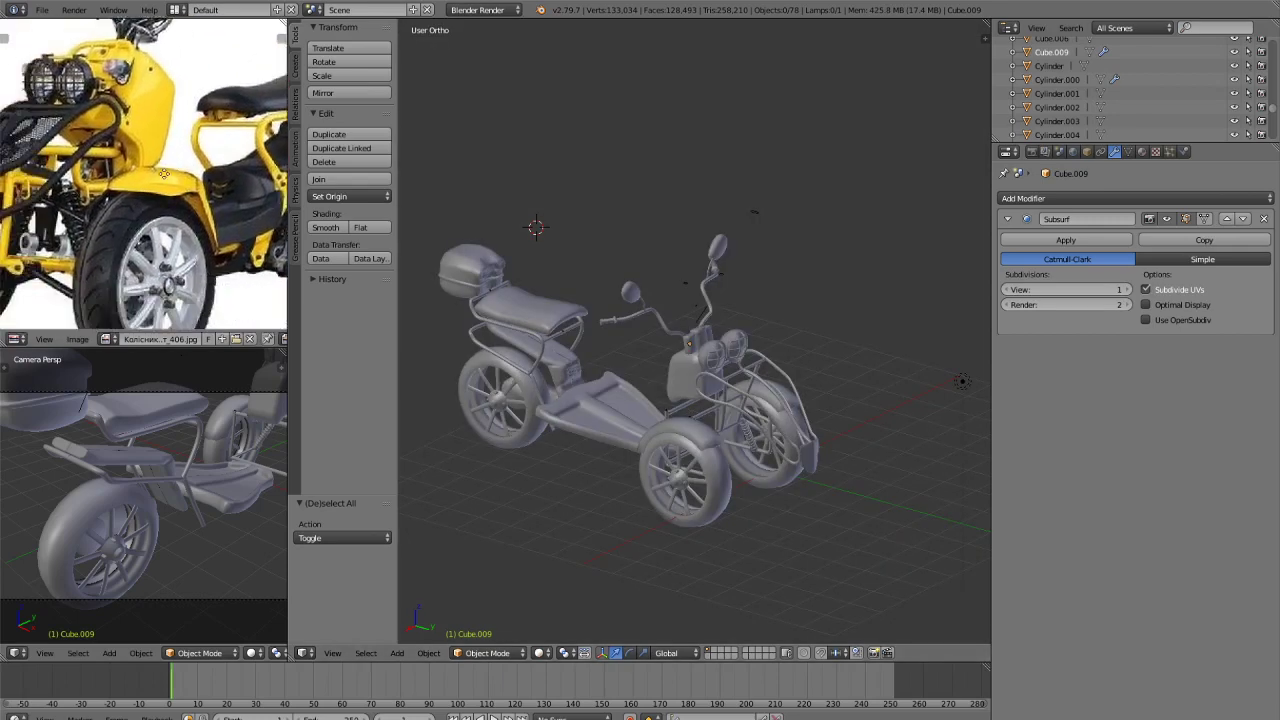
scroll(190, 180, "up", 1)
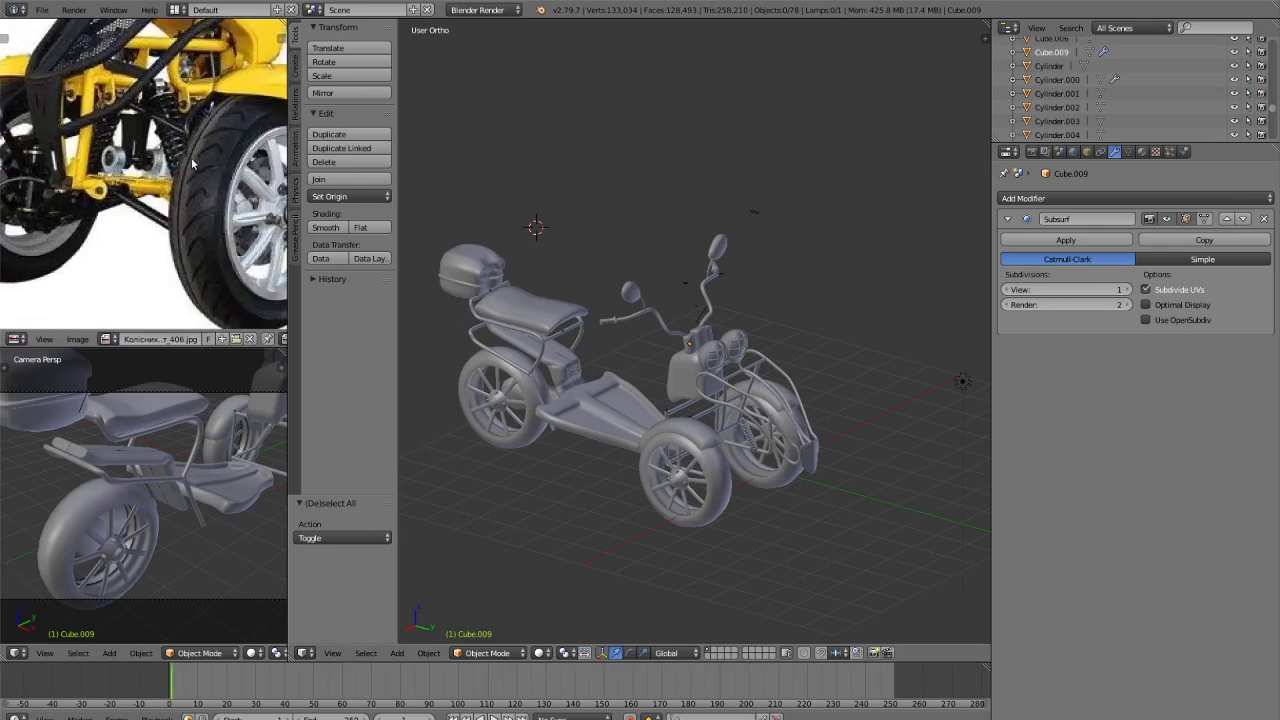
scroll(193, 163, "up", 2)
middle_click_drag(510, 340, 880, 440)
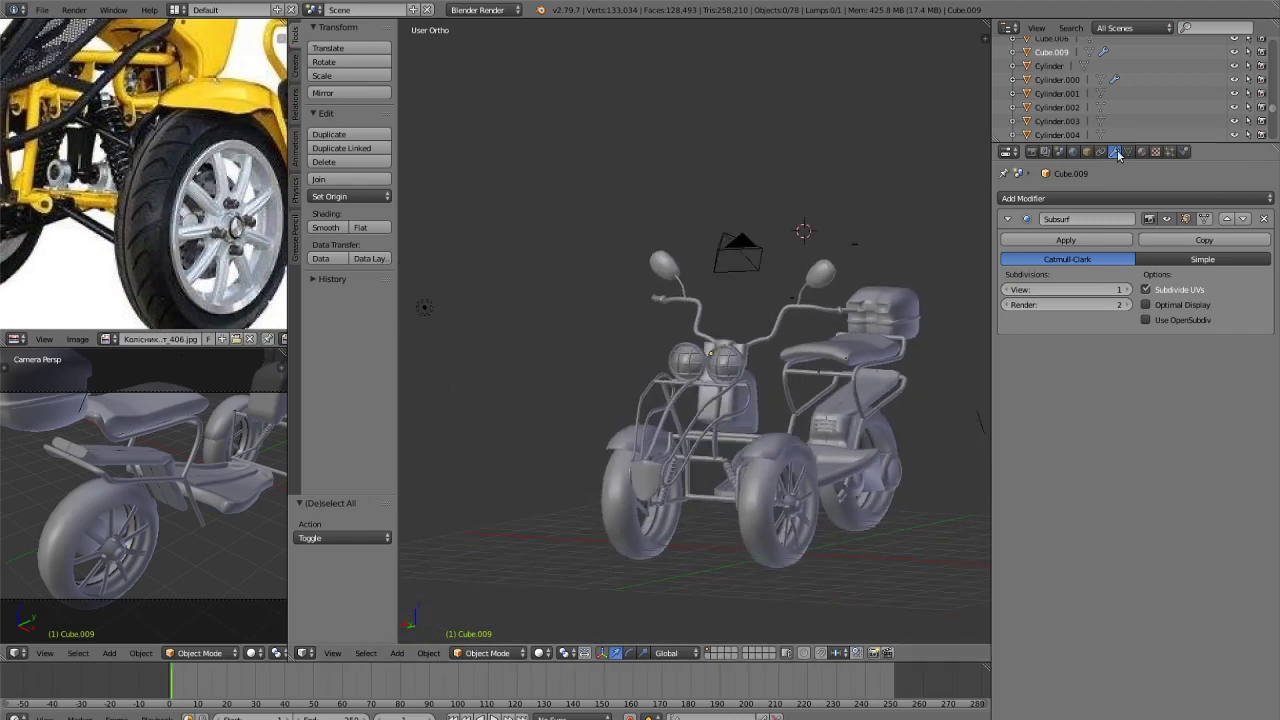
scroll(1117, 126, "down", 7)
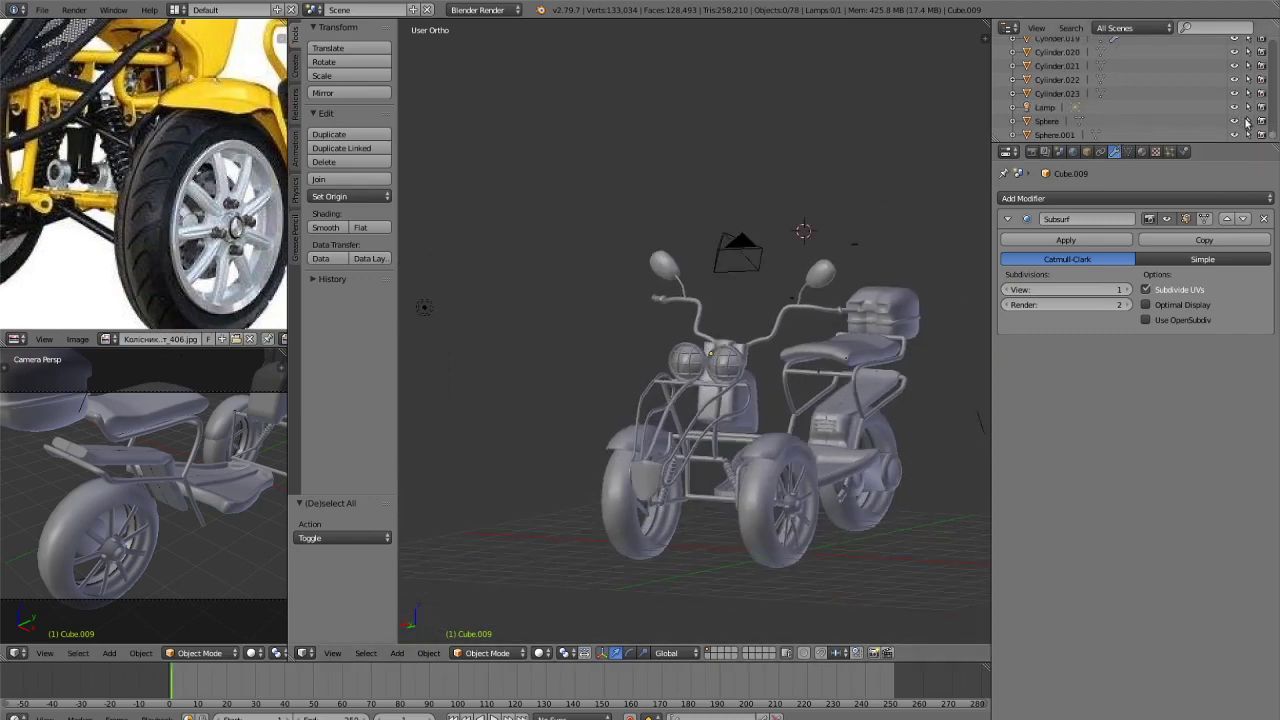
scroll(1180, 95, "up", 5)
scroll(1218, 82, "up", 5)
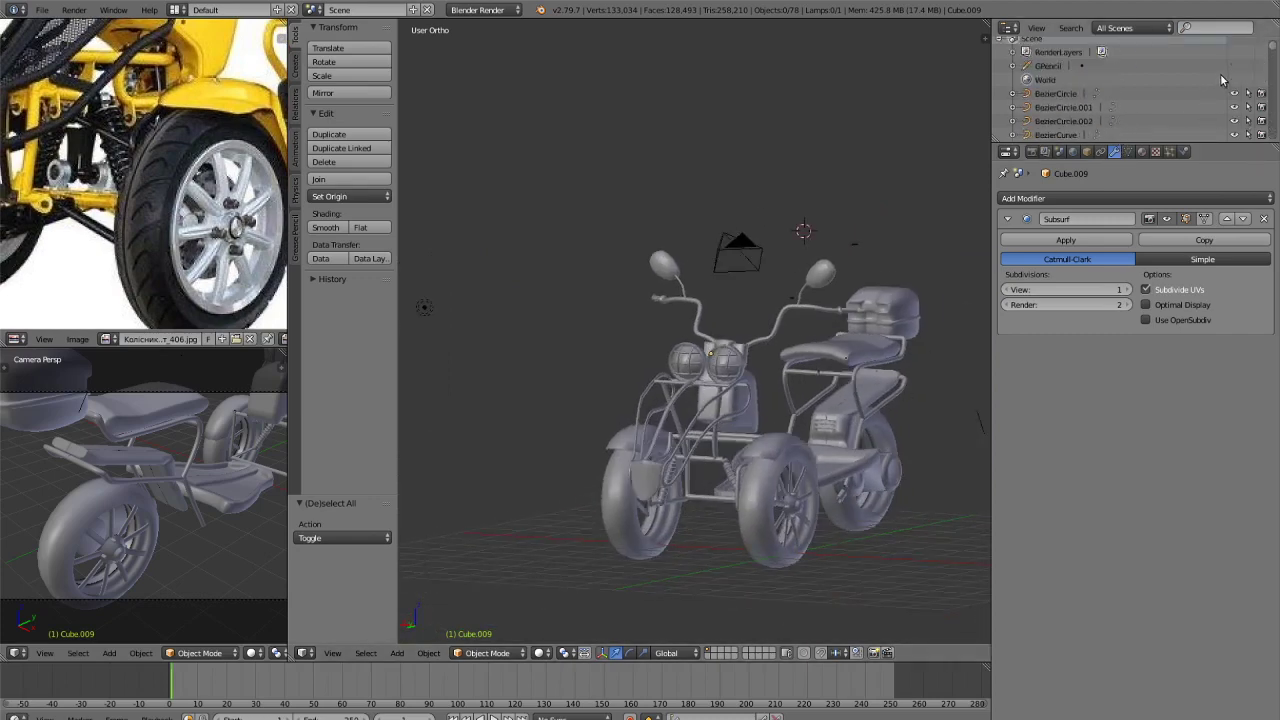
scroll(1226, 80, "down", 12)
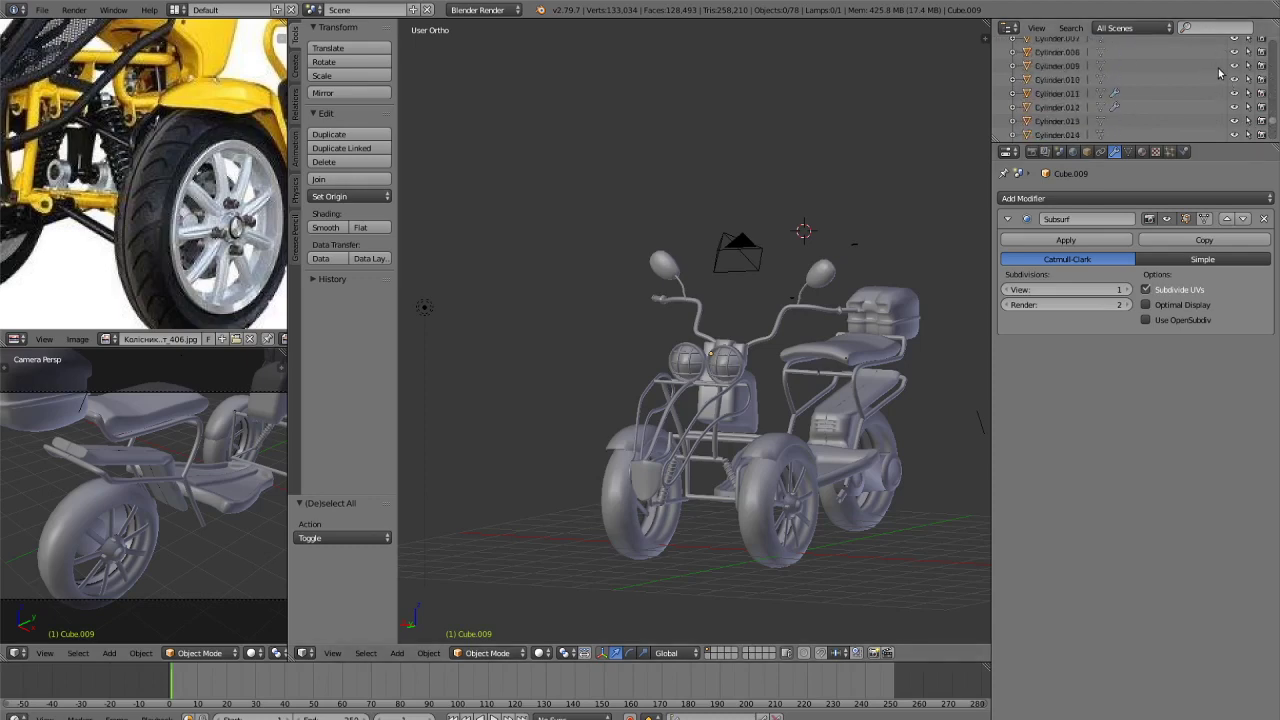
scroll(1225, 70, "up", 4)
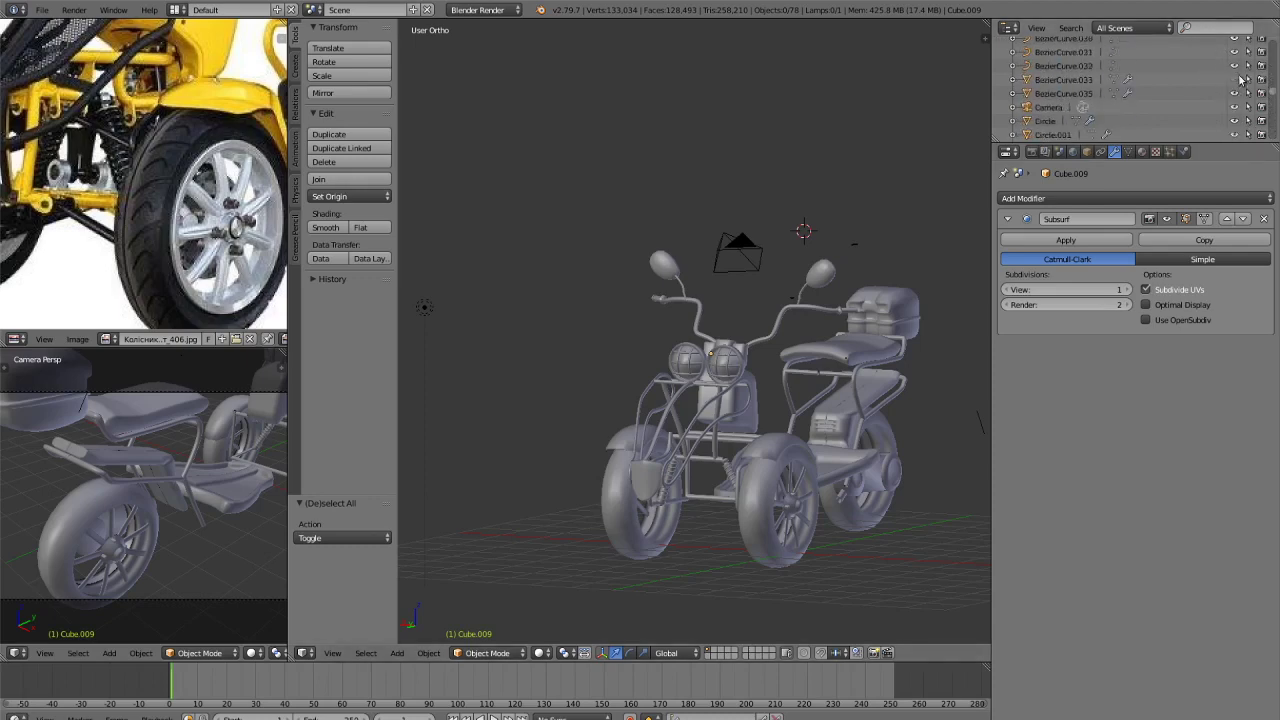
left_click(1236, 81)
scroll(843, 214, "down", 2)
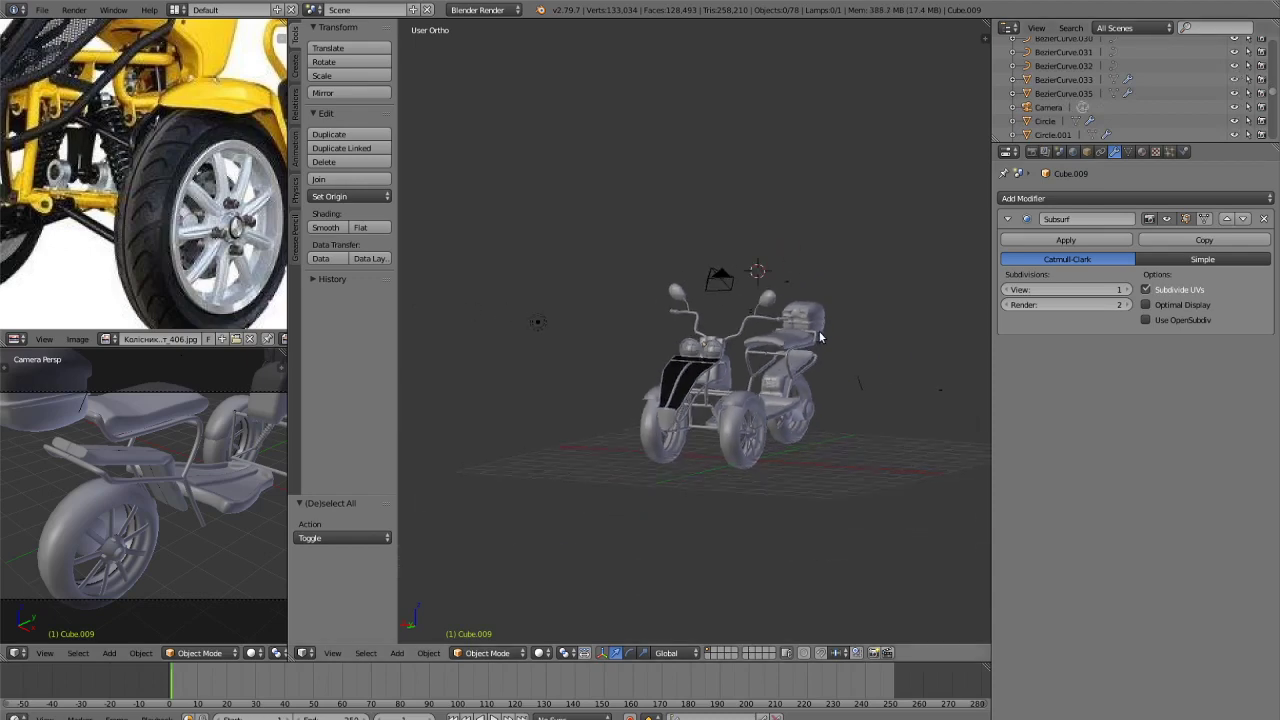
Check the scooter with its front mesh grille in a rendered preview from the front.
middle_click_drag(820, 334, 769, 258)
key("a")
key("a")
scroll(766, 266, "up", 3)
key("shift+z")
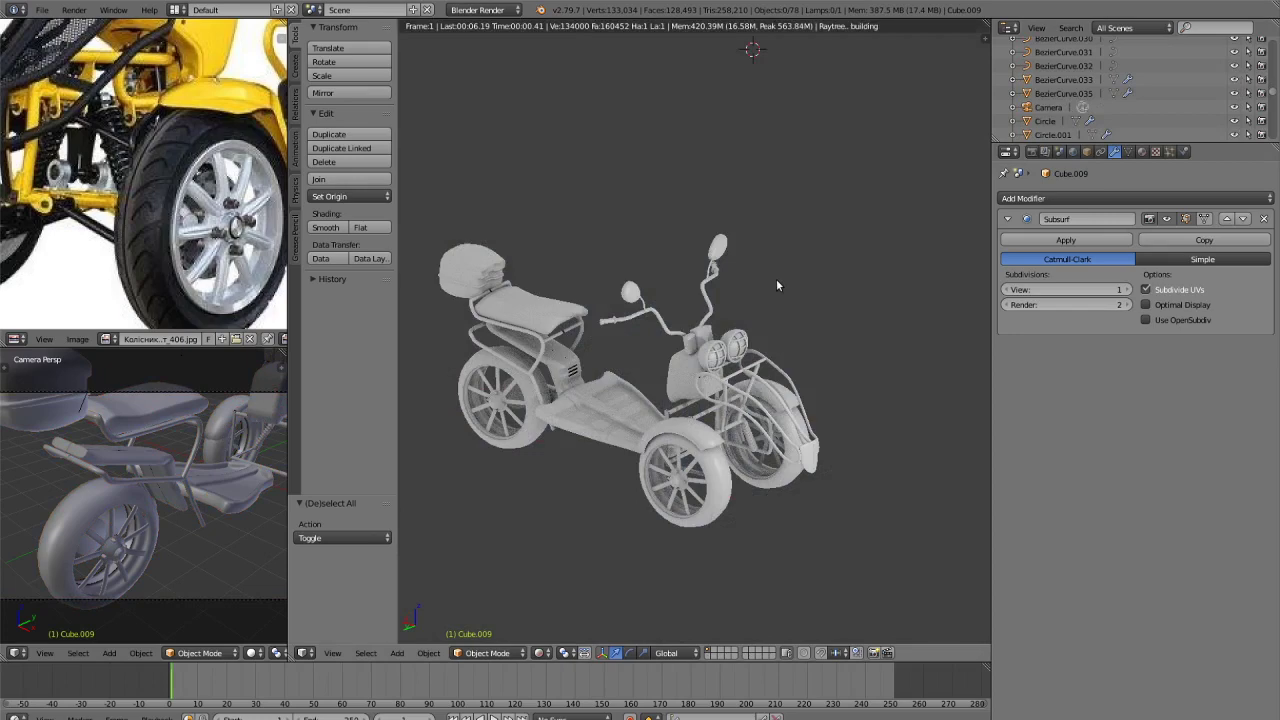
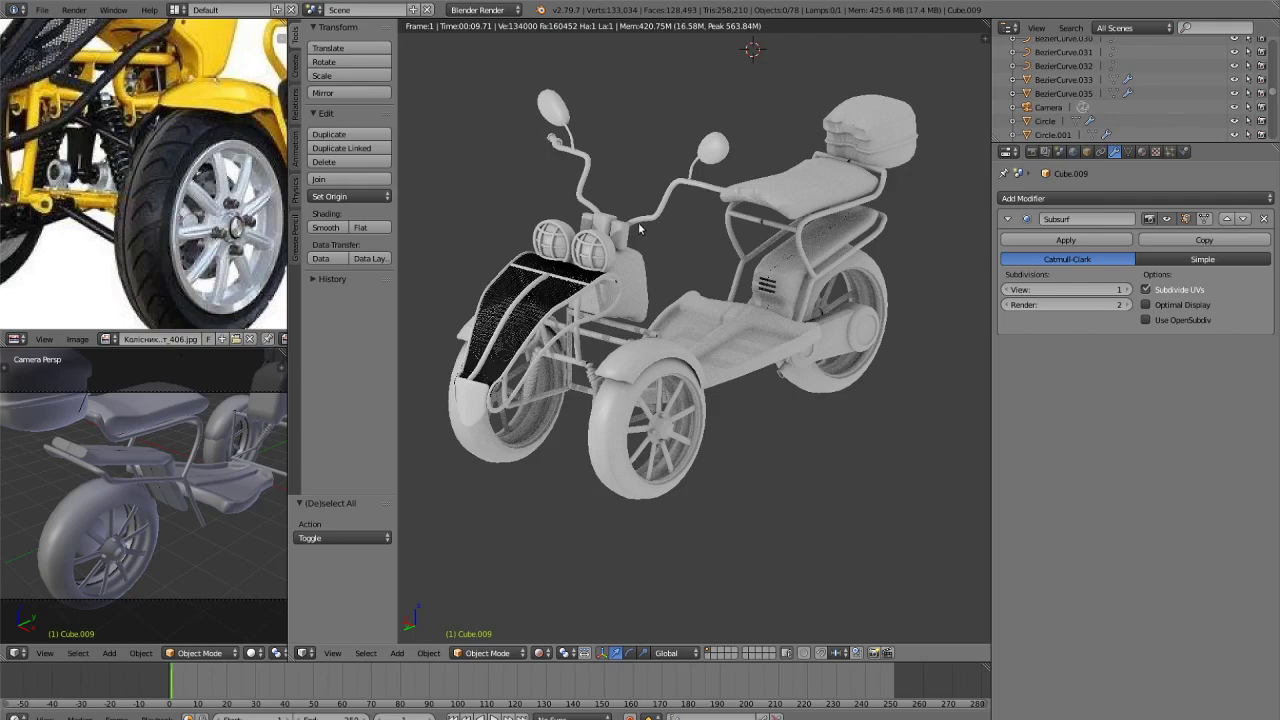
scroll(90, 190, "down", 1)
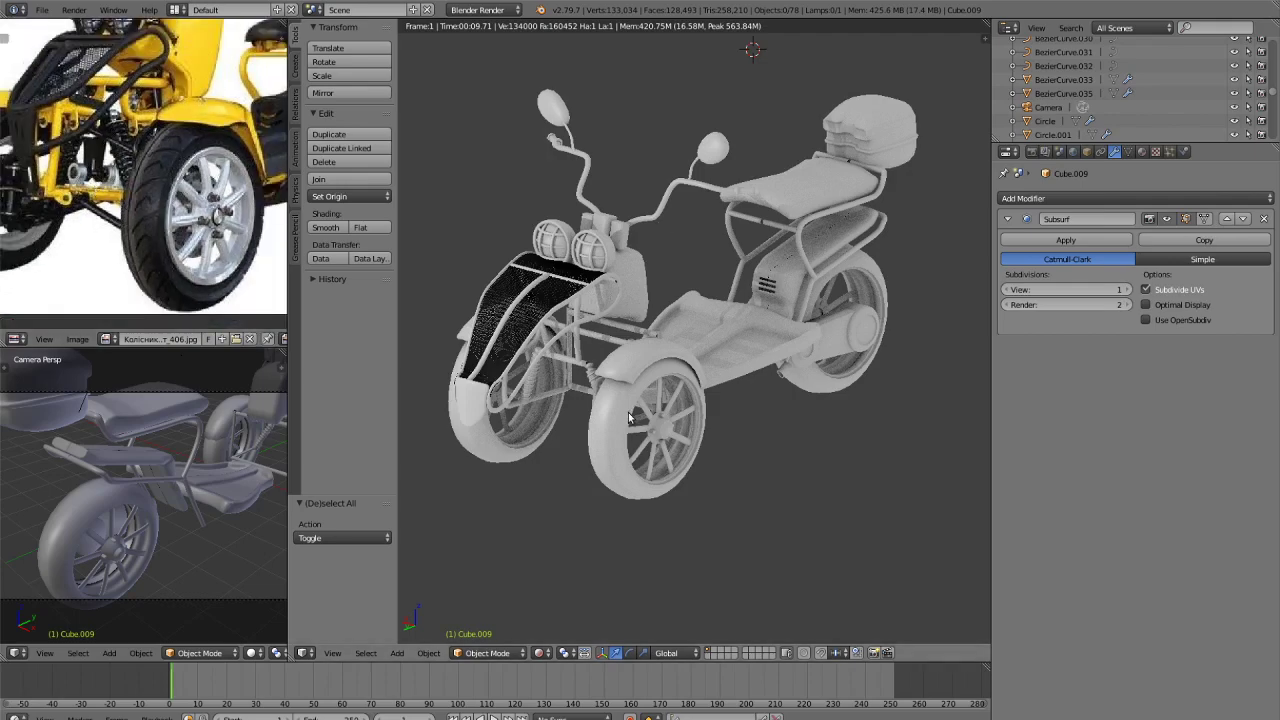
Examine from the side in solid shading how the front housing sits above the front wheels and frame.
key("shift+z")
key("z")
middle_click_drag(663, 446, 606, 417)
scroll(629, 462, "down", 2)
middle_click_drag(629, 462, 622, 442)
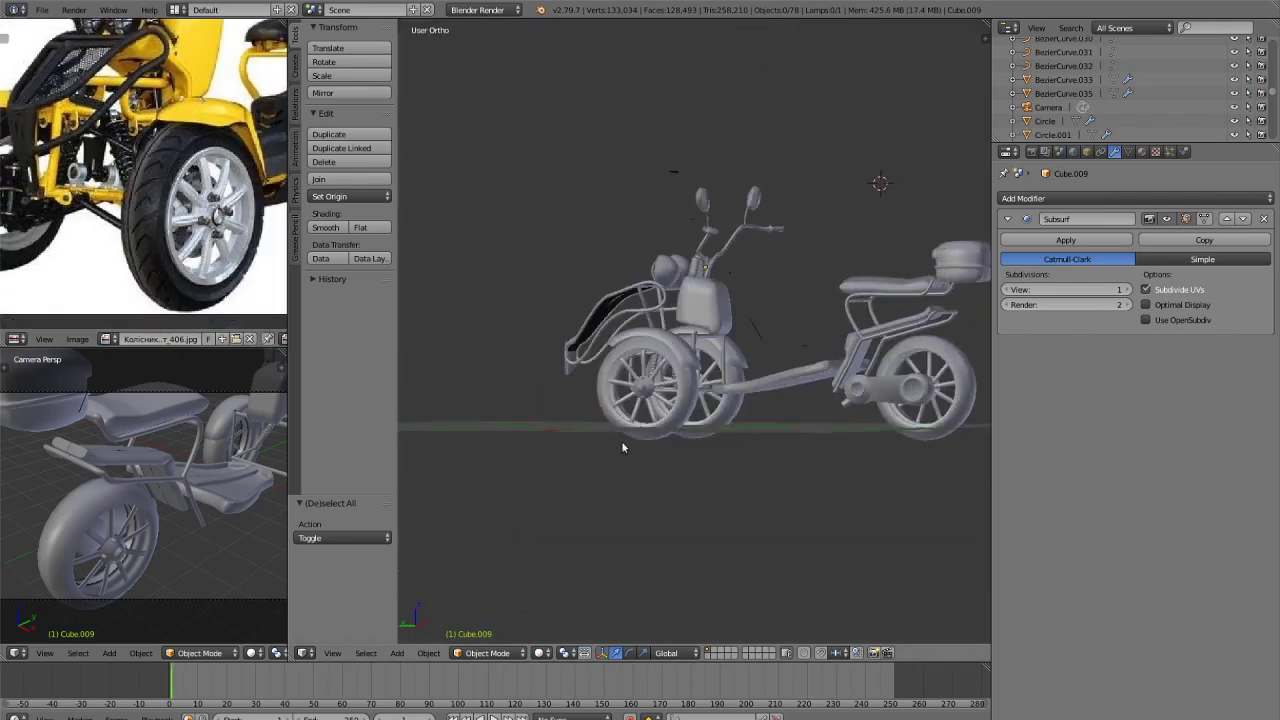
scroll(622, 442, "up", 5)
middle_click_drag(760, 434, 803, 410)
scroll(803, 410, "down", 3)
scroll(689, 377, "up", 2)
middle_click_drag(689, 384, 712, 146)
scroll(608, 357, "up", 4)
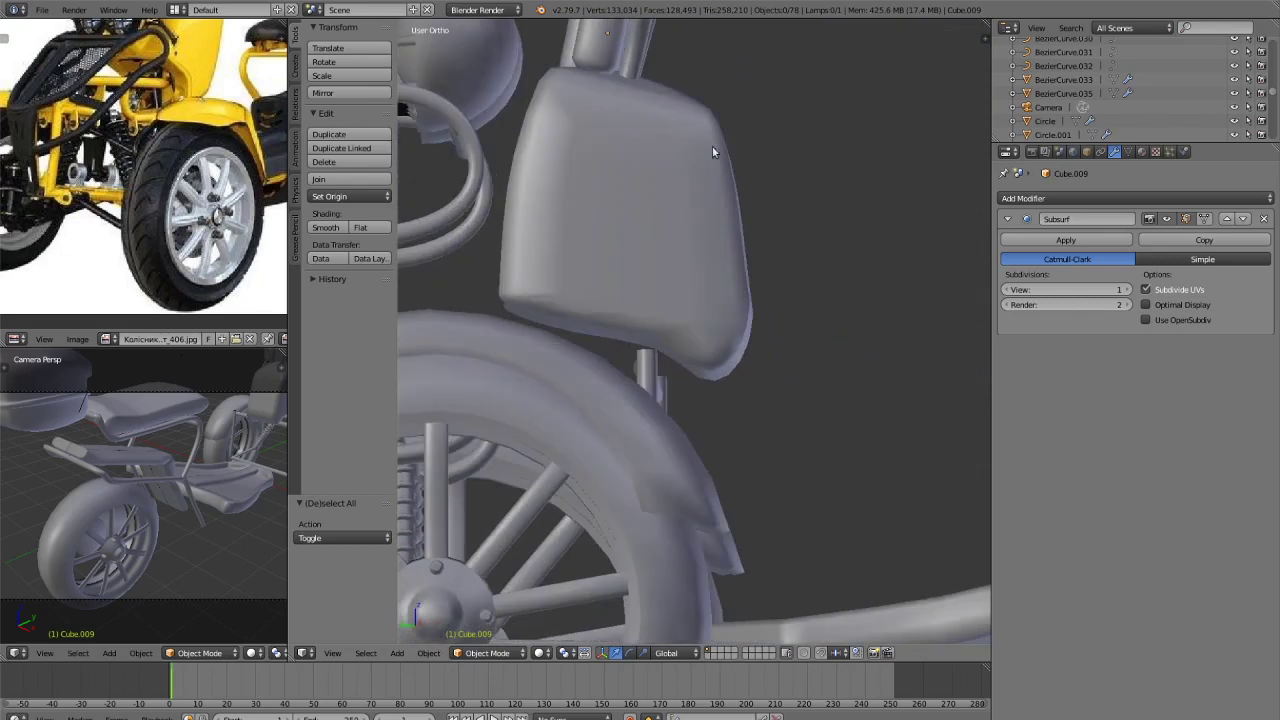
scroll(676, 78, "down", 3)
middle_click_drag(676, 78, 686, 218)
Select the front housing together with the block cluster and the handlebars.
right_click(705, 320)
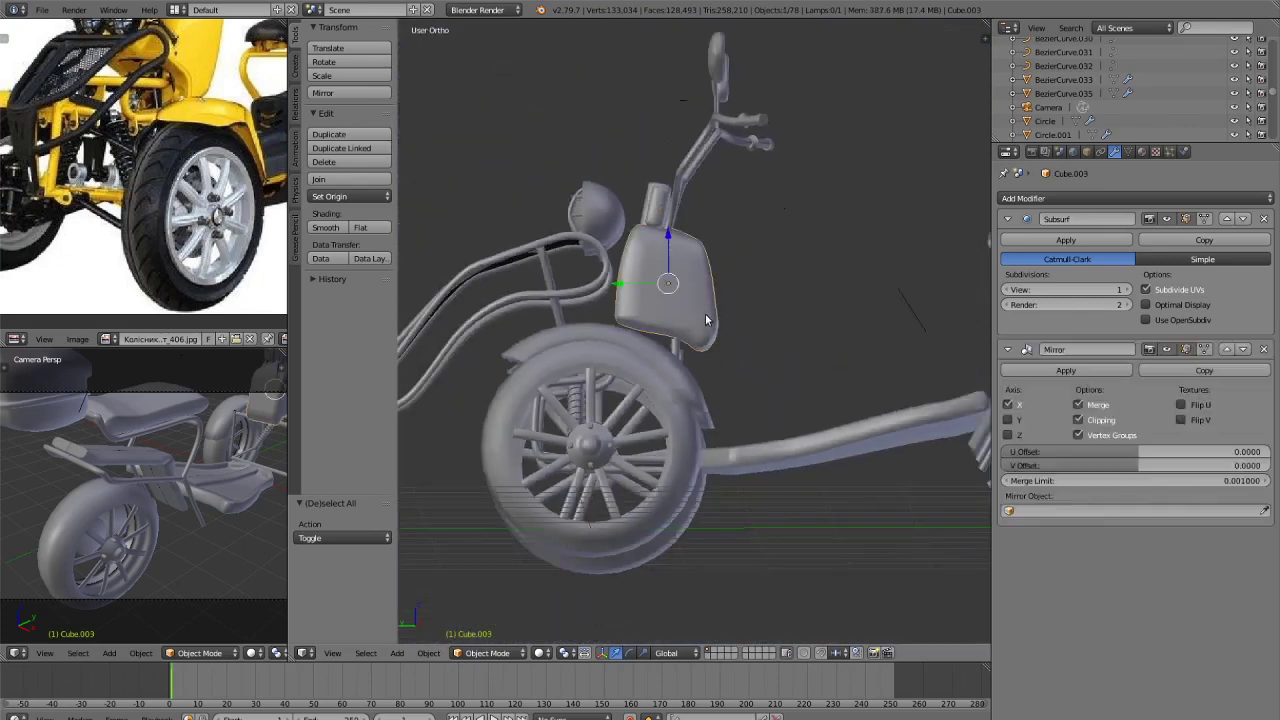
key("c")
scroll(760, 195, "down", 4)
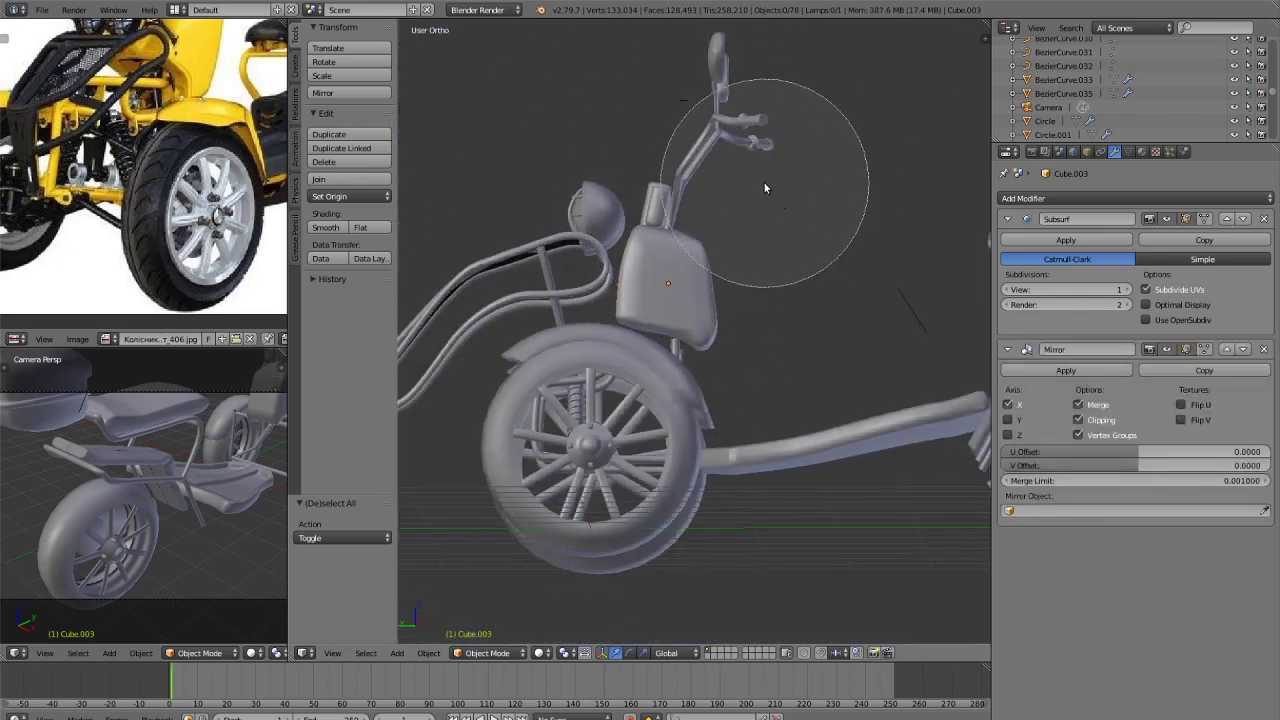
left_click(741, 200)
left_click(718, 221)
key("Escape")
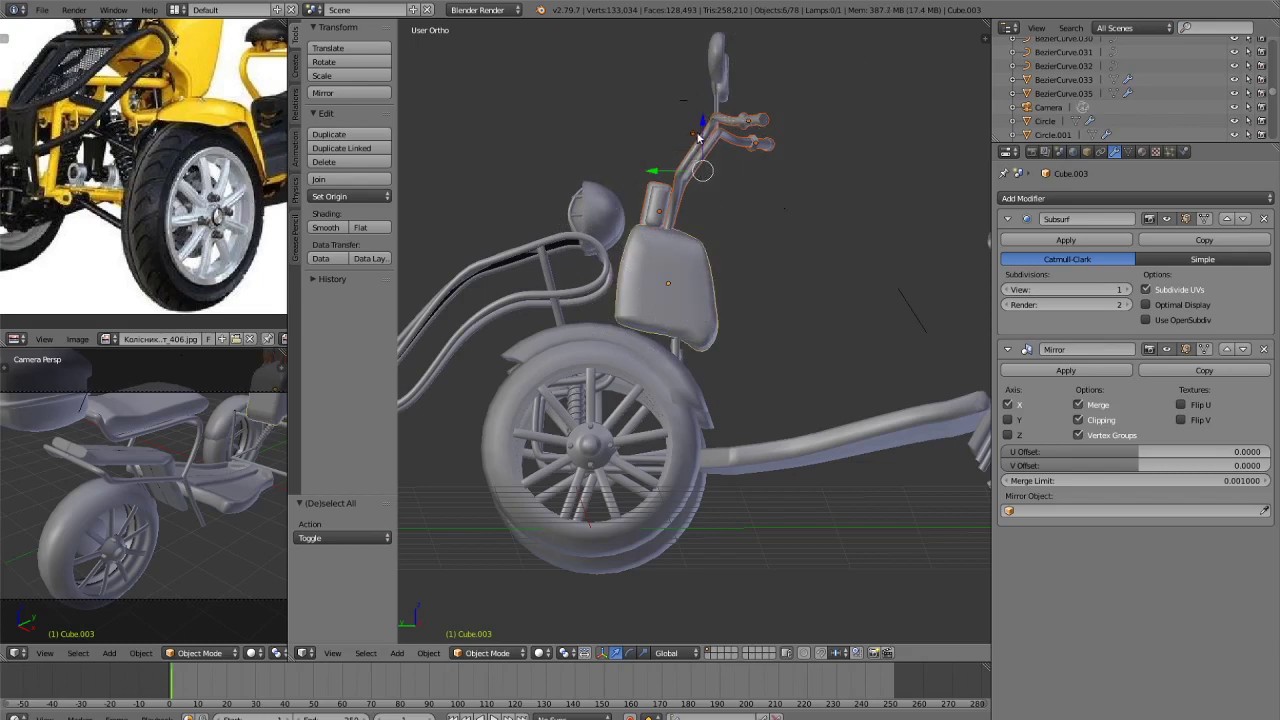
Try to lower the selected housing, block cluster and handlebars 0.051 along Z.
key("g")
key("z")
left_click(705, 132)
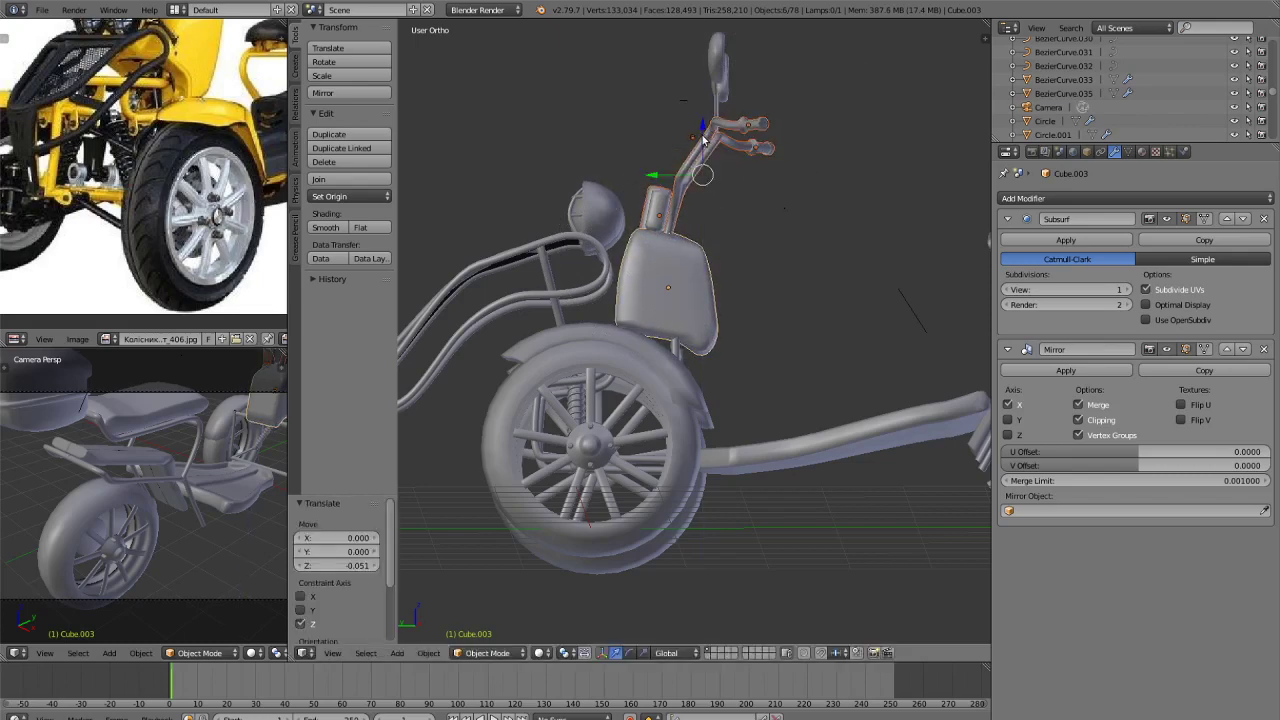
Add the mirrors to the selection and lower the housing, block cluster, handlebars and mirrors 0.068 along Z.
key("c")
left_click(741, 98)
key("Escape")
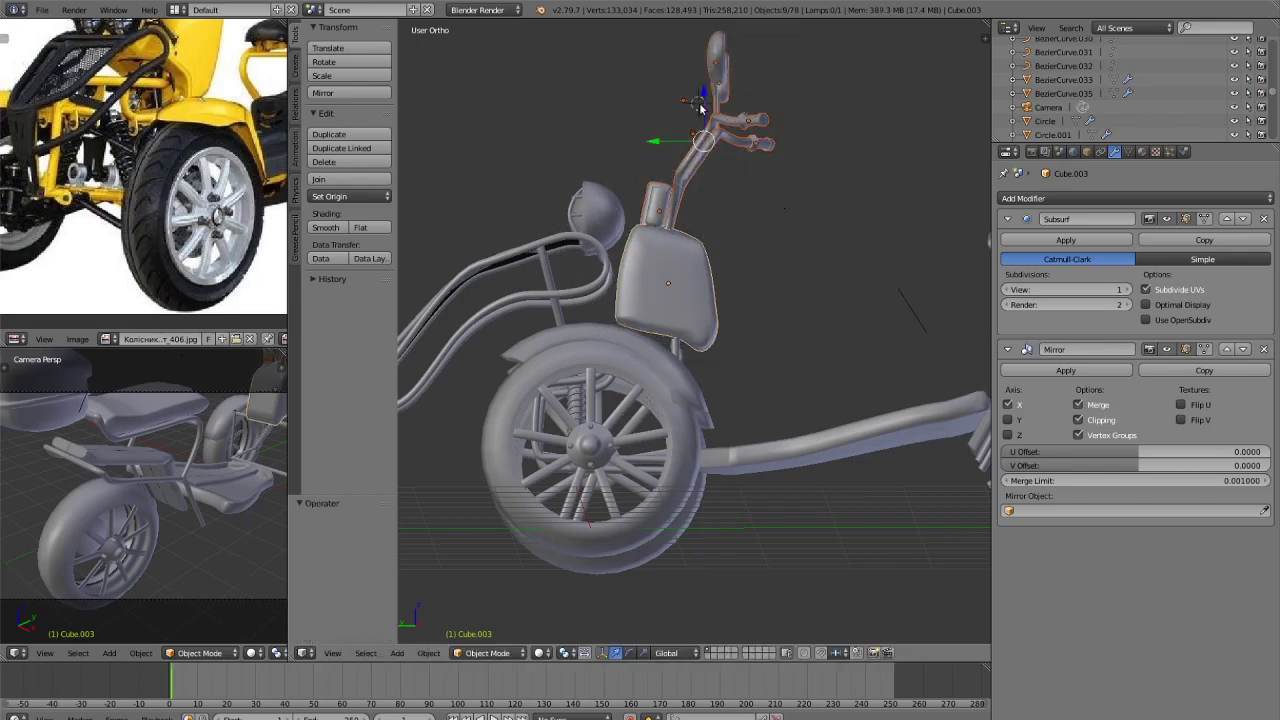
key("g")
key("z")
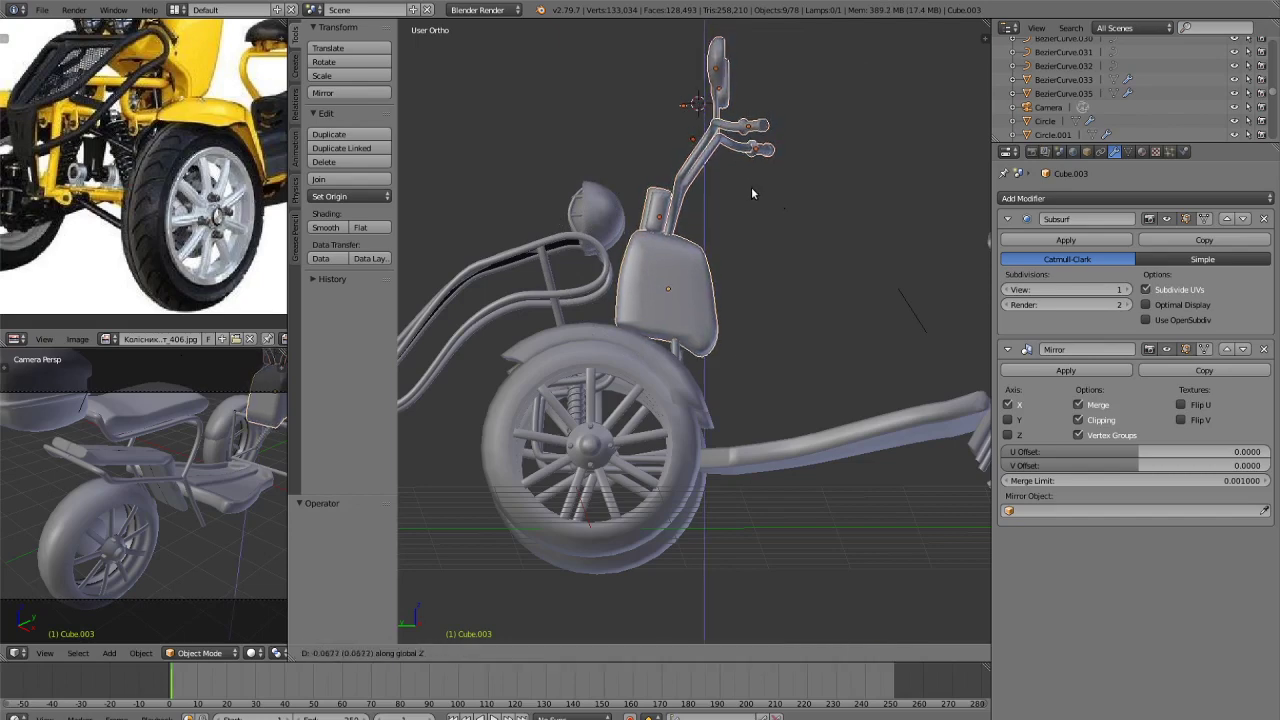
left_click(714, 205)
Move the selected housing and handlebar assembly forward about 0.177 along Y and deselect everything.
key("g")
key("y")
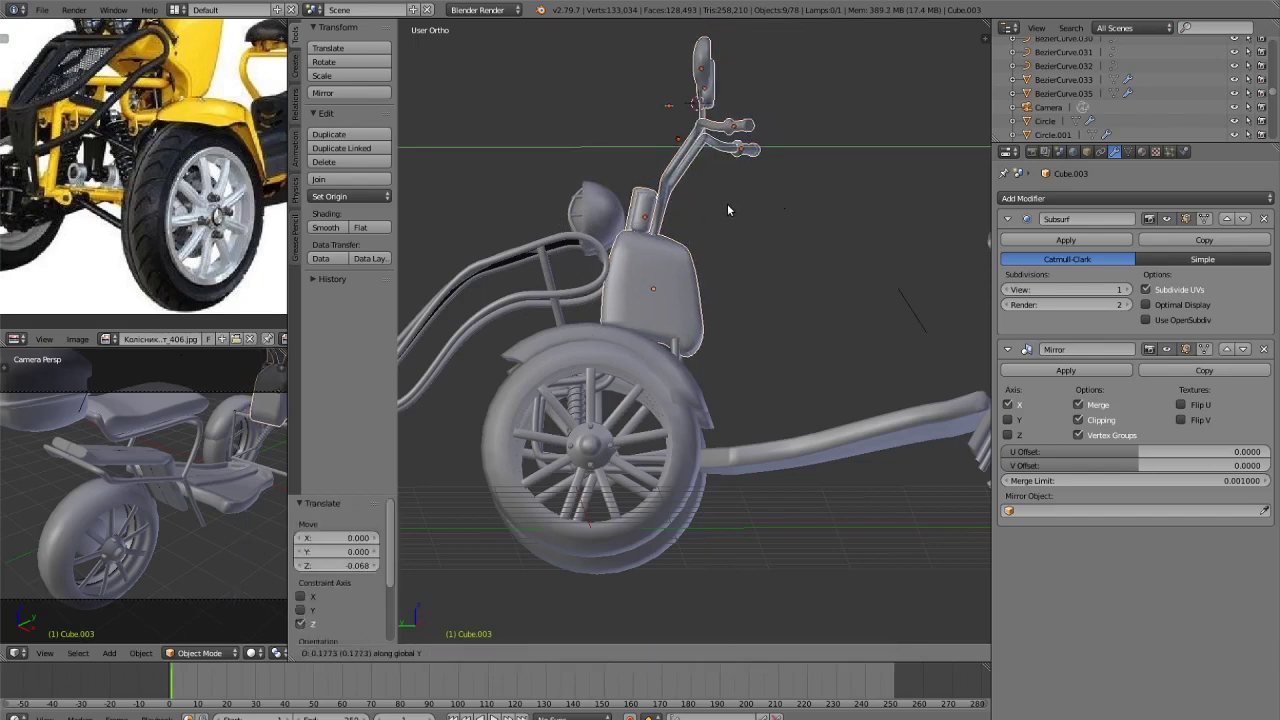
left_click(727, 205)
key("a")
Check the repositioned housing and handlebars in a rendered preview from several angles against the reference photo.
middle_click_drag(727, 205, 792, 313)
key("shift+z")
scroll(792, 307, "up", 2)
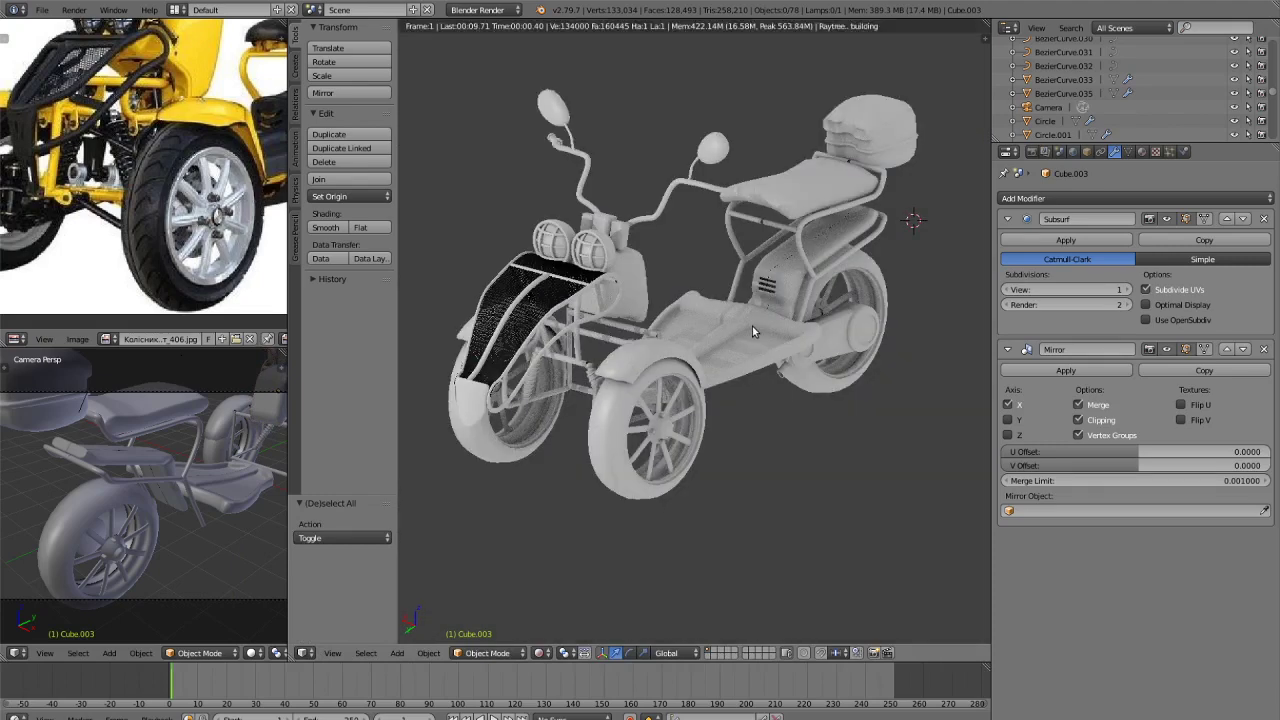
scroll(752, 328, "down", 3)
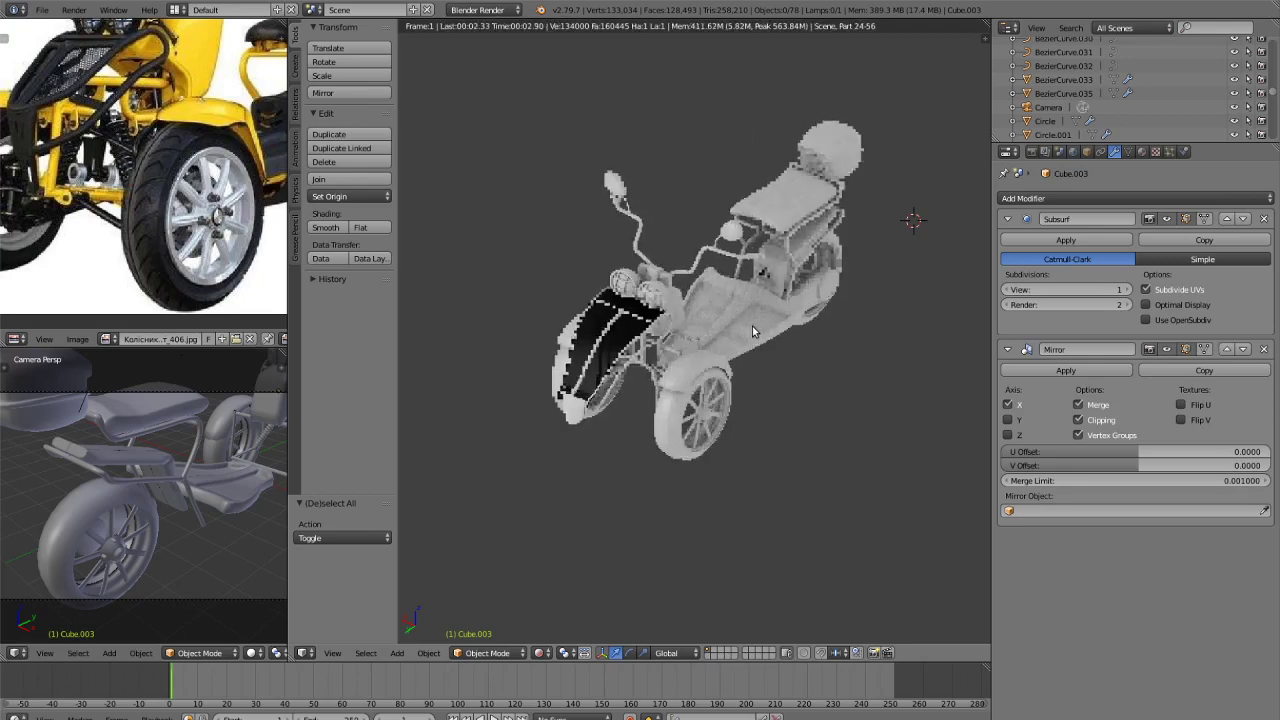
key("shift+z")
scroll(752, 330, "up", 1)
key("shift+z")
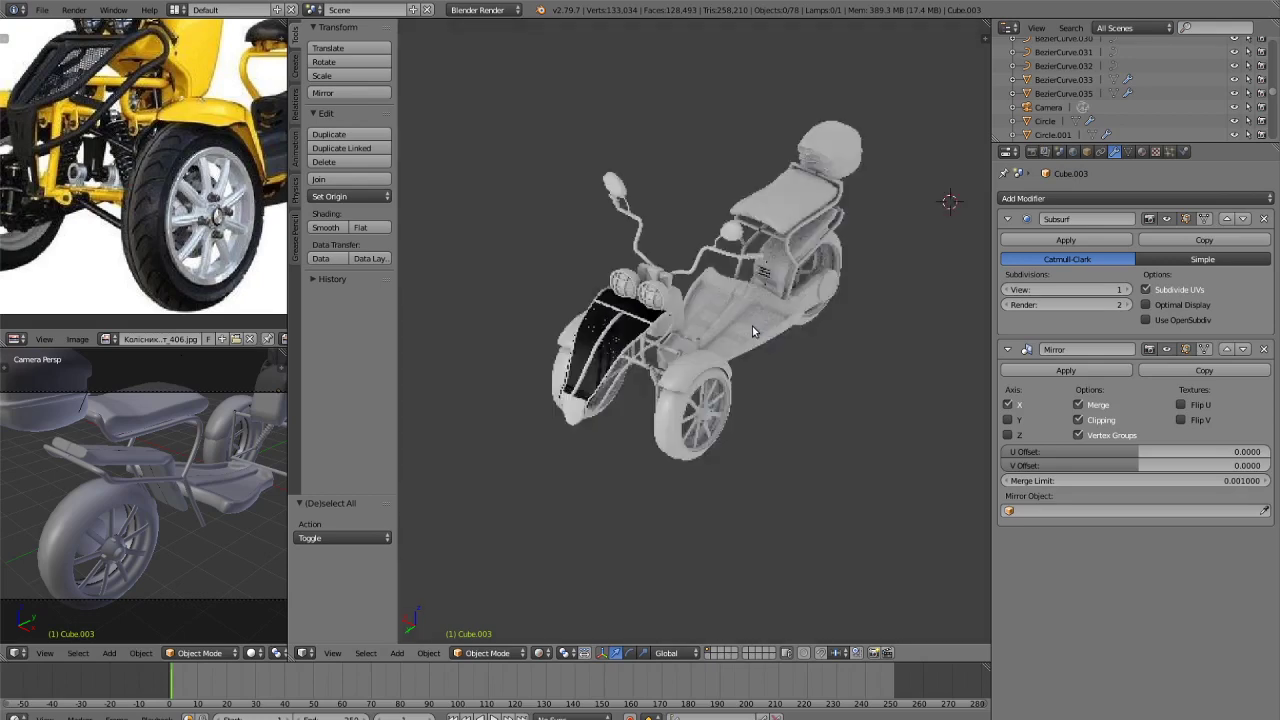
middle_click_drag(752, 326, 818, 350)
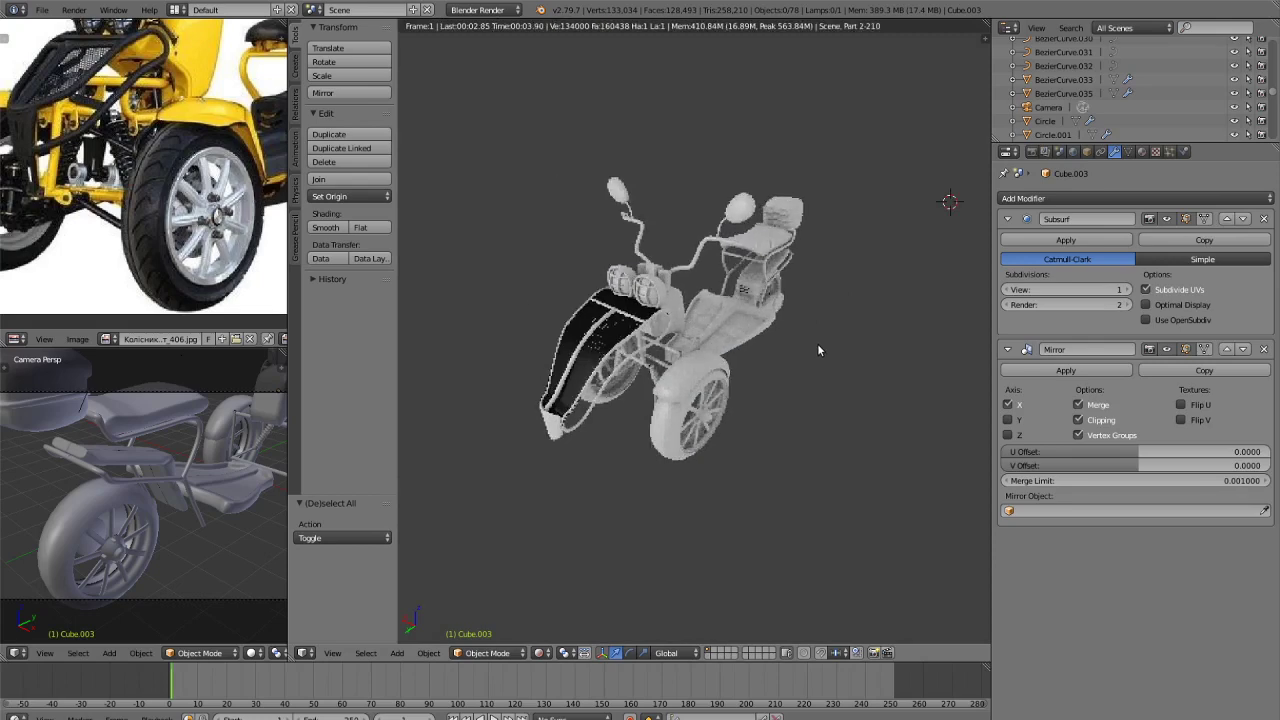
scroll(118, 185, "down", 2)
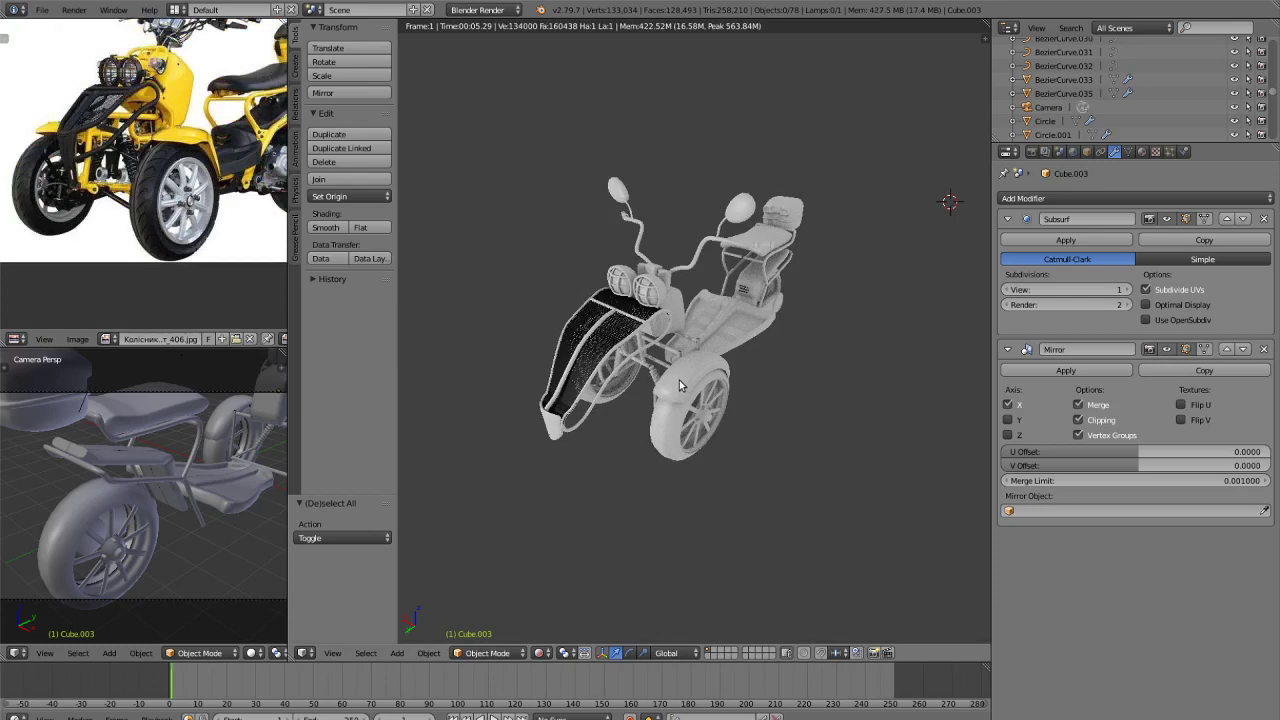
middle_click_drag(679, 380, 636, 386)
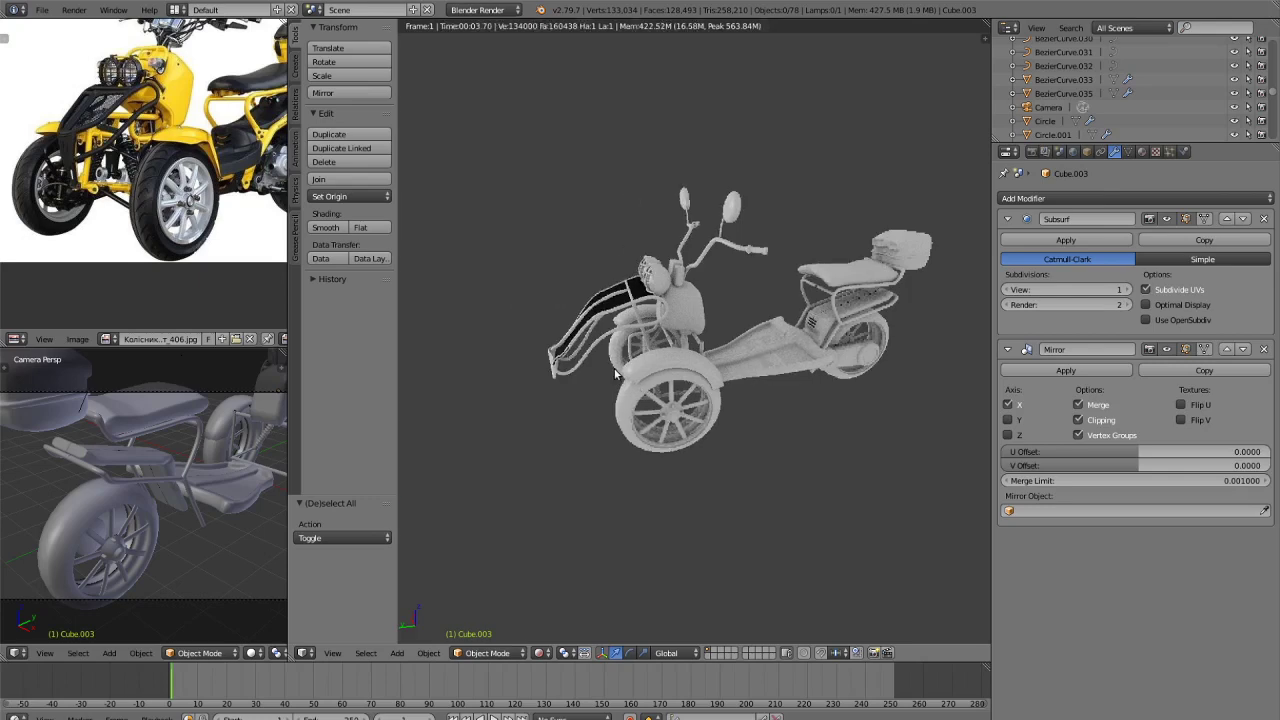
Try to scale the front guard's tubes and mesh grille down to about 0.89, undo it and deselect everything.
key("shift+z")
scroll(584, 318, "up", 4)
key("c")
scroll(515, 322, "up", 2)
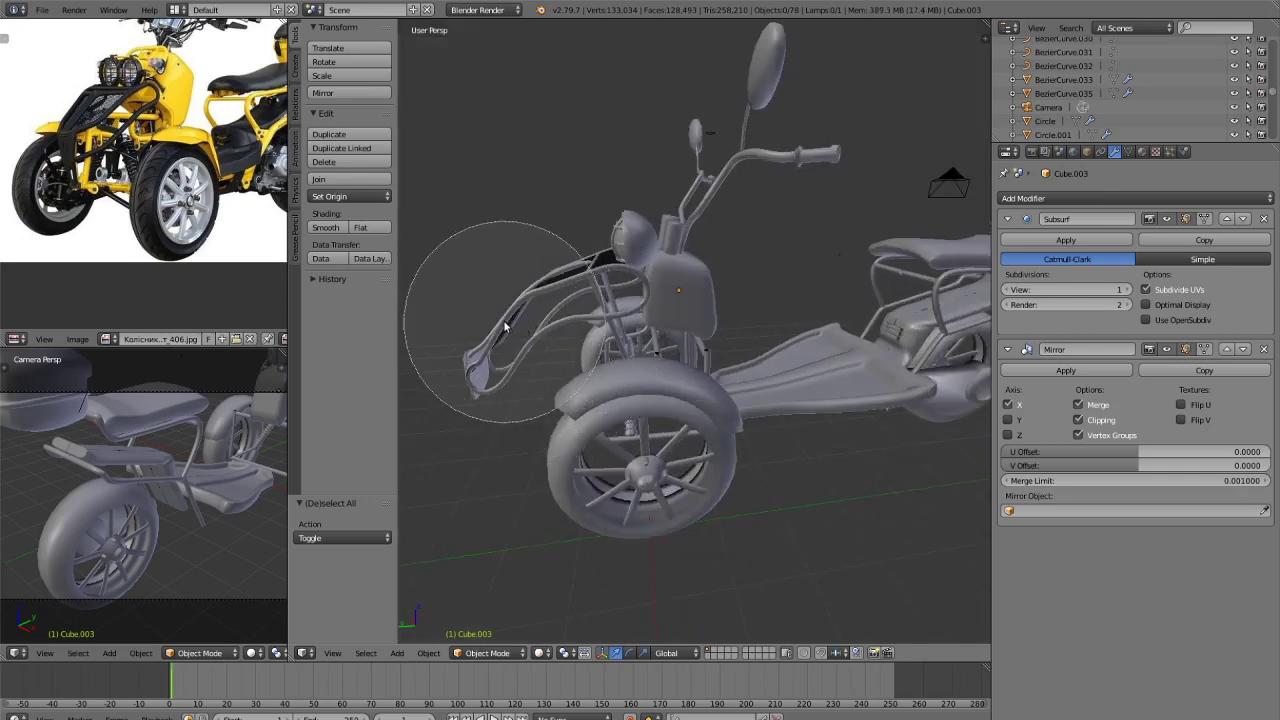
left_click(498, 314)
right_click(497, 312)
middle_click_drag(497, 312, 636, 408)
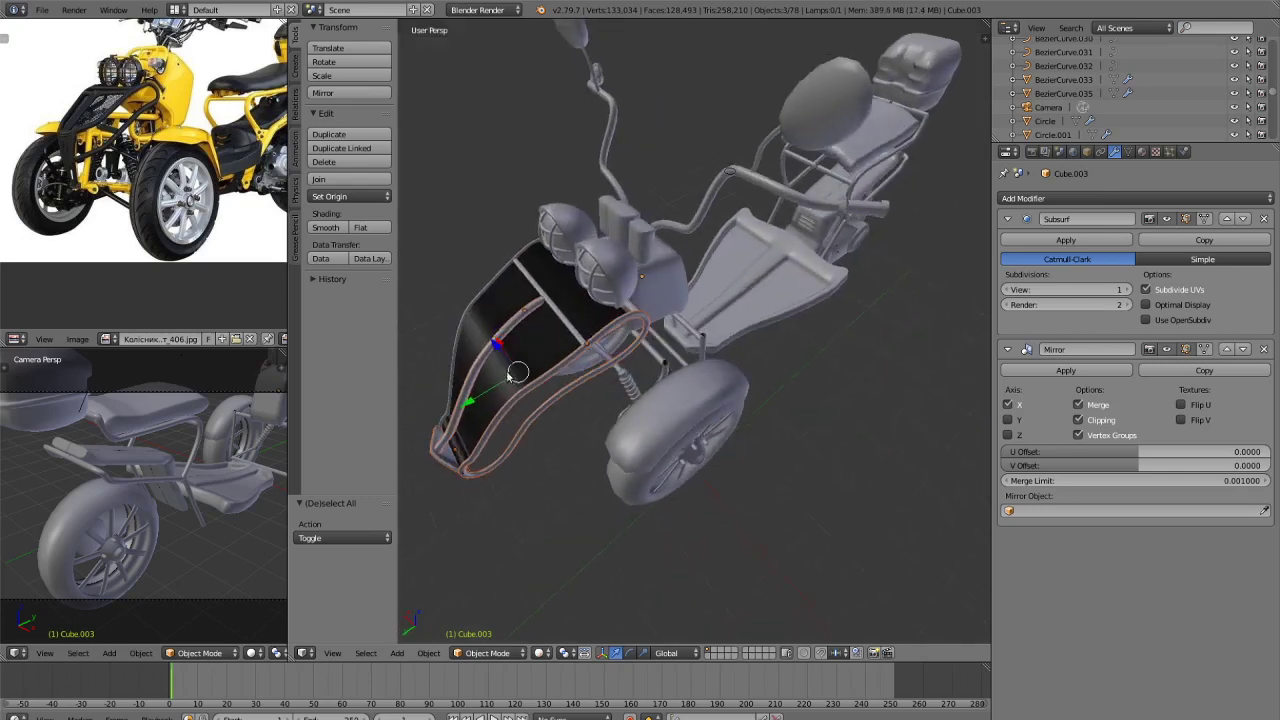
key("c")
left_click(489, 346)
right_click(491, 350)
key("s")
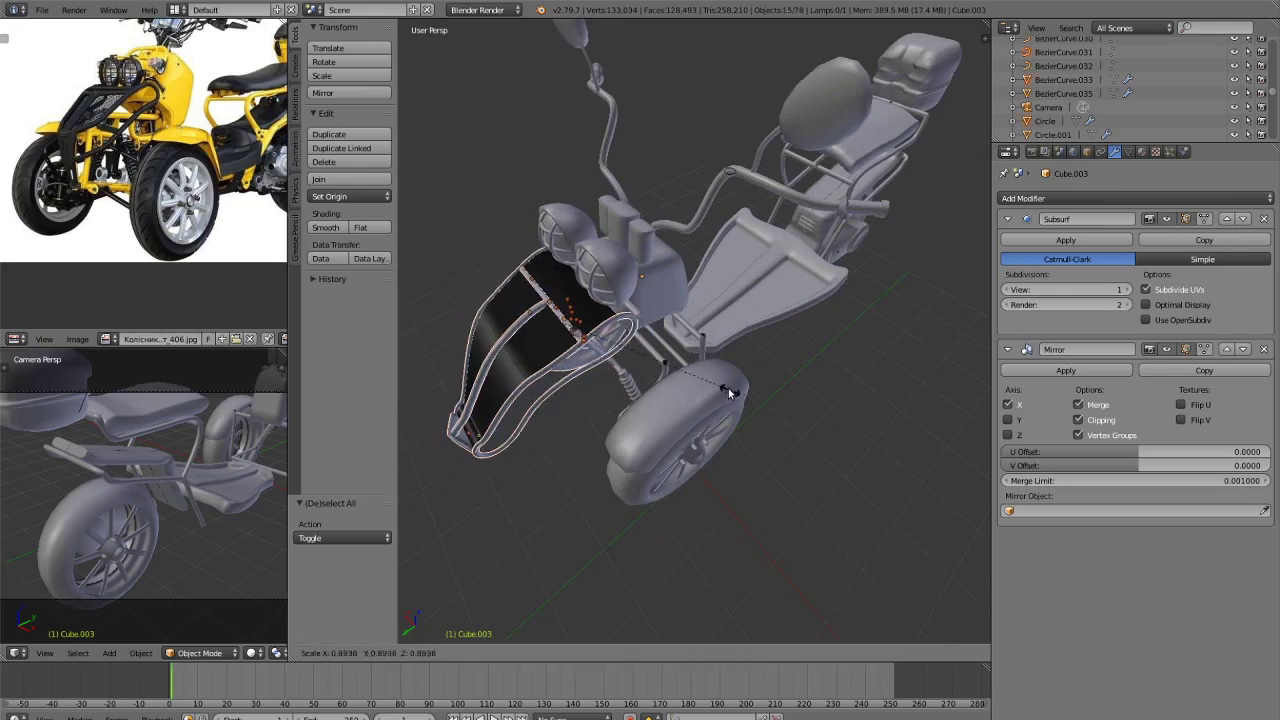
left_click(715, 387)
key("ctrl+z")
middle_click_drag(715, 387, 830, 384)
key("s")
key("a")
Select the front guard's nose piece, center bar, side tubes, crossbar and mesh grille in top orthographic view.
mouse_move(806, 456)
middle_mouse_down()
mouse_move(852, 476)
mouse_move(770, 432)
middle_mouse_up()
key("c")
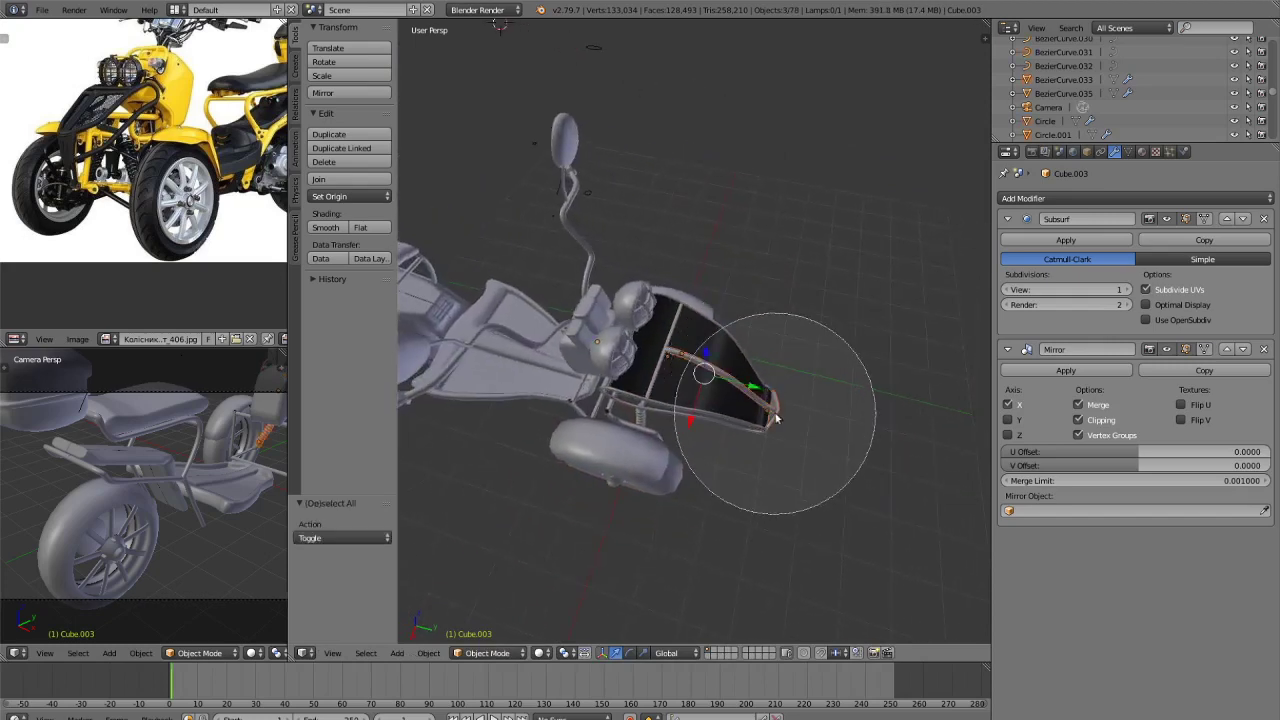
right_click(779, 418)
key("KP_7")
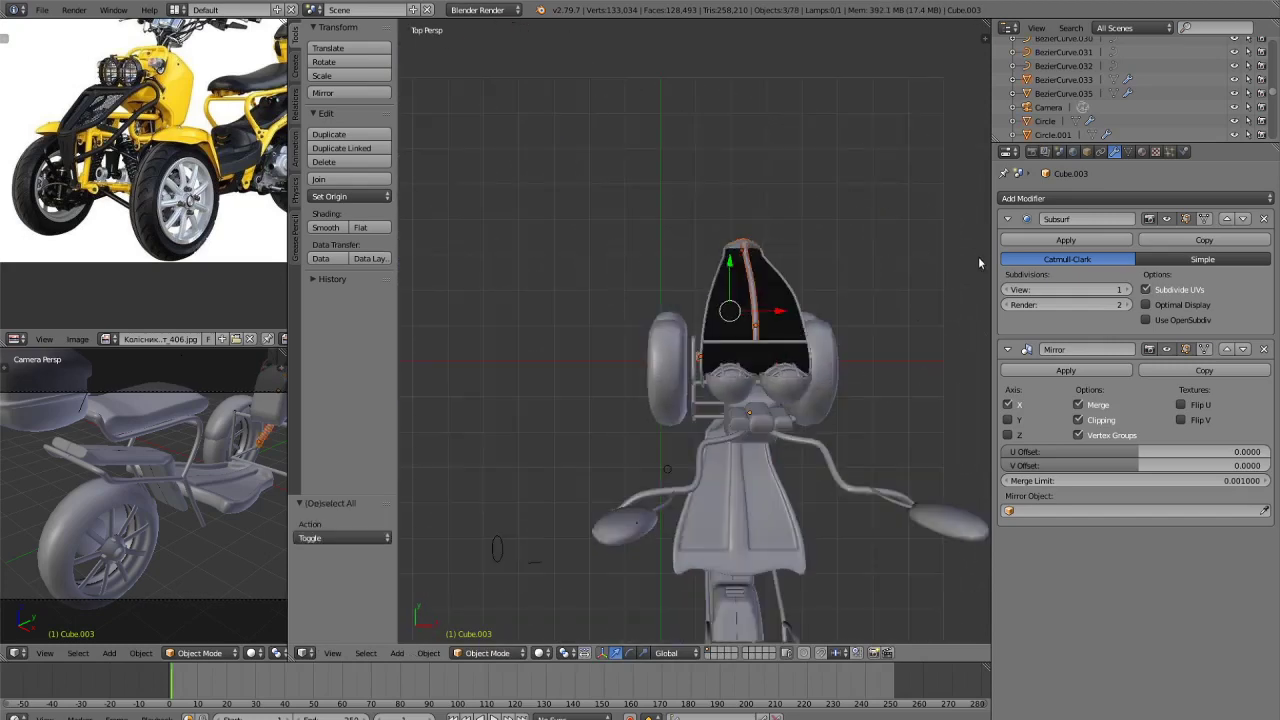
key("KP_5")
key("c")
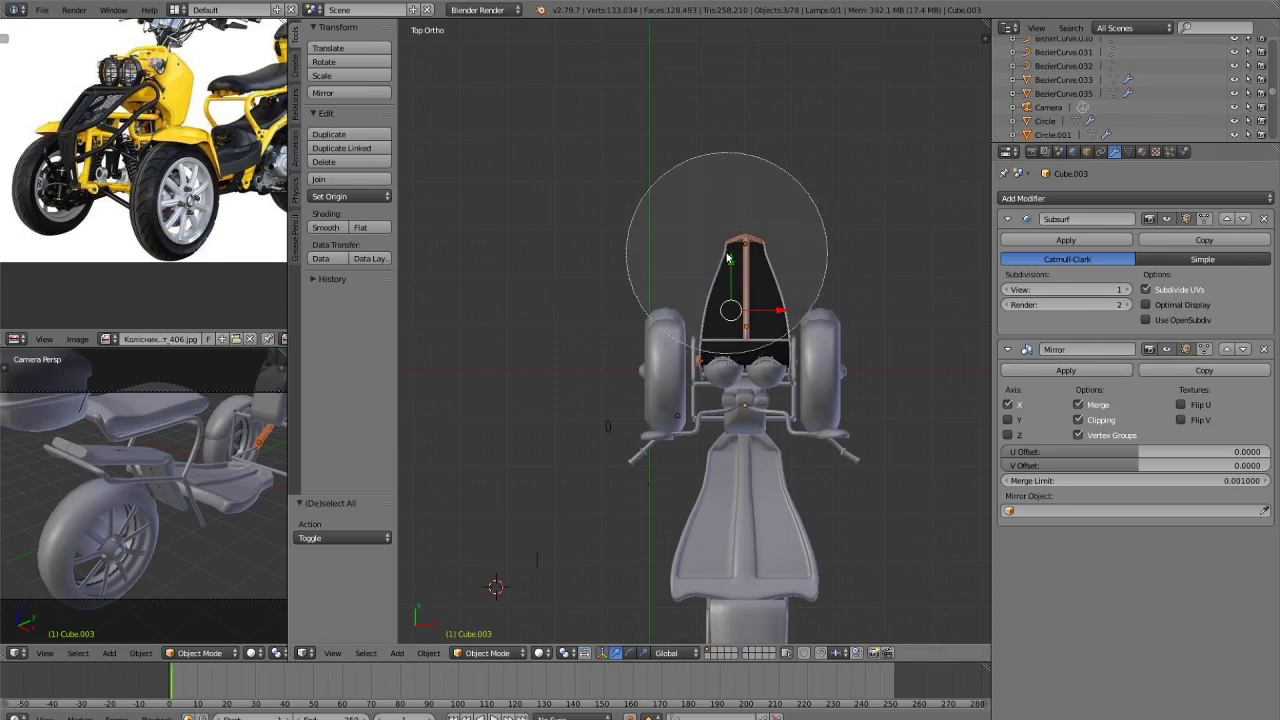
left_click(738, 257)
right_click(812, 253)
scroll(785, 399, "up", 3)
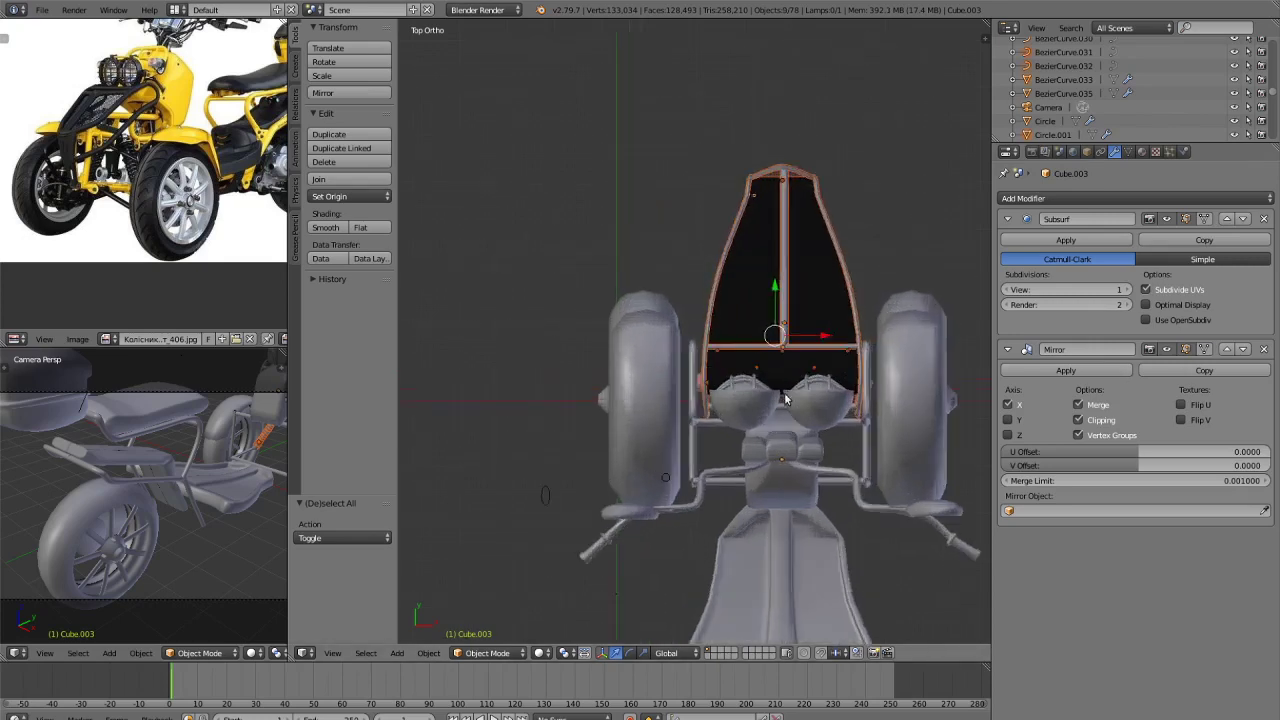
Extend the front guard selection with both coil-spring shock absorbers and the crossbar between their upper ends.
middle_click_drag(785, 399, 869, 326)
scroll(869, 326, "up", 4)
middle_click_drag(791, 366, 638, 351)
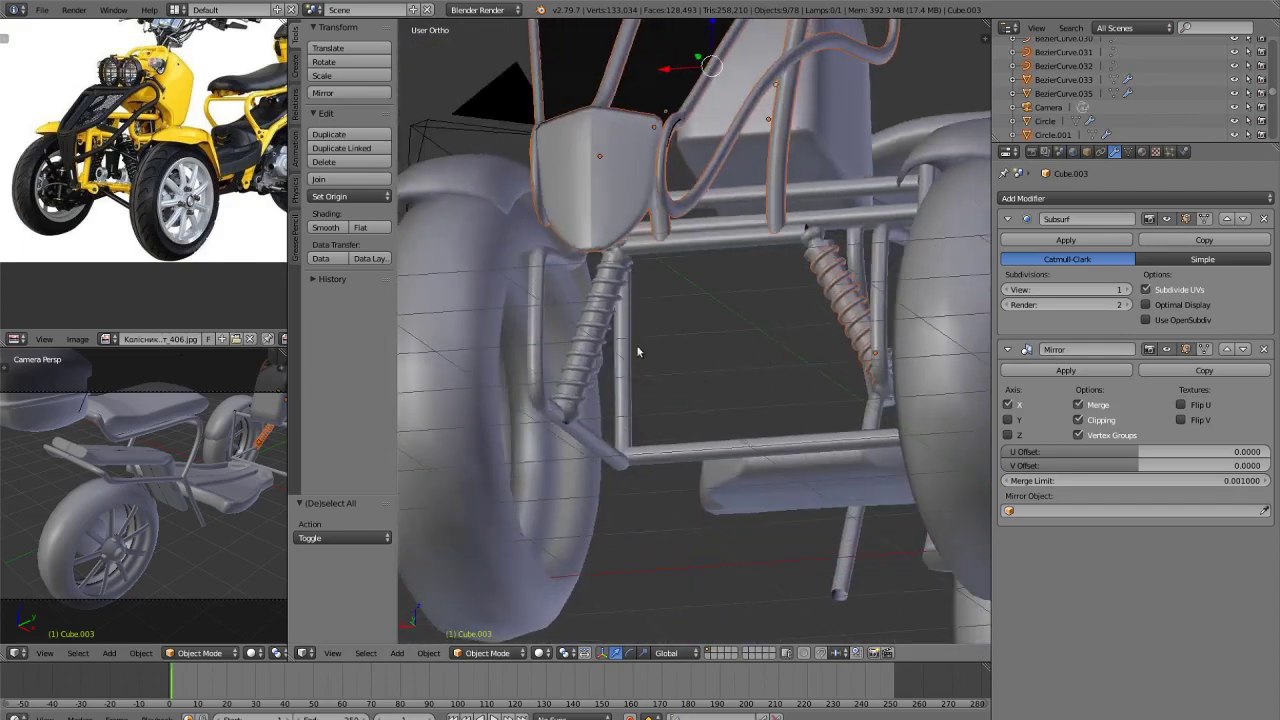
key("c")
left_click_drag(609, 327, 625, 327)
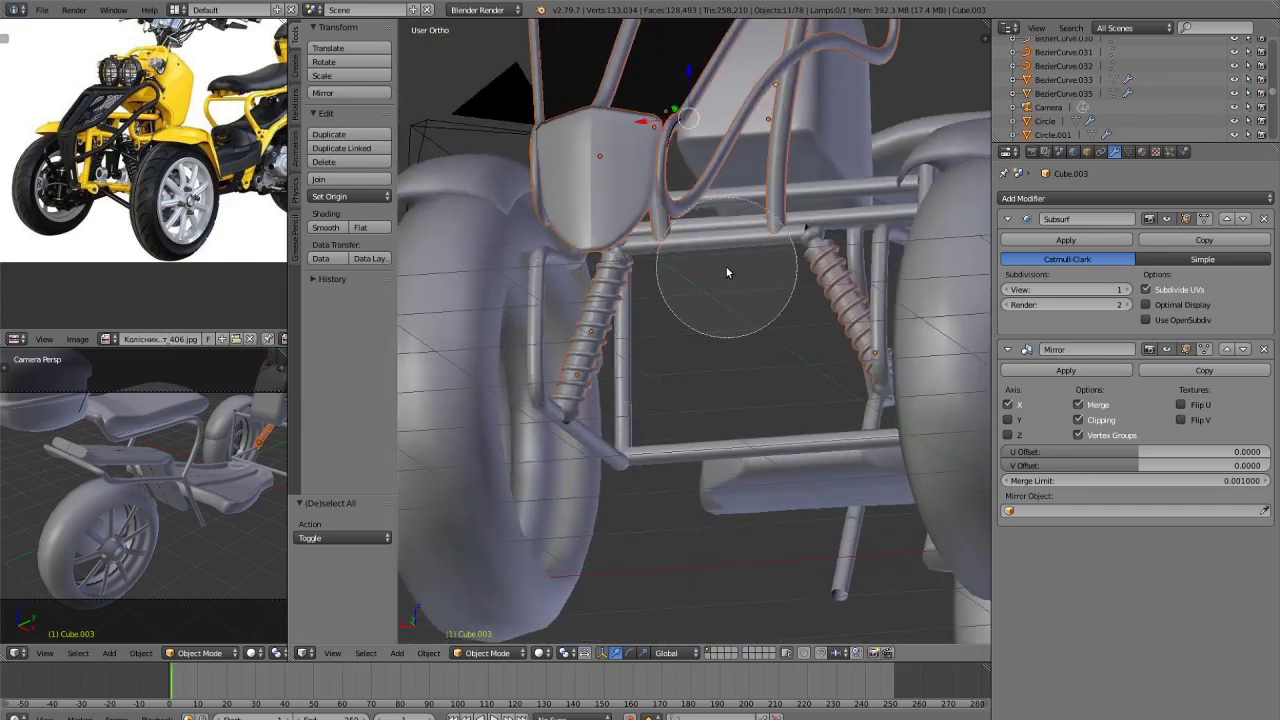
key("Escape")
mouse_move(749, 294)
middle_mouse_down()
mouse_move(702, 352)
mouse_move(728, 343)
mouse_move(651, 376)
mouse_move(721, 359)
mouse_move(763, 317)
mouse_move(719, 371)
mouse_move(878, 301)
mouse_move(975, 305)
middle_mouse_up()
key("ctrl+z")
scroll(741, 382, "up", 2)
scroll(814, 381, "up", 2)
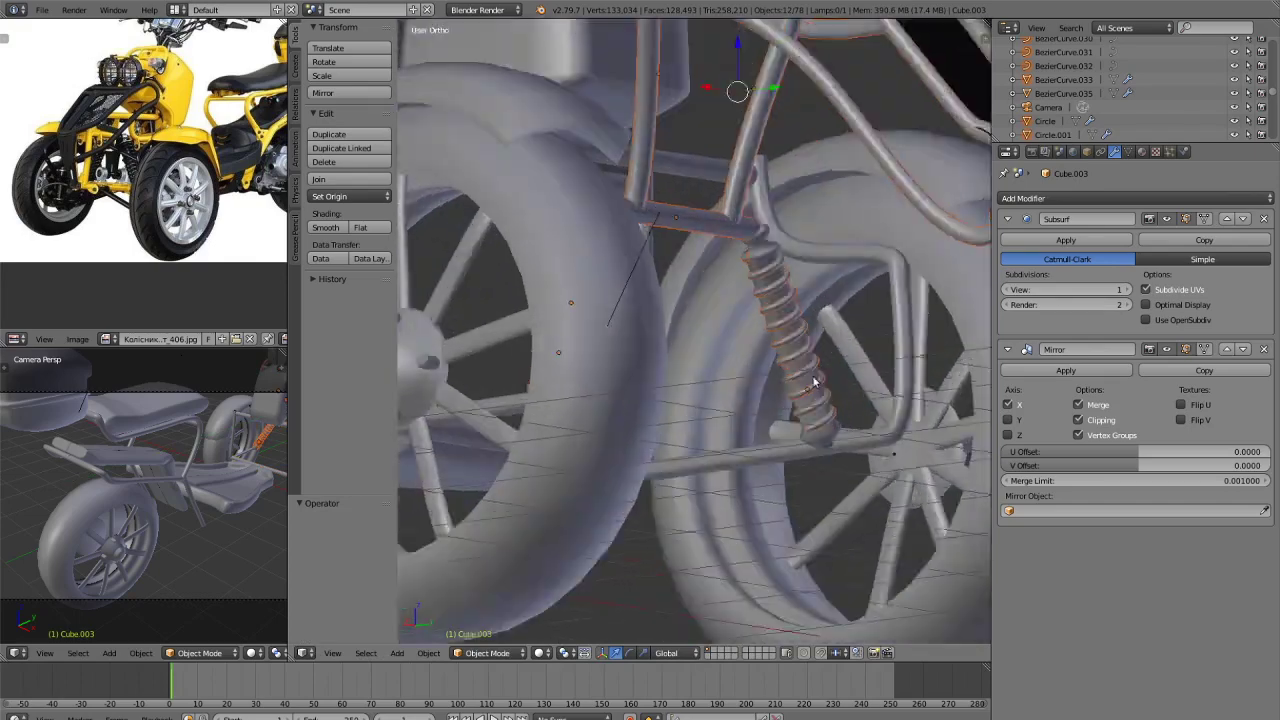
middle_click_drag(813, 383, 793, 323)
key("c")
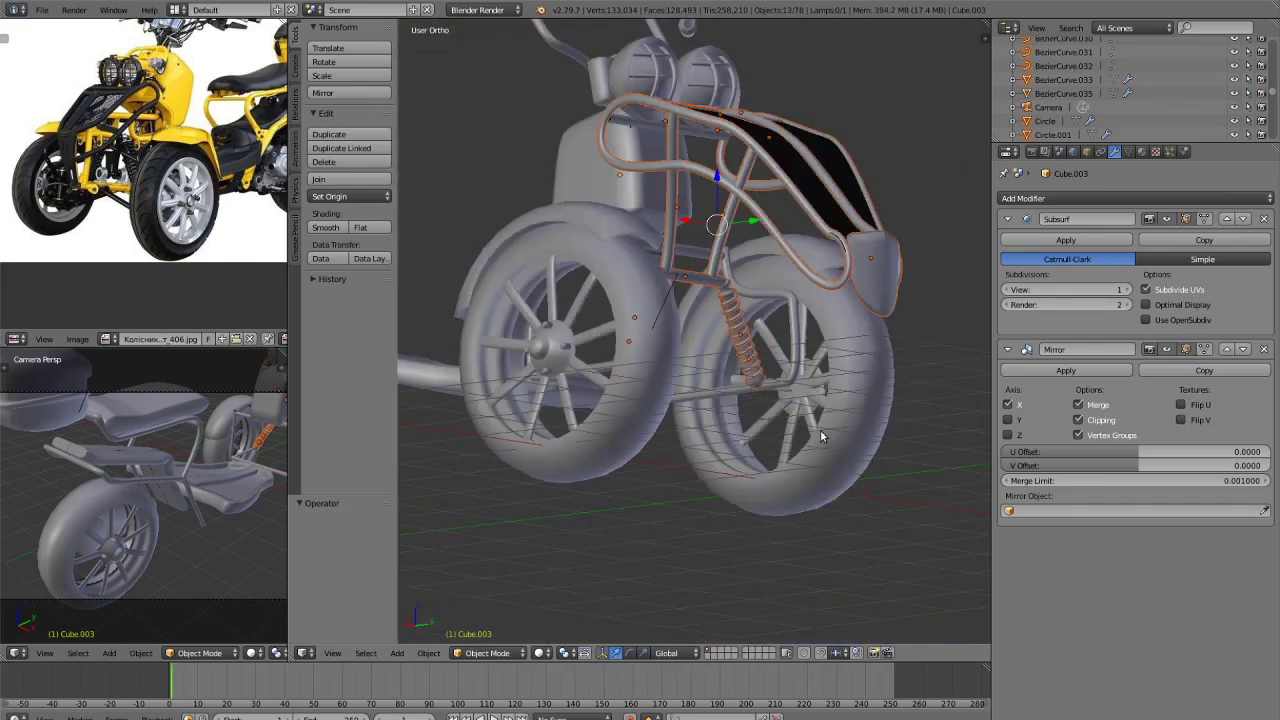
Reposition the selected front guard and shock absorbers along Y and scale them uniformly to 0.832.
key("g")
key("y")
left_click(894, 421)
middle_click_drag(893, 414, 894, 440)
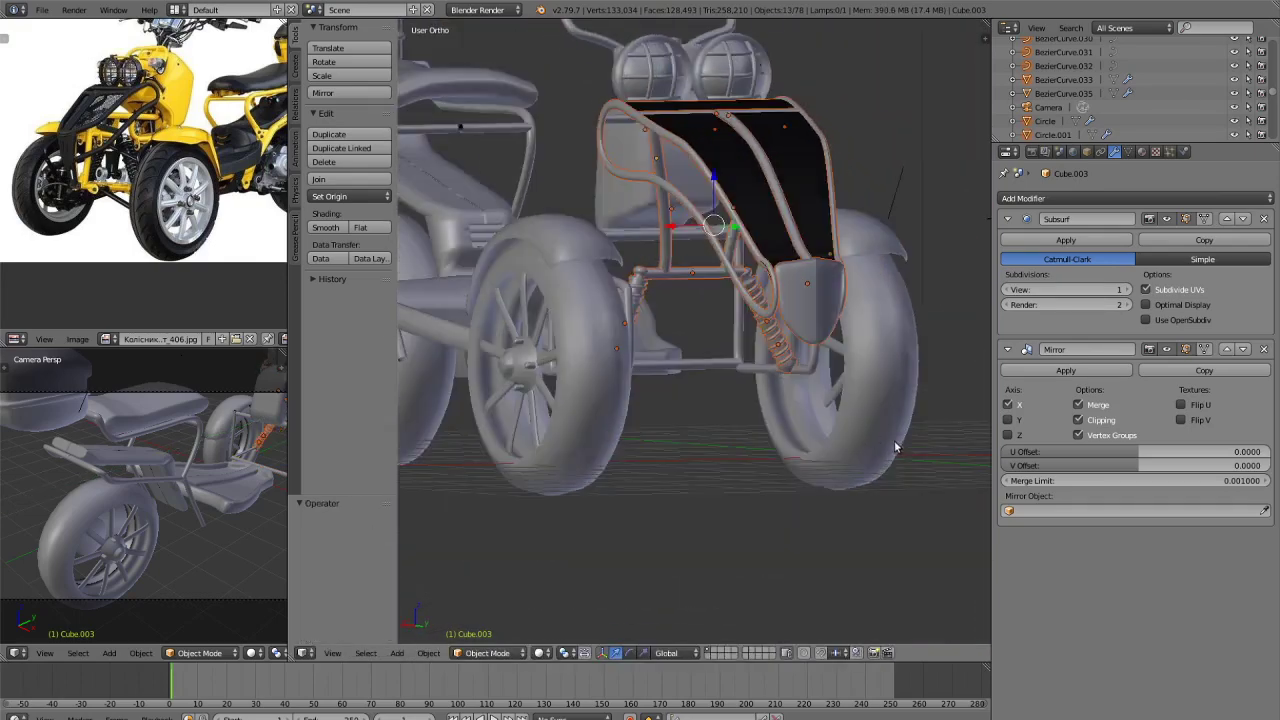
key("s")
left_click(866, 408)
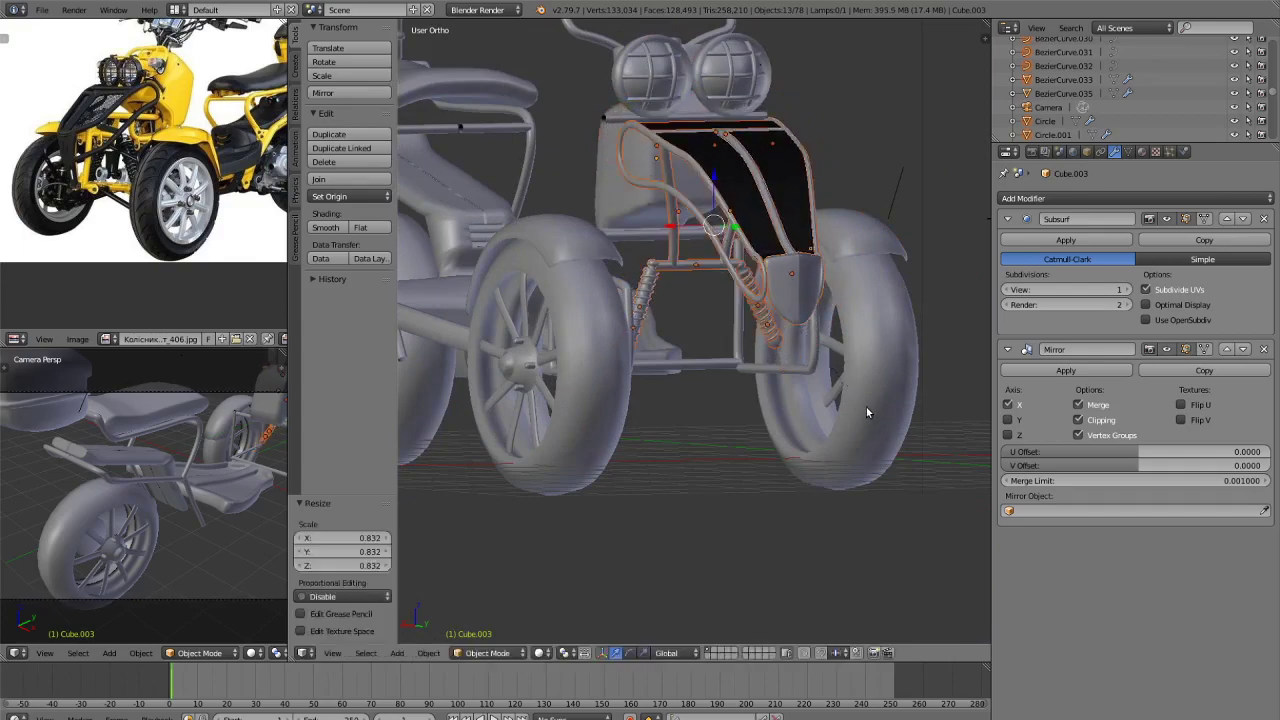
Lower the selected guard and shock absorbers along Z, scale them to 0.723 along Y and deselect everything.
key("g")
key("z")
left_click(864, 434)
middle_click_drag(726, 337, 719, 283)
middle_click_drag(918, 298, 889, 336)
key("s")
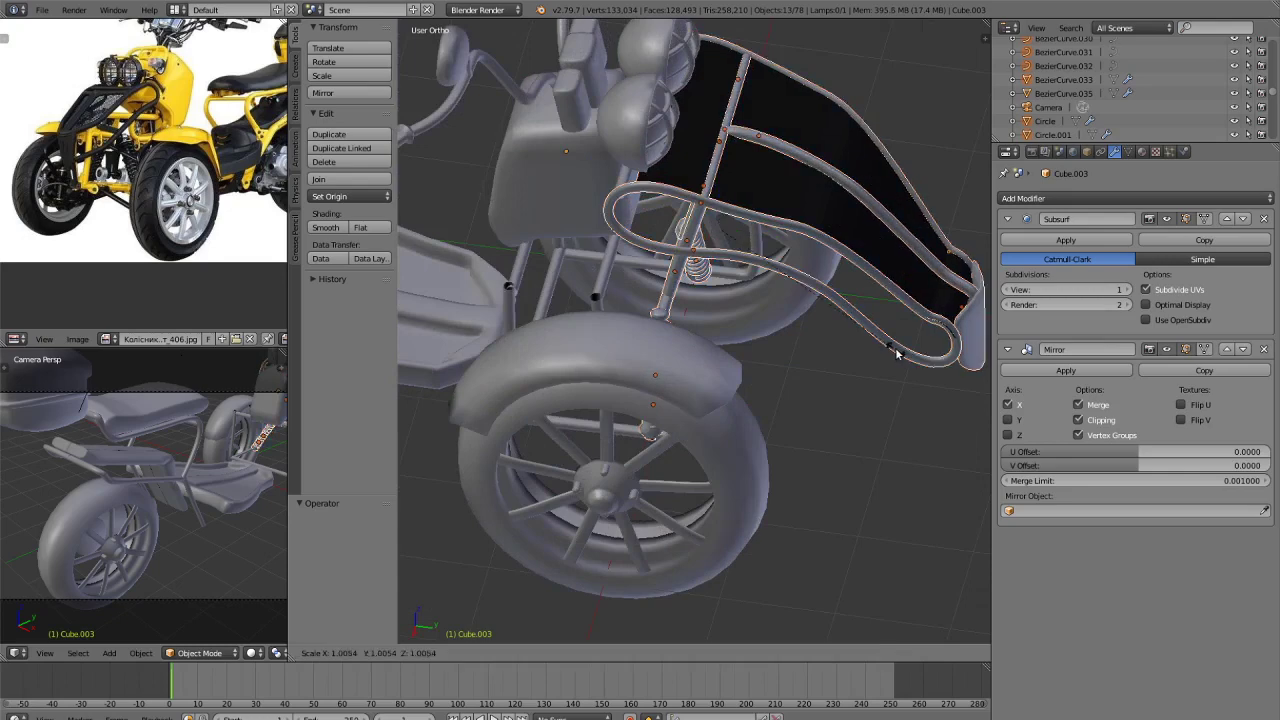
key("y")
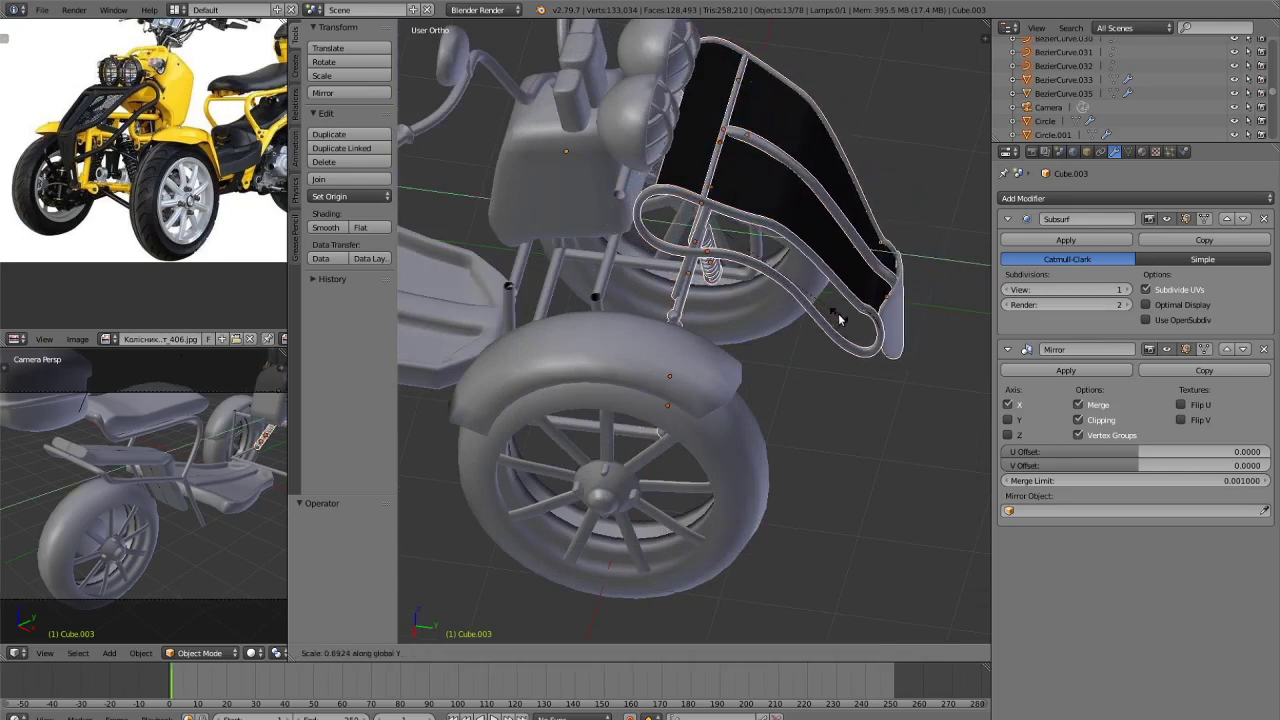
left_click(843, 326)
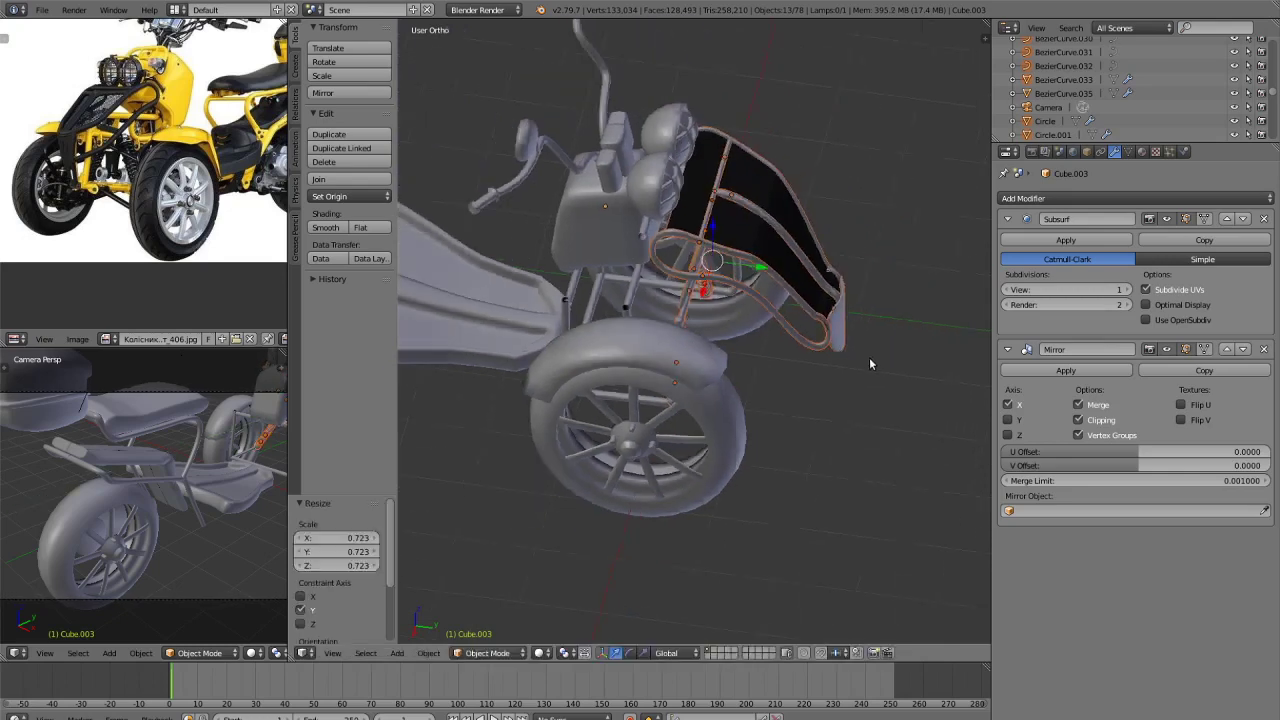
key("Tab")
key("Tab")
key("a")
Try lowering the upper end point of the side frame tube's curve by 0.017 along Z and rotating it 76.6° about Y.
middle_click_drag(874, 357, 727, 370)
scroll(727, 370, "up", 2)
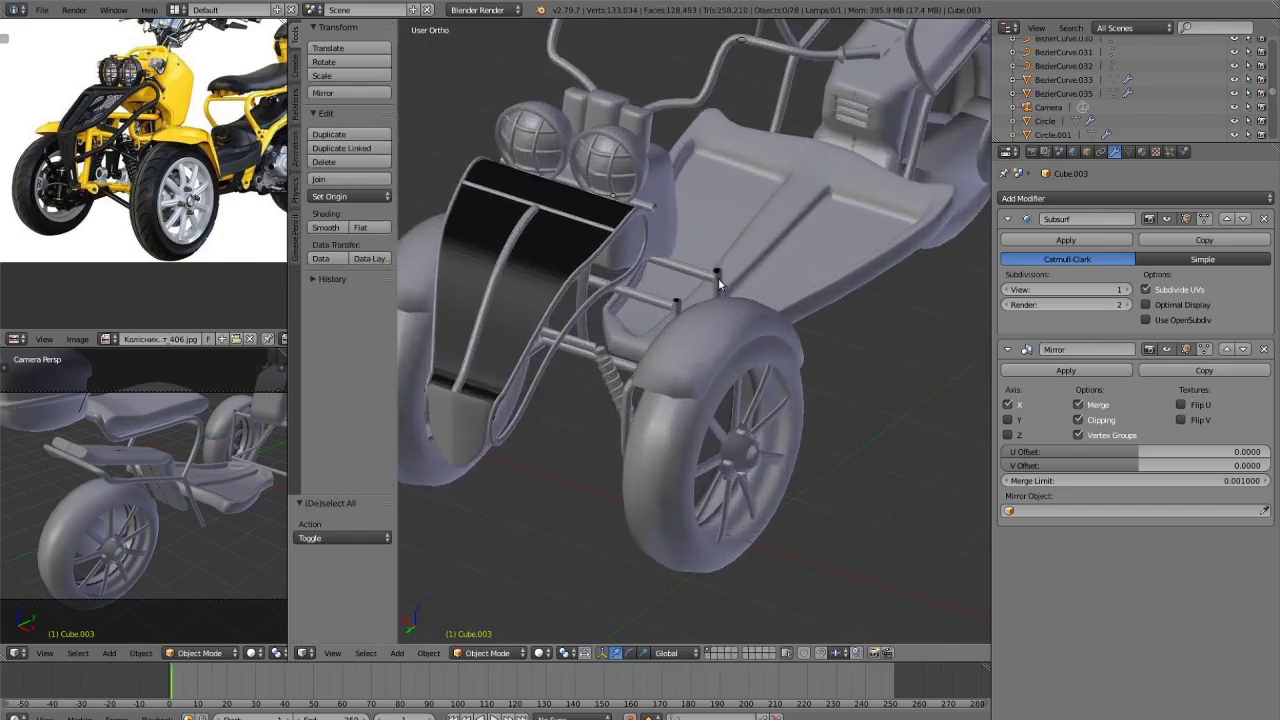
right_click(718, 278)
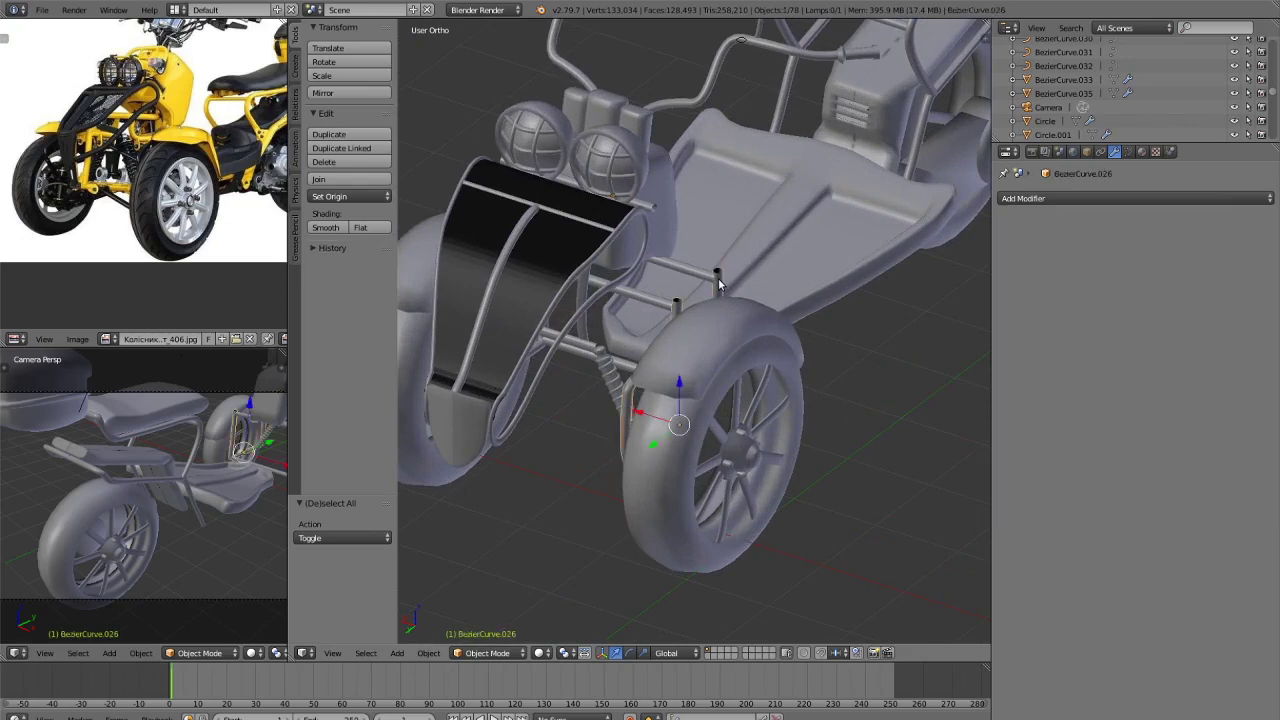
key("Tab")
scroll(704, 305, "up", 4)
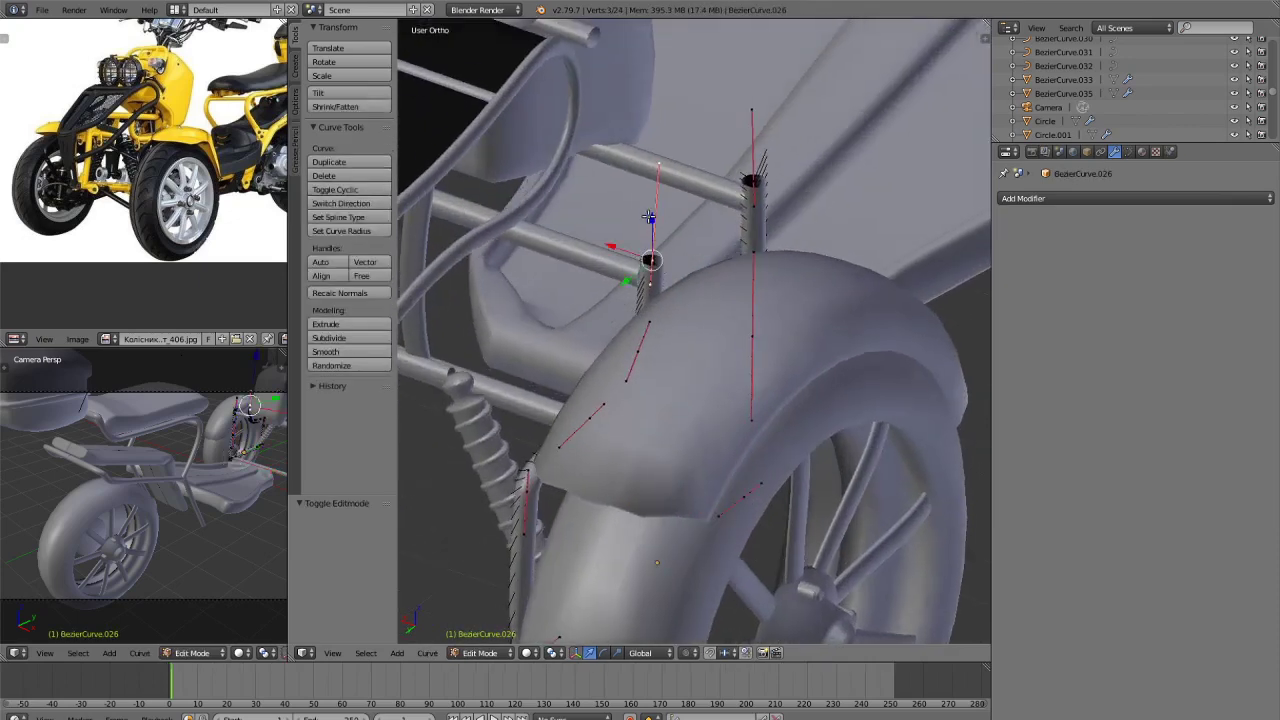
key("g")
key("z")
left_click(657, 227)
key("r")
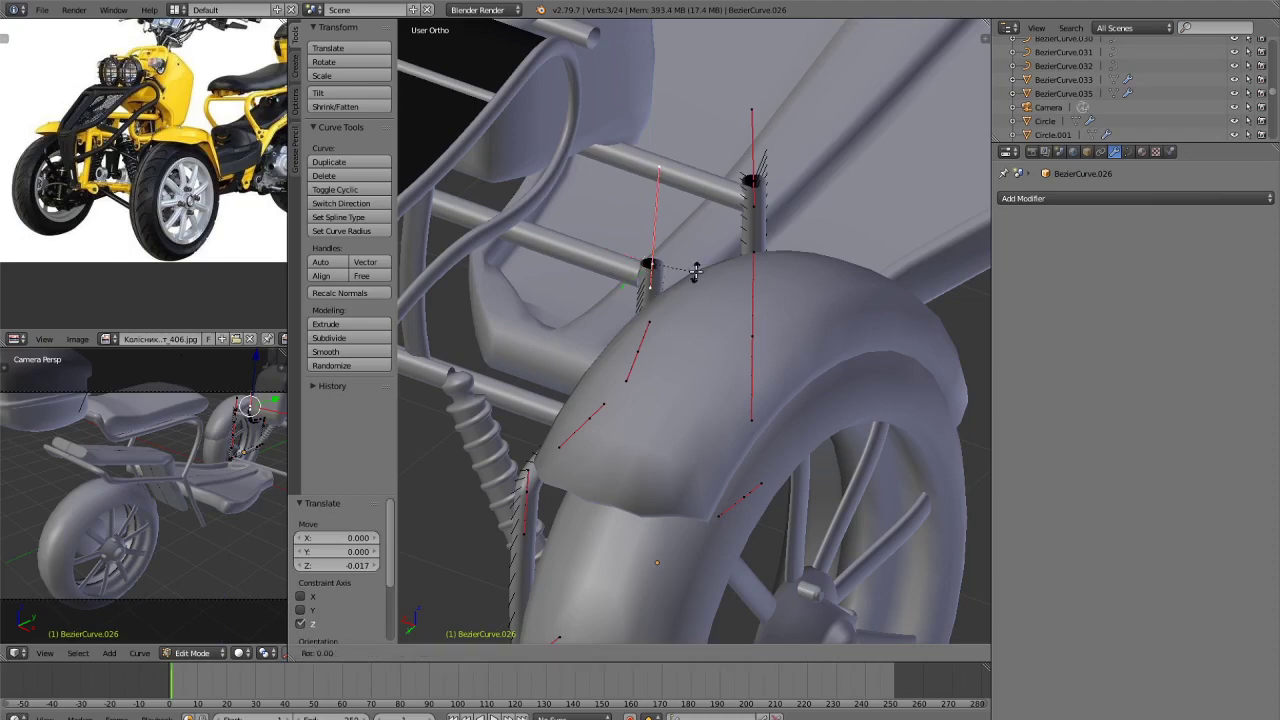
key("y")
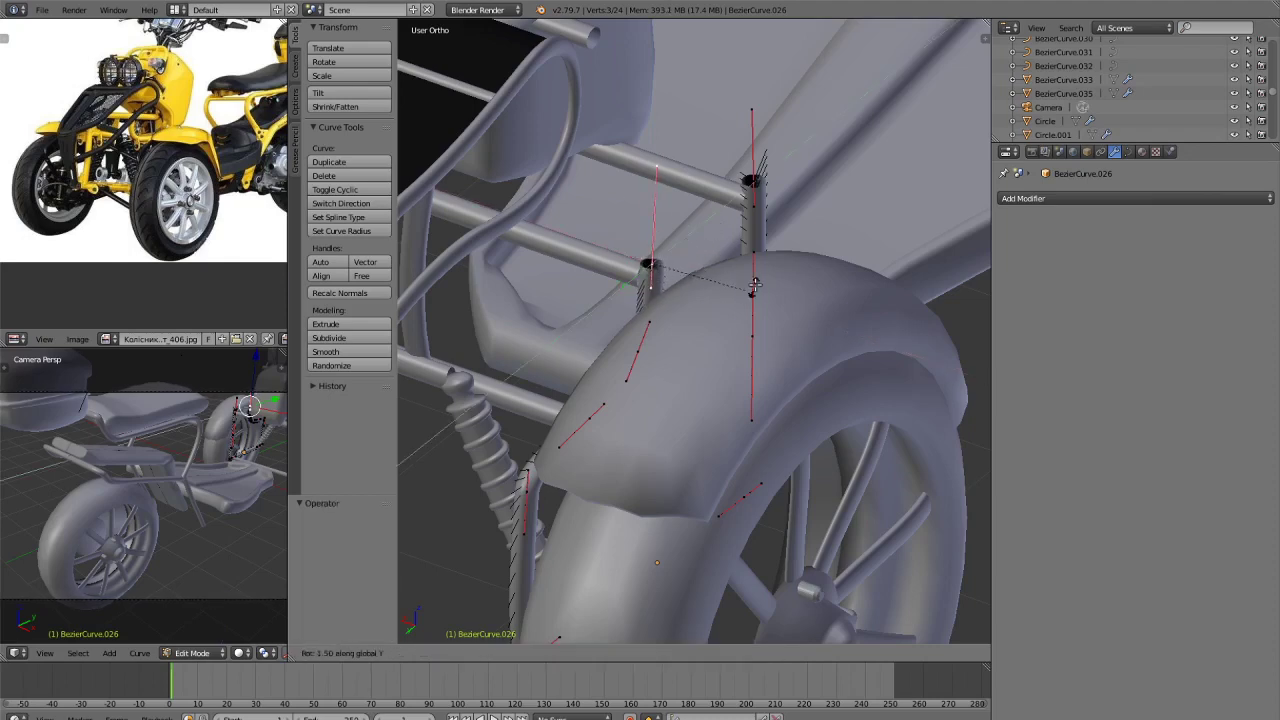
left_click(732, 134)
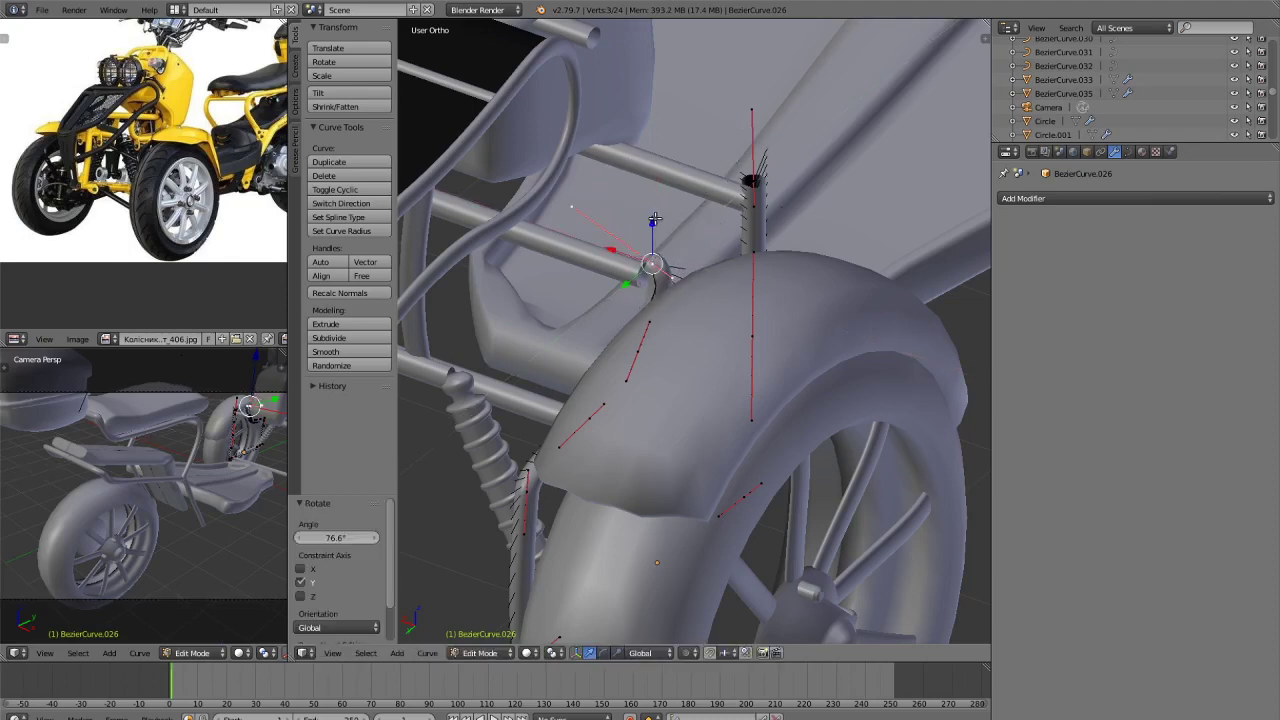
Try shifting the tube's end point by -0.043 along Z and 0.075 along X, undo the end-point changes and leave Edit Mode.
left_click_drag(655, 219, 606, 267)
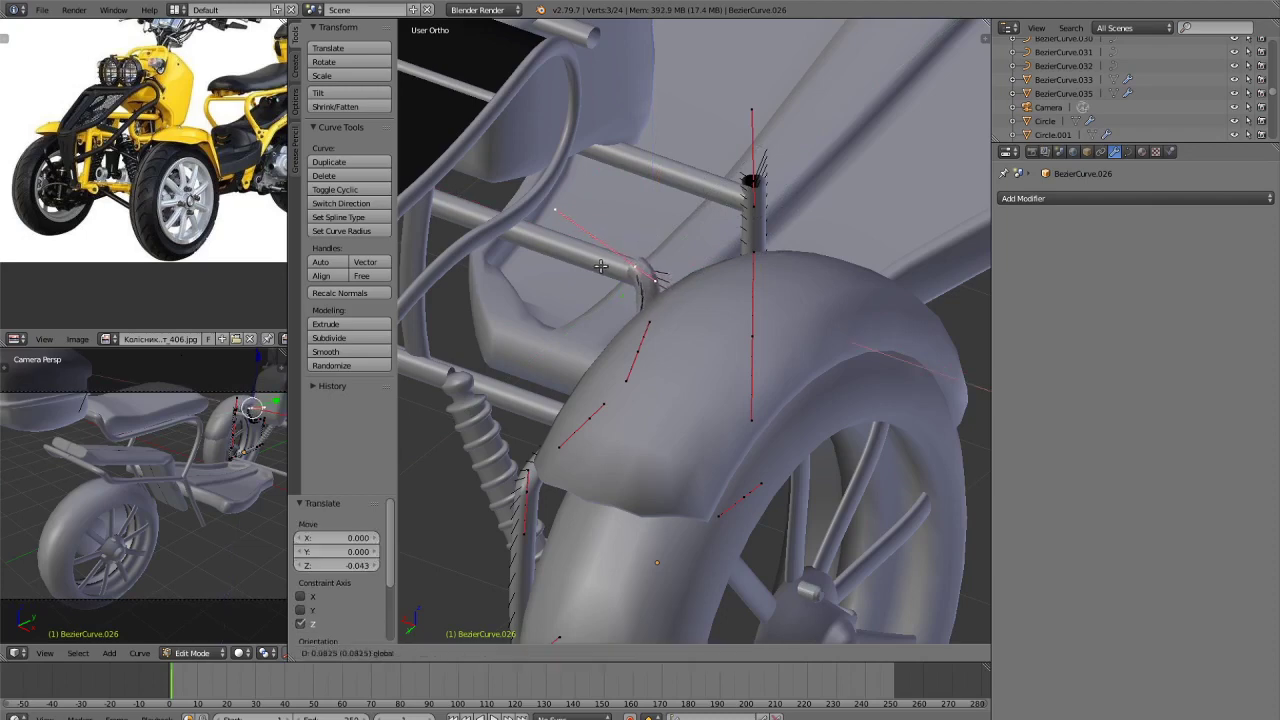
left_click(603, 265)
key("g")
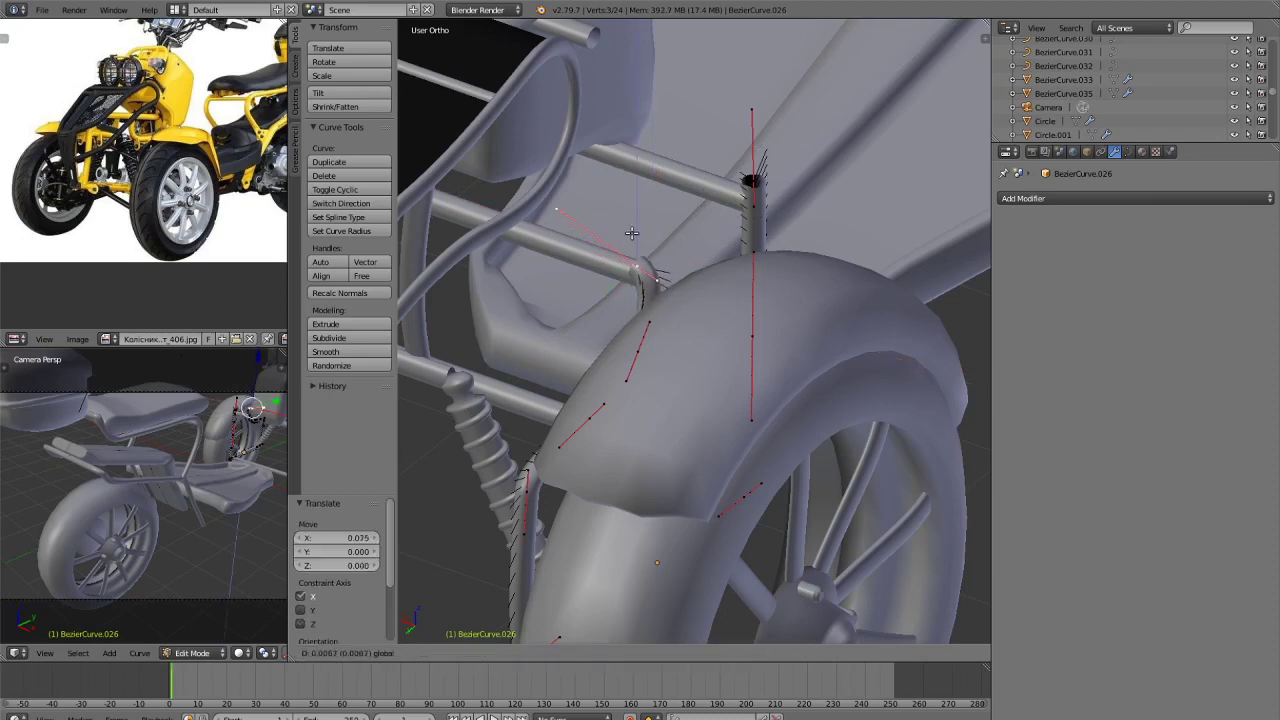
left_click(646, 234)
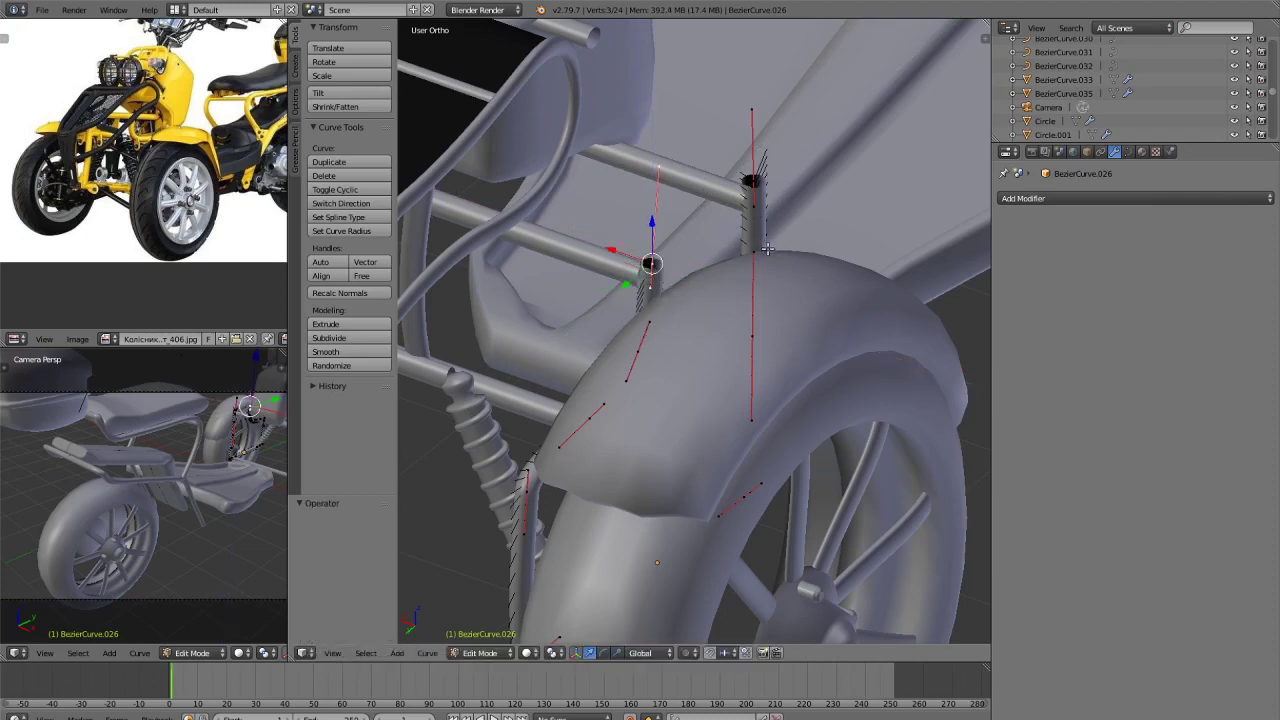
key("Tab")
Join the two side frame tube curves into one object and convert it to a mesh.
middle_click_drag(766, 248, 671, 455)
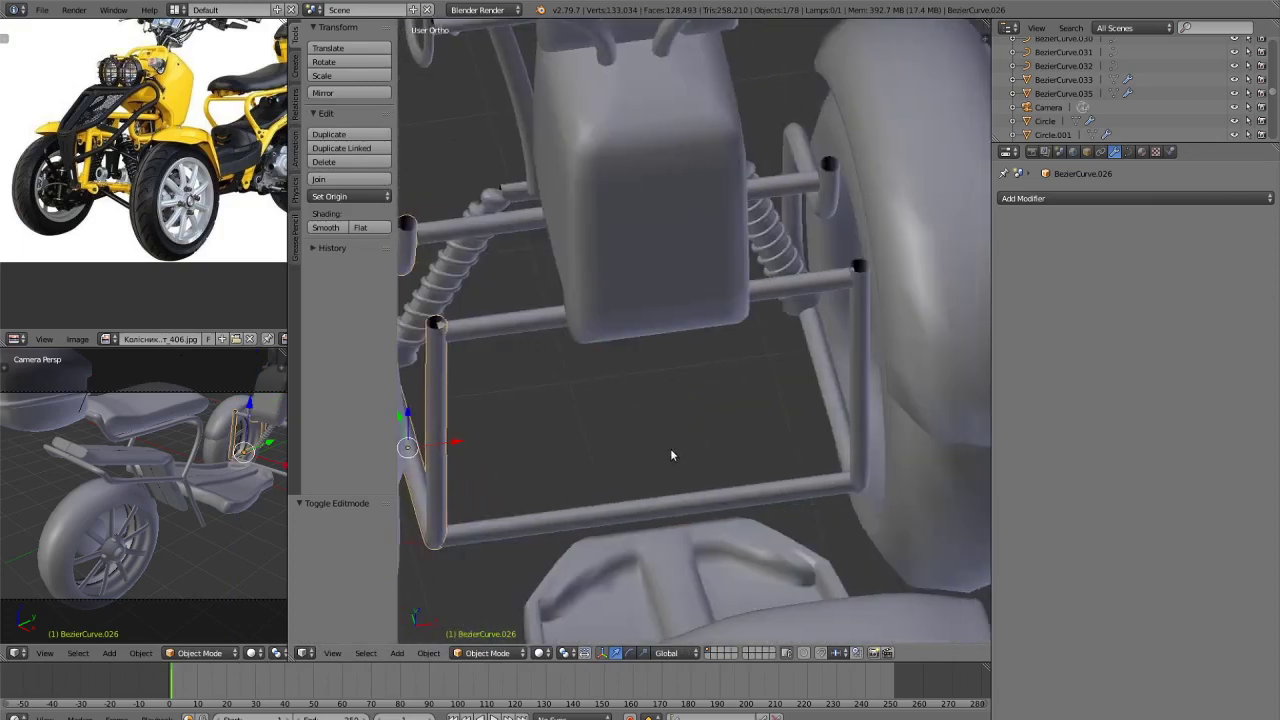
right_click(833, 413, "shift")
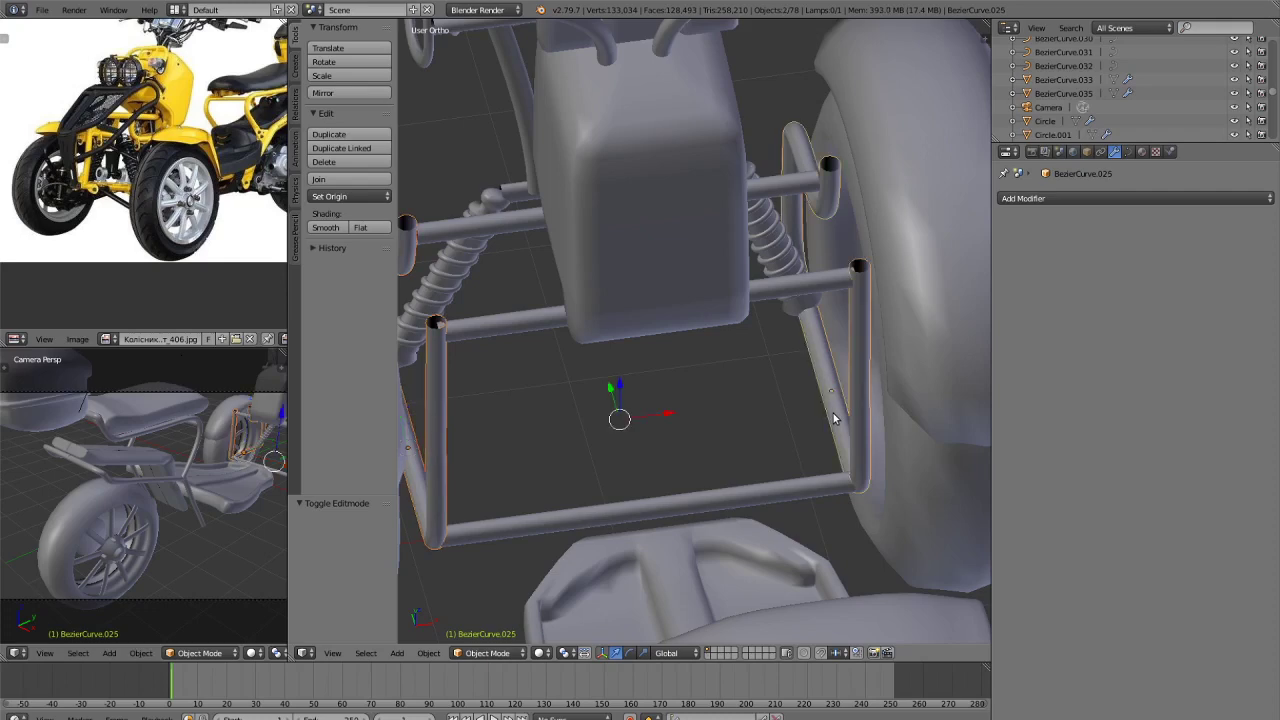
left_click(329, 180)
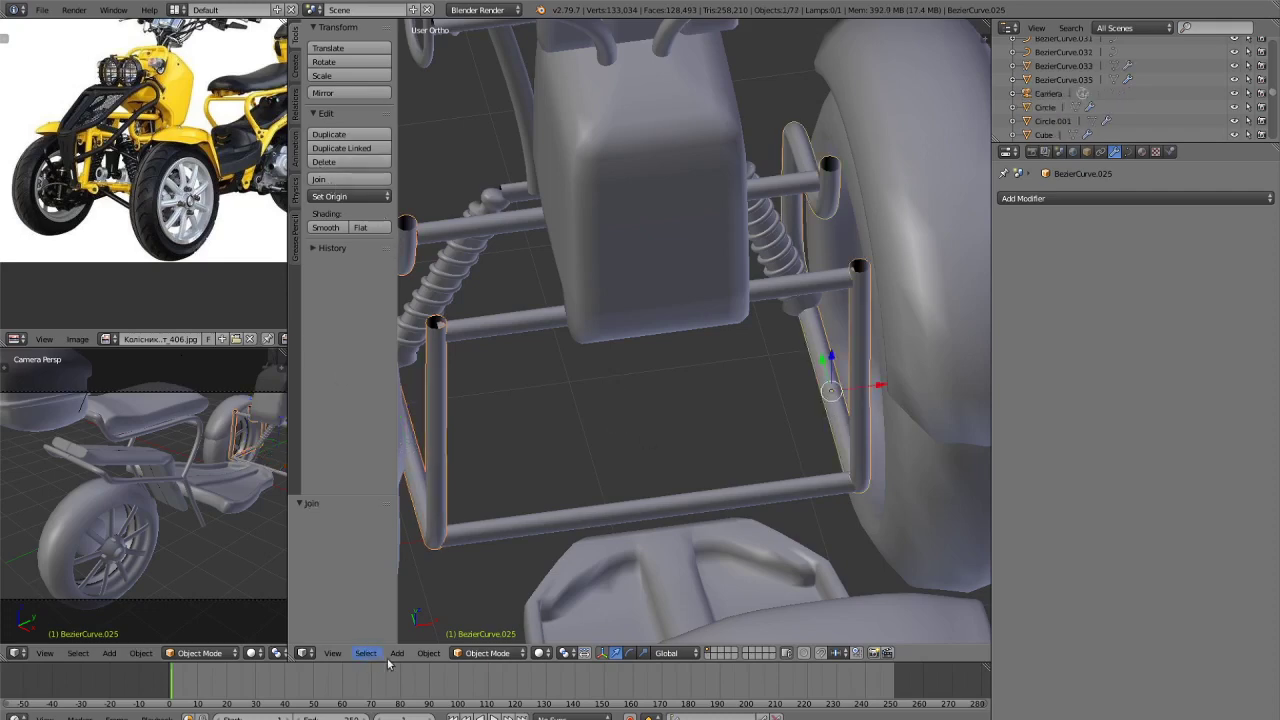
left_click(428, 653)
mouse_move(467, 290)
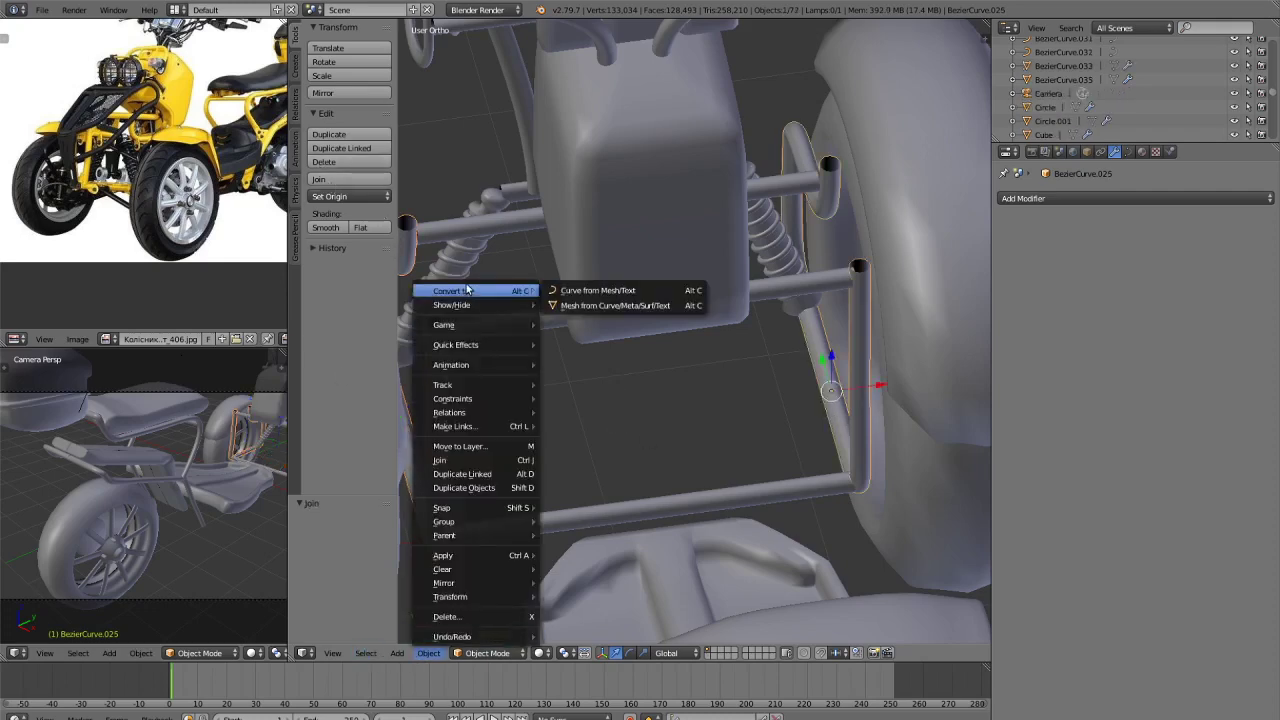
left_click(672, 308)
In Edit Mode, switch to edge selection and select the open rim loop atop the straight vertical tube.
key("Tab")
scroll(630, 330, "up", 6)
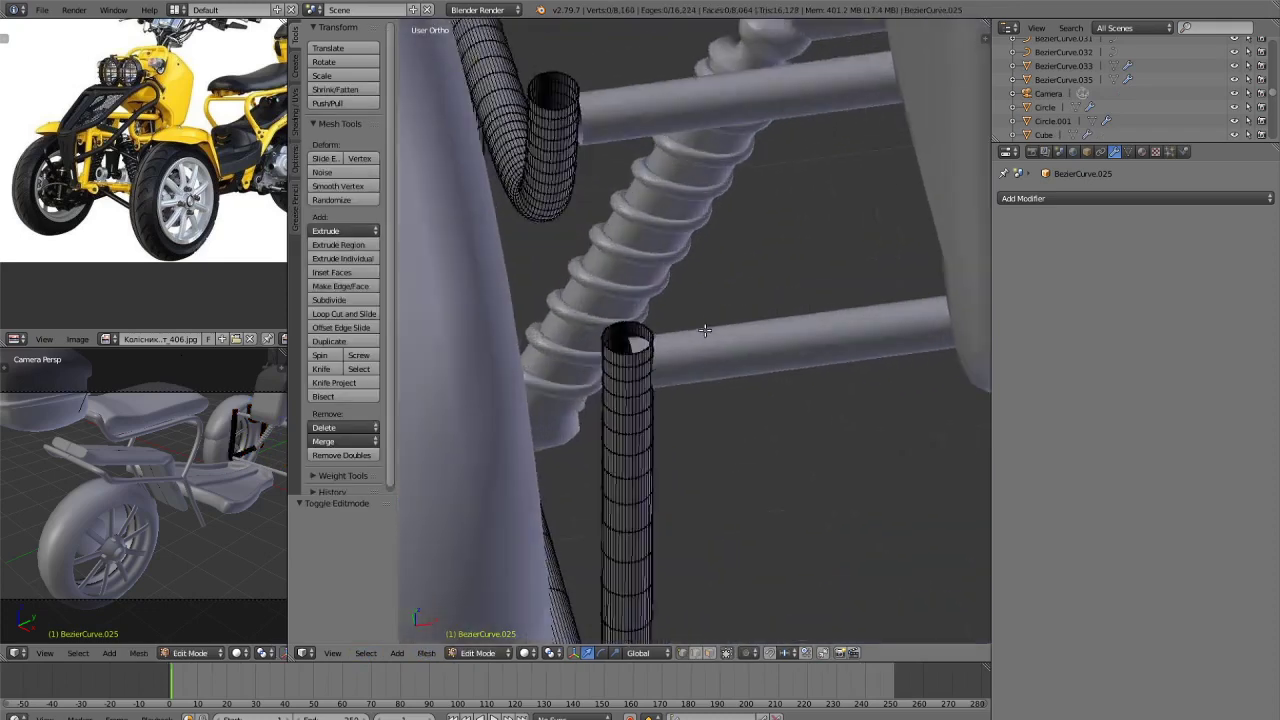
key("ctrl+Tab")
key("ctrl+Tab")
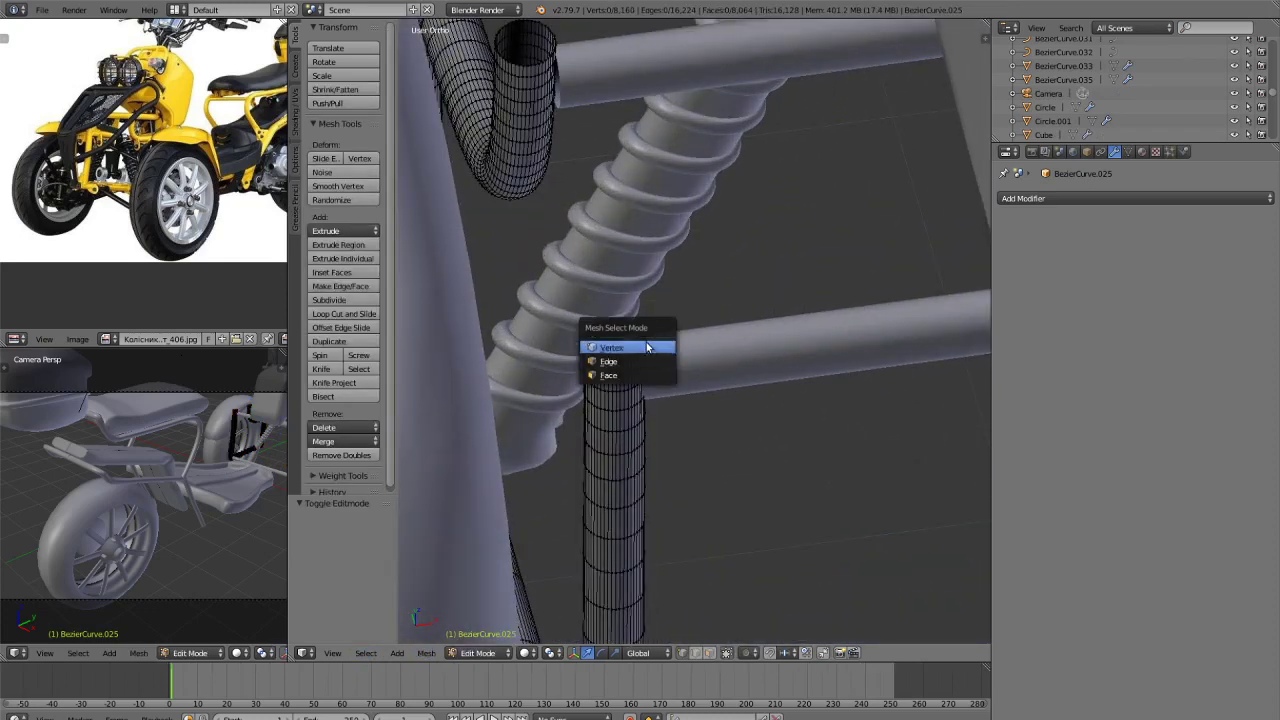
left_click(630, 361)
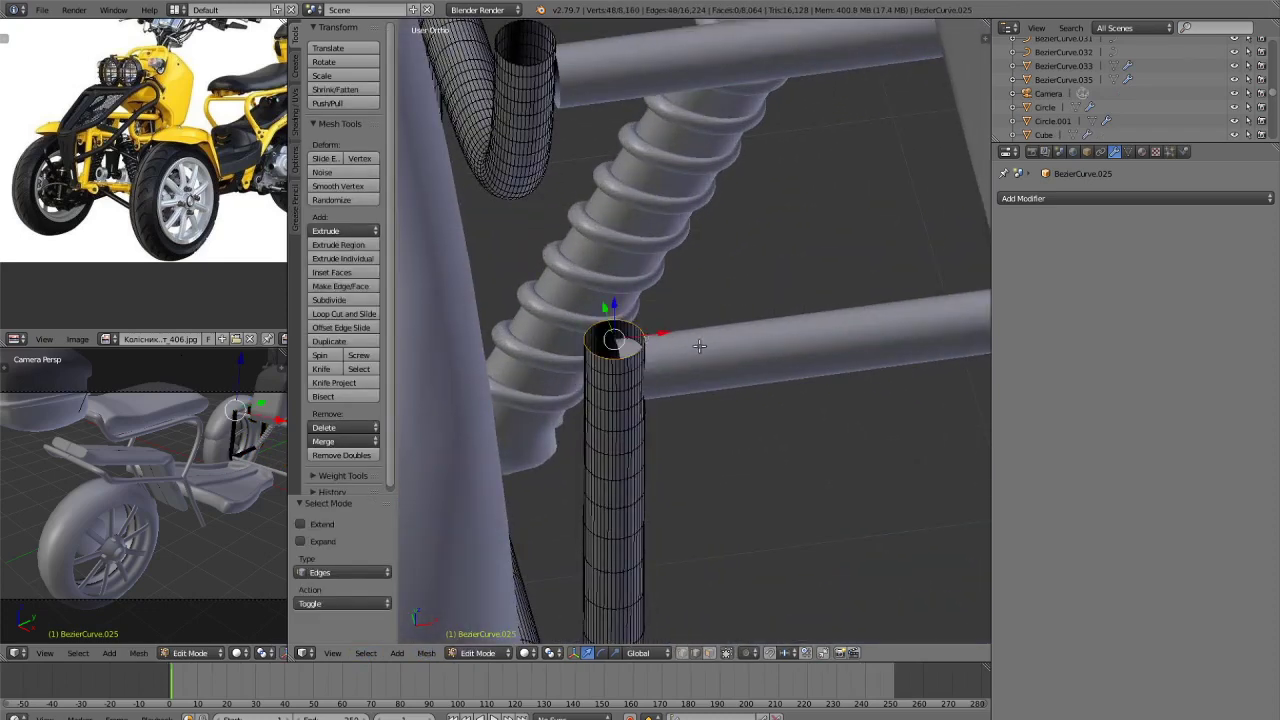
Extrude the tube's open rim, raise it 0.009 along Z and scale it inward.
key("e")
left_click(699, 342)
key("s")
left_click(688, 342)
key("ctrl+z")
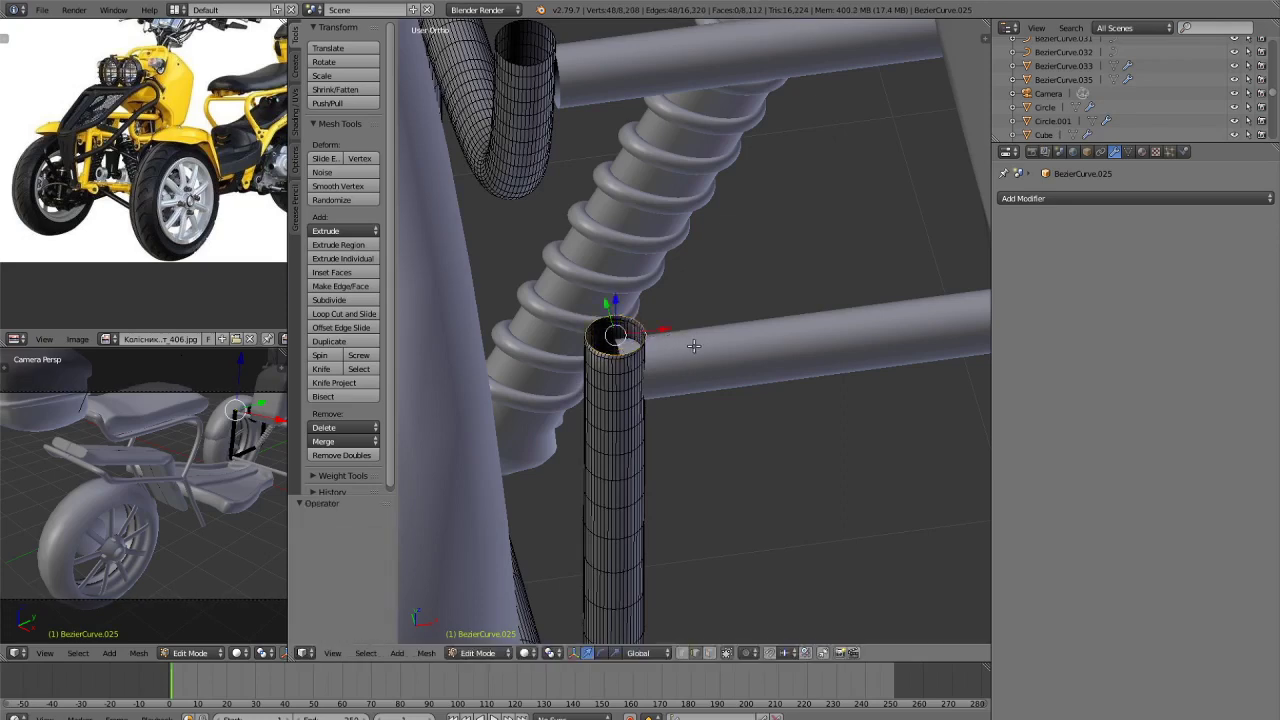
key("g")
key("z")
left_click(690, 342)
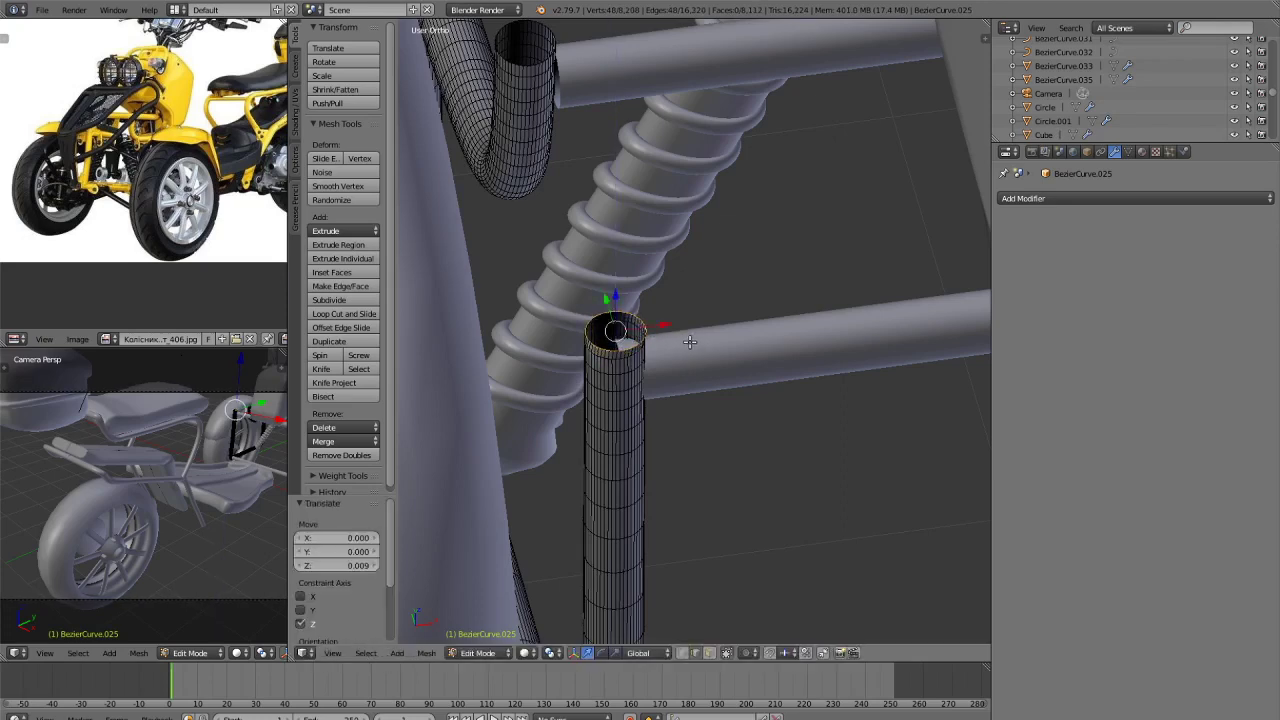
key("s")
left_click(657, 337)
Extrude and narrow the rim again, fill the opening with a face and lower the cap by 0.011 along Z.
key("e")
right_click(662, 335)
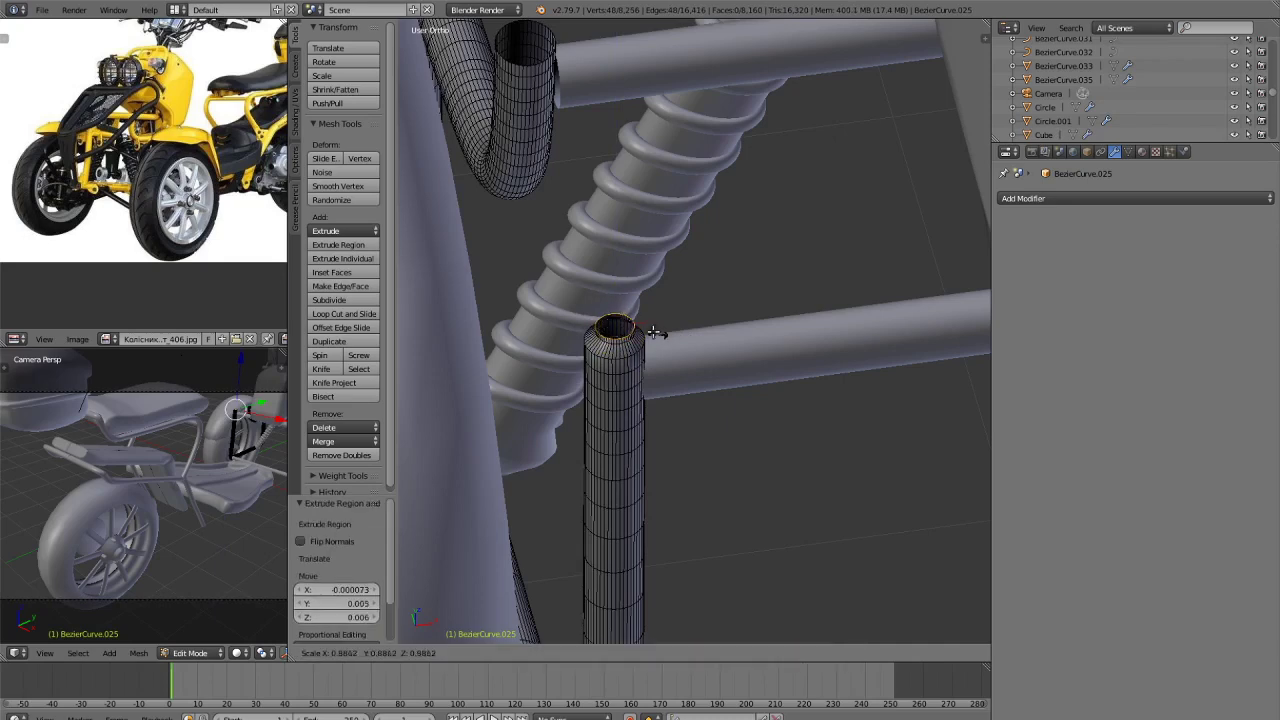
key("g")
key("z")
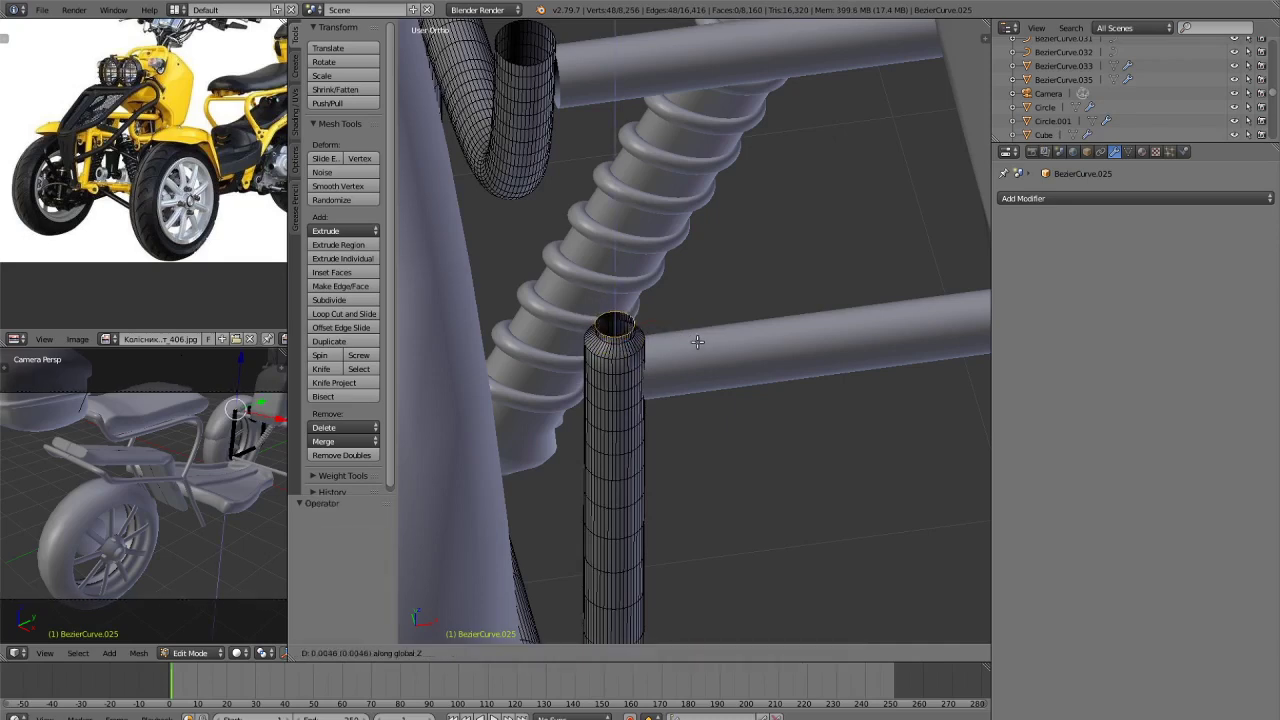
left_click(697, 342)
key("s")
left_click(660, 334)
key("f")
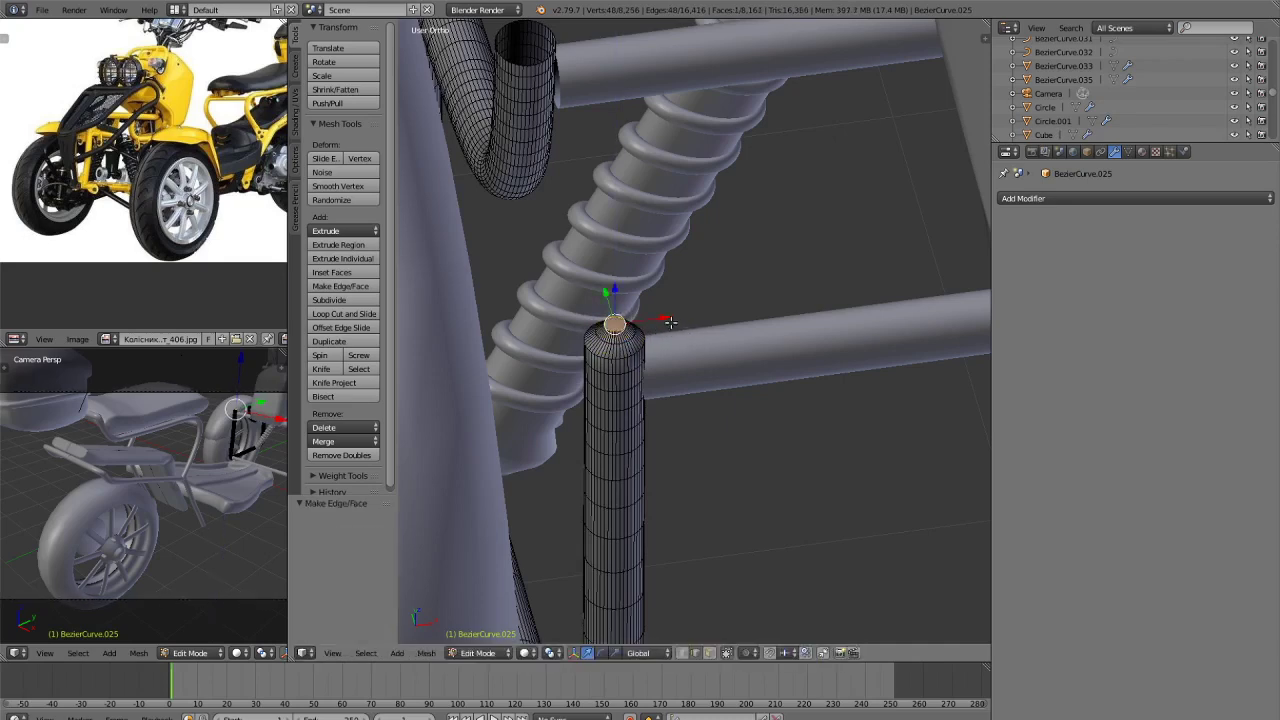
middle_click_drag(671, 334, 747, 455)
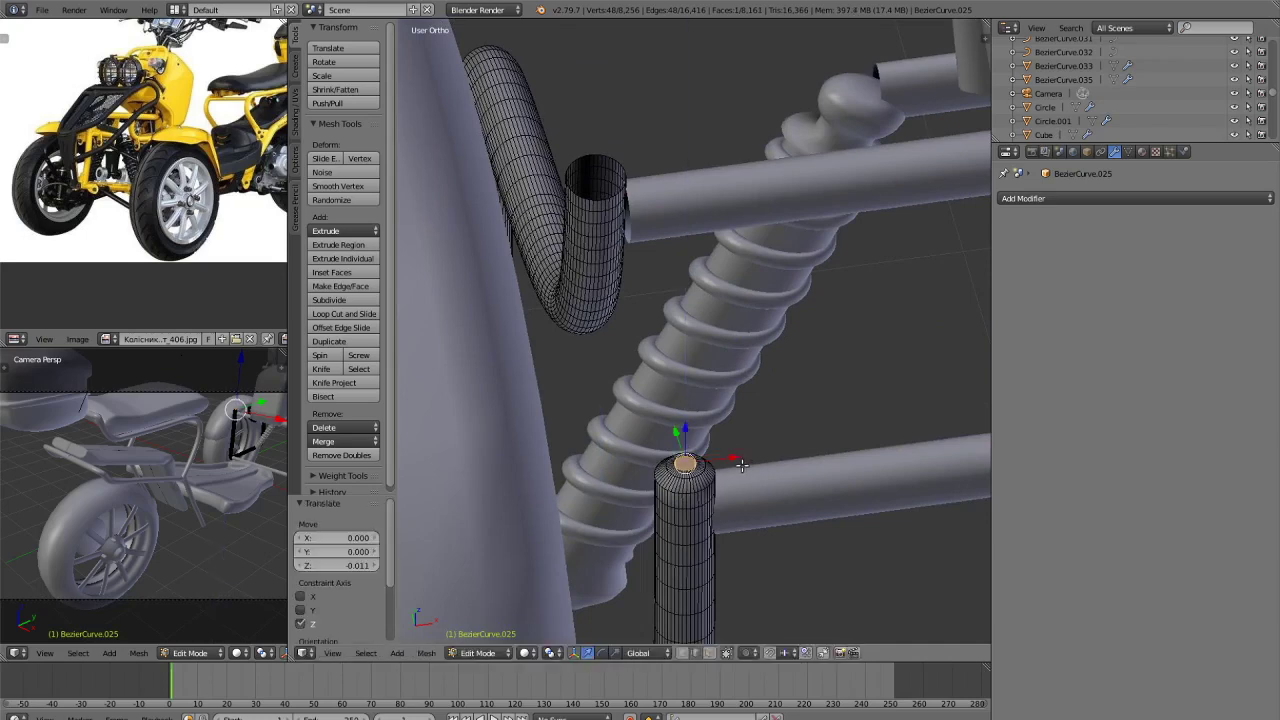
key("Tab")
key("Tab")
Select the open rim loop of the bent tube beside the capped one, extrude it about 0.004 along Z and scale it inward.
scroll(622, 181, "up", 6)
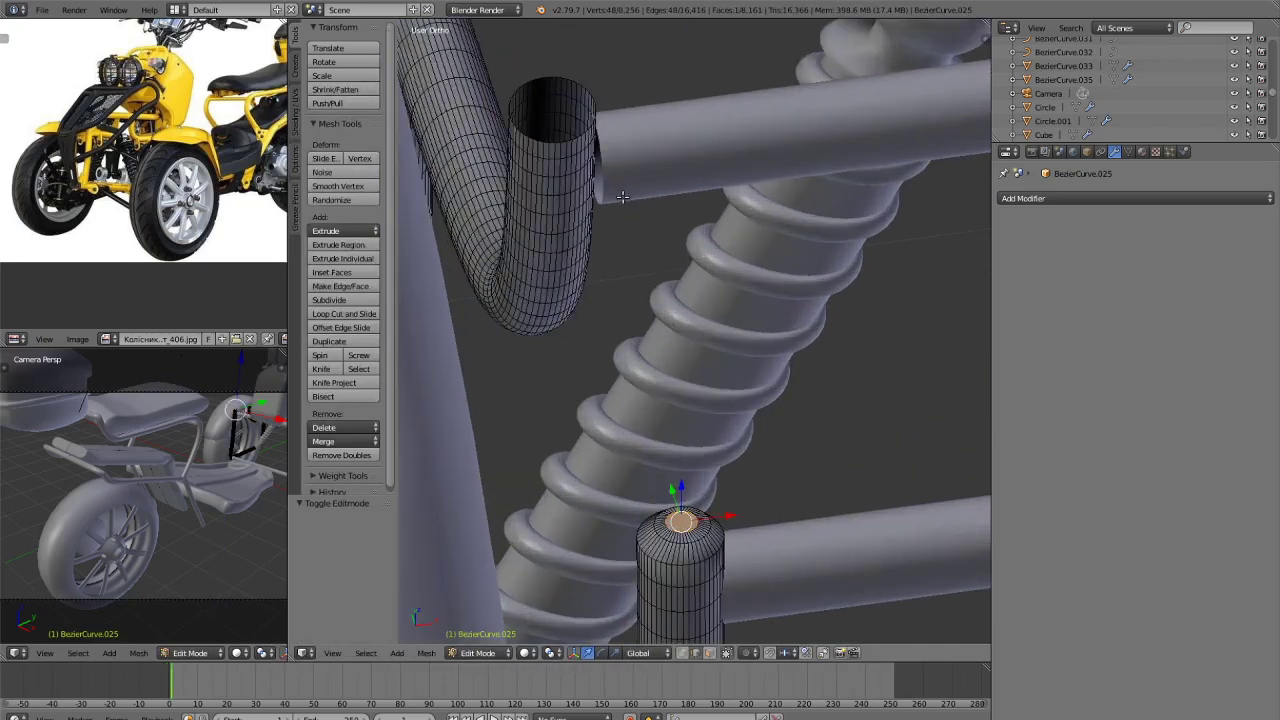
key("a")
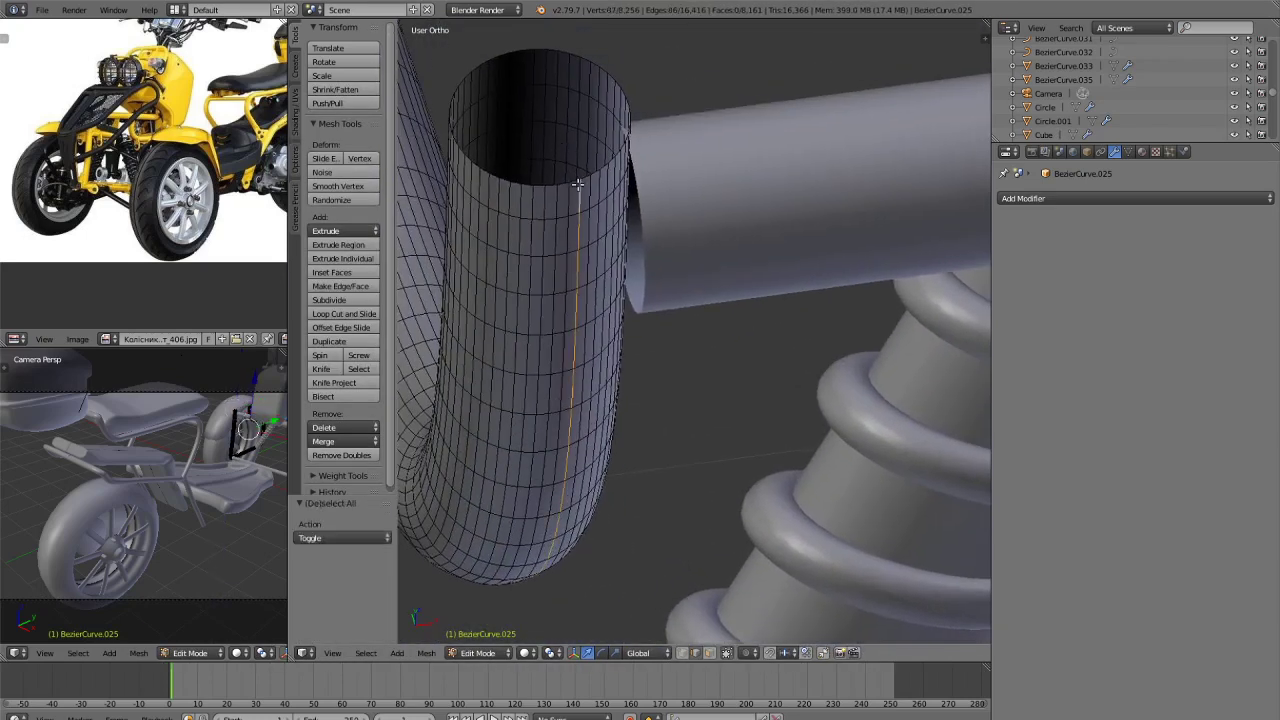
key("a")
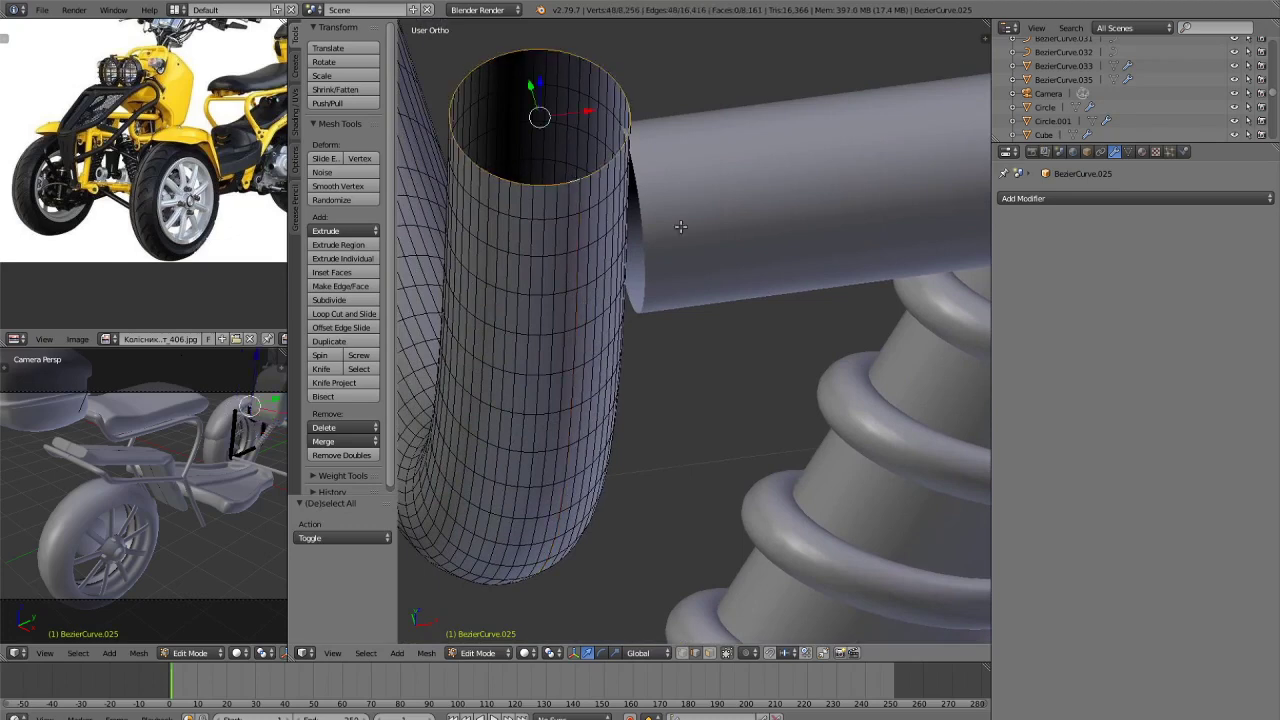
key("e")
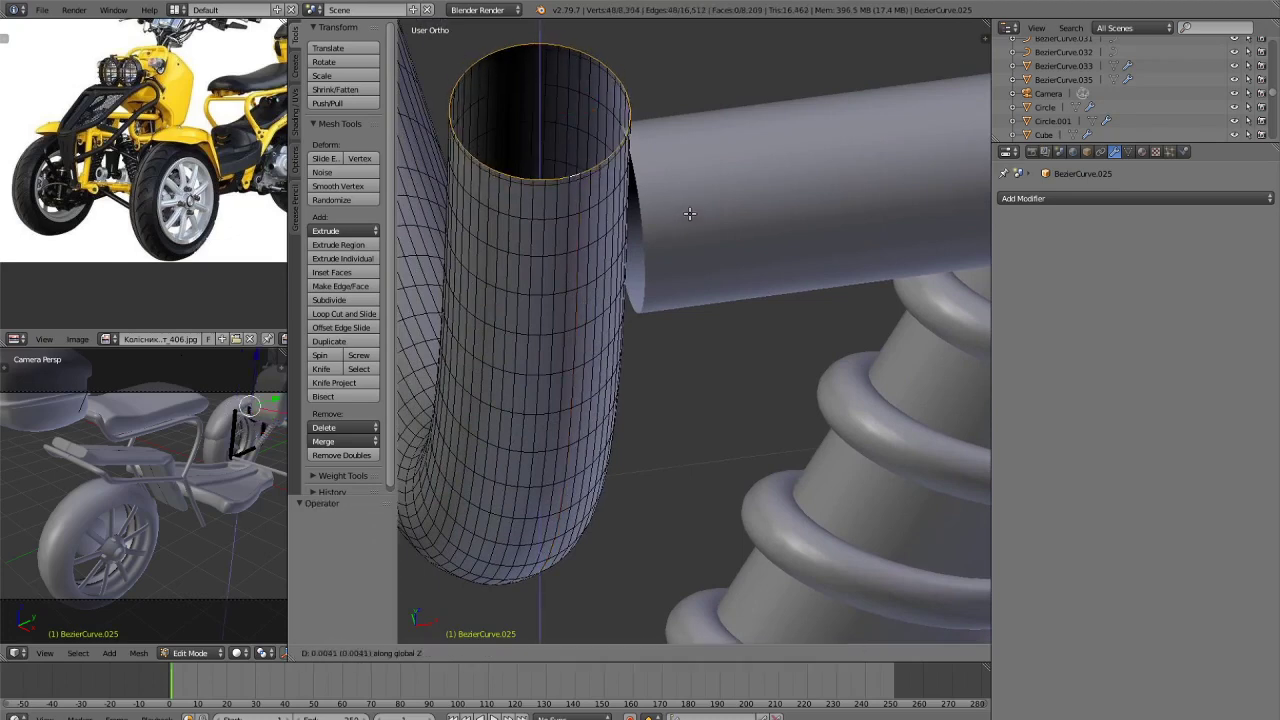
left_click(689, 213)
key("s")
left_click(666, 203)
key("e")
left_click(666, 197)
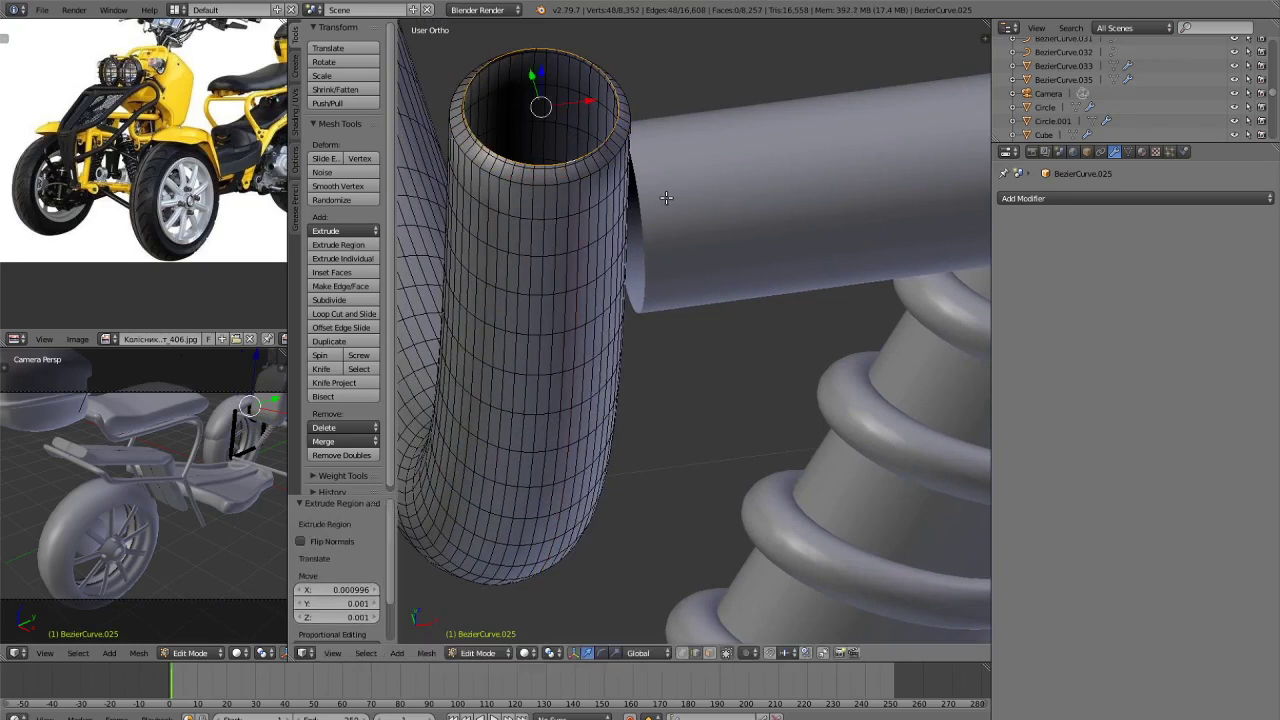
key("ctrl+z")
Extrude the bent tube's rim 0.013 along Z, narrow it and fill the opening with a face.
key("e")
key("z")
left_click(669, 178)
key("s")
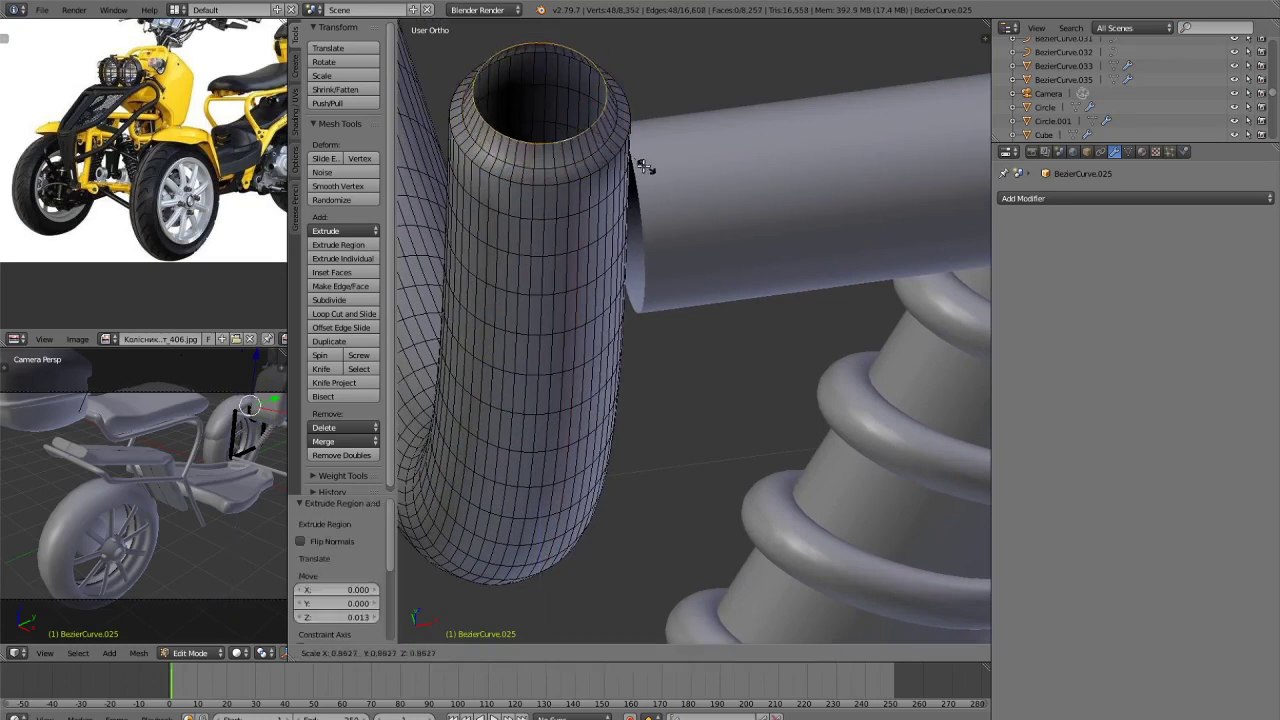
left_click(608, 163)
key("f")
middle_click_drag(670, 184, 673, 210)
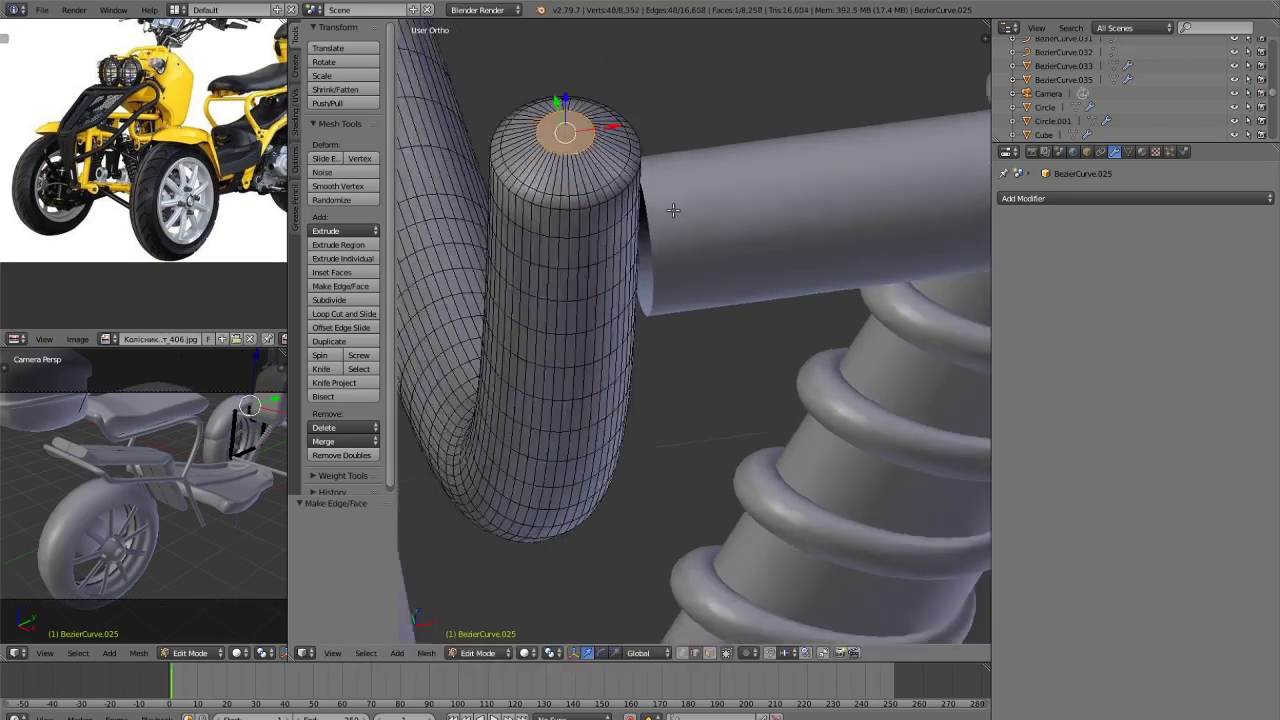
Select the open rim of the opposite side's straight vertical tube, extrude it about 0.013 along Z and scale it inward to 0.708.
scroll(673, 210, "down", 8)
key("Tab")
scroll(820, 360, "up", 10)
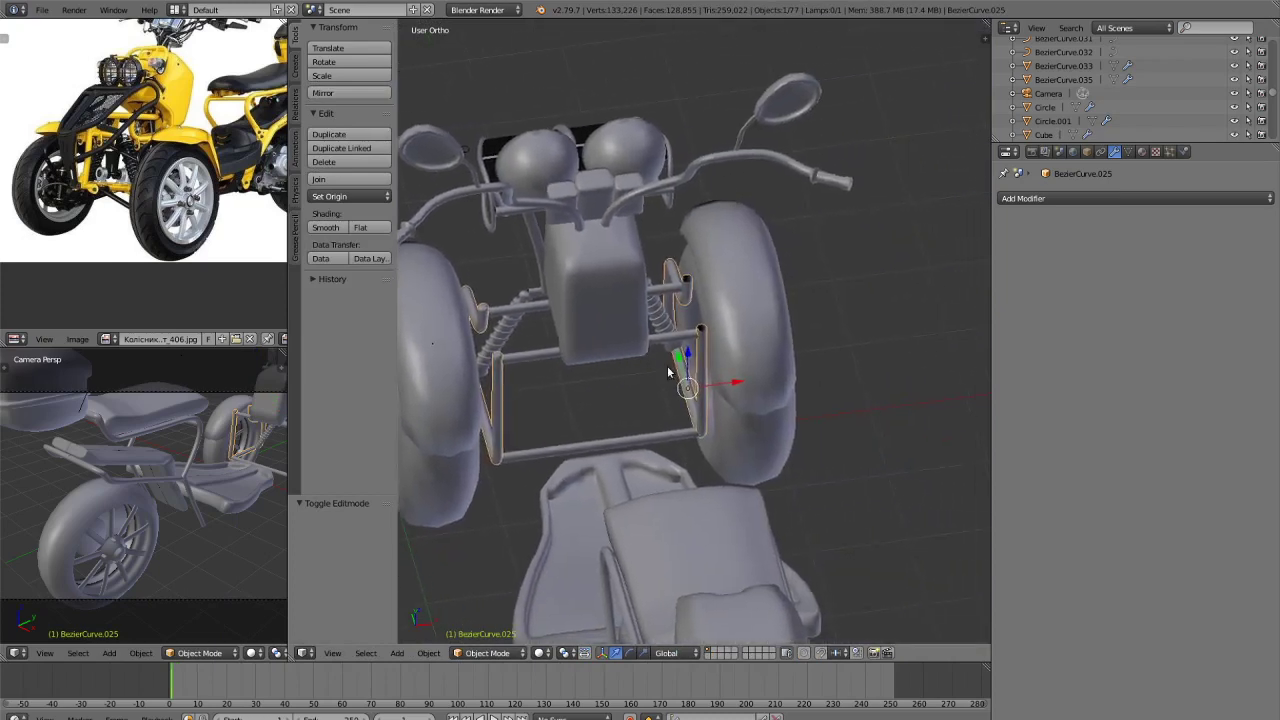
key("Tab")
scroll(798, 323, "up", 3)
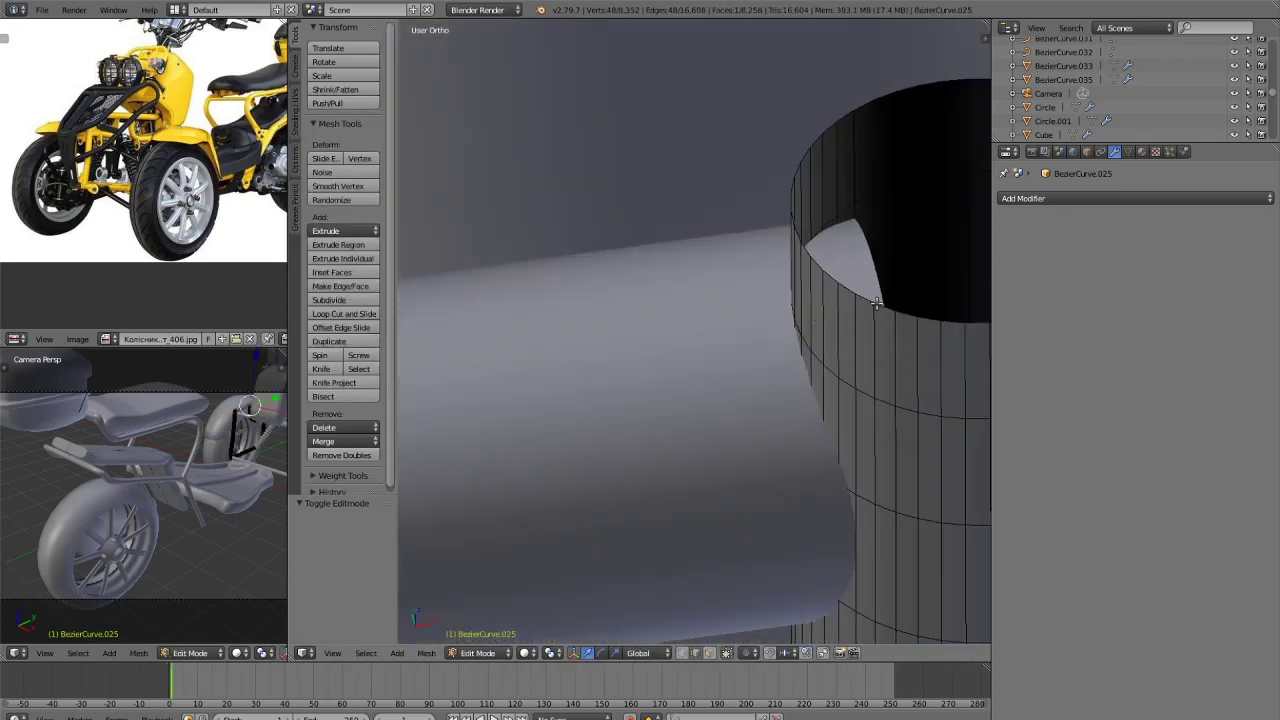
key("a")
key("a")
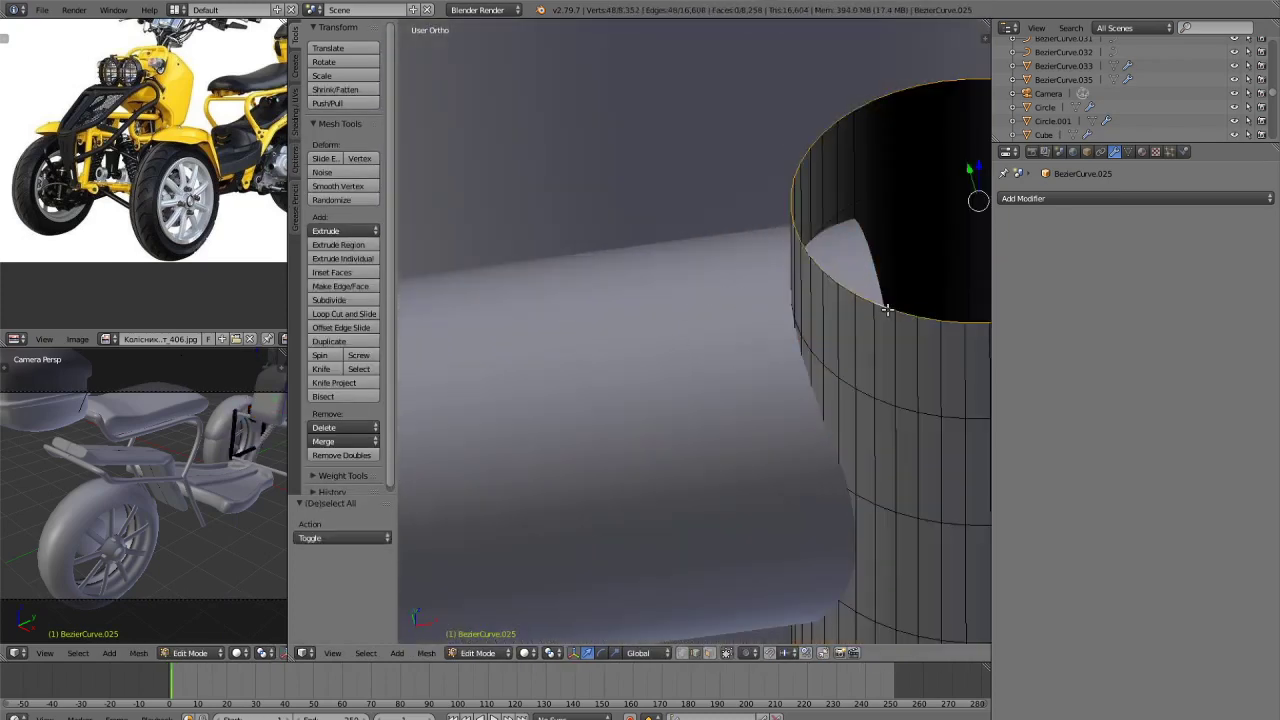
middle_click_drag(886, 310, 796, 388)
key("g")
key("z")
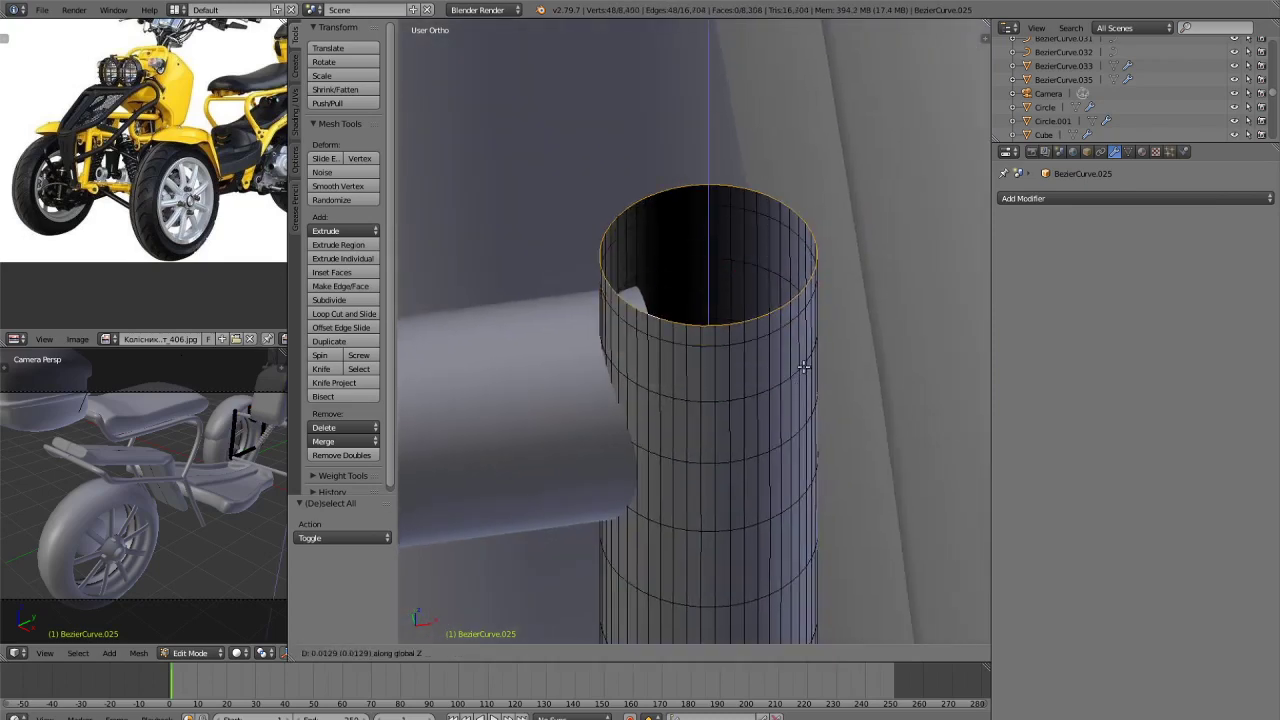
left_click(803, 367)
key("s")
left_click(766, 337)
Extrude the straight tube's rim again by about 0.003 along Z, narrow it and fill the opening with a face.
key("g")
key("z")
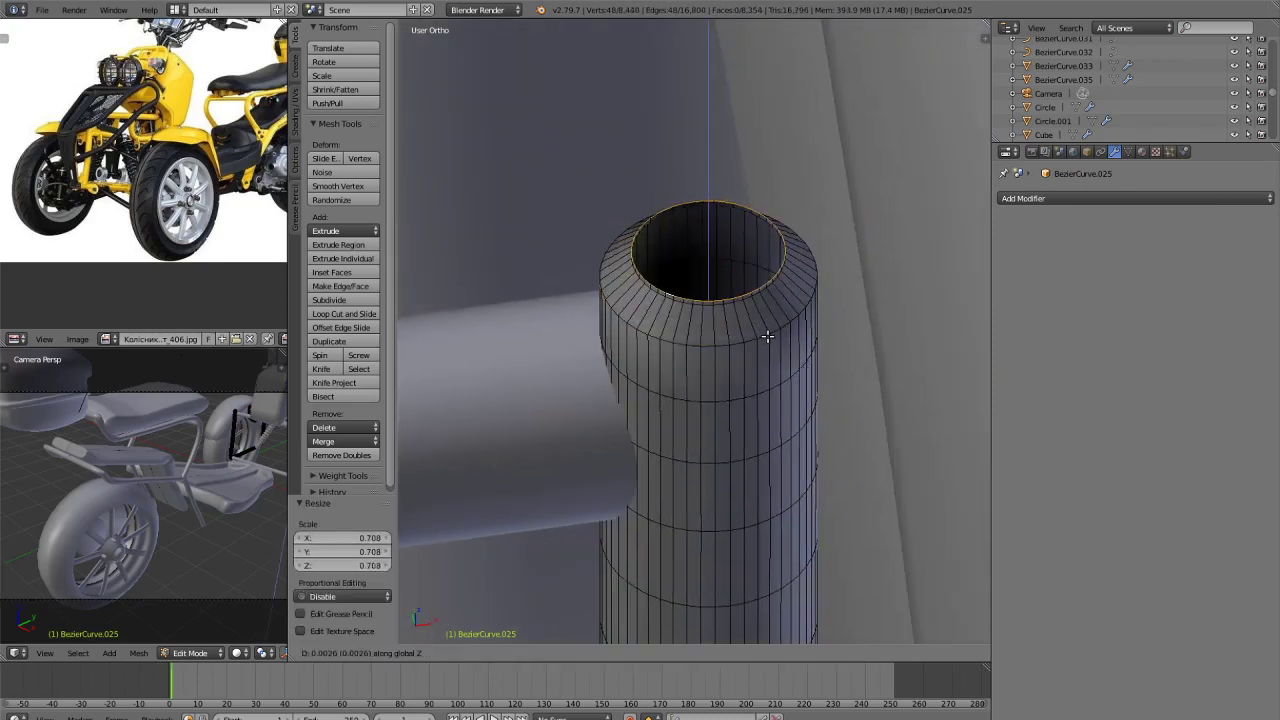
left_click(766, 337)
key("s")
left_click(737, 308)
key("f")
Select the open rim of the bent tube on this side, extrude it 0.015 along Z and scale it inward to about 0.59.
scroll(740, 310, "down", 7)
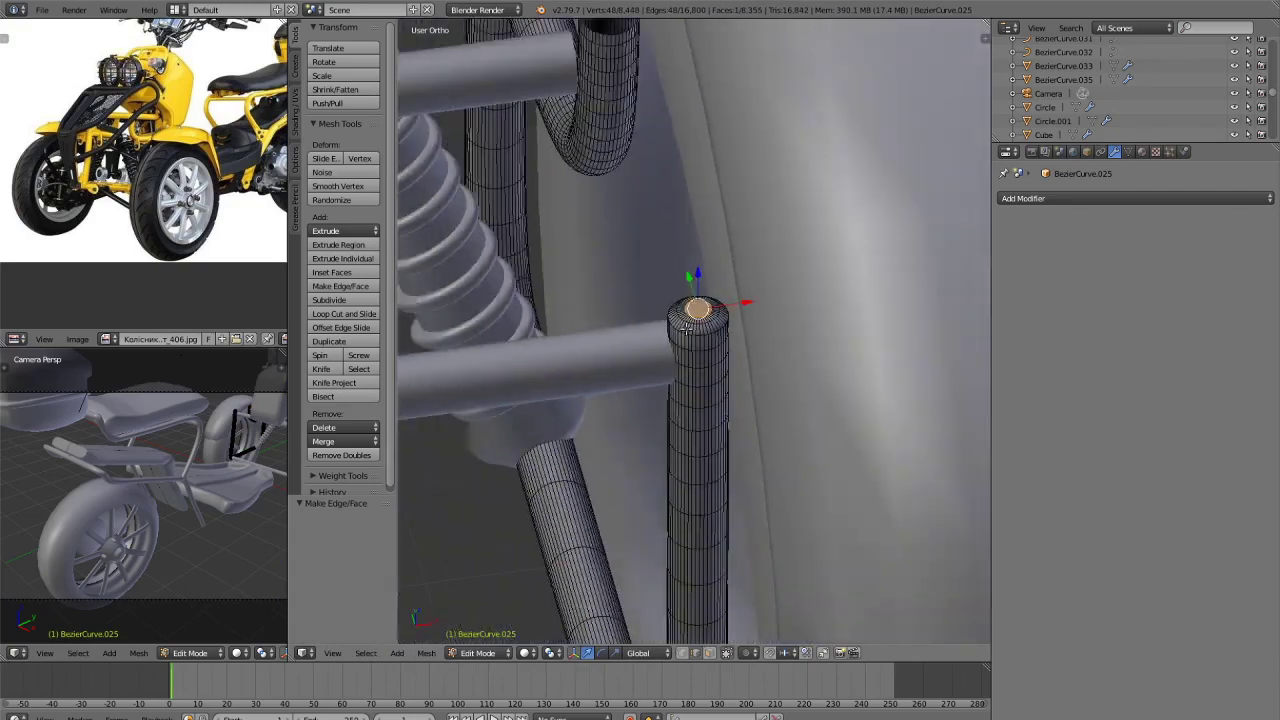
middle_click_drag(740, 310, 866, 572, "shift")
scroll(816, 203, "up", 9)
key("a")
key("a")
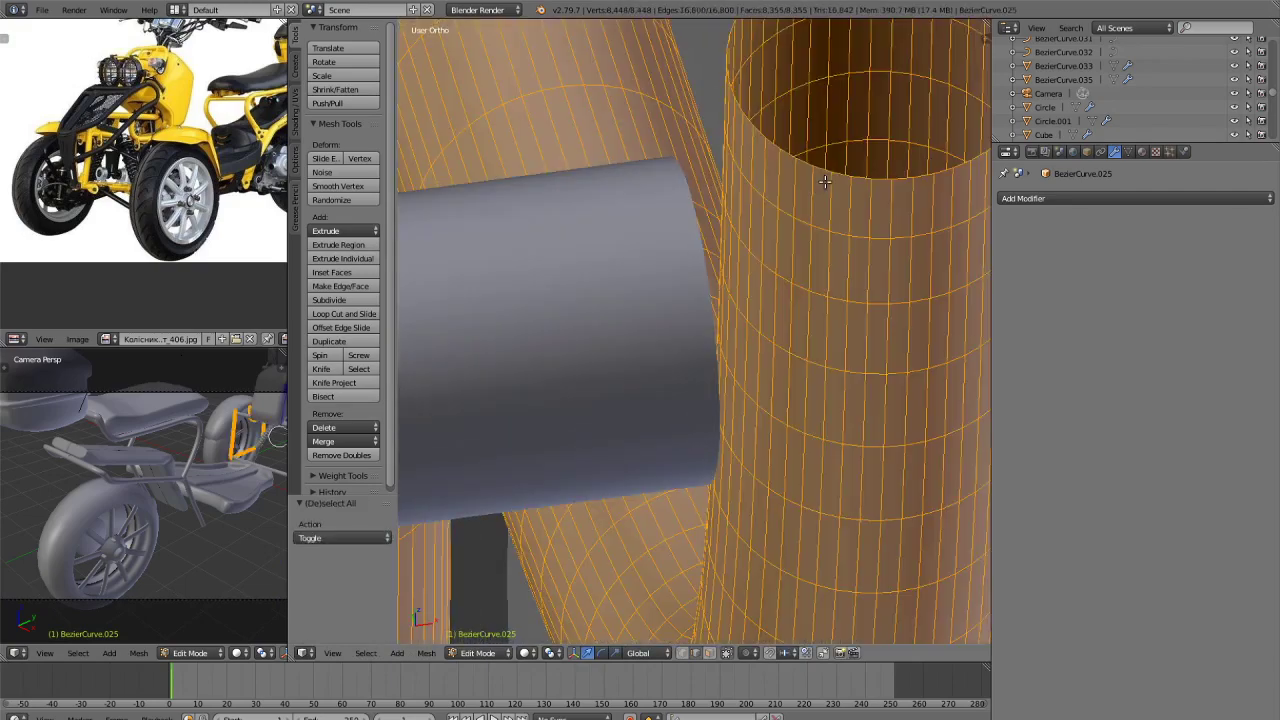
key("a")
right_click(830, 178, "alt")
key("KP_Decimal")
key("e")
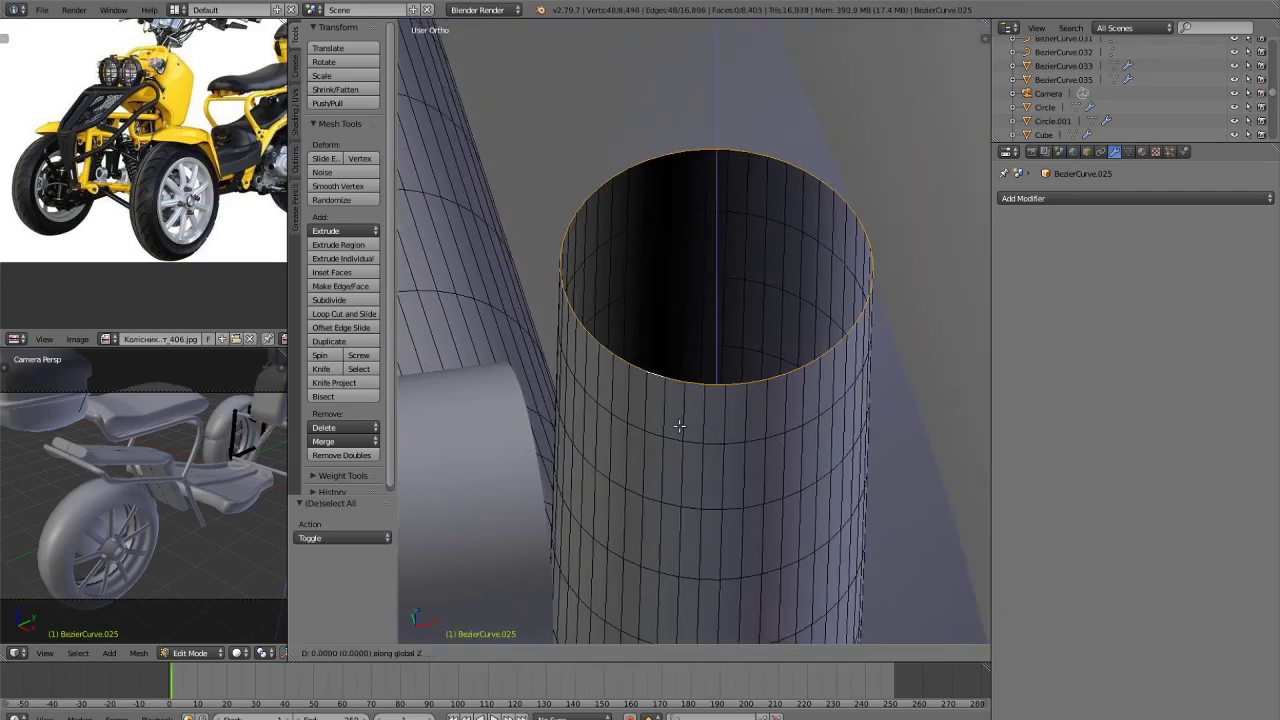
left_click(700, 428)
key("s")
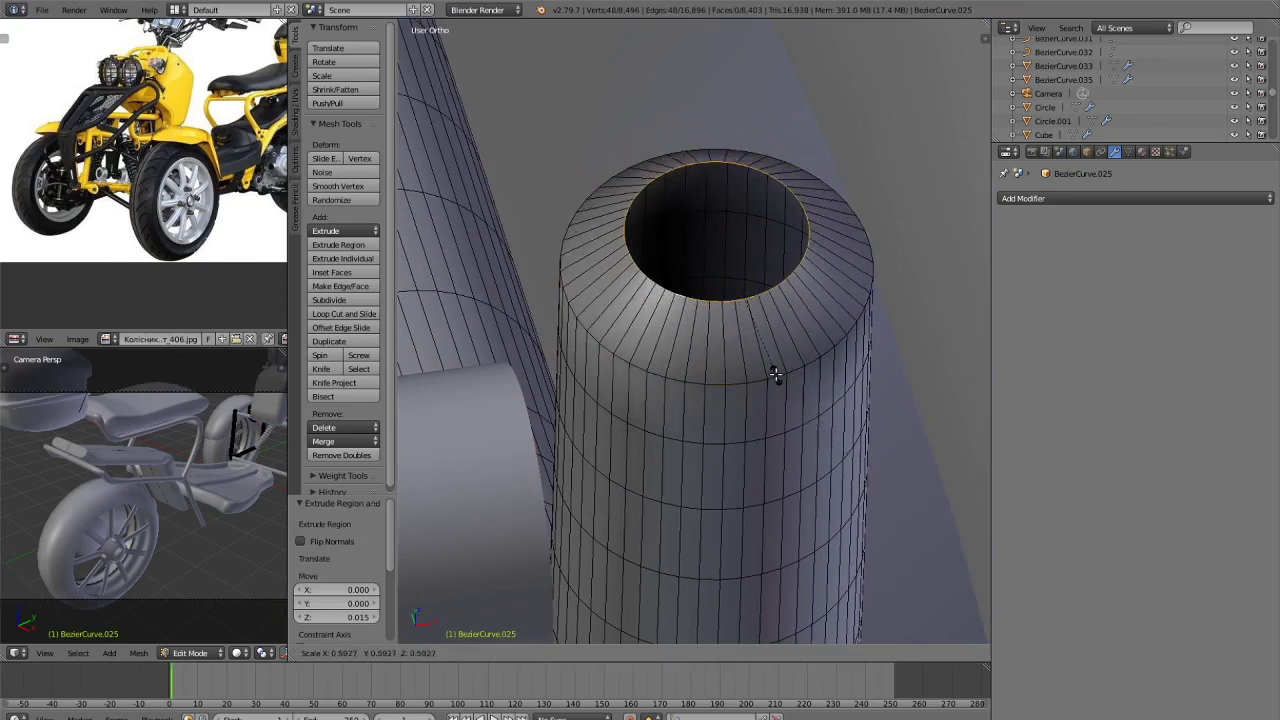
left_click(771, 371)
Extrude the bent tube's rim another 0.004 along Z, narrow it to about 0.68, close the opening and return to Object Mode with nothing selected.
key("e")
left_click(762, 352)
key("s")
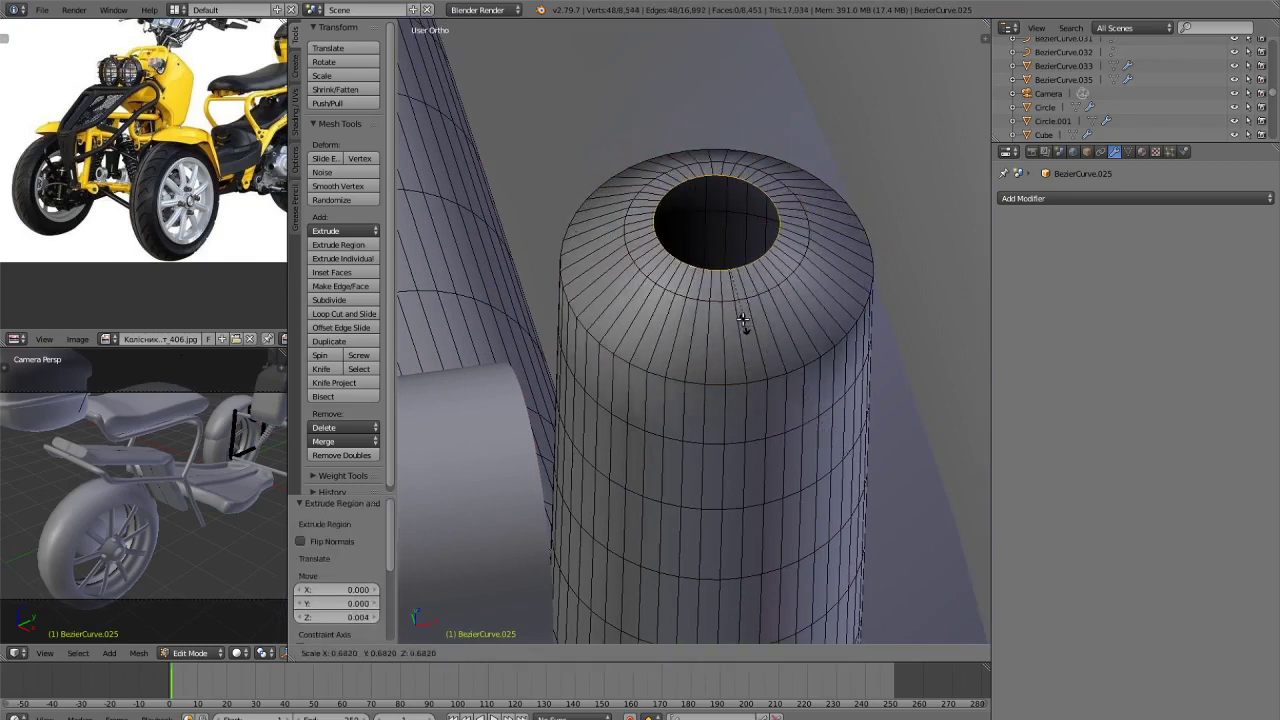
left_click(743, 320)
key("Tab")
scroll(730, 405, "down", 5)
key("a")
Examine the whole scooter from the front in solid view and in a rendered preview.
scroll(708, 438, "down", 6)
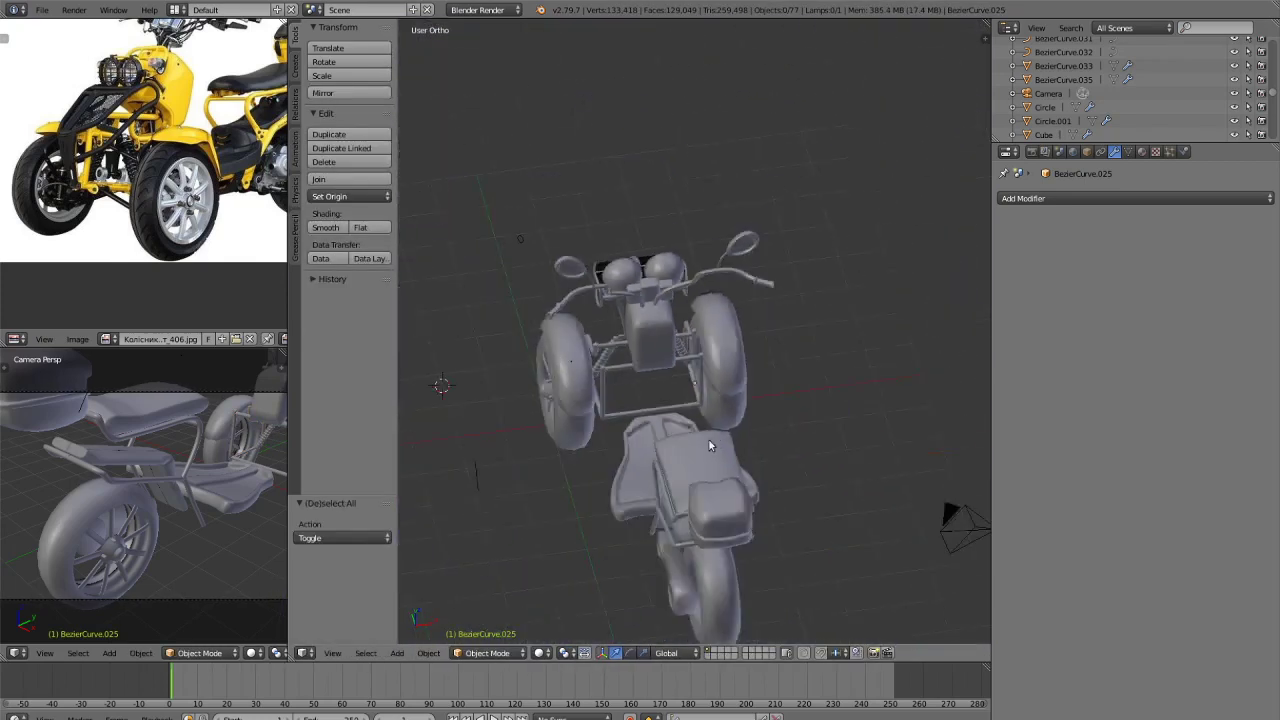
mouse_move(708, 438)
middle_mouse_down()
mouse_move(846, 446)
mouse_move(710, 439)
middle_mouse_up()
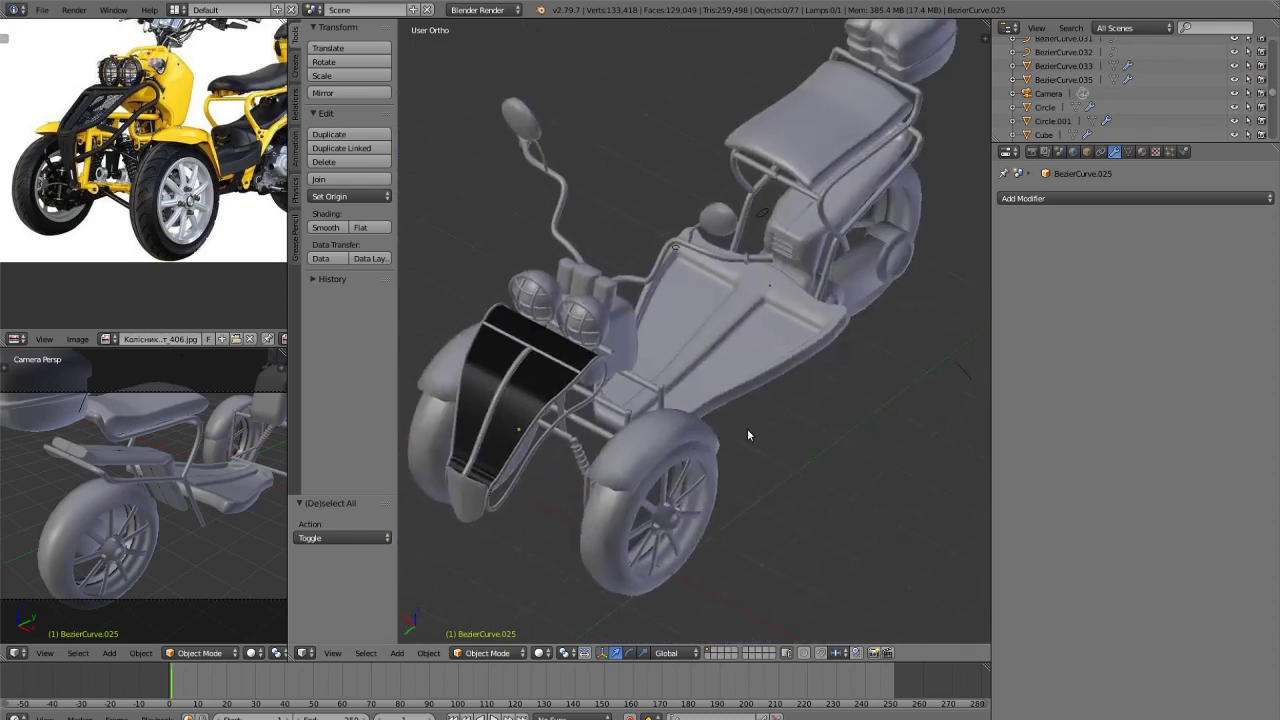
scroll(812, 480, "down", 3)
middle_click_drag(817, 500, 738, 452)
key("shift+z")
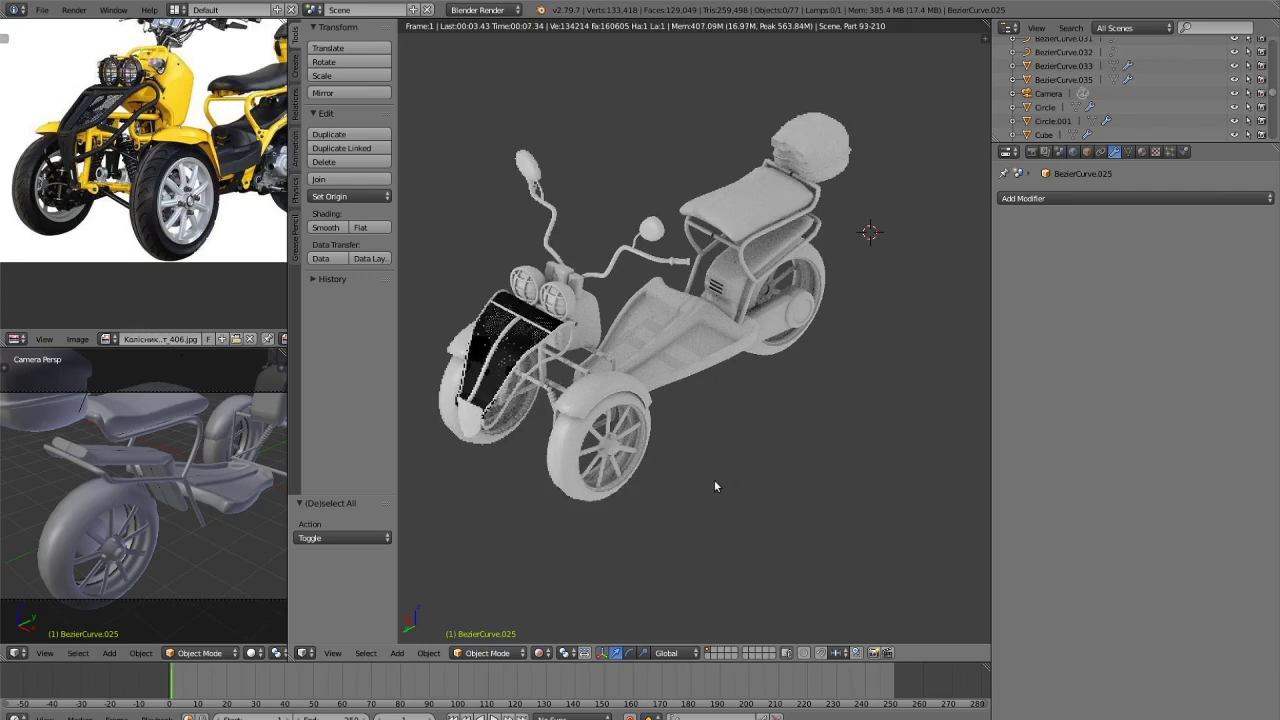
key("shift+z")
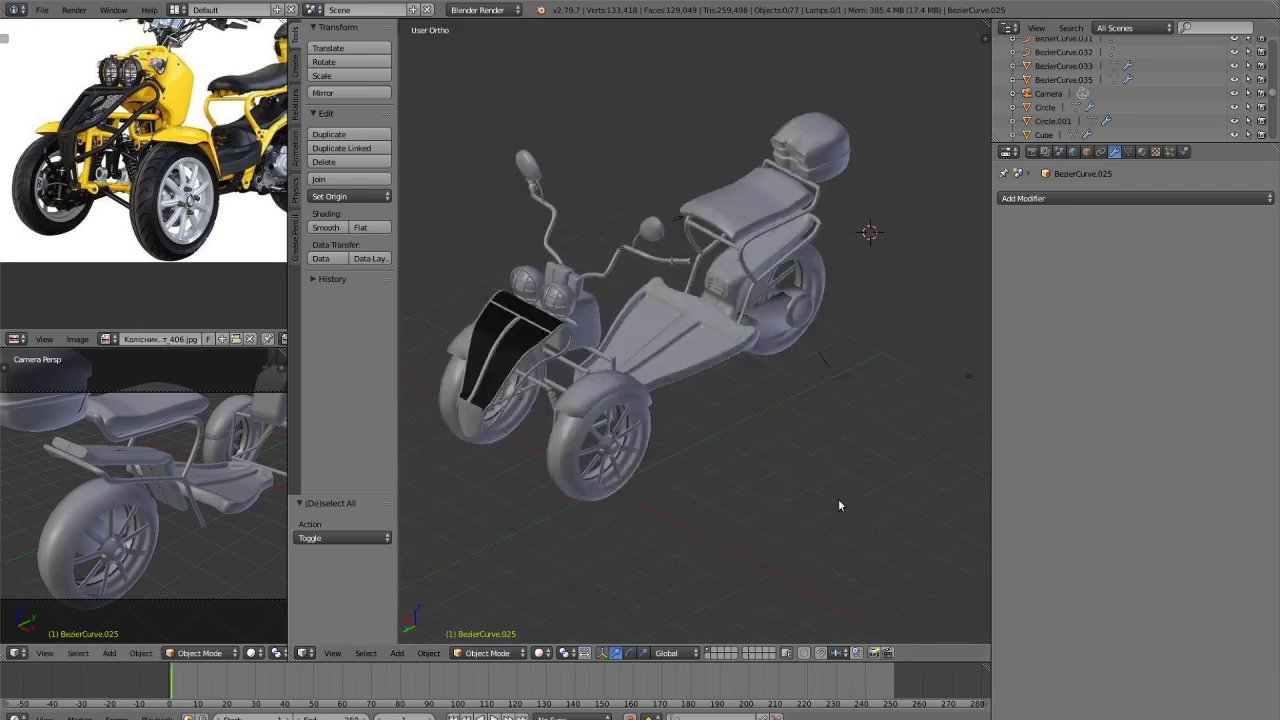